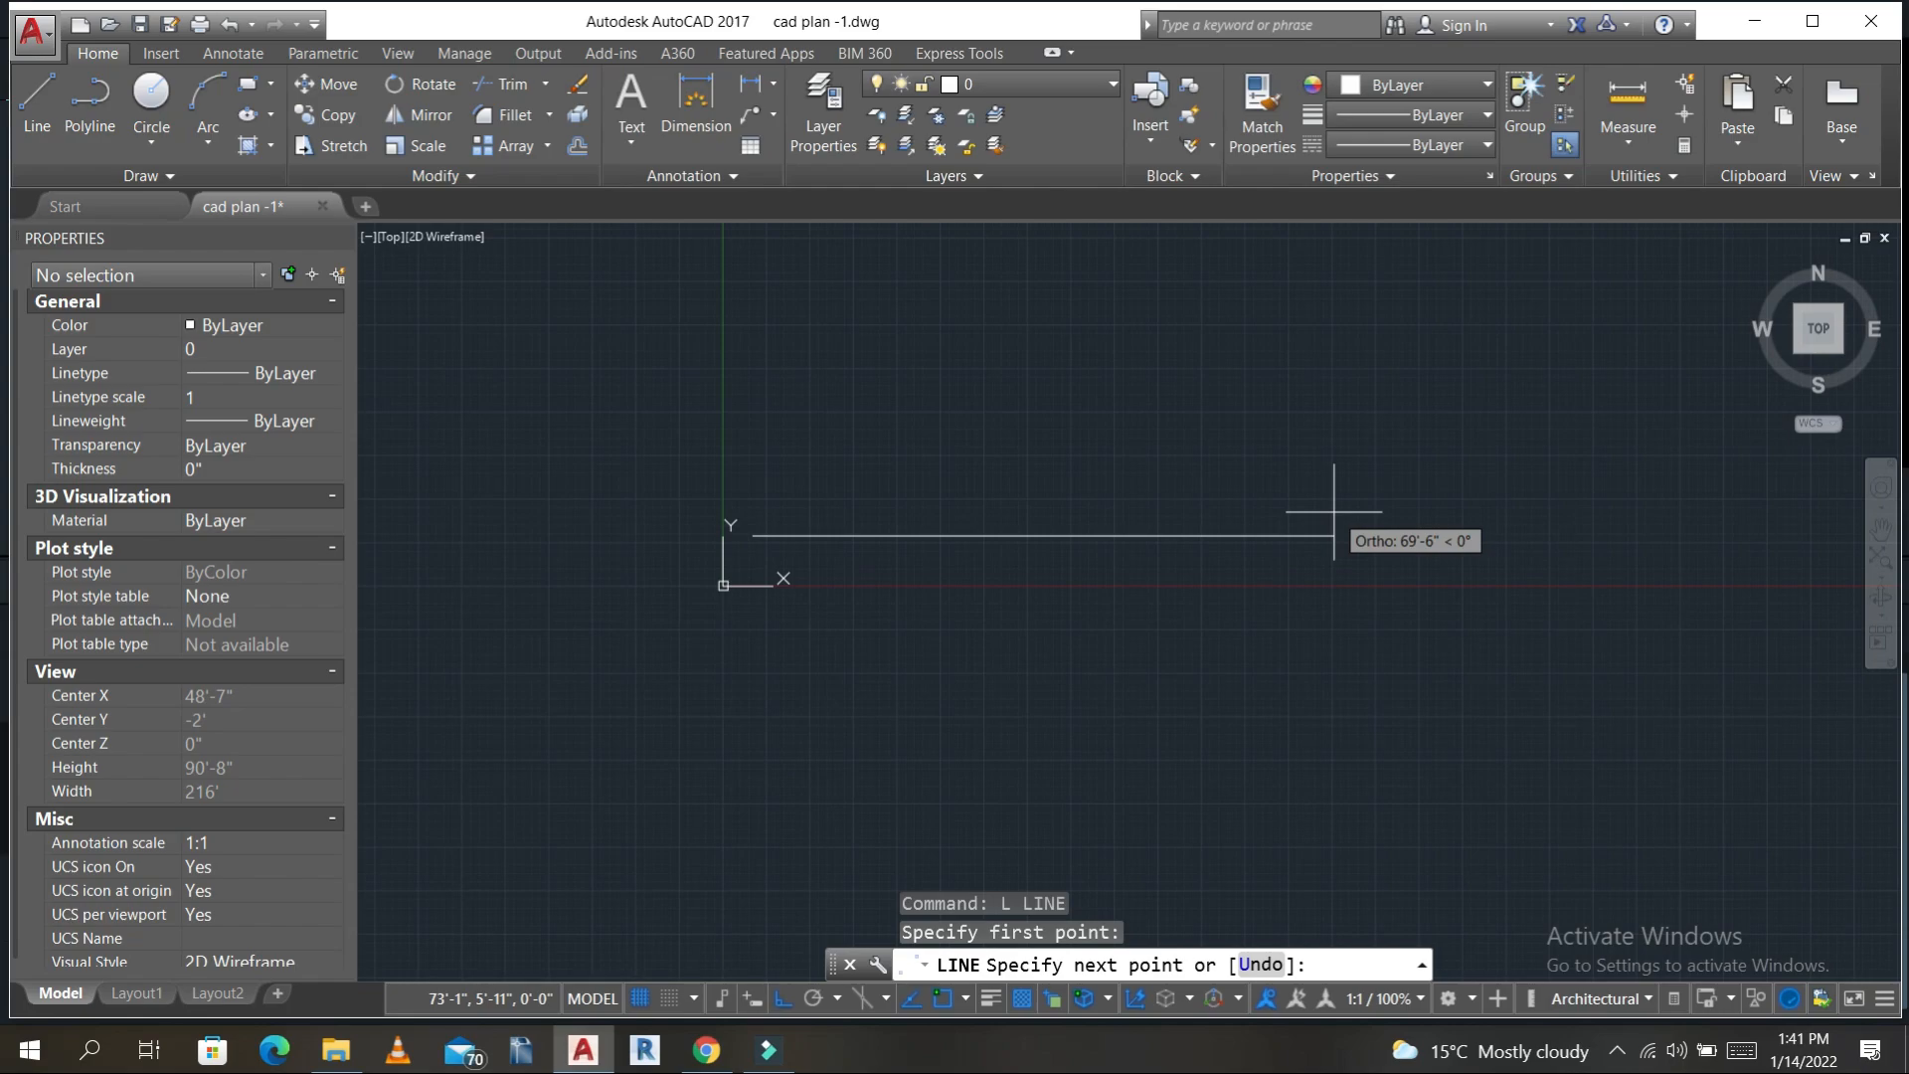
- Draw a closed rectangular outline from line segments, 45' wide and 35' high
{"action": "type", "text": "45'"}
{"action": "key", "text": "Return"}
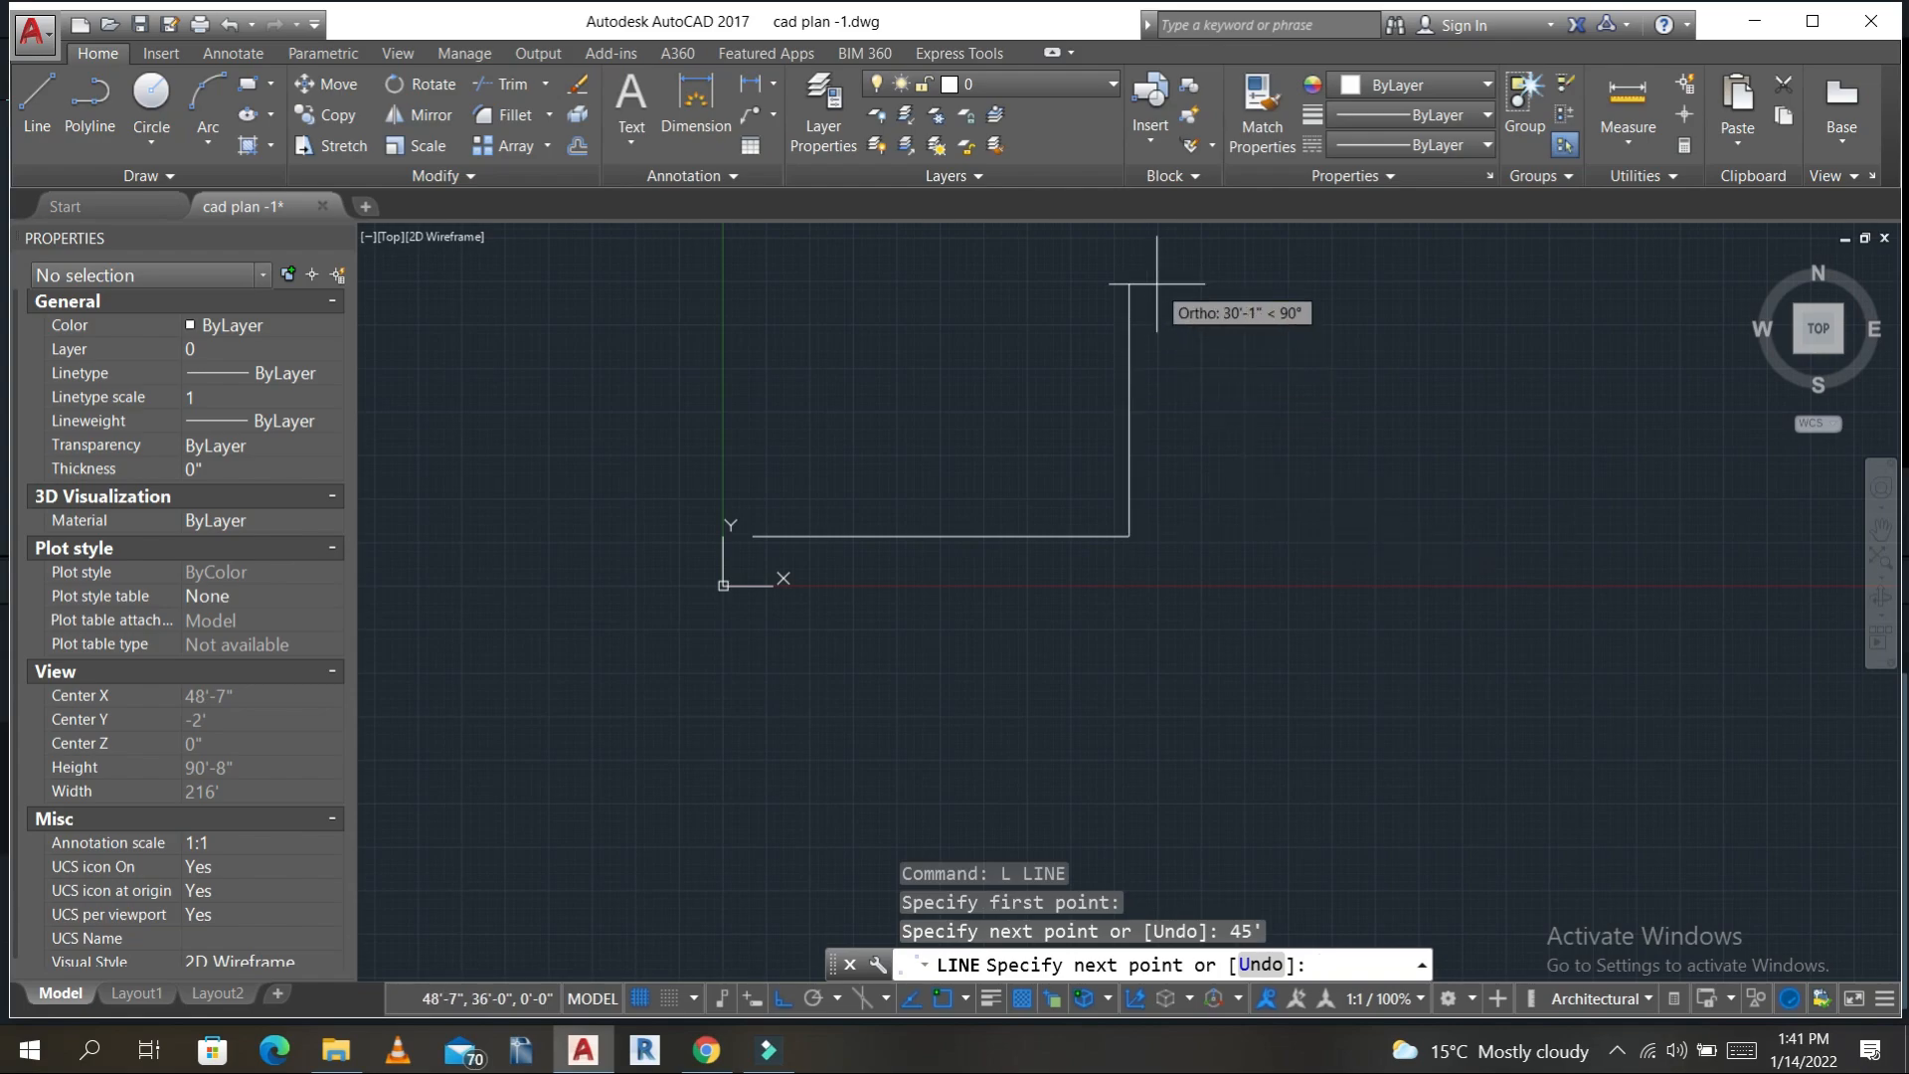
{"action": "type", "text": "35'"}
{"action": "key", "text": "Return"}
{"action": "type", "text": "4"}
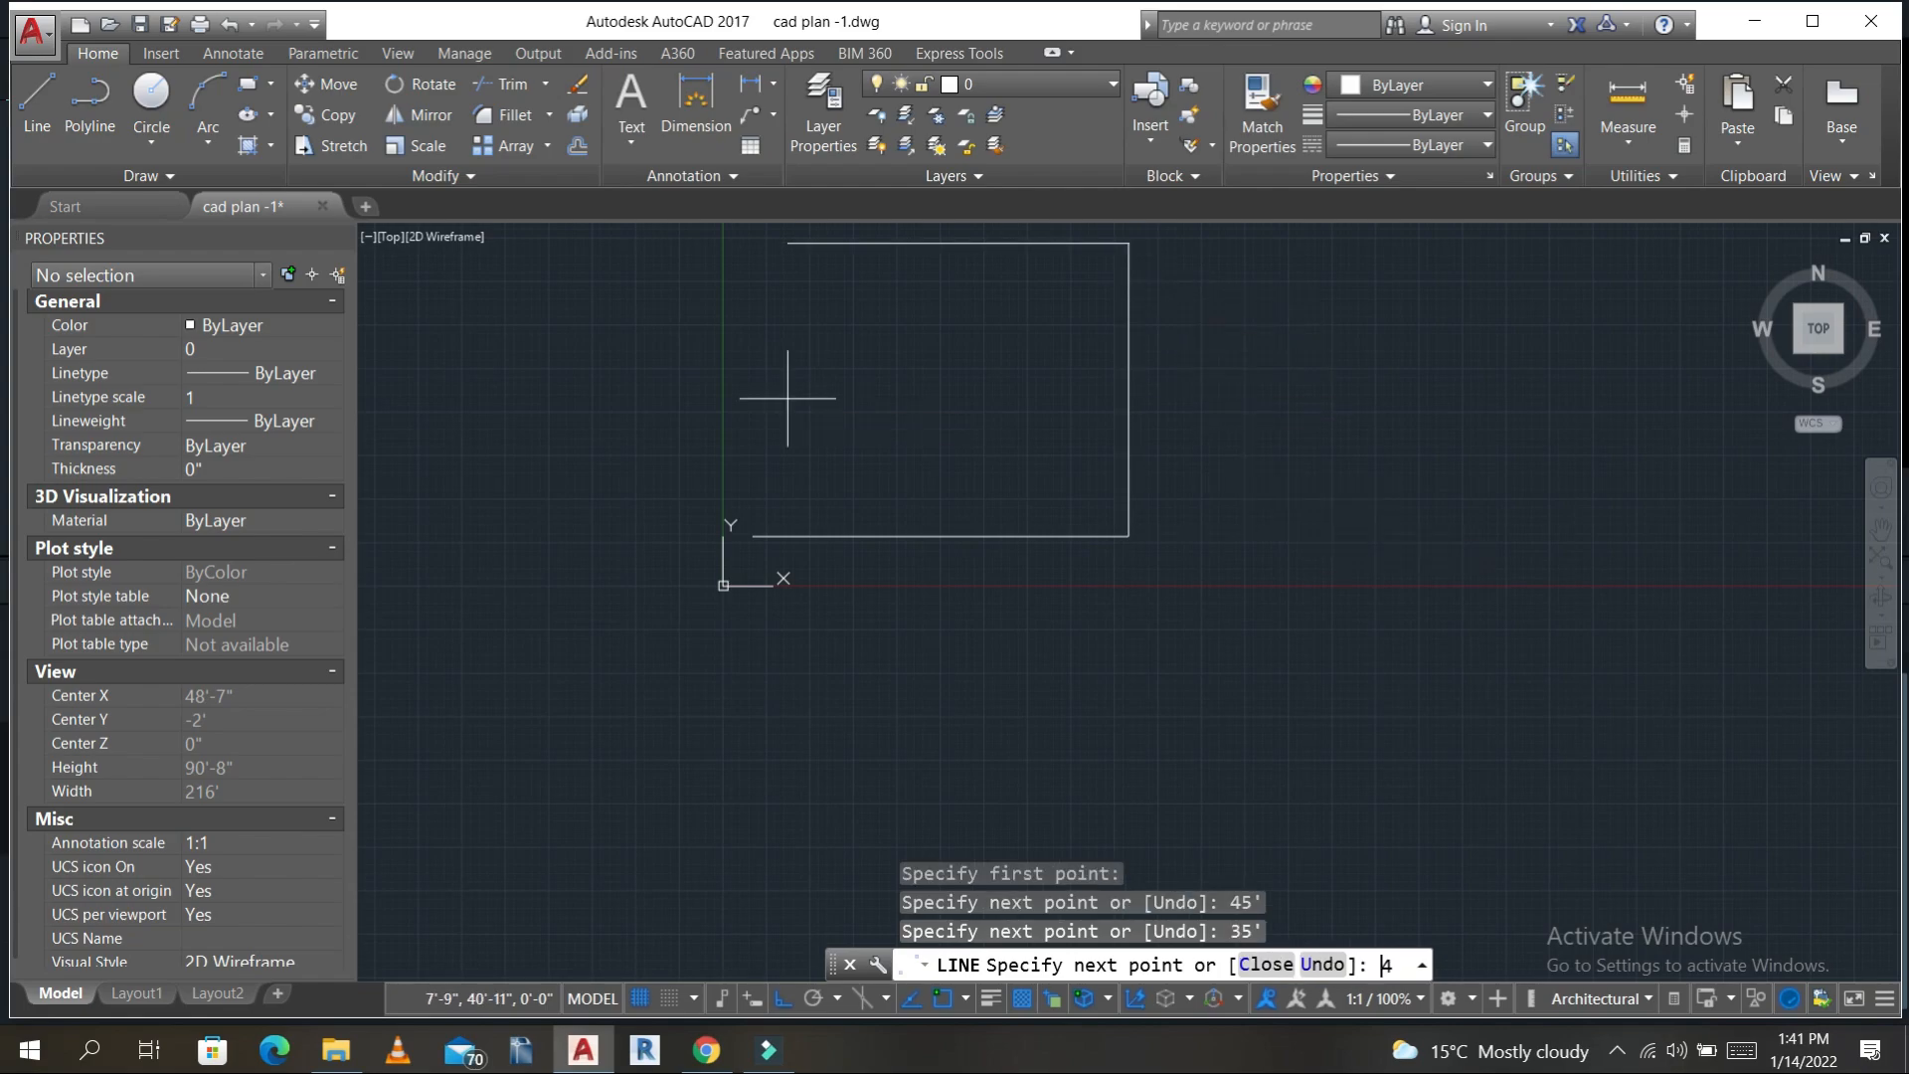
{"action": "type", "text": "5'"}
{"action": "key", "text": "Return"}
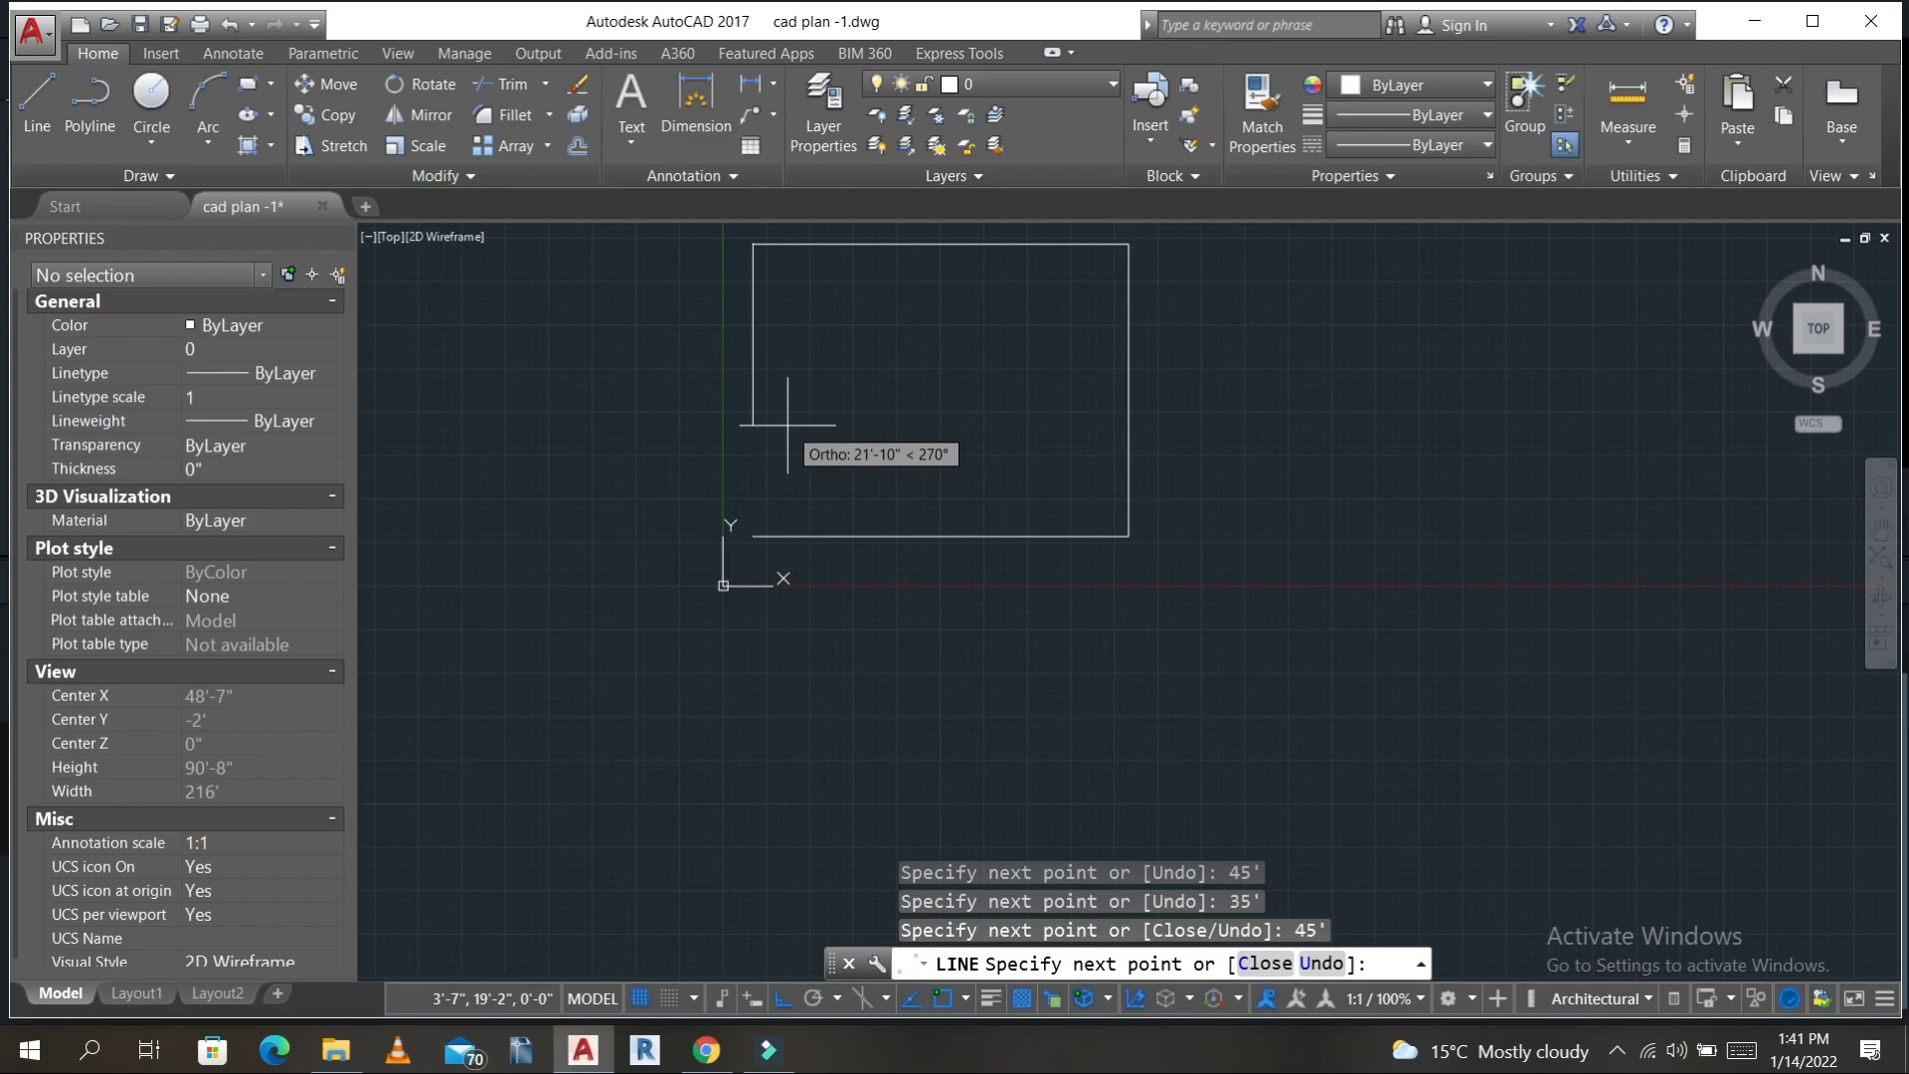
{"action": "type", "text": "35'"}
{"action": "key", "text": "Return"}
{"action": "key", "text": "Escape"}
{"action": "key", "text": "Escape"}
{"action": "key", "text": "Escape"}
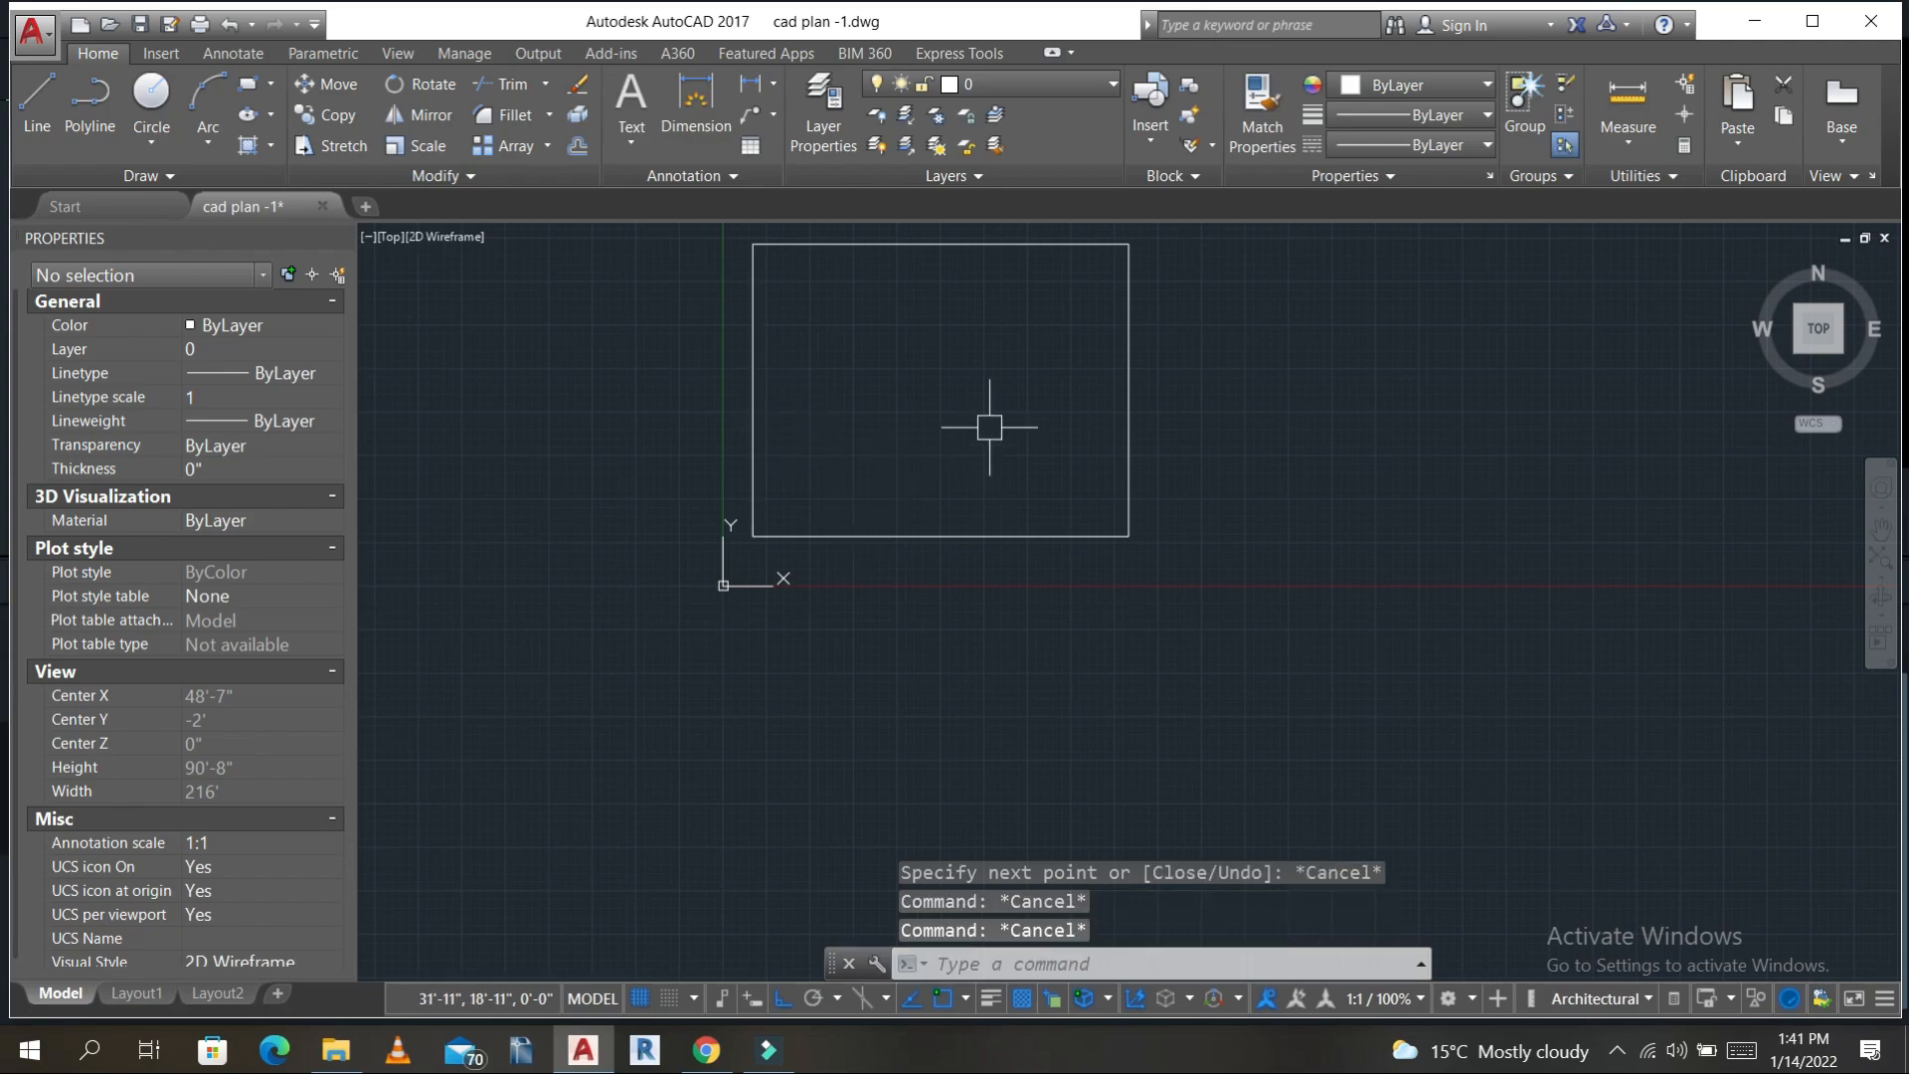
- Offset all four sides of the rectangular outline 9" inward to form the exterior wall thickness
{"action": "middle_click_drag", "start_coordinate": [989, 421], "coordinate": [1004, 474]}
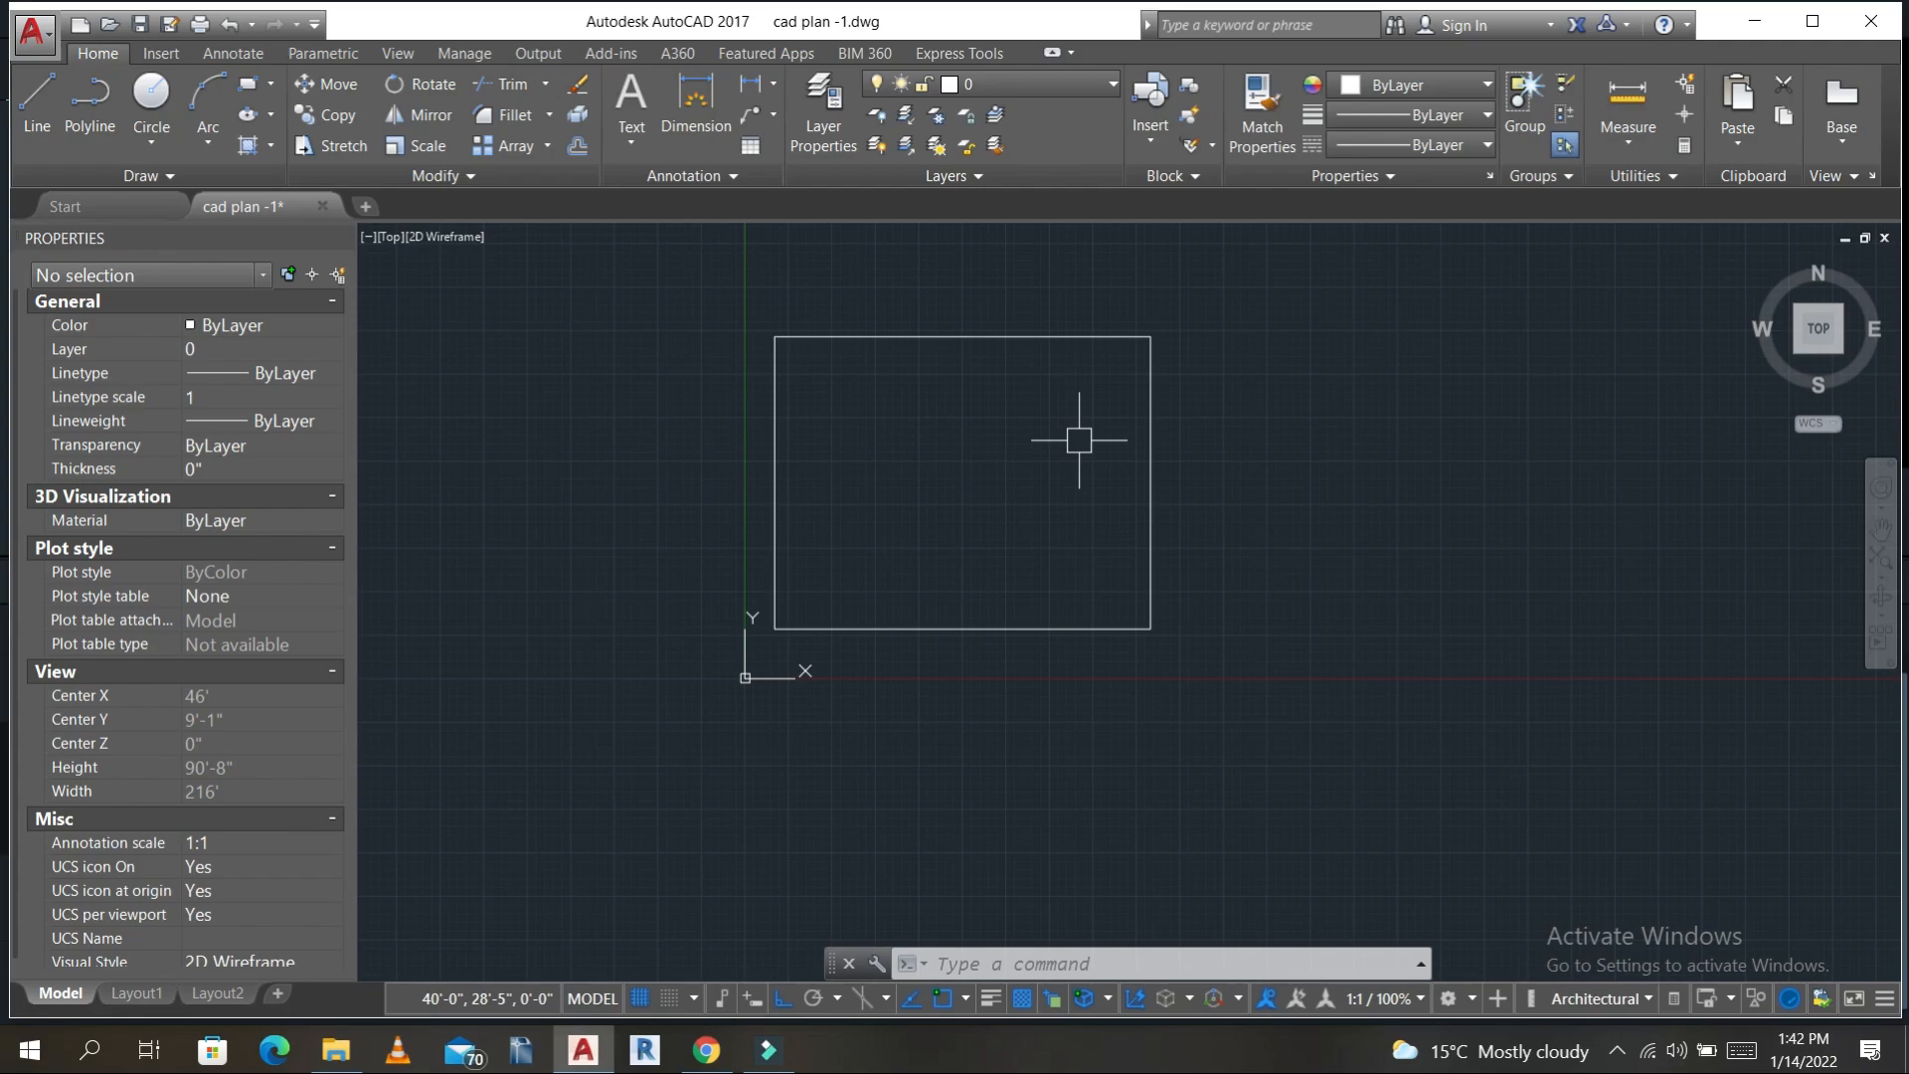
{"action": "key", "text": "Escape"}
{"action": "key", "text": "Escape"}
{"action": "key", "text": "Escape"}
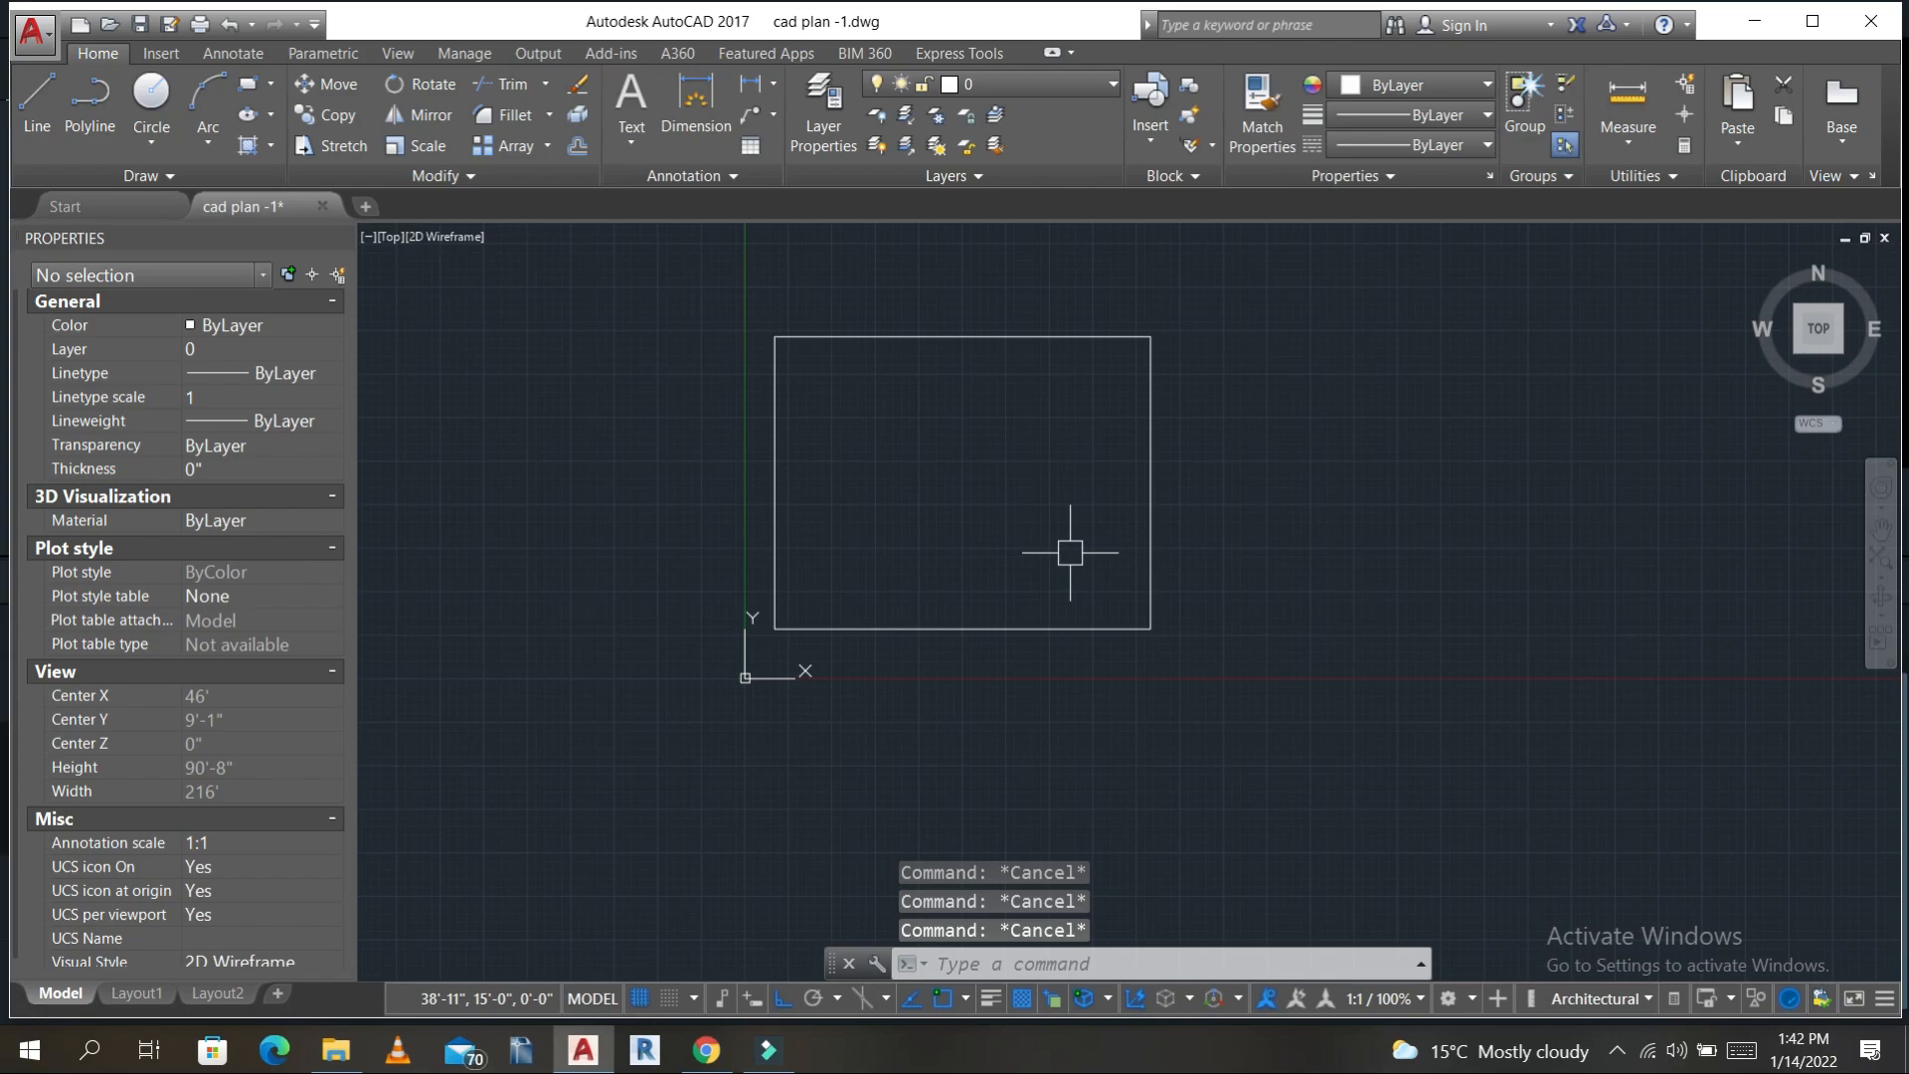
{"action": "type", "text": "O"}
{"action": "key", "text": "Return"}
{"action": "type", "text": "9"}
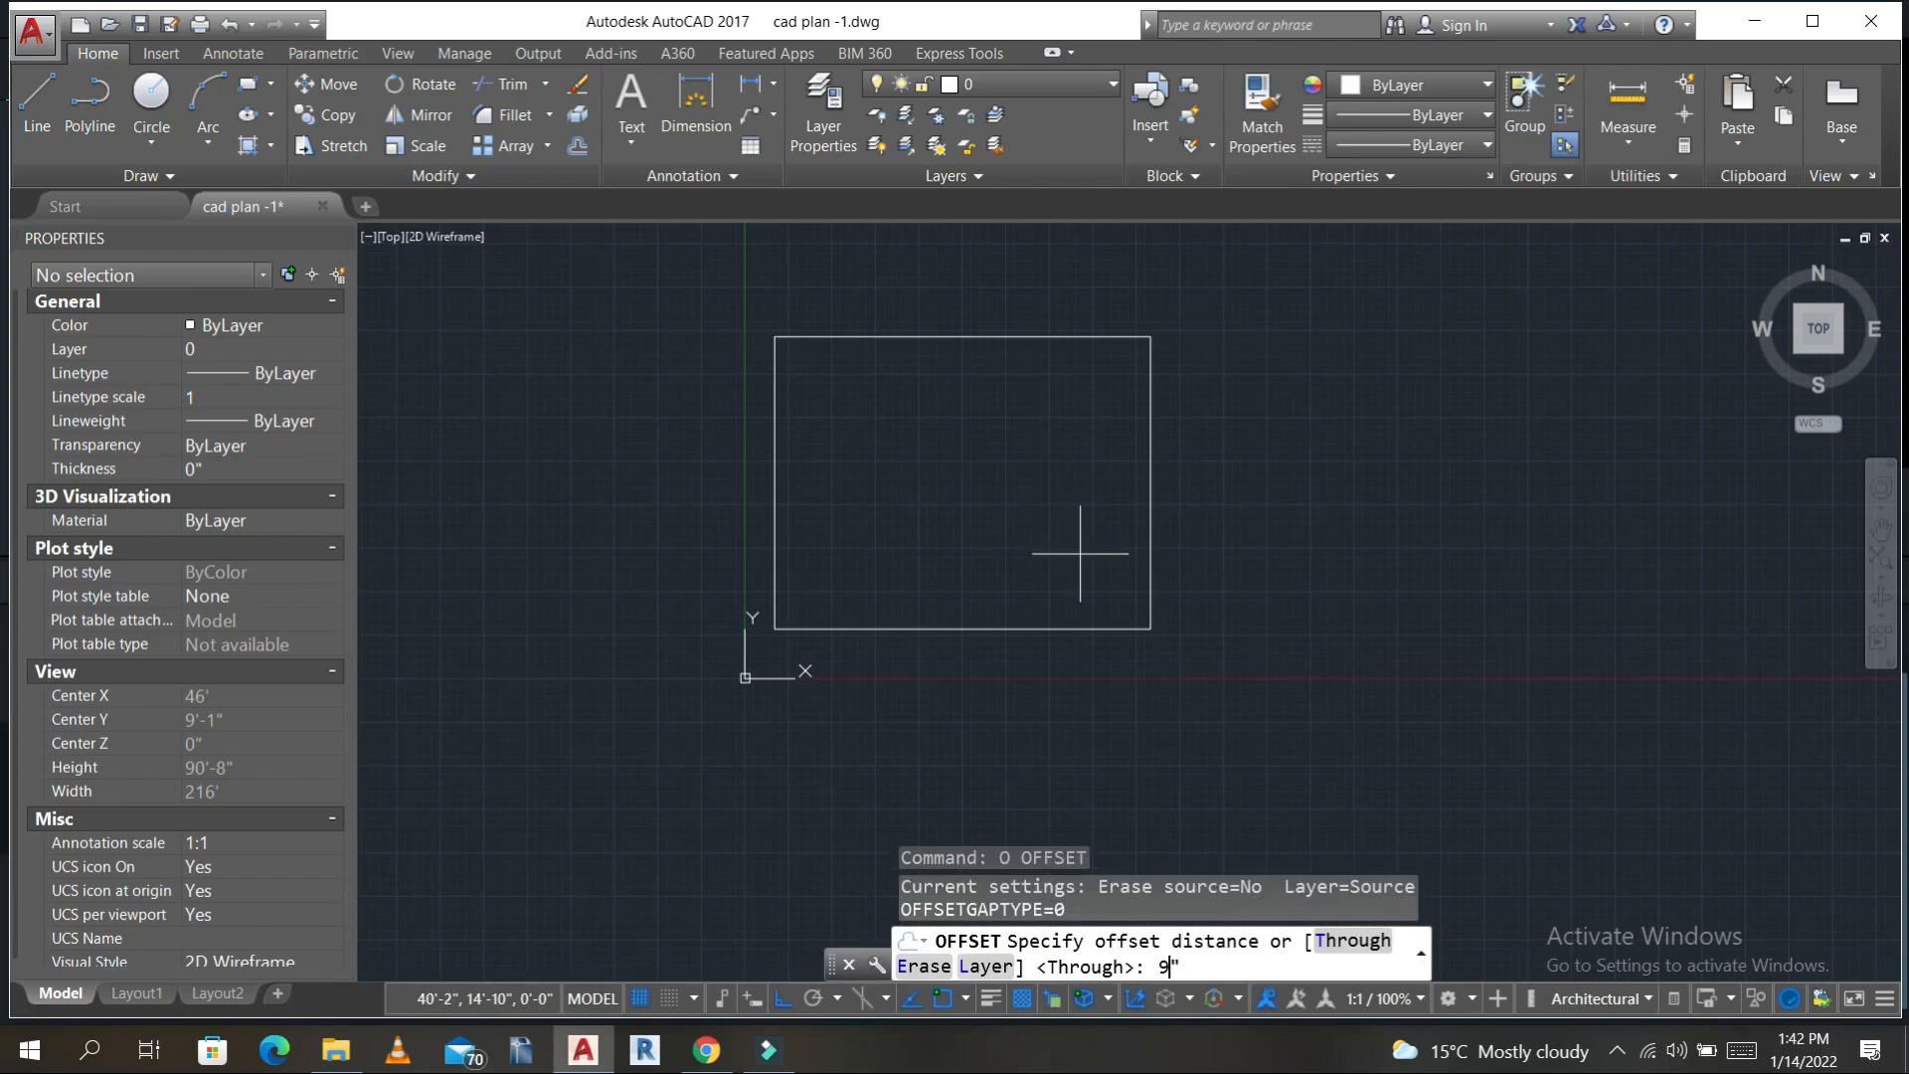
{"action": "key", "text": "Return"}
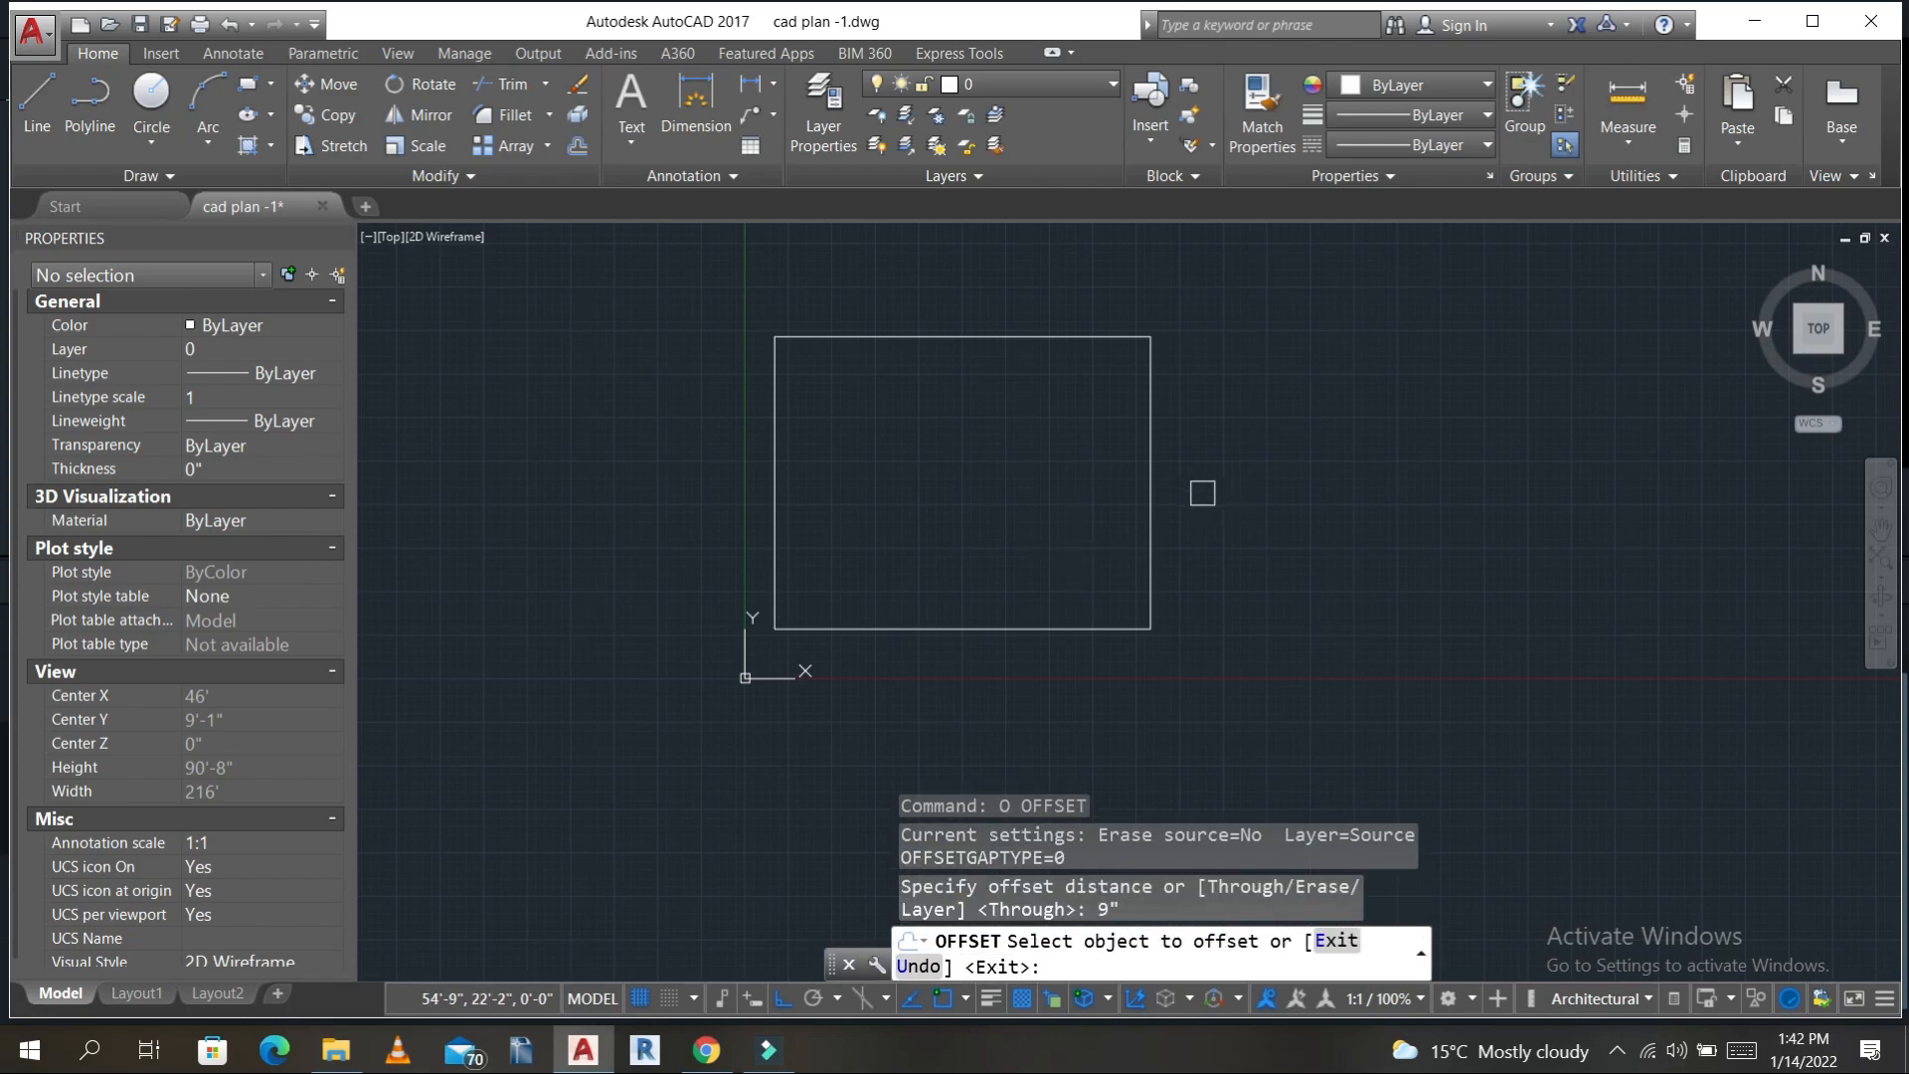
{"action": "left_click", "coordinate": [1152, 516]}
{"action": "left_click", "coordinate": [1070, 524]}
{"action": "left_click", "coordinate": [994, 337]}
{"action": "left_click", "coordinate": [1006, 448]}
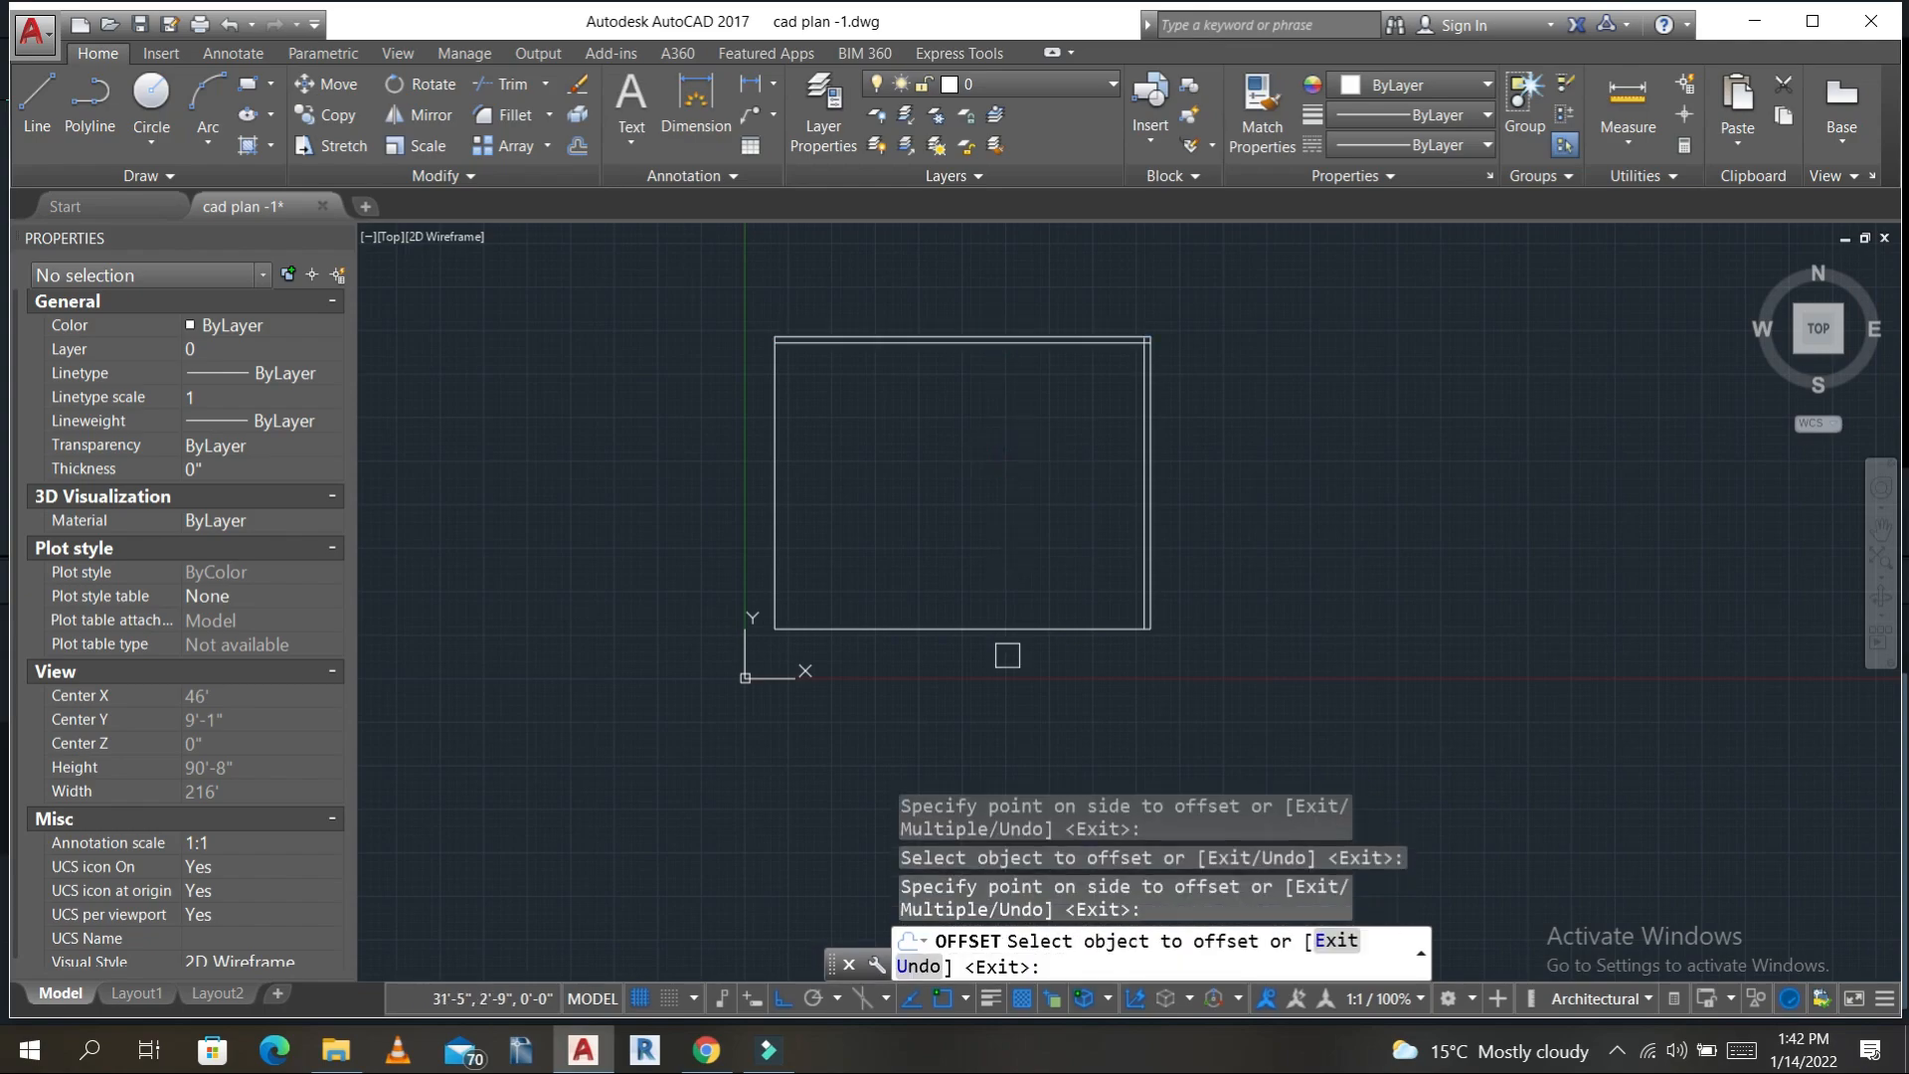
{"action": "left_click", "coordinate": [1023, 627]}
{"action": "left_click", "coordinate": [1022, 516]}
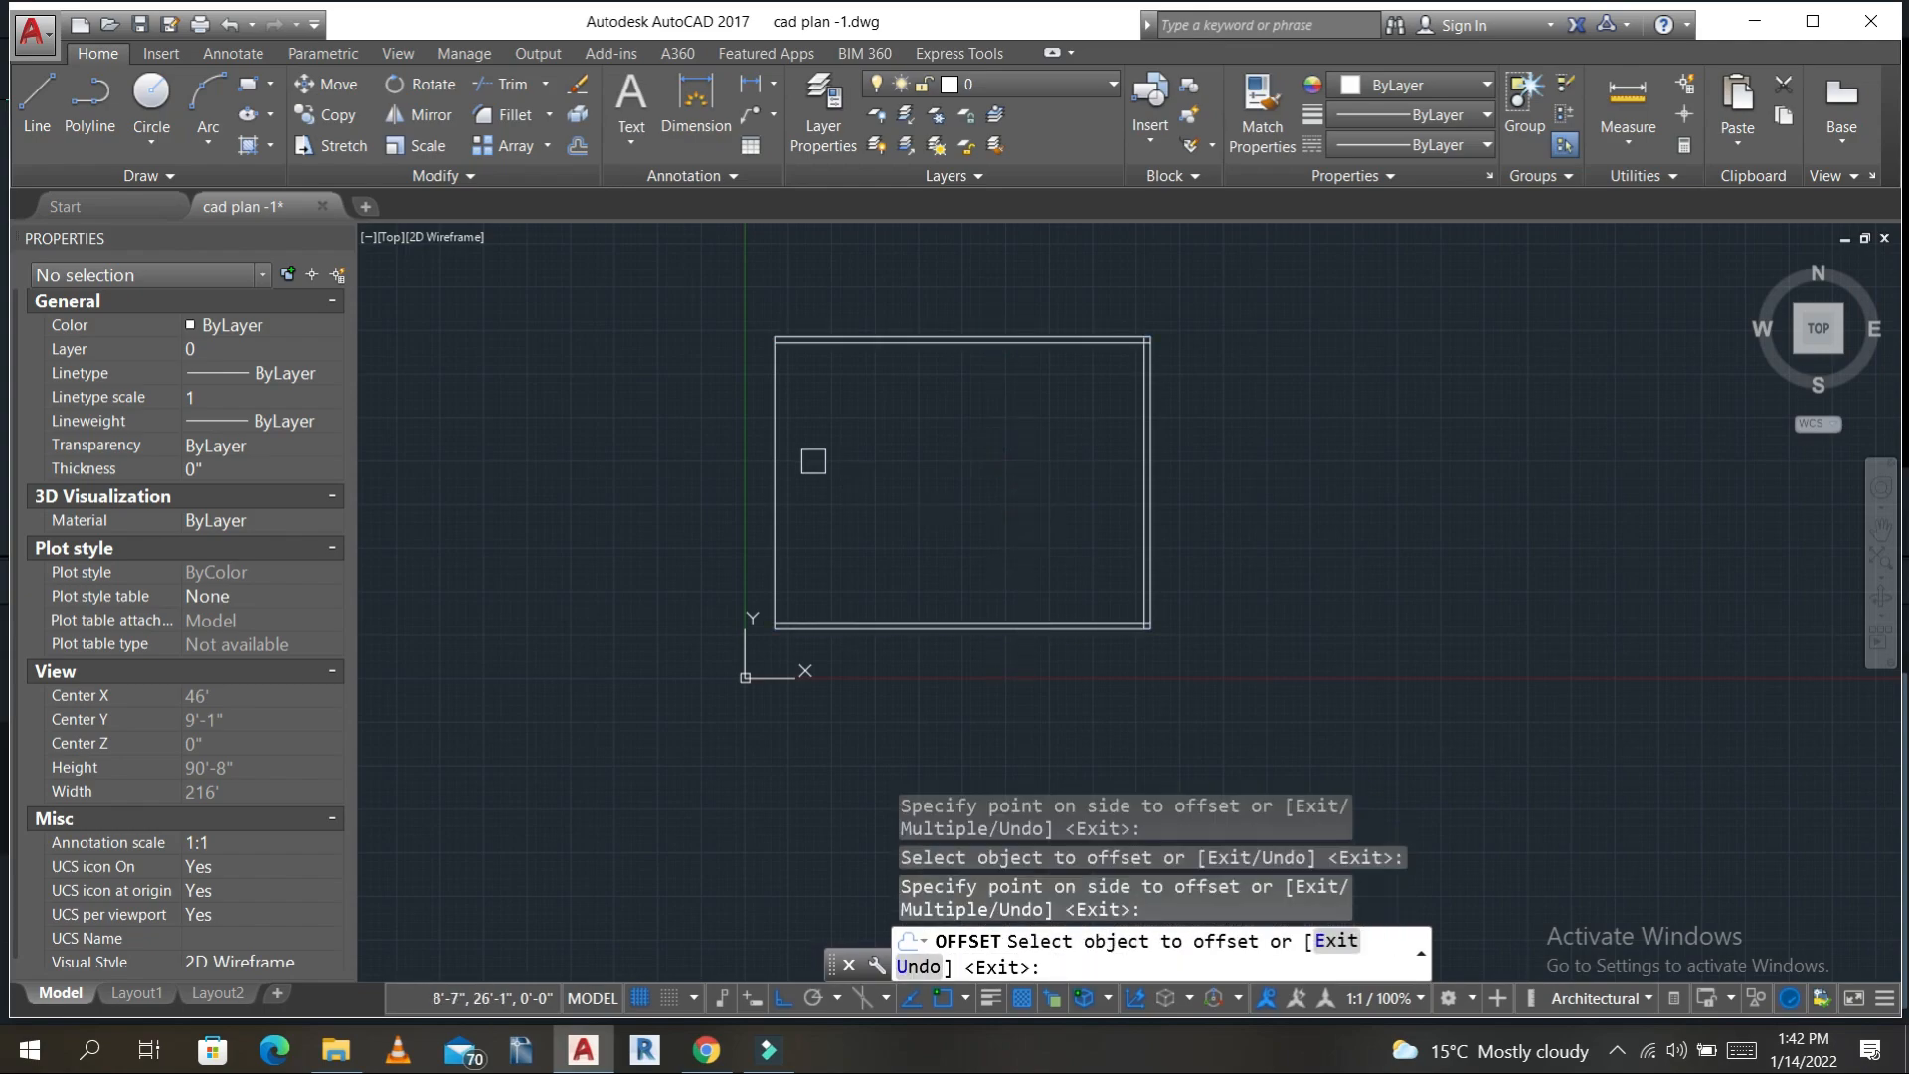
{"action": "left_click", "coordinate": [776, 494]}
{"action": "left_click", "coordinate": [908, 468]}
{"action": "key", "text": "Escape"}
{"action": "key", "text": "Escape"}
{"action": "key", "text": "Escape"}
- Trim the overlapping inner wall line ends at the plan's two upper corners
{"action": "type", "text": "t"}
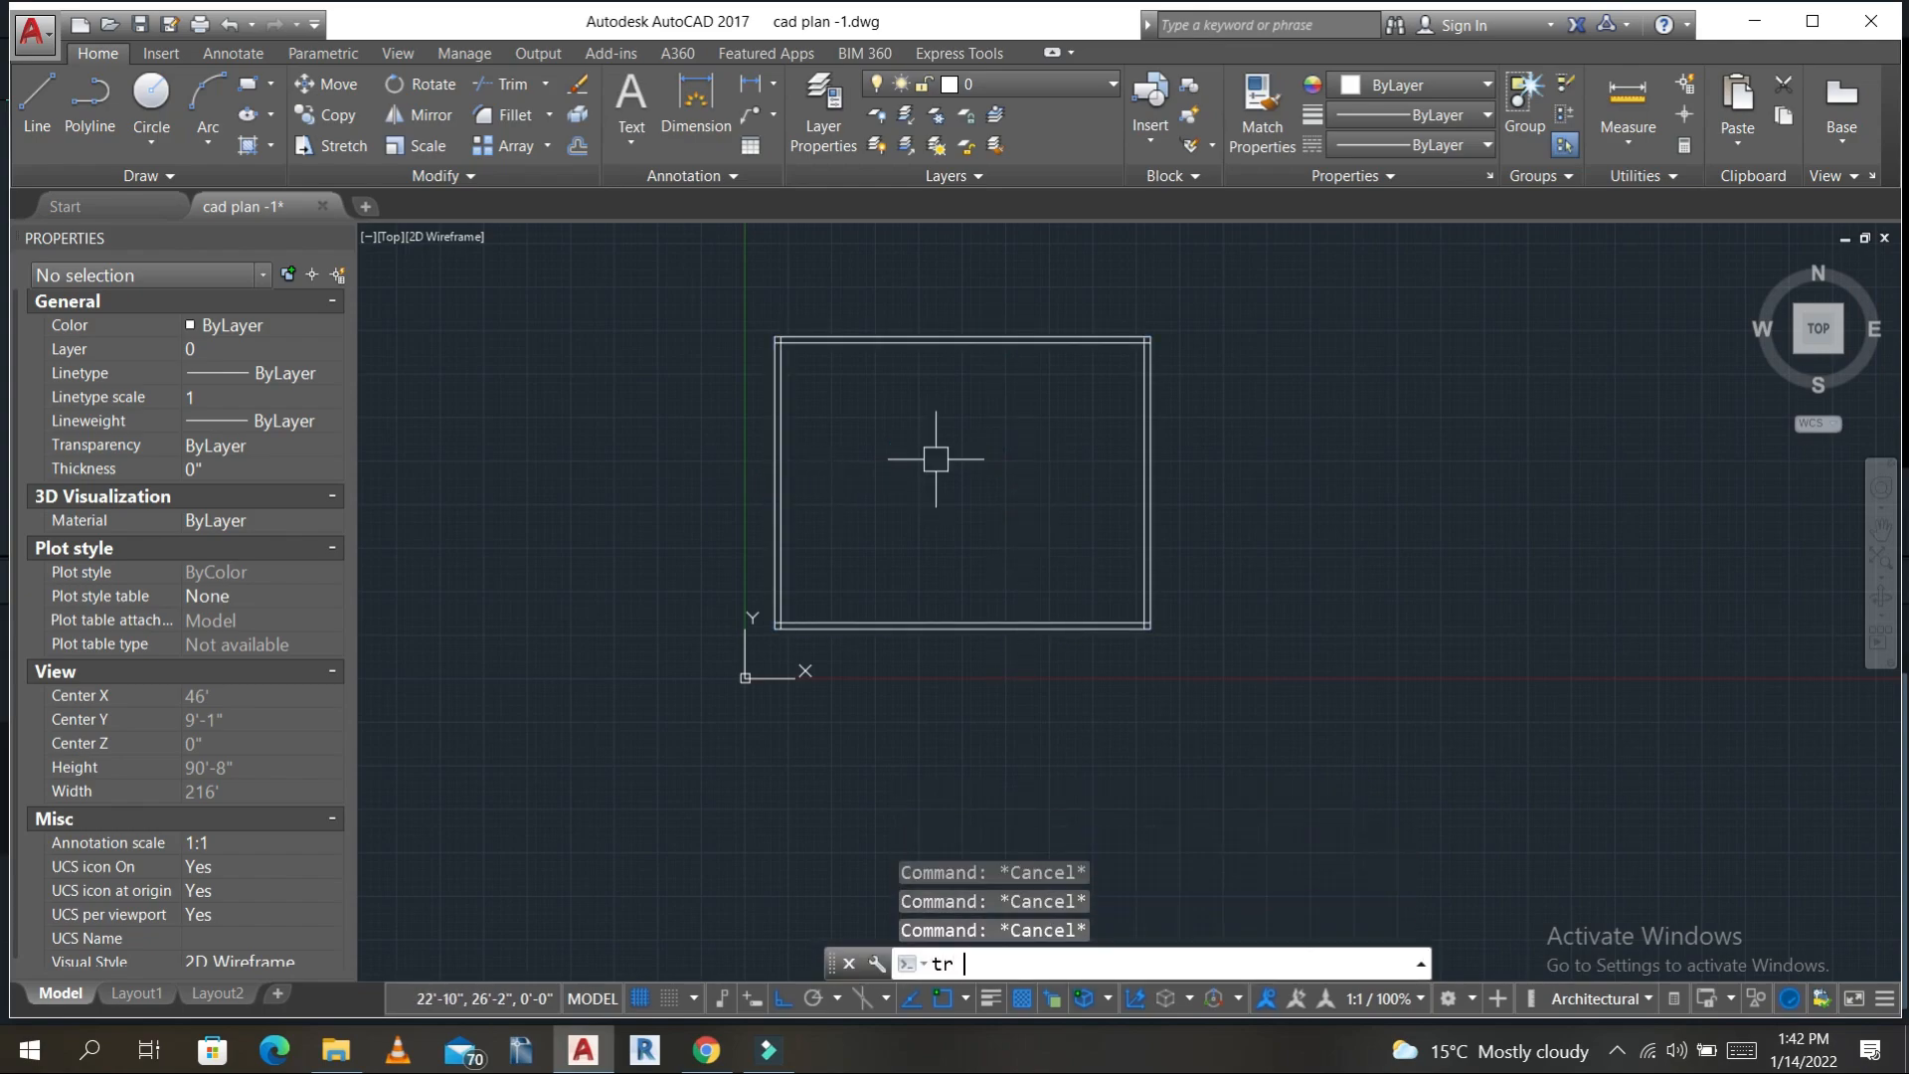
{"action": "type", "text": "r"}
{"action": "key", "text": "space"}
{"action": "scroll", "coordinate": [776, 331], "scroll_direction": "up", "scroll_amount": 6}
{"action": "left_click", "coordinate": [809, 391]}
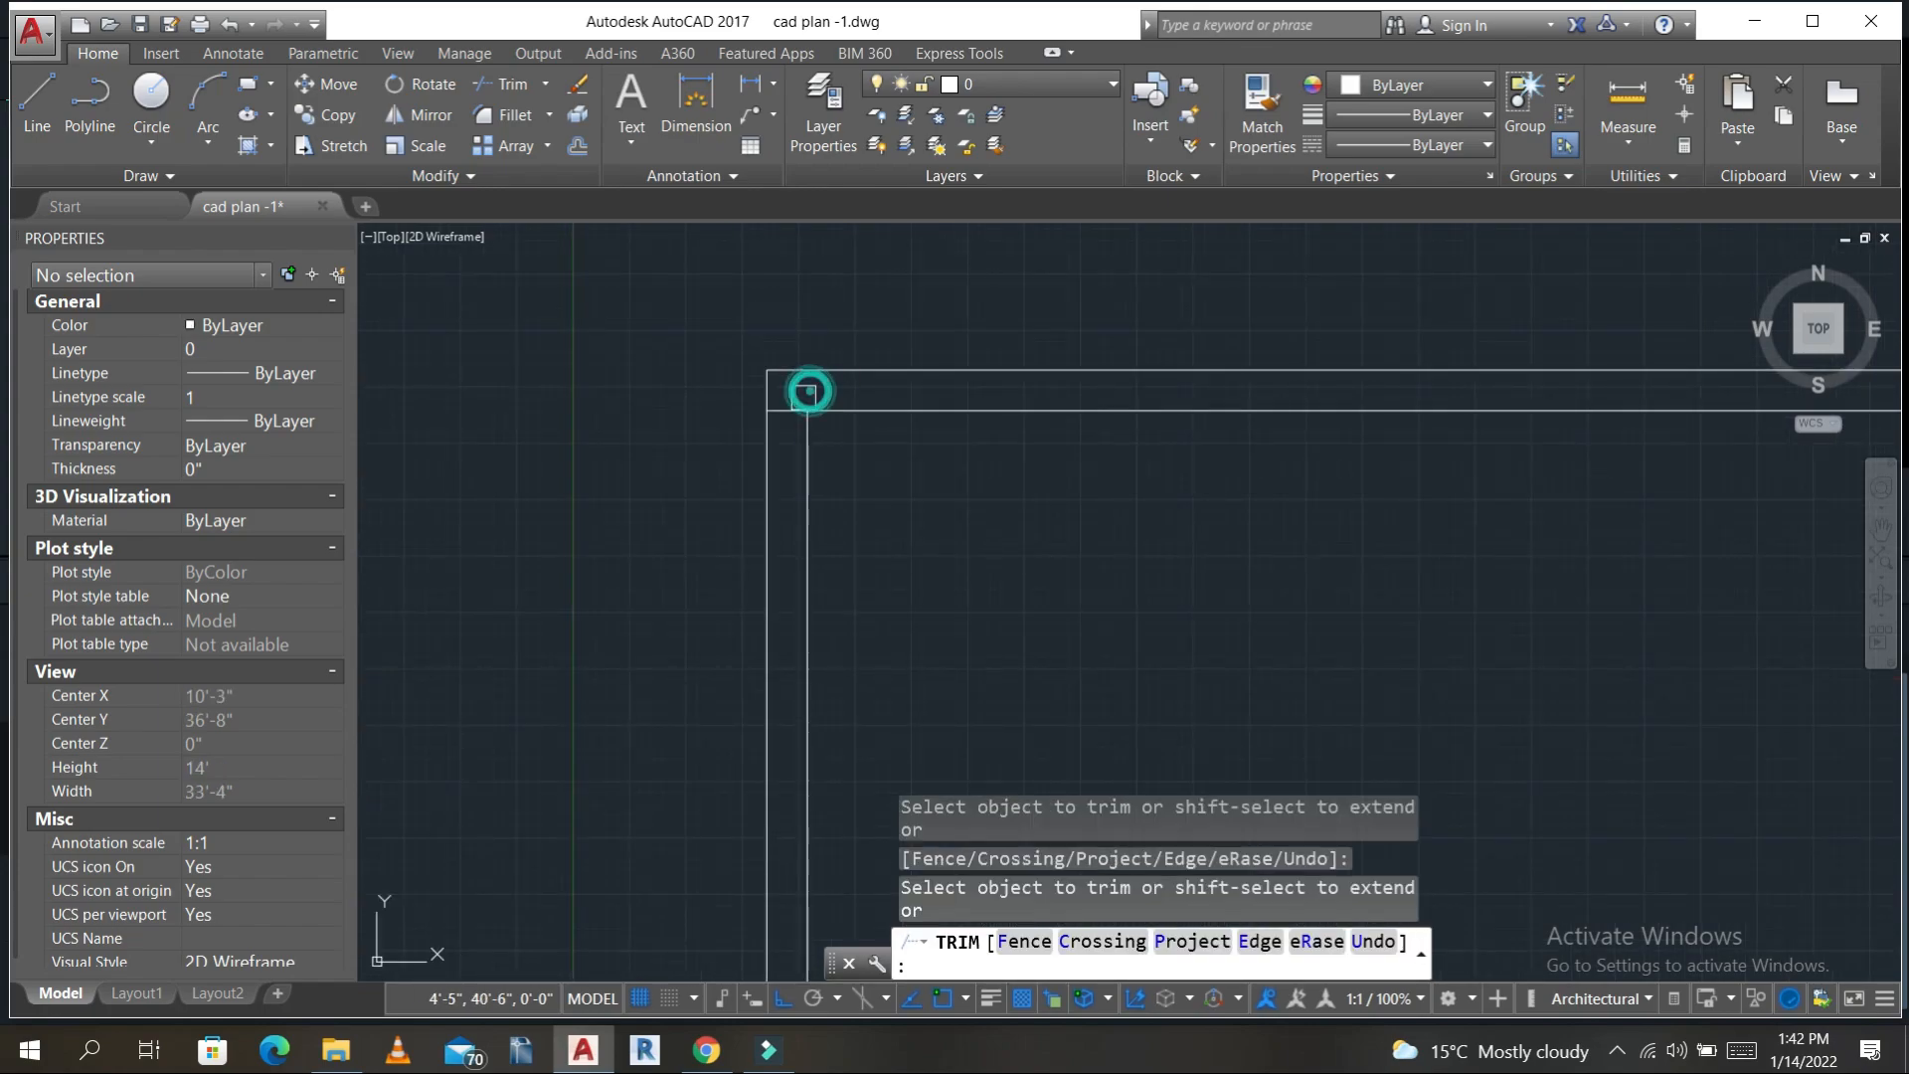
{"action": "left_click", "coordinate": [785, 408]}
{"action": "left_click", "coordinate": [785, 409]}
{"action": "scroll", "coordinate": [945, 502], "scroll_direction": "down", "scroll_amount": 3}
{"action": "middle_click_drag", "start_coordinate": [1413, 599], "coordinate": [1236, 575]}
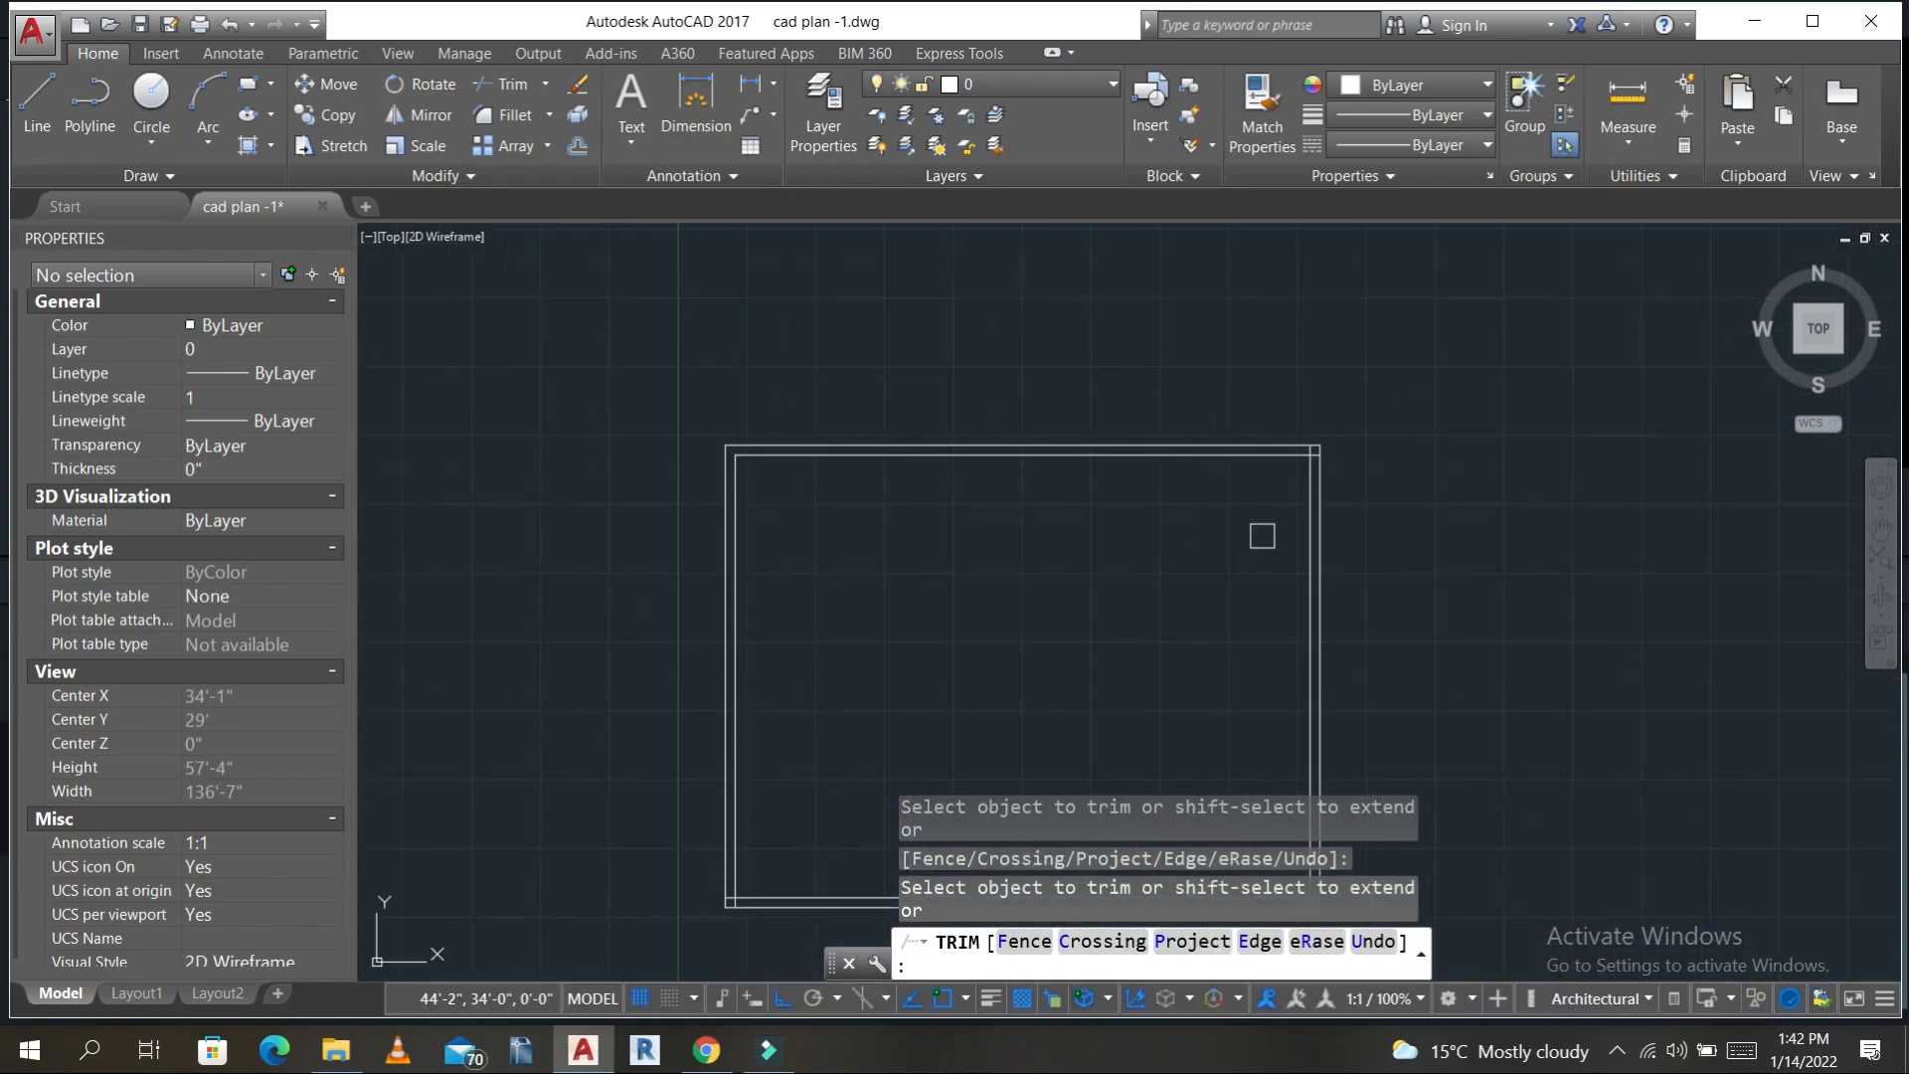
{"action": "scroll", "coordinate": [1363, 361], "scroll_direction": "up", "scroll_amount": 8}
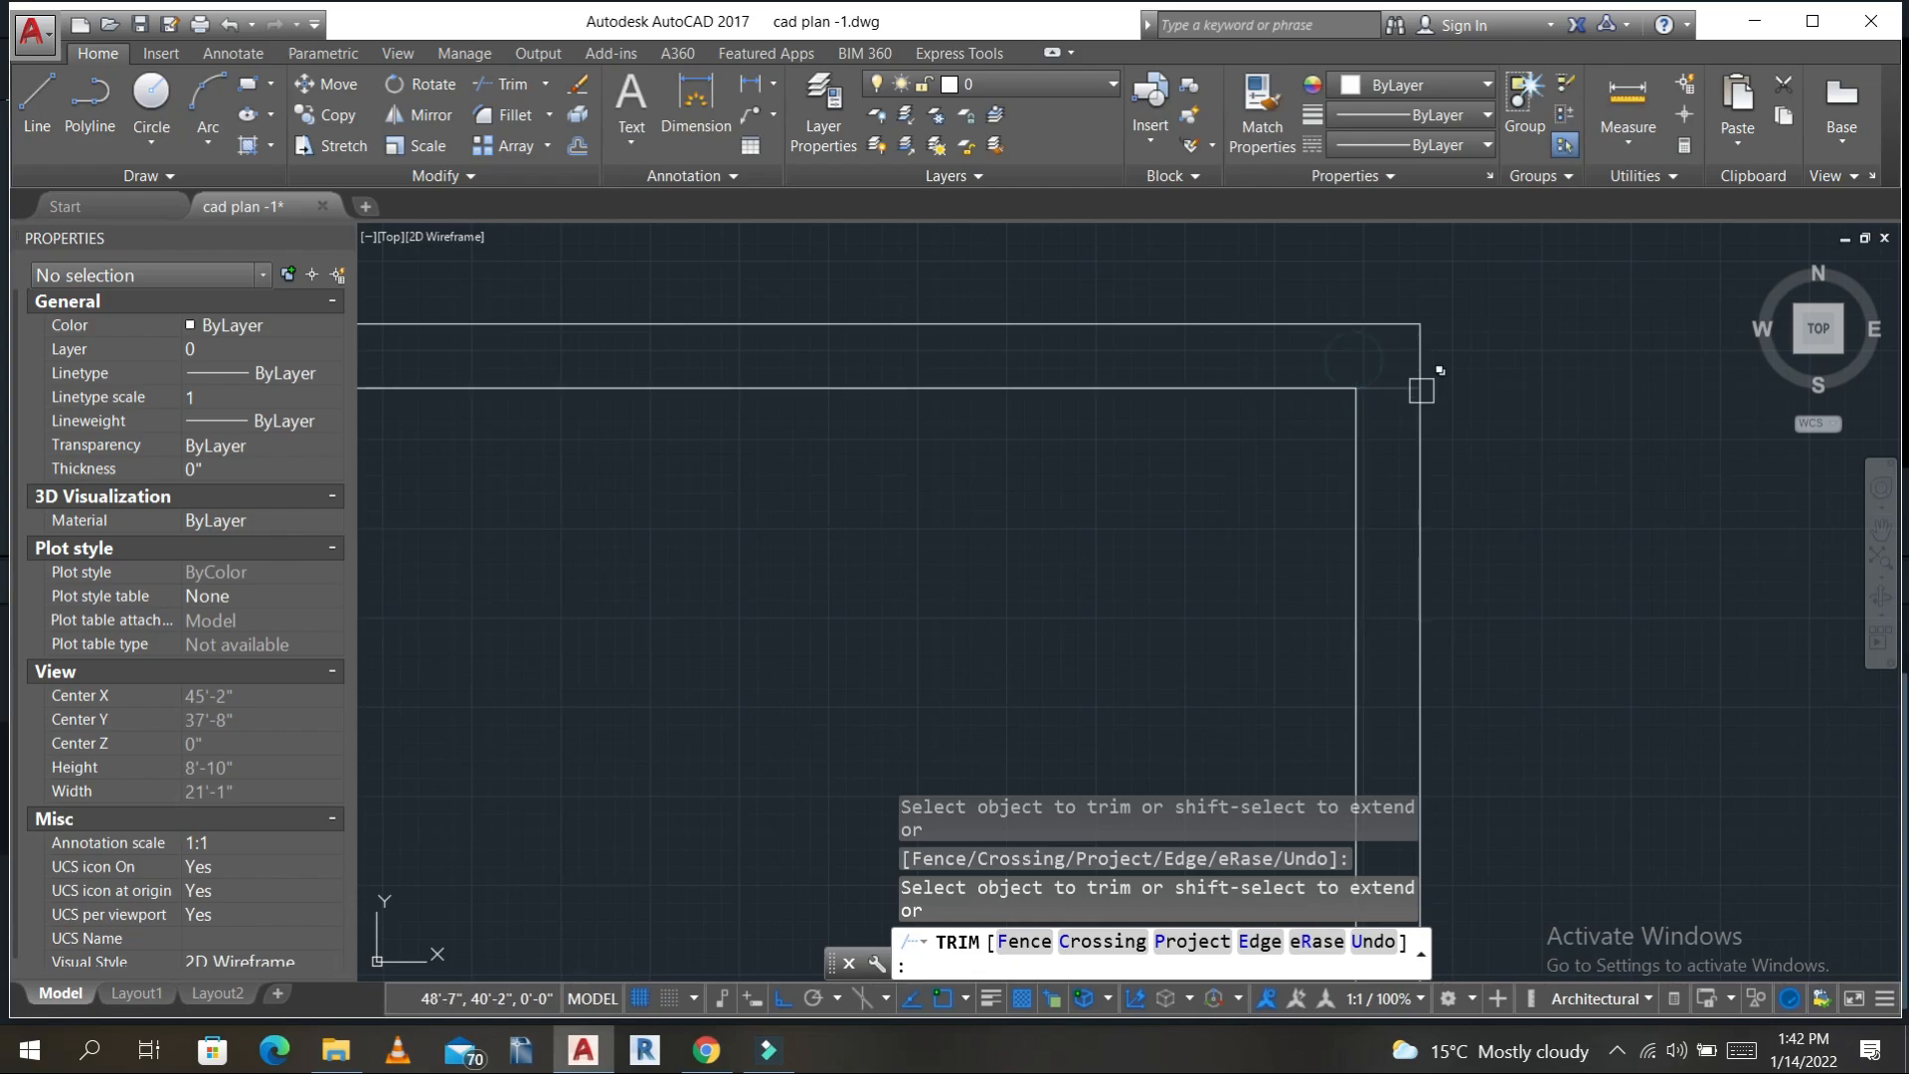
{"action": "scroll", "coordinate": [1392, 390], "scroll_direction": "down", "scroll_amount": 8}
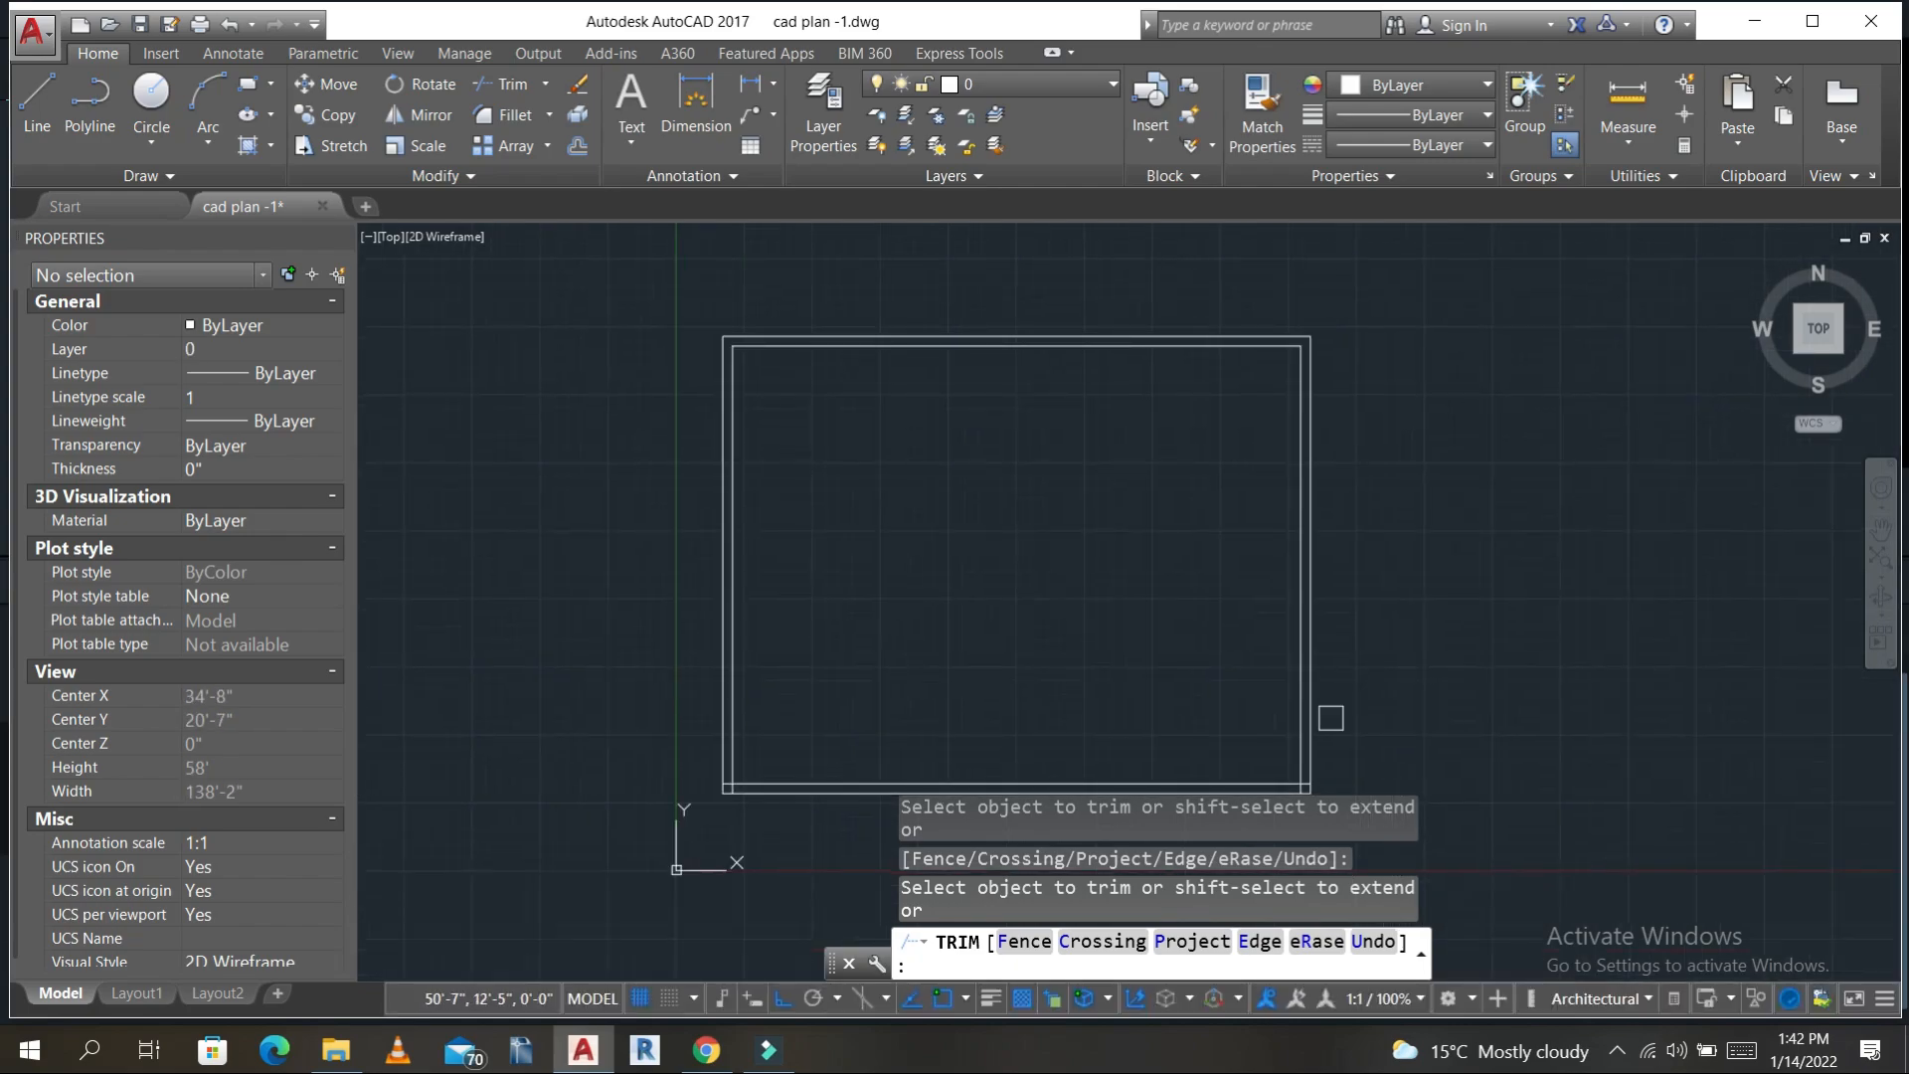
- Trim the overlapping inner wall line ends at the plan's two lower corners
{"action": "middle_click_drag", "start_coordinate": [1329, 716], "coordinate": [1314, 627]}
{"action": "scroll", "coordinate": [1315, 626], "scroll_direction": "up", "scroll_amount": 8}
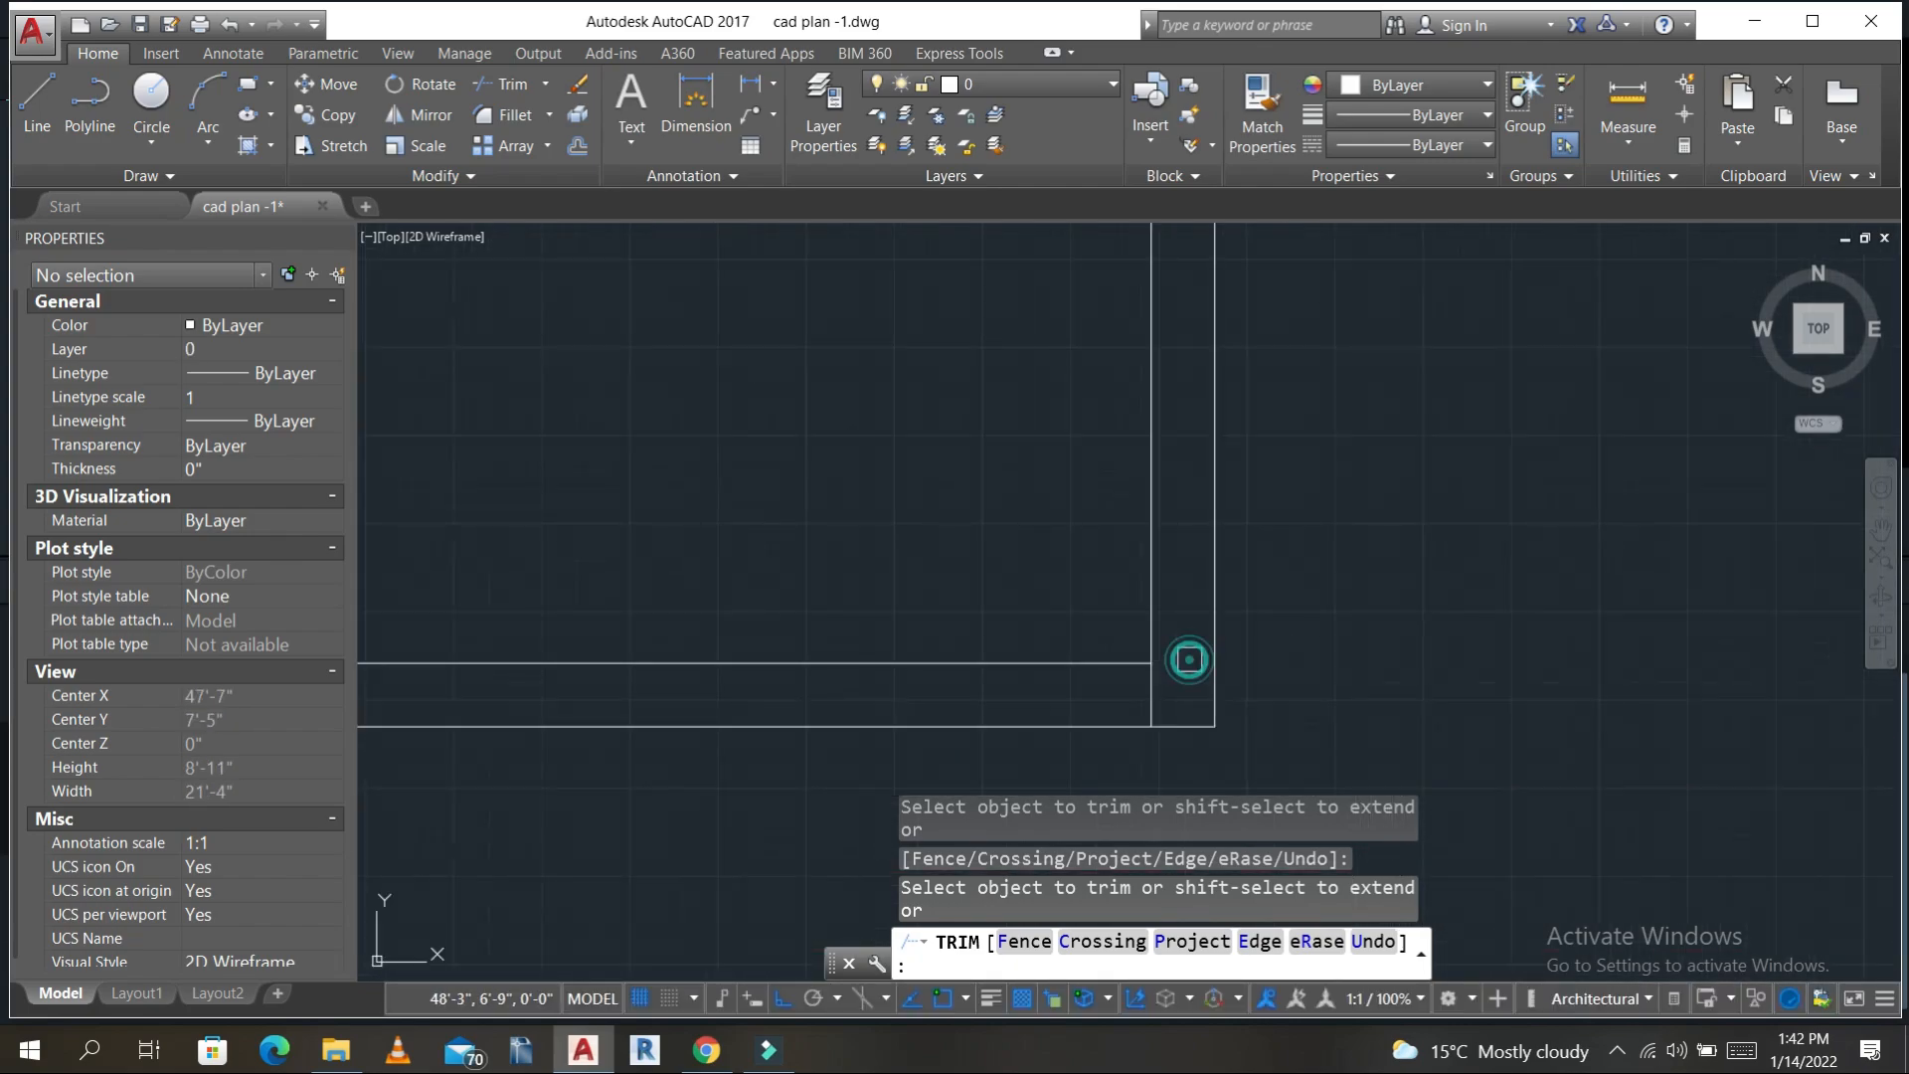
{"action": "left_click", "coordinate": [1226, 618]}
{"action": "scroll", "coordinate": [1227, 619], "scroll_direction": "down", "scroll_amount": 2}
{"action": "middle_click_drag", "start_coordinate": [880, 685], "coordinate": [1610, 583]}
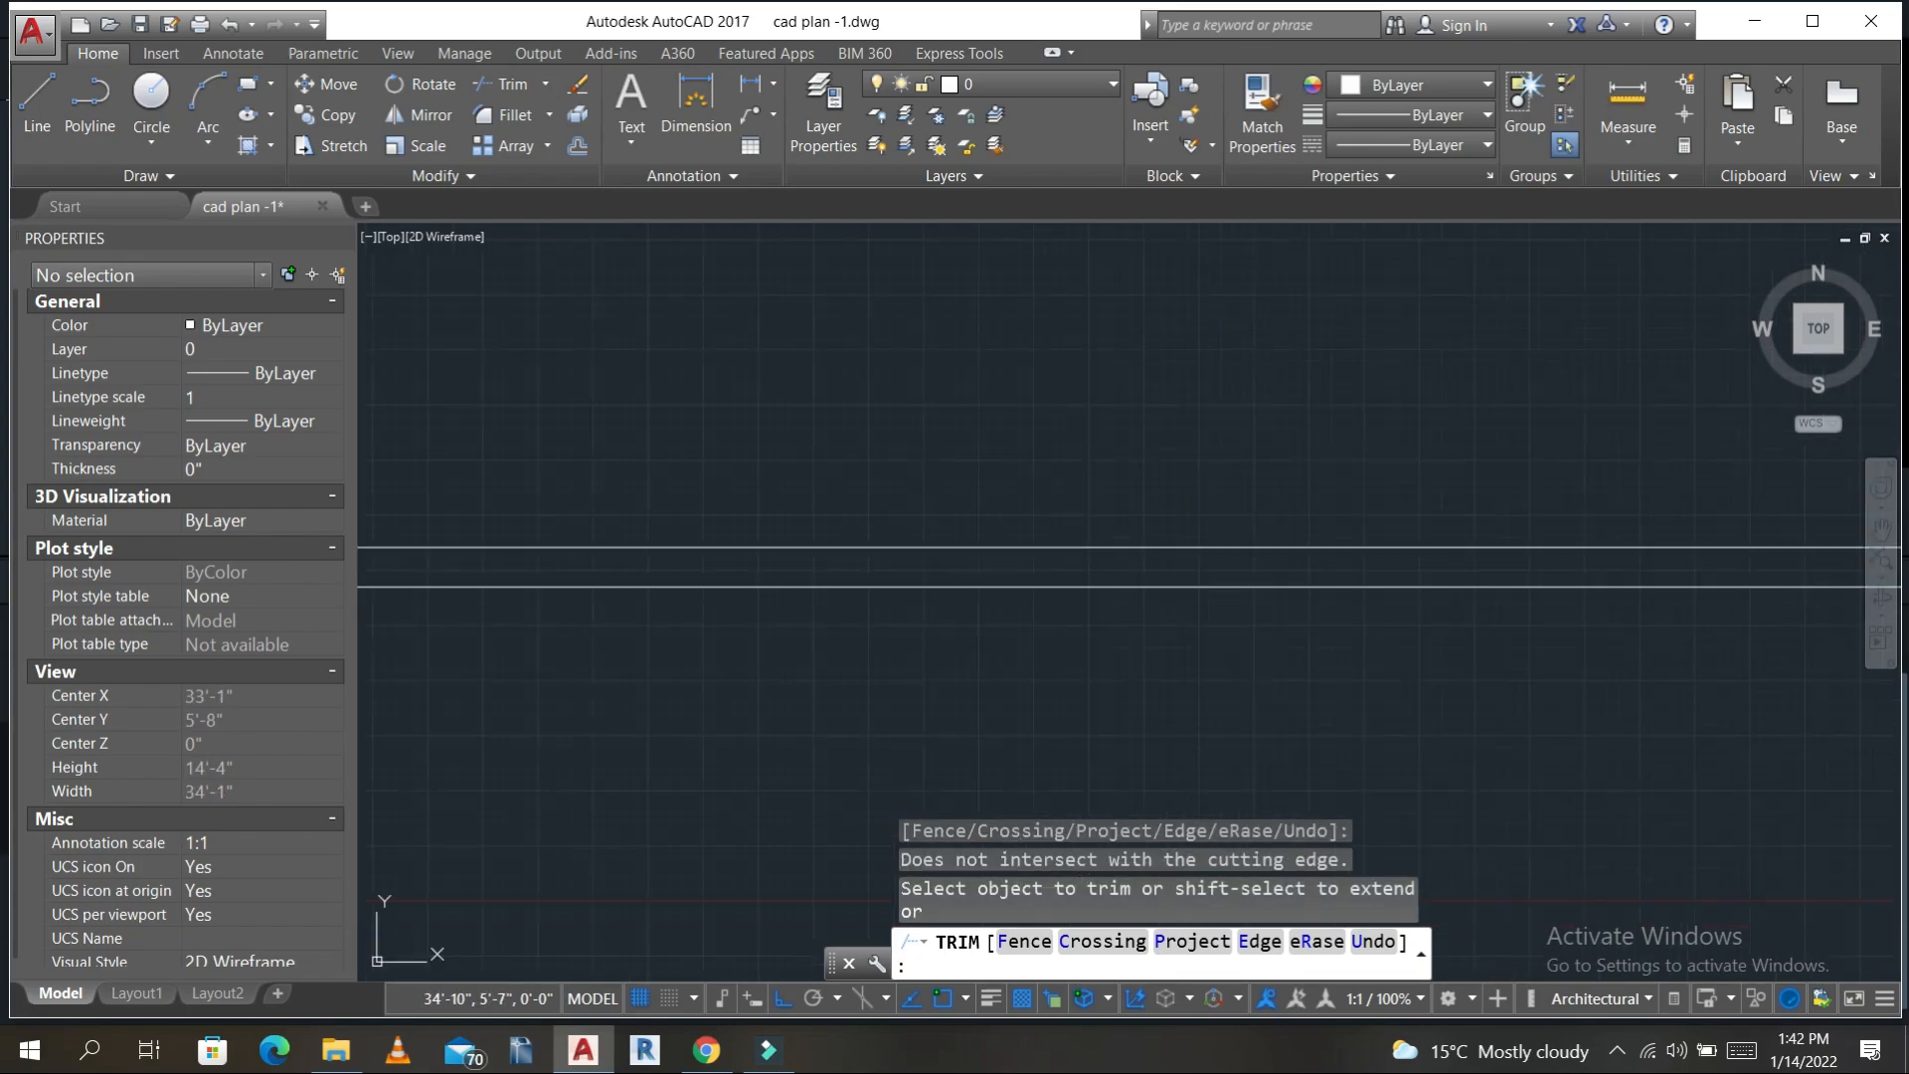
{"action": "middle_click_drag", "start_coordinate": [796, 637], "coordinate": [1432, 651]}
{"action": "scroll", "coordinate": [831, 652], "scroll_direction": "down", "scroll_amount": 4}
{"action": "scroll", "coordinate": [537, 617], "scroll_direction": "up", "scroll_amount": 5}
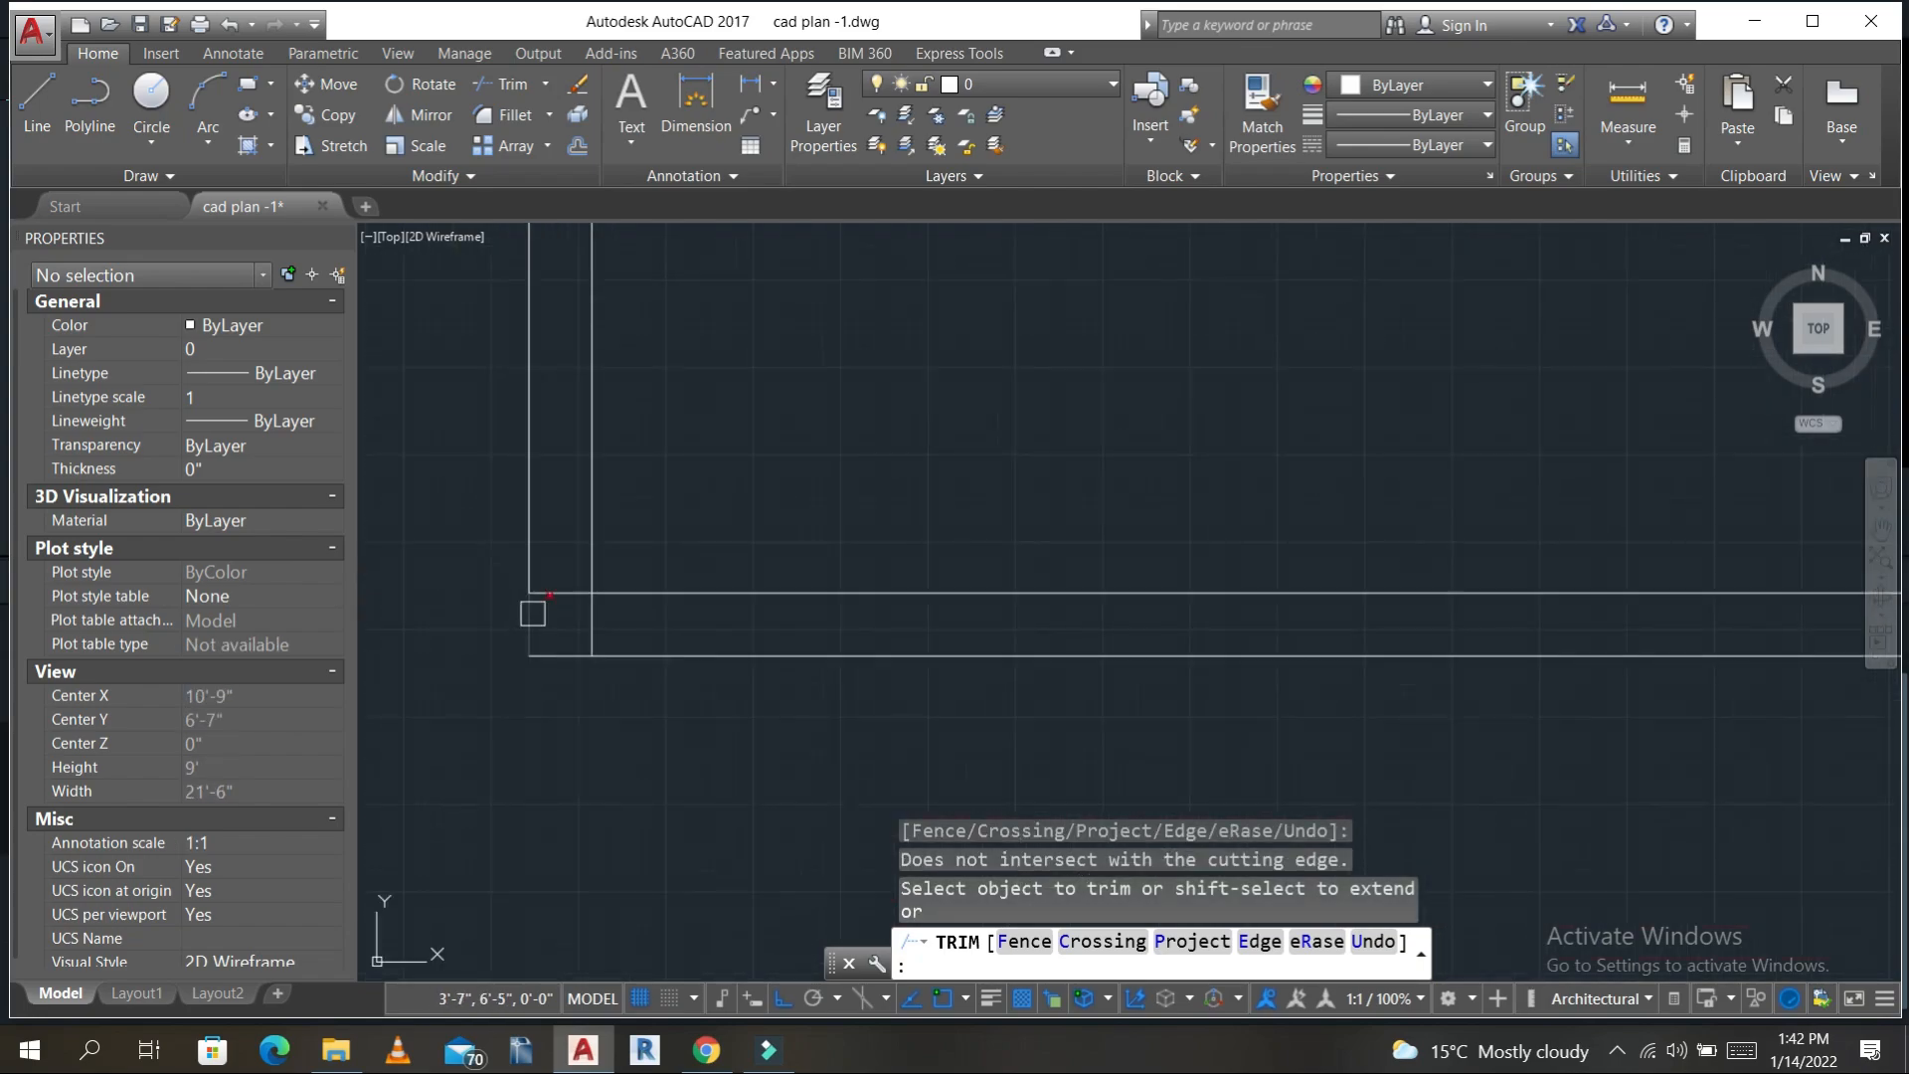
{"action": "left_click", "coordinate": [550, 591]}
{"action": "left_click", "coordinate": [593, 591]}
{"action": "scroll", "coordinate": [994, 371], "scroll_direction": "down", "scroll_amount": 6}
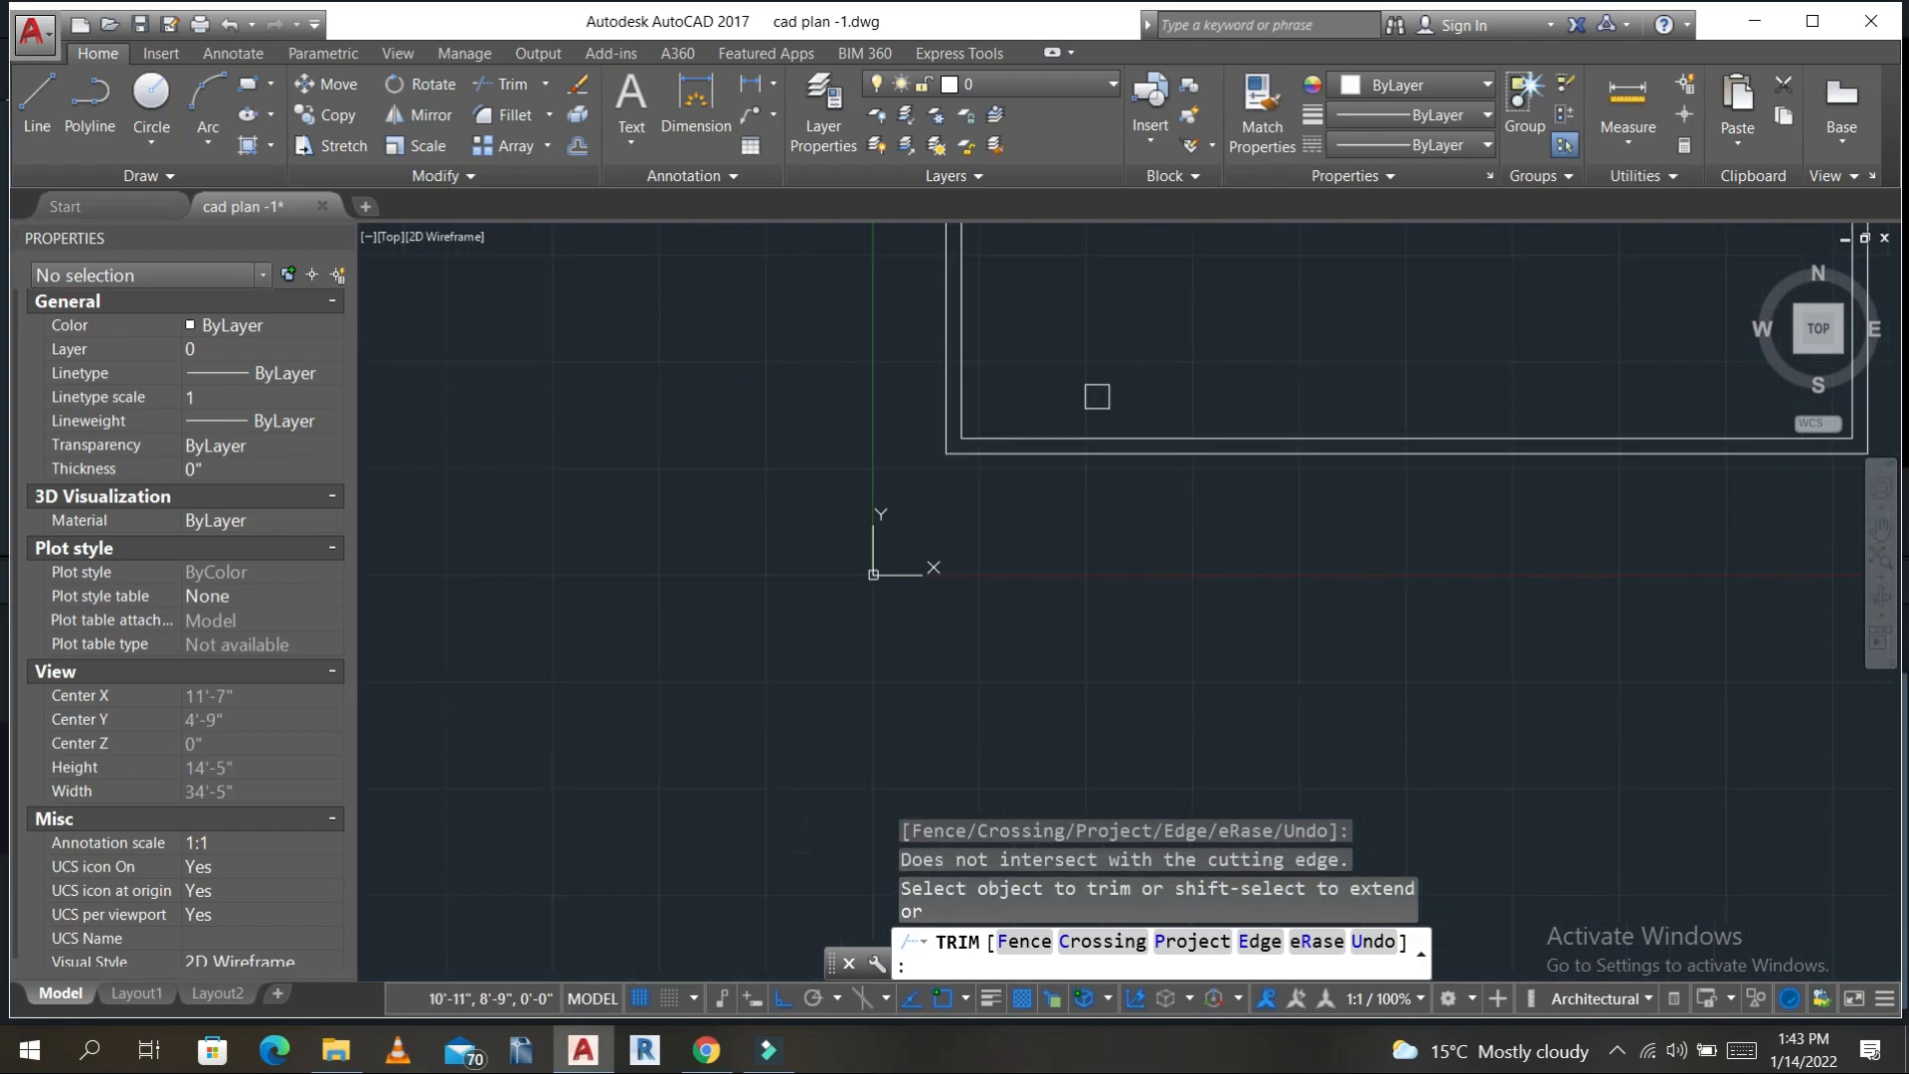
{"action": "scroll", "coordinate": [1100, 597], "scroll_direction": "down", "scroll_amount": 3}
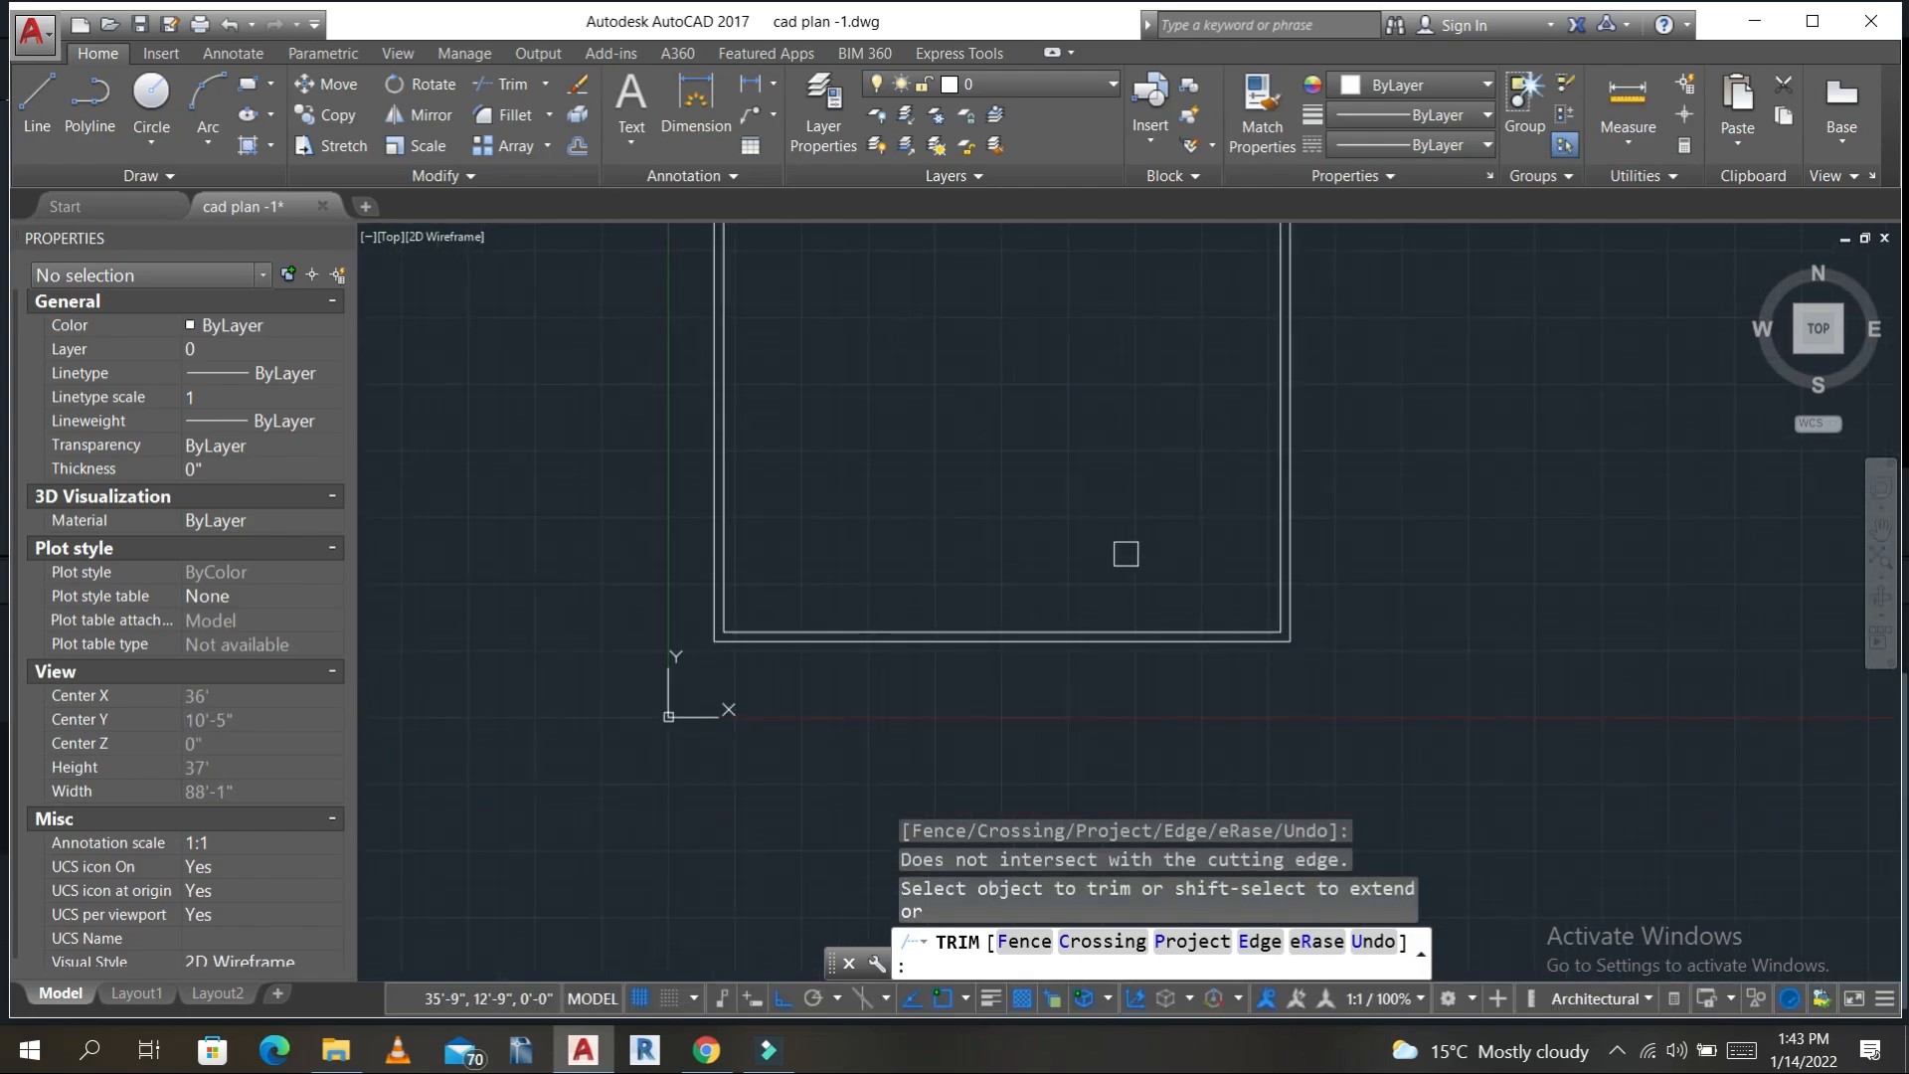
{"action": "key", "text": "Escape"}
{"action": "key", "text": "Escape"}
{"action": "key", "text": "Escape"}
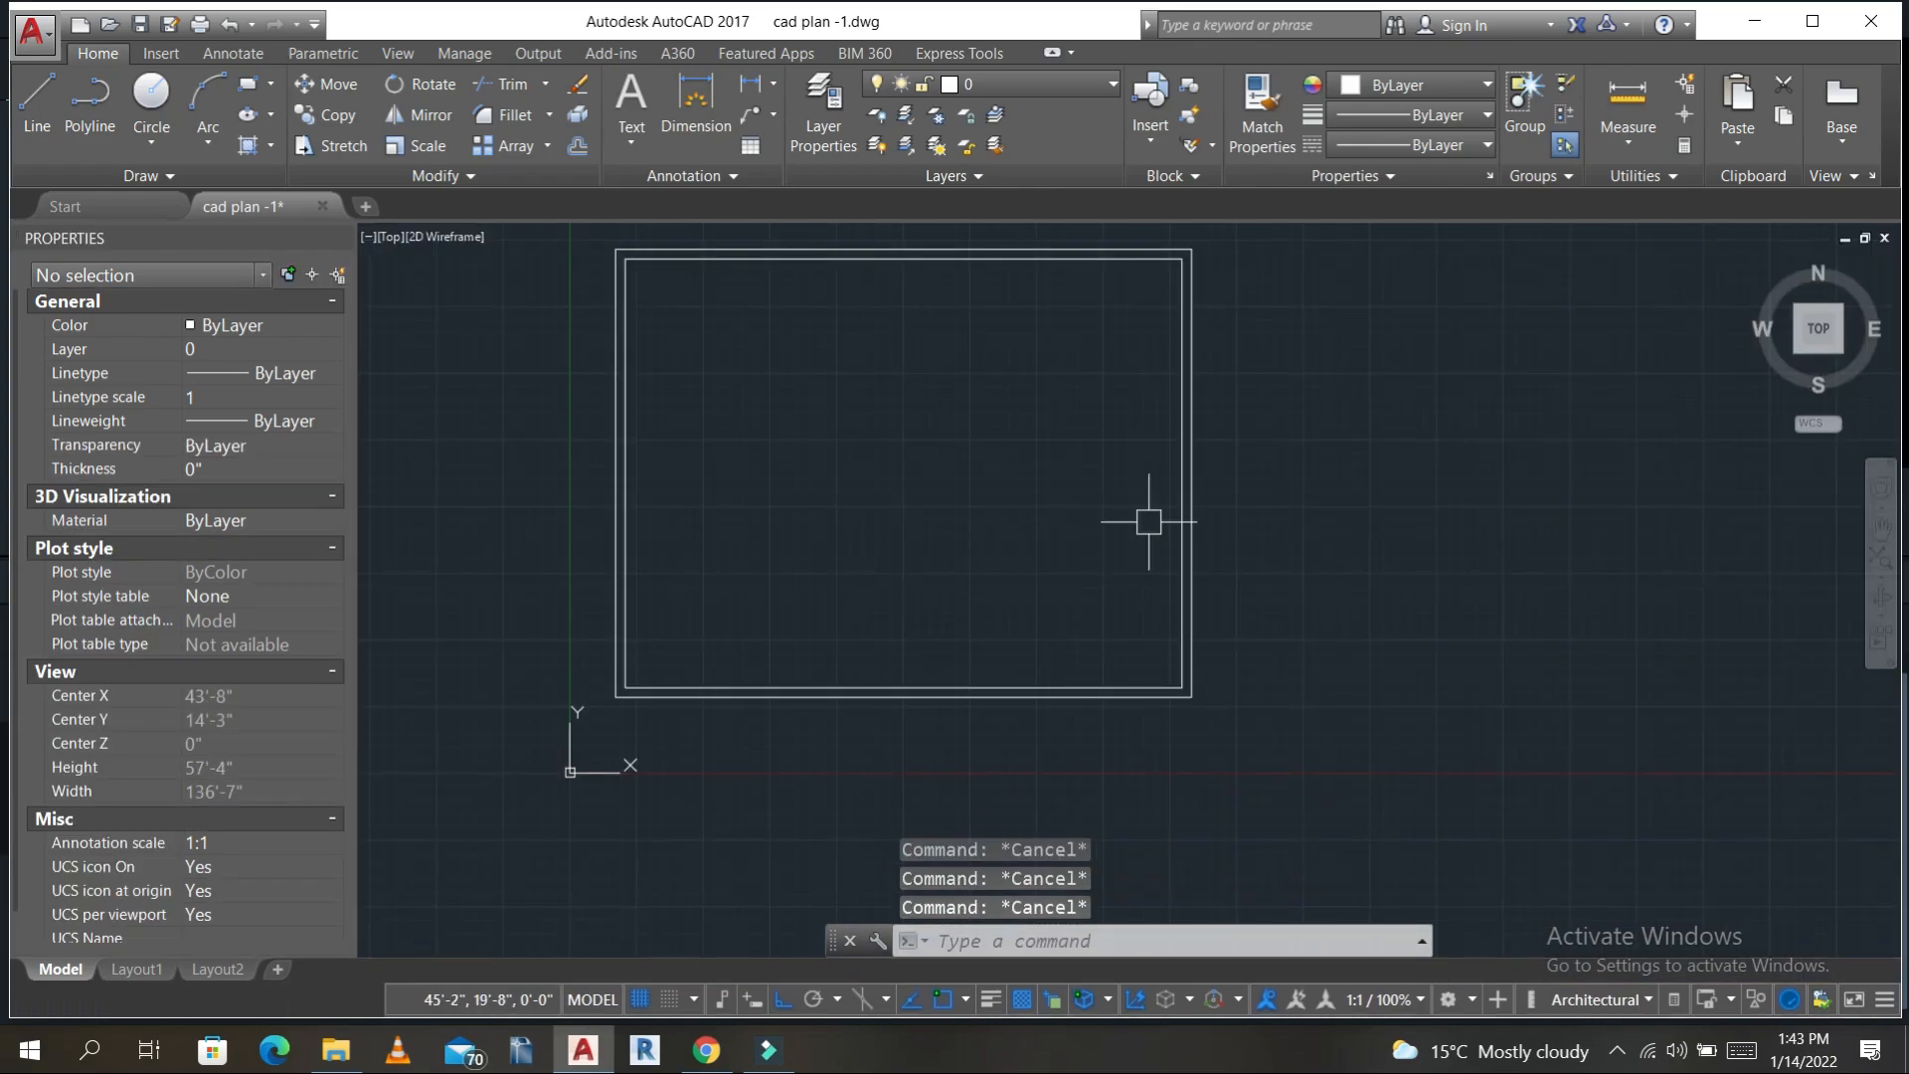
- Offset the inner lines of the bottom and top walls 15' into the plan
{"action": "type", "text": "o"}
{"action": "key", "text": "Return"}
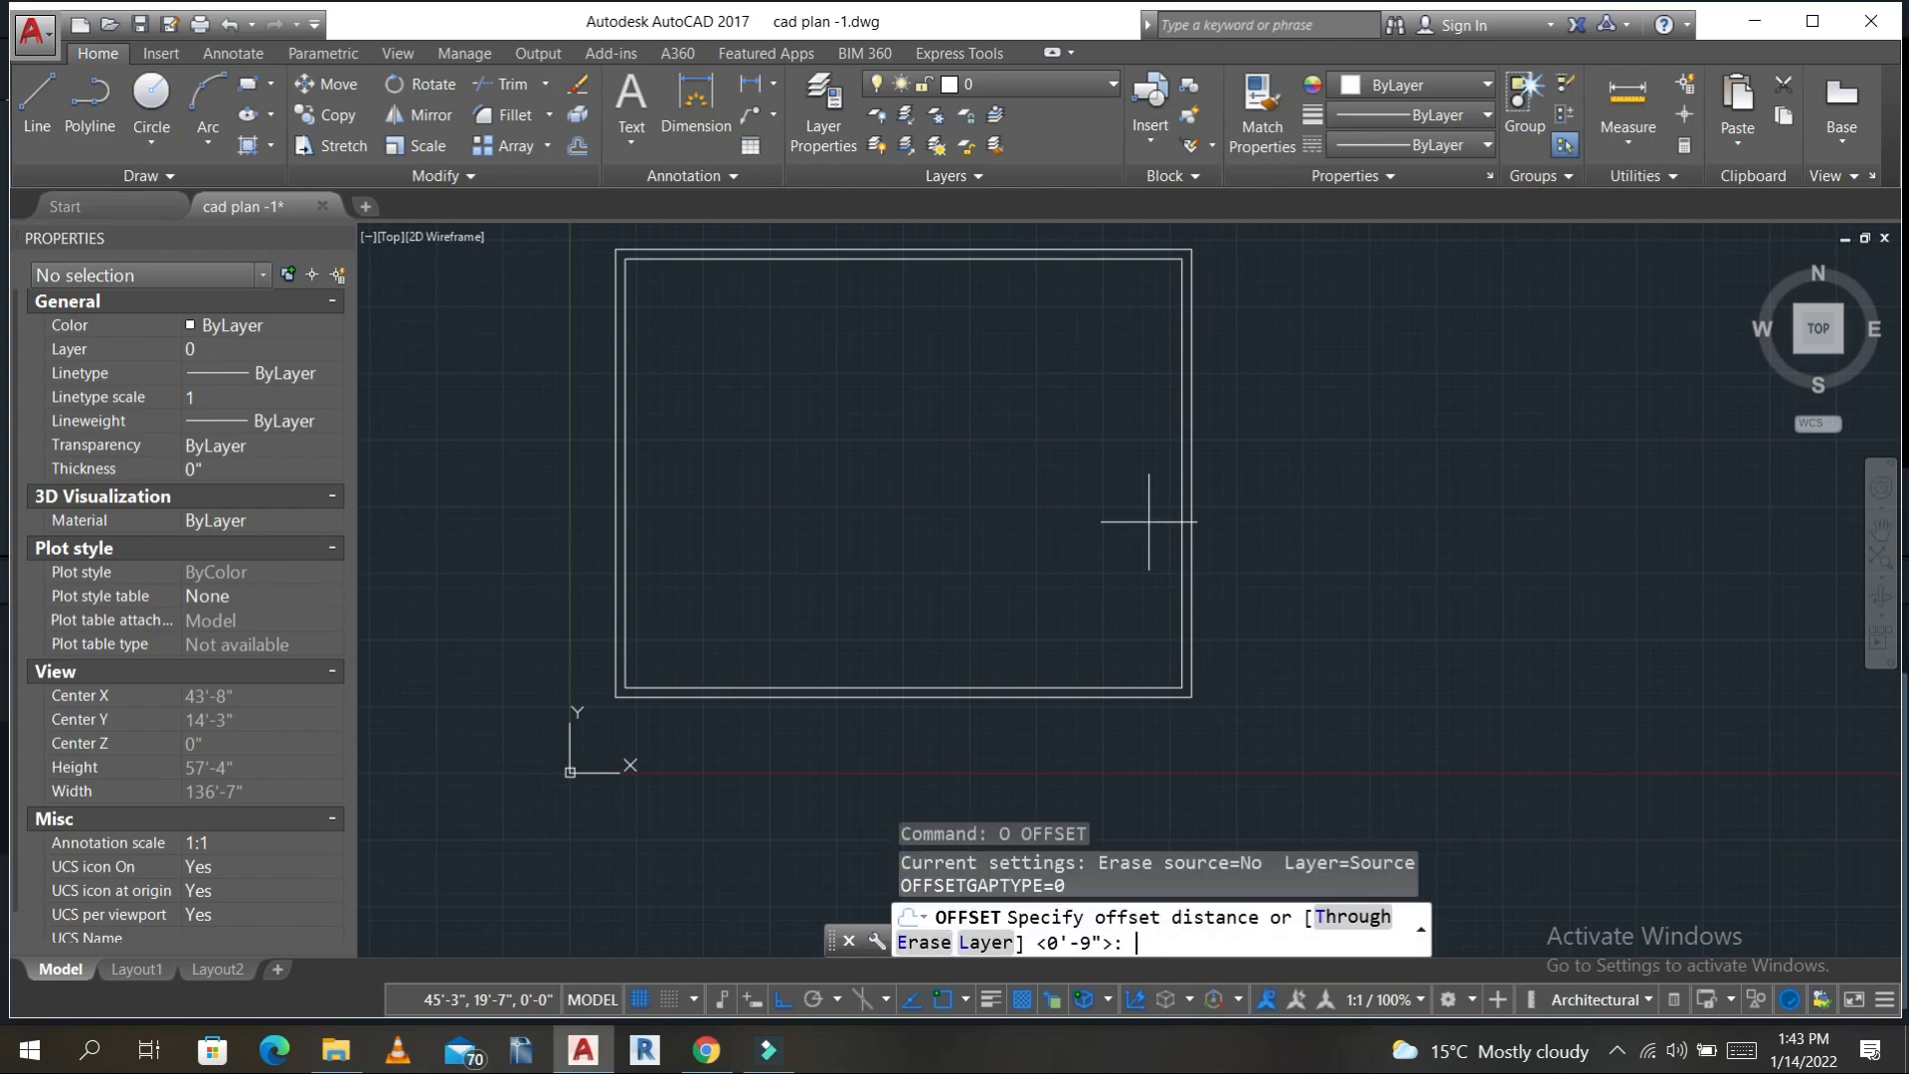
{"action": "type", "text": "15'"}
{"action": "key", "text": "Return"}
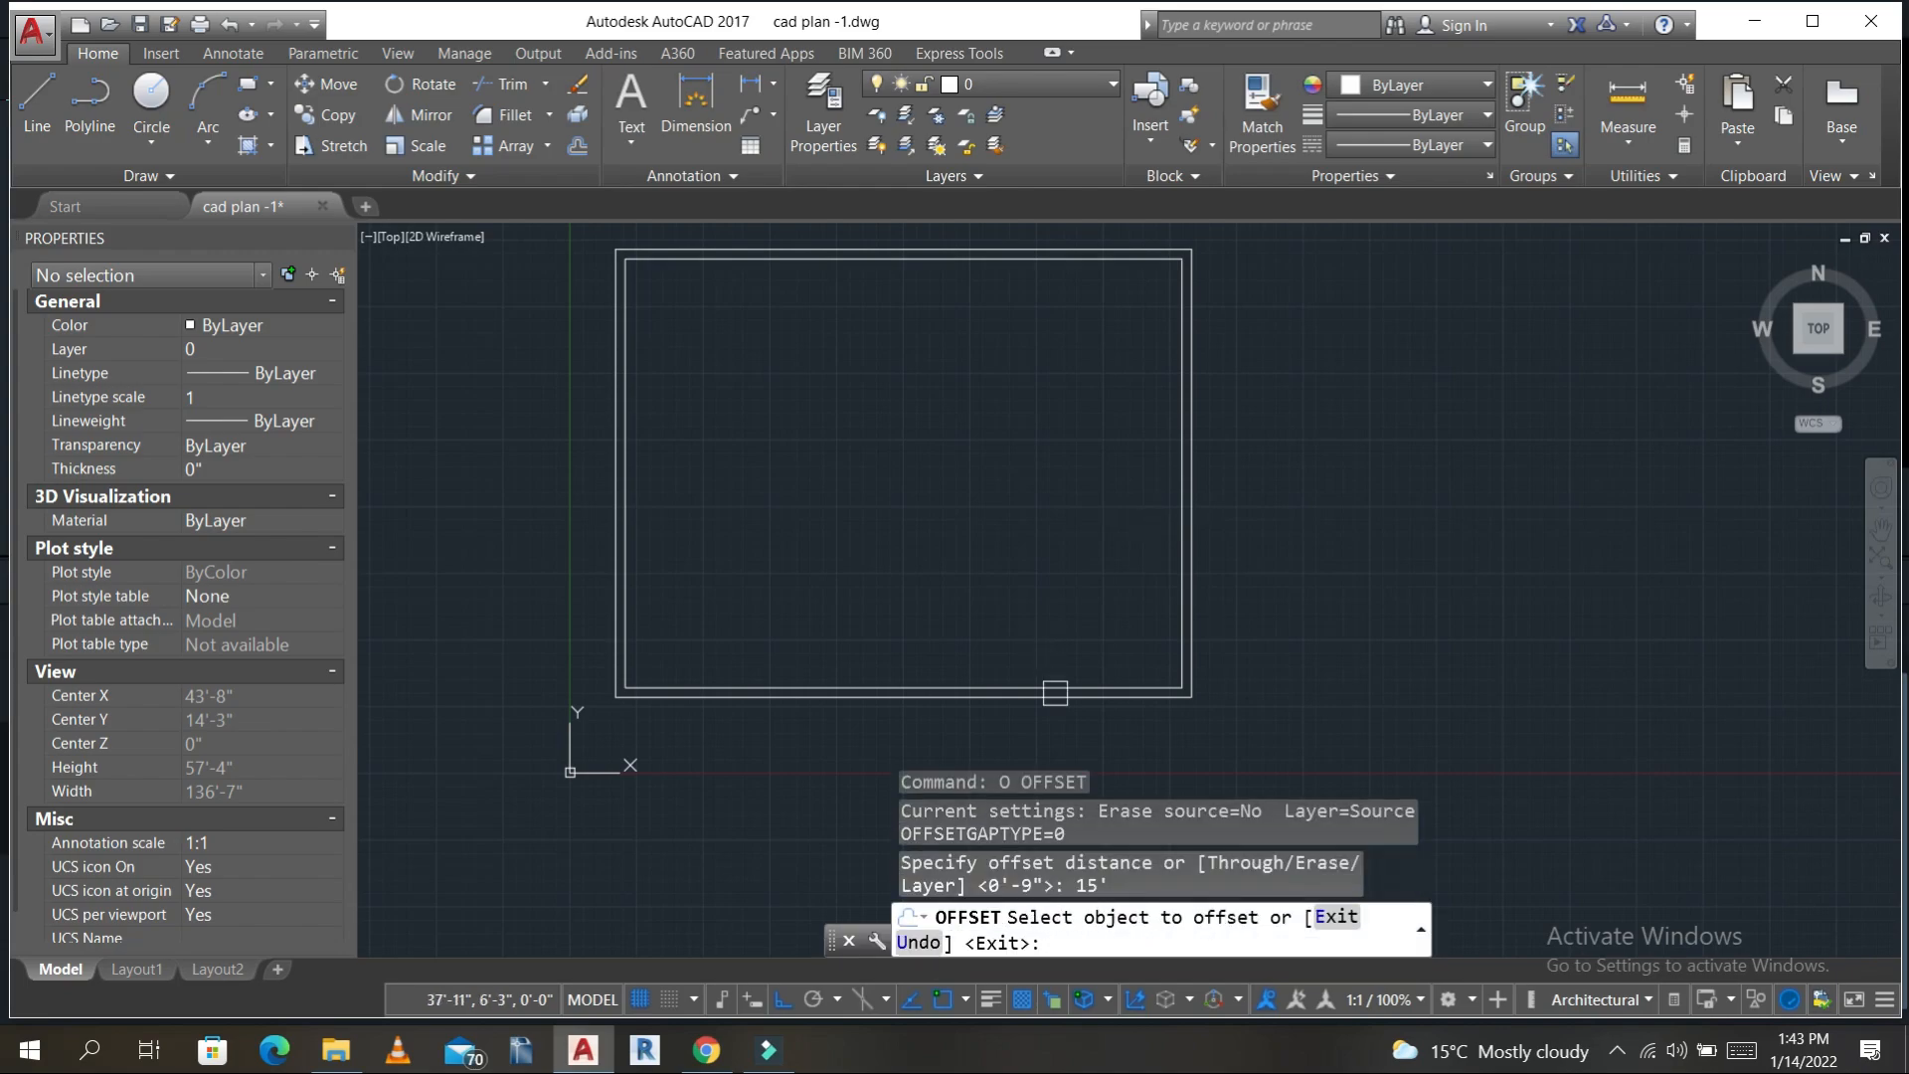
{"action": "left_click", "coordinate": [1091, 642]}
{"action": "left_click", "coordinate": [1097, 675]}
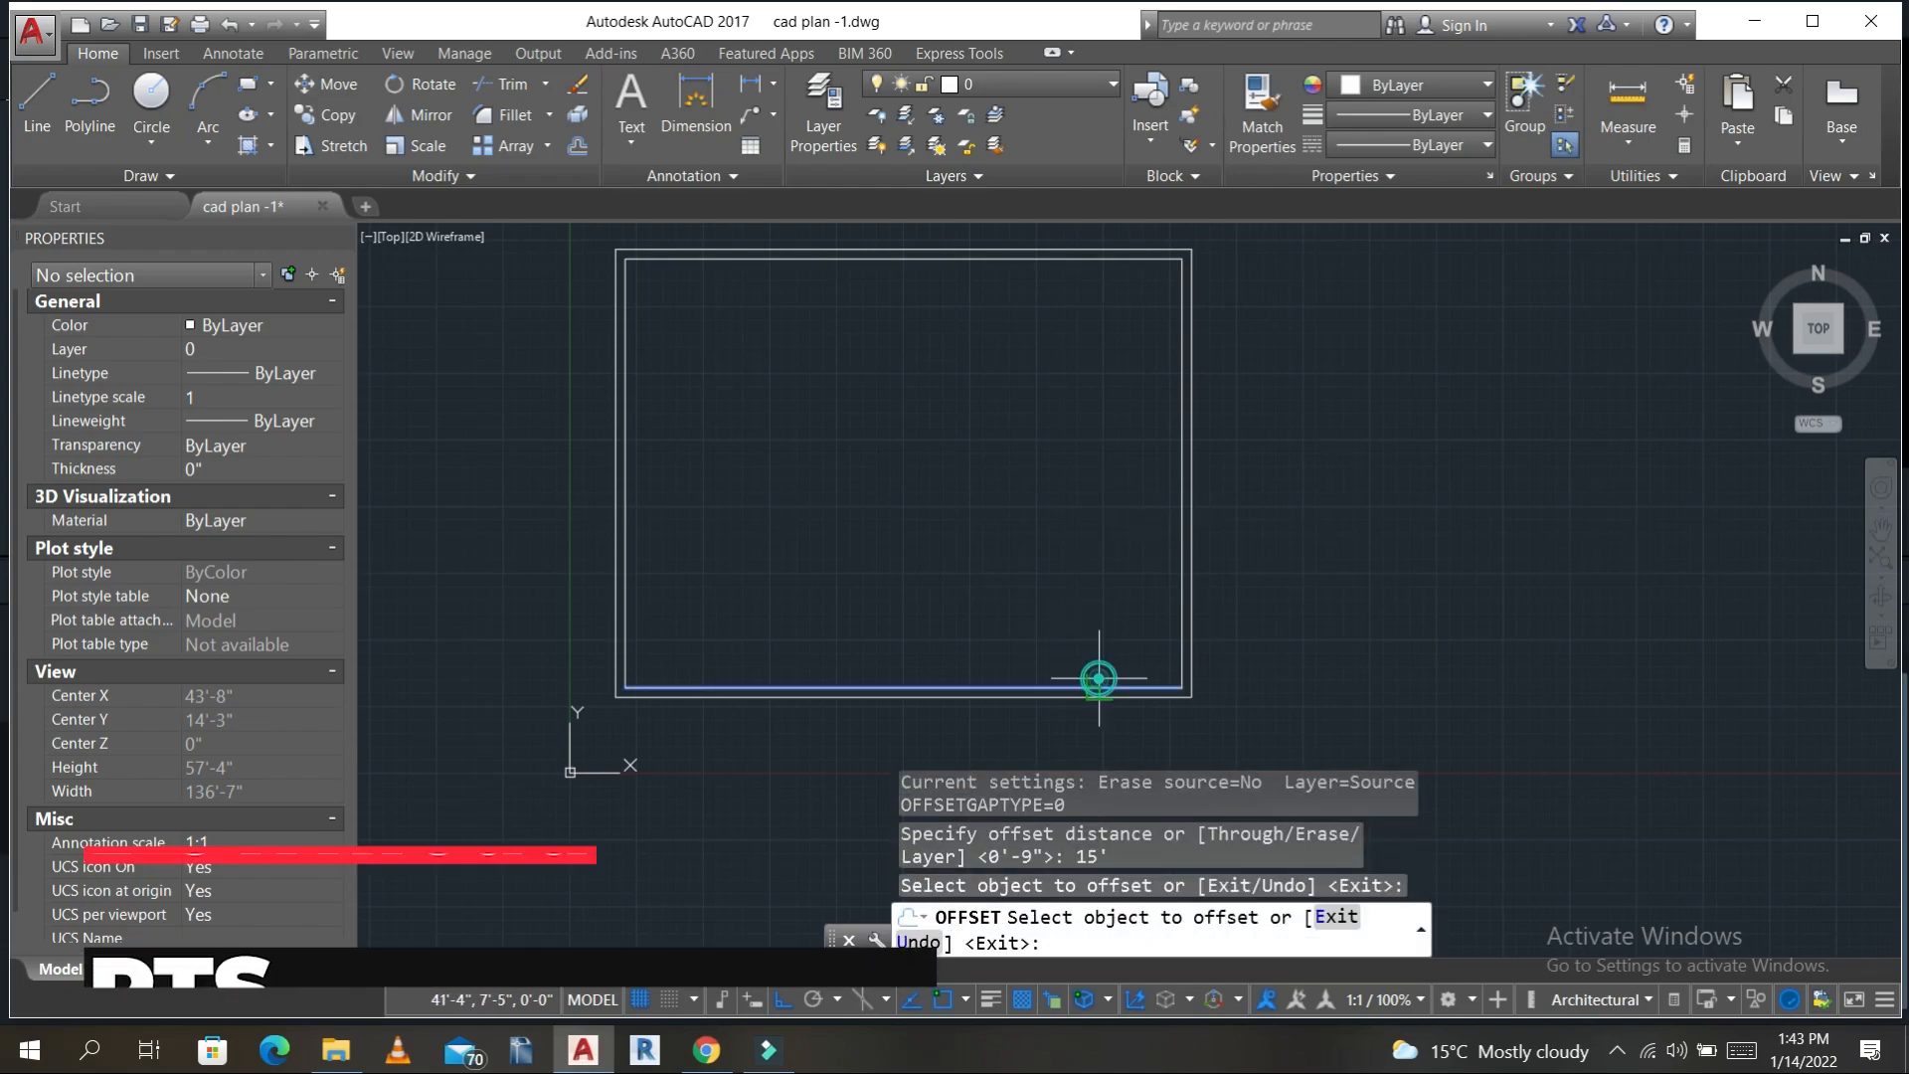
{"action": "left_click", "coordinate": [1086, 503]}
{"action": "left_click", "coordinate": [1109, 259]}
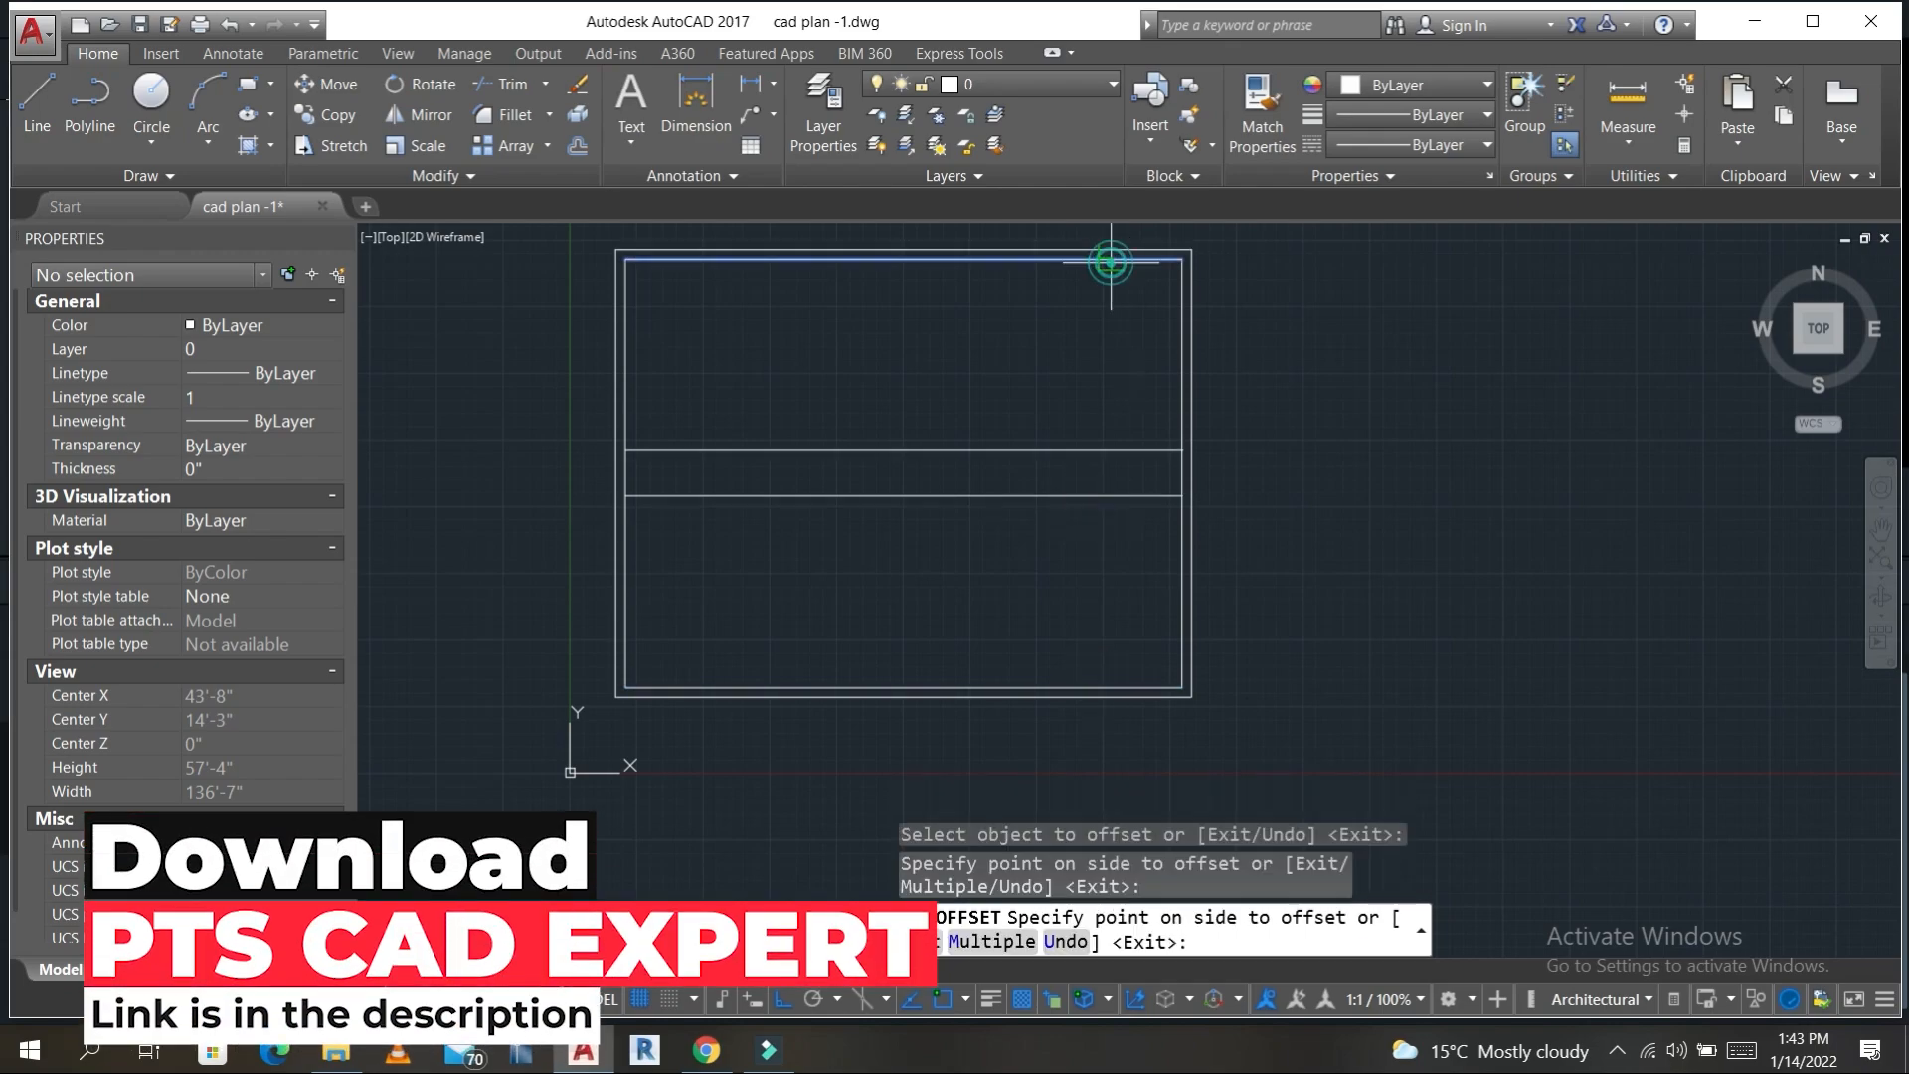
{"action": "left_click", "coordinate": [1103, 358]}
{"action": "key", "text": "Escape"}
{"action": "key", "text": "Escape"}
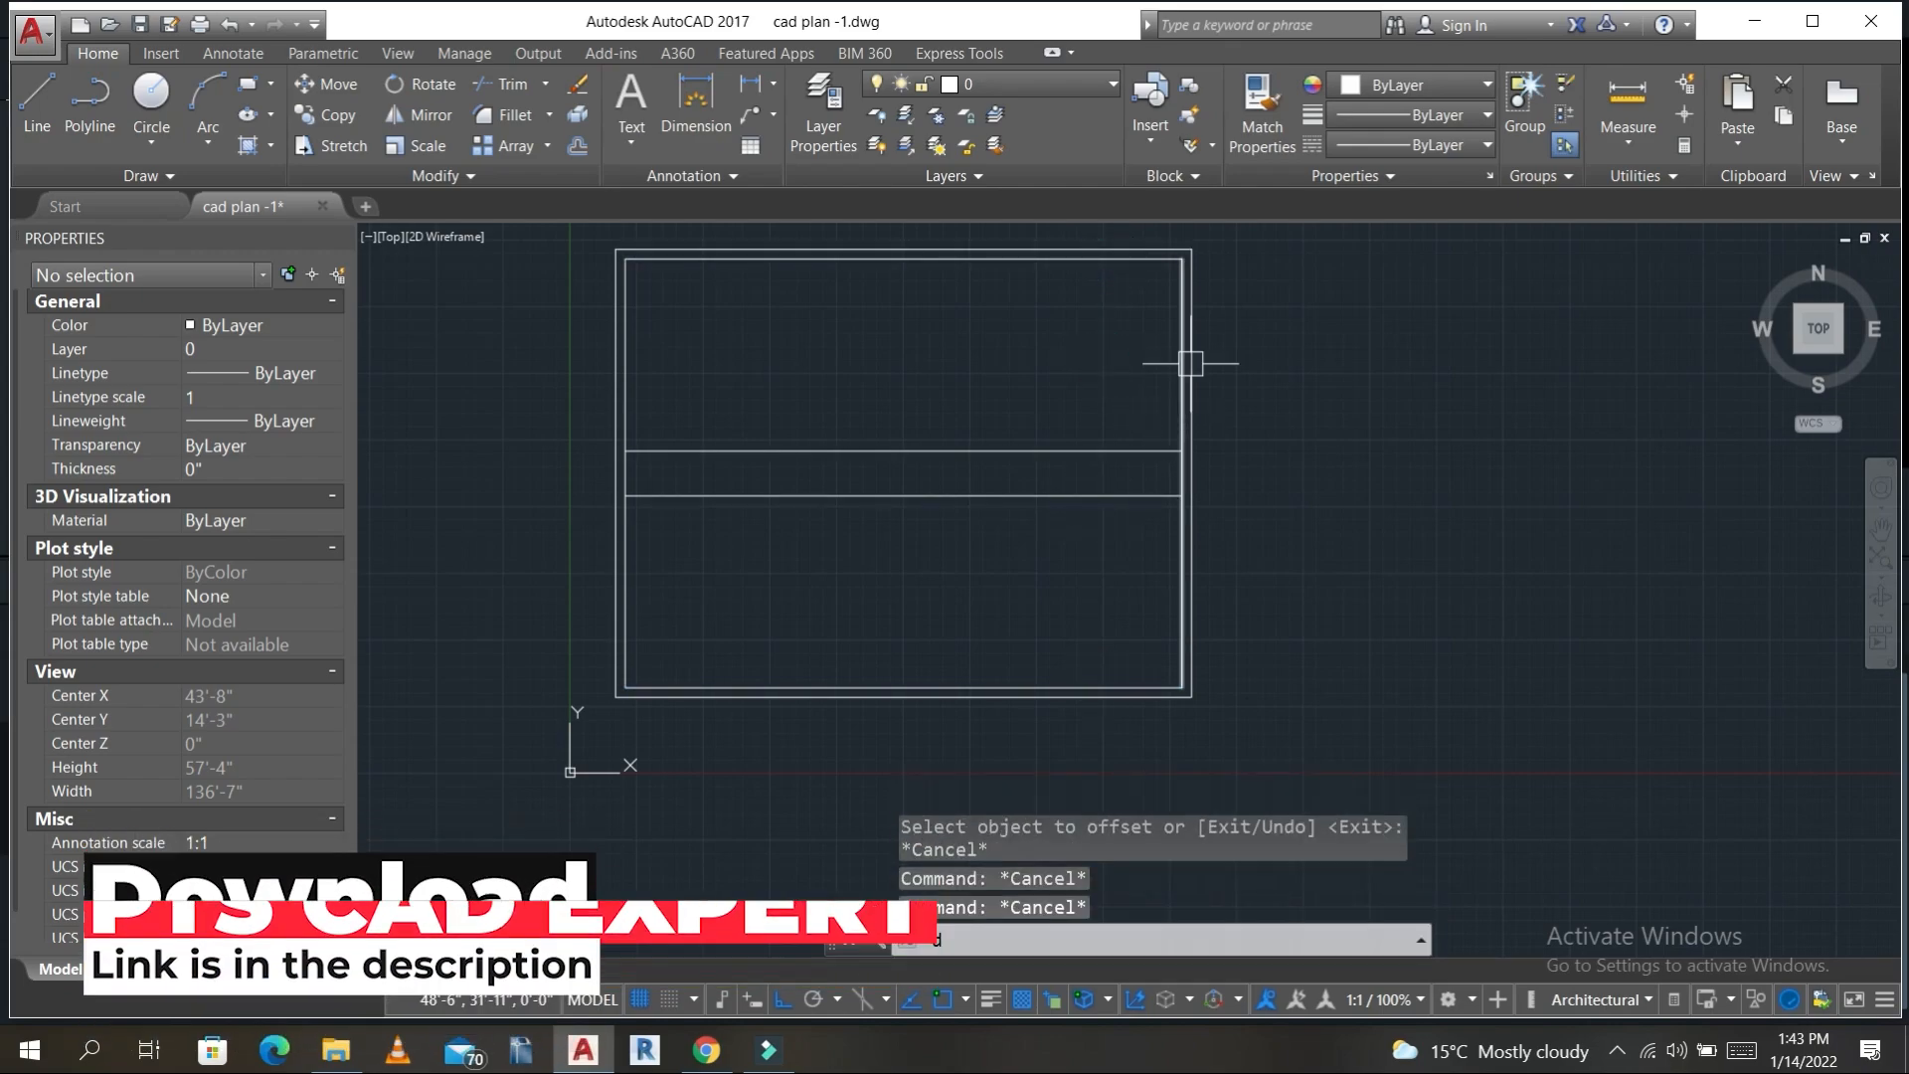
- Measure the gap between the two horizontal interior lines with a linear dimension, without placing it
{"action": "type", "text": "dli"}
{"action": "key", "text": "Return"}
{"action": "scroll", "coordinate": [1174, 458], "scroll_direction": "up", "scroll_amount": 2}
{"action": "scroll", "coordinate": [1174, 459], "scroll_direction": "up", "scroll_amount": 2}
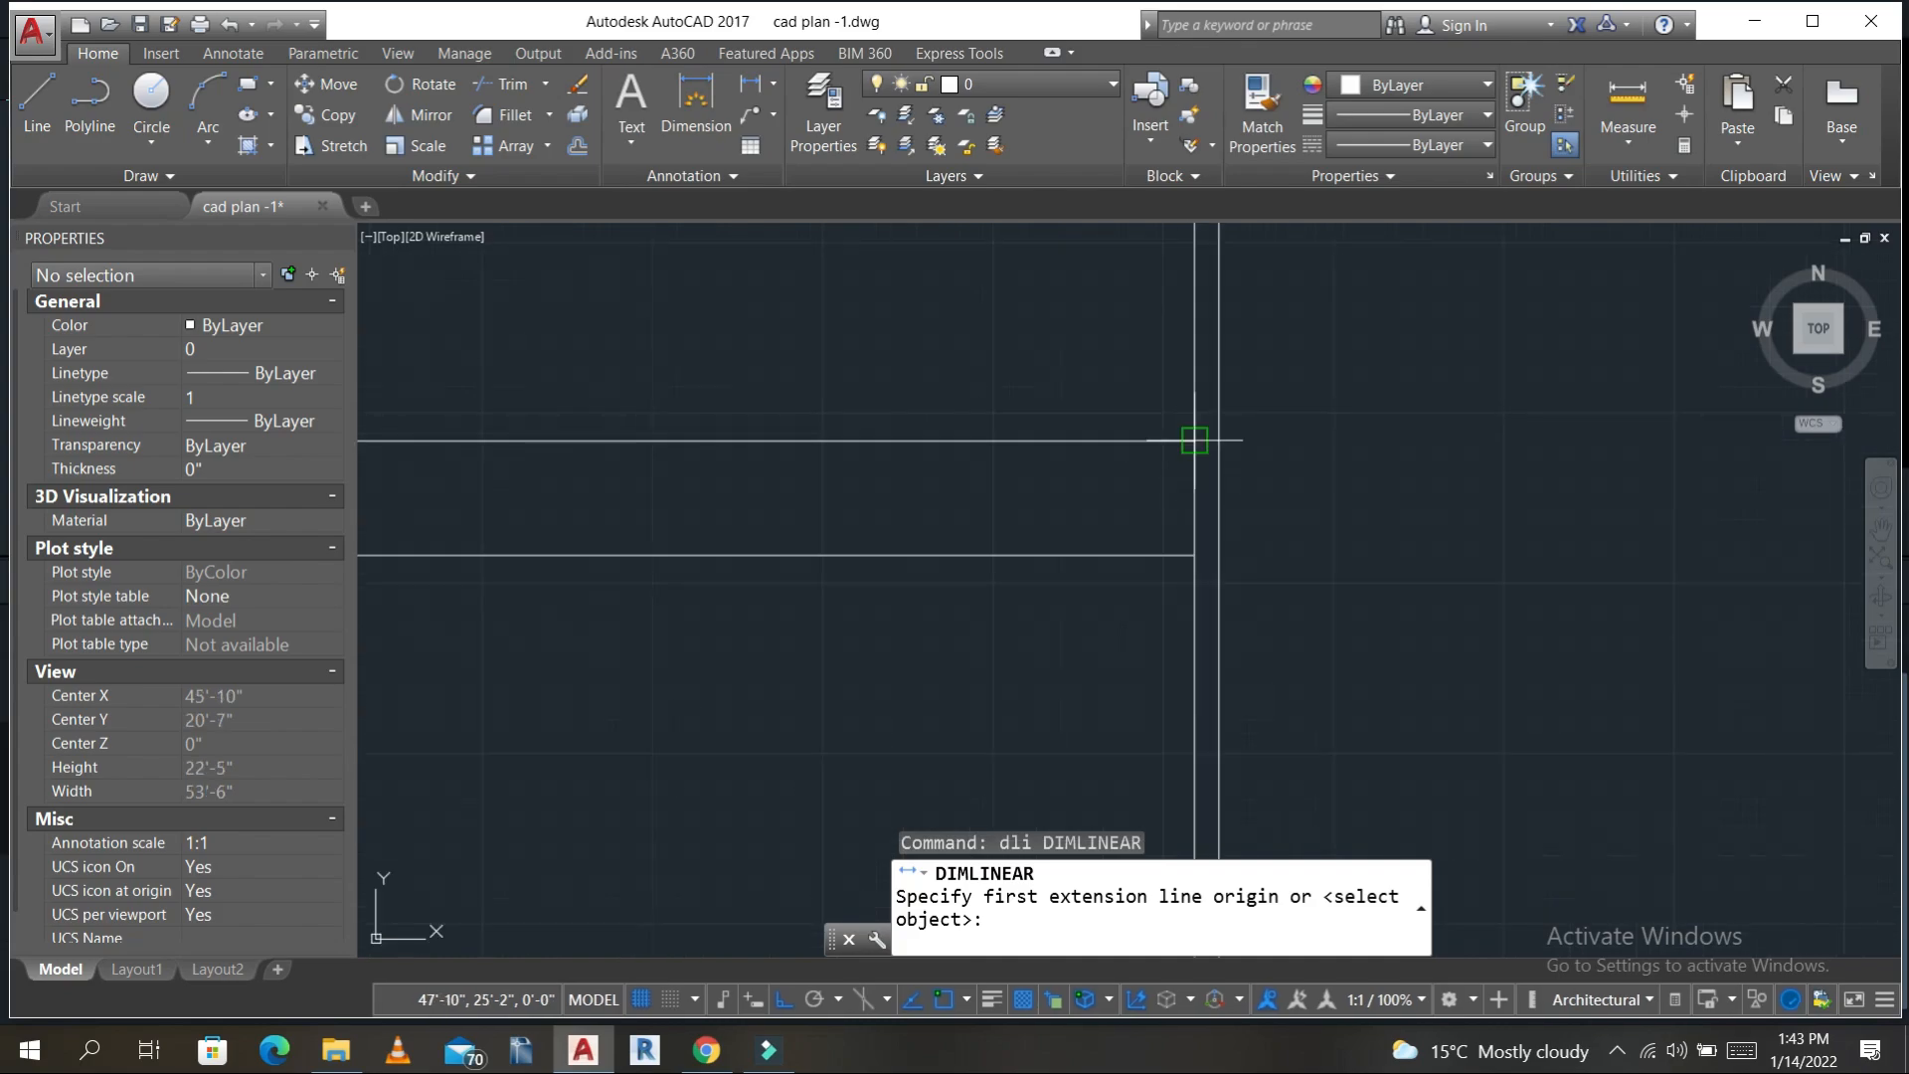
{"action": "left_click", "coordinate": [1194, 440]}
{"action": "left_click", "coordinate": [1194, 554]}
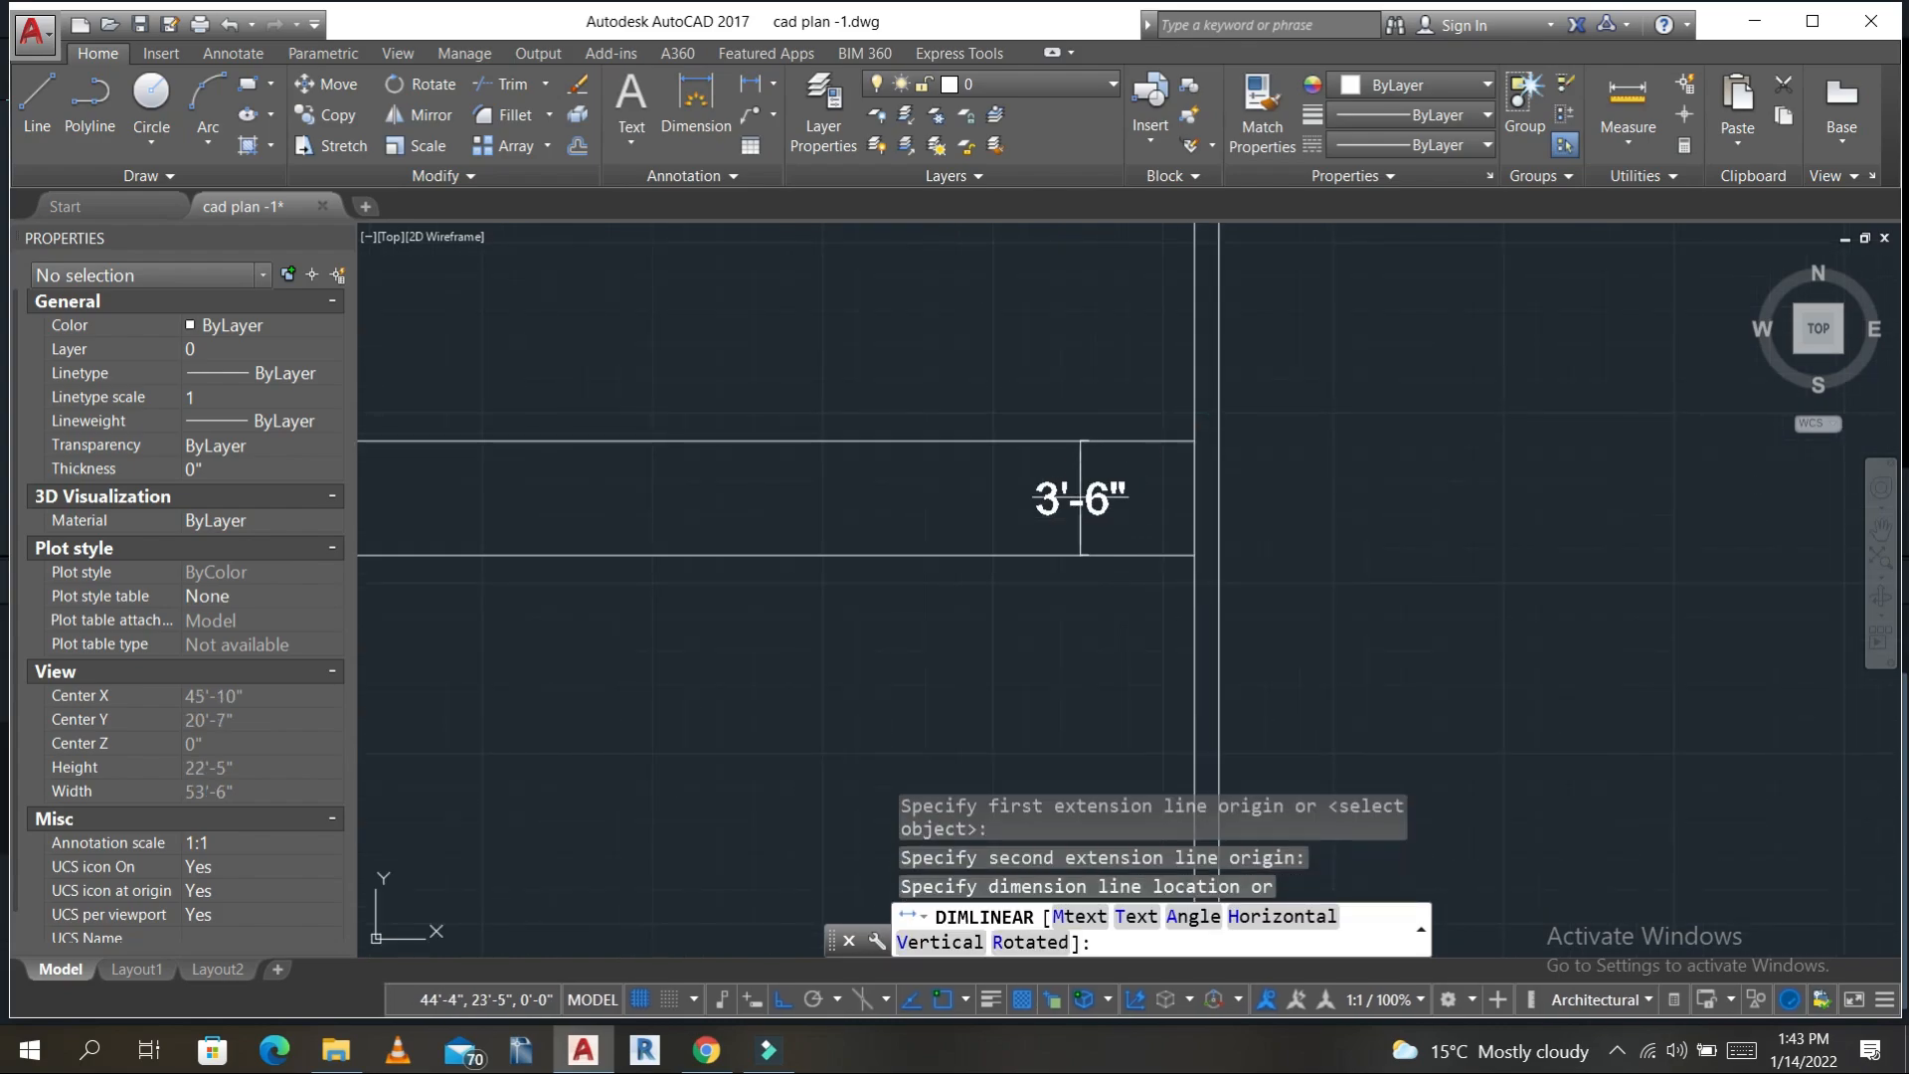
{"action": "key", "text": "Escape"}
{"action": "scroll", "coordinate": [1143, 520], "scroll_direction": "down", "scroll_amount": 5}
{"action": "key", "text": "Escape"}
{"action": "key", "text": "Escape"}
- Stretch the lower horizontal interior line 1' downward
{"action": "type", "text": "s"}
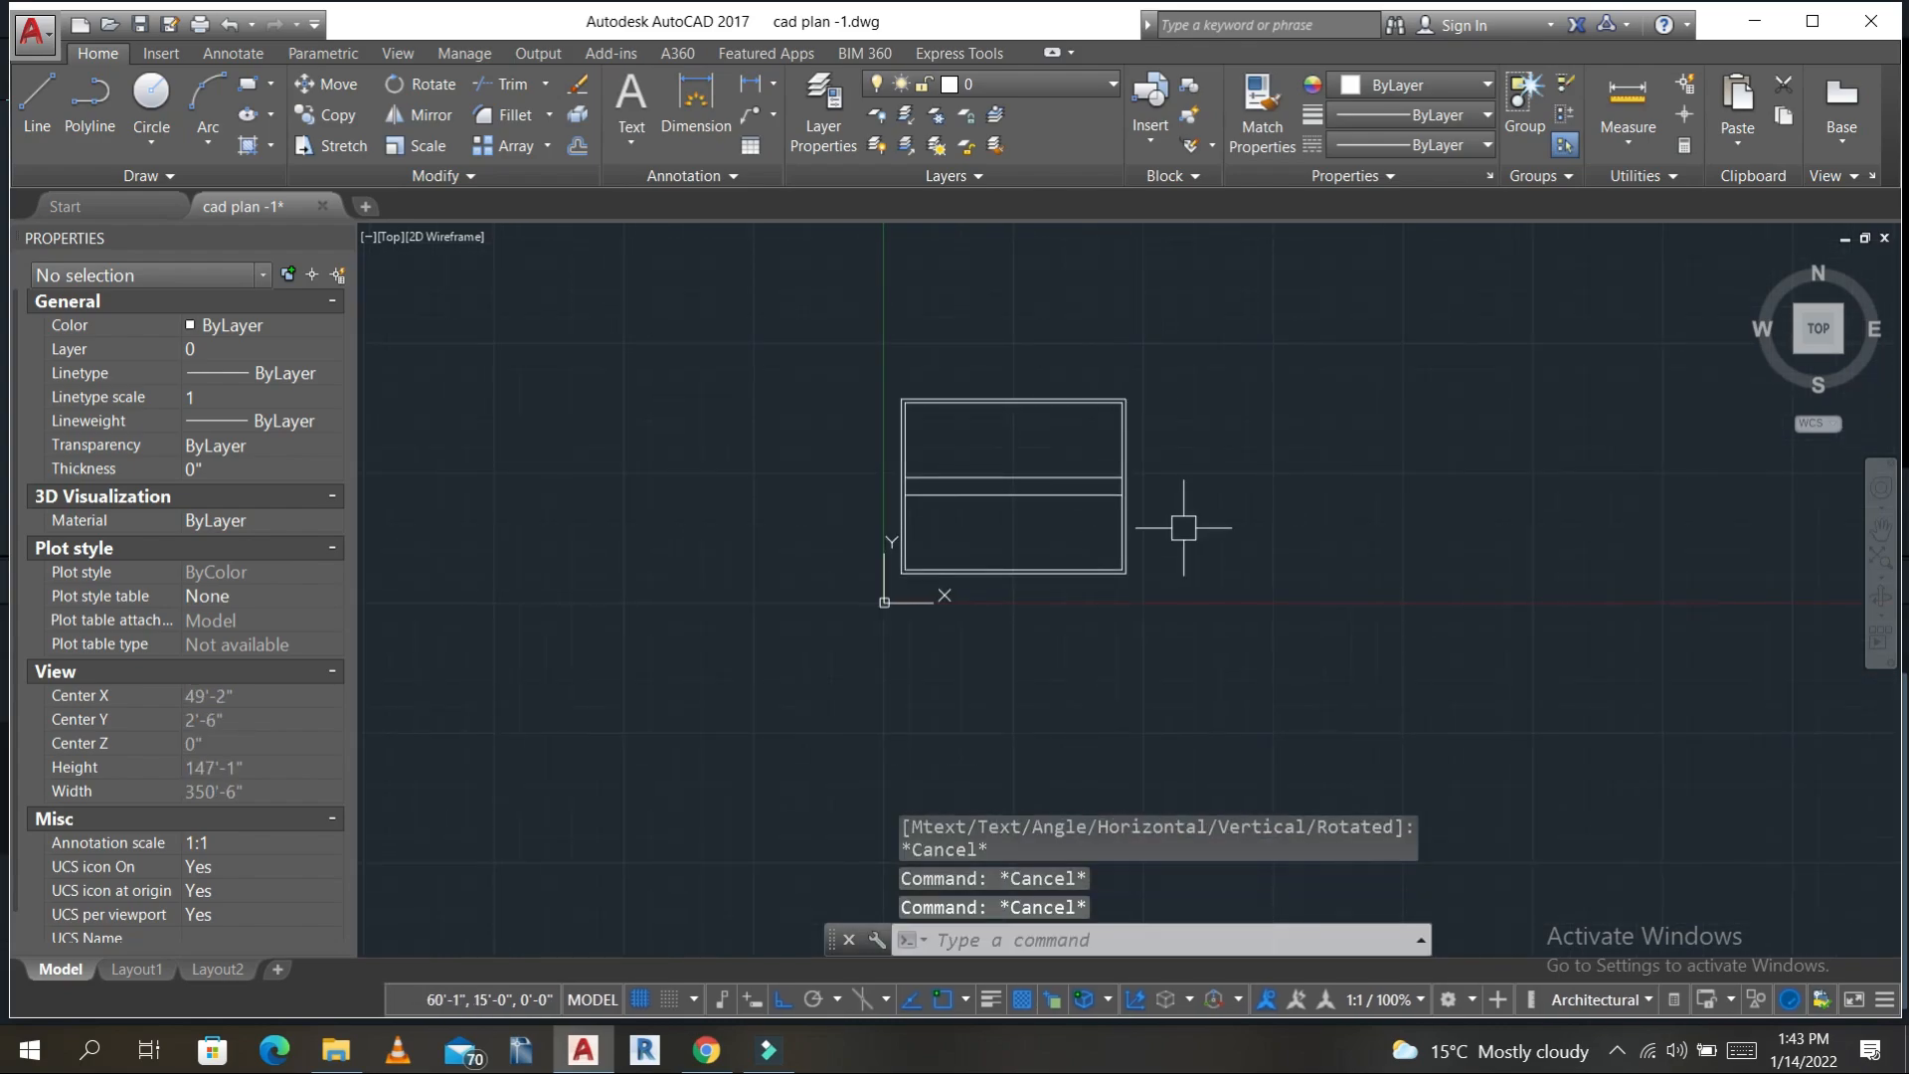
{"action": "key", "text": "Return"}
{"action": "scroll", "coordinate": [1200, 539], "scroll_direction": "up", "scroll_amount": 4}
{"action": "left_click", "coordinate": [1198, 538]}
{"action": "left_click", "coordinate": [437, 414]}
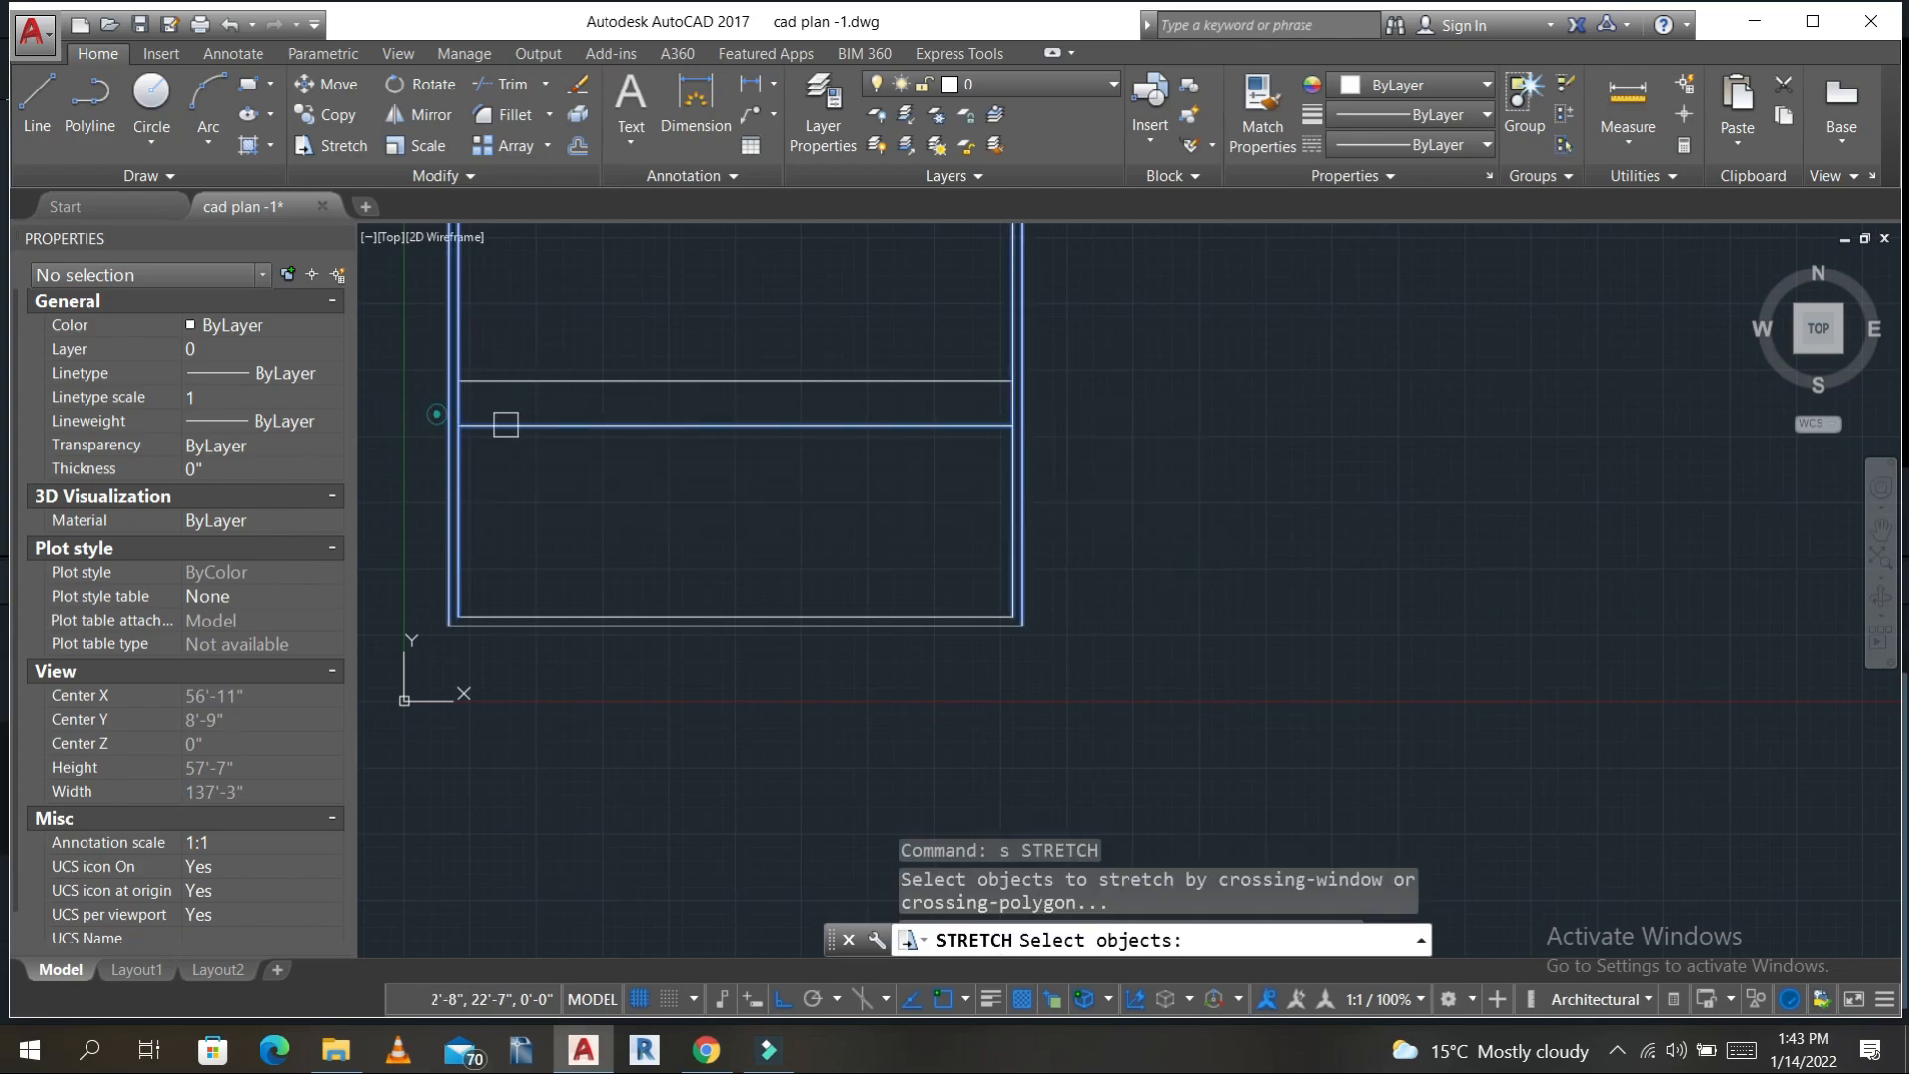
{"action": "key", "text": "Return"}
{"action": "left_click", "coordinate": [1215, 358]}
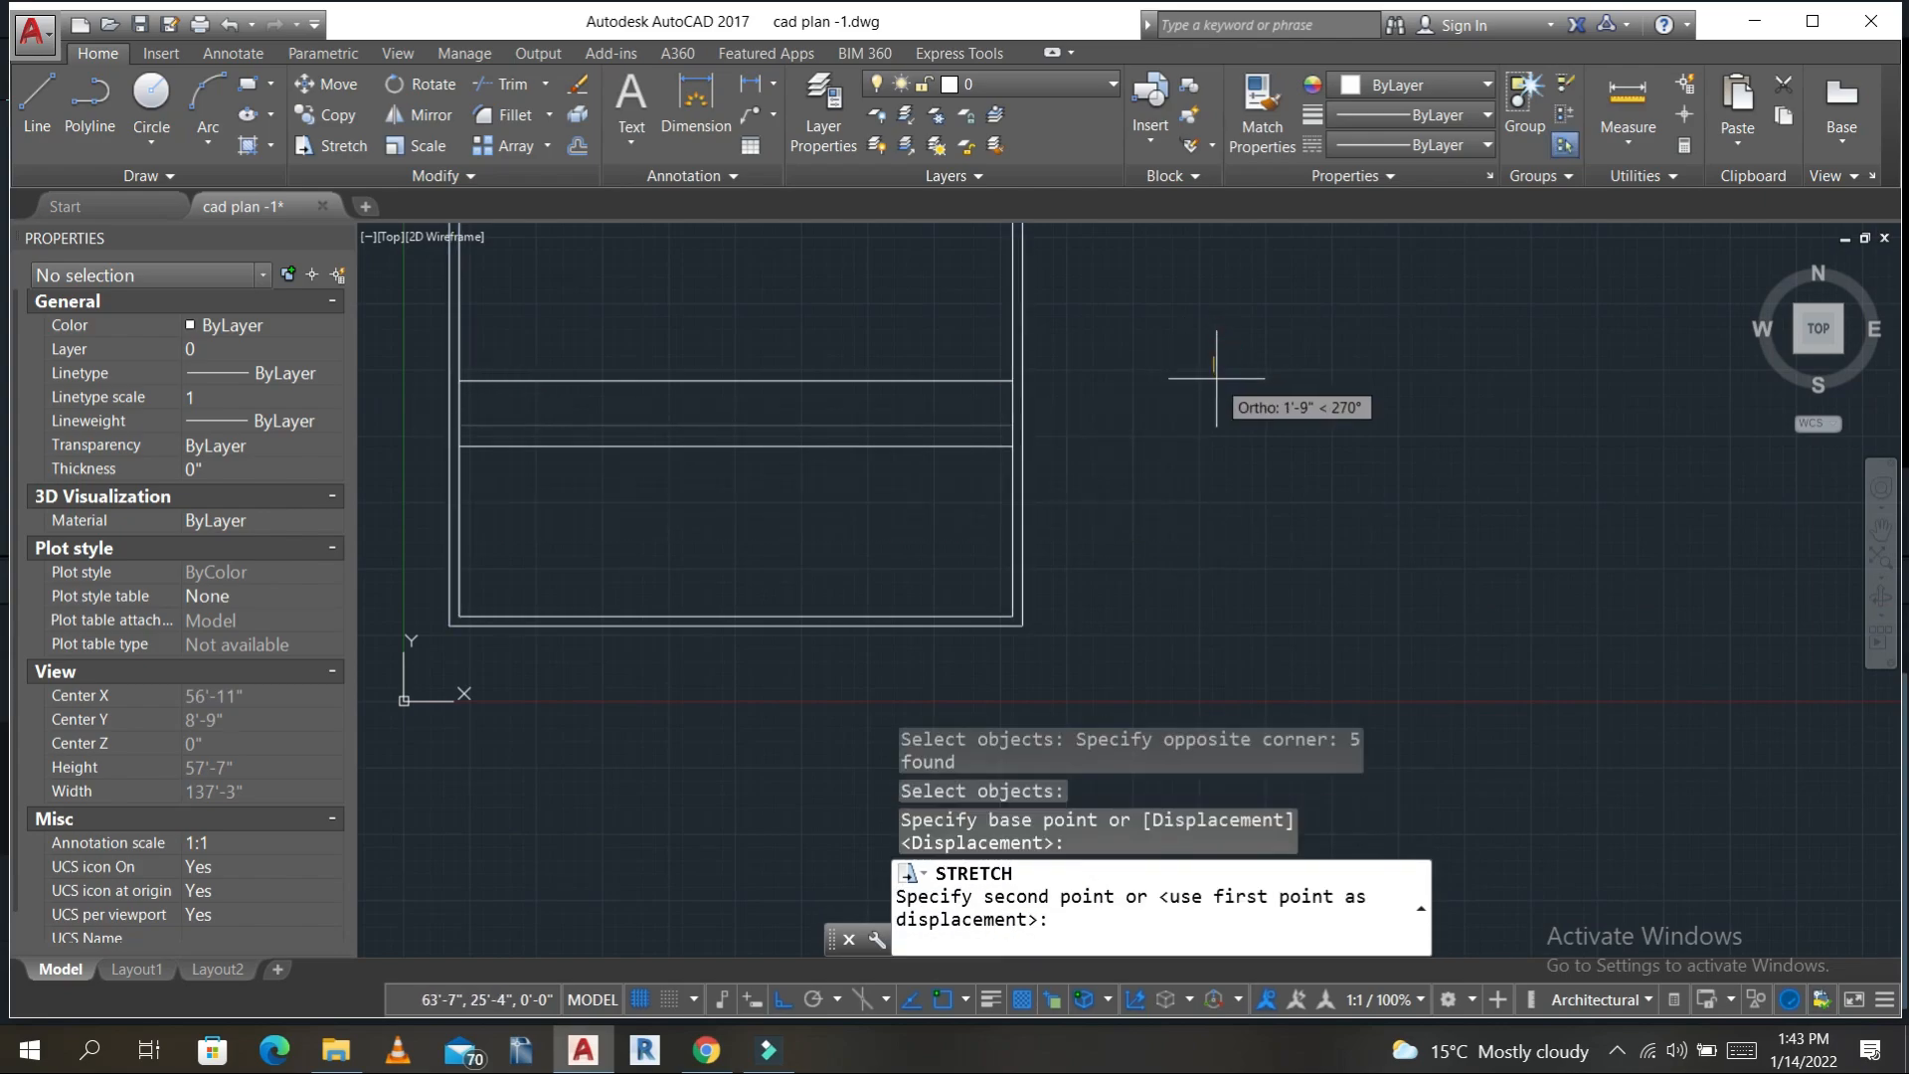
{"action": "type", "text": "1'"}
{"action": "key", "text": "Return"}
{"action": "key", "text": "Escape"}
{"action": "key", "text": "Escape"}
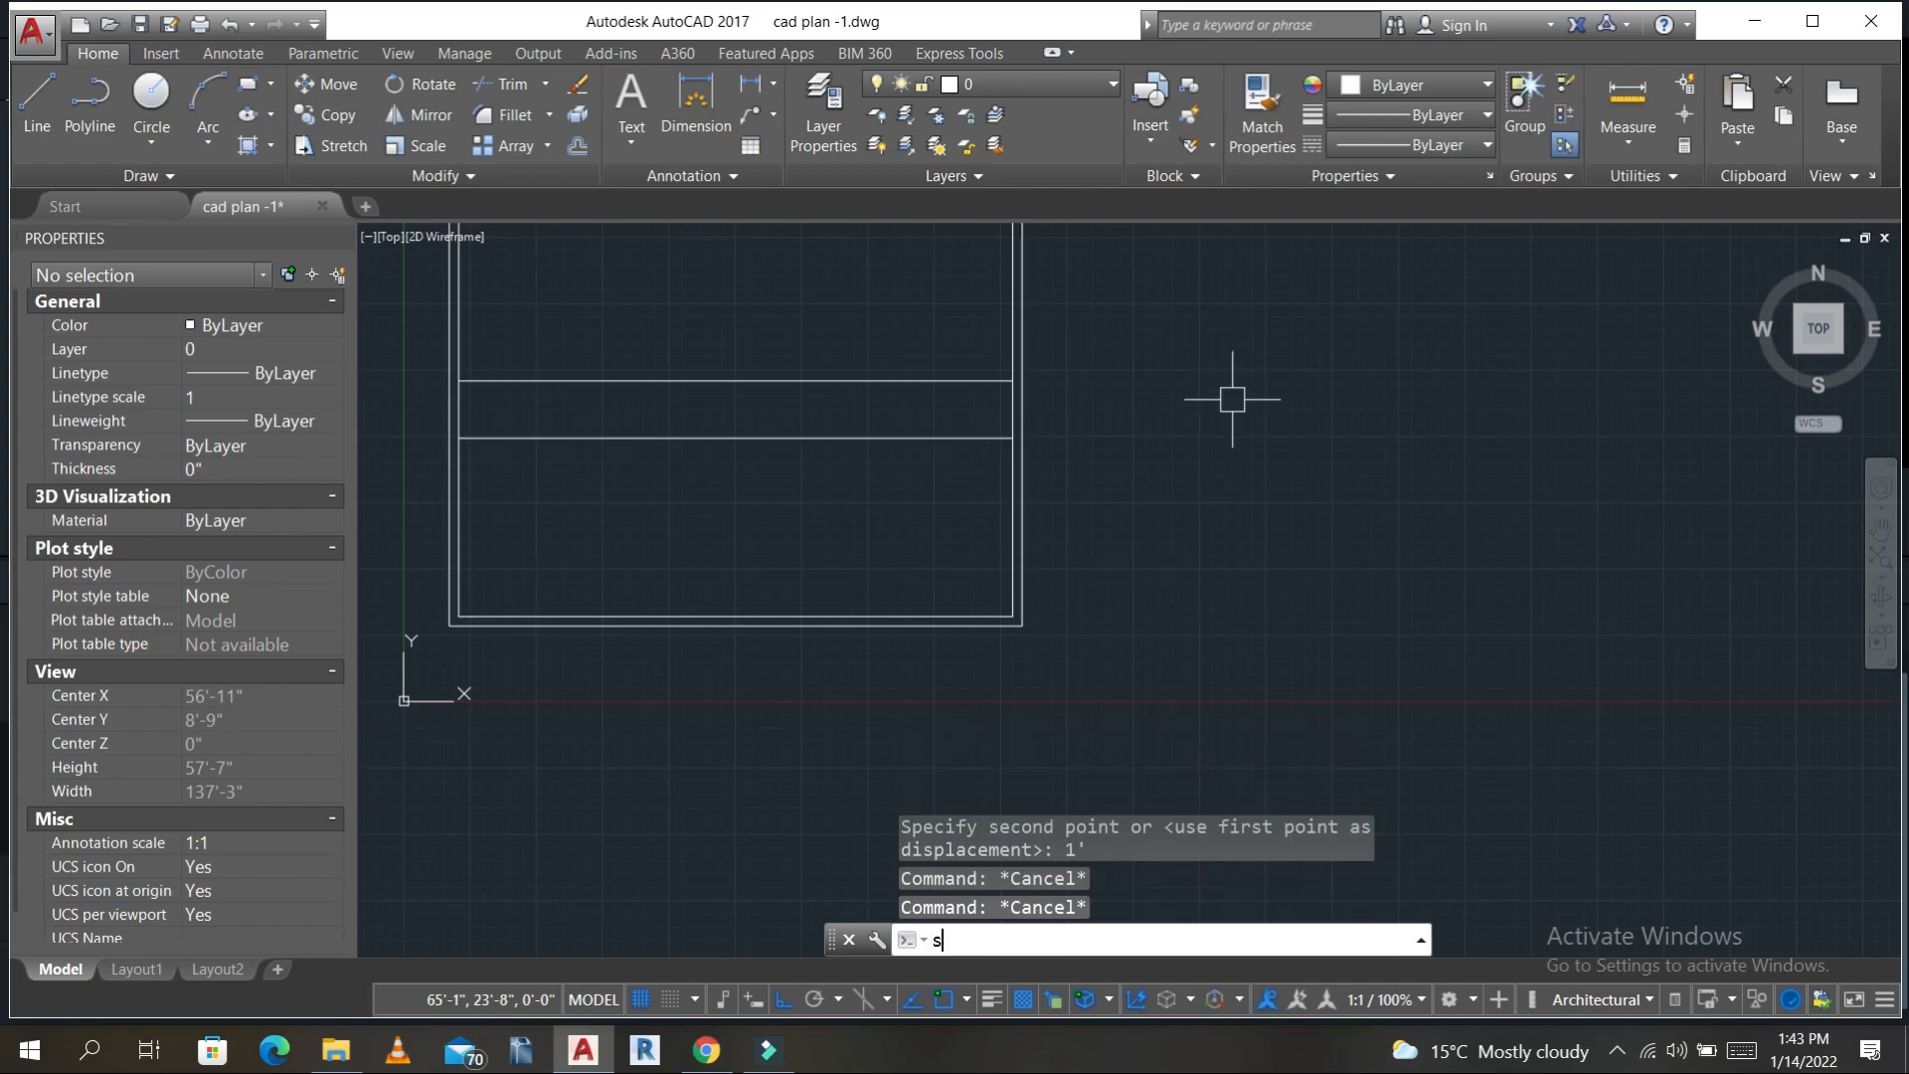
- Stretch the upper horizontal interior line 1' upward
{"action": "type", "text": "s"}
{"action": "key", "text": "Return"}
{"action": "left_click", "coordinate": [1215, 459]}
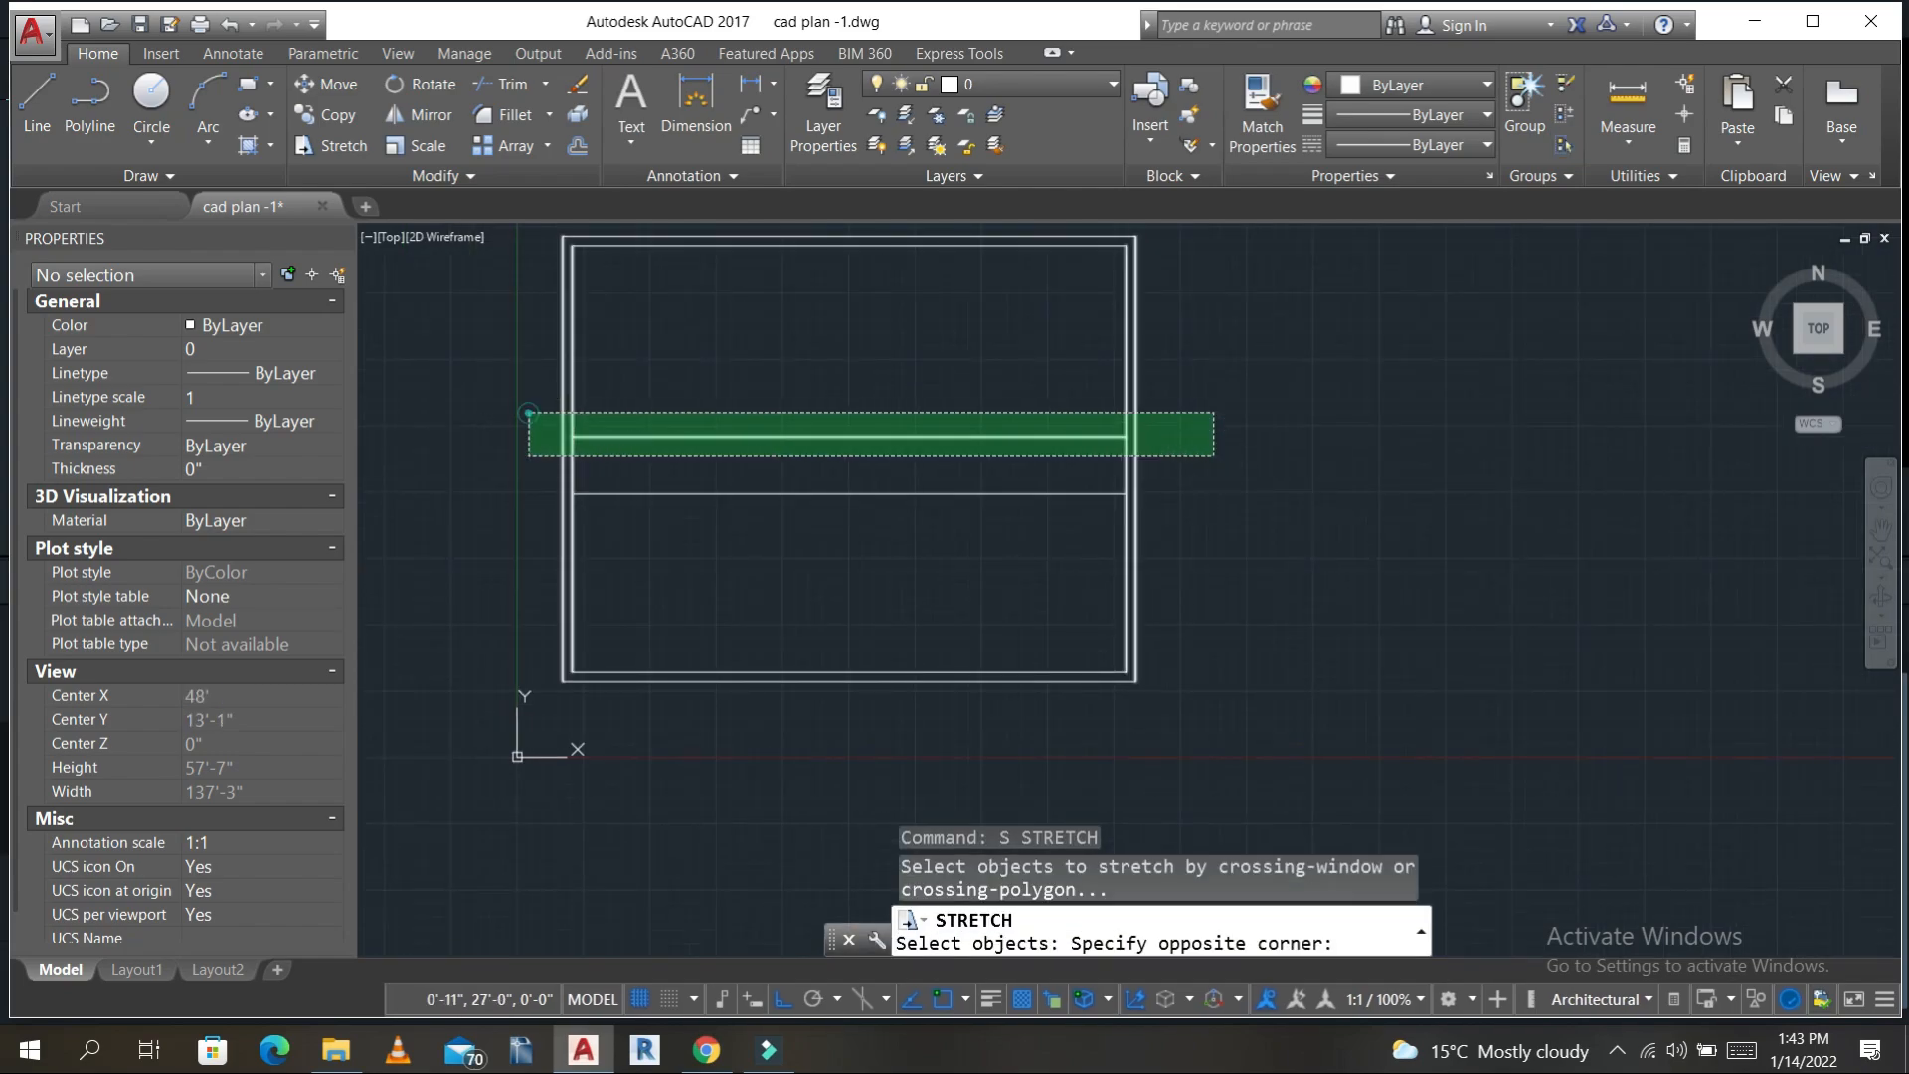
{"action": "left_click", "coordinate": [524, 409]}
{"action": "key", "text": "Return"}
{"action": "left_click", "coordinate": [1290, 450]}
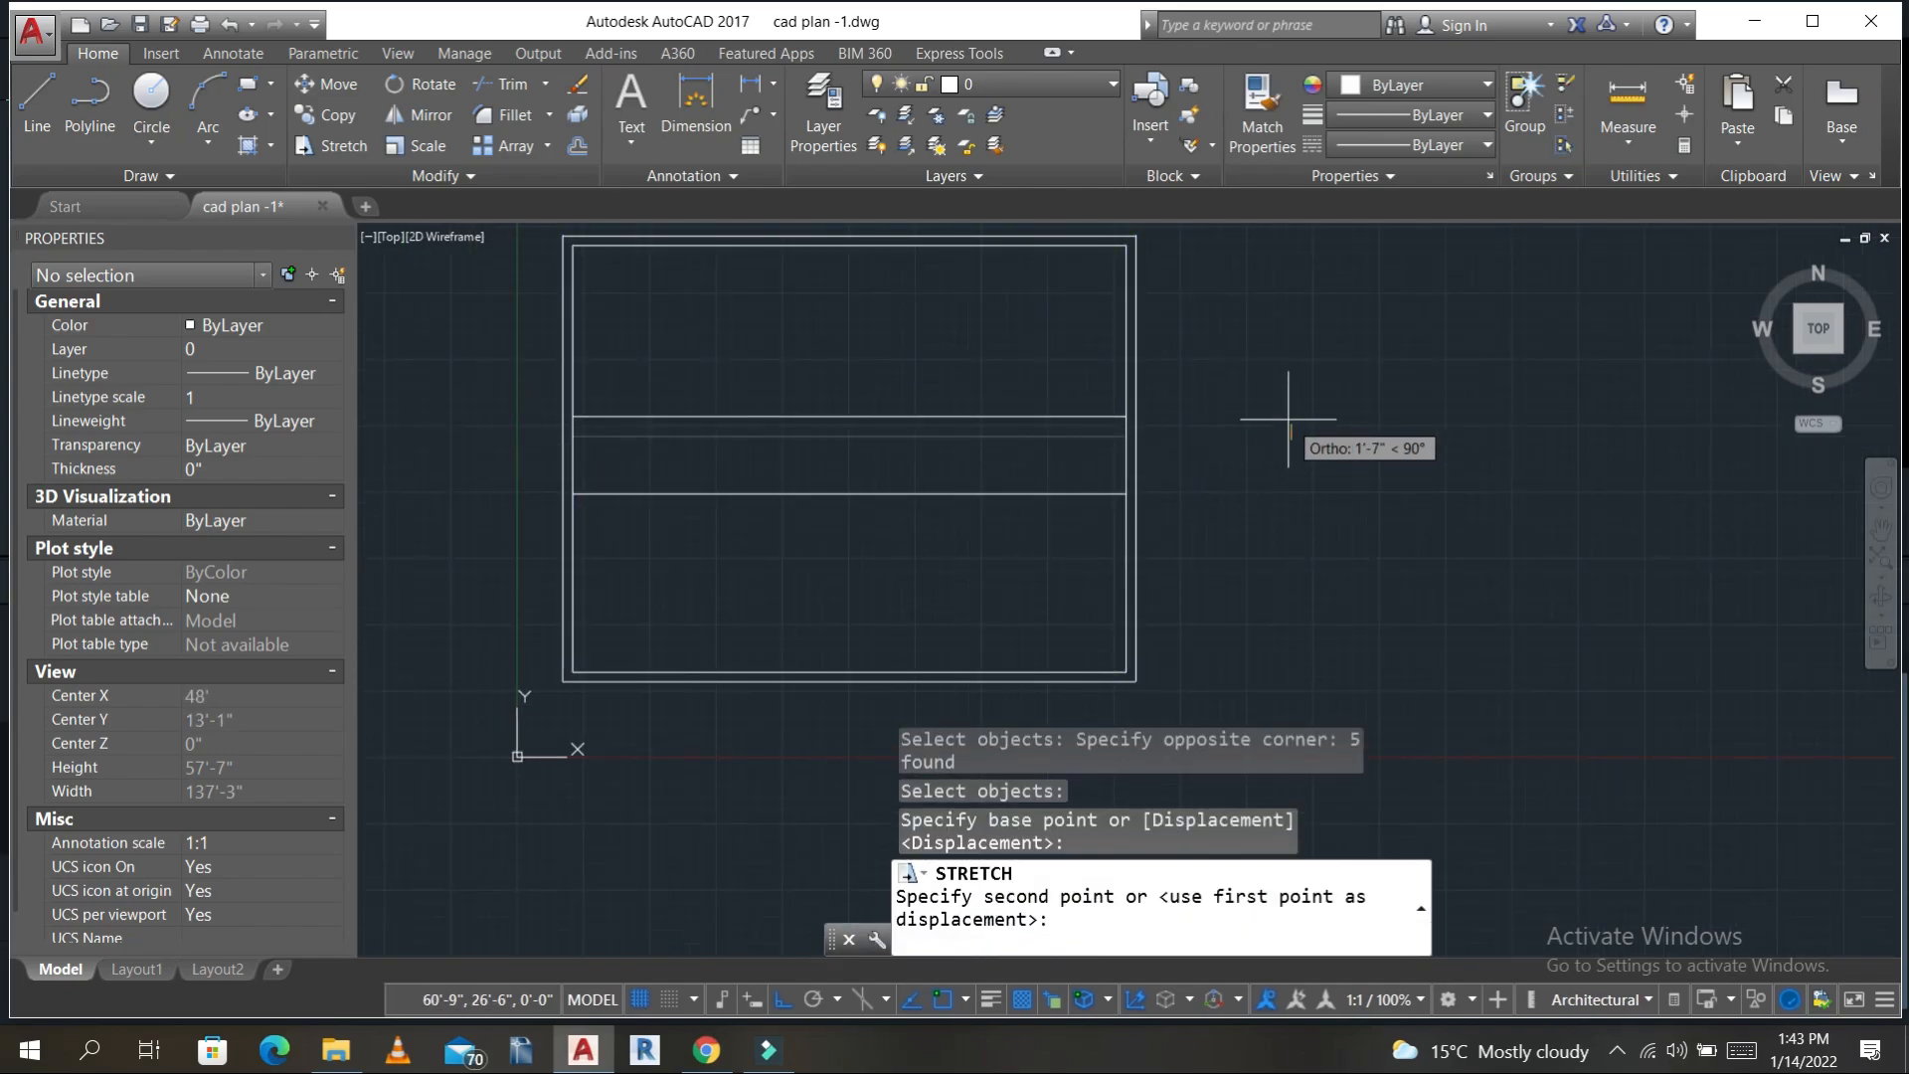
{"action": "type", "text": "1'"}
{"action": "key", "text": "Return"}
{"action": "key", "text": "Escape"}
{"action": "key", "text": "Escape"}
- Measure the gap between the two horizontal interior lines again with a linear dimension, without placing it
{"action": "type", "text": "d"}
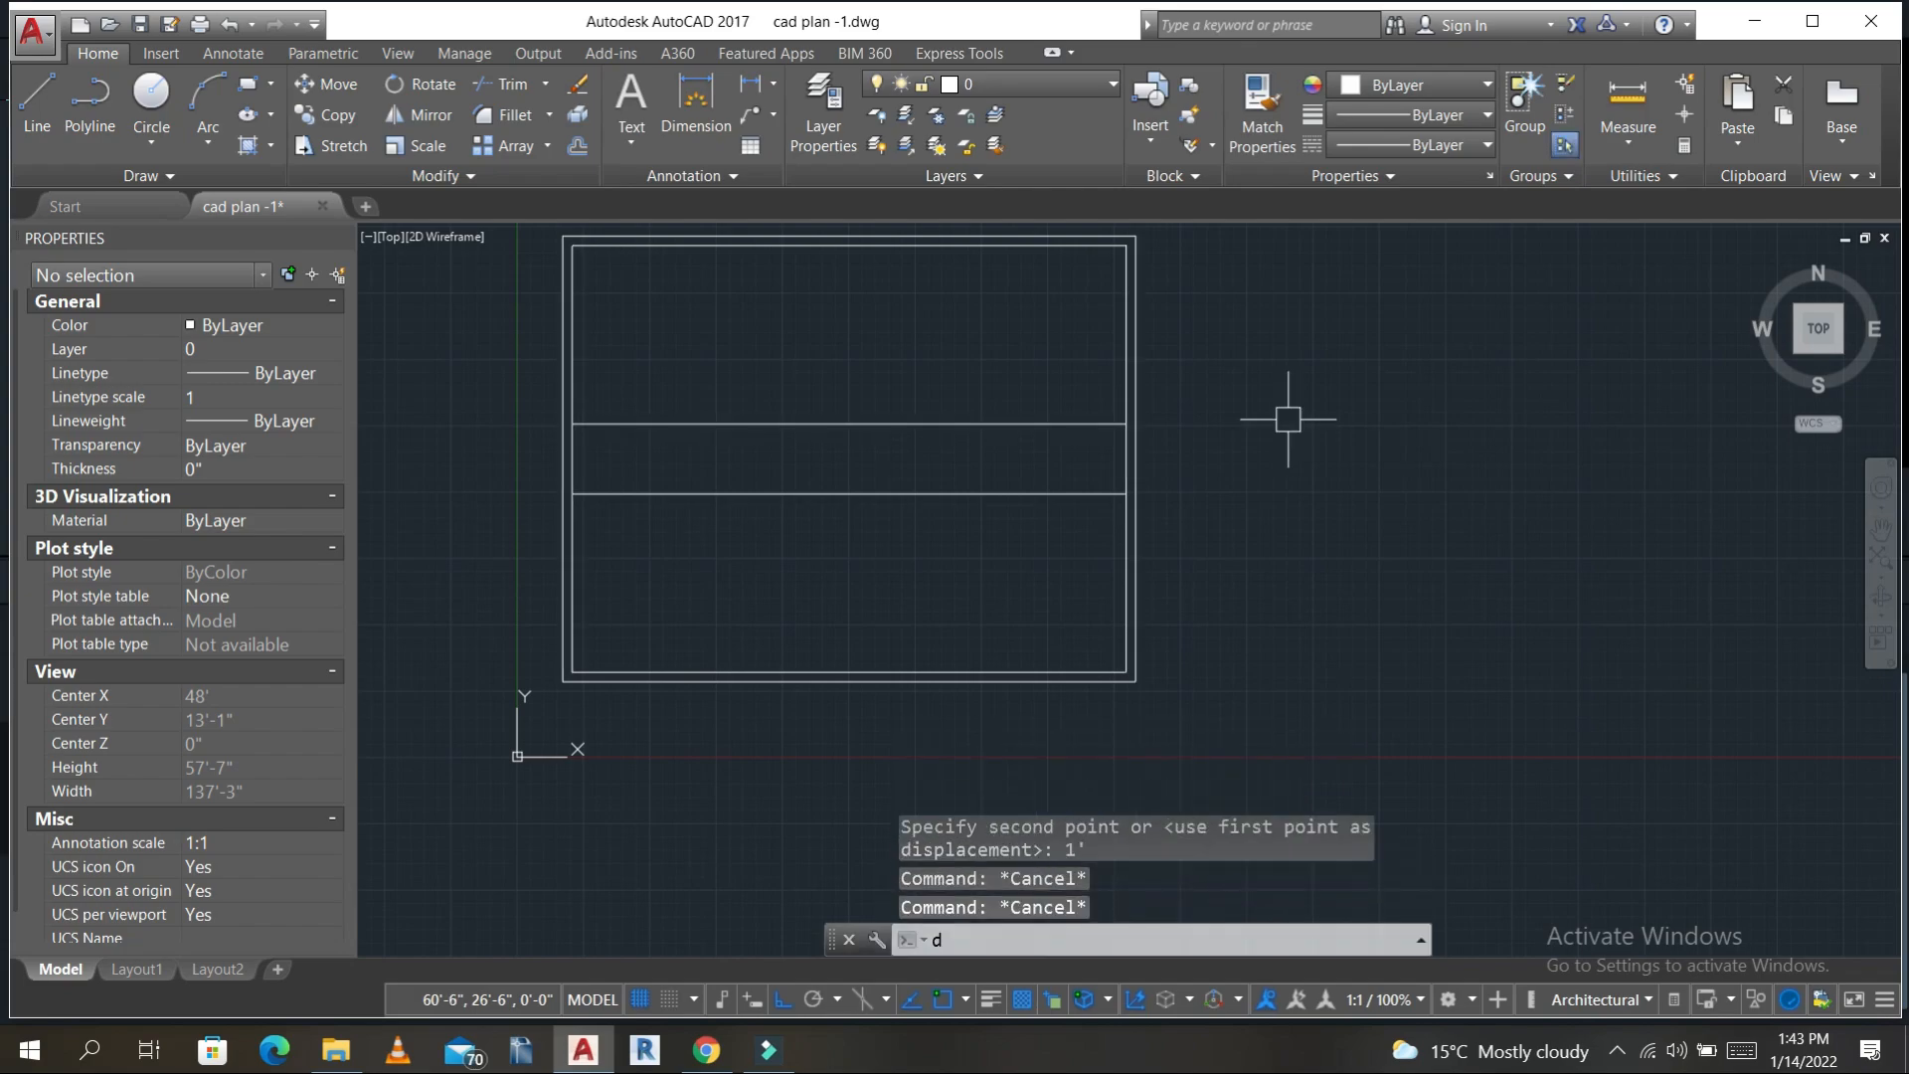
{"action": "scroll", "coordinate": [1135, 487], "scroll_direction": "up", "scroll_amount": 2}
{"action": "type", "text": "li"}
{"action": "key", "text": "Return"}
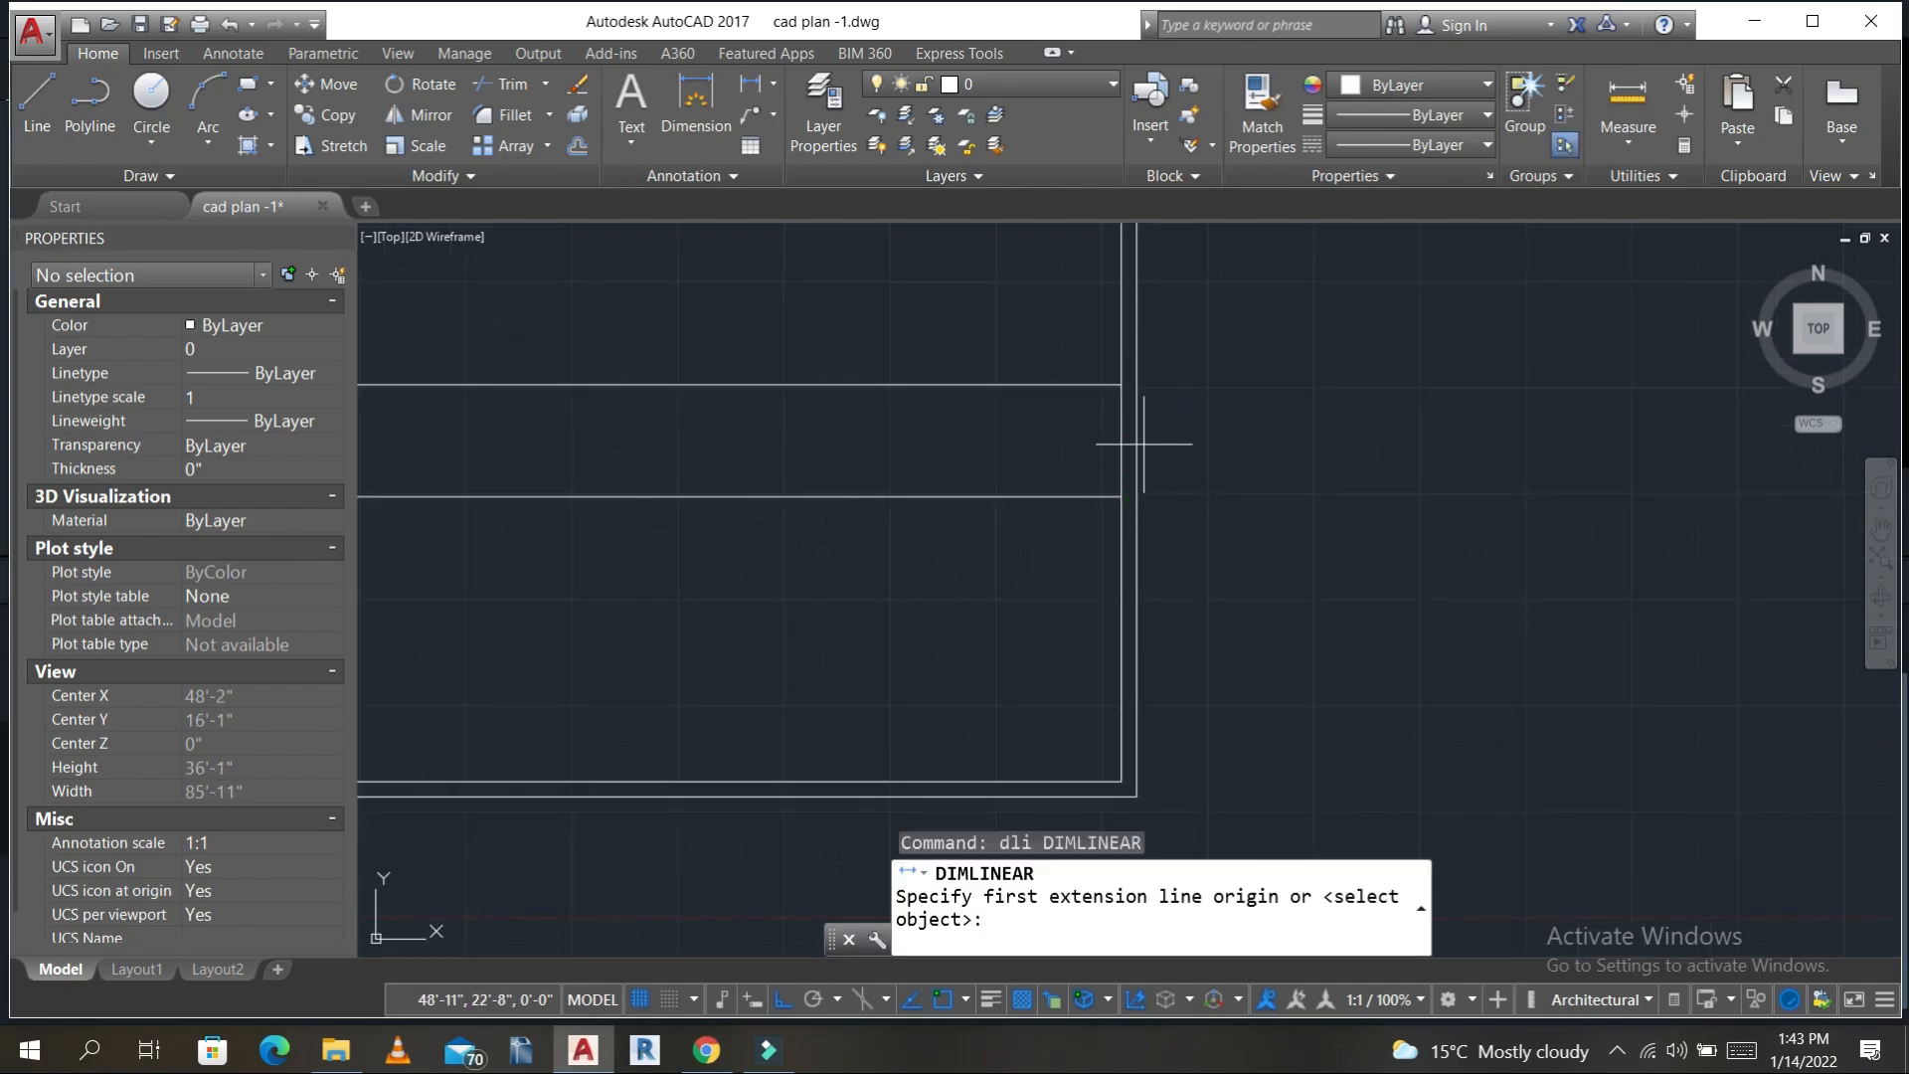
{"action": "scroll", "coordinate": [1118, 390], "scroll_direction": "up", "scroll_amount": 3}
{"action": "left_click", "coordinate": [1107, 406]}
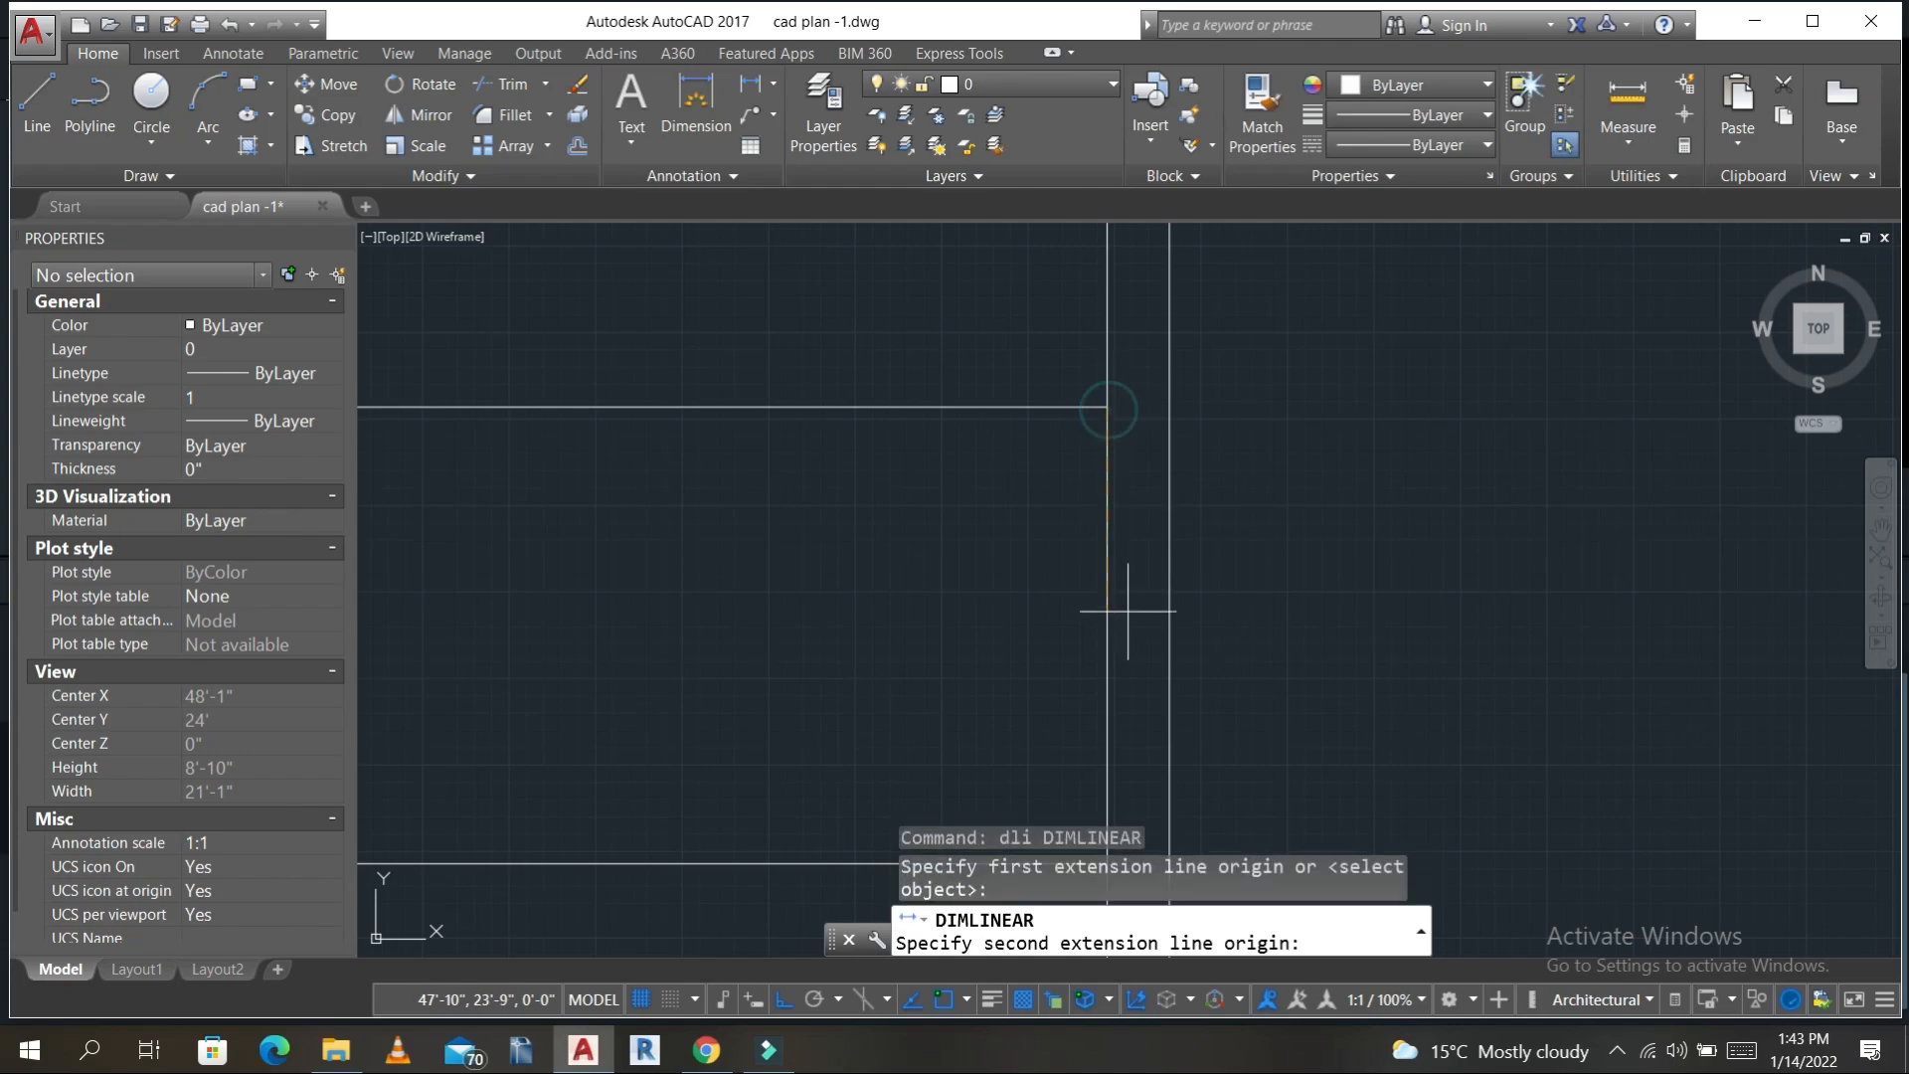
{"action": "middle_click_drag", "start_coordinate": [1117, 631], "coordinate": [1116, 308]}
{"action": "left_click", "coordinate": [1094, 575]}
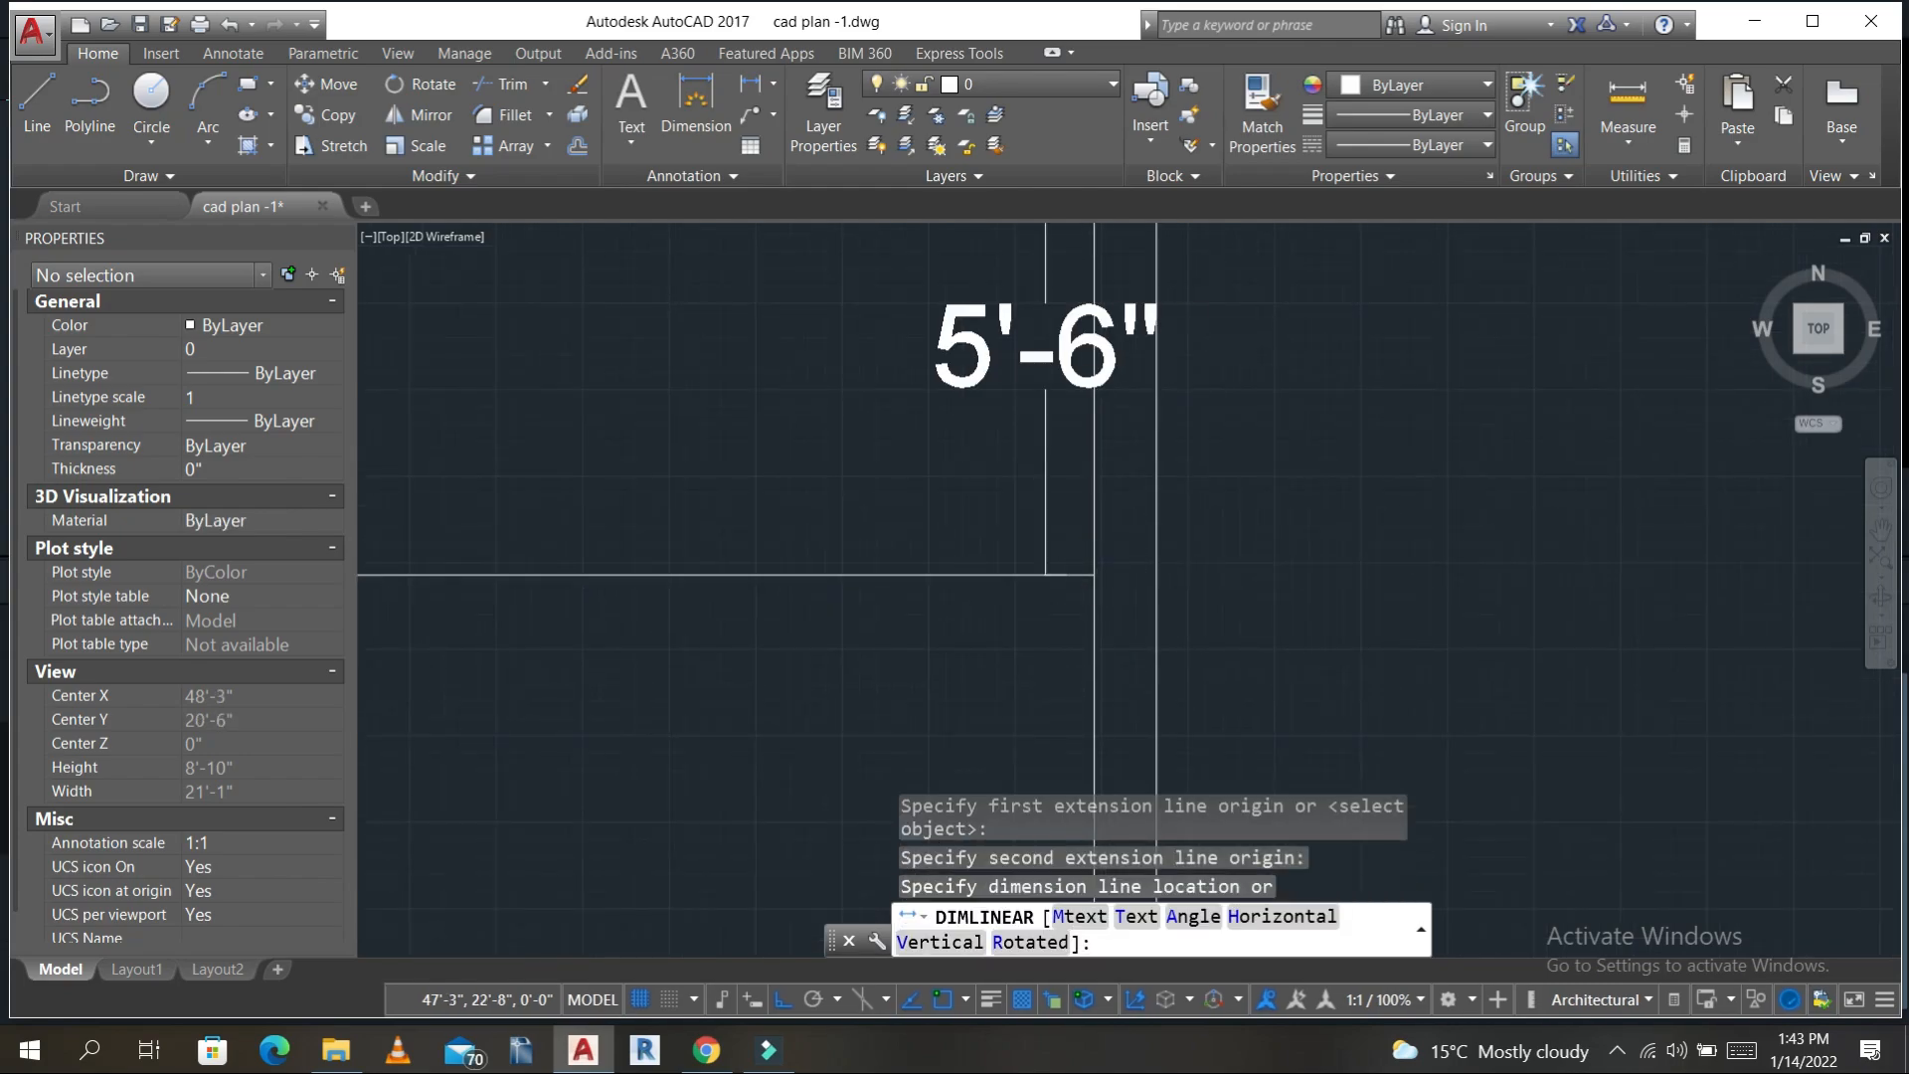
{"action": "scroll", "coordinate": [1065, 378], "scroll_direction": "down", "scroll_amount": 2}
{"action": "key", "text": "Escape"}
{"action": "scroll", "coordinate": [1229, 409], "scroll_direction": "down", "scroll_amount": 2}
{"action": "scroll", "coordinate": [1229, 409], "scroll_direction": "down", "scroll_amount": 2}
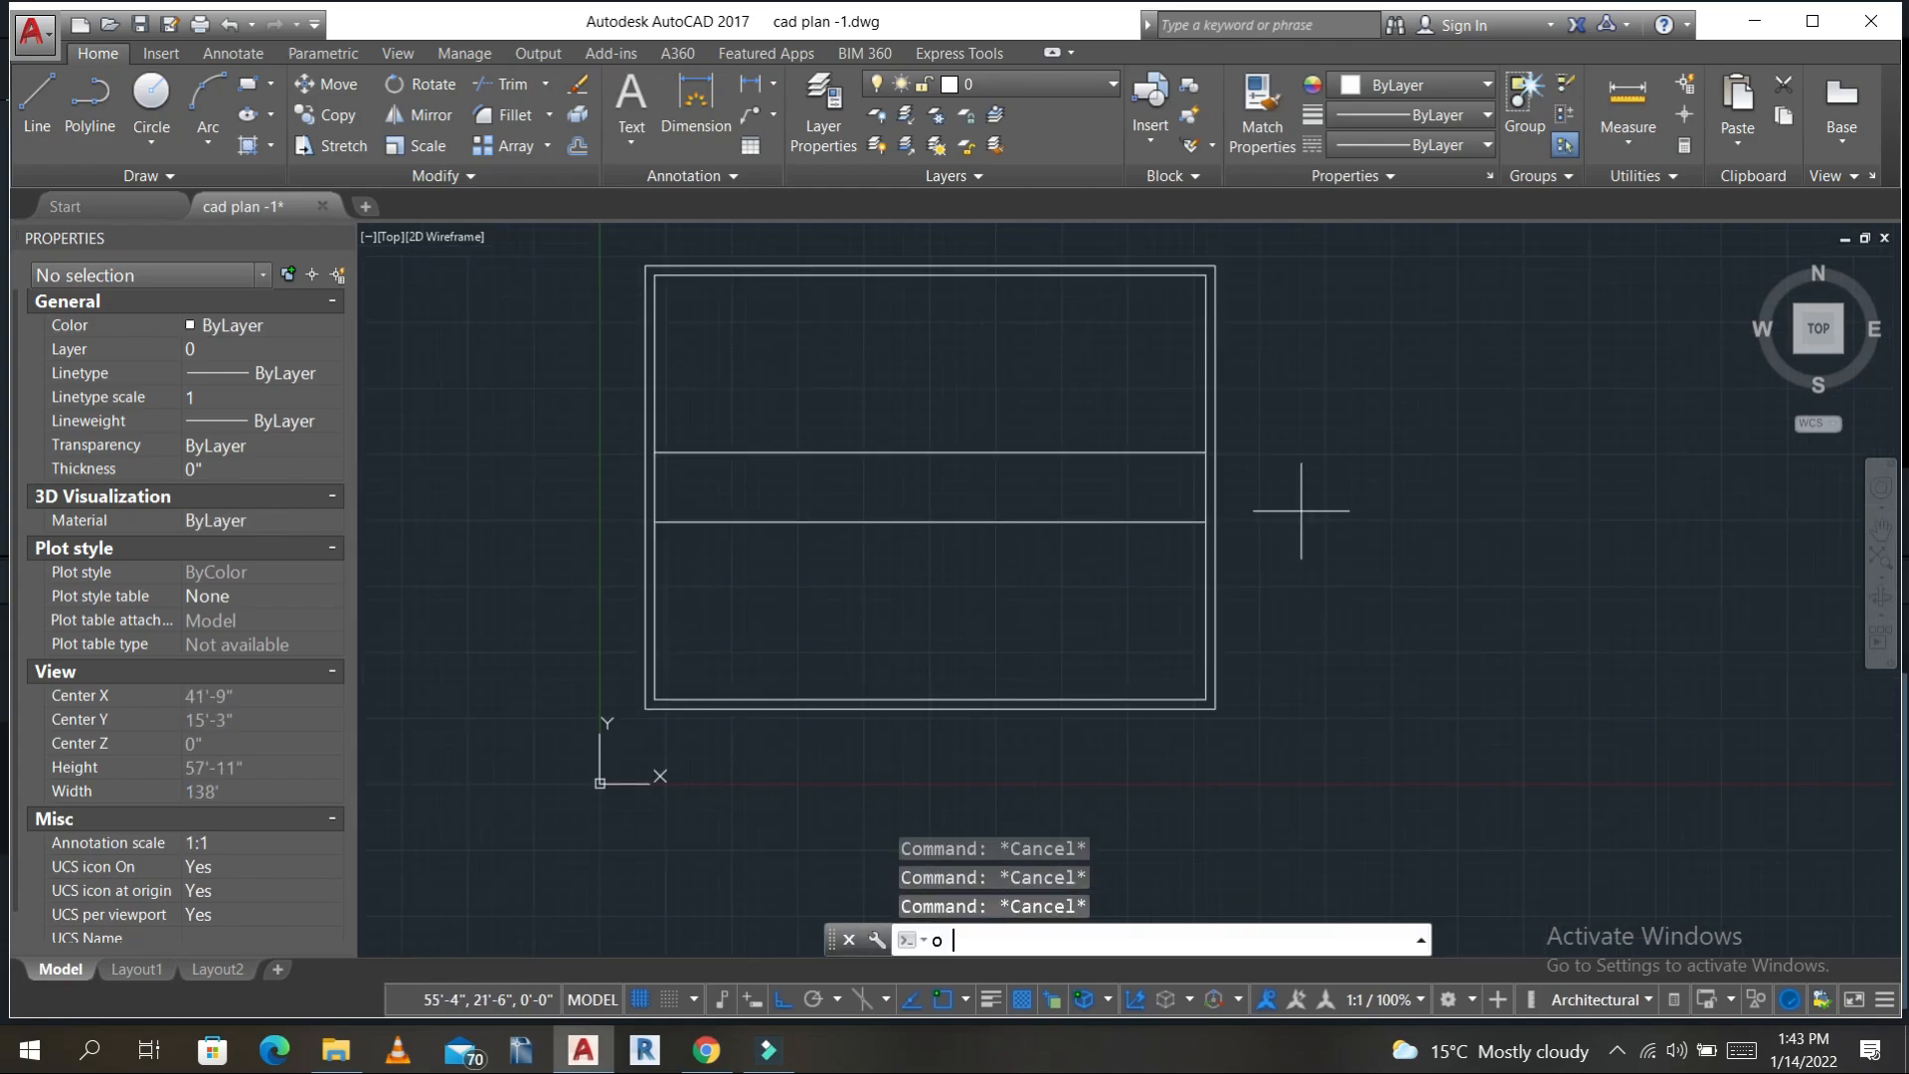
- Offset the upper horizontal interior line 4.5" upward and the lower one 4.5" downward
{"action": "type", "text": "o"}
{"action": "key", "text": "Return"}
{"action": "type", "text": "4.5"}
{"action": "key", "text": "Return"}
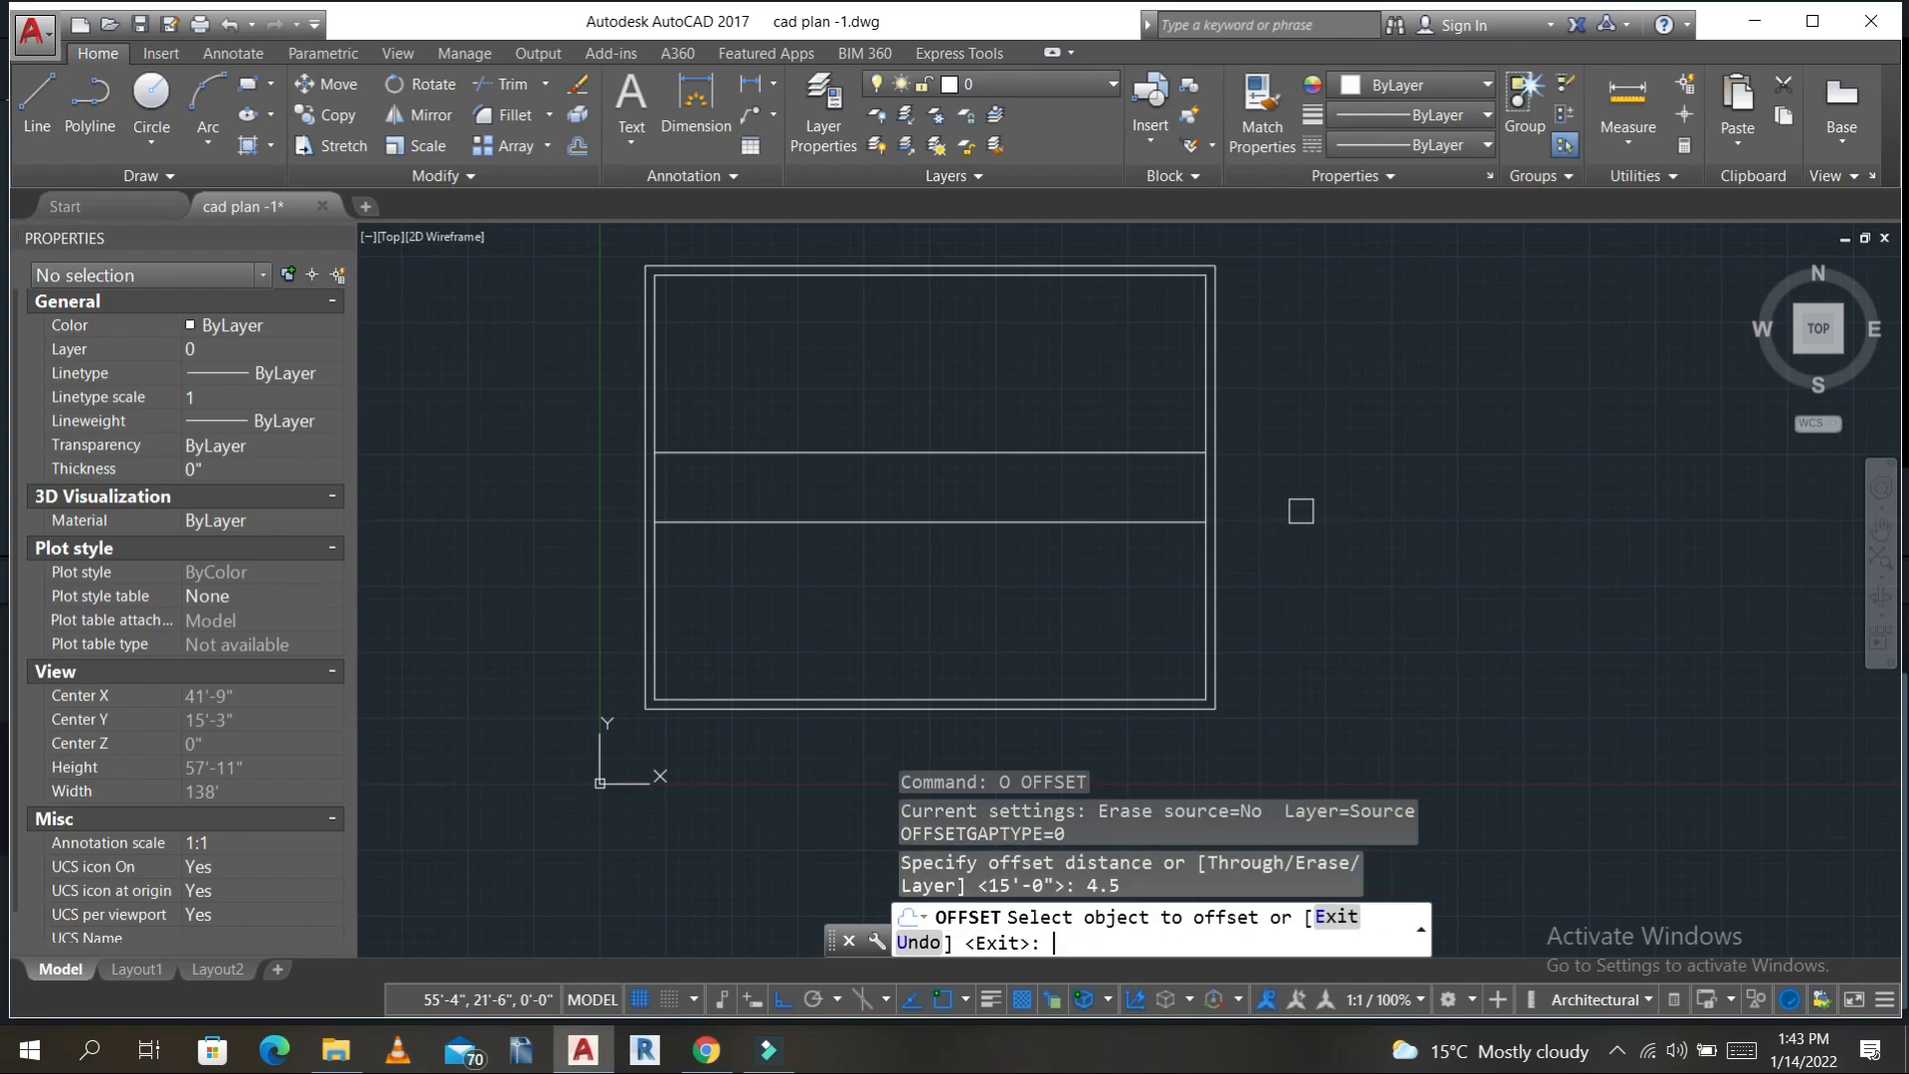
{"action": "left_click", "coordinate": [1184, 452]}
{"action": "left_click", "coordinate": [1099, 341]}
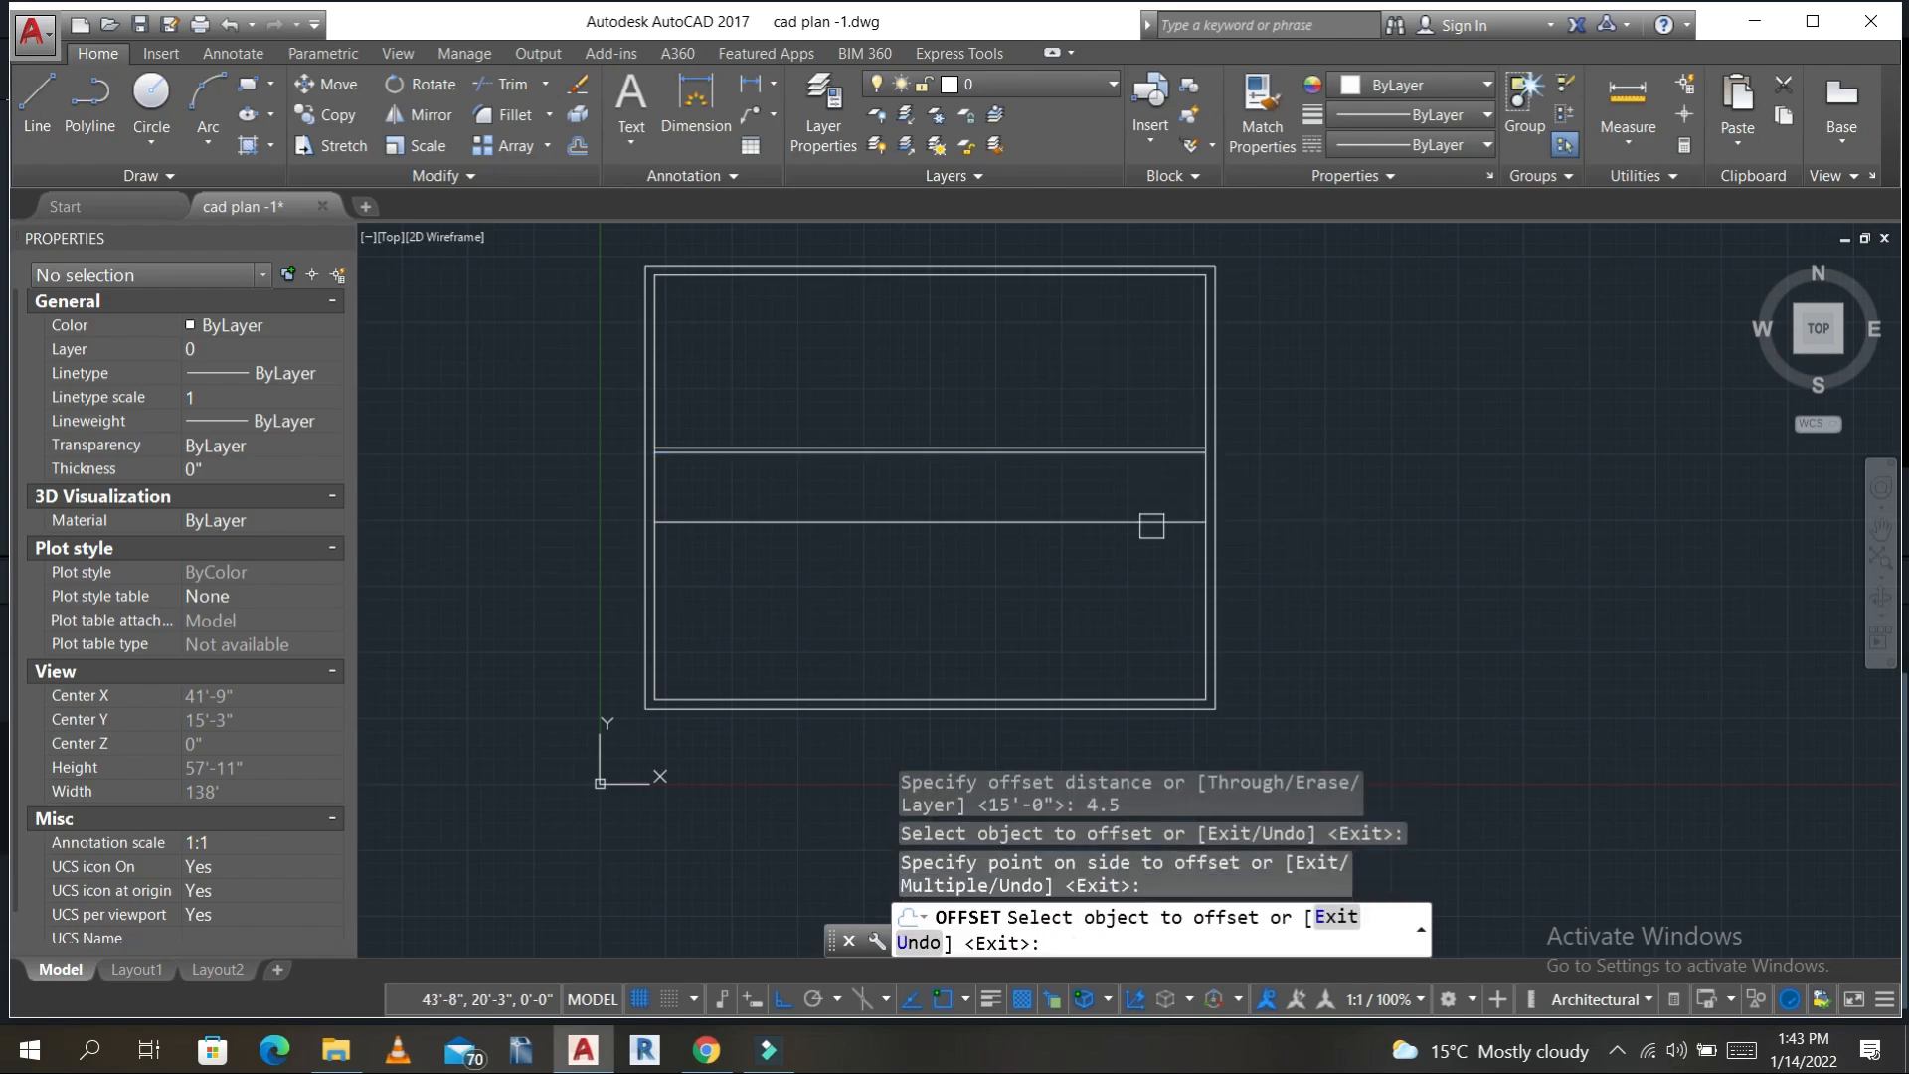
{"action": "left_click", "coordinate": [1152, 522]}
{"action": "left_click", "coordinate": [1164, 564]}
{"action": "key", "text": "Escape"}
{"action": "key", "text": "Escape"}
- Offset the inner line of the right exterior wall 14' into the plan
{"action": "type", "text": "o"}
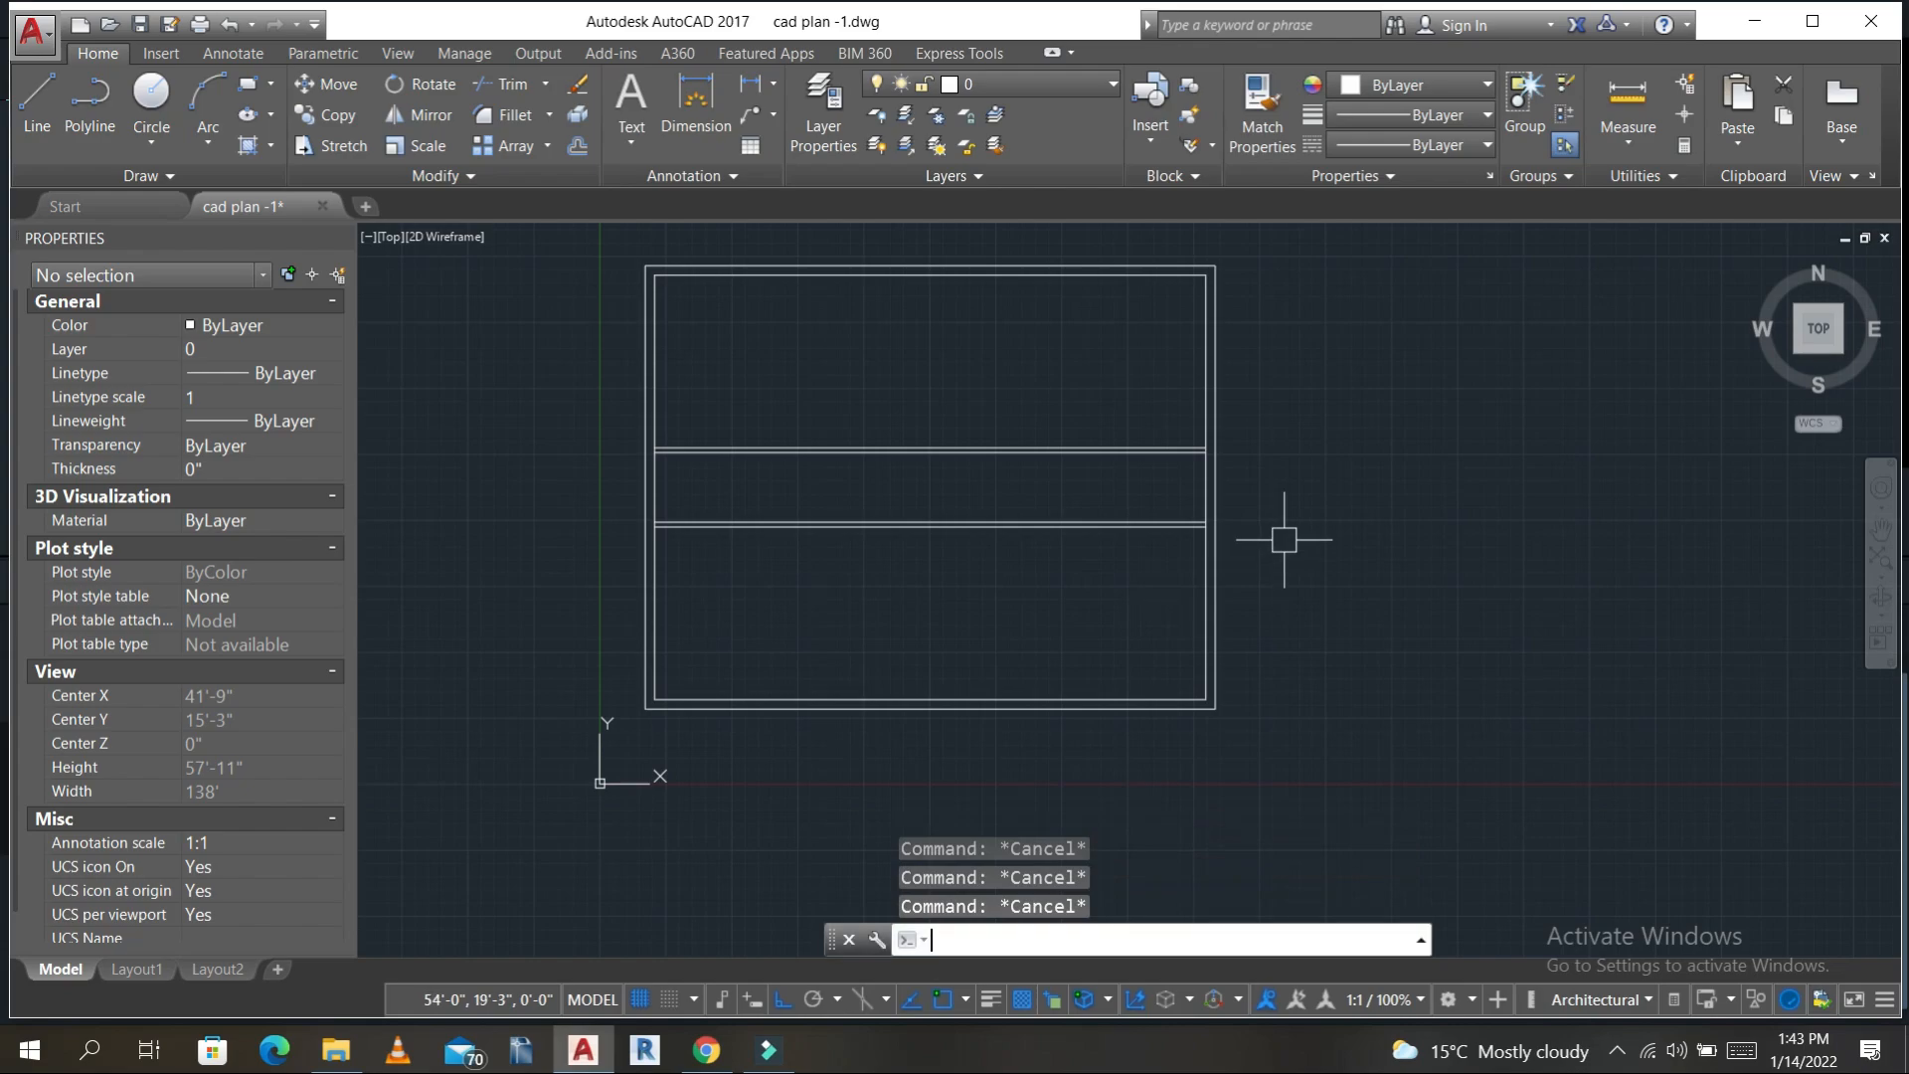
{"action": "key", "text": "Return"}
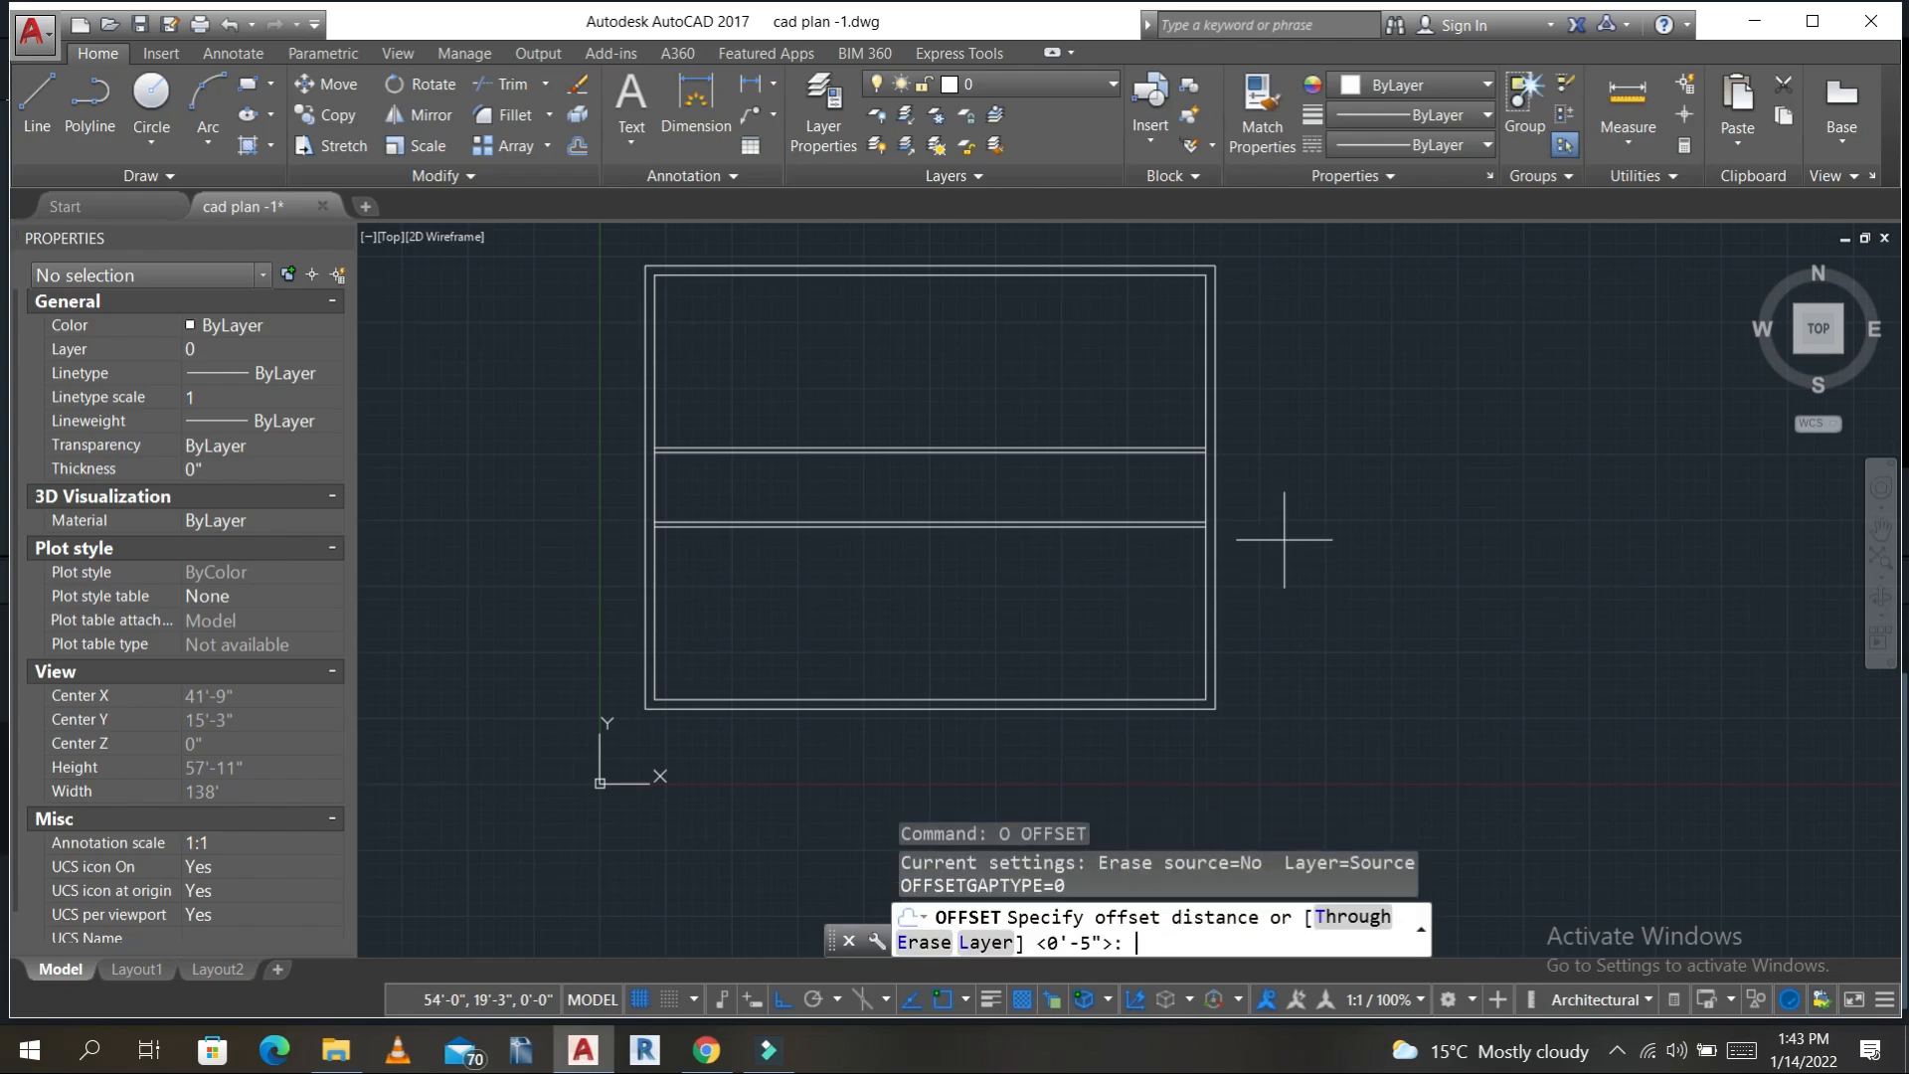
{"action": "type", "text": "14'"}
{"action": "key", "text": "Return"}
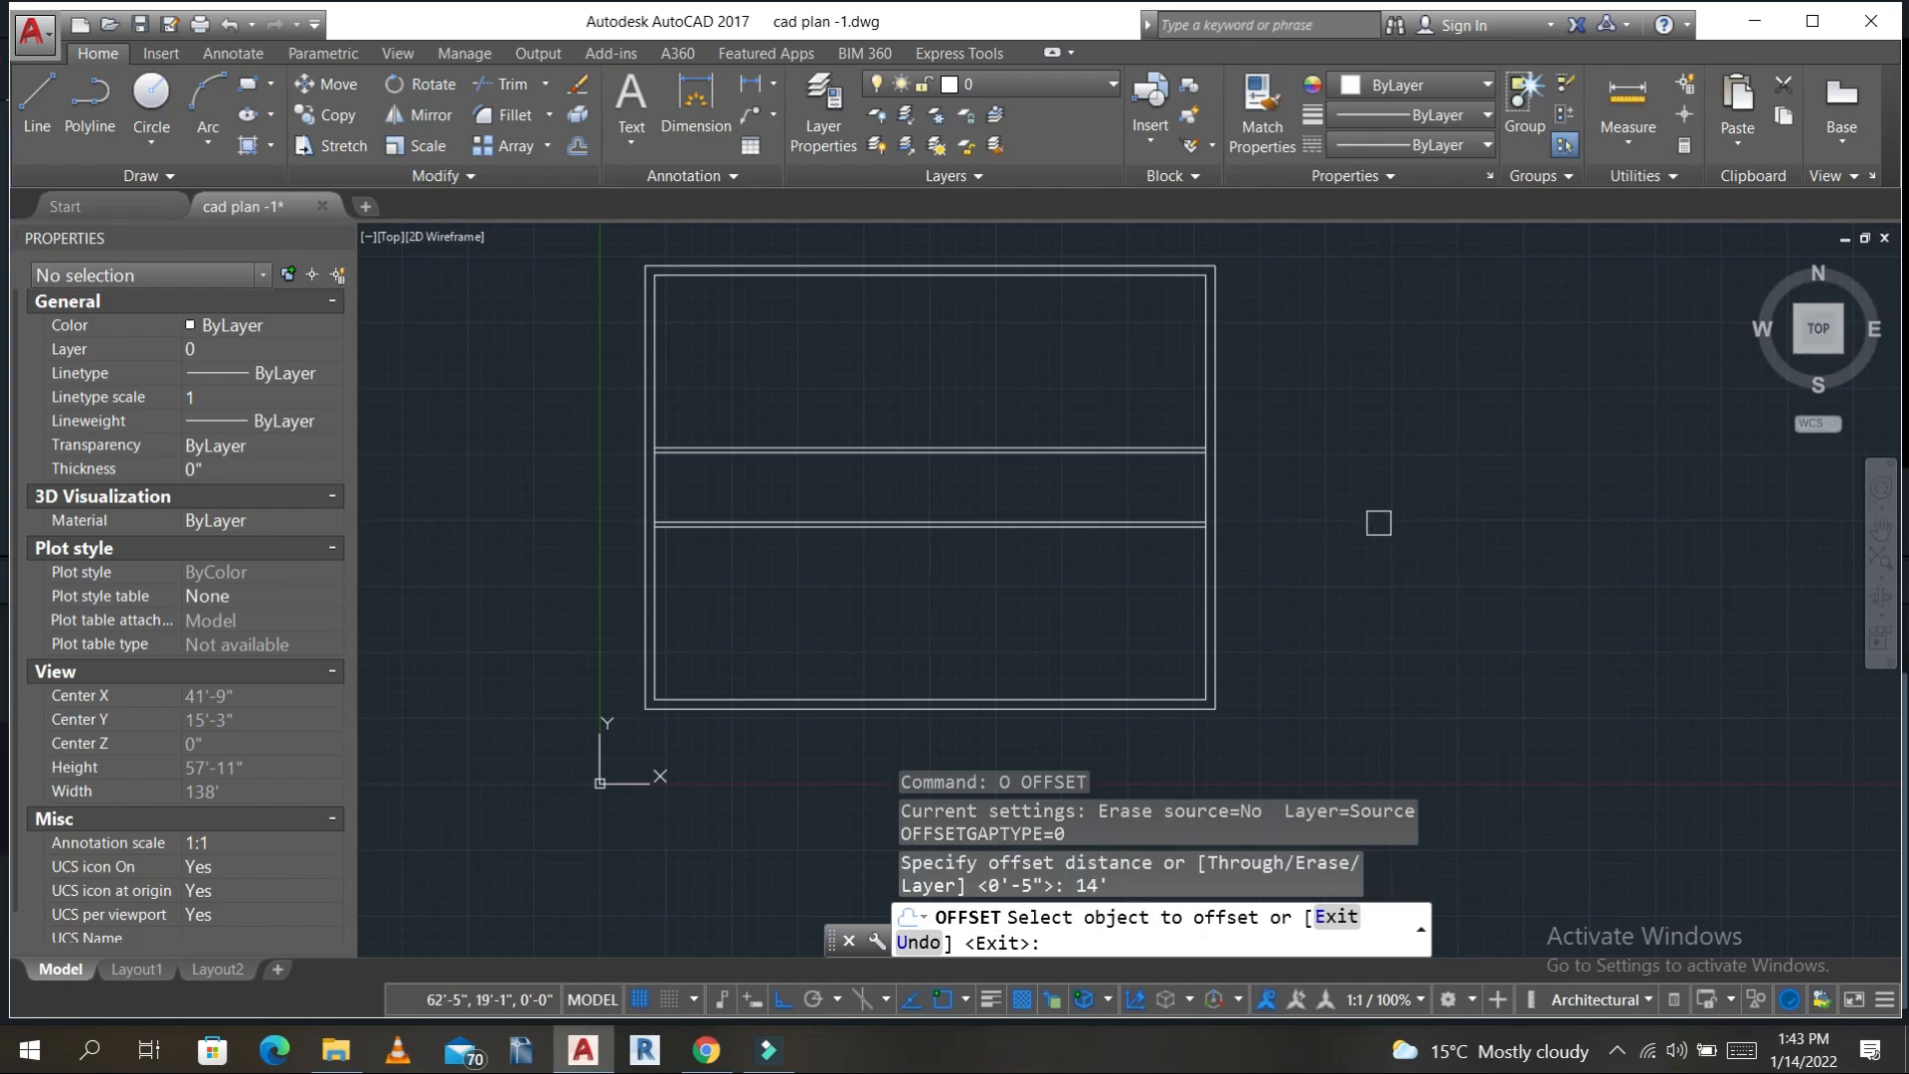
{"action": "left_click", "coordinate": [1197, 369]}
{"action": "left_click", "coordinate": [925, 392]}
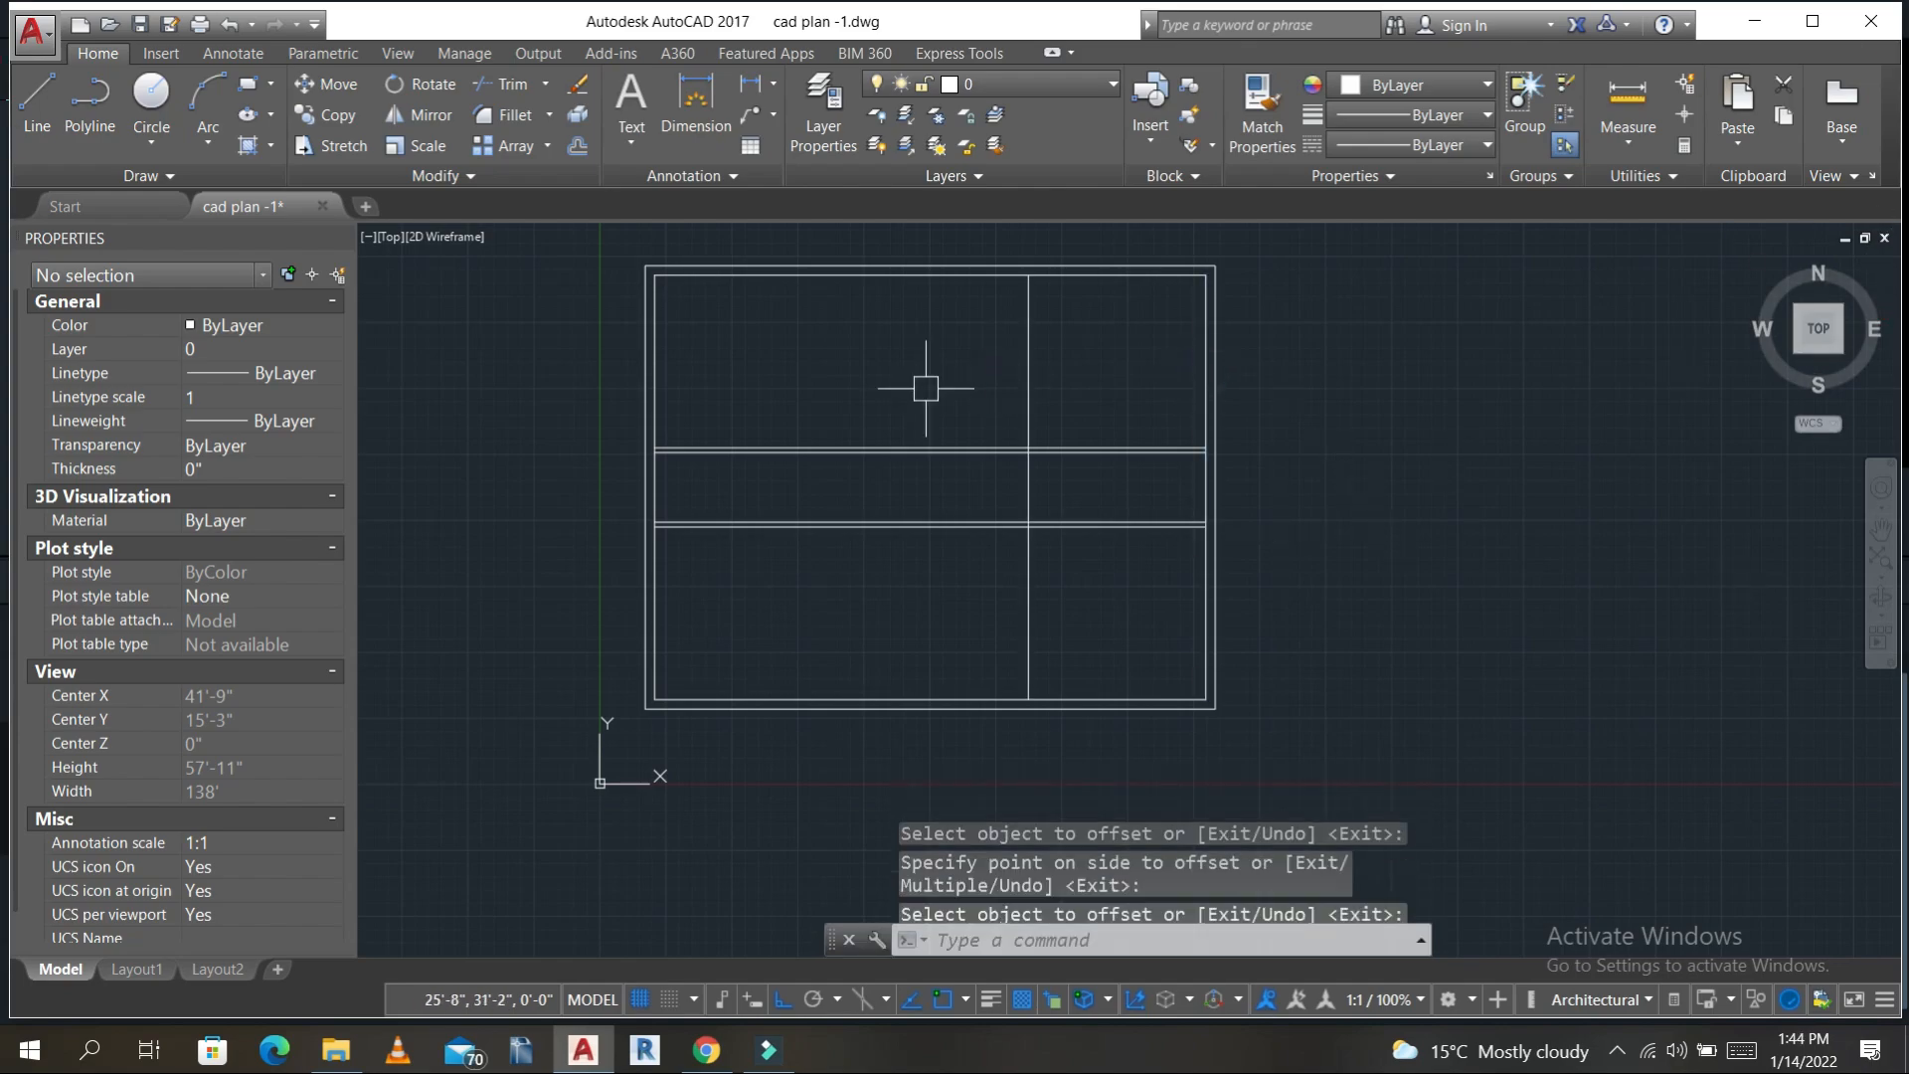
{"action": "key", "text": "Escape"}
{"action": "key", "text": "Escape"}
{"action": "key", "text": "Escape"}
- Offset the vertical interior line 9" to the left to form a wall
{"action": "type", "text": "o"}
{"action": "key", "text": "Return"}
{"action": "type", "text": "9\""}
{"action": "key", "text": "Return"}
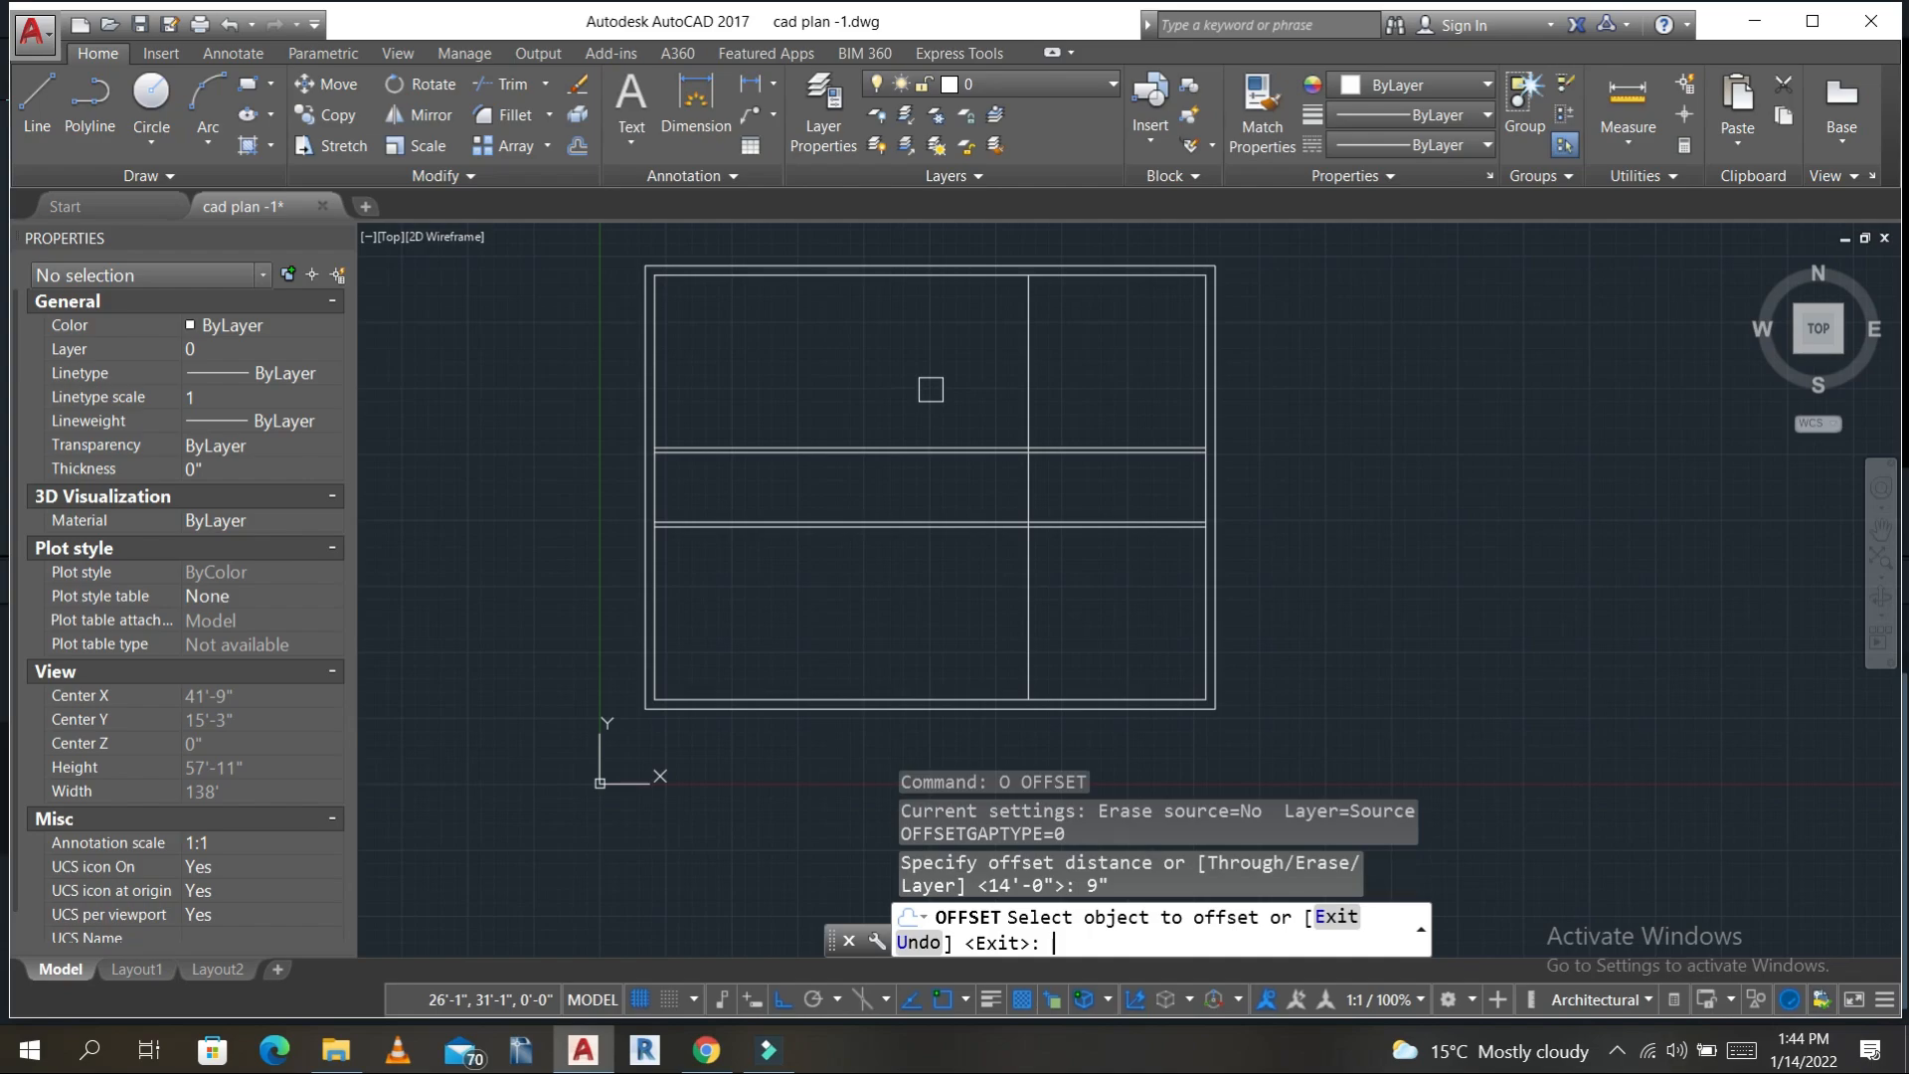
{"action": "left_click", "coordinate": [1030, 397]}
{"action": "left_click", "coordinate": [945, 397]}
{"action": "key", "text": "Escape"}
{"action": "key", "text": "Escape"}
{"action": "key", "text": "Escape"}
{"action": "type", "text": "tr"}
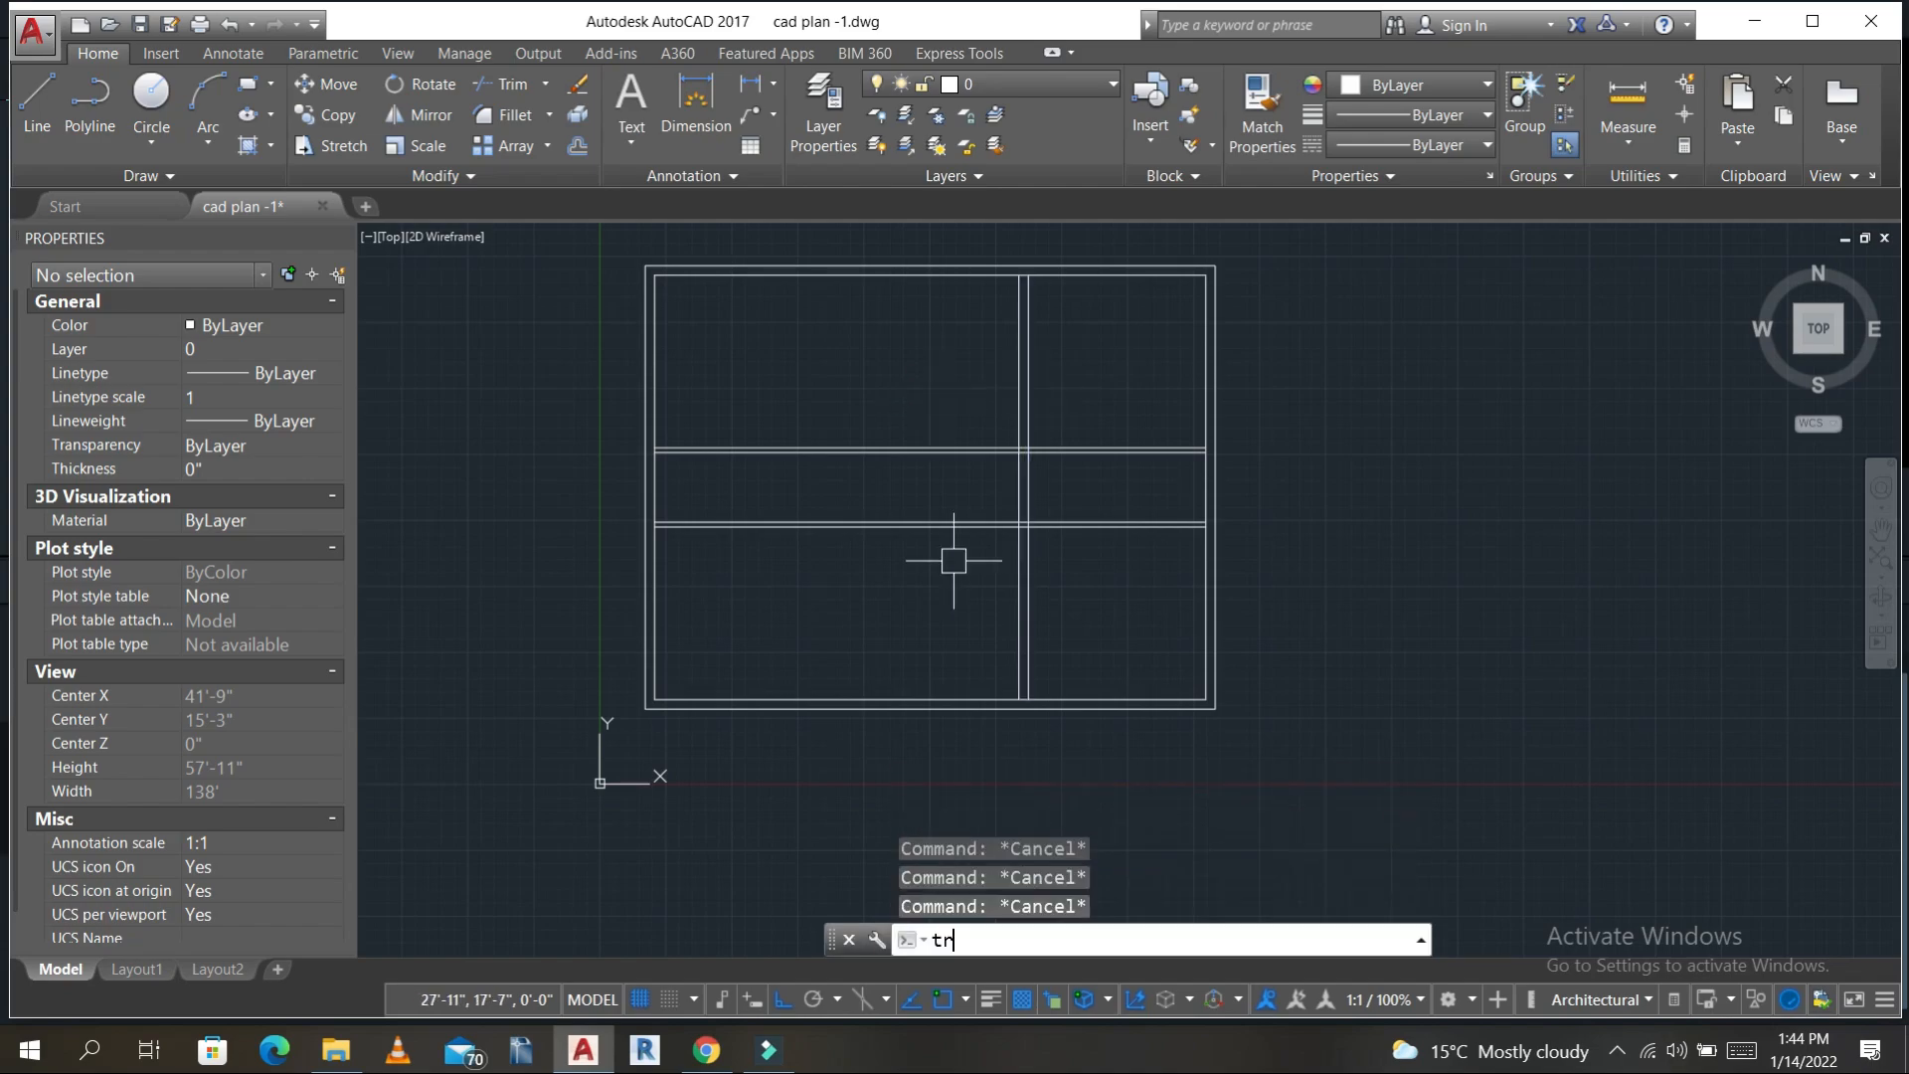
{"action": "key", "text": "Return"}
{"action": "key", "text": "Escape"}
{"action": "key", "text": "Escape"}
{"action": "type", "text": "t"}
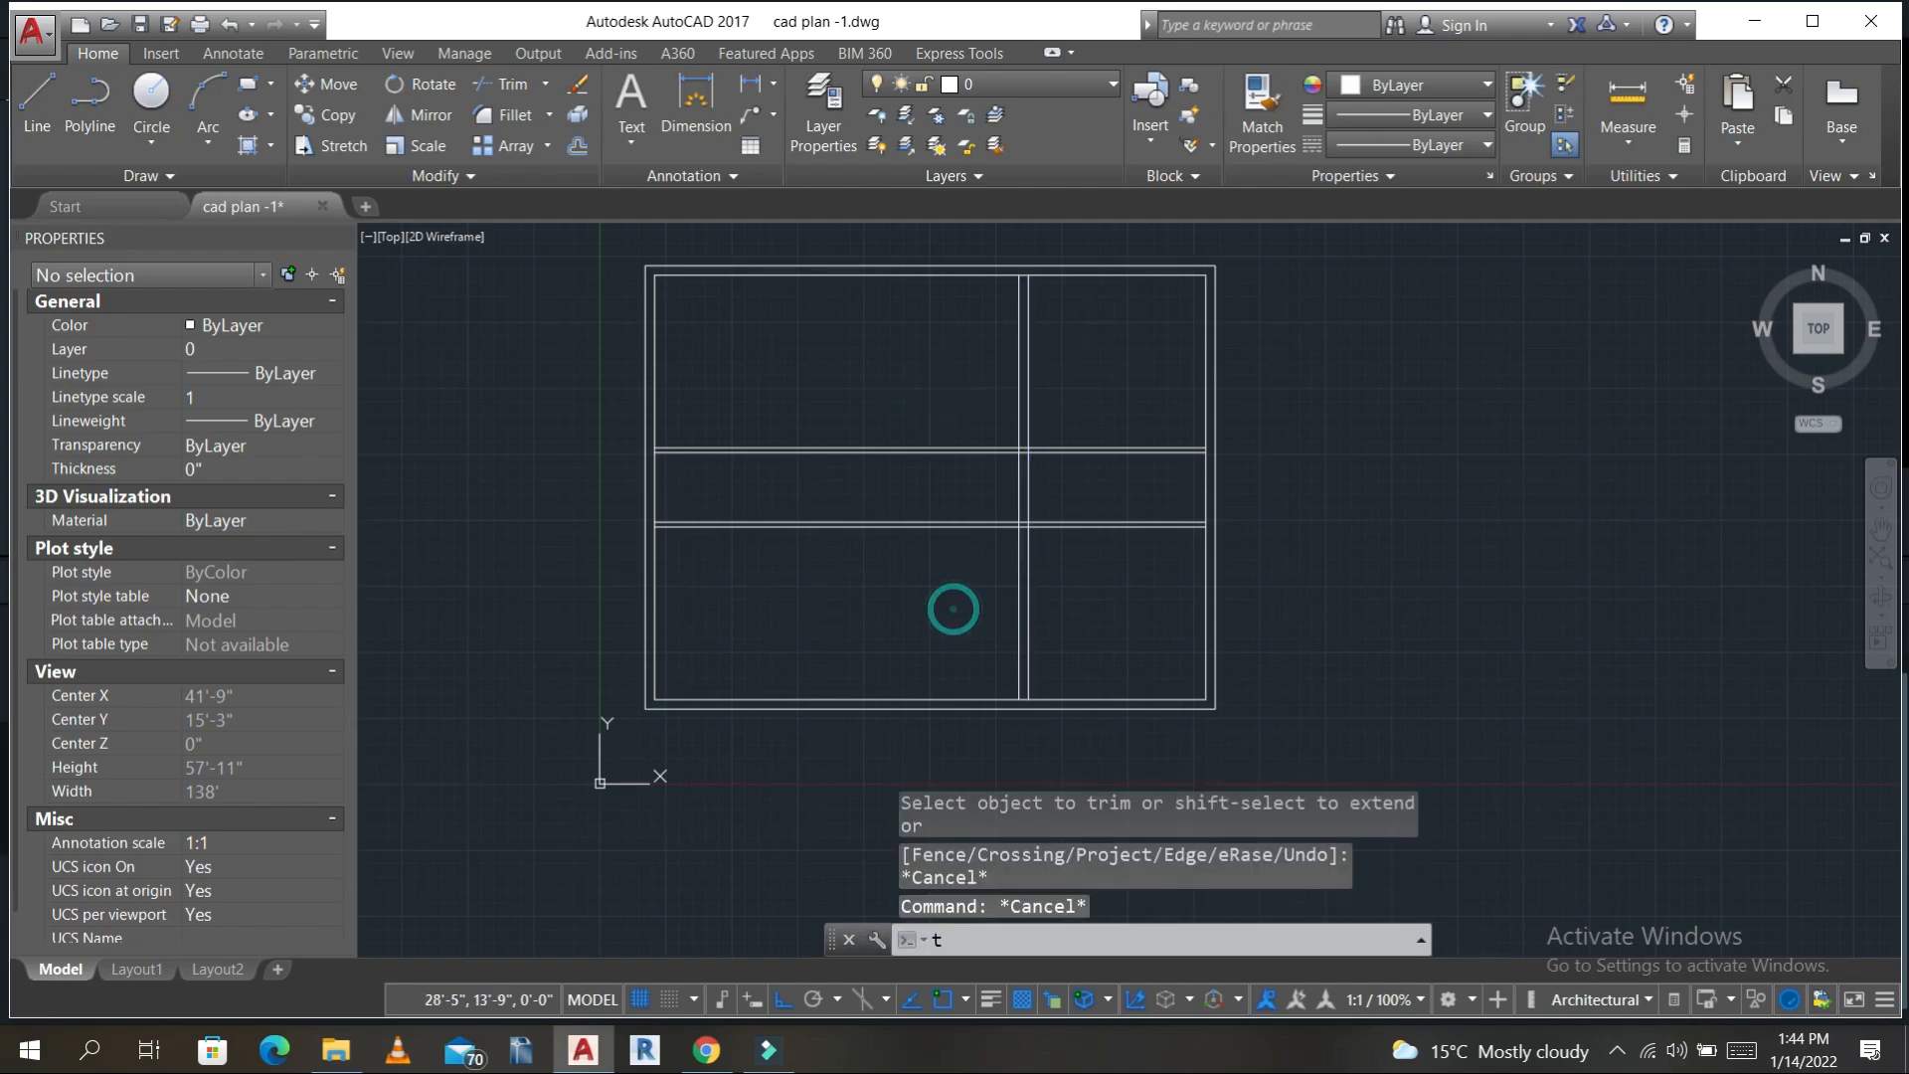
{"action": "key", "text": "Return"}
{"action": "left_click", "coordinate": [767, 414]}
{"action": "key", "text": "Escape"}
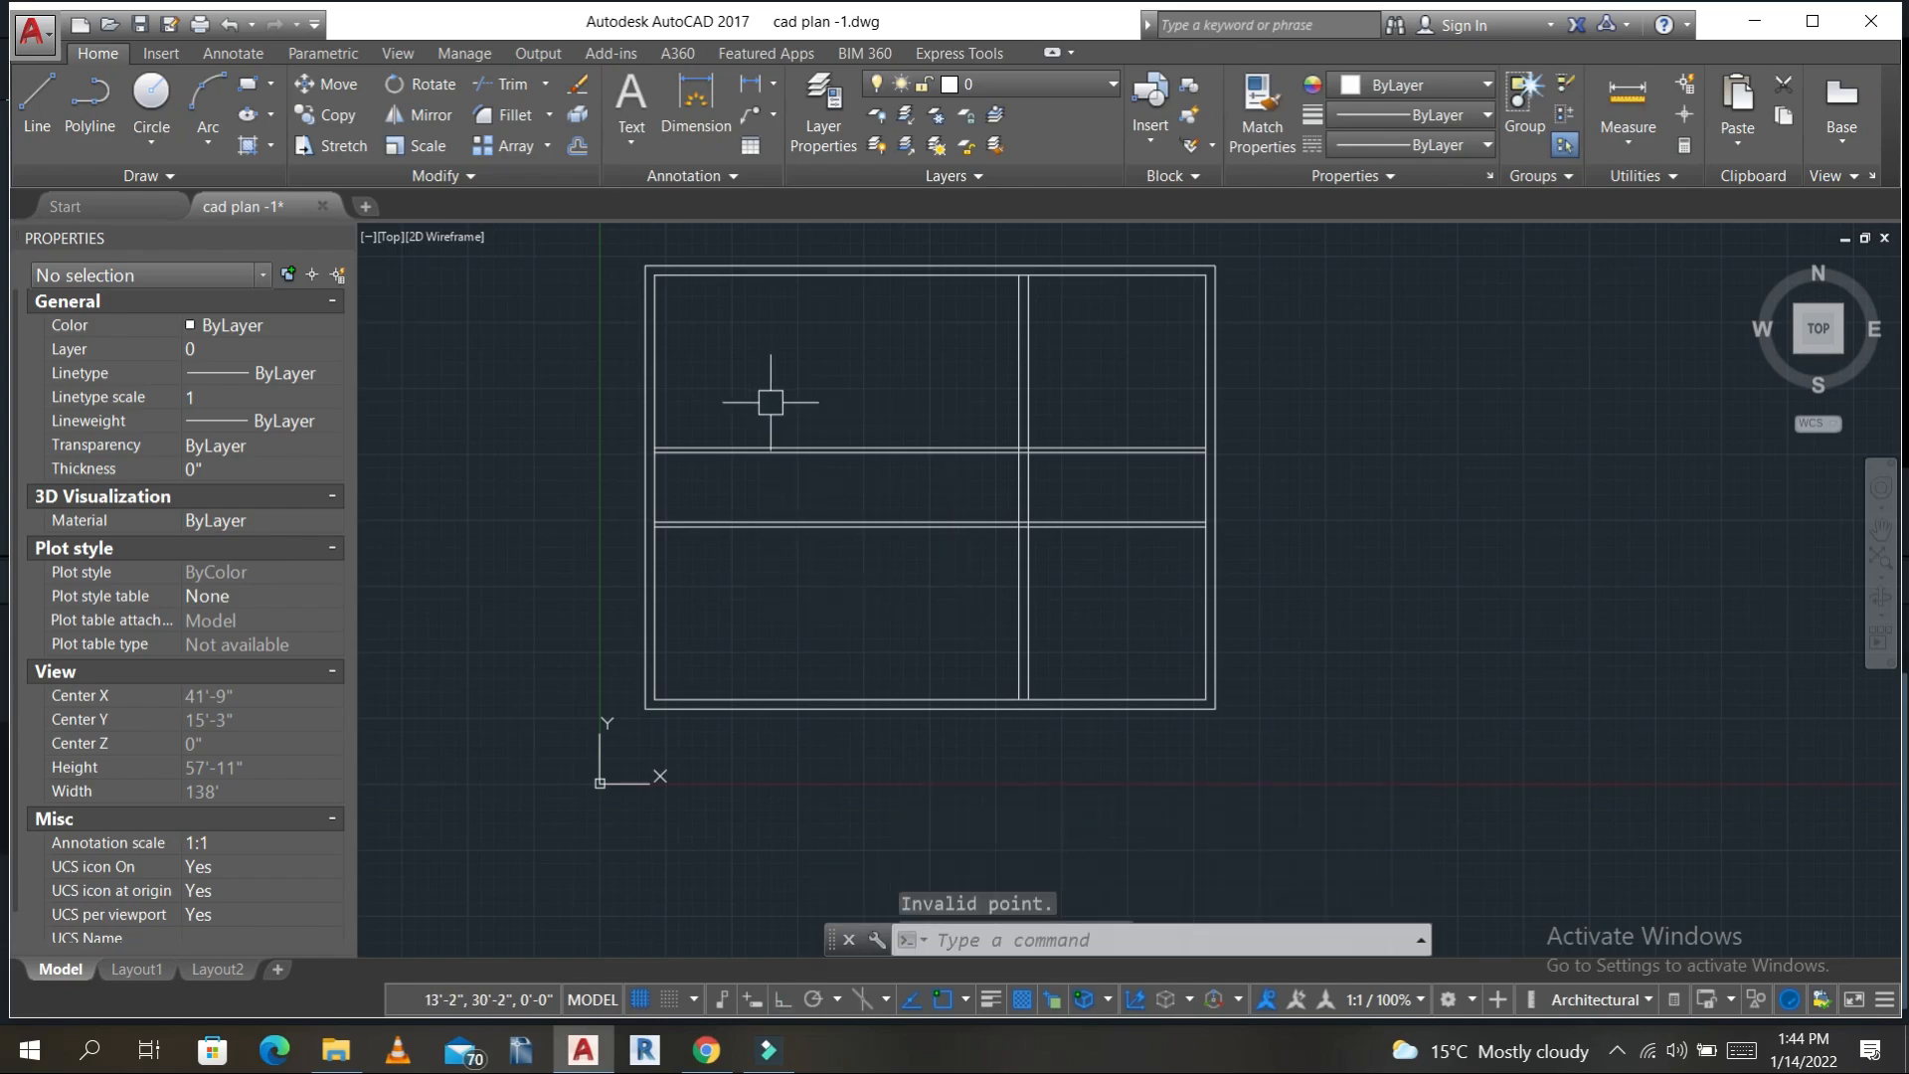
- Trim away the horizontal interior wall lines to the left of the 9" vertical interior wall
{"action": "type", "text": "tr"}
{"action": "key", "text": "Return"}
{"action": "key", "text": "Return"}
{"action": "left_click", "coordinate": [925, 636]}
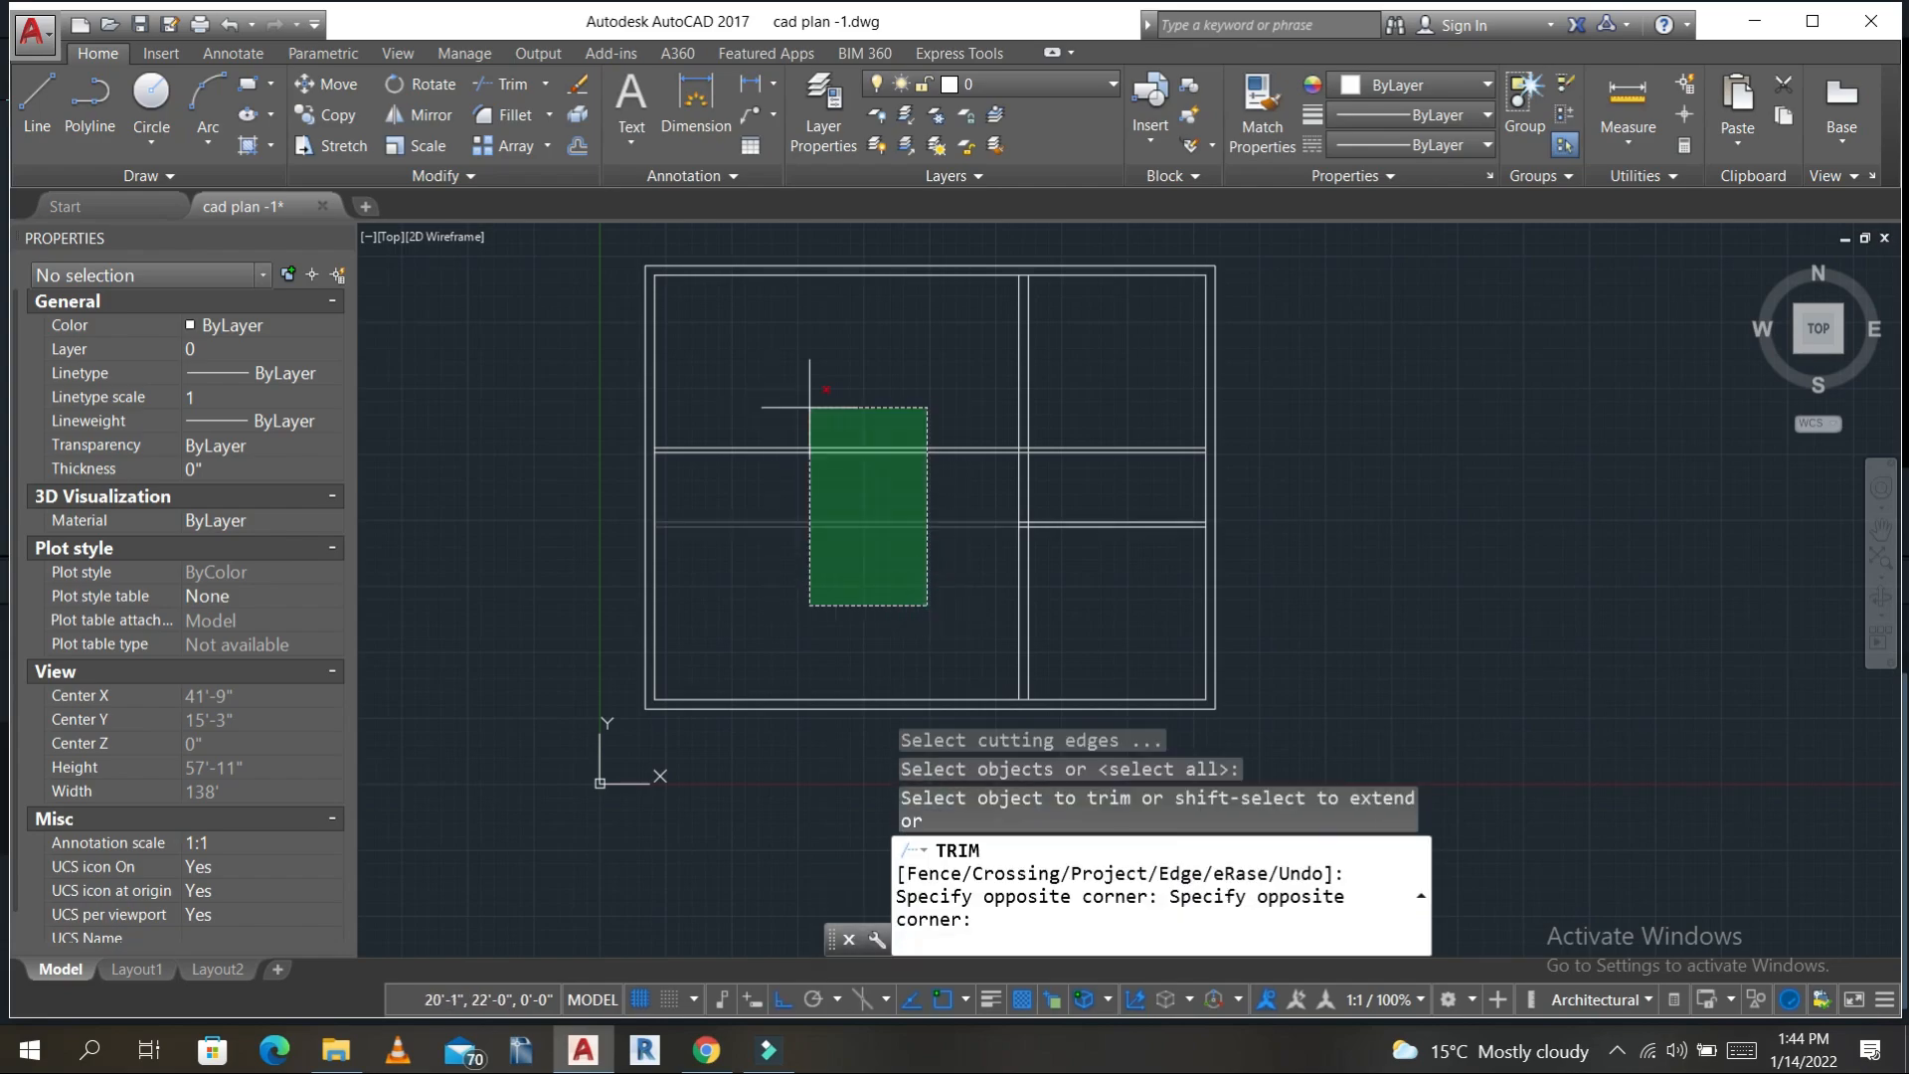
{"action": "left_click", "coordinate": [810, 405]}
{"action": "middle_click_drag", "start_coordinate": [1138, 381], "coordinate": [1093, 397]}
{"action": "key", "text": "Escape"}
- Place linear dimensions inside the upper-right room for its height and its width
{"action": "type", "text": "dli"}
{"action": "key", "text": "Return"}
{"action": "scroll", "coordinate": [1136, 306], "scroll_direction": "up", "scroll_amount": 2}
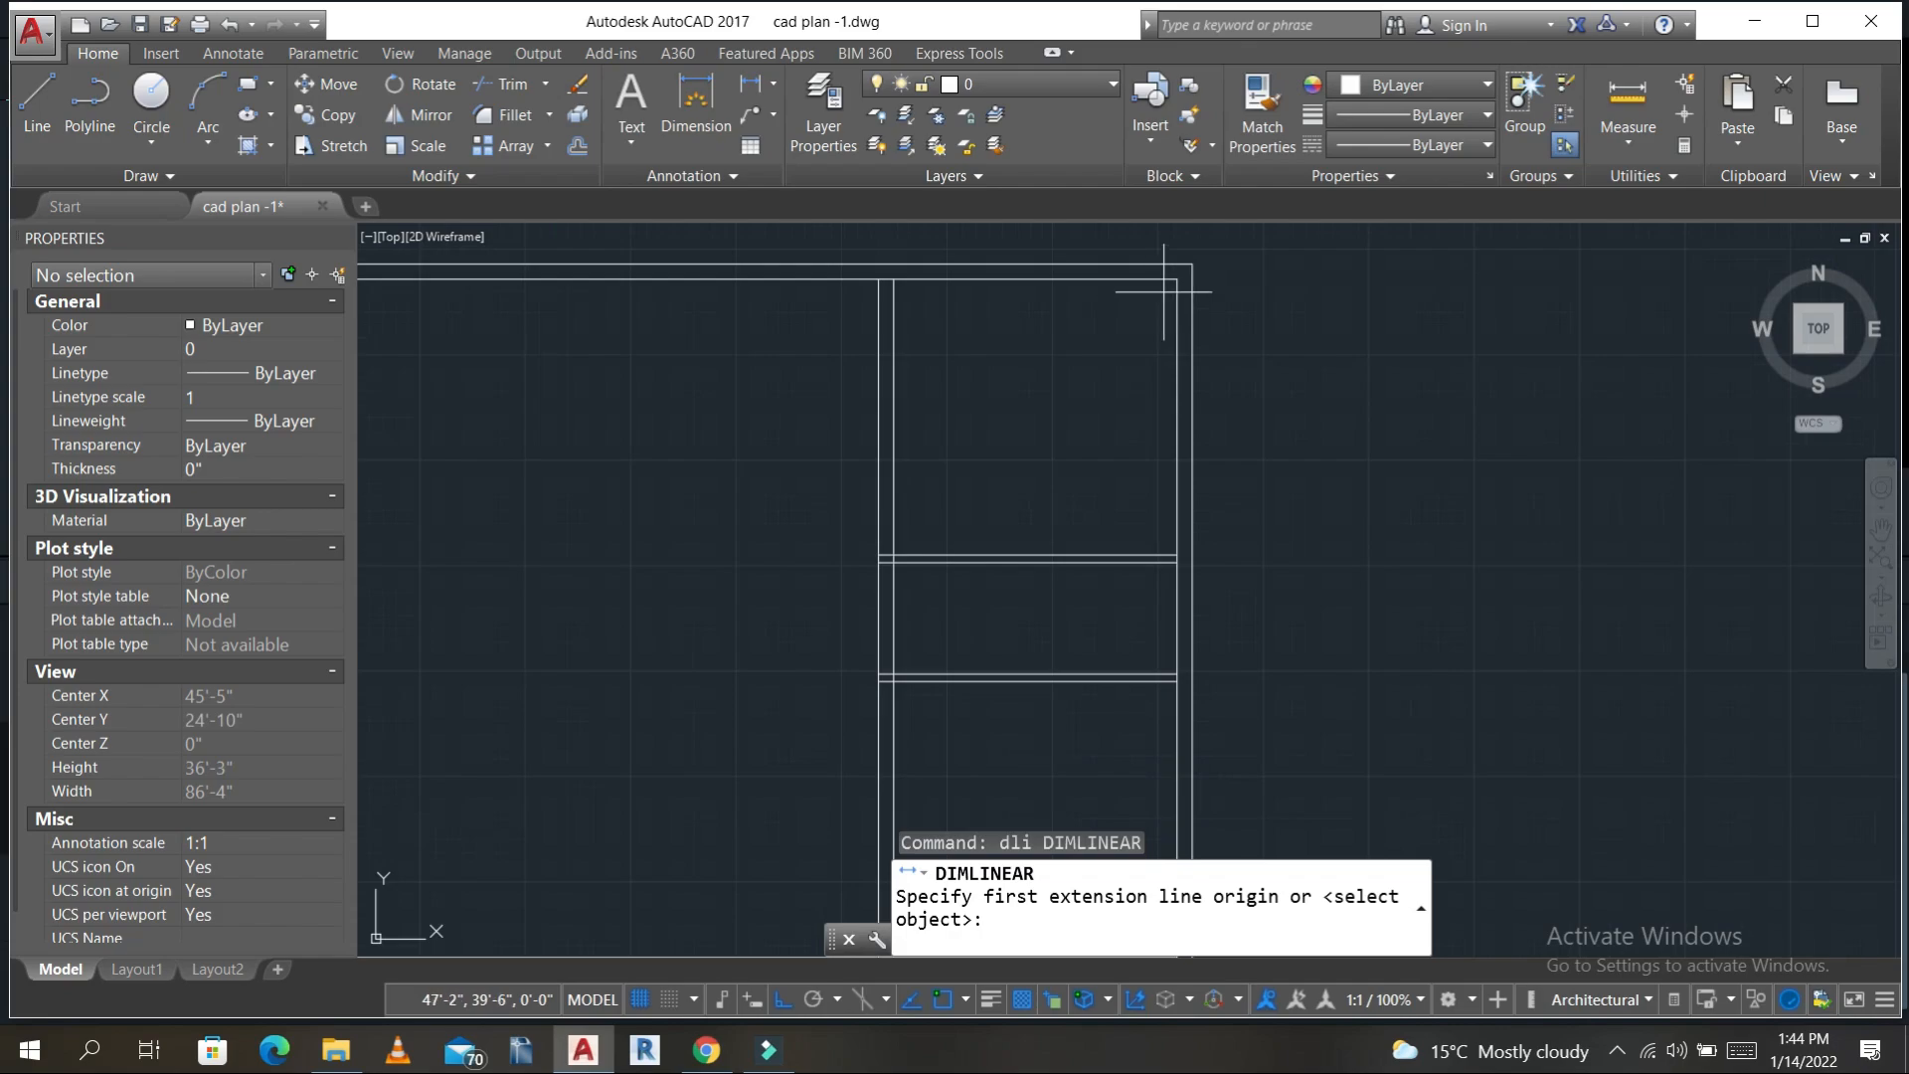
{"action": "left_click", "coordinate": [1178, 280]}
{"action": "left_click", "coordinate": [1177, 555]}
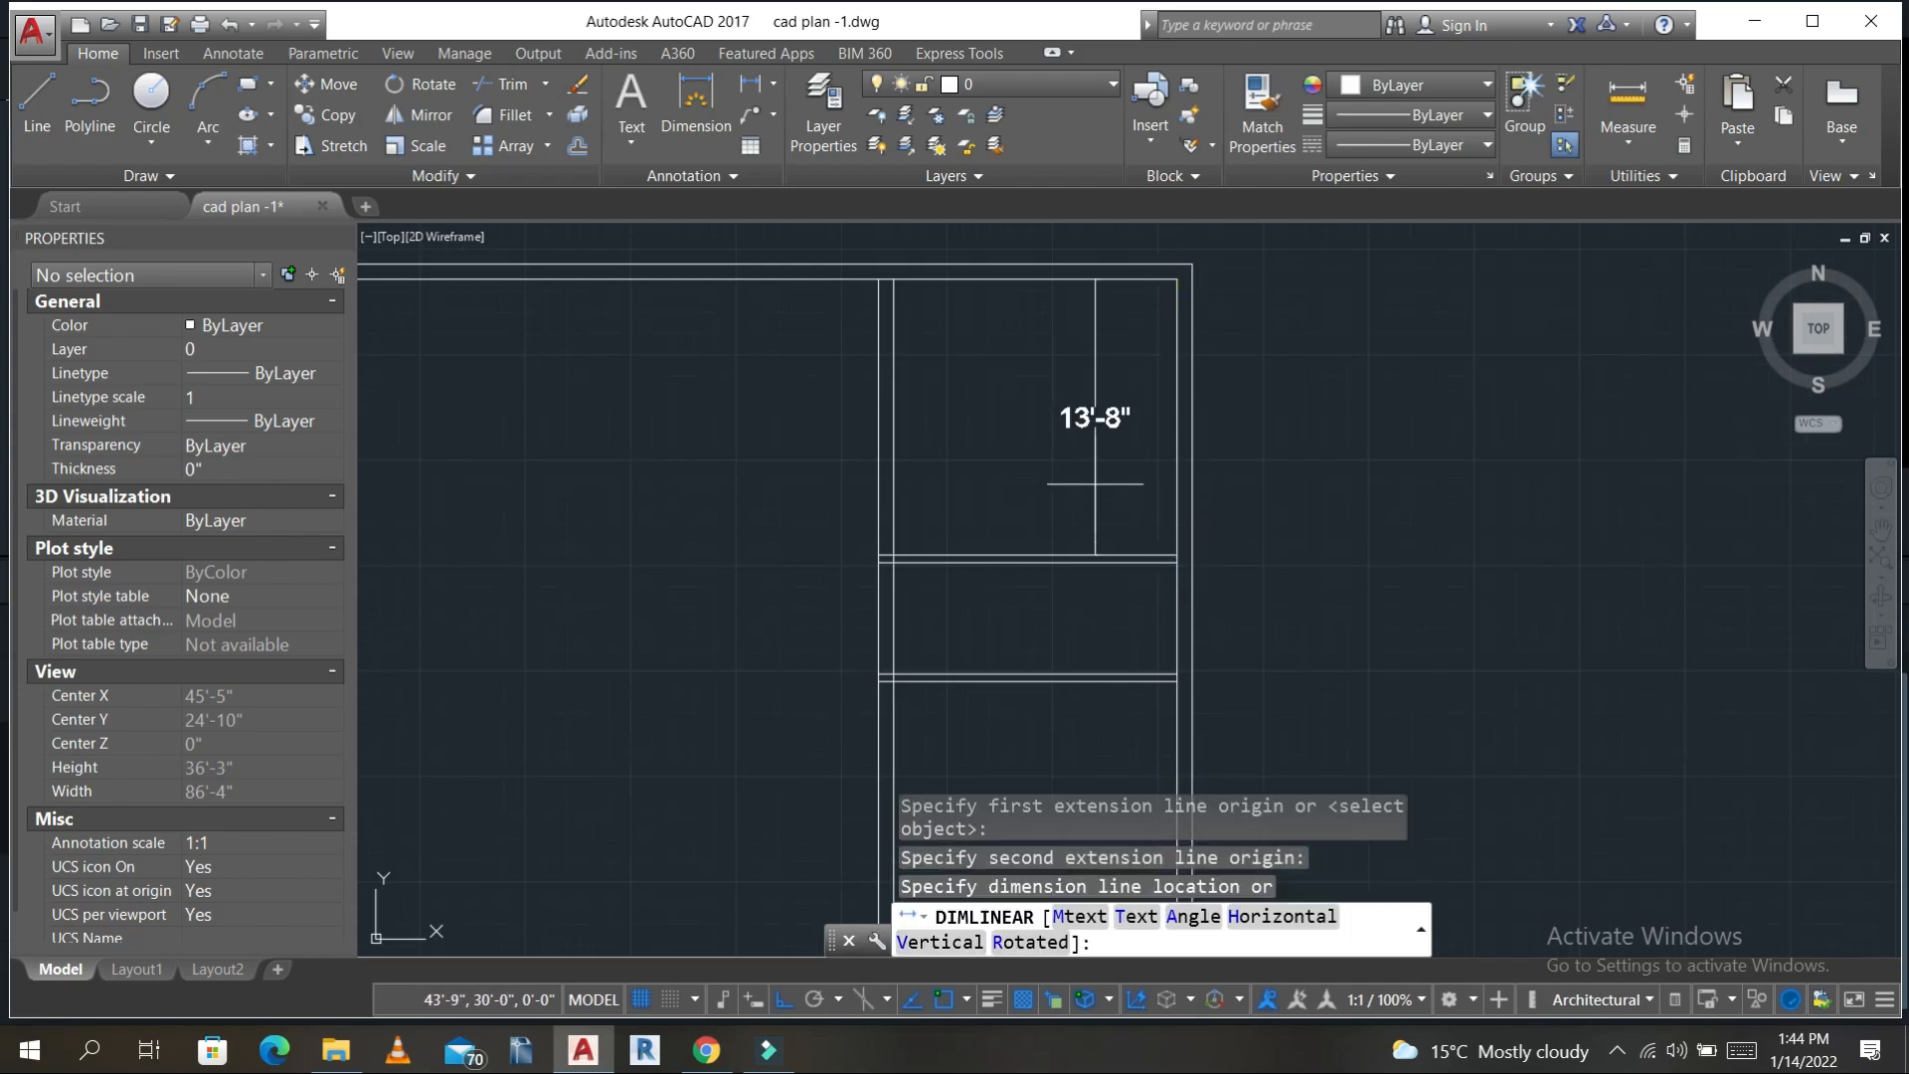
{"action": "left_click", "coordinate": [1106, 470]}
{"action": "key", "text": "Return"}
{"action": "left_click", "coordinate": [898, 281]}
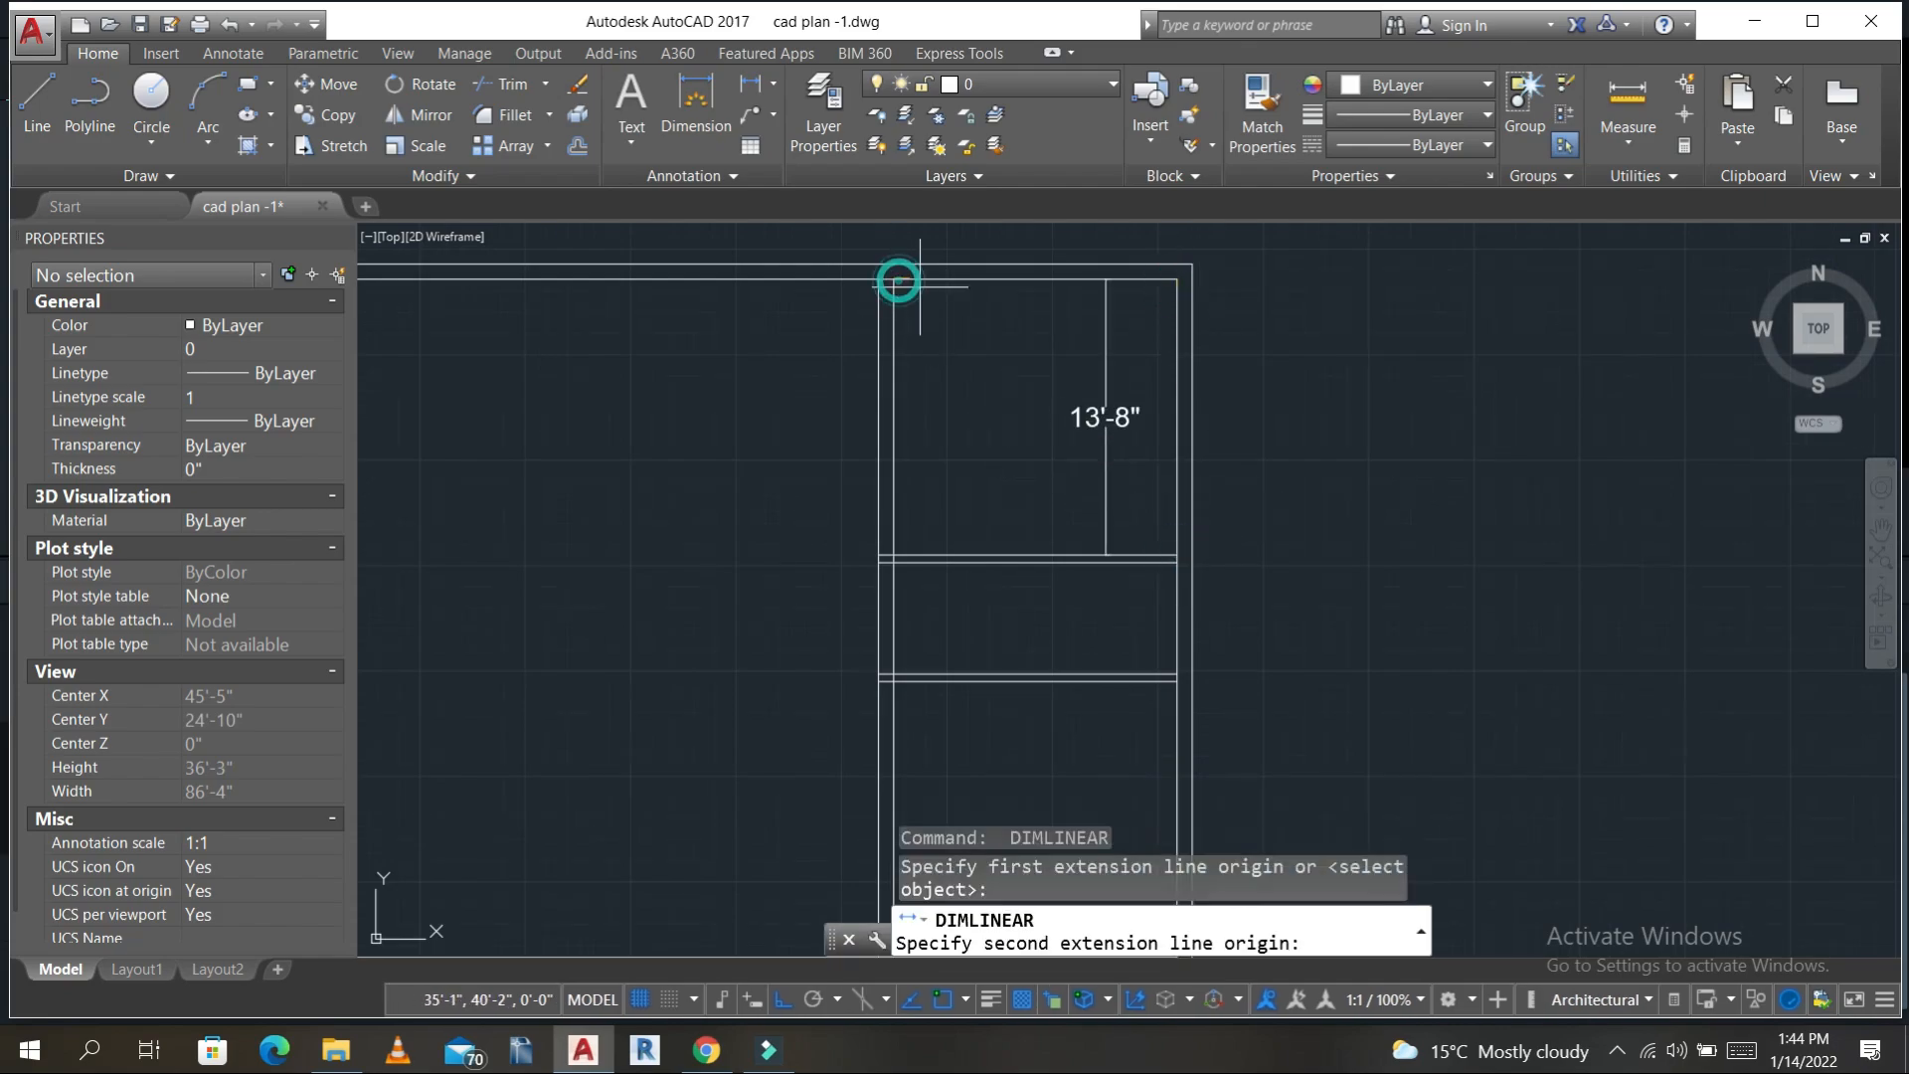
{"action": "left_click", "coordinate": [1177, 279]}
{"action": "left_click", "coordinate": [1015, 328]}
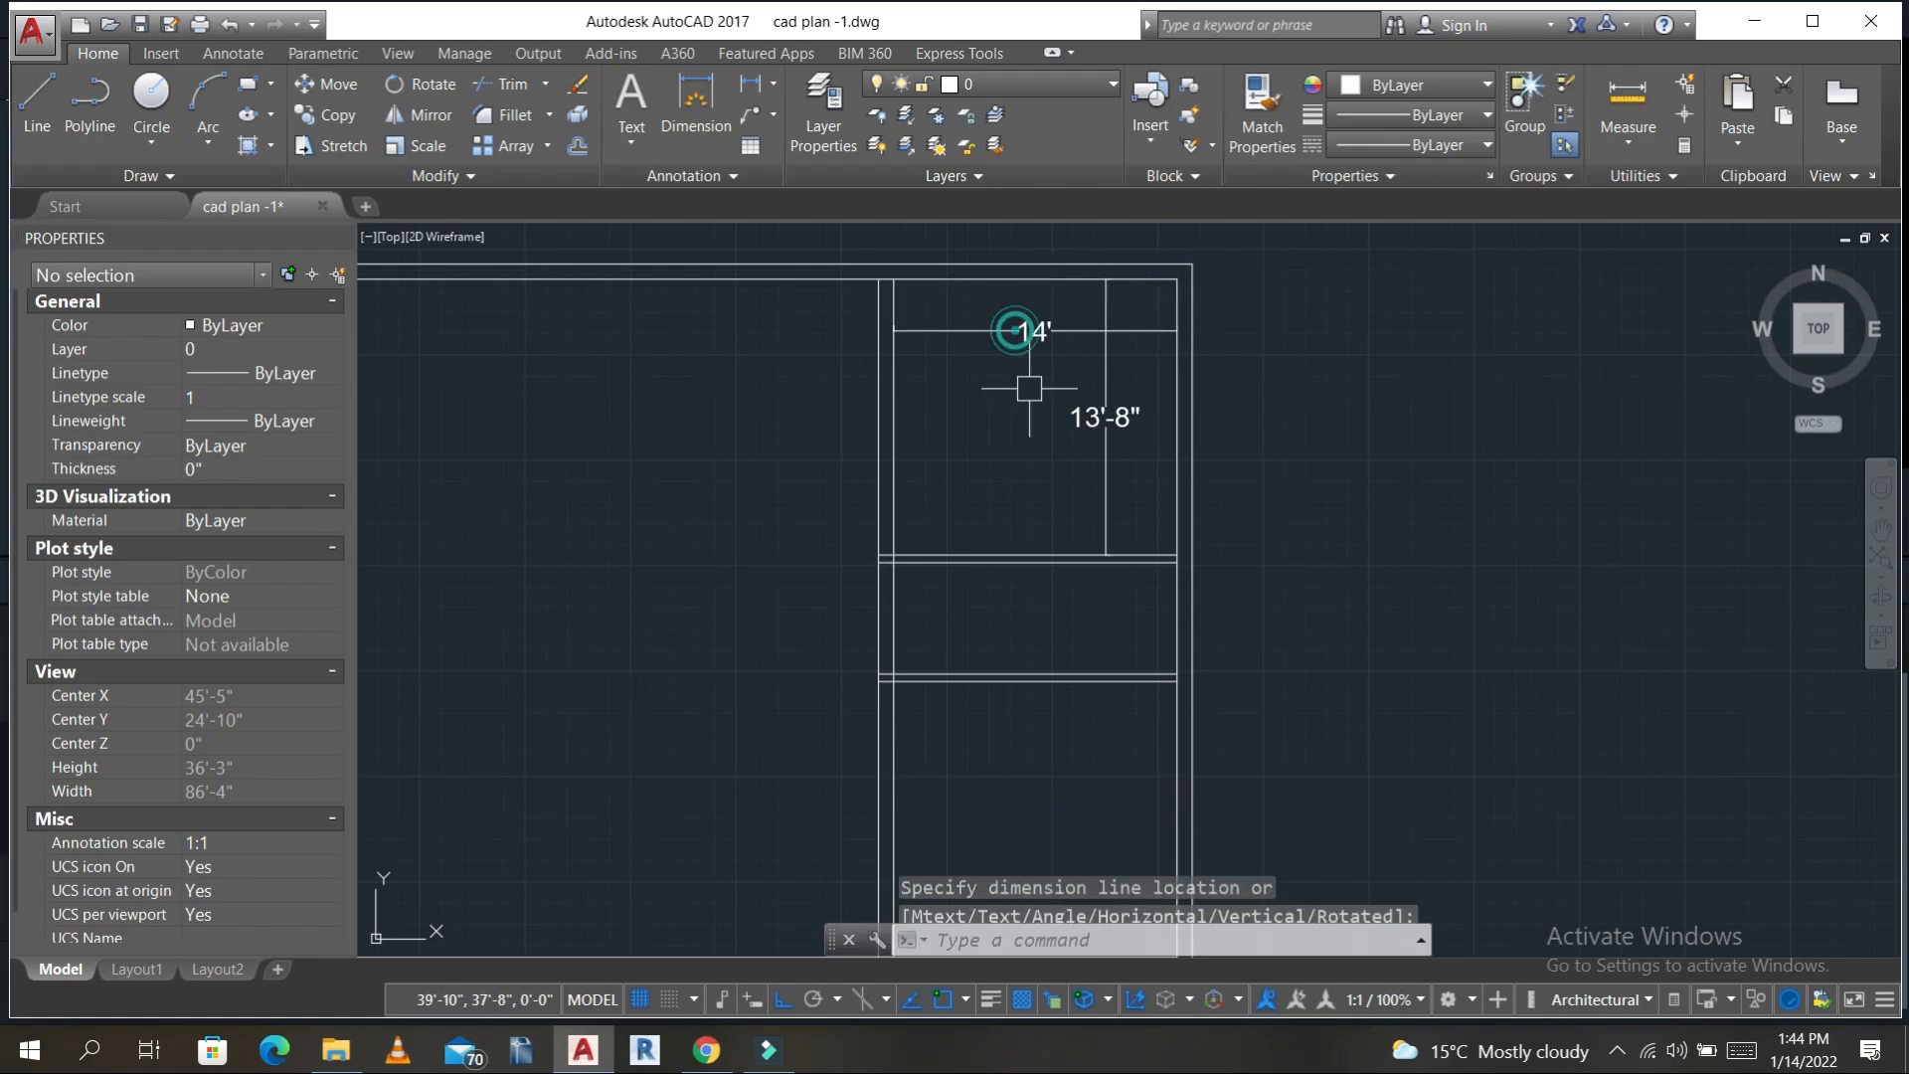
- Place linear dimensions inside the lower-right room for its height and its width
{"action": "middle_click_drag", "start_coordinate": [1071, 533], "coordinate": [1042, 416]}
{"action": "key", "text": "Return"}
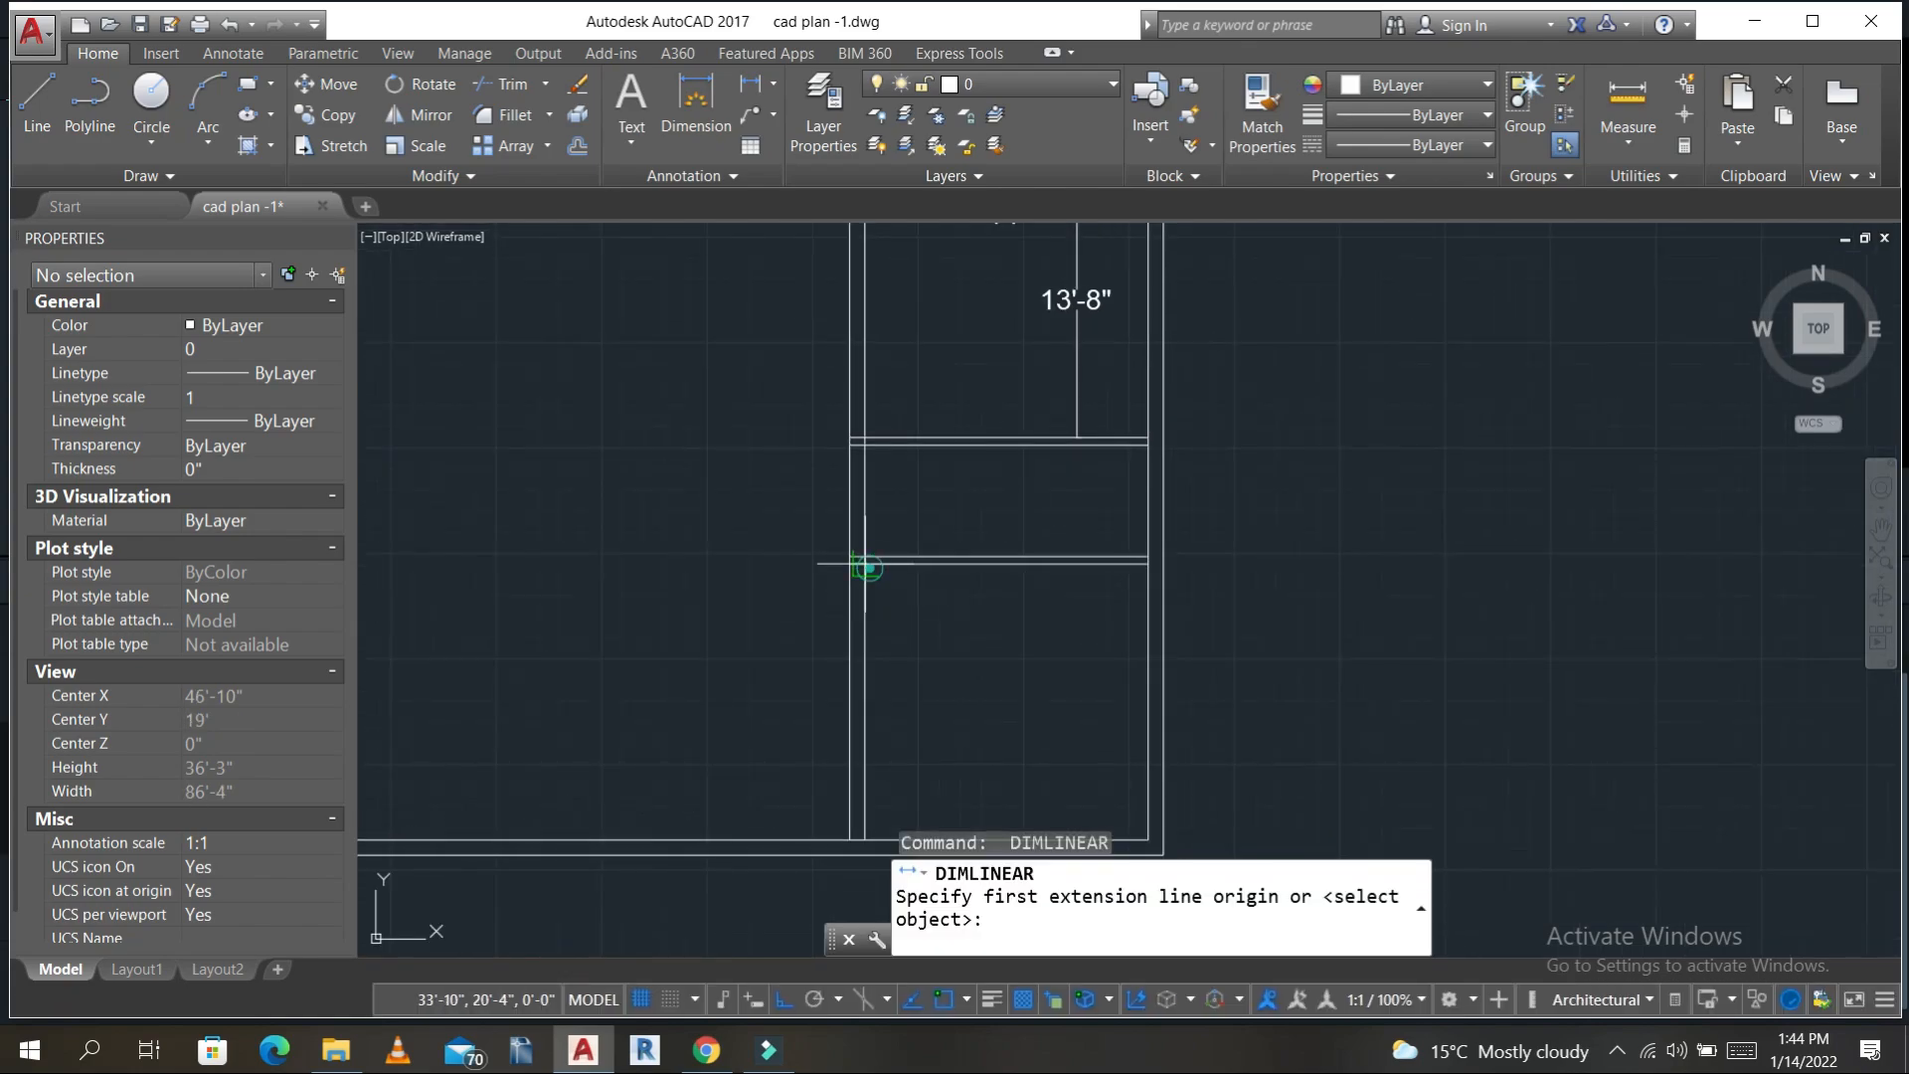
{"action": "left_click", "coordinate": [864, 563]}
{"action": "middle_click_drag", "start_coordinate": [864, 563], "coordinate": [844, 427]}
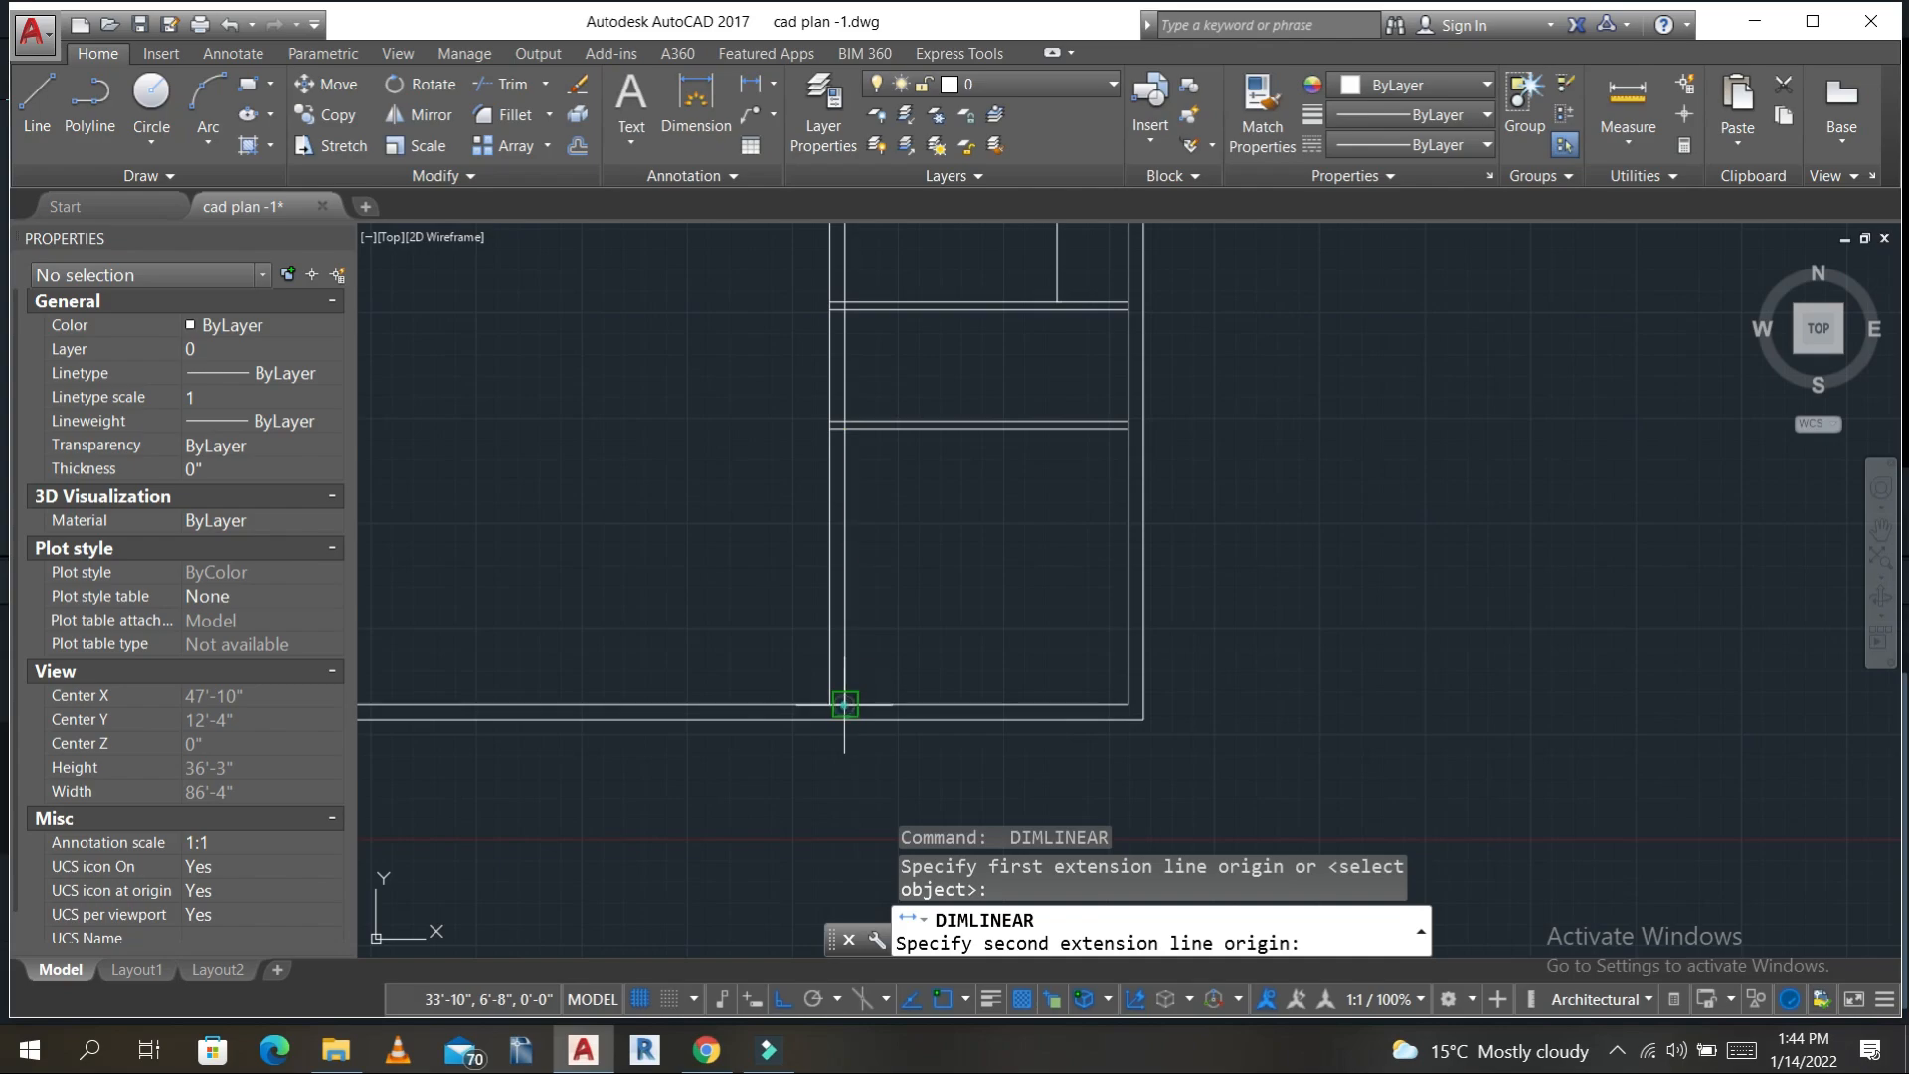
{"action": "left_click", "coordinate": [844, 705]}
{"action": "left_click", "coordinate": [1067, 468]}
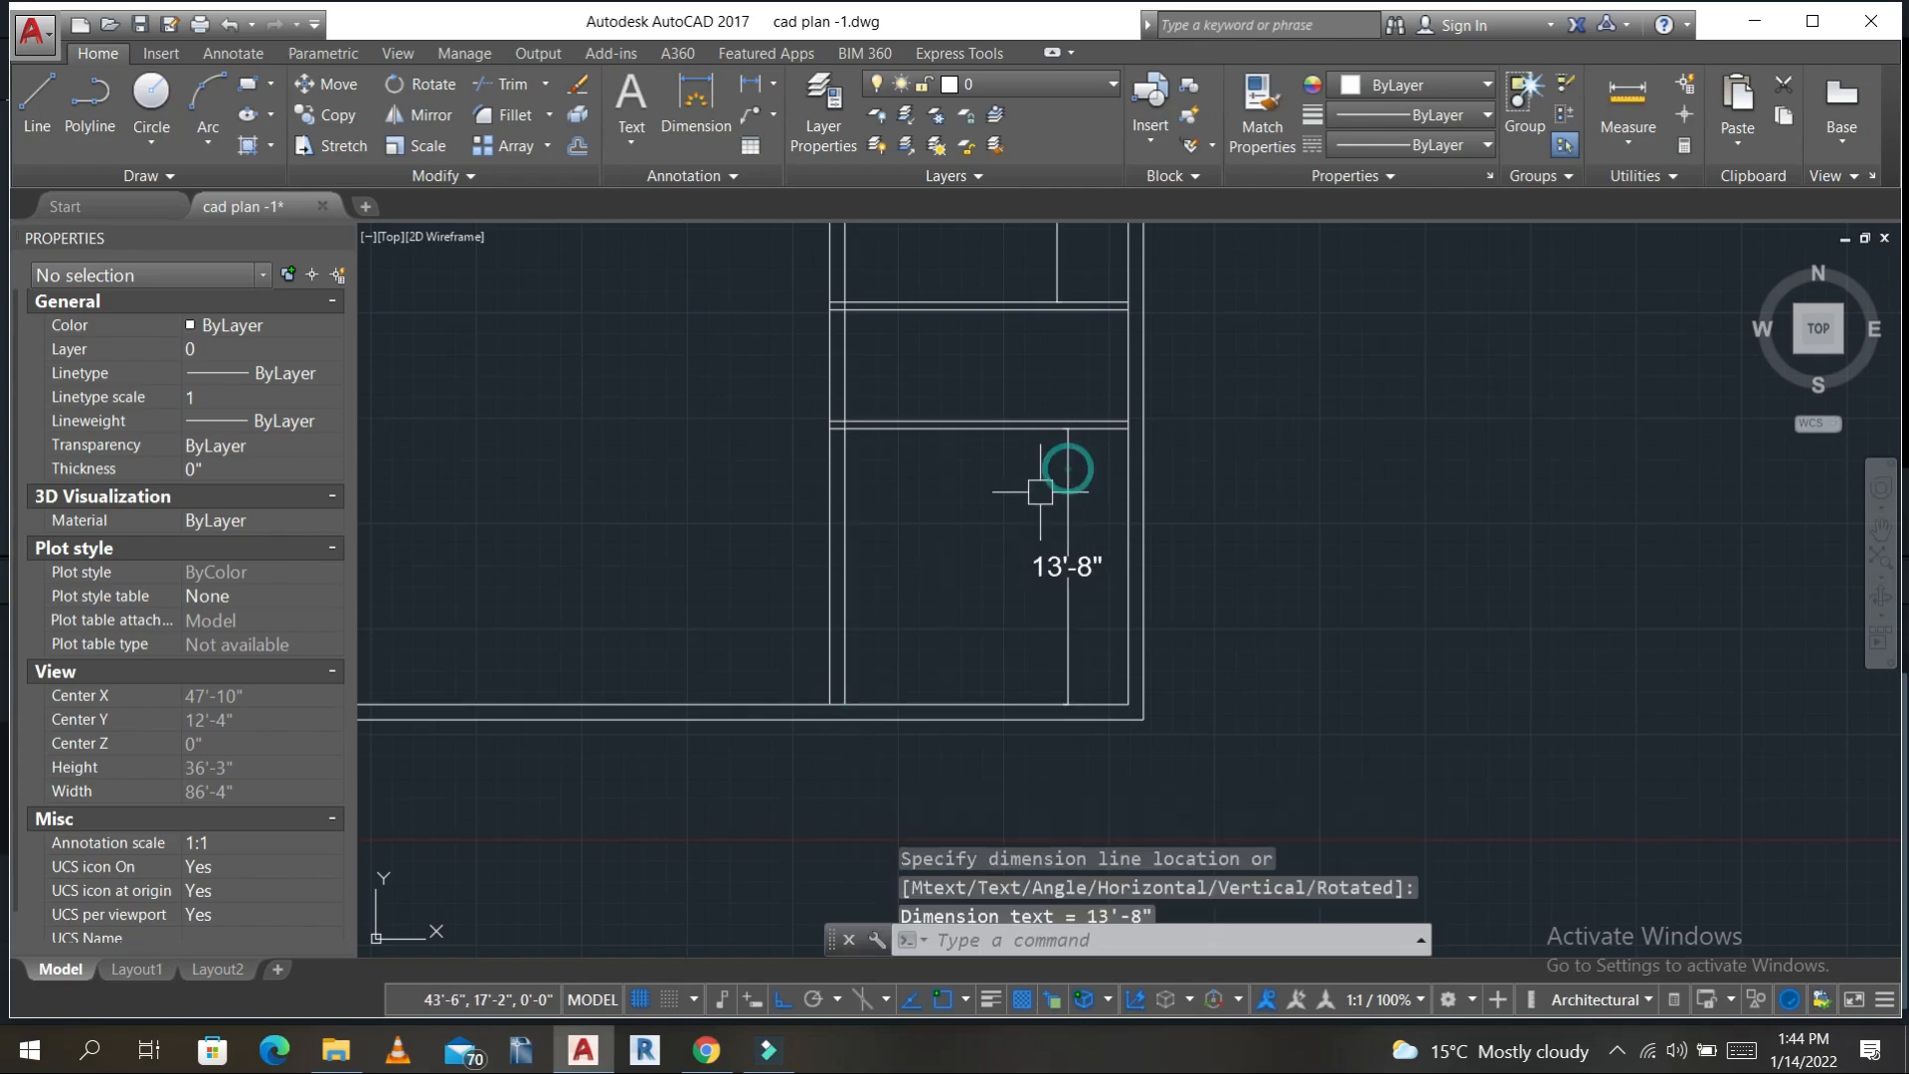
{"action": "key", "text": "Return"}
{"action": "left_click", "coordinate": [844, 705]}
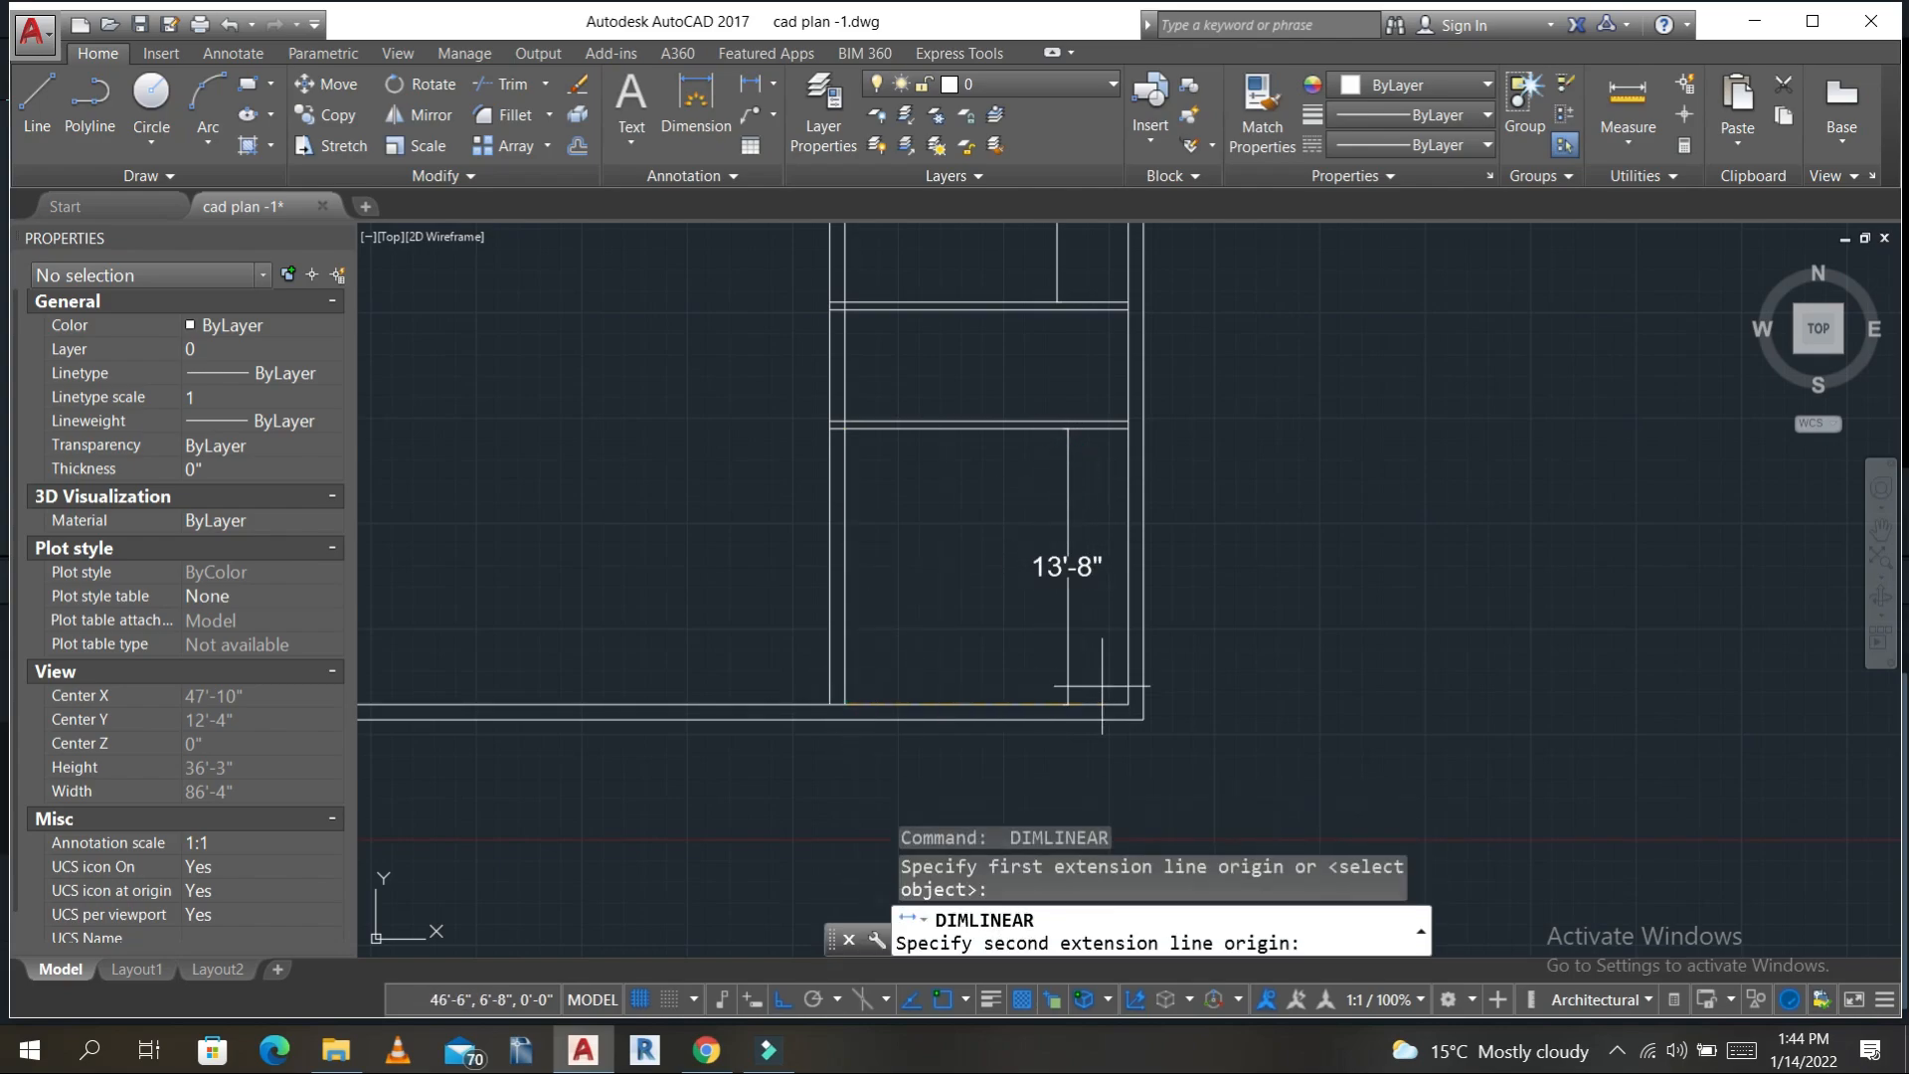
{"action": "left_click", "coordinate": [1129, 705]}
{"action": "left_click", "coordinate": [1022, 659]}
{"action": "middle_click_drag", "start_coordinate": [1105, 444], "coordinate": [1153, 632]}
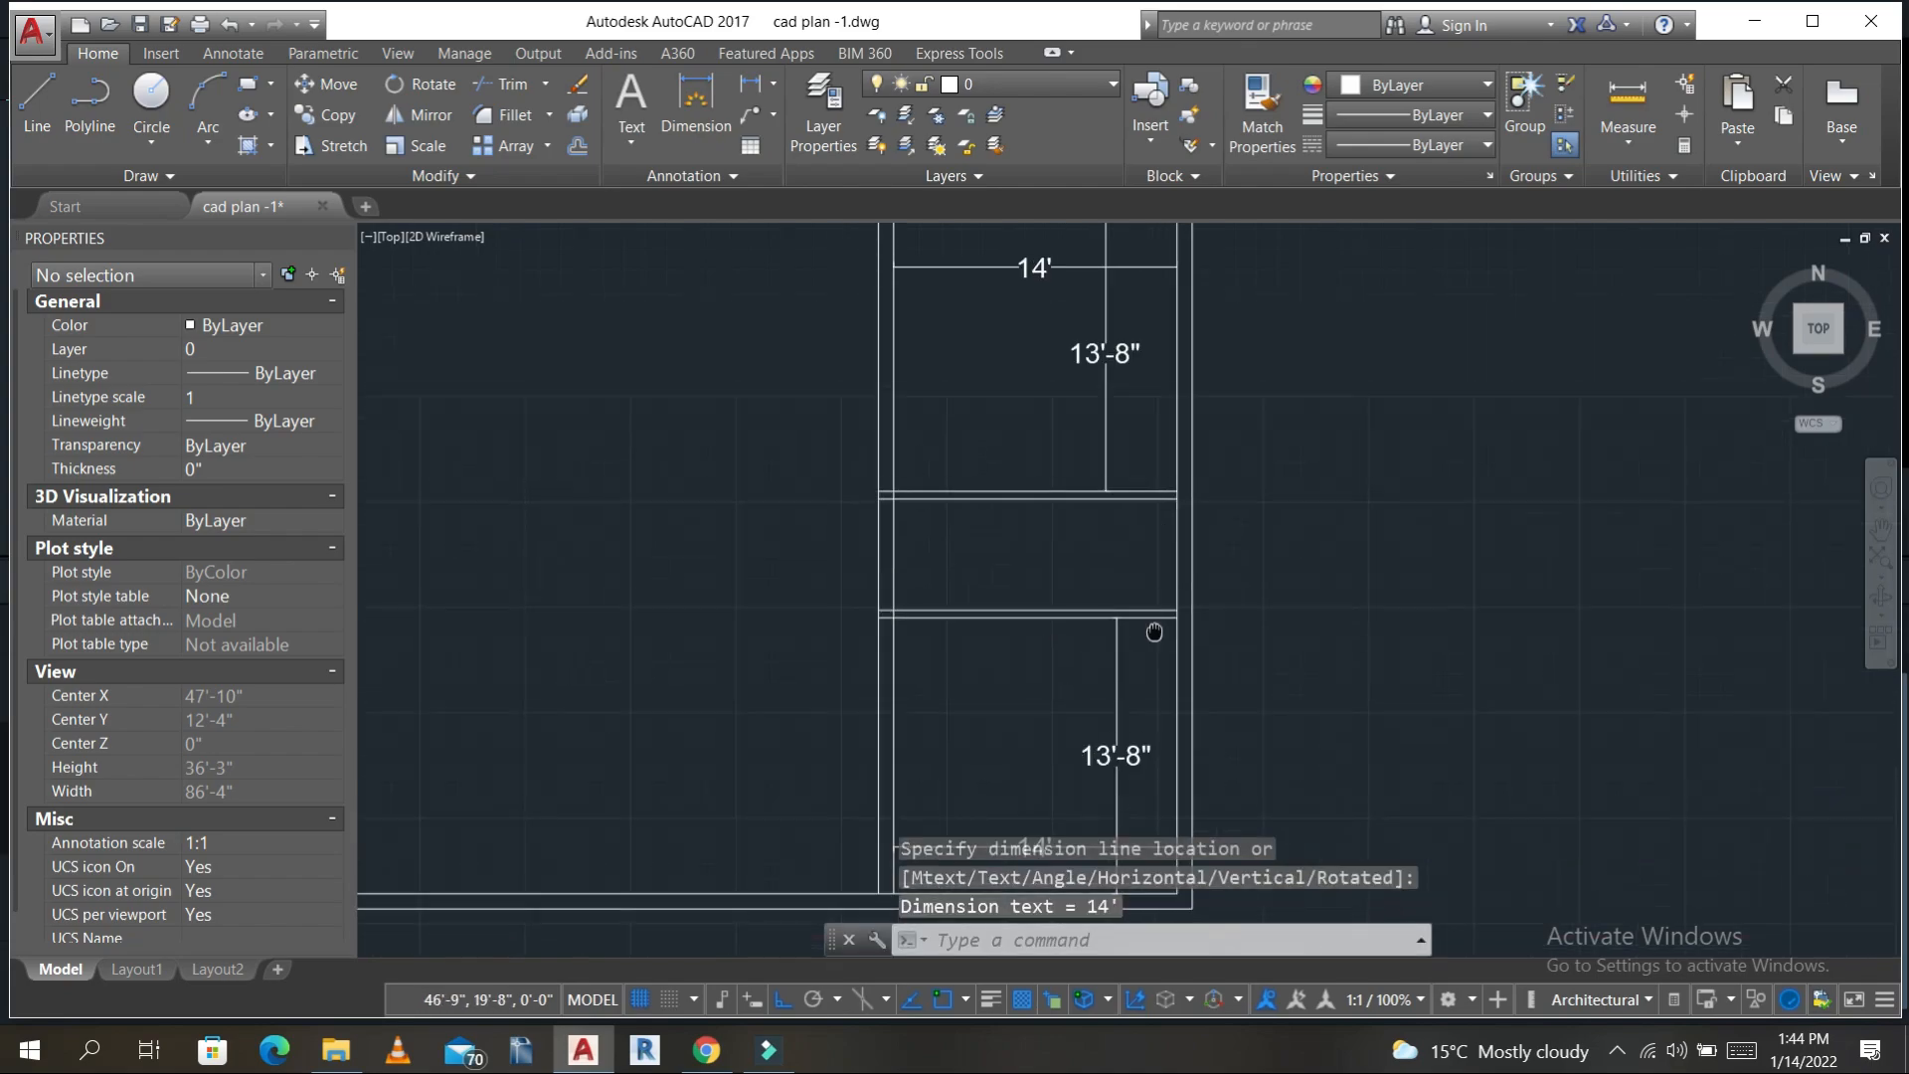
{"action": "scroll", "coordinate": [1139, 598], "scroll_direction": "up", "scroll_amount": 2}
{"action": "key", "text": "Escape"}
{"action": "key", "text": "Escape"}
{"action": "key", "text": "Escape"}
- Offset the inner line of the right exterior wall 6' to the left, across the middle space
{"action": "scroll", "coordinate": [998, 505], "scroll_direction": "down", "scroll_amount": 2}
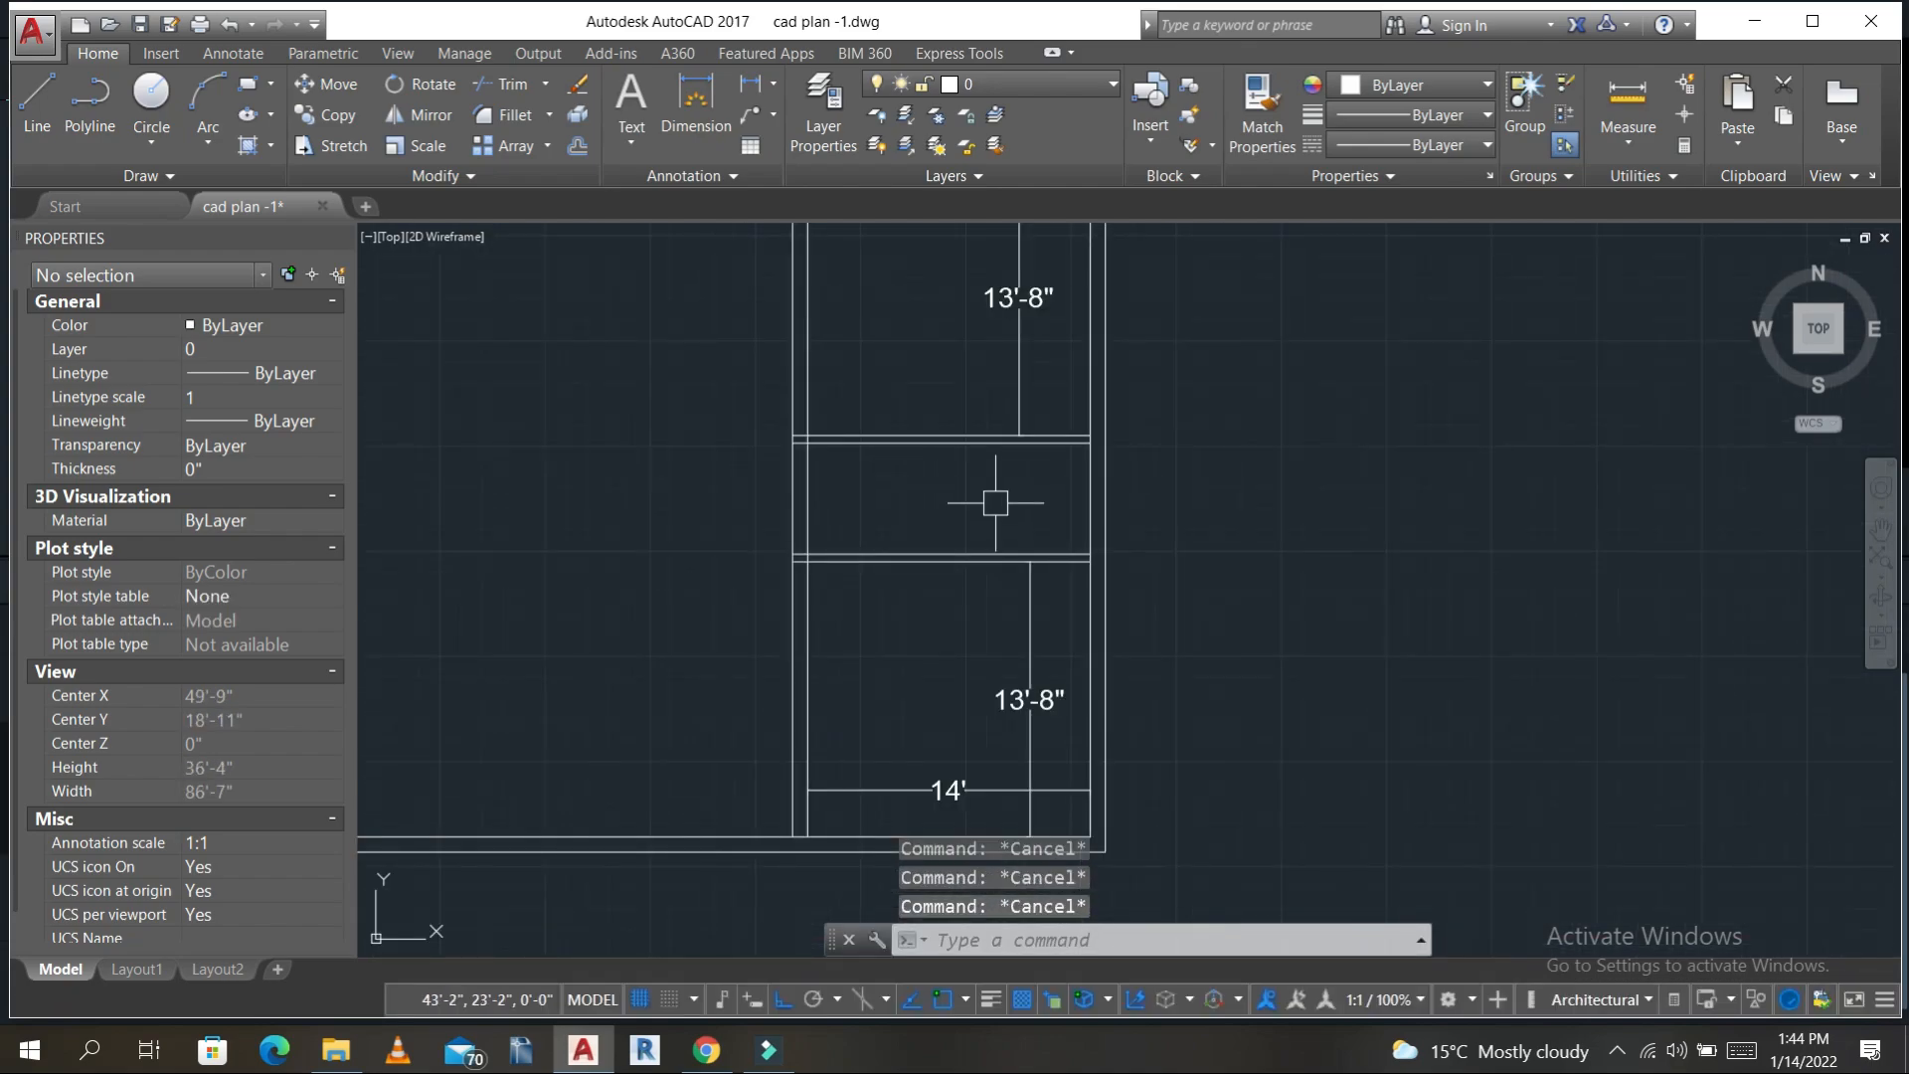
{"action": "middle_click_drag", "start_coordinate": [995, 503], "coordinate": [1049, 559]}
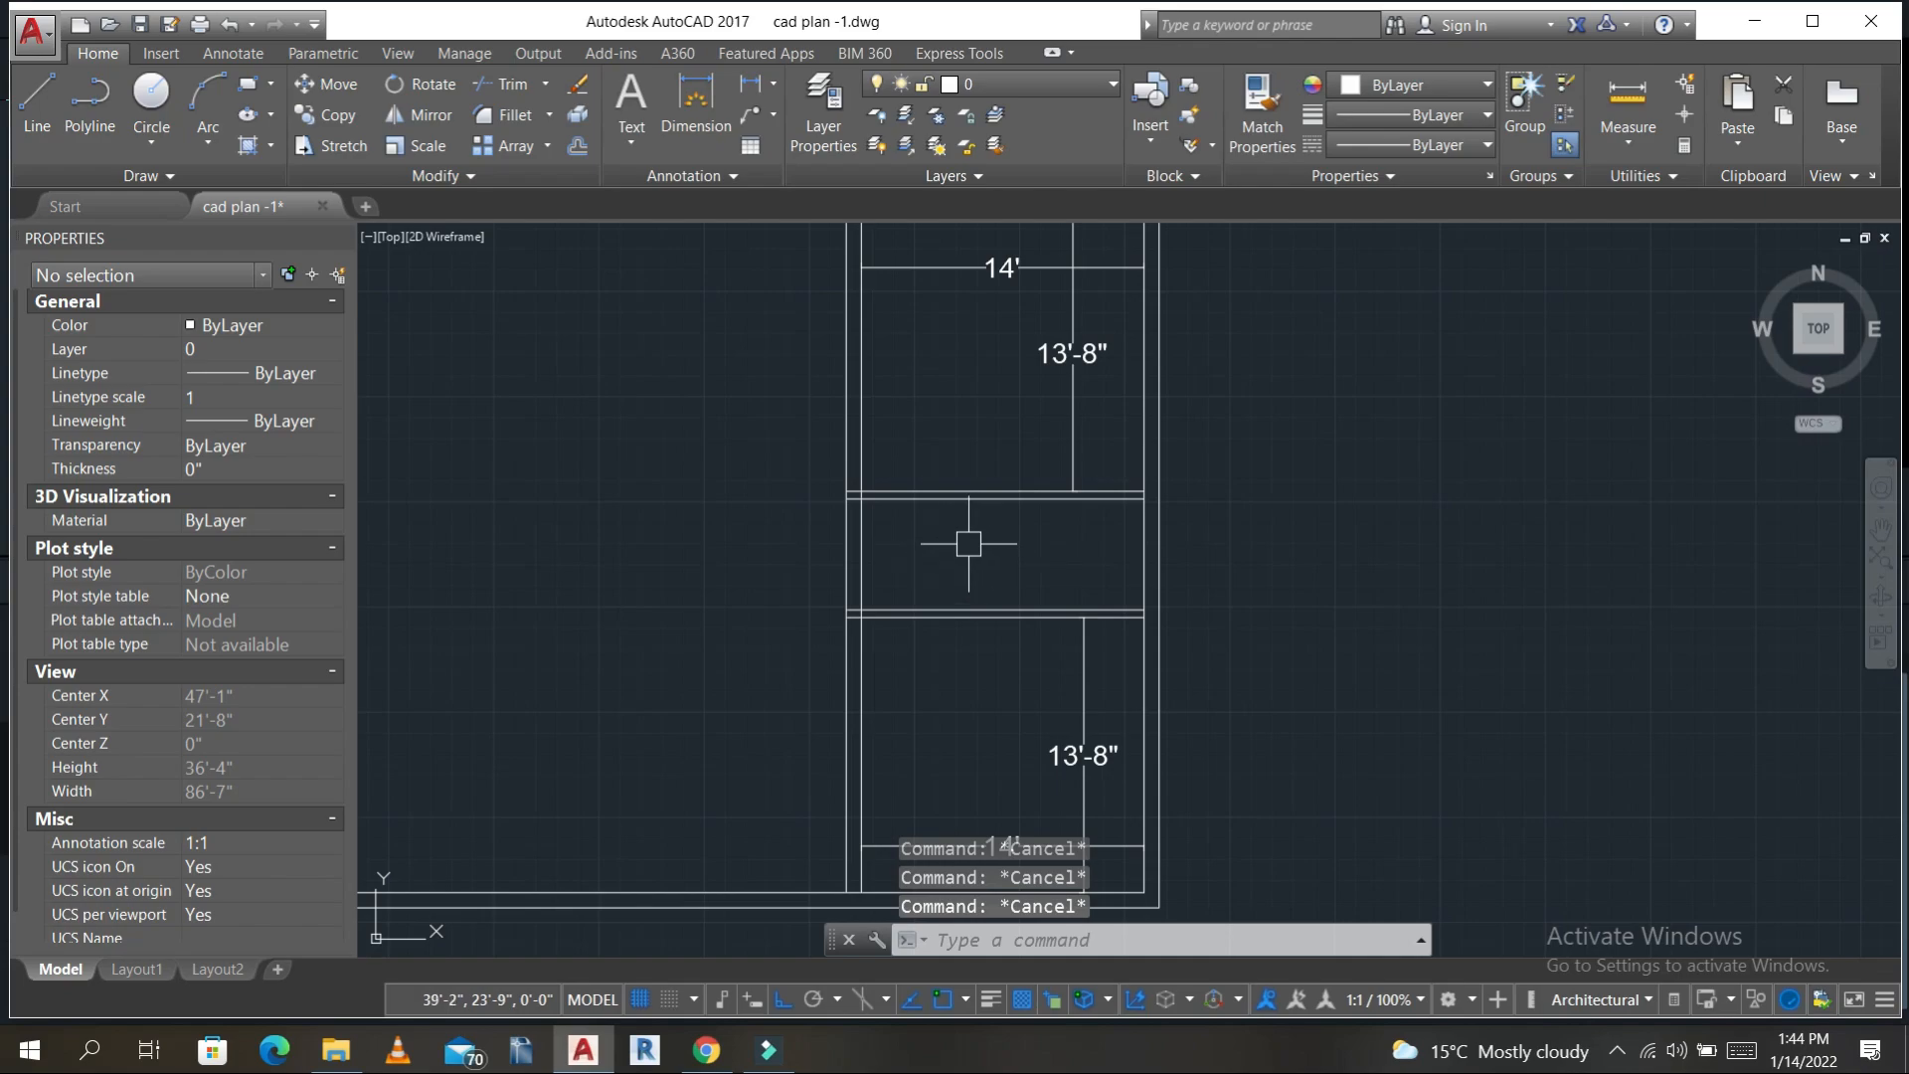
{"action": "type", "text": "o"}
{"action": "key", "text": "Return"}
{"action": "type", "text": "6"}
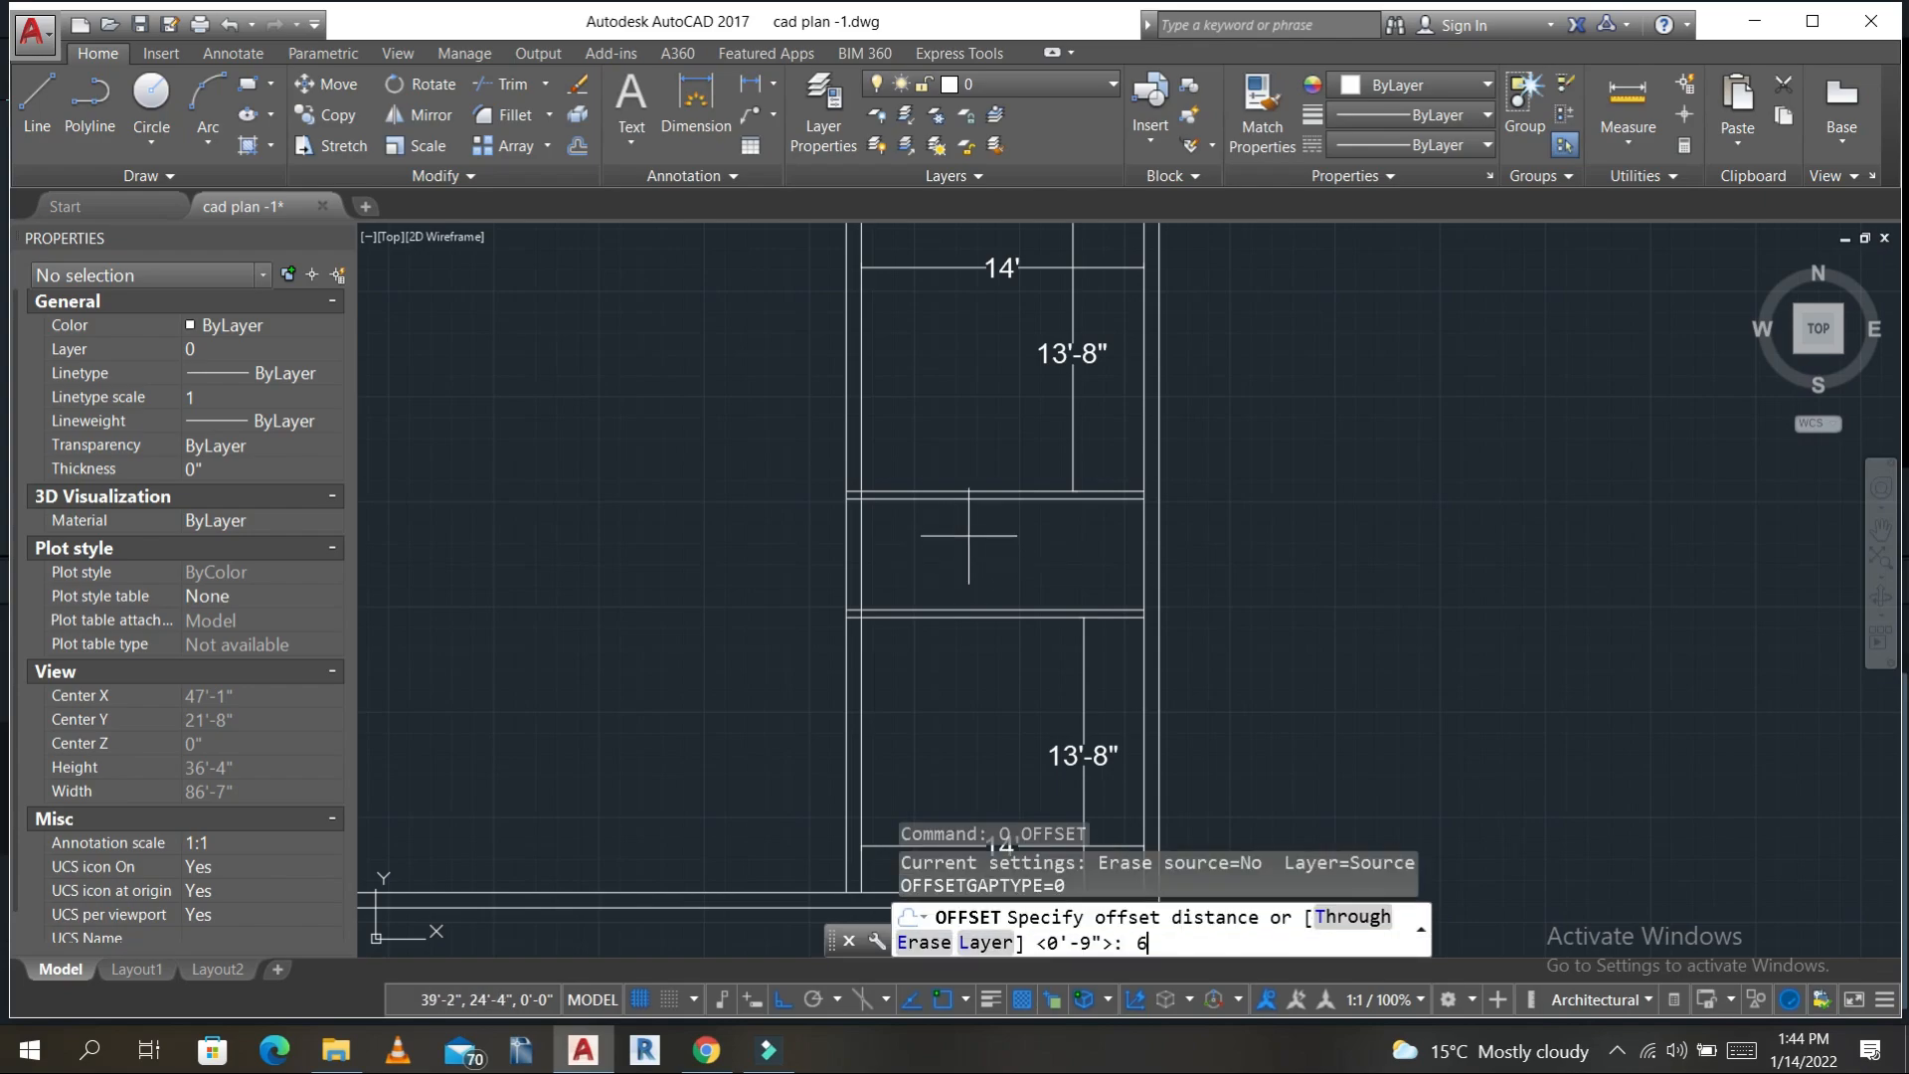
{"action": "type", "text": "'"}
{"action": "key", "text": "Return"}
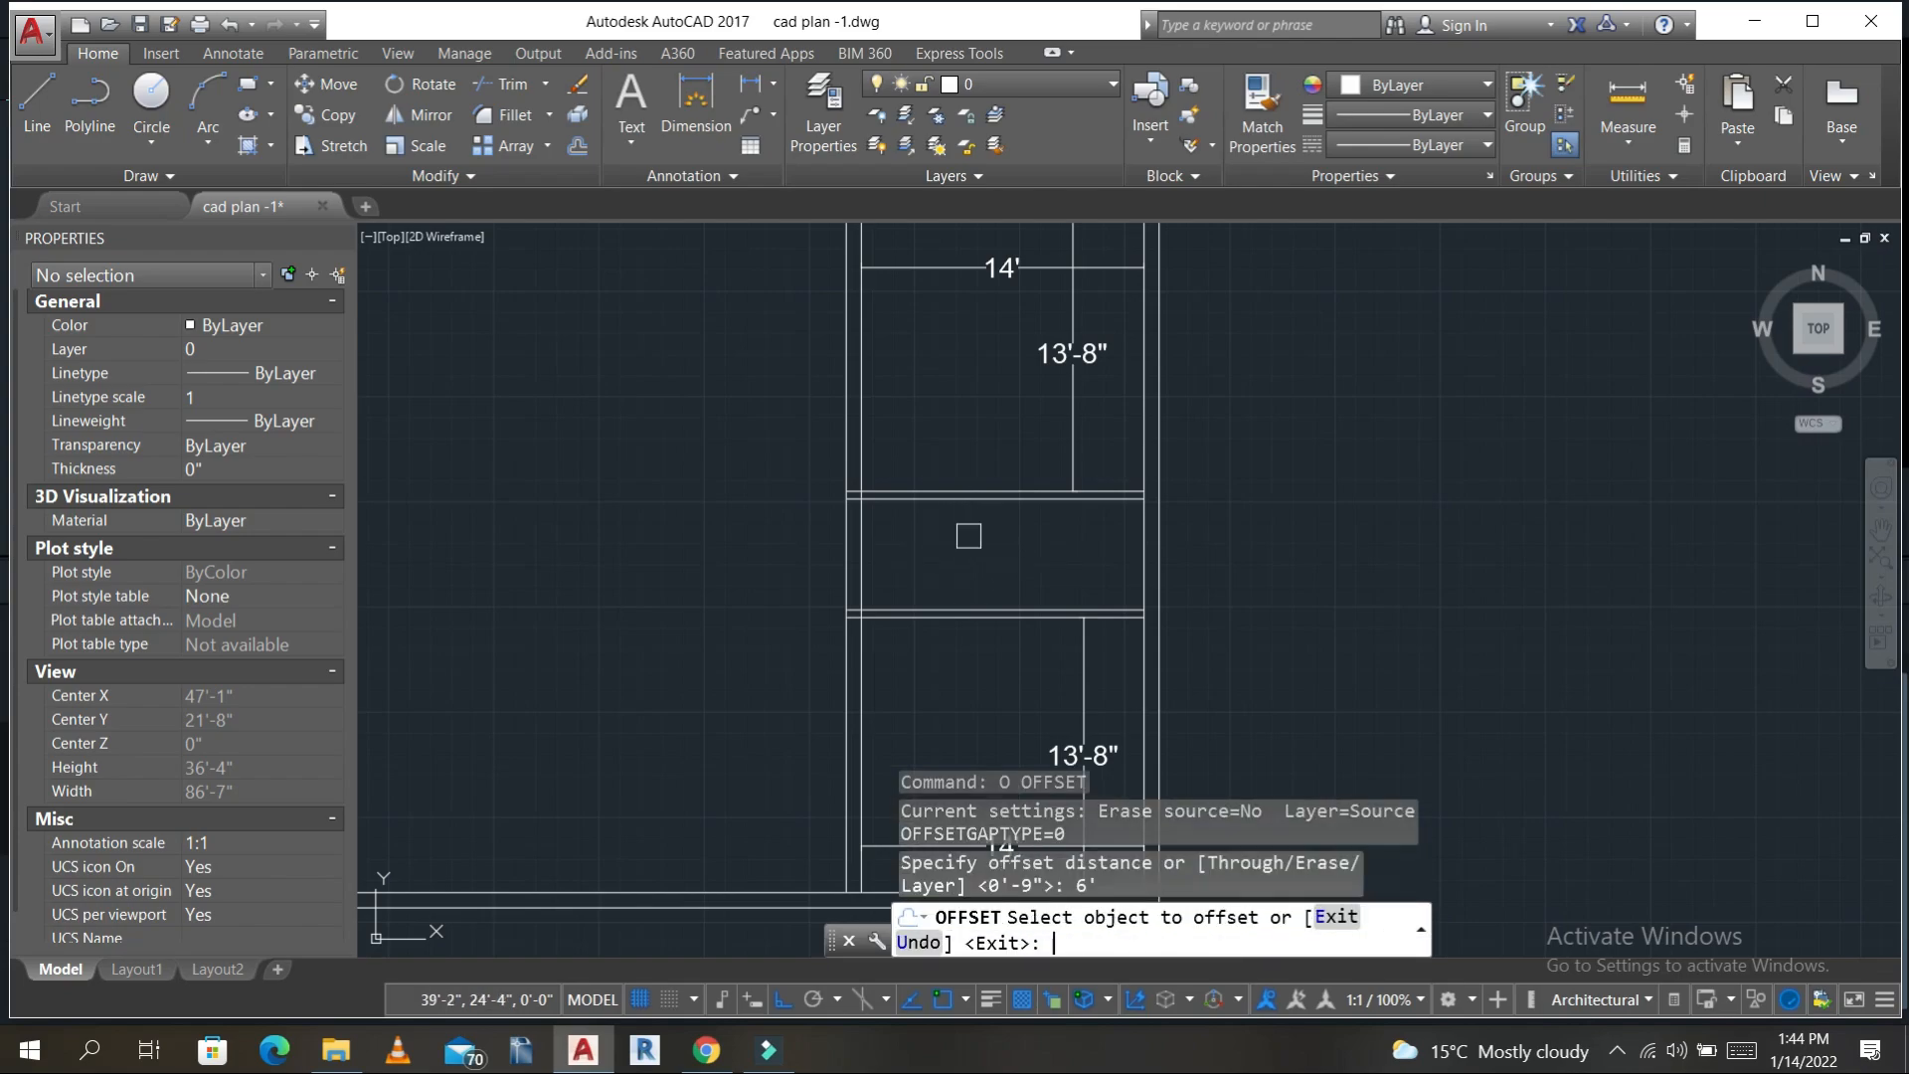
{"action": "left_click", "coordinate": [1141, 542]}
{"action": "left_click", "coordinate": [958, 554]}
{"action": "key", "text": "Escape"}
{"action": "key", "text": "Escape"}
{"action": "key", "text": "Escape"}
- Offset the new vertical line in the middle space 4.5" to the left
{"action": "type", "text": "o"}
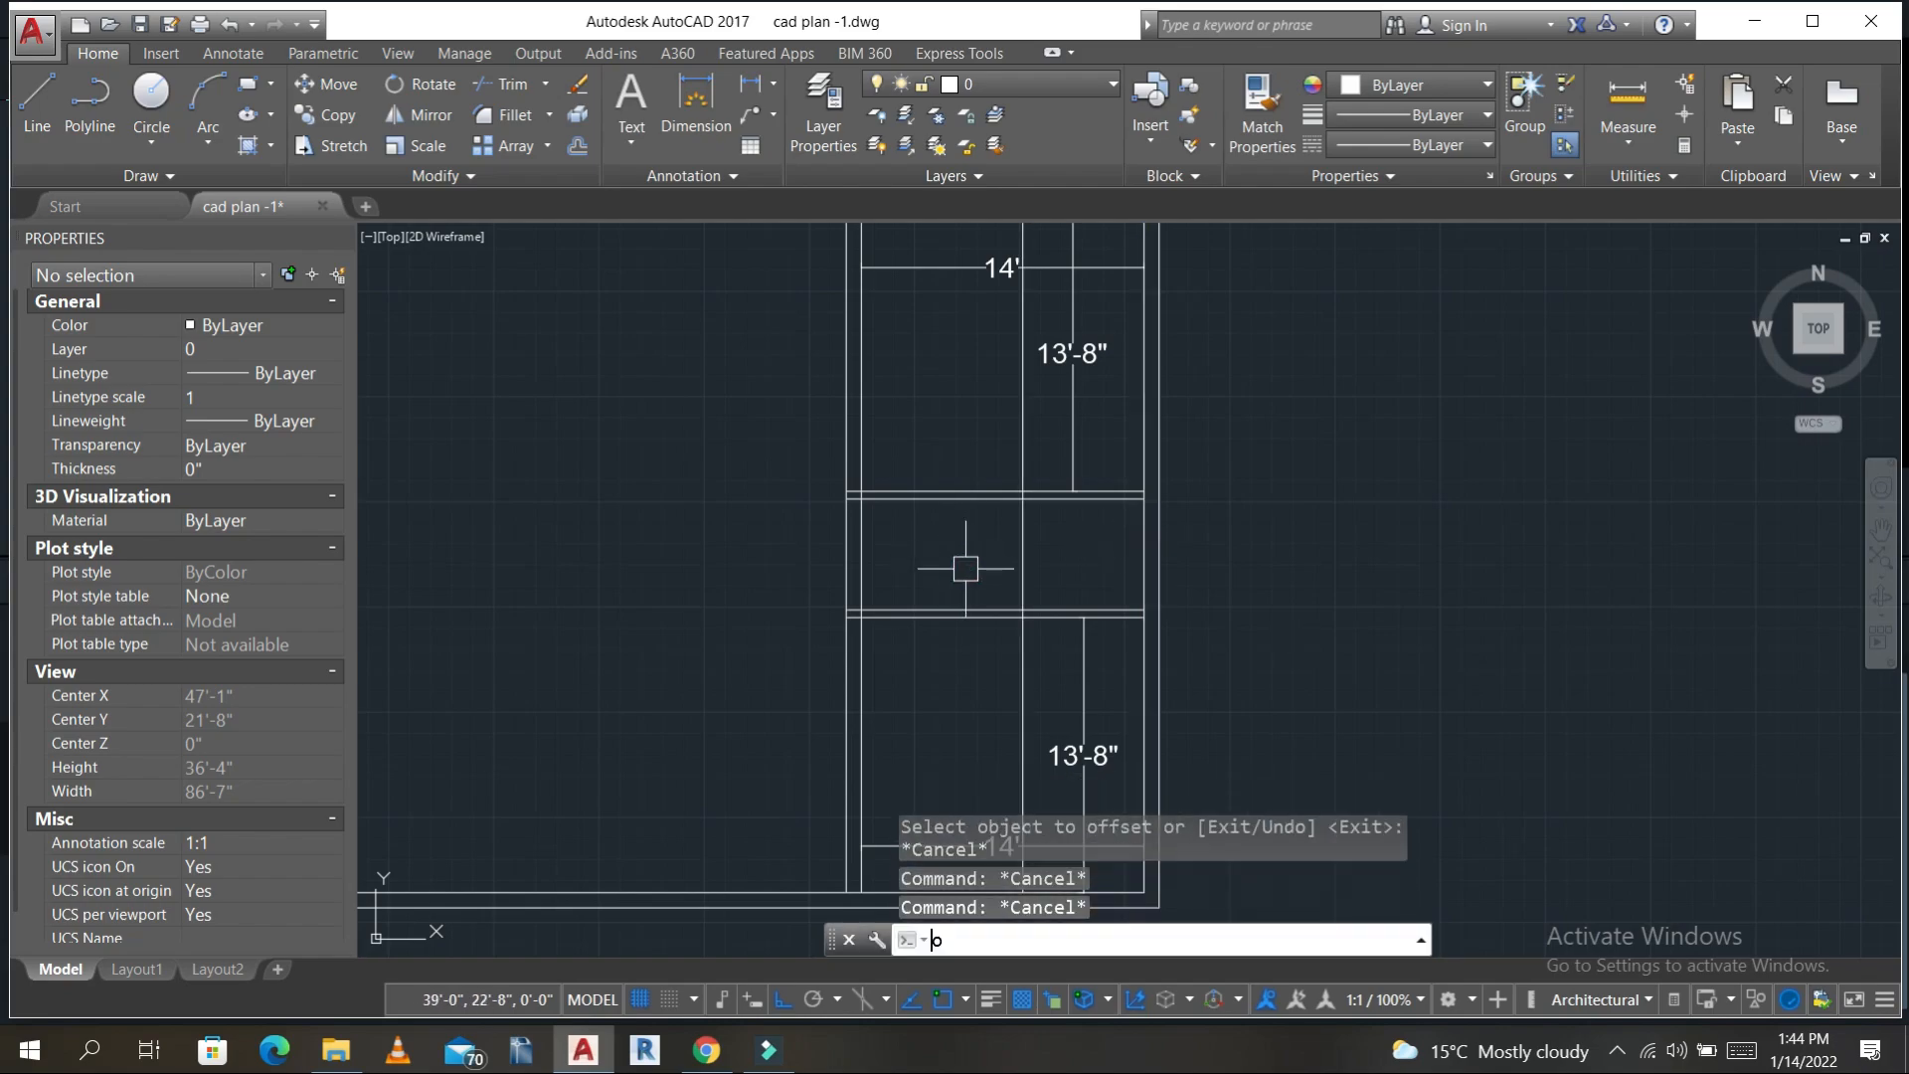
{"action": "key", "text": "Return"}
{"action": "type", "text": "4.5"}
{"action": "key", "text": "Return"}
{"action": "left_click", "coordinate": [1029, 560]}
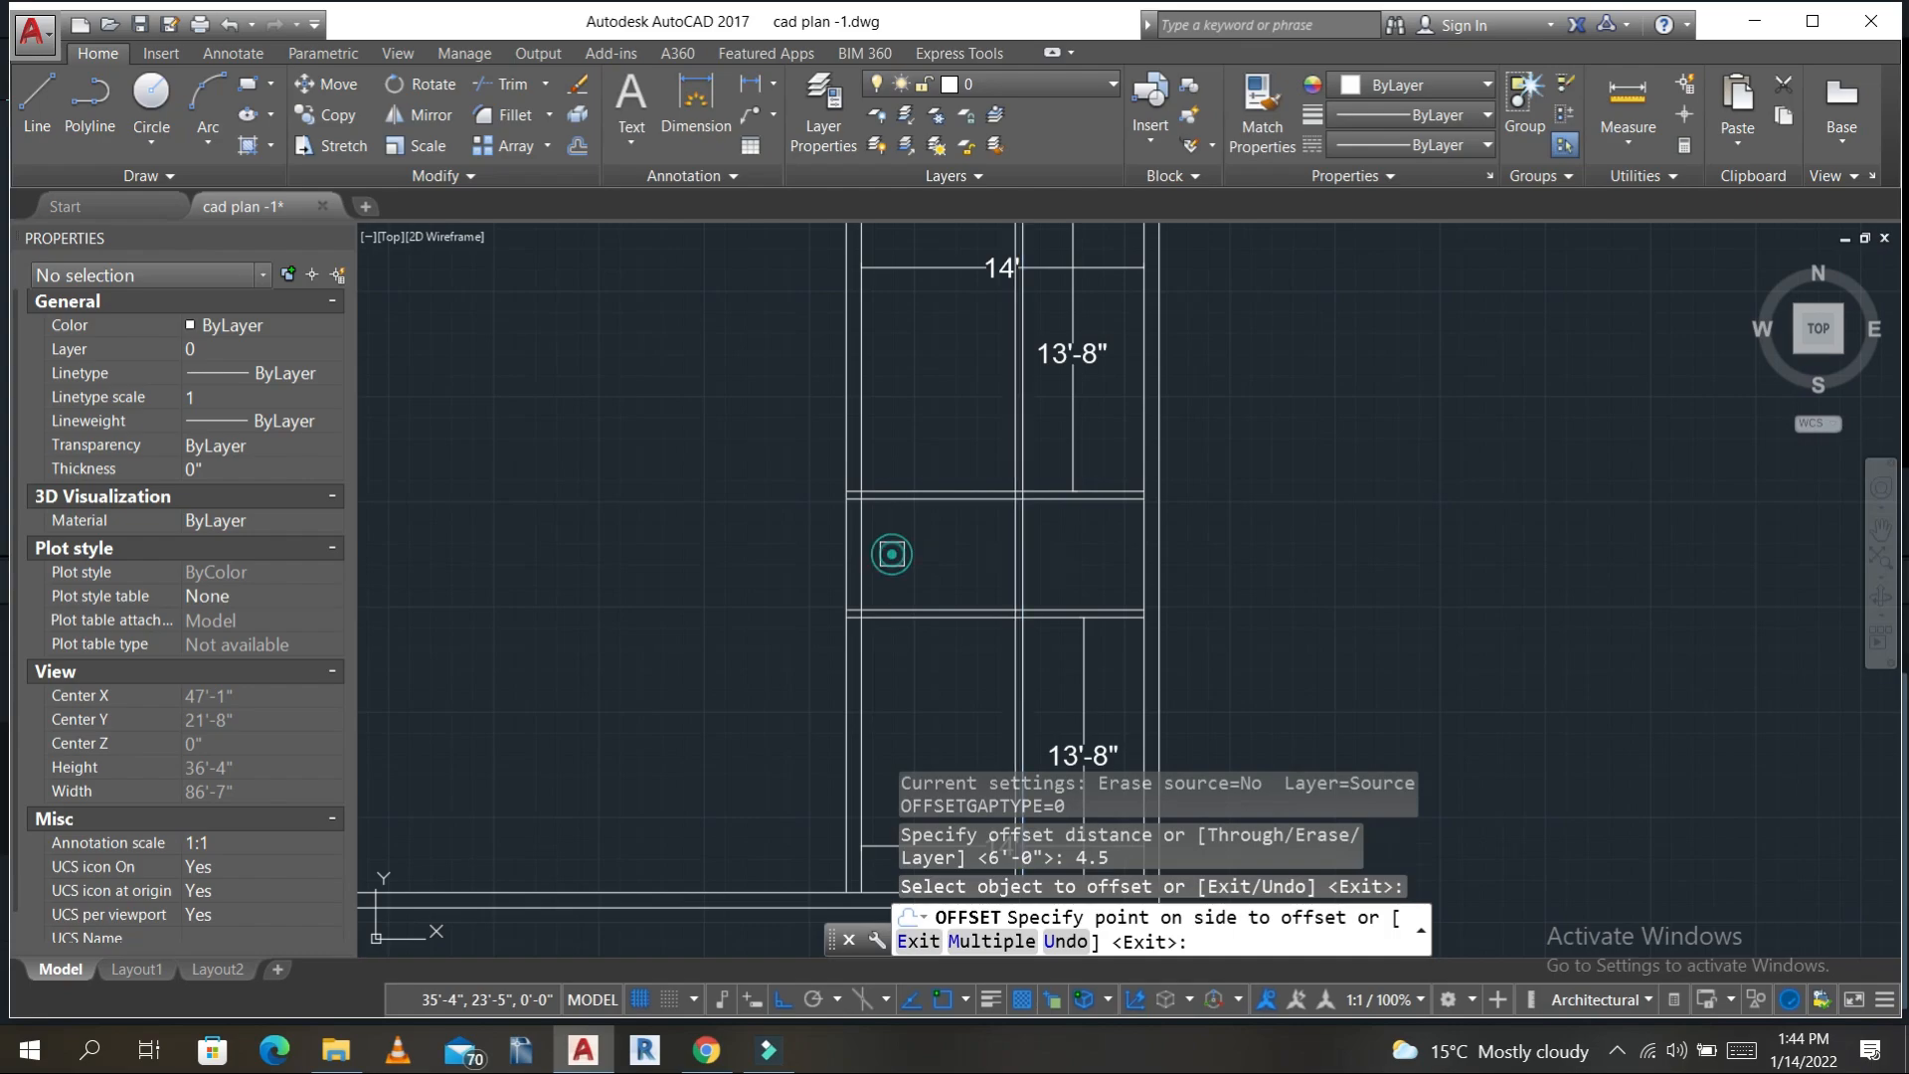
{"action": "left_click", "coordinate": [887, 550]}
{"action": "key", "text": "Escape"}
- Trim the two new vertical lines where they cross the upper and lower horizontal interior walls
{"action": "type", "text": "tr"}
{"action": "key", "text": "Return"}
{"action": "key", "text": "Return"}
{"action": "scroll", "coordinate": [1105, 461], "scroll_direction": "up", "scroll_amount": 8}
{"action": "middle_click_drag", "start_coordinate": [874, 600], "coordinate": [1485, 481]}
{"action": "scroll", "coordinate": [1102, 544], "scroll_direction": "up", "scroll_amount": 2}
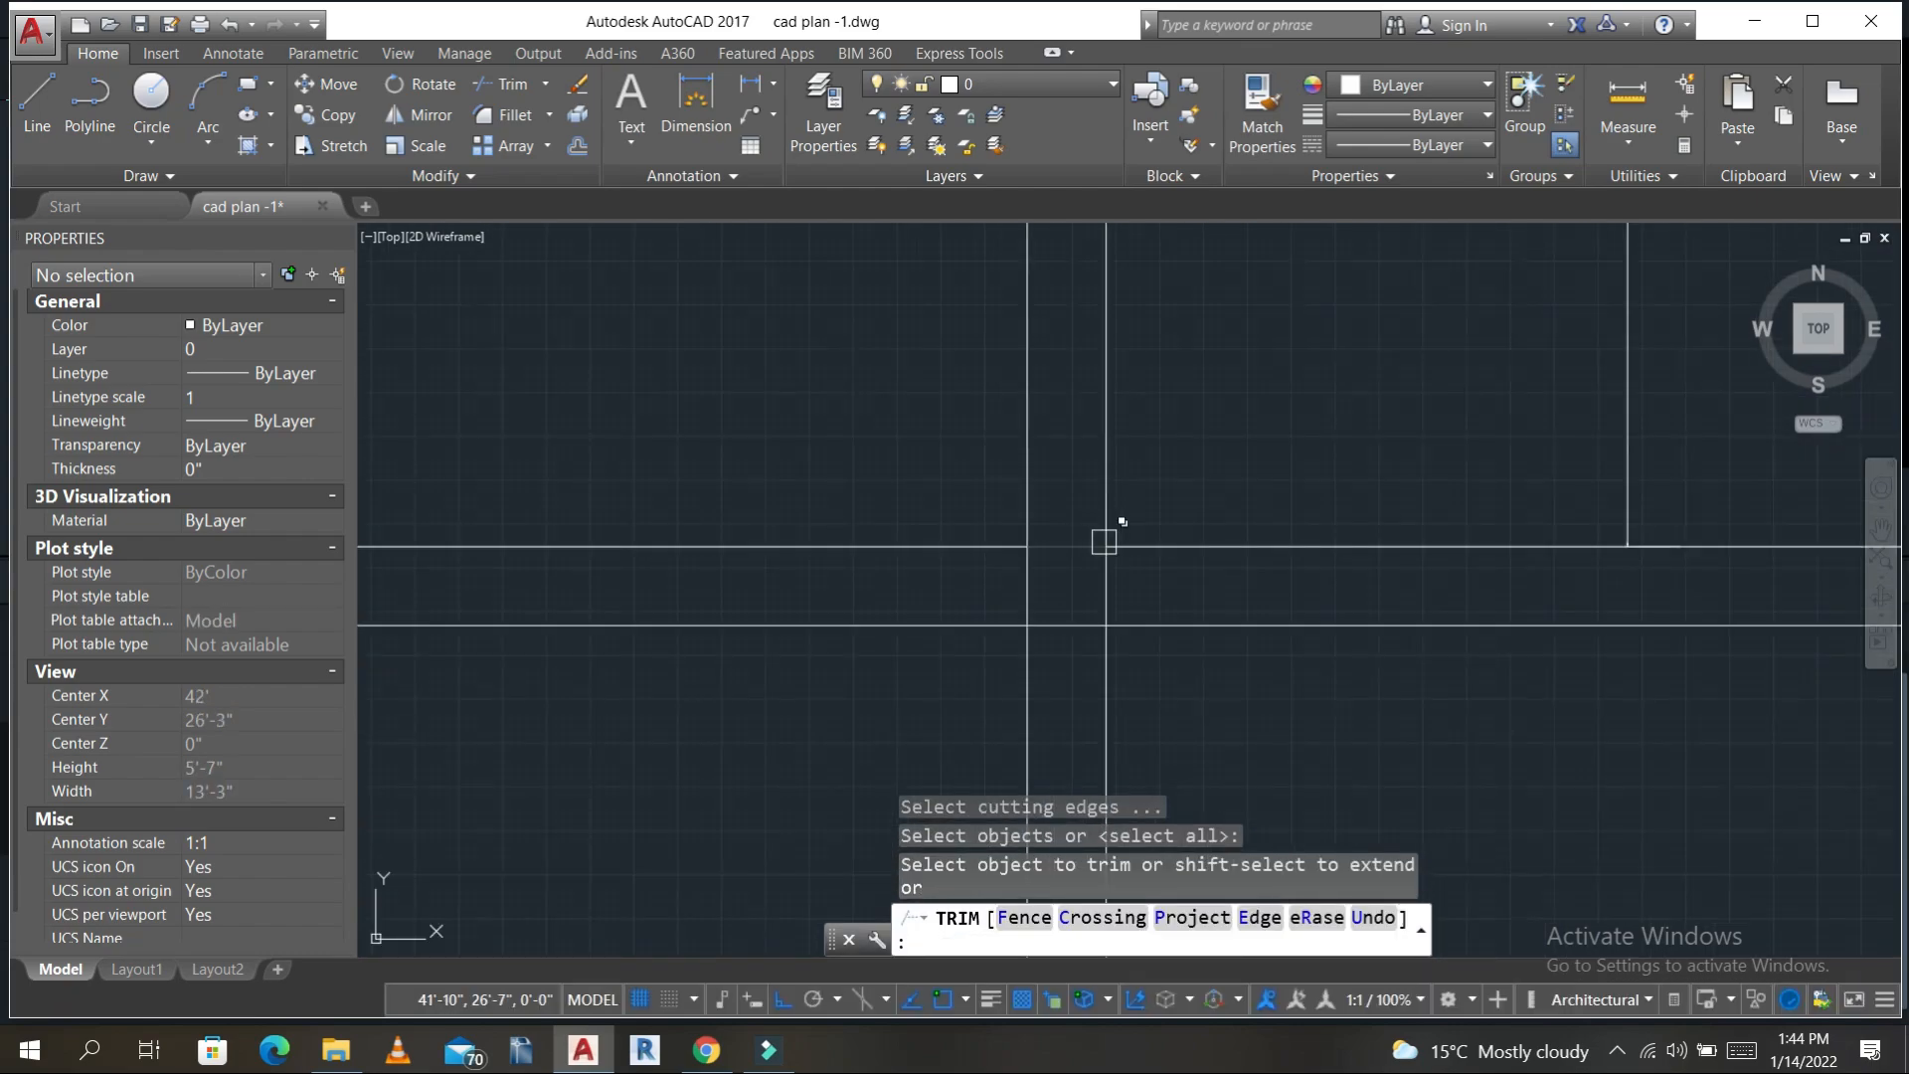
{"action": "left_click", "coordinate": [1203, 589]}
{"action": "left_click", "coordinate": [904, 583]}
{"action": "scroll", "coordinate": [1037, 596], "scroll_direction": "down", "scroll_amount": 6}
{"action": "scroll", "coordinate": [1054, 605], "scroll_direction": "up", "scroll_amount": 4}
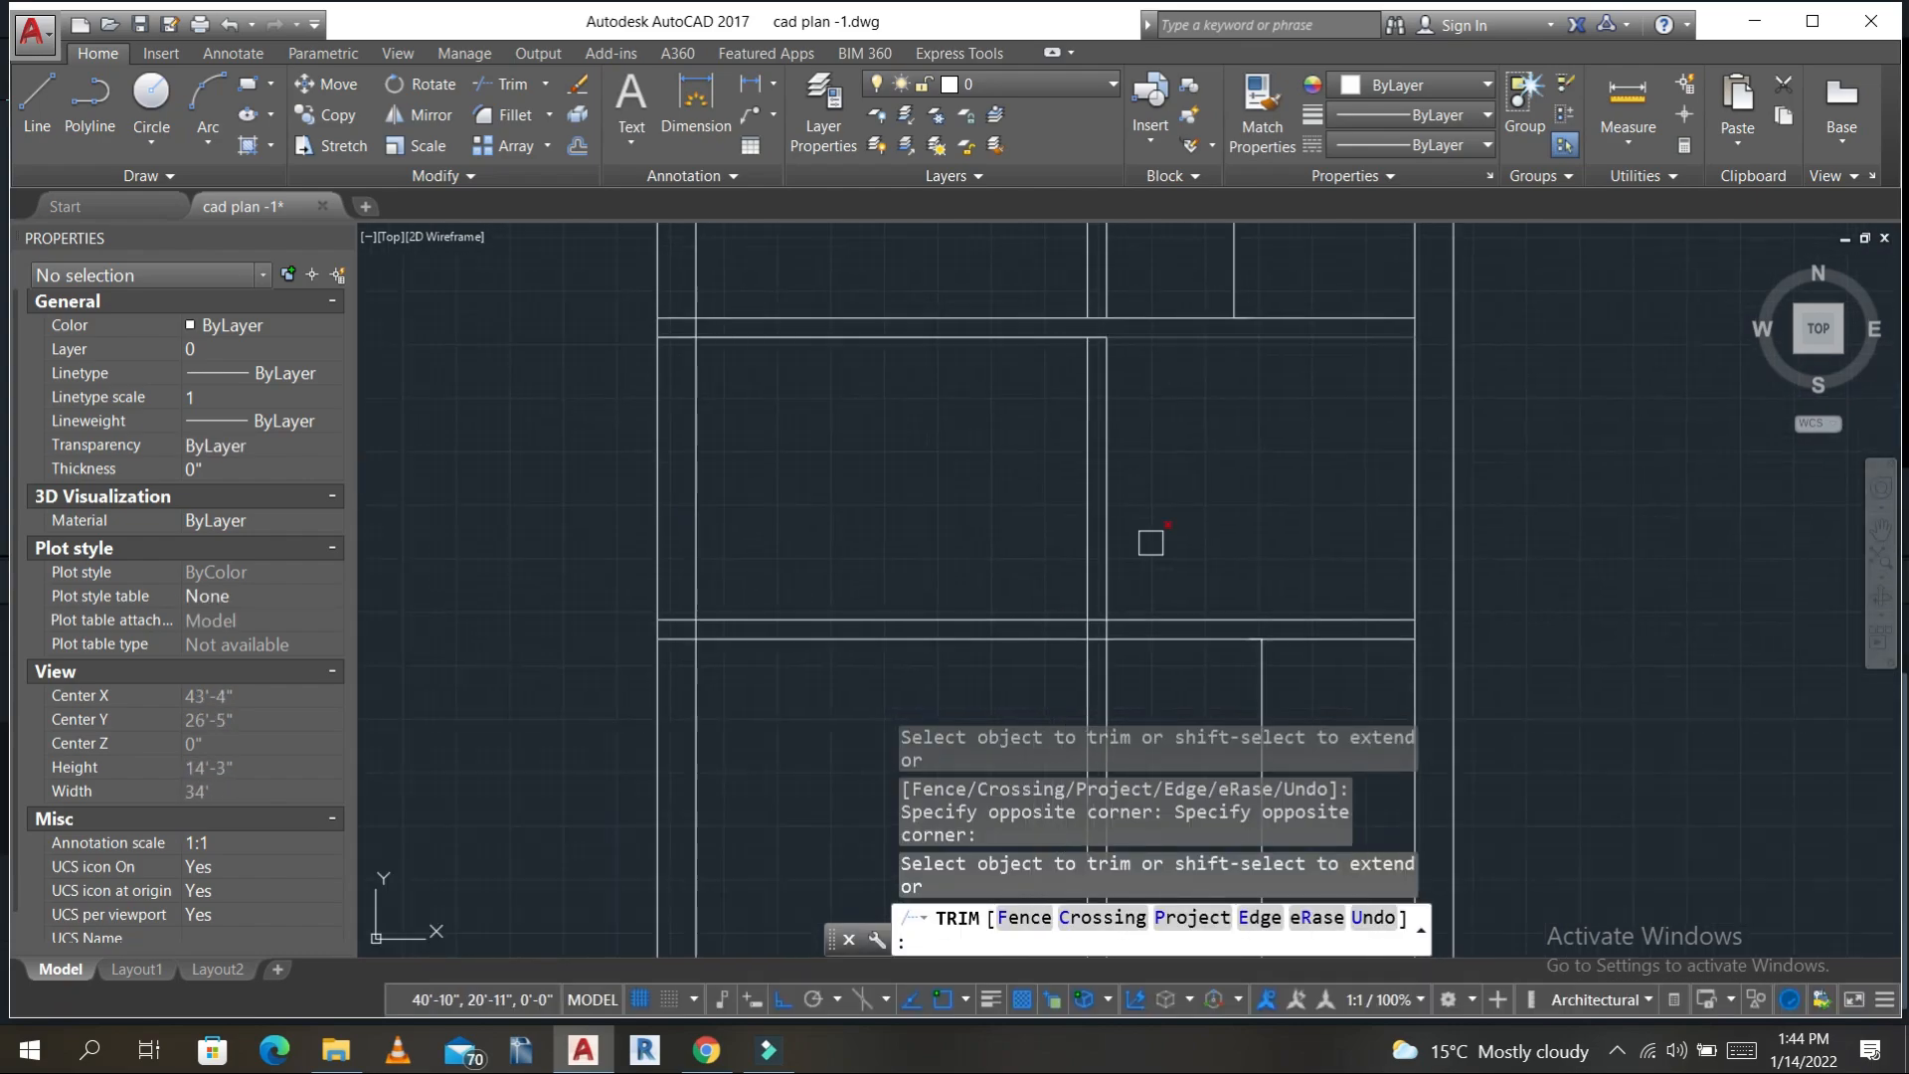
{"action": "left_click", "coordinate": [1122, 653]}
{"action": "left_click", "coordinate": [981, 653]}
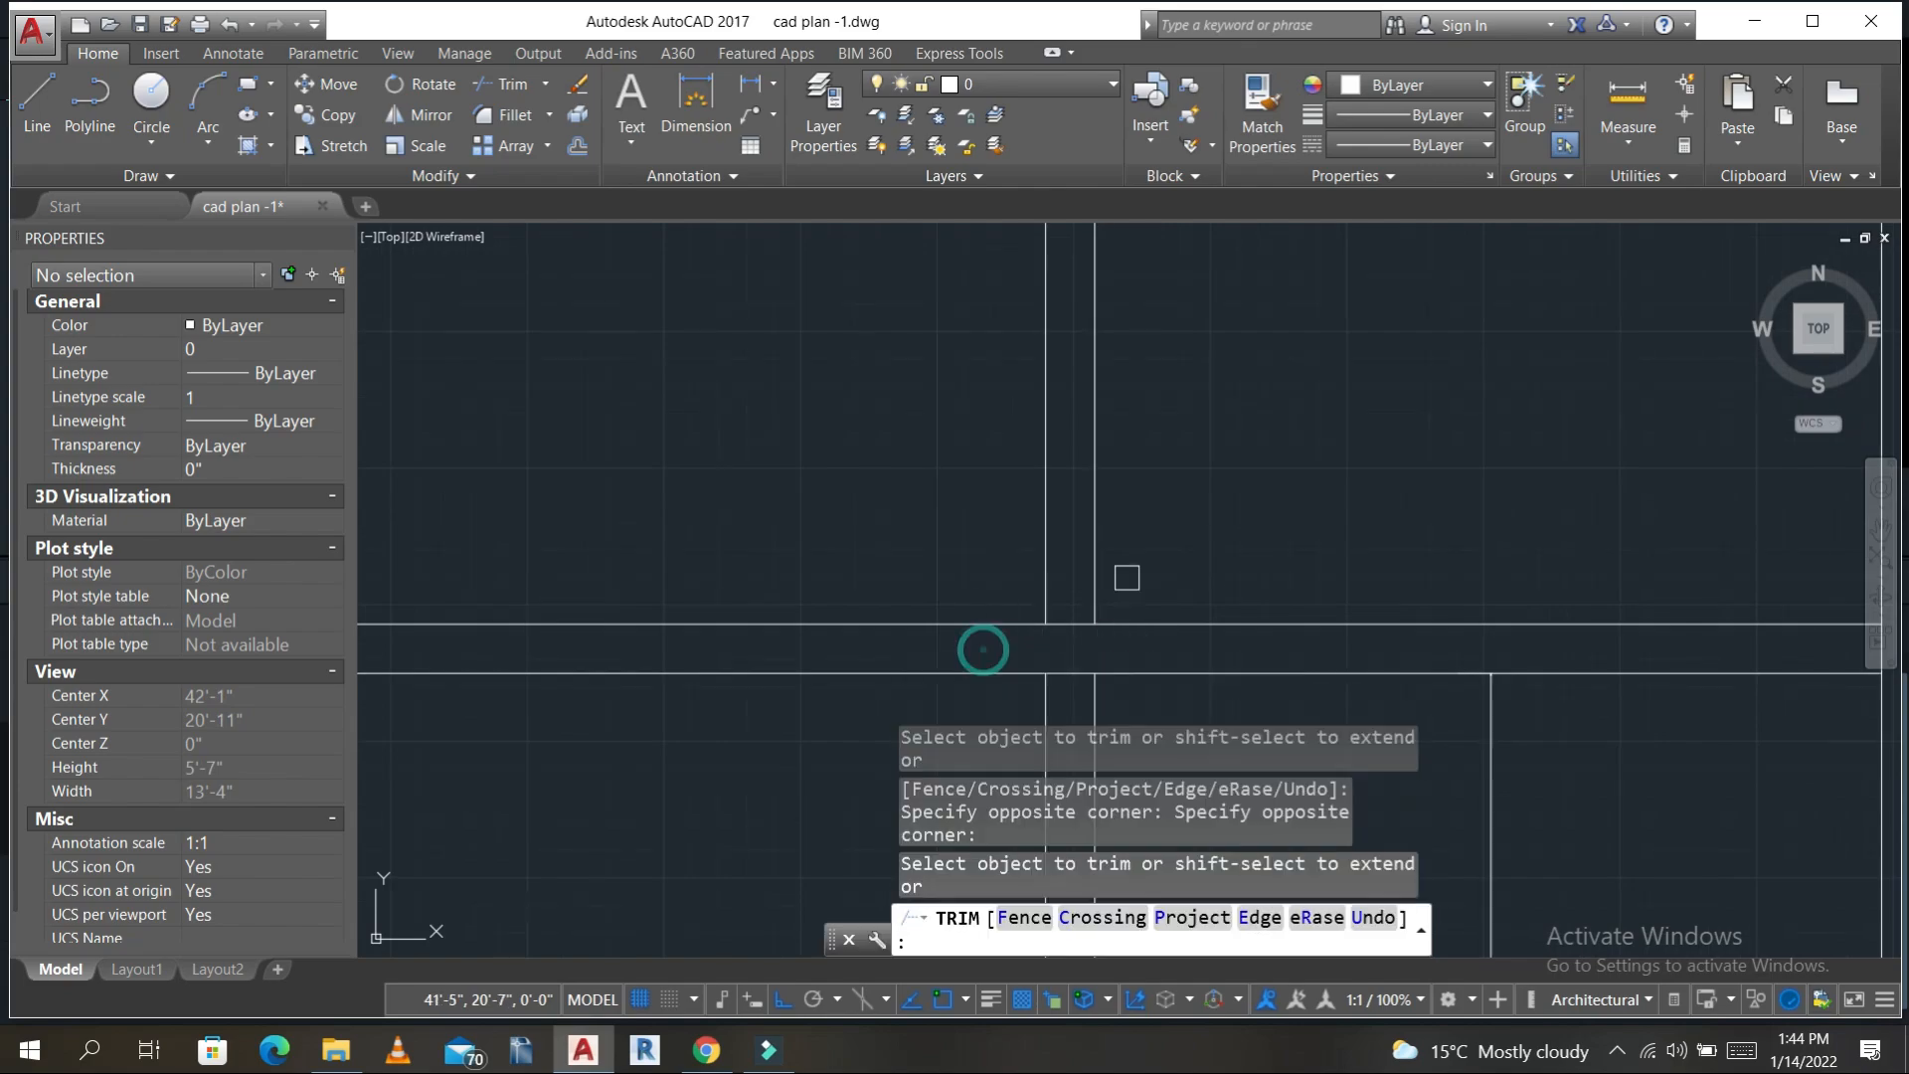
{"action": "middle_click_drag", "start_coordinate": [1153, 538], "coordinate": [1197, 252]}
{"action": "key", "text": "Escape"}
- Erase the two leftover vertical line segments crossing the lower-right room
{"action": "left_click", "coordinate": [1231, 512]}
{"action": "left_click", "coordinate": [899, 452]}
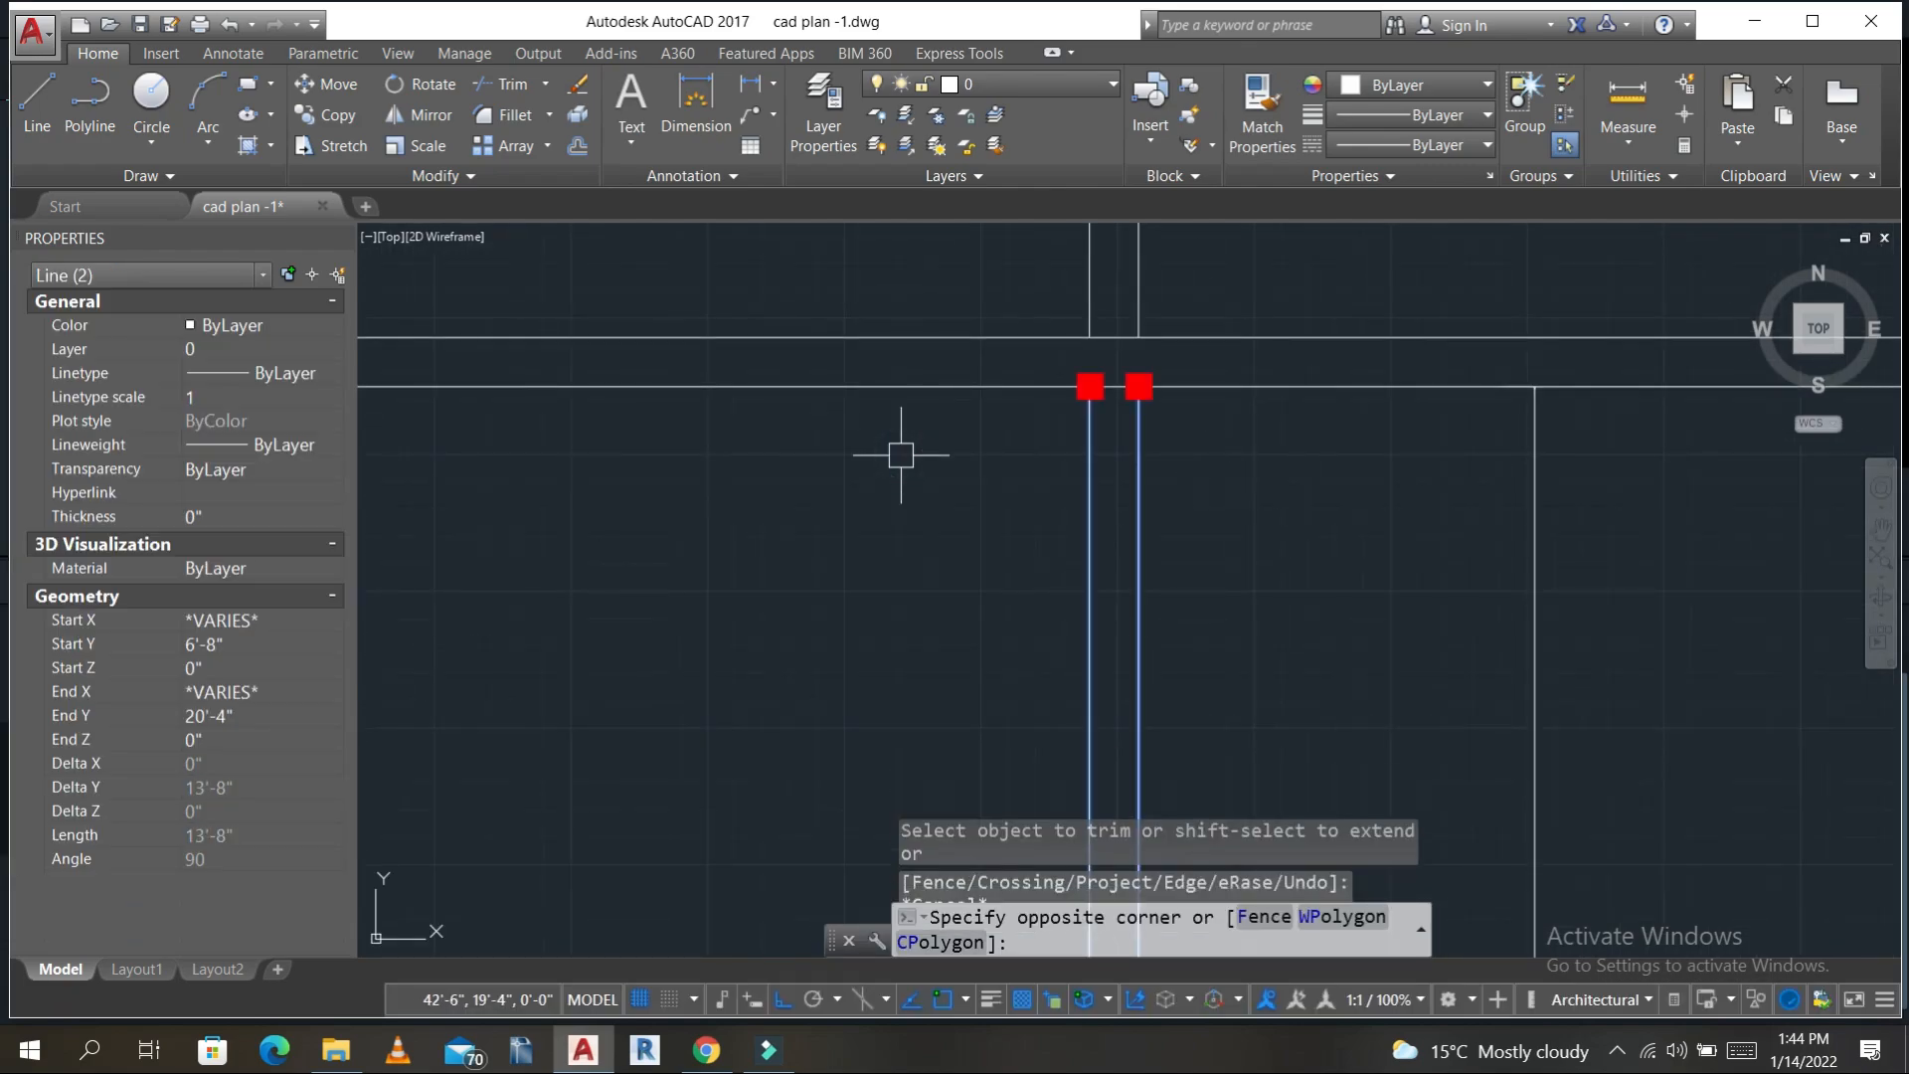
{"action": "type", "text": "e"}
{"action": "key", "text": "Return"}
- Erase the two leftover vertical line segments crossing the upper-right room
{"action": "scroll", "coordinate": [1064, 487], "scroll_direction": "down", "scroll_amount": 5}
{"action": "middle_click_drag", "start_coordinate": [1018, 489], "coordinate": [1086, 797]}
{"action": "scroll", "coordinate": [1112, 583], "scroll_direction": "up", "scroll_amount": 2}
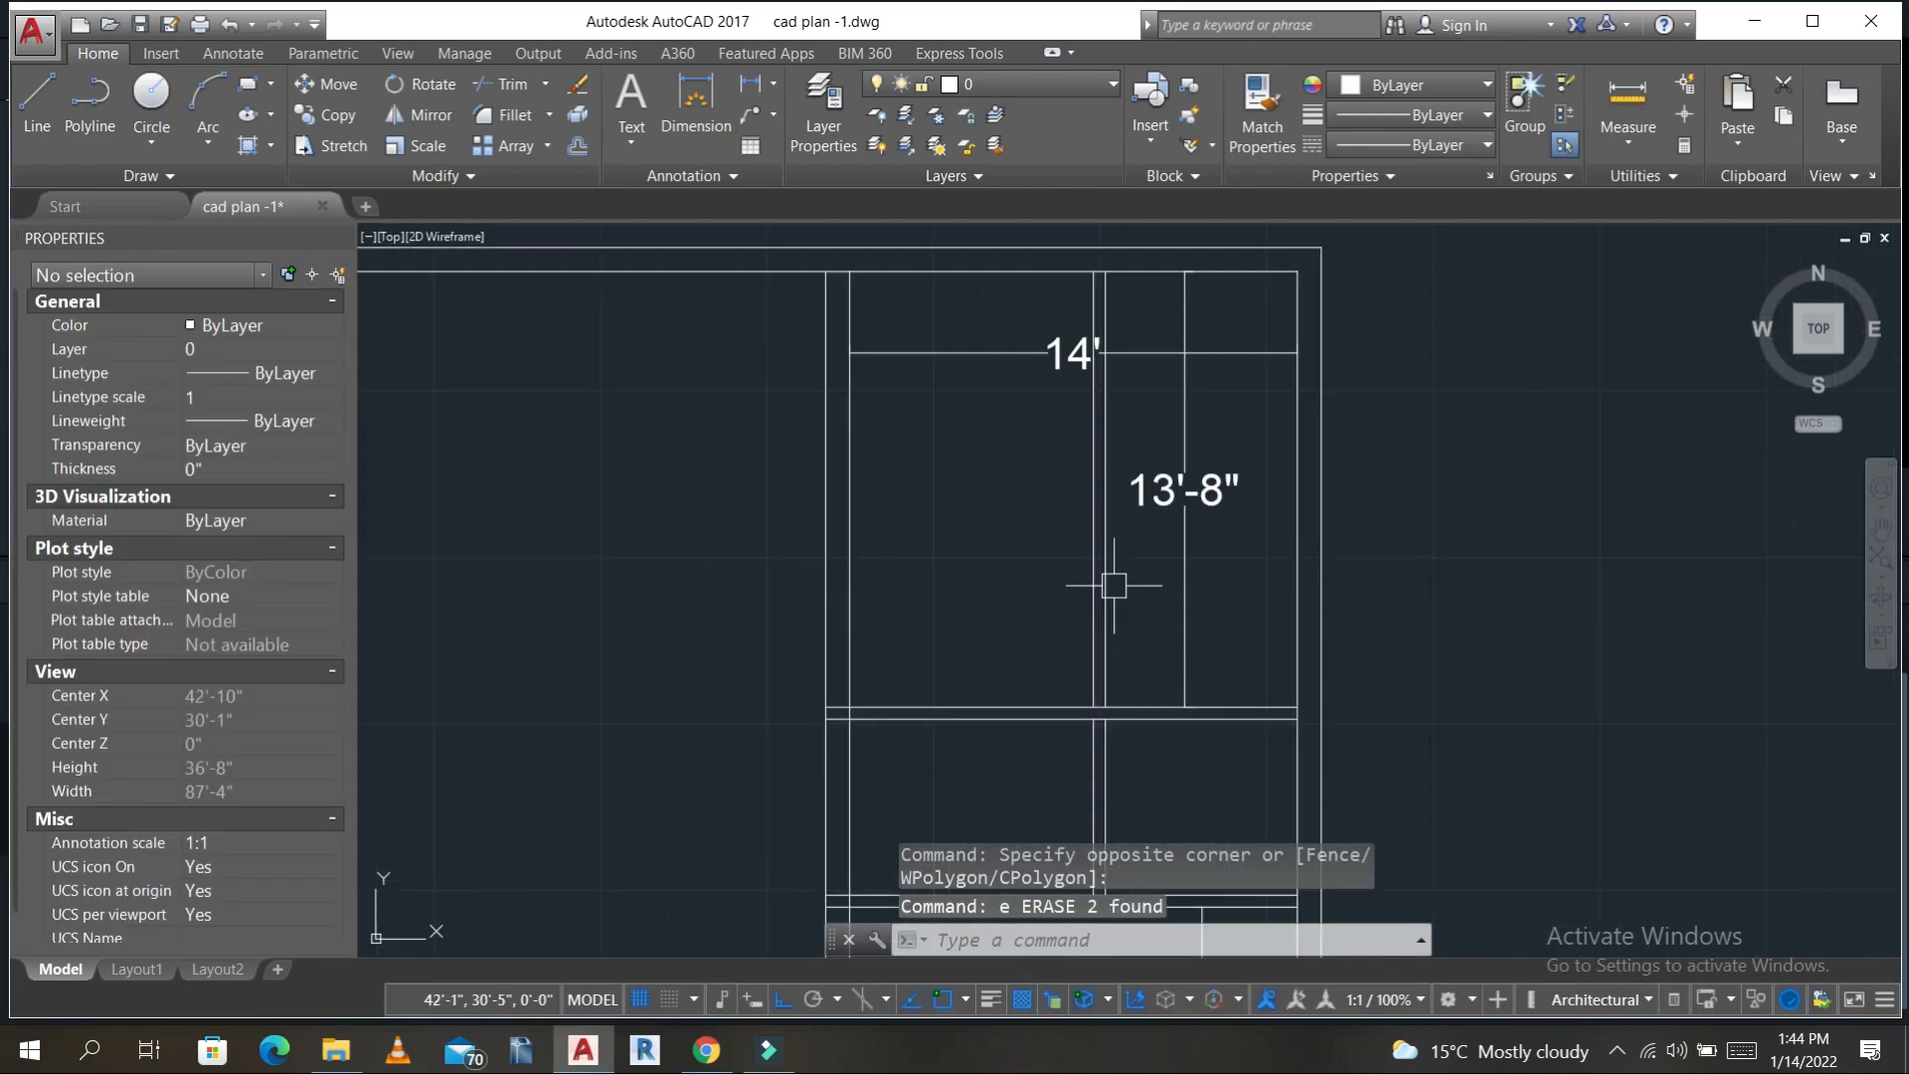
{"action": "left_click", "coordinate": [1150, 635]}
{"action": "left_click", "coordinate": [985, 597]}
{"action": "type", "text": "e"}
{"action": "key", "text": "Return"}
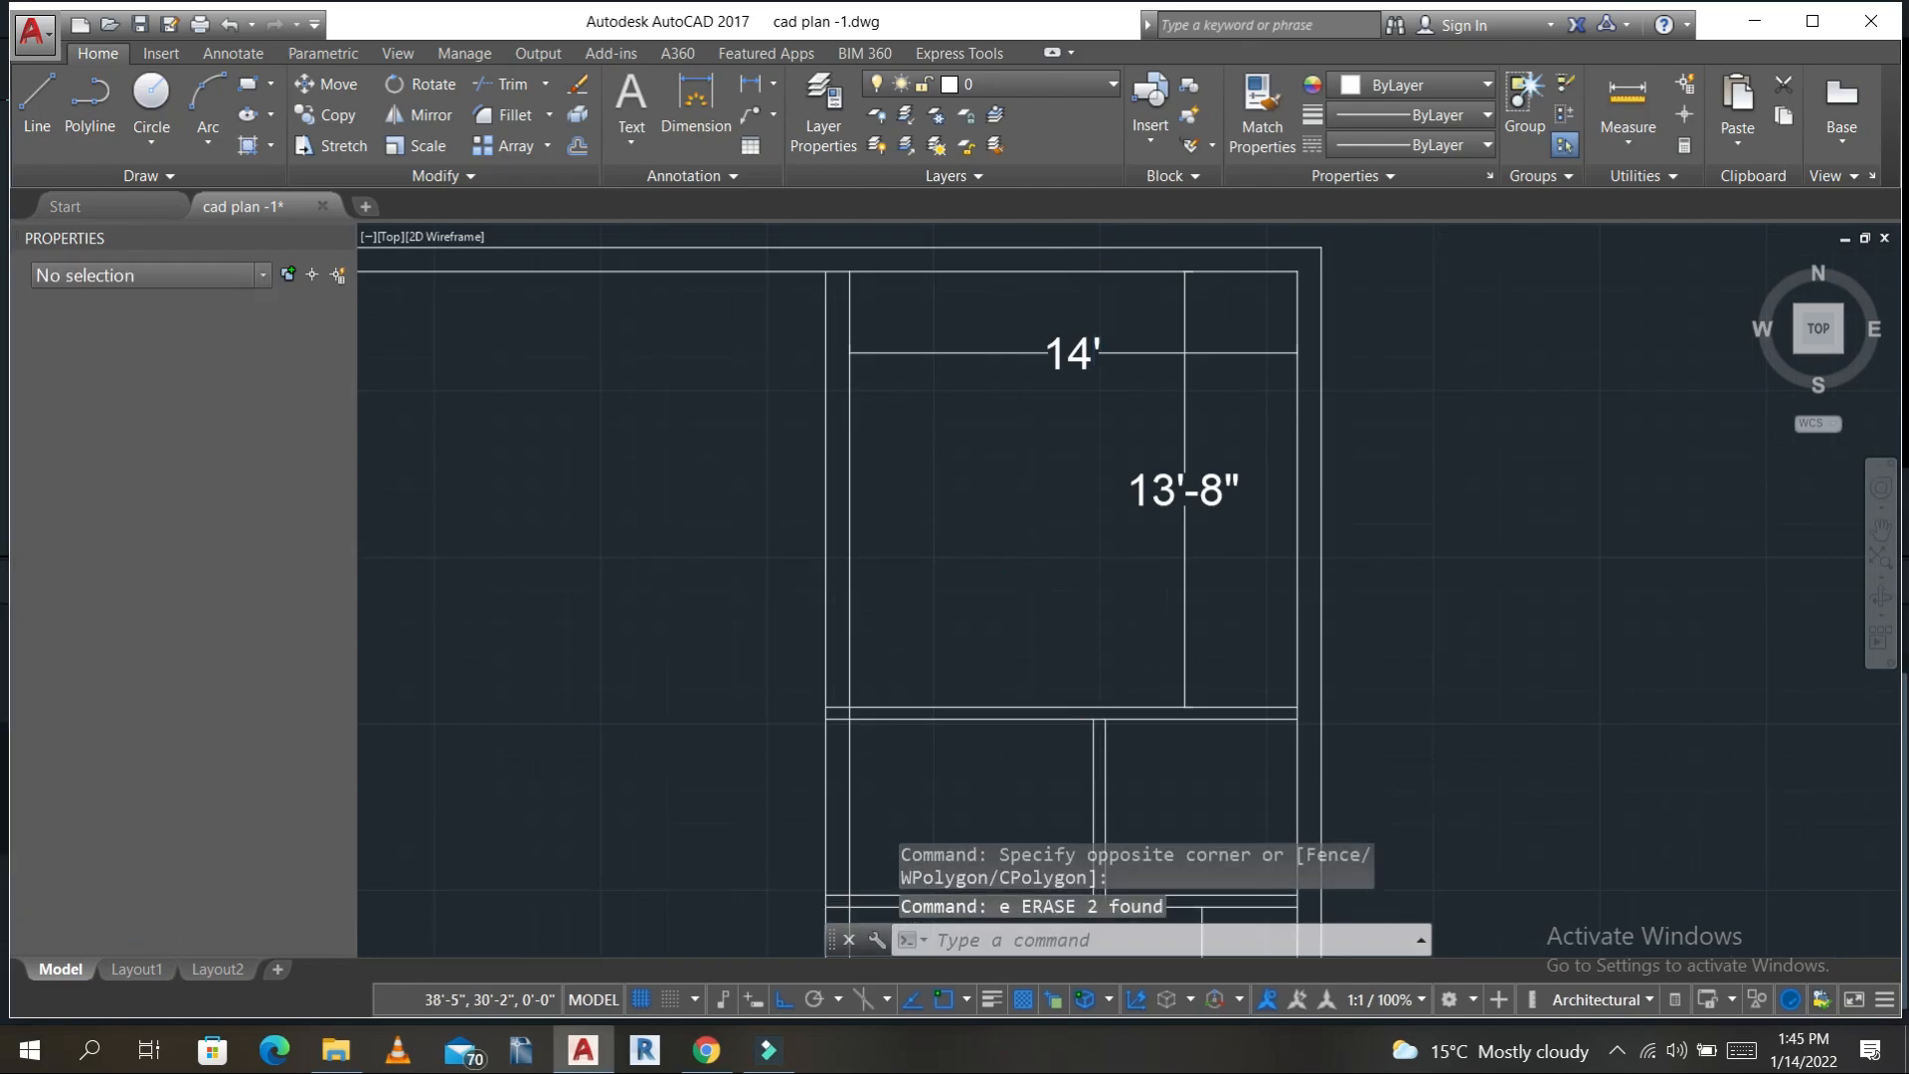
{"action": "scroll", "coordinate": [1140, 630], "scroll_direction": "down", "scroll_amount": 2}
{"action": "middle_click_drag", "start_coordinate": [1140, 631], "coordinate": [992, 379]}
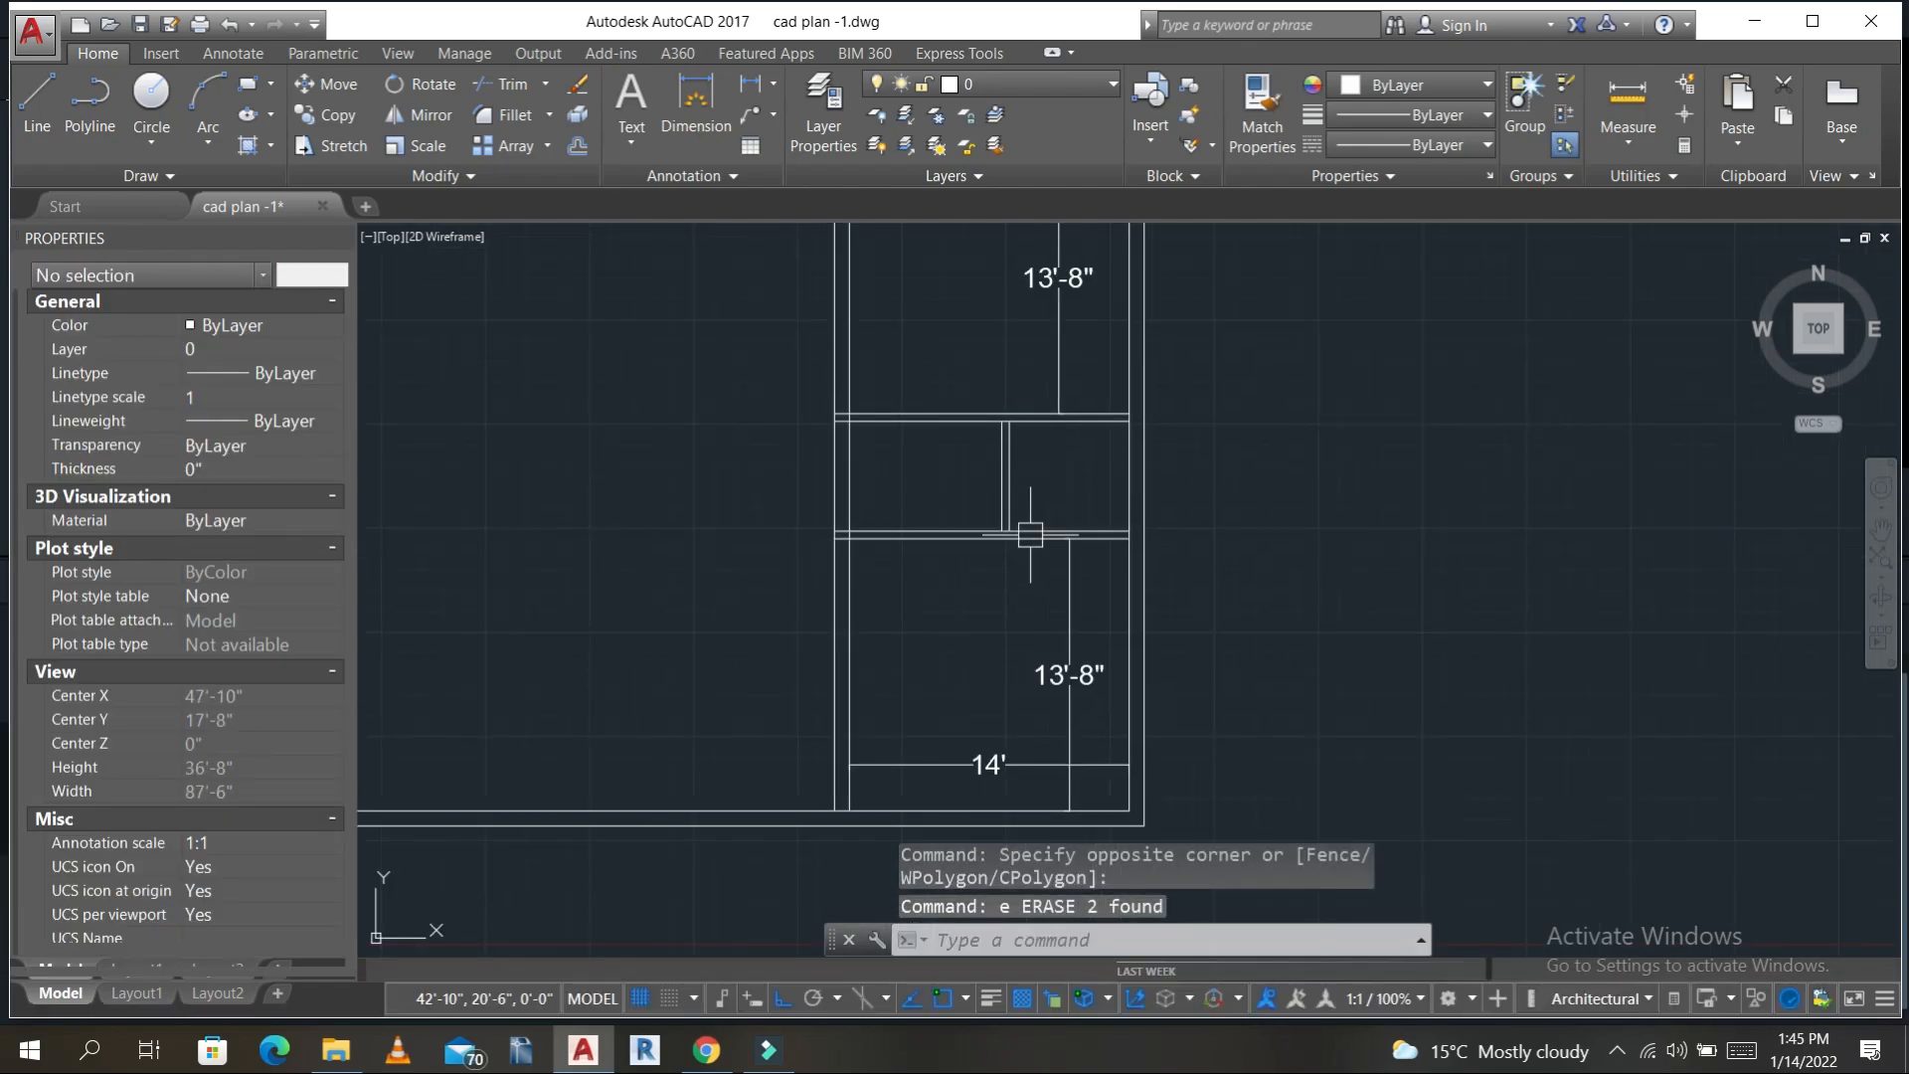
{"action": "scroll", "coordinate": [1034, 502], "scroll_direction": "down", "scroll_amount": 5}
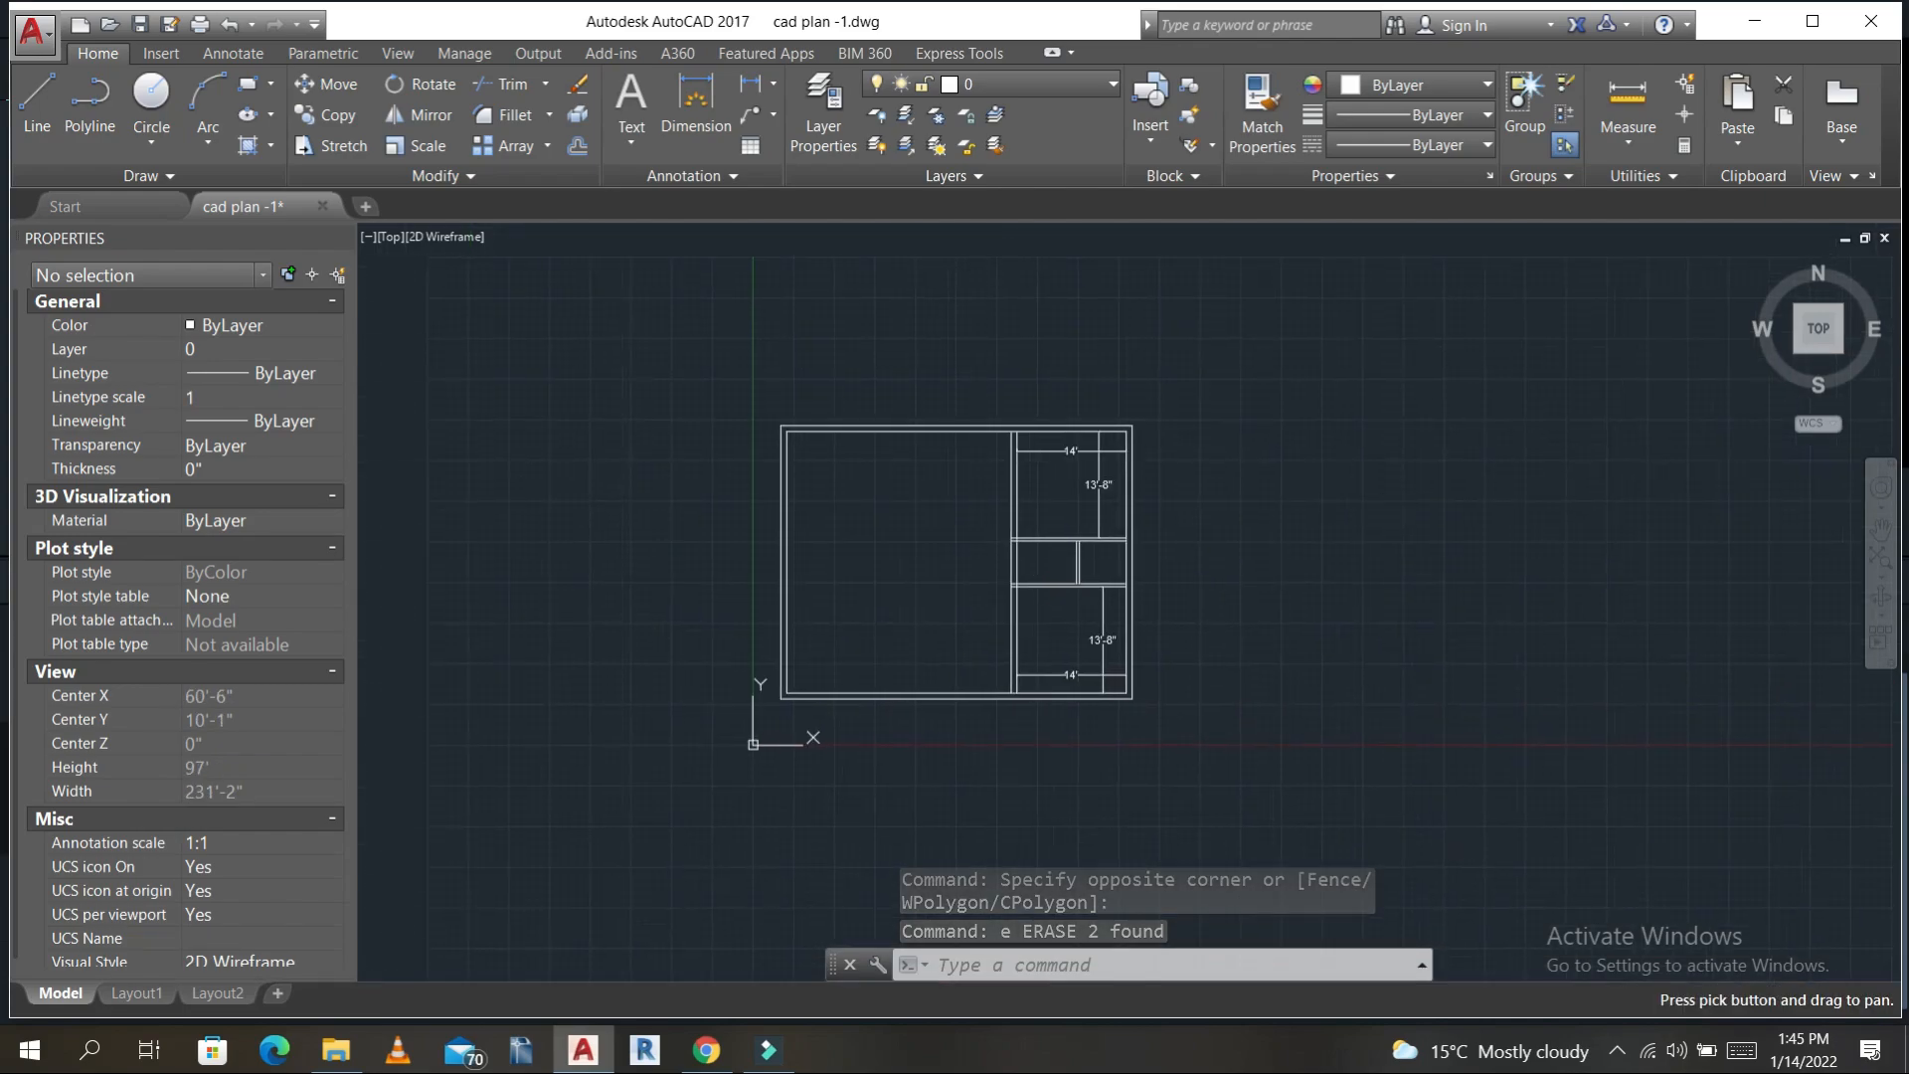
{"action": "scroll", "coordinate": [964, 515], "scroll_direction": "up", "scroll_amount": 2}
{"action": "key", "text": "Escape"}
{"action": "key", "text": "Escape"}
{"action": "key", "text": "Escape"}
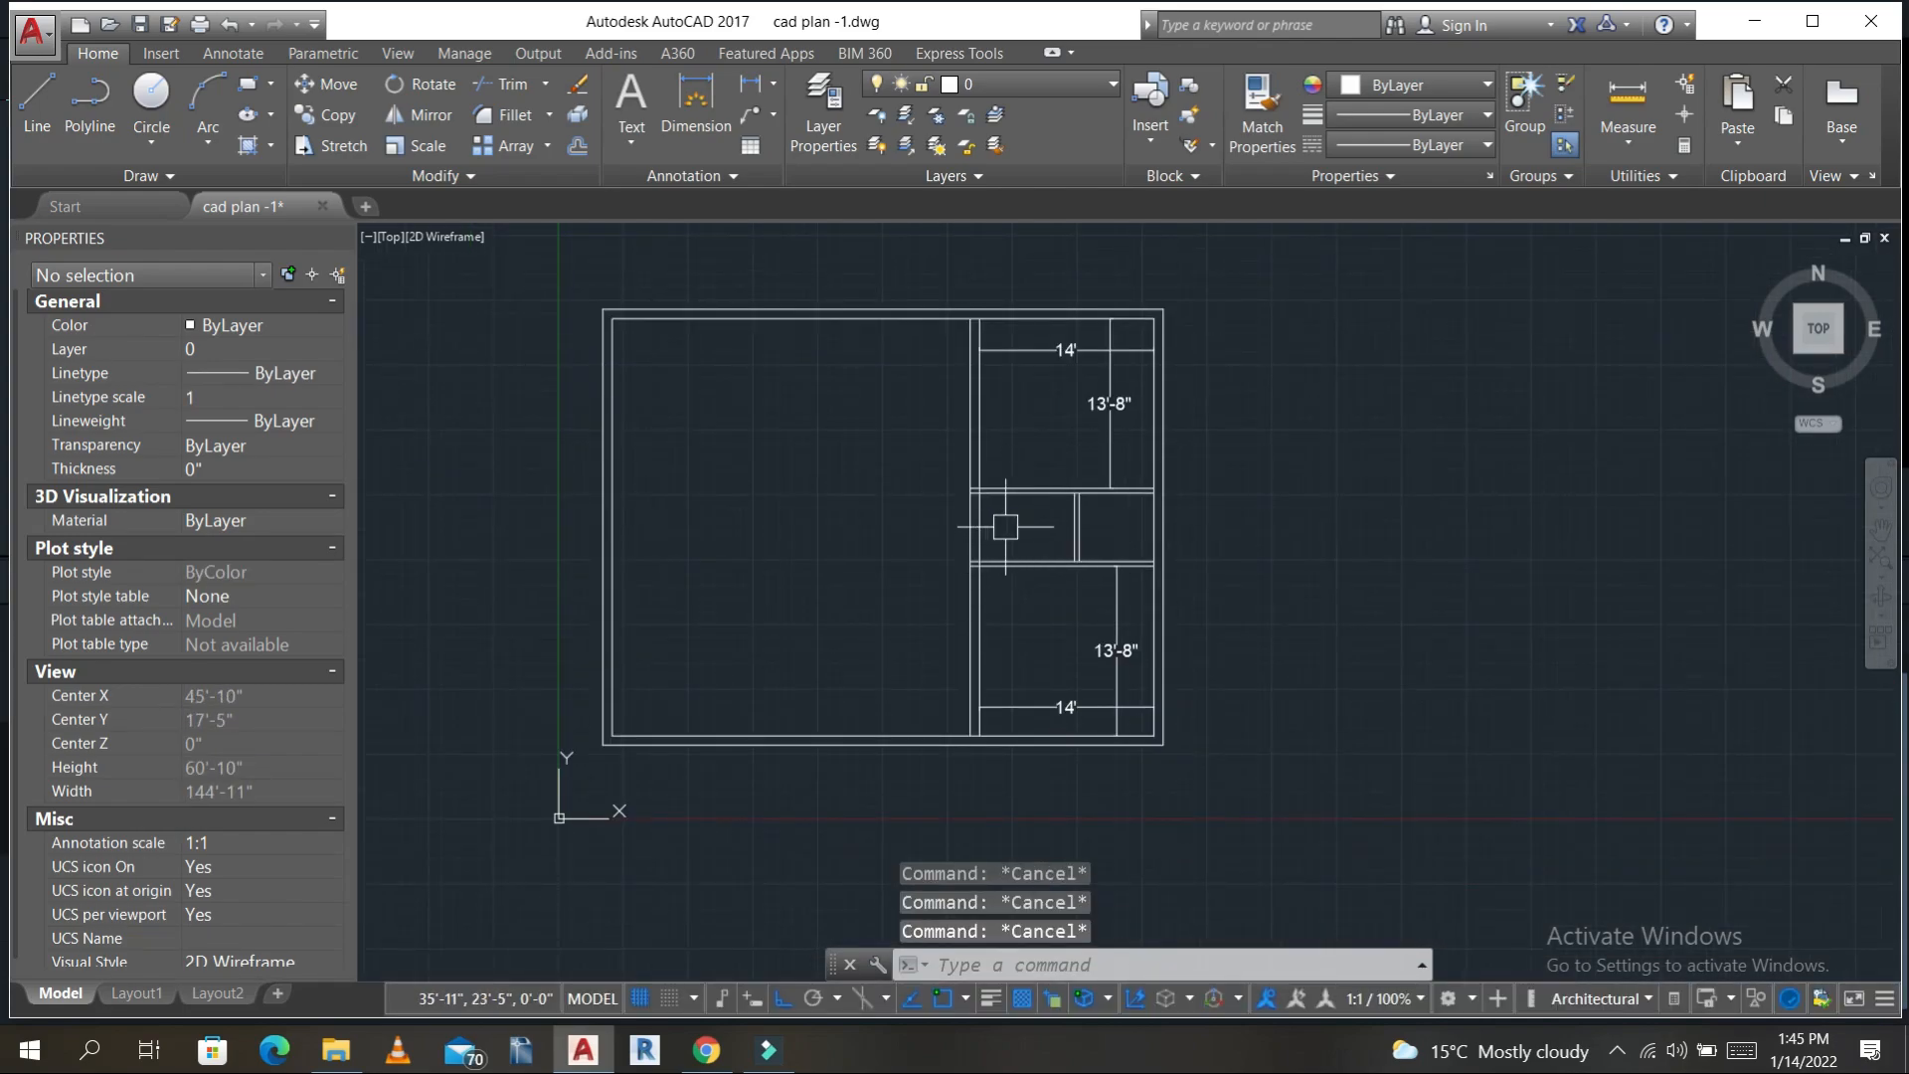
{"action": "scroll", "coordinate": [1005, 527], "scroll_direction": "up", "scroll_amount": 2}
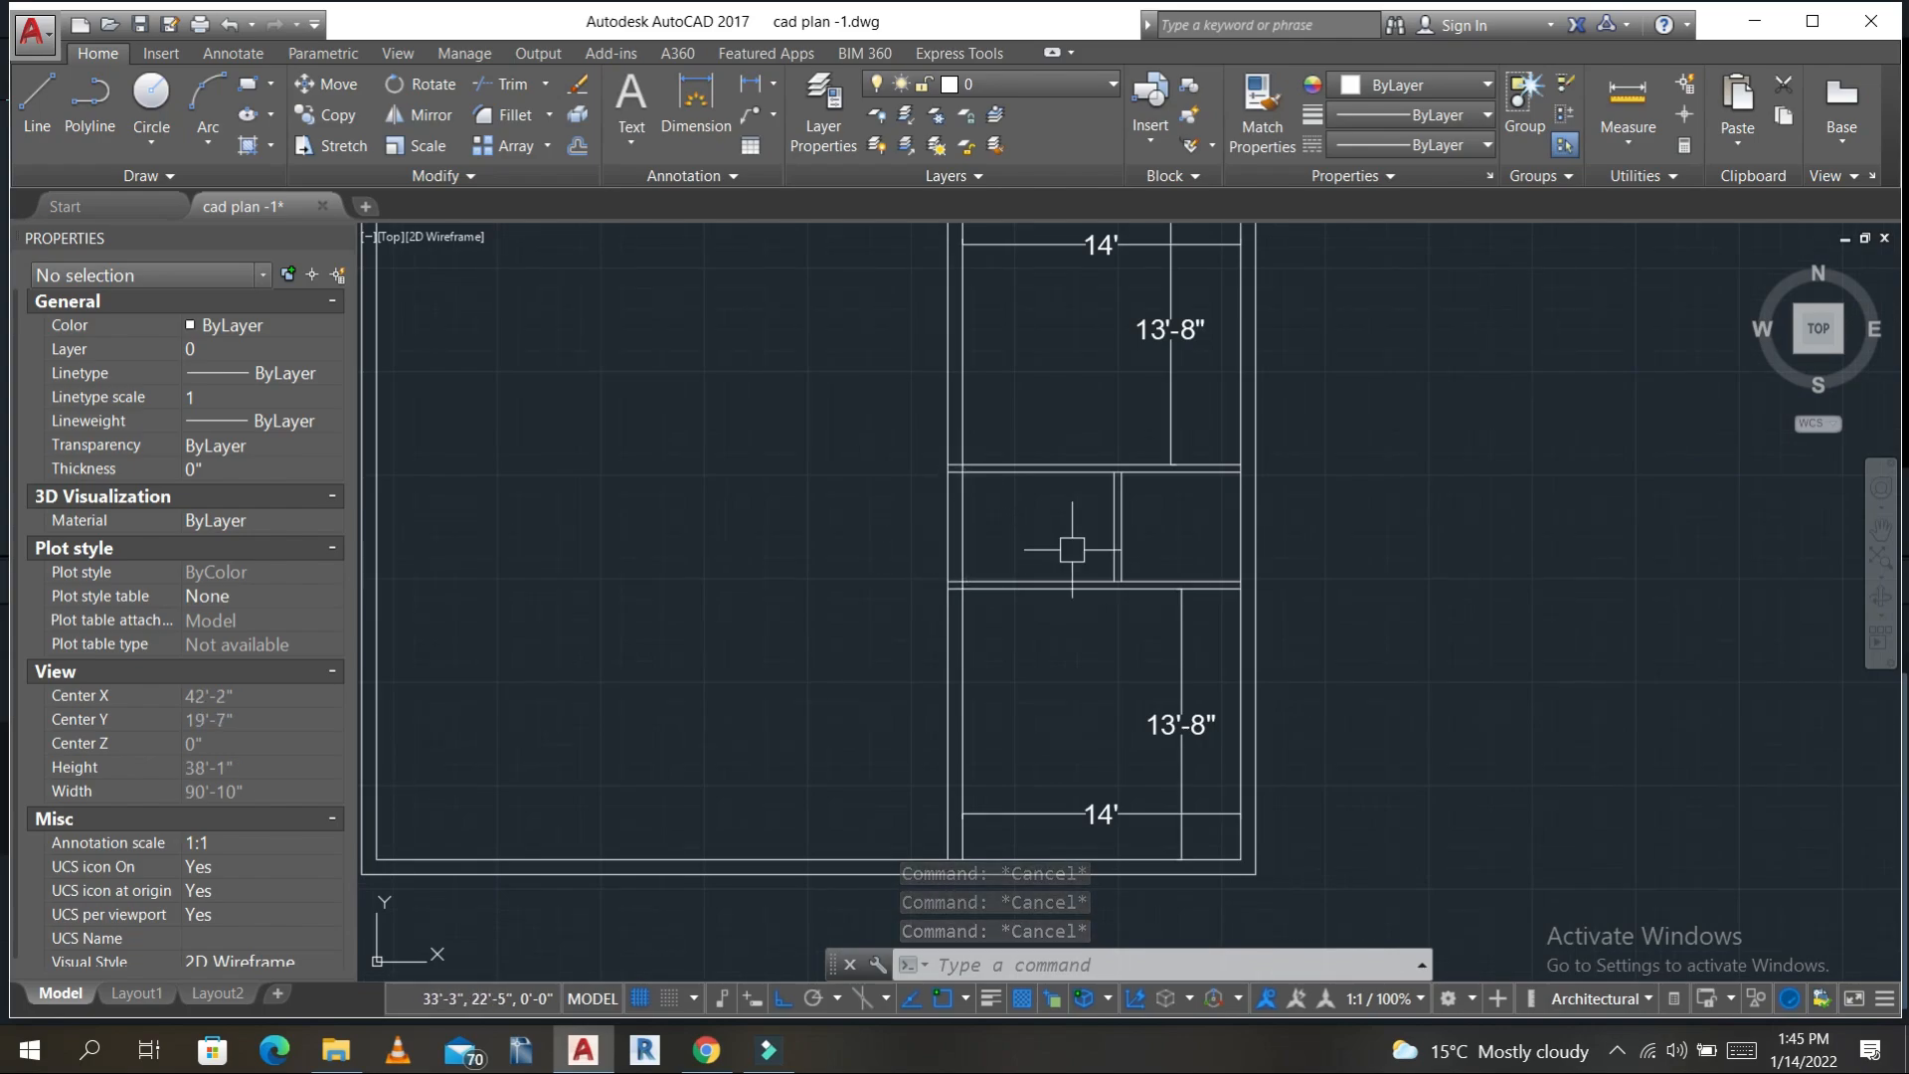
{"action": "scroll", "coordinate": [1217, 559], "scroll_direction": "down", "scroll_amount": 2}
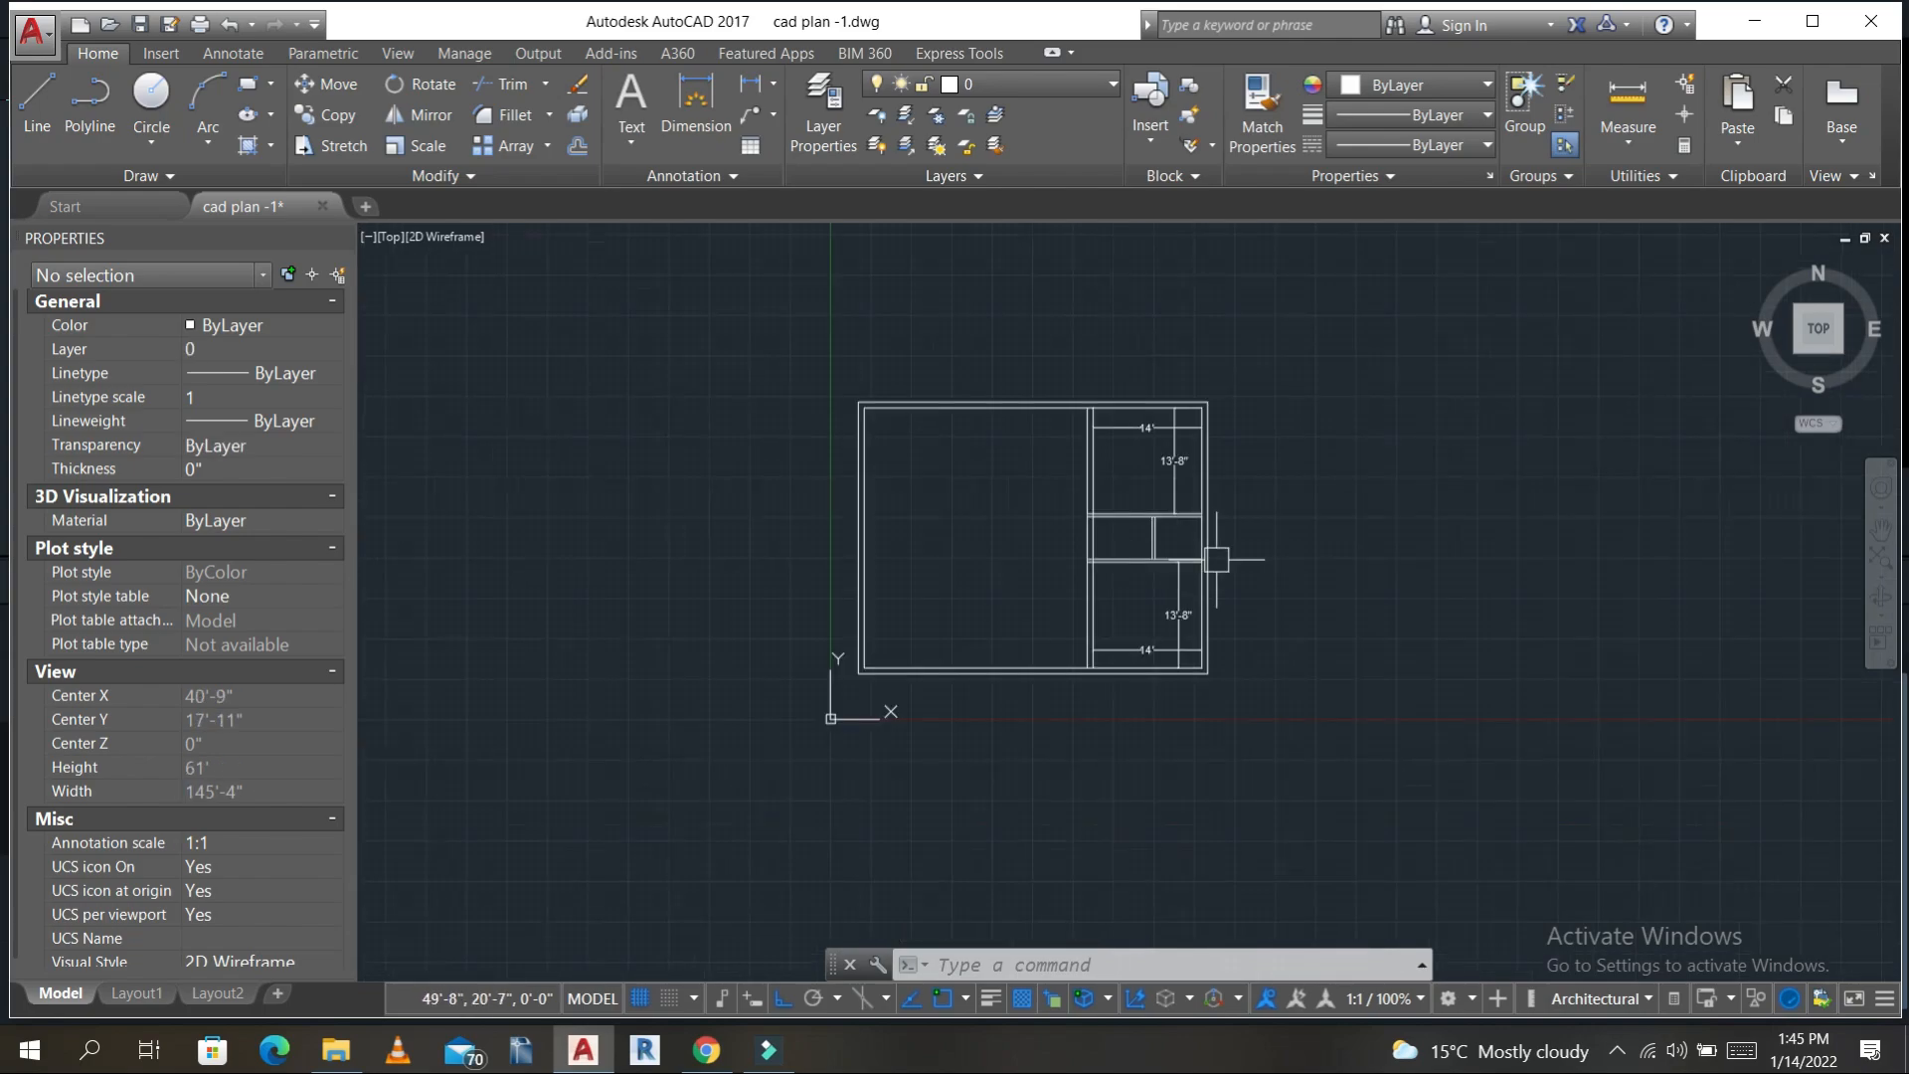
{"action": "middle_click_drag", "start_coordinate": [1217, 559], "coordinate": [1157, 555]}
{"action": "key", "text": "Escape"}
{"action": "key", "text": "Escape"}
{"action": "key", "text": "Escape"}
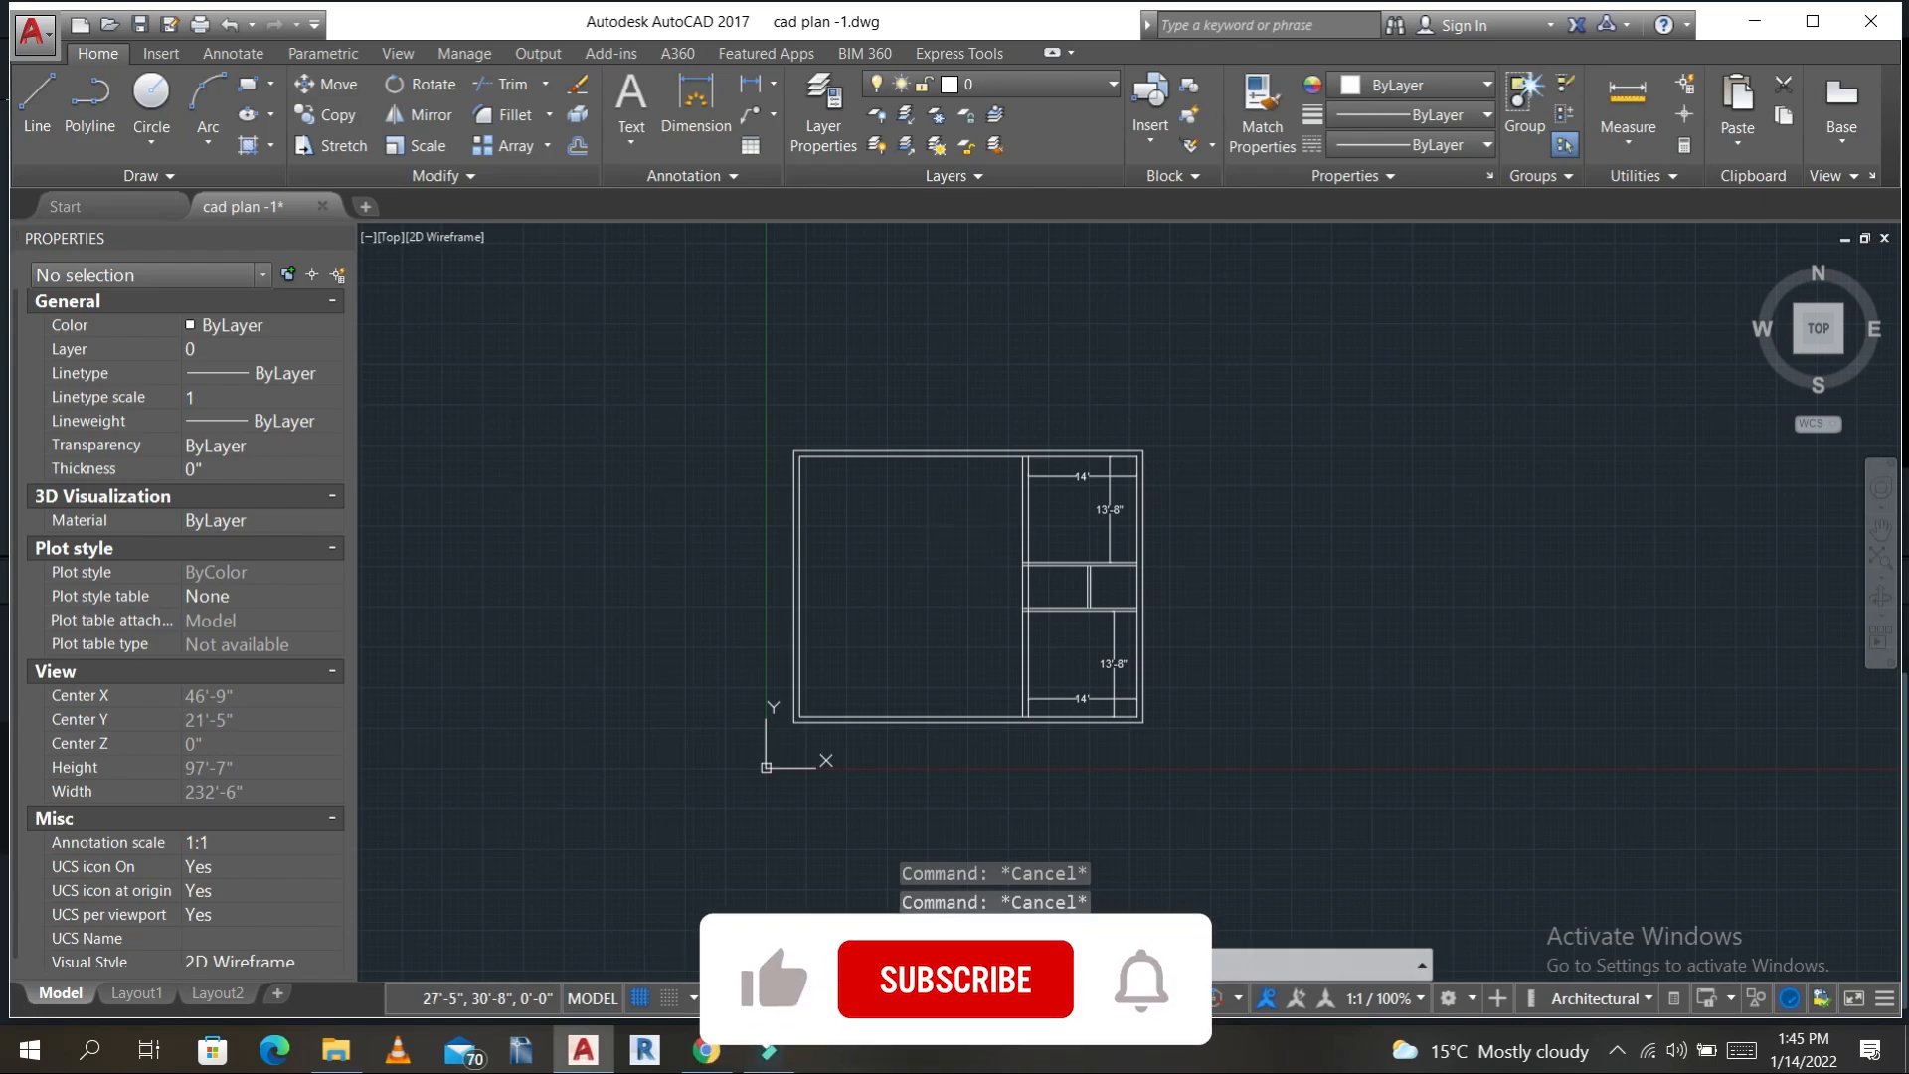
- Measure the width of the large open space on the plan's left with a temporary linear dimension along its upper wall
{"action": "key", "text": "Return"}
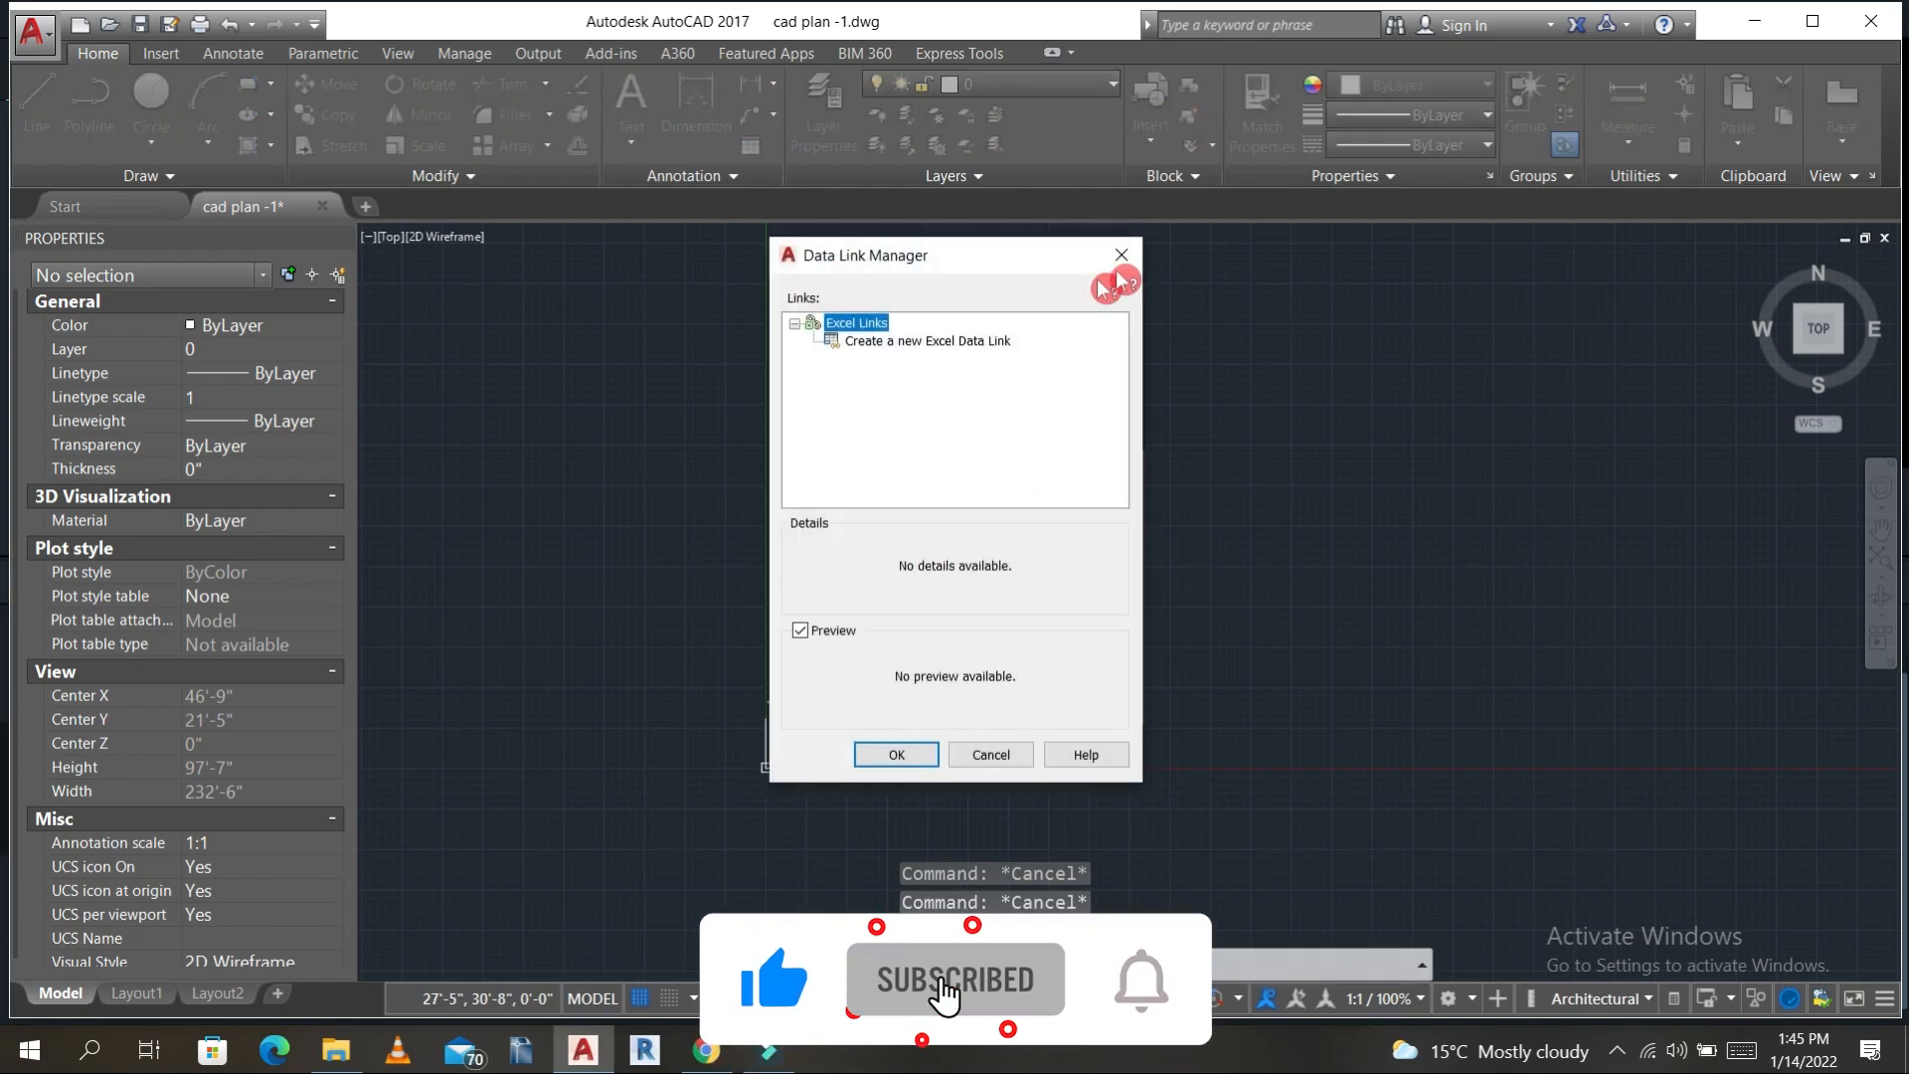
{"action": "left_click", "coordinate": [1127, 254]}
{"action": "type", "text": "dli"}
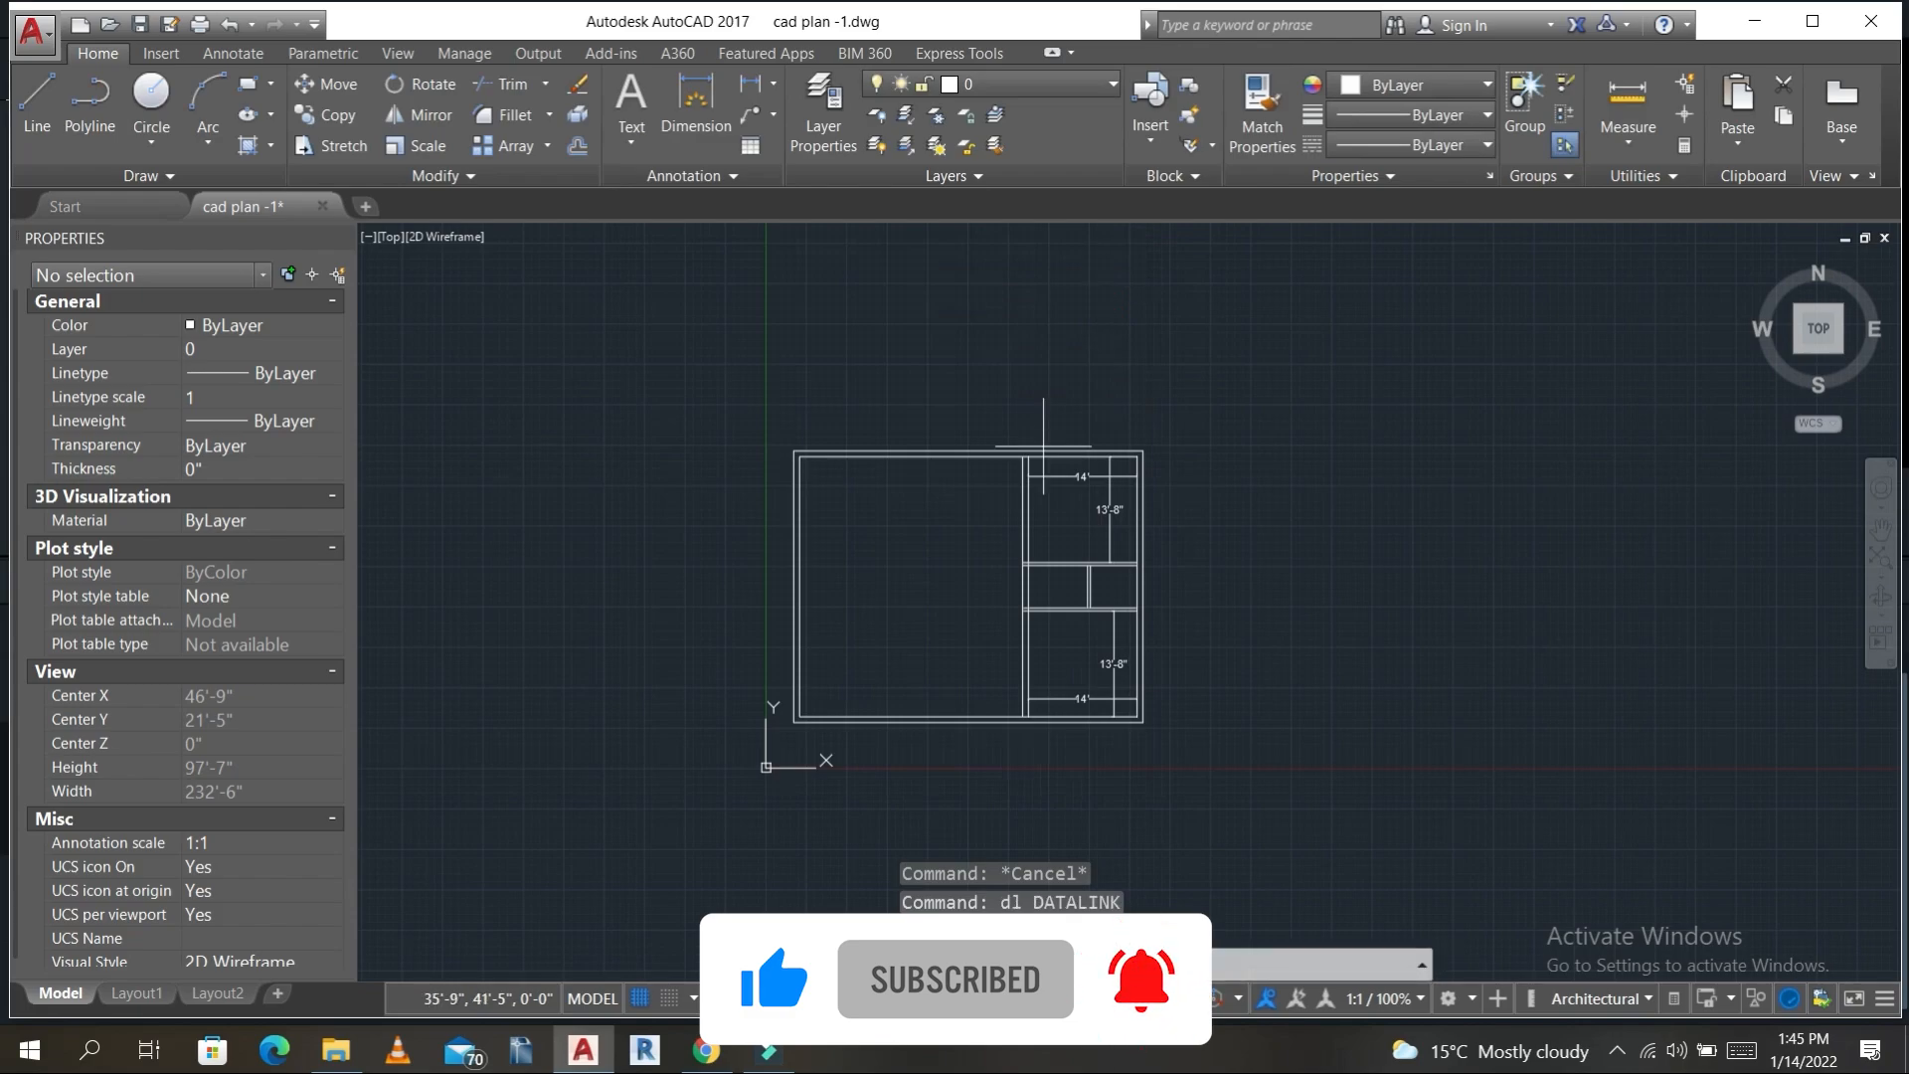
{"action": "key", "text": "Return"}
{"action": "scroll", "coordinate": [995, 497], "scroll_direction": "up", "scroll_amount": 2}
{"action": "left_click", "coordinate": [1035, 428]}
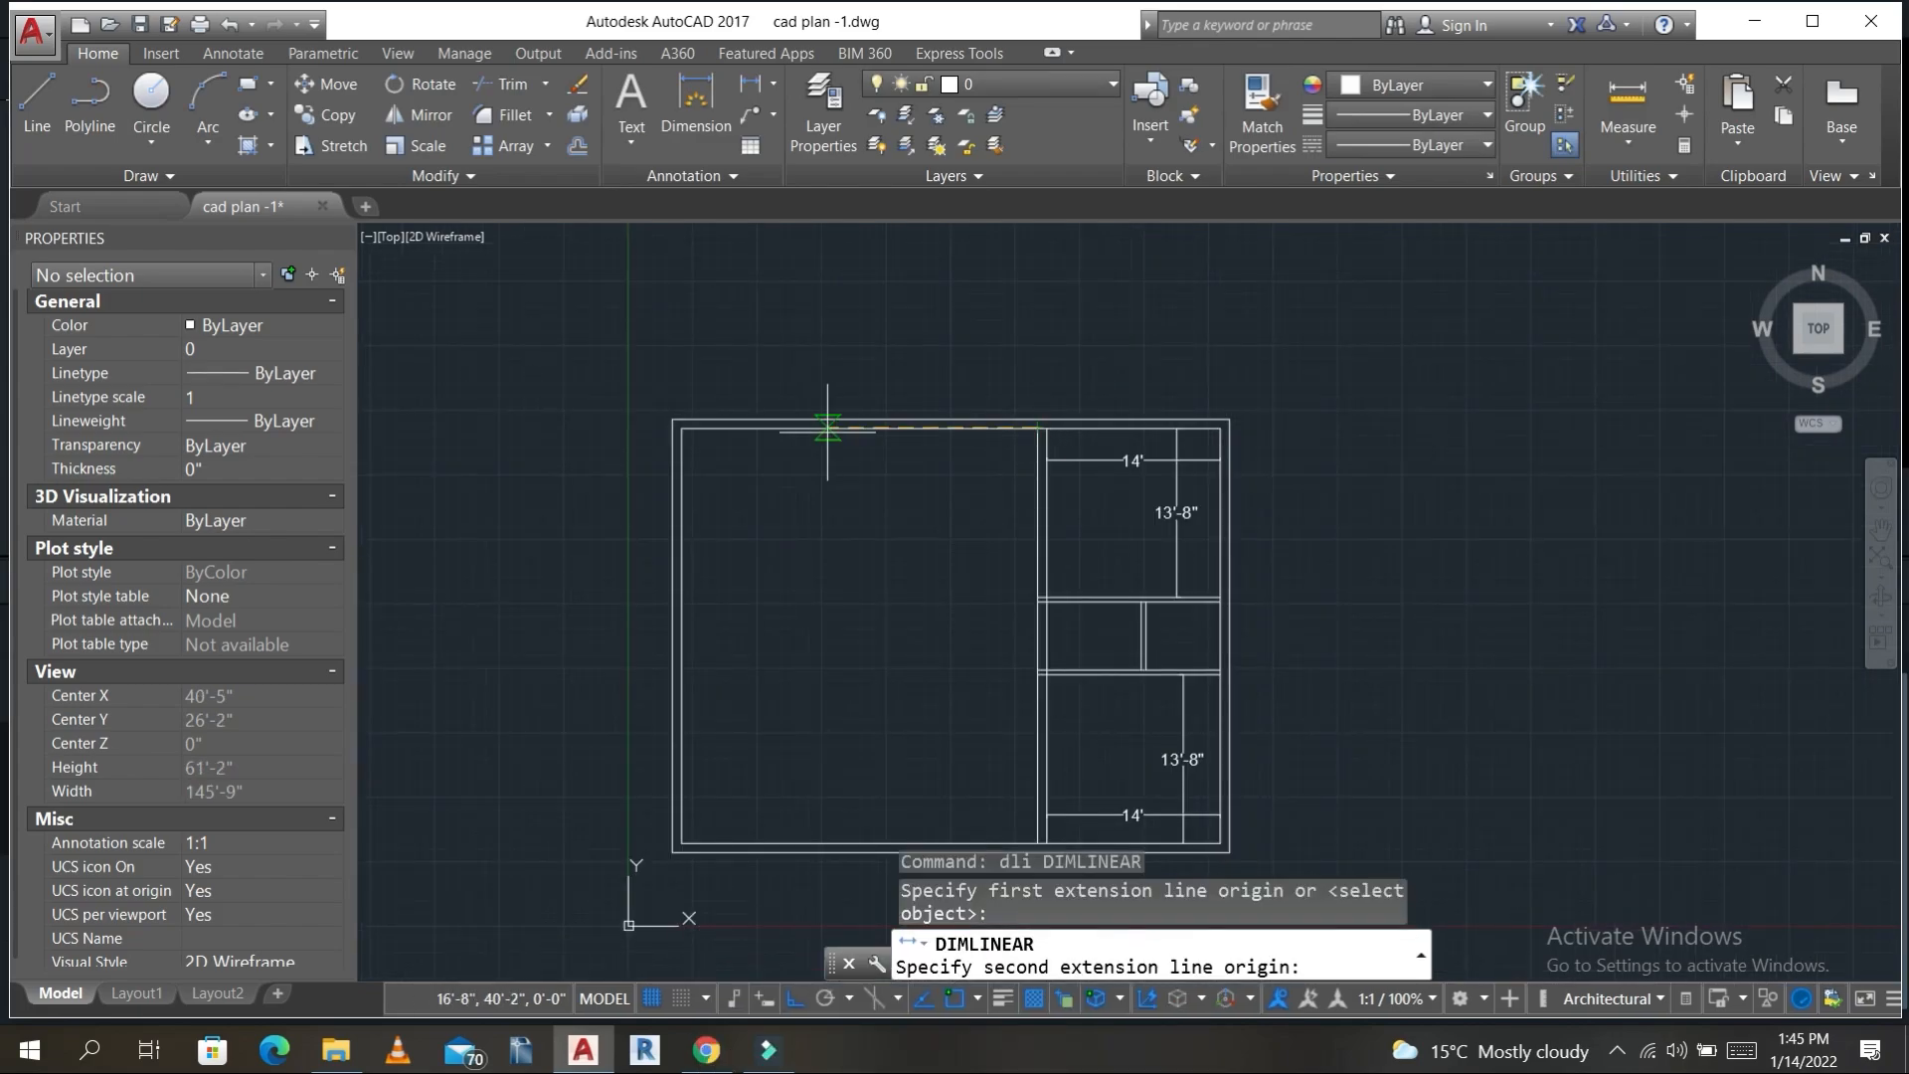
{"action": "left_click", "coordinate": [698, 430]}
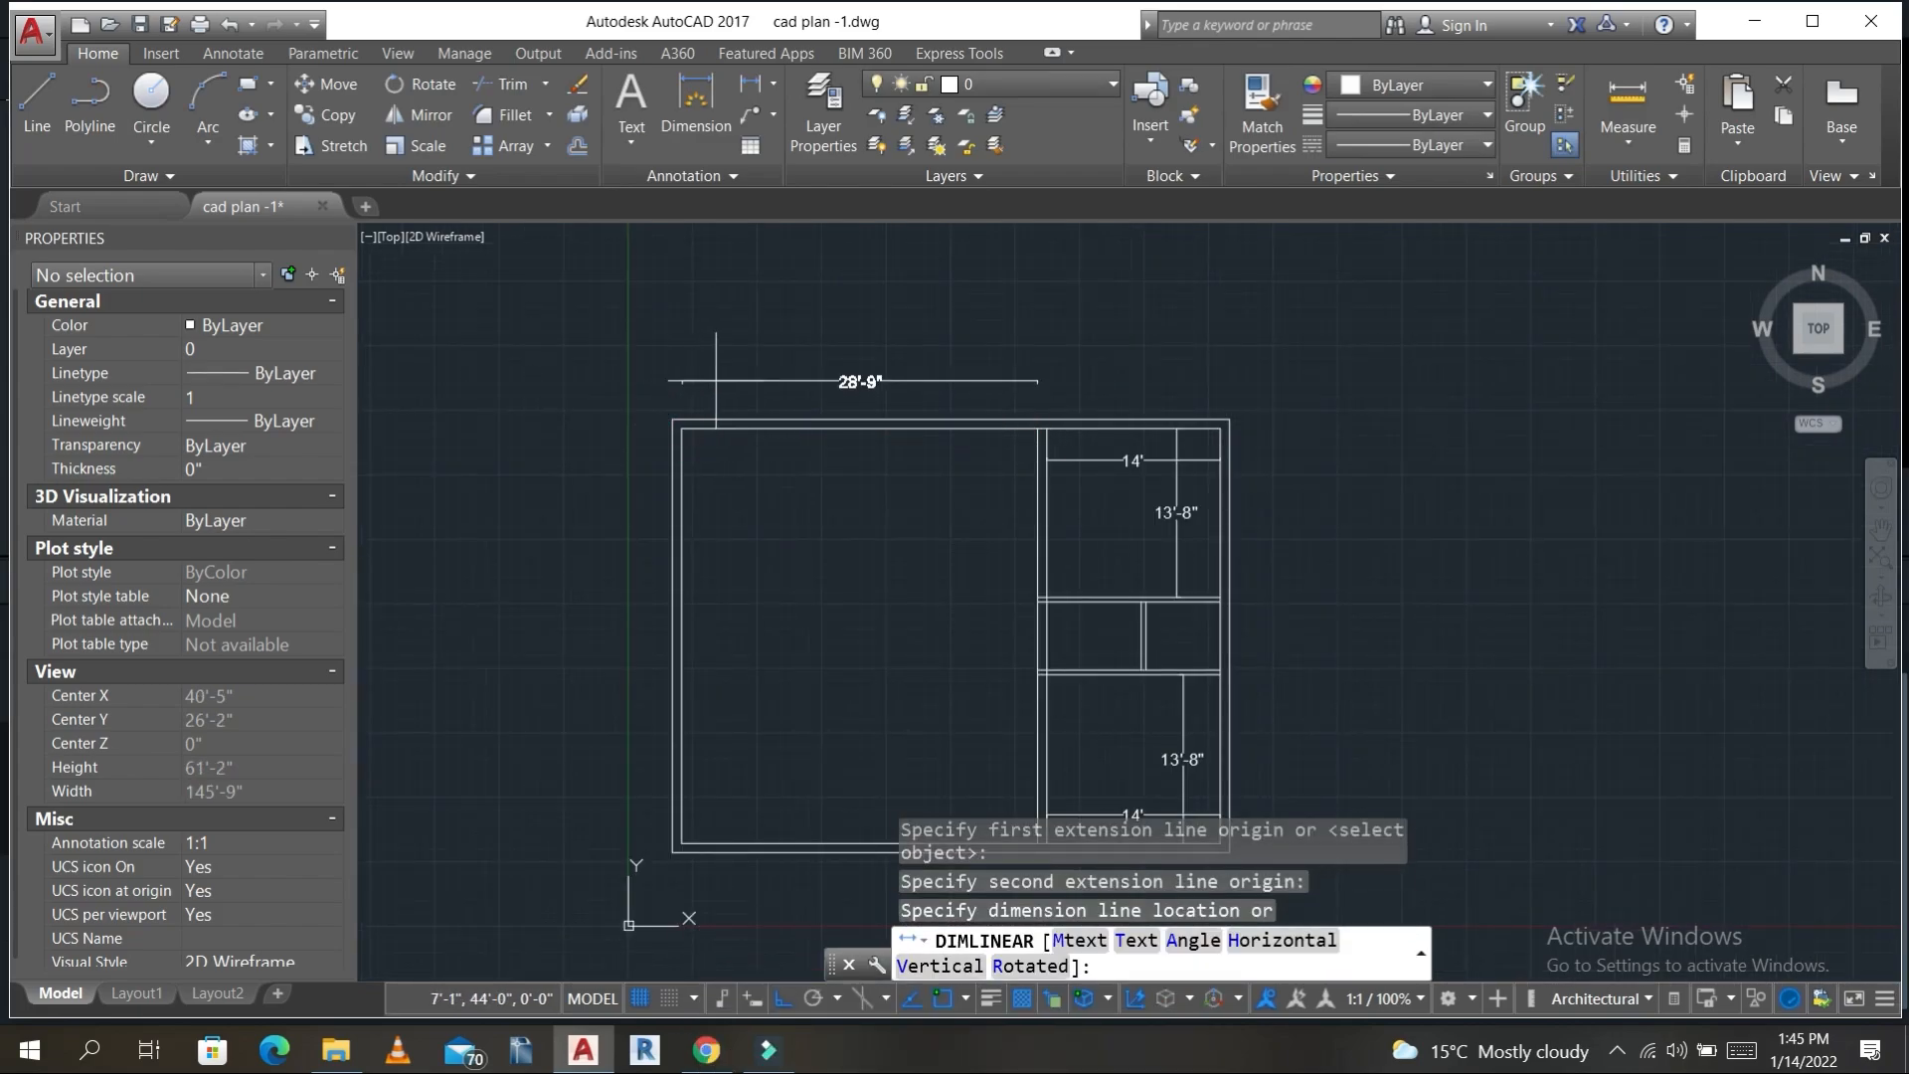
{"action": "key", "text": "Escape"}
{"action": "key", "text": "Escape"}
{"action": "key", "text": "Escape"}
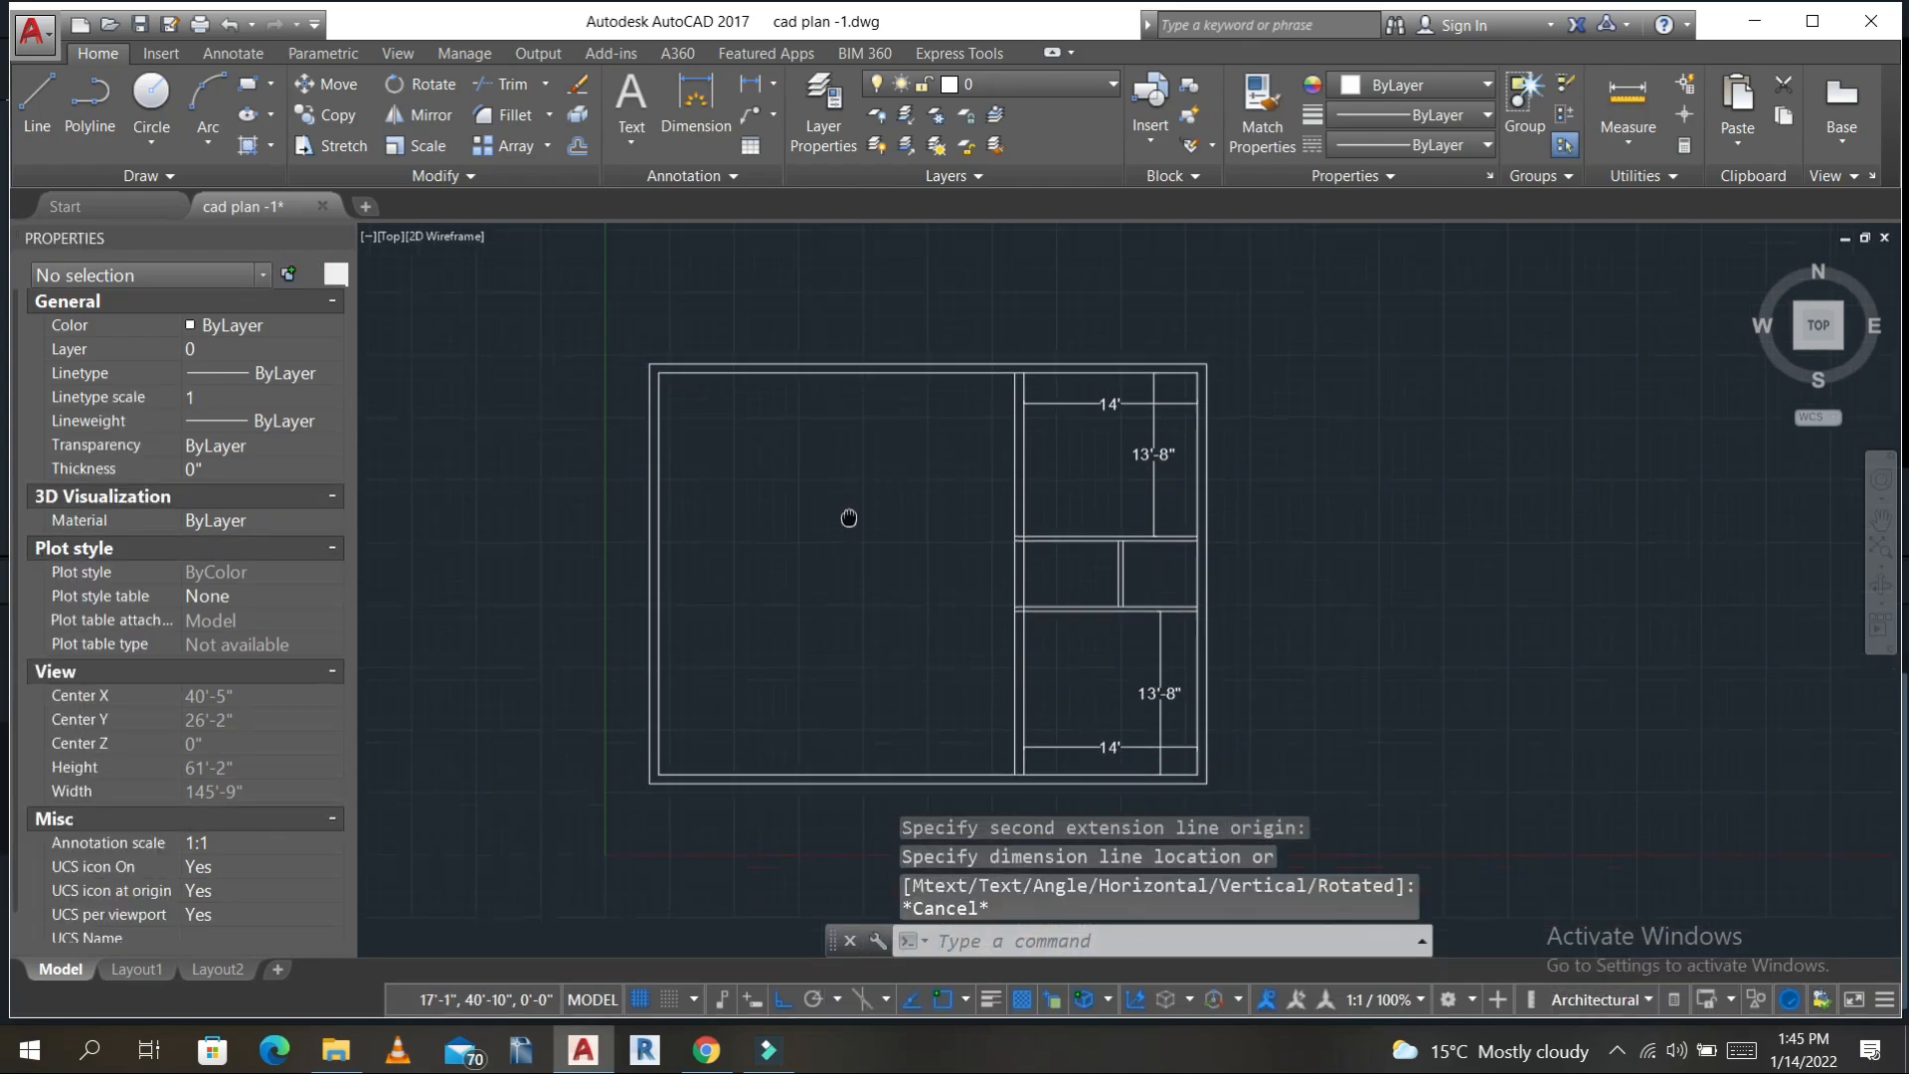
{"action": "key", "text": "Escape"}
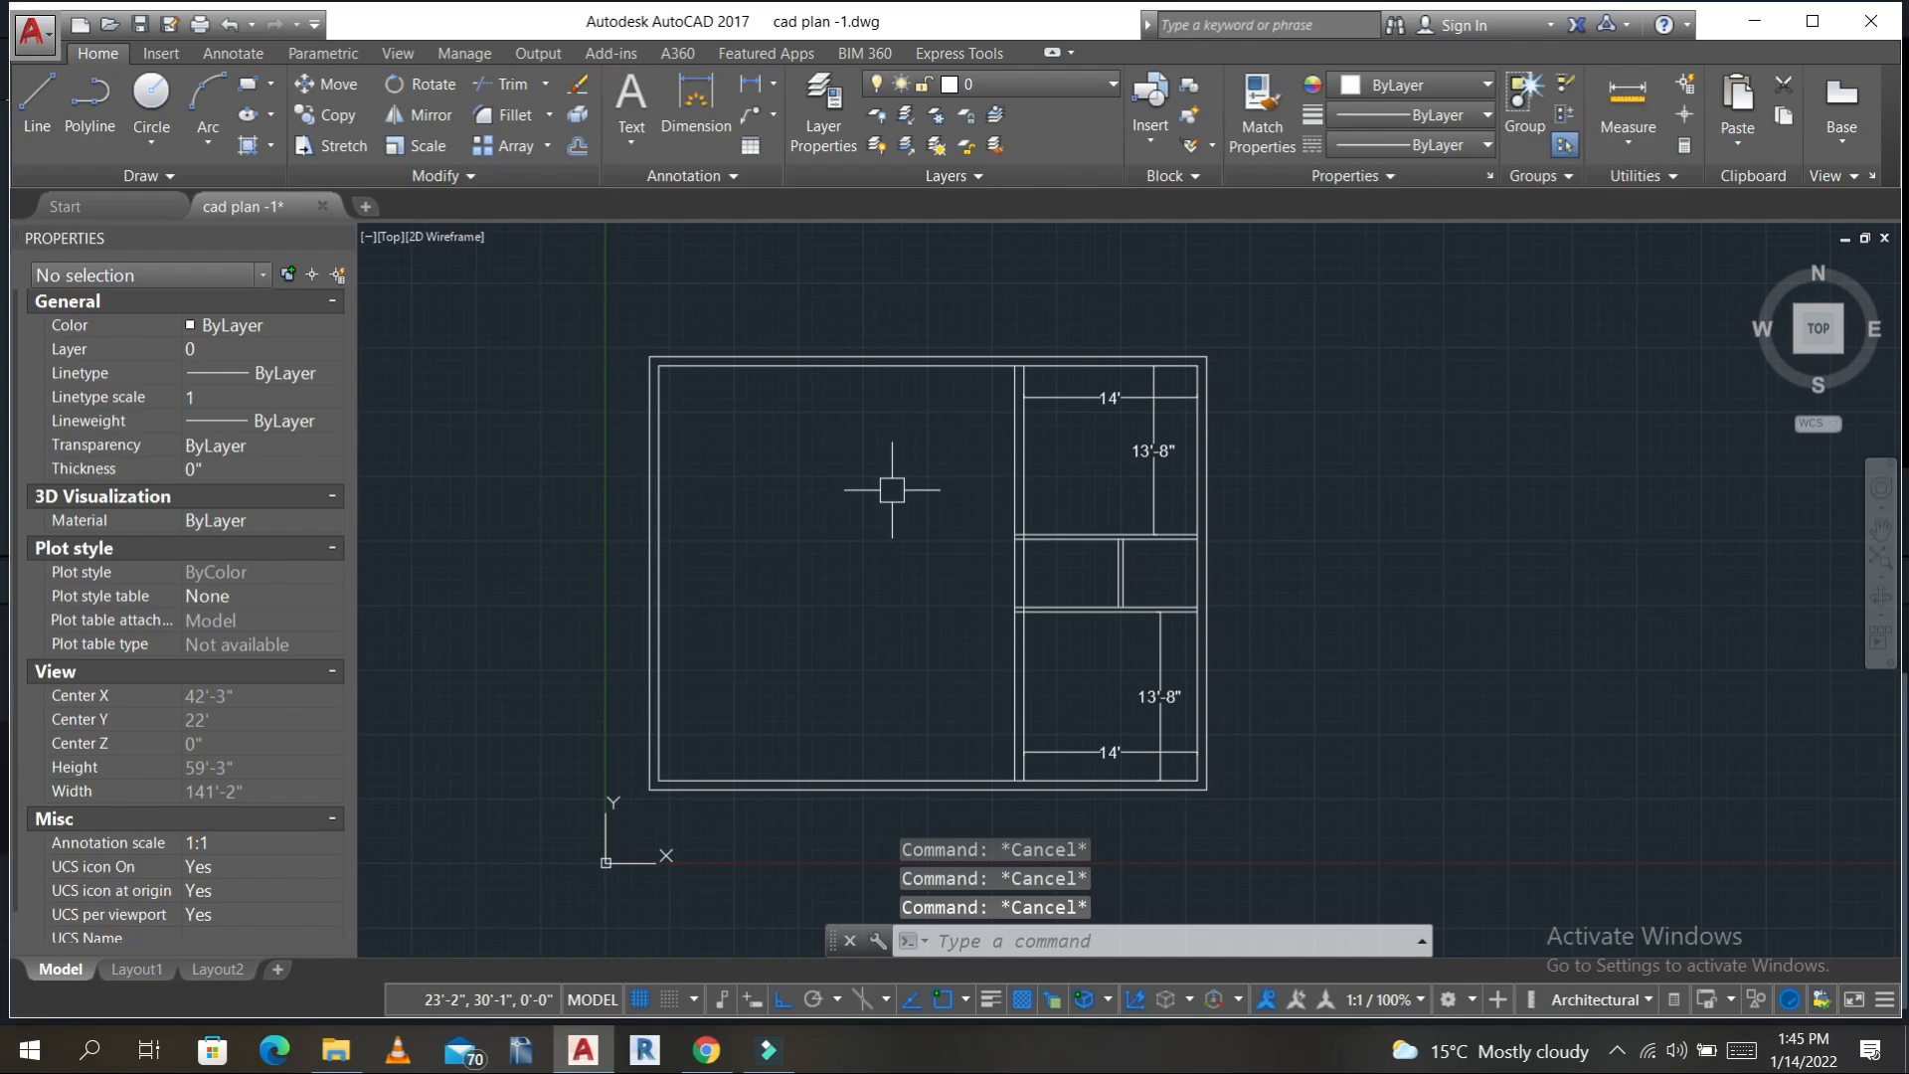
- Offset the left line of the long vertical partition wall 15' to the left, into the large open space
{"action": "type", "text": "o"}
{"action": "key", "text": "Return"}
{"action": "type", "text": "15'"}
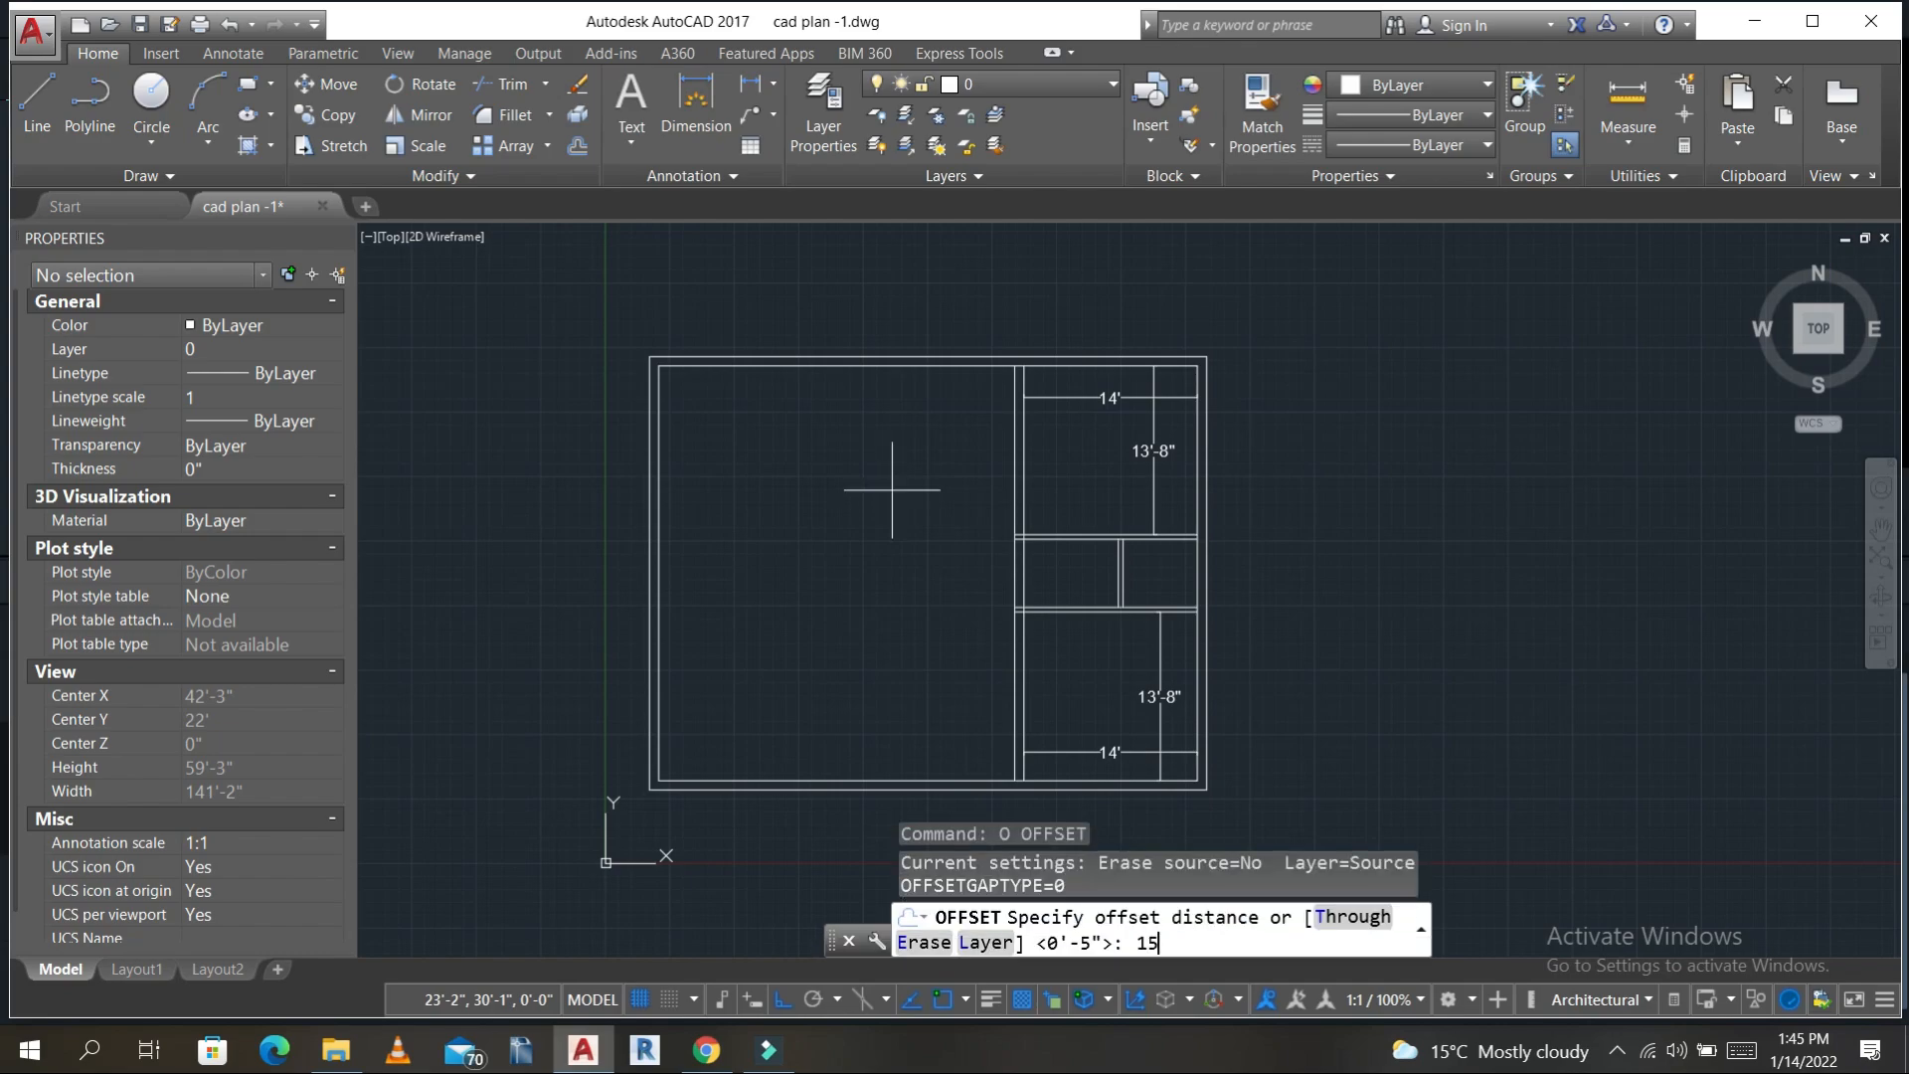
{"action": "key", "text": "Return"}
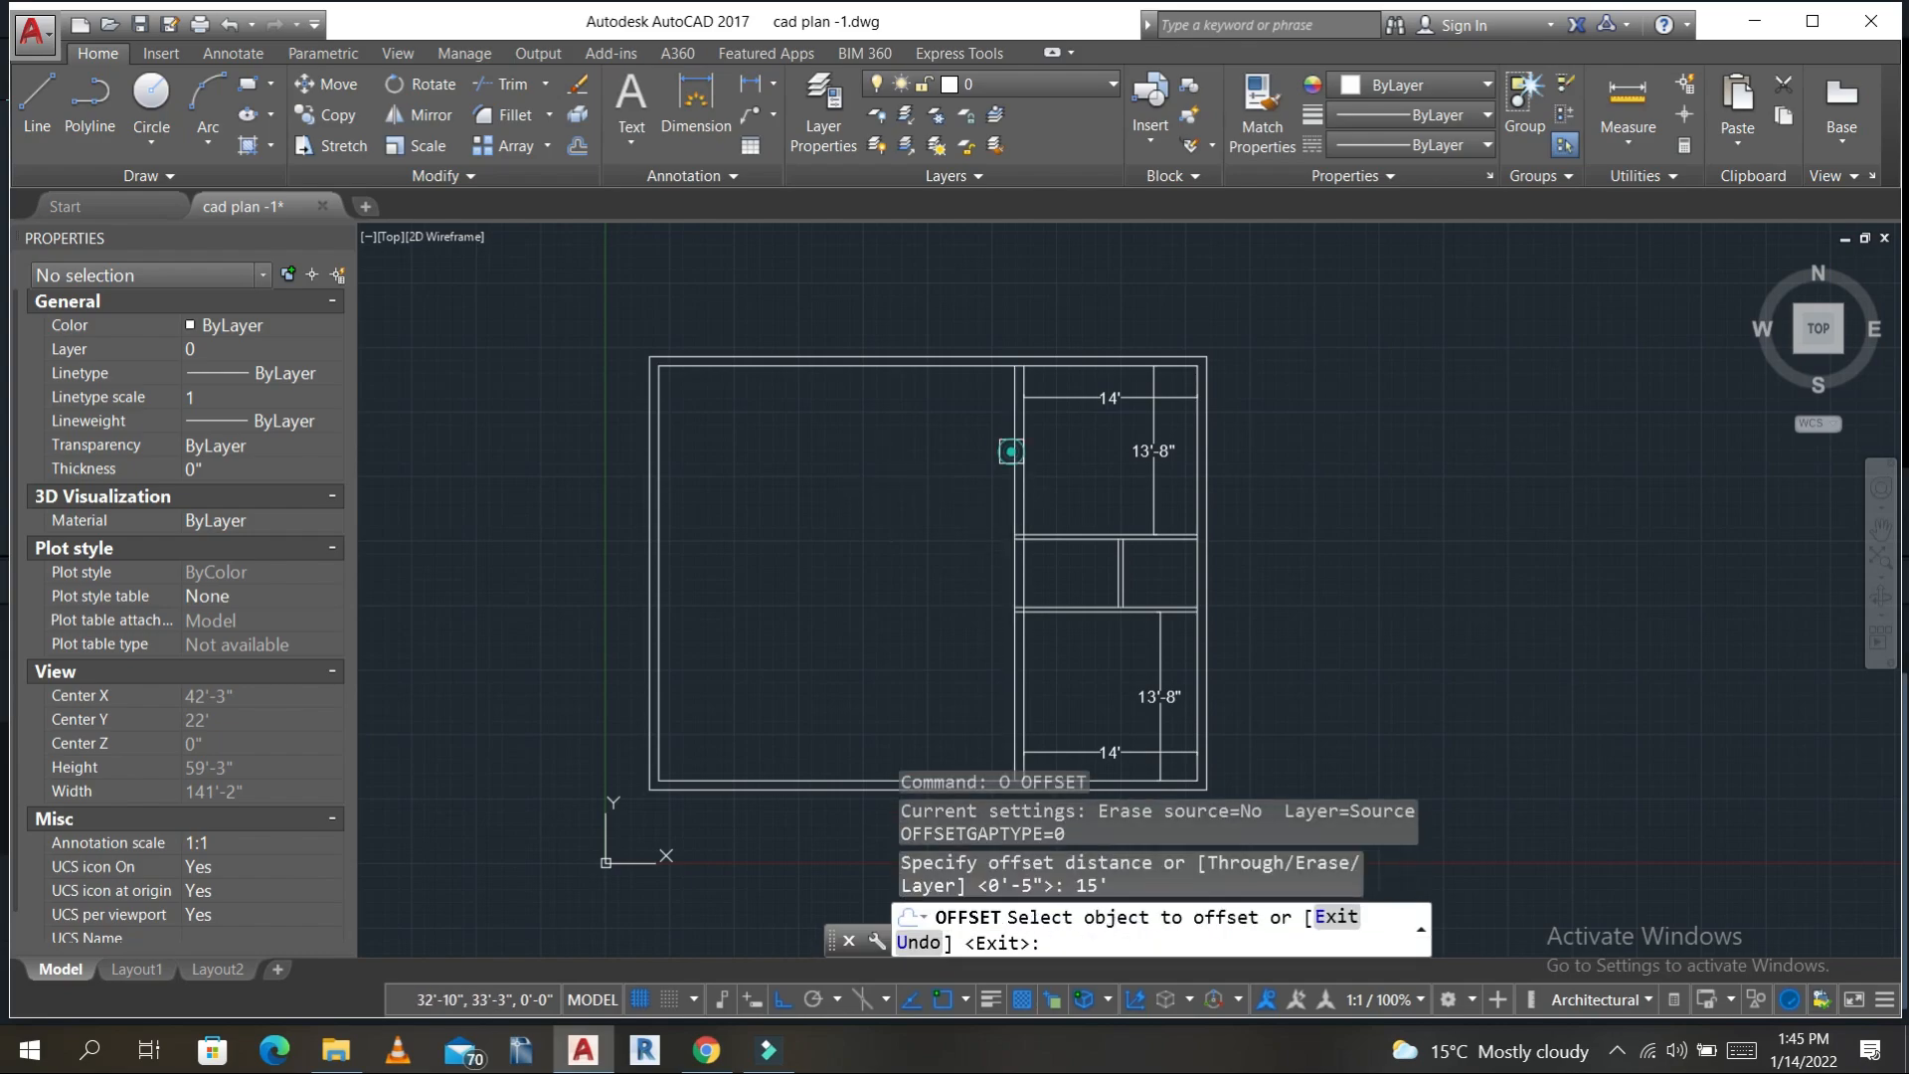
{"action": "left_click", "coordinate": [1010, 462]}
{"action": "left_click", "coordinate": [775, 460]}
{"action": "key", "text": "Return"}
{"action": "key", "text": "Escape"}
{"action": "key", "text": "Escape"}
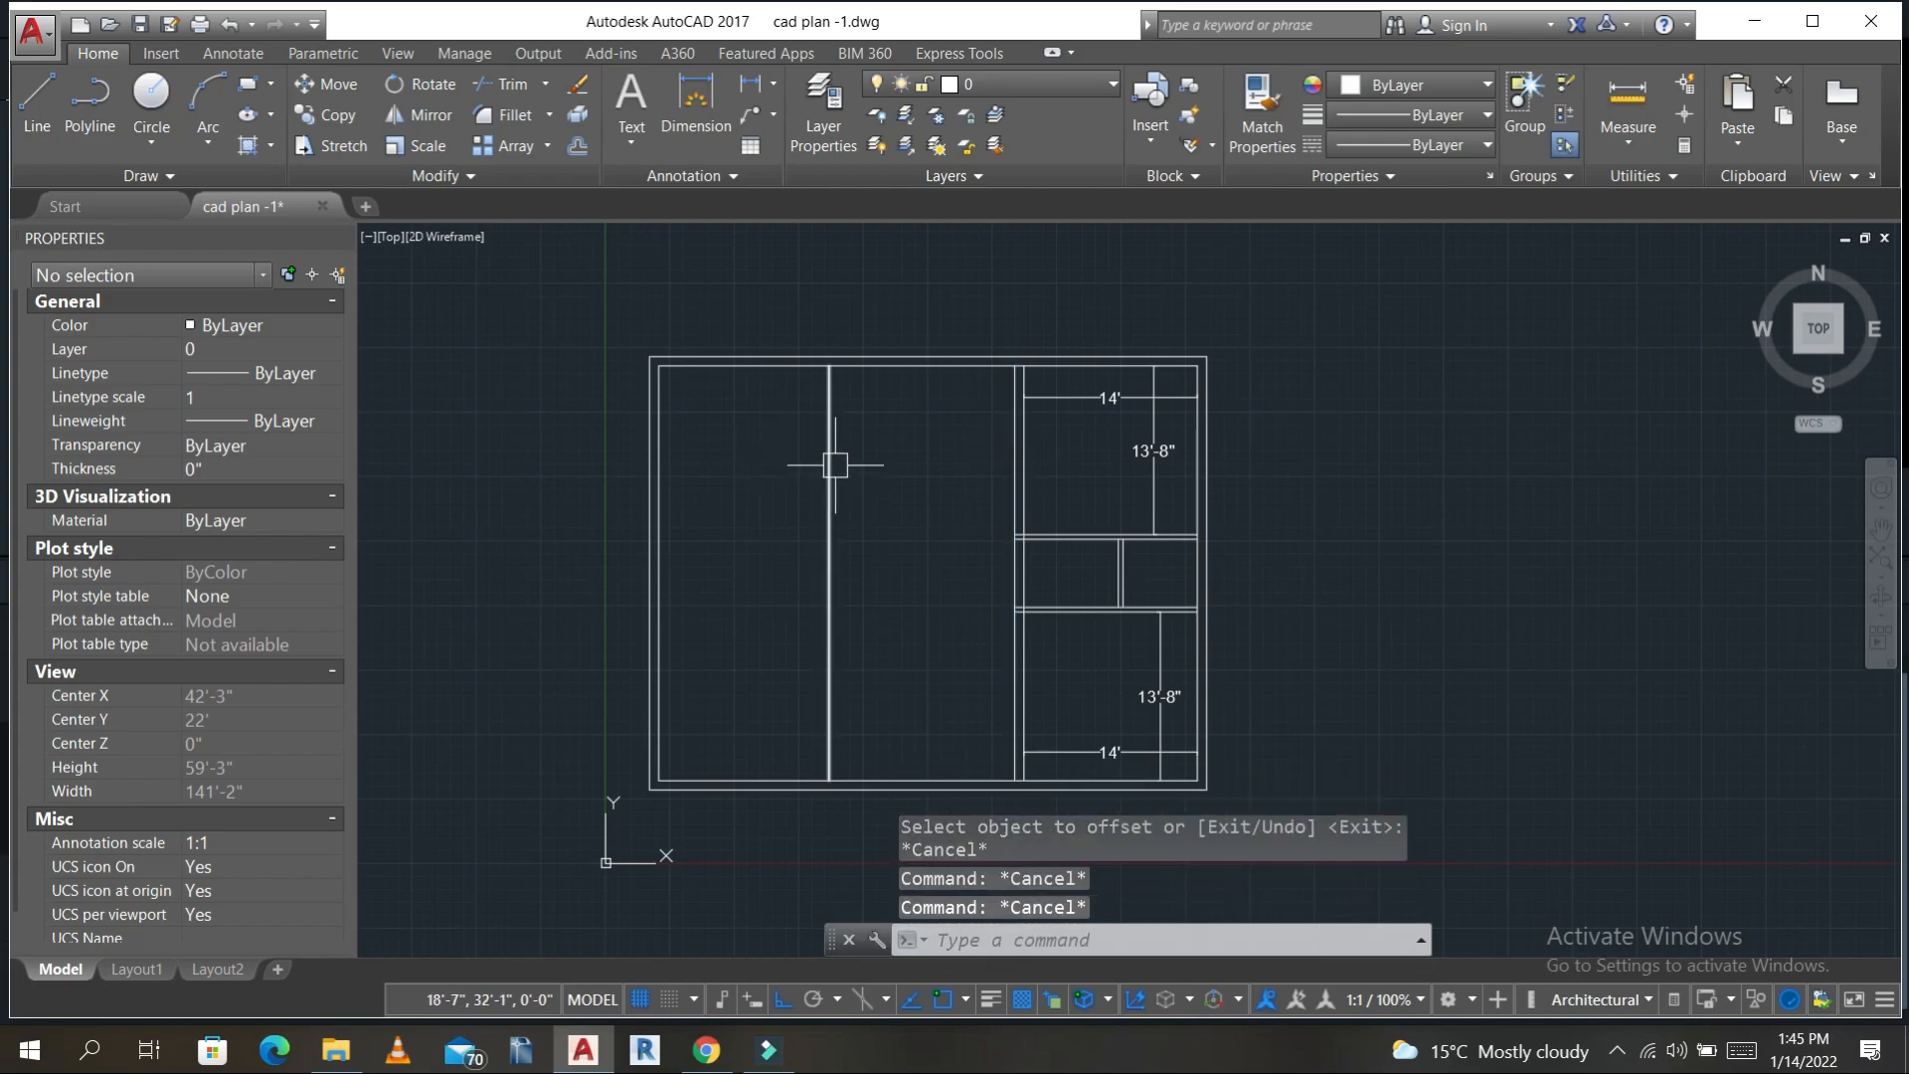
- Offset the new vertical line 9" to the left to give the new partition wall its thickness
{"action": "type", "text": "o"}
{"action": "key", "text": "Return"}
{"action": "type", "text": "9\""}
{"action": "key", "text": "Return"}
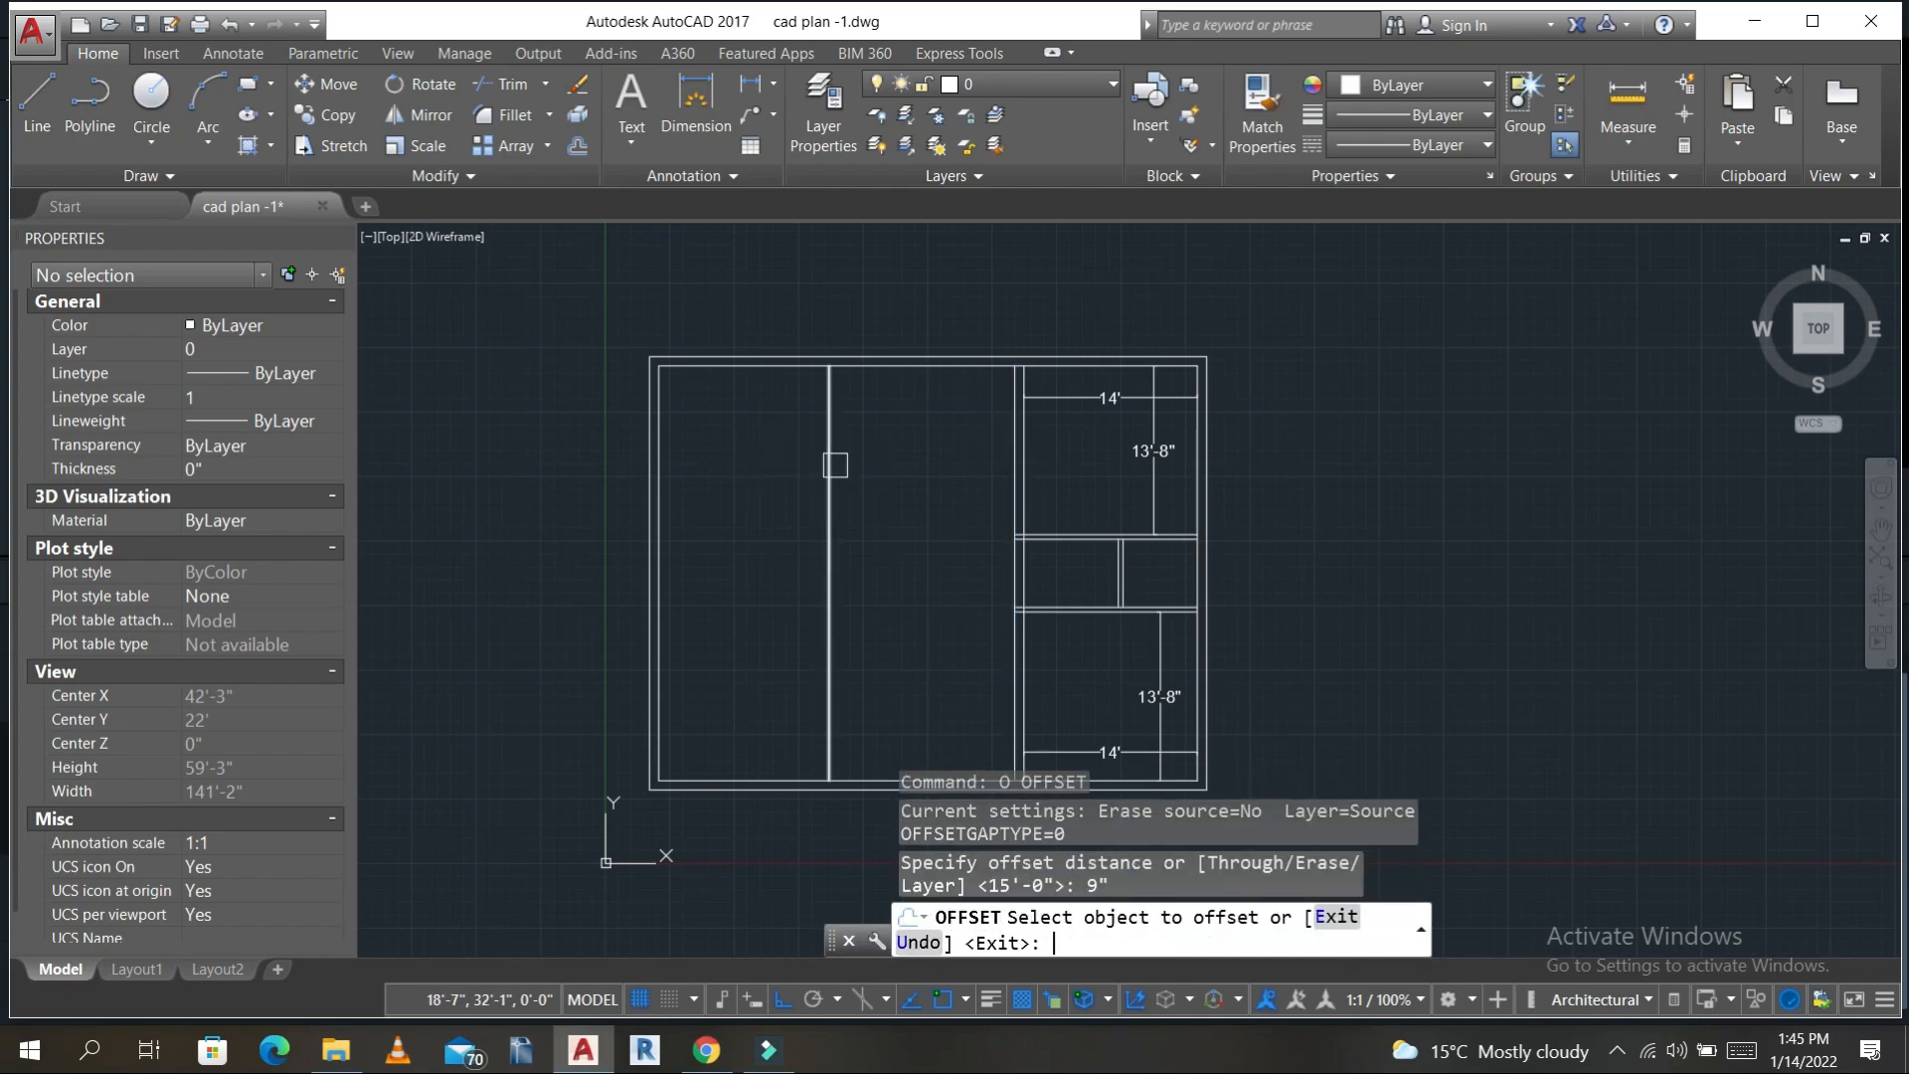
{"action": "left_click", "coordinate": [830, 467]}
{"action": "left_click", "coordinate": [756, 487]}
{"action": "key", "text": "Escape"}
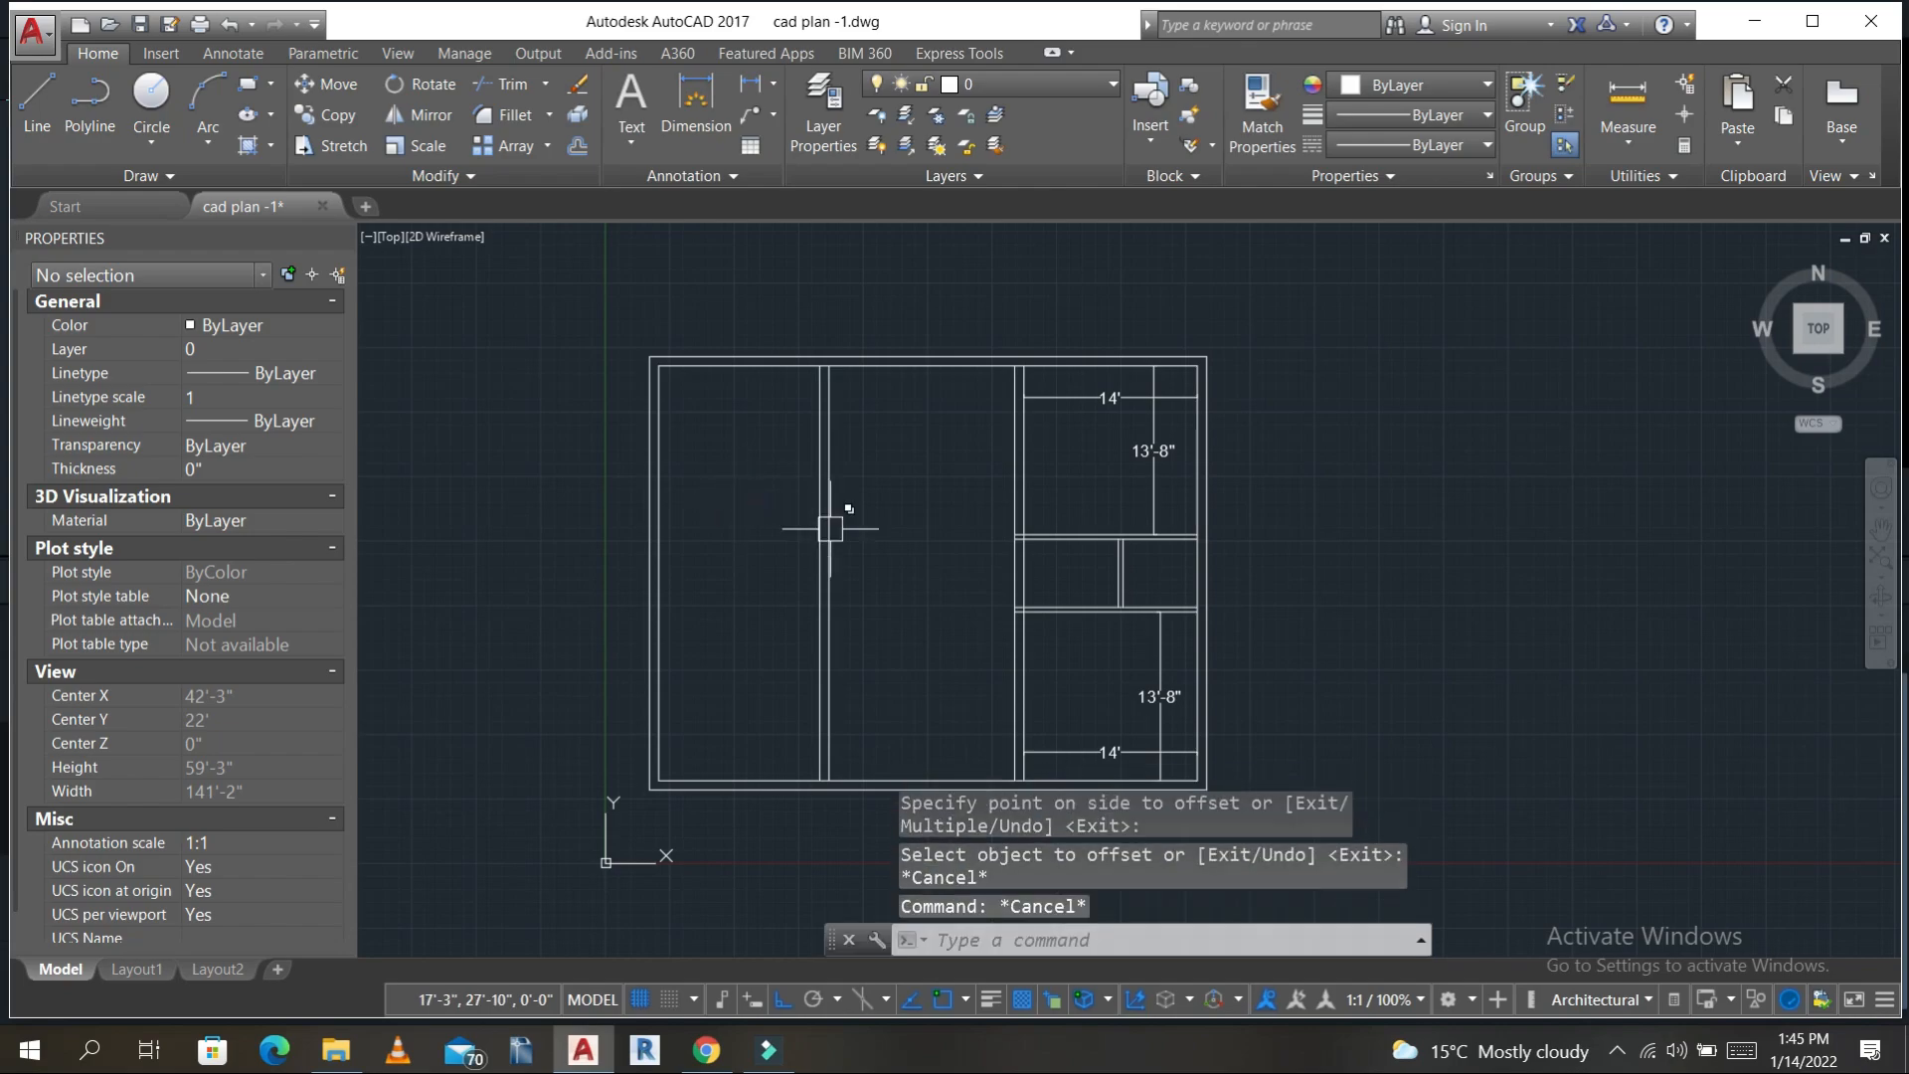
{"action": "key", "text": "Escape"}
{"action": "mouse_move", "coordinate": [871, 545]}
{"action": "middle_mouse_down"}
{"action": "mouse_move", "coordinate": [828, 508]}
{"action": "mouse_move", "coordinate": [874, 541]}
{"action": "mouse_move", "coordinate": [865, 473]}
{"action": "mouse_move", "coordinate": [882, 524]}
{"action": "middle_mouse_up"}
{"action": "key", "text": "Escape"}
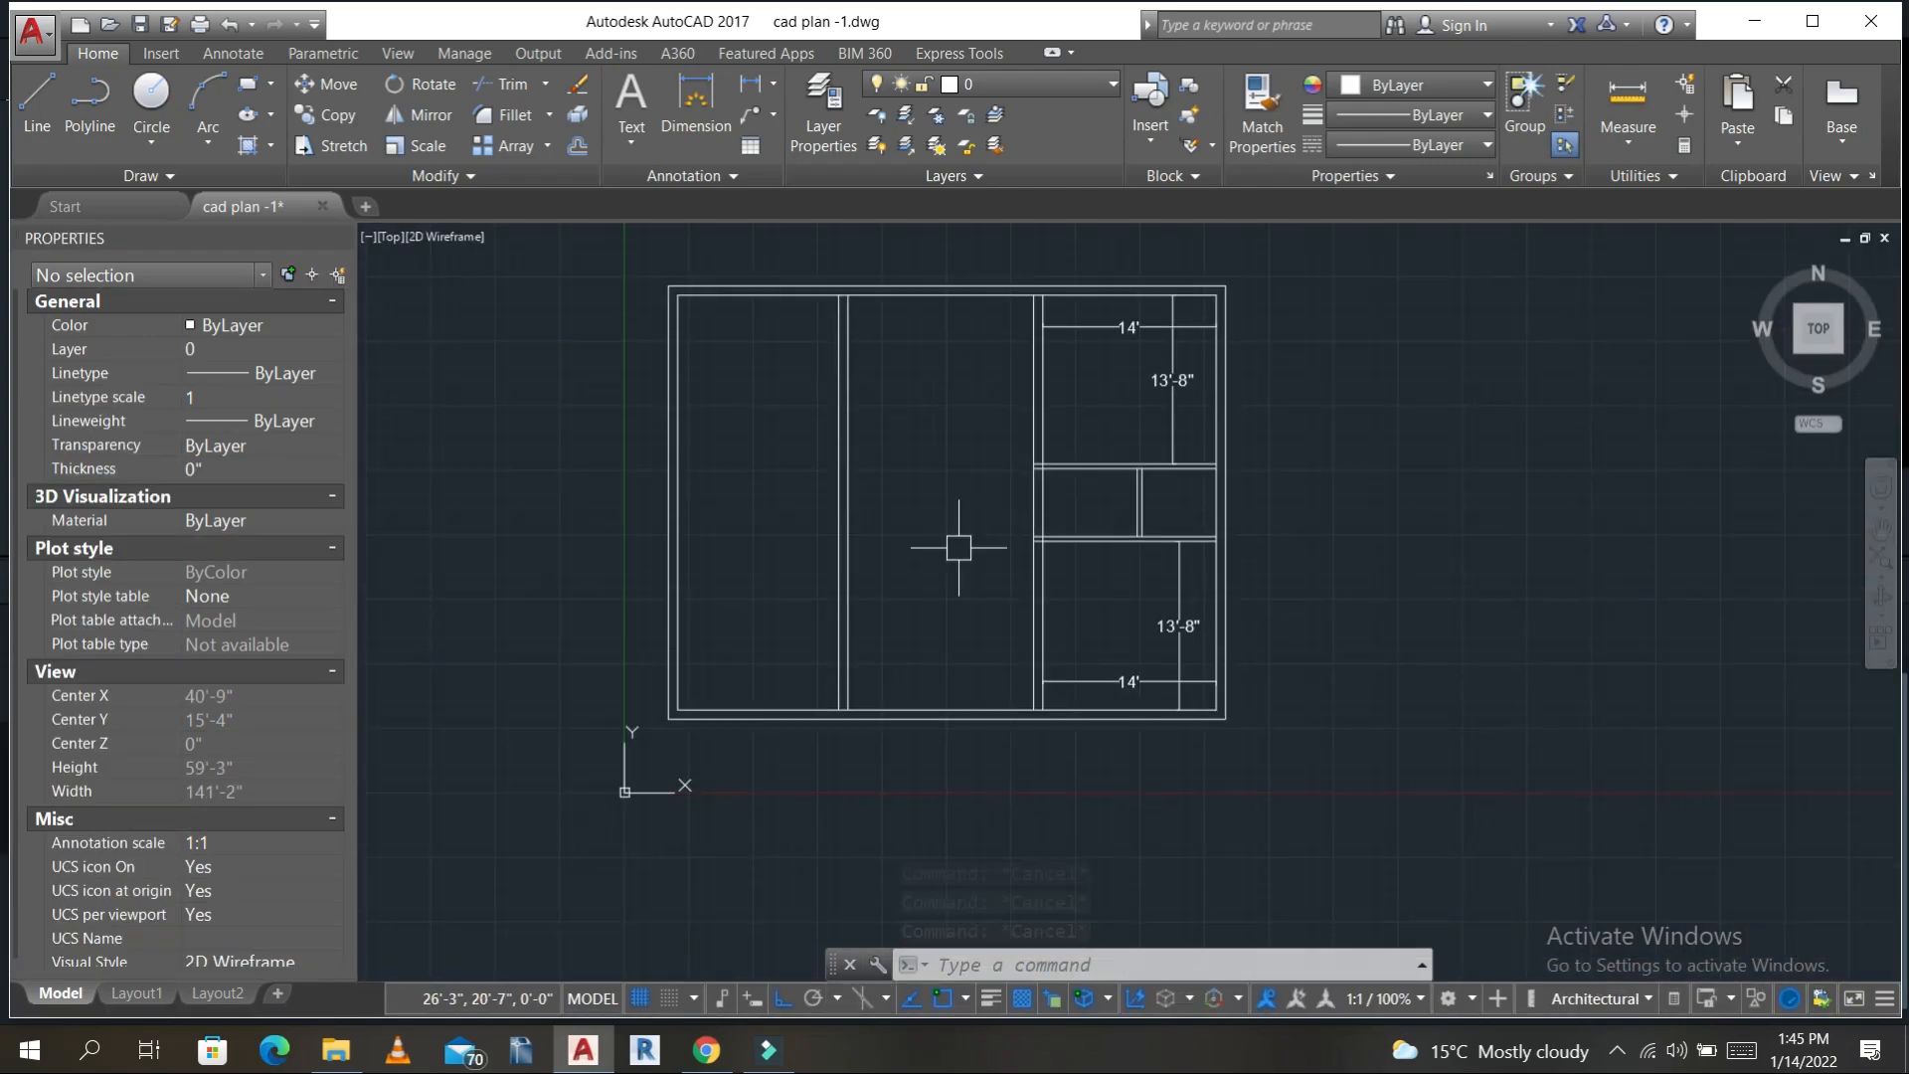
{"action": "scroll", "coordinate": [935, 537], "scroll_direction": "up", "scroll_amount": 5}
{"action": "scroll", "coordinate": [1093, 487], "scroll_direction": "down", "scroll_amount": 3}
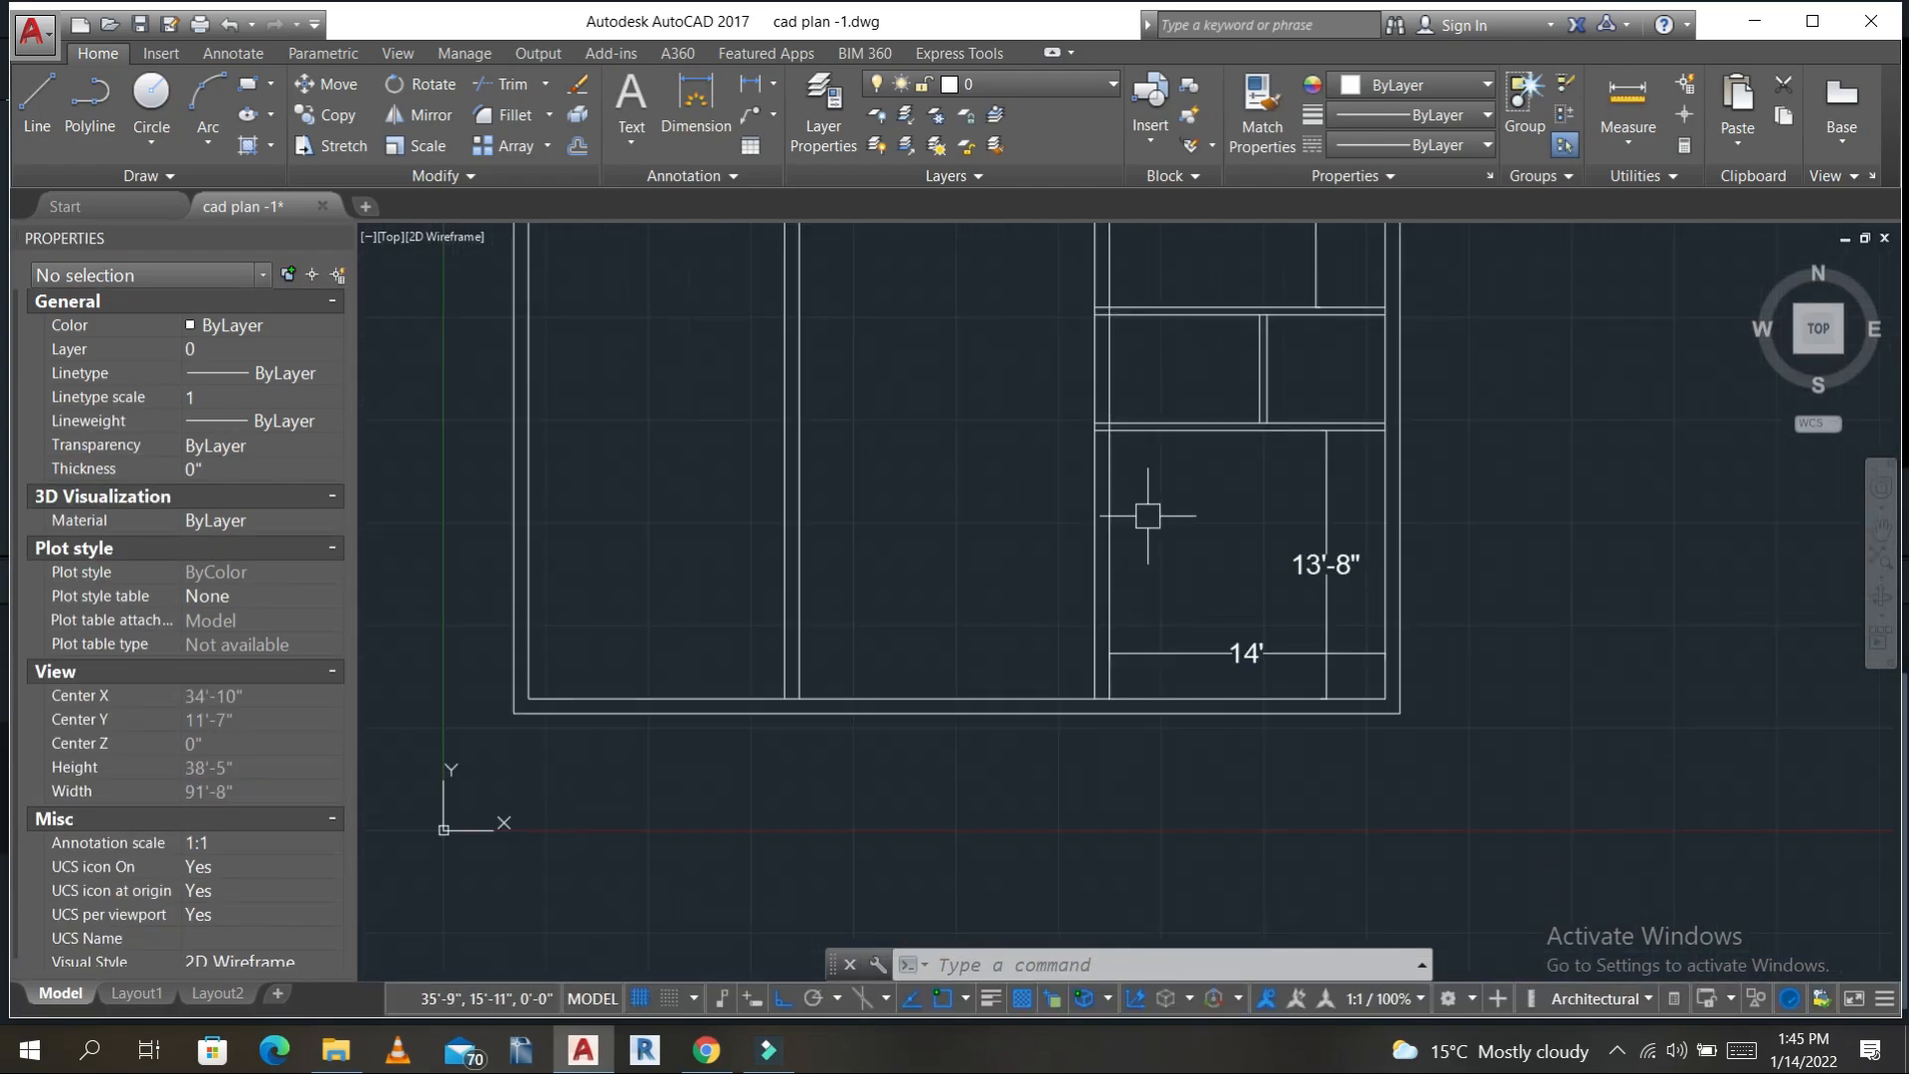
{"action": "key", "text": "Escape"}
{"action": "key", "text": "Escape"}
{"action": "key", "text": "Escape"}
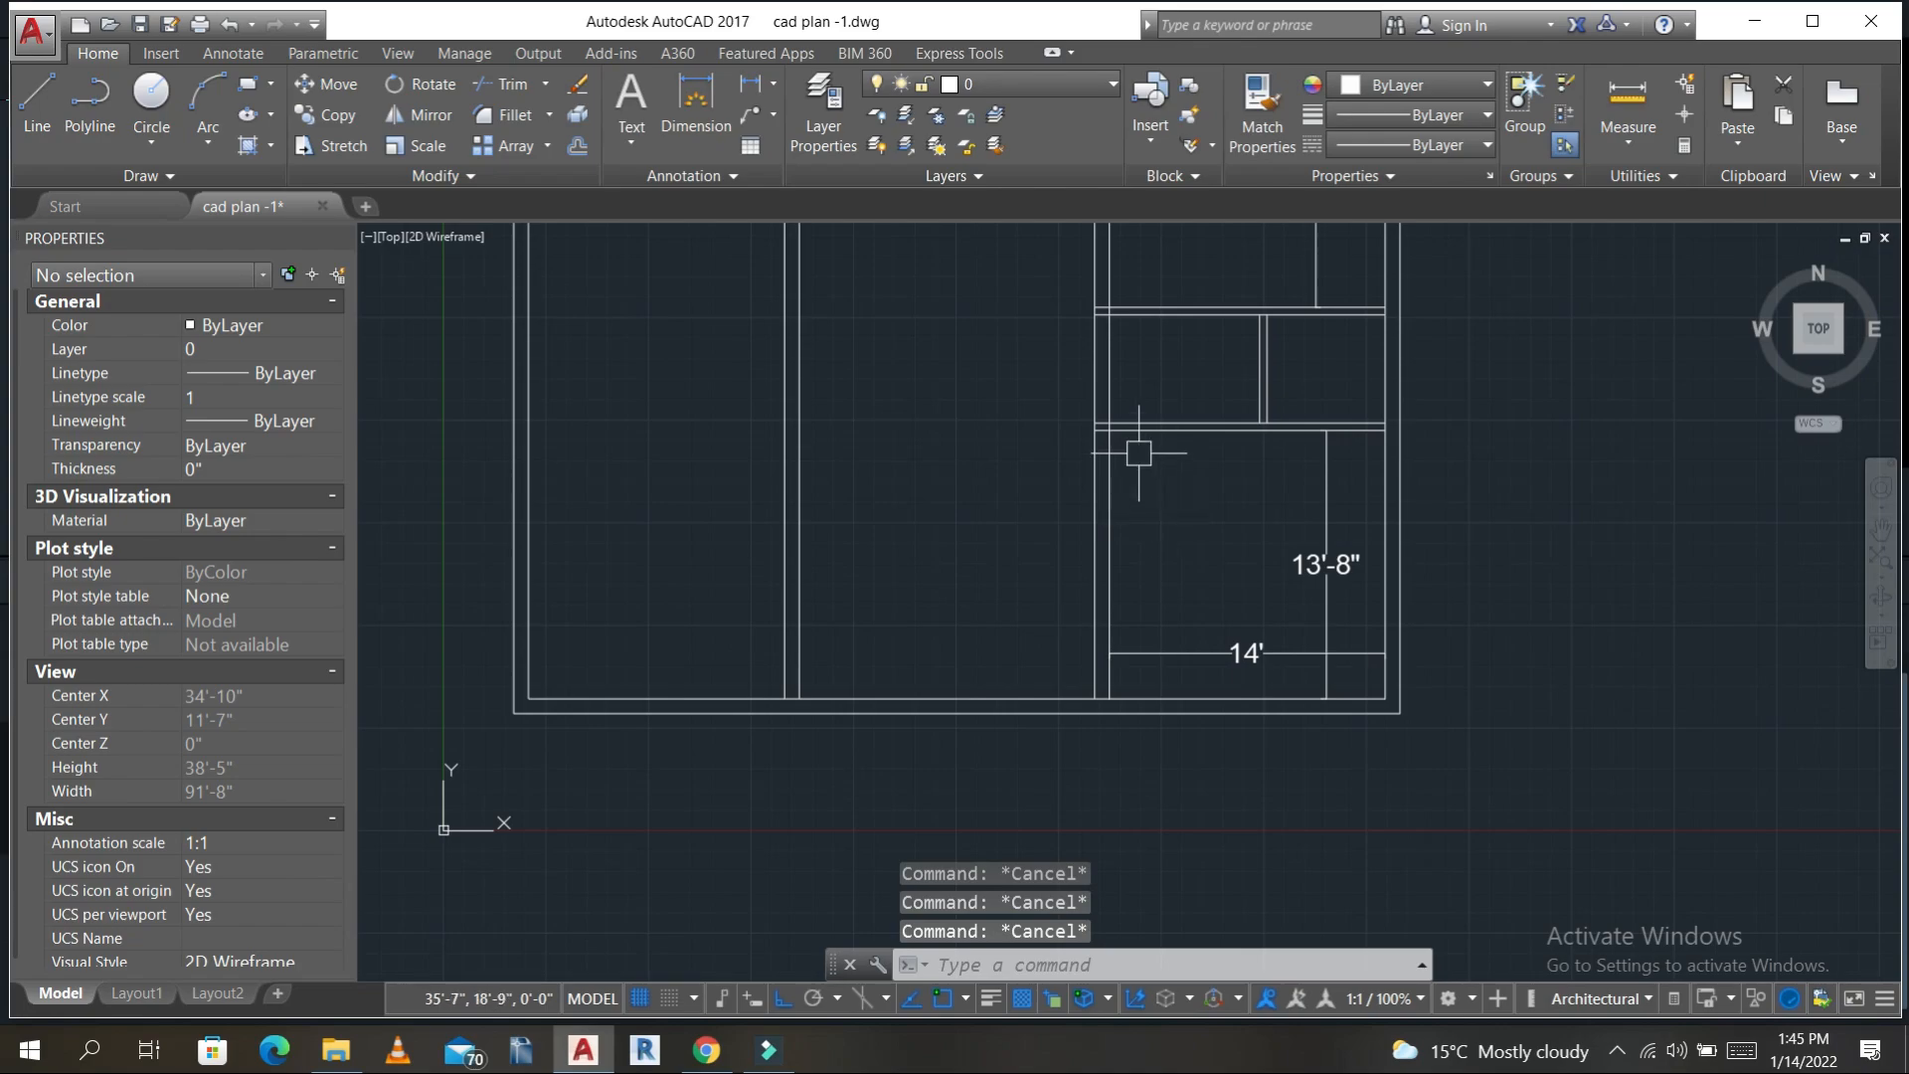
- Dimension about 3'-5" down the long partition from the lower-right room's upper-left corner, placing the dimension in the middle space
{"action": "scroll", "coordinate": [1138, 453], "scroll_direction": "up", "scroll_amount": 2}
{"action": "type", "text": "dli"}
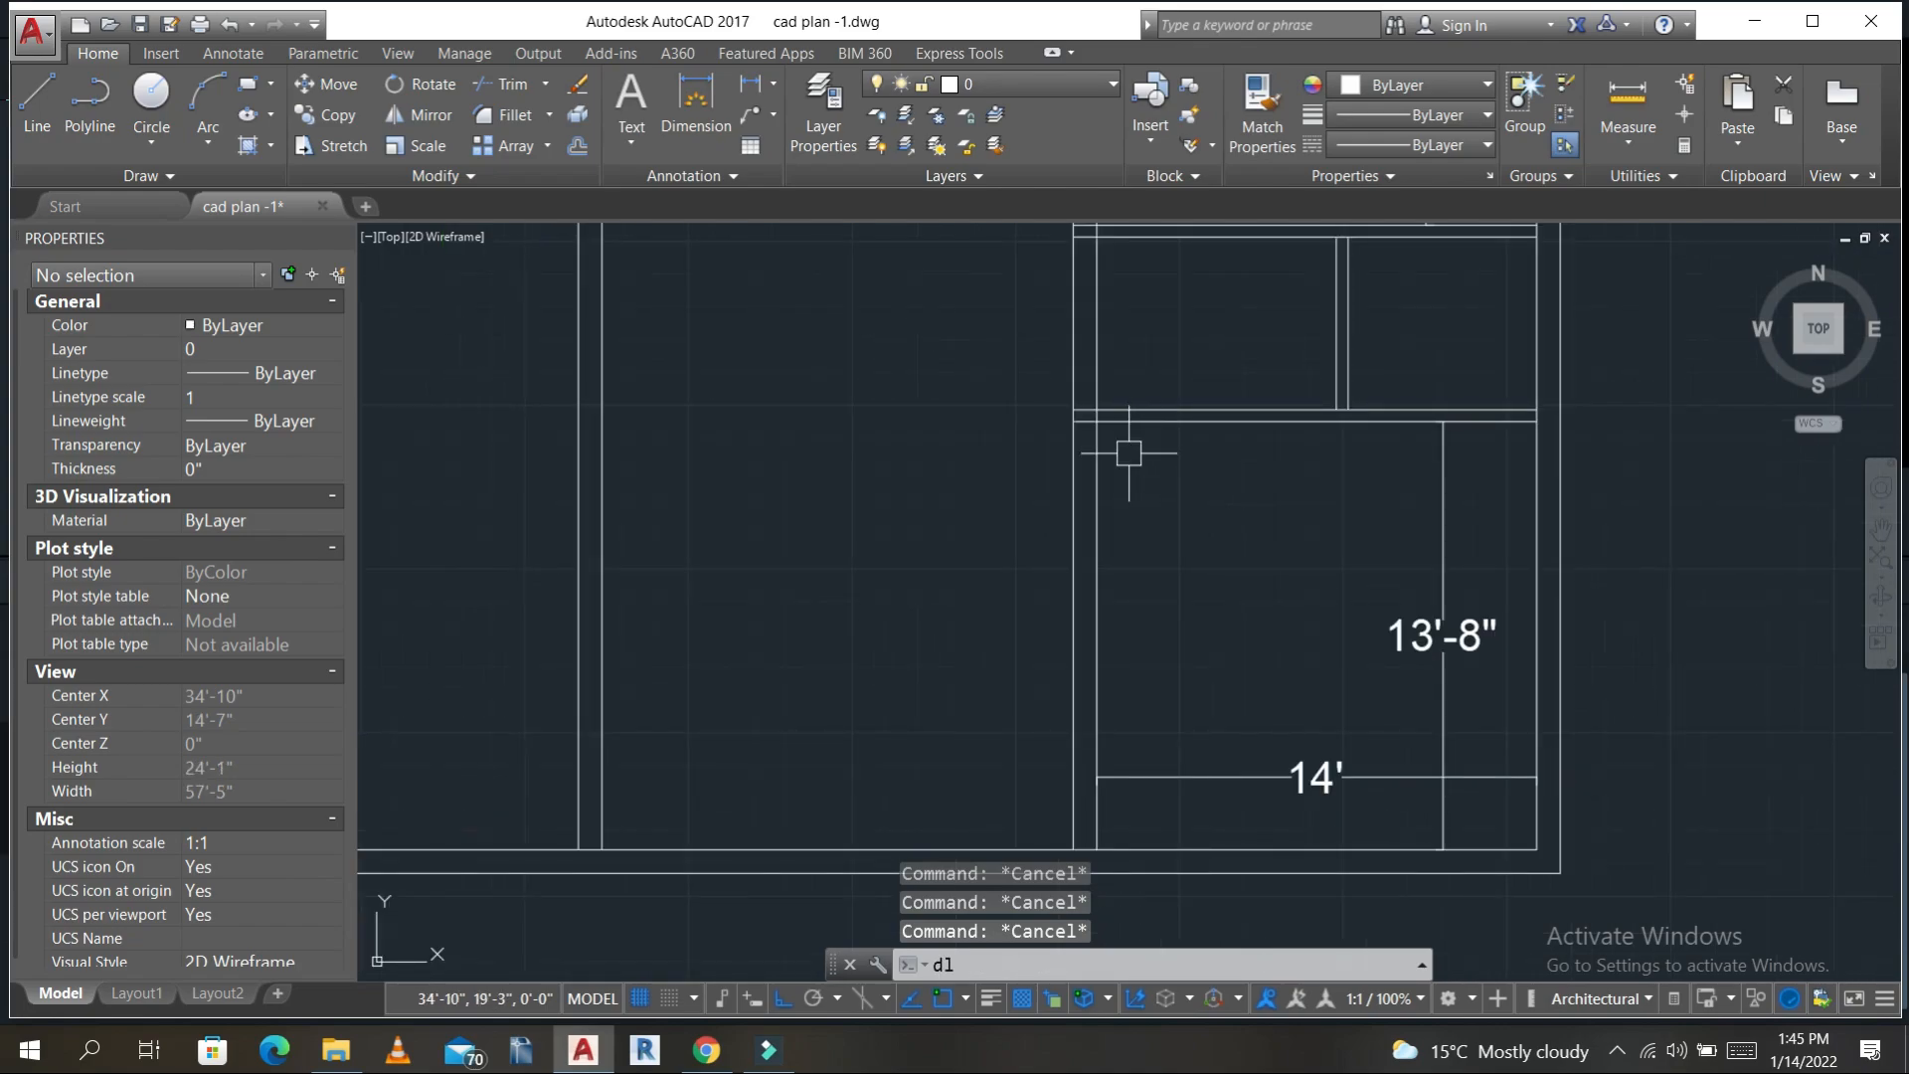
{"action": "scroll", "coordinate": [1130, 448], "scroll_direction": "up", "scroll_amount": 2}
{"action": "key", "text": "Return"}
{"action": "left_click", "coordinate": [1088, 404]}
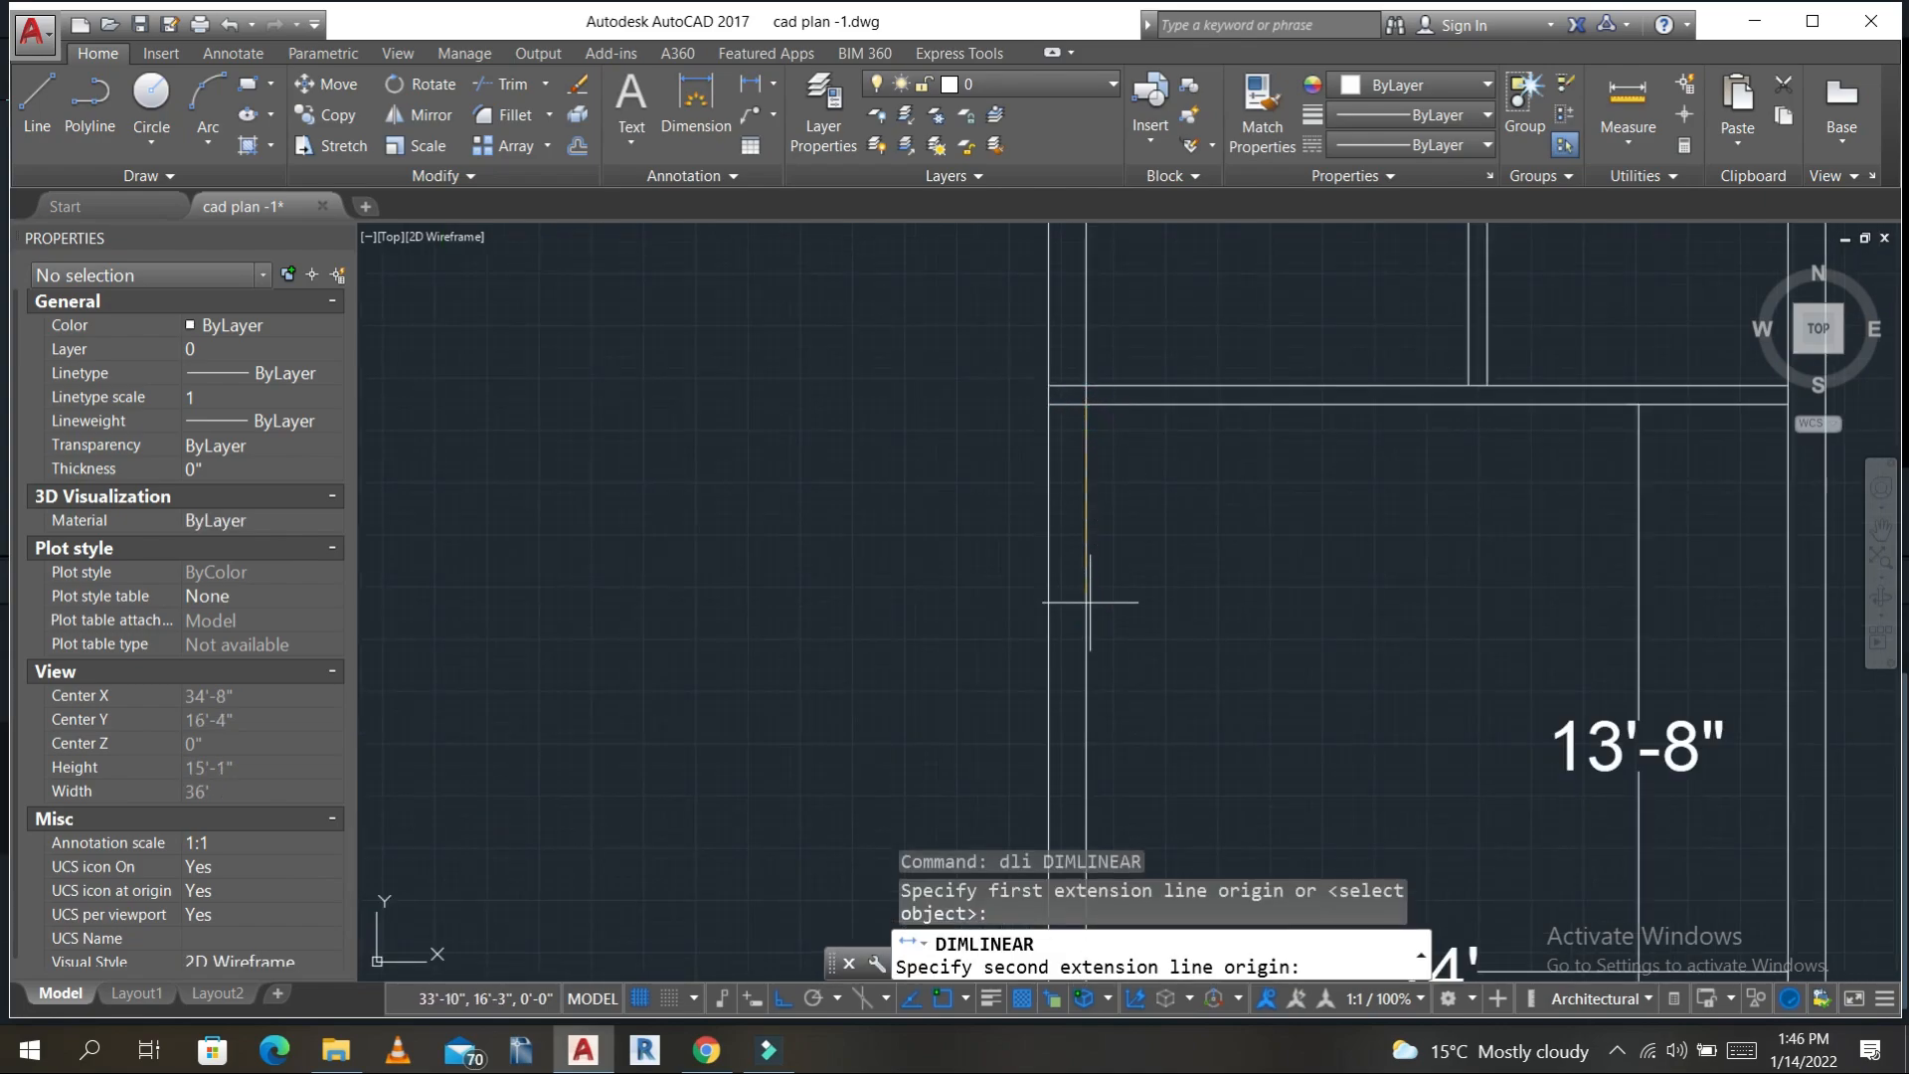
{"action": "left_click", "coordinate": [1090, 573]}
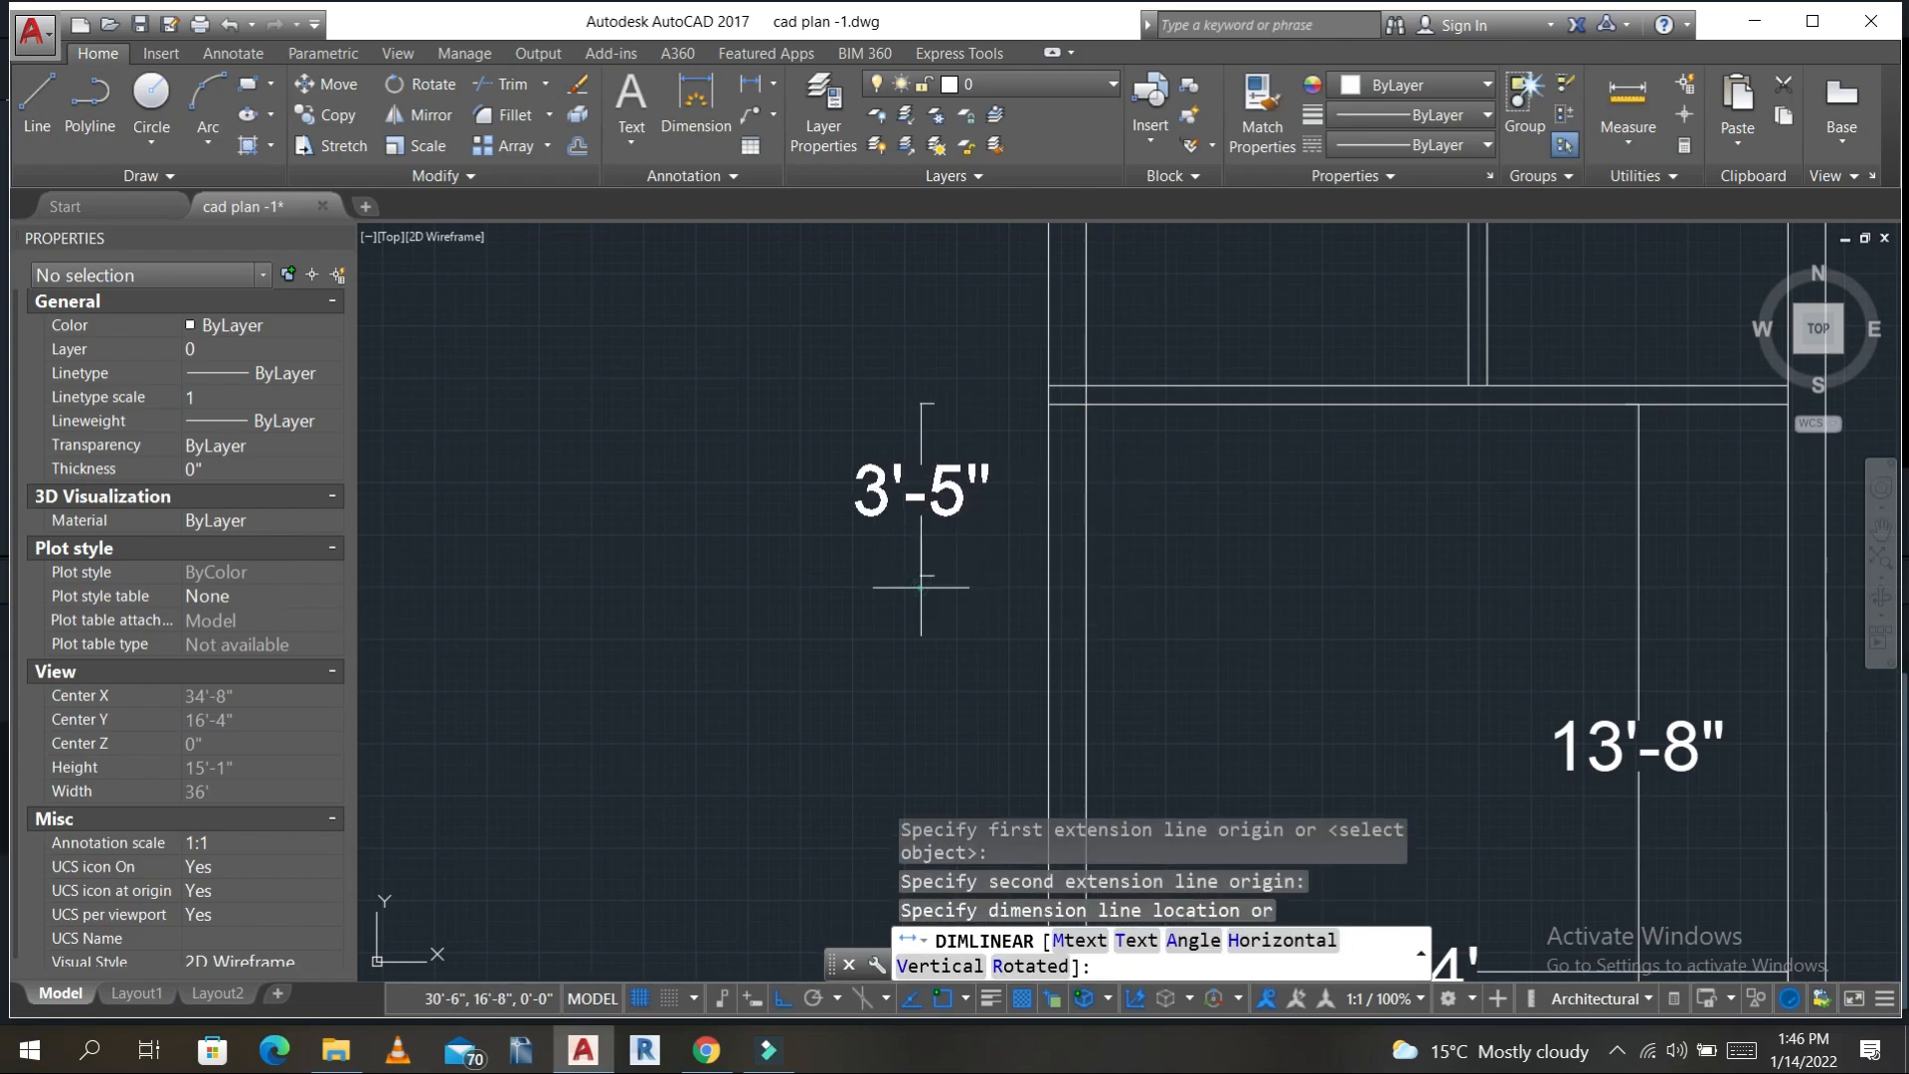
{"action": "left_click", "coordinate": [921, 588]}
{"action": "scroll", "coordinate": [1010, 637], "scroll_direction": "down", "scroll_amount": 4}
{"action": "middle_click_drag", "start_coordinate": [1052, 694], "coordinate": [1070, 596]}
{"action": "key", "text": "Escape"}
{"action": "key", "text": "Escape"}
{"action": "key", "text": "Escape"}
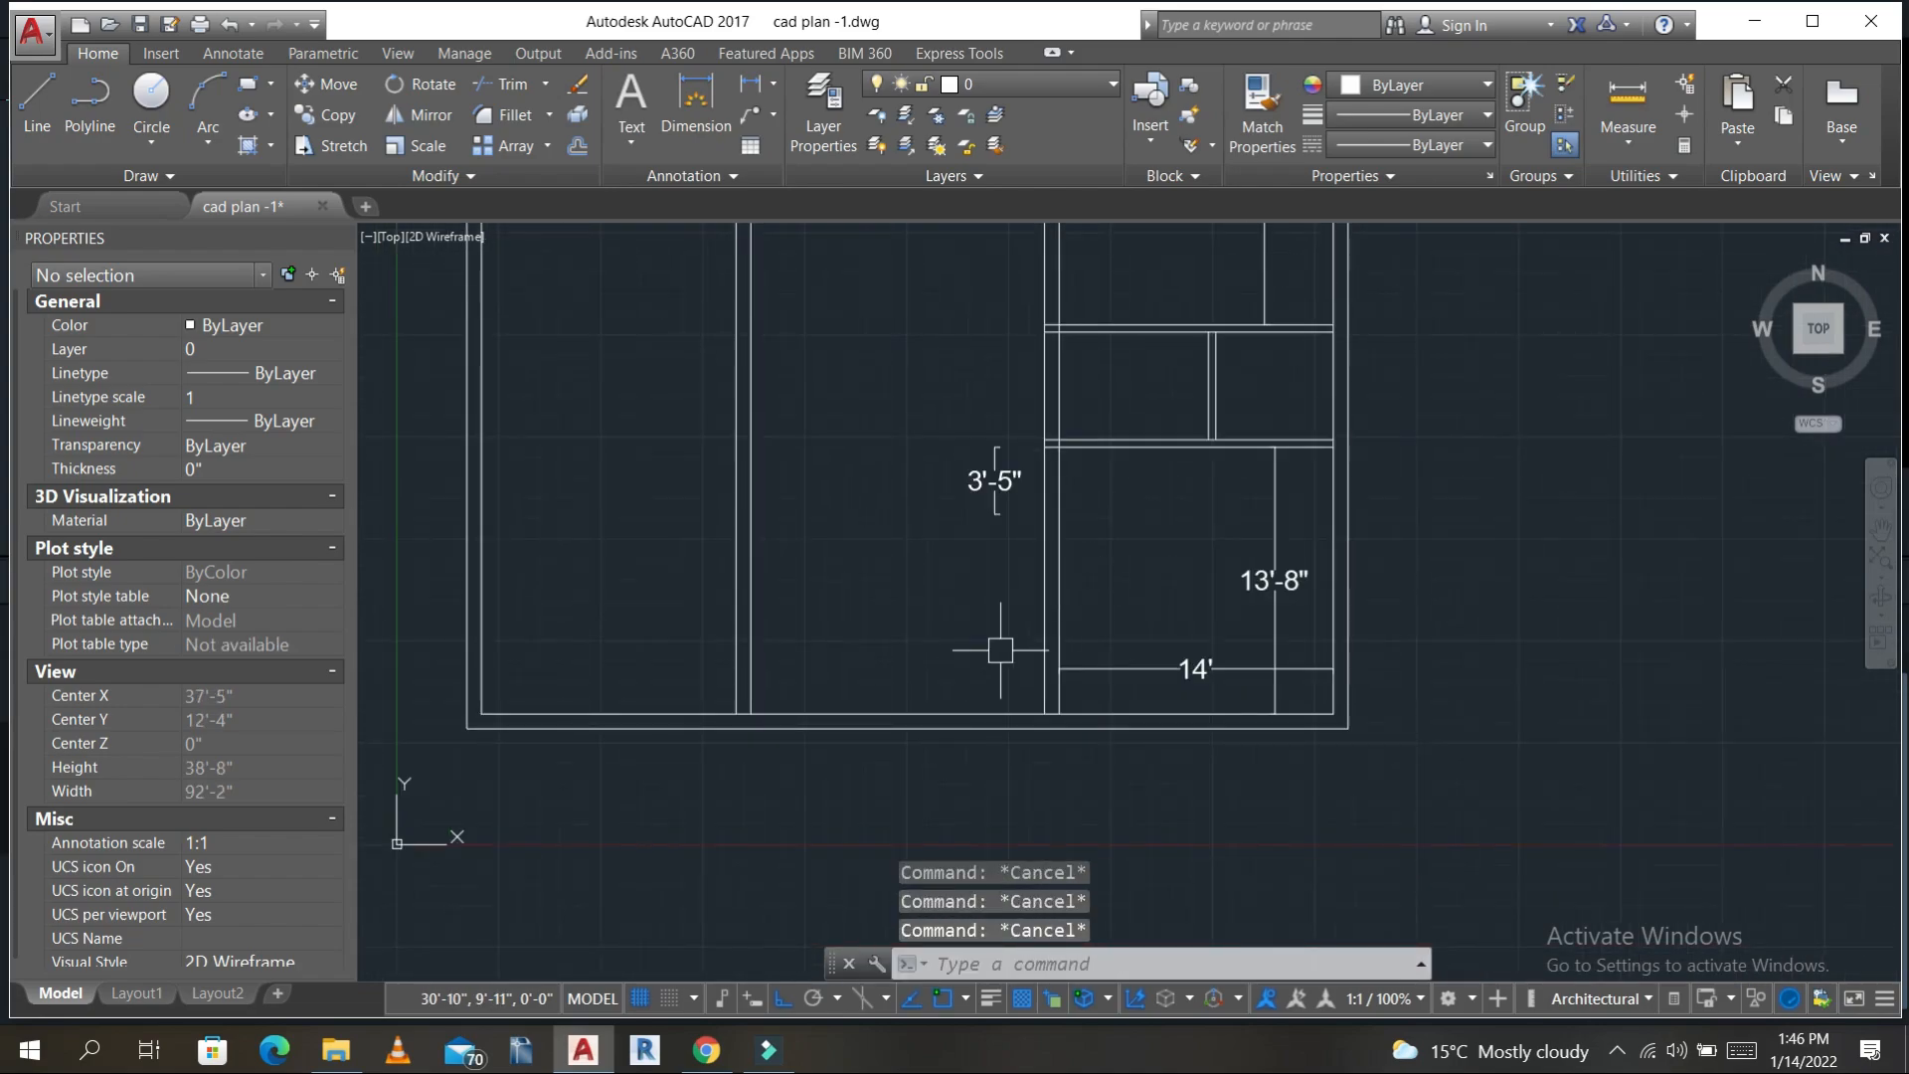
- Measure the height from the bottom wall up to the lower end of the new vertical dimension
{"action": "type", "text": "dli"}
{"action": "key", "text": "Return"}
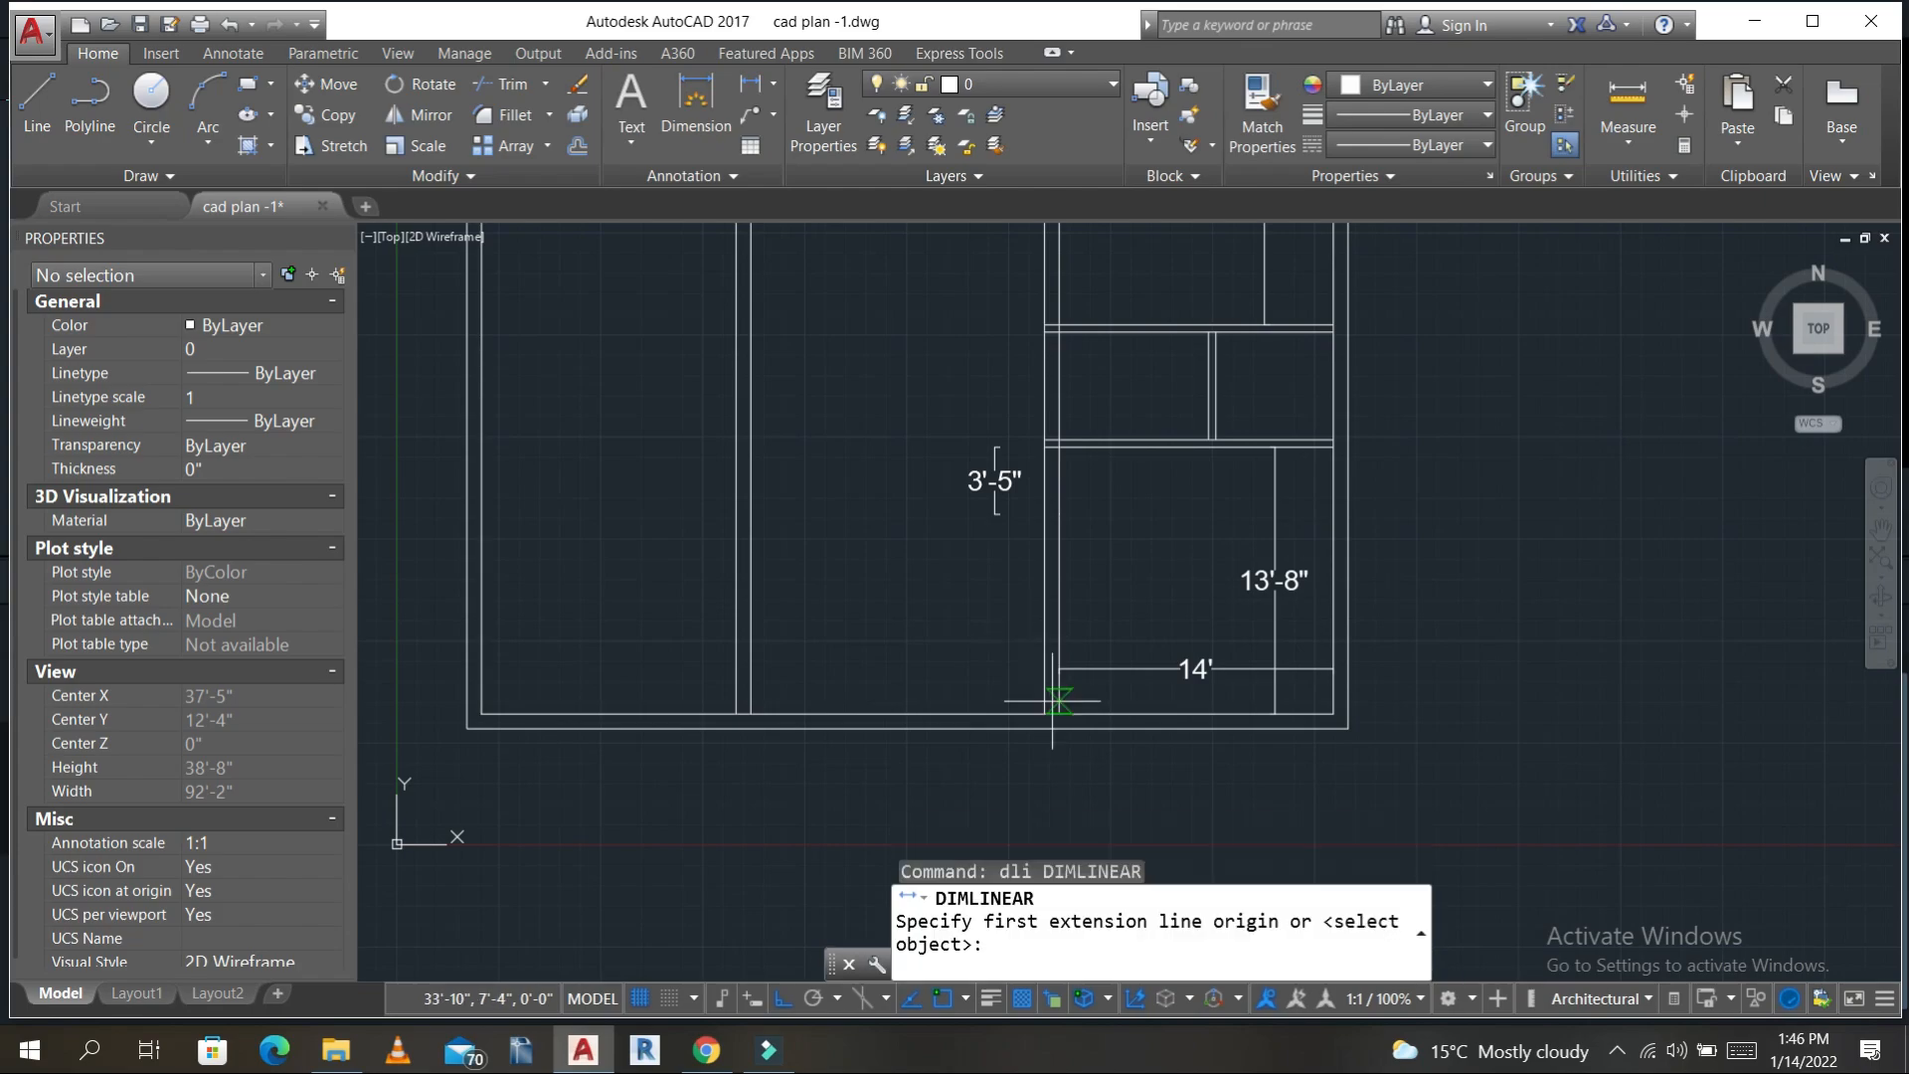
{"action": "left_click", "coordinate": [1044, 713]}
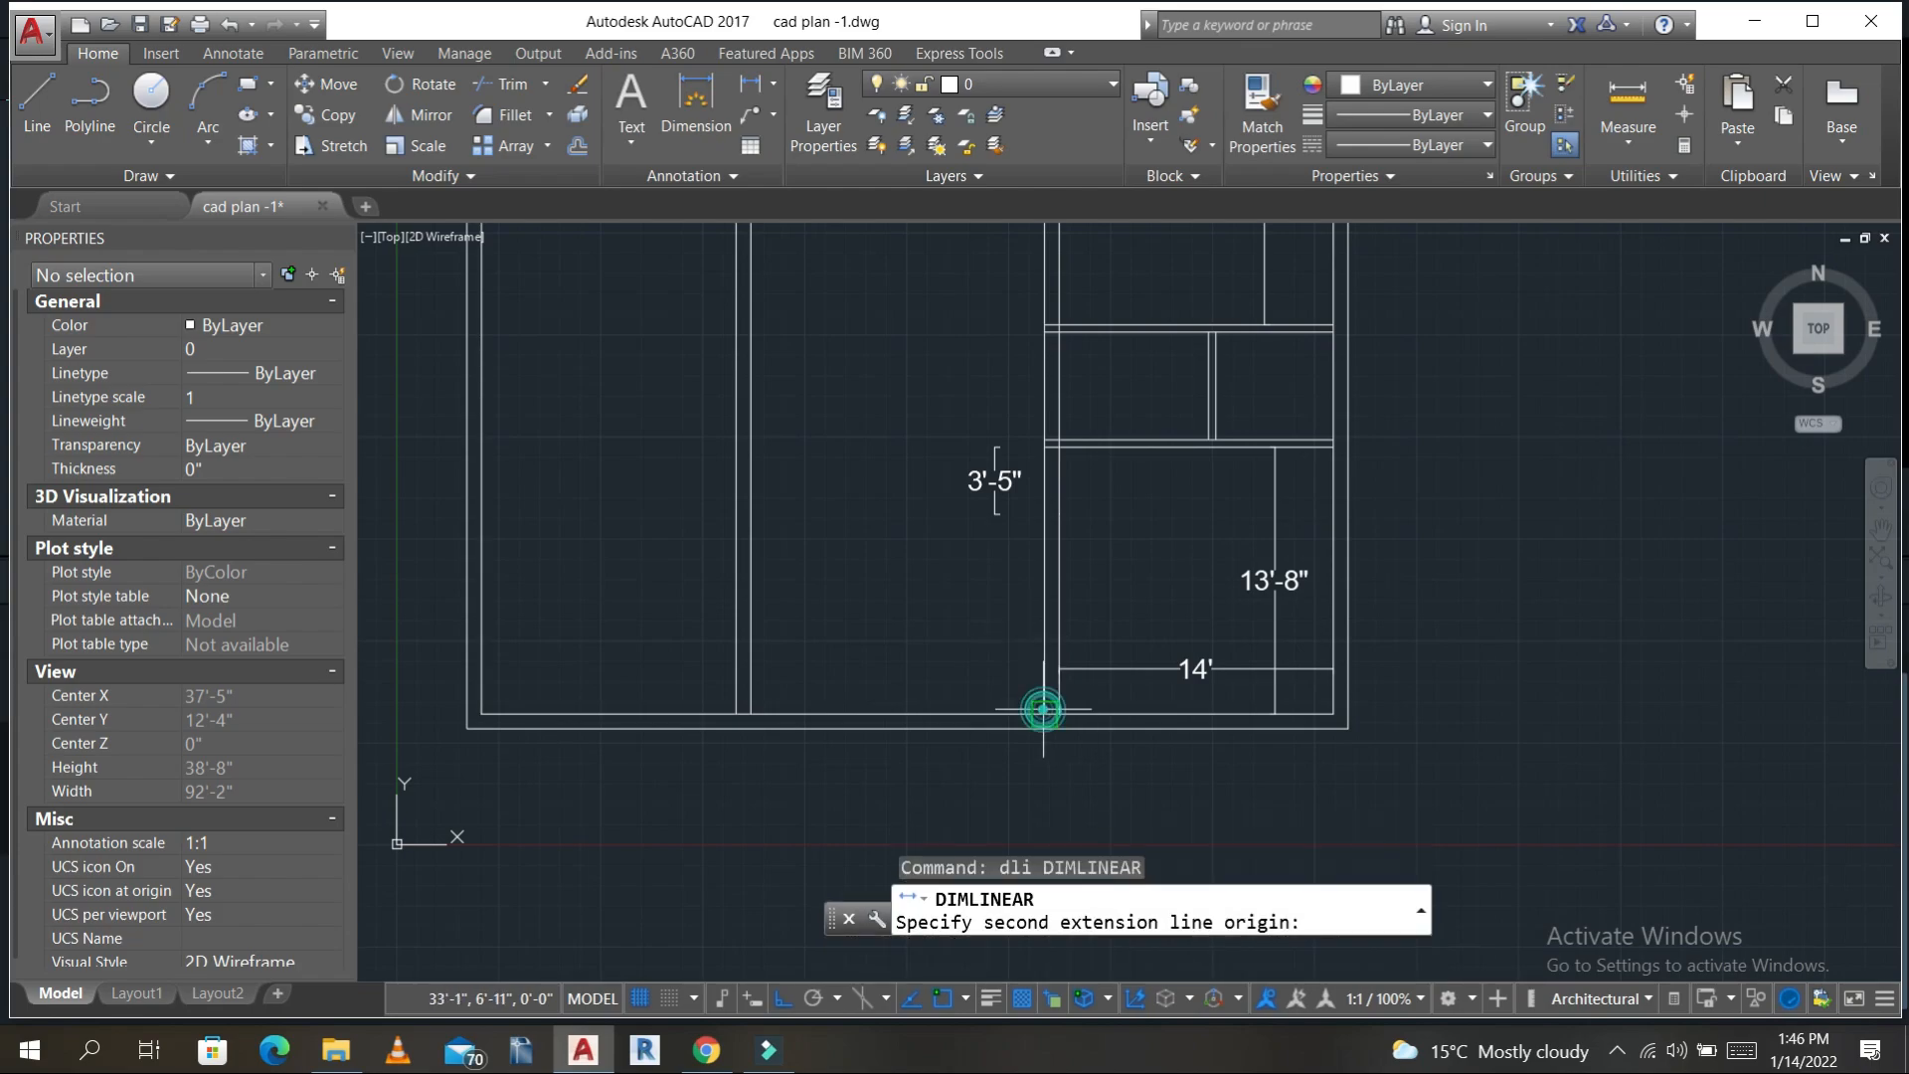
{"action": "left_click", "coordinate": [997, 515]}
{"action": "key", "text": "Escape"}
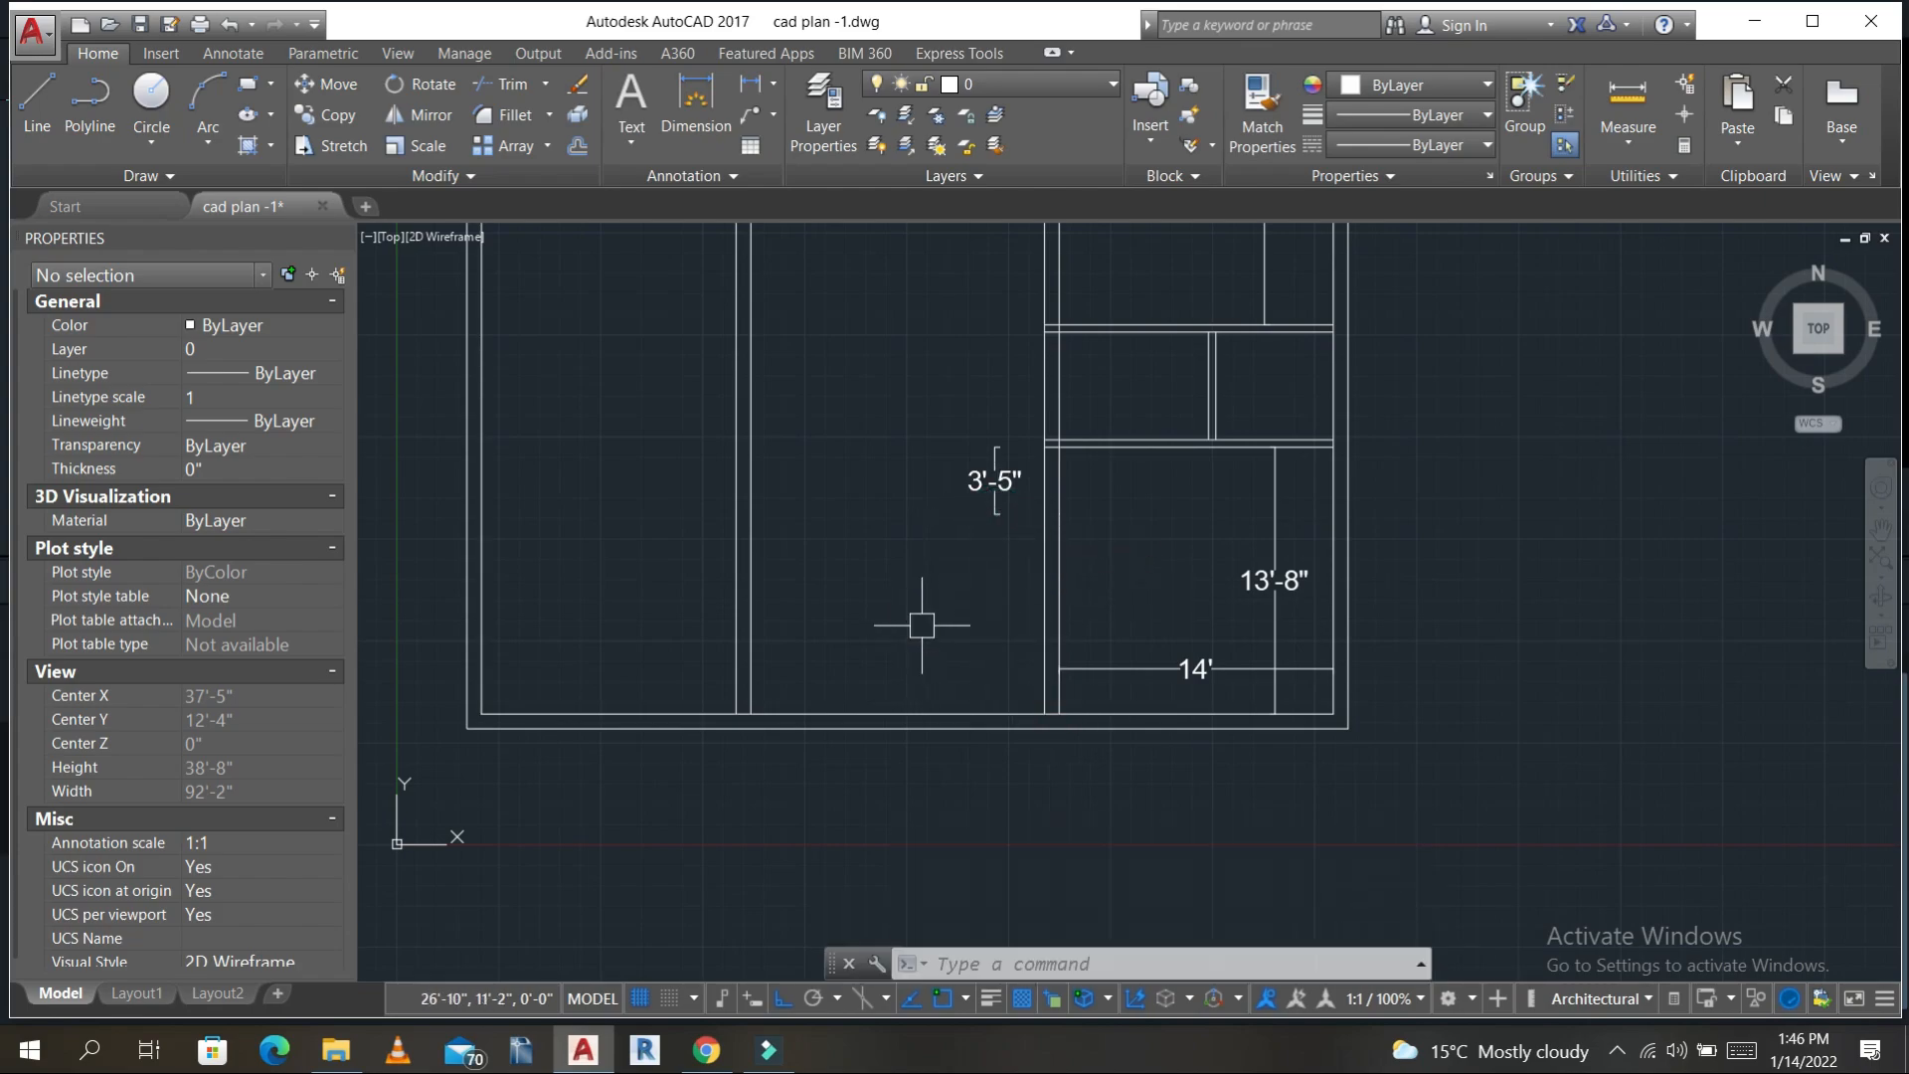
{"action": "key", "text": "Escape"}
{"action": "key", "text": "Escape"}
{"action": "key", "text": "Escape"}
- Offset the inner line of the bottom exterior wall 10' upward
{"action": "type", "text": "o"}
{"action": "key", "text": "Return"}
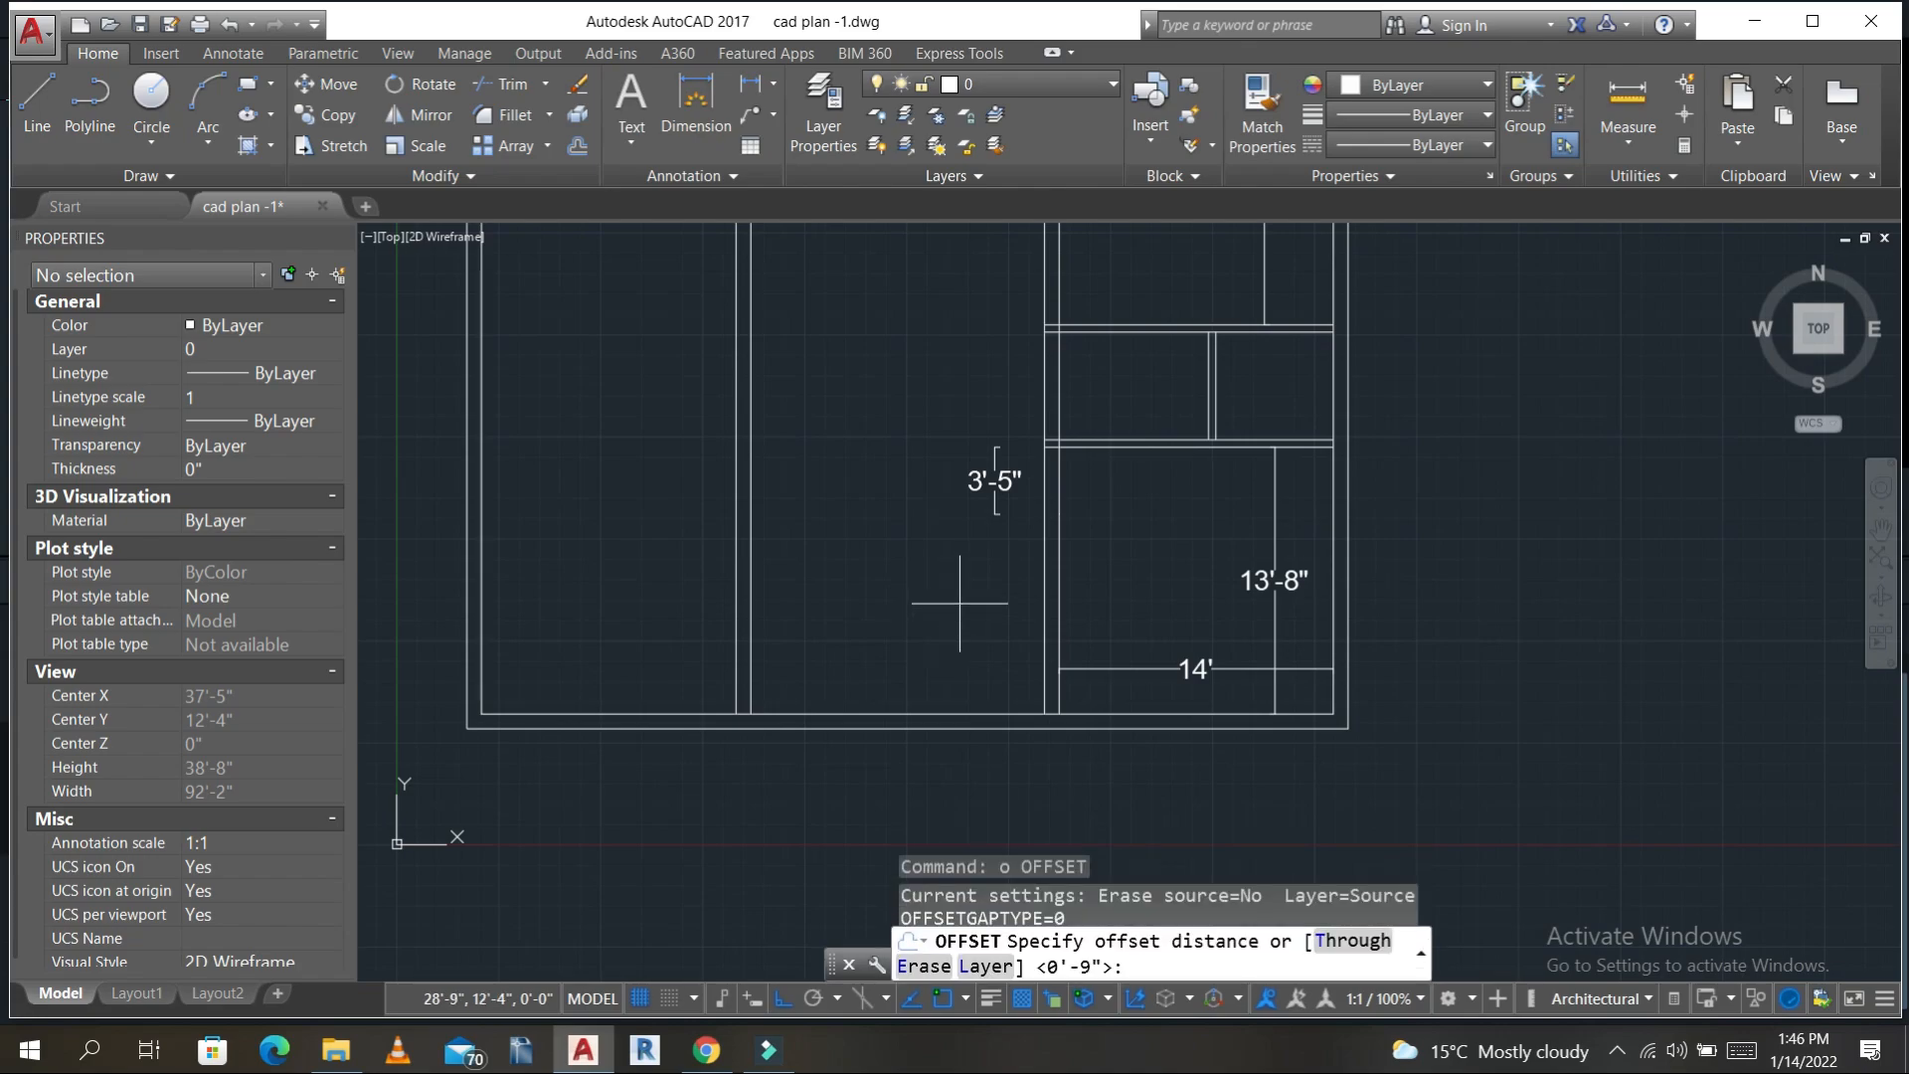
{"action": "type", "text": "10'"}
{"action": "key", "text": "Return"}
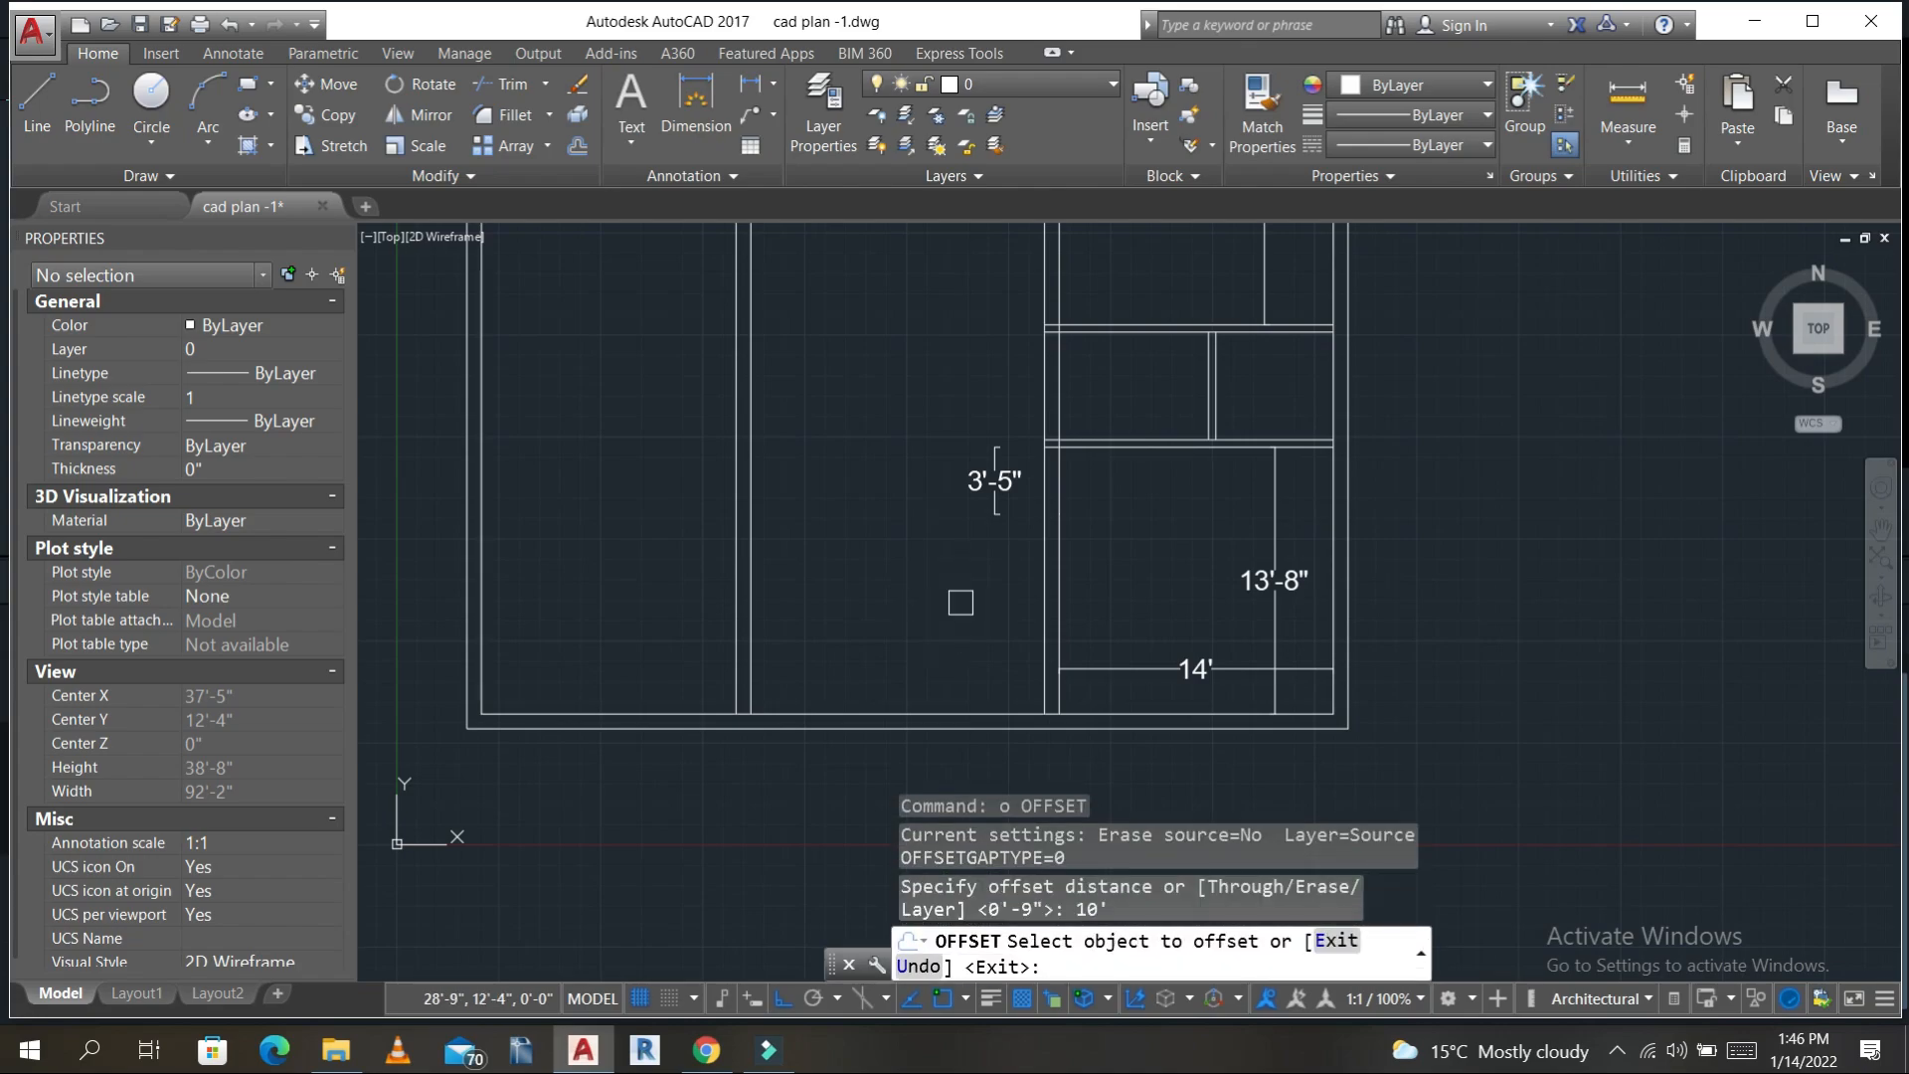
{"action": "left_click", "coordinate": [962, 713]}
{"action": "left_click", "coordinate": [994, 637]}
{"action": "key", "text": "Escape"}
{"action": "key", "text": "Escape"}
{"action": "key", "text": "Escape"}
{"action": "key", "text": "Escape"}
{"action": "middle_click_drag", "start_coordinate": [1017, 619], "coordinate": [1124, 705]}
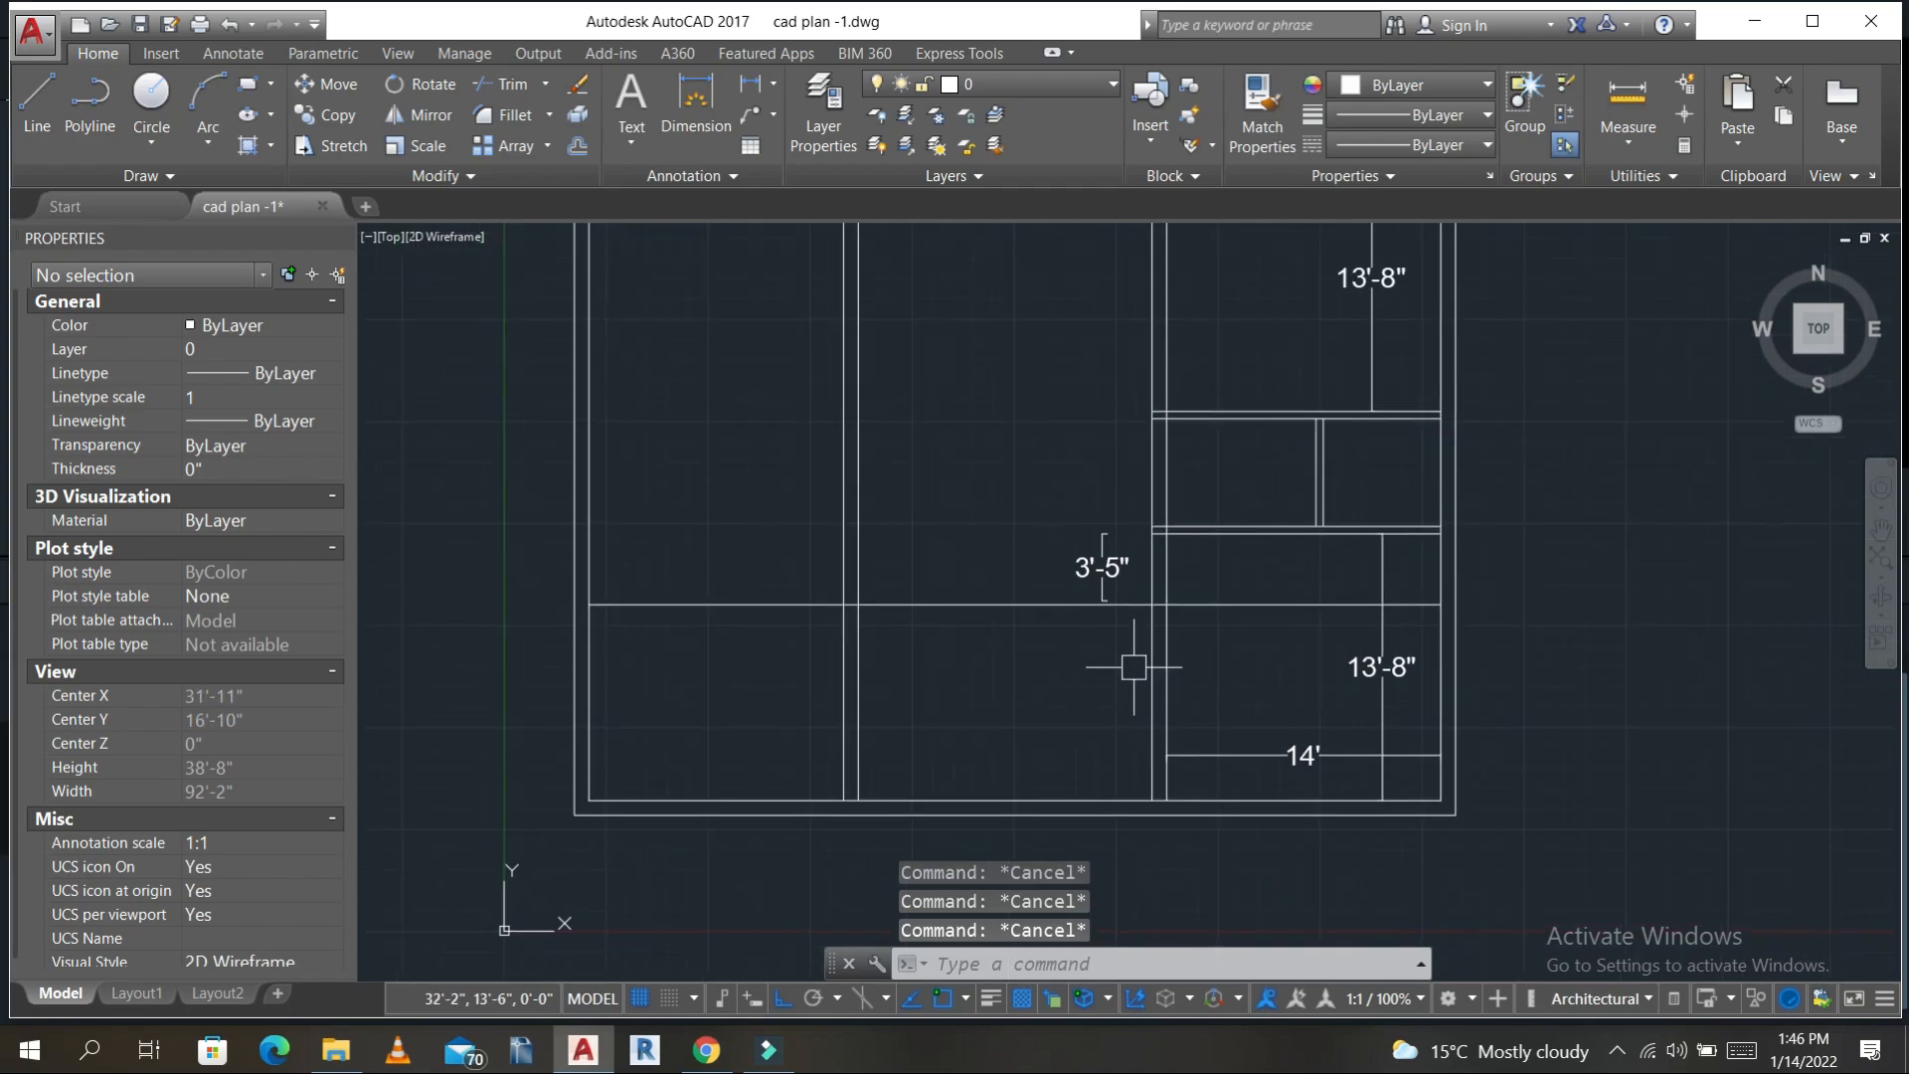
{"action": "type", "text": "tr"}
{"action": "key", "text": "Return"}
{"action": "key", "text": "Return"}
{"action": "scroll", "coordinate": [845, 604], "scroll_direction": "up", "scroll_amount": 3}
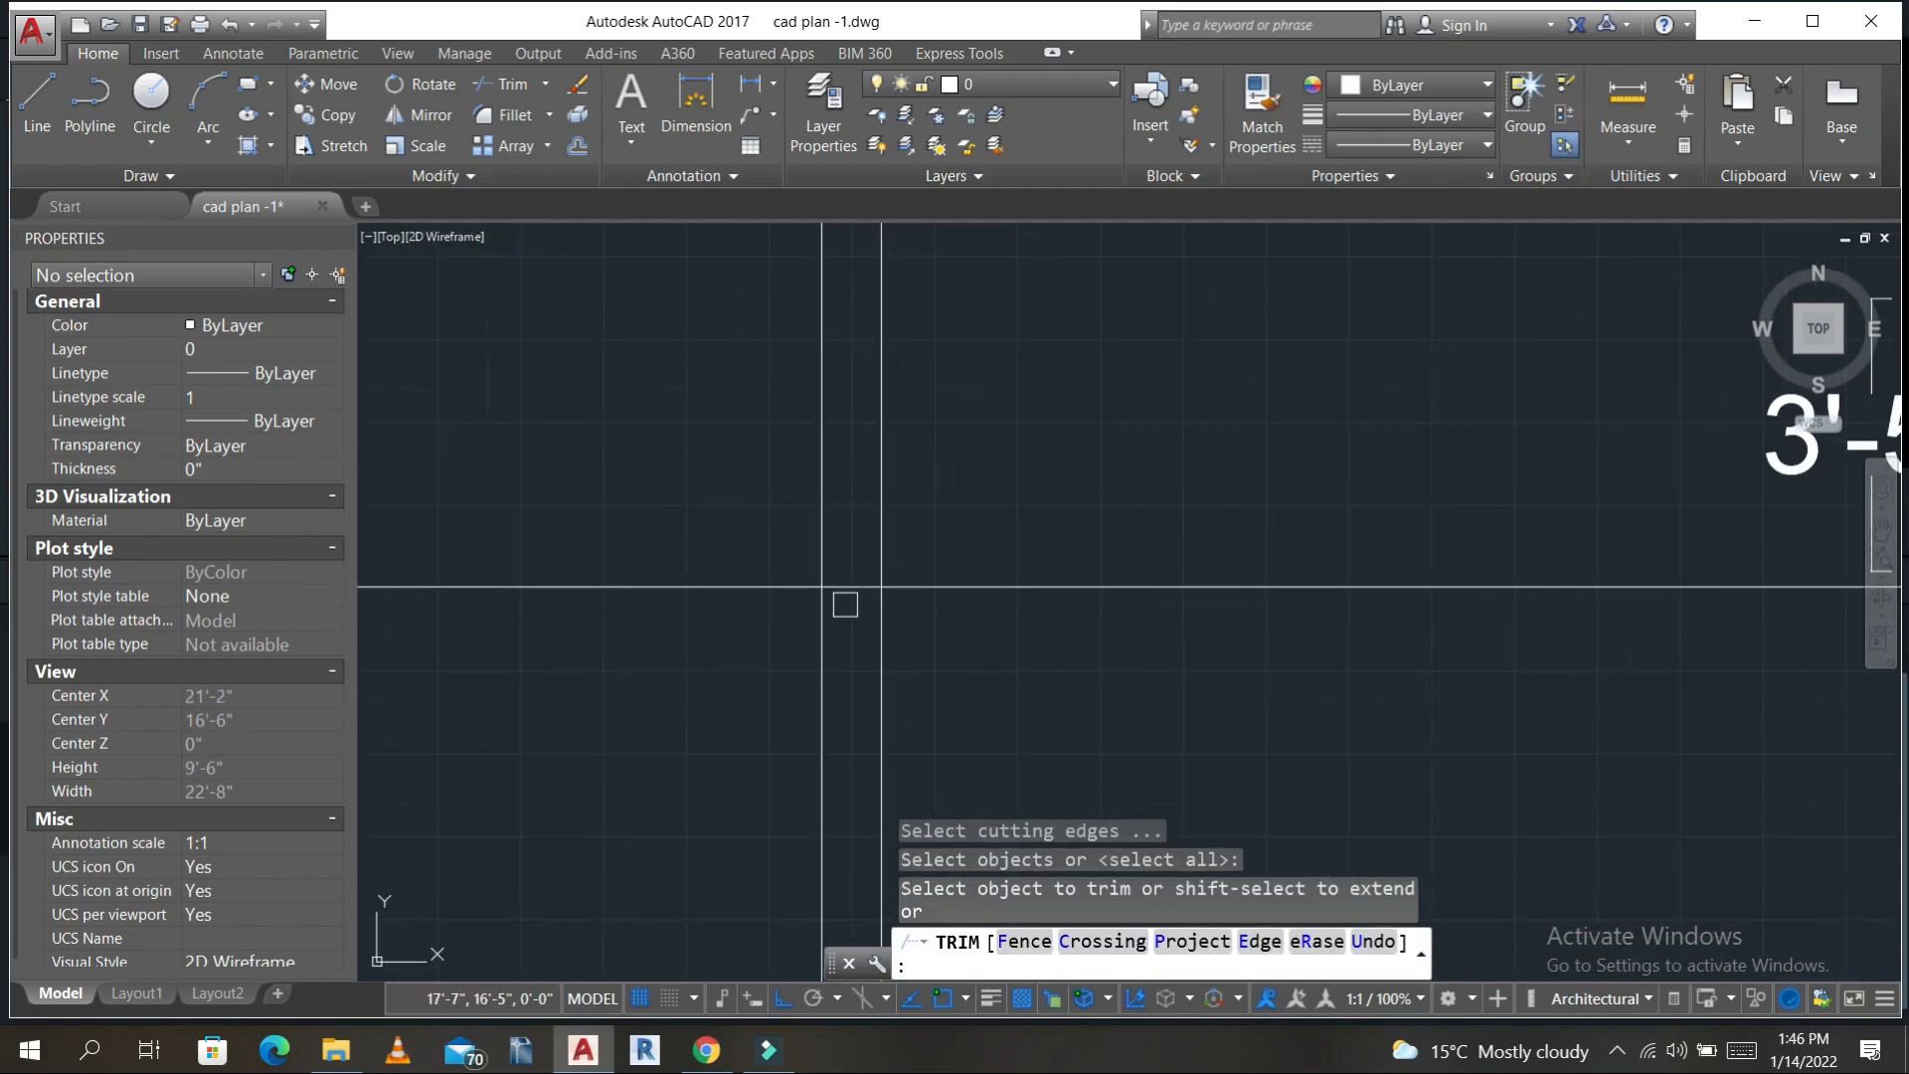
{"action": "scroll", "coordinate": [859, 588], "scroll_direction": "down", "scroll_amount": 5}
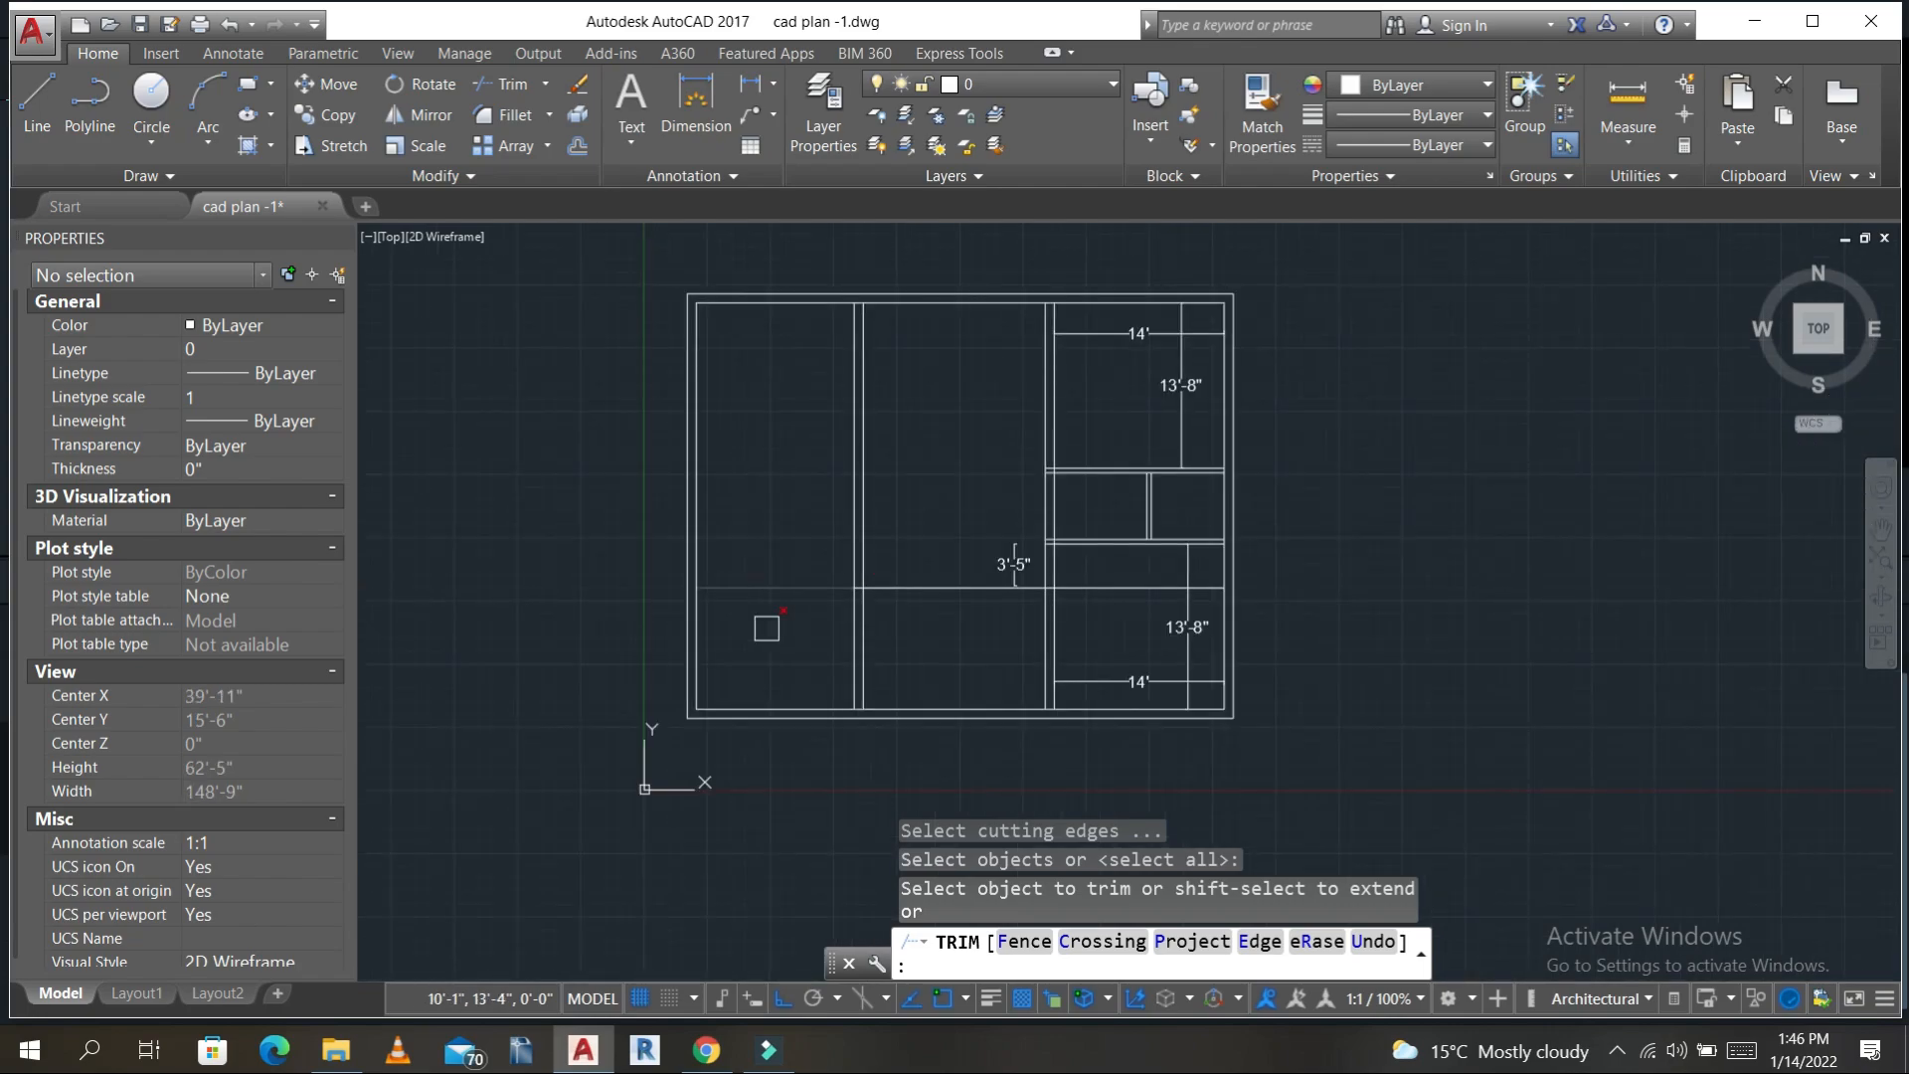
{"action": "middle_click_drag", "start_coordinate": [976, 645], "coordinate": [997, 673]}
{"action": "key", "text": "Escape"}
{"action": "key", "text": "Escape"}
{"action": "key", "text": "Escape"}
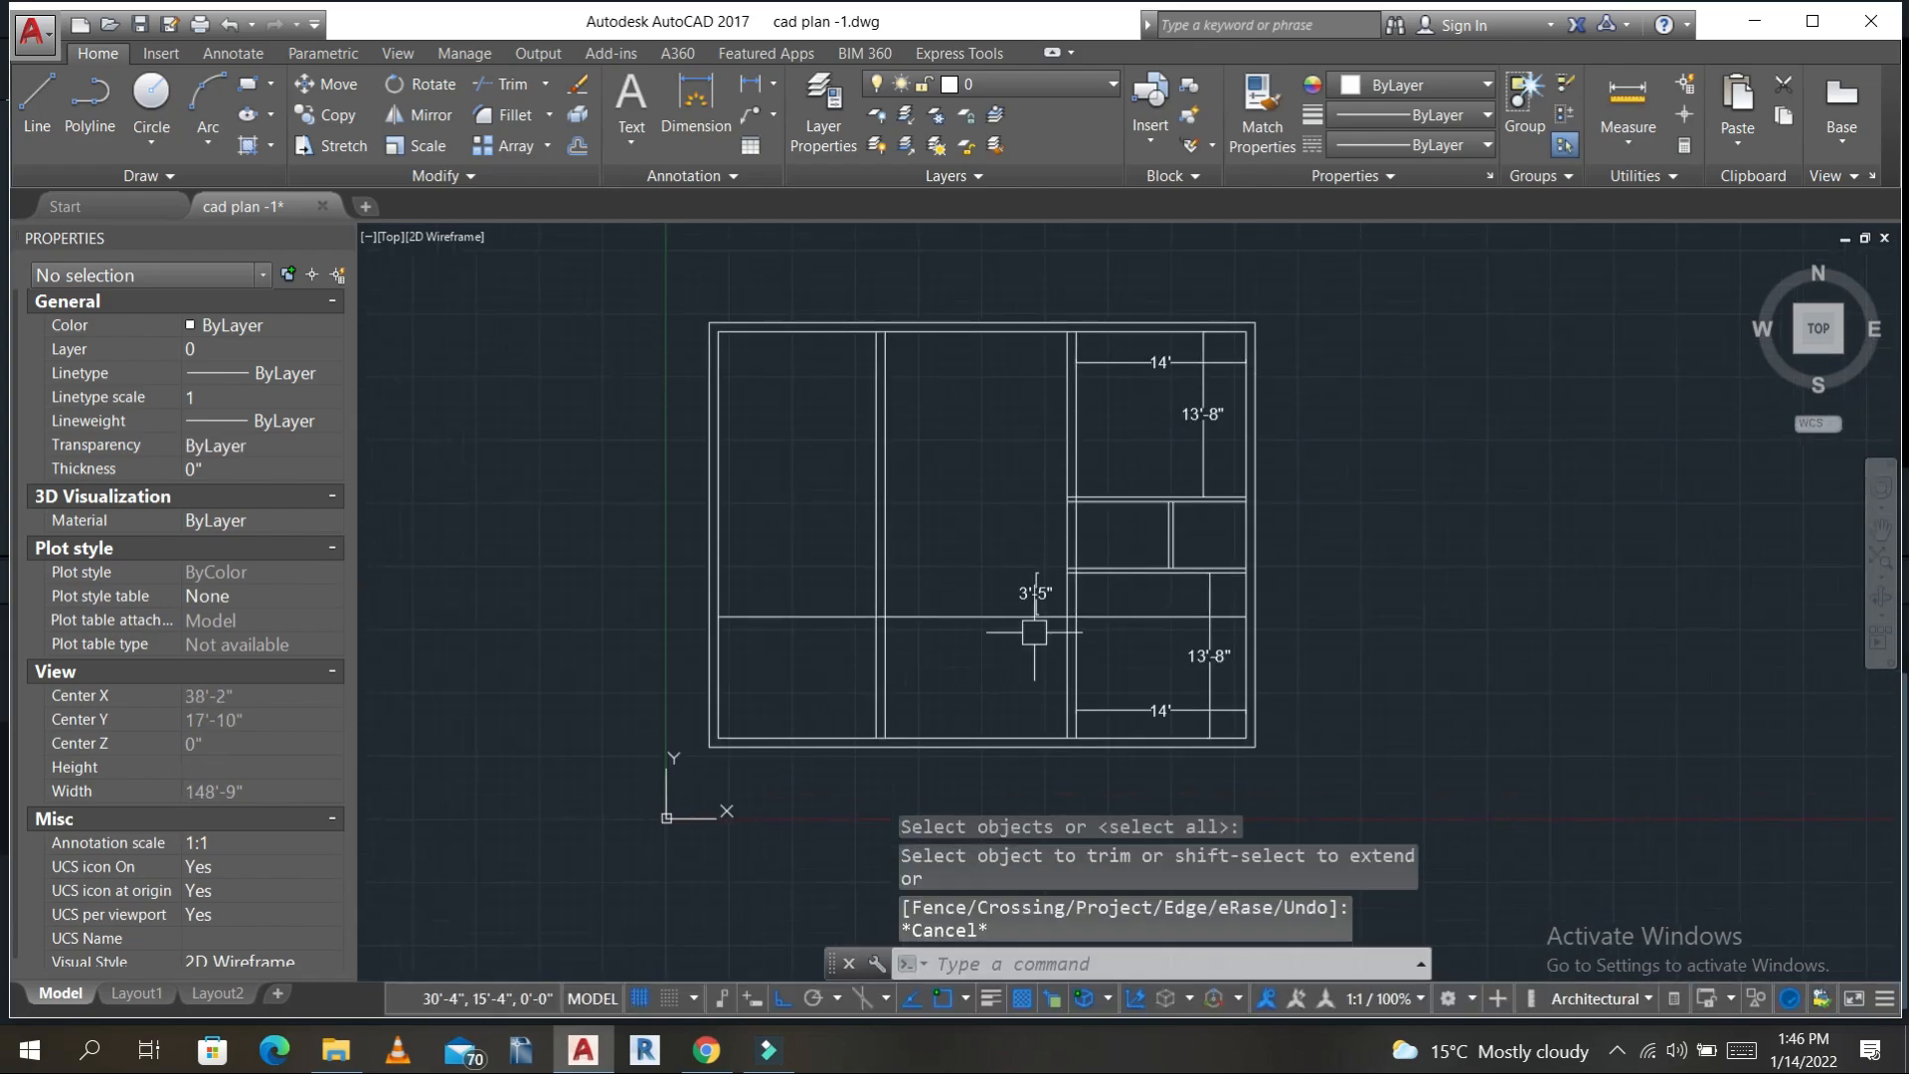
- Trim the new horizontal line at the long right-hand partition and erase its leftover segment inside the lower-right room
{"action": "type", "text": "tr"}
{"action": "key", "text": "Return"}
{"action": "key", "text": "Return"}
{"action": "scroll", "coordinate": [1080, 607], "scroll_direction": "up", "scroll_amount": 3}
{"action": "scroll", "coordinate": [1078, 608], "scroll_direction": "up", "scroll_amount": 3}
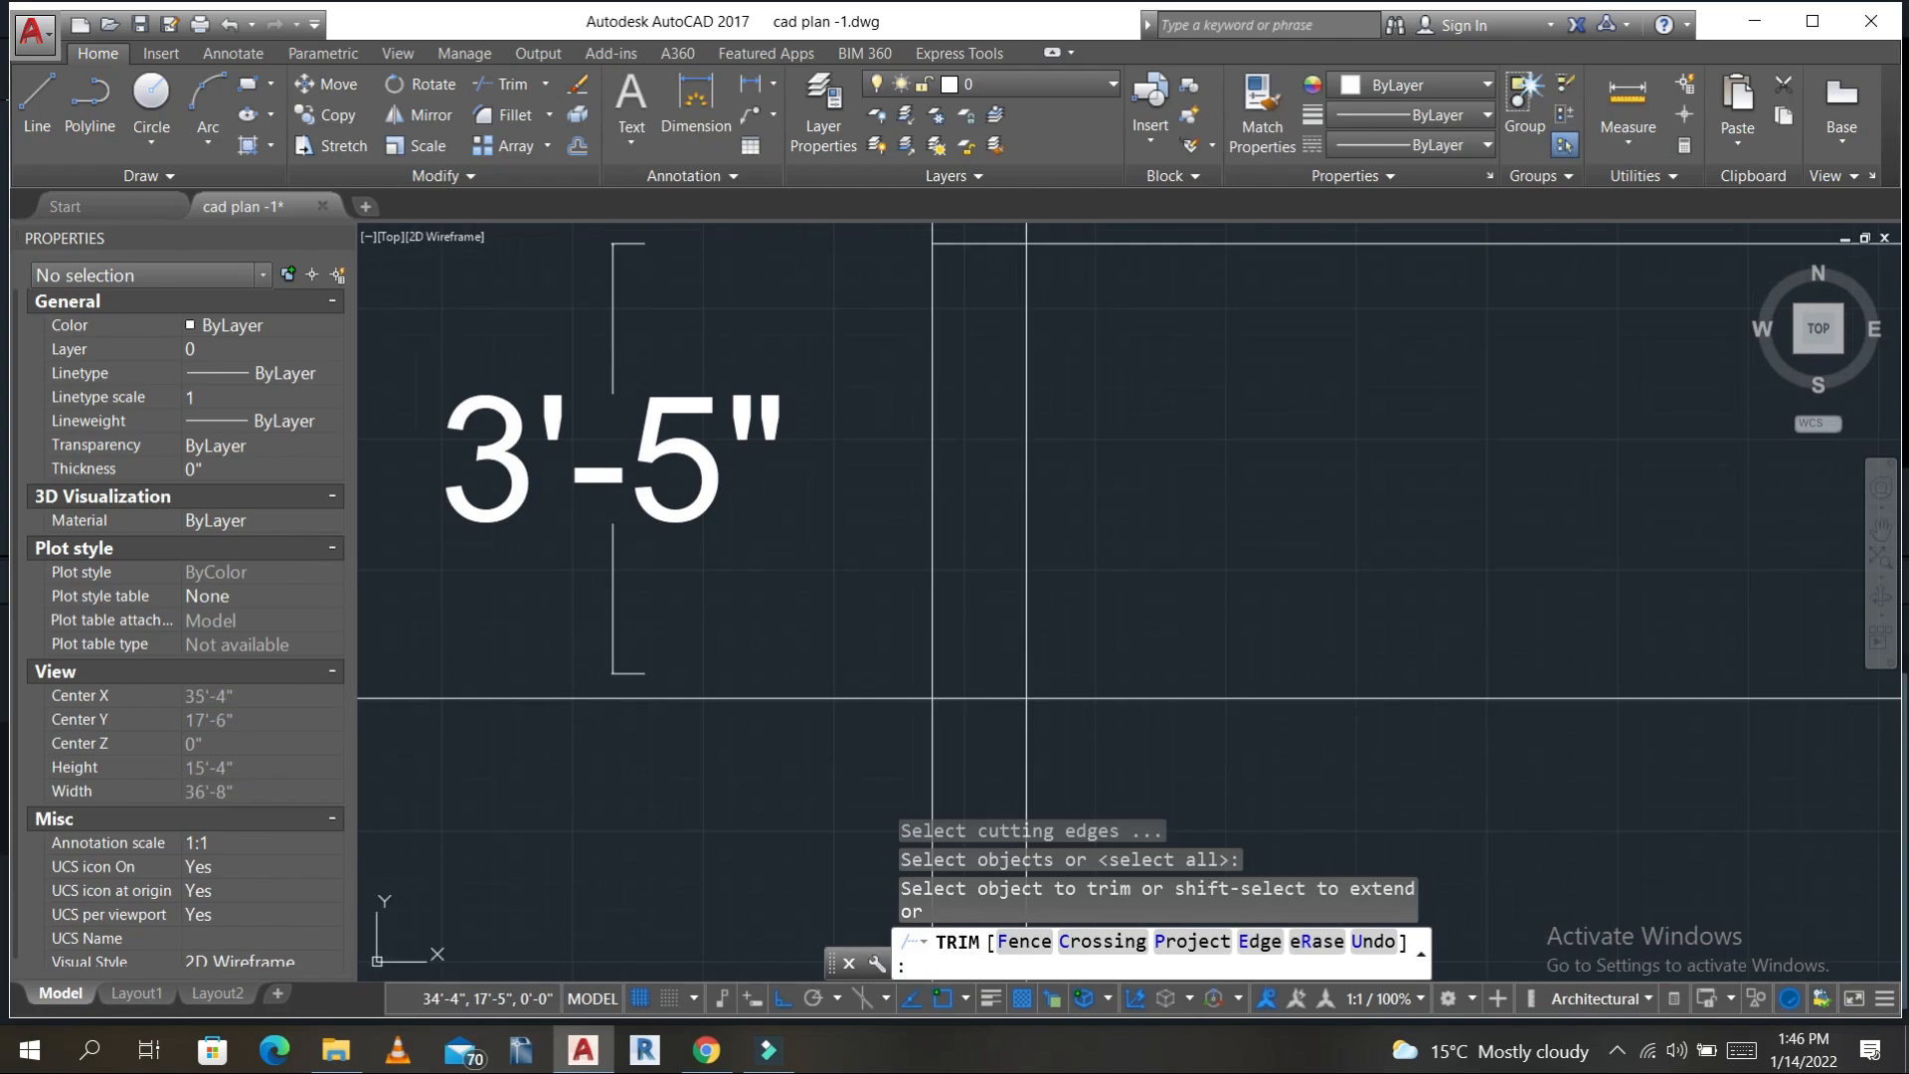
{"action": "left_click", "coordinate": [994, 699]}
{"action": "key", "text": "Escape"}
{"action": "key", "text": "Escape"}
{"action": "left_click", "coordinate": [1108, 695]}
{"action": "type", "text": "e"}
{"action": "key", "text": "Return"}
{"action": "scroll", "coordinate": [1158, 581], "scroll_direction": "down", "scroll_amount": 5}
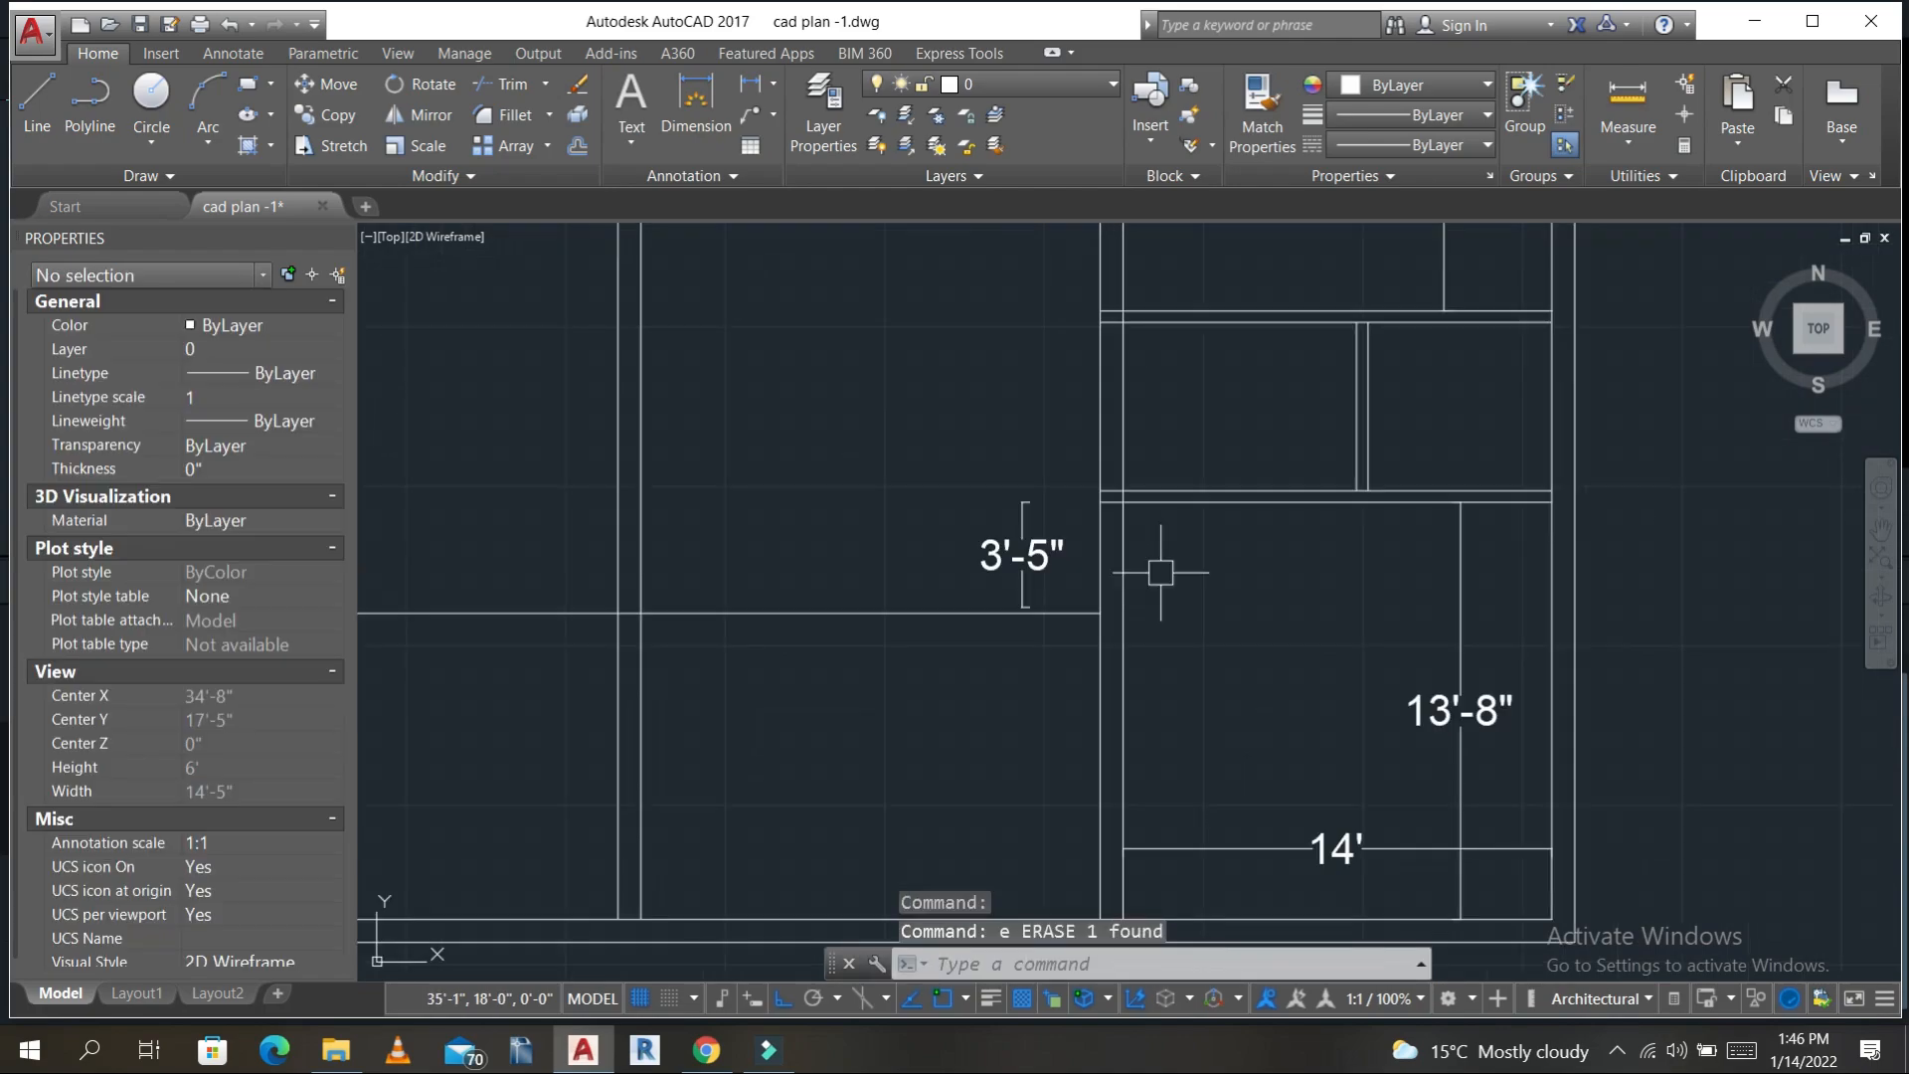
- Offset the shortened horizontal line 4.5" downward to give the new partition wall its thickness
{"action": "key", "text": "Escape"}
{"action": "type", "text": "o"}
{"action": "key", "text": "Return"}
{"action": "type", "text": "4."}
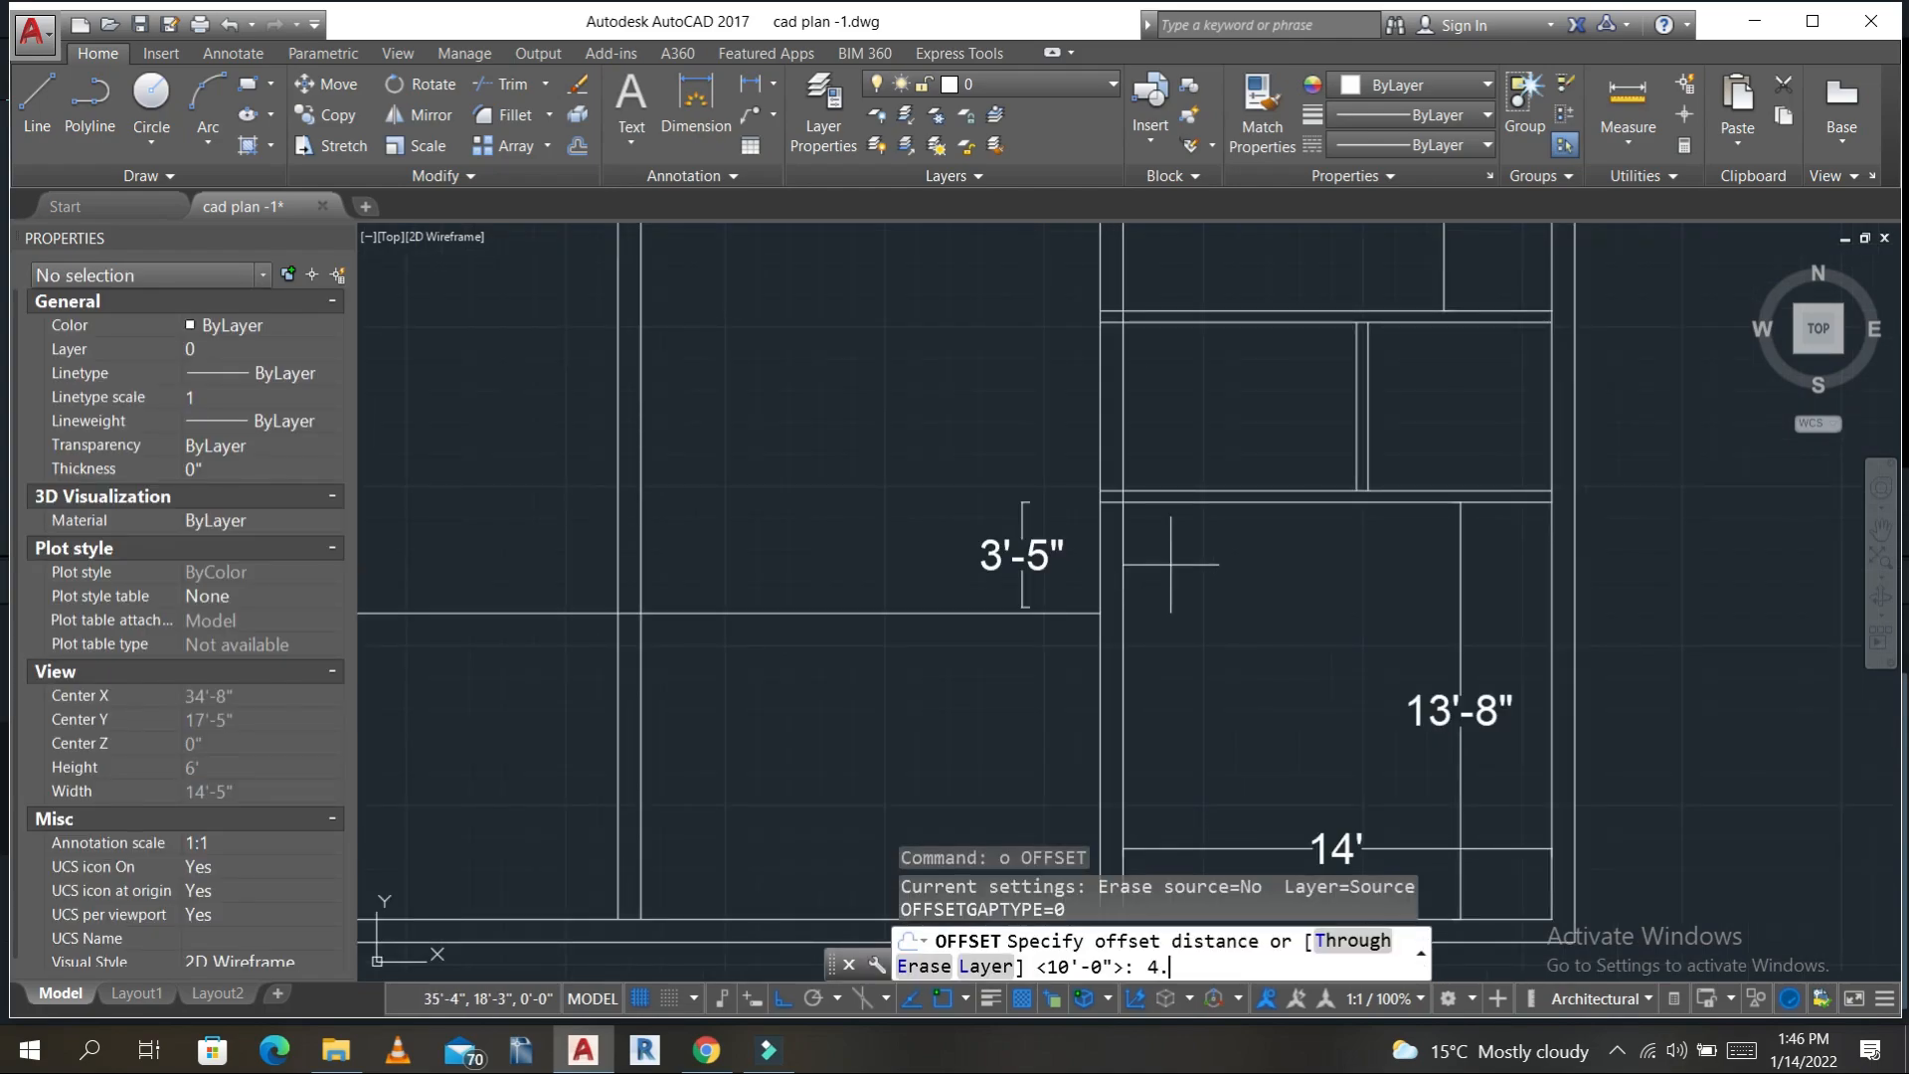
{"action": "type", "text": "5"}
{"action": "key", "text": "Return"}
{"action": "left_click", "coordinate": [891, 611]}
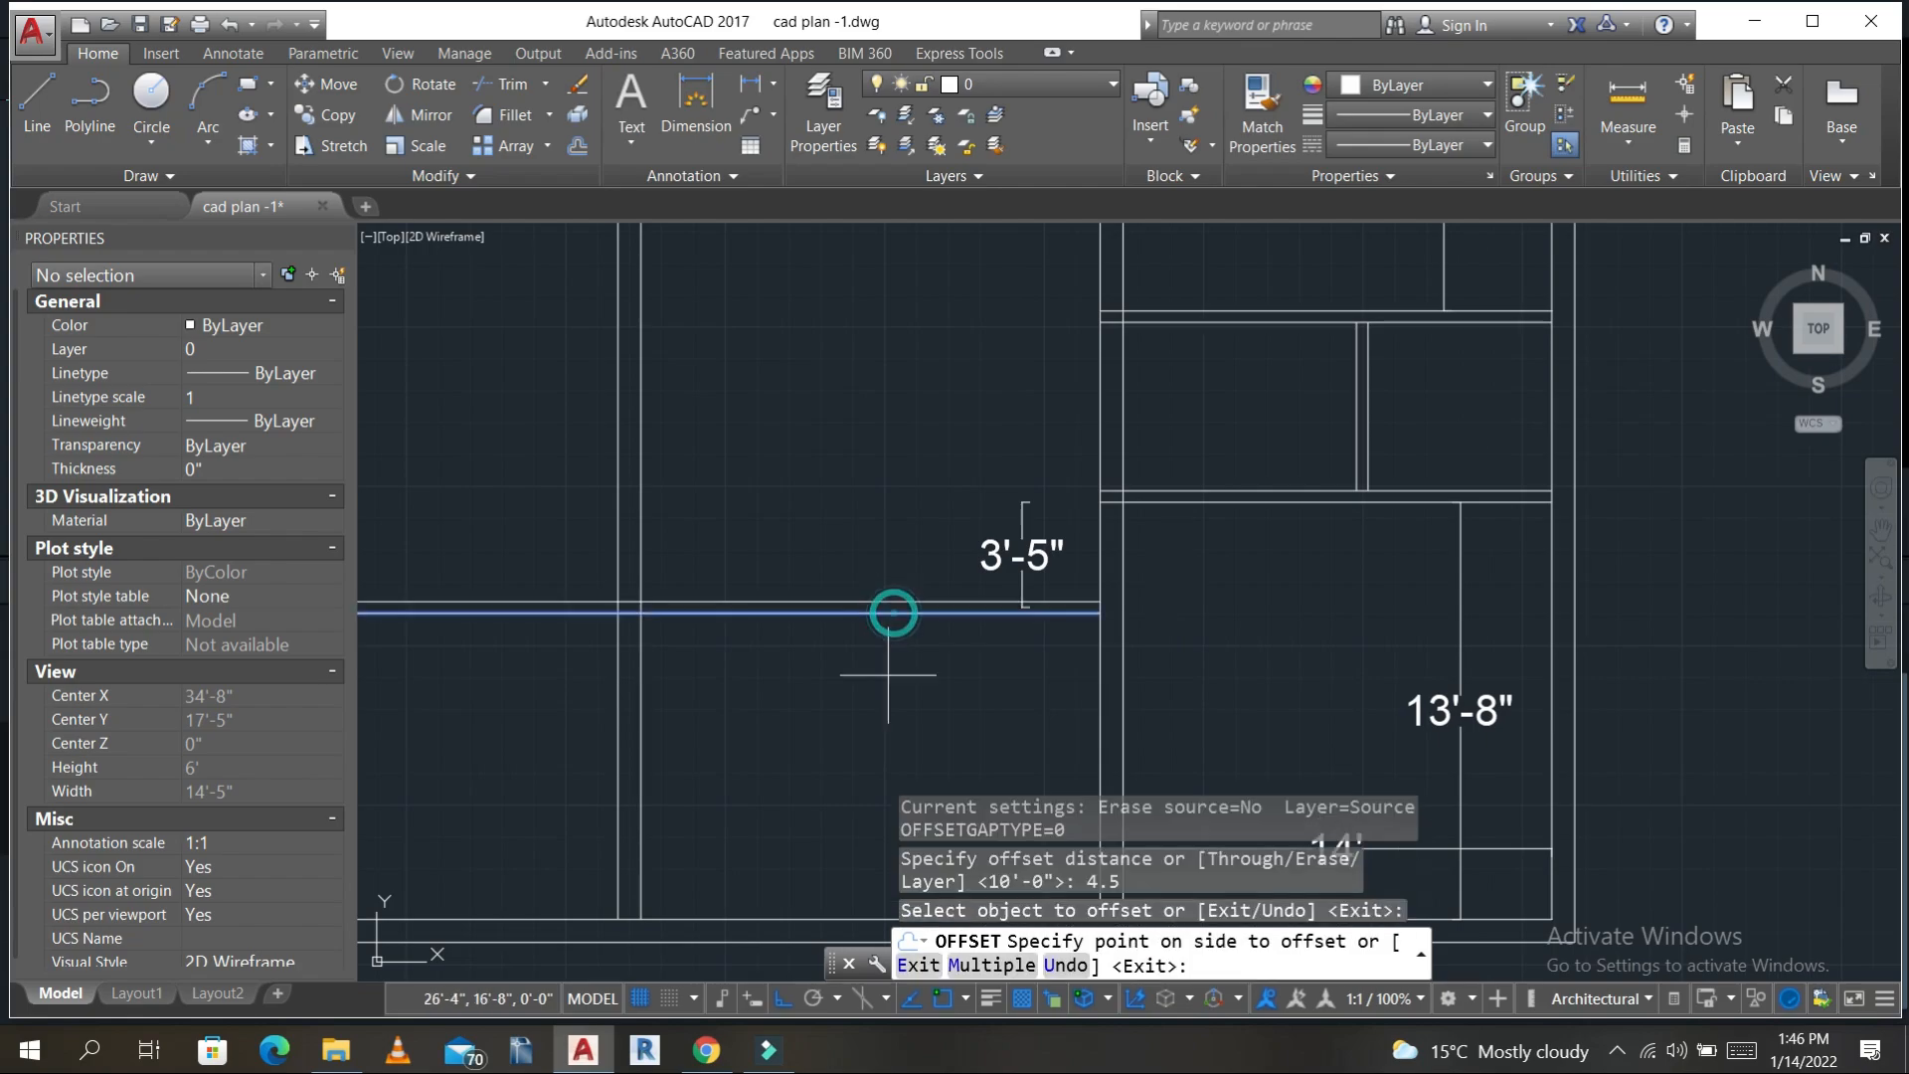
{"action": "left_click", "coordinate": [890, 682]}
{"action": "middle_click_drag", "start_coordinate": [932, 748], "coordinate": [988, 662]}
{"action": "scroll", "coordinate": [856, 593], "scroll_direction": "down", "scroll_amount": 2}
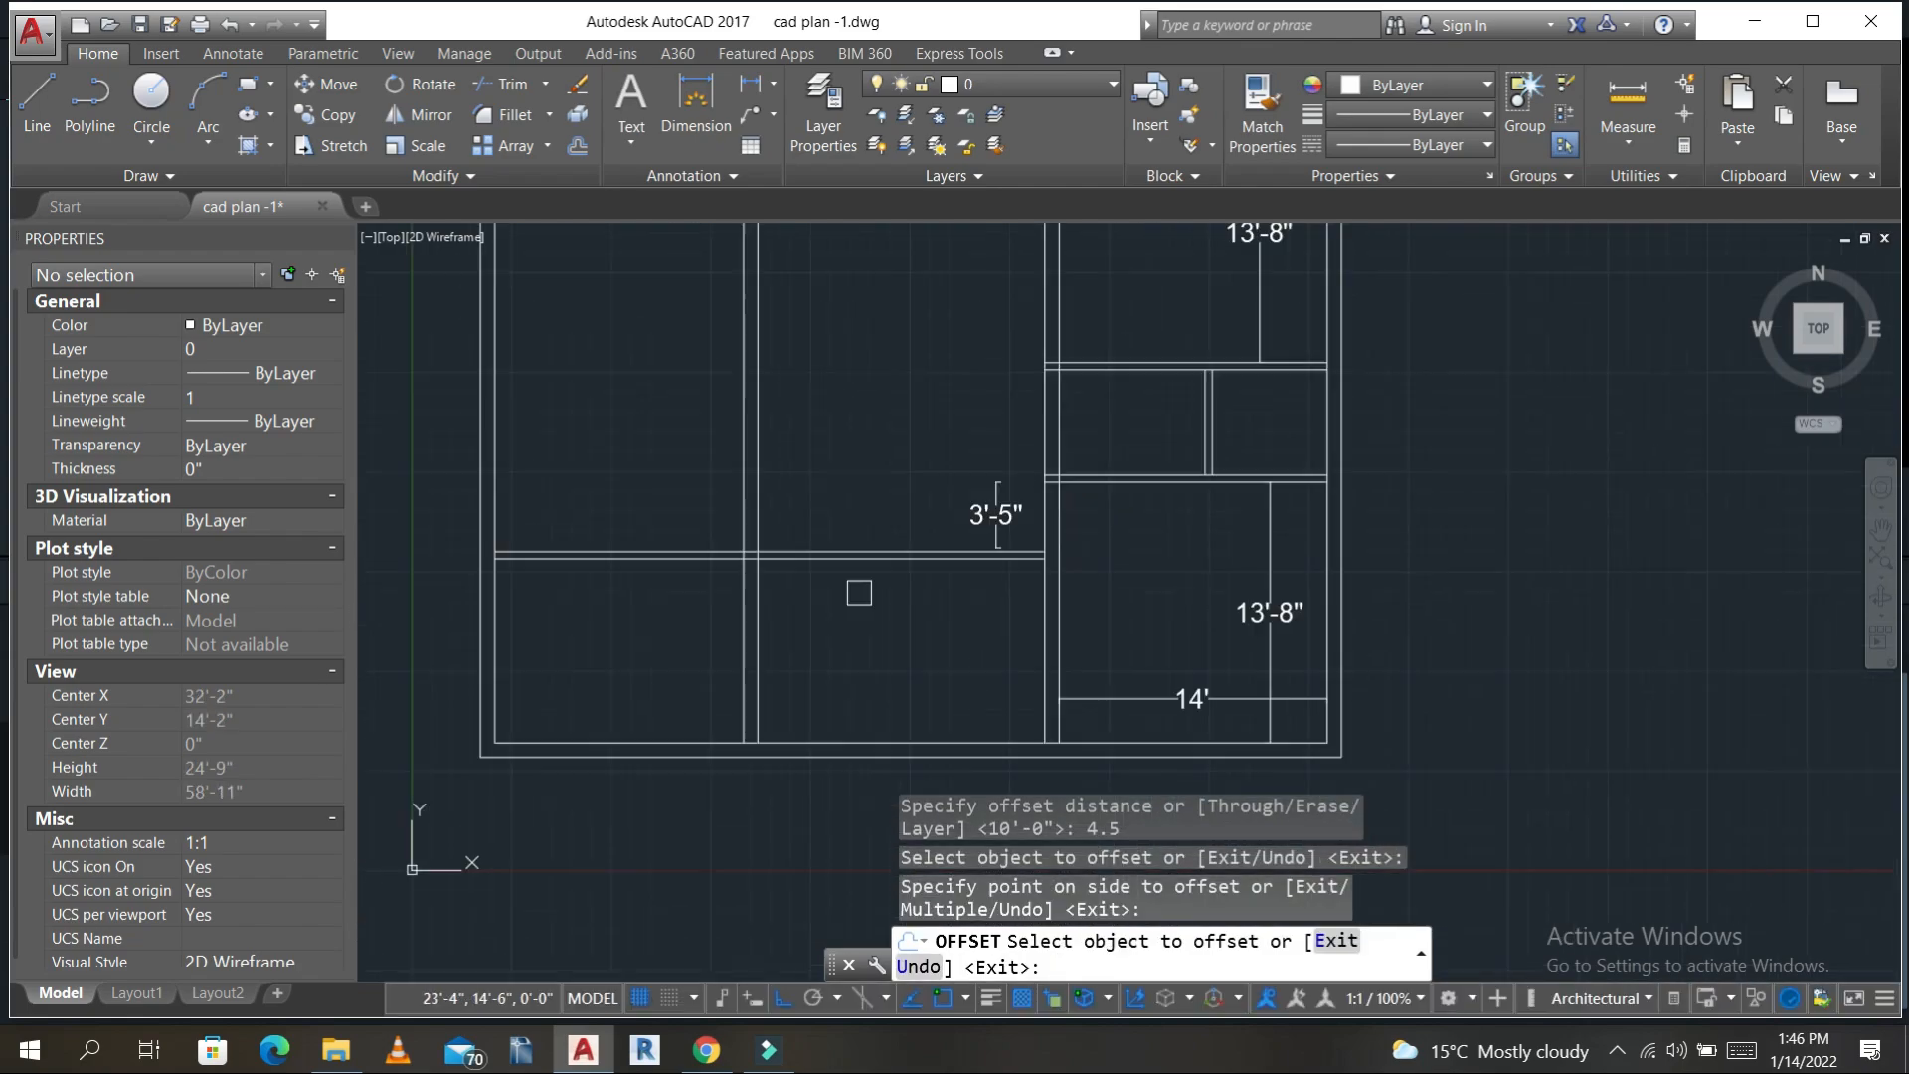
{"action": "middle_click_drag", "start_coordinate": [893, 593], "coordinate": [992, 668]}
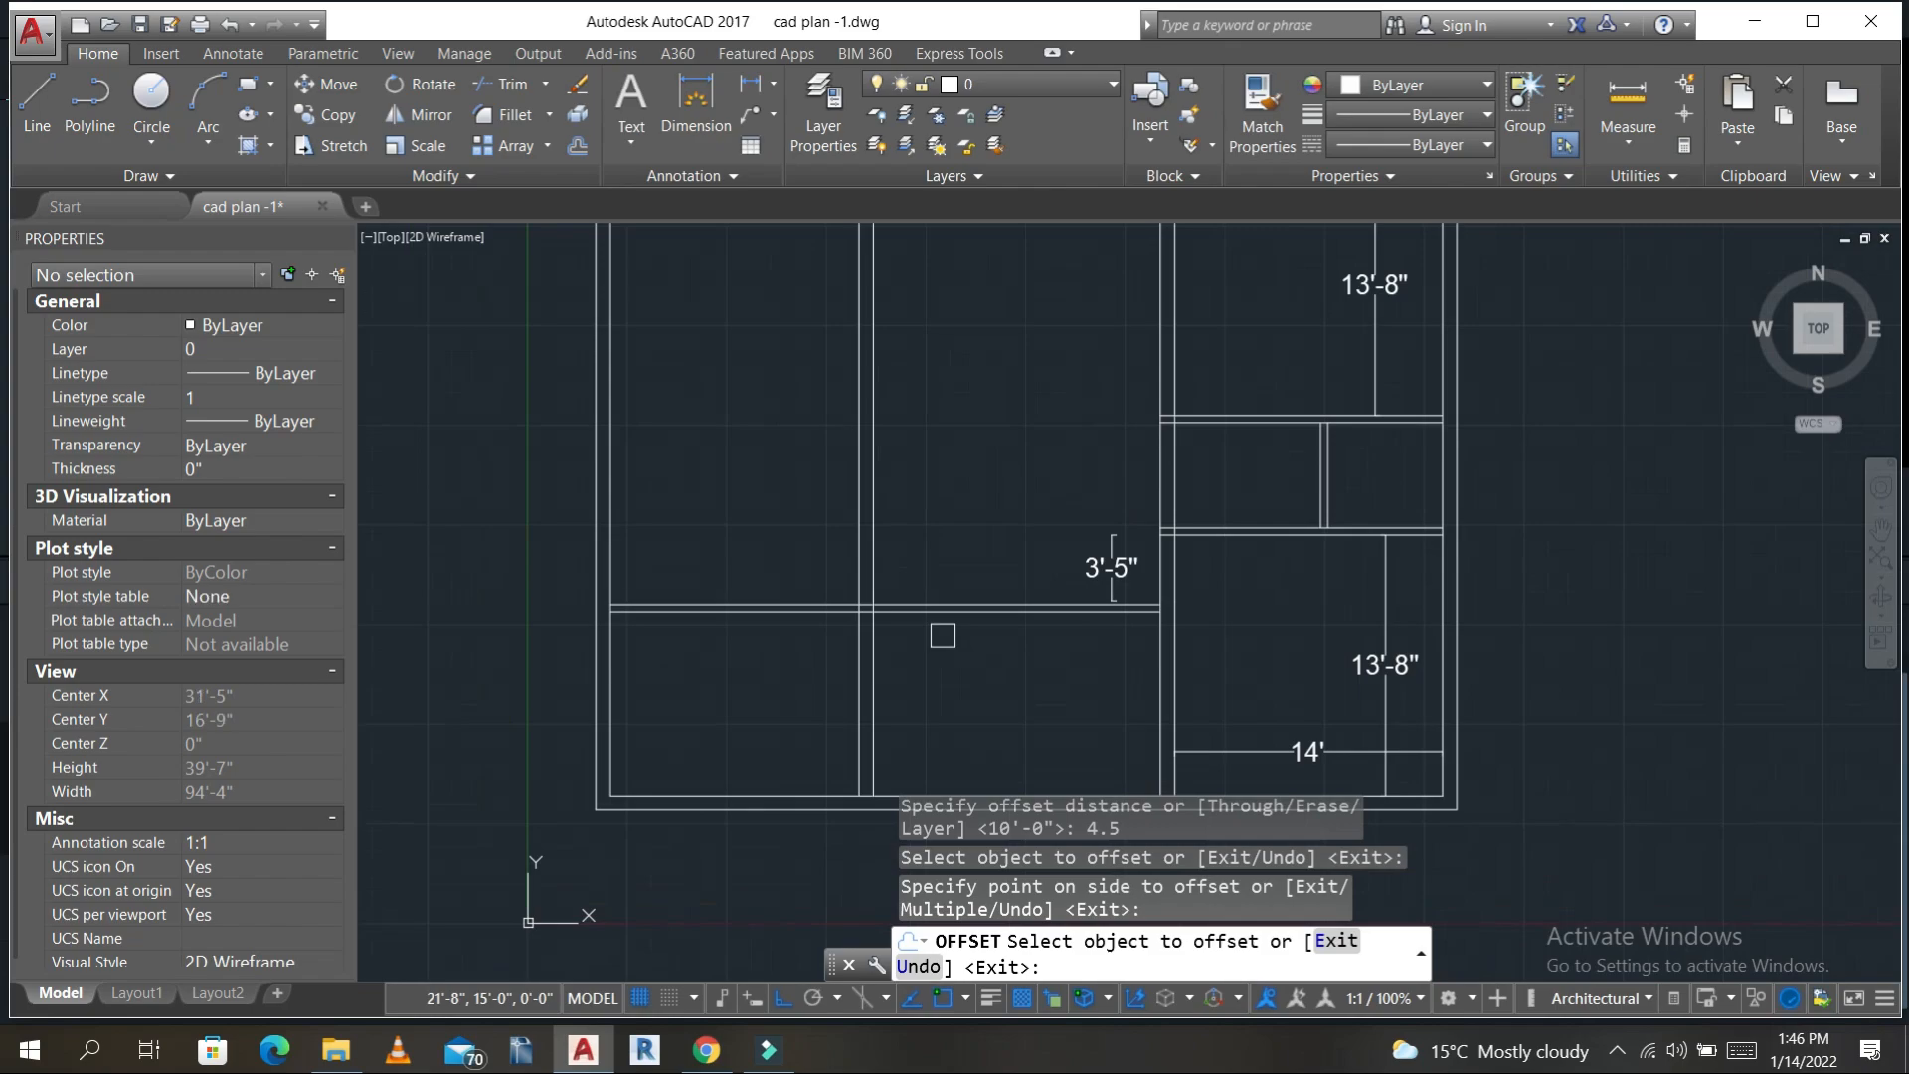
{"action": "scroll", "coordinate": [924, 590], "scroll_direction": "down", "scroll_amount": 2}
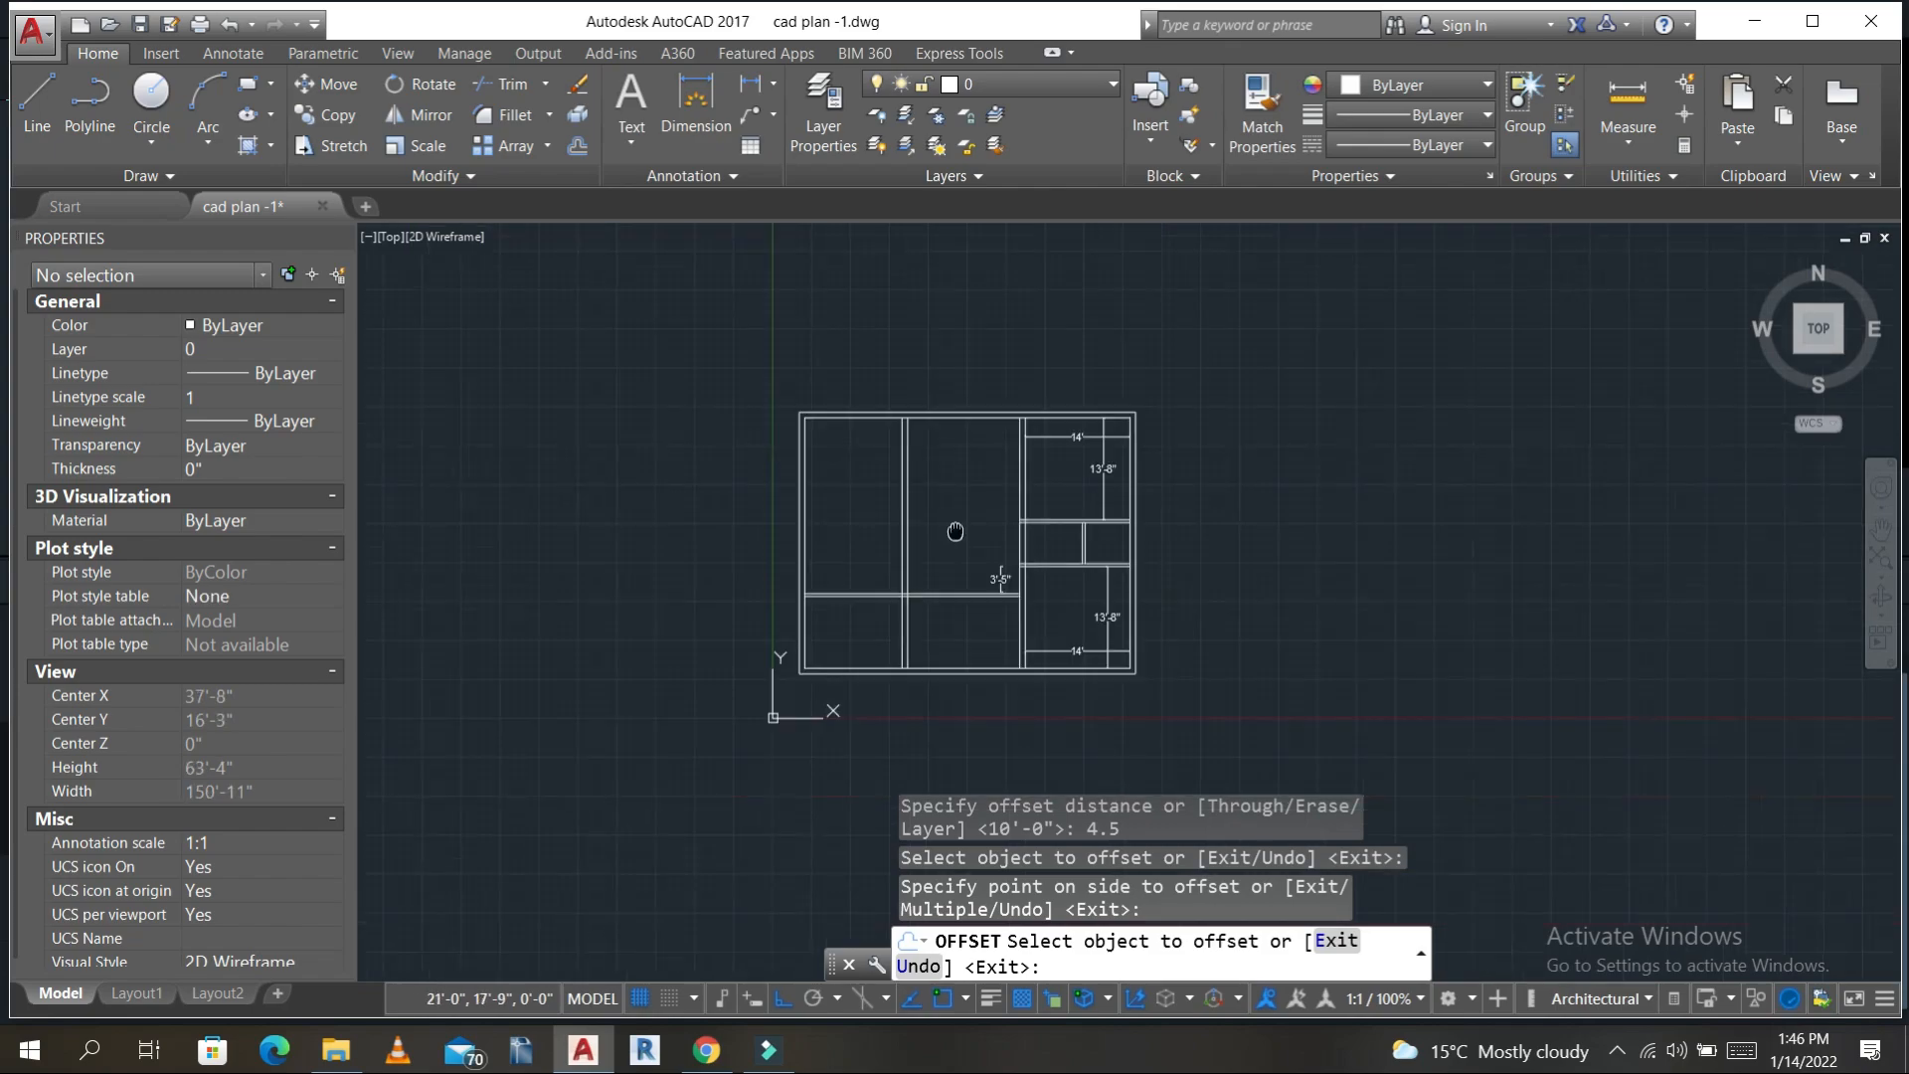
{"action": "mouse_move", "coordinate": [954, 533]}
{"action": "middle_mouse_down"}
{"action": "mouse_move", "coordinate": [941, 589]}
{"action": "mouse_move", "coordinate": [893, 530]}
{"action": "middle_mouse_up"}
{"action": "scroll", "coordinate": [962, 589], "scroll_direction": "up", "scroll_amount": 1}
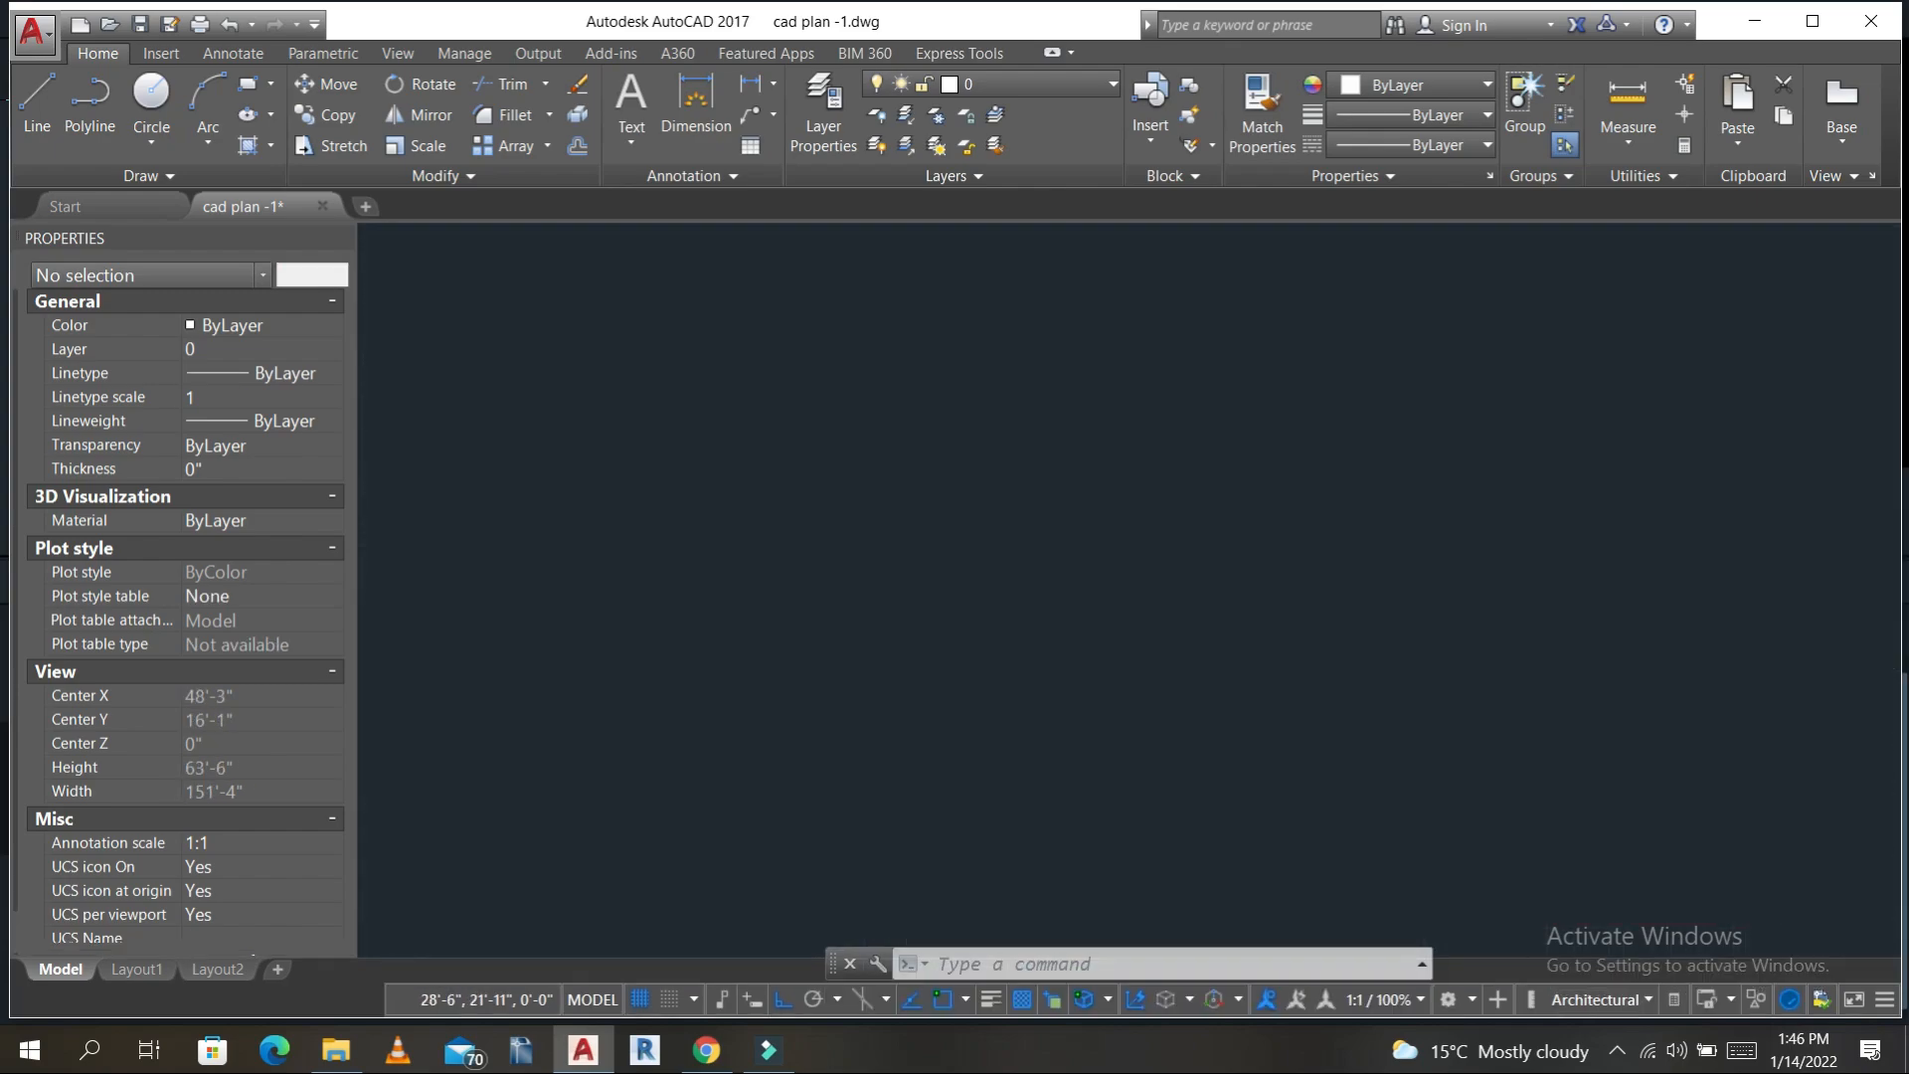
{"action": "key", "text": "Escape"}
{"action": "key", "text": "Escape"}
{"action": "key", "text": "Escape"}
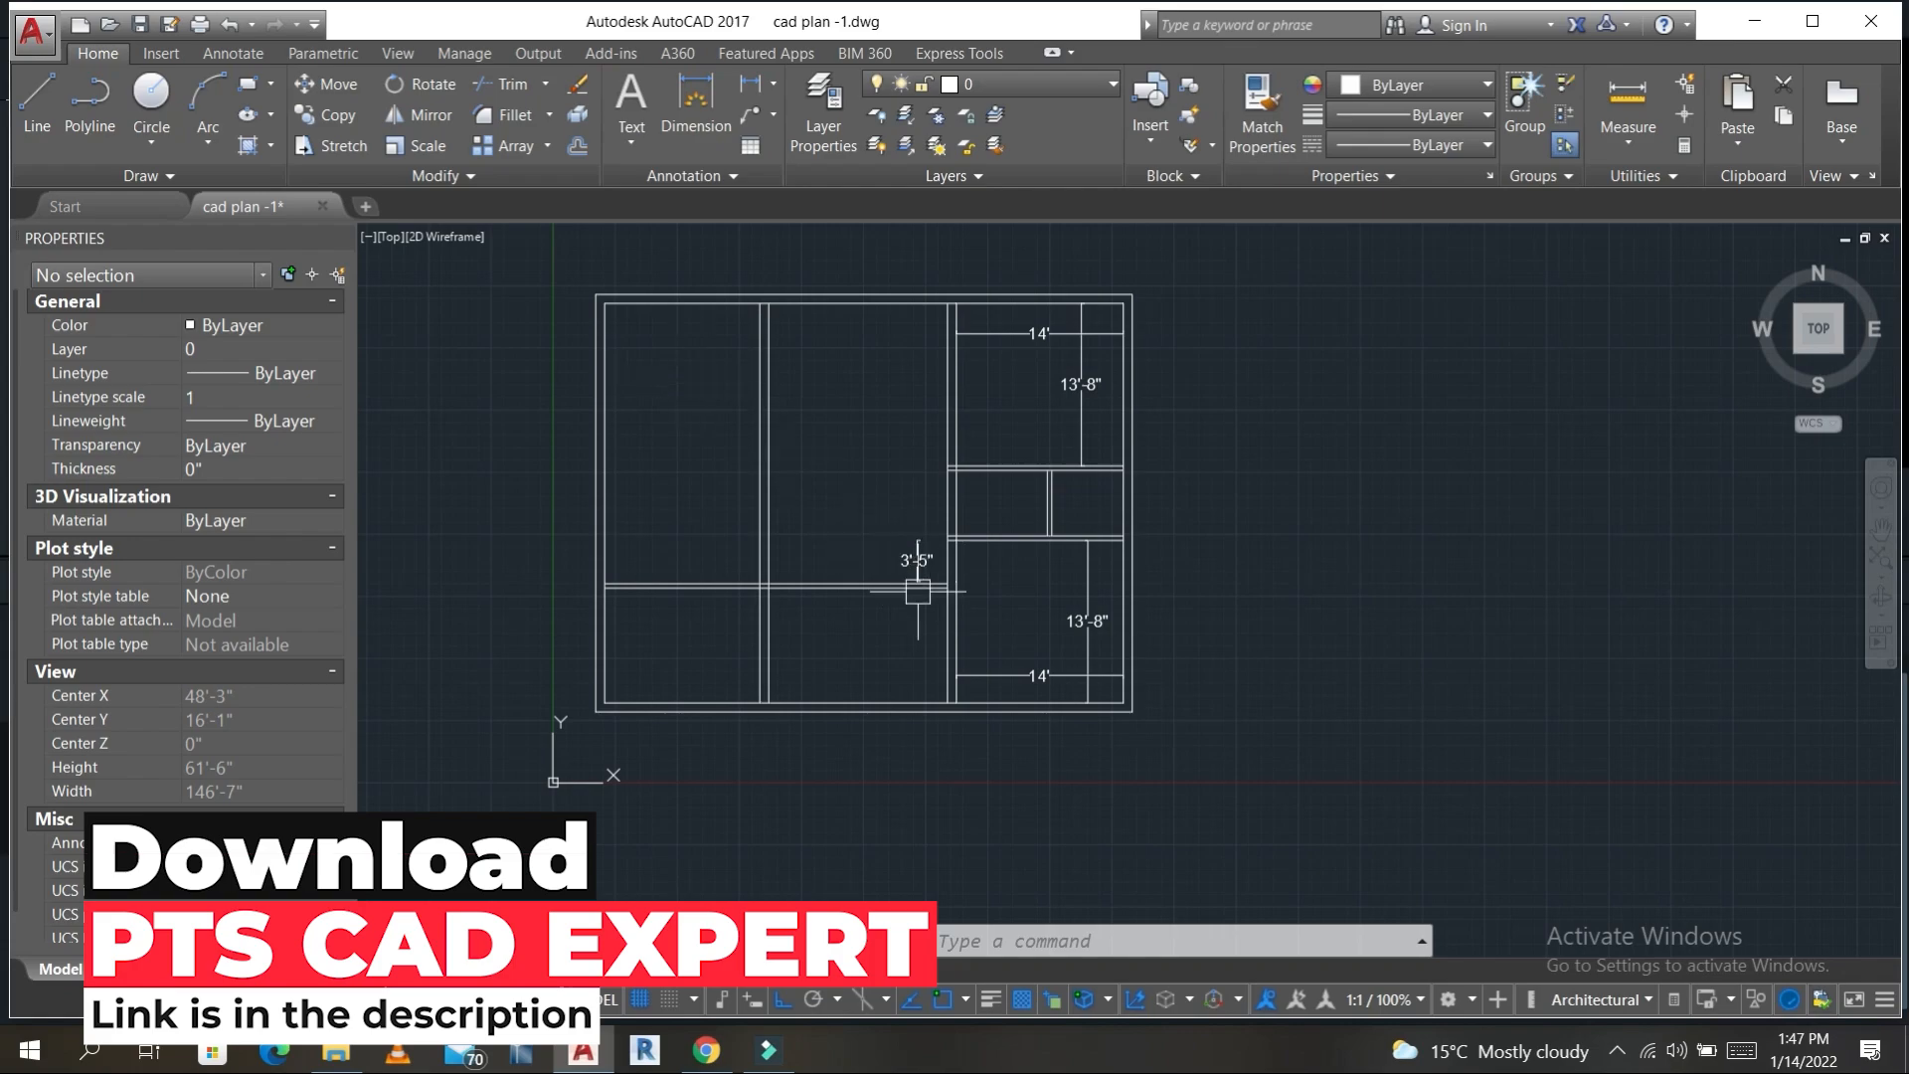
- Offset the right face of the left vertical partition 4' to the right
{"action": "key", "text": "Escape"}
{"action": "key", "text": "Escape"}
{"action": "key", "text": "Escape"}
{"action": "scroll", "coordinate": [907, 637], "scroll_direction": "up", "scroll_amount": 4}
{"action": "type", "text": "o"}
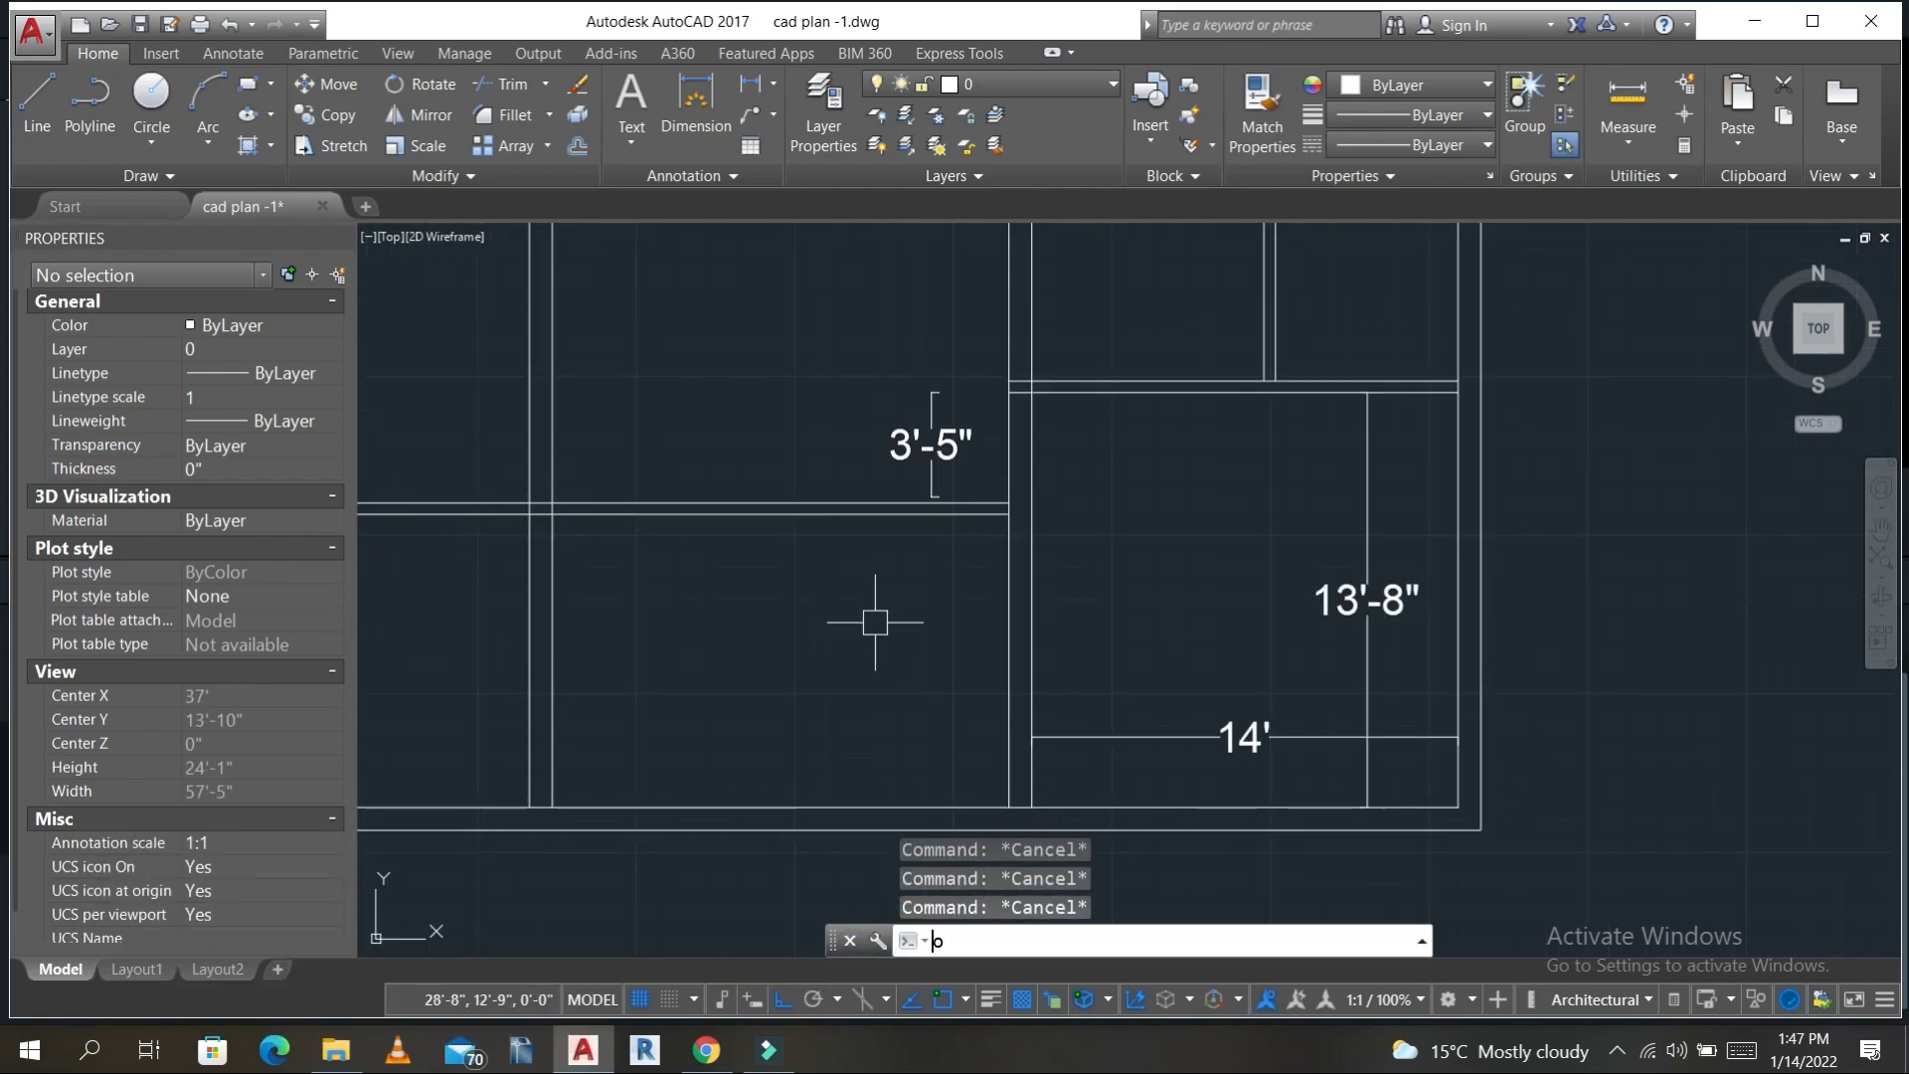
{"action": "key", "text": "Return"}
{"action": "key", "text": "Return"}
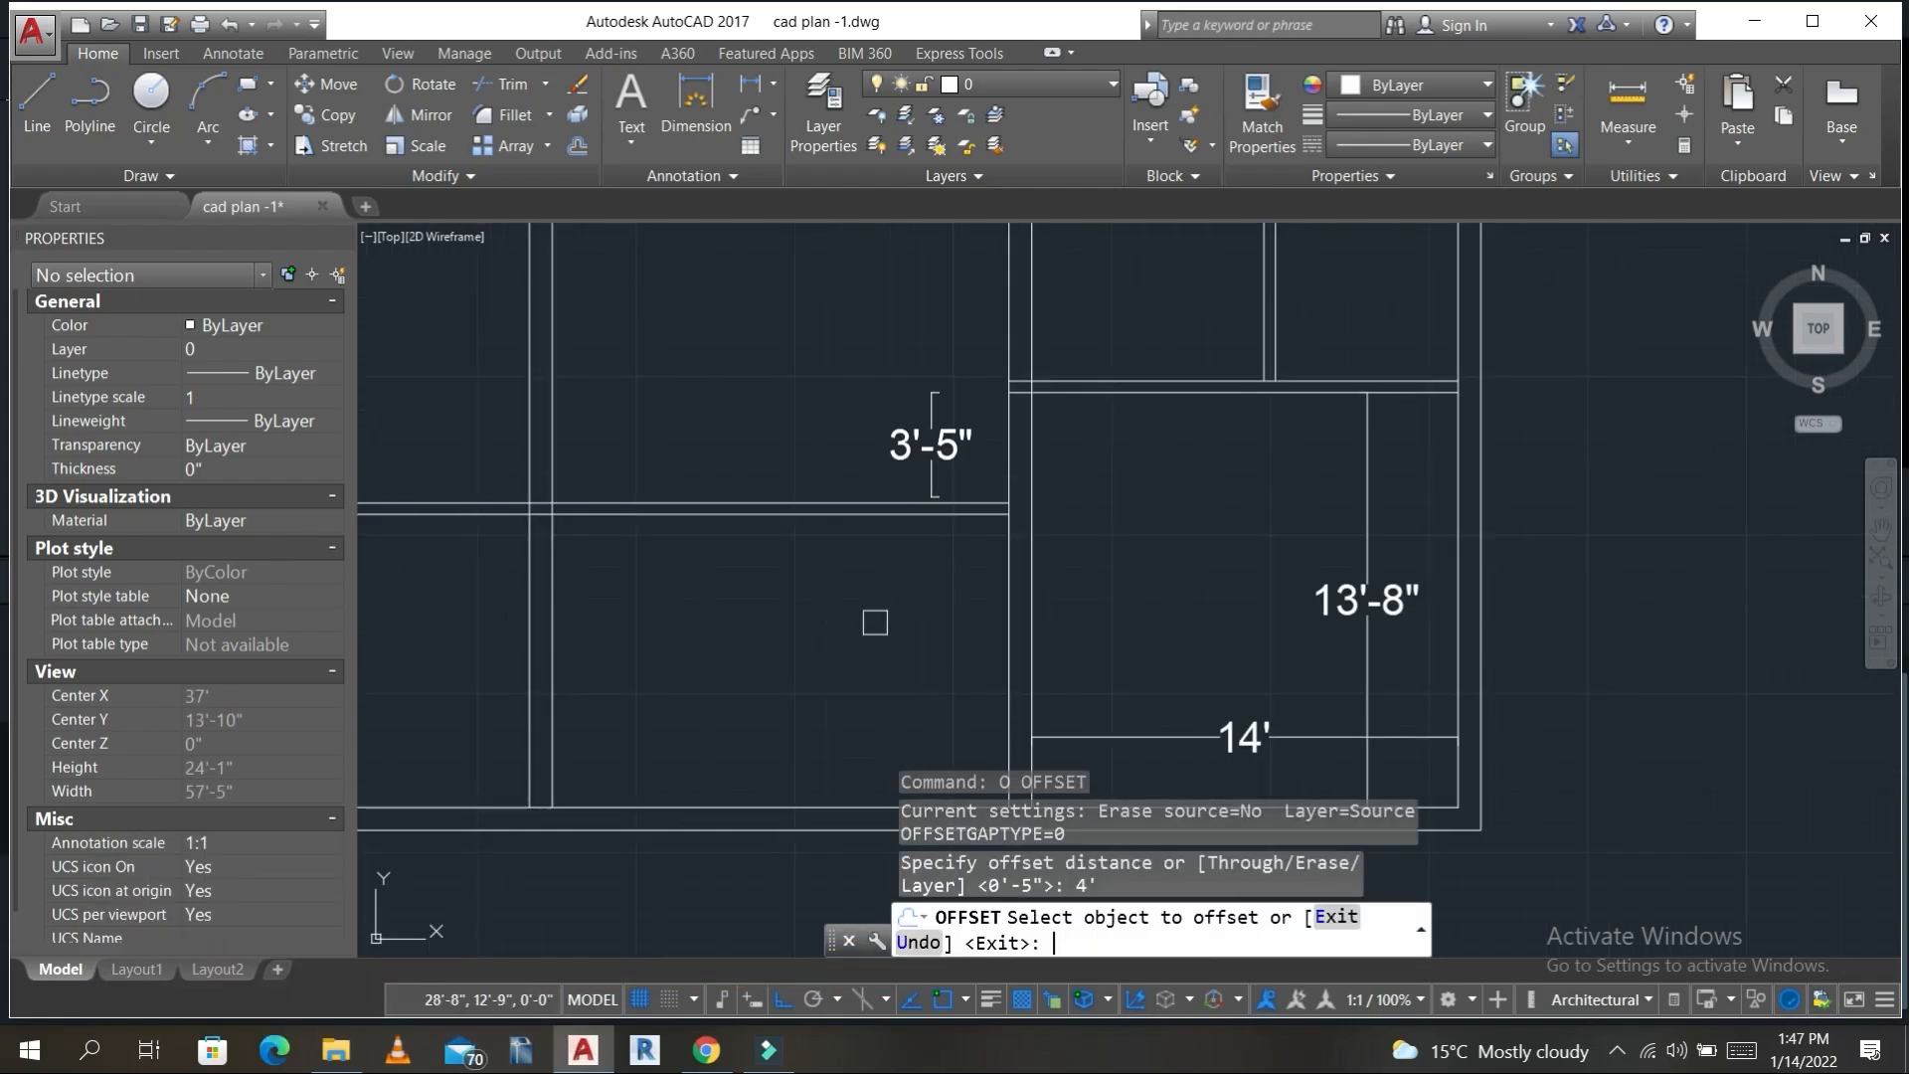
{"action": "left_click", "coordinate": [550, 700]}
{"action": "left_click", "coordinate": [733, 659]}
{"action": "key", "text": "Escape"}
{"action": "key", "text": "Escape"}
{"action": "key", "text": "Escape"}
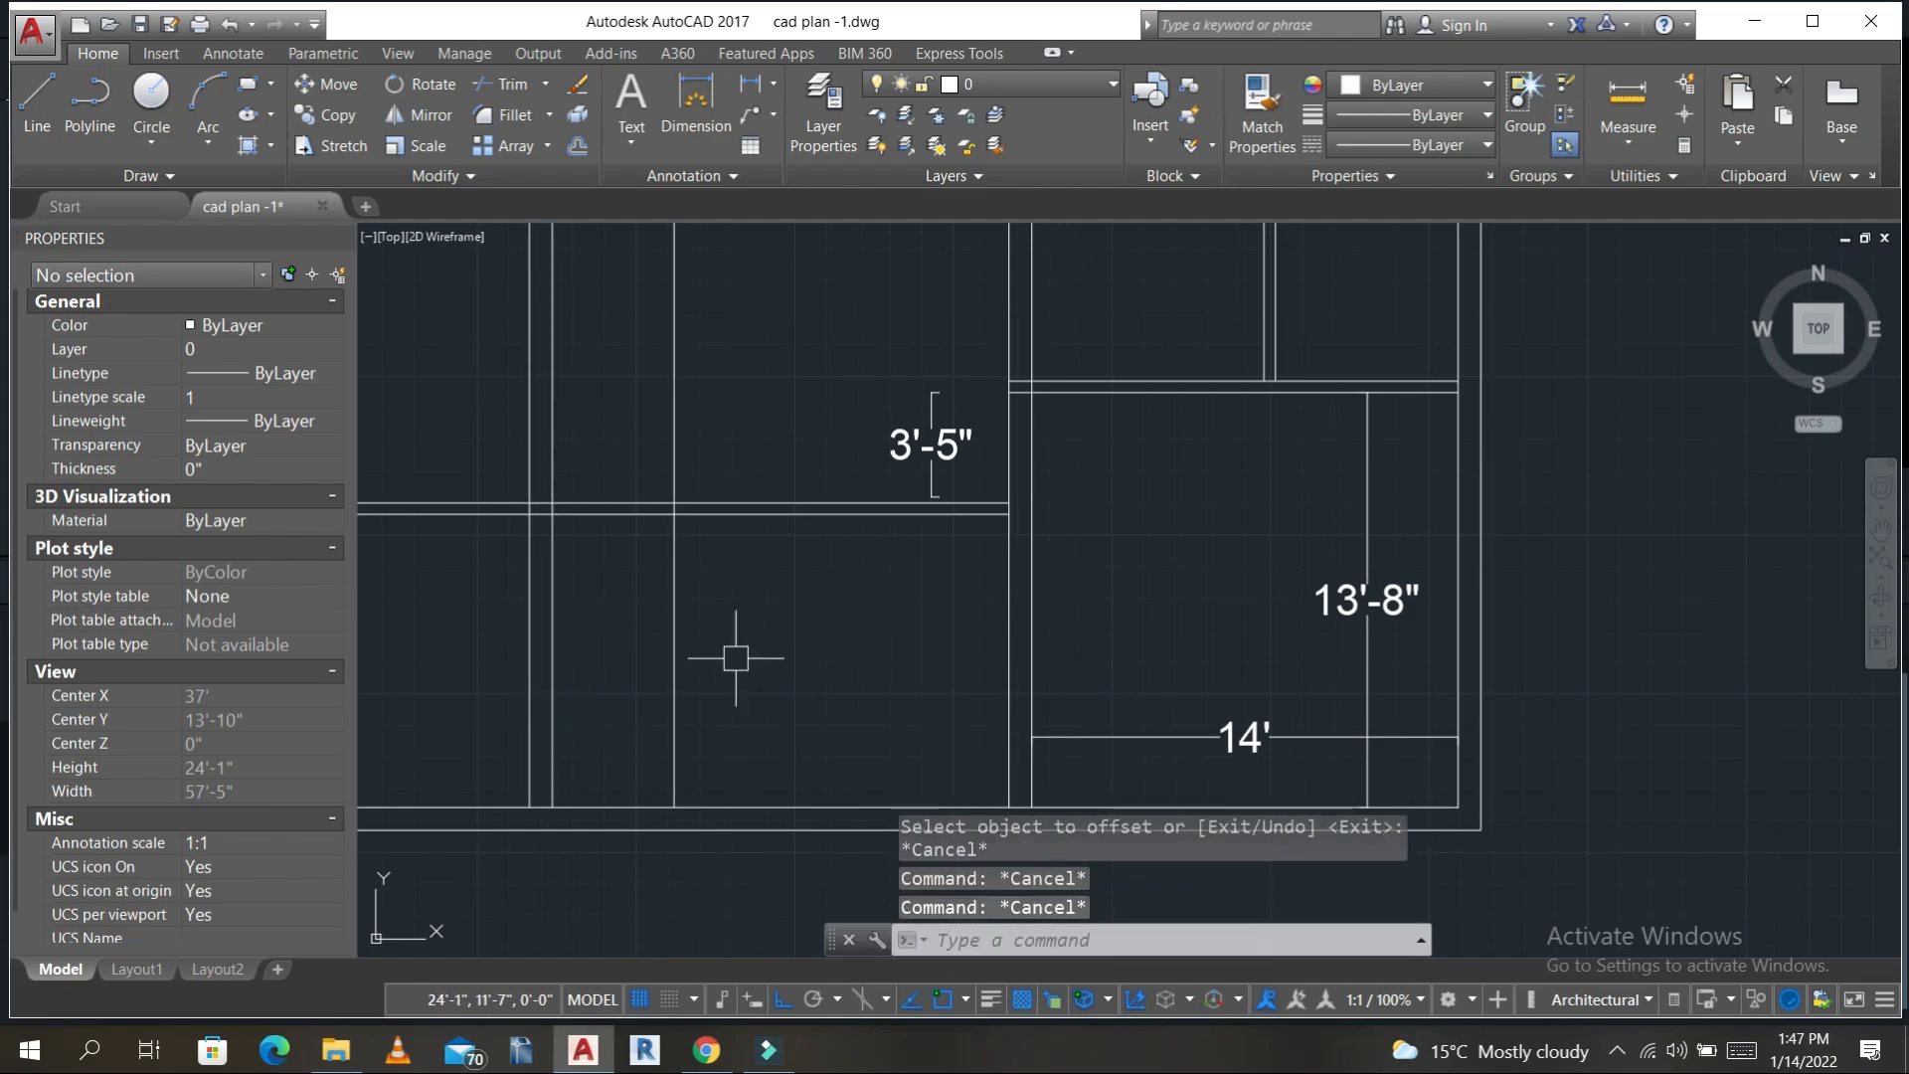
- Offset the new vertical line 9" to the right to form the second face of the wall
{"action": "type", "text": "o"}
{"action": "key", "text": "Return"}
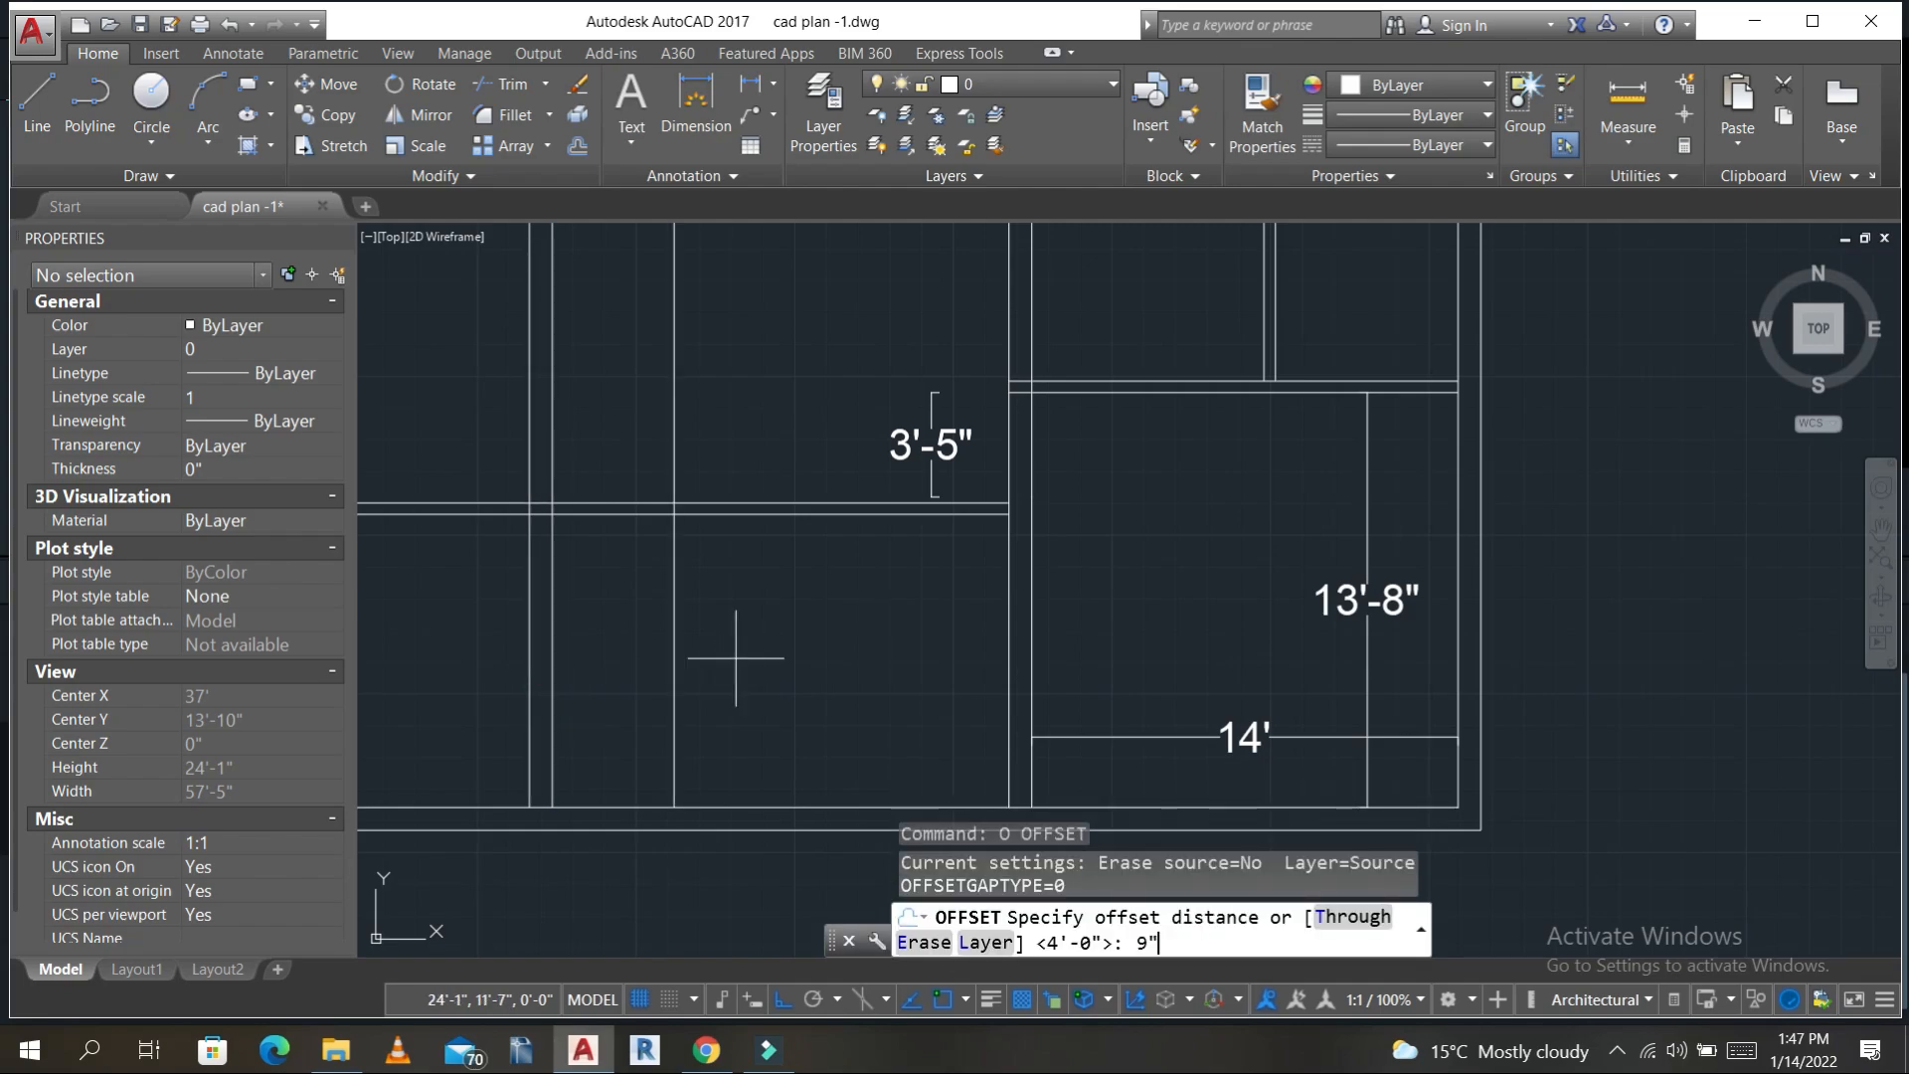
{"action": "key", "text": "Return"}
{"action": "left_click", "coordinate": [673, 644]}
{"action": "left_click", "coordinate": [784, 648]}
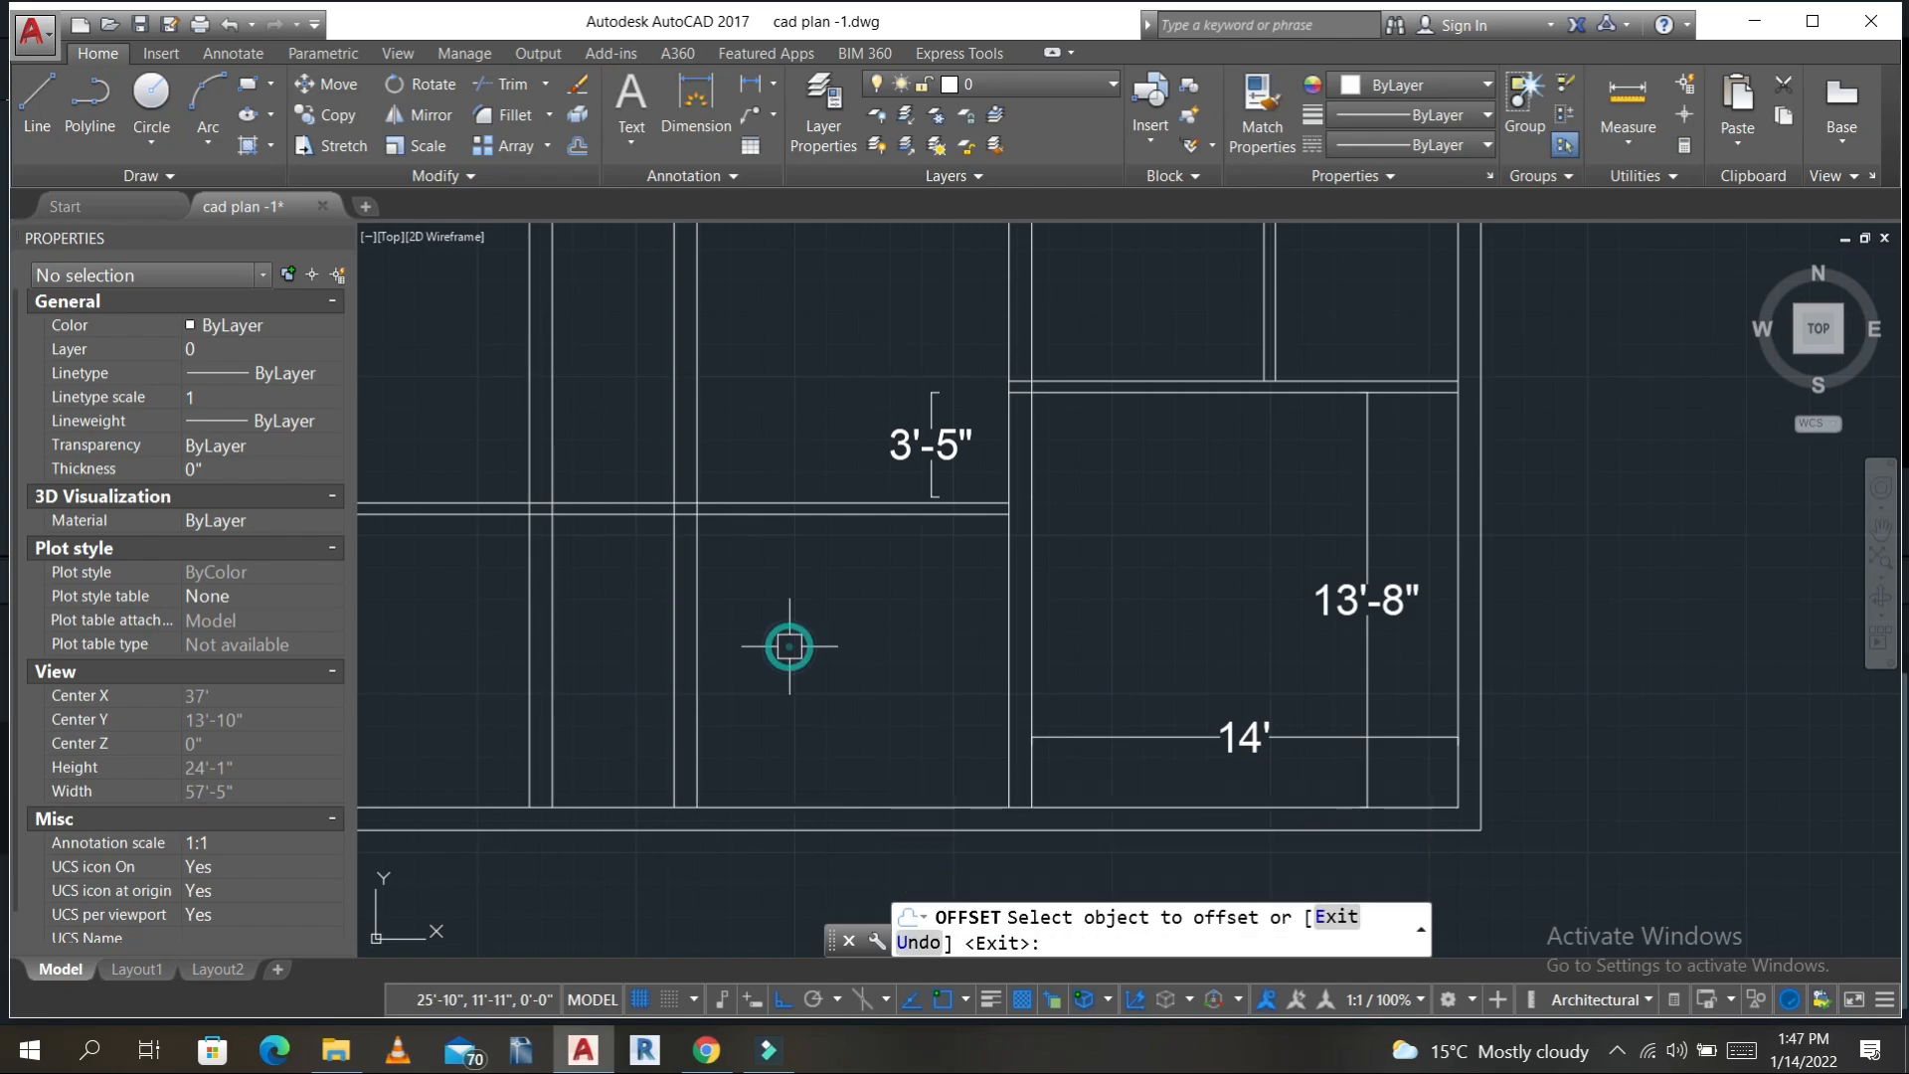
{"action": "key", "text": "Escape"}
{"action": "key", "text": "Escape"}
- Trim away the parts of the new vertical wall lines above the horizontal partition
{"action": "type", "text": "t"}
{"action": "key", "text": "Return"}
{"action": "key", "text": "Return"}
{"action": "left_click", "coordinate": [771, 431]}
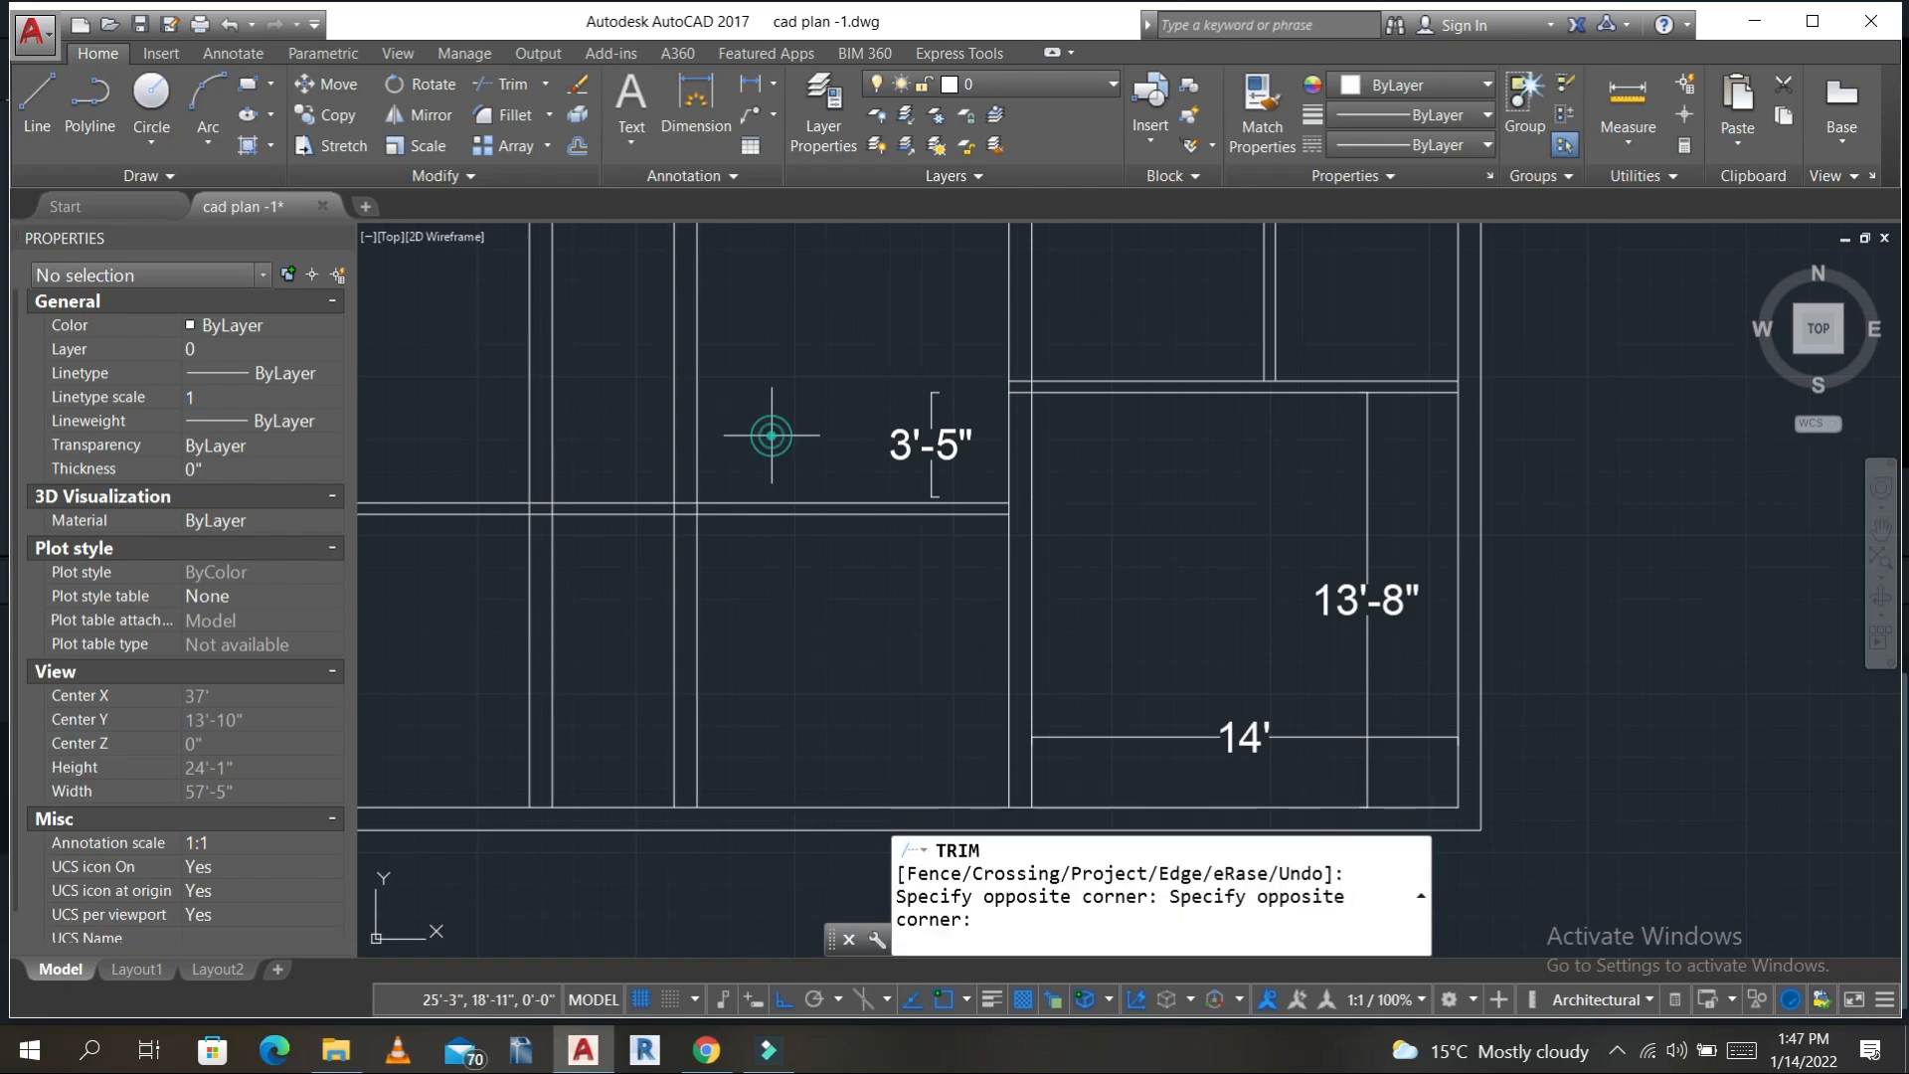
{"action": "left_click", "coordinate": [647, 371]}
{"action": "scroll", "coordinate": [729, 371], "scroll_direction": "down", "scroll_amount": 5}
{"action": "scroll", "coordinate": [729, 371], "scroll_direction": "up", "scroll_amount": 5}
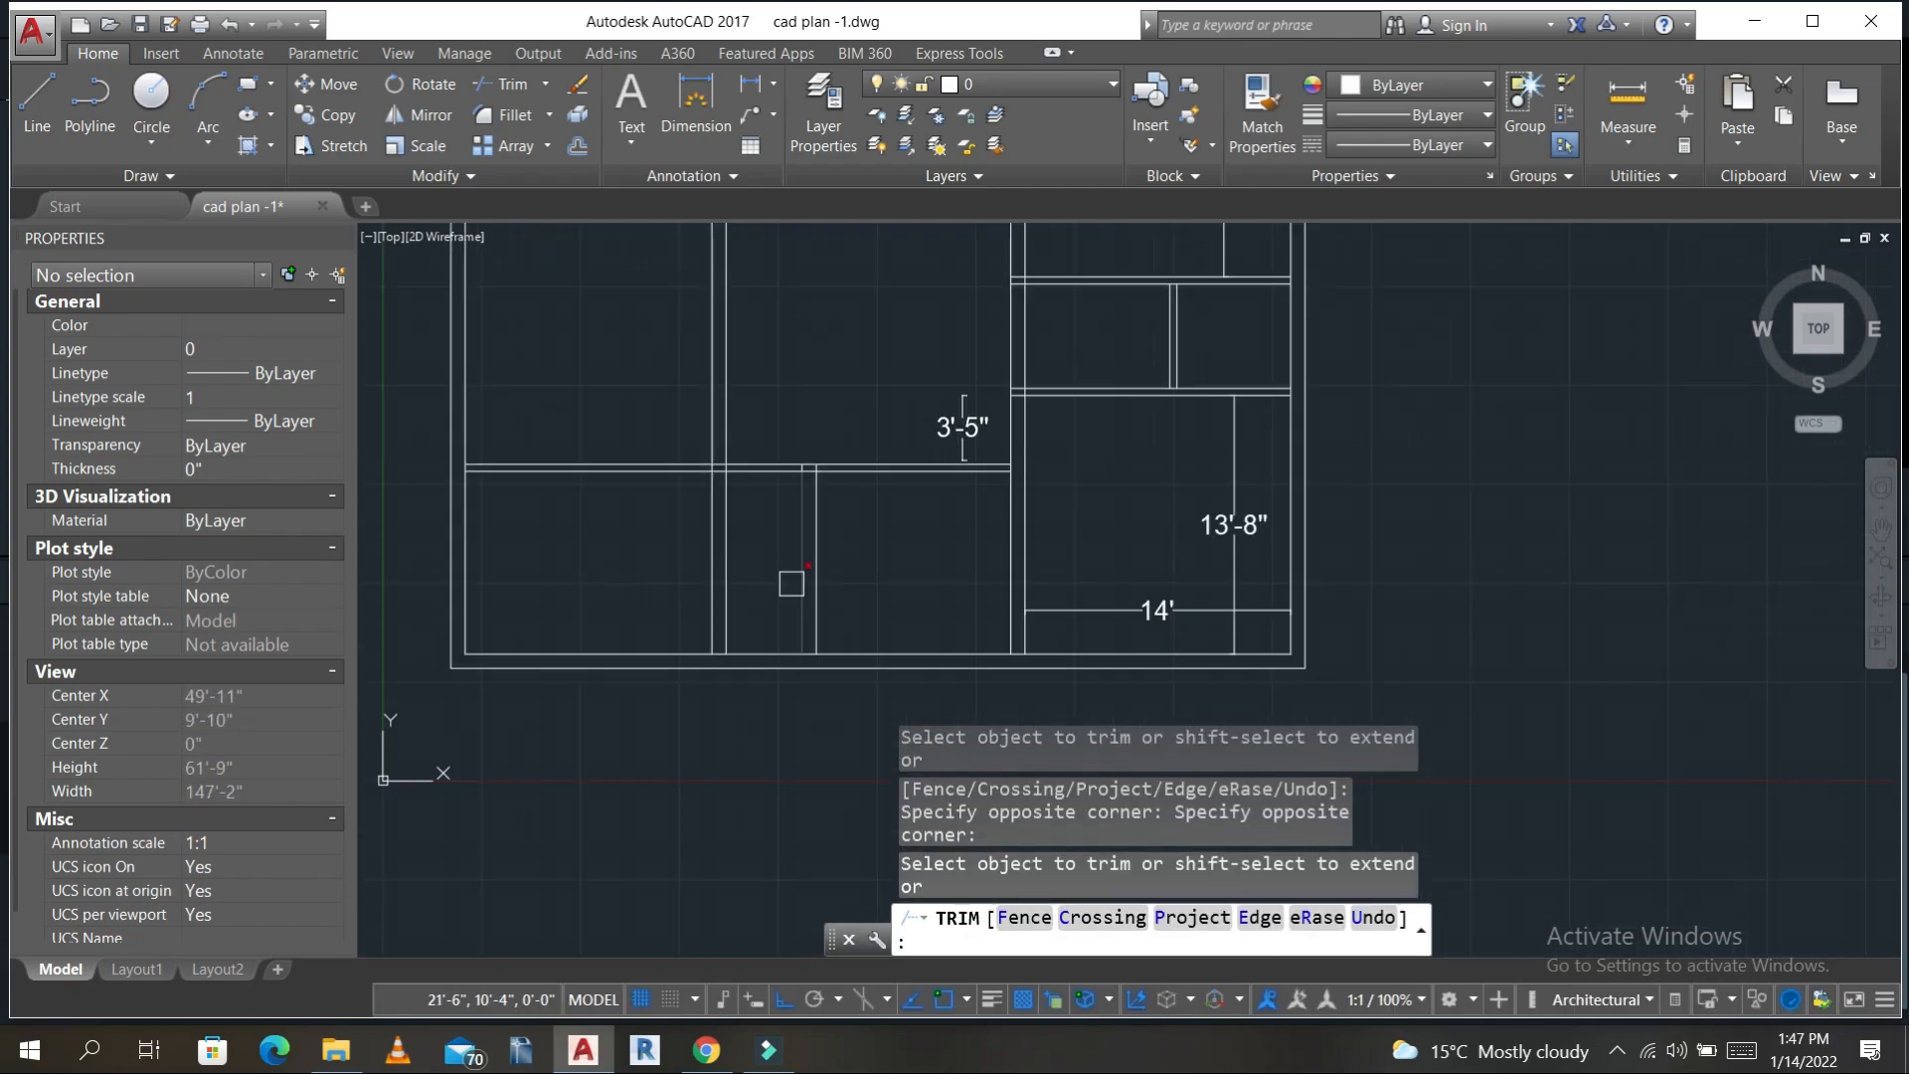
- Trim away the part of the original left vertical partition below the horizontal partition
{"action": "left_click", "coordinate": [758, 601]}
{"action": "left_click", "coordinate": [673, 554]}
{"action": "scroll", "coordinate": [701, 524], "scroll_direction": "down", "scroll_amount": 3}
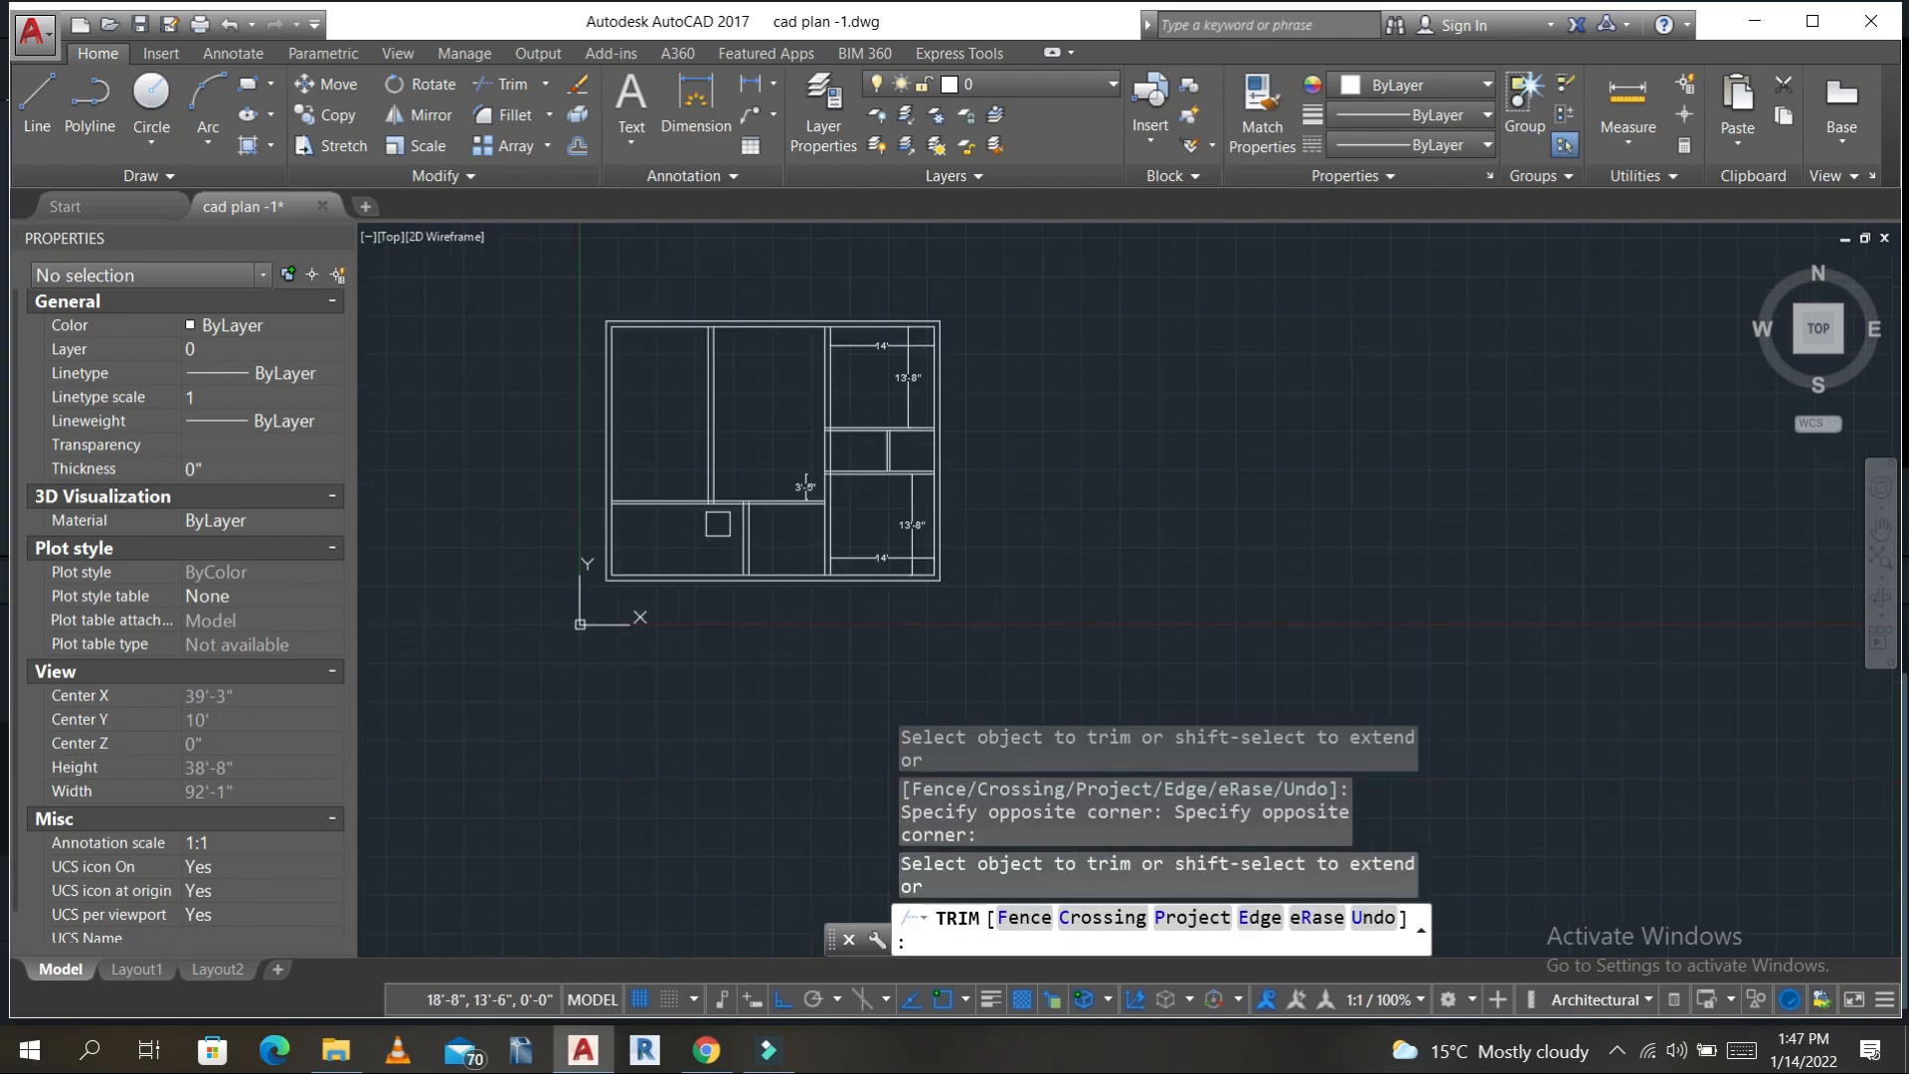
{"action": "scroll", "coordinate": [785, 611], "scroll_direction": "up", "scroll_amount": 1}
{"action": "key", "text": "Escape"}
{"action": "key", "text": "Escape"}
{"action": "key", "text": "Escape"}
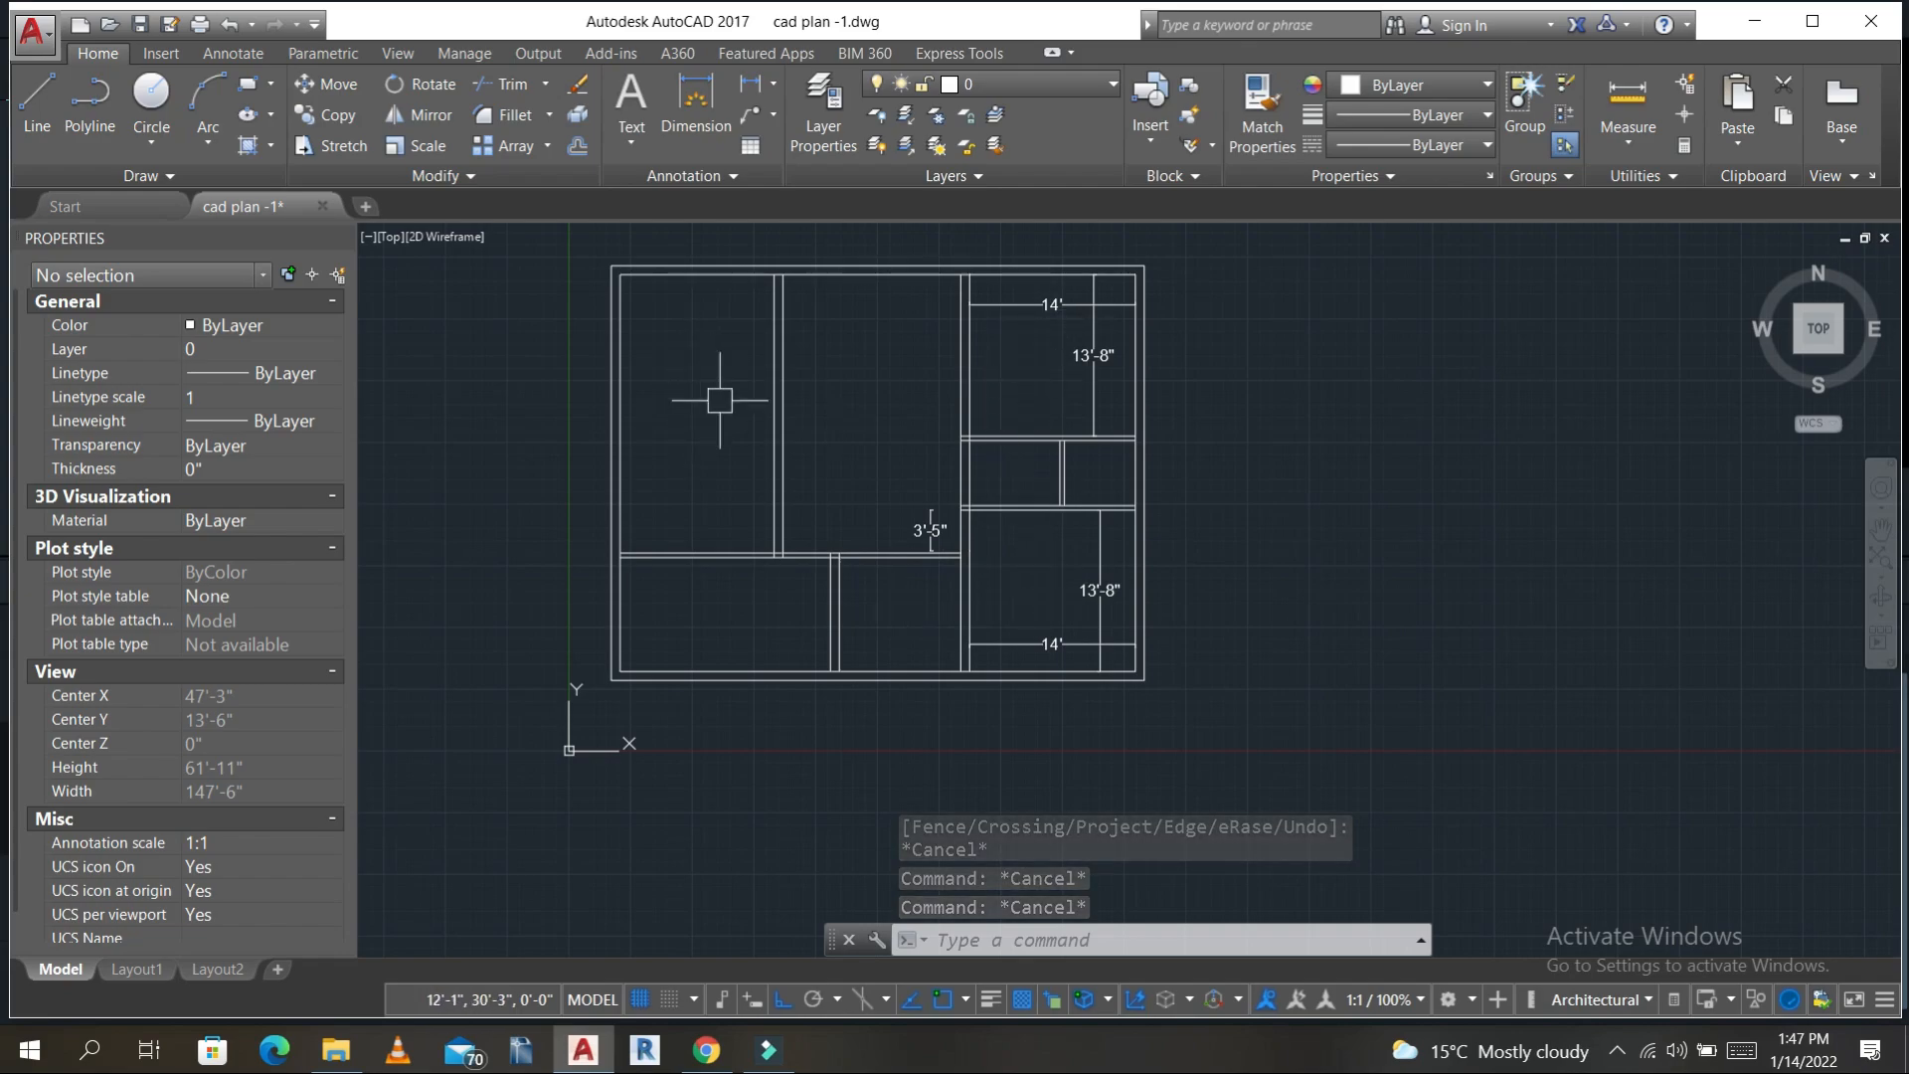
{"action": "key", "text": "Escape"}
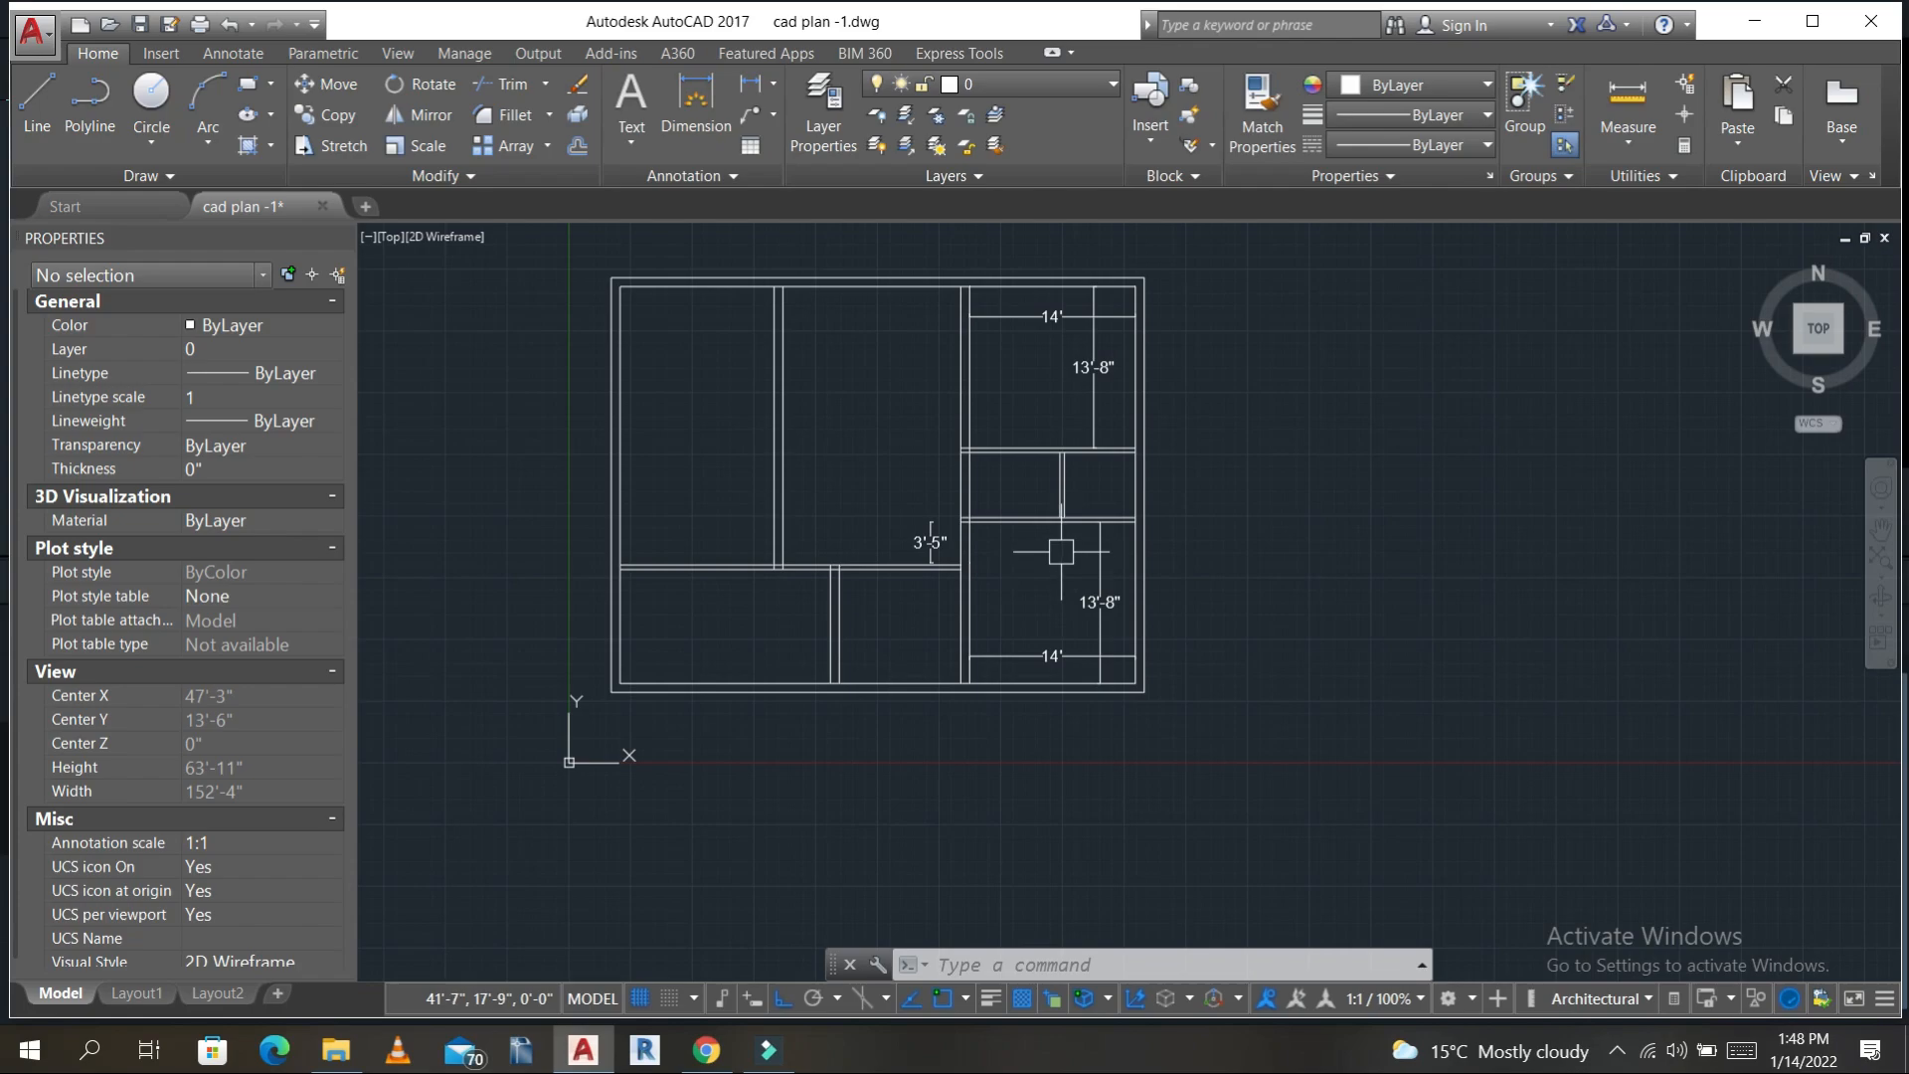
{"action": "key", "text": "Escape"}
{"action": "key", "text": "Escape"}
{"action": "key", "text": "Escape"}
{"action": "scroll", "coordinate": [1034, 554], "scroll_direction": "up", "scroll_amount": 2}
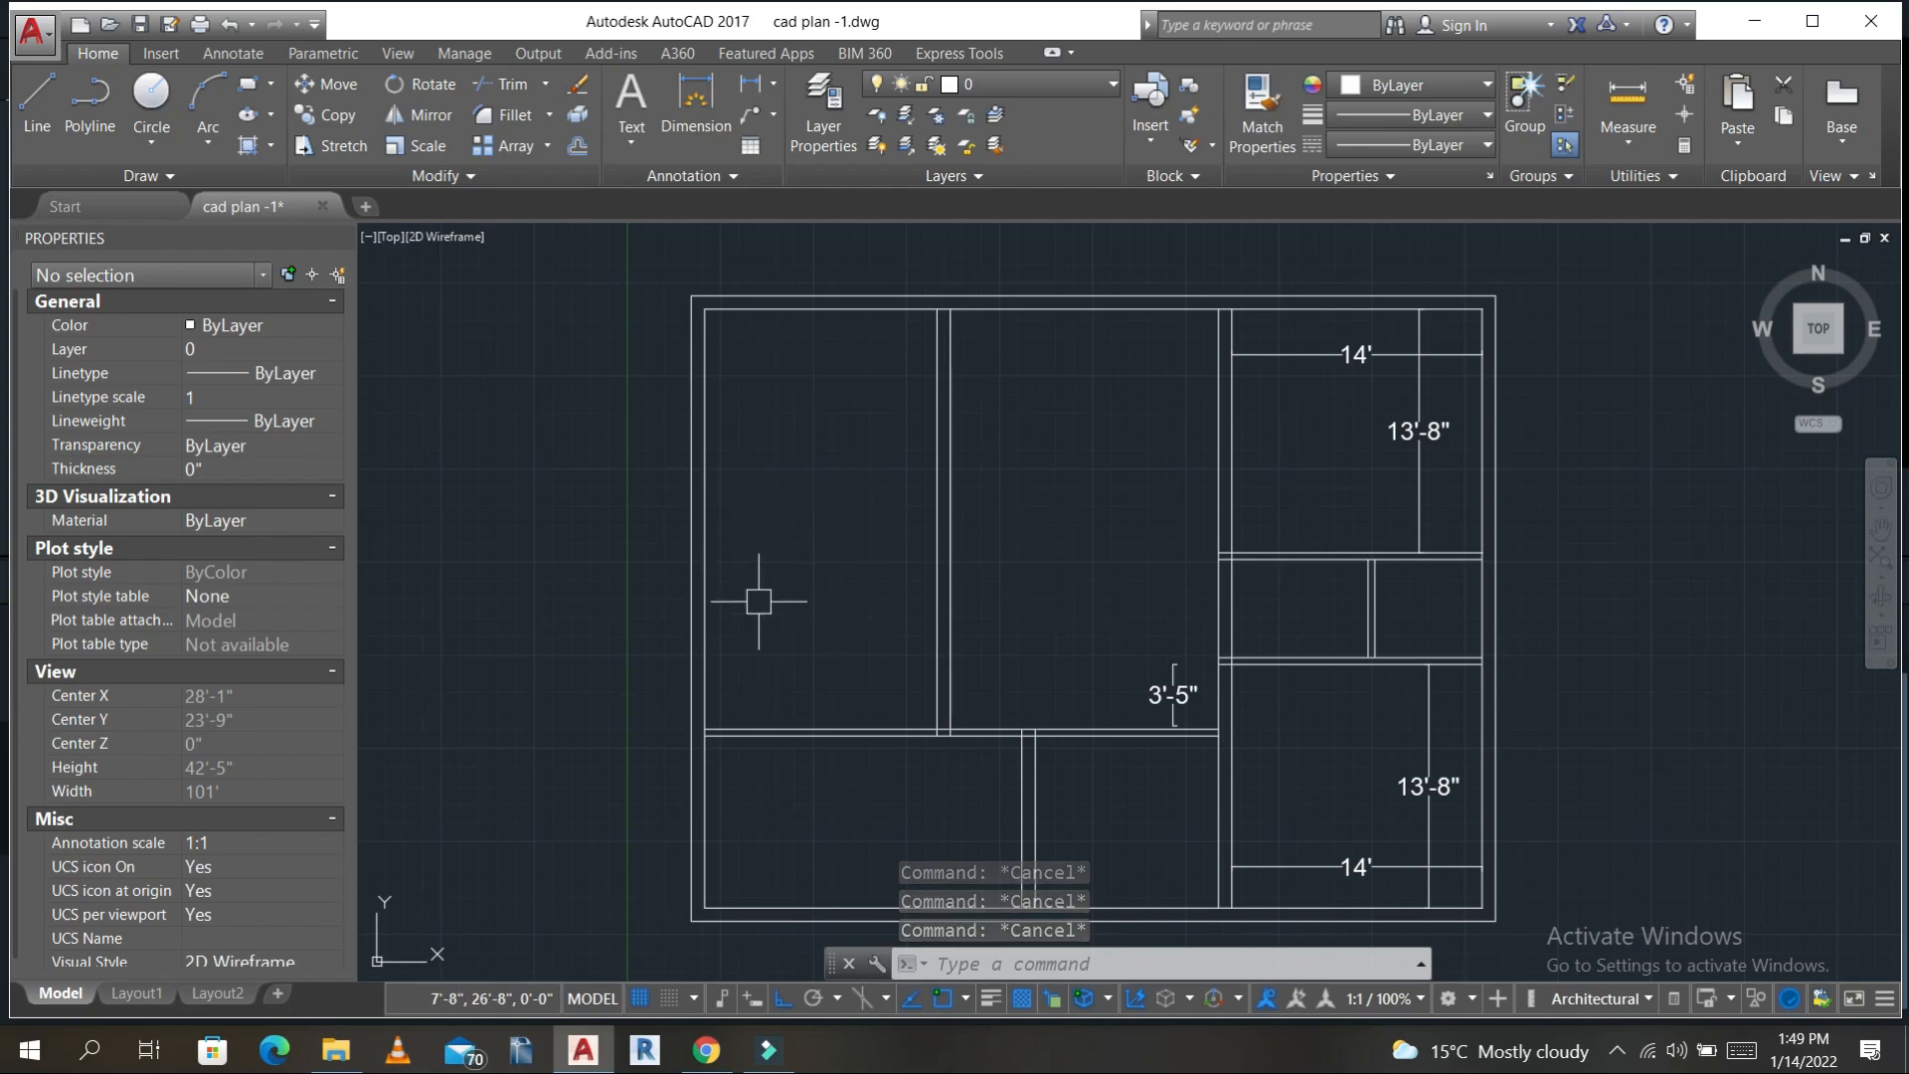
{"action": "middle_click_drag", "start_coordinate": [828, 440], "coordinate": [831, 540]}
{"action": "middle_click_drag", "start_coordinate": [1070, 629], "coordinate": [881, 501]}
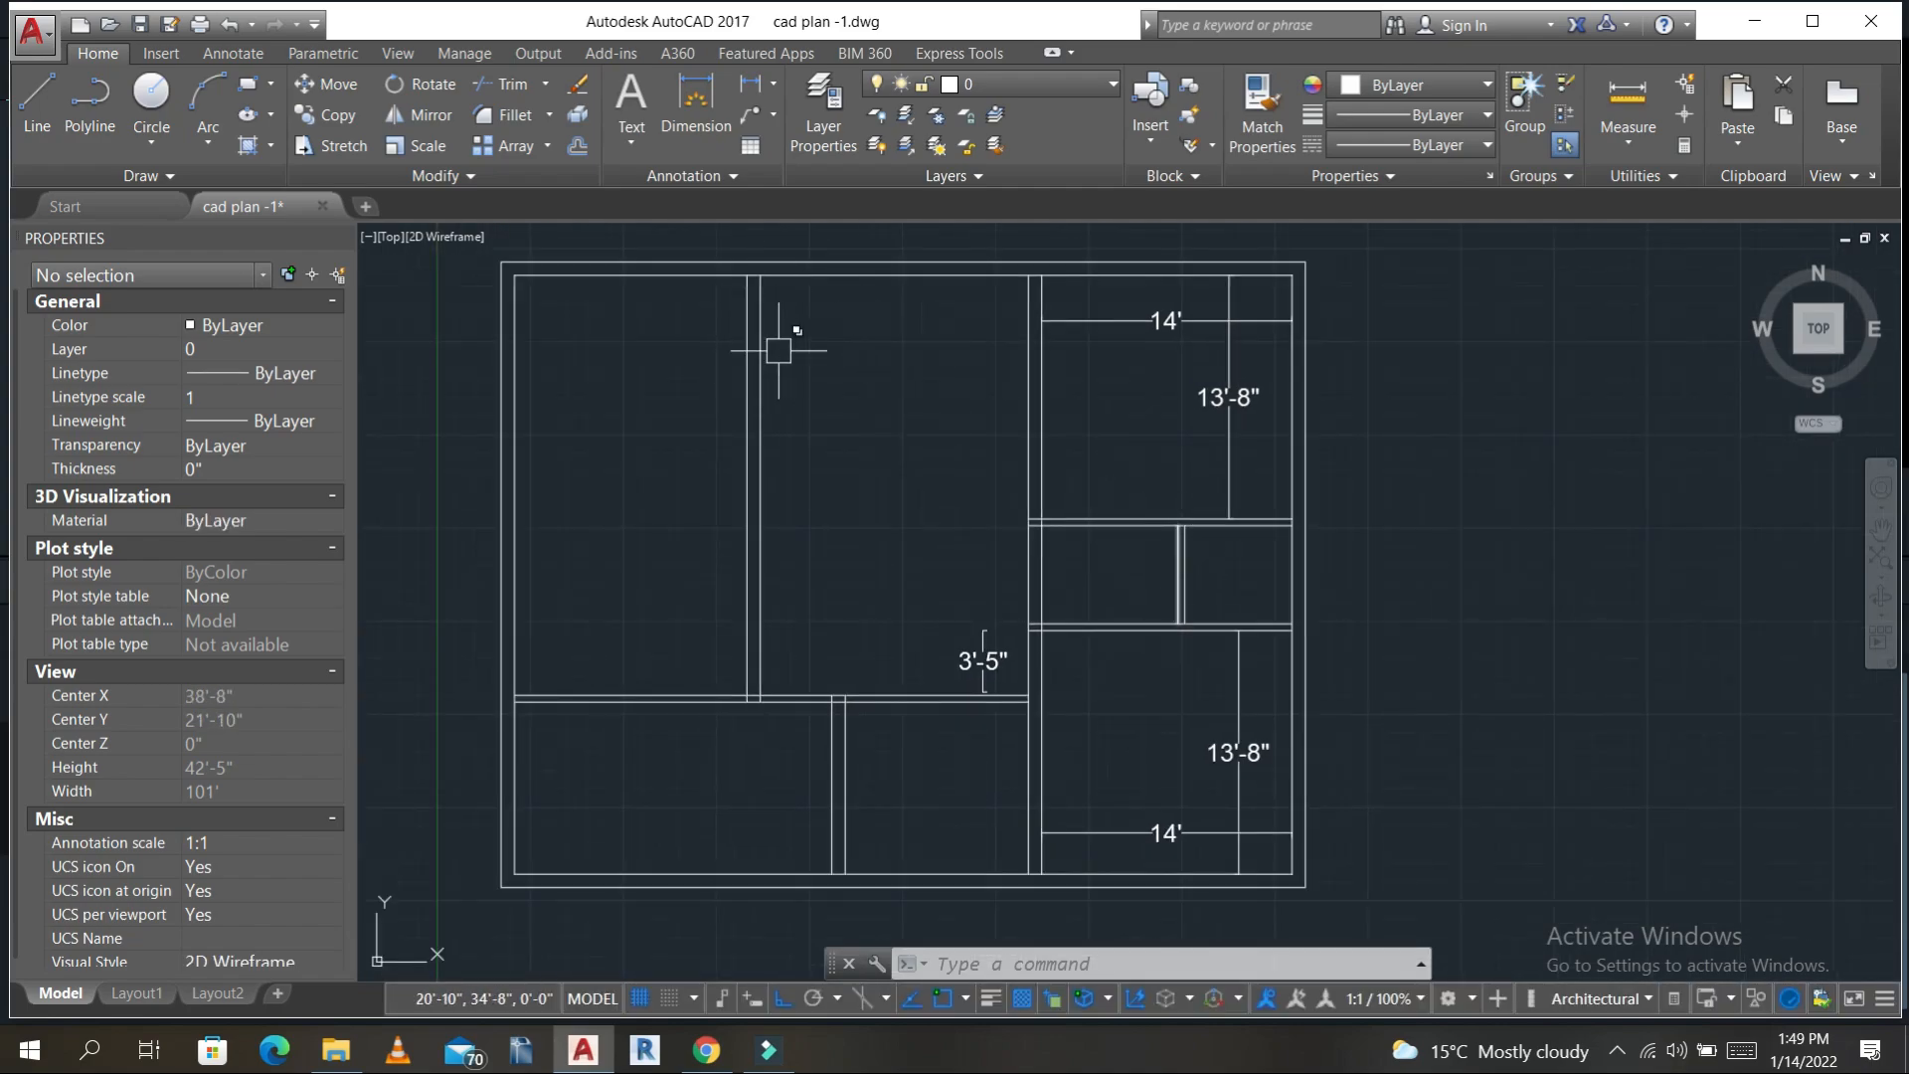
{"action": "middle_click_drag", "start_coordinate": [865, 473], "coordinate": [993, 498]}
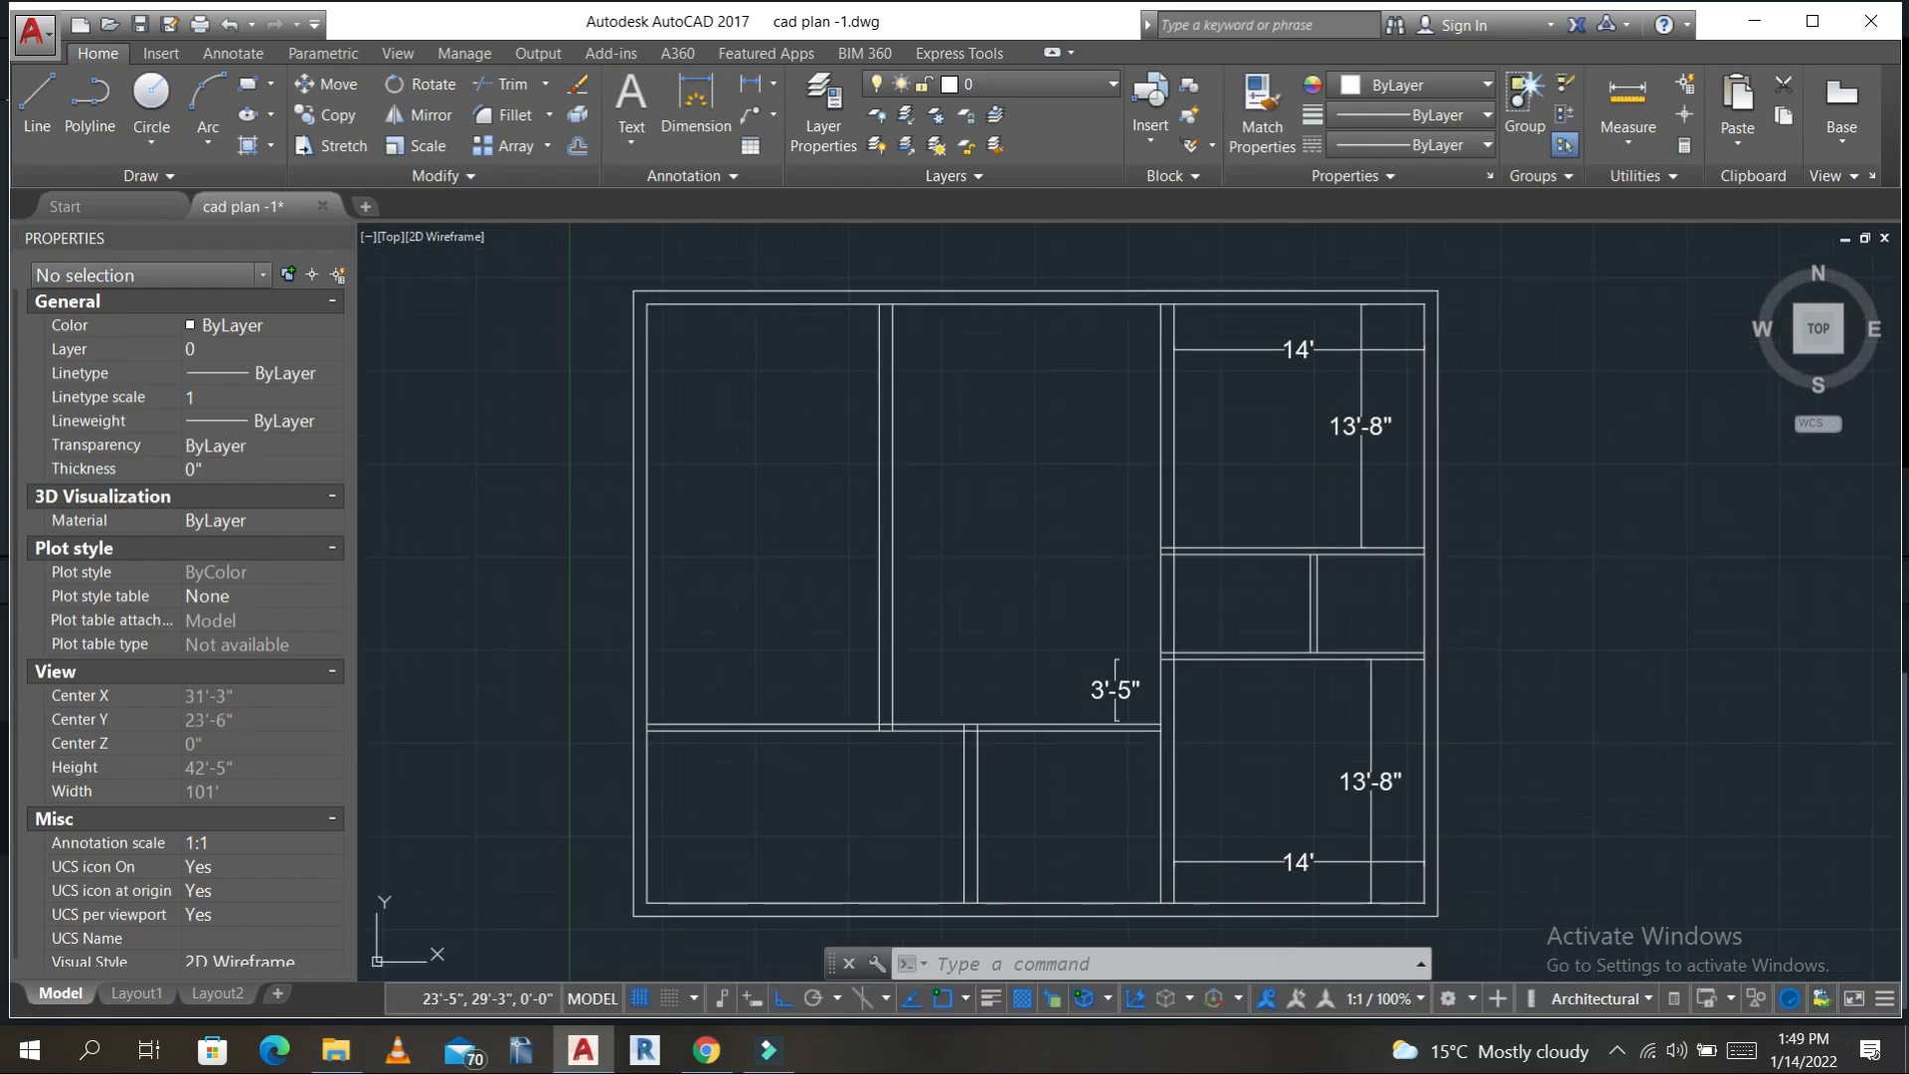
- Offset the inner line of the top exterior wall 8' downward
{"action": "key", "text": "Escape"}
{"action": "key", "text": "Escape"}
{"action": "key", "text": "Escape"}
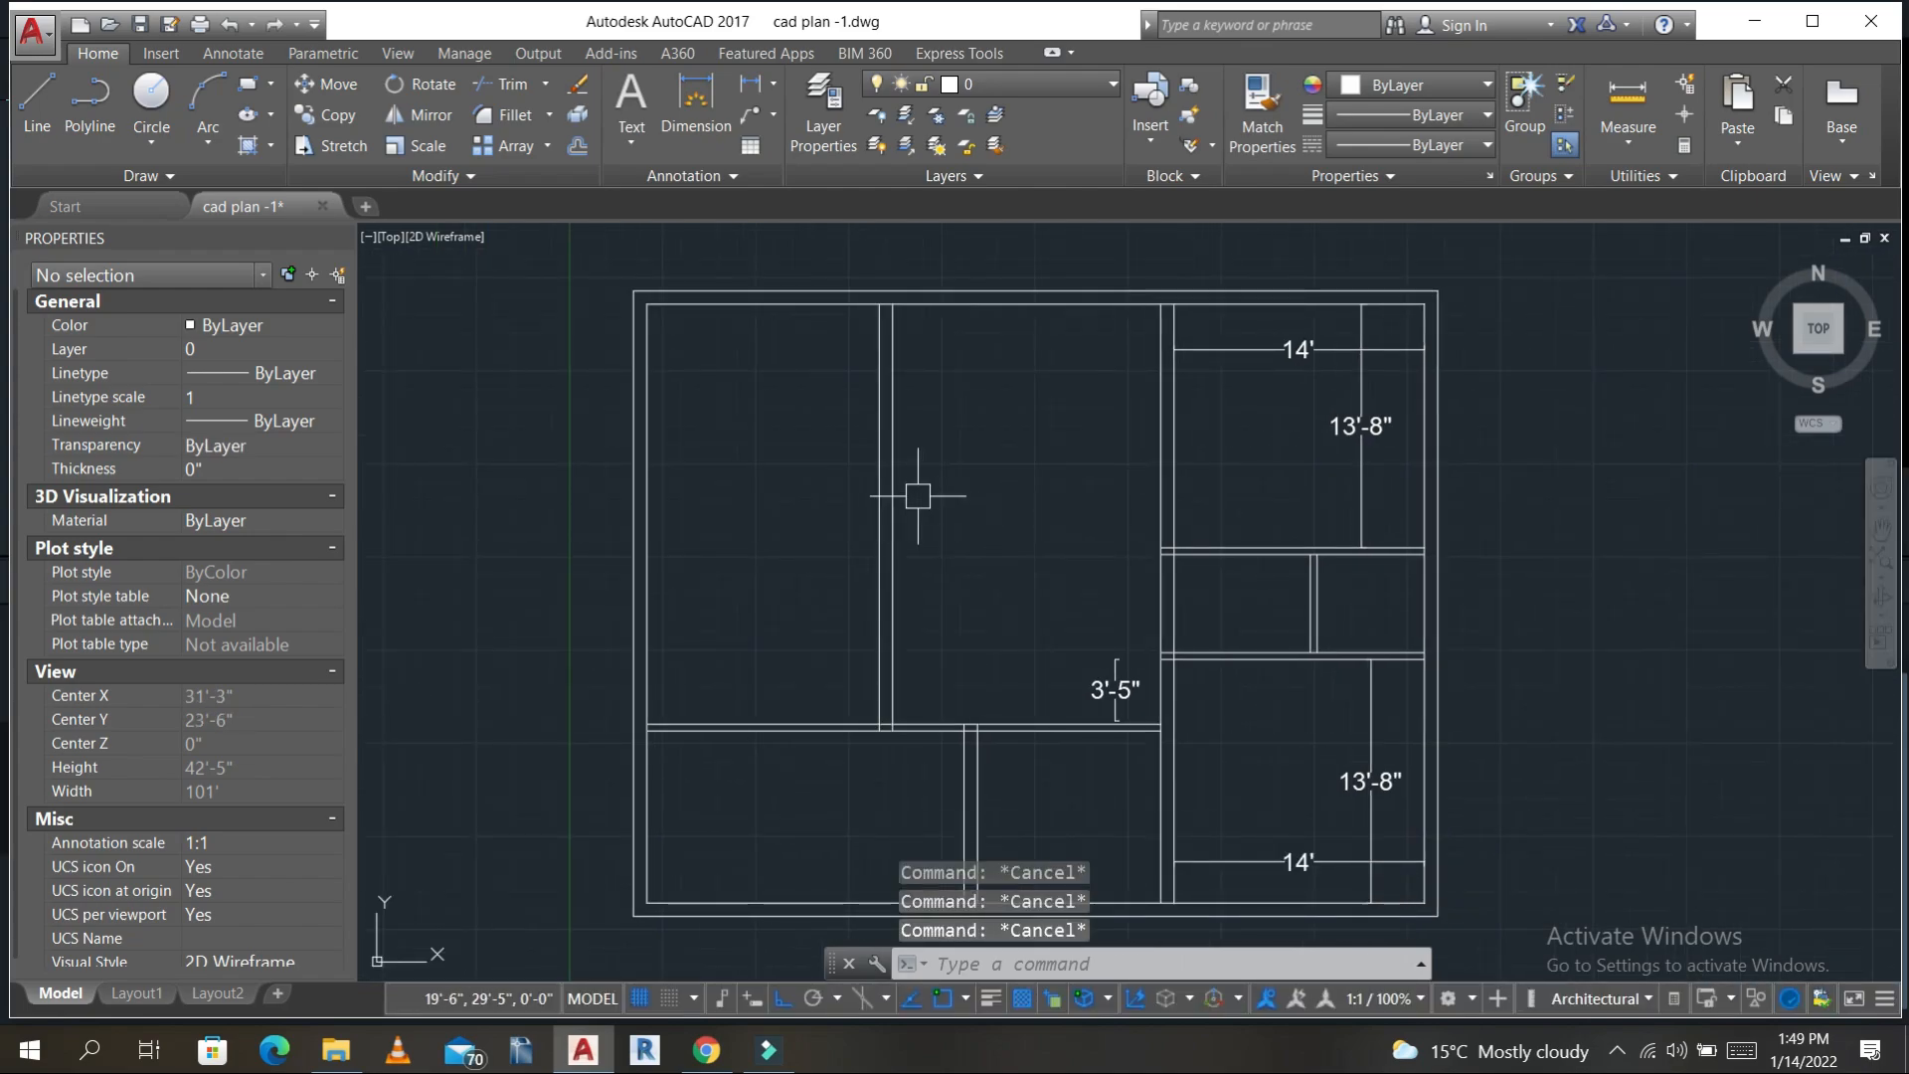
{"action": "type", "text": "o"}
{"action": "key", "text": "Return"}
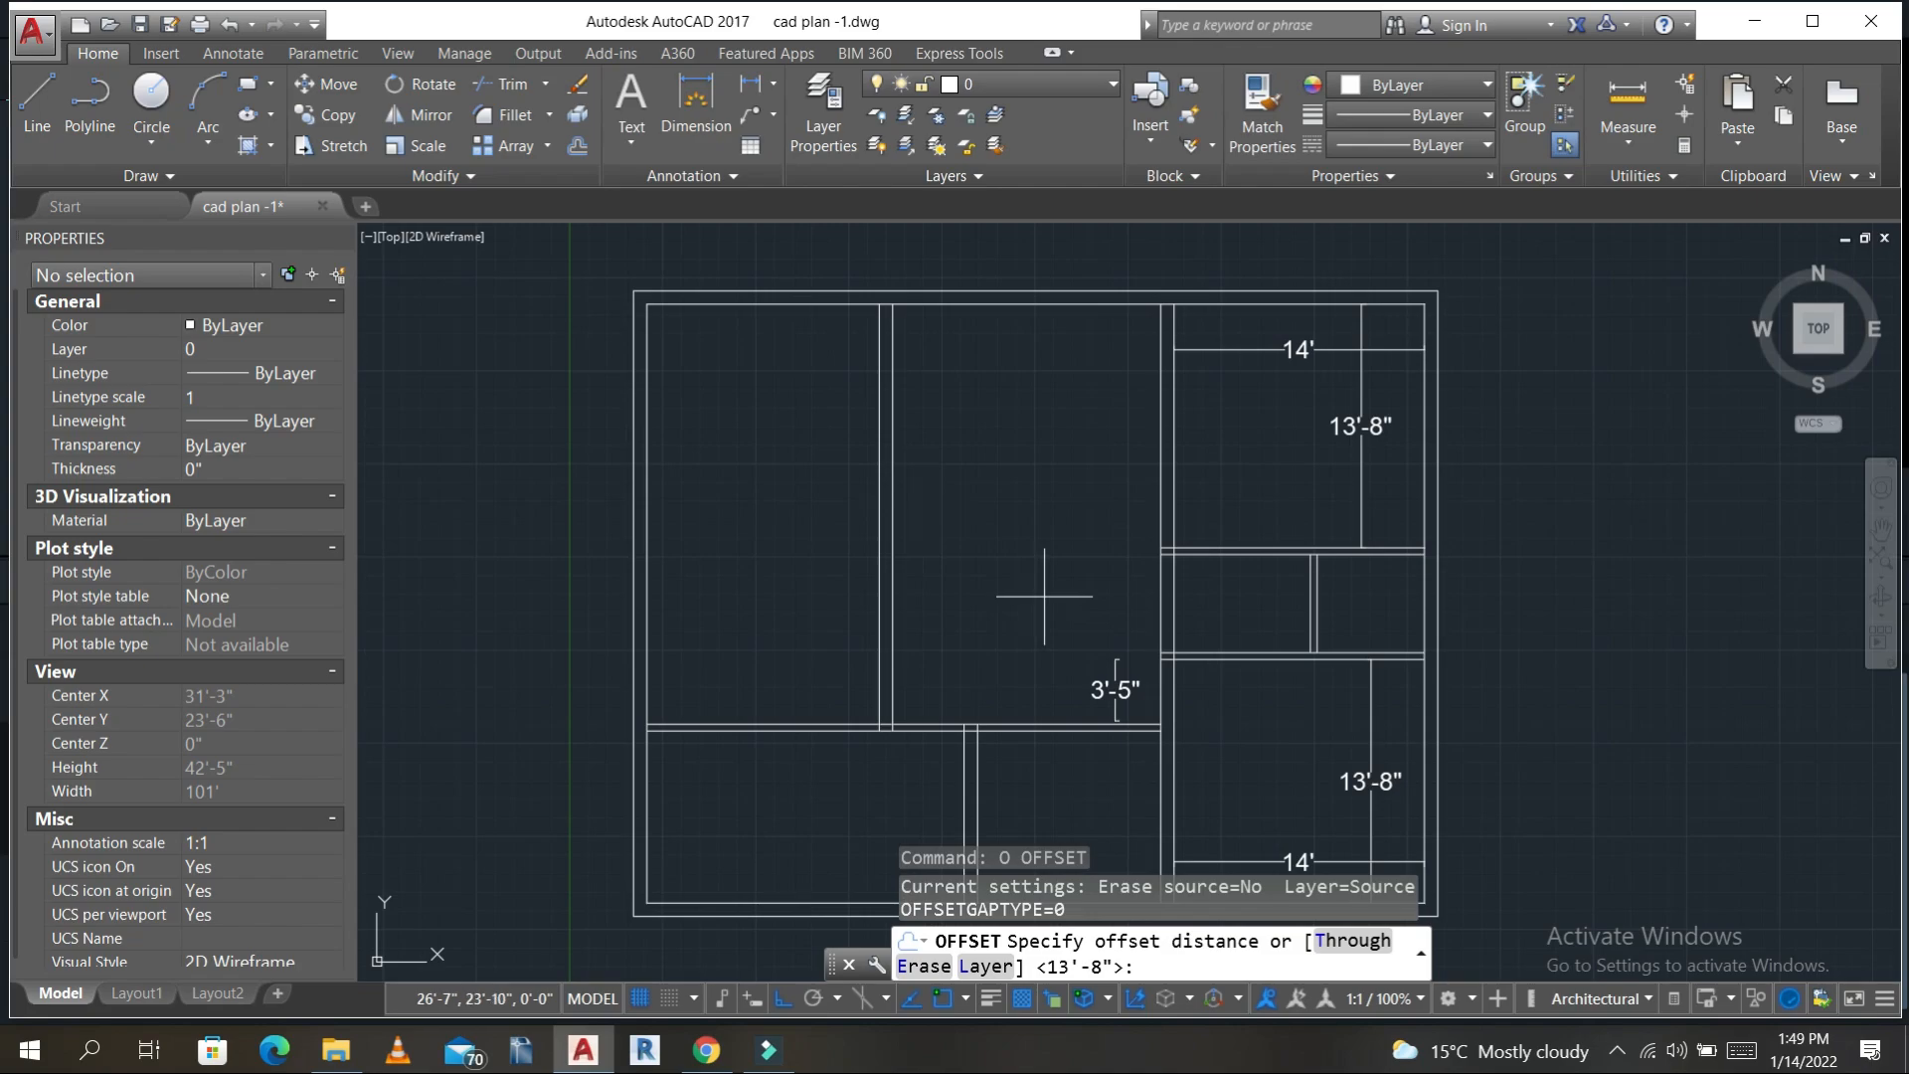
{"action": "type", "text": "'"}
{"action": "key", "text": "Return"}
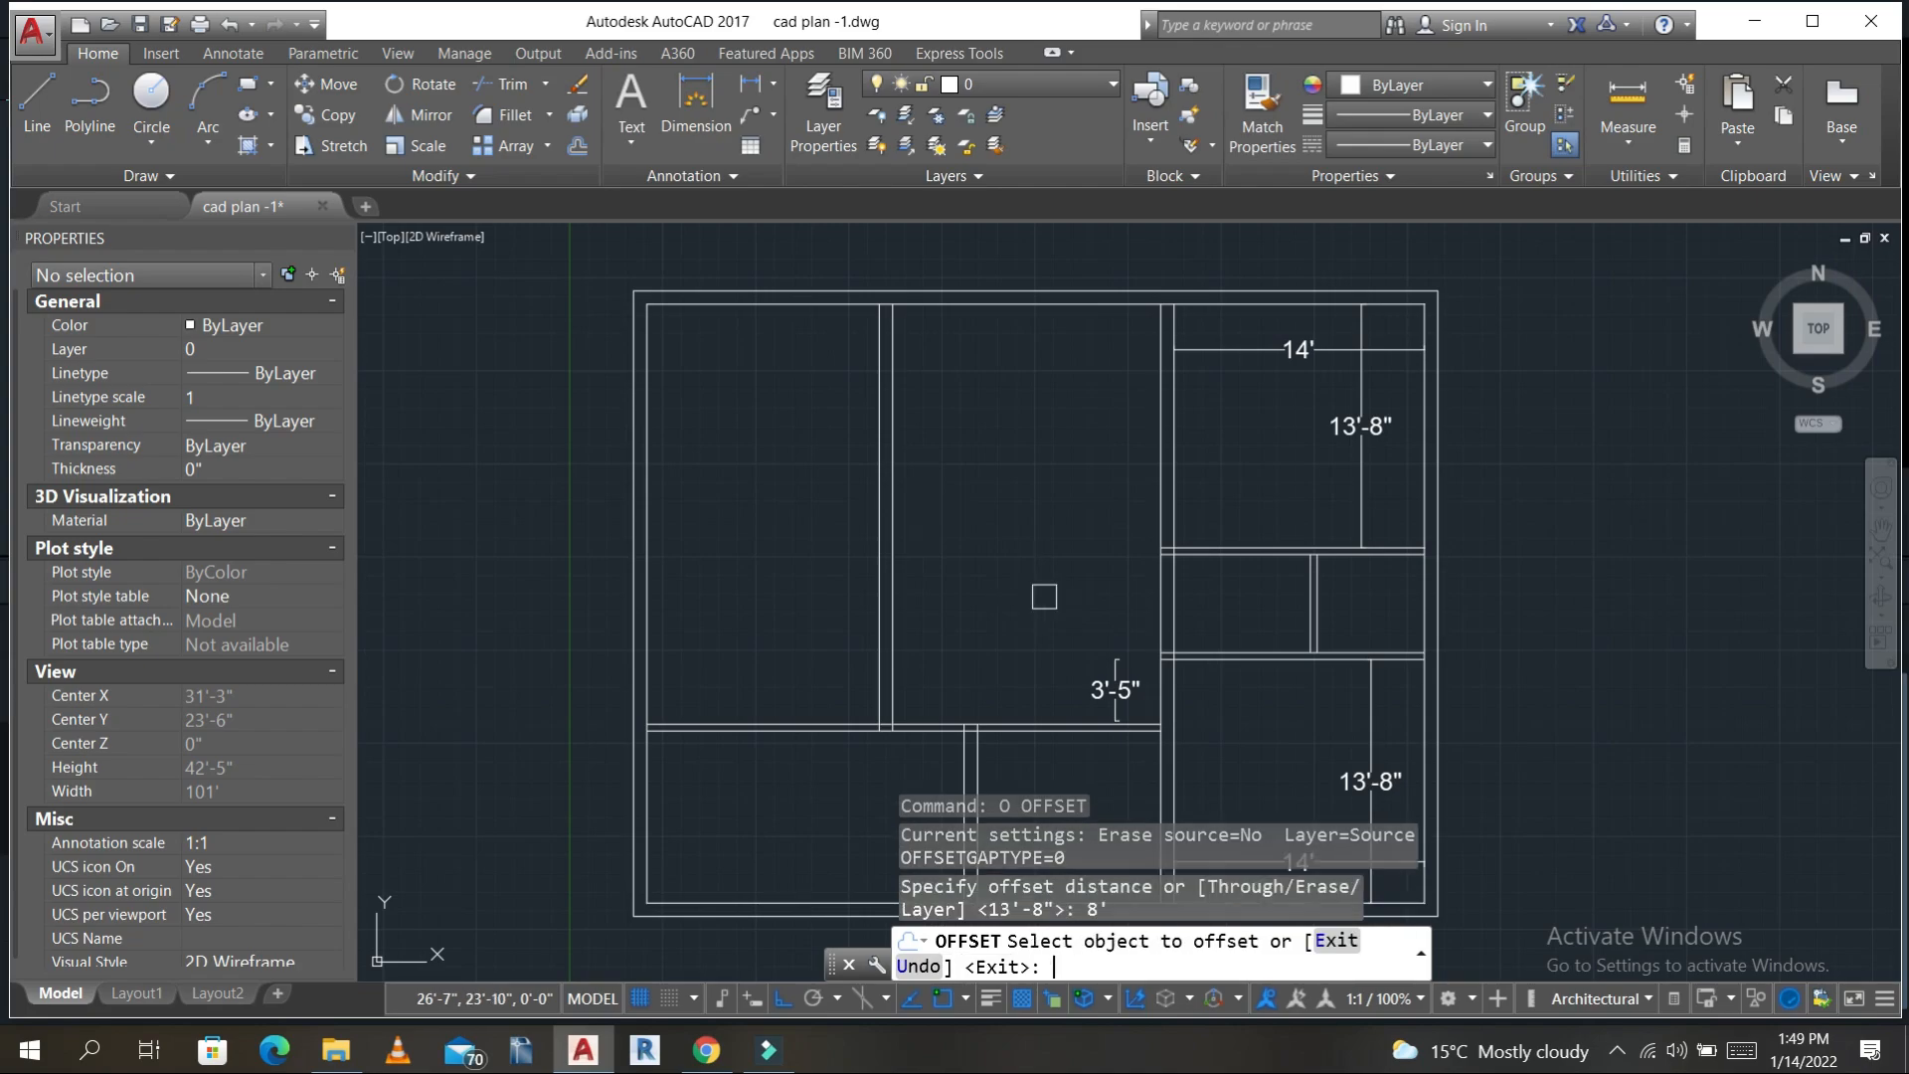
{"action": "left_click", "coordinate": [986, 305]}
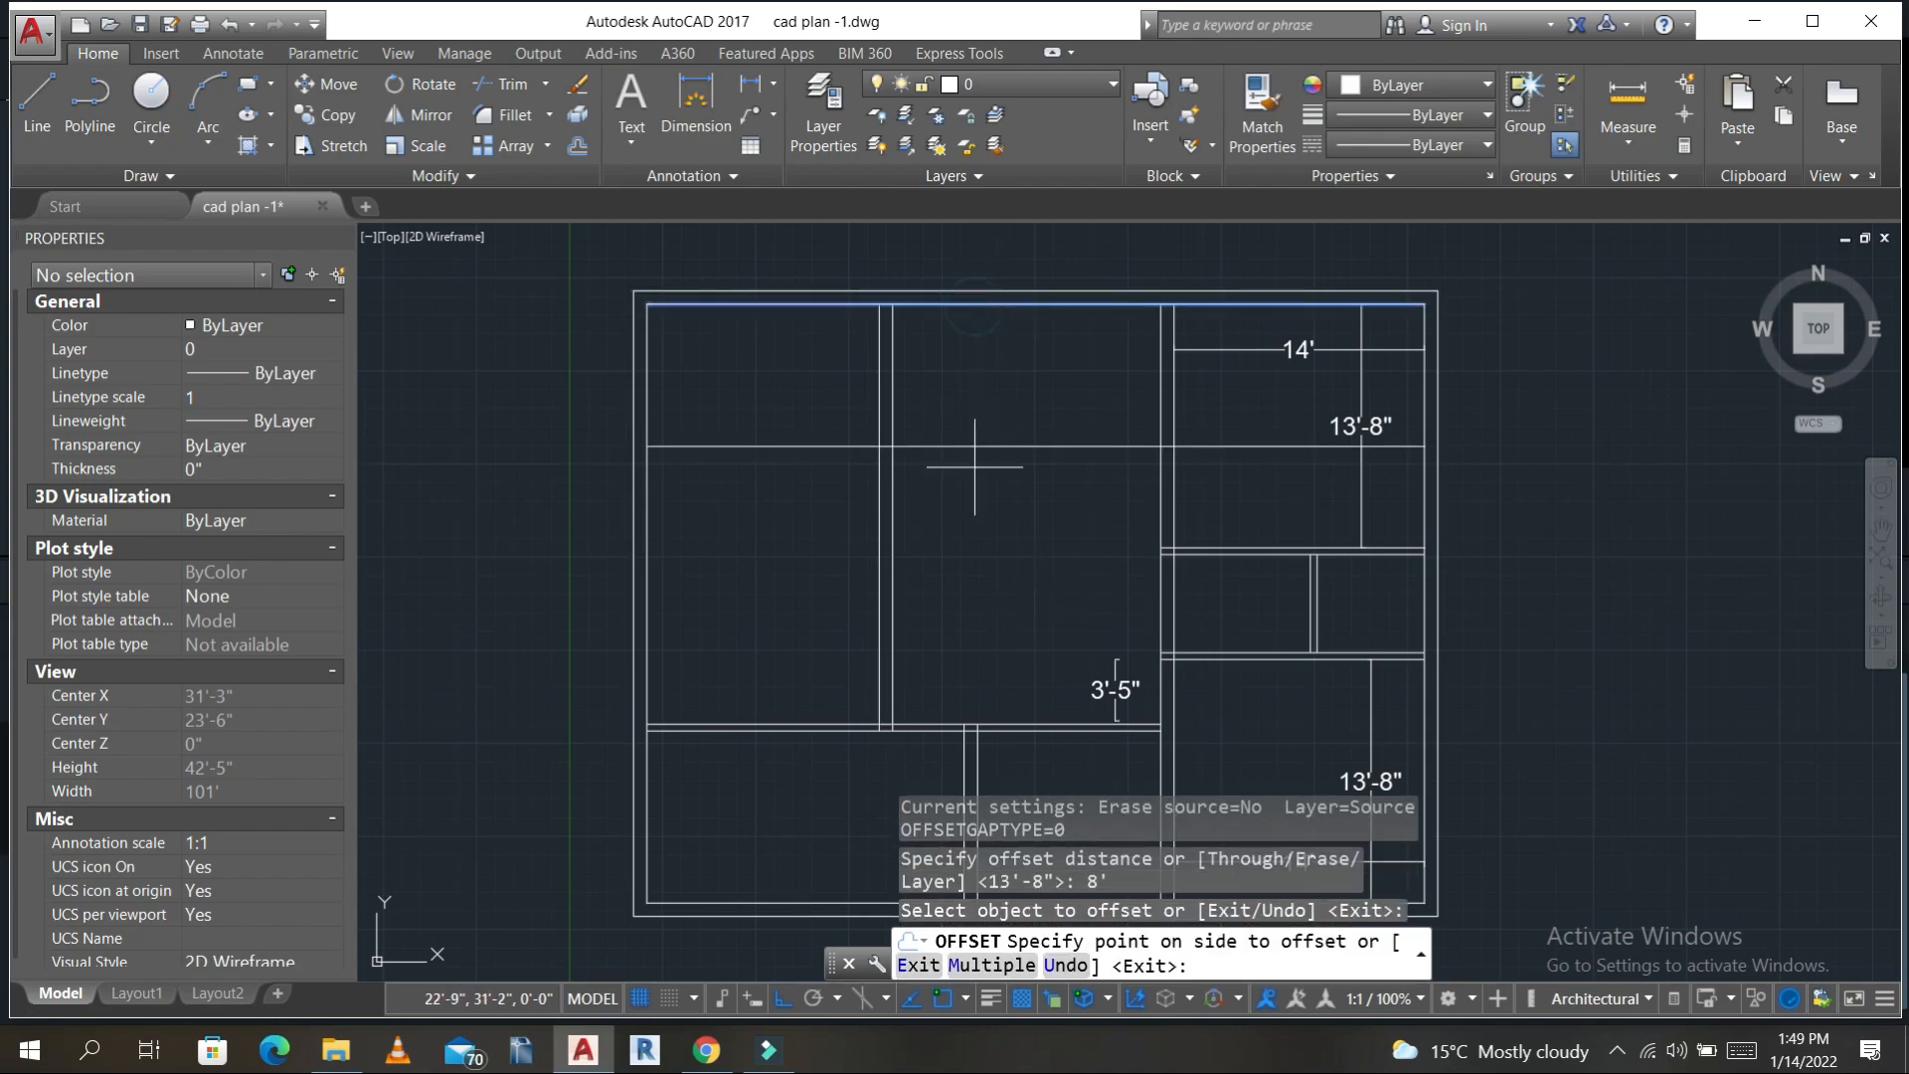
{"action": "left_click", "coordinate": [977, 478]}
{"action": "key", "text": "Escape"}
- Offset the new horizontal line 9" downward to give this wall its thickness
{"action": "type", "text": "o"}
{"action": "key", "text": "Return"}
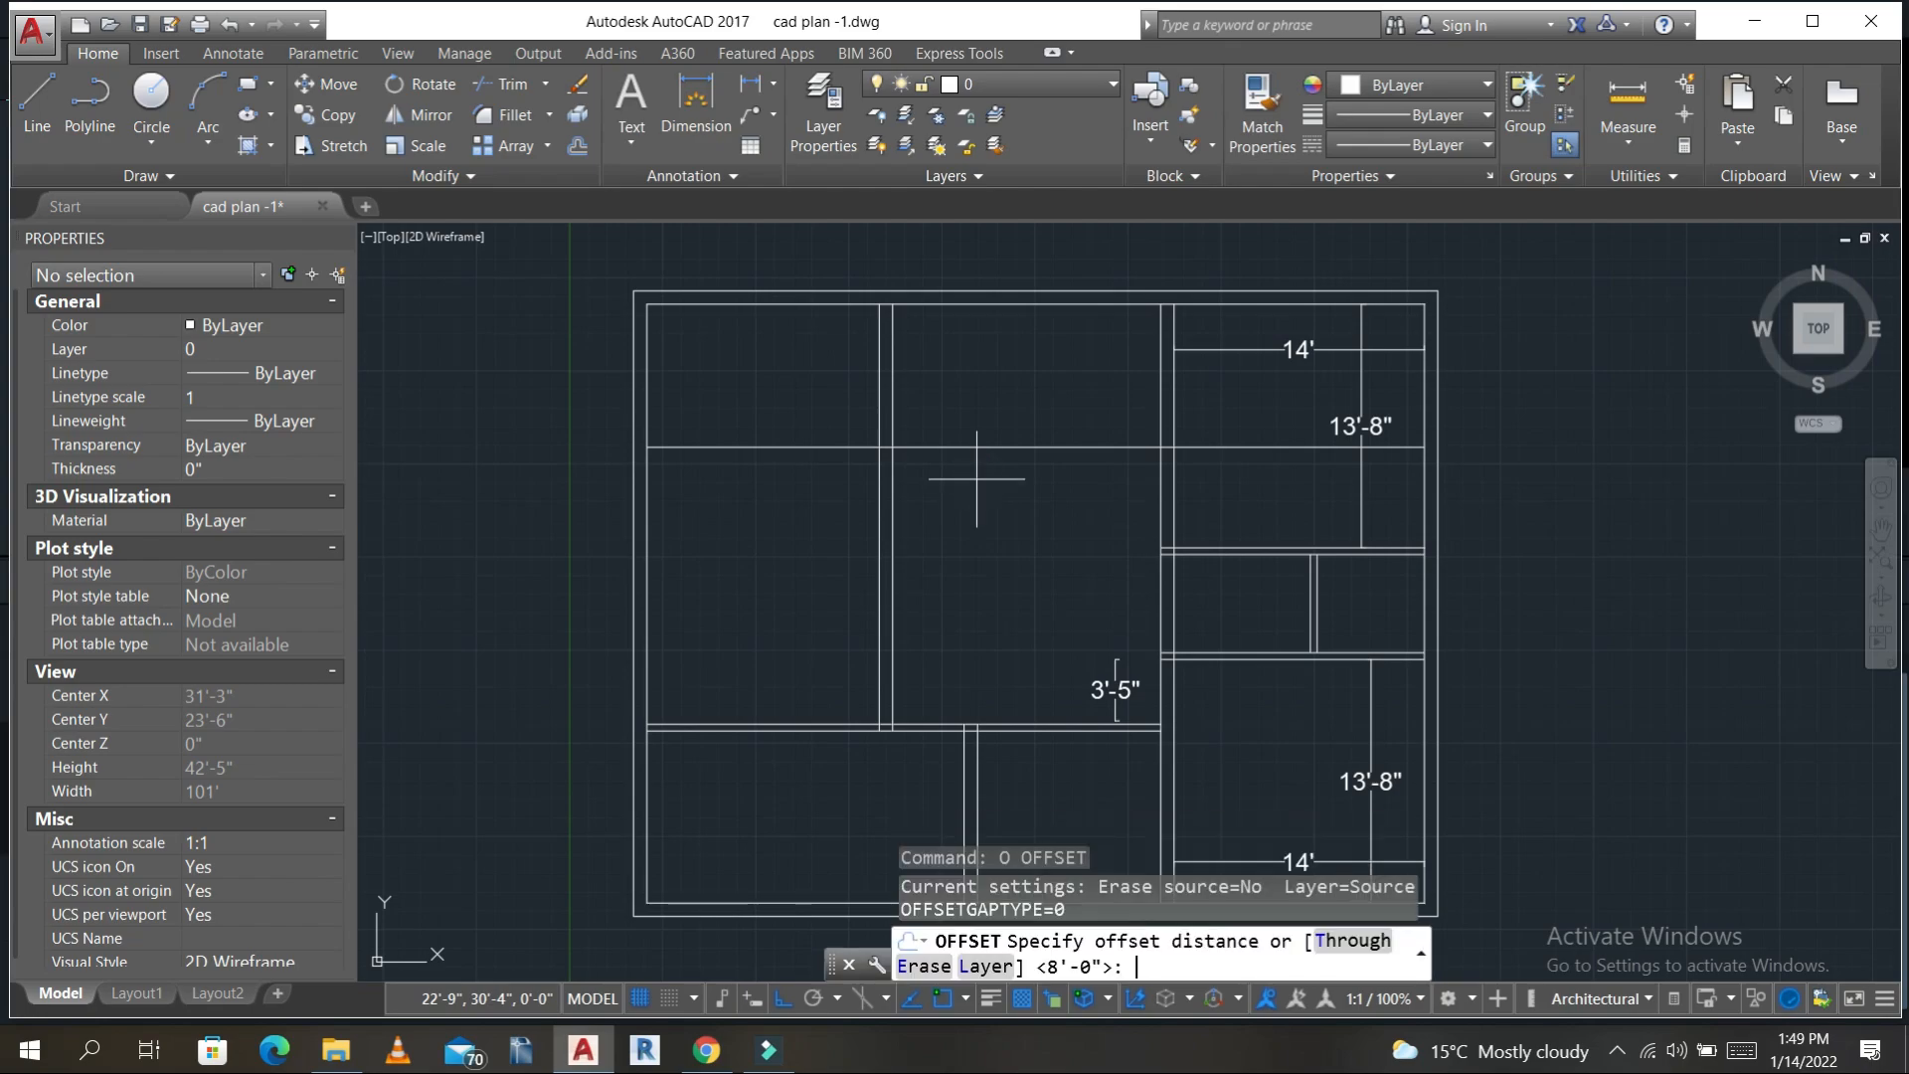
{"action": "type", "text": "9\""}
{"action": "key", "text": "Return"}
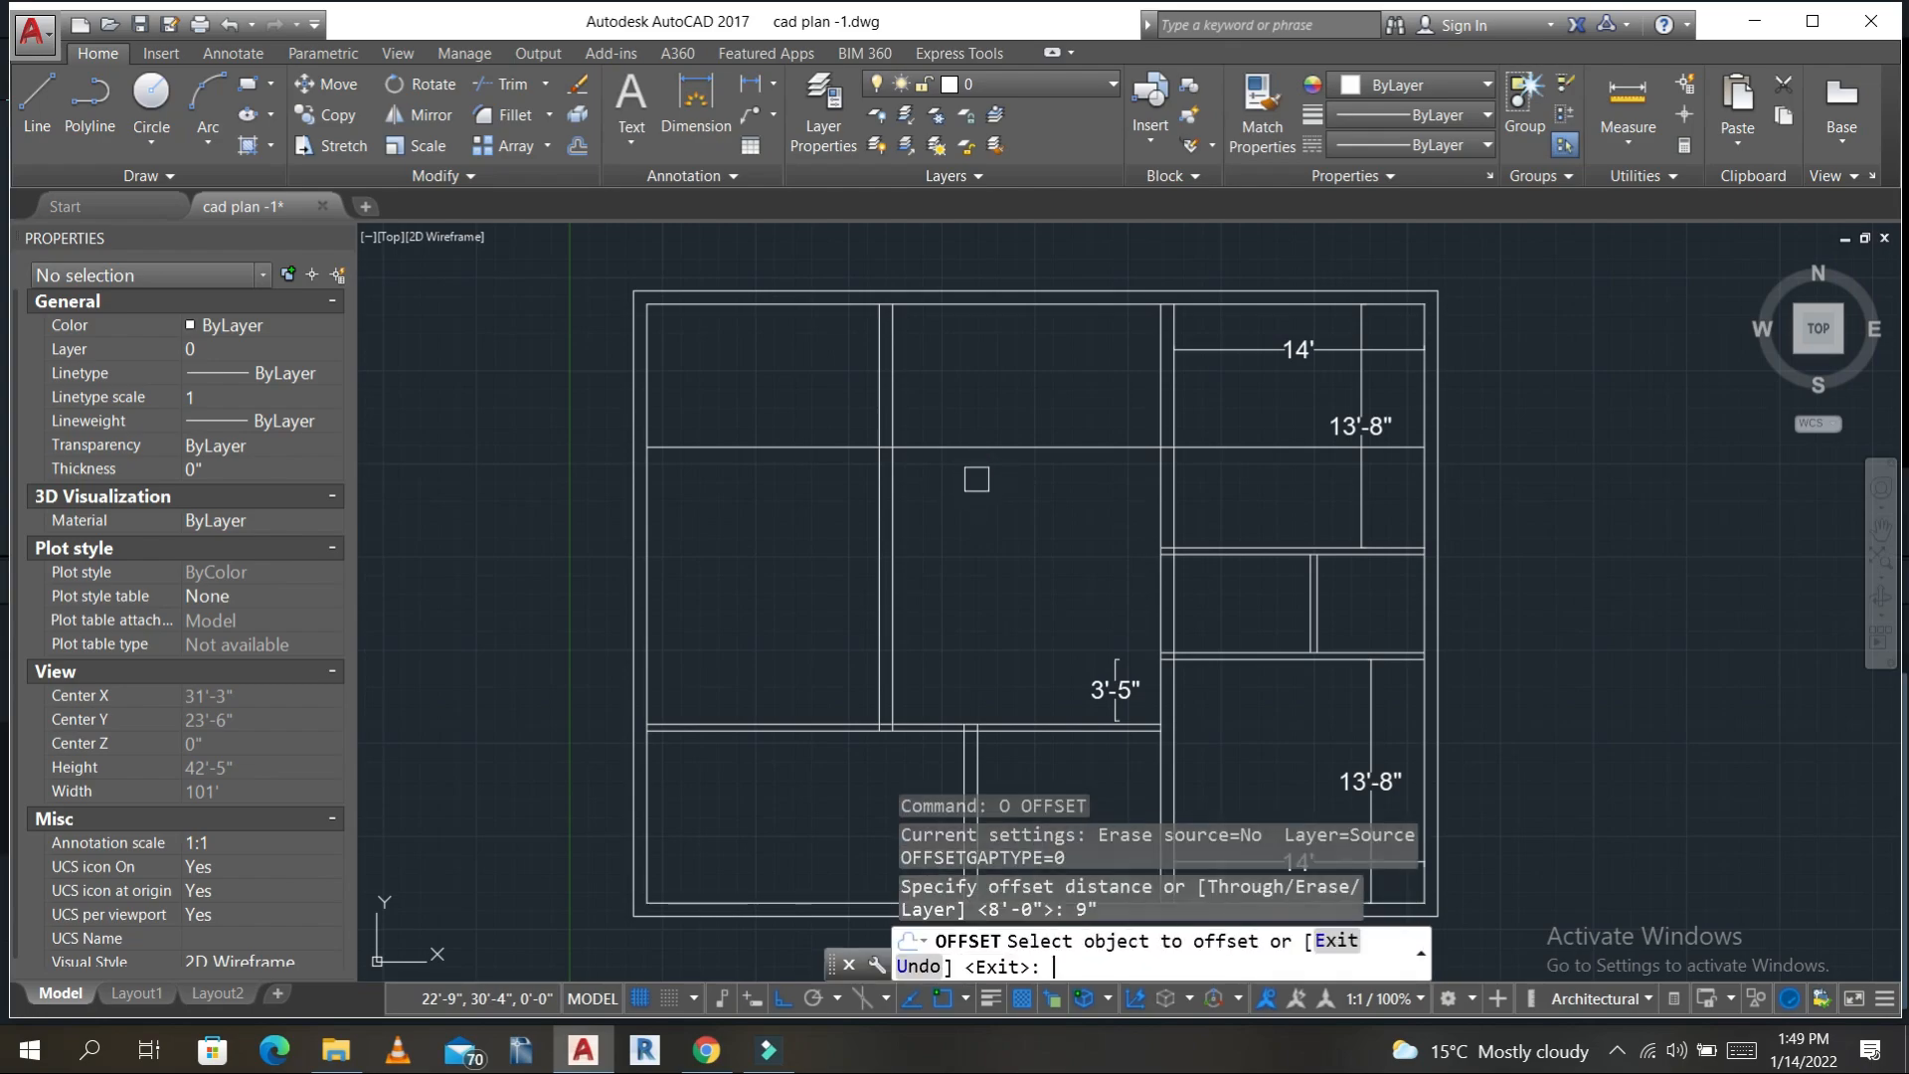
{"action": "left_click", "coordinate": [929, 446]}
{"action": "left_click", "coordinate": [959, 541]}
{"action": "key", "text": "Escape"}
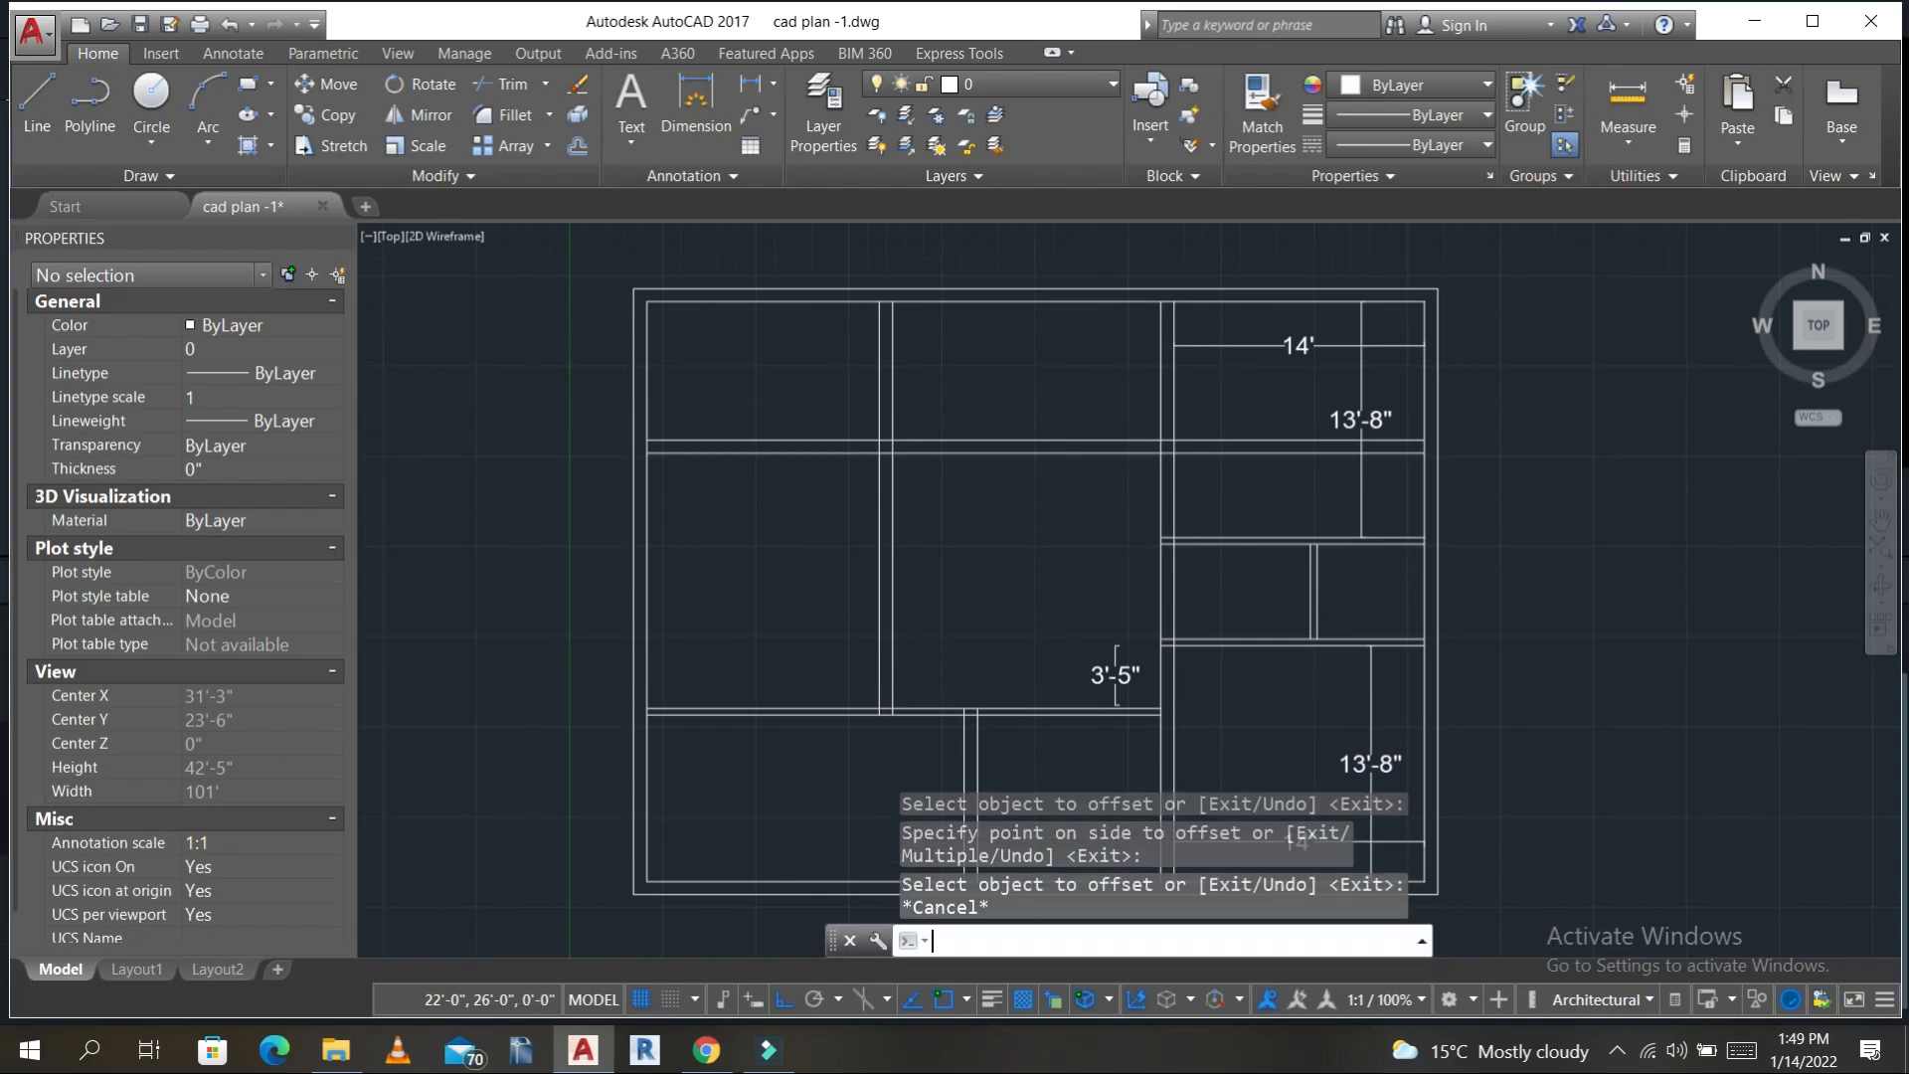
- Trim both new horizontal lines between the two faces of the left vertical partition
{"action": "type", "text": "tr"}
{"action": "key", "text": "Return"}
{"action": "key", "text": "Return"}
{"action": "scroll", "coordinate": [875, 438], "scroll_direction": "up", "scroll_amount": 5}
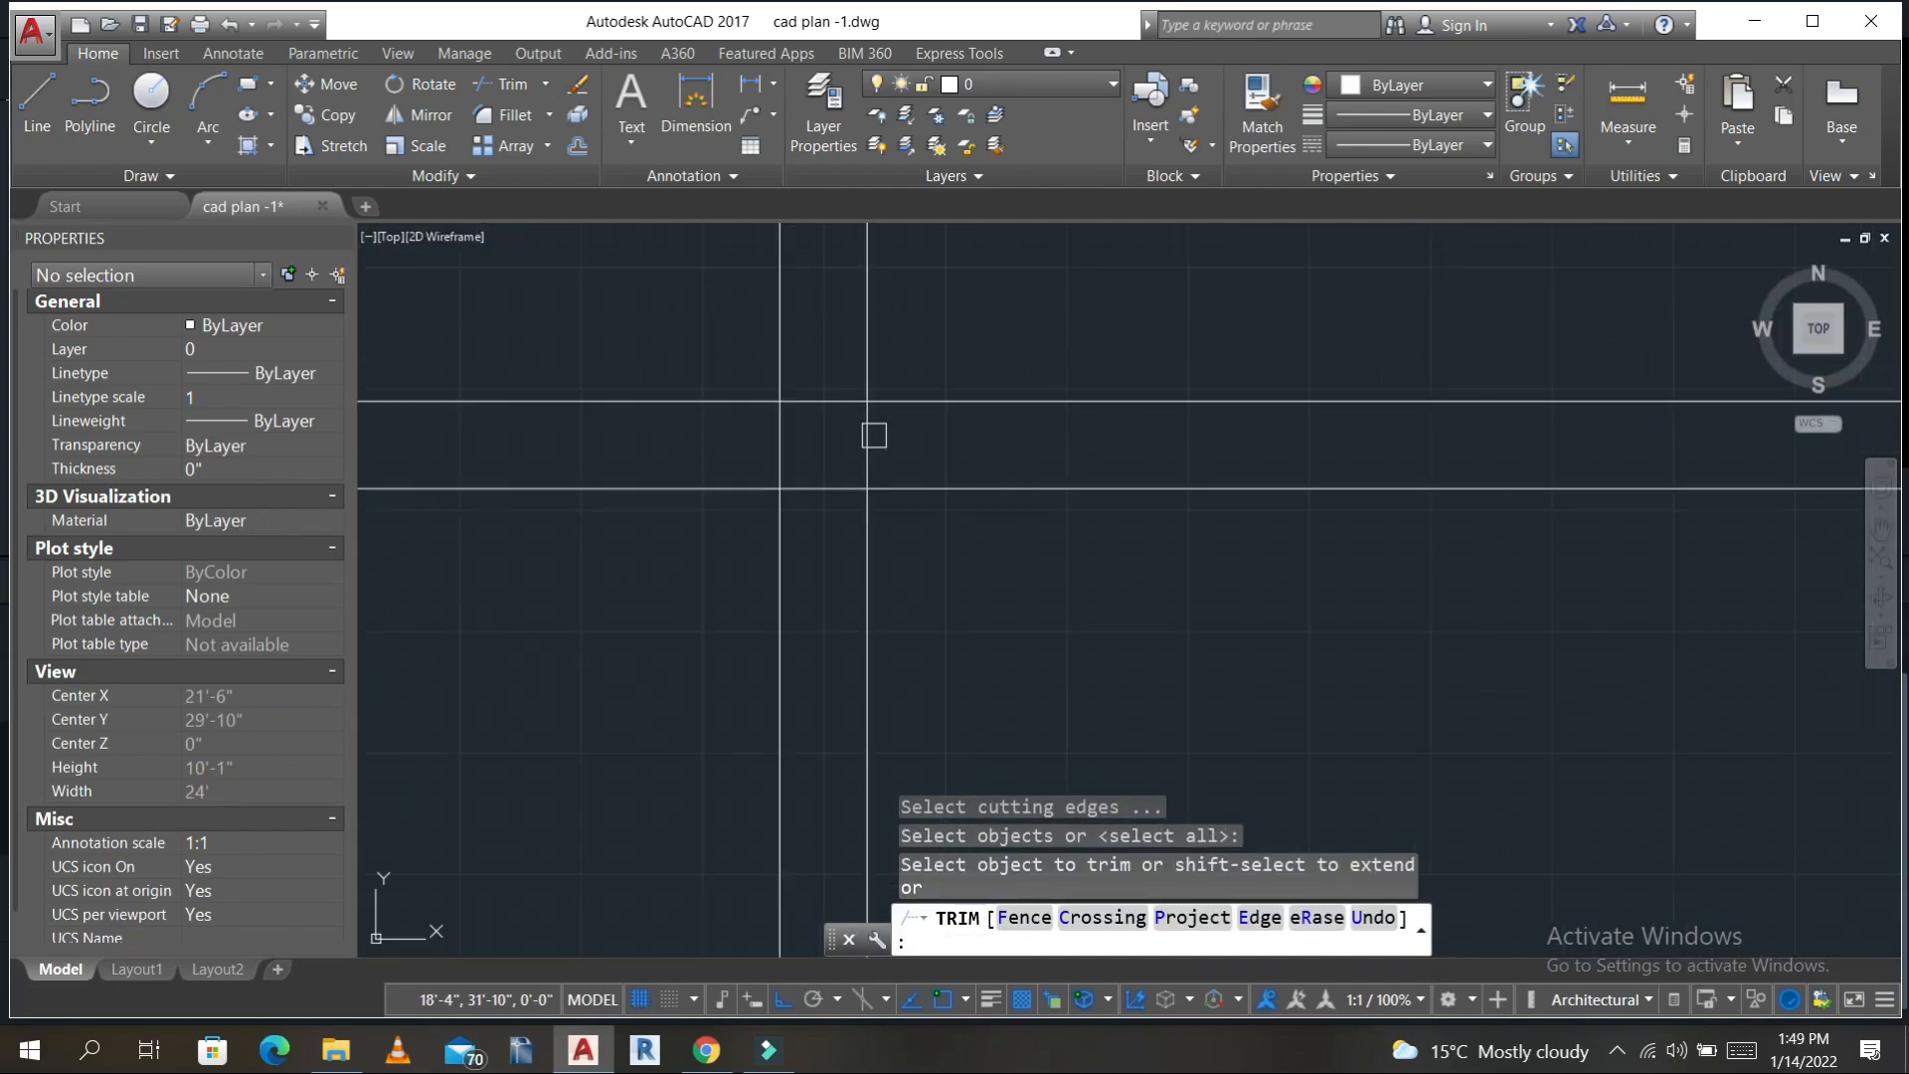
{"action": "left_click", "coordinate": [825, 398]}
{"action": "left_click", "coordinate": [826, 485]}
{"action": "key", "text": "Escape"}
{"action": "key", "text": "Escape"}
- Erase the two horizontal wall lines that remain on the right side of the left vertical partition
{"action": "left_click", "coordinate": [1117, 575]}
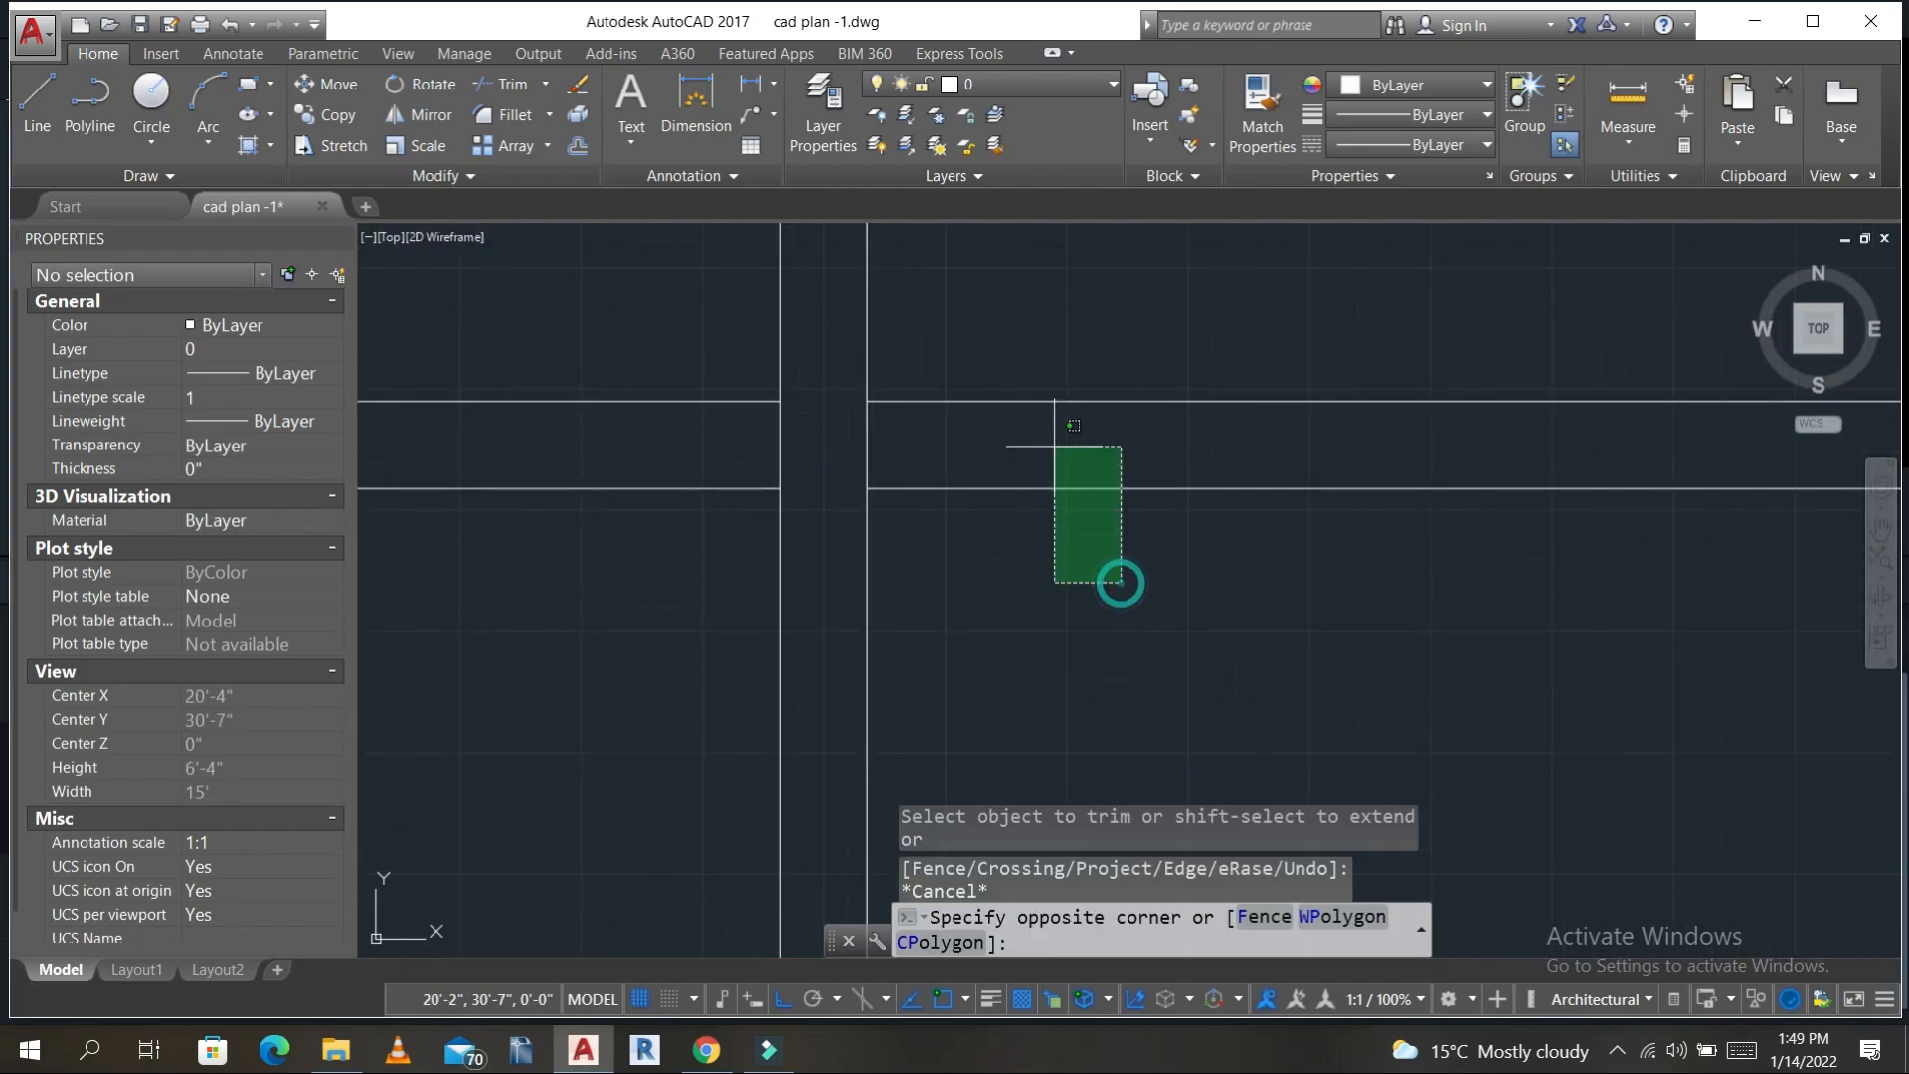
{"action": "left_click", "coordinate": [977, 280]}
{"action": "type", "text": "e"}
{"action": "key", "text": "Return"}
{"action": "scroll", "coordinate": [1044, 319], "scroll_direction": "down", "scroll_amount": 5}
{"action": "scroll", "coordinate": [1043, 513], "scroll_direction": "up", "scroll_amount": 3}
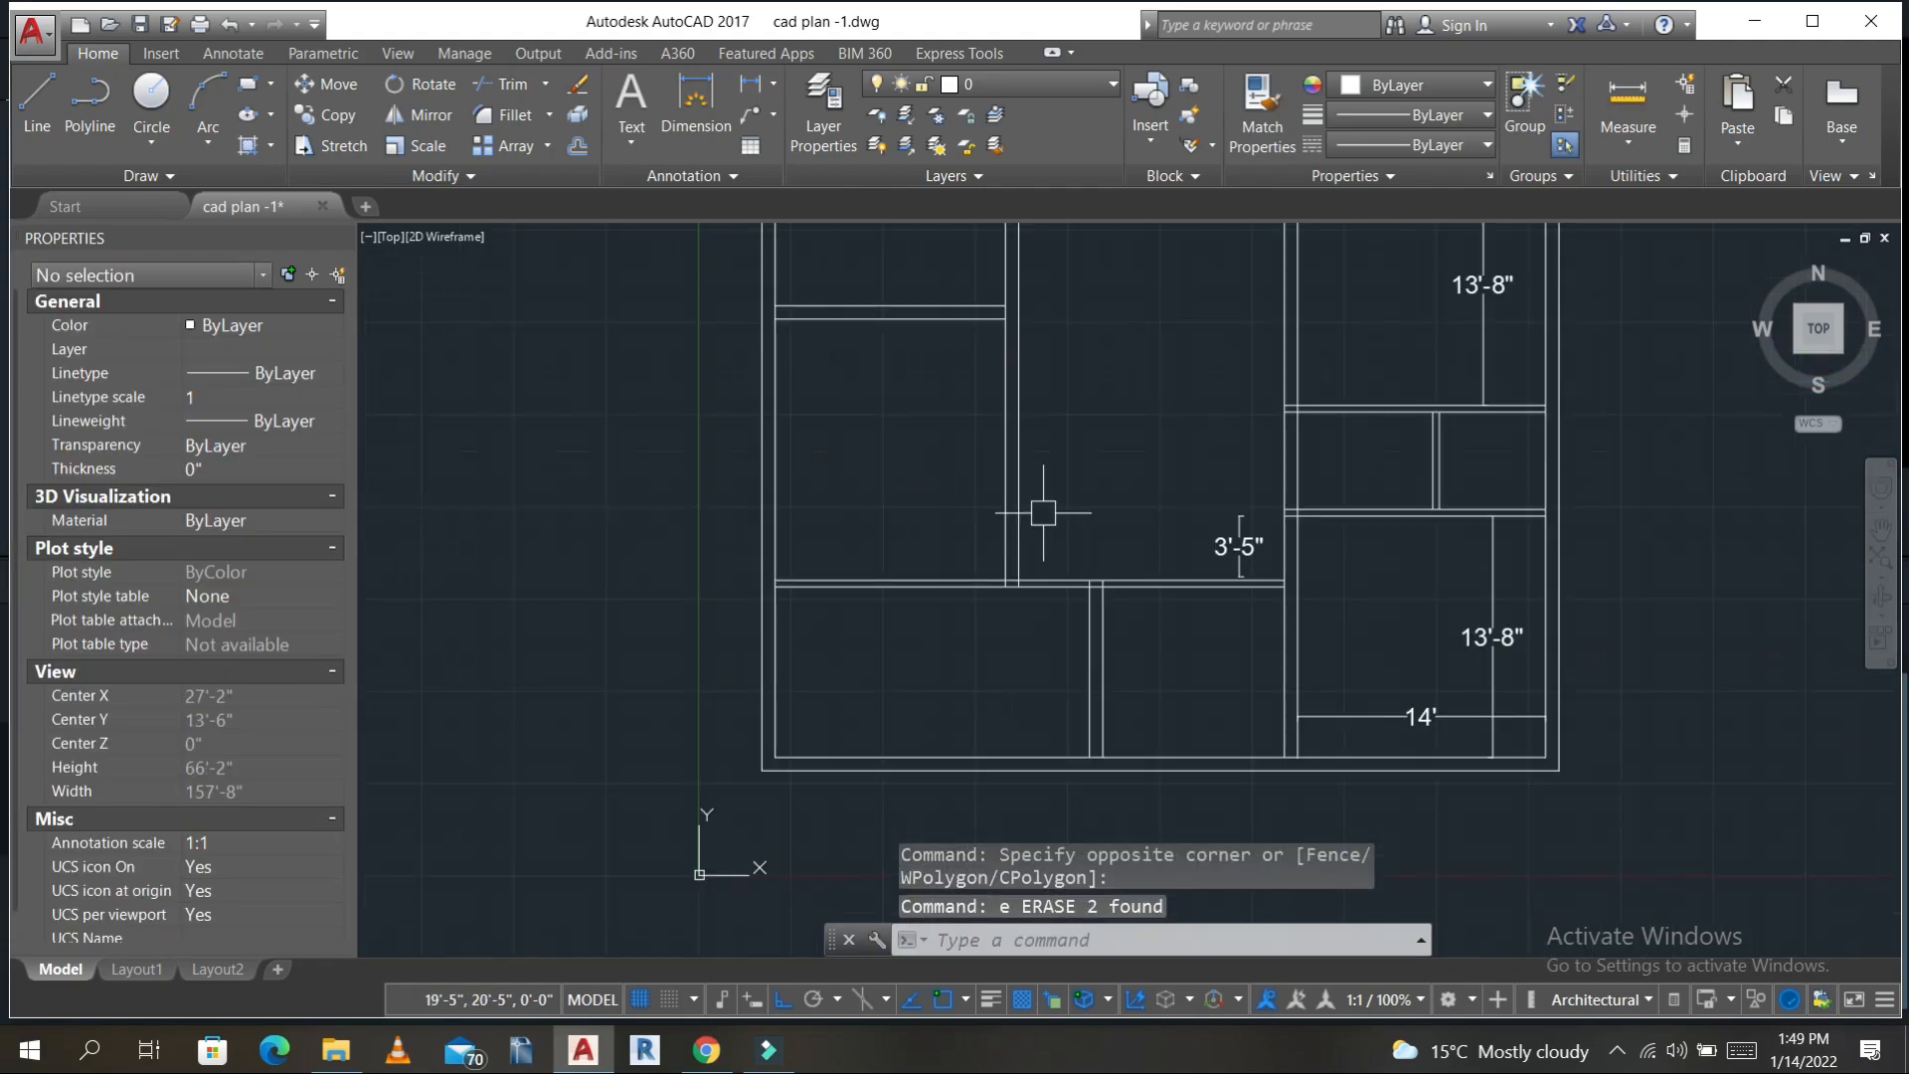
- Add a linear dimension for the inside width of the middle-left room, just below its upper wall
{"action": "middle_click_drag", "start_coordinate": [866, 410], "coordinate": [908, 481]}
{"action": "key", "text": "Escape"}
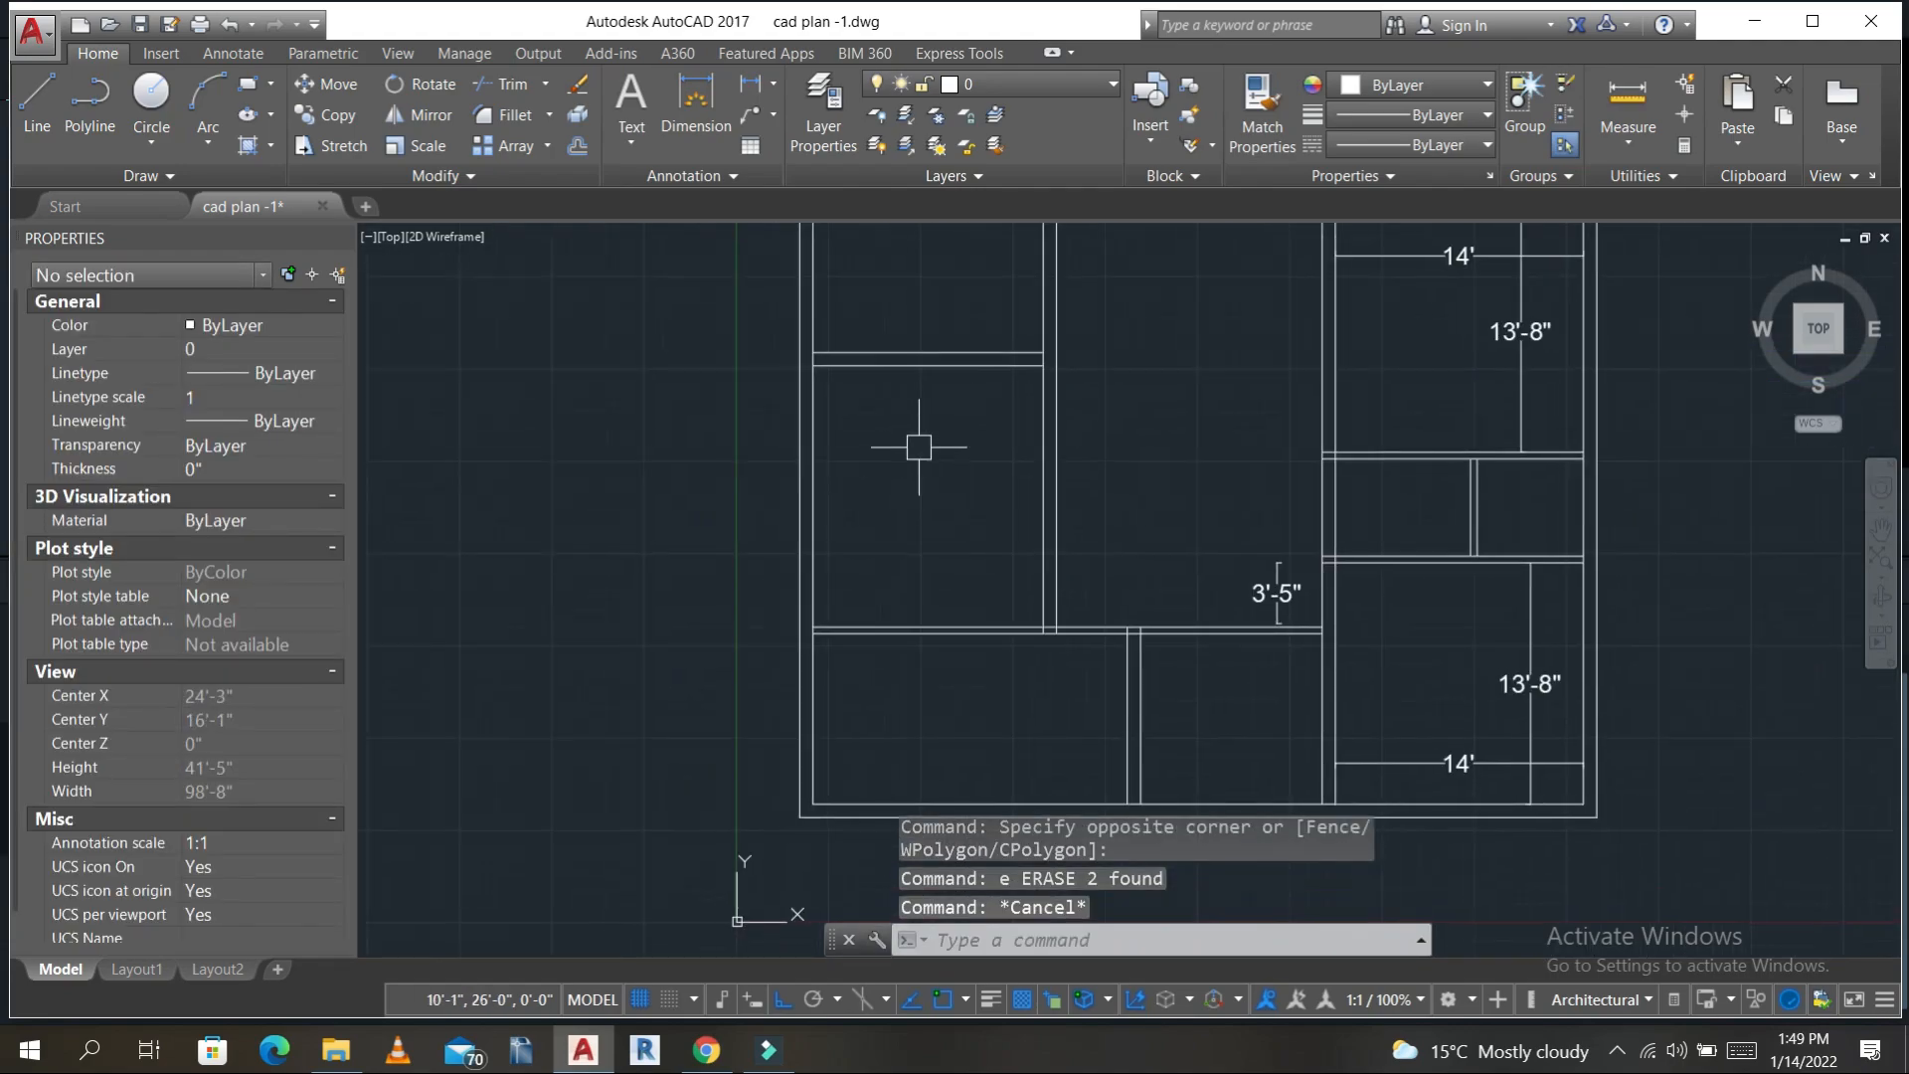
{"action": "type", "text": "dli"}
{"action": "key", "text": "Return"}
{"action": "left_click", "coordinate": [808, 366]}
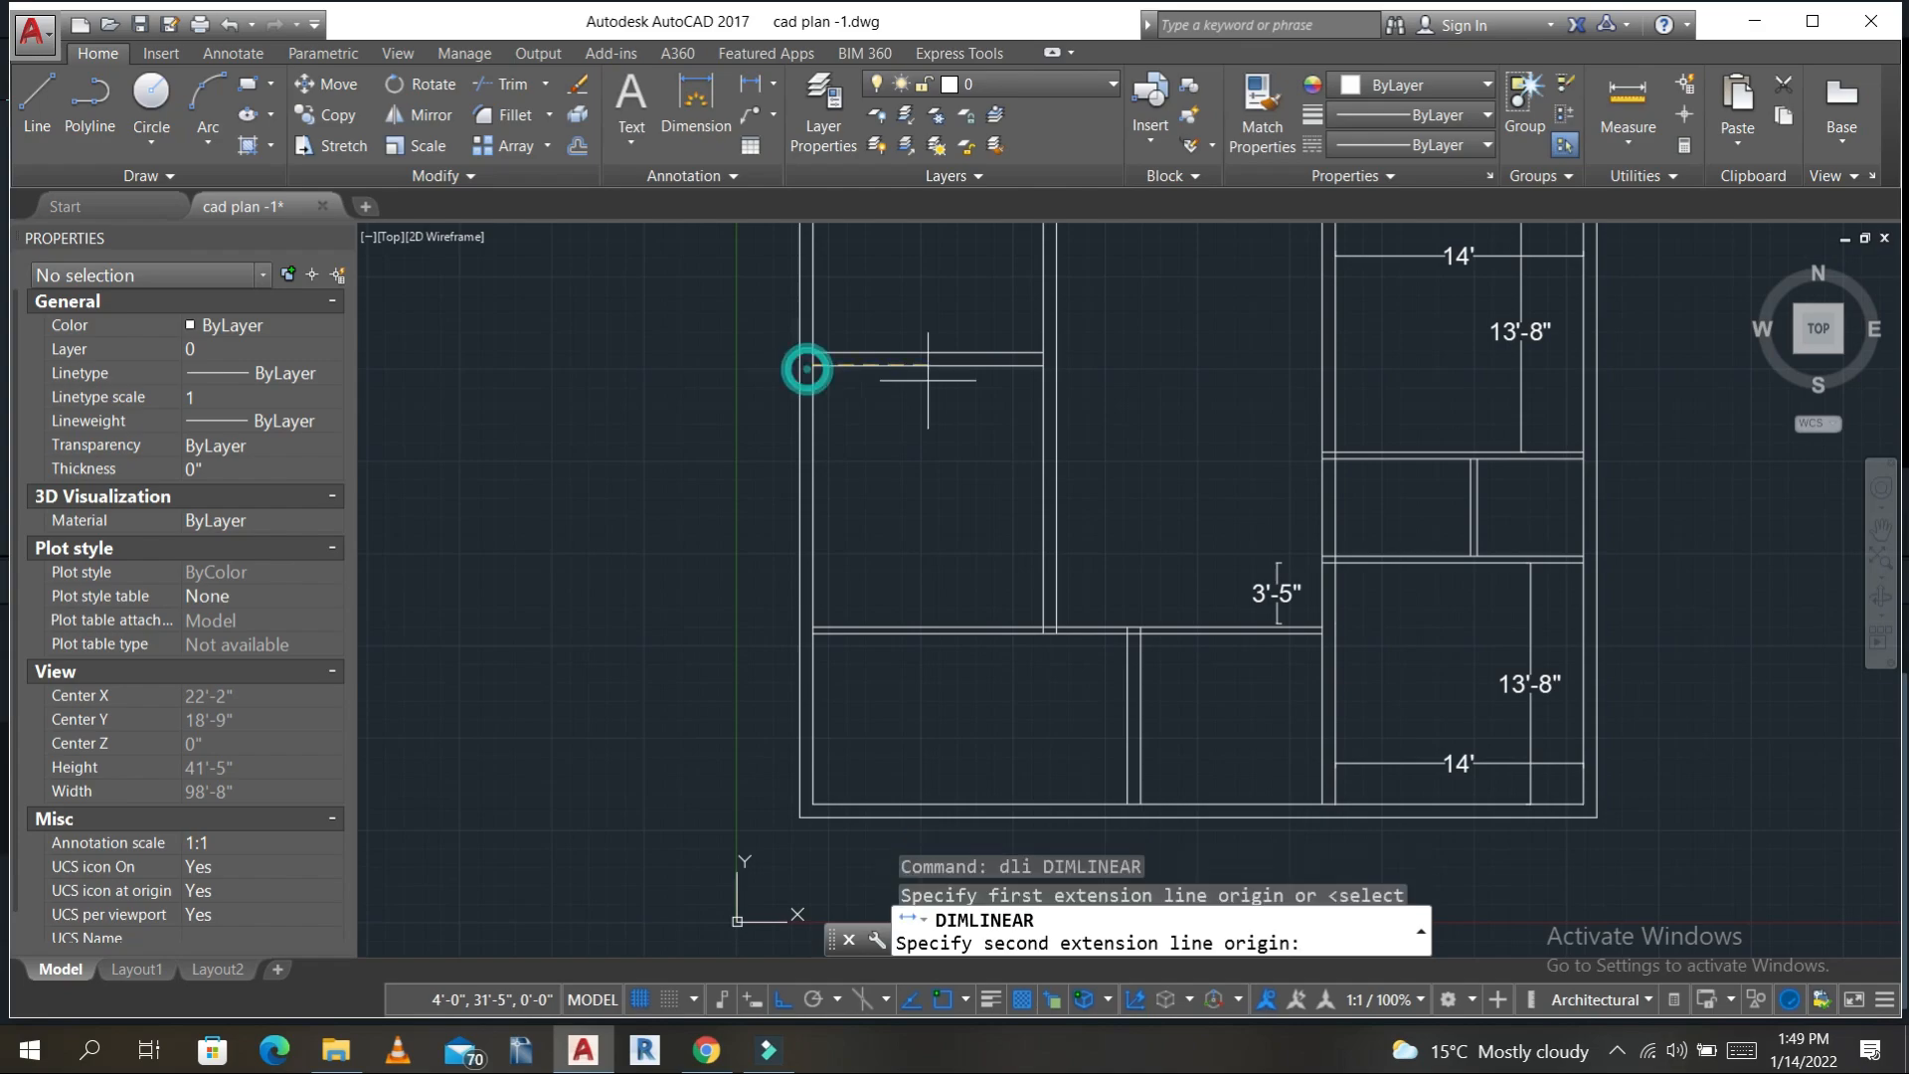
{"action": "left_click", "coordinate": [1035, 367]}
{"action": "left_click", "coordinate": [938, 419]}
- Add a vertical linear dimension for the inside height of the middle-left room, near its left wall
{"action": "key", "text": "Return"}
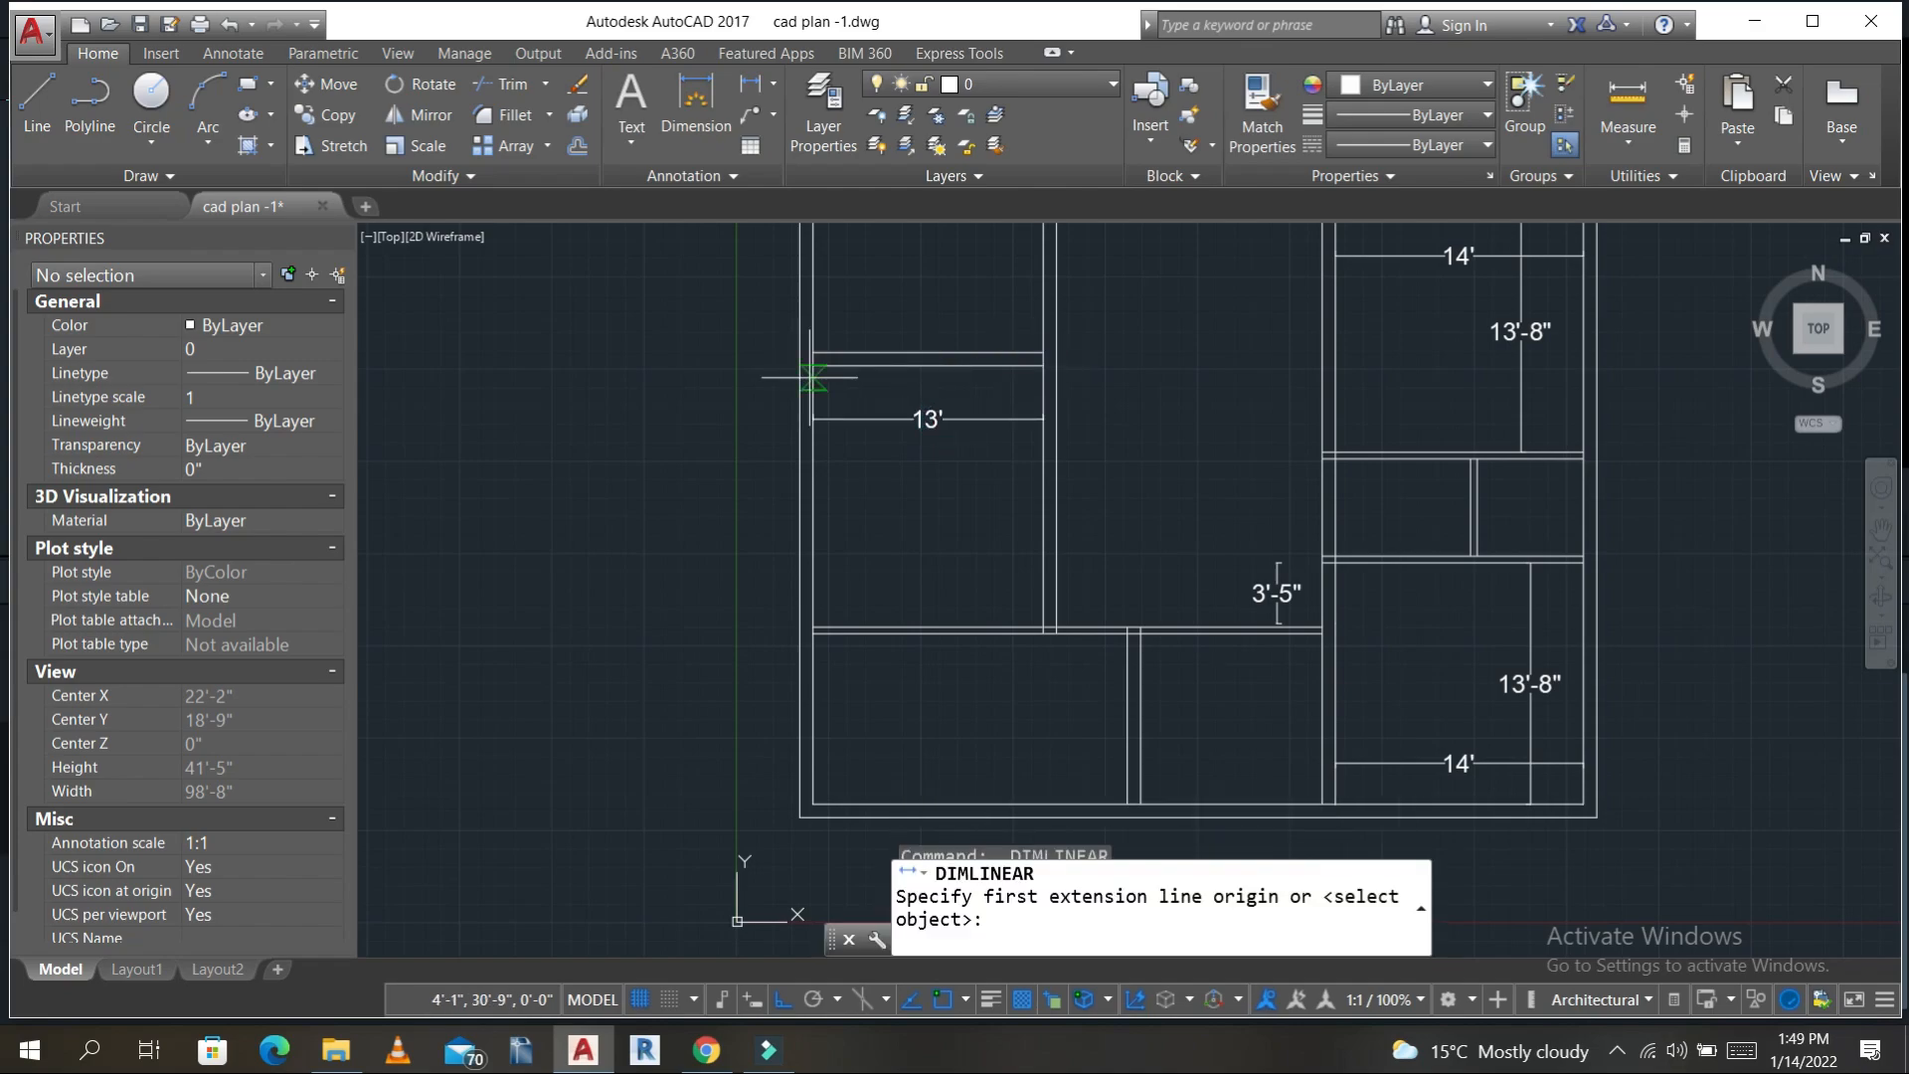
{"action": "left_click", "coordinate": [811, 370]}
{"action": "left_click", "coordinate": [810, 624]}
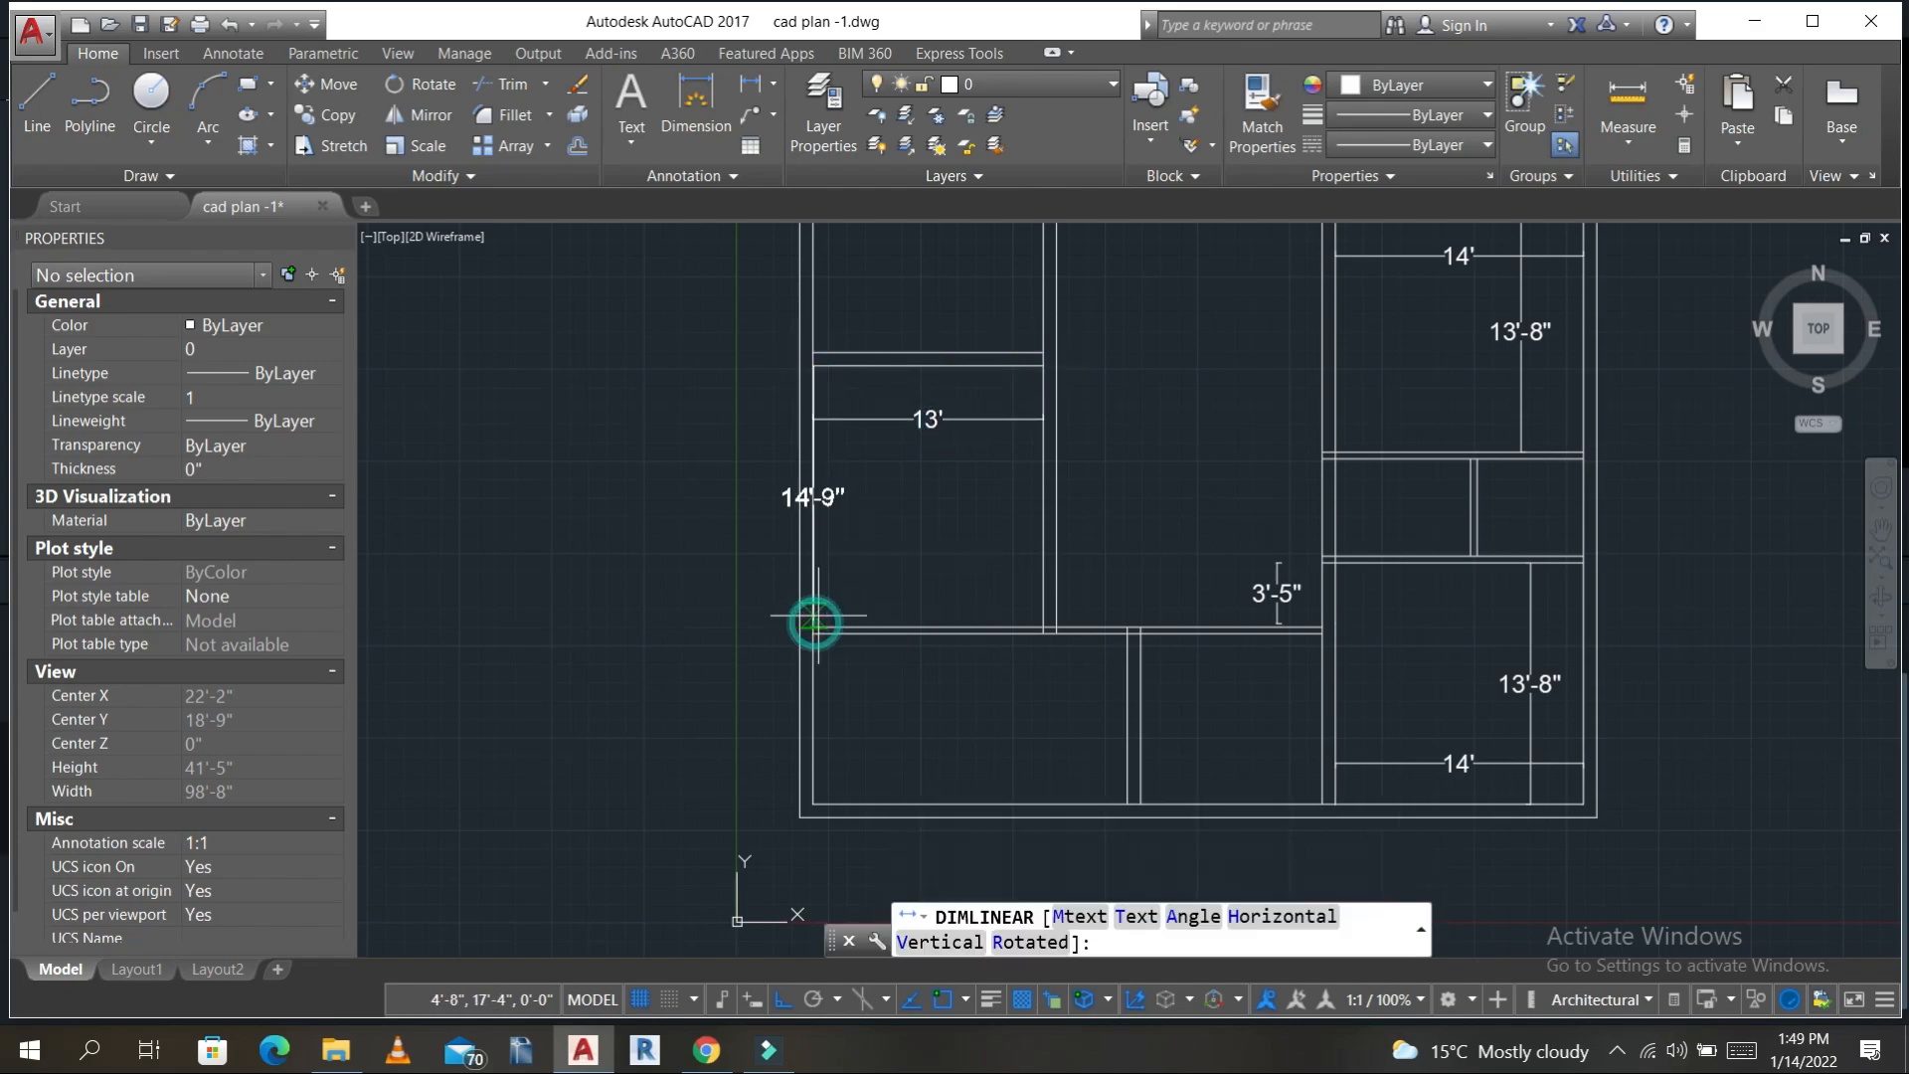
{"action": "left_click", "coordinate": [870, 495]}
{"action": "scroll", "coordinate": [976, 488], "scroll_direction": "down", "scroll_amount": 2}
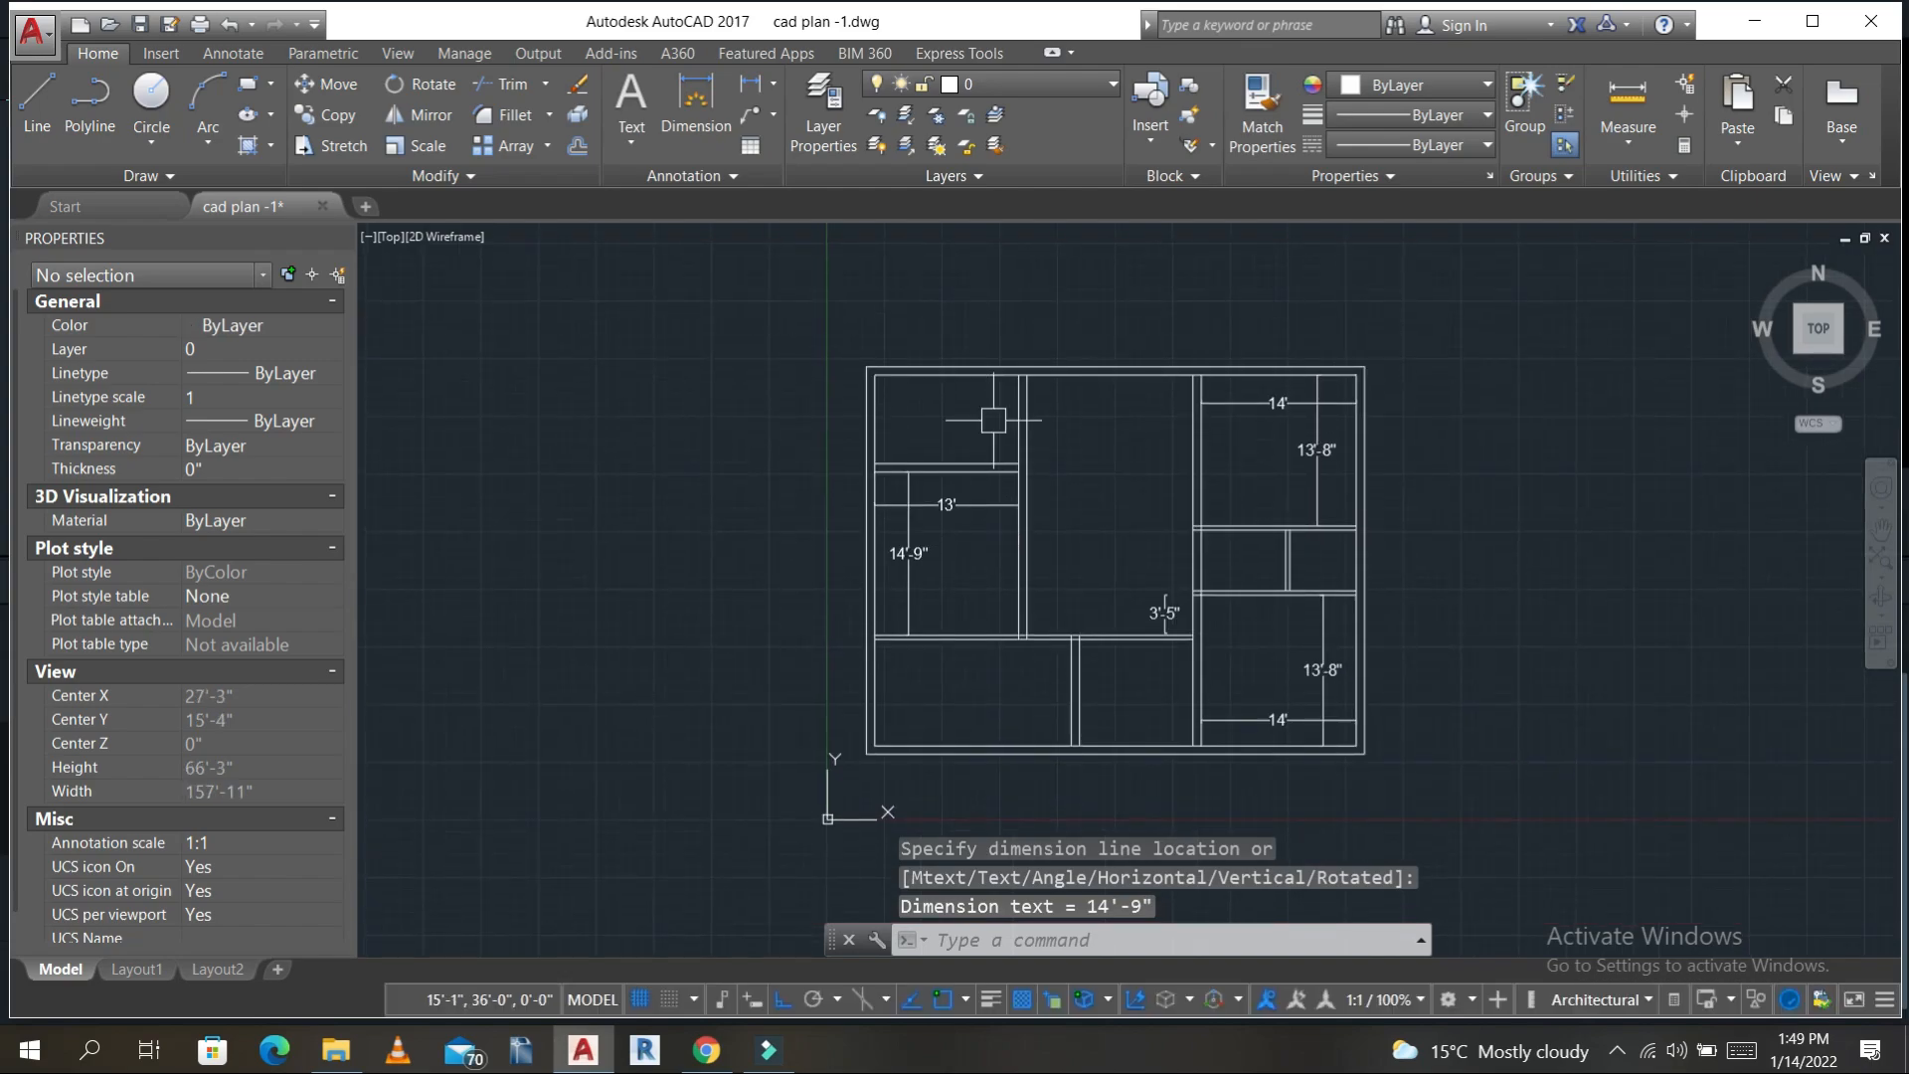
{"action": "scroll", "coordinate": [999, 431], "scroll_direction": "up", "scroll_amount": 2}
{"action": "scroll", "coordinate": [978, 439], "scroll_direction": "down", "scroll_amount": 2}
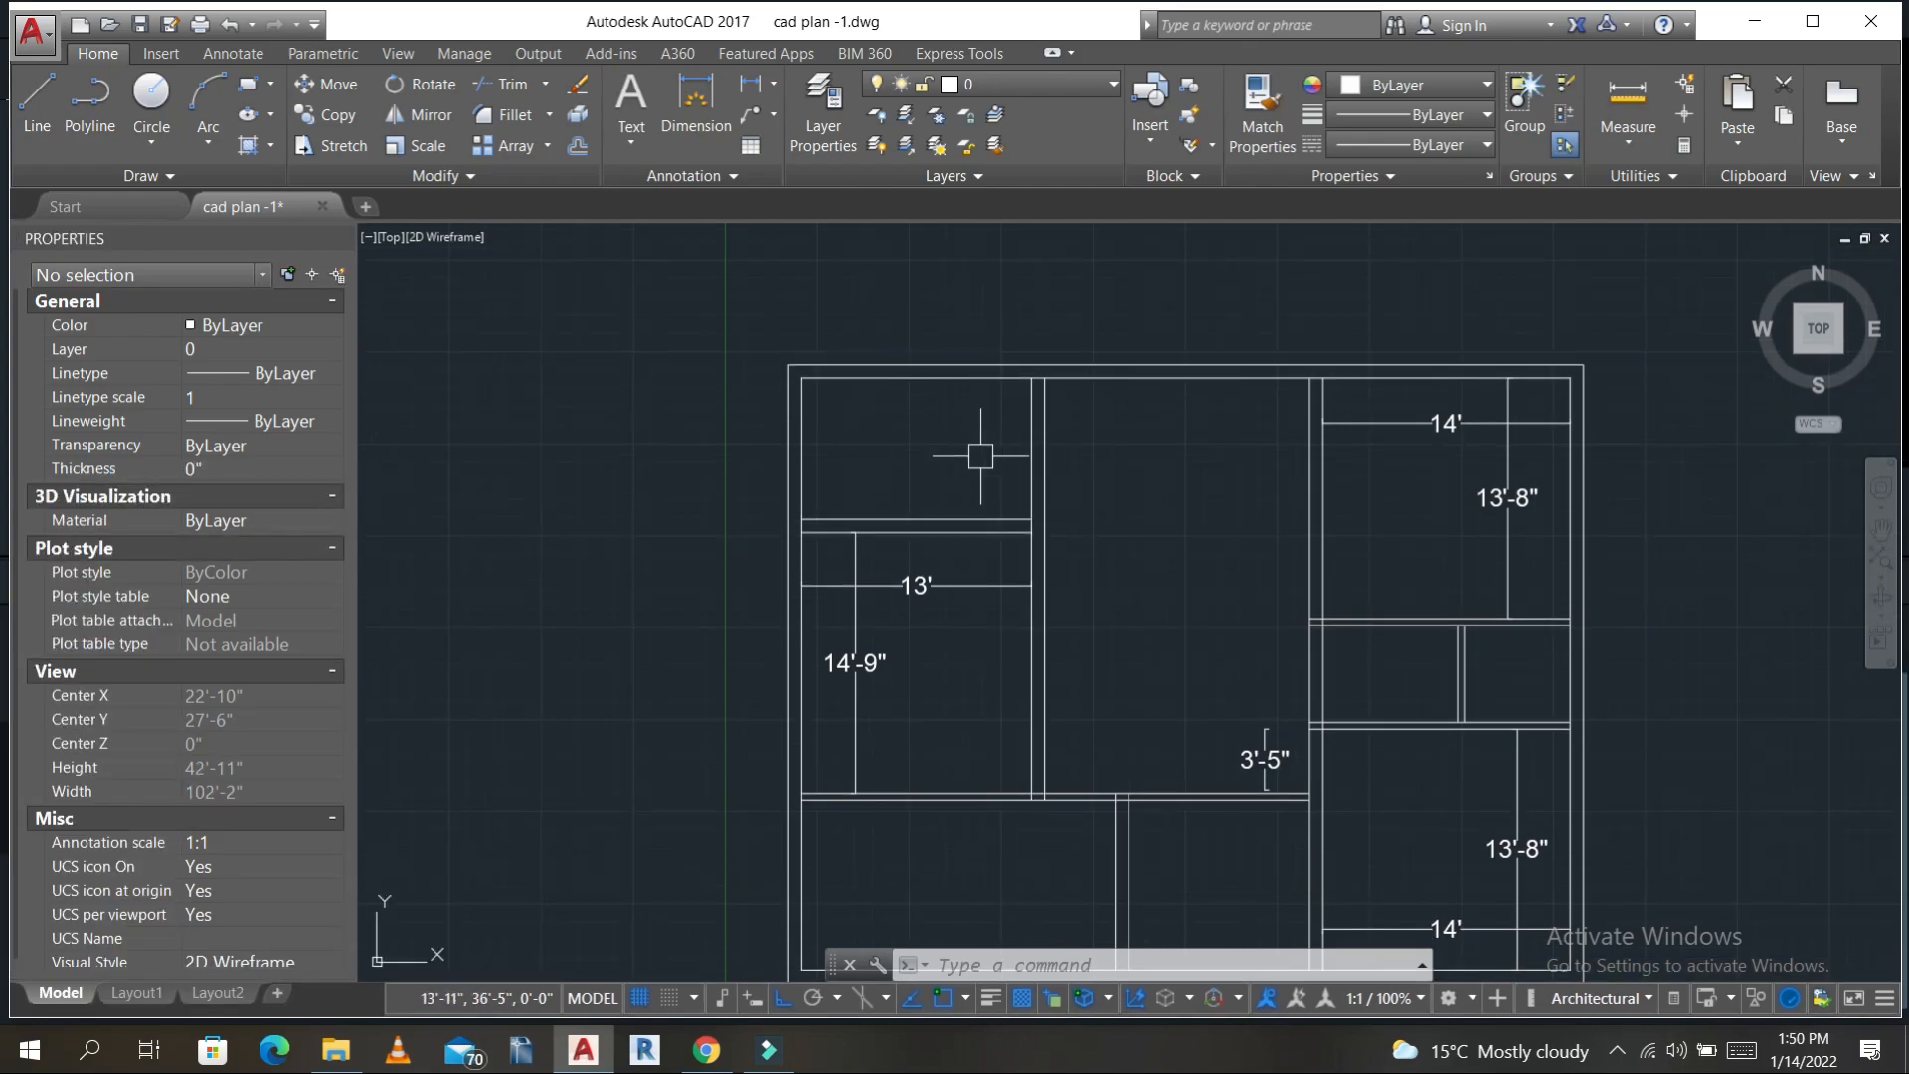
{"action": "scroll", "coordinate": [985, 452], "scroll_direction": "down", "scroll_amount": 5}
{"action": "scroll", "coordinate": [952, 436], "scroll_direction": "up", "scroll_amount": 5}
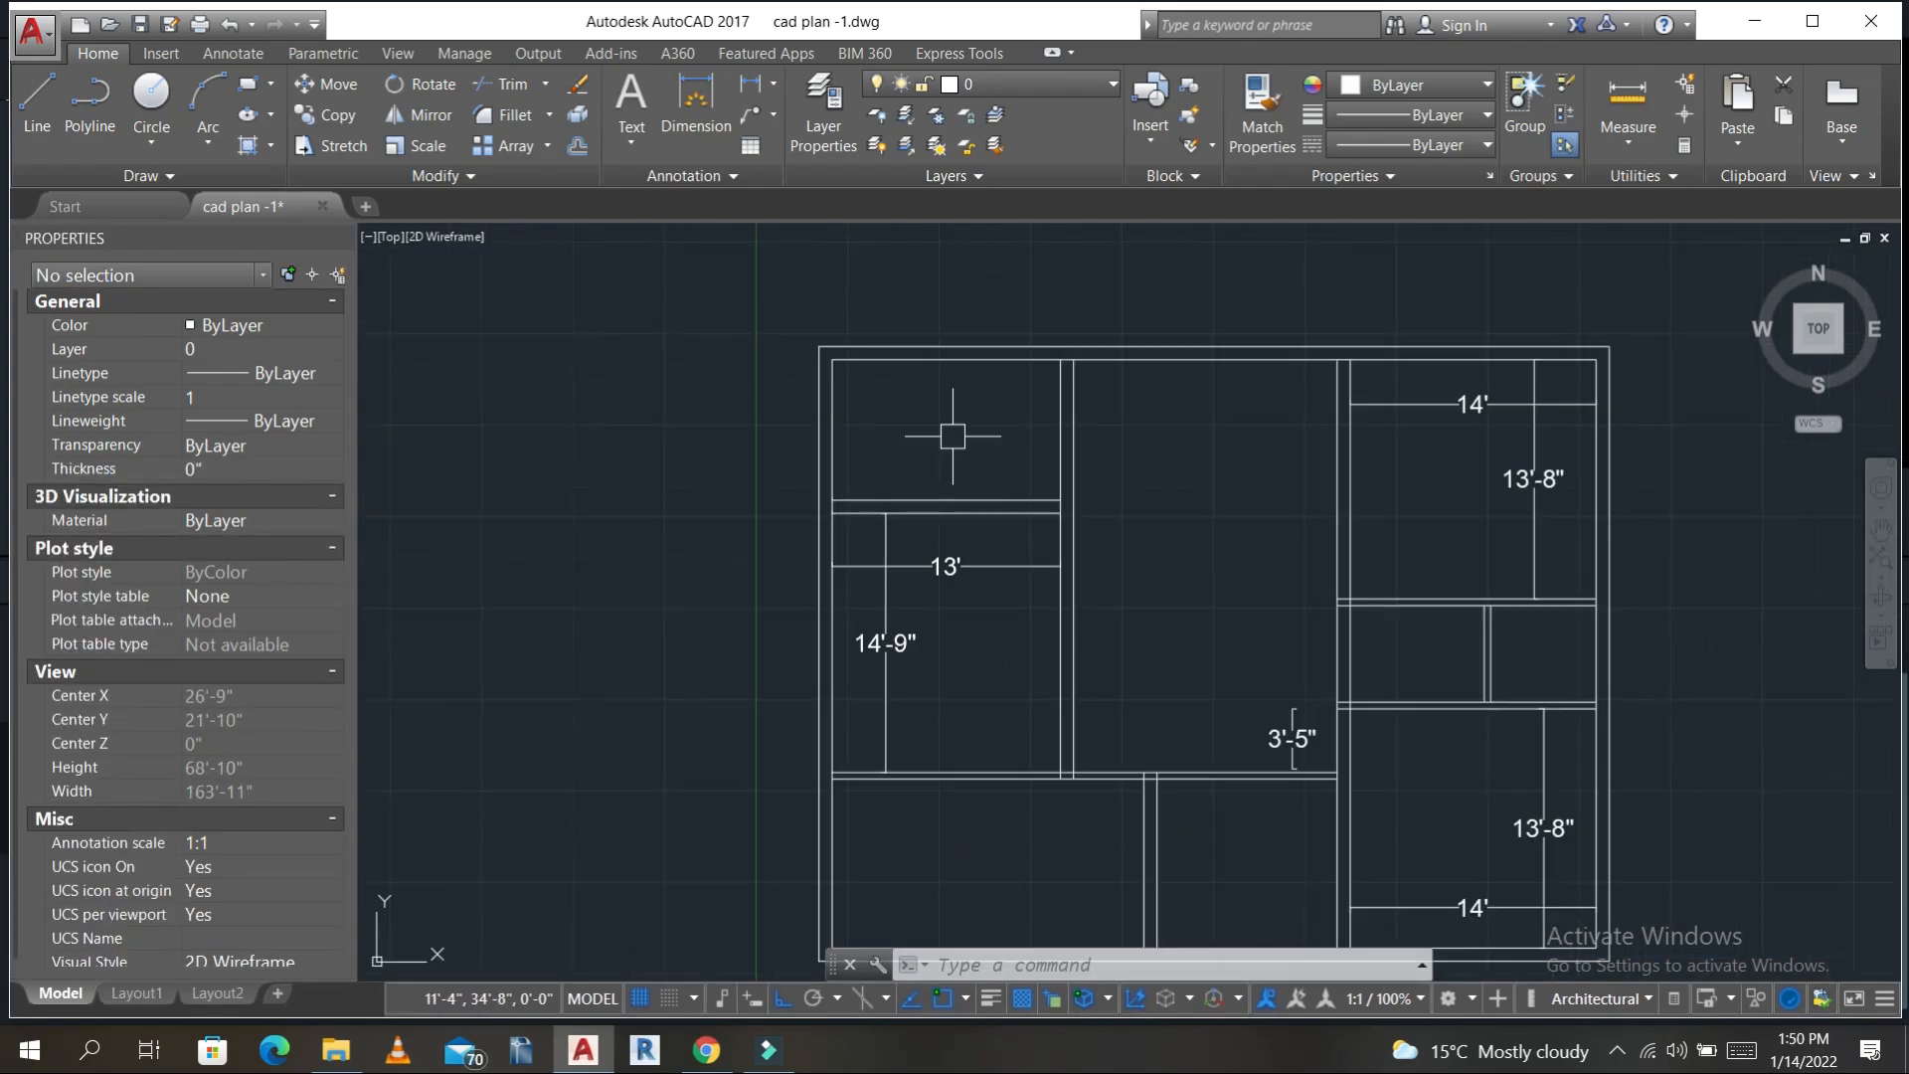
{"action": "middle_click_drag", "start_coordinate": [909, 436], "coordinate": [942, 459]}
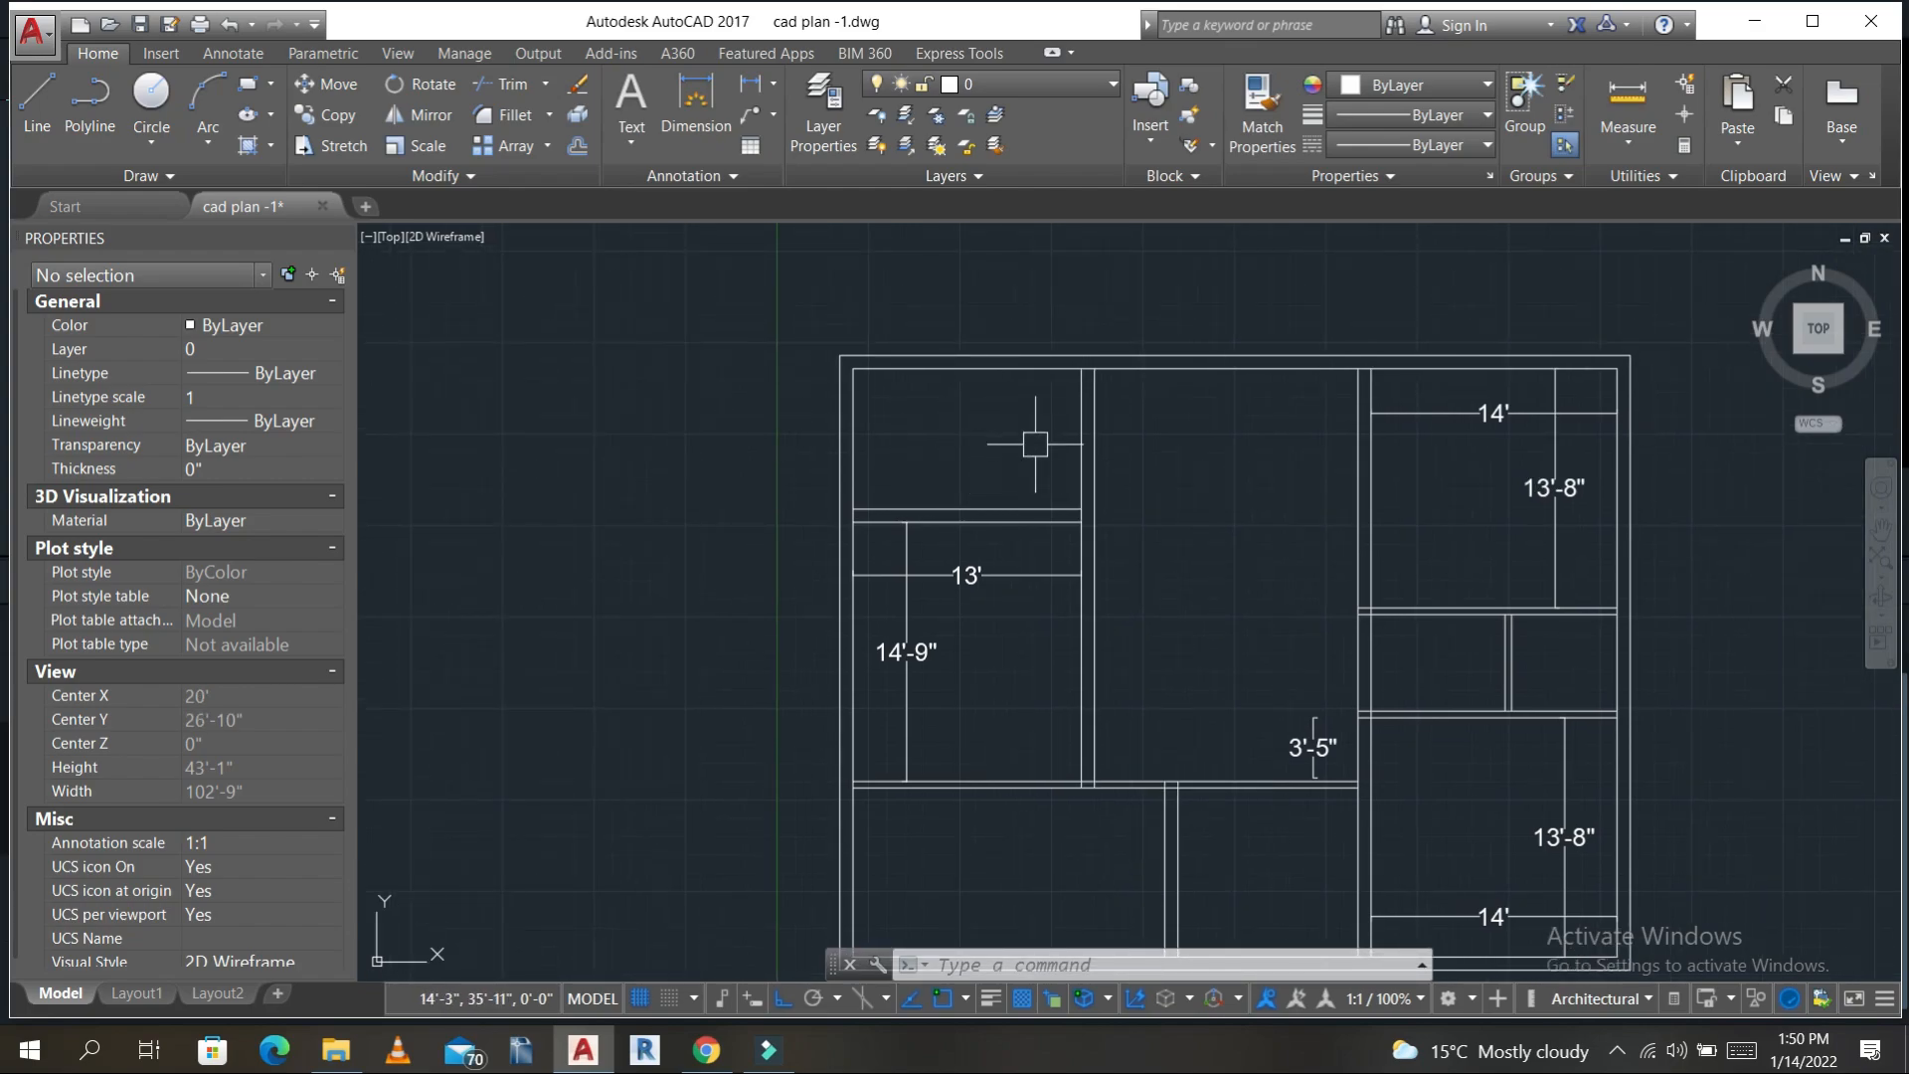
{"action": "mouse_move", "coordinate": [1060, 452]}
{"action": "middle_mouse_down"}
{"action": "mouse_move", "coordinate": [1009, 429]}
{"action": "mouse_move", "coordinate": [1061, 498]}
{"action": "middle_mouse_up"}
{"action": "key", "text": "Escape"}
{"action": "key", "text": "Escape"}
{"action": "key", "text": "Escape"}
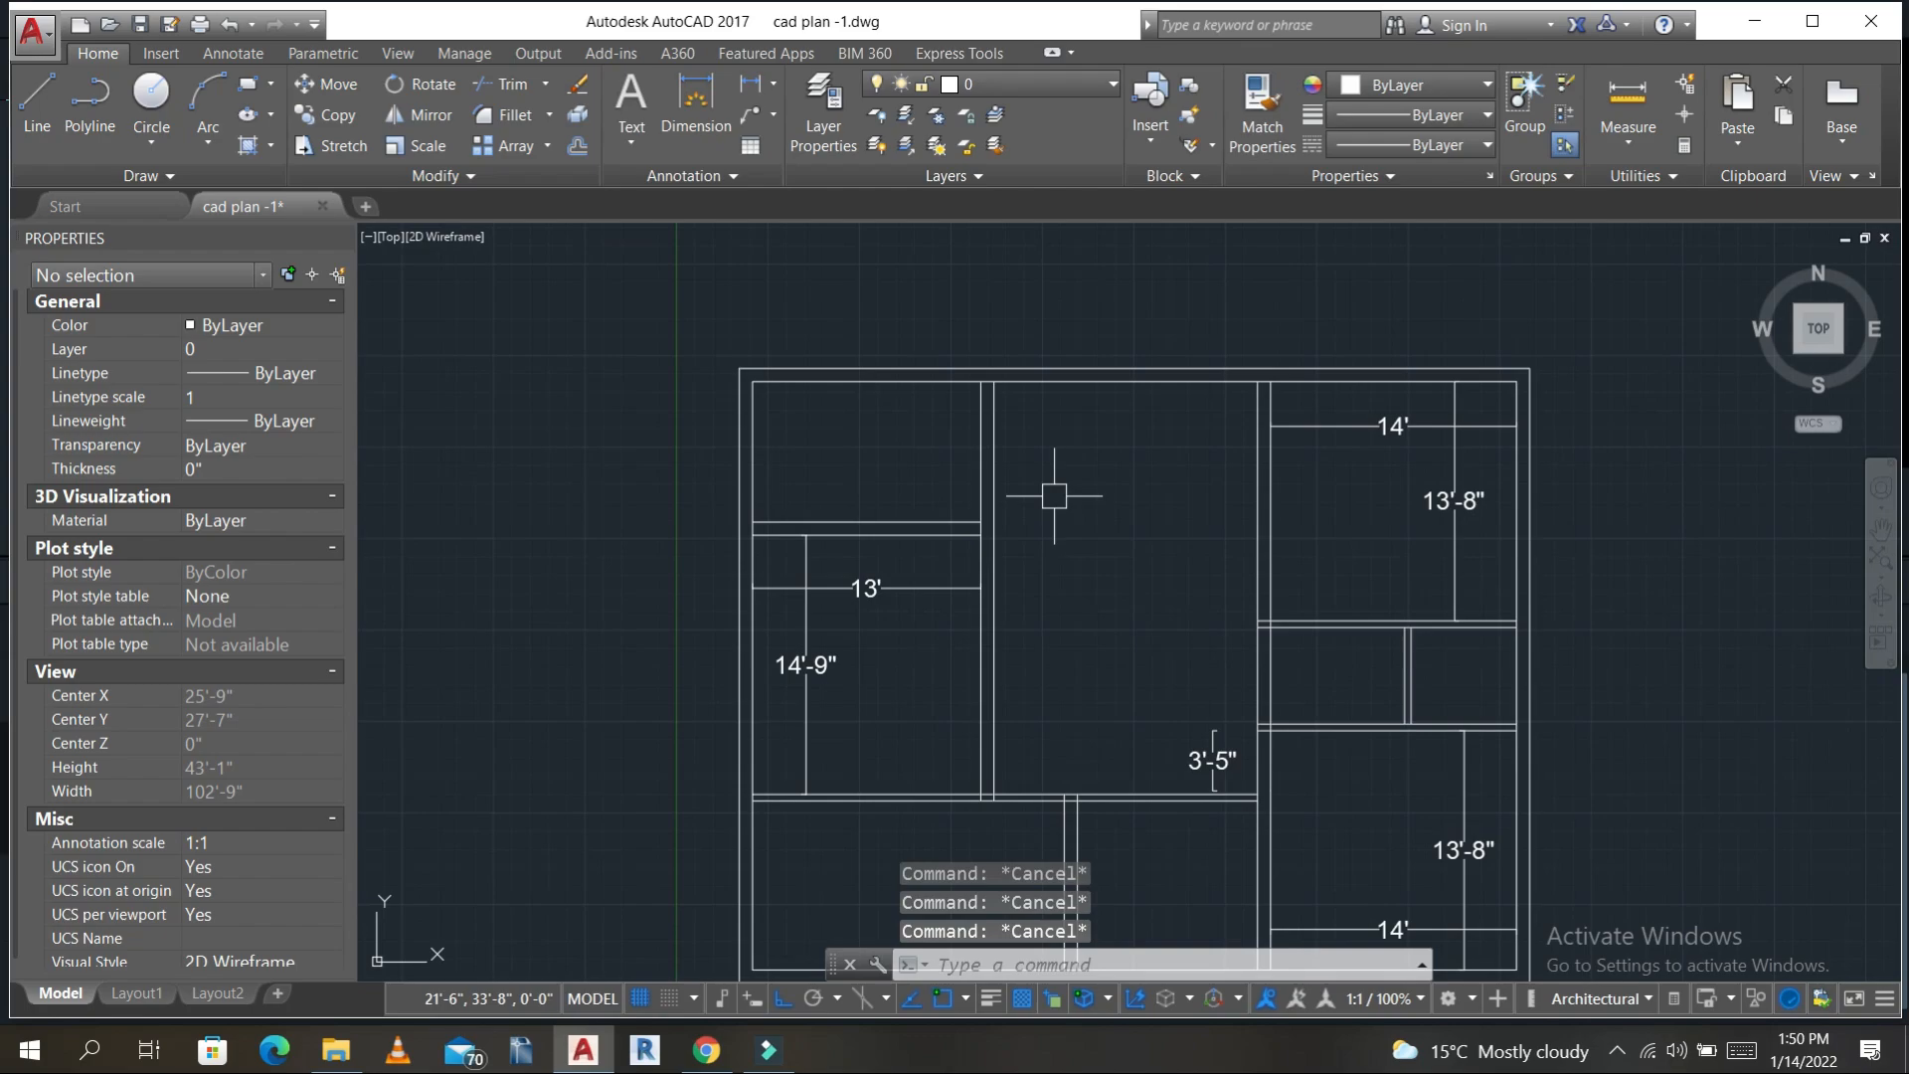
{"action": "type", "text": "O"}
{"action": "key", "text": "Return"}
{"action": "type", "text": "4'"}
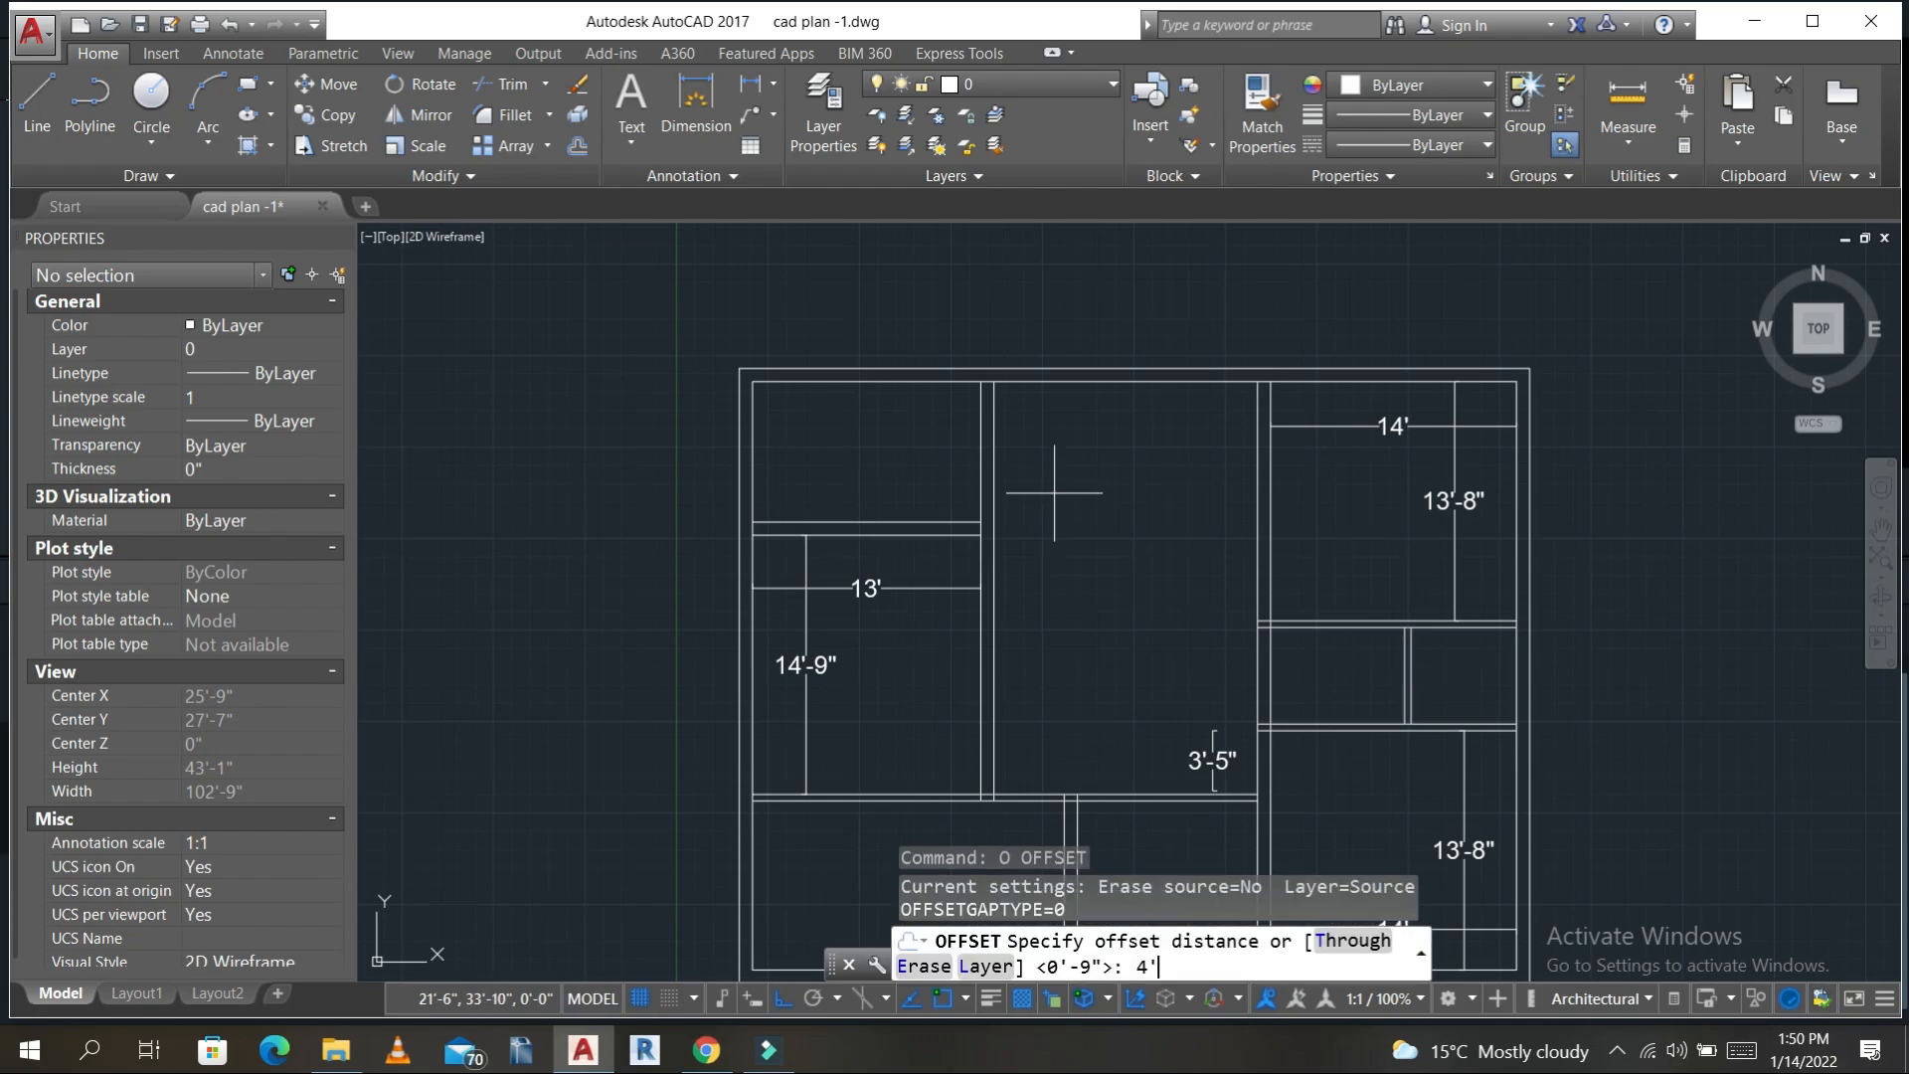
{"action": "key", "text": "Return"}
{"action": "key", "text": "Escape"}
{"action": "key", "text": "Escape"}
{"action": "type", "text": "O"}
{"action": "key", "text": "Return"}
{"action": "type", "text": "8"}
{"action": "key", "text": "Escape"}
- Offset the left face of the left vertical partition 5' to the left
{"action": "type", "text": "O"}
{"action": "key", "text": "Return"}
{"action": "key", "text": "Return"}
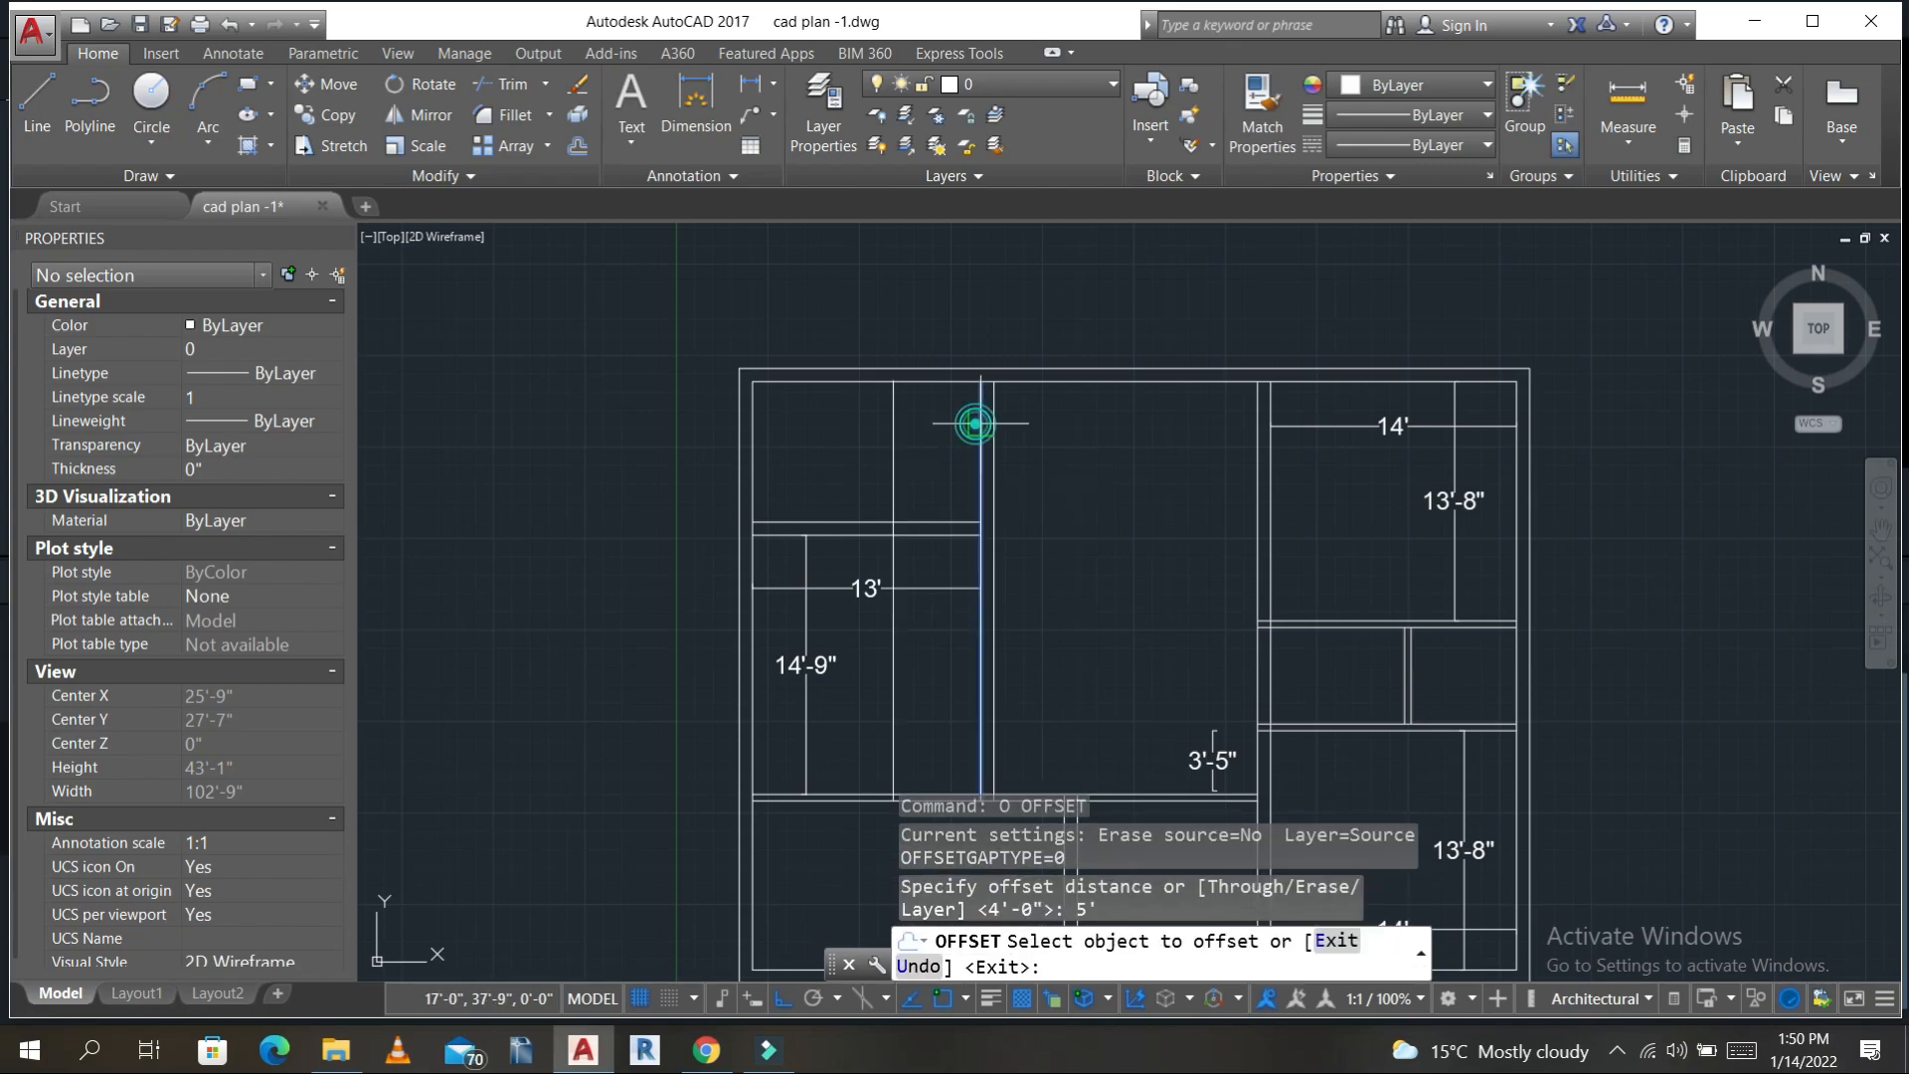
{"action": "left_click", "coordinate": [981, 425]}
{"action": "left_click", "coordinate": [853, 456]}
{"action": "key", "text": "Escape"}
{"action": "key", "text": "Escape"}
- Offset the new vertical line 4.5" to the left to give this partition its thickness
{"action": "type", "text": "o"}
{"action": "key", "text": "Return"}
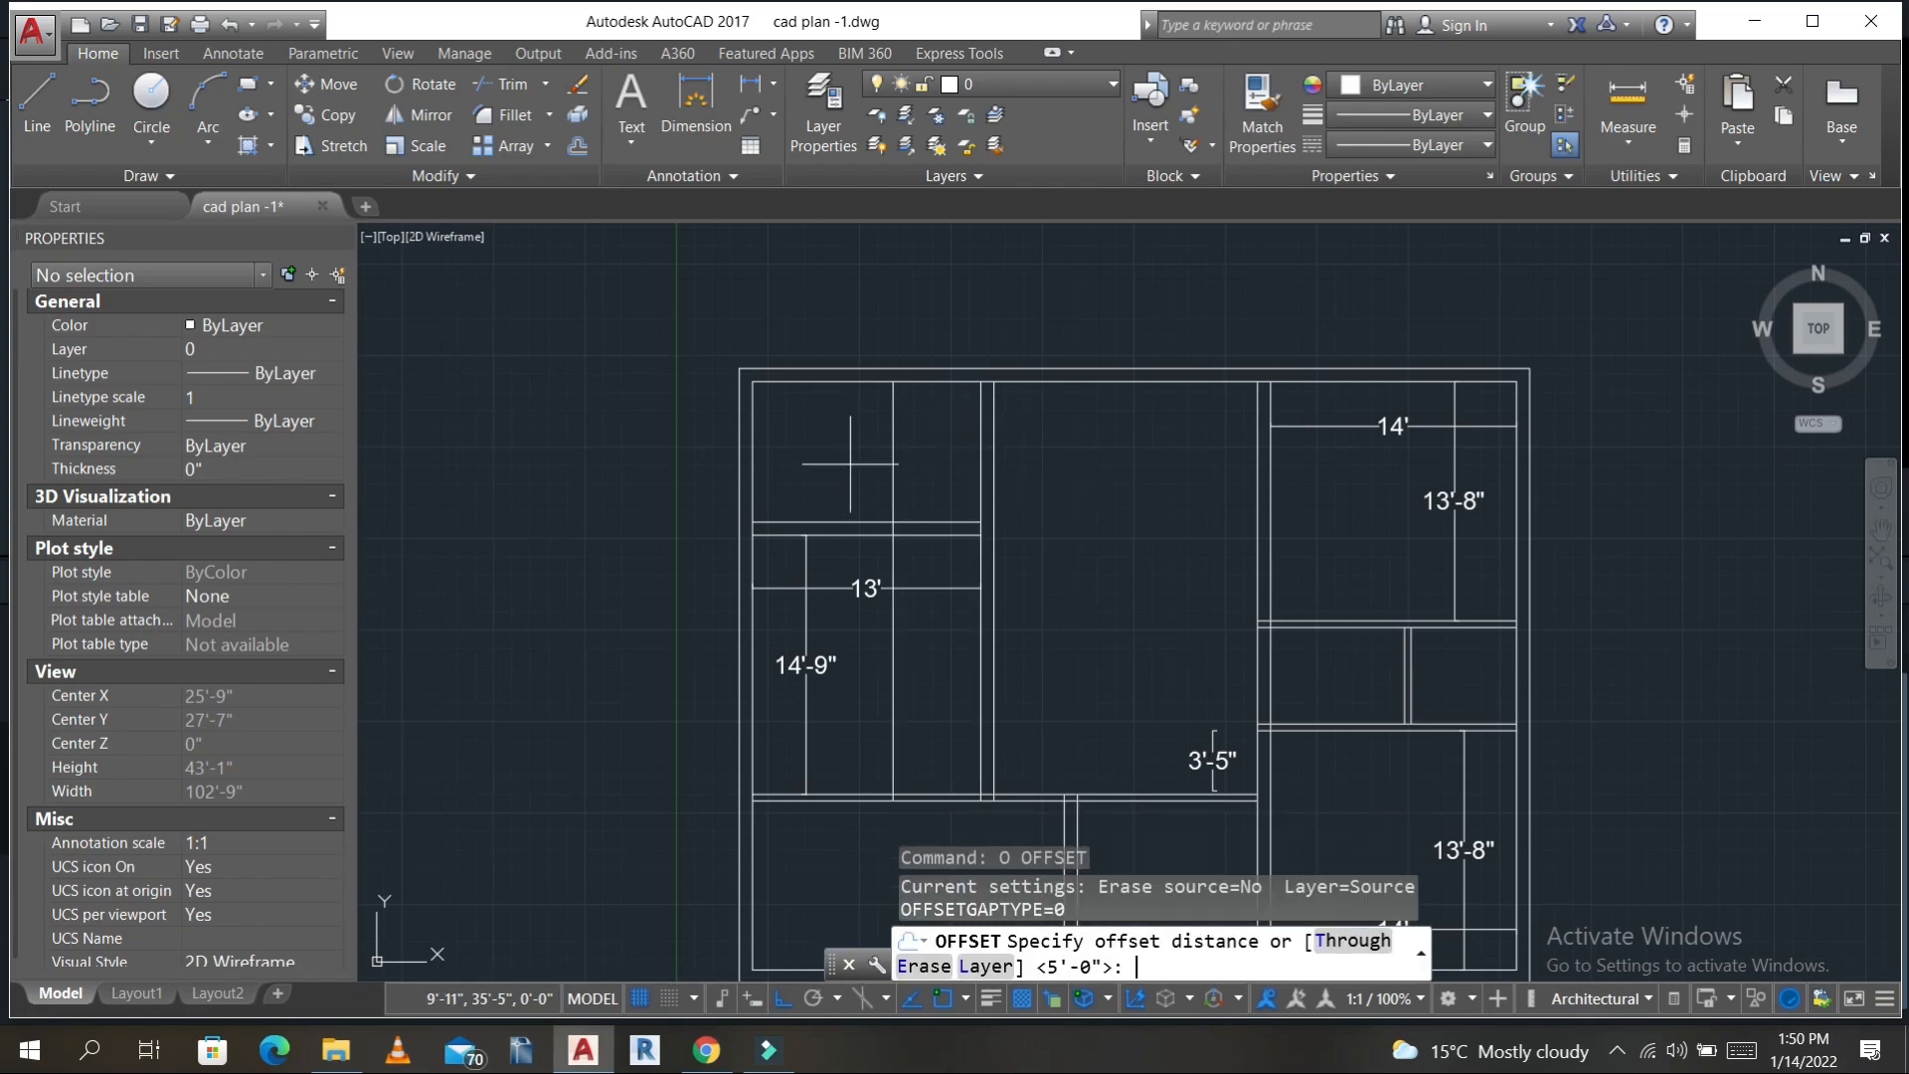
{"action": "type", "text": "4.5"}
{"action": "key", "text": "Return"}
{"action": "left_click", "coordinate": [892, 478]}
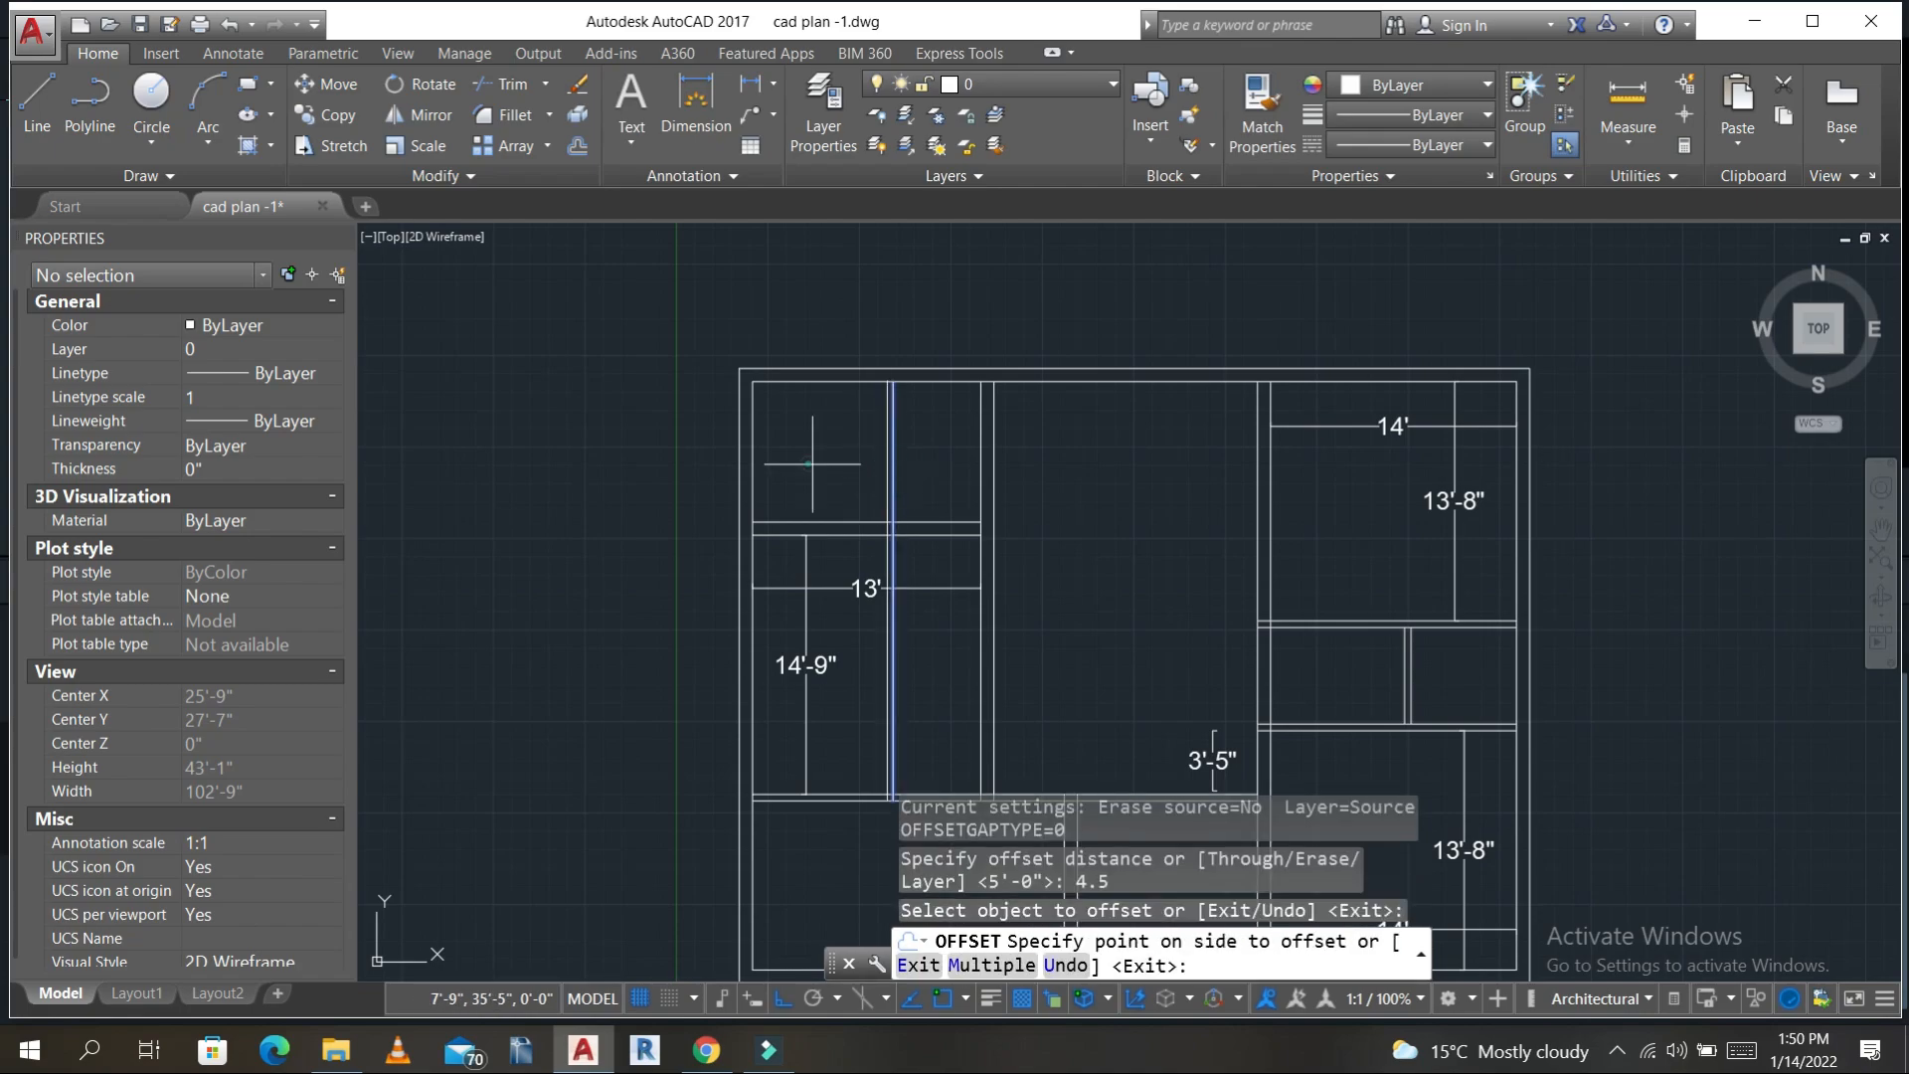
{"action": "left_click", "coordinate": [855, 475]}
{"action": "key", "text": "Escape"}
{"action": "key", "text": "Escape"}
{"action": "key", "text": "Escape"}
- Trim both new vertical lines between the two faces of the upper-left horizontal wall
{"action": "type", "text": "tr"}
{"action": "key", "text": "Return"}
{"action": "key", "text": "Return"}
{"action": "scroll", "coordinate": [906, 528], "scroll_direction": "up", "scroll_amount": 10}
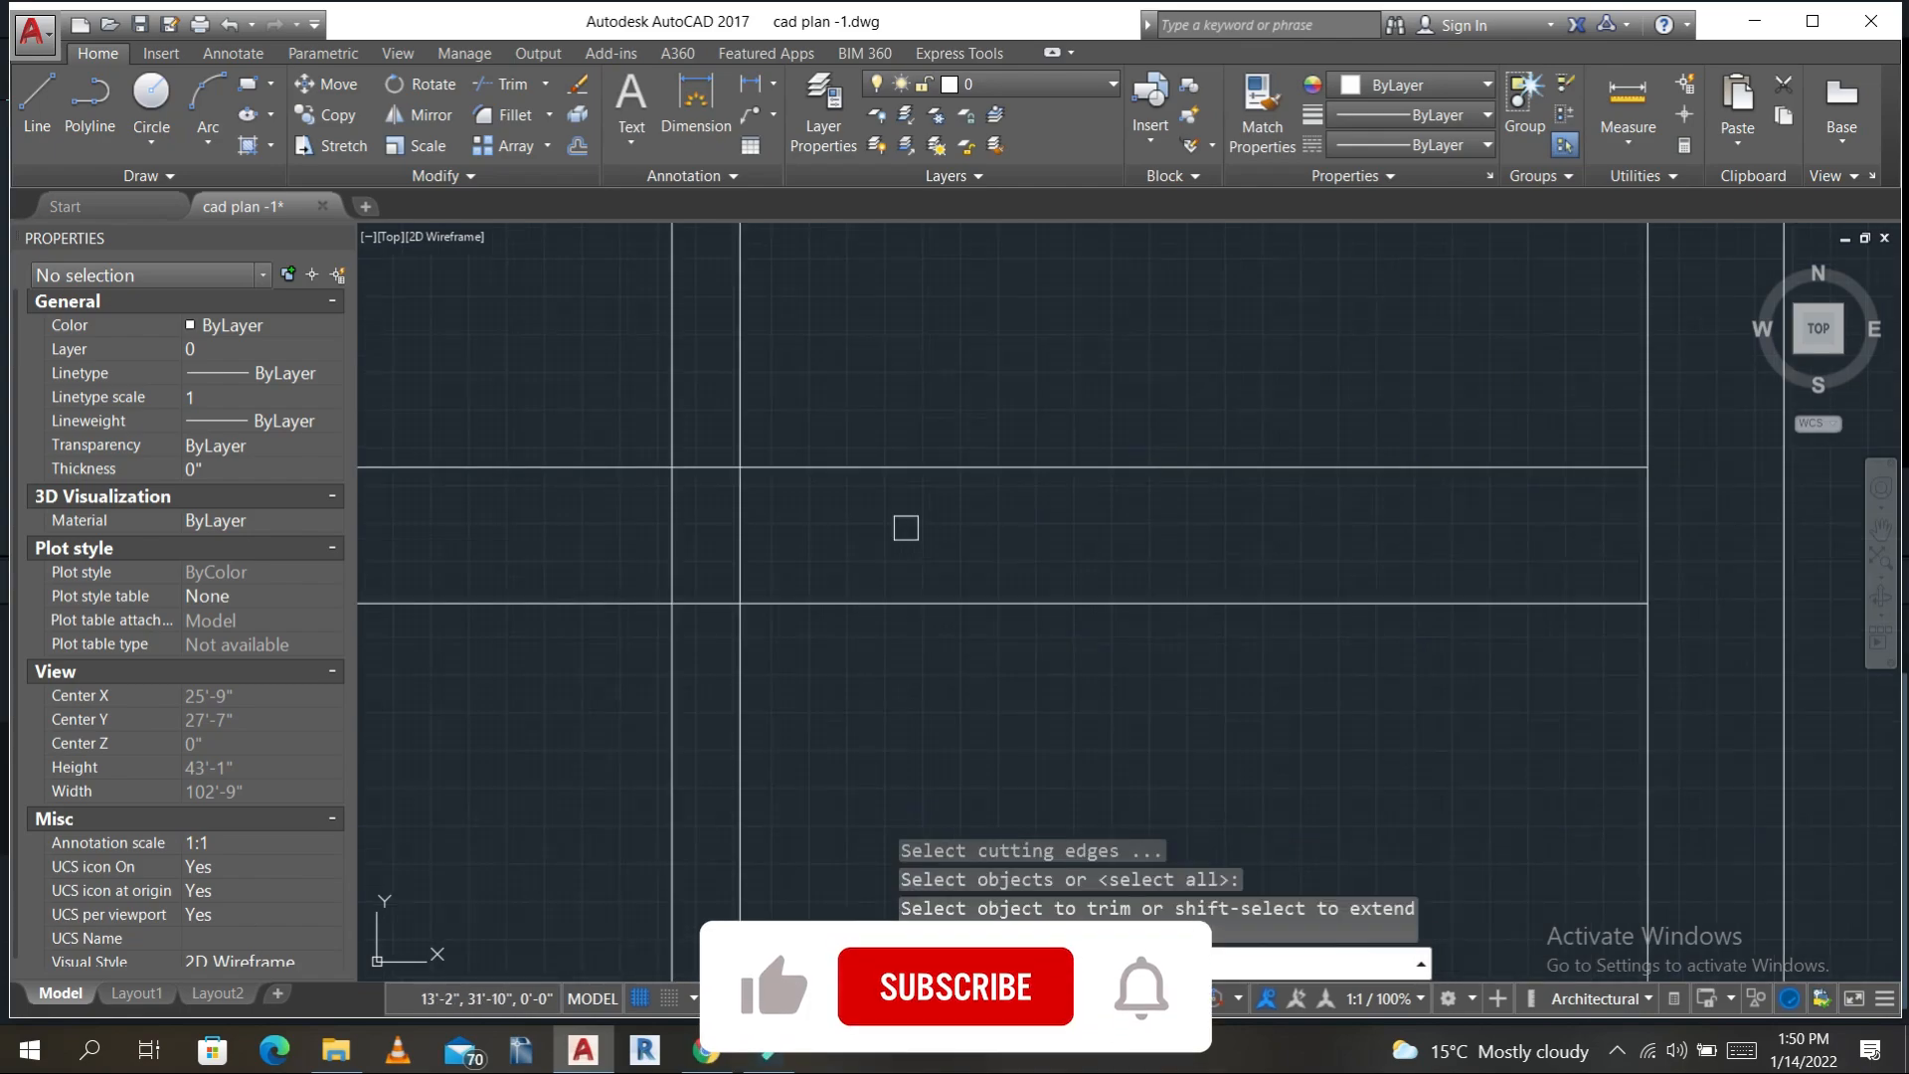
{"action": "left_click", "coordinate": [896, 524]}
{"action": "left_click", "coordinate": [551, 535]}
{"action": "scroll", "coordinate": [867, 597], "scroll_direction": "down", "scroll_amount": 2}
{"action": "scroll", "coordinate": [915, 592], "scroll_direction": "down", "scroll_amount": 2}
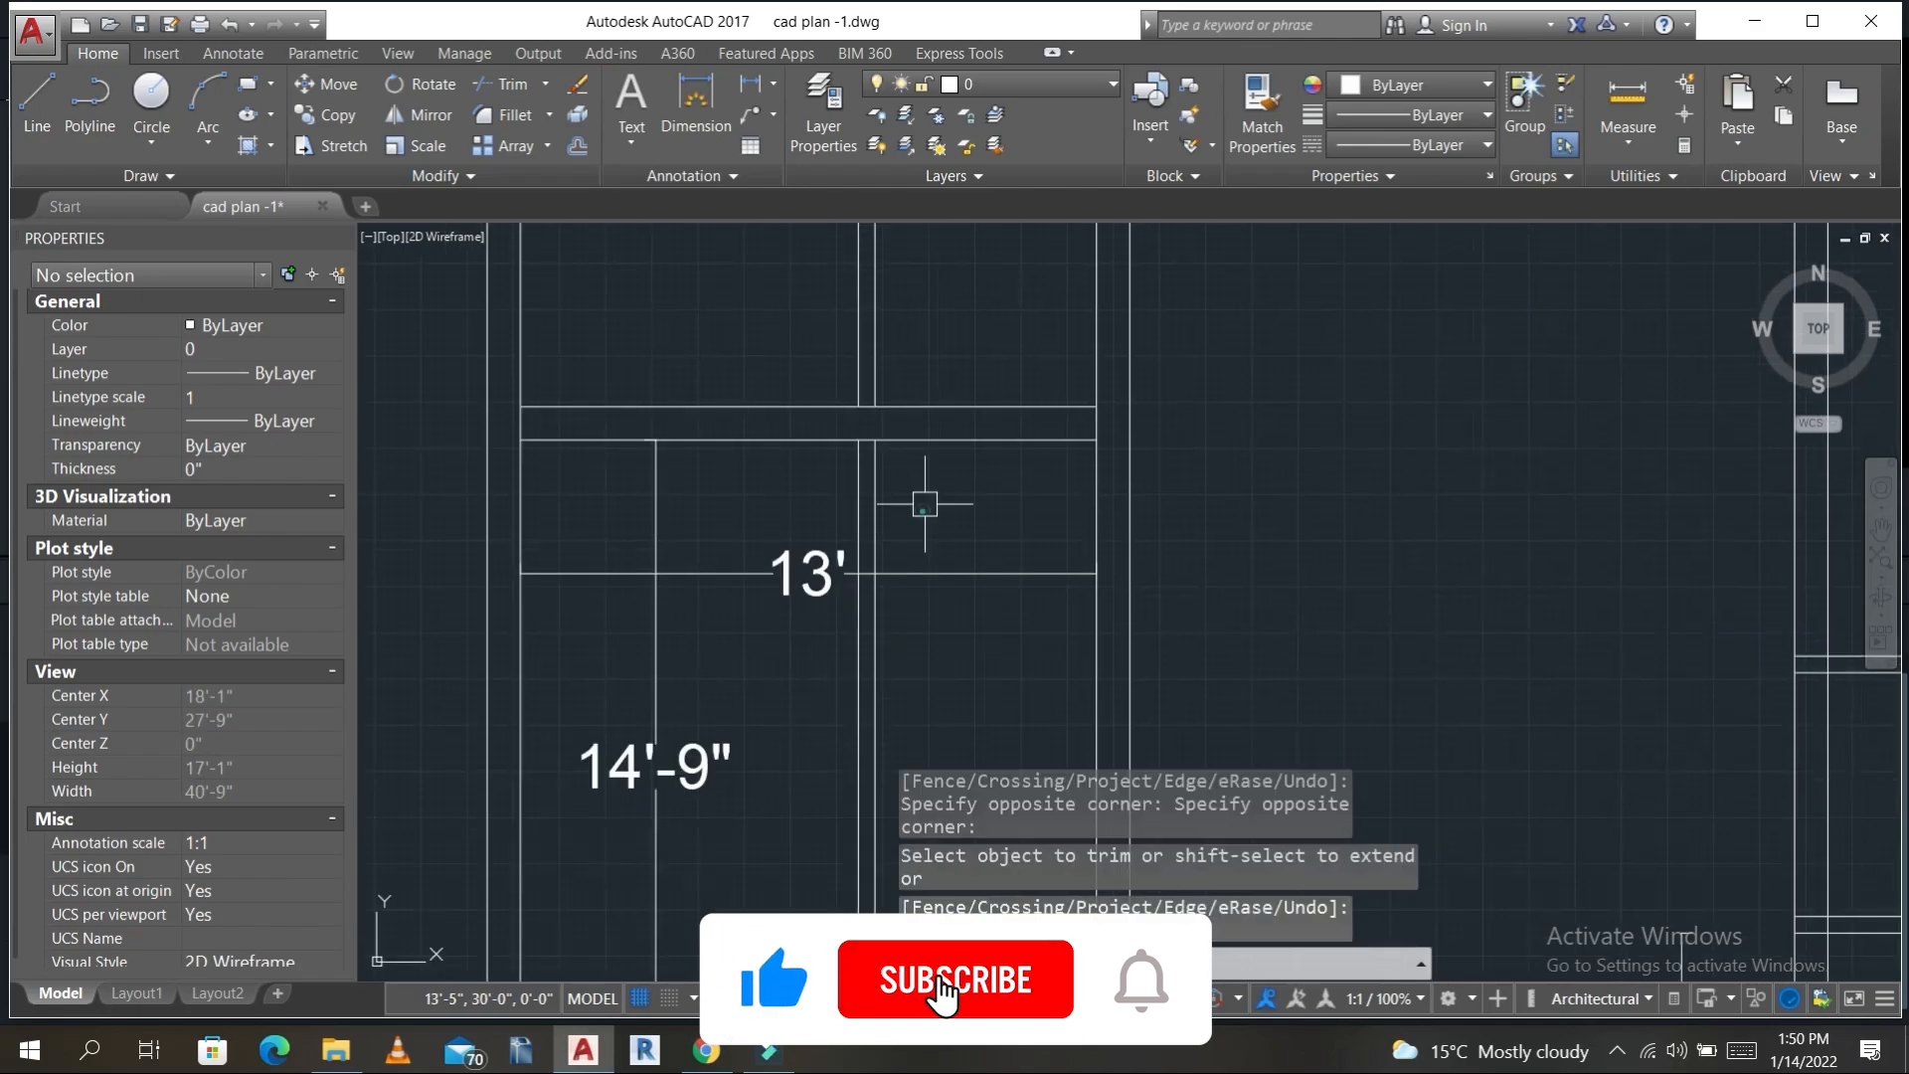
- Erase the two leftover vertical line pieces that run through the middle-left room
{"action": "key", "text": "Escape"}
{"action": "key", "text": "Escape"}
{"action": "left_click", "coordinate": [919, 505]}
{"action": "left_click", "coordinate": [785, 485]}
{"action": "scroll", "coordinate": [979, 647], "scroll_direction": "down", "scroll_amount": 3}
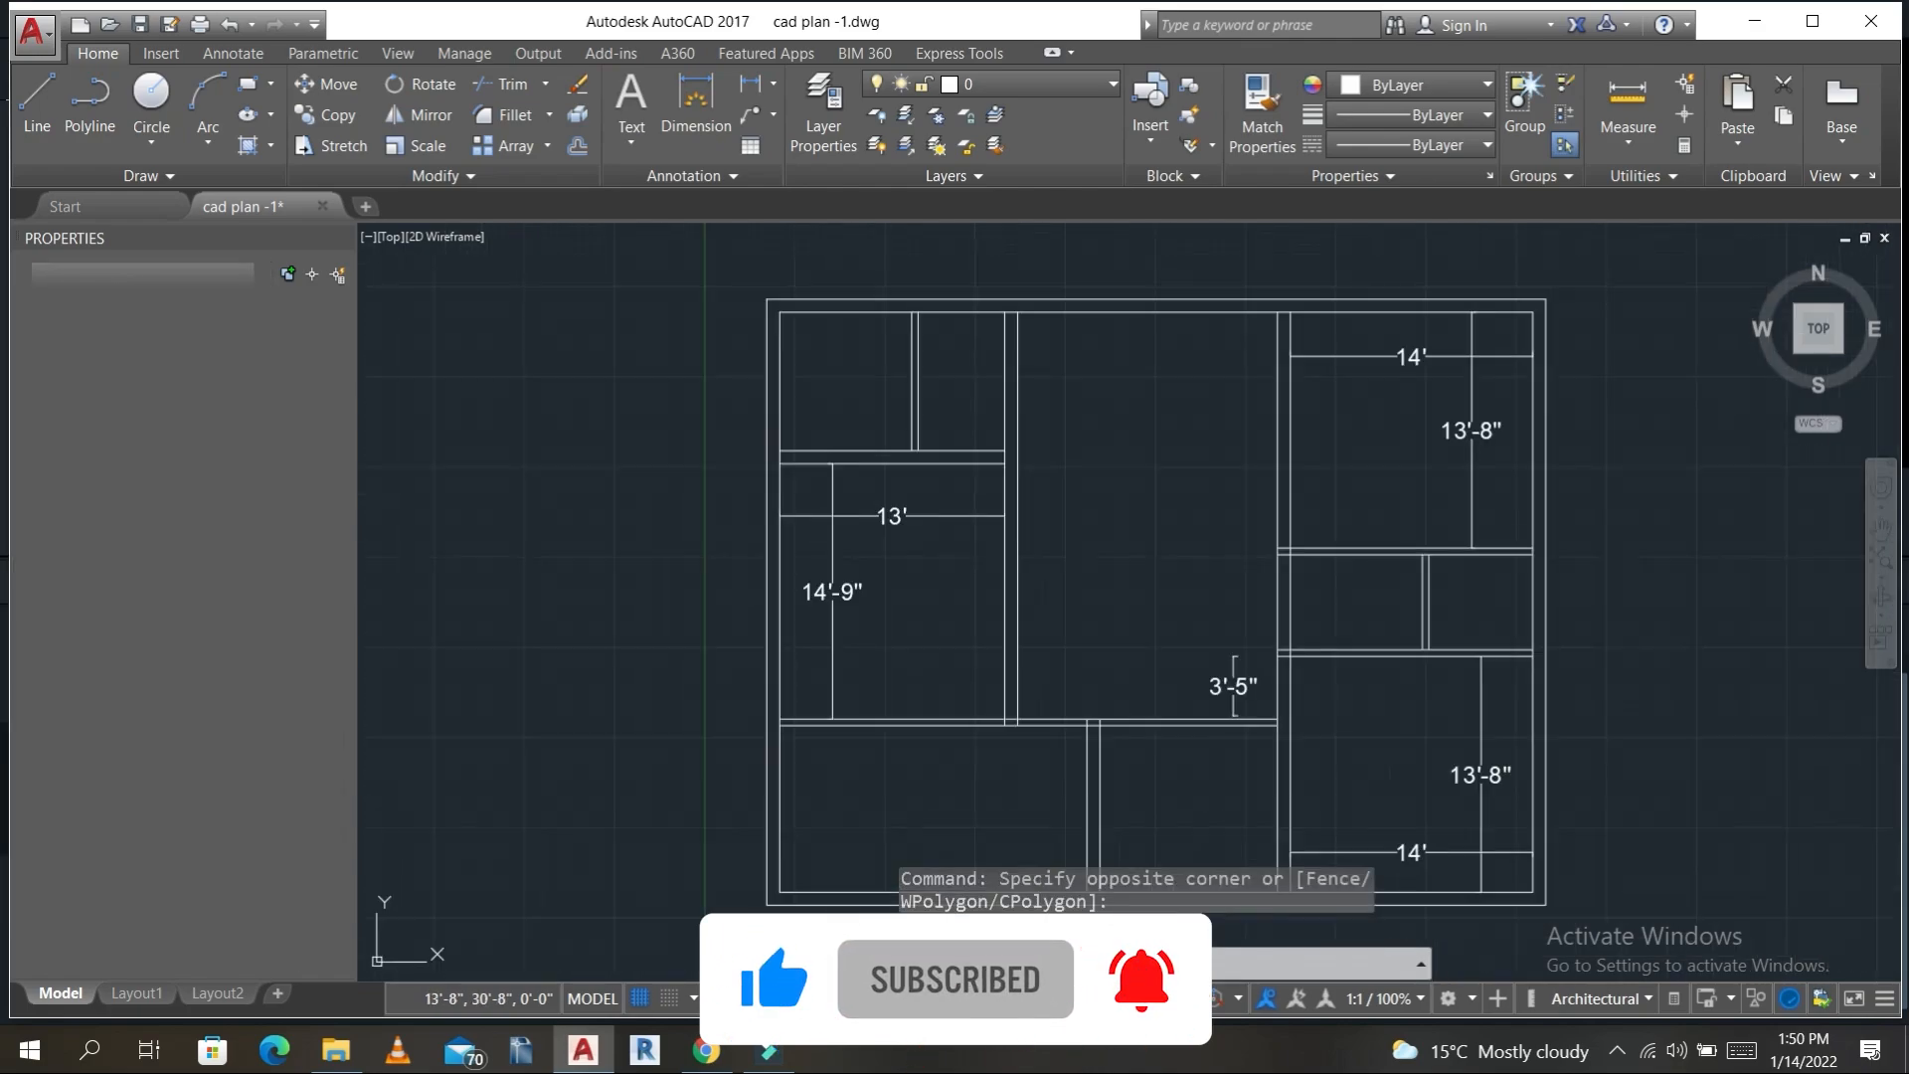
{"action": "key", "text": "Escape"}
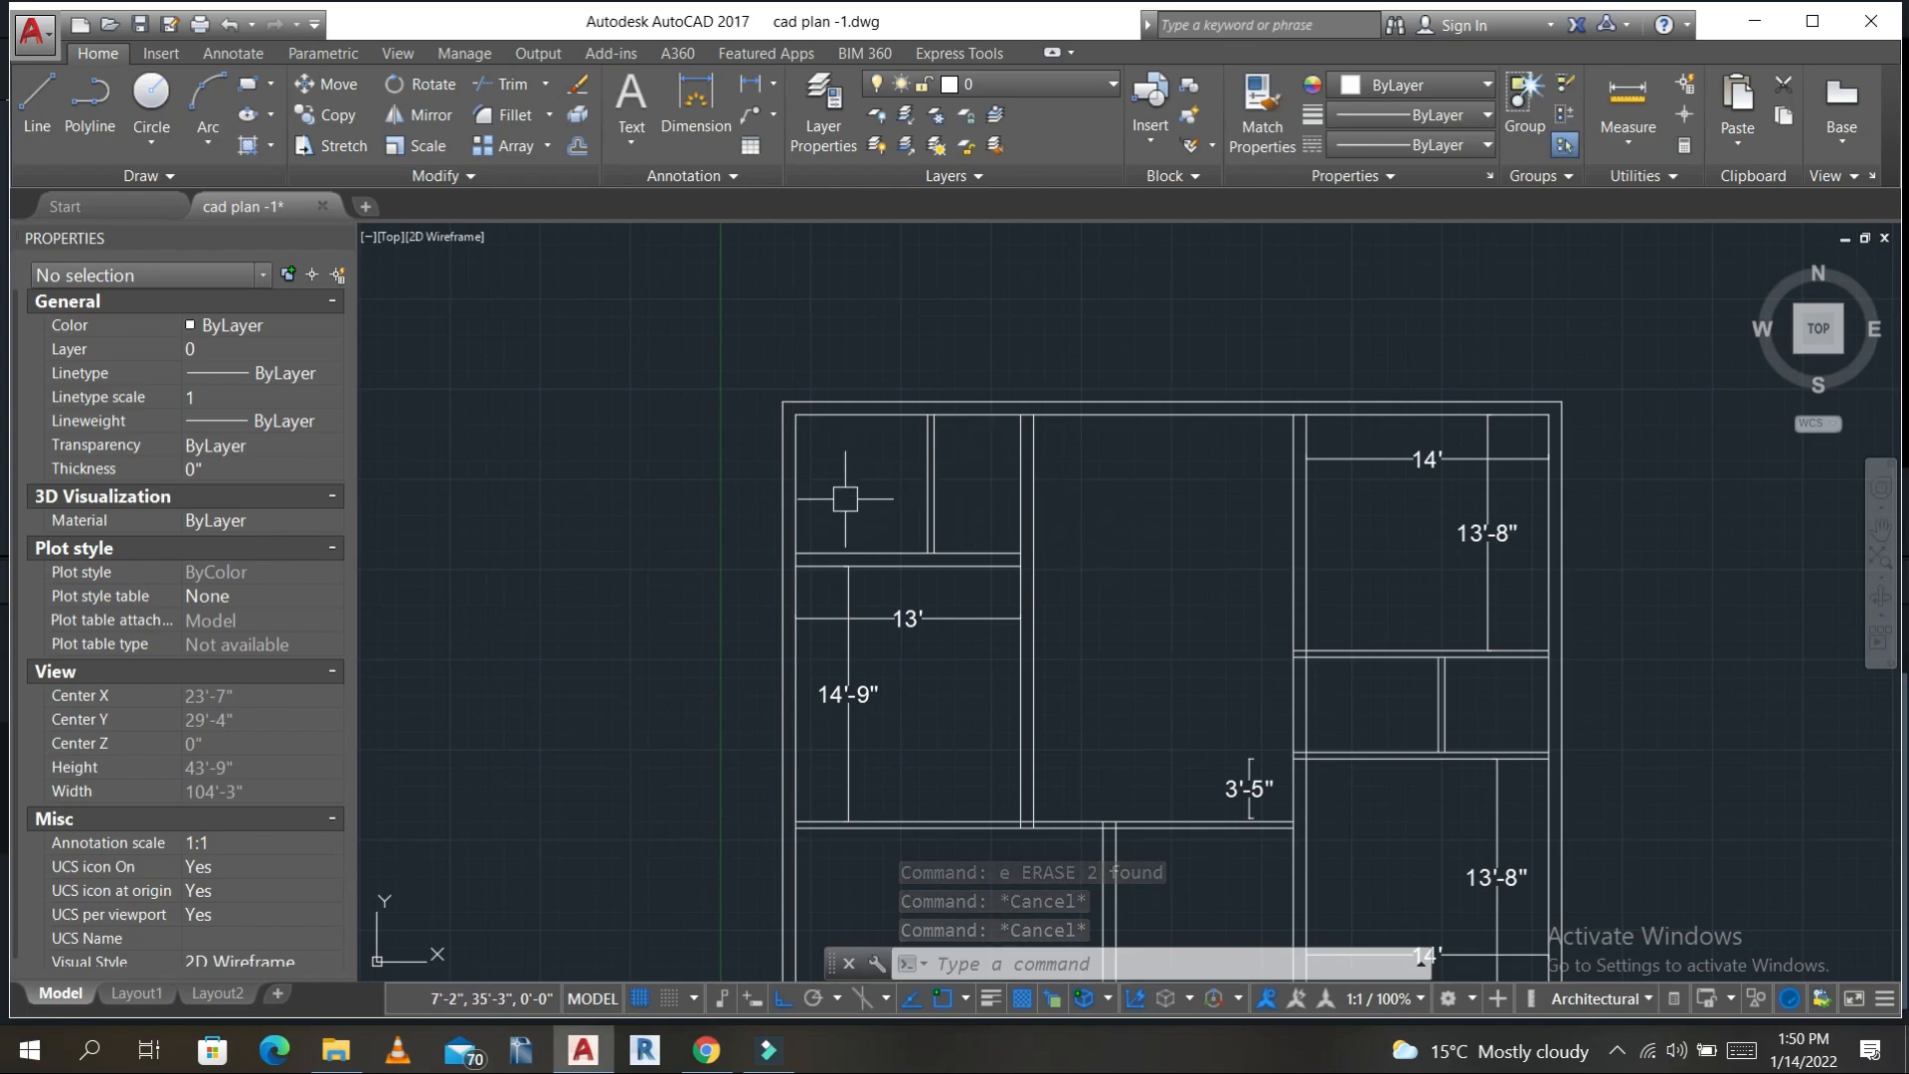
{"action": "key", "text": "Escape"}
{"action": "type", "text": "ex"}
{"action": "key", "text": "Return"}
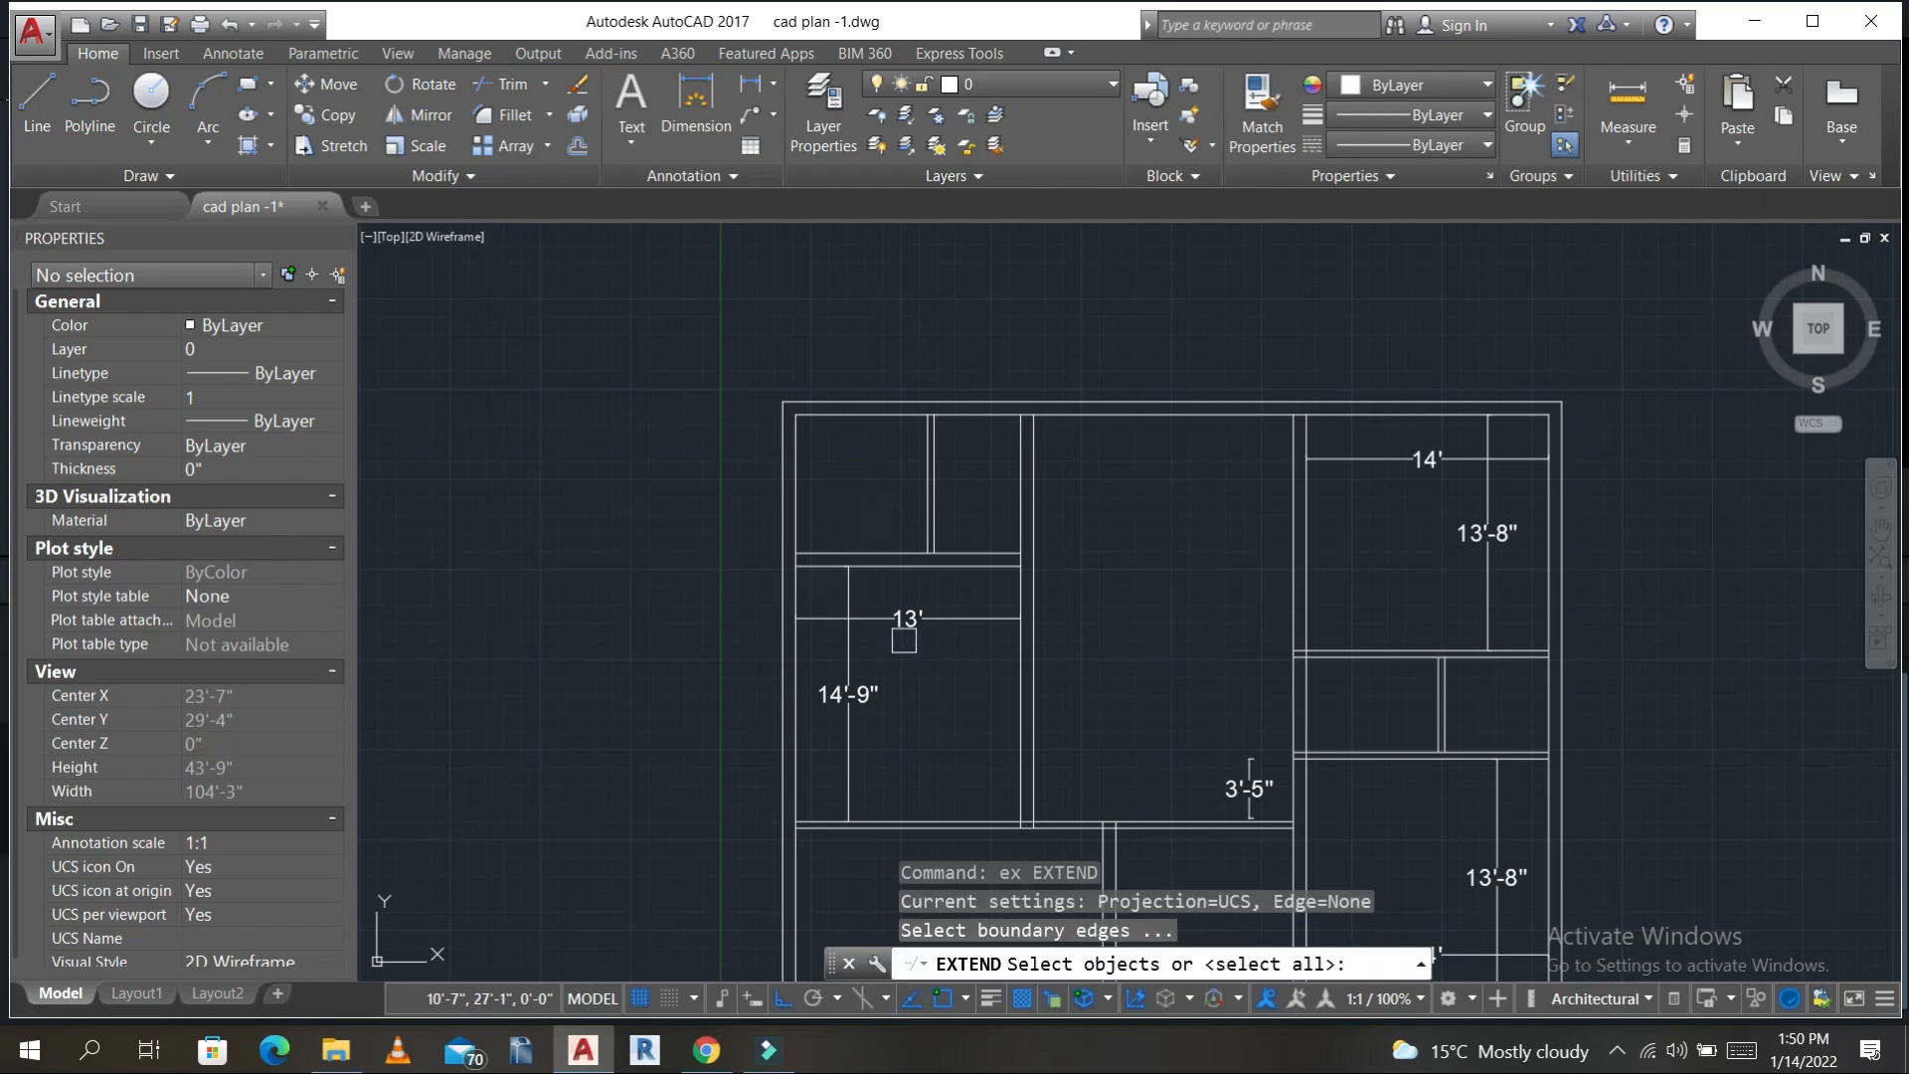
- Erase the width and height dimensions inside the middle-left room
{"action": "middle_click_drag", "start_coordinate": [915, 706], "coordinate": [795, 532]}
{"action": "left_click", "coordinate": [795, 532]}
{"action": "left_click", "coordinate": [714, 423]}
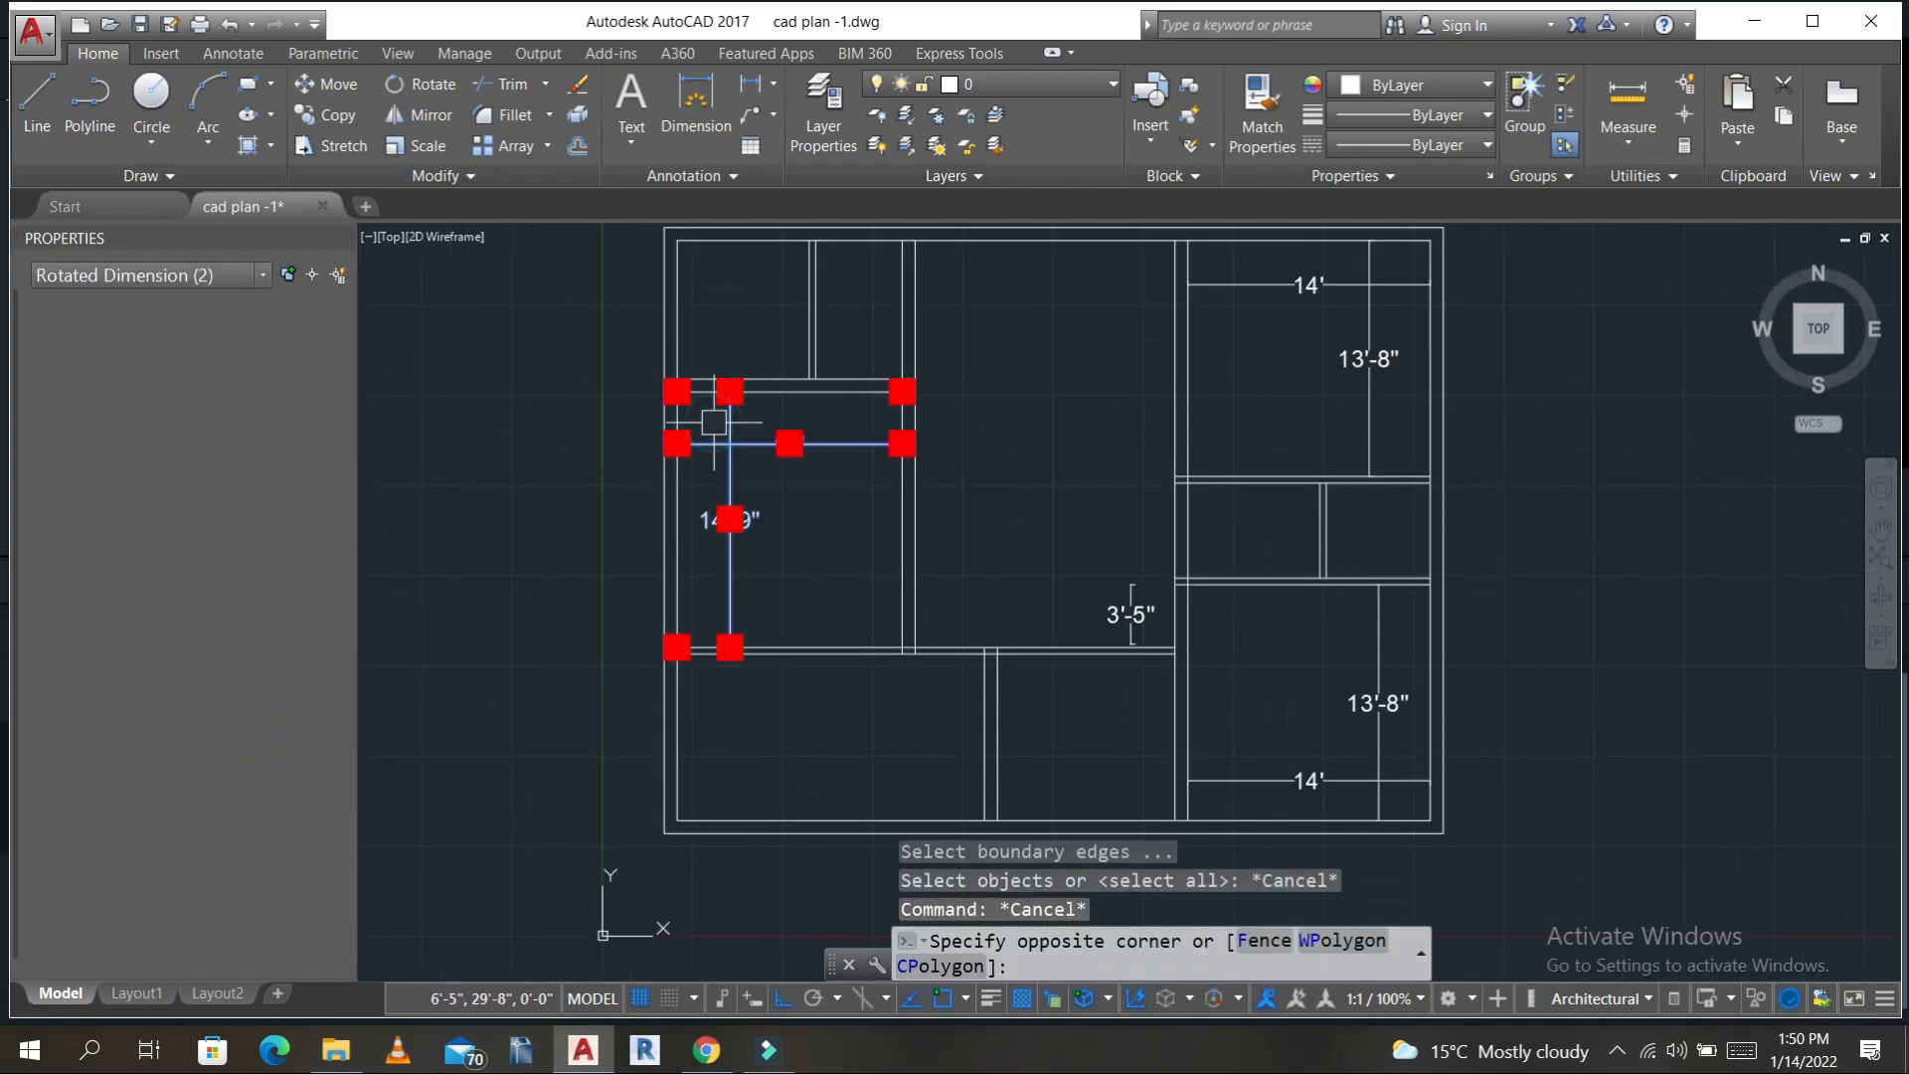
{"action": "type", "text": "e"}
{"action": "scroll", "coordinate": [795, 507], "scroll_direction": "down", "scroll_amount": 2}
{"action": "key", "text": "Return"}
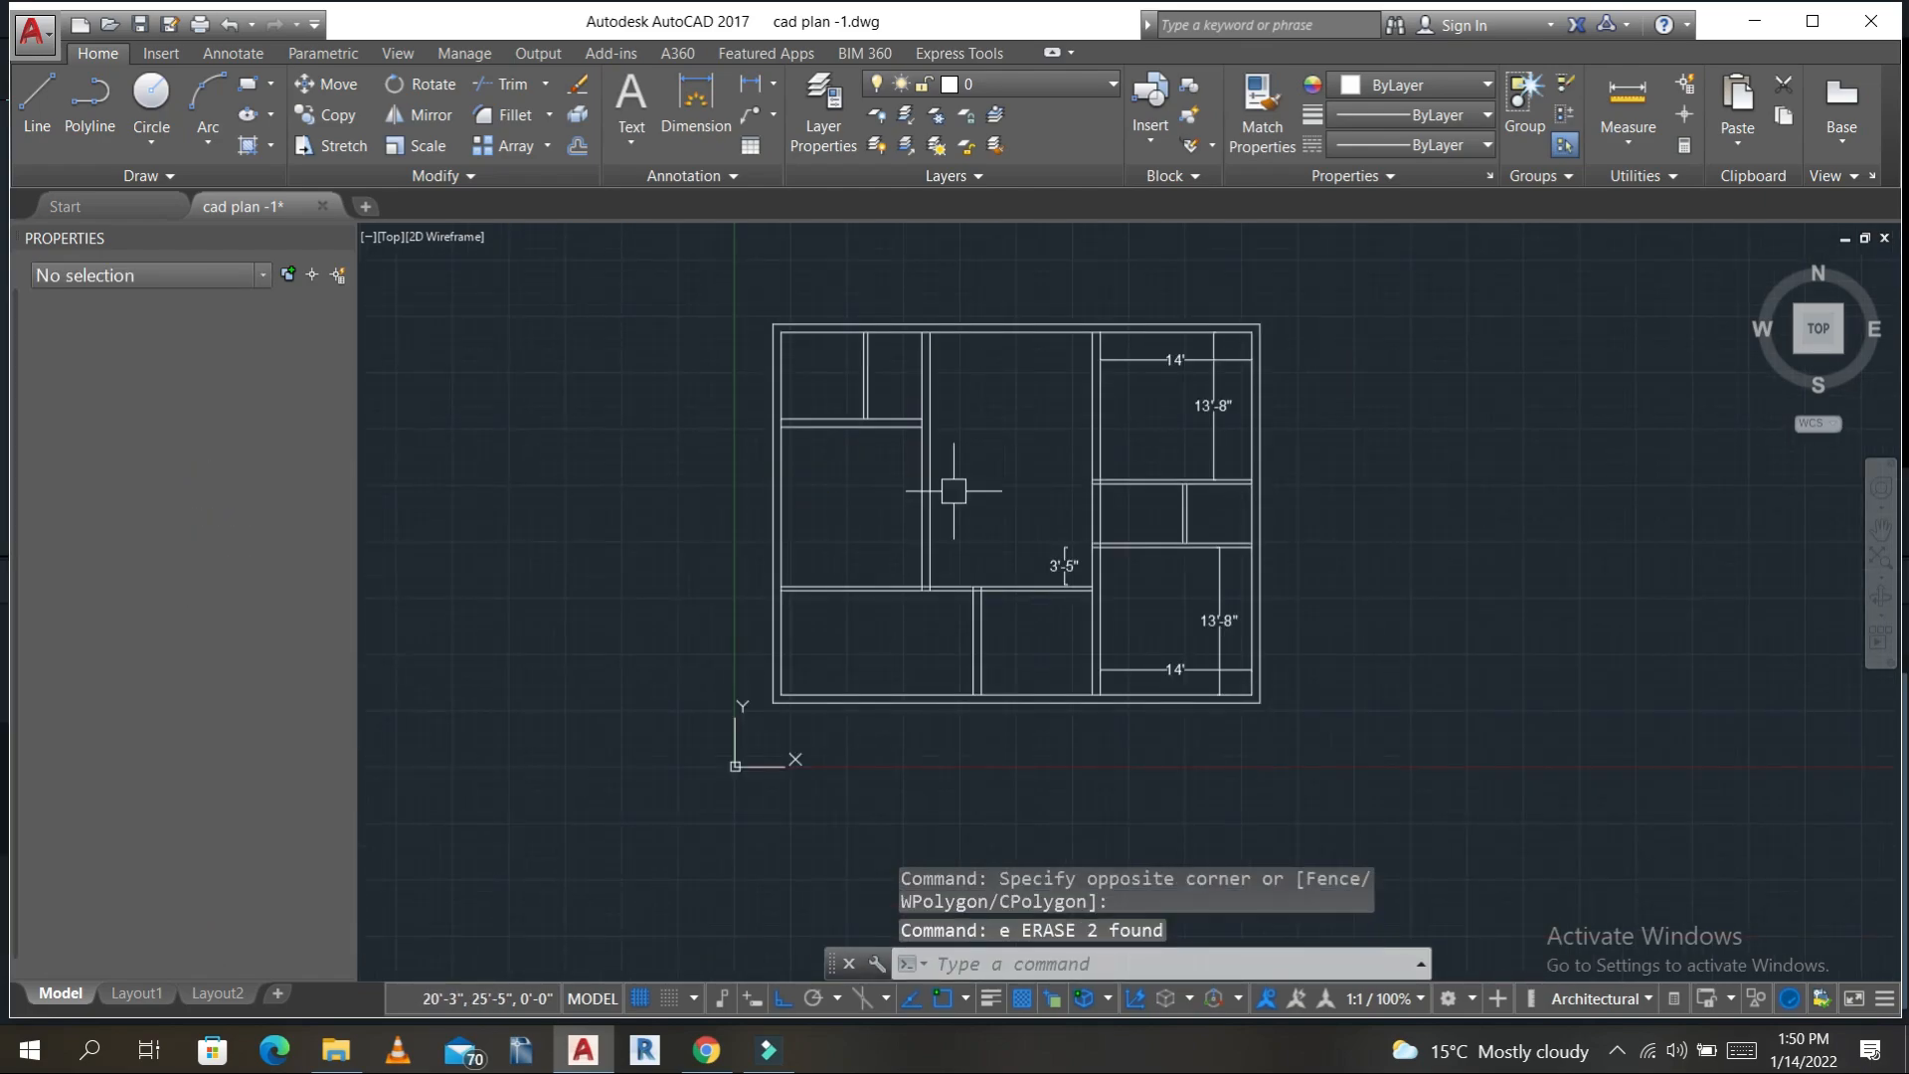
{"action": "middle_click_drag", "start_coordinate": [972, 498], "coordinate": [1000, 466]}
{"action": "left_click", "coordinate": [631, 99]}
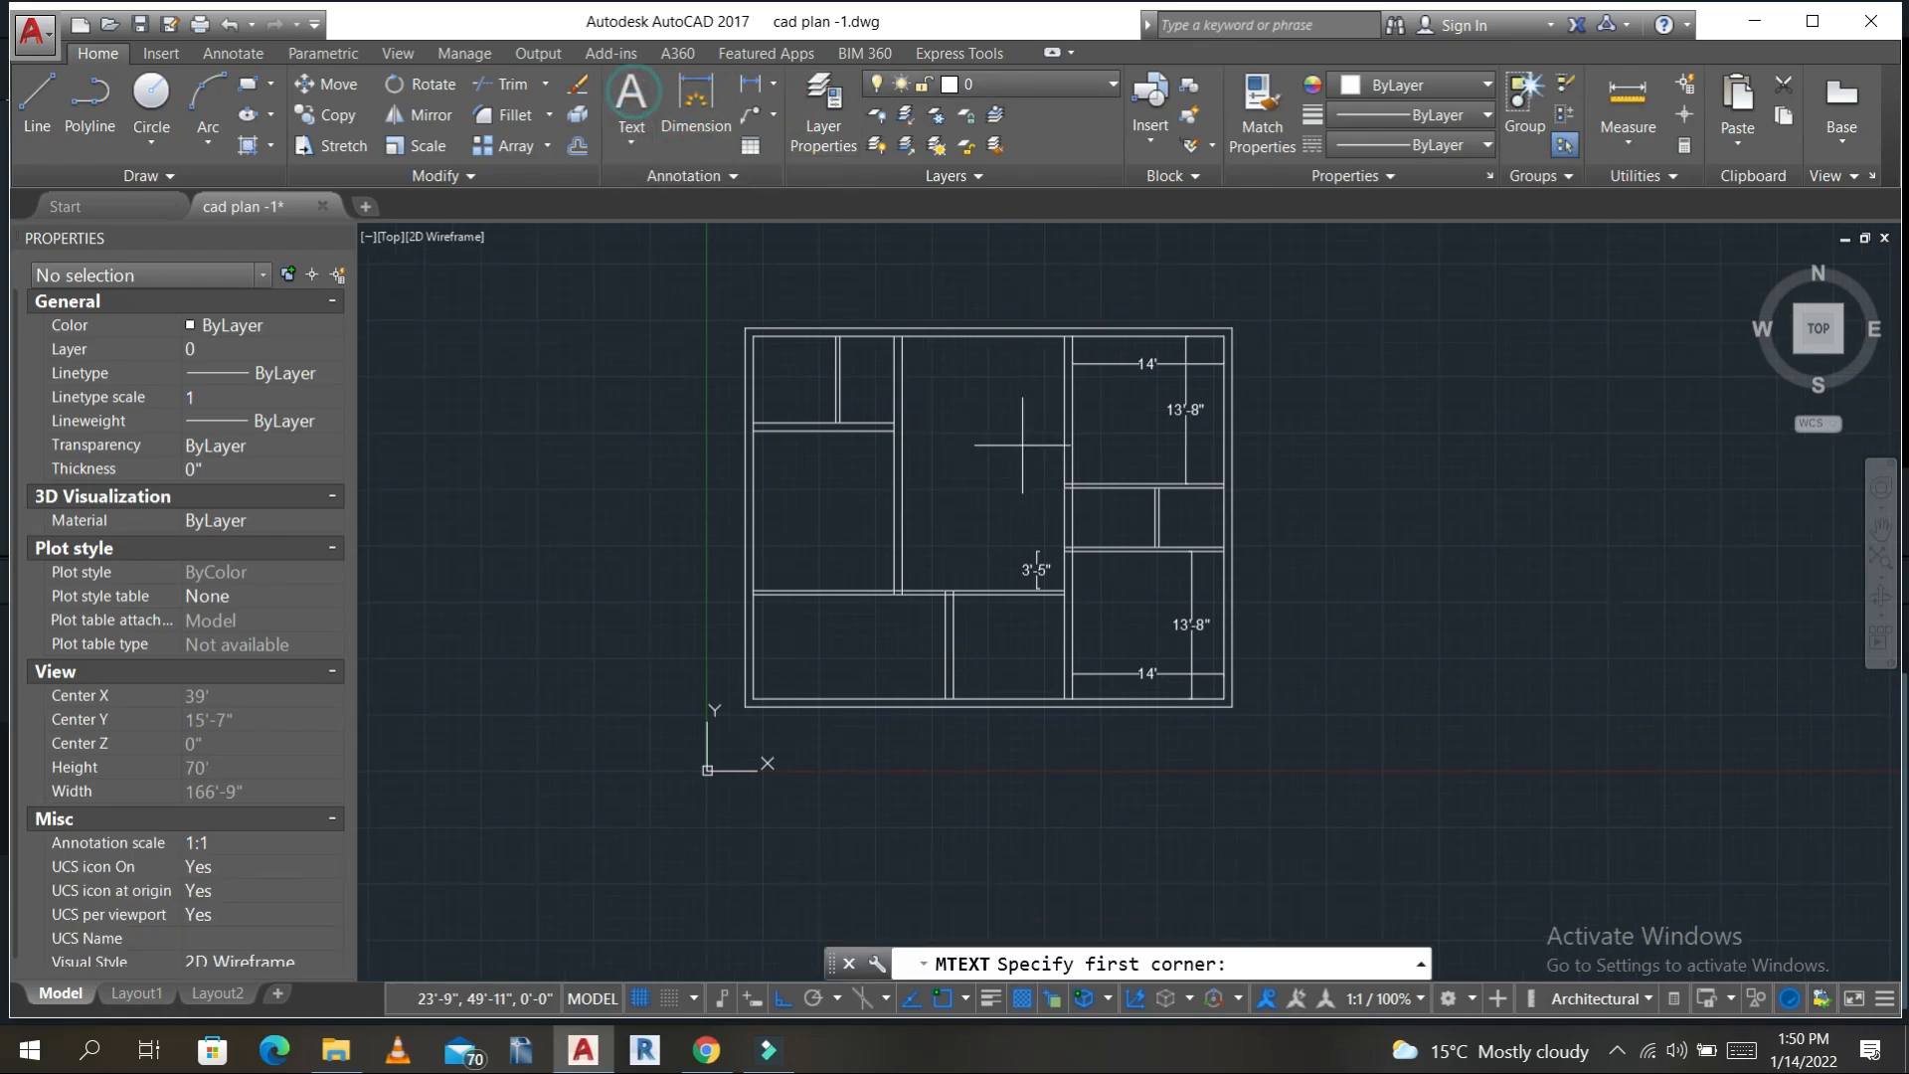
{"action": "left_click", "coordinate": [963, 372]}
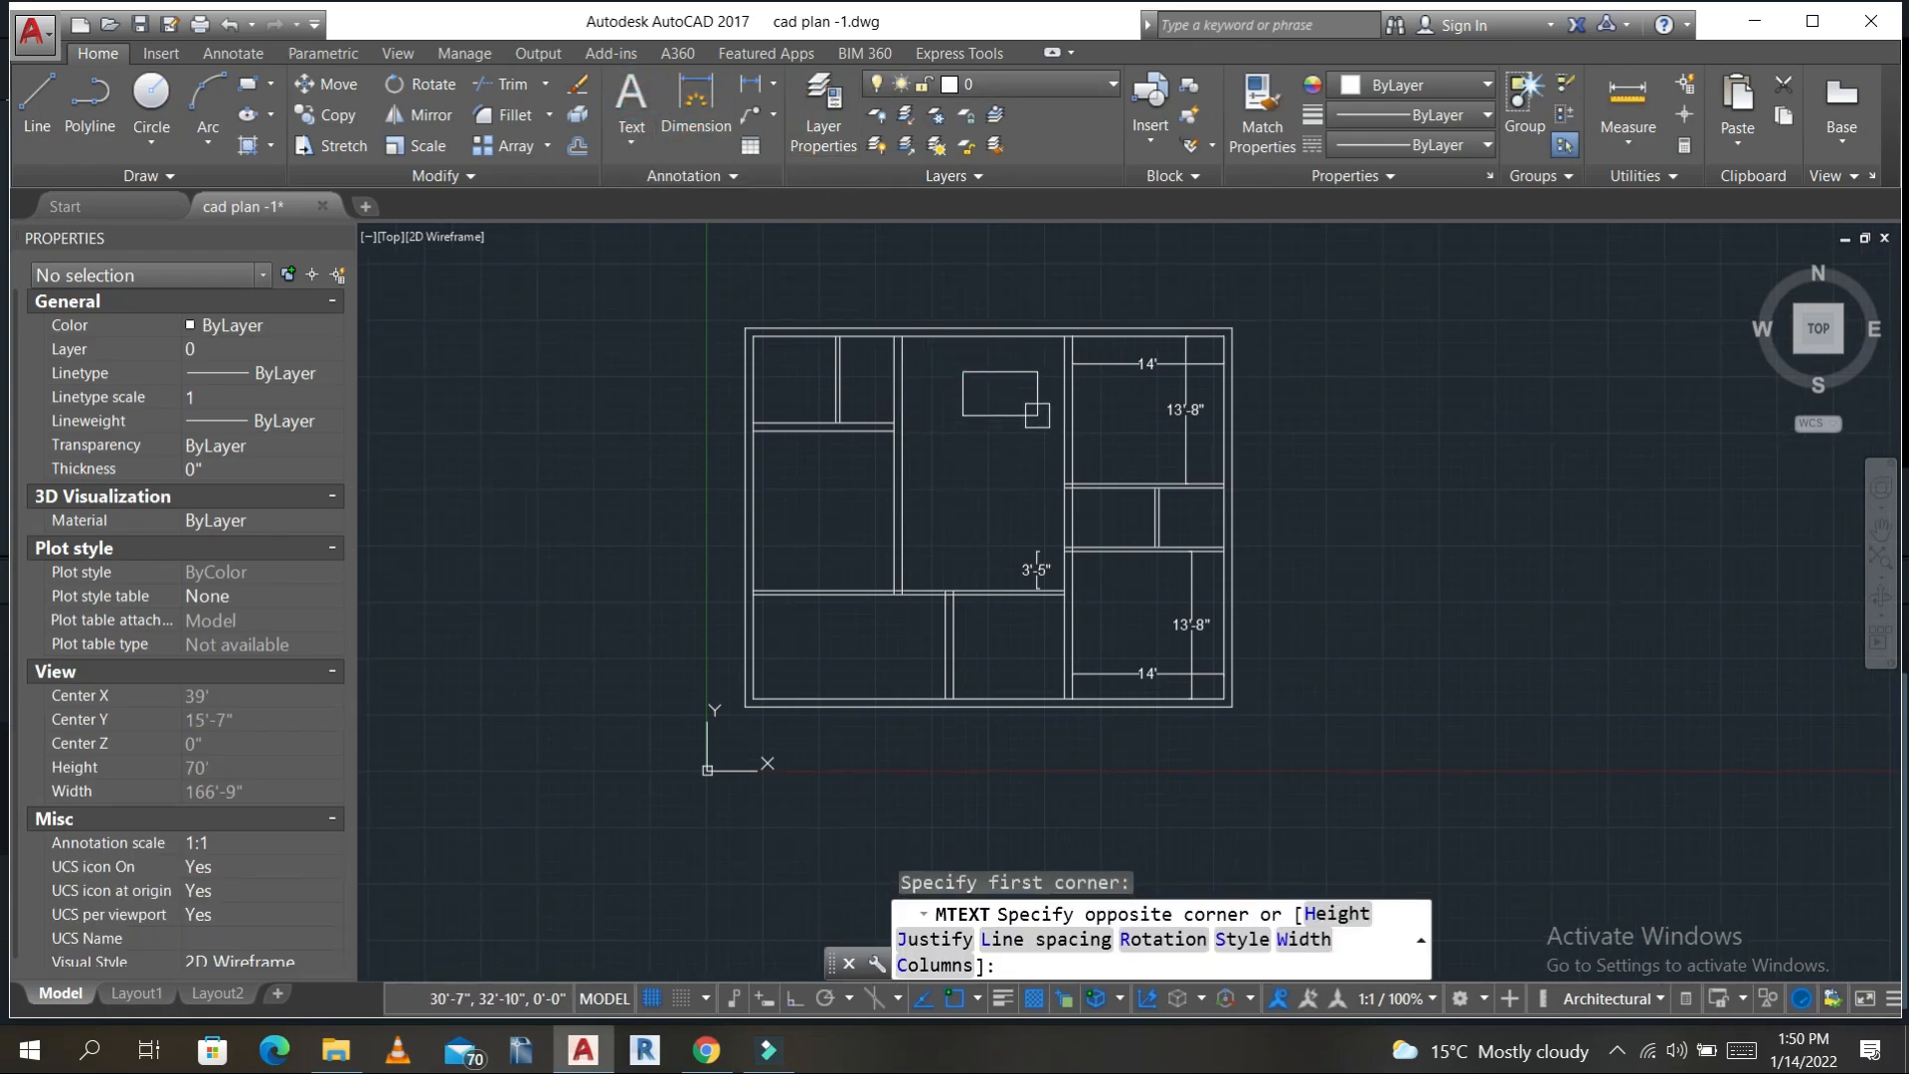
{"action": "key", "text": "Escape"}
- Start a single-line text near the top of the central space with a picked height of about 2'-8" and rotation 0
{"action": "left_click", "coordinate": [632, 143]}
{"action": "left_click", "coordinate": [663, 226]}
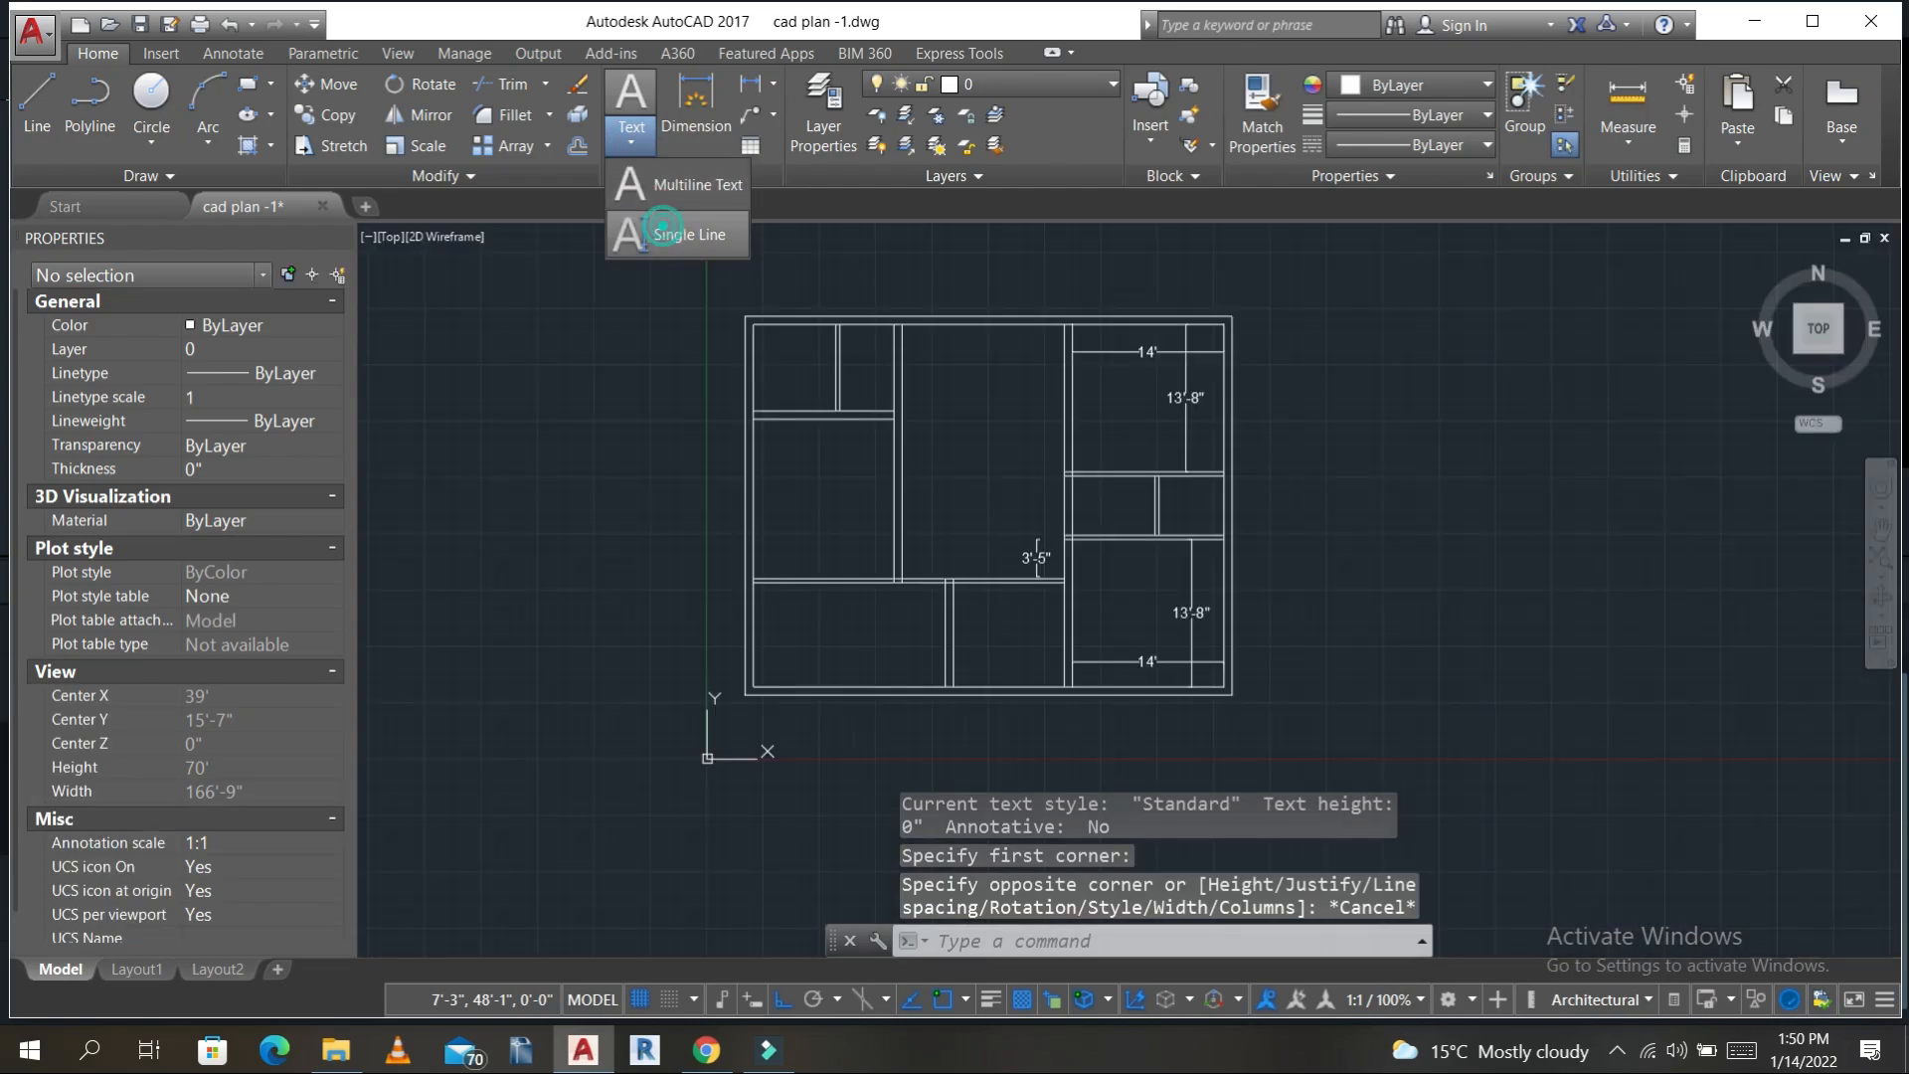
{"action": "left_click", "coordinate": [941, 350]}
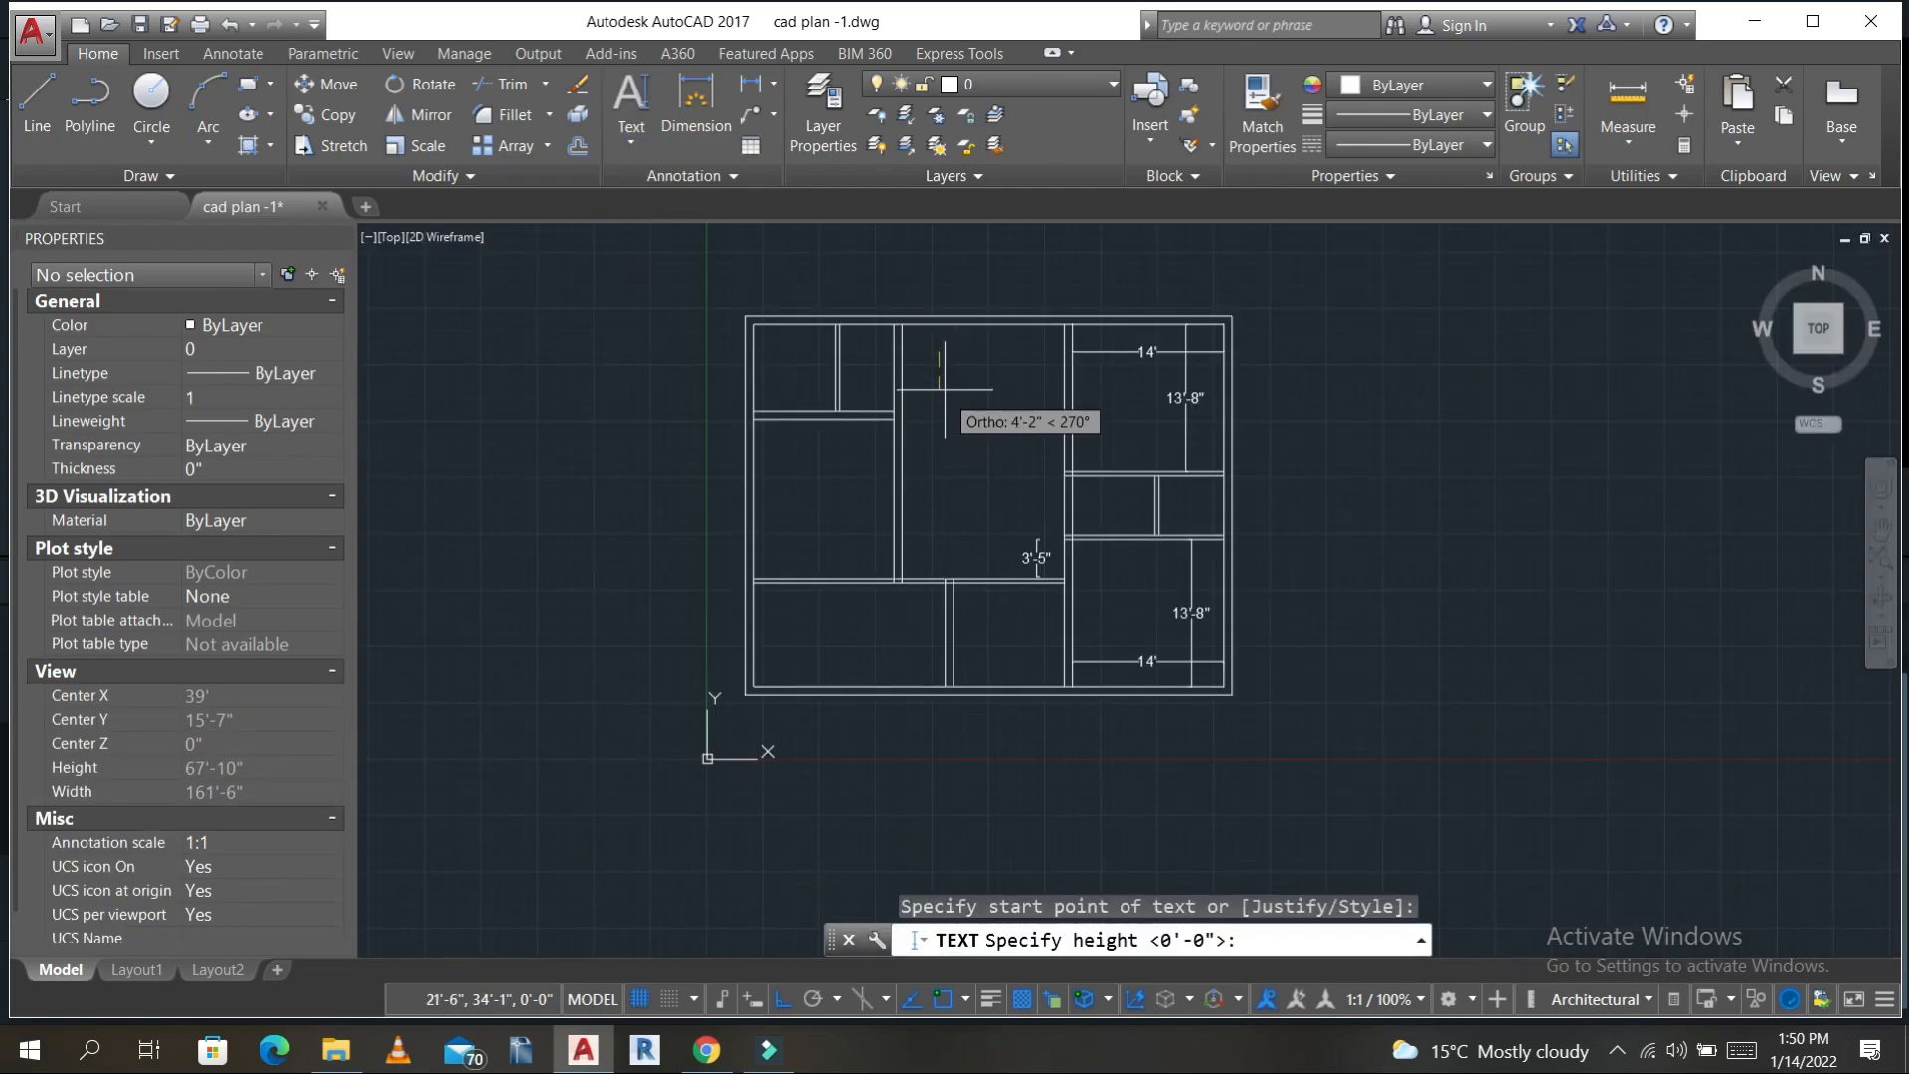
{"action": "left_click", "coordinate": [947, 386]}
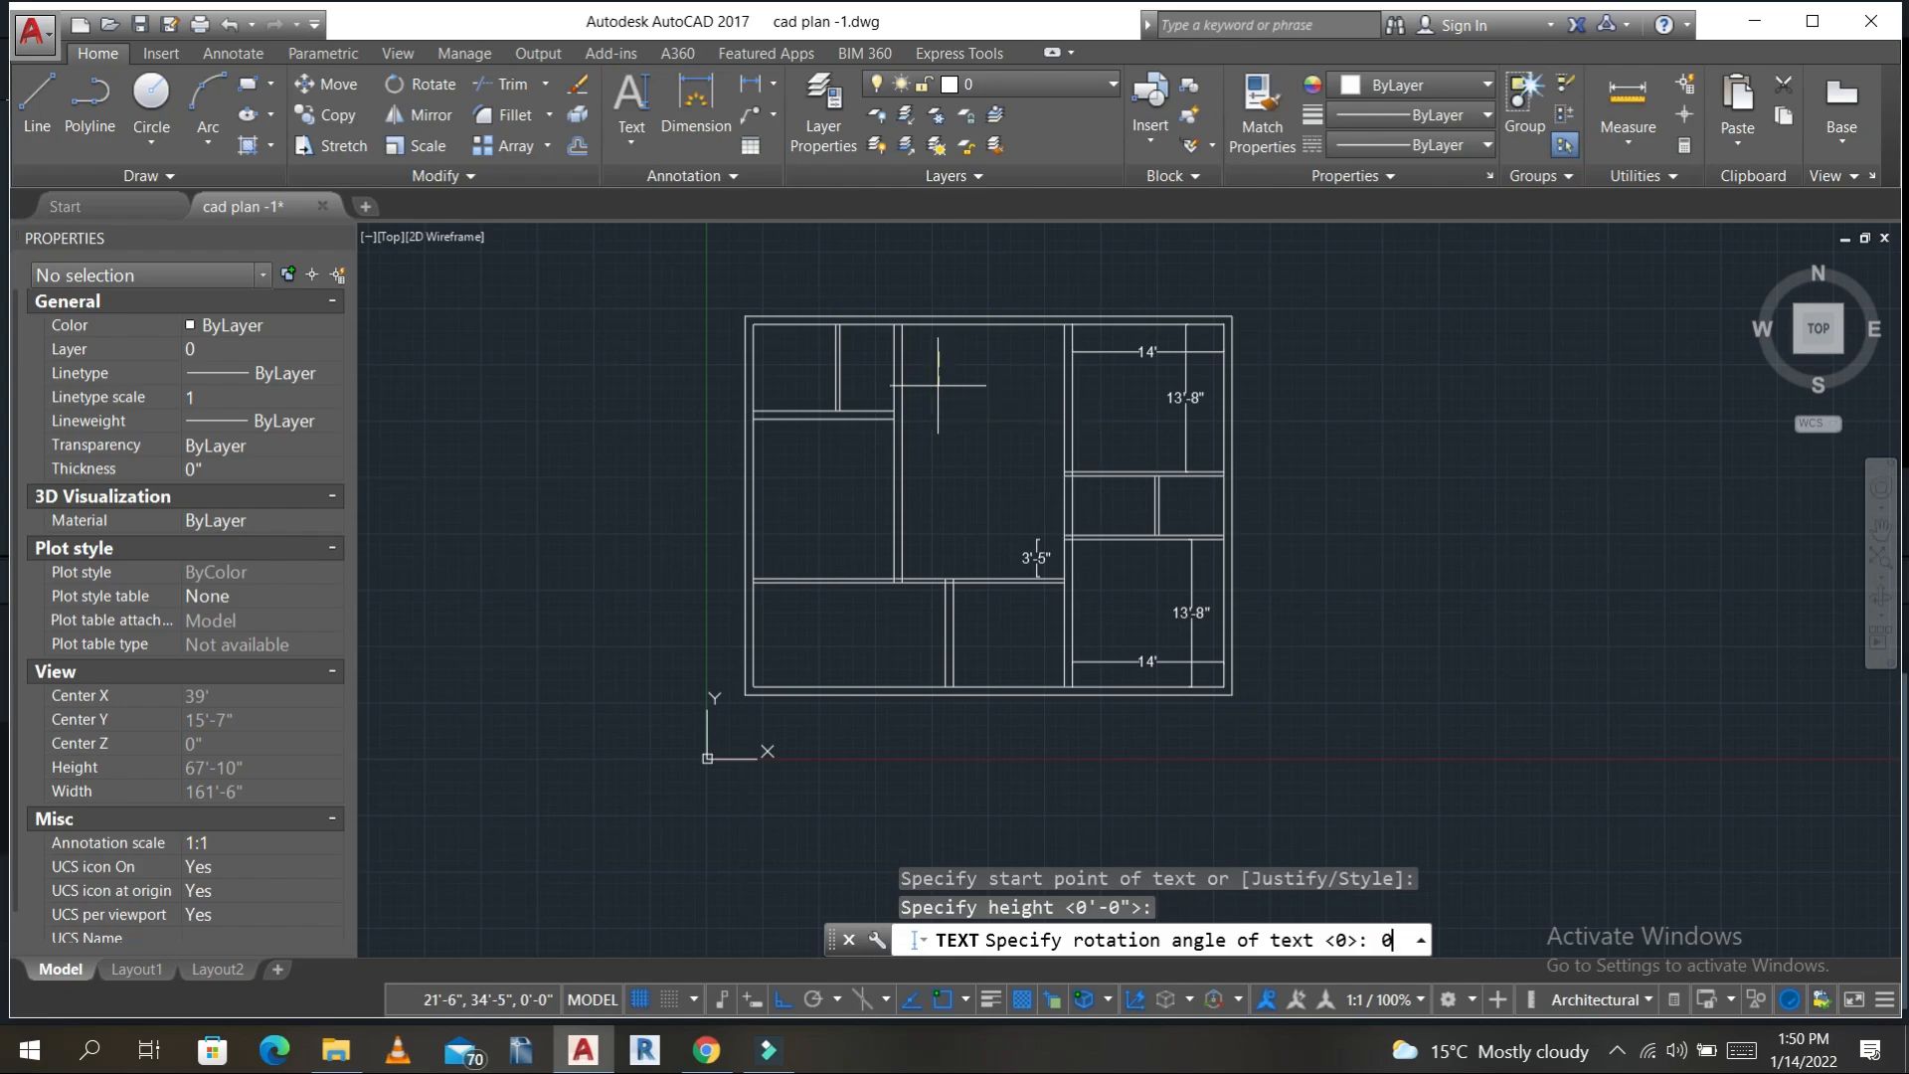
{"action": "type", "text": "0"}
{"action": "key", "text": "Return"}
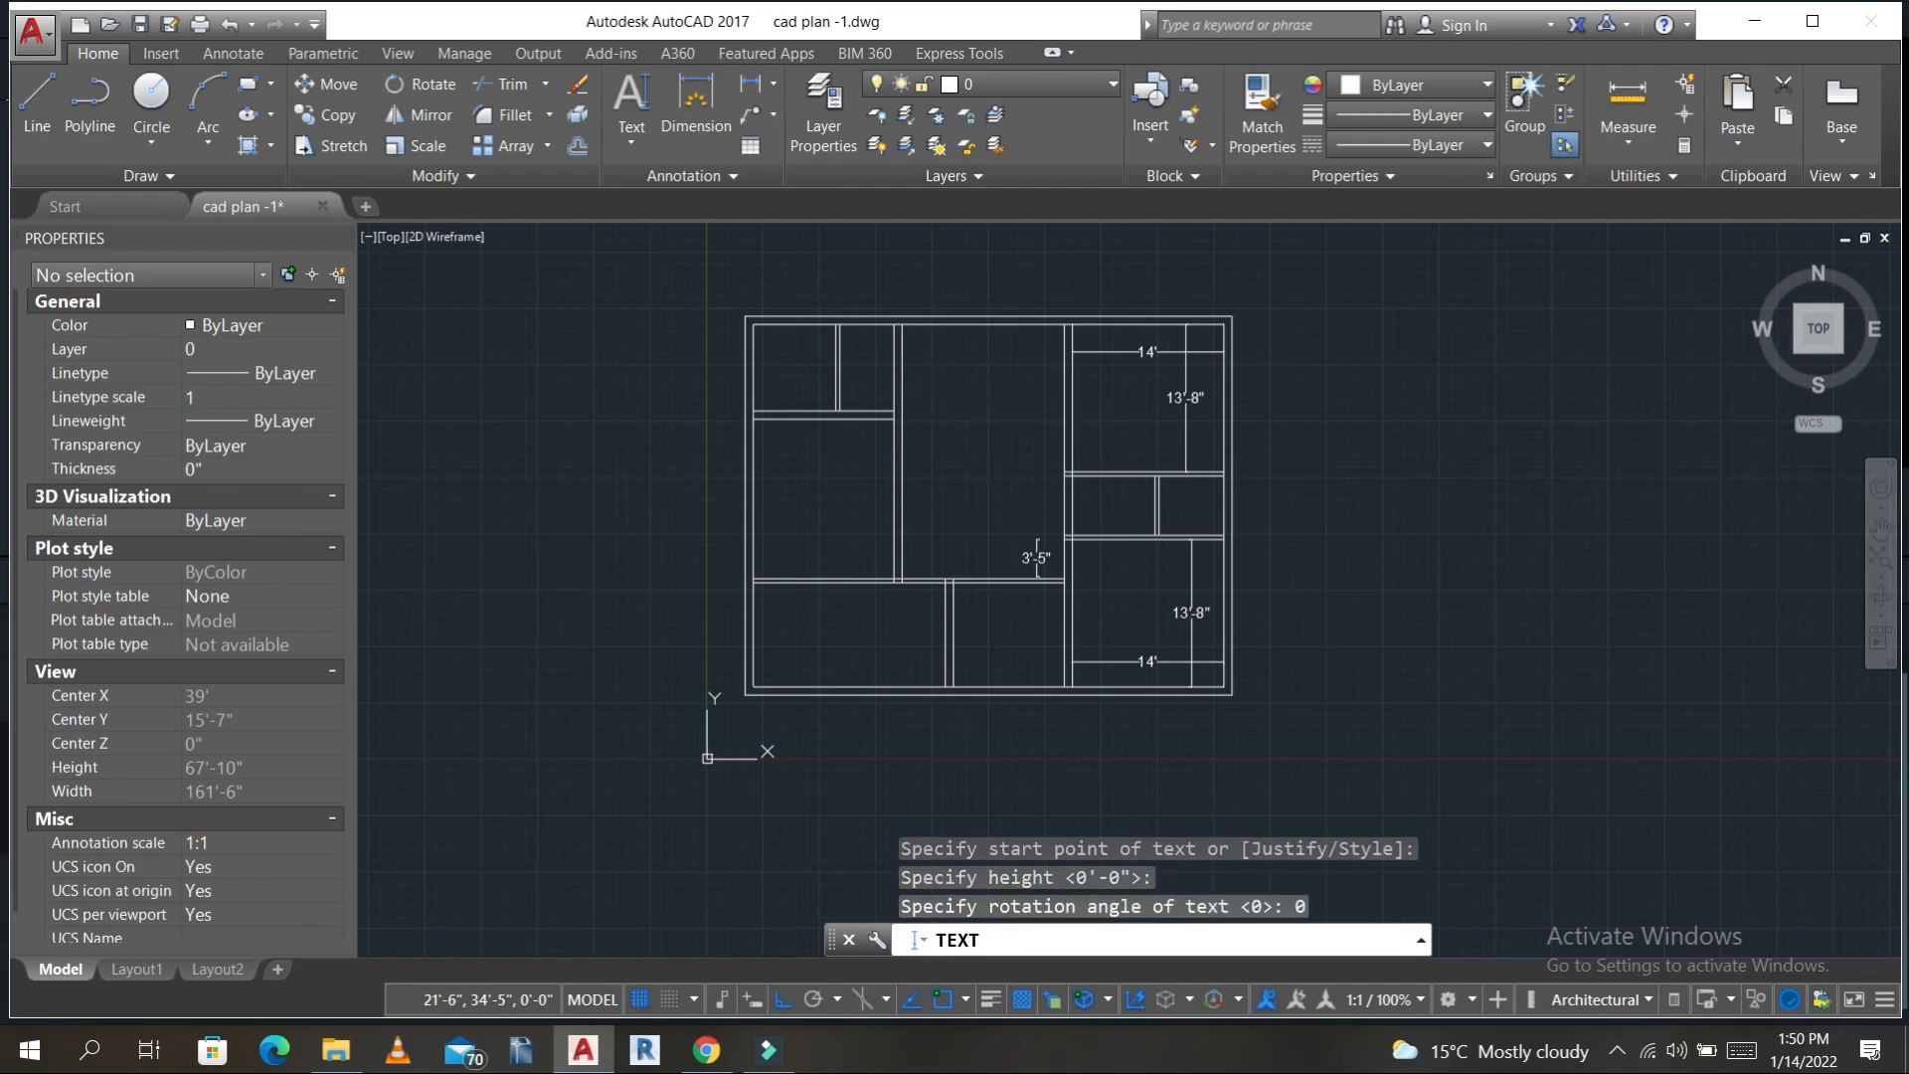
{"action": "type", "text": "djfhsjd"}
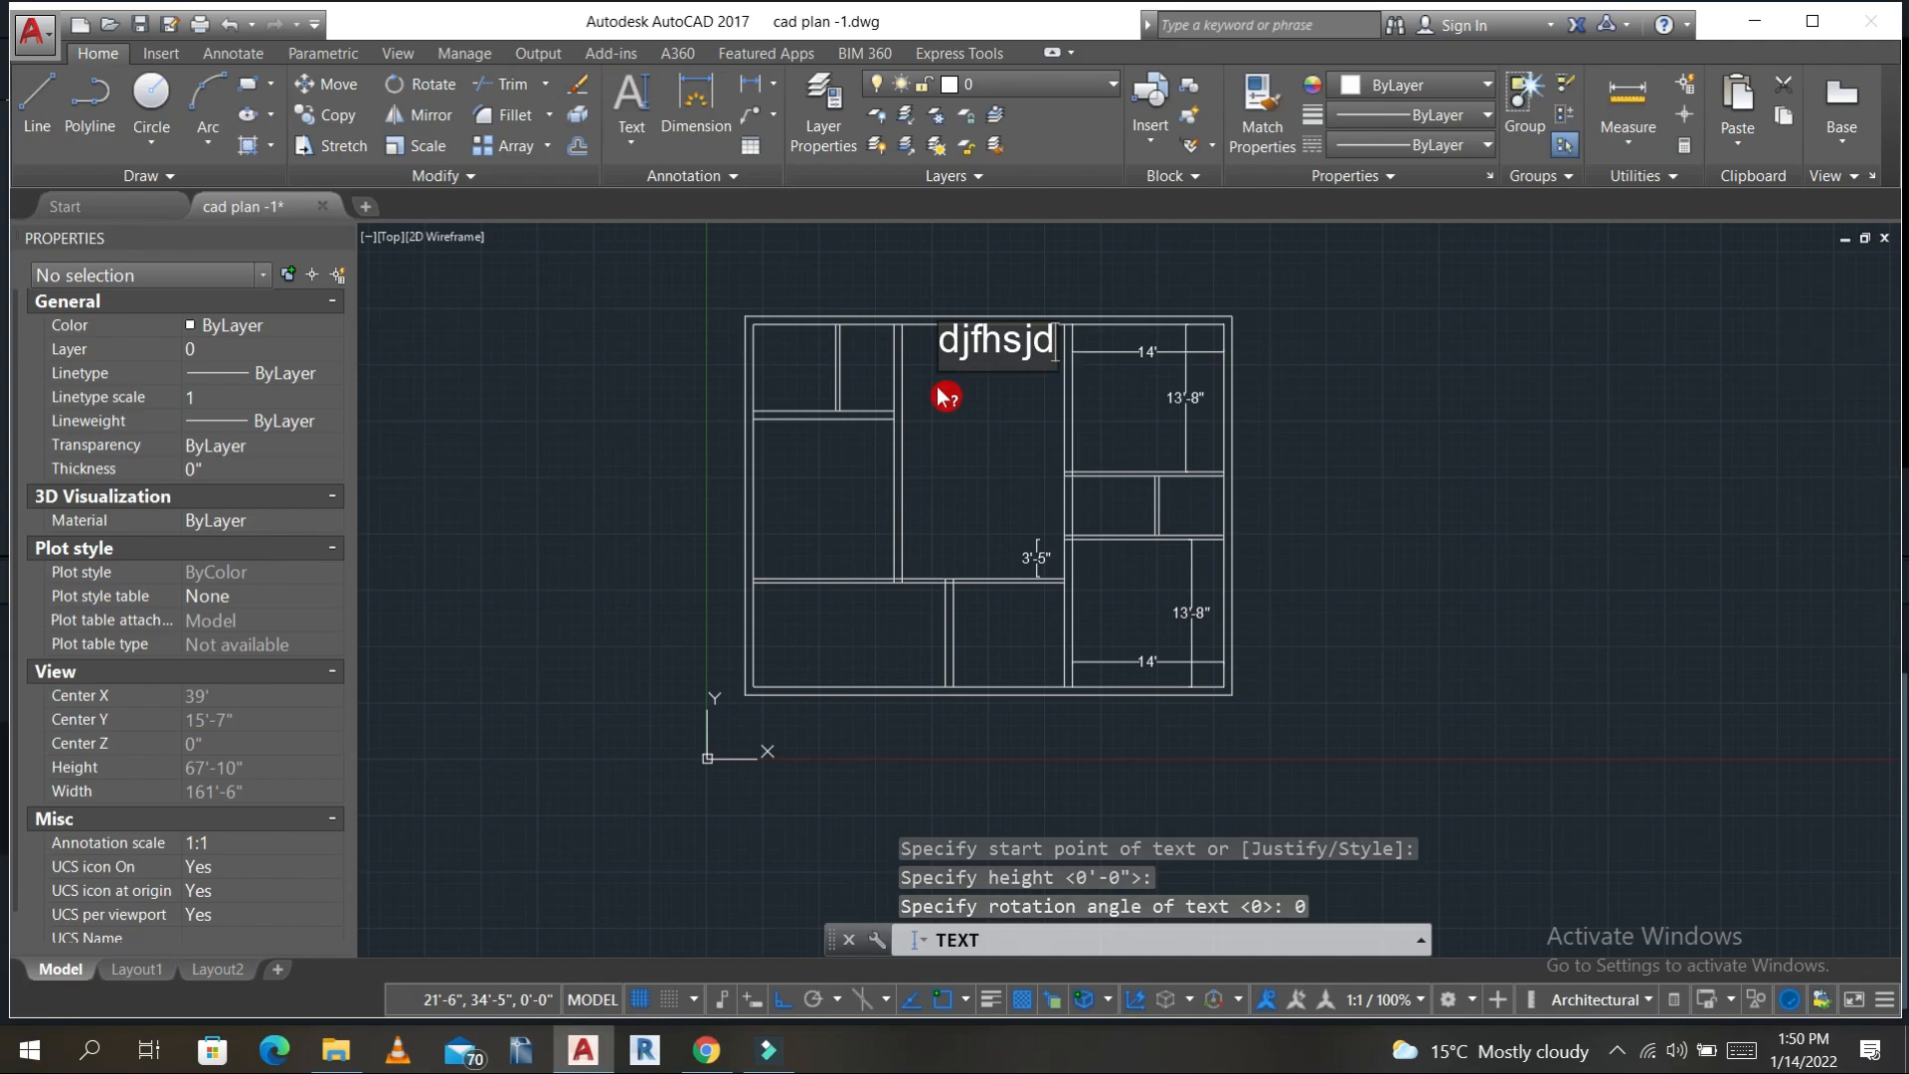
{"action": "key", "text": "BackSpace"}
{"action": "key", "text": "BackSpace"}
{"action": "key", "text": "BackSpace"}
{"action": "key", "text": "BackSpace"}
{"action": "key", "text": "BackSpace"}
{"action": "key", "text": "BackSpace"}
{"action": "key", "text": "BackSpace"}
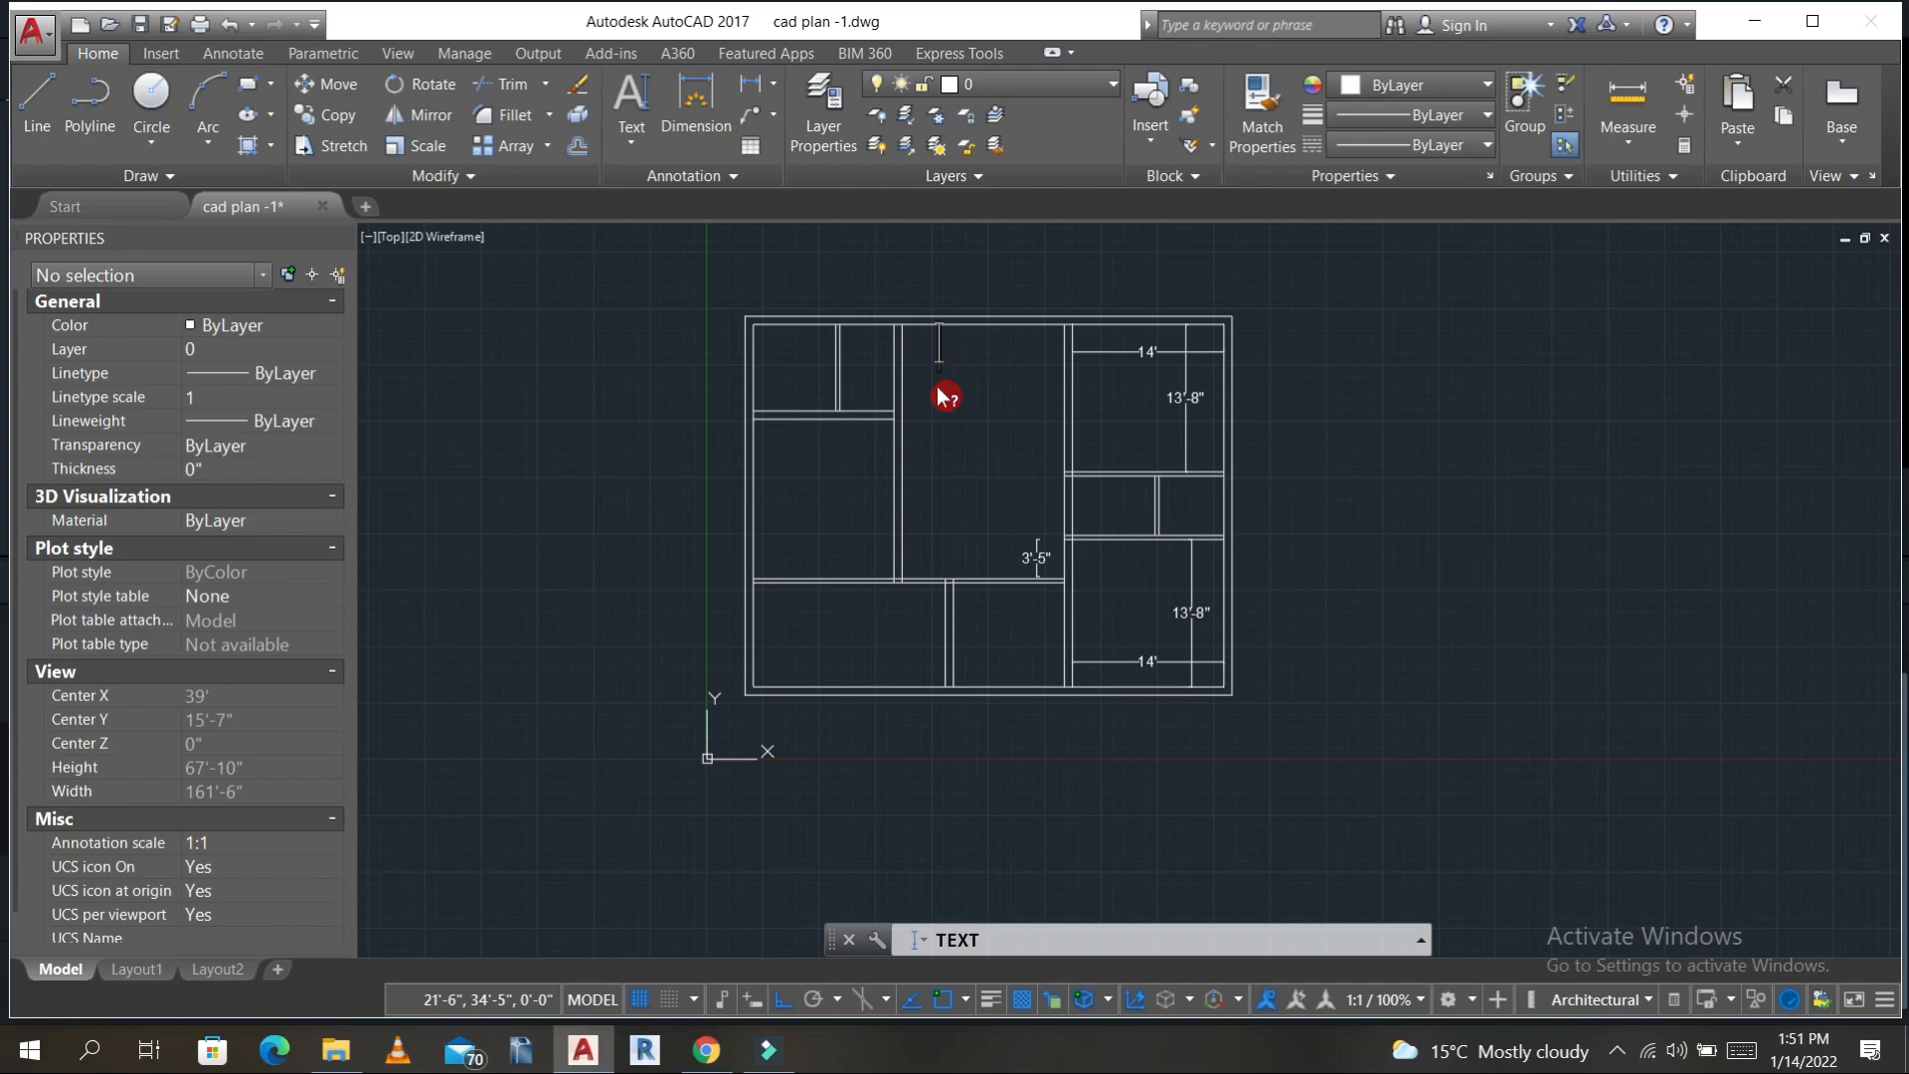
- Enter HALL/ DINING as the label text of the central space and finish the text command
{"action": "type", "text": "HALL"}
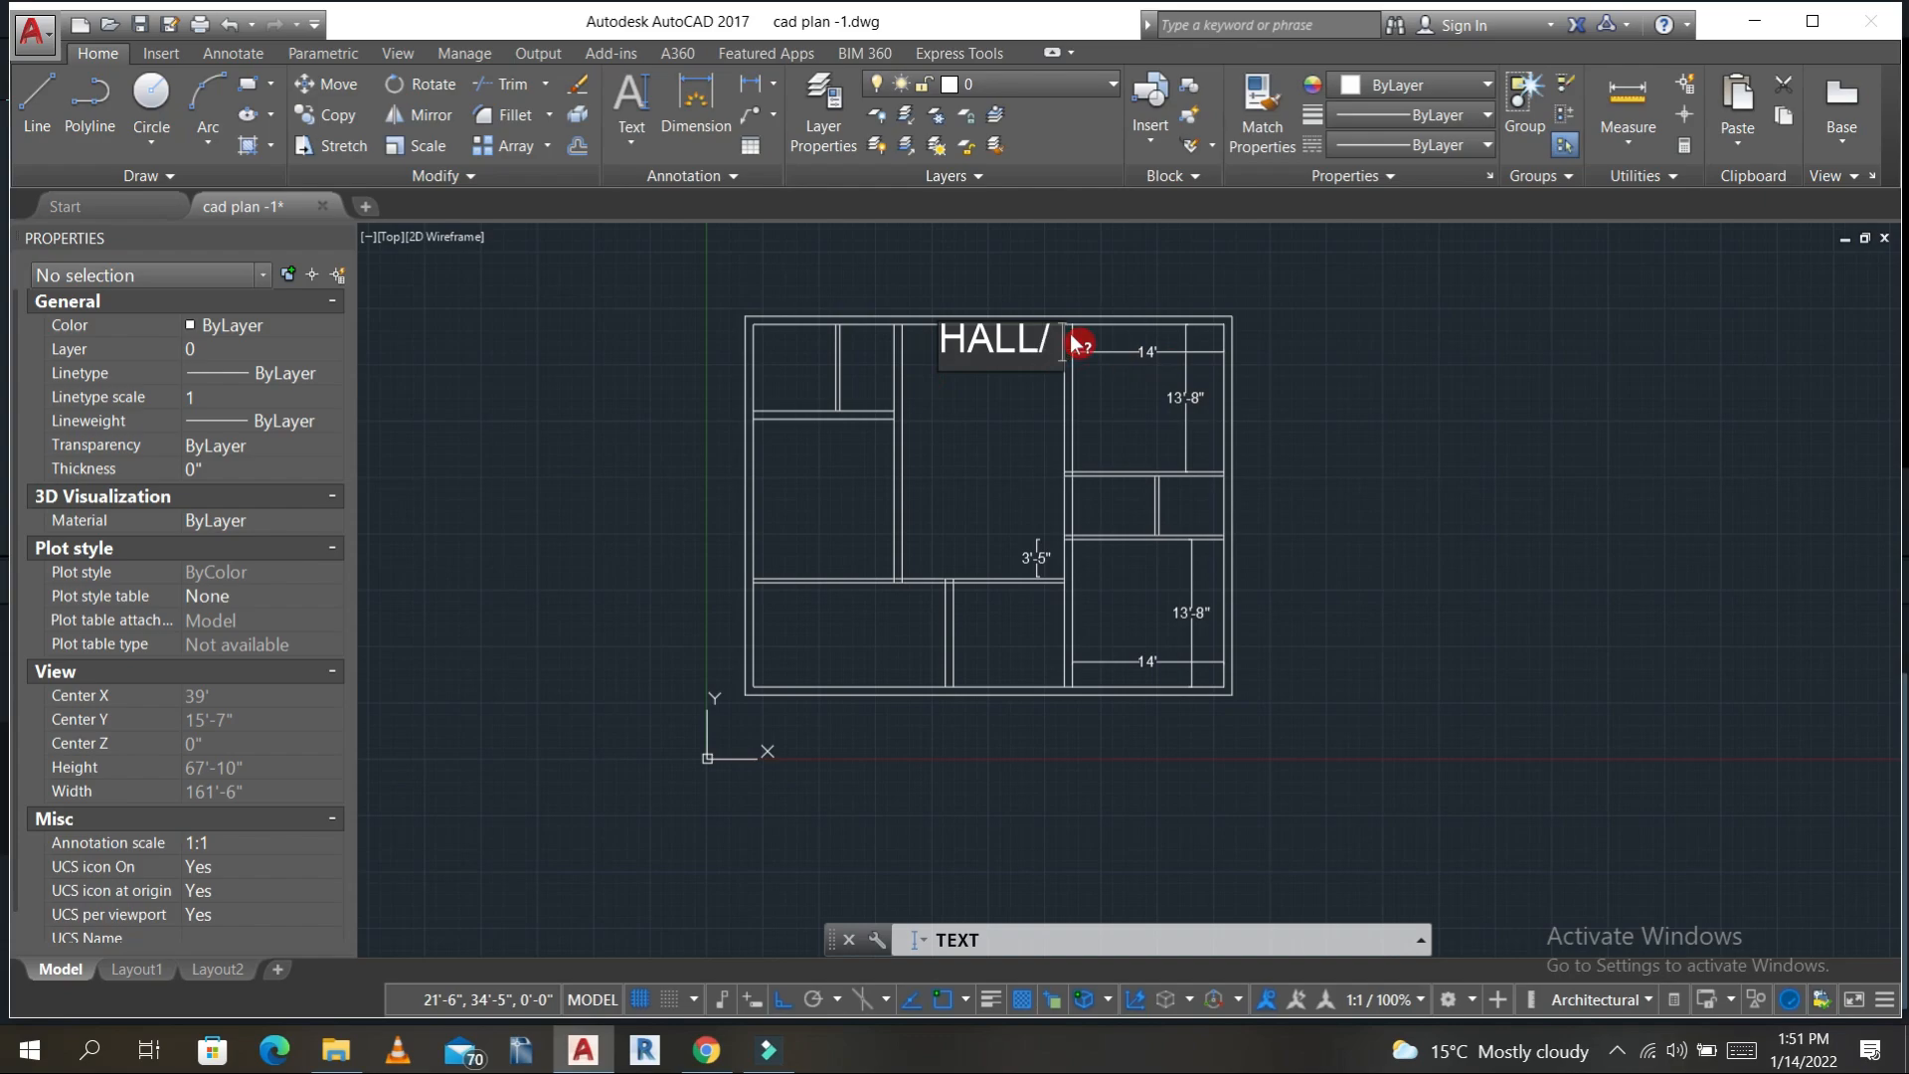
{"action": "type", "text": "/ DINING"}
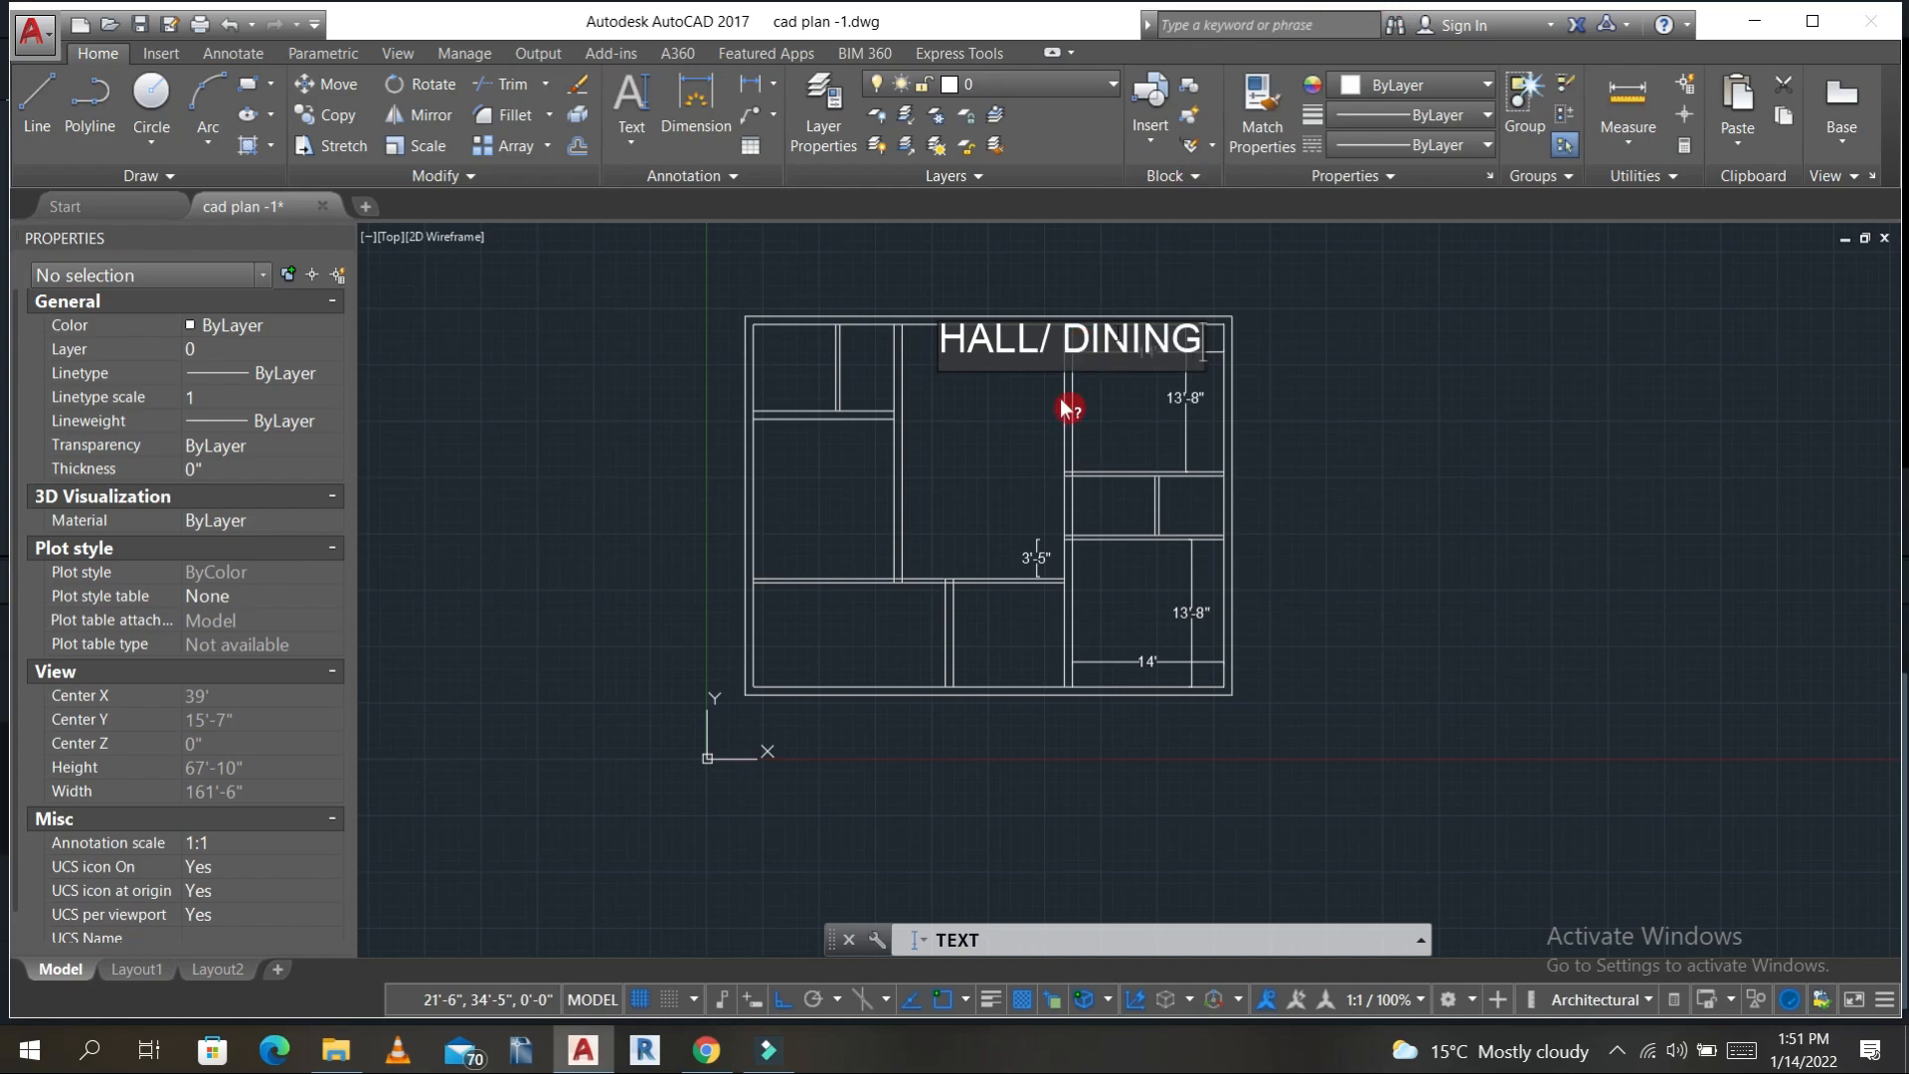
{"action": "left_click", "coordinate": [1306, 350]}
{"action": "right_click", "coordinate": [1303, 434]}
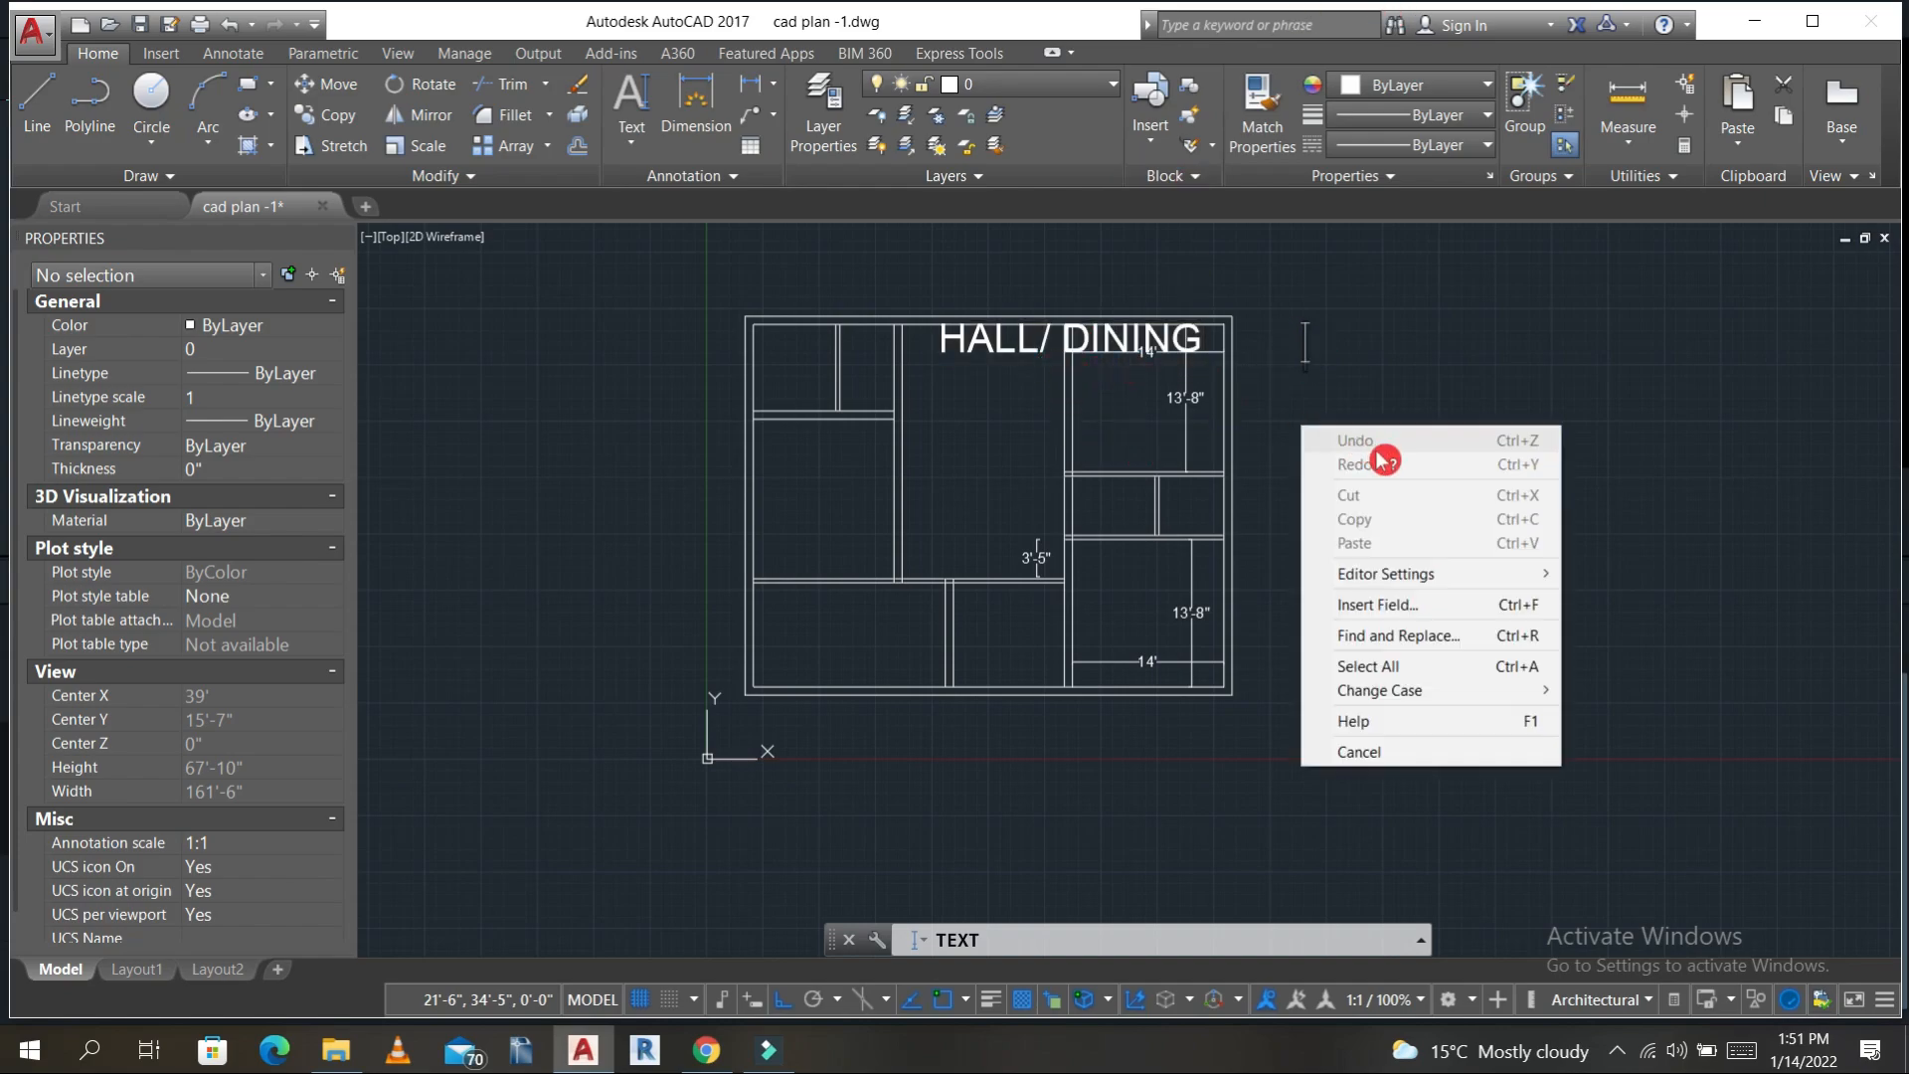
{"action": "left_click", "coordinate": [1353, 405]}
{"action": "key", "text": "Escape"}
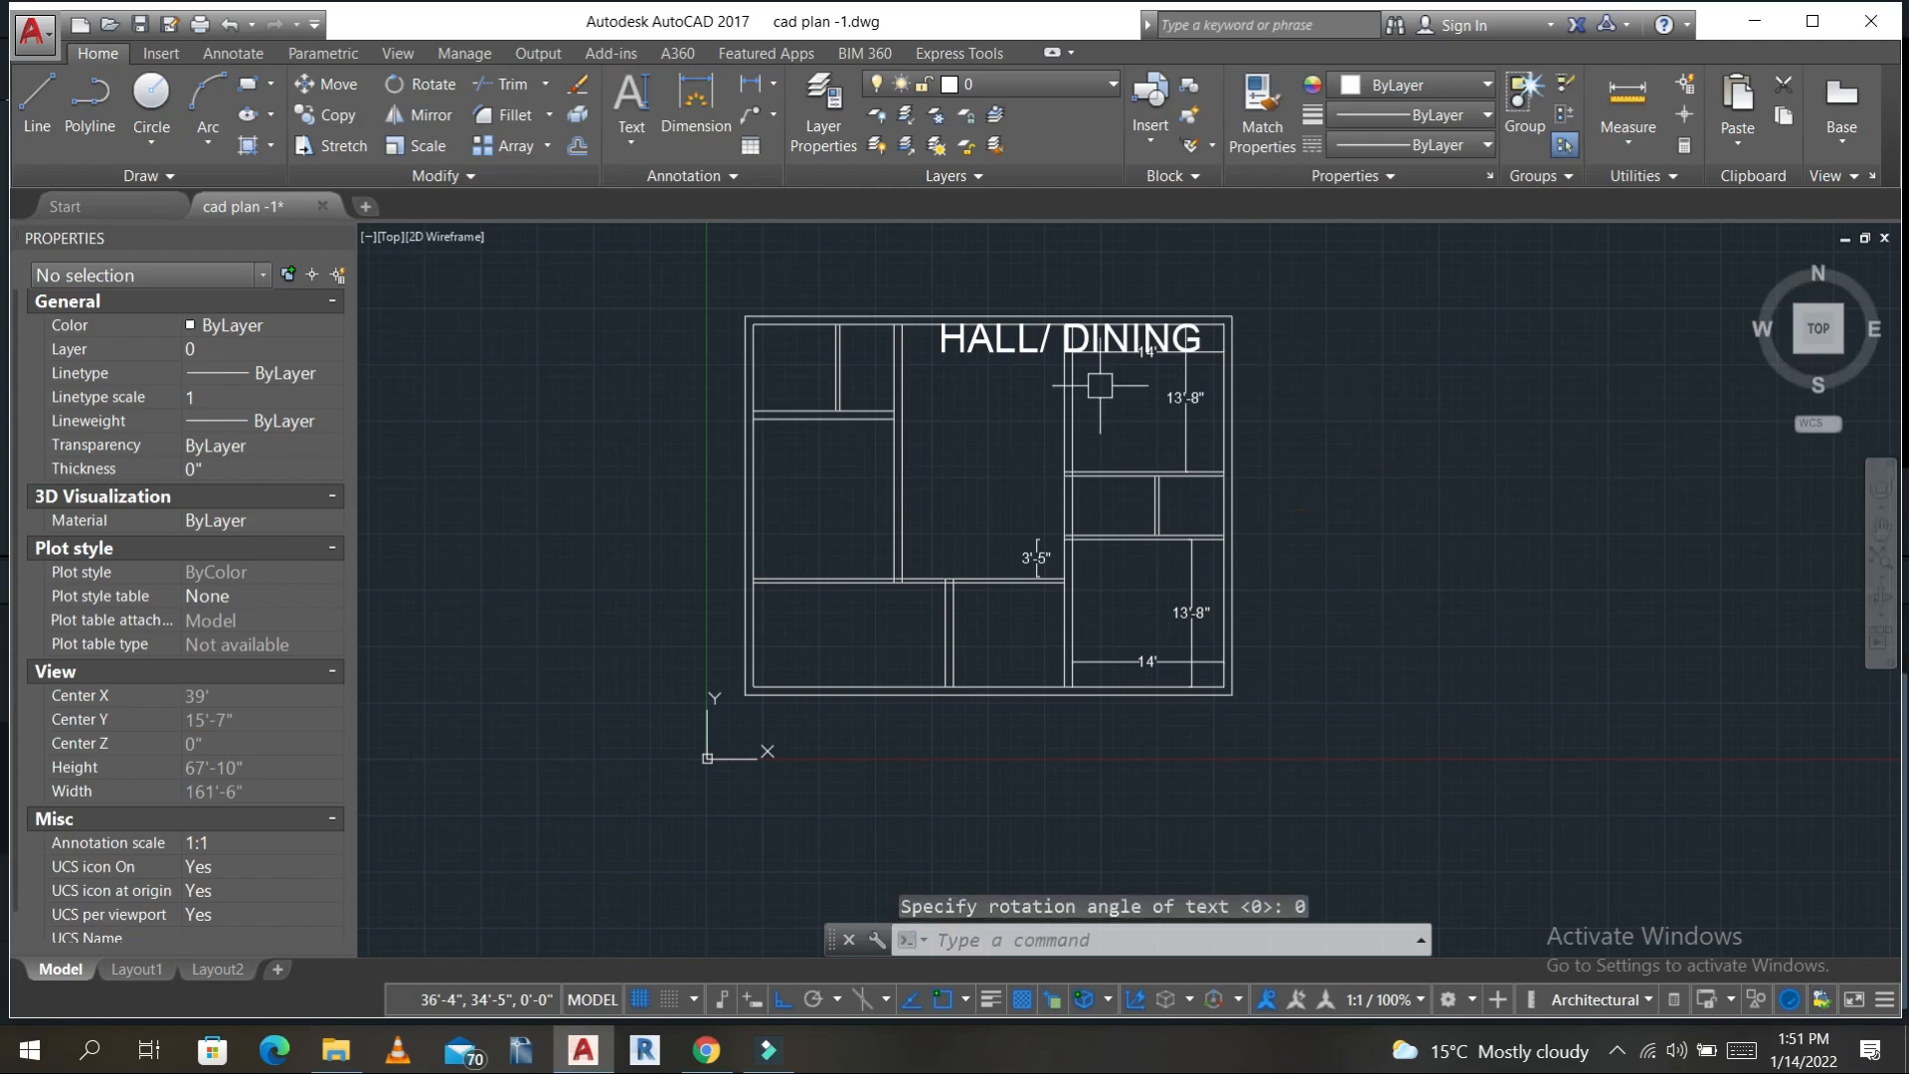
- Set the HALL/ DINING label's text height to 1' and clear the selection
{"action": "left_click", "coordinate": [994, 343]}
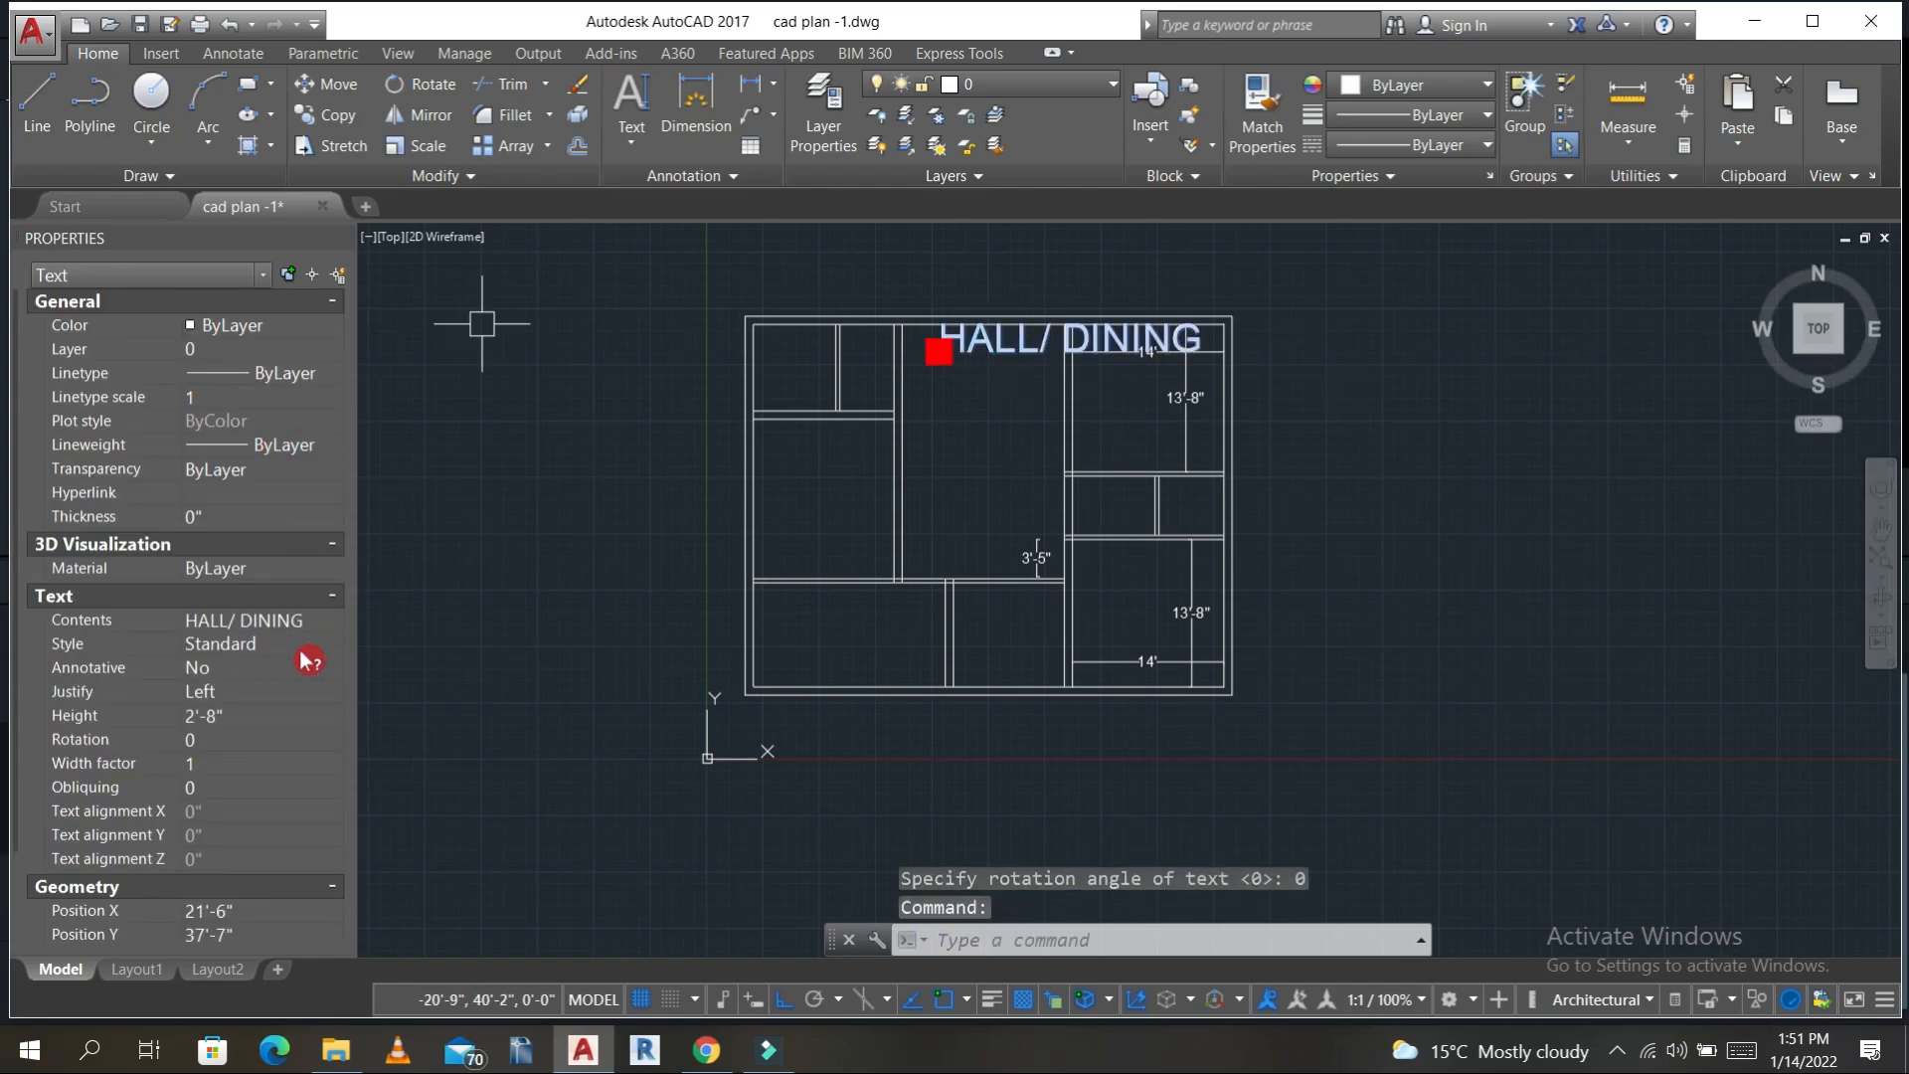
{"action": "left_click", "coordinate": [274, 715]}
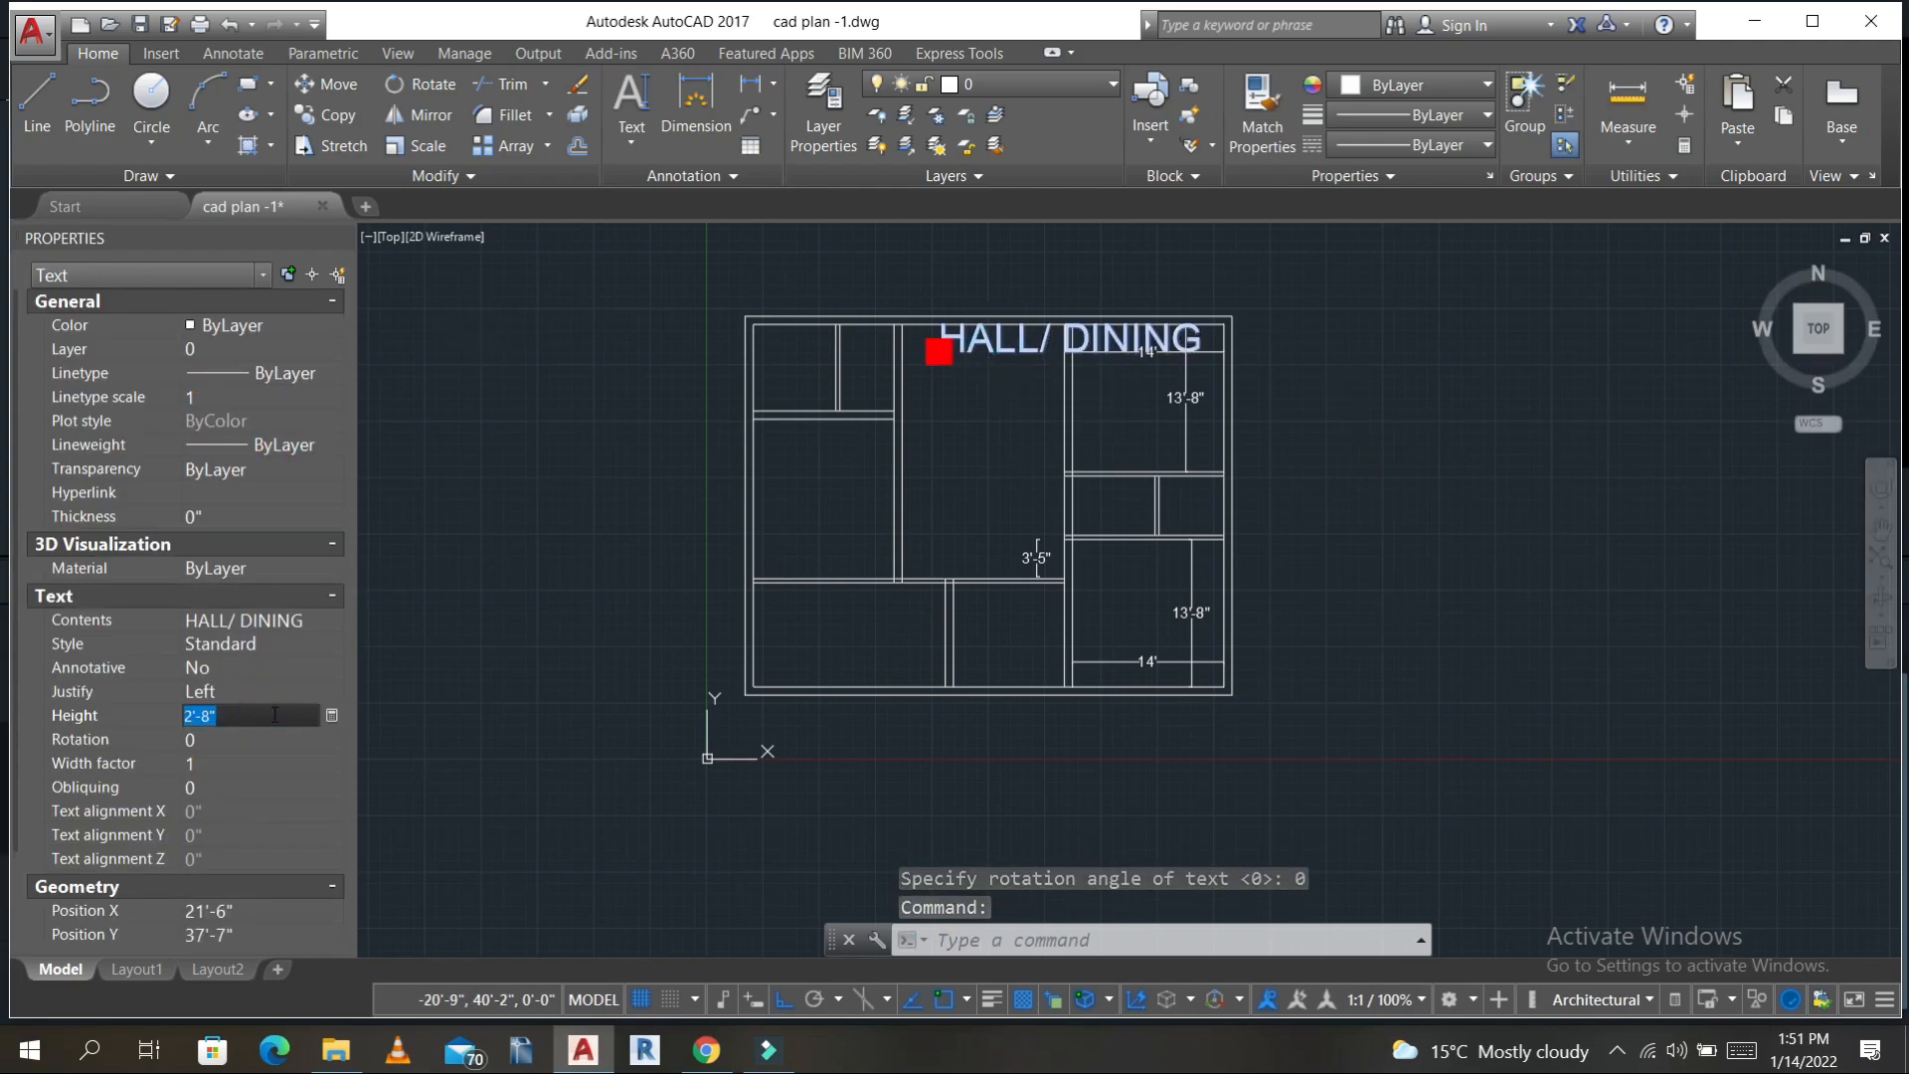
{"action": "type", "text": "1'"}
{"action": "left_click", "coordinate": [282, 737]}
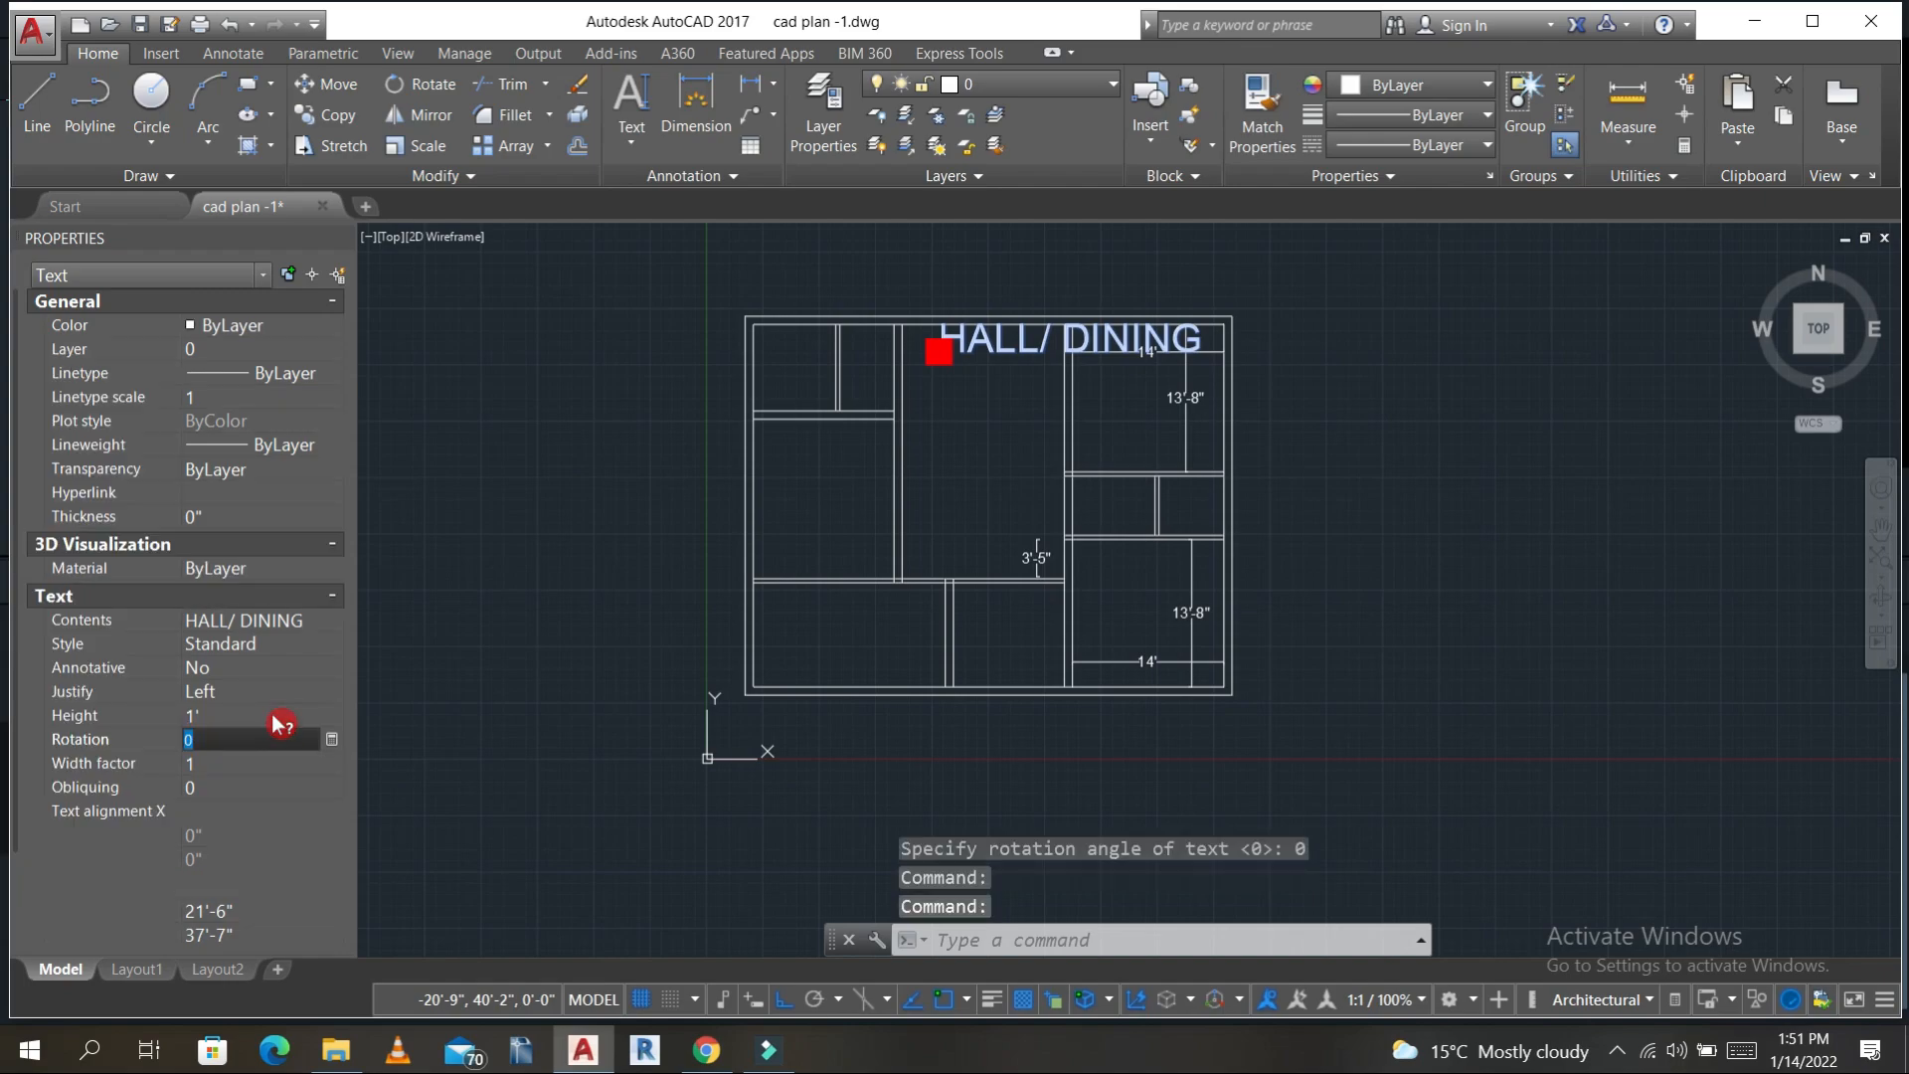
{"action": "scroll", "coordinate": [975, 348], "scroll_direction": "up", "scroll_amount": 2}
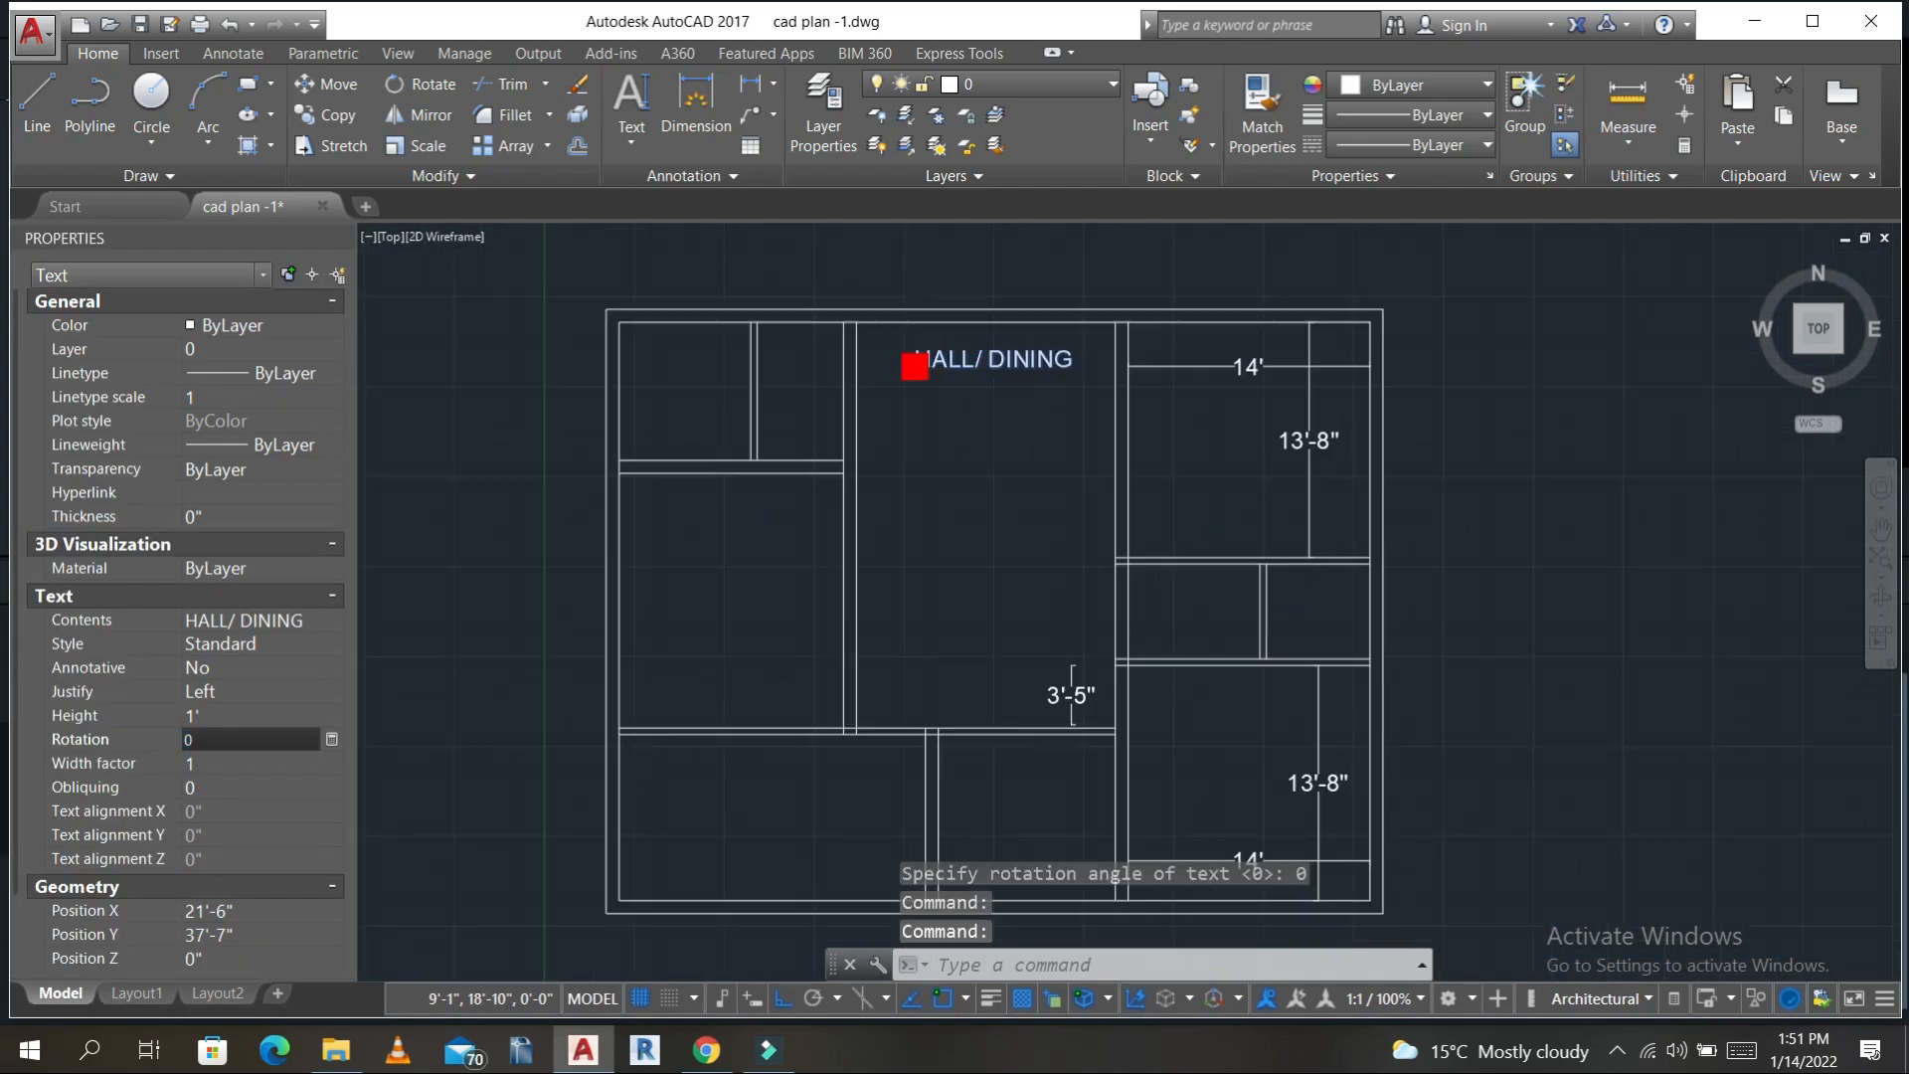
{"action": "key", "text": "Escape"}
{"action": "key", "text": "Escape"}
{"action": "scroll", "coordinate": [1048, 359], "scroll_direction": "up", "scroll_amount": 2}
{"action": "double_click", "coordinate": [1048, 359]}
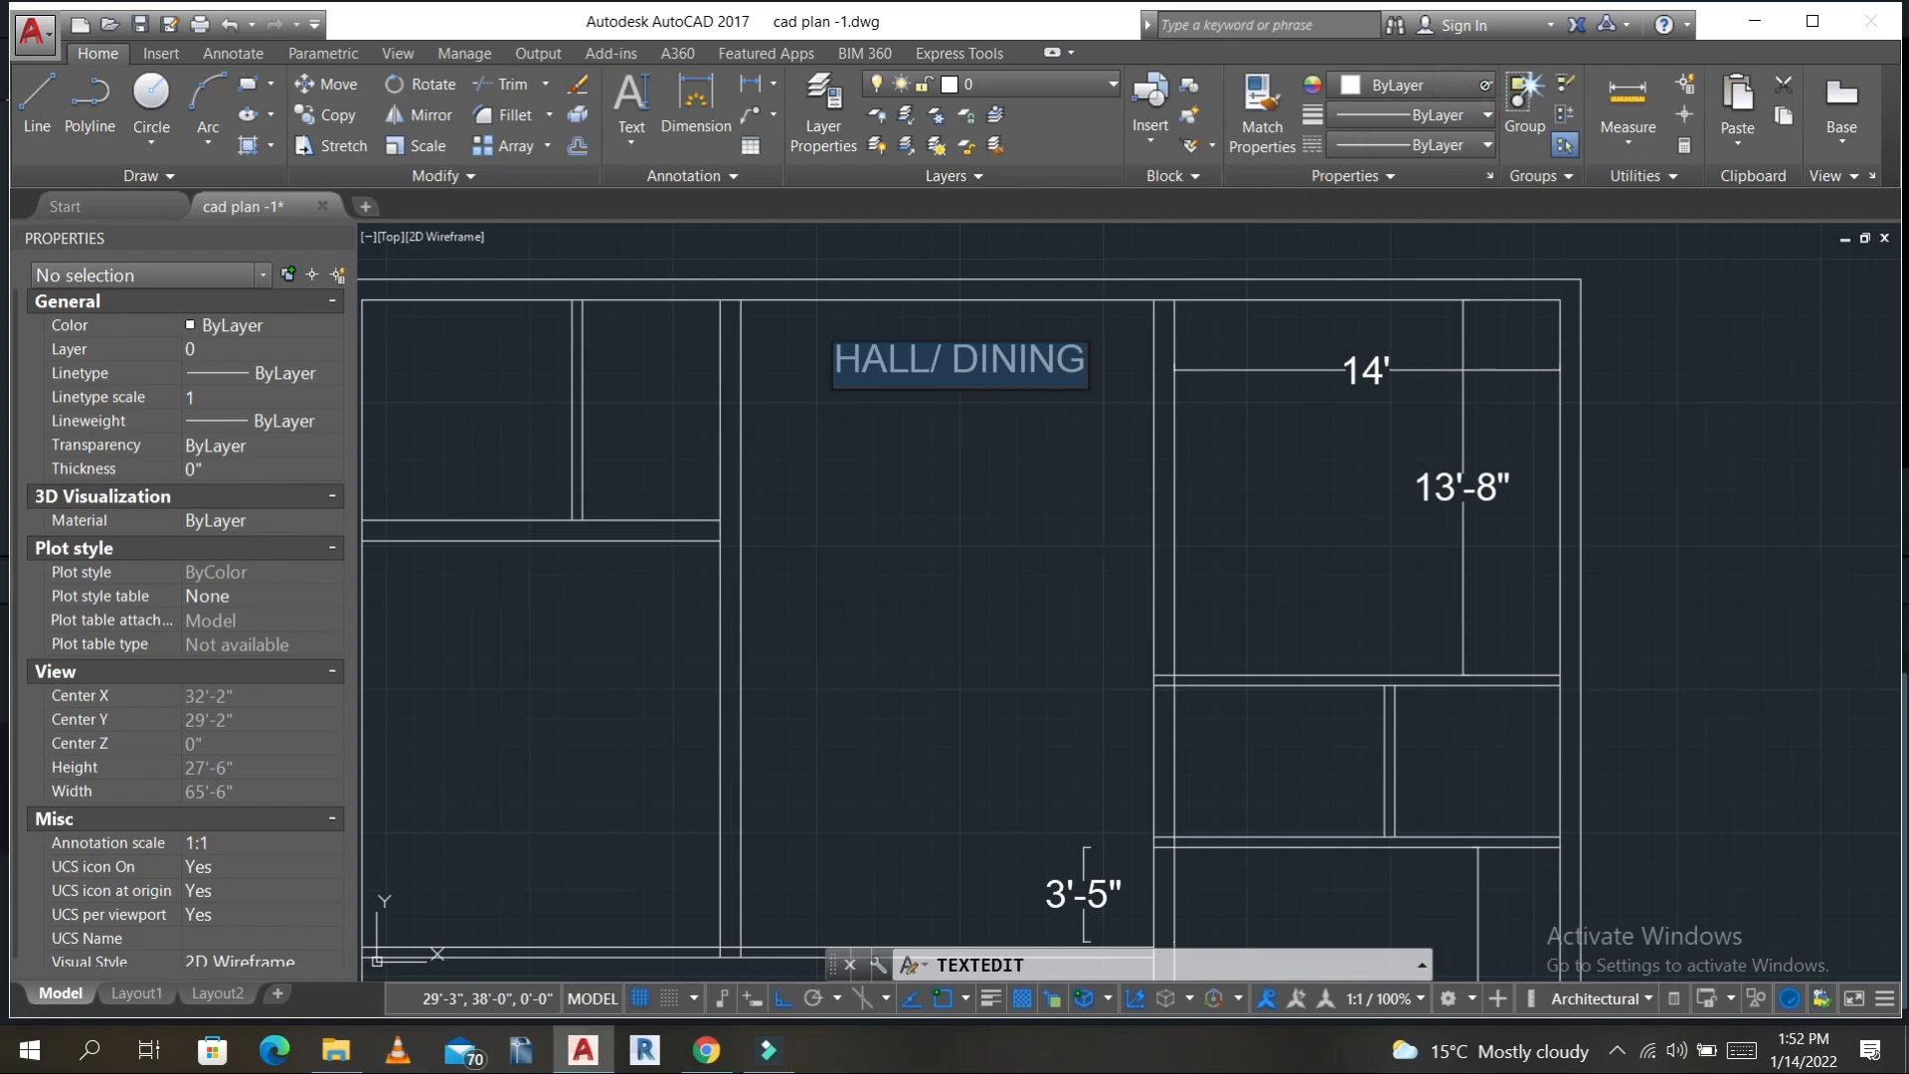
{"action": "key", "text": "Escape"}
{"action": "key", "text": "Escape"}
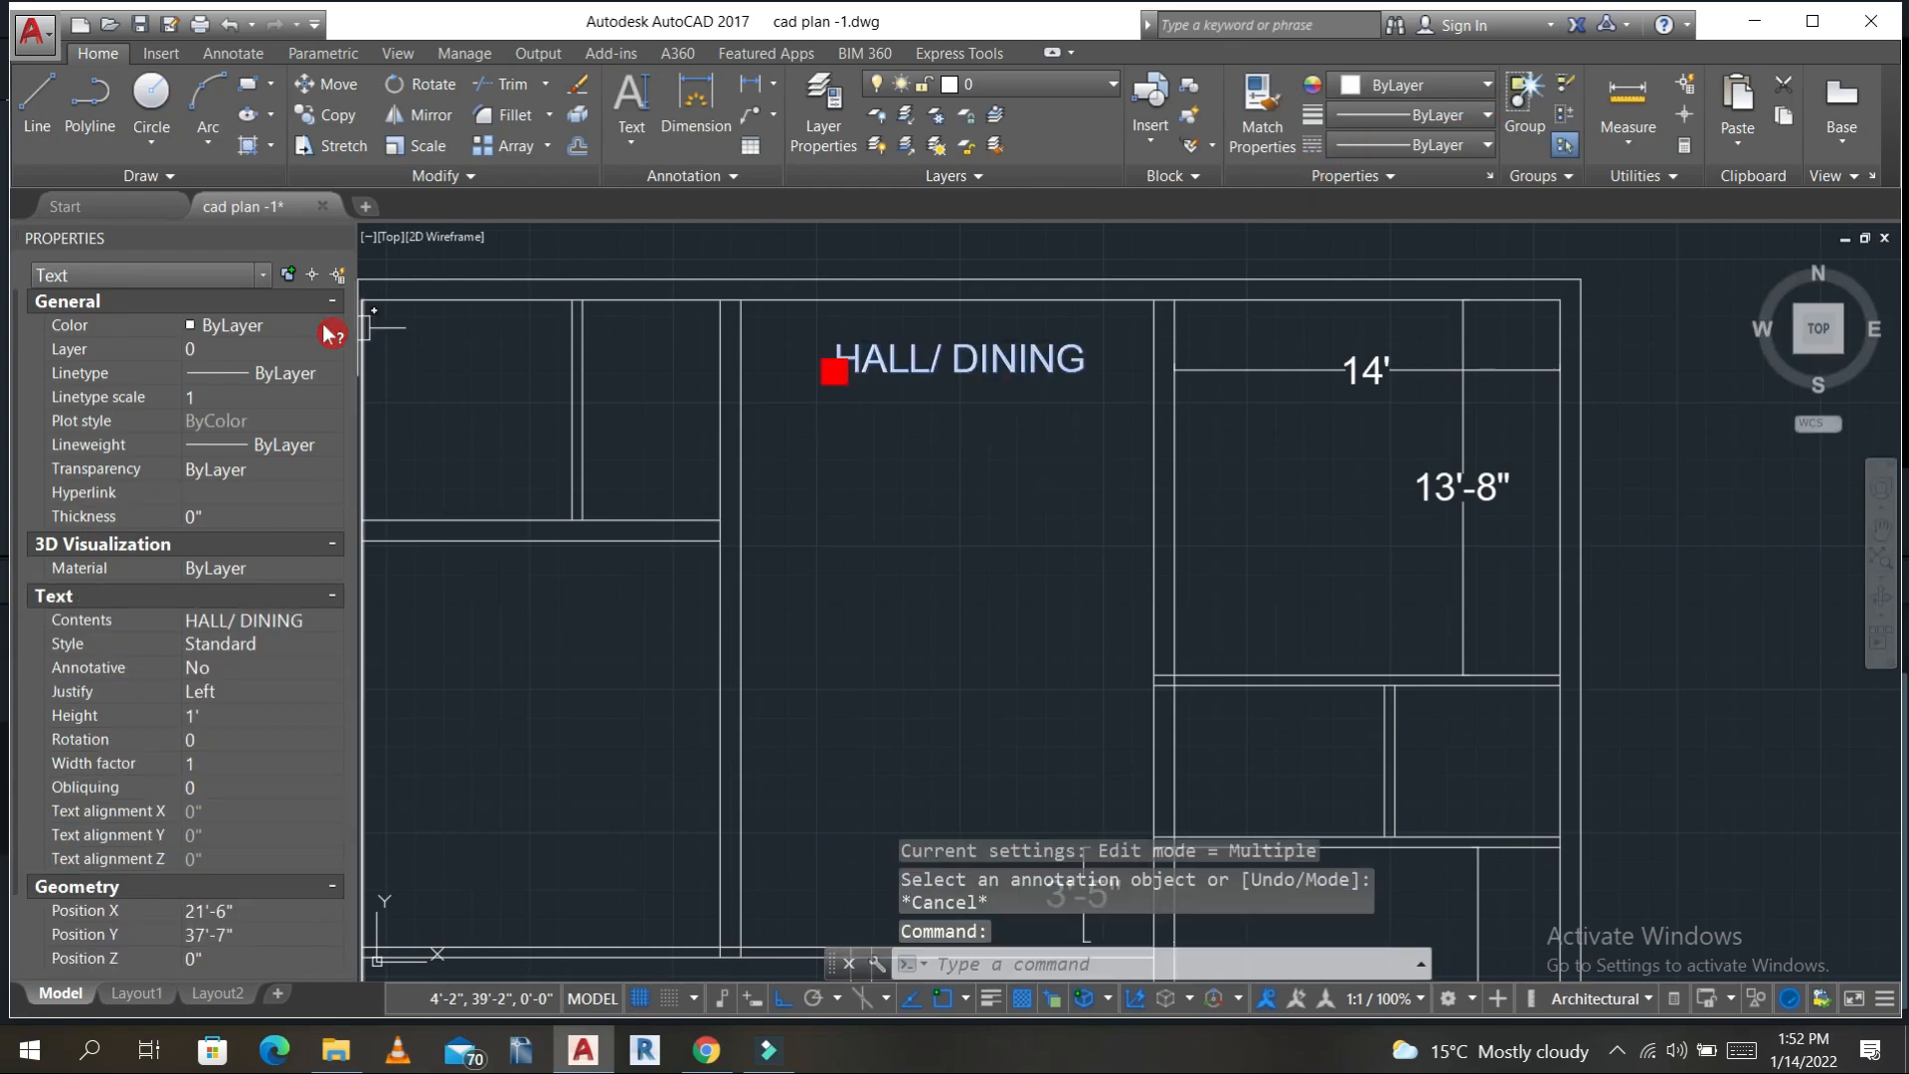
- Change the colour of the HALL/ DINING label to Green and clear the selection
{"action": "left_click", "coordinate": [331, 328]}
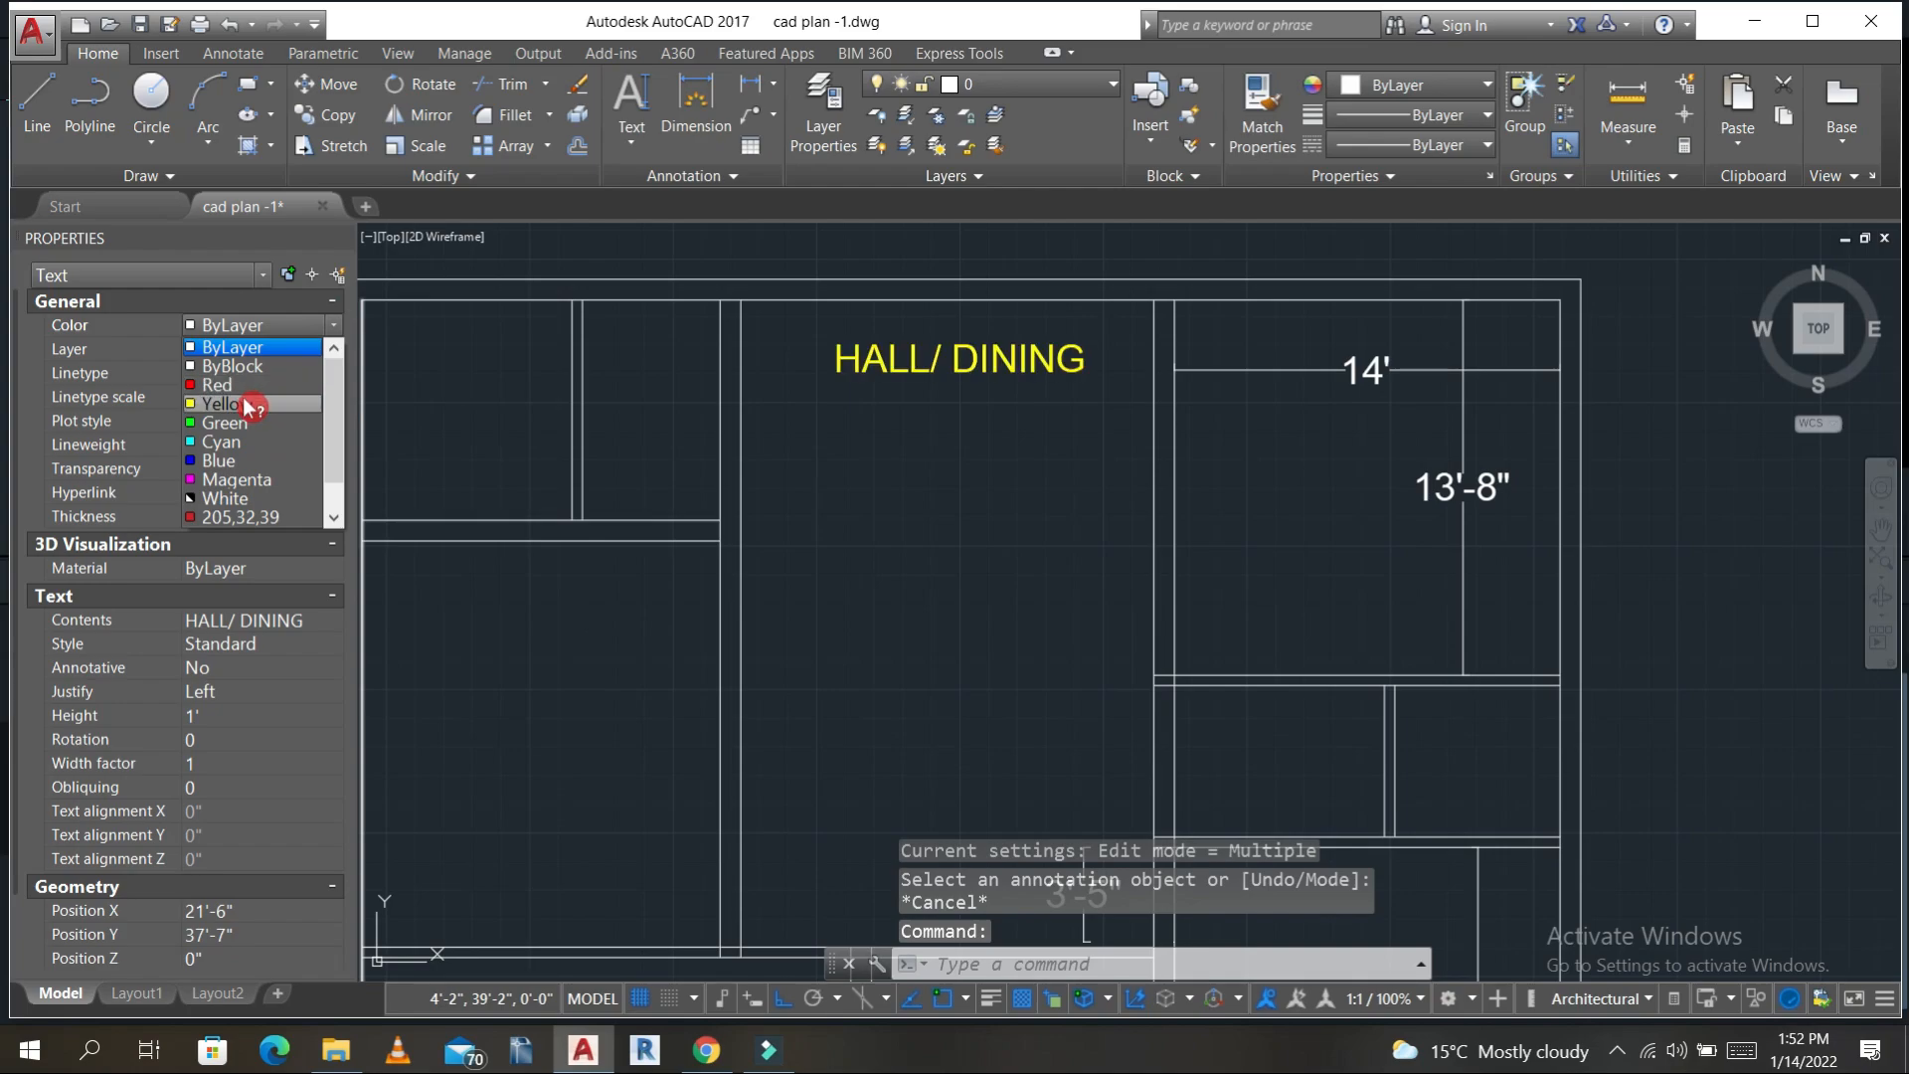
{"action": "left_click", "coordinate": [247, 428]}
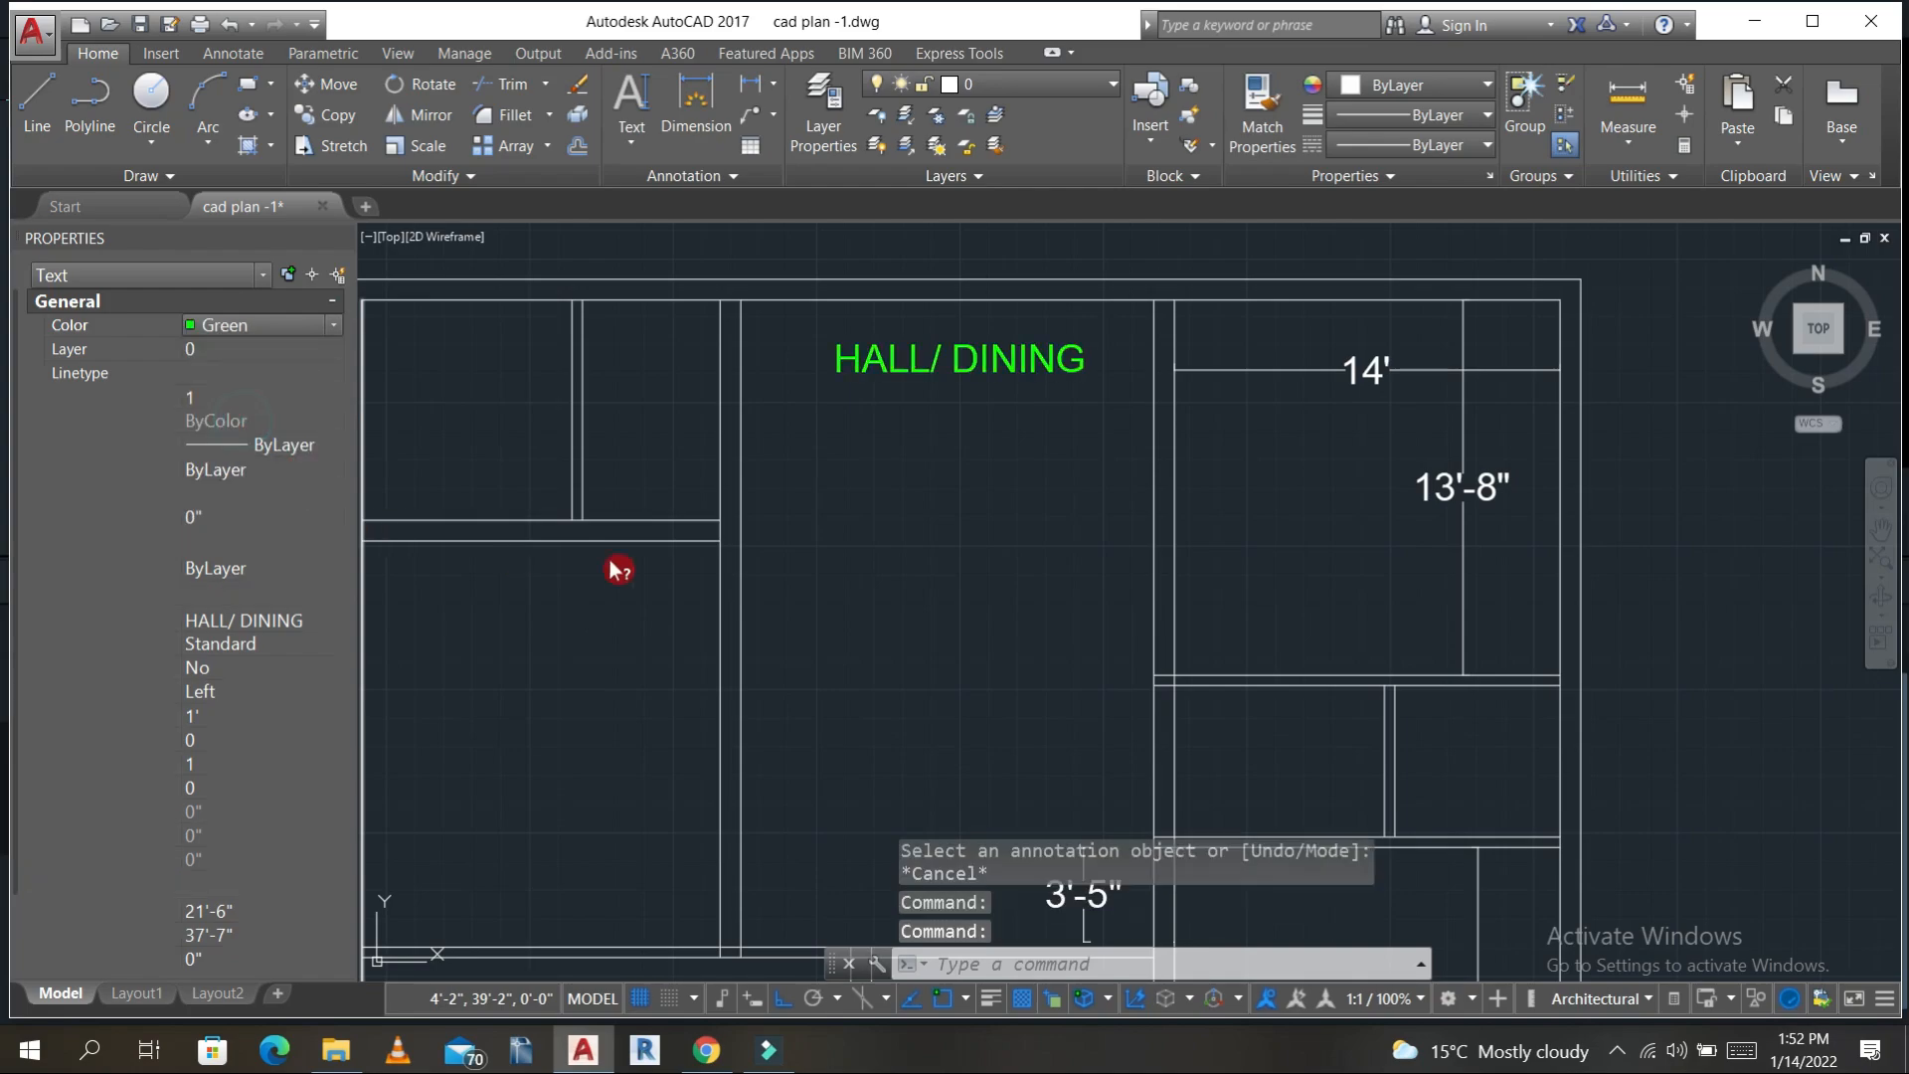
{"action": "key", "text": "Escape"}
{"action": "key", "text": "Escape"}
- Convert the green HALL/ DINING label from single-line text to multiline text
{"action": "scroll", "coordinate": [1276, 493], "scroll_direction": "down", "scroll_amount": 2}
{"action": "middle_click_drag", "start_coordinate": [1067, 508], "coordinate": [1076, 506]}
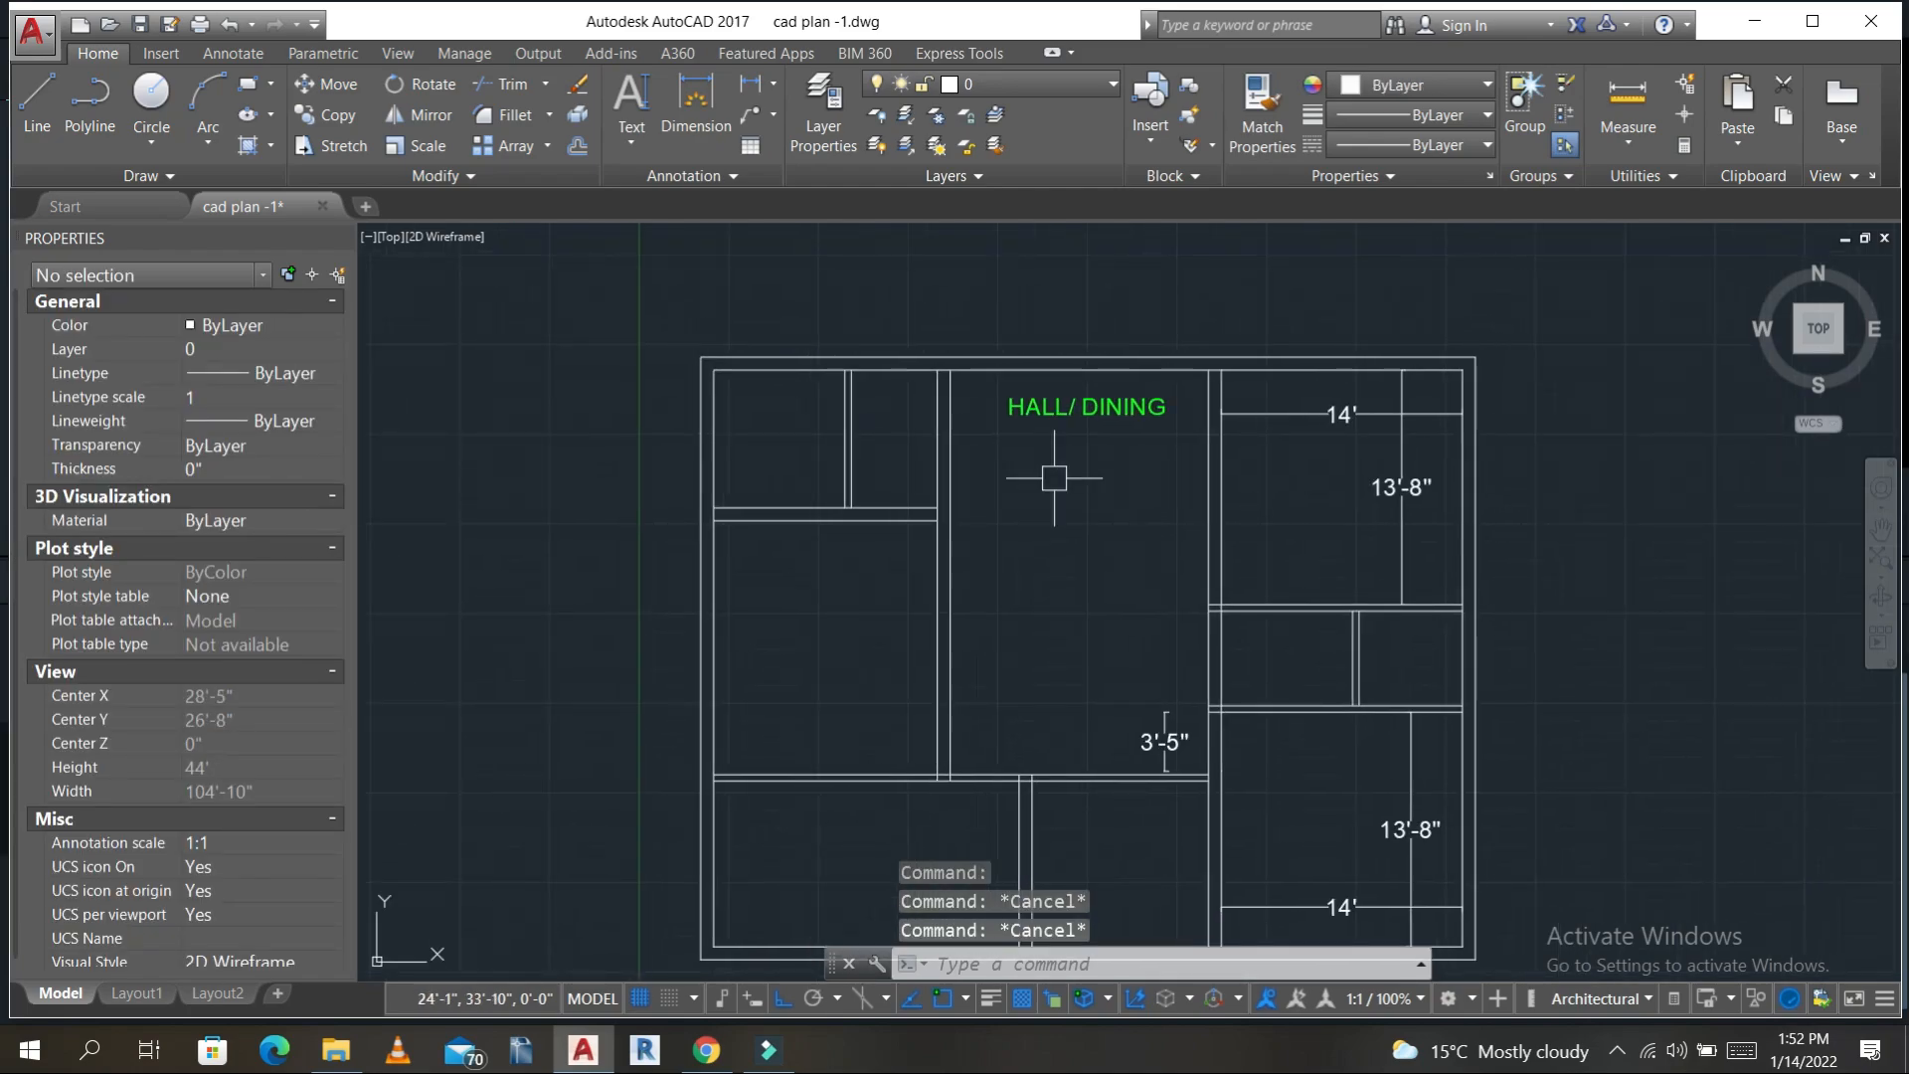
{"action": "left_click", "coordinate": [1121, 409]}
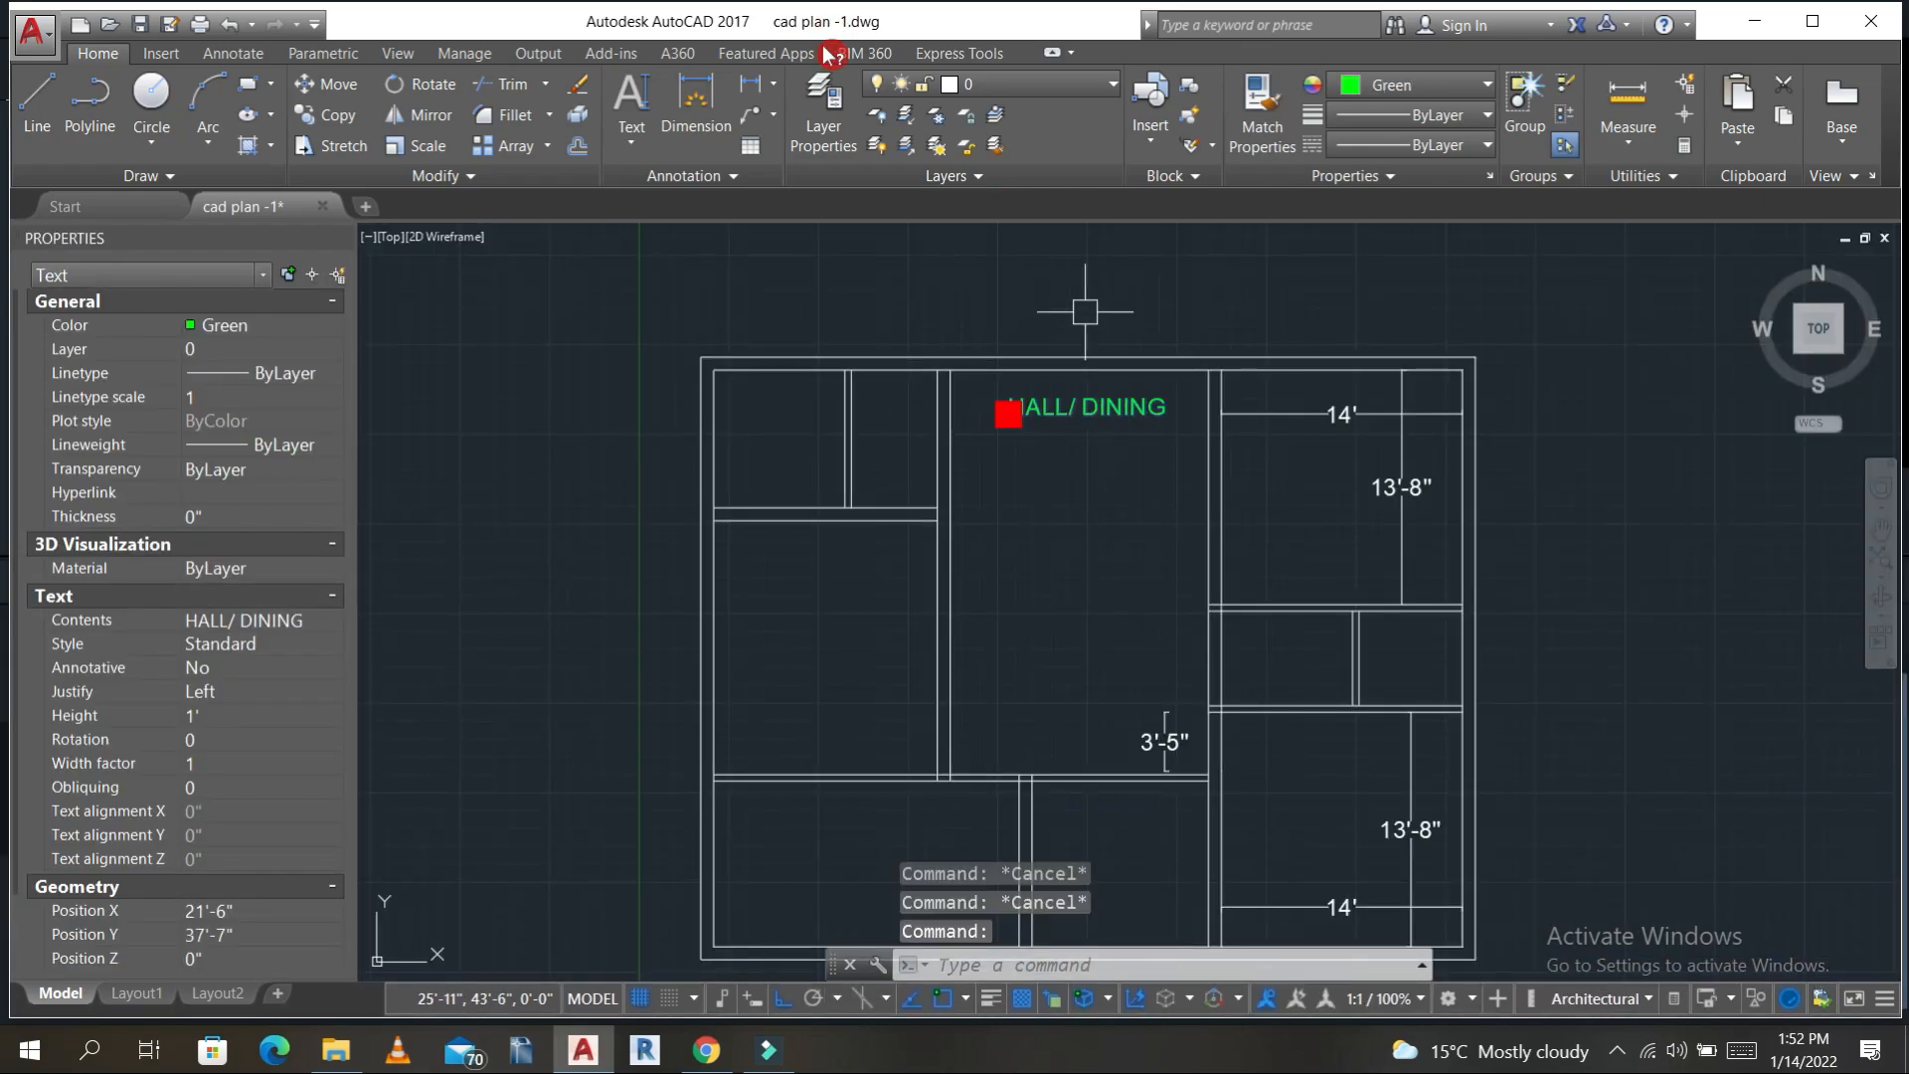
{"action": "left_click", "coordinate": [959, 53]}
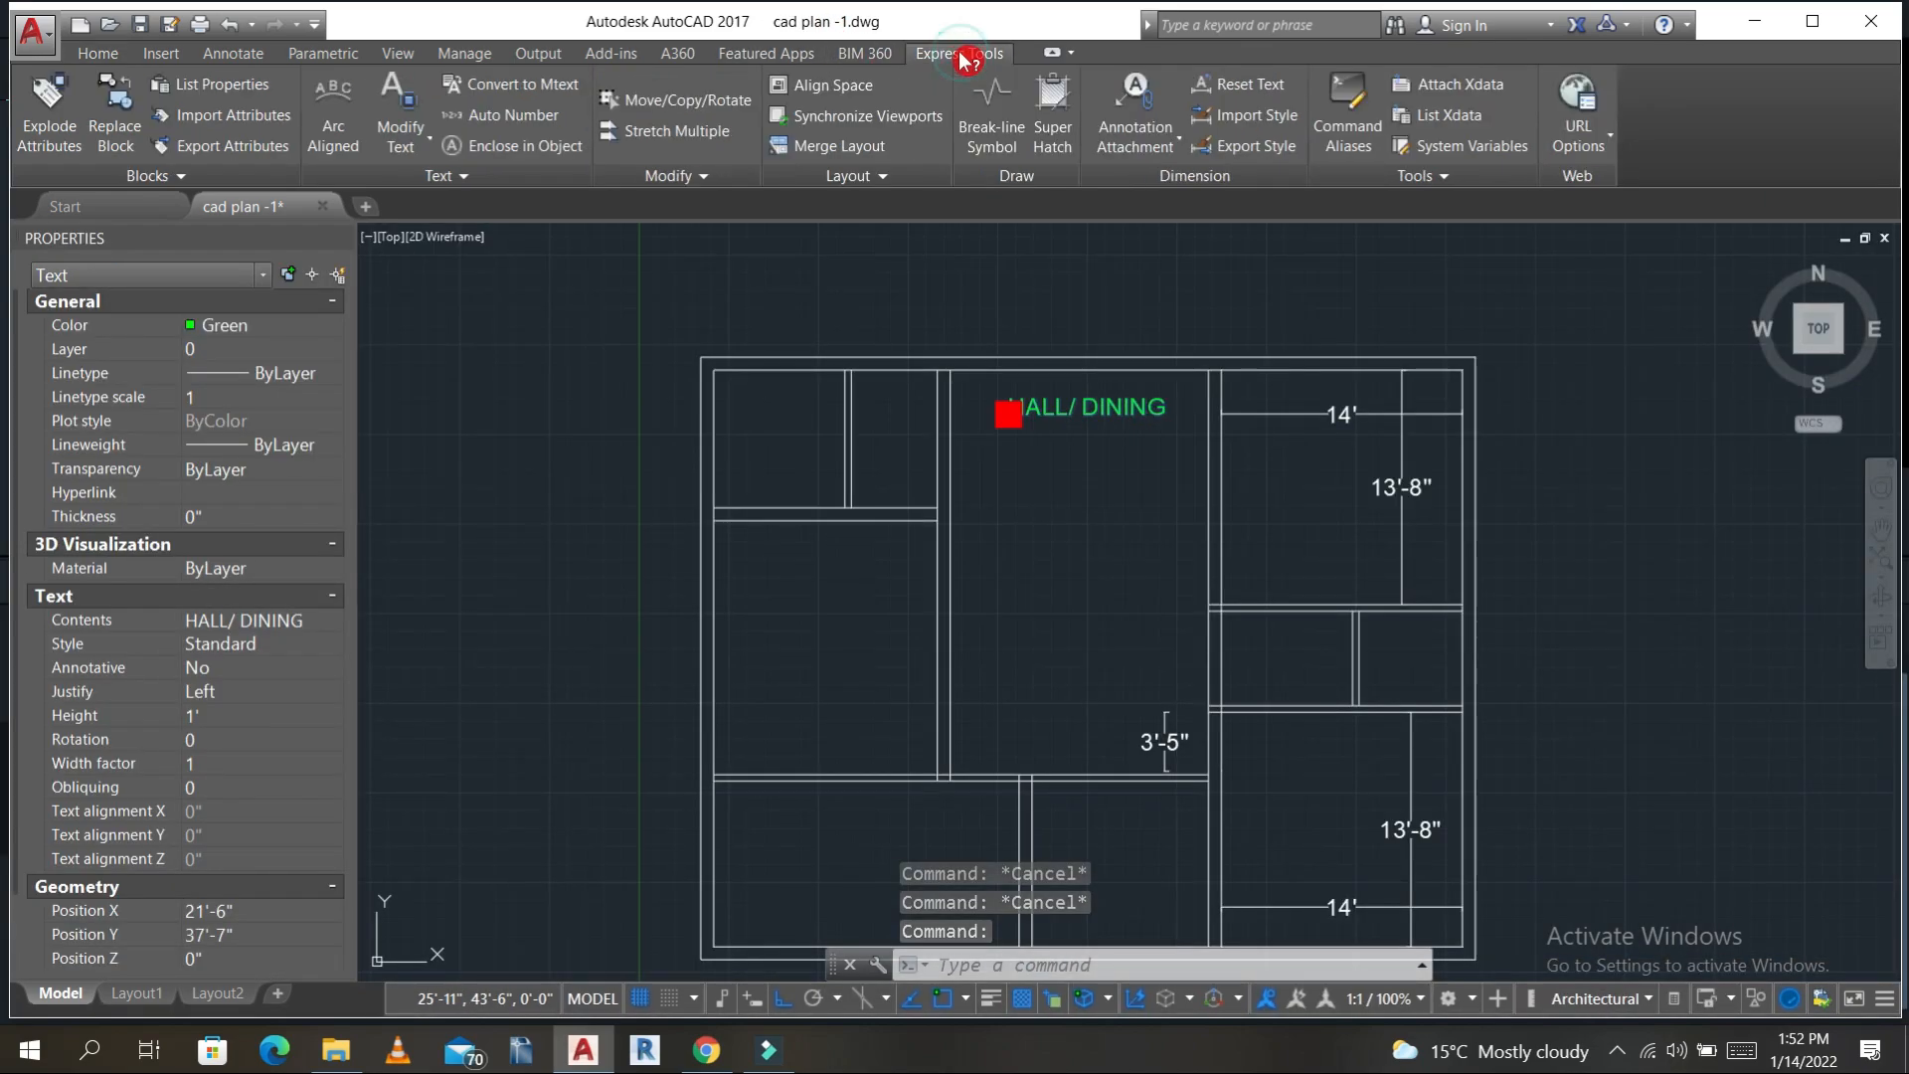
{"action": "left_click", "coordinate": [494, 88]}
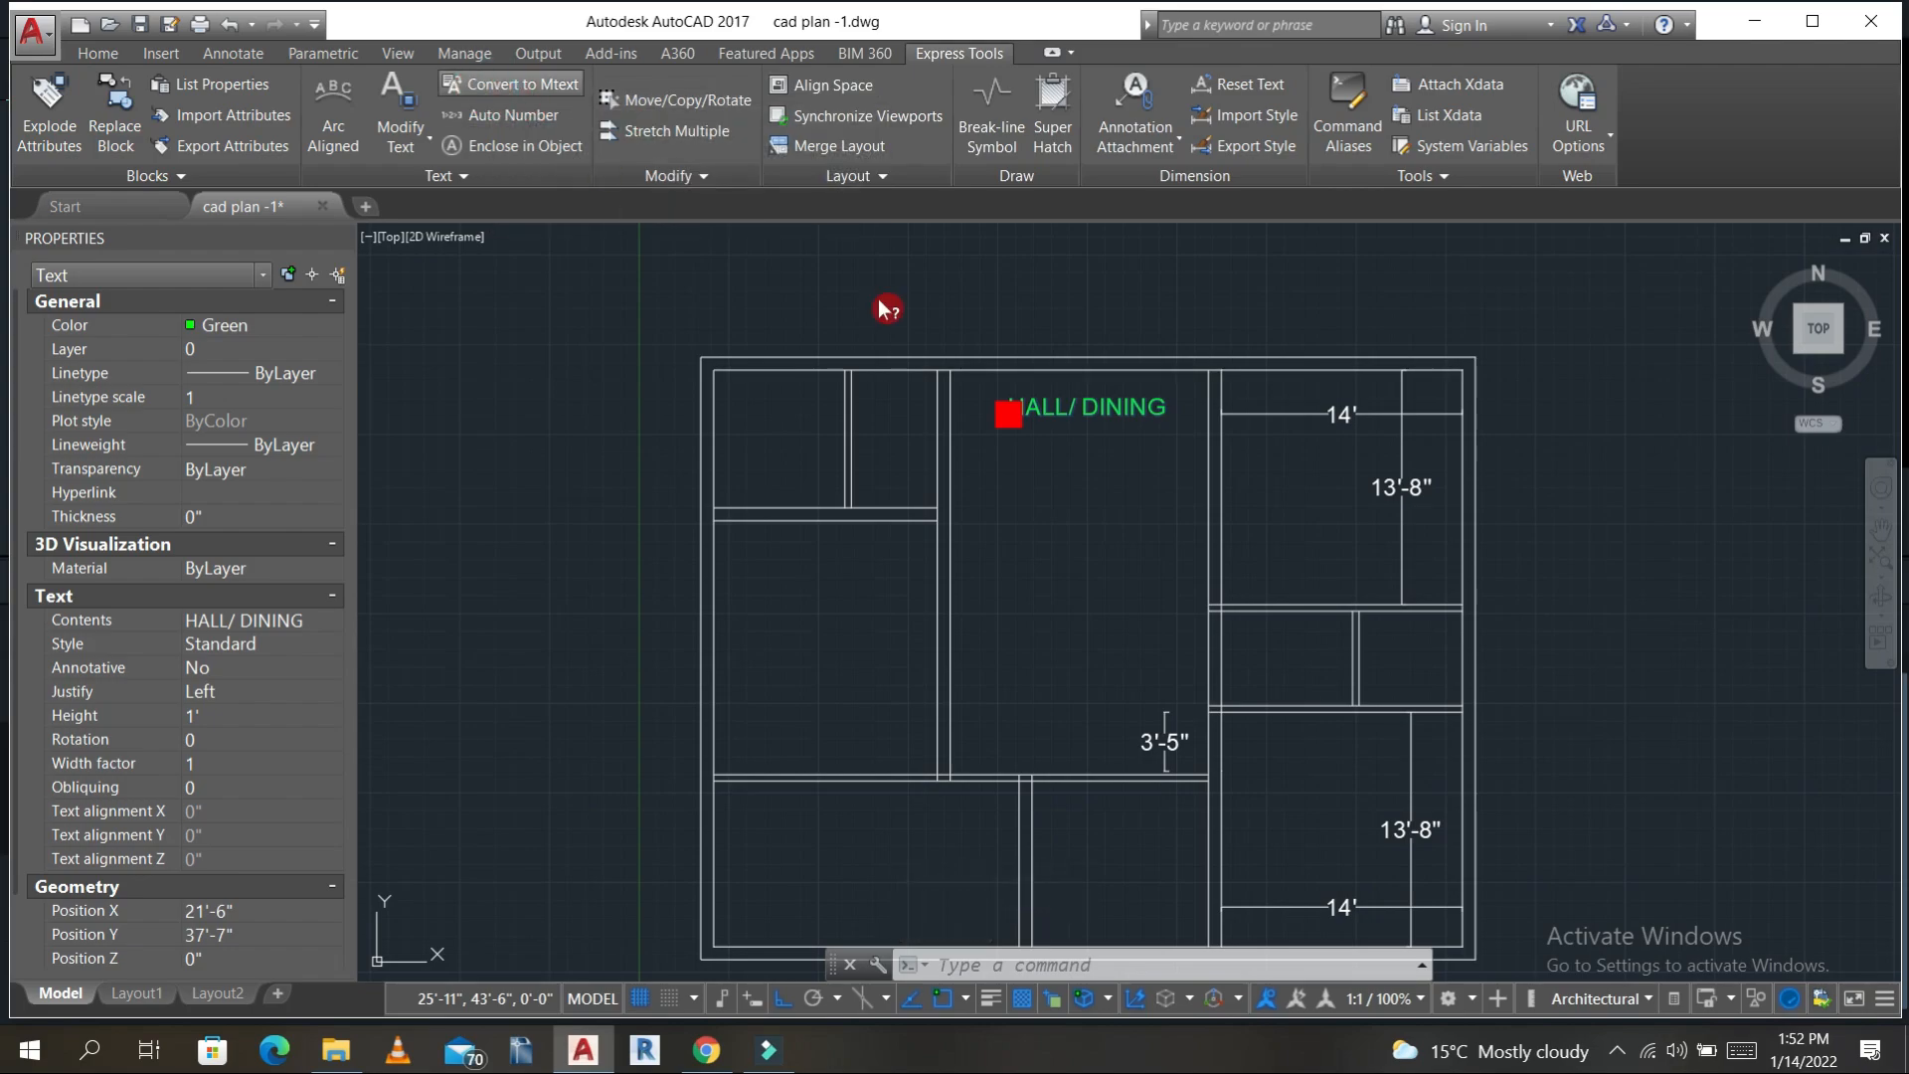
{"action": "scroll", "coordinate": [1135, 474], "scroll_direction": "up", "scroll_amount": 4}
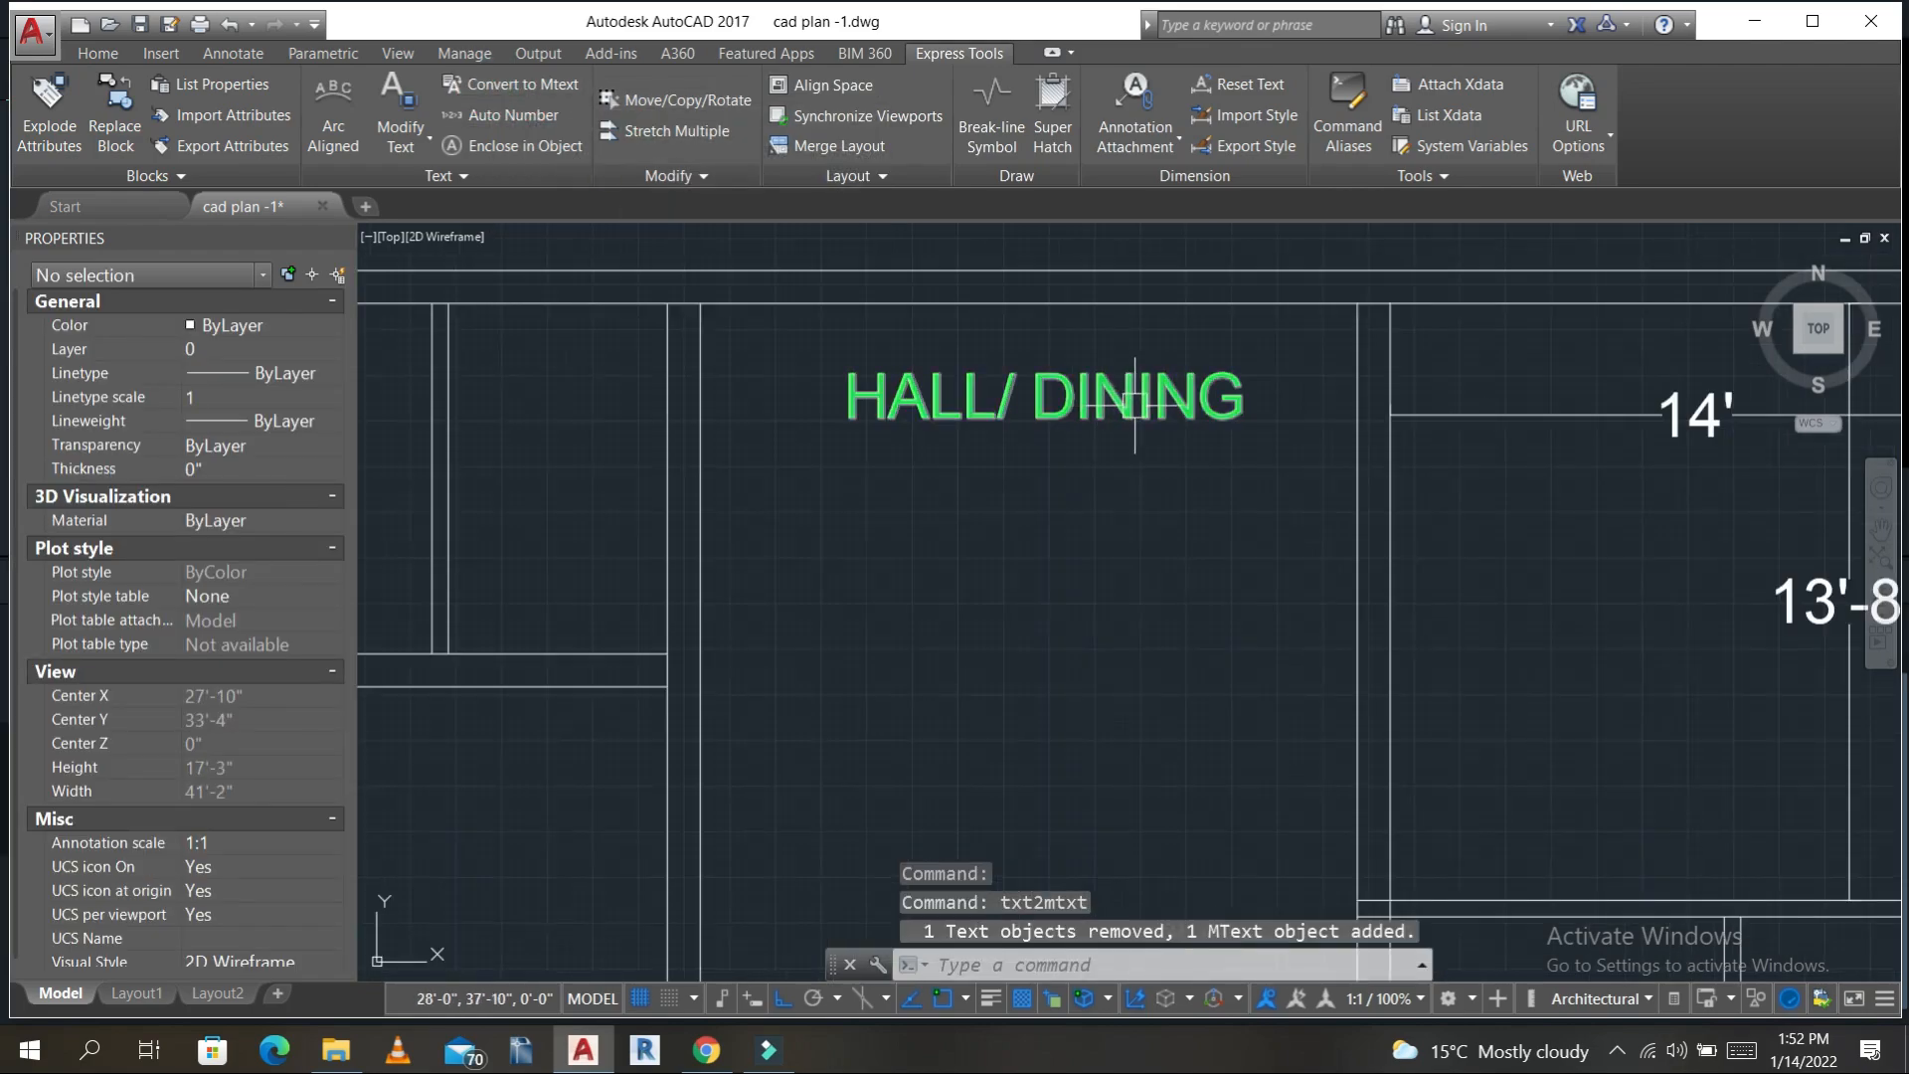
- Add a vertical linear dimension for the hall's inside length, from the top wall down to the lower partition
{"action": "scroll", "coordinate": [1109, 408], "scroll_direction": "down", "scroll_amount": 8}
{"action": "key", "text": "Escape"}
{"action": "key", "text": "Escape"}
{"action": "type", "text": "D"}
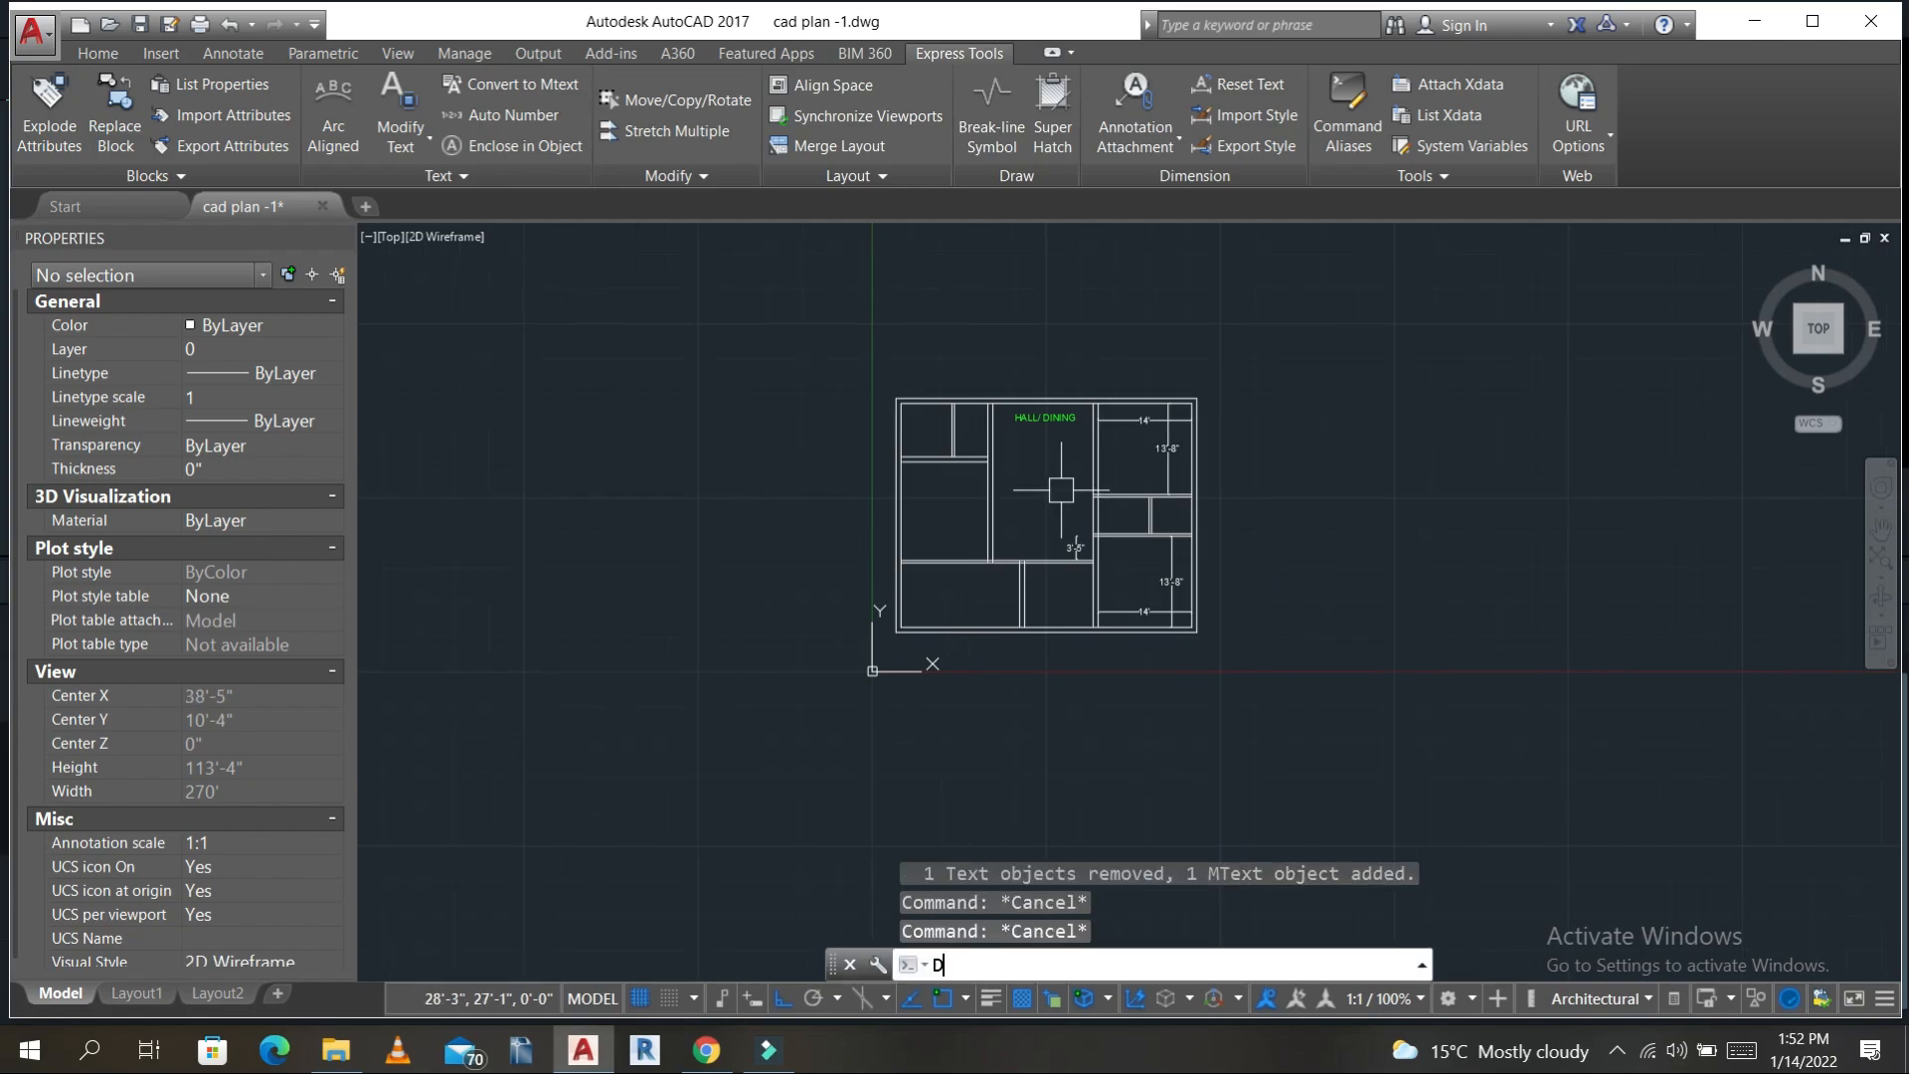
{"action": "type", "text": "LI"}
{"action": "key", "text": "Return"}
{"action": "scroll", "coordinate": [1097, 442], "scroll_direction": "up", "scroll_amount": 4}
{"action": "left_click", "coordinate": [1089, 339]}
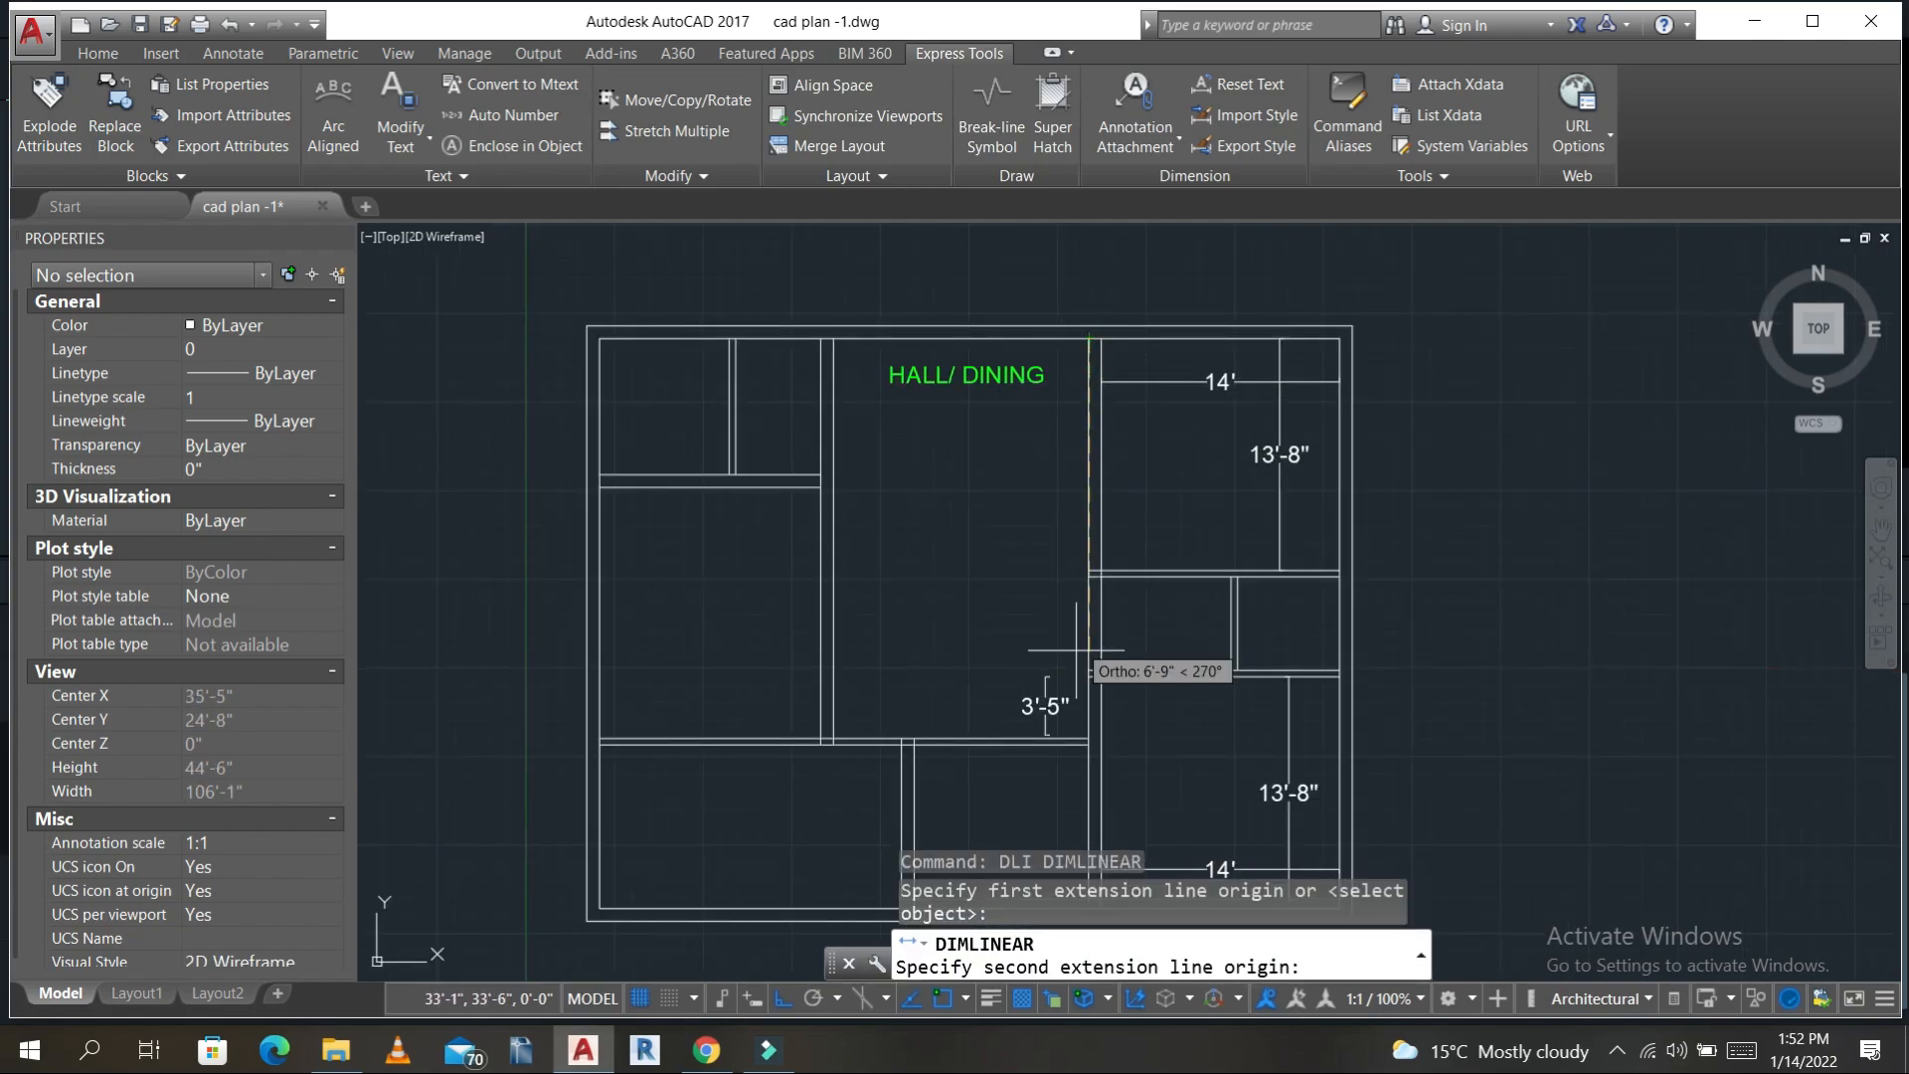
{"action": "left_click", "coordinate": [1089, 737]}
{"action": "left_click", "coordinate": [1024, 587]}
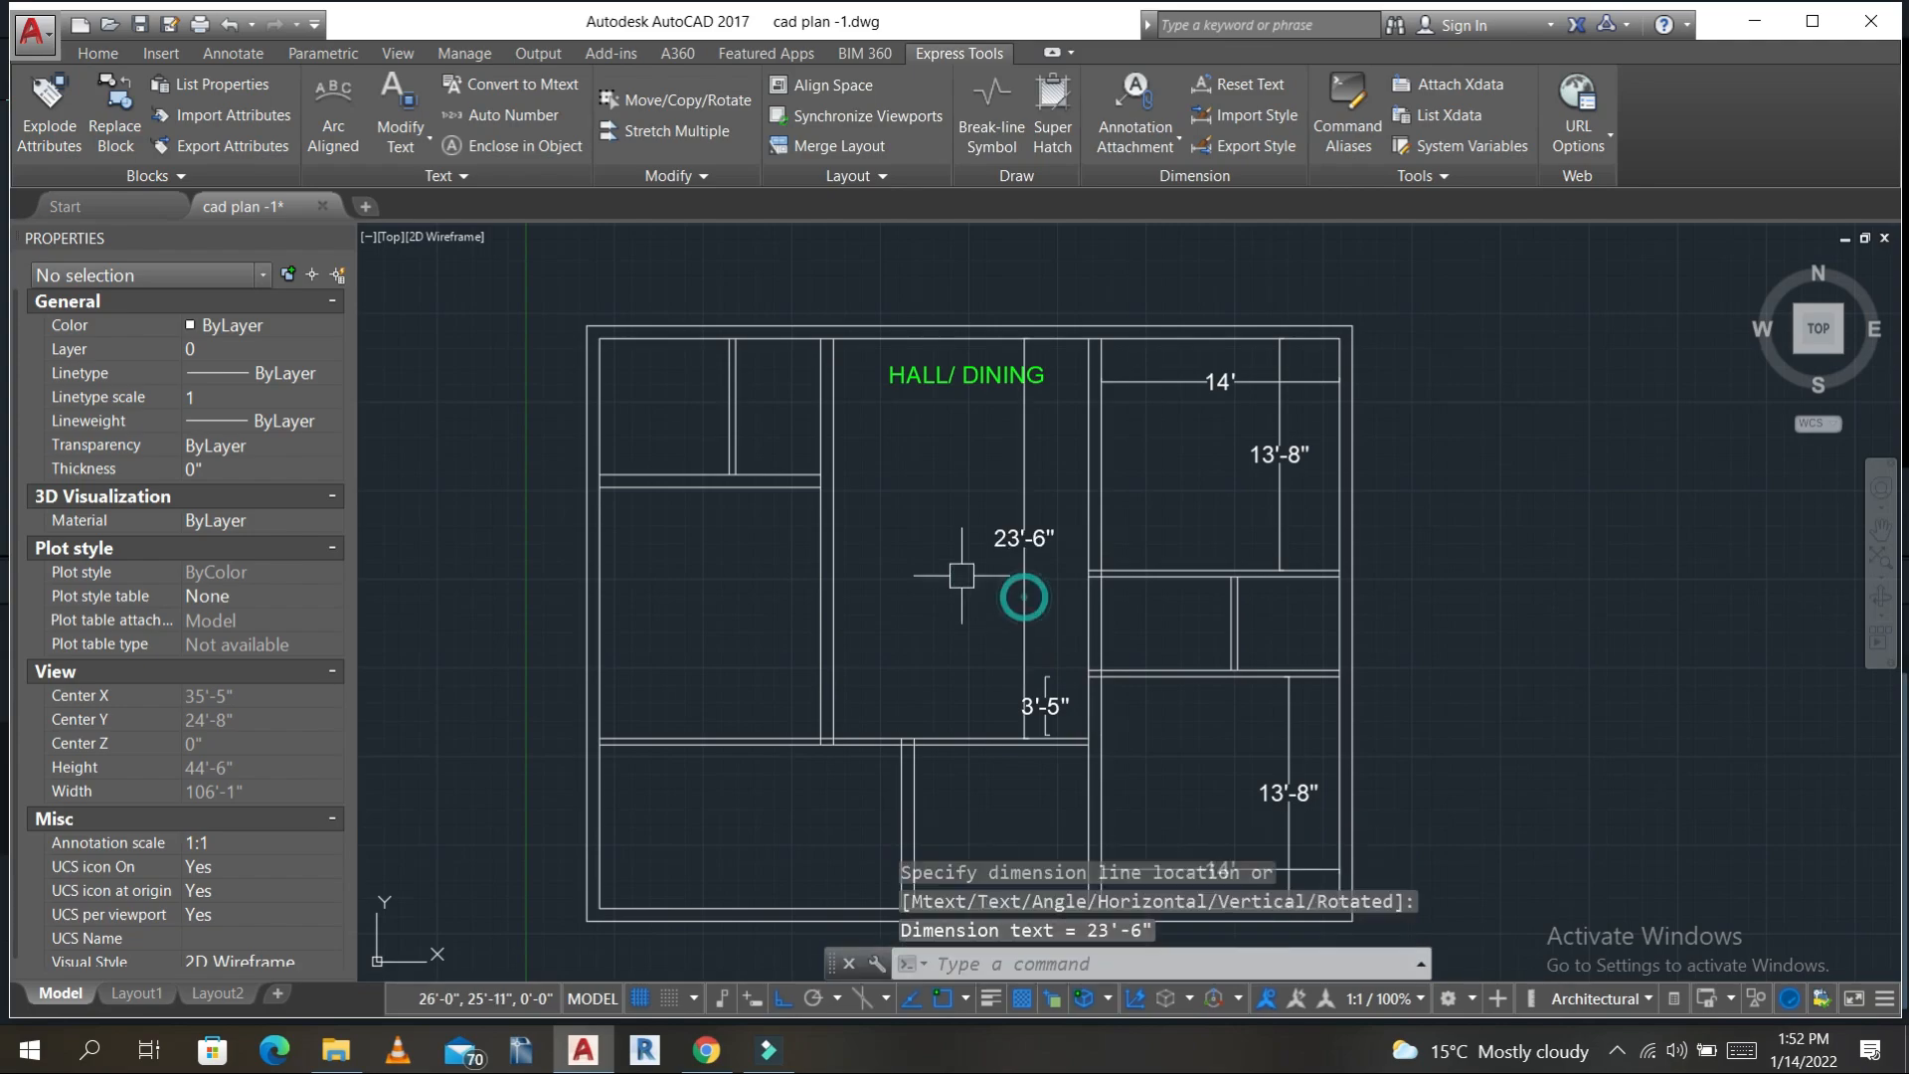
- Add a horizontal linear dimension across the hall between its two side walls
{"action": "key", "text": "Return"}
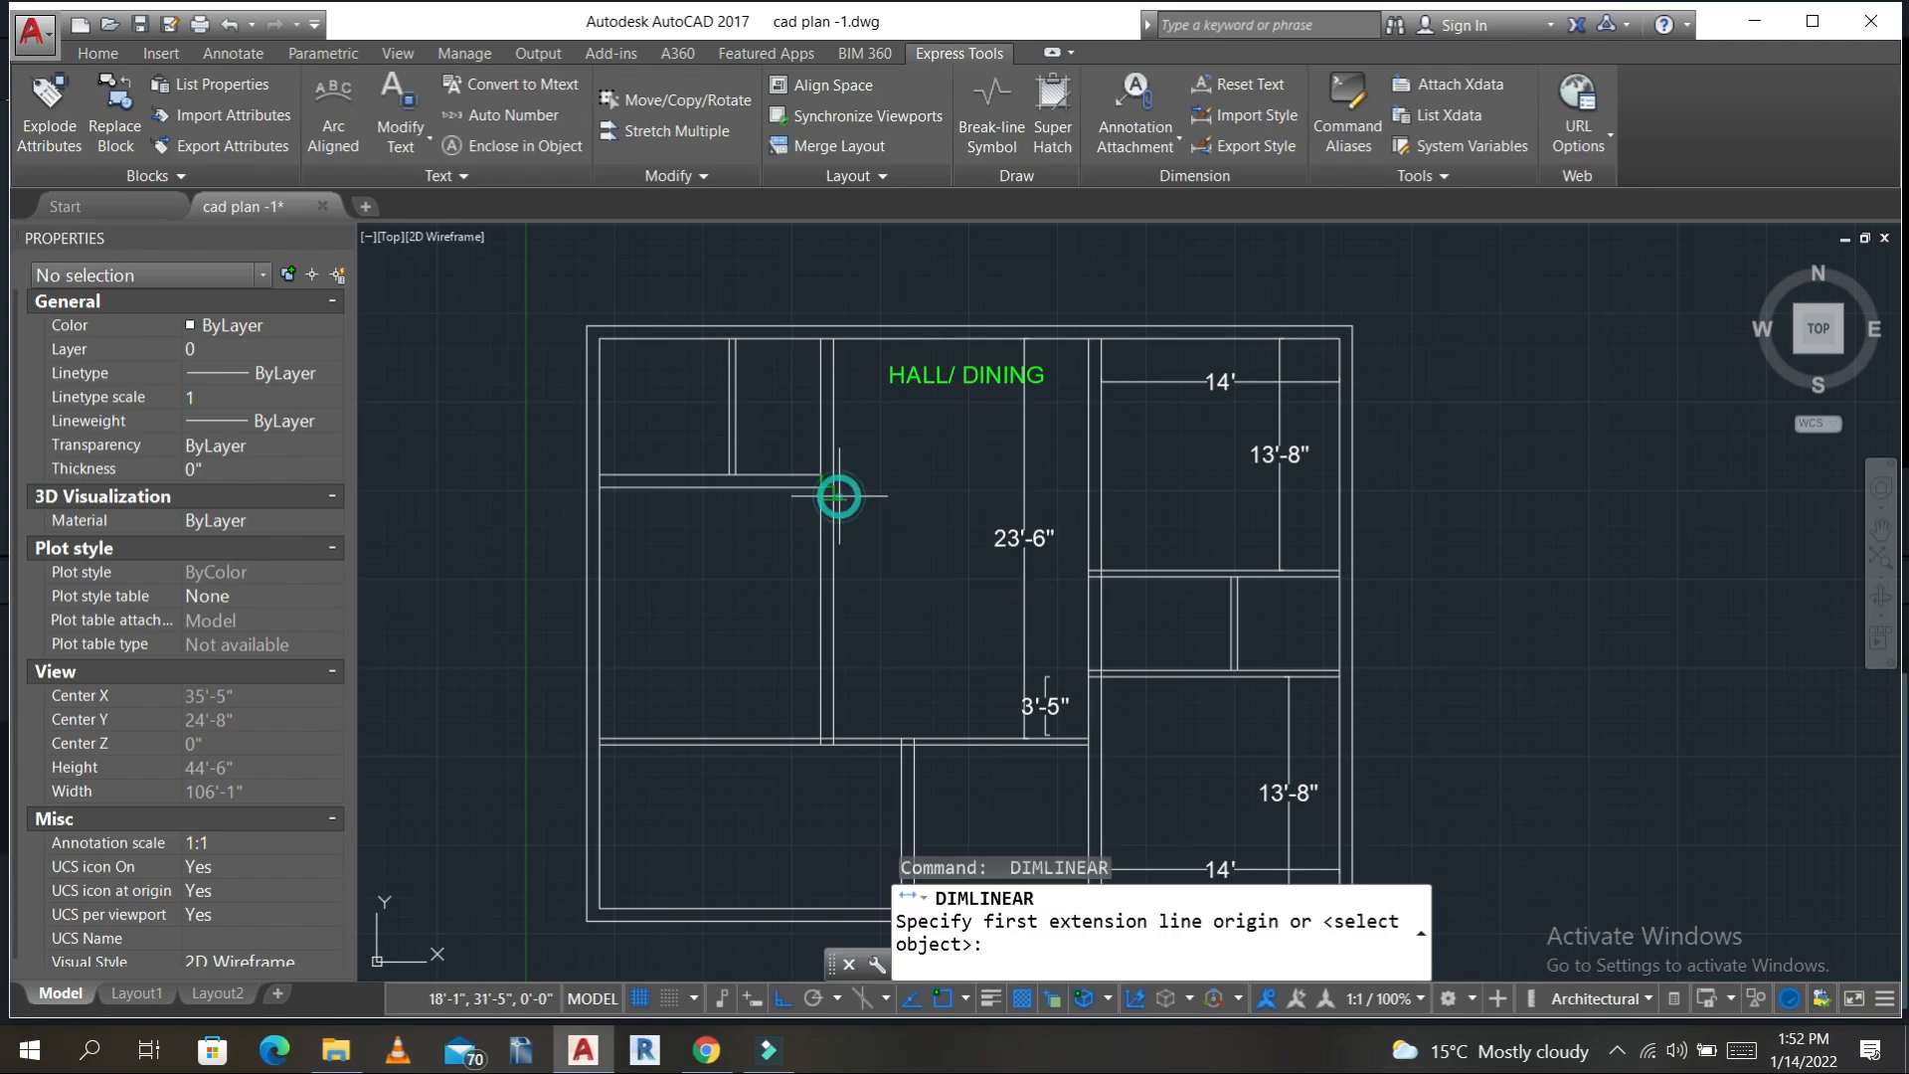
{"action": "left_click", "coordinate": [839, 495]}
{"action": "left_click", "coordinate": [1089, 489]}
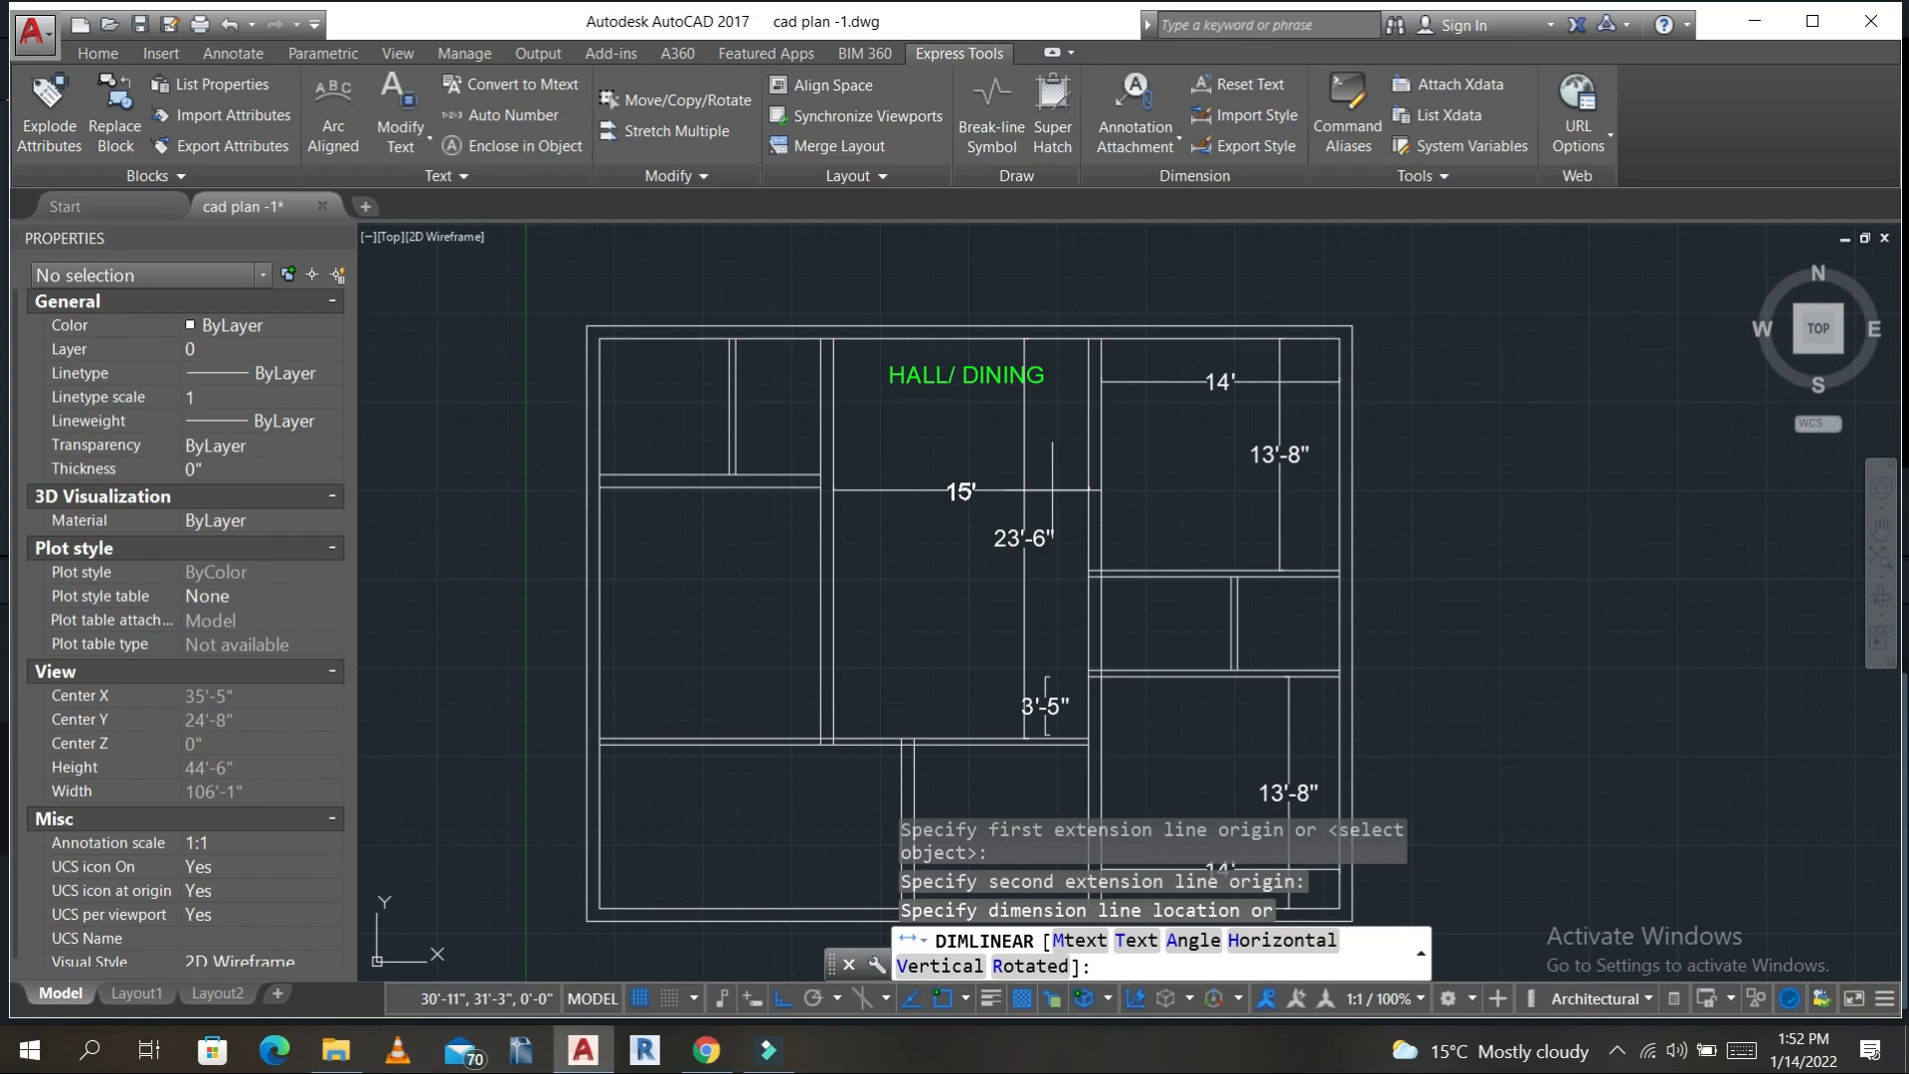
{"action": "left_click", "coordinate": [1052, 490]}
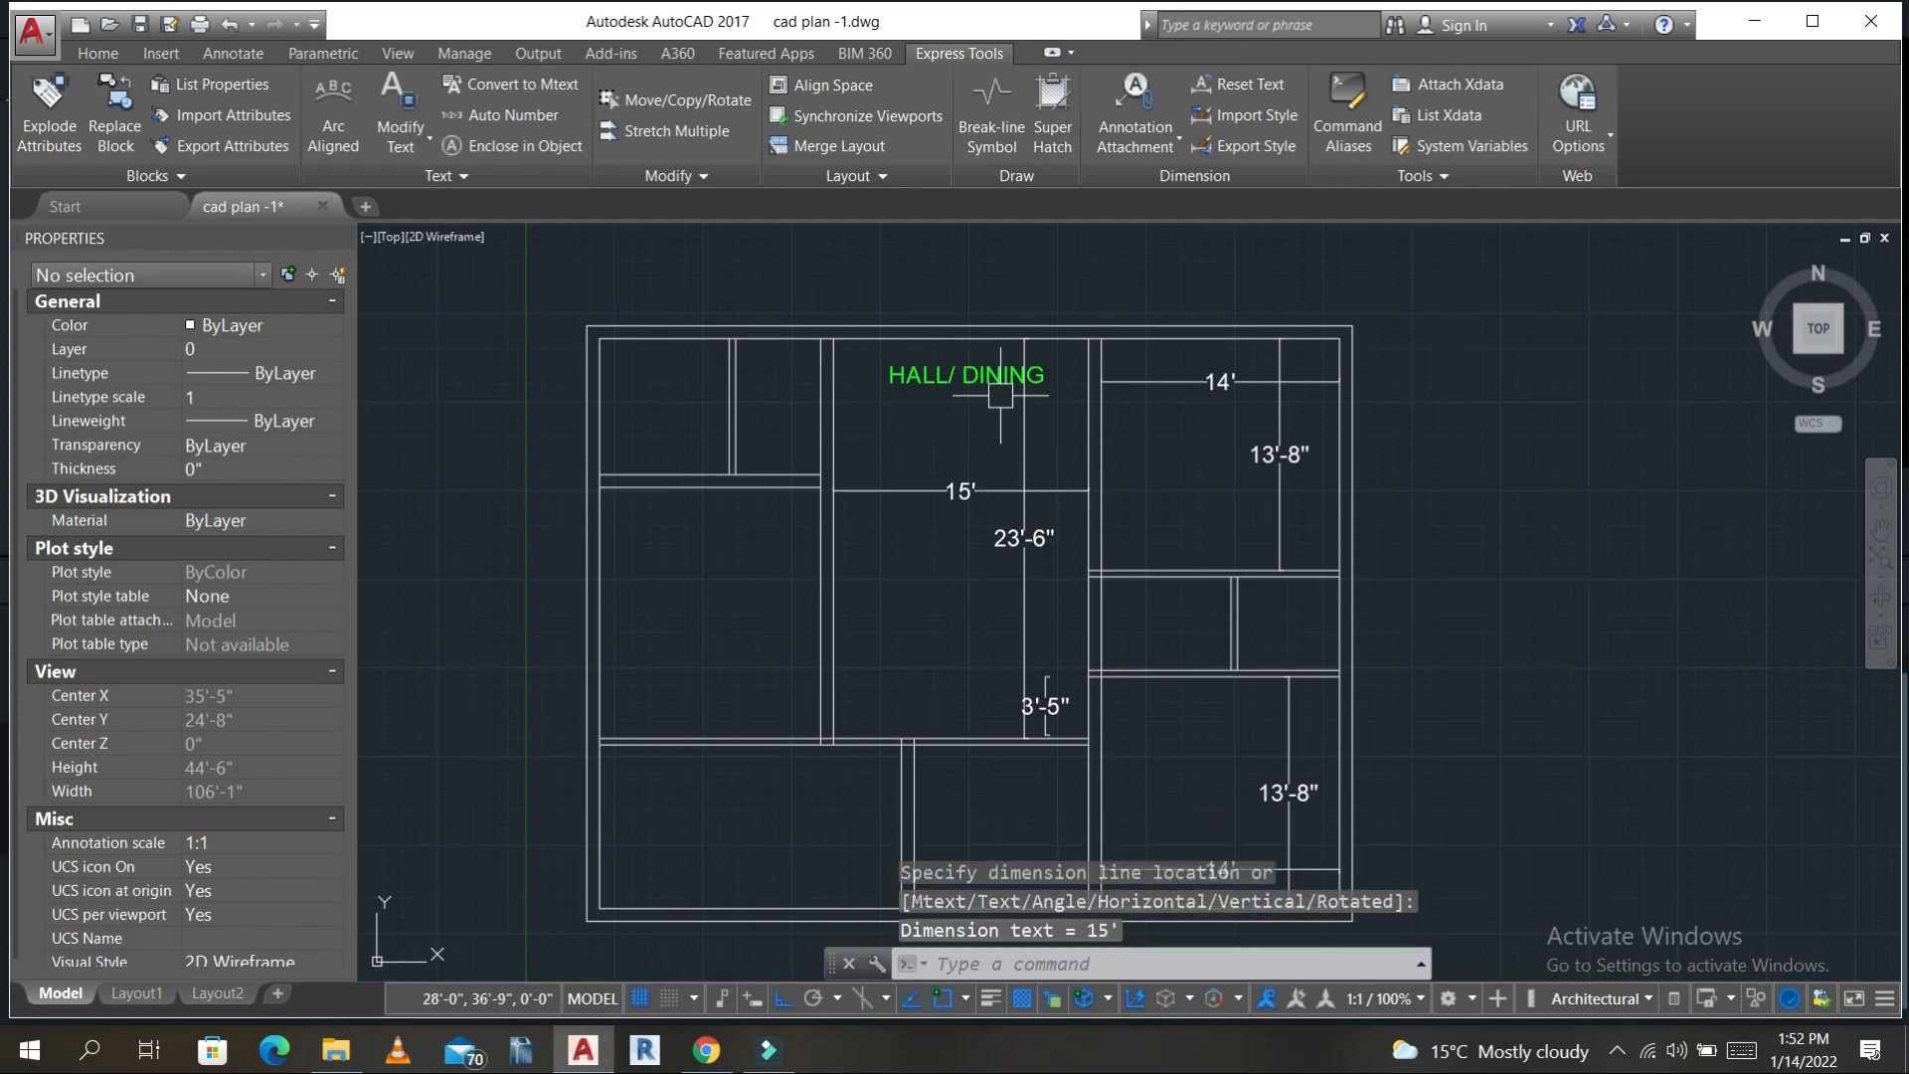
{"action": "key", "text": "Escape"}
- Add the room size 15' X23' 6" as a second line under HALL/ DINING in the hall label
{"action": "scroll", "coordinate": [1000, 398], "scroll_direction": "up", "scroll_amount": 2}
{"action": "left_click", "coordinate": [1003, 386]}
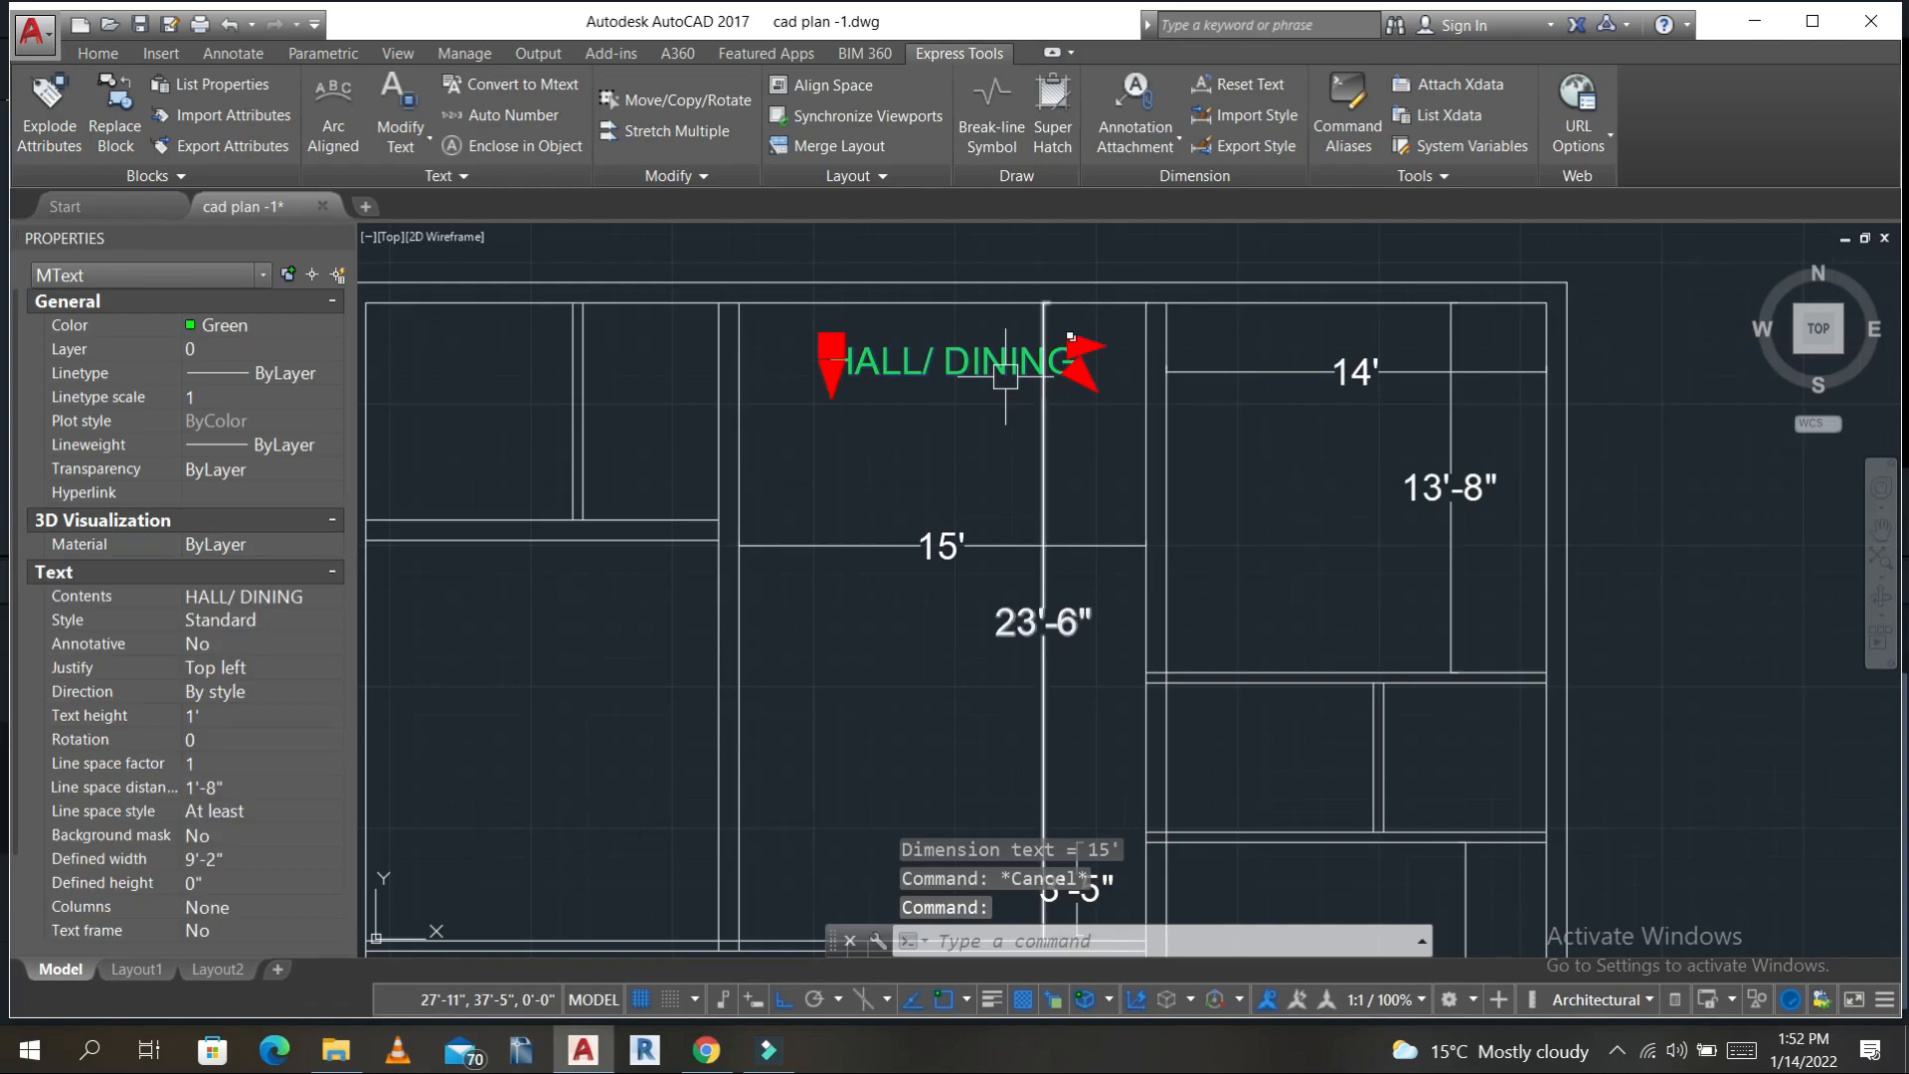
{"action": "double_click", "coordinate": [1044, 370]}
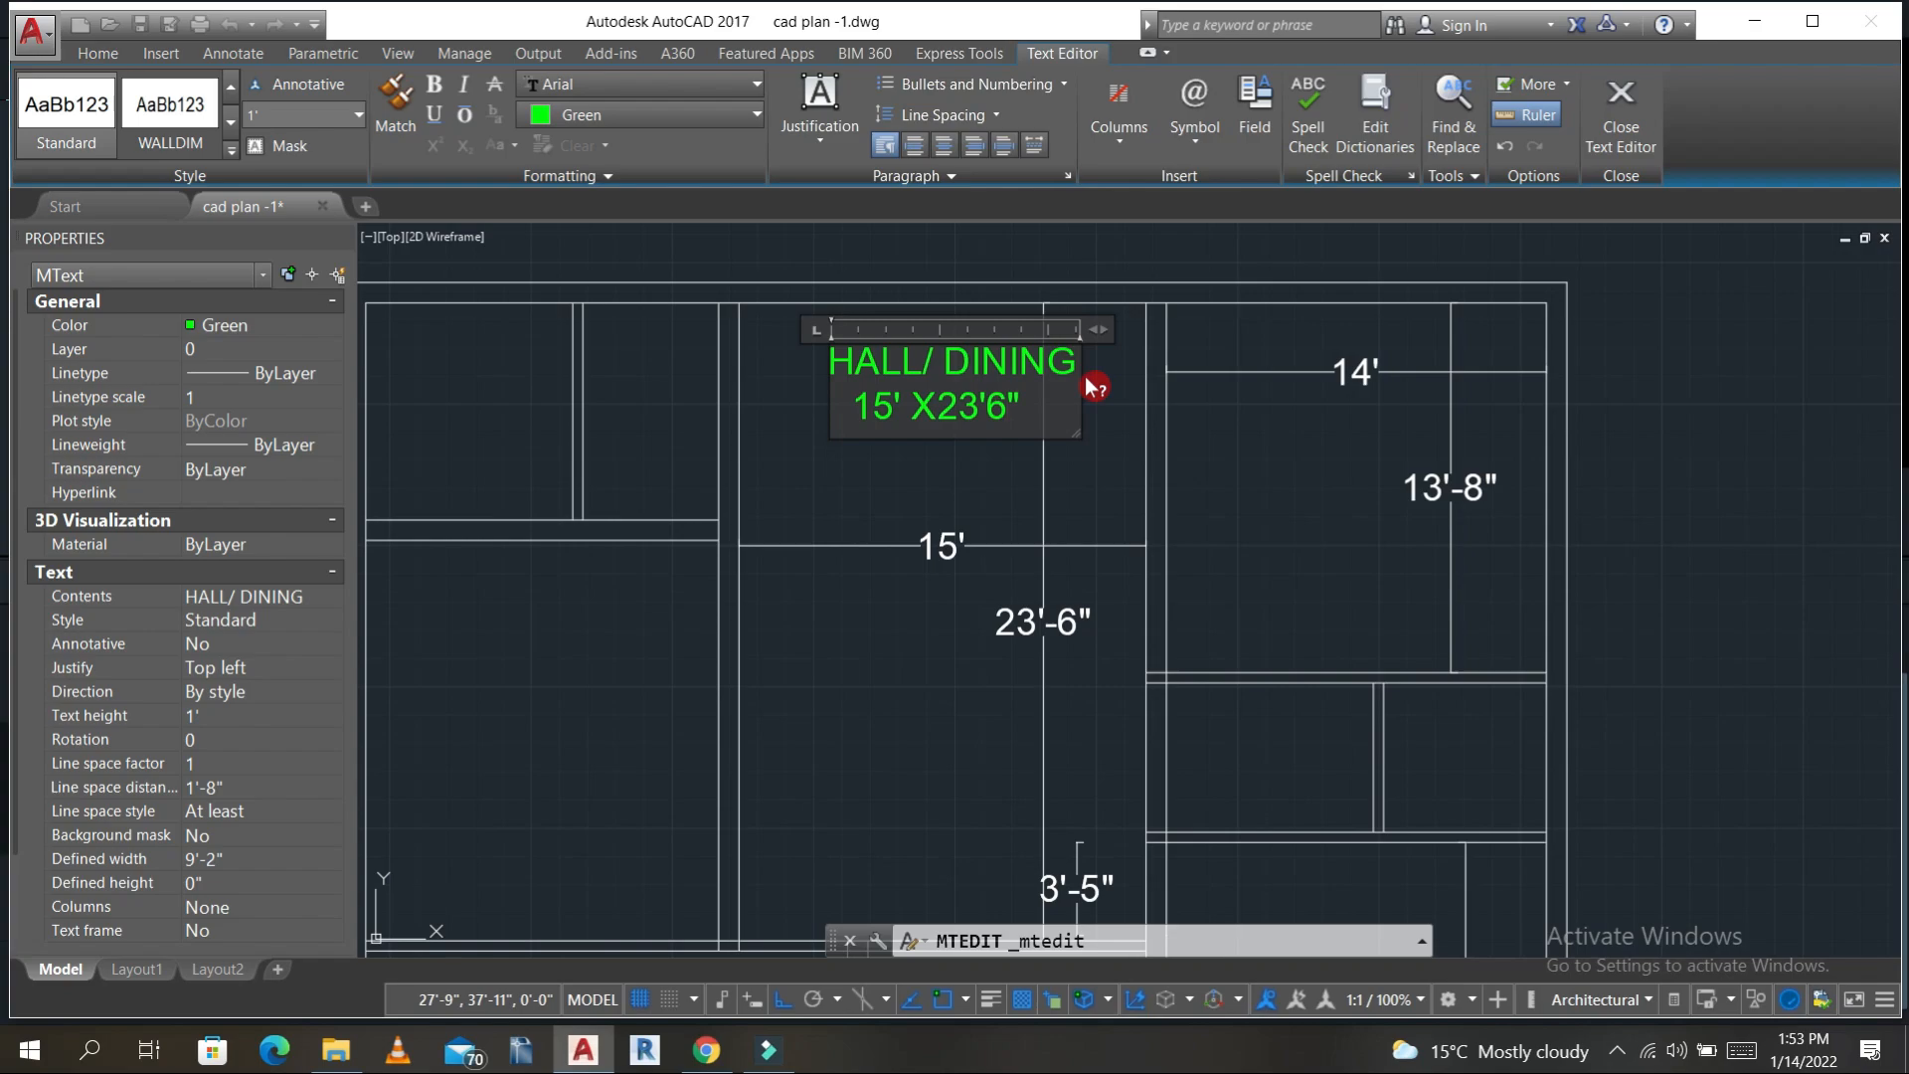
{"action": "left_click", "coordinate": [1012, 493]}
- Reduce the two-line hall label's text height to 8" and clear the selection
{"action": "scroll", "coordinate": [1026, 398], "scroll_direction": "down", "scroll_amount": 2}
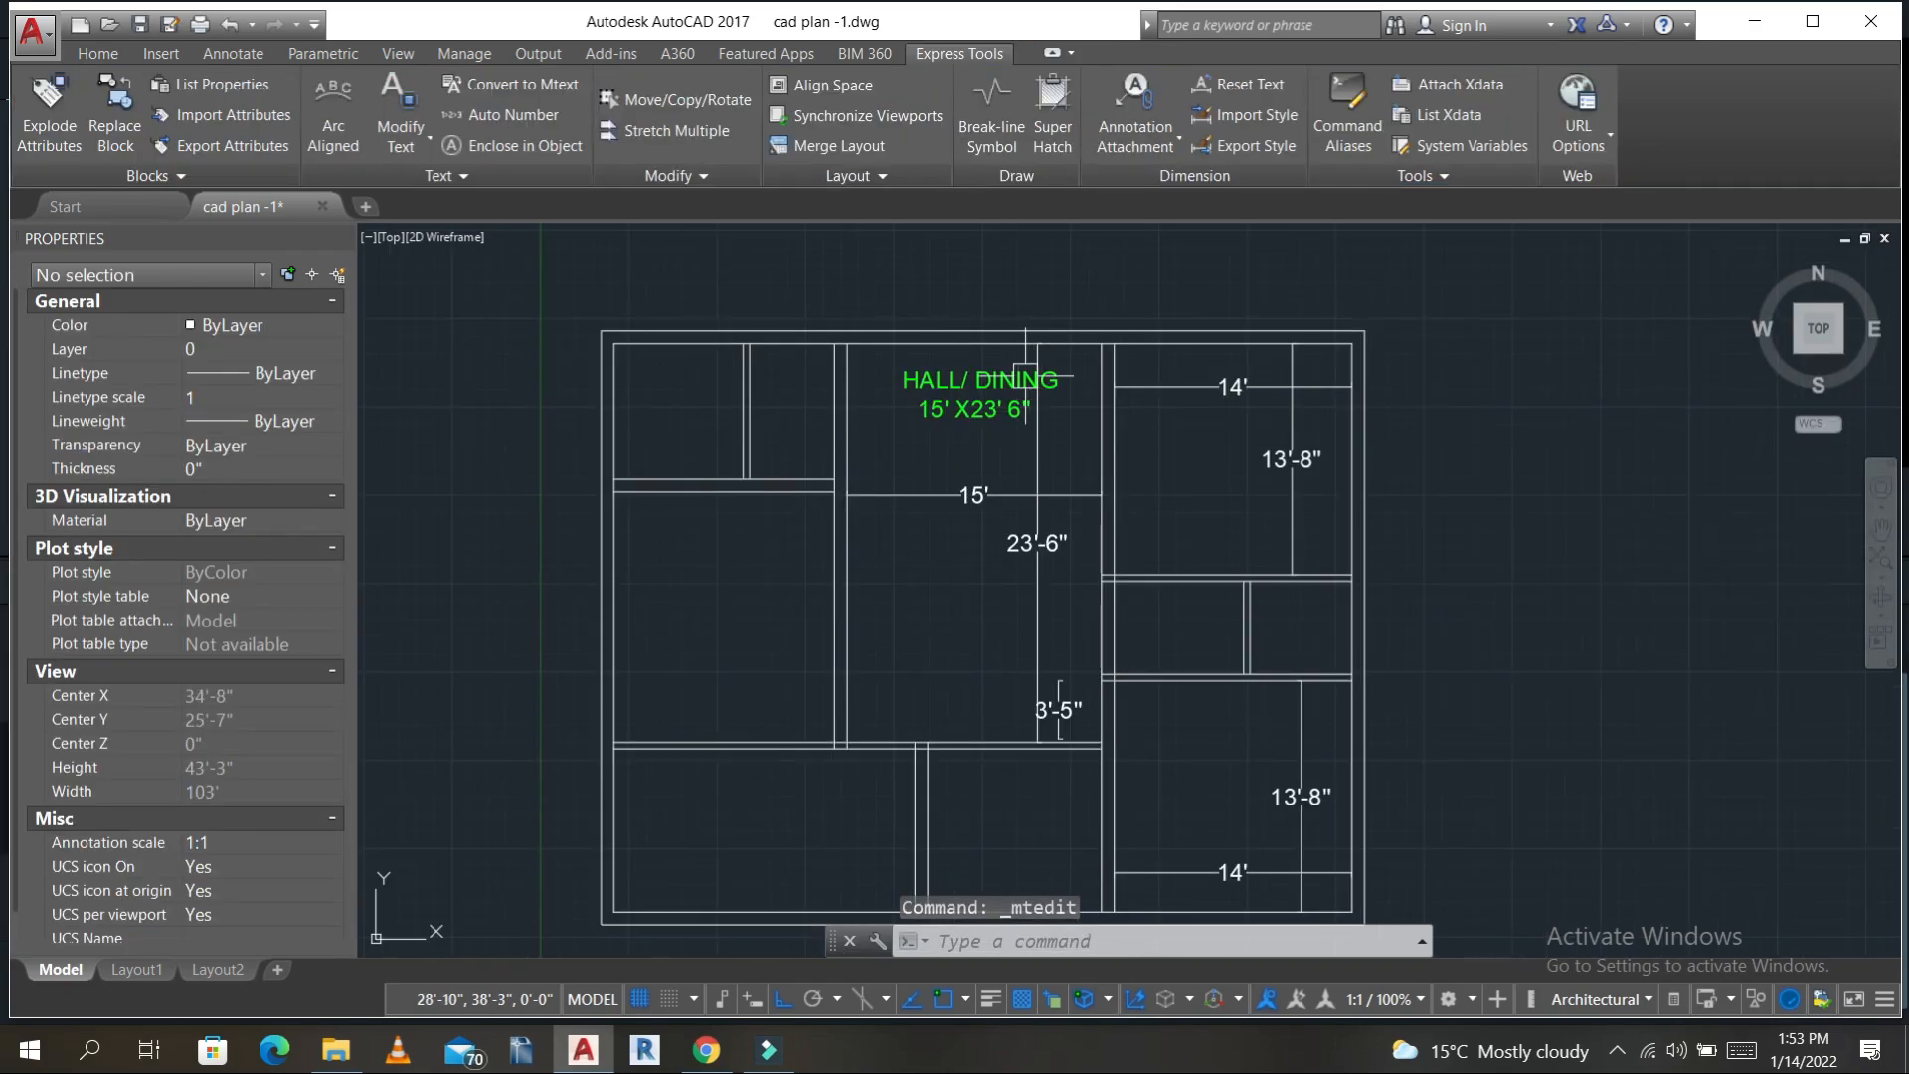
{"action": "scroll", "coordinate": [1026, 375], "scroll_direction": "up", "scroll_amount": 2}
{"action": "left_click", "coordinate": [998, 458]}
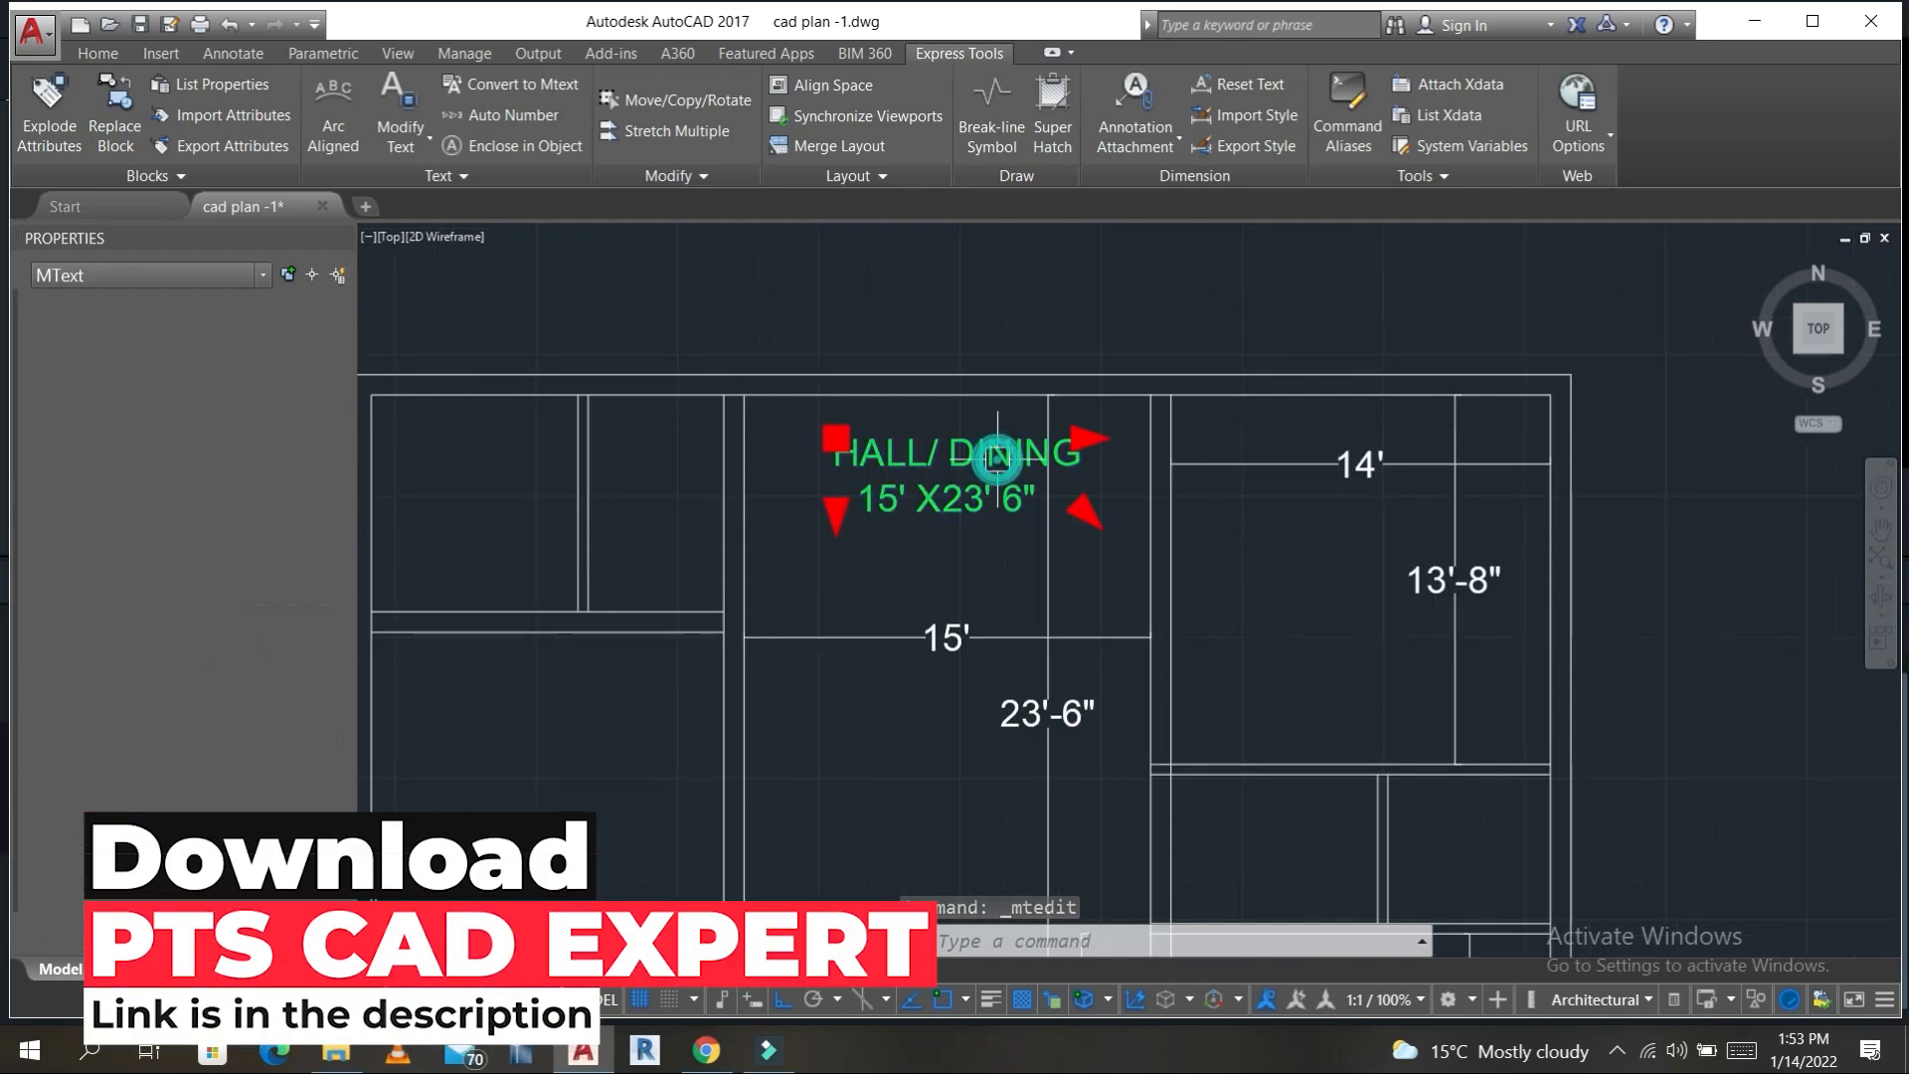
{"action": "left_click", "coordinate": [258, 716]}
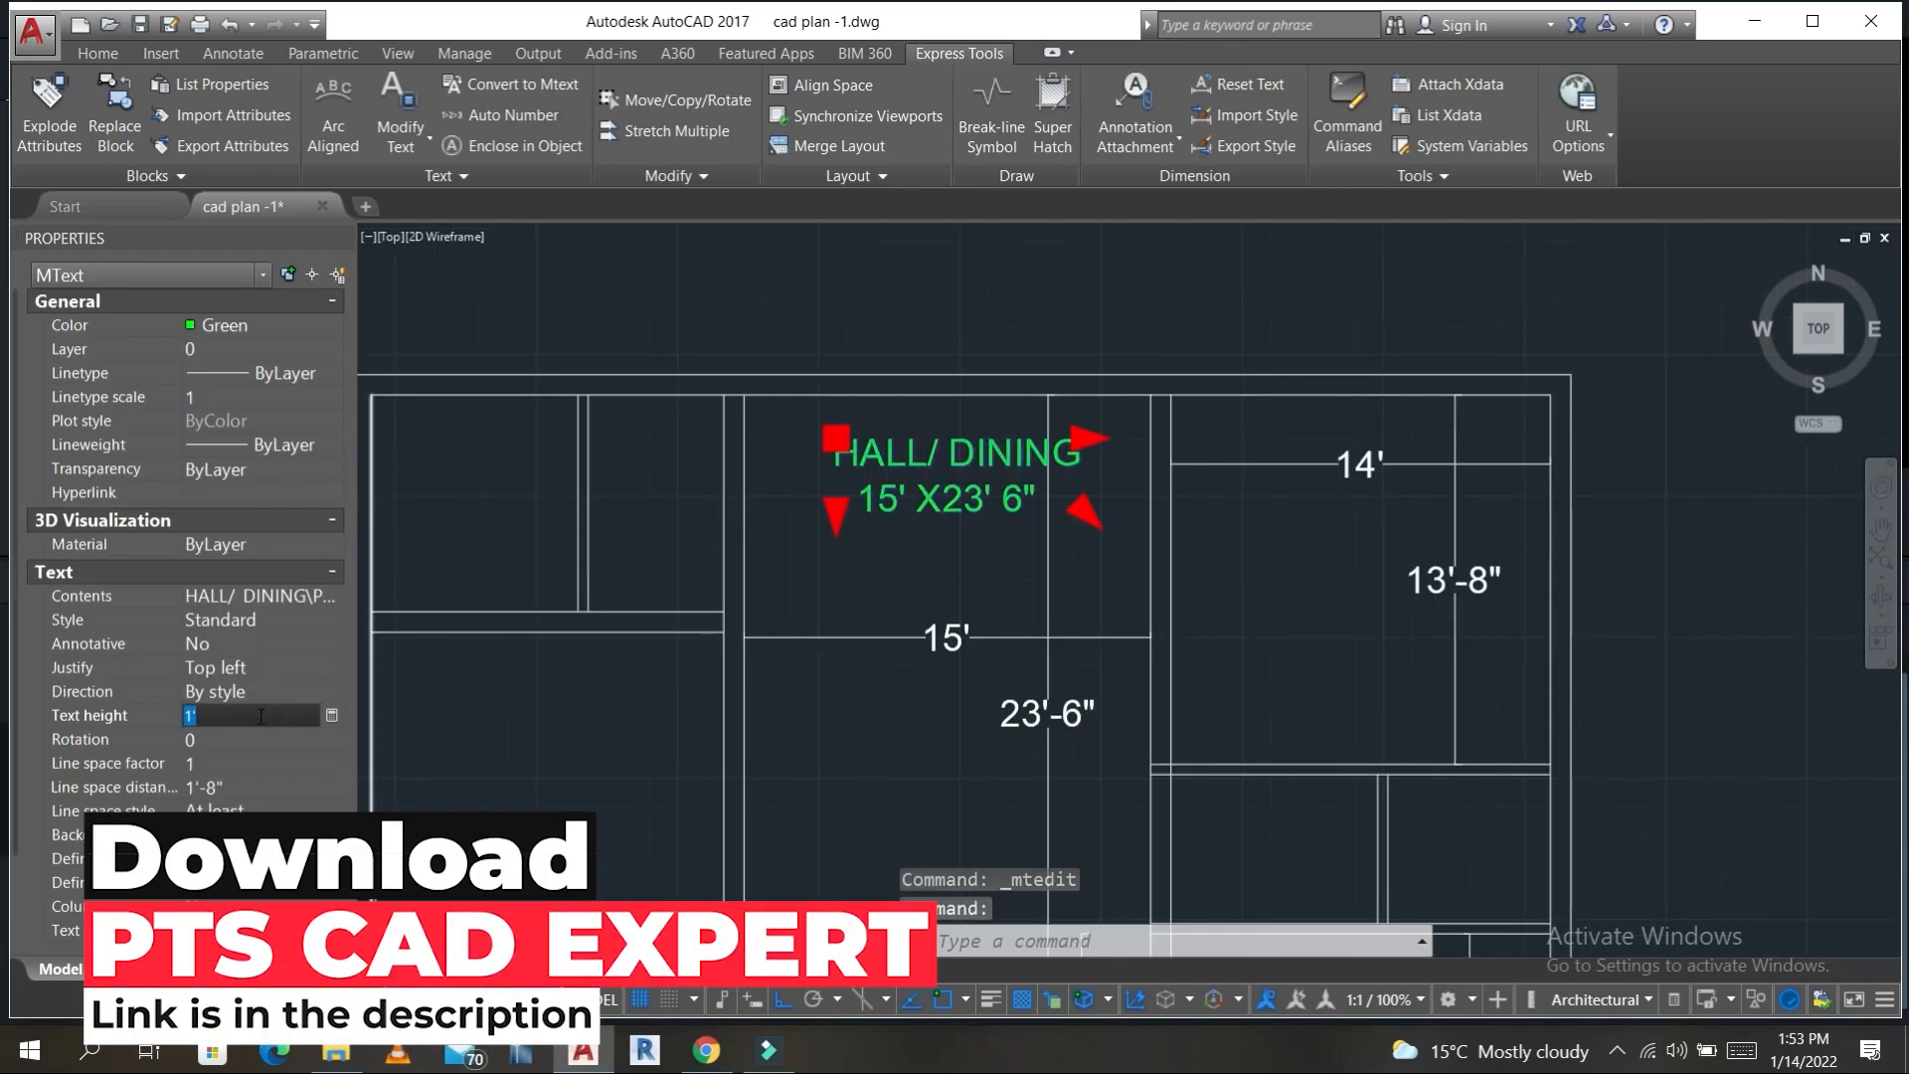
{"action": "type", "text": "8"}
{"action": "key", "text": "Tab"}
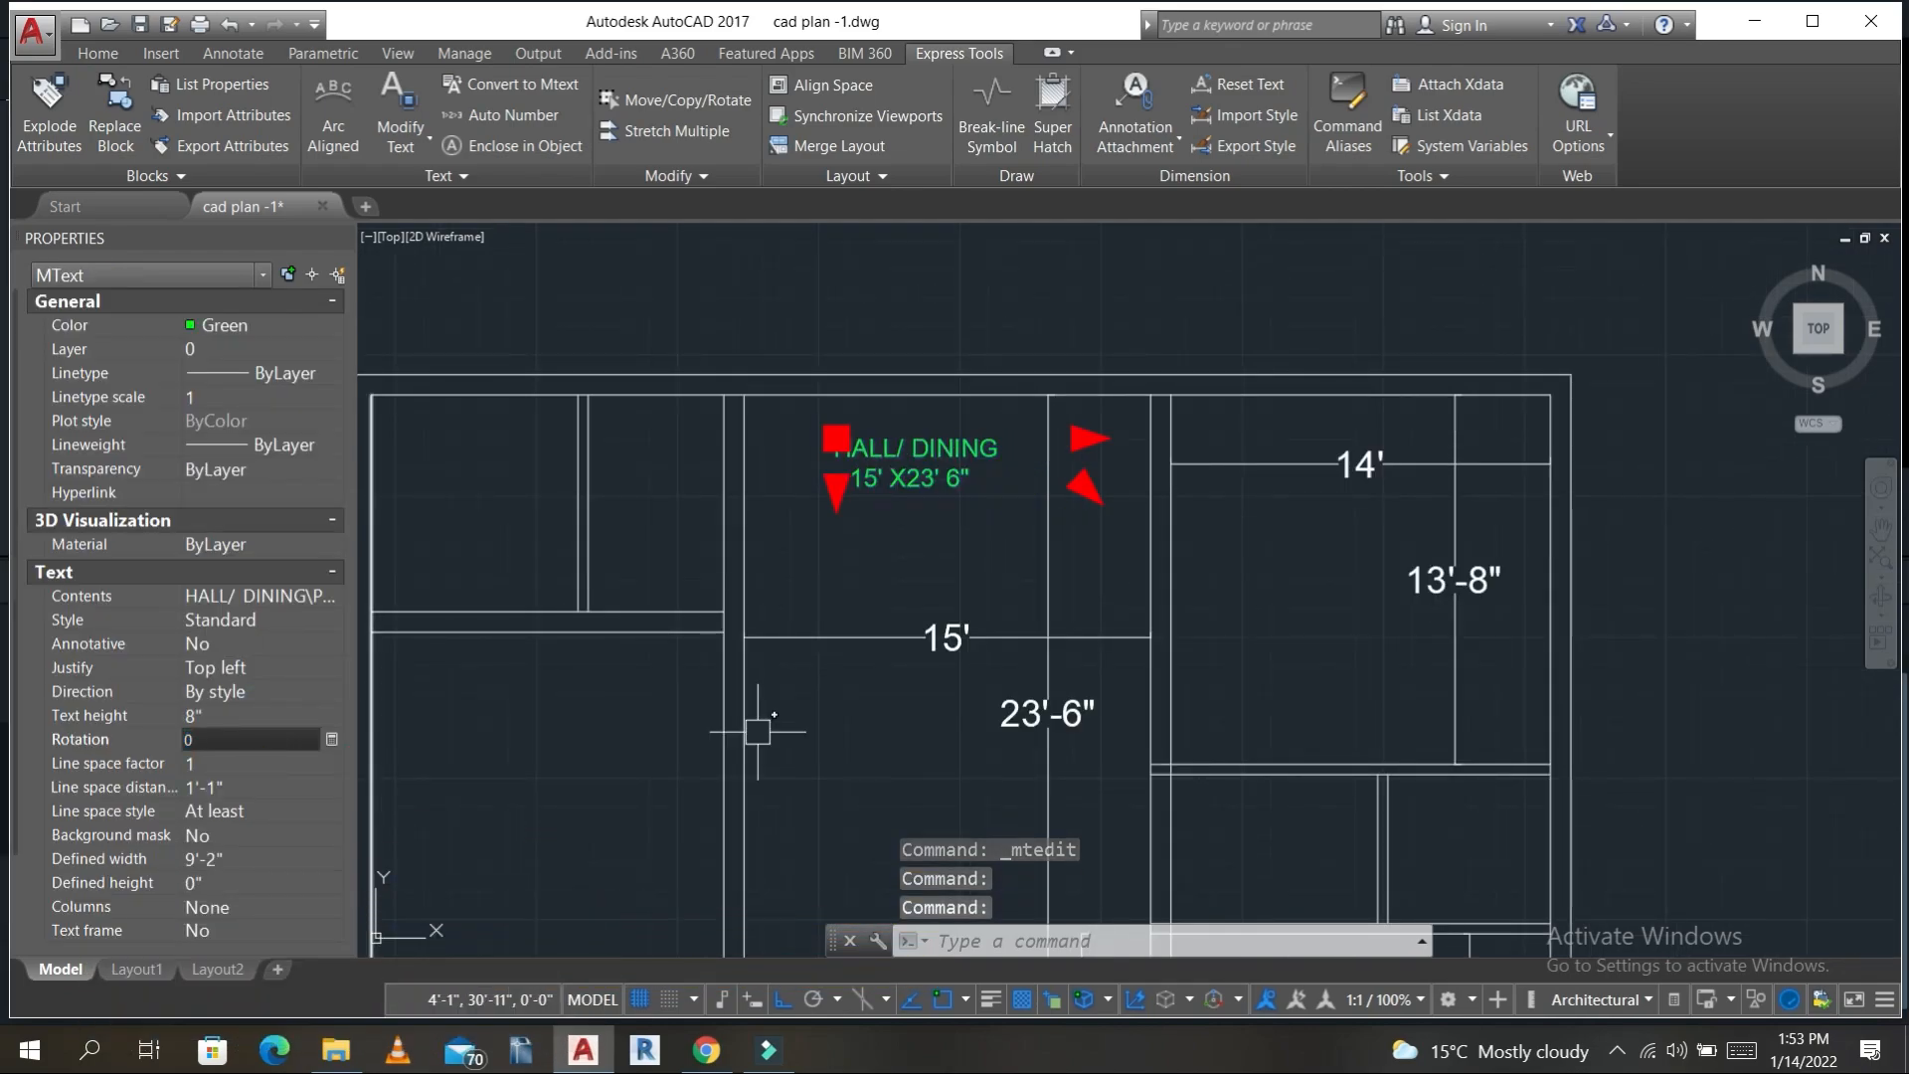
{"action": "key", "text": "Escape"}
{"action": "key", "text": "Escape"}
- Move the hall label straight down about 7'-7" to the middle of the hall
{"action": "left_click", "coordinate": [925, 457]}
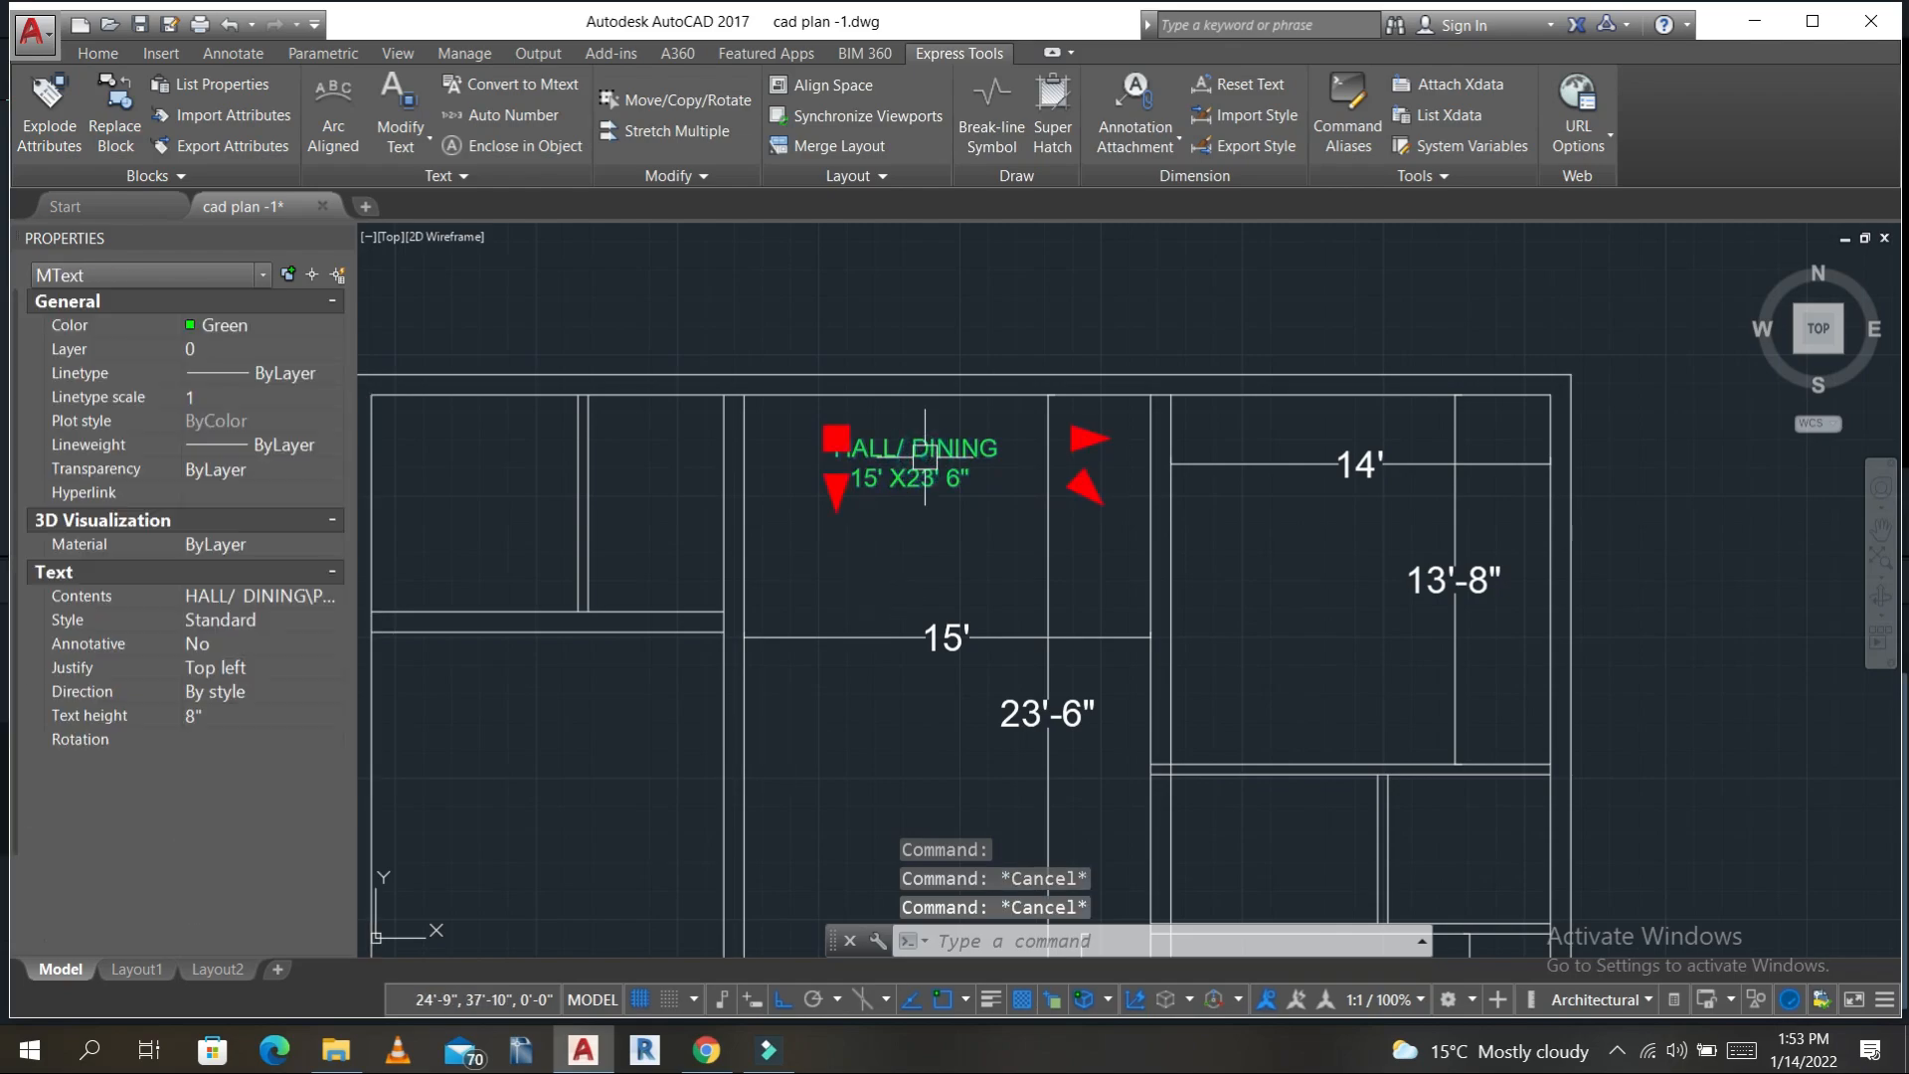
{"action": "type", "text": "m"}
{"action": "key", "text": "Return"}
{"action": "left_click", "coordinate": [871, 569]}
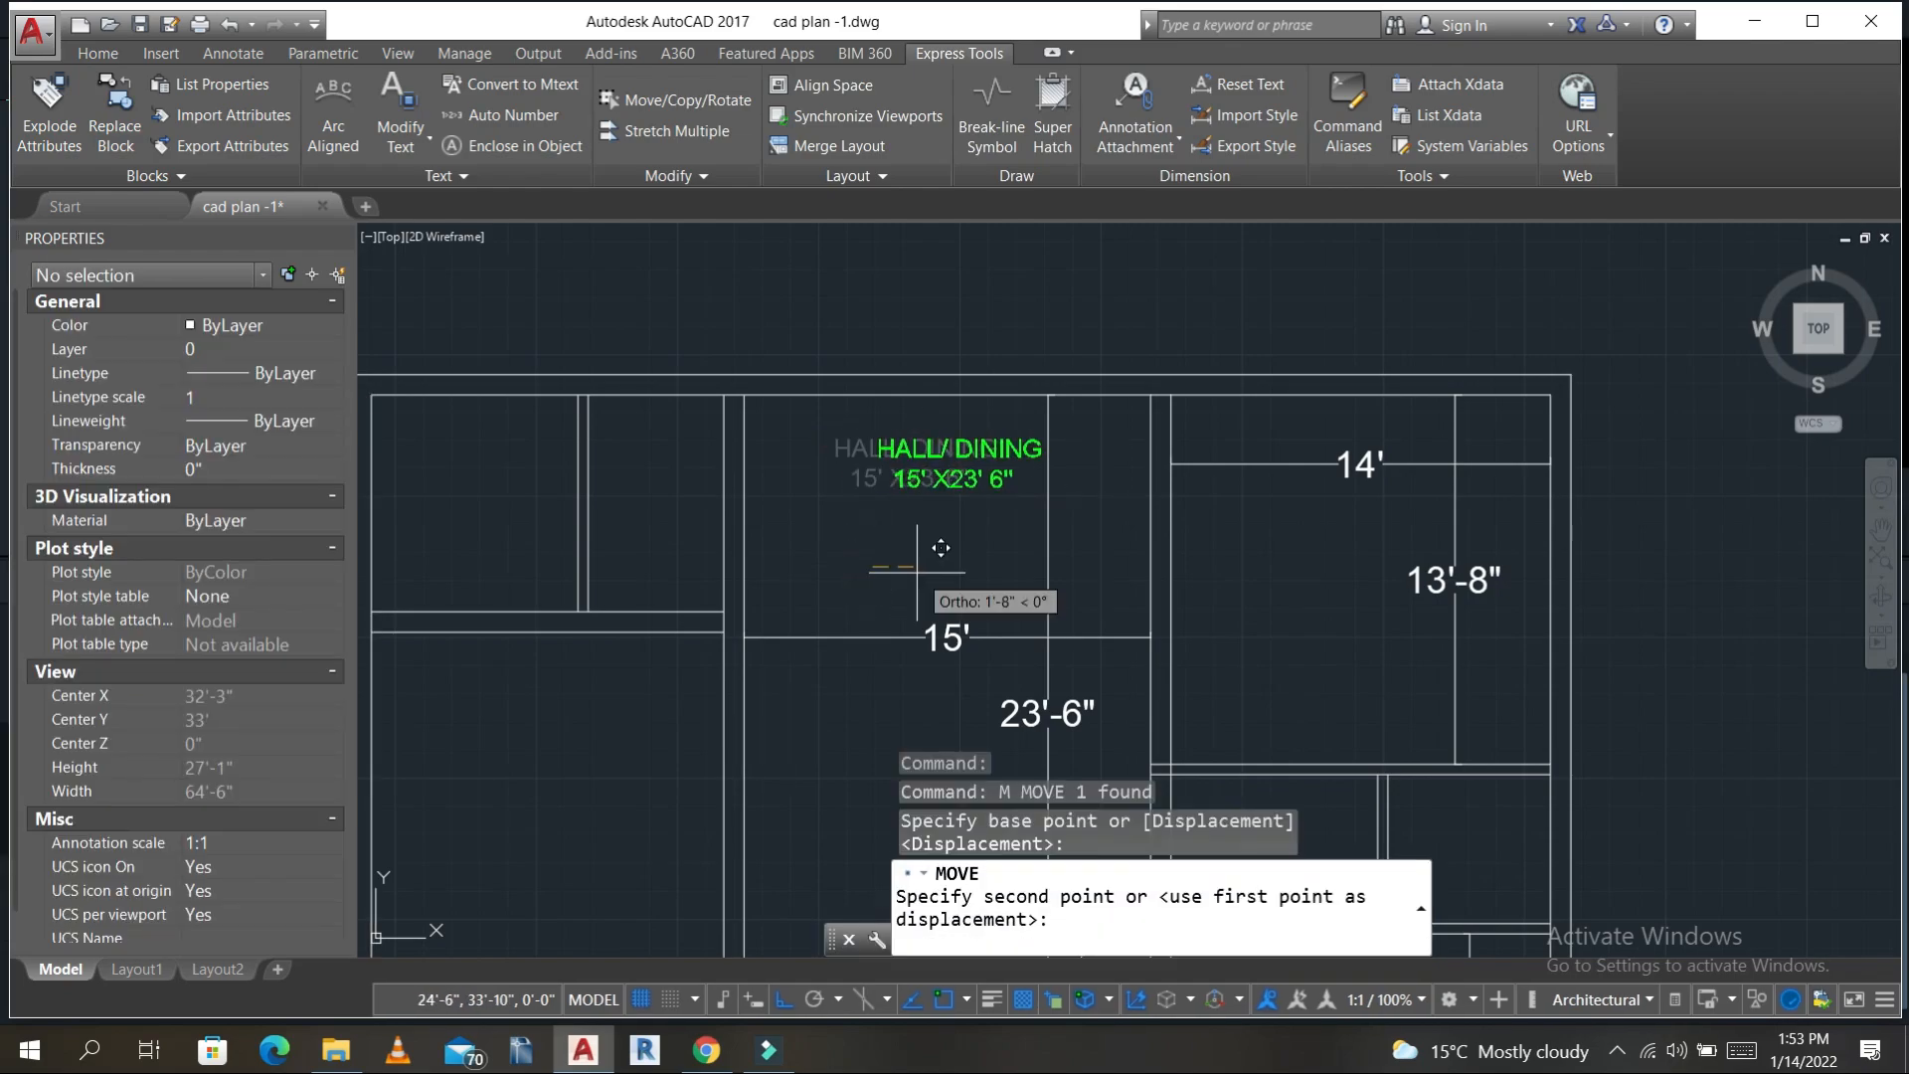
{"action": "middle_click_drag", "start_coordinate": [941, 548], "coordinate": [942, 409]}
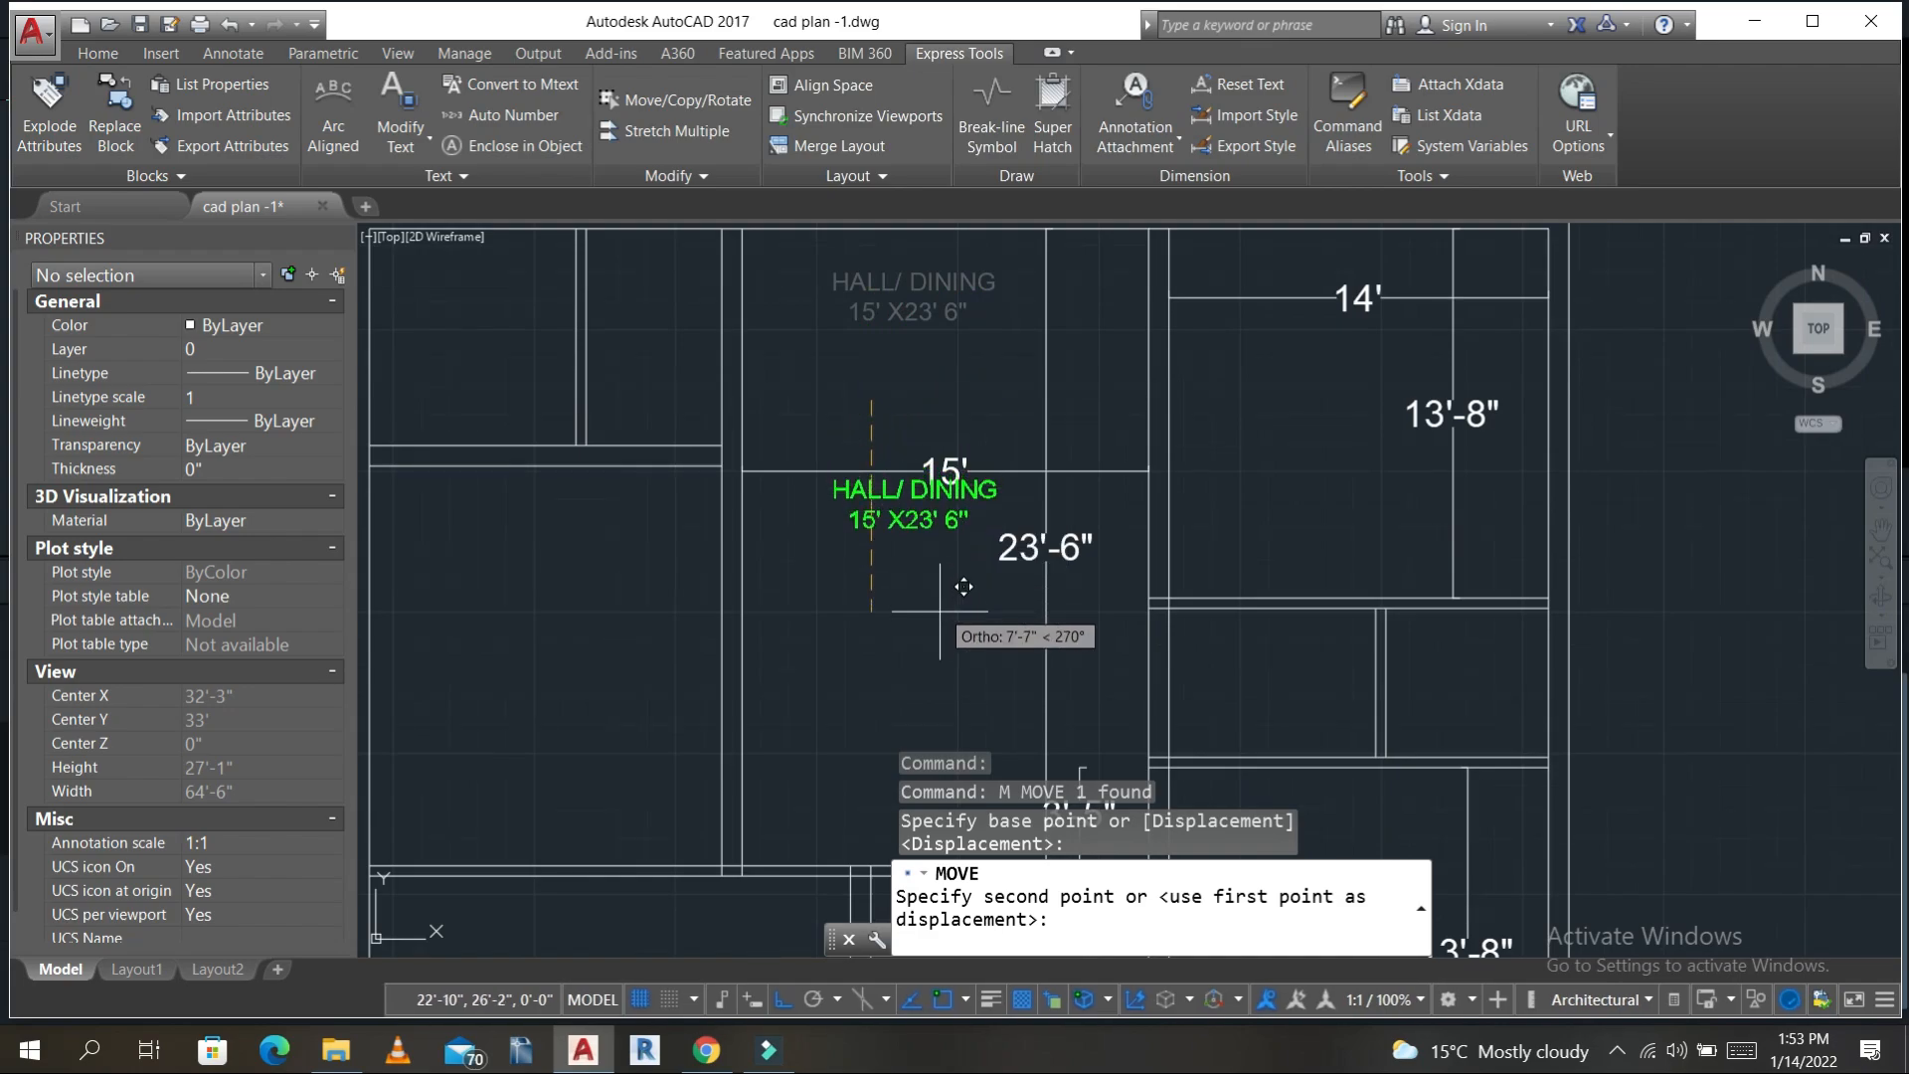
{"action": "left_click", "coordinate": [941, 607]}
{"action": "scroll", "coordinate": [935, 597], "scroll_direction": "down", "scroll_amount": 5}
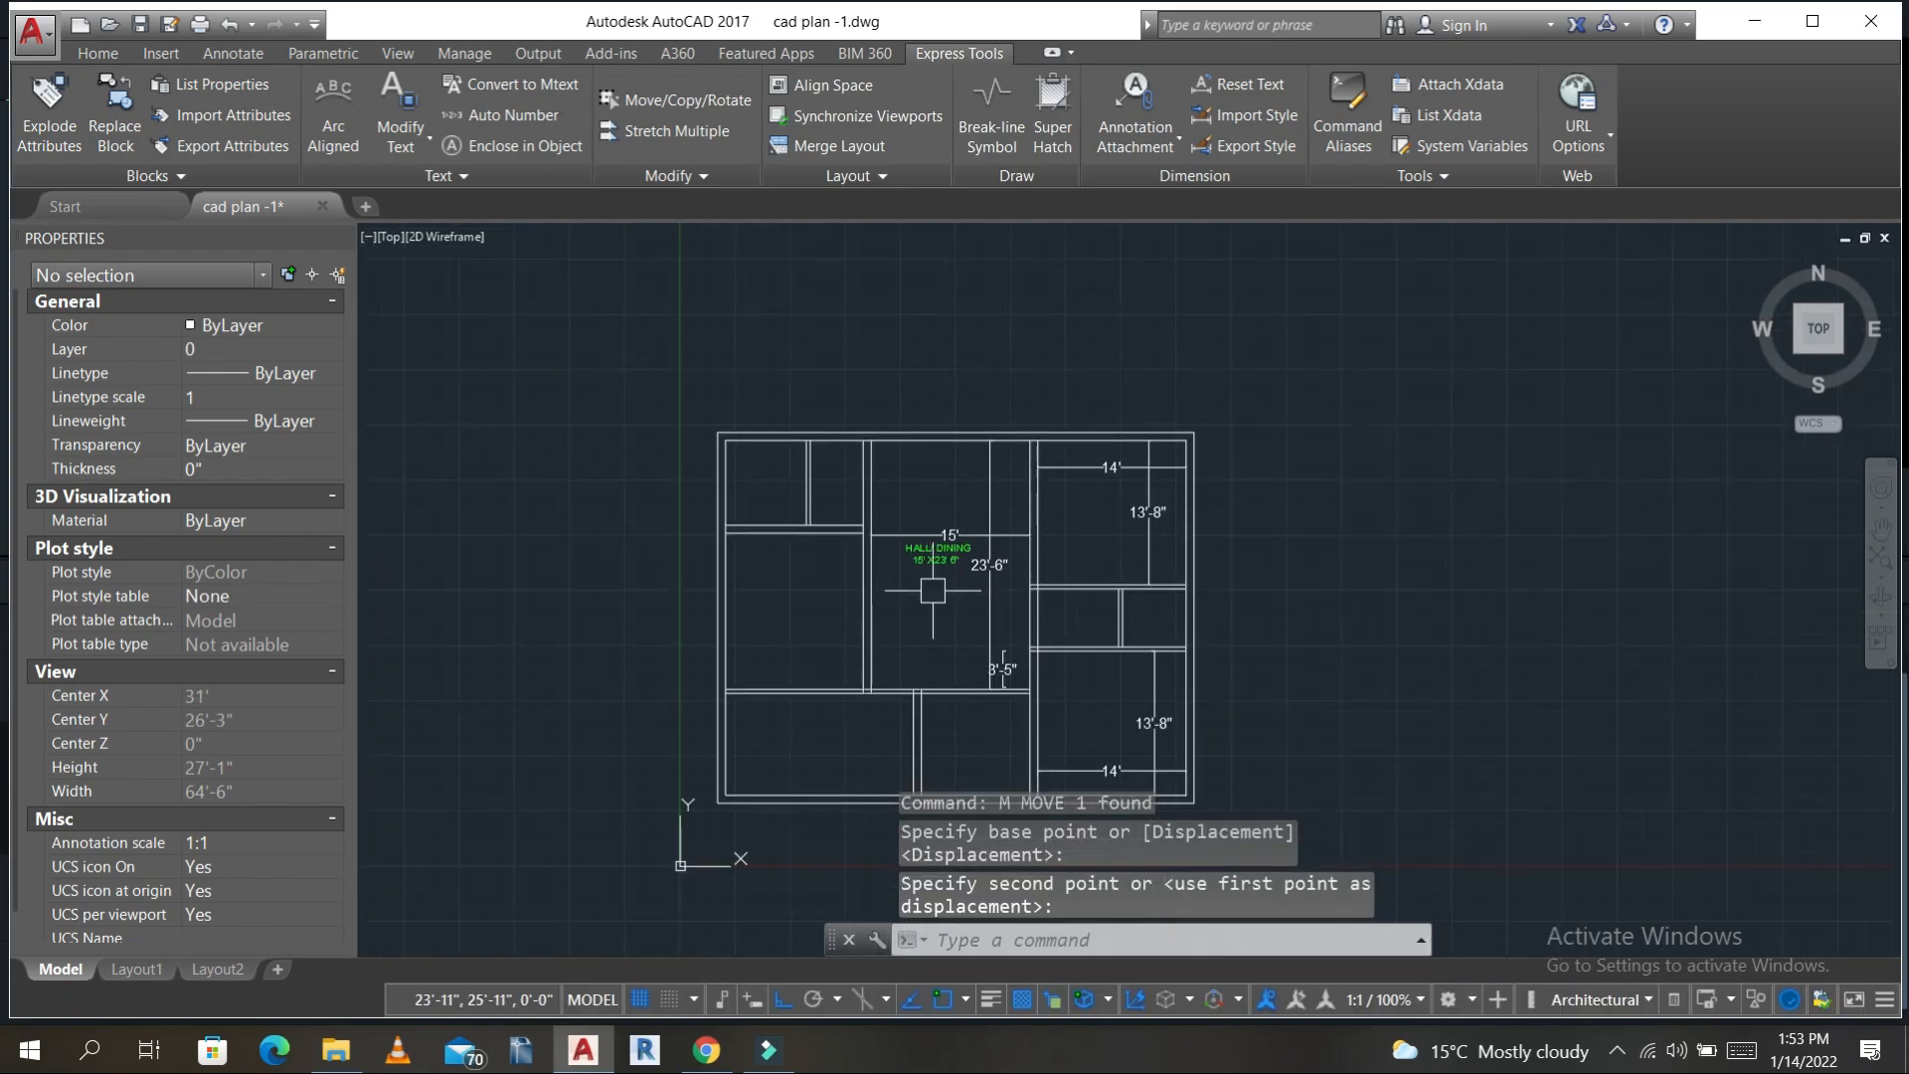
- Copy the hall label horizontally into the upper-right room, keeping the copy command running
{"action": "middle_click_drag", "start_coordinate": [933, 591], "coordinate": [917, 634]}
{"action": "left_click", "coordinate": [923, 602]}
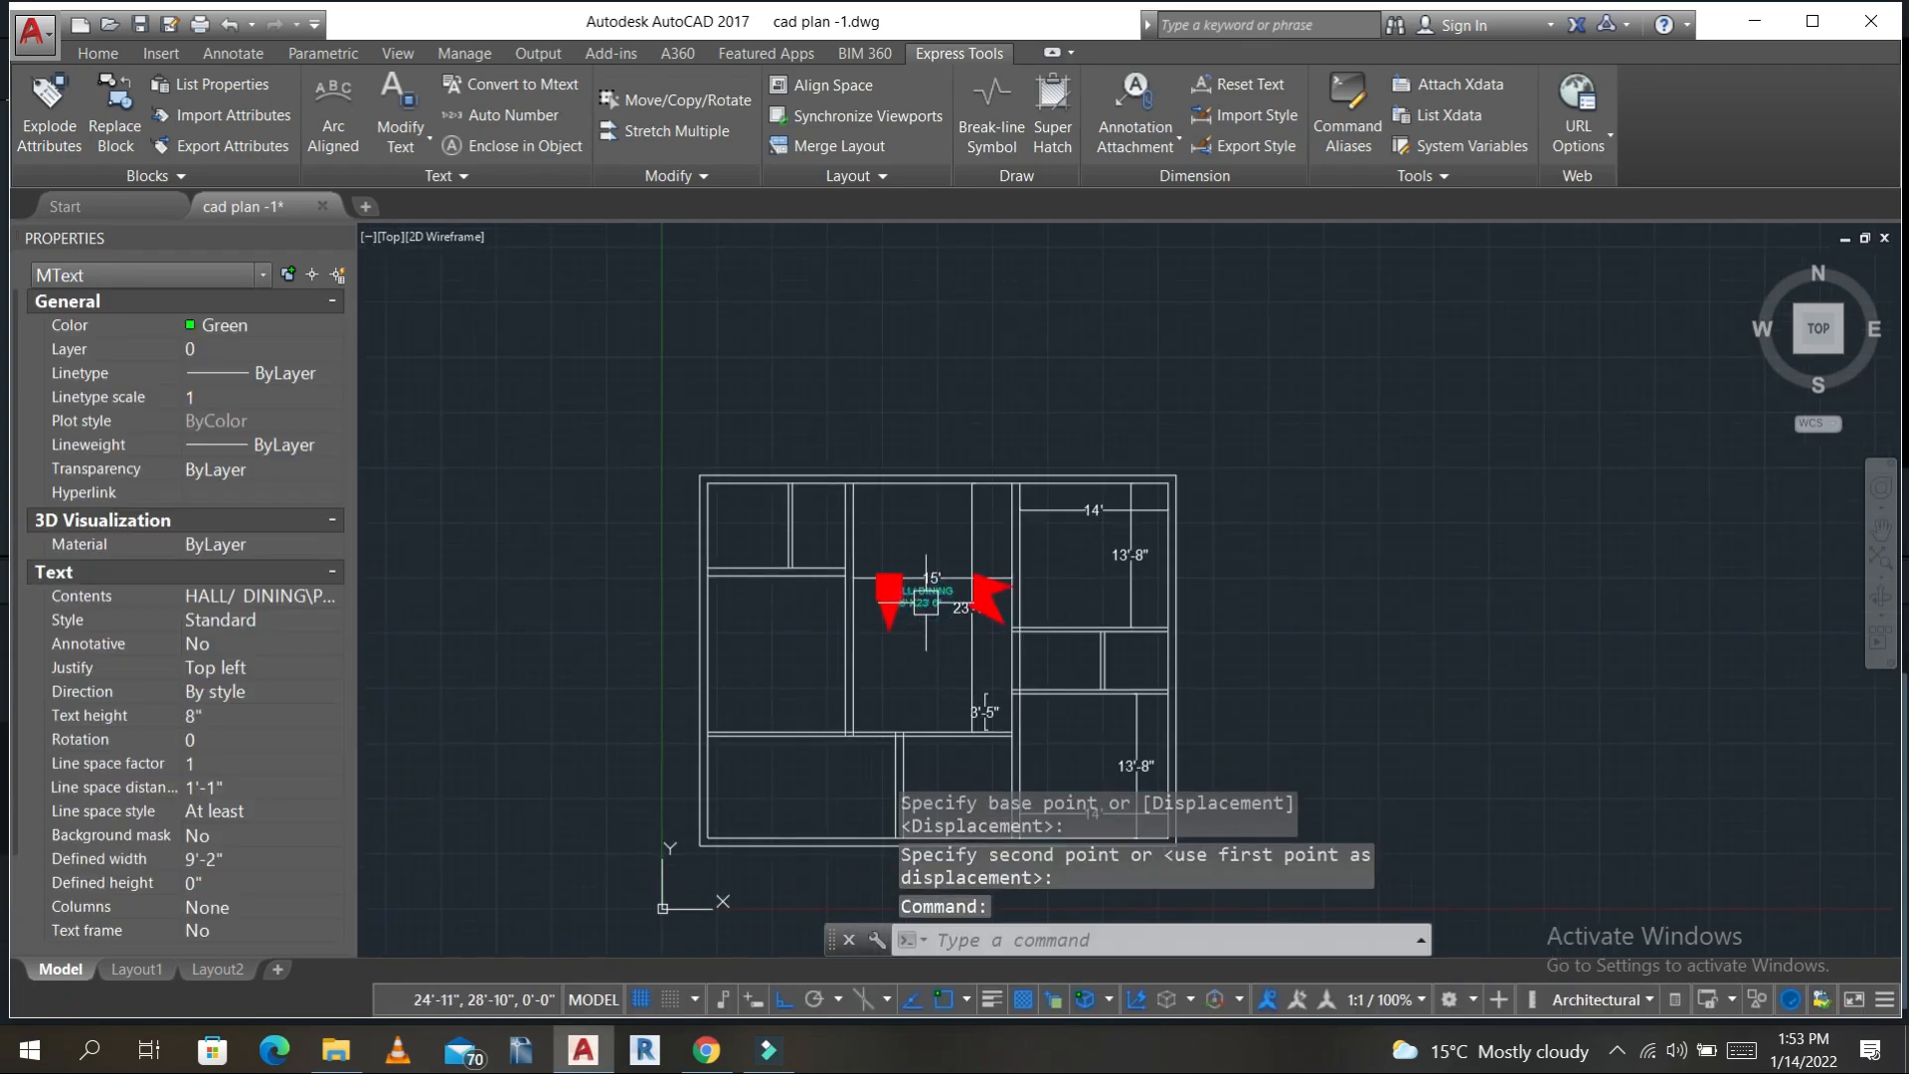
{"action": "scroll", "coordinate": [924, 603], "scroll_direction": "up", "scroll_amount": 6}
{"action": "type", "text": "co"}
{"action": "key", "text": "Return"}
{"action": "left_click", "coordinate": [876, 593]}
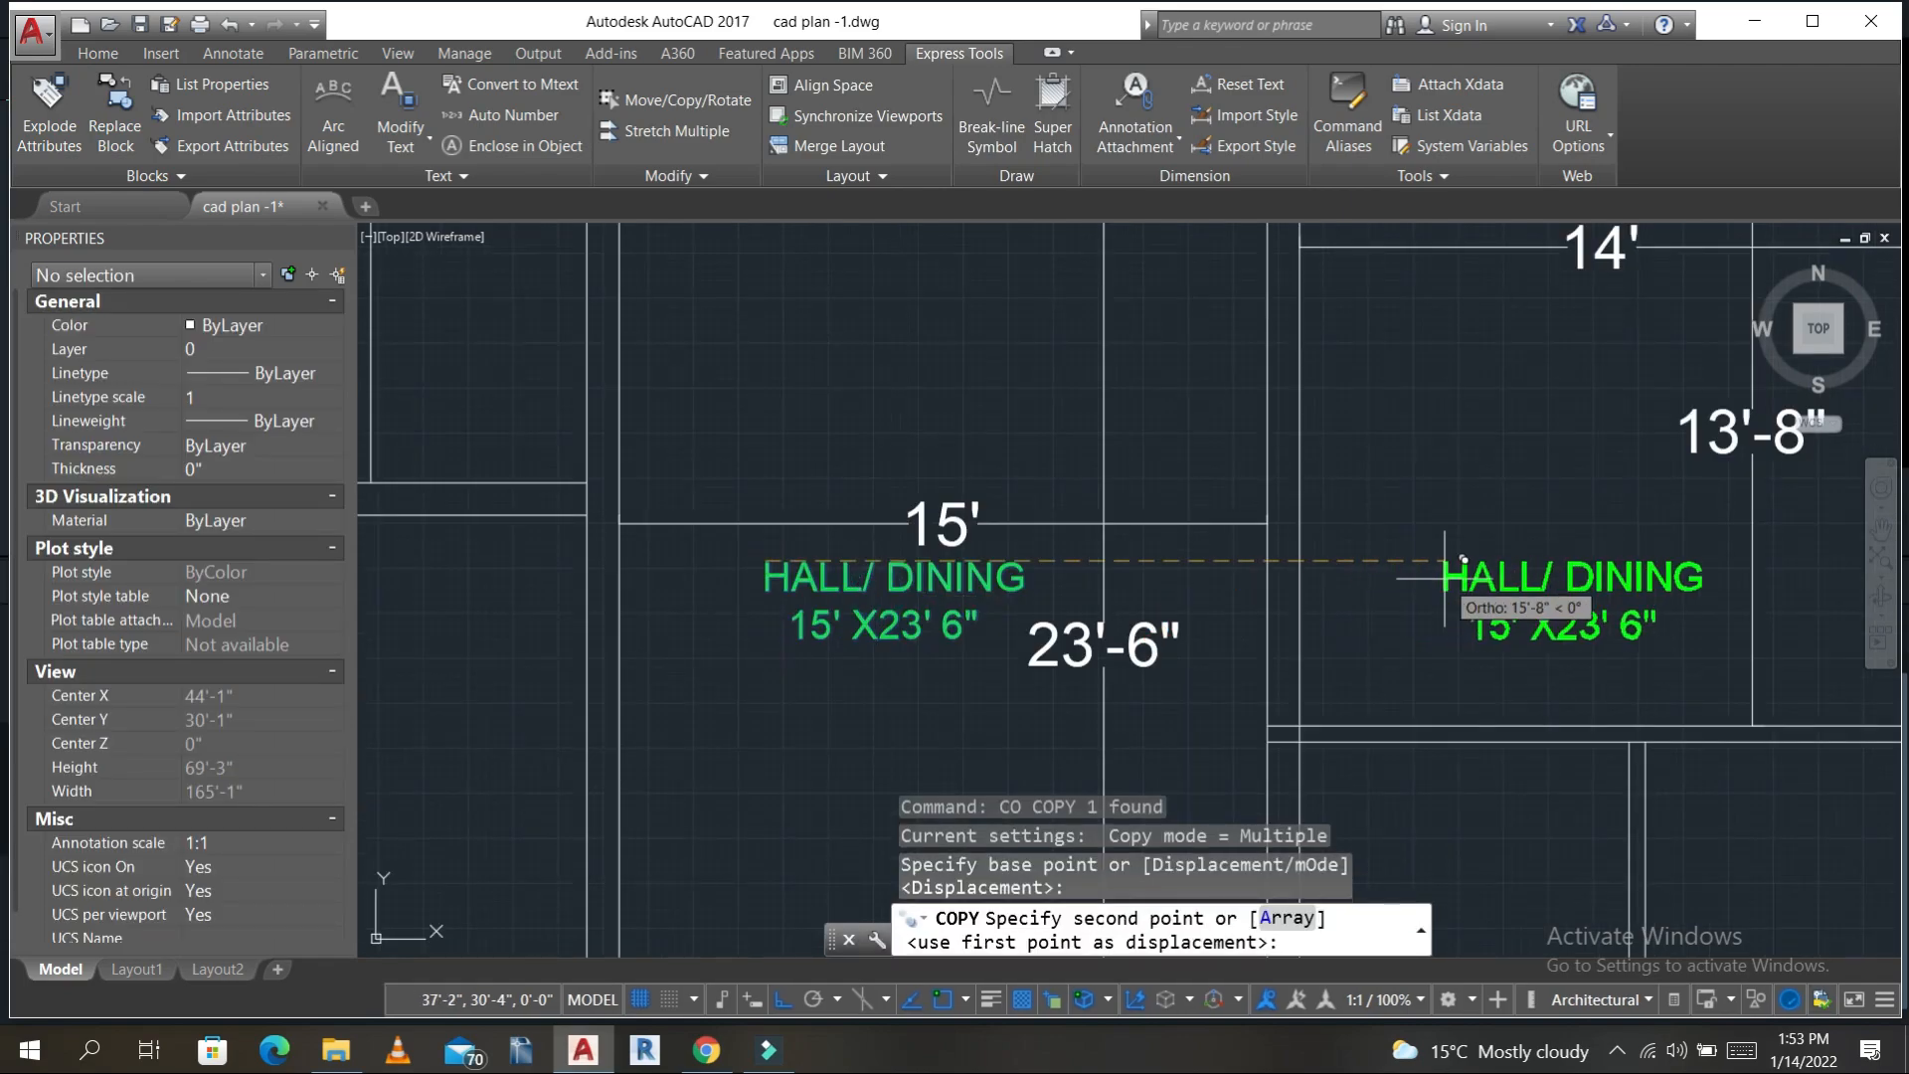
{"action": "left_click", "coordinate": [1554, 593]}
{"action": "middle_click_drag", "start_coordinate": [1554, 593], "coordinate": [1166, 364]}
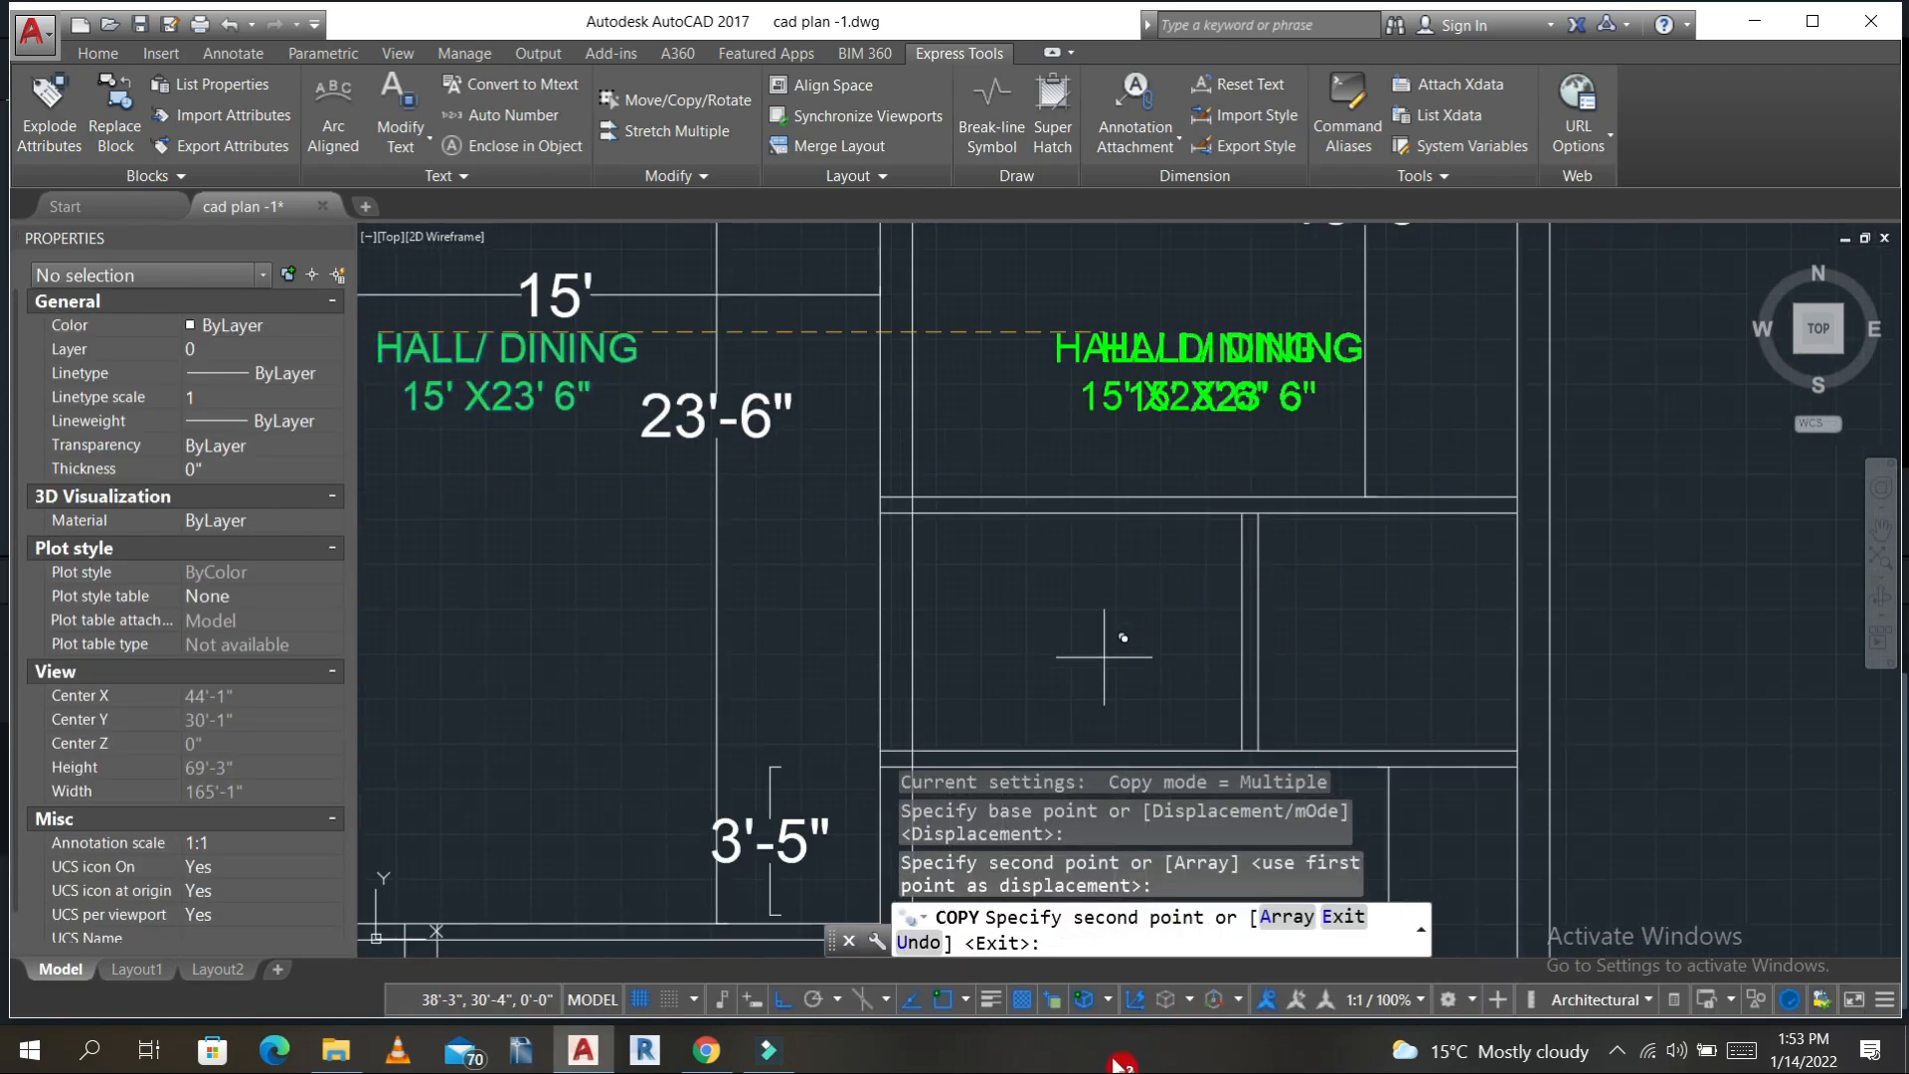
- Turn ortho off and copy the hall label into each of the two small rooms beneath the upper-right room
{"action": "left_click", "coordinate": [782, 1000]}
{"action": "middle_click_drag", "start_coordinate": [1084, 641], "coordinate": [1070, 524]}
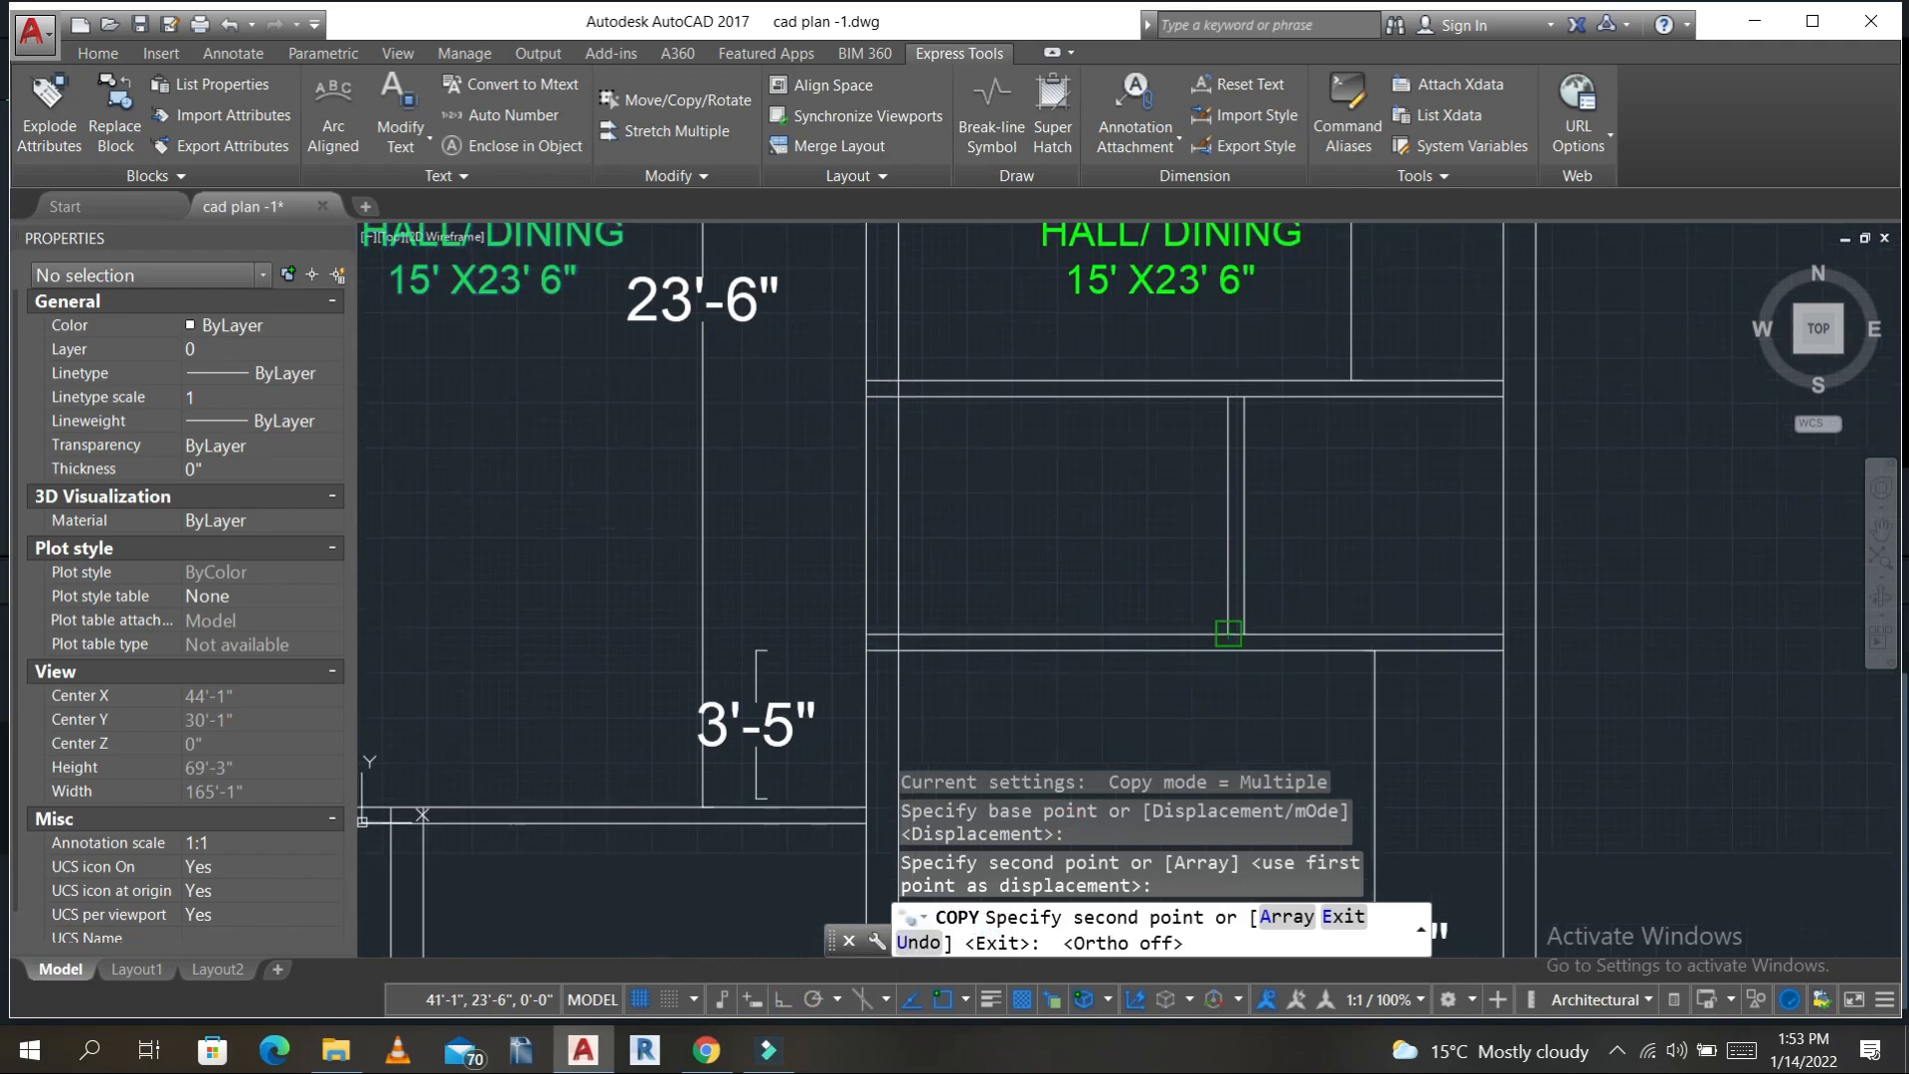
{"action": "left_click", "coordinate": [951, 465]}
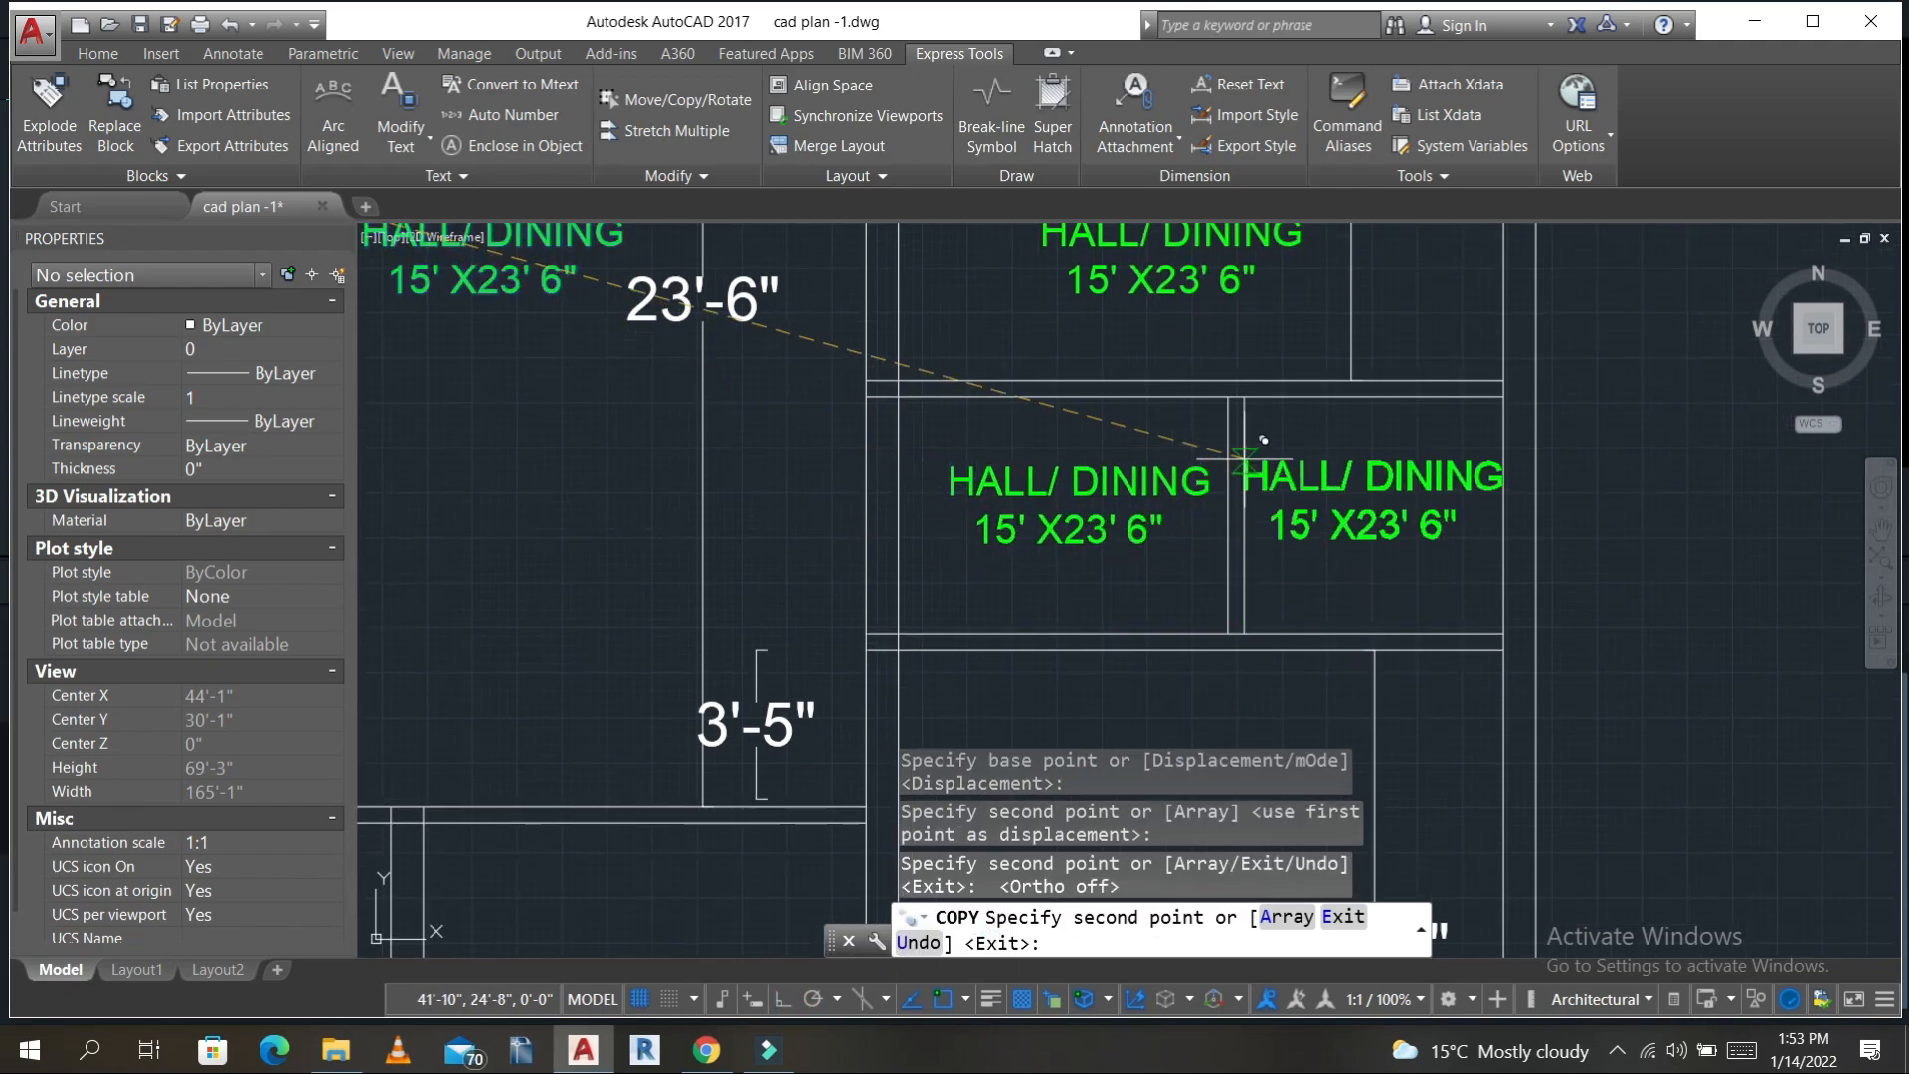
{"action": "left_click", "coordinate": [1246, 457]}
{"action": "middle_click_drag", "start_coordinate": [1252, 602], "coordinate": [1256, 317]}
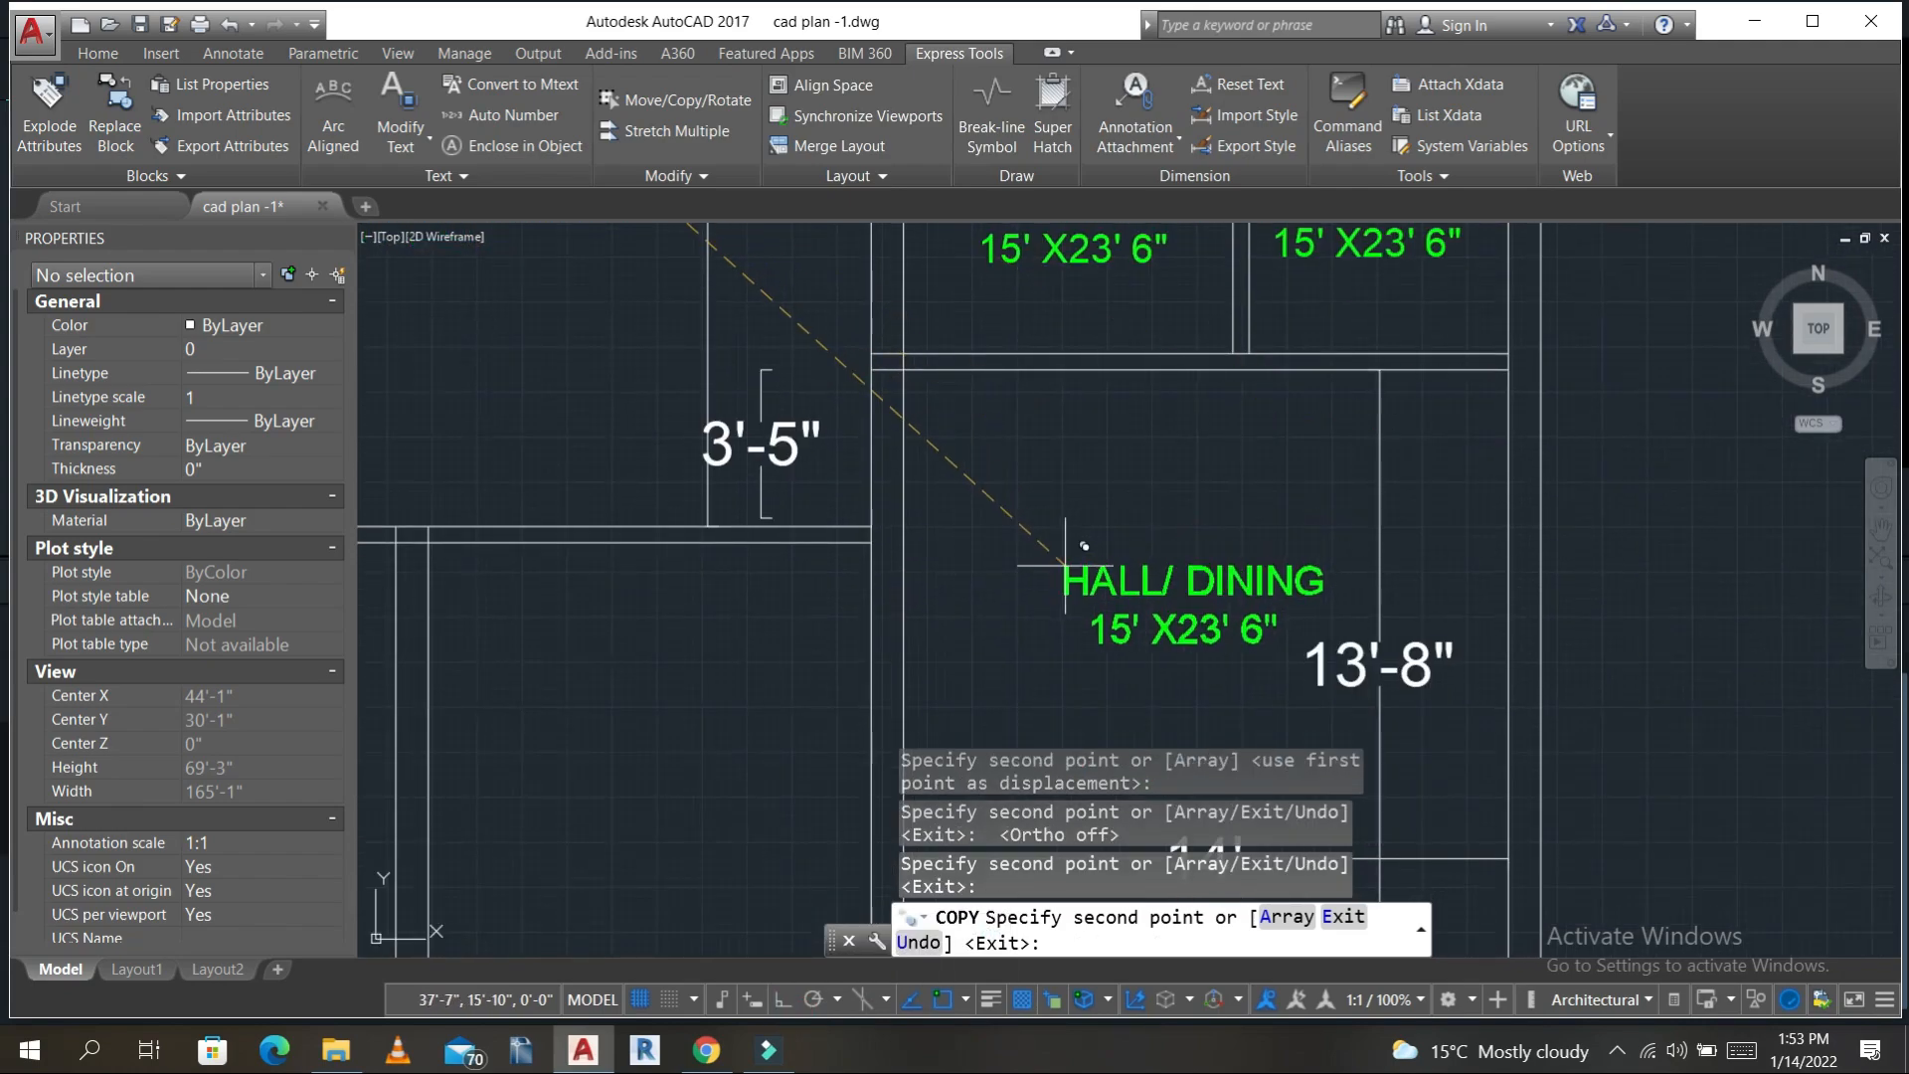
- Copy the hall label into the large left room and the two small rooms in the plan's upper-left corner
{"action": "left_click", "coordinate": [1063, 572]}
{"action": "scroll", "coordinate": [1064, 574], "scroll_direction": "down", "scroll_amount": 2}
{"action": "scroll", "coordinate": [1064, 577], "scroll_direction": "down", "scroll_amount": 2}
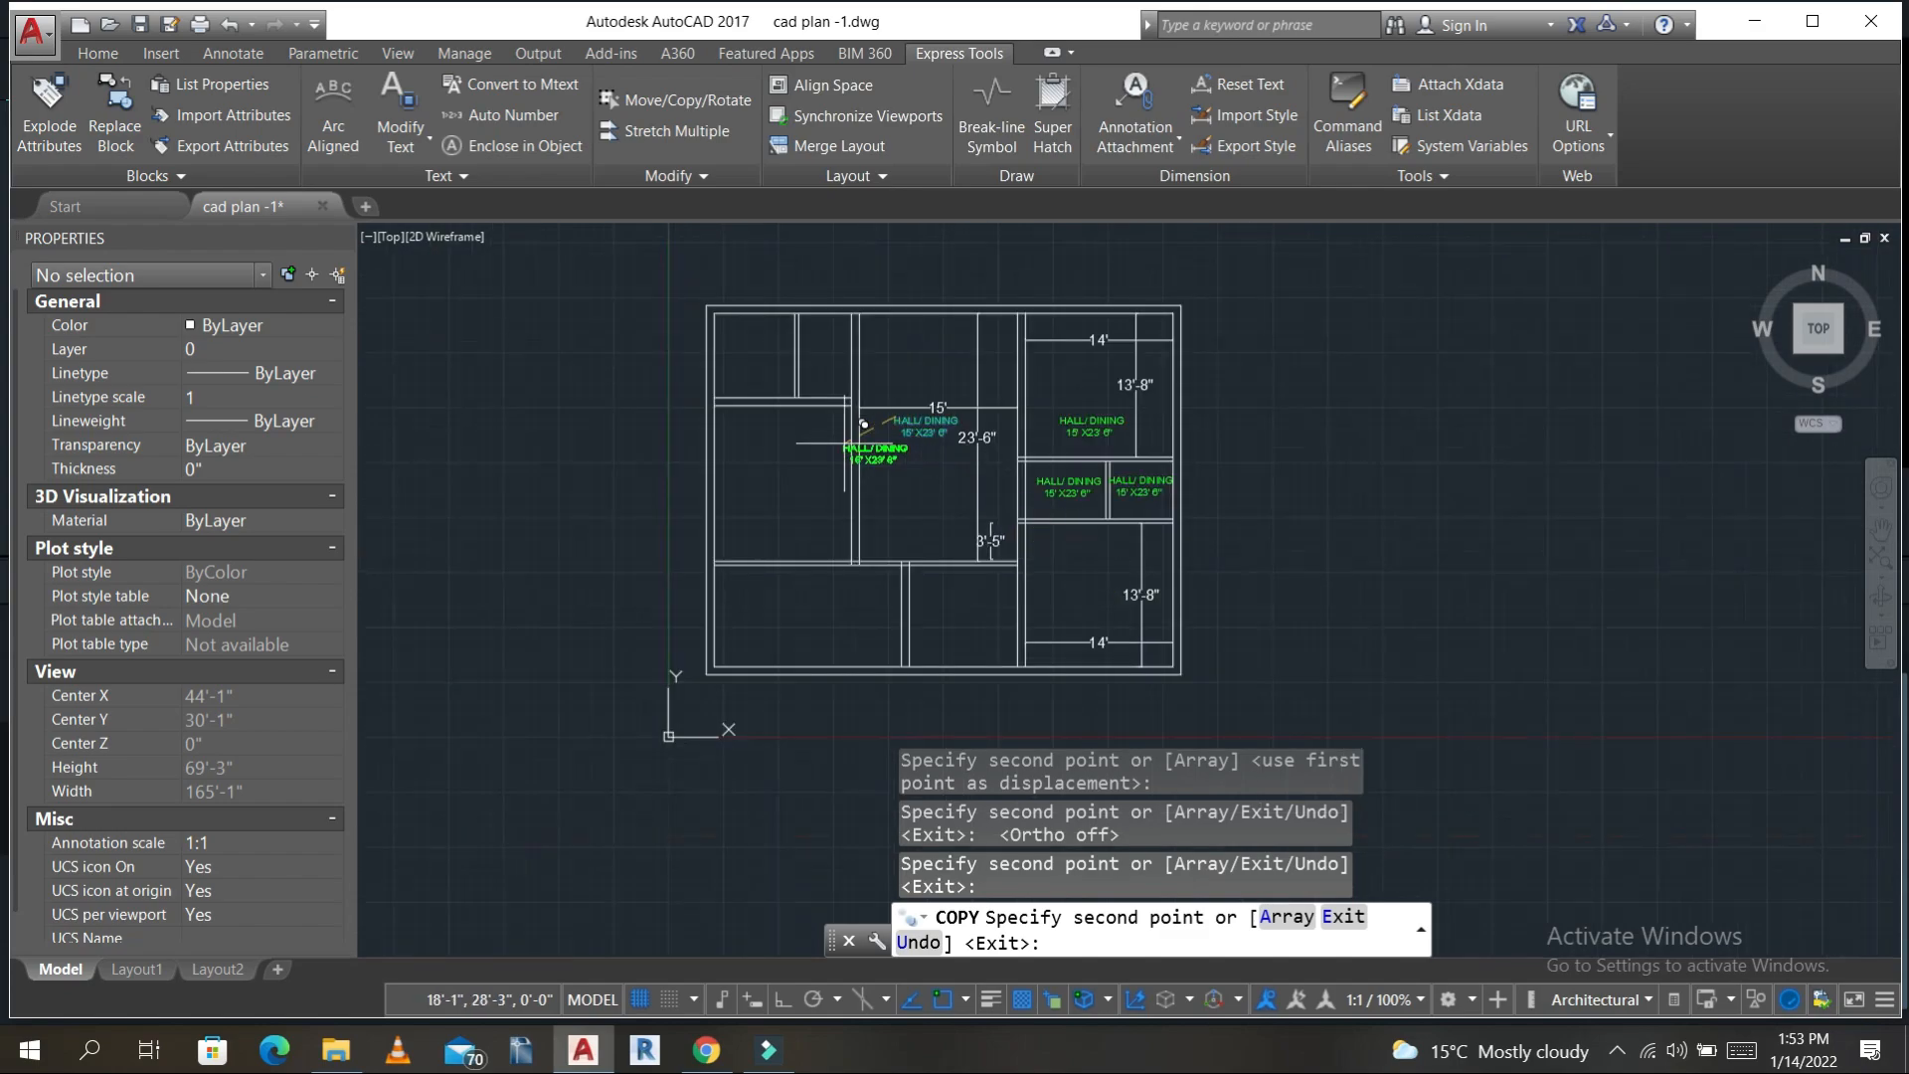
{"action": "left_click", "coordinate": [750, 477]}
{"action": "scroll", "coordinate": [719, 346], "scroll_direction": "up", "scroll_amount": 4}
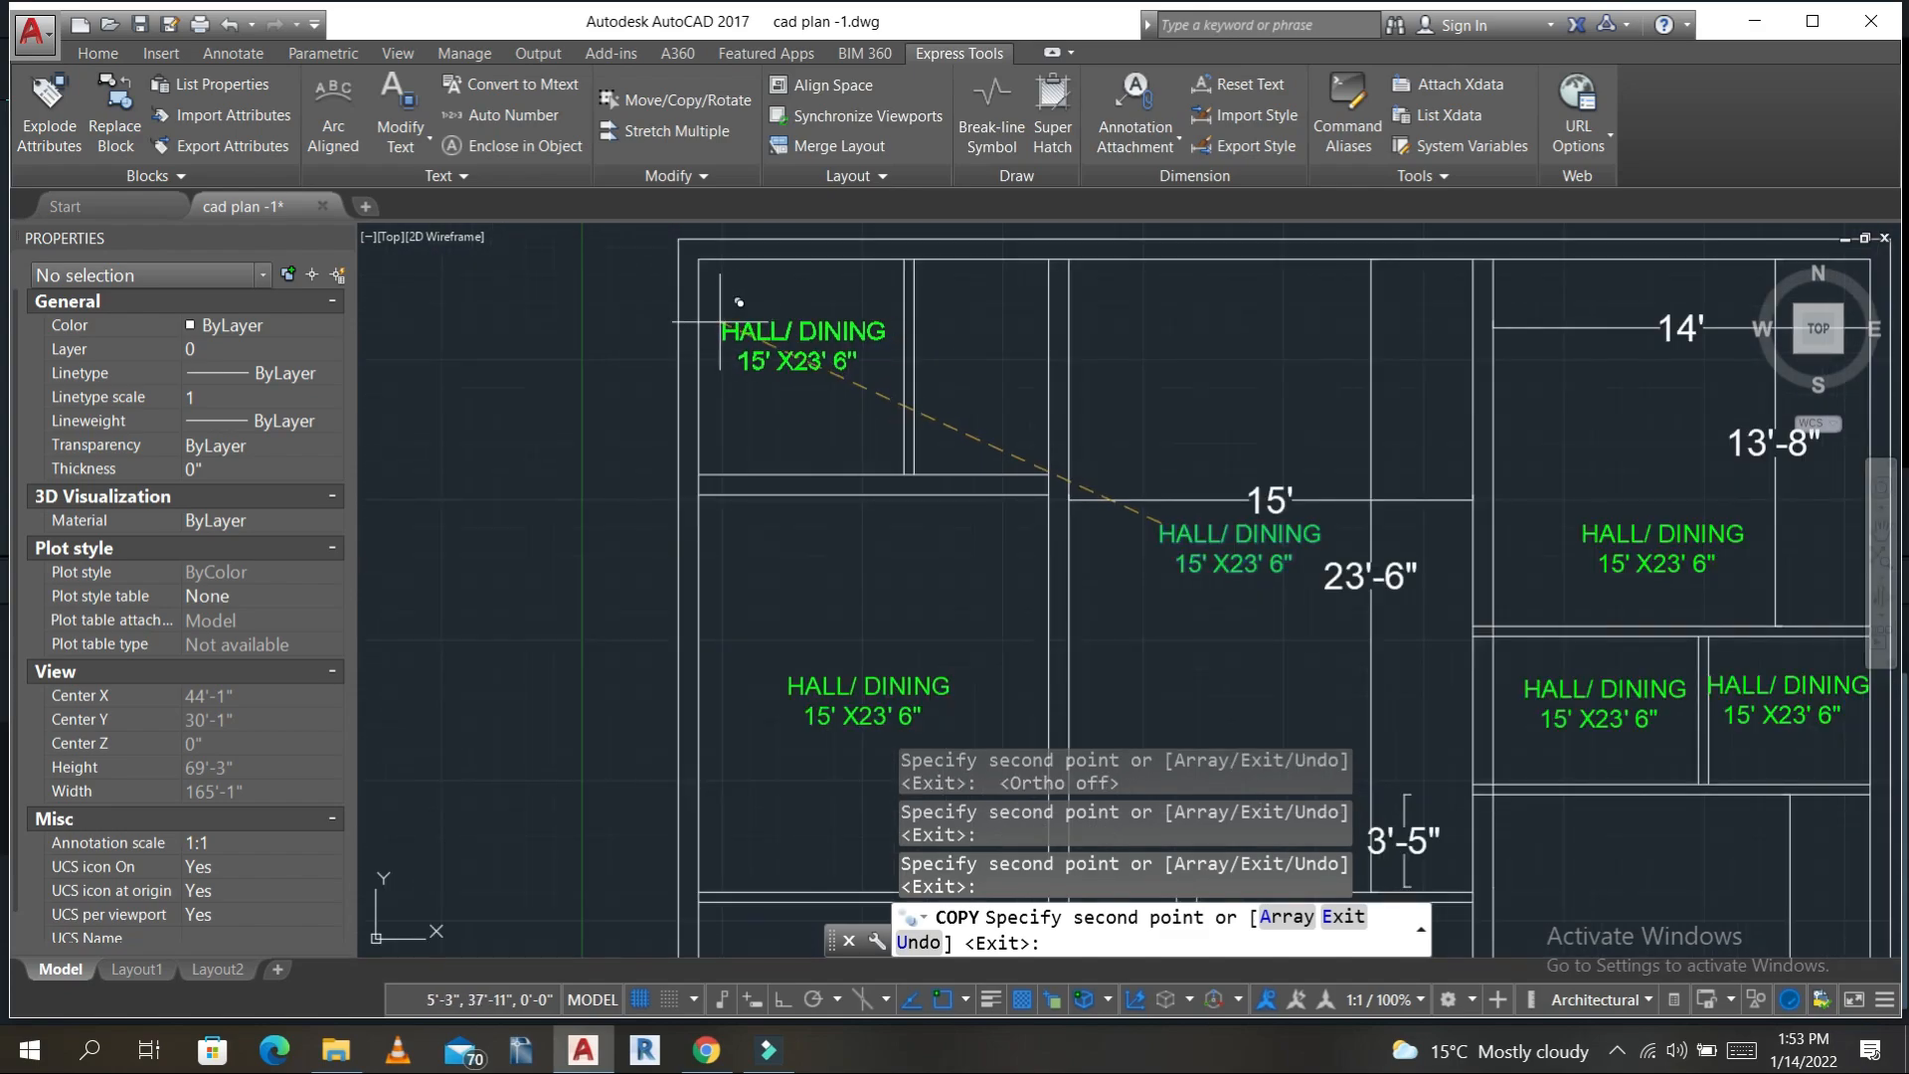
{"action": "left_click", "coordinate": [713, 322]}
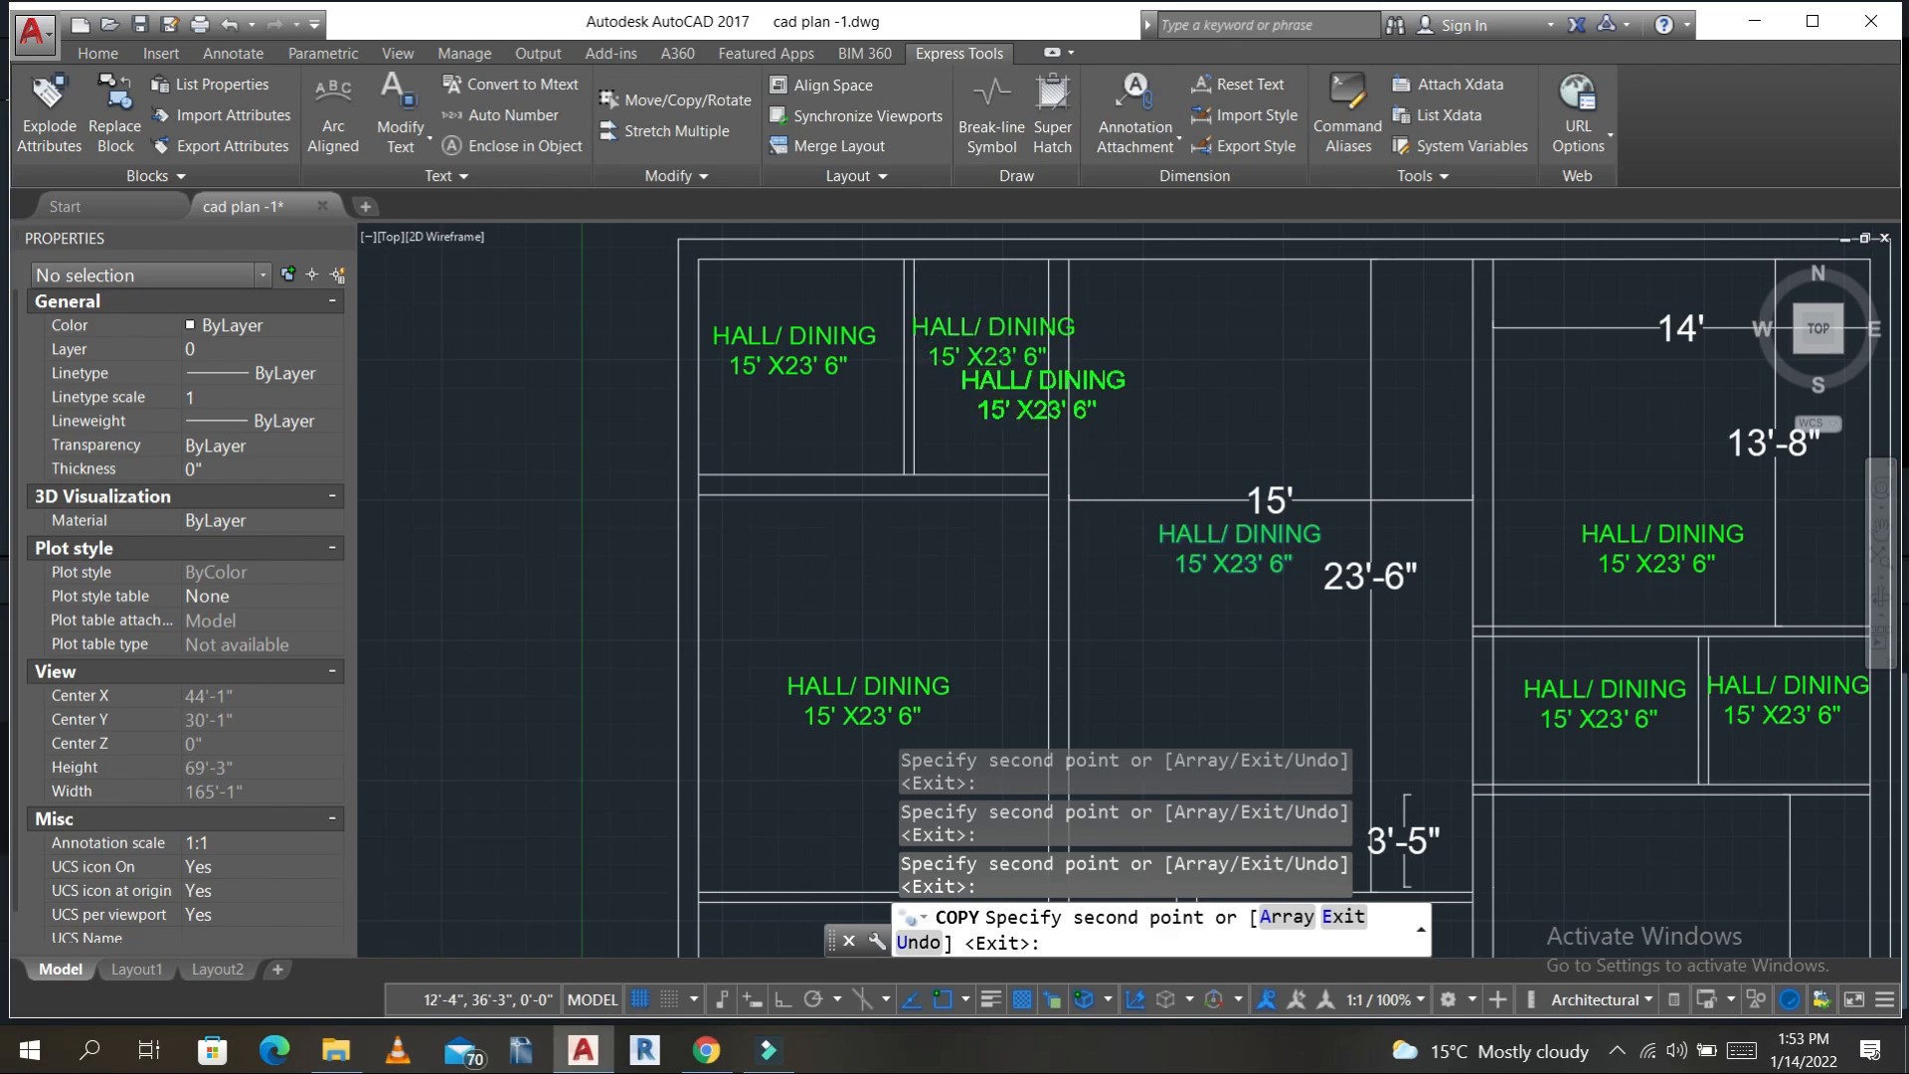
- Copy the hall label into the two rooms along the plan's lower-left side and end the copy command
{"action": "scroll", "coordinate": [1048, 475], "scroll_direction": "down", "scroll_amount": 5}
{"action": "scroll", "coordinate": [1091, 528], "scroll_direction": "up", "scroll_amount": 4}
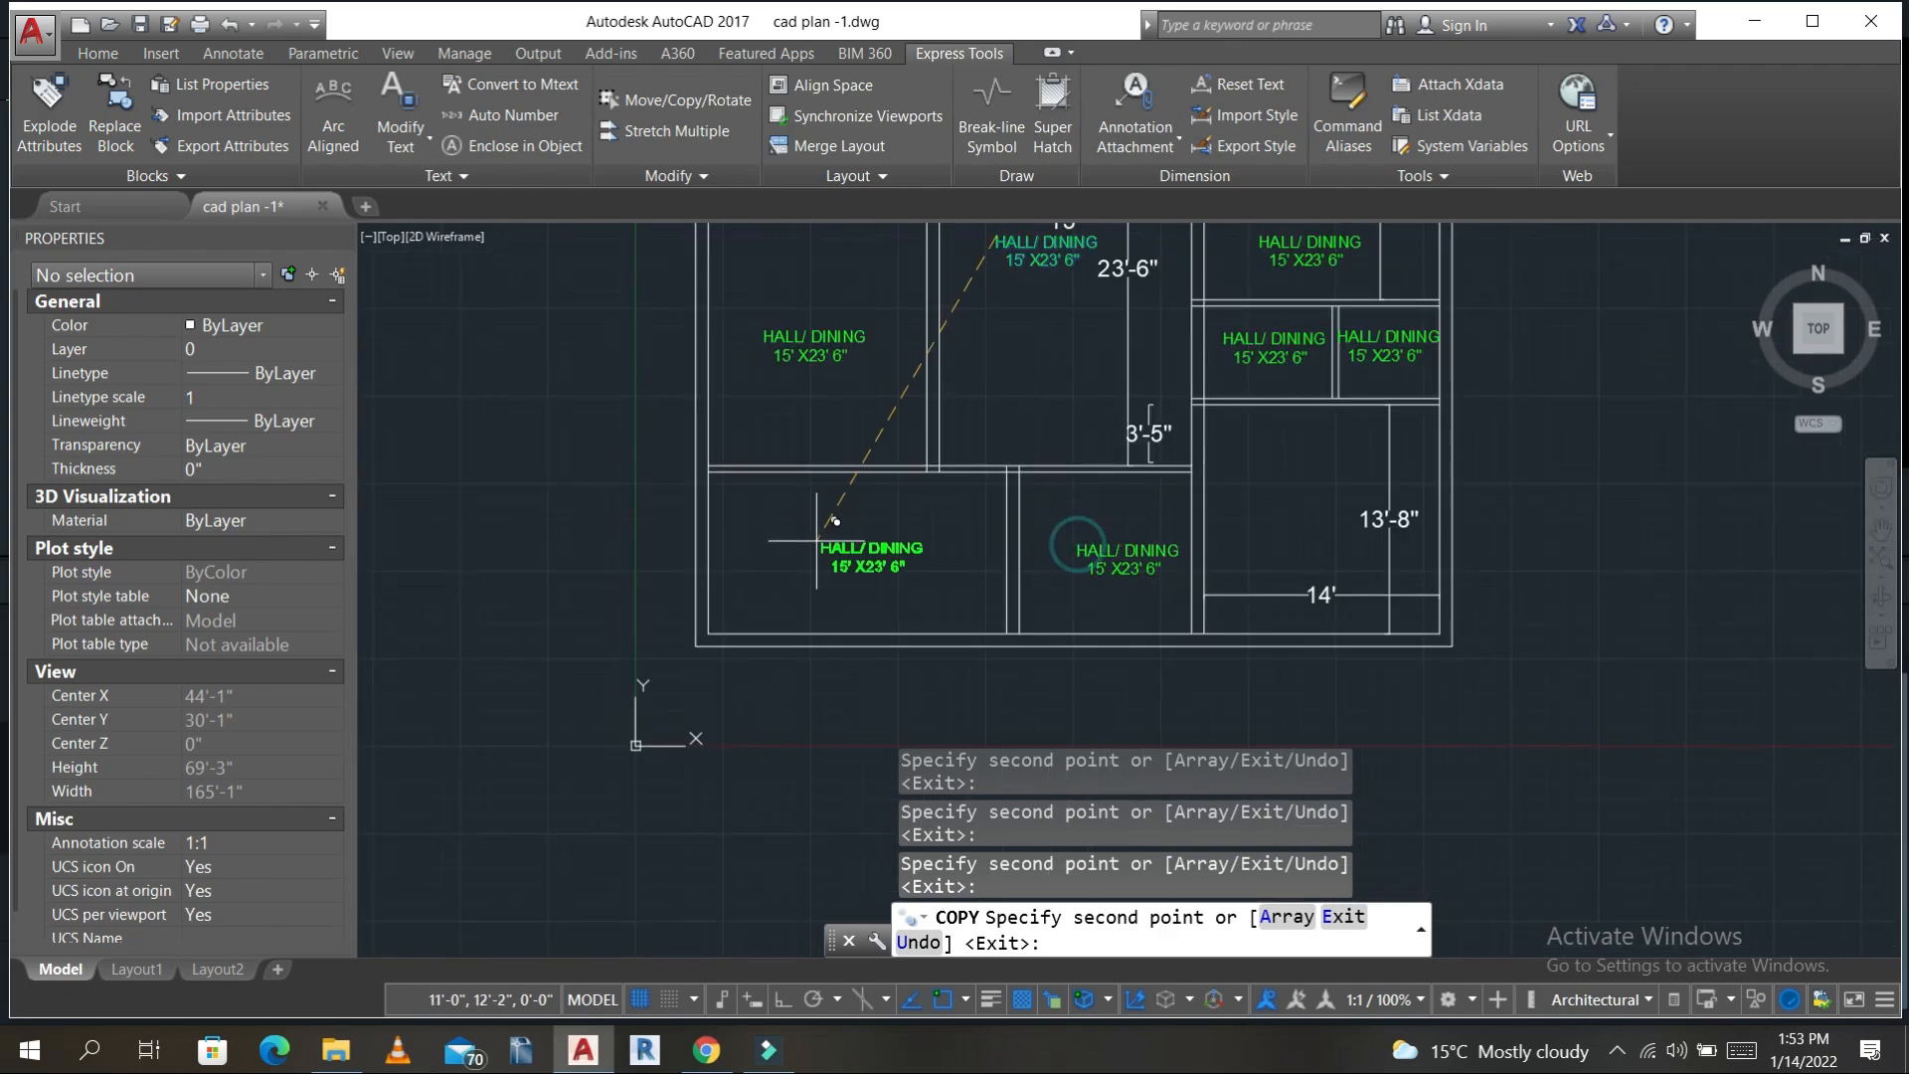
{"action": "left_click", "coordinate": [872, 524]}
{"action": "key", "text": "Escape"}
- Replace HALL/ DINING in the upper-right room's label with MASTERBED ROOM, keeping the size on a second line
{"action": "middle_click_drag", "start_coordinate": [1035, 520], "coordinate": [1035, 689]}
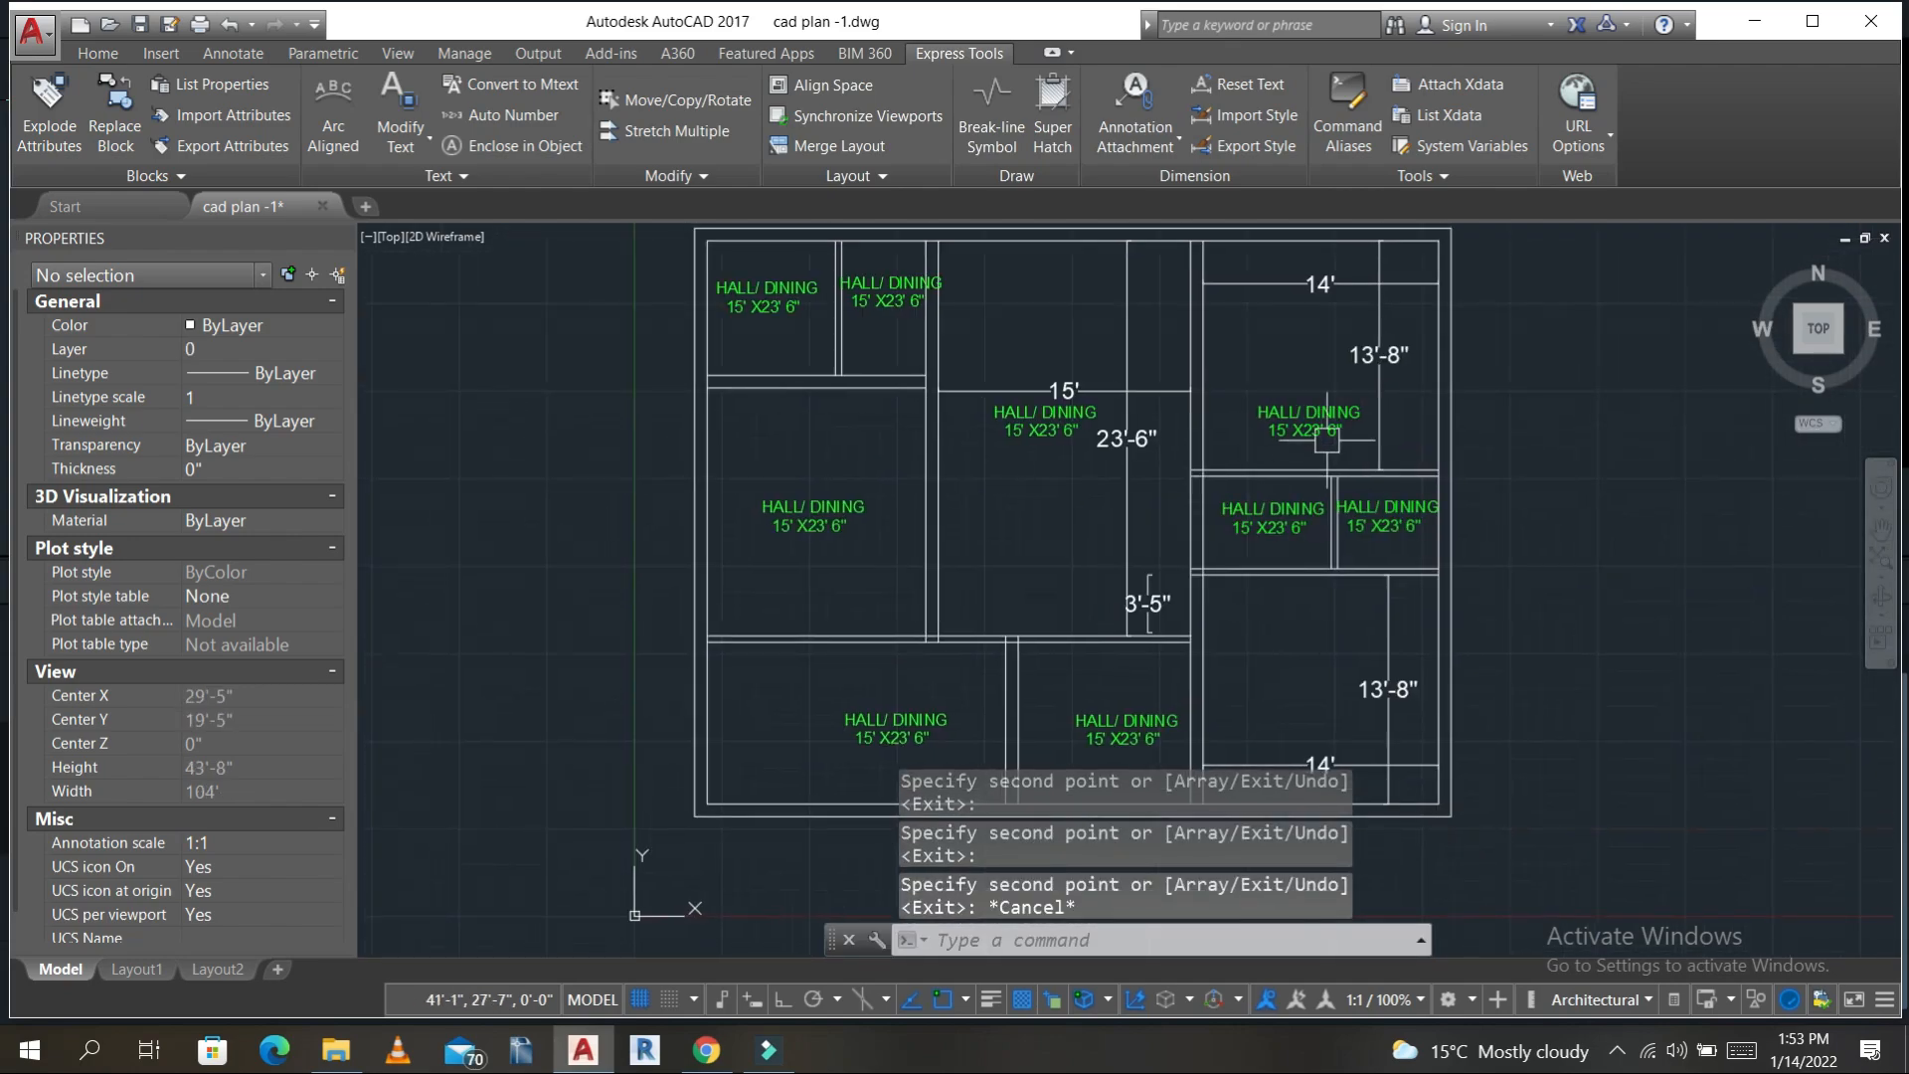
{"action": "middle_click_drag", "start_coordinate": [1332, 436], "coordinate": [1250, 459]}
{"action": "scroll", "coordinate": [1263, 451], "scroll_direction": "up", "scroll_amount": 4}
{"action": "middle_click_drag", "start_coordinate": [1319, 401], "coordinate": [1350, 360]}
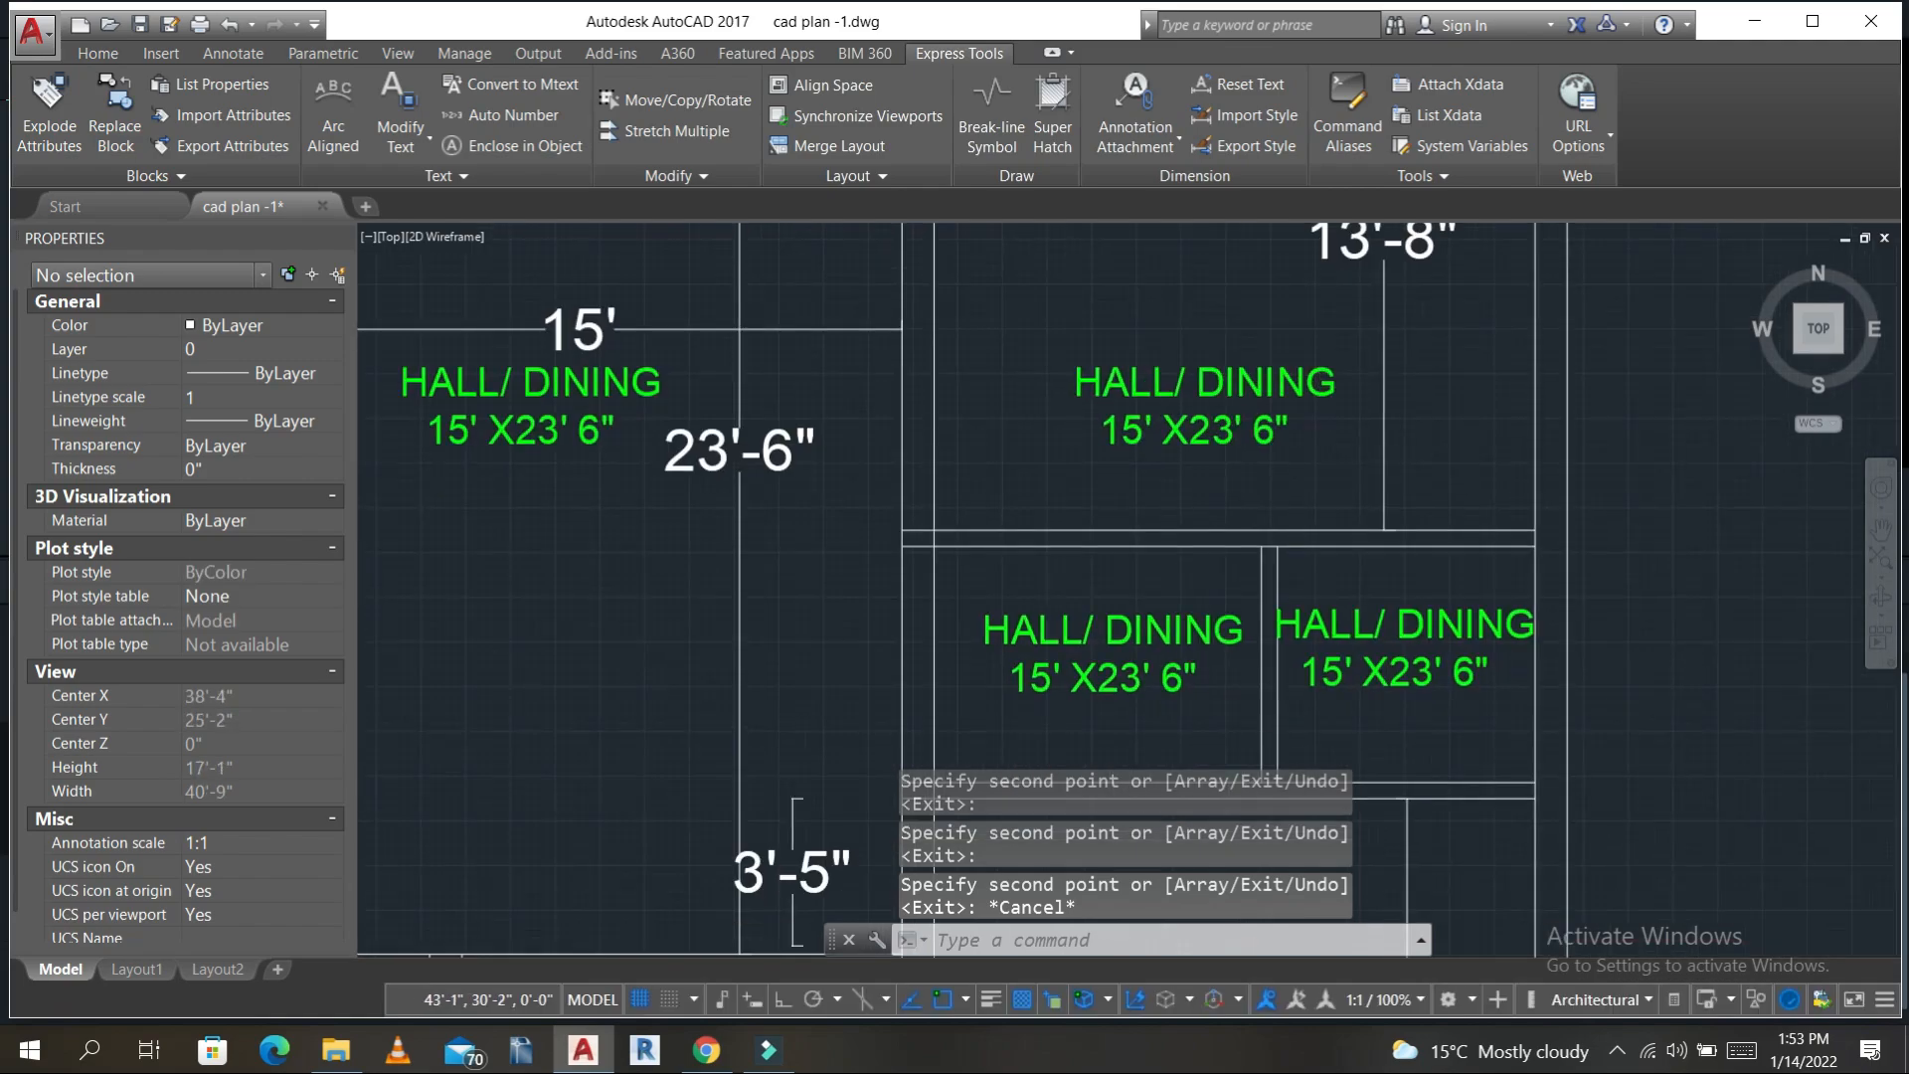
{"action": "scroll", "coordinate": [1314, 453], "scroll_direction": "down", "scroll_amount": 4}
{"action": "middle_click_drag", "start_coordinate": [1314, 455], "coordinate": [1227, 492]}
{"action": "scroll", "coordinate": [1227, 477], "scroll_direction": "up", "scroll_amount": 4}
{"action": "left_click", "coordinate": [1213, 441]}
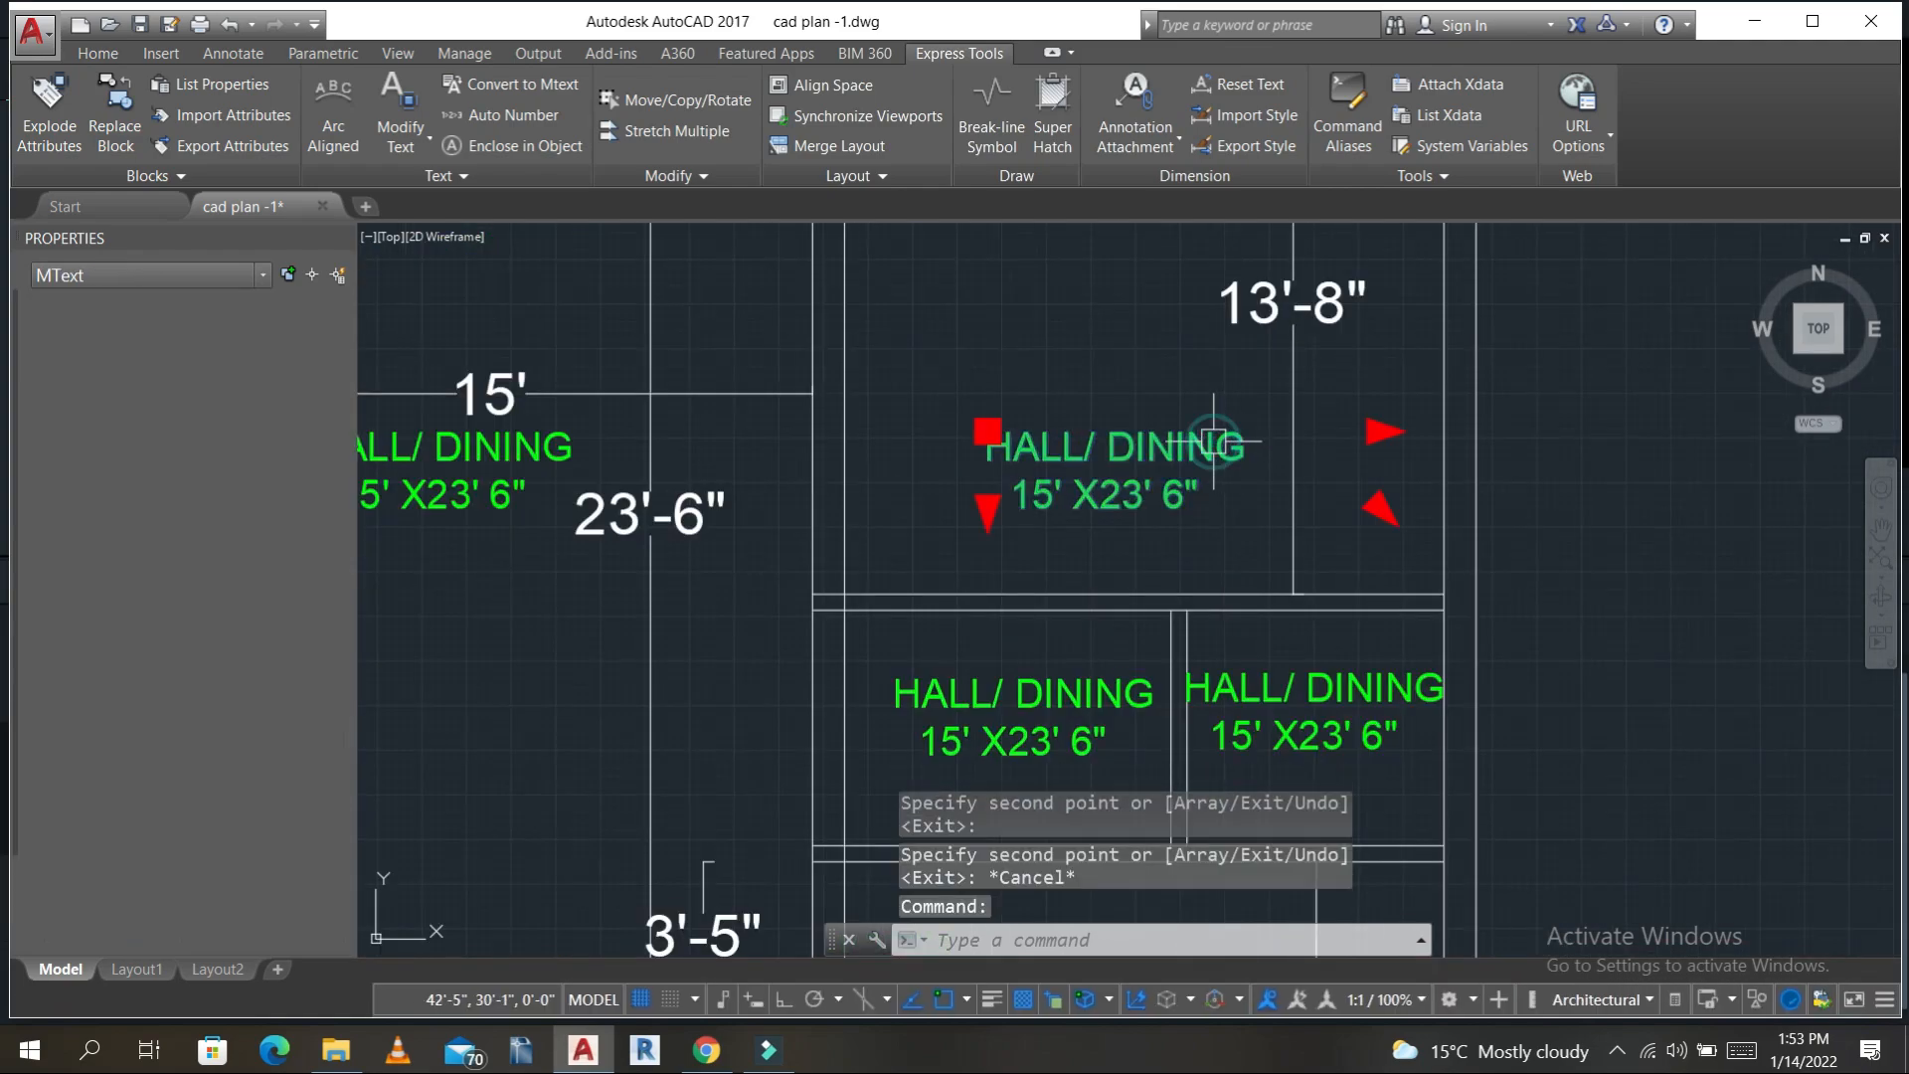
{"action": "double_click", "coordinate": [1263, 450]}
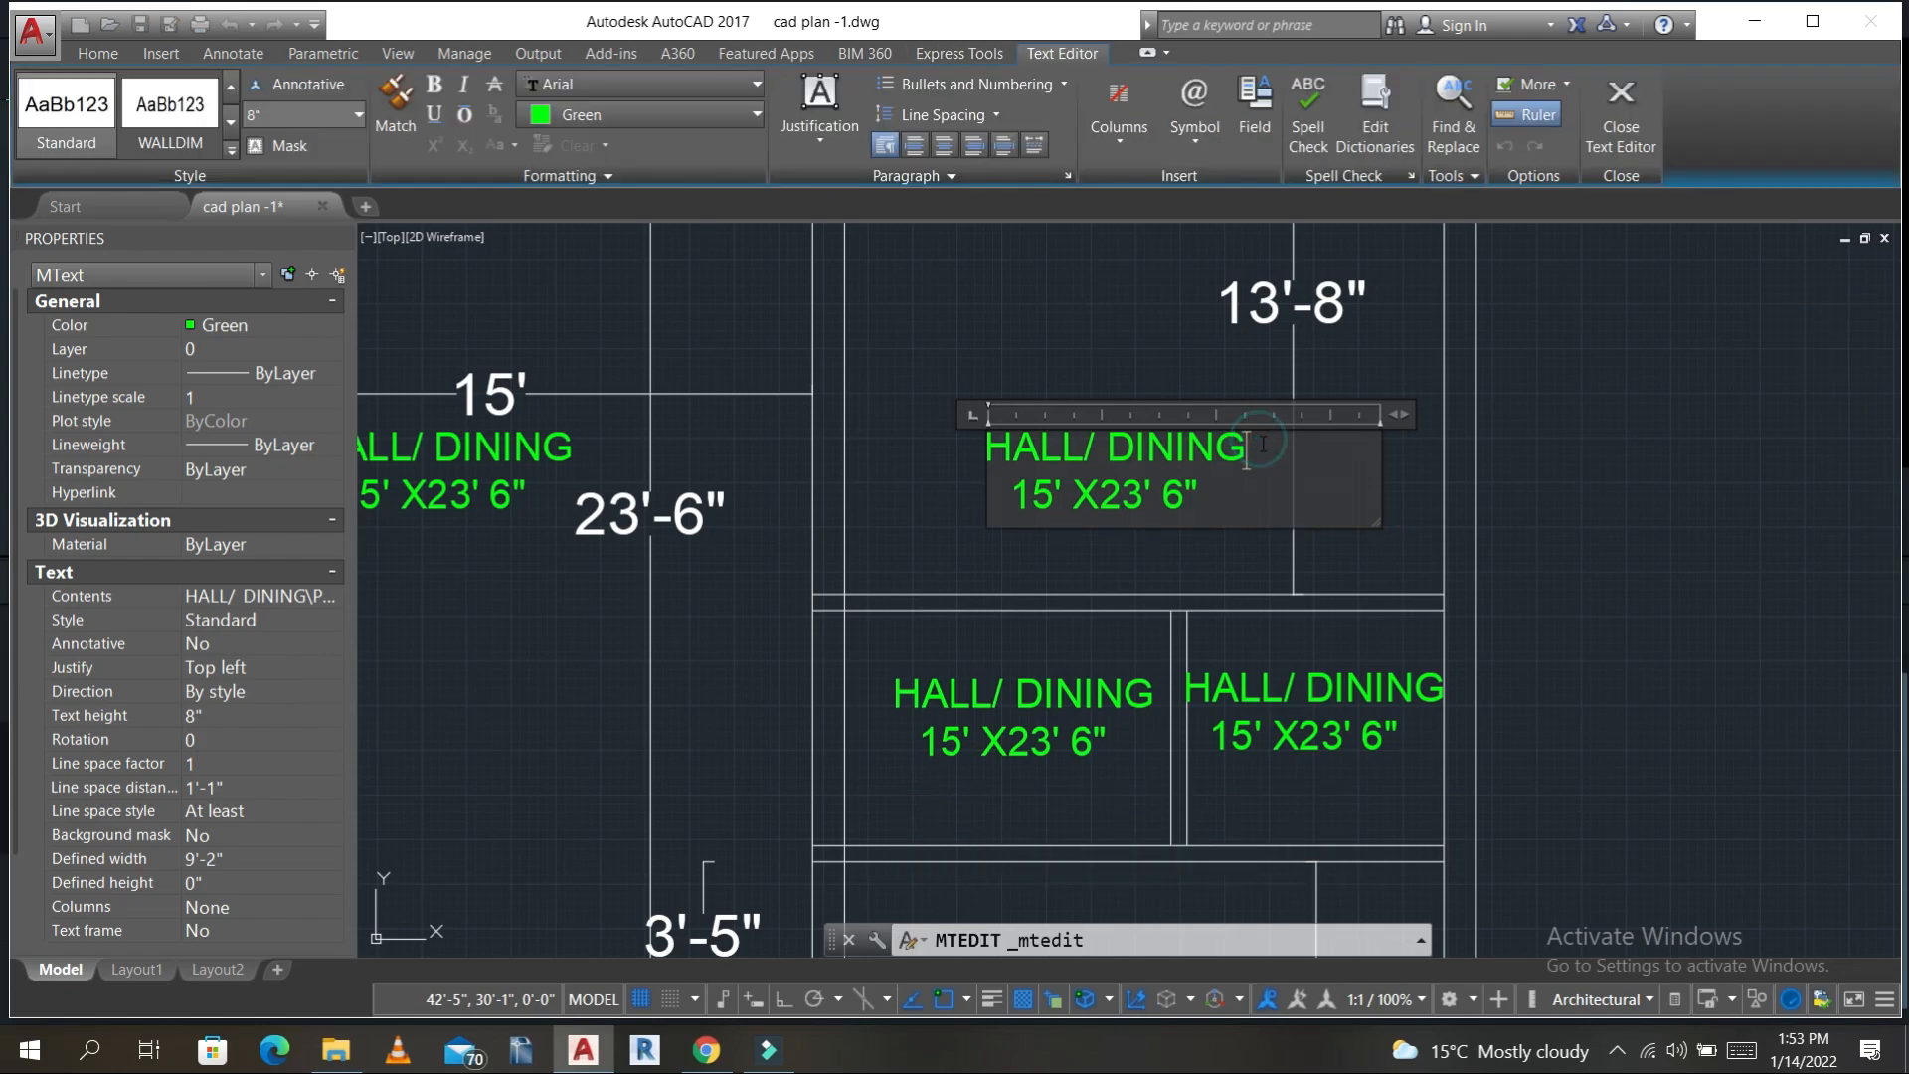
{"action": "left_click_drag", "start_coordinate": [1261, 449], "coordinate": [988, 454]}
{"action": "type", "text": "MASTER"}
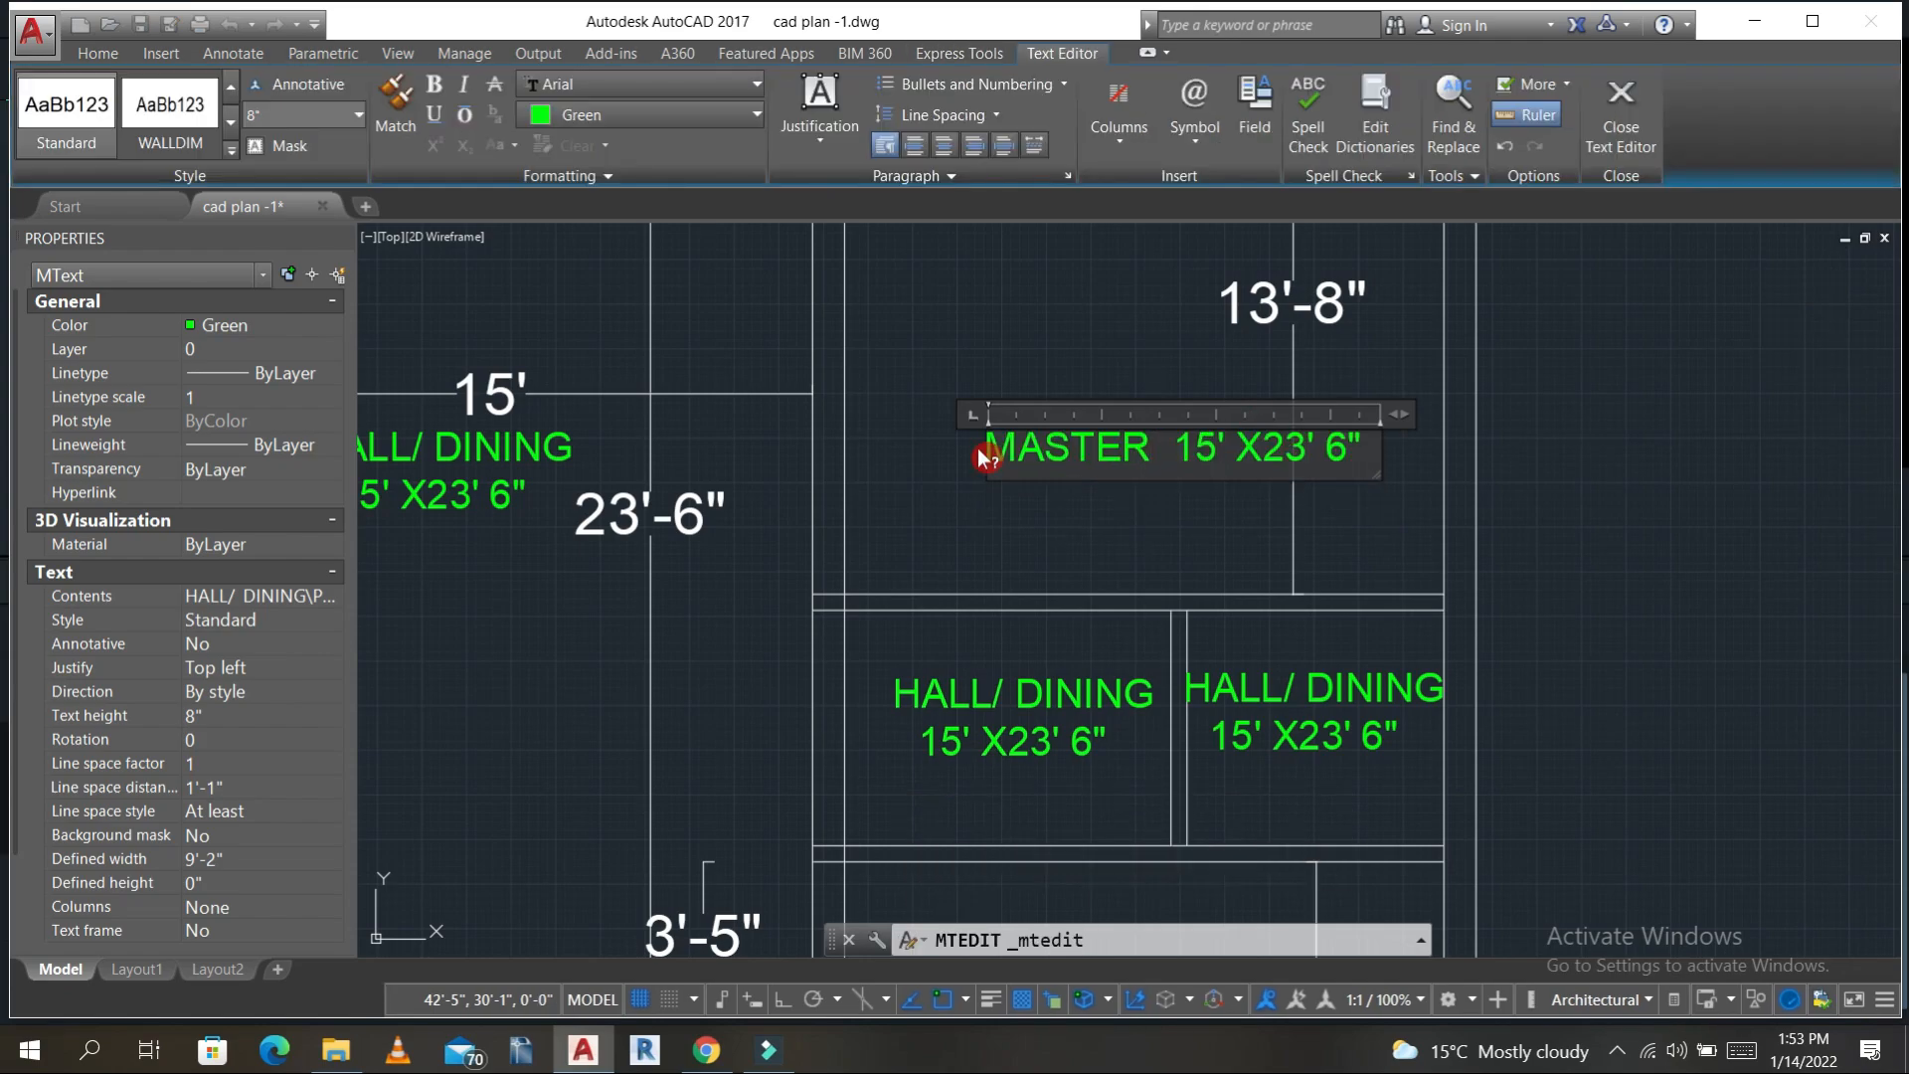
{"action": "type", "text": "BED ROOM 15'"}
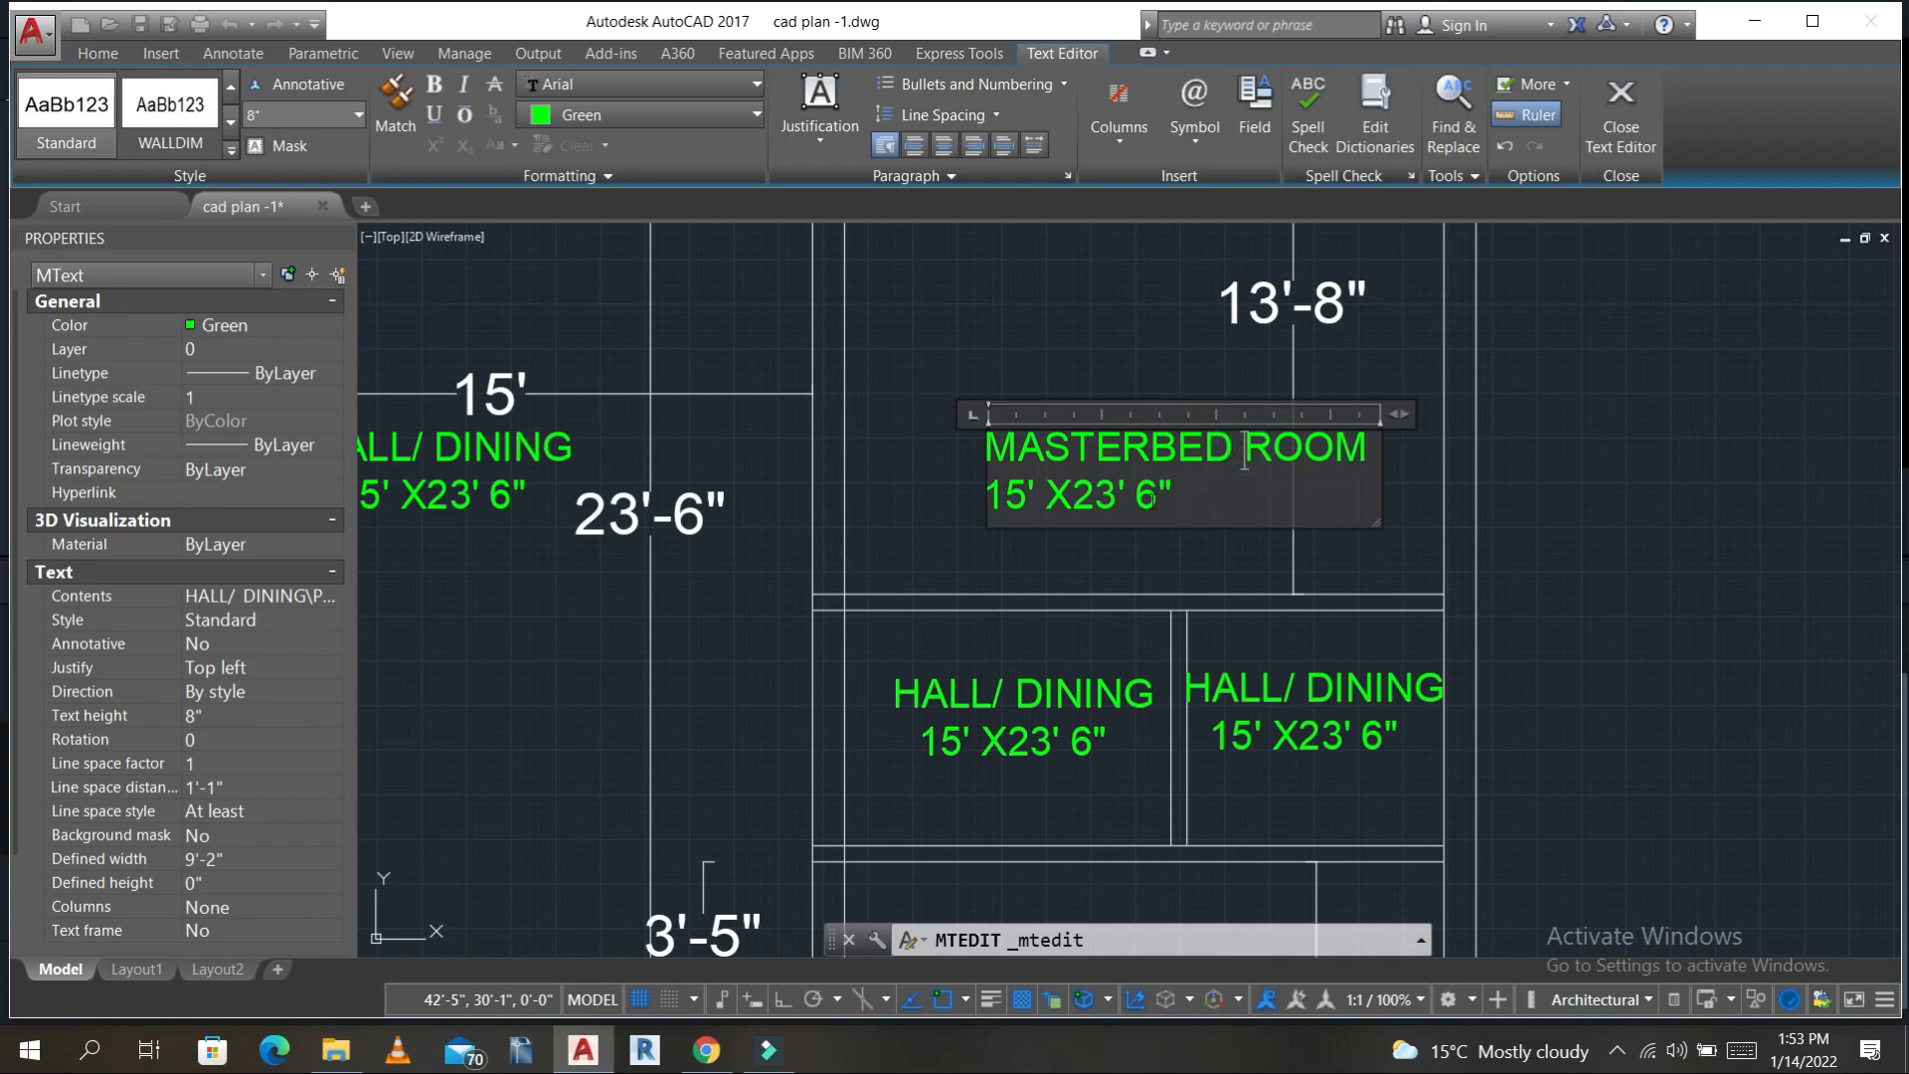
- Set the size line of the upper-right room's label to 14' X13' 8", indent it beneath the name, and finish editing
{"action": "scroll", "coordinate": [1213, 517], "scroll_direction": "down", "scroll_amount": 8}
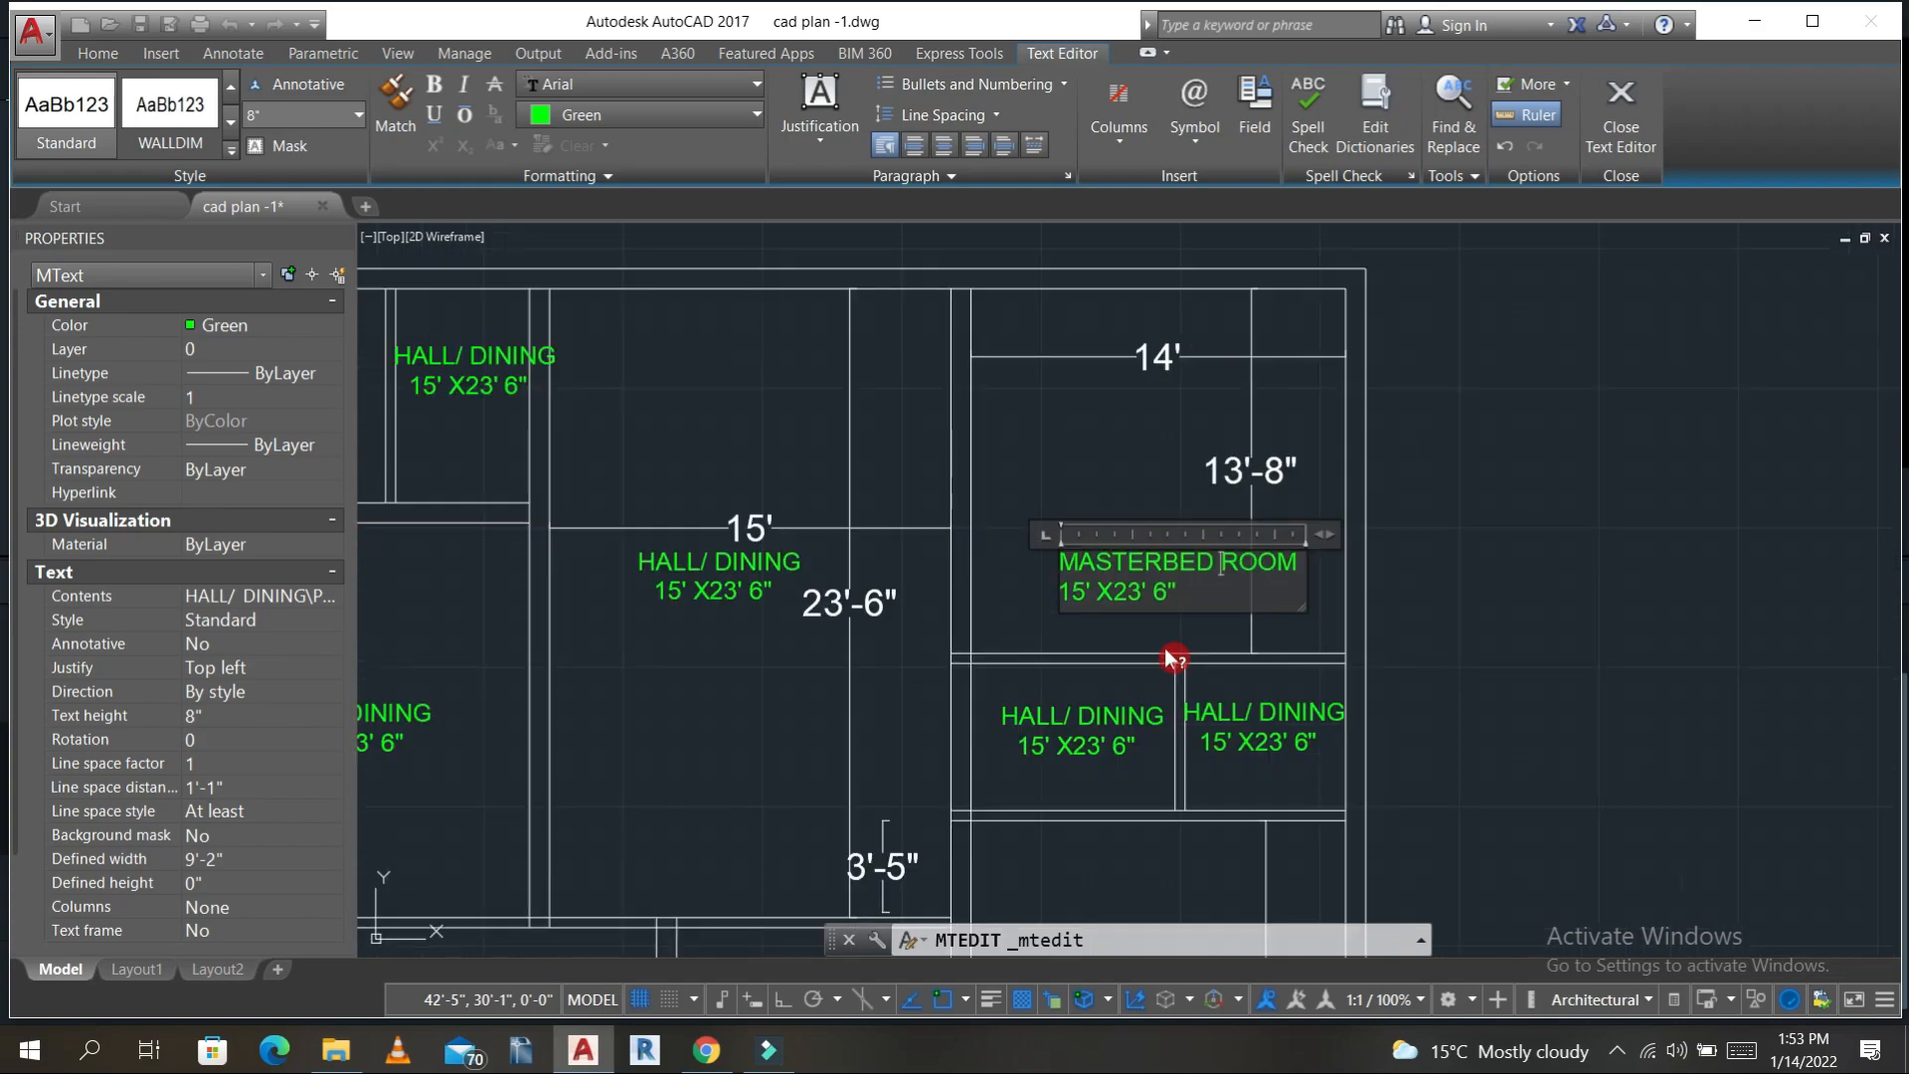
{"action": "scroll", "coordinate": [1147, 626], "scroll_direction": "up", "scroll_amount": 4}
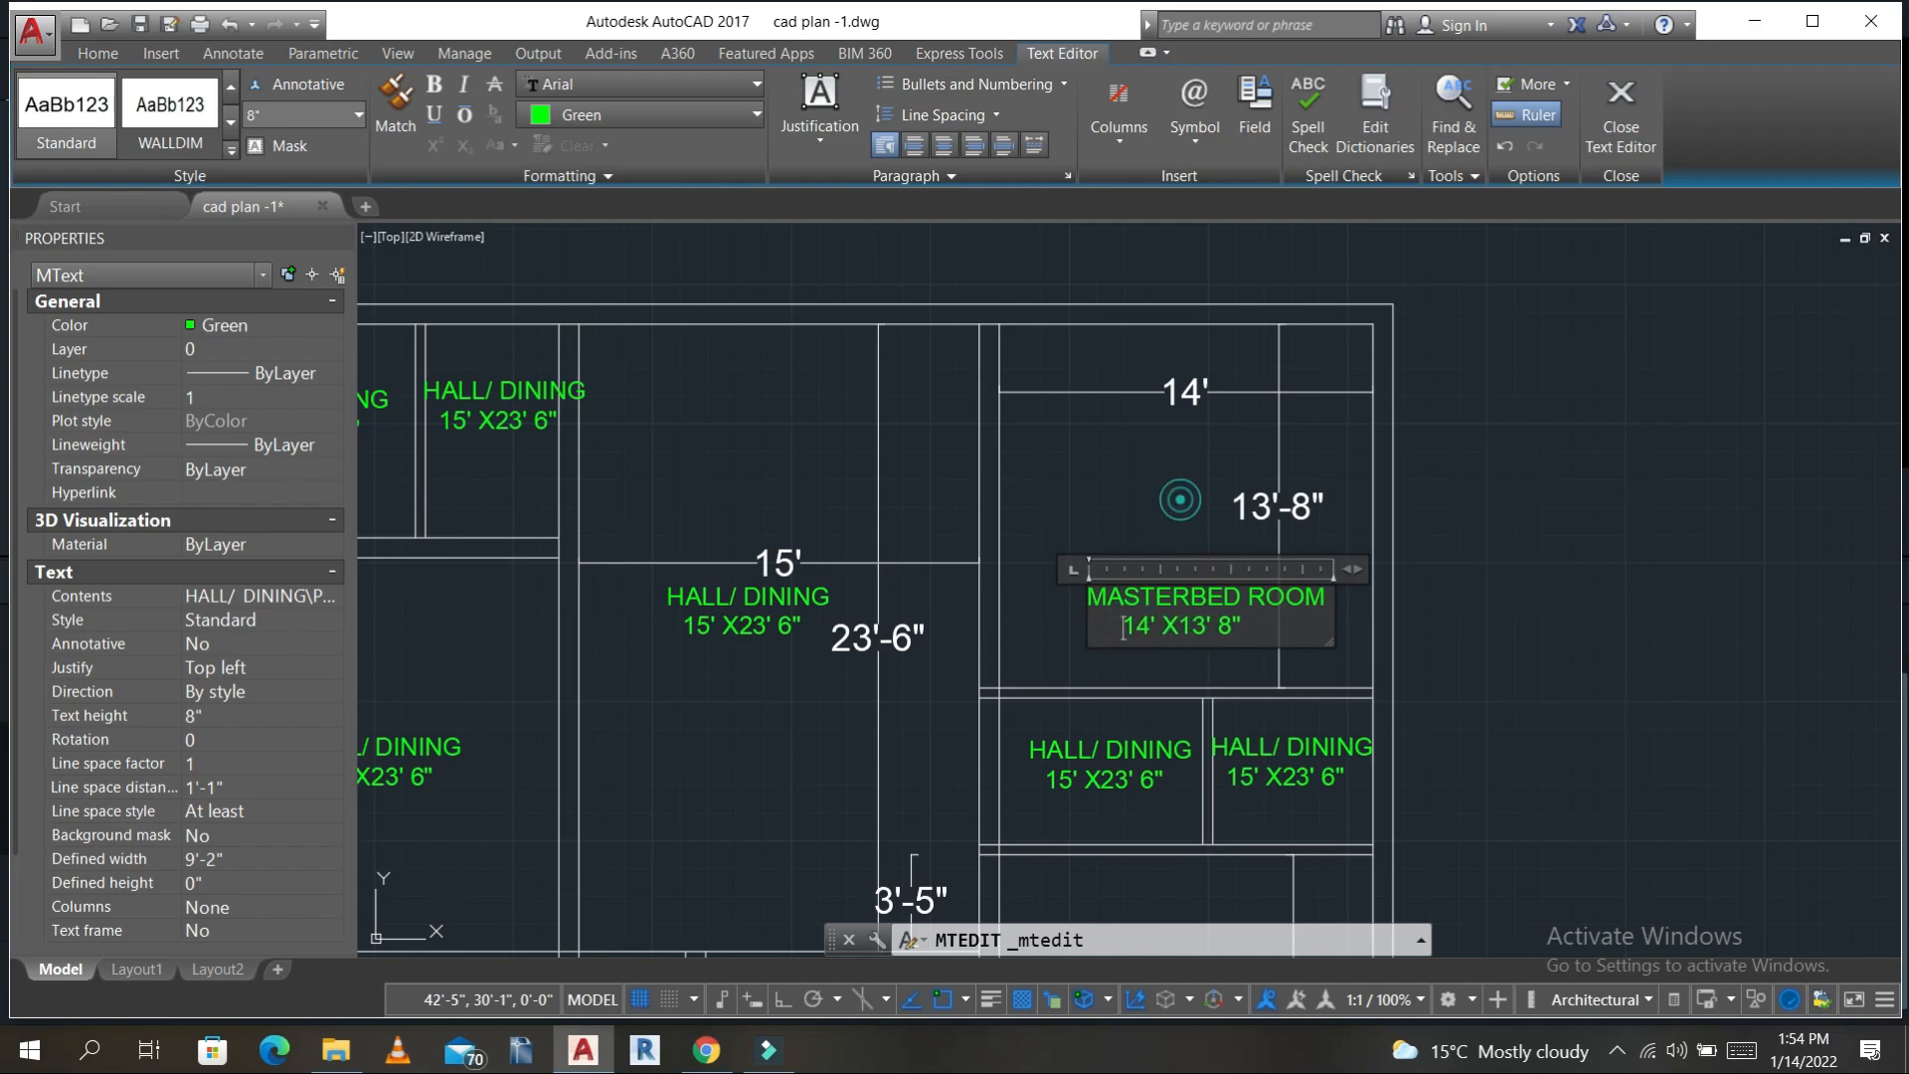
{"action": "key", "text": "Escape"}
- Copy the MASTERBED ROOM label straight down into the lower-right room and end the copy command
{"action": "scroll", "coordinate": [1140, 552], "scroll_direction": "down", "scroll_amount": 2}
{"action": "middle_click_drag", "start_coordinate": [1141, 666], "coordinate": [1104, 482]}
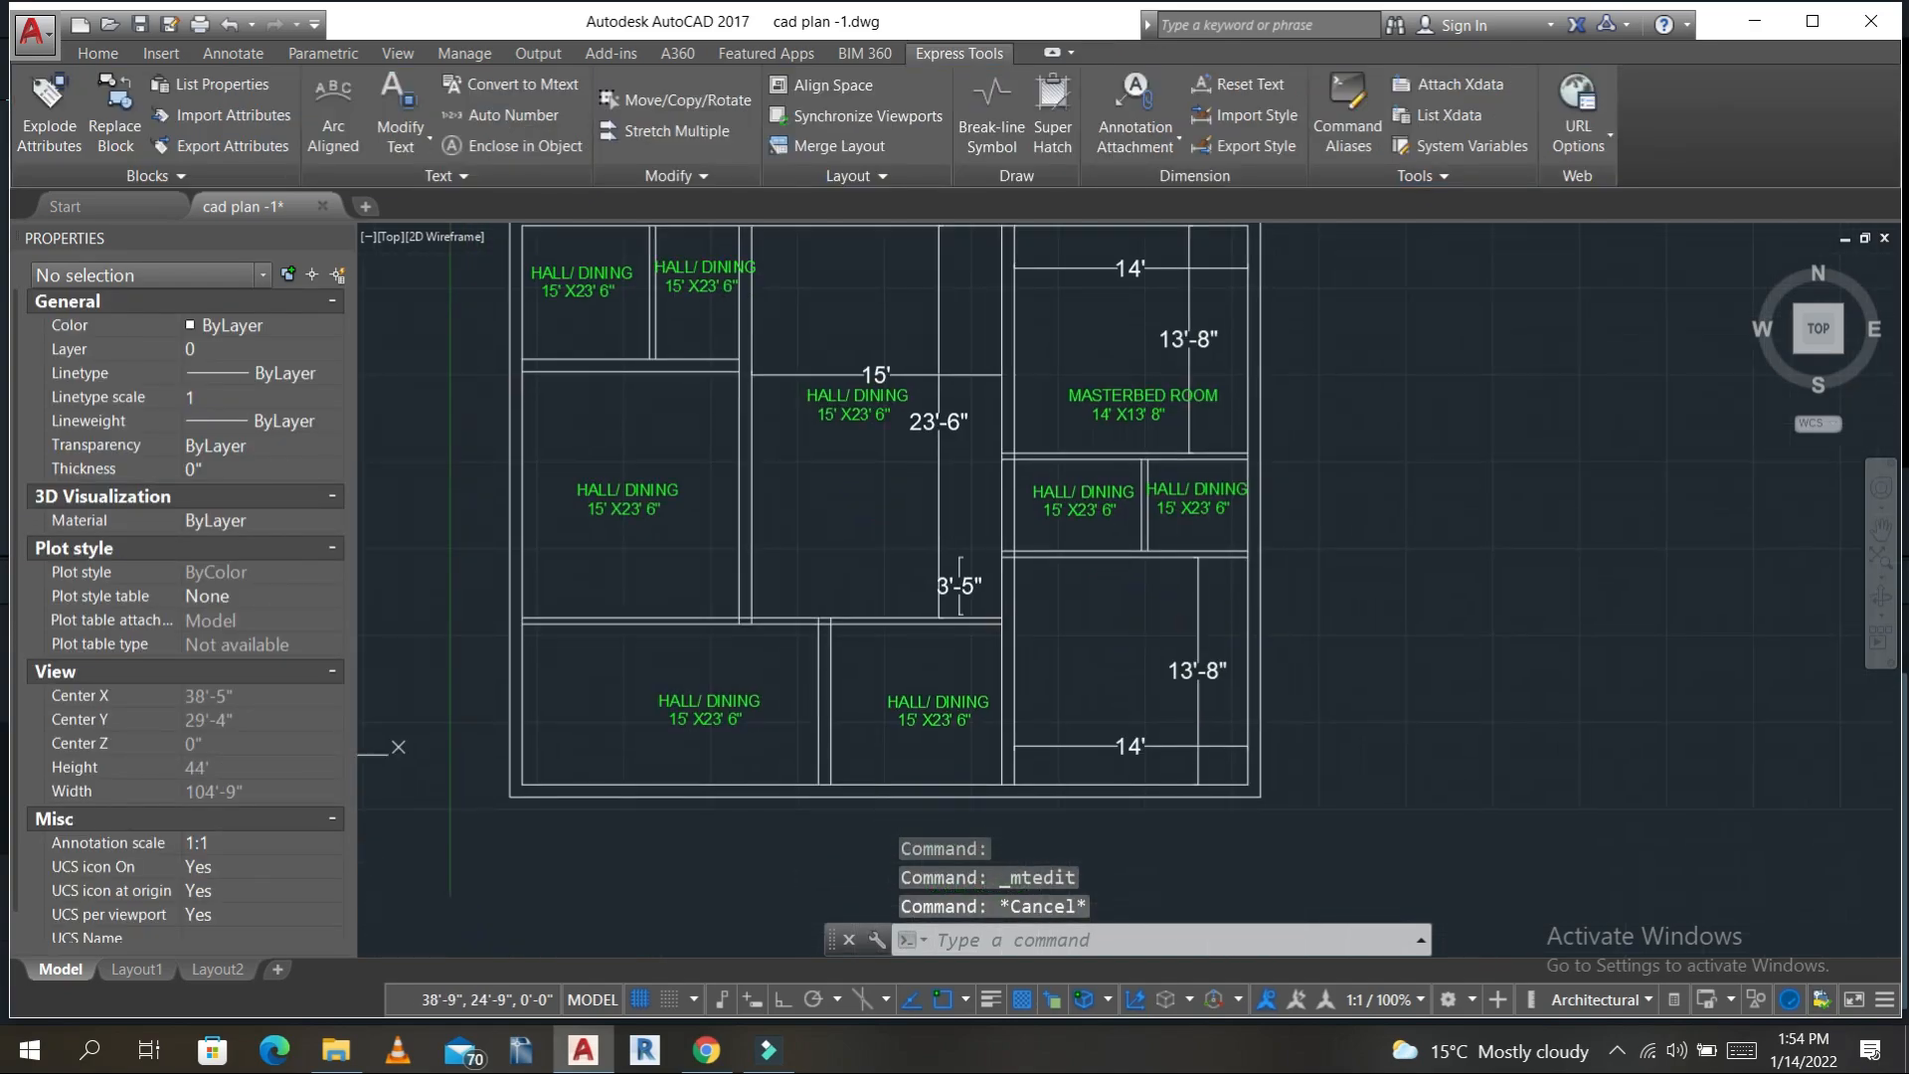
{"action": "left_click", "coordinate": [1137, 398]}
{"action": "type", "text": "co"}
{"action": "key", "text": "Return"}
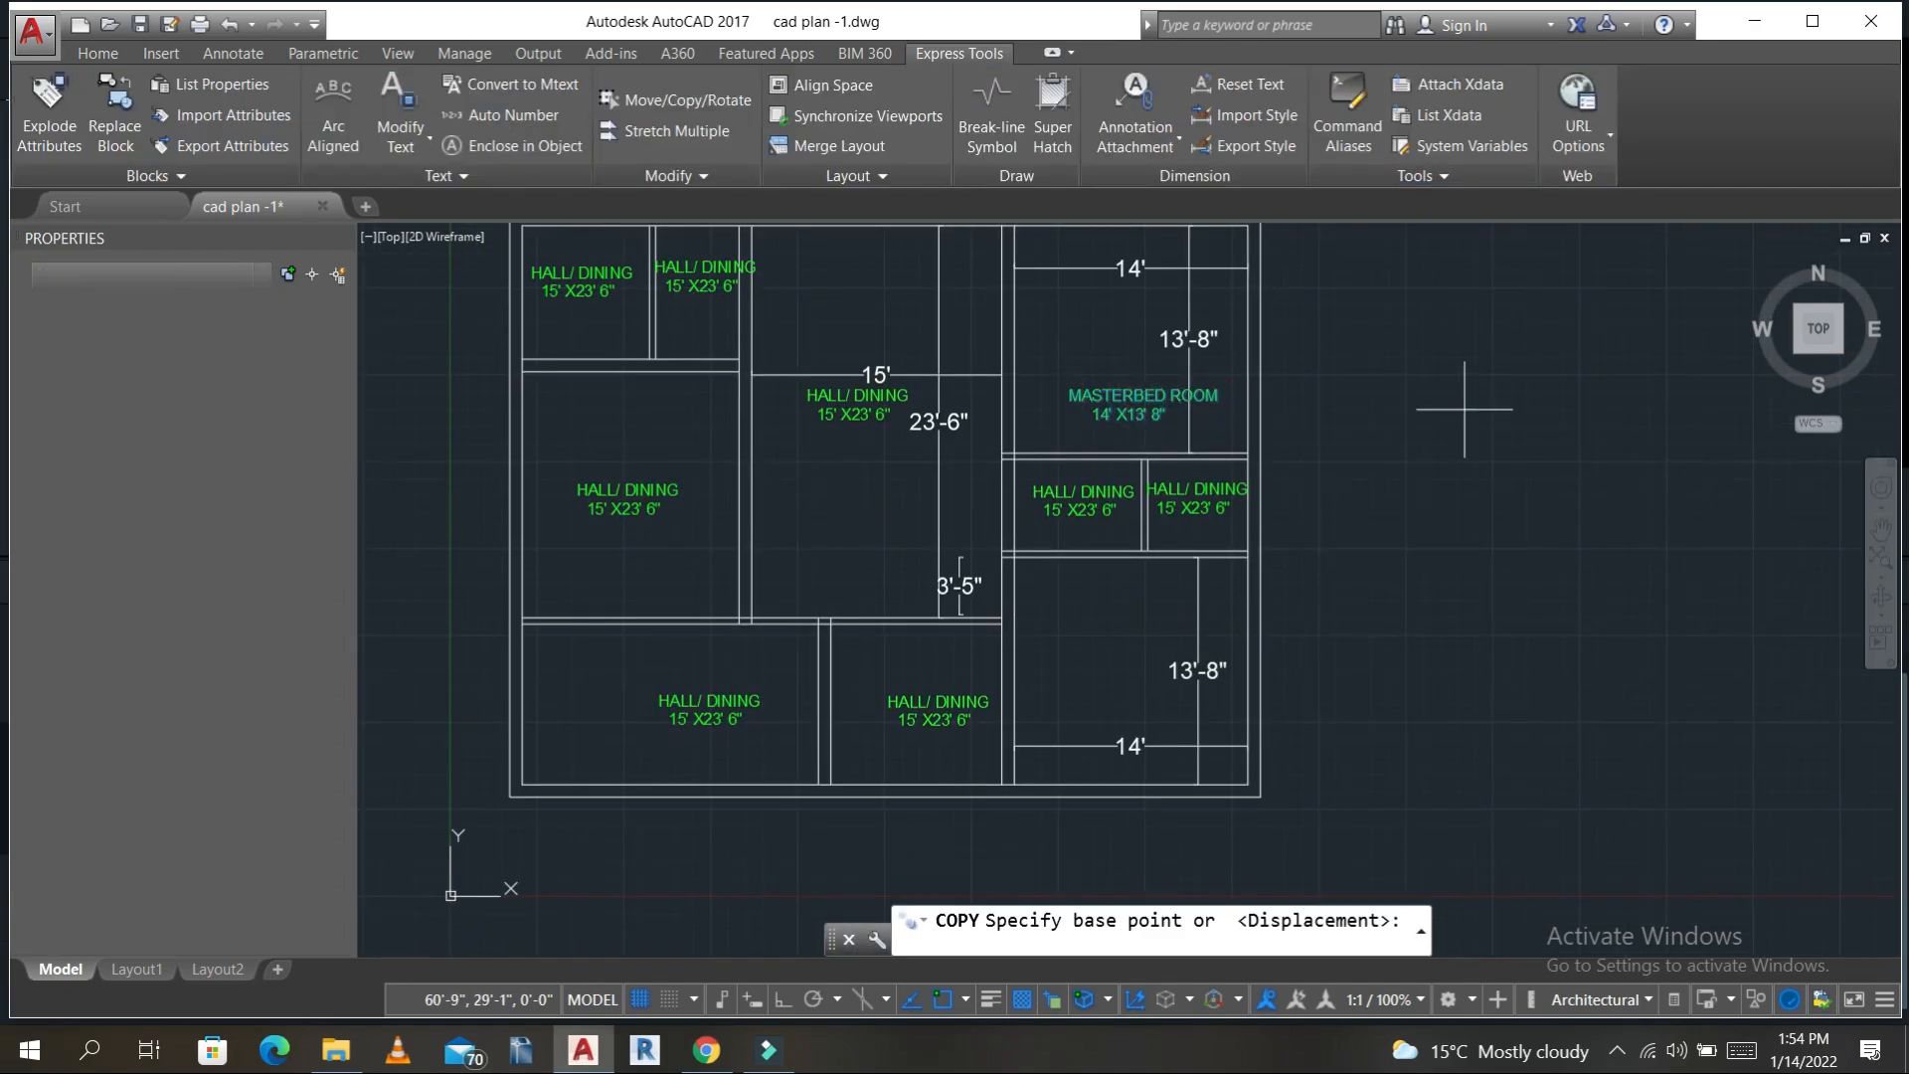
{"action": "left_click", "coordinate": [1473, 413]}
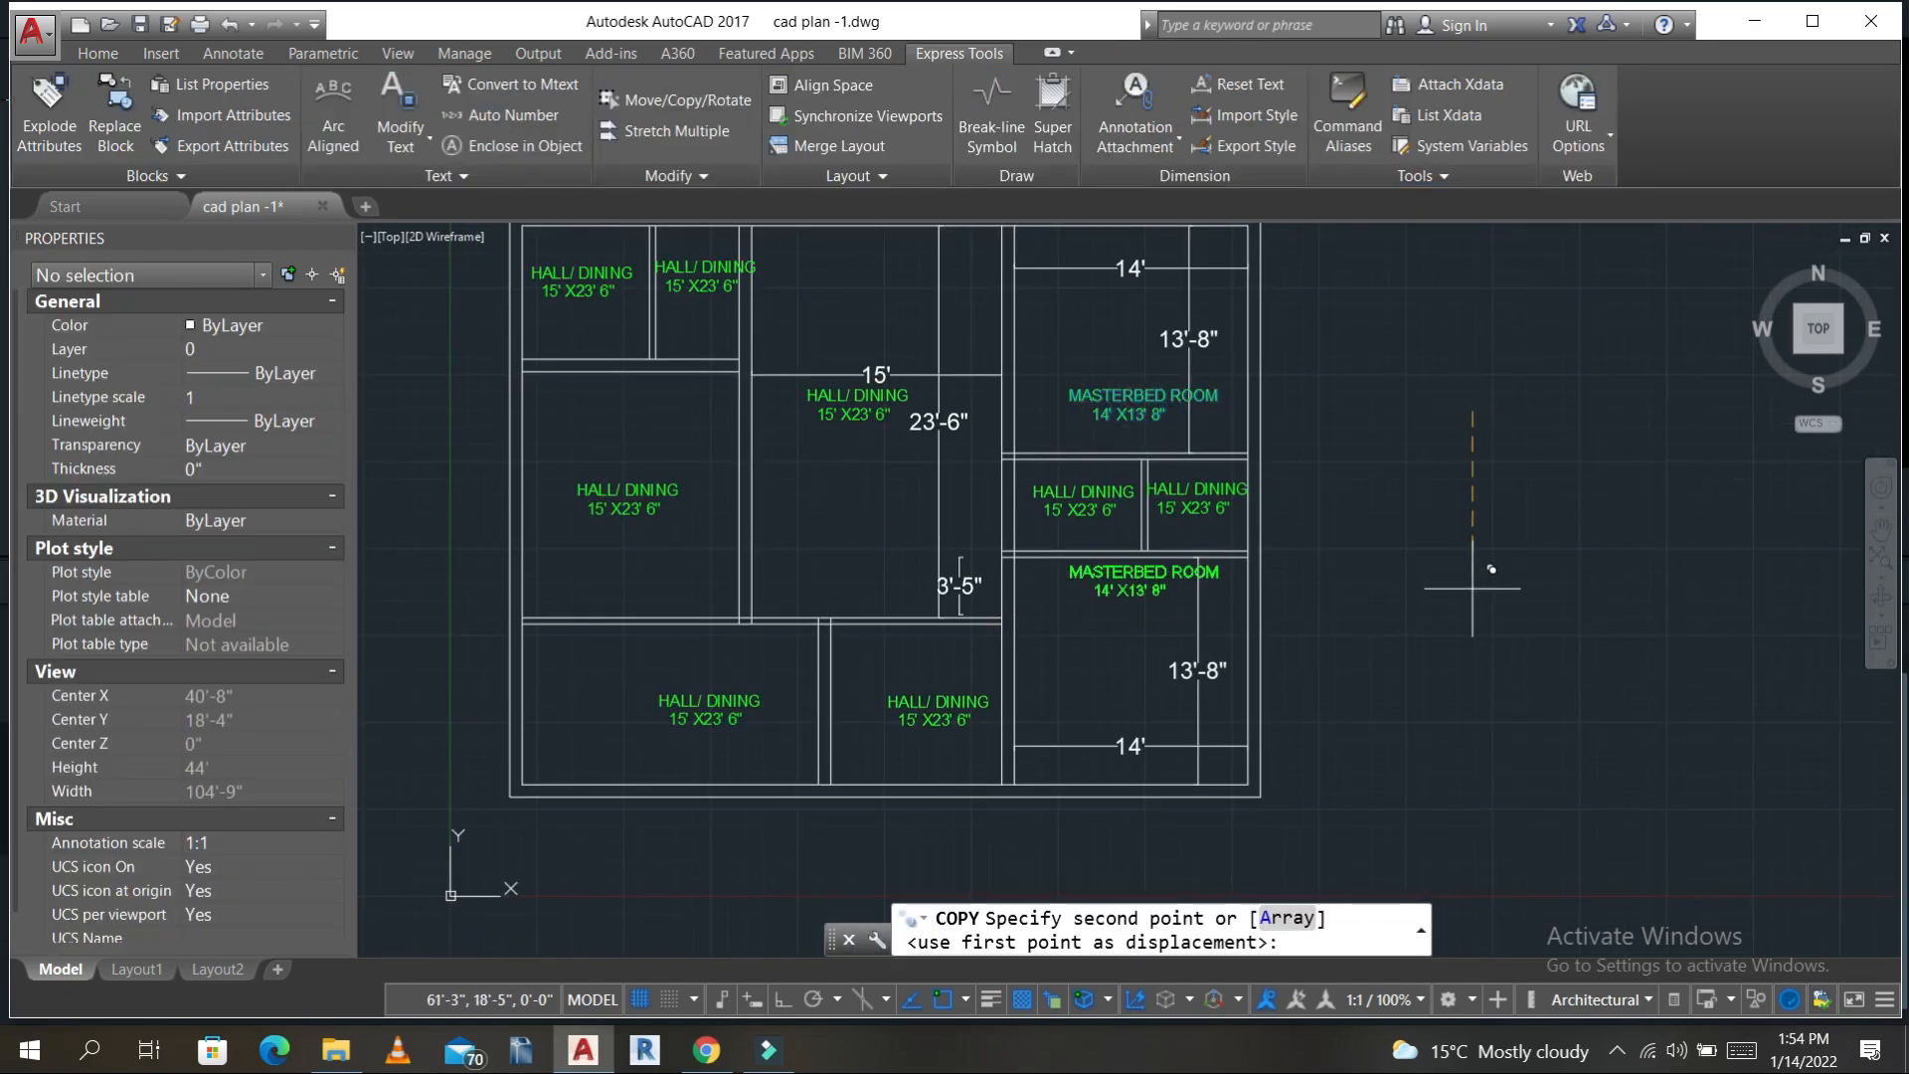
{"action": "left_click", "coordinate": [1474, 648]}
{"action": "key", "text": "Escape"}
- Rename the lower-right room's label MASTER BEDROOM-2 and widen its text frame to about 14'-1" so the name fits one line
{"action": "scroll", "coordinate": [1198, 641], "scroll_direction": "up", "scroll_amount": 4}
{"action": "left_click", "coordinate": [1198, 641]}
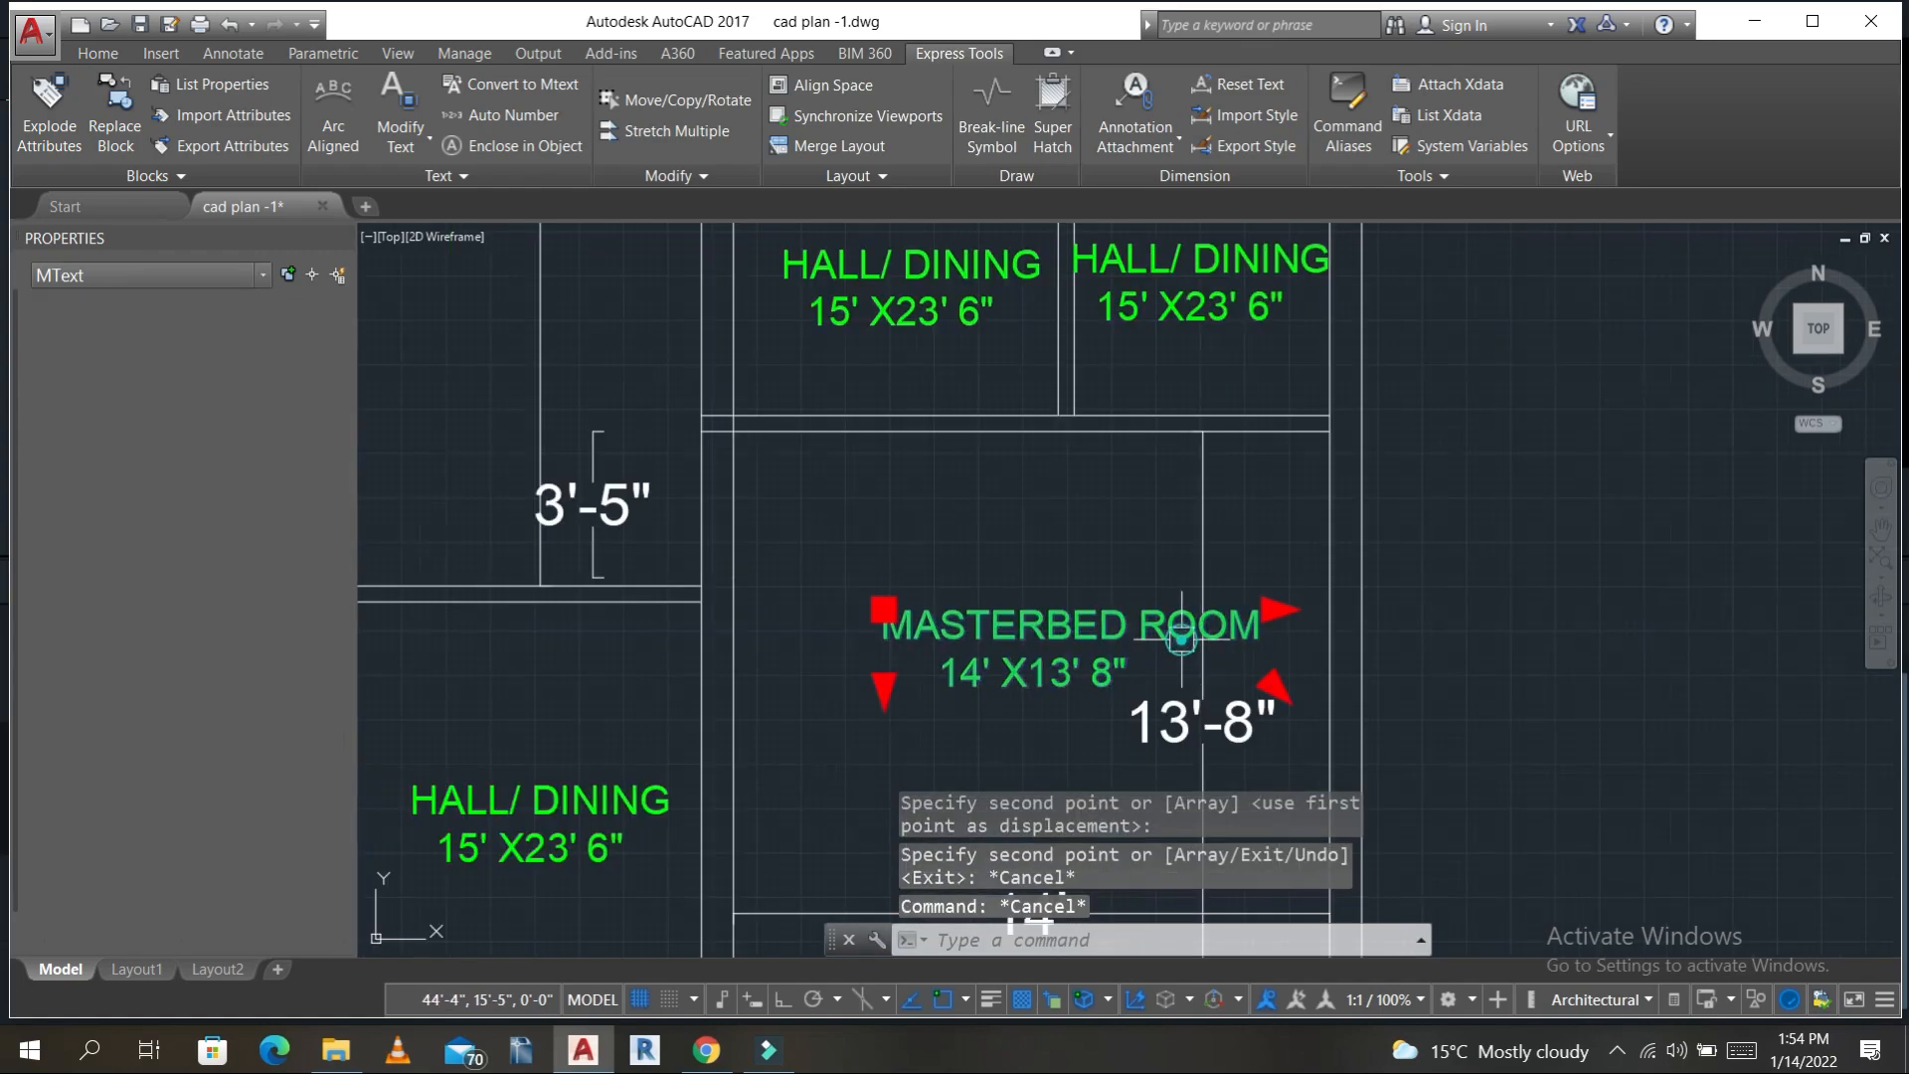
{"action": "double_click", "coordinate": [1058, 630]}
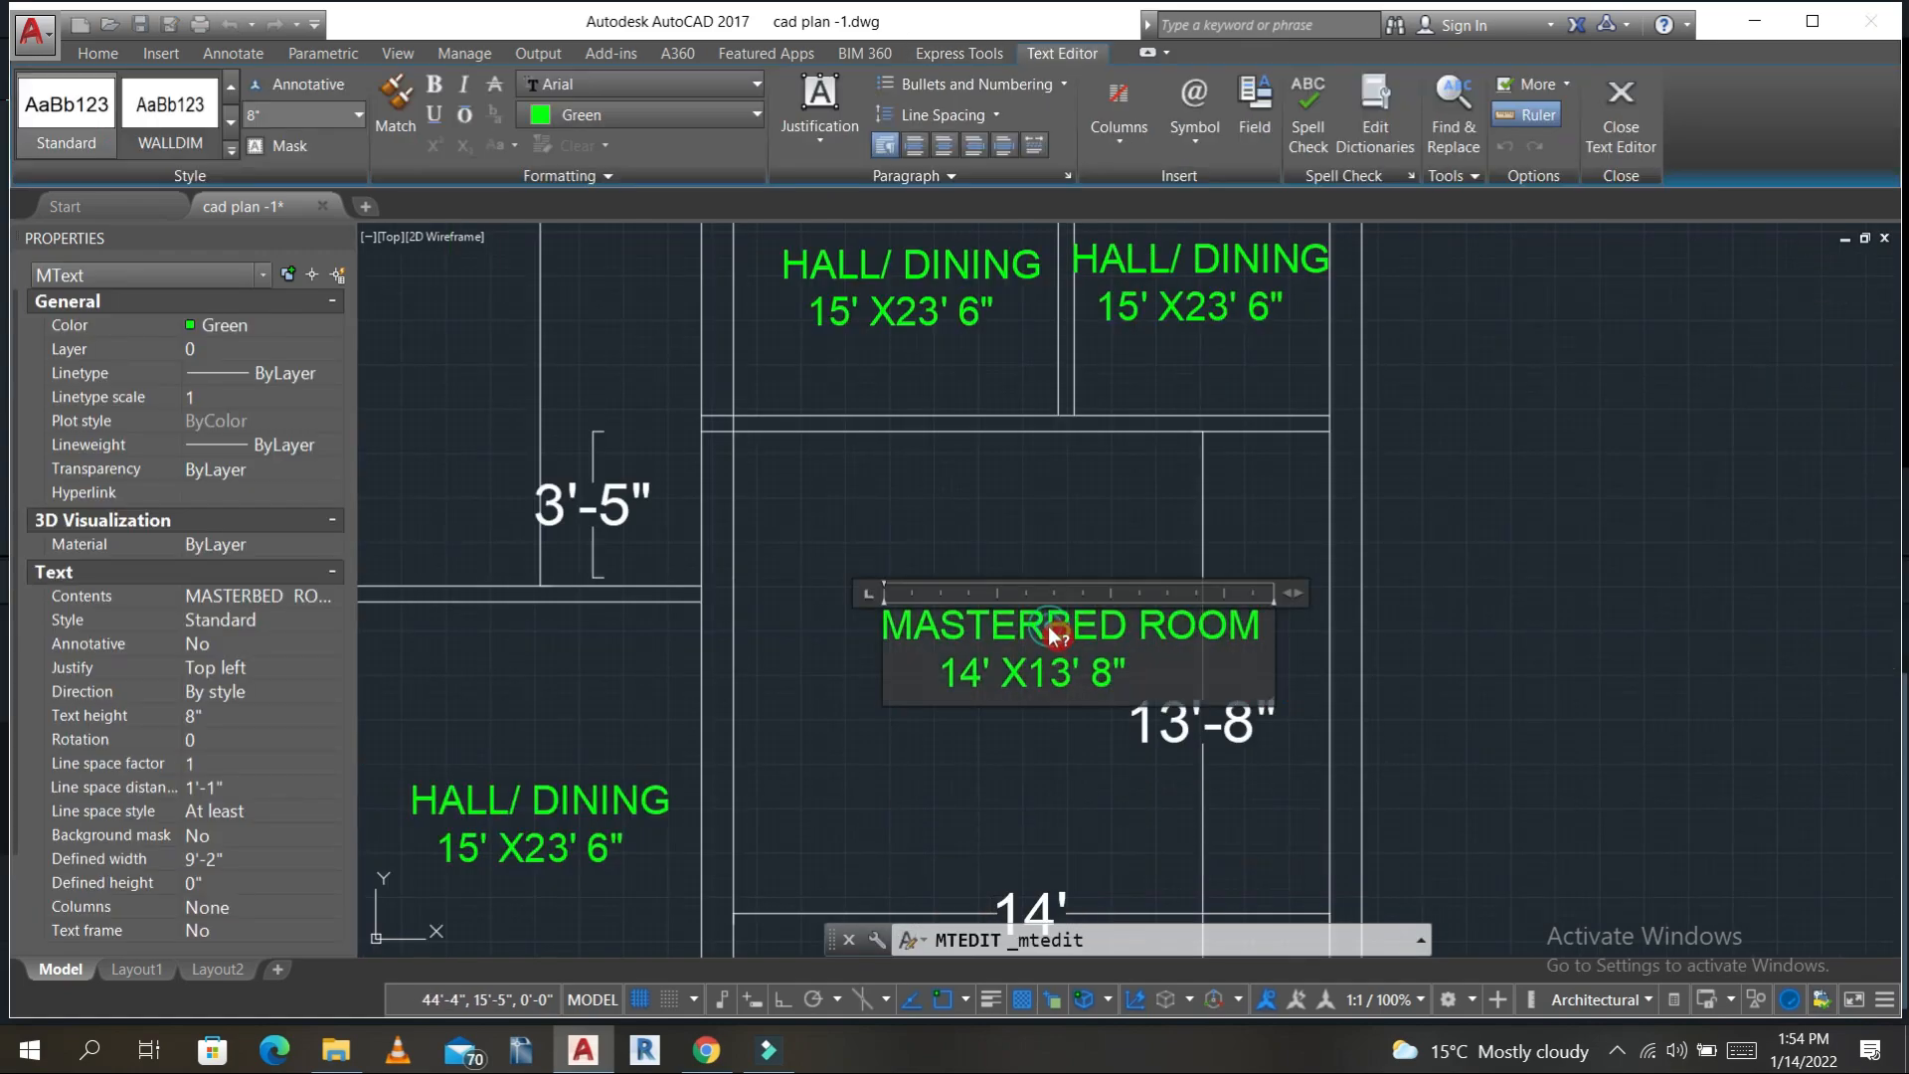
{"action": "left_click", "coordinate": [1054, 627]}
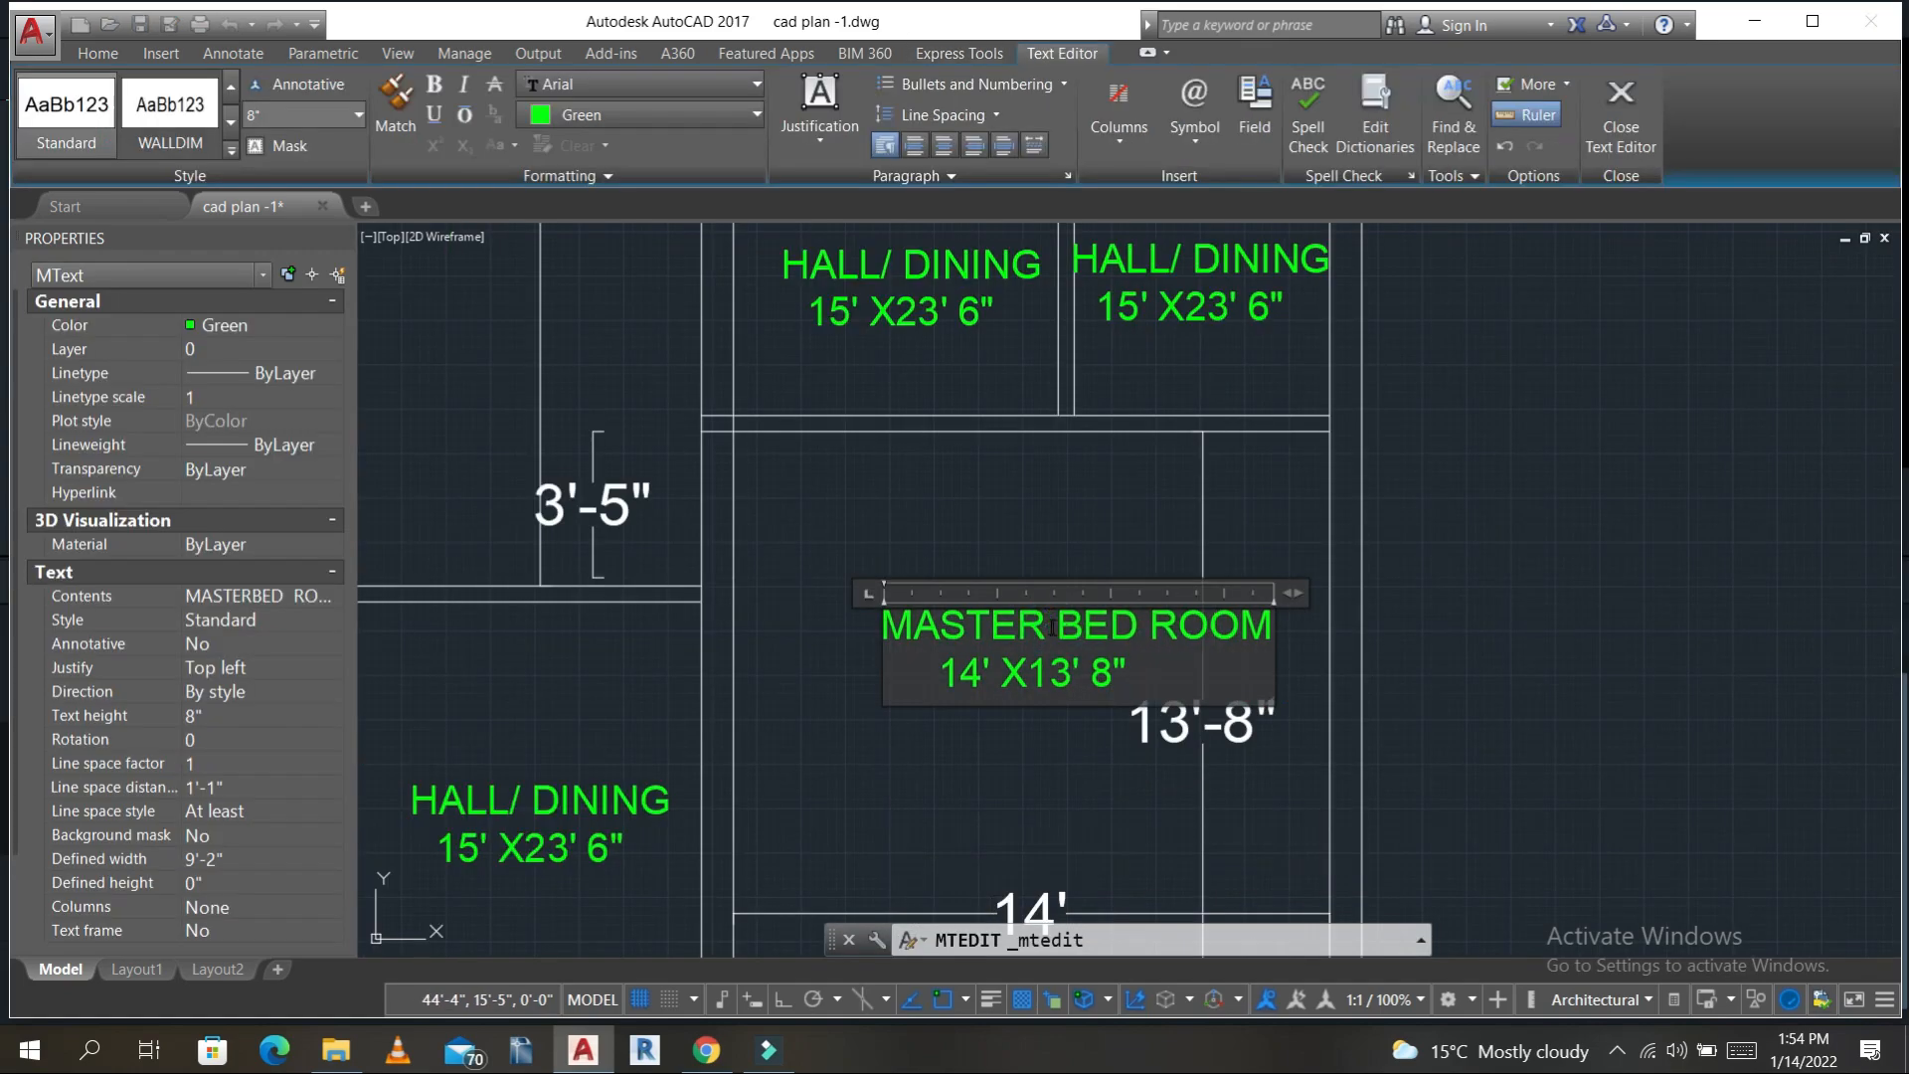
{"action": "left_click", "coordinate": [1151, 629]}
{"action": "key", "text": "BackSpace"}
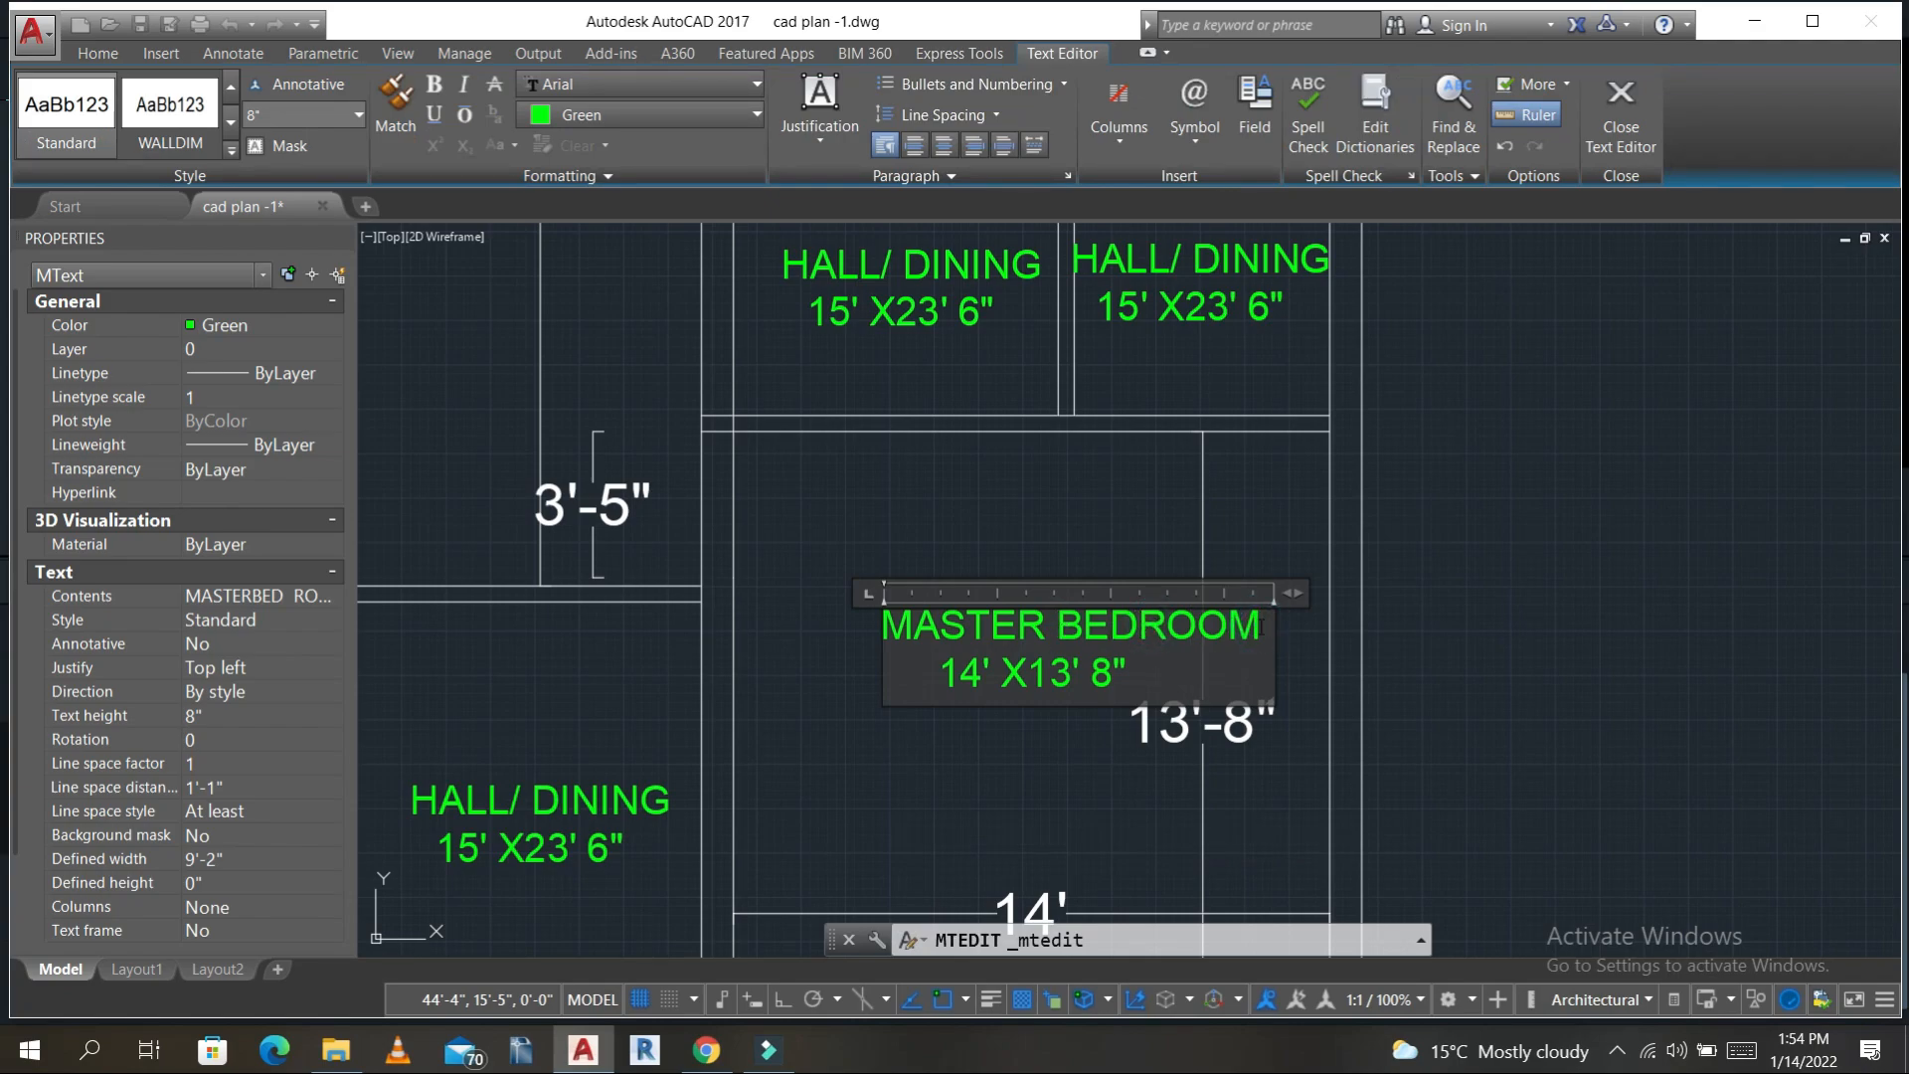
{"action": "type", "text": "-2"}
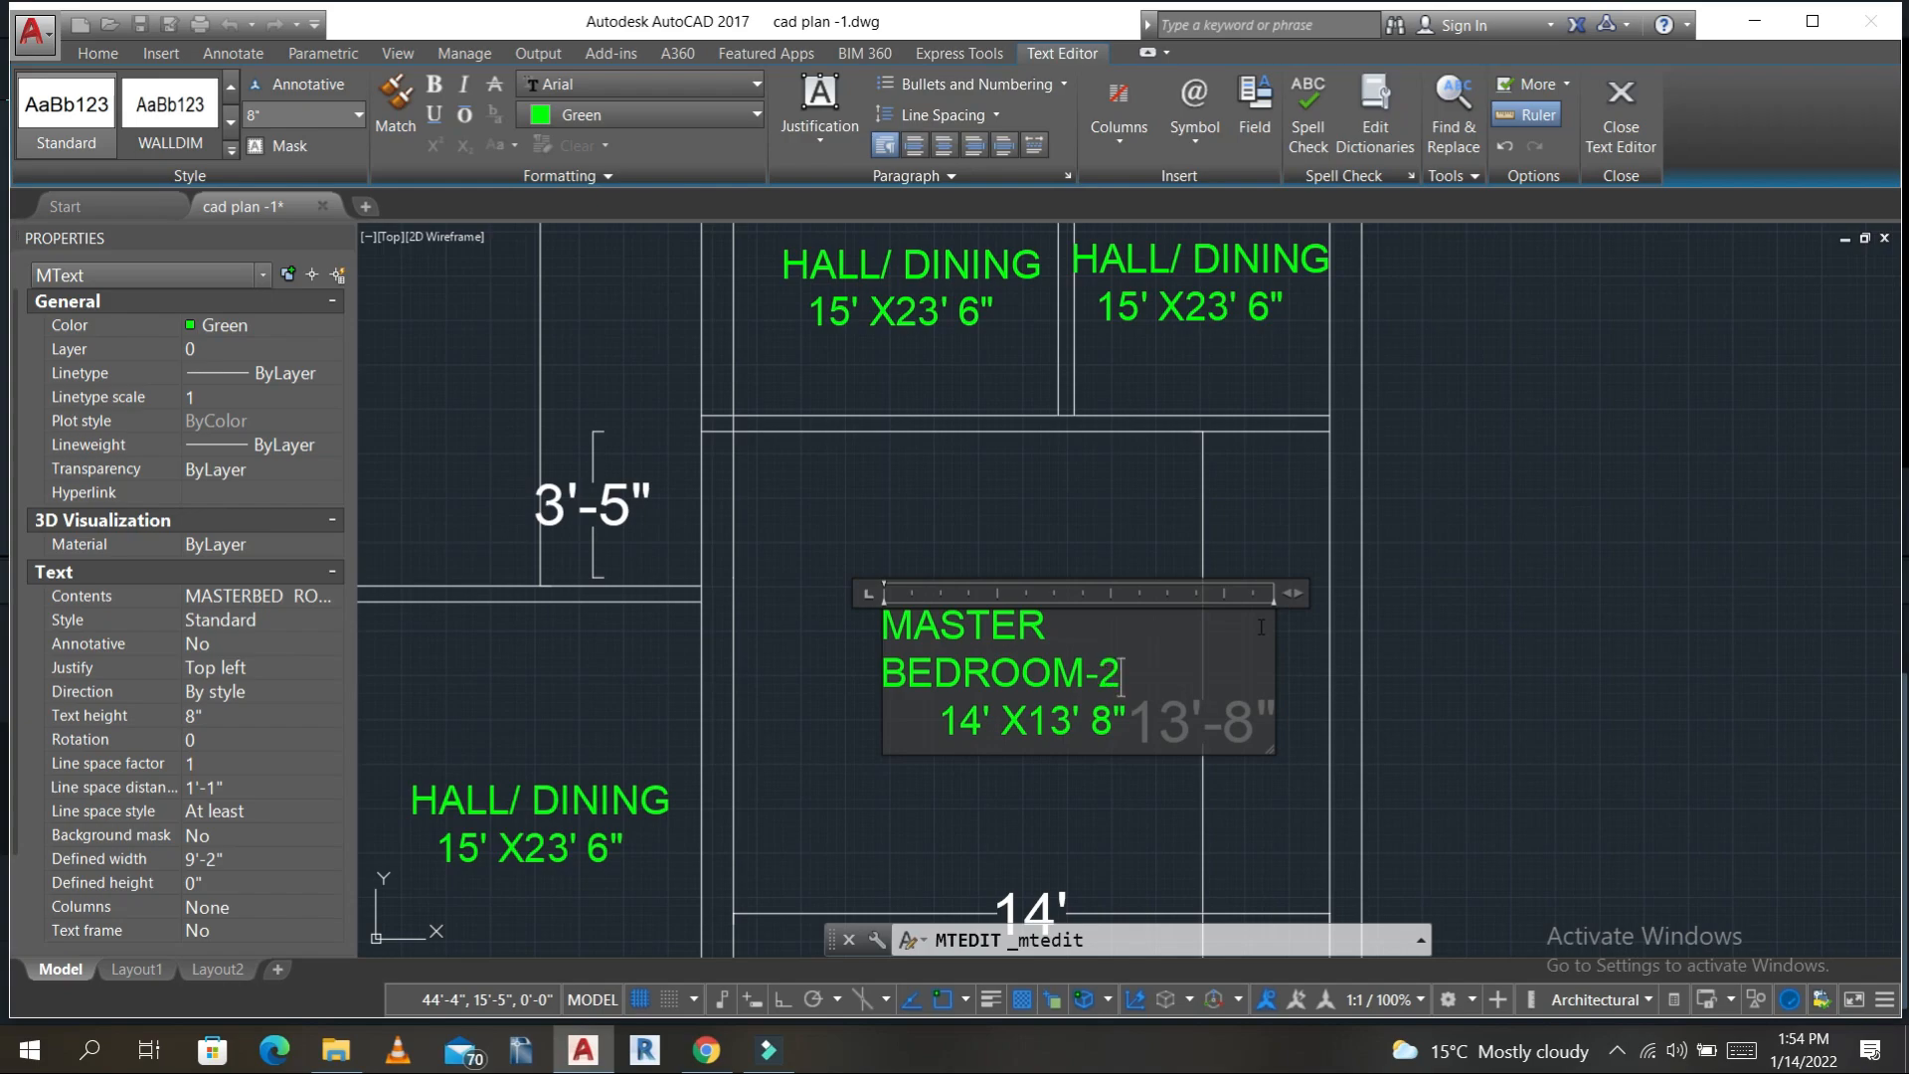
{"action": "left_click", "coordinate": [1086, 531]}
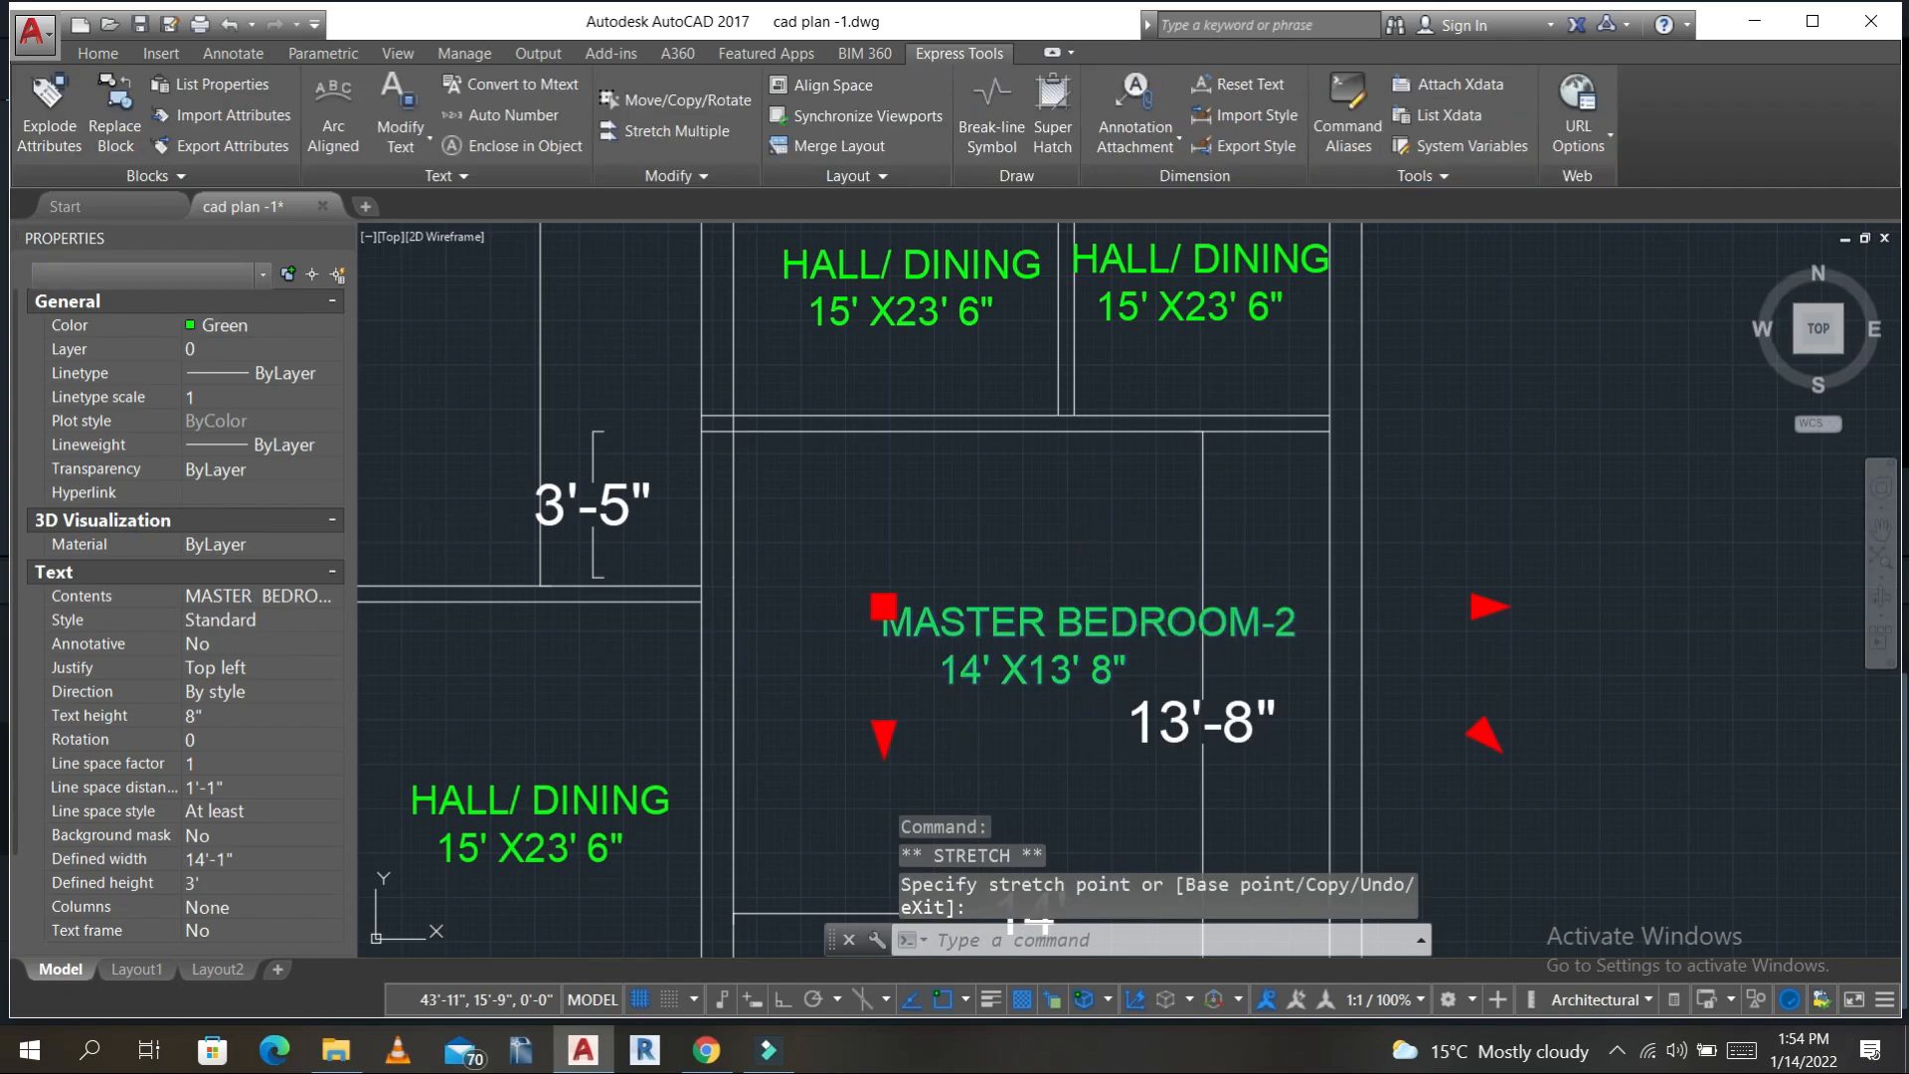
{"action": "key", "text": "Escape"}
- Place a horizontal linear dimension across the width of the right-hand small room between the two master bedrooms
{"action": "scroll", "coordinate": [1187, 620], "scroll_direction": "down", "scroll_amount": 6}
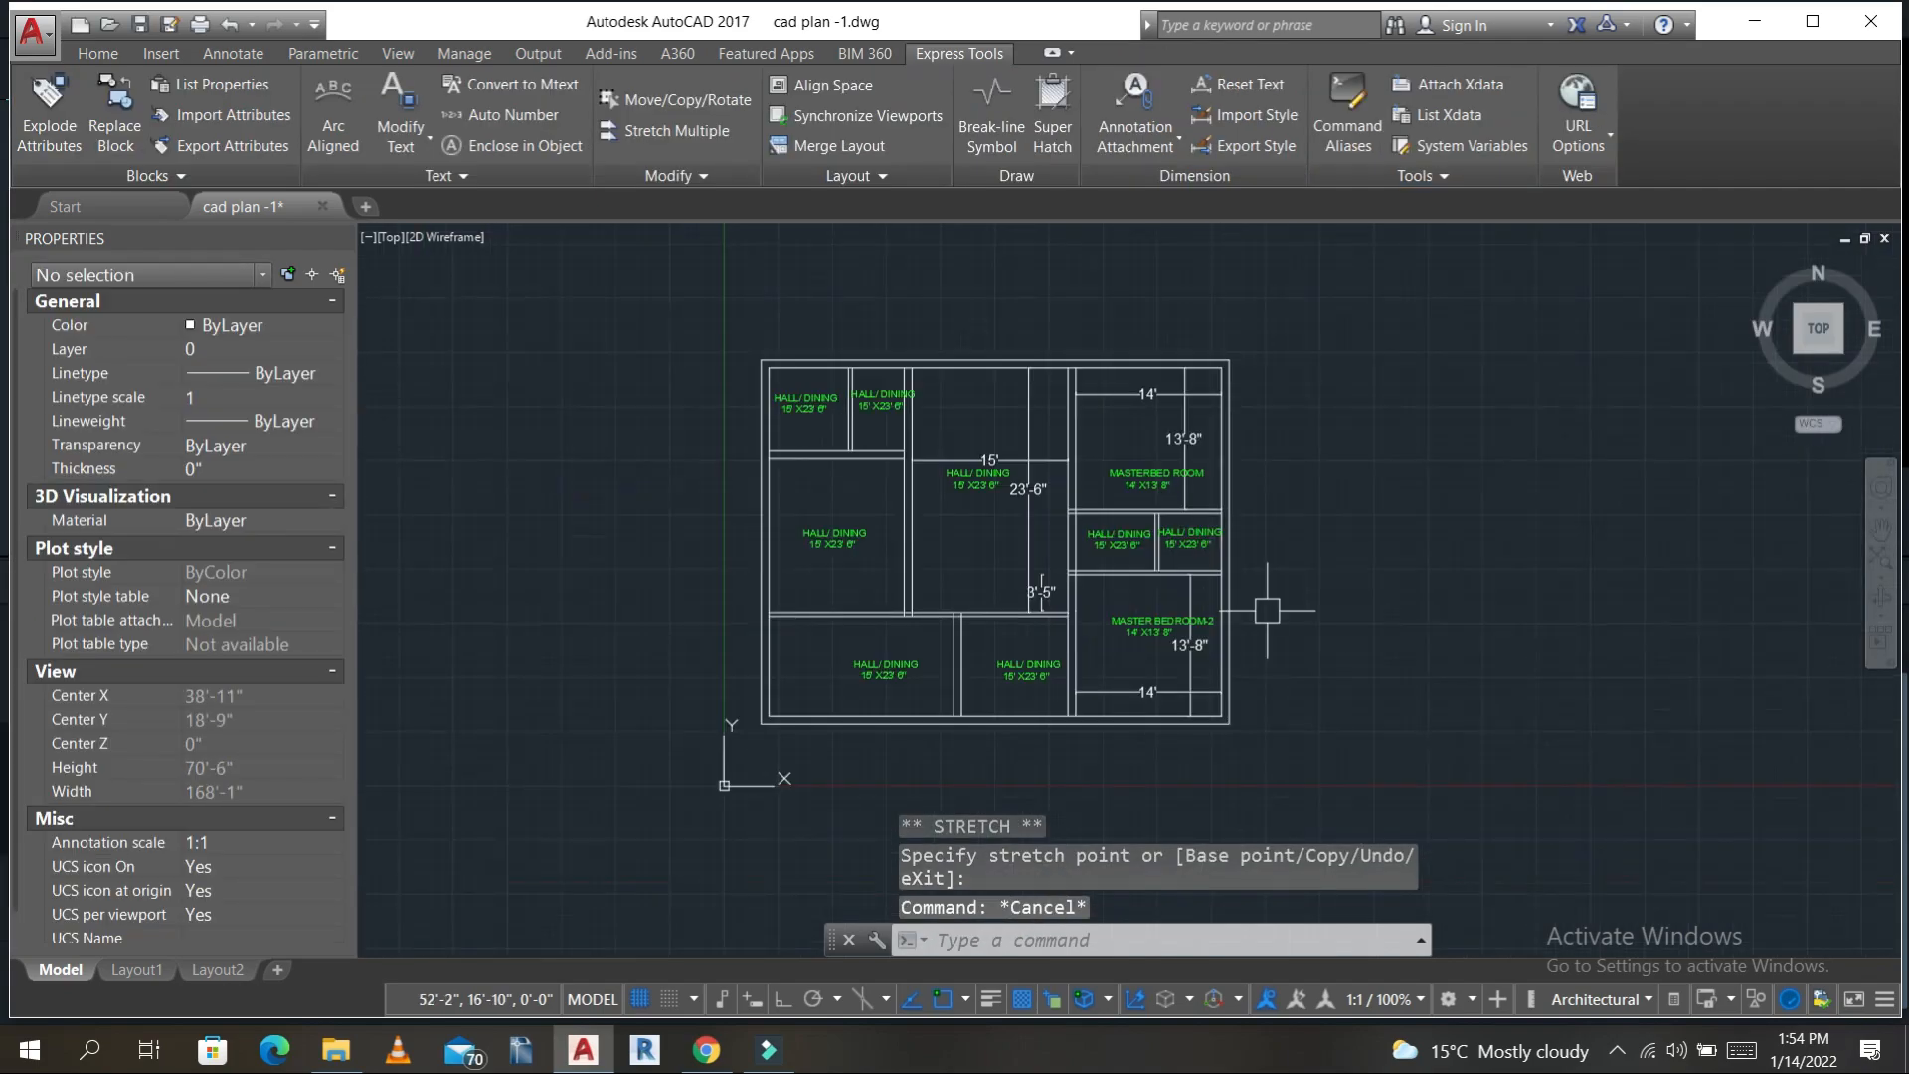
{"action": "scroll", "coordinate": [1197, 553], "scroll_direction": "up", "scroll_amount": 4}
{"action": "key", "text": "Escape"}
{"action": "key", "text": "Escape"}
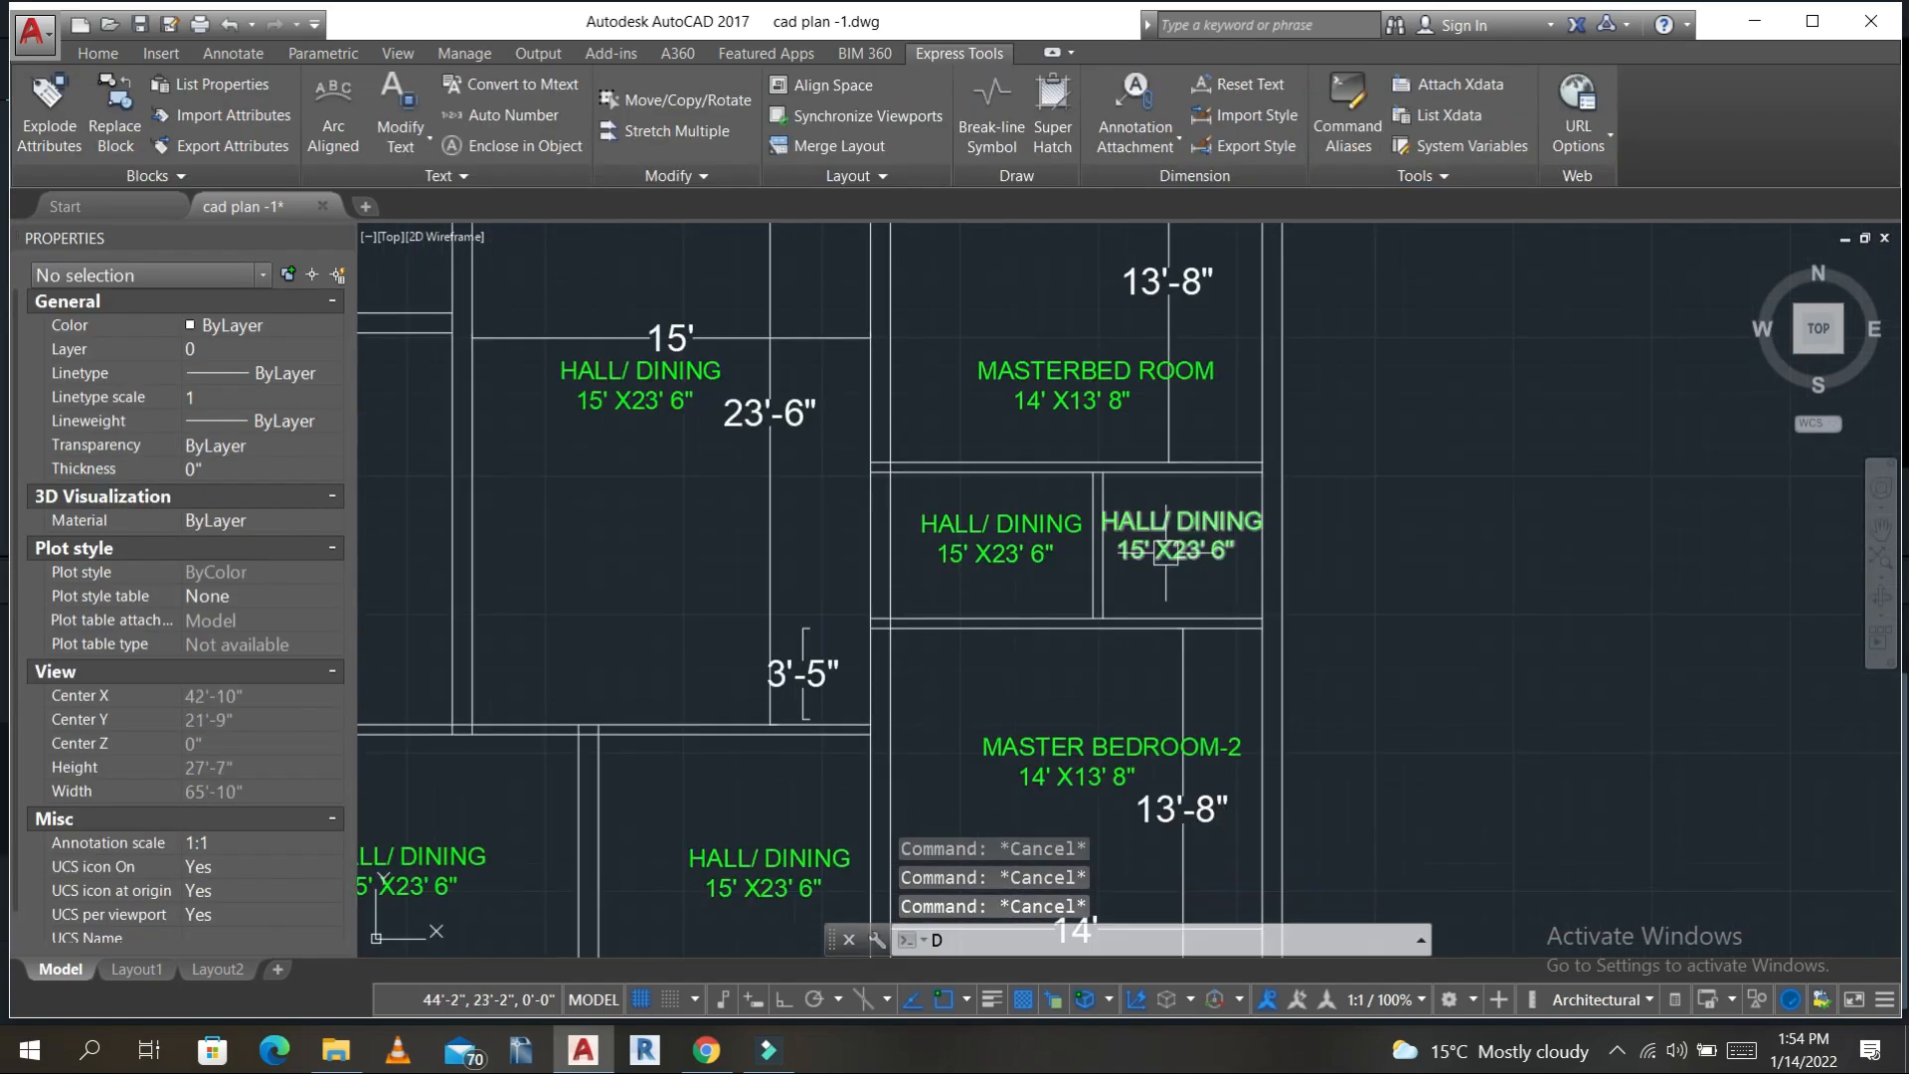
{"action": "type", "text": "D"}
{"action": "scroll", "coordinate": [1165, 552], "scroll_direction": "up", "scroll_amount": 5}
{"action": "type", "text": "LI"}
{"action": "key", "text": "Return"}
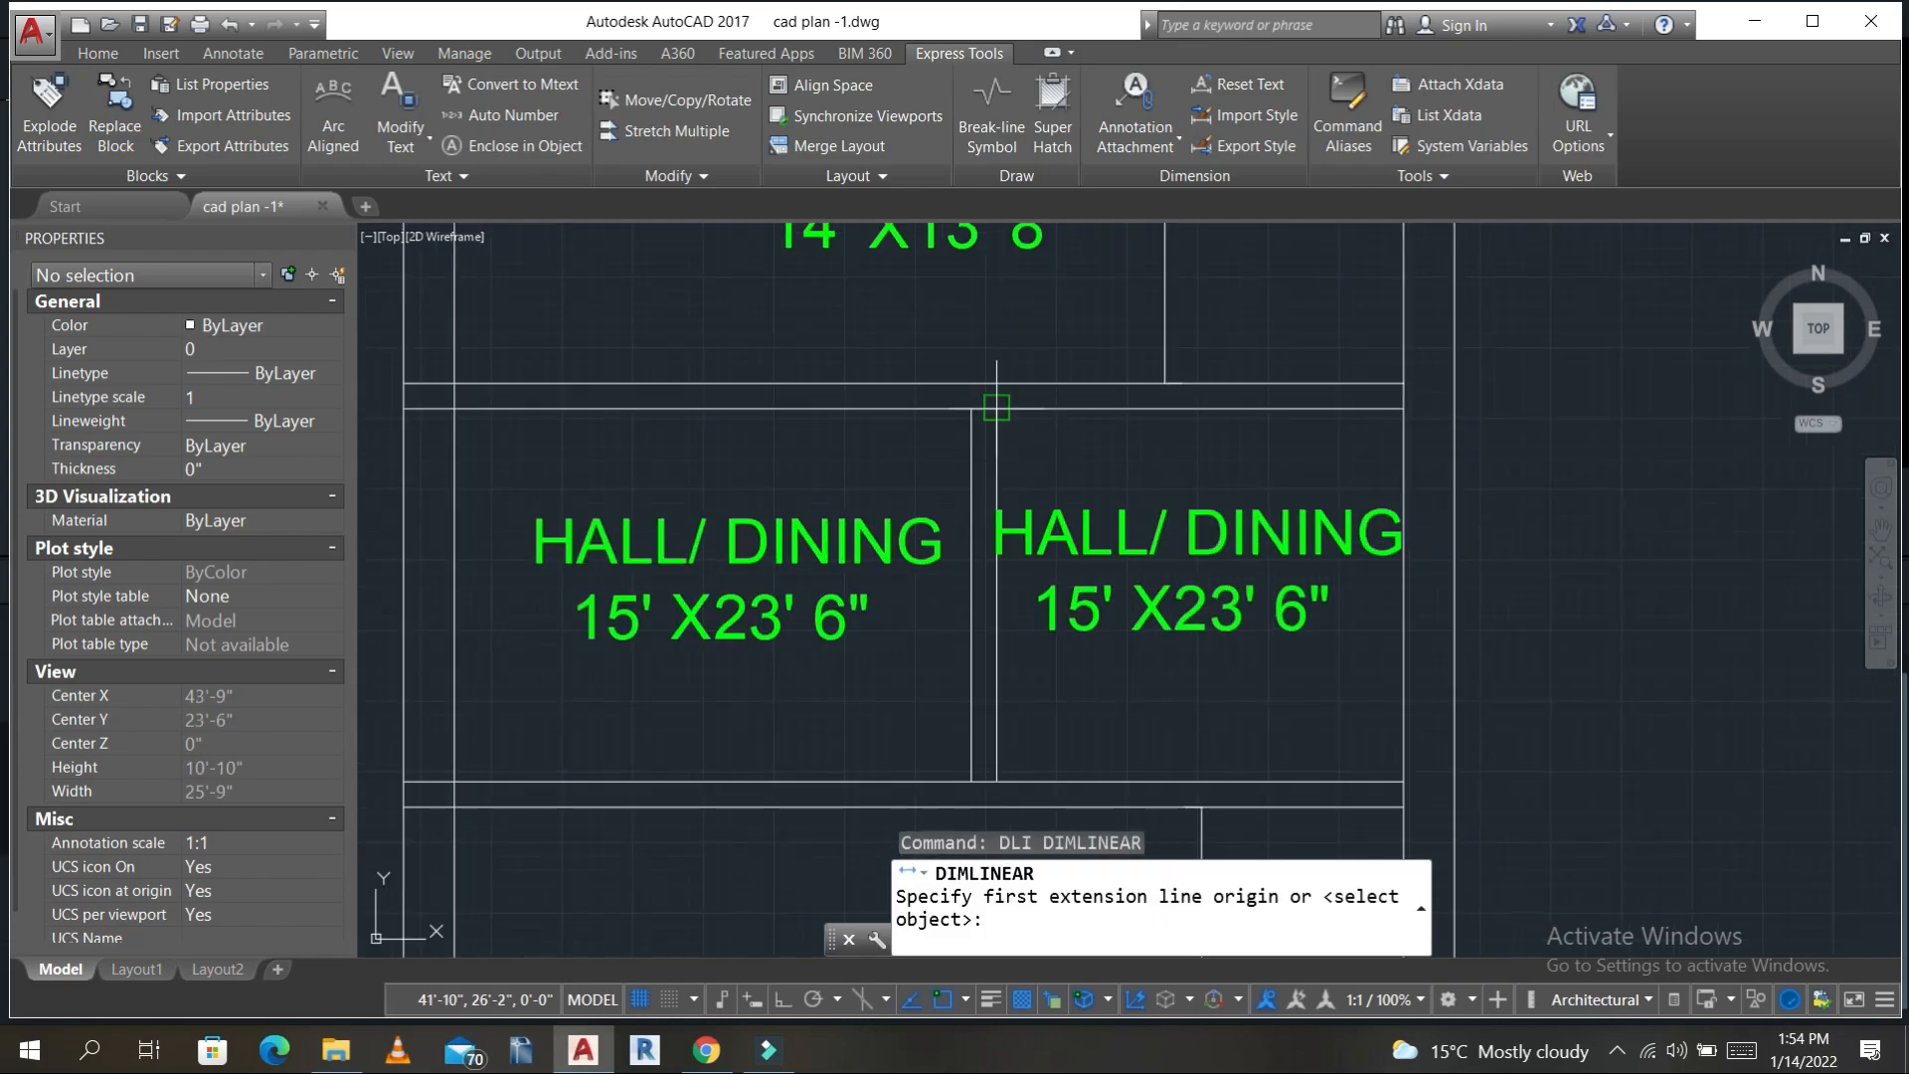
{"action": "left_click", "coordinate": [999, 406]}
{"action": "left_click", "coordinate": [1402, 407]}
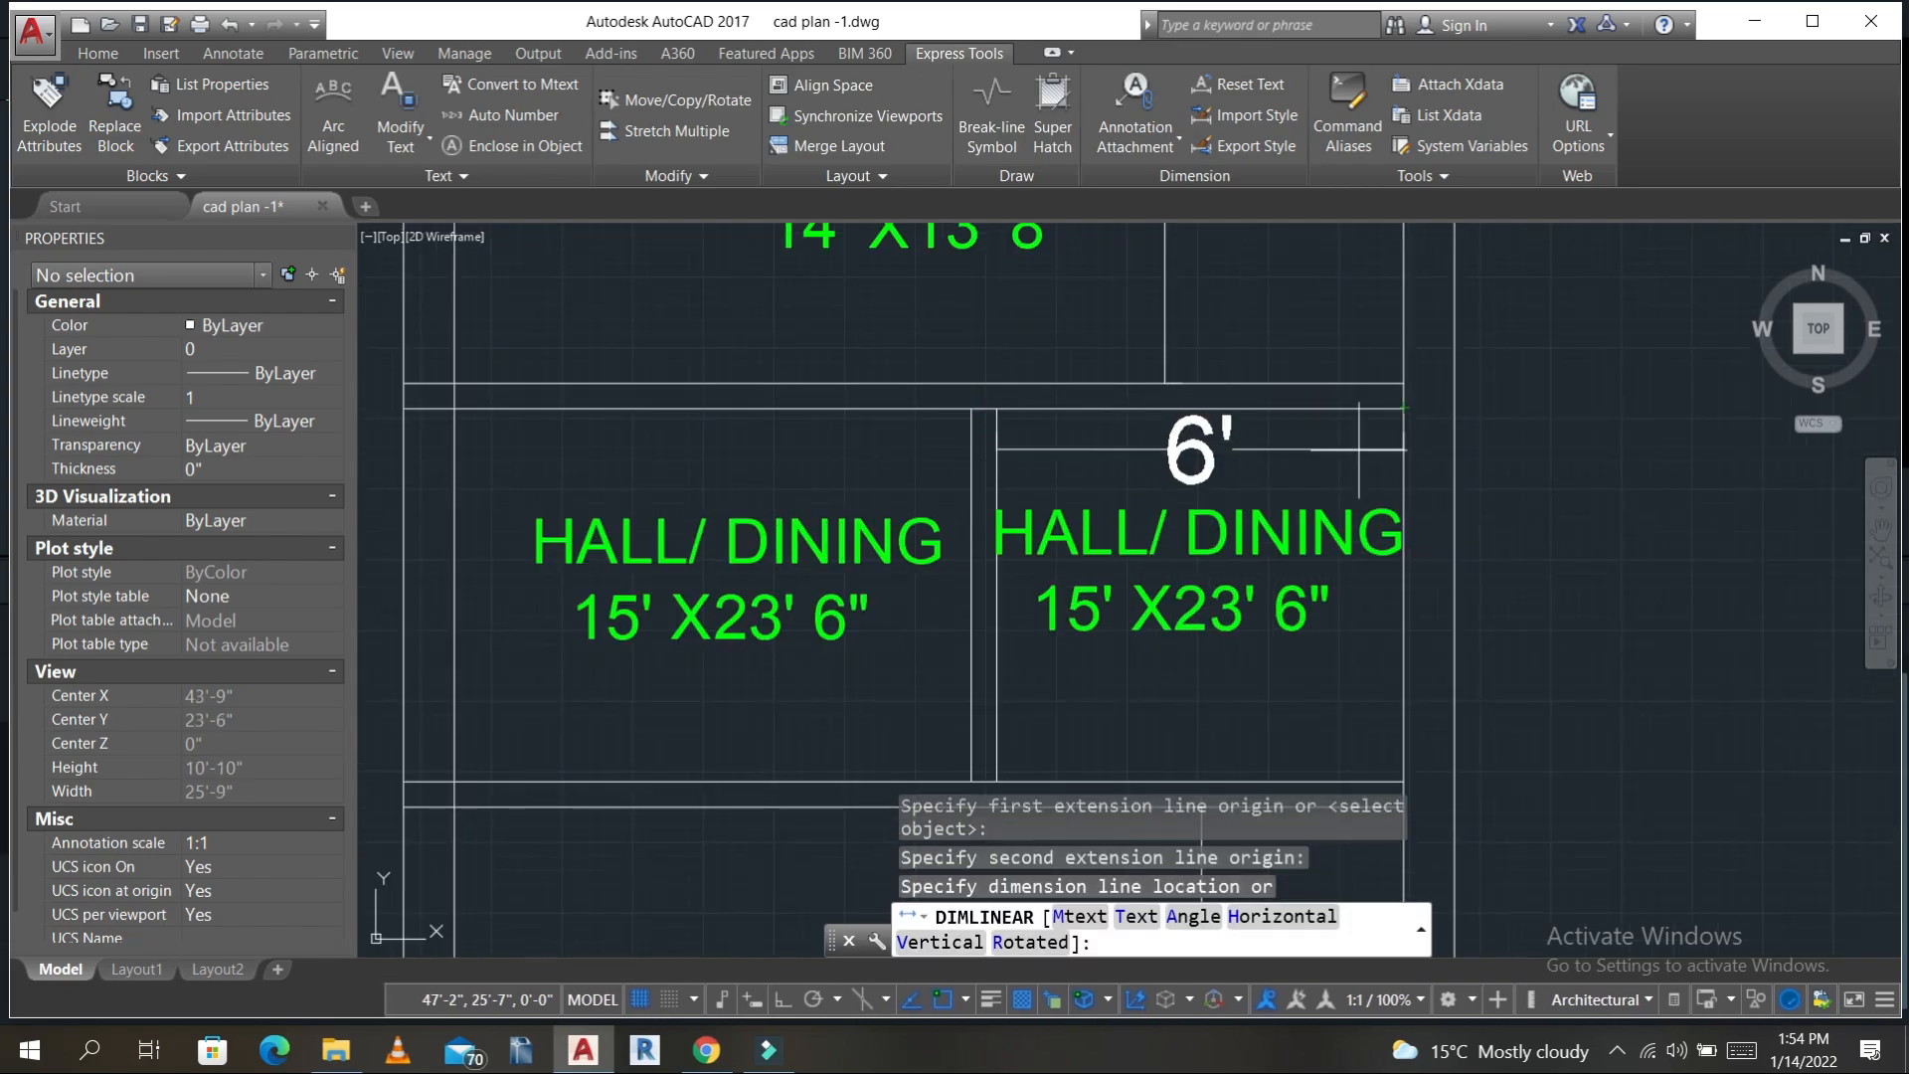
{"action": "left_click", "coordinate": [1373, 452]}
- Check the right-hand small room's vertical size with a linear dimension preview, without placing the dimension
{"action": "key", "text": "Return"}
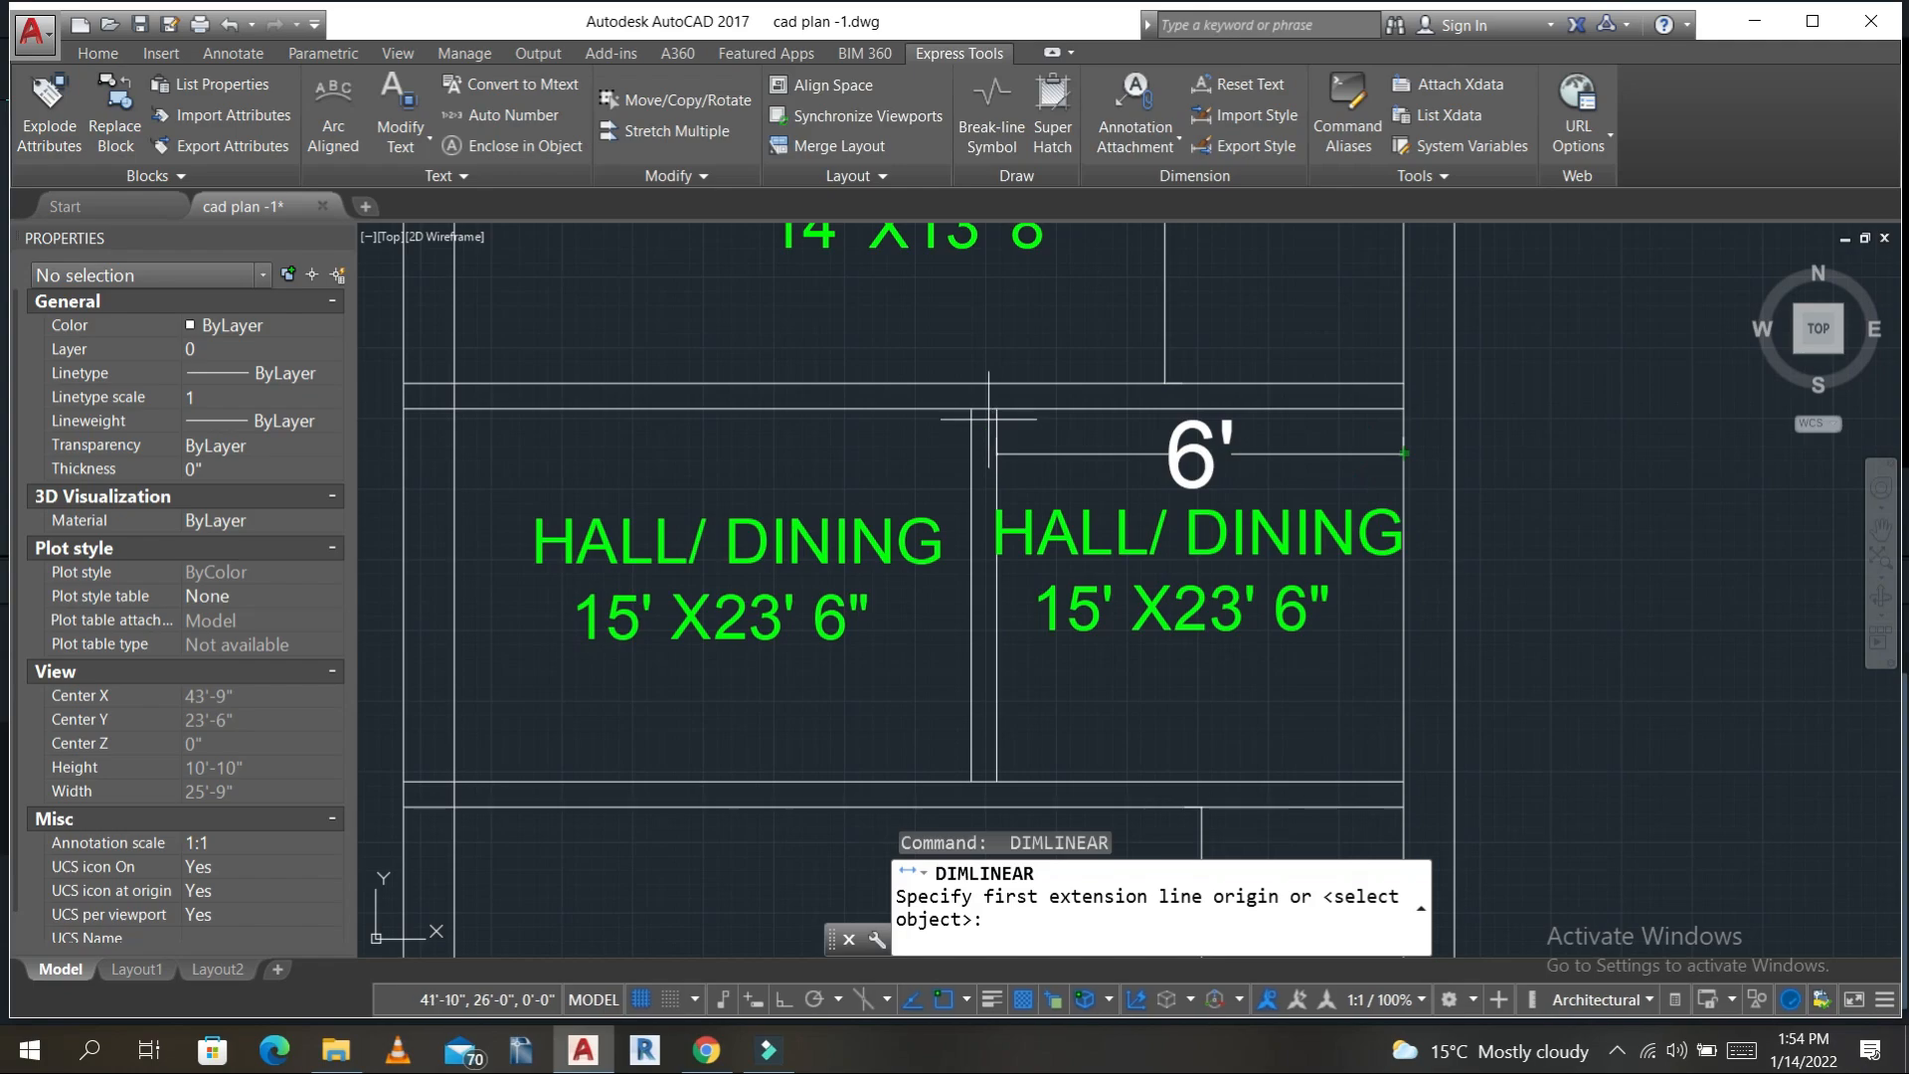
{"action": "left_click", "coordinate": [989, 415]}
{"action": "left_click", "coordinate": [997, 781]}
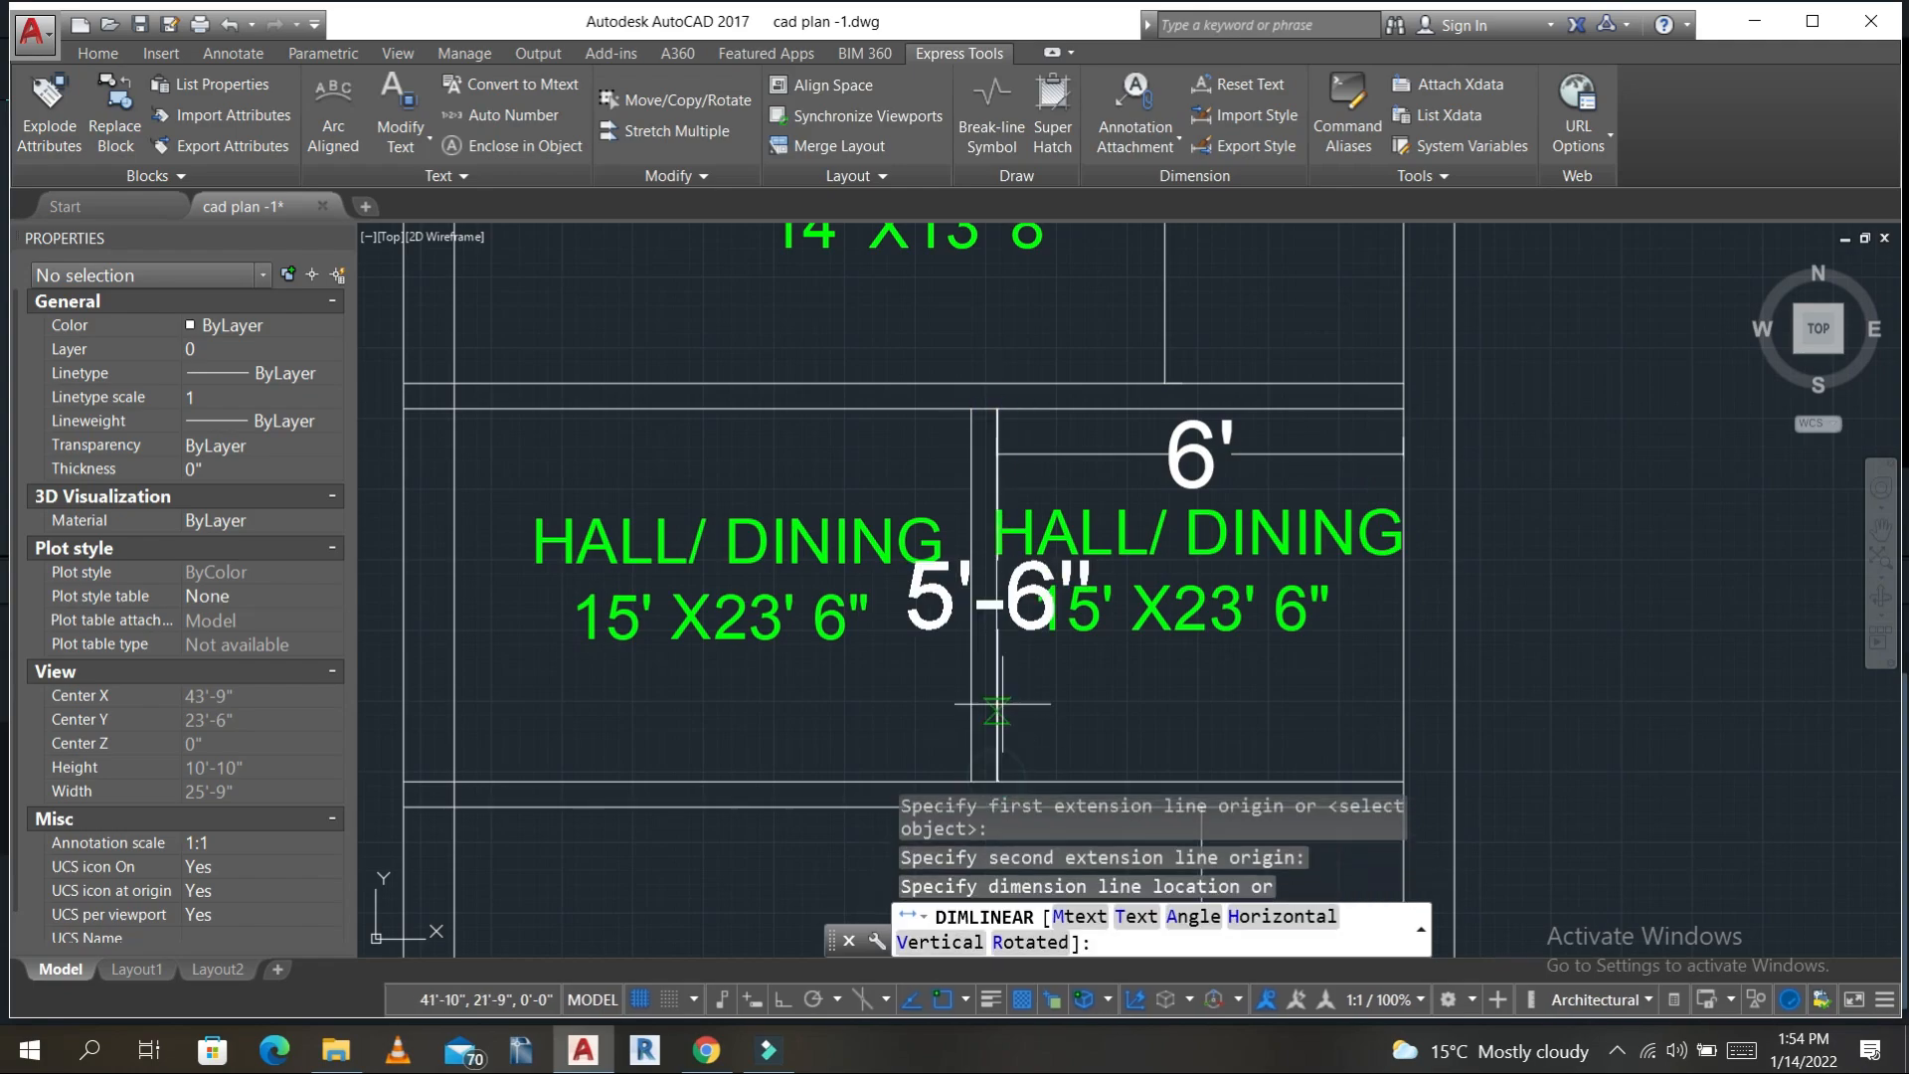
{"action": "key", "text": "Escape"}
- Change the label in the right-hand small room between the master bedrooms to TOILET with the size 06' X5' 6"
{"action": "left_click", "coordinate": [1198, 528]}
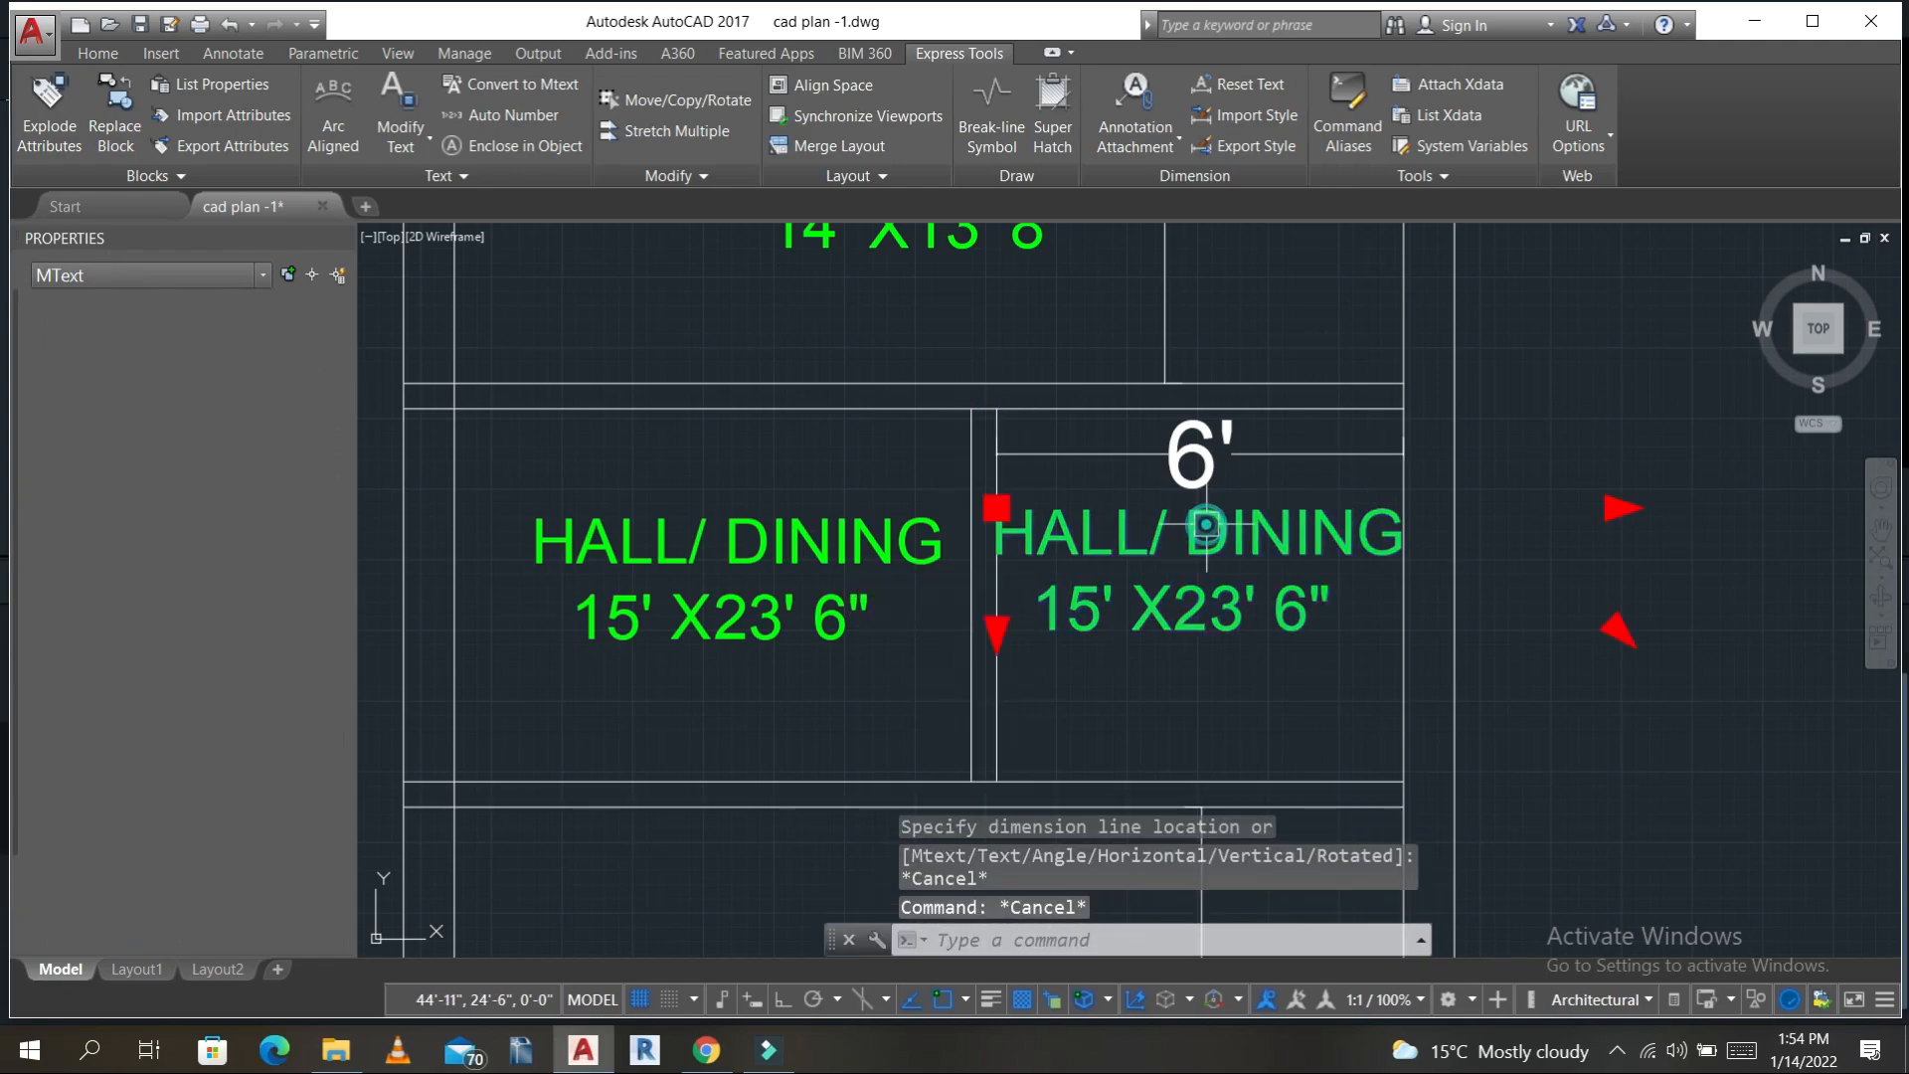
{"action": "double_click", "coordinate": [1422, 537]}
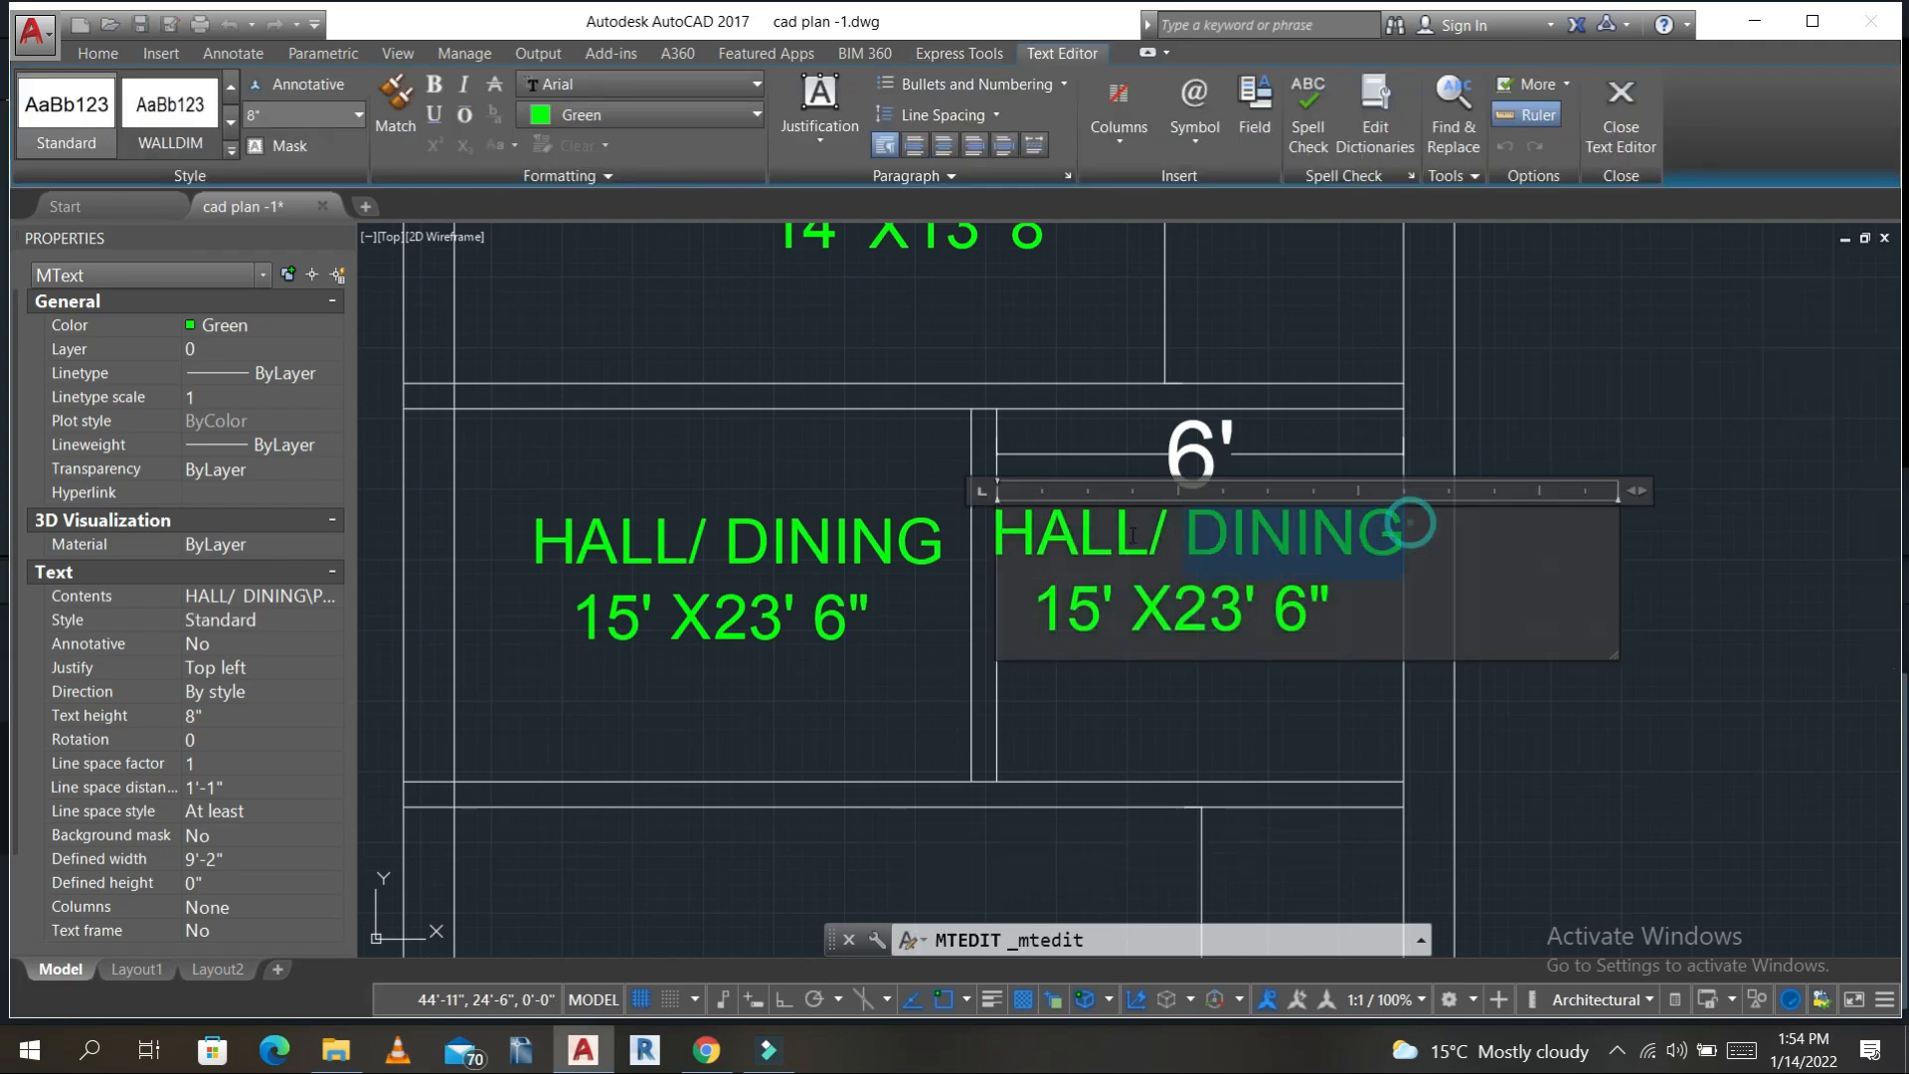
{"action": "type", "text": "TOILET"}
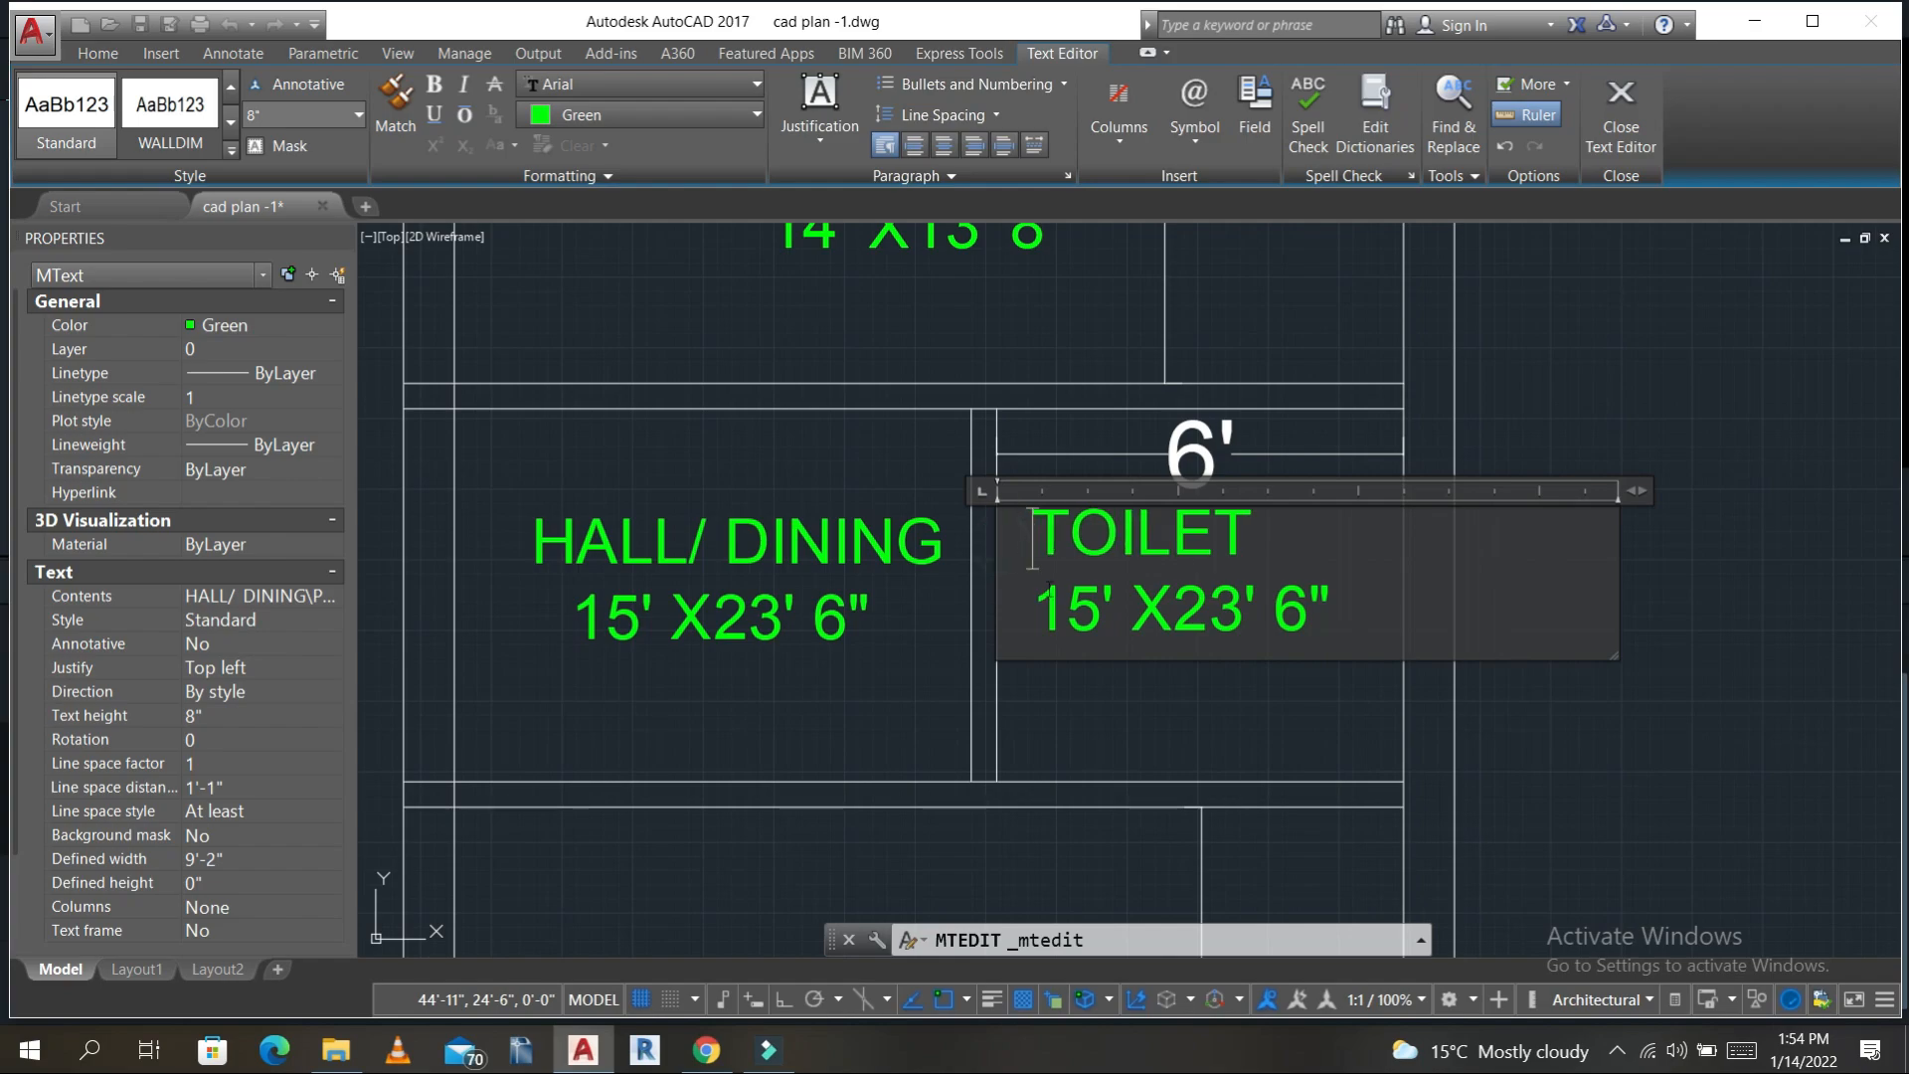
{"action": "left_click_drag", "start_coordinate": [1095, 616], "coordinate": [1050, 622]}
{"action": "type", "text": "6"}
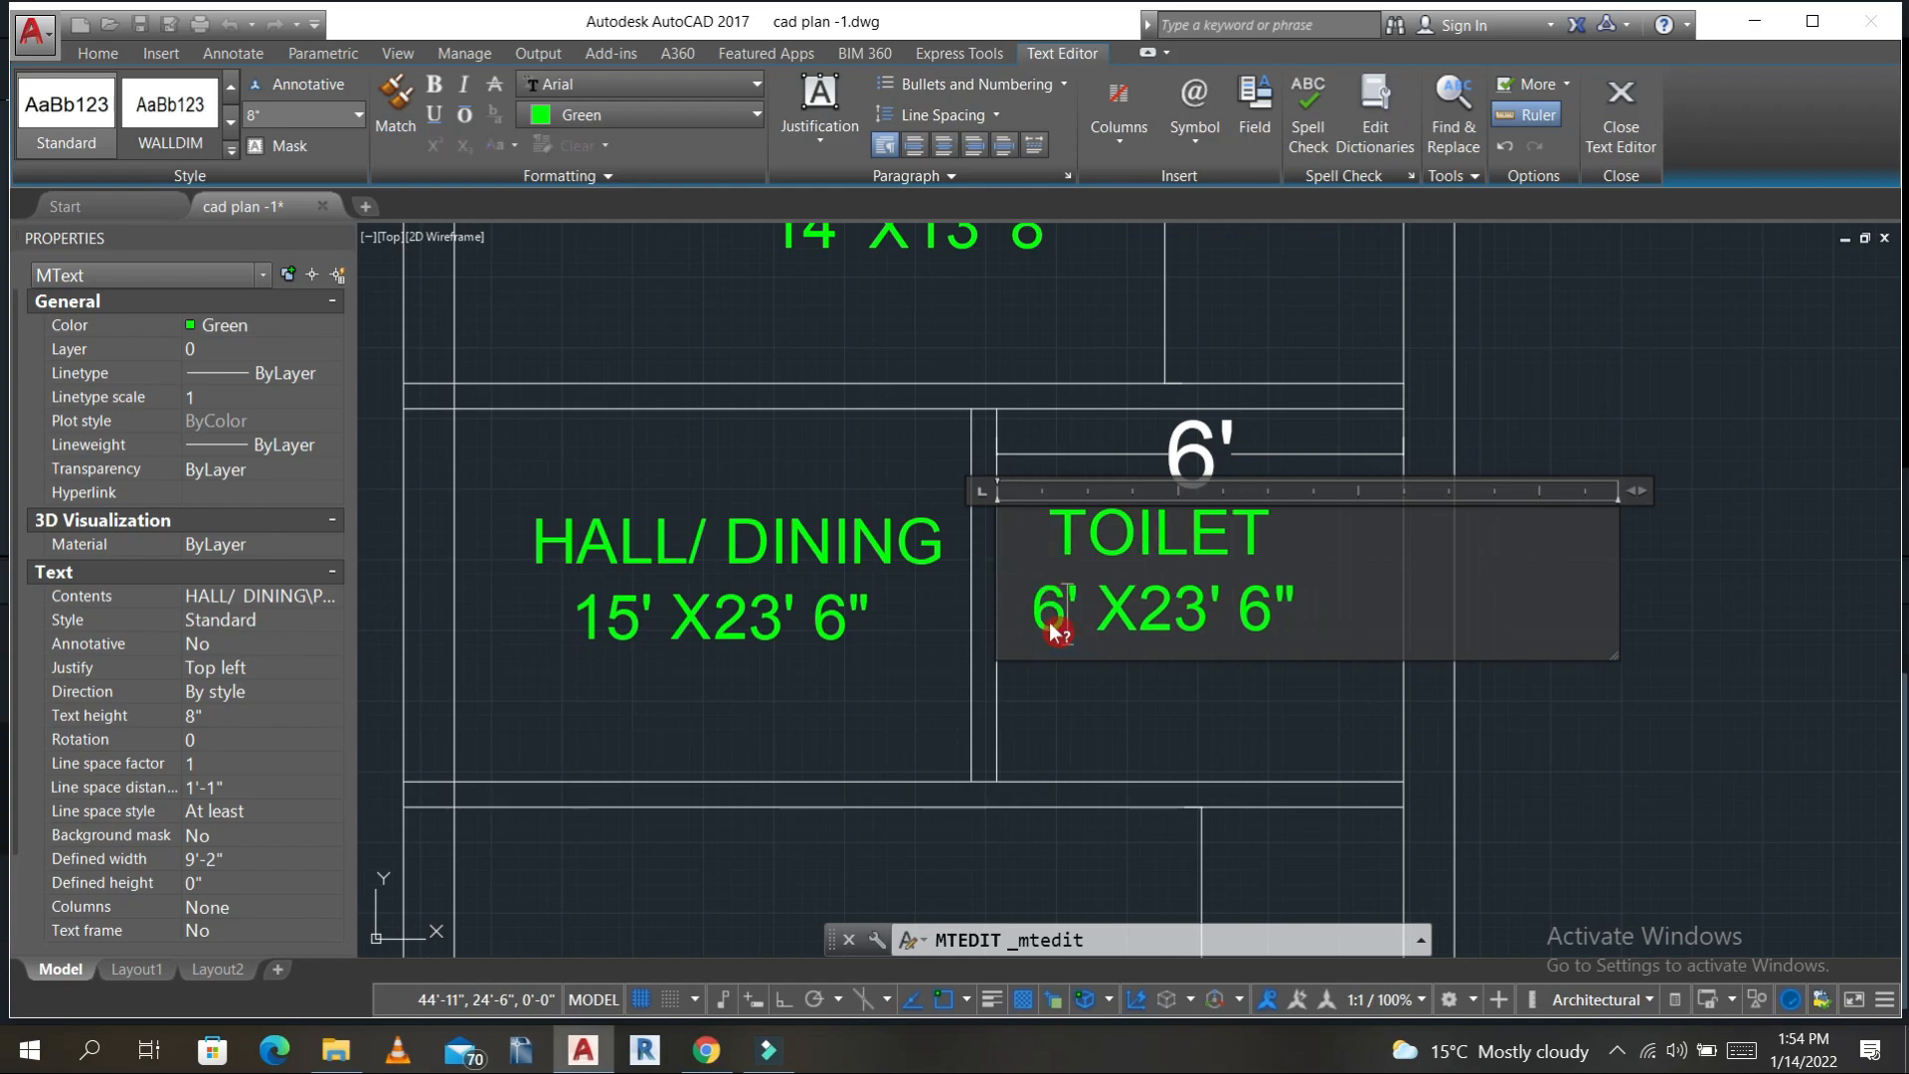
{"action": "left_click", "coordinate": [1034, 614]}
{"action": "type", "text": "0"}
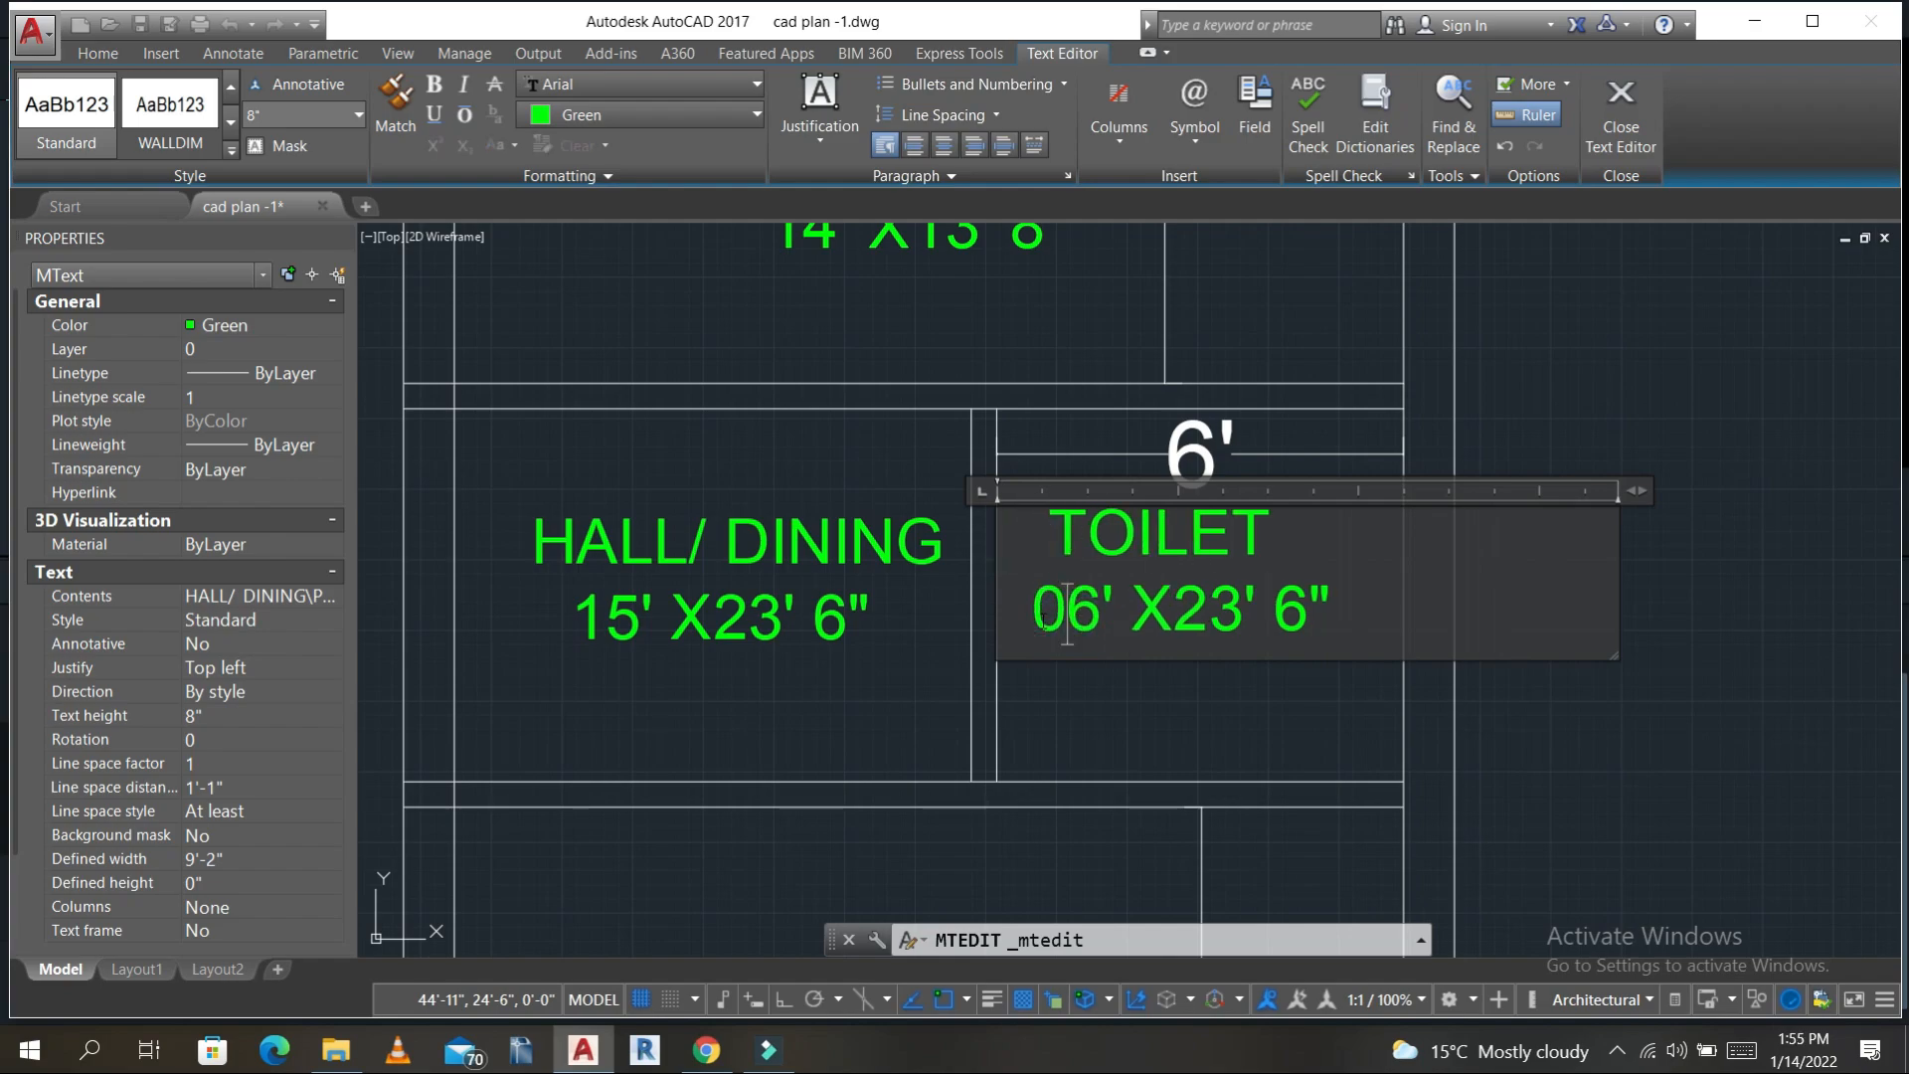
{"action": "left_click_drag", "start_coordinate": [1244, 612], "coordinate": [1189, 621]}
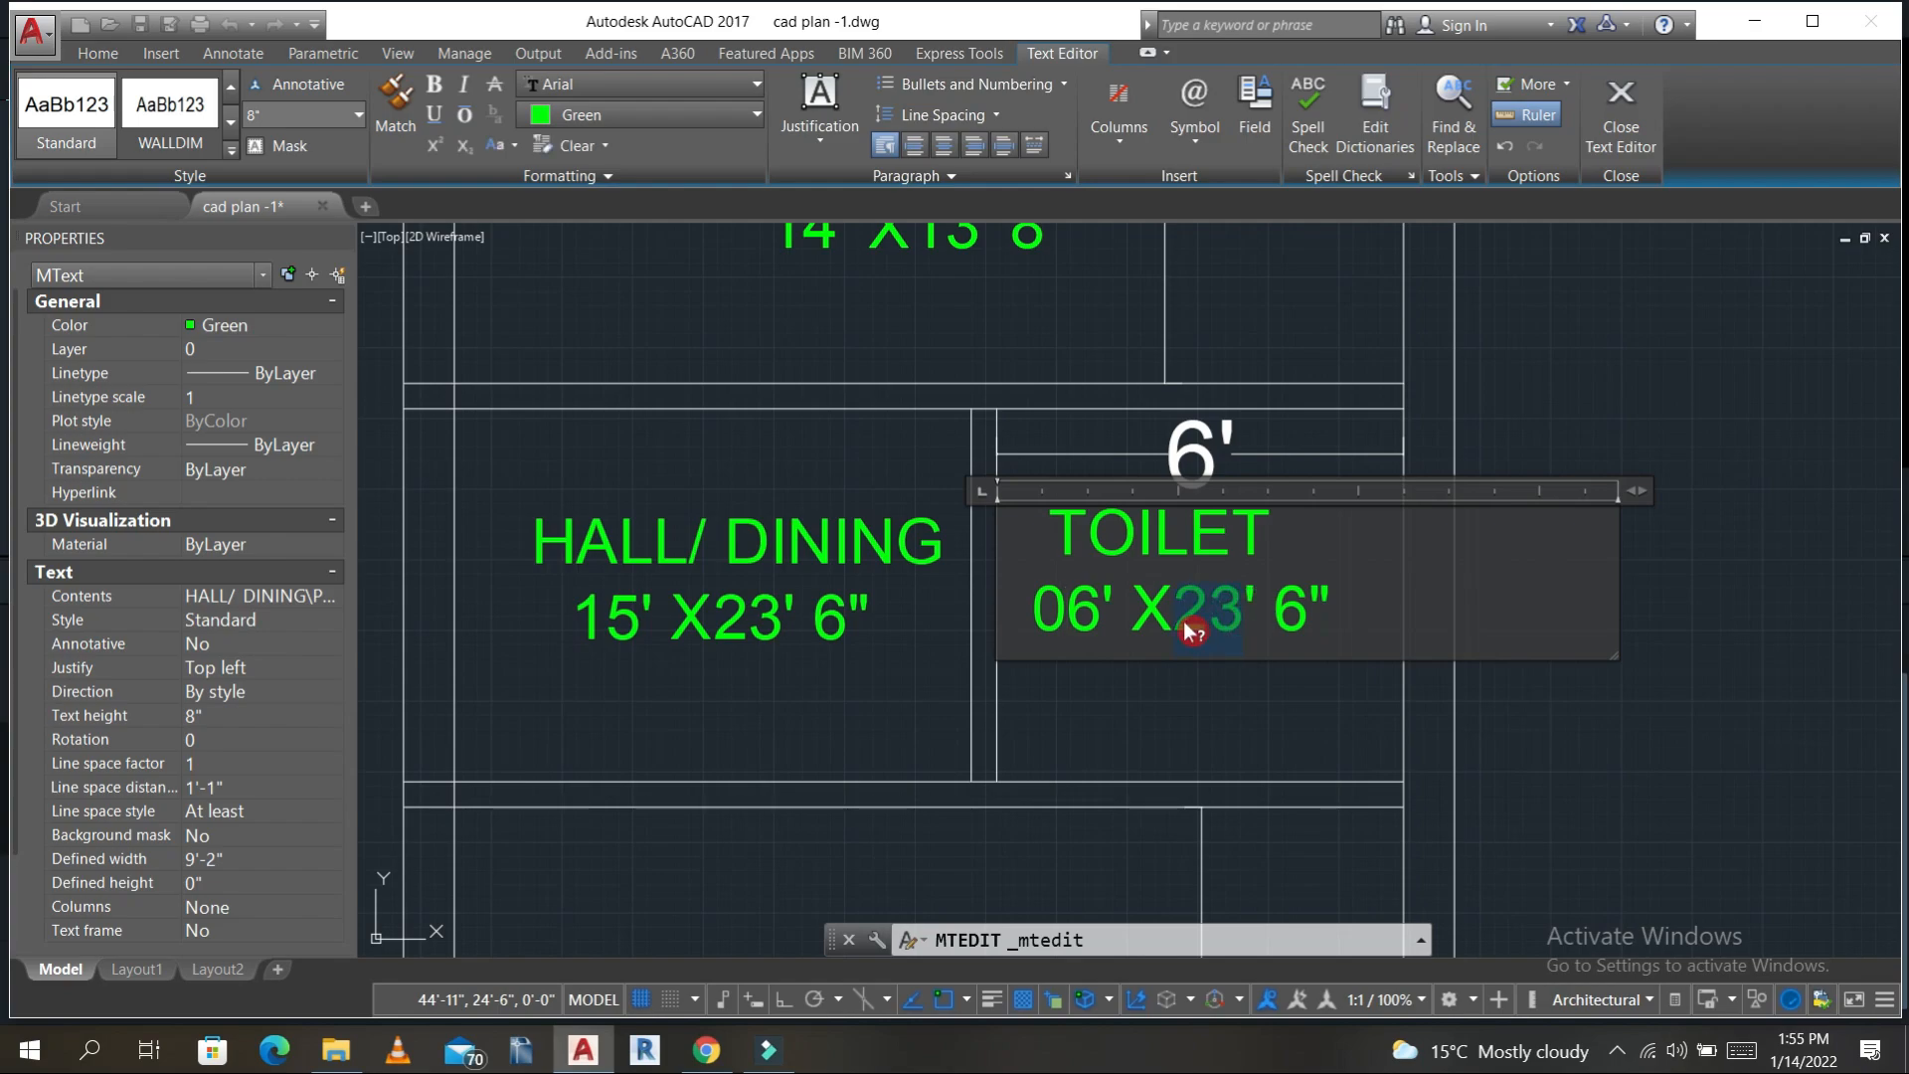
{"action": "type", "text": "5"}
{"action": "left_click", "coordinate": [1231, 734]}
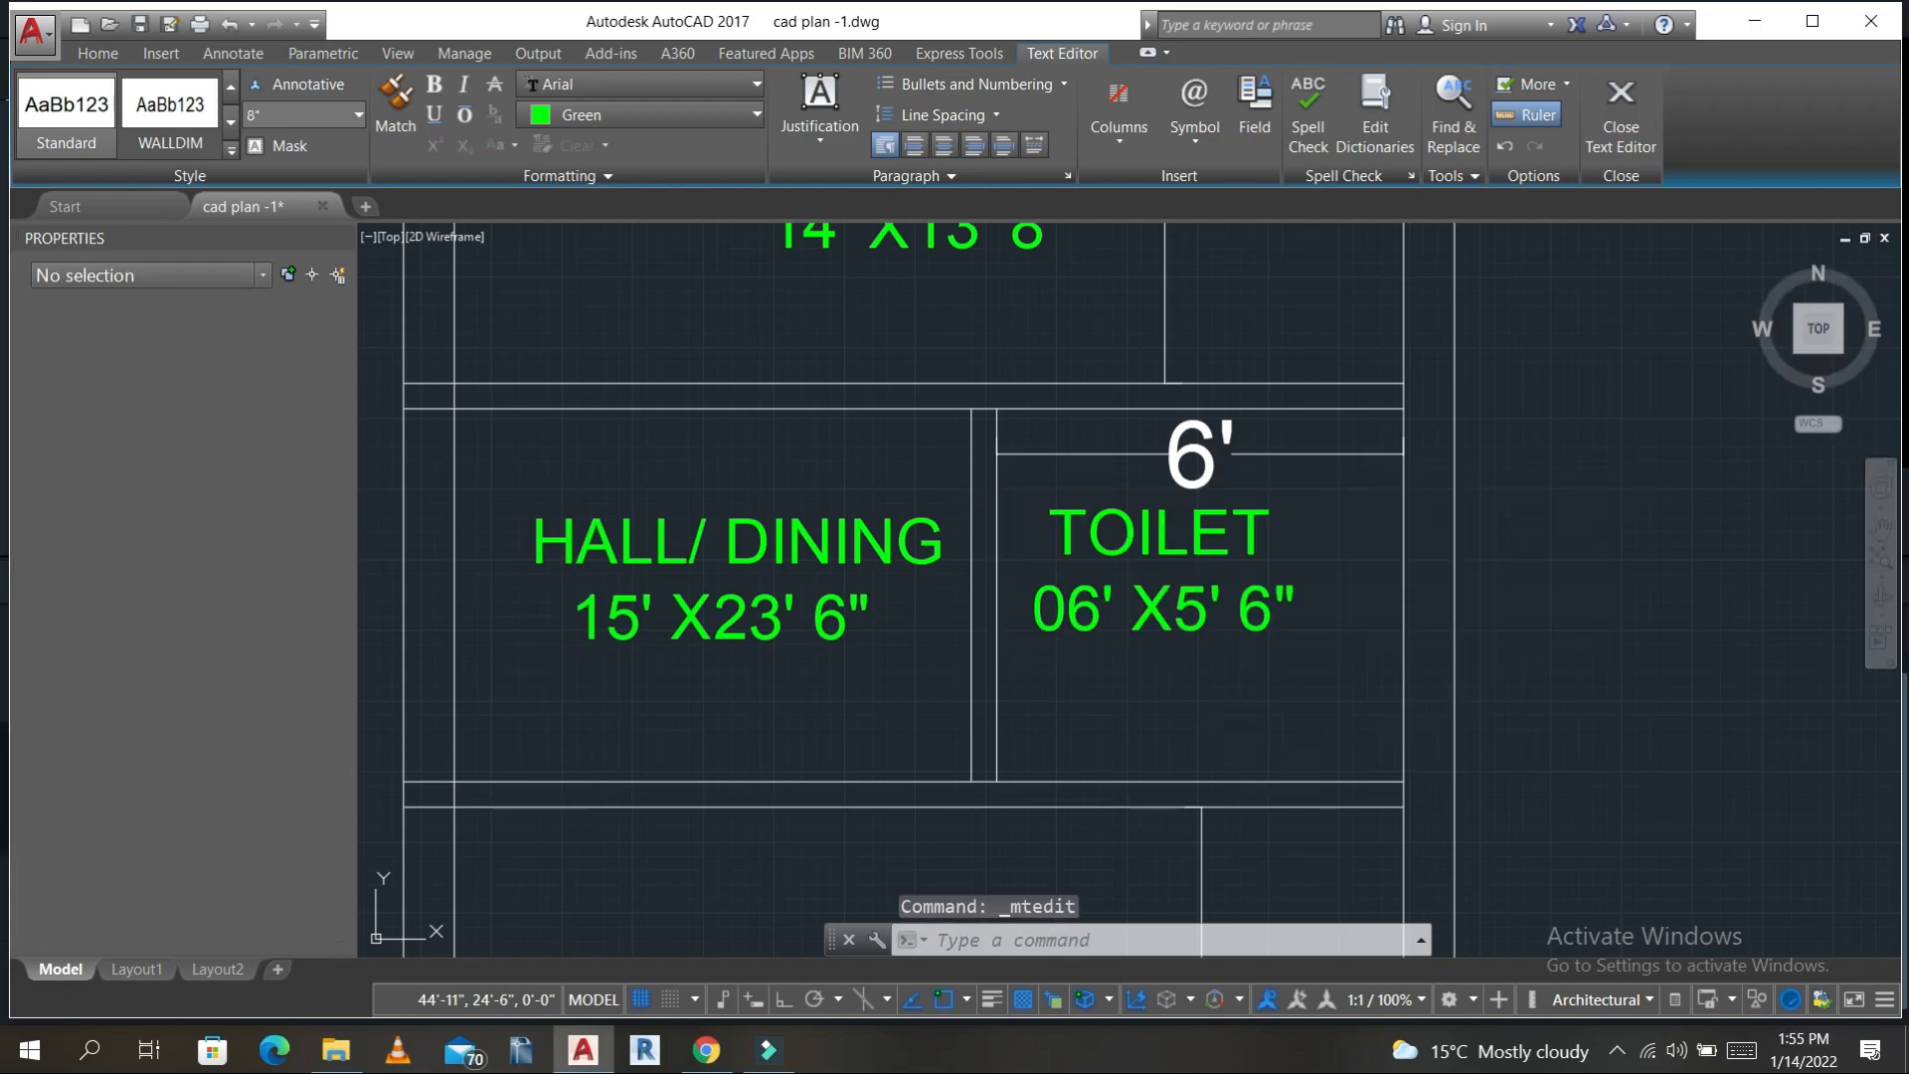
- Erase the HALL/ DINING label from the small room directly left of the toilet
{"action": "scroll", "coordinate": [1098, 463], "scroll_direction": "down", "scroll_amount": 2}
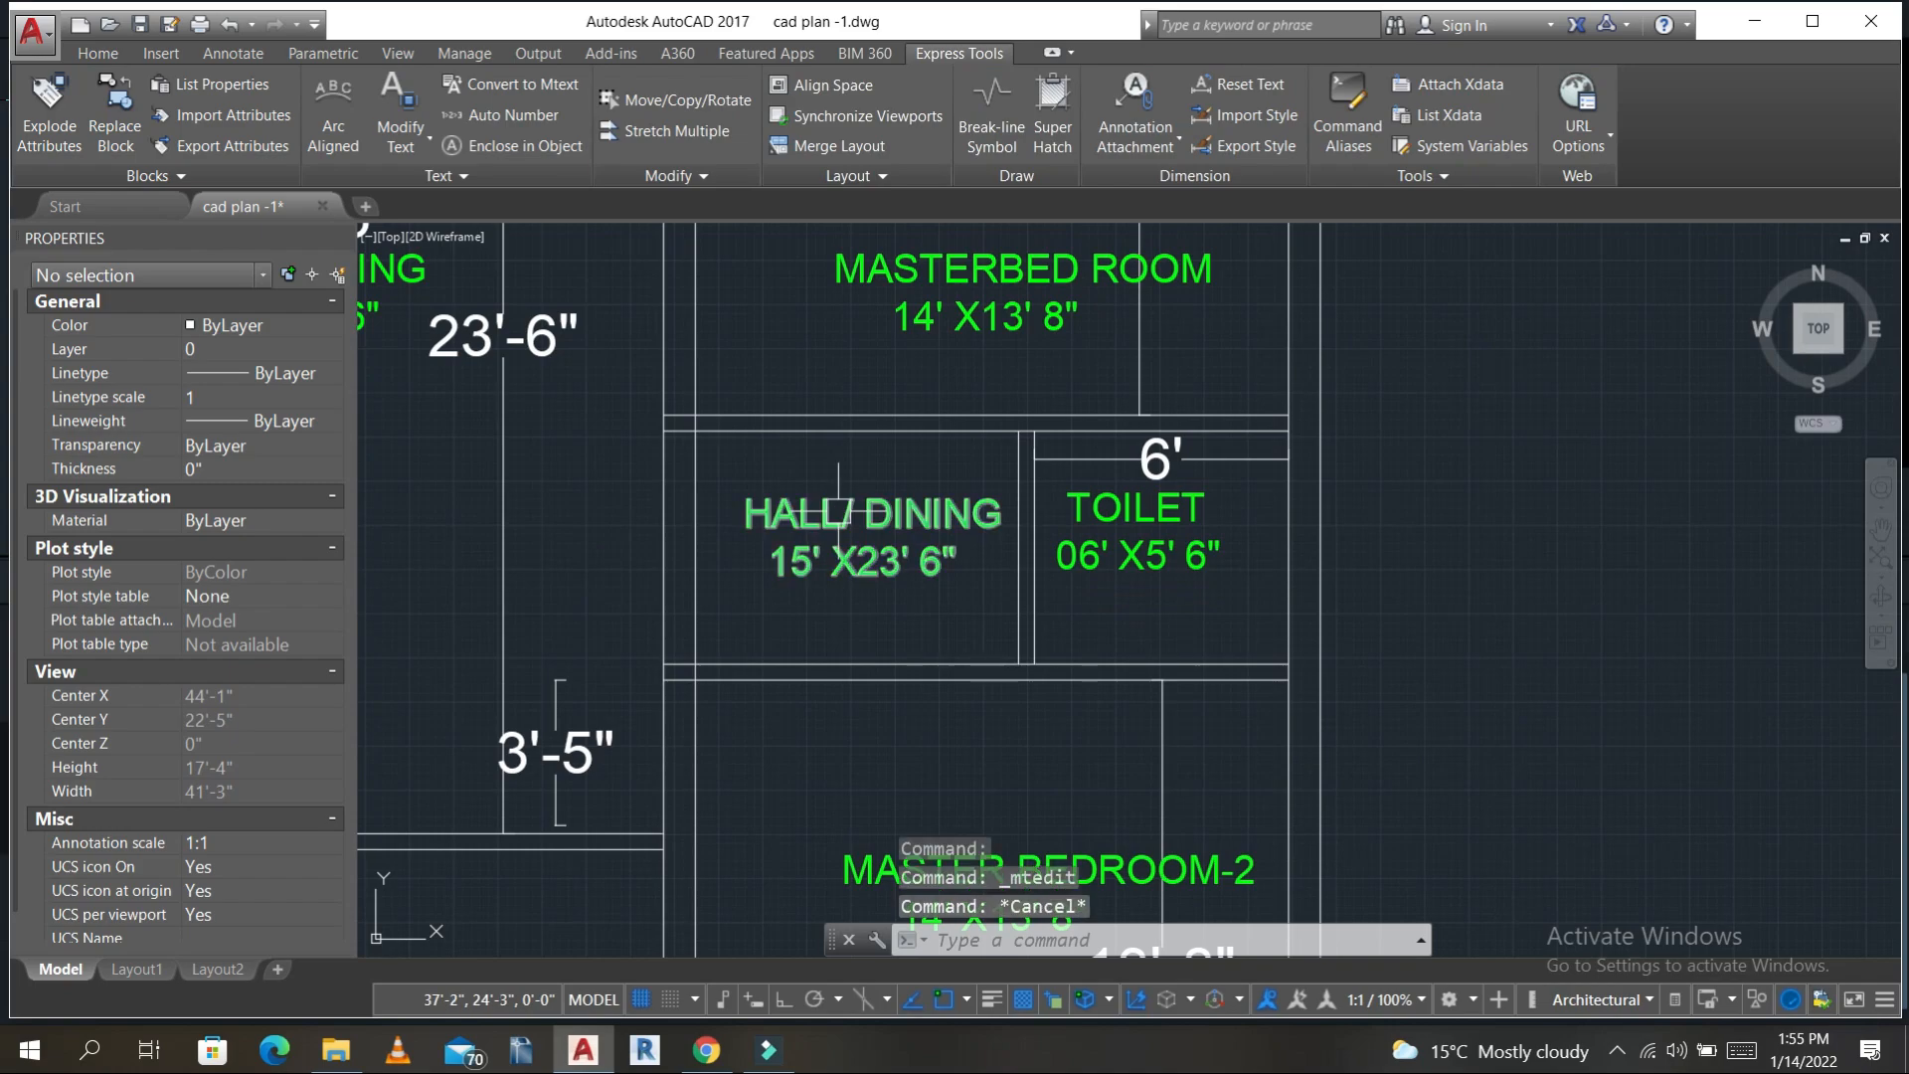
{"action": "left_click", "coordinate": [873, 512]}
{"action": "type", "text": "e"}
{"action": "key", "text": "Return"}
- Copy the TOILET label horizontally into the empty small room on its left and end the copy command
{"action": "left_click", "coordinate": [1046, 521]}
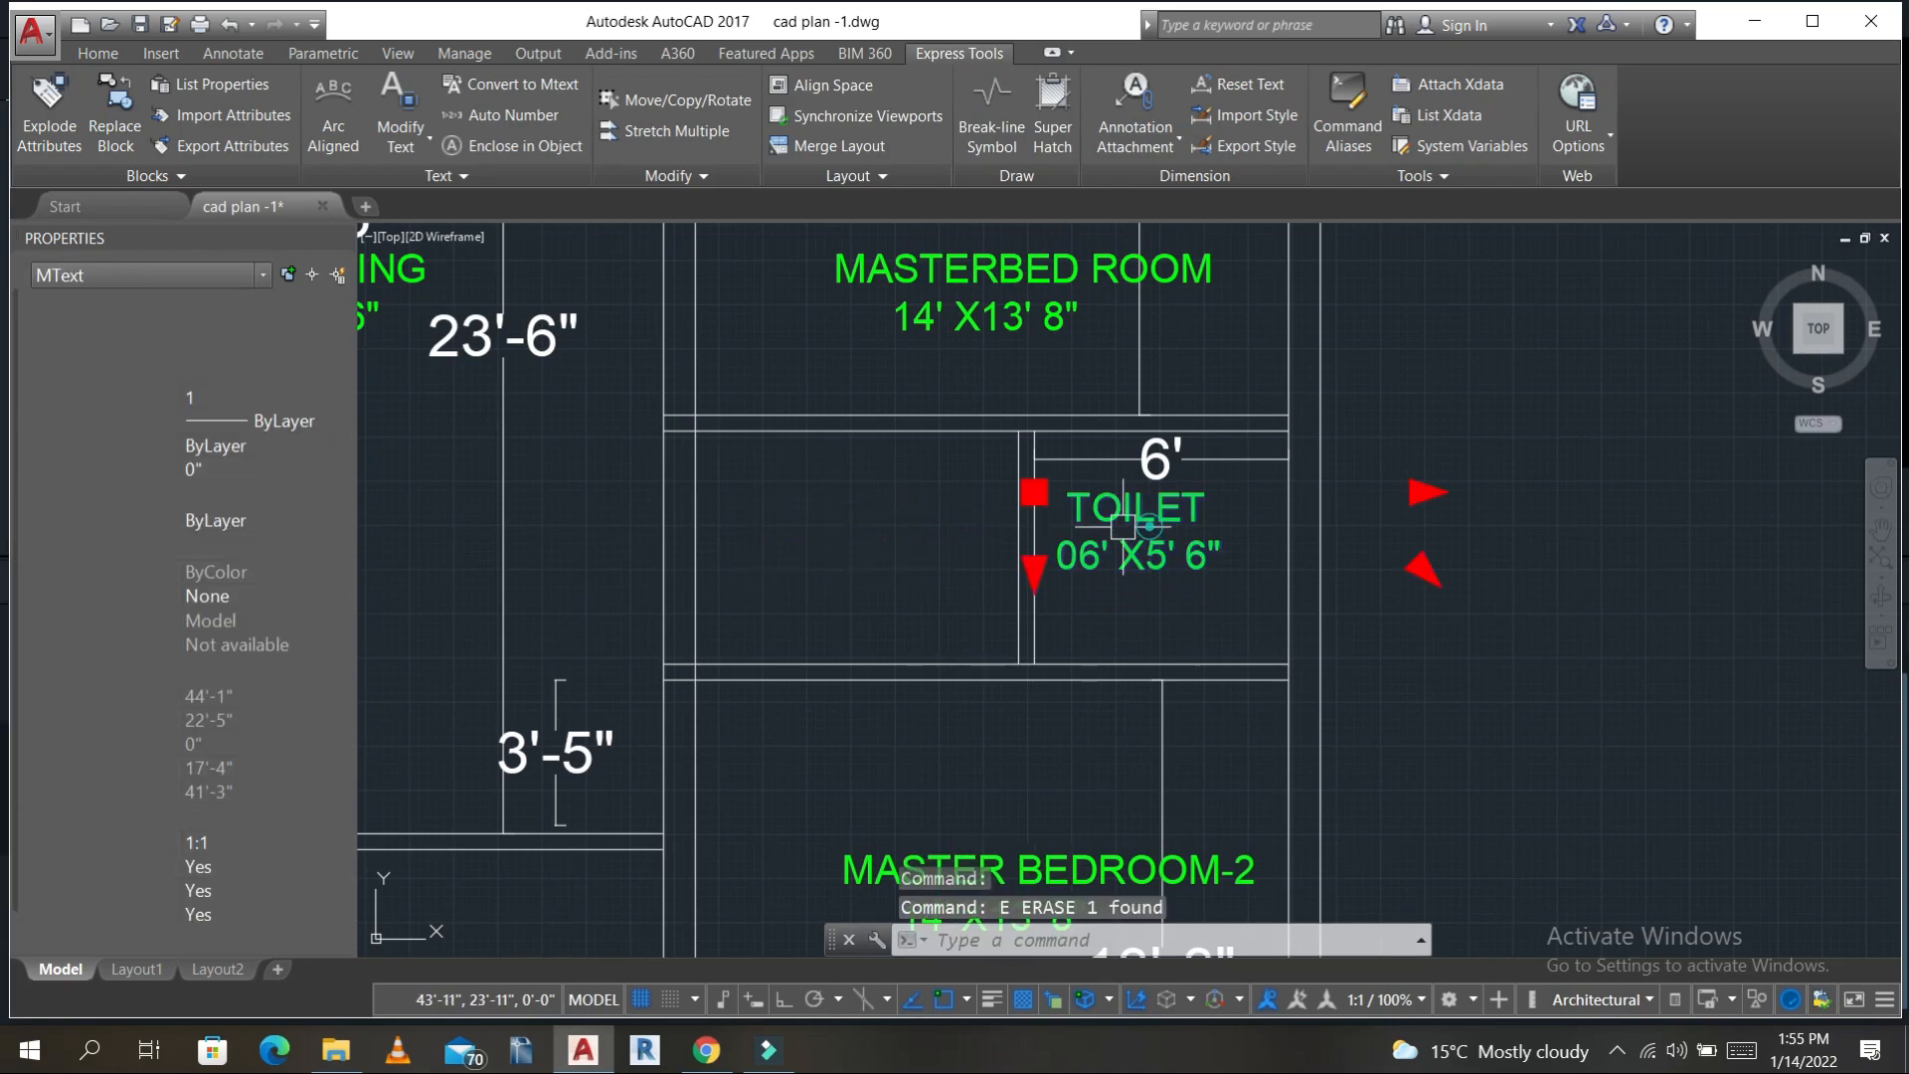
{"action": "type", "text": "co"}
{"action": "key", "text": "Return"}
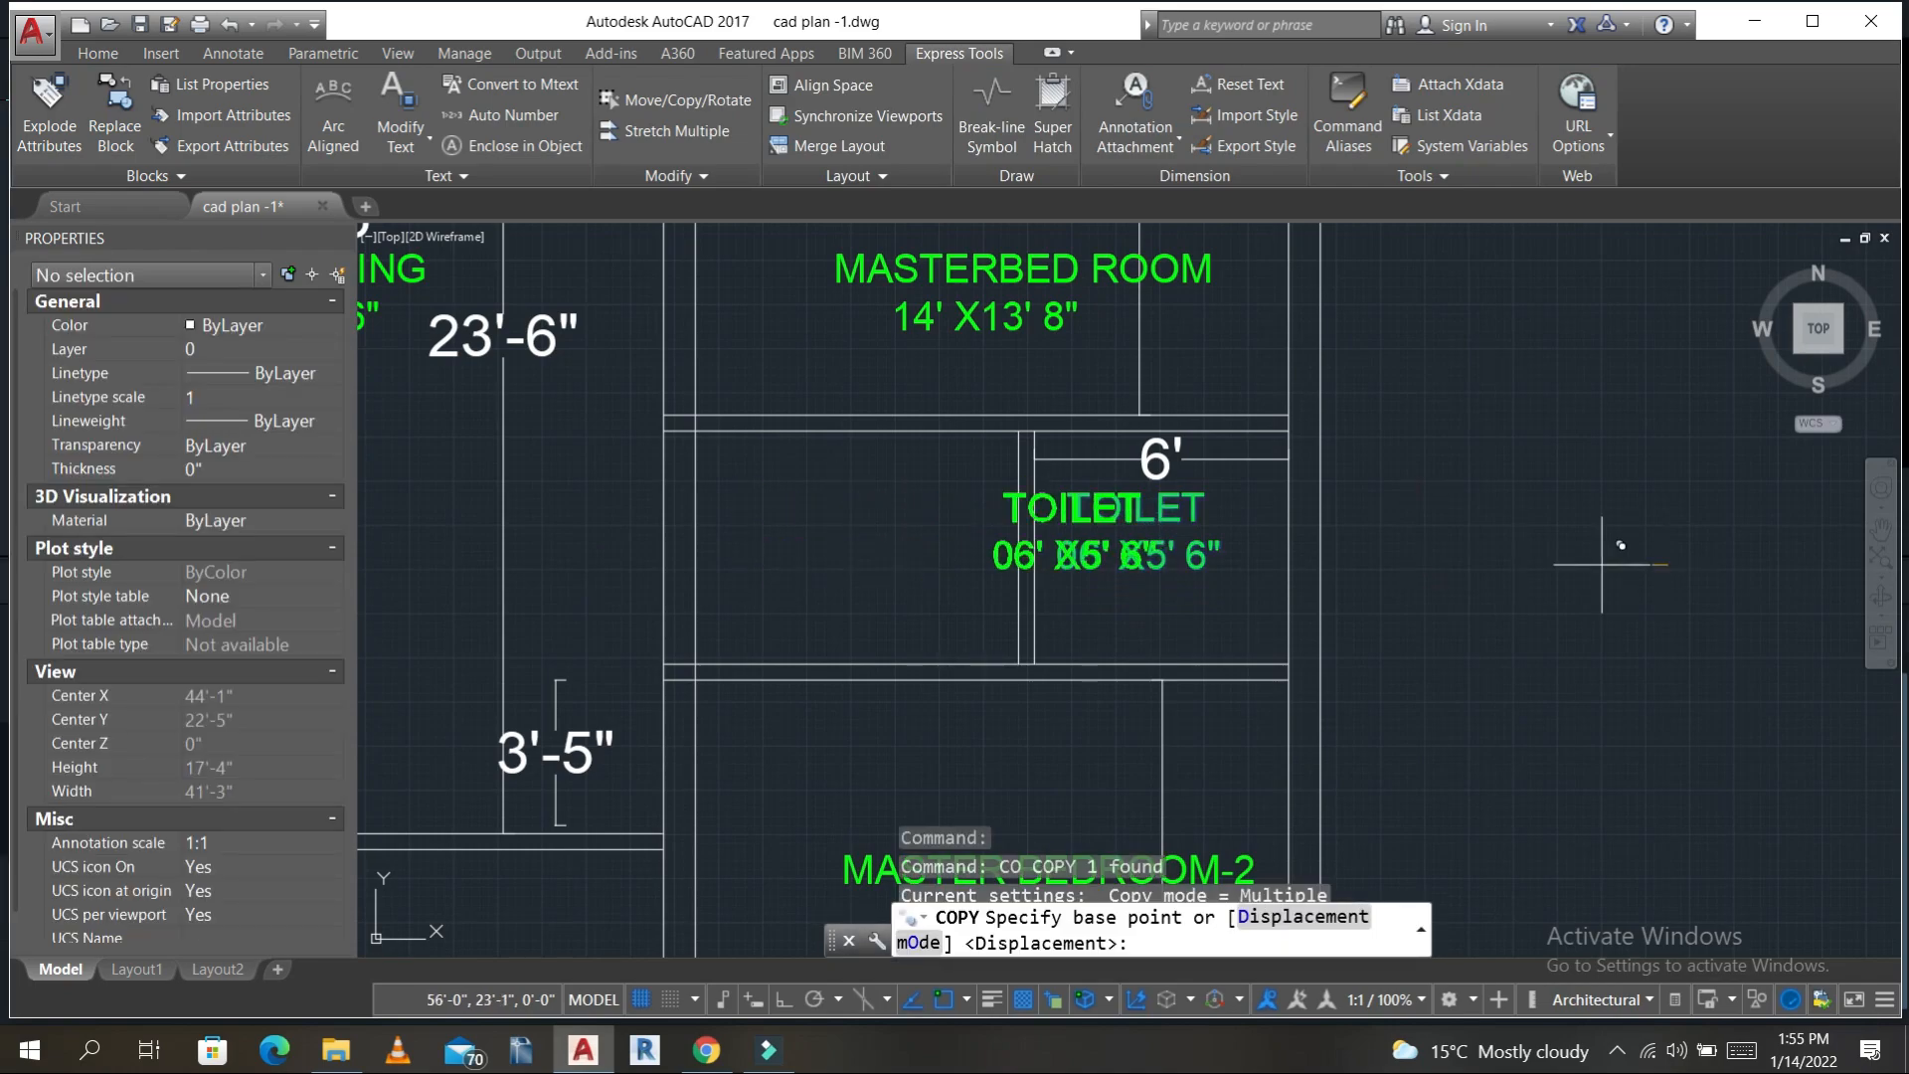
{"action": "left_click", "coordinate": [1668, 565]}
{"action": "key", "text": "Escape"}
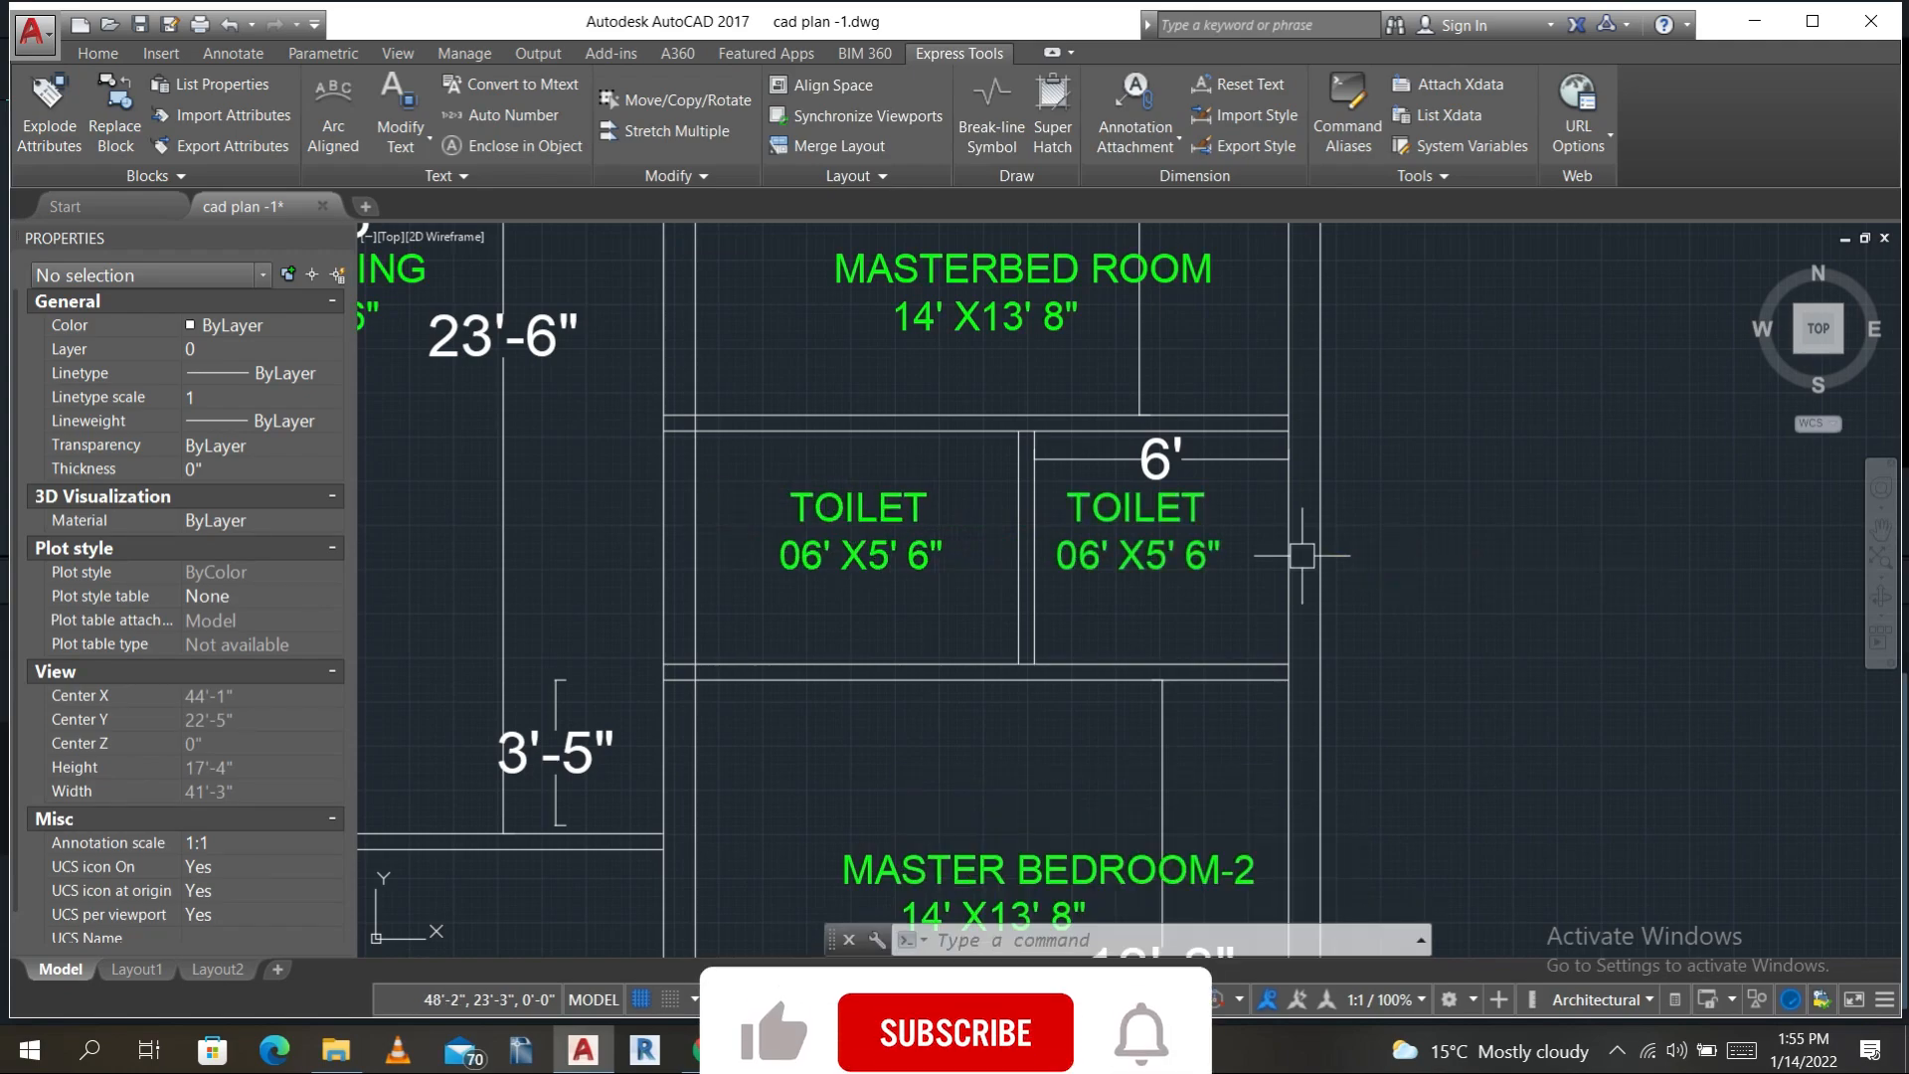
{"action": "type", "text": "dli"}
{"action": "key", "text": "Return"}
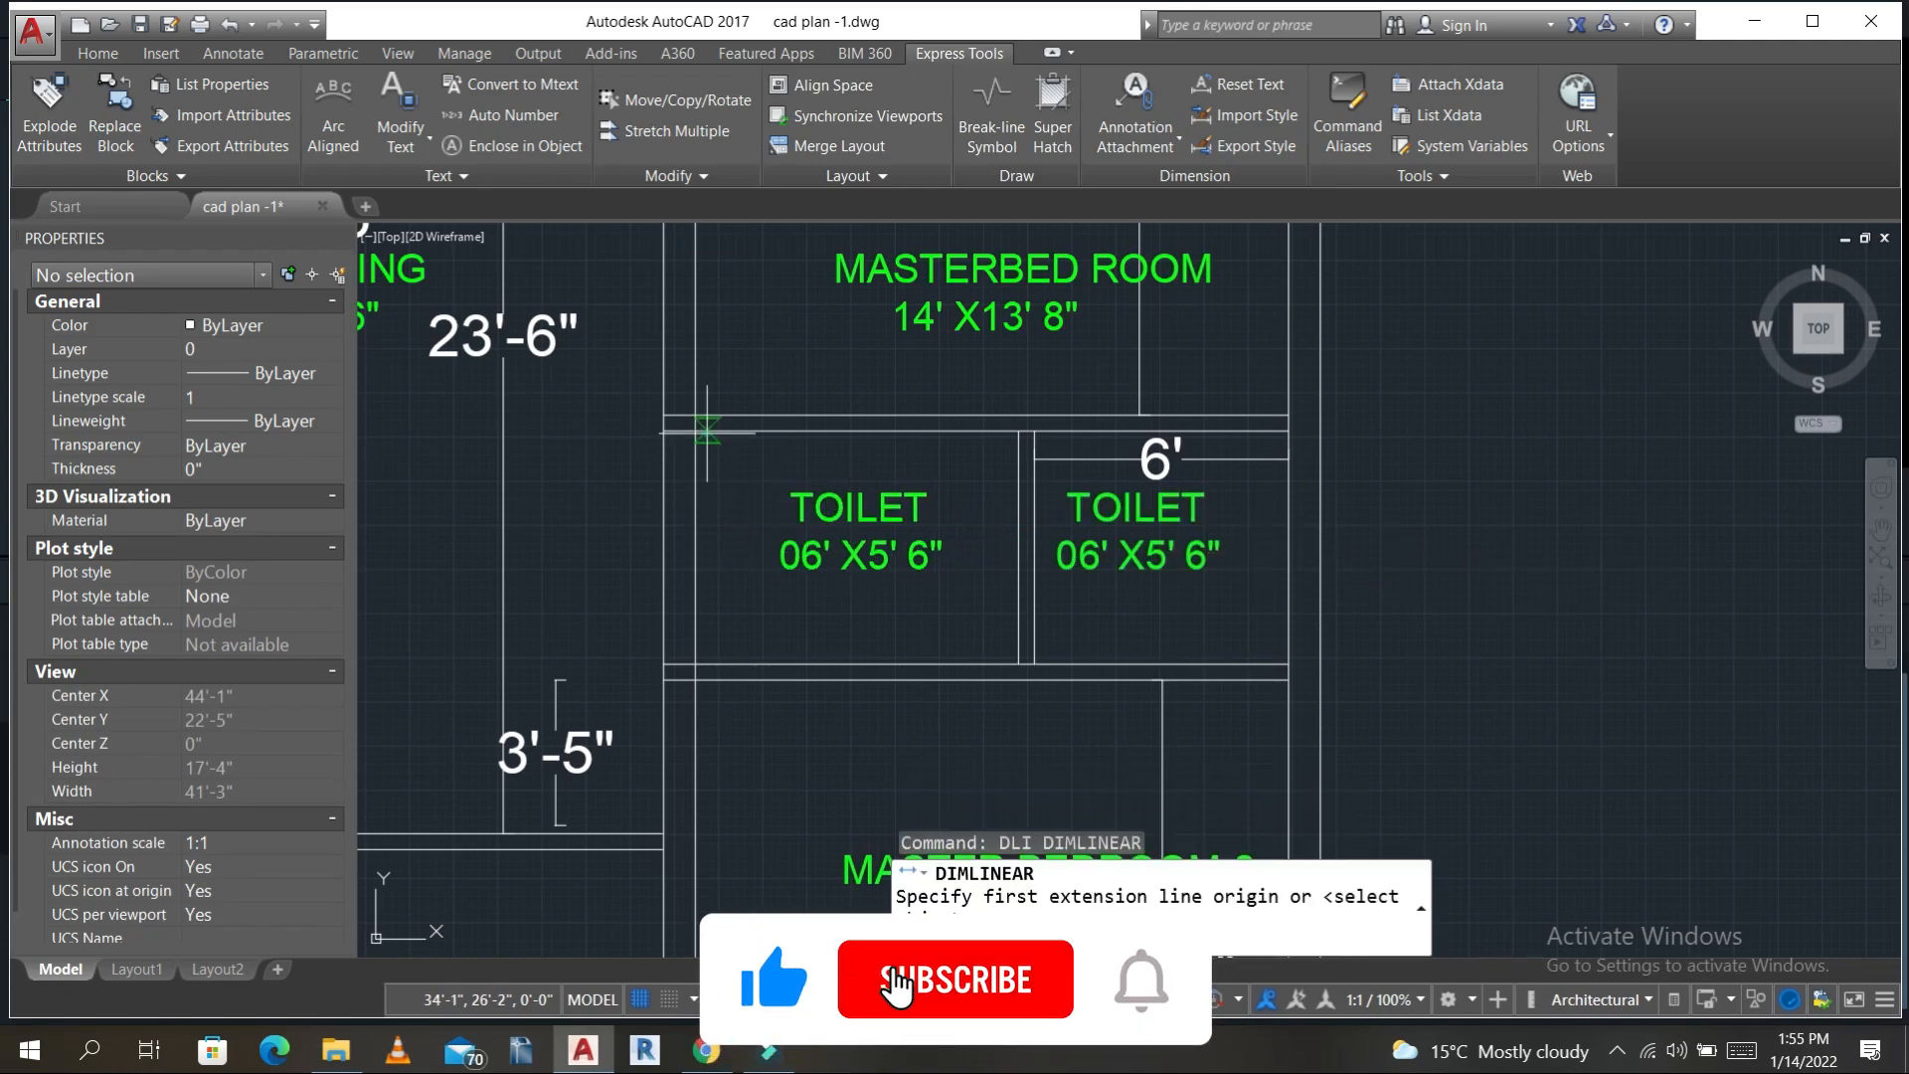
{"action": "key", "text": "Escape"}
- Check the left-hand toilet's width with a linear dimension preview, without placing the dimension
{"action": "type", "text": "dli"}
{"action": "key", "text": "Return"}
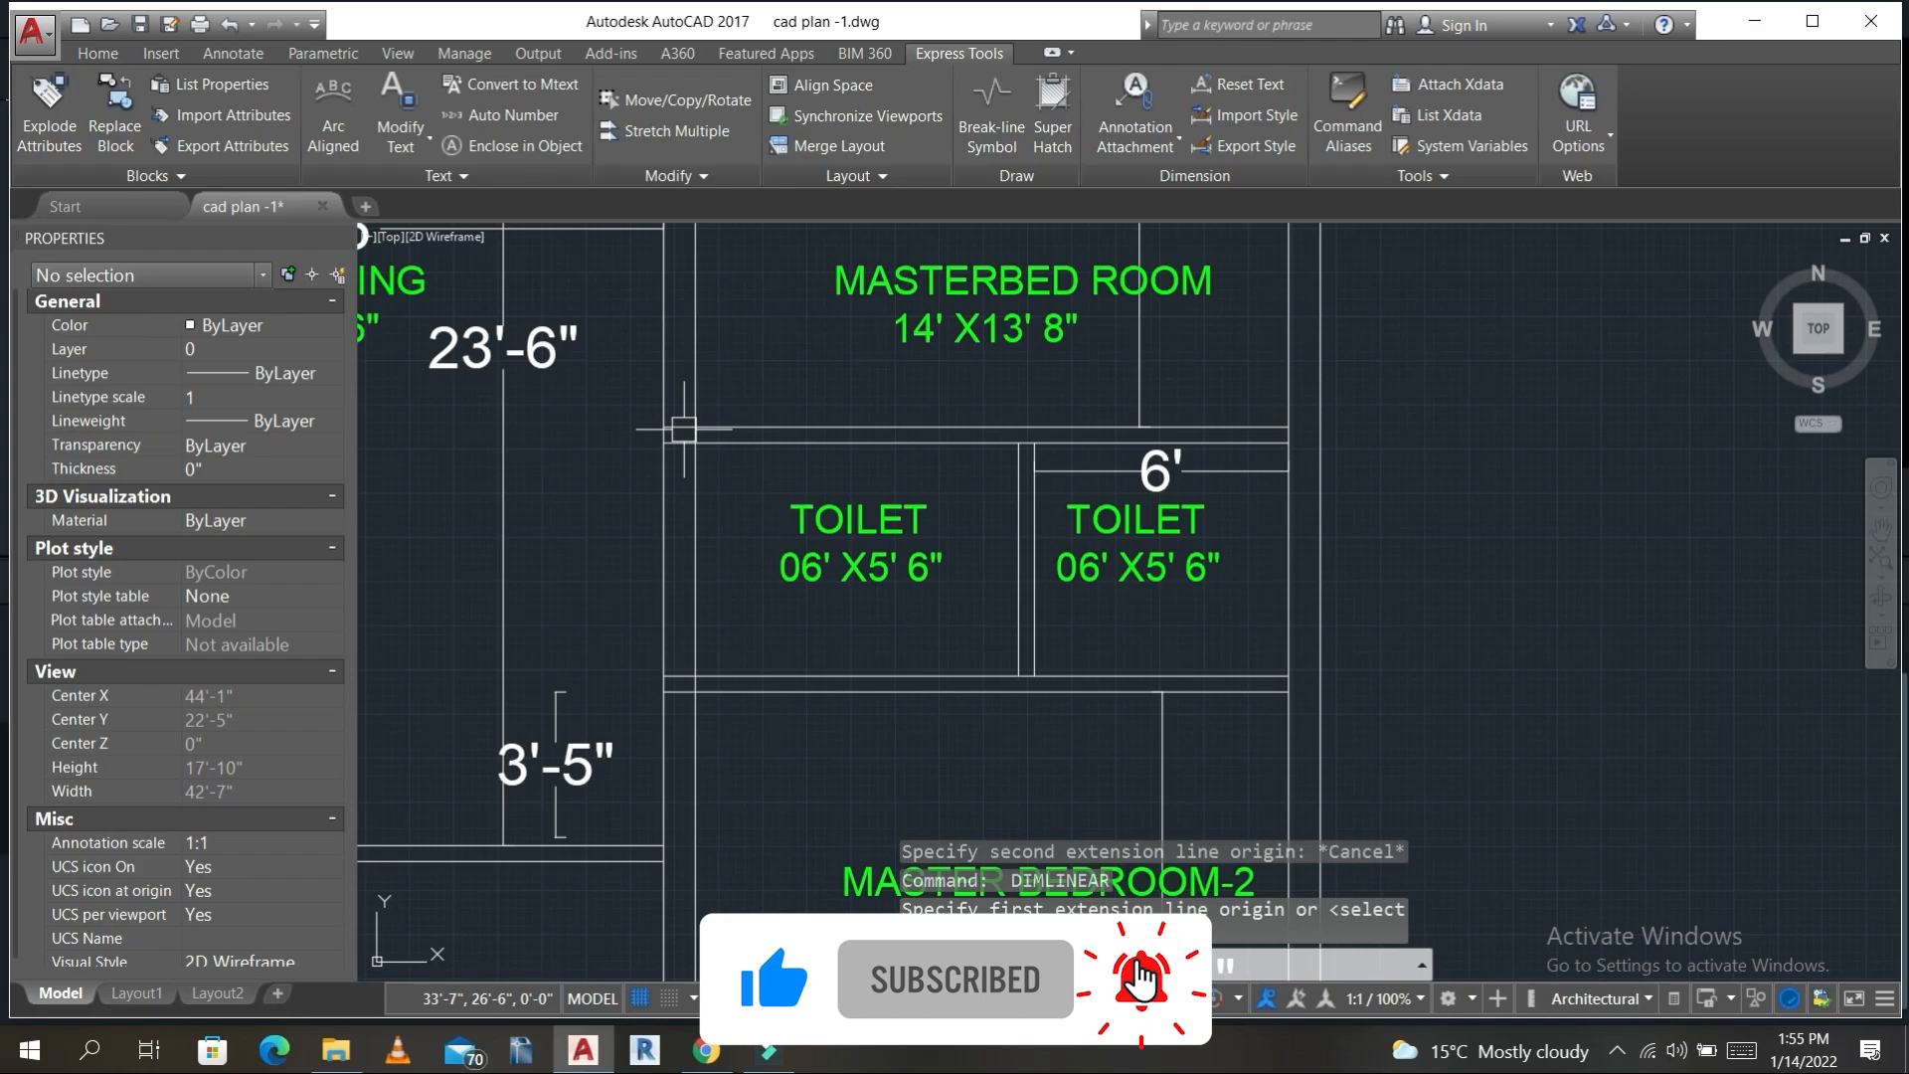
{"action": "left_click", "coordinate": [694, 439]}
{"action": "left_click", "coordinate": [1014, 441]}
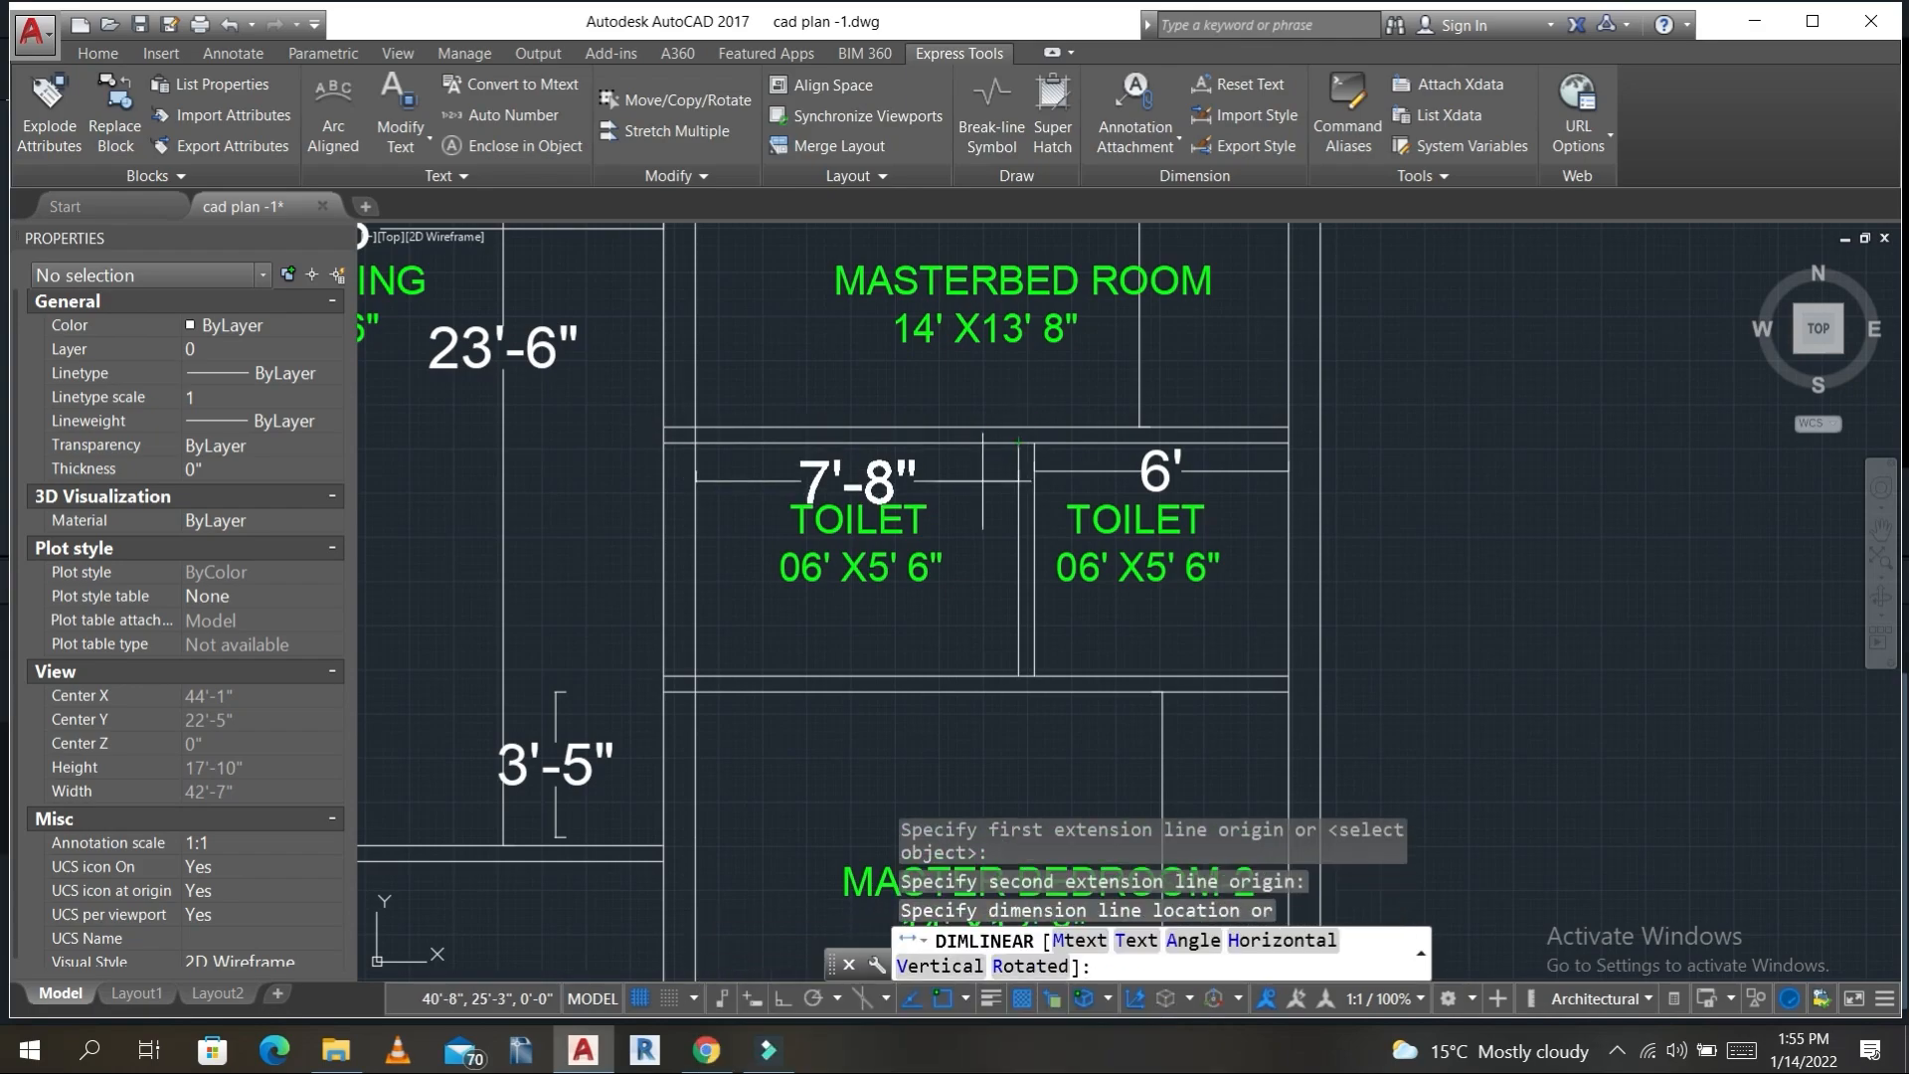
{"action": "key", "text": "Escape"}
- Set the size in the left-hand toilet's label to 7'8" X5' 6"
{"action": "scroll", "coordinate": [900, 564], "scroll_direction": "up", "scroll_amount": 4}
{"action": "double_click", "coordinate": [753, 571]}
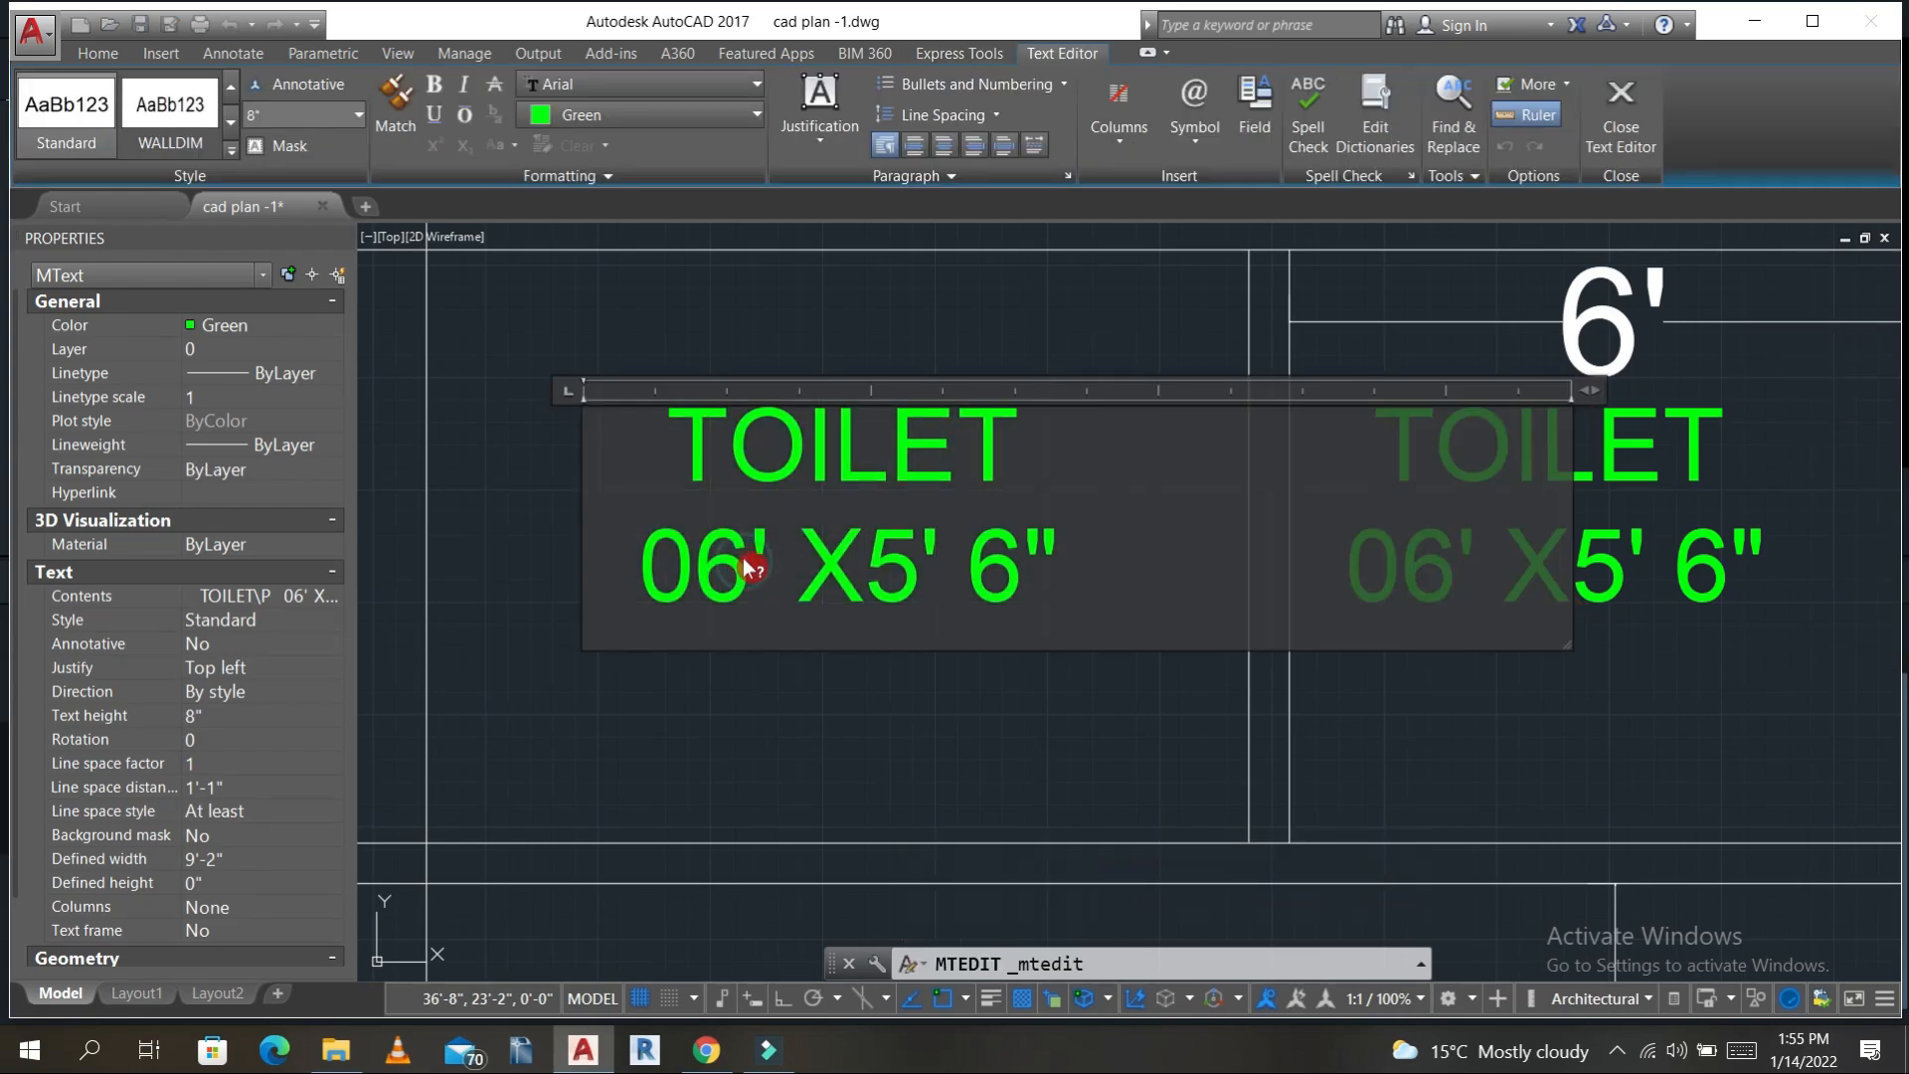
{"action": "left_click_drag", "start_coordinate": [752, 572], "coordinate": [661, 594]}
{"action": "key", "text": "Delete"}
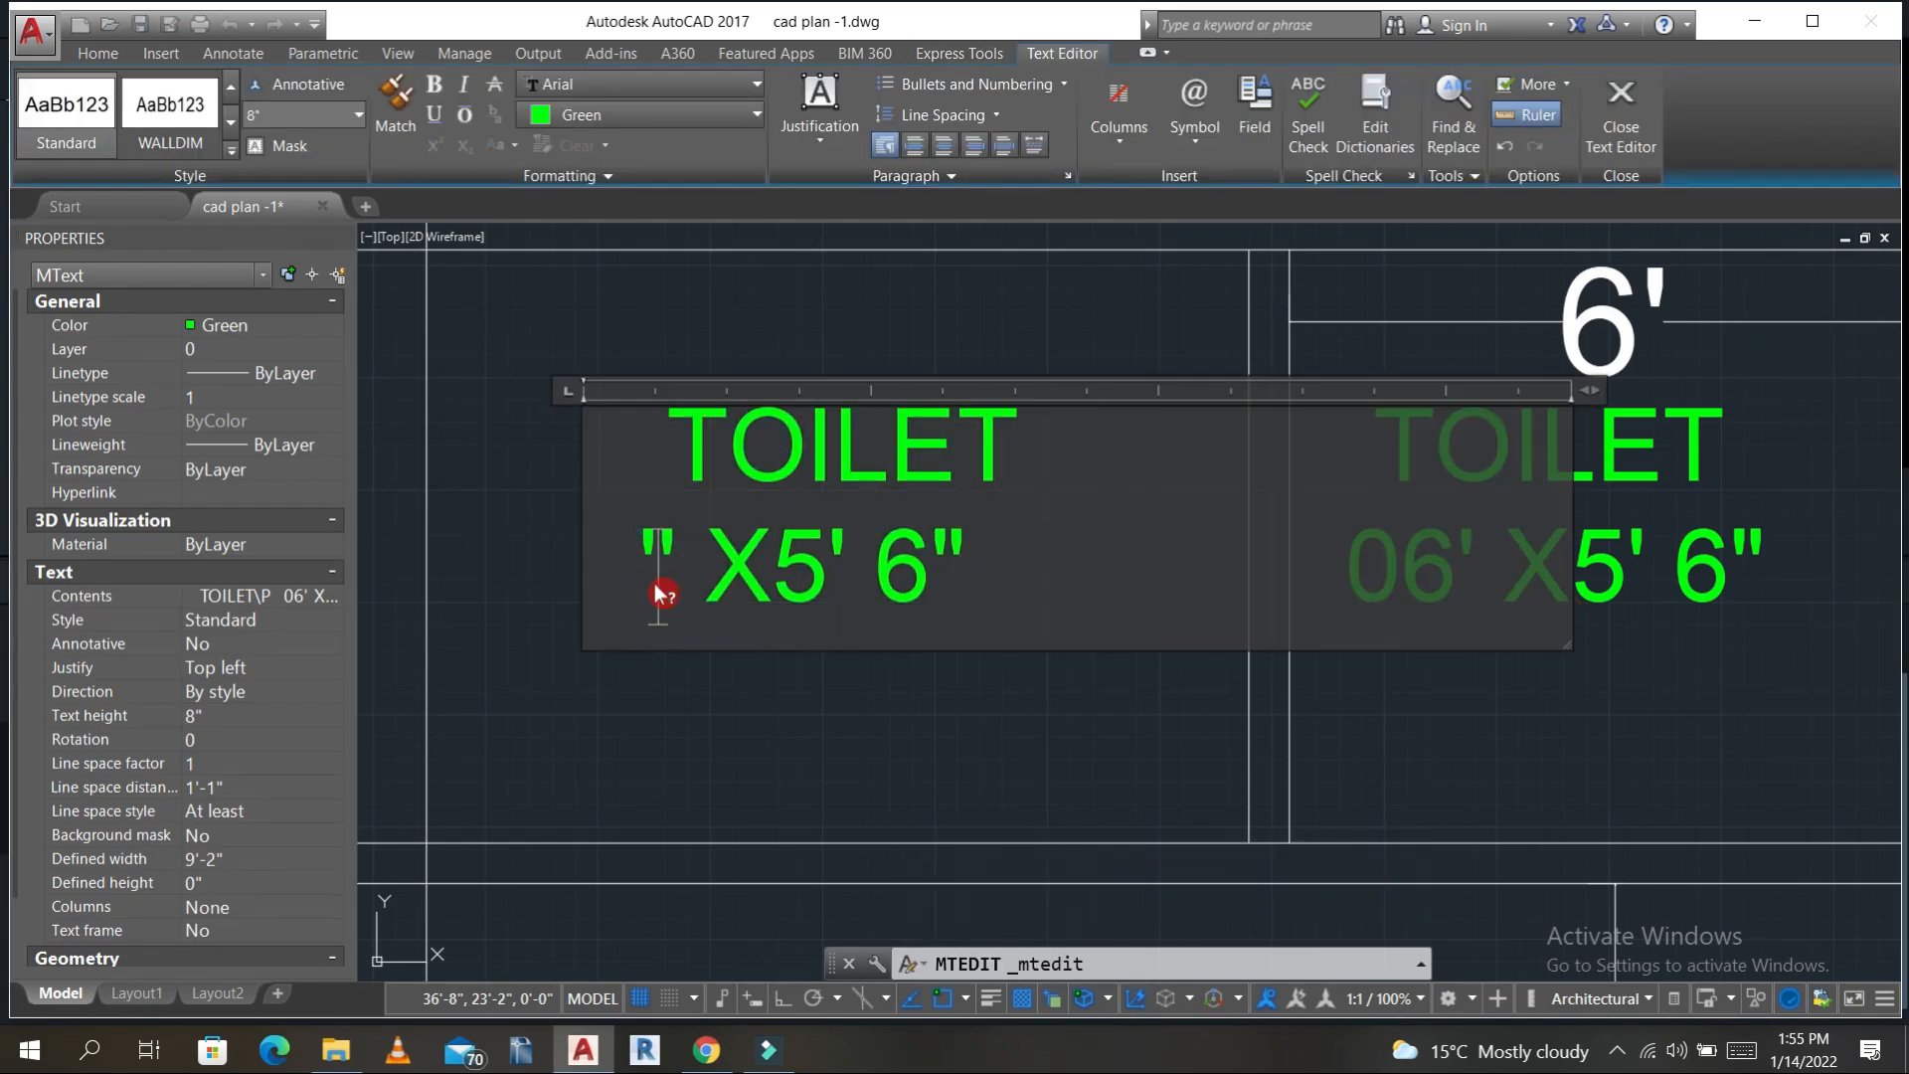
{"action": "type", "text": "7"}
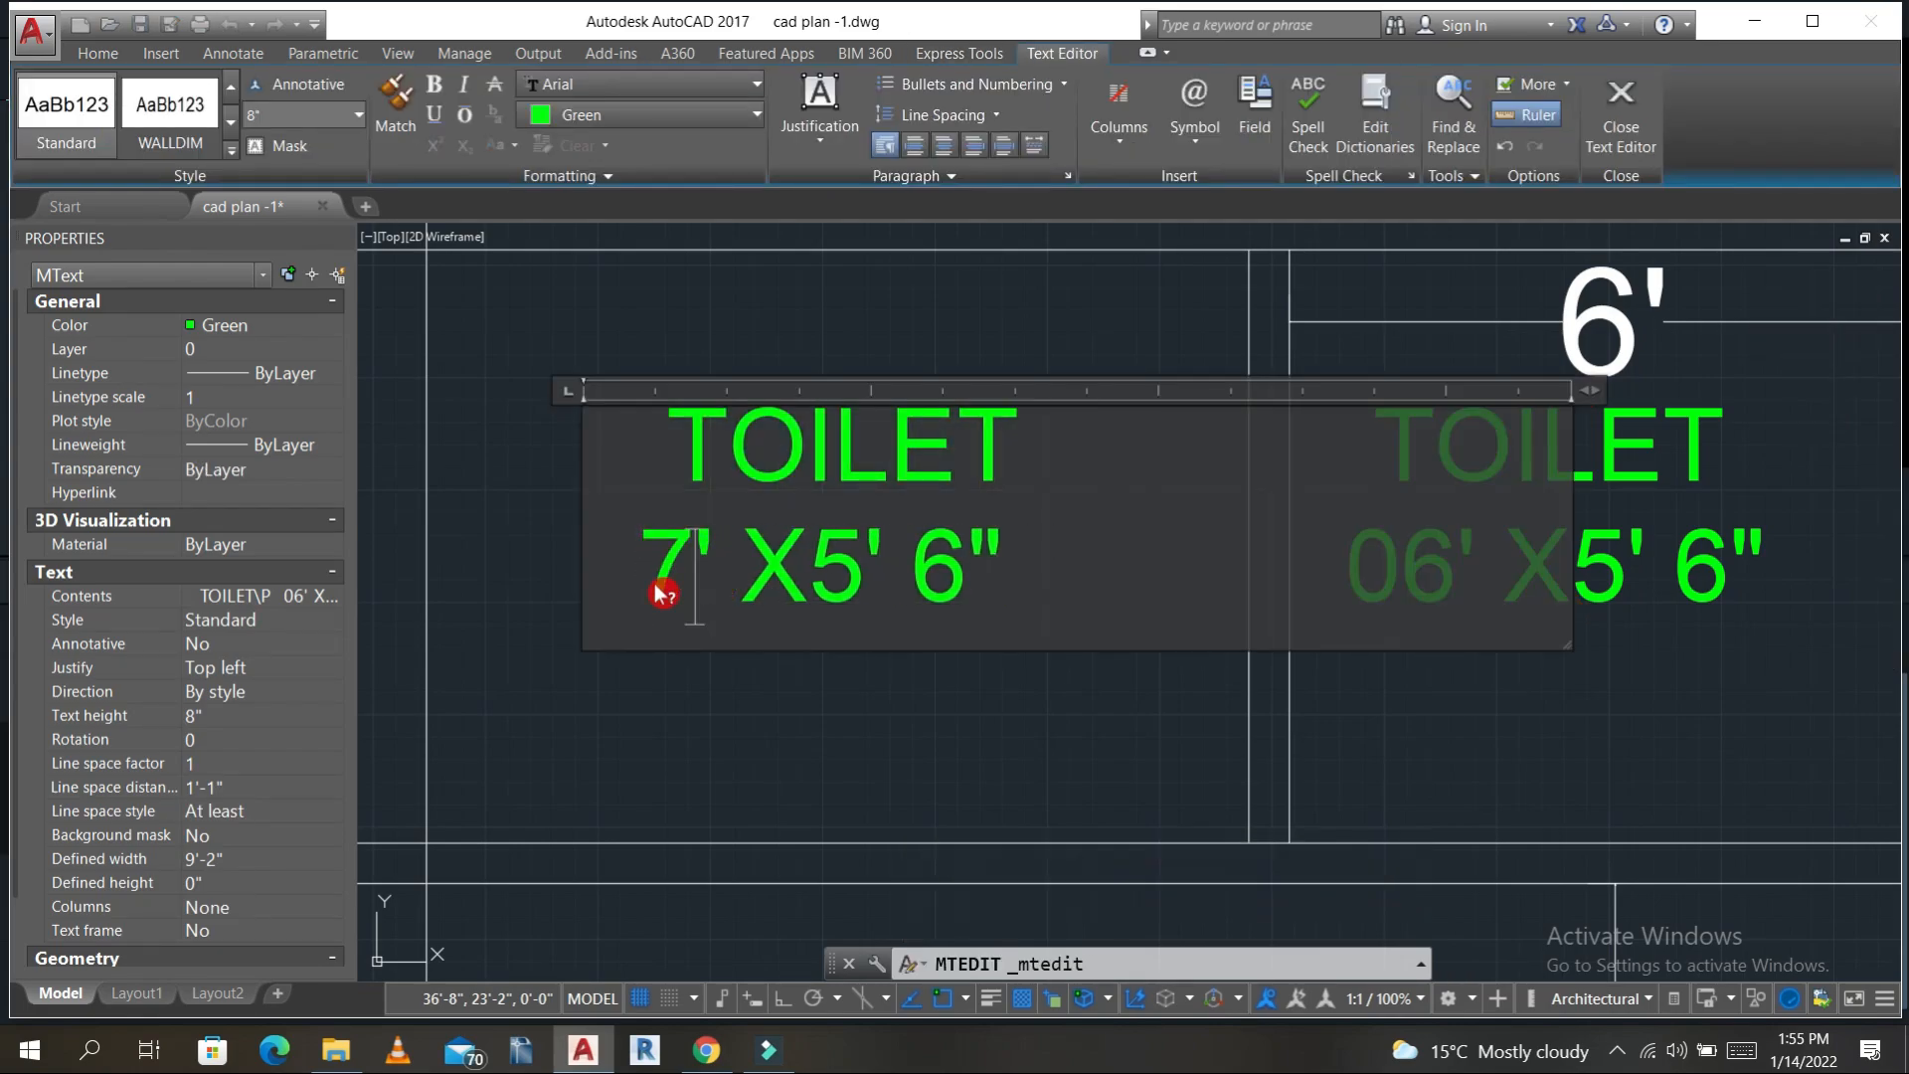
{"action": "key", "text": "Right"}
{"action": "type", "text": "8\""}
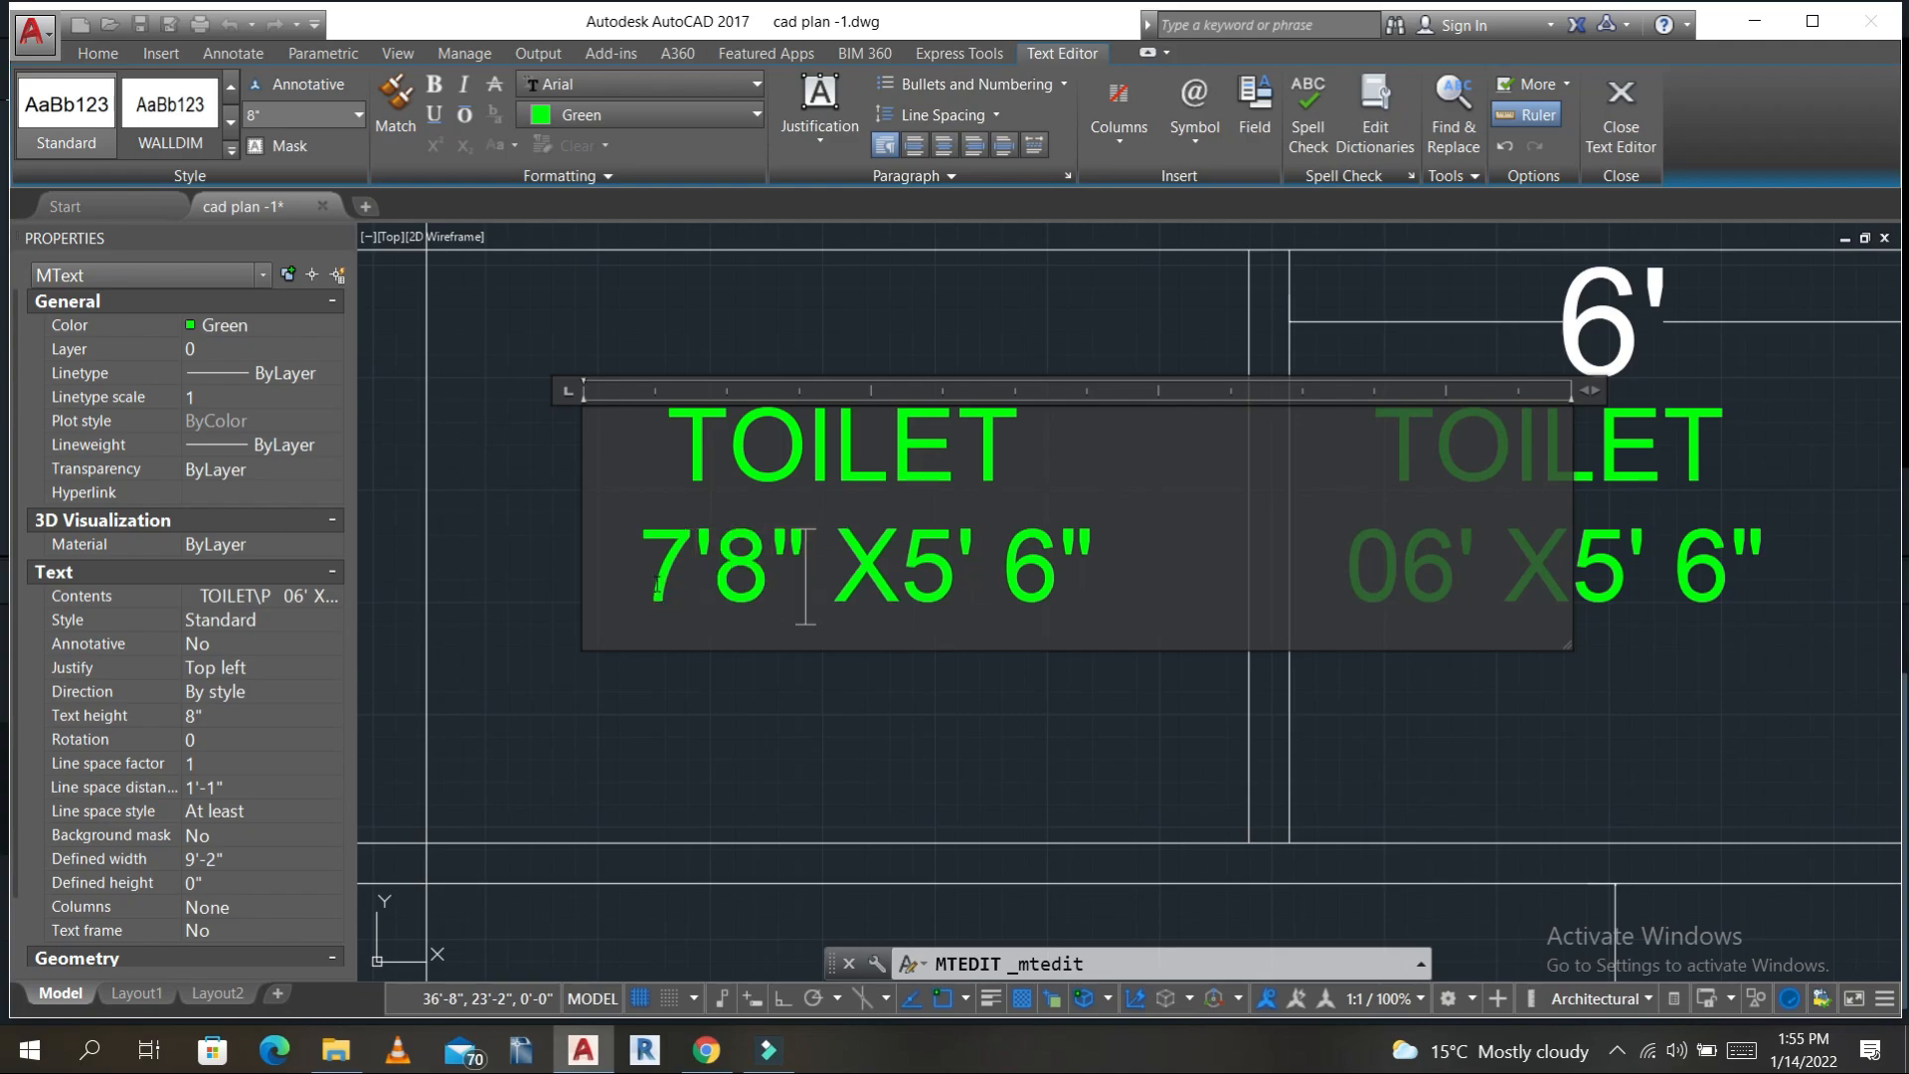
{"action": "key", "text": "Escape"}
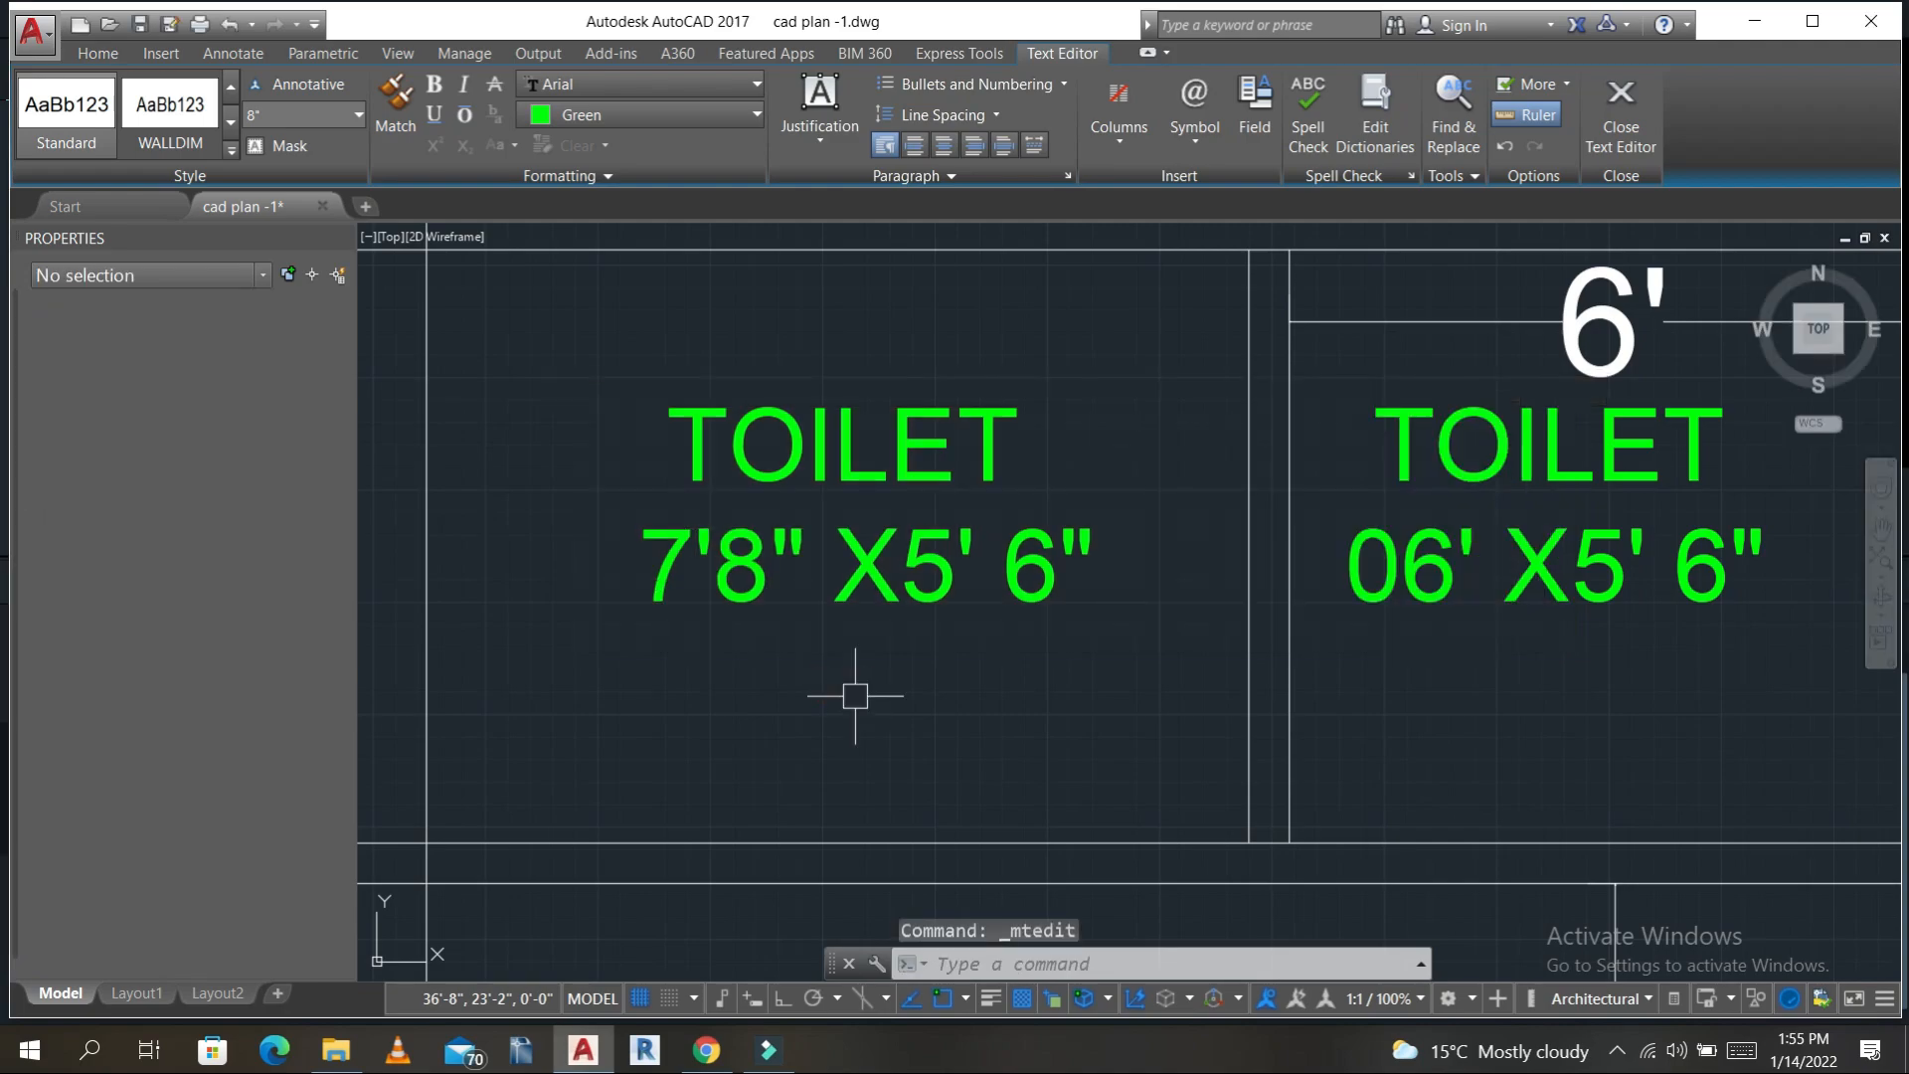
- Place a horizontal linear dimension across the width of the bottom room just left of MASTER BEDROOM-2
{"action": "scroll", "coordinate": [1083, 559], "scroll_direction": "down", "scroll_amount": 8}
{"action": "scroll", "coordinate": [1054, 626], "scroll_direction": "up", "scroll_amount": 1}
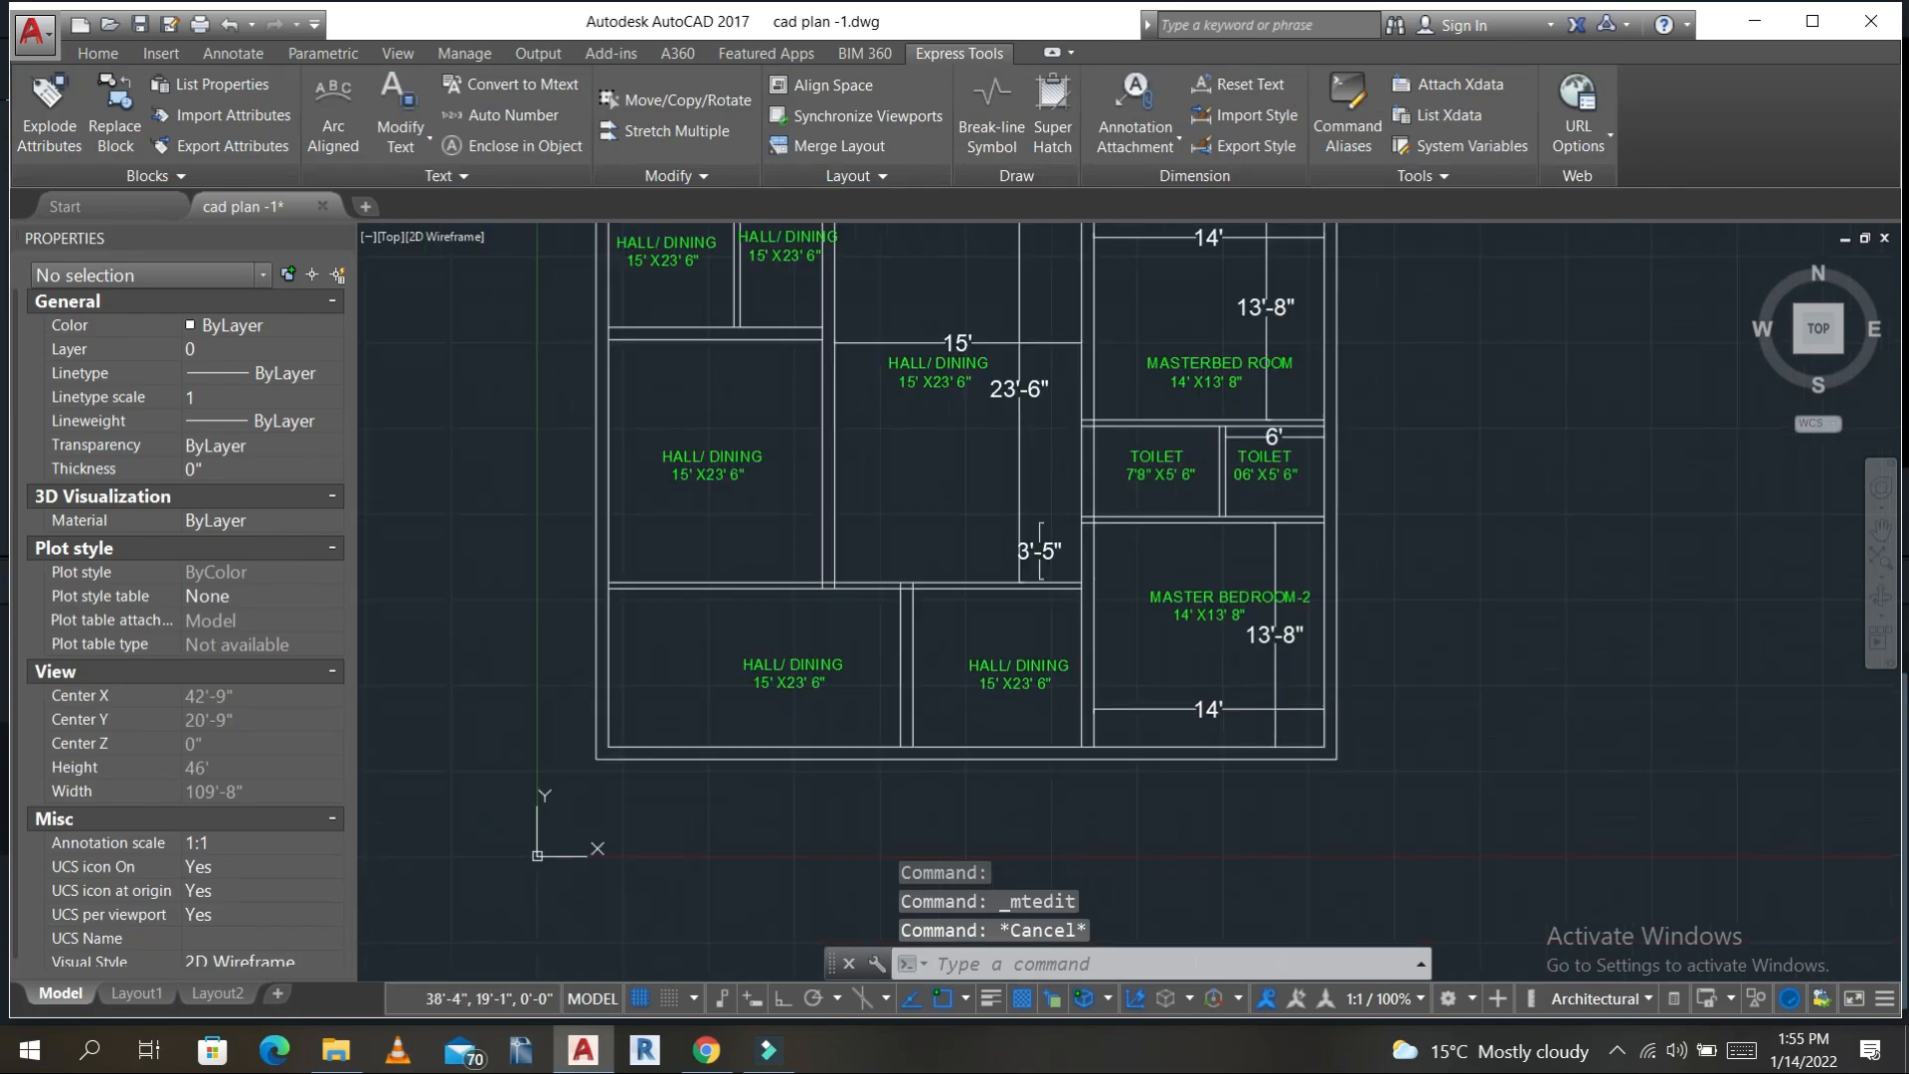
{"action": "scroll", "coordinate": [1029, 693], "scroll_direction": "up", "scroll_amount": 1}
{"action": "middle_click_drag", "start_coordinate": [1025, 693], "coordinate": [898, 614]}
{"action": "key", "text": "Escape"}
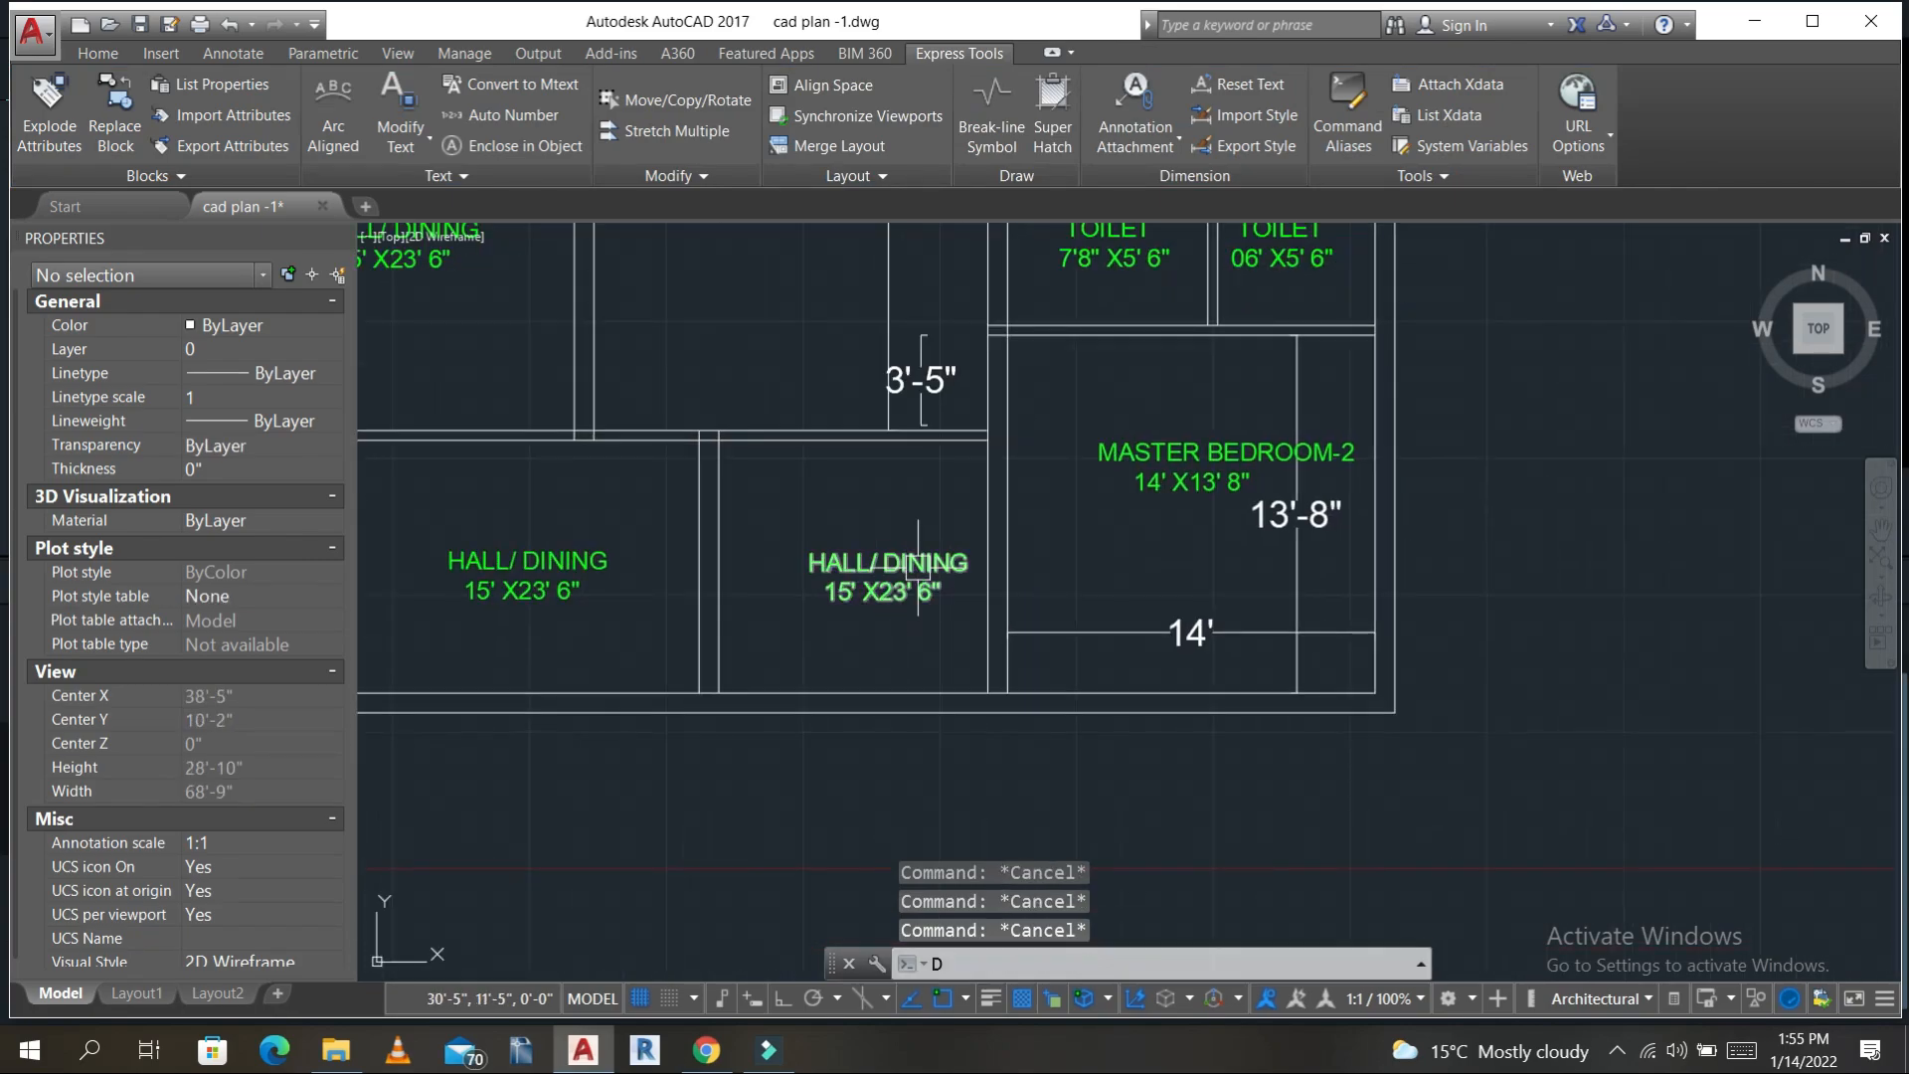
{"action": "type", "text": "DLI"}
{"action": "key", "text": "Return"}
{"action": "left_click", "coordinate": [720, 504]}
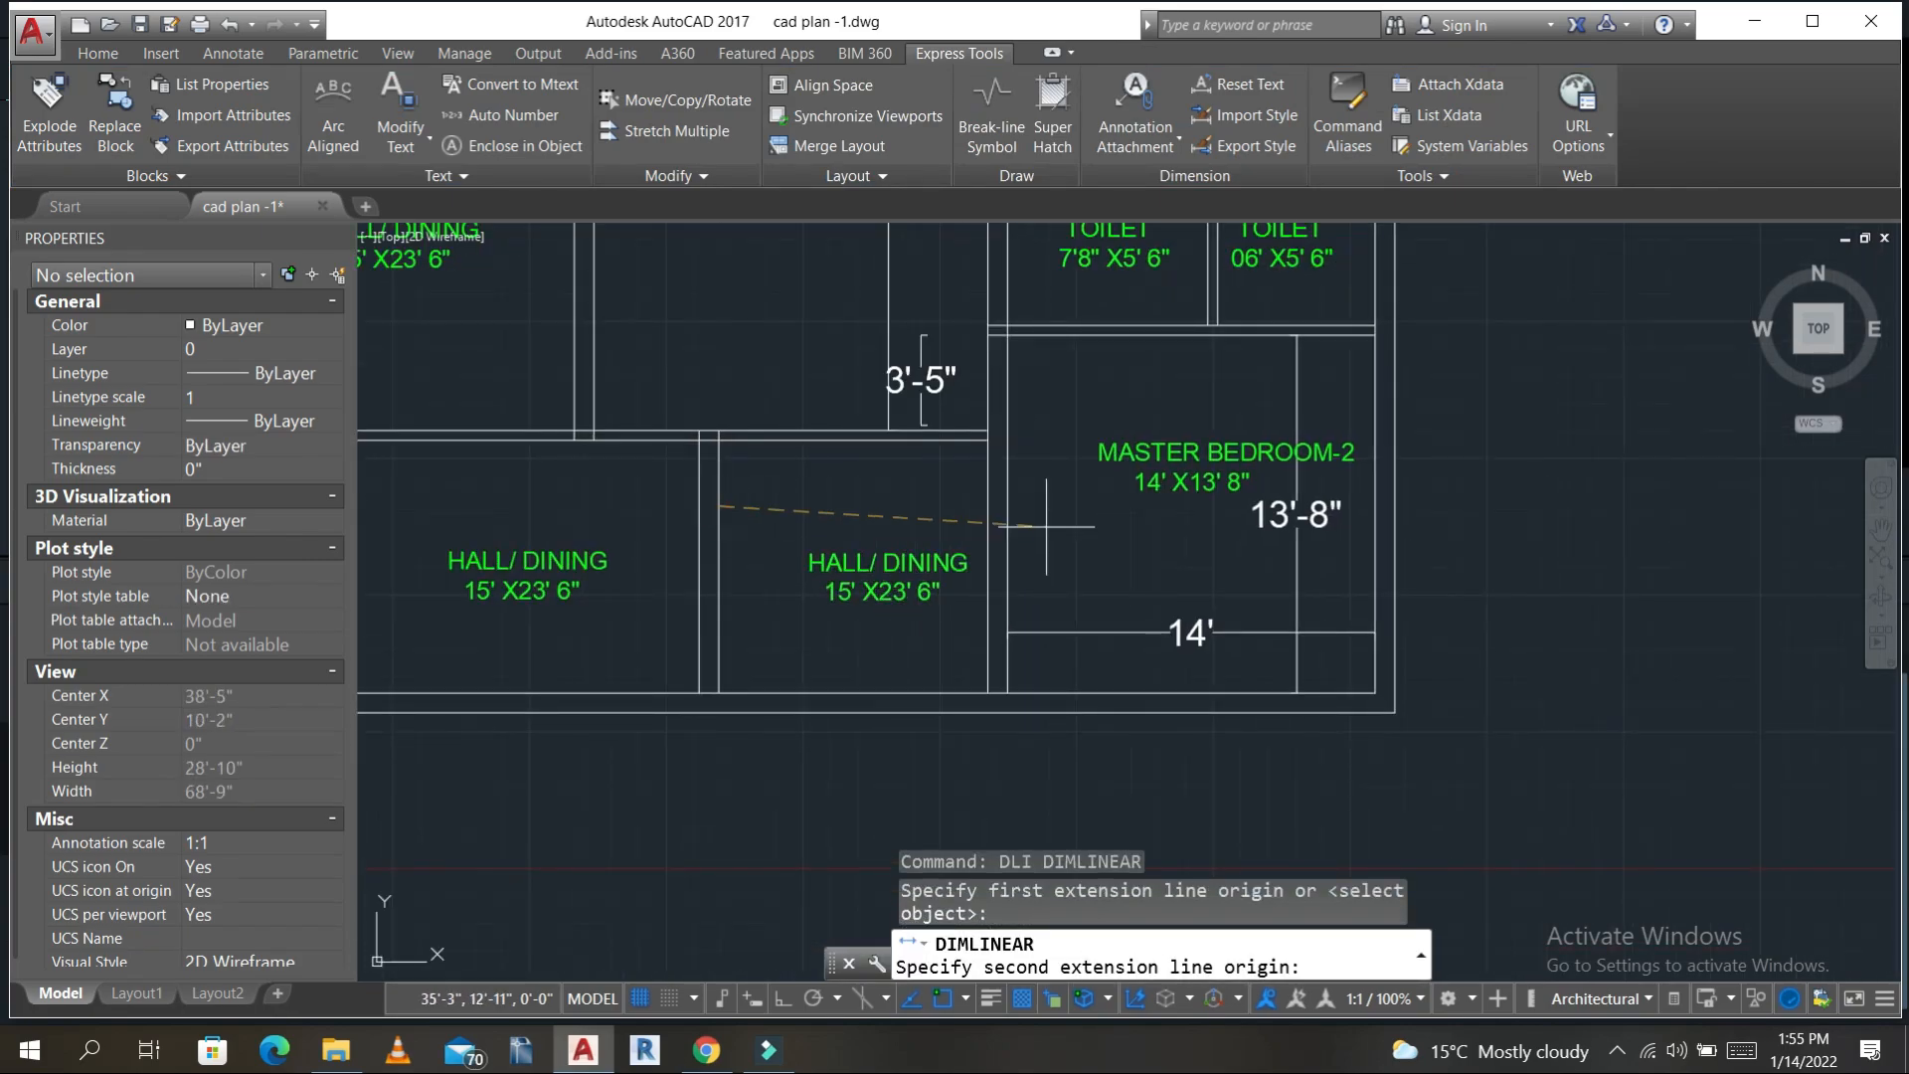
{"action": "left_click", "coordinate": [986, 502]}
{"action": "left_click", "coordinate": [743, 499]}
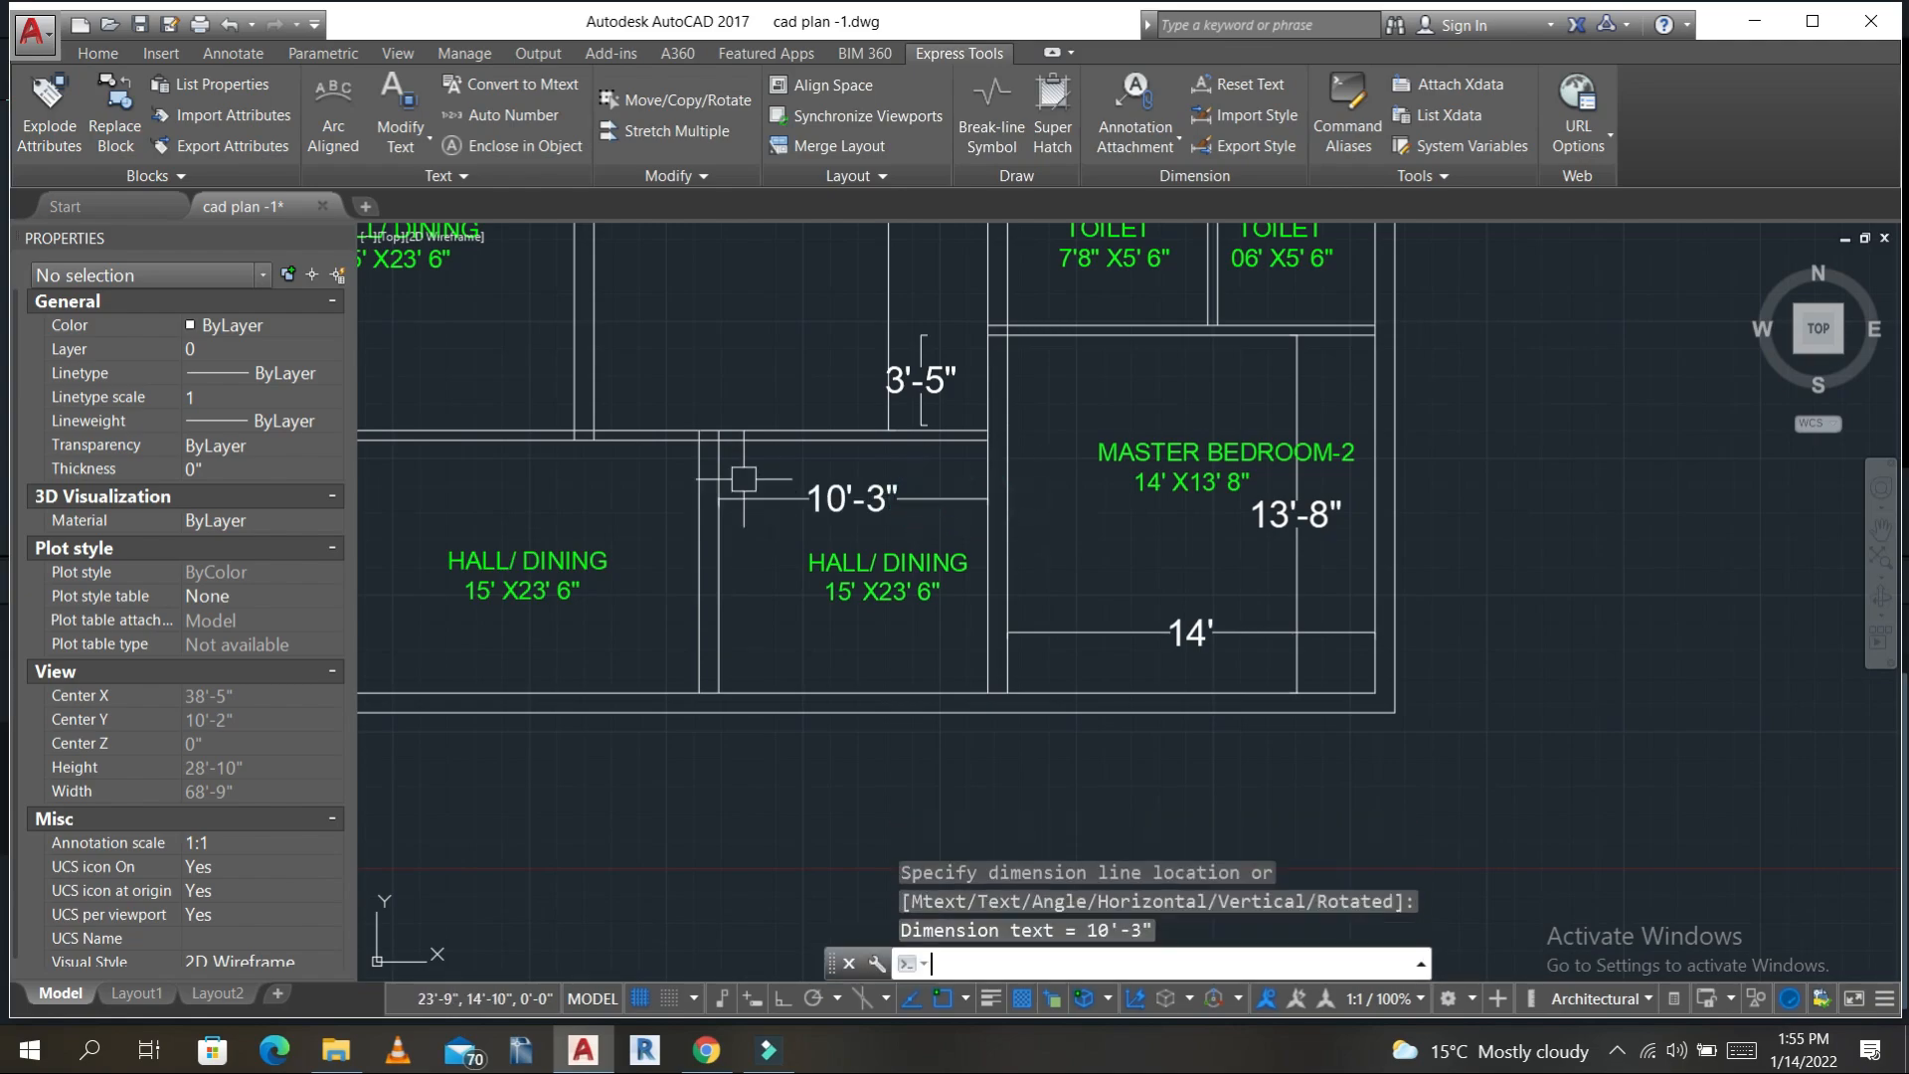
- Place a vertical linear dimension along the left wall of the bottom room beside MASTER BEDROOM-2
{"action": "key", "text": "Return"}
{"action": "left_click", "coordinate": [719, 439]}
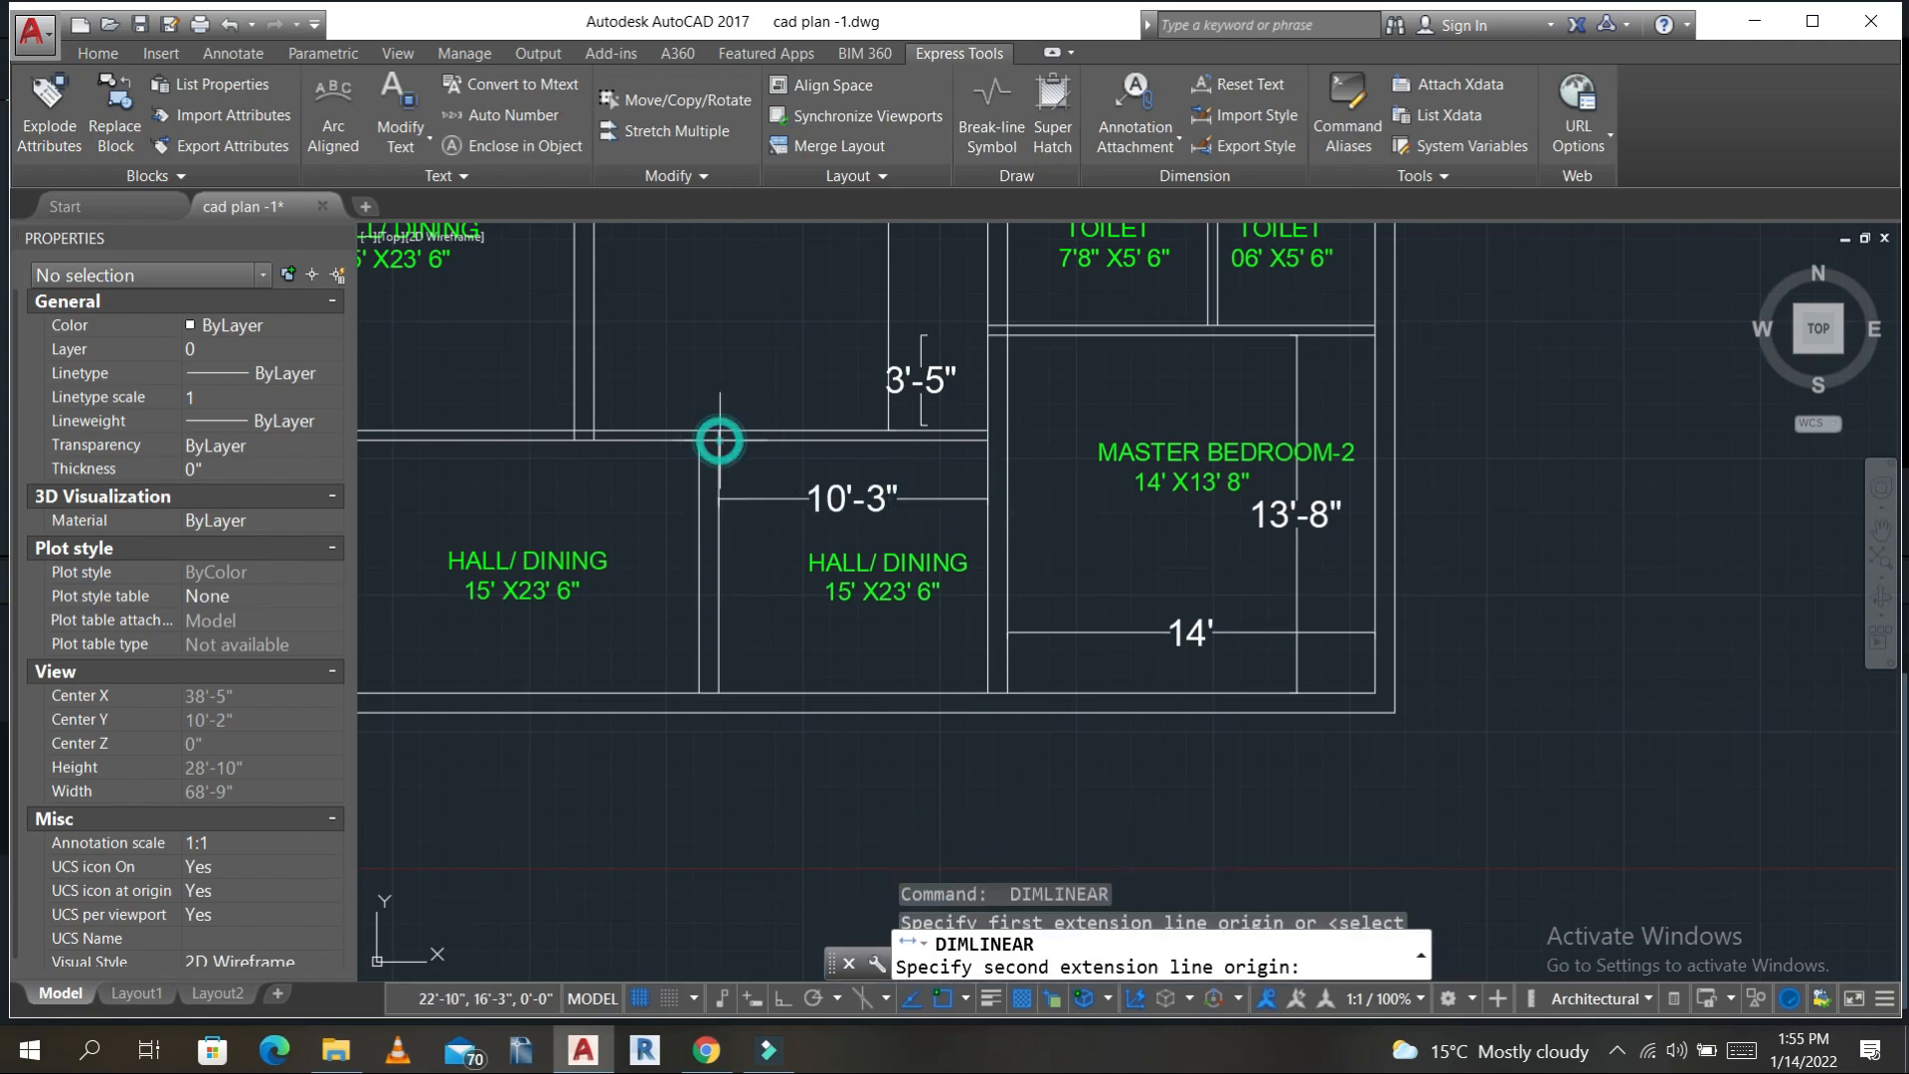
{"action": "left_click", "coordinate": [718, 693]}
{"action": "left_click", "coordinate": [758, 624]}
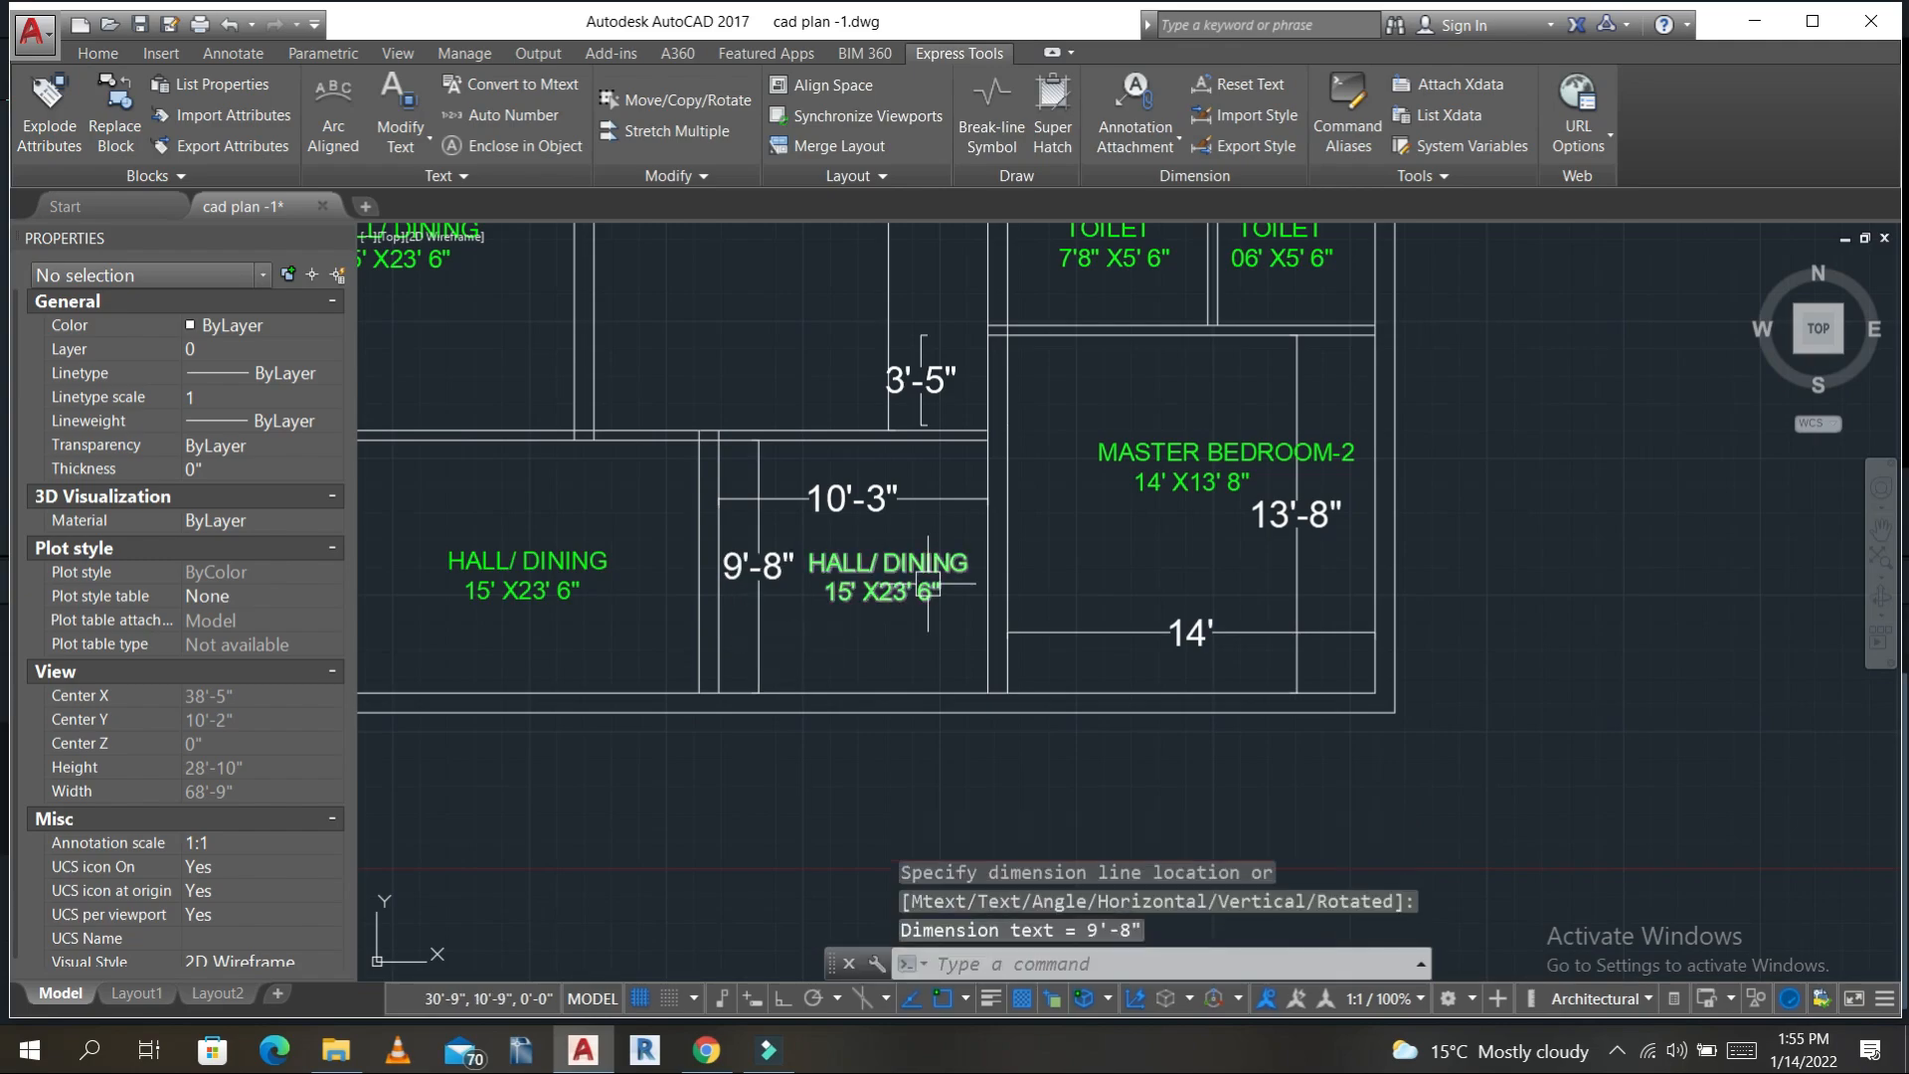
- Change the label of the bottom room beside MASTER BEDROOM-2 to KITCHEN with the size 10'3" X9' 8"
{"action": "scroll", "coordinate": [932, 577], "scroll_direction": "up", "scroll_amount": 1}
{"action": "left_click", "coordinate": [783, 609]}
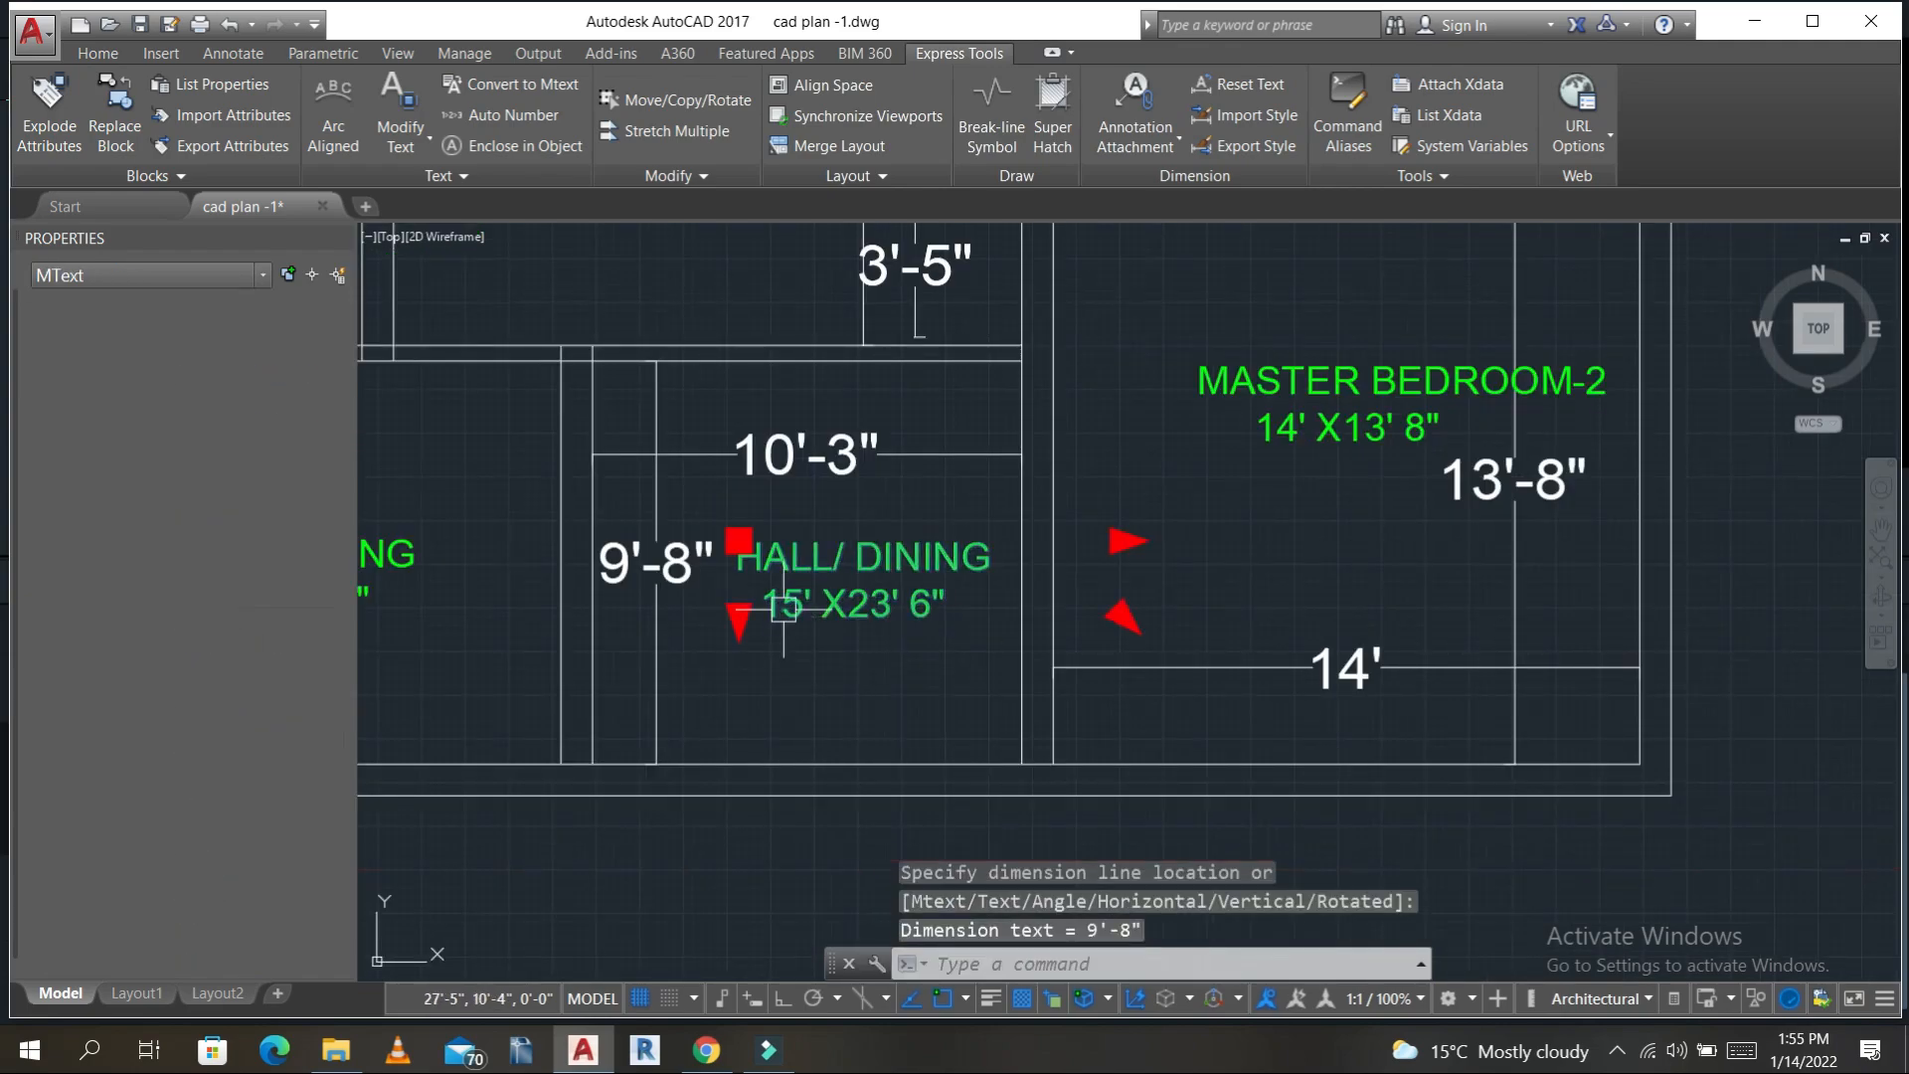
{"action": "double_click", "coordinate": [801, 609]}
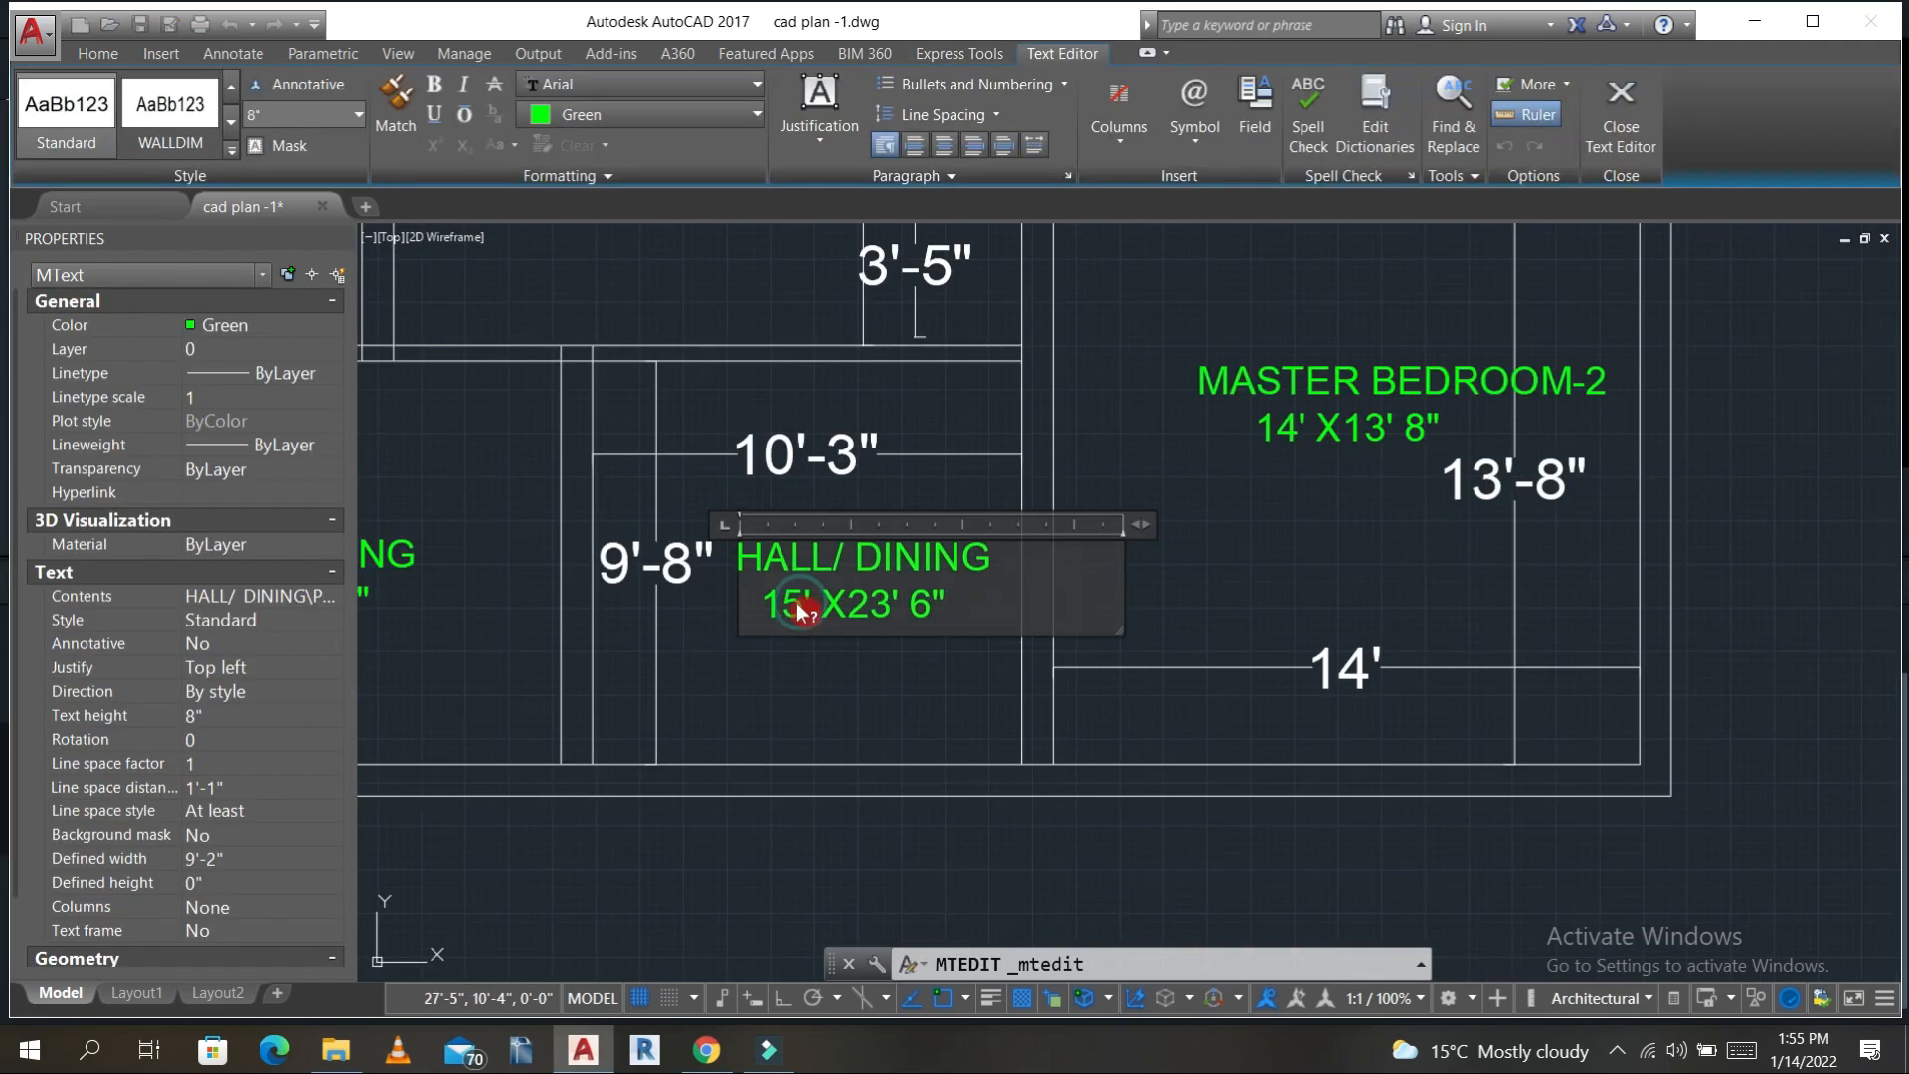
{"action": "key", "text": "BackSpace"}
{"action": "type", "text": "0'3\" X"}
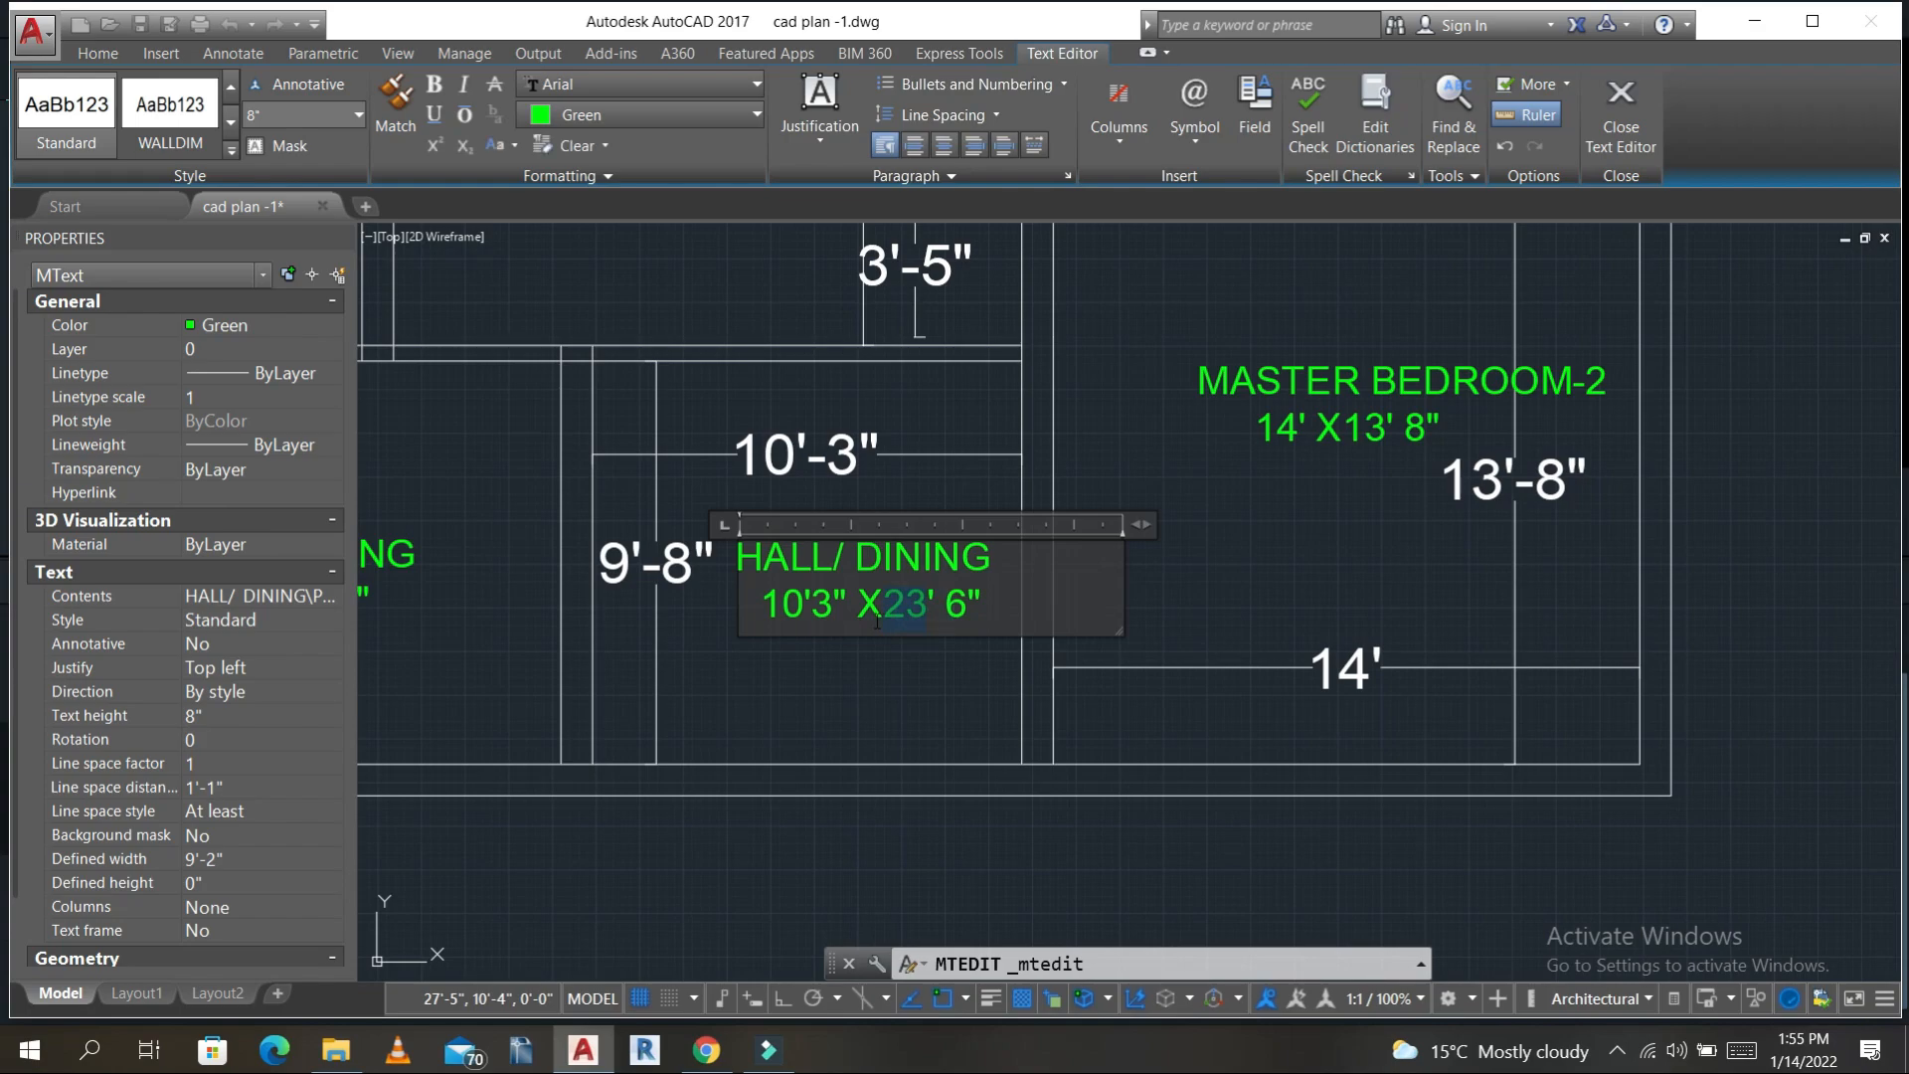
{"action": "type", "text": "9"}
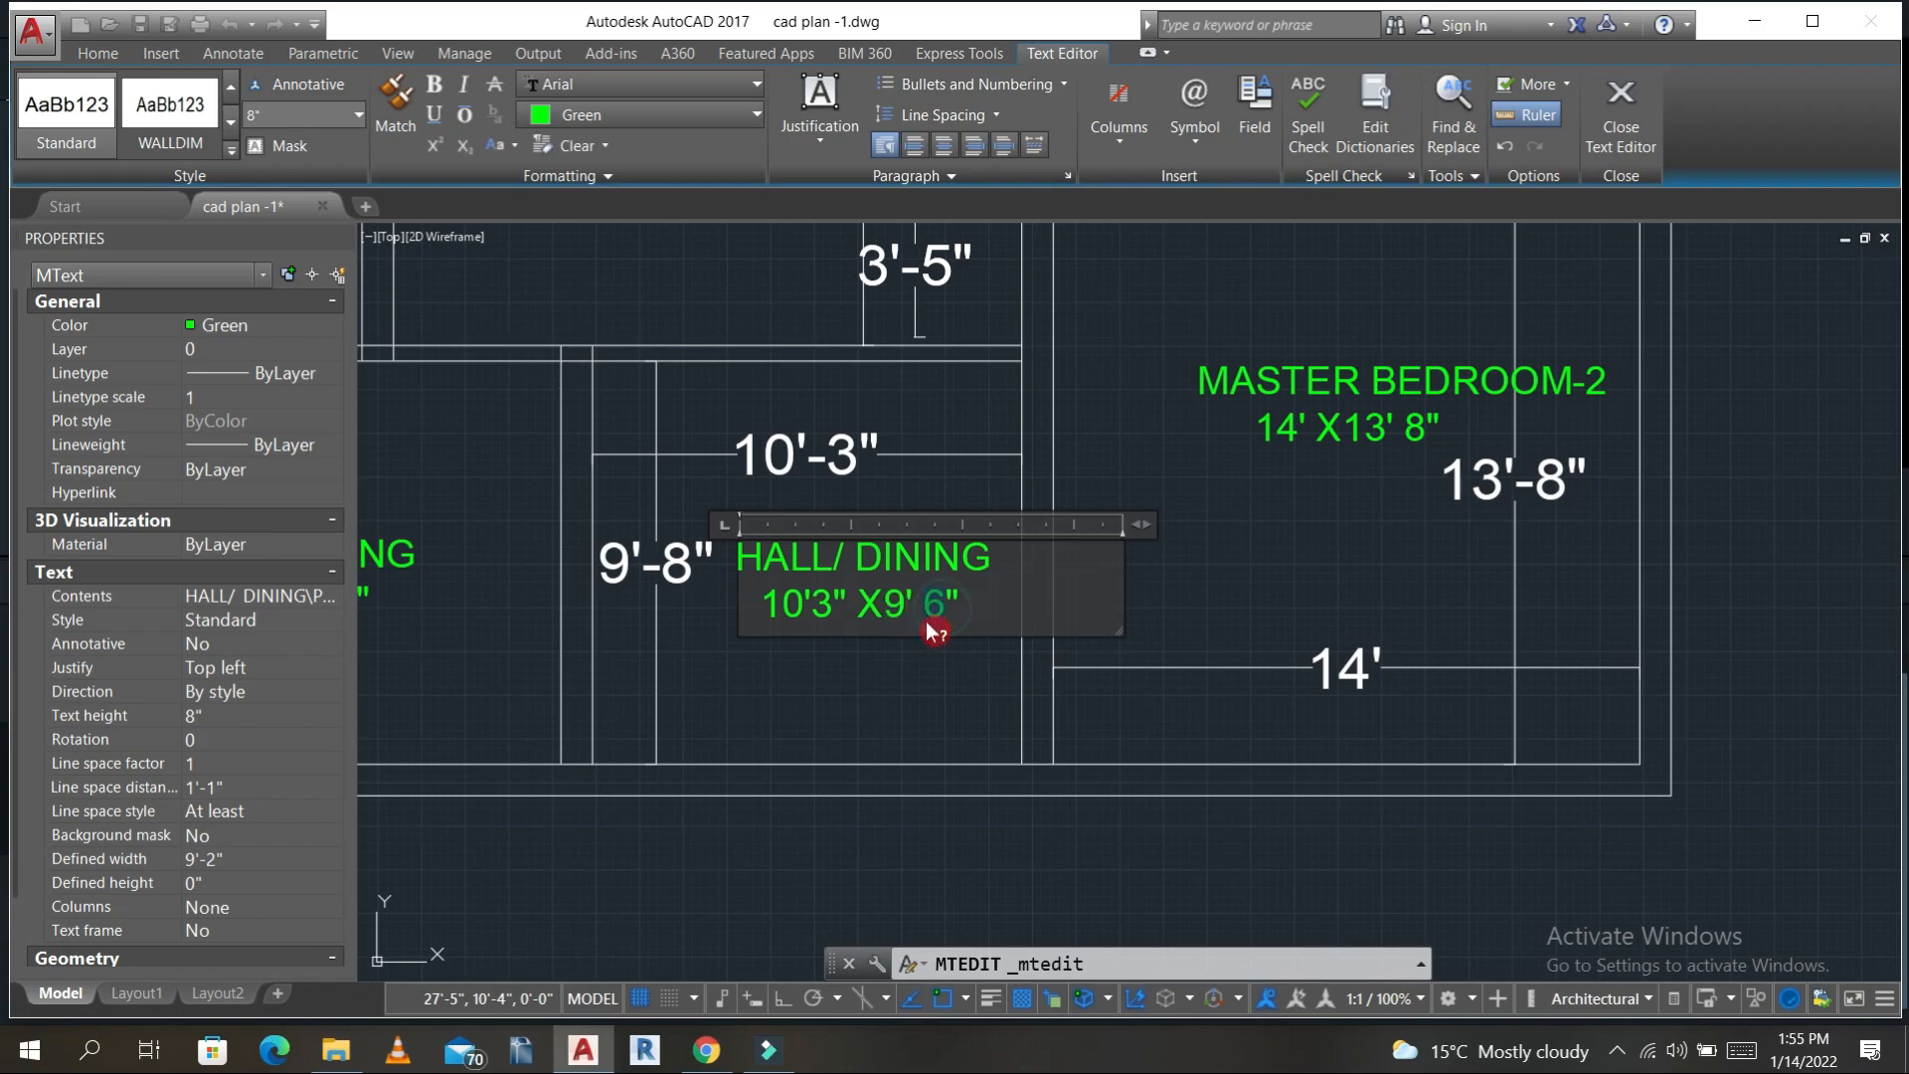
{"action": "left_click", "coordinate": [845, 688]}
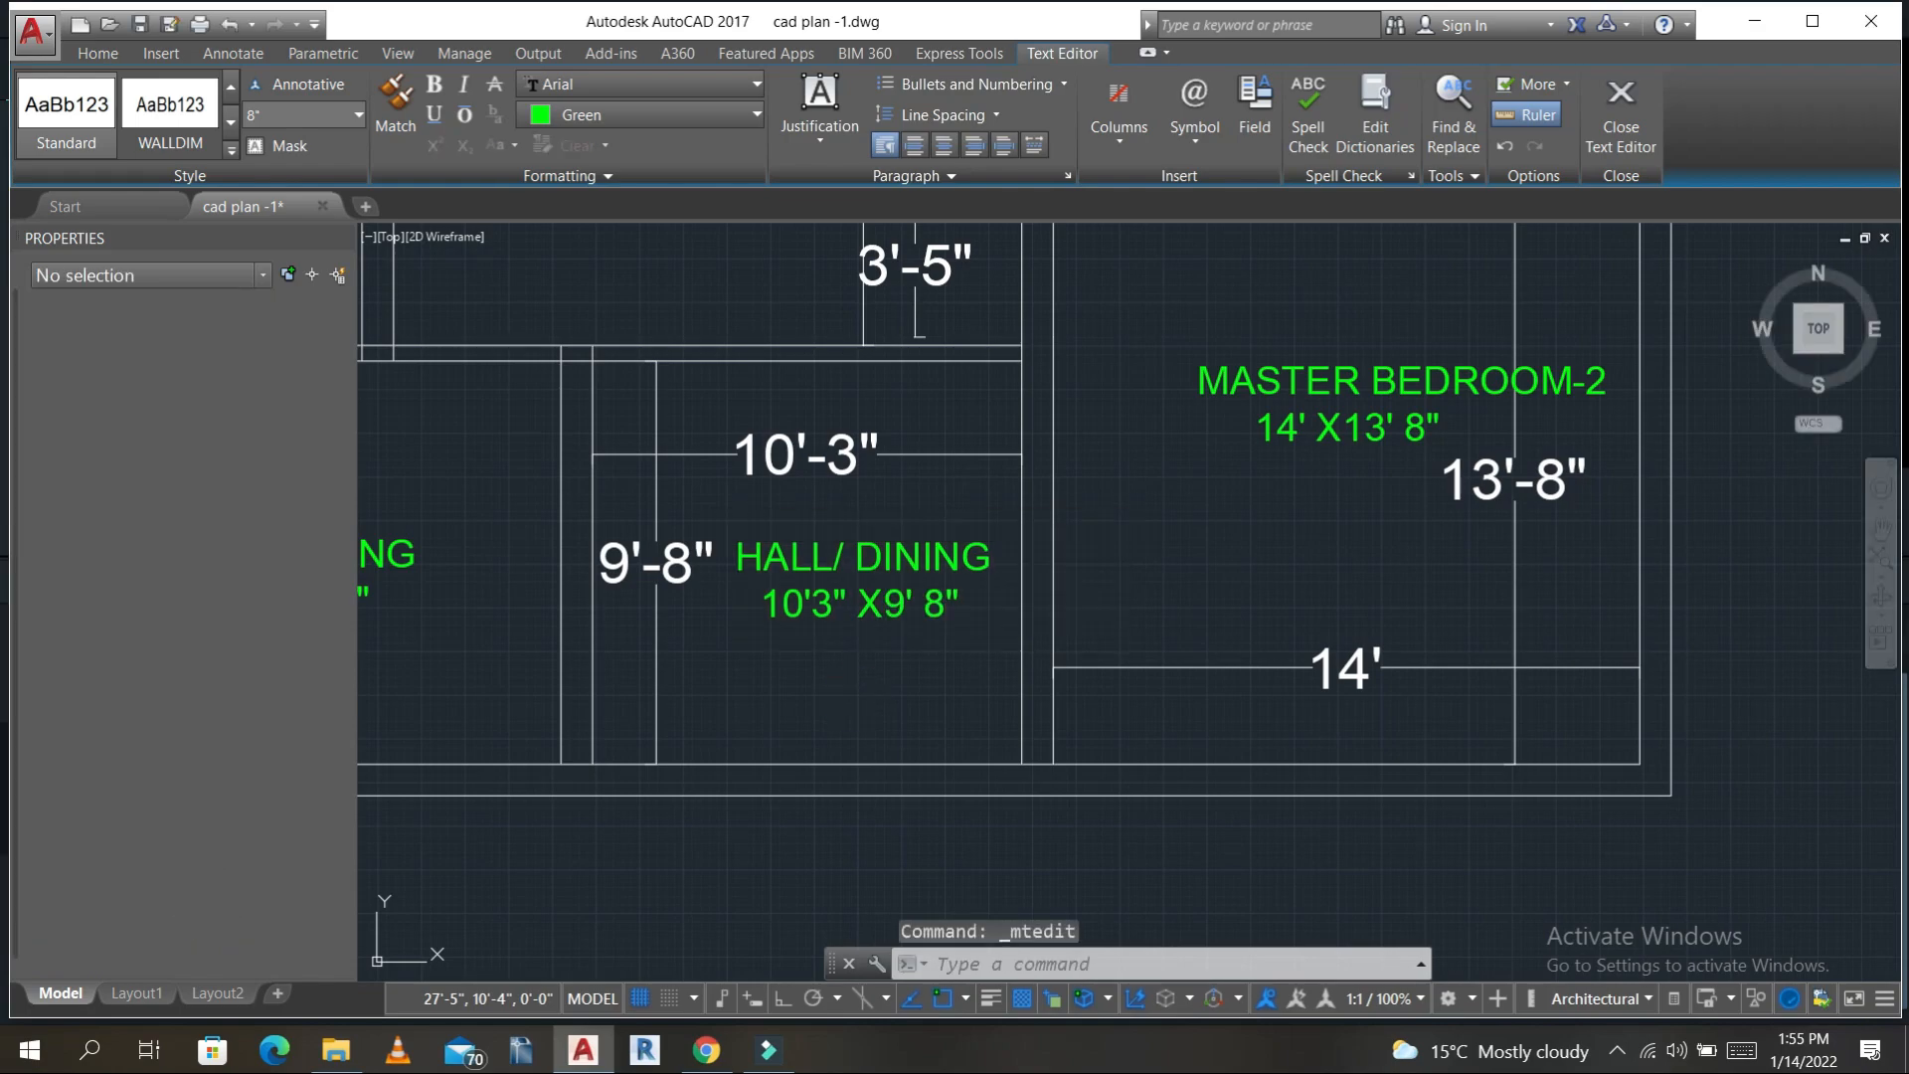
{"action": "left_click", "coordinate": [967, 545]}
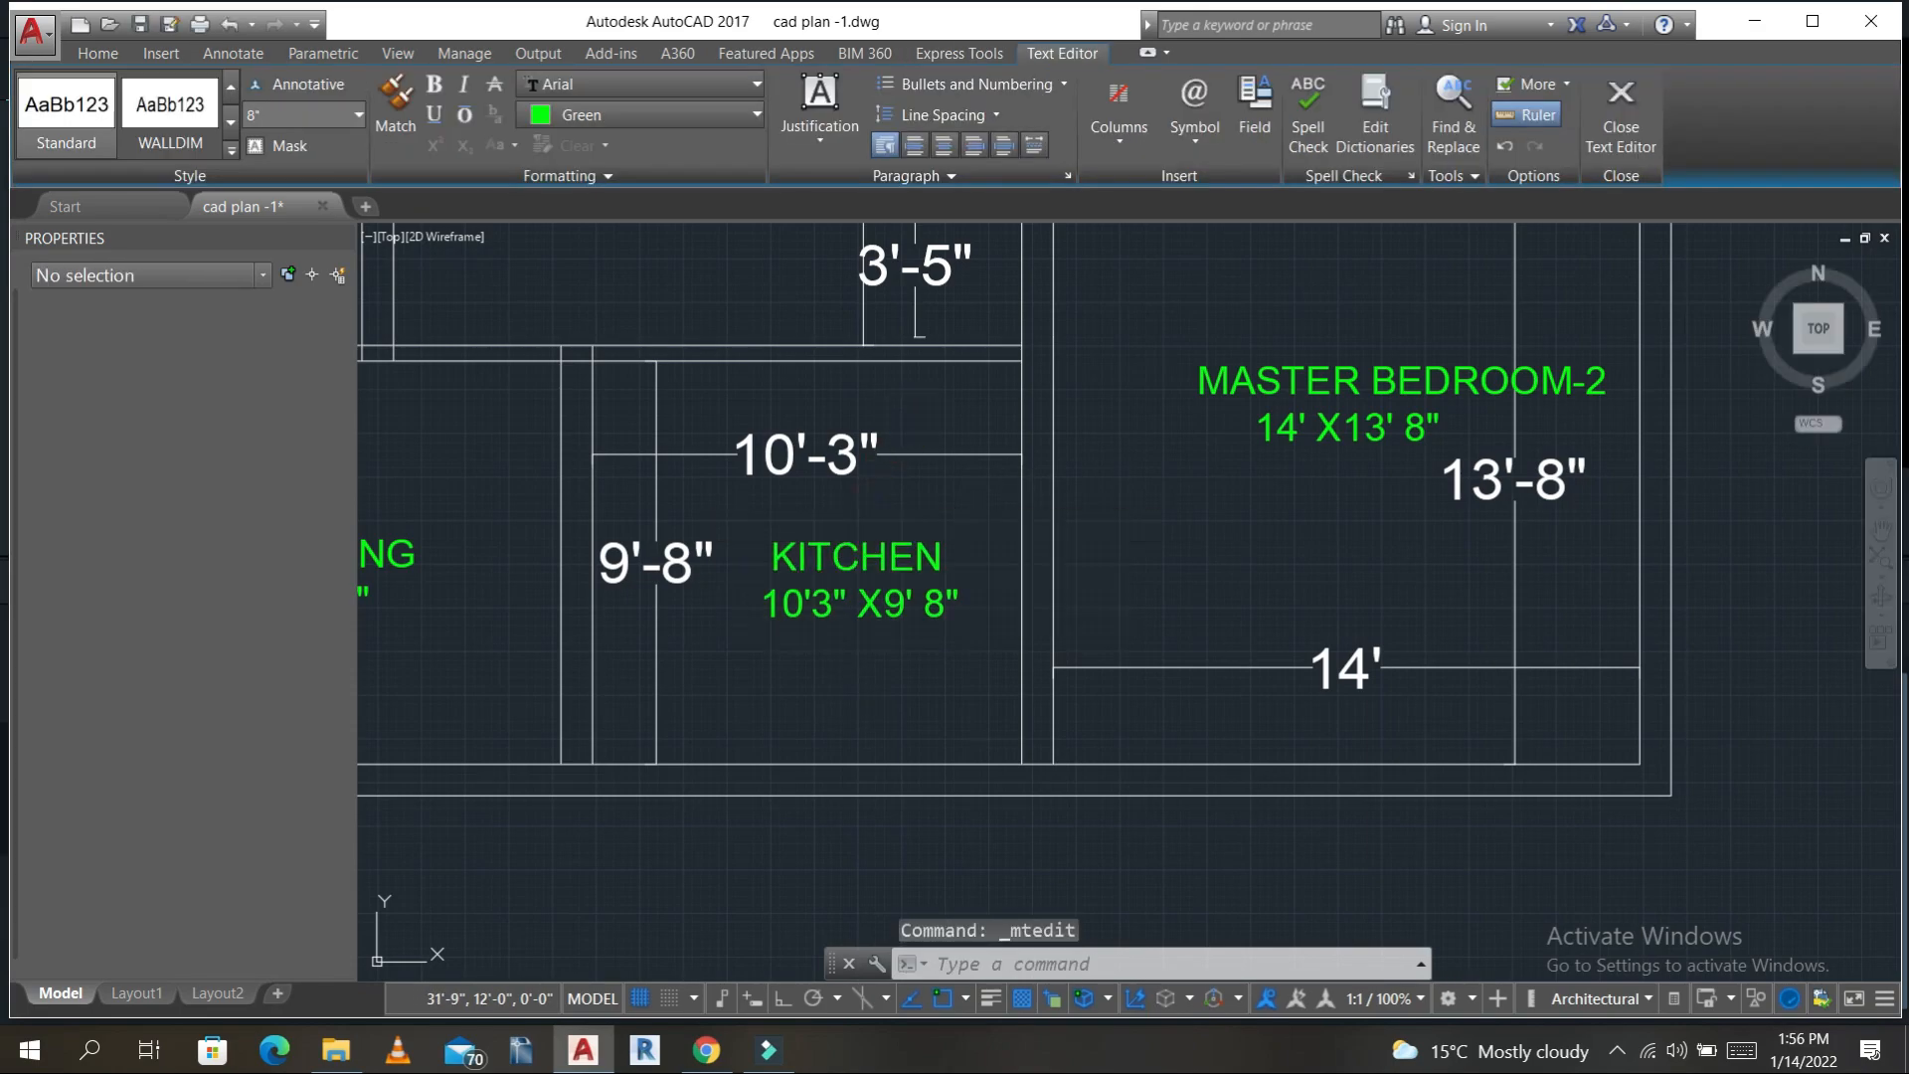
{"action": "left_click", "coordinate": [922, 428]}
- Place a vertical linear dimension along the left wall of the room directly west of the central HALL/ DINING
{"action": "scroll", "coordinate": [922, 428], "scroll_direction": "down", "scroll_amount": 5}
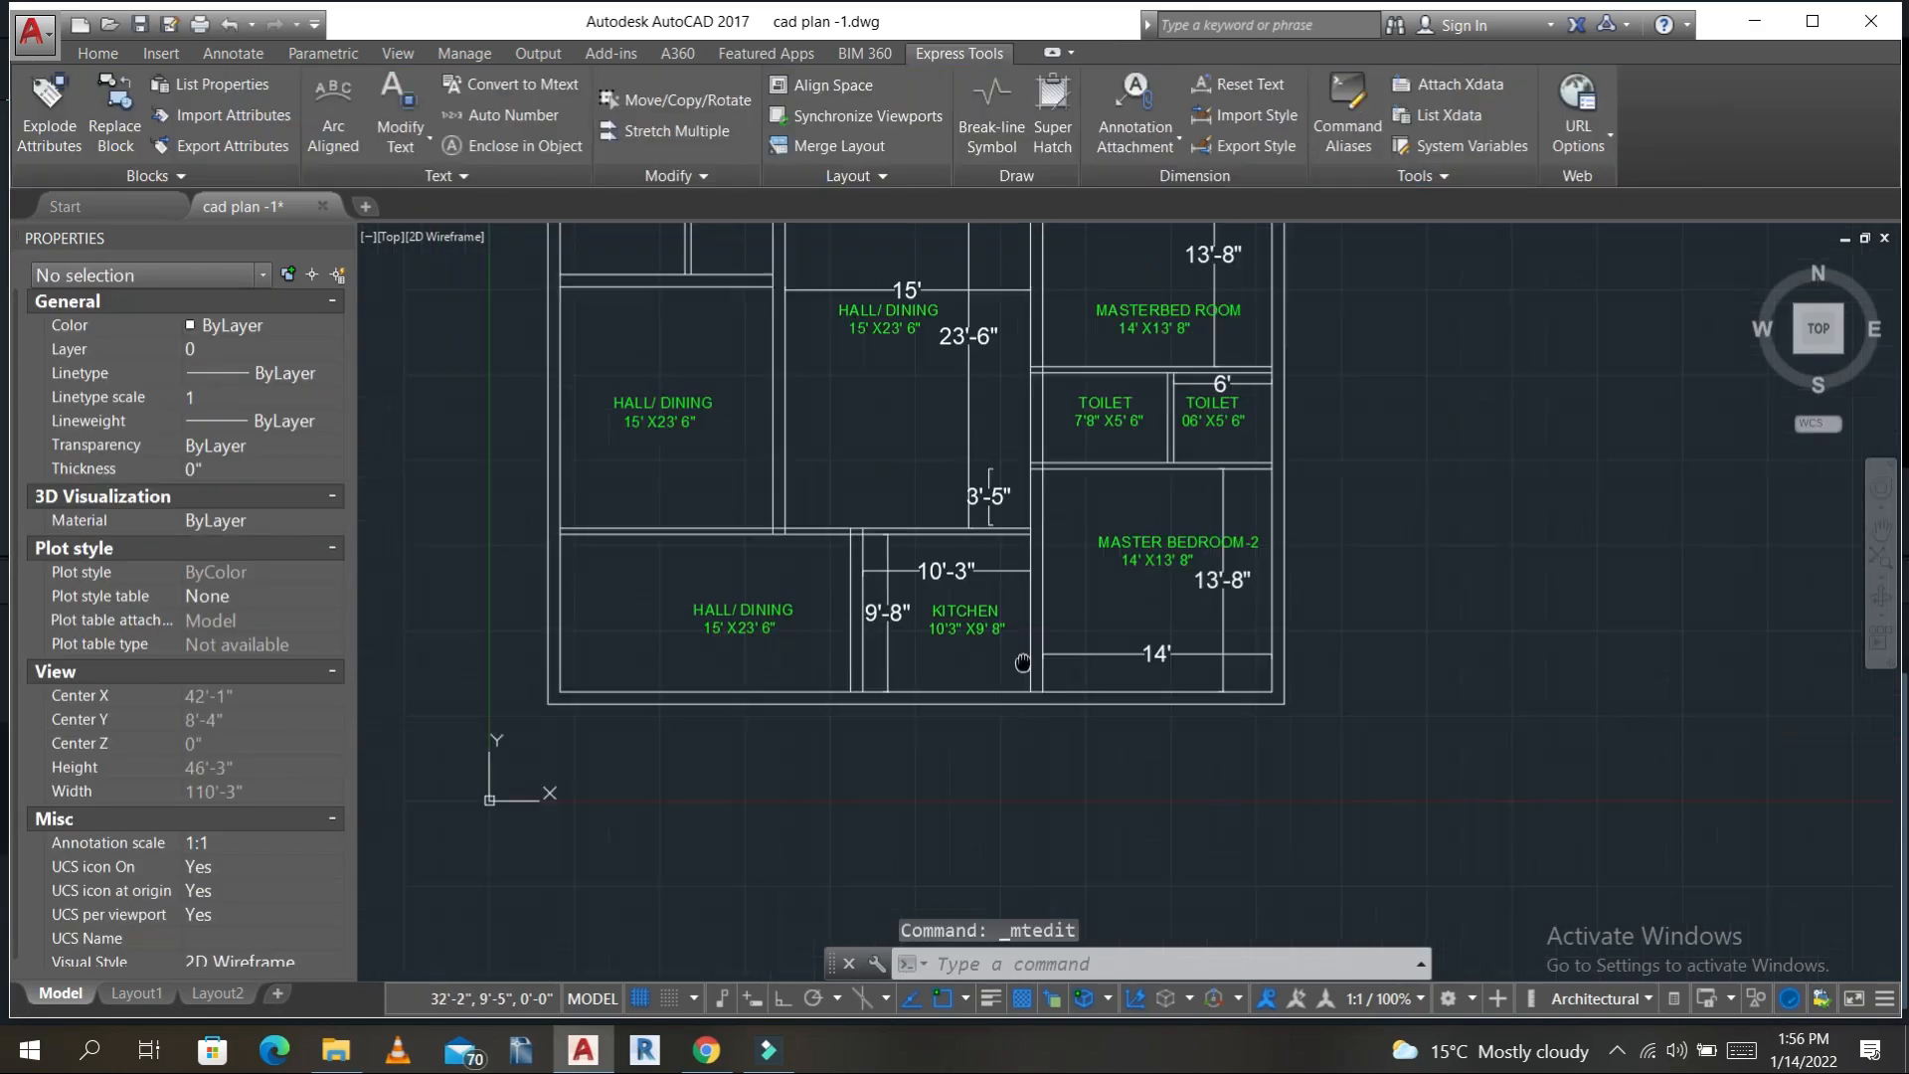
{"action": "scroll", "coordinate": [839, 596], "scroll_direction": "up", "scroll_amount": 2}
{"action": "key", "text": "Escape"}
{"action": "key", "text": "Escape"}
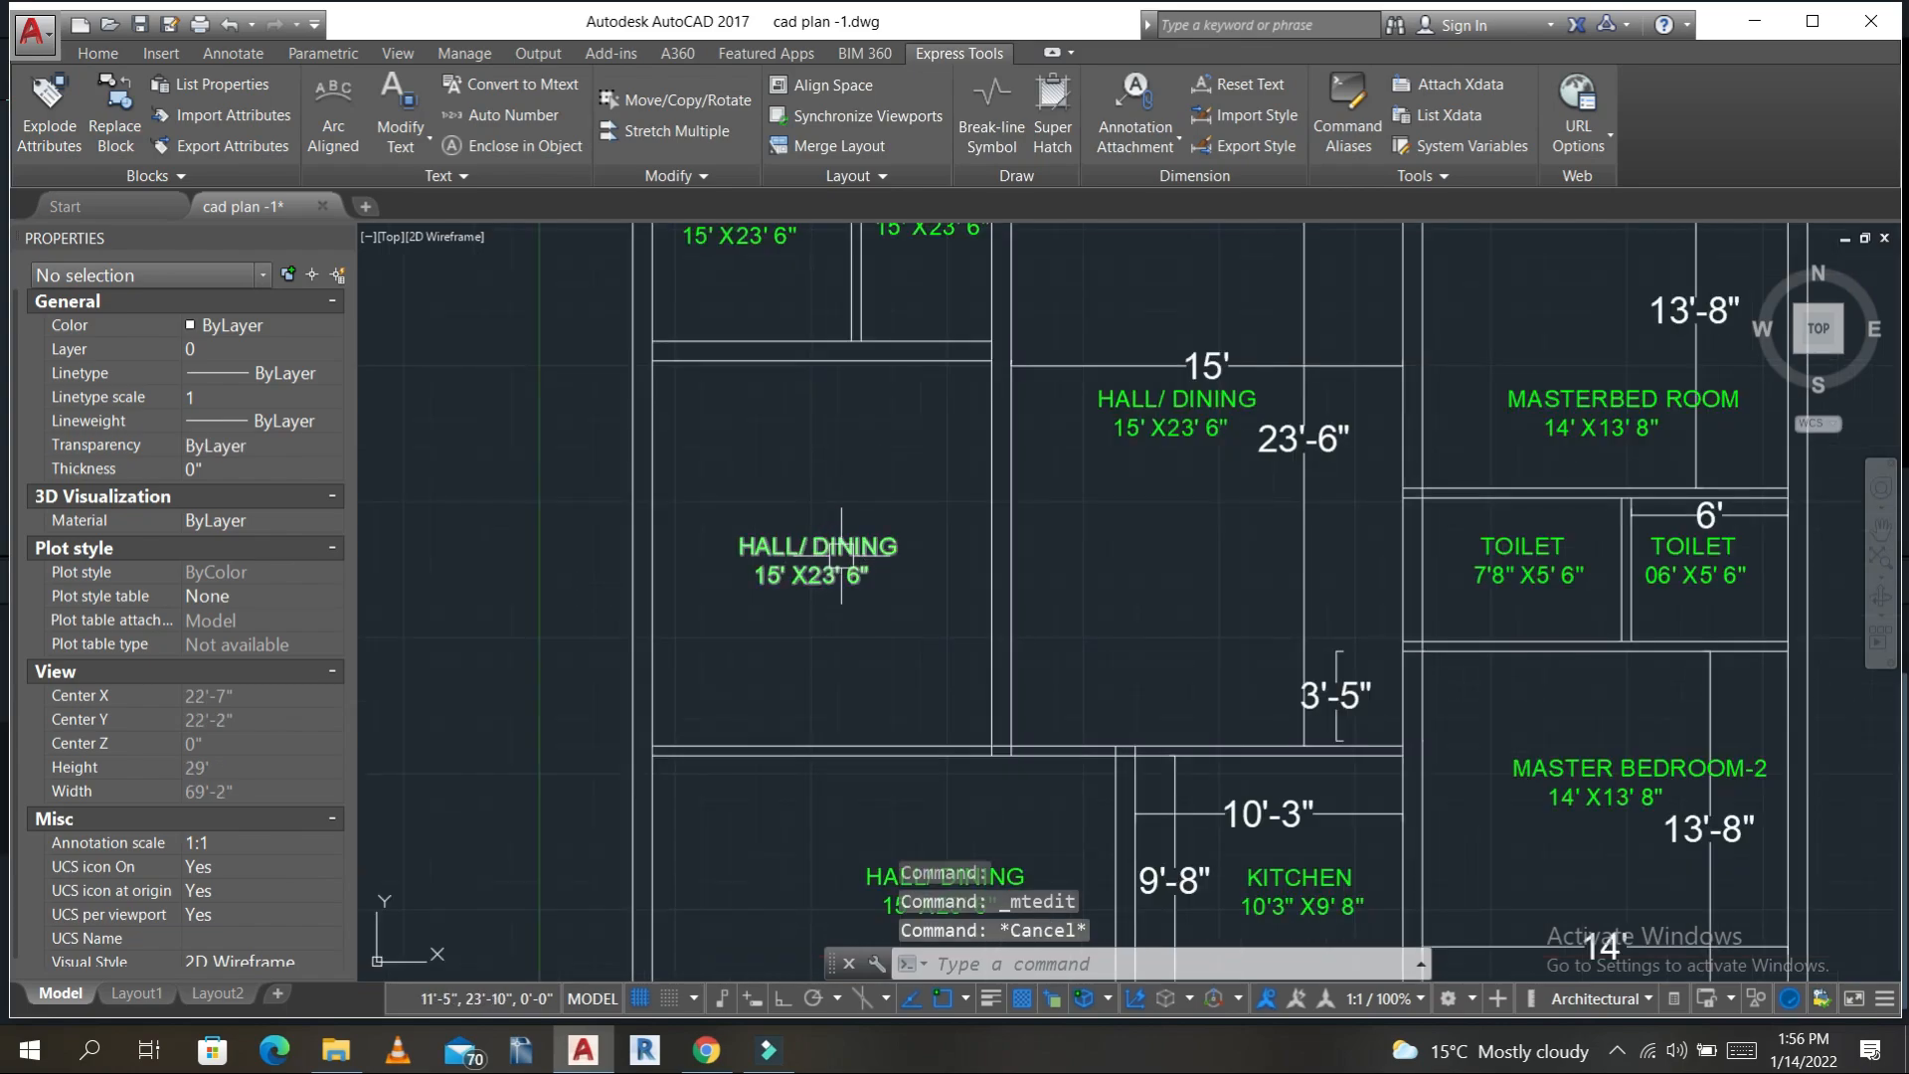
{"action": "type", "text": "DLI"}
{"action": "key", "text": "Return"}
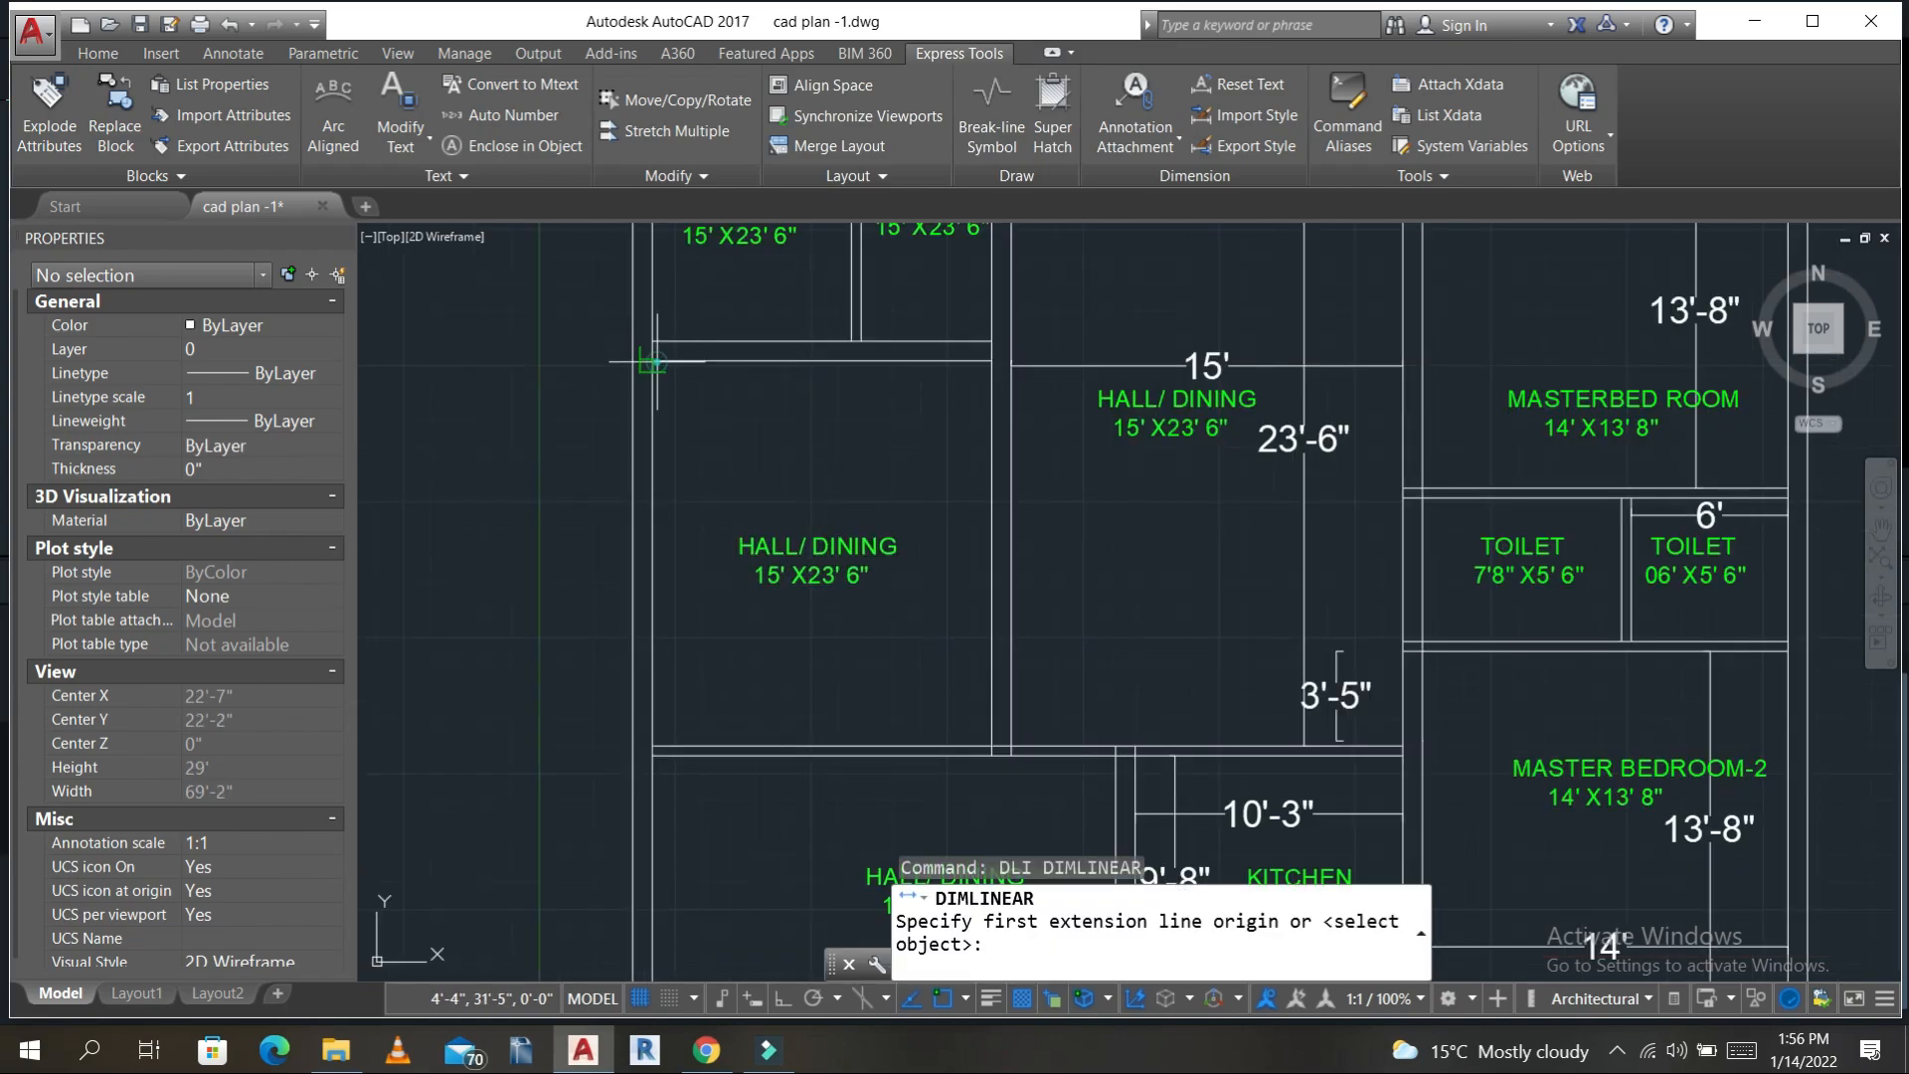
{"action": "left_click", "coordinate": [652, 361]}
{"action": "left_click", "coordinate": [652, 718]}
{"action": "left_click", "coordinate": [684, 557]}
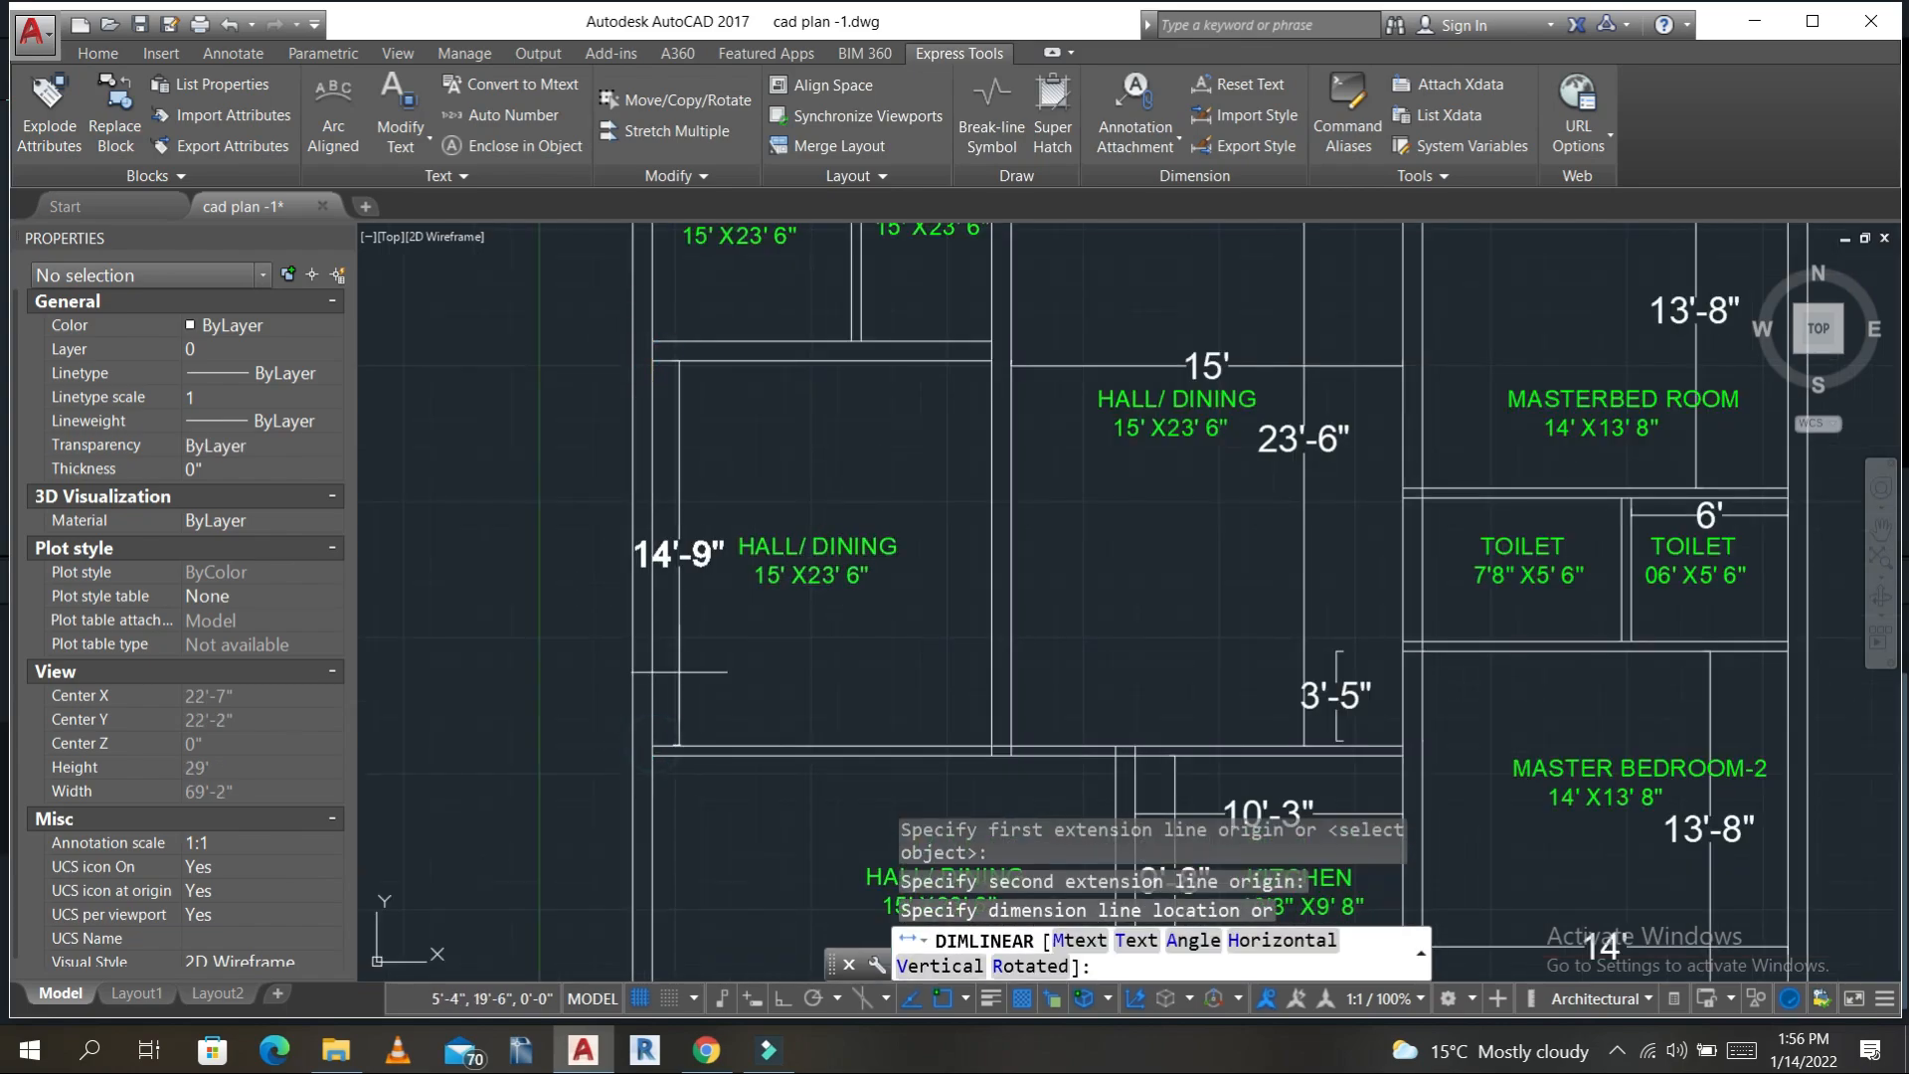
- Place a horizontal linear dimension across the width of the same room, just below its upper wall
{"action": "key", "text": "Return"}
{"action": "left_click", "coordinate": [653, 343]}
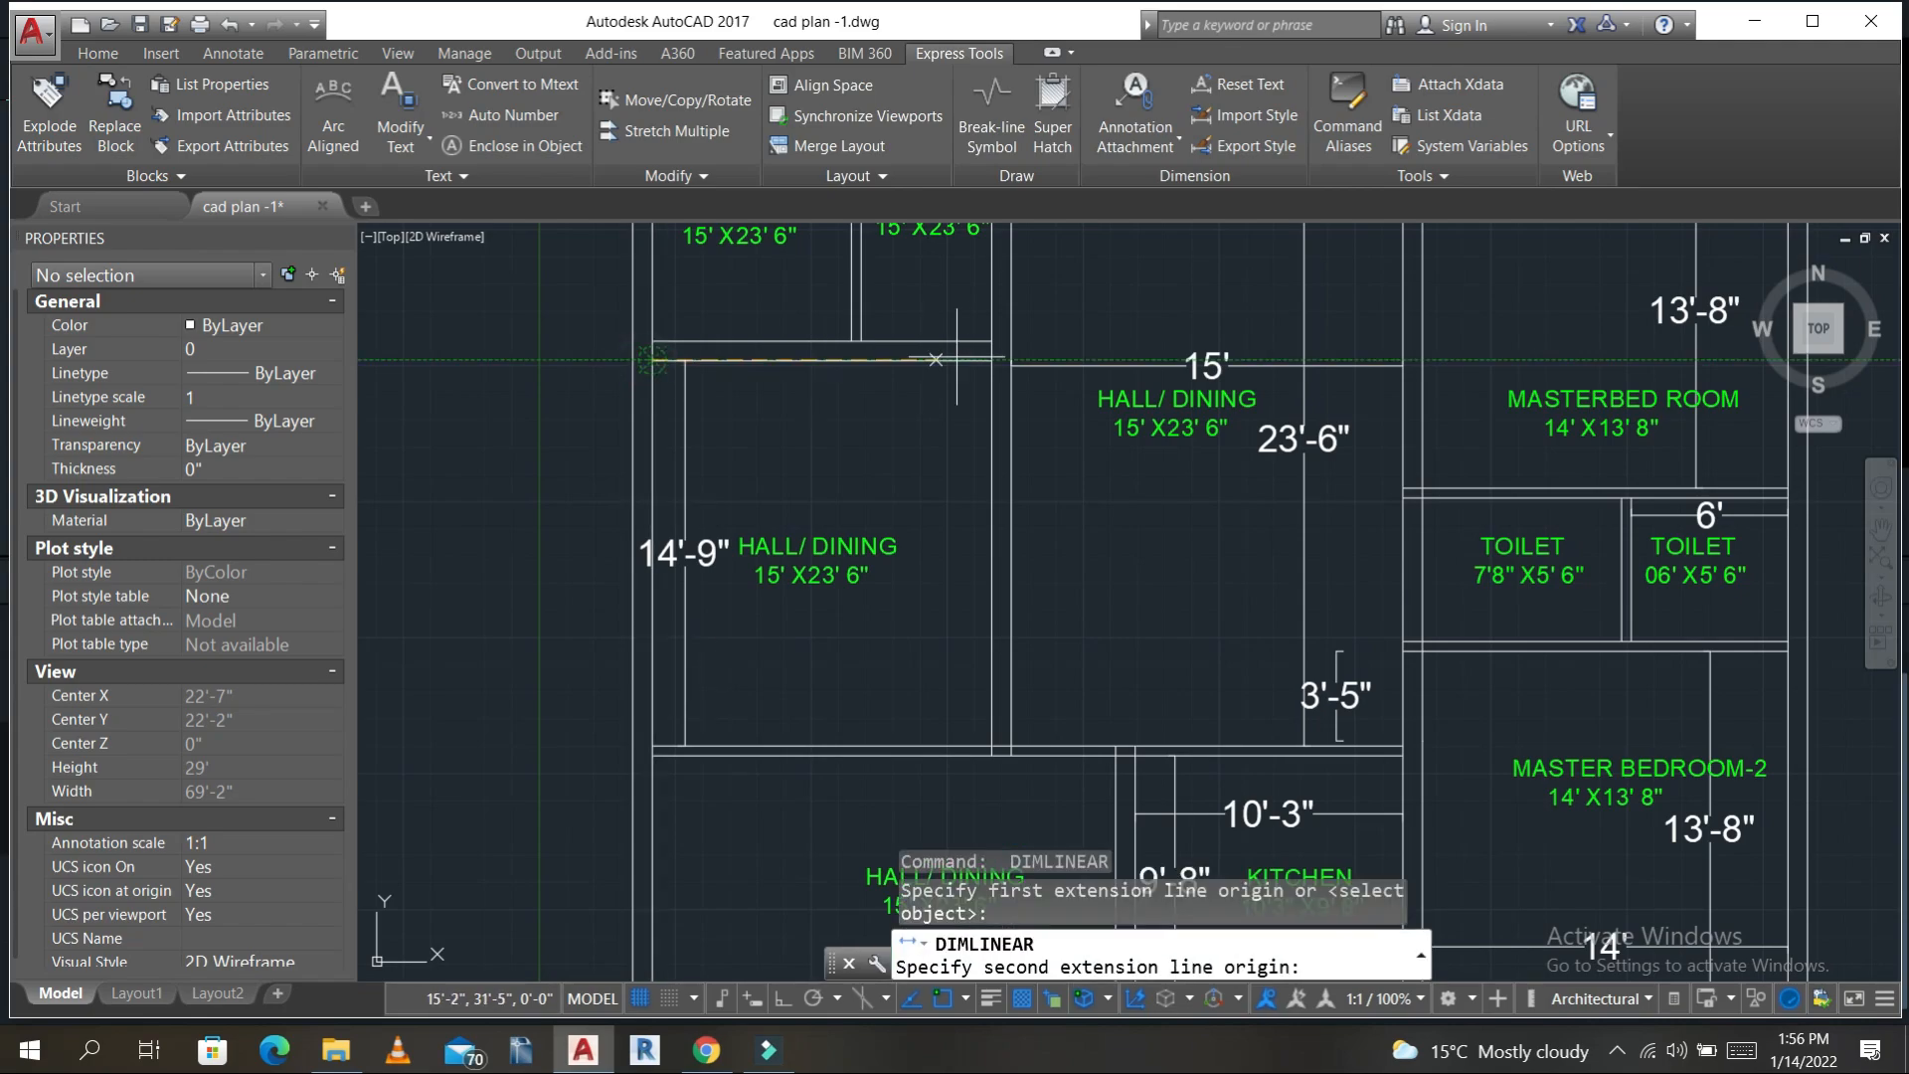
{"action": "left_click", "coordinate": [998, 350]}
{"action": "left_click", "coordinate": [929, 413]}
{"action": "key", "text": "Escape"}
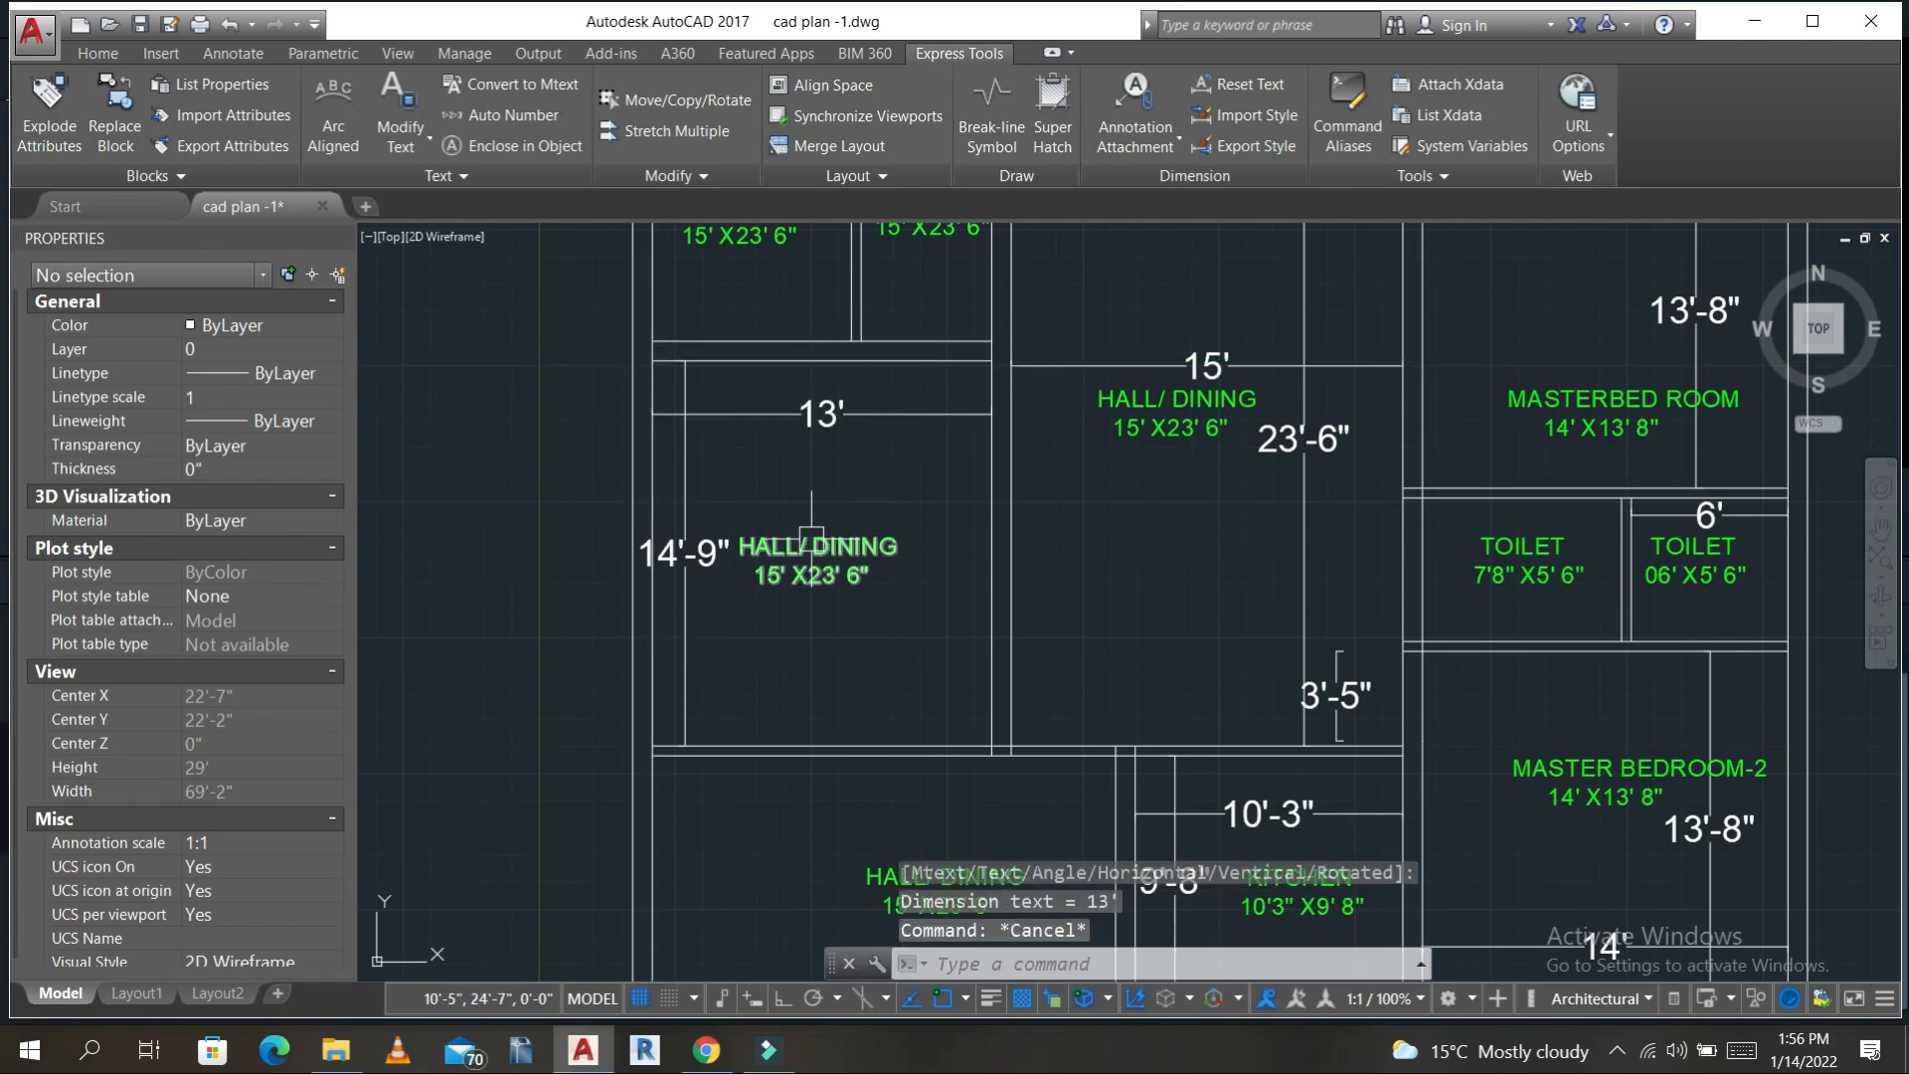
- Change the label of the newly dimensioned room to DRG. ROOM with the size 13' X14' 9"
{"action": "left_click", "coordinate": [812, 541]}
{"action": "double_click", "coordinate": [796, 547]}
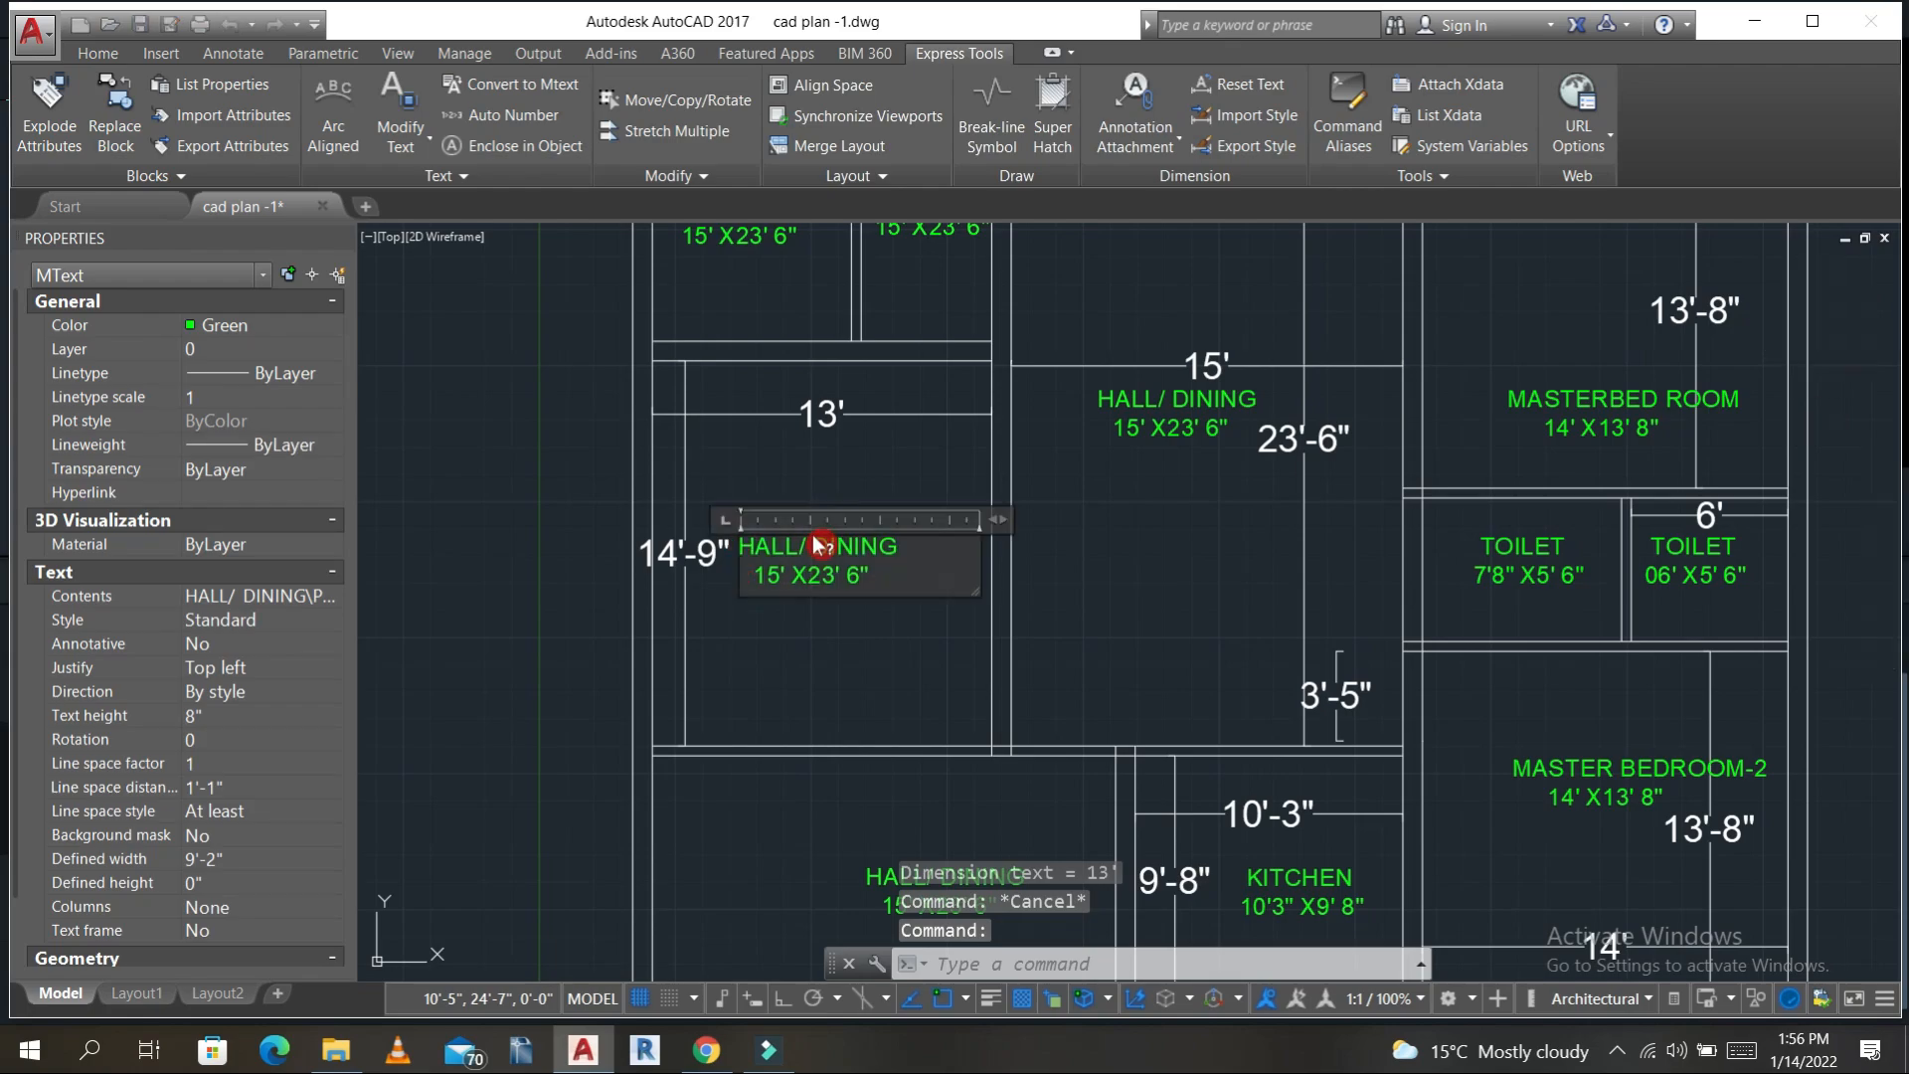
{"action": "left_click_drag", "start_coordinate": [900, 546], "coordinate": [720, 555]}
{"action": "type", "text": "DRG. ROOM"}
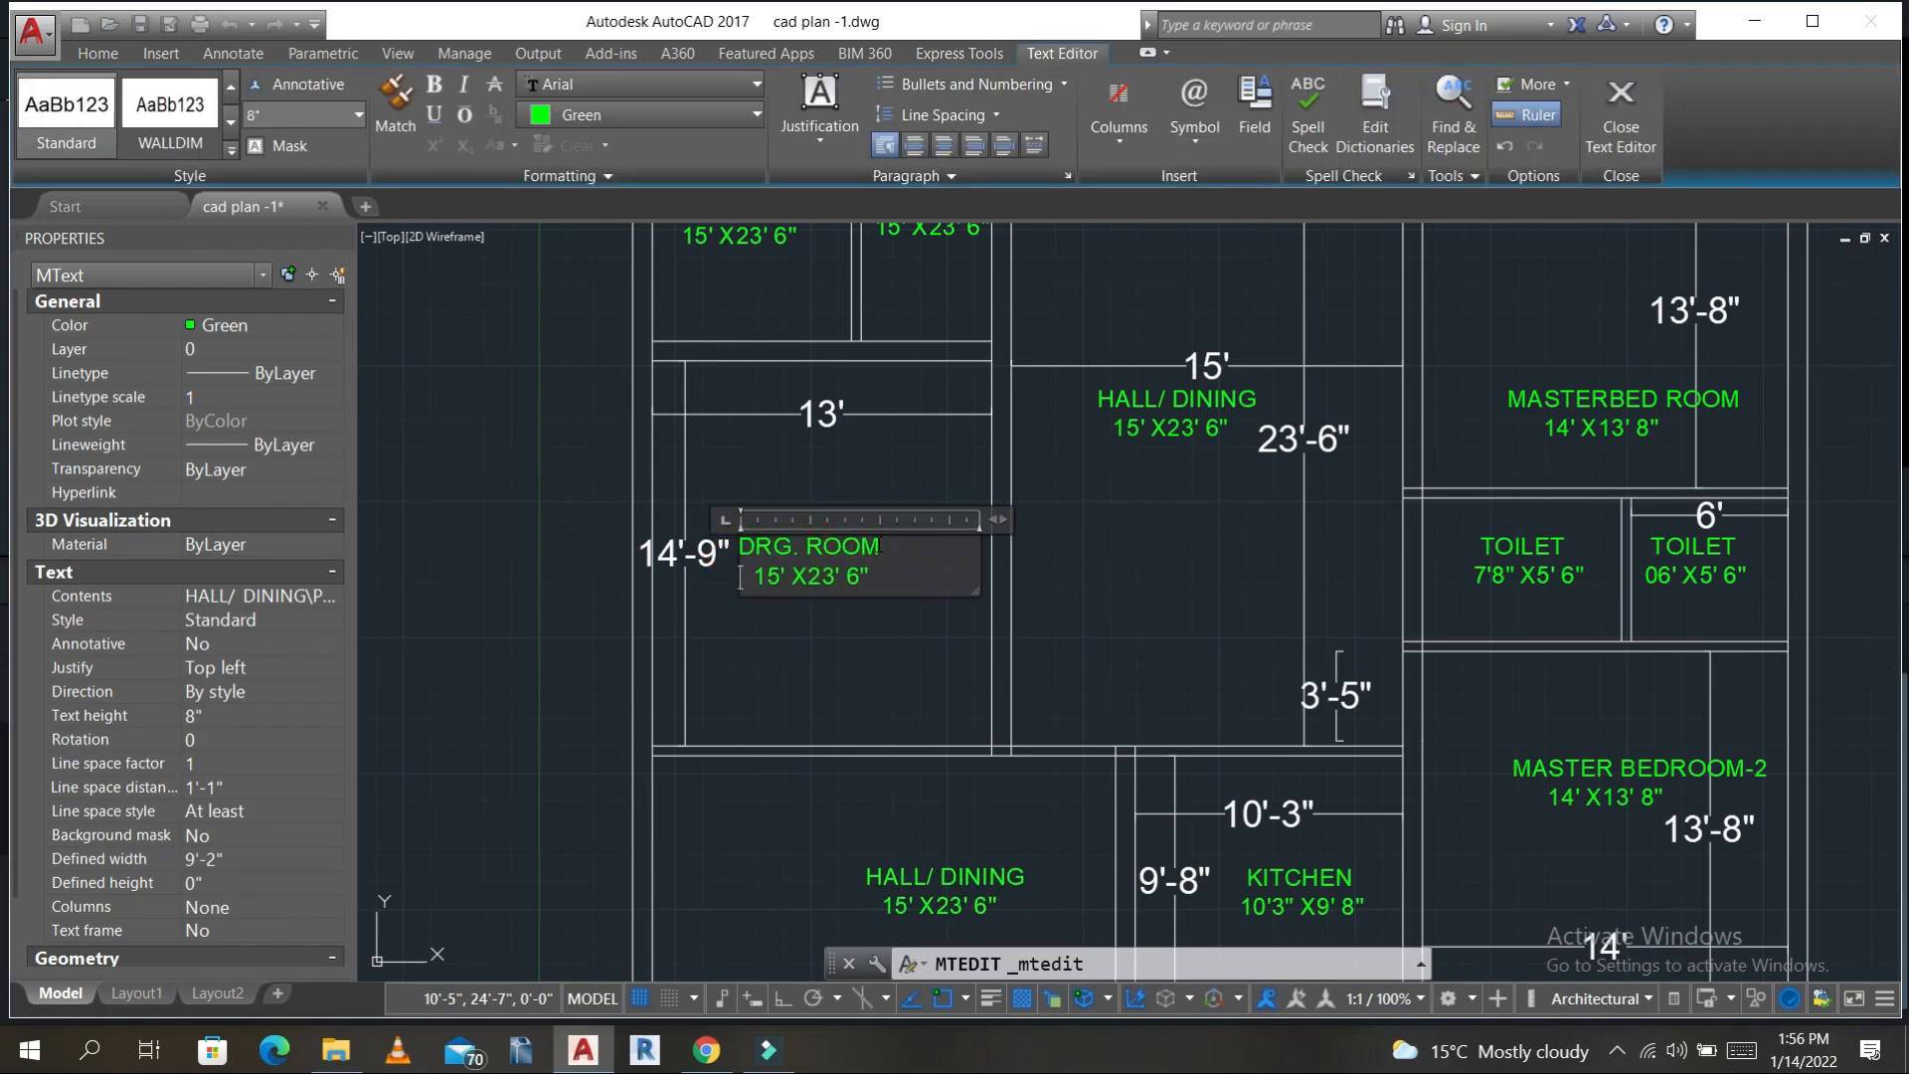
{"action": "left_click", "coordinate": [774, 584]}
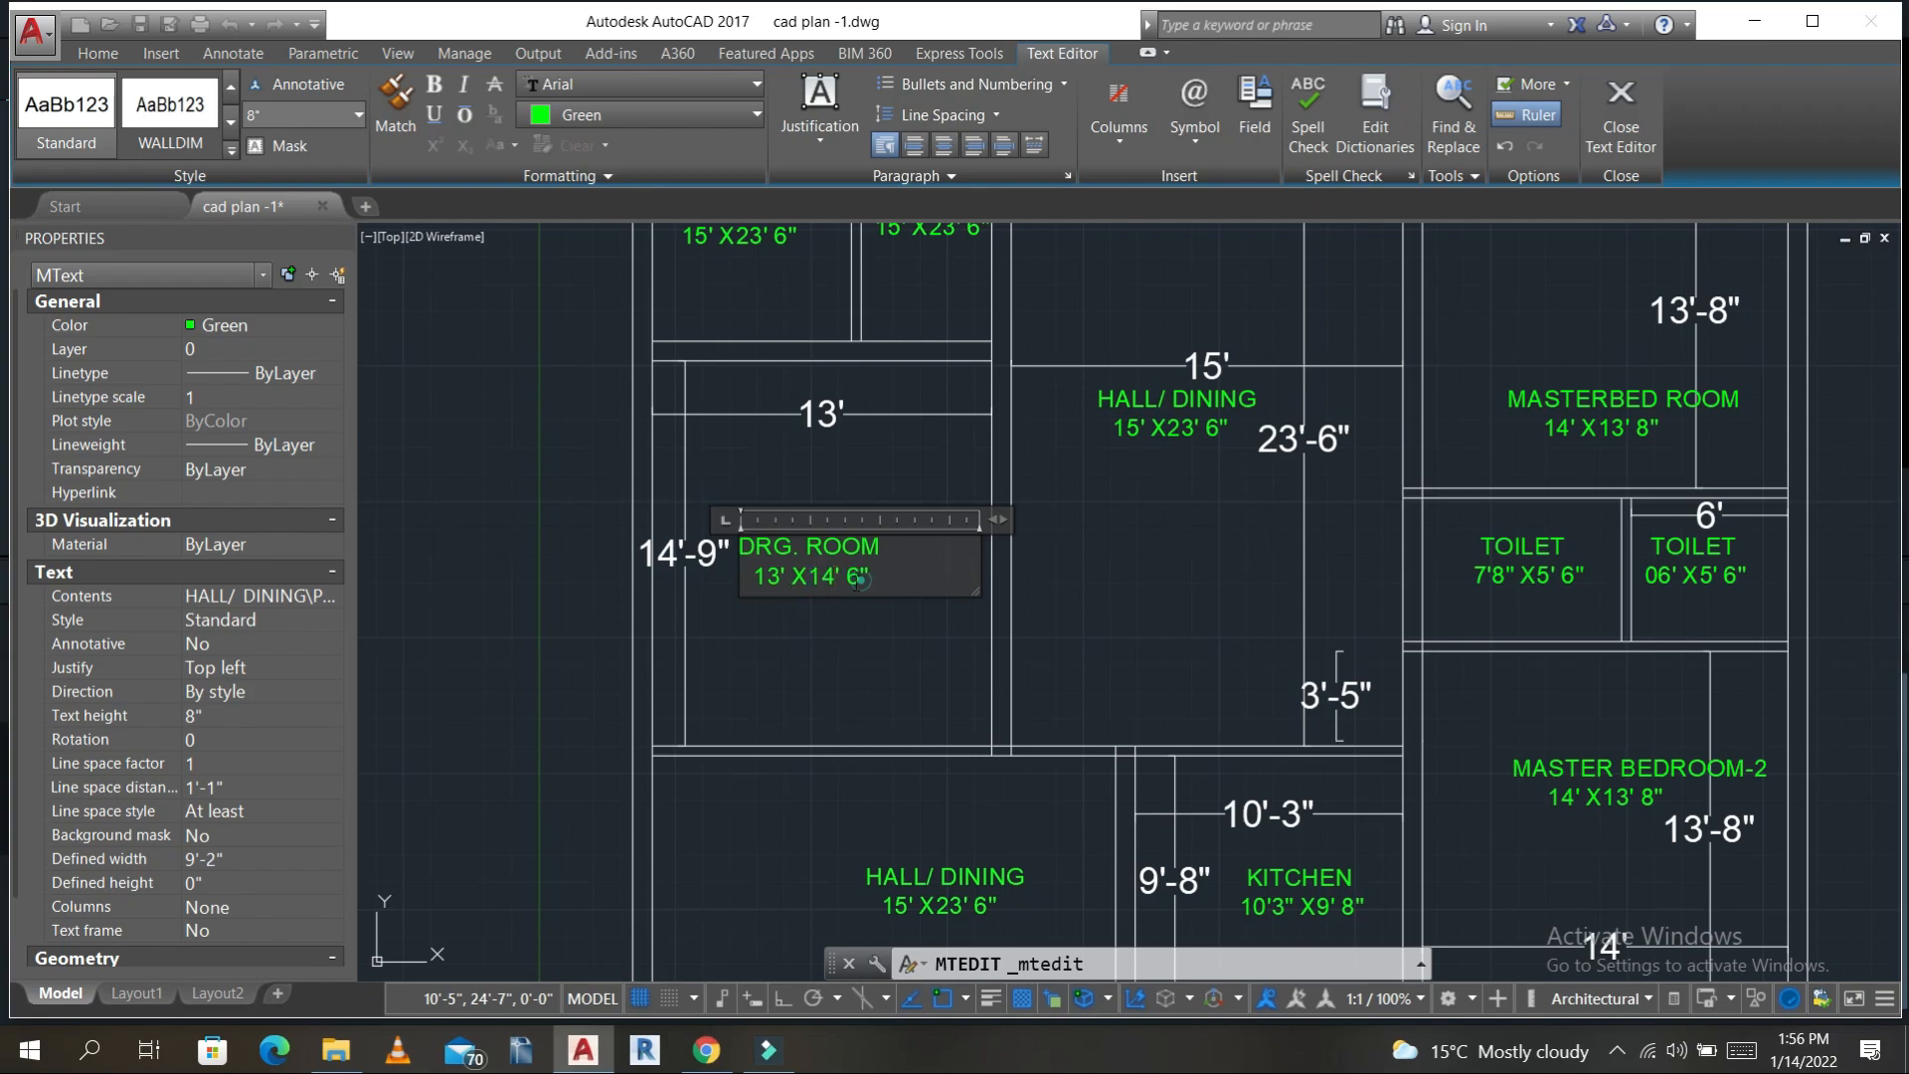
{"action": "left_click_drag", "start_coordinate": [857, 580], "coordinate": [856, 596]}
{"action": "left_click", "coordinate": [916, 647]}
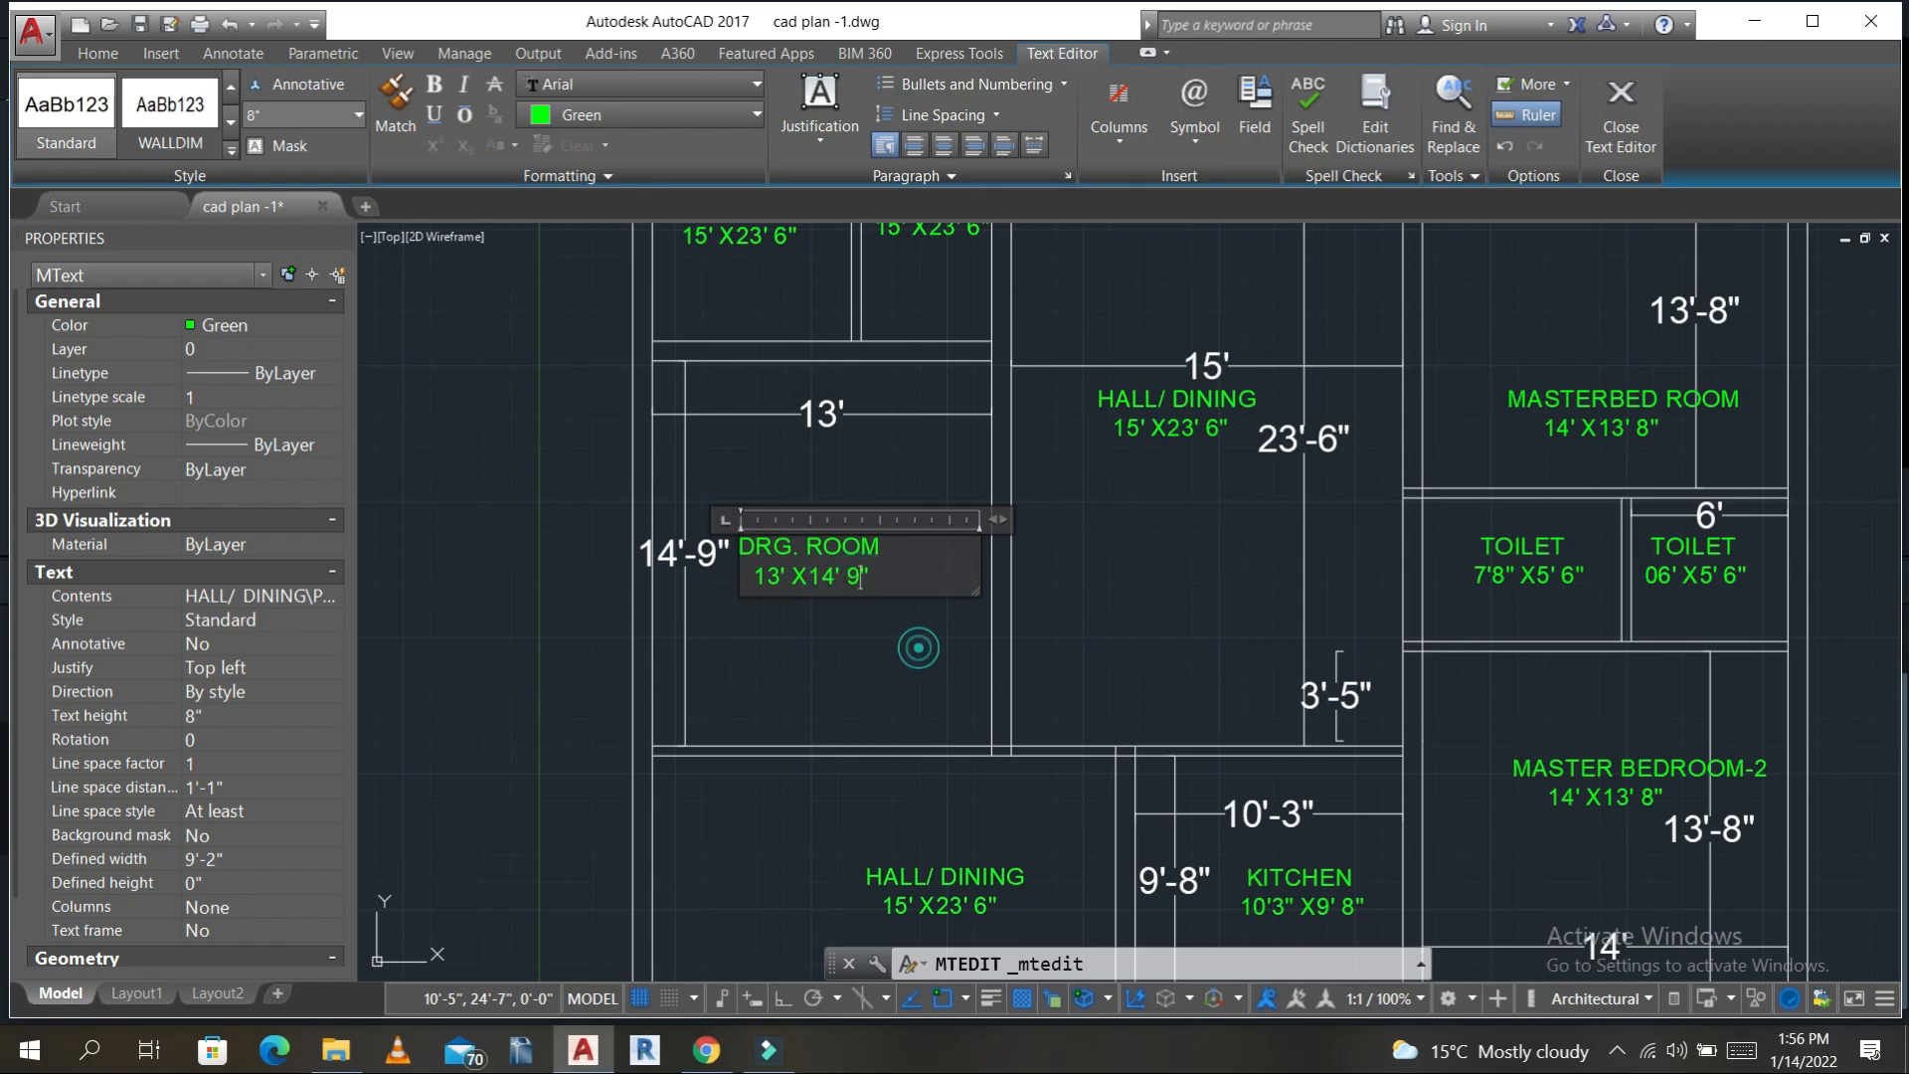
- Change the label of the narrow room above DRG. ROOM to STORE/TOILET and set the first value of its size to 5'
{"action": "middle_click_drag", "start_coordinate": [768, 493], "coordinate": [768, 695]}
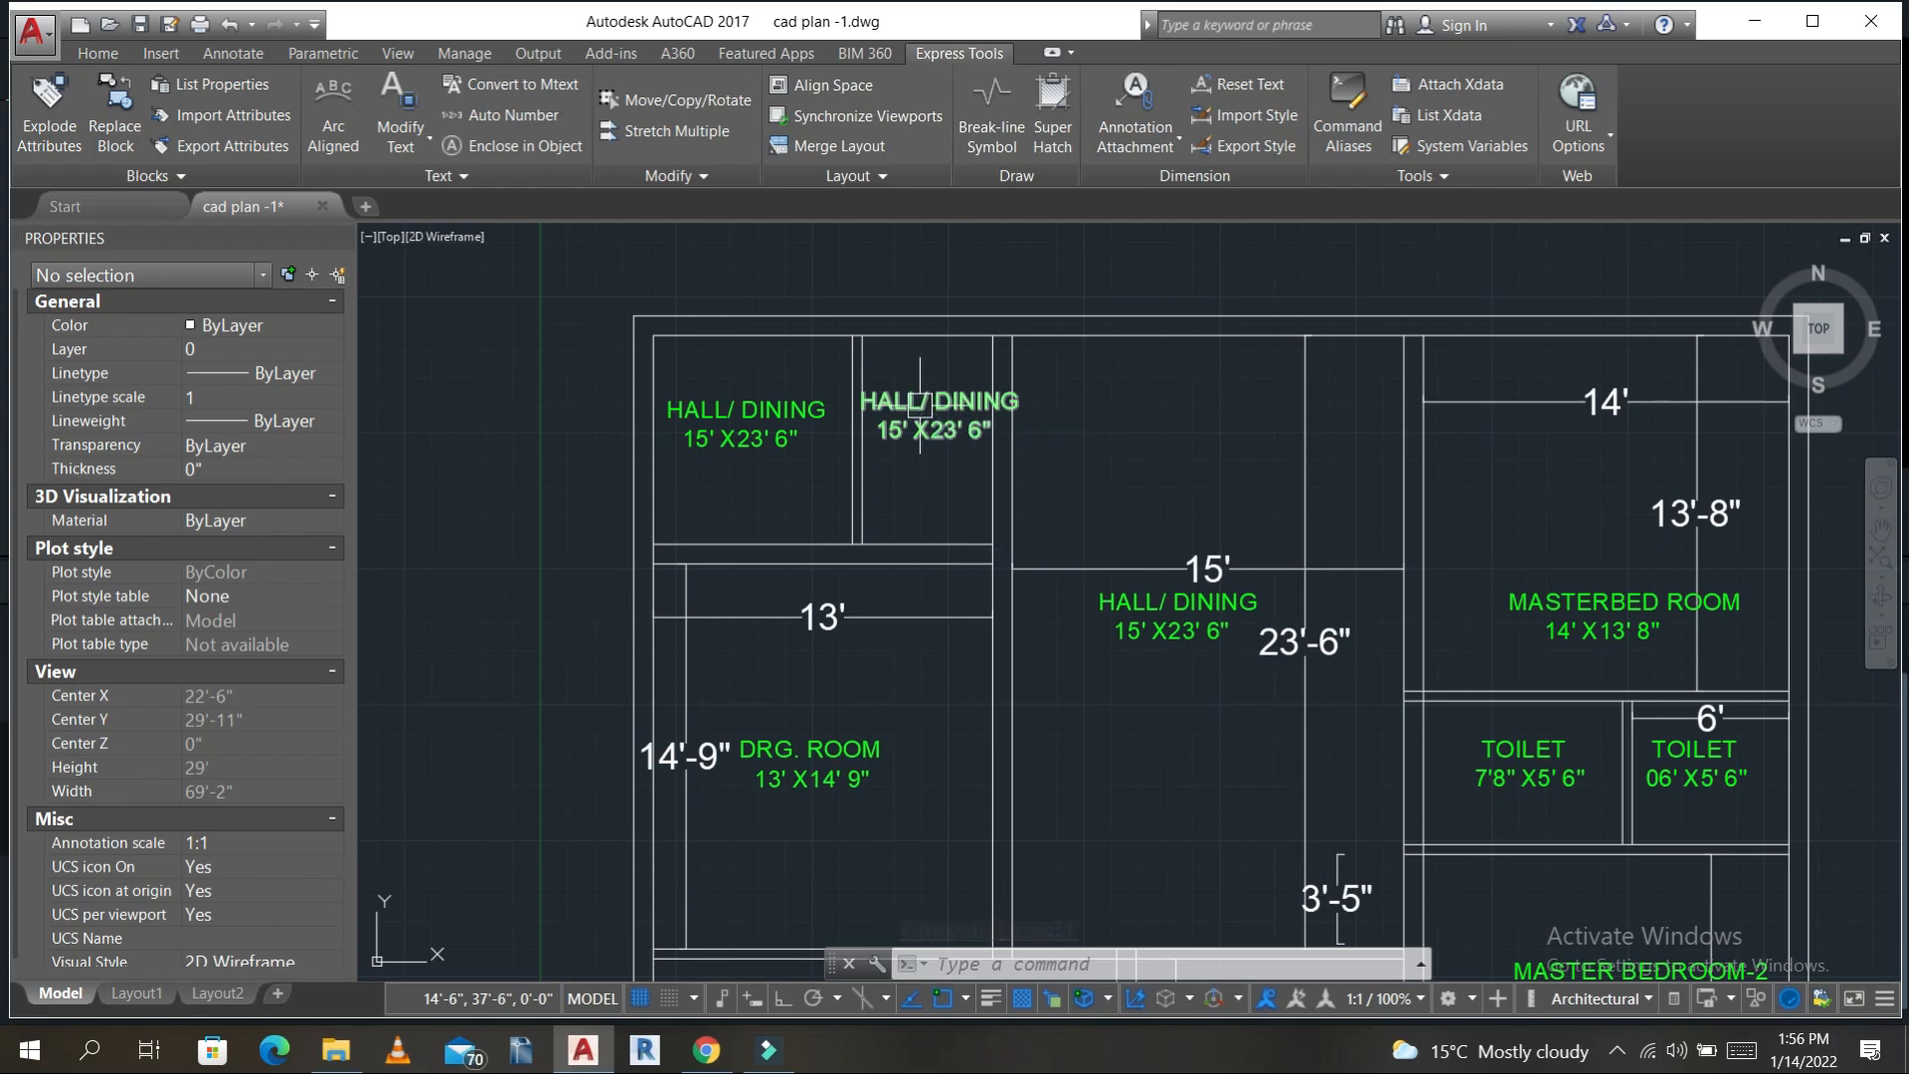
{"action": "scroll", "coordinate": [924, 401], "scroll_direction": "up", "scroll_amount": 2}
{"action": "scroll", "coordinate": [927, 401], "scroll_direction": "down", "scroll_amount": 2}
{"action": "scroll", "coordinate": [928, 401], "scroll_direction": "up", "scroll_amount": 2}
{"action": "left_click", "coordinate": [944, 393]}
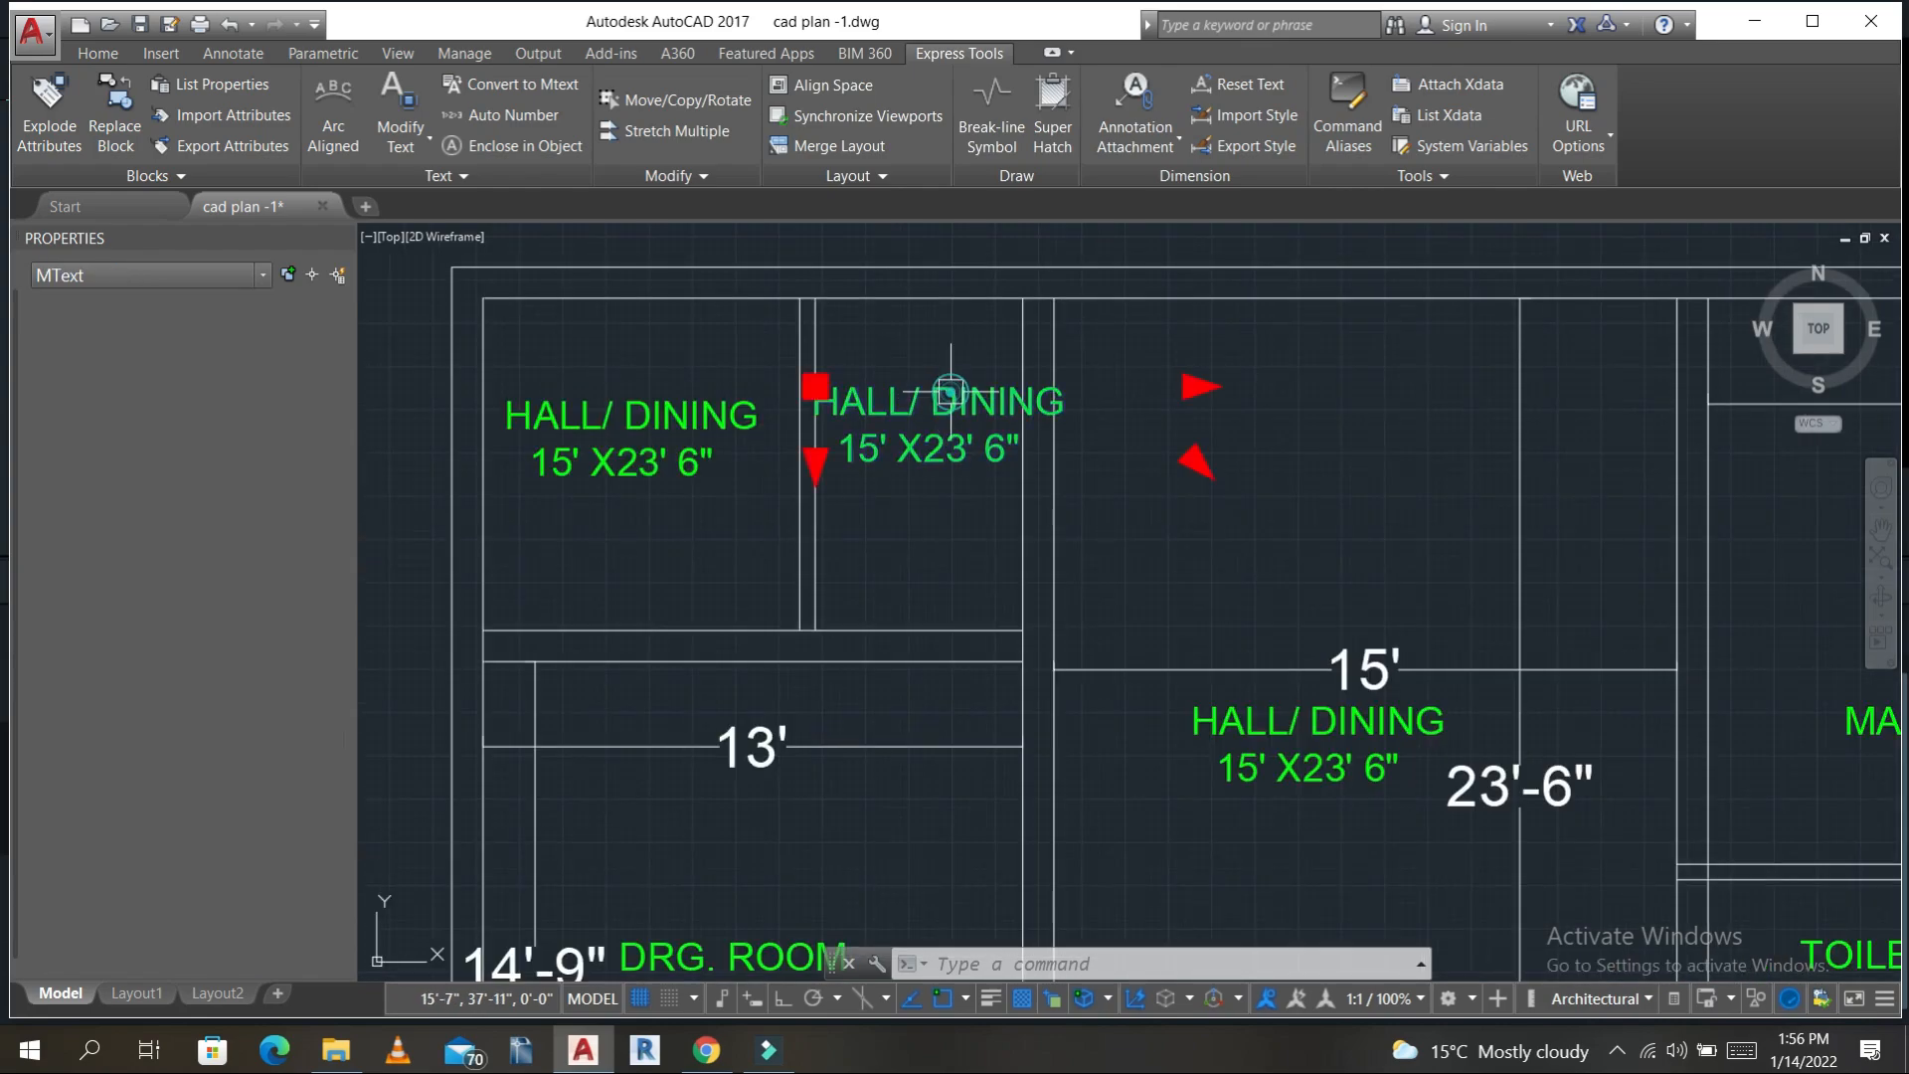
{"action": "double_click", "coordinate": [1082, 403]}
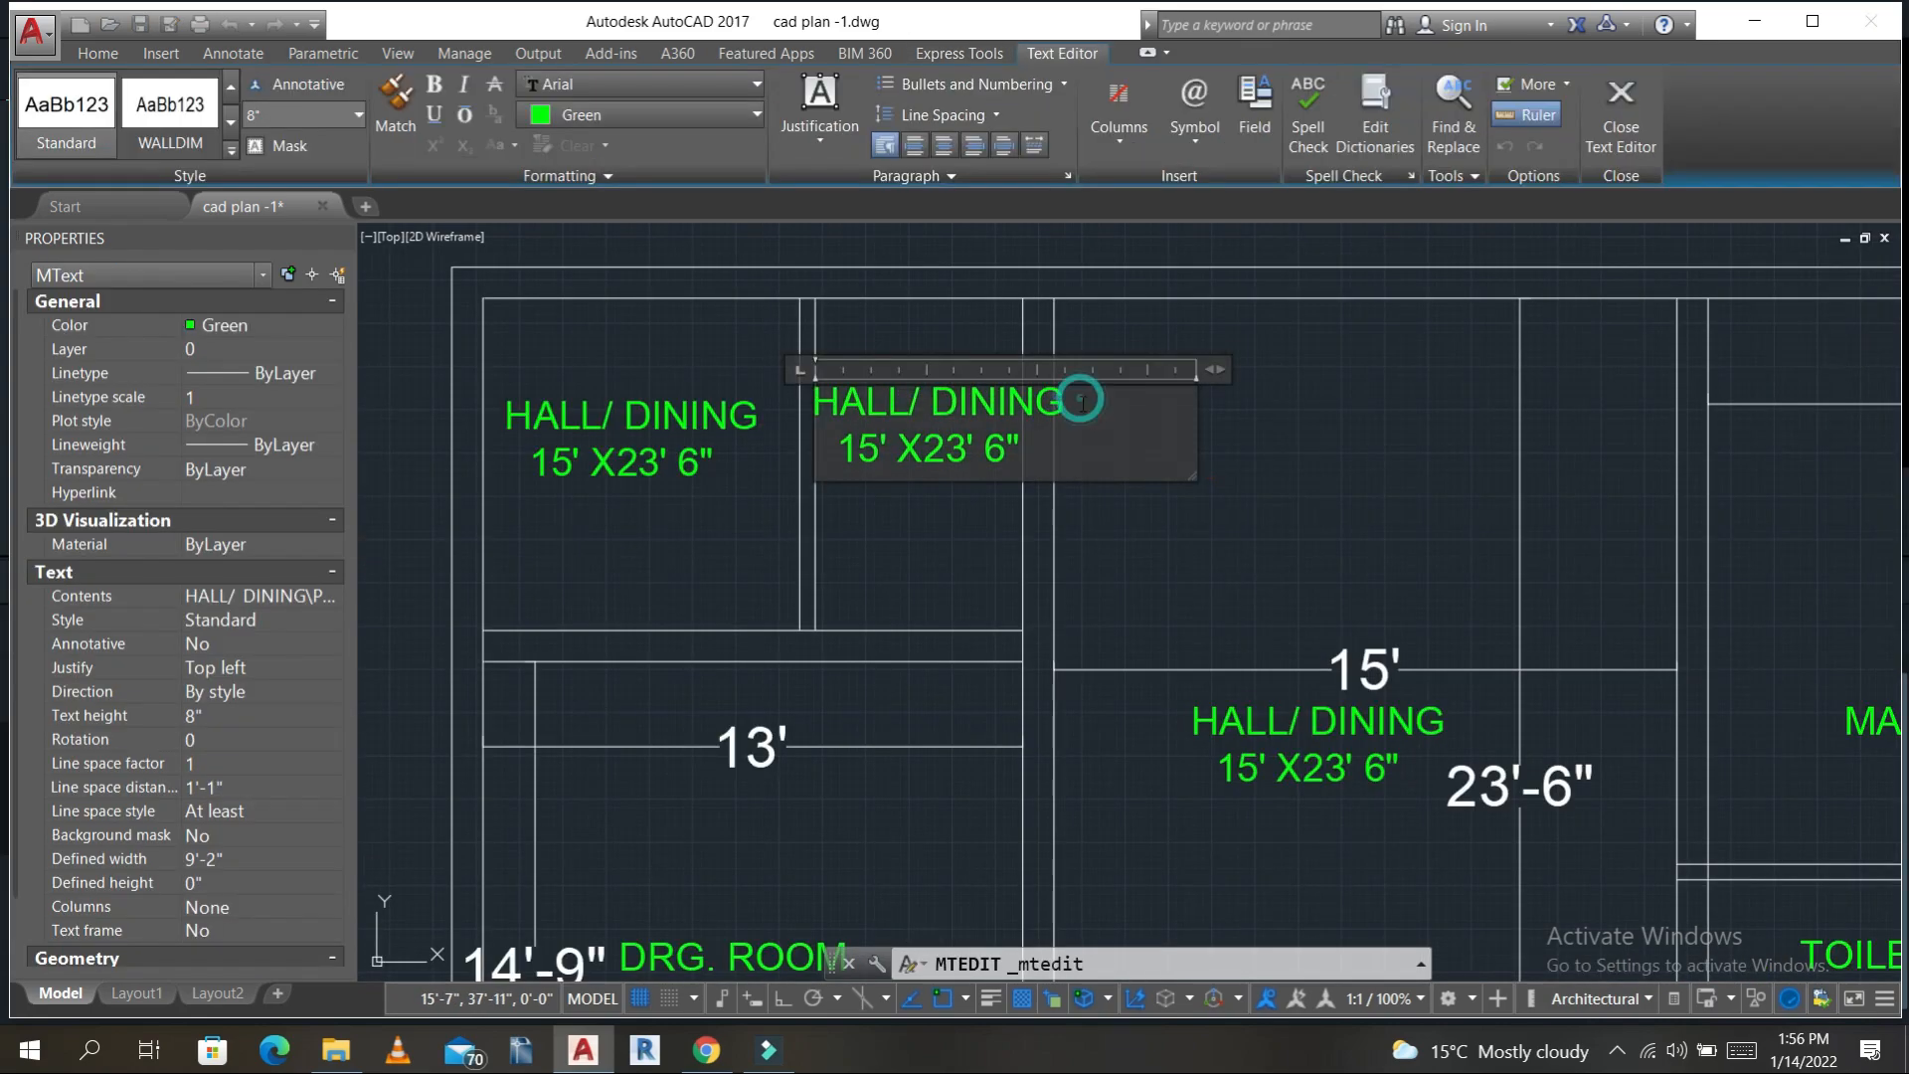
{"action": "triple_click", "coordinate": [1082, 403]}
{"action": "type", "text": "STORE/TOIL"}
{"action": "key", "text": "Return"}
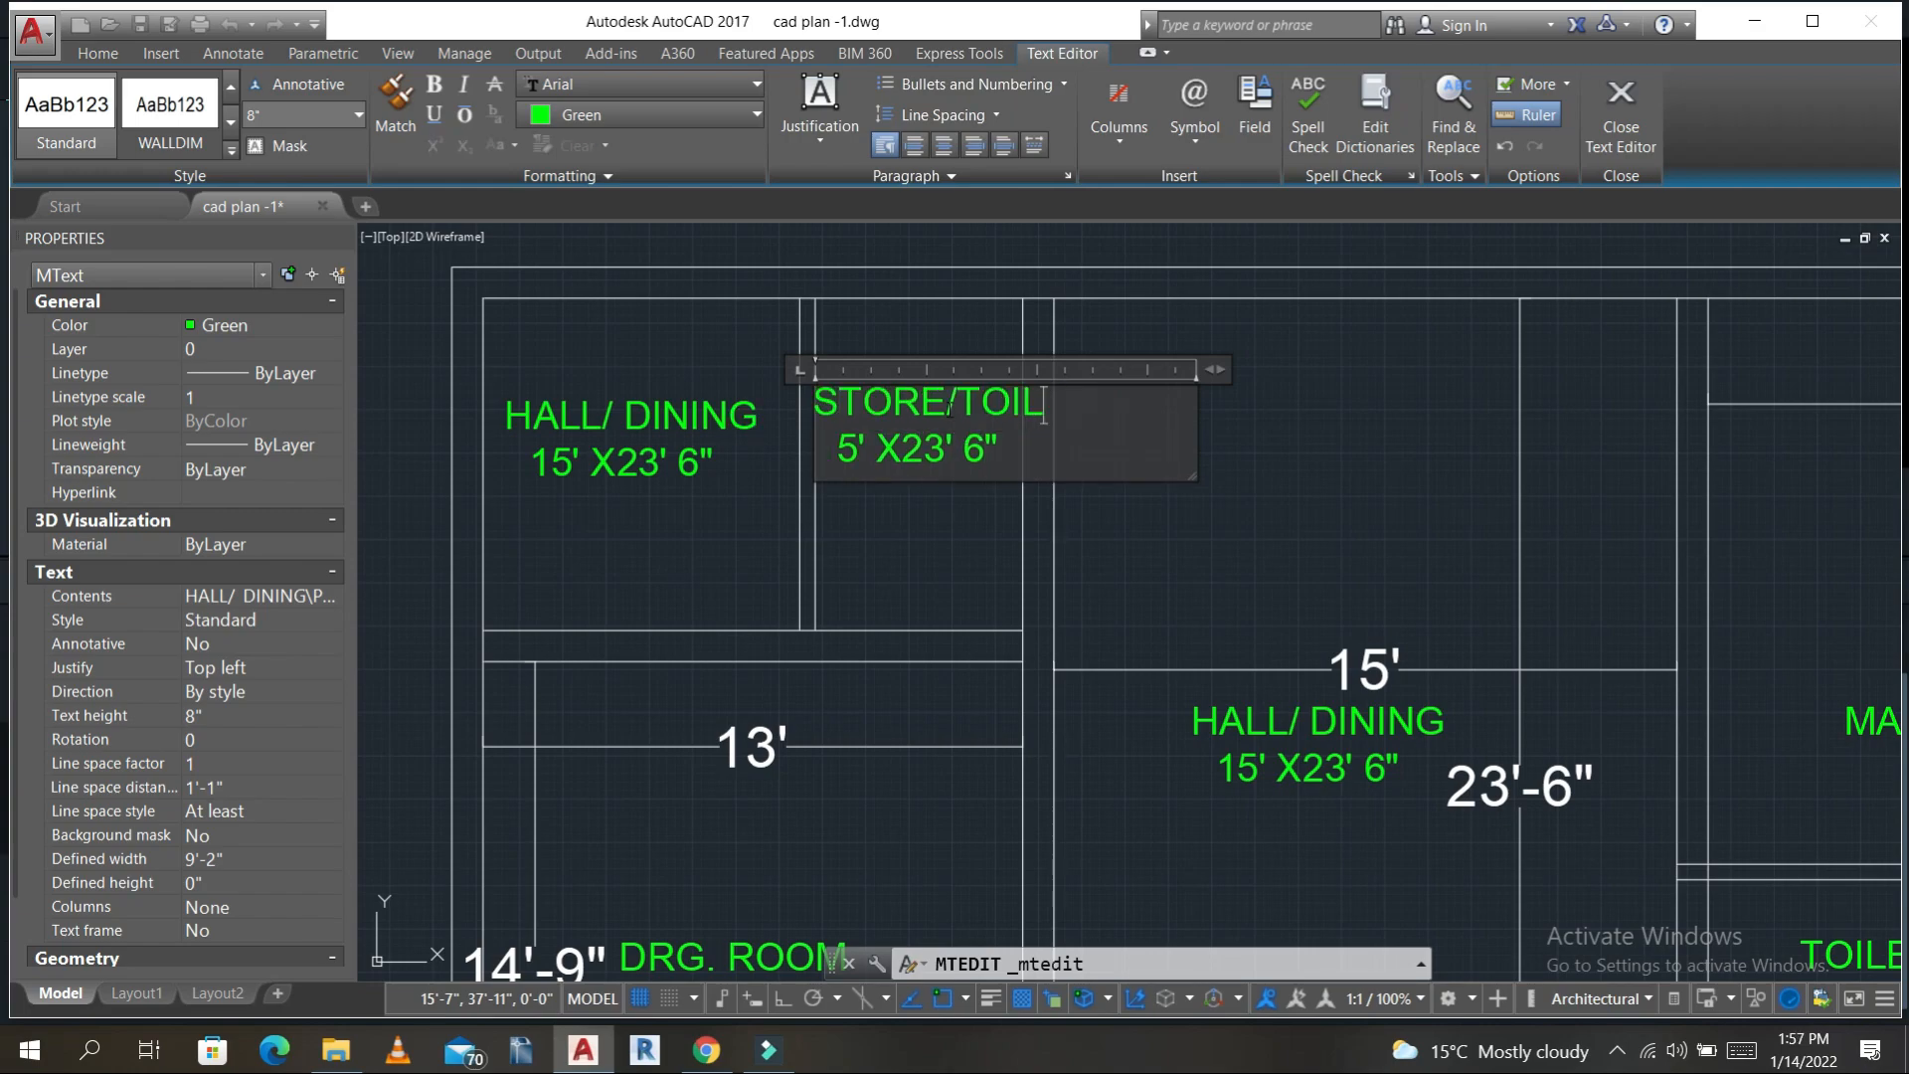
{"action": "left_click", "coordinate": [992, 507]}
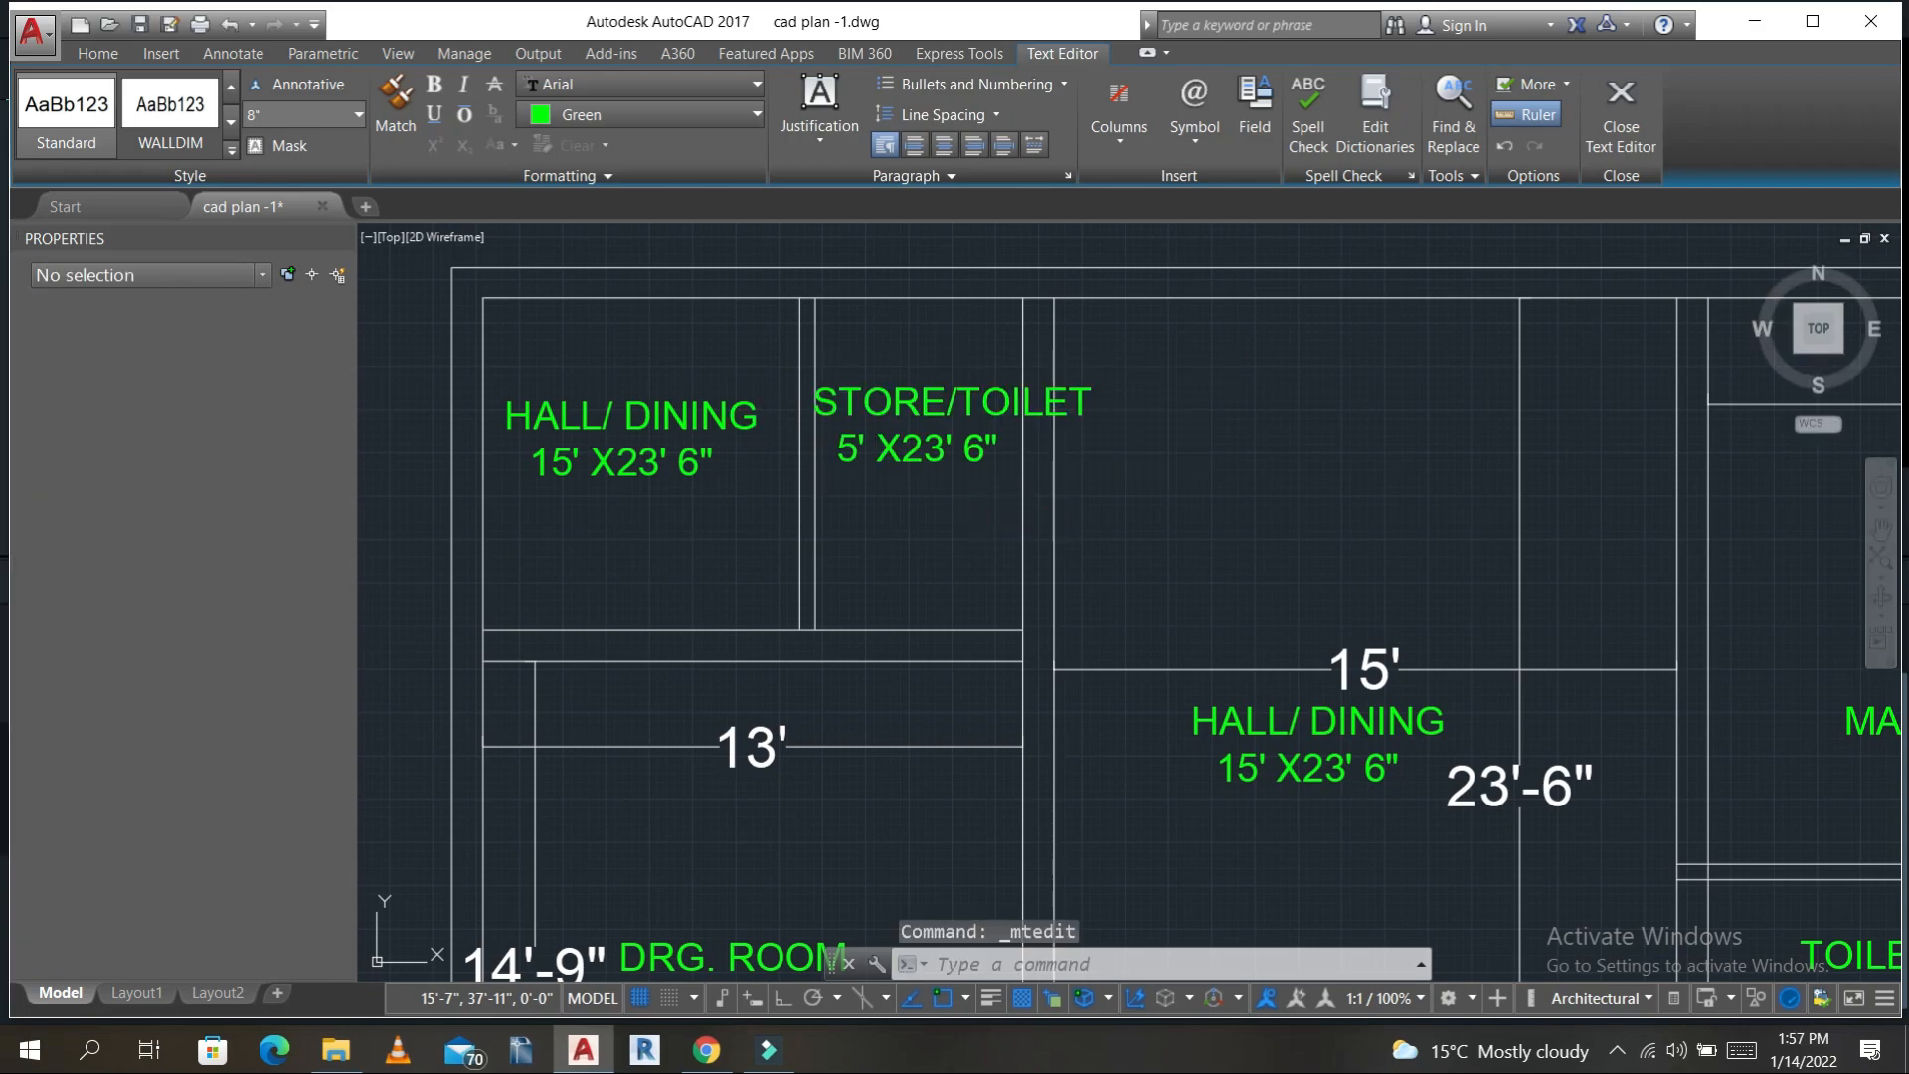
- Measure the depth and width of the STORE/TOILET room with linear dimensions, without placing either one
{"action": "type", "text": "DLI"}
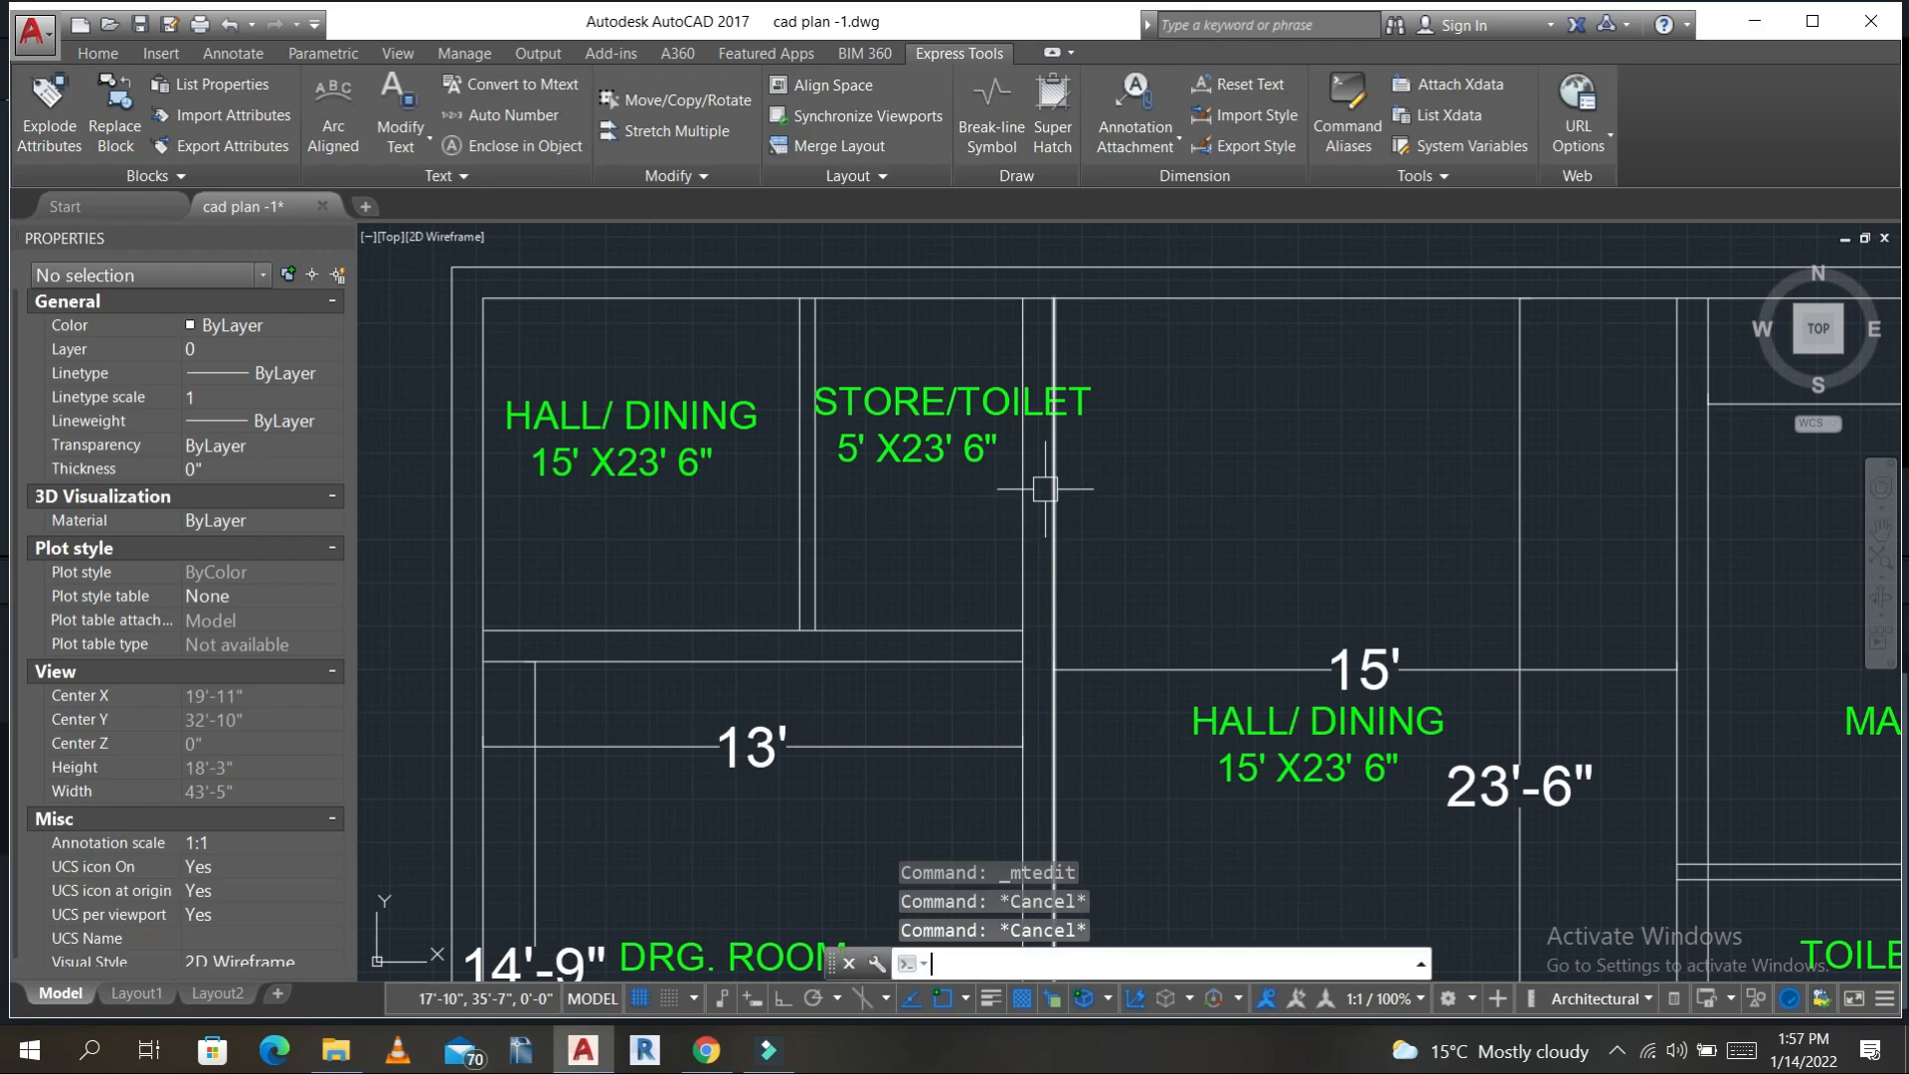
{"action": "key", "text": "Return"}
{"action": "left_click", "coordinate": [872, 300]}
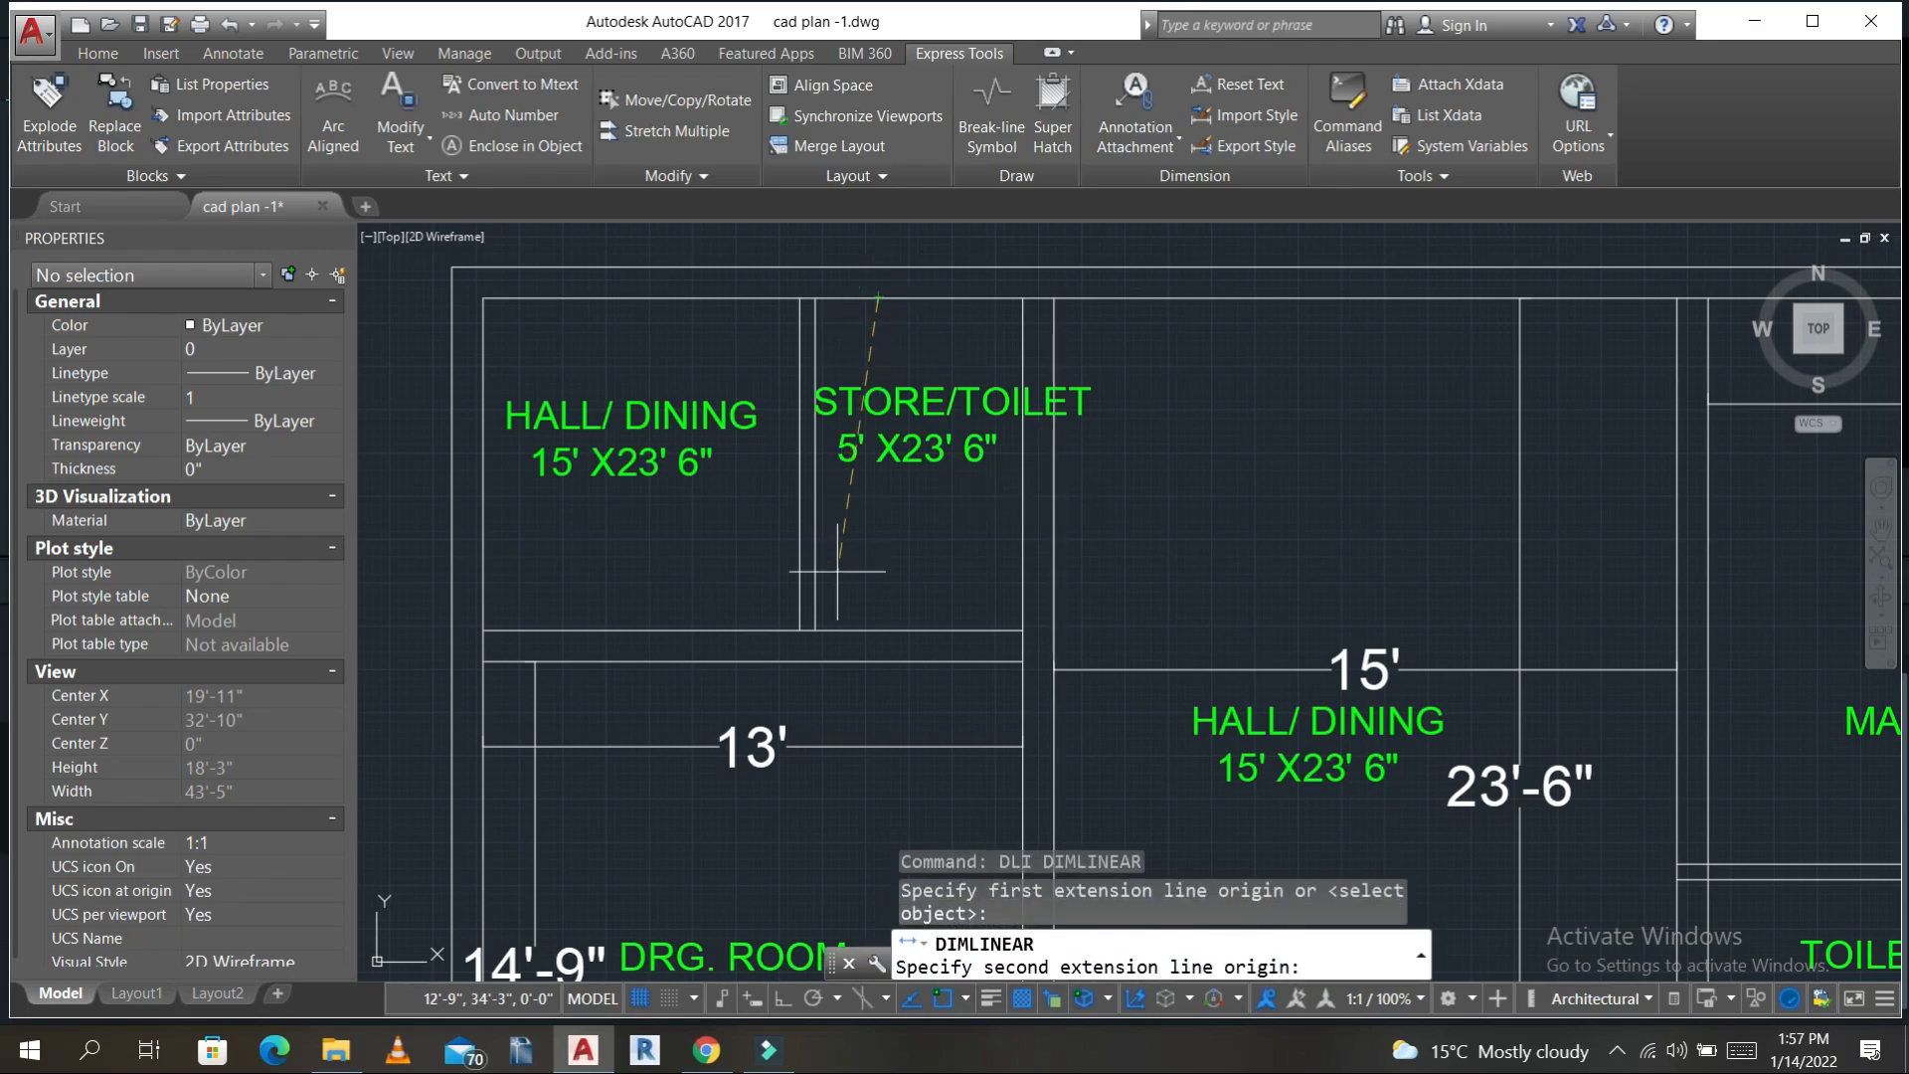
{"action": "left_click", "coordinate": [874, 628]}
{"action": "key", "text": "Escape"}
{"action": "key", "text": "Return"}
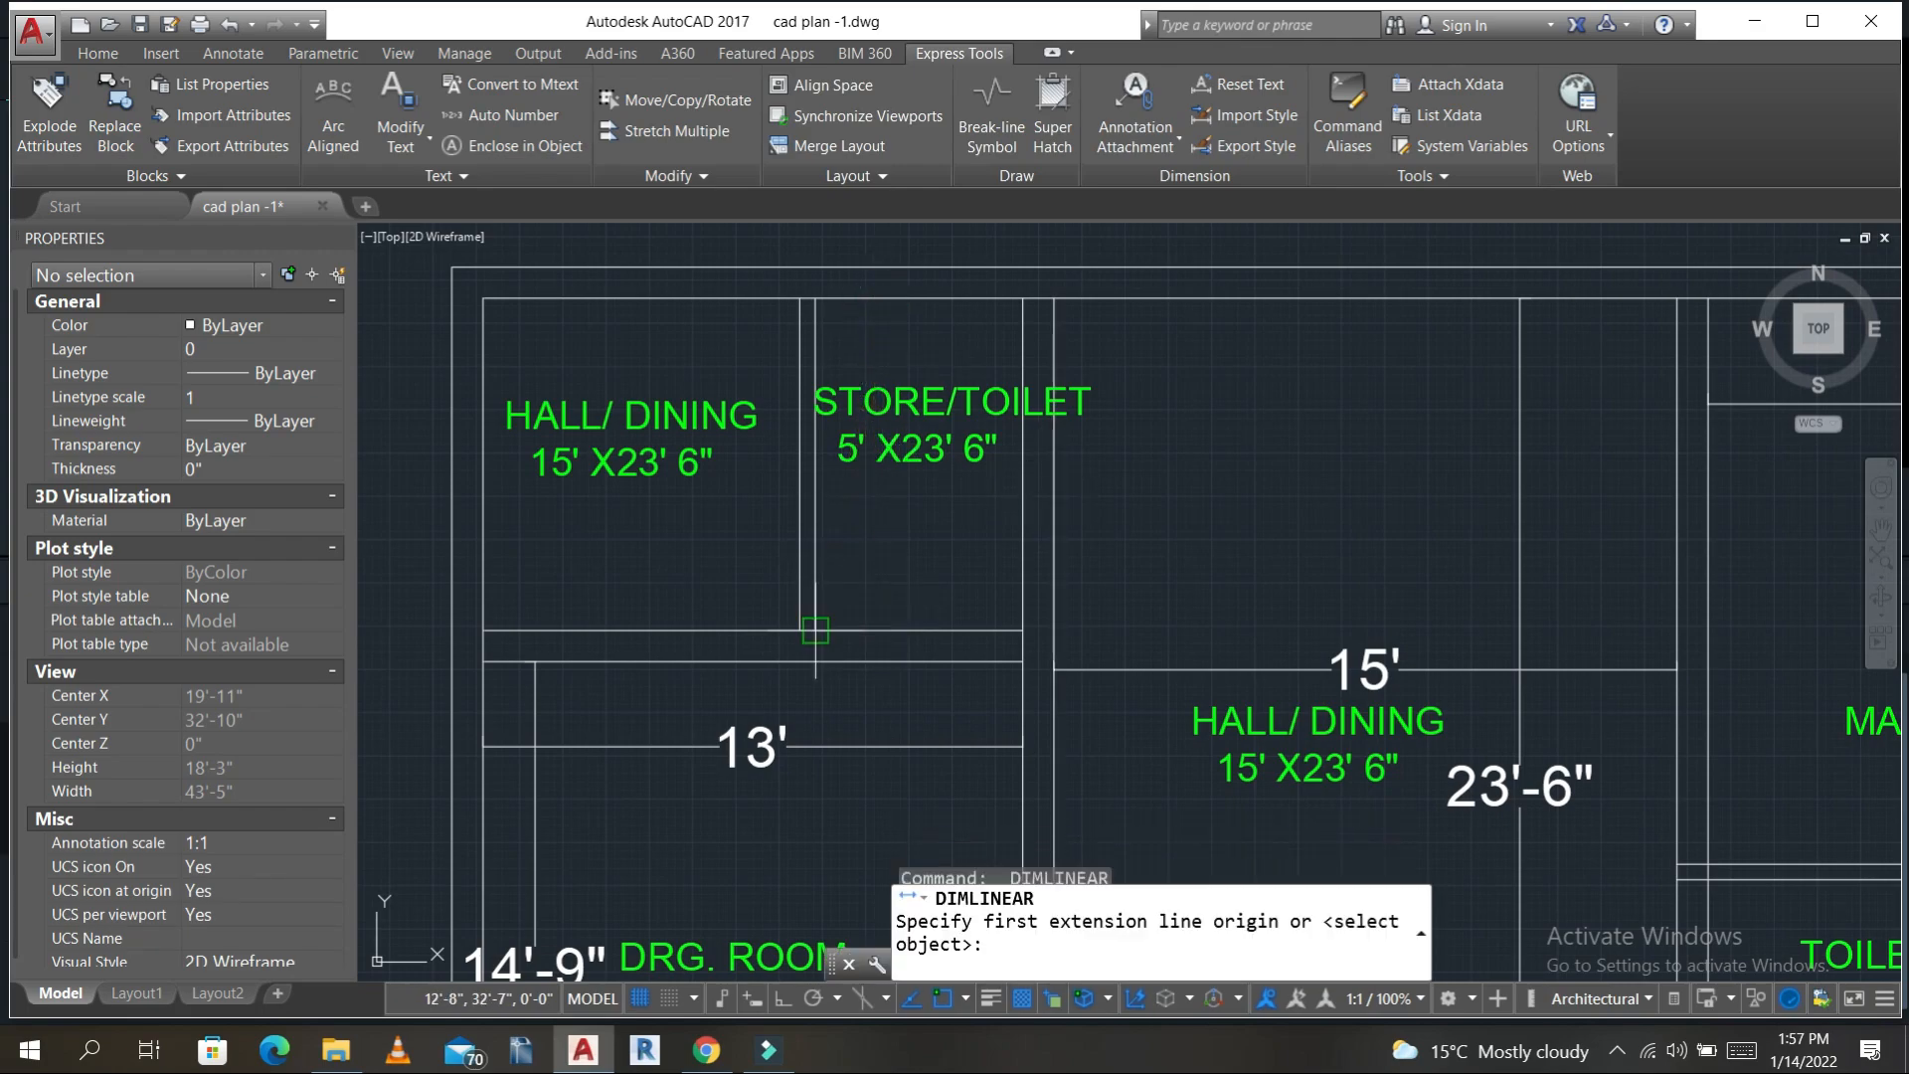
{"action": "left_click", "coordinate": [815, 630]}
{"action": "left_click", "coordinate": [1023, 628]}
{"action": "key", "text": "Escape"}
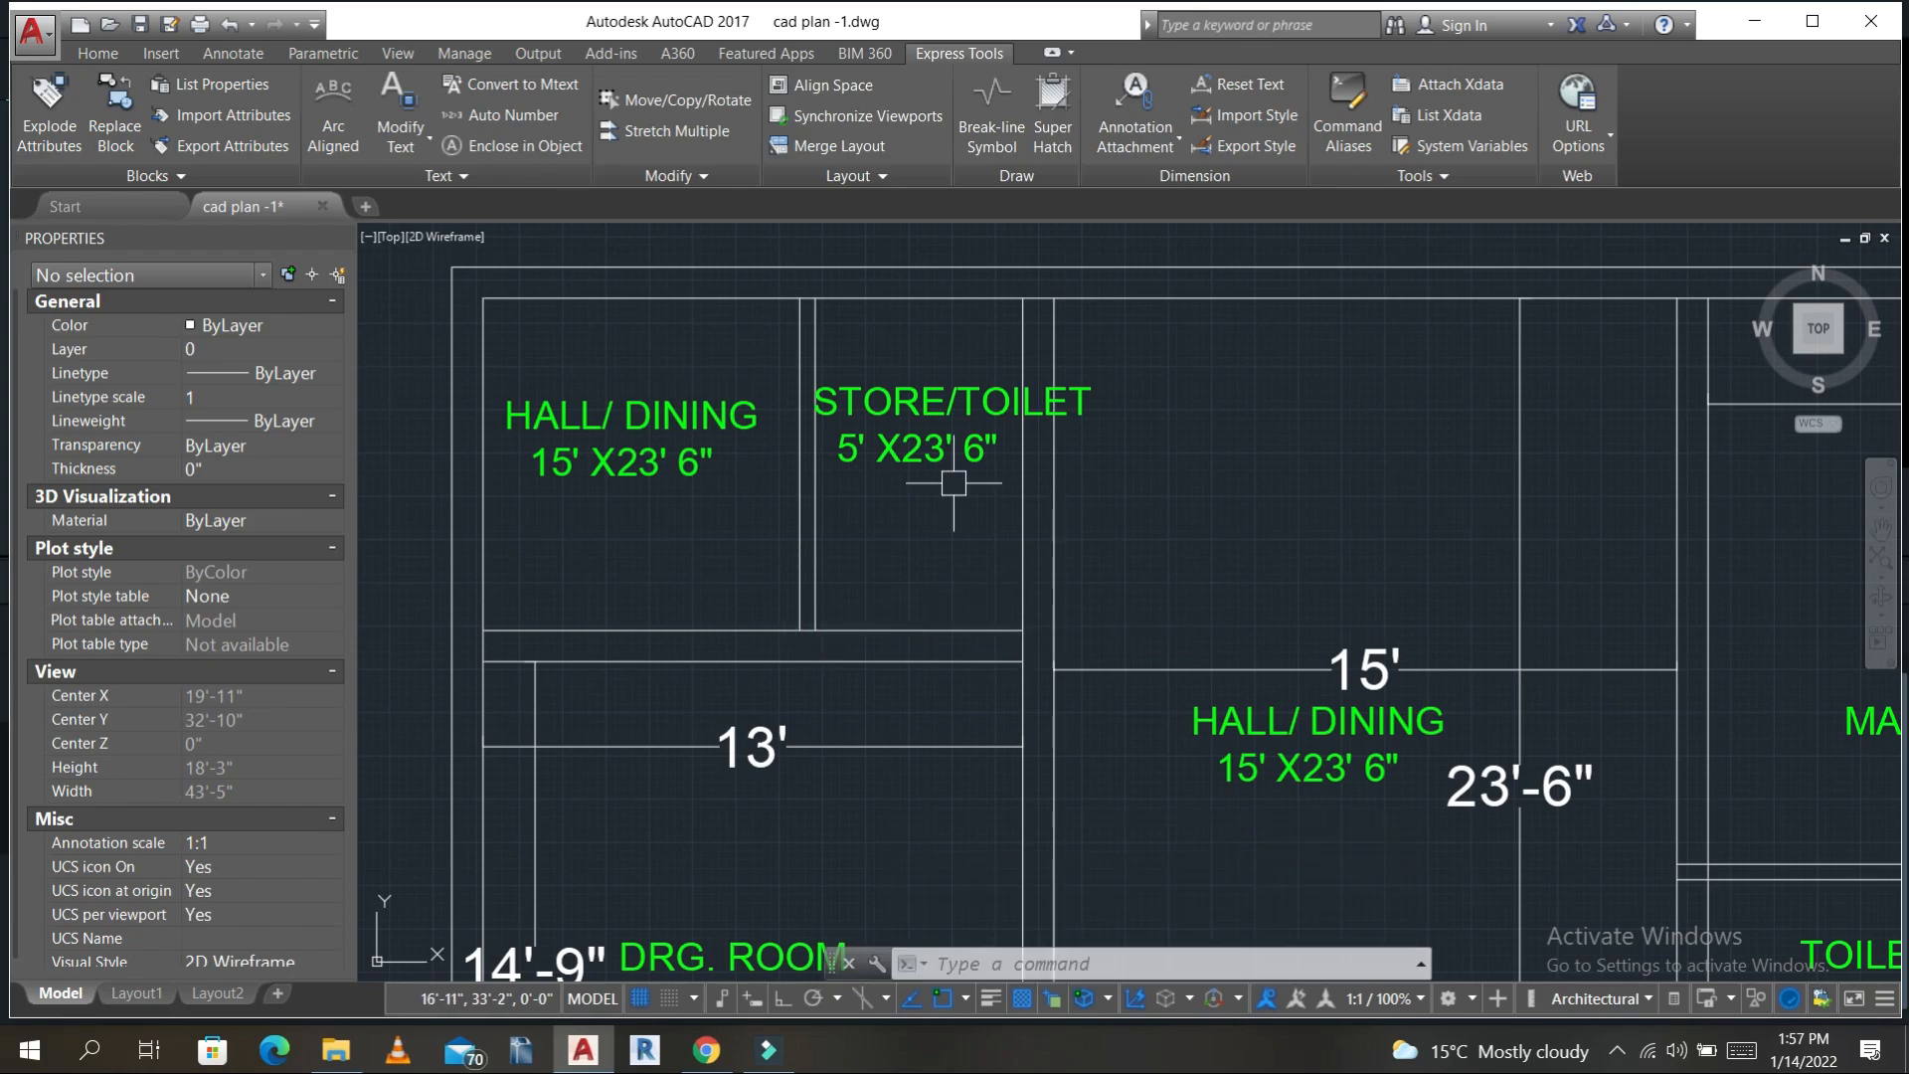
- Set the STORE/TOILET label's size to 5' X8' and move the label, with its name wrapped onto two lines, to the middle of the room
{"action": "scroll", "coordinate": [980, 457], "scroll_direction": "up", "scroll_amount": 6}
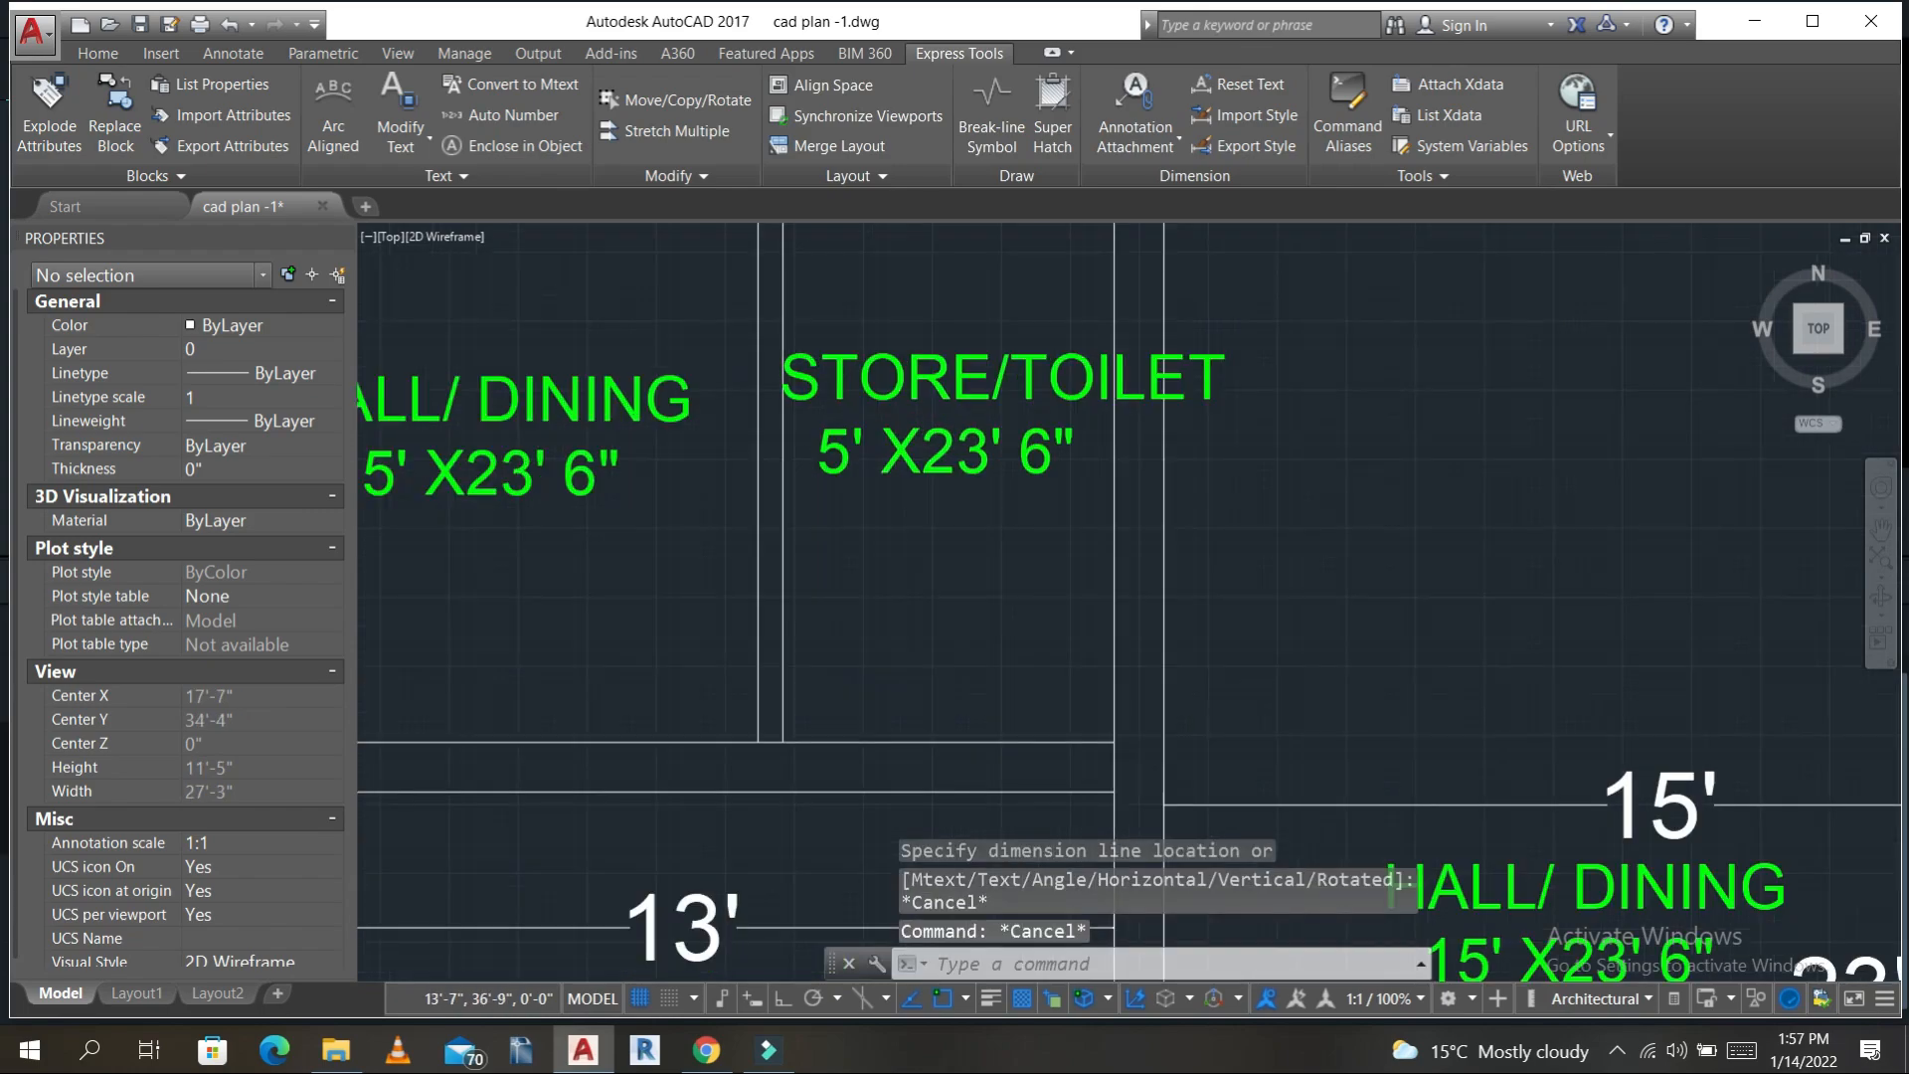
{"action": "left_click", "coordinate": [994, 460]}
{"action": "double_click", "coordinate": [1074, 472]}
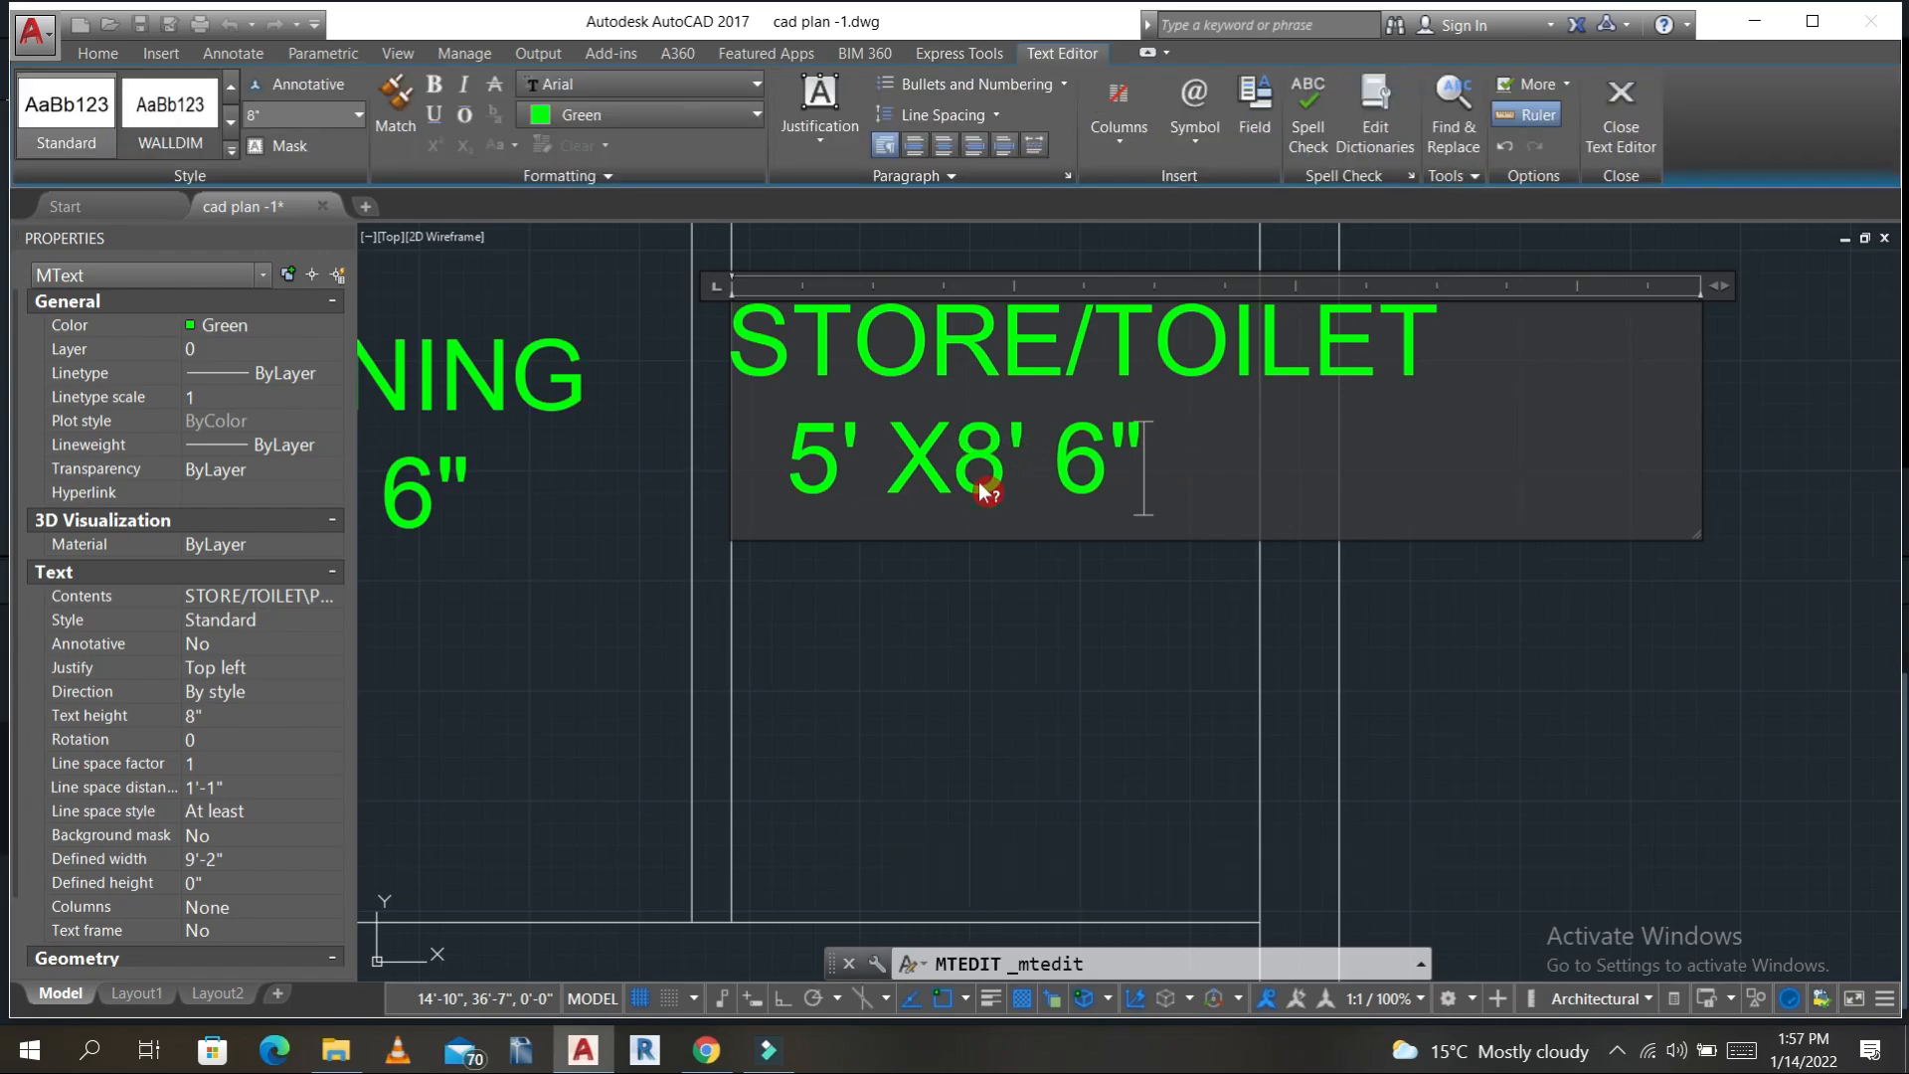
{"action": "key", "text": "BackSpace"}
{"action": "key", "text": "BackSpace"}
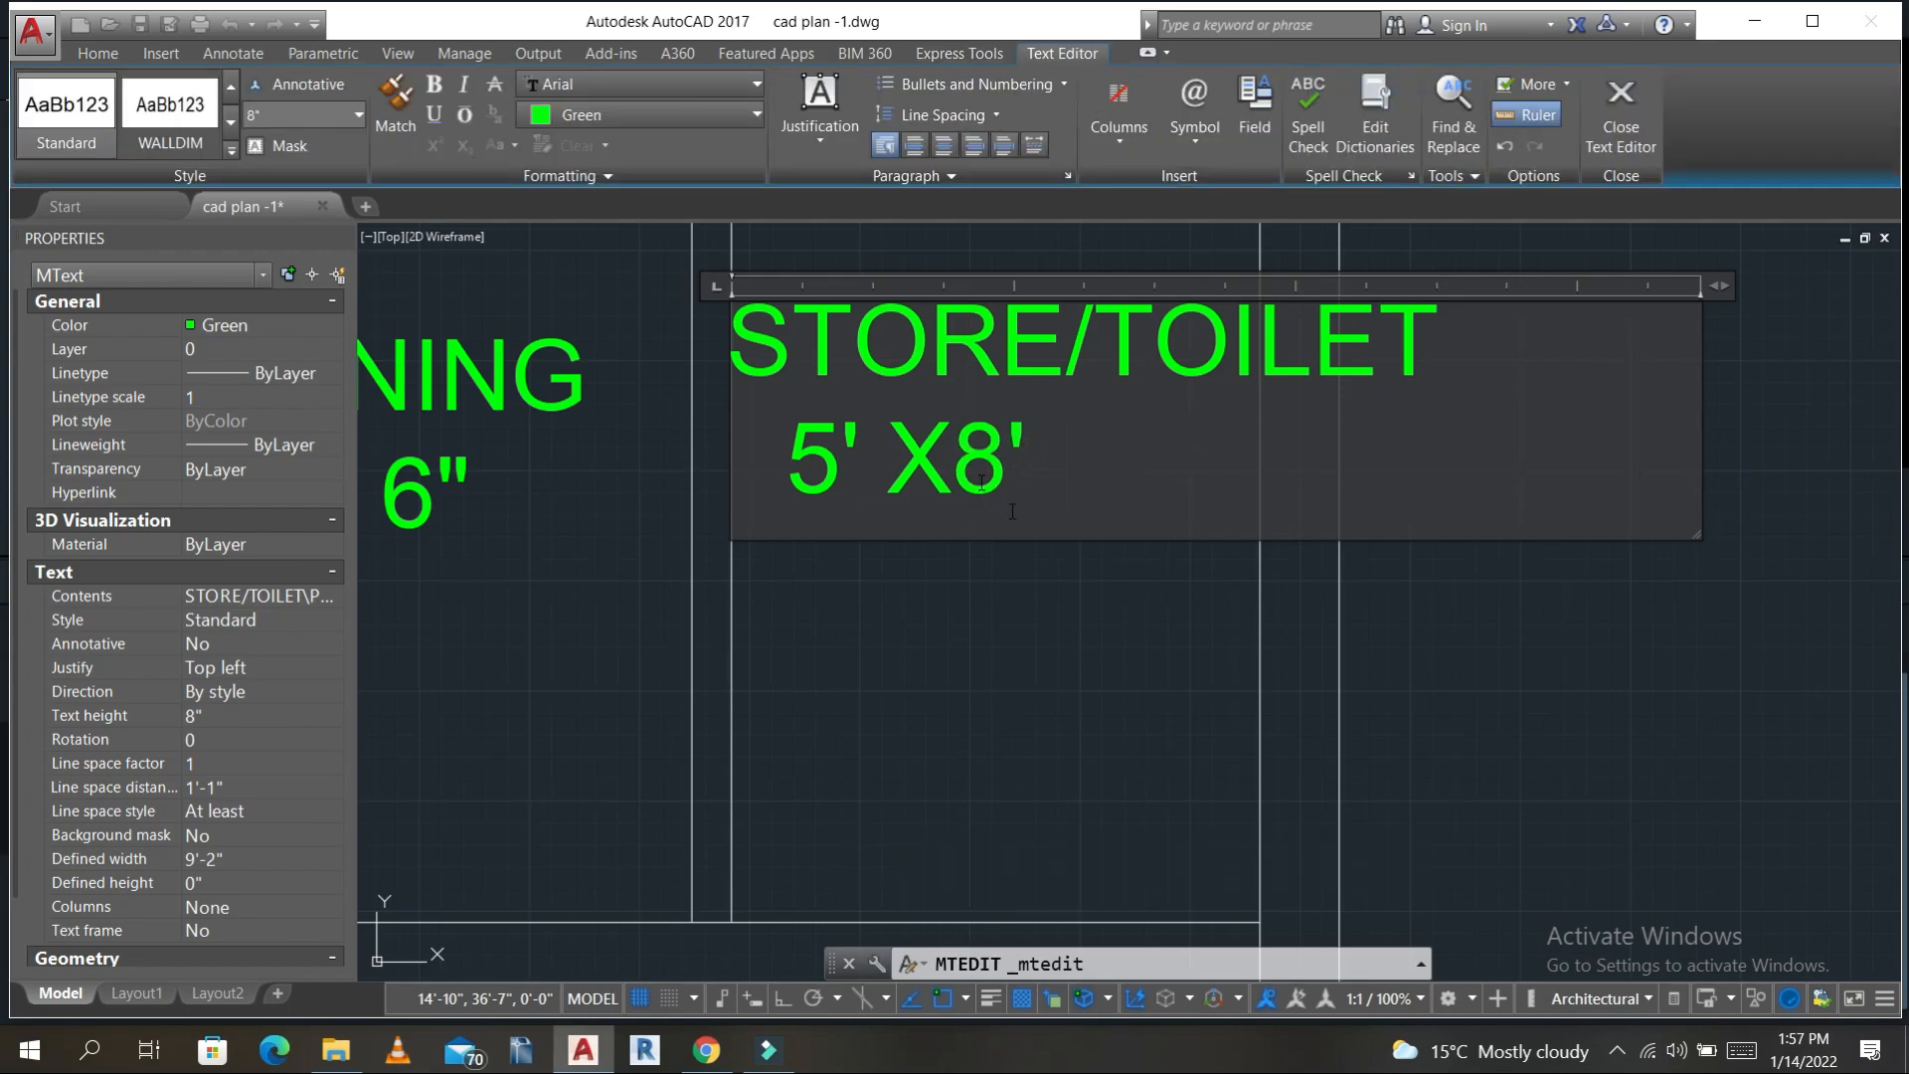
{"action": "left_click", "coordinate": [1065, 618]}
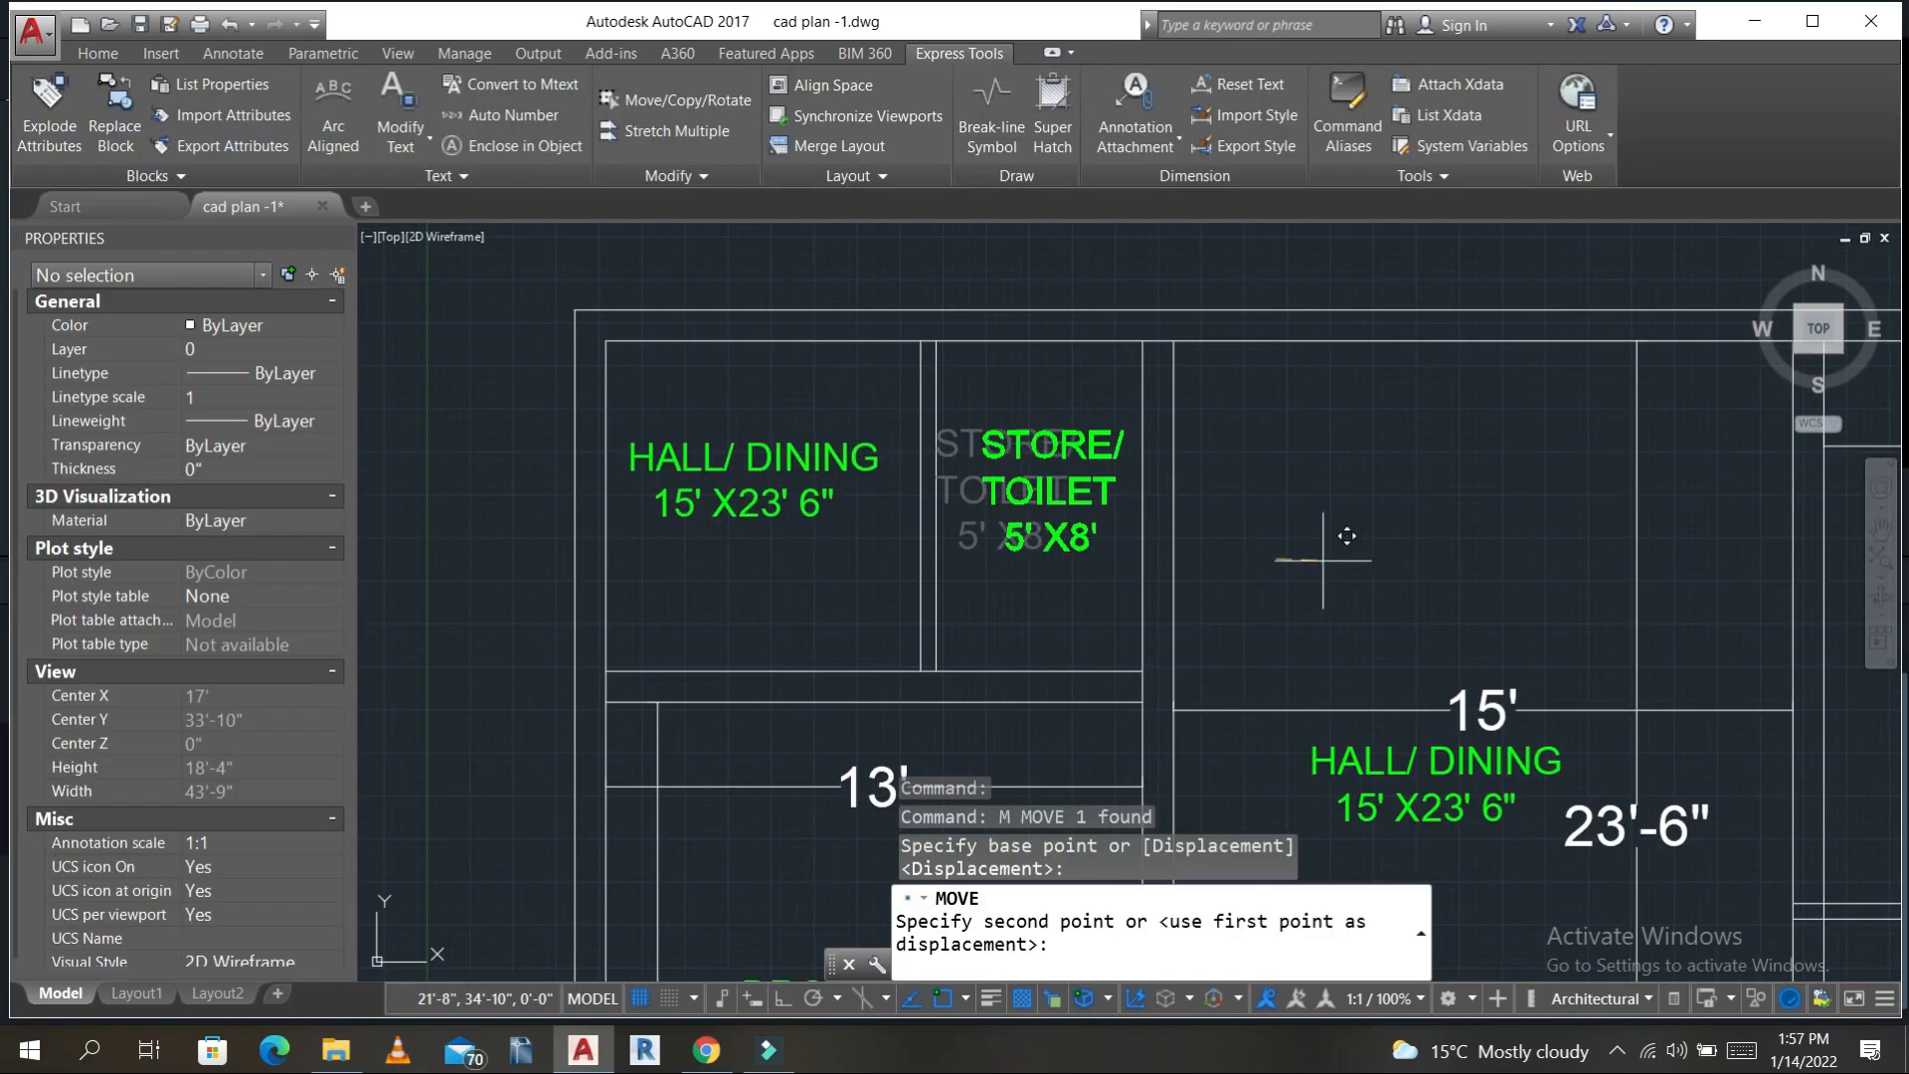
{"action": "key", "text": "Escape"}
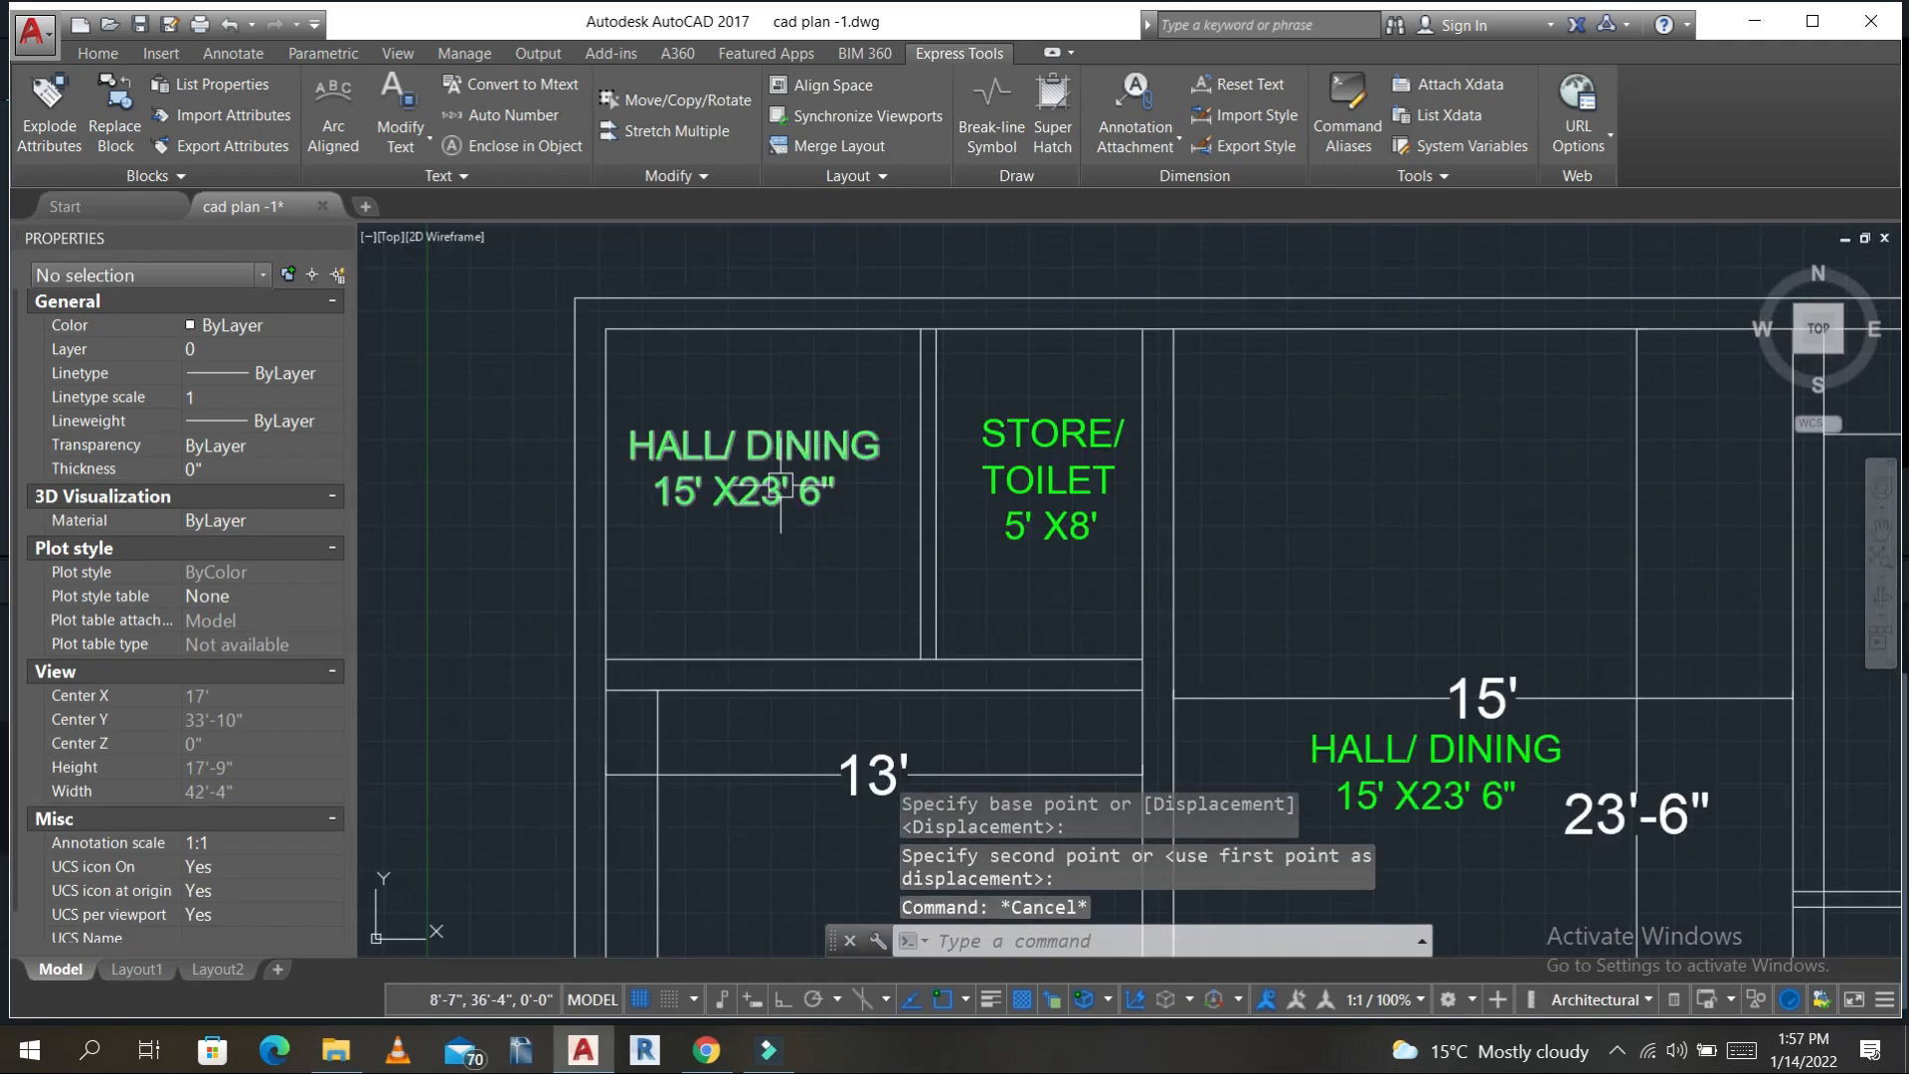
- Change the label of the corner room beside STORE/TOILET to OFFICE with the size 15' X8'
{"action": "middle_click_drag", "start_coordinate": [780, 487], "coordinate": [995, 487]}
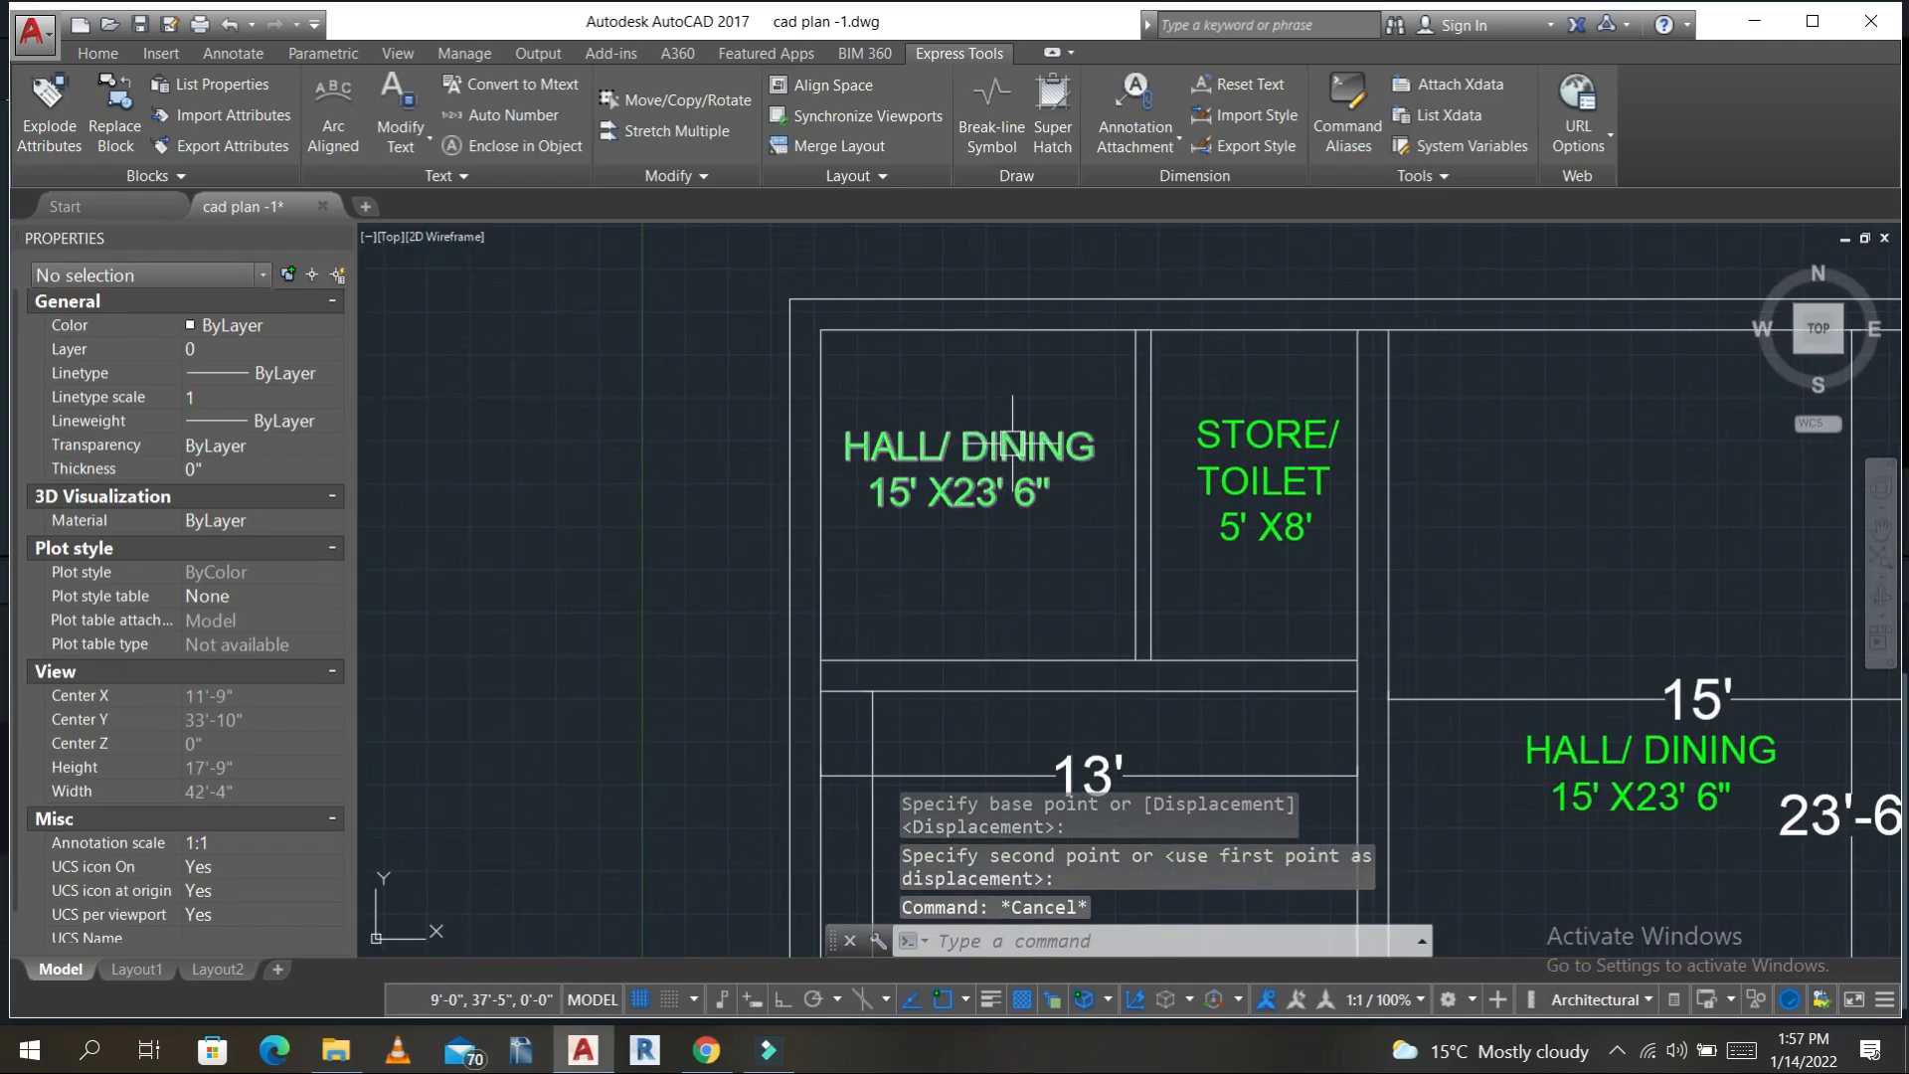
{"action": "left_click", "coordinate": [1012, 443]}
{"action": "double_click", "coordinate": [1034, 456]}
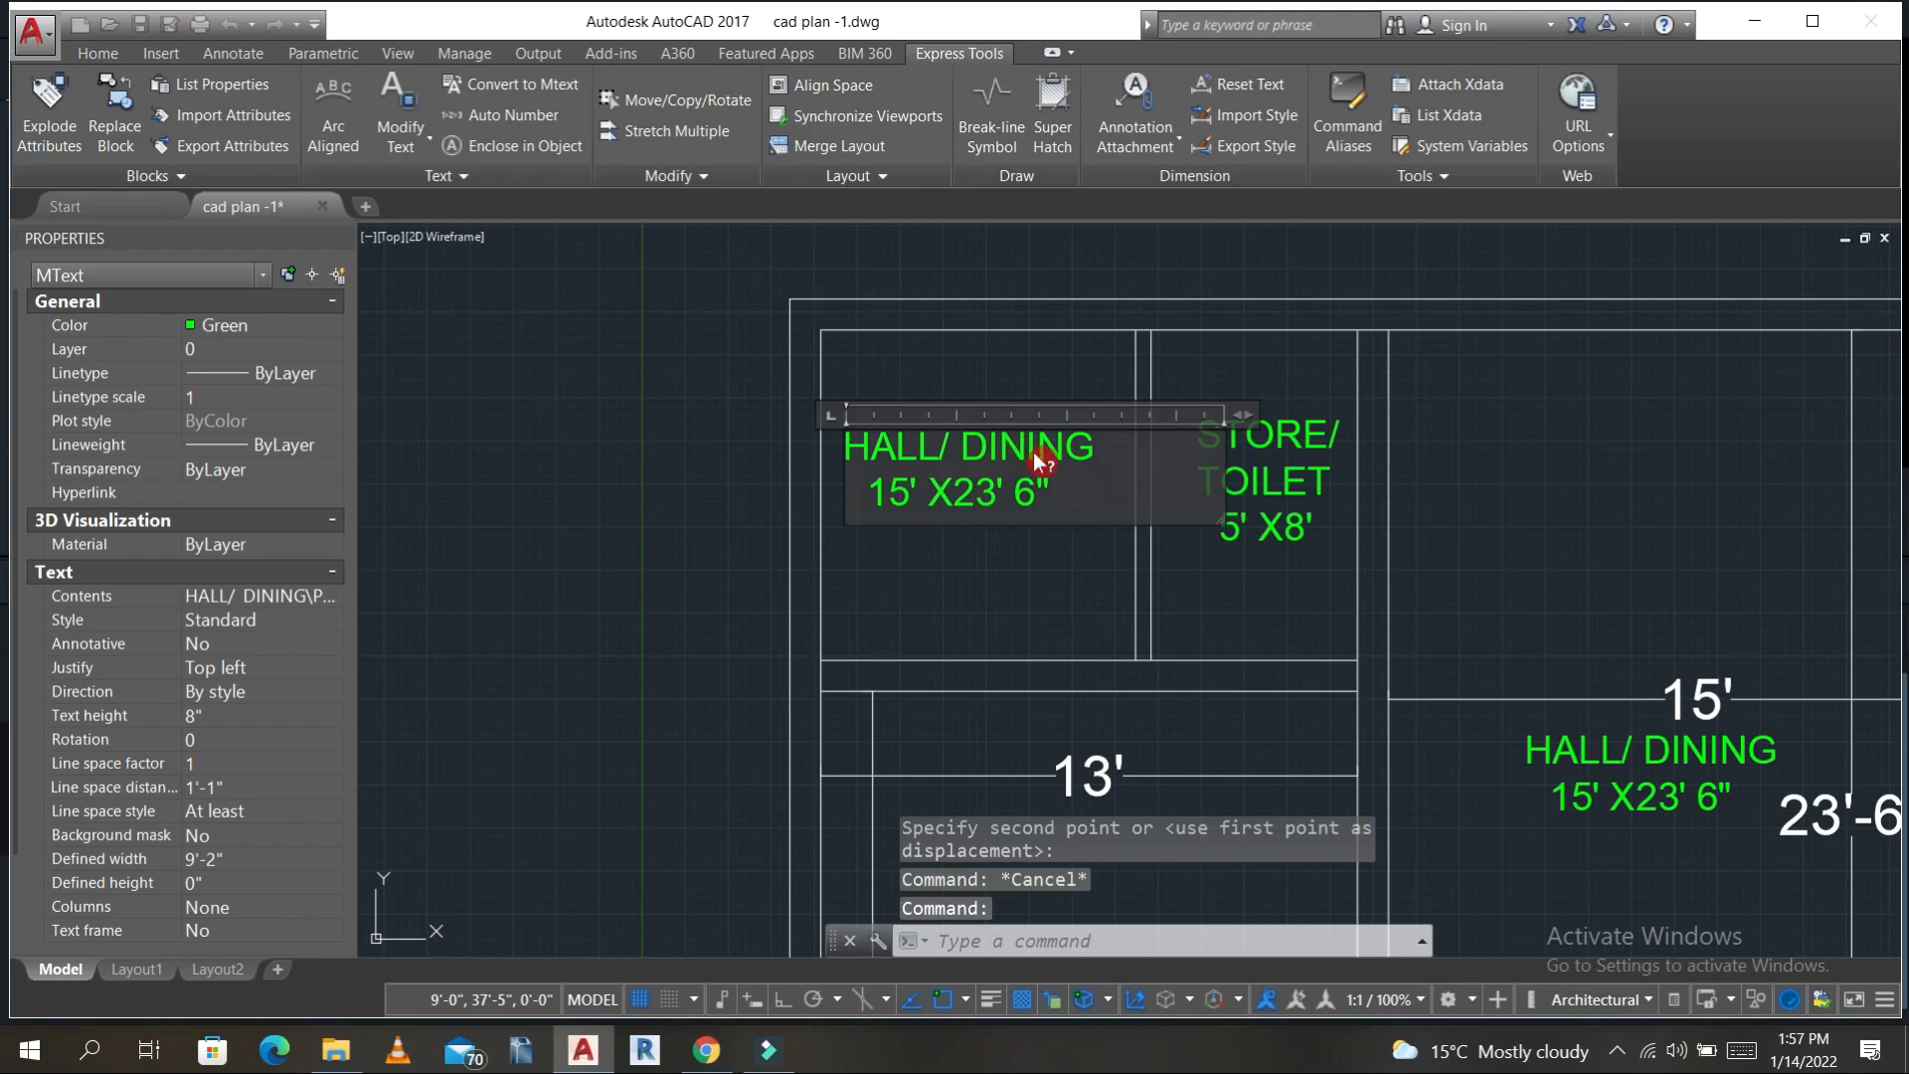
{"action": "left_click_drag", "start_coordinate": [1102, 447], "coordinate": [759, 451]}
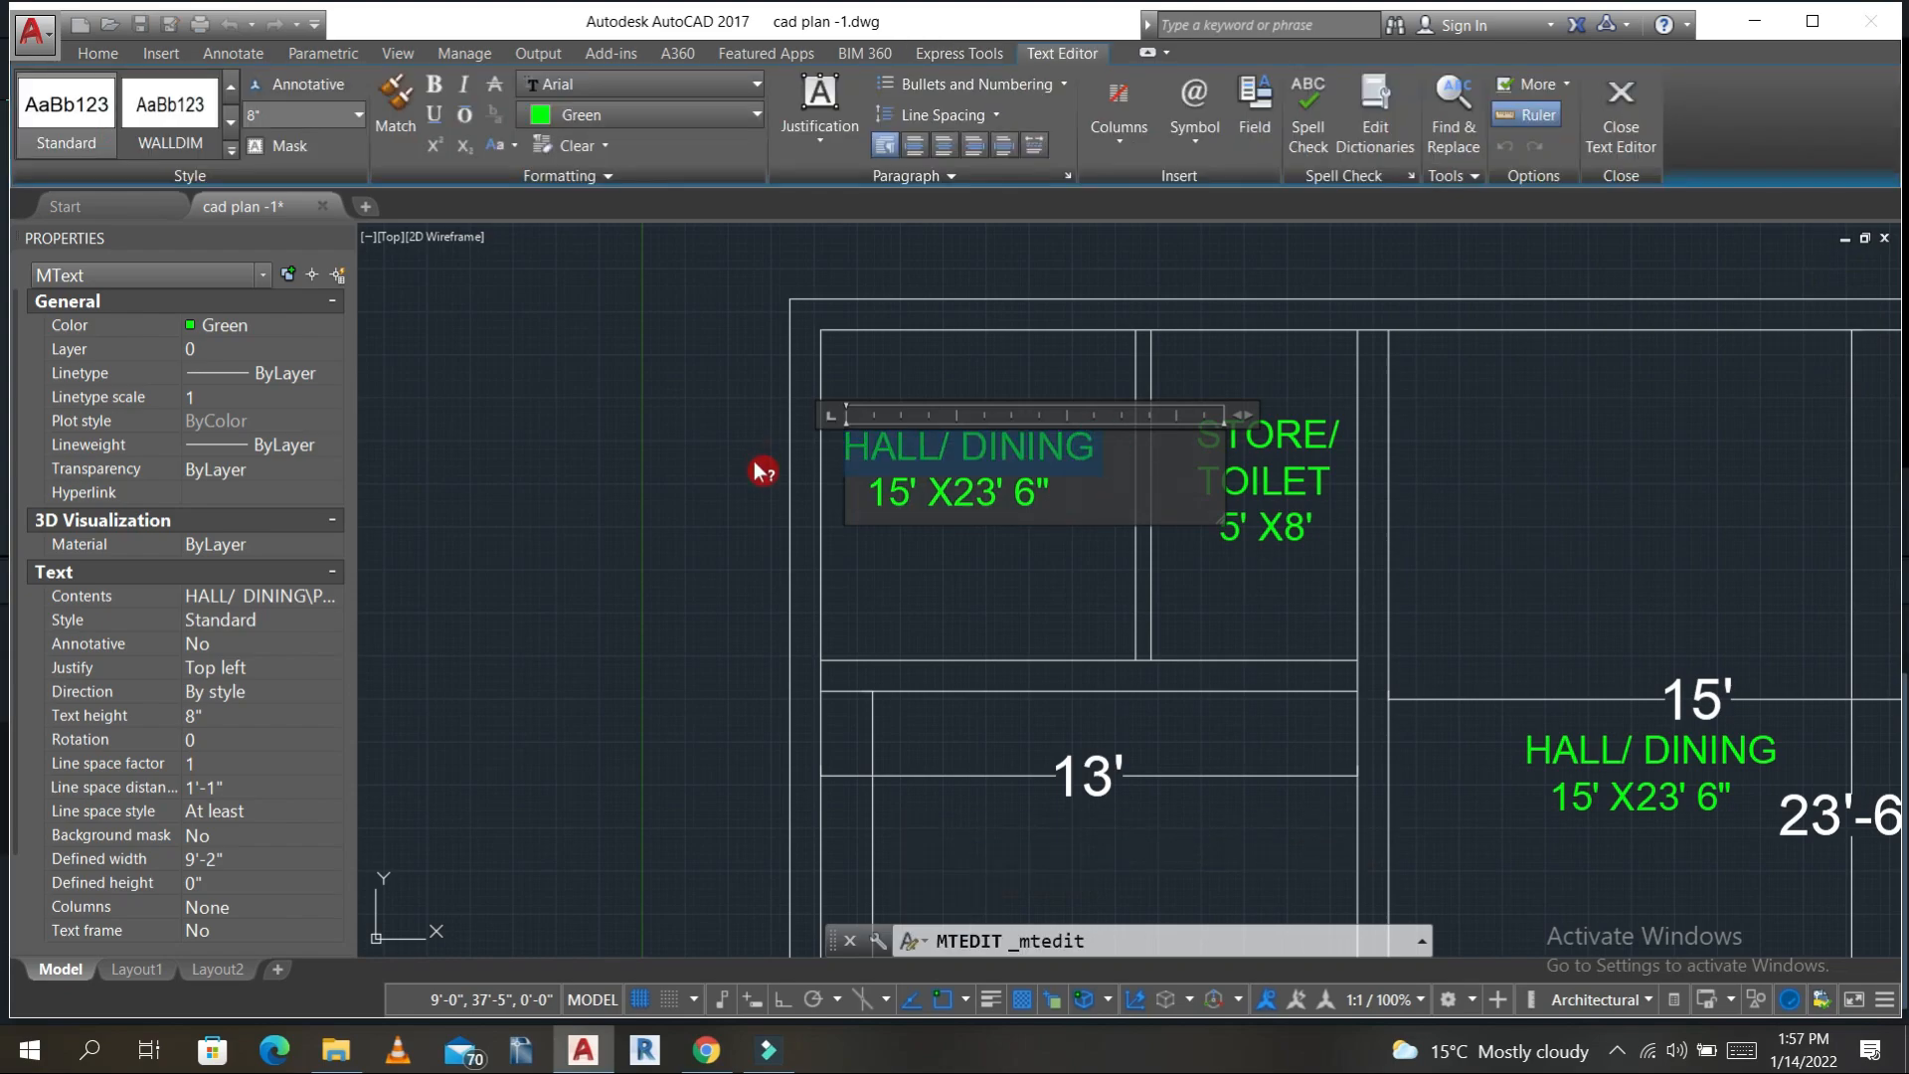
{"action": "type", "text": "OF"}
{"action": "type", "text": "FICE 15' X23' 6\""}
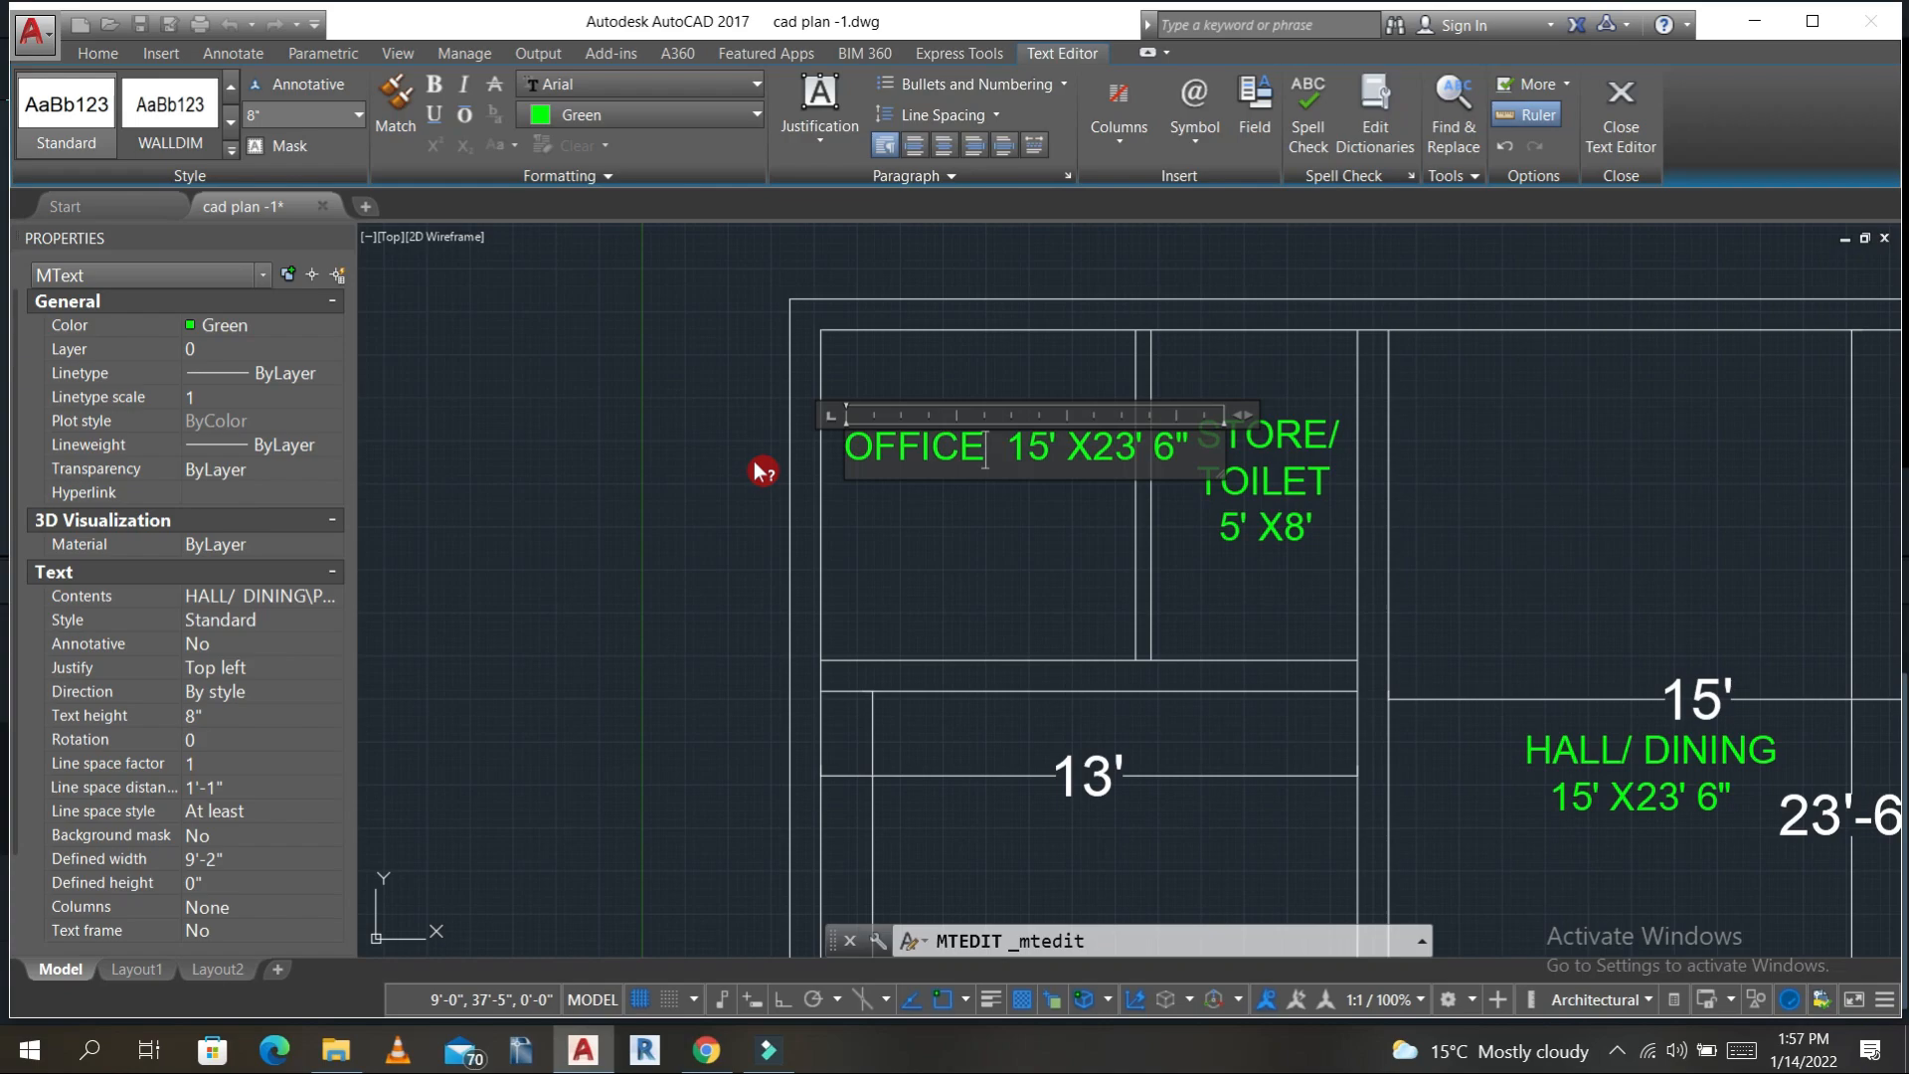
{"action": "key", "text": "Return"}
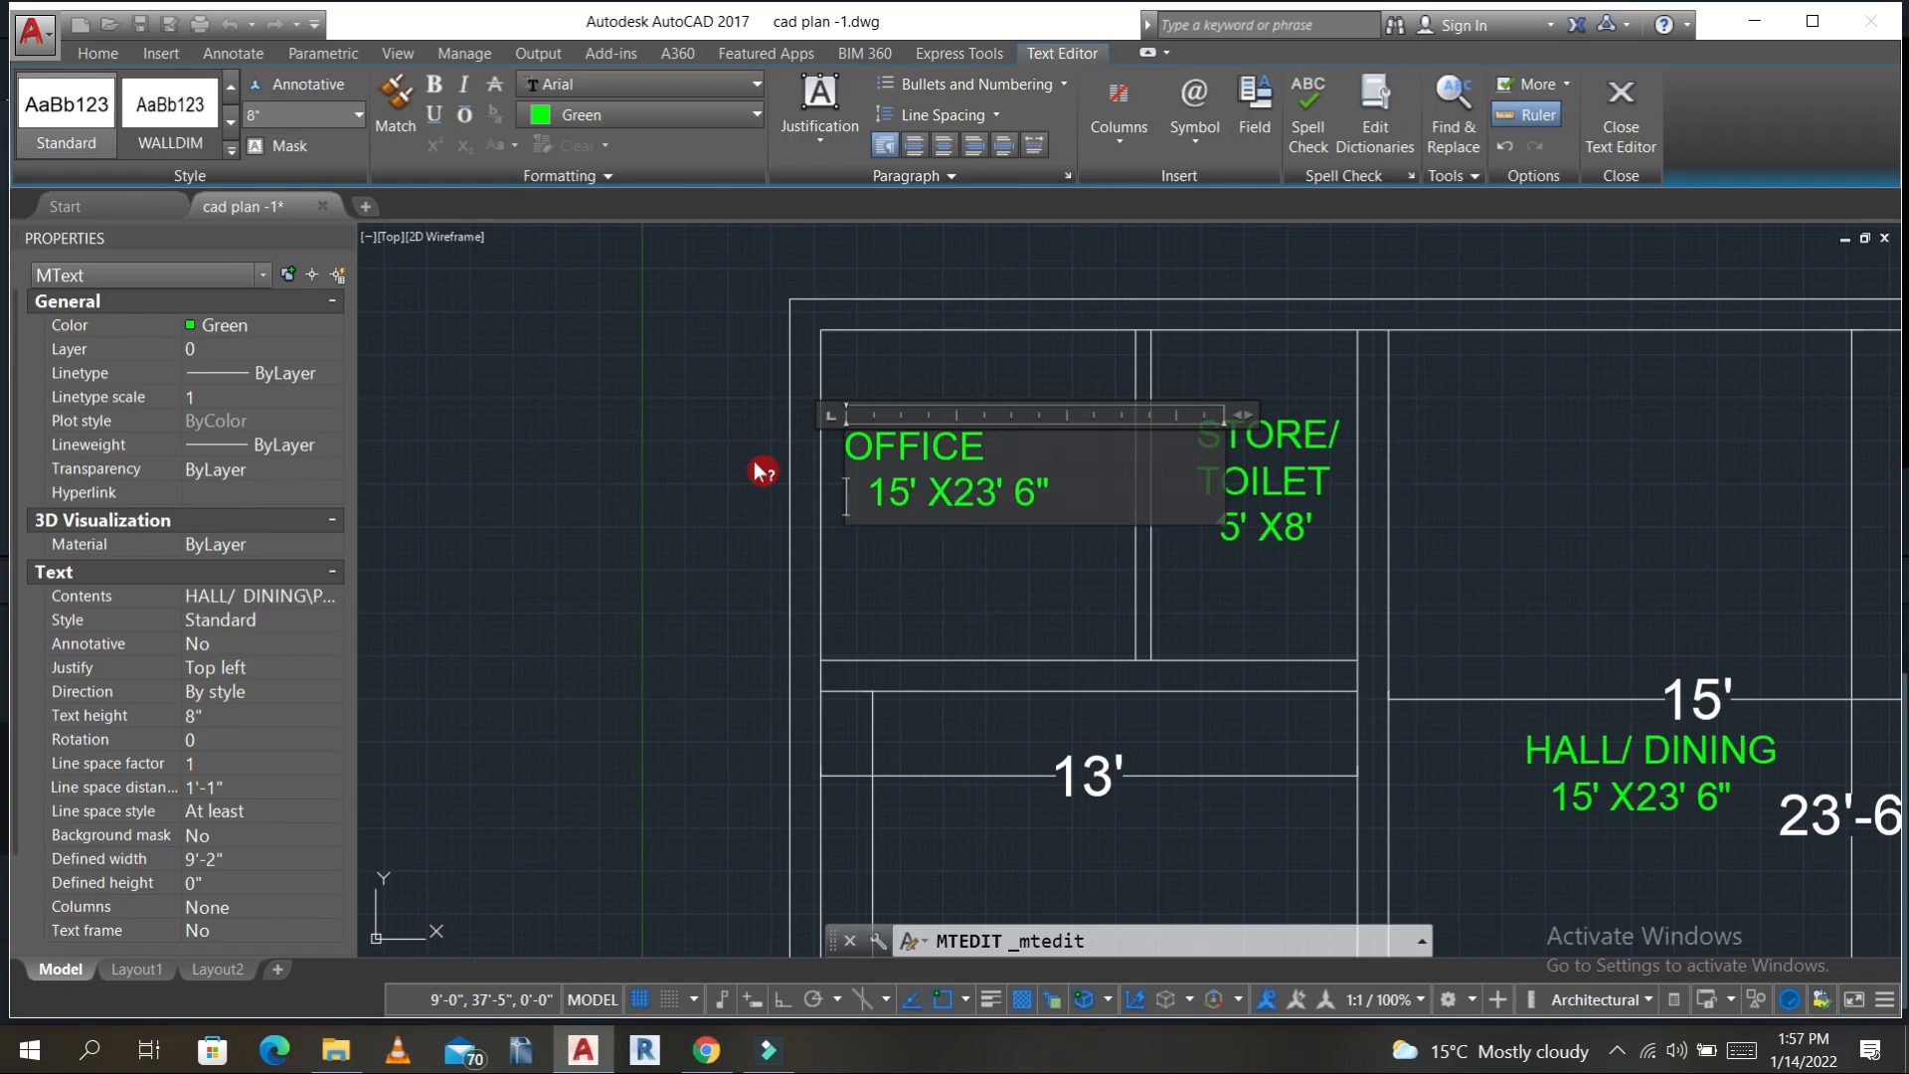
{"action": "key", "text": "Delete"}
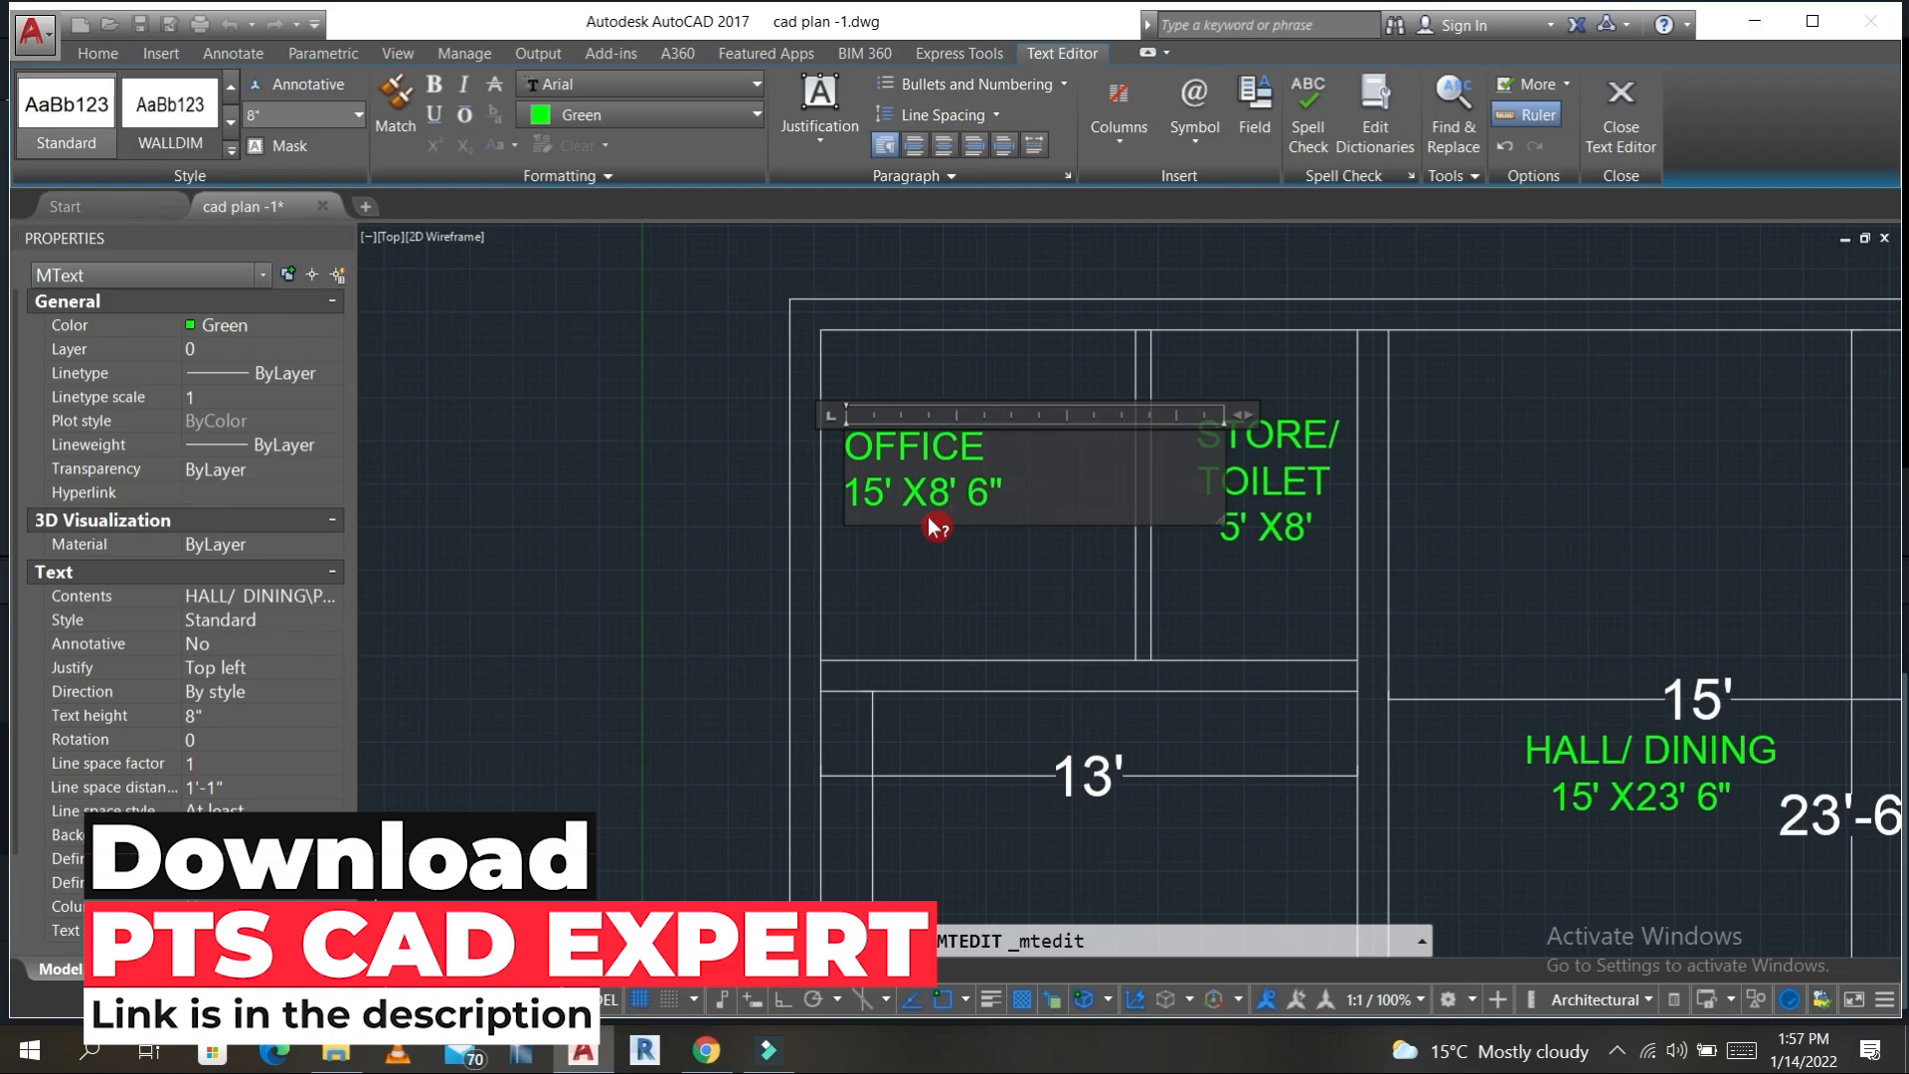
{"action": "left_click", "coordinate": [988, 494]}
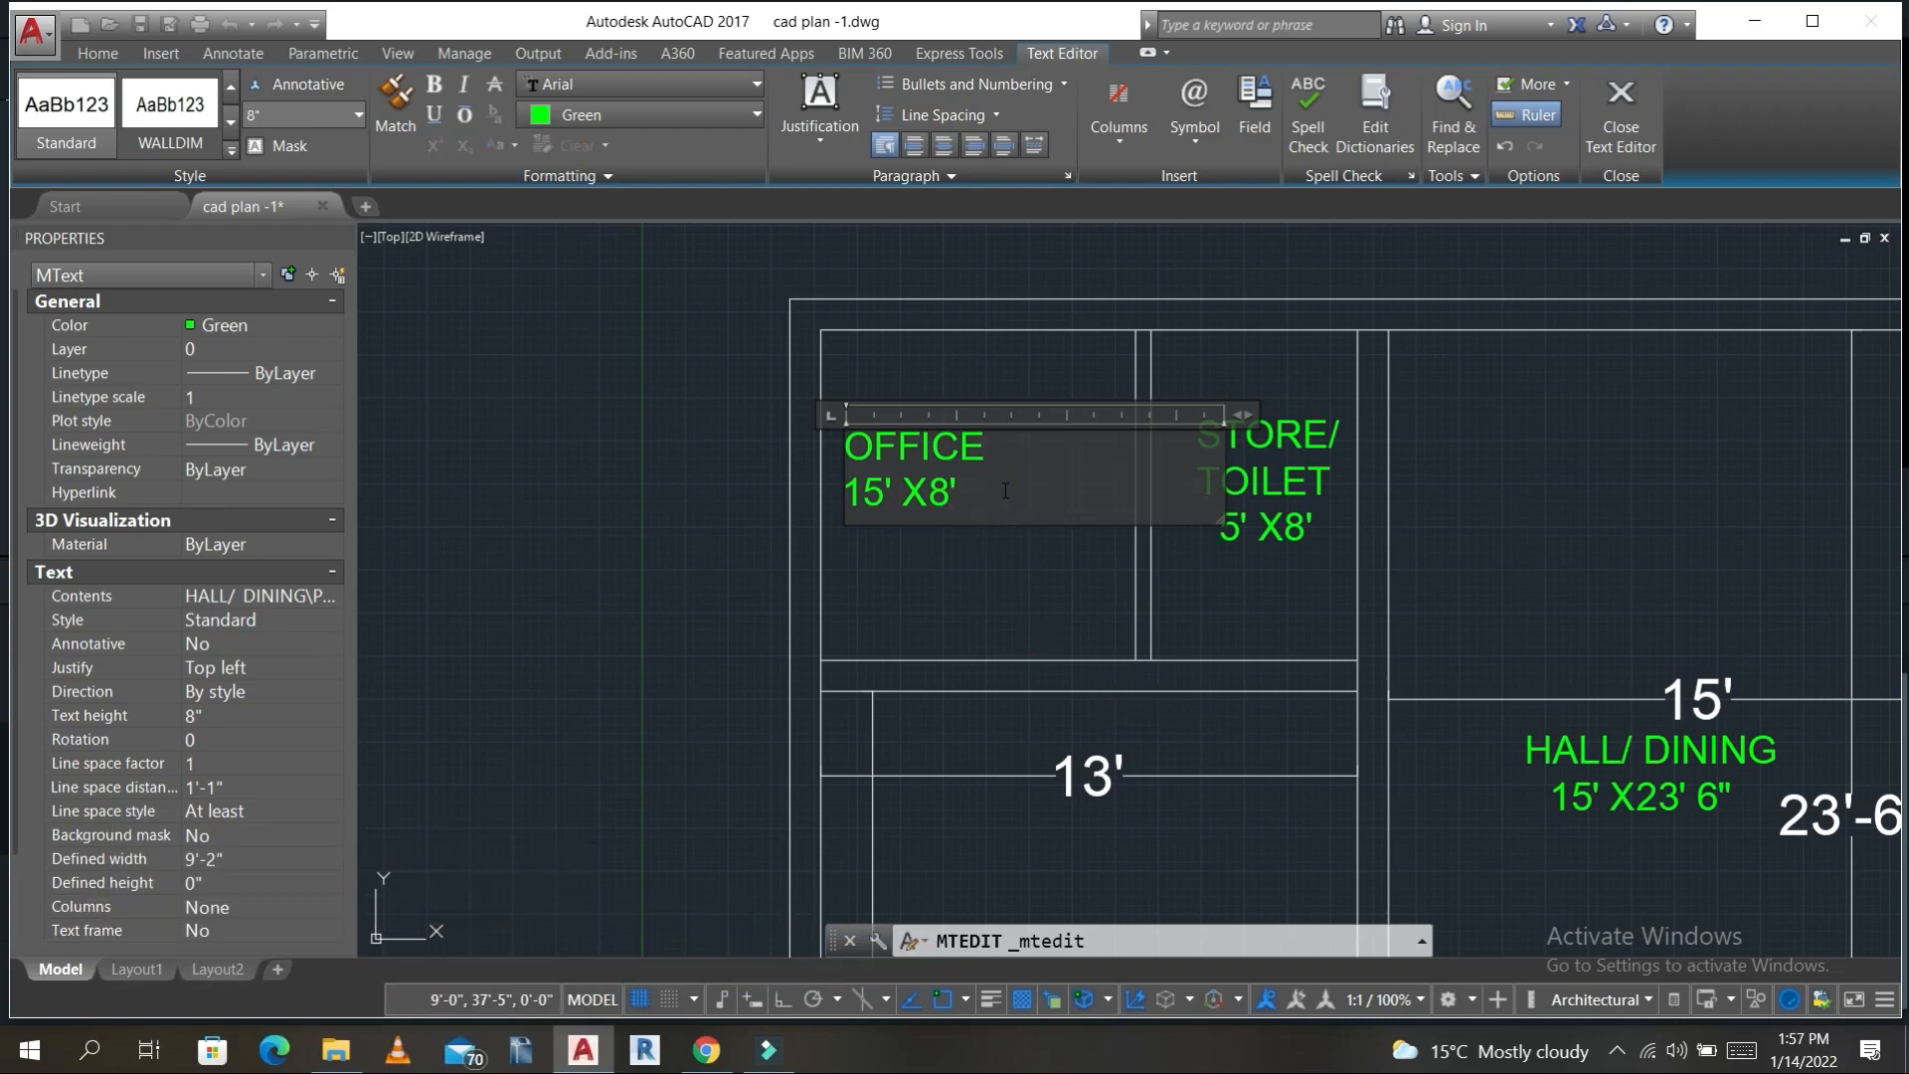
{"action": "left_click", "coordinate": [996, 546]}
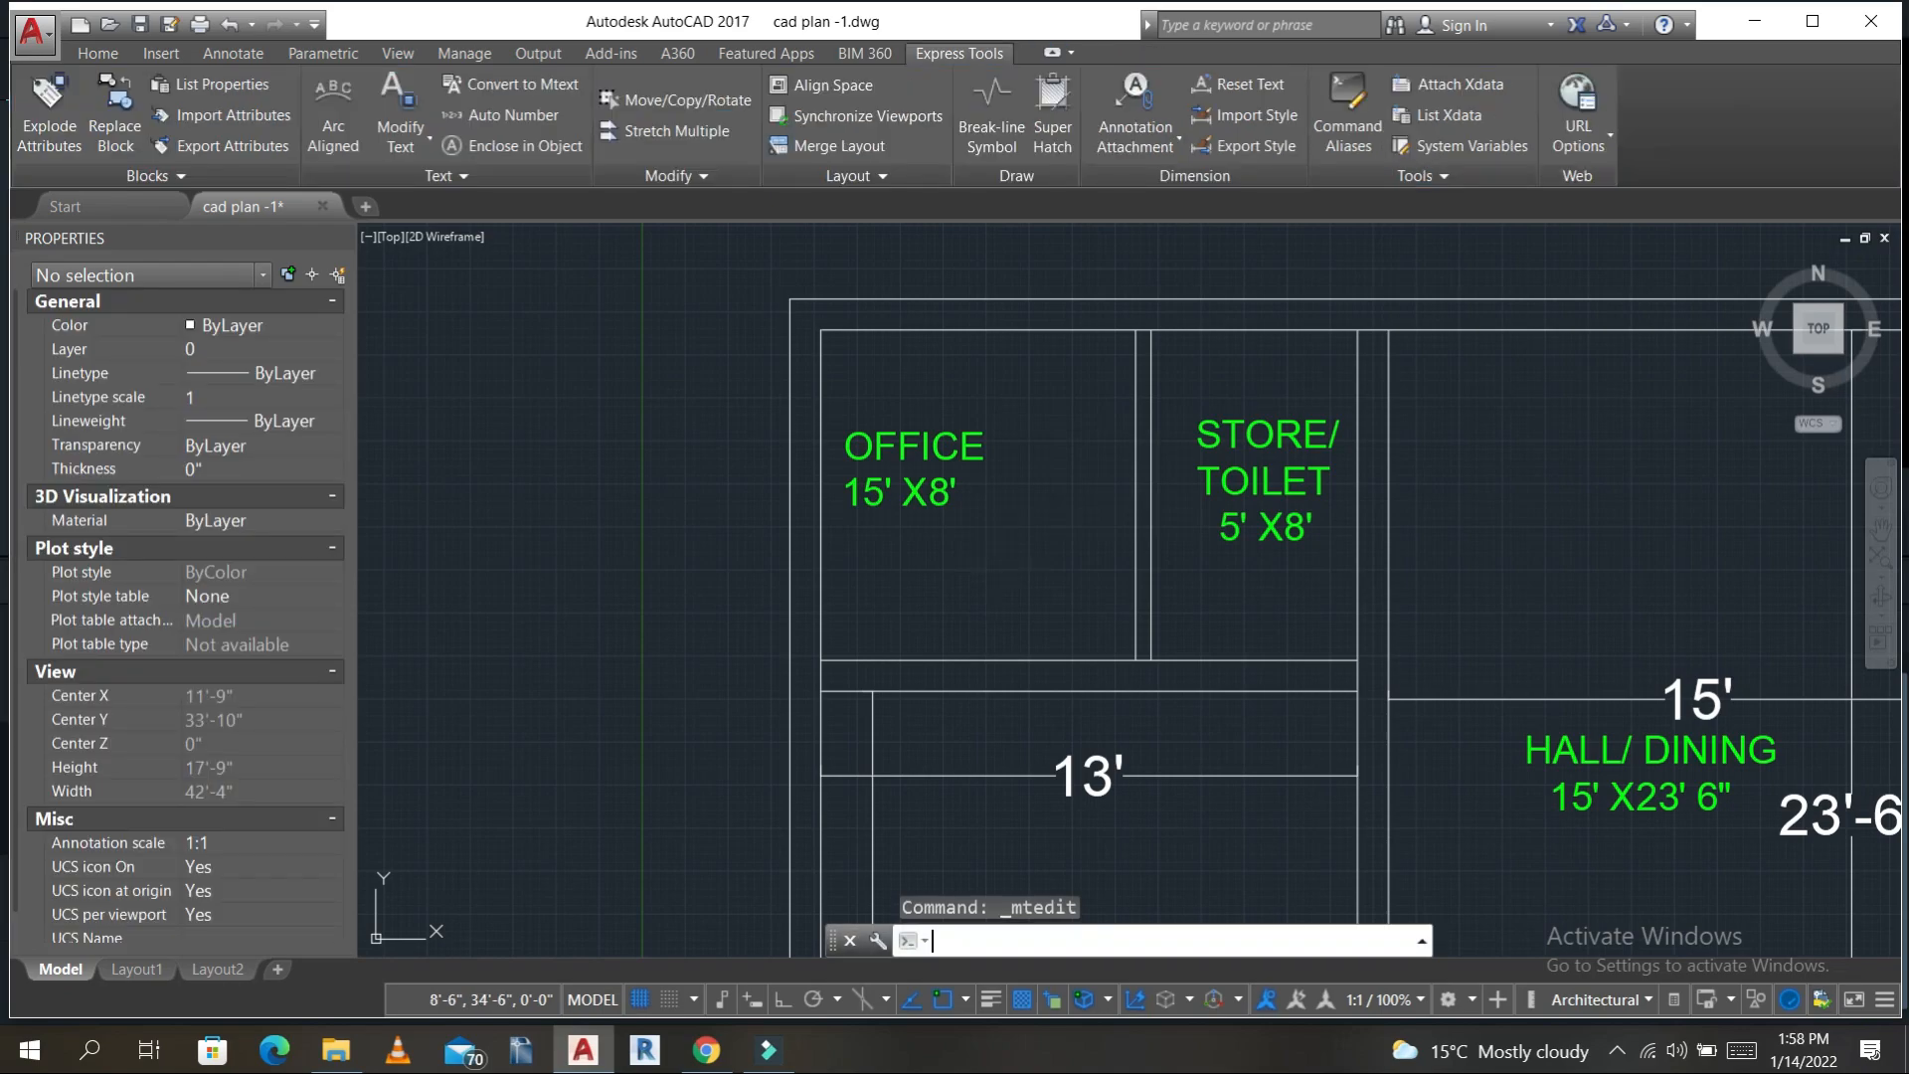
- Measure the OFFICE room's width along its upper wall with a linear dimension, without placing it
{"action": "type", "text": "dli"}
{"action": "key", "text": "Return"}
{"action": "left_click", "coordinate": [839, 329]}
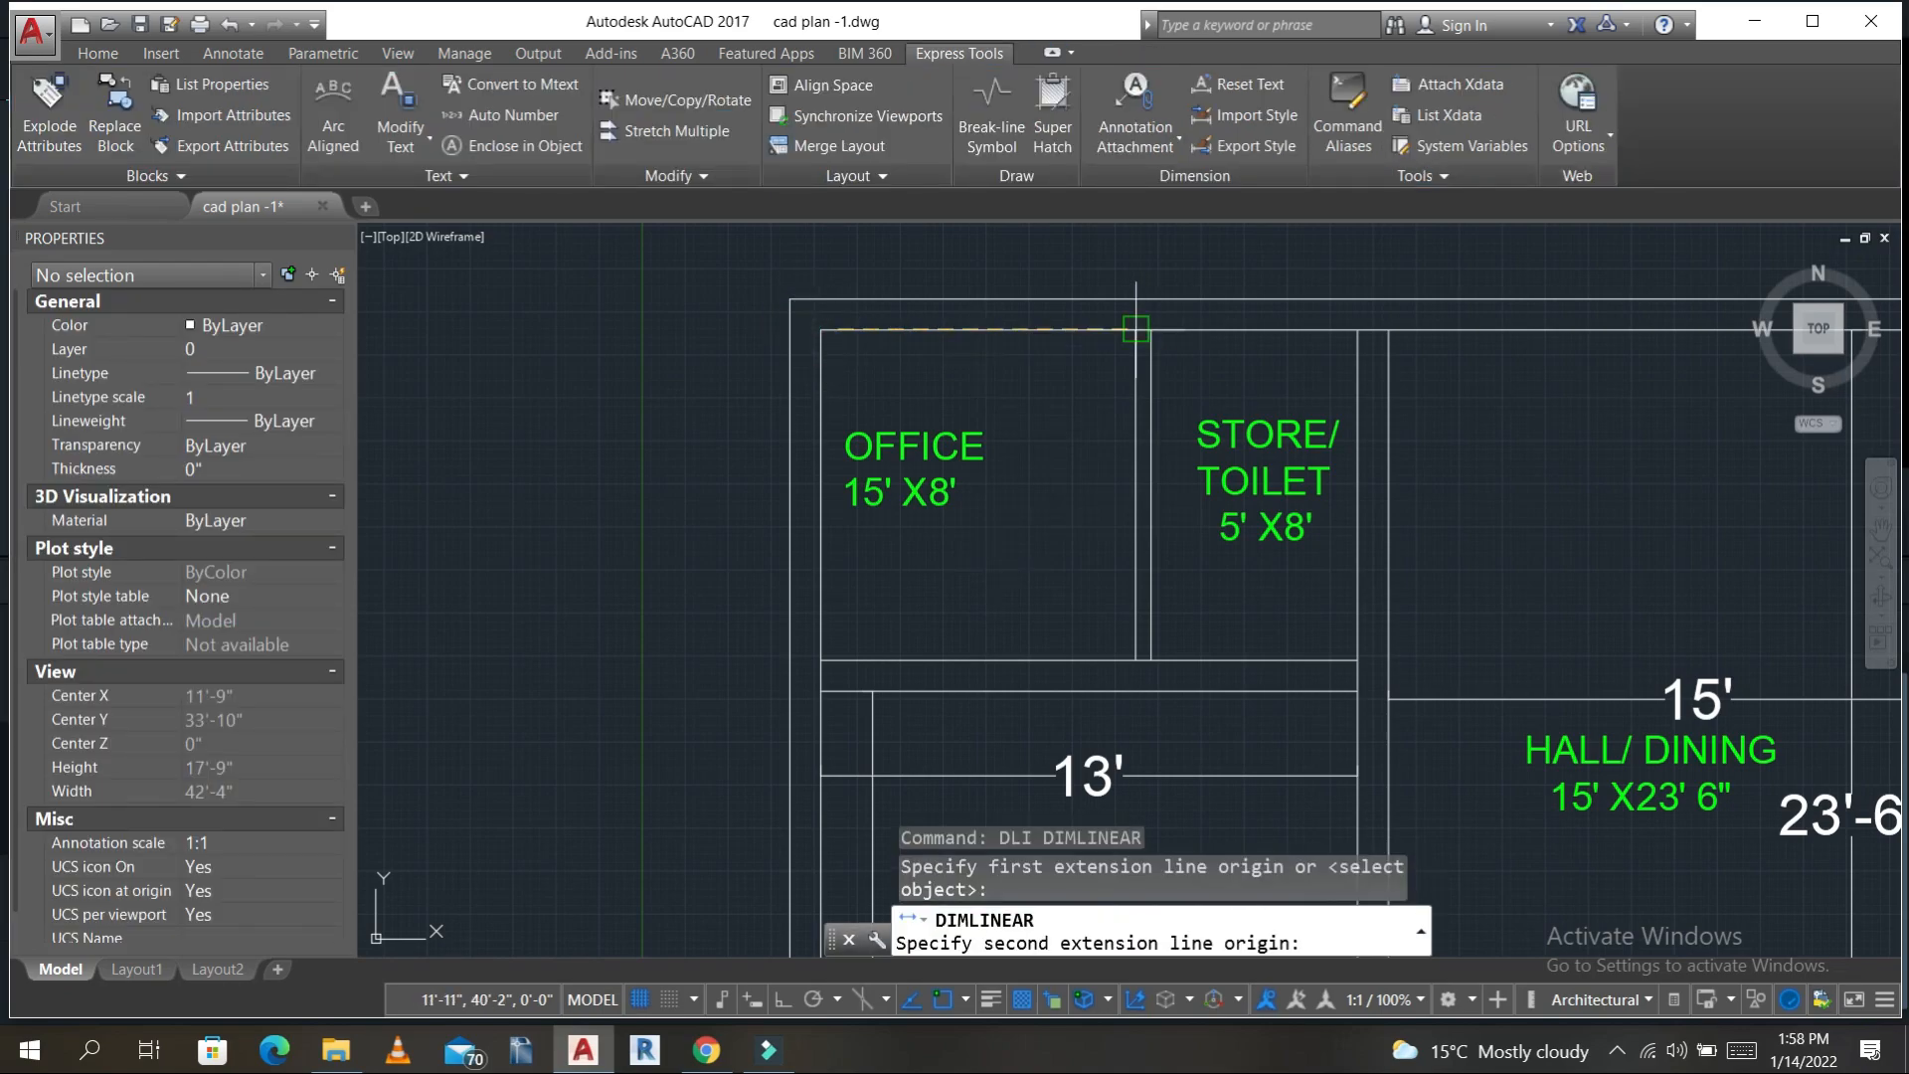
{"action": "left_click", "coordinate": [1136, 329]}
{"action": "key", "text": "Escape"}
{"action": "key", "text": "Escape"}
- Change the size in the OFFICE room's label to 7' X8'
{"action": "scroll", "coordinate": [861, 496], "scroll_direction": "up", "scroll_amount": 4}
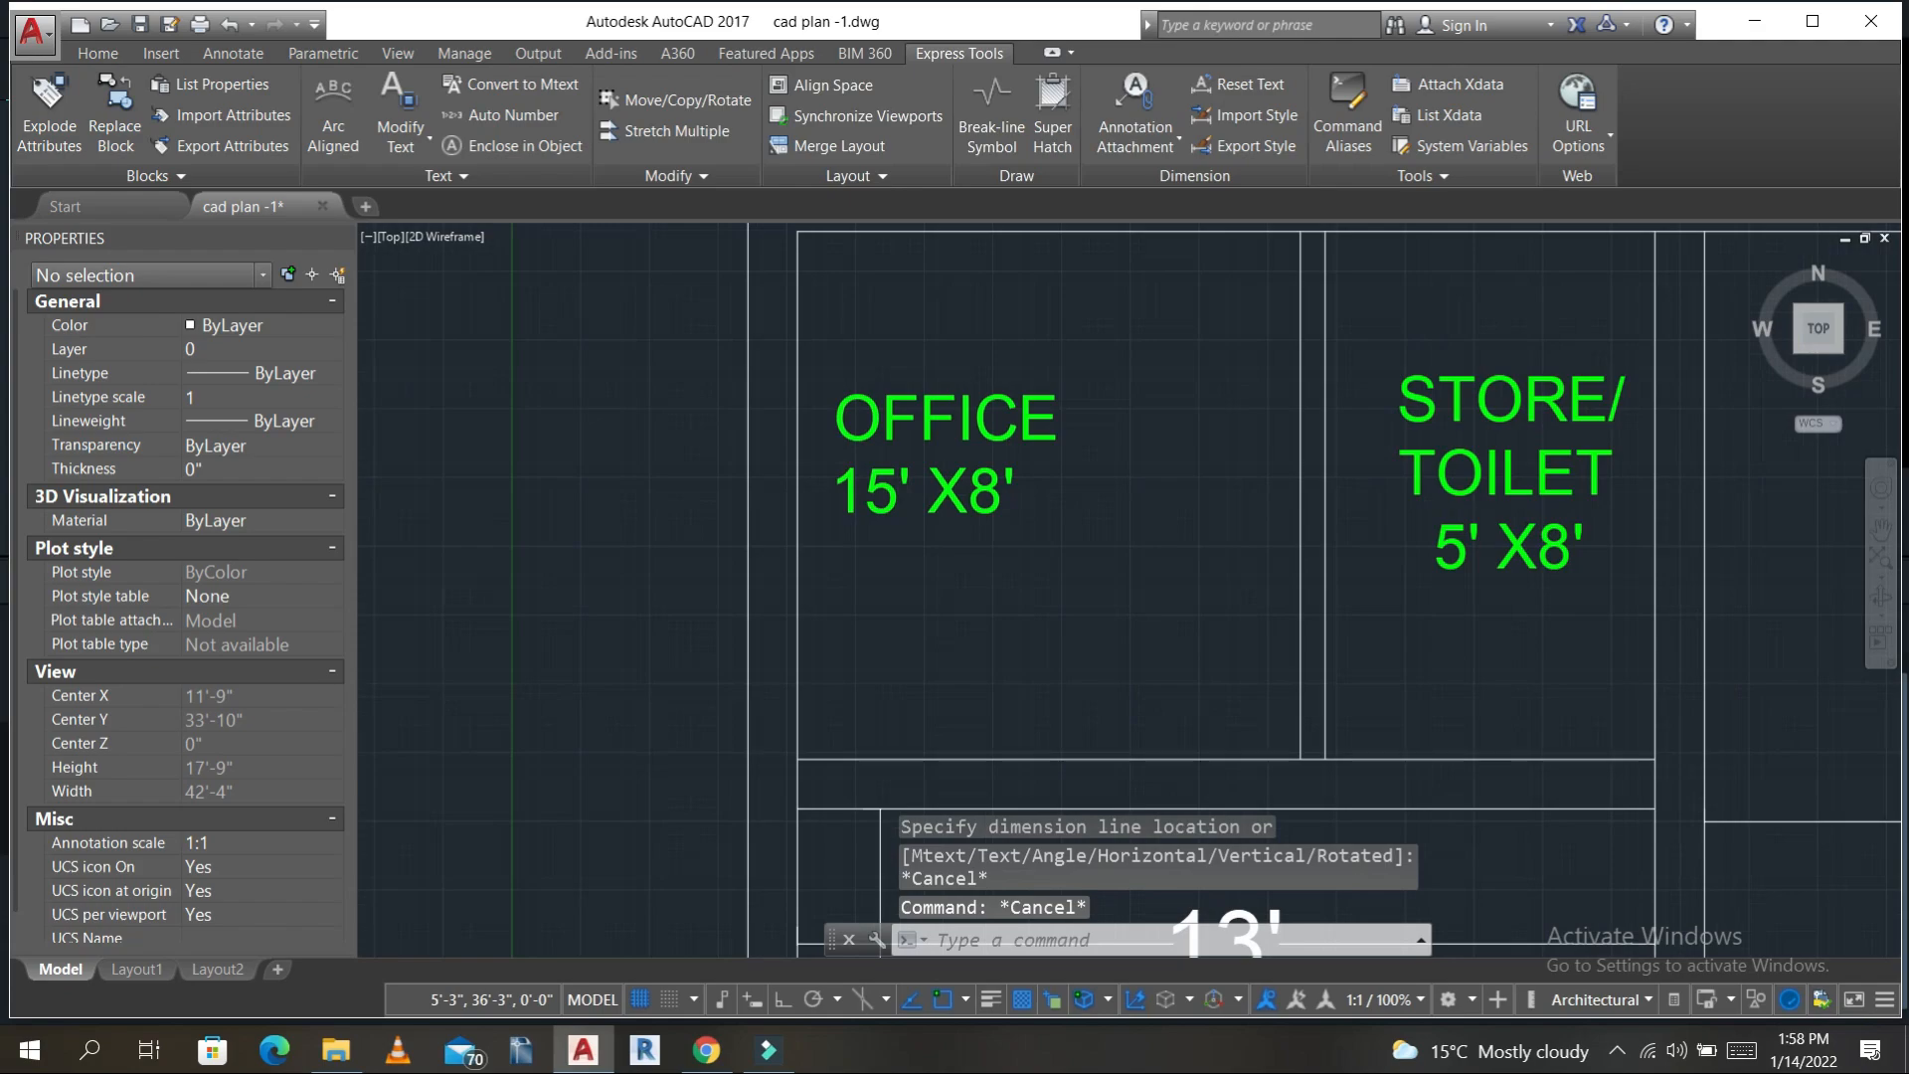
{"action": "left_click", "coordinate": [872, 493]}
{"action": "double_click", "coordinate": [888, 489]}
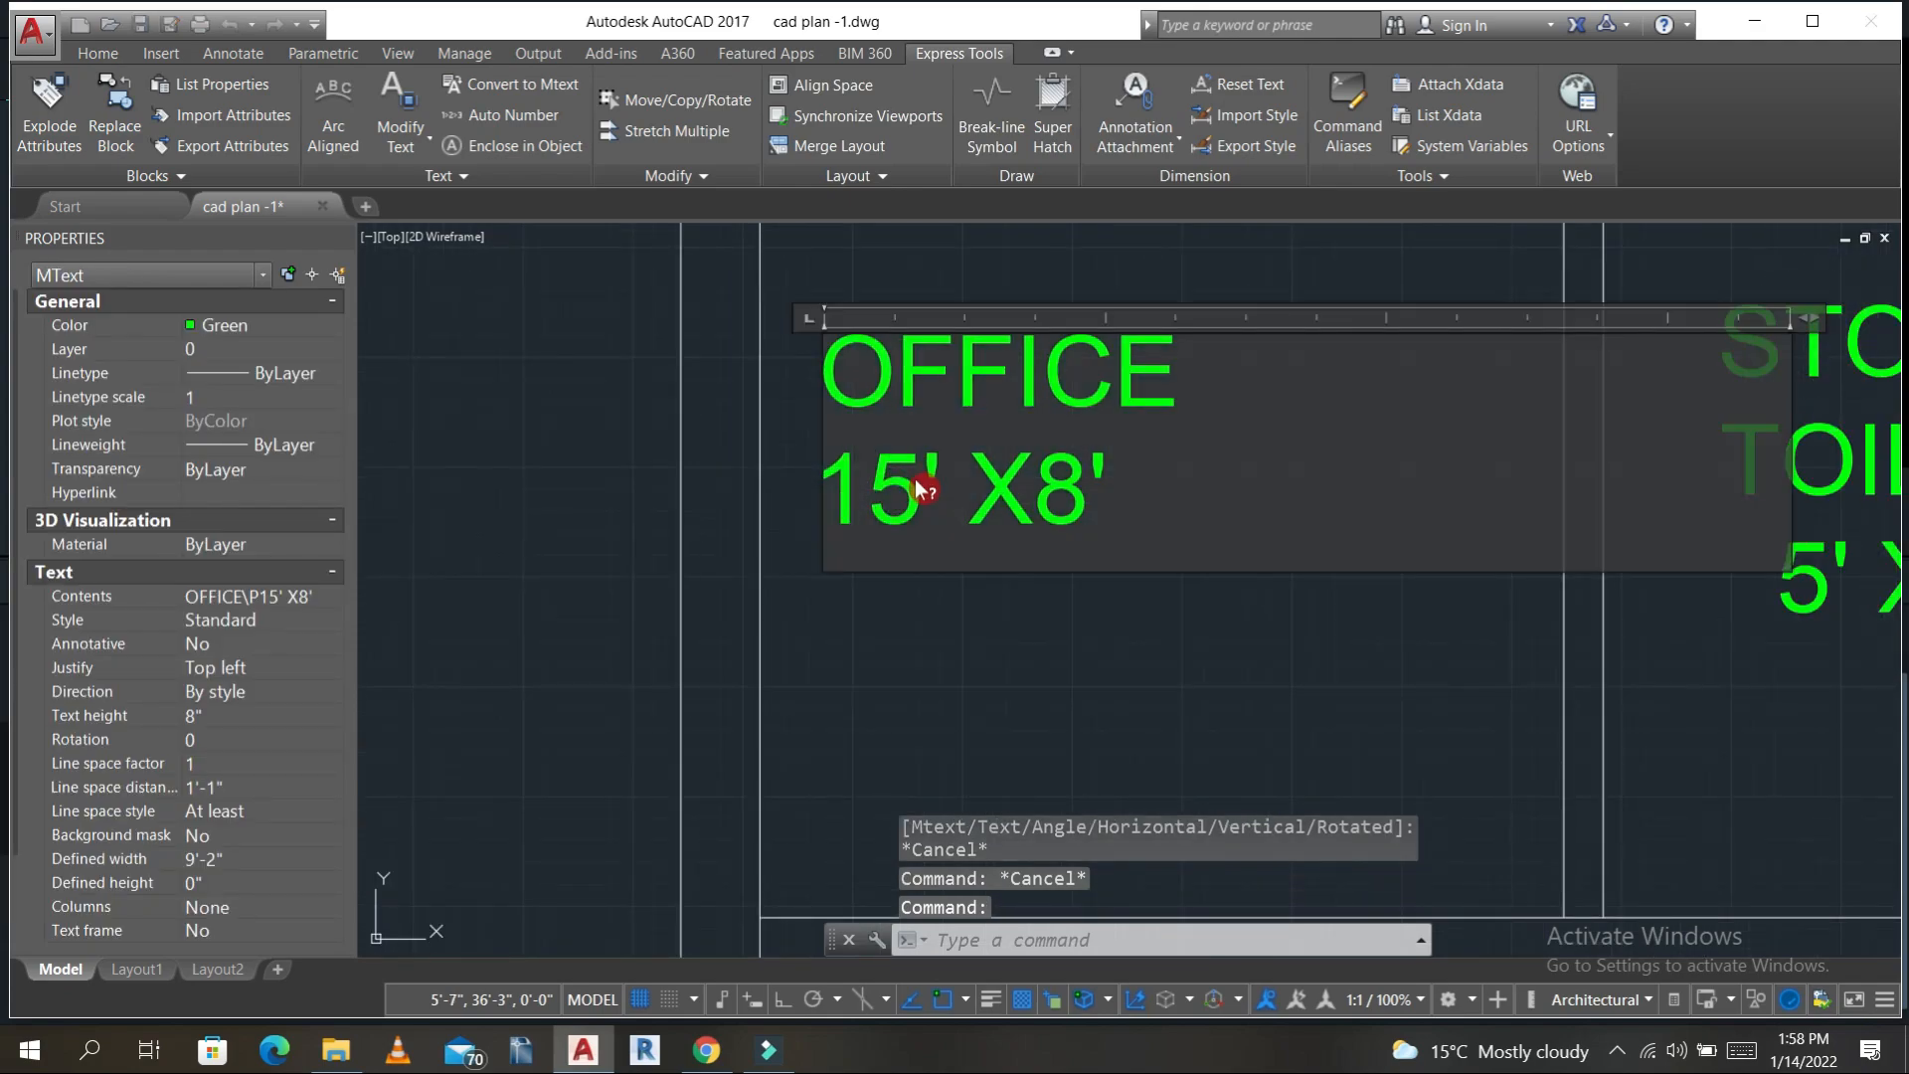
{"action": "left_click_drag", "start_coordinate": [916, 487], "coordinate": [838, 494]}
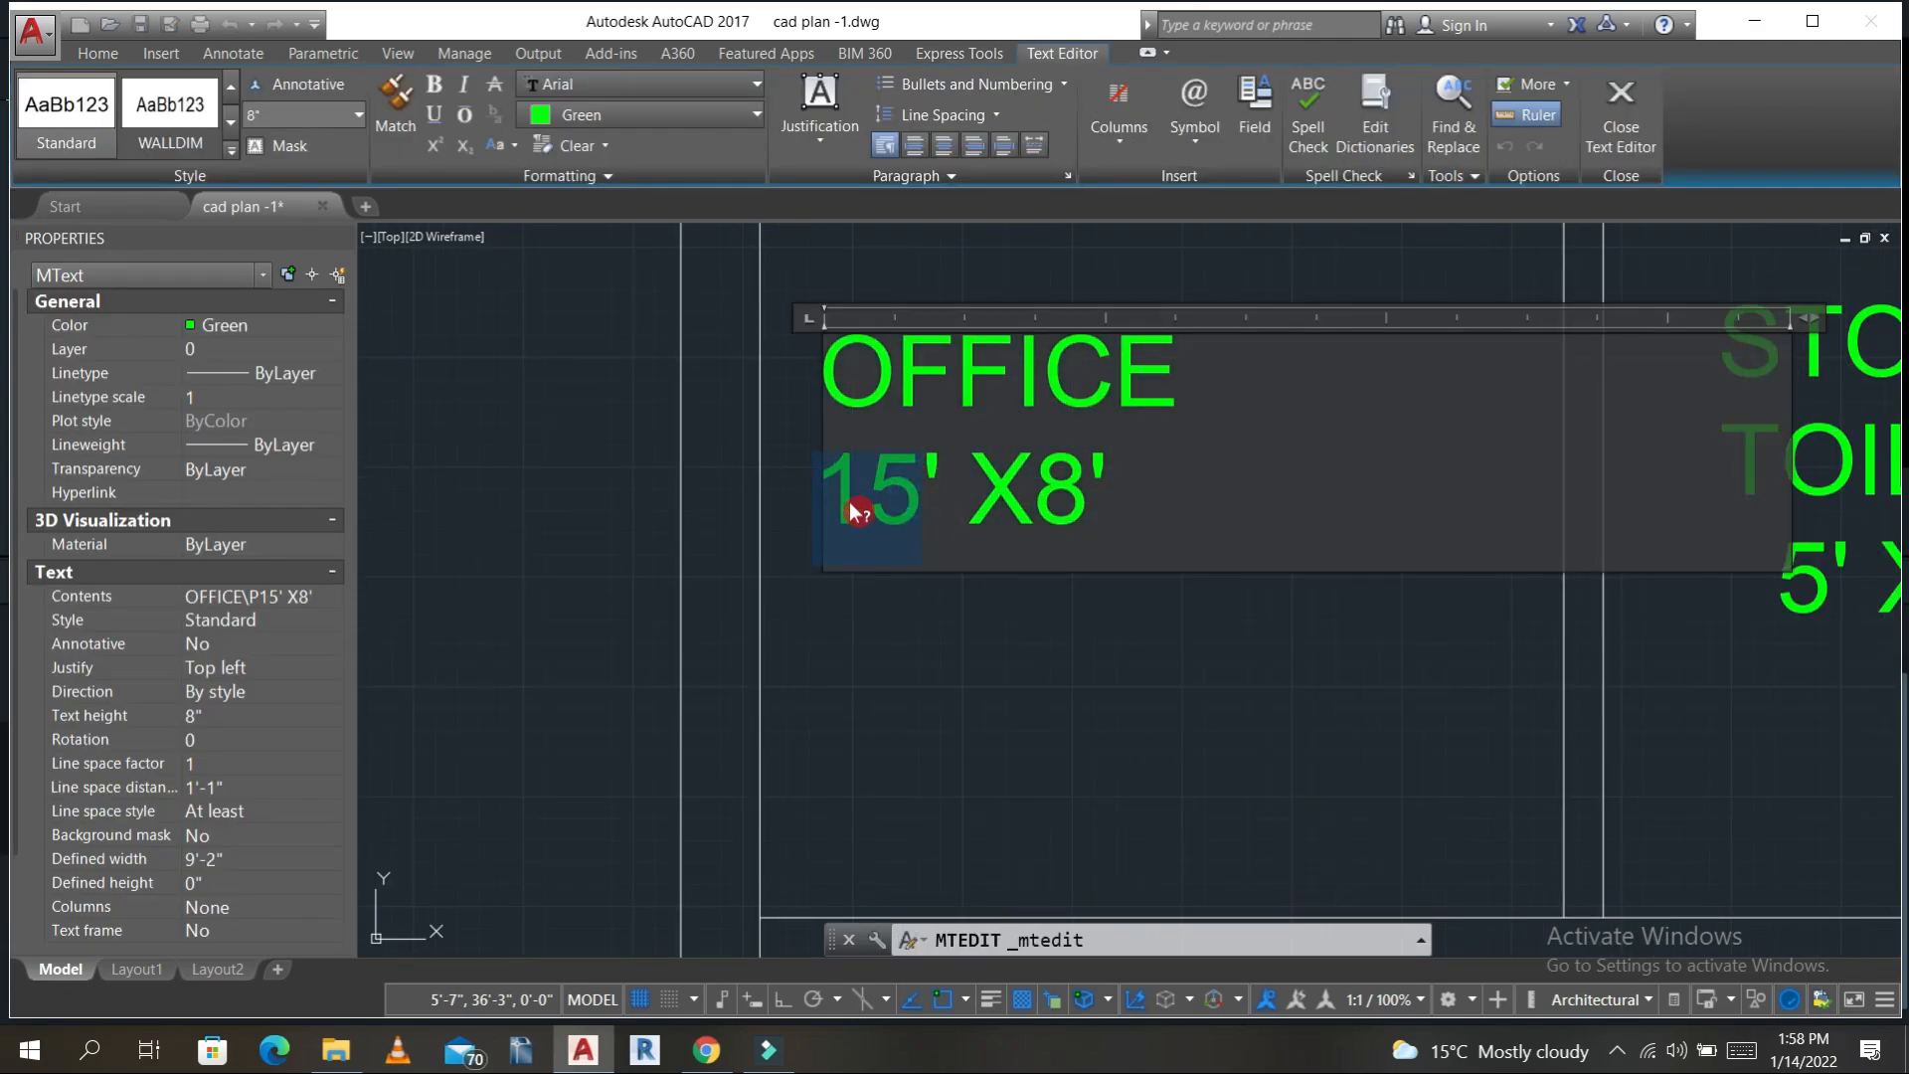
{"action": "key", "text": "BackSpace"}
{"action": "type", "text": "7"}
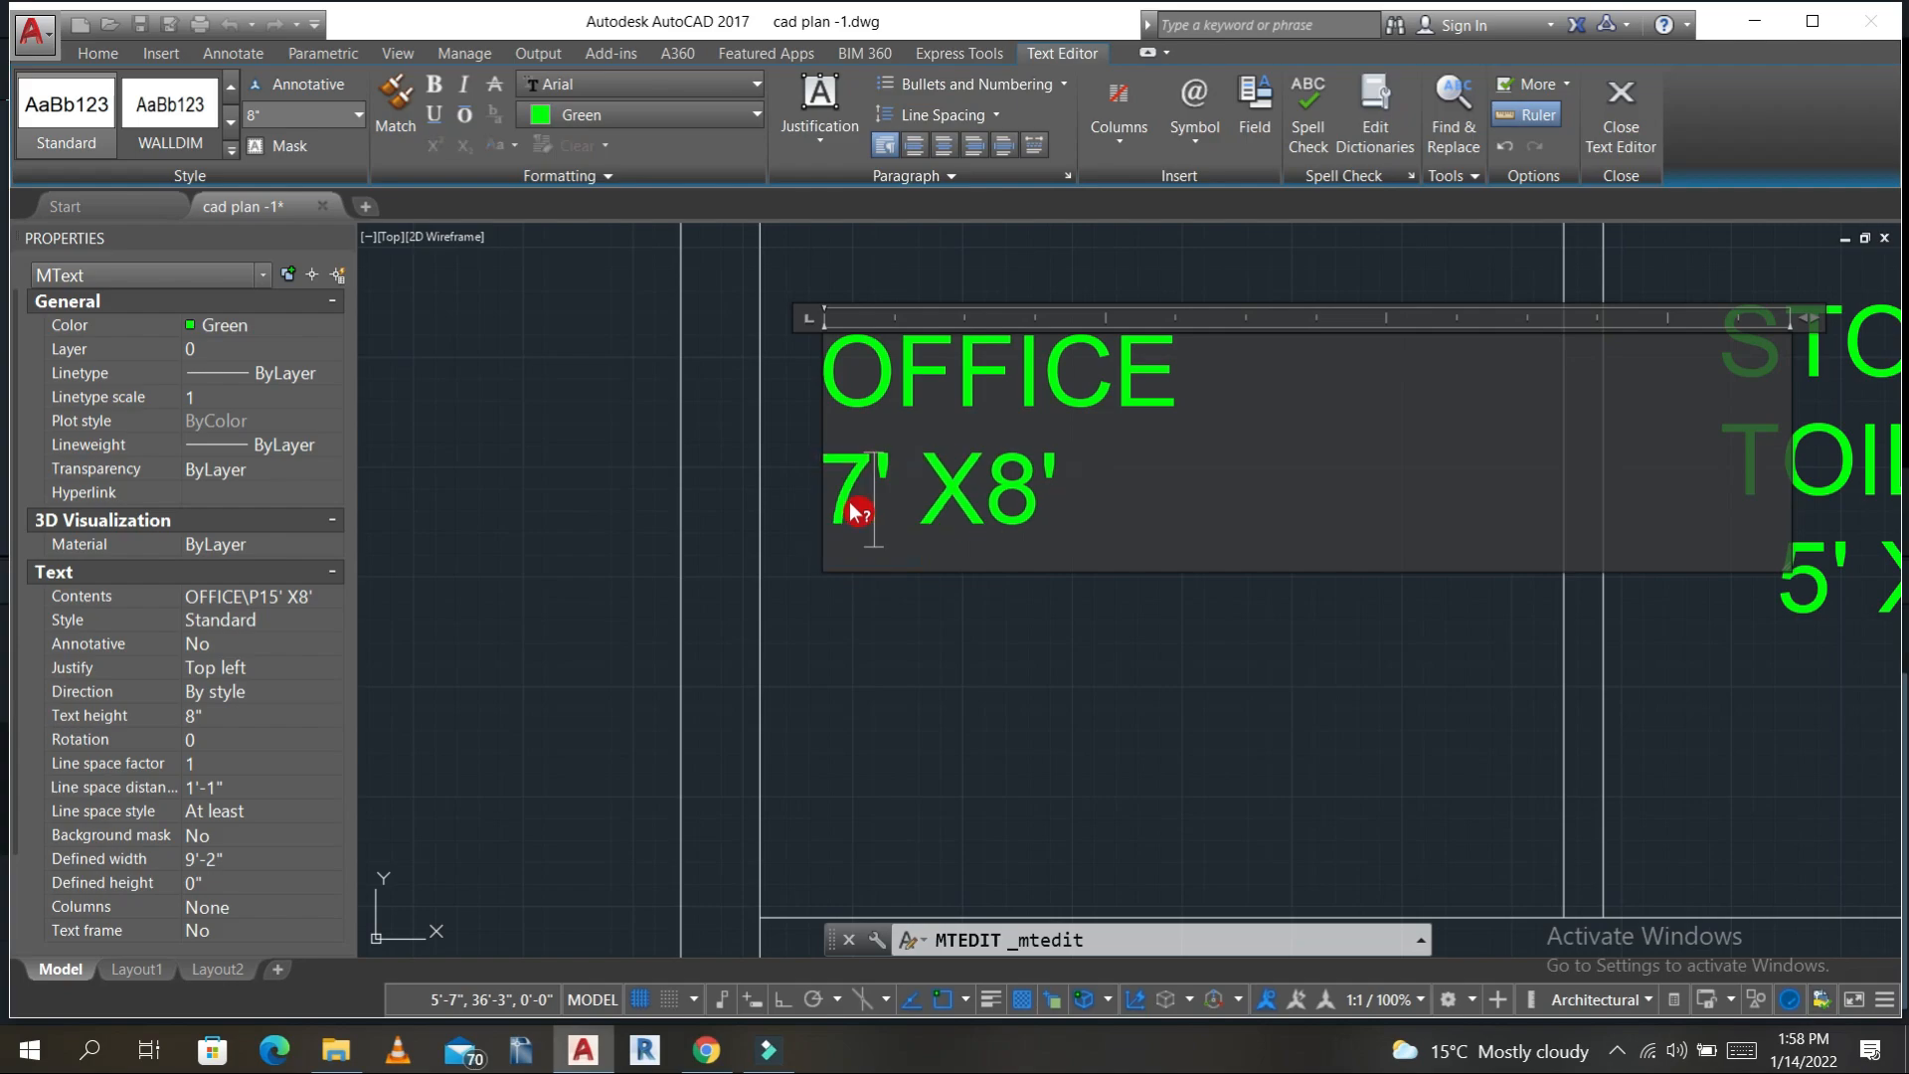
{"action": "left_click", "coordinate": [1036, 674]}
- Move the OFFICE label horizontally to the middle of its room and save the drawing
{"action": "scroll", "coordinate": [1104, 606], "scroll_direction": "down", "scroll_amount": 5}
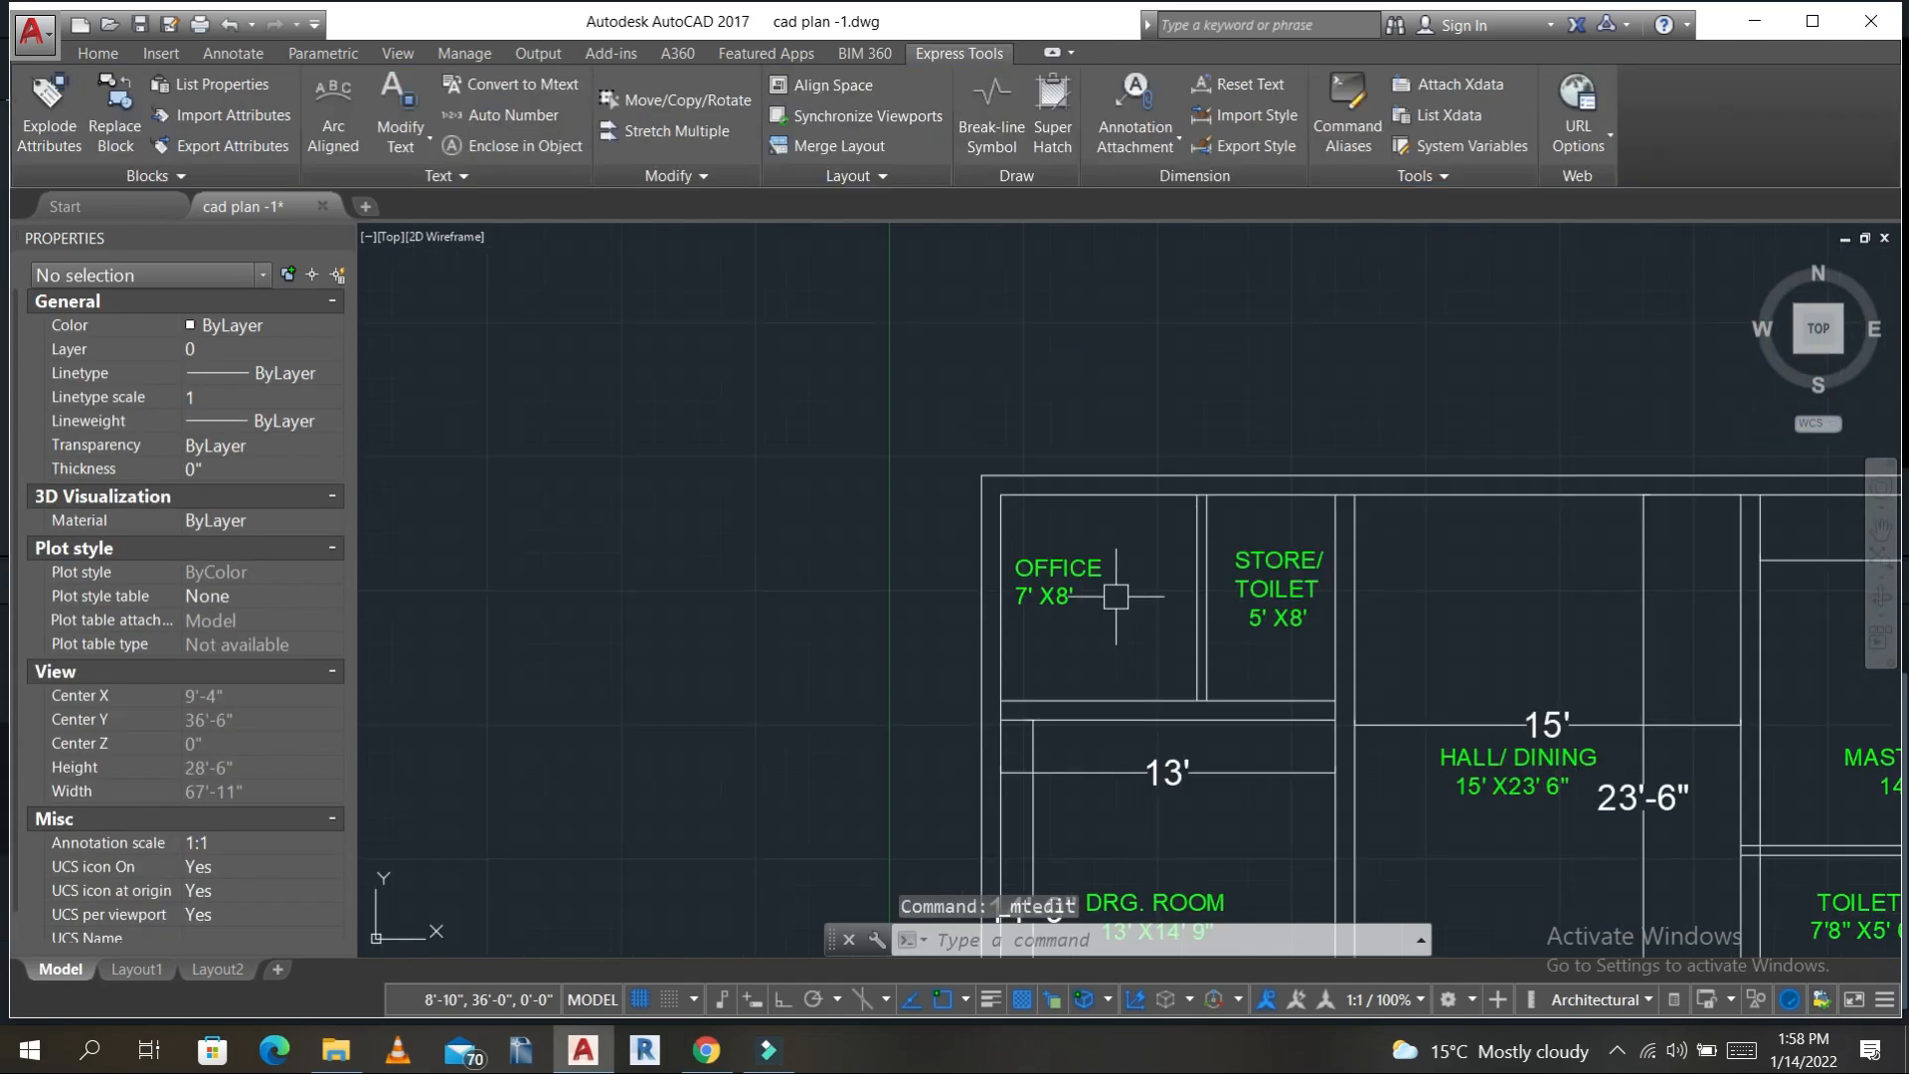
{"action": "left_click", "coordinate": [1082, 567]}
{"action": "key", "text": "m"}
{"action": "key", "text": "Return"}
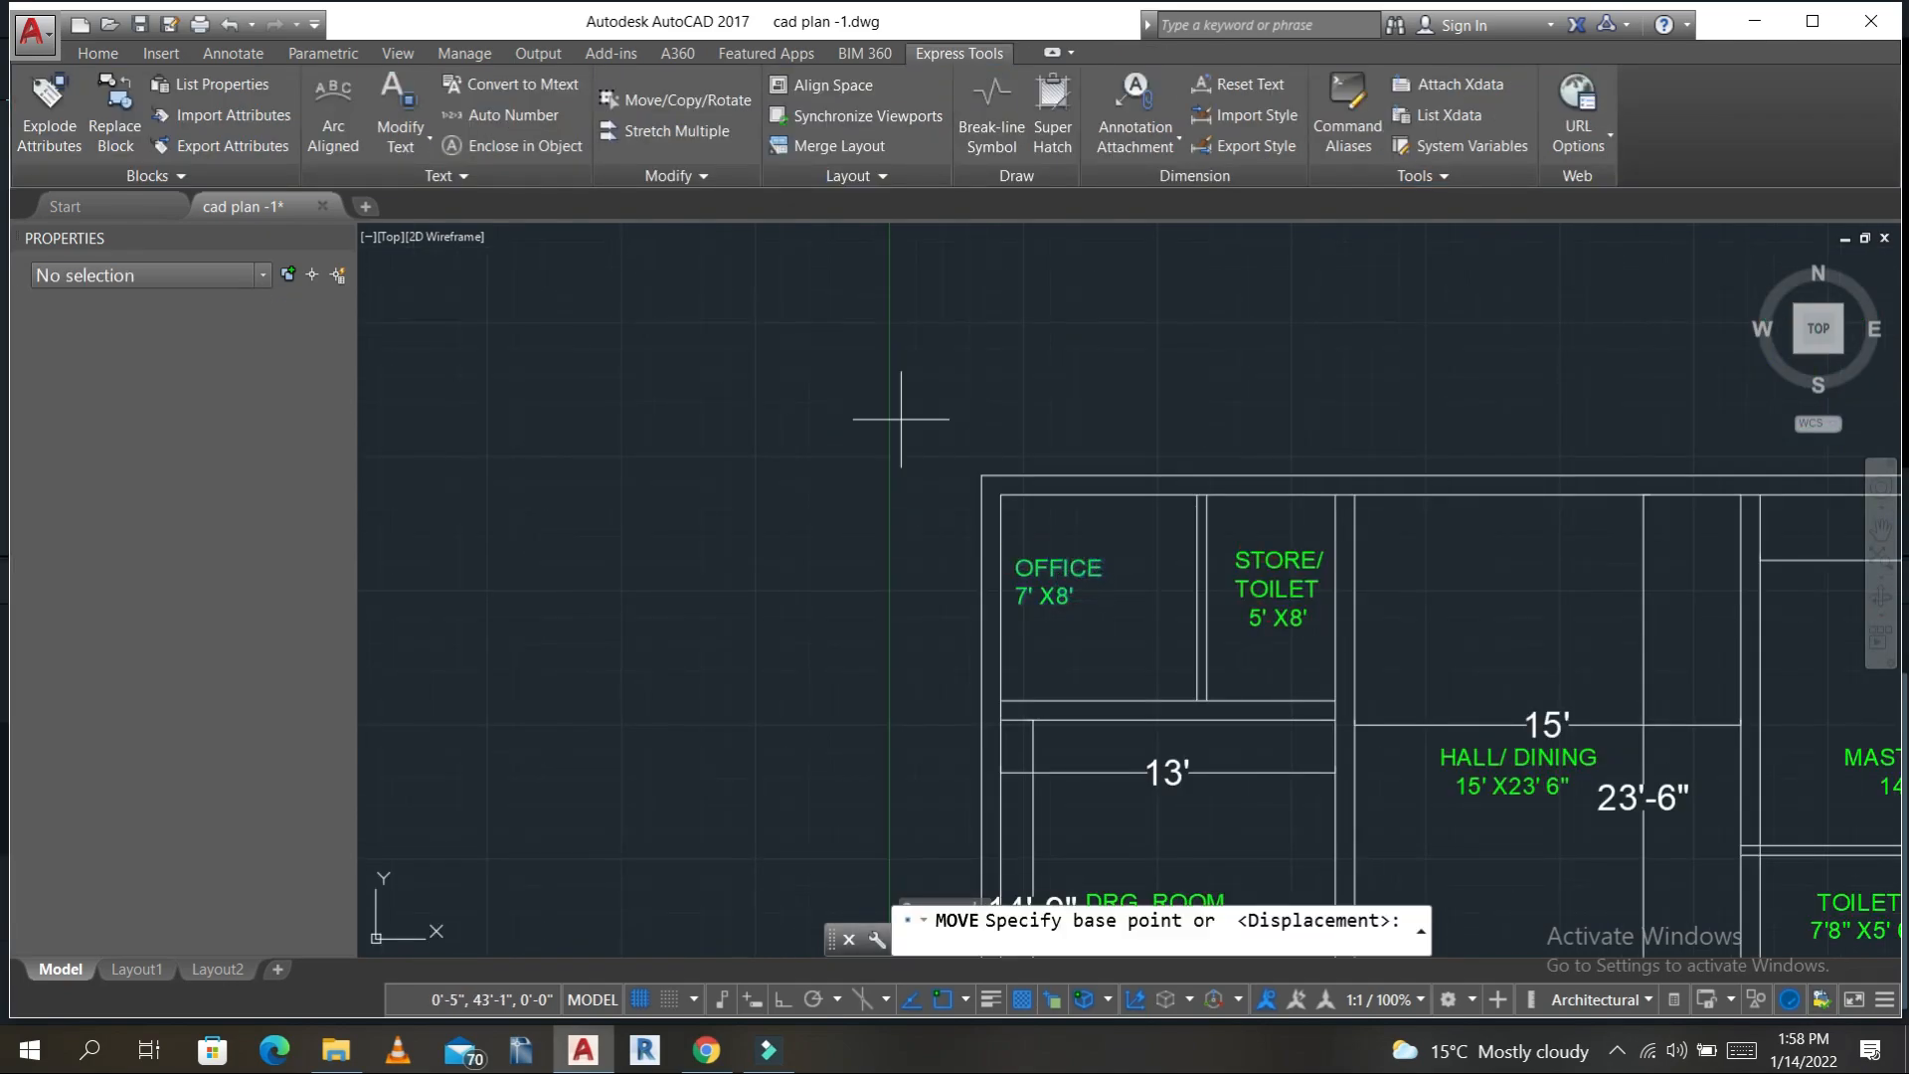
{"action": "left_click", "coordinate": [815, 451]}
{"action": "left_click", "coordinate": [873, 448]}
{"action": "scroll", "coordinate": [1137, 546], "scroll_direction": "down", "scroll_amount": 3}
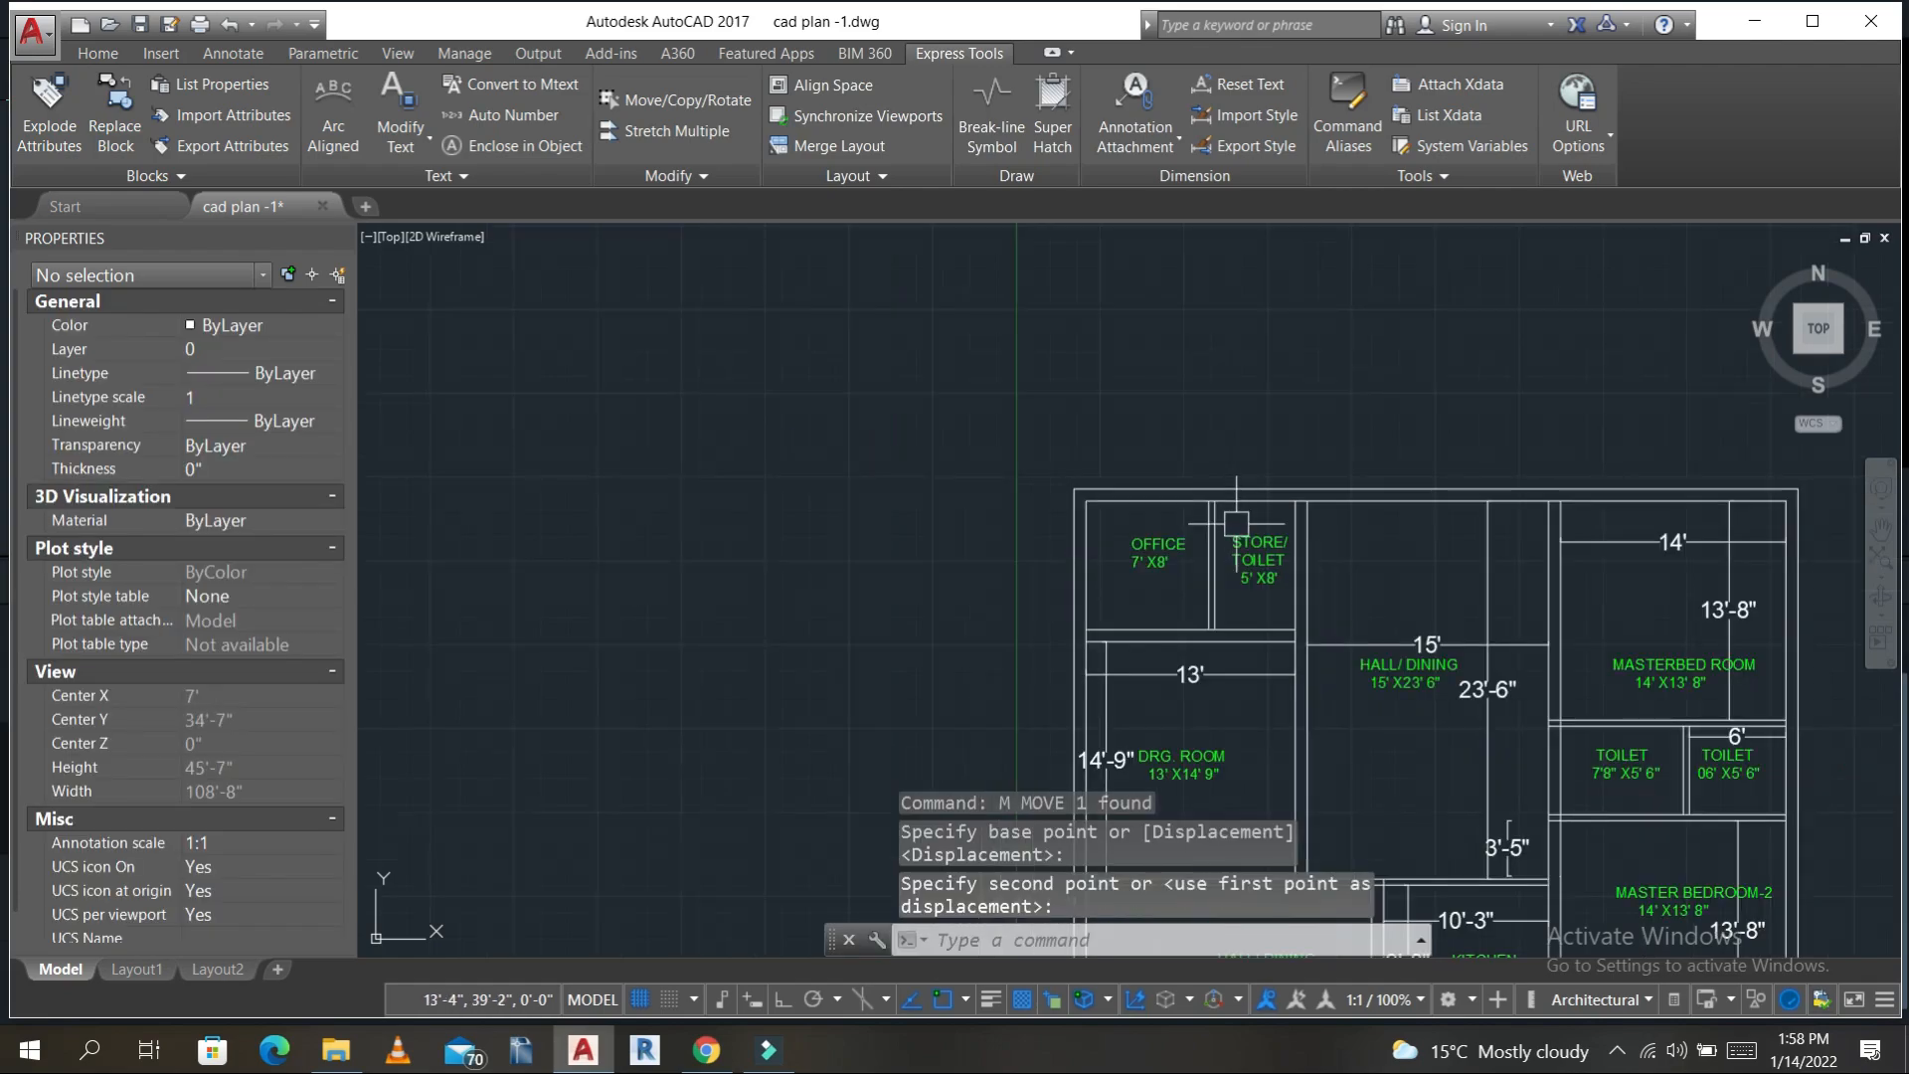
{"action": "key", "text": "ctrl+s"}
{"action": "key", "text": "Escape"}
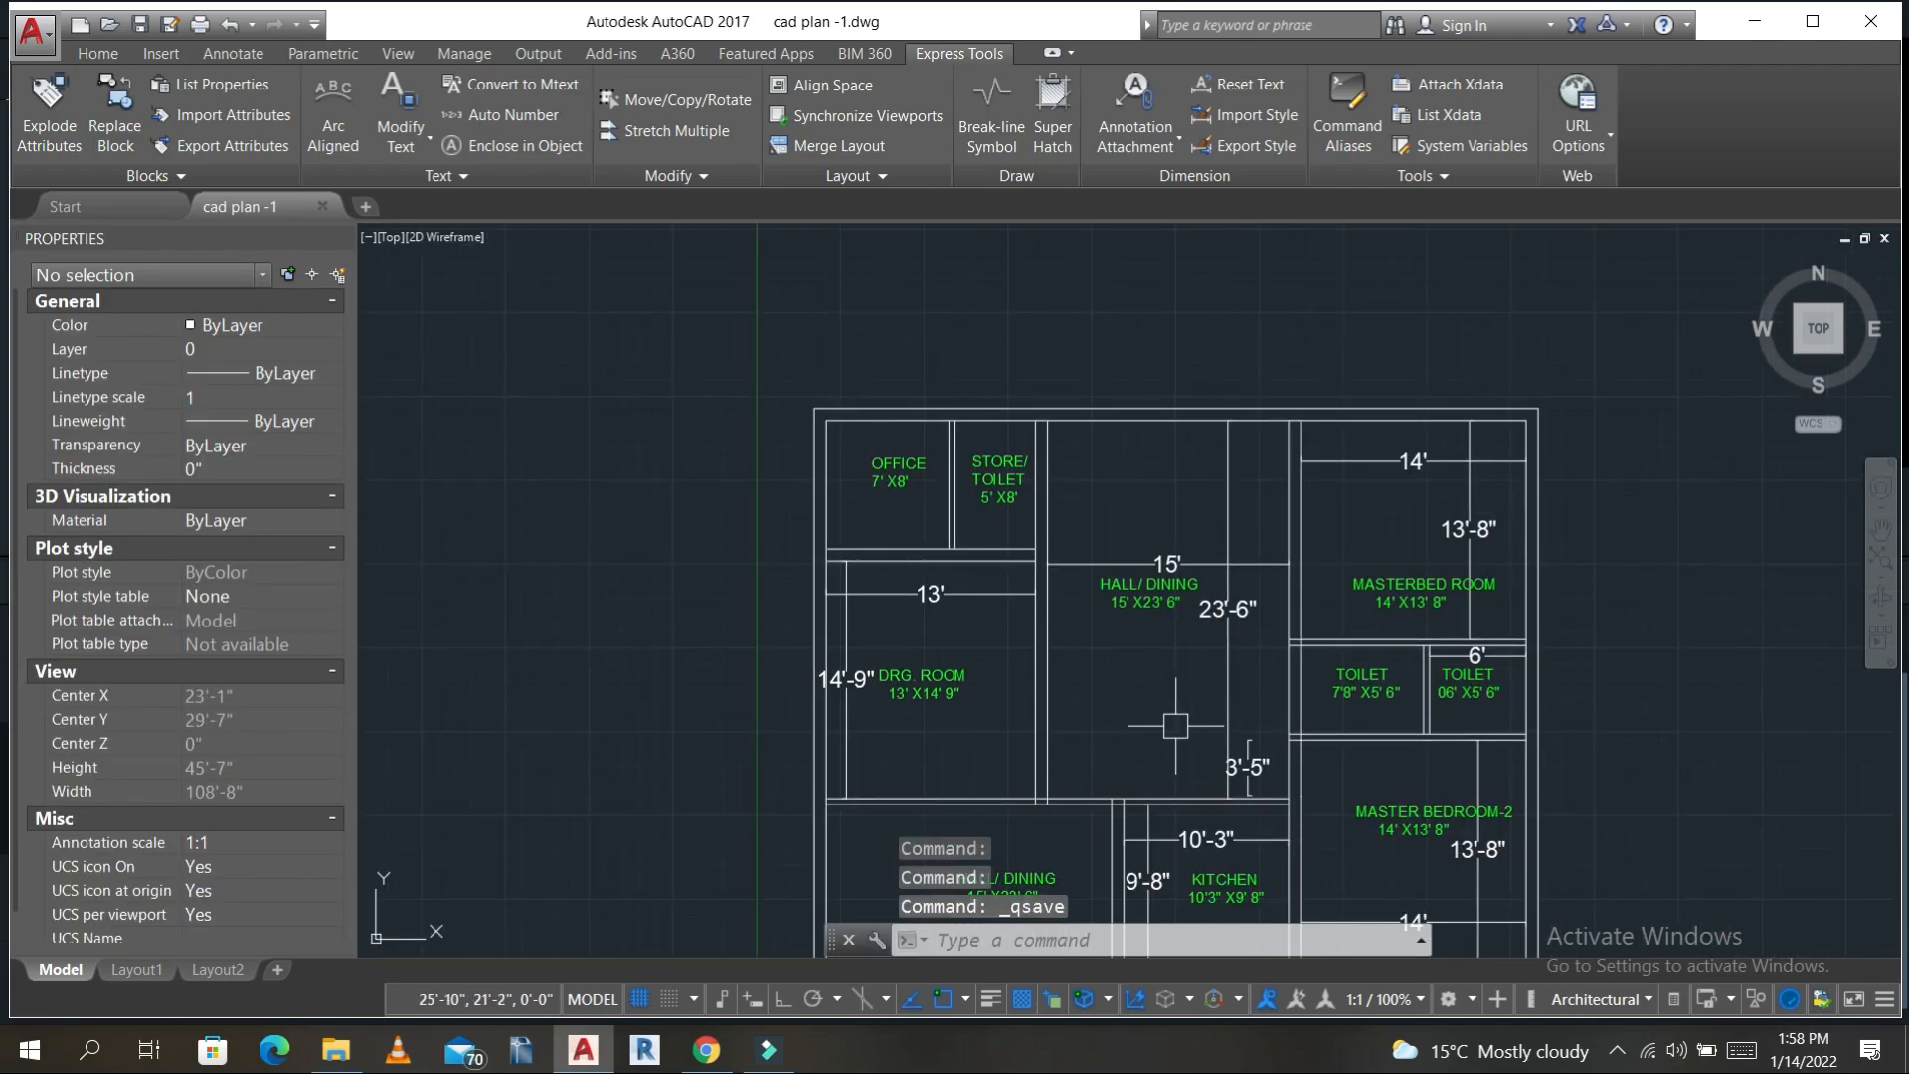
- Erase the 13' width dimension above the DRG. ROOM label
{"action": "middle_click_drag", "start_coordinate": [1164, 736], "coordinate": [1155, 594]}
{"action": "left_click", "coordinate": [945, 449]}
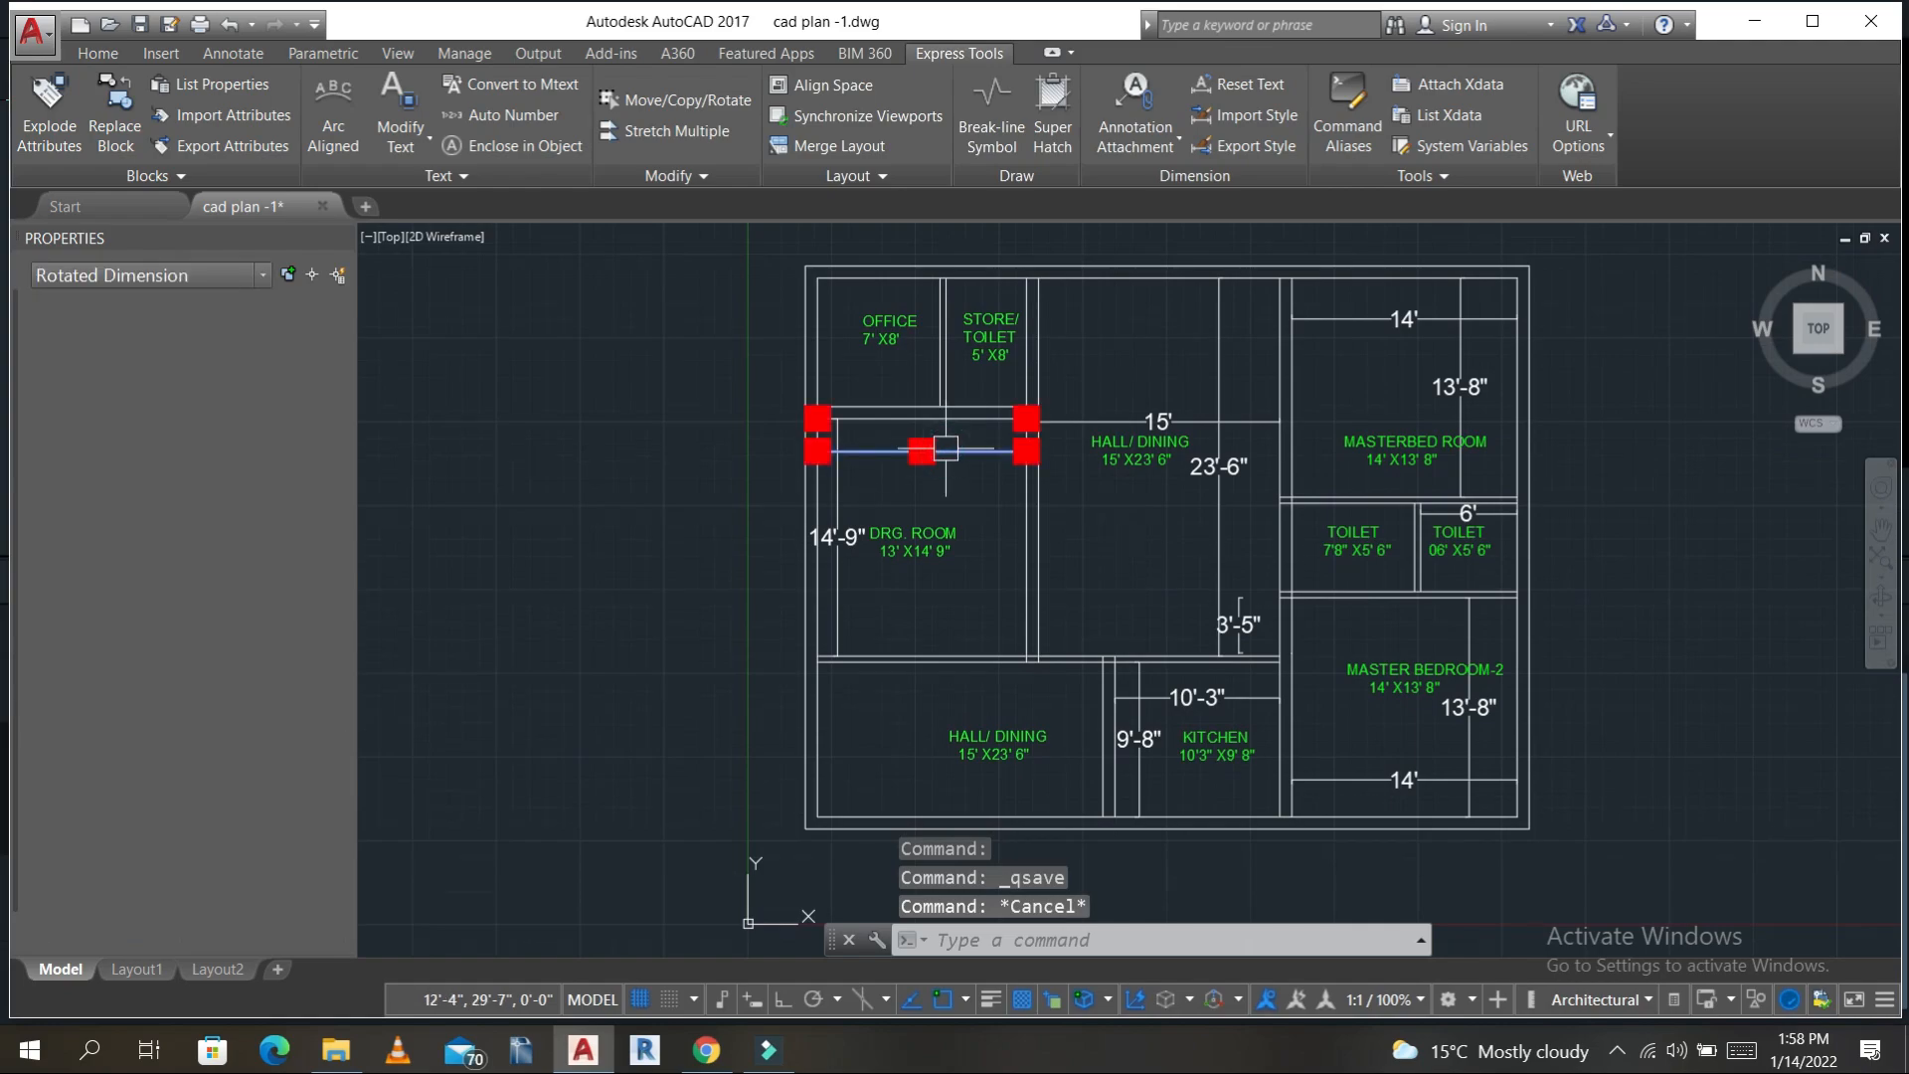
{"action": "type", "text": "e"}
{"action": "key", "text": "Return"}
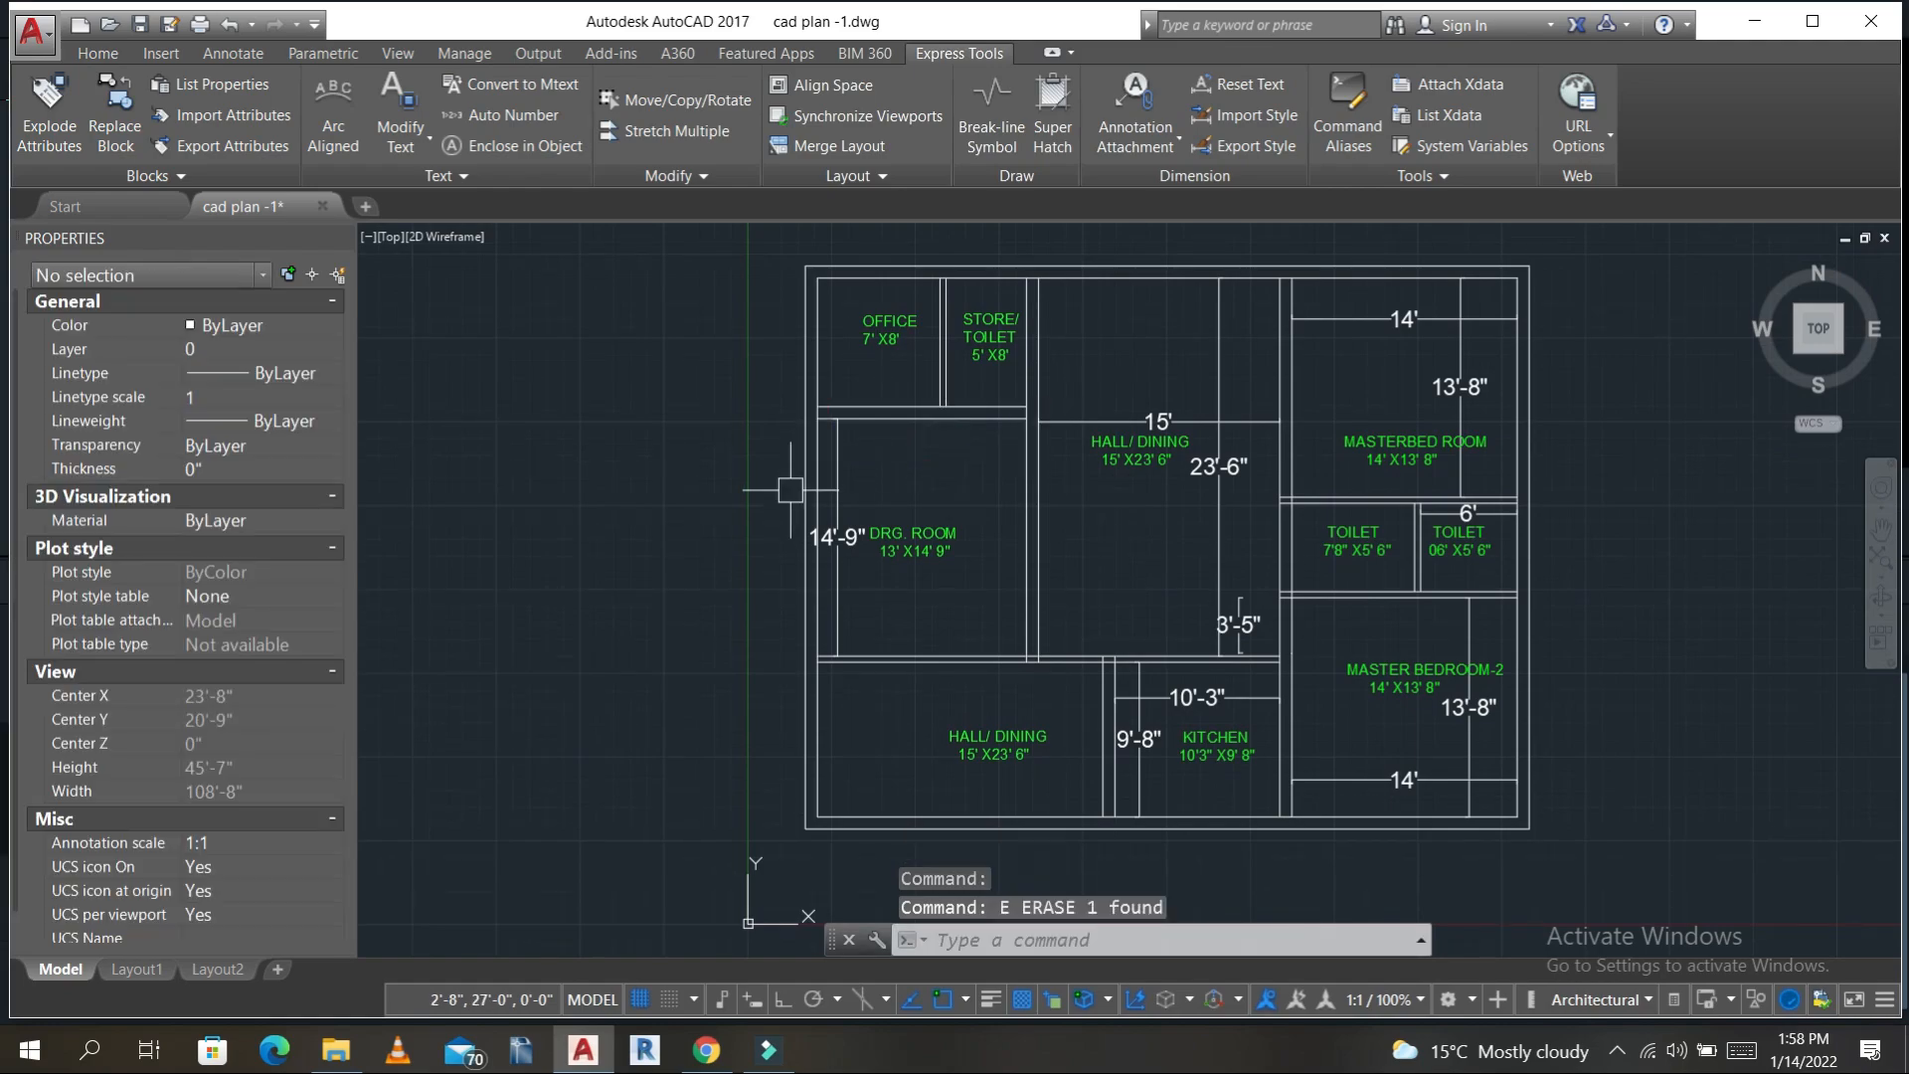
- Erase the DRG. ROOM's depth dimension, both full dimensions of the large HALL/ DINING room and the MASTERBED ROOM's width dimension
{"action": "left_click", "coordinate": [839, 461]}
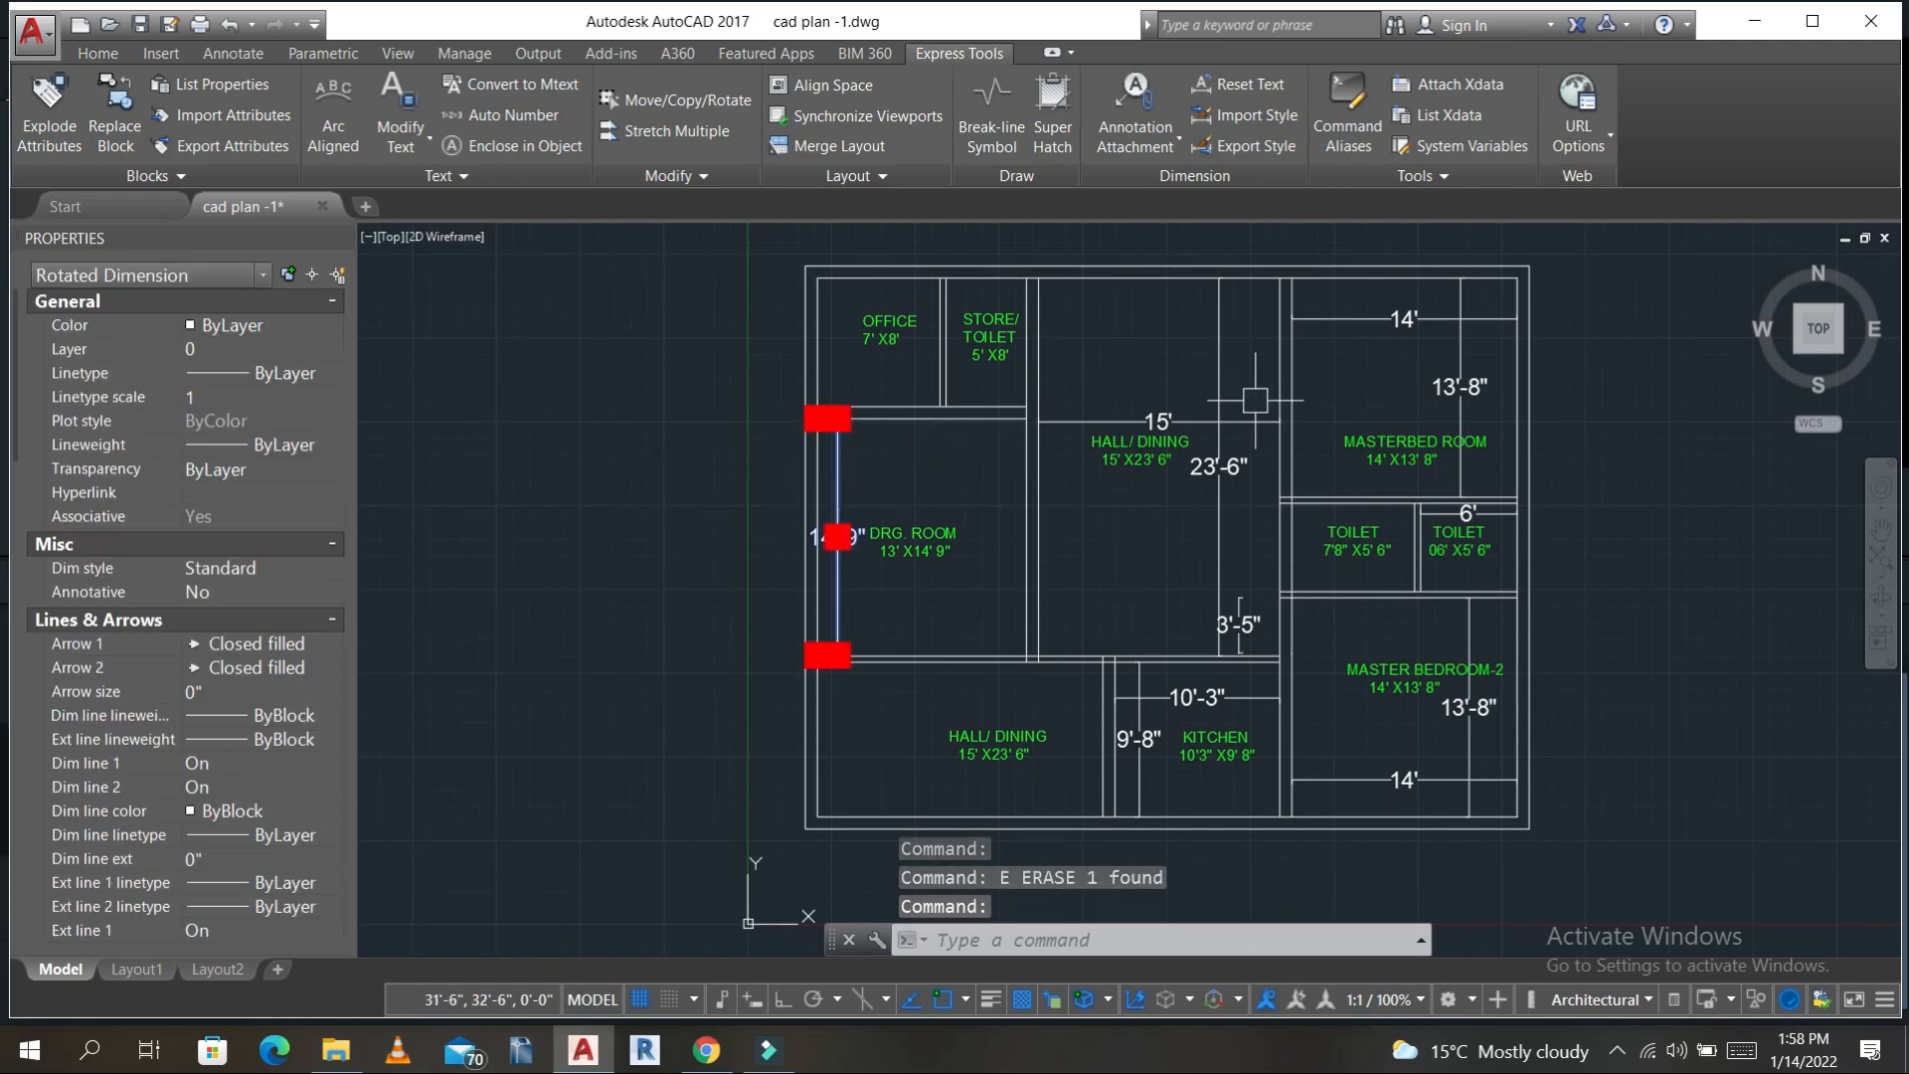
{"action": "left_click", "coordinate": [1223, 374]}
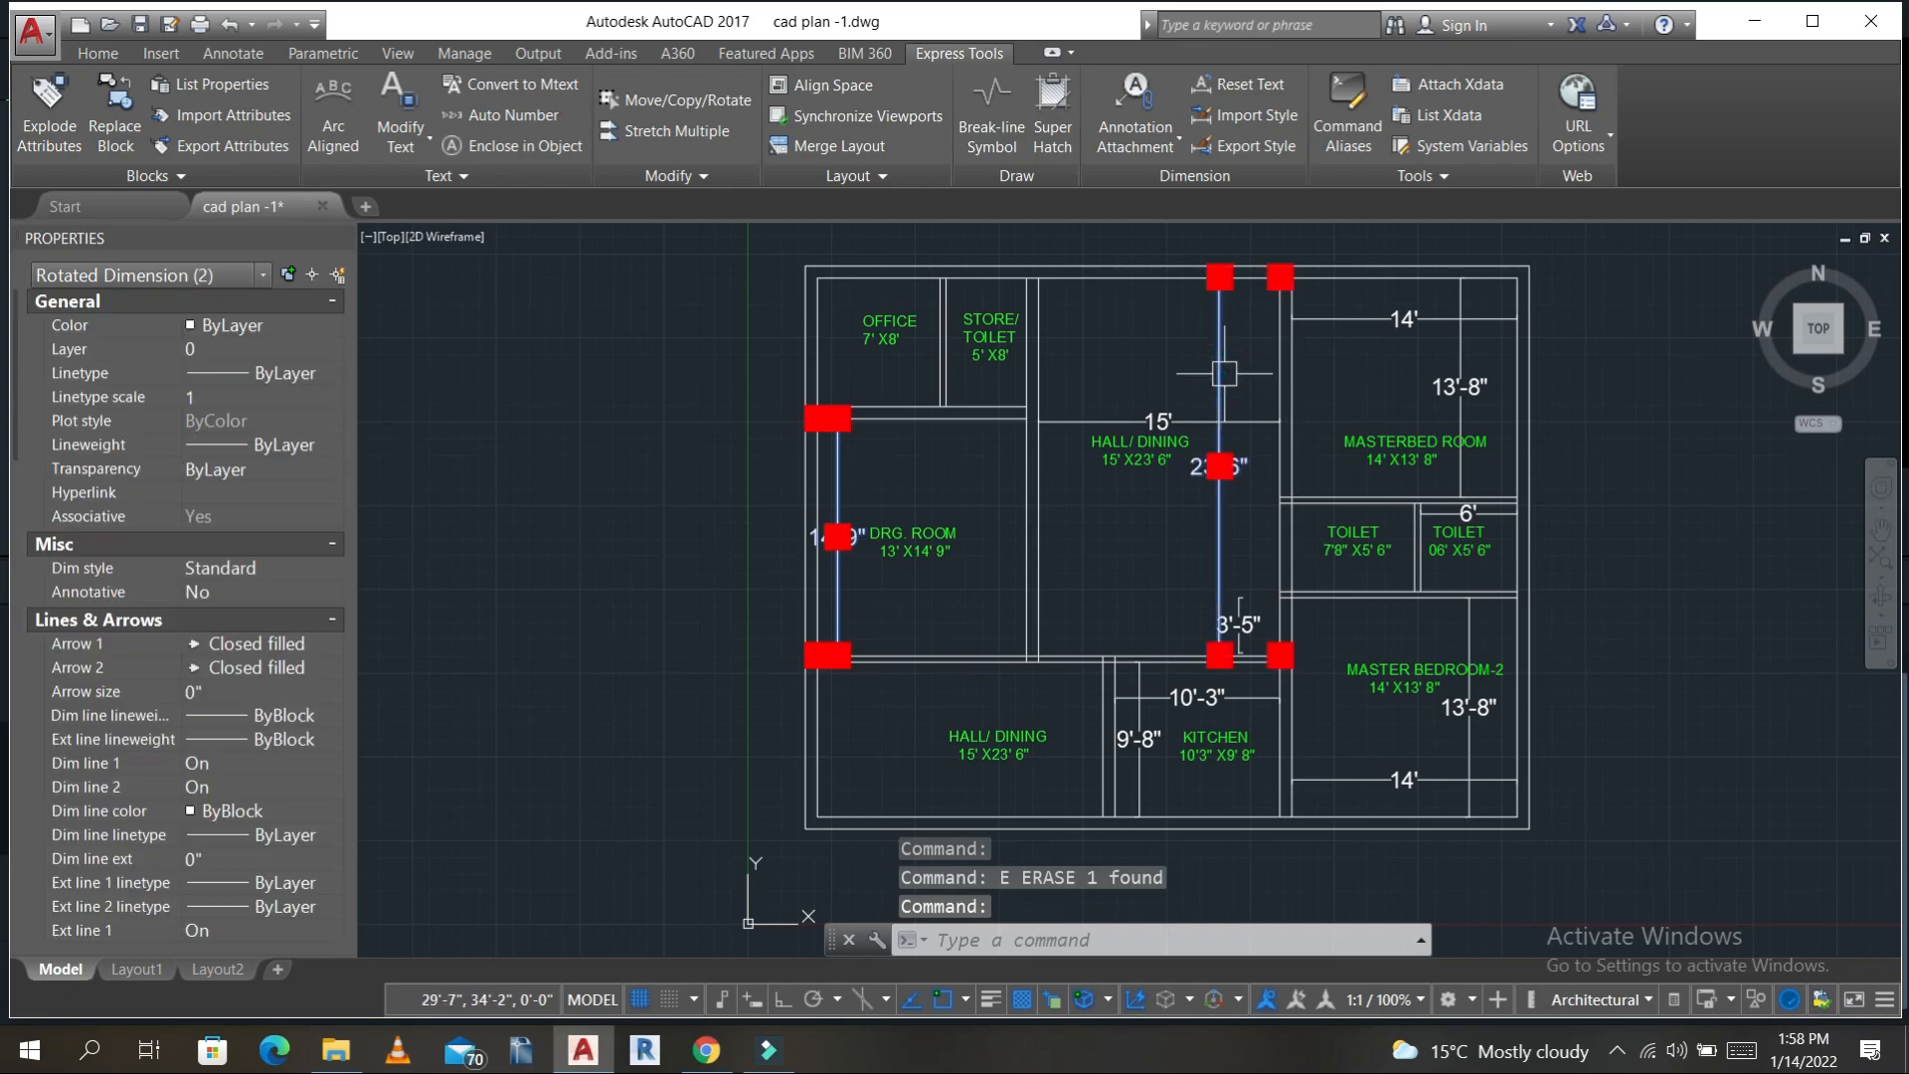
{"action": "left_click", "coordinate": [1120, 418]}
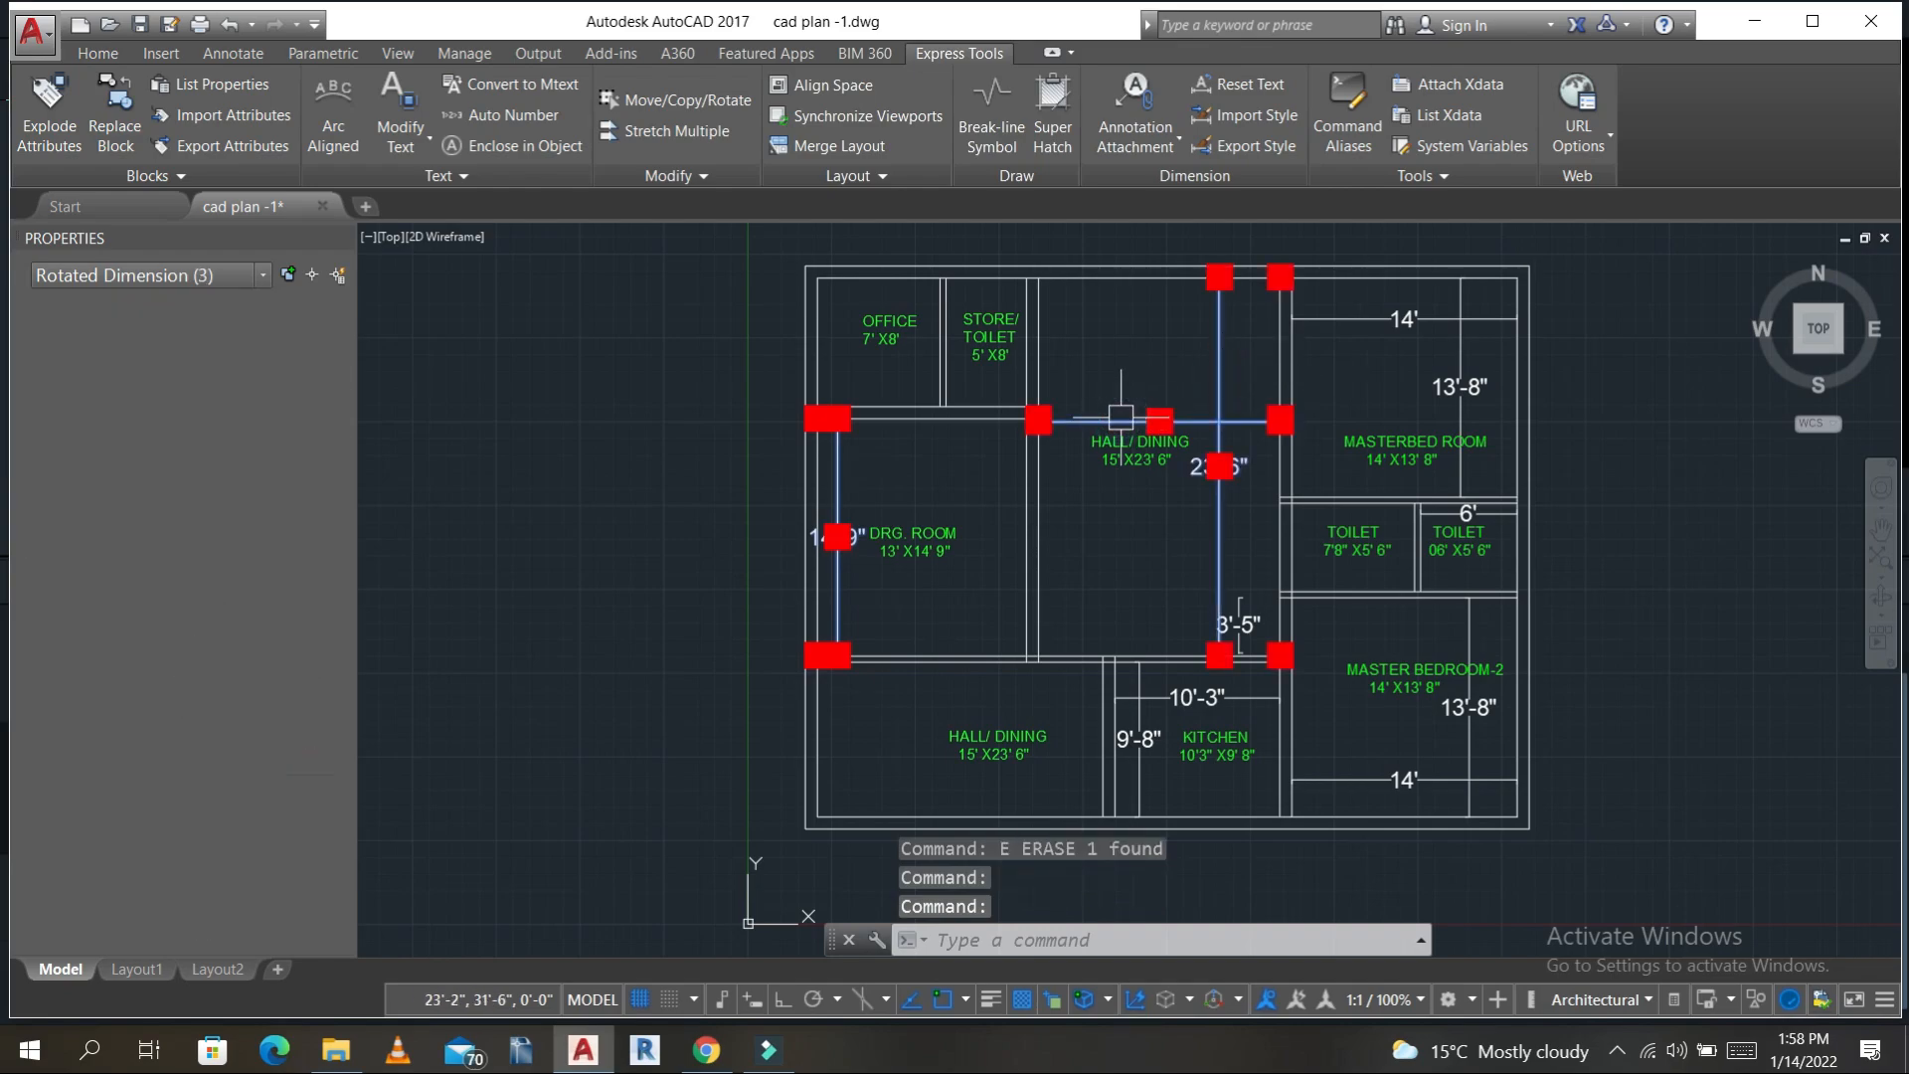
{"action": "left_click", "coordinate": [1381, 315]}
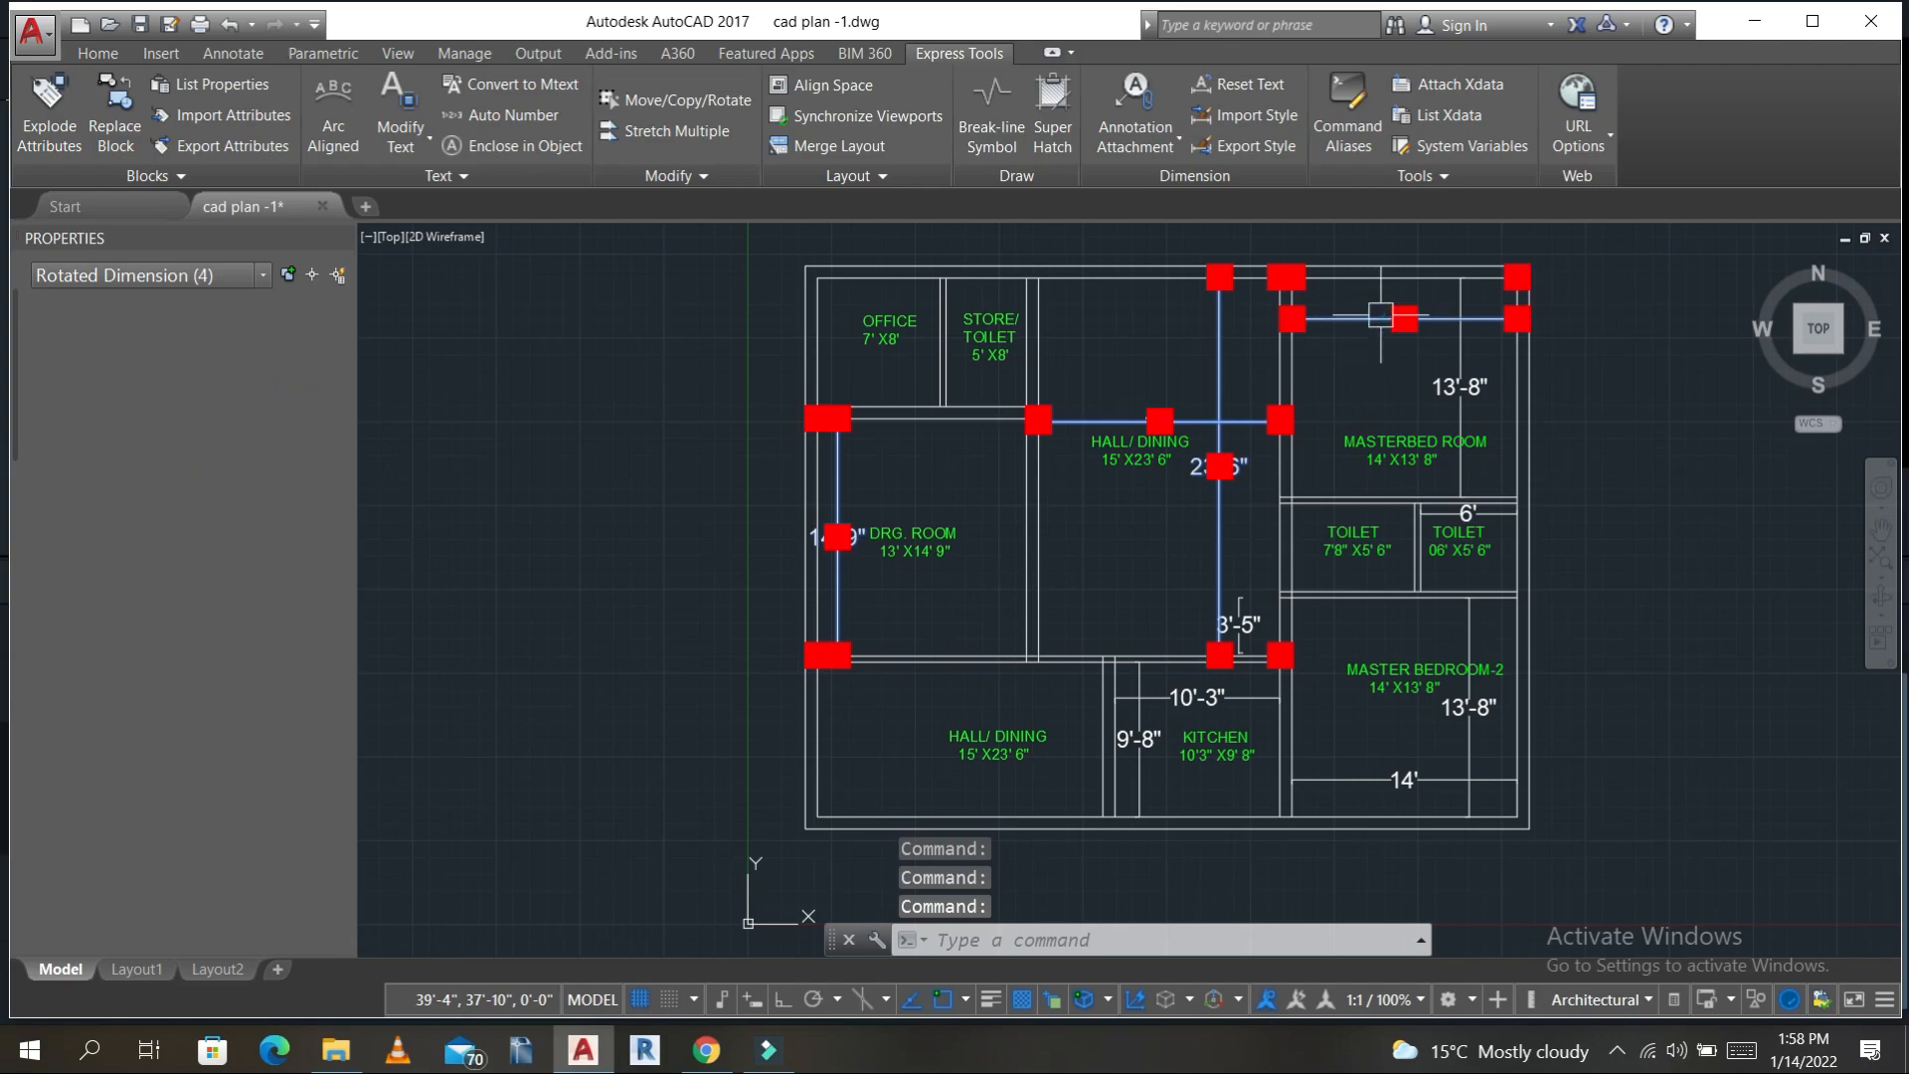
{"action": "type", "text": "e"}
{"action": "key", "text": "Return"}
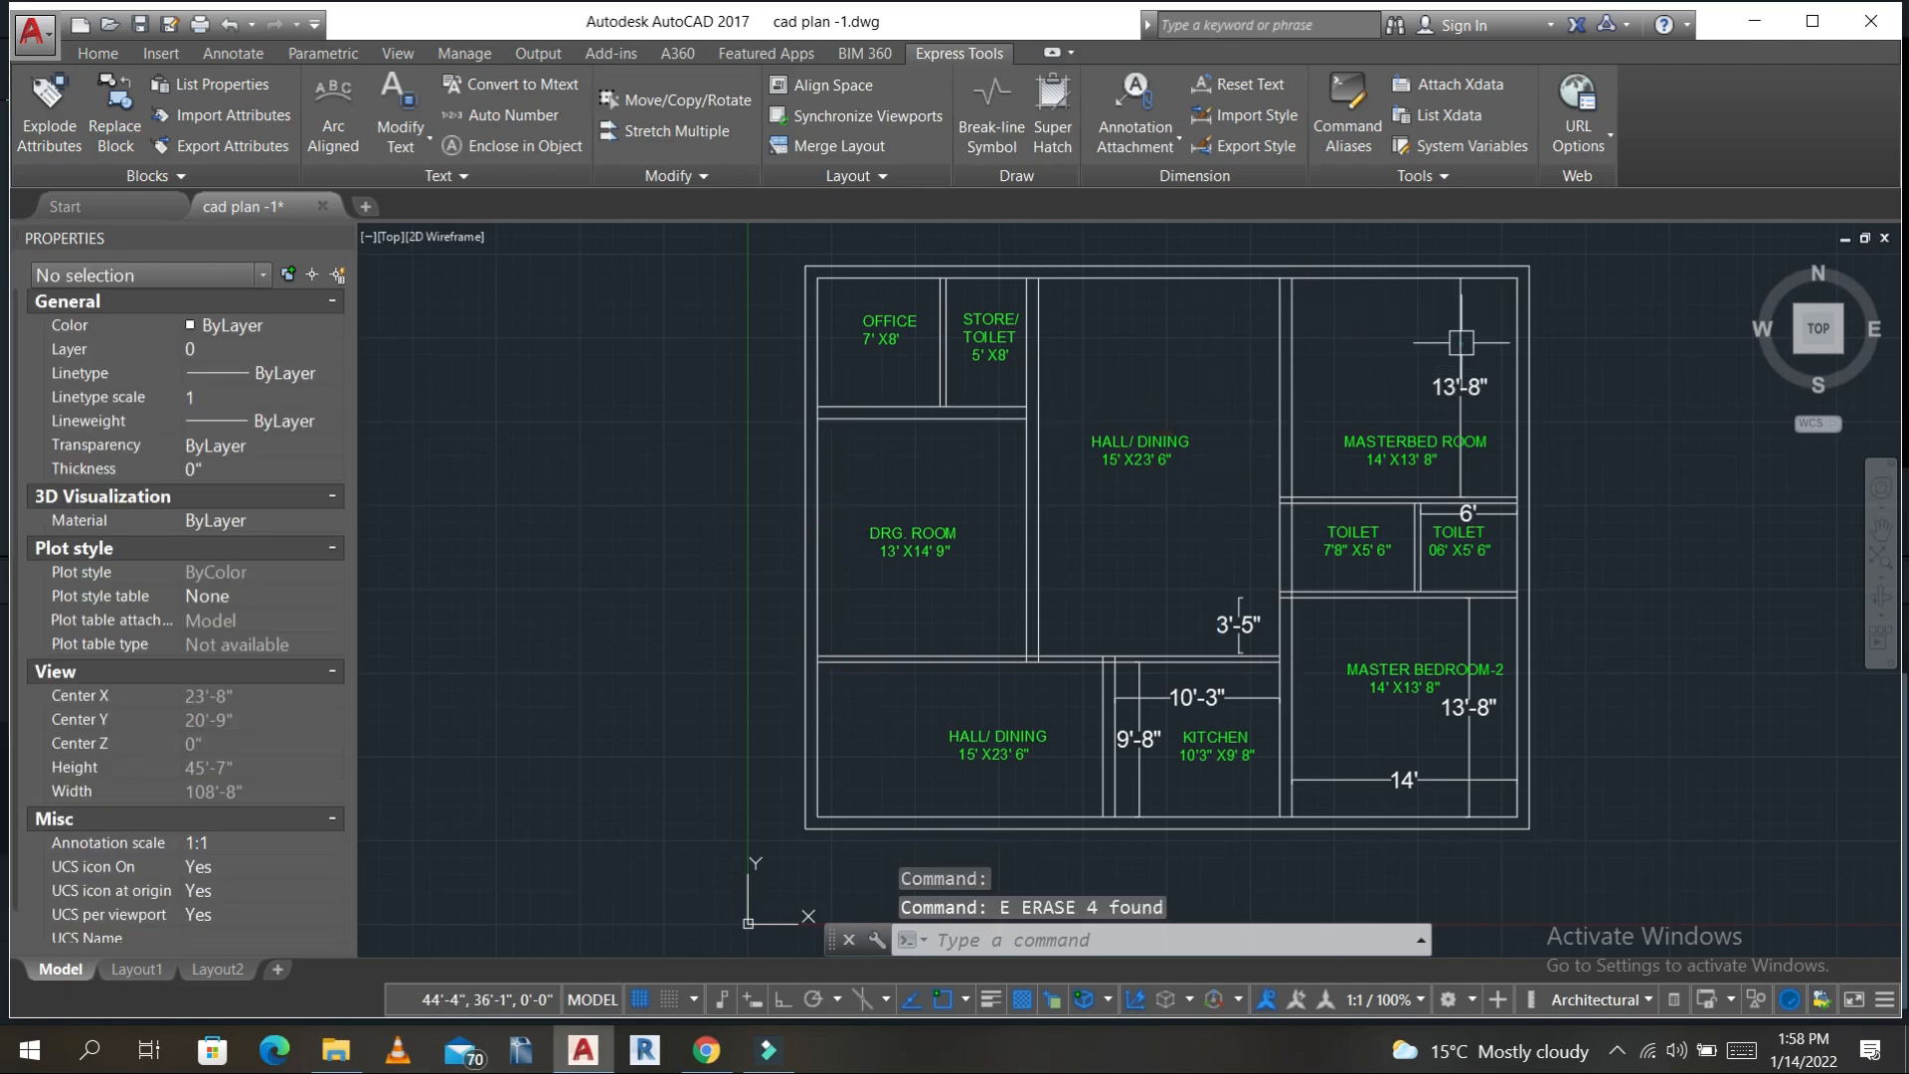
- Erase all remaining dimensions in the plan by selecting everything similar to the MASTERBED ROOM's depth dimension
{"action": "left_click", "coordinate": [1461, 342]}
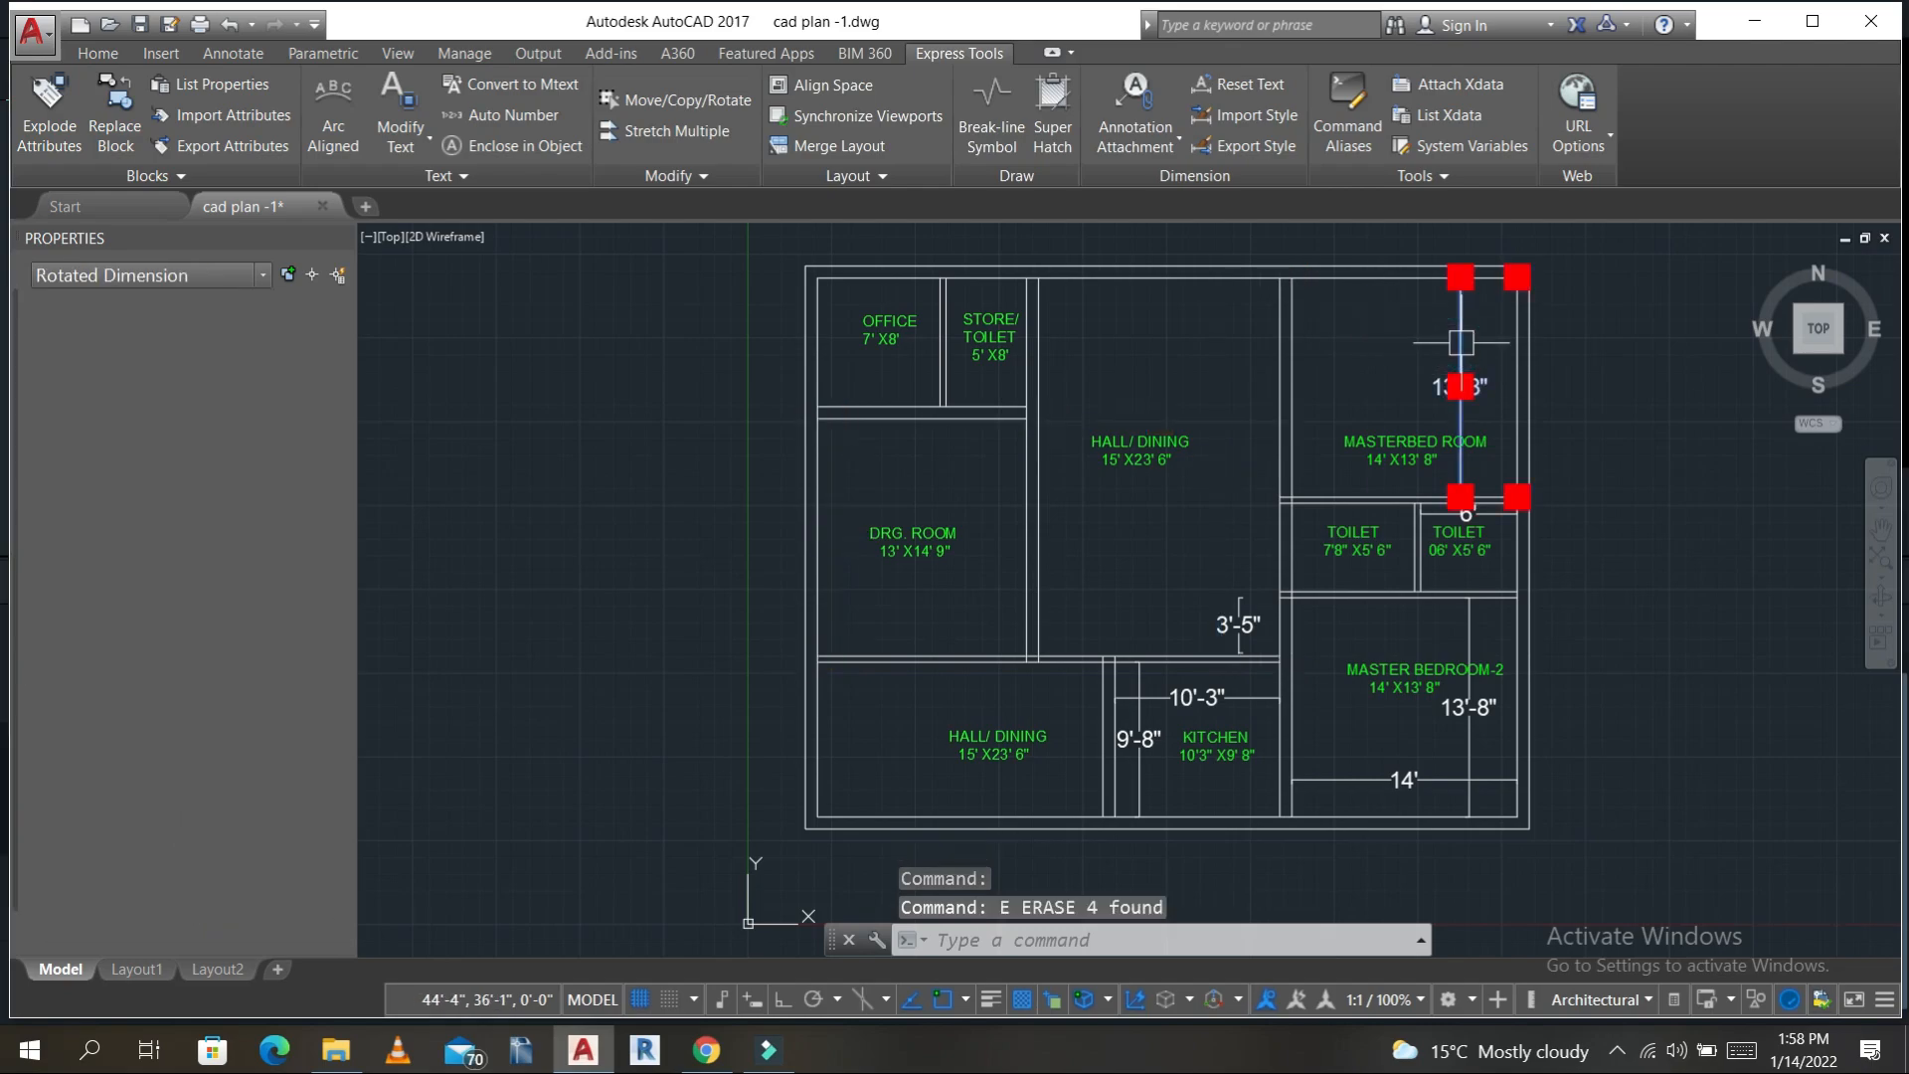
{"action": "right_click", "coordinate": [1385, 355]}
{"action": "left_click", "coordinate": [1506, 778]}
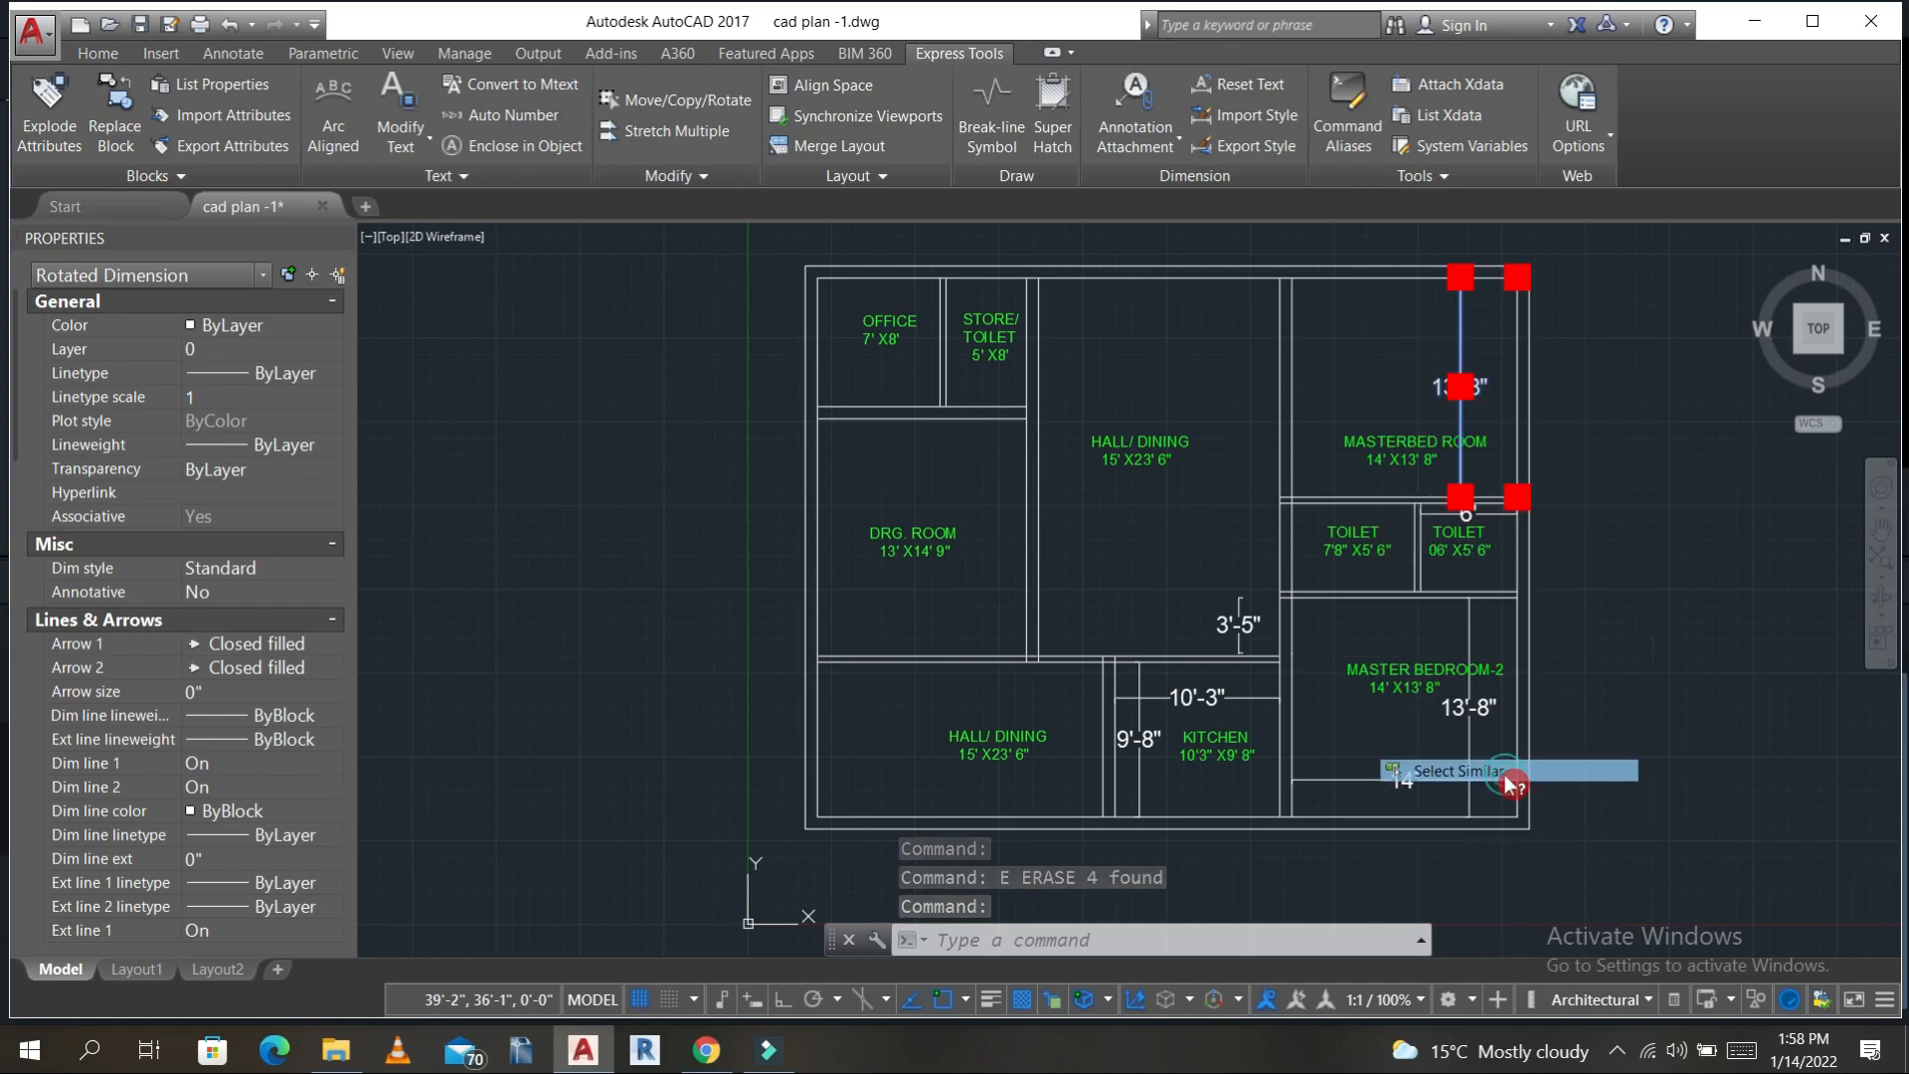
{"action": "type", "text": "e"}
{"action": "key", "text": "Return"}
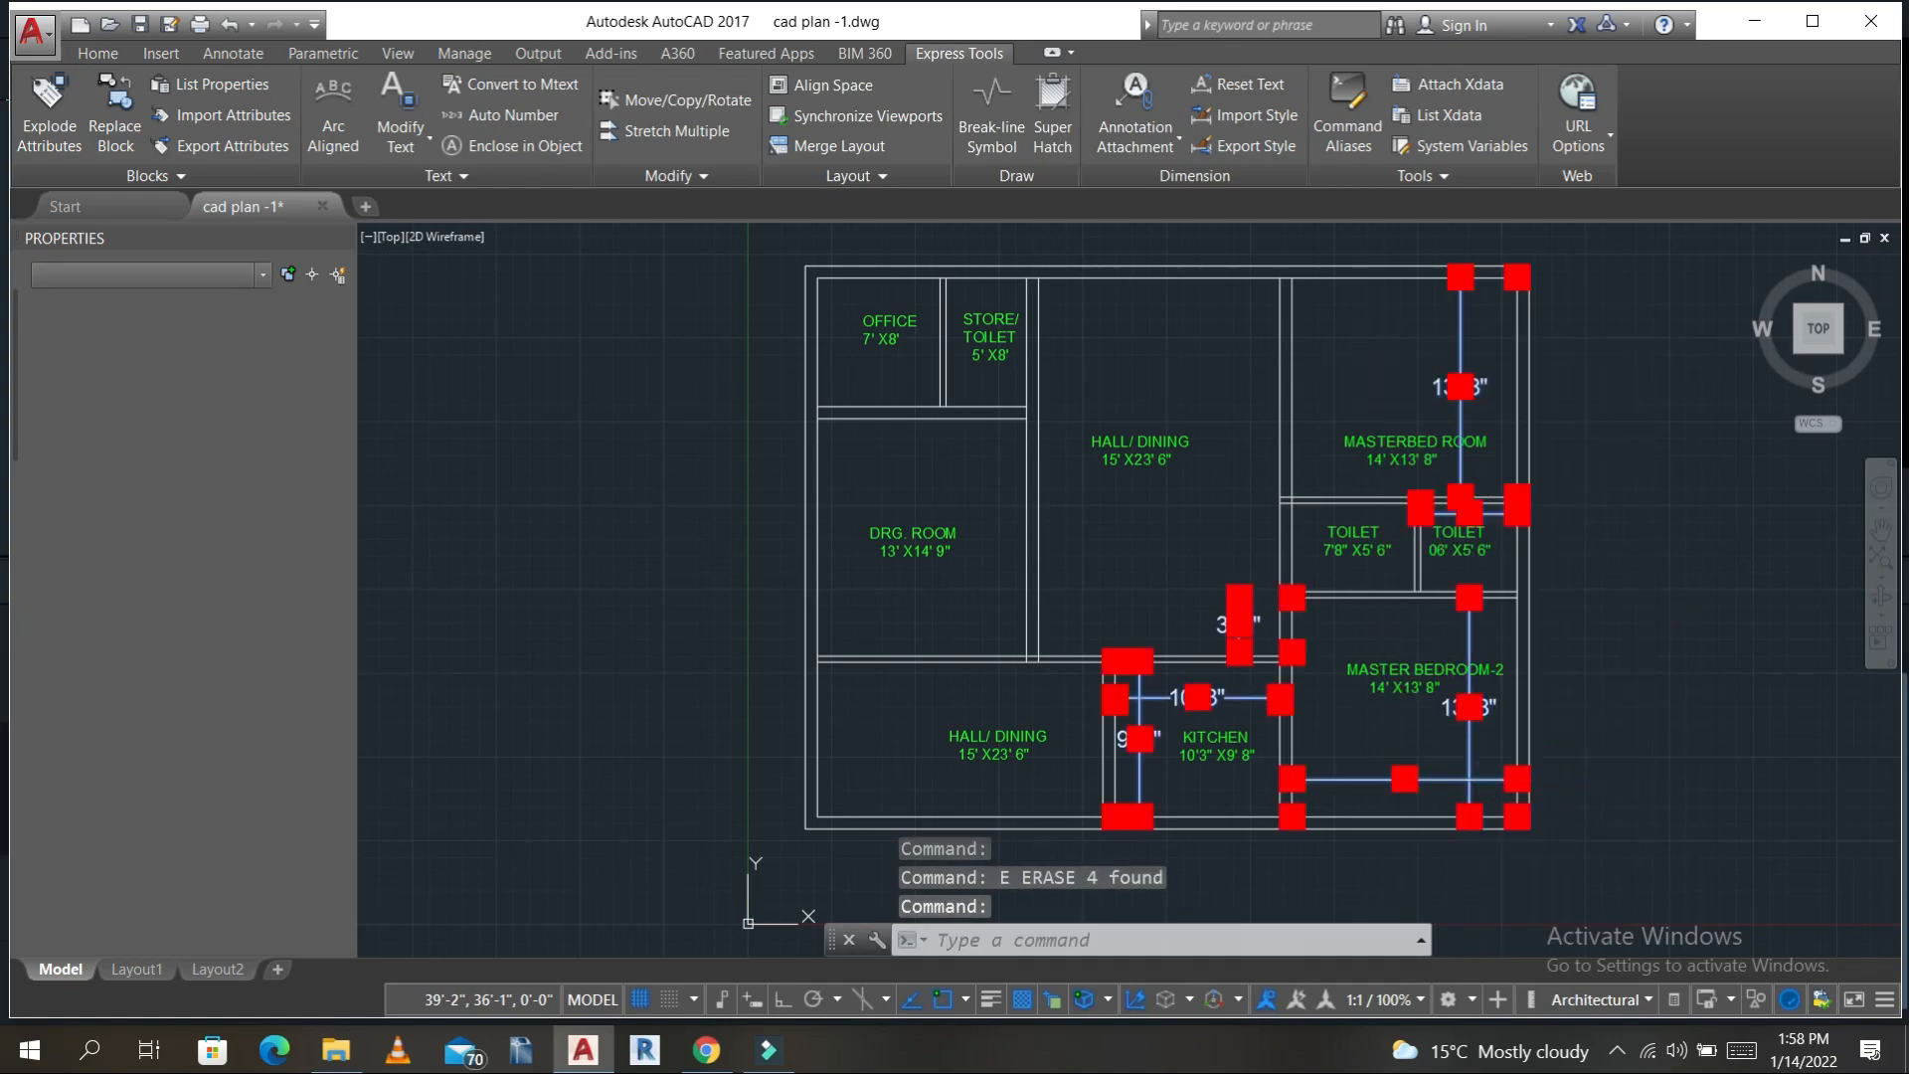
- Erase the MASTERBED ROOM and upper HALL/ DINING labels, and undo that erasure
{"action": "middle_click_drag", "start_coordinate": [1632, 612], "coordinate": [1332, 563]}
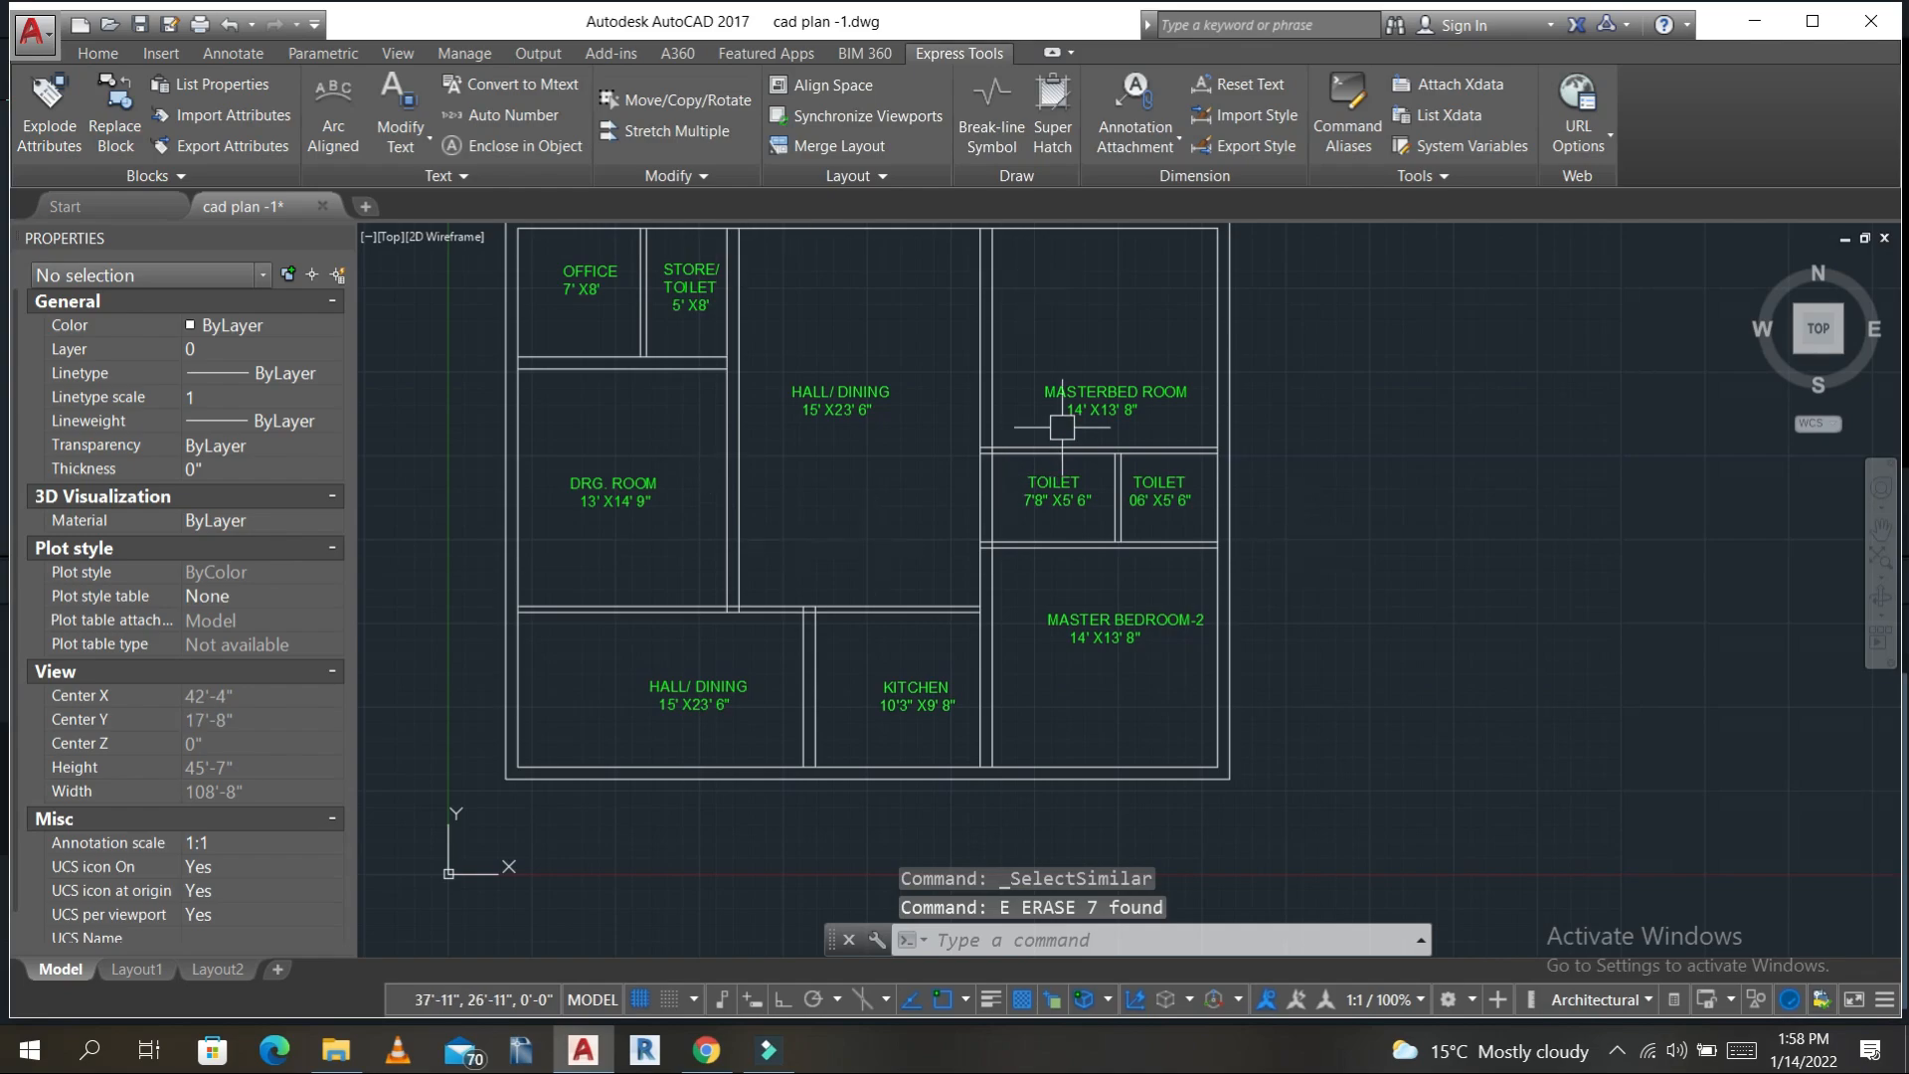
{"action": "left_click", "coordinate": [1109, 392]}
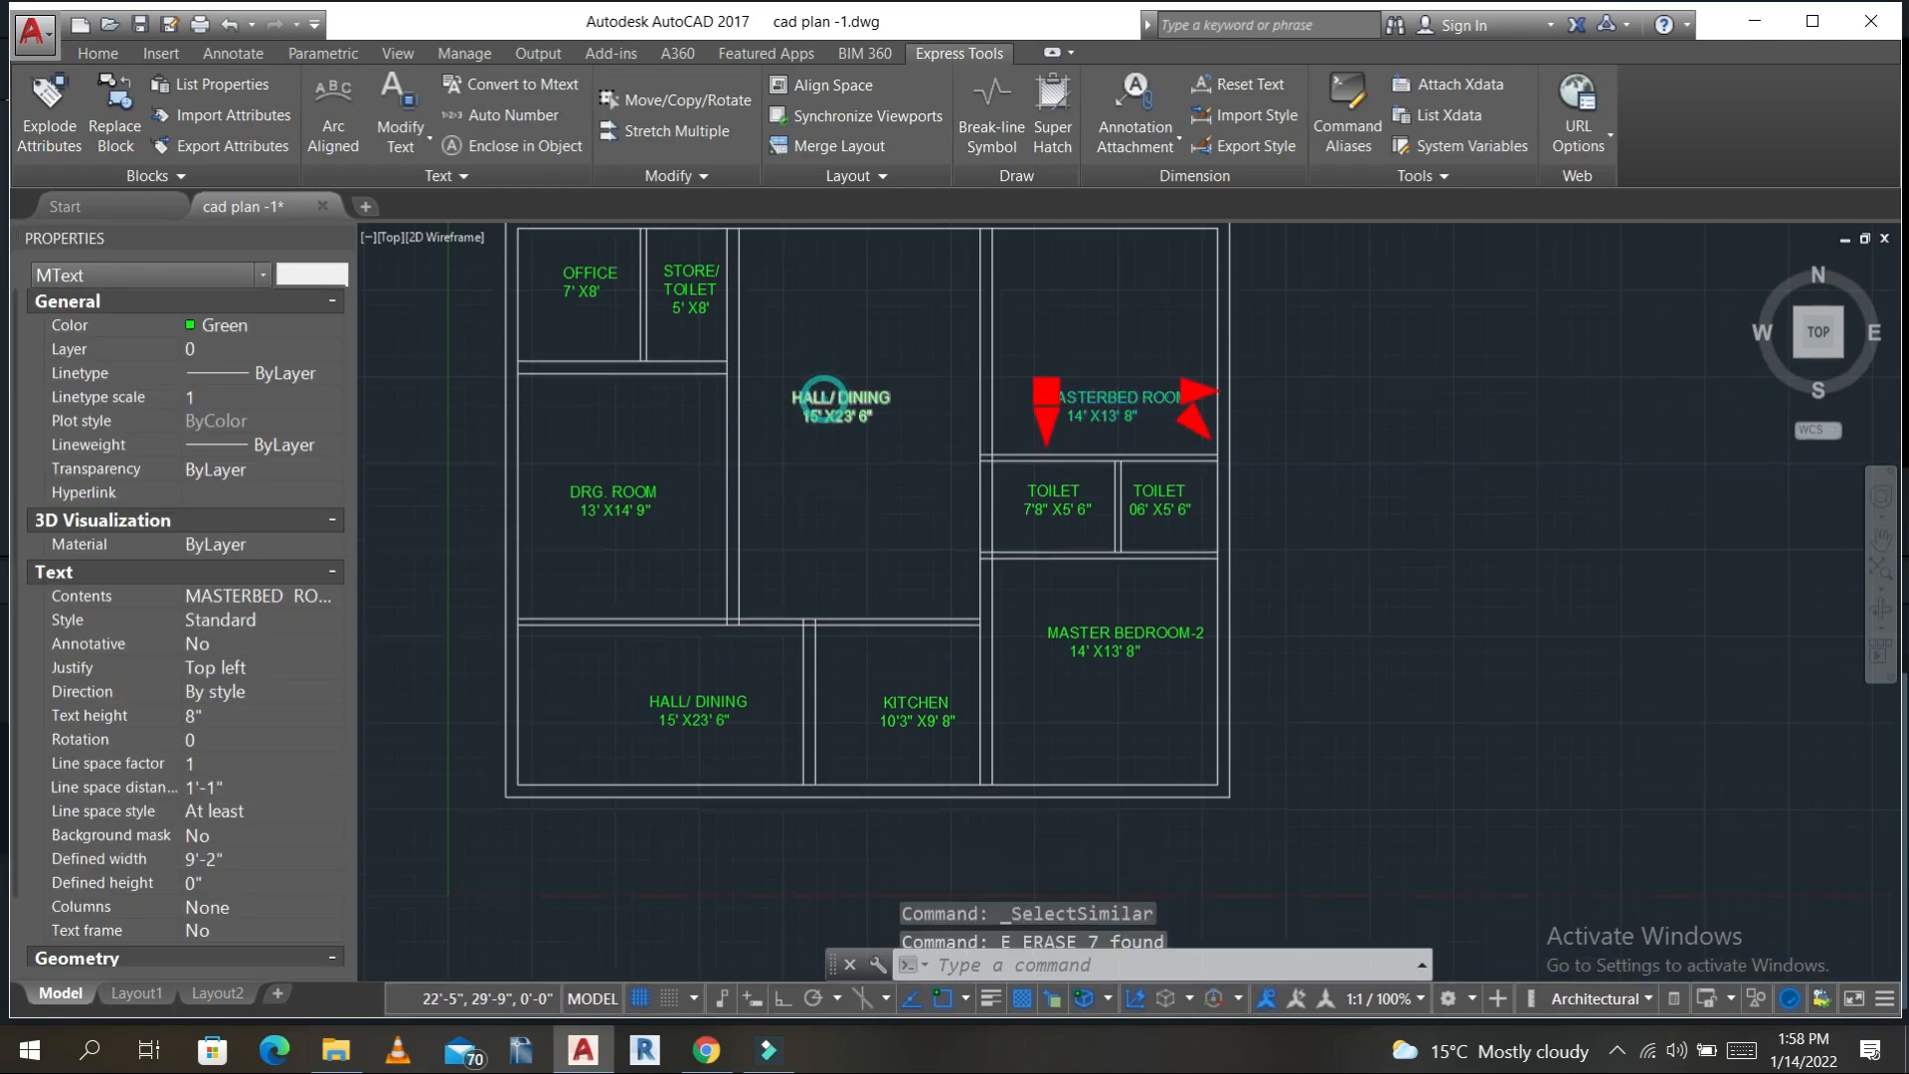
{"action": "left_click", "coordinate": [824, 397]}
{"action": "key", "text": "space"}
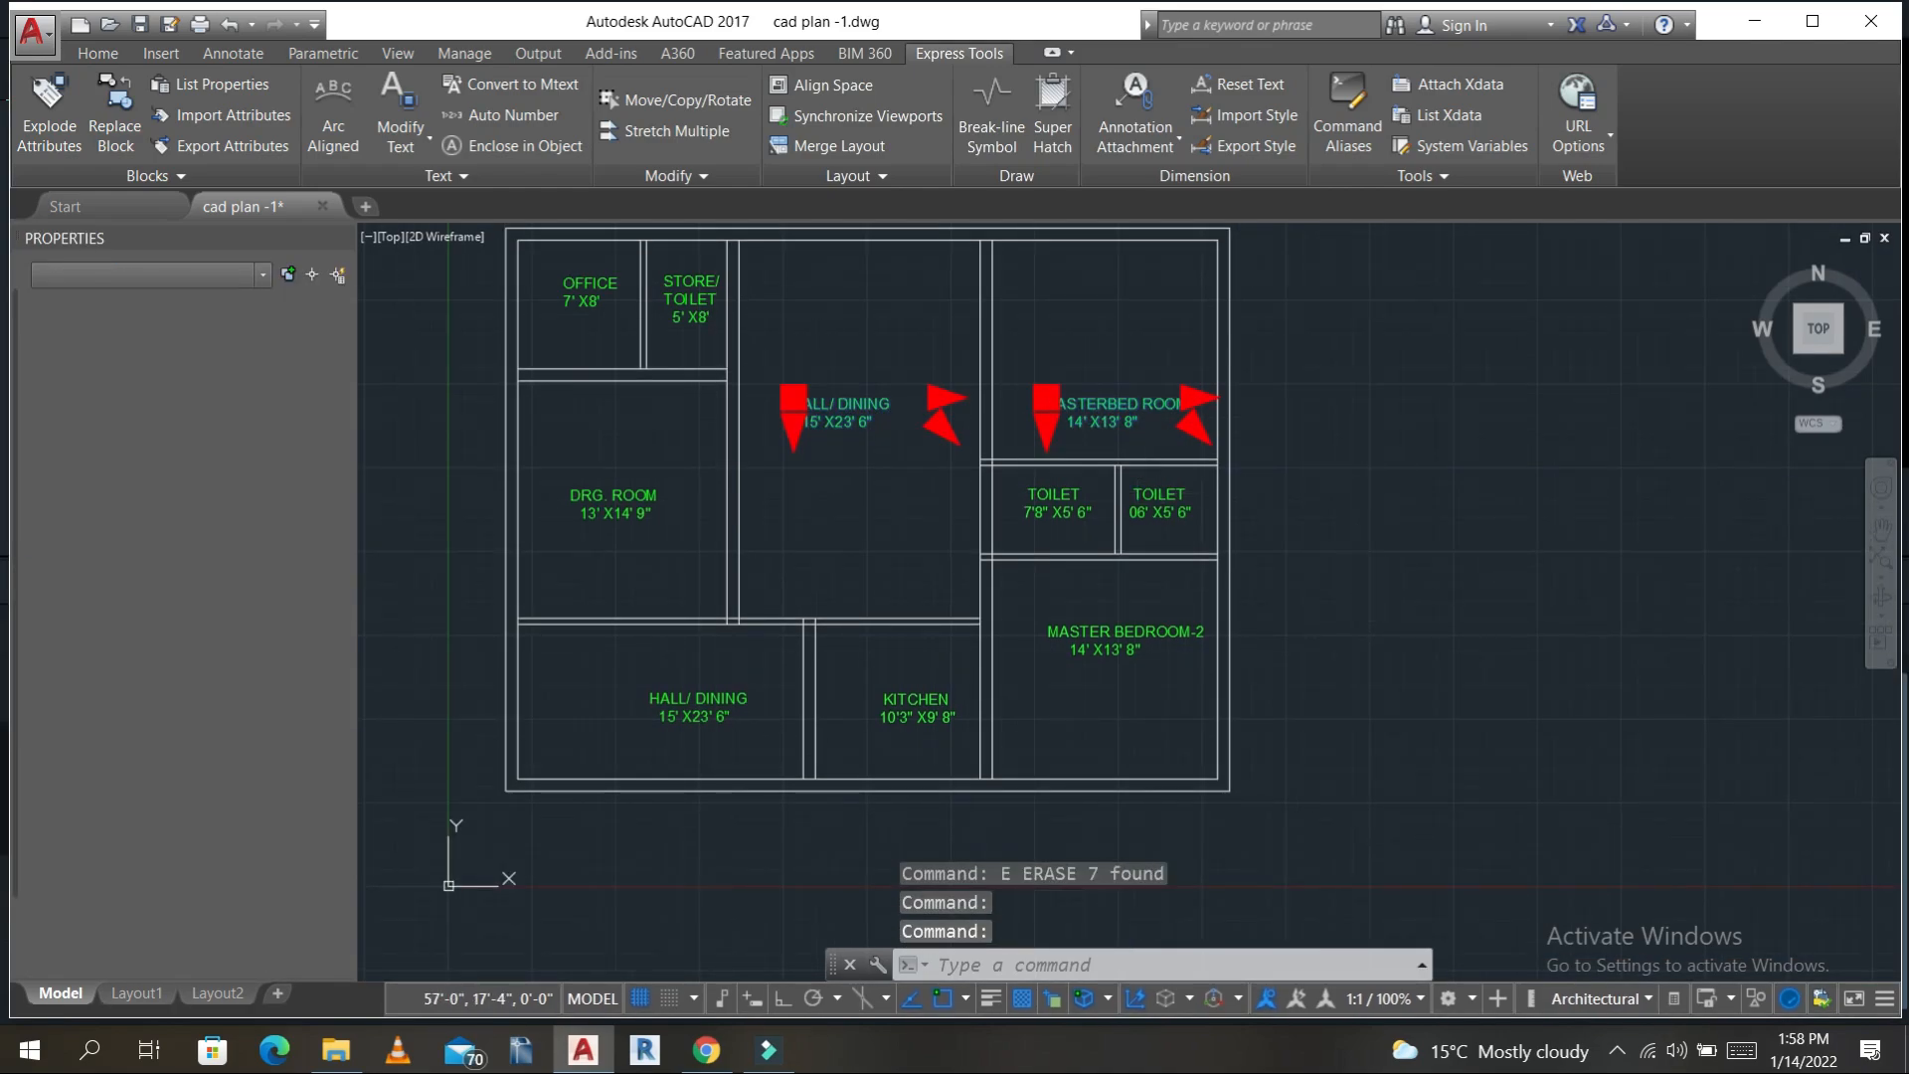
{"action": "left_click", "coordinate": [1387, 629]}
{"action": "key", "text": "Escape"}
{"action": "key", "text": "ctrl+z"}
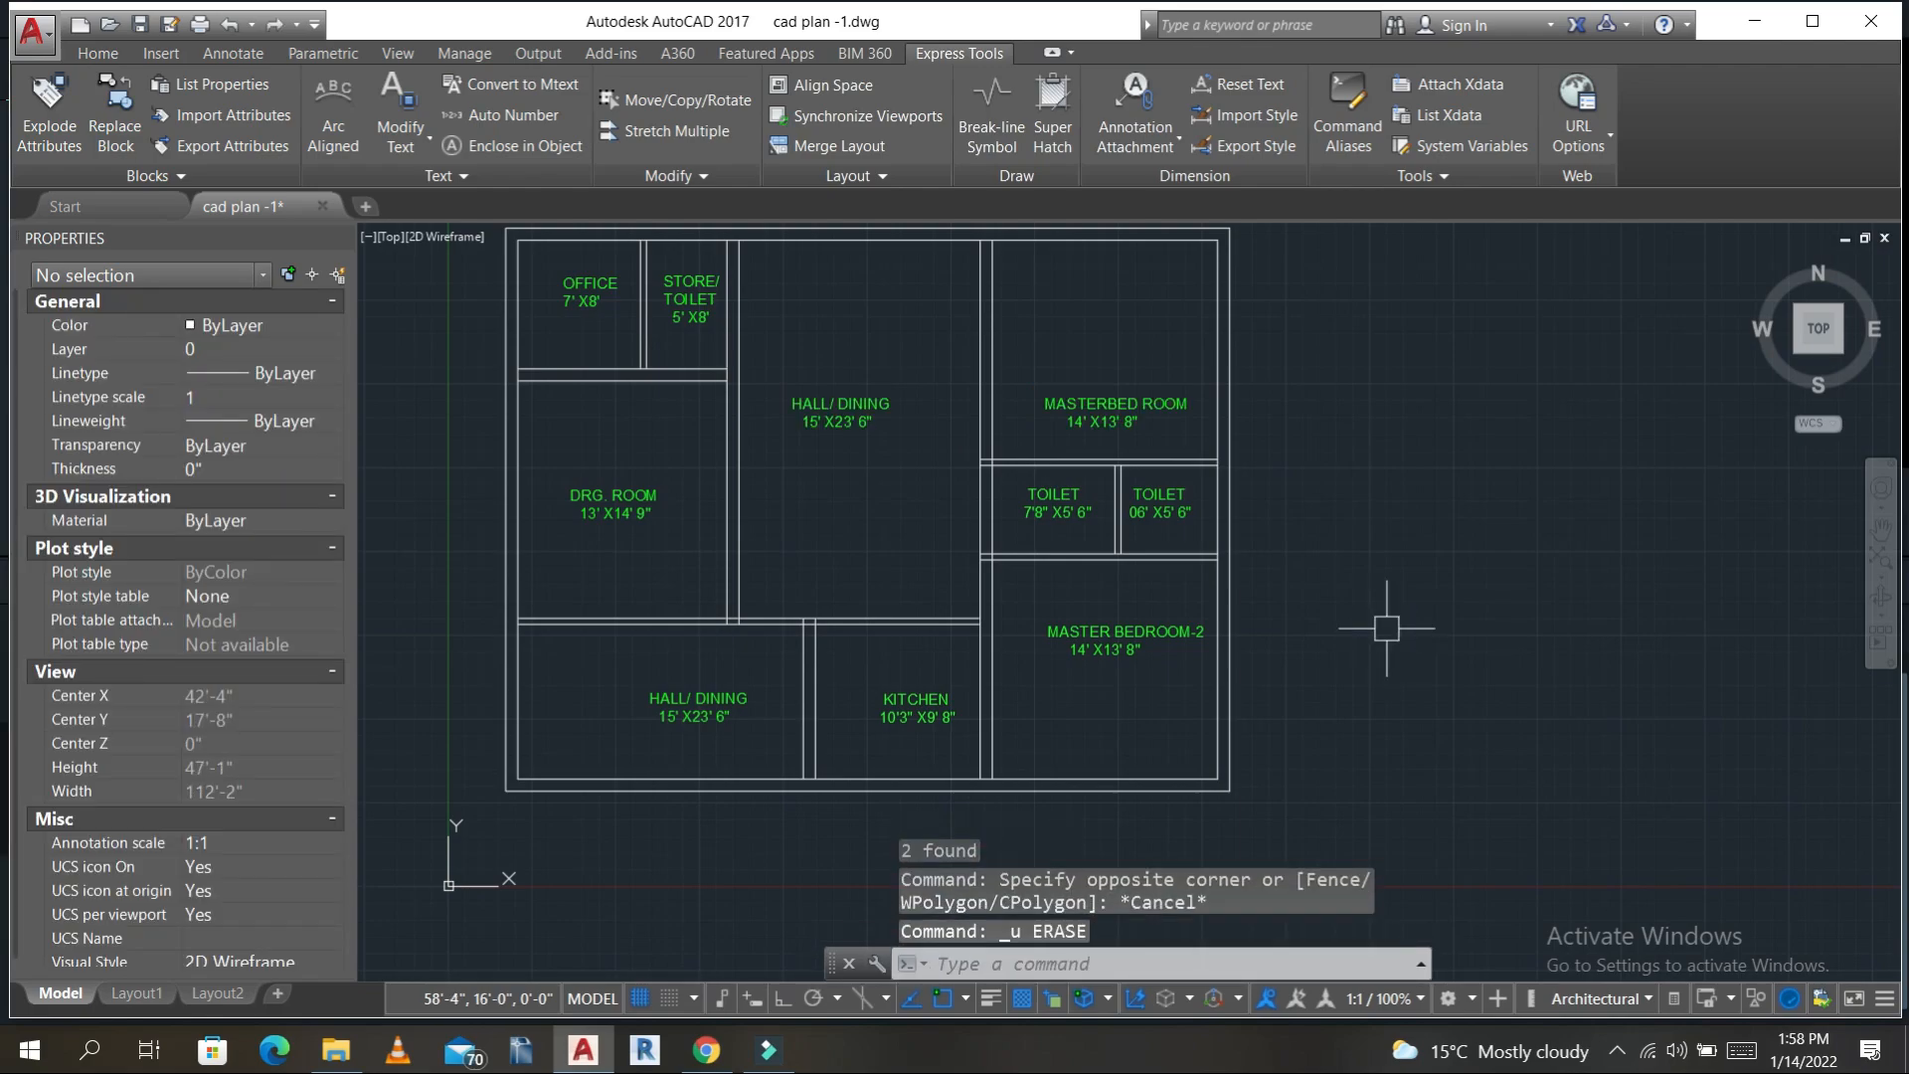
{"action": "key", "text": "Escape"}
{"action": "middle_click_drag", "start_coordinate": [1338, 668], "coordinate": [1355, 661]}
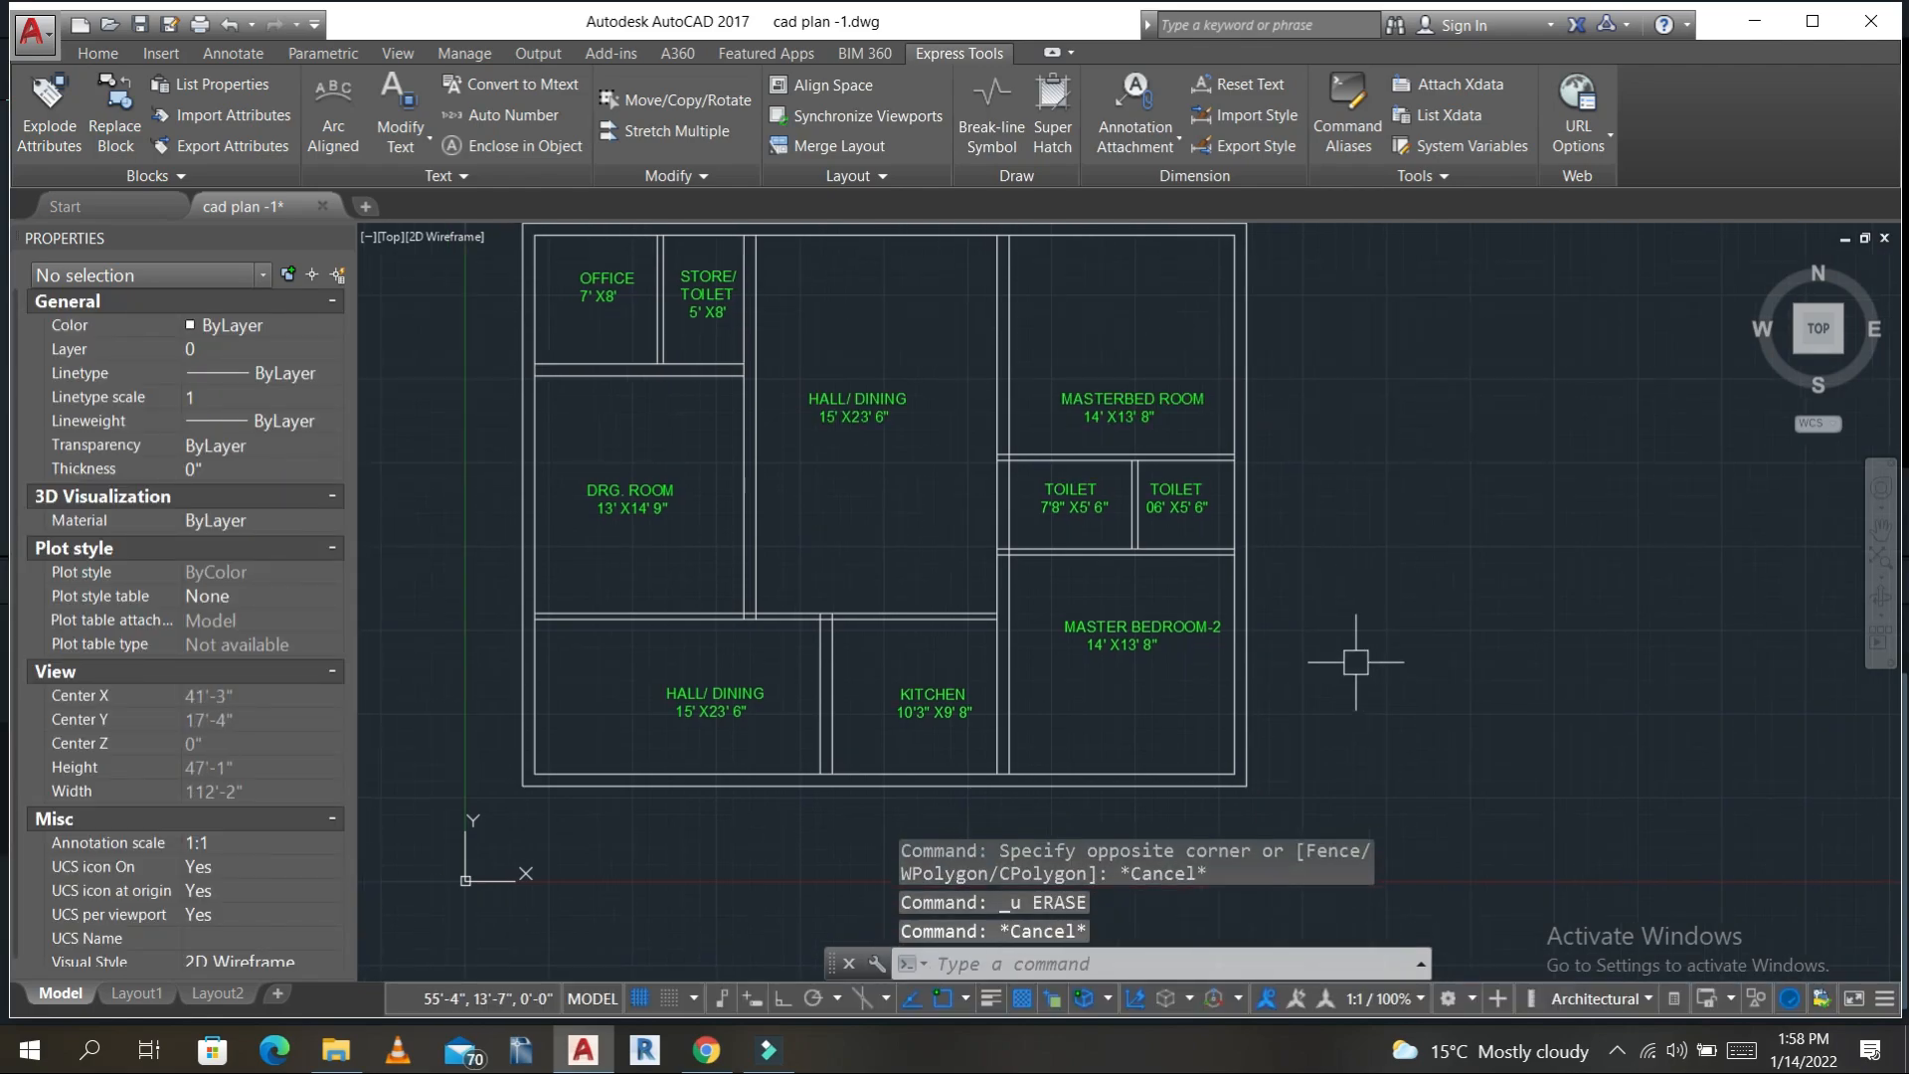
{"action": "key", "text": "Escape"}
{"action": "key", "text": "Escape"}
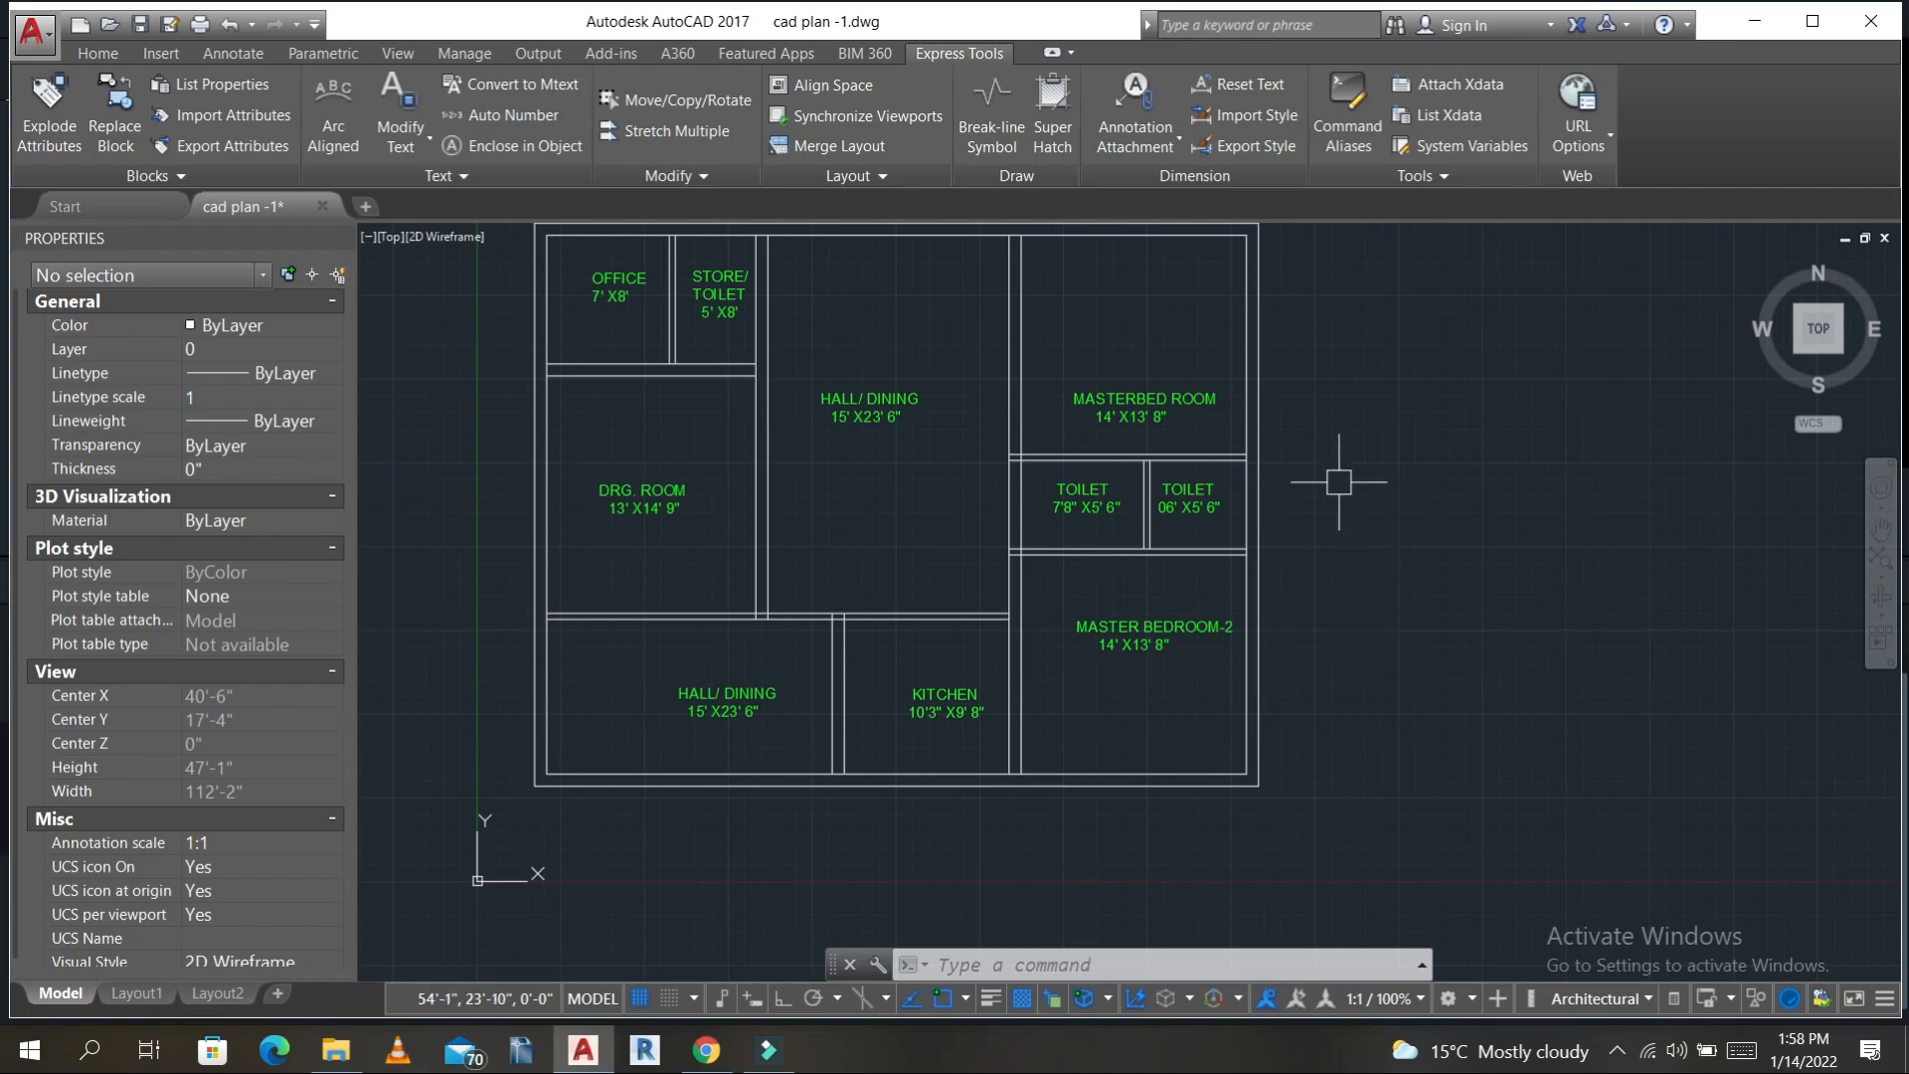
{"action": "middle_click_drag", "start_coordinate": [1339, 481], "coordinate": [1360, 498]}
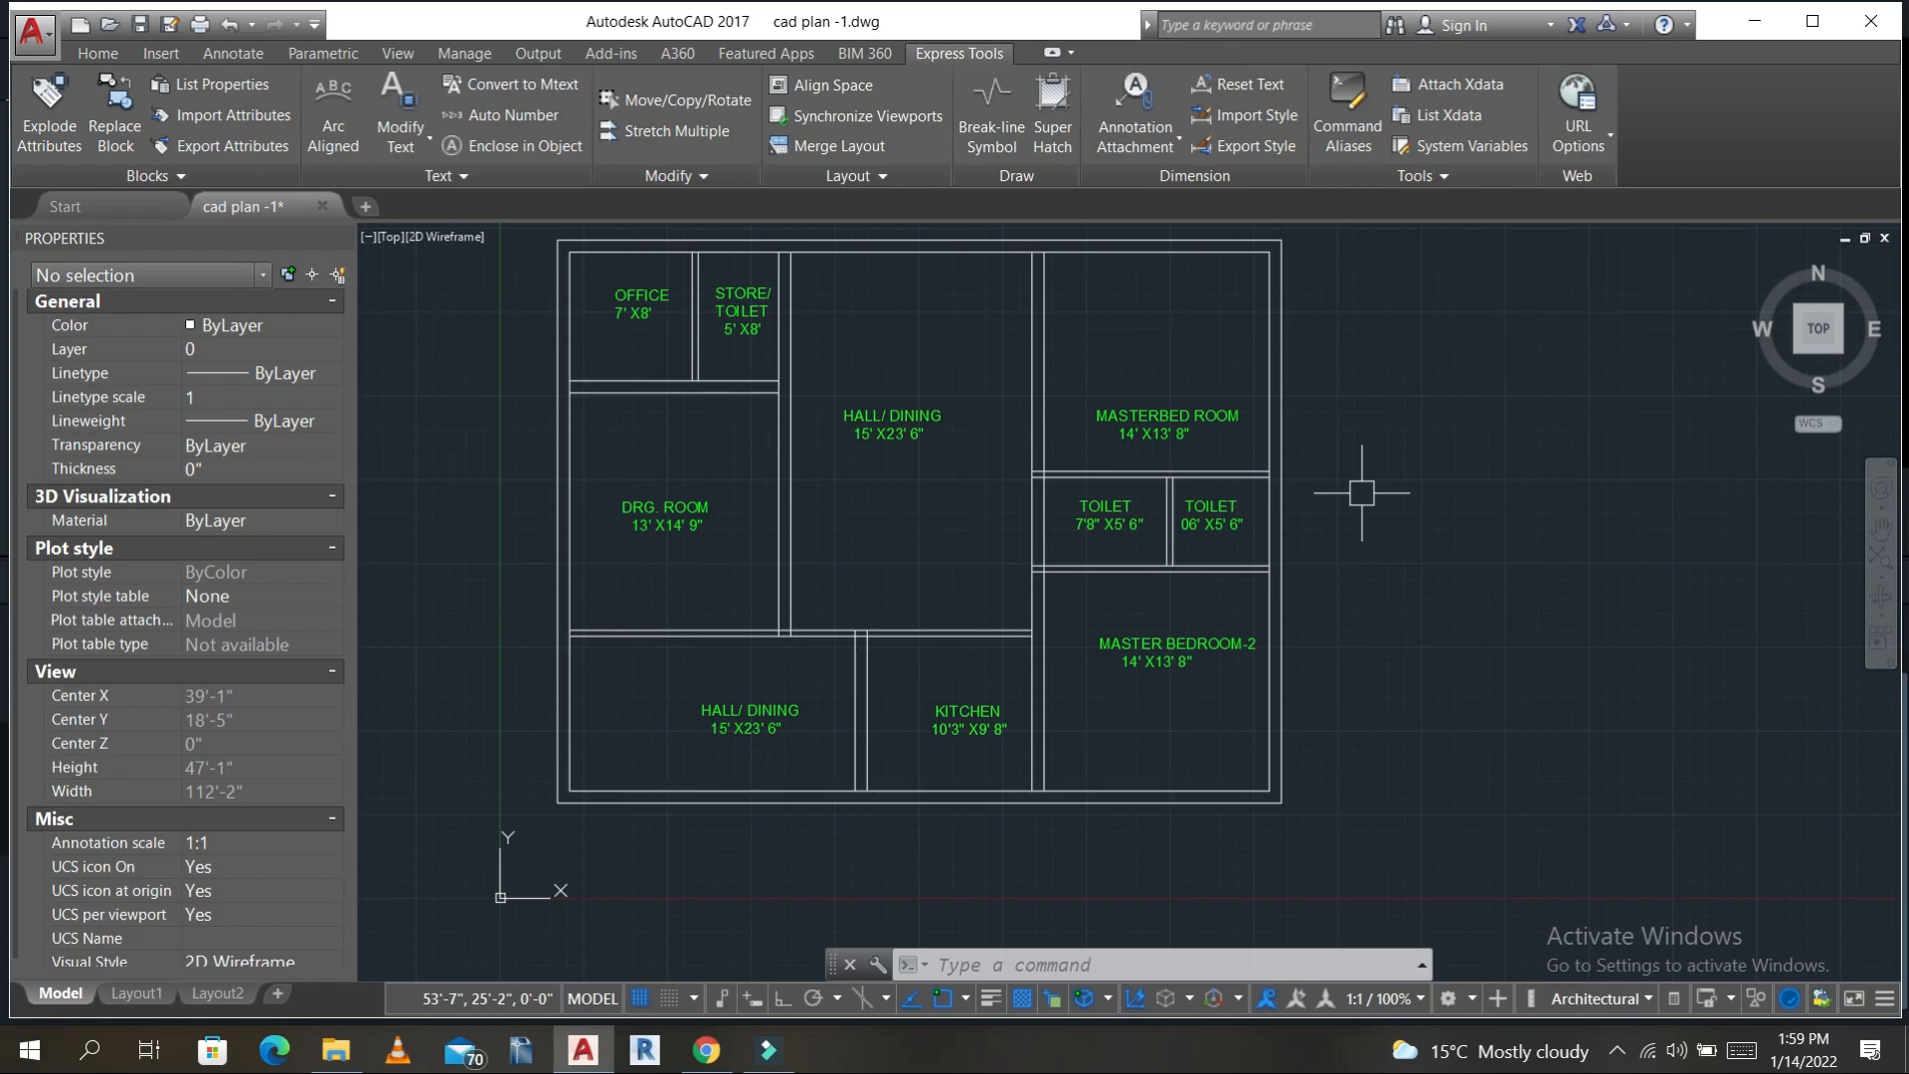
{"action": "key", "text": "Escape"}
{"action": "key", "text": "Escape"}
{"action": "key", "text": "Escape"}
{"action": "type", "text": "l"}
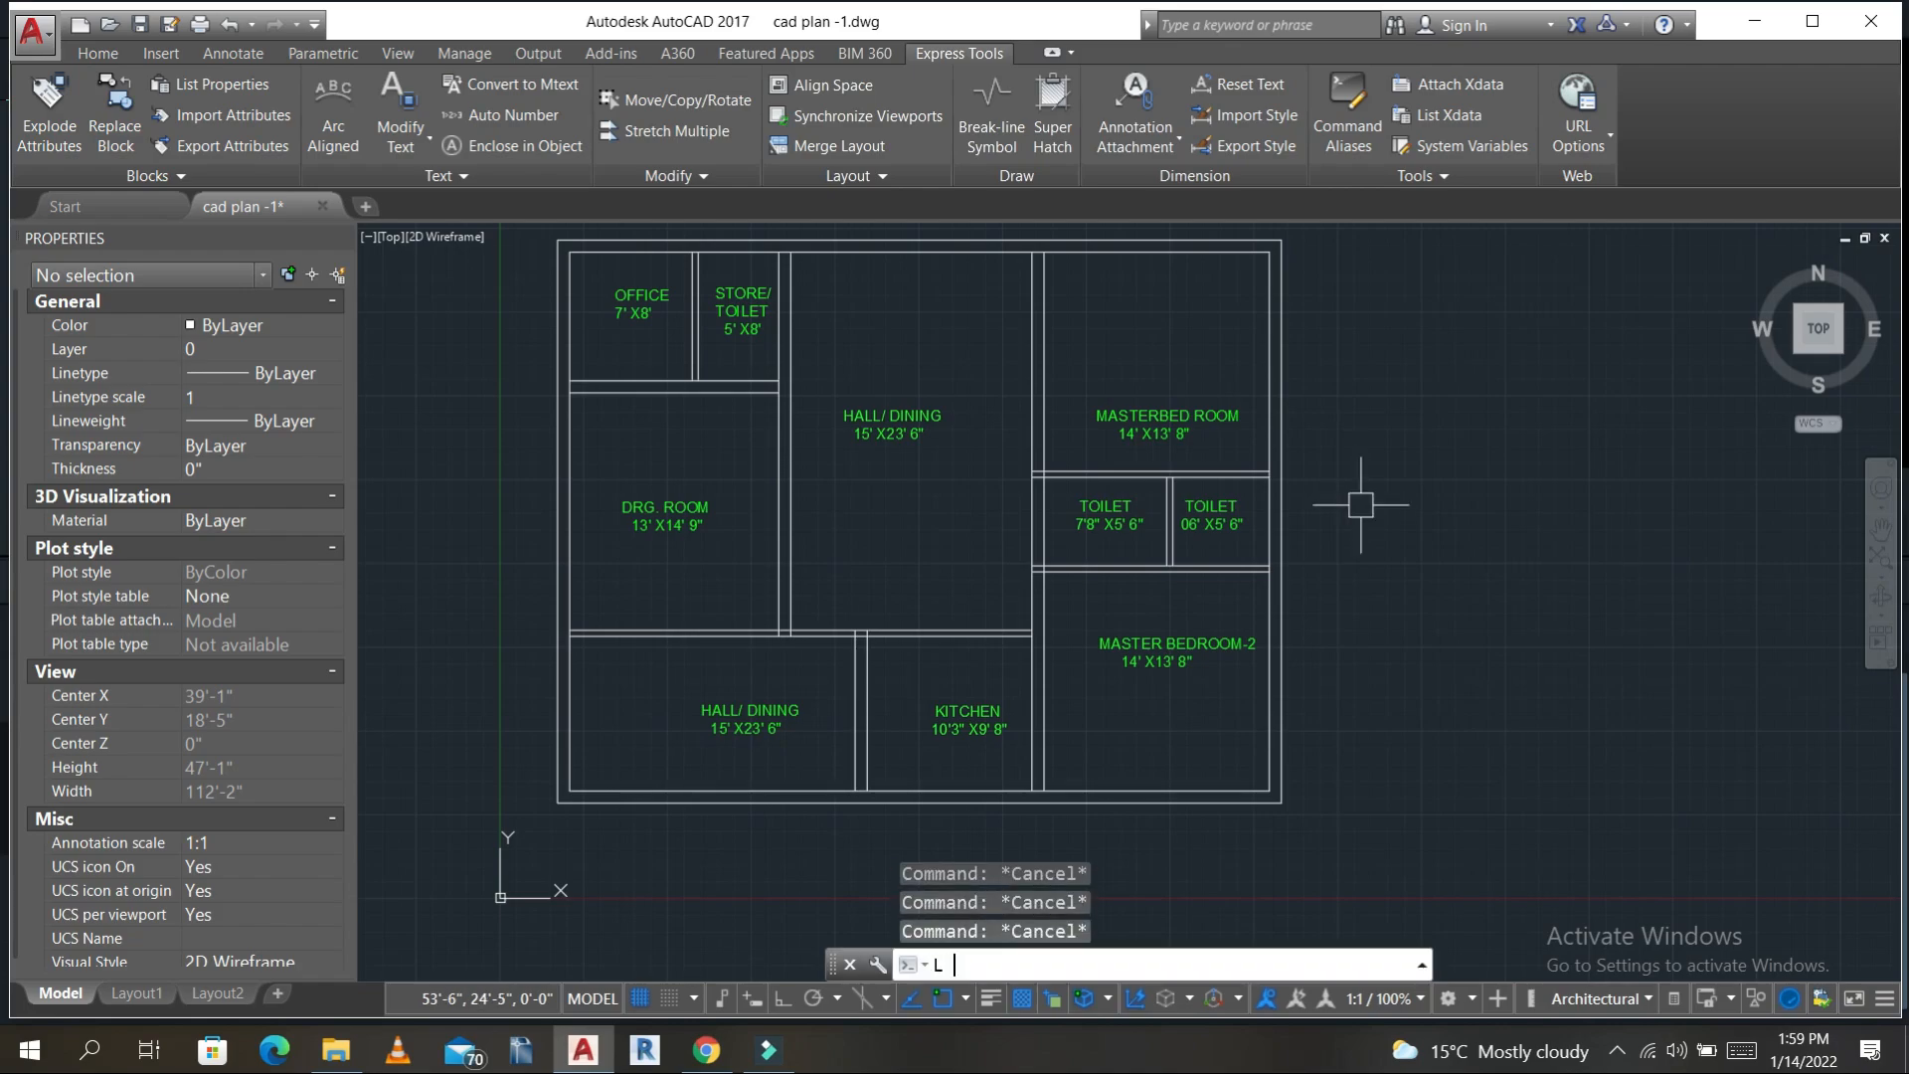
{"action": "key", "text": "Return"}
{"action": "scroll", "coordinate": [1354, 497], "scroll_direction": "up", "scroll_amount": 2}
{"action": "left_click", "coordinate": [1356, 484]}
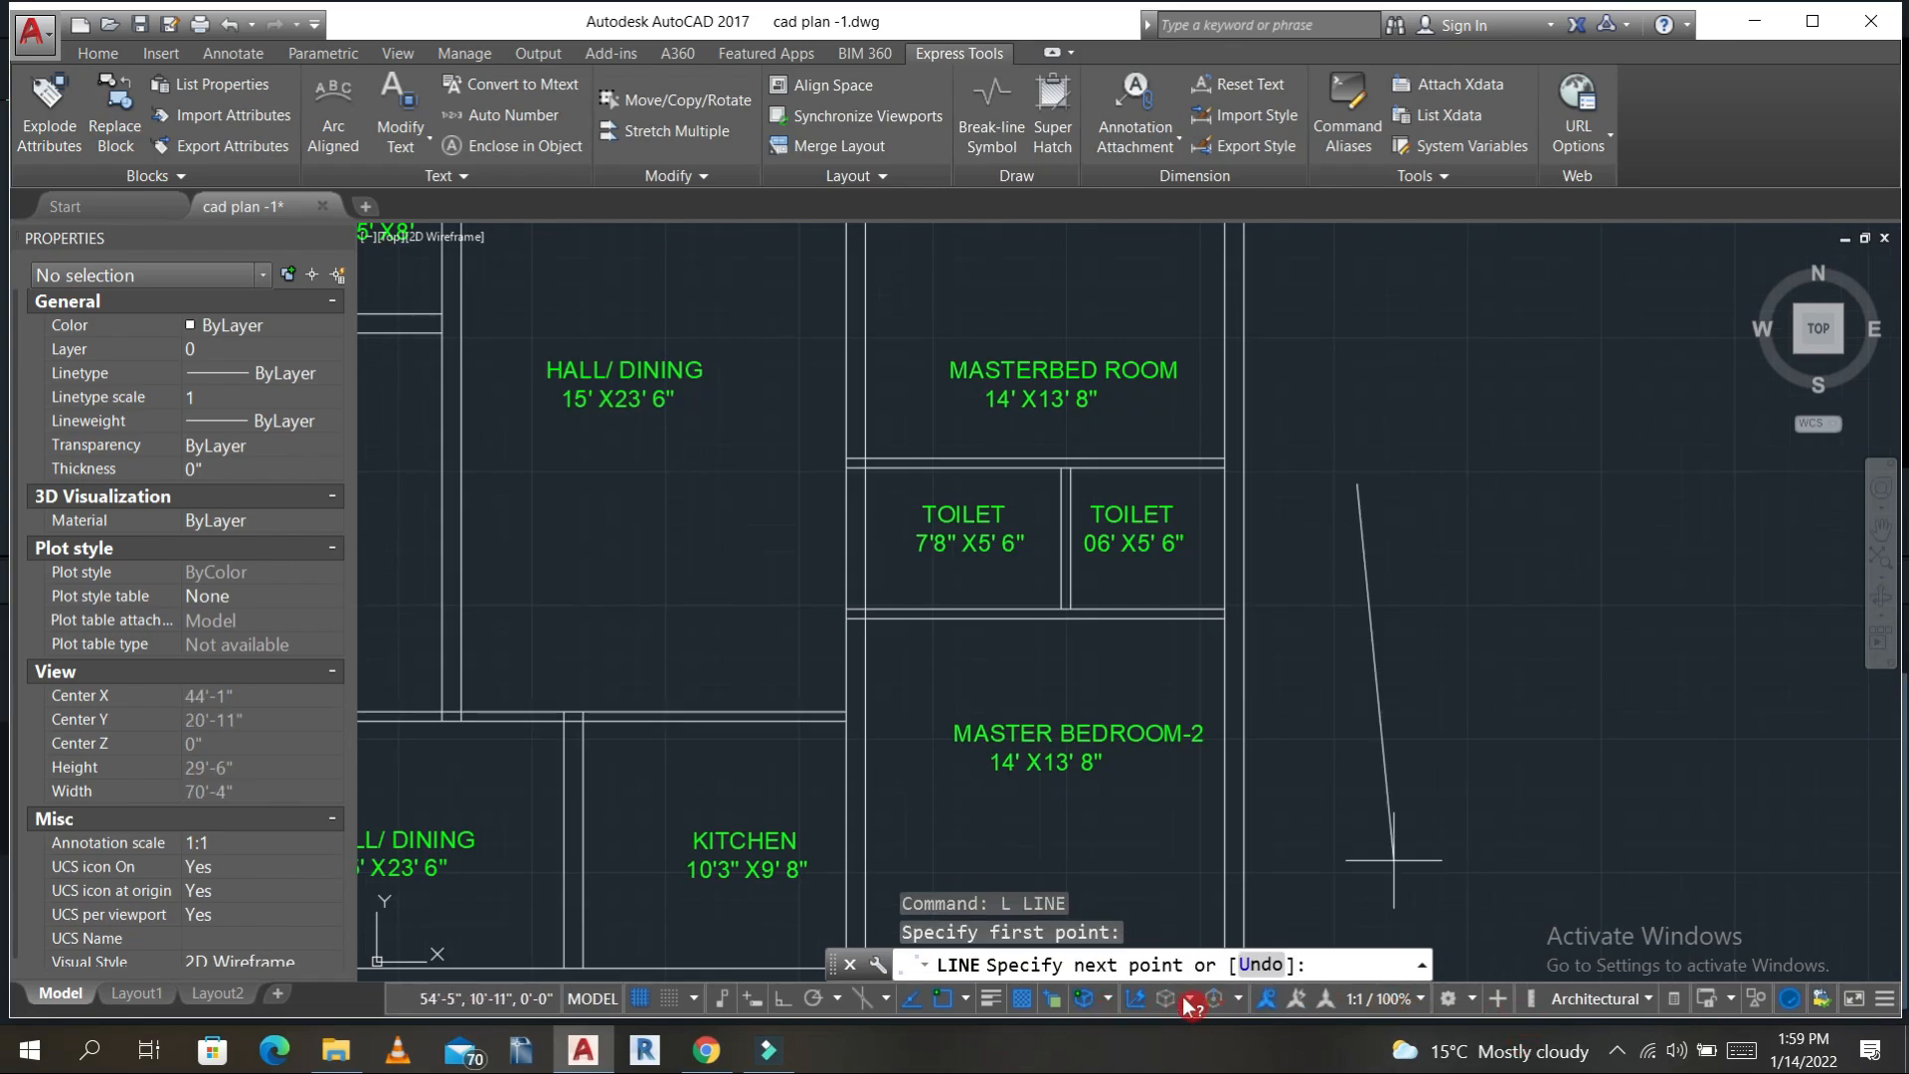
{"action": "key", "text": "Escape"}
{"action": "key", "text": "Escape"}
- With Ortho on, draw a 3'6" horizontal line and a 3'6" vertical line up from its far end, in the empty space east of the plan
{"action": "type", "text": "l"}
{"action": "key", "text": "Return"}
{"action": "scroll", "coordinate": [1346, 485], "scroll_direction": "down", "scroll_amount": 2}
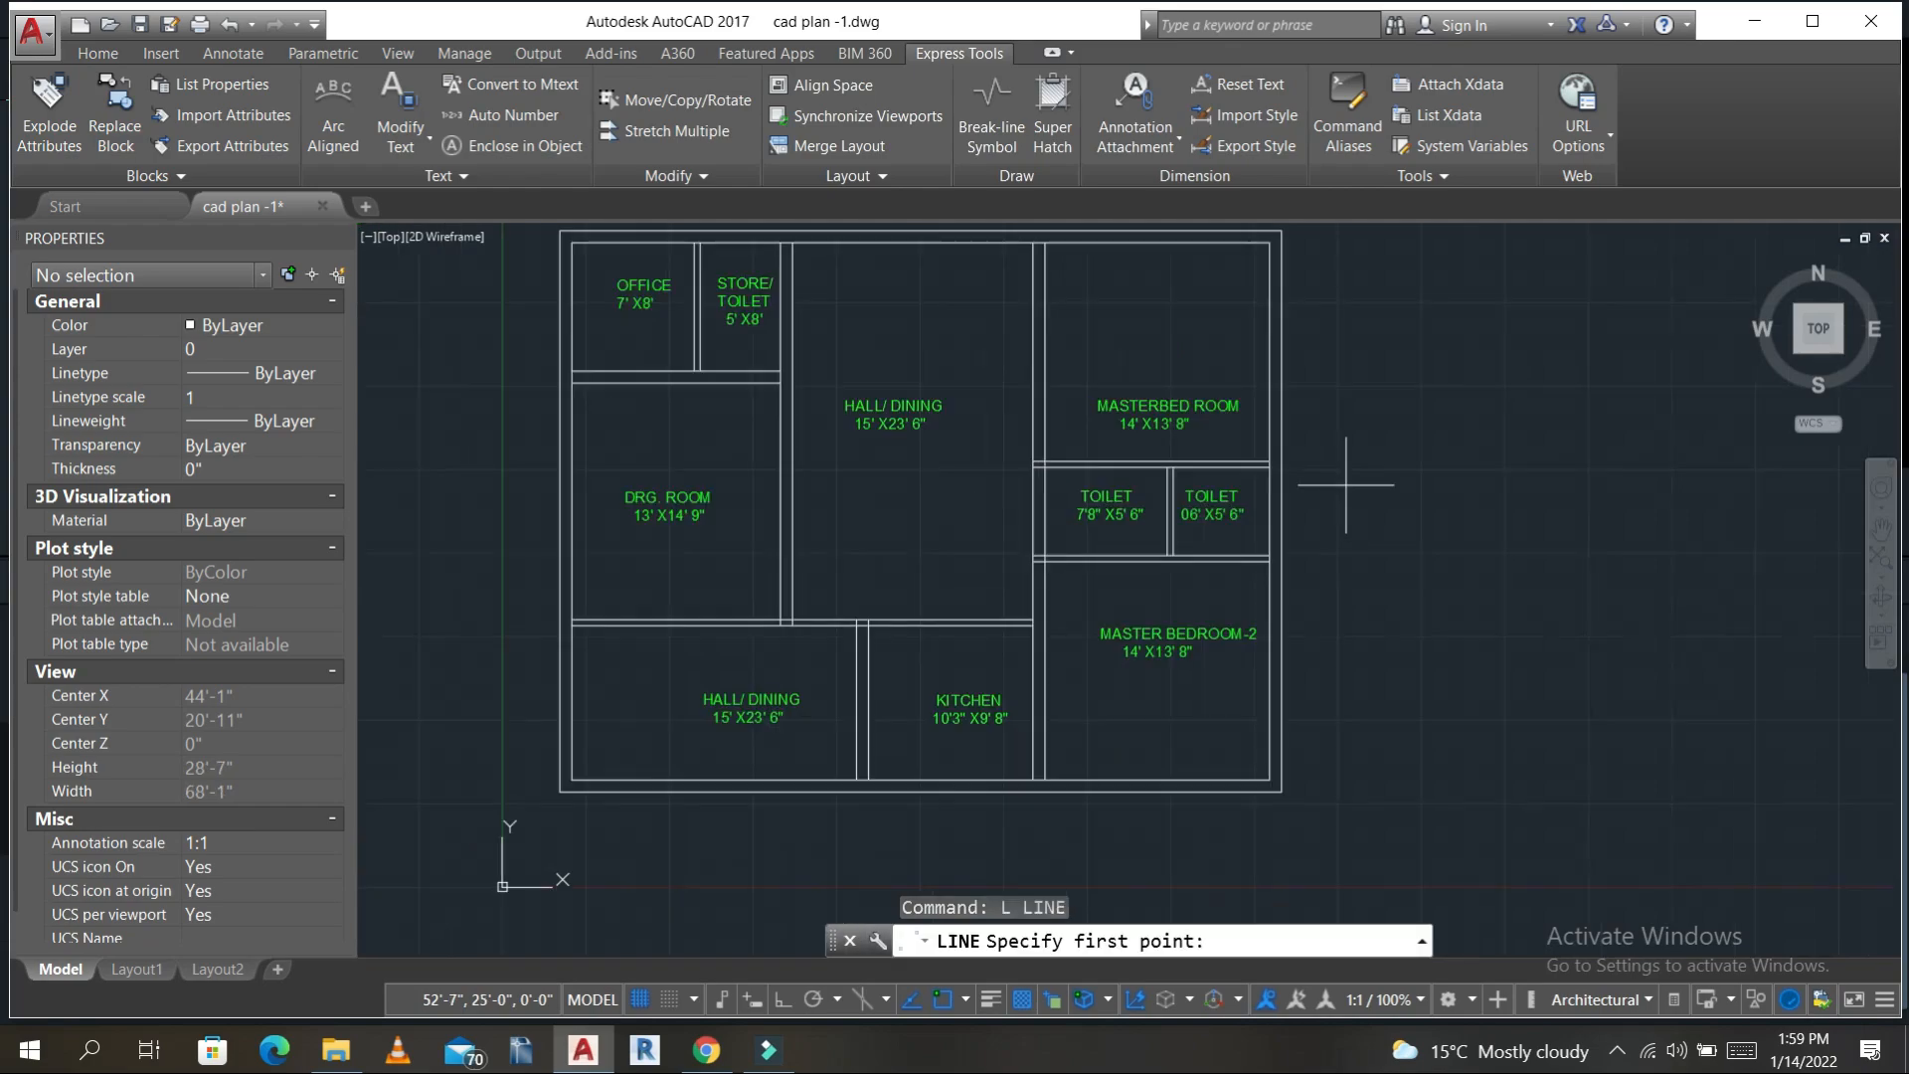
{"action": "middle_click_drag", "start_coordinate": [1346, 485], "coordinate": [1109, 514]}
{"action": "left_click", "coordinate": [1167, 535]}
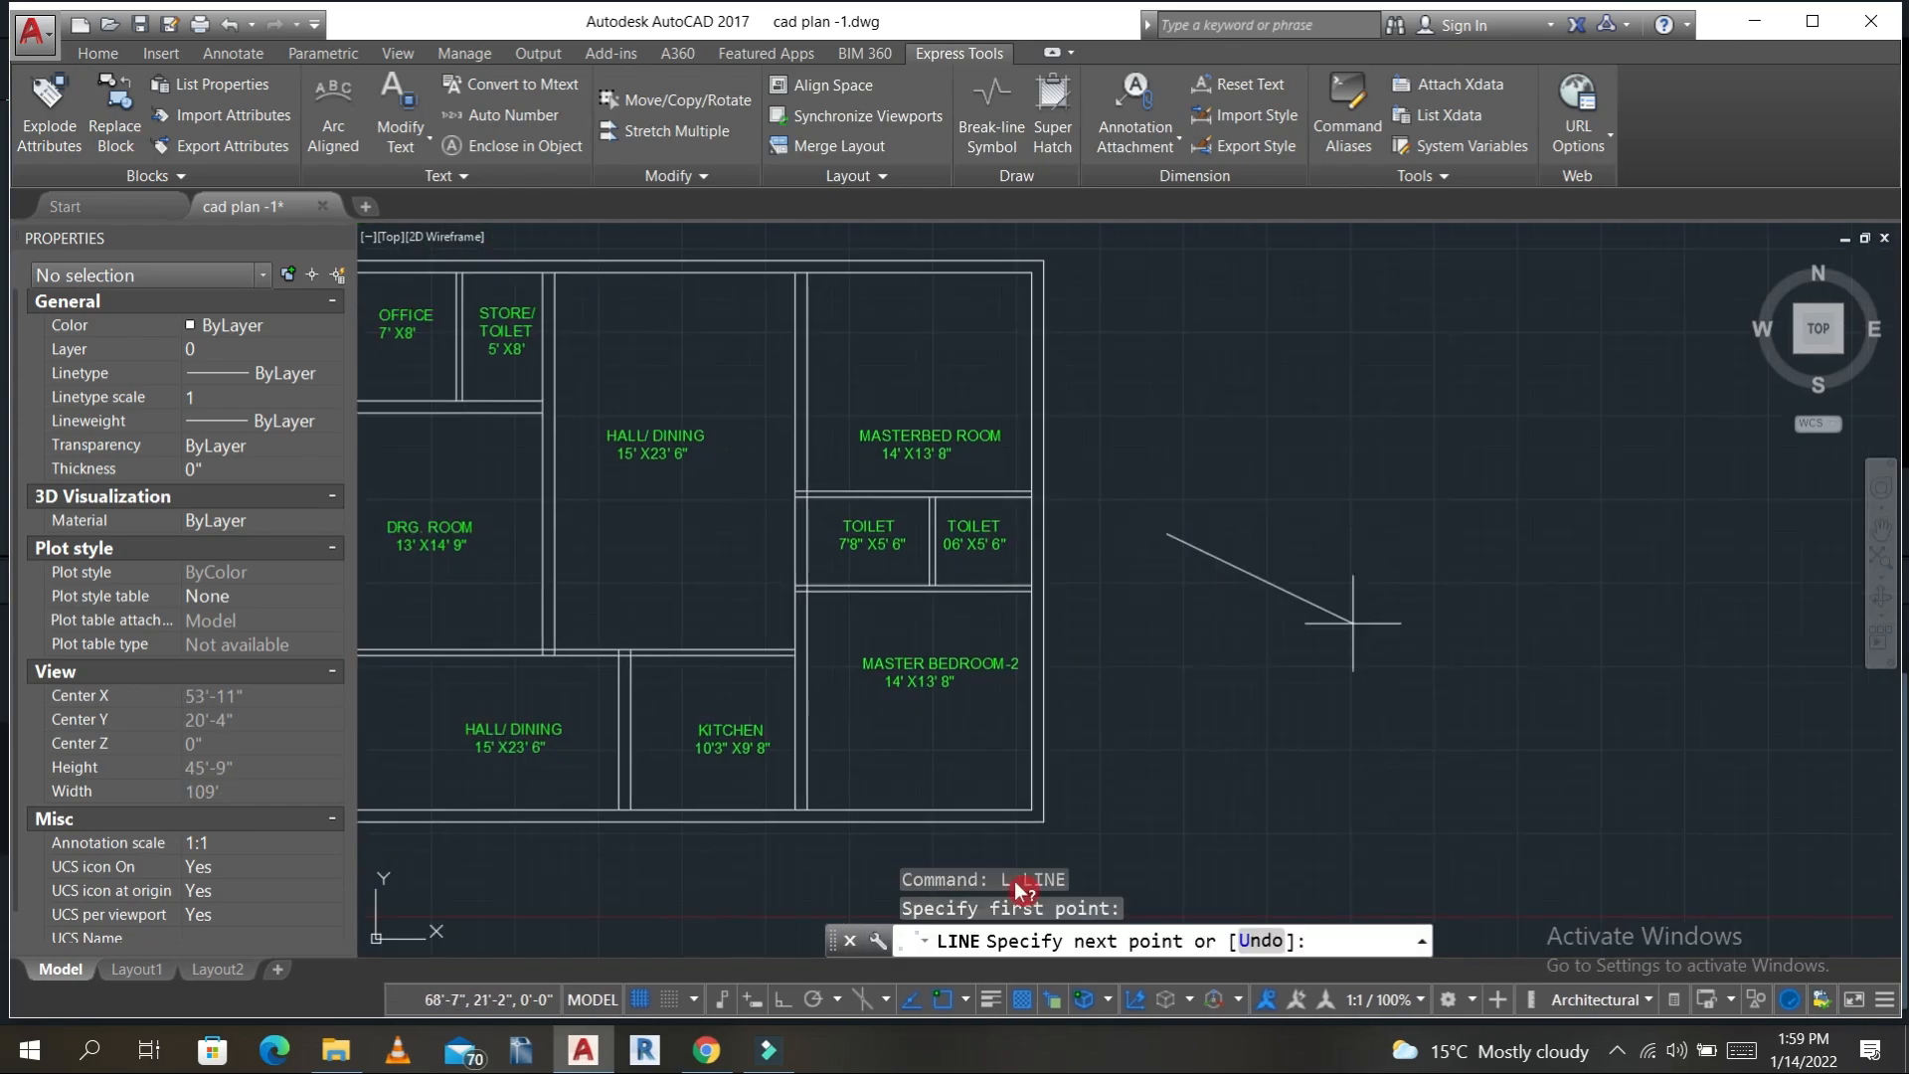
{"action": "left_click", "coordinate": [784, 1001]}
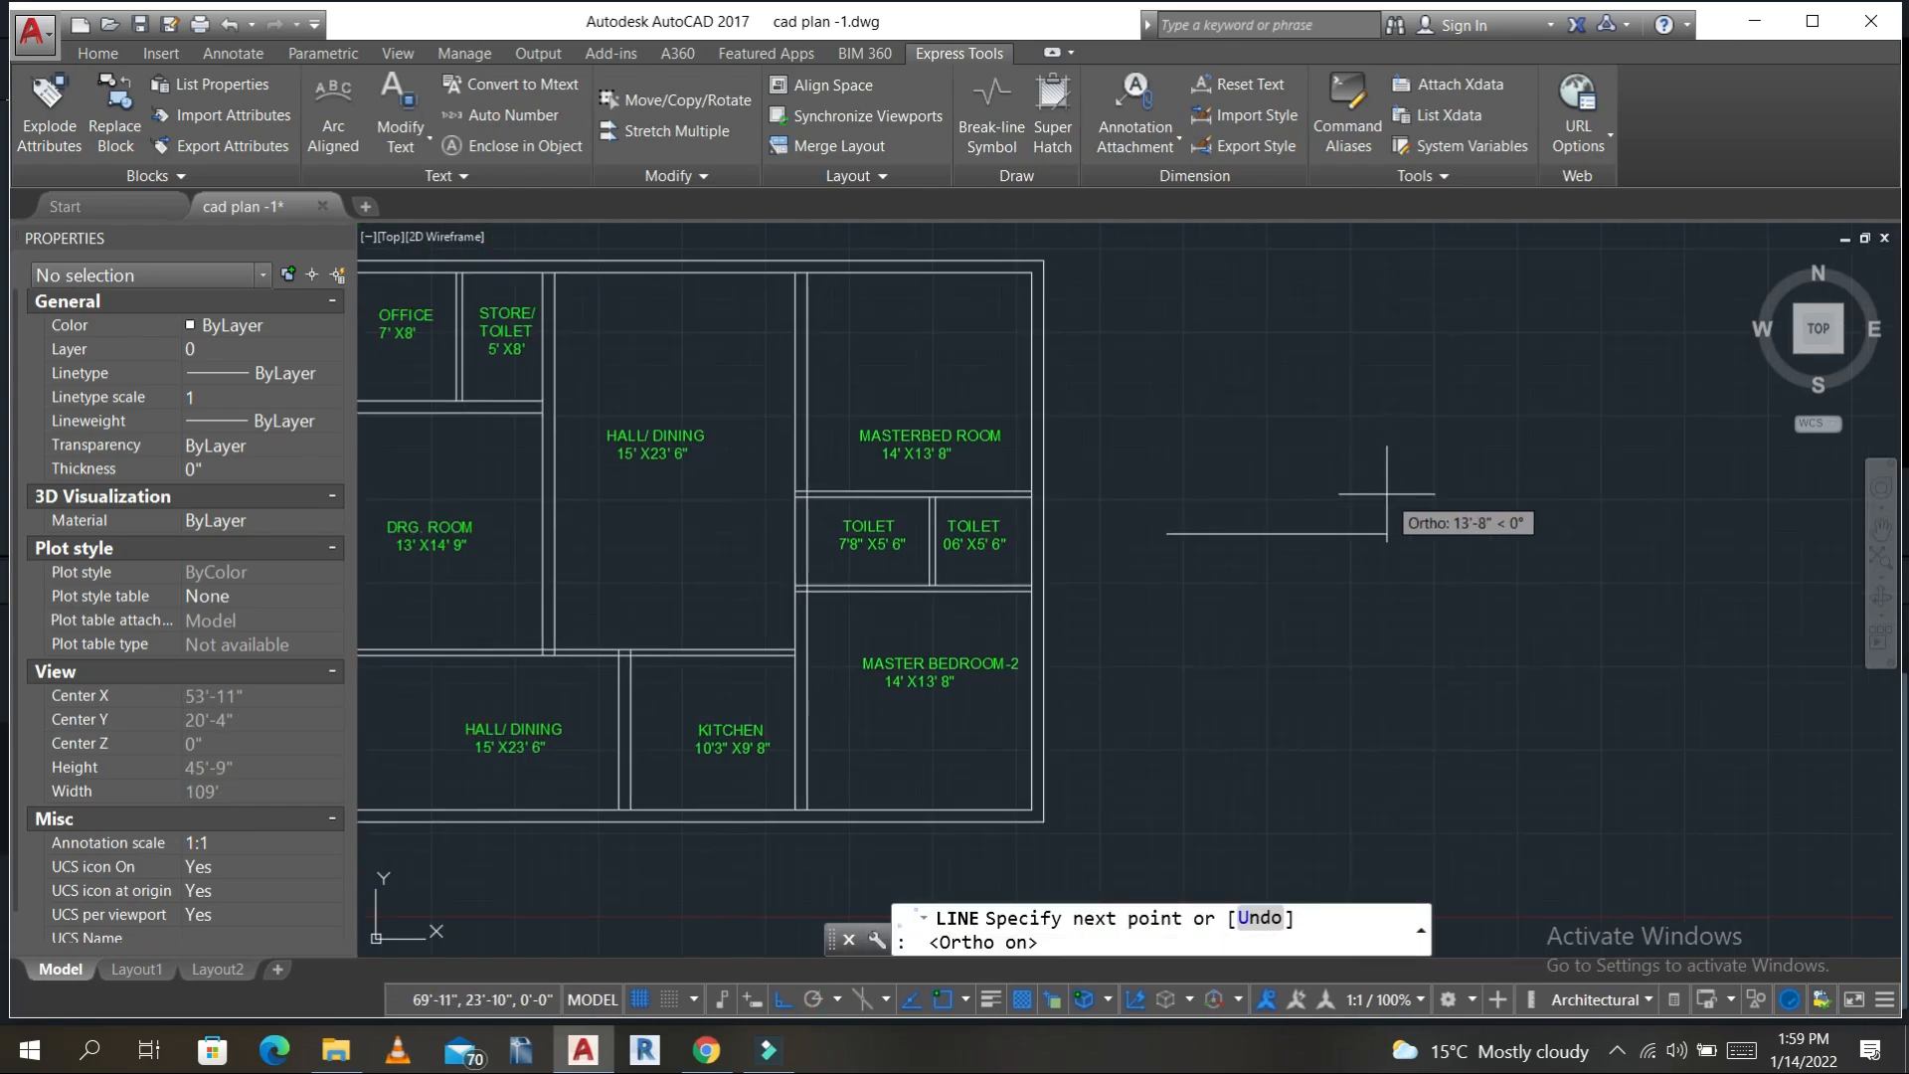
{"action": "type", "text": "3'6"}
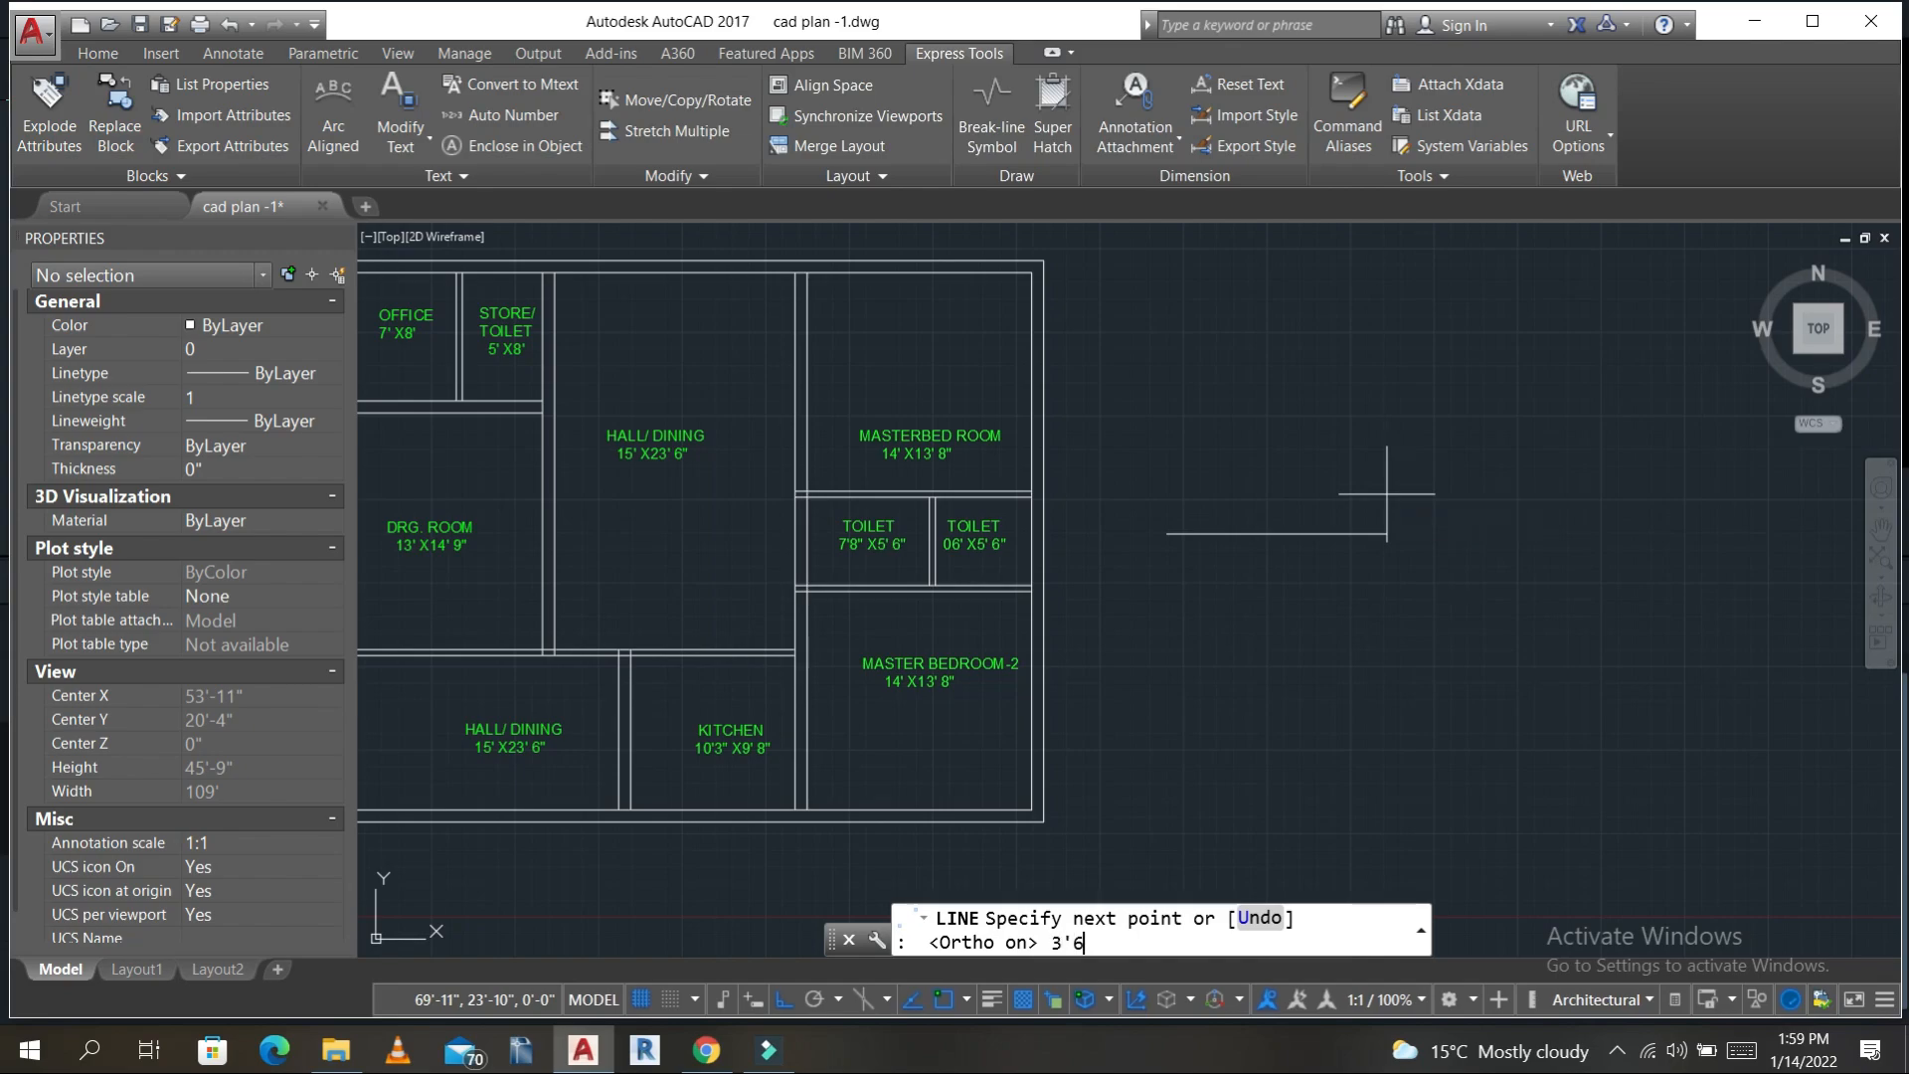
{"action": "type", "text": "\""}
{"action": "key", "text": "Return"}
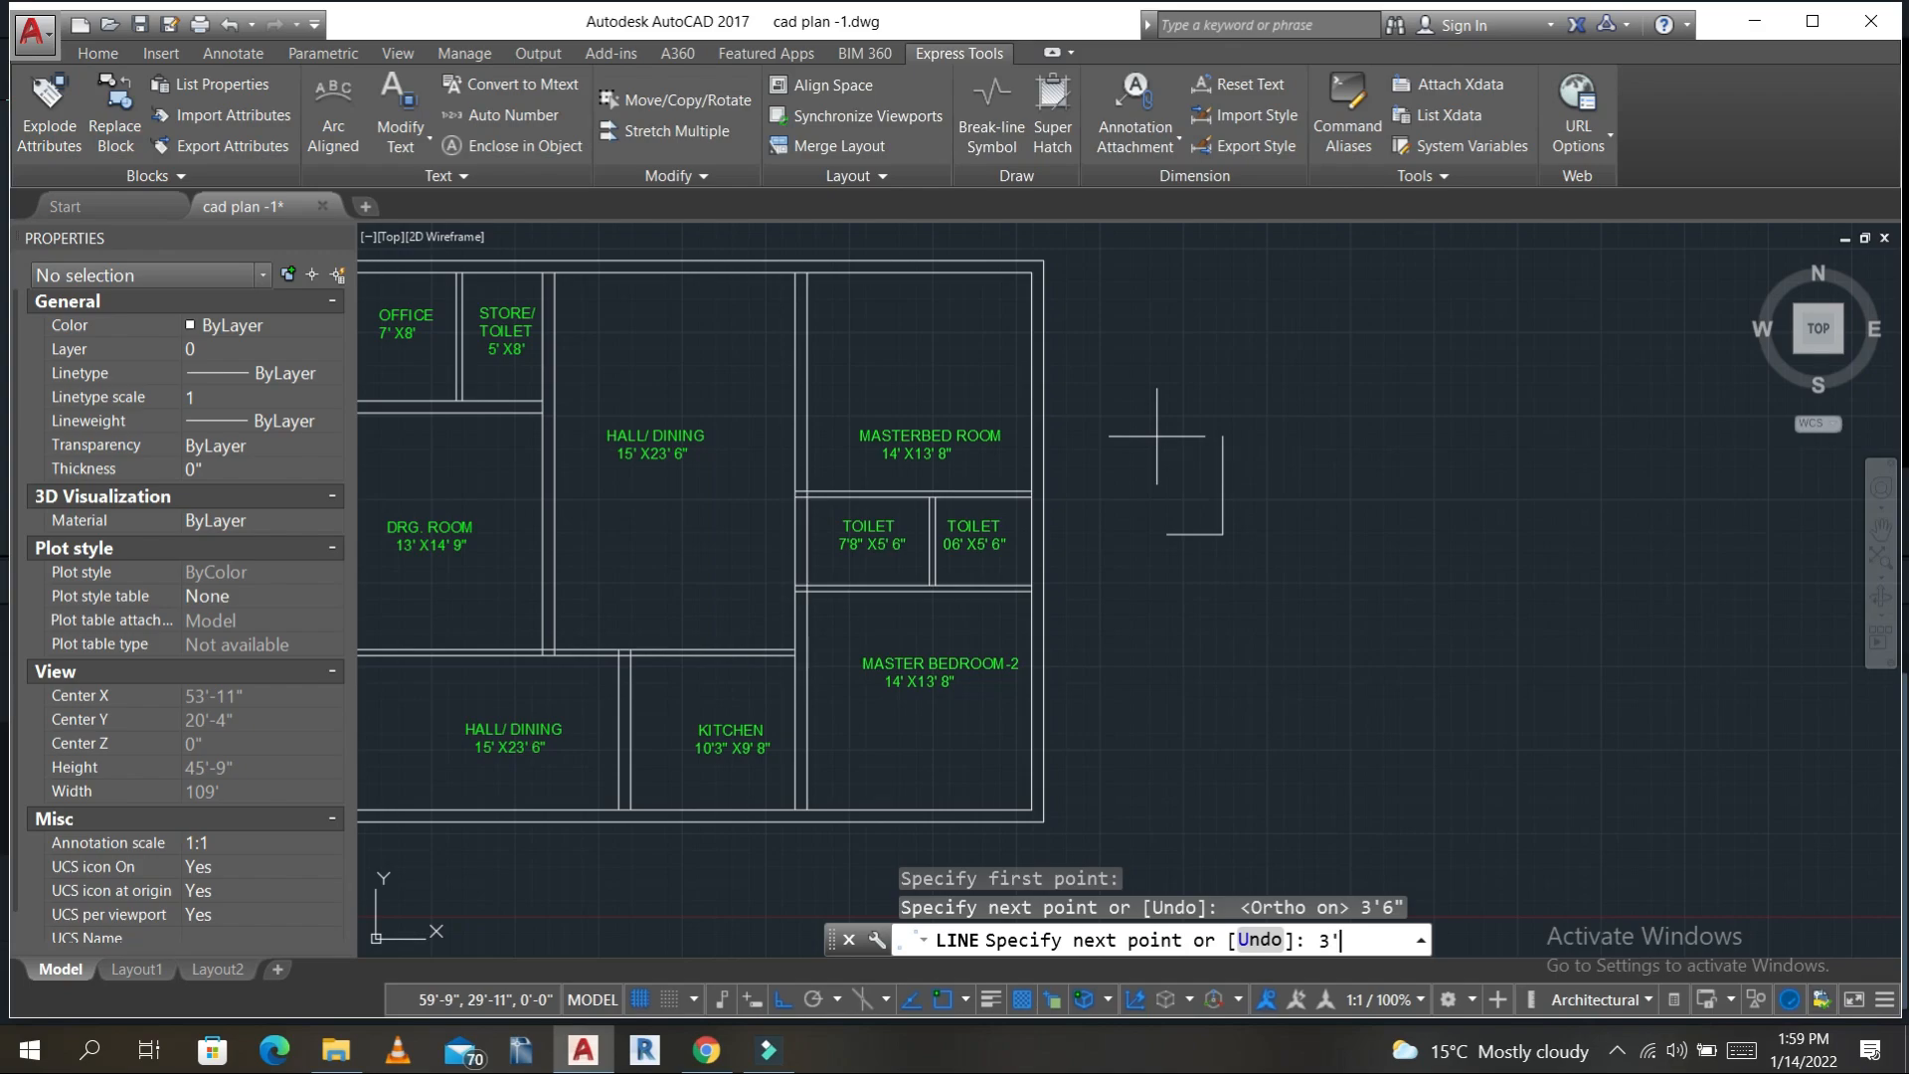
{"action": "type", "text": "3'6\""}
{"action": "key", "text": "Return"}
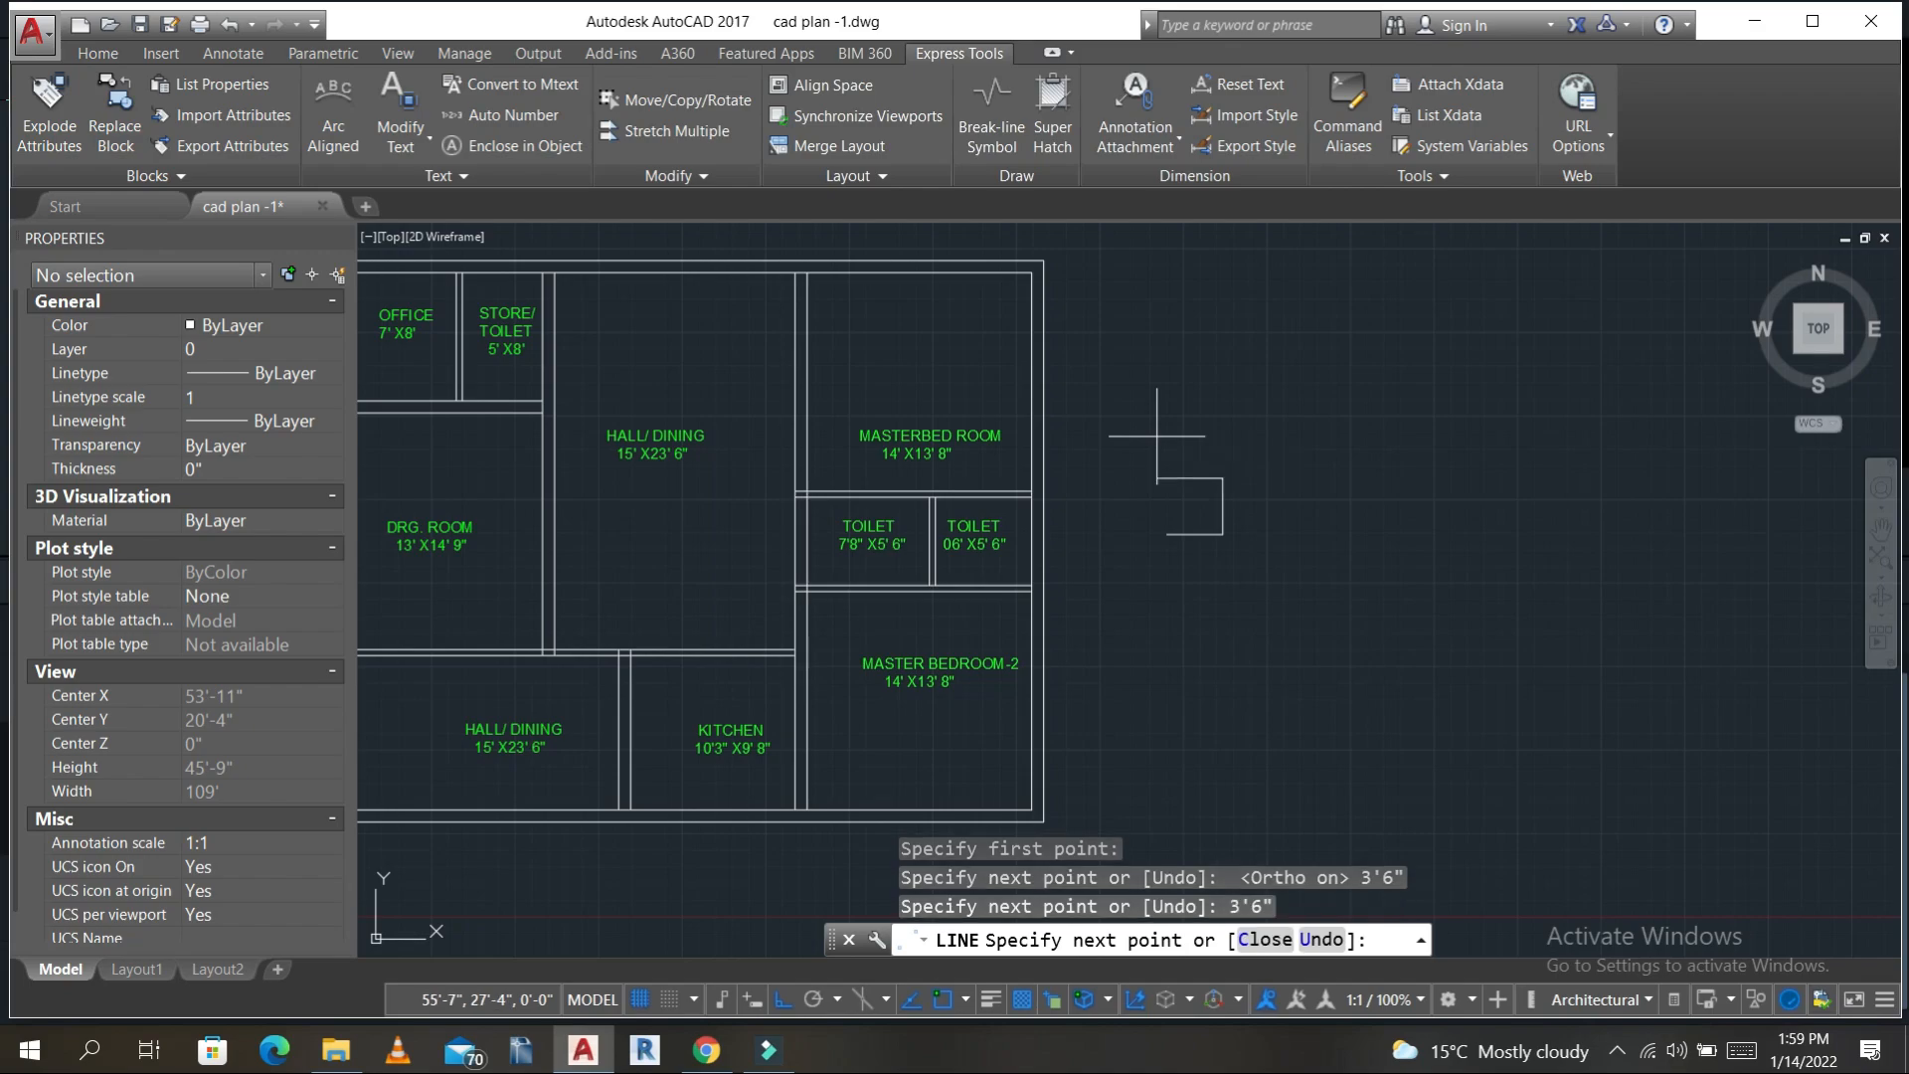
{"action": "key", "text": "Escape"}
- Draw a Start, End, Direction arc from the horizontal line's free end to the vertical line's upper end, with a vertical start tangent
{"action": "scroll", "coordinate": [1226, 549], "scroll_direction": "up", "scroll_amount": 2}
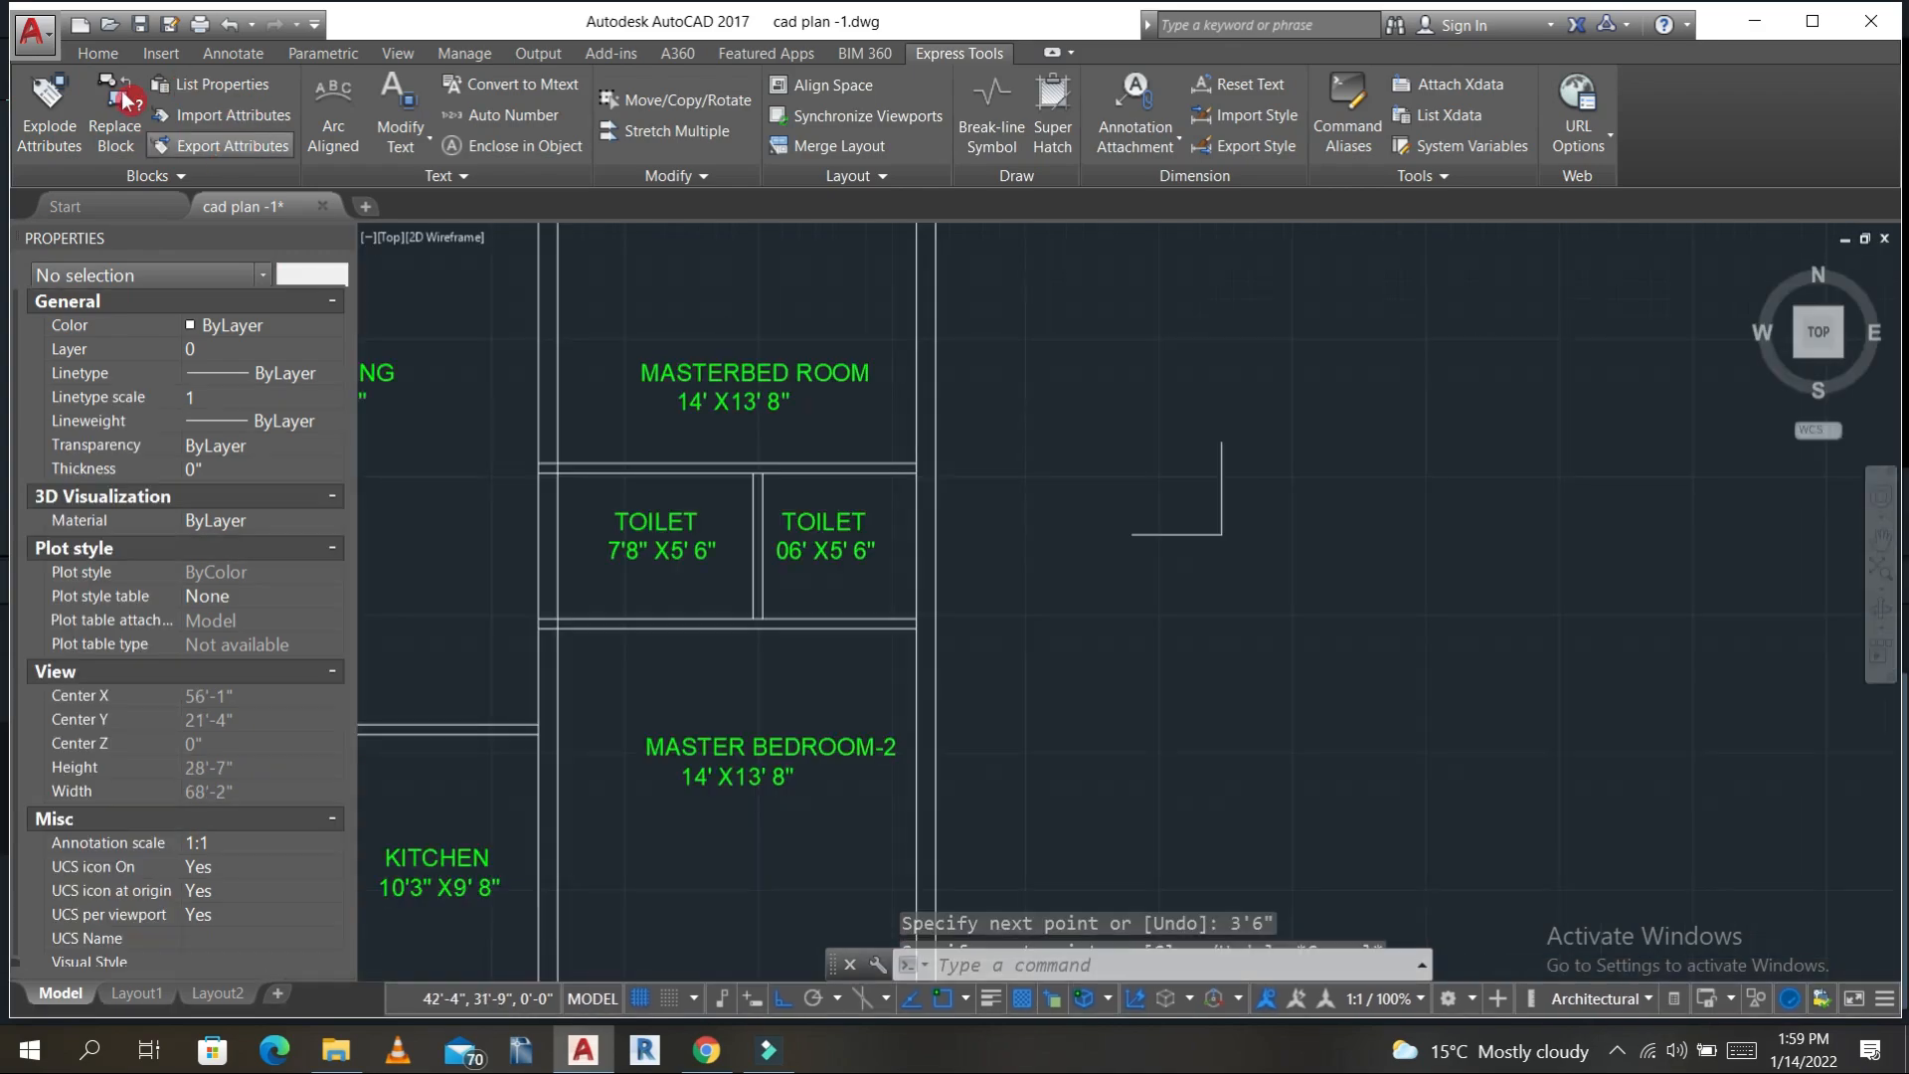
{"action": "left_click", "coordinate": [89, 52]}
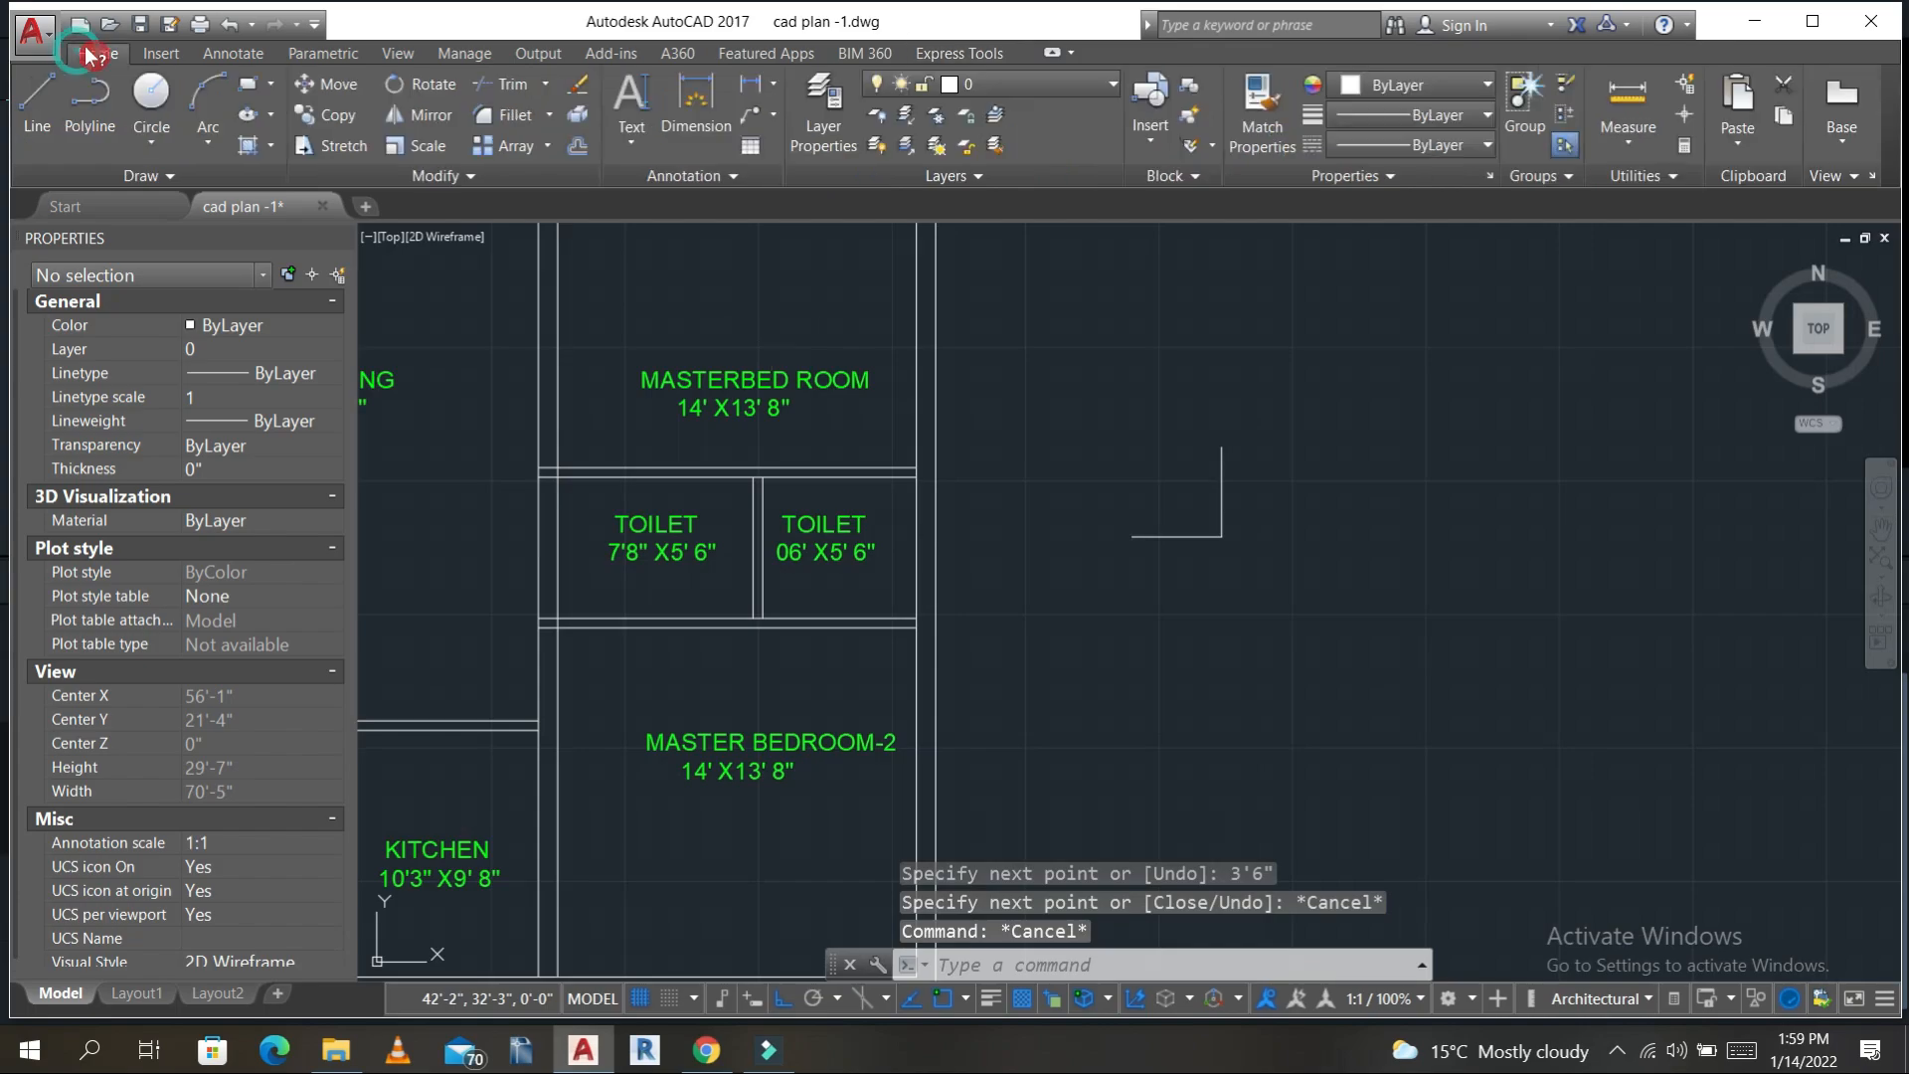
{"action": "left_click", "coordinate": [211, 149]}
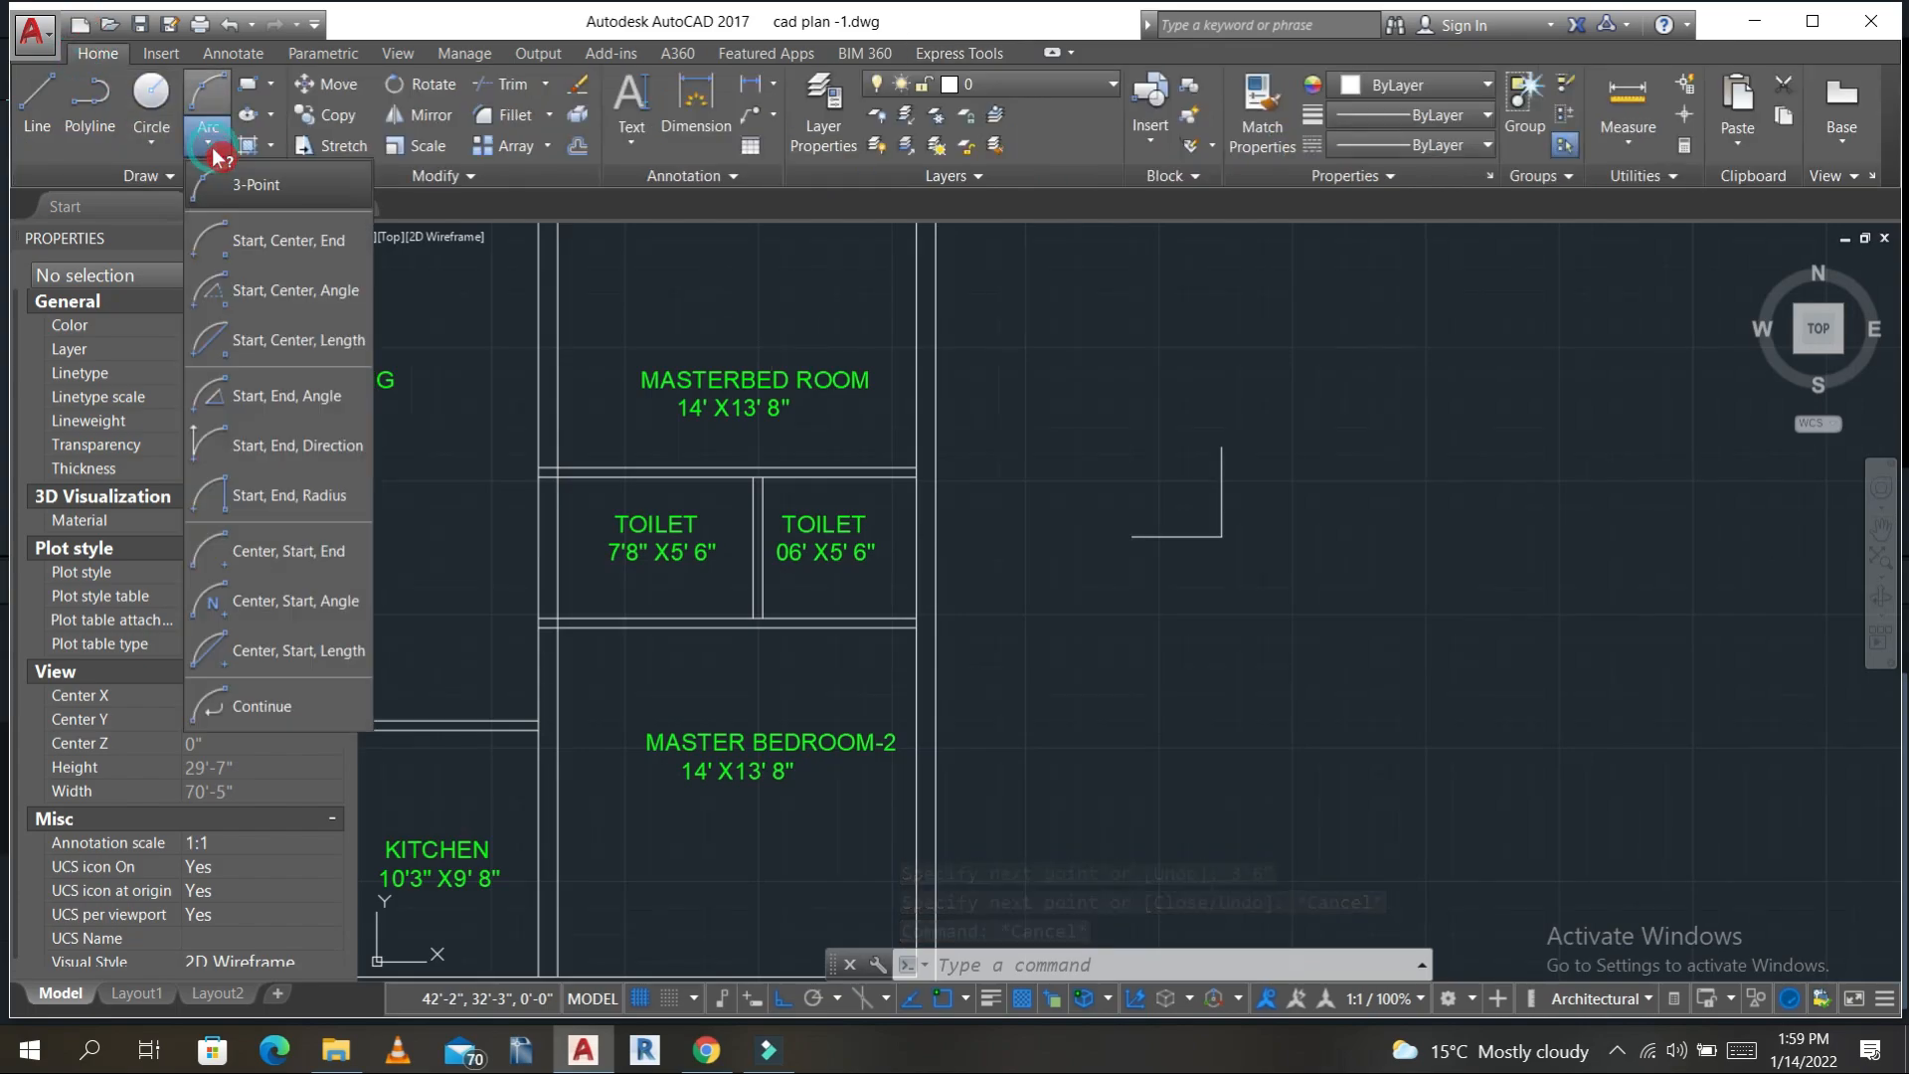
{"action": "left_click", "coordinate": [323, 447]}
{"action": "left_click", "coordinate": [1132, 536]}
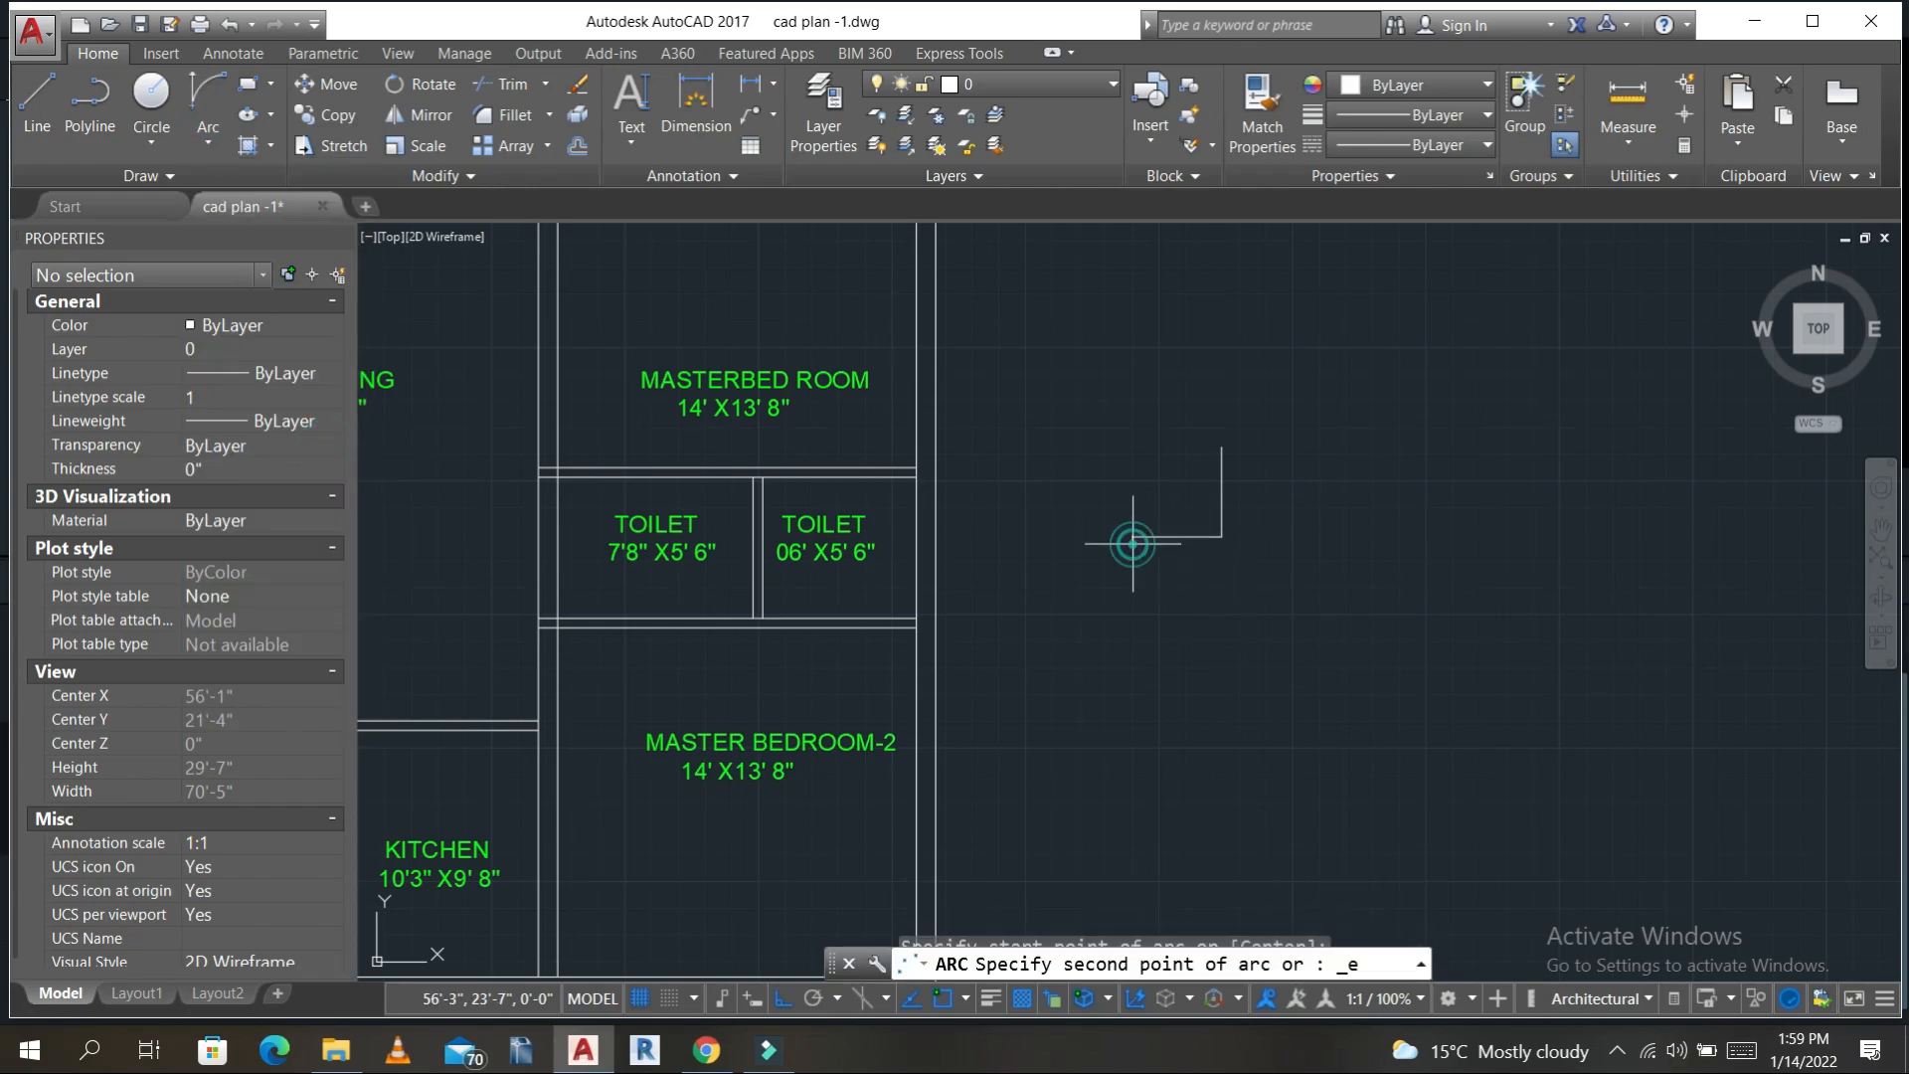
{"action": "left_click", "coordinate": [1221, 447]}
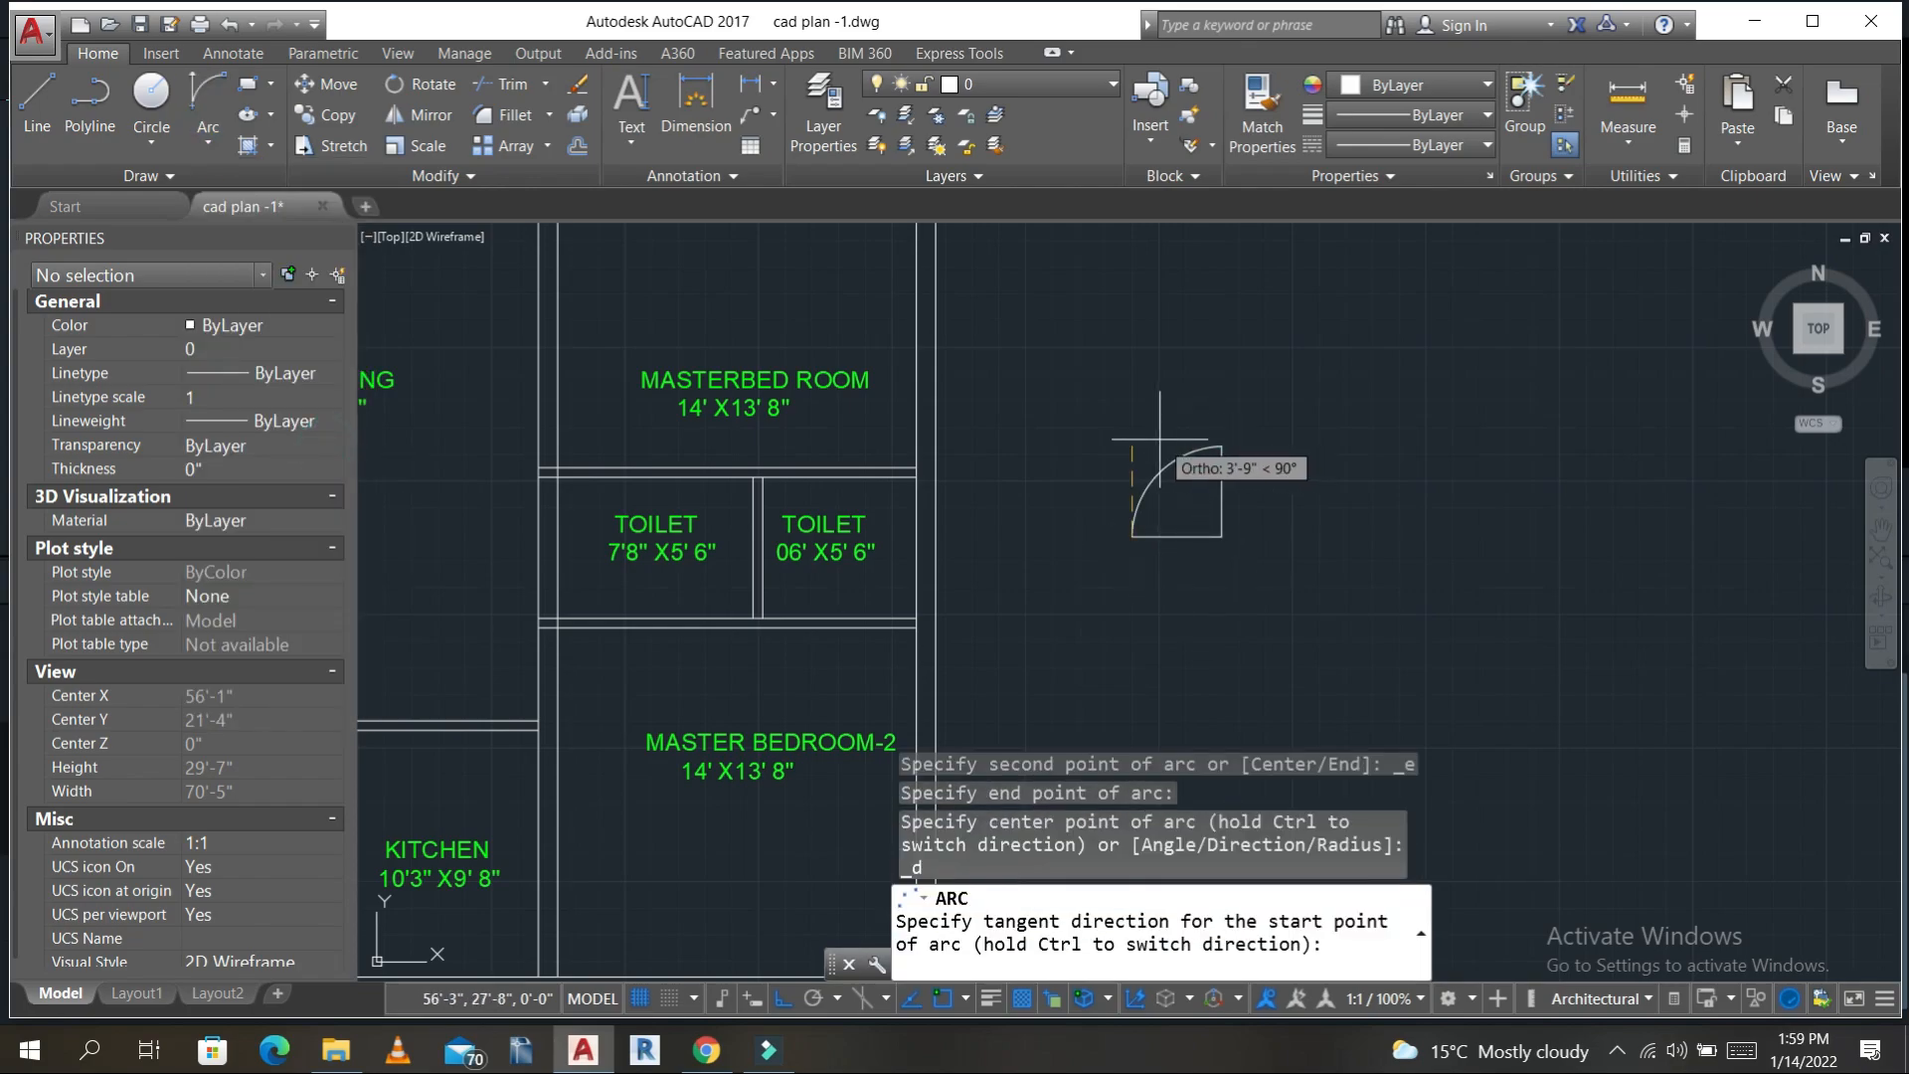
{"action": "left_click", "coordinate": [1159, 439]}
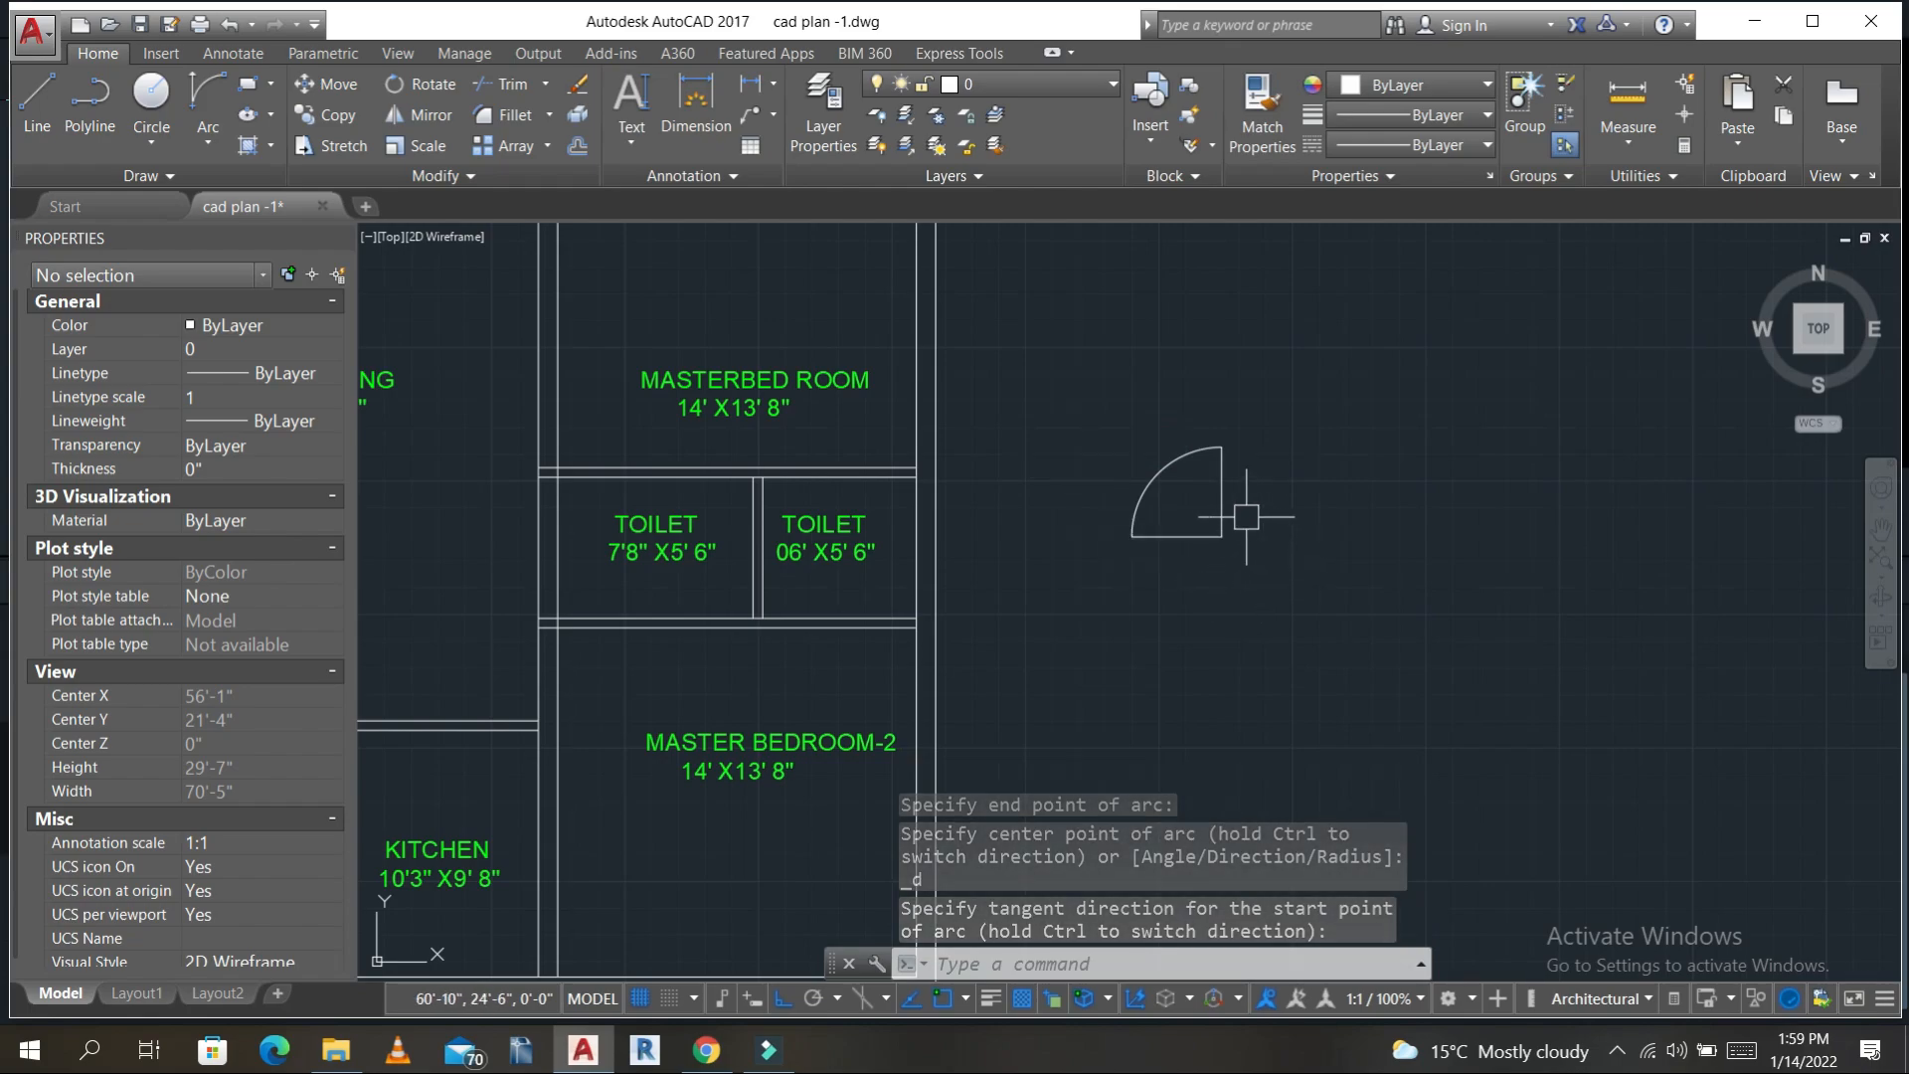
{"action": "key", "text": "Escape"}
{"action": "key", "text": "Escape"}
{"action": "key", "text": "Escape"}
- Offset the door symbol's vertical line 1" toward the inside of the arc
{"action": "type", "text": "o"}
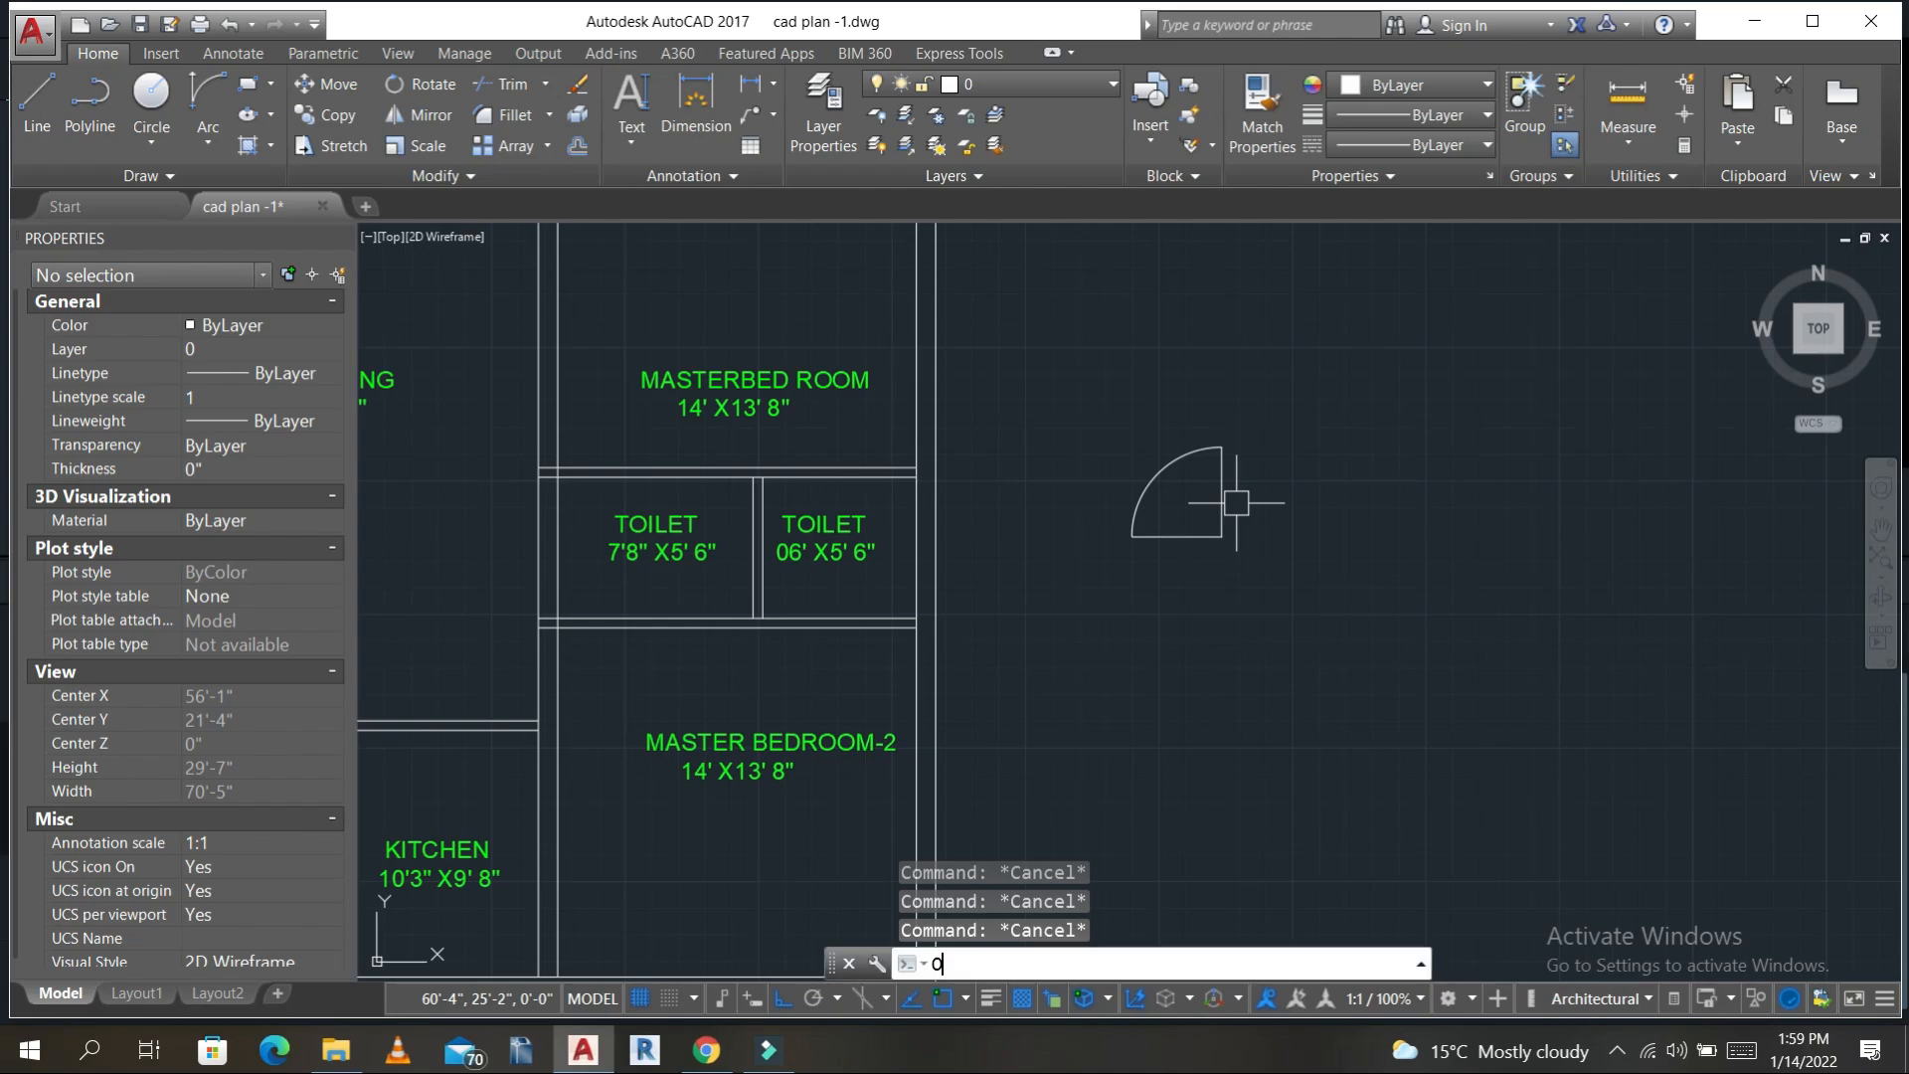
{"action": "key", "text": "Return"}
{"action": "type", "text": "1"}
{"action": "key", "text": "Return"}
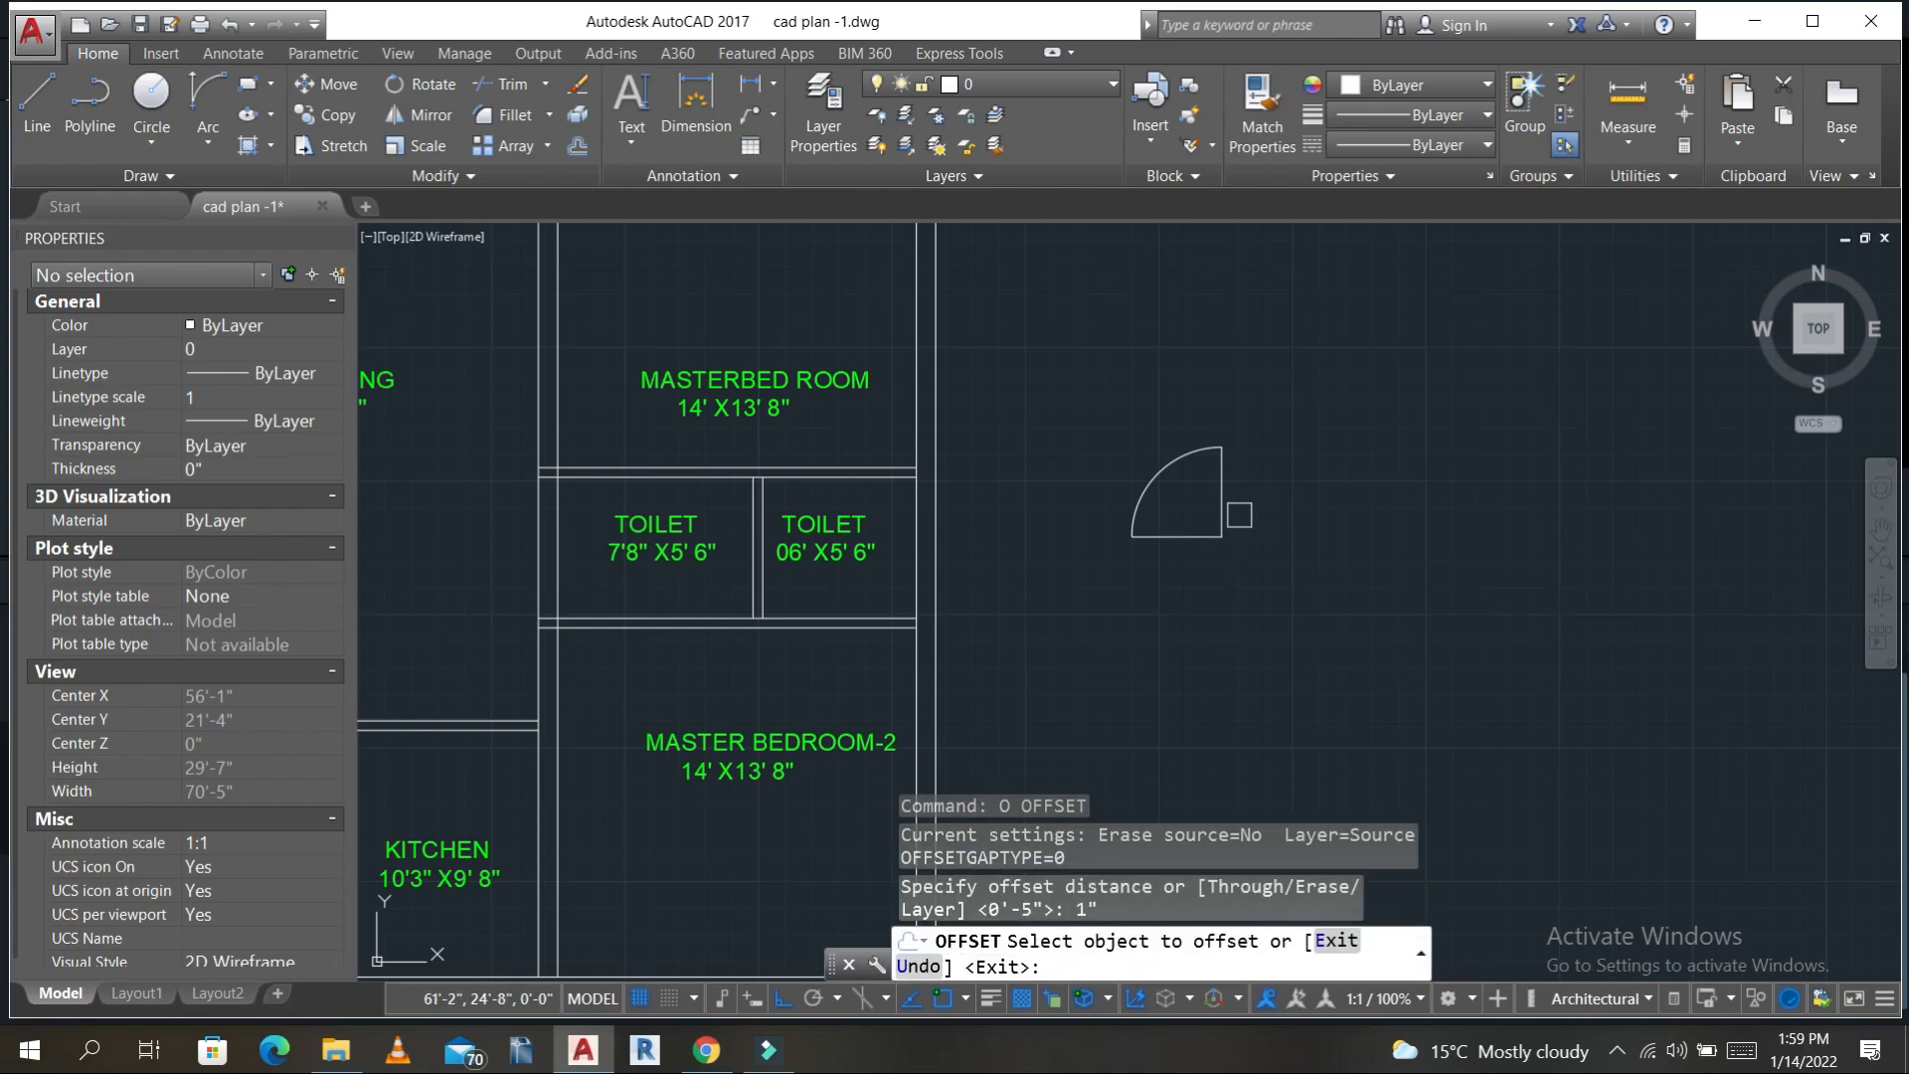
{"action": "scroll", "coordinate": [1238, 515], "scroll_direction": "up", "scroll_amount": 2}
{"action": "left_click", "coordinate": [1215, 512]}
{"action": "left_click", "coordinate": [1142, 524]}
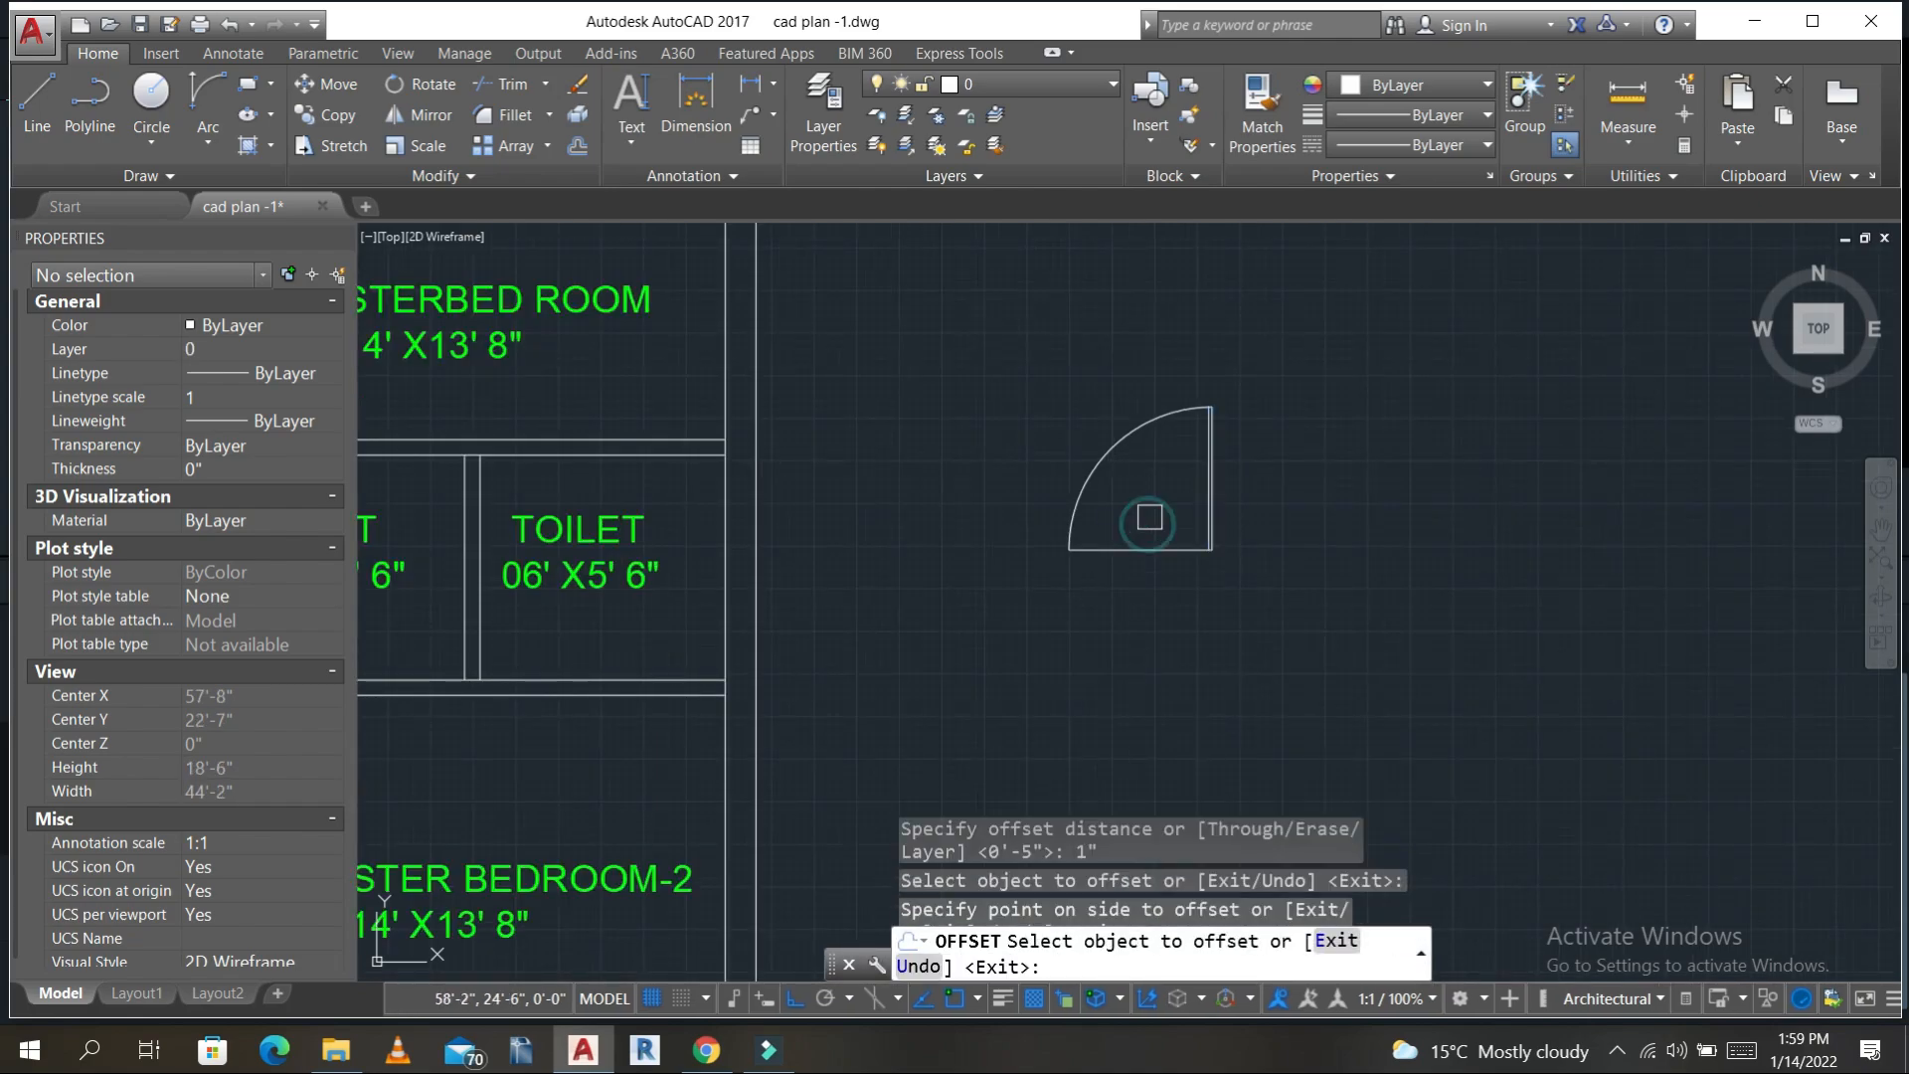
{"action": "scroll", "coordinate": [1226, 403], "scroll_direction": "up", "scroll_amount": 10}
{"action": "scroll", "coordinate": [1098, 465], "scroll_direction": "down", "scroll_amount": 11}
{"action": "key", "text": "Escape"}
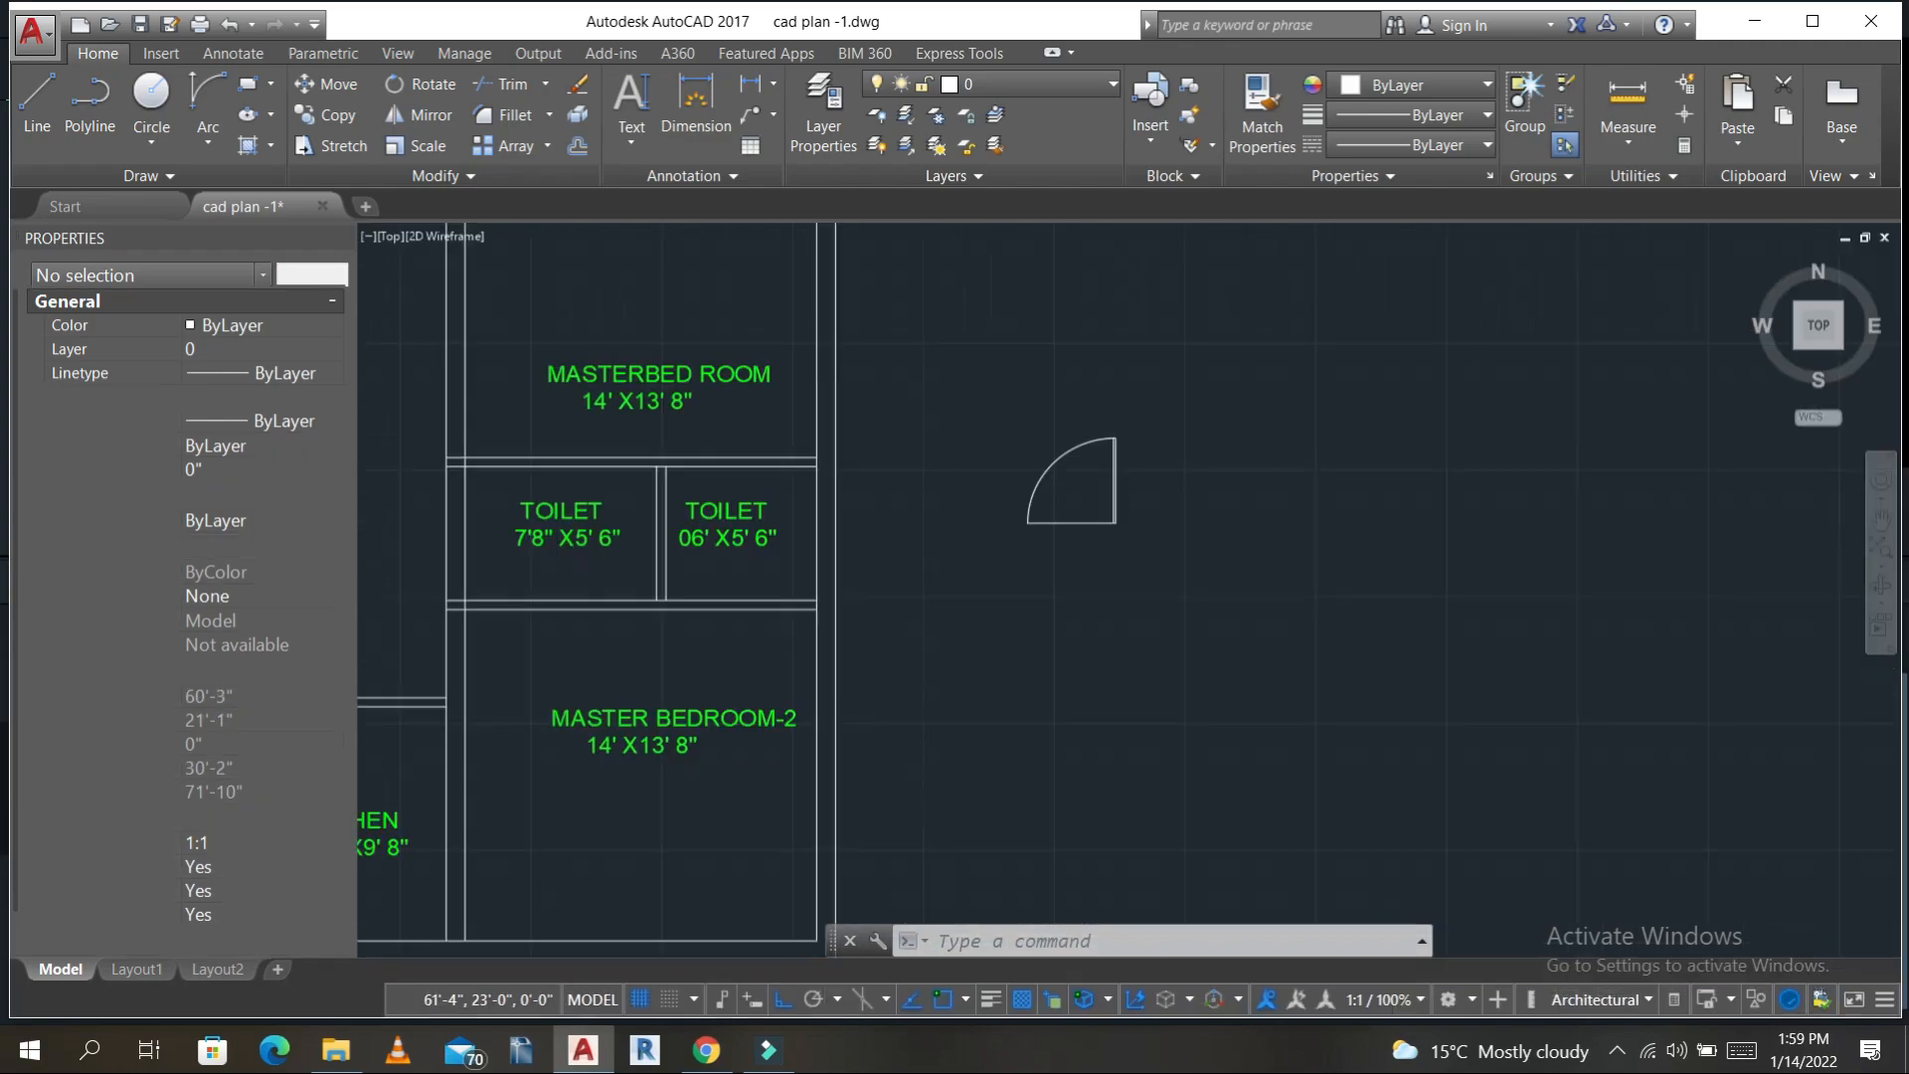
{"action": "left_click", "coordinate": [1157, 574]}
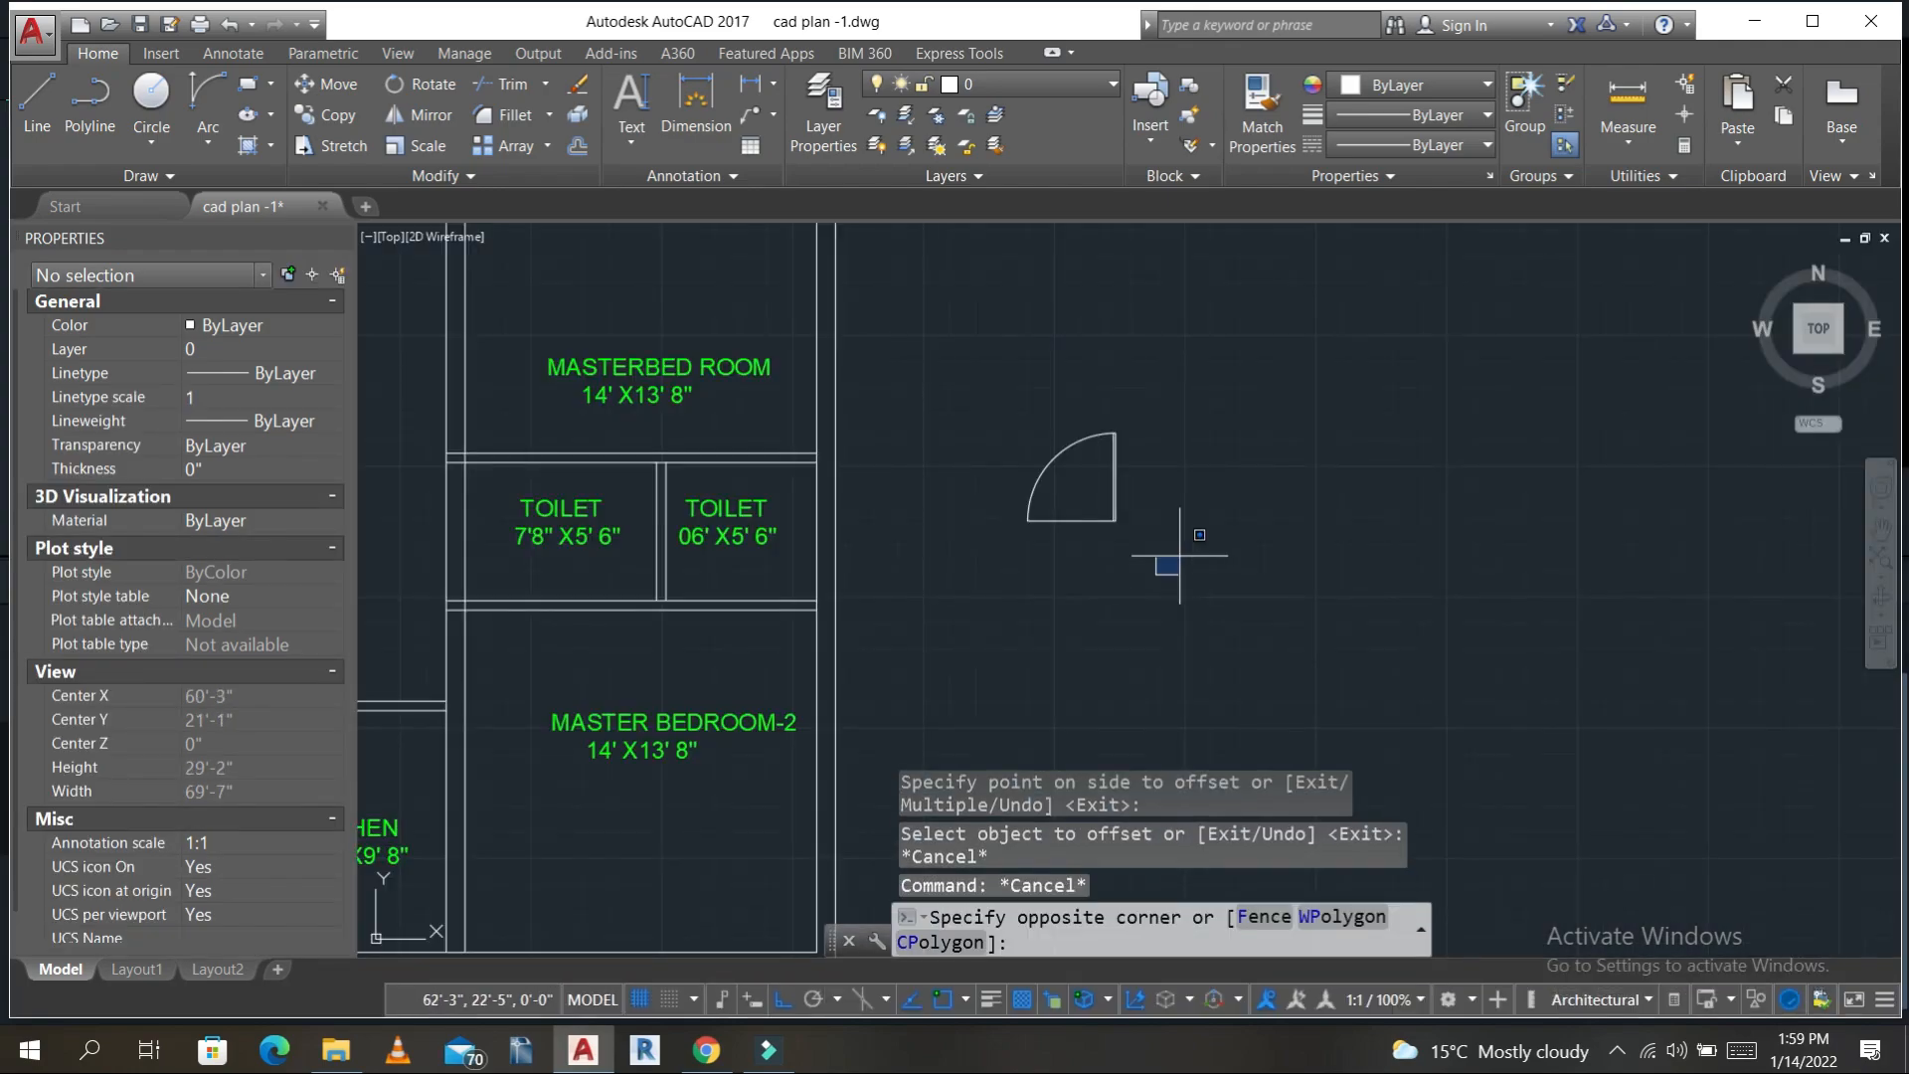
{"action": "key", "text": "Escape"}
{"action": "scroll", "coordinate": [1153, 547], "scroll_direction": "up", "scroll_amount": 3}
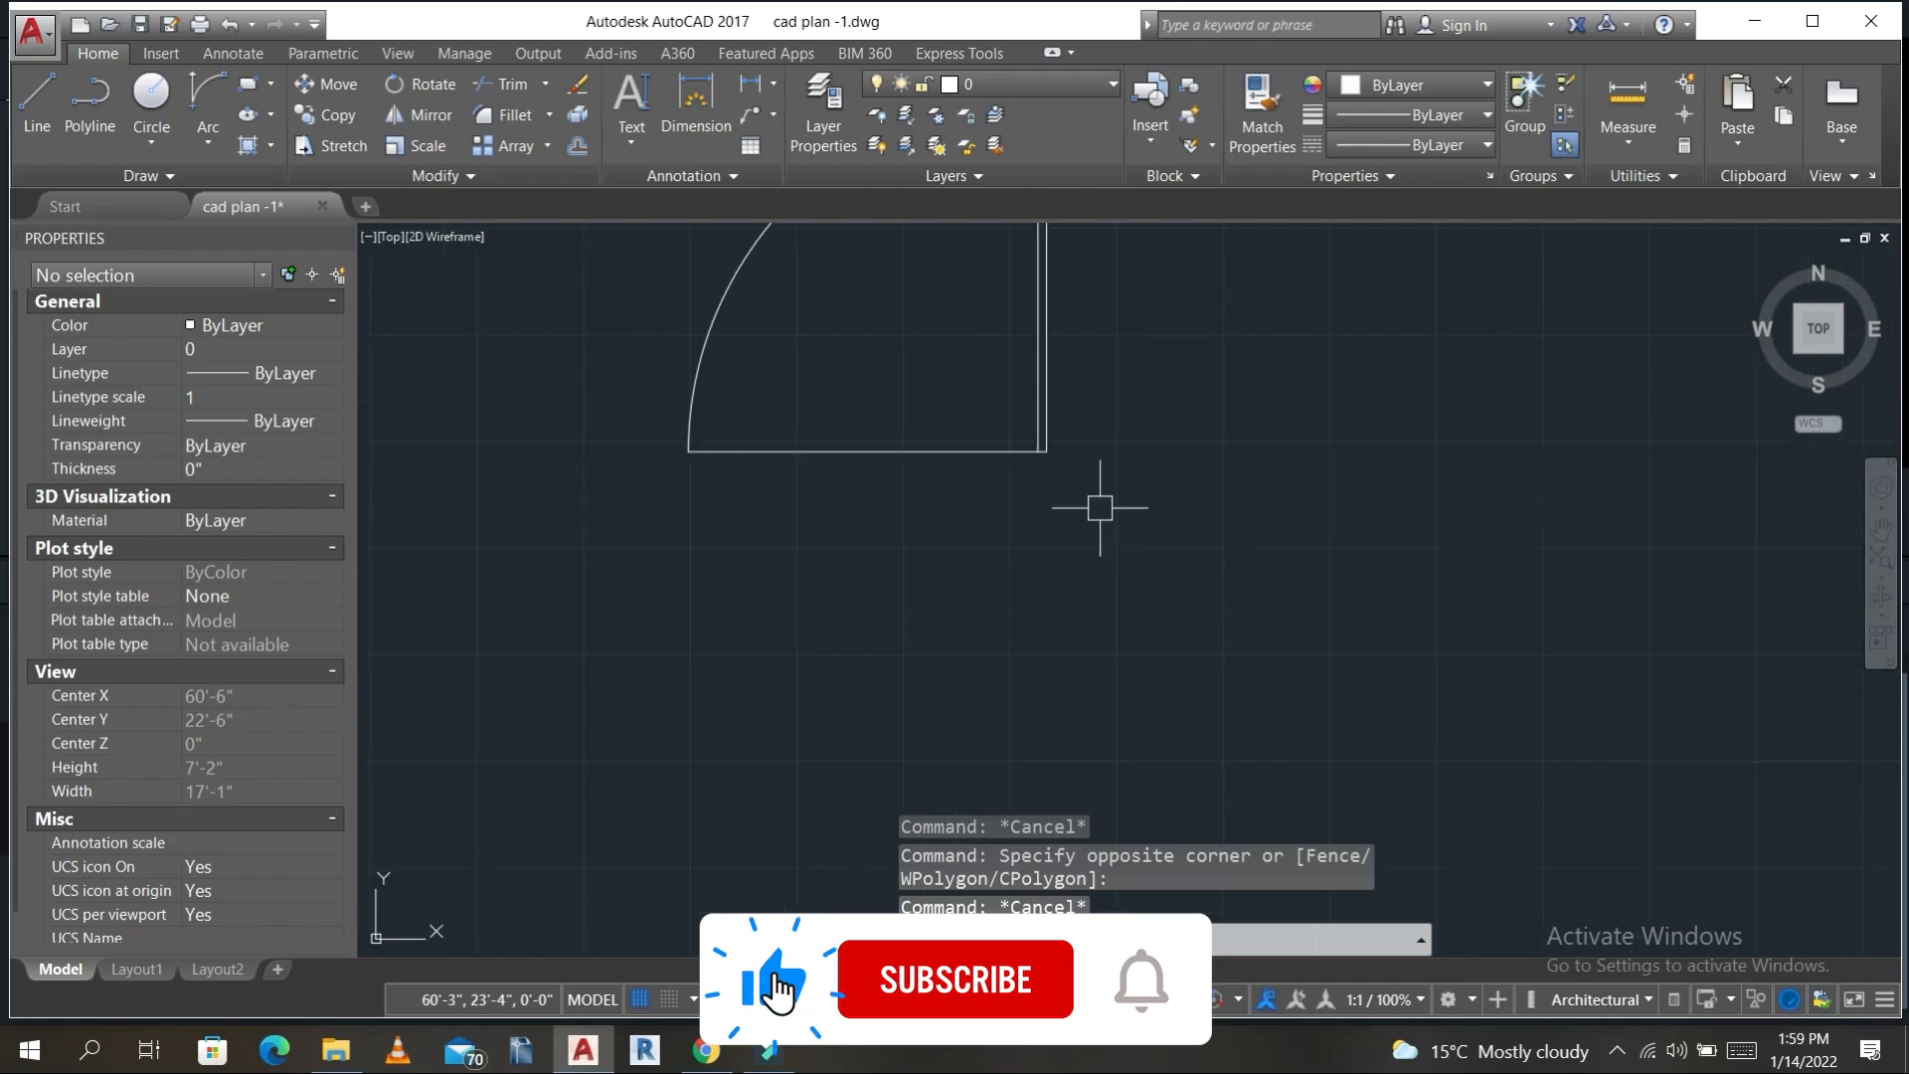
{"action": "scroll", "coordinate": [1100, 507], "scroll_direction": "up", "scroll_amount": 2}
{"action": "type", "text": "dli"}
{"action": "key", "text": "Return"}
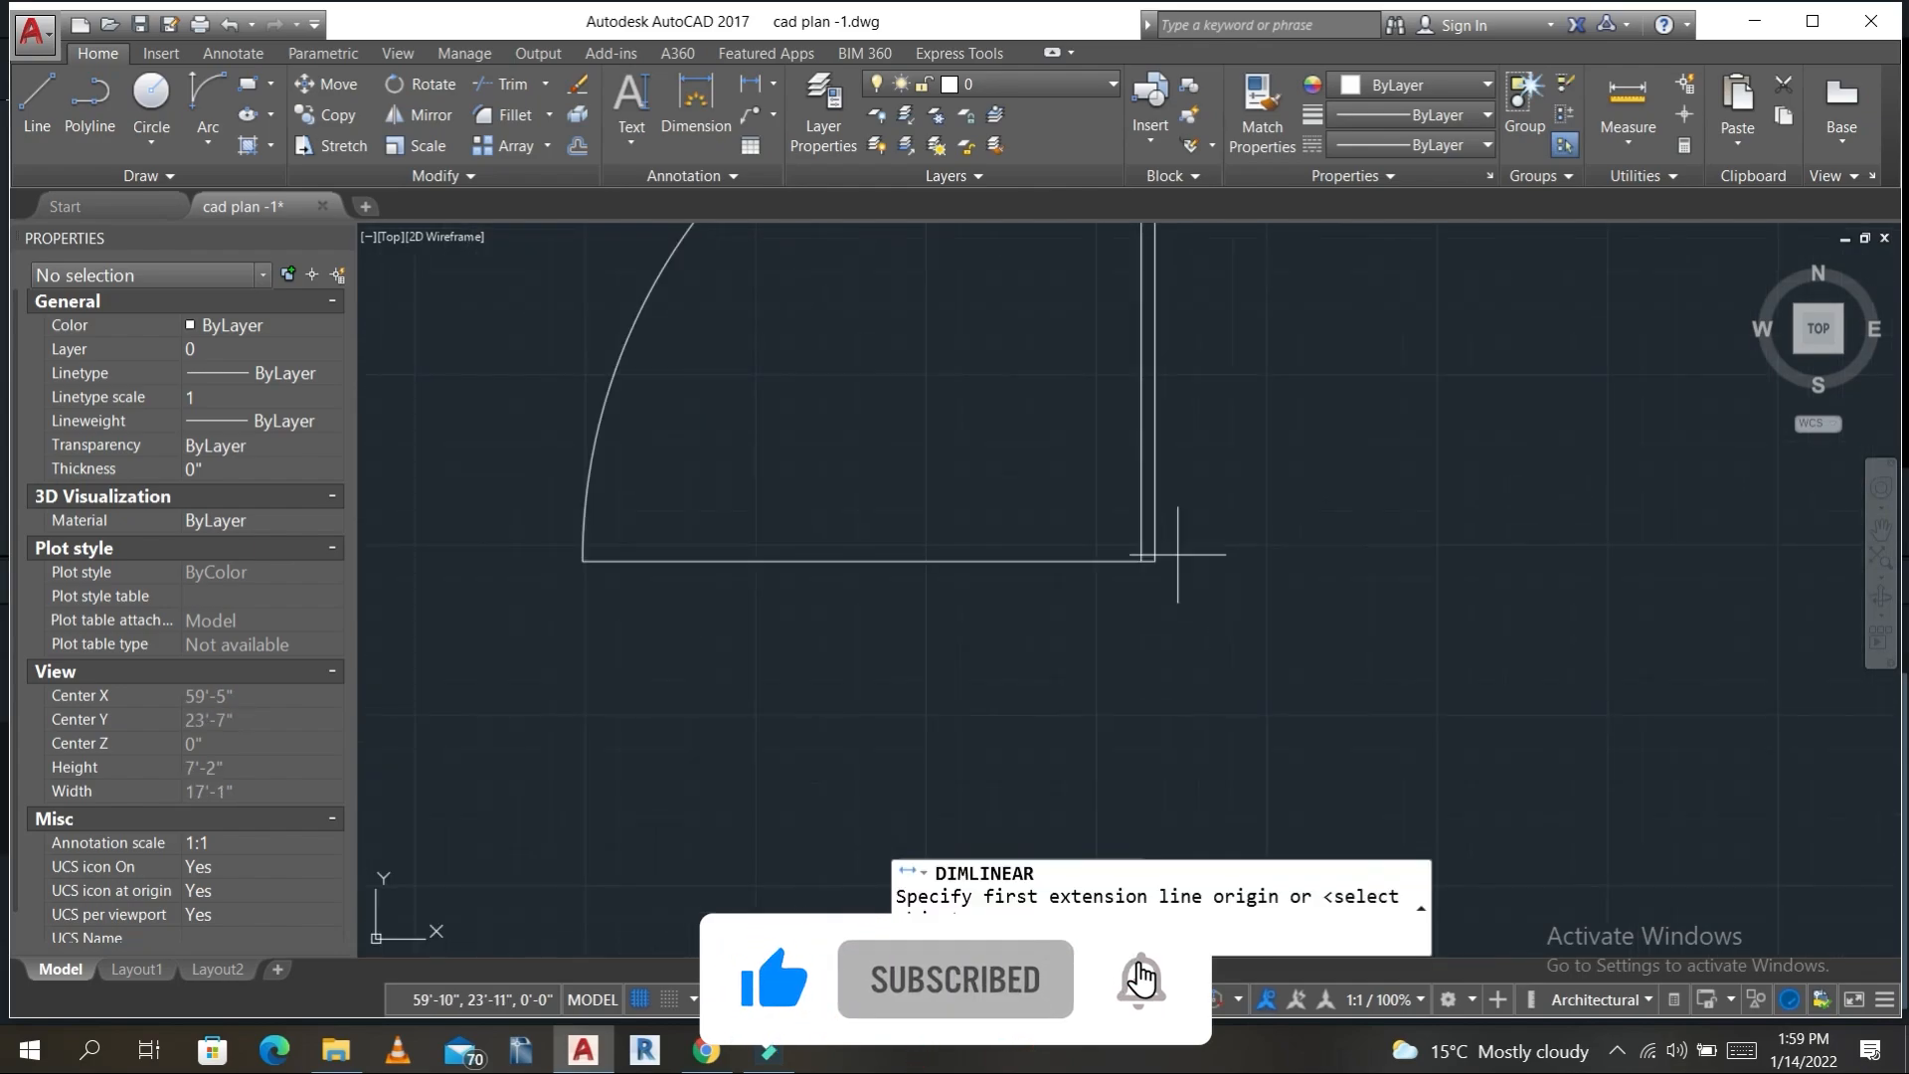
{"action": "left_click", "coordinate": [1153, 561]}
{"action": "left_click", "coordinate": [584, 563]}
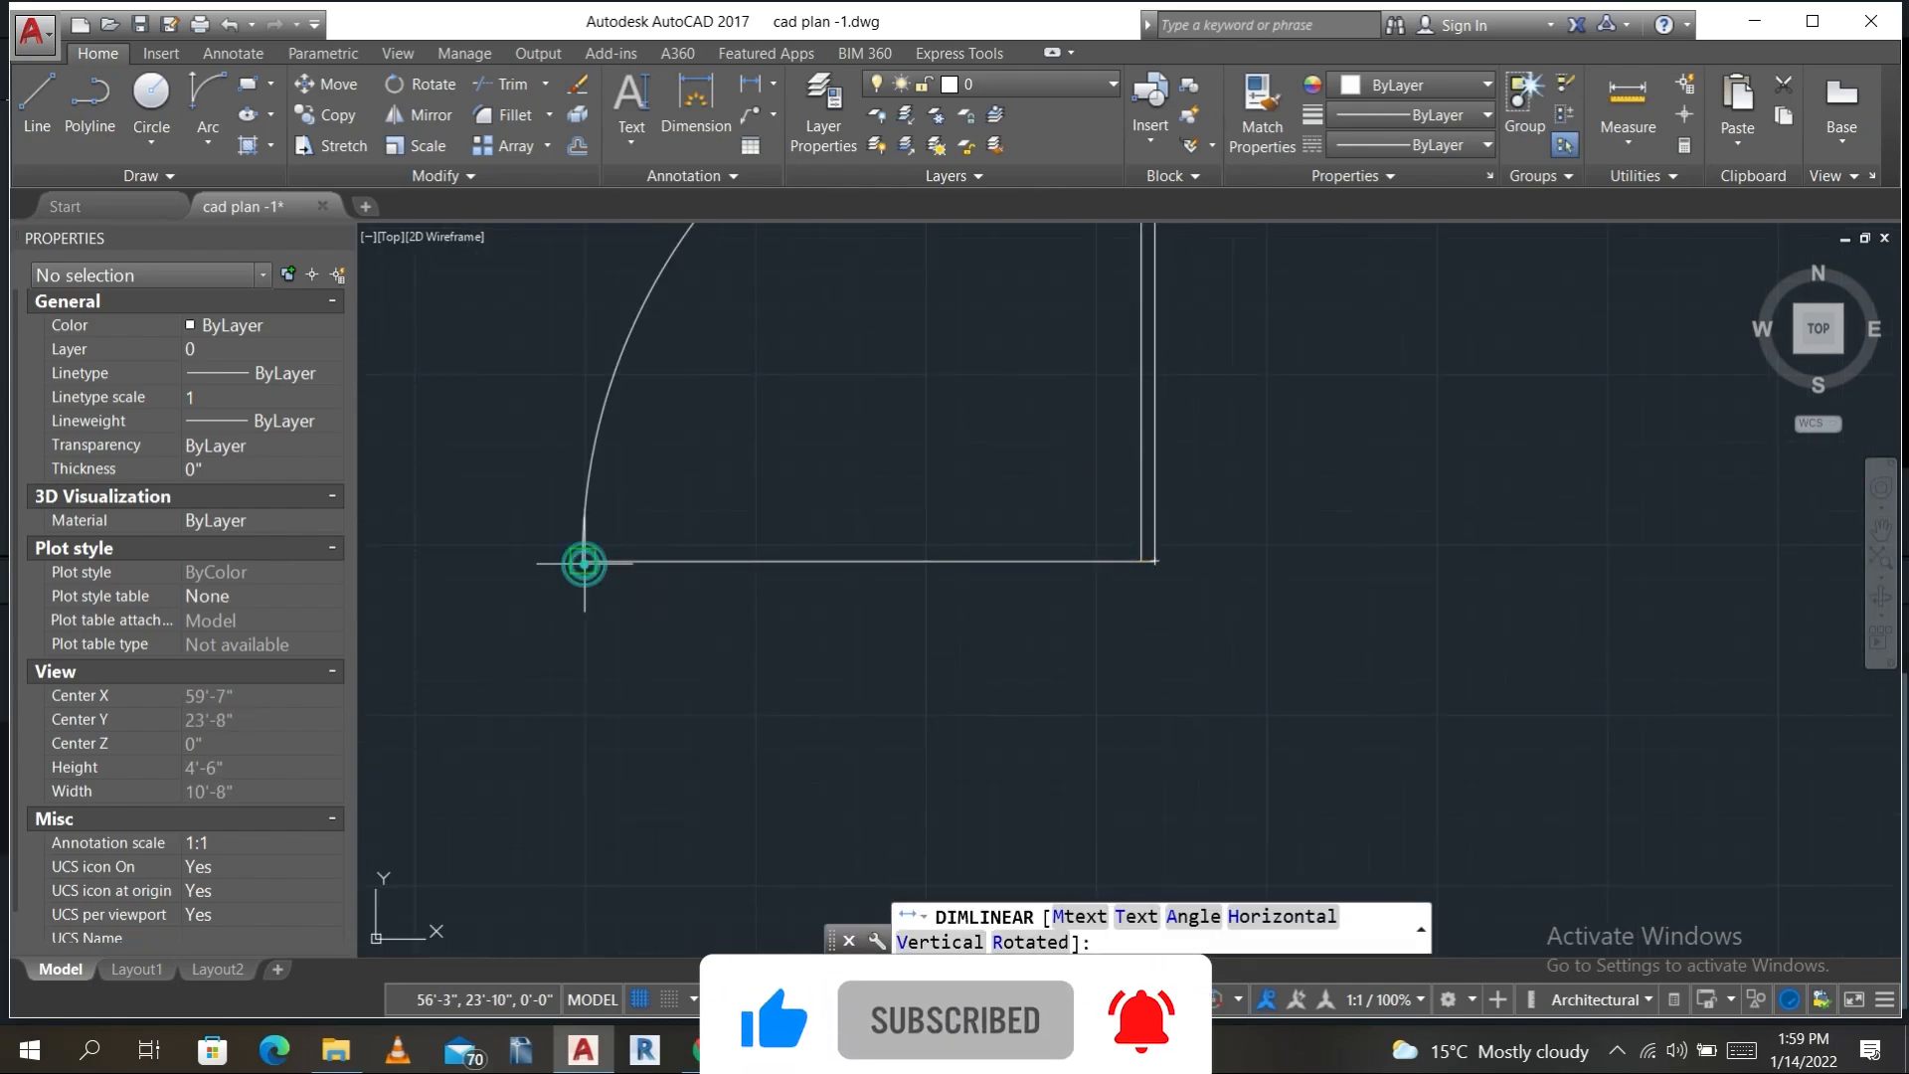
{"action": "key", "text": "Escape"}
- Define a block named D1 from the door's arc and three lines, converting the selected objects to the block
{"action": "scroll", "coordinate": [963, 532], "scroll_direction": "down", "scroll_amount": 3}
{"action": "left_click", "coordinate": [1160, 611]}
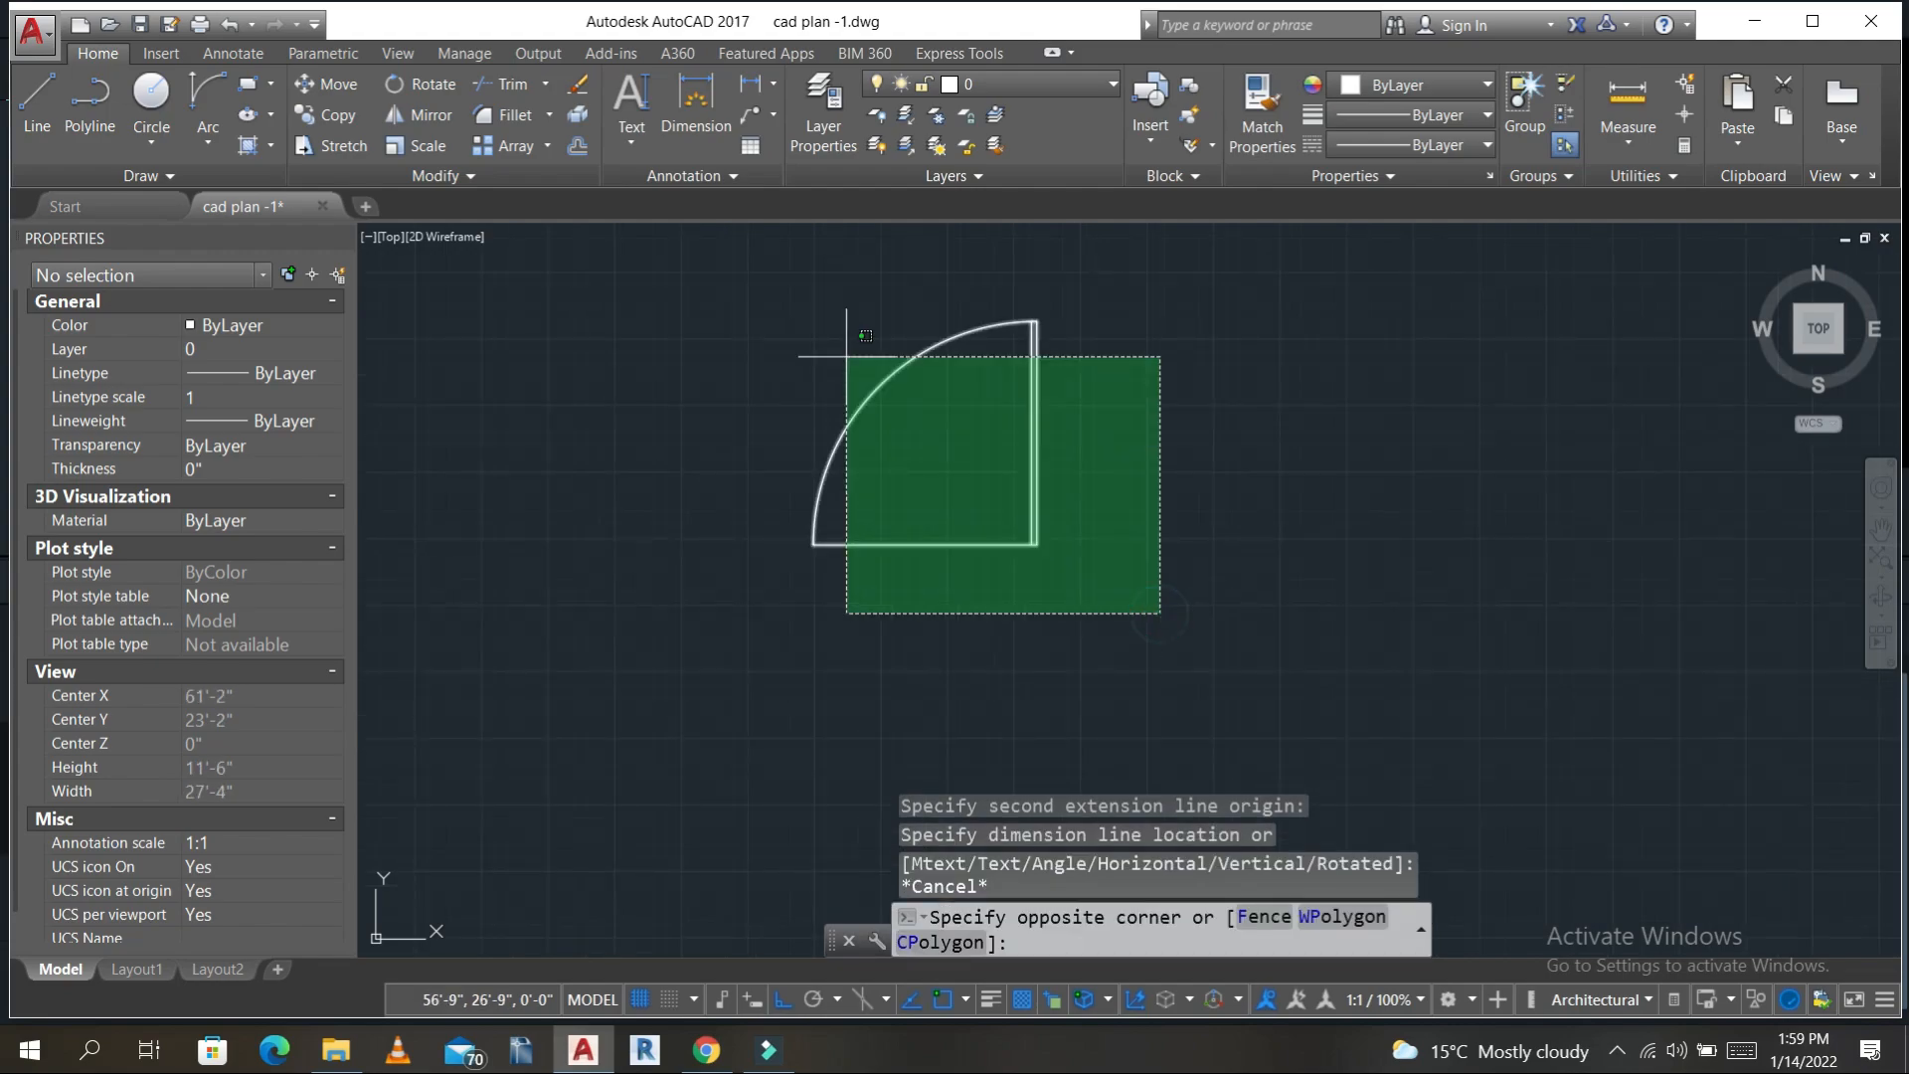
{"action": "left_click", "coordinate": [703, 270]}
{"action": "scroll", "coordinate": [1035, 419], "scroll_direction": "down", "scroll_amount": 3}
{"action": "middle_click_drag", "start_coordinate": [1185, 443], "coordinate": [1190, 500]}
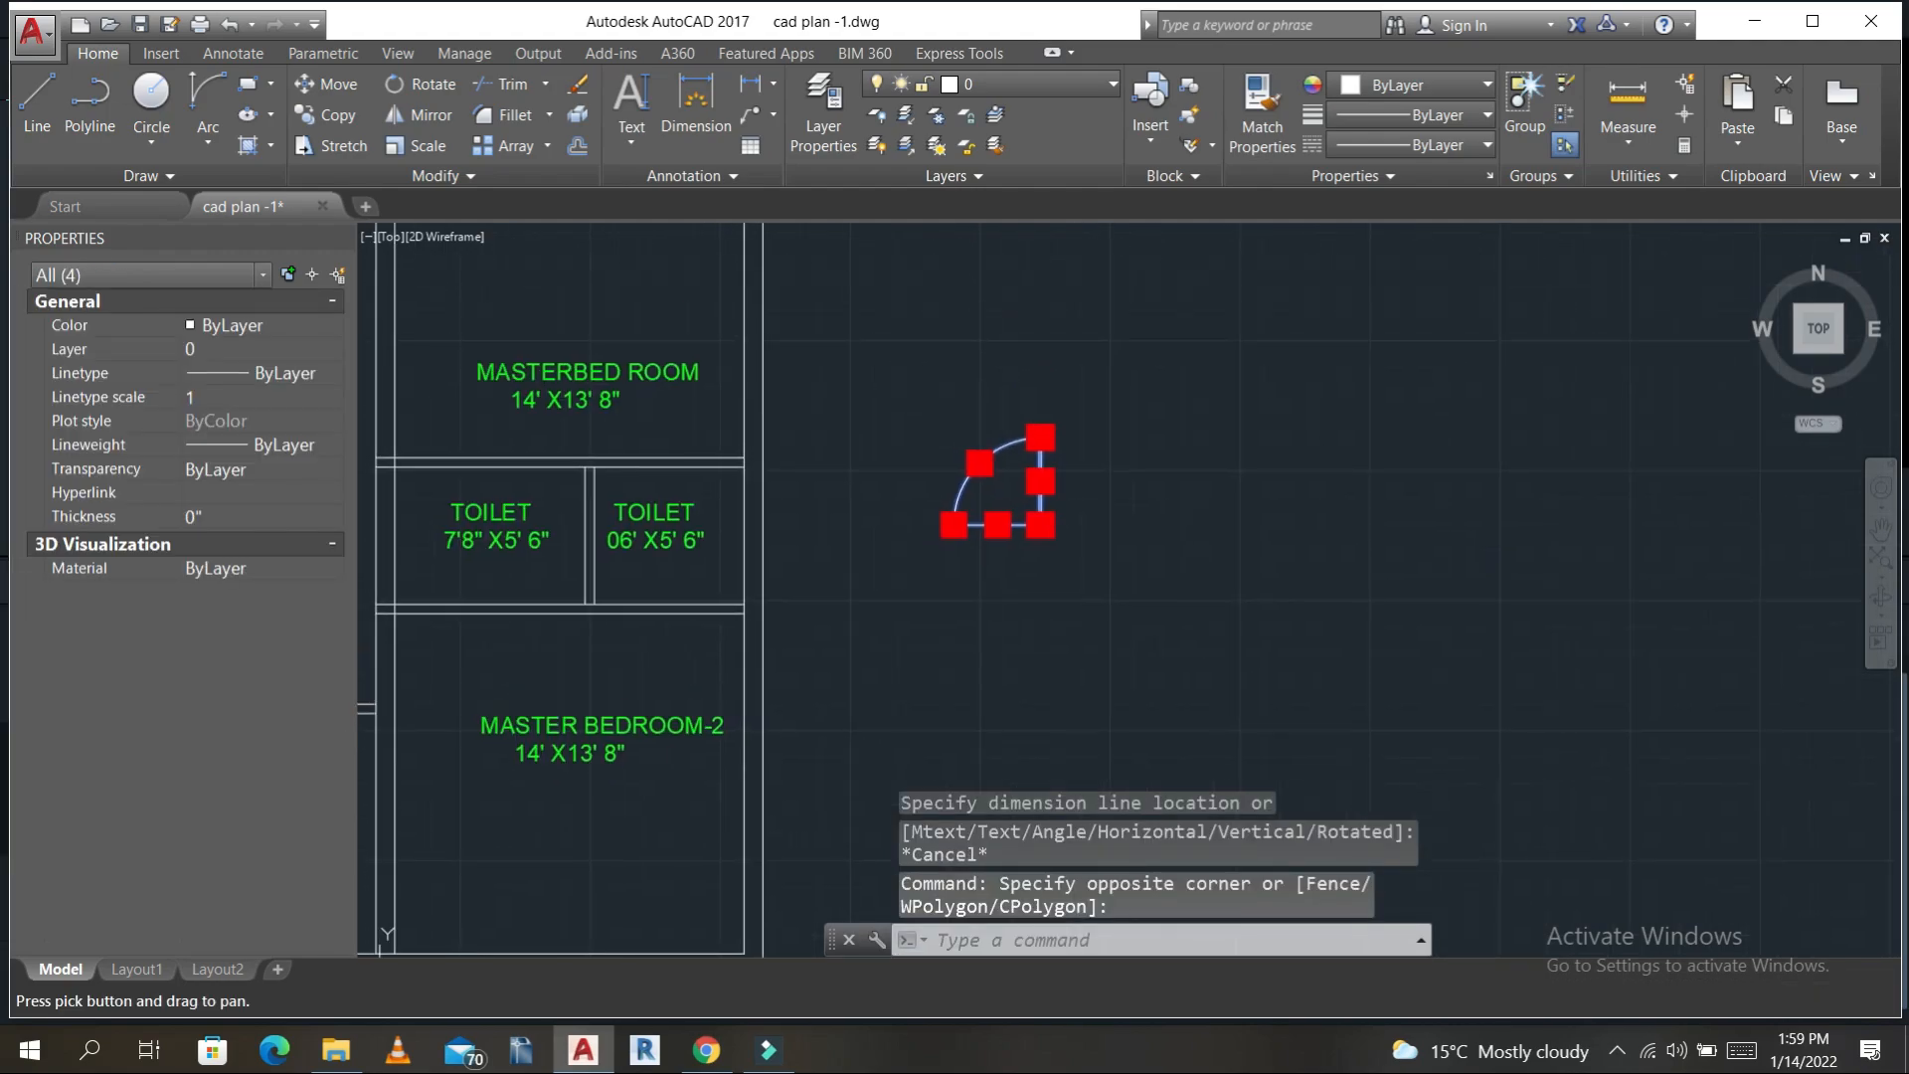
{"action": "type", "text": "b"}
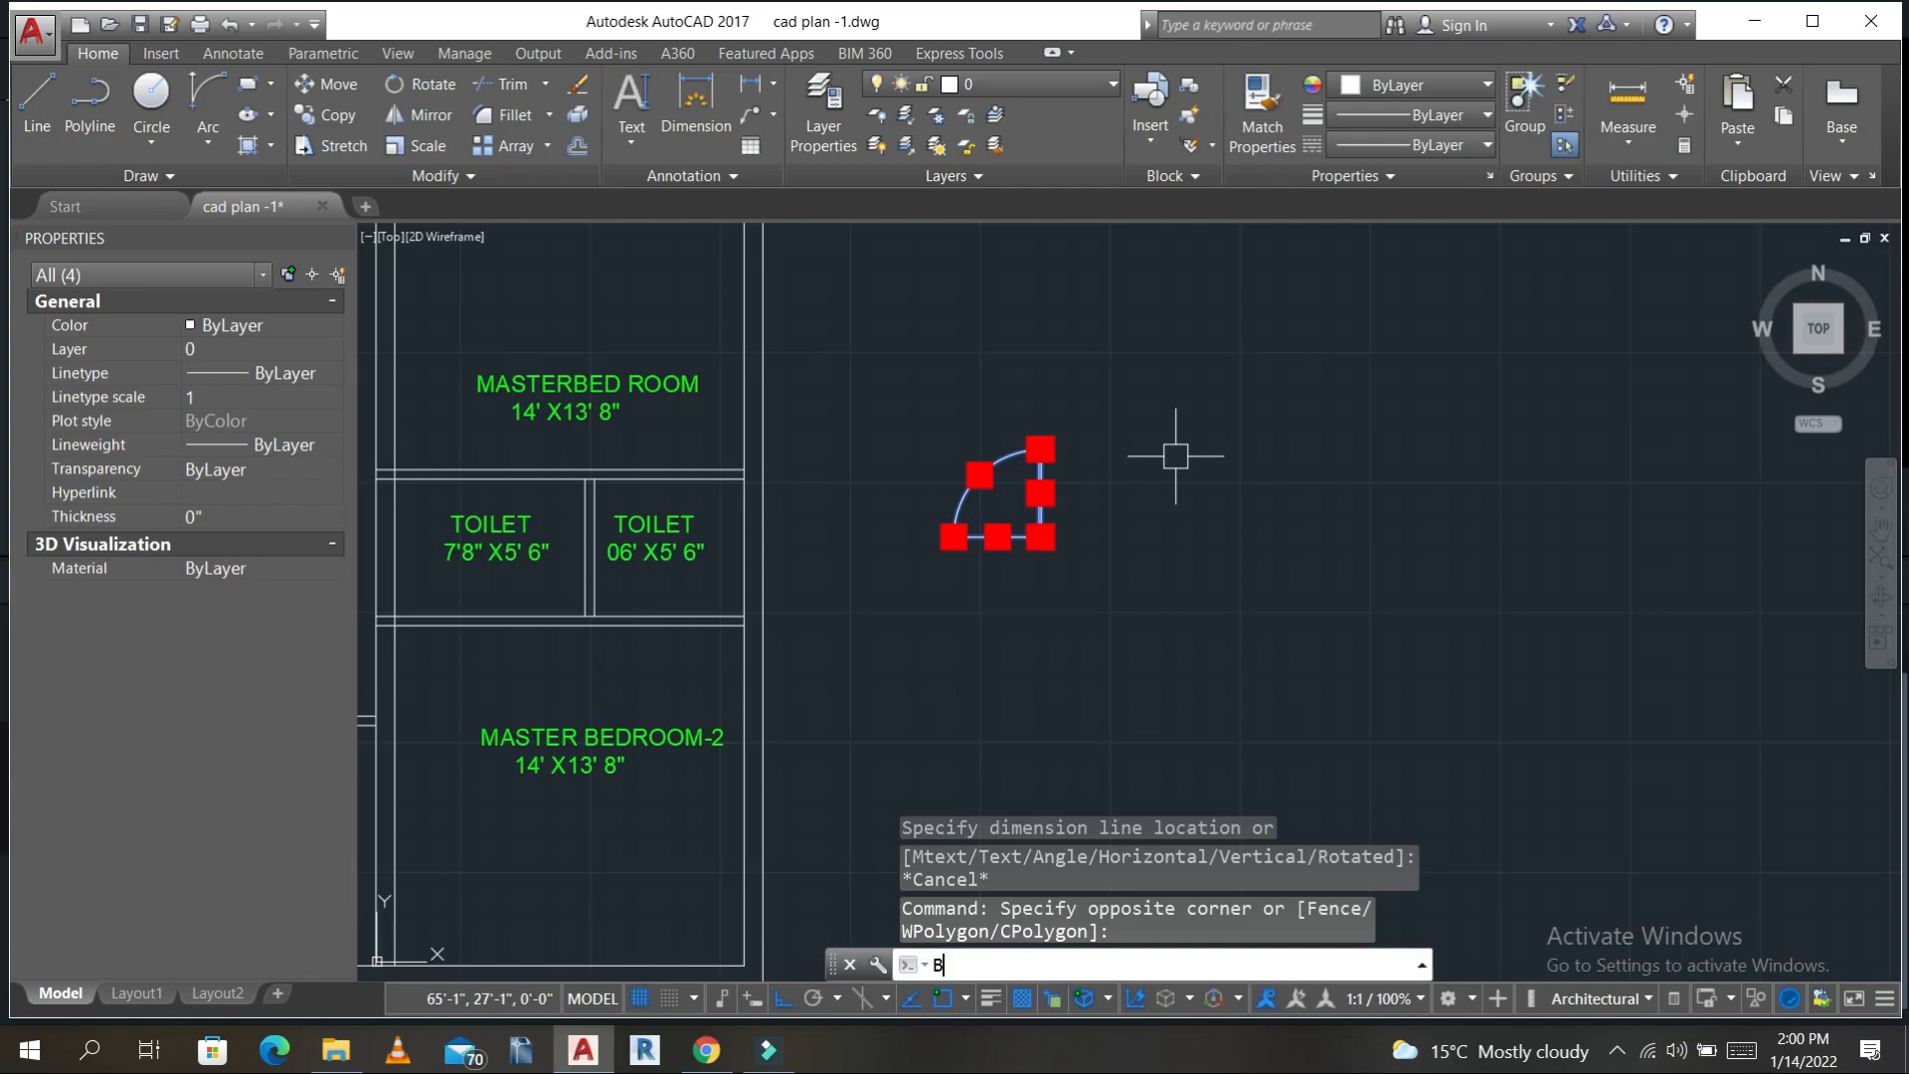
{"action": "key", "text": "Return"}
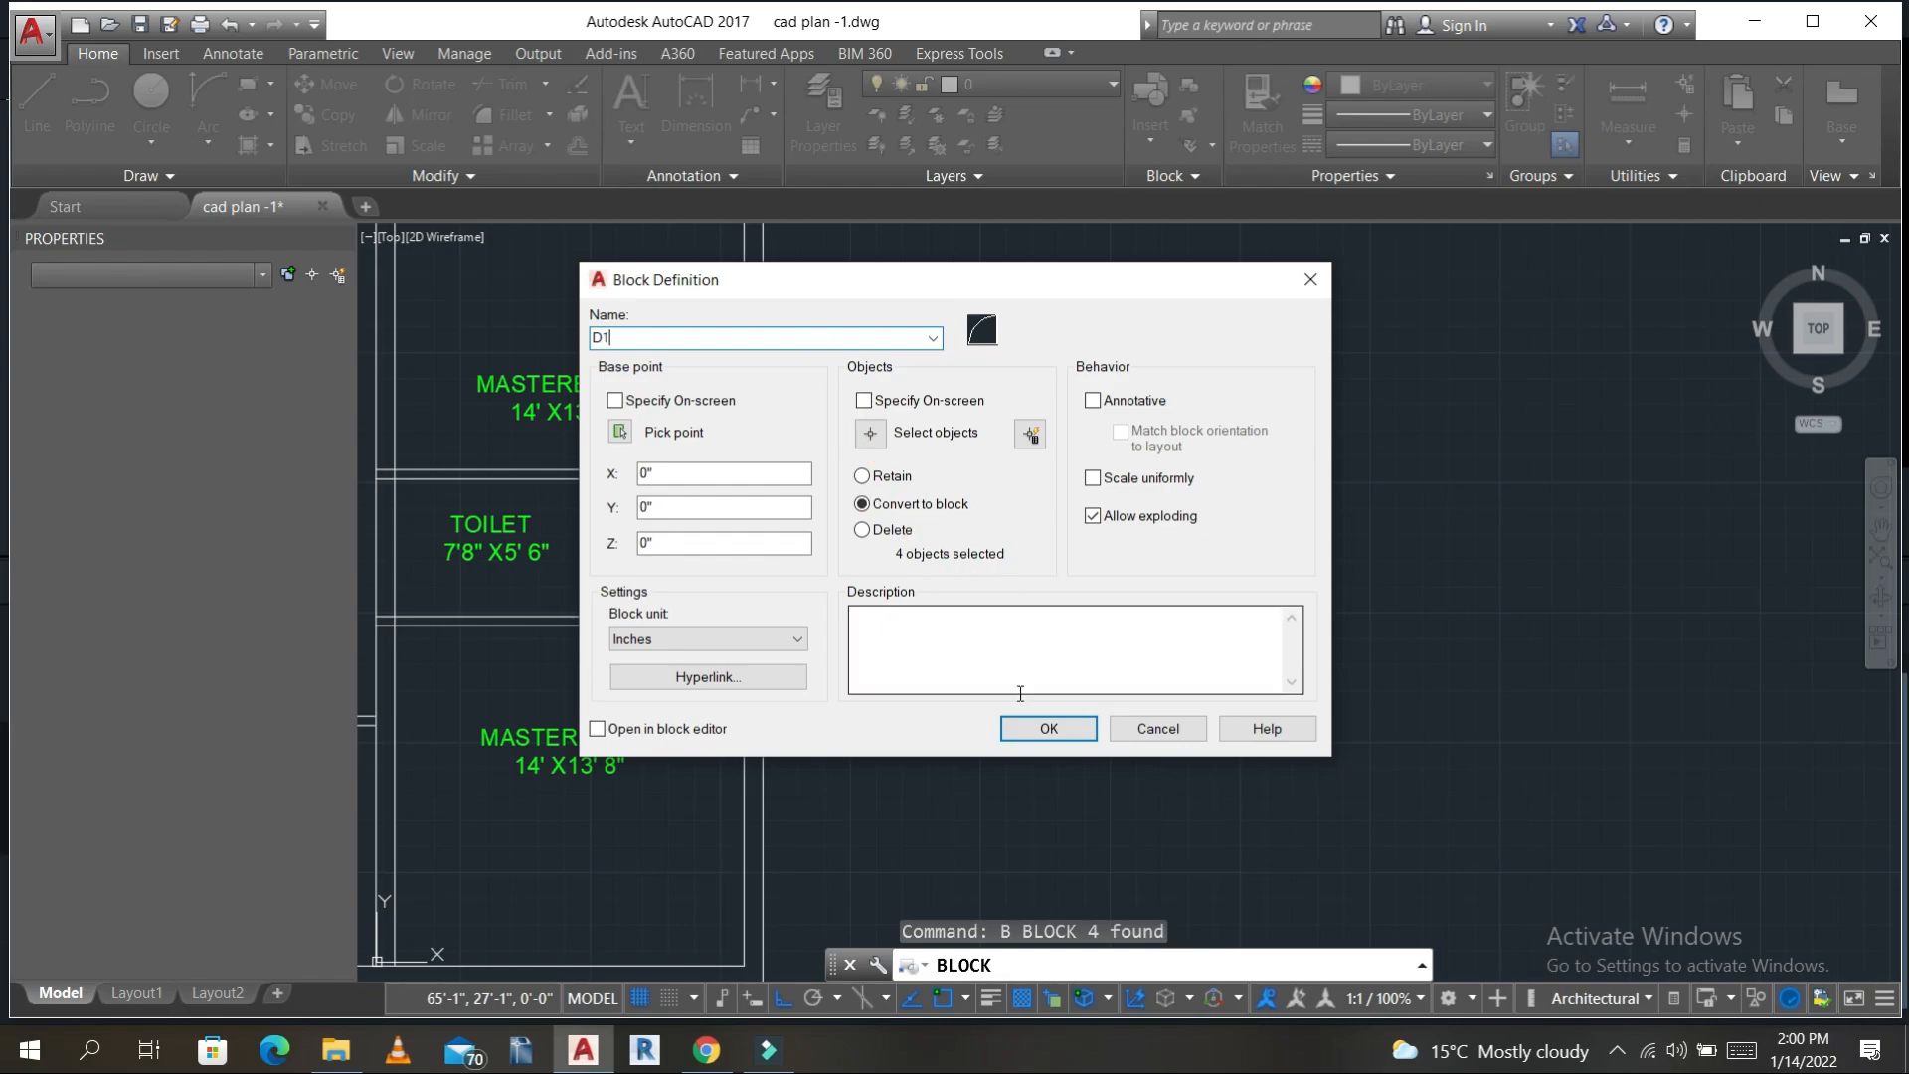
{"action": "left_click", "coordinate": [1058, 726]}
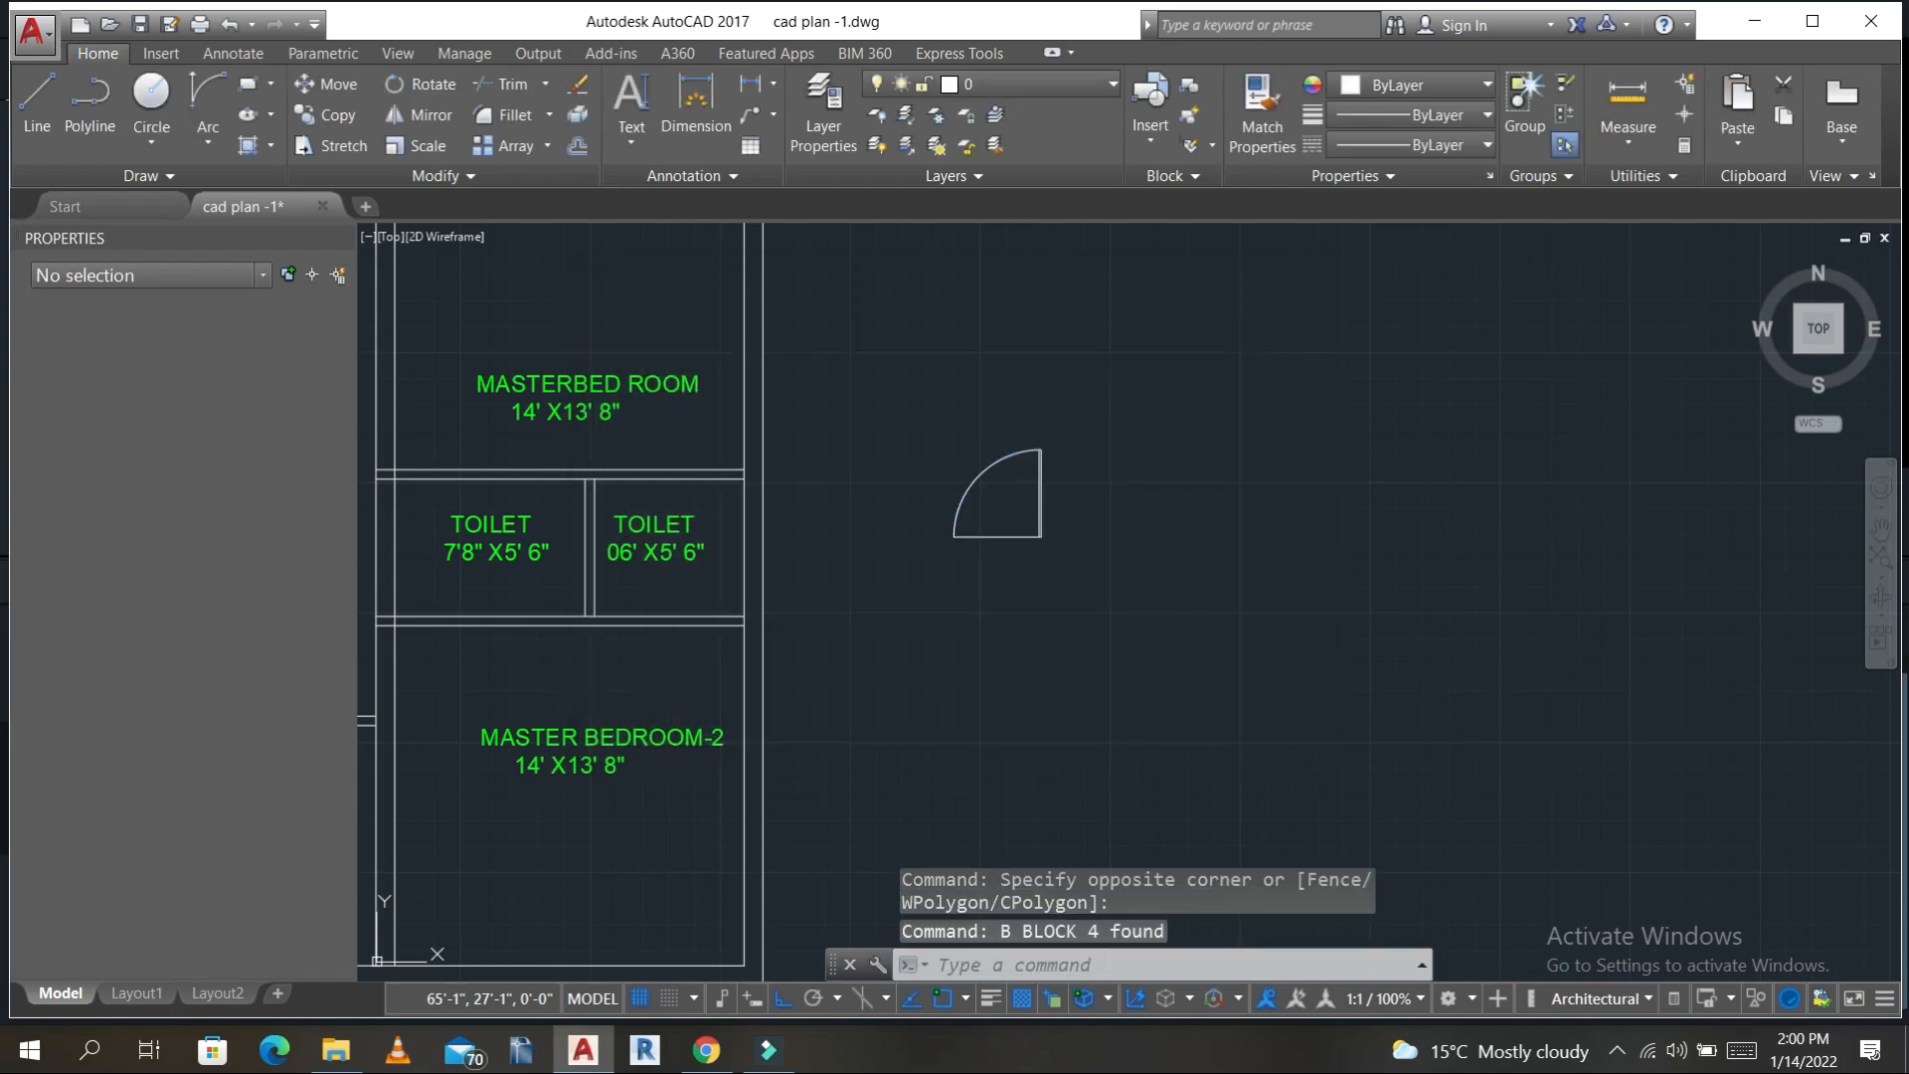
- Undo the door symbol's conversion to a block
{"action": "scroll", "coordinate": [1018, 570], "scroll_direction": "down", "scroll_amount": 2}
{"action": "left_click", "coordinate": [1014, 522]}
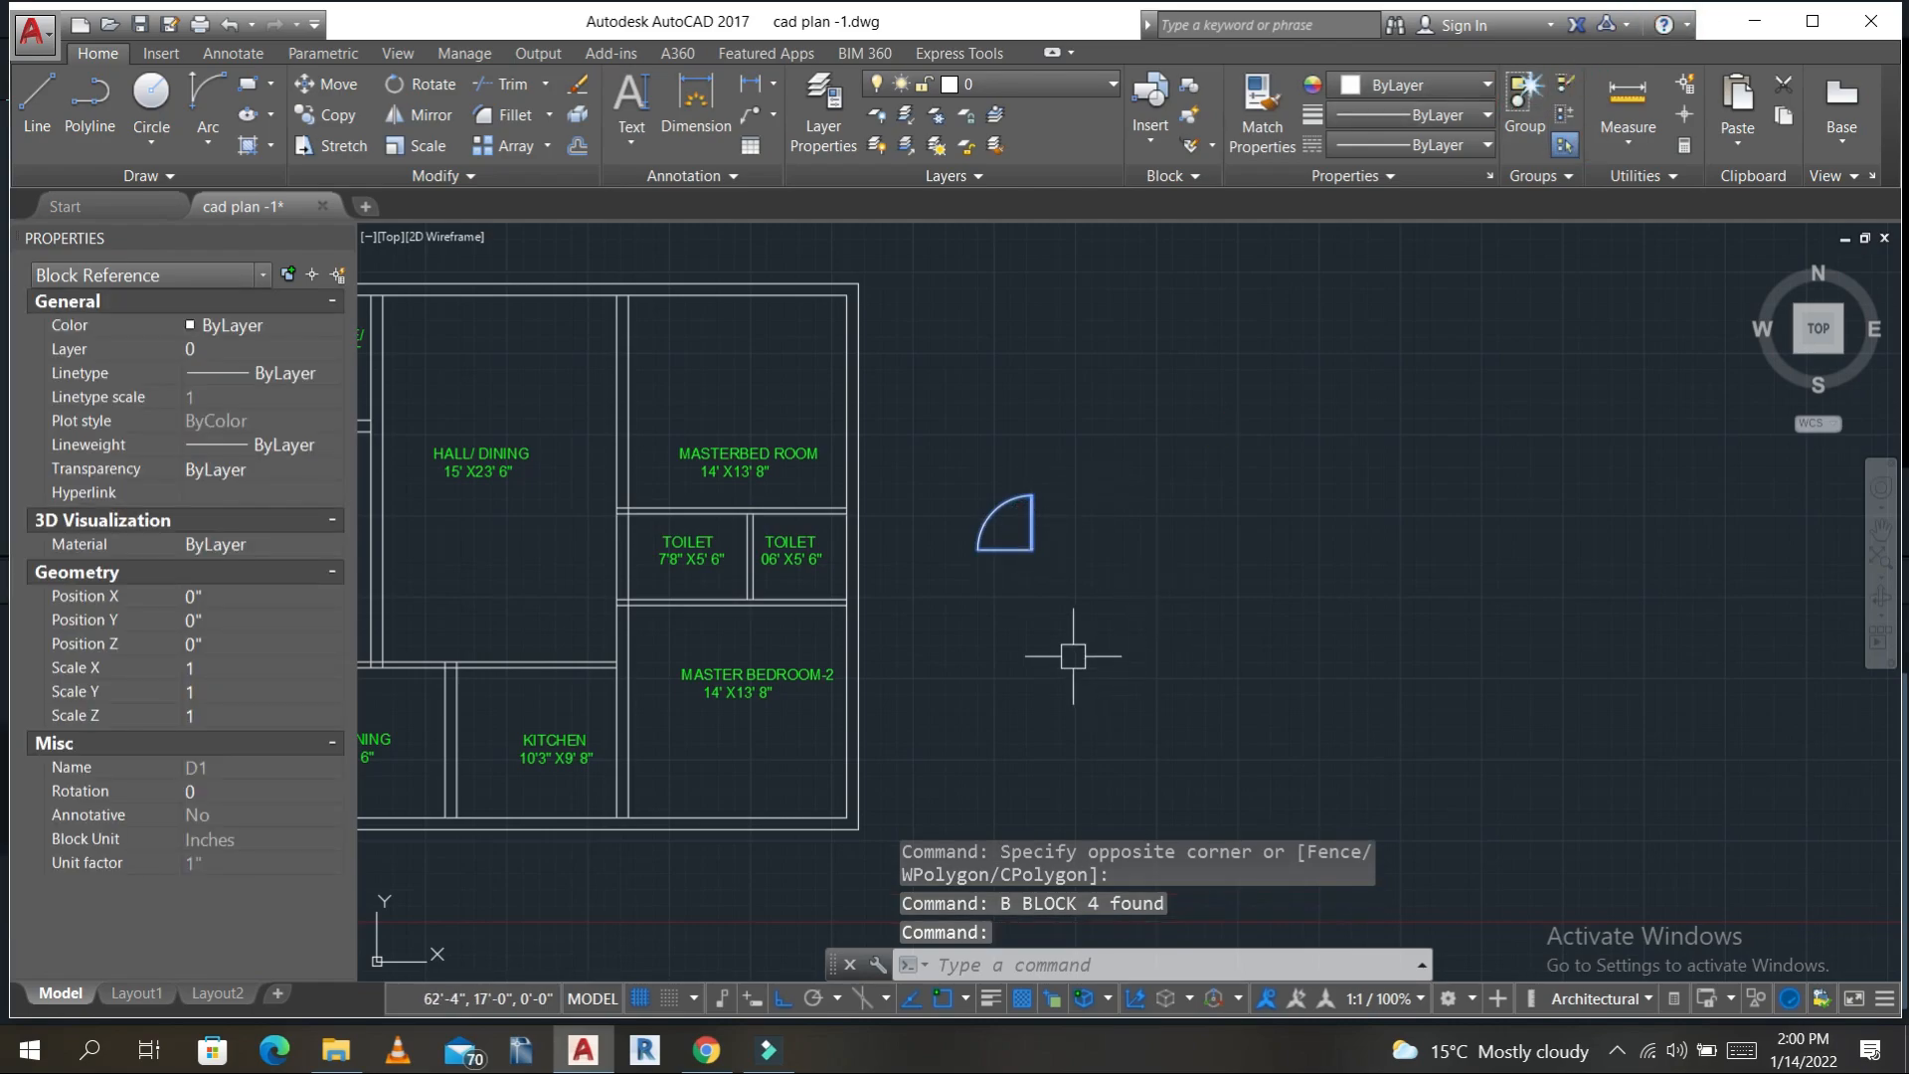
{"action": "right_click", "coordinate": [1042, 543]}
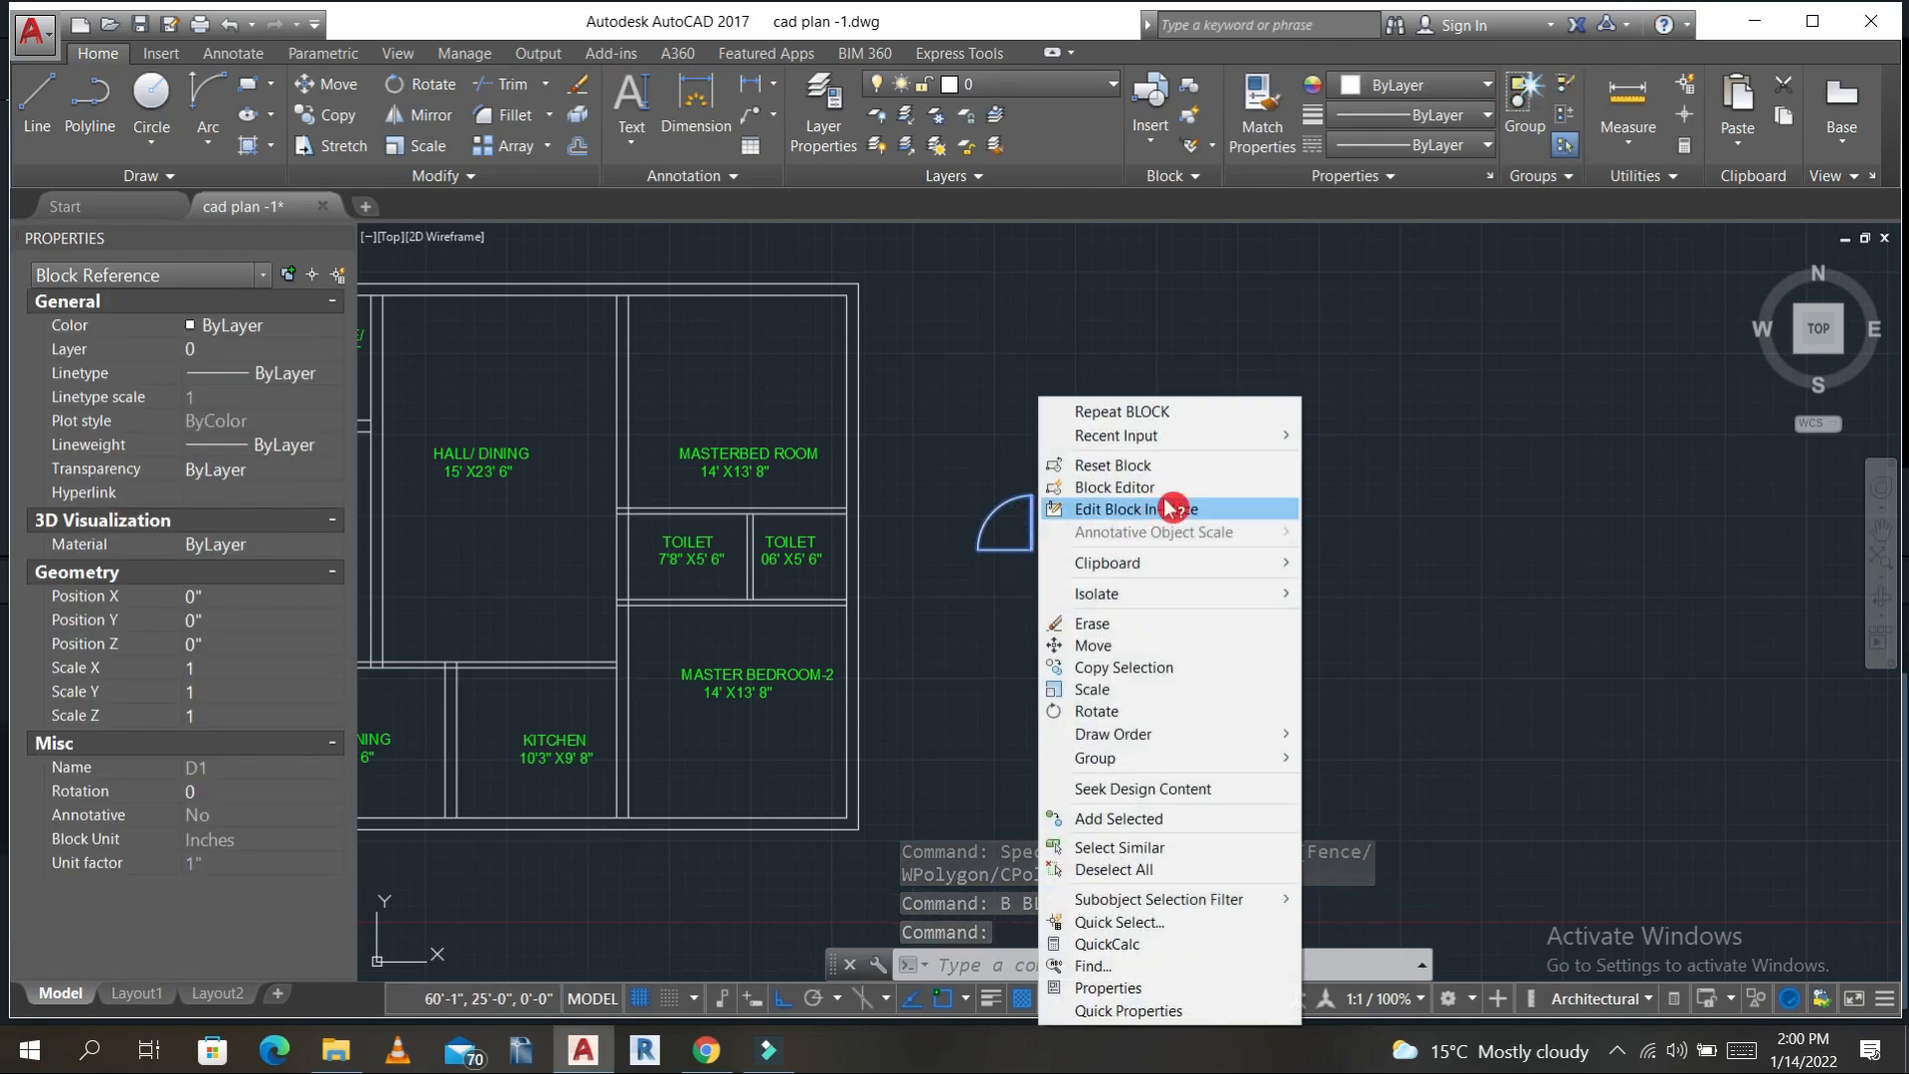
{"action": "key", "text": "Escape"}
{"action": "key", "text": "Escape"}
{"action": "scroll", "coordinate": [1017, 570], "scroll_direction": "up", "scroll_amount": 2}
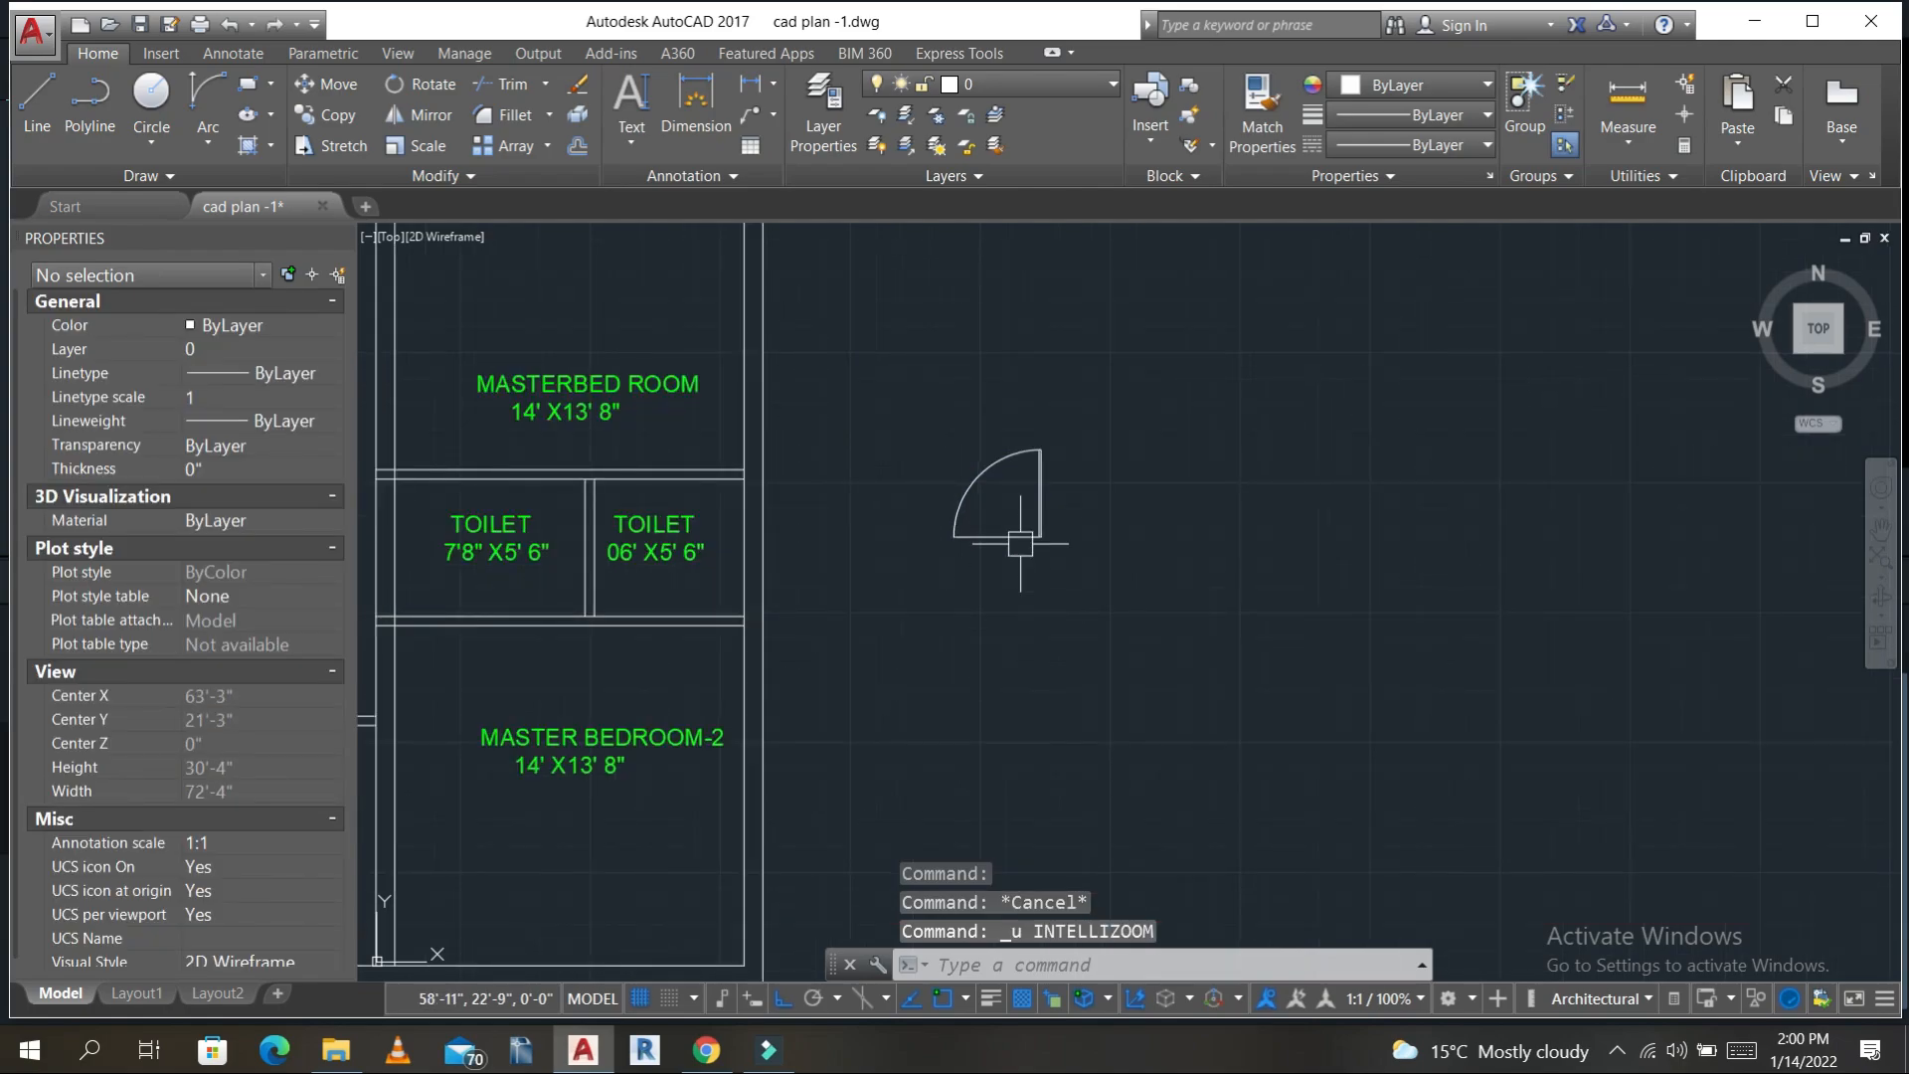
{"action": "left_click", "coordinate": [1040, 492]}
{"action": "key", "text": "Escape"}
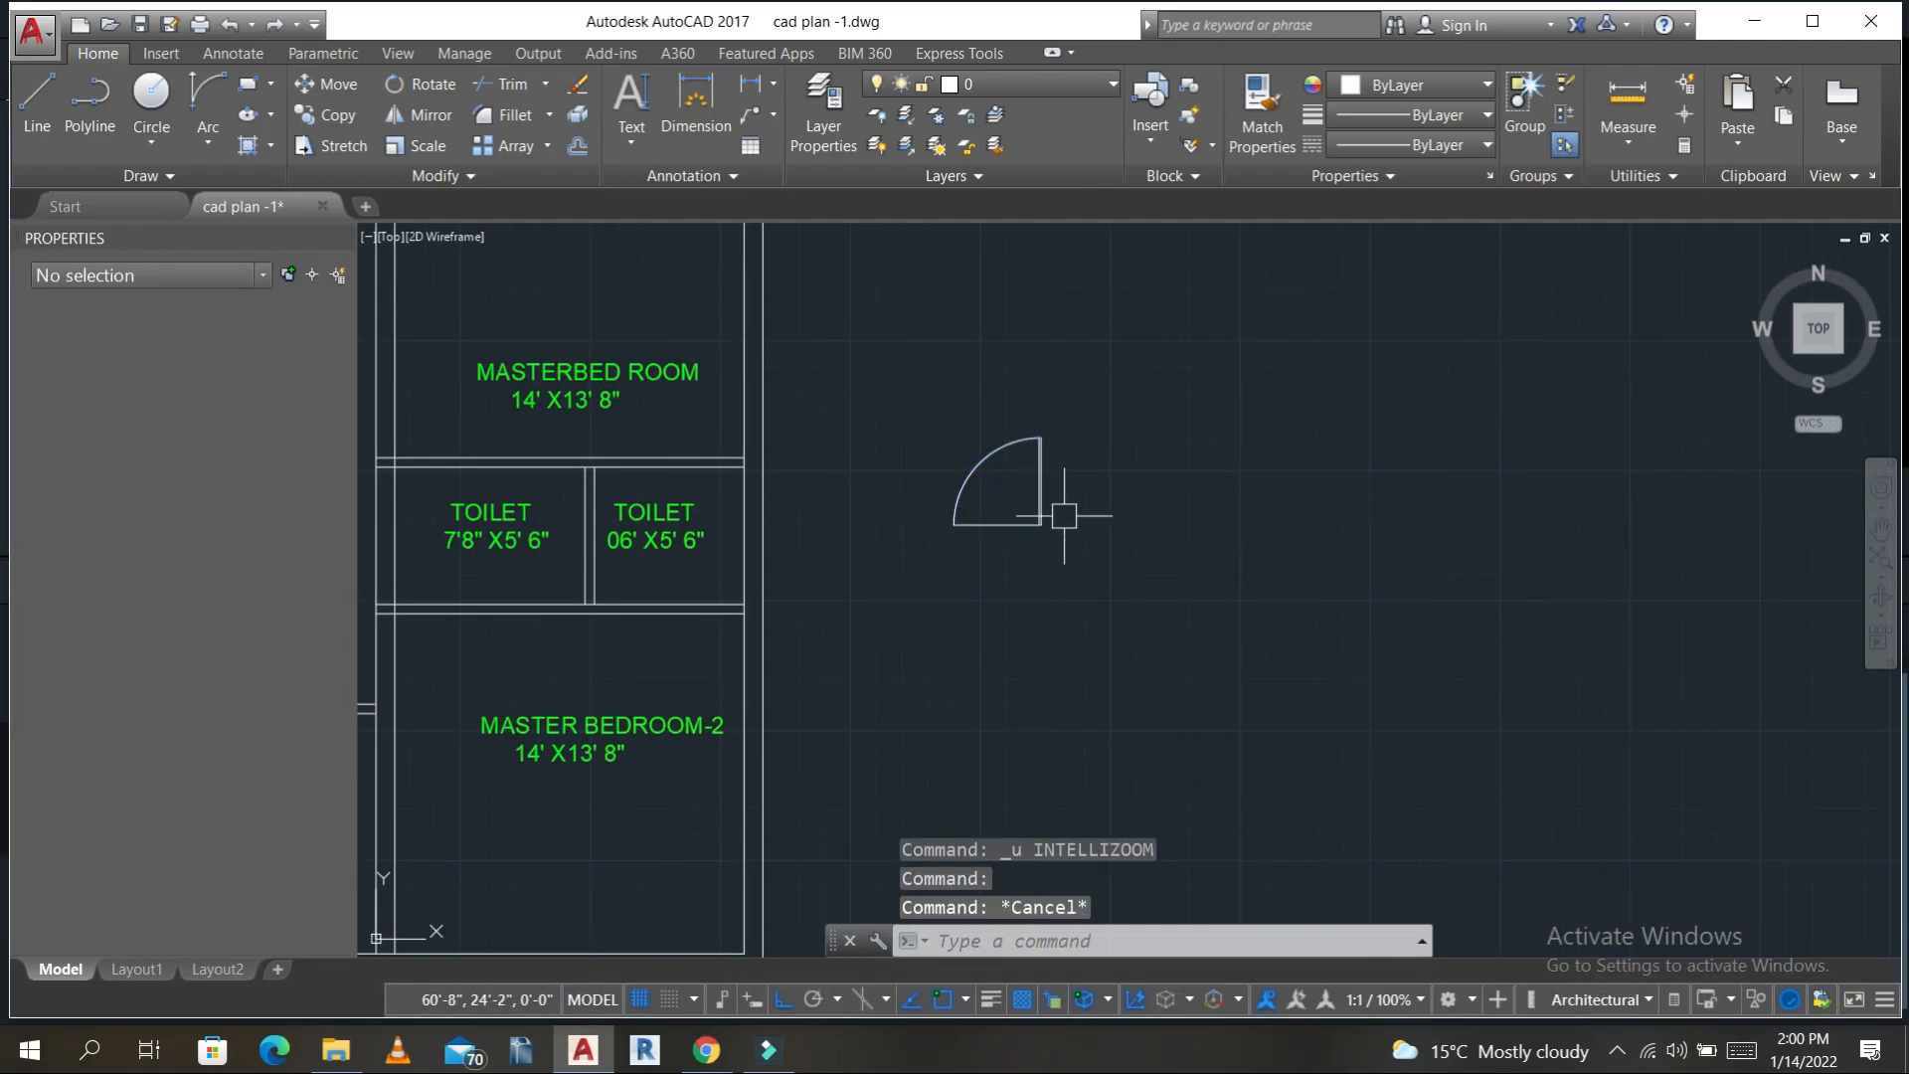
- Set the colour of the door's arc and three lines to the dark olive 114,116,48
{"action": "scroll", "coordinate": [853, 460], "scroll_direction": "up", "scroll_amount": 2}
{"action": "left_click", "coordinate": [1189, 605]}
{"action": "left_click", "coordinate": [875, 346]}
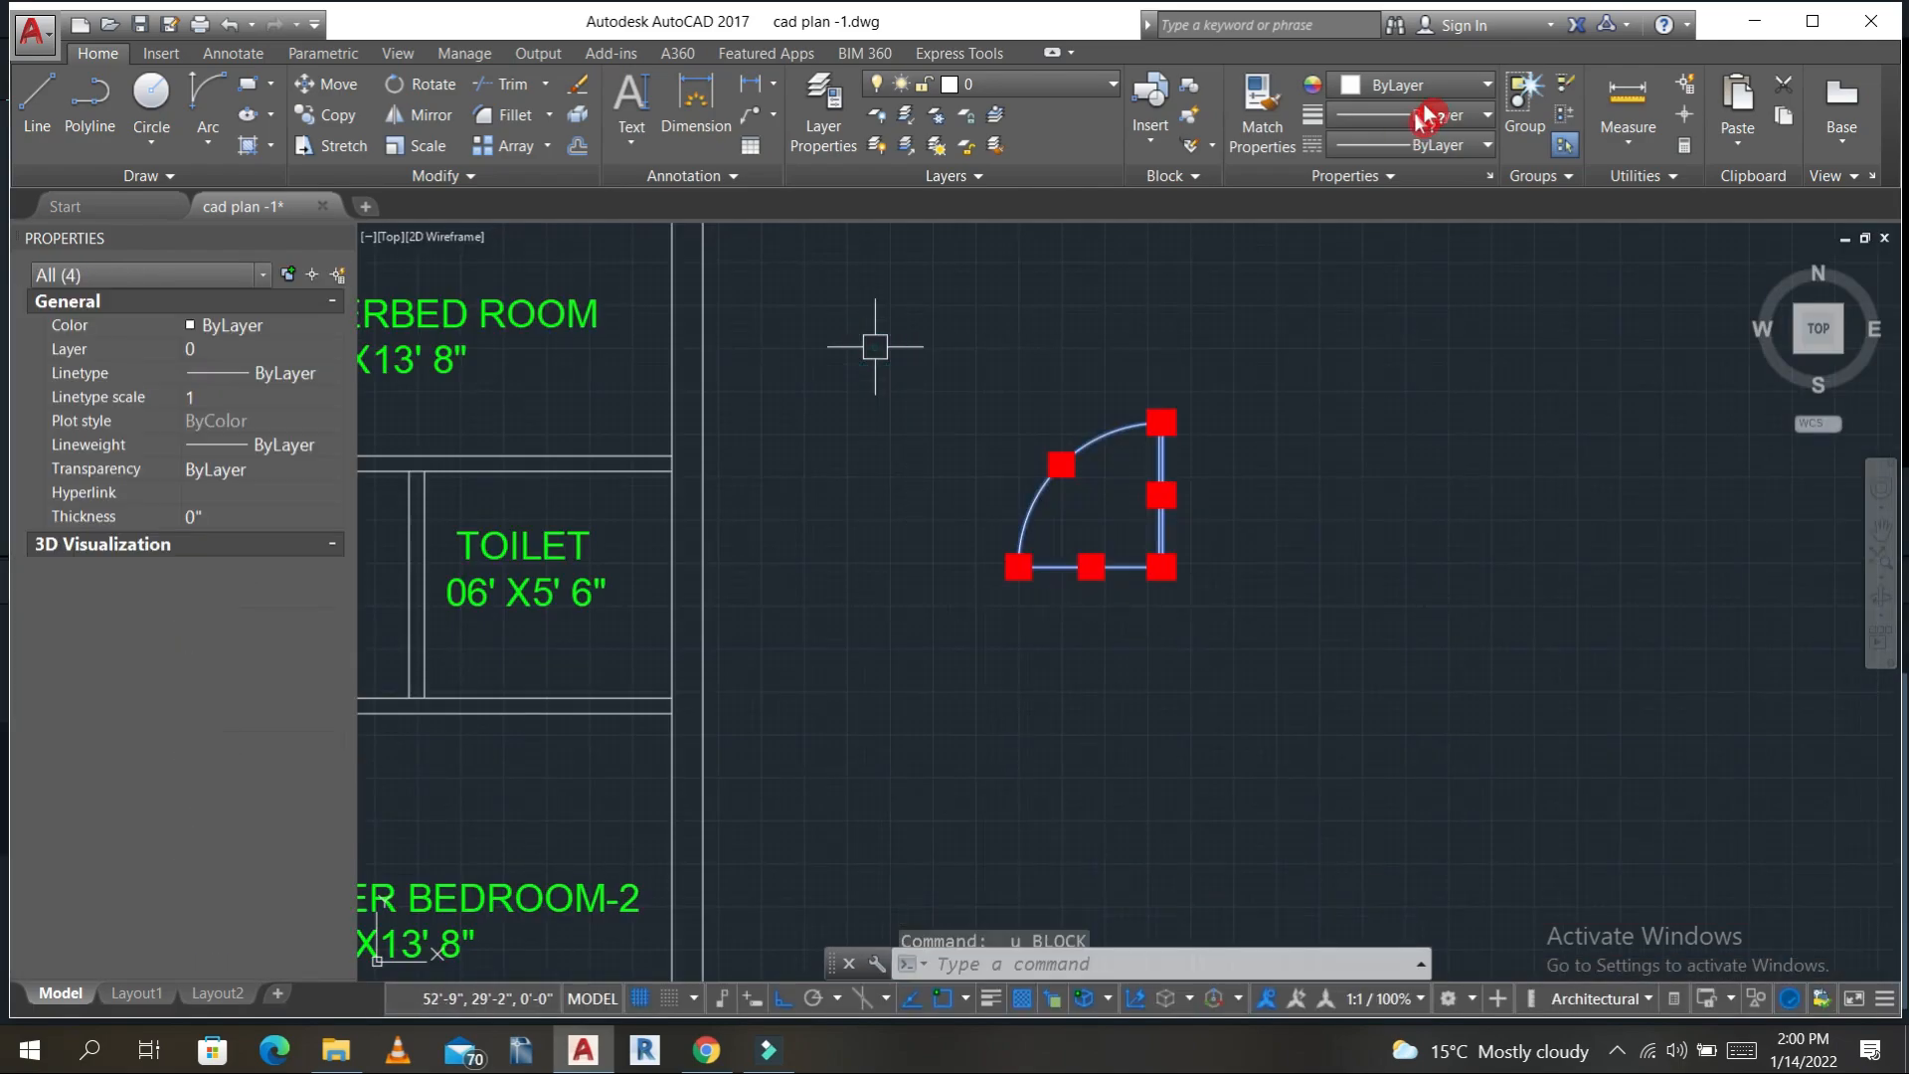
{"action": "left_click", "coordinate": [1483, 87]}
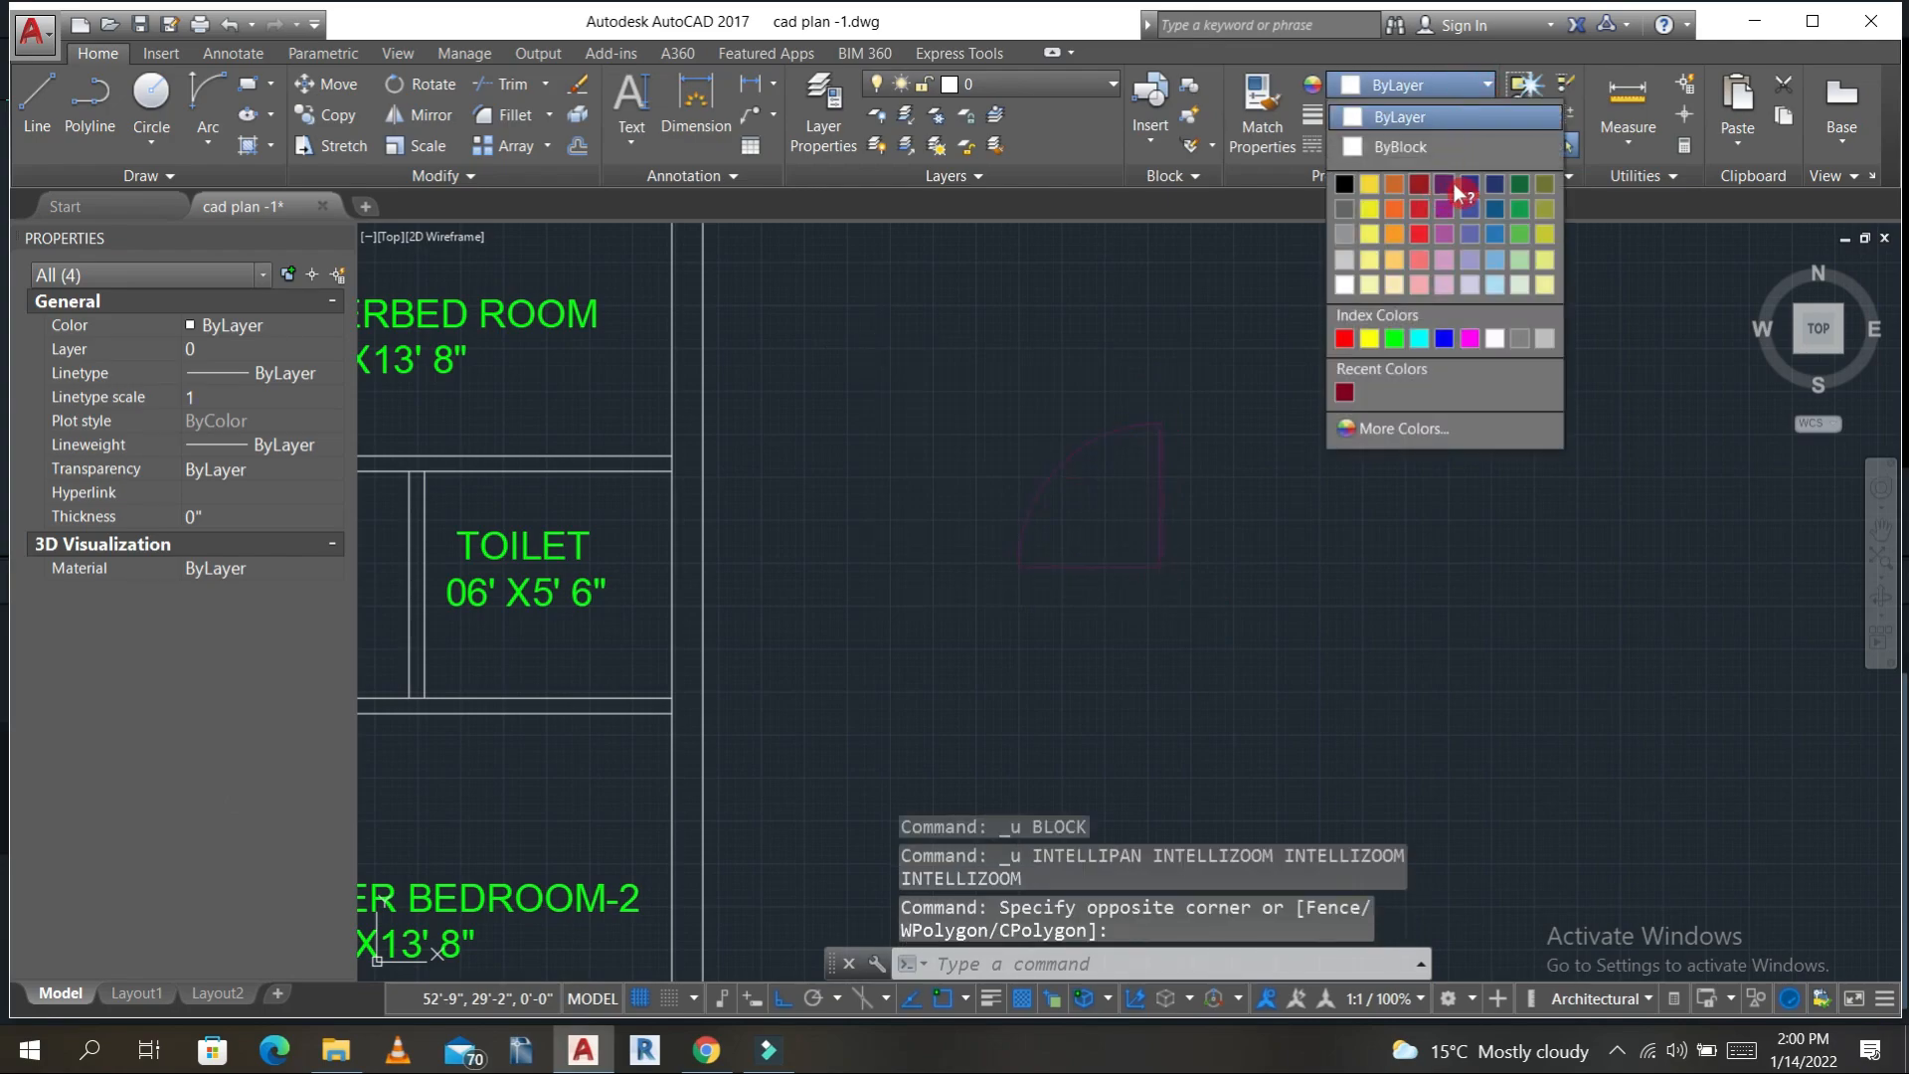
{"action": "left_click", "coordinate": [1548, 194]}
{"action": "key", "text": "Escape"}
- Define the olive-coloured door's four objects as a block named D1, with the selected objects converted to the block
{"action": "left_click", "coordinate": [1241, 608]}
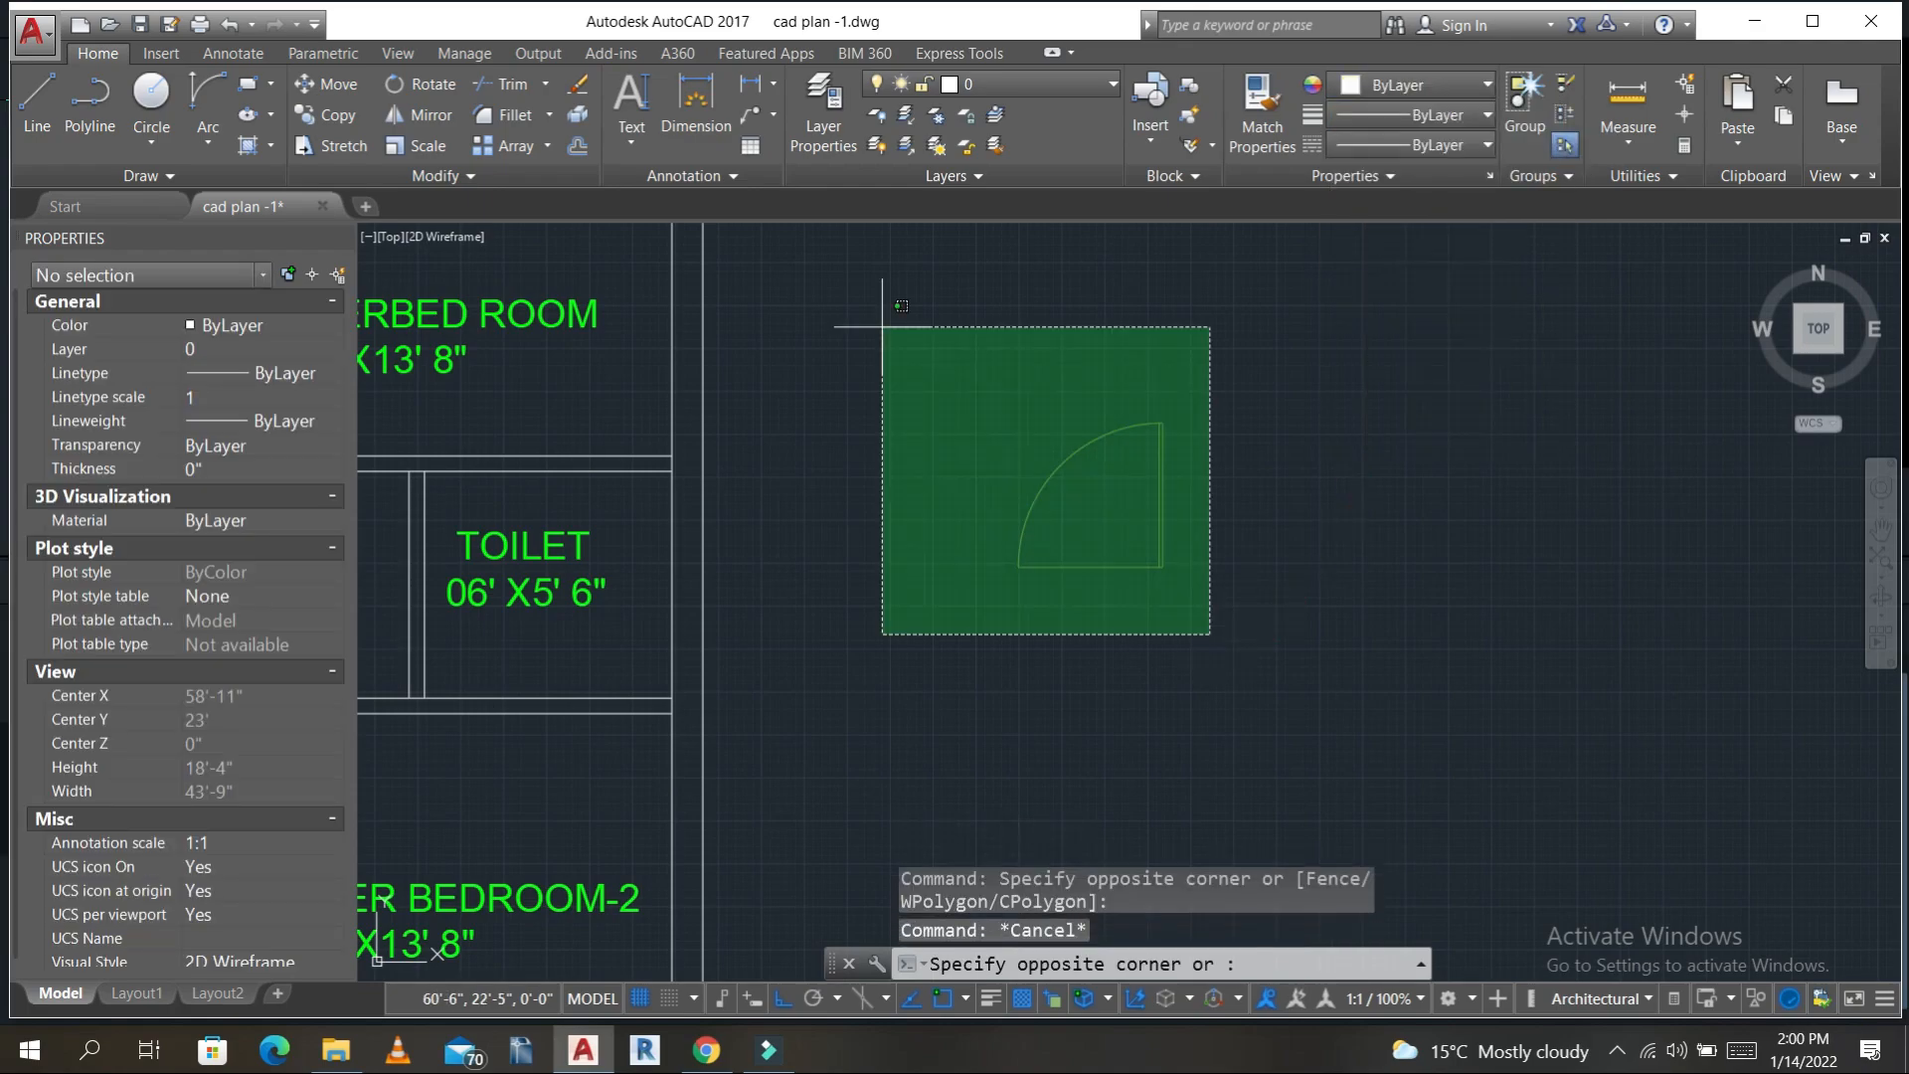
{"action": "left_click", "coordinate": [856, 295]}
{"action": "type", "text": "b"}
{"action": "key", "text": "Return"}
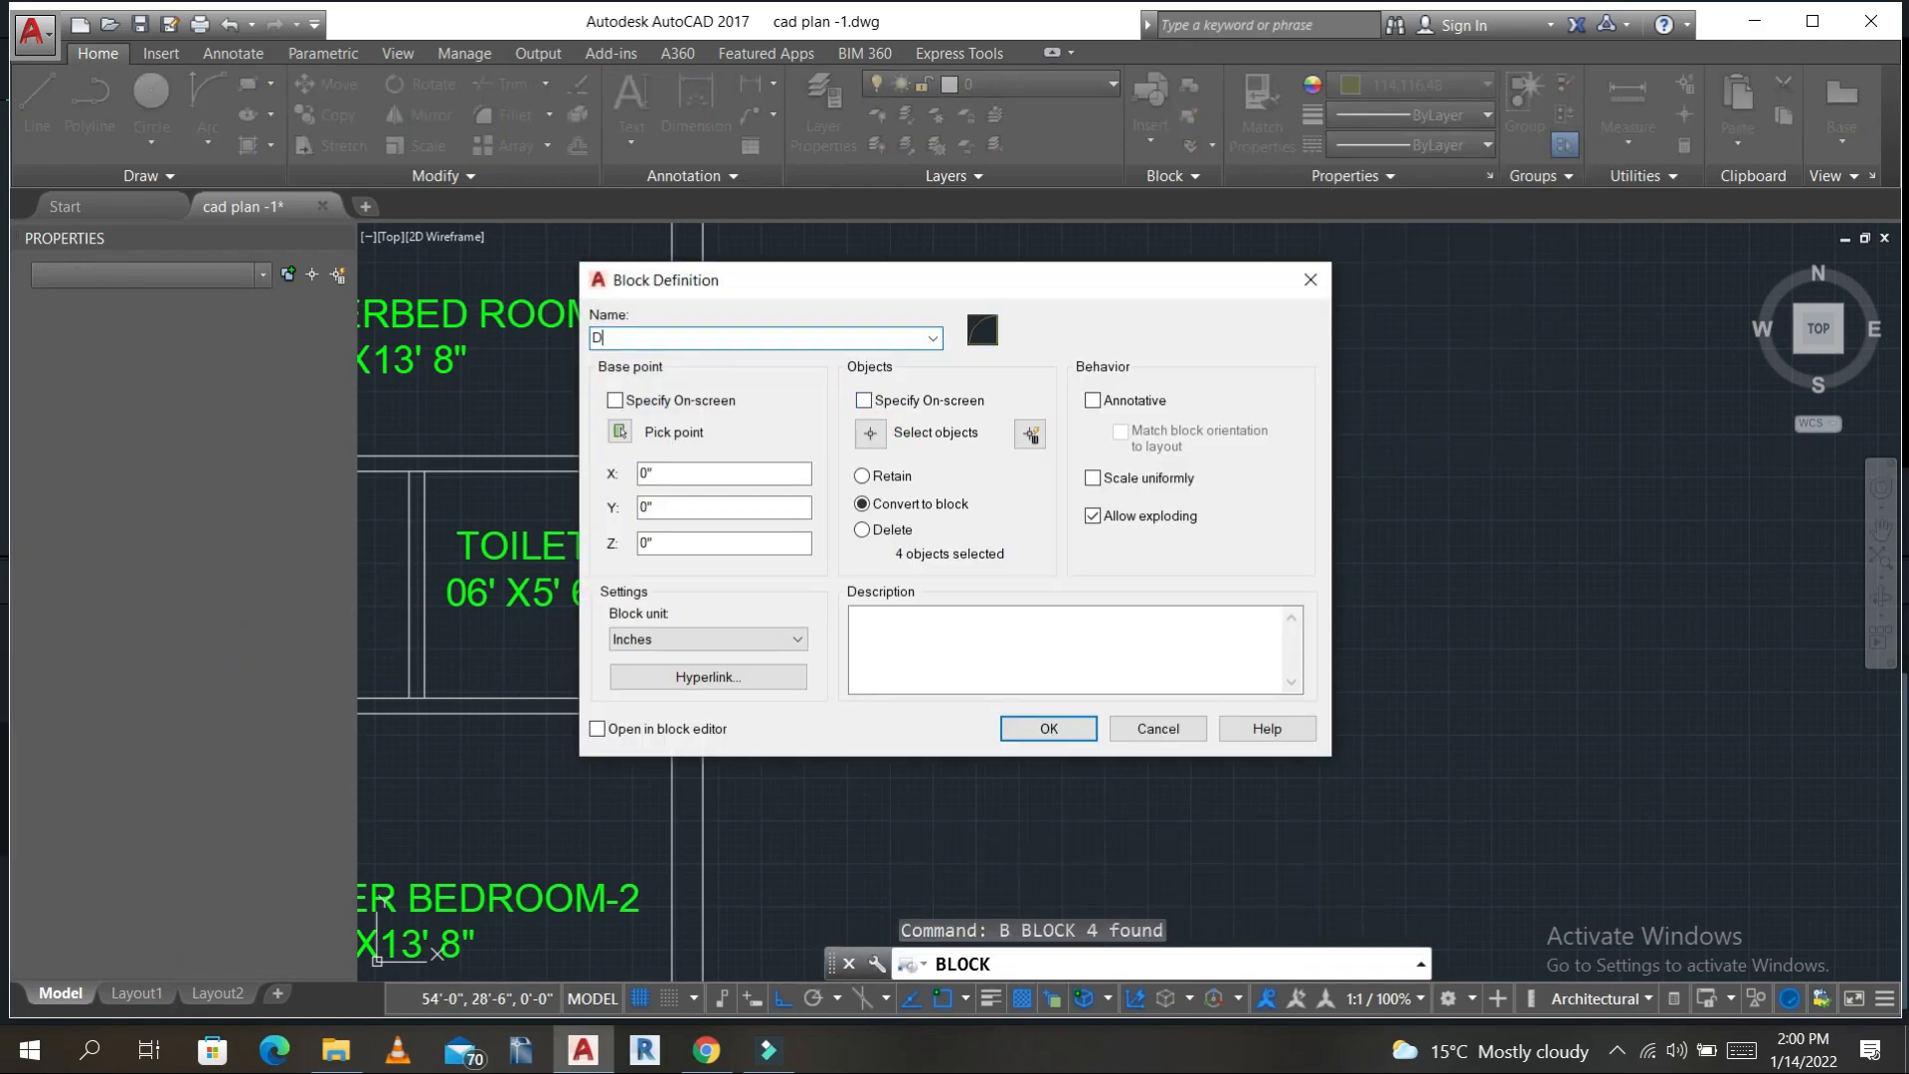
{"action": "left_click", "coordinate": [1049, 729]}
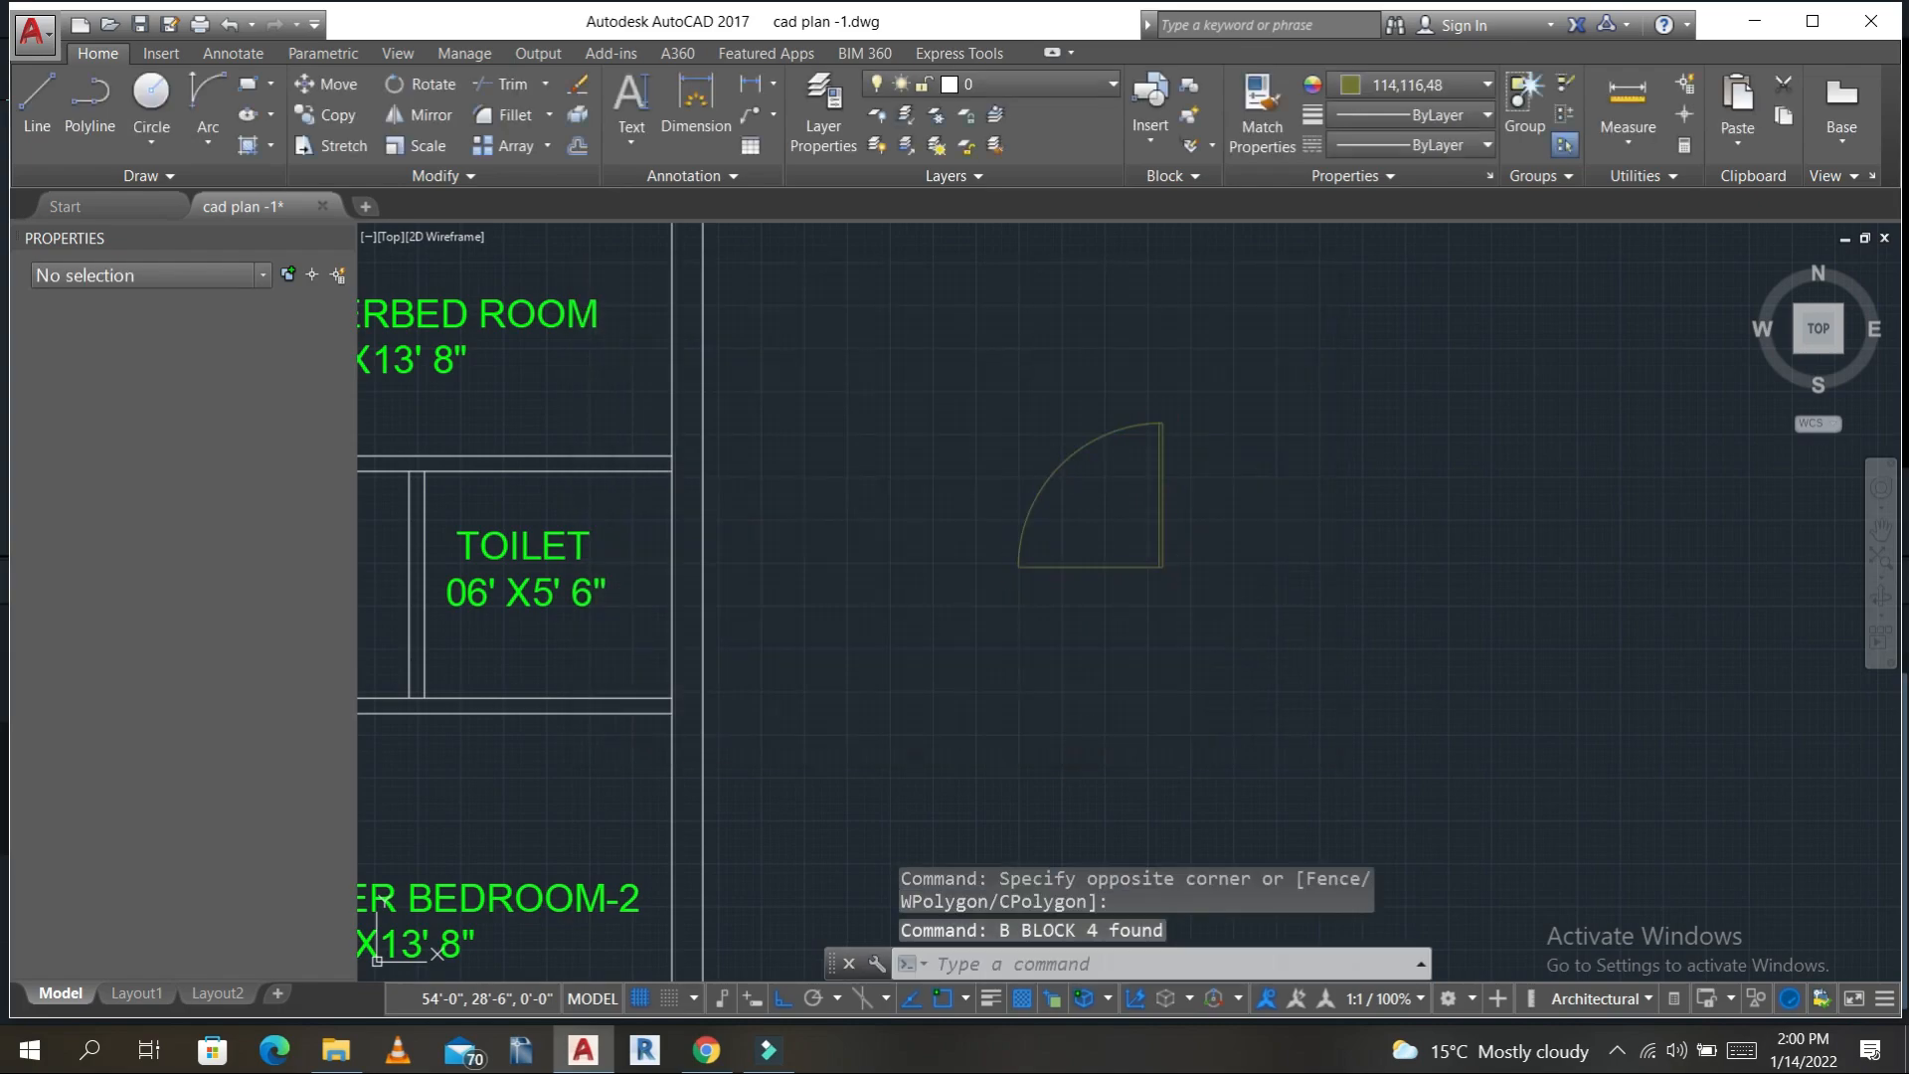
- Rotate the D1 door block 270° about its lower hinge corner
{"action": "left_click", "coordinate": [1168, 525]}
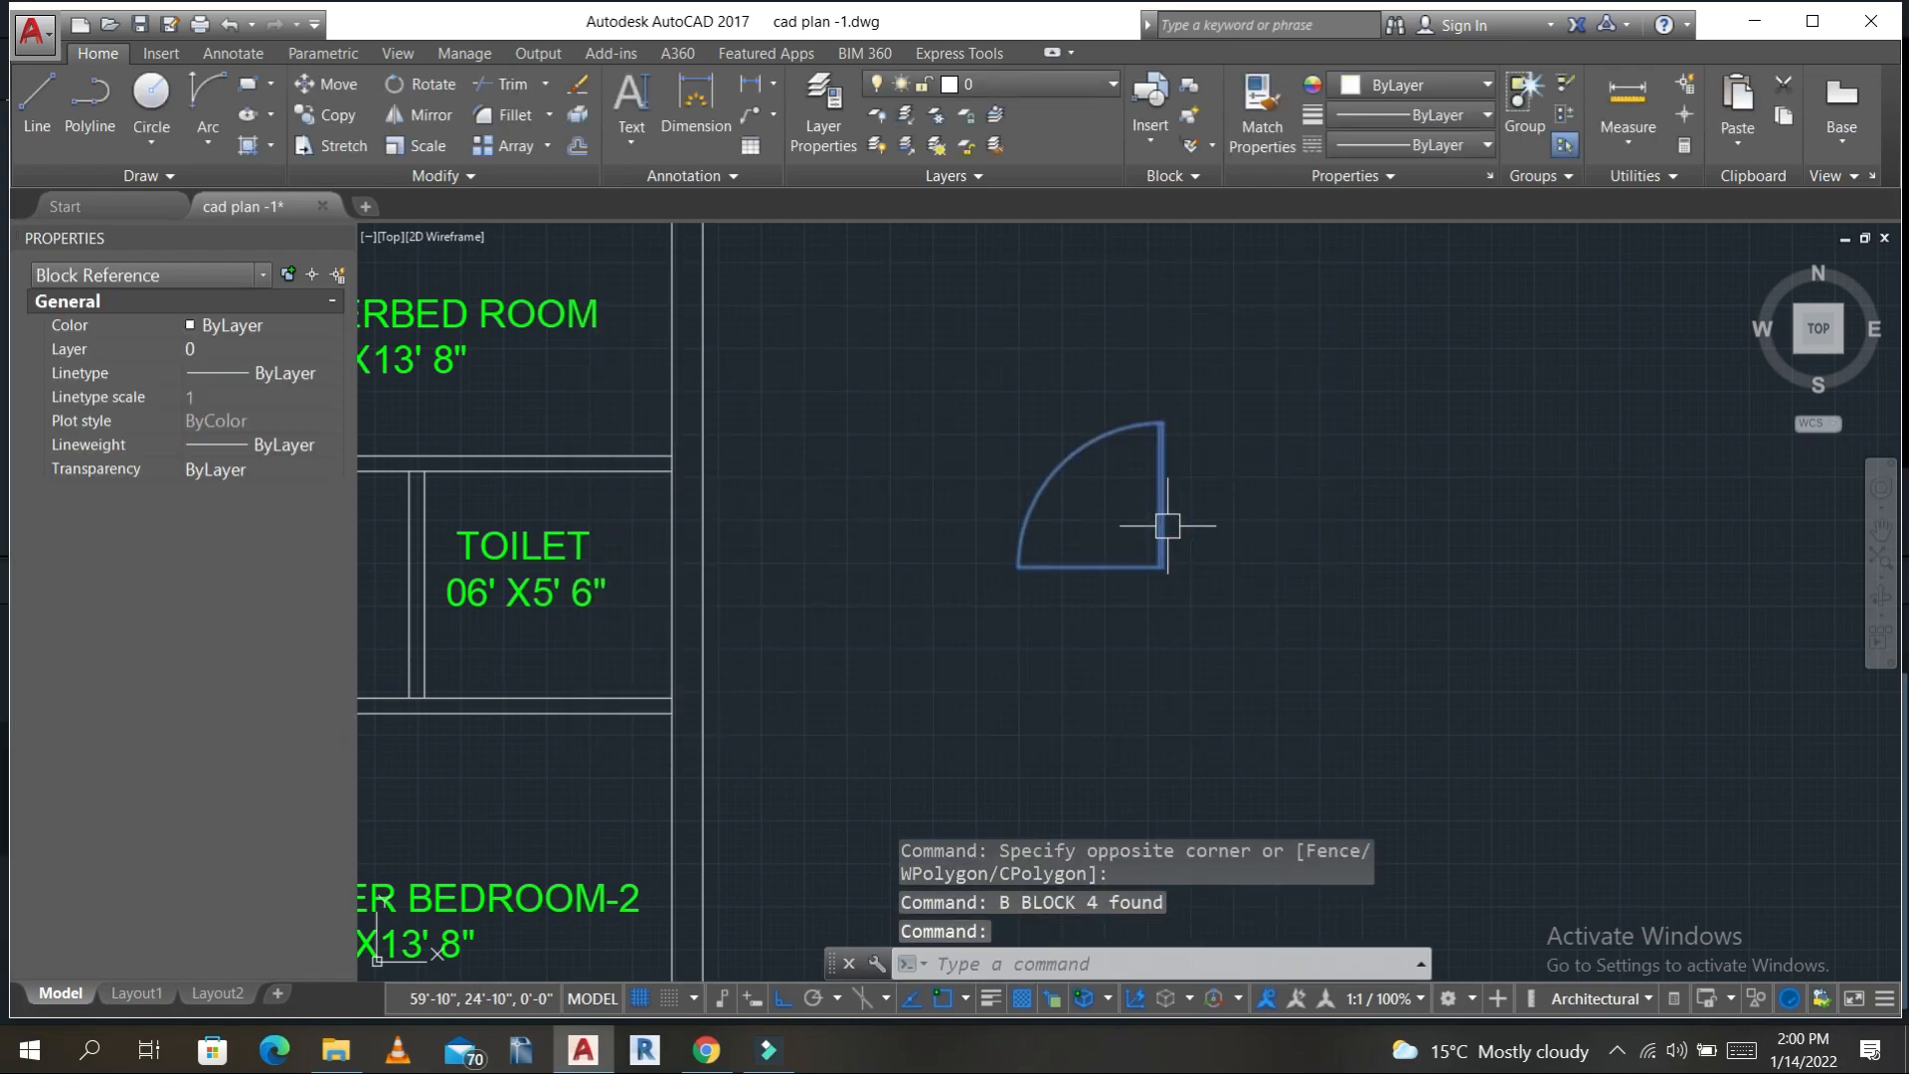
{"action": "scroll", "coordinate": [1167, 525], "scroll_direction": "down", "scroll_amount": 5}
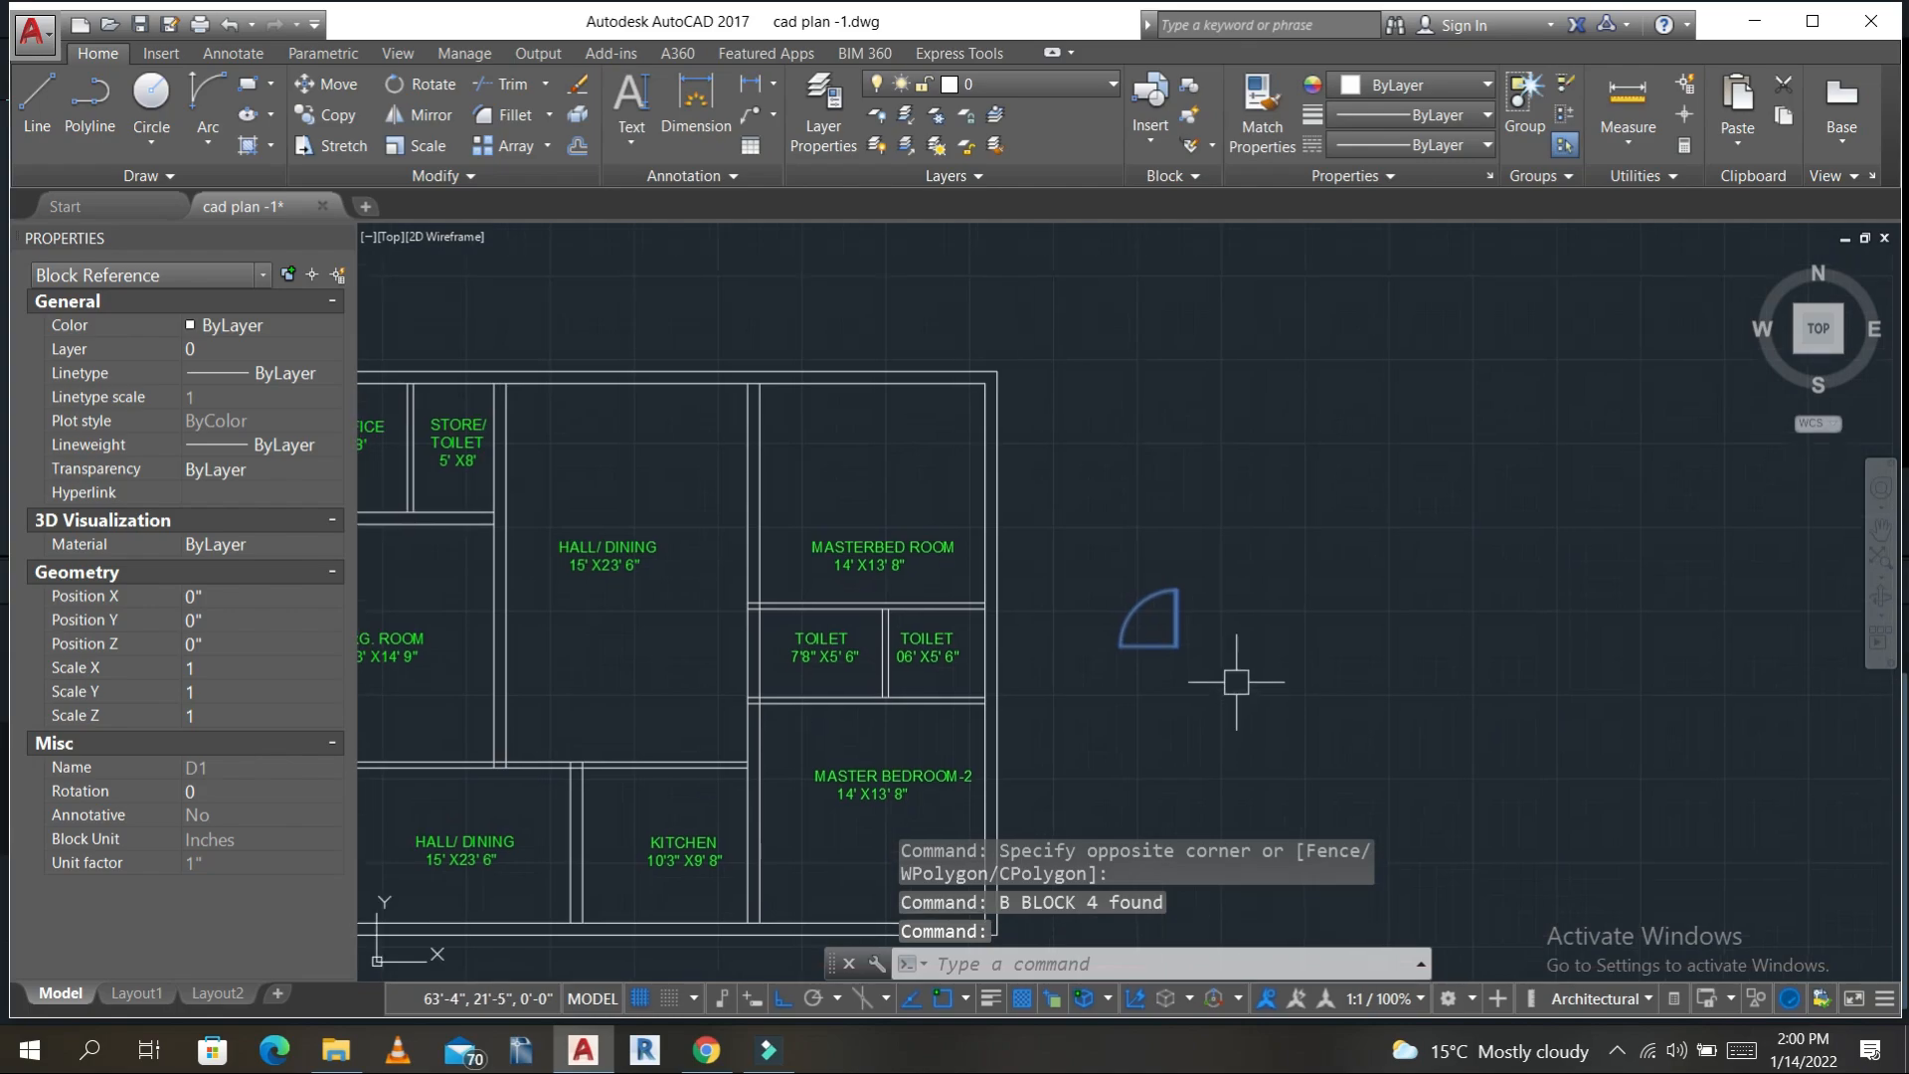
{"action": "type", "text": "ro"}
{"action": "key", "text": "Return"}
{"action": "scroll", "coordinate": [1190, 651], "scroll_direction": "up", "scroll_amount": 2}
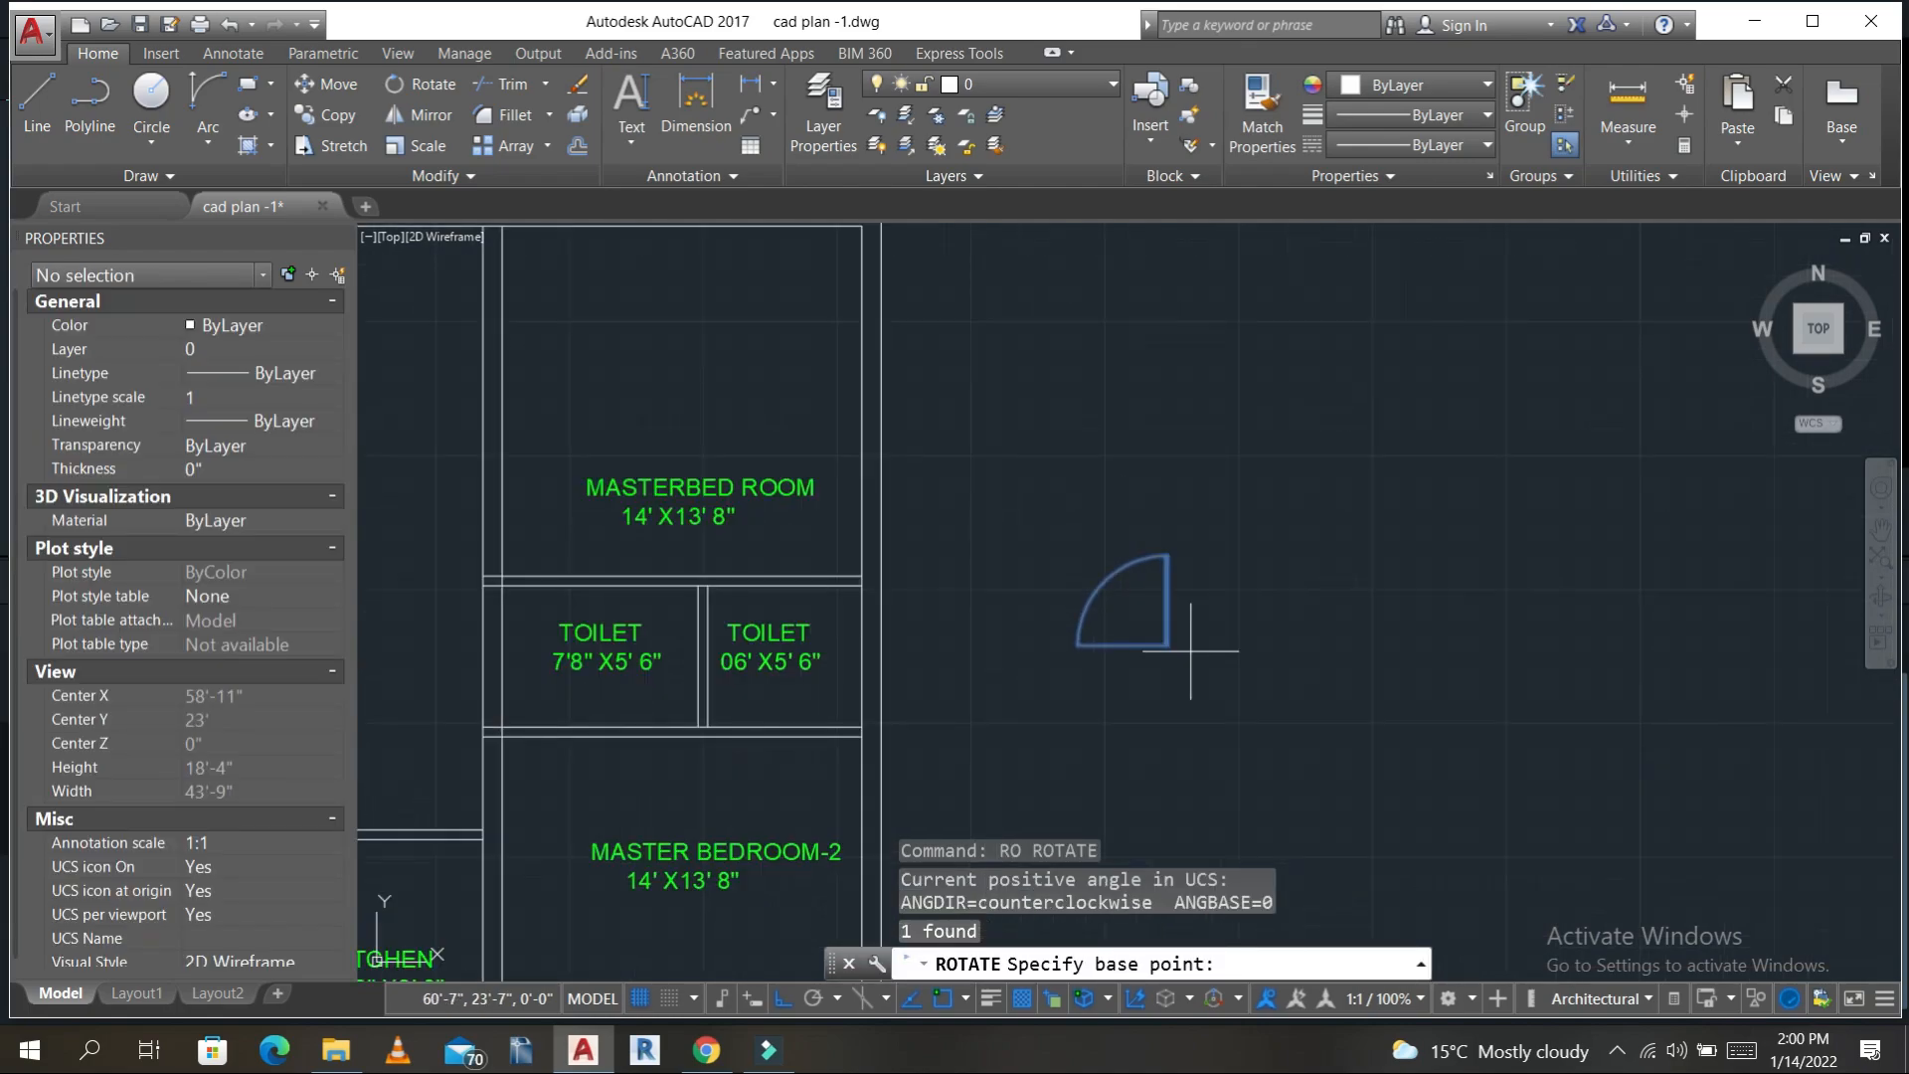
{"action": "left_click", "coordinate": [1174, 654]}
{"action": "left_click", "coordinate": [1102, 746]}
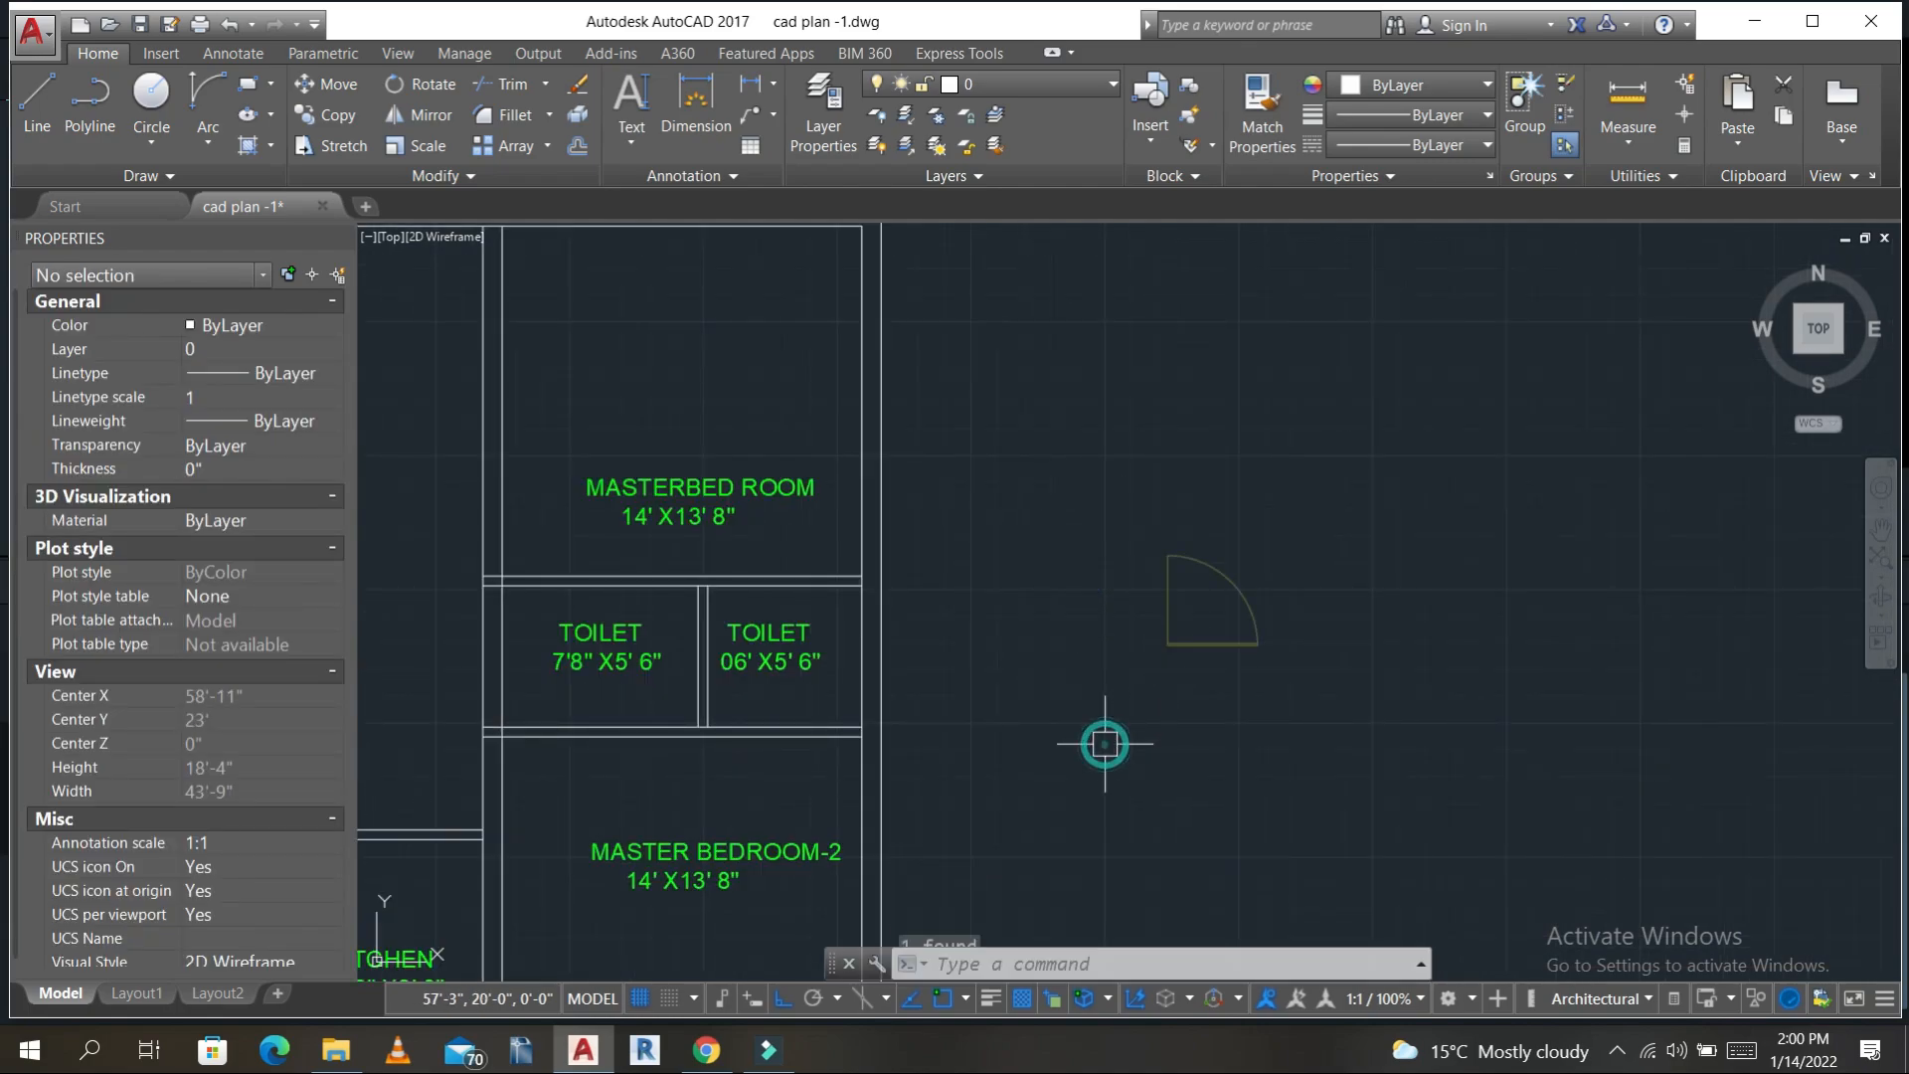
- Copy the D1 door block by its lower hinge corner to where the hall-side wall line meets the upper toilet wall line at MASTERBED ROOM
{"action": "left_click", "coordinate": [1215, 639]}
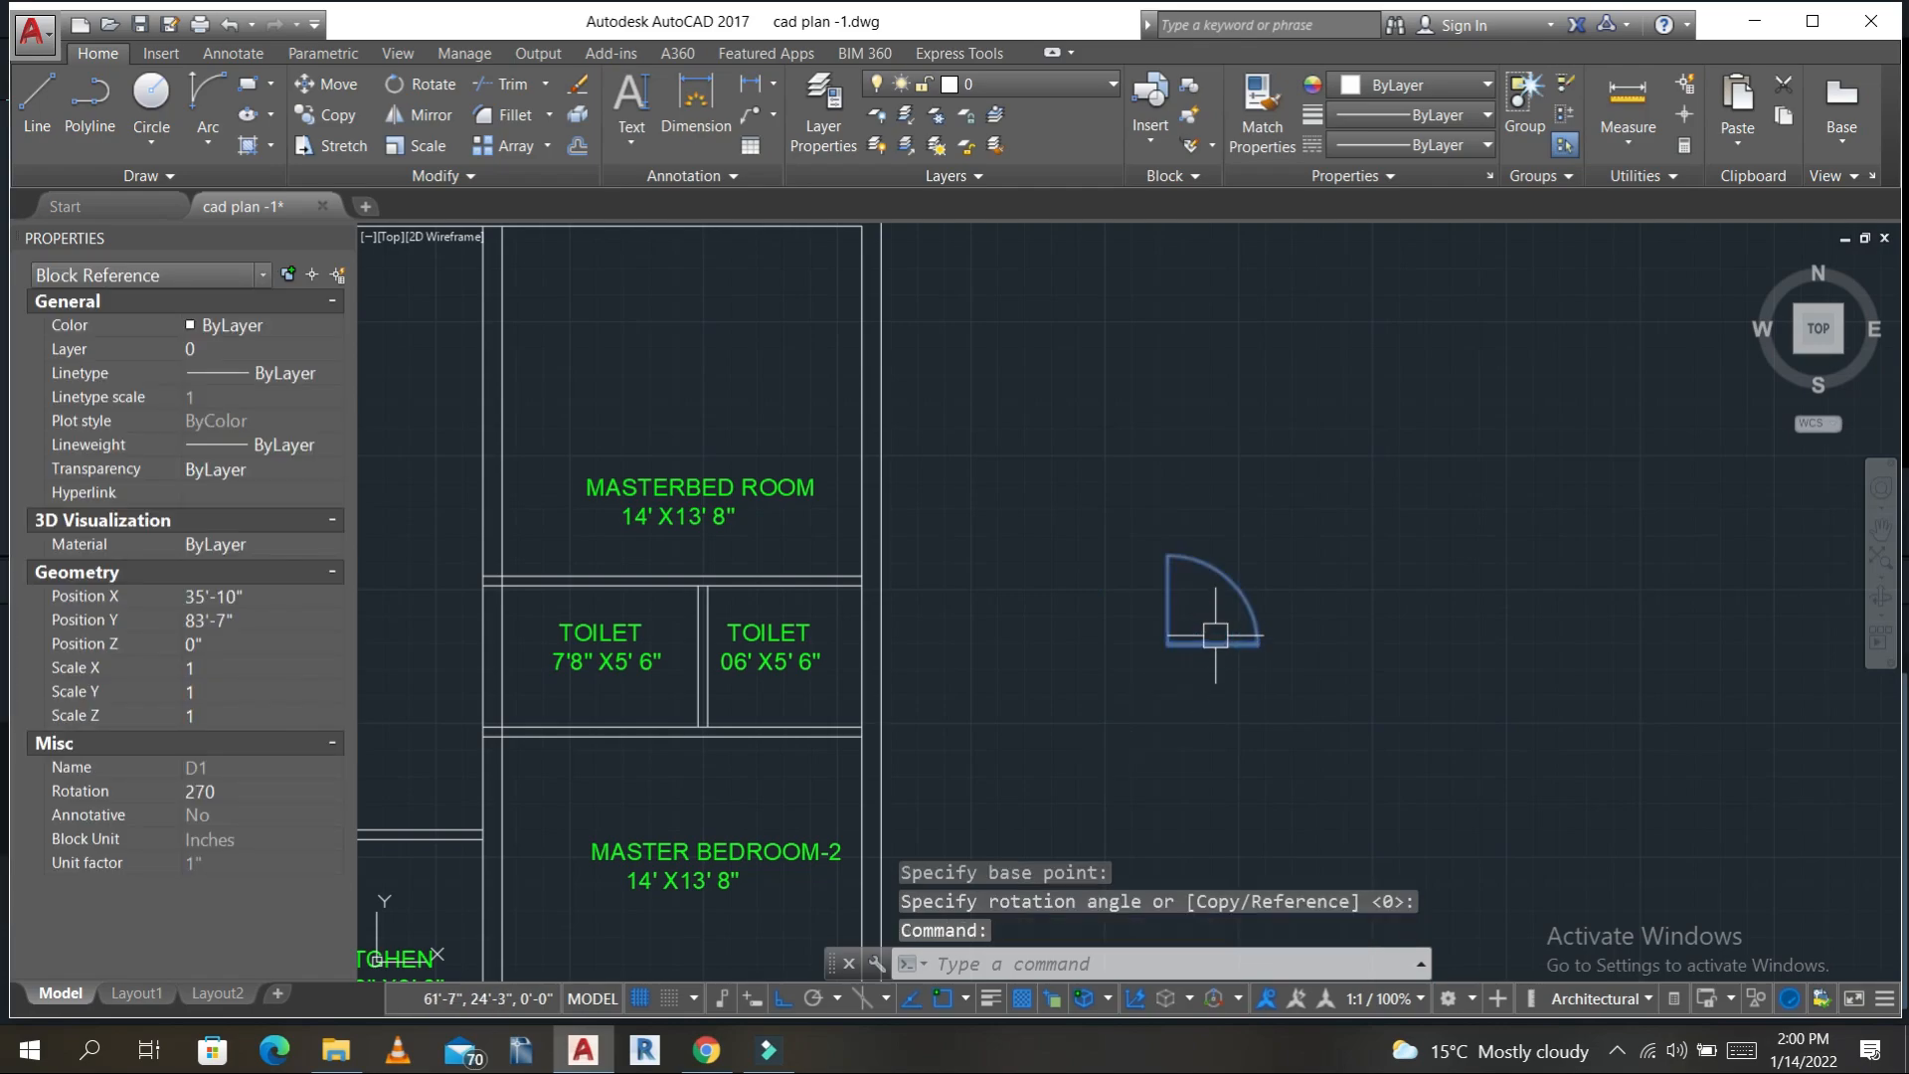
{"action": "type", "text": "co"}
{"action": "key", "text": "Return"}
{"action": "scroll", "coordinate": [1165, 686], "scroll_direction": "up", "scroll_amount": 4}
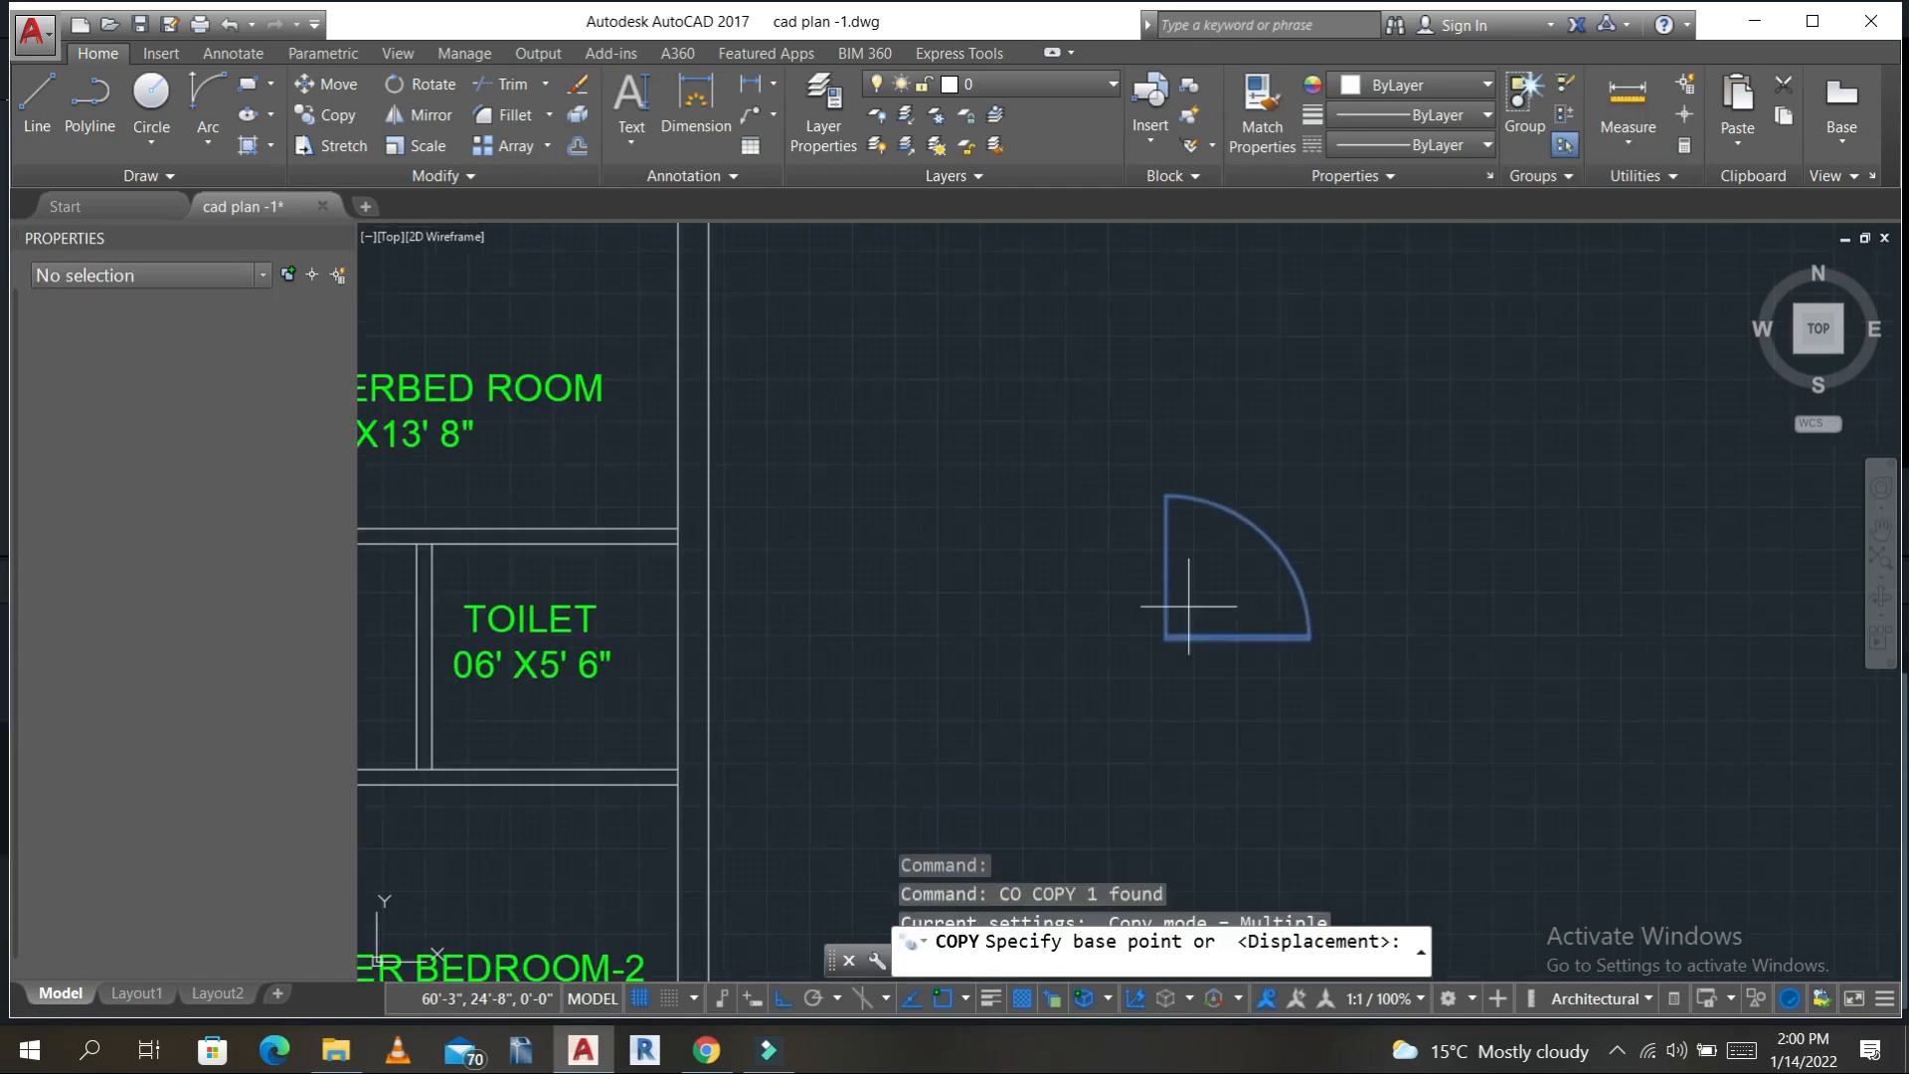
{"action": "left_click", "coordinate": [1172, 609]}
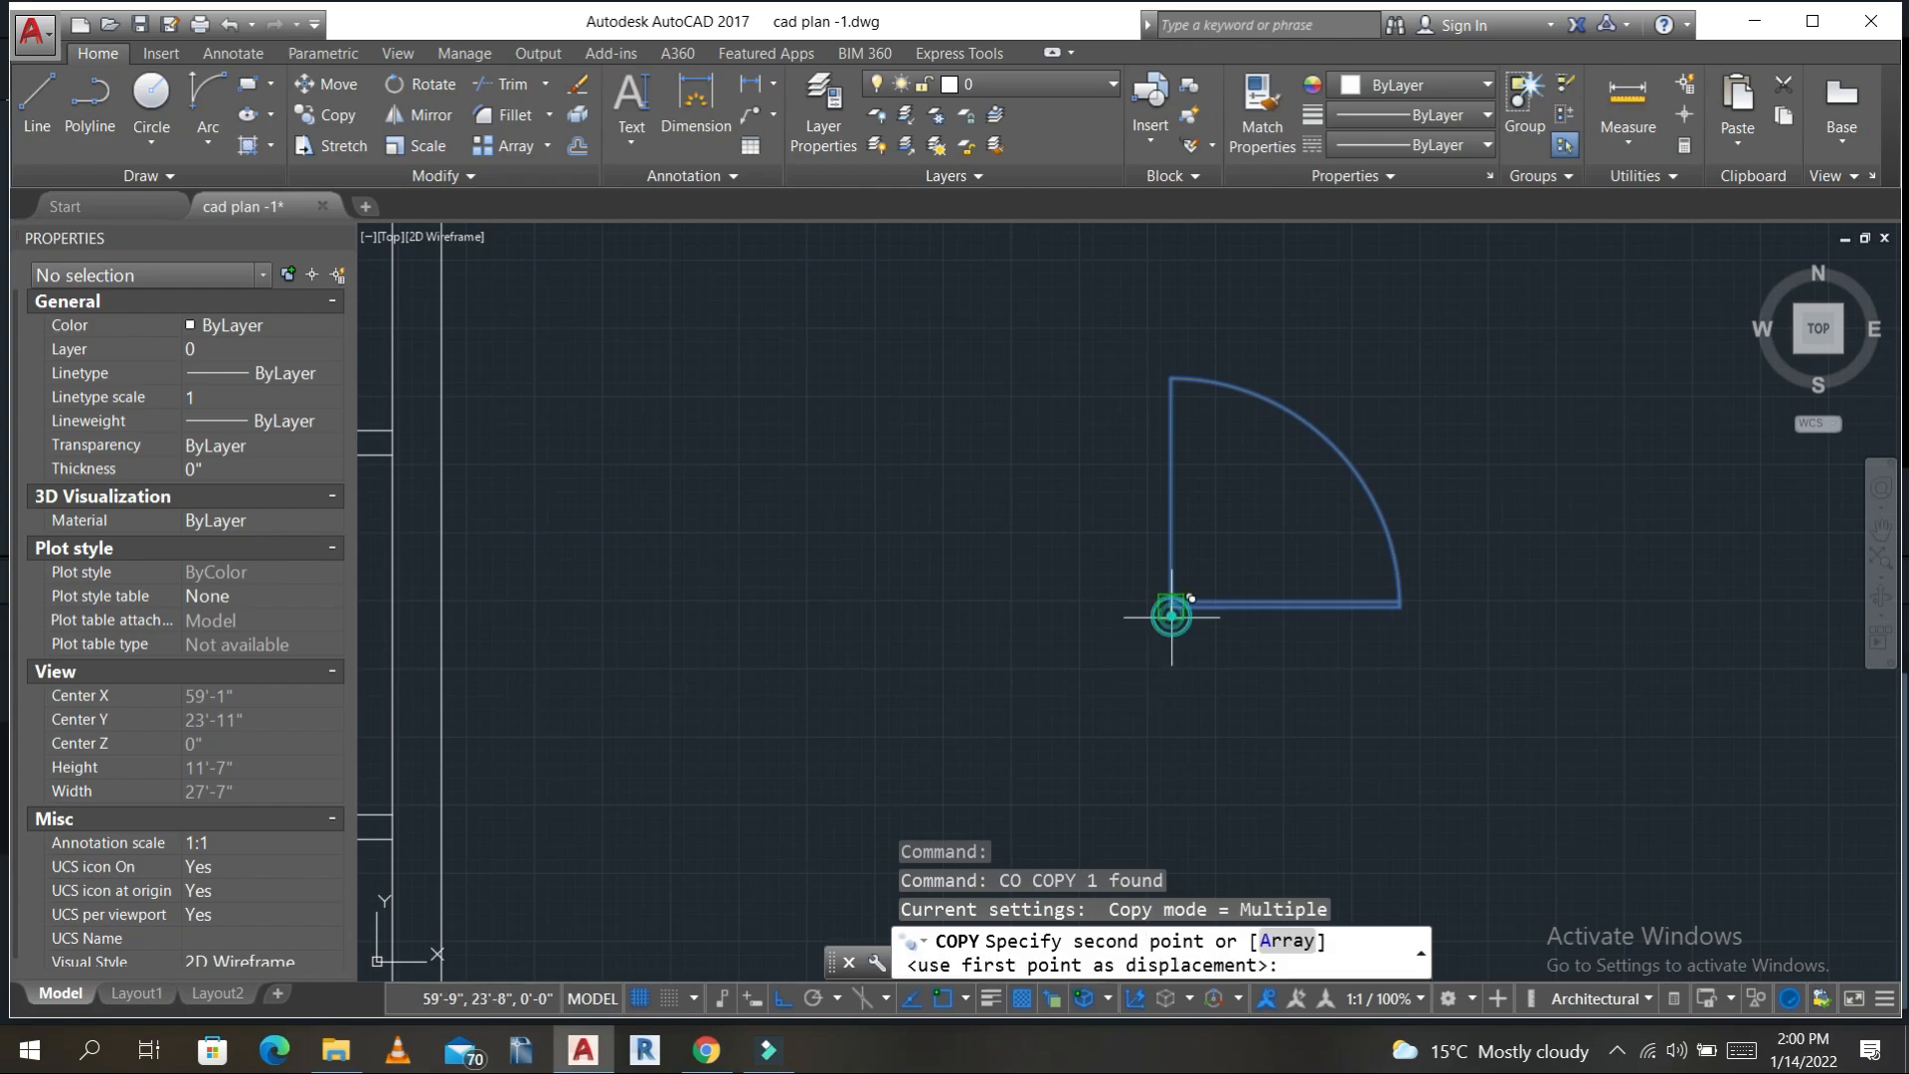
{"action": "scroll", "coordinate": [773, 598], "scroll_direction": "down", "scroll_amount": 6}
{"action": "middle_click_drag", "start_coordinate": [690, 599], "coordinate": [1057, 575]}
{"action": "scroll", "coordinate": [691, 525], "scroll_direction": "up", "scroll_amount": 2}
{"action": "scroll", "coordinate": [812, 533], "scroll_direction": "up", "scroll_amount": 2}
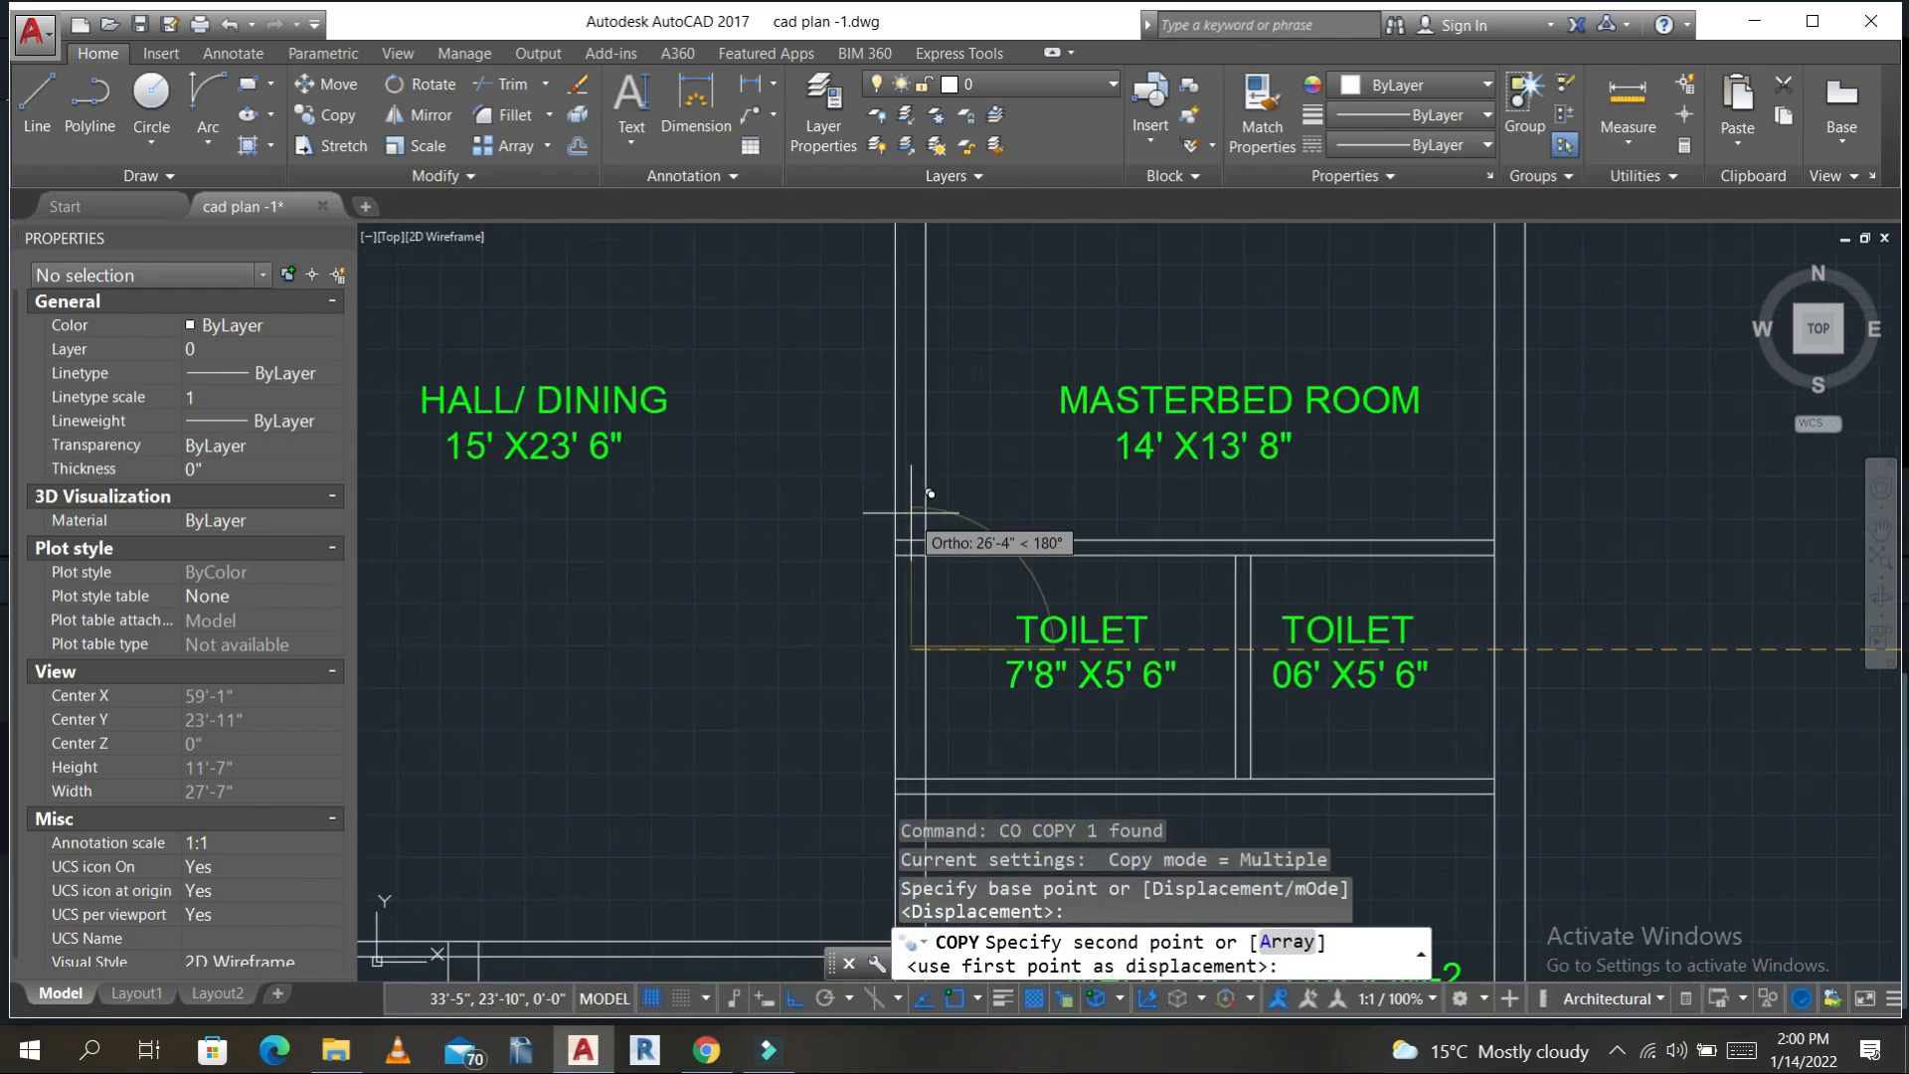
{"action": "left_click", "coordinate": [865, 537]}
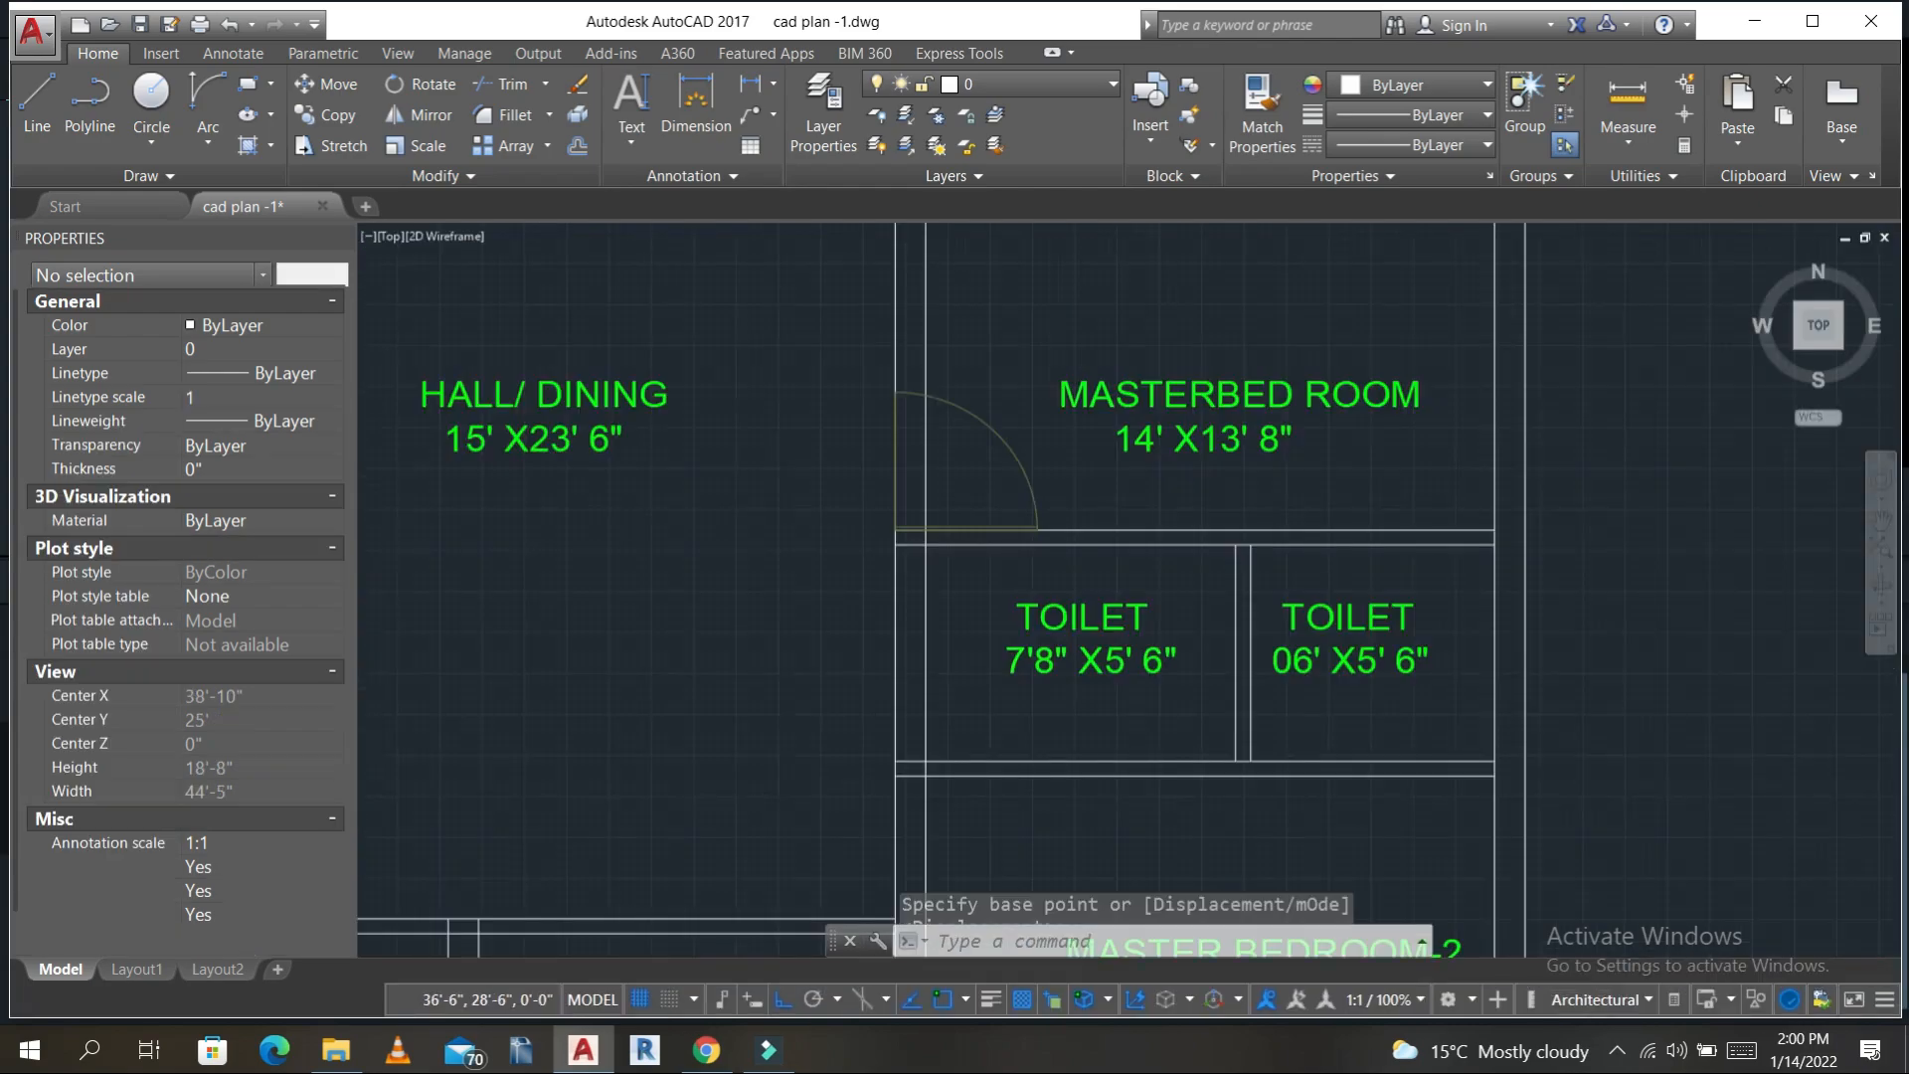
{"action": "key", "text": "Escape"}
{"action": "key", "text": "Escape"}
{"action": "left_click", "coordinate": [1008, 447]}
{"action": "type", "text": "m"}
{"action": "key", "text": "Return"}
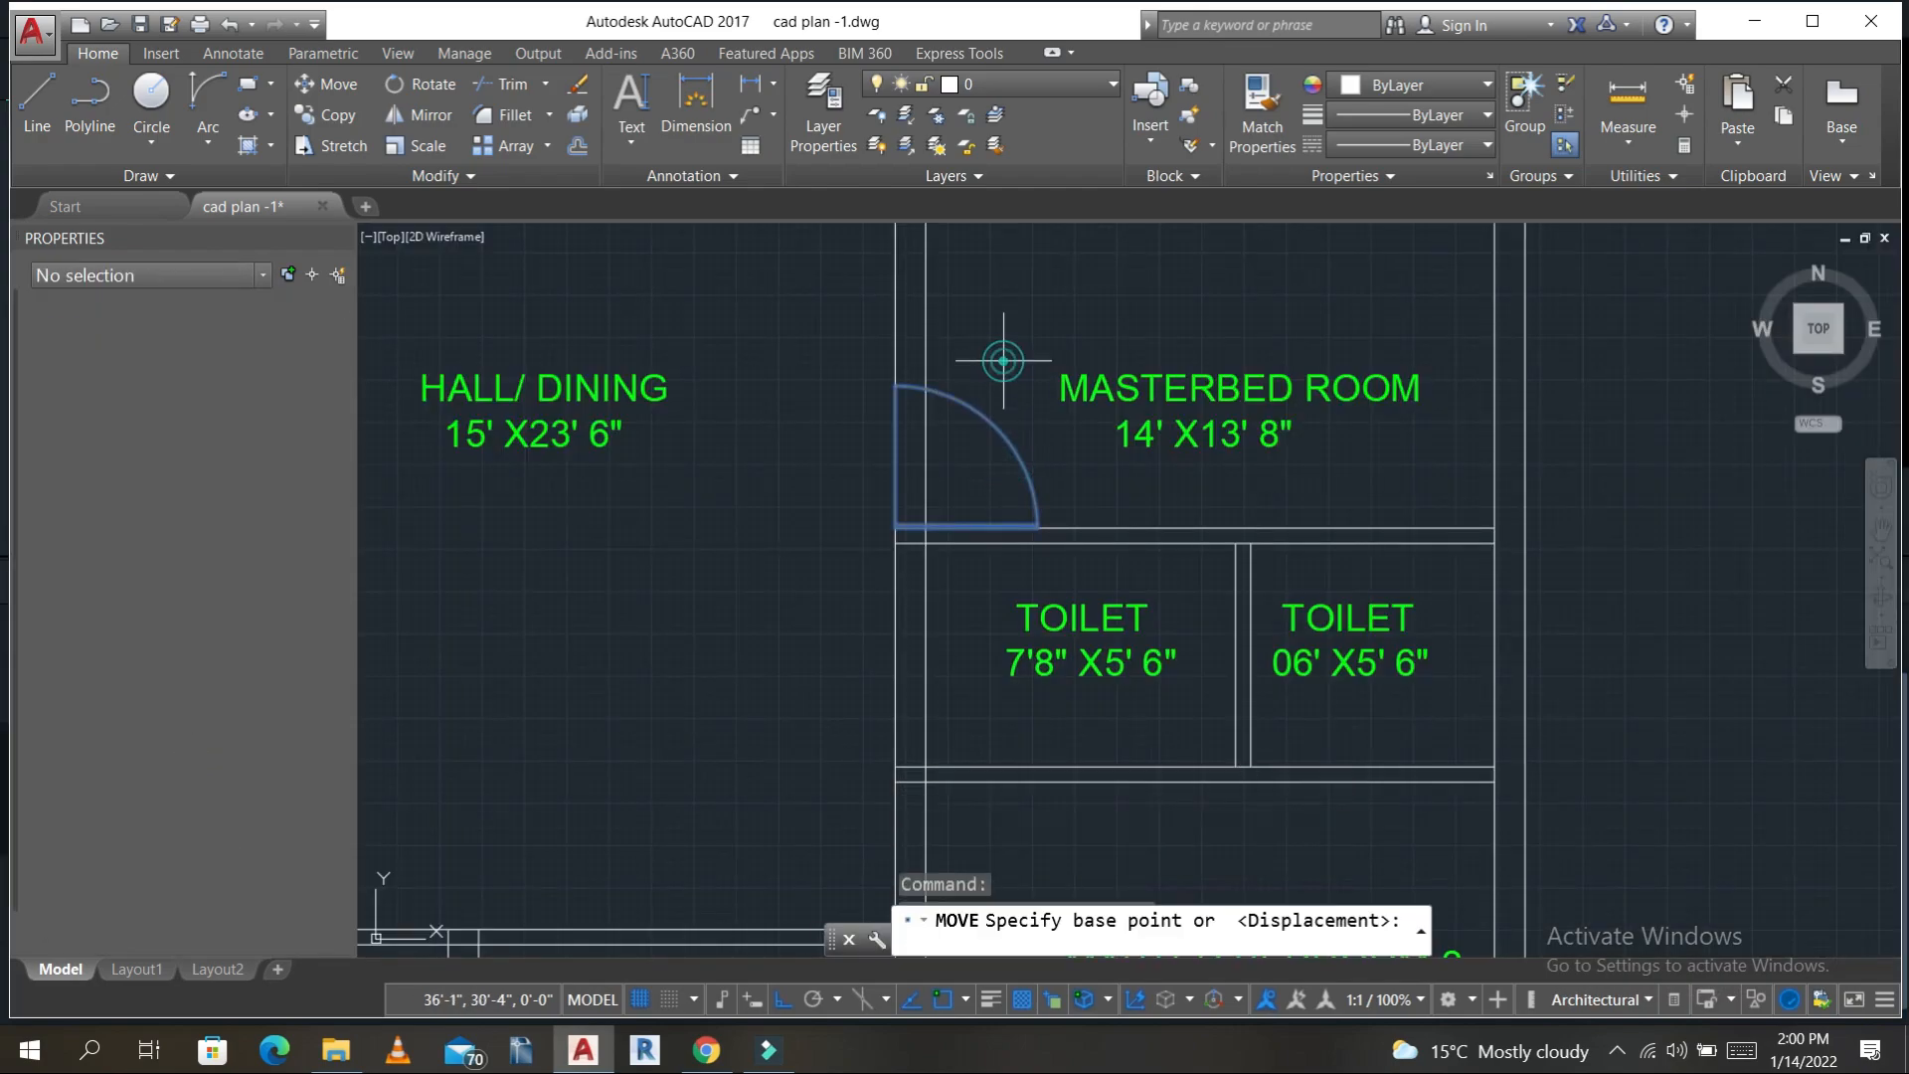
{"action": "left_click", "coordinate": [1001, 360]}
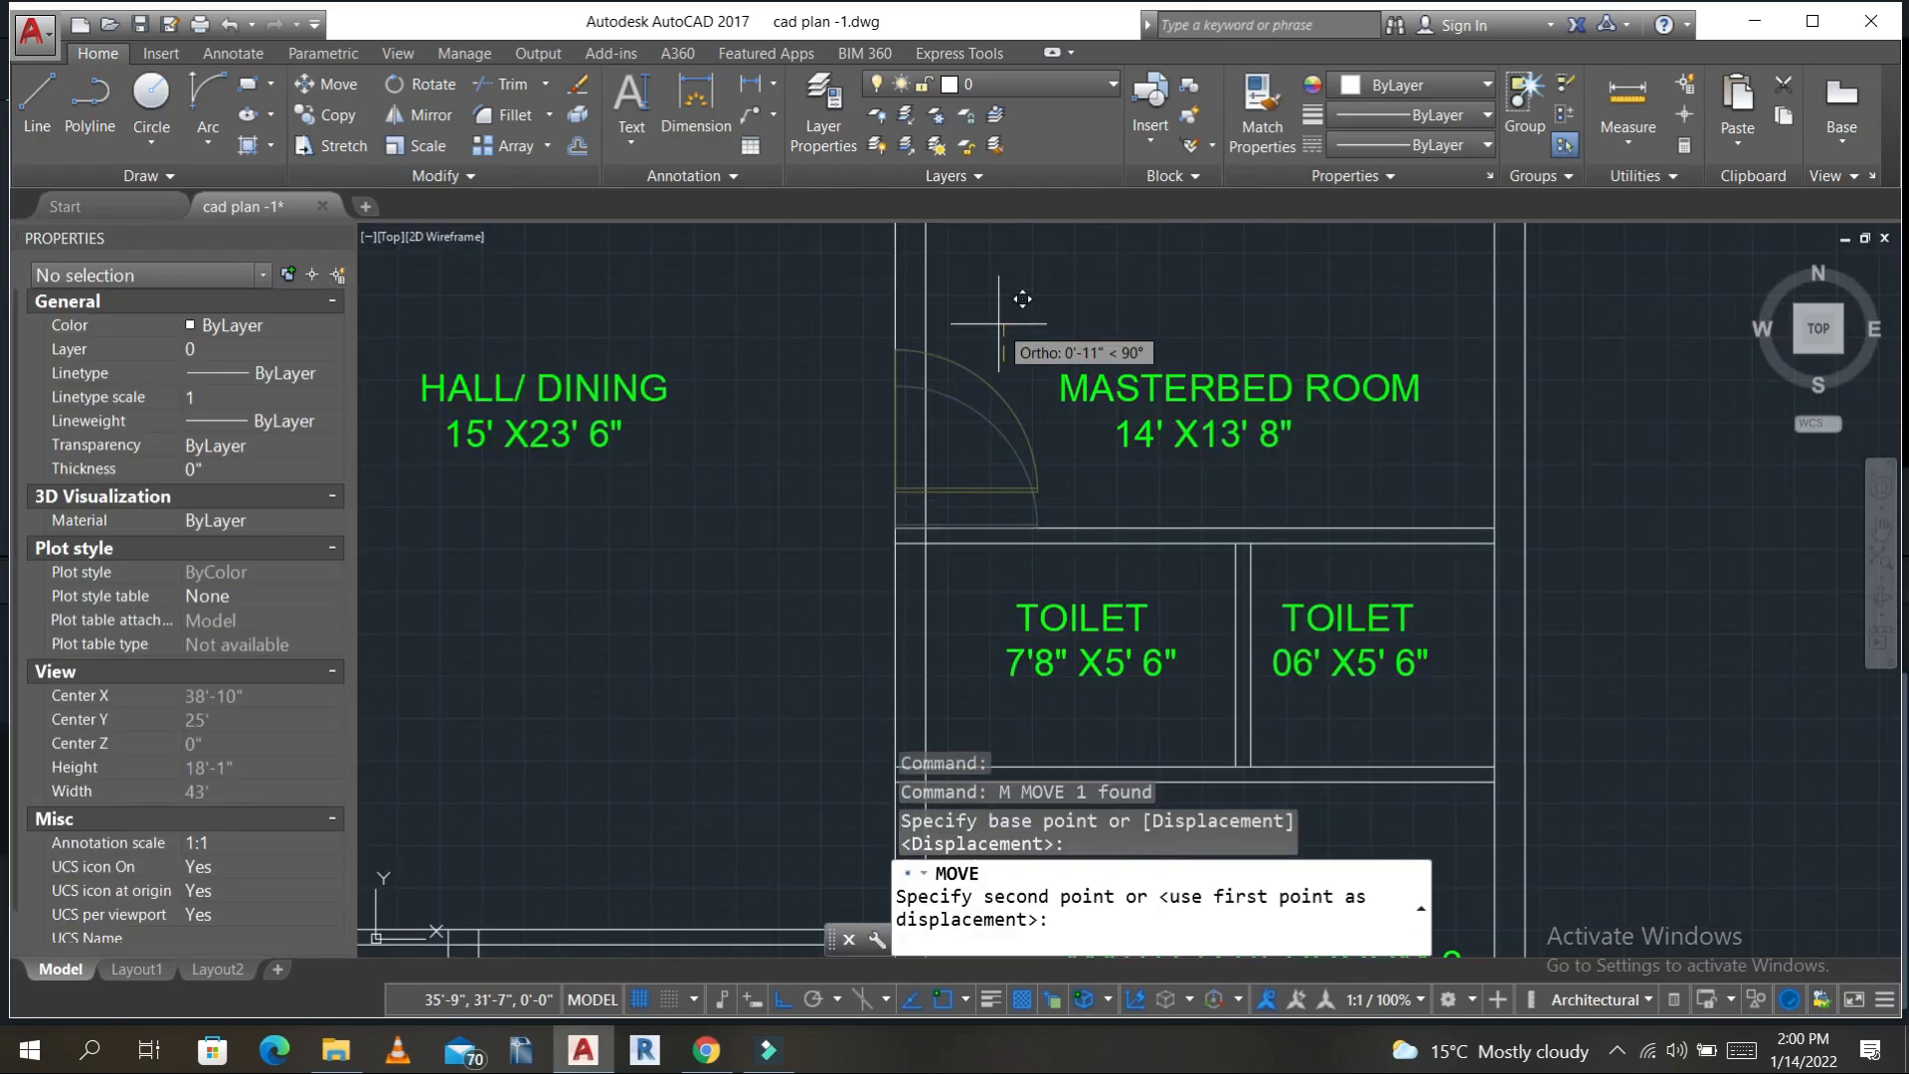
{"action": "type", "text": "4.5\"'"}
{"action": "key", "text": "Return"}
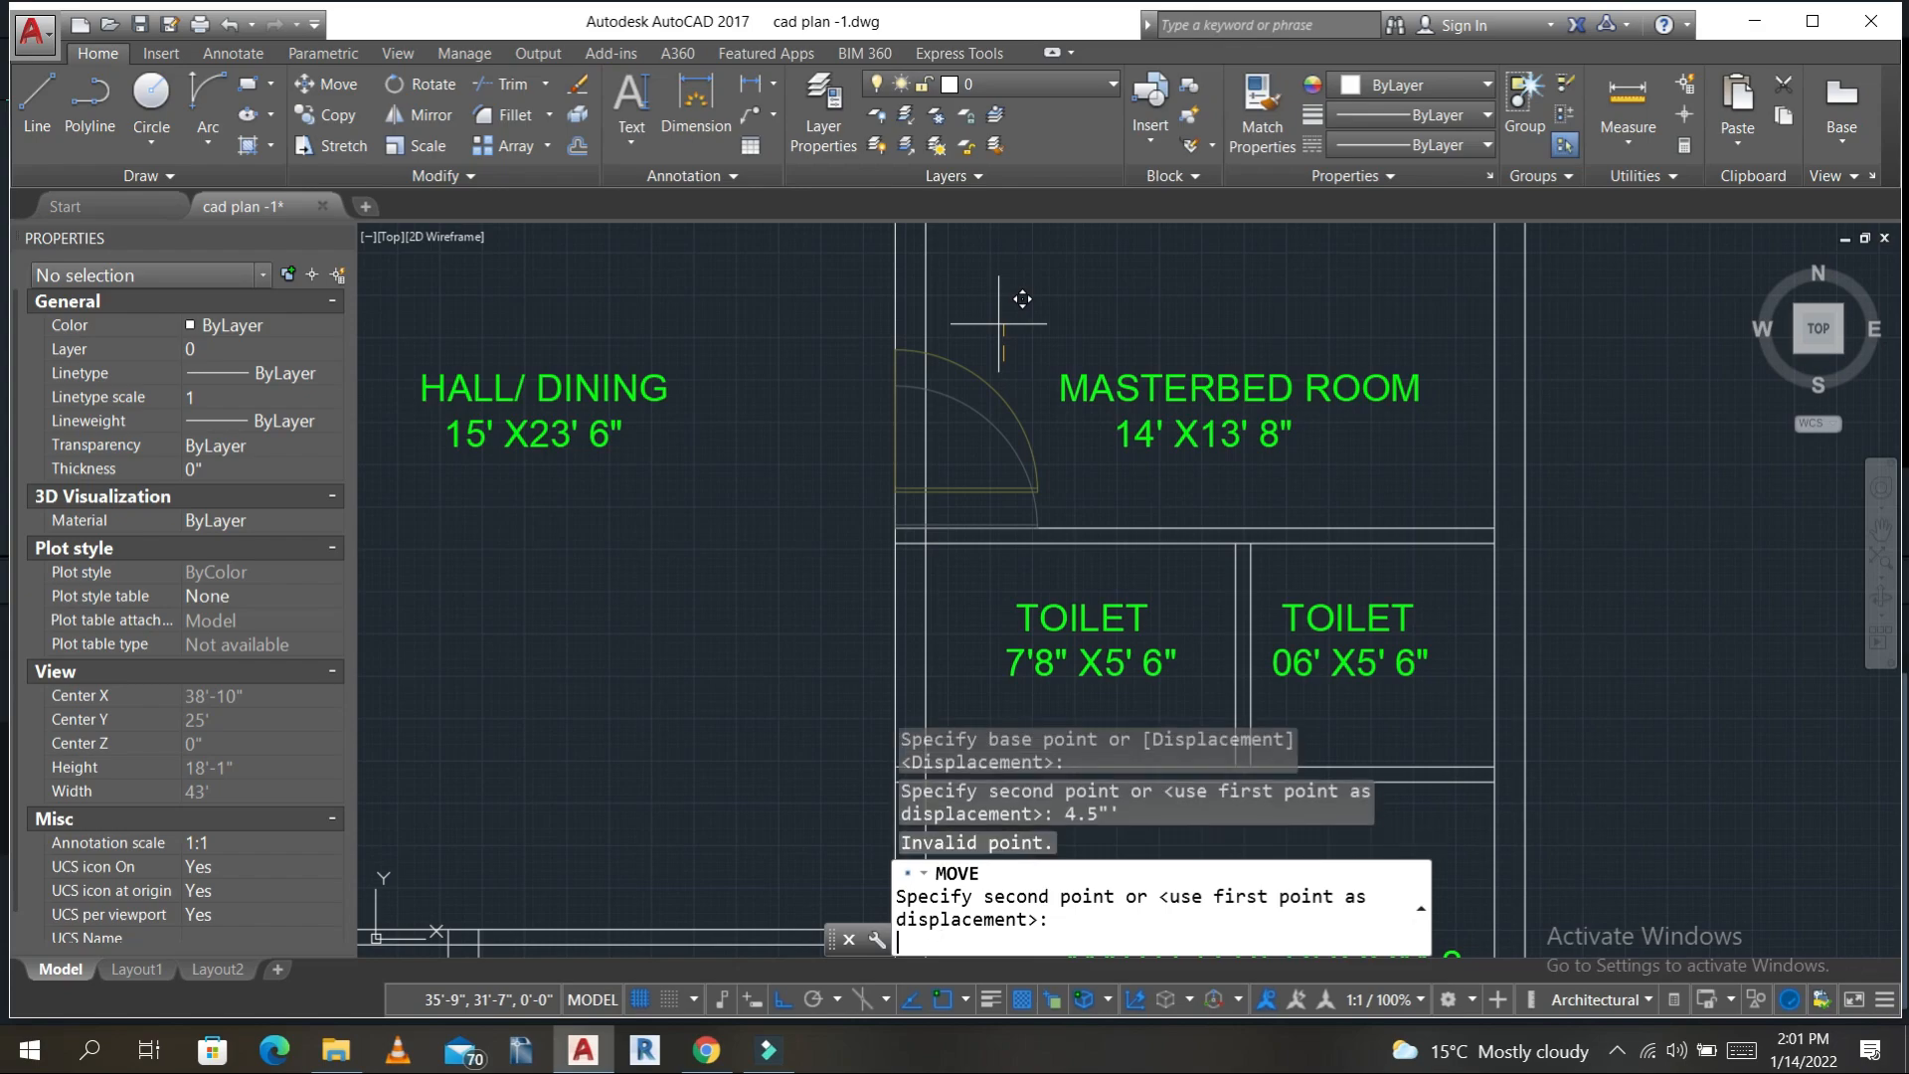
{"action": "key", "text": "Escape"}
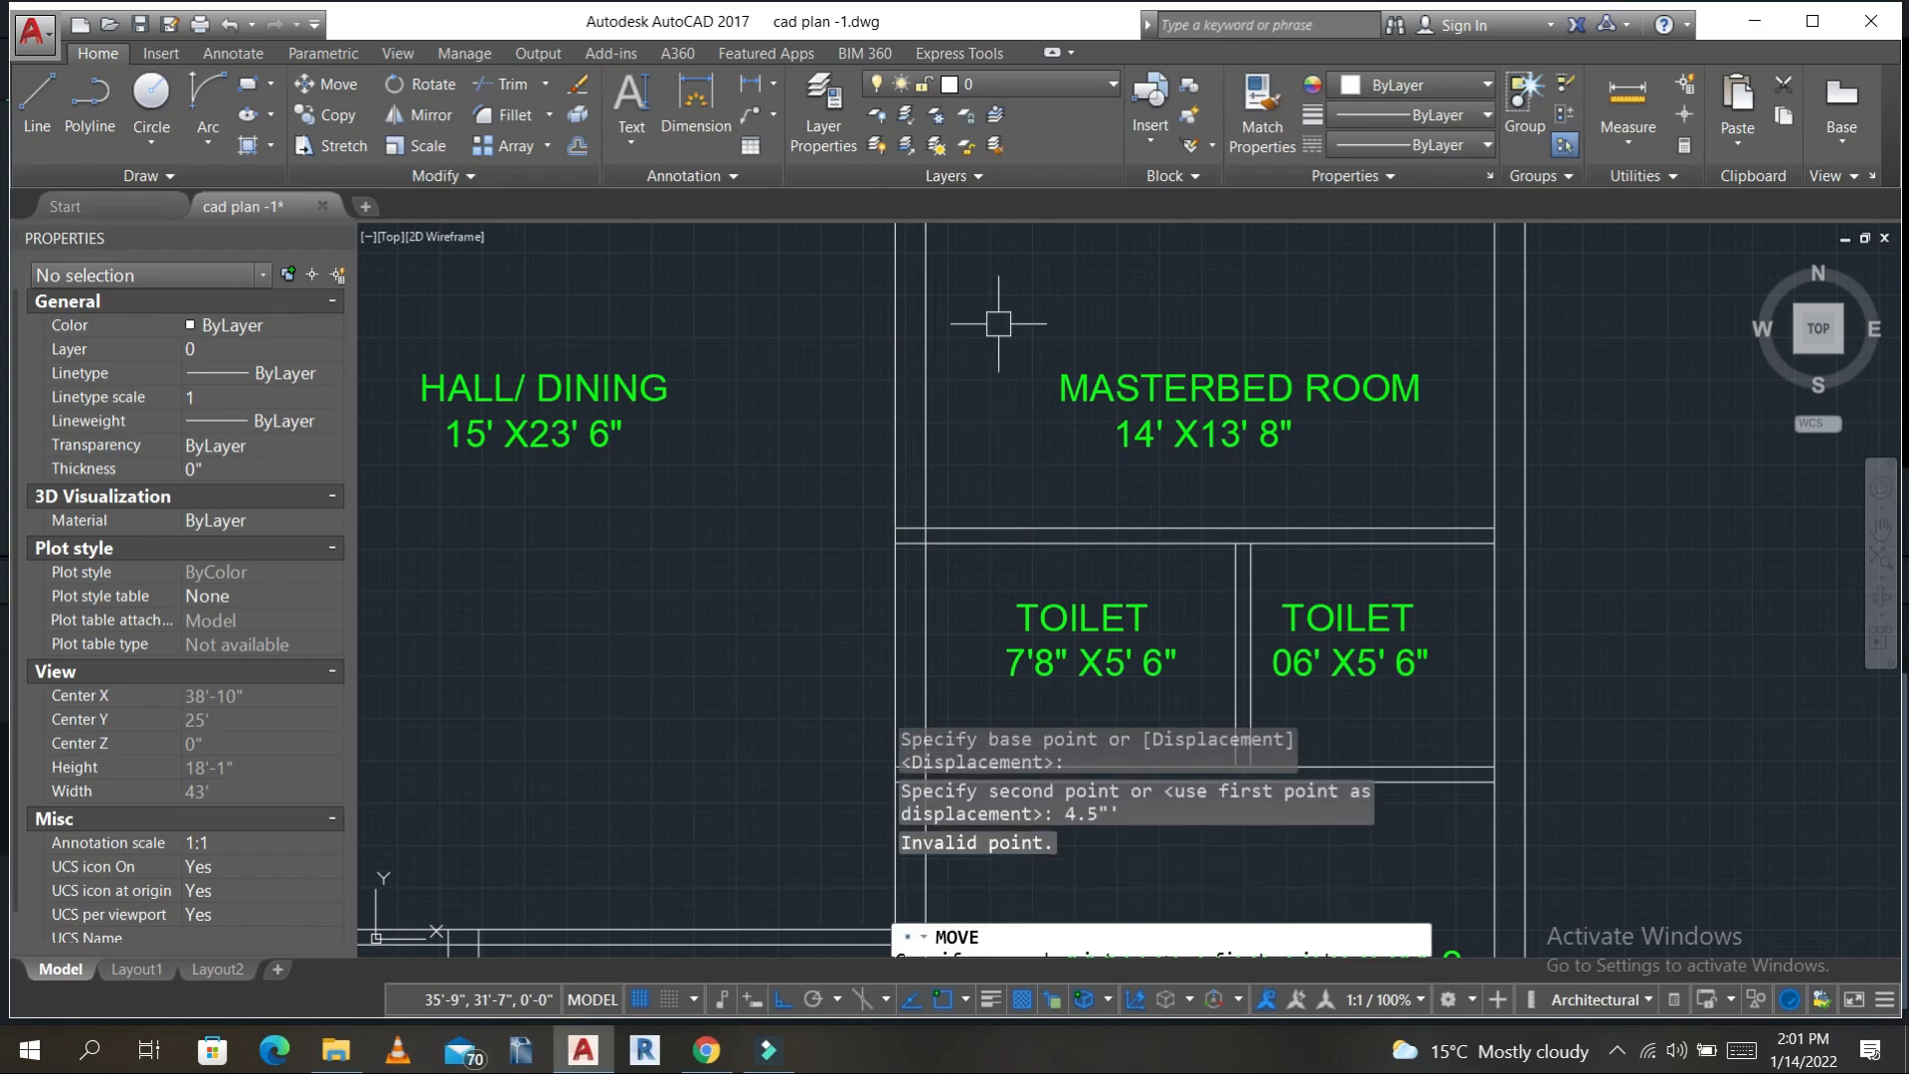
{"action": "key", "text": "ctrl+z"}
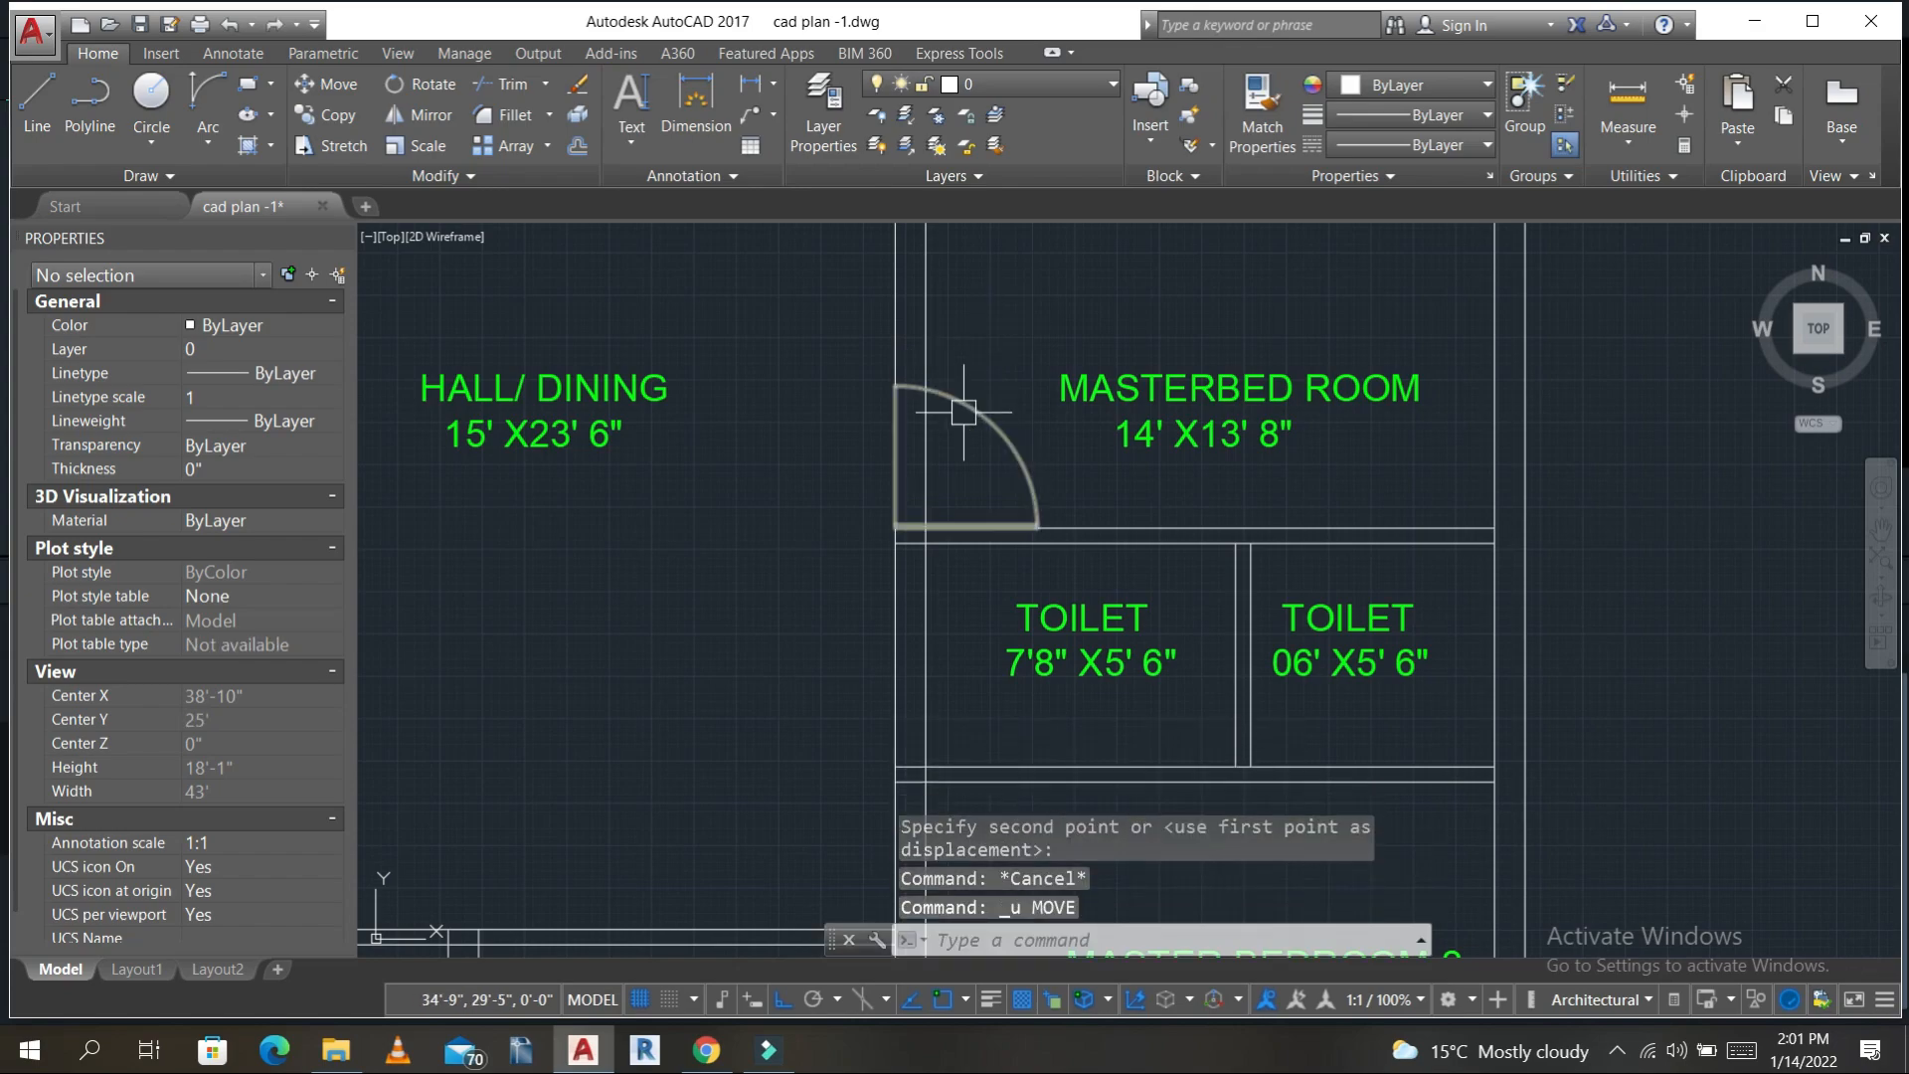
{"action": "left_click", "coordinate": [971, 410]}
{"action": "type", "text": "C"}
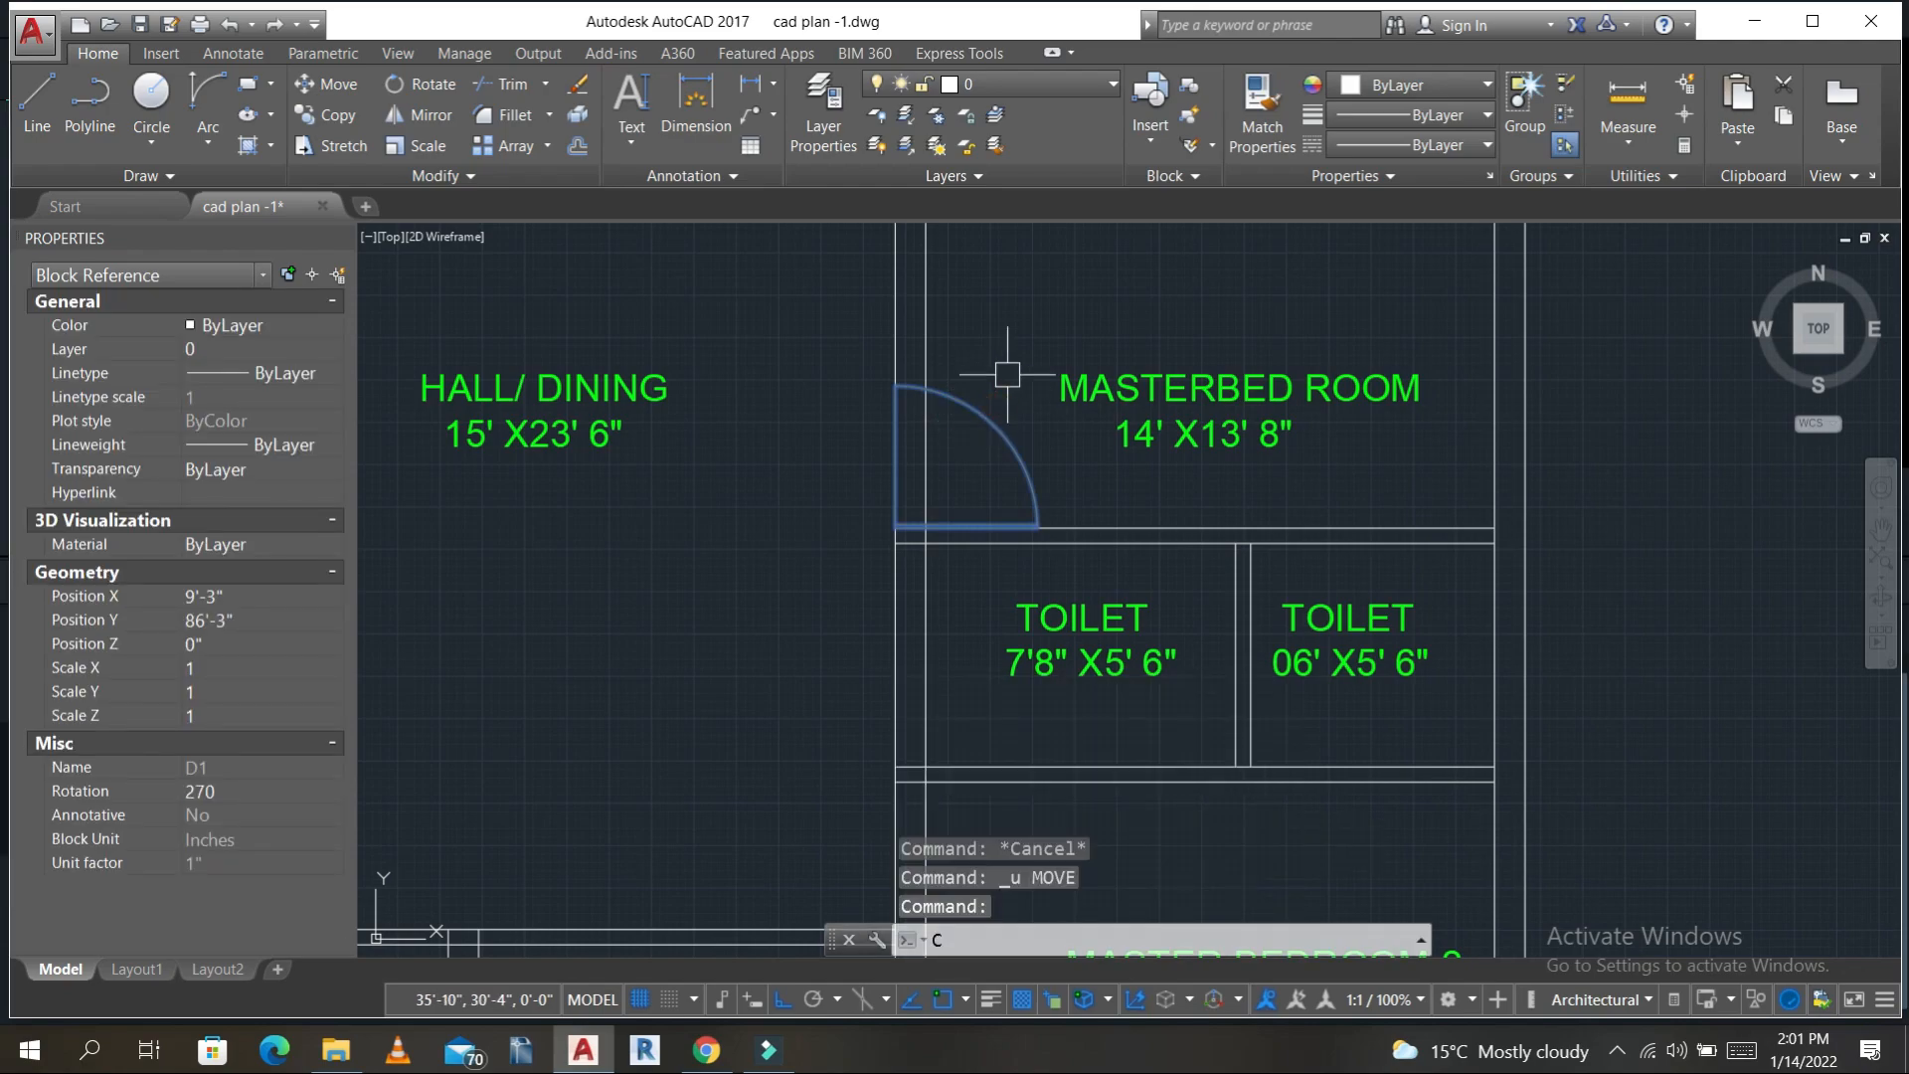
{"action": "key", "text": "Escape"}
- Move the copied D1 door 4.5" straight up, away from the toilet wall
{"action": "left_click", "coordinate": [985, 383]}
{"action": "type", "text": "M"}
{"action": "key", "text": "Return"}
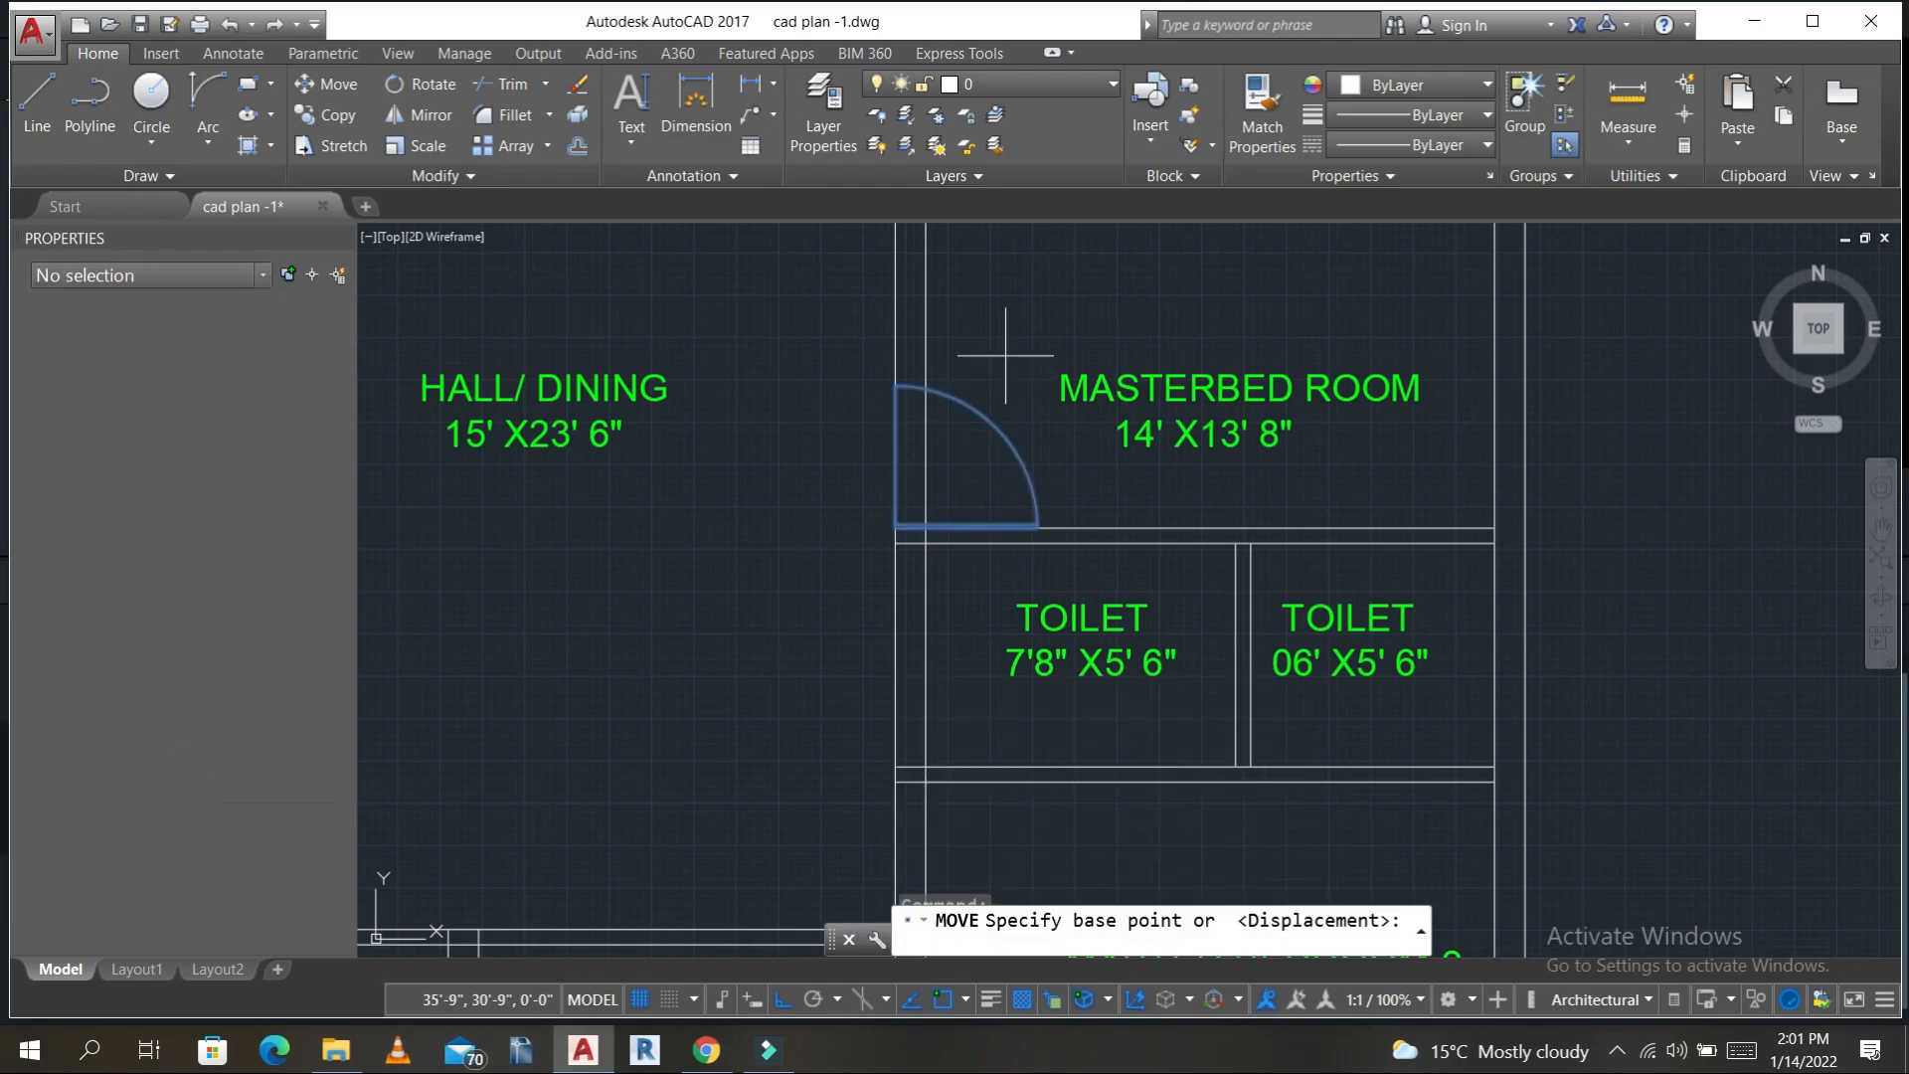
{"action": "left_click", "coordinate": [1014, 351]}
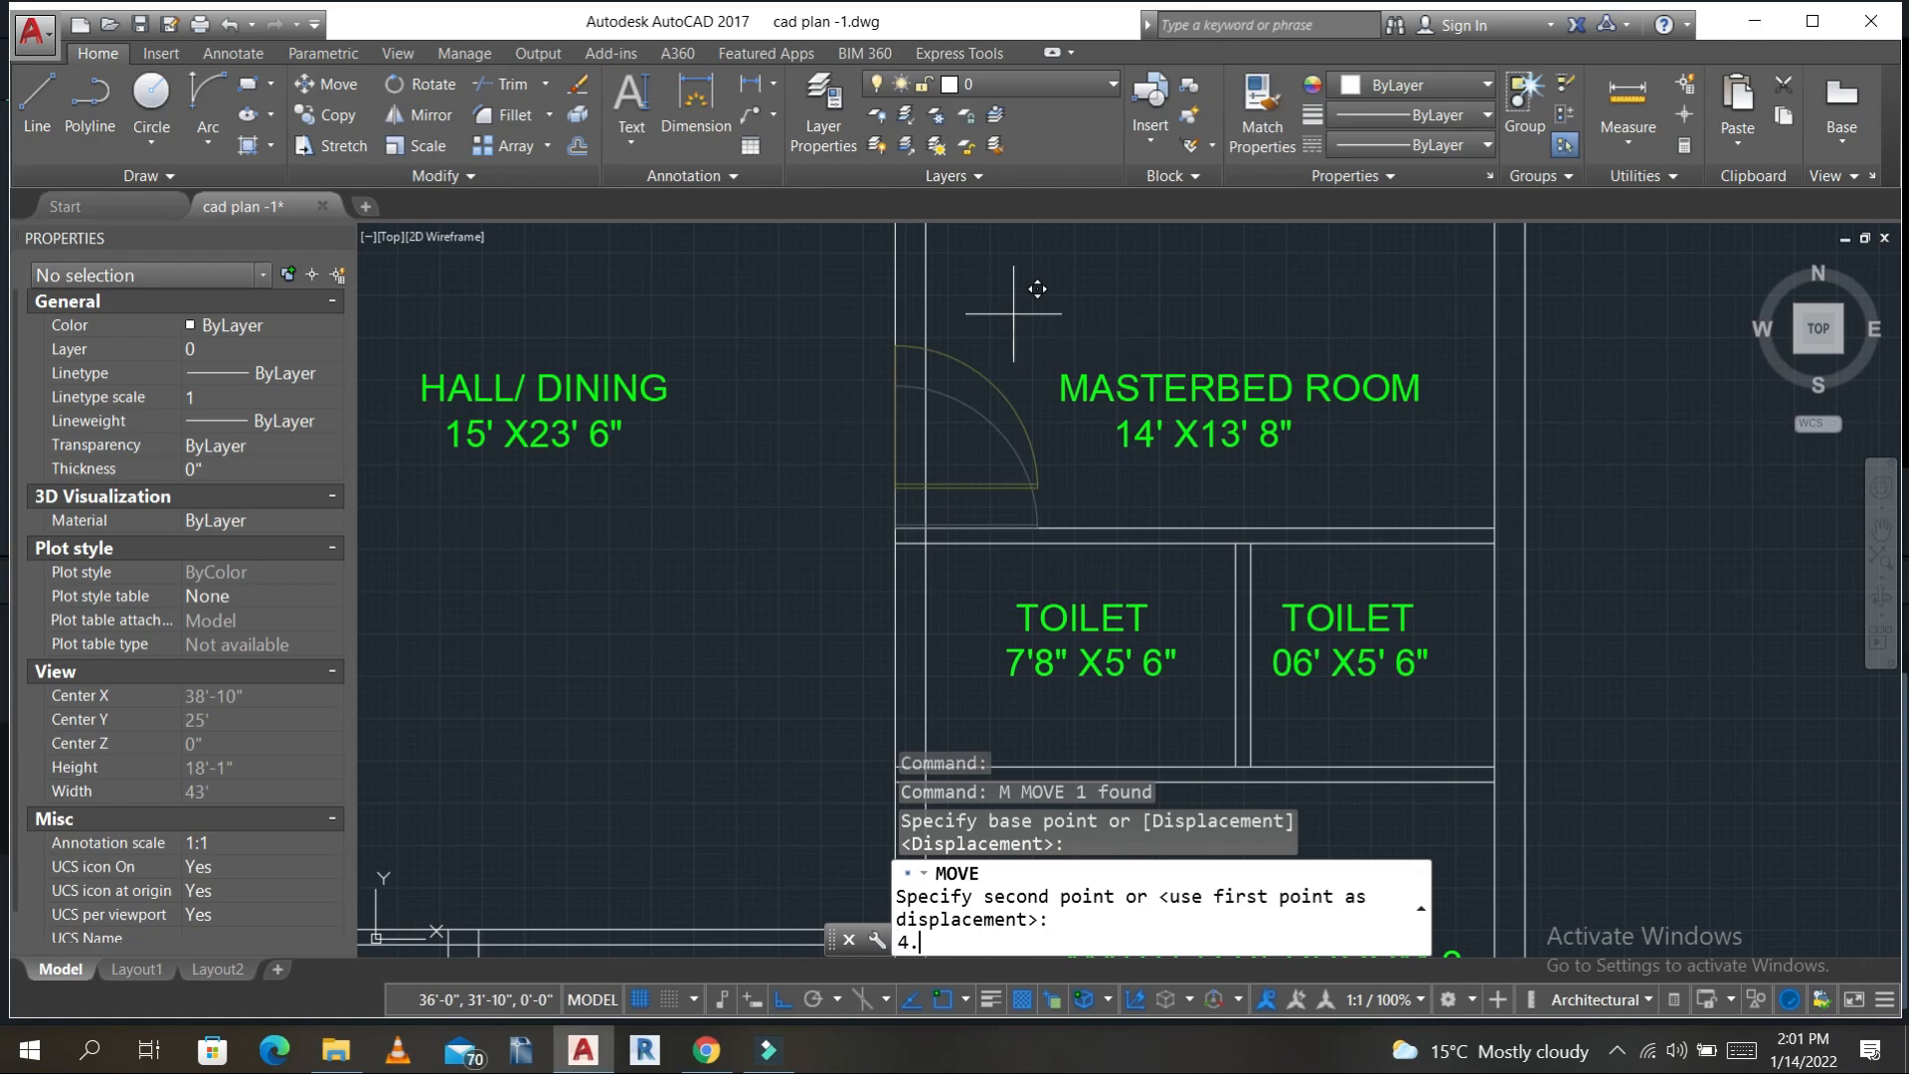
{"action": "type", "text": "4.5\""}
{"action": "key", "text": "Escape"}
{"action": "key", "text": "Escape"}
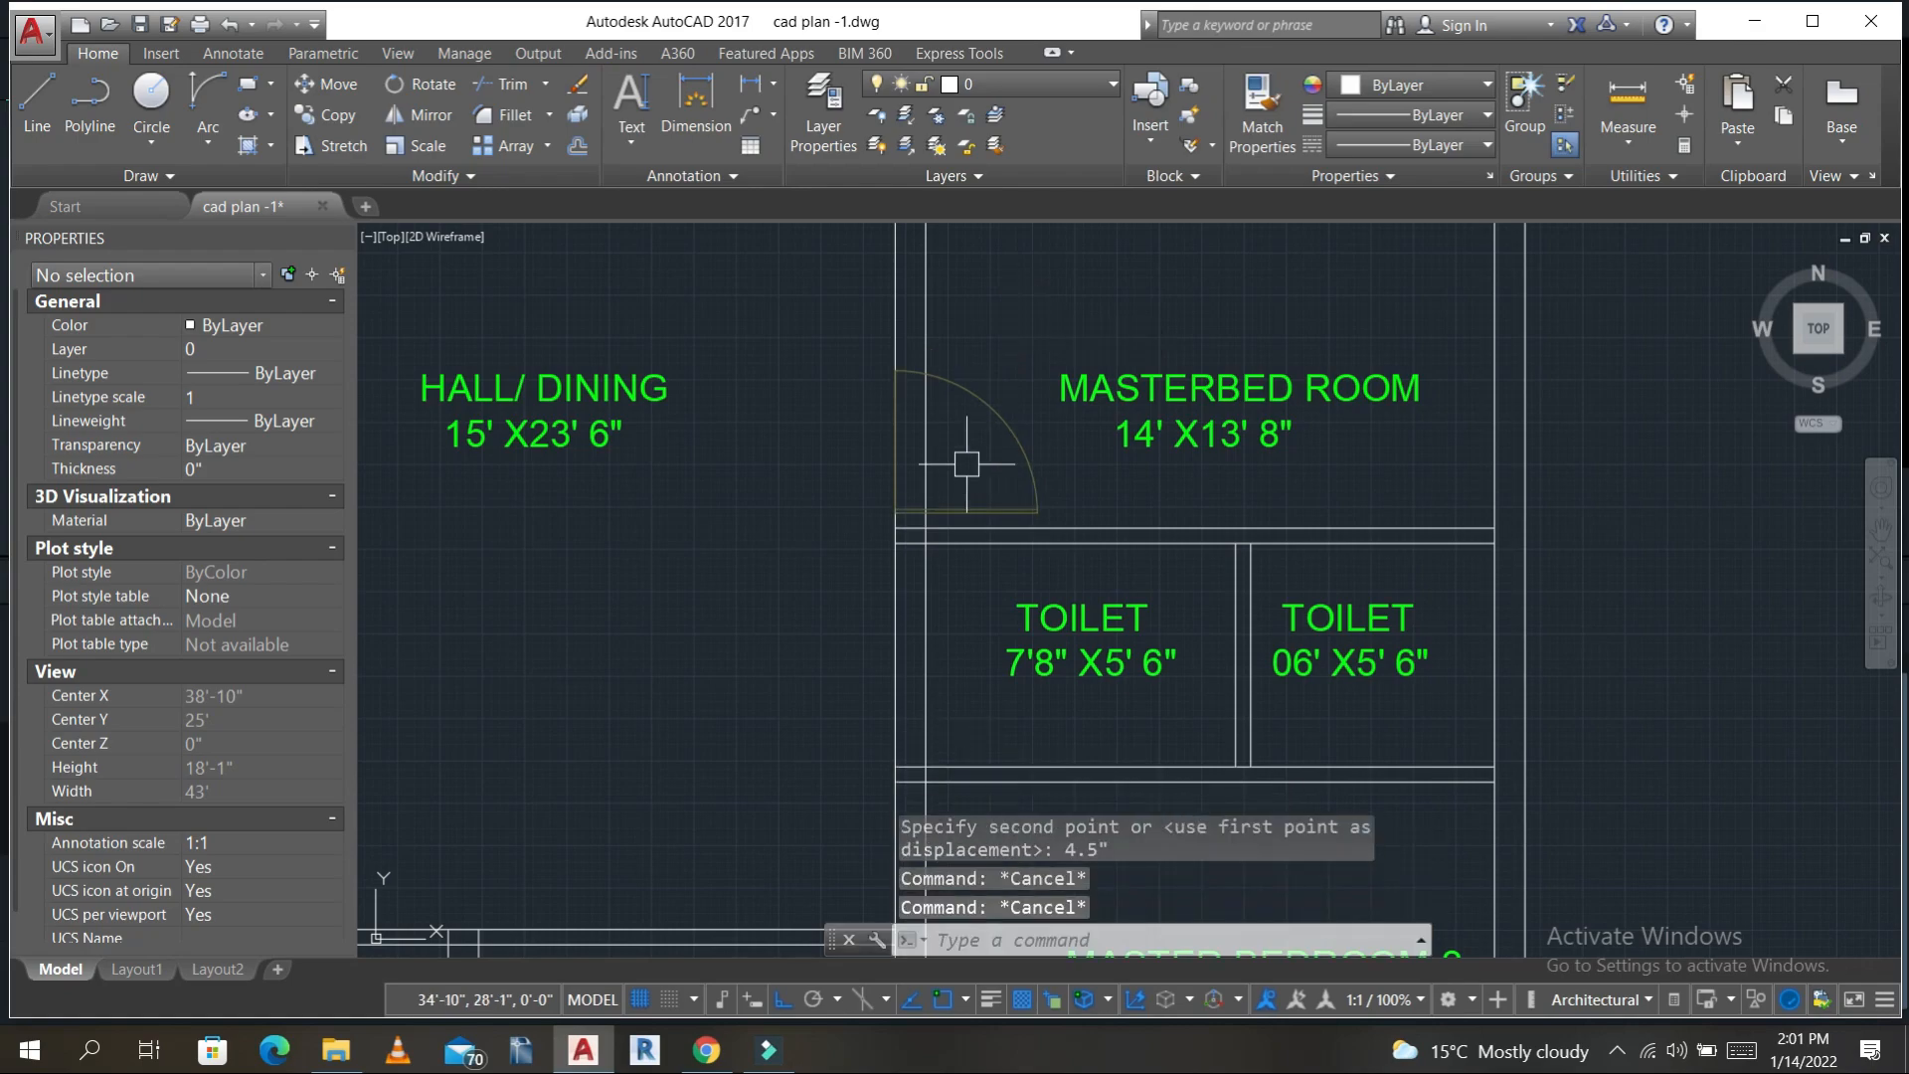
{"action": "scroll", "coordinate": [945, 502], "scroll_direction": "up", "scroll_amount": 4}
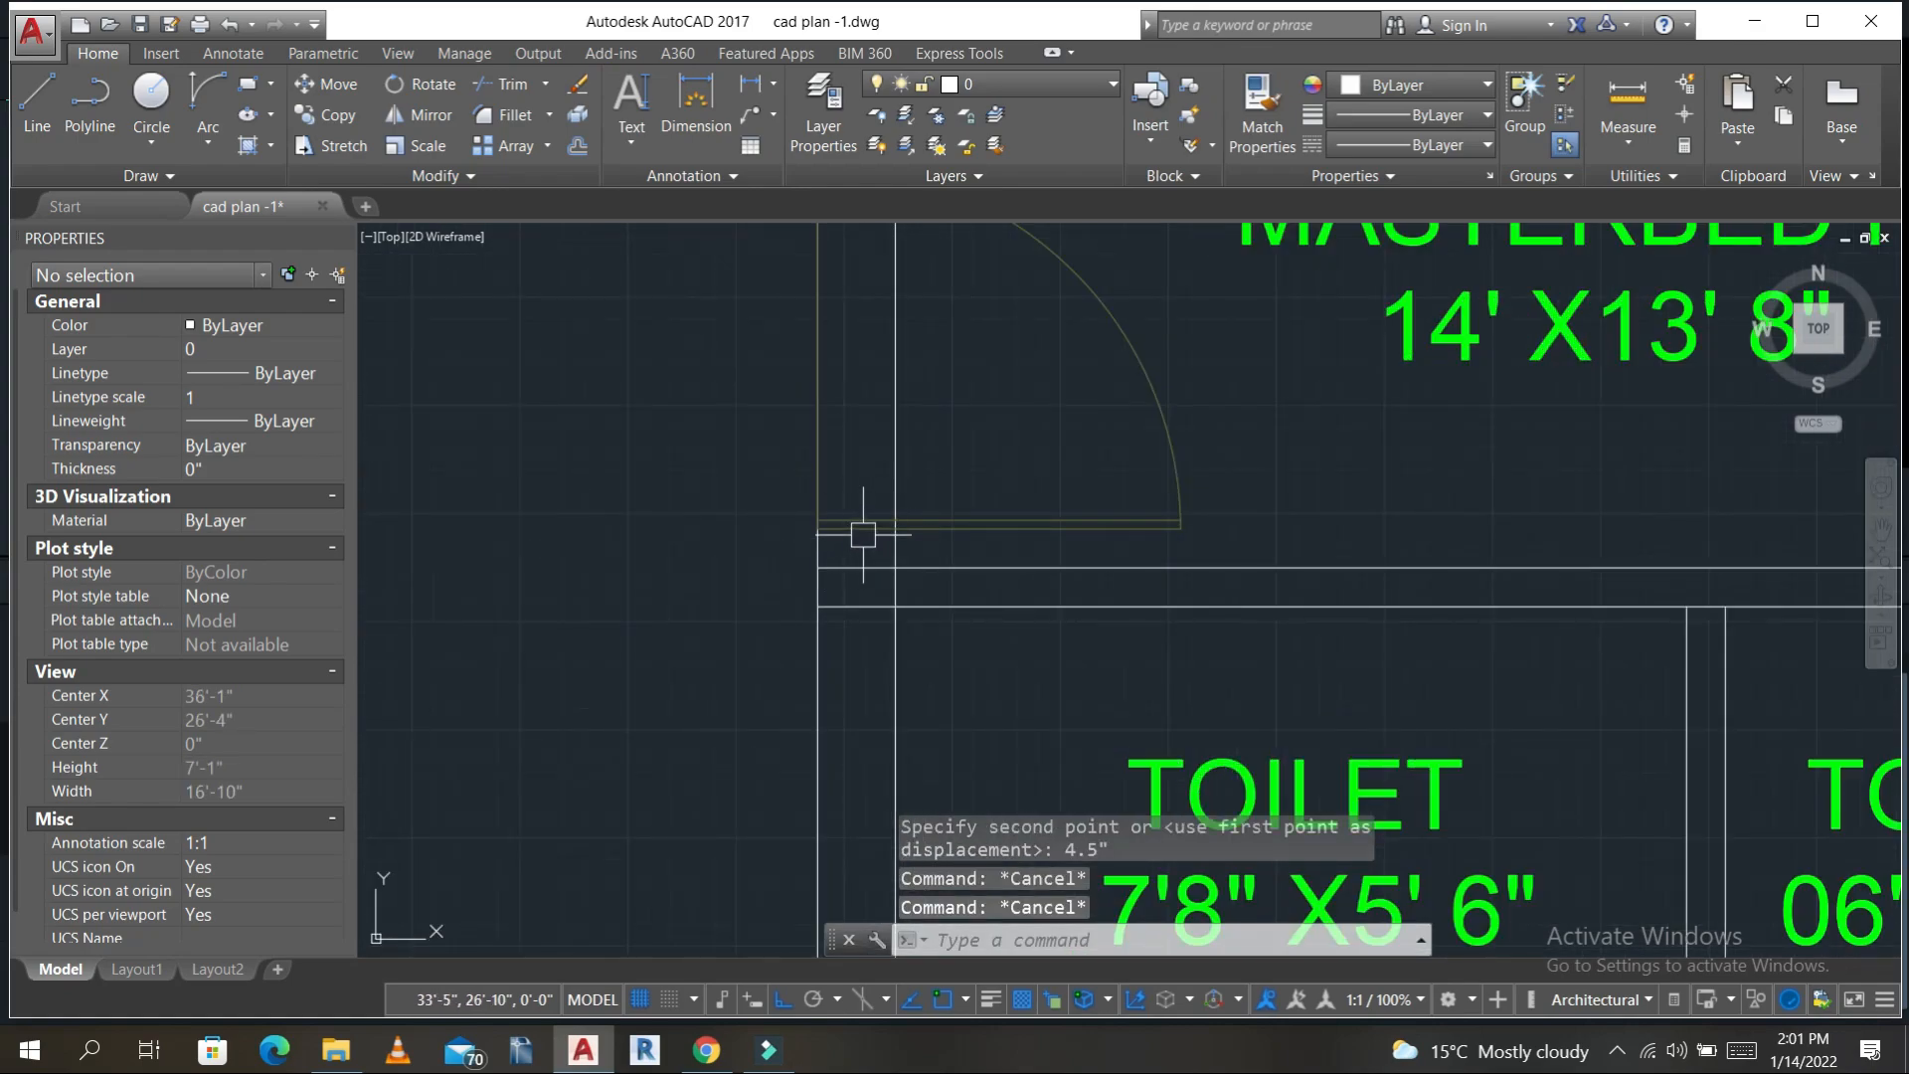
{"action": "scroll", "coordinate": [895, 522], "scroll_direction": "down", "scroll_amount": 4}
{"action": "key", "text": "Escape"}
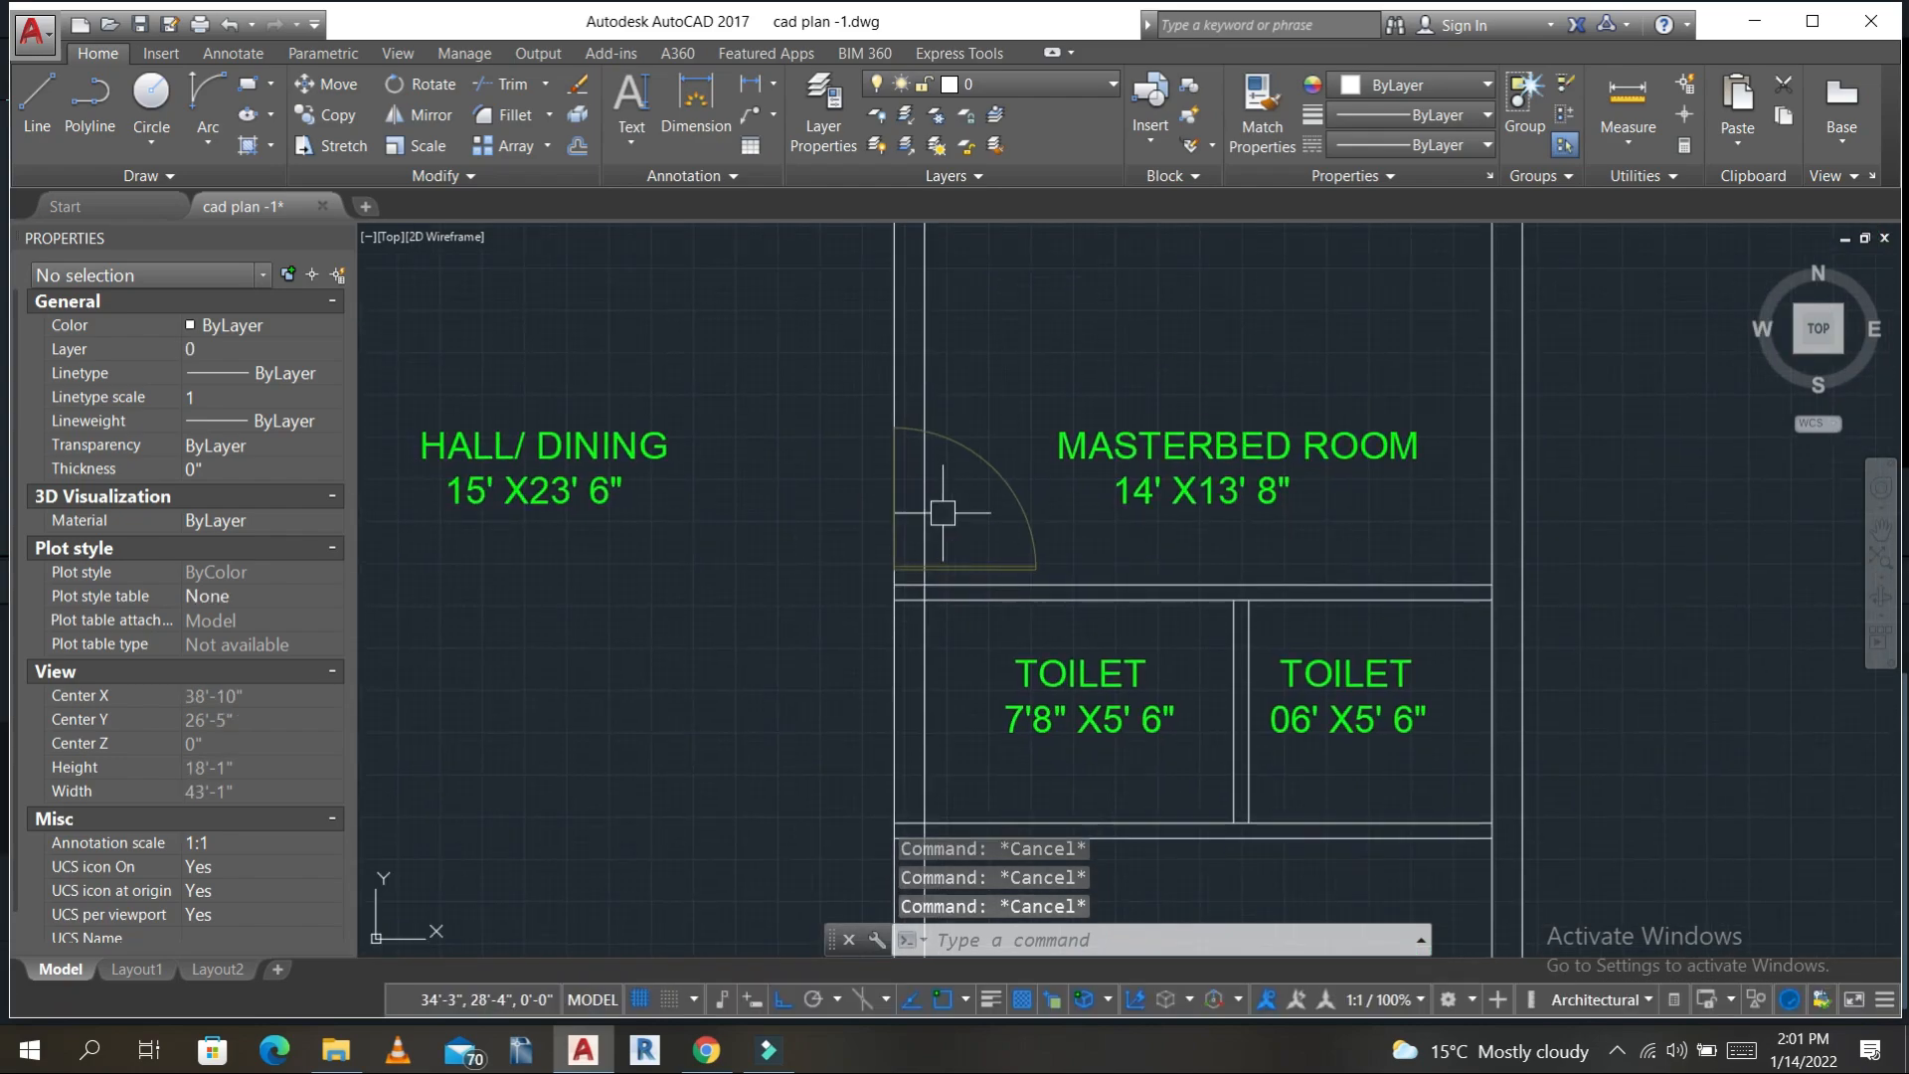
- Draw a line across the hall-side wall at the upper end of the master bedroom door's arc
{"action": "type", "text": "l"}
{"action": "key", "text": "Return"}
{"action": "scroll", "coordinate": [917, 434], "scroll_direction": "up", "scroll_amount": 6}
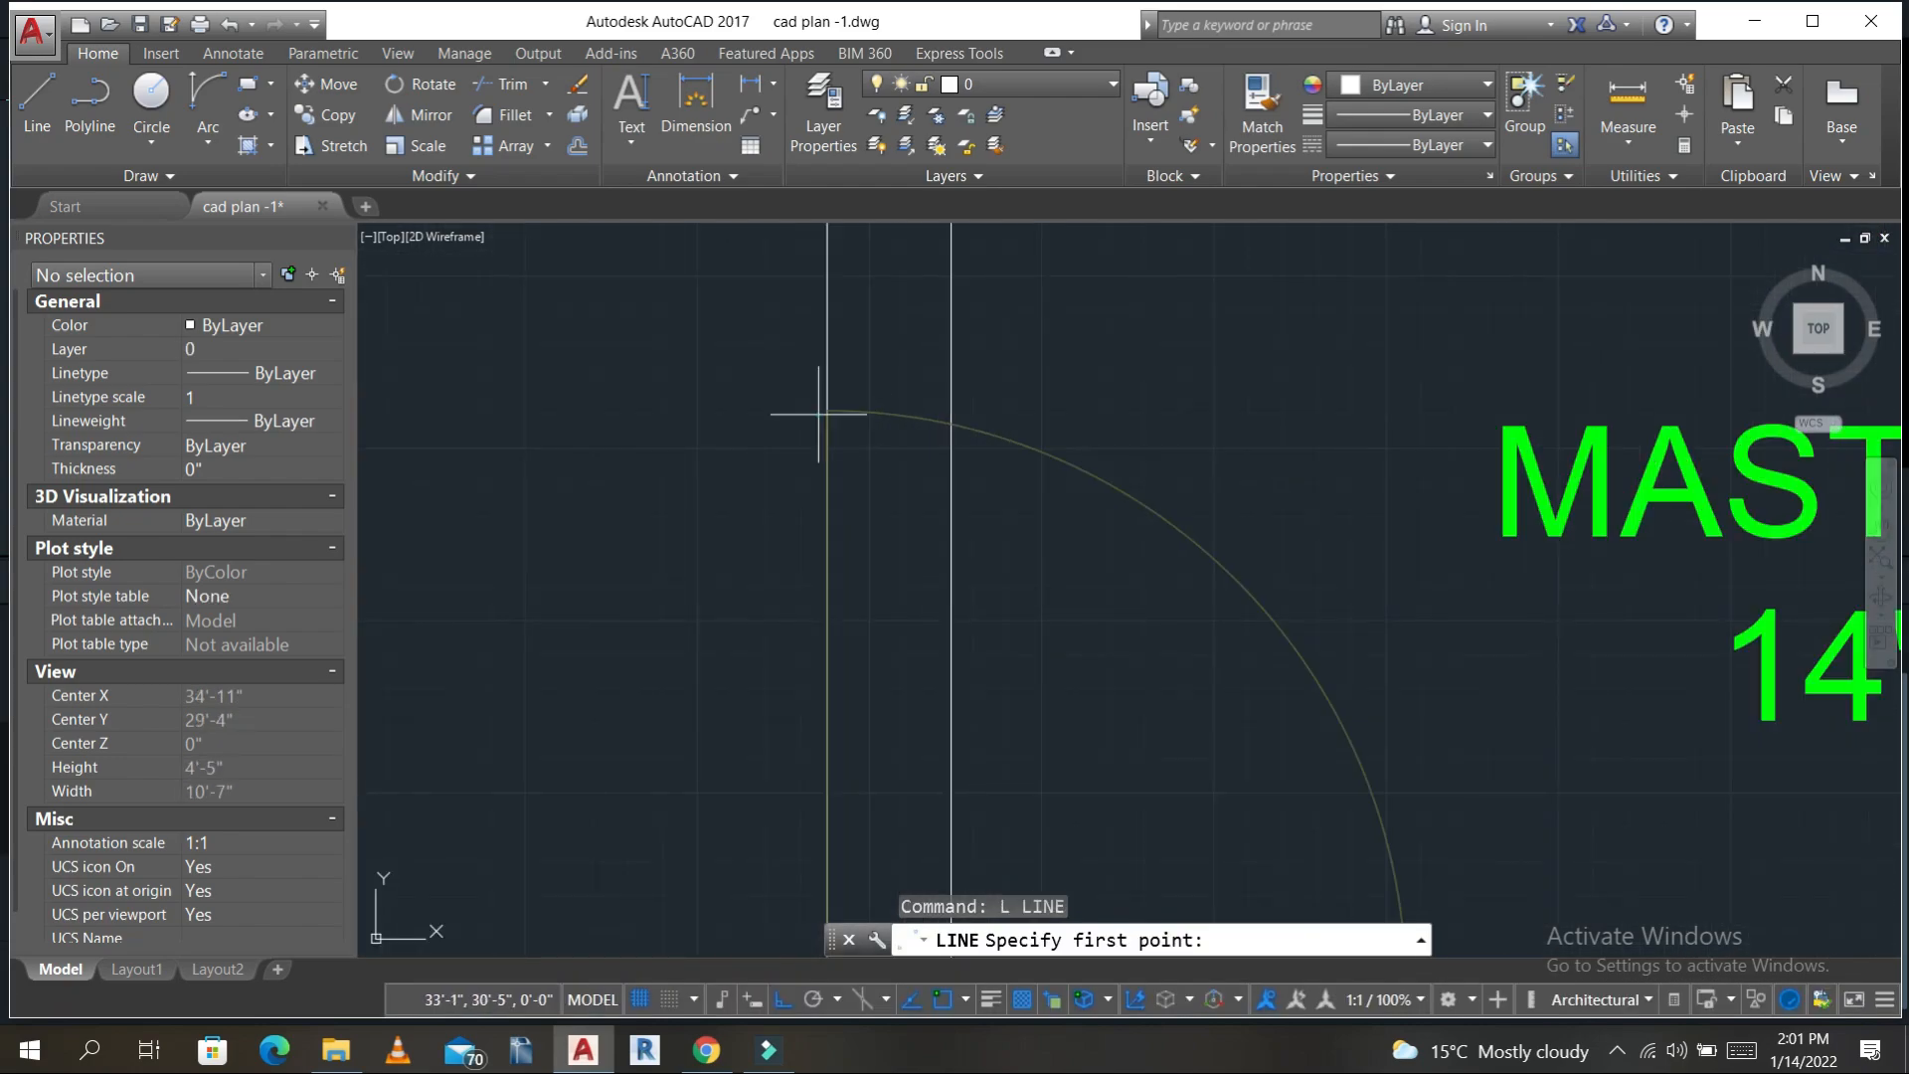
- Draw a line across the wall at the upper end of the Masterbed Room door's swing arc
{"action": "left_click", "coordinate": [828, 411]}
{"action": "left_click", "coordinate": [951, 409]}
{"action": "key", "text": "Escape"}
{"action": "key", "text": "Escape"}
{"action": "key", "text": "Escape"}
{"action": "key", "text": "Escape"}
{"action": "type", "text": "t"}
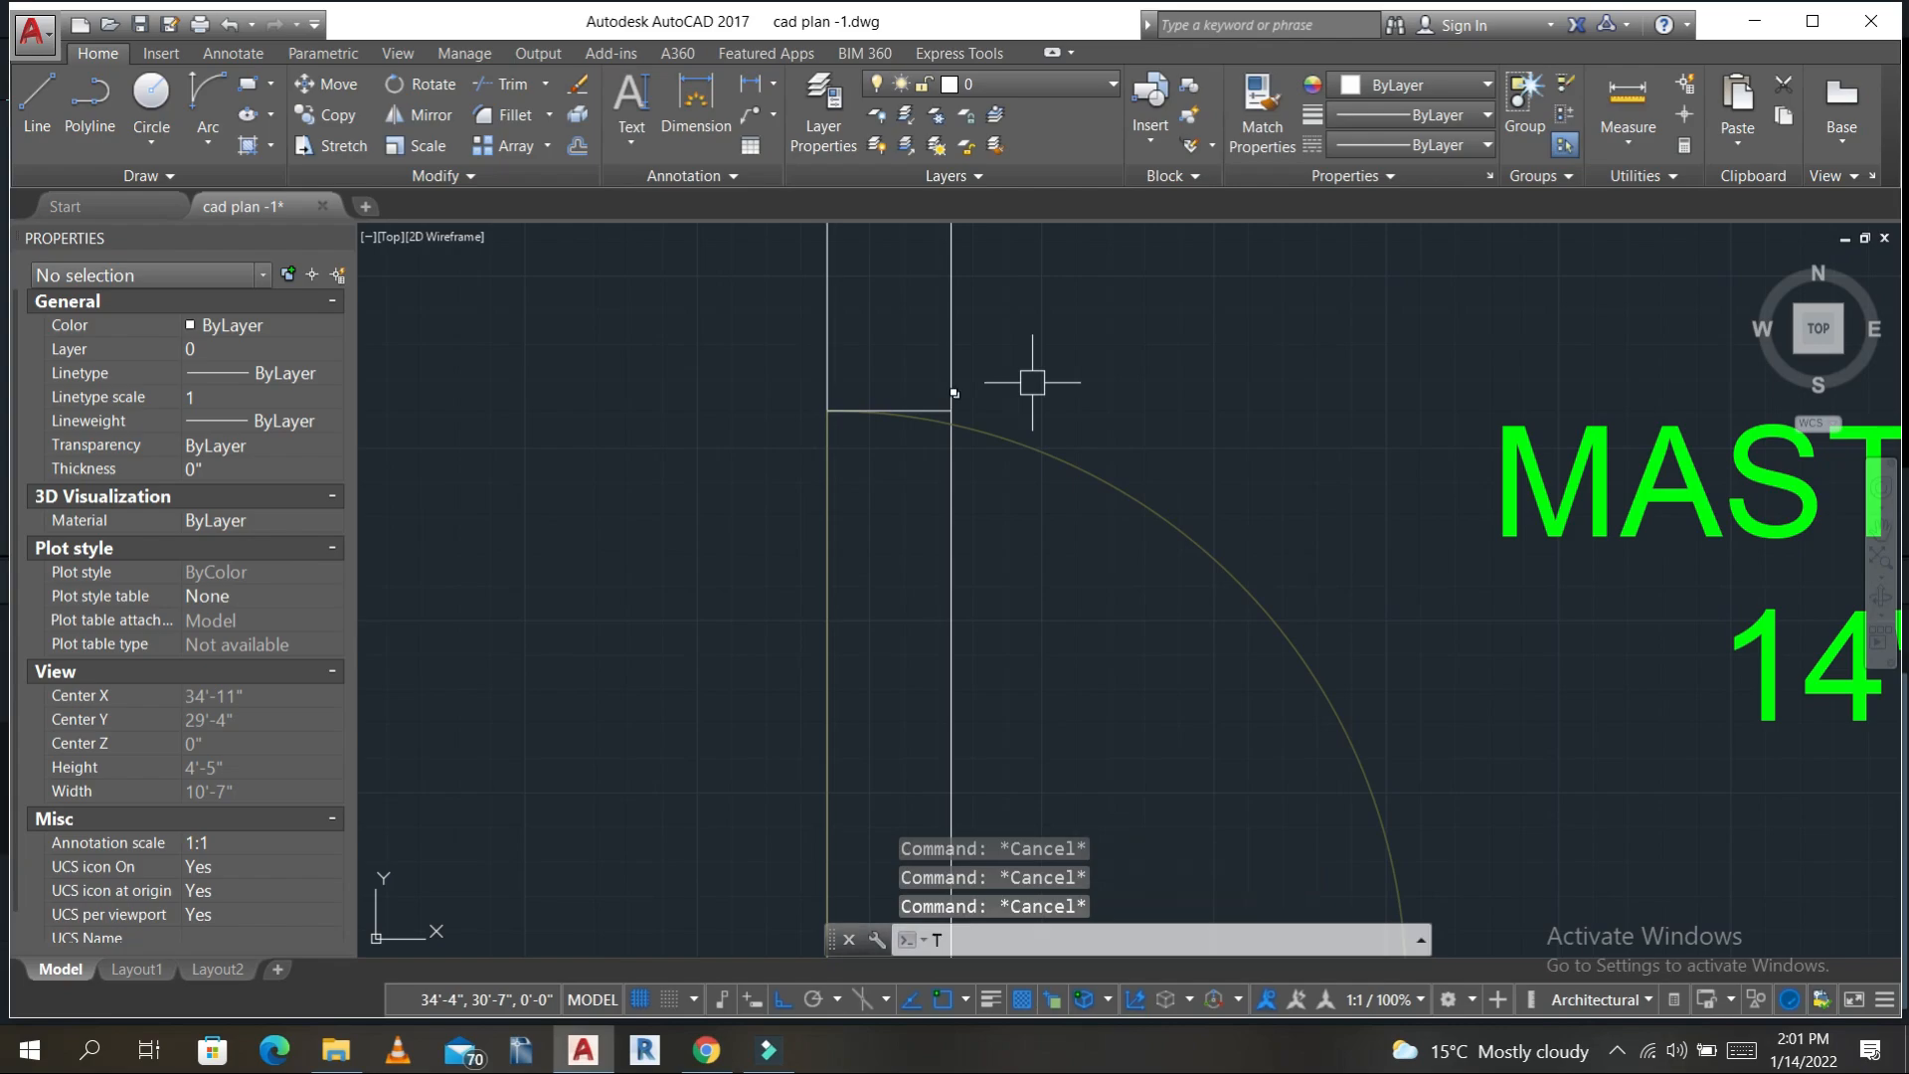
{"action": "type", "text": "r"}
{"action": "key", "text": "Return"}
{"action": "left_click", "coordinate": [935, 397]}
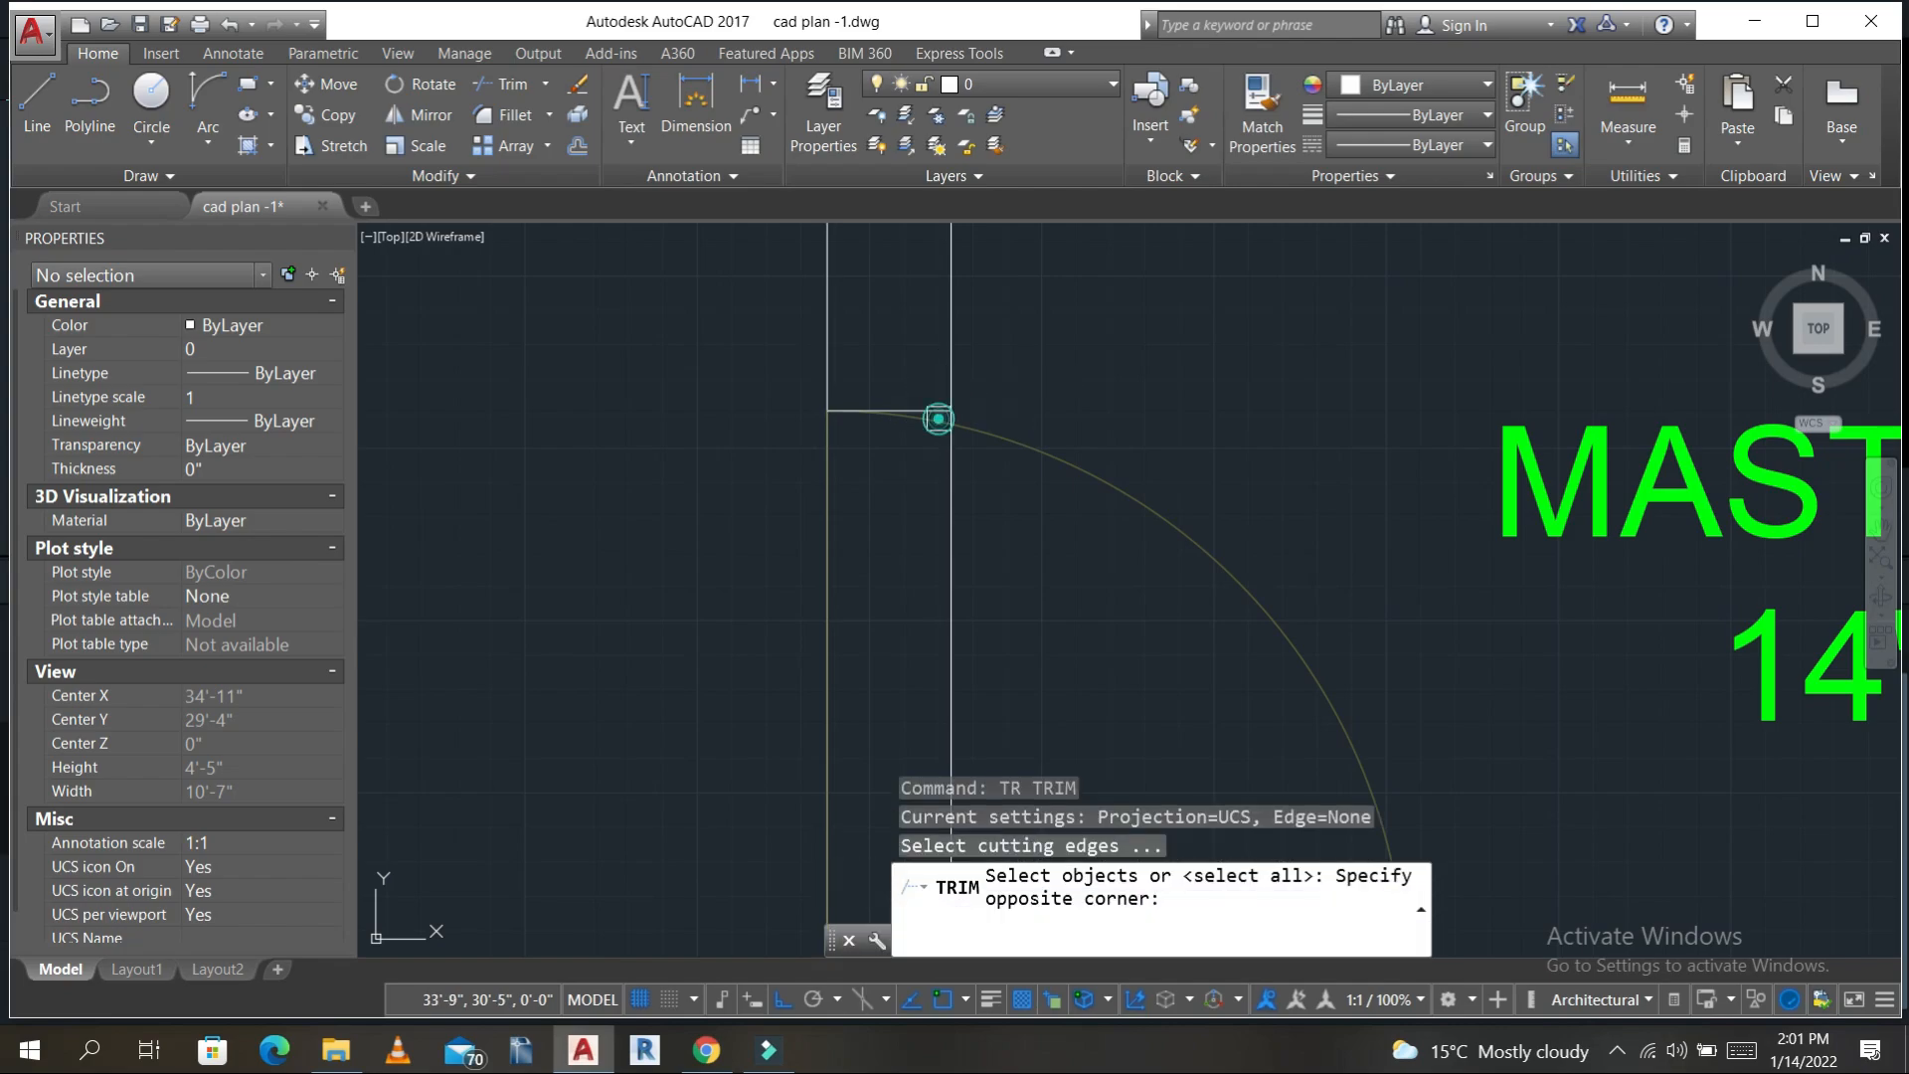
{"action": "left_click", "coordinate": [938, 419]}
{"action": "left_click", "coordinate": [948, 410]}
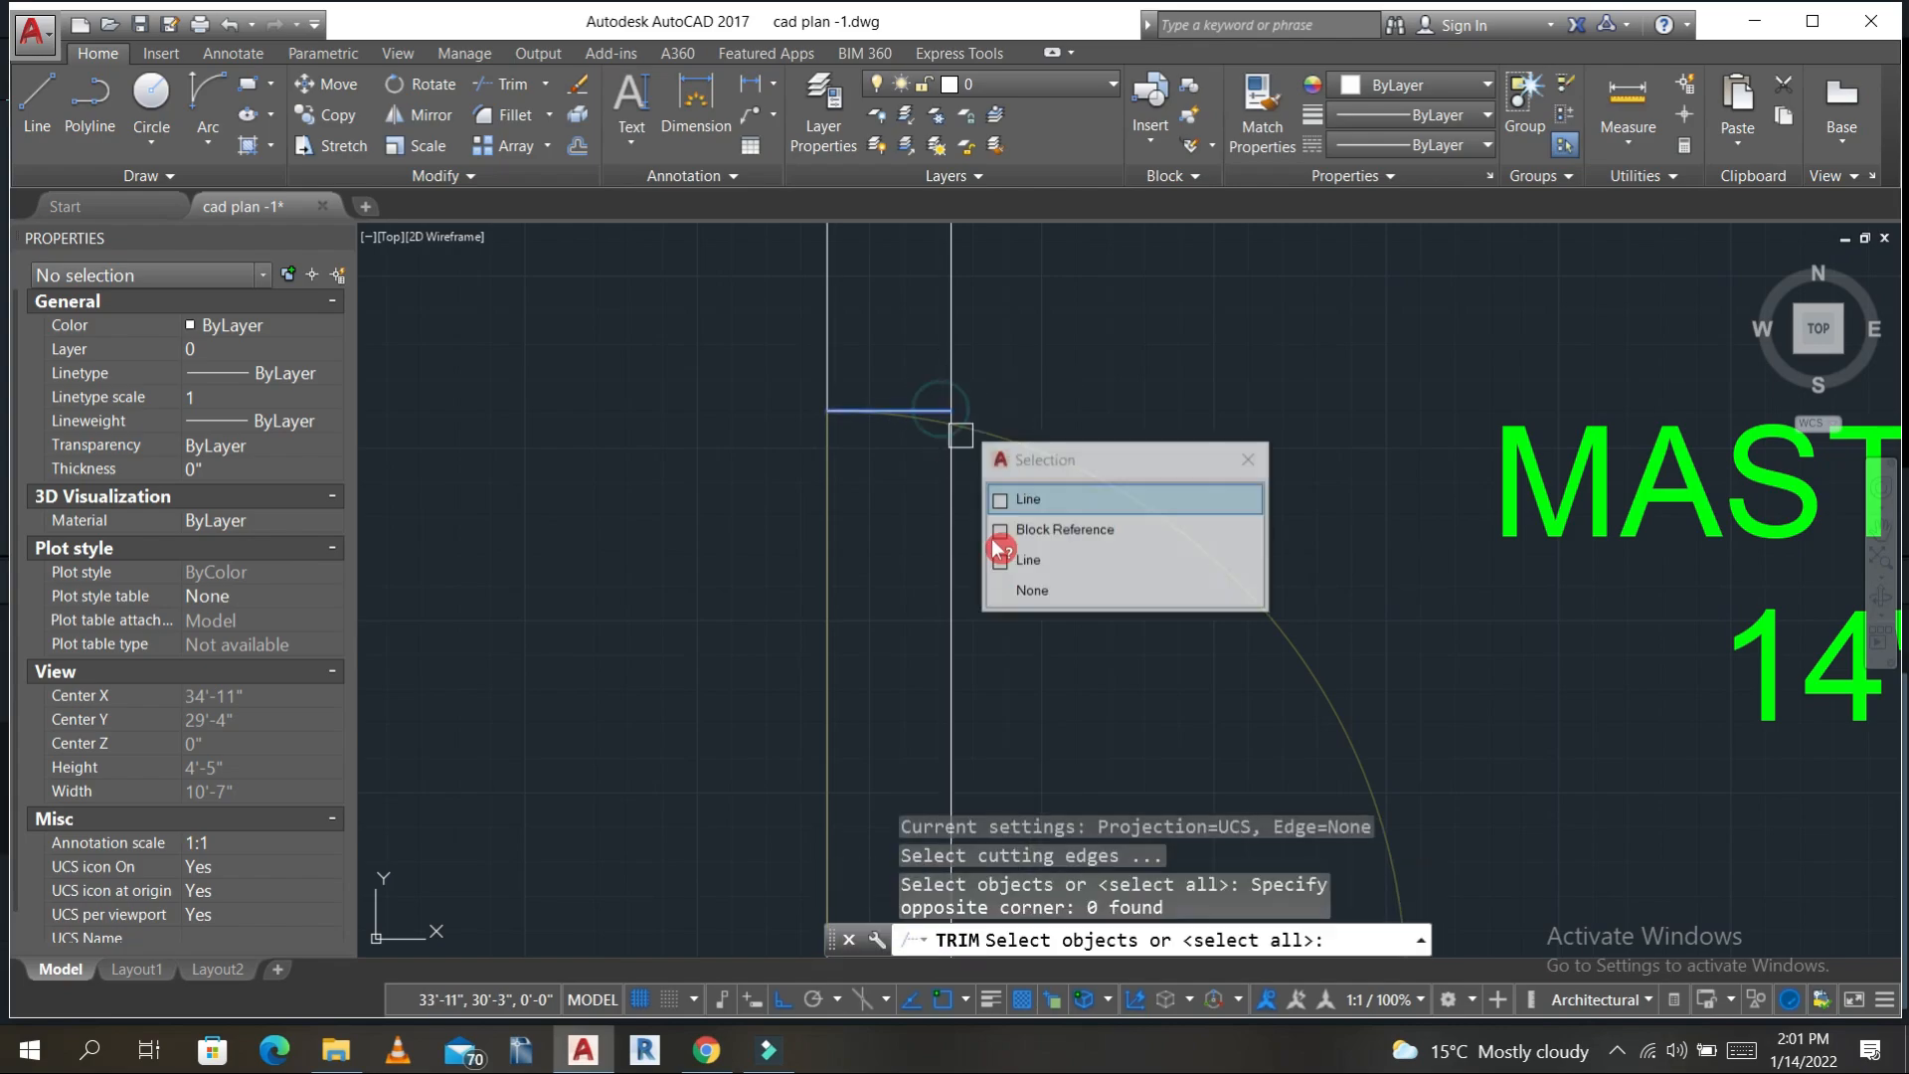
{"action": "left_click", "coordinate": [1034, 500]}
{"action": "scroll", "coordinate": [1030, 328], "scroll_direction": "down", "scroll_amount": 4}
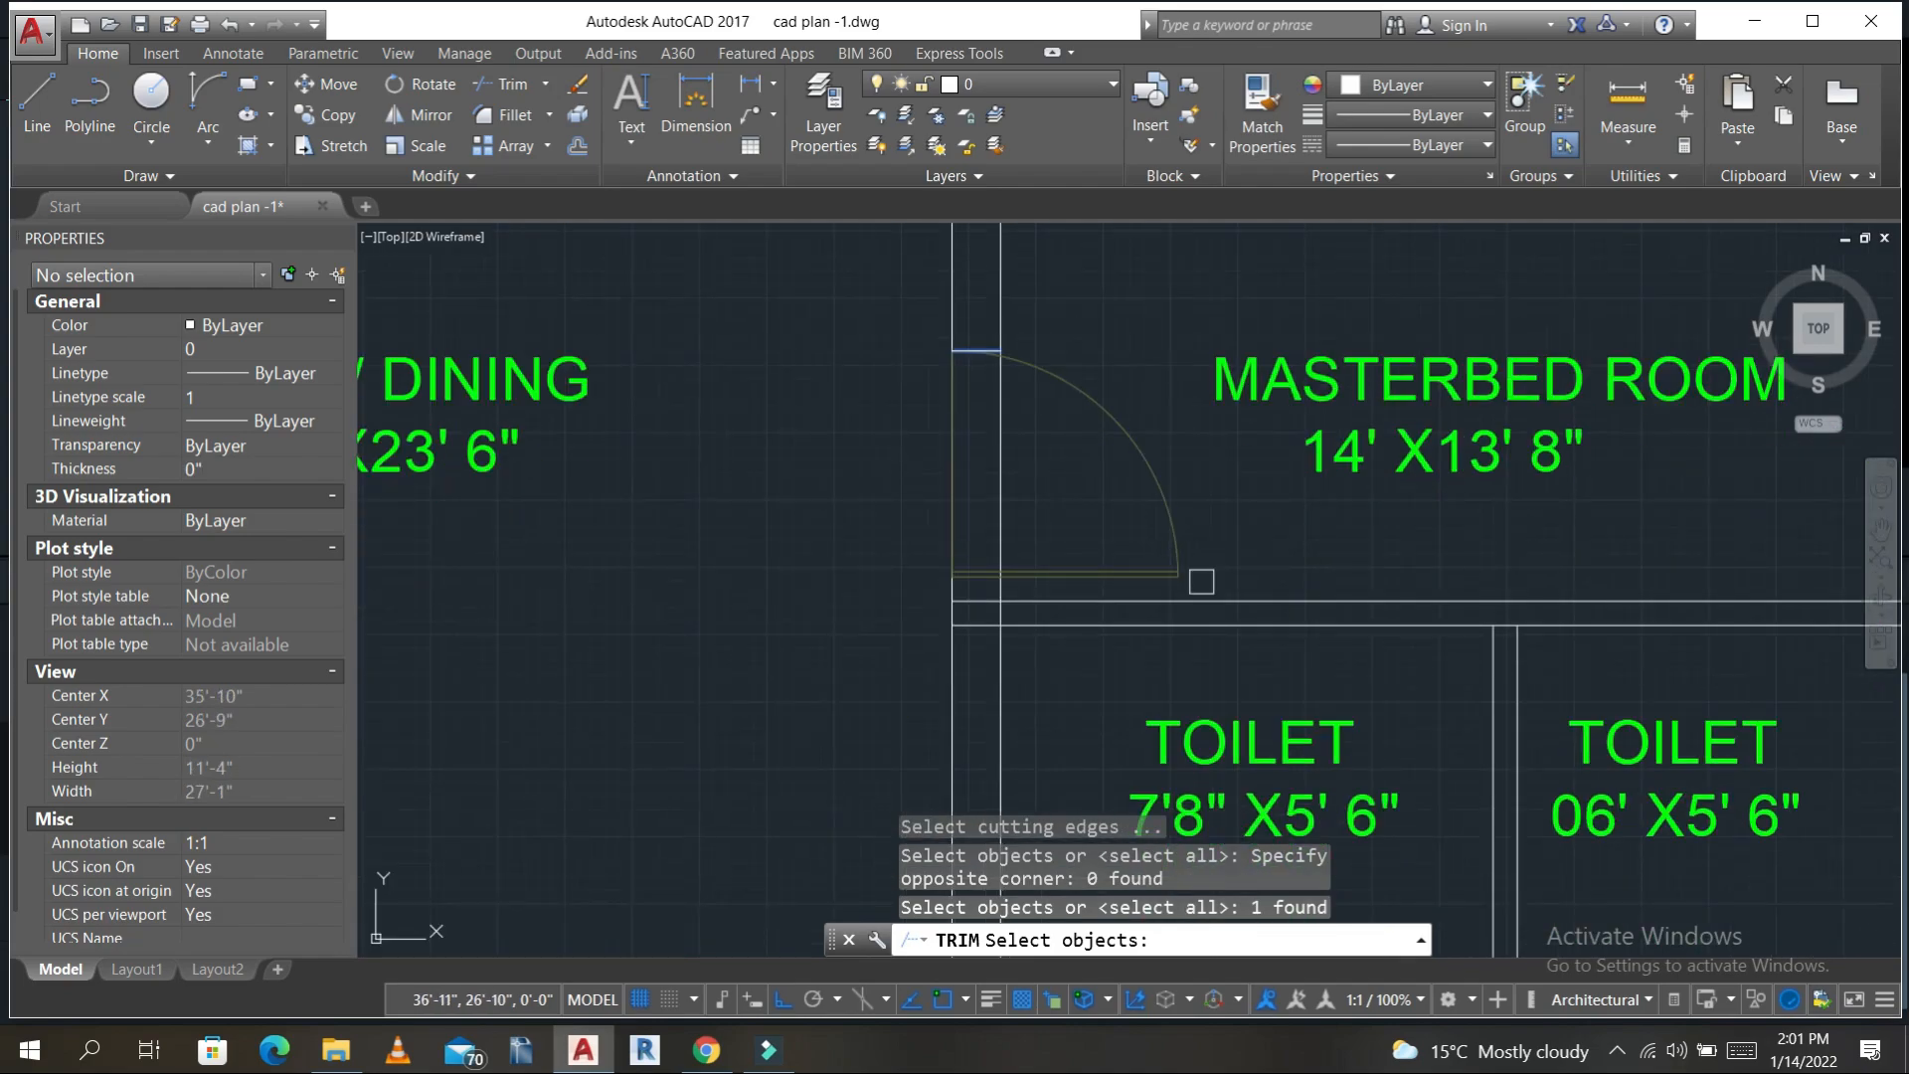
{"action": "left_click", "coordinate": [1208, 599]}
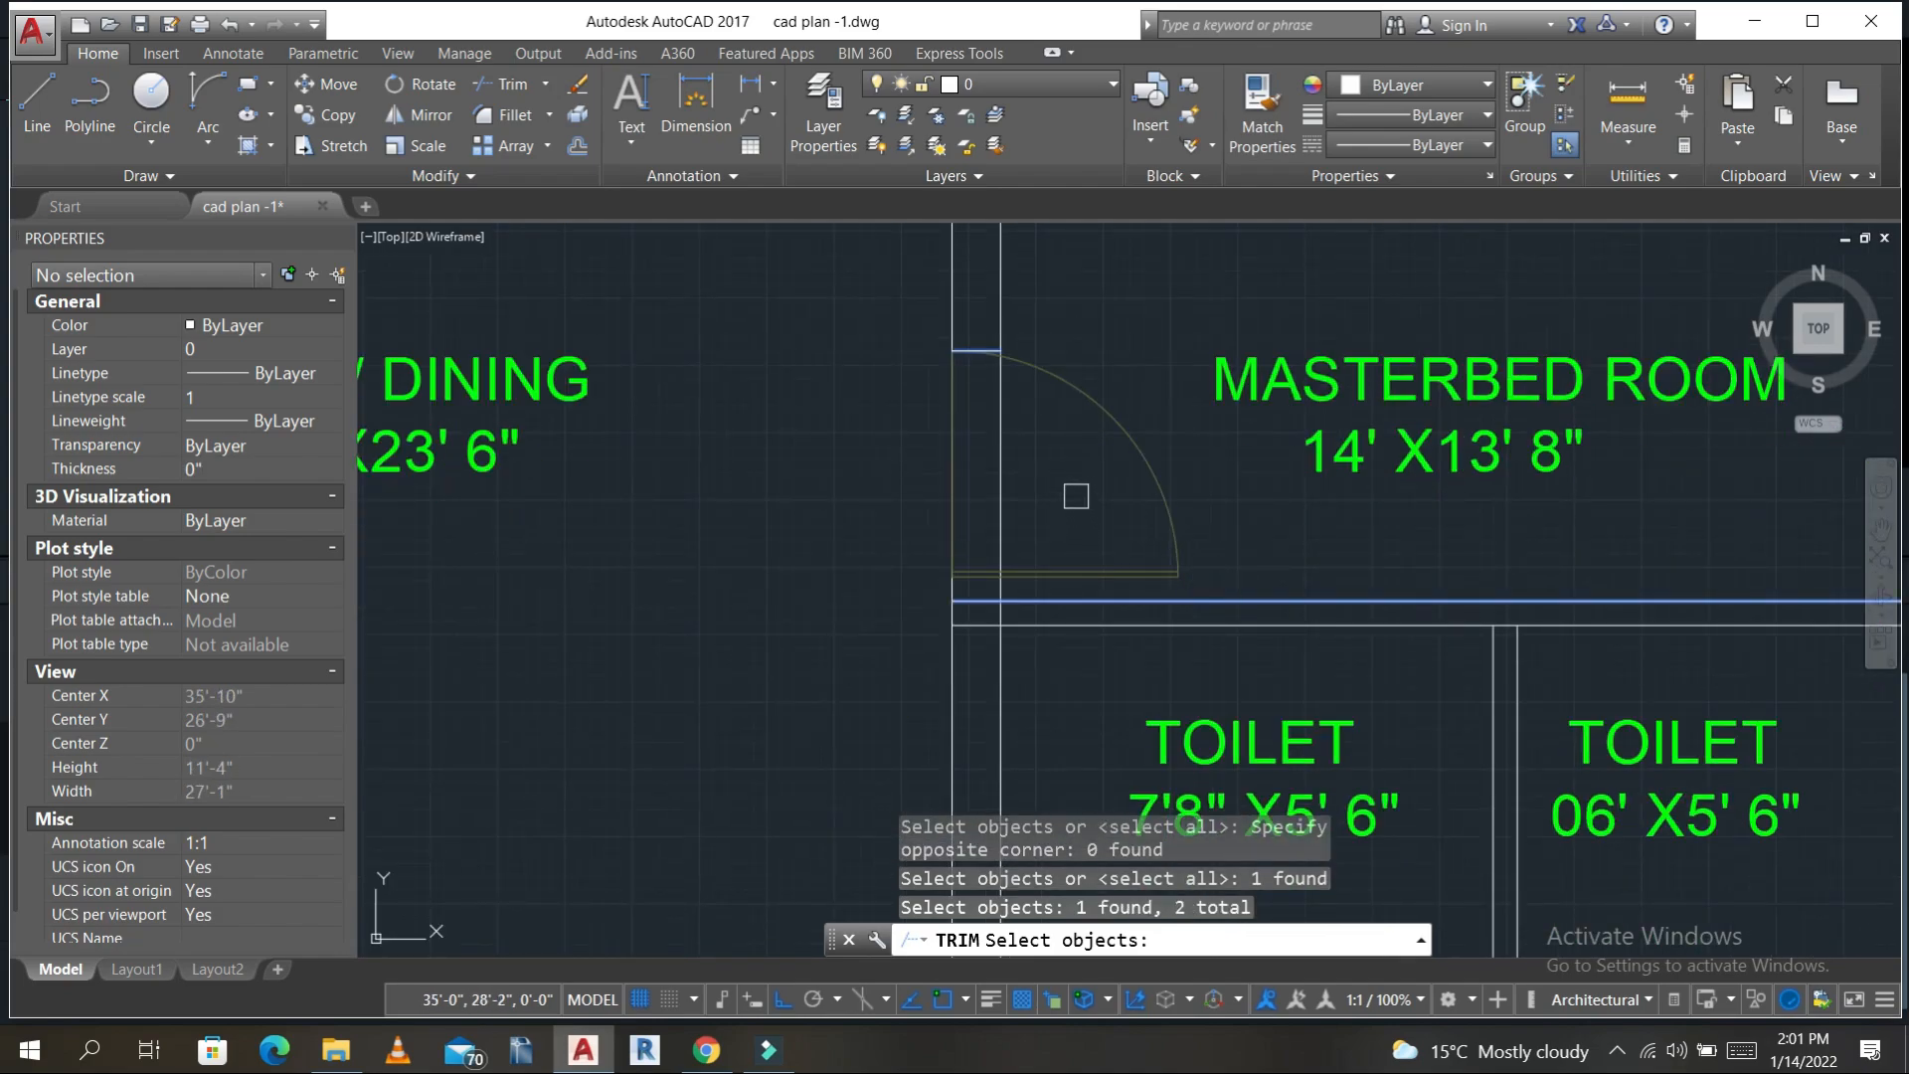
{"action": "key", "text": "Escape"}
{"action": "key", "text": "Escape"}
- Draw a line across the wall along the lower edge of the Masterbed Room door leaf
{"action": "type", "text": "l"}
{"action": "key", "text": "Return"}
{"action": "scroll", "coordinate": [1030, 597], "scroll_direction": "up", "scroll_amount": 4}
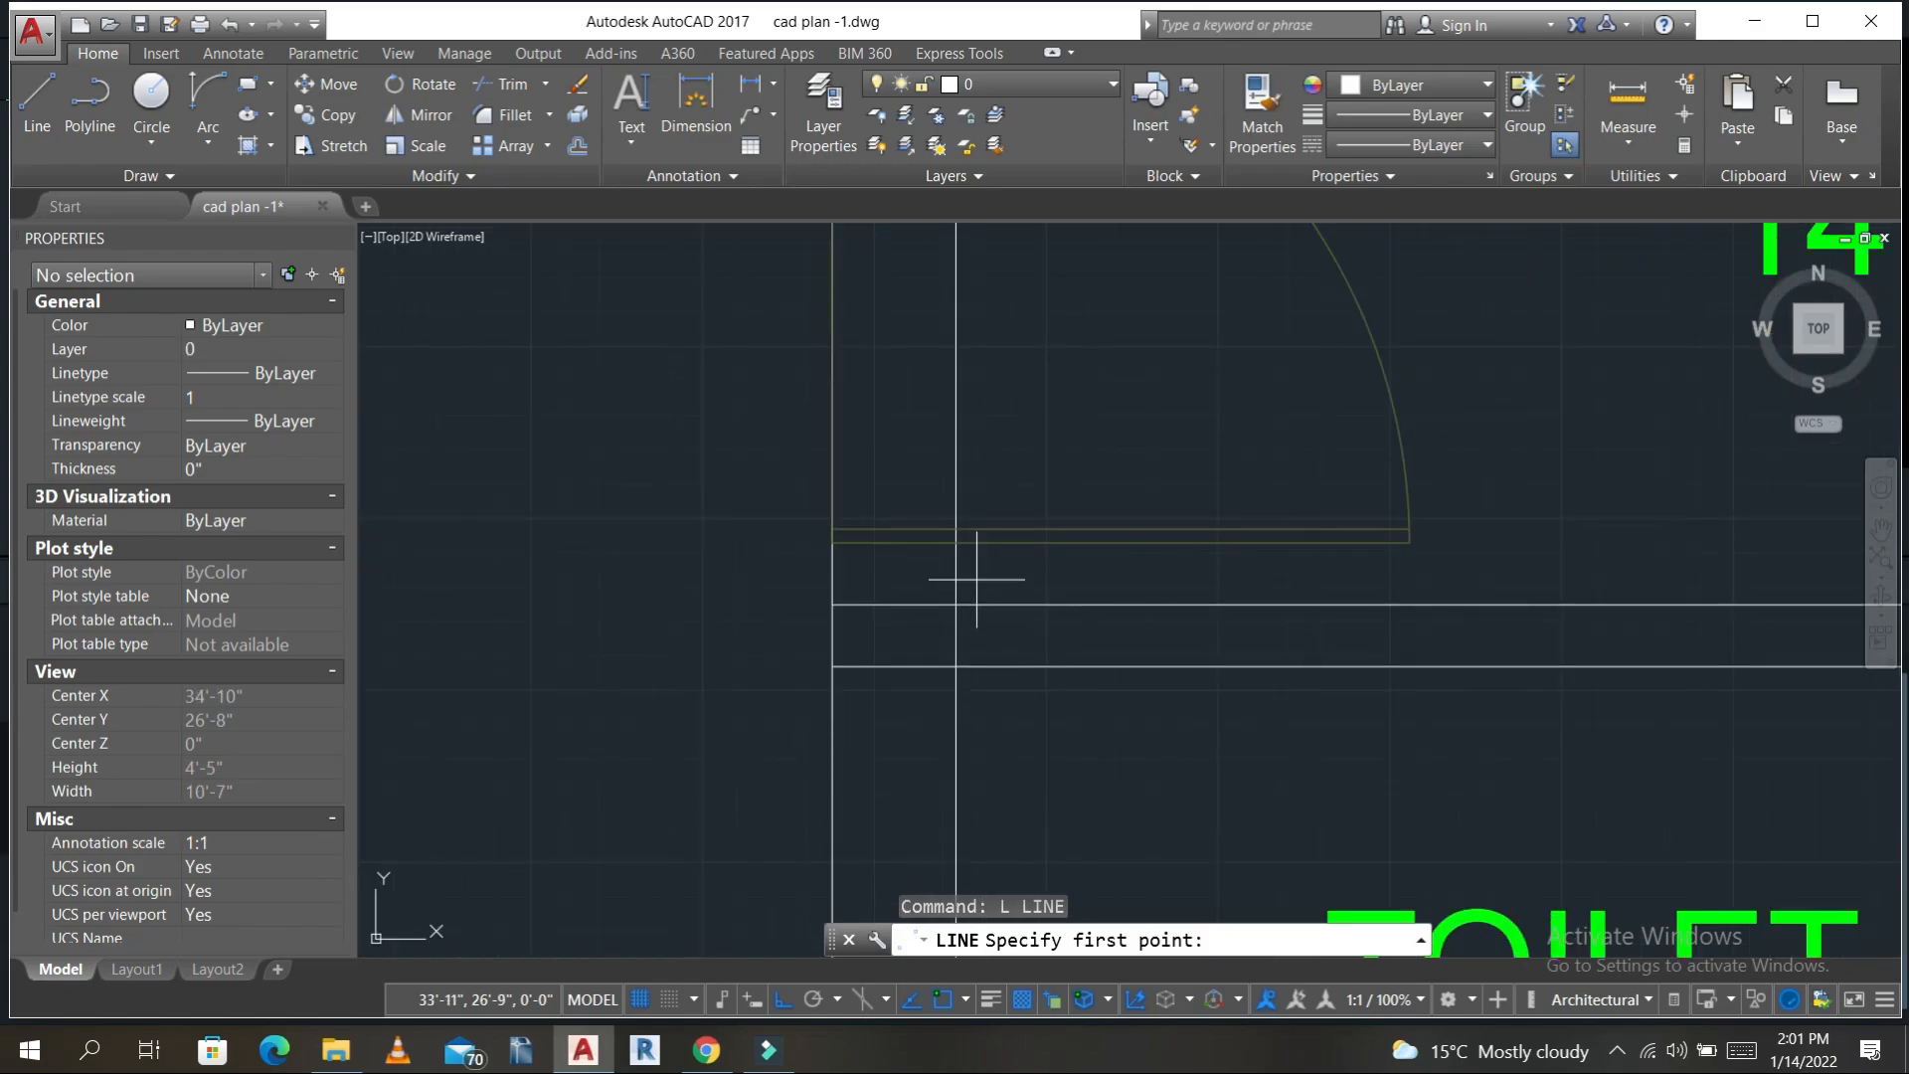
{"action": "left_click", "coordinate": [955, 542]}
{"action": "left_click", "coordinate": [832, 541]}
{"action": "key", "text": "Escape"}
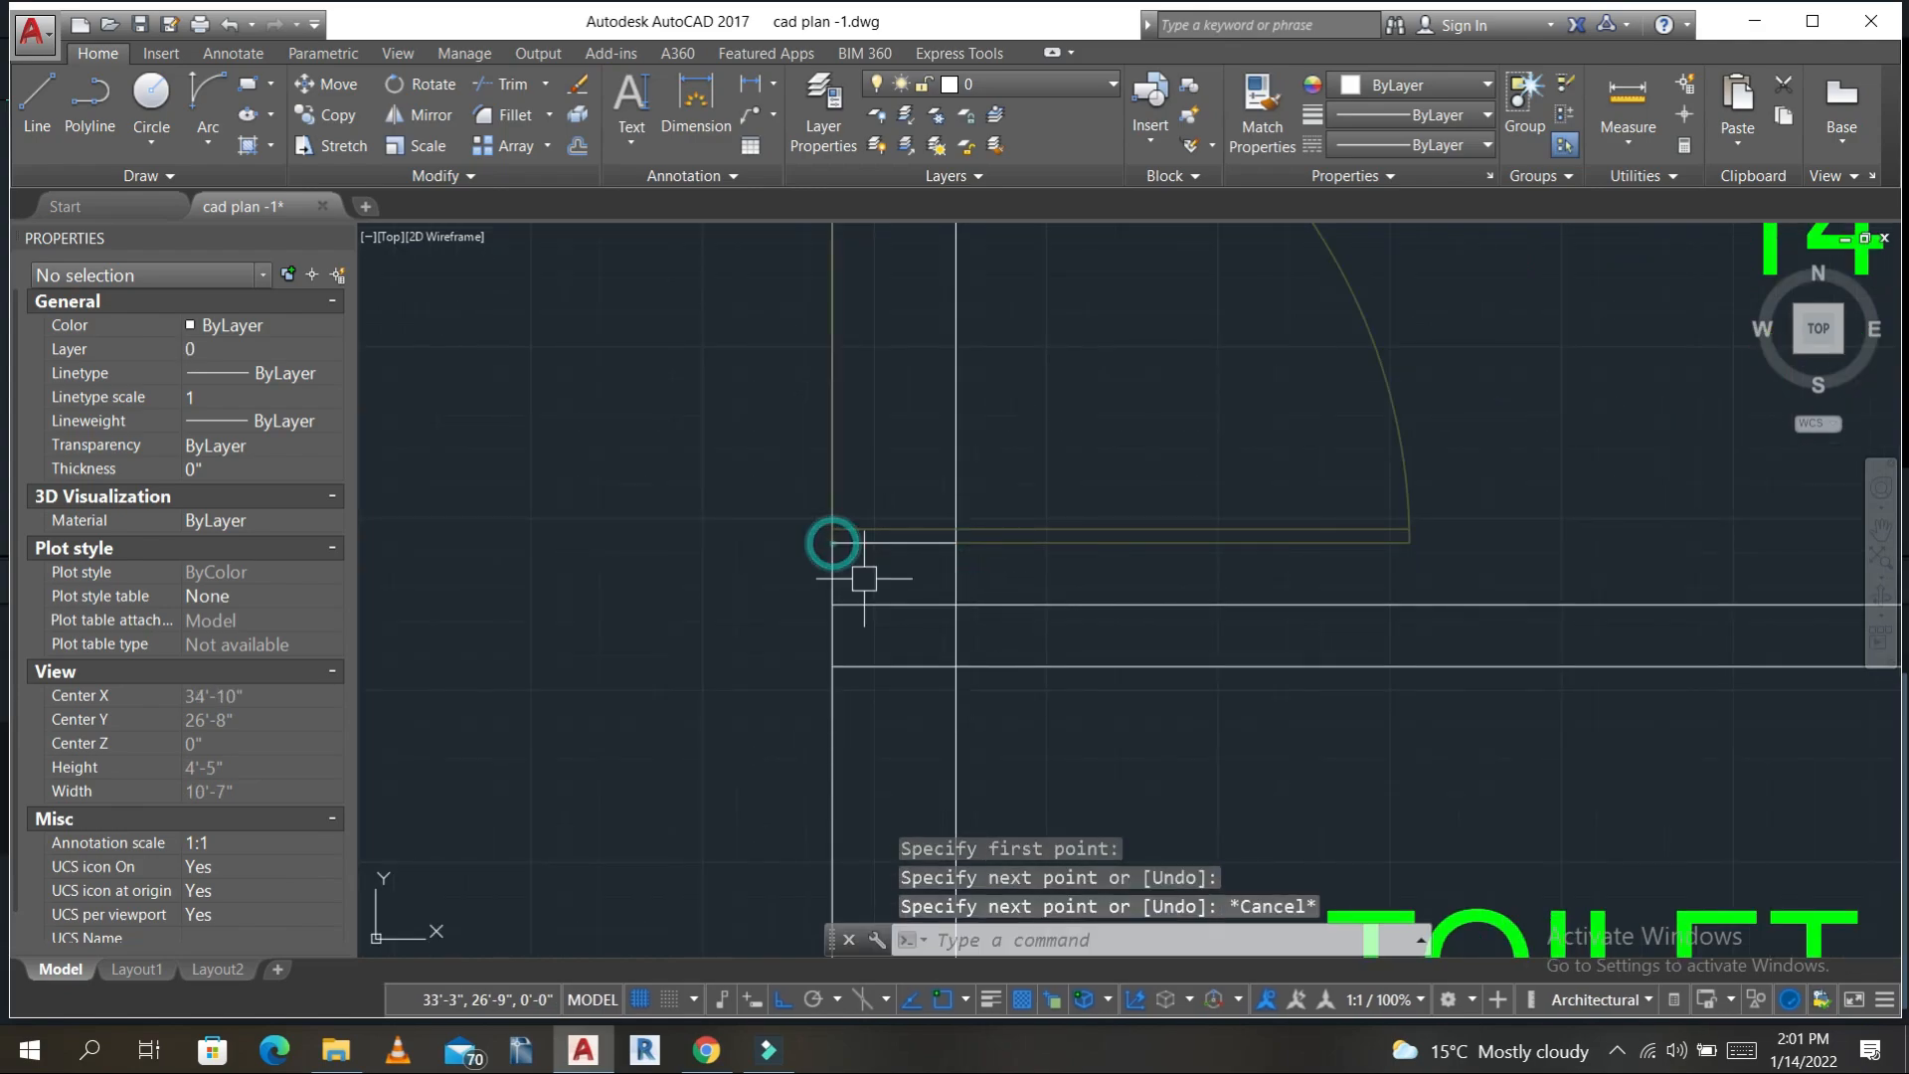
{"action": "key", "text": "Escape"}
{"action": "key", "text": "Escape"}
{"action": "type", "text": "tr"}
{"action": "key", "text": "Return"}
{"action": "left_click", "coordinate": [896, 543]}
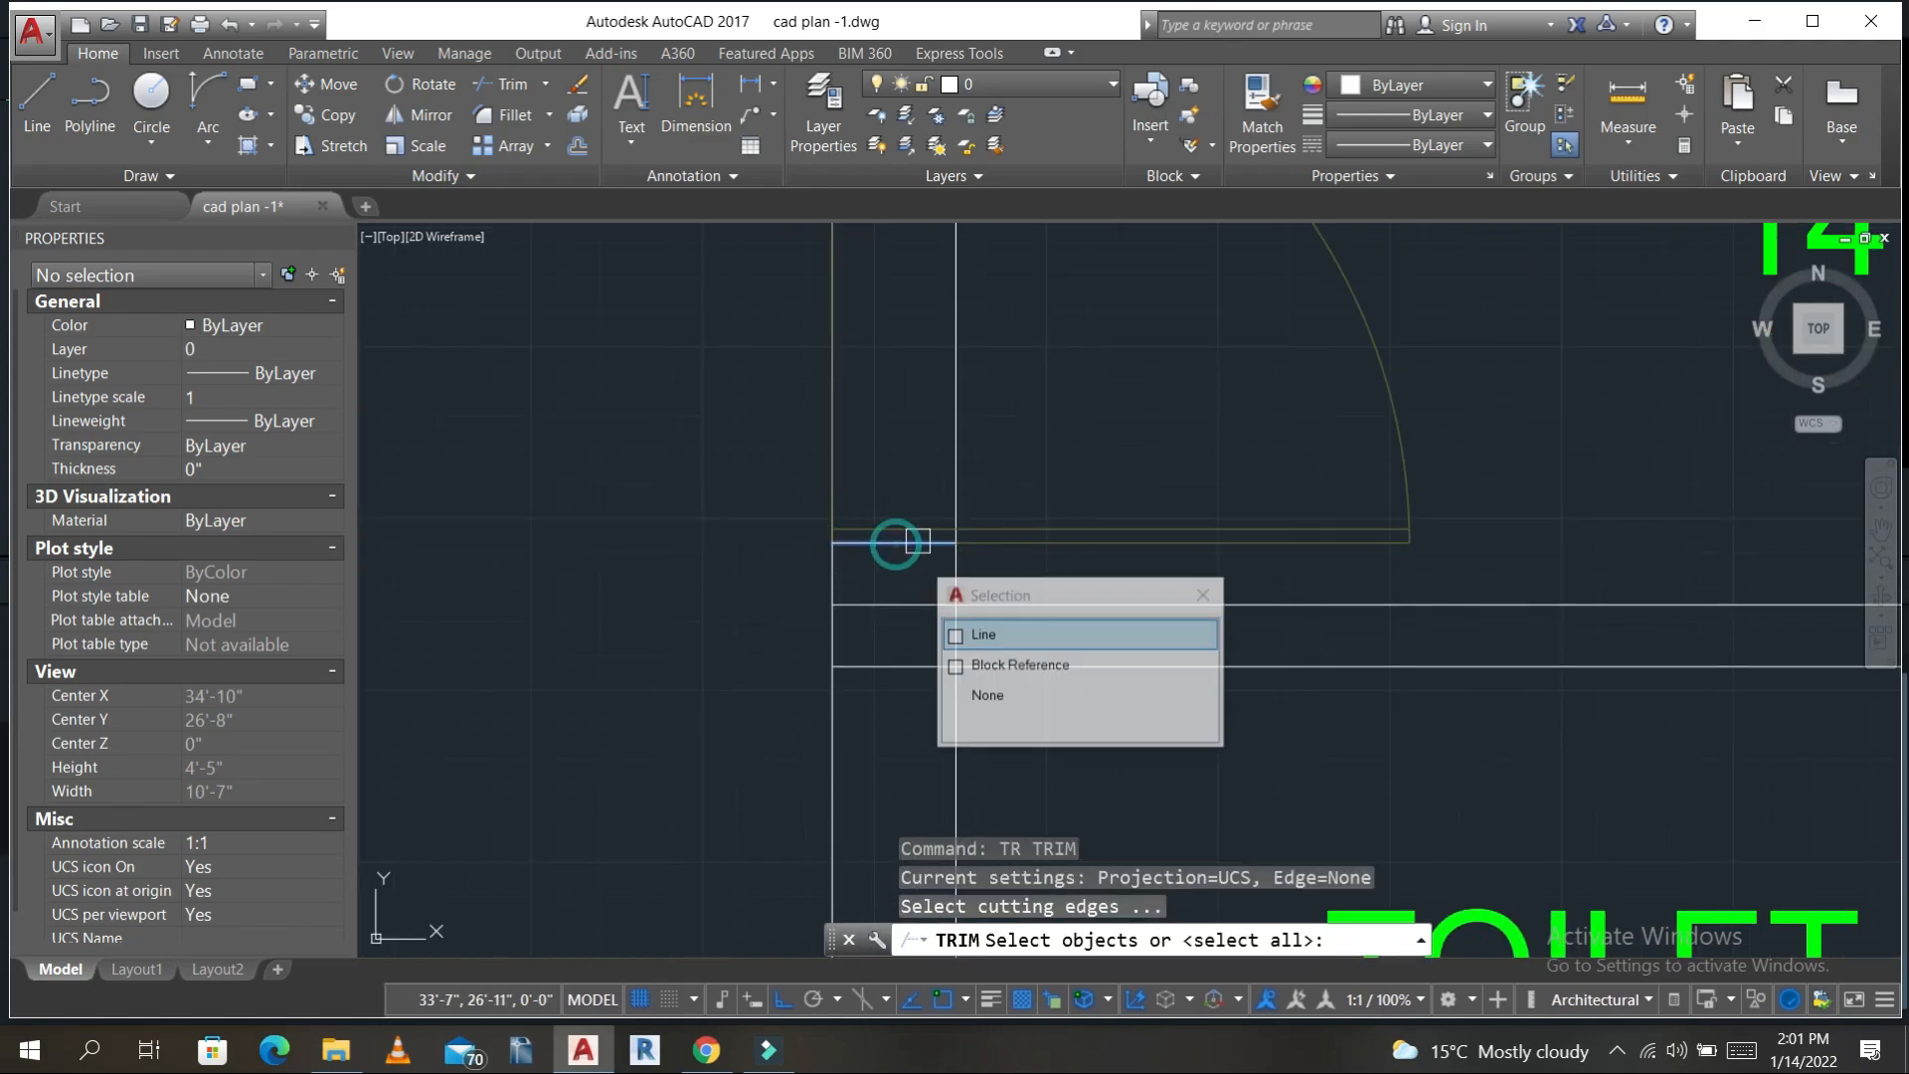
{"action": "left_click", "coordinate": [984, 636]}
{"action": "scroll", "coordinate": [1032, 410], "scroll_direction": "down", "scroll_amount": 2}
{"action": "middle_click_drag", "start_coordinate": [1050, 406], "coordinate": [1070, 662]}
{"action": "key", "text": "Escape"}
- Trim the wall lines between the two jamb lines to open the Masterbed Room doorway
{"action": "type", "text": "tr"}
{"action": "key", "text": "Return"}
{"action": "key", "text": "Return"}
{"action": "left_click", "coordinate": [1000, 516]}
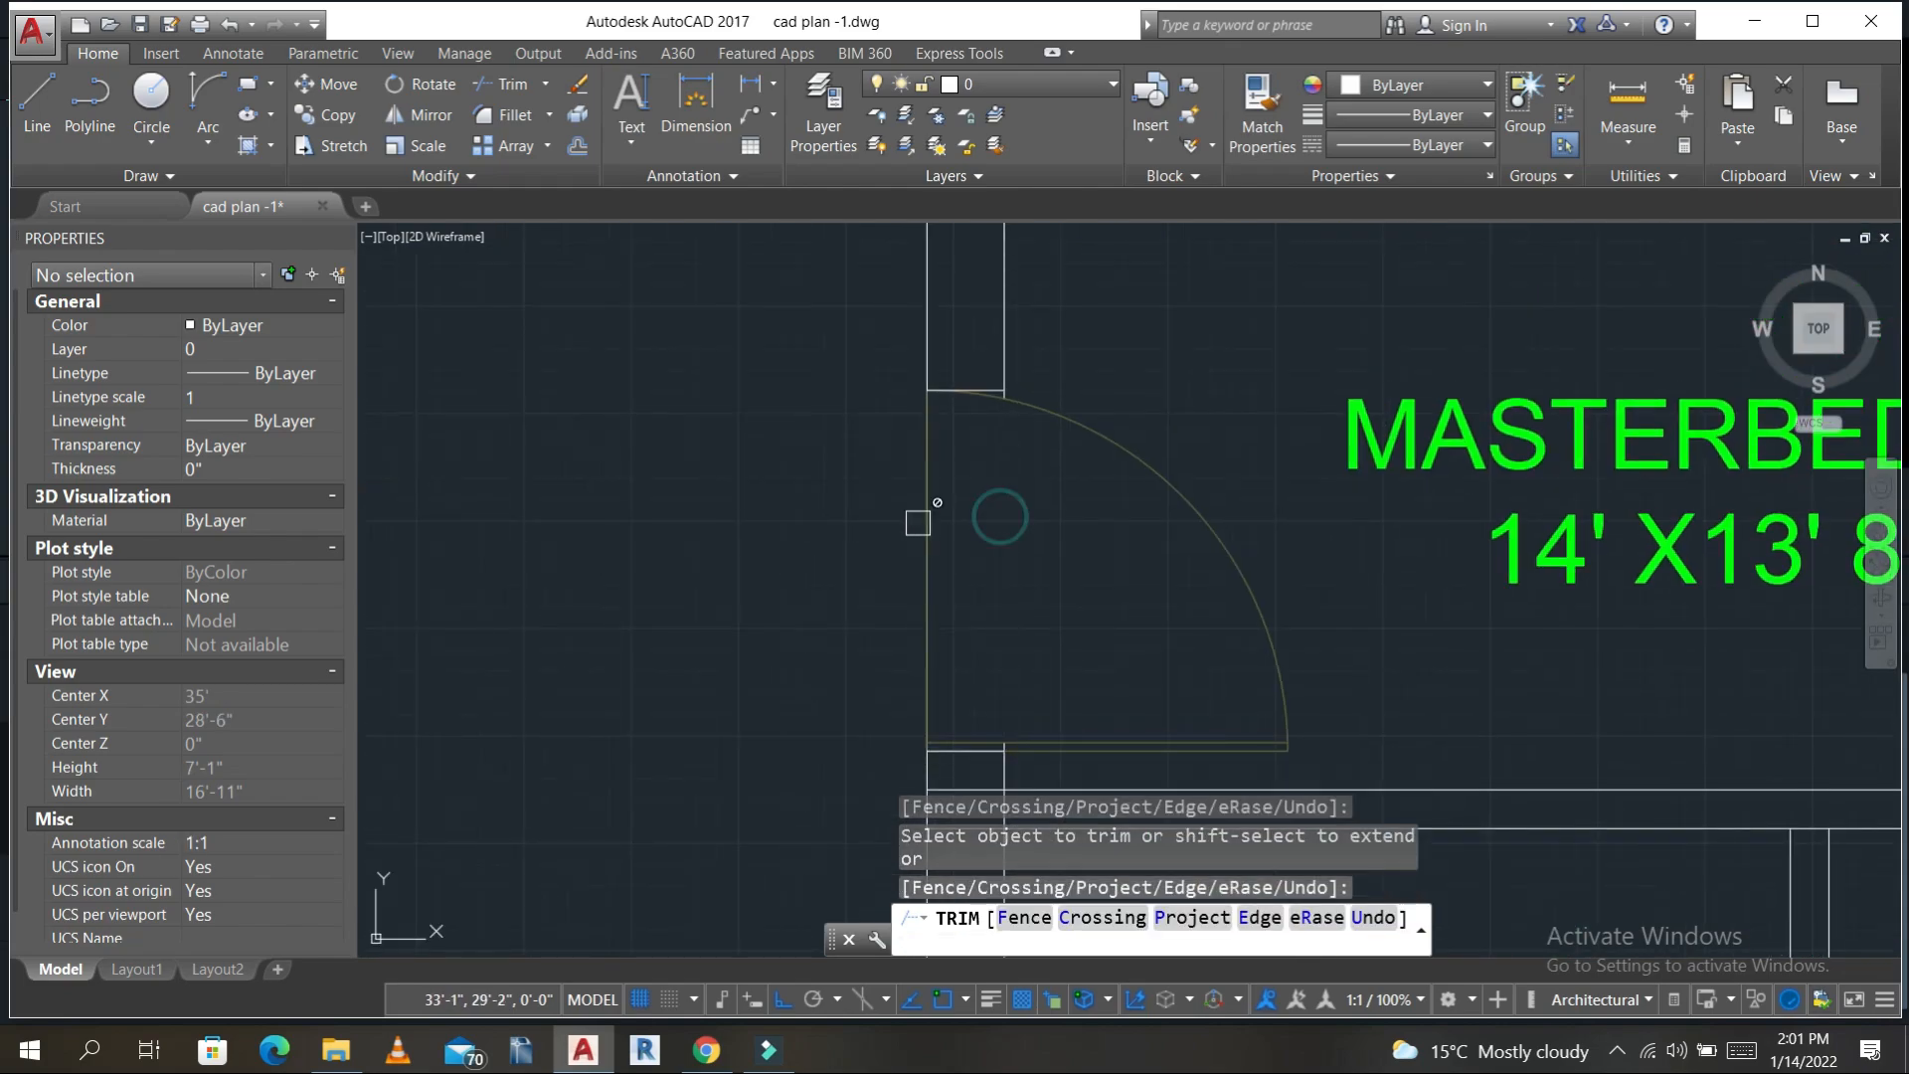
{"action": "left_click", "coordinate": [916, 524]}
{"action": "scroll", "coordinate": [1005, 487], "scroll_direction": "down", "scroll_amount": 6}
{"action": "key", "text": "Escape"}
{"action": "left_click", "coordinate": [1084, 512]}
{"action": "key", "text": "Escape"}
{"action": "key", "text": "Escape"}
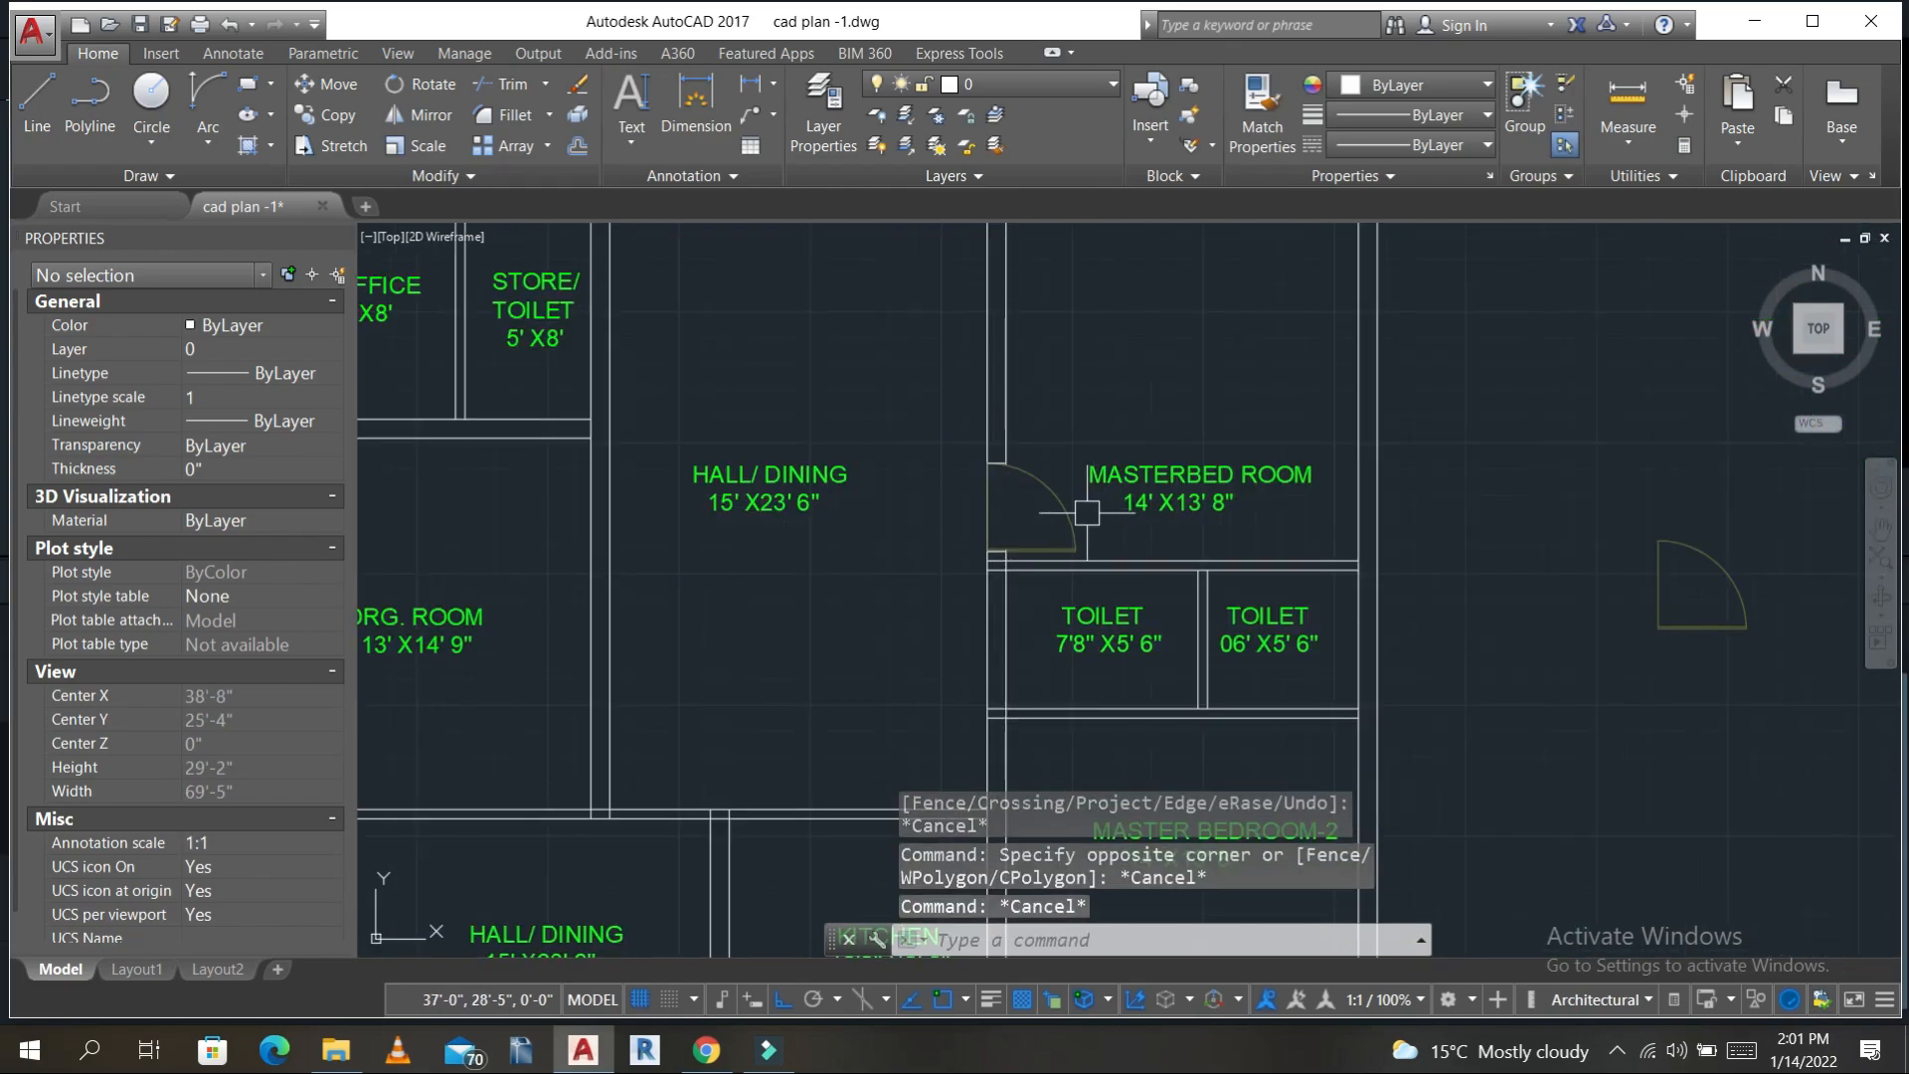
{"action": "key", "text": "Escape"}
{"action": "key", "text": "Escape"}
{"action": "left_click", "coordinate": [1050, 491]}
{"action": "type", "text": "co"}
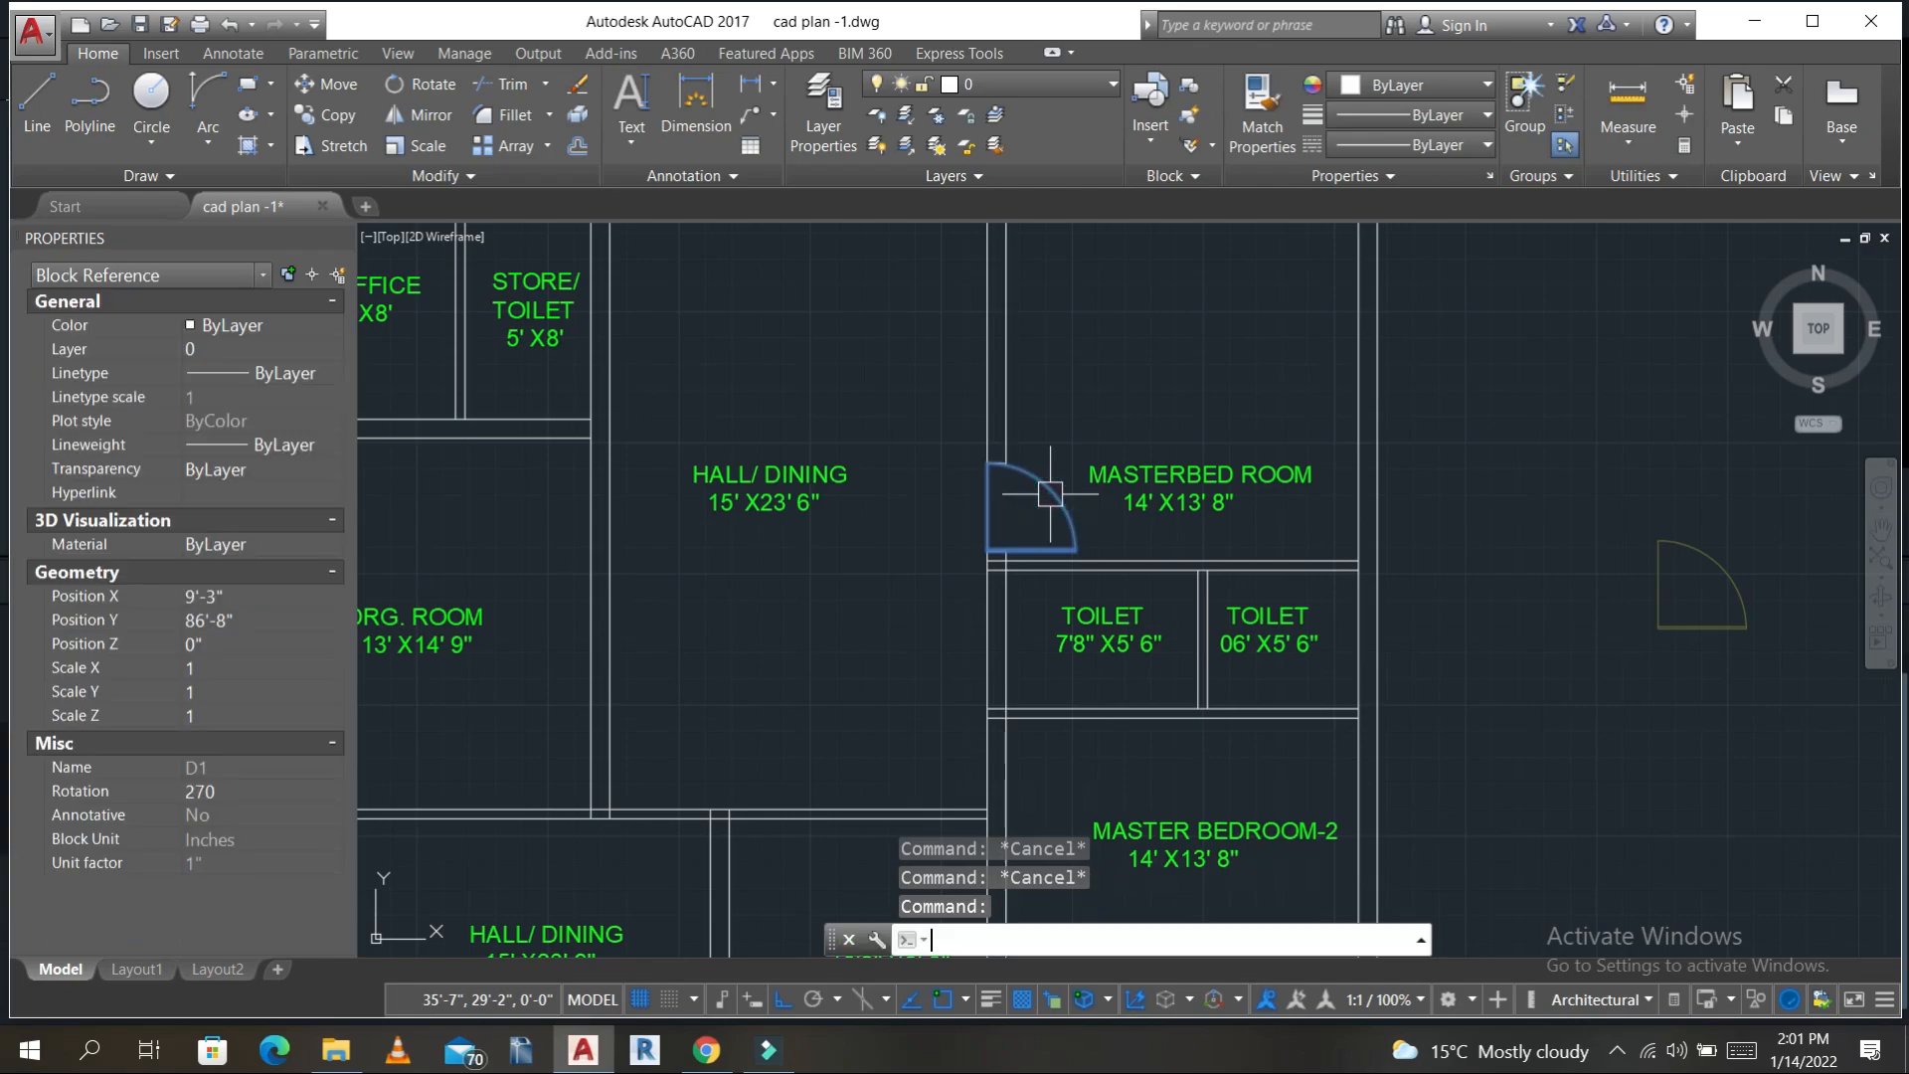
{"action": "middle_click_drag", "start_coordinate": [1068, 507], "coordinate": [1013, 447]}
{"action": "key", "text": "Return"}
{"action": "key", "text": "Escape"}
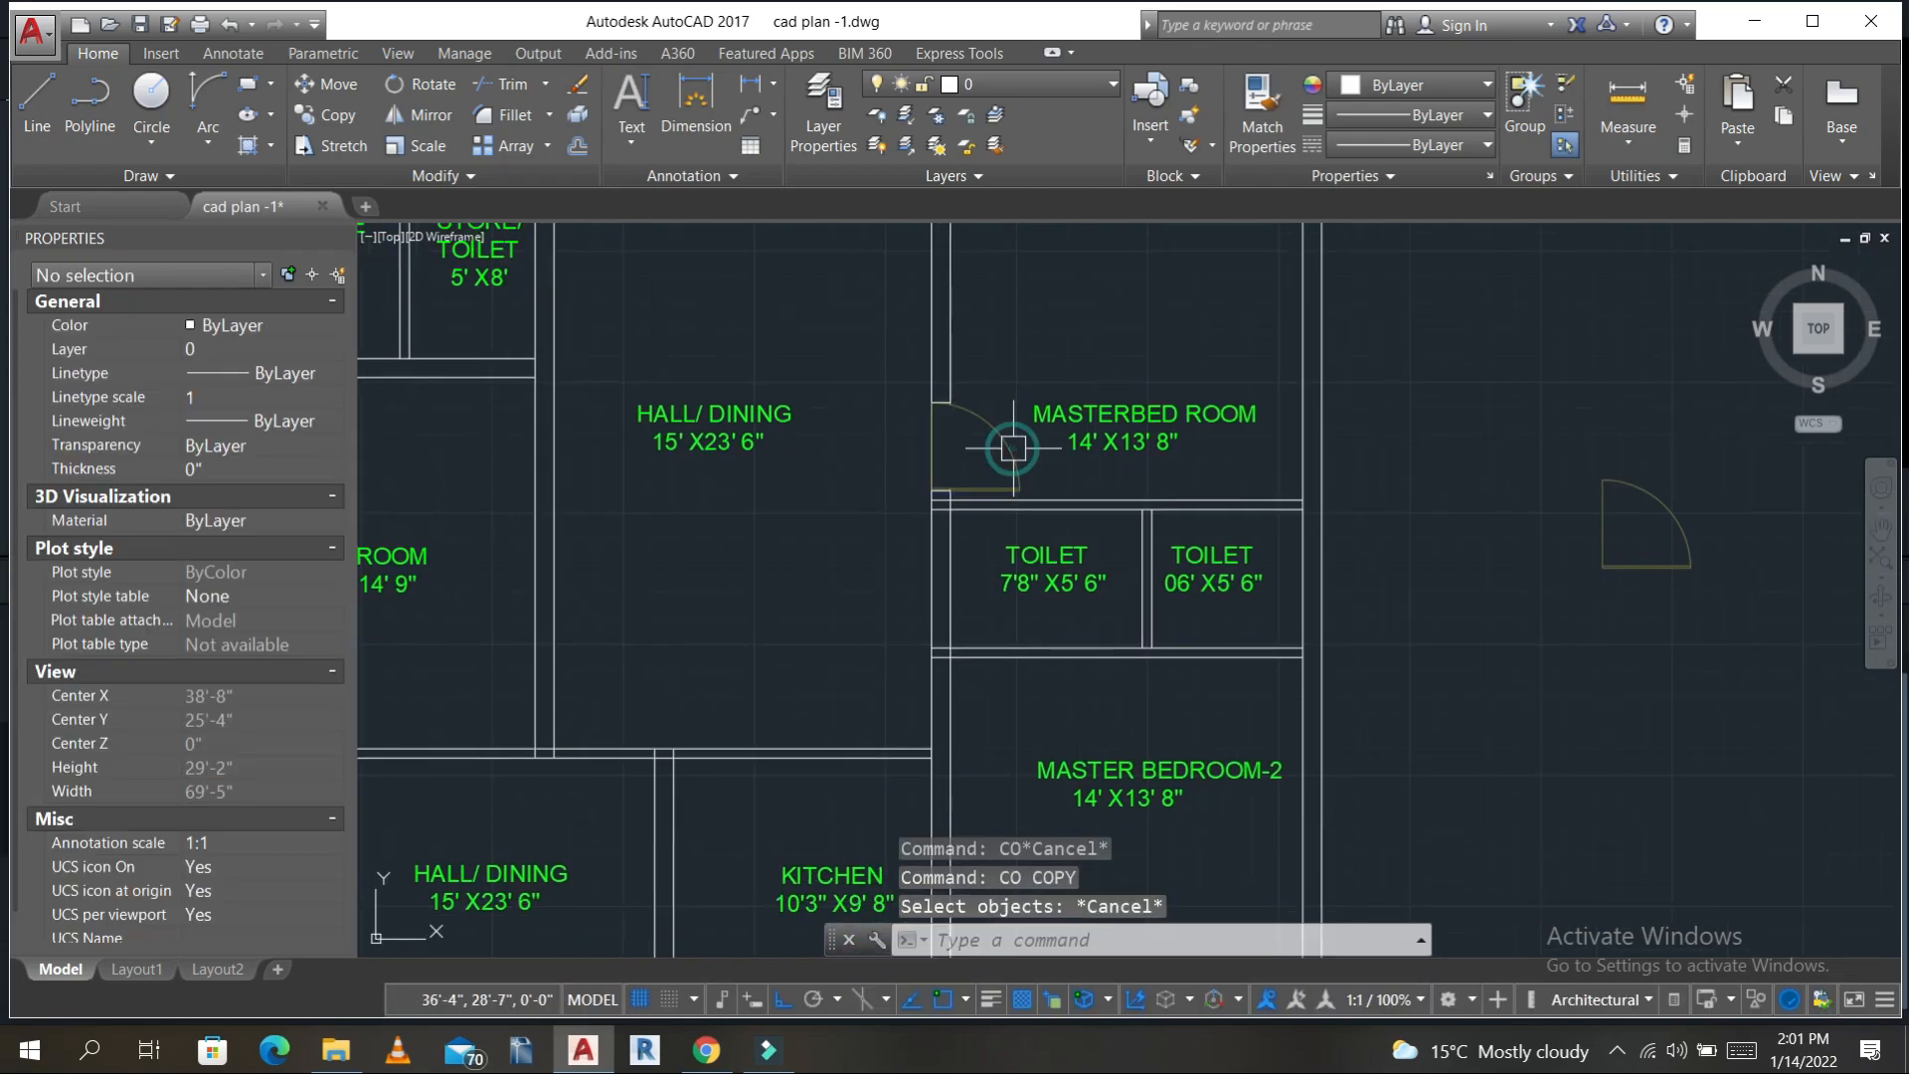
{"action": "type", "text": "mi"}
{"action": "key", "text": "Return"}
{"action": "key", "text": "Escape"}
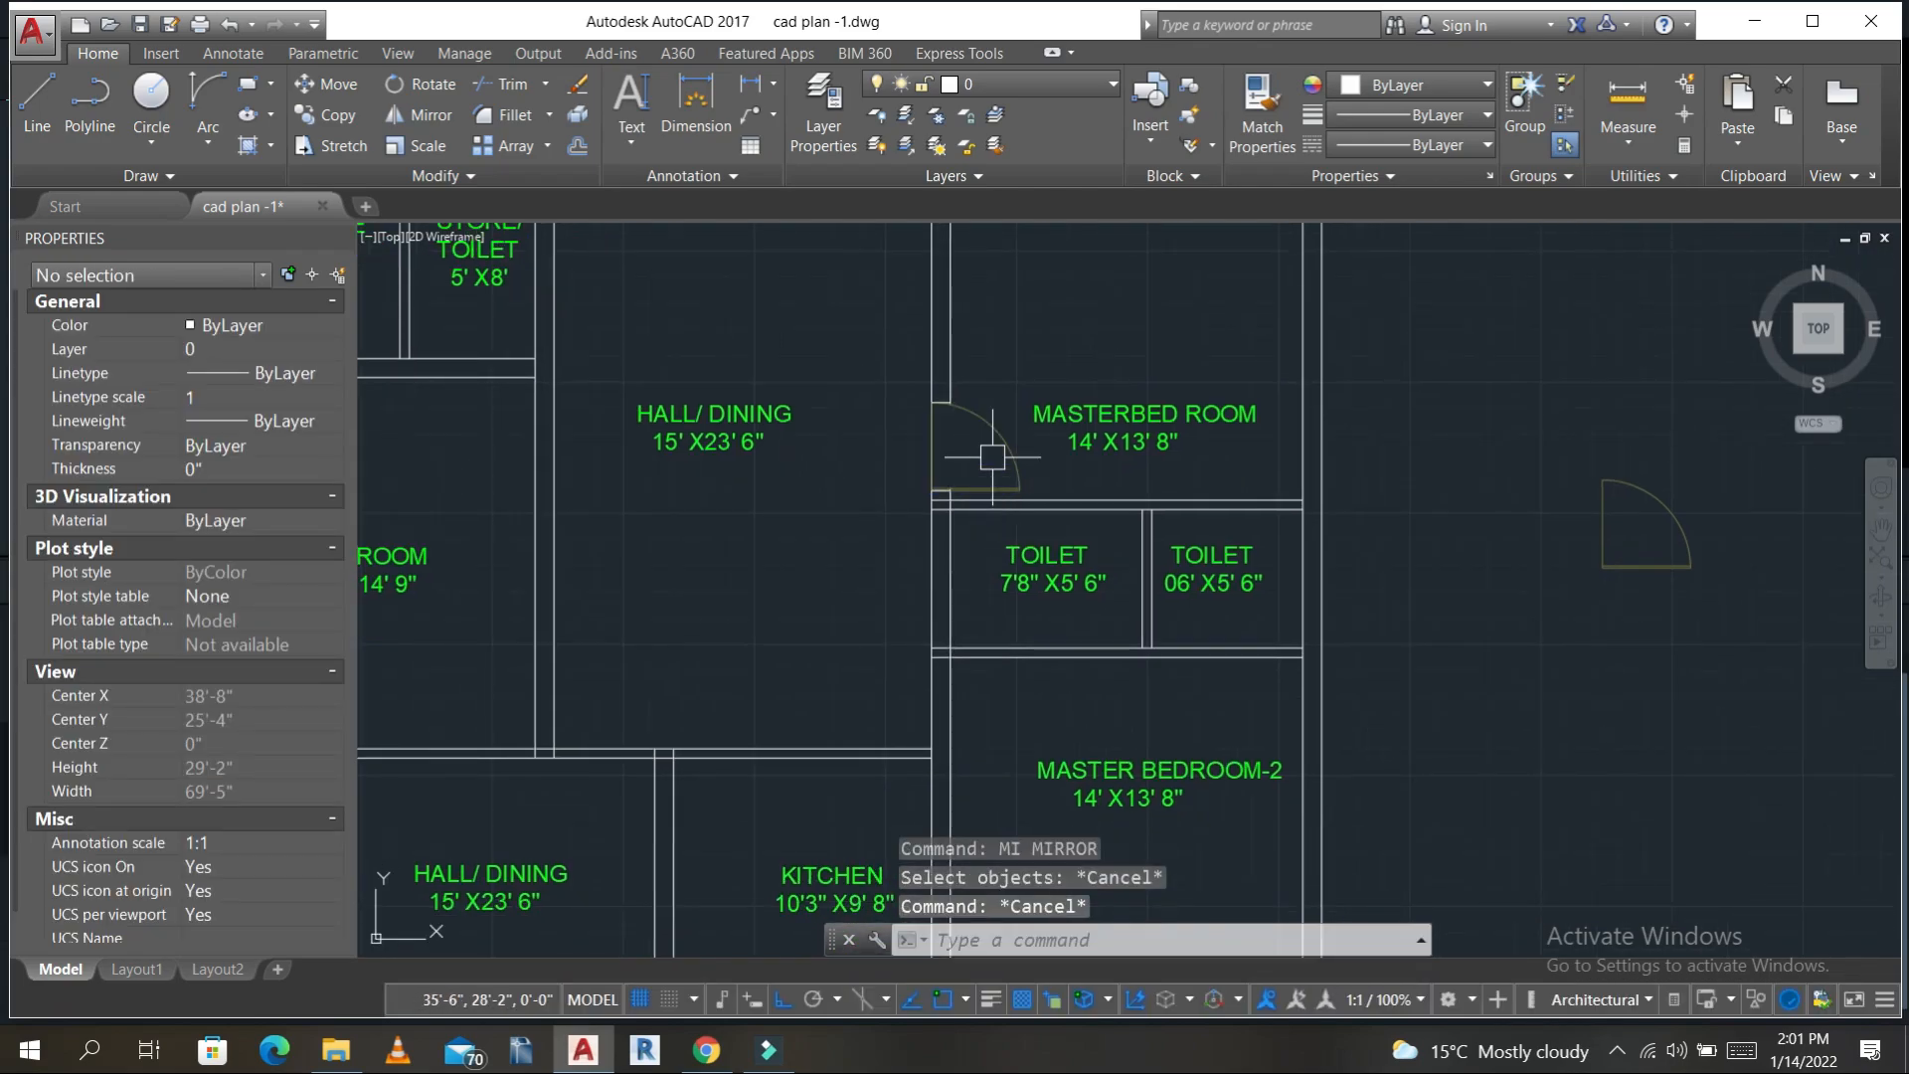
- Mirror the Masterbed Room door across a horizontal line through the toilets into Master Bedroom-2, keeping the original
{"action": "left_click", "coordinate": [992, 429]}
{"action": "type", "text": "MI"}
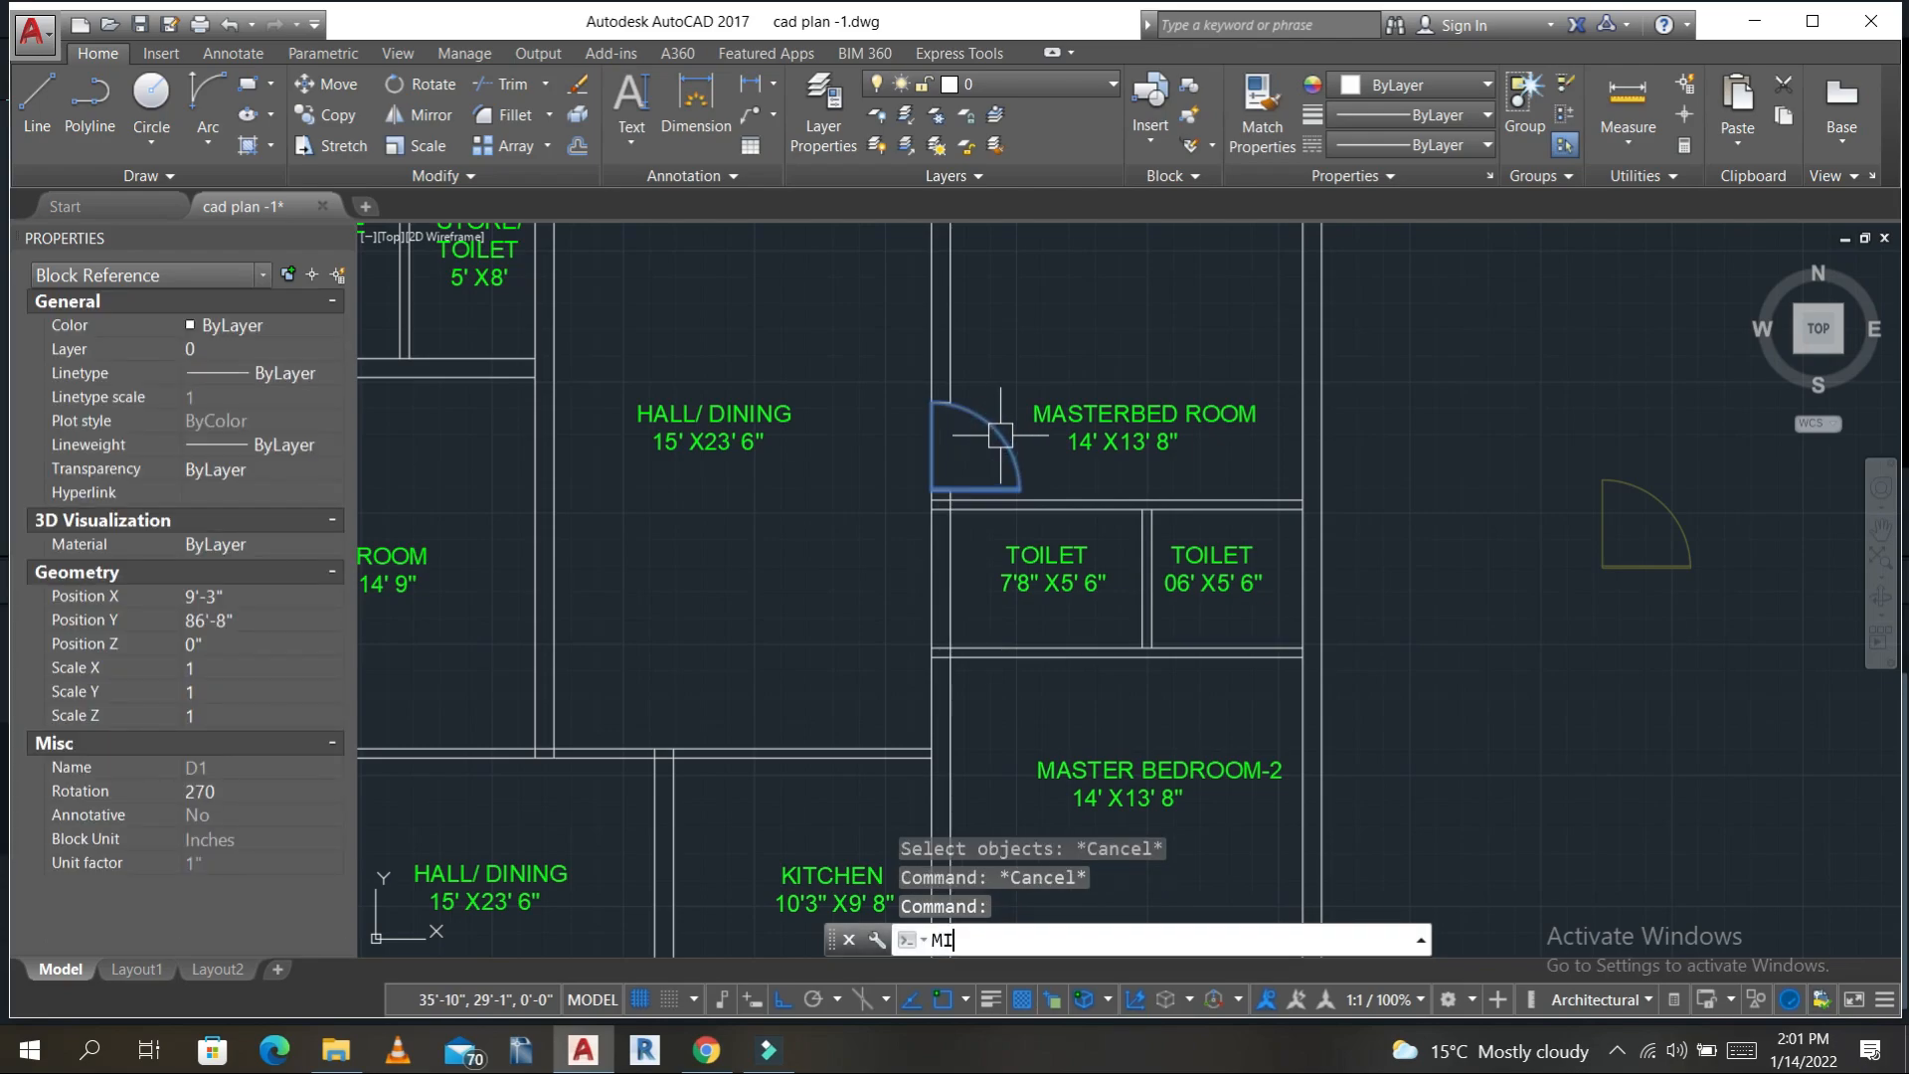
{"action": "key", "text": "Return"}
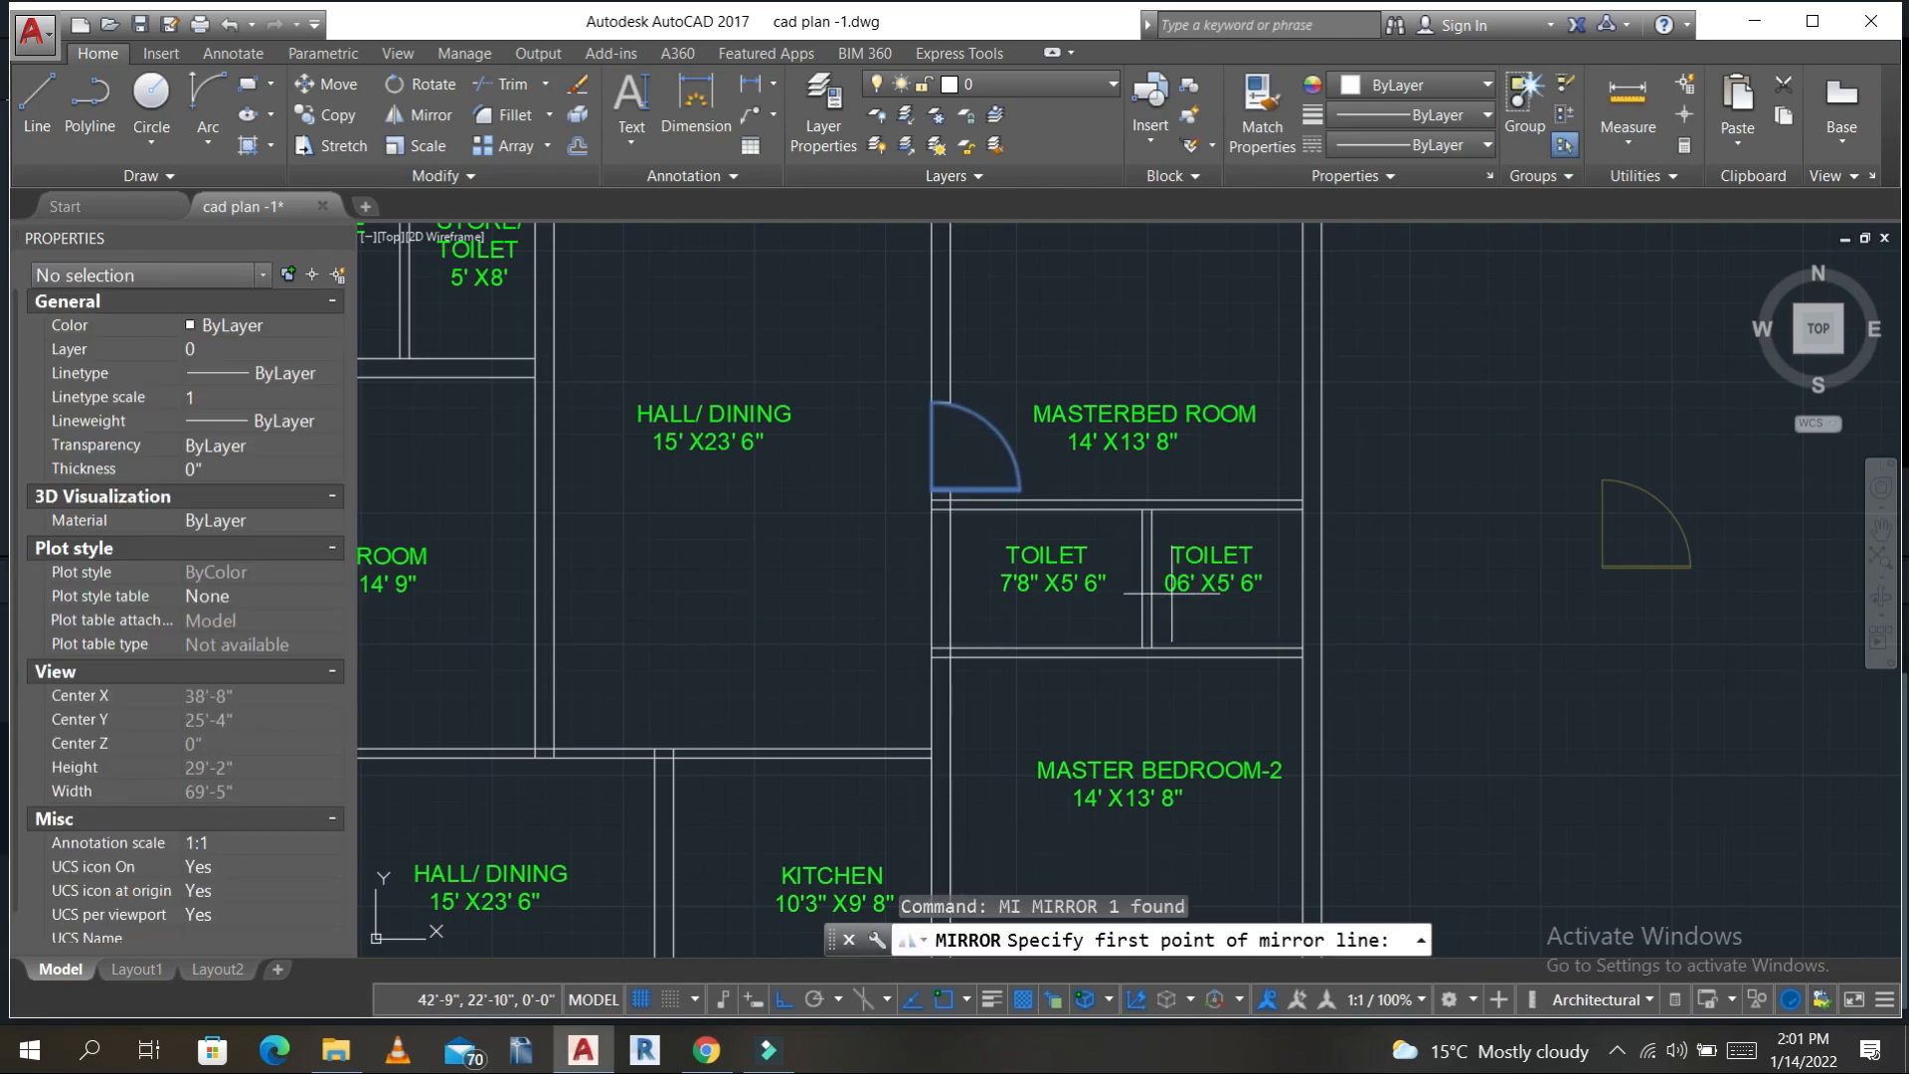
{"action": "left_click", "coordinate": [1155, 577]}
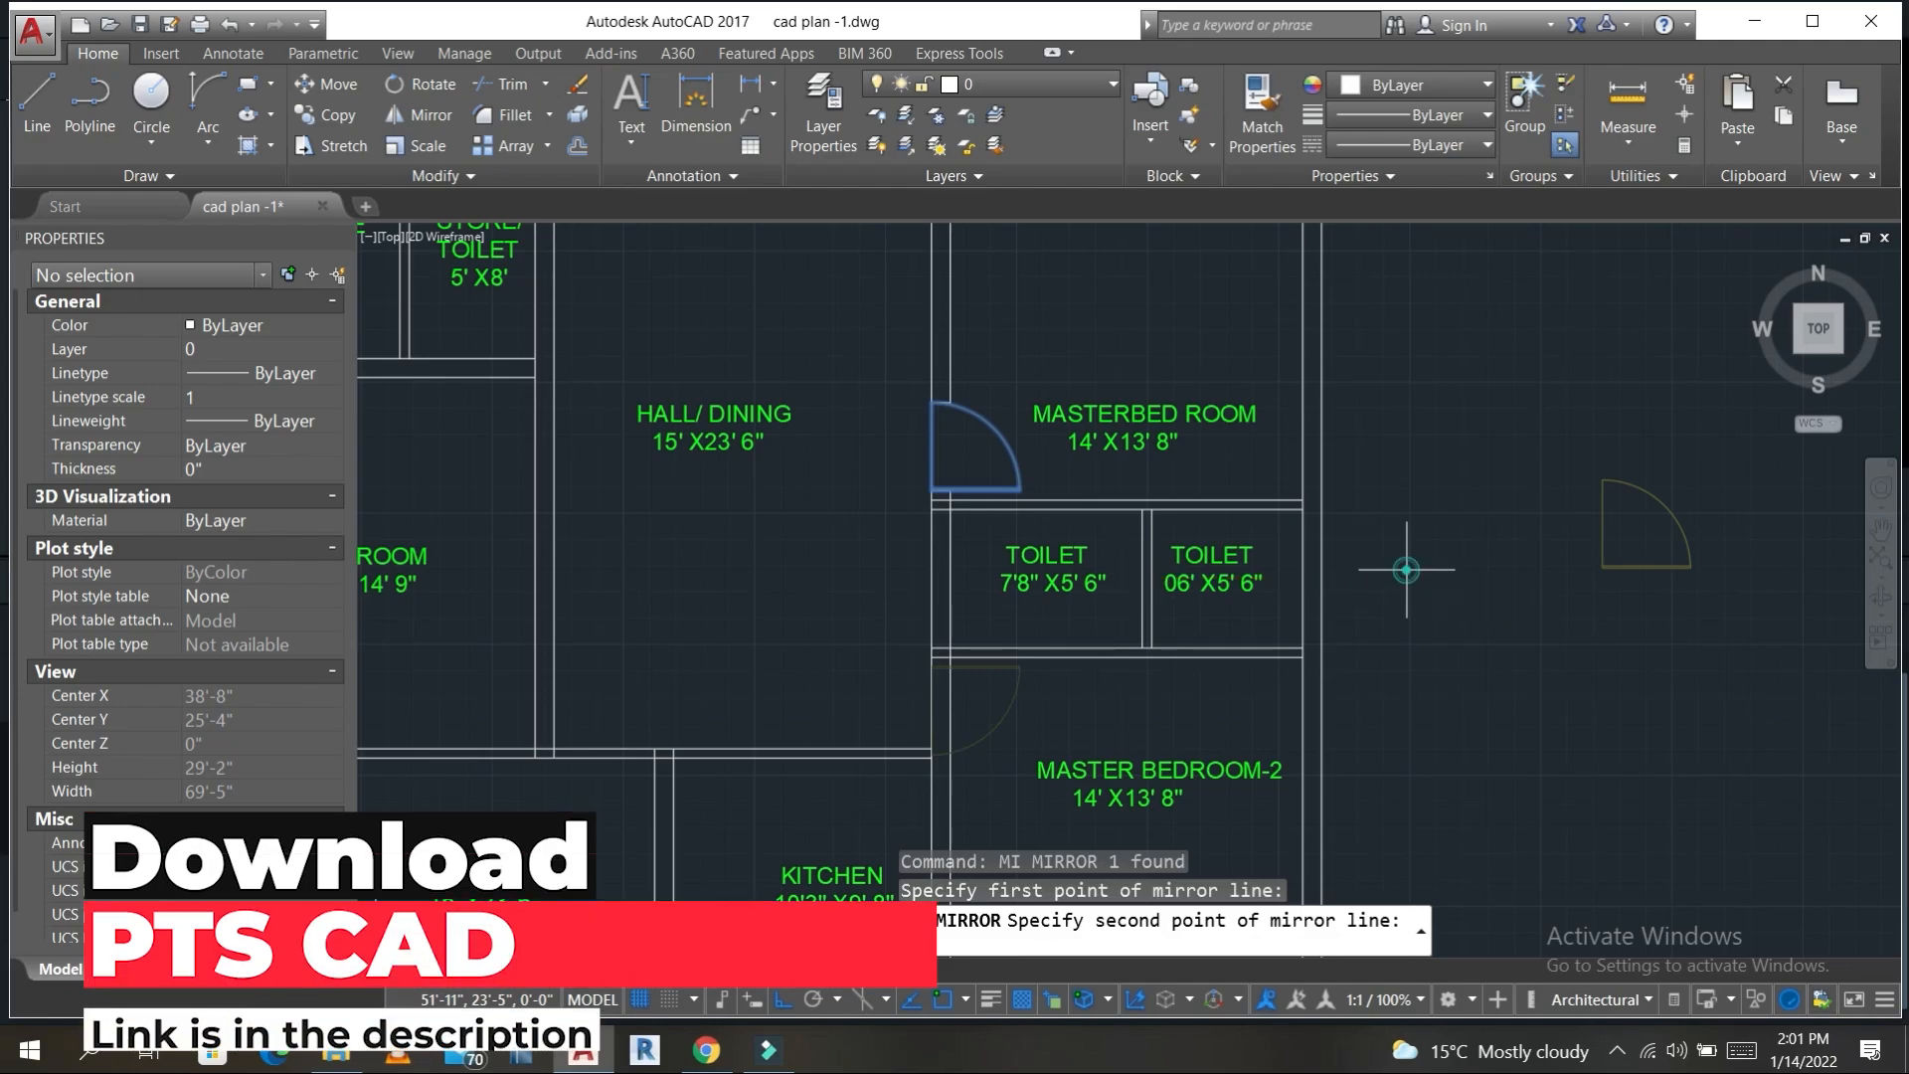
{"action": "left_click", "coordinate": [1407, 569]}
{"action": "scroll", "coordinate": [977, 687], "scroll_direction": "up", "scroll_amount": 2}
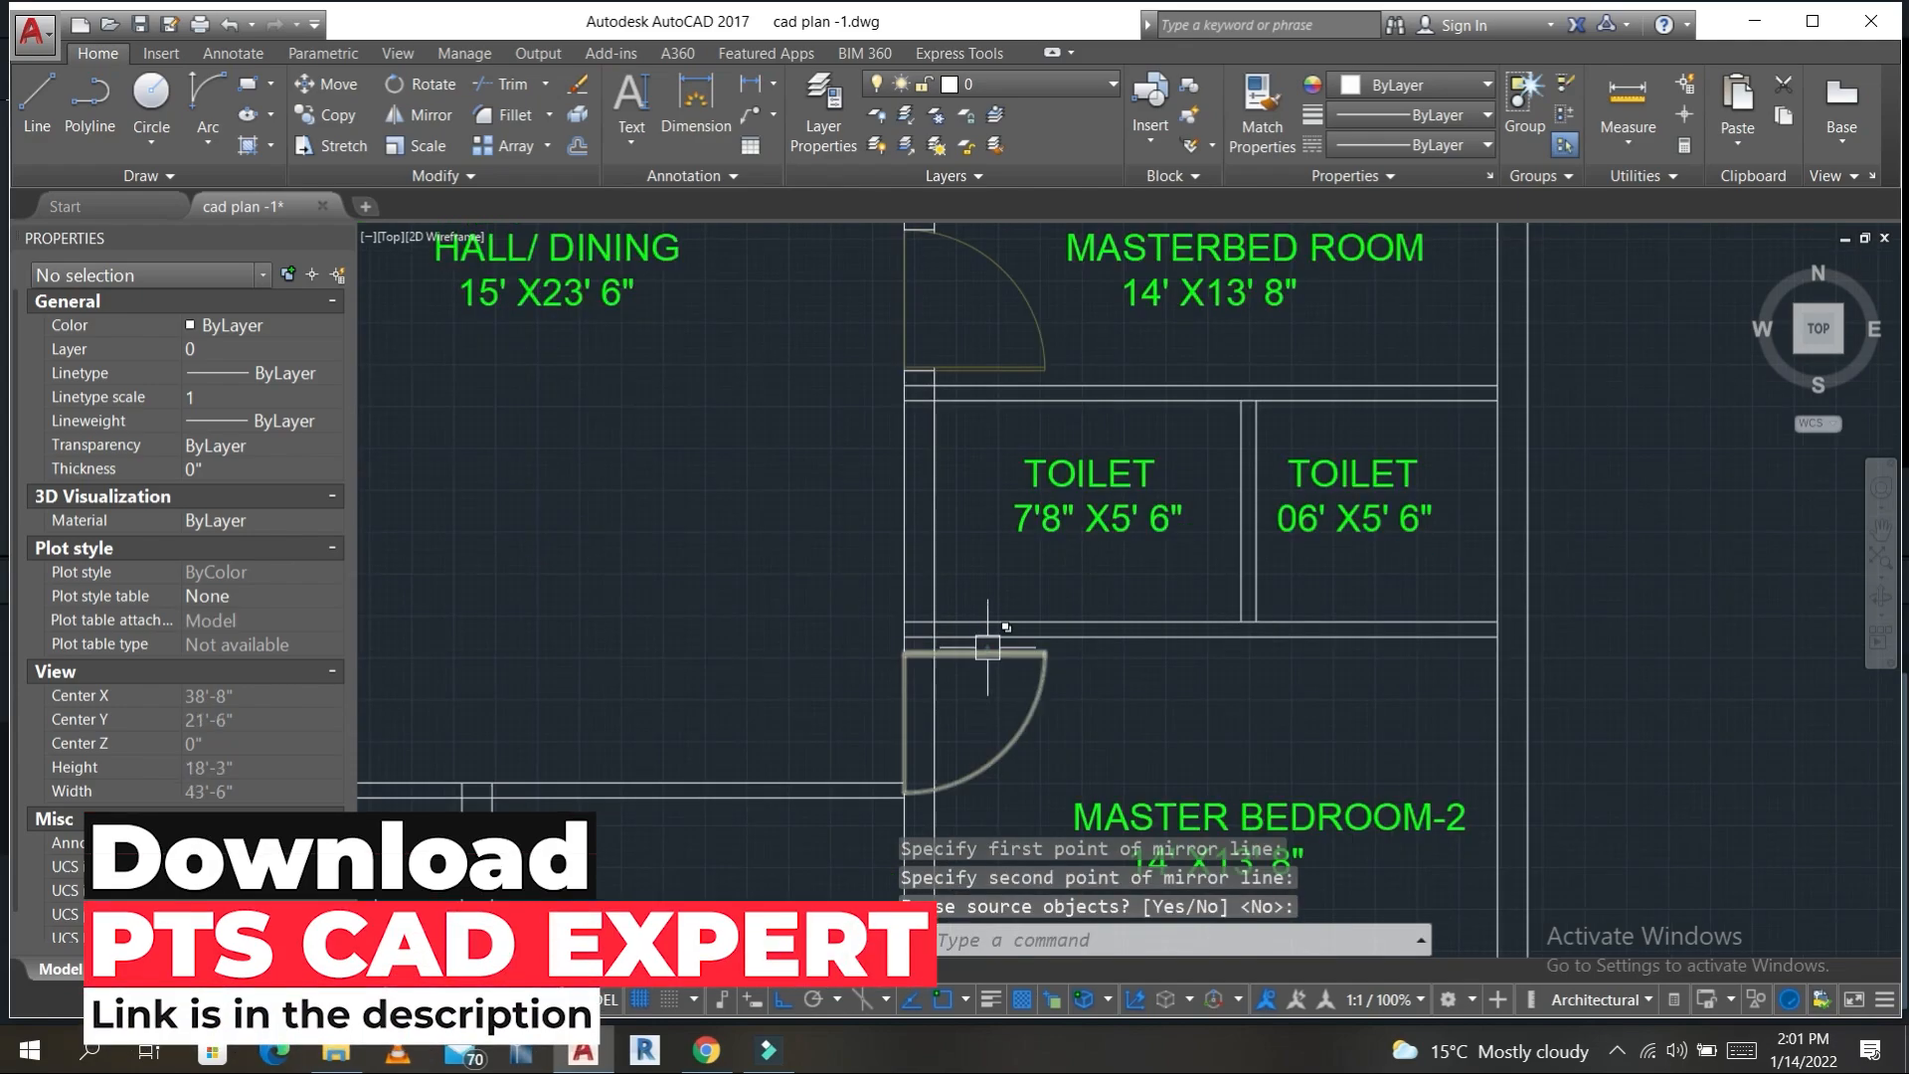
{"action": "left_click", "coordinate": [987, 648]}
{"action": "left_click", "coordinate": [959, 663]}
{"action": "scroll", "coordinate": [916, 650], "scroll_direction": "up", "scroll_amount": 5}
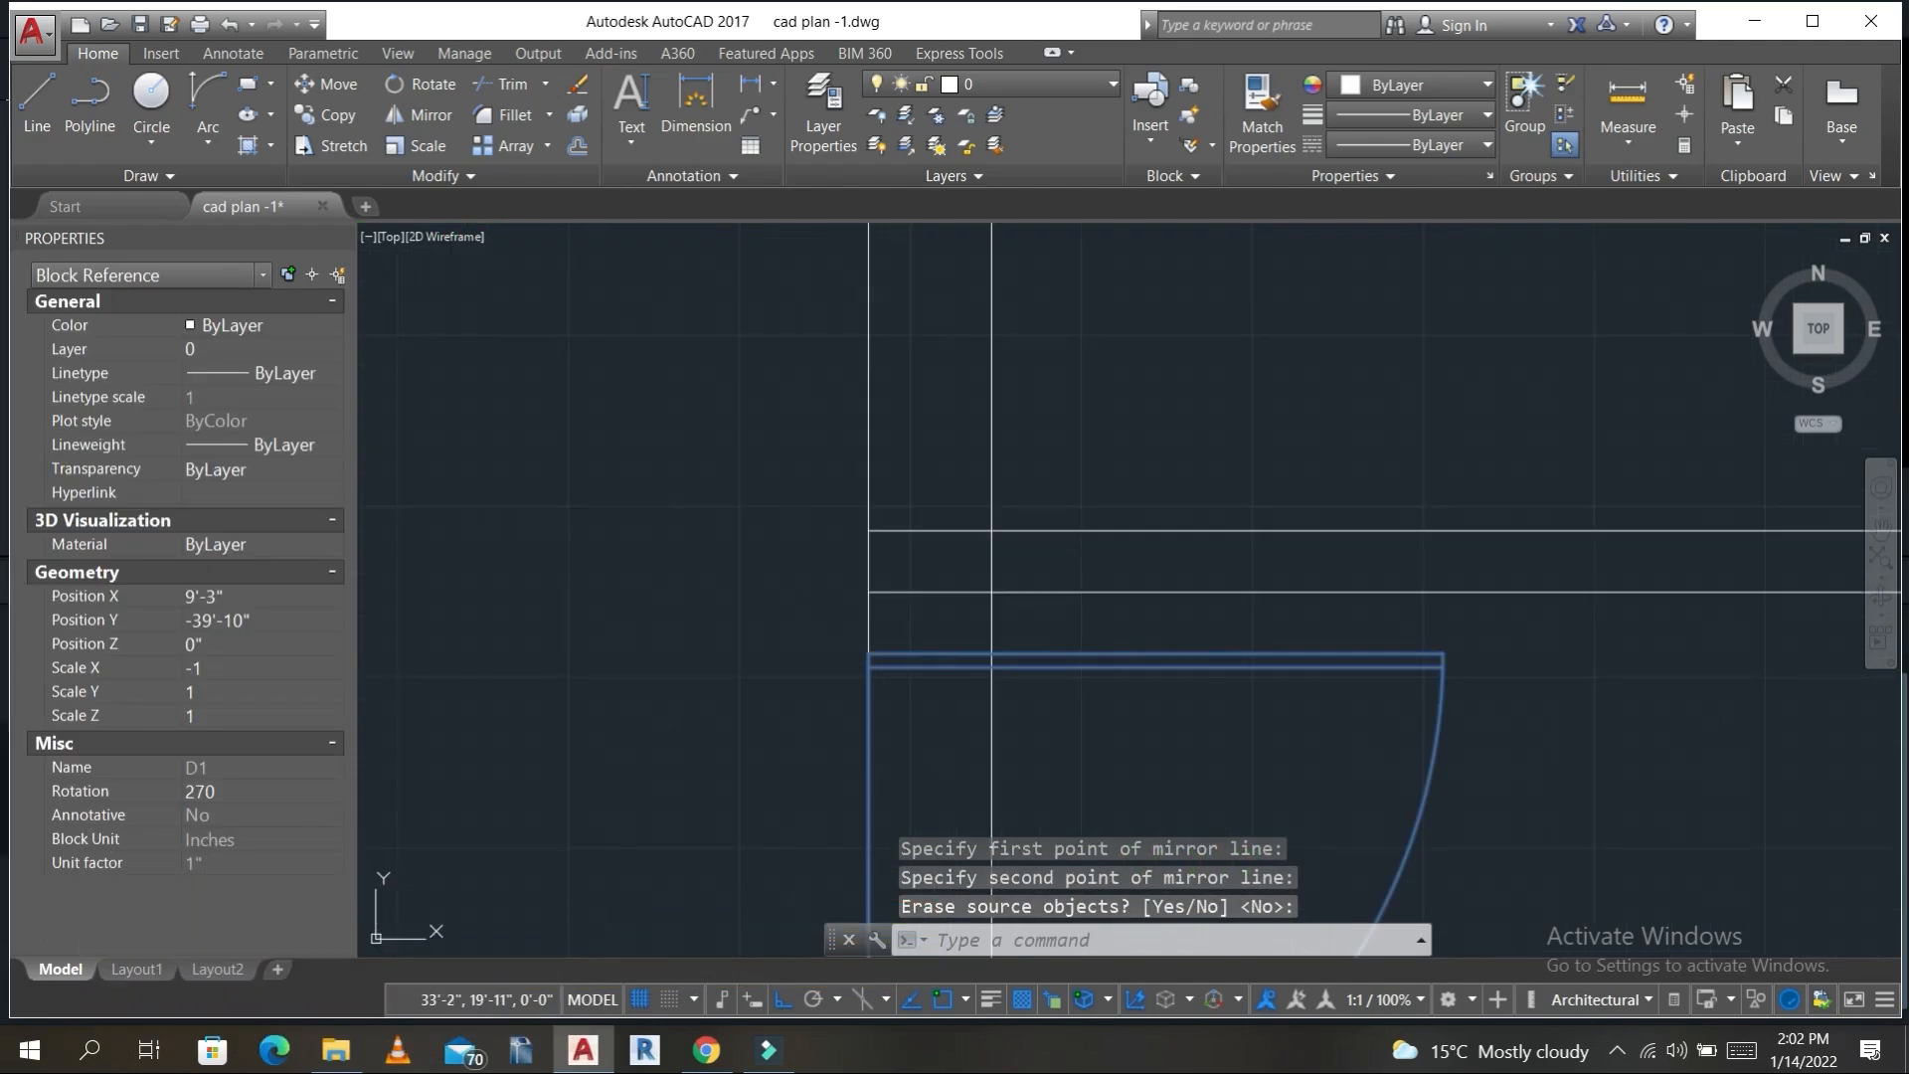
{"action": "key", "text": "Return"}
{"action": "left_click", "coordinate": [862, 655]}
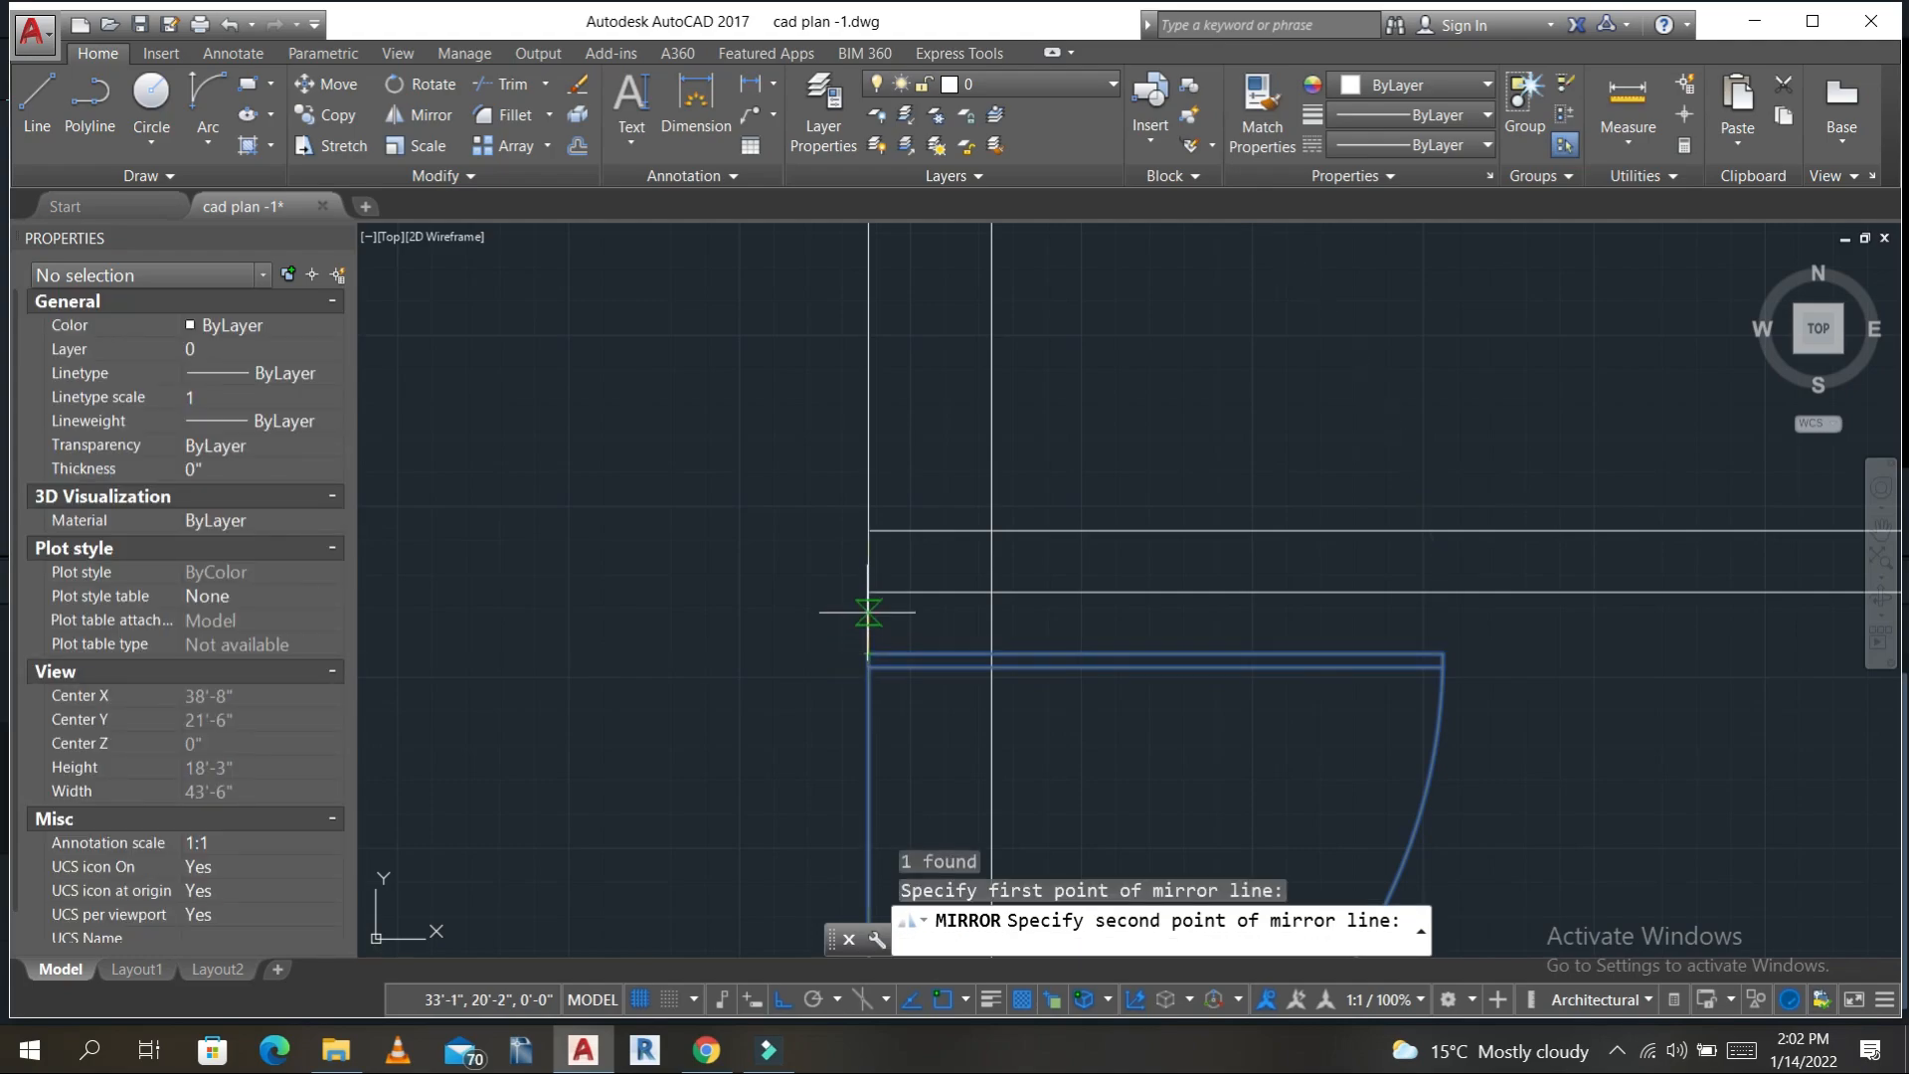
{"action": "key", "text": "Escape"}
{"action": "key", "text": "Escape"}
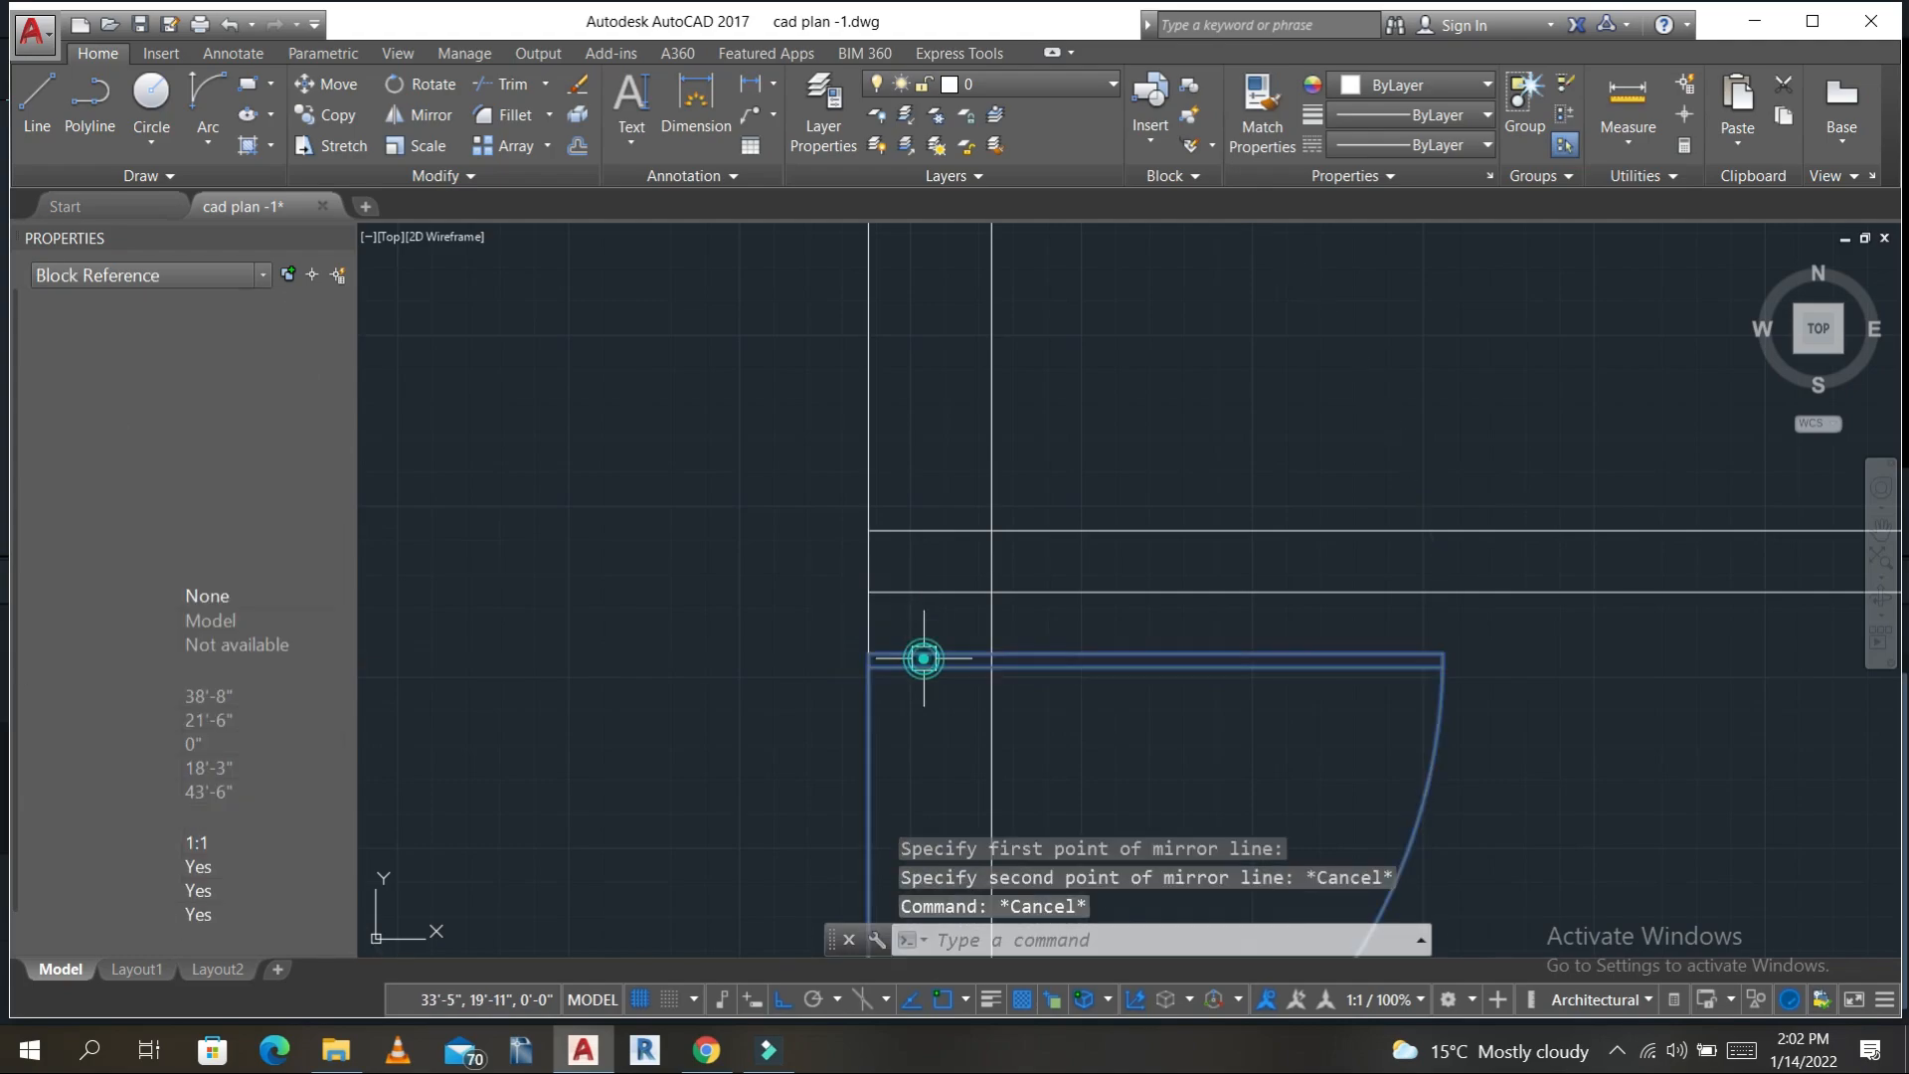
- Move the mirrored door by its upper hinge corner to where the toilet wall's lower line meets the hall-side wall line
{"action": "type", "text": "m"}
{"action": "key", "text": "Return"}
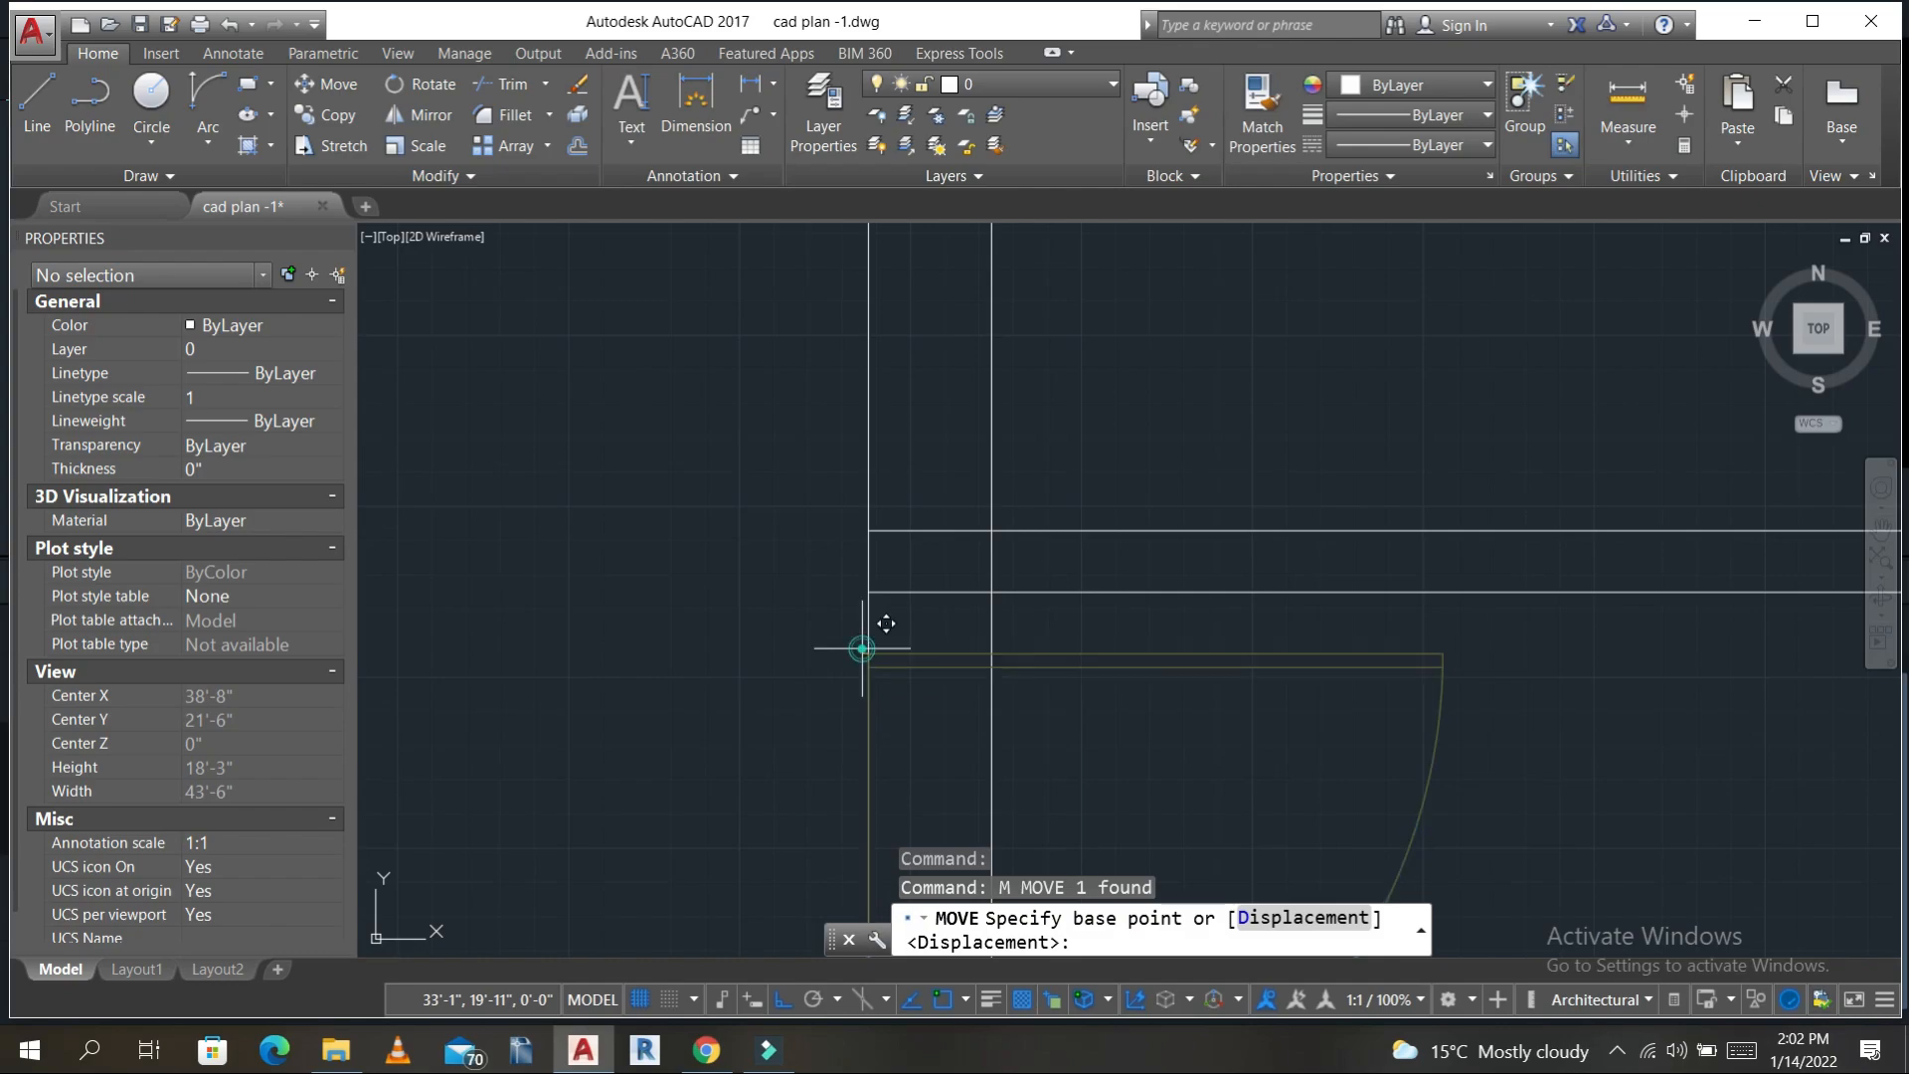
{"action": "left_click", "coordinate": [868, 655]}
{"action": "left_click", "coordinate": [868, 595]}
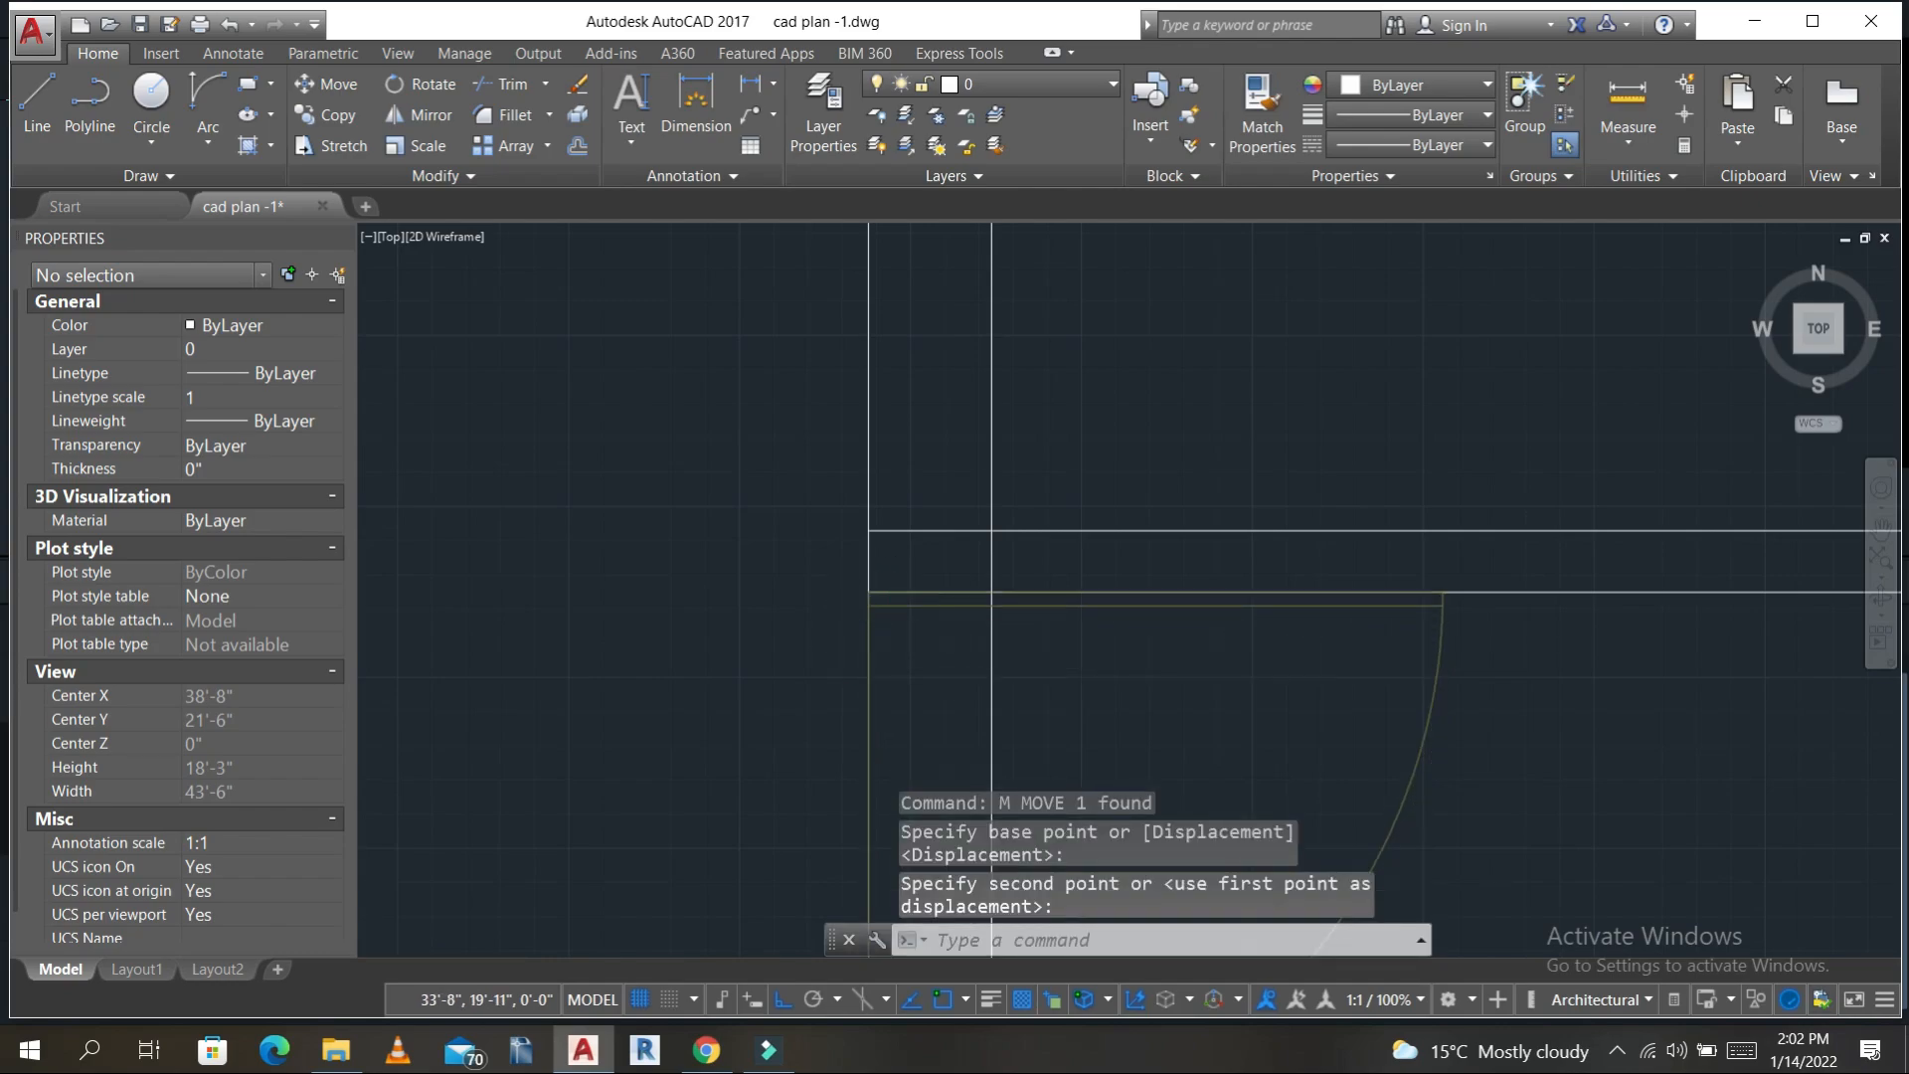
{"action": "scroll", "coordinate": [973, 554], "scroll_direction": "down", "scroll_amount": 4}
{"action": "scroll", "coordinate": [925, 547], "scroll_direction": "up", "scroll_amount": 1}
{"action": "key", "text": "Escape"}
{"action": "key", "text": "Escape"}
{"action": "key", "text": "Escape"}
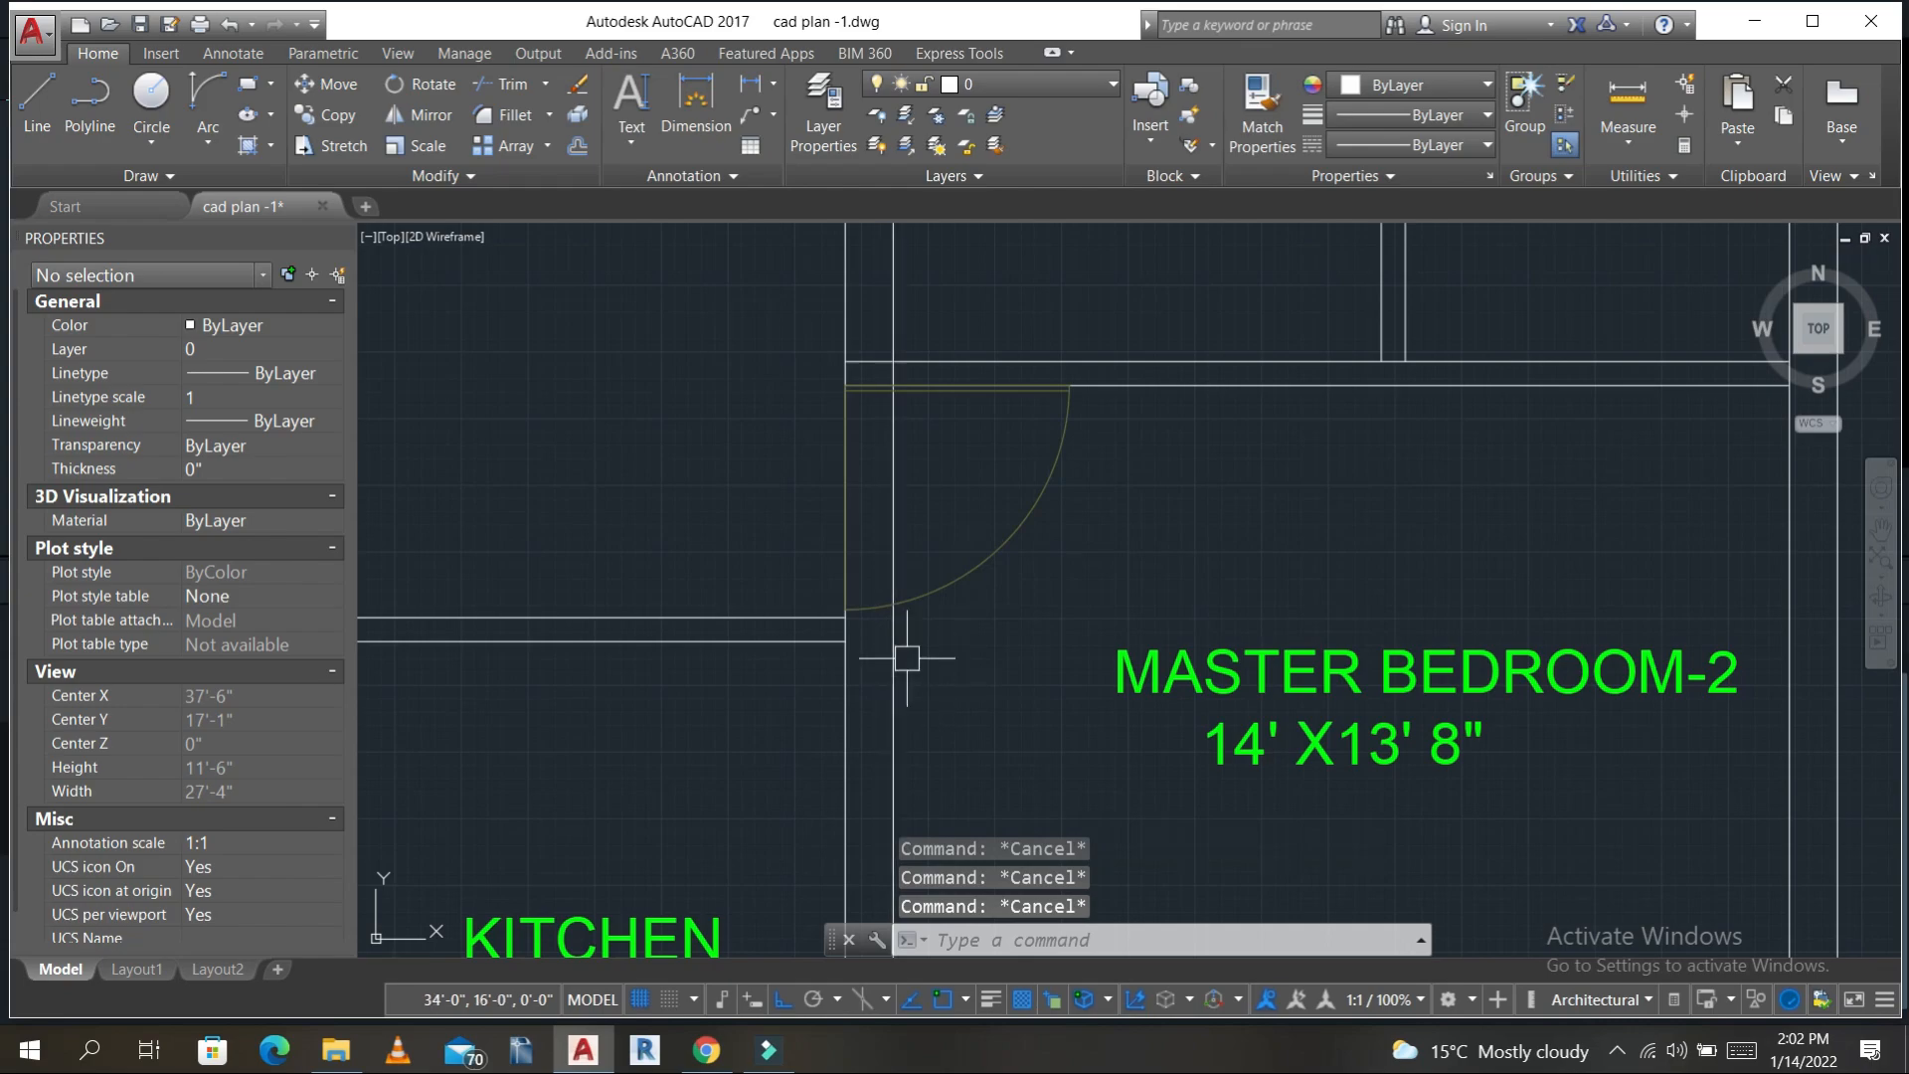
{"action": "type", "text": "ex"}
{"action": "key", "text": "Return"}
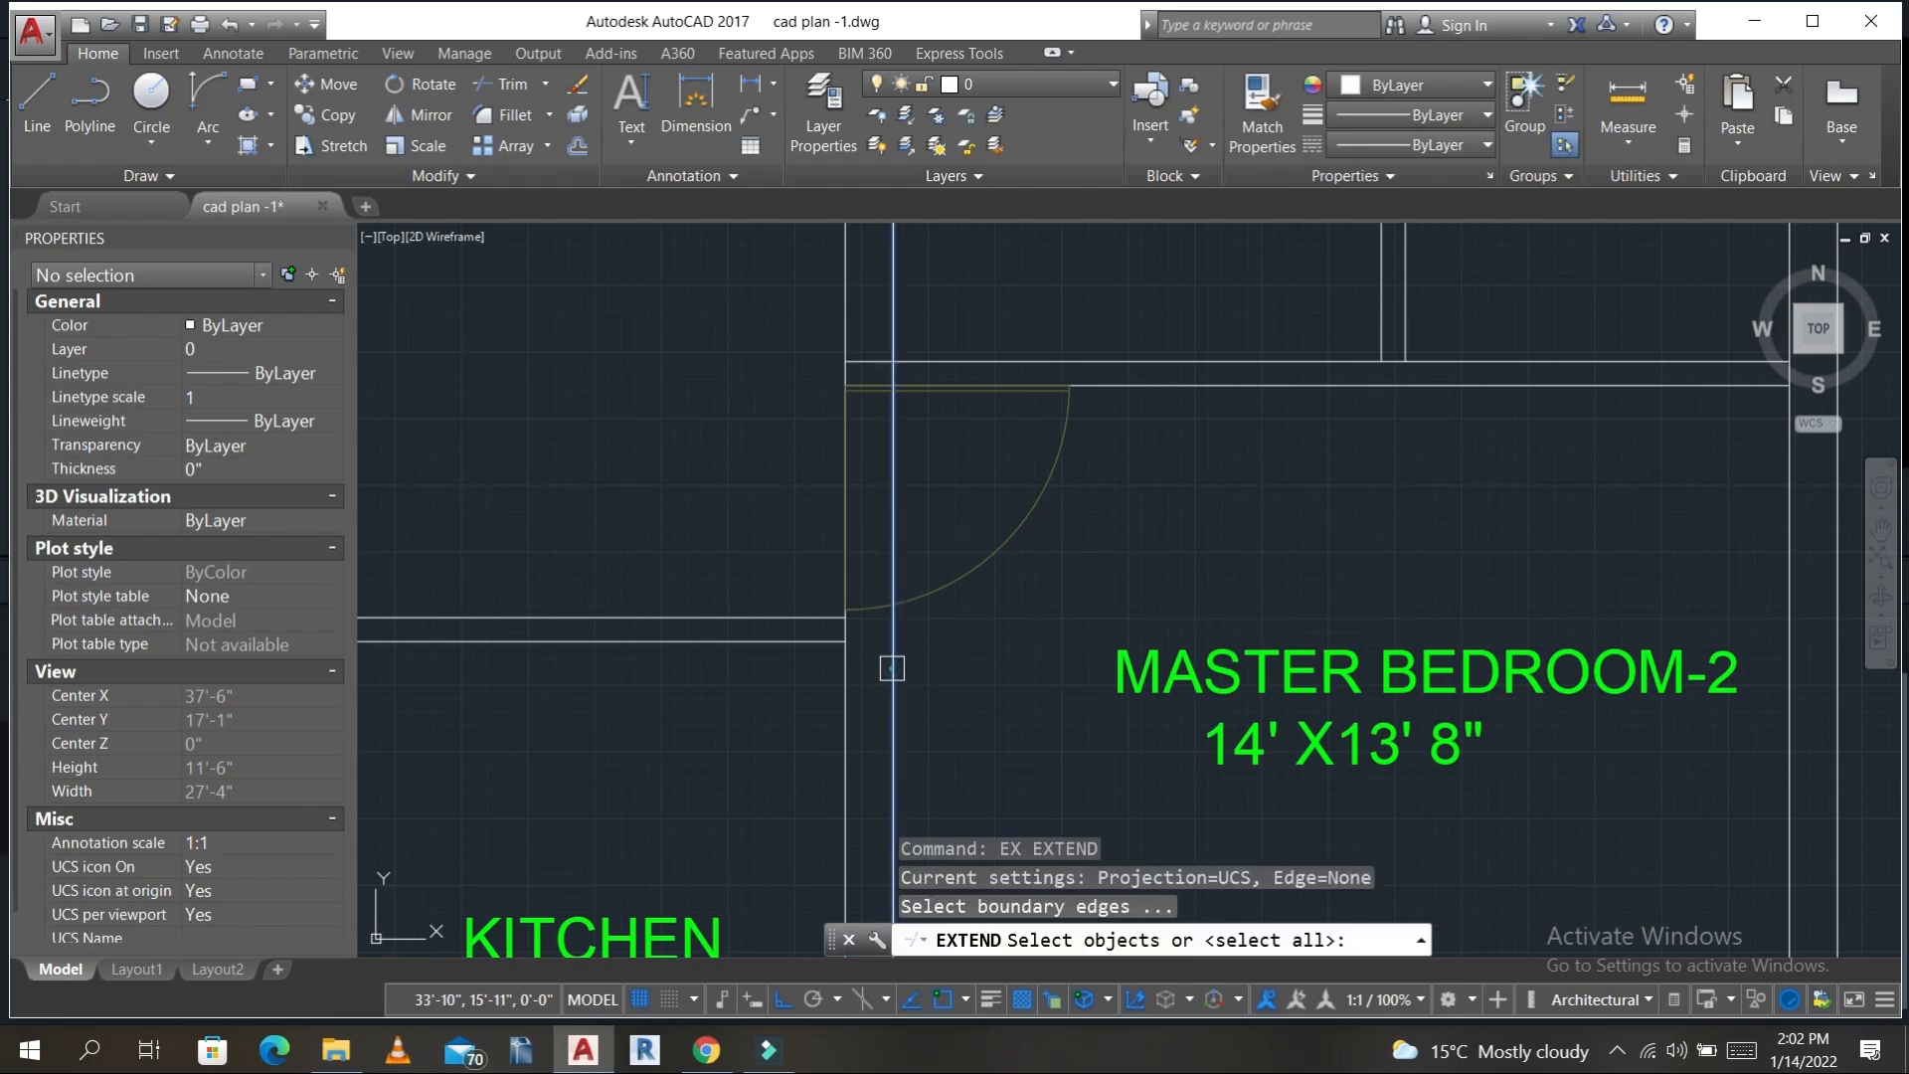
{"action": "left_click", "coordinate": [892, 668]}
{"action": "left_click", "coordinate": [804, 615]}
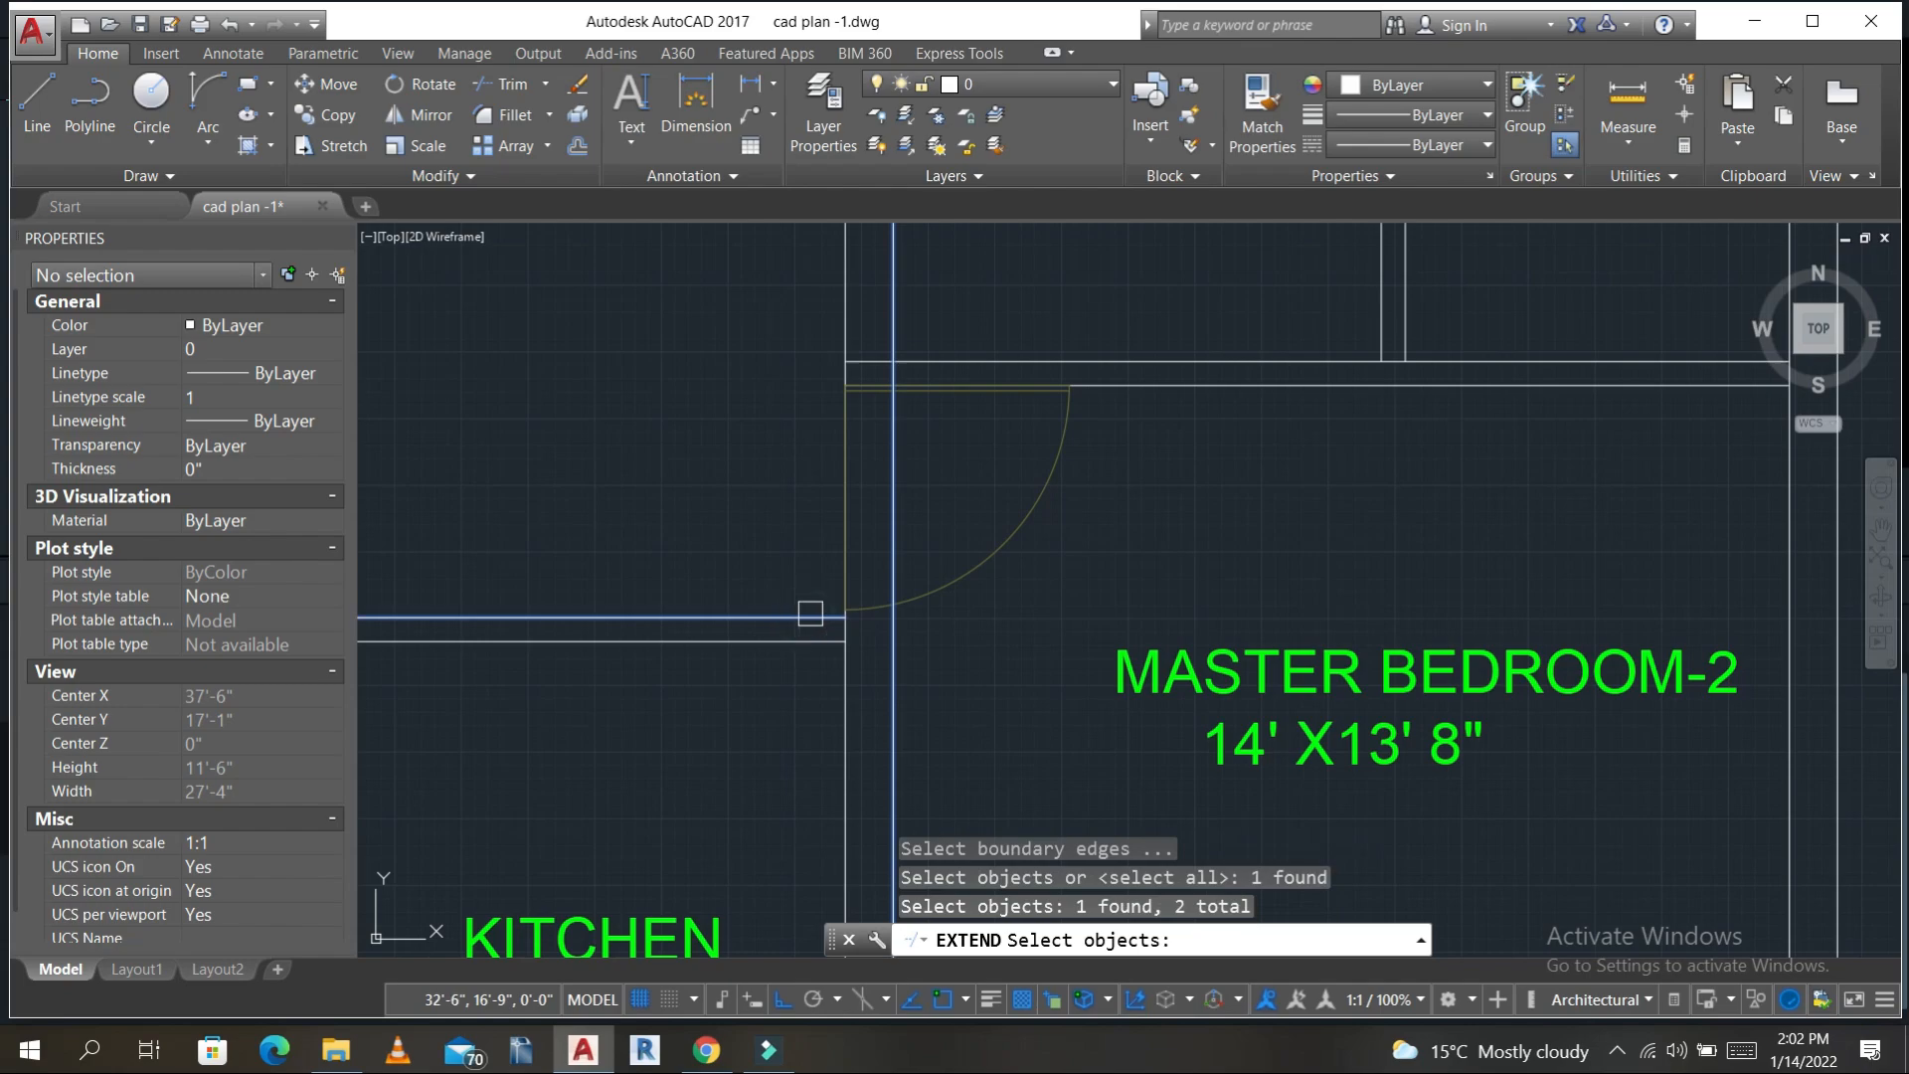
{"action": "key", "text": "Escape"}
{"action": "key", "text": "Escape"}
- Extend the upper line of the kitchen wall to the Master Bedroom-2 side of the vertical wall
{"action": "type", "text": "ex"}
{"action": "key", "text": "Return"}
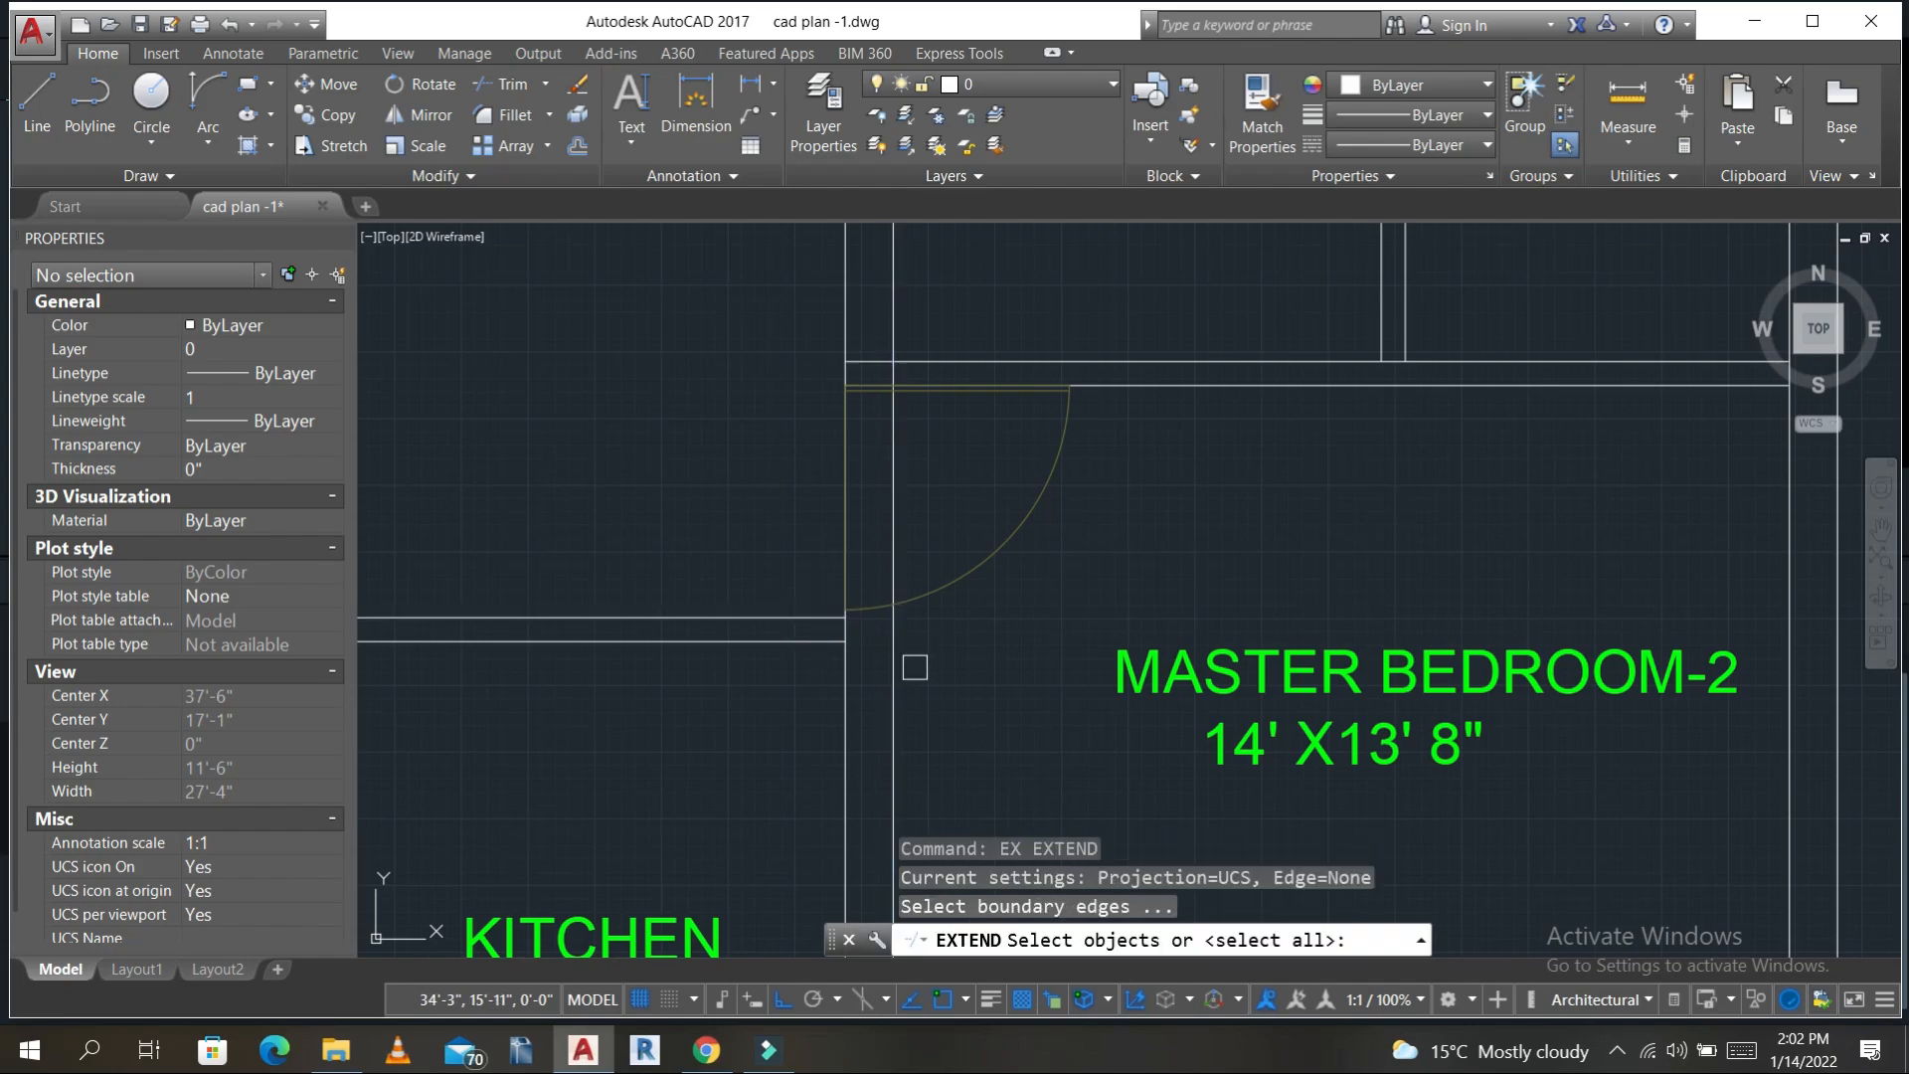
{"action": "left_click", "coordinate": [892, 662]}
{"action": "key", "text": "Return"}
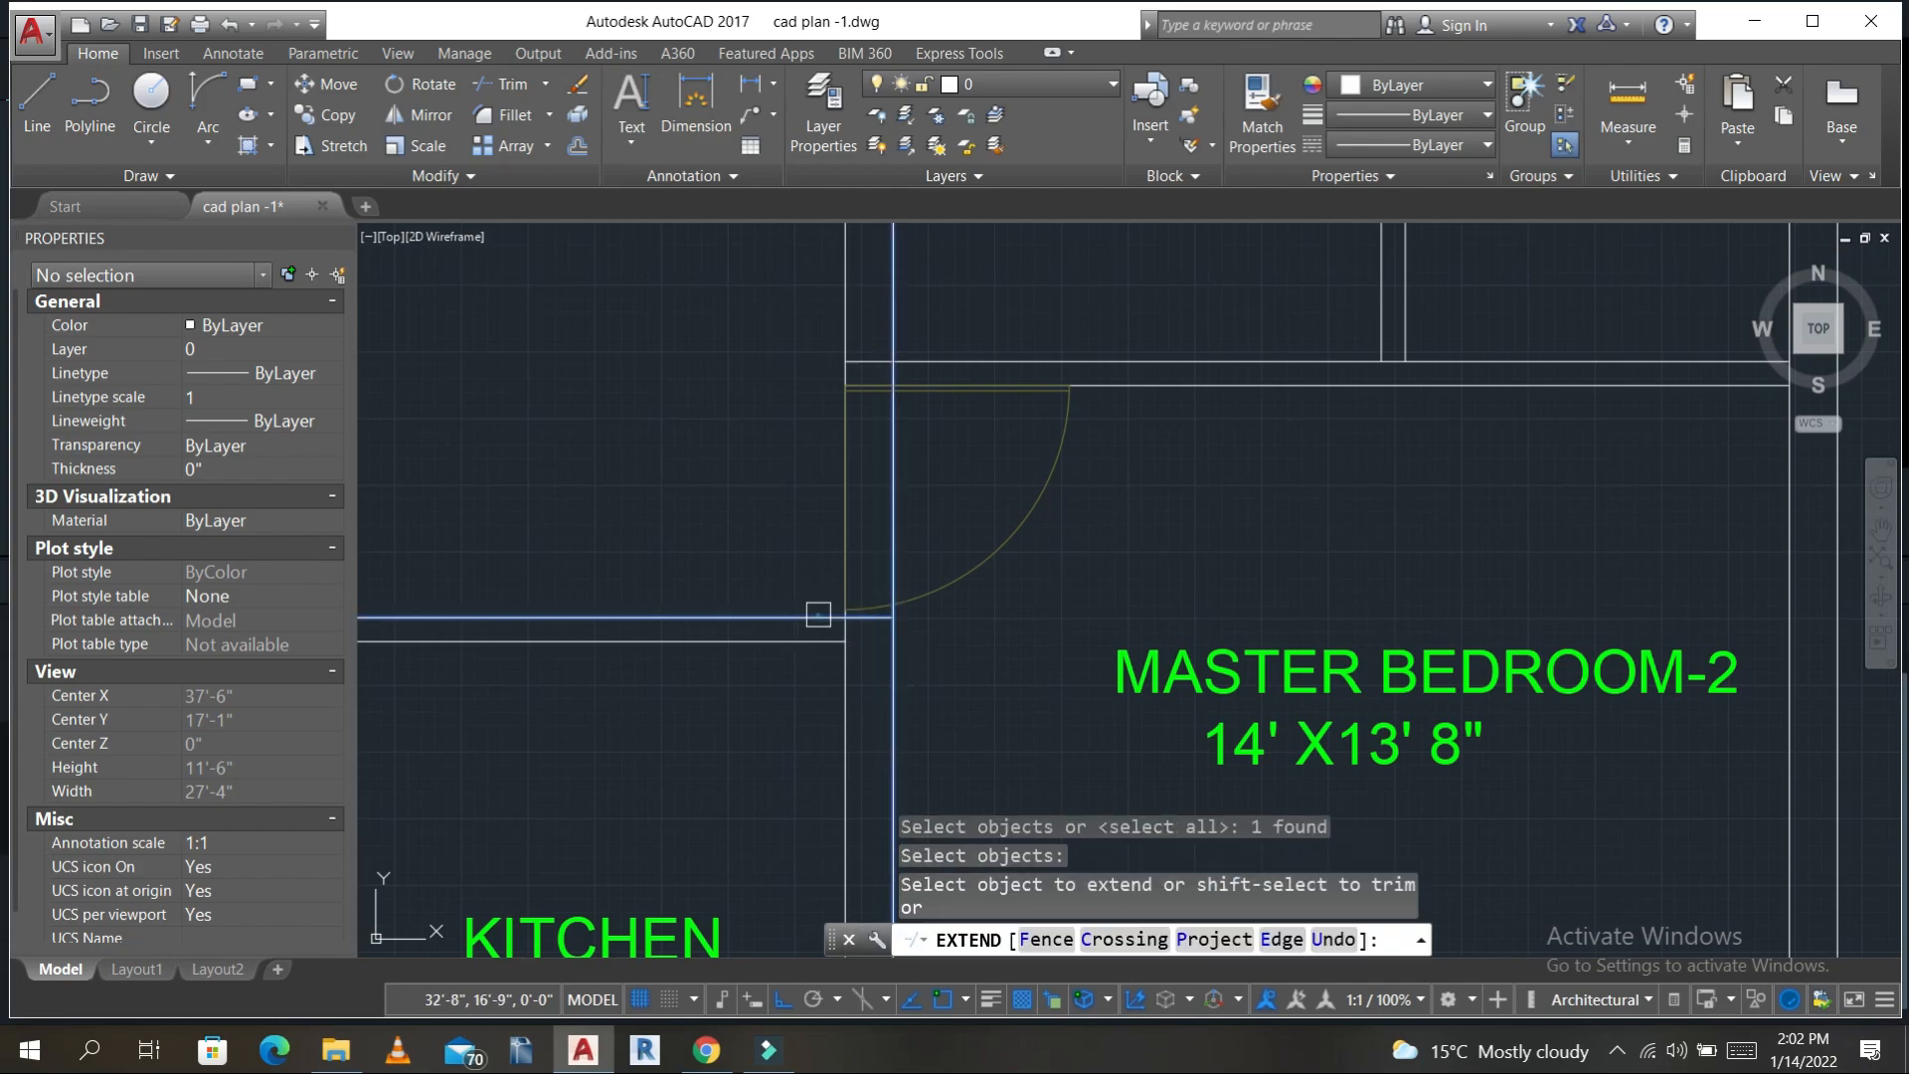
{"action": "key", "text": "Escape"}
{"action": "key", "text": "Escape"}
- Trim the wall line out of the Master Bedroom-2 doorway between the toilet wall and the kitchen wall, and save the drawing
{"action": "type", "text": "tr"}
{"action": "key", "text": "Return"}
{"action": "key", "text": "Return"}
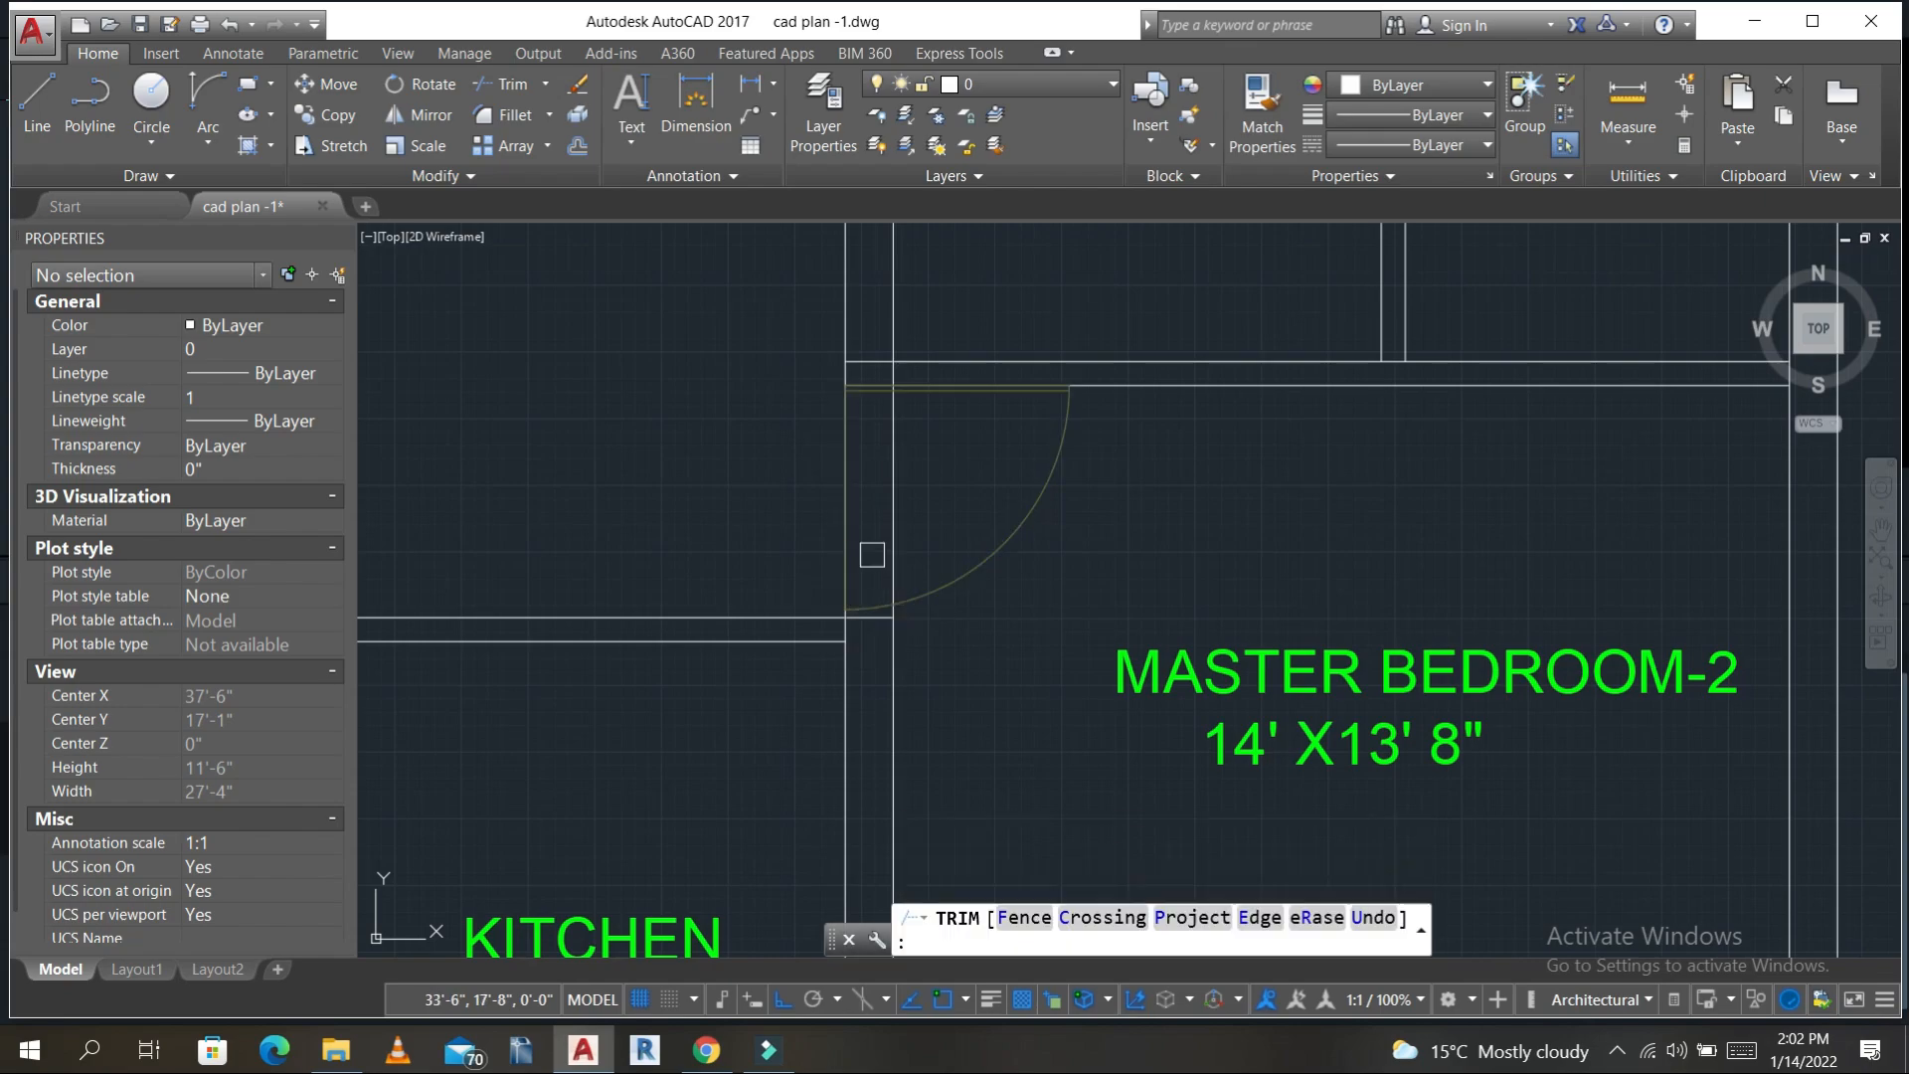
{"action": "left_click", "coordinate": [893, 540]}
{"action": "left_click", "coordinate": [893, 597]}
{"action": "scroll", "coordinate": [893, 597], "scroll_direction": "up", "scroll_amount": 4}
{"action": "left_click", "coordinate": [892, 621]}
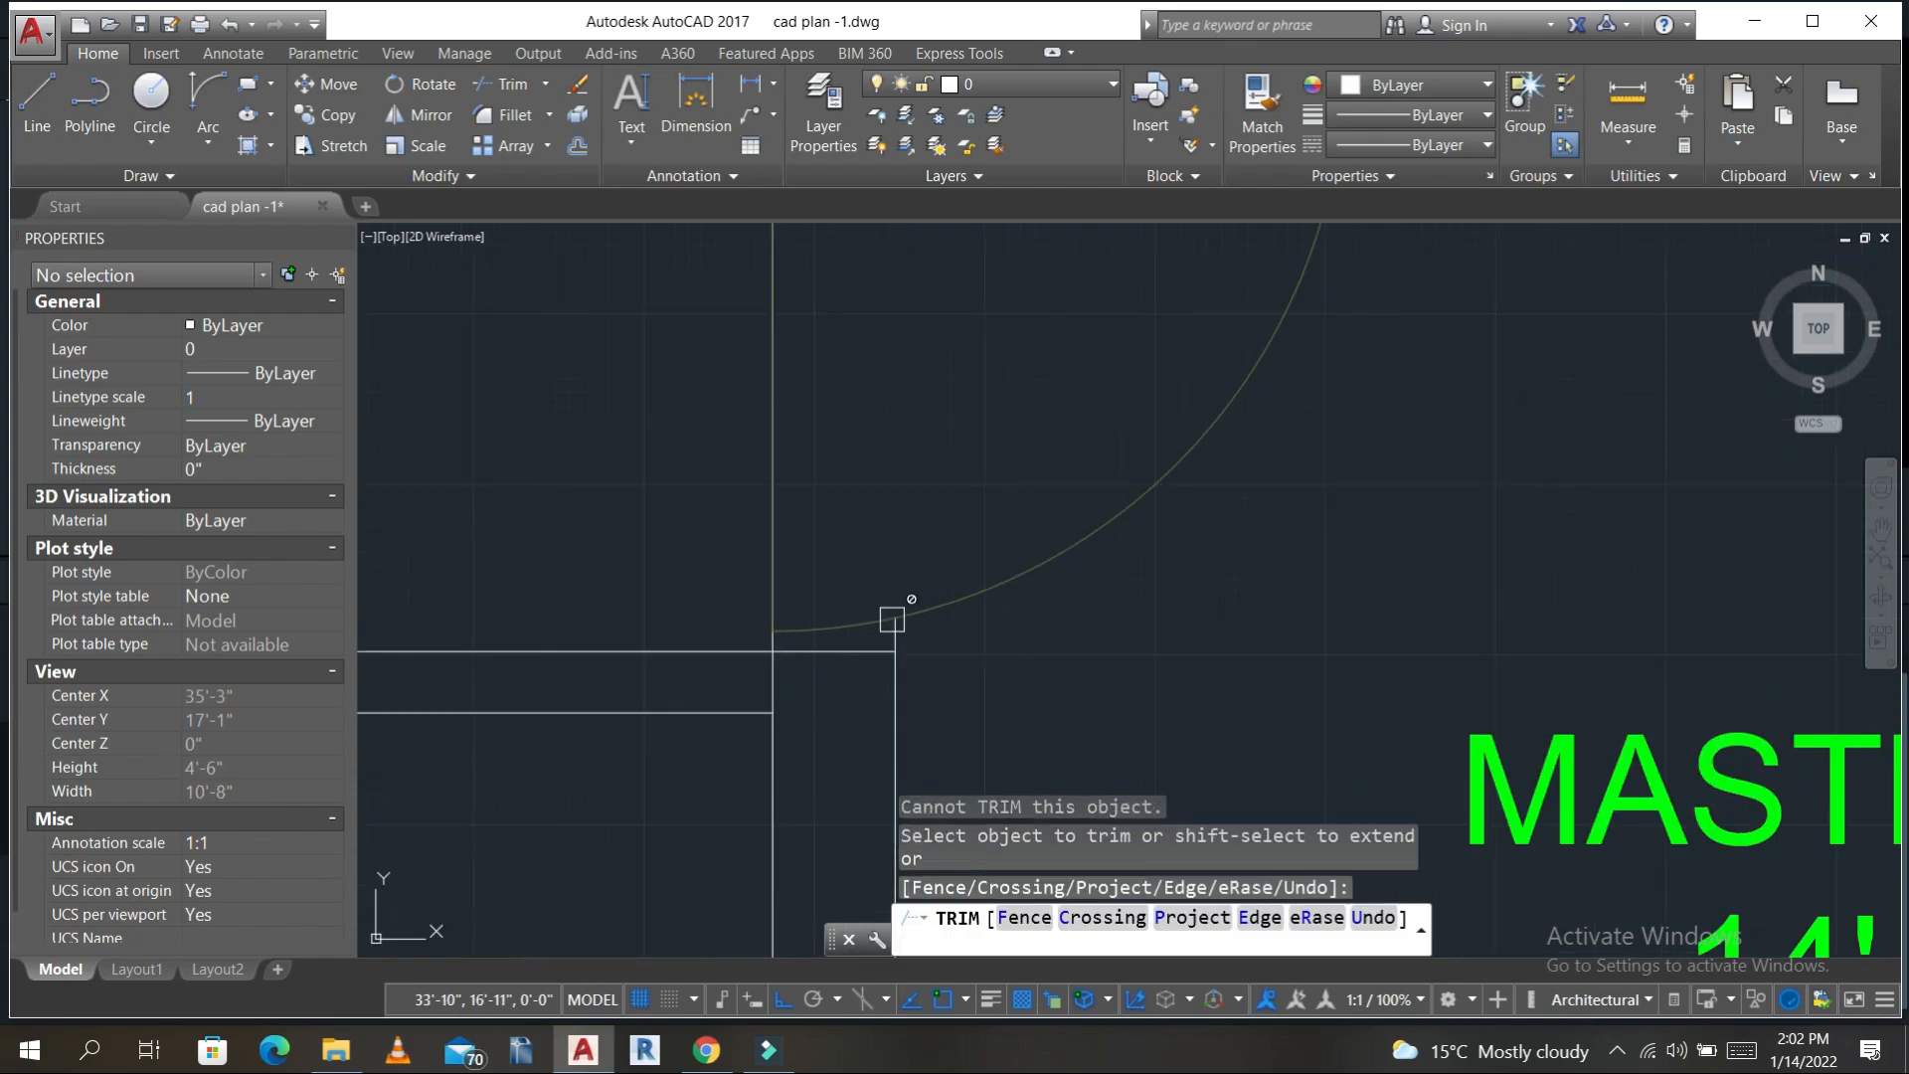
{"action": "scroll", "coordinate": [892, 623], "scroll_direction": "up", "scroll_amount": 2}
{"action": "left_click", "coordinate": [899, 639]}
{"action": "scroll", "coordinate": [932, 486], "scroll_direction": "down", "scroll_amount": 6}
{"action": "middle_click_drag", "start_coordinate": [973, 466], "coordinate": [903, 648]}
{"action": "scroll", "coordinate": [852, 483], "scroll_direction": "up", "scroll_amount": 12}
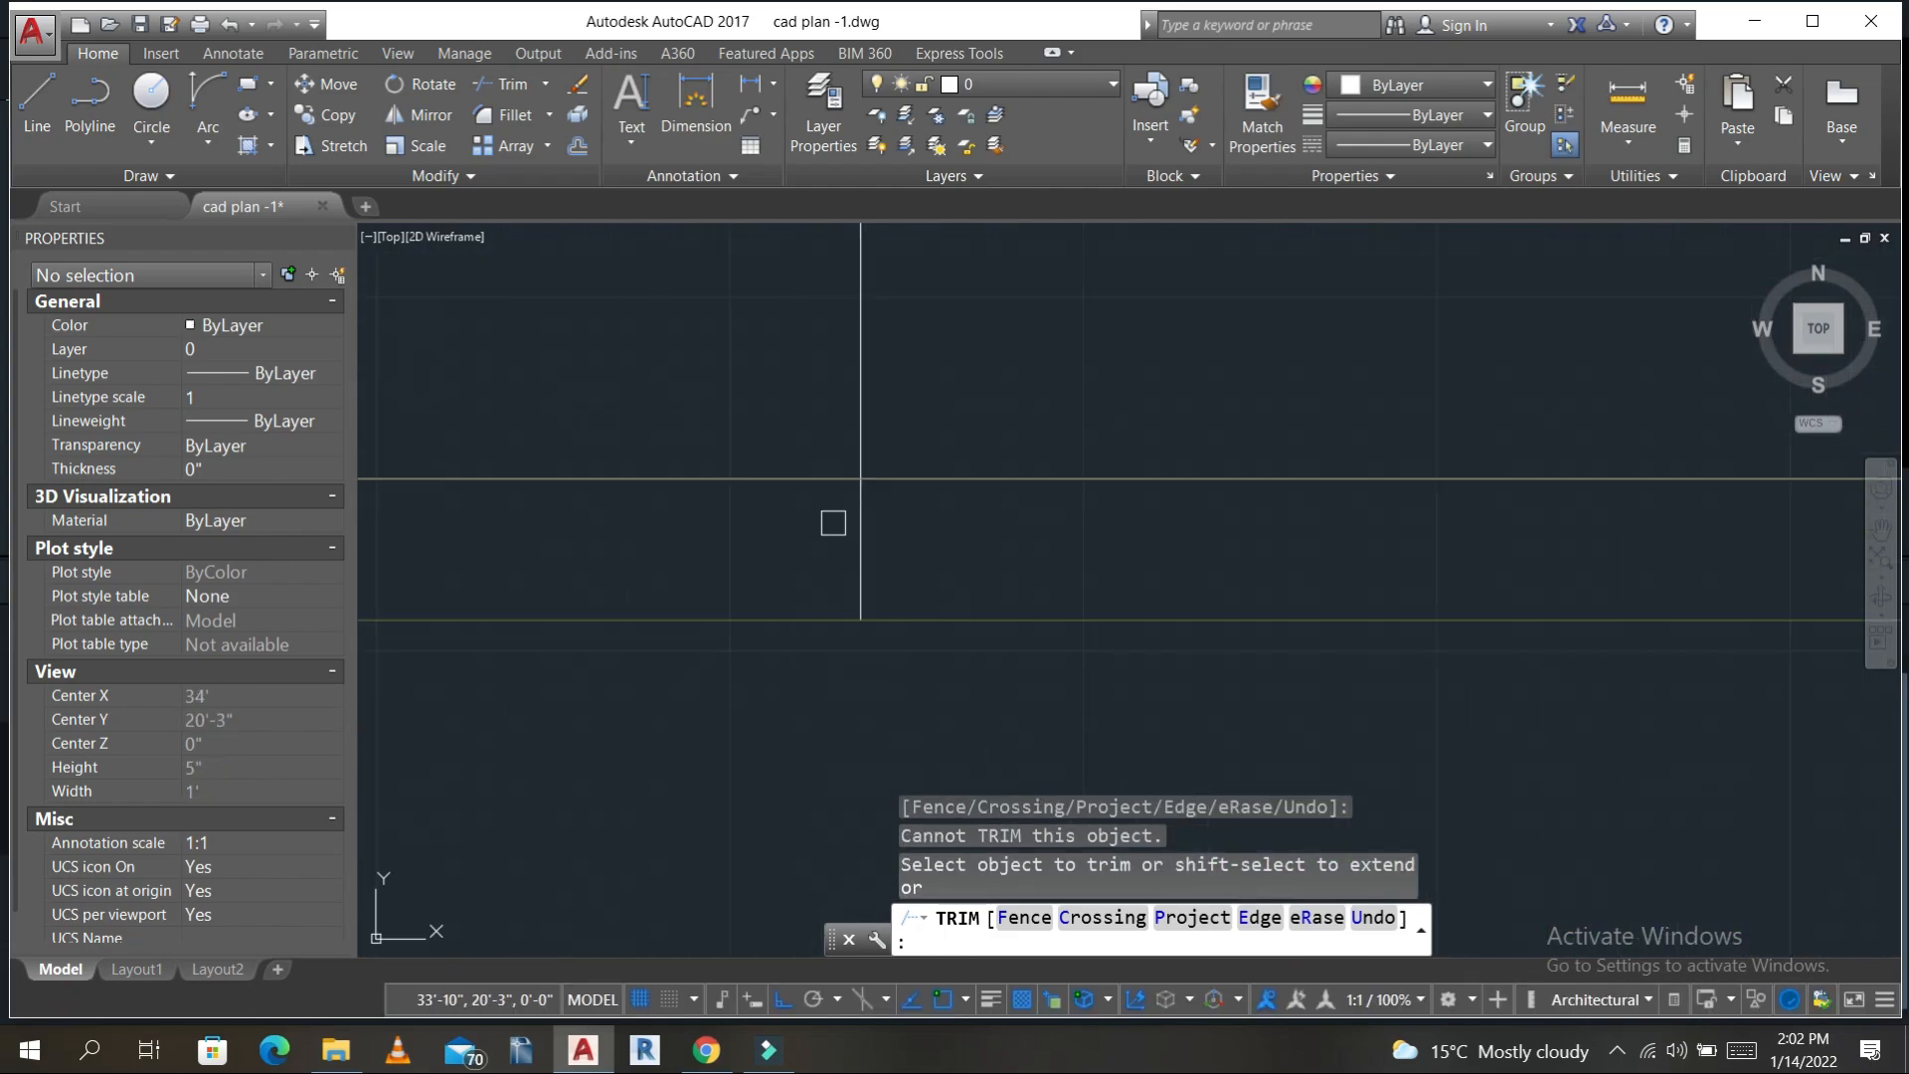
{"action": "scroll", "coordinate": [873, 533], "scroll_direction": "down", "scroll_amount": 14}
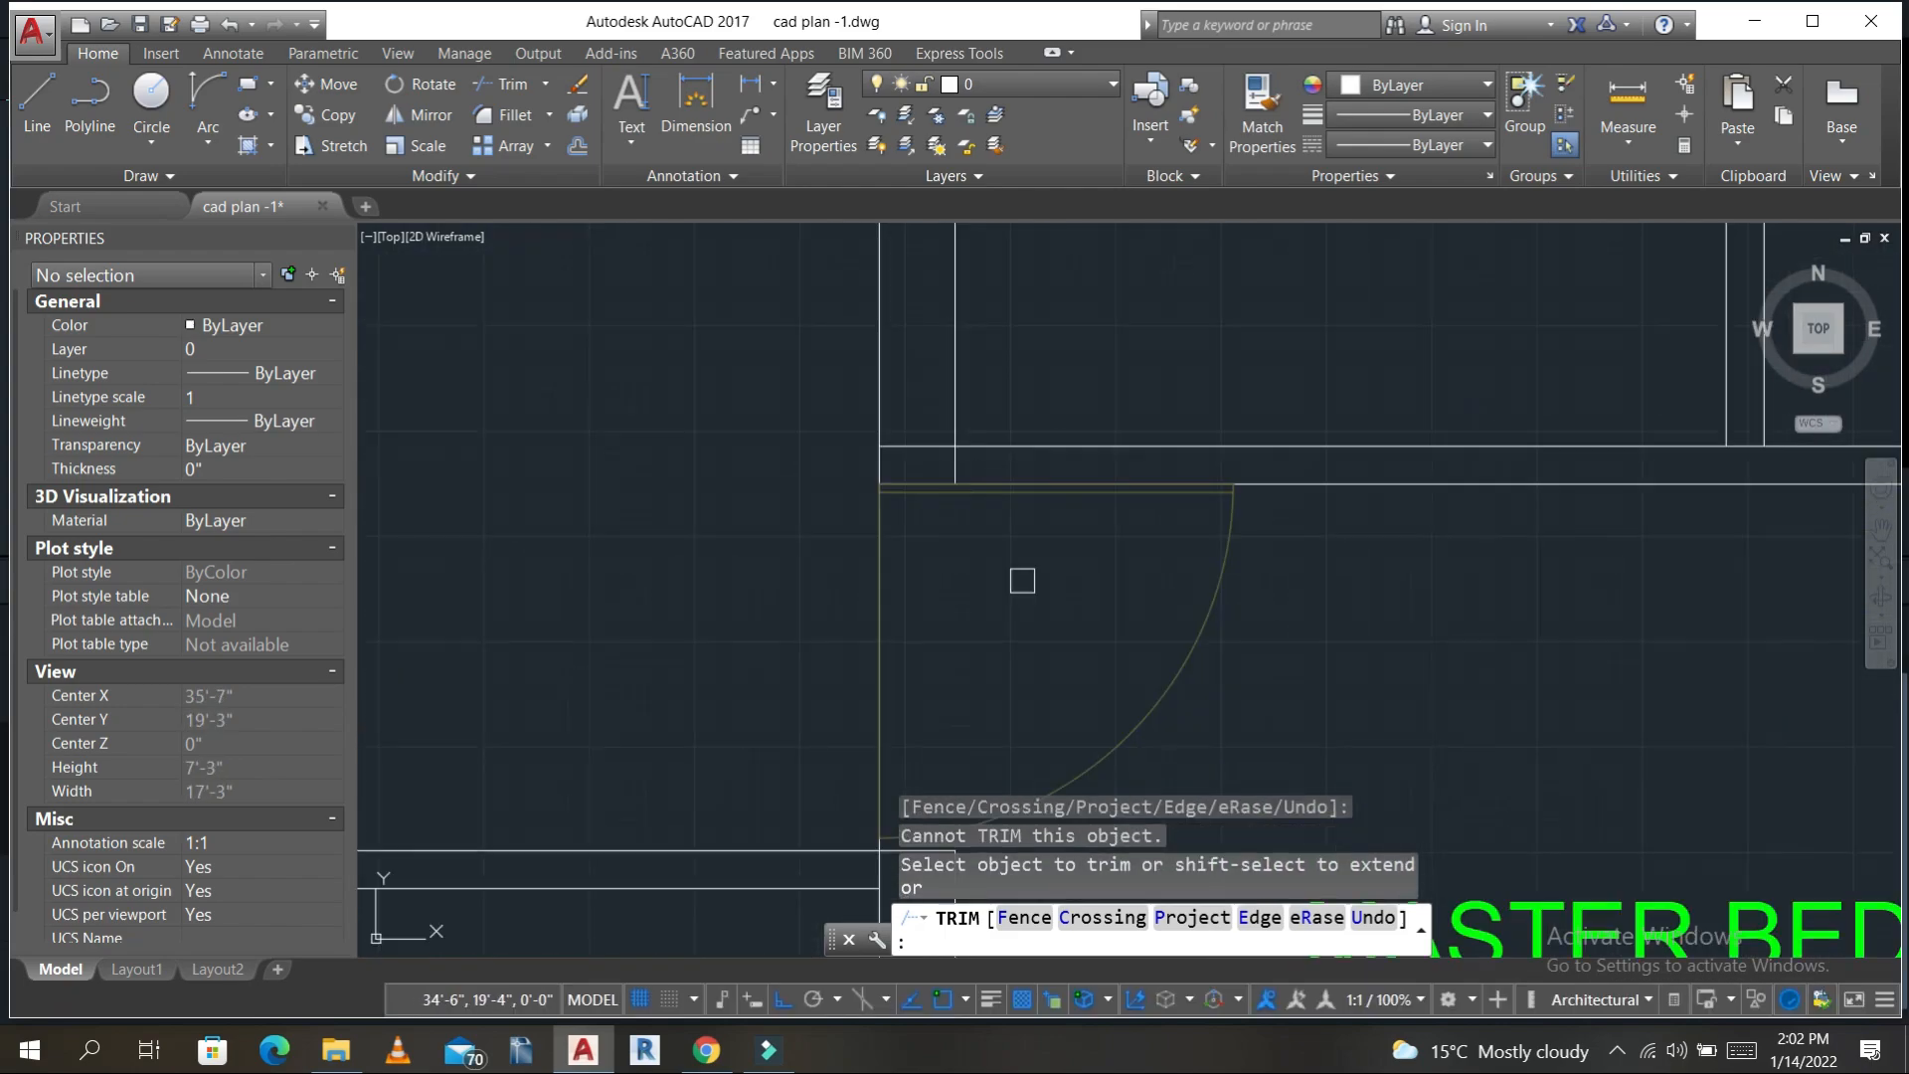
{"action": "middle_click_drag", "start_coordinate": [1035, 601], "coordinate": [929, 554]}
{"action": "key", "text": "Escape"}
{"action": "key", "text": "Escape"}
{"action": "key", "text": "Escape"}
{"action": "key", "text": "ctrl+s"}
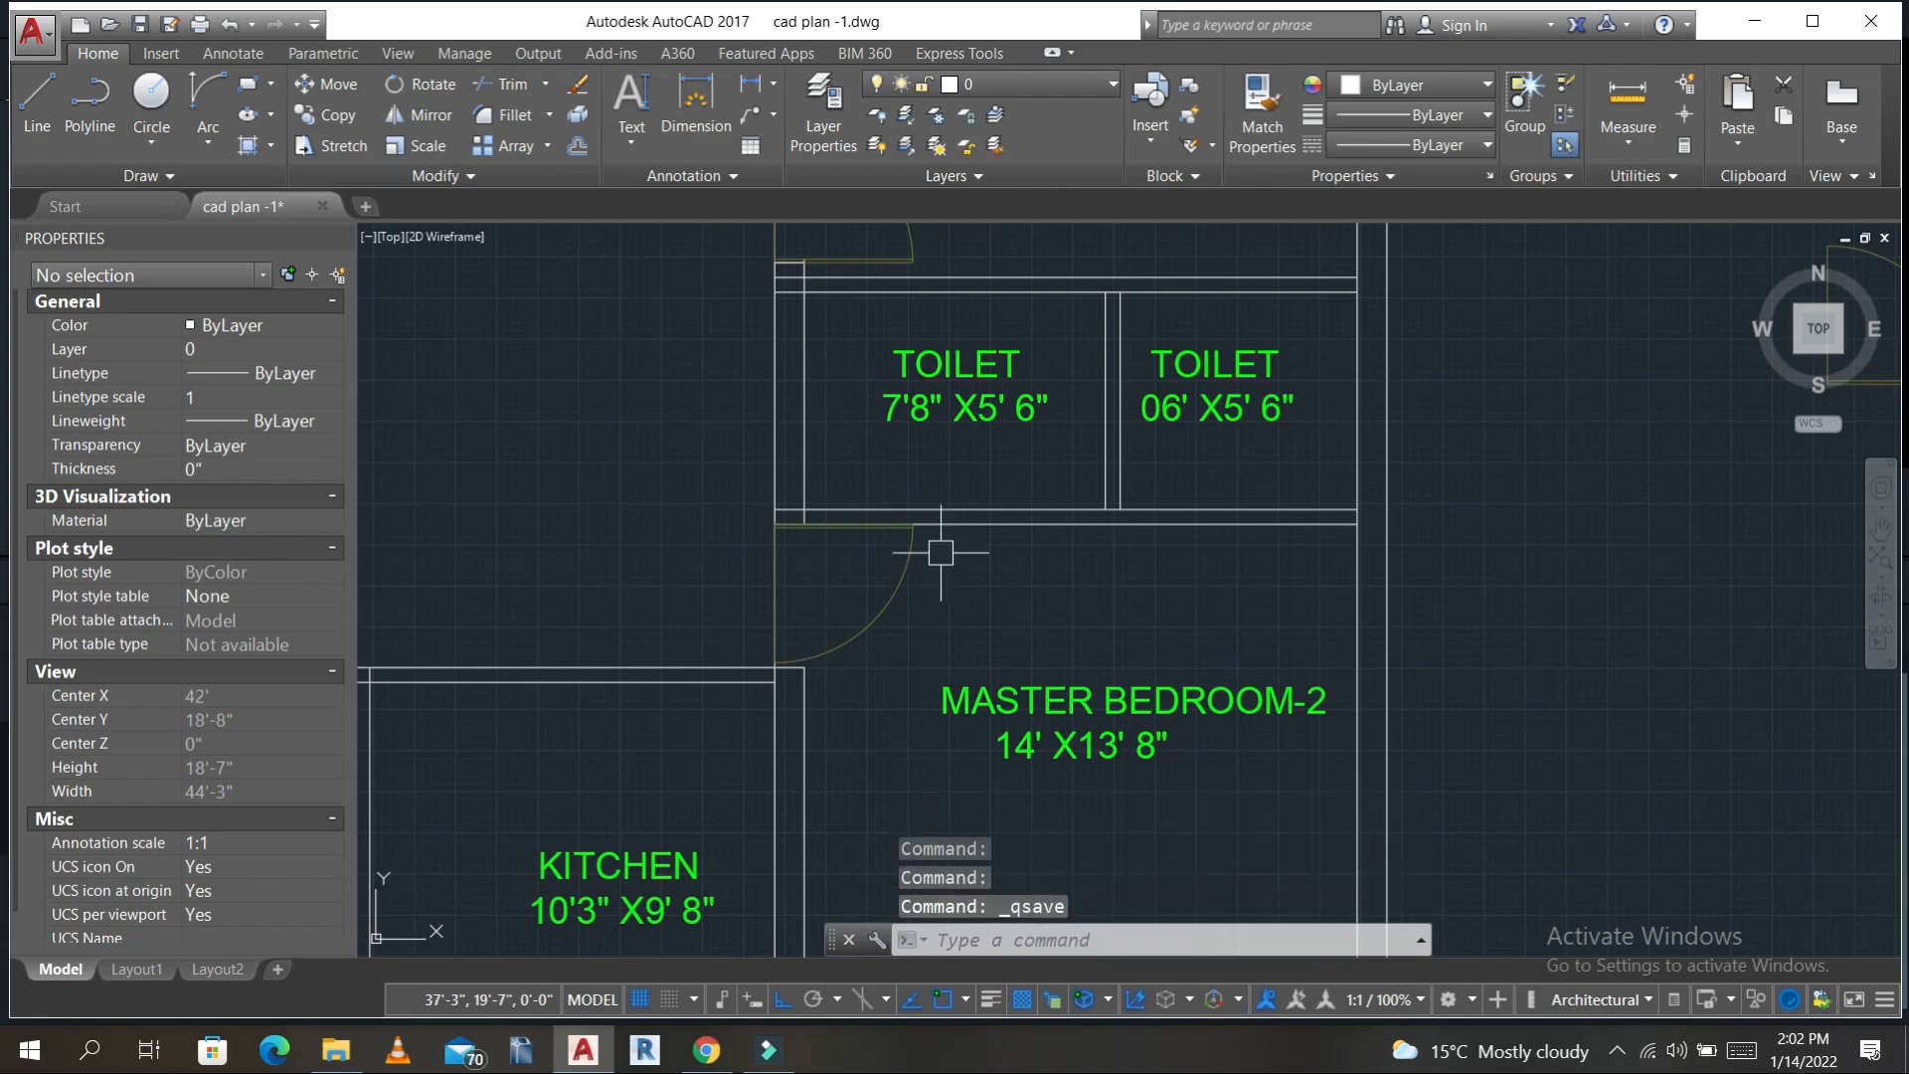
{"action": "scroll", "coordinate": [941, 526], "scroll_direction": "down", "scroll_amount": 6}
{"action": "middle_click_drag", "start_coordinate": [1020, 504], "coordinate": [1102, 512]}
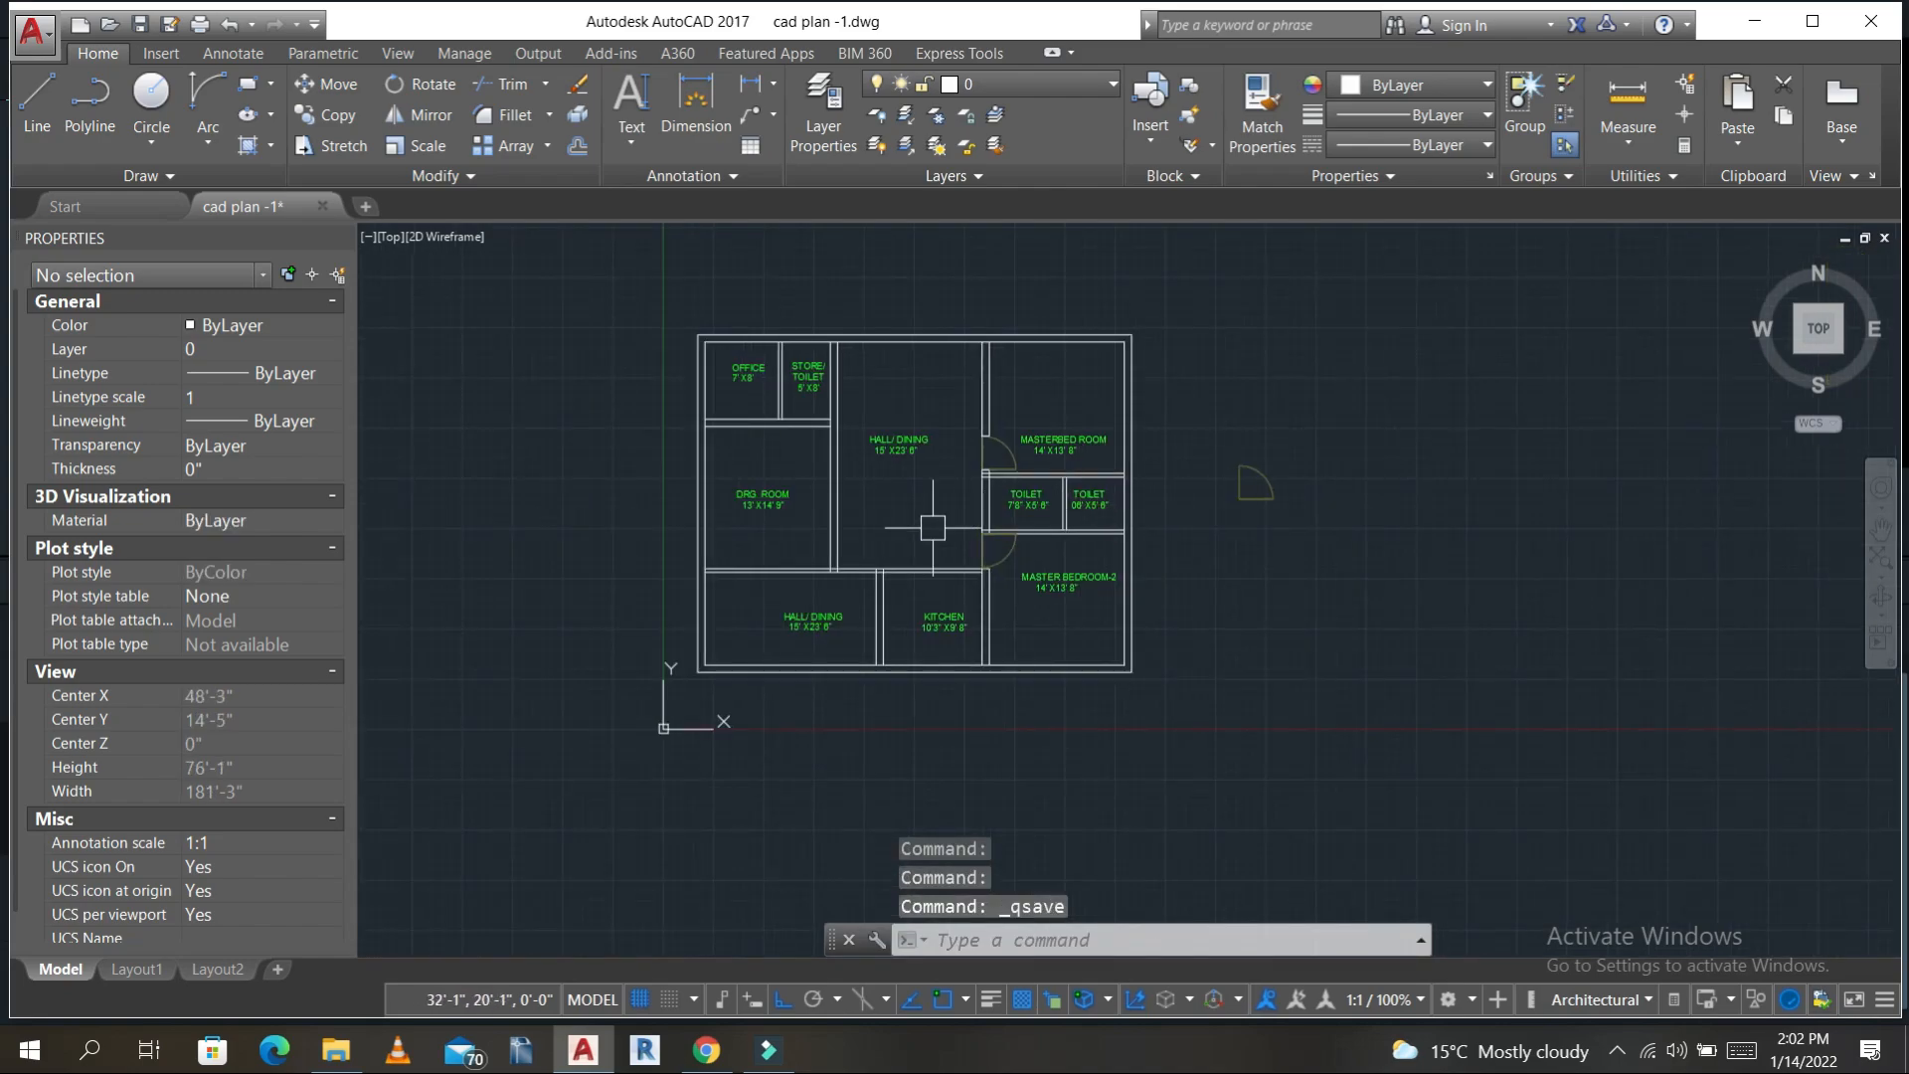
{"action": "scroll", "coordinate": [859, 491], "scroll_direction": "up", "scroll_amount": 2}
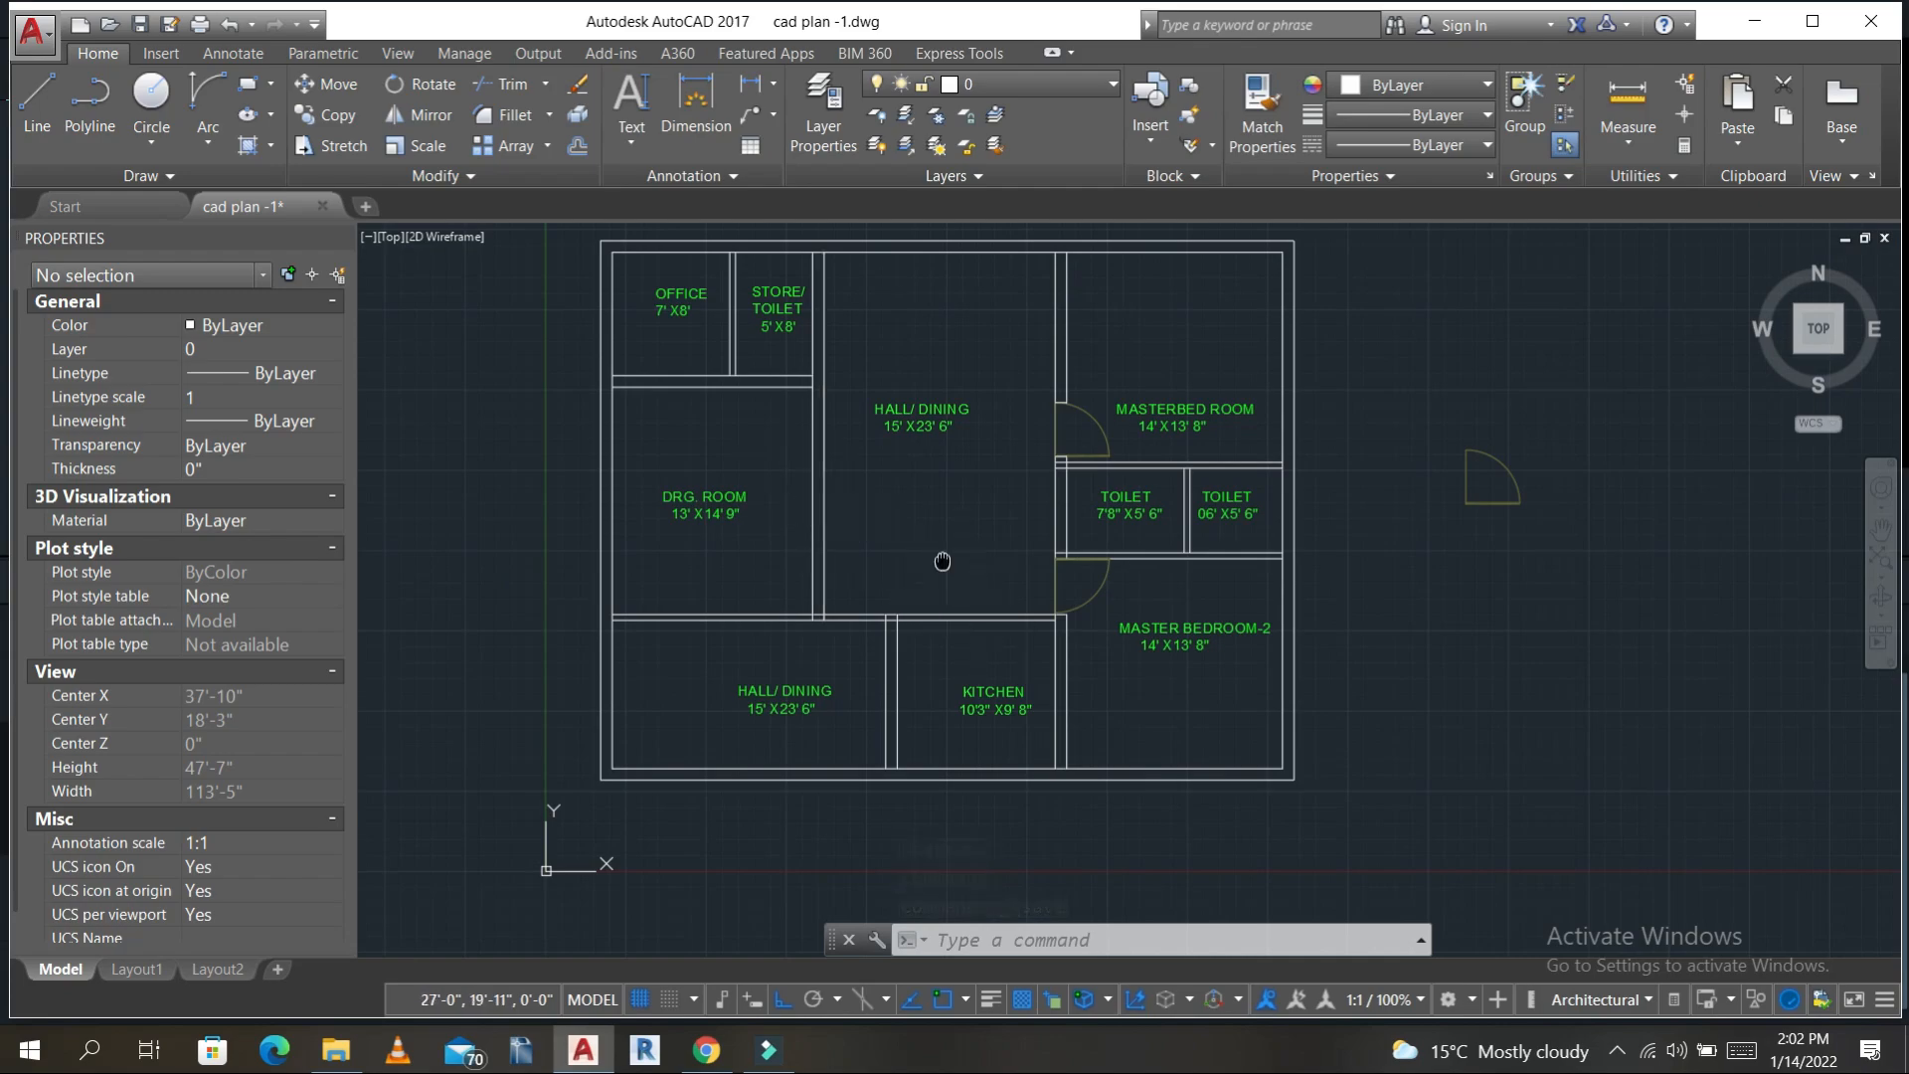
{"action": "middle_click_drag", "start_coordinate": [943, 561], "coordinate": [851, 545]}
{"action": "key", "text": "Escape"}
{"action": "key", "text": "Escape"}
{"action": "key", "text": "Escape"}
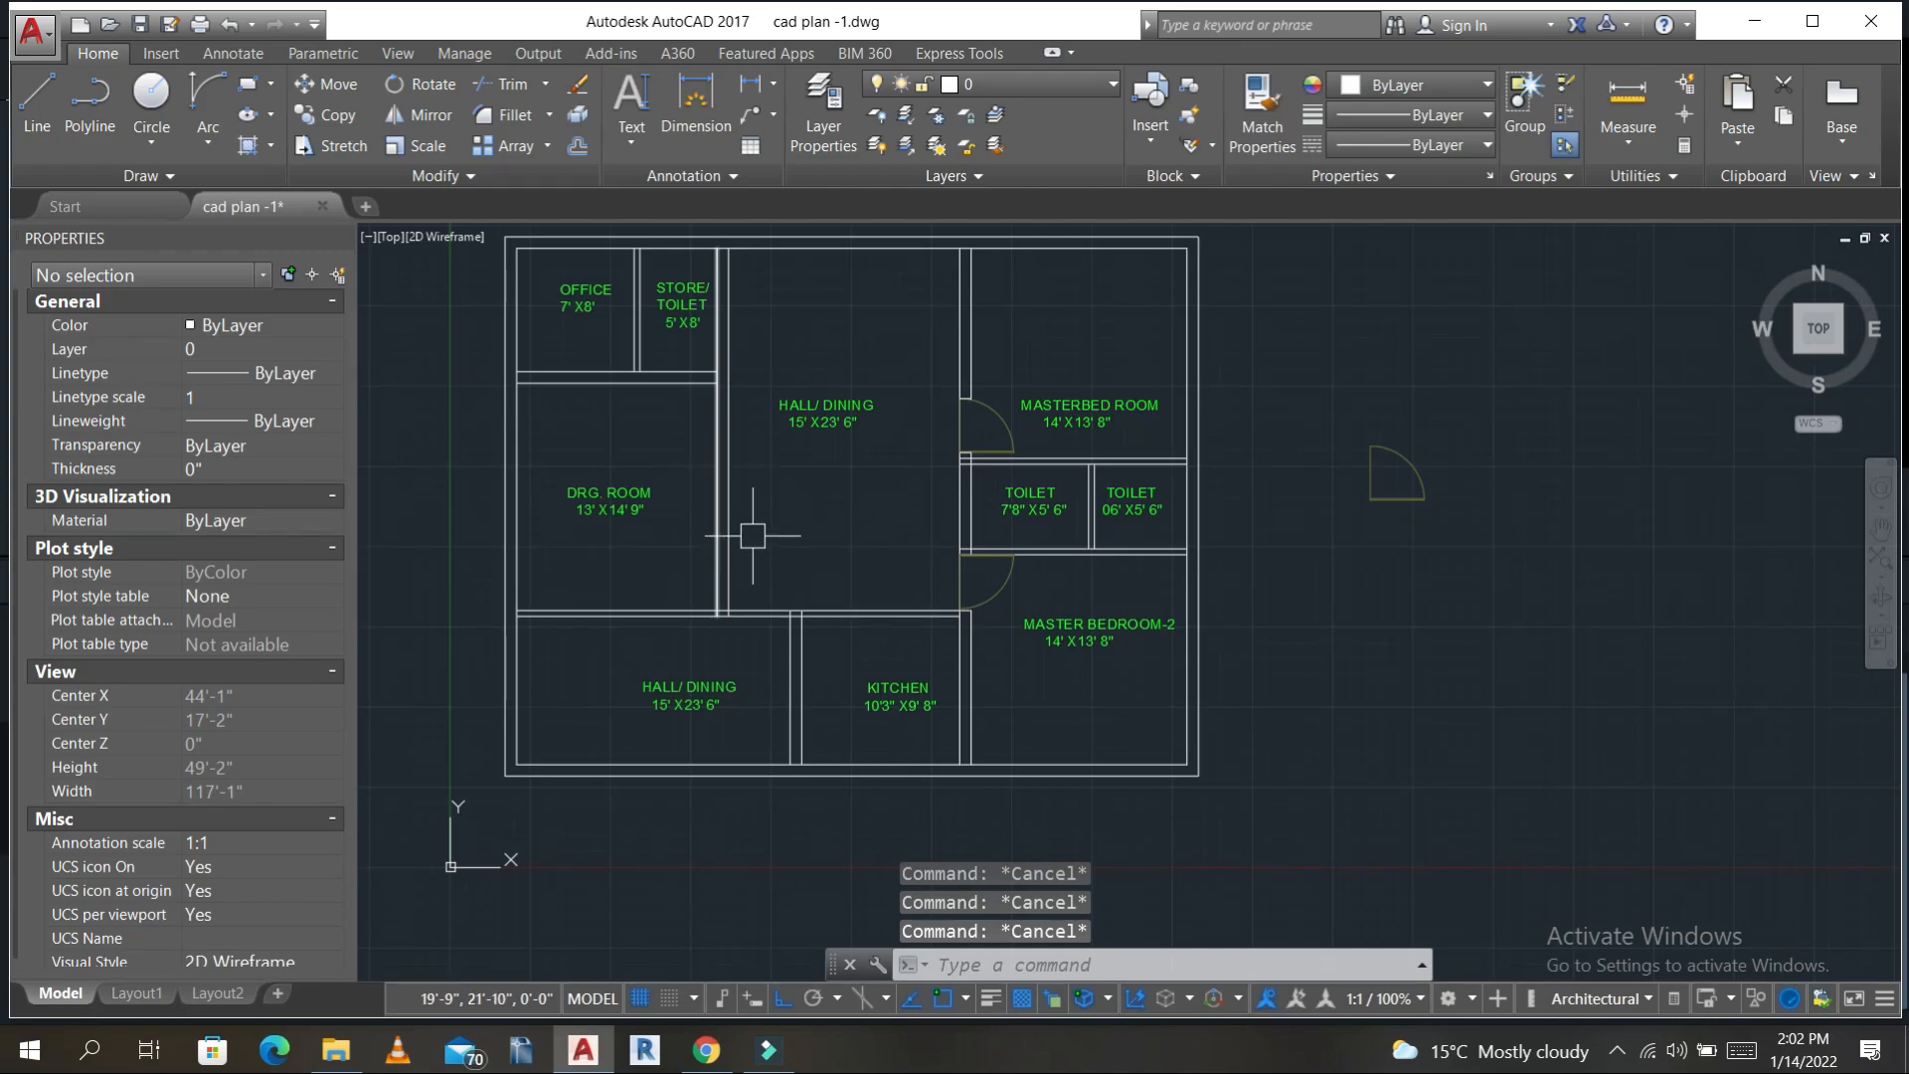
- Offset the upper line of the wall above the kitchen 2' upward into the Hall/Dining area
{"action": "type", "text": "o"}
{"action": "key", "text": "Return"}
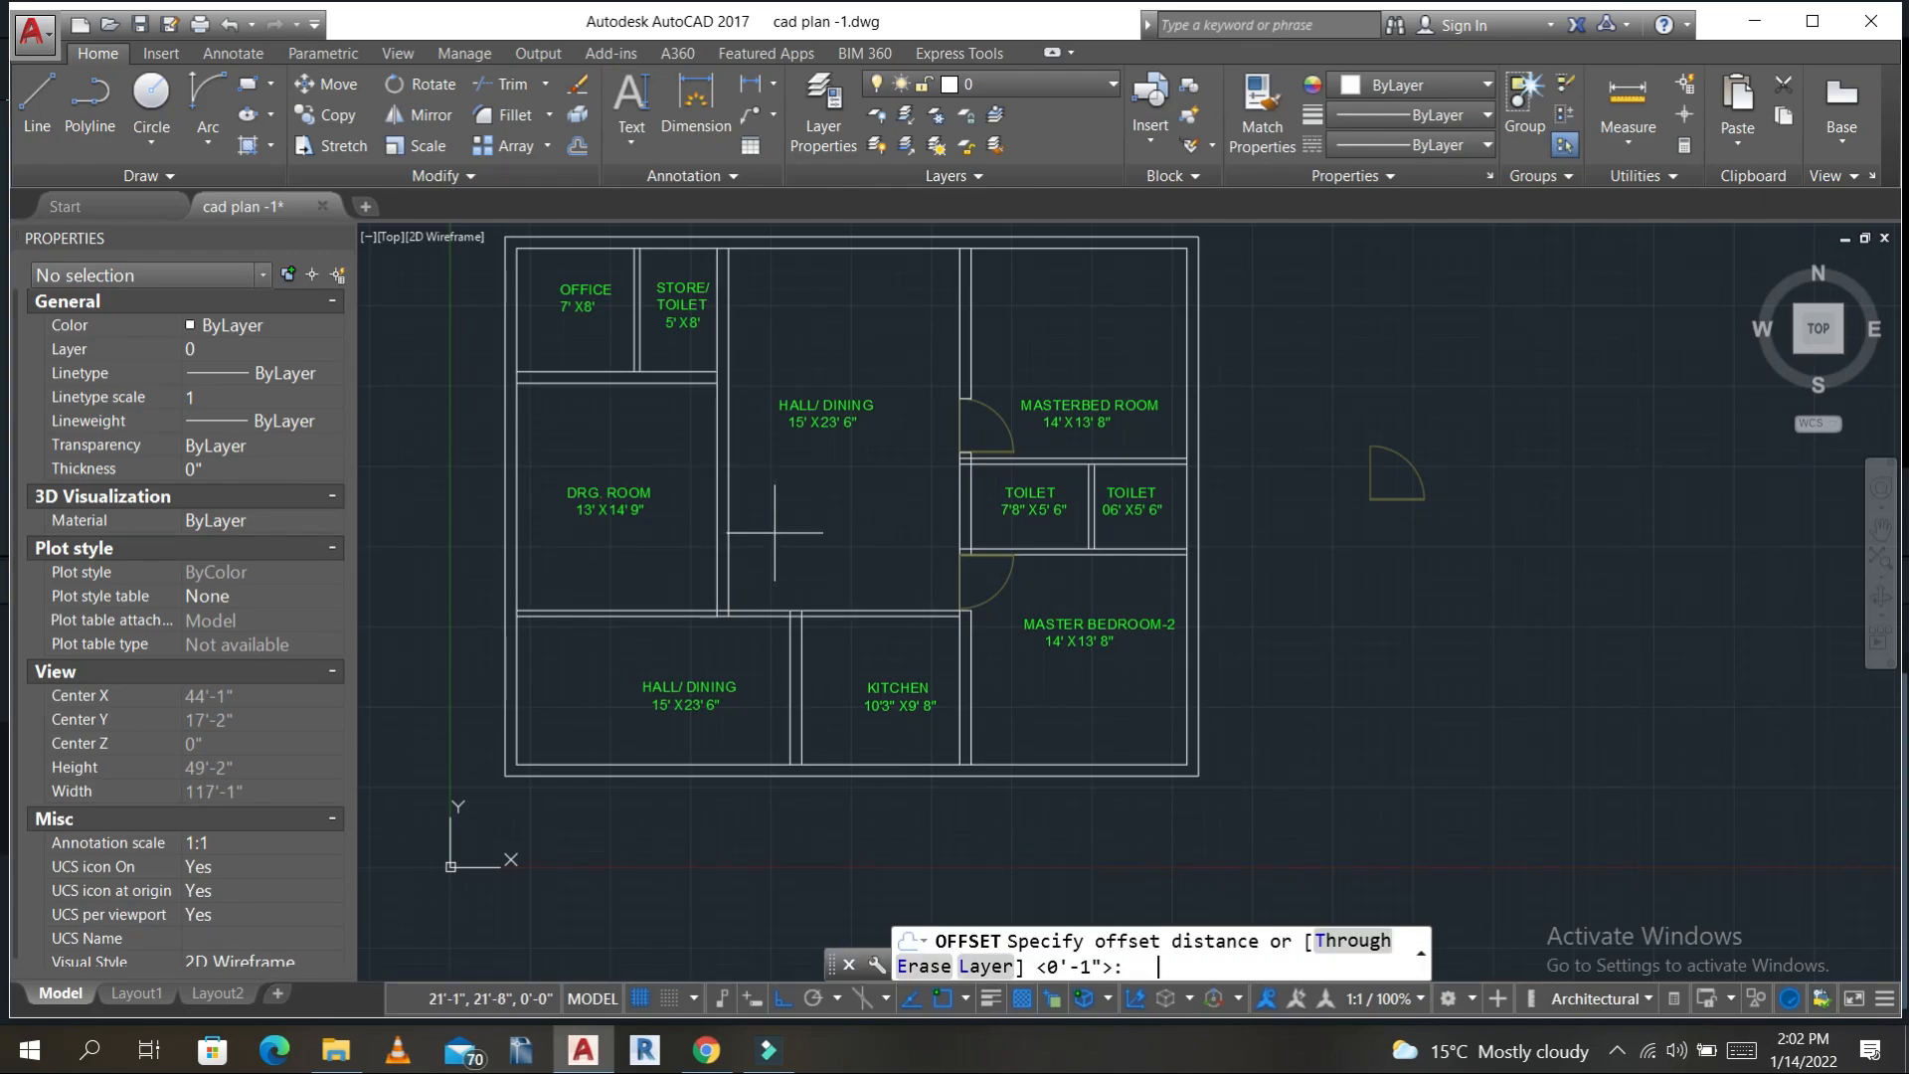
{"action": "type", "text": "2'"}
{"action": "key", "text": "Return"}
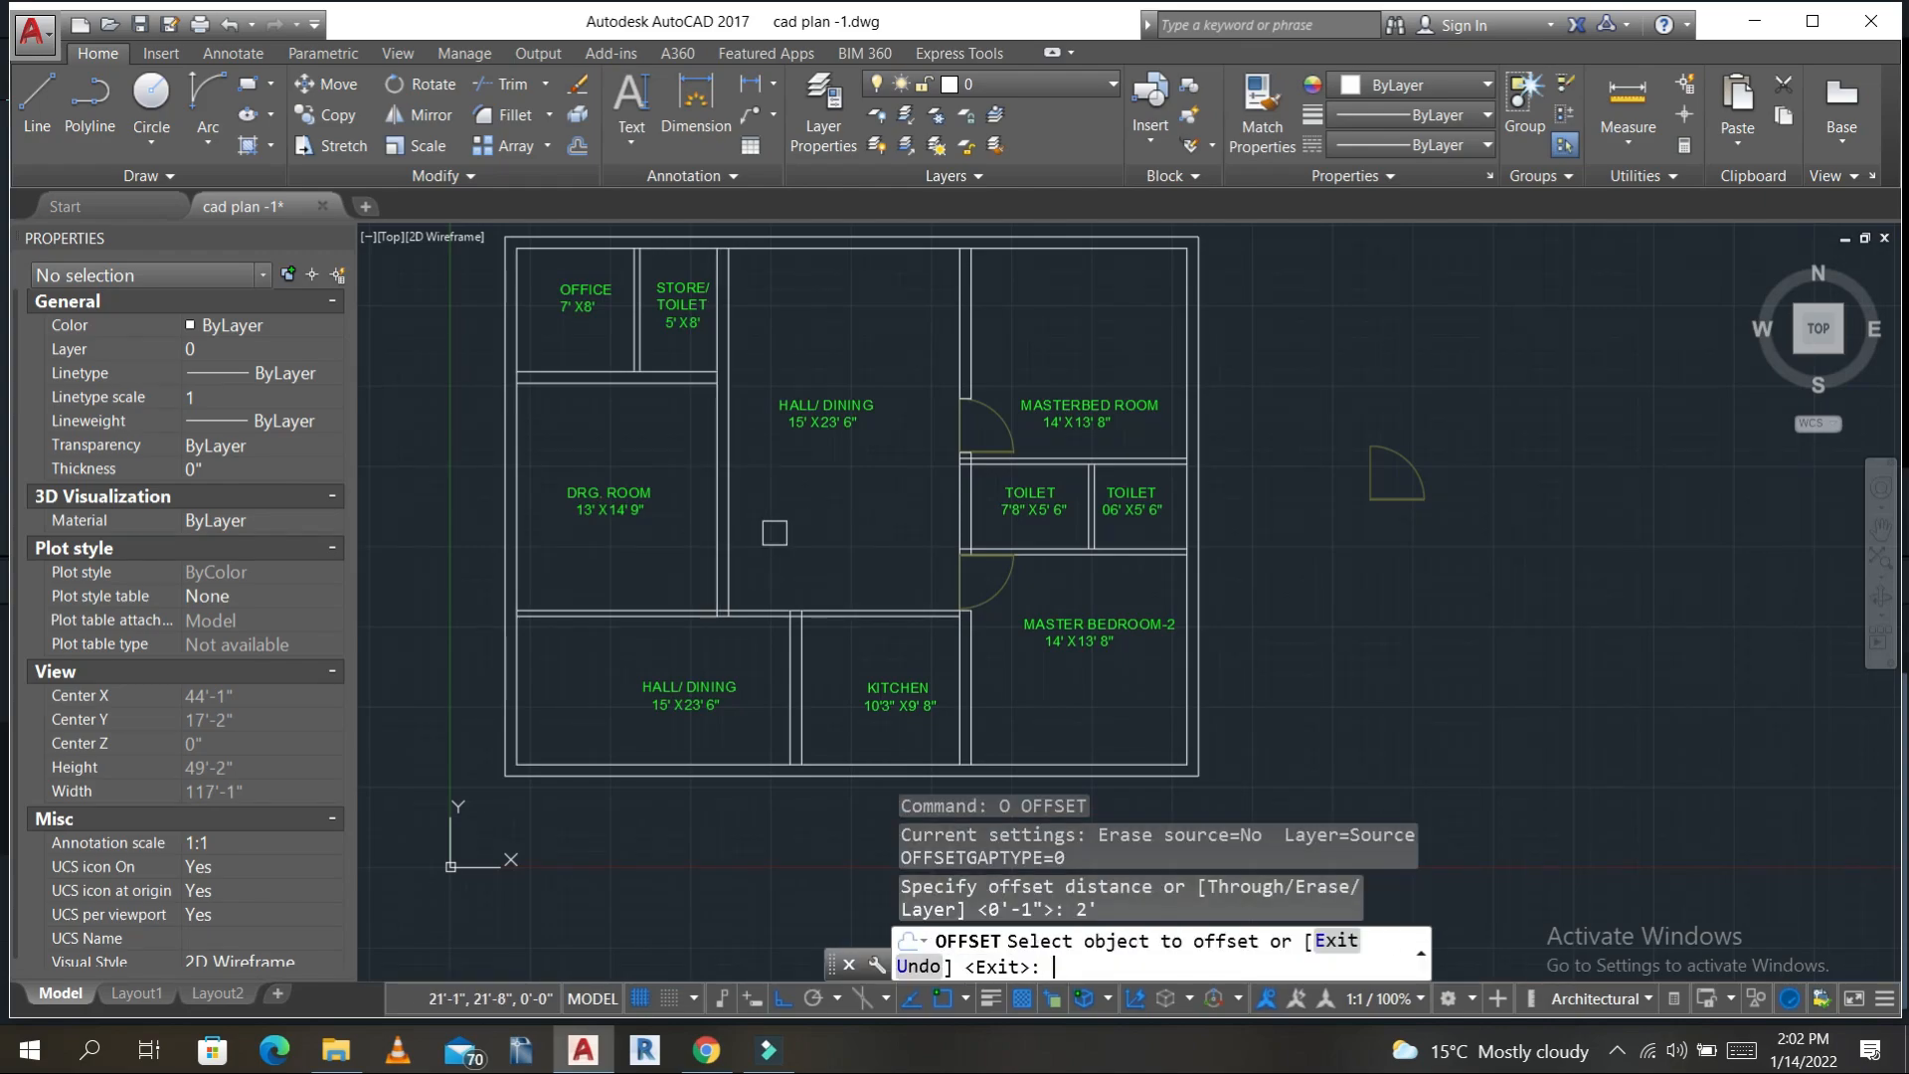
{"action": "left_click", "coordinate": [757, 600]}
{"action": "left_click", "coordinate": [796, 523]}
{"action": "key", "text": "Escape"}
{"action": "key", "text": "Escape"}
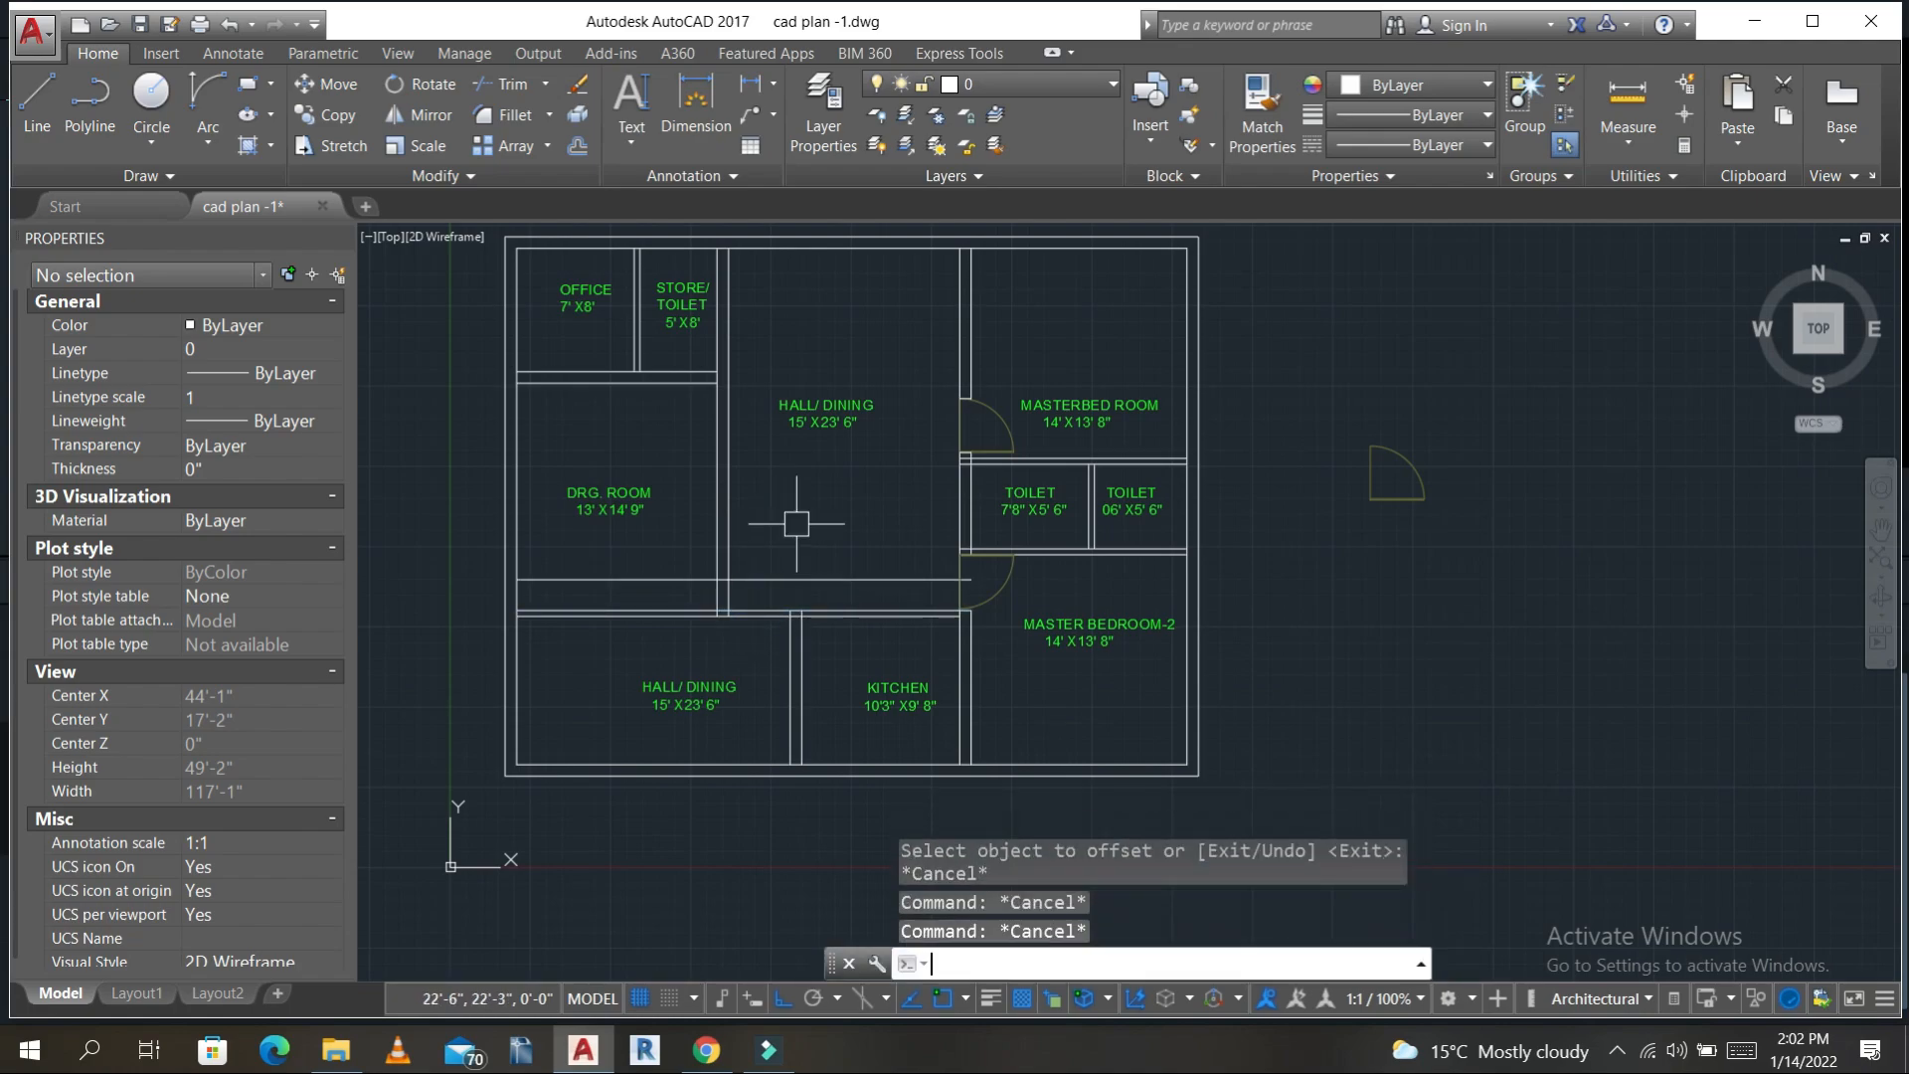
- Offset the new horizontal line across the Drg. Room and Hall/Dining 5' upward
{"action": "type", "text": "o"}
{"action": "key", "text": "Return"}
{"action": "type", "text": "5'"}
{"action": "key", "text": "Return"}
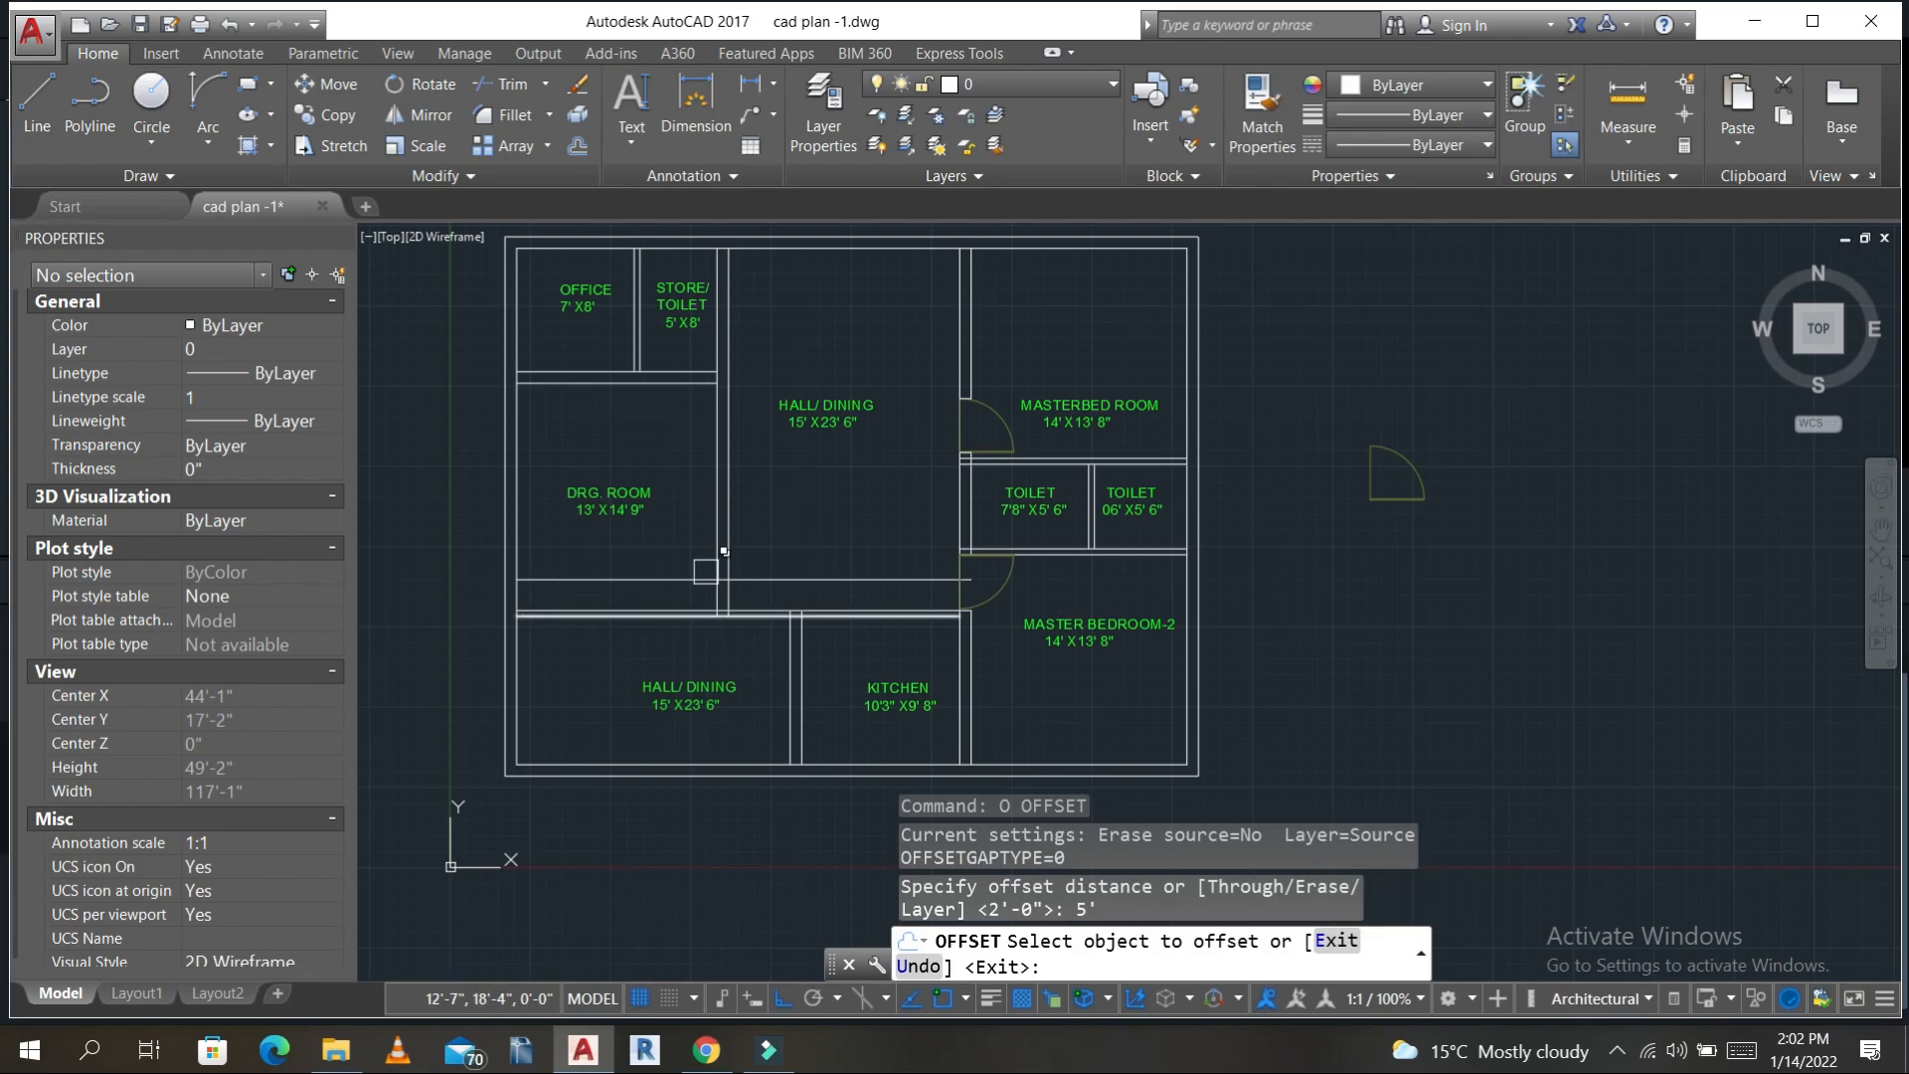
{"action": "left_click", "coordinate": [705, 577]}
{"action": "key", "text": "Escape"}
{"action": "key", "text": "Escape"}
{"action": "key", "text": "Escape"}
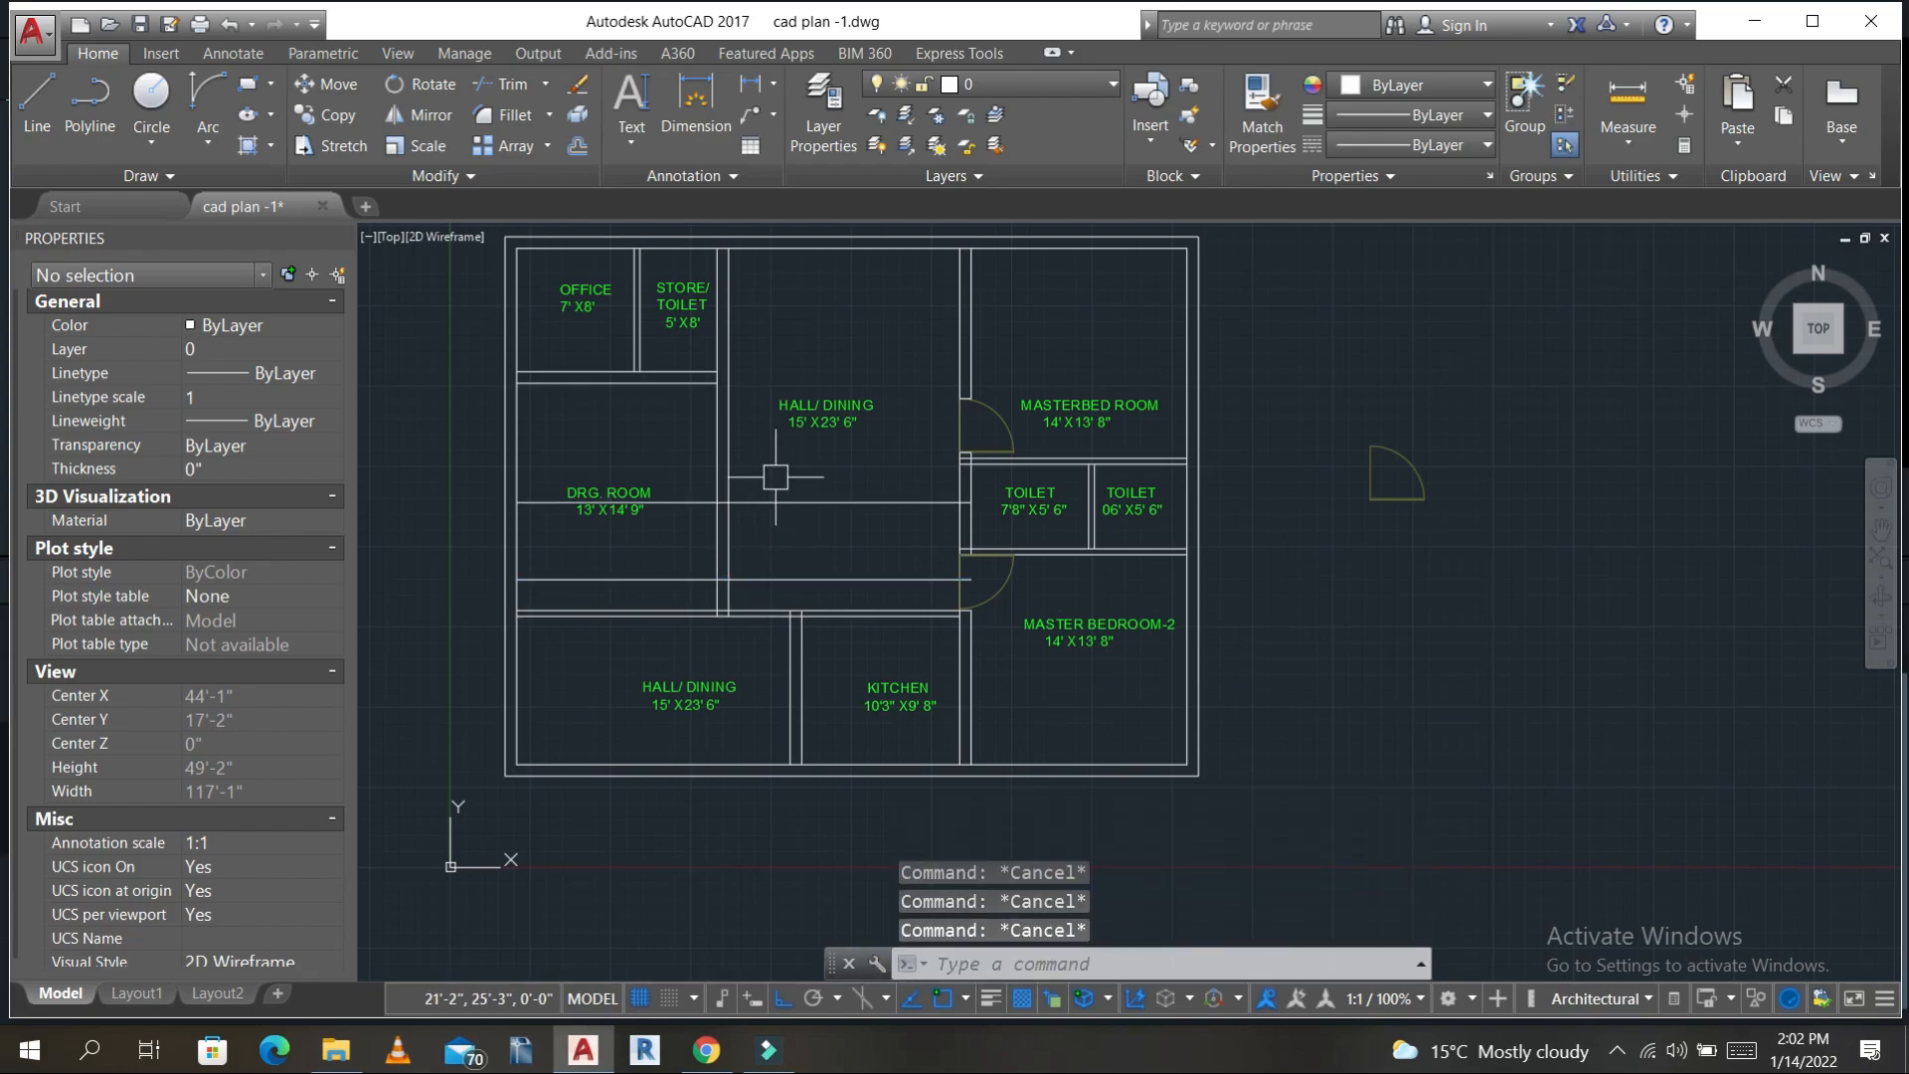
- Trim both lines of the wall between Drg. Room and Hall/Dining out of the gap between the two offset lines
{"action": "type", "text": "tr"}
{"action": "key", "text": "Return"}
{"action": "key", "text": "Return"}
{"action": "scroll", "coordinate": [779, 557], "scroll_direction": "up", "scroll_amount": 2}
{"action": "left_click", "coordinate": [786, 554]}
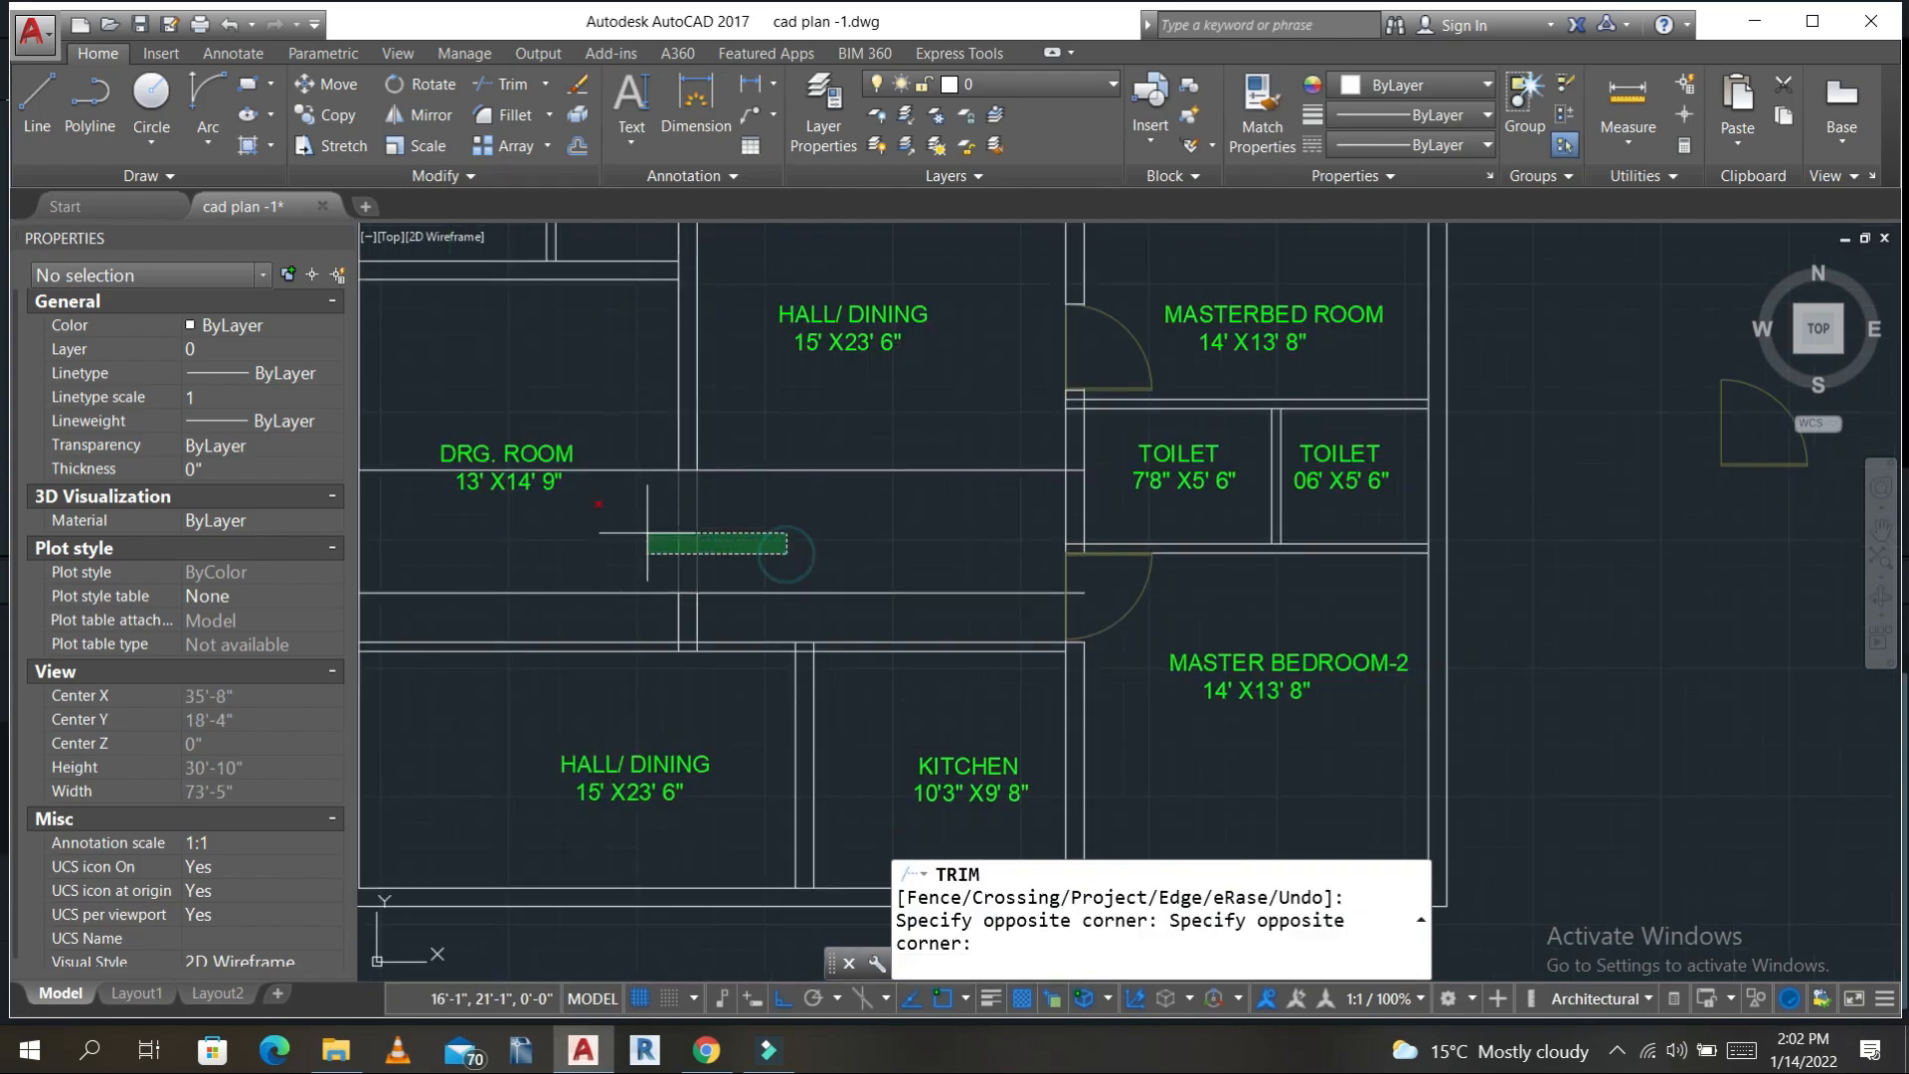
{"action": "left_click", "coordinate": [648, 534]}
{"action": "key", "text": "Escape"}
- Draw two crossing diagonal lines between opposite corners of the opening between Drg. Room and Hall/Dining
{"action": "type", "text": "l"}
{"action": "key", "text": "Return"}
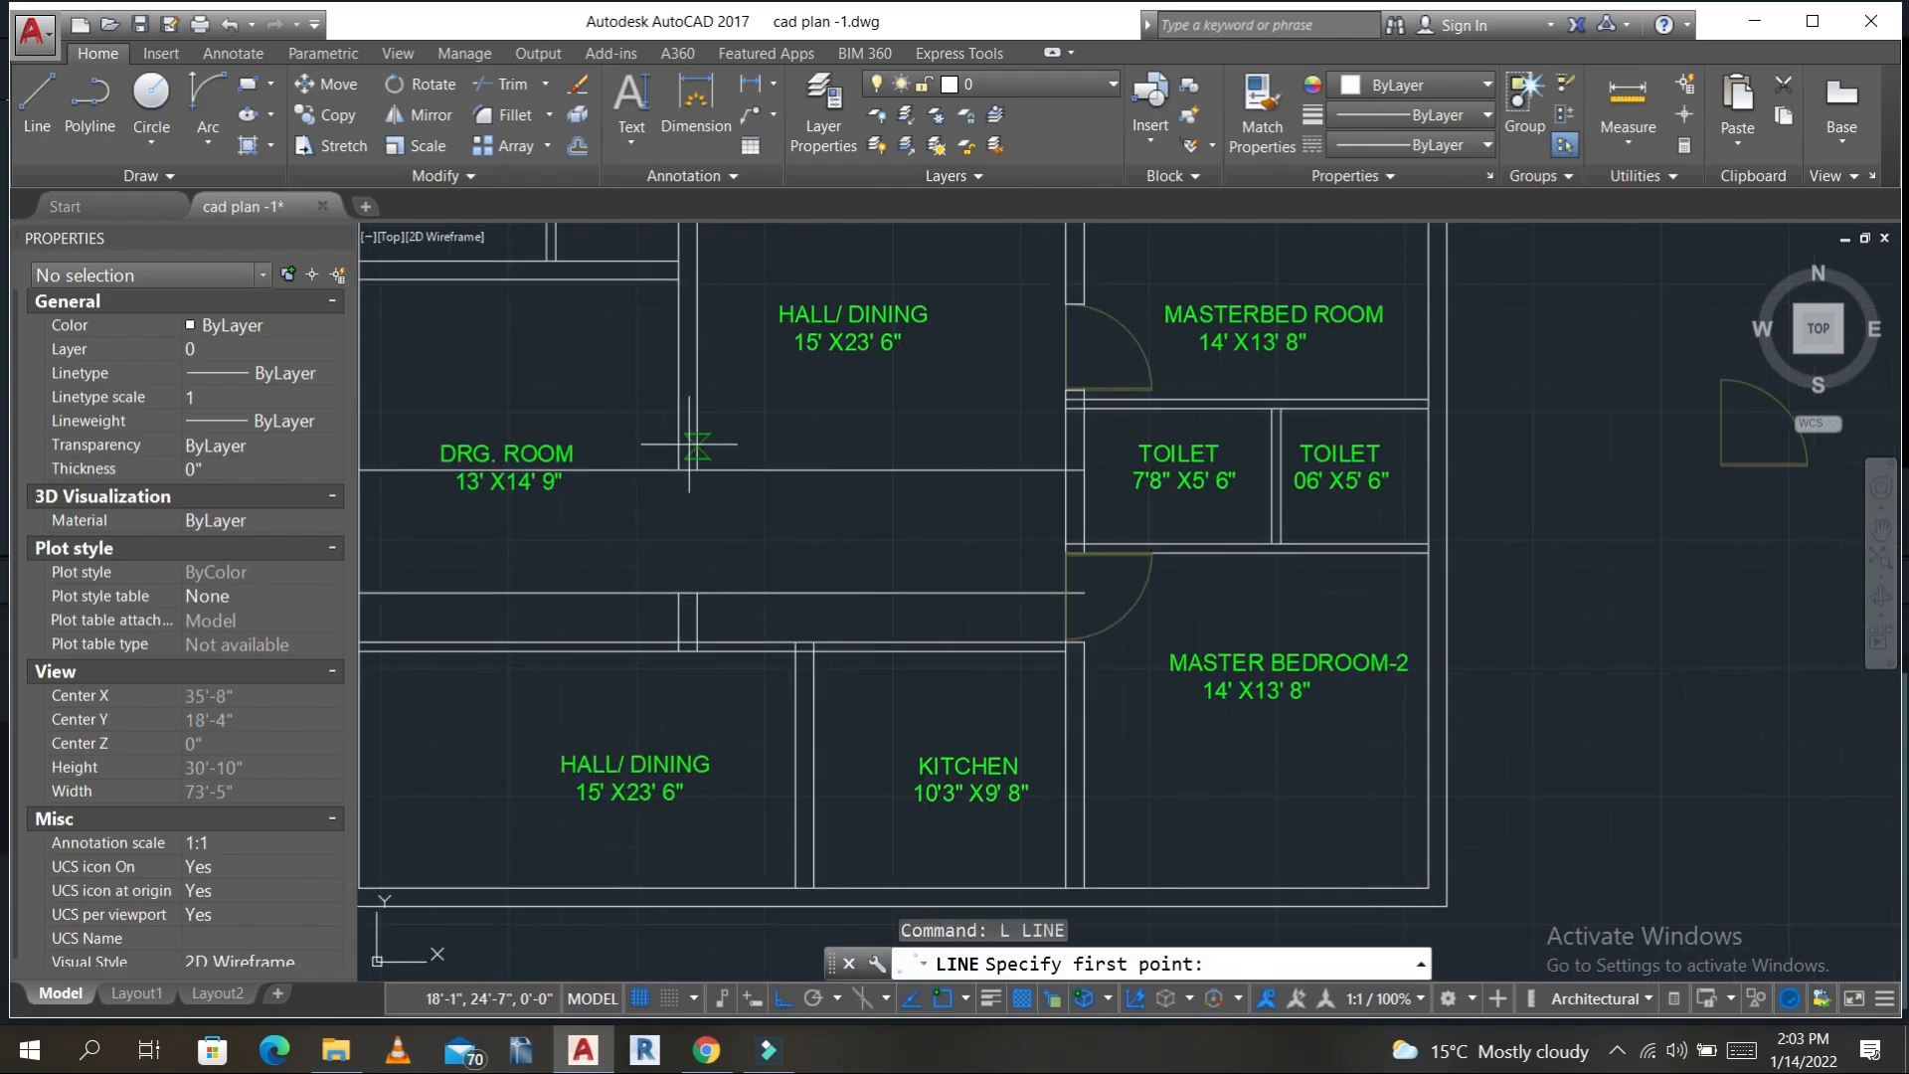
{"action": "left_click", "coordinate": [679, 465]}
{"action": "left_click", "coordinate": [695, 588]}
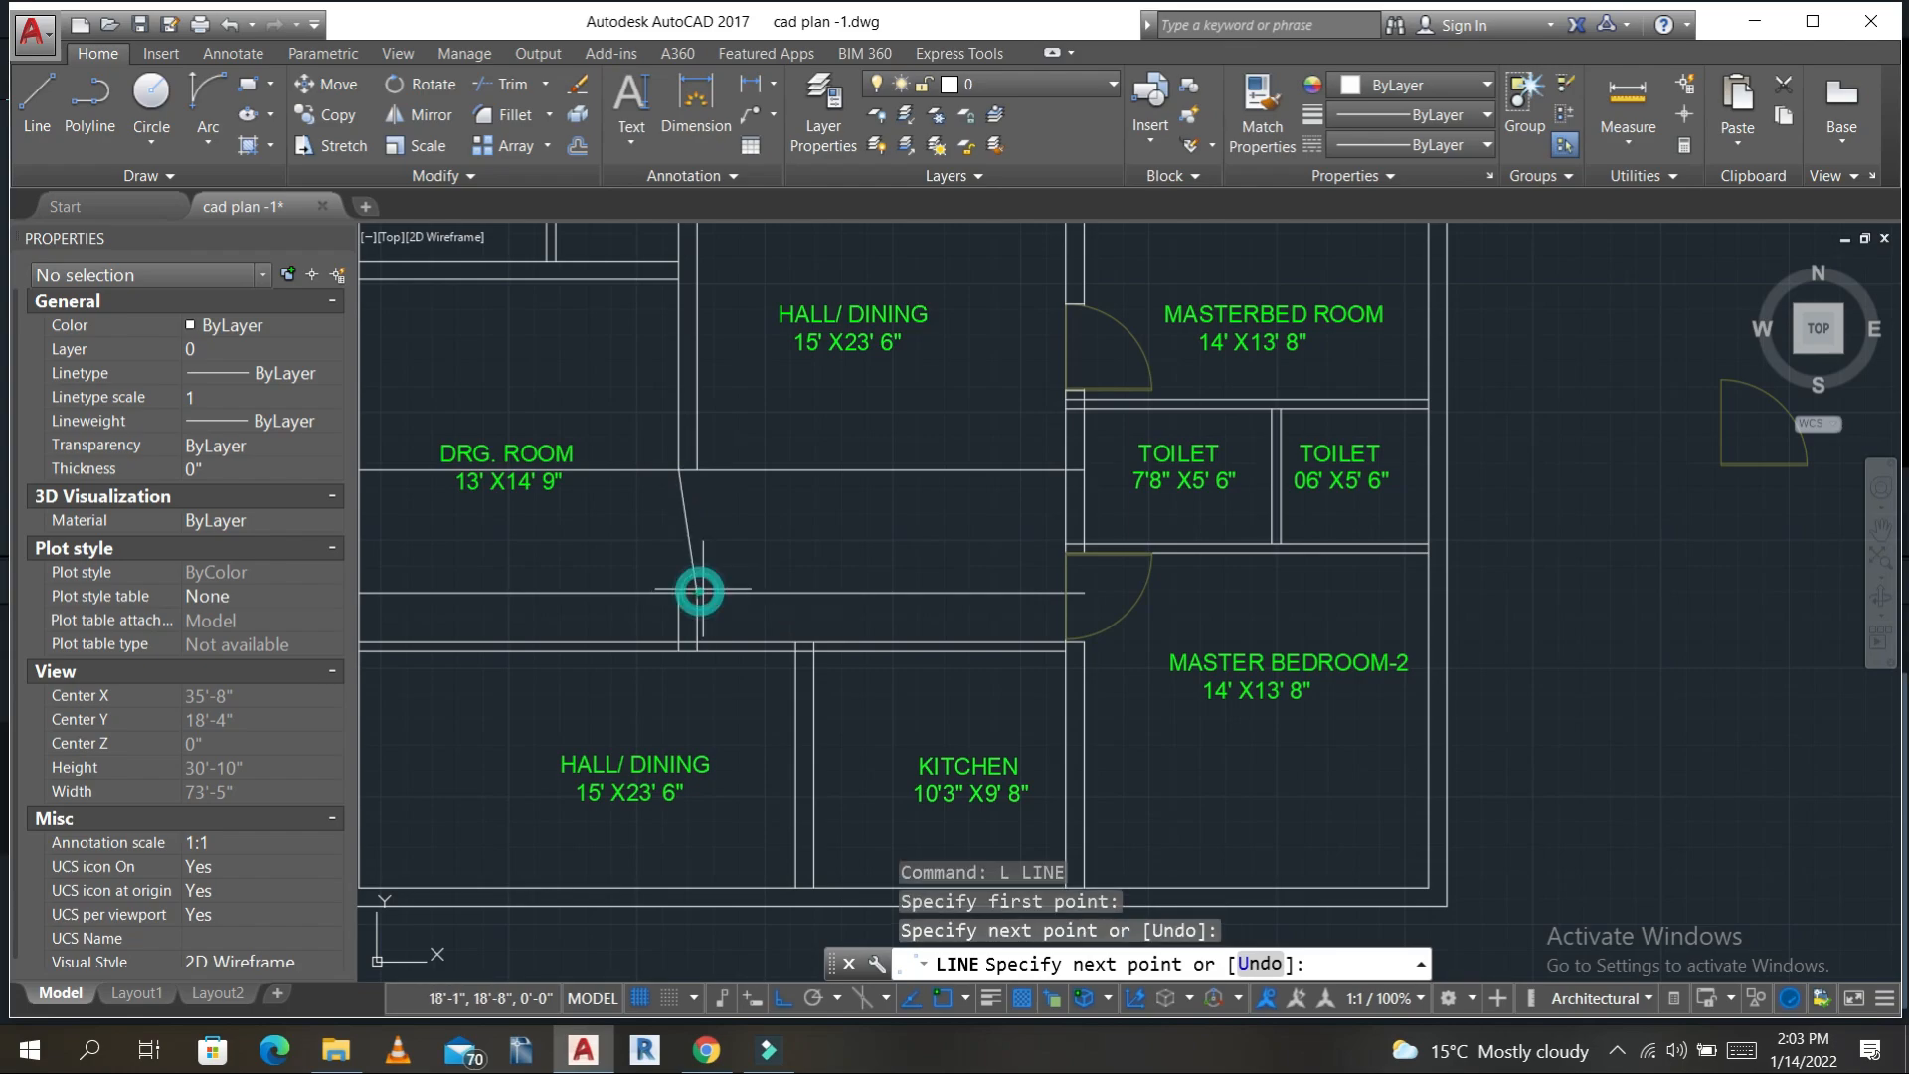
{"action": "key", "text": "Escape"}
{"action": "key", "text": "Return"}
{"action": "left_click", "coordinate": [693, 468]}
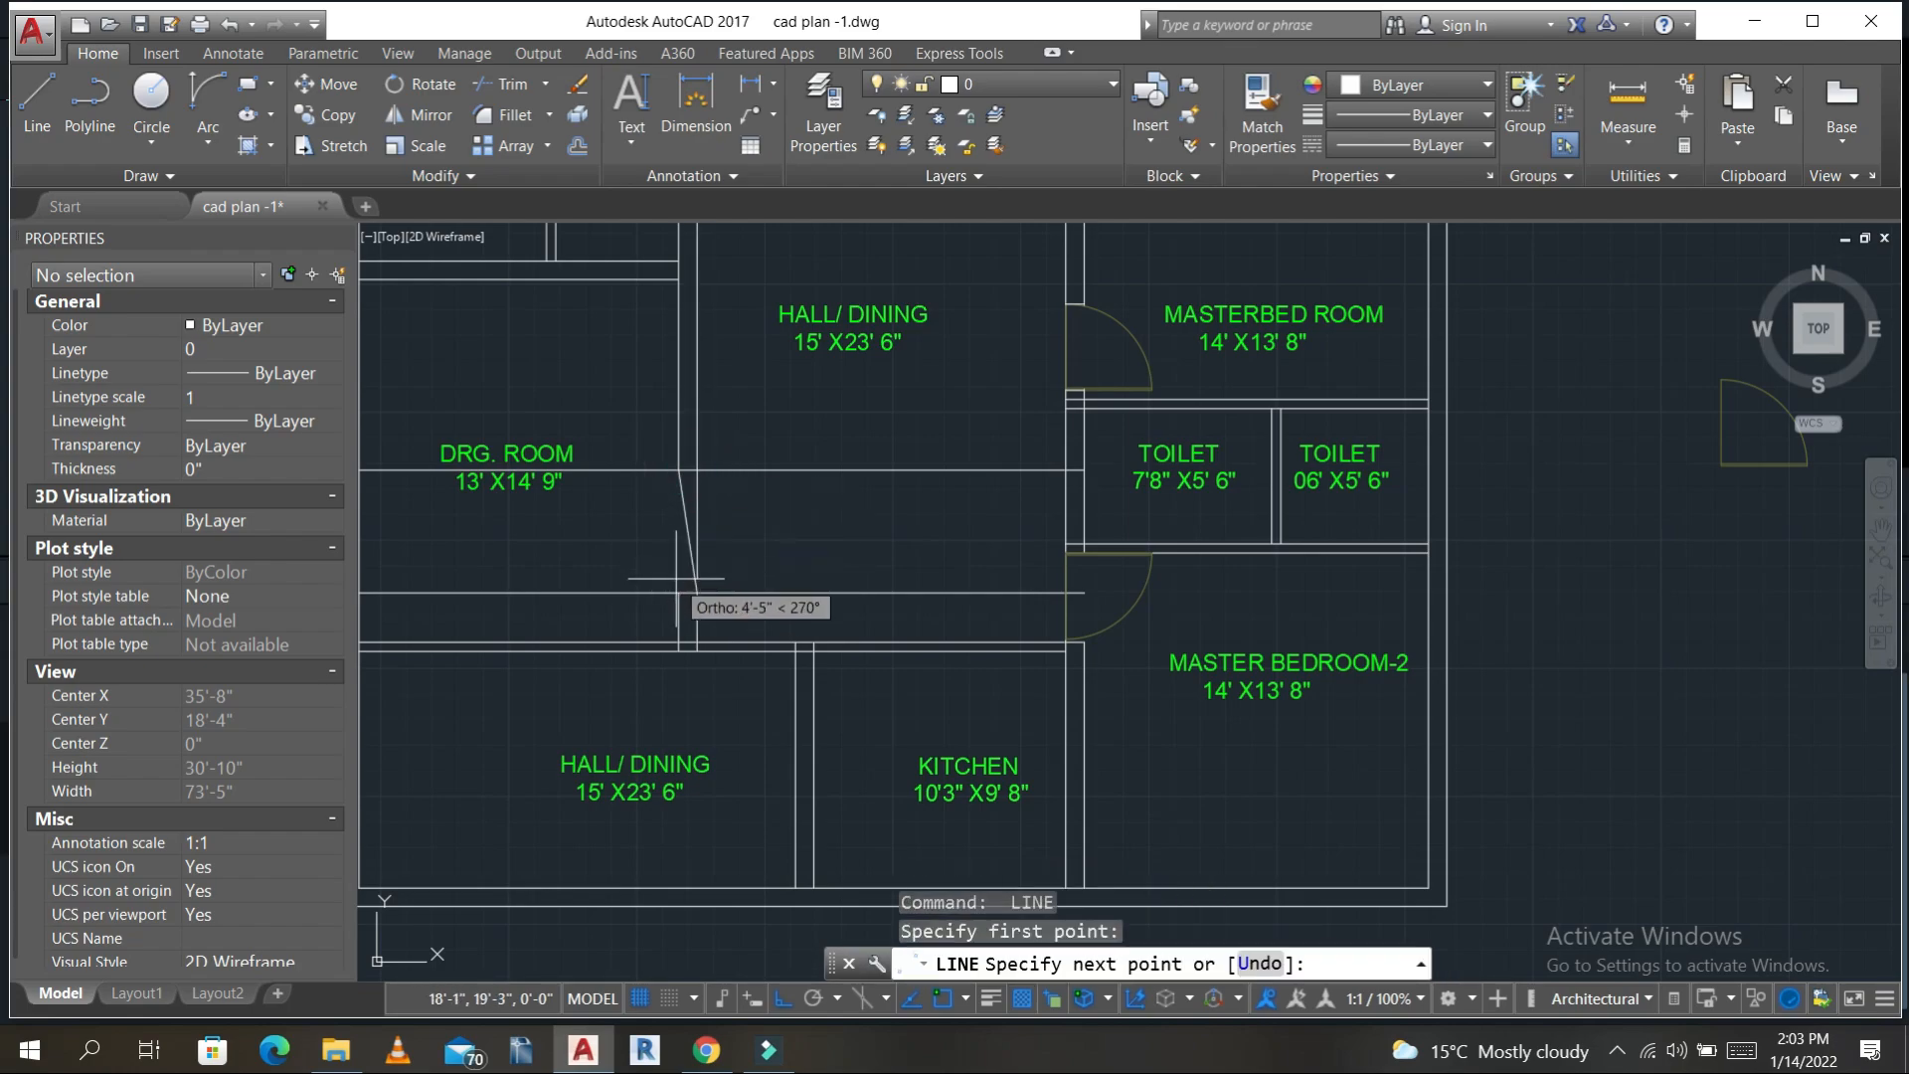
{"action": "key", "text": "Escape"}
{"action": "key", "text": "Escape"}
{"action": "key", "text": "Escape"}
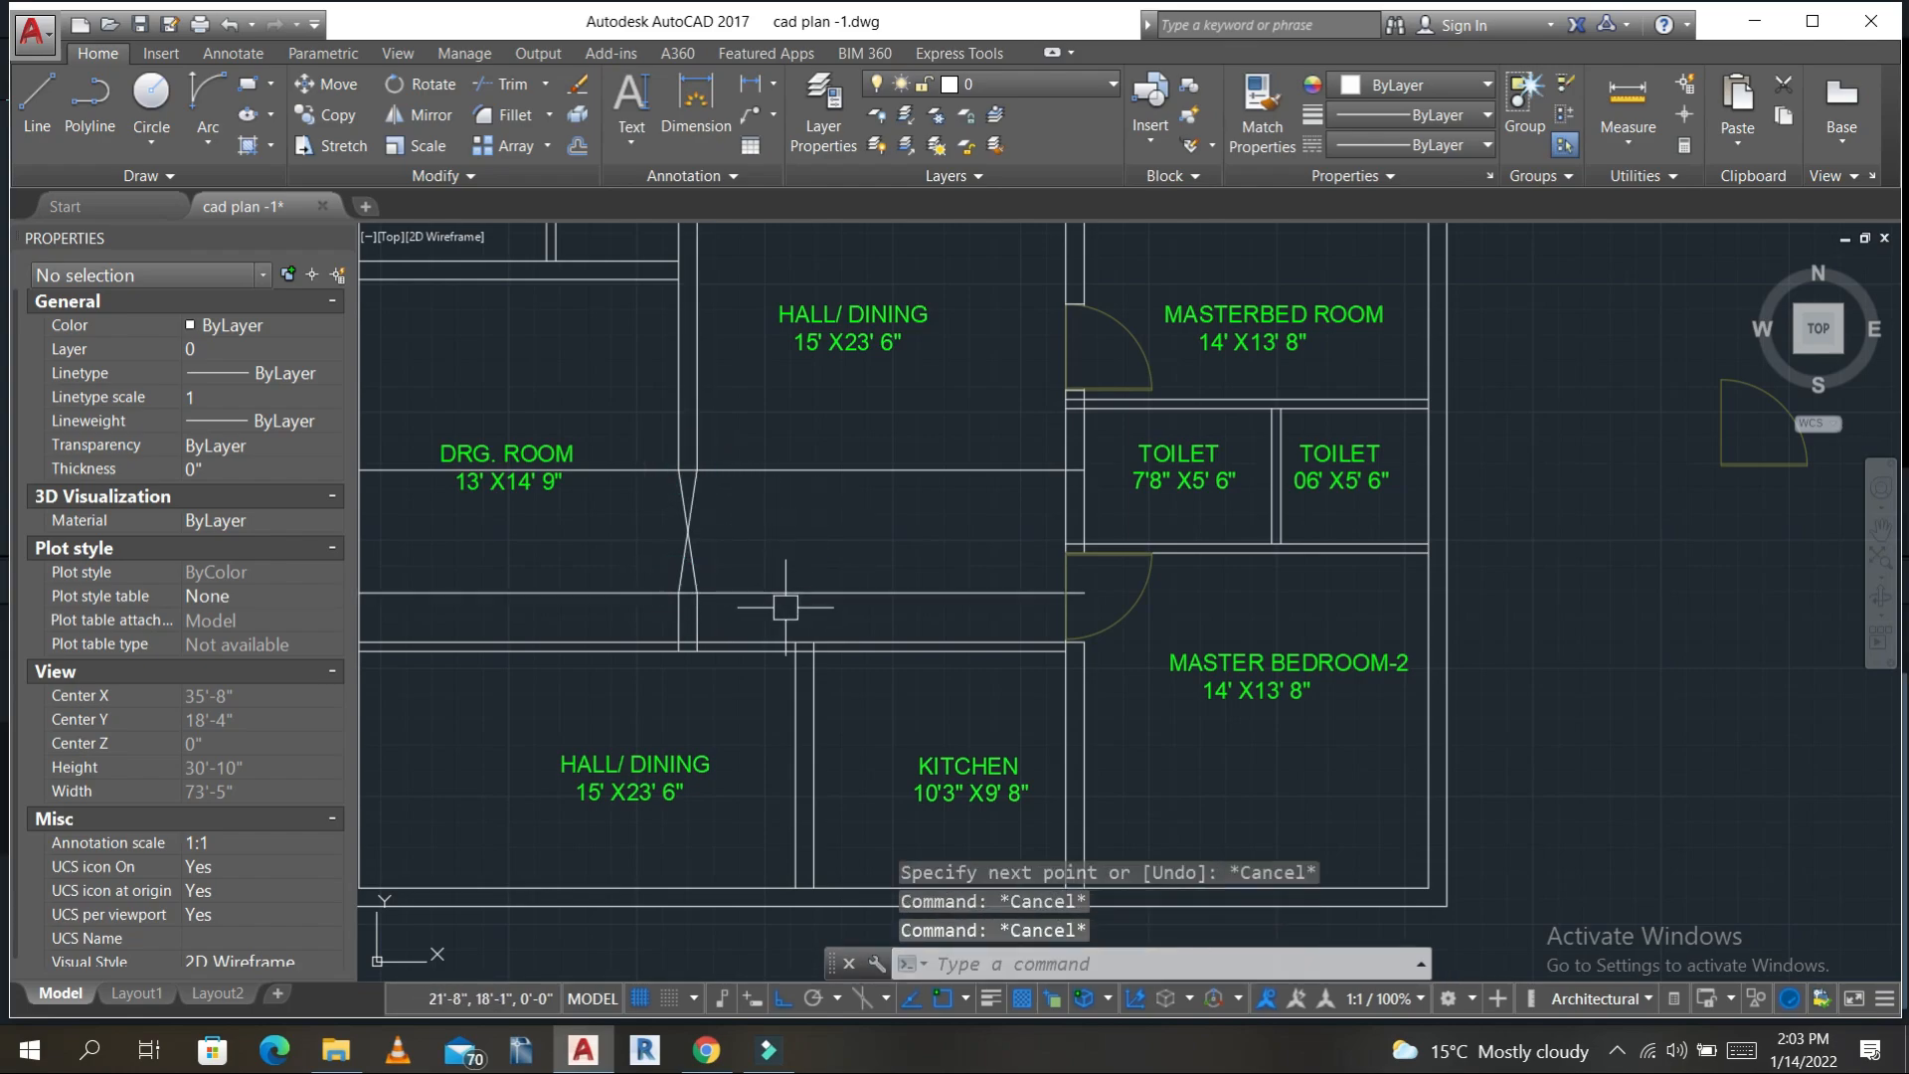
- Trim the two horizontal offset lines away on both sides of the opening between Drg. Room and Hall/Dining
{"action": "left_click", "coordinate": [786, 607]}
{"action": "key", "text": "Escape"}
{"action": "type", "text": "tr"}
{"action": "key", "text": "Return"}
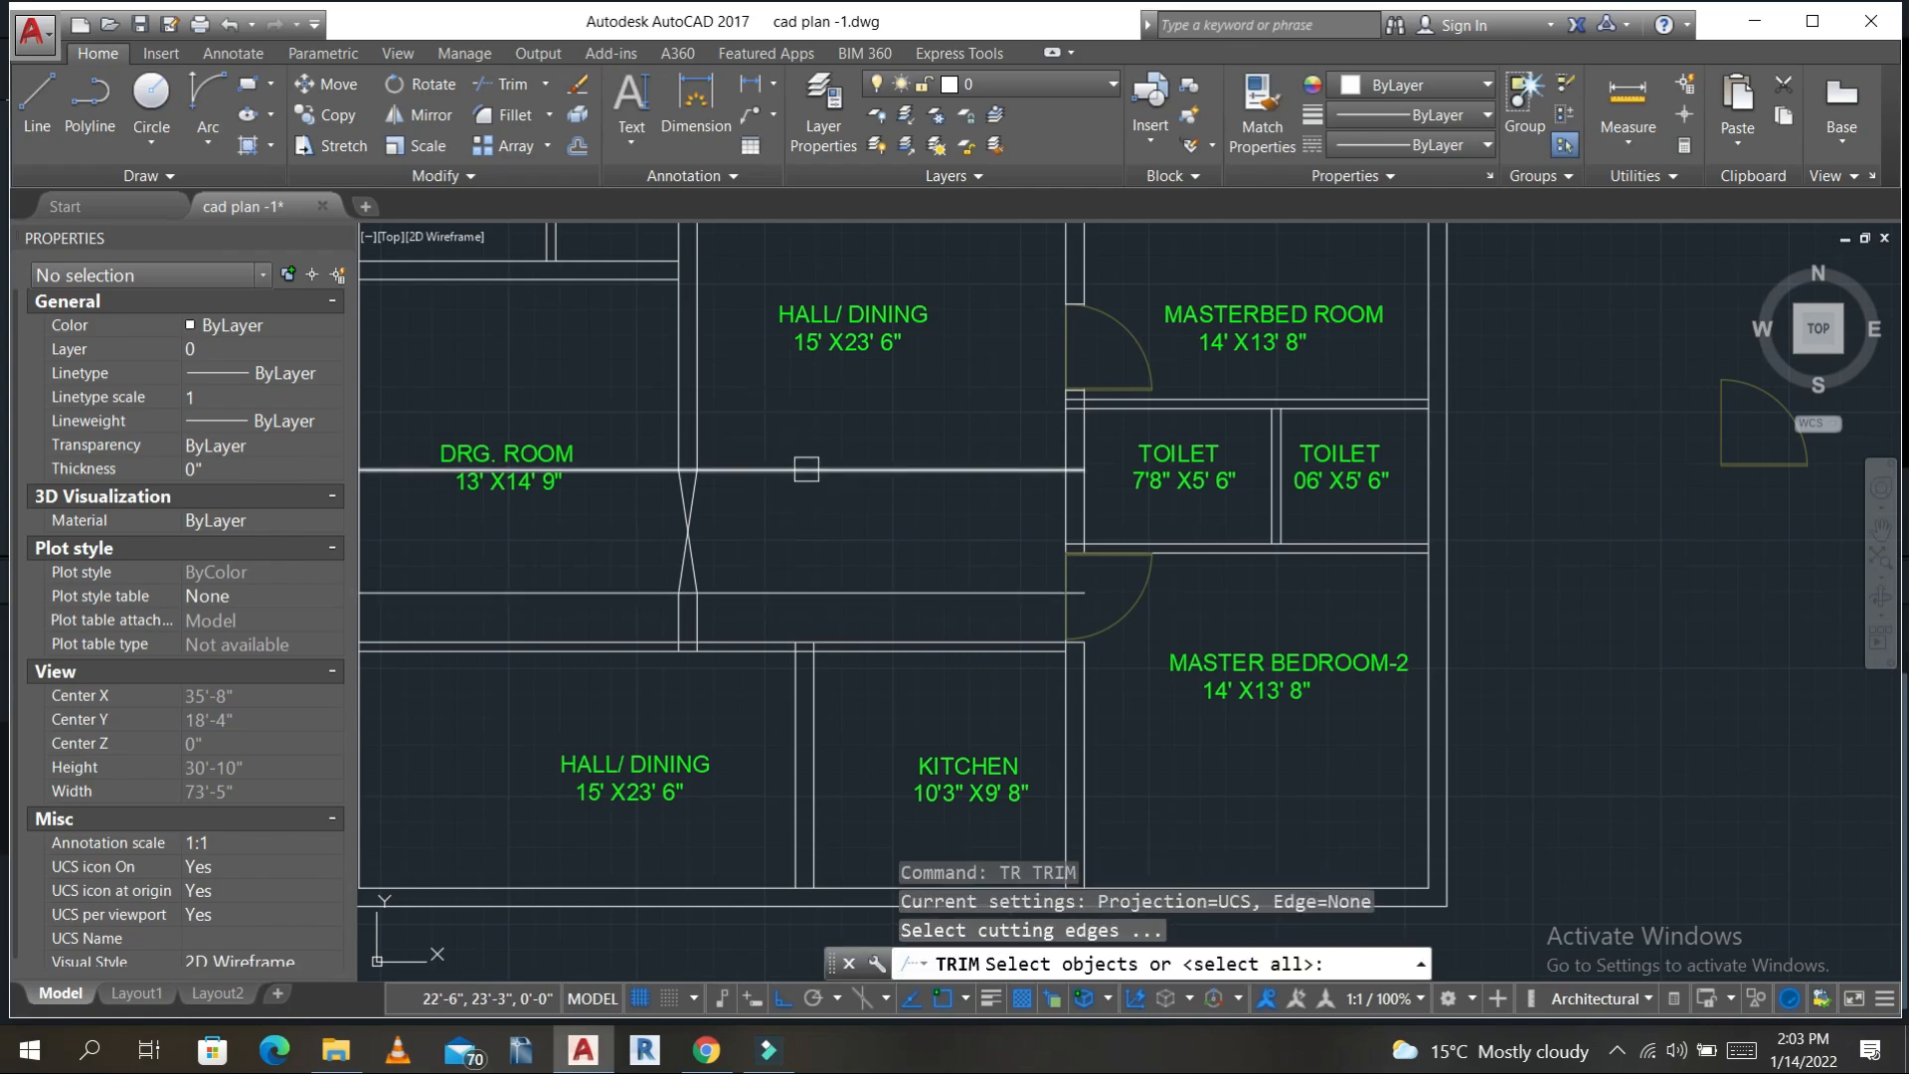
{"action": "key", "text": "Return"}
{"action": "left_click", "coordinate": [810, 467]}
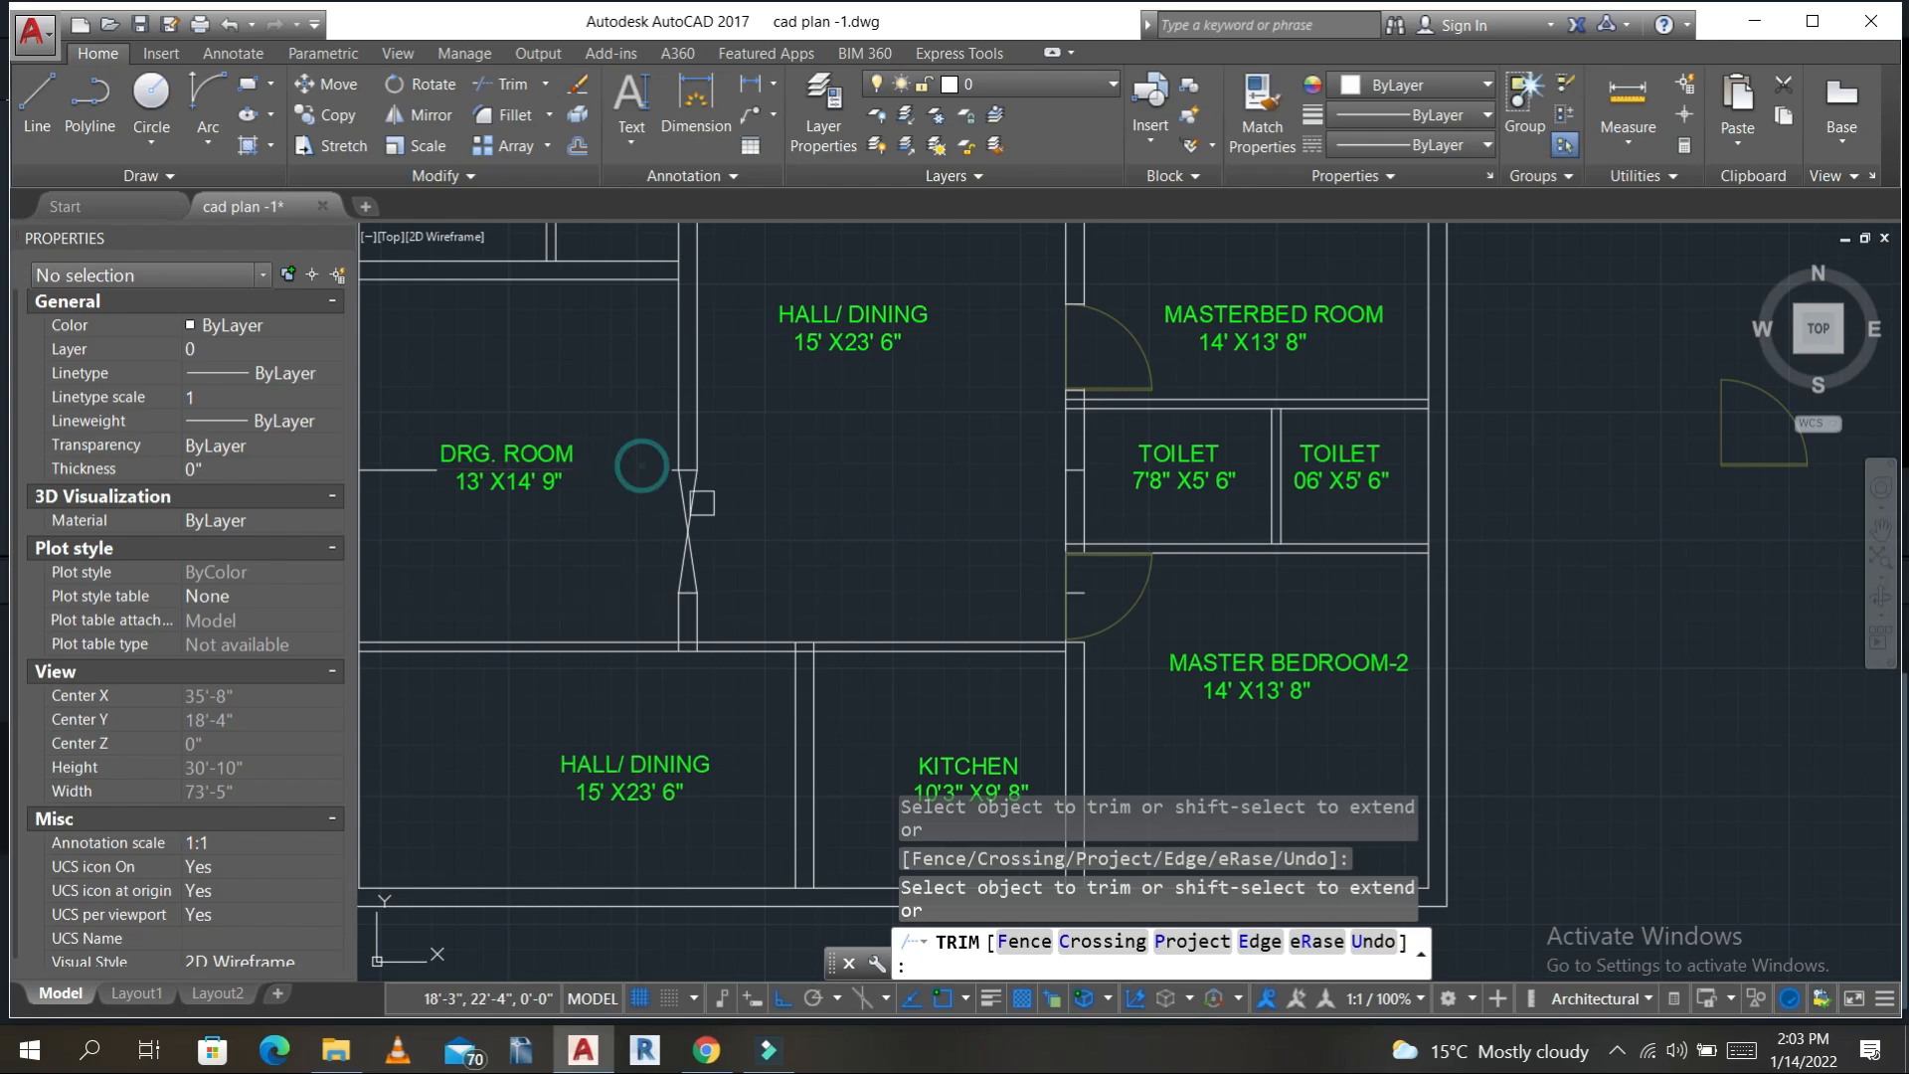
- Erase the leftover offset line pieces in the toilet wall, the Master Bedroom-2 doorway and the Drg. Room
{"action": "key", "text": "Escape"}
{"action": "left_click", "coordinate": [963, 424]}
{"action": "left_click", "coordinate": [1127, 651]}
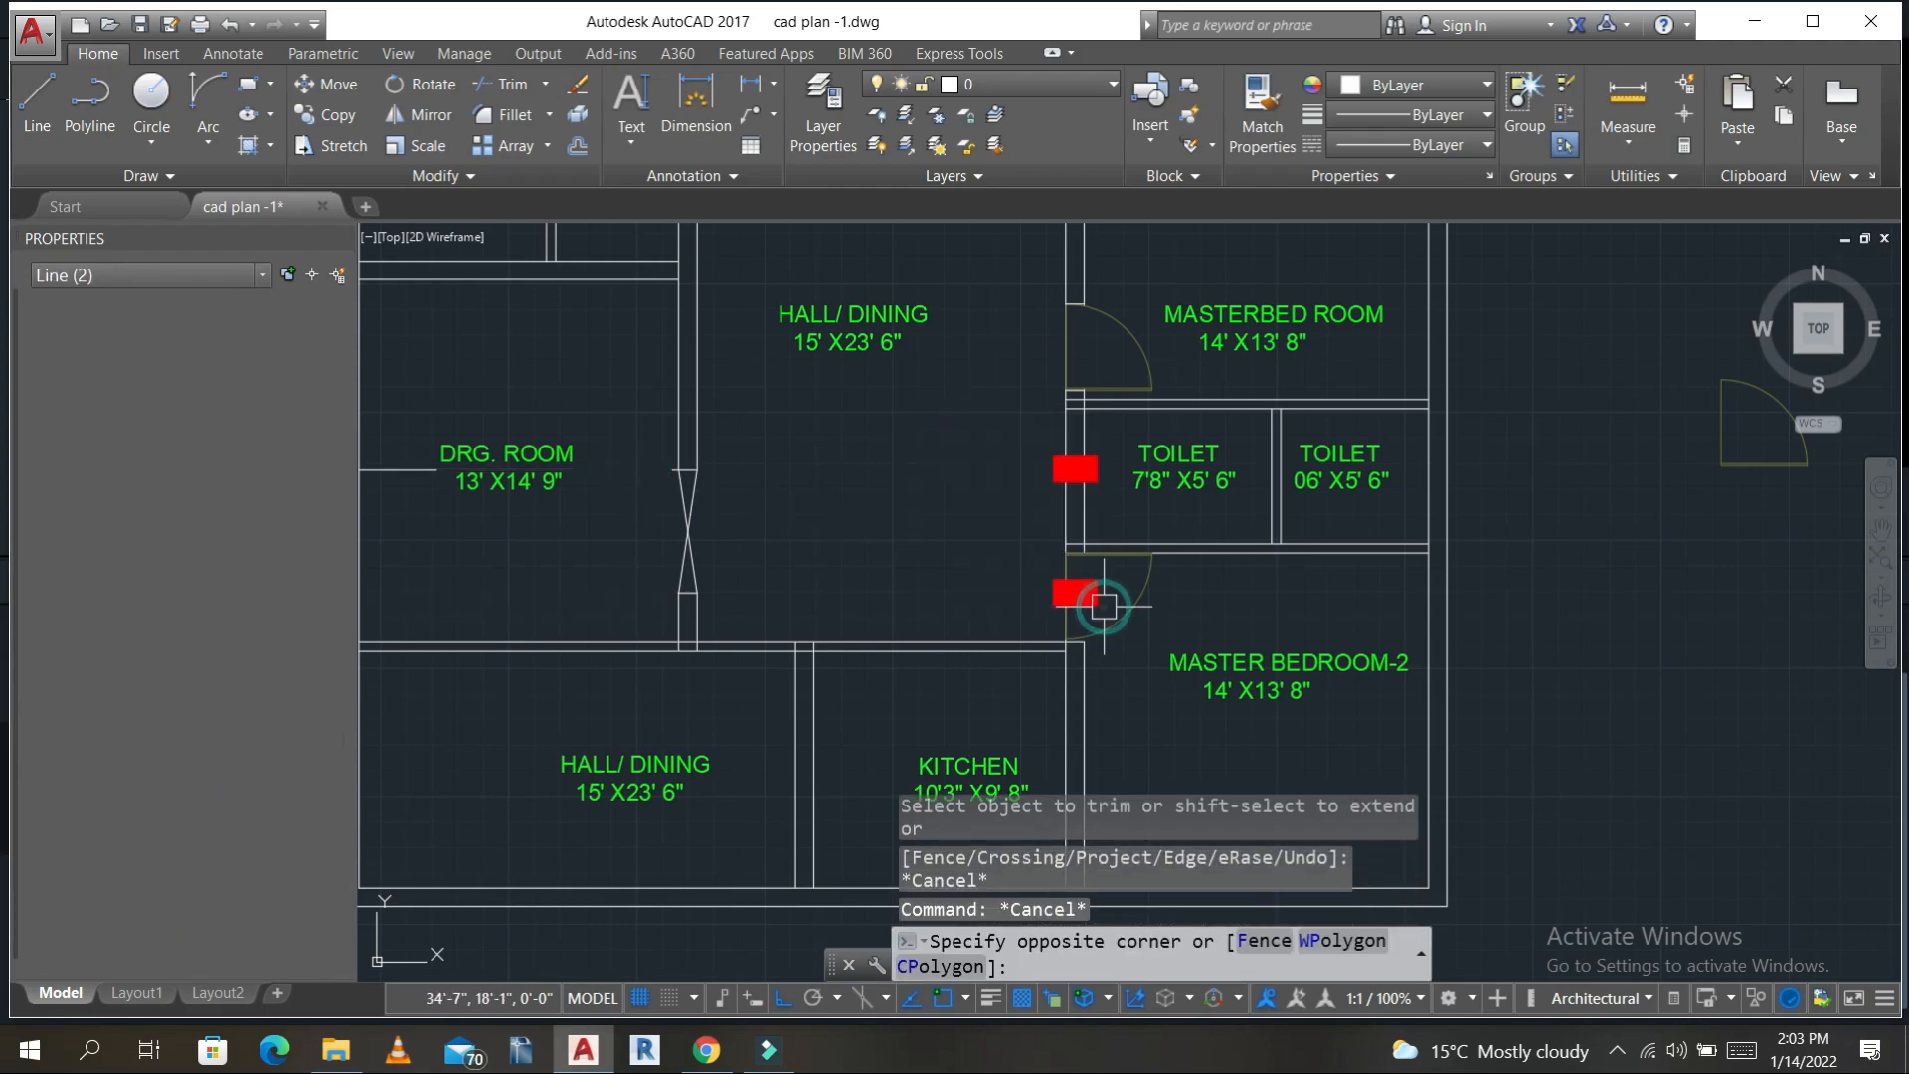
{"action": "type", "text": "e"}
{"action": "key", "text": "Return"}
{"action": "scroll", "coordinate": [1104, 607], "scroll_direction": "down", "scroll_amount": 3}
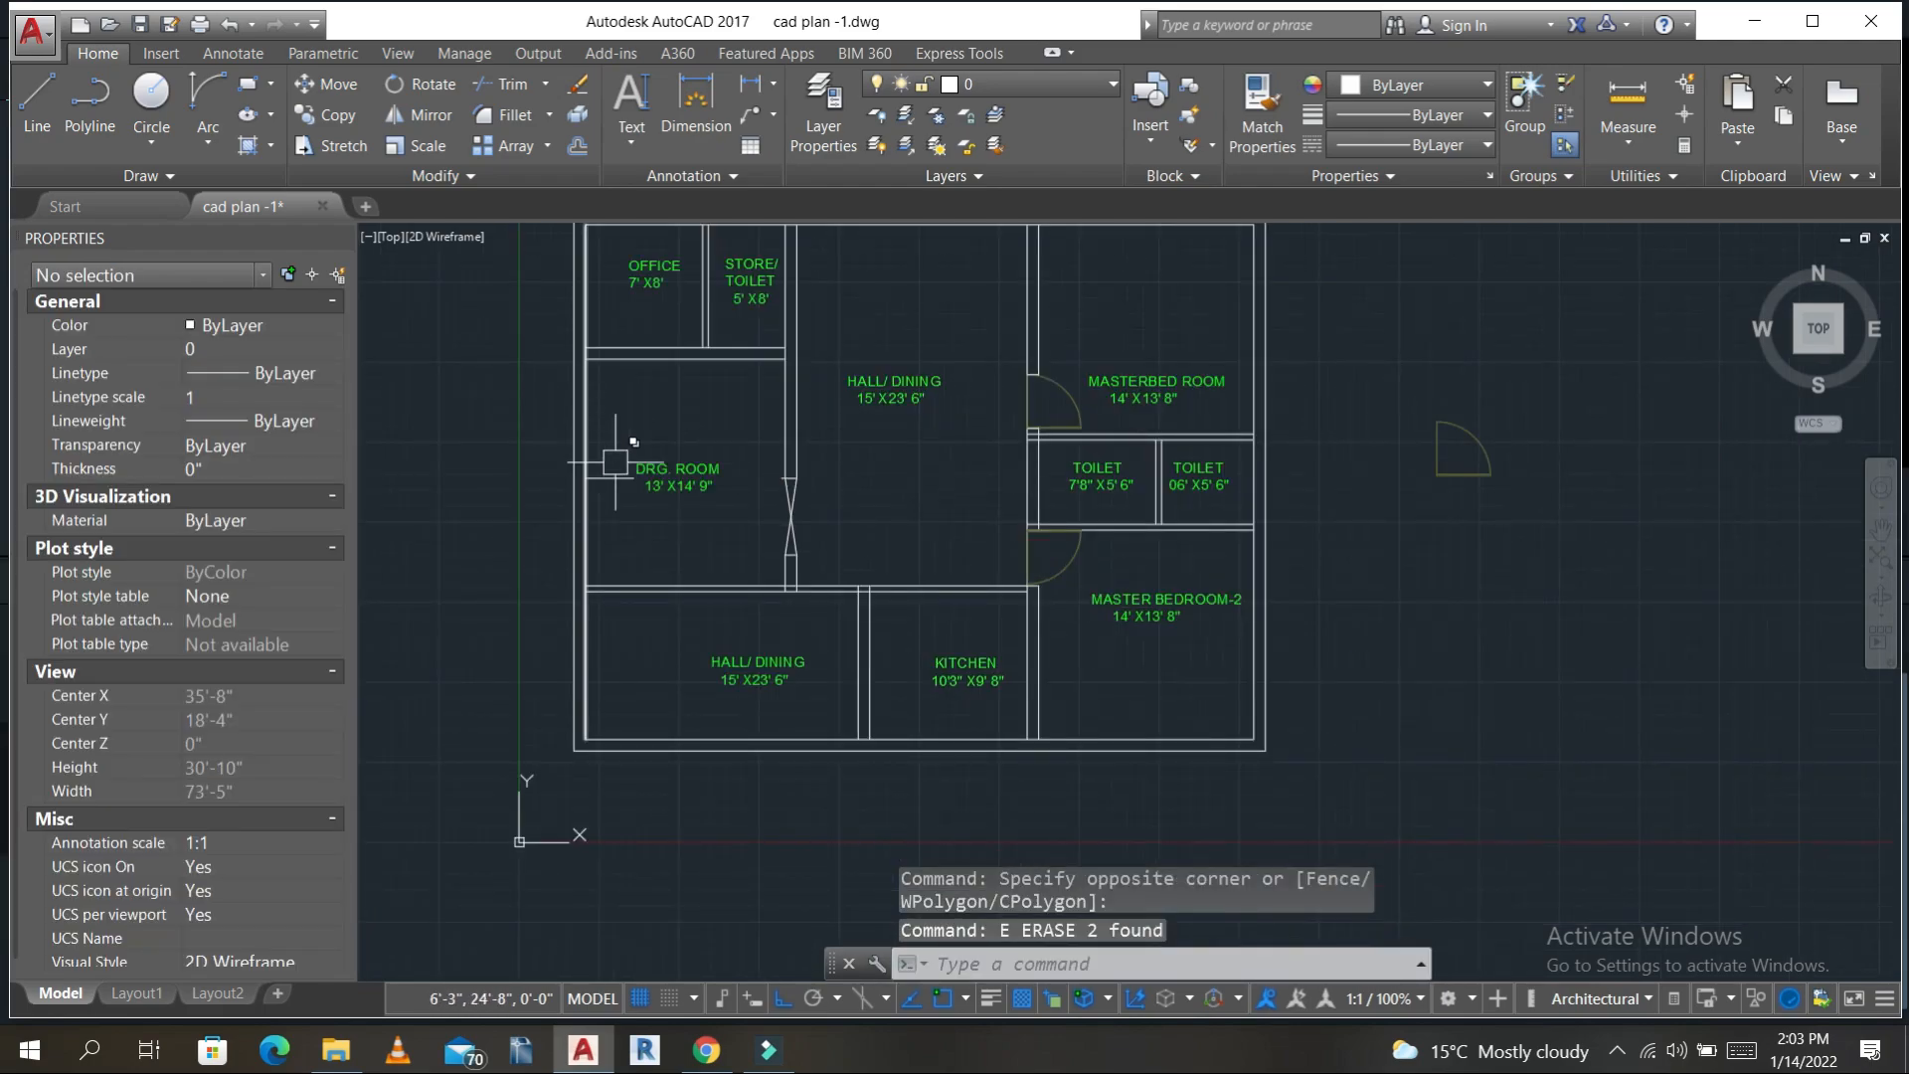
{"action": "left_click", "coordinate": [615, 462]}
{"action": "type", "text": "e"}
{"action": "key", "text": "Return"}
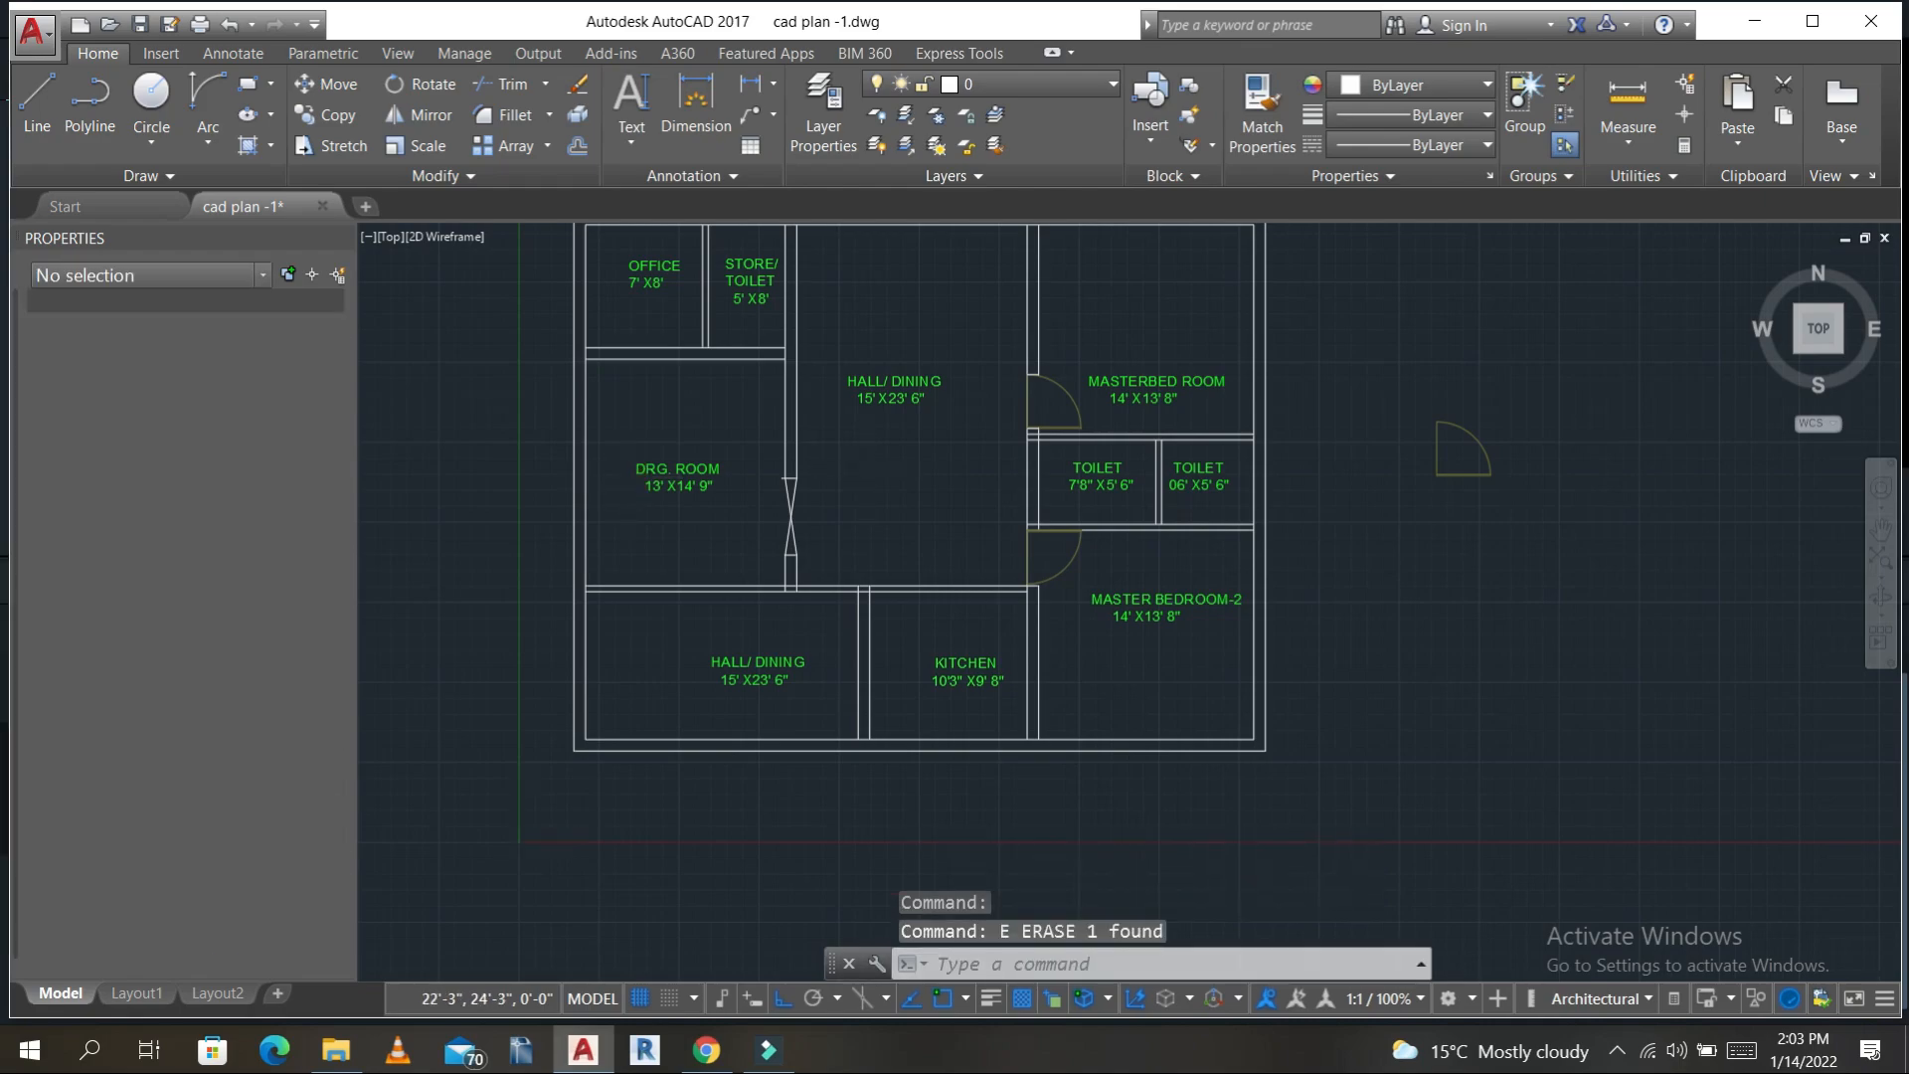
- Trim the stub of the opening's upper edge line that overhangs the wall into the Drg. Room
{"action": "scroll", "coordinate": [855, 462], "scroll_direction": "up", "scroll_amount": 5}
{"action": "key", "text": "Escape"}
{"action": "key", "text": "Escape"}
{"action": "type", "text": "tr"}
{"action": "key", "text": "Return"}
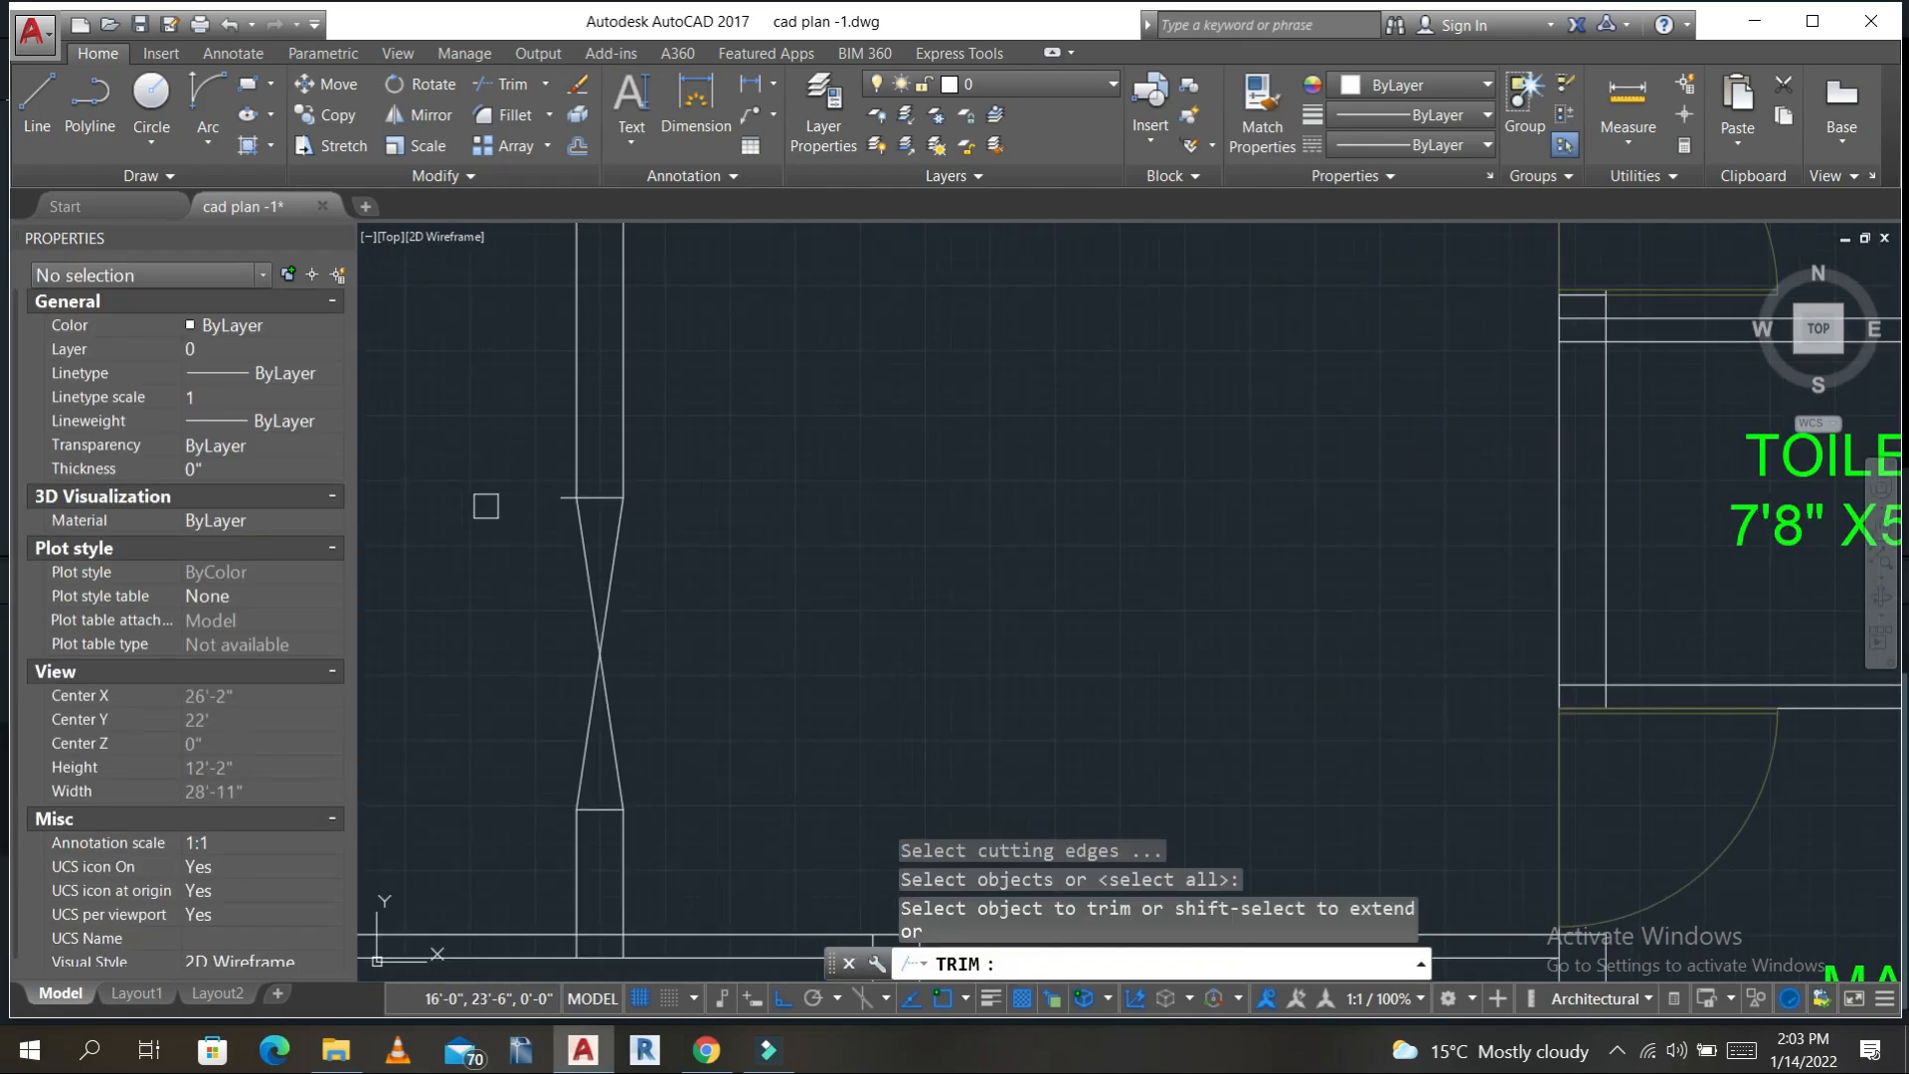
{"action": "key", "text": "Escape"}
{"action": "key", "text": "Escape"}
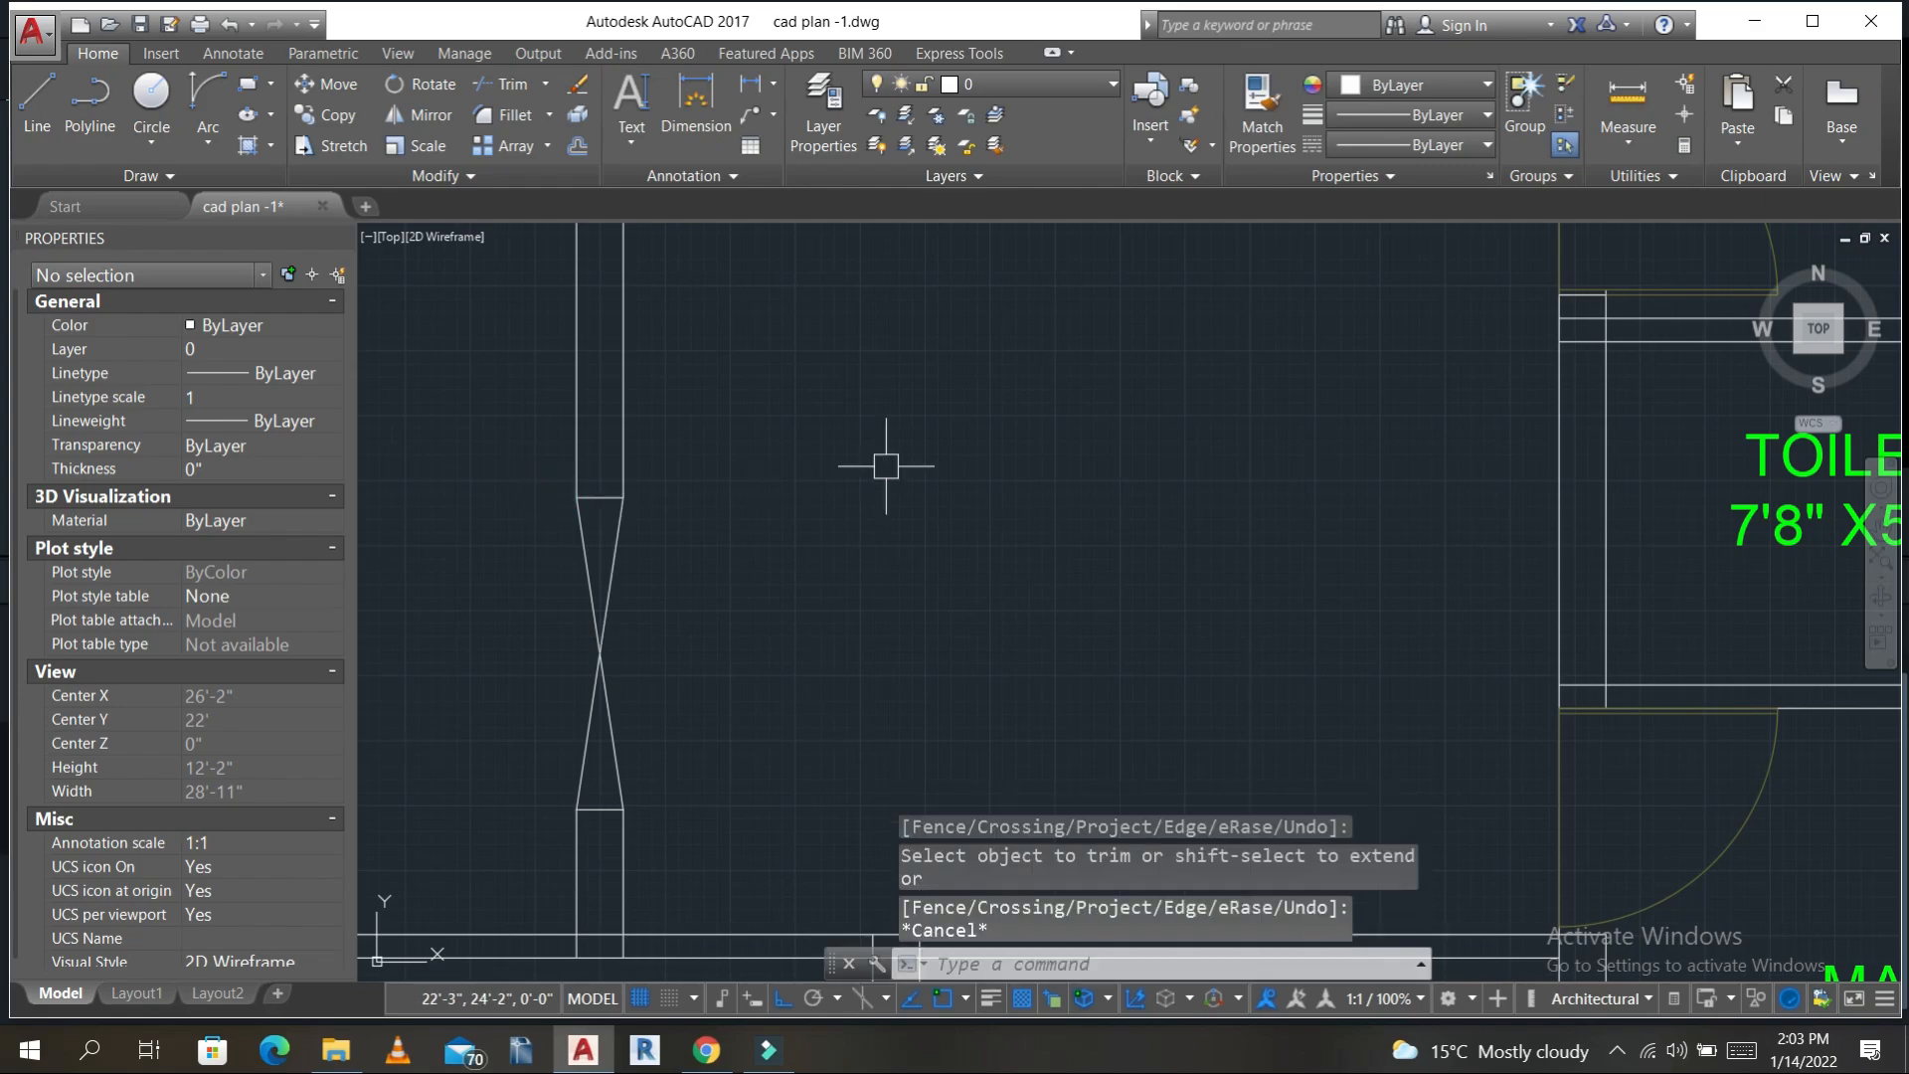
- Set the linetype of the two crossing diagonals in the Drg. Room opening to HIDDEN
{"action": "left_click", "coordinate": [763, 639]}
{"action": "left_click", "coordinate": [511, 559]}
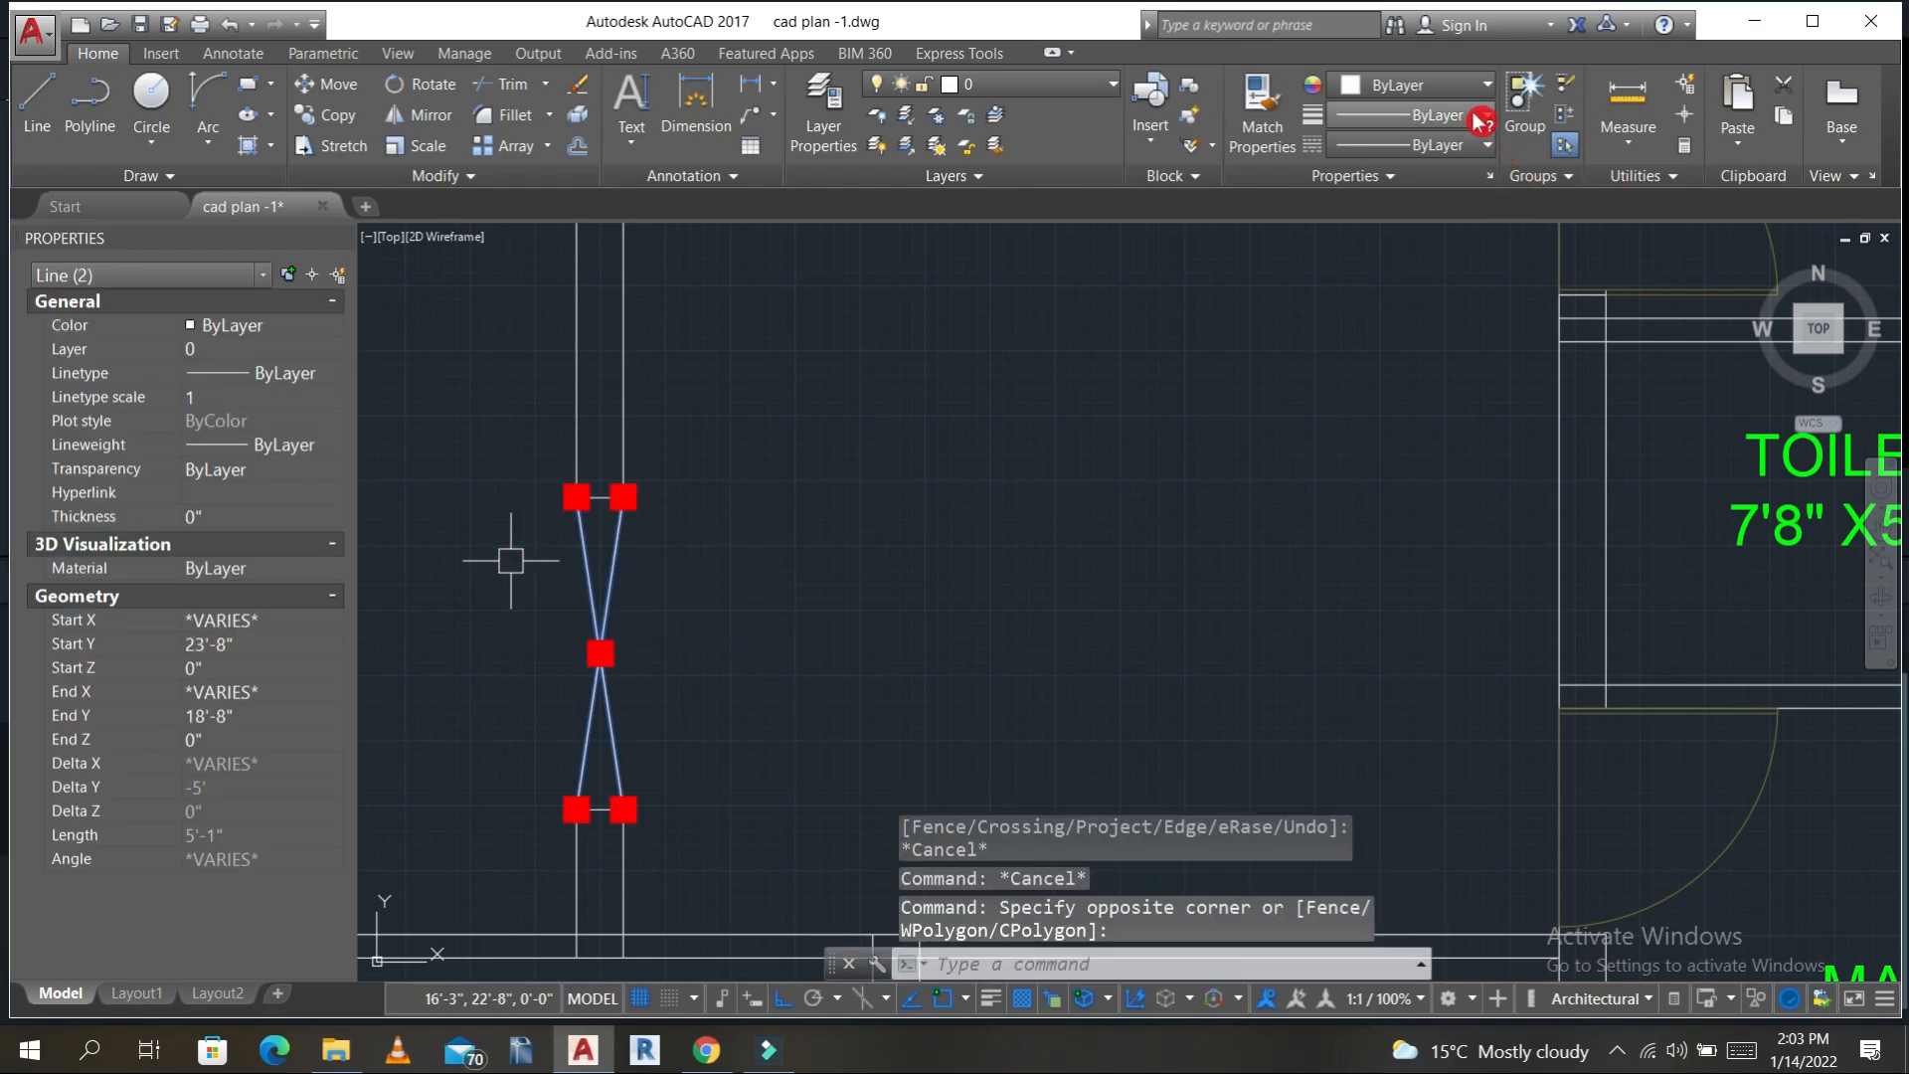
{"action": "left_click", "coordinate": [1480, 145]}
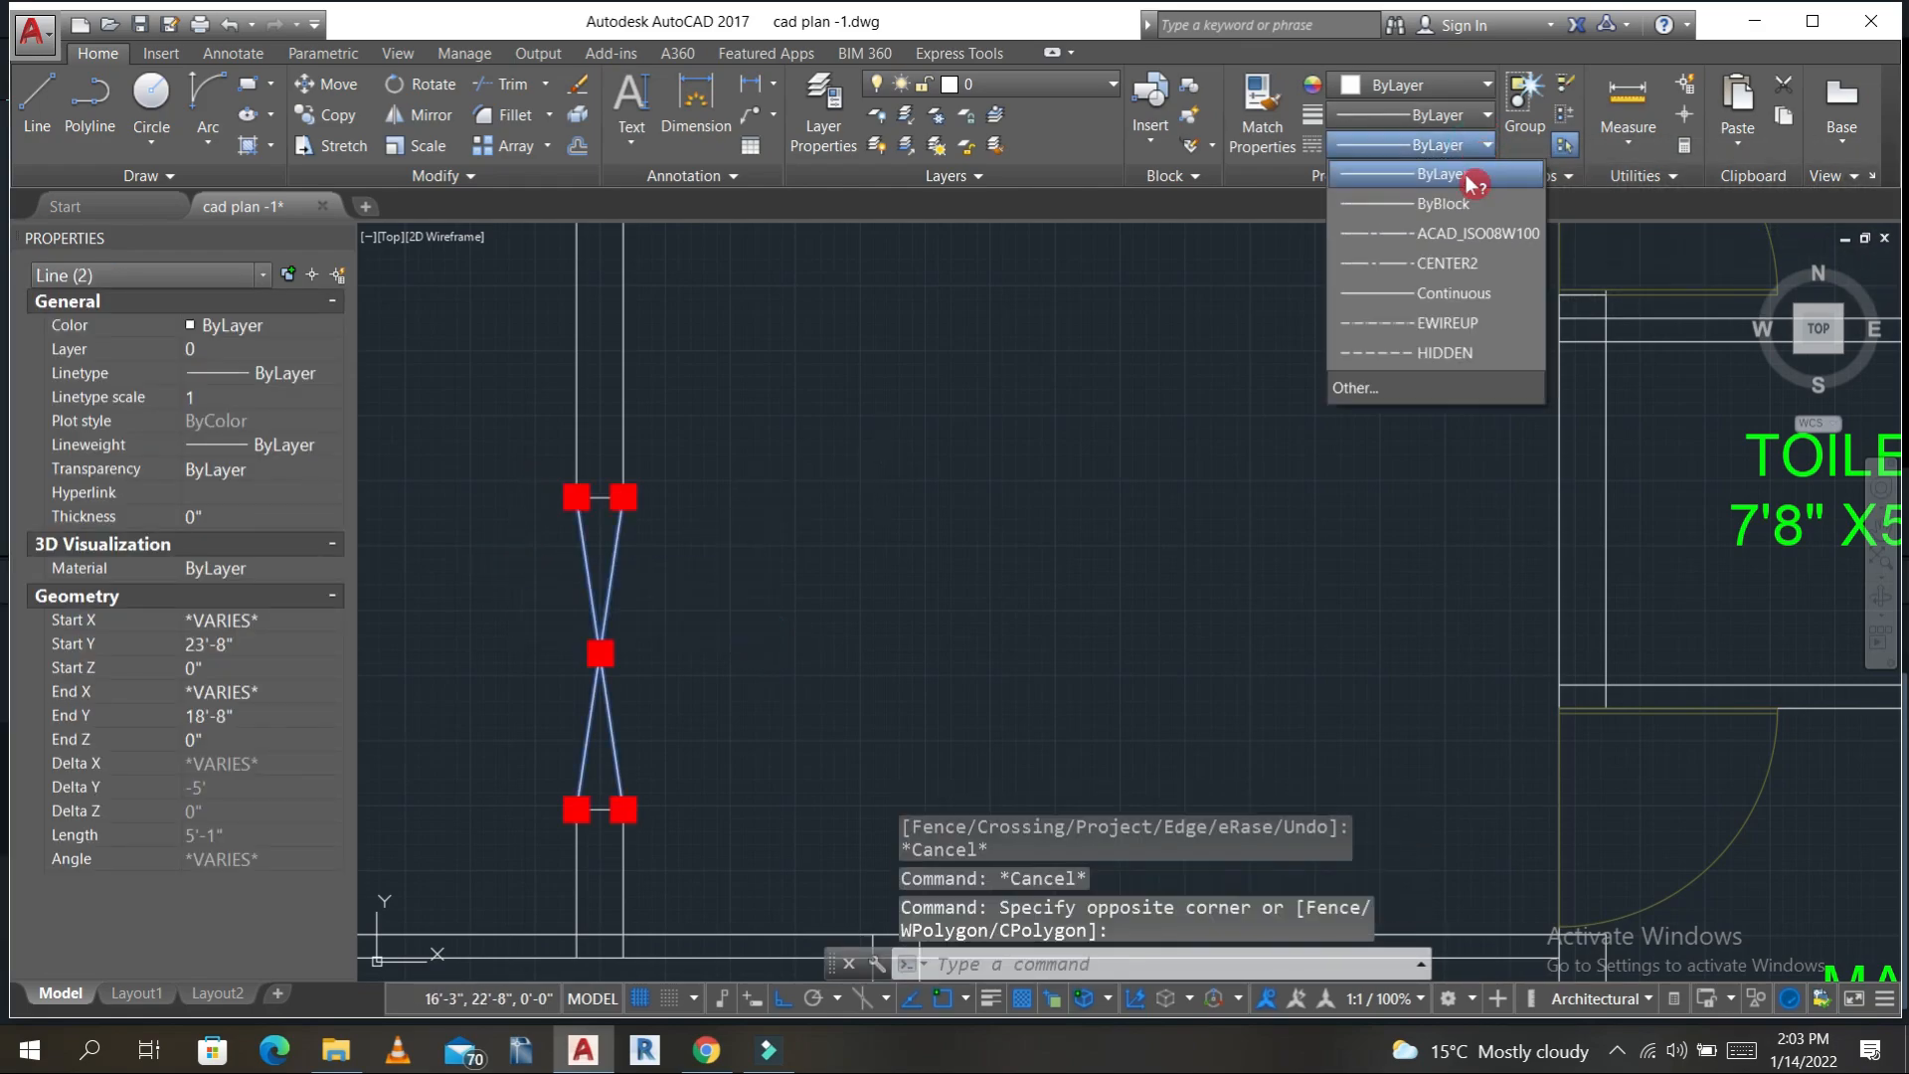
{"action": "left_click", "coordinate": [1395, 354]}
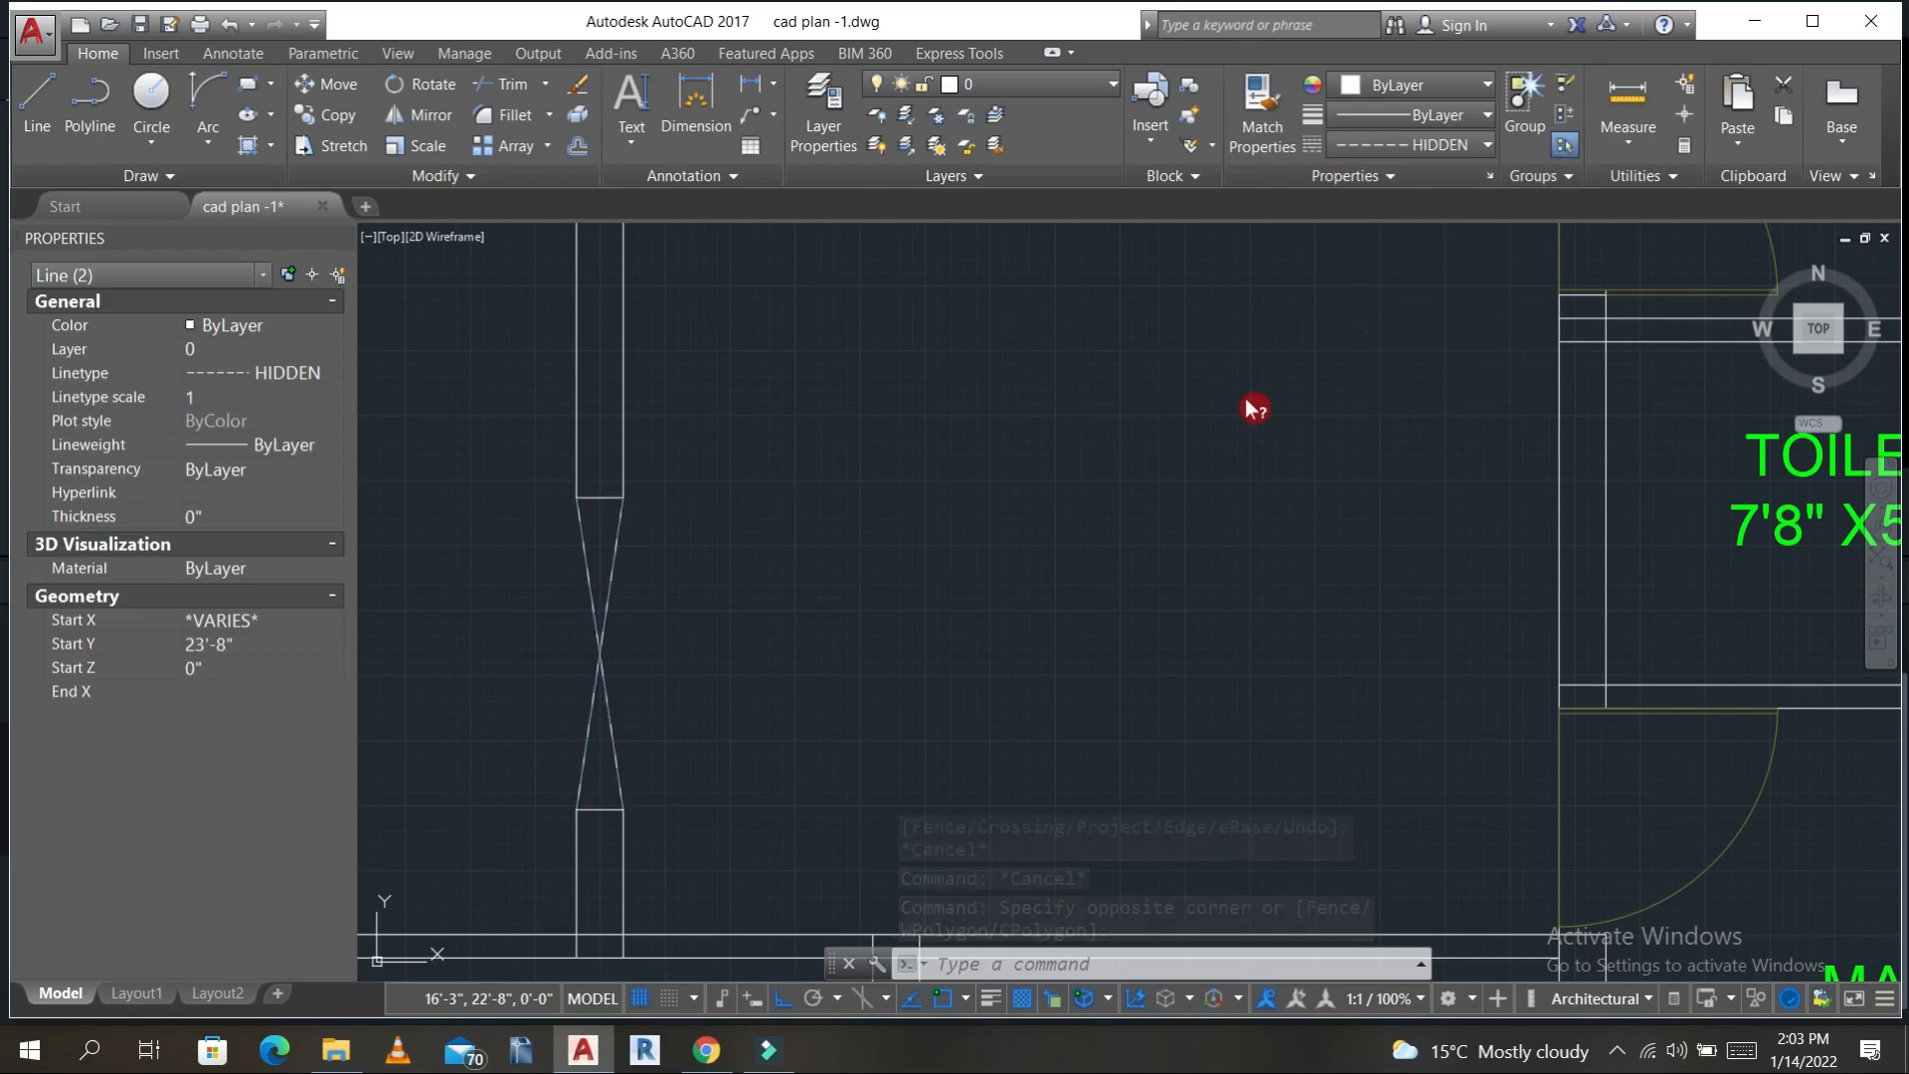
- Try linetype scales of 5 and 15 on the two crossing diagonals
{"action": "left_click", "coordinate": [244, 399]}
{"action": "type", "text": "5"}
{"action": "key", "text": "Return"}
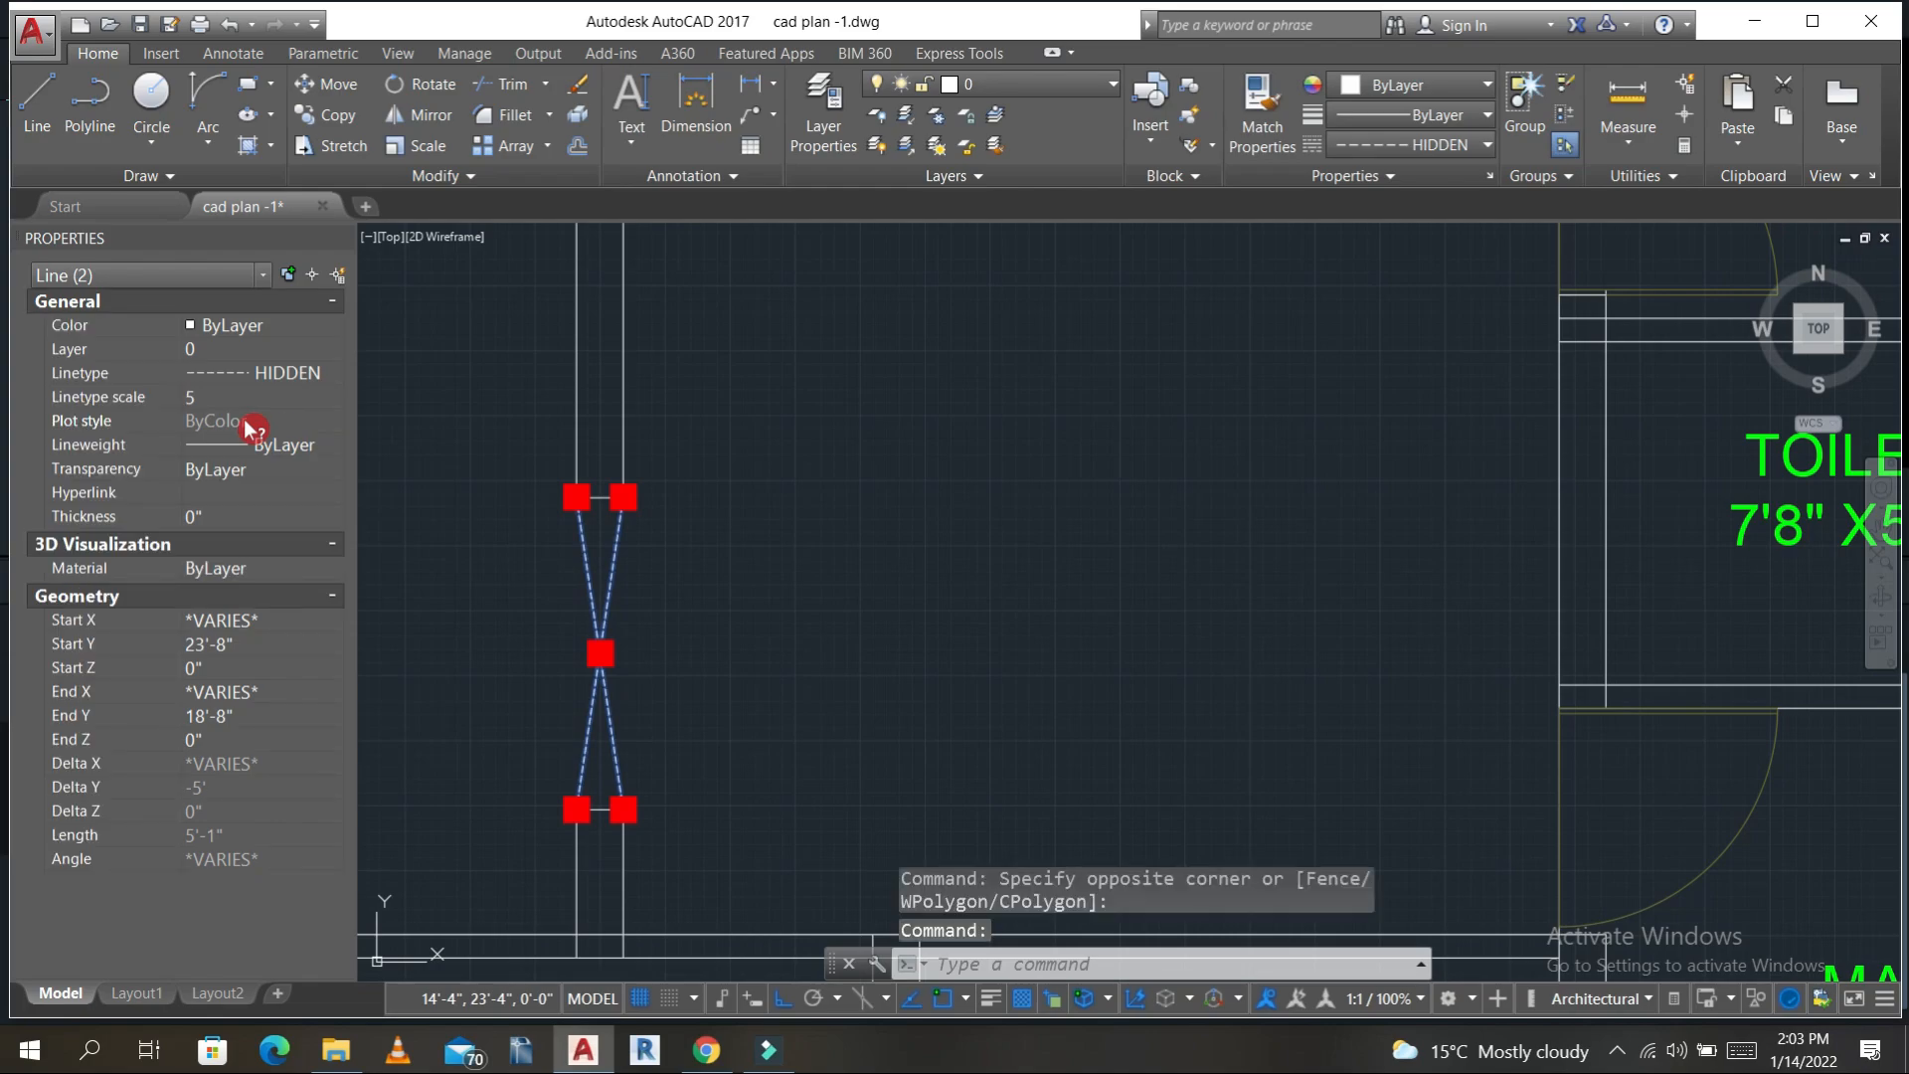
{"action": "type", "text": "15"}
{"action": "key", "text": "Return"}
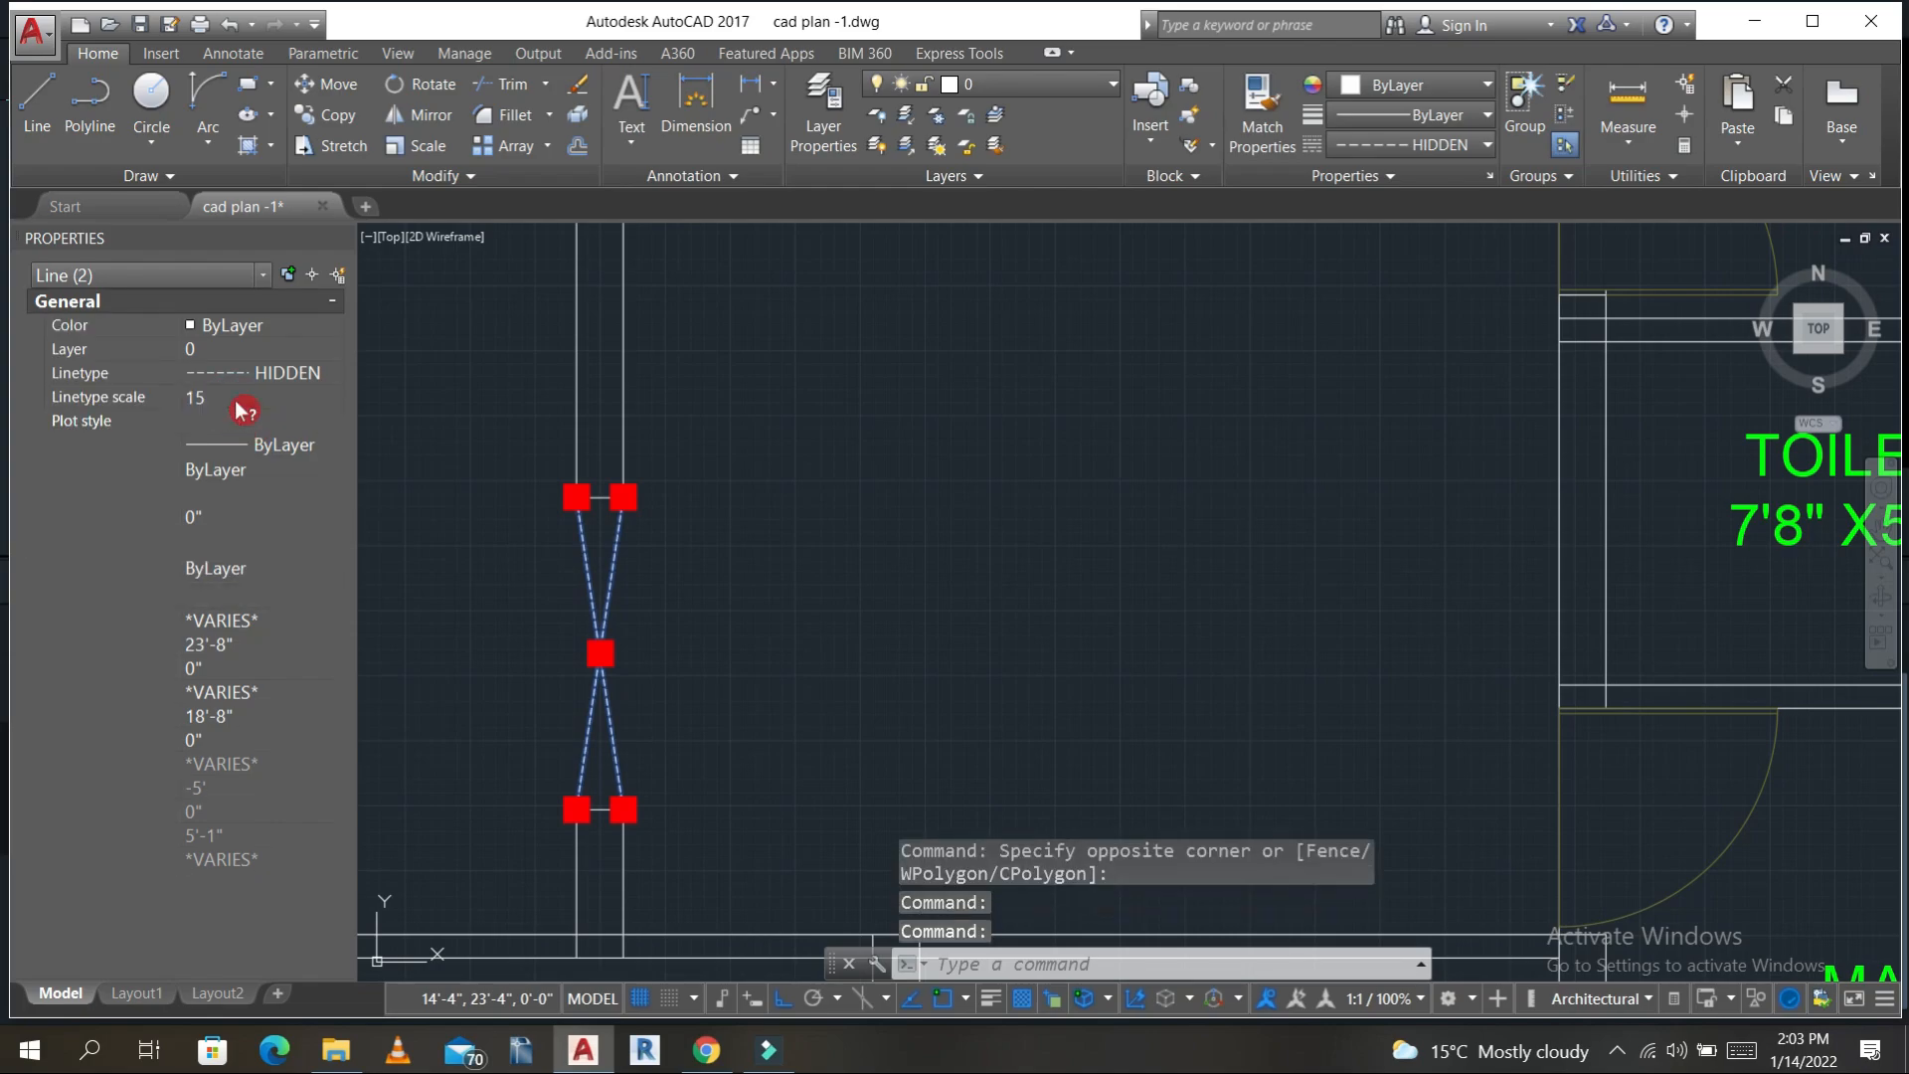
- Set the linetype scale of the two crossing diagonals to 20 and deselect them
{"action": "type", "text": "2"}
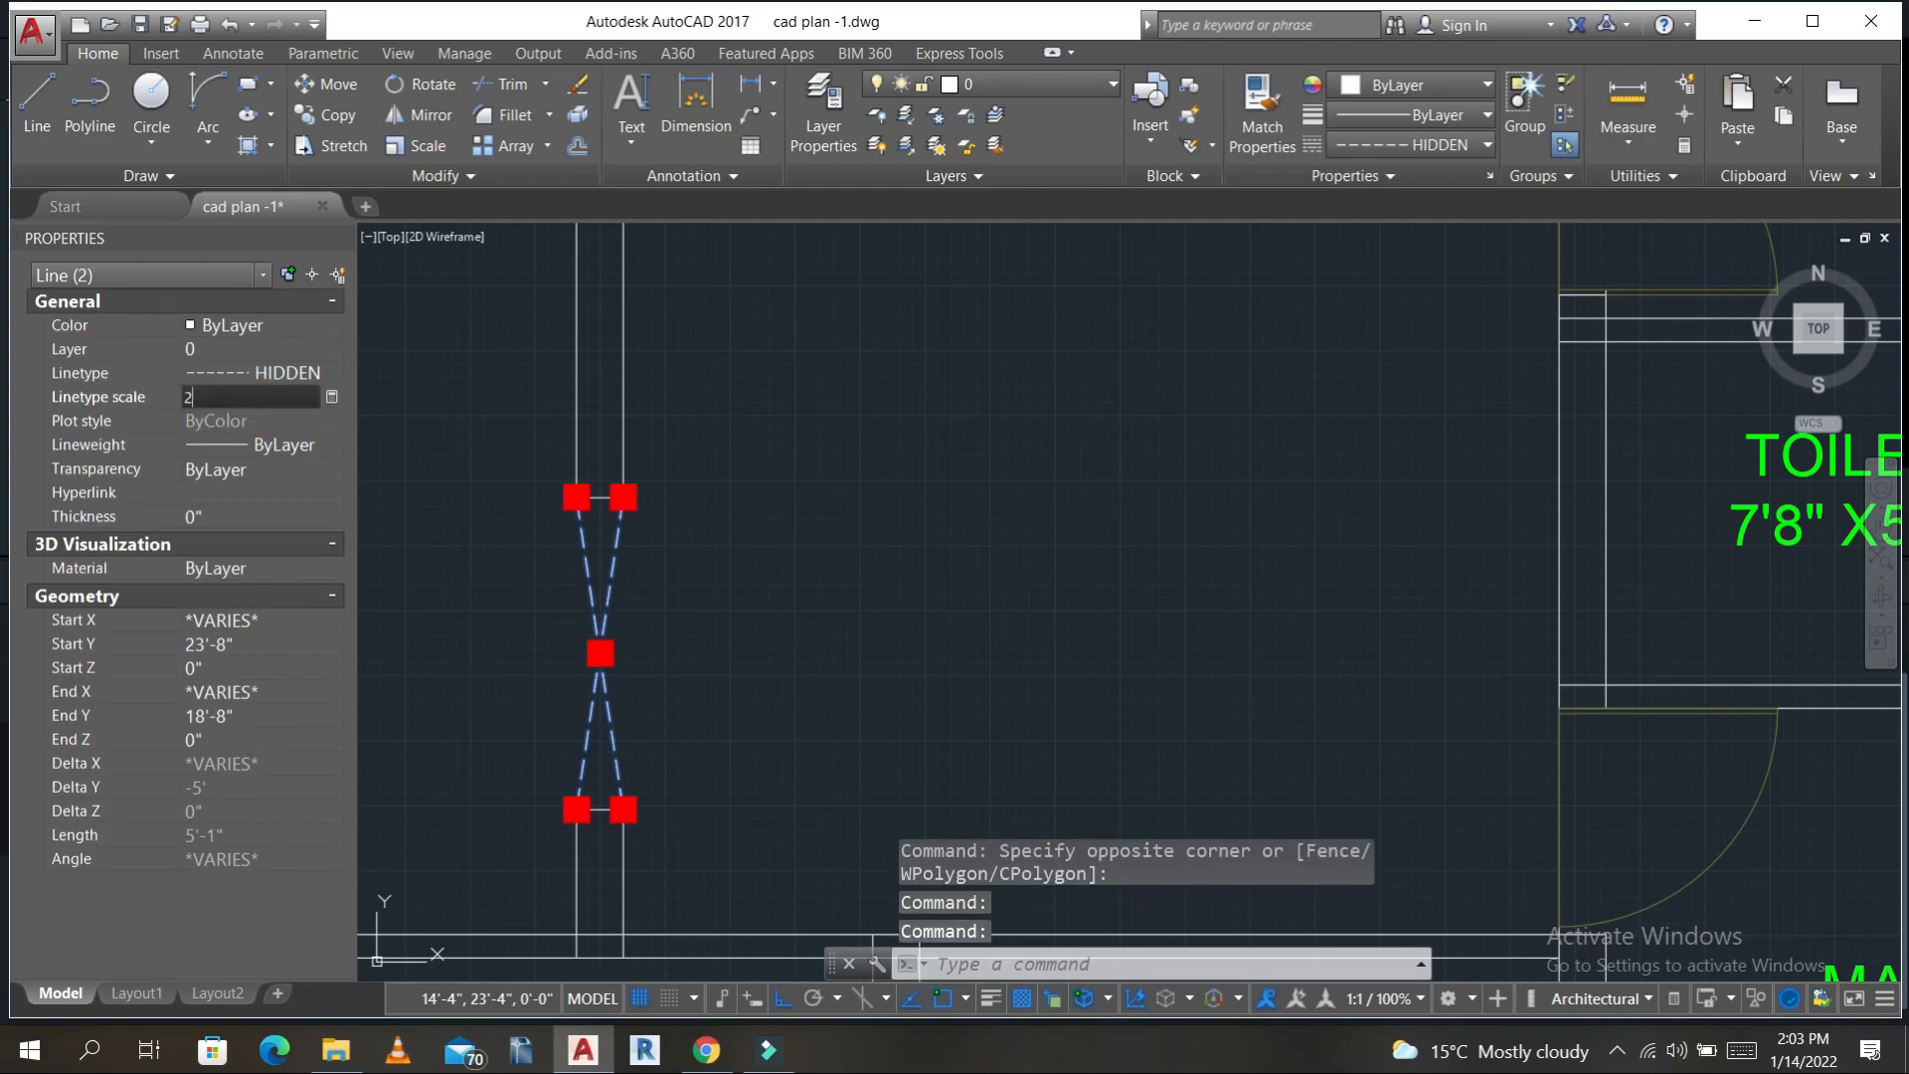
{"action": "type", "text": "0"}
{"action": "key", "text": "Return"}
{"action": "key", "text": "Escape"}
{"action": "key", "text": "Escape"}
{"action": "scroll", "coordinate": [977, 596], "scroll_direction": "down", "scroll_amount": 5}
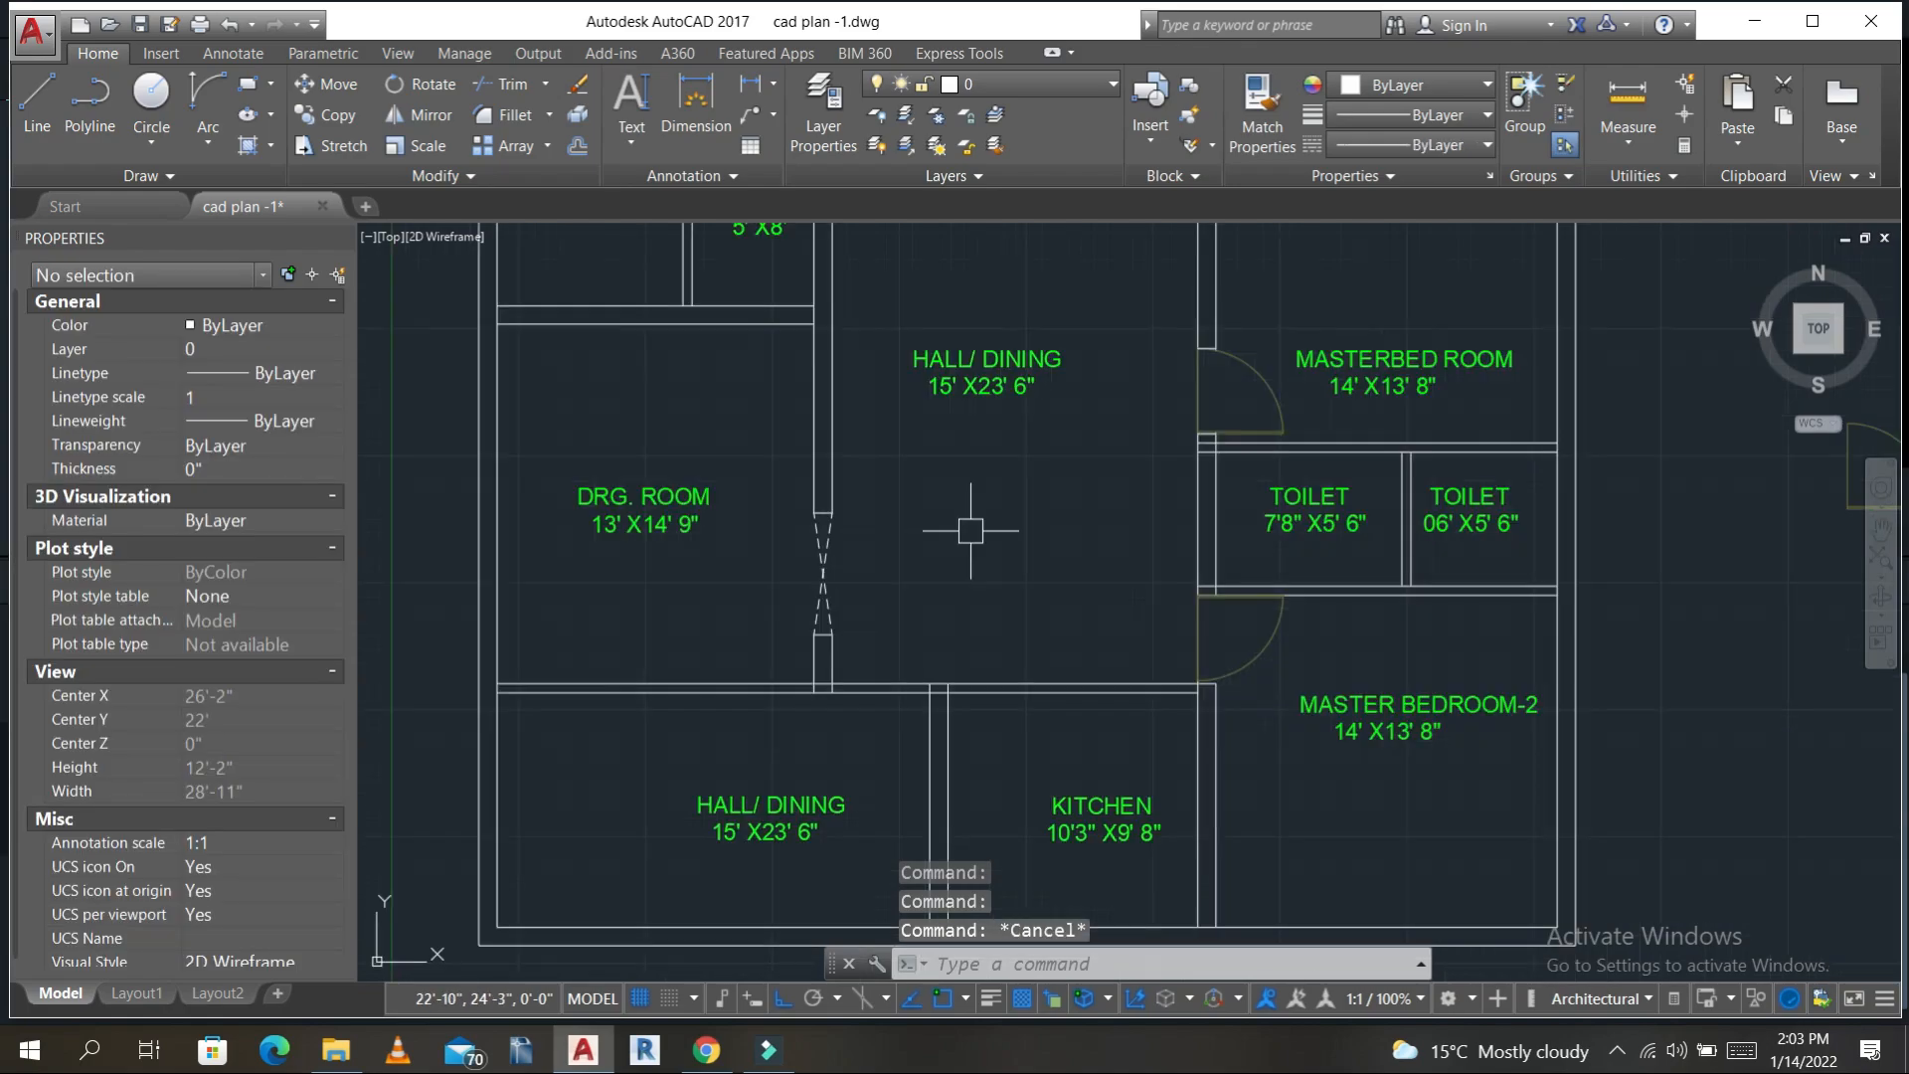
- Rotate the spare door block beside the plan 90° counterclockwise about the lower-right end of its leaf
{"action": "middle_click_drag", "start_coordinate": [976, 541], "coordinate": [787, 601]}
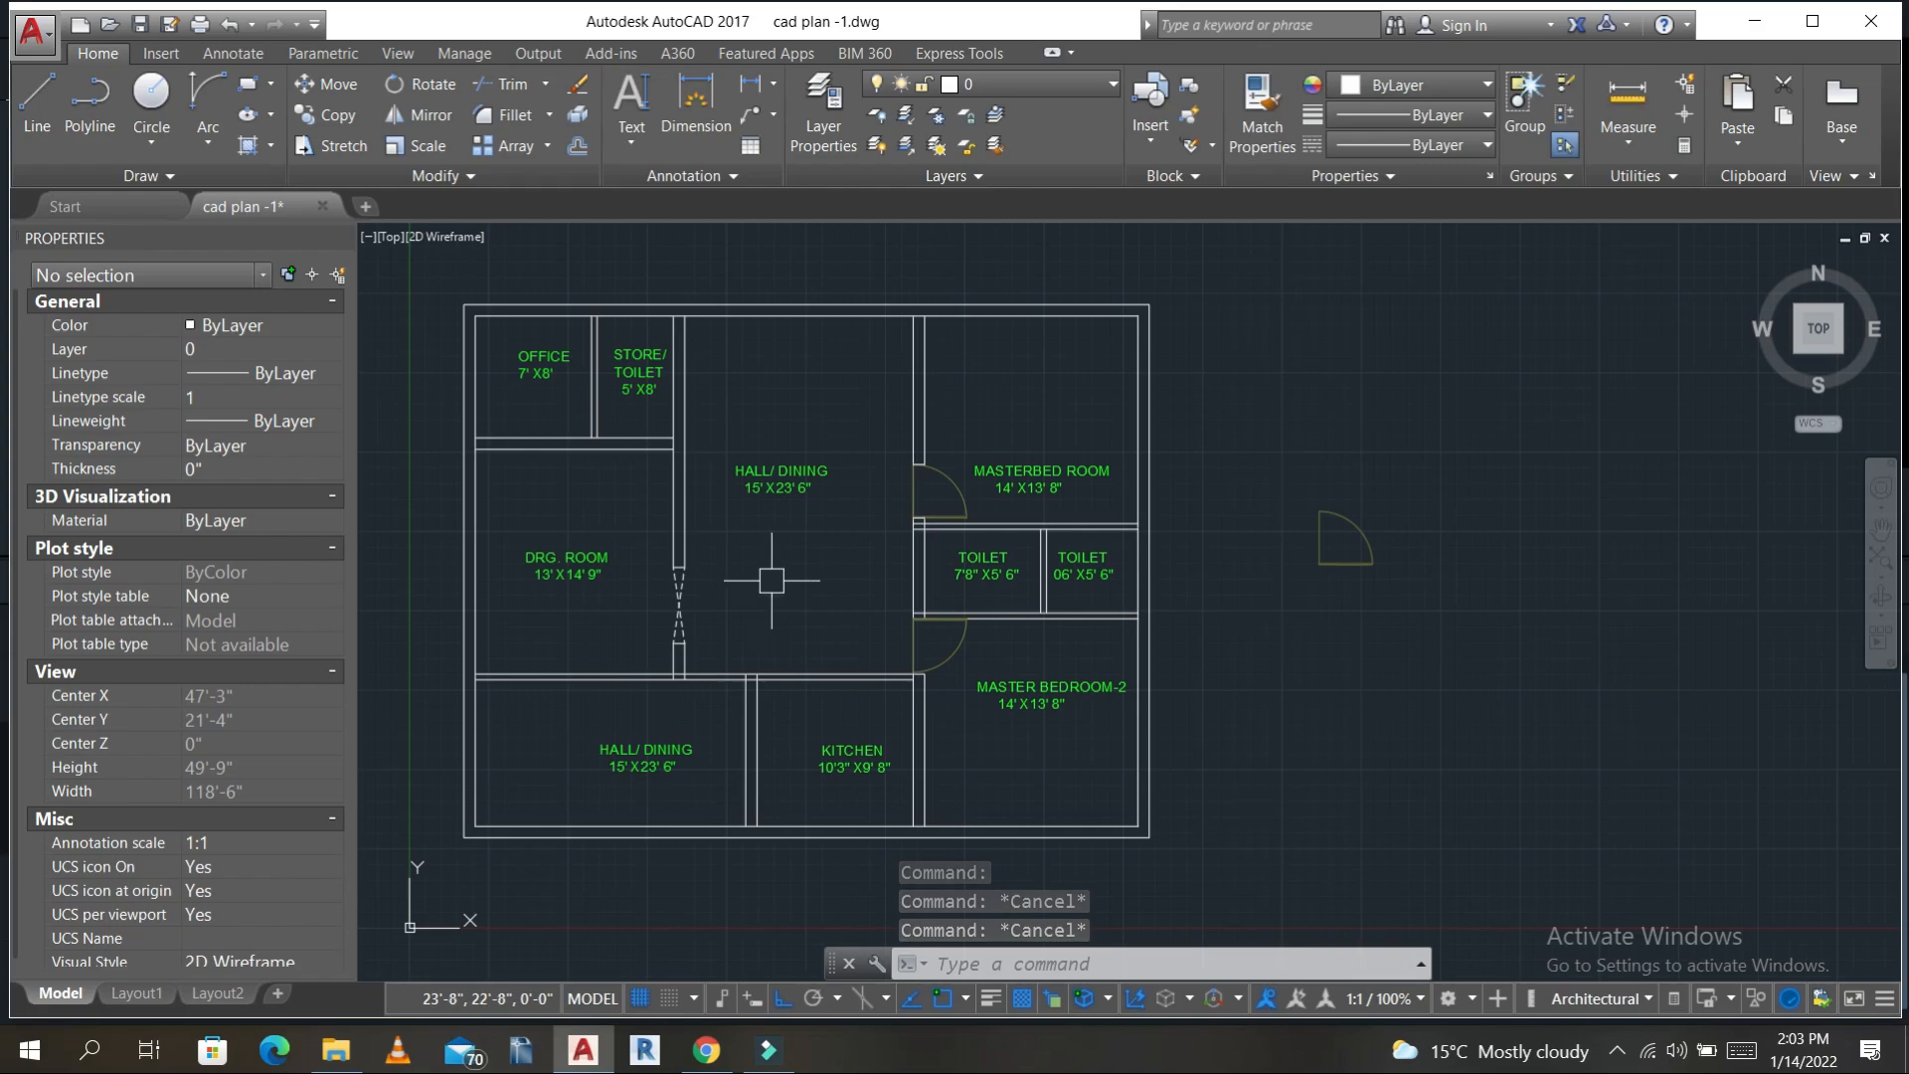
{"action": "middle_click_drag", "start_coordinate": [831, 569], "coordinate": [946, 546]}
{"action": "scroll", "coordinate": [968, 526], "scroll_direction": "up", "scroll_amount": 2}
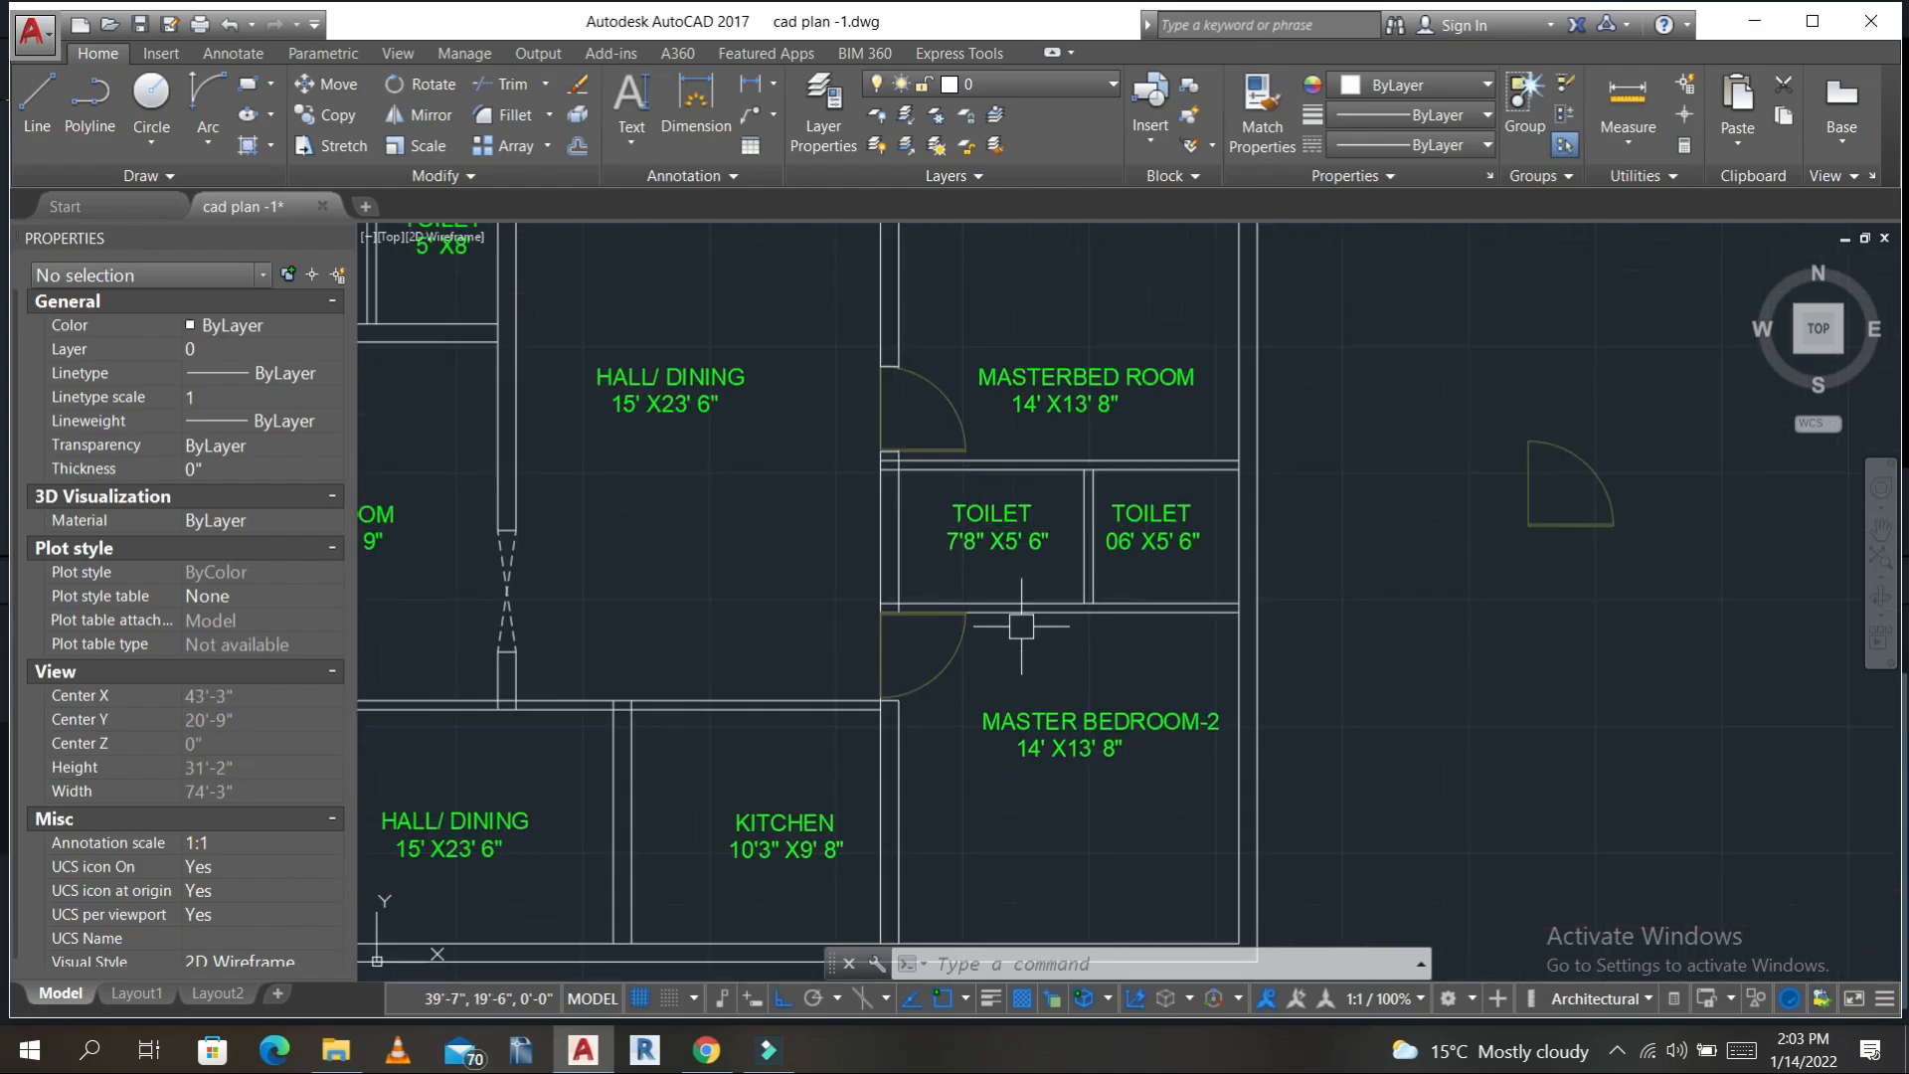
{"action": "middle_click_drag", "start_coordinate": [1022, 626], "coordinate": [856, 586]}
{"action": "left_click", "coordinate": [1447, 494]}
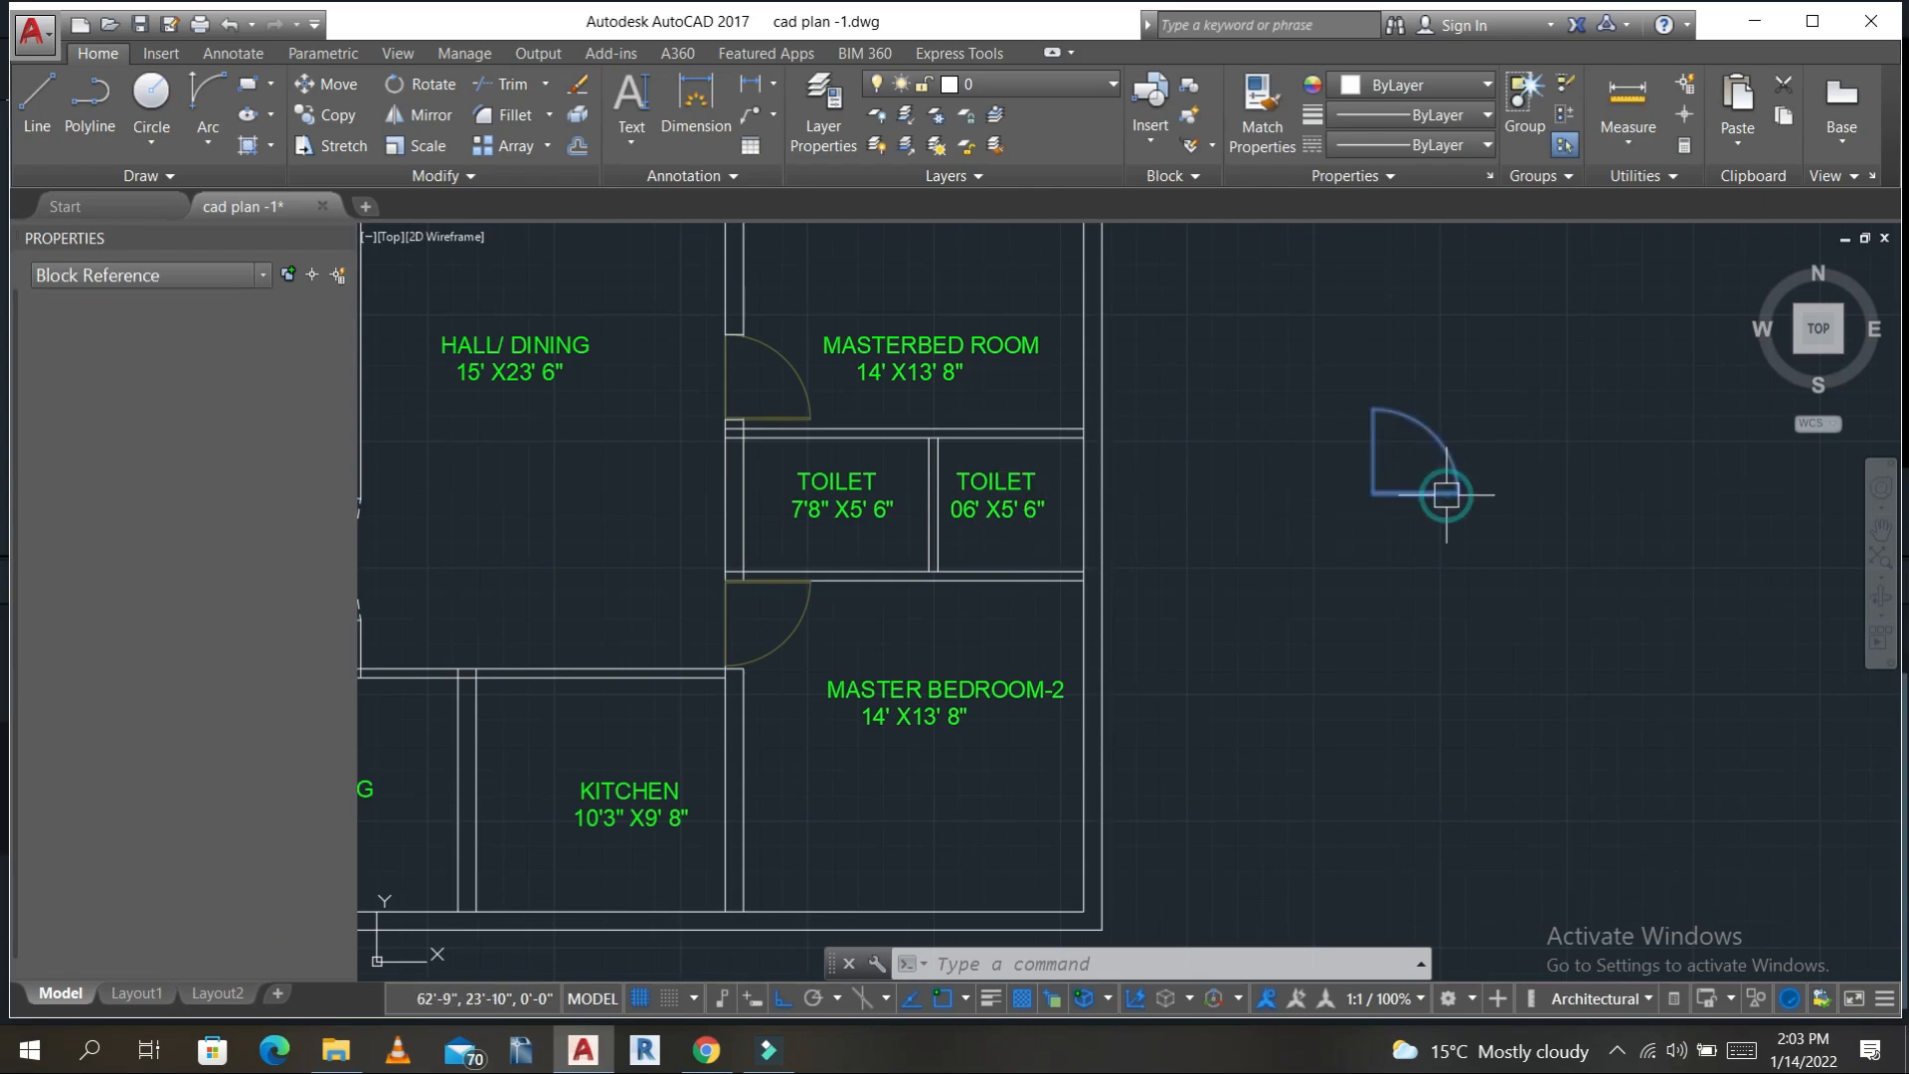
{"action": "middle_click_drag", "start_coordinate": [1436, 502], "coordinate": [1256, 557]}
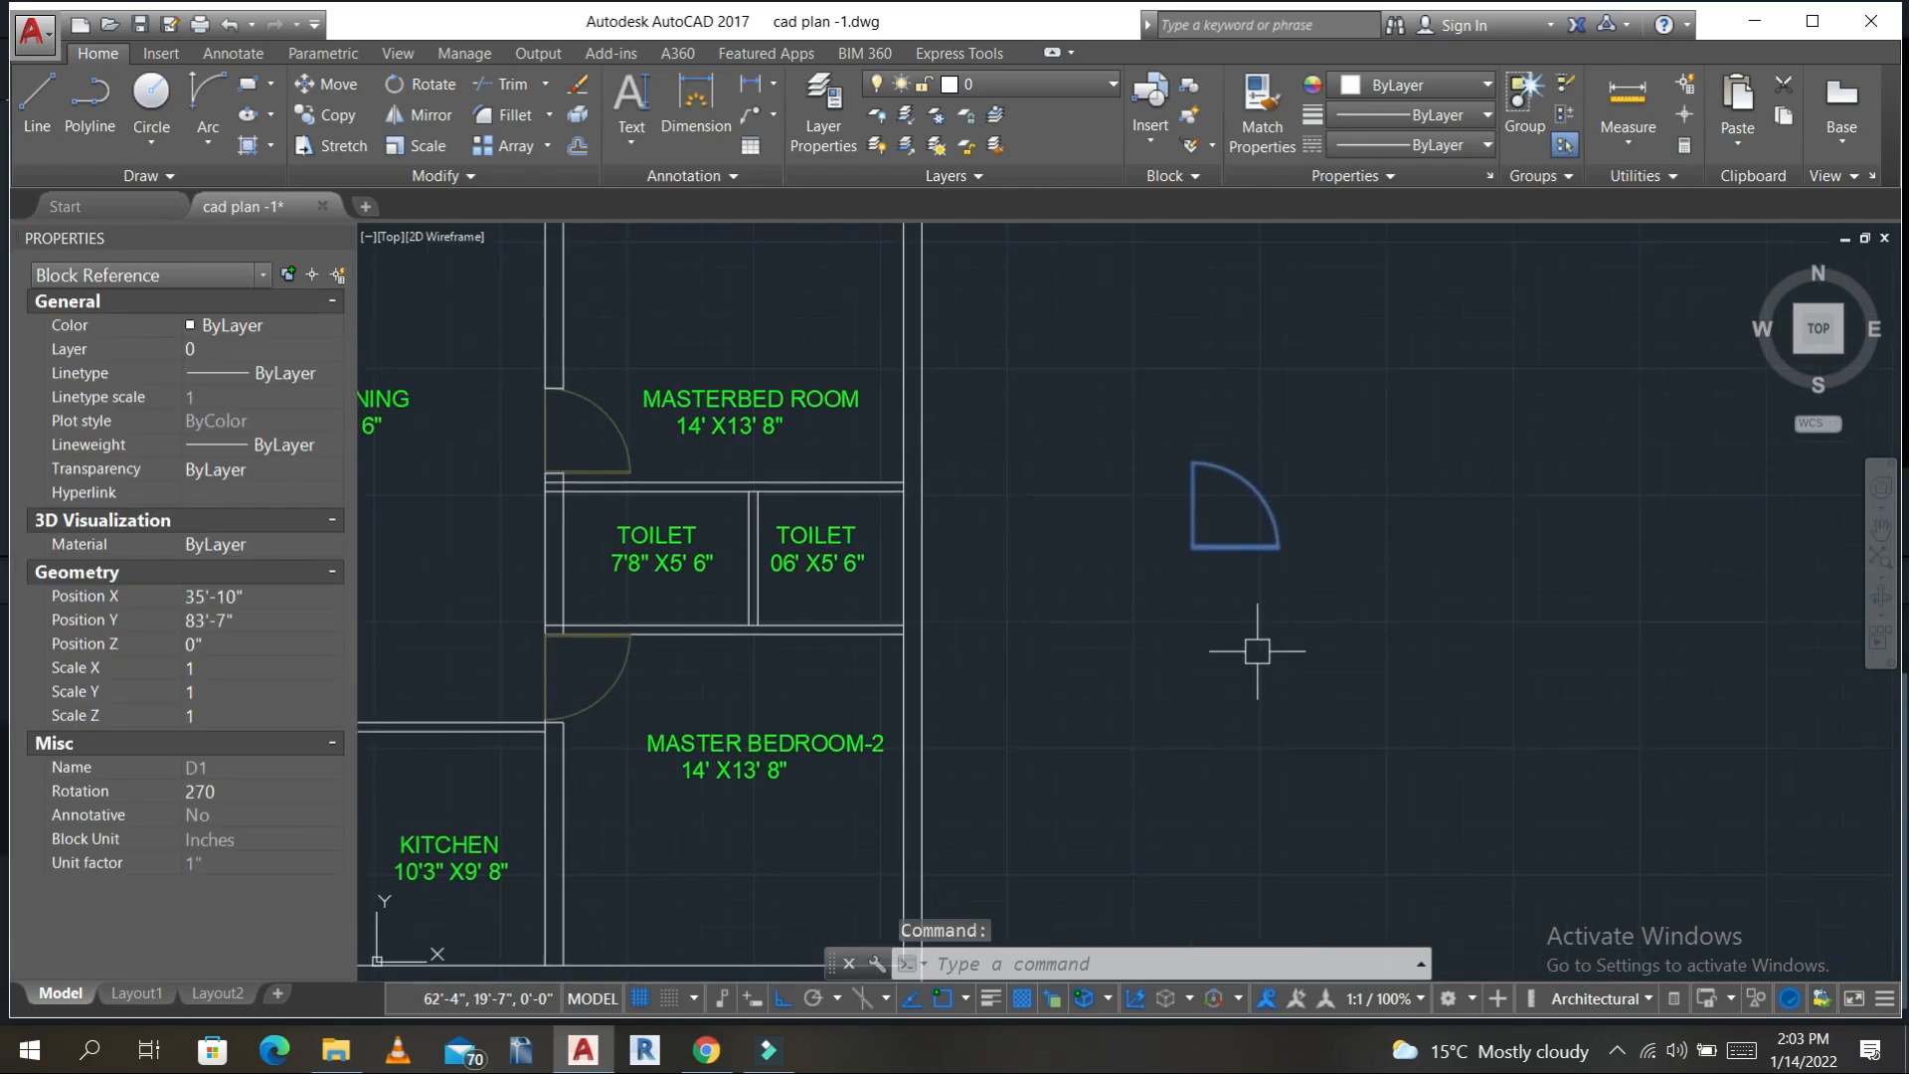
{"action": "type", "text": "ro"}
{"action": "key", "text": "Return"}
{"action": "scroll", "coordinate": [1300, 552], "scroll_direction": "up", "scroll_amount": 4}
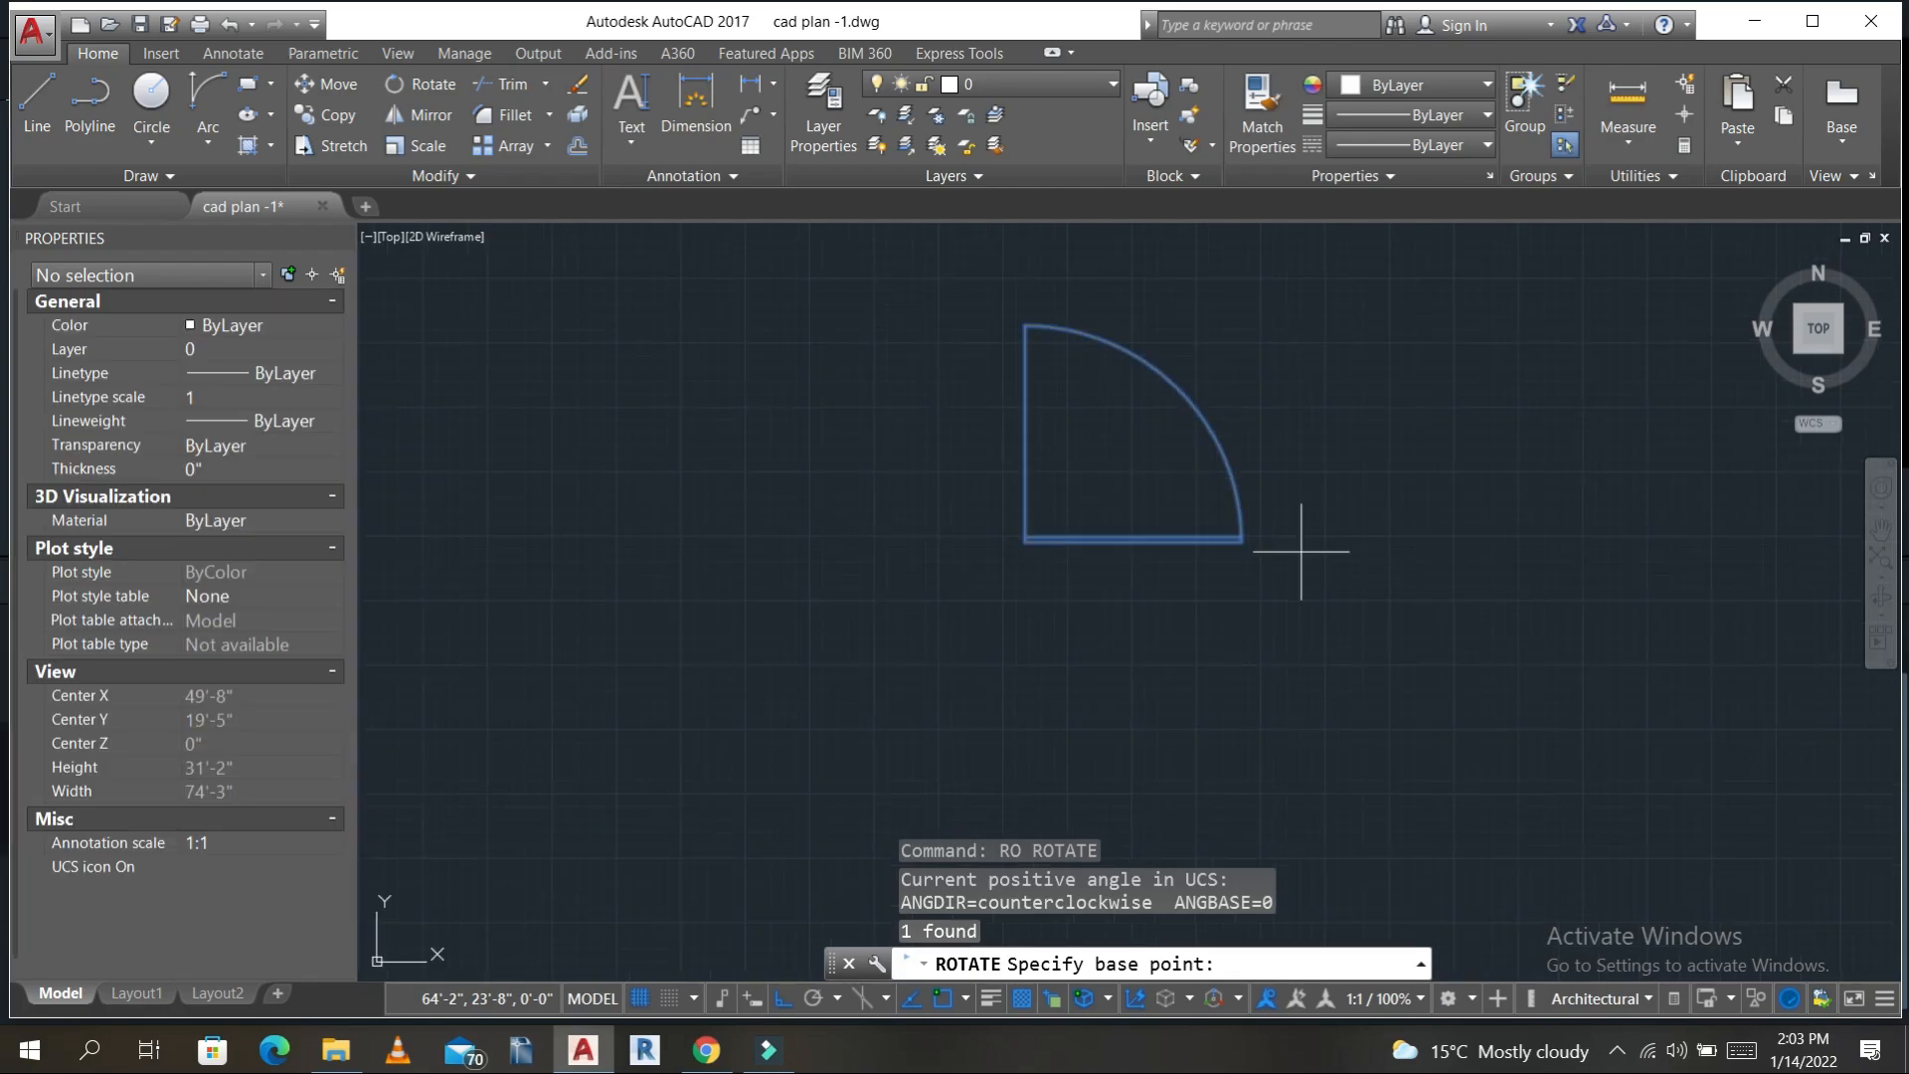
{"action": "left_click", "coordinate": [1241, 542]}
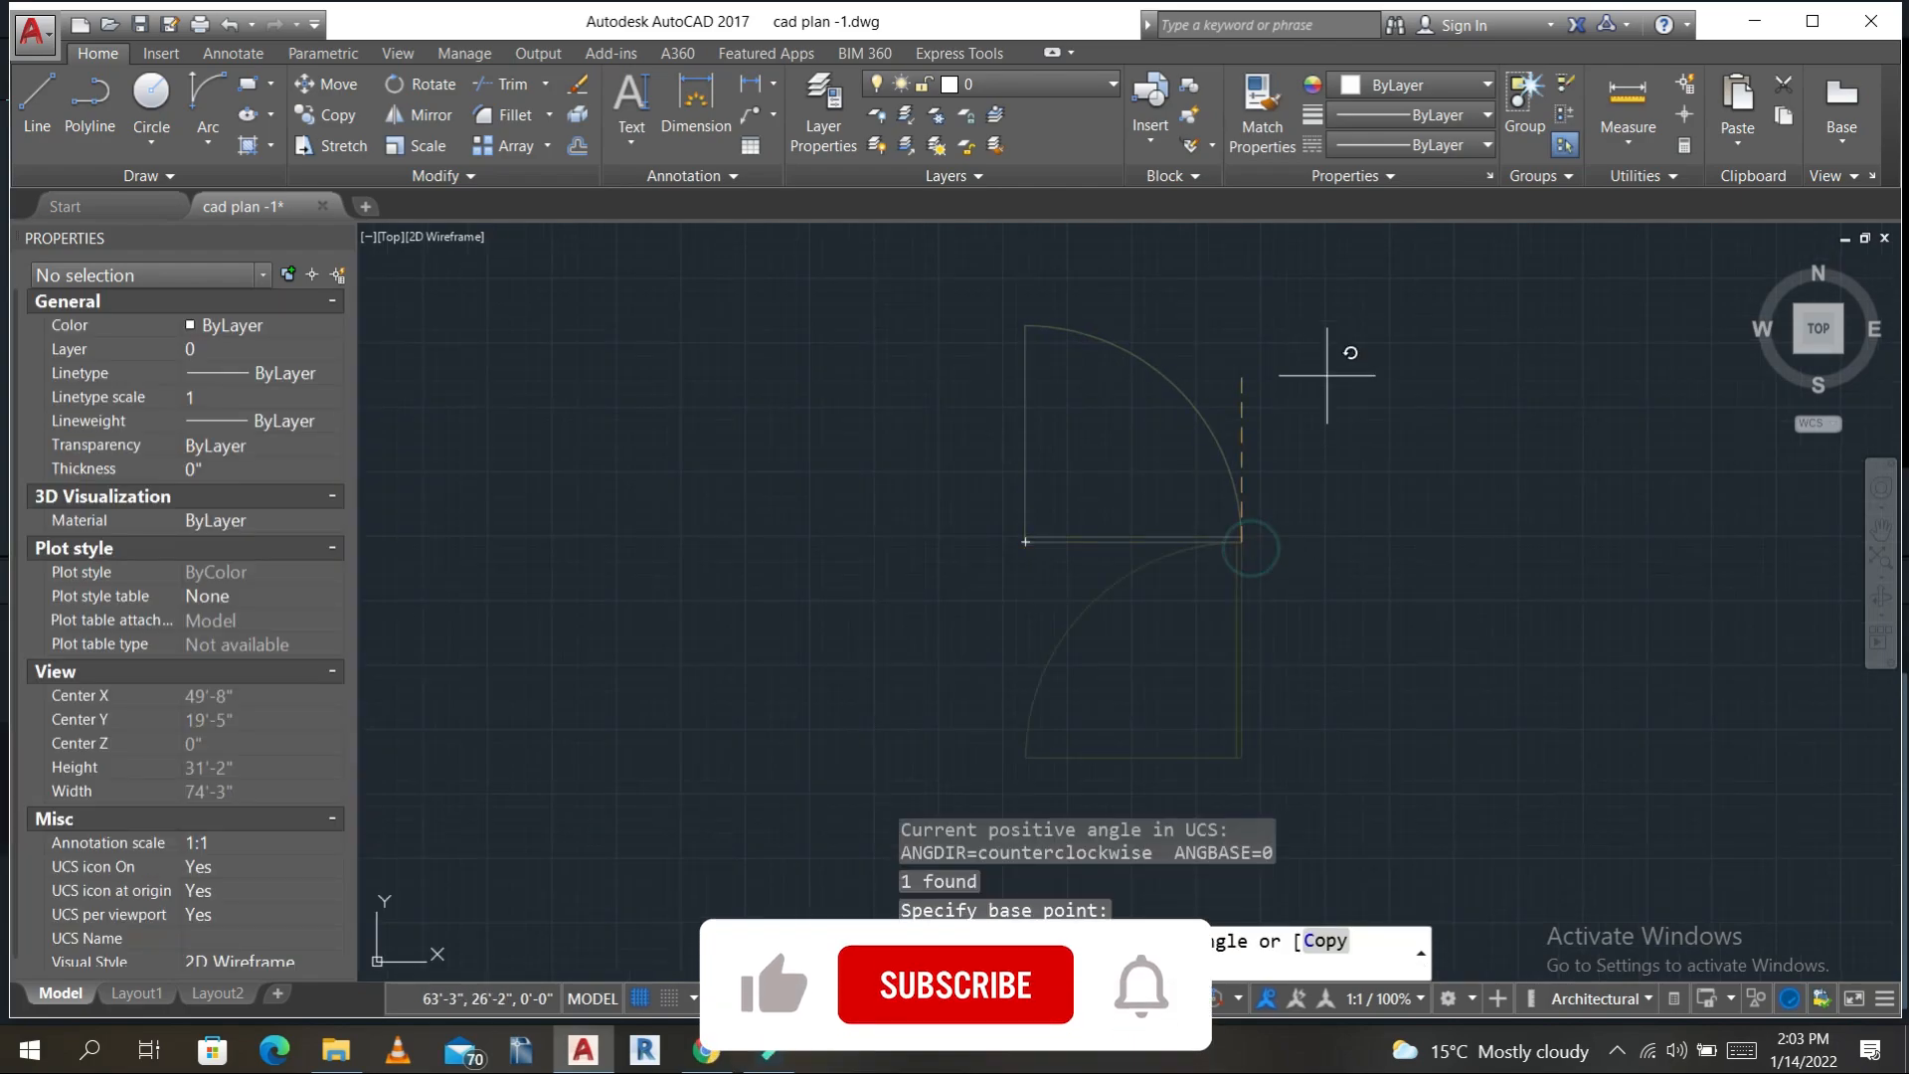
{"action": "left_click", "coordinate": [1262, 637]}
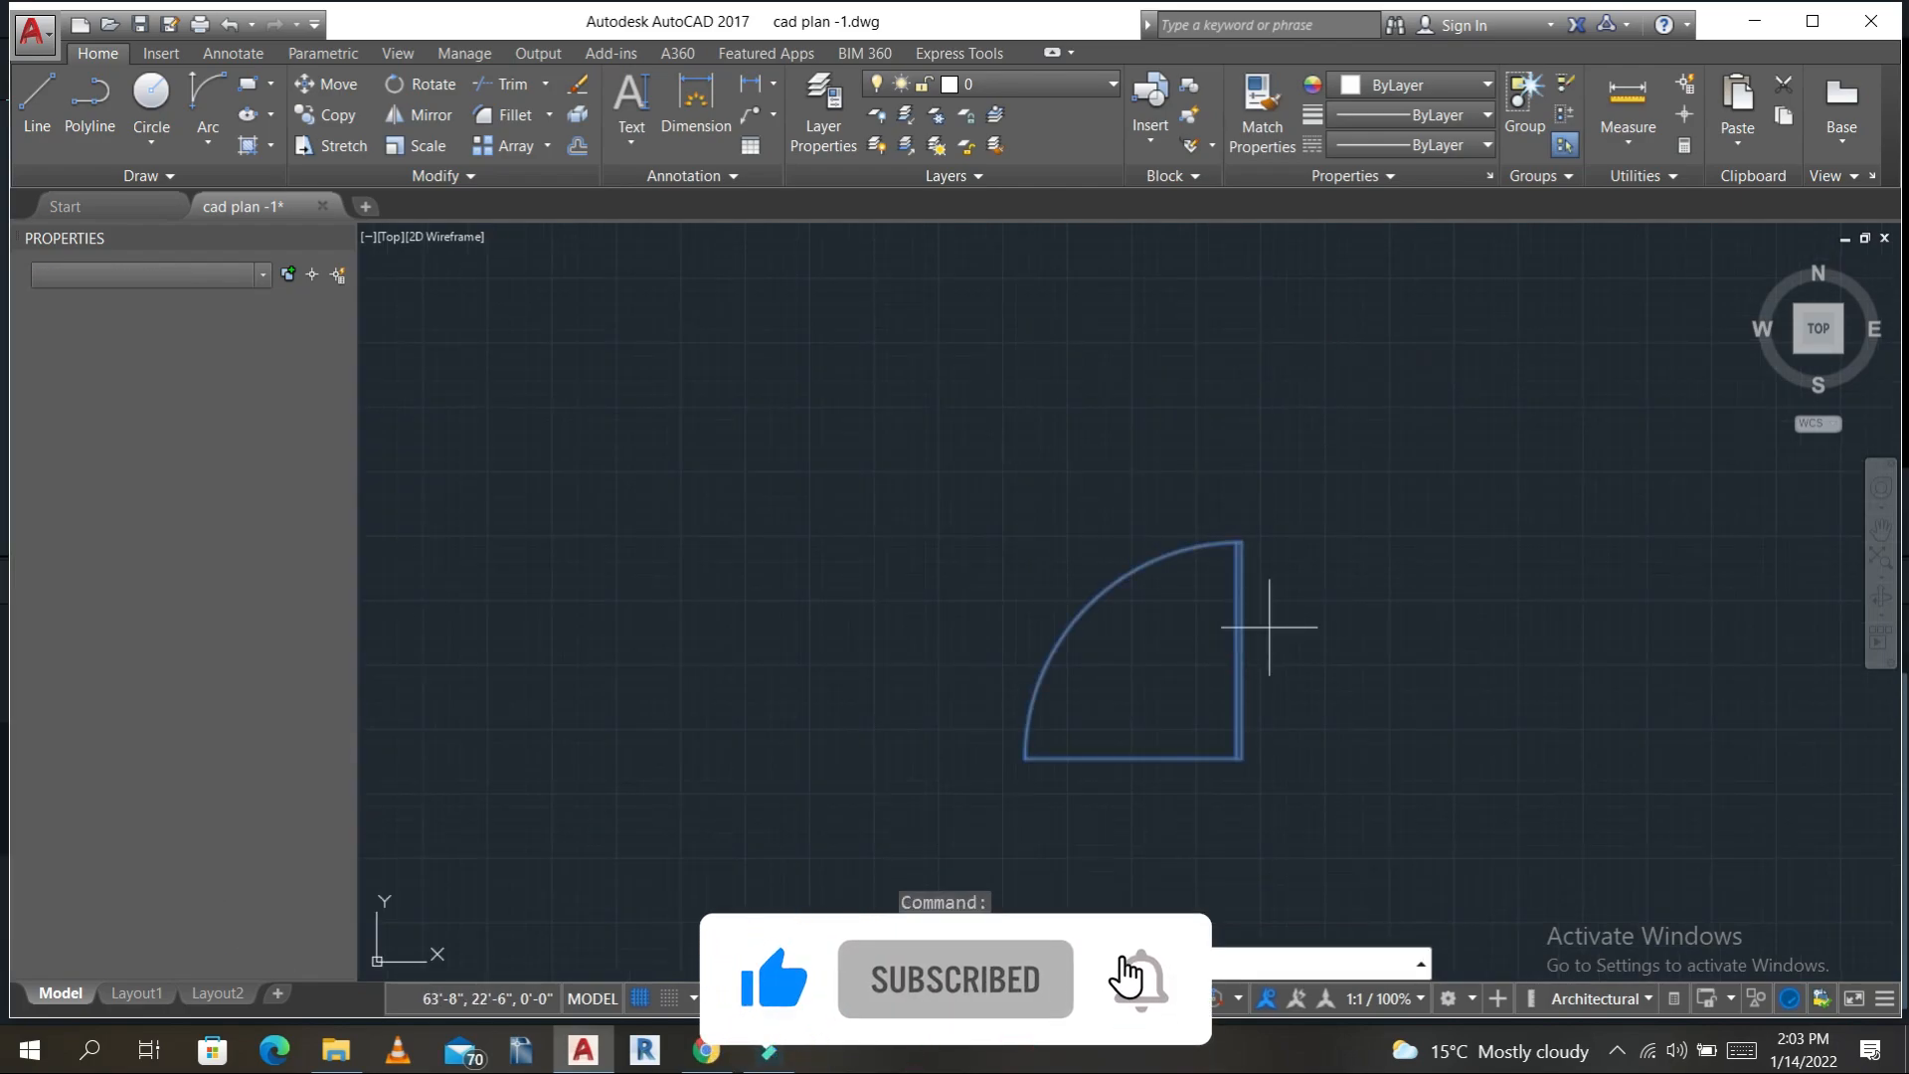
- Try to scale the spare door block by reference from its lower-right corner to a new length of 3'
{"action": "type", "text": "sc"}
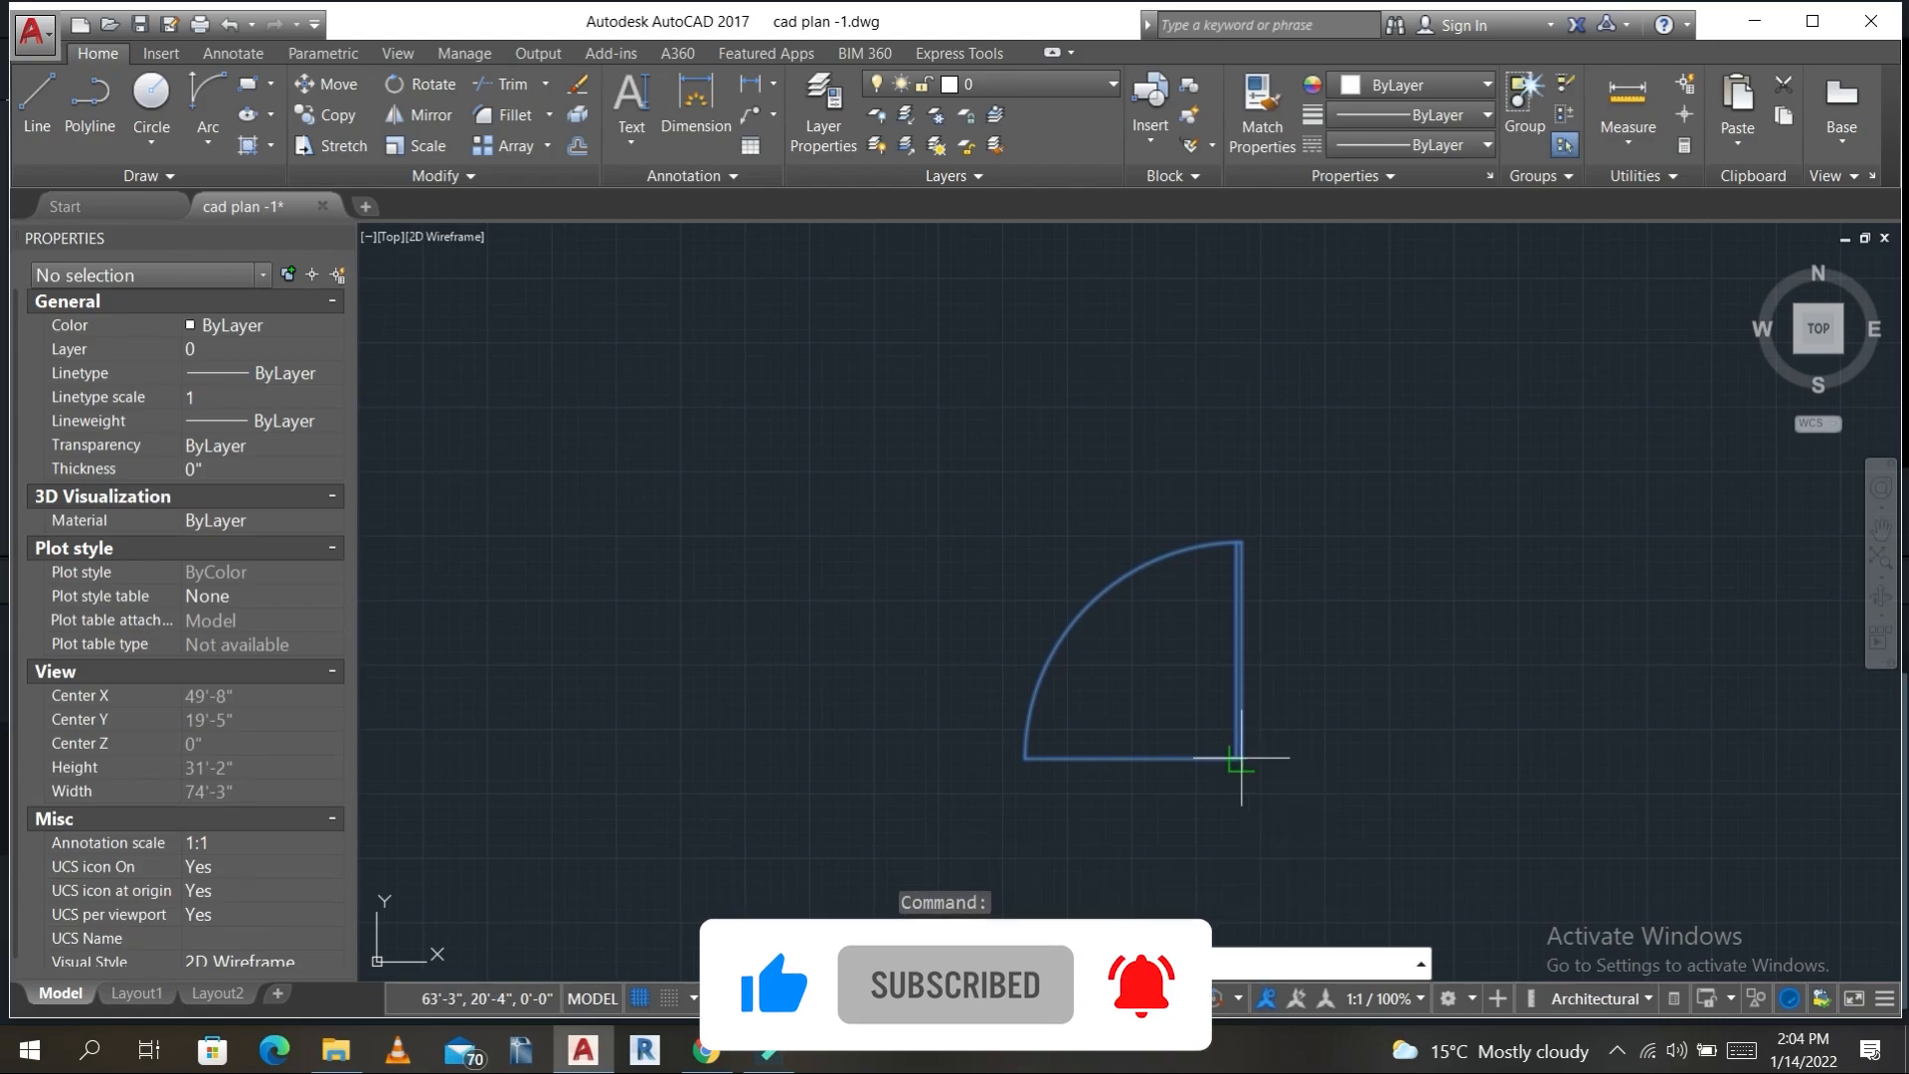
{"action": "key", "text": "Return"}
{"action": "left_click", "coordinate": [1240, 760]}
{"action": "type", "text": "r"}
{"action": "key", "text": "Return"}
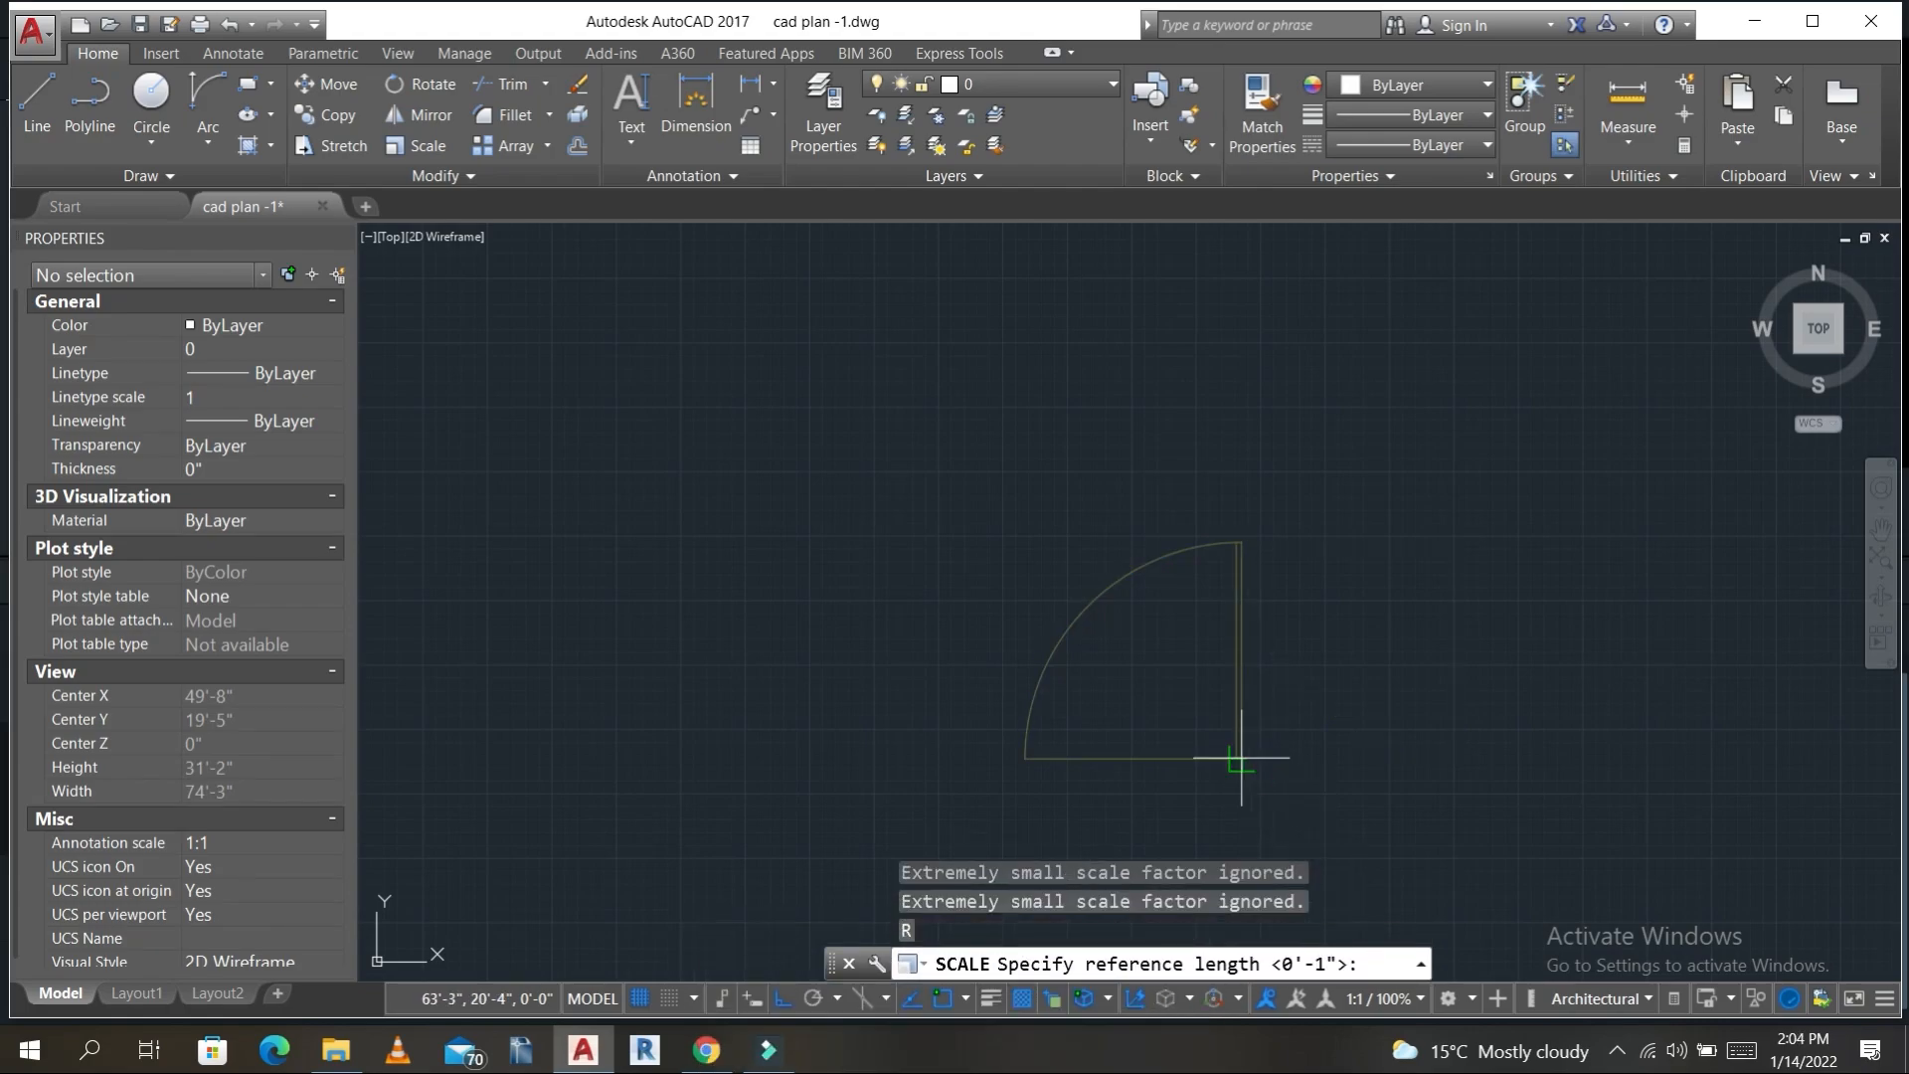
{"action": "left_click", "coordinate": [1241, 759]}
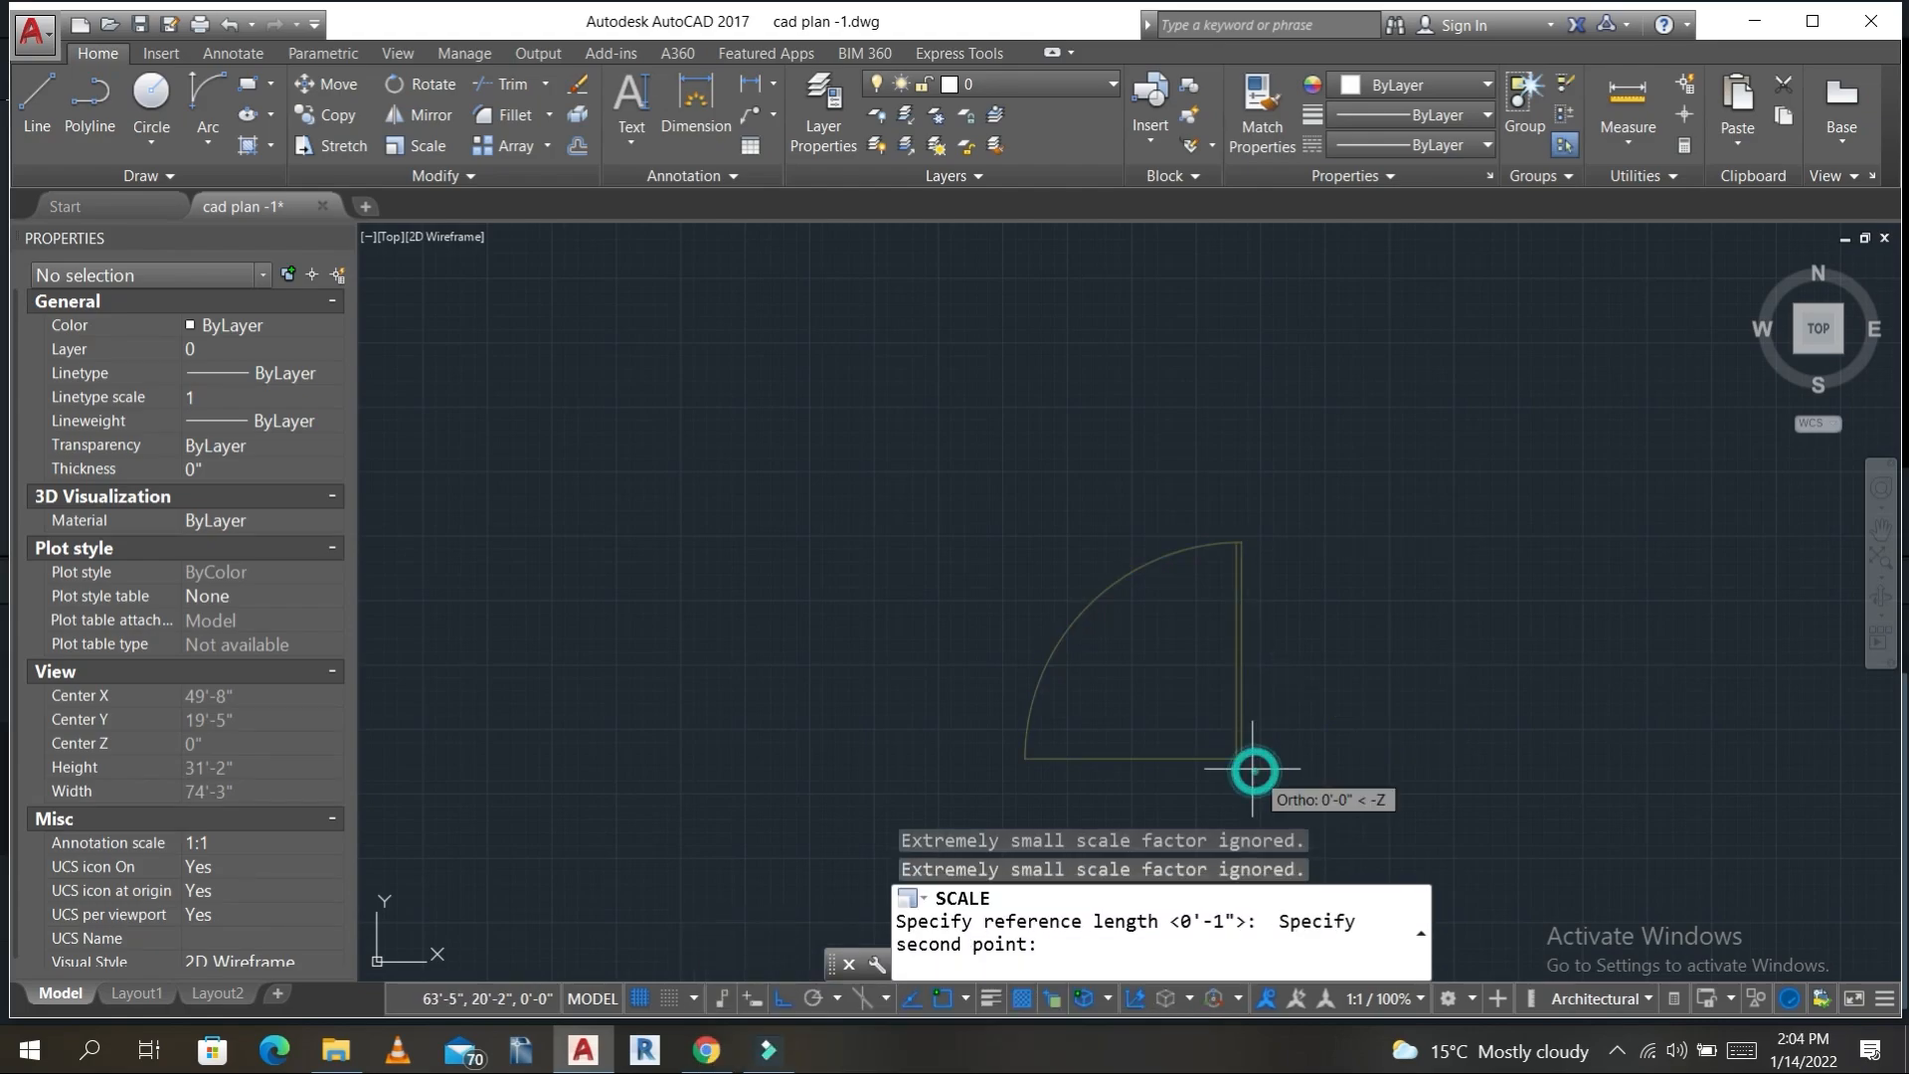
{"action": "left_click", "coordinate": [1059, 777]}
{"action": "type", "text": "3"}
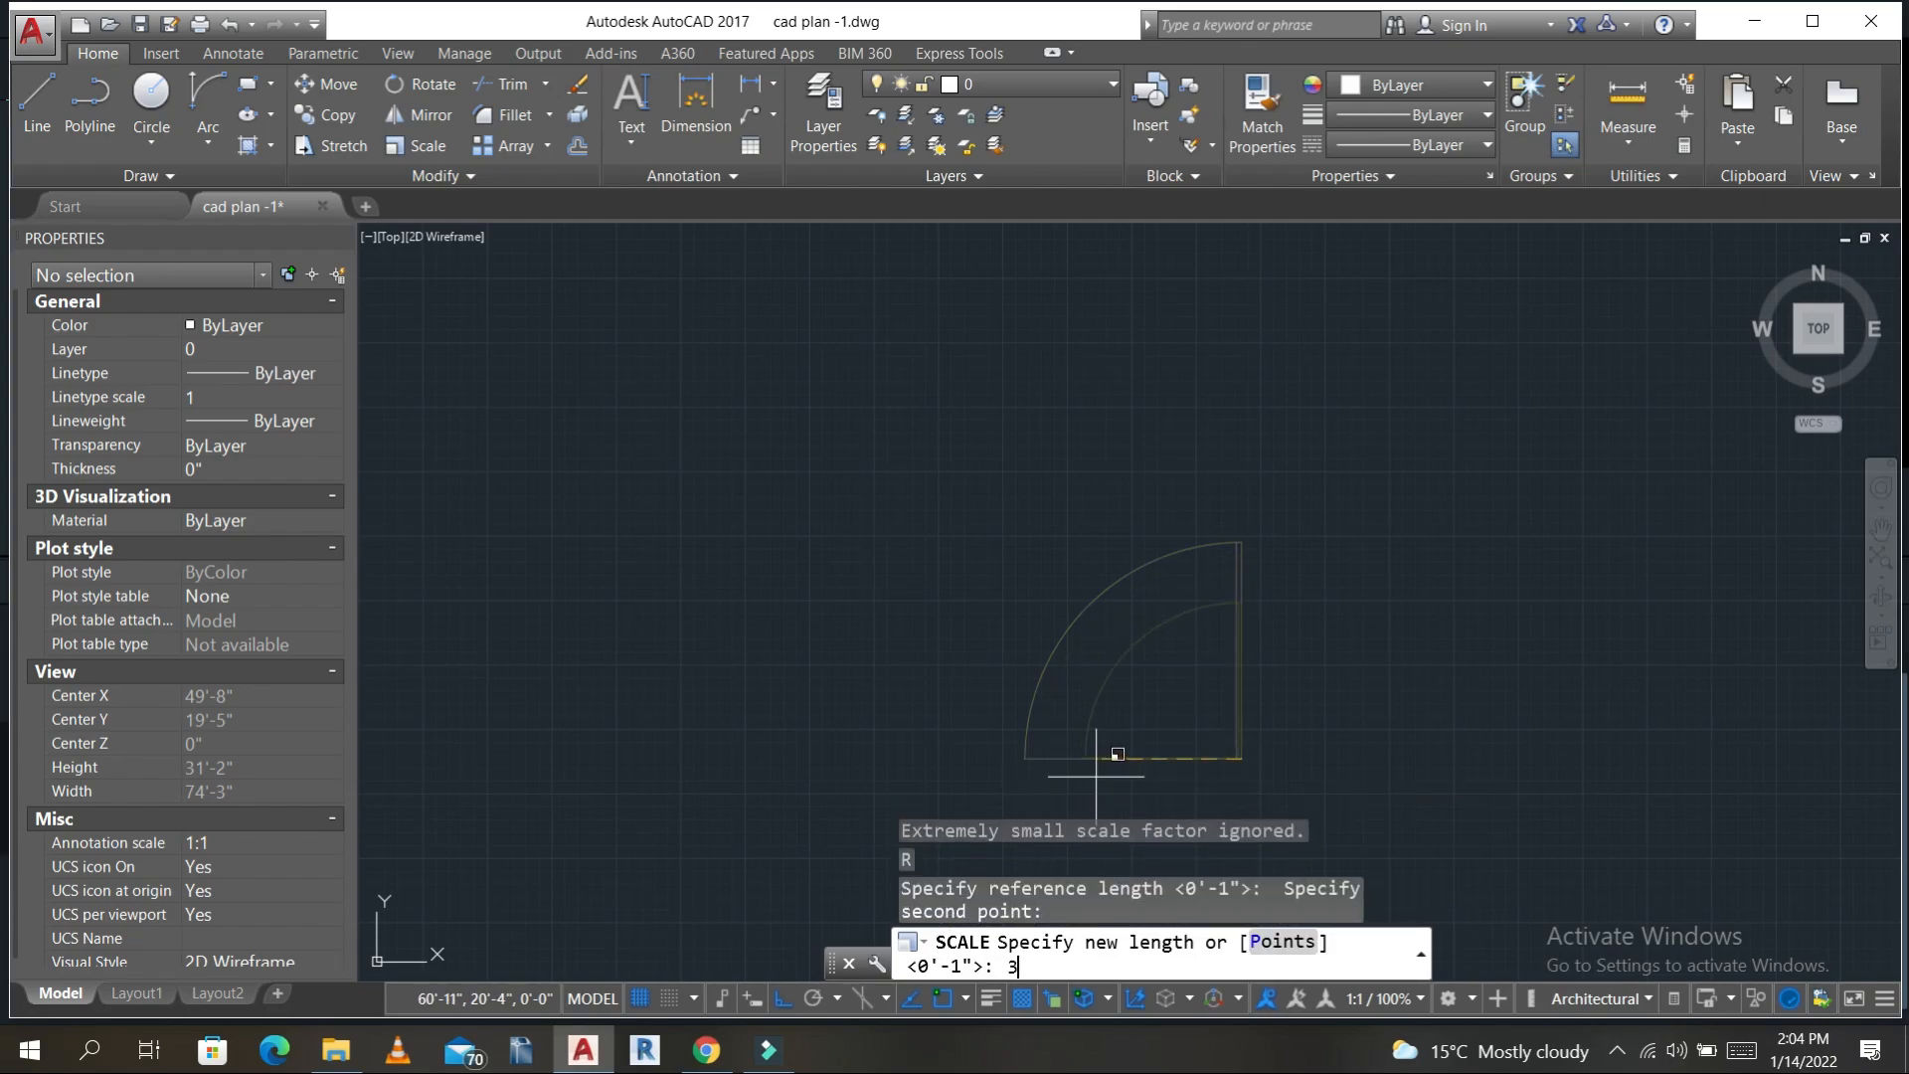
{"action": "type", "text": "'"}
{"action": "key", "text": "Return"}
{"action": "key", "text": "Escape"}
{"action": "key", "text": "Escape"}
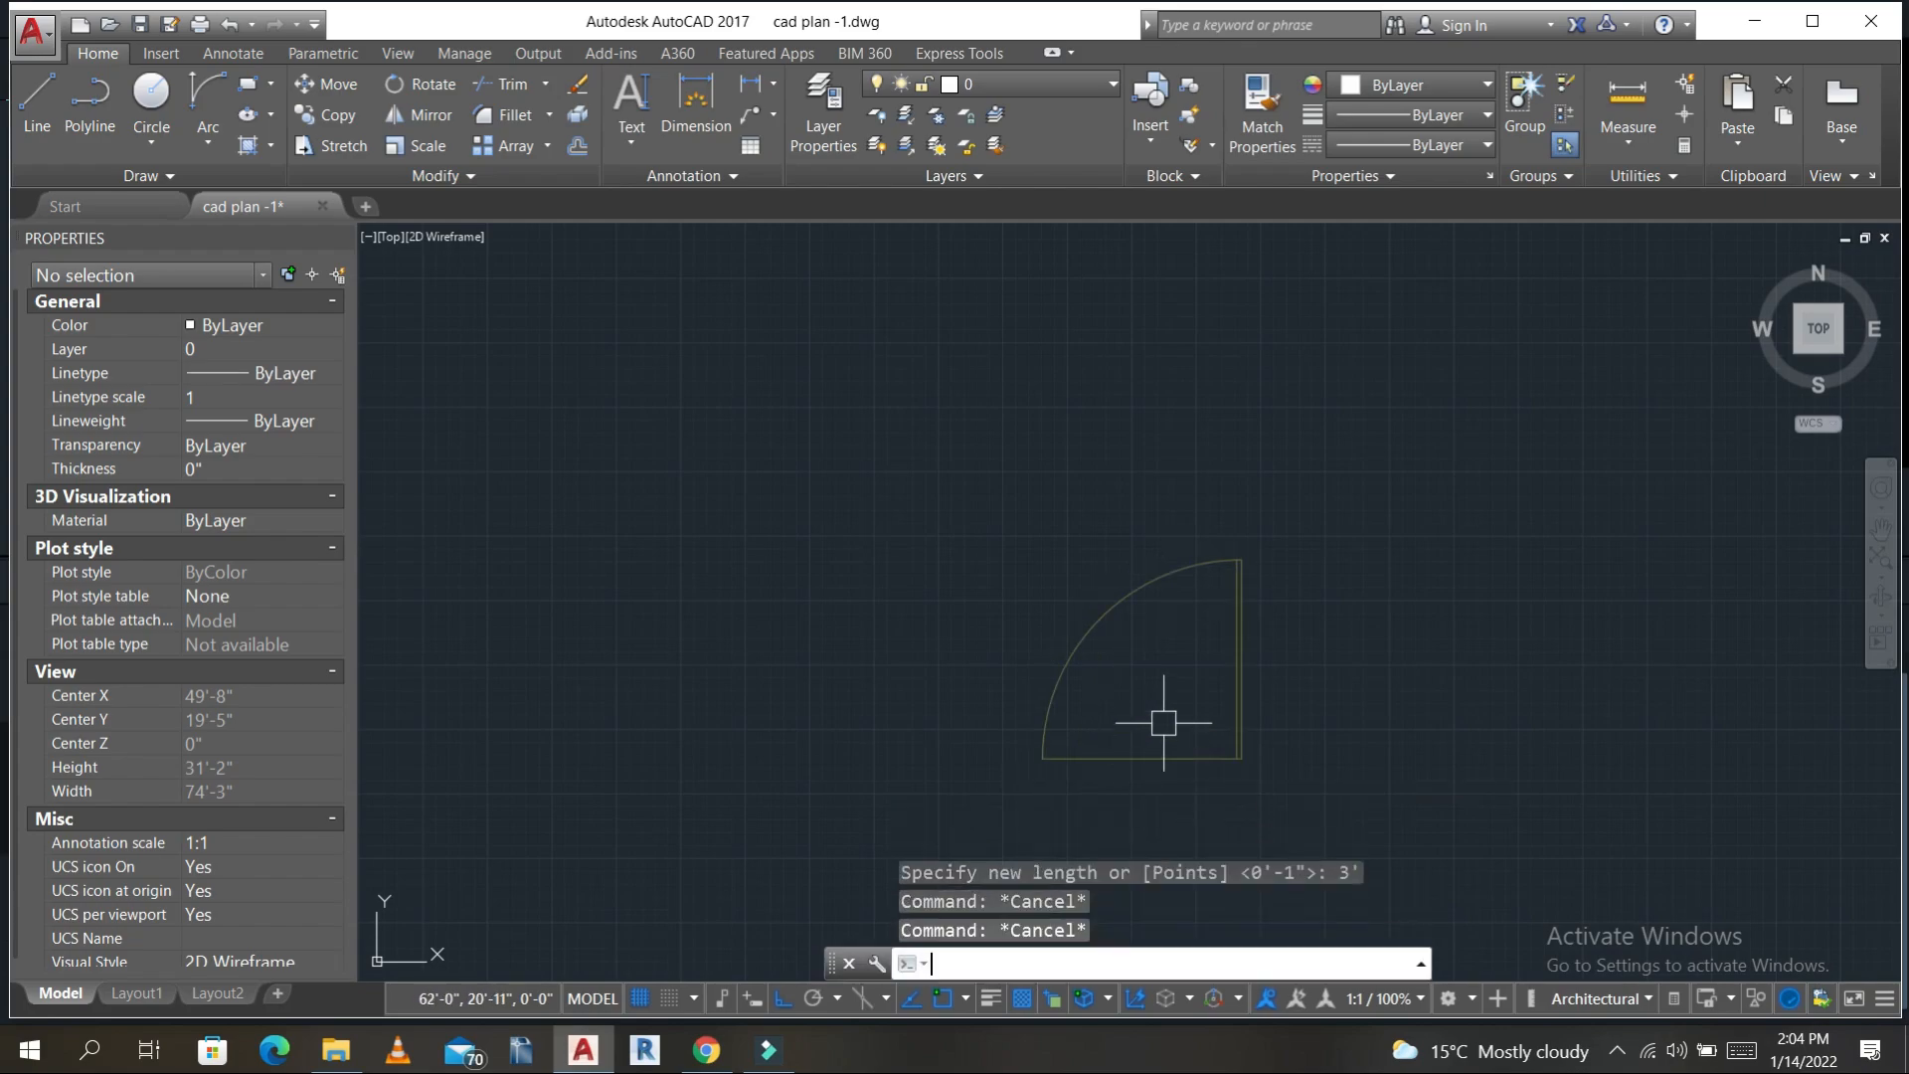
- Measure the spare door block's width with a linear dimension, without placing it
{"action": "type", "text": "DLI"}
{"action": "key", "text": "Return"}
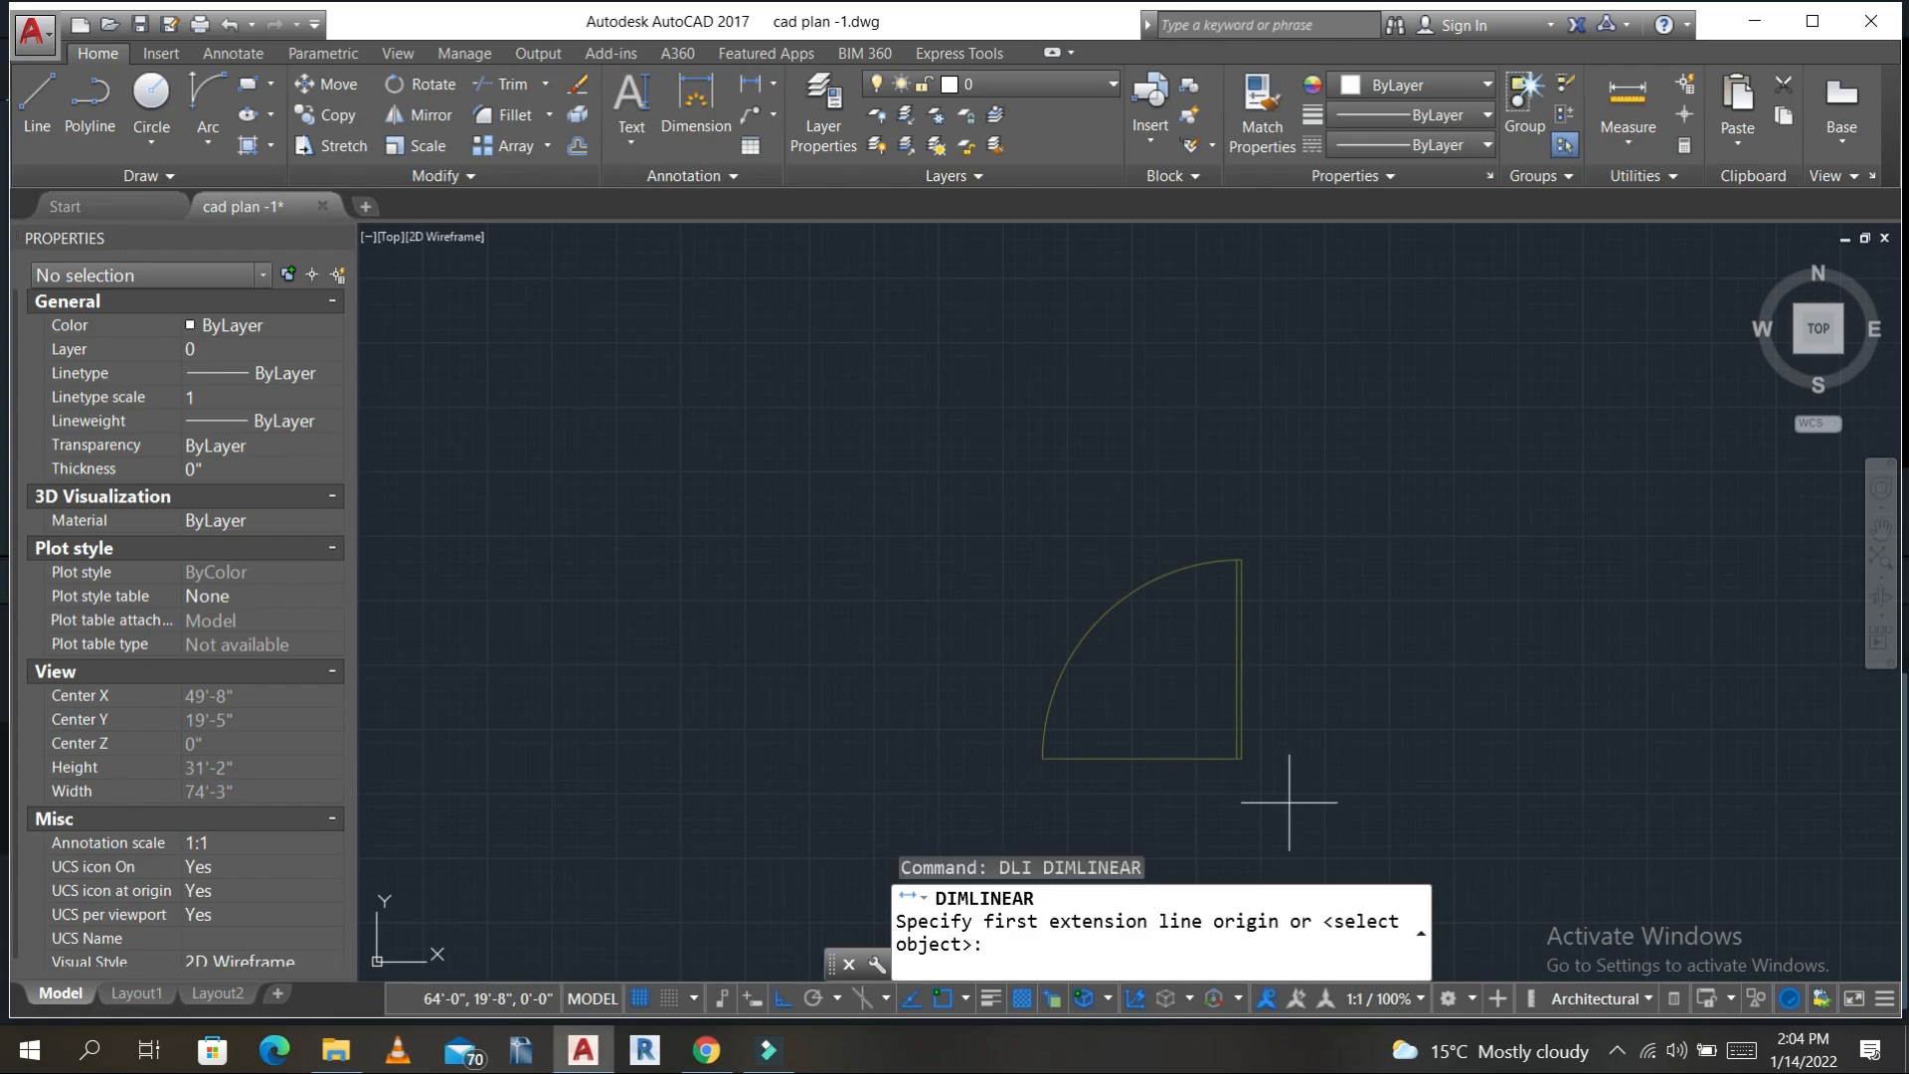
{"action": "left_click", "coordinate": [1241, 758]}
{"action": "left_click", "coordinate": [1040, 760]}
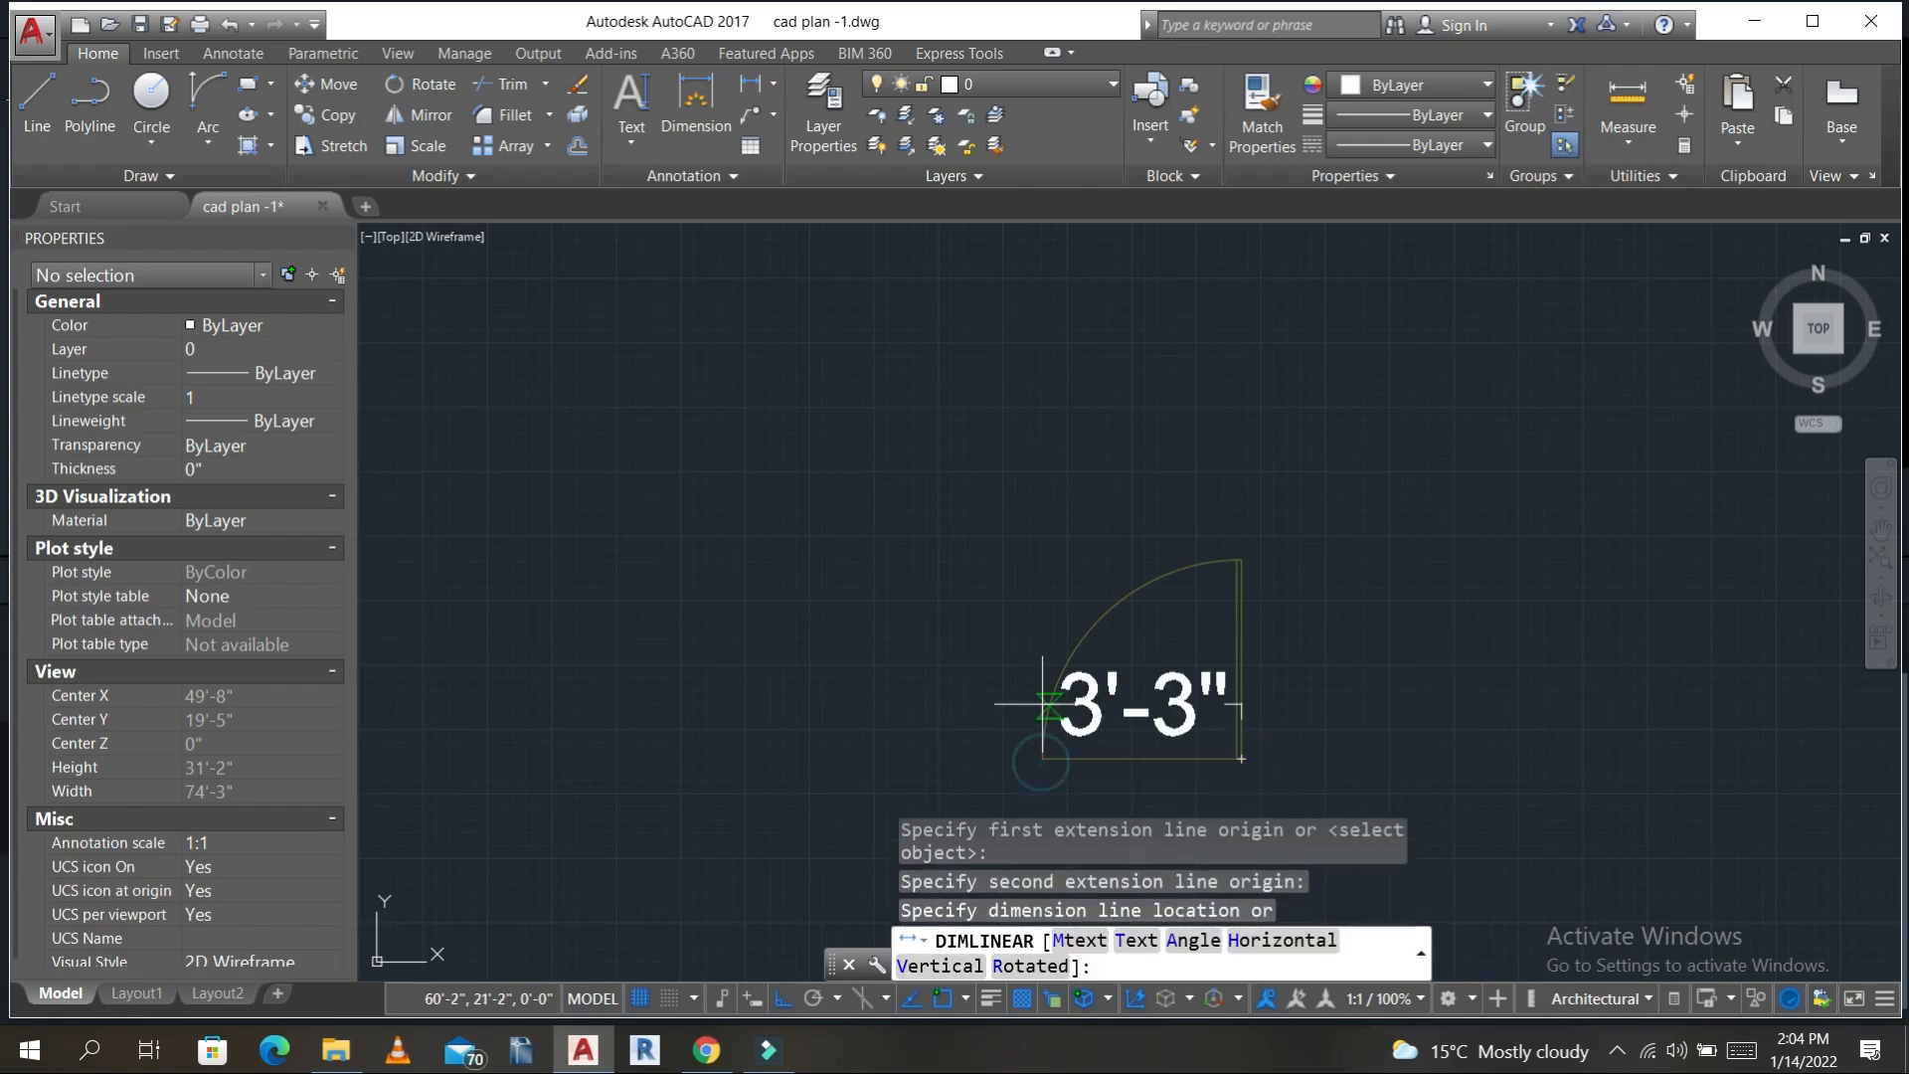
{"action": "key", "text": "Escape"}
- Scale the spare door block from its lower-right corner, using its full bottom width as the reference and 3' as the new length
{"action": "left_click", "coordinate": [1162, 569]}
{"action": "scroll", "coordinate": [1143, 596], "scroll_direction": "down", "scroll_amount": 4}
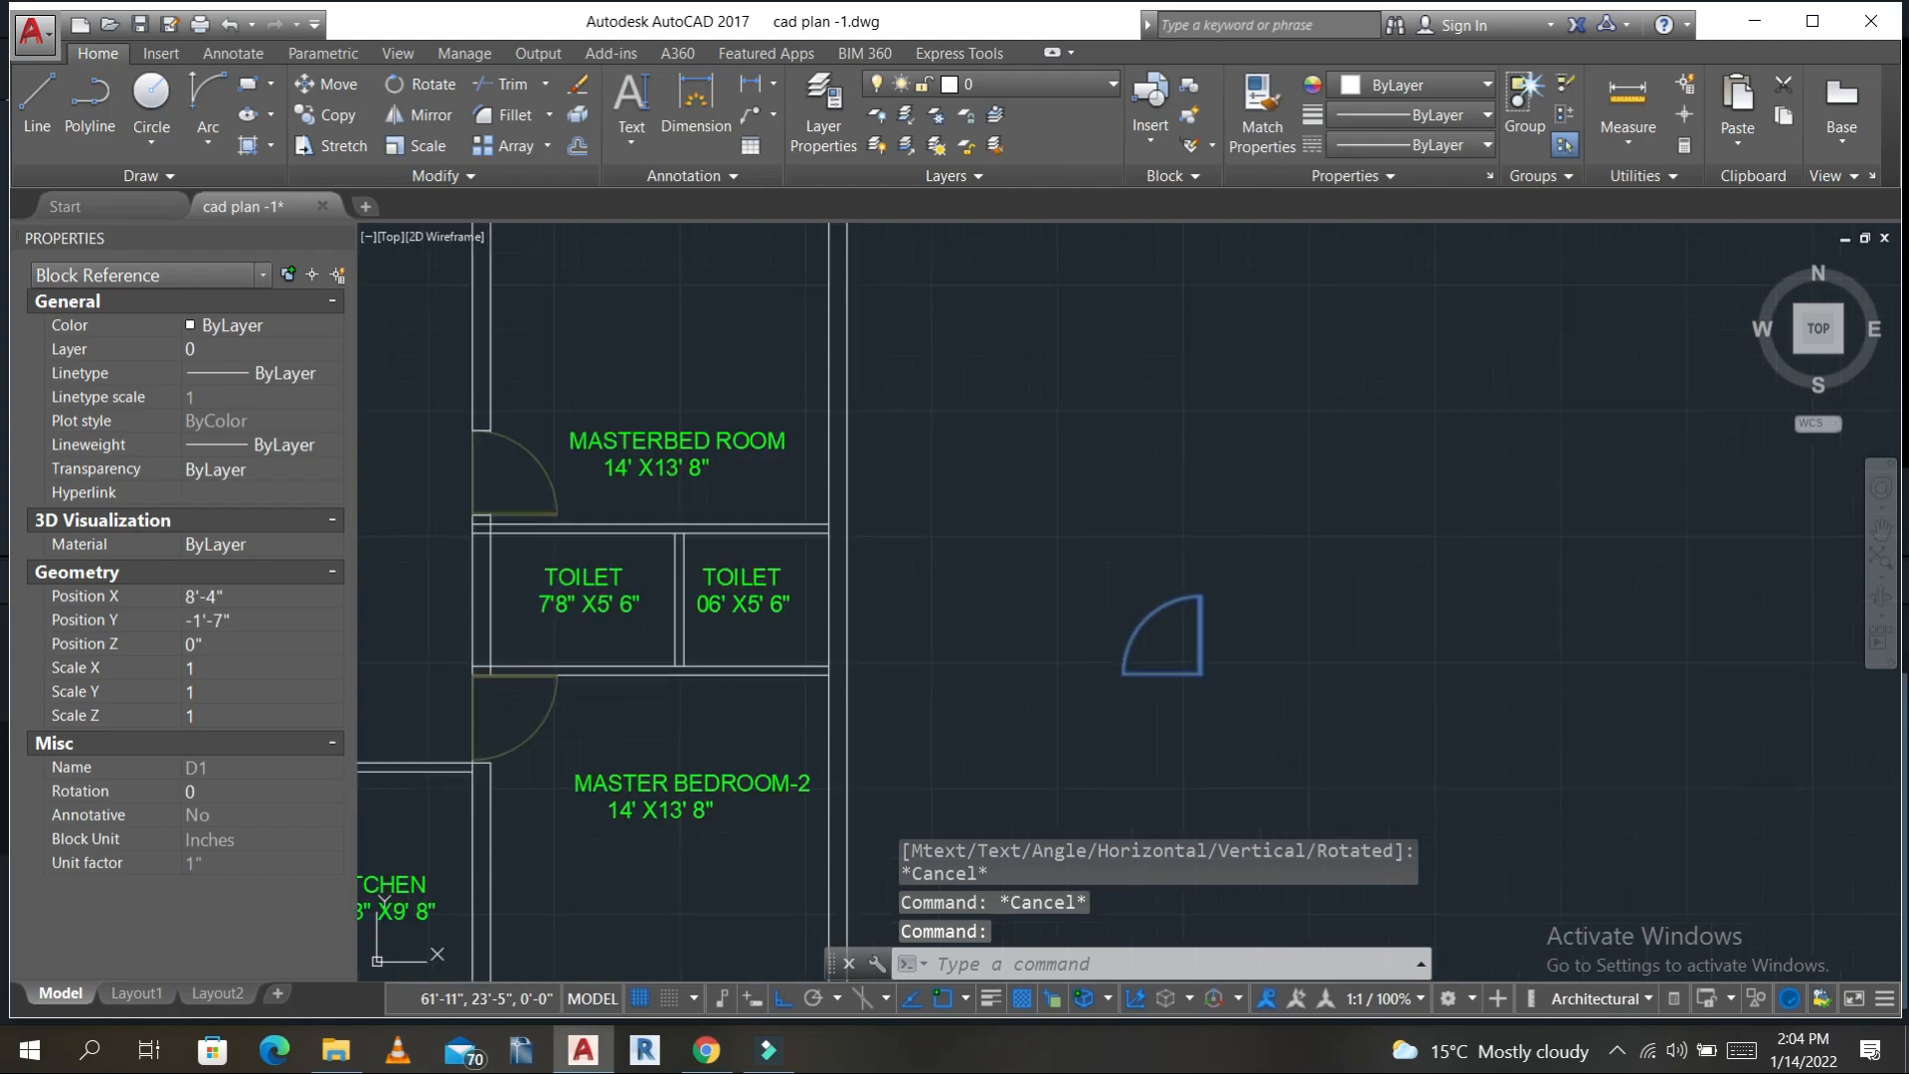
{"action": "type", "text": "SC"}
{"action": "key", "text": "Return"}
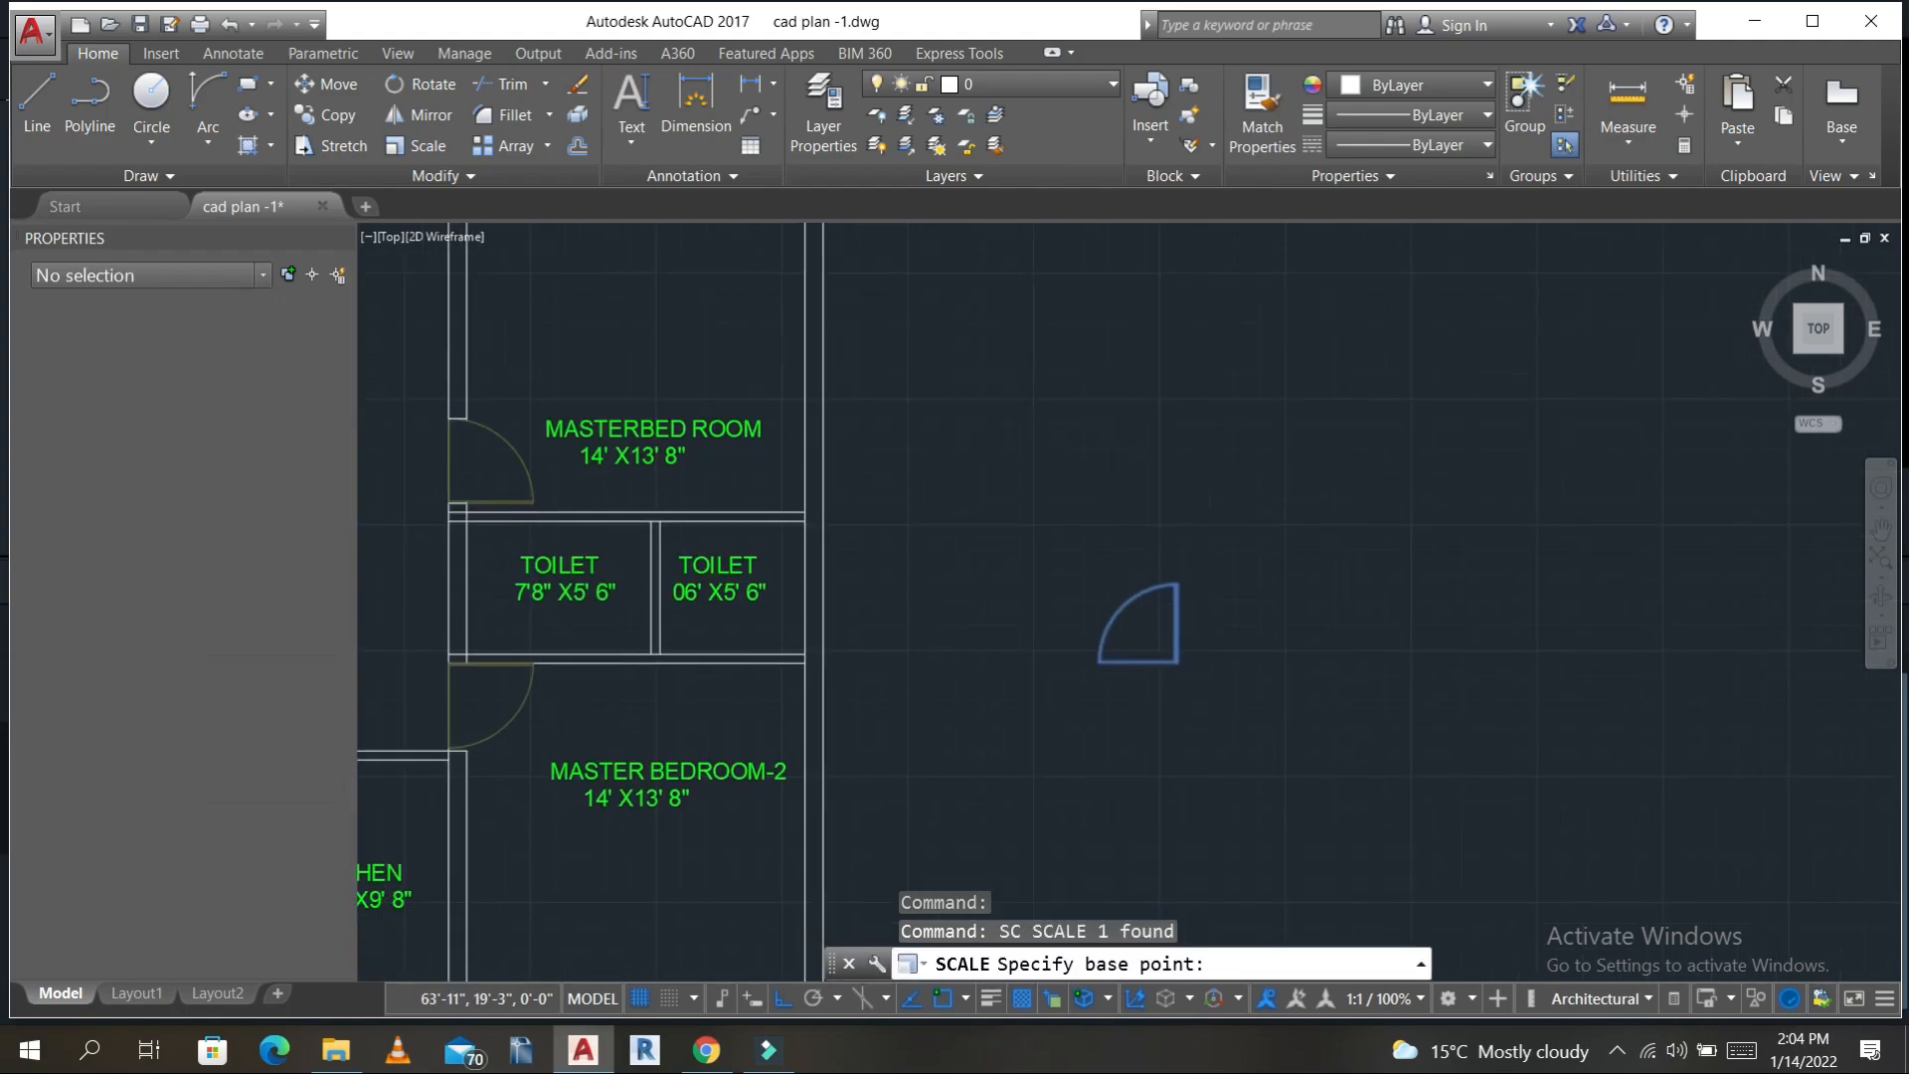
{"action": "scroll", "coordinate": [1192, 690], "scroll_direction": "up", "scroll_amount": 6}
{"action": "left_click", "coordinate": [1133, 587]}
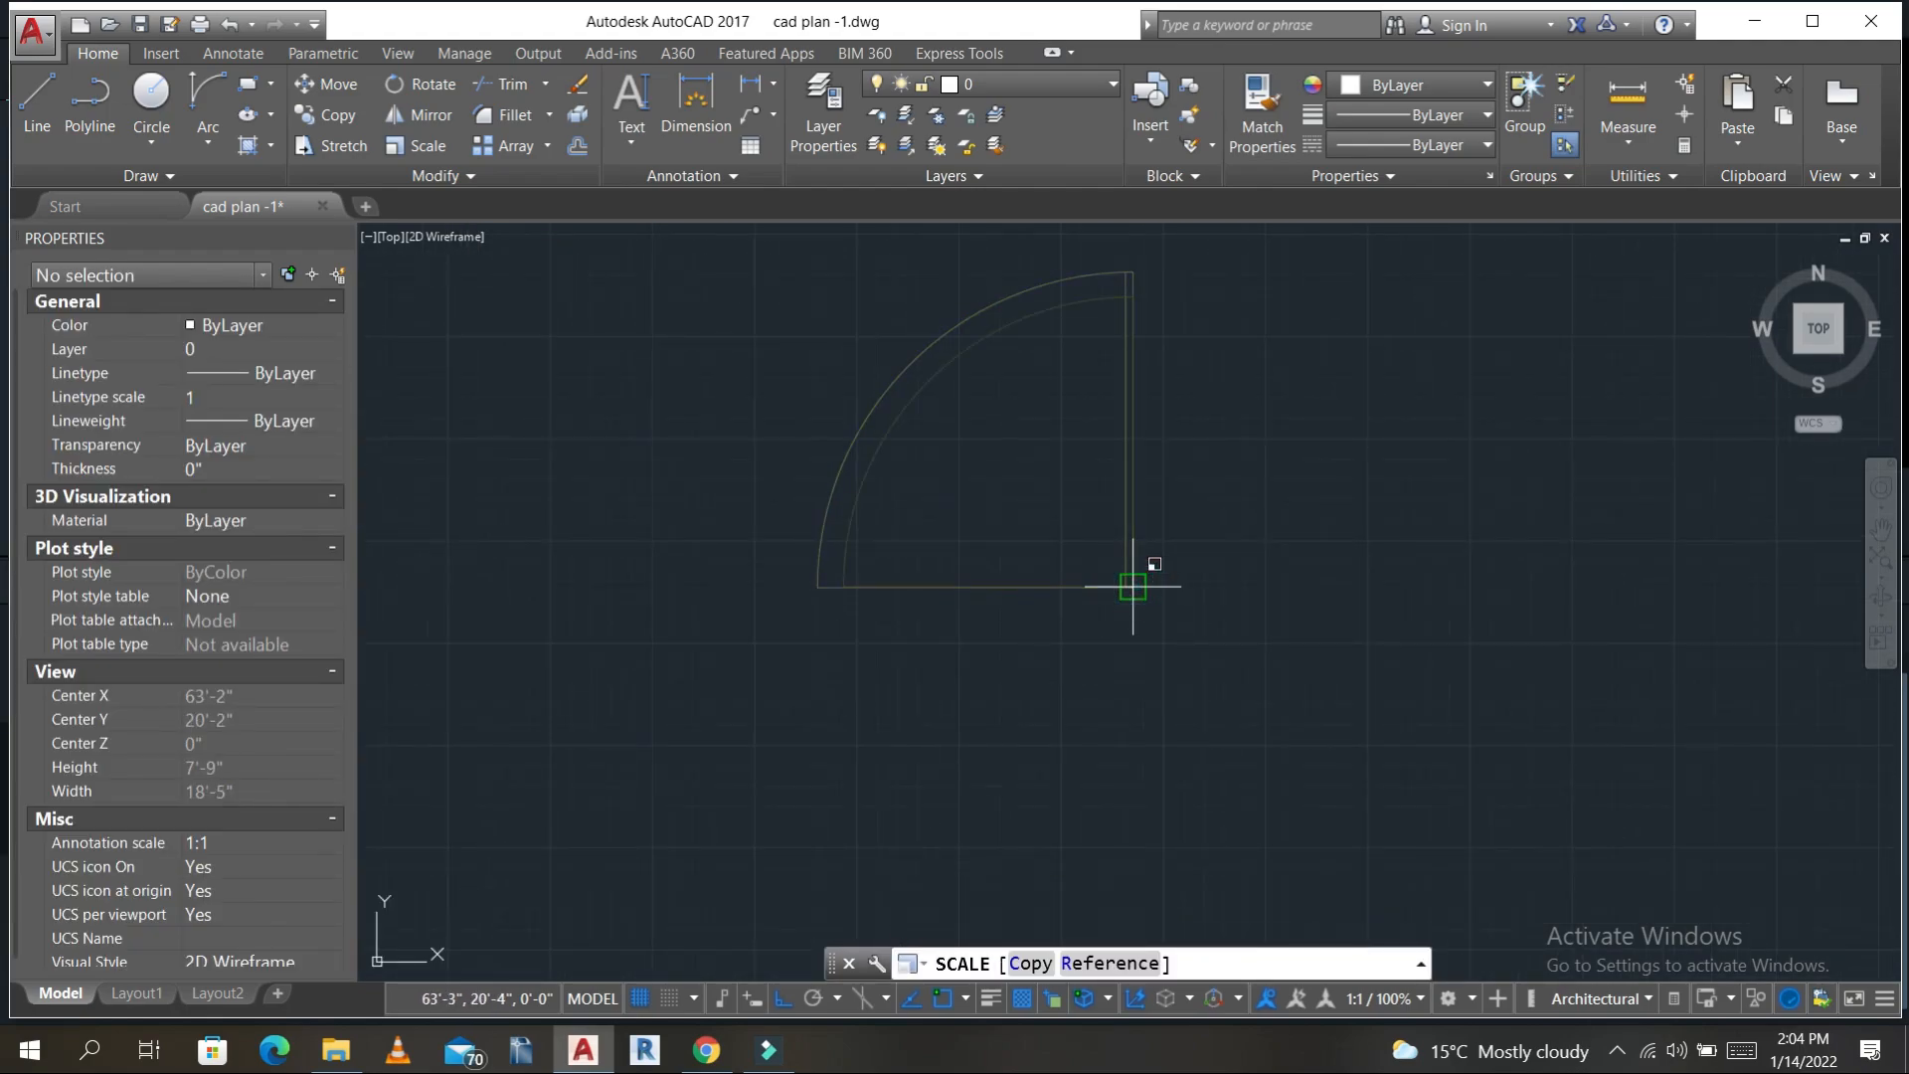
{"action": "type", "text": "R"}
{"action": "key", "text": "Return"}
{"action": "left_click", "coordinate": [1133, 586]}
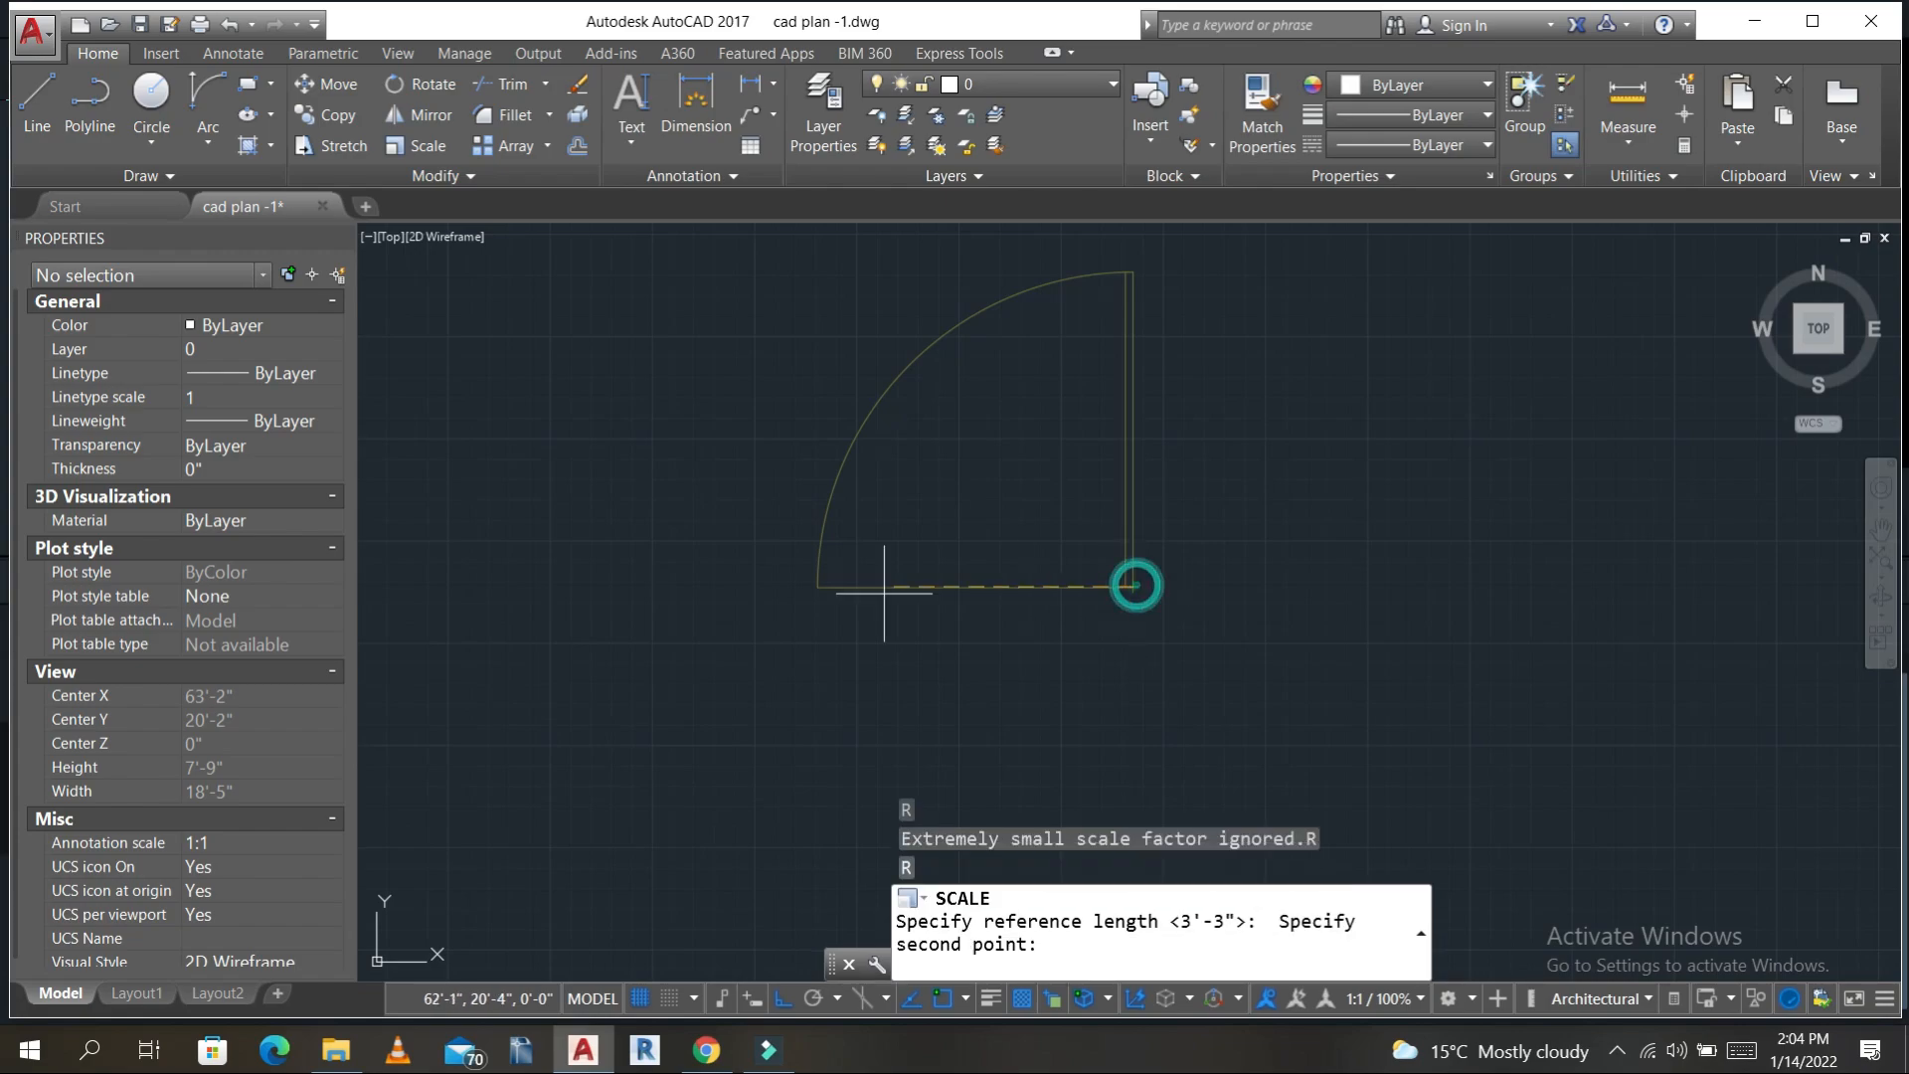
{"action": "left_click", "coordinate": [817, 587]}
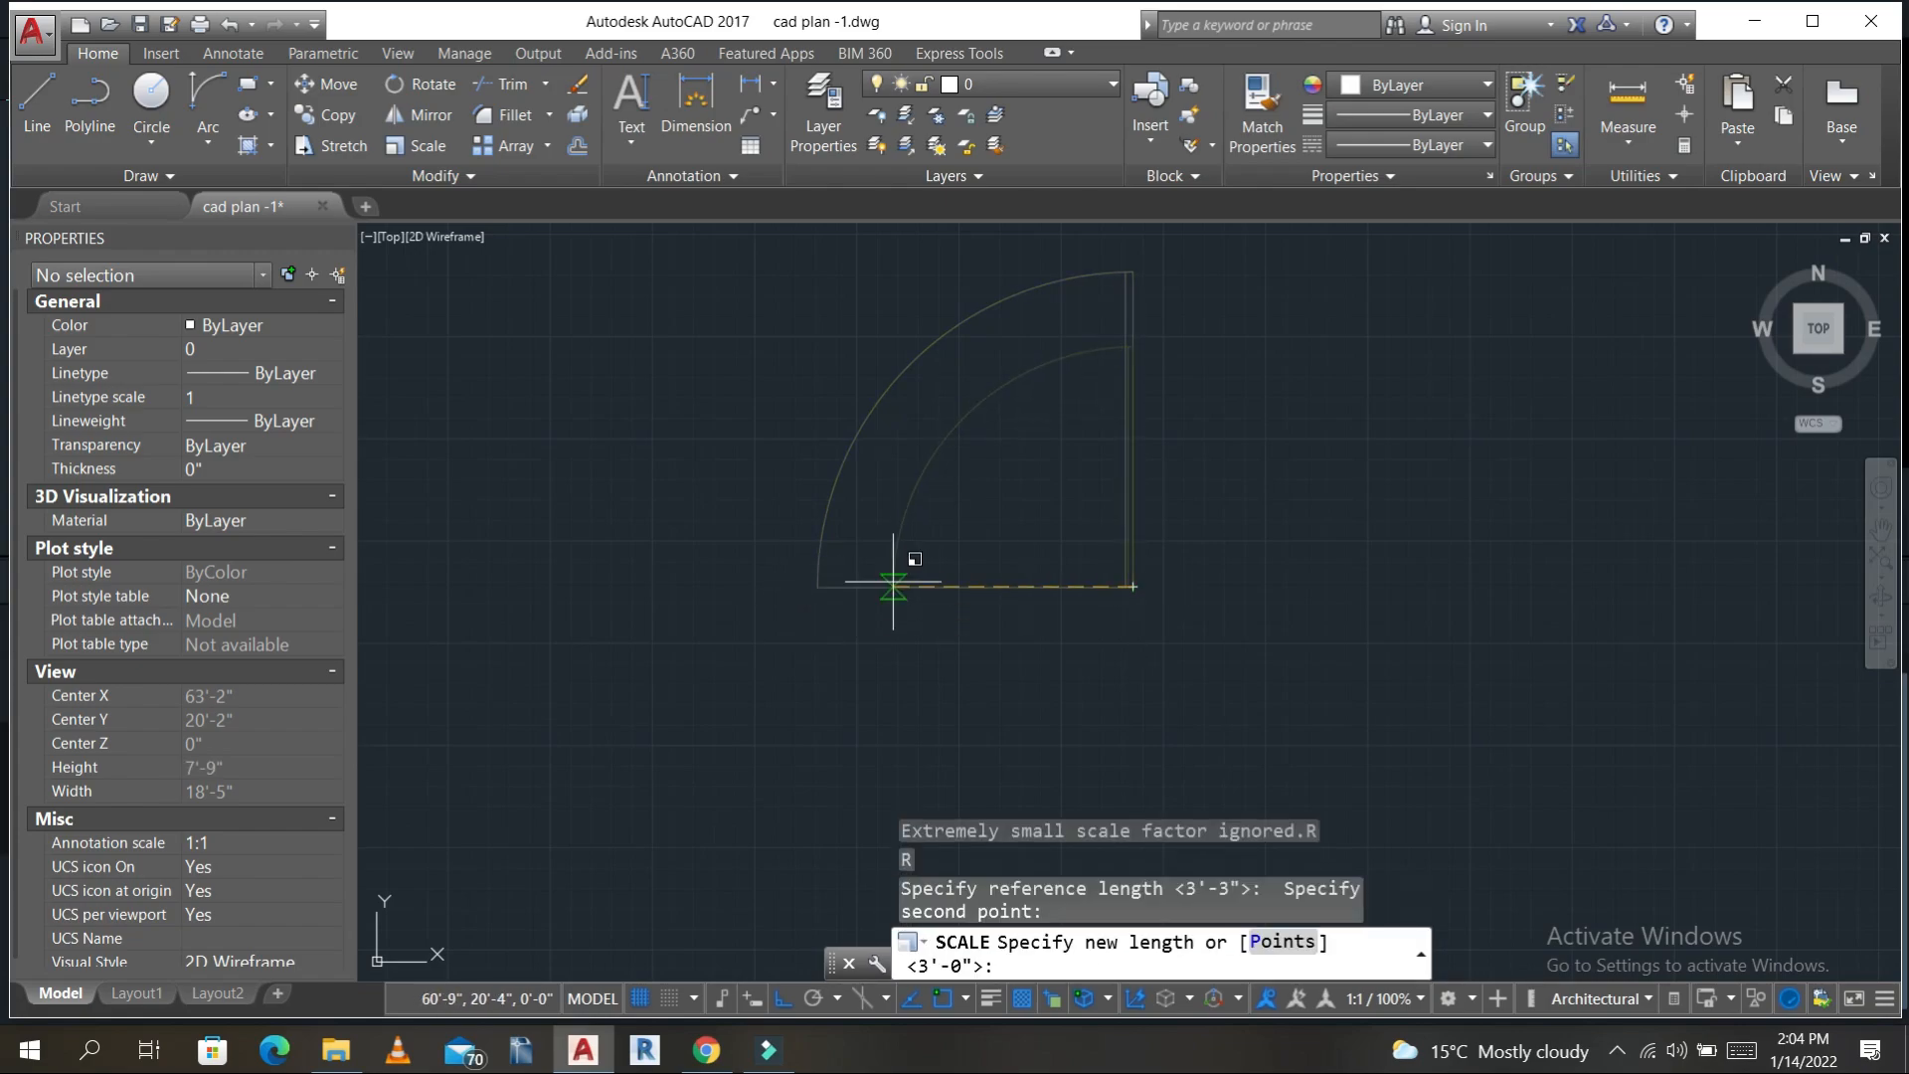
{"action": "type", "text": "3'"}
{"action": "key", "text": "Return"}
{"action": "key", "text": "Escape"}
{"action": "key", "text": "Escape"}
- Check the rescaled door block's width between its two bottom corners without placing a dimension
{"action": "type", "text": "D"}
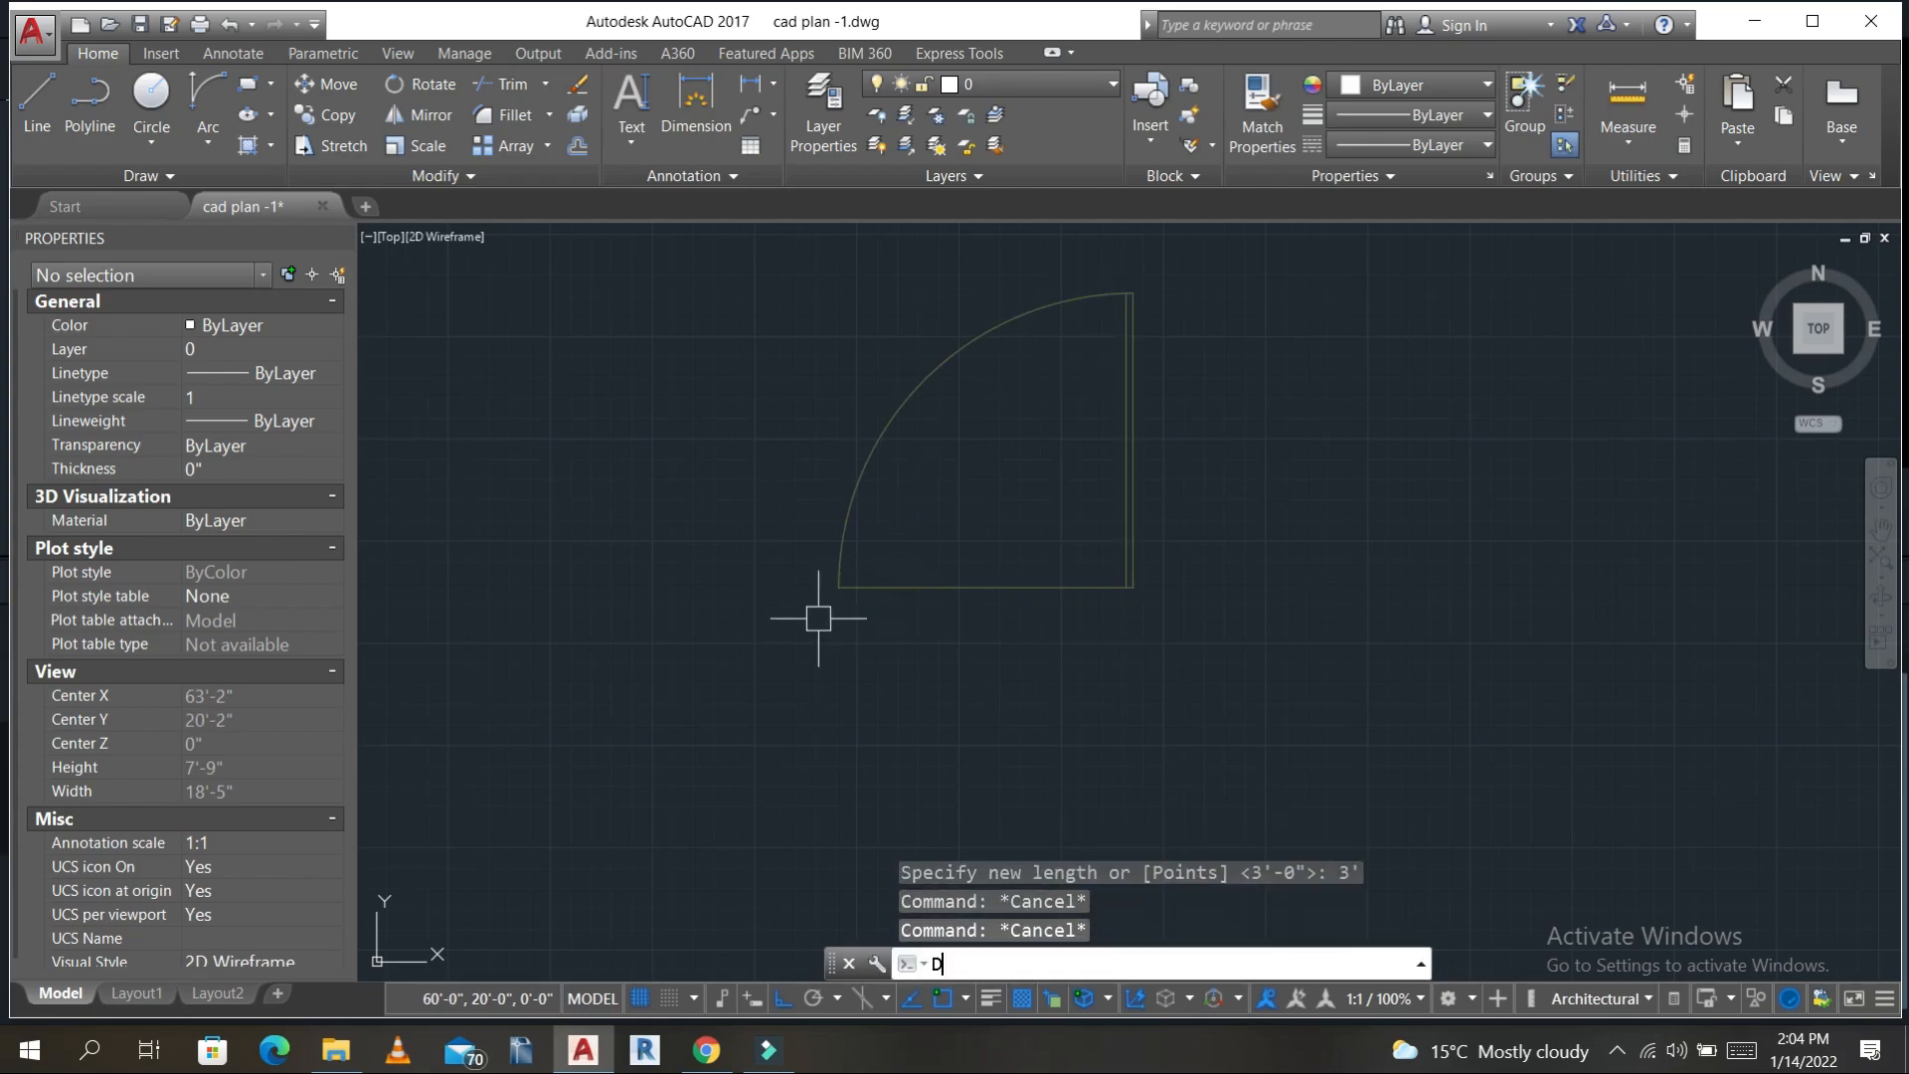
{"action": "type", "text": "LI"}
{"action": "key", "text": "Return"}
{"action": "left_click", "coordinate": [838, 587]}
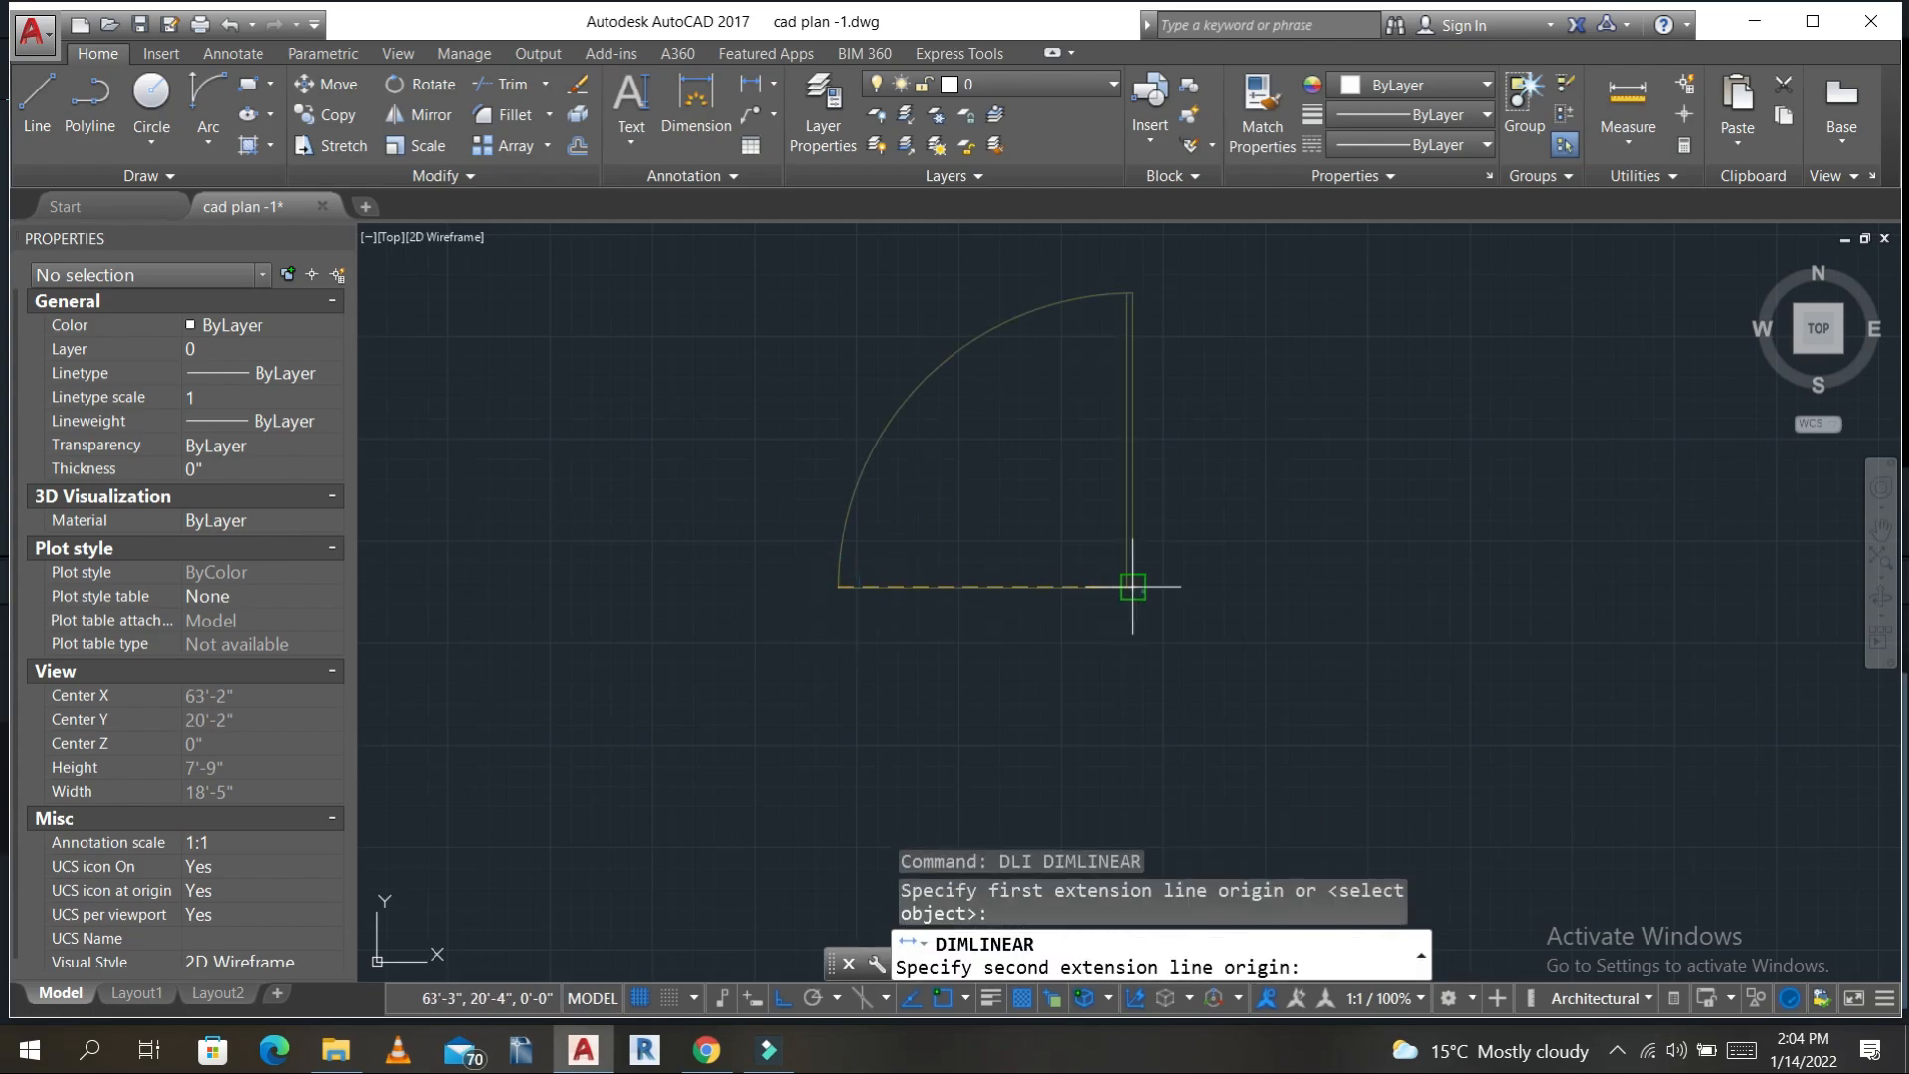
{"action": "left_click", "coordinate": [1132, 587]}
{"action": "scroll", "coordinate": [1148, 641], "scroll_direction": "down", "scroll_amount": 3}
{"action": "key", "text": "Escape"}
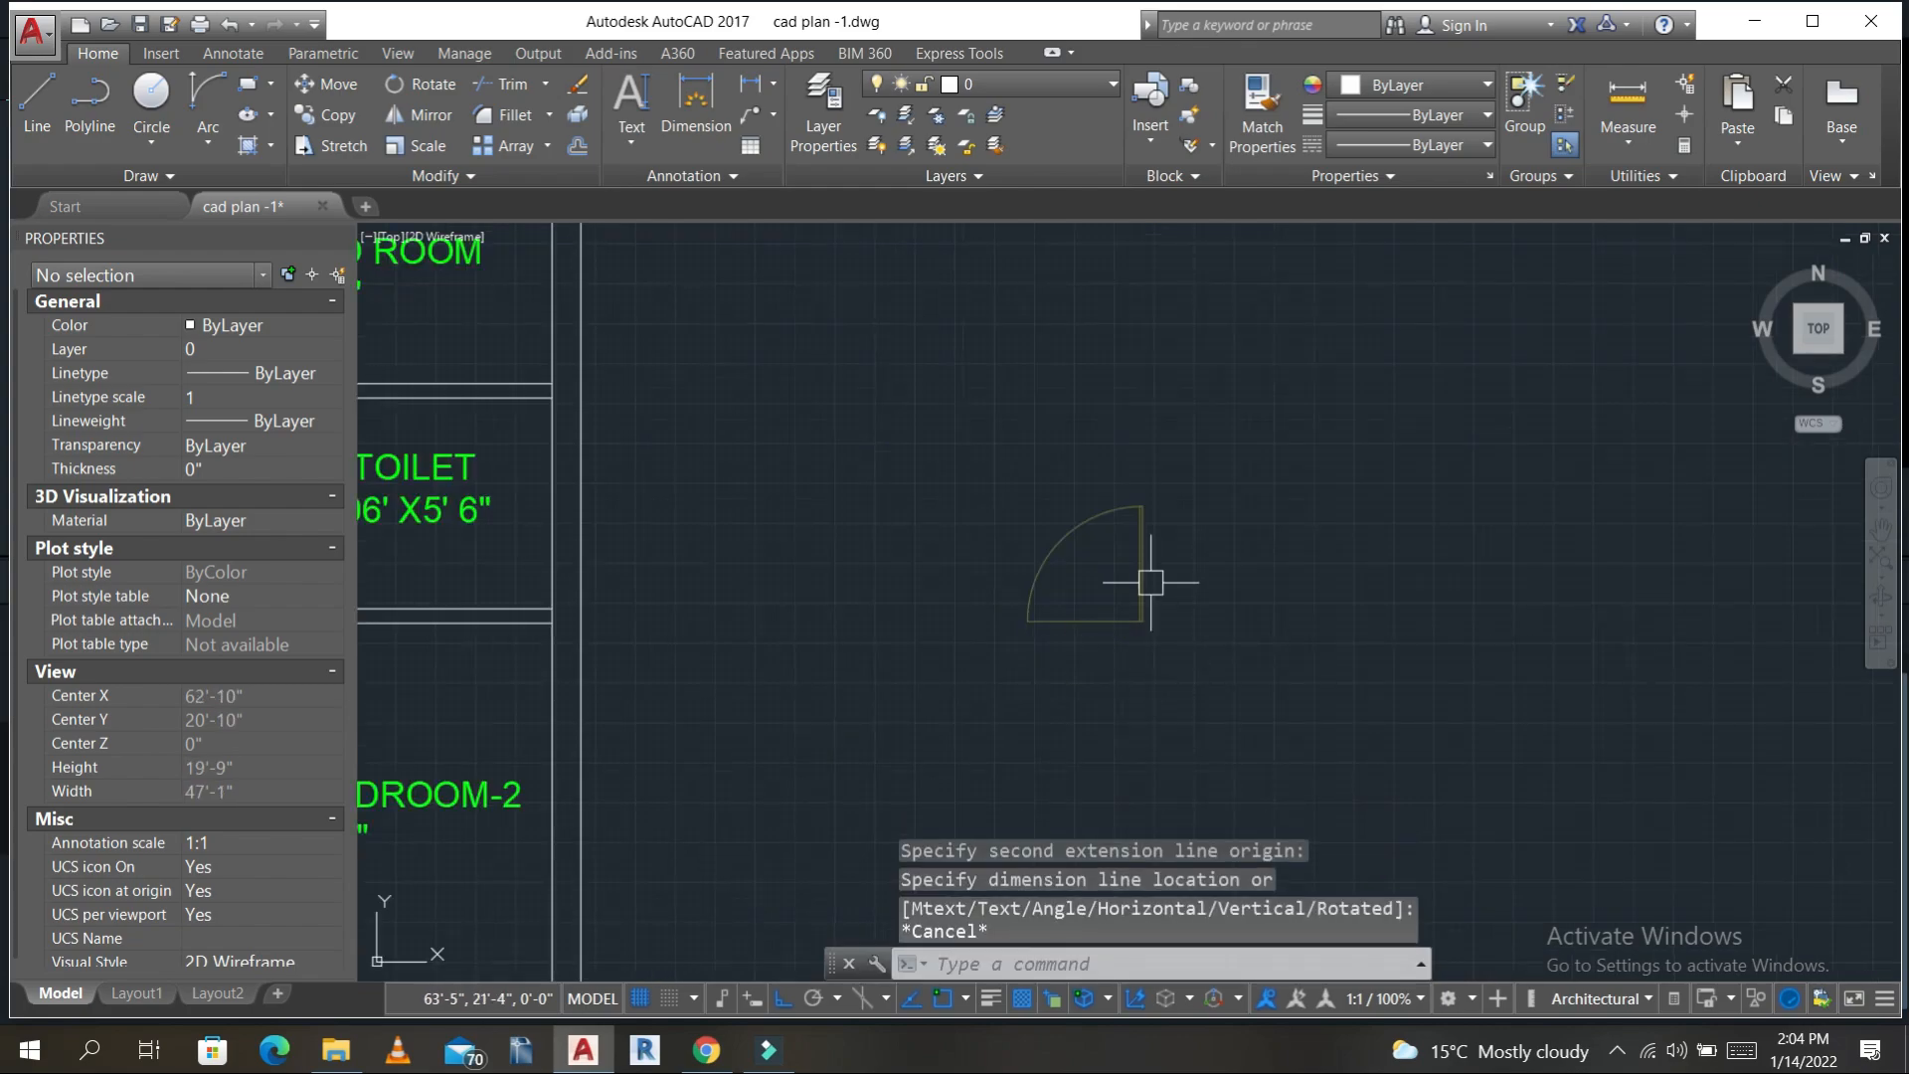
- Copy the 3' door block by its lower-right corner to the lower-right corner of the 06' X5' 6" toilet, on the wall's lower line
{"action": "left_click", "coordinate": [1142, 571]}
{"action": "key", "text": "Return"}
{"action": "scroll", "coordinate": [1153, 592], "scroll_direction": "down", "scroll_amount": 3}
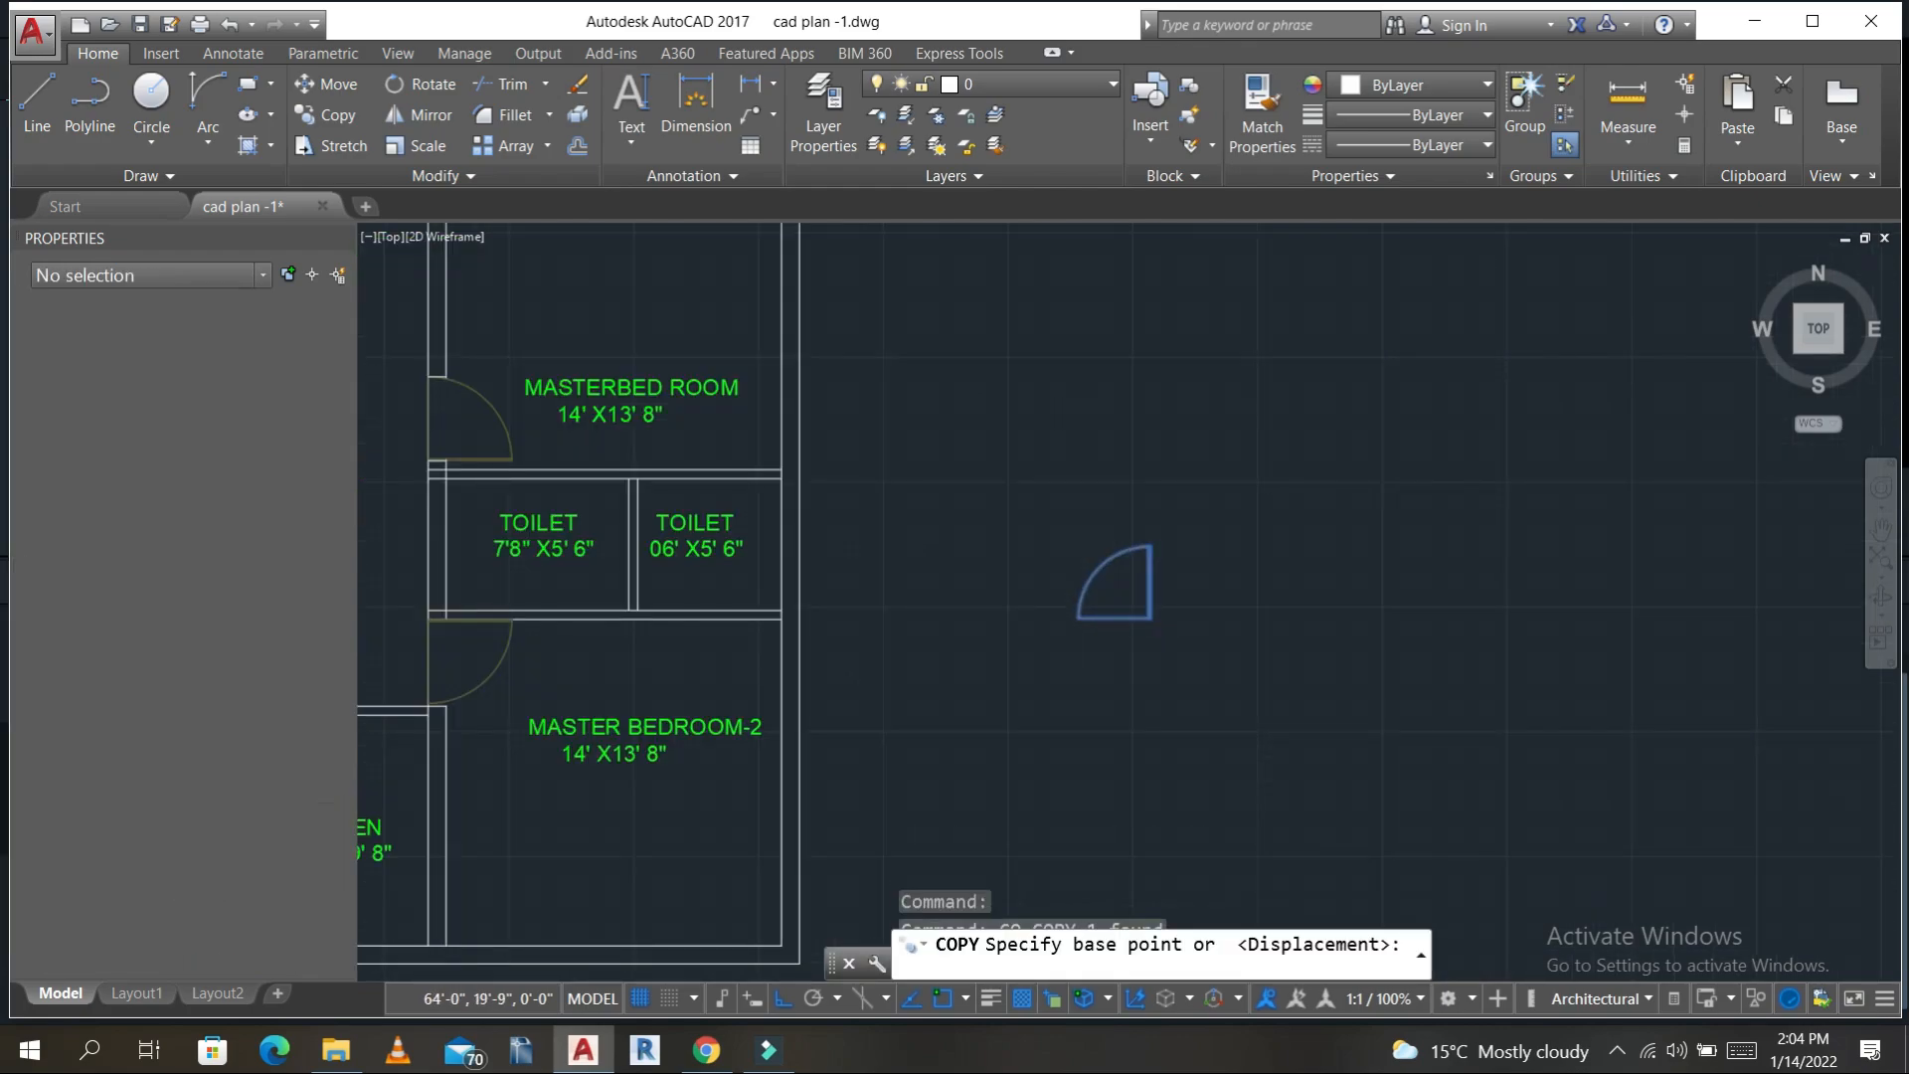
{"action": "scroll", "coordinate": [1144, 594], "scroll_direction": "up", "scroll_amount": 6}
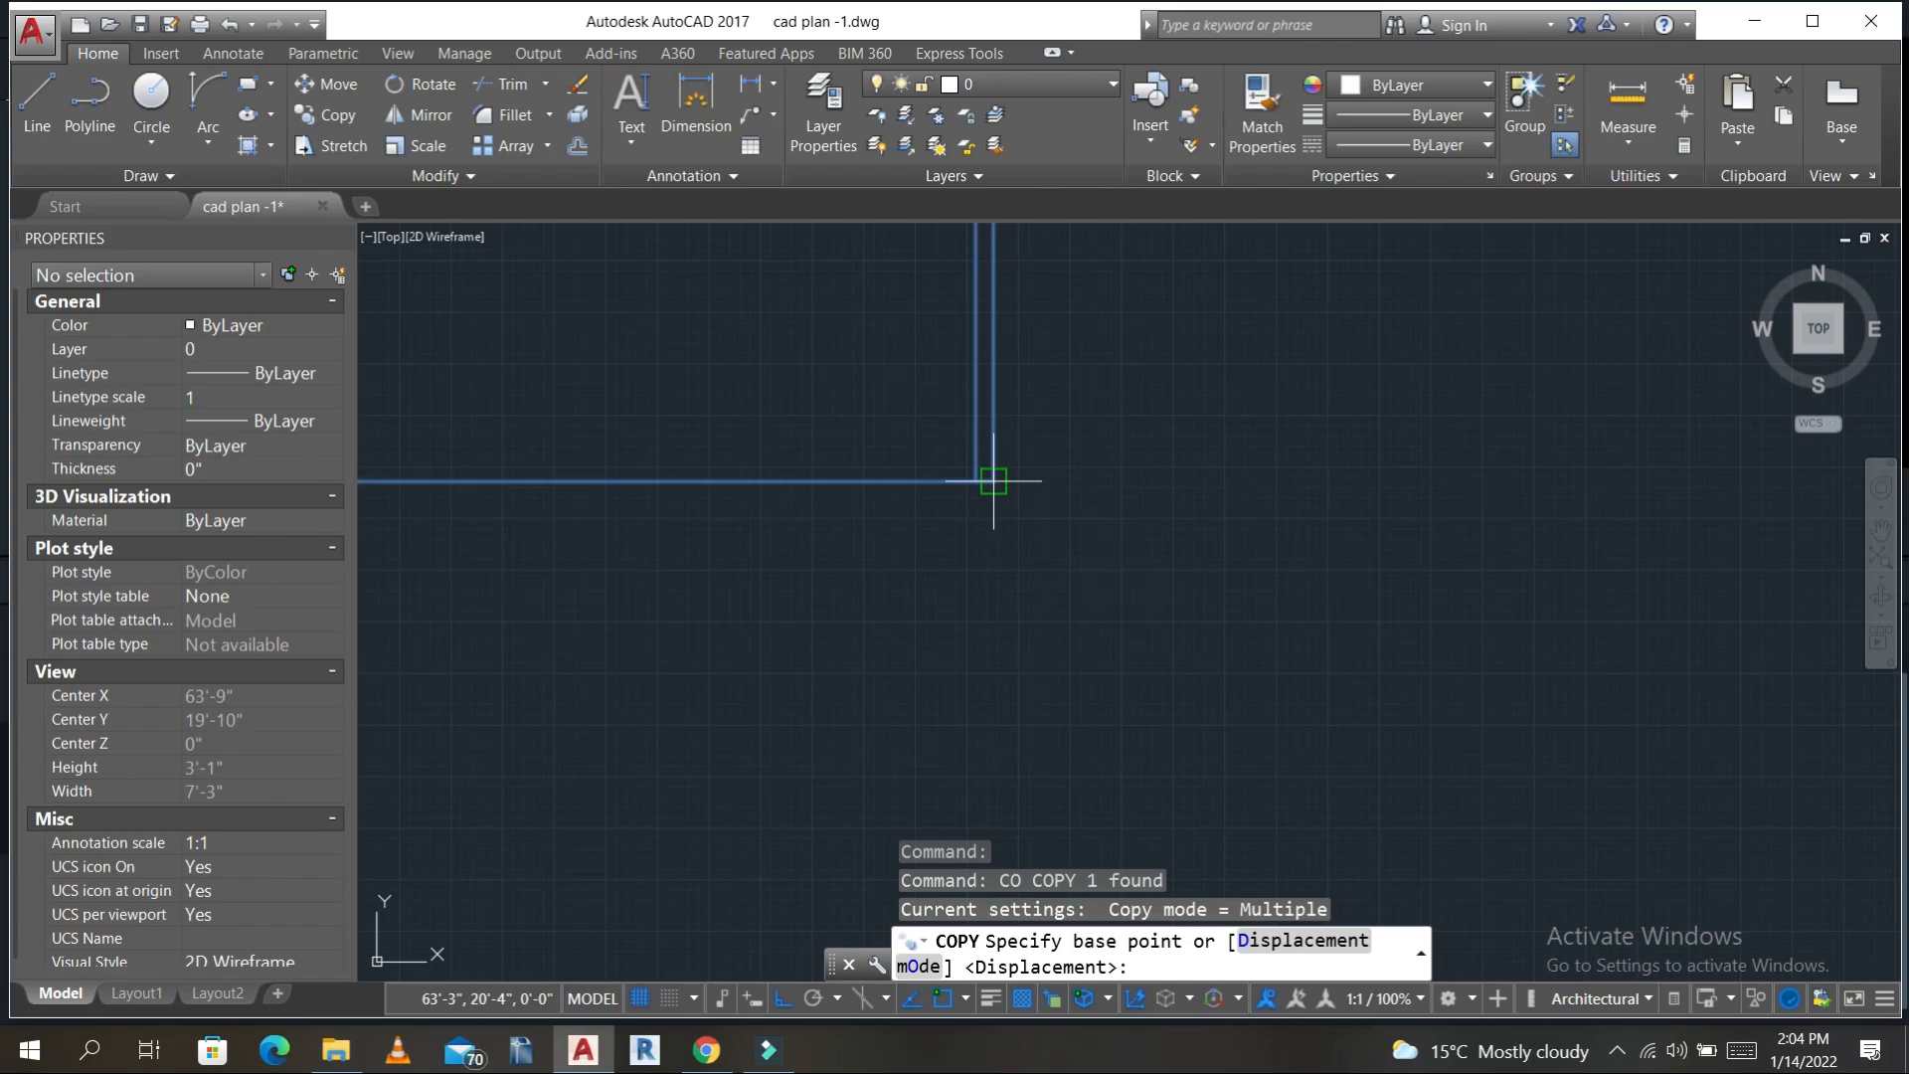
{"action": "left_click", "coordinate": [993, 481]}
{"action": "scroll", "coordinate": [771, 520], "scroll_direction": "down", "scroll_amount": 3}
{"action": "scroll", "coordinate": [1512, 425], "scroll_direction": "up", "scroll_amount": 6}
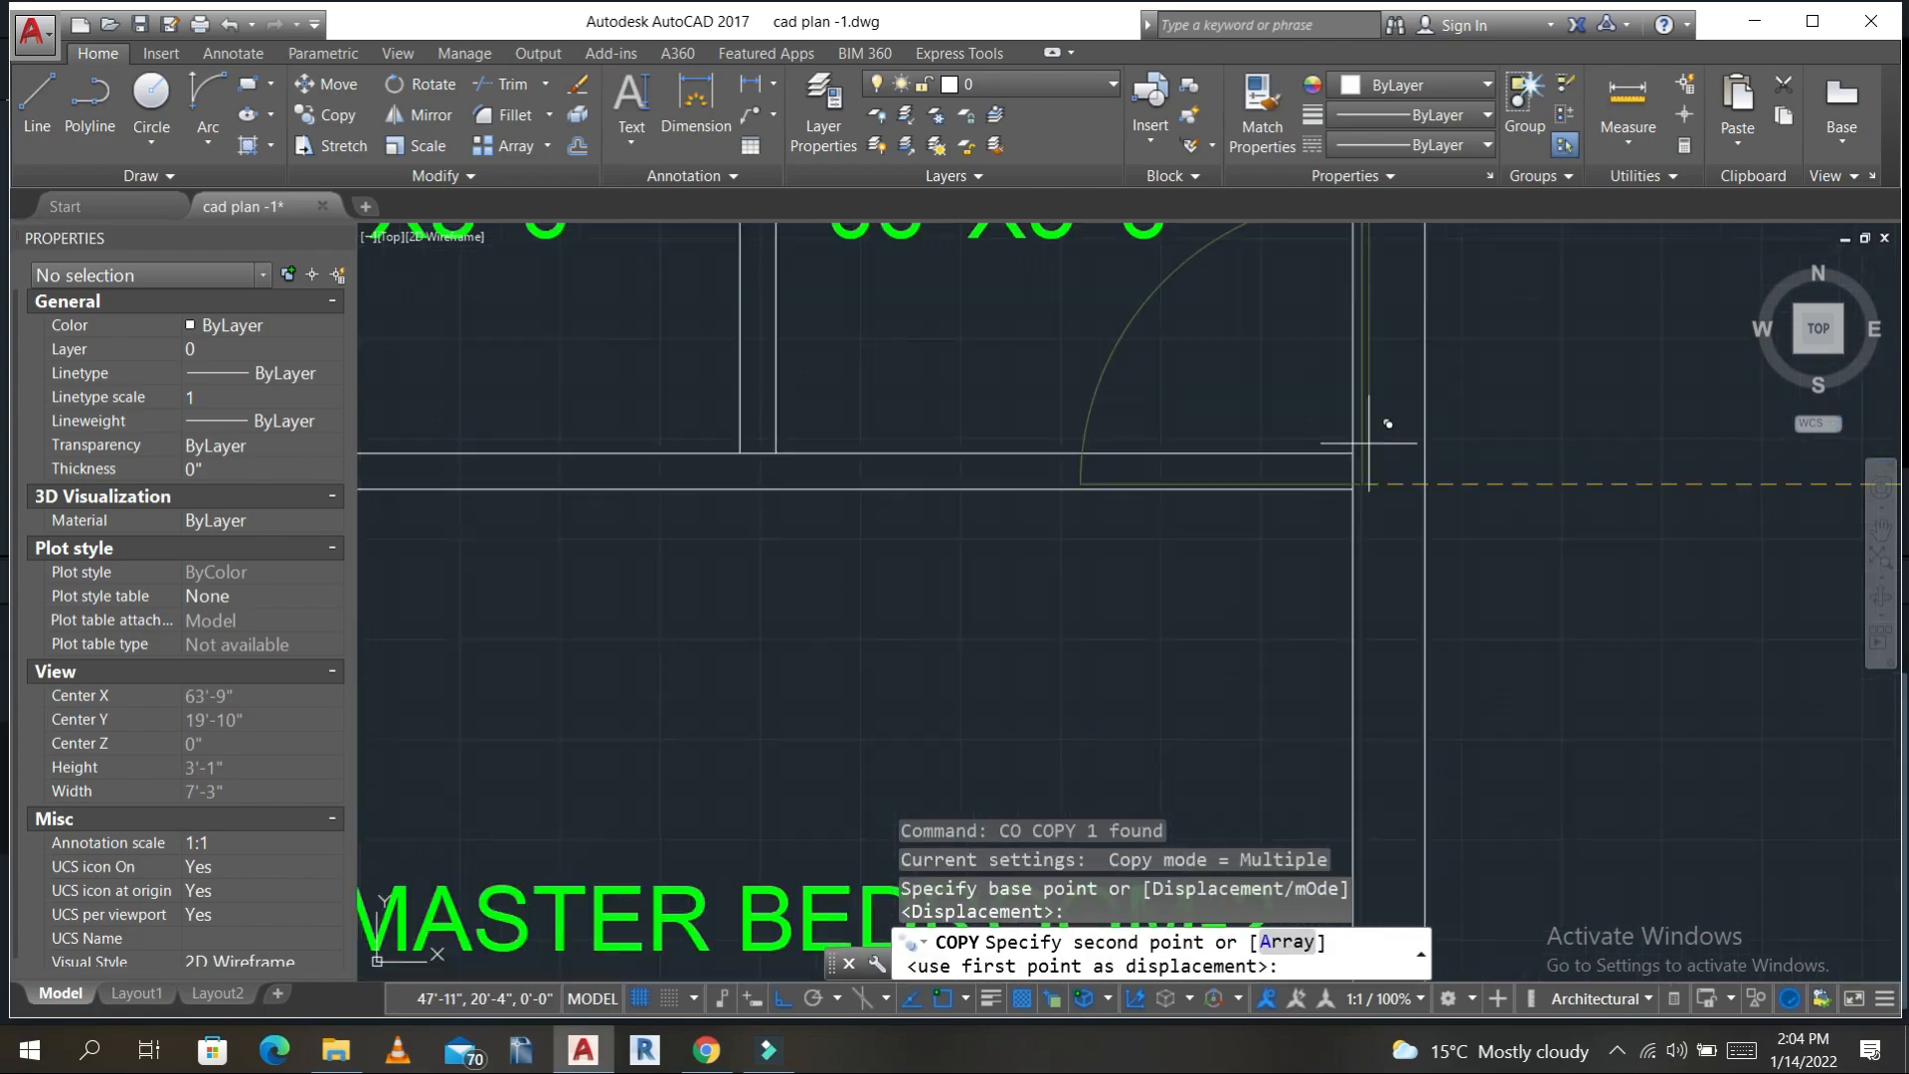
{"action": "left_click", "coordinate": [1348, 489]}
{"action": "key", "text": "Escape"}
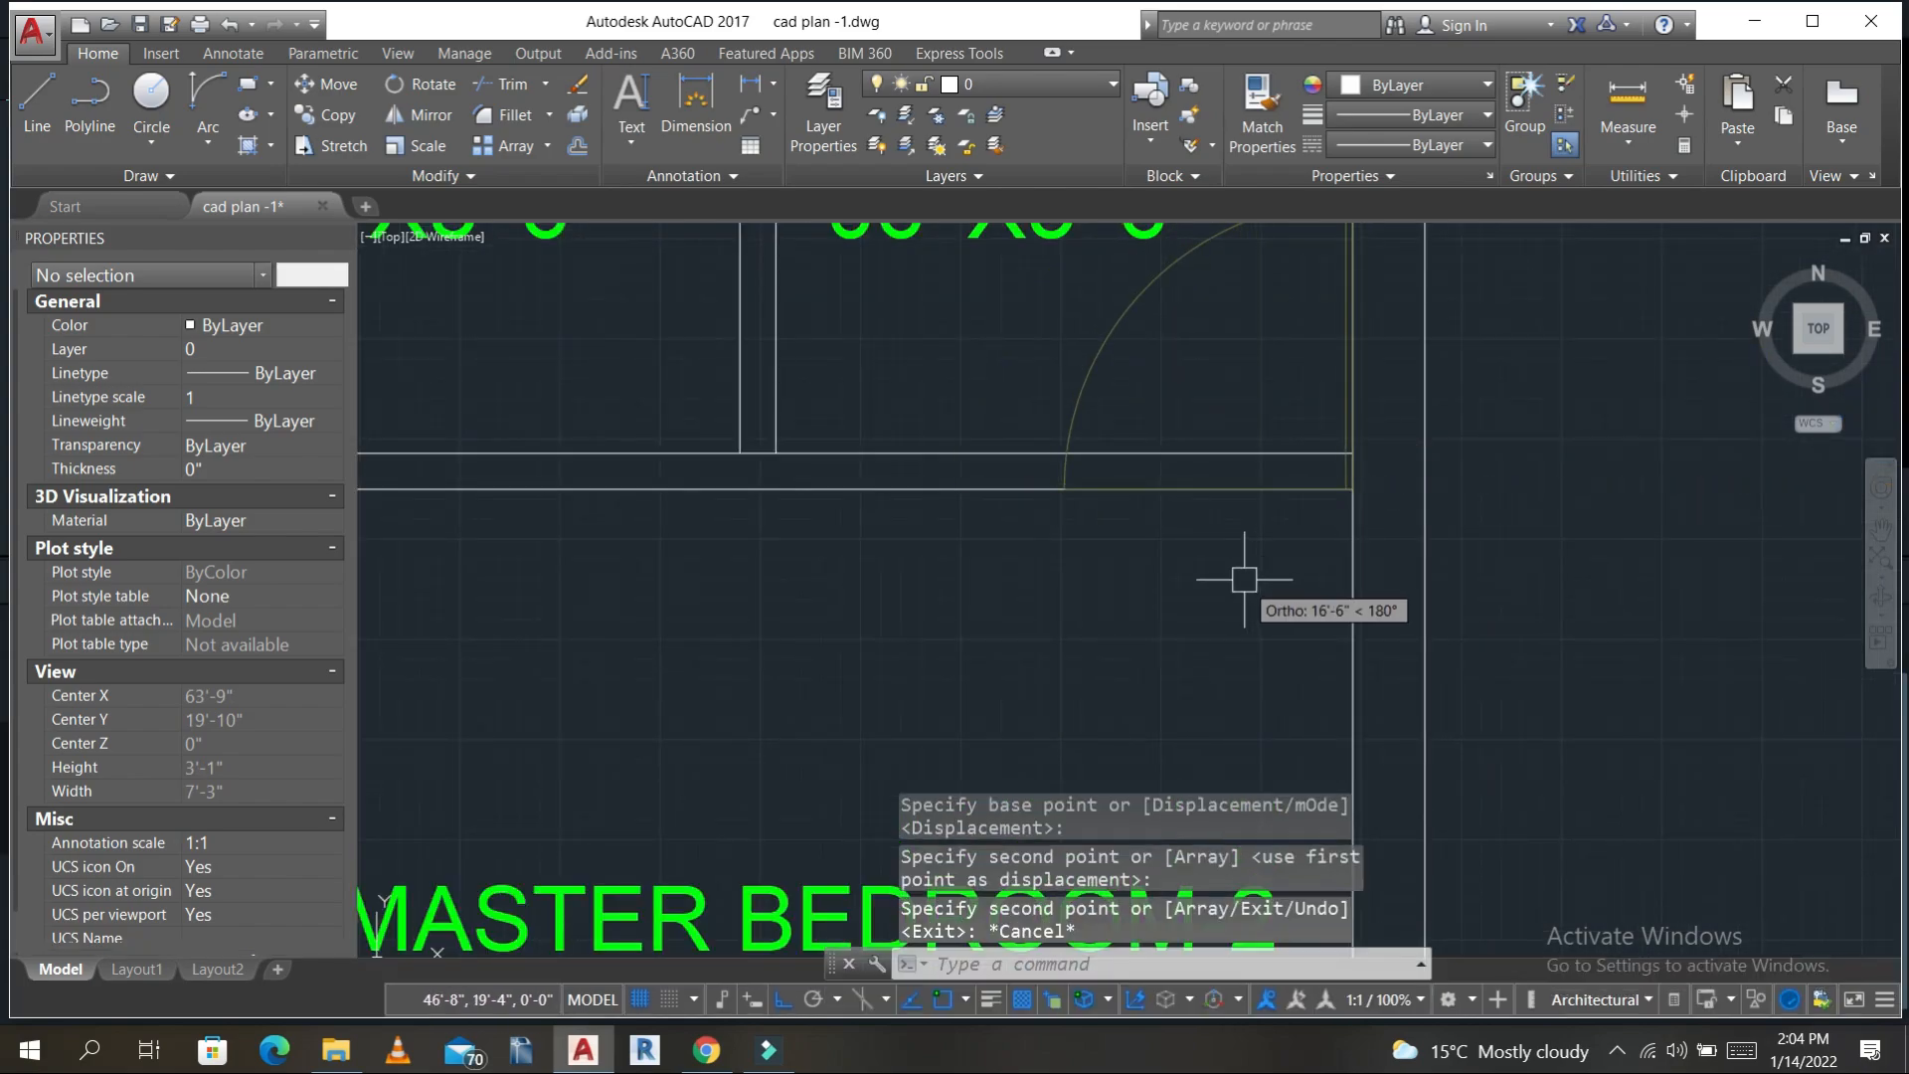
- Draw a jamb line across the wall thickness at the free end of the 06' X5' 6" toilet door
{"action": "middle_click_drag", "start_coordinate": [1255, 604], "coordinate": [1109, 656]}
{"action": "key", "text": "Escape"}
{"action": "scroll", "coordinate": [935, 510], "scroll_direction": "up", "scroll_amount": 2}
{"action": "type", "text": "l"}
{"action": "key", "text": "Return"}
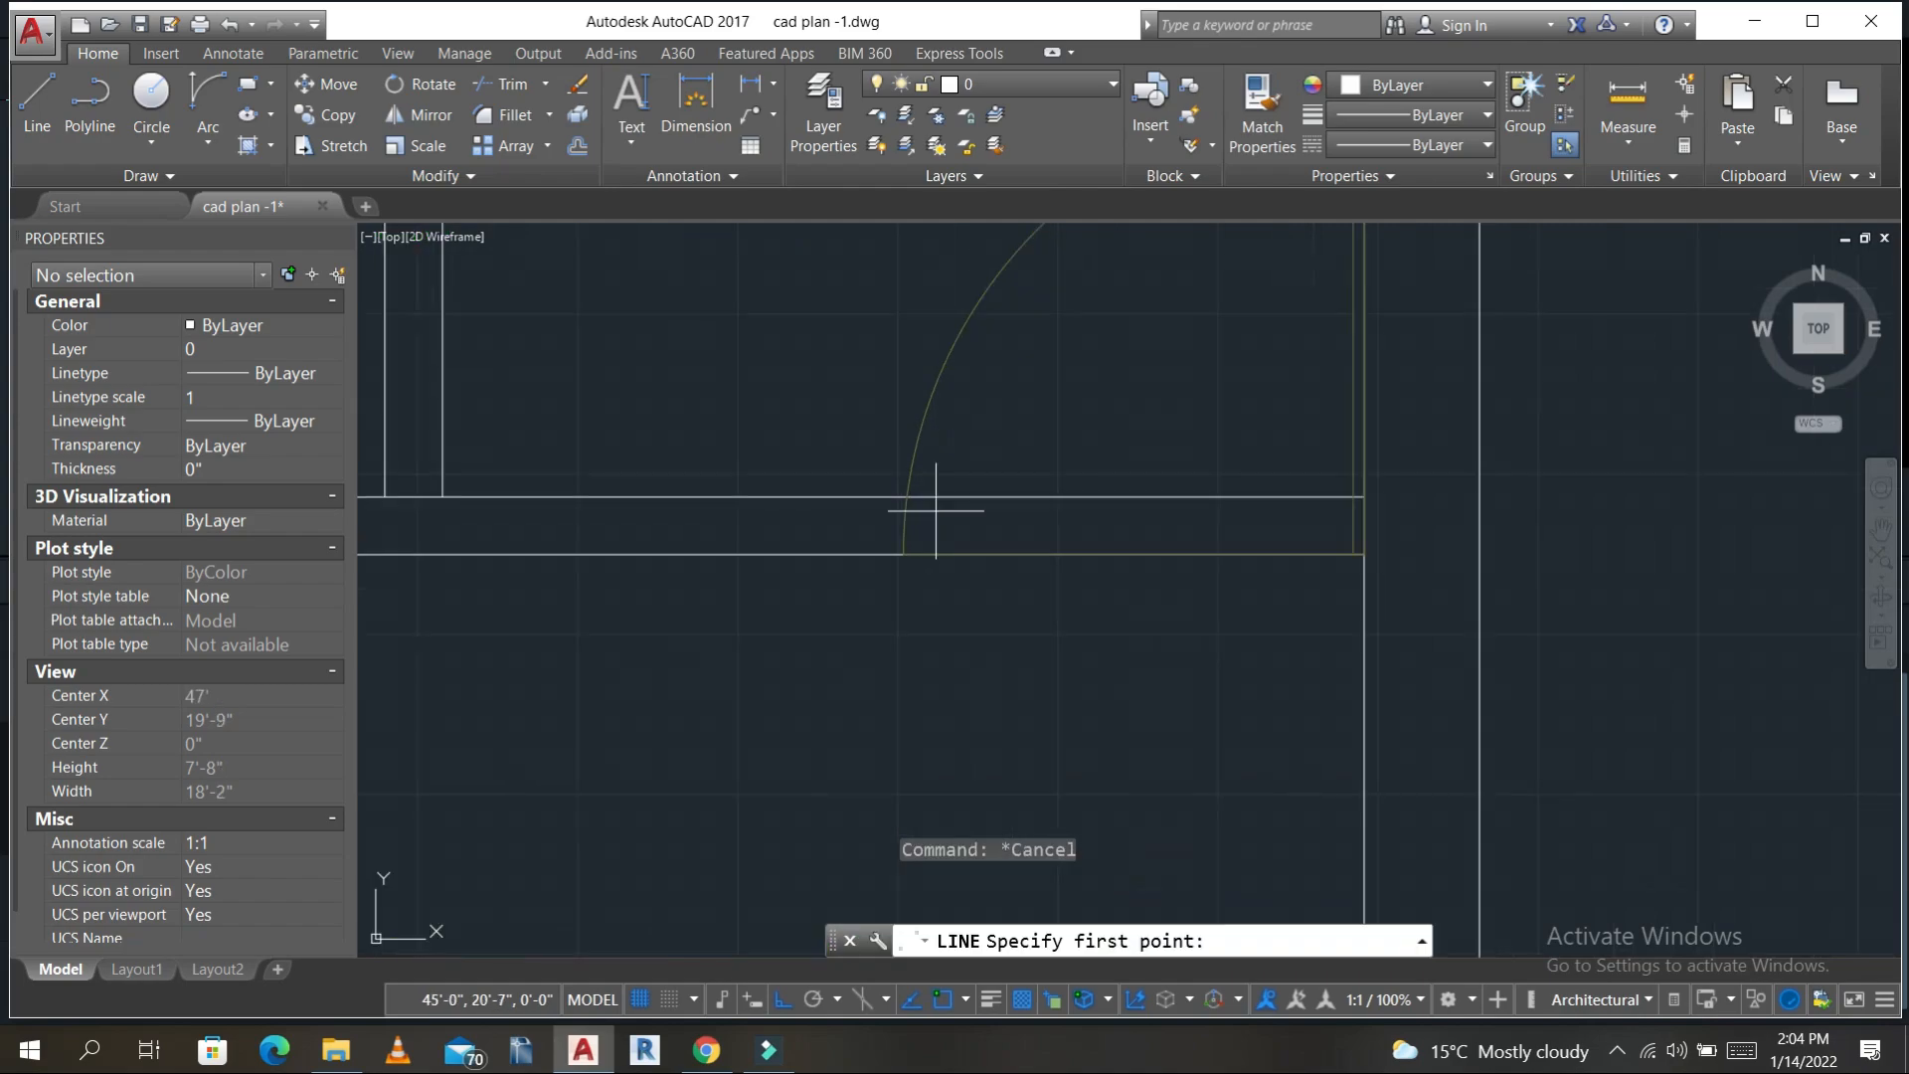
{"action": "left_click", "coordinate": [898, 497]}
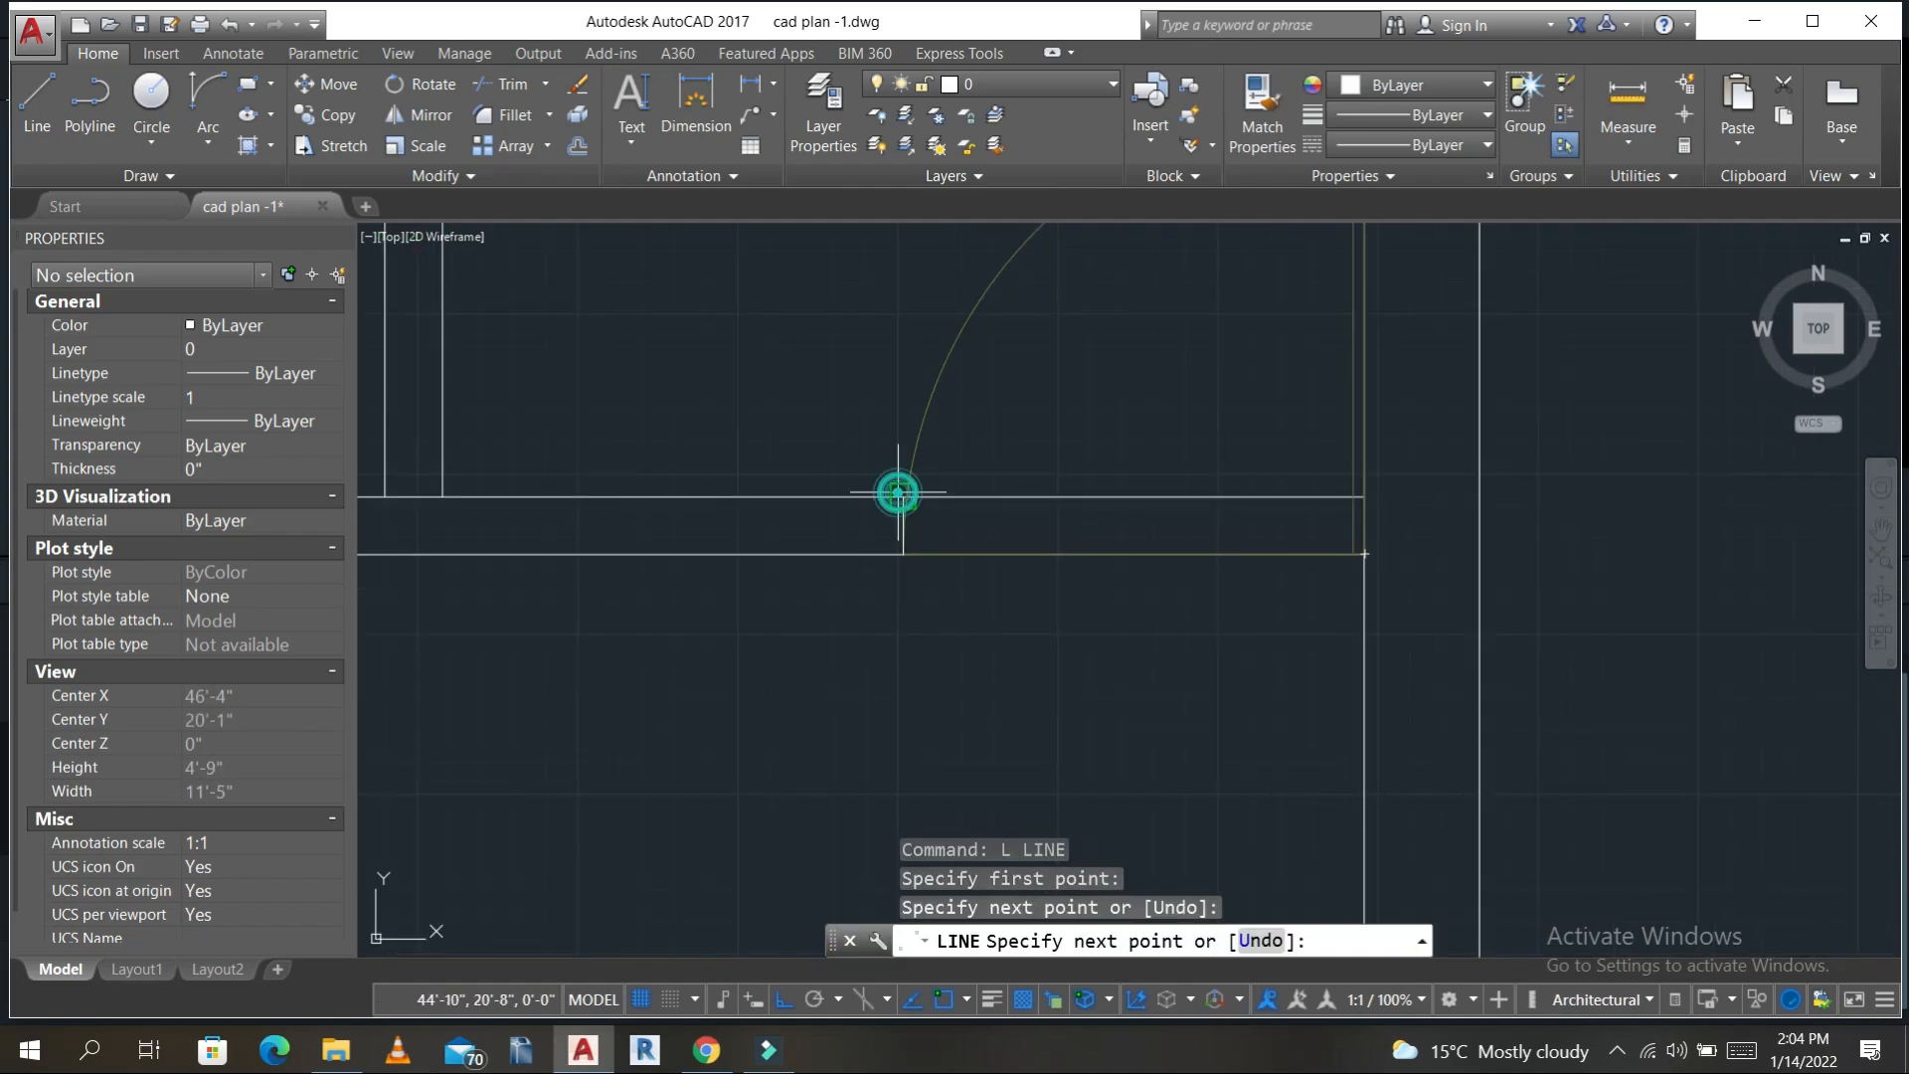
{"action": "key", "text": "Escape"}
{"action": "key", "text": "Escape"}
{"action": "key", "text": "Escape"}
- Trim the upper wall line between the new jamb and the outer wall to open the 06' X5' 6" toilet doorway
{"action": "type", "text": "tr"}
{"action": "key", "text": "Return"}
{"action": "key", "text": "Return"}
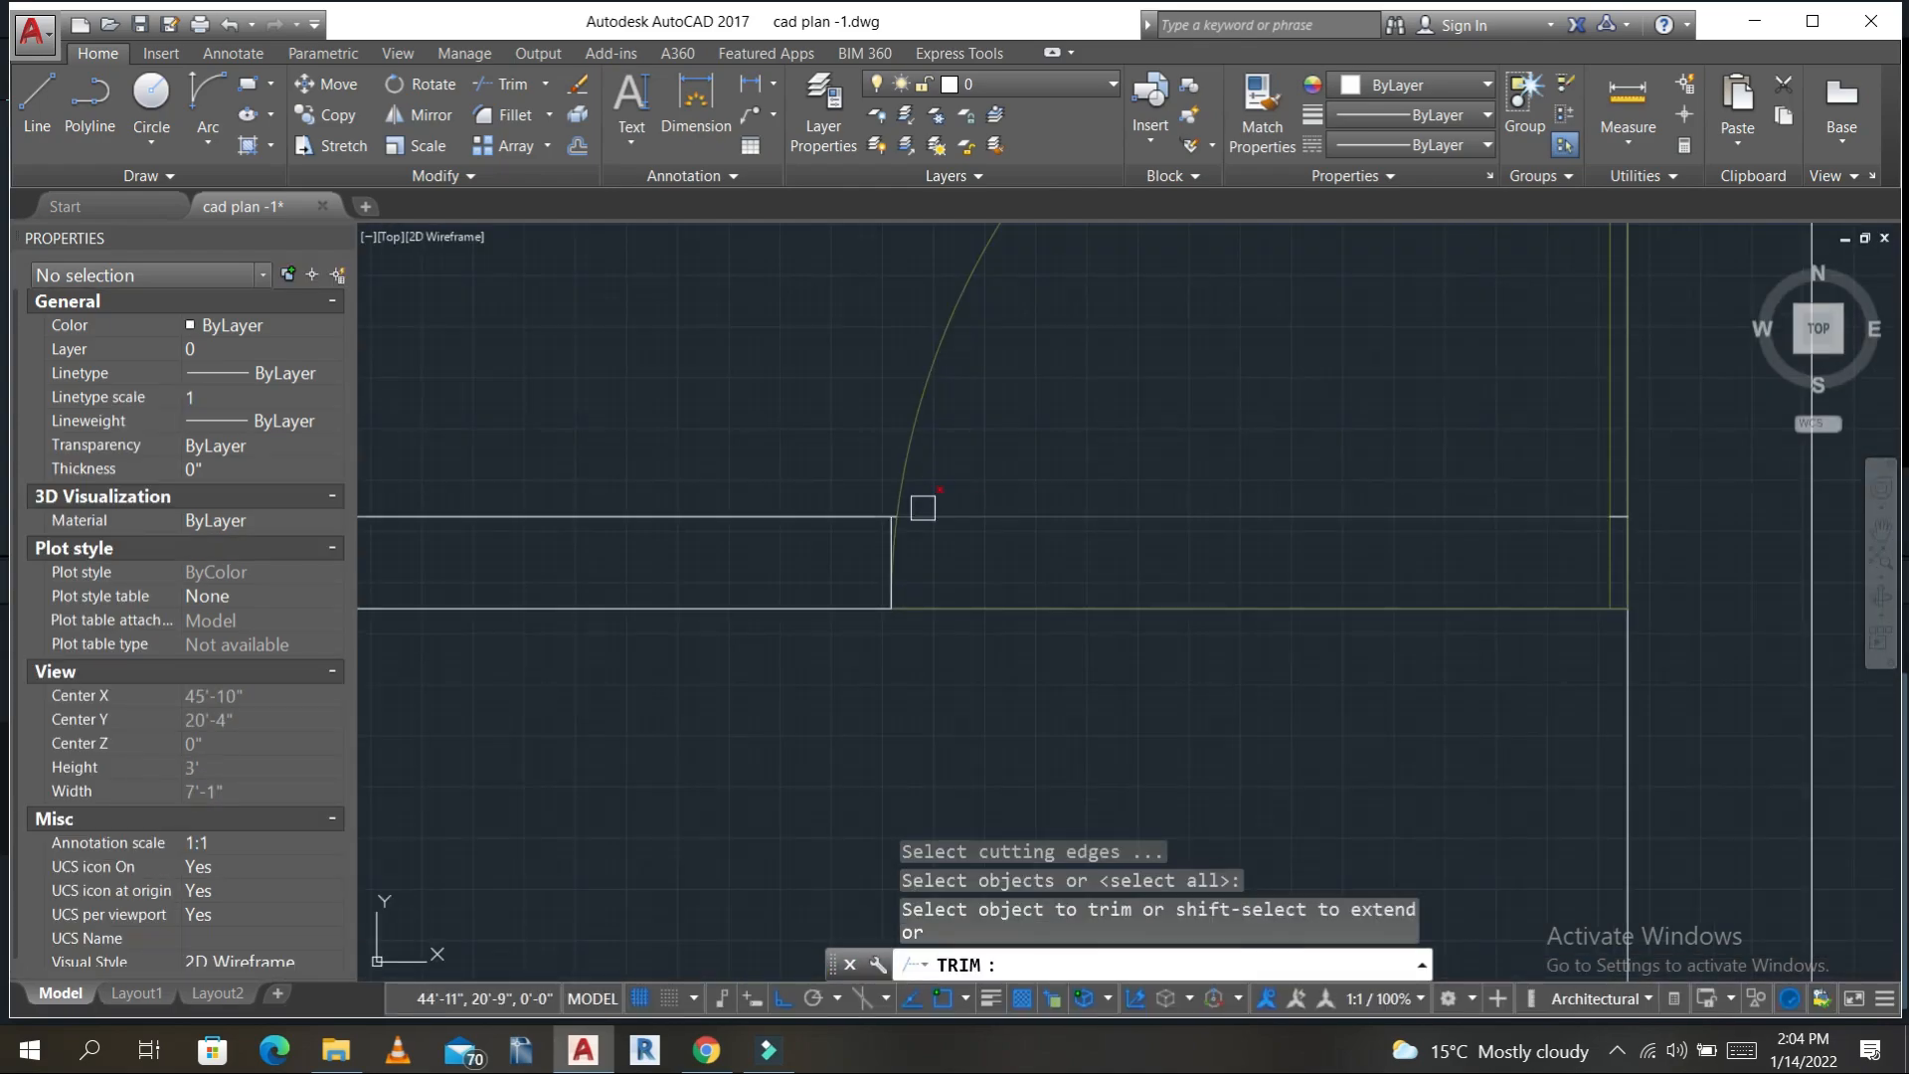
{"action": "left_click", "coordinate": [921, 507]}
{"action": "scroll", "coordinate": [1046, 679], "scroll_direction": "down", "scroll_amount": 10}
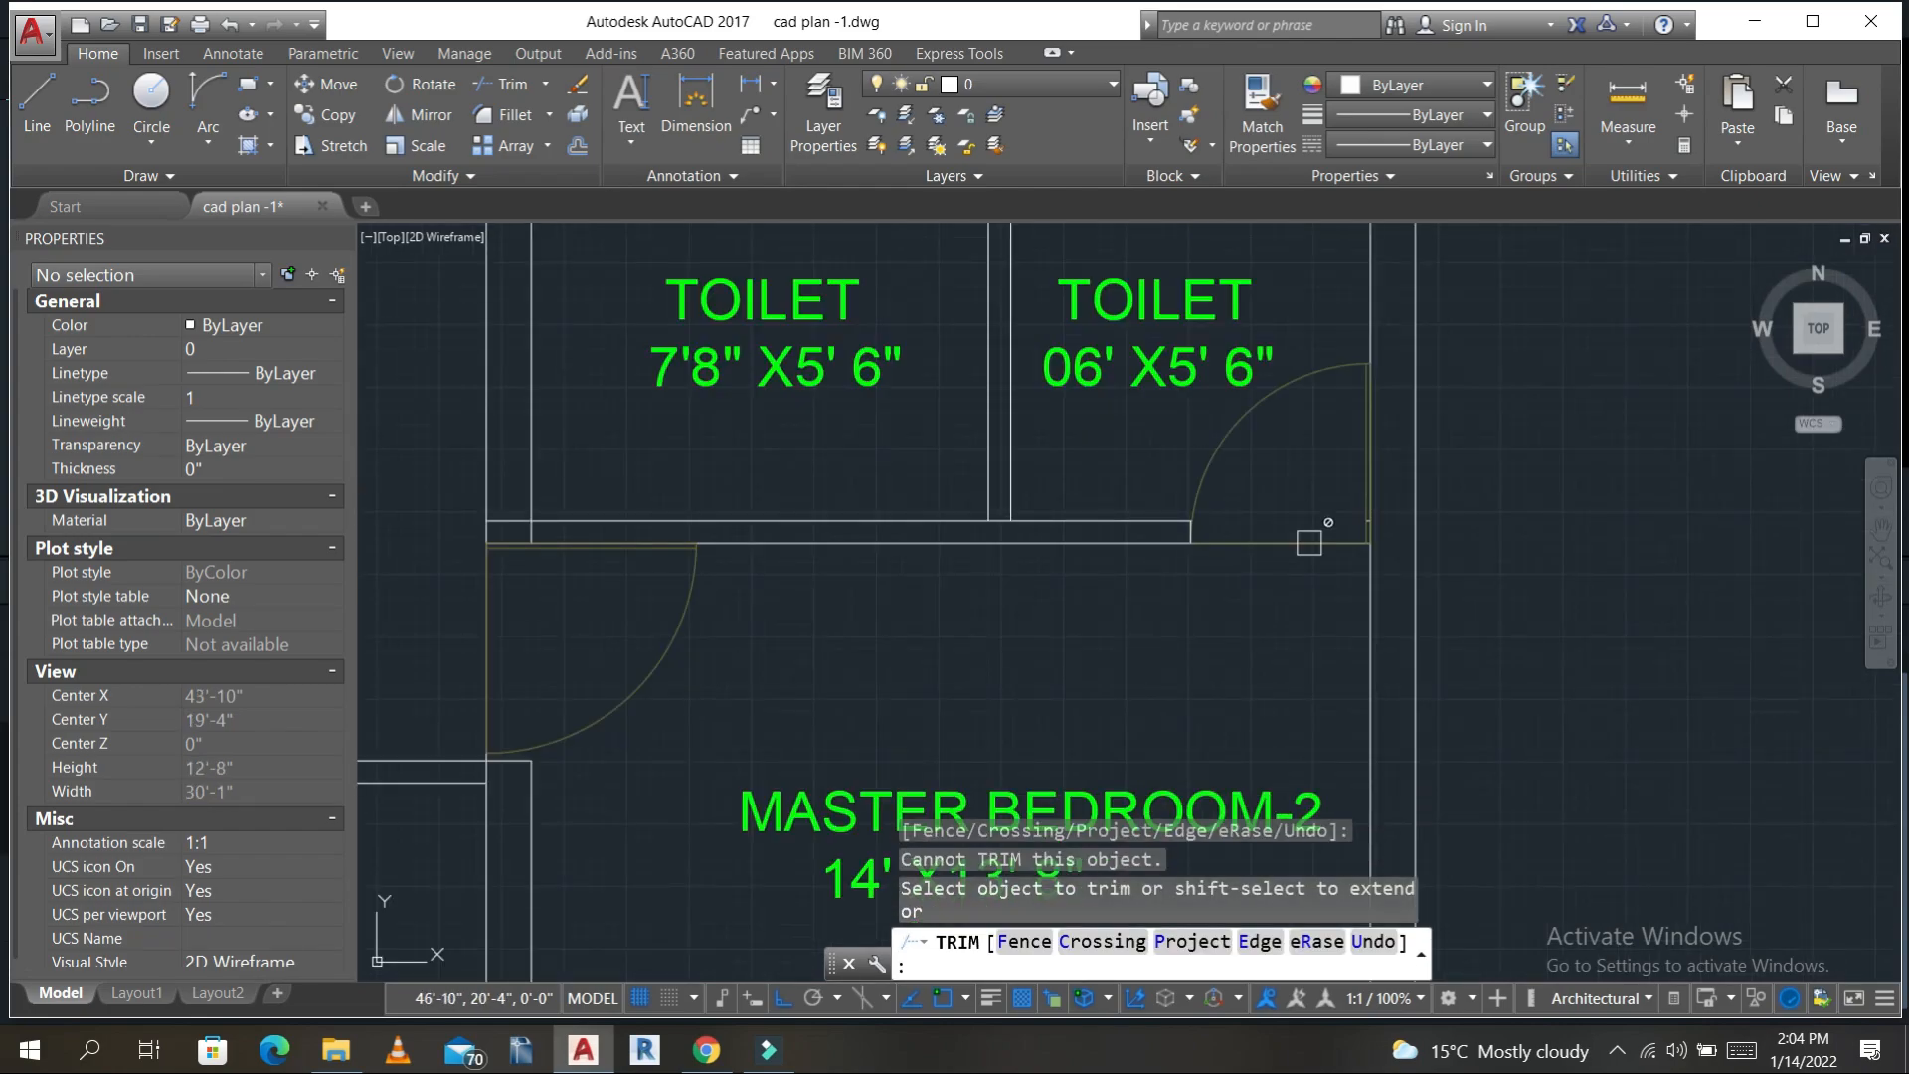
{"action": "key", "text": "Escape"}
{"action": "scroll", "coordinate": [1060, 627], "scroll_direction": "up", "scroll_amount": 2}
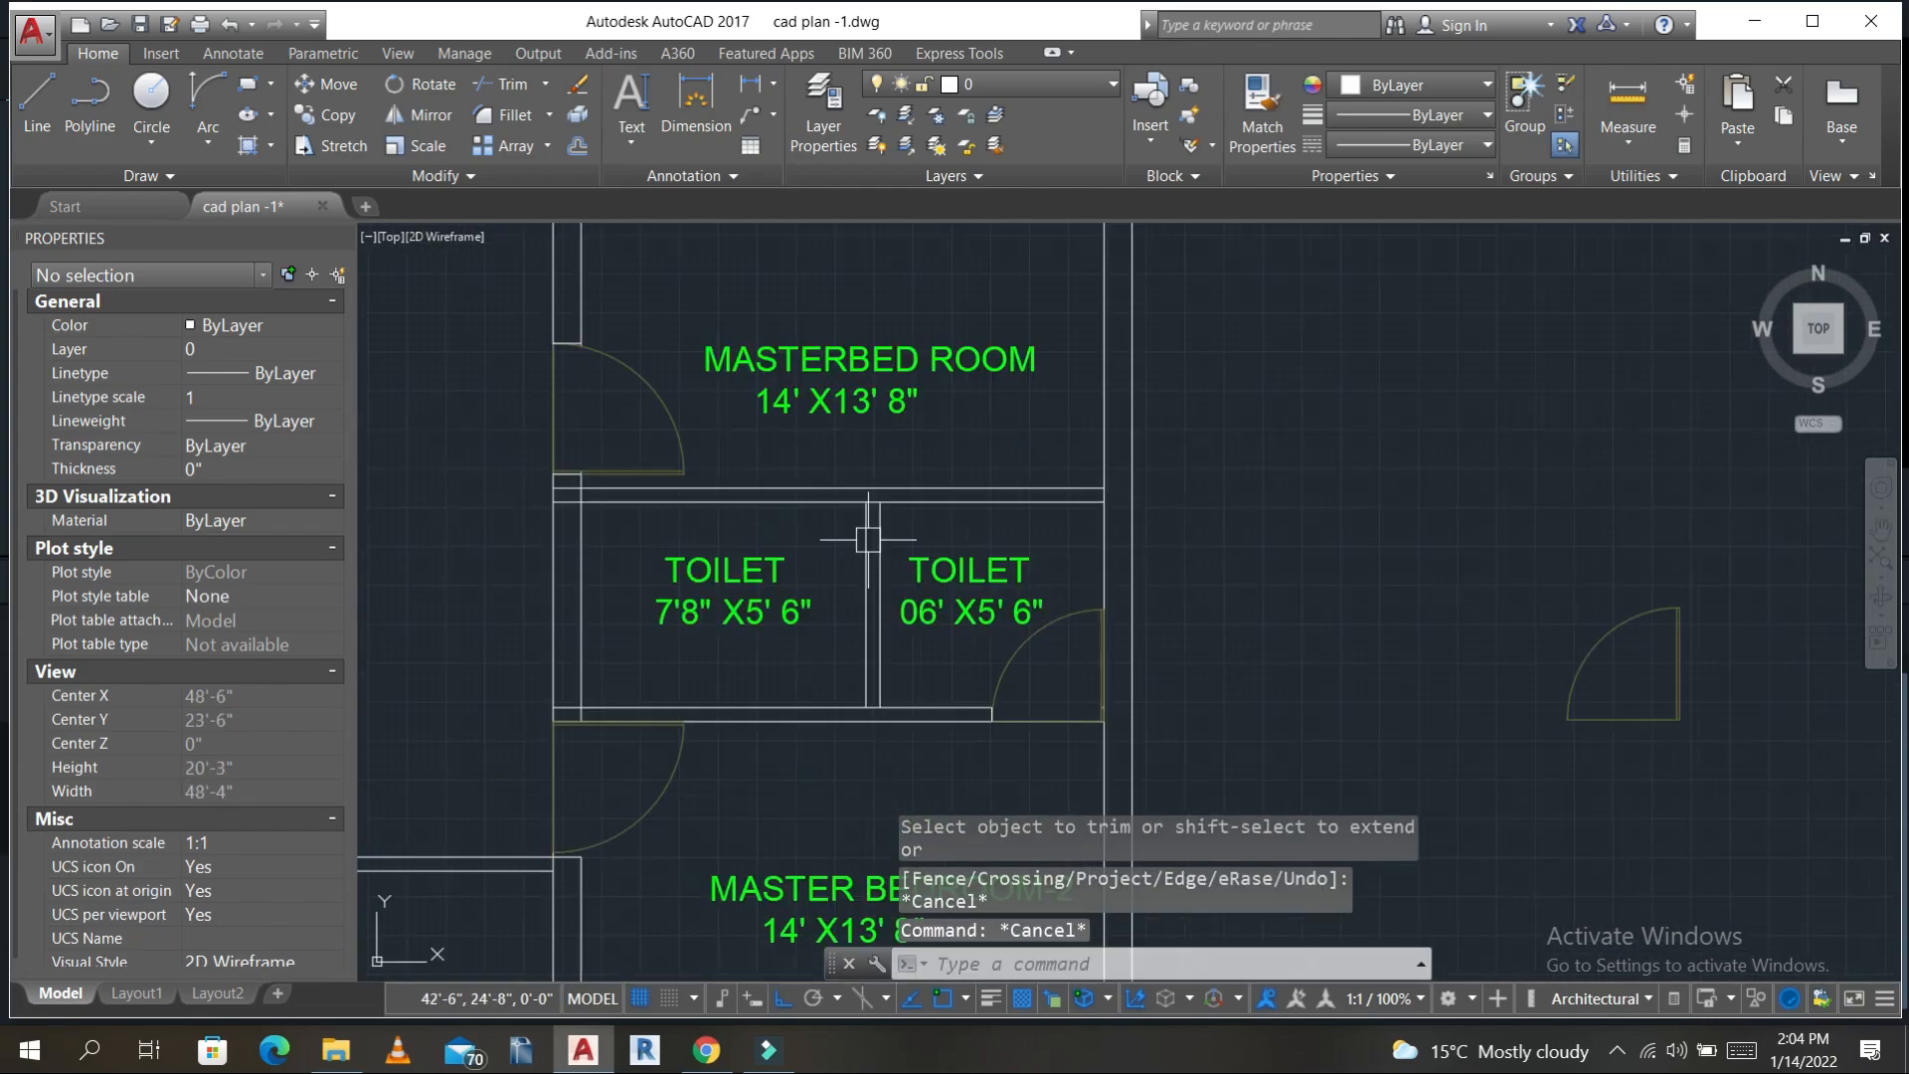
{"action": "left_click", "coordinate": [1017, 653]}
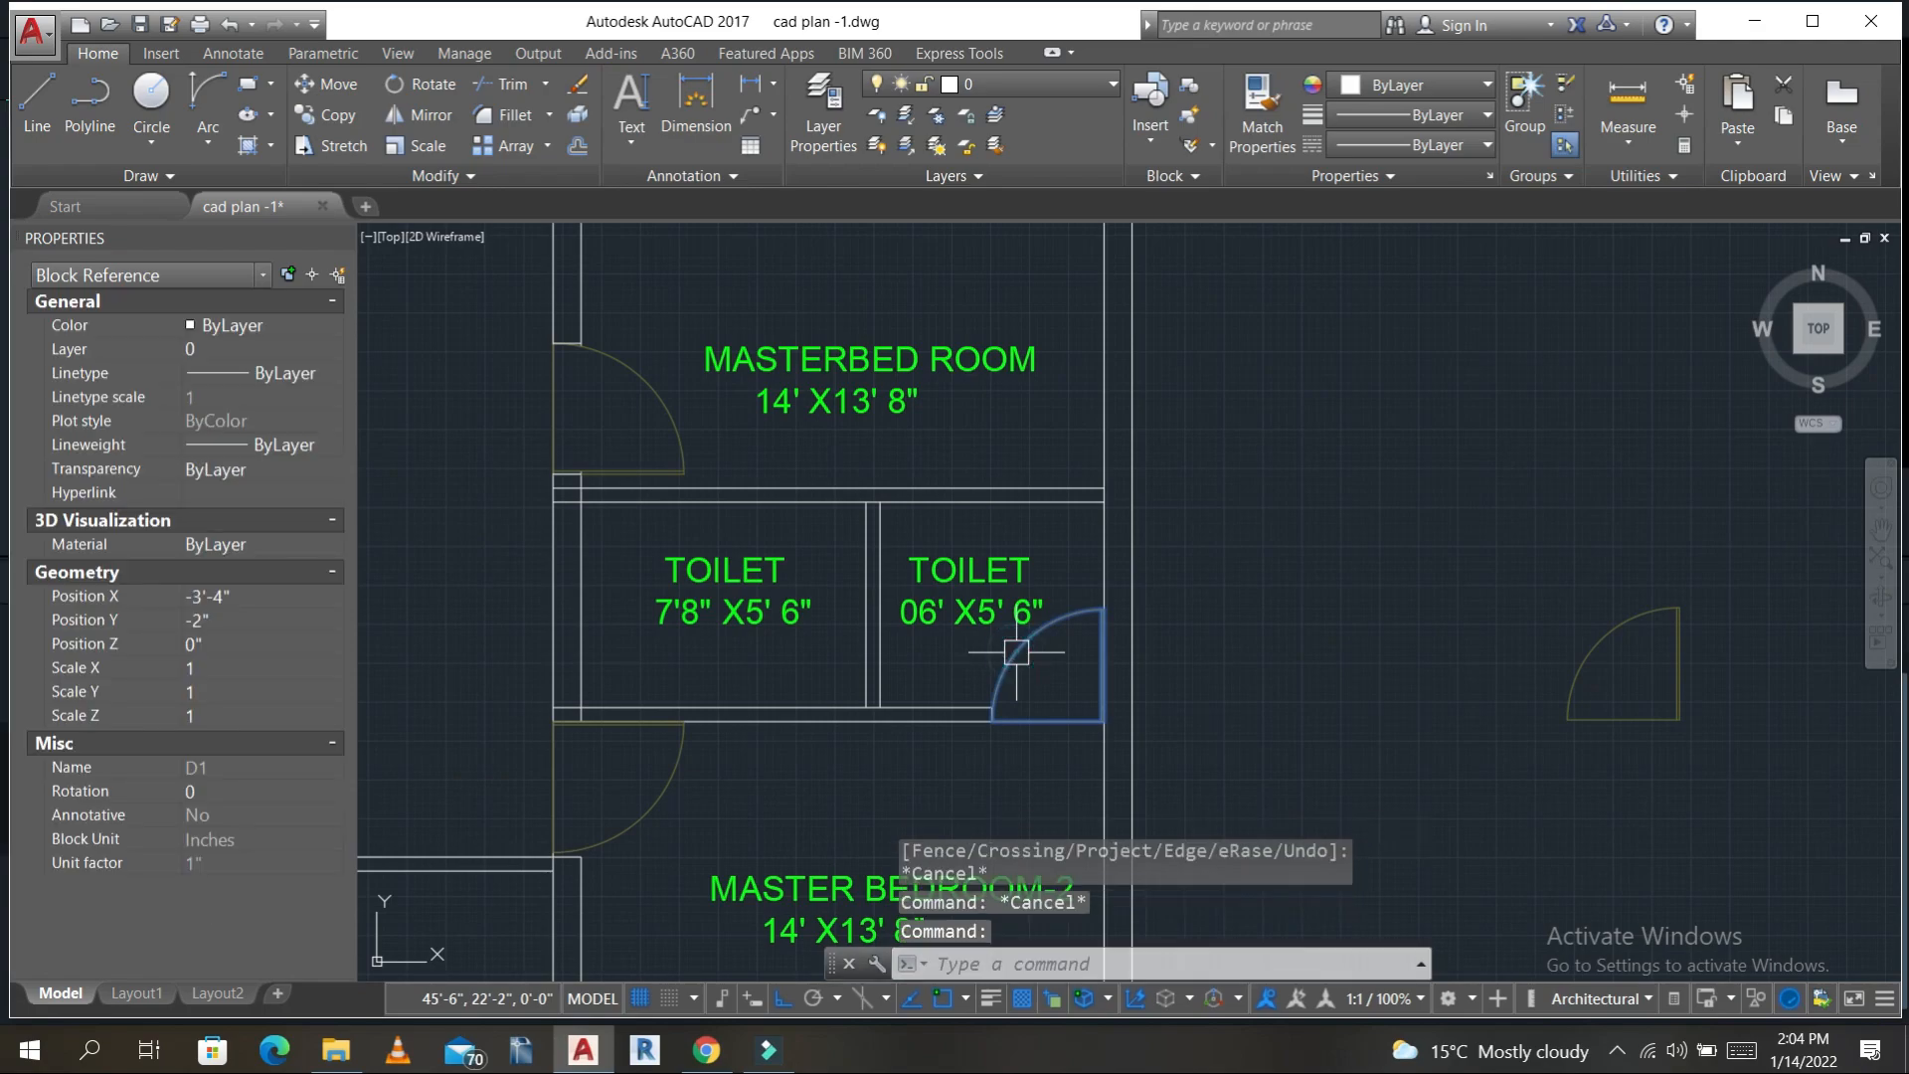
{"action": "type", "text": "co"}
{"action": "key", "text": "Return"}
{"action": "left_click", "coordinate": [1284, 658]}
{"action": "key", "text": "Escape"}
{"action": "key", "text": "Escape"}
{"action": "key", "text": "Escape"}
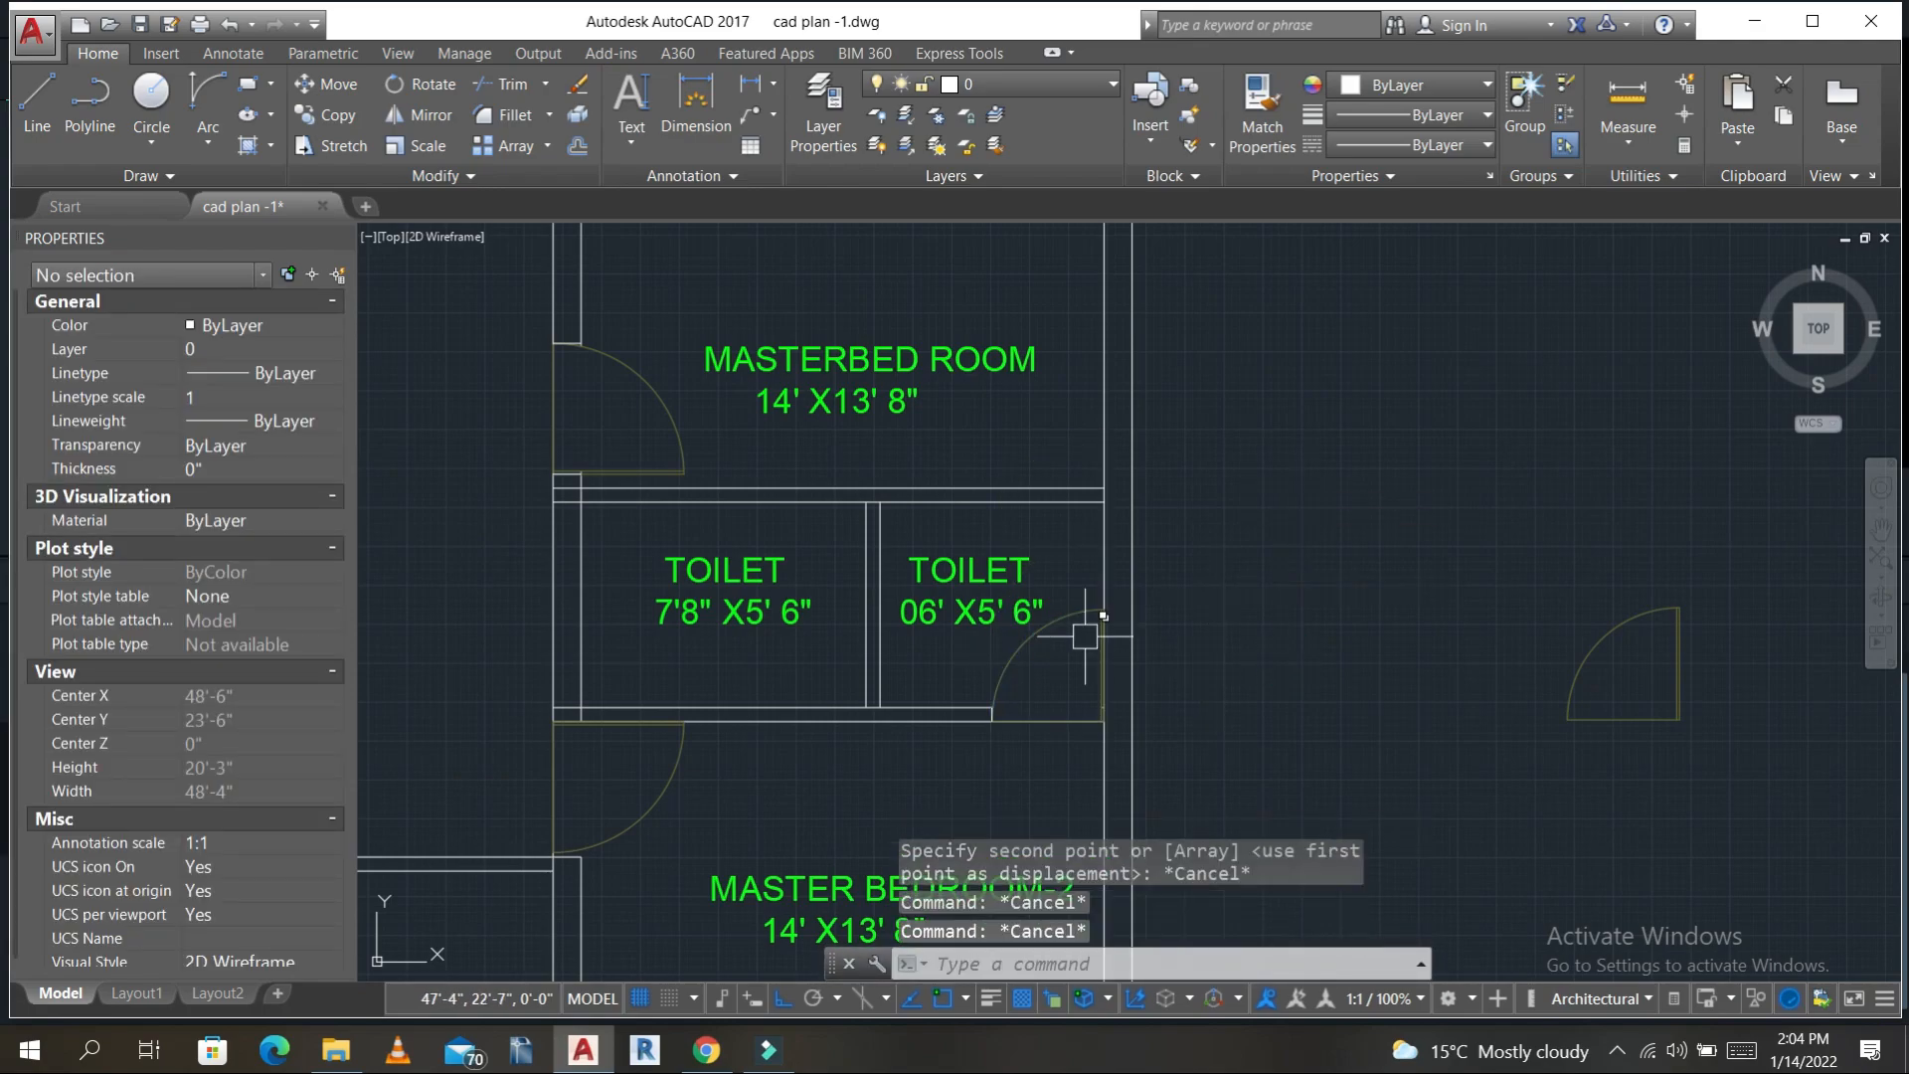
- Mirror the 06' X5' 6" toilet door about a horizontal line above it, keeping the source door
{"action": "left_click", "coordinate": [1015, 651]}
{"action": "type", "text": "mi"}
{"action": "key", "text": "Return"}
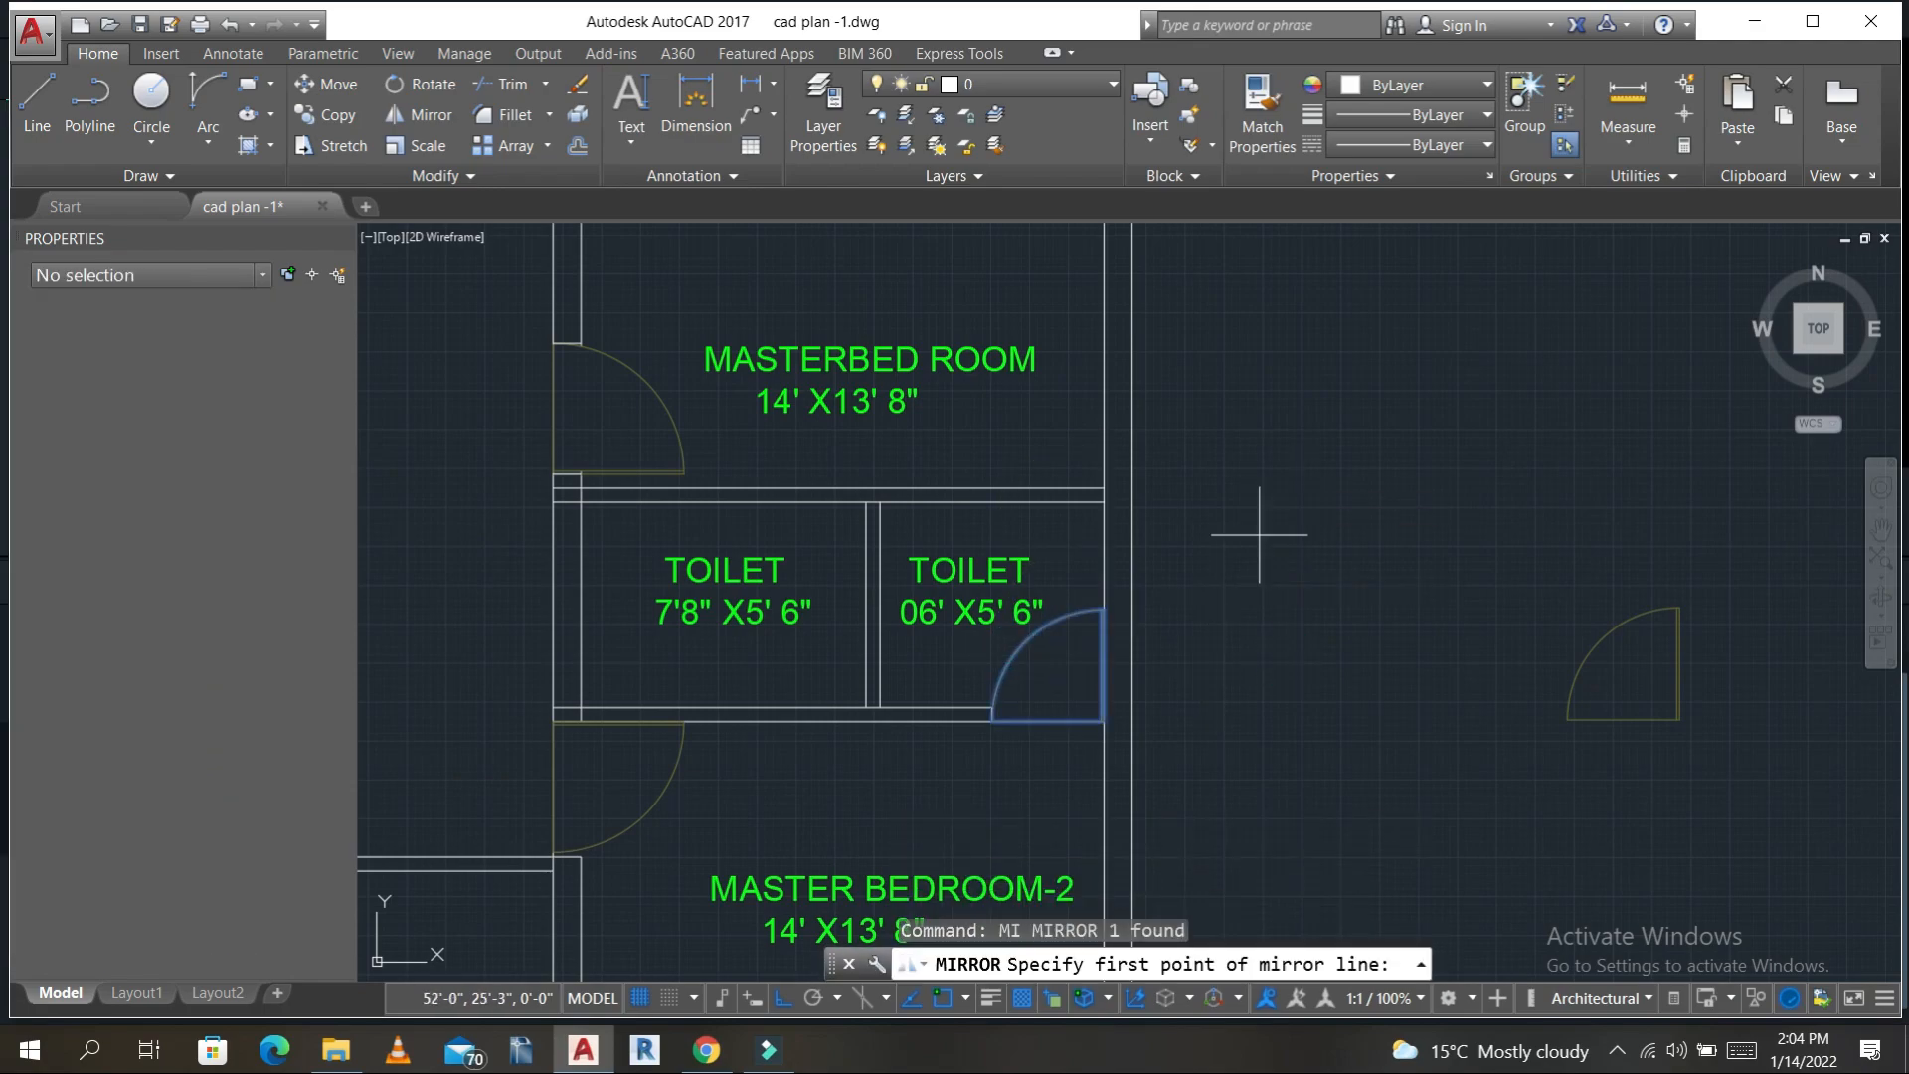
{"action": "left_click", "coordinate": [1282, 500]}
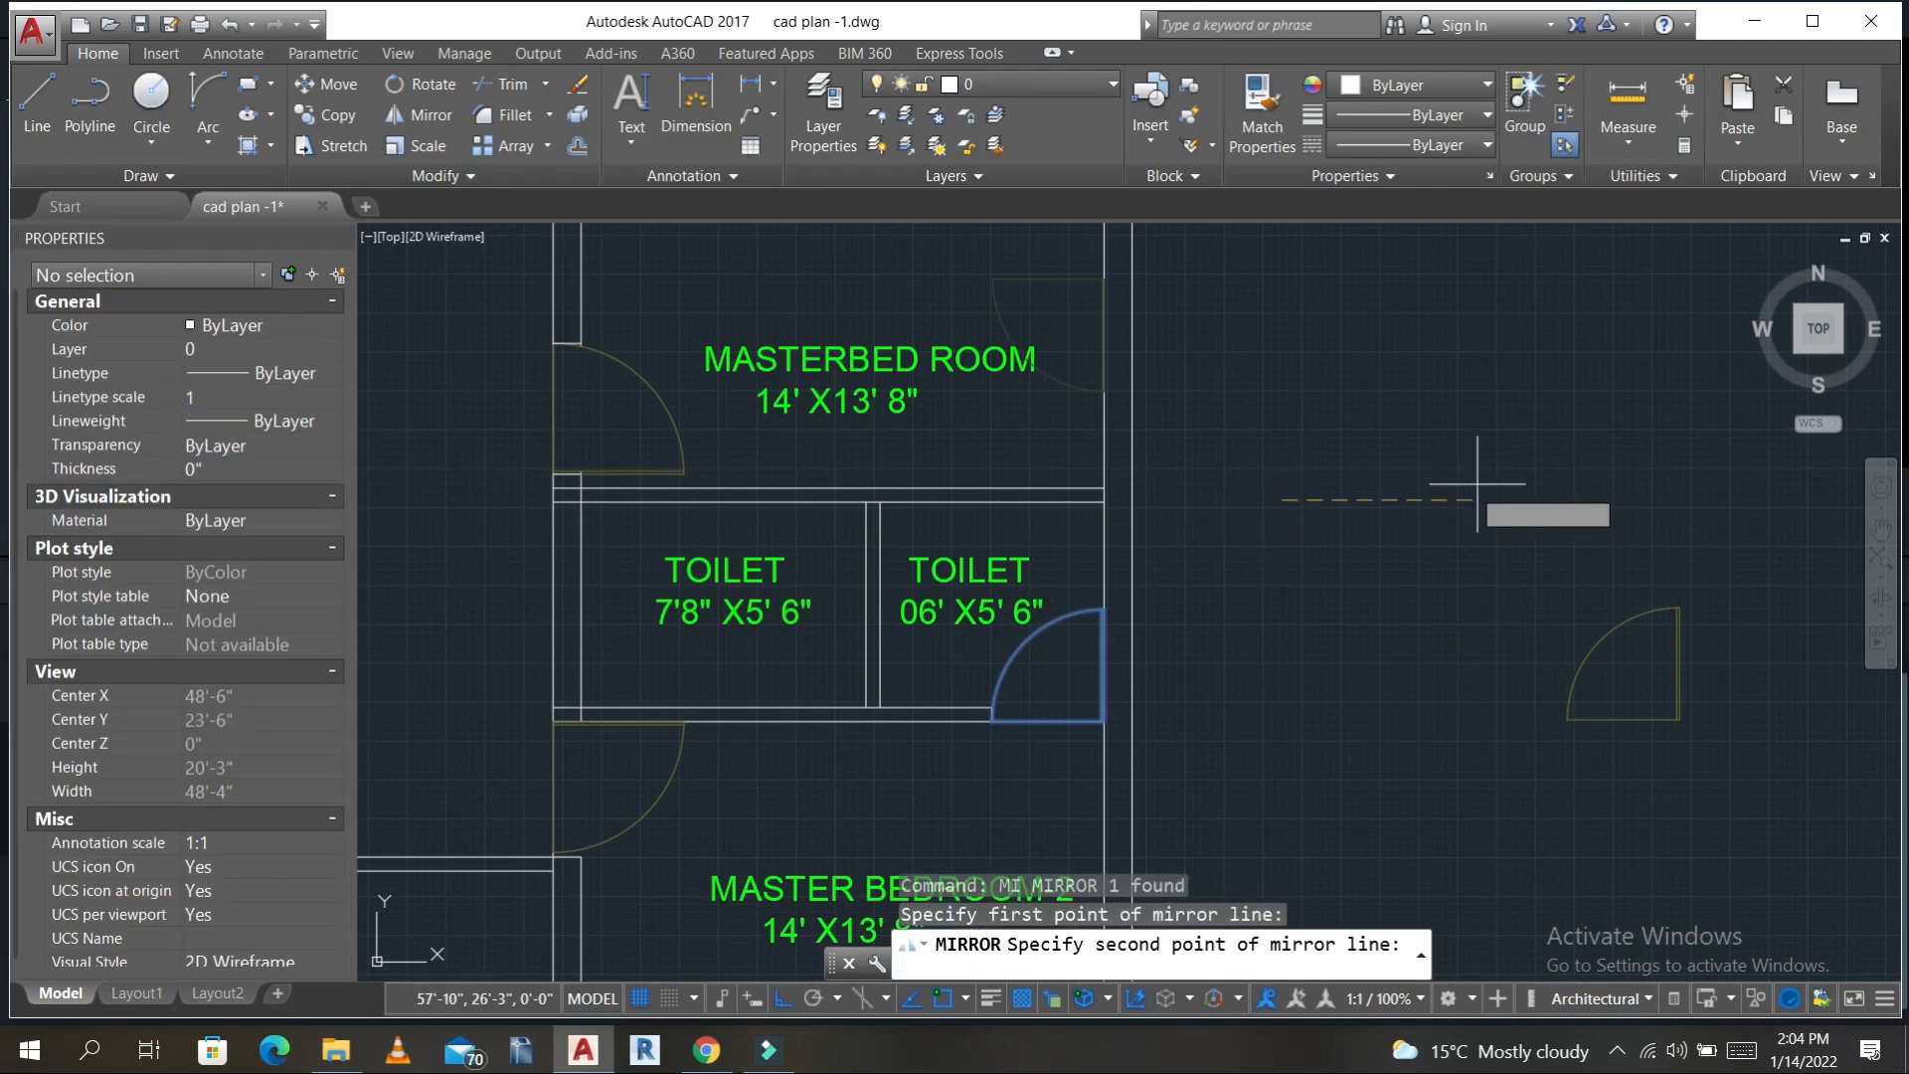
{"action": "left_click", "coordinate": [1536, 500]}
{"action": "key", "text": "Return"}
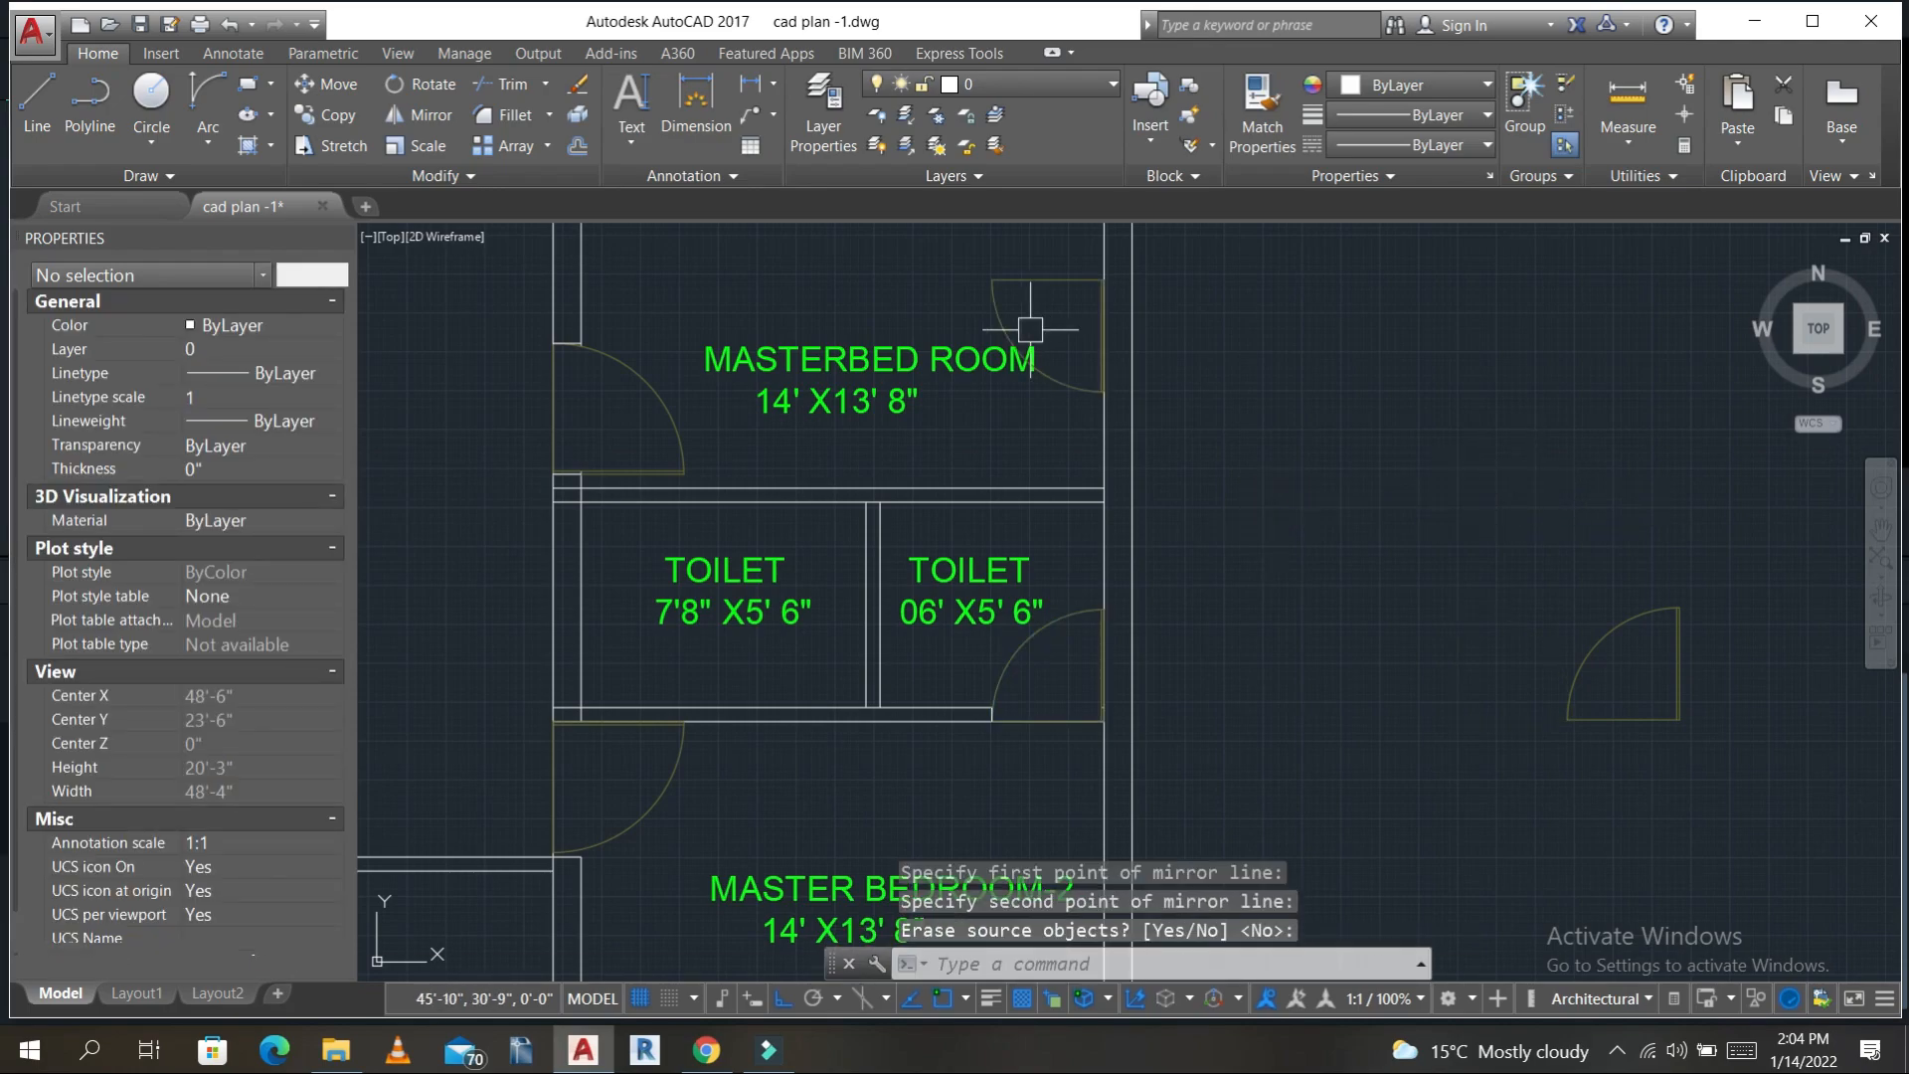
- Move the mirrored door by its upper-right corner to the 7'8" X5' 6" toilet's upper-right corner, against the partition
{"action": "left_click", "coordinate": [1056, 266]}
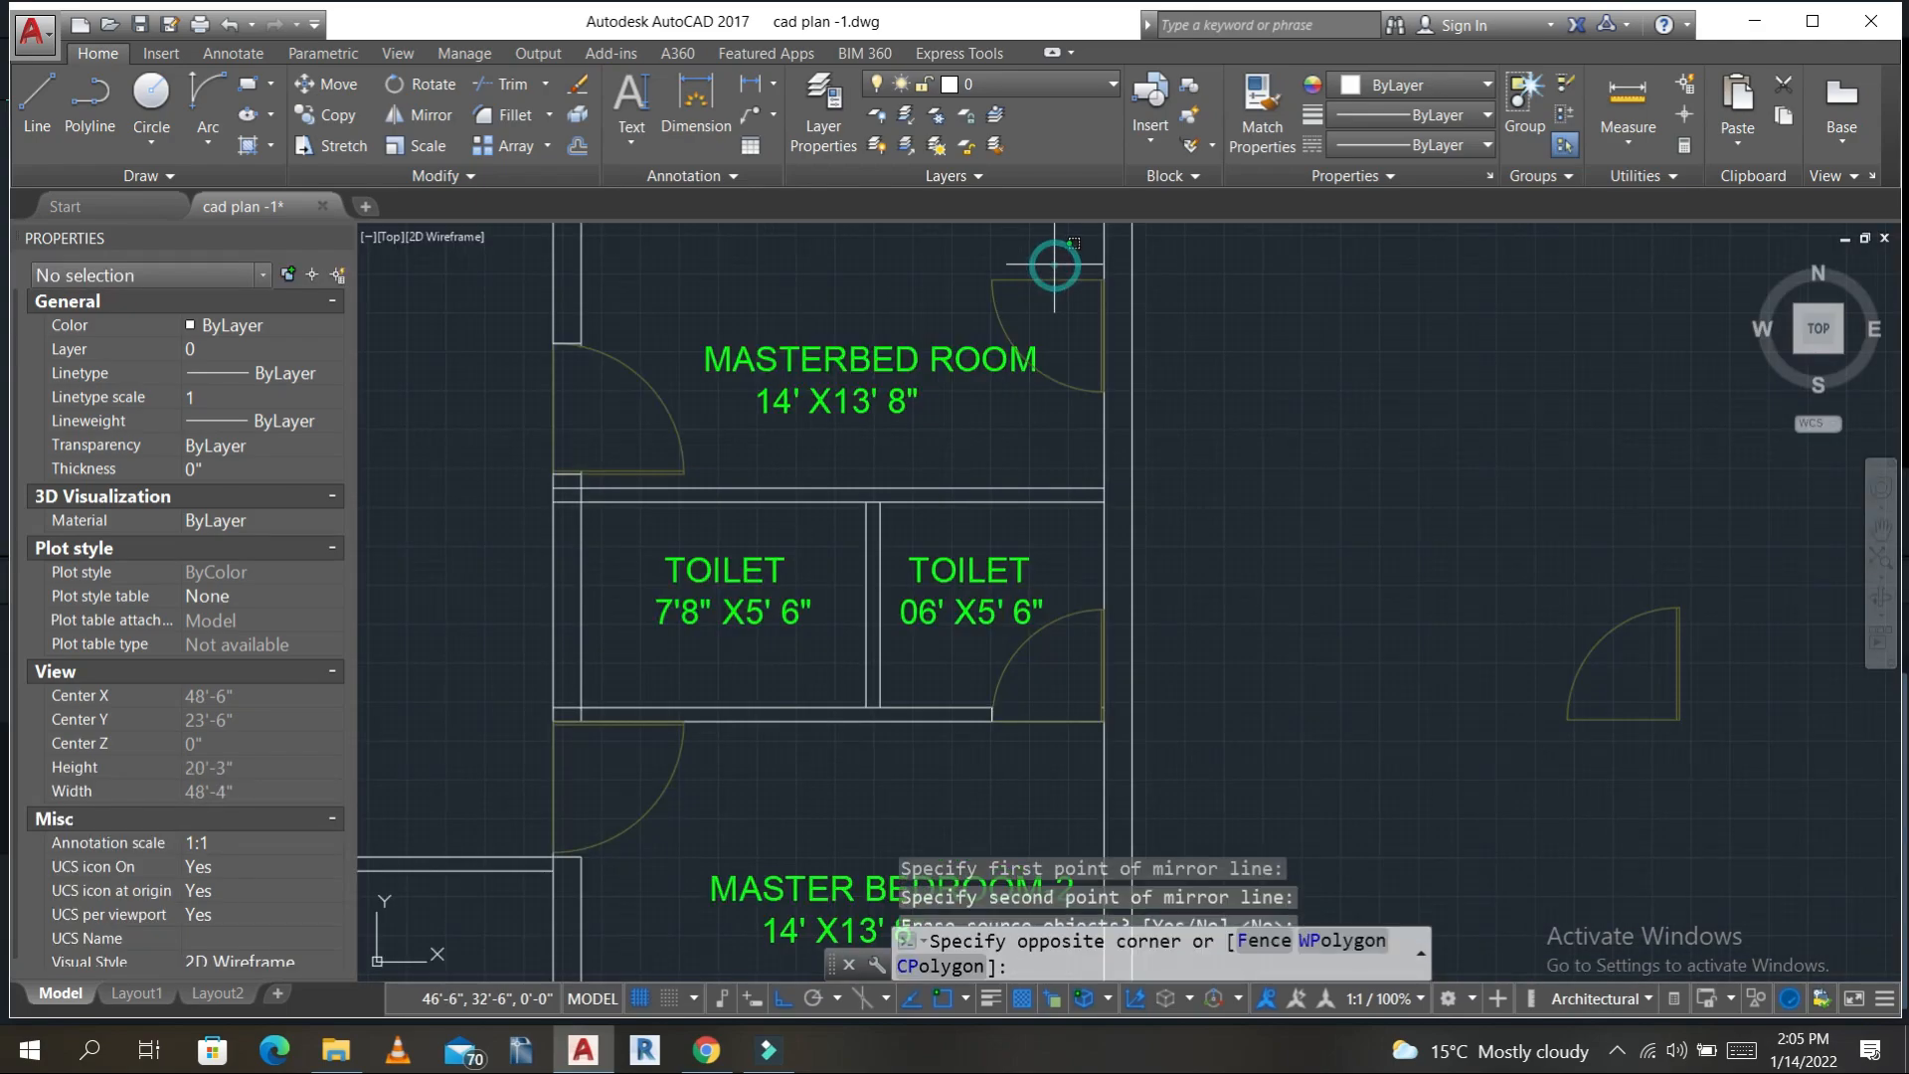
{"action": "left_click", "coordinate": [971, 317]}
{"action": "type", "text": "m"}
{"action": "key", "text": "Return"}
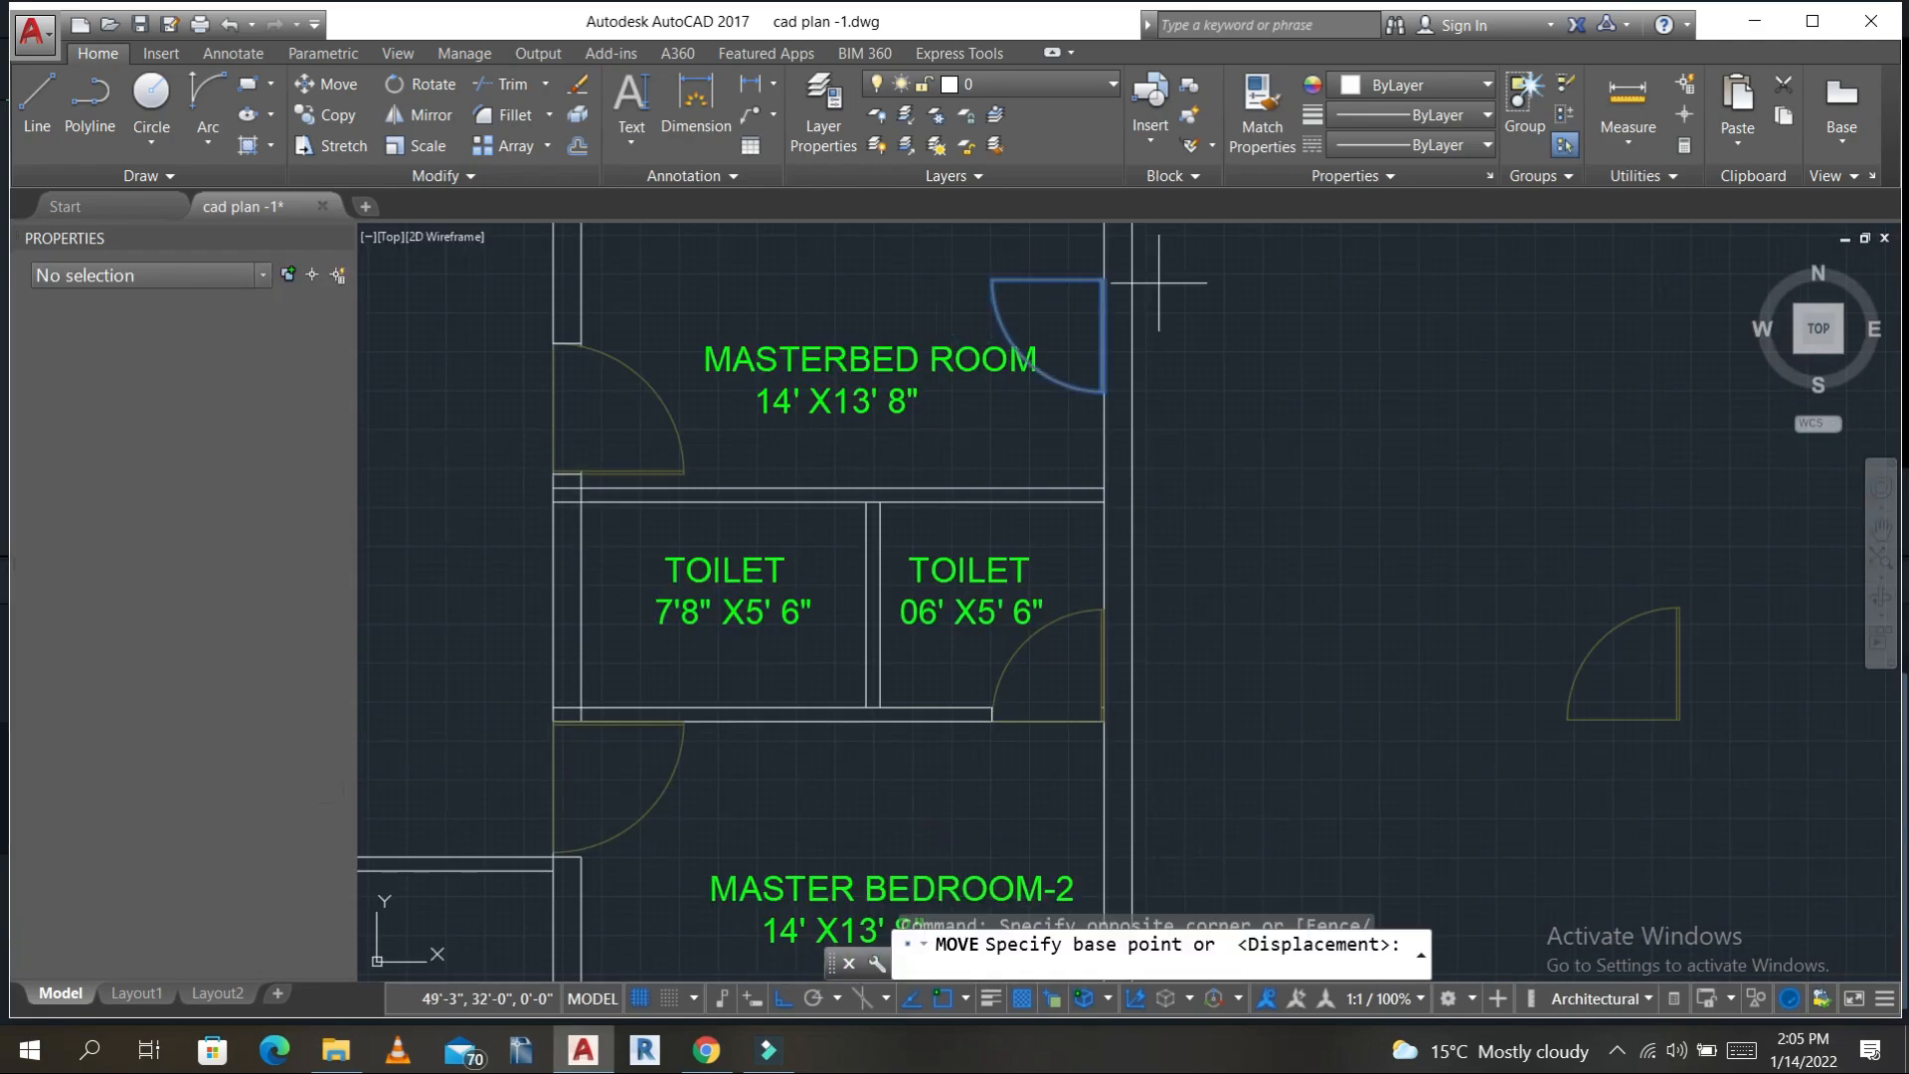
{"action": "scroll", "coordinate": [1093, 277], "scroll_direction": "up", "scroll_amount": 6}
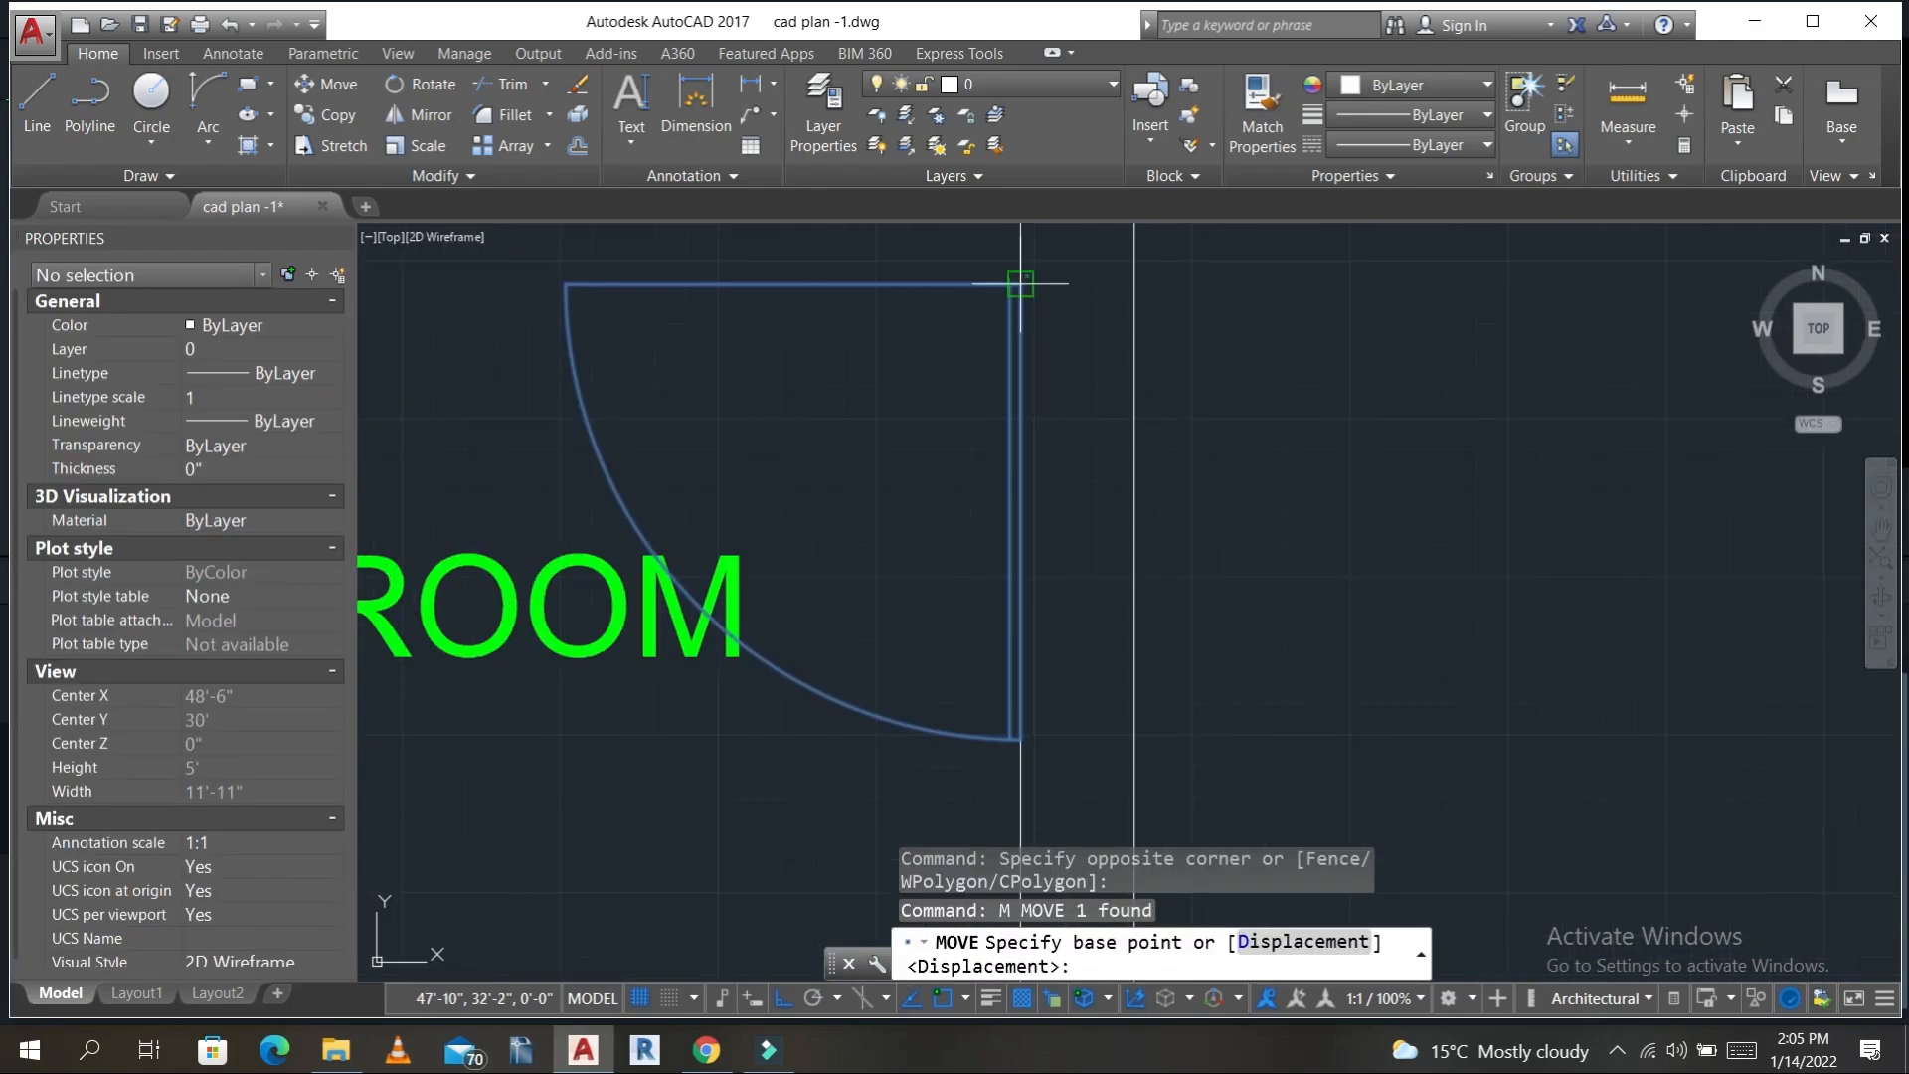
{"action": "left_click", "coordinate": [1020, 284]}
{"action": "scroll", "coordinate": [1020, 285], "scroll_direction": "down", "scroll_amount": 5}
{"action": "scroll", "coordinate": [940, 506], "scroll_direction": "up", "scroll_amount": 6}
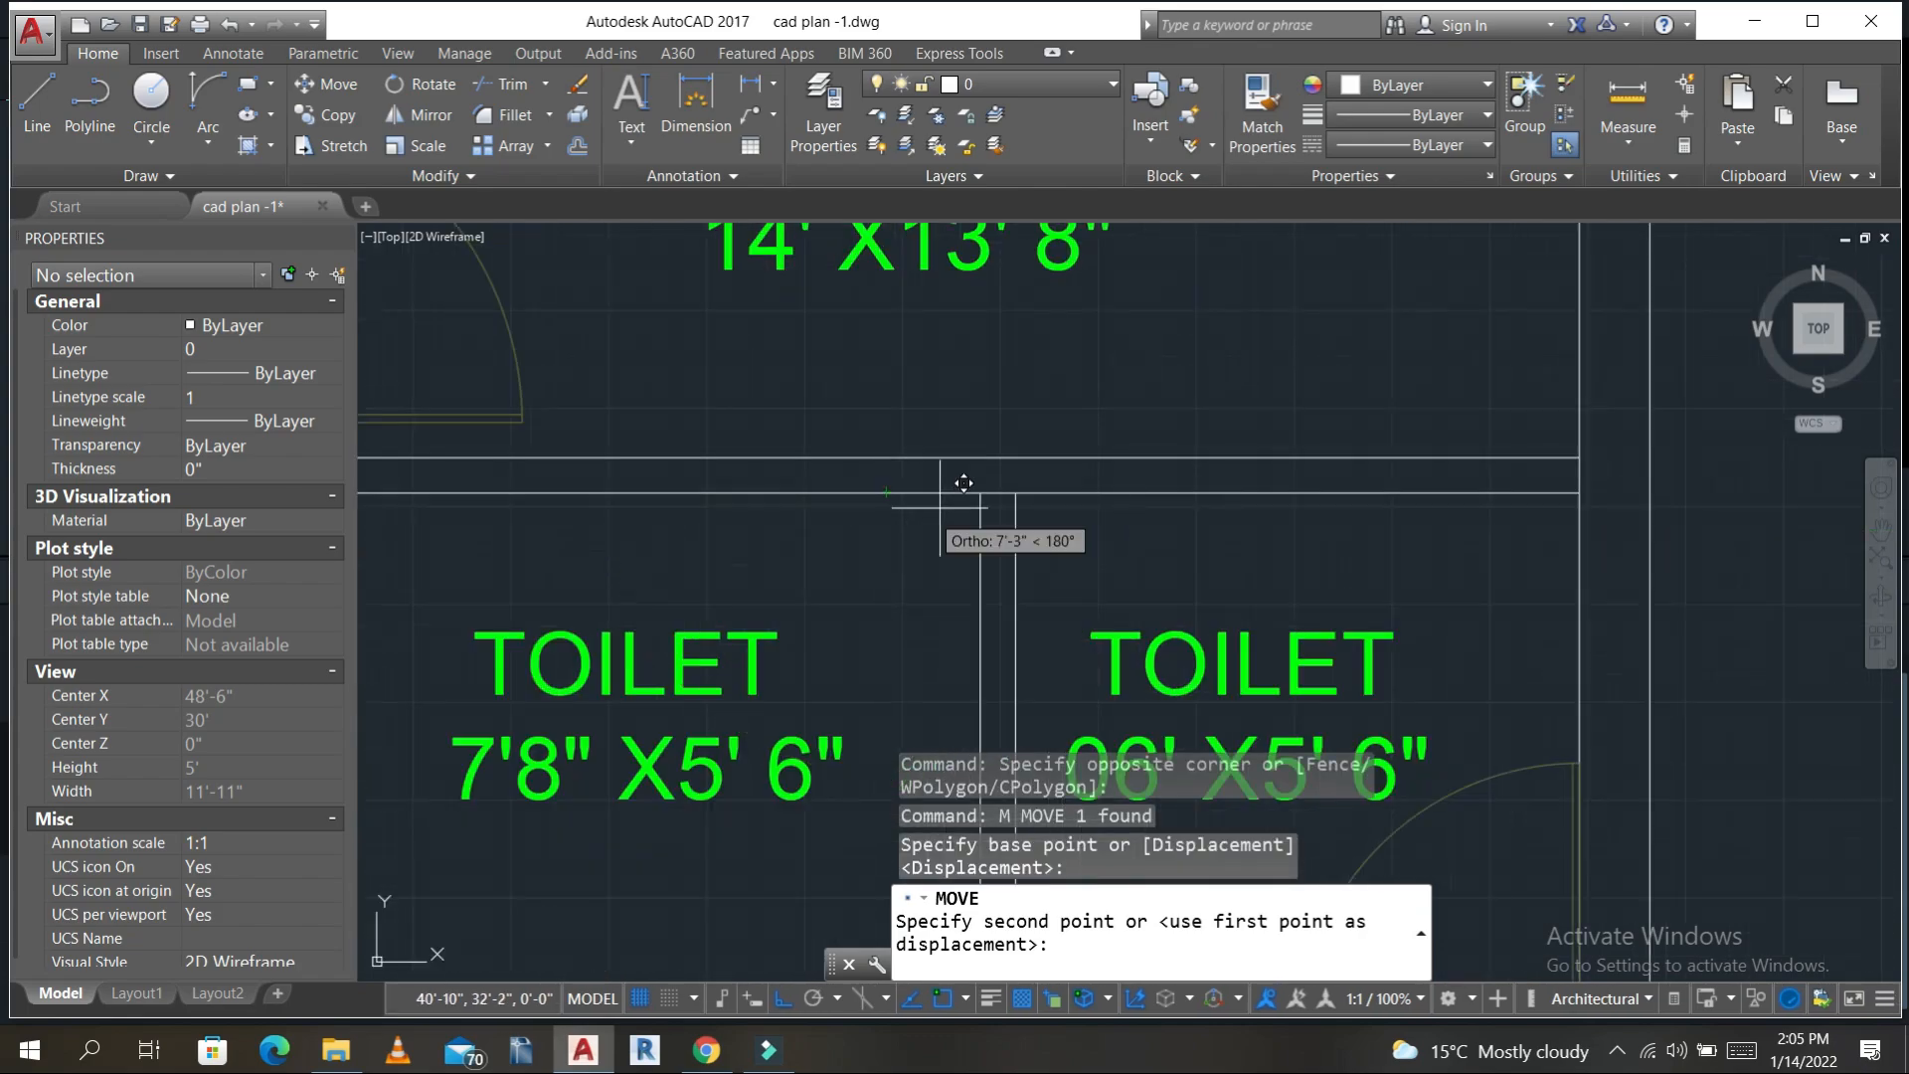
{"action": "key", "text": "Escape"}
{"action": "key", "text": "Escape"}
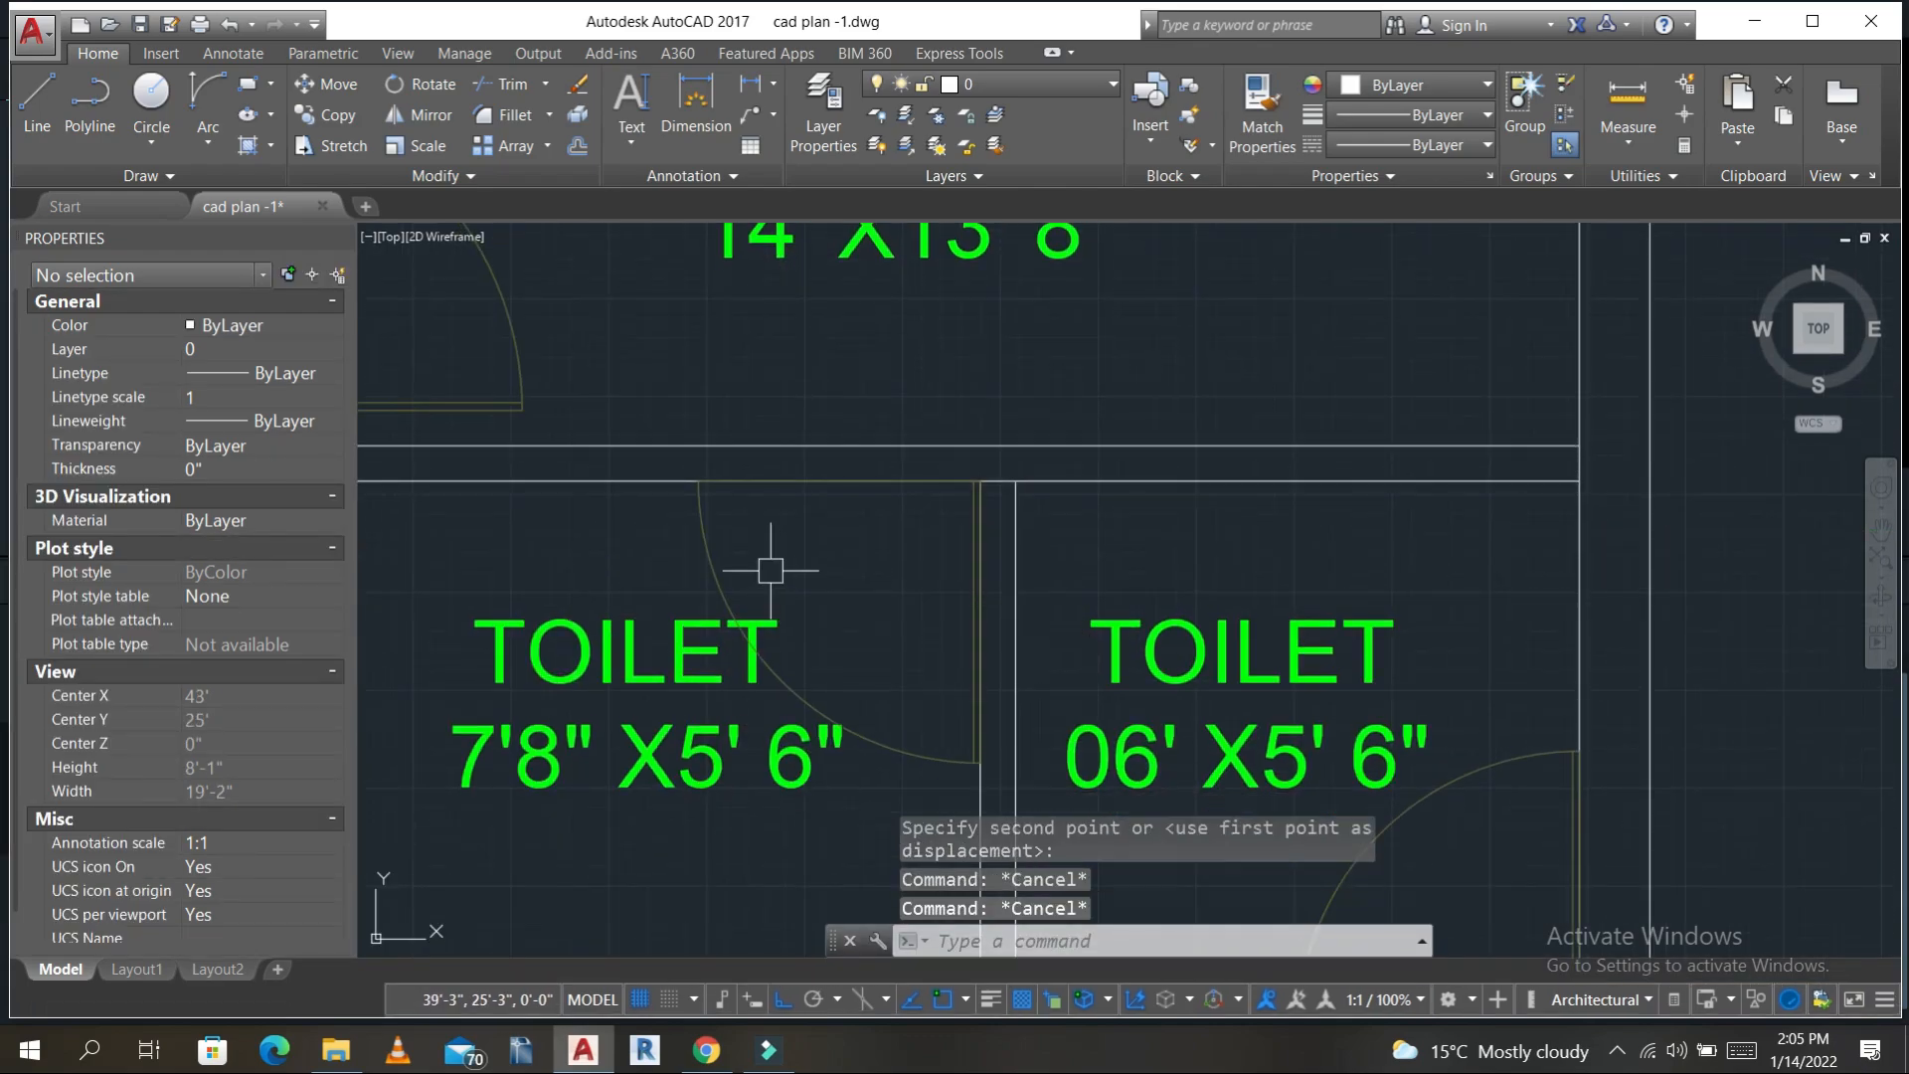
- Try to extend the left line of the partition between the two toilets up to the upper line of the horizontal wall
{"action": "type", "text": "ex"}
{"action": "key", "text": "Return"}
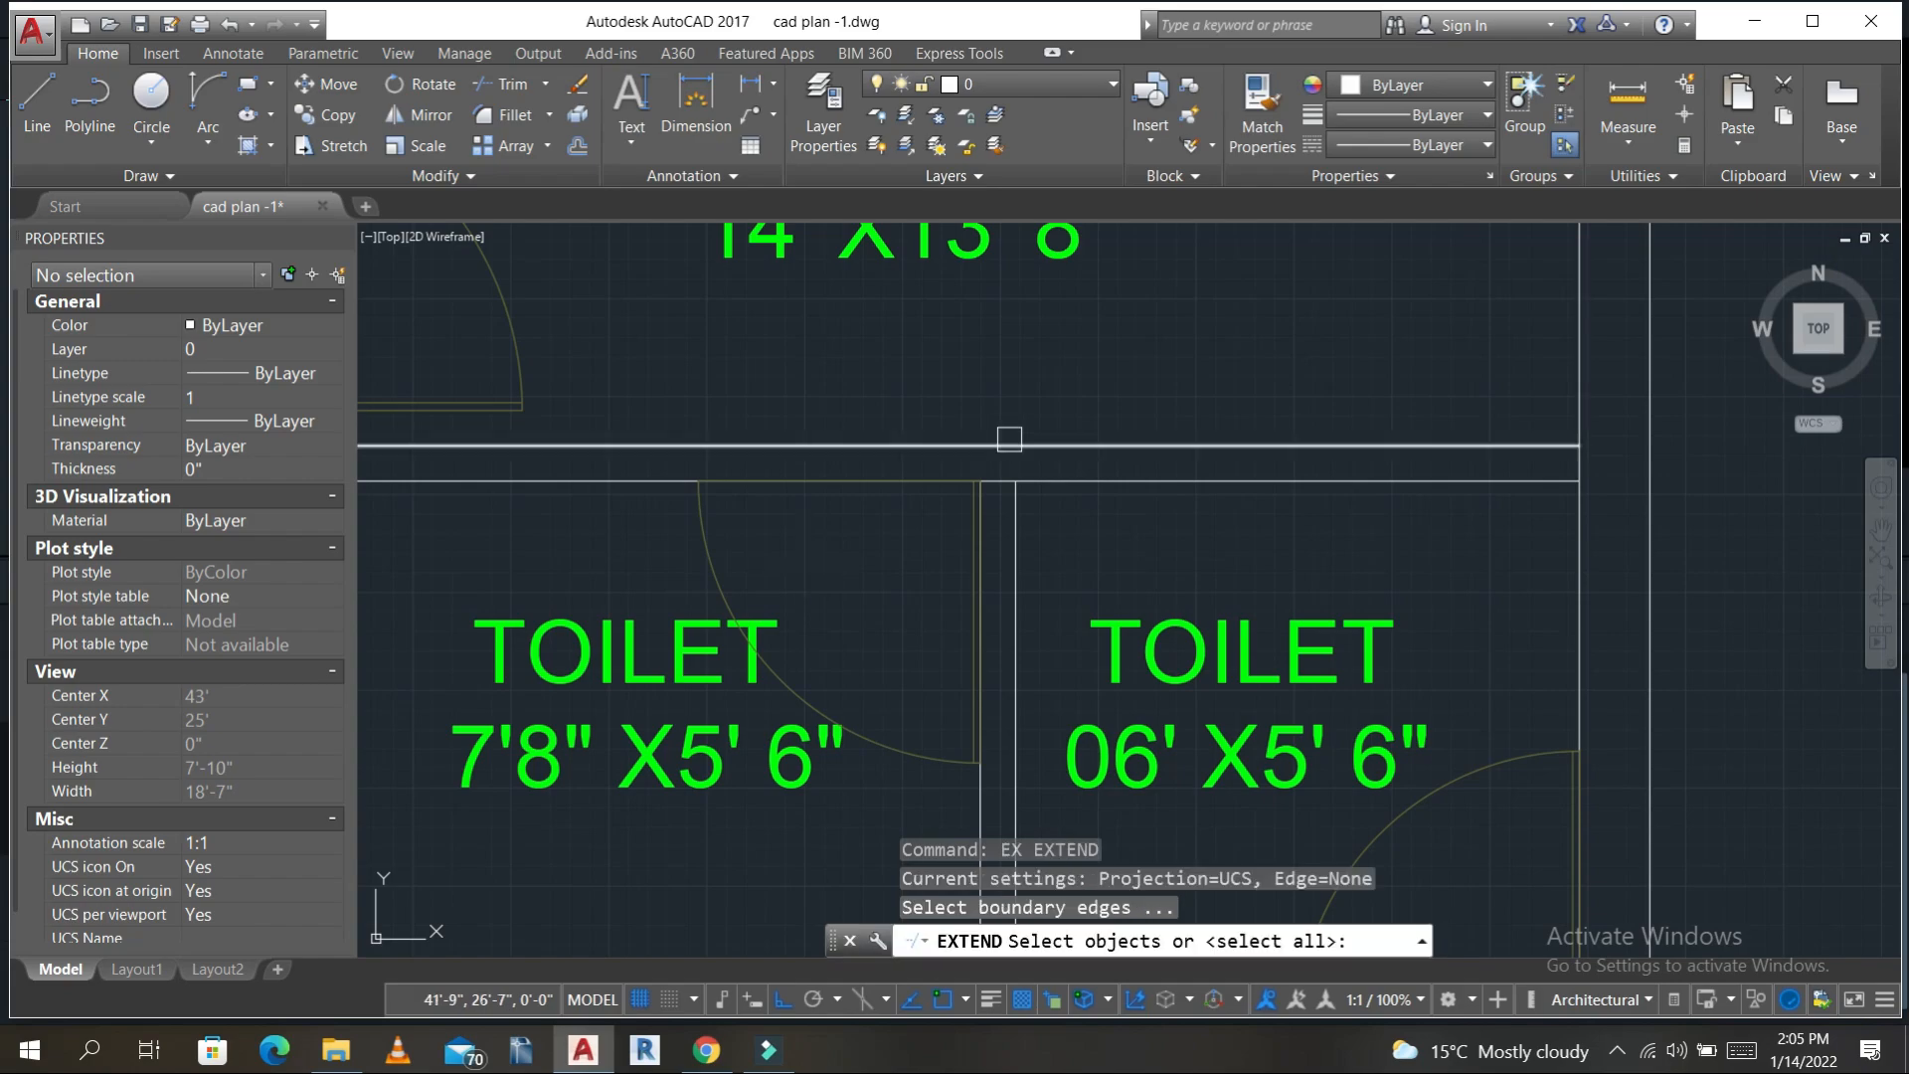
{"action": "left_click", "coordinate": [1009, 441]}
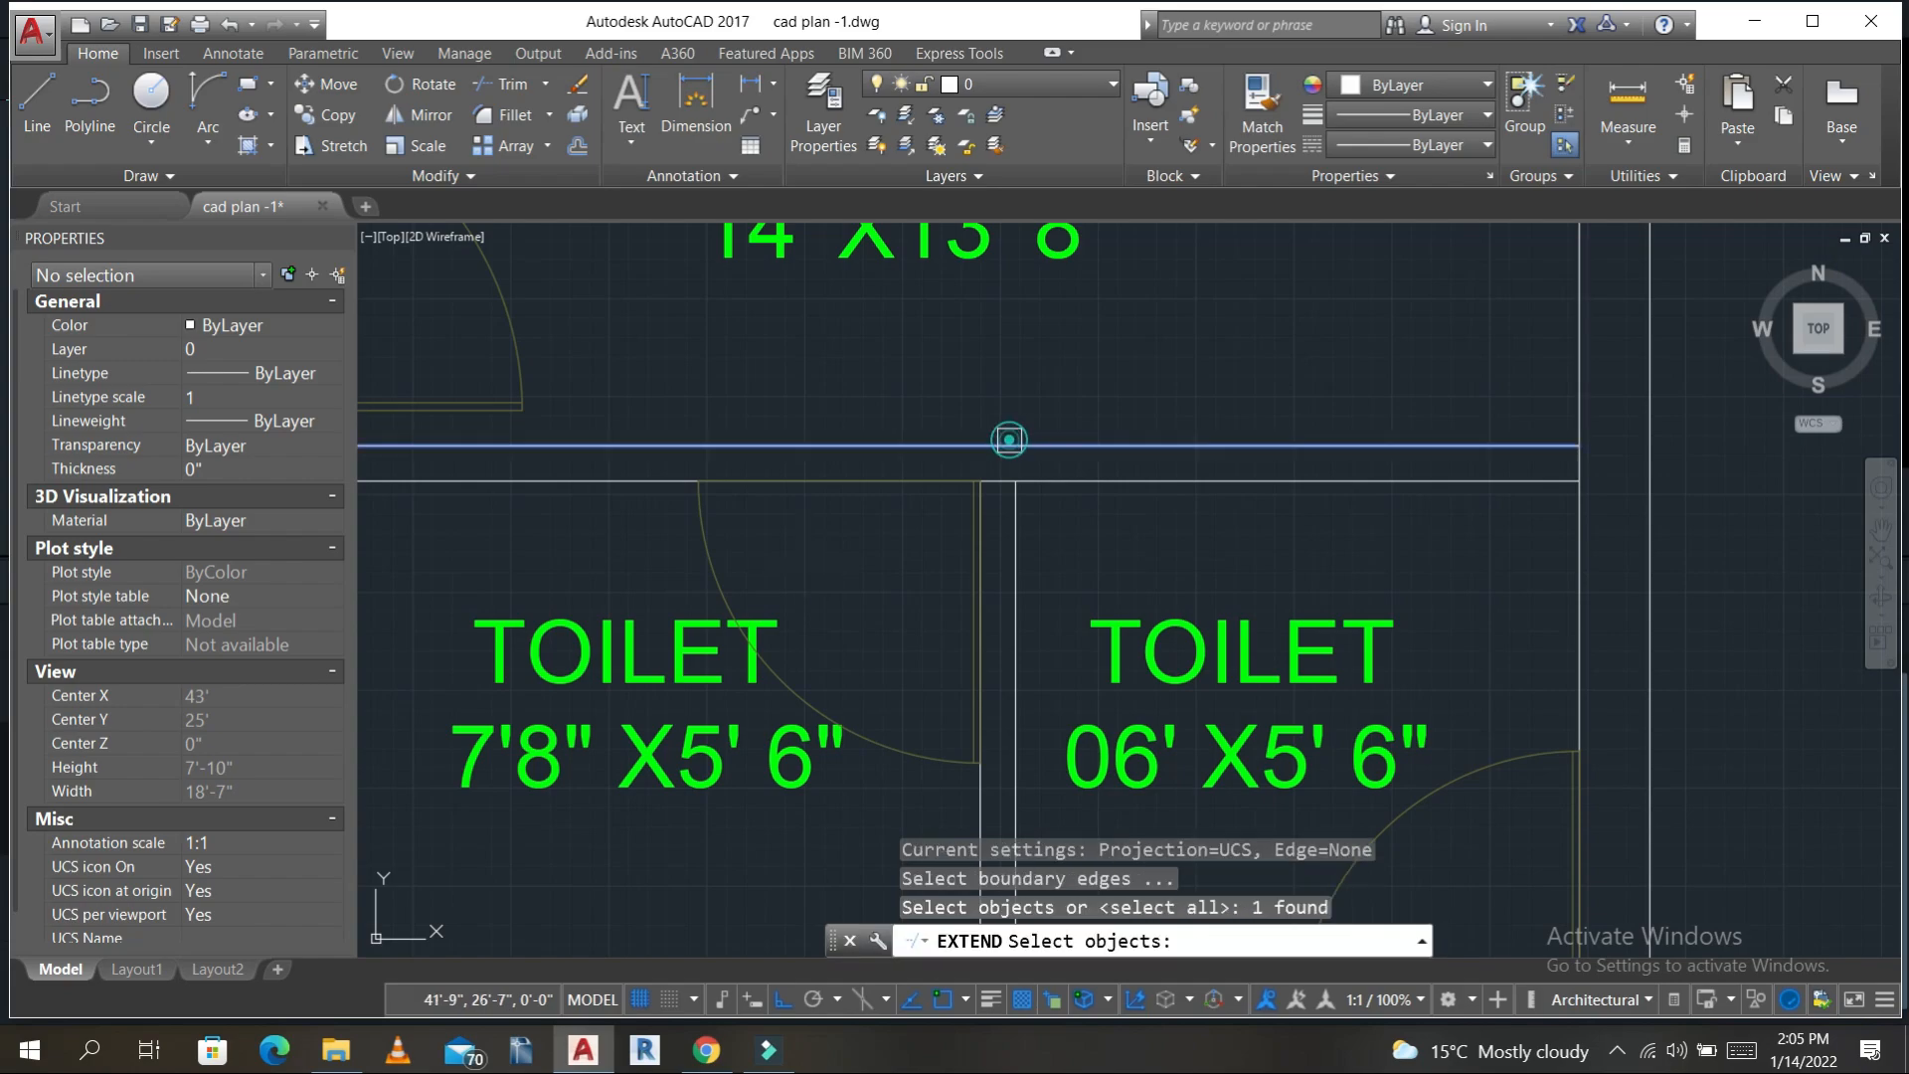
{"action": "key", "text": "Return"}
{"action": "left_click", "coordinate": [984, 790]}
{"action": "left_click", "coordinate": [974, 552]}
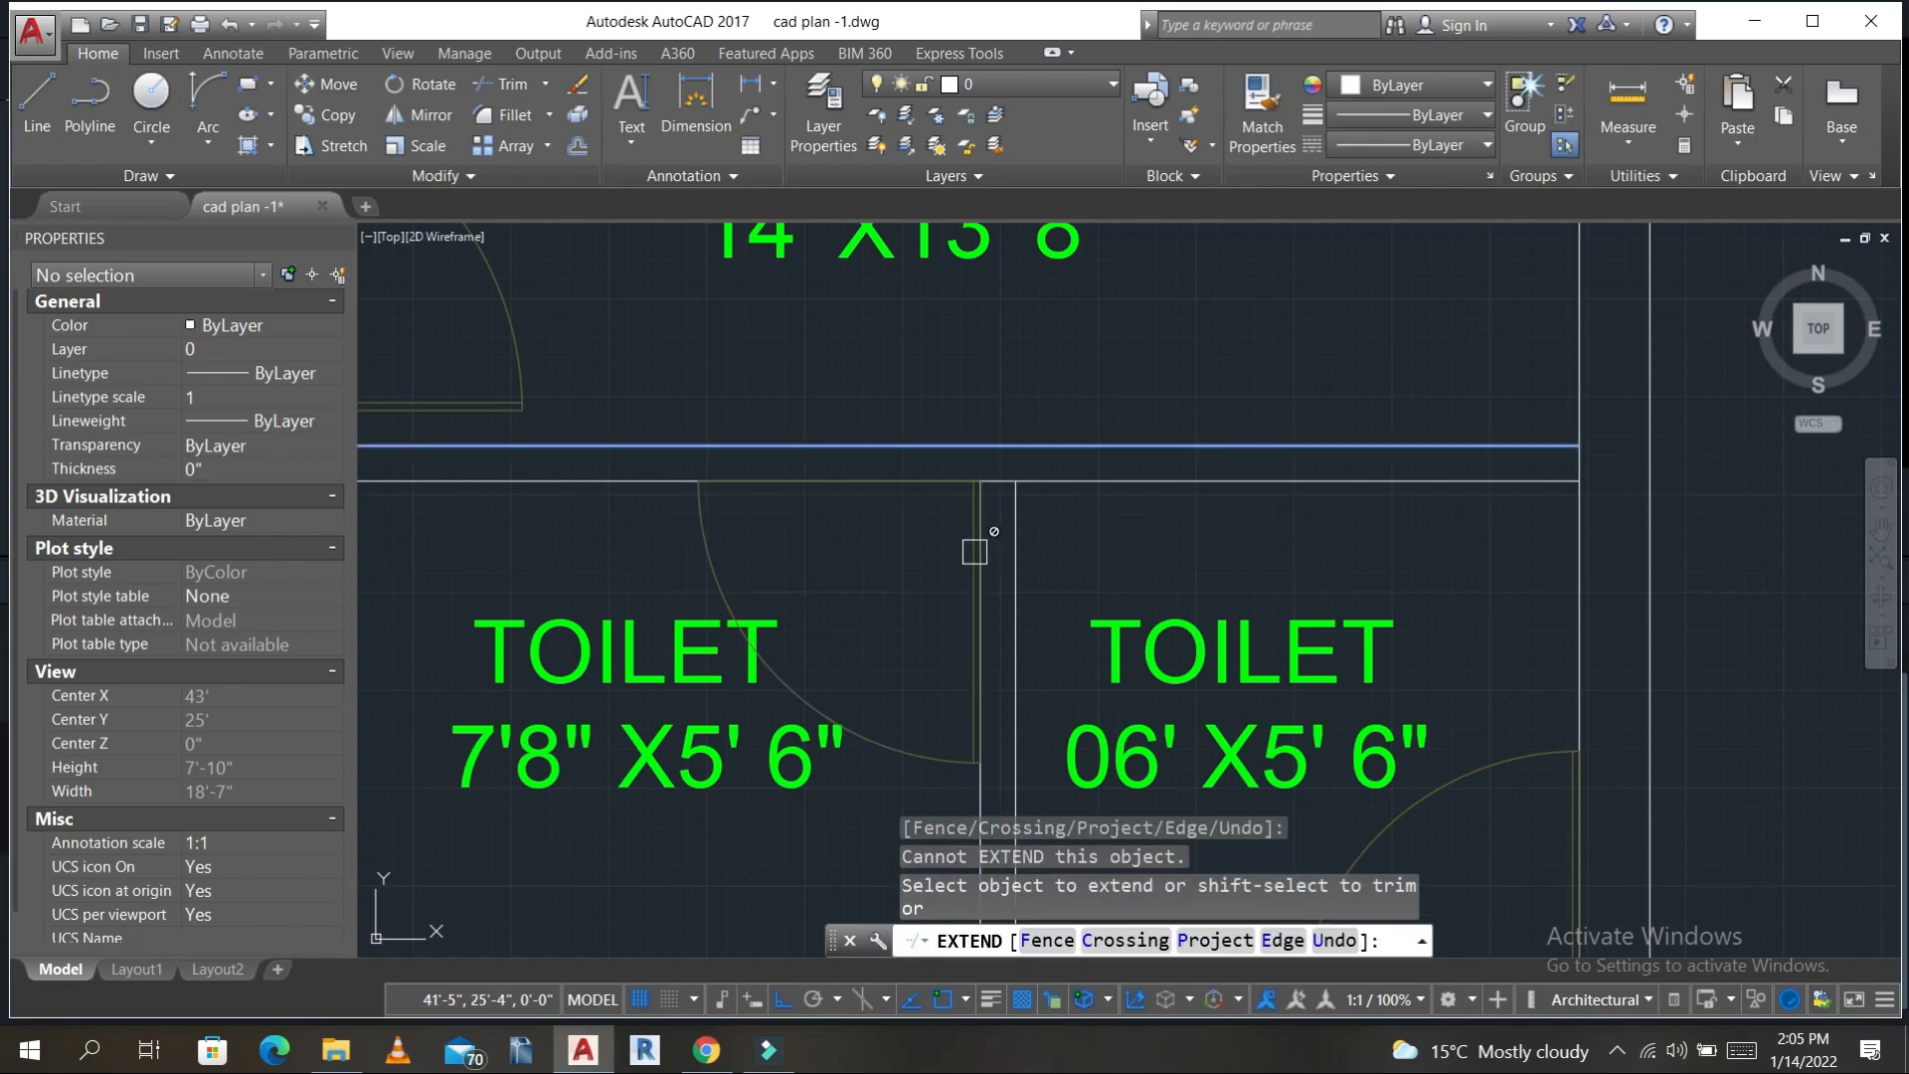
{"action": "key", "text": "Escape"}
{"action": "left_click", "coordinate": [982, 497]}
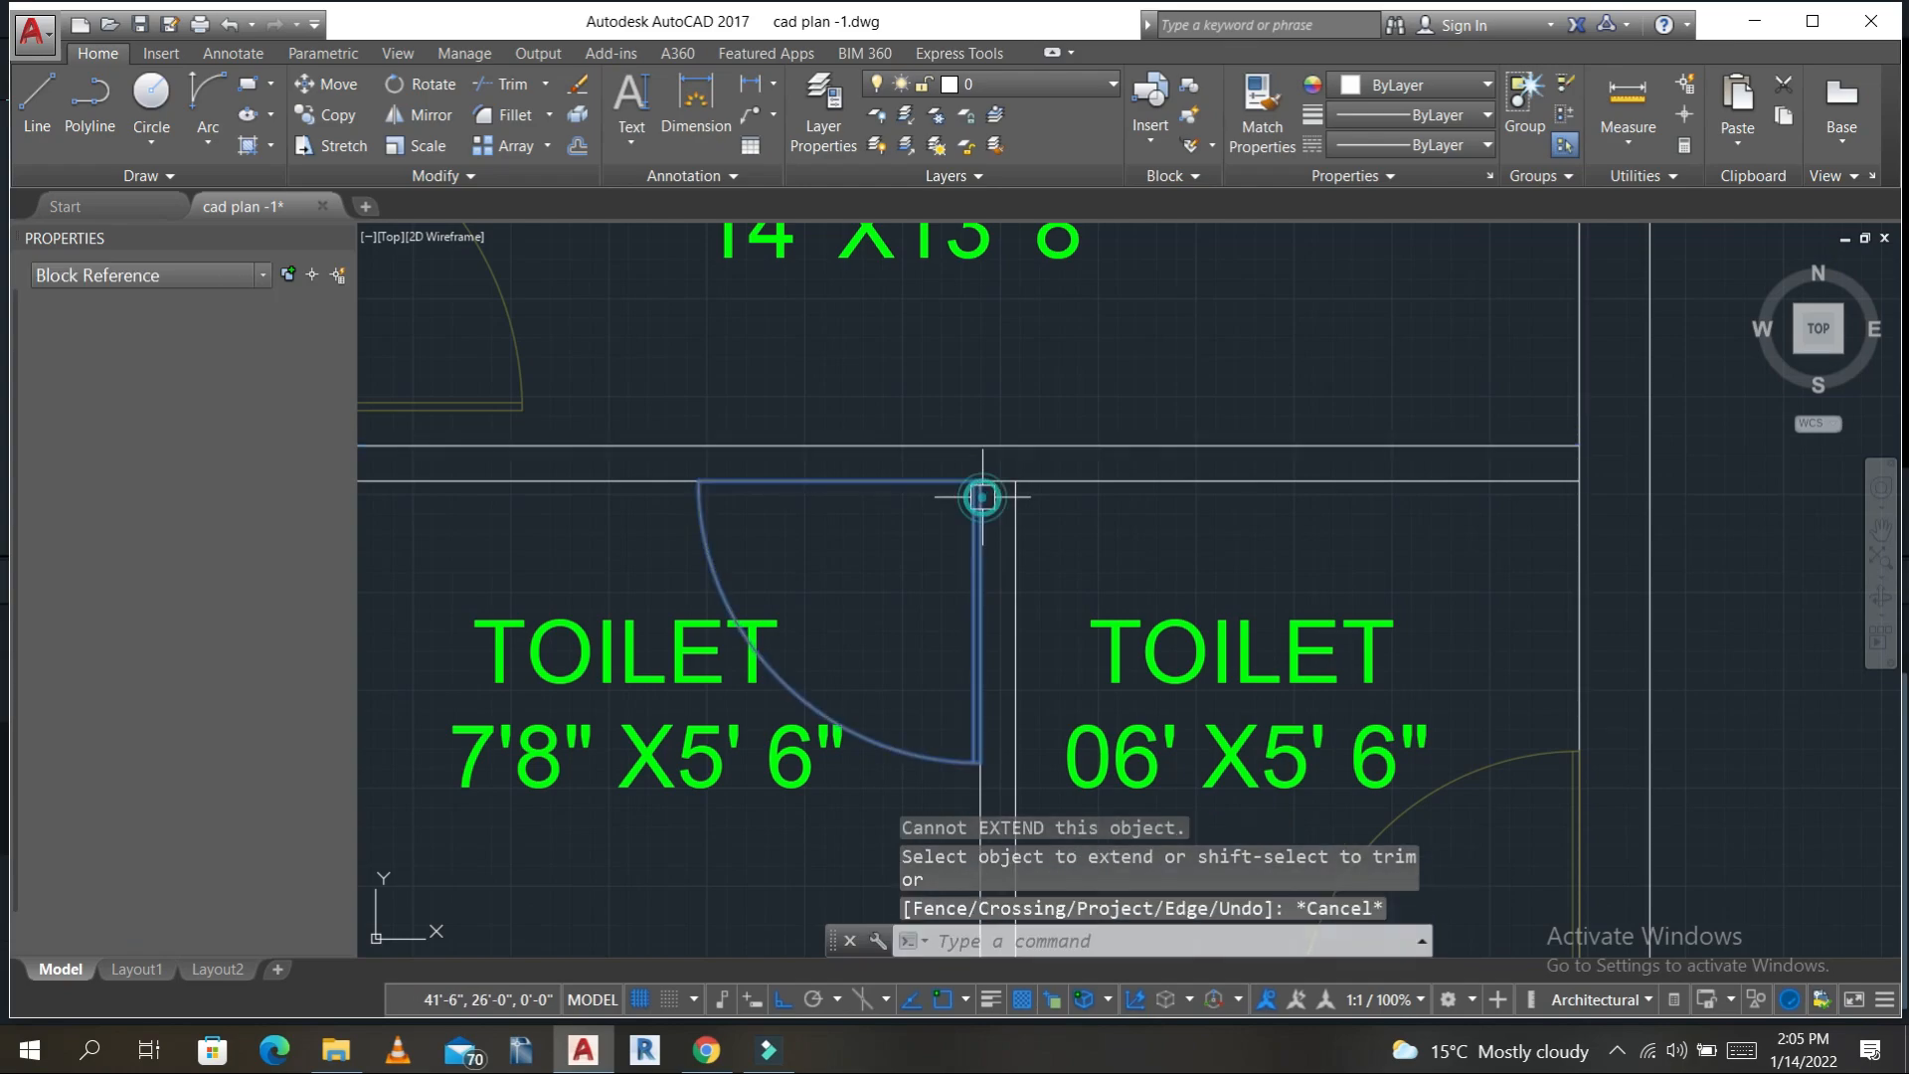
{"action": "key", "text": "Escape"}
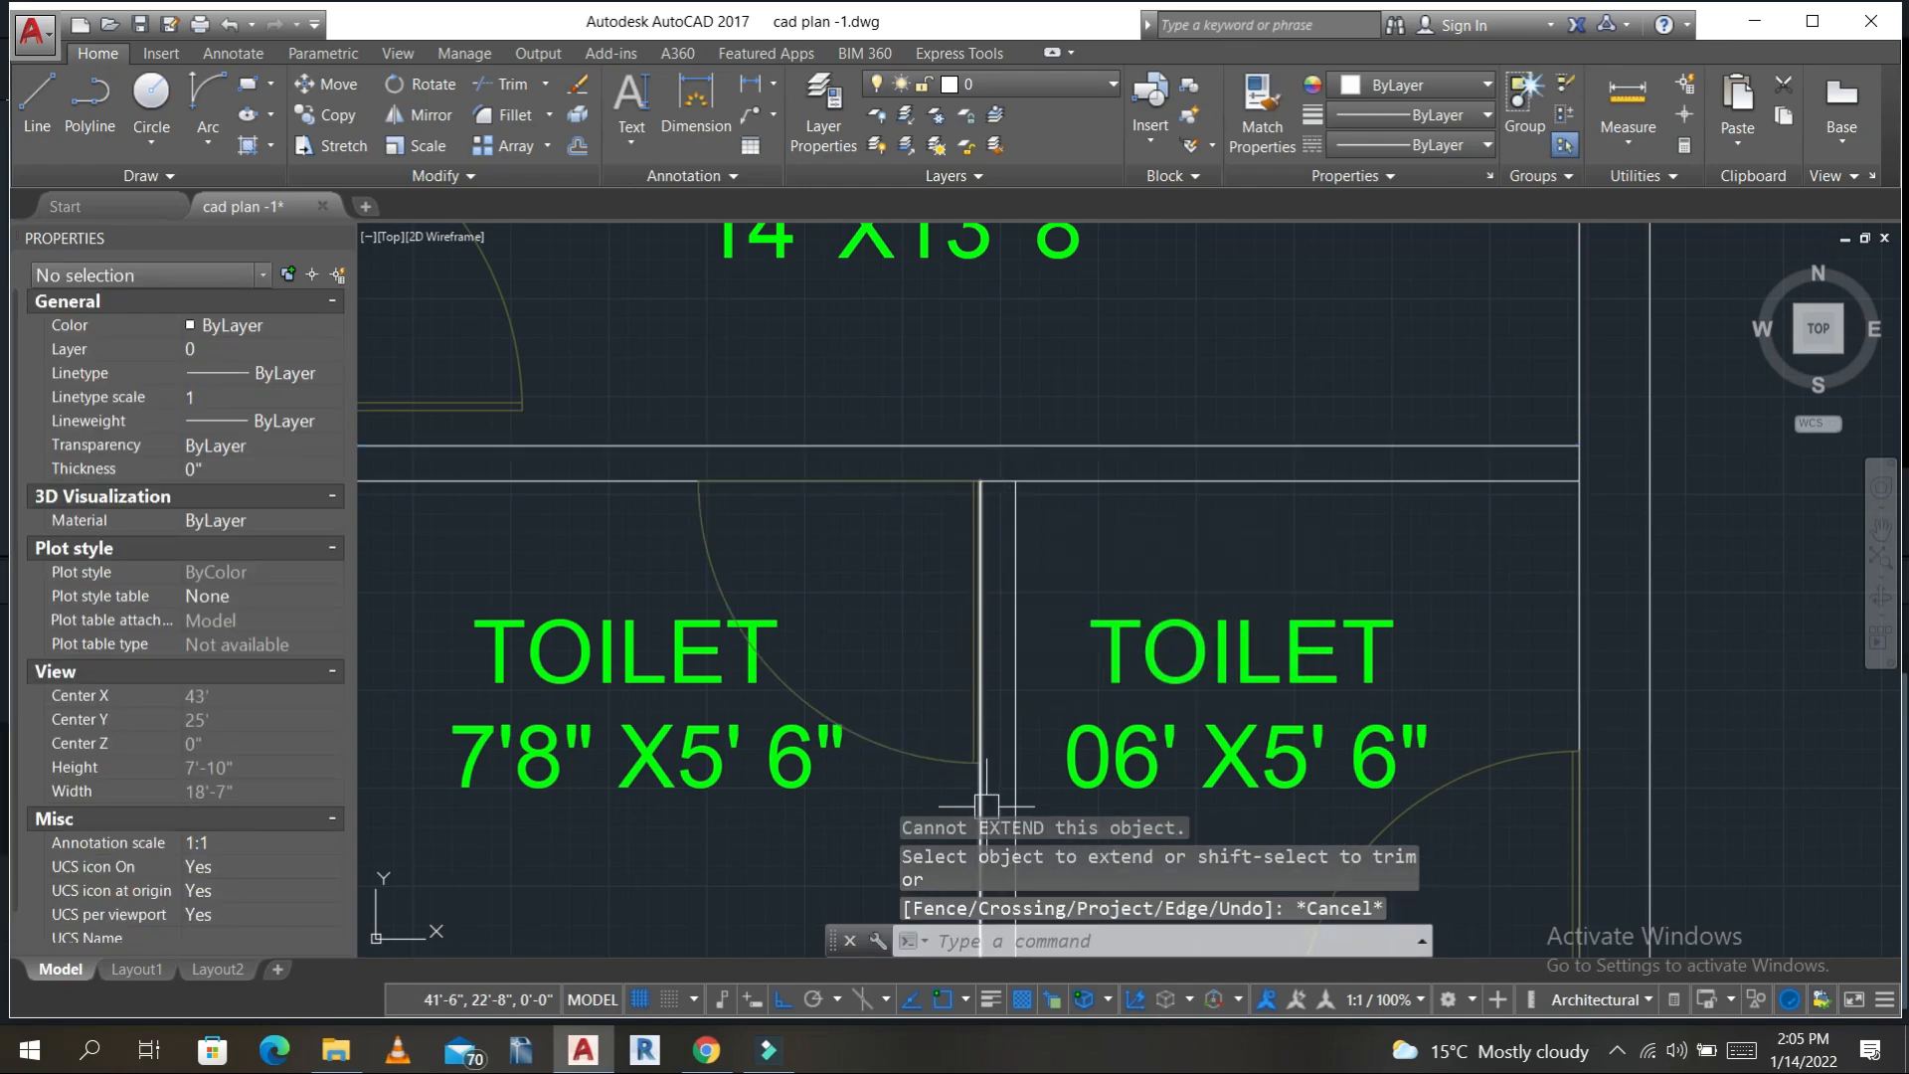
- Stretch the upper end of the toilet partition's left line up to the upper line of the horizontal wall
{"action": "left_click", "coordinate": [982, 801]}
{"action": "left_click", "coordinate": [981, 480]}
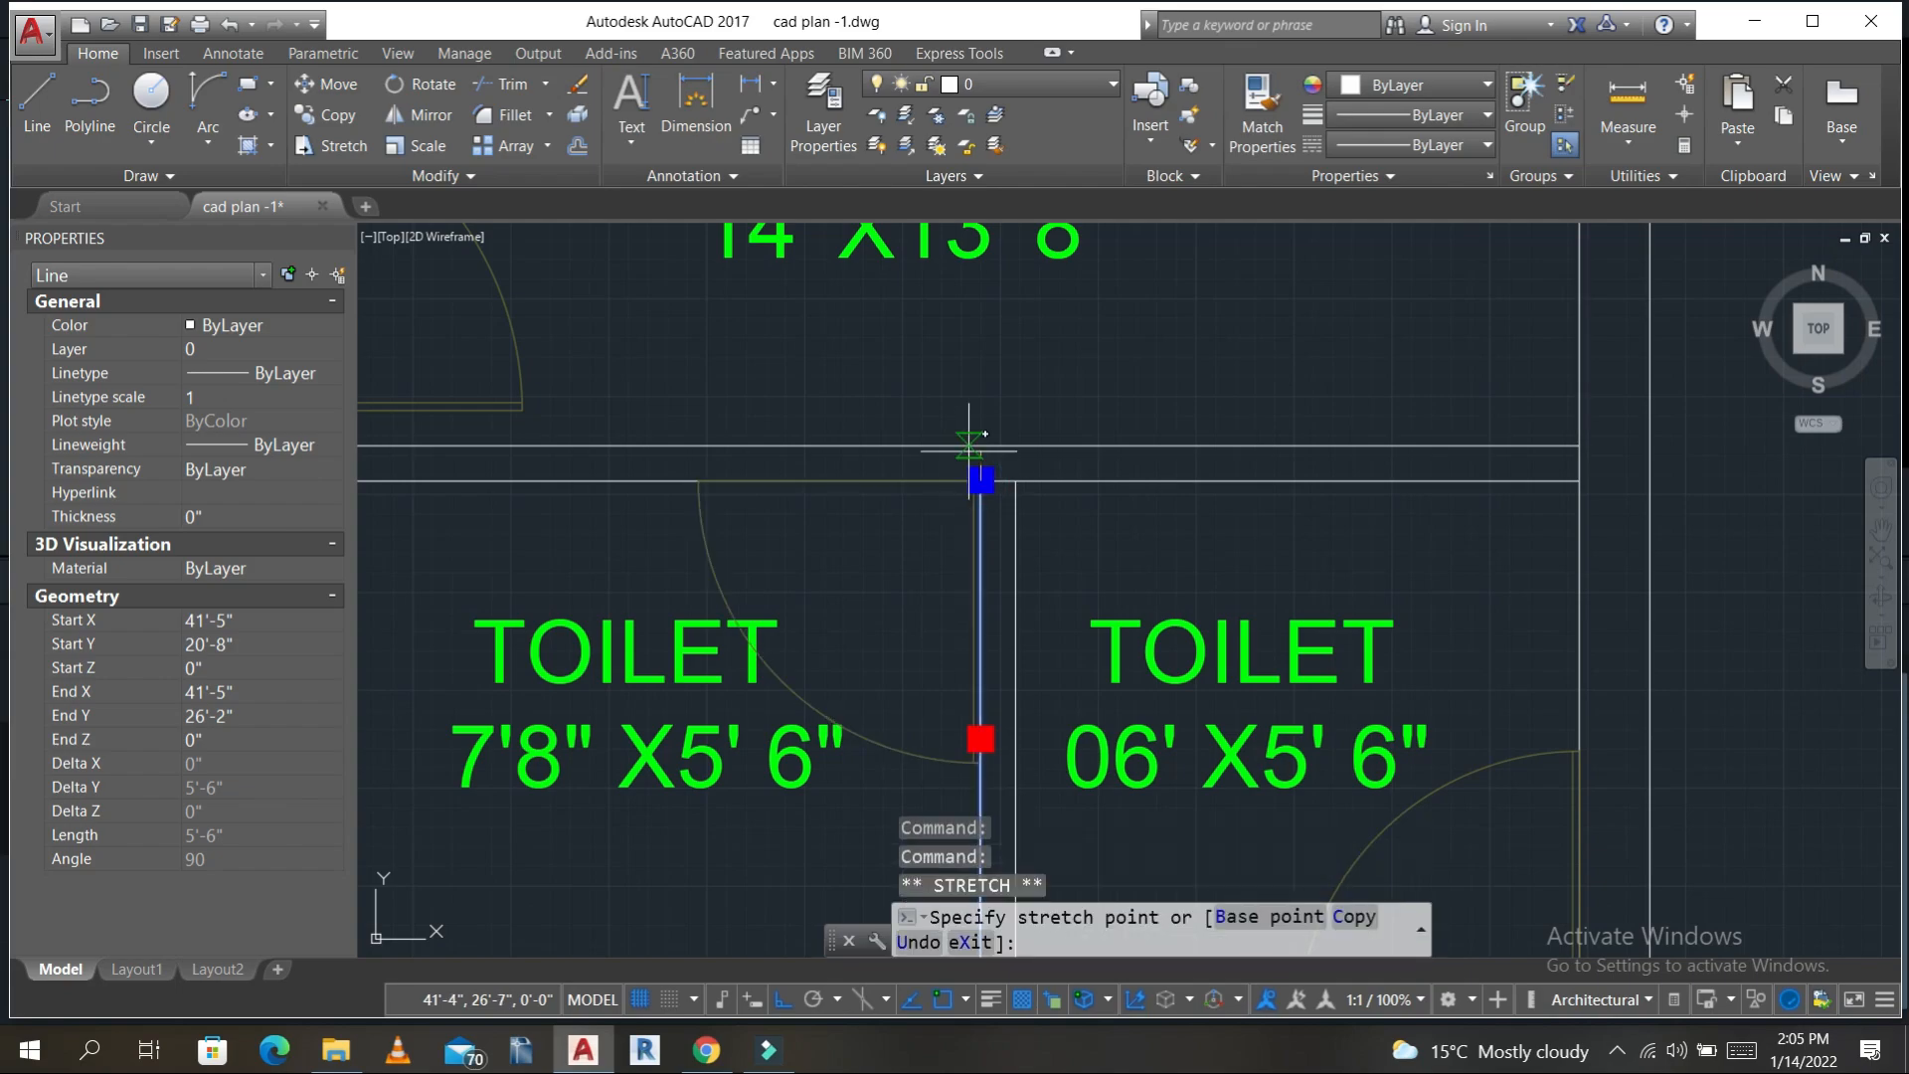
{"action": "key", "text": "Escape"}
{"action": "key", "text": "Escape"}
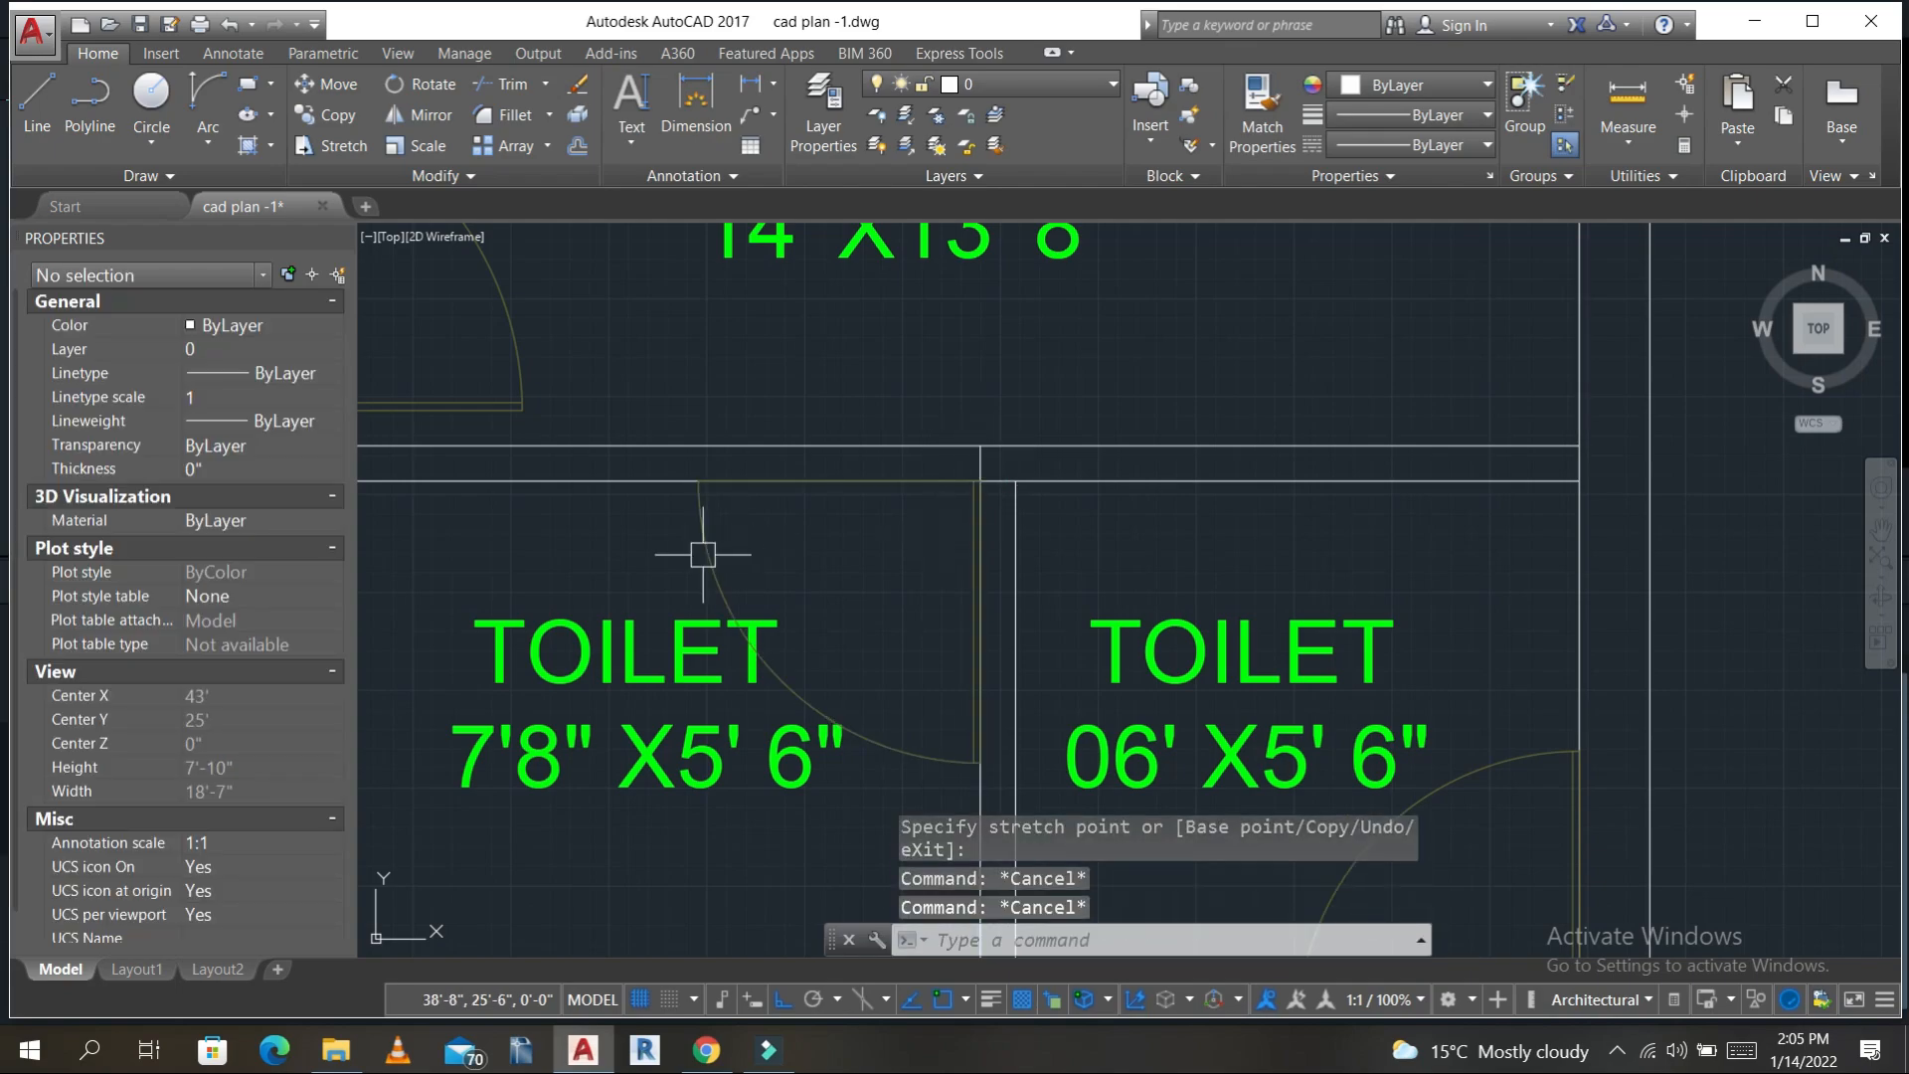
- Move the 7'8" X5' 6" toilet door up onto the upper wall line and 4.5" left of the partition
{"action": "left_click", "coordinate": [706, 558]}
{"action": "type", "text": "m"}
{"action": "key", "text": "Return"}
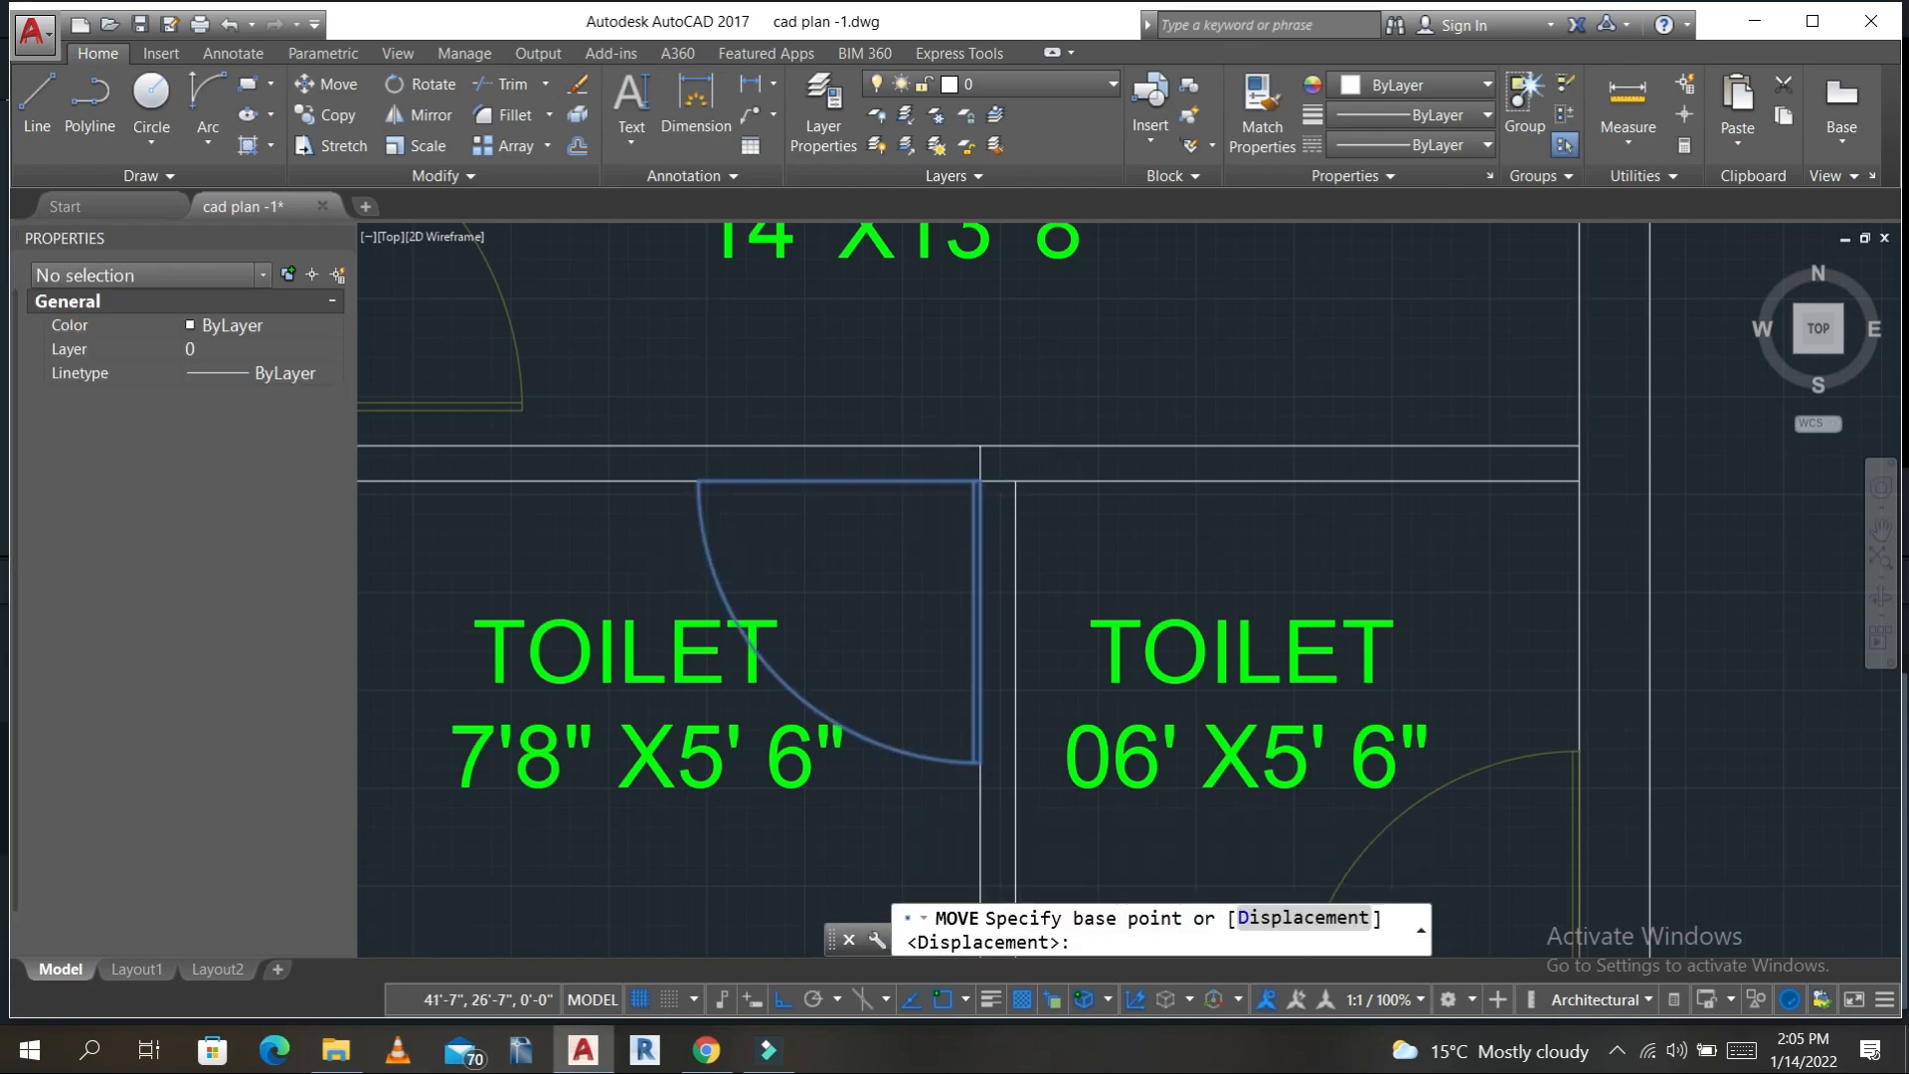
{"action": "scroll", "coordinate": [1069, 426], "scroll_direction": "up", "scroll_amount": 2}
{"action": "scroll", "coordinate": [996, 483], "scroll_direction": "up", "scroll_amount": 4}
{"action": "left_click", "coordinate": [850, 542]}
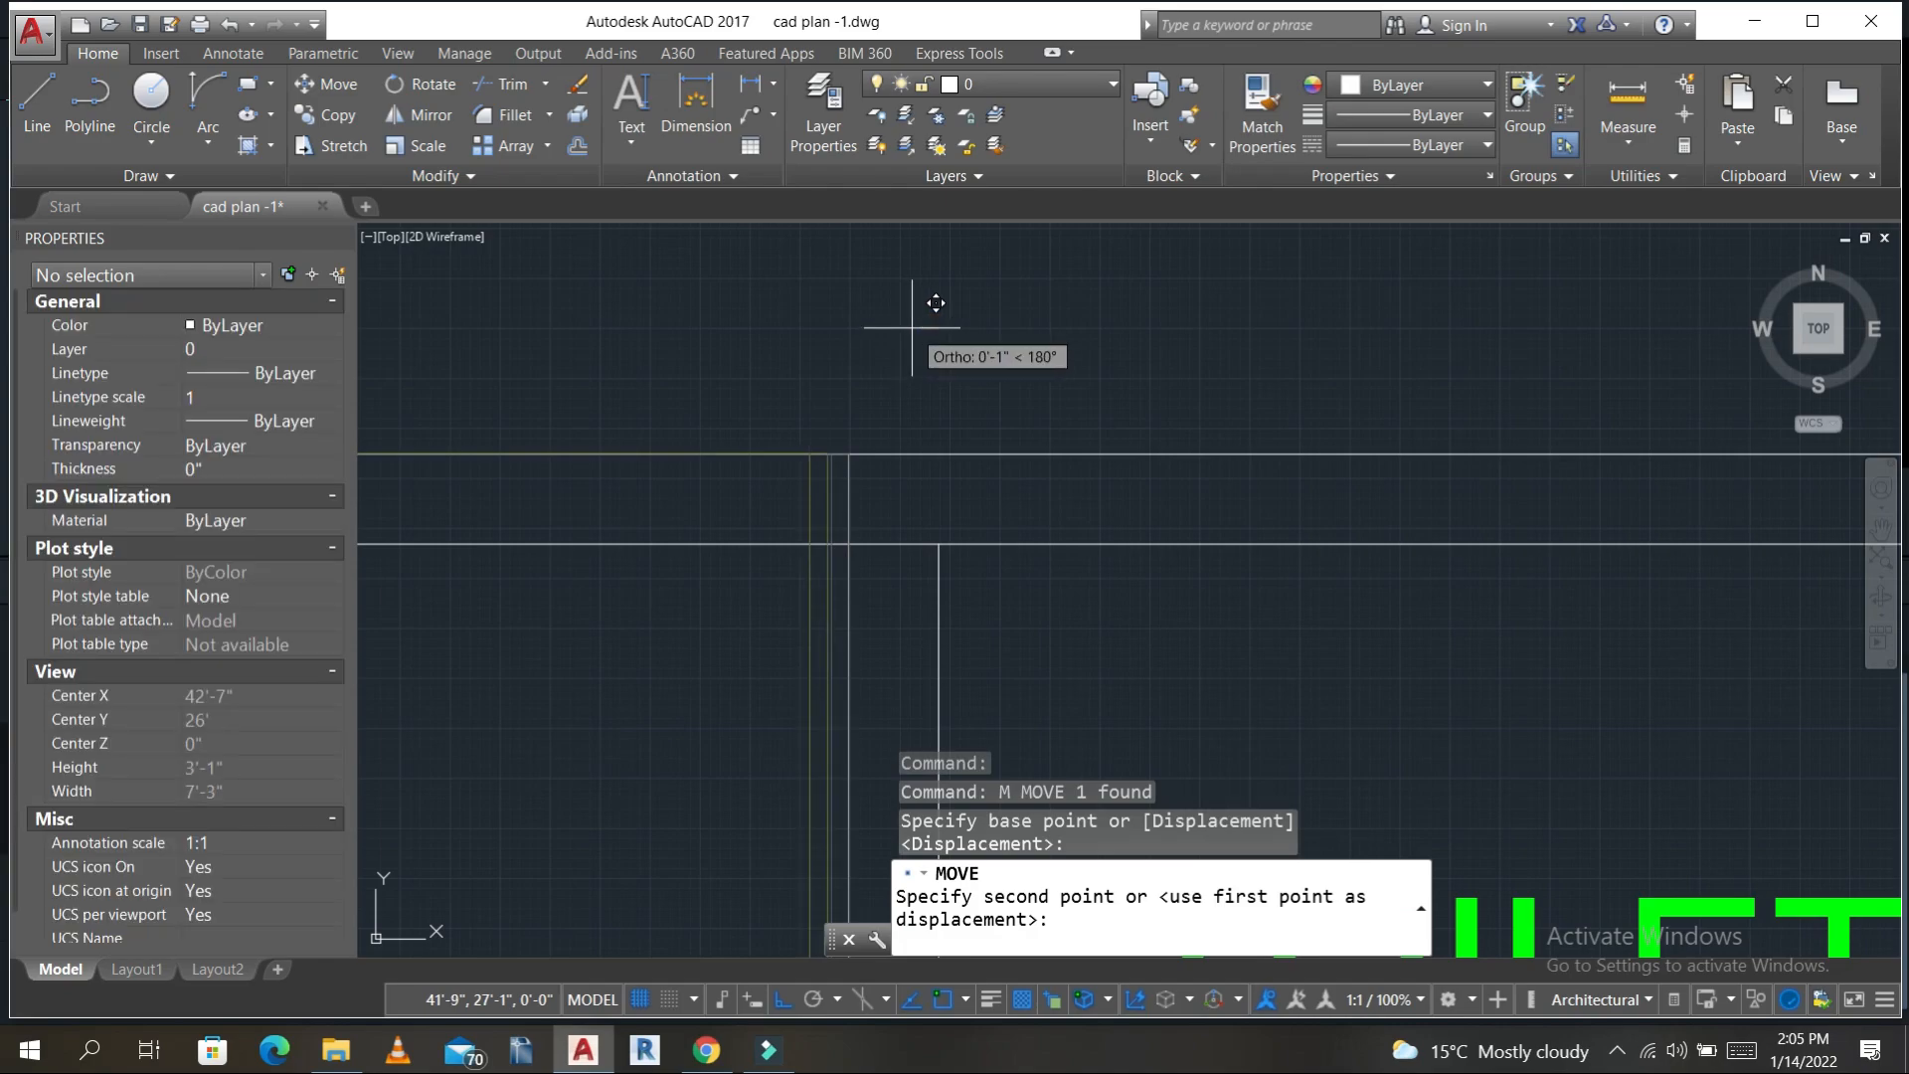
{"action": "type", "text": "4.5"}
{"action": "key", "text": "Escape"}
{"action": "key", "text": "Escape"}
{"action": "key", "text": "Escape"}
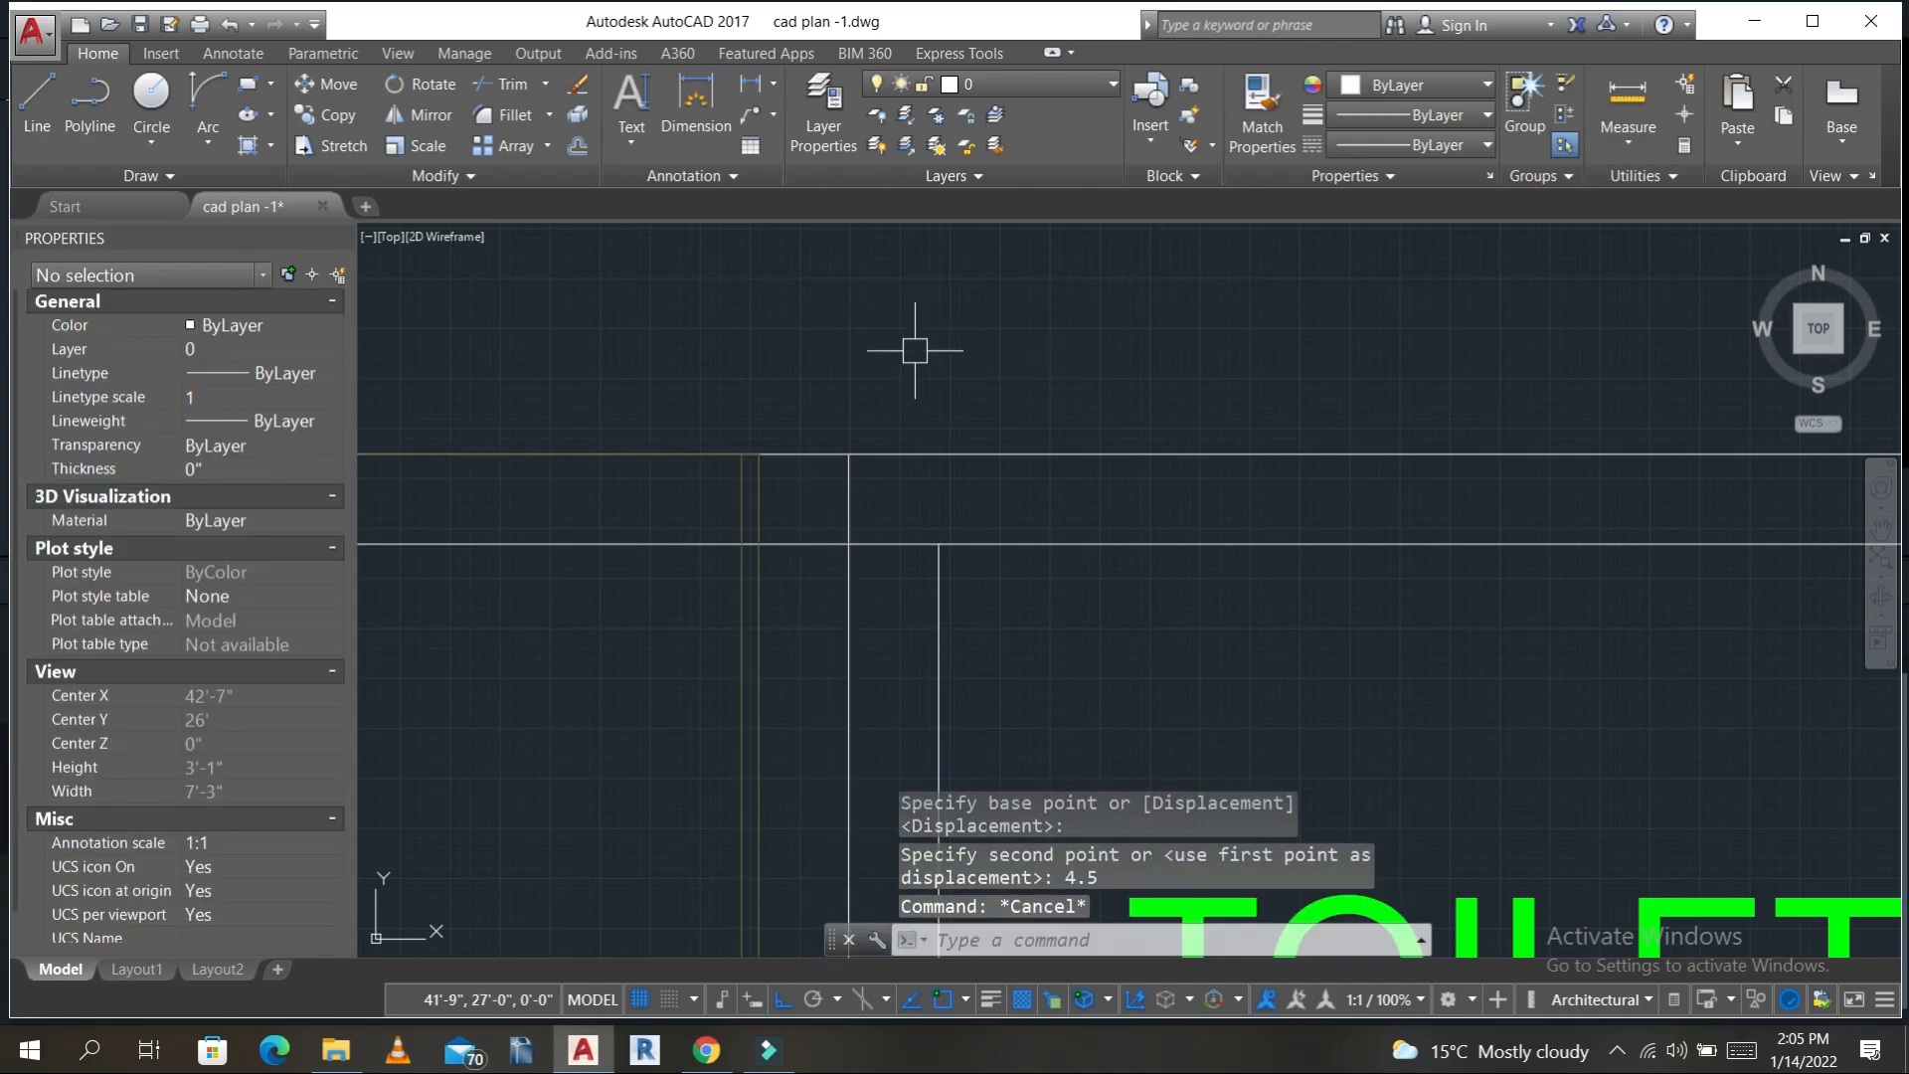
- Draw a jamb line across the wall thickness at the free end of the 7'8" X5' 6" toilet door
{"action": "type", "text": "L"}
{"action": "key", "text": "Return"}
{"action": "scroll", "coordinate": [911, 355], "scroll_direction": "down", "scroll_amount": 4}
{"action": "scroll", "coordinate": [843, 436], "scroll_direction": "up", "scroll_amount": 2}
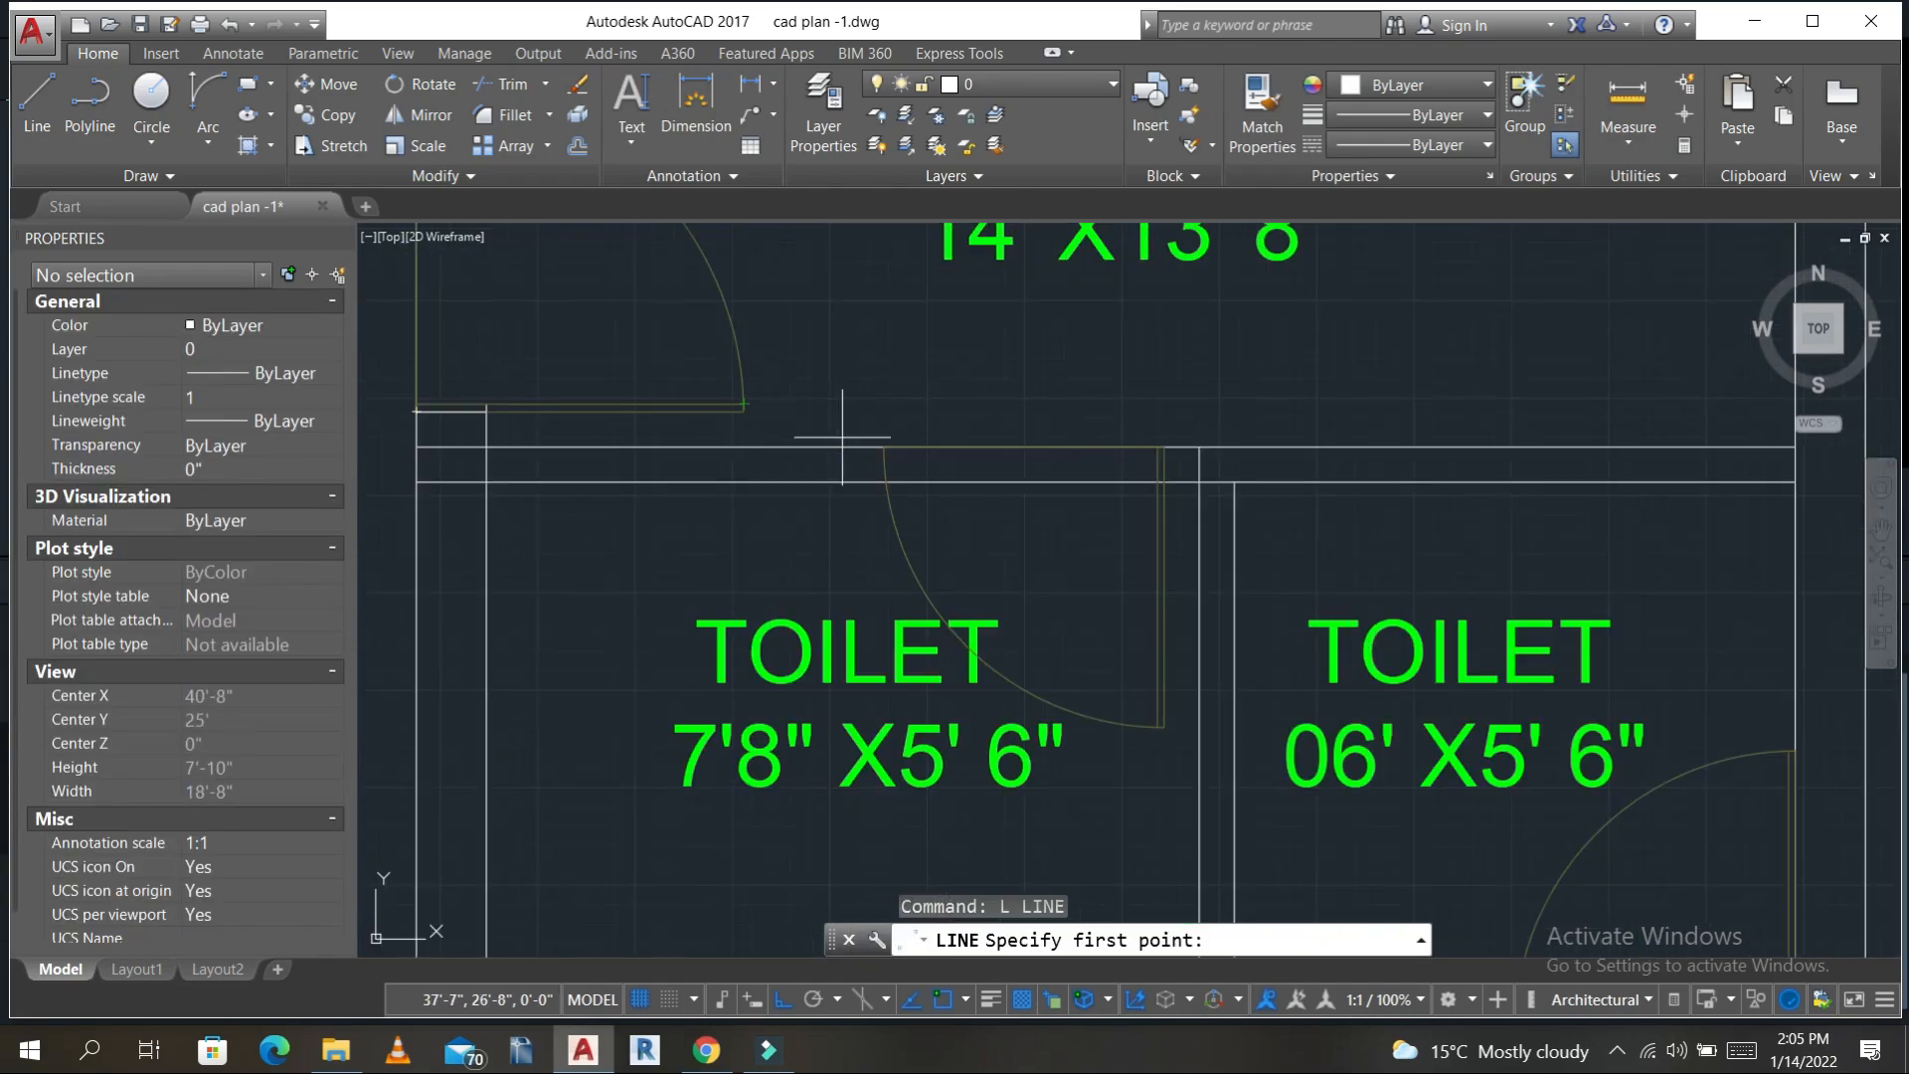
{"action": "key", "text": "Escape"}
{"action": "key", "text": "Escape"}
{"action": "key", "text": "Escape"}
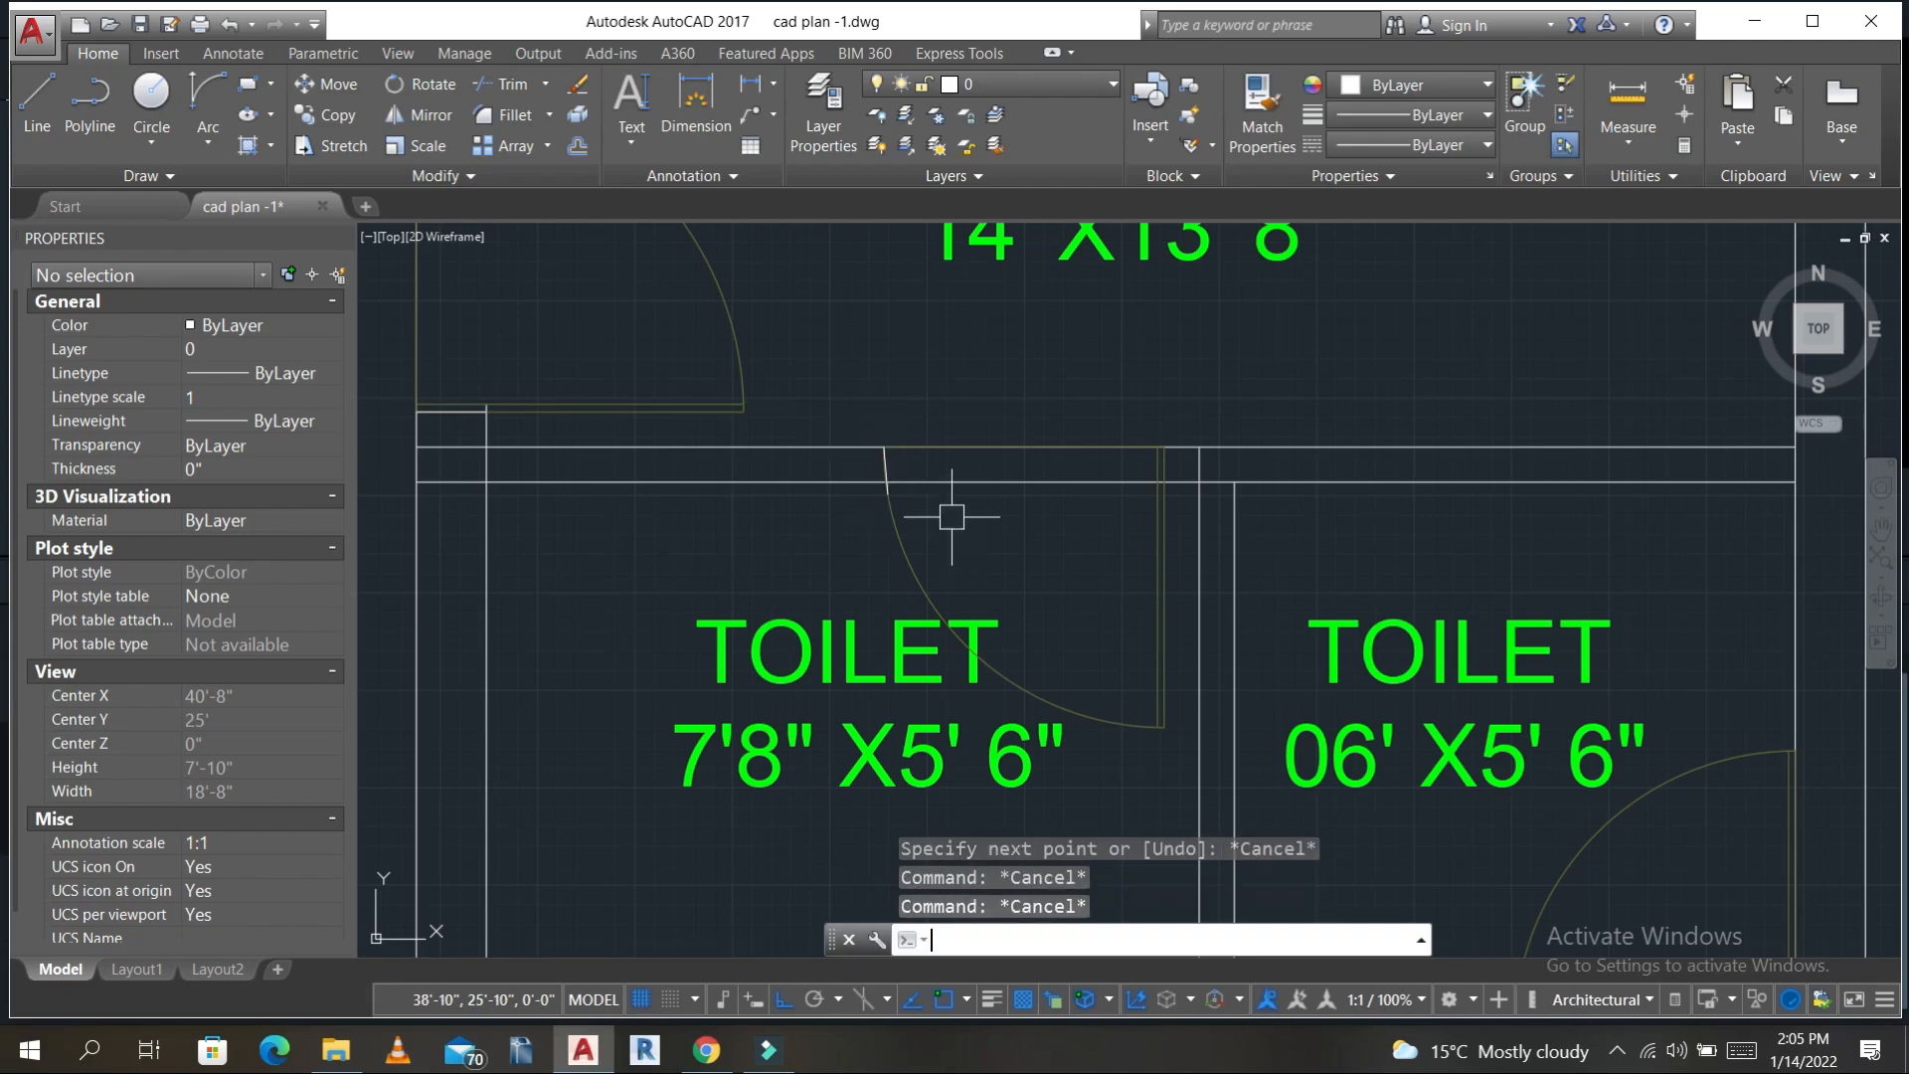
- Trim the lower wall line between the jamb and the door leaf to open the 7'8" X5' 6" toilet doorway
{"action": "type", "text": "tr"}
{"action": "key", "text": "Return"}
{"action": "key", "text": "Return"}
{"action": "left_click", "coordinate": [1083, 472]}
{"action": "left_click", "coordinate": [1040, 511]}
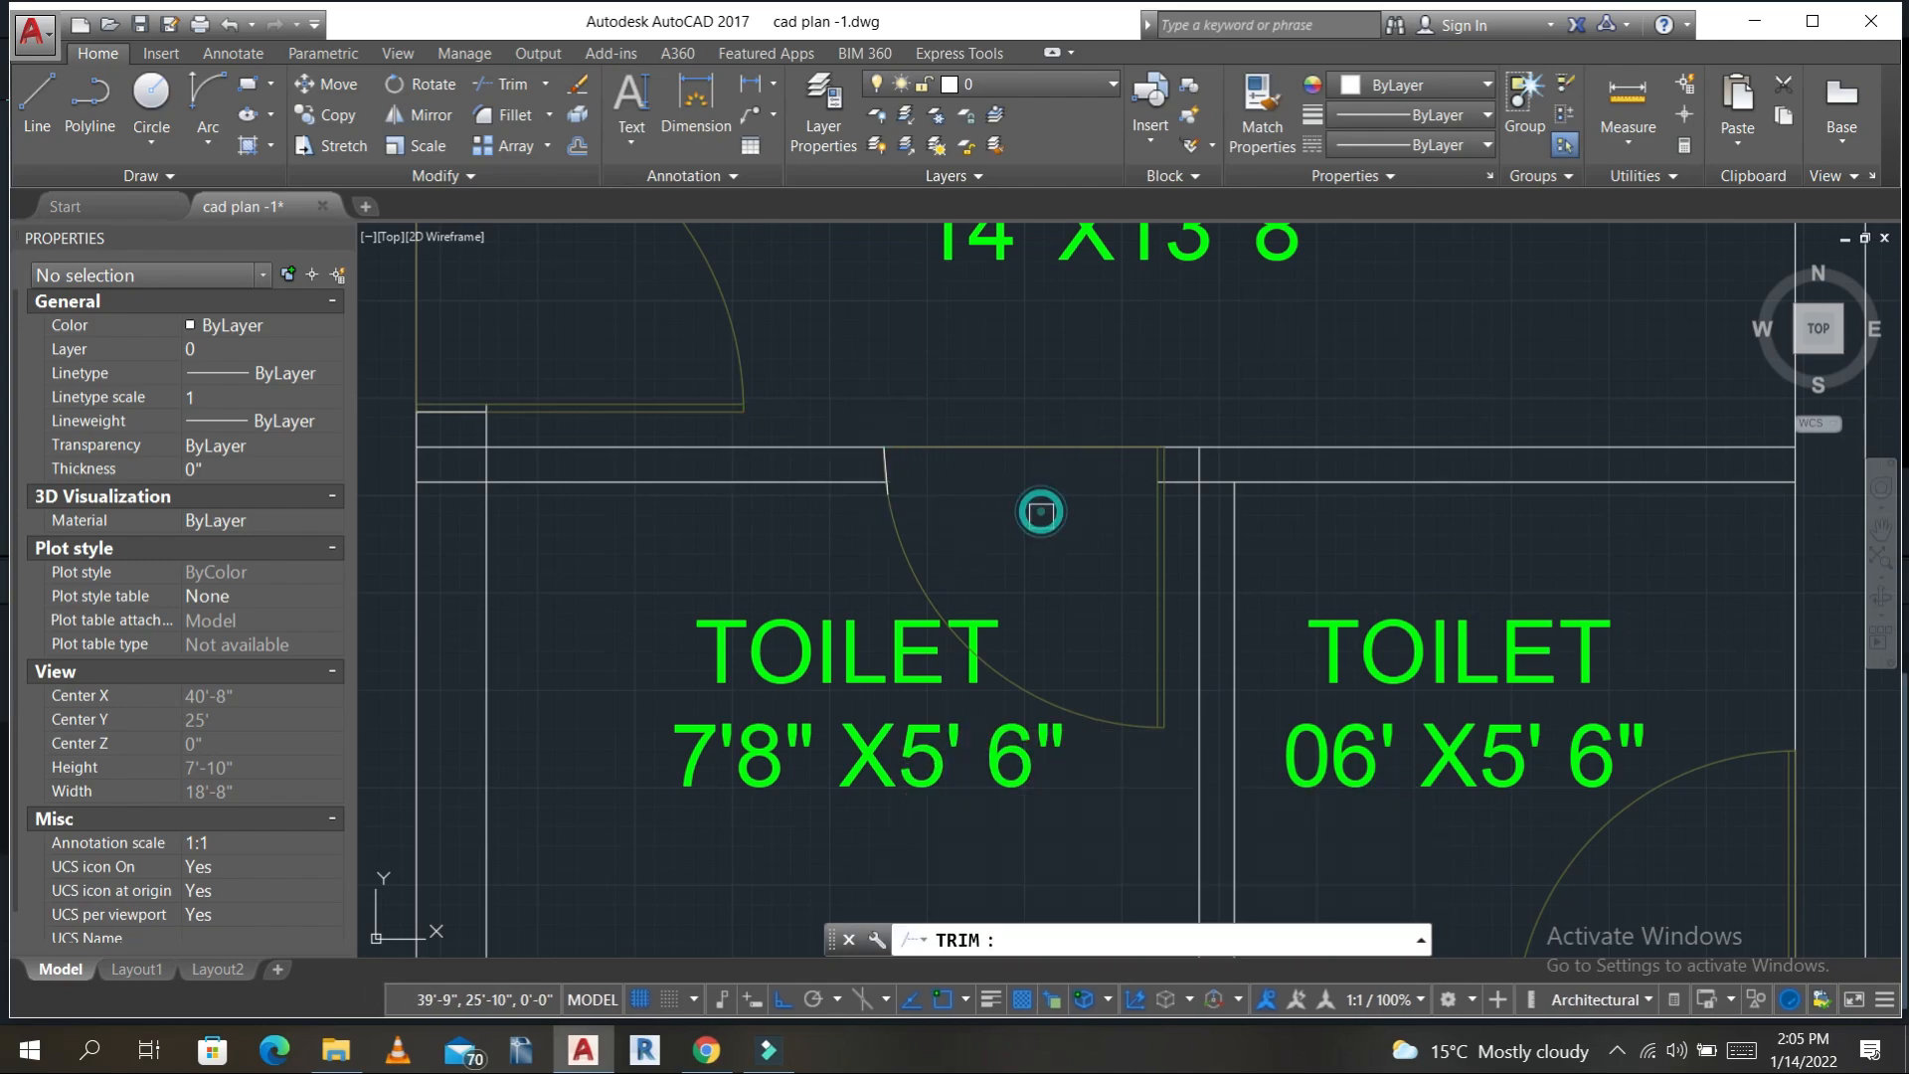
{"action": "left_click", "coordinate": [1161, 468]}
{"action": "scroll", "coordinate": [1160, 468], "scroll_direction": "up", "scroll_amount": 10}
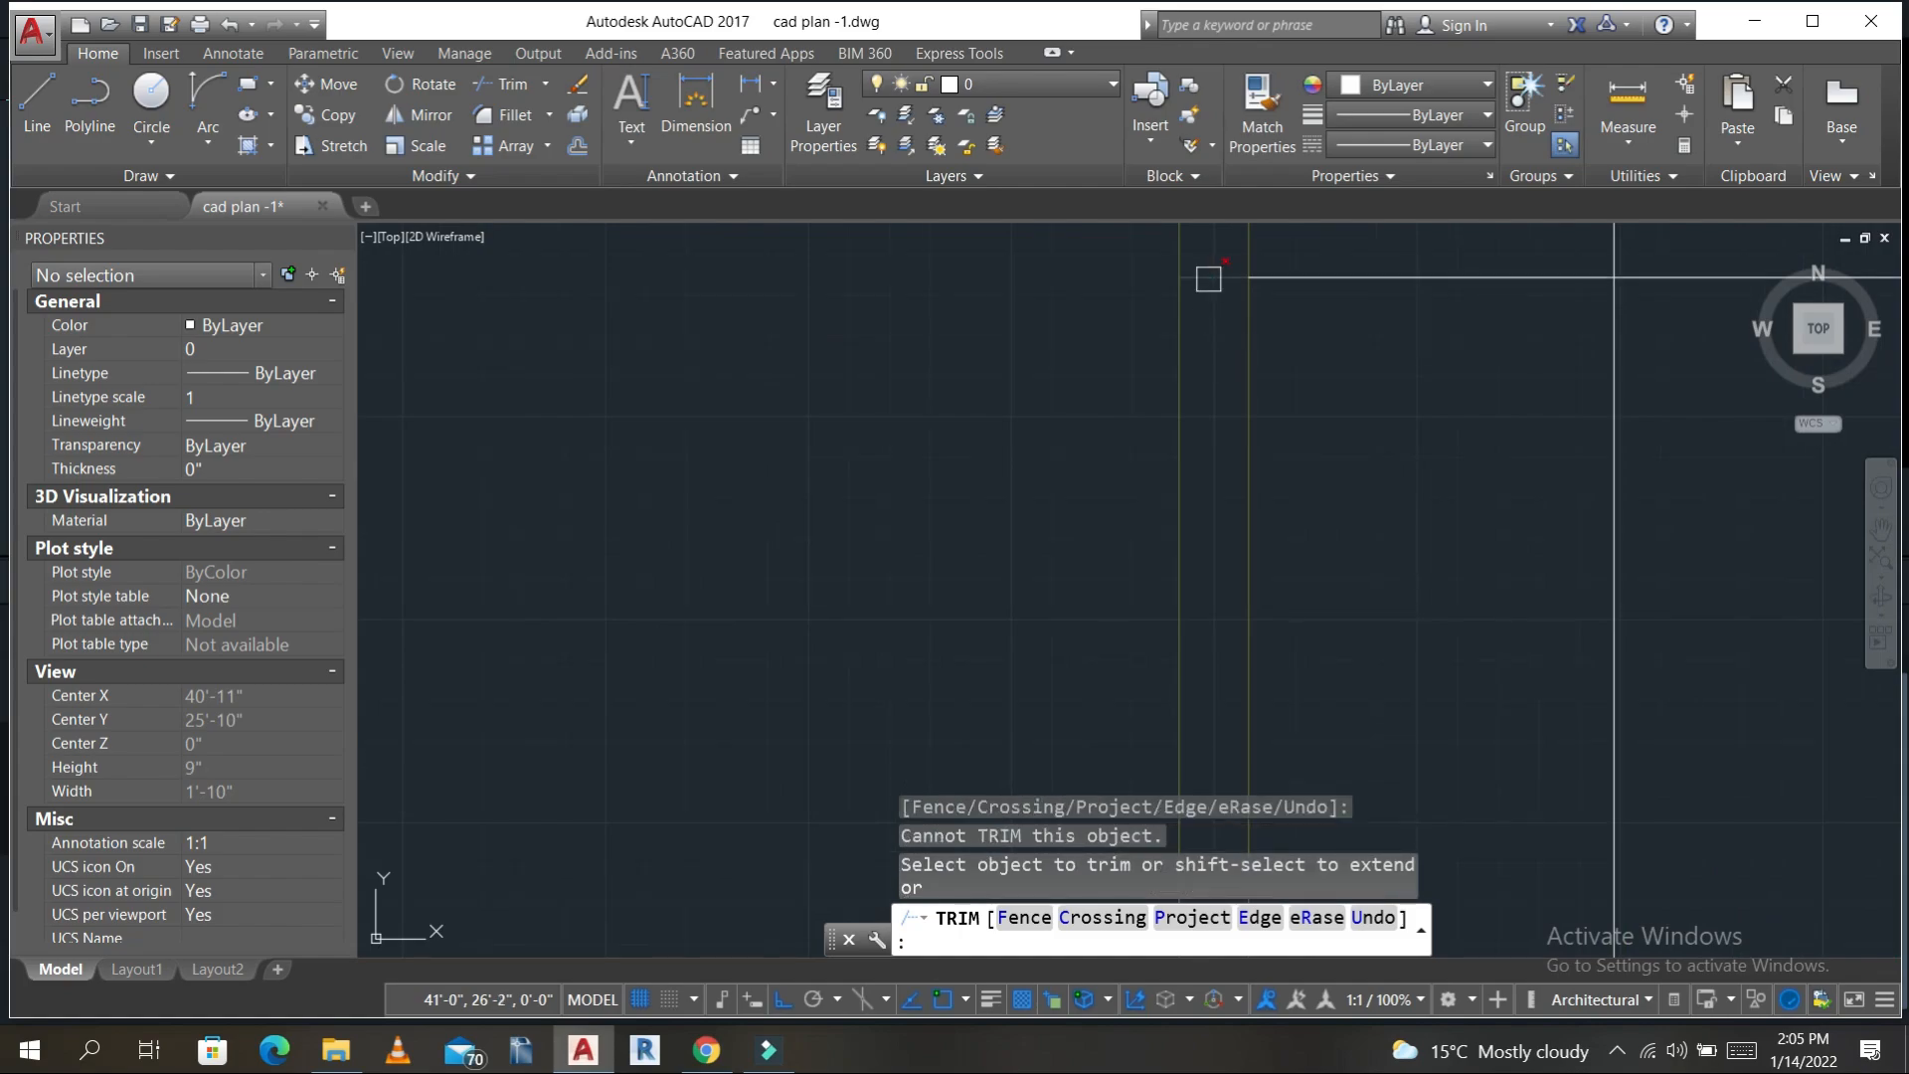
{"action": "scroll", "coordinate": [1083, 396], "scroll_direction": "down", "scroll_amount": 5}
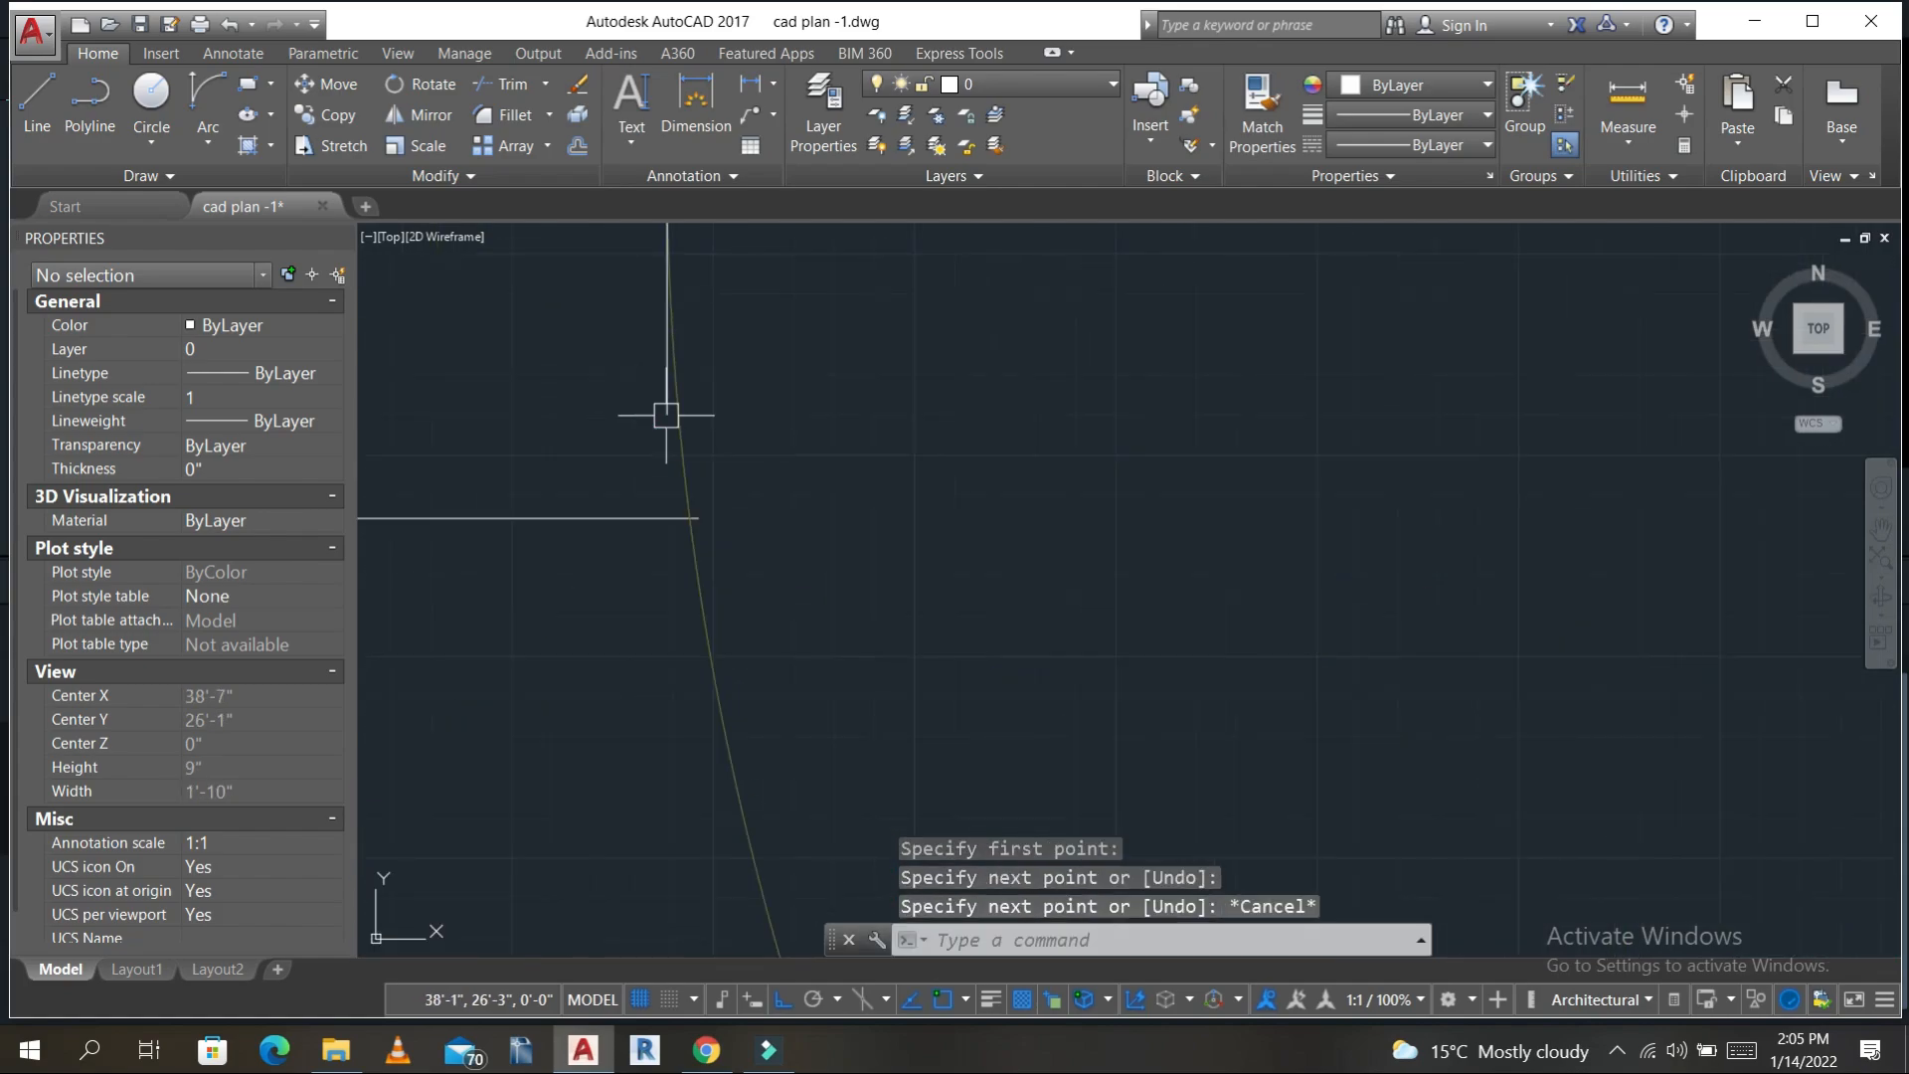
- Extend the vertical jamb line at the 7'8" X5' 6" toilet door down to the lower wall line
{"action": "key", "text": "Escape"}
{"action": "type", "text": "E"}
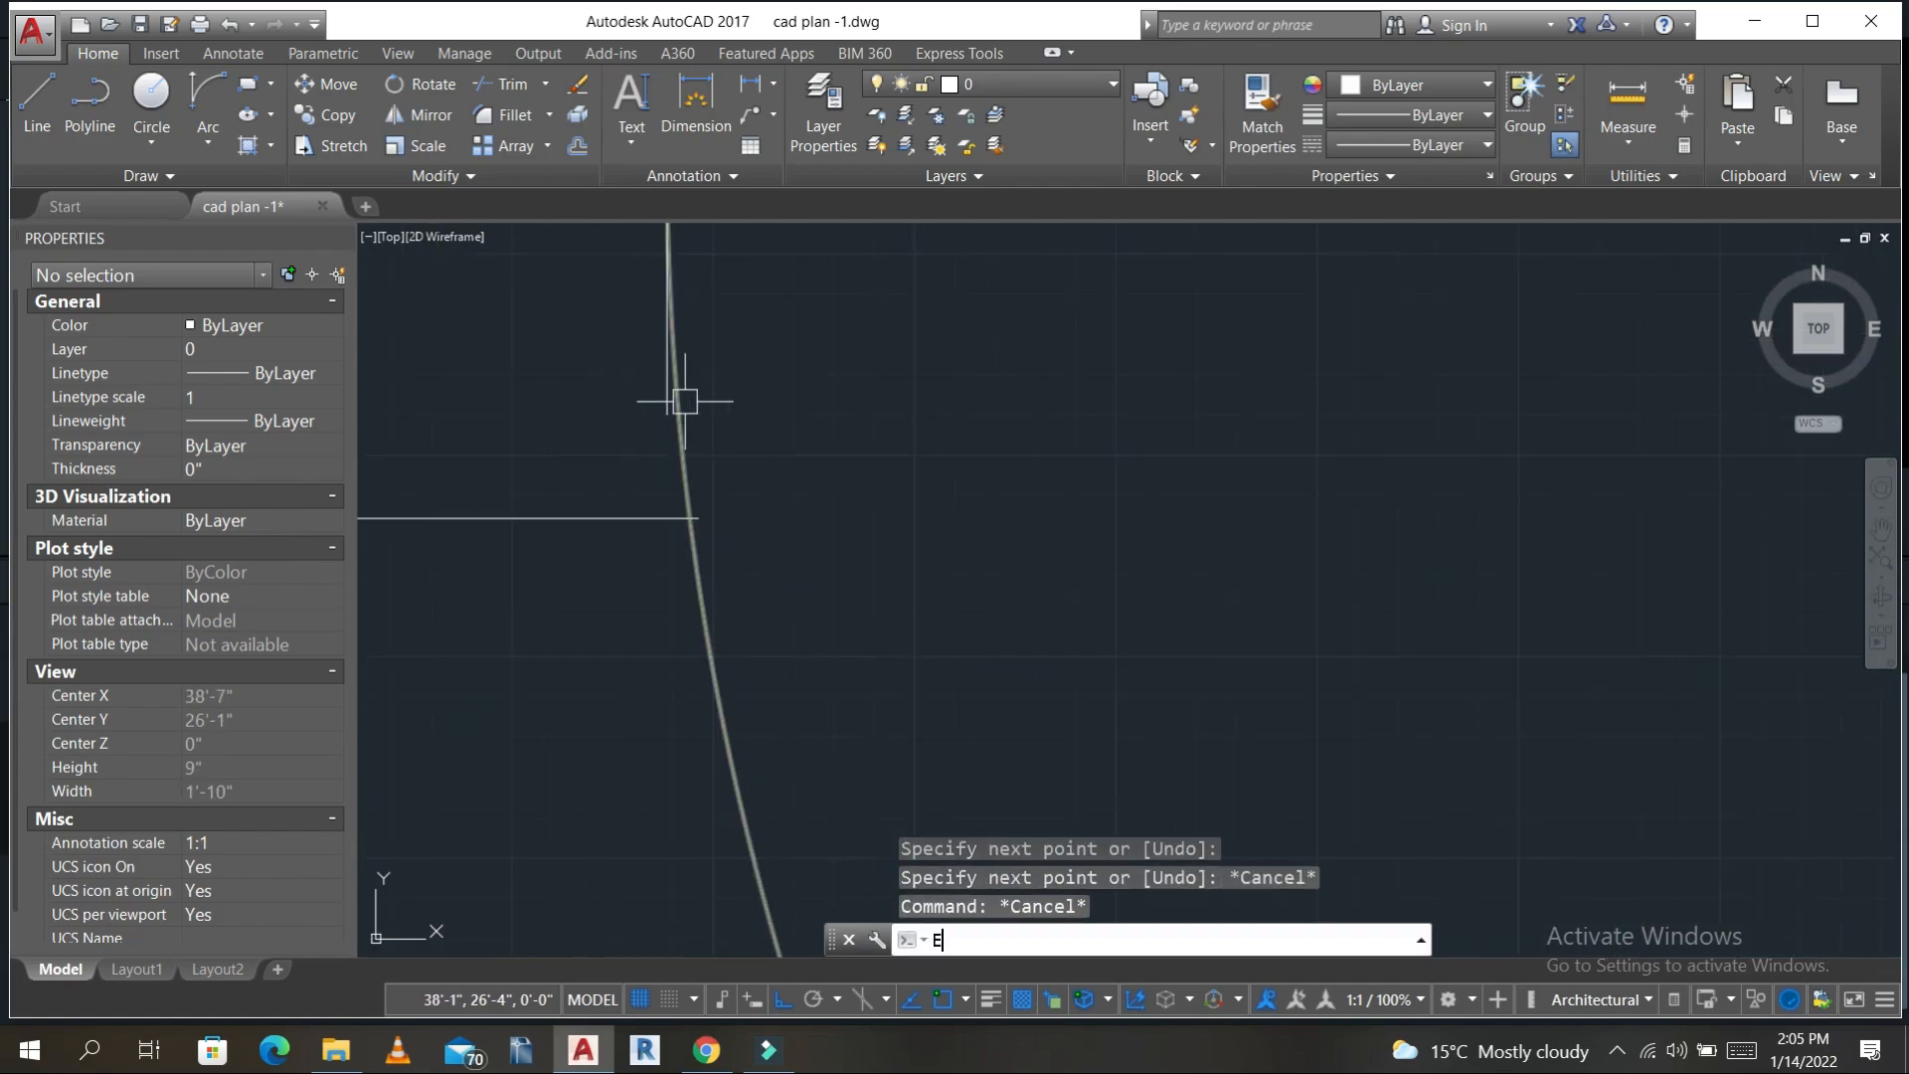
{"action": "type", "text": "X"}
{"action": "key", "text": "Return"}
{"action": "left_click", "coordinate": [639, 518]}
{"action": "key", "text": "Return"}
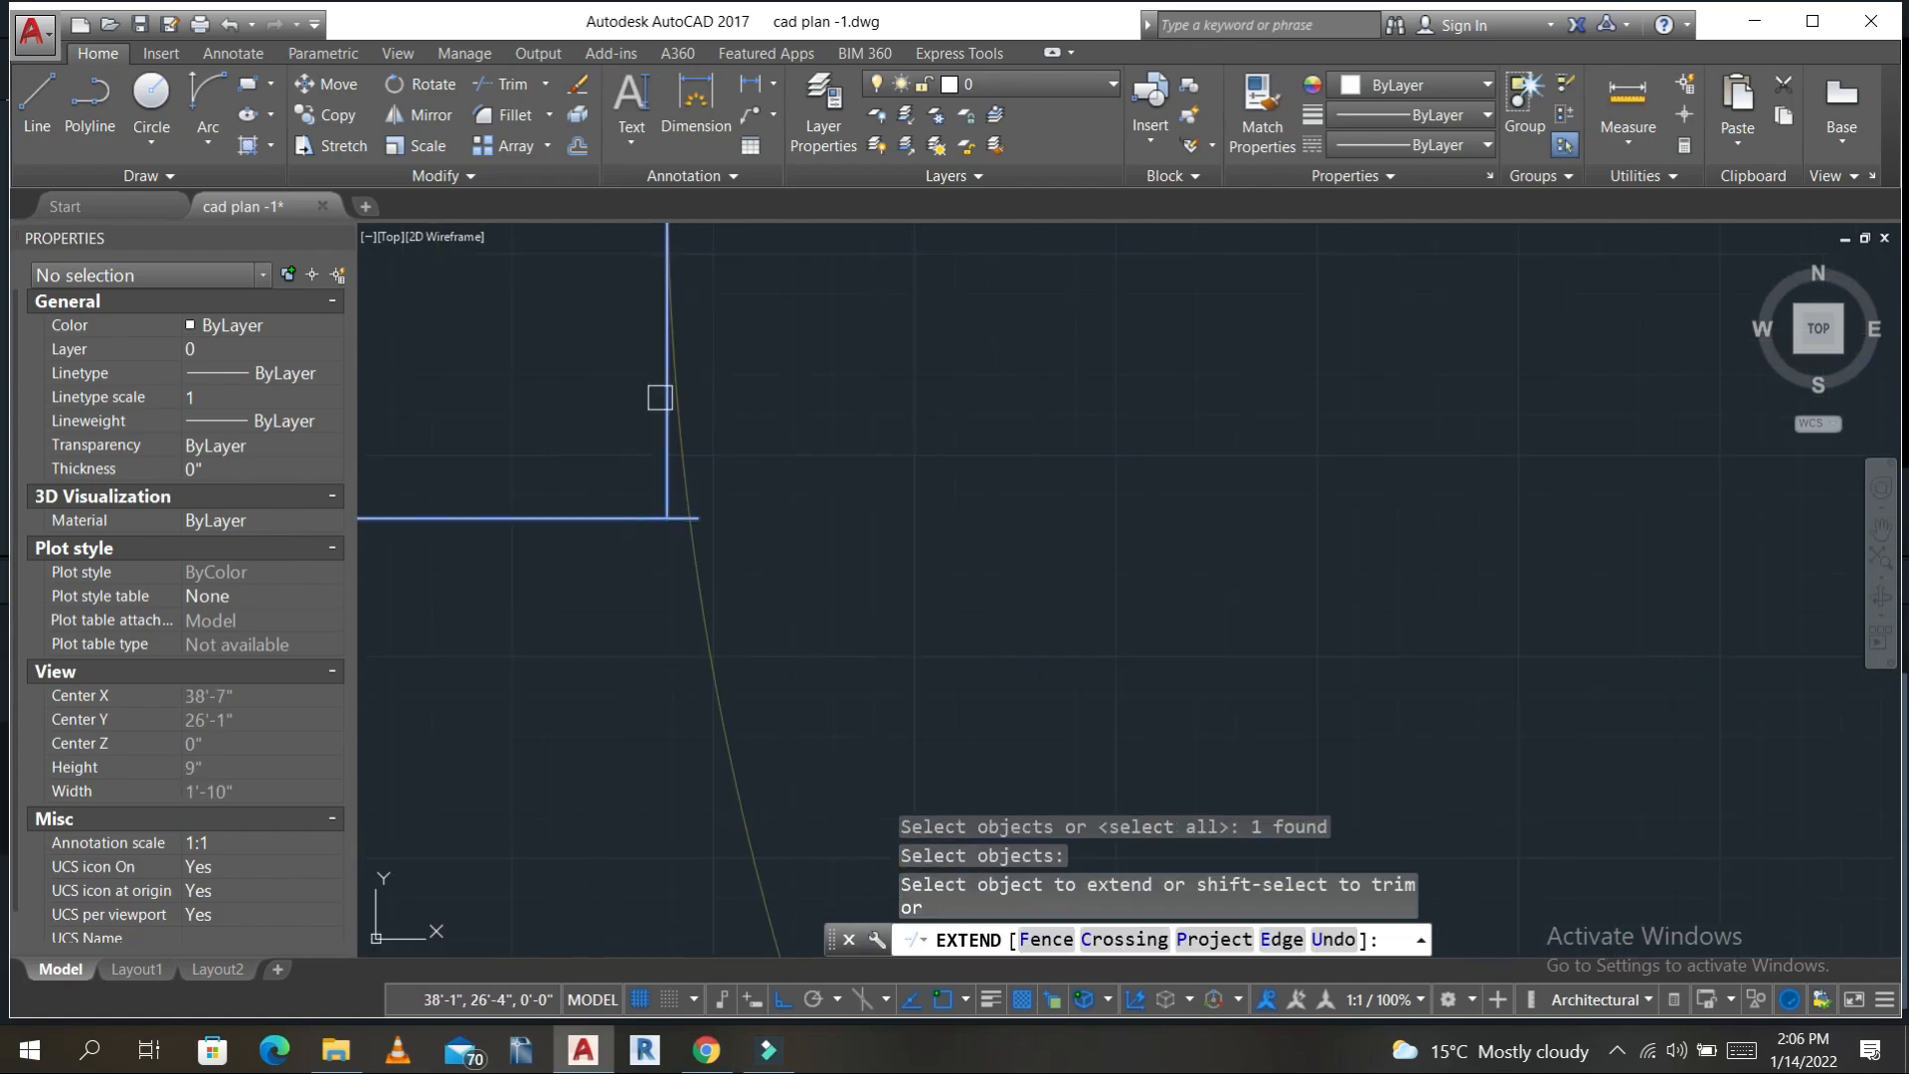
{"action": "left_click", "coordinate": [662, 397]}
{"action": "key", "text": "Escape"}
{"action": "key", "text": "Escape"}
{"action": "key", "text": "Escape"}
- Trim the lower wall line's overhang at the jamb and erase the leftover piece inside the doorway
{"action": "type", "text": "tr"}
{"action": "key", "text": "Return"}
{"action": "key", "text": "Return"}
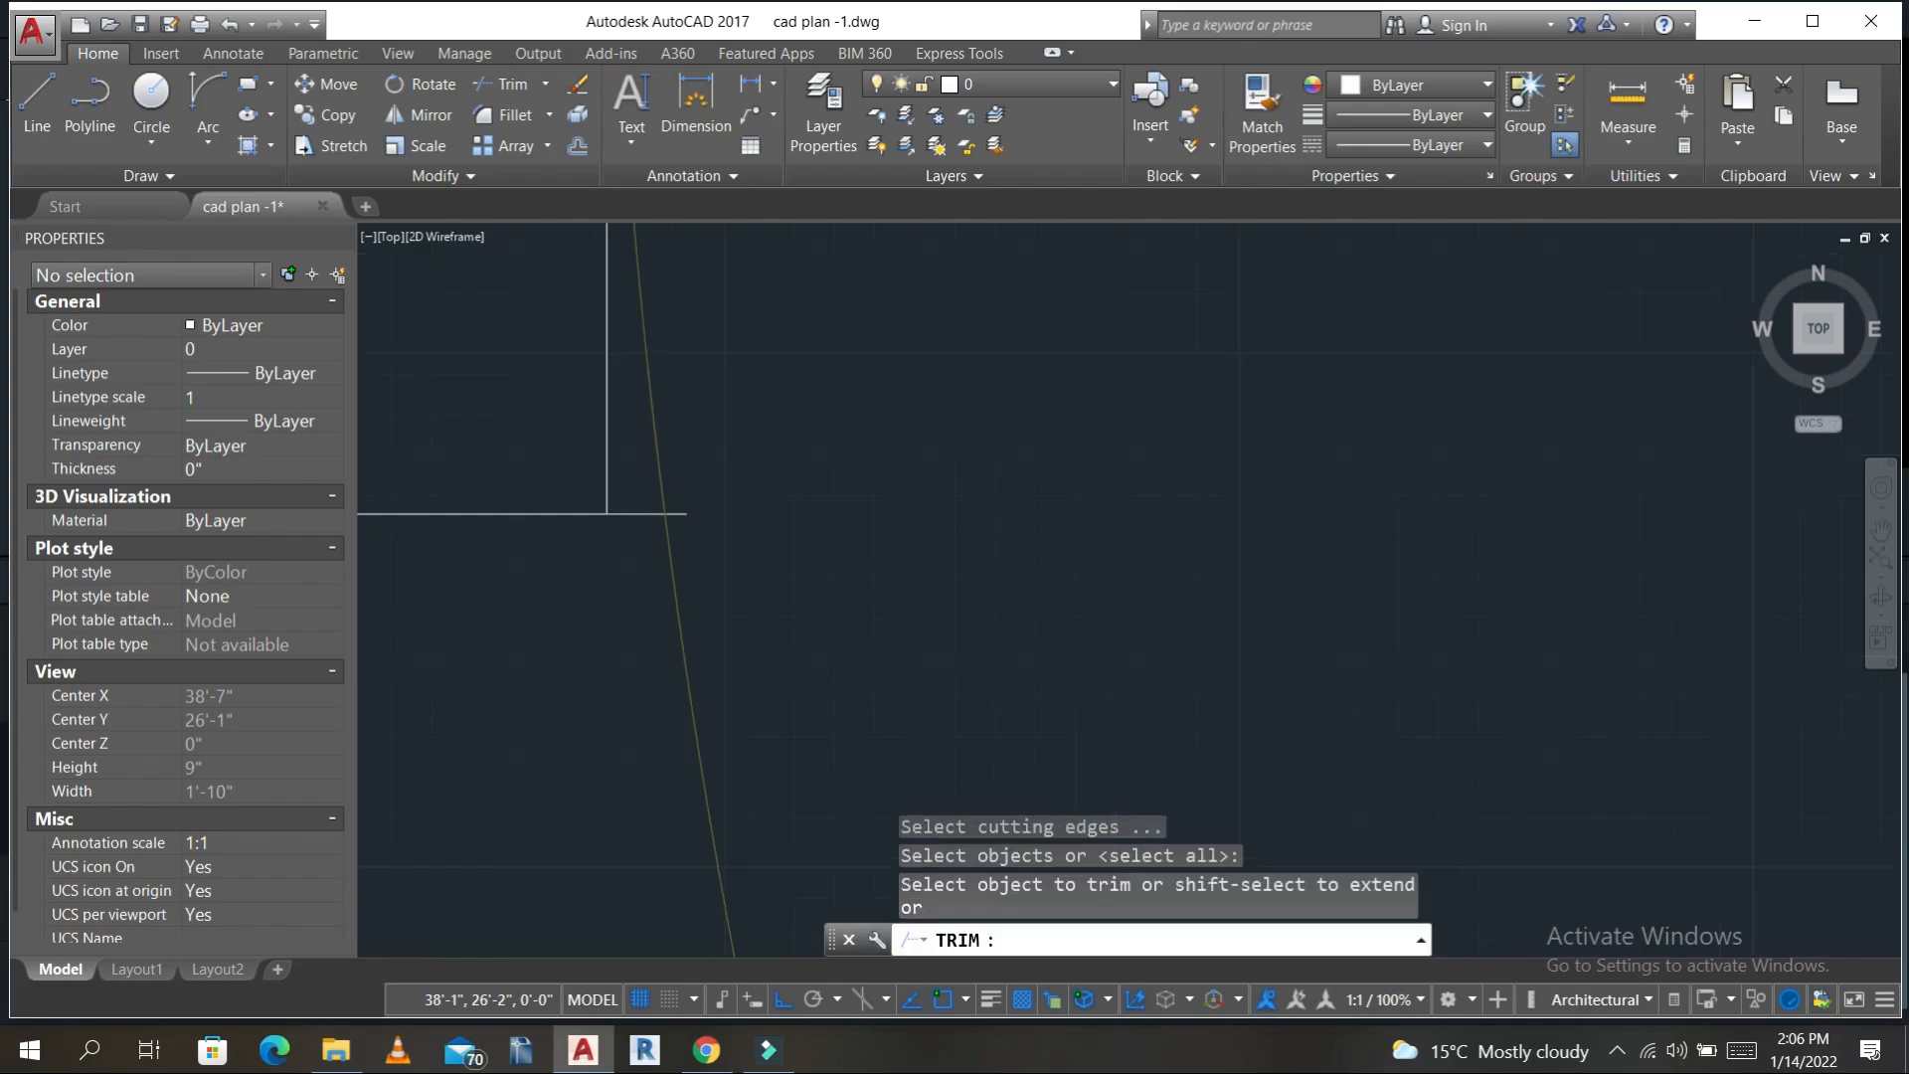
{"action": "middle_click_drag", "start_coordinate": [721, 513], "coordinate": [609, 513]}
{"action": "left_click", "coordinate": [609, 513]}
{"action": "key", "text": "Escape"}
{"action": "key", "text": "Escape"}
{"action": "left_click", "coordinate": [676, 509]}
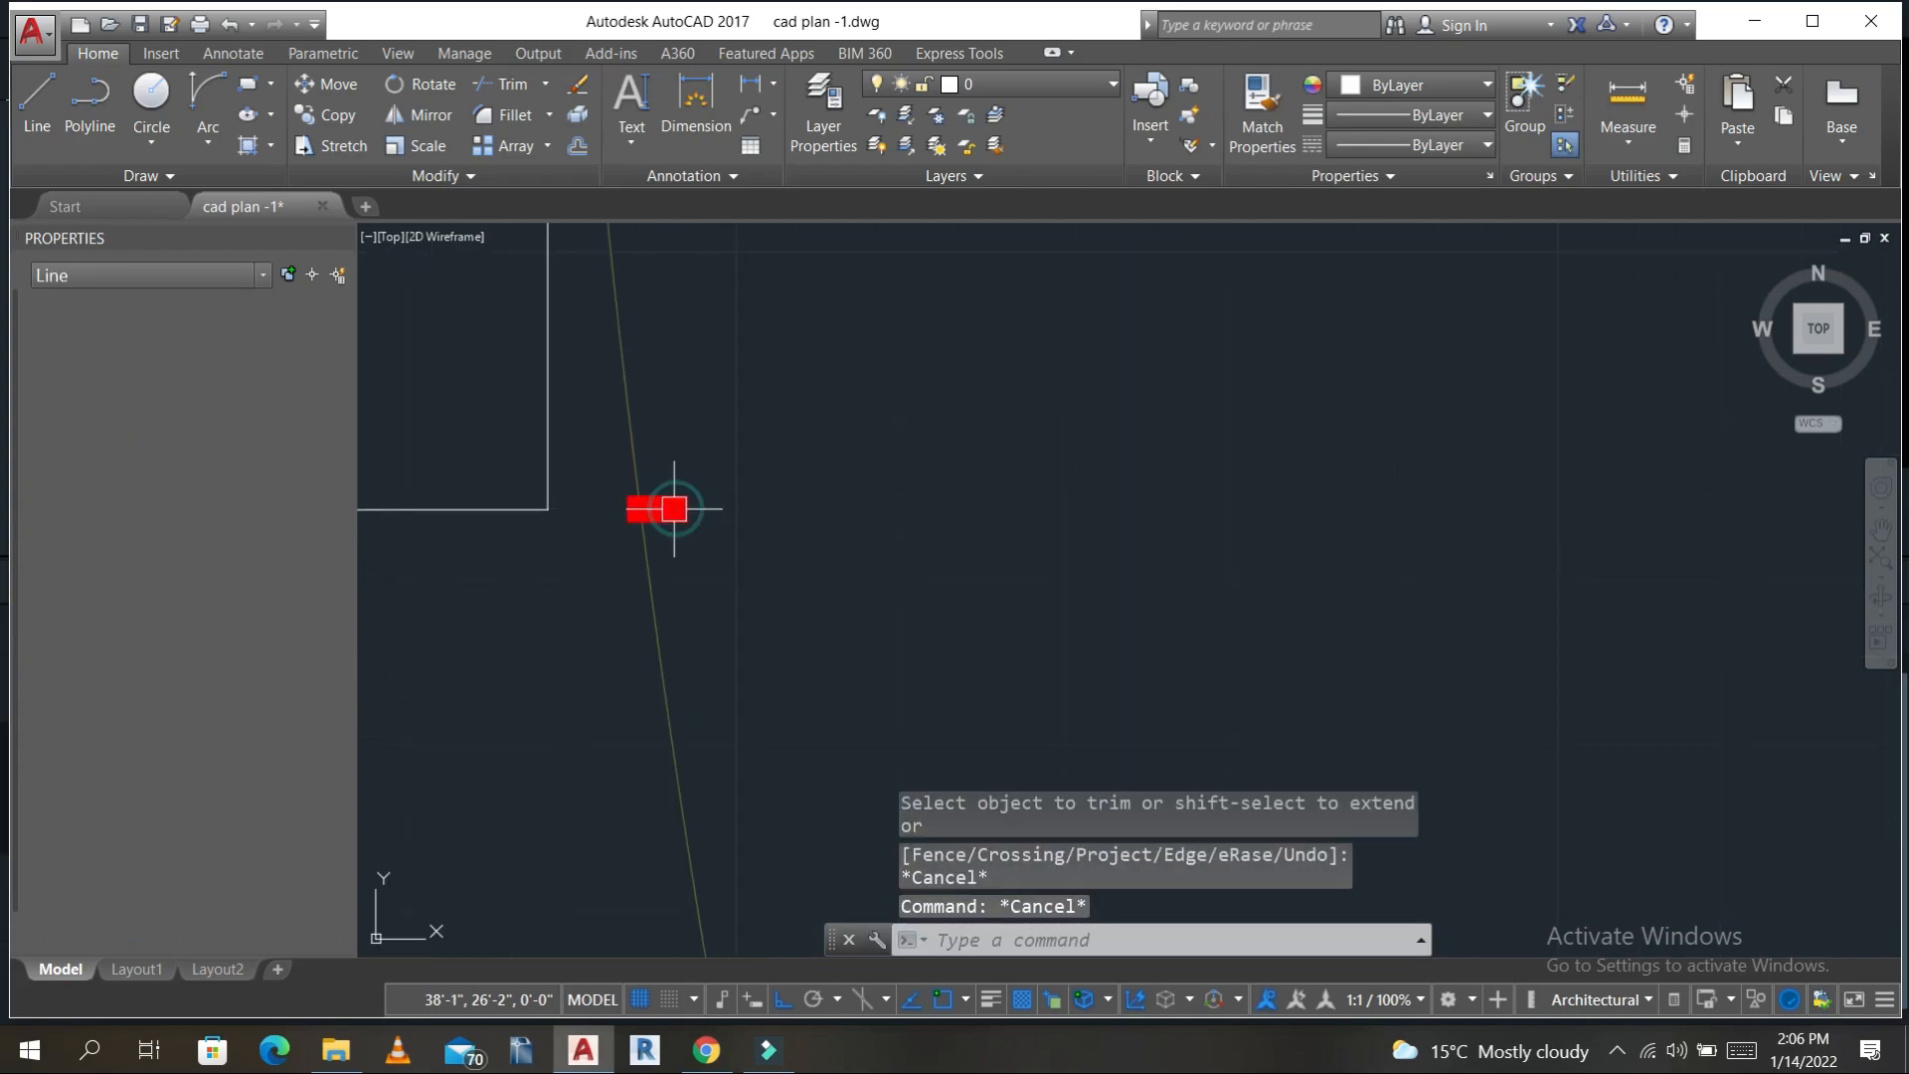
{"action": "type", "text": "e"}
{"action": "key", "text": "Return"}
{"action": "scroll", "coordinate": [682, 511], "scroll_direction": "down", "scroll_amount": 1}
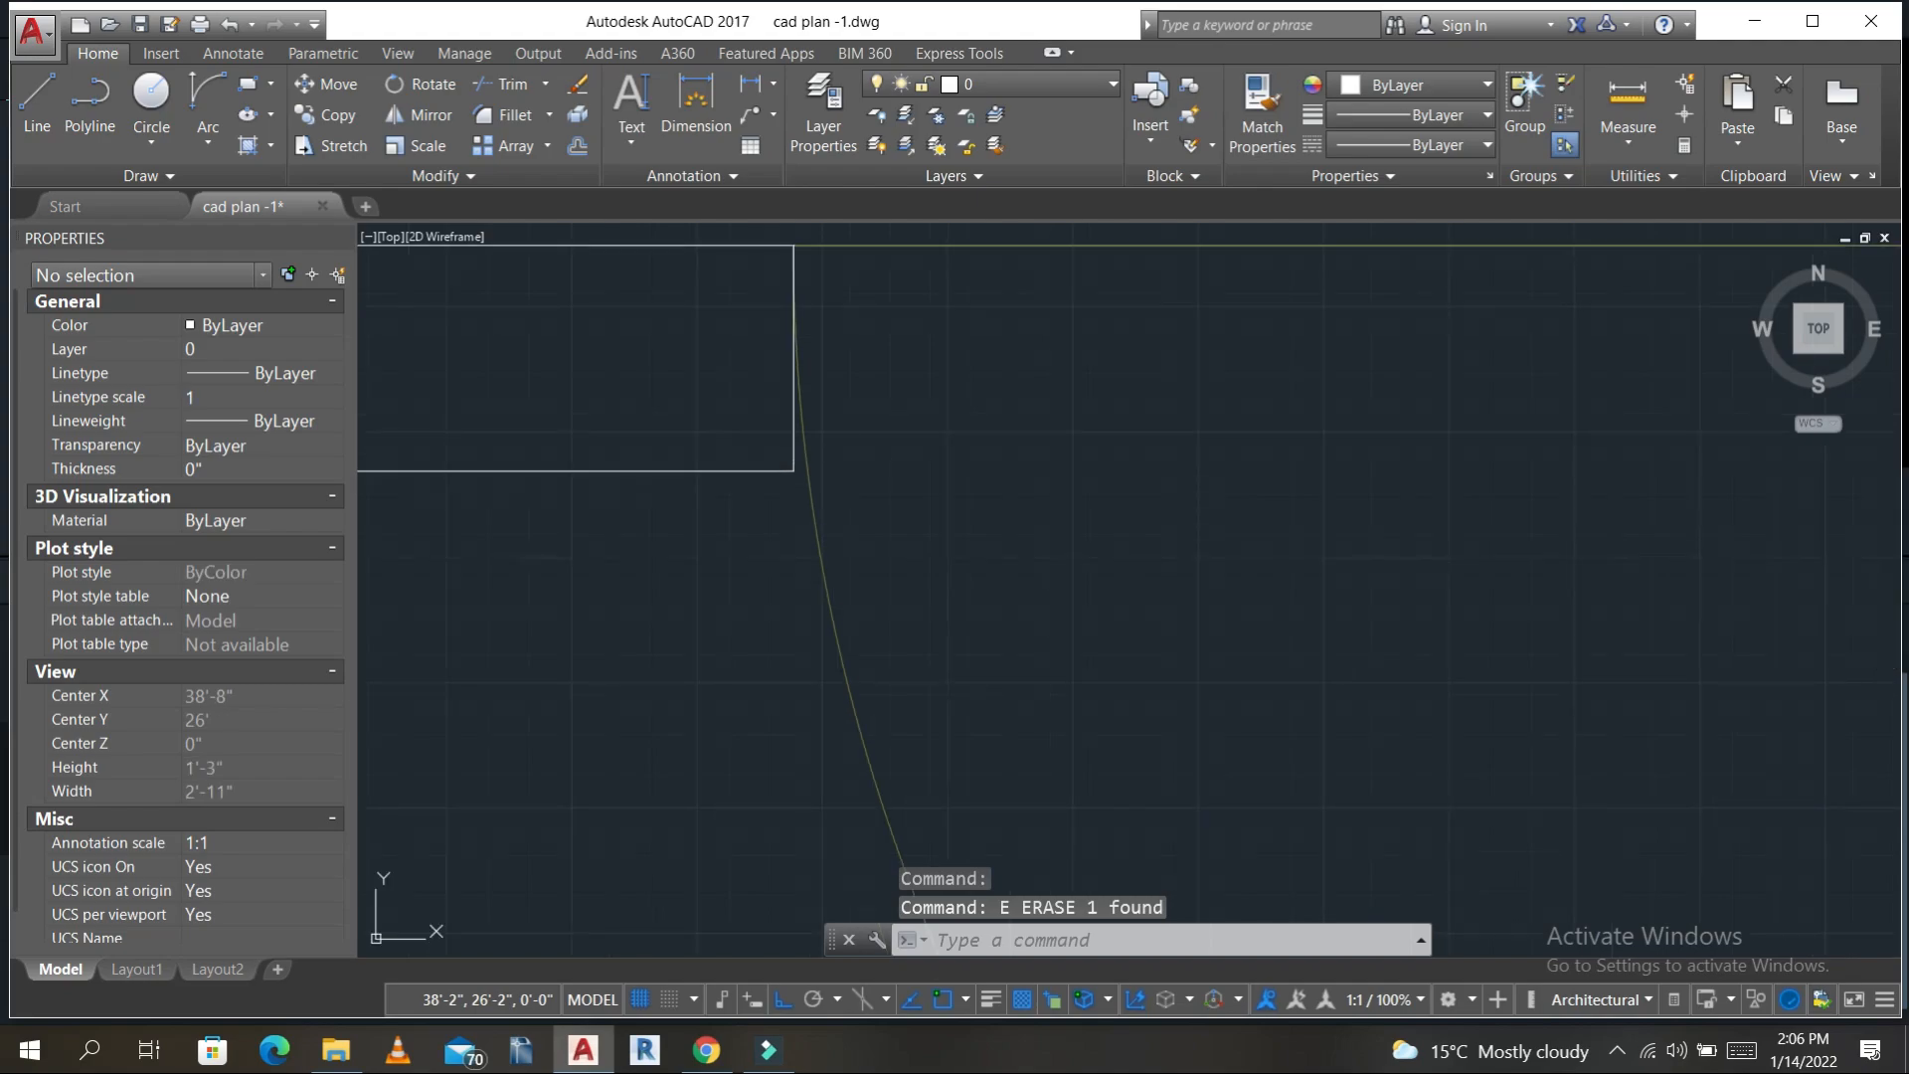
- Start a new blank drawing and open the recent file s.drawing.dwg
{"action": "left_click", "coordinate": [366, 206]}
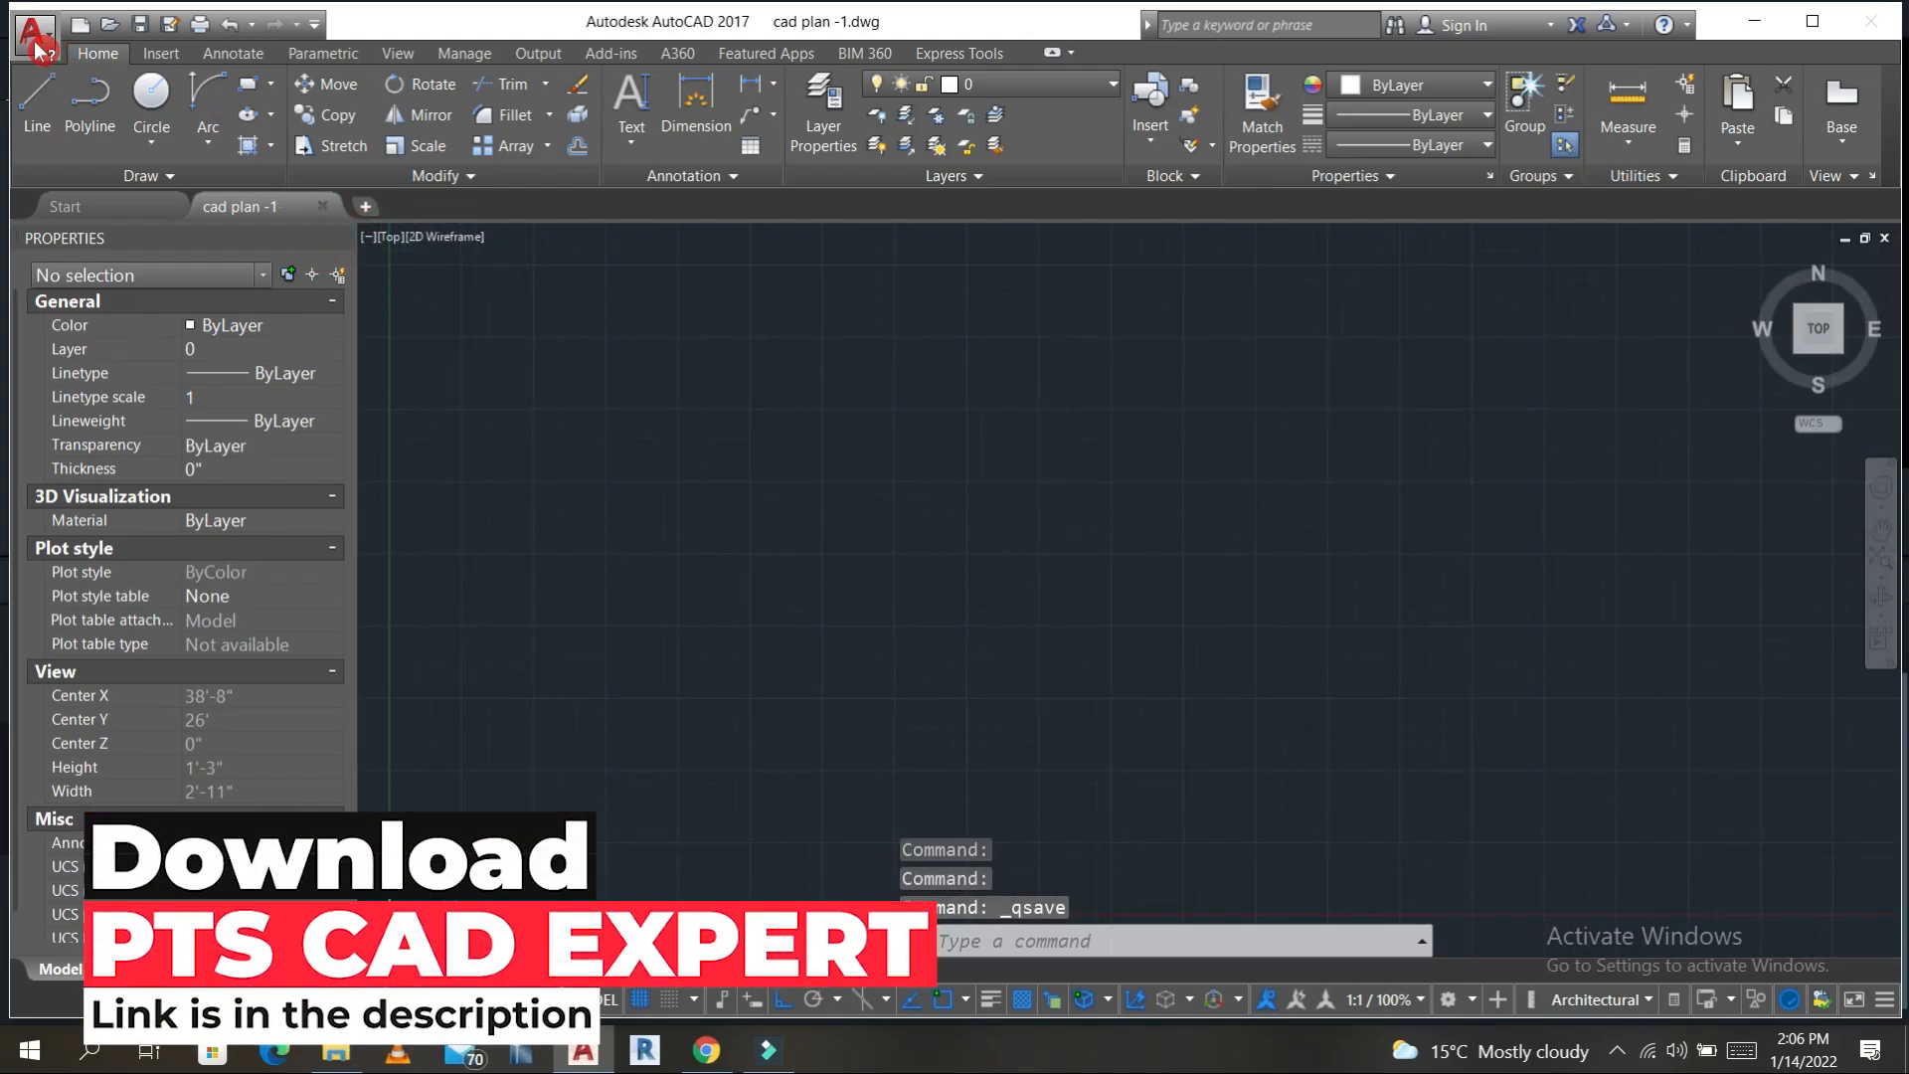
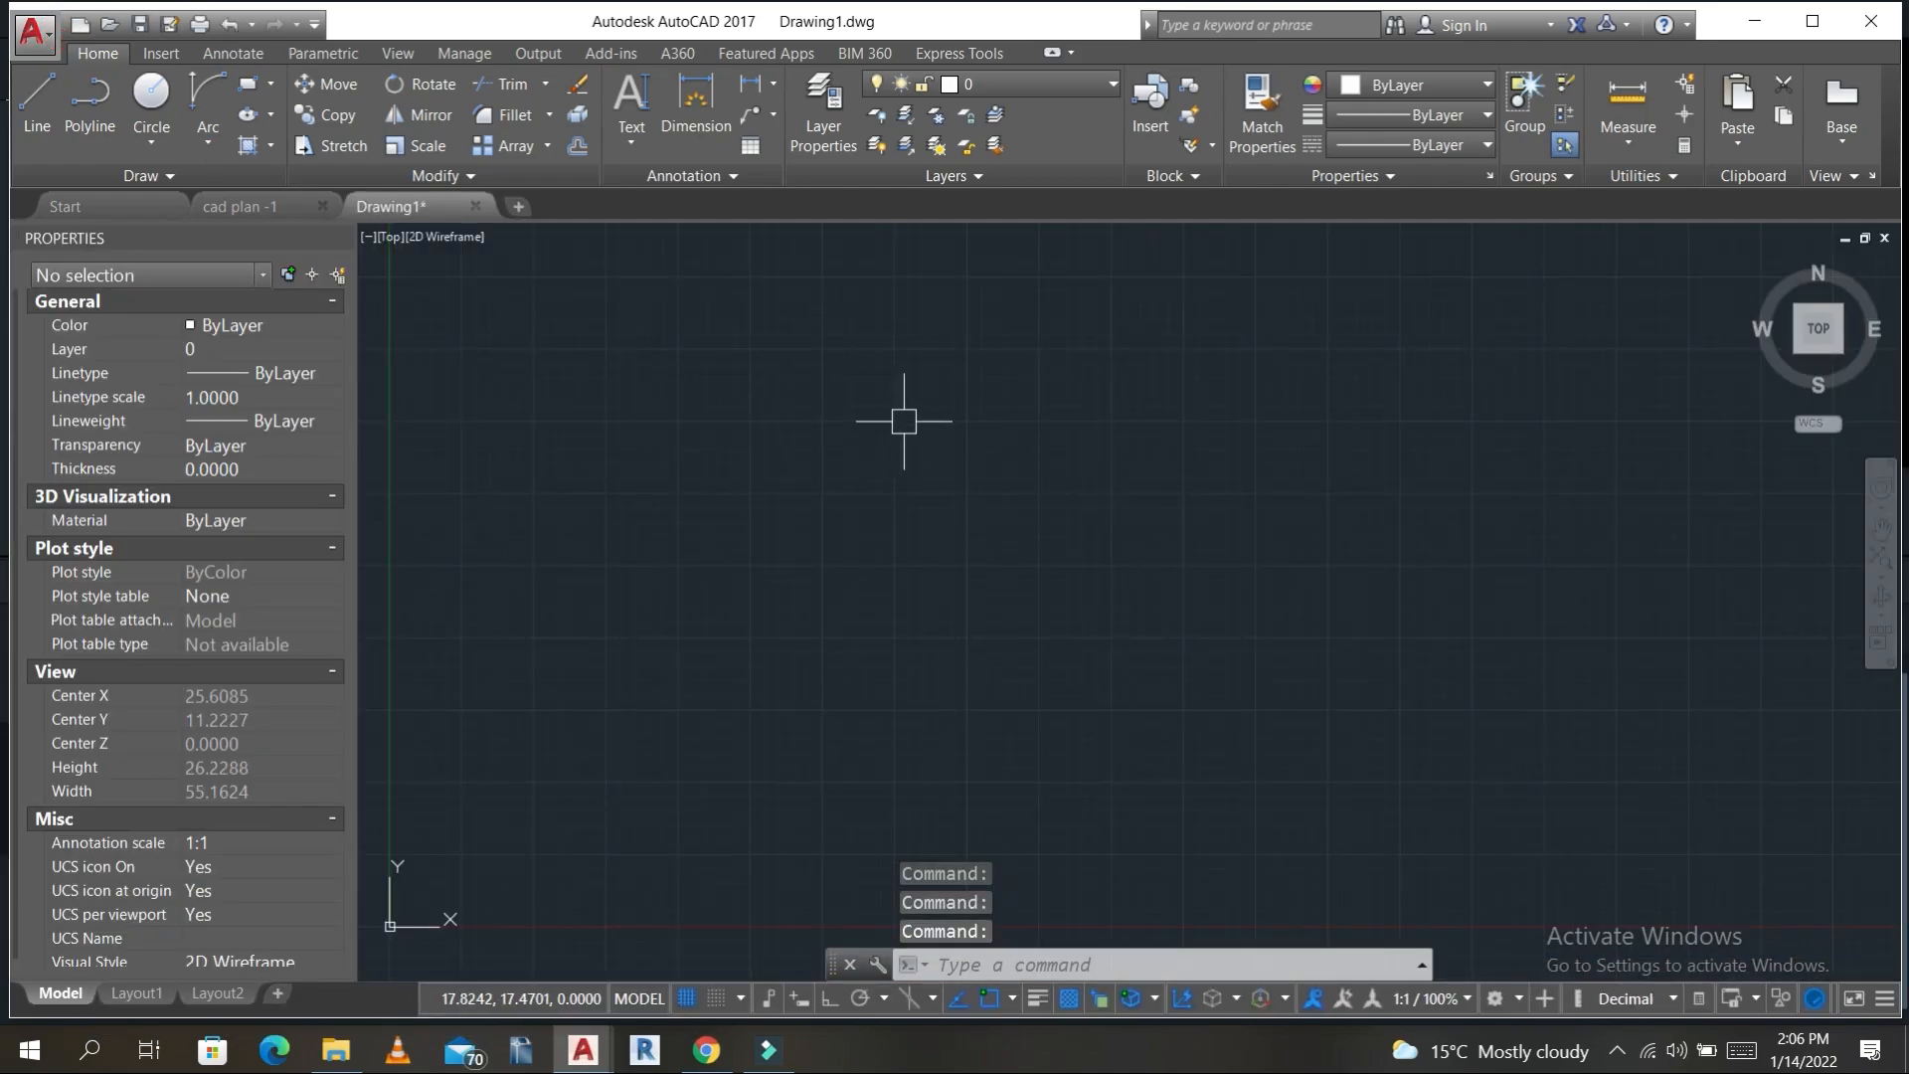
{"action": "left_click", "coordinate": [36, 33]}
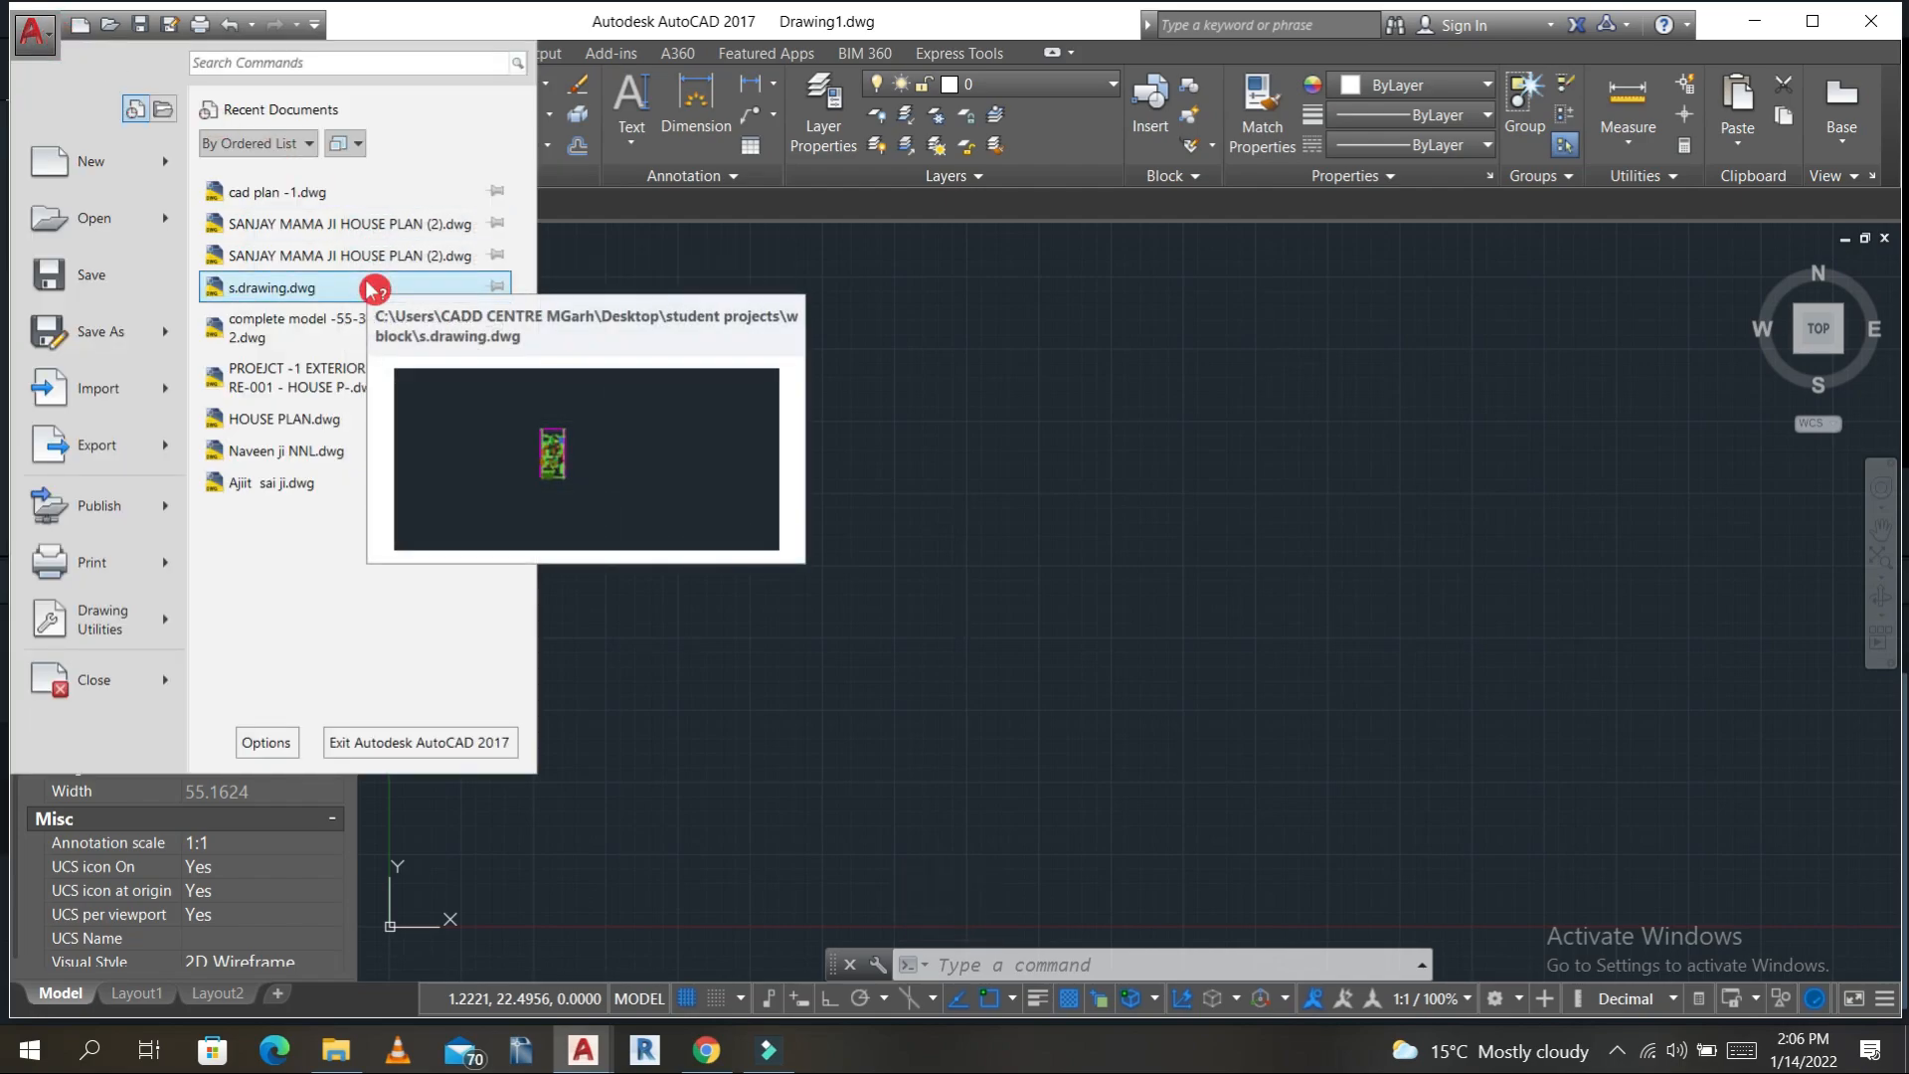
{"action": "left_click", "coordinate": [298, 288]}
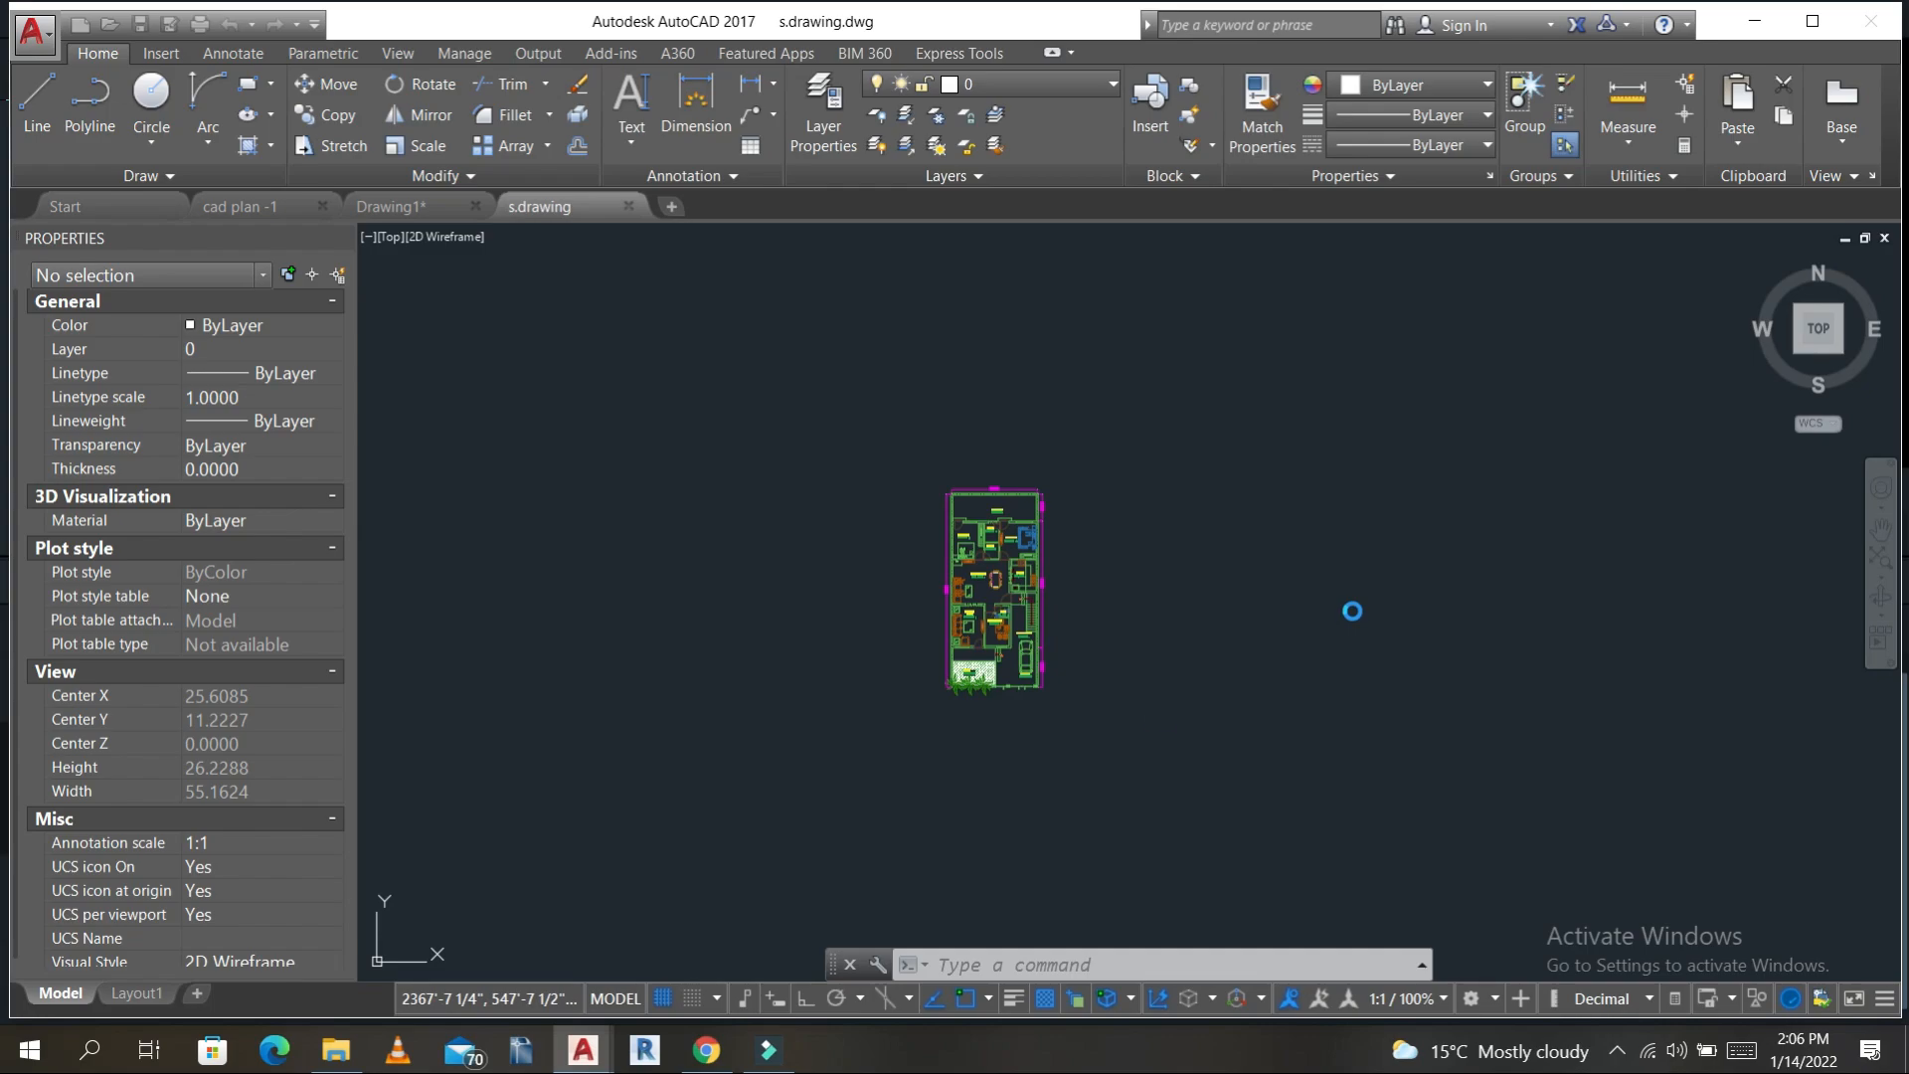
- Select the sofa, centre table and dining set in the living/dining room of the furnished plan
{"action": "scroll", "coordinate": [962, 577], "scroll_direction": "up", "scroll_amount": 2}
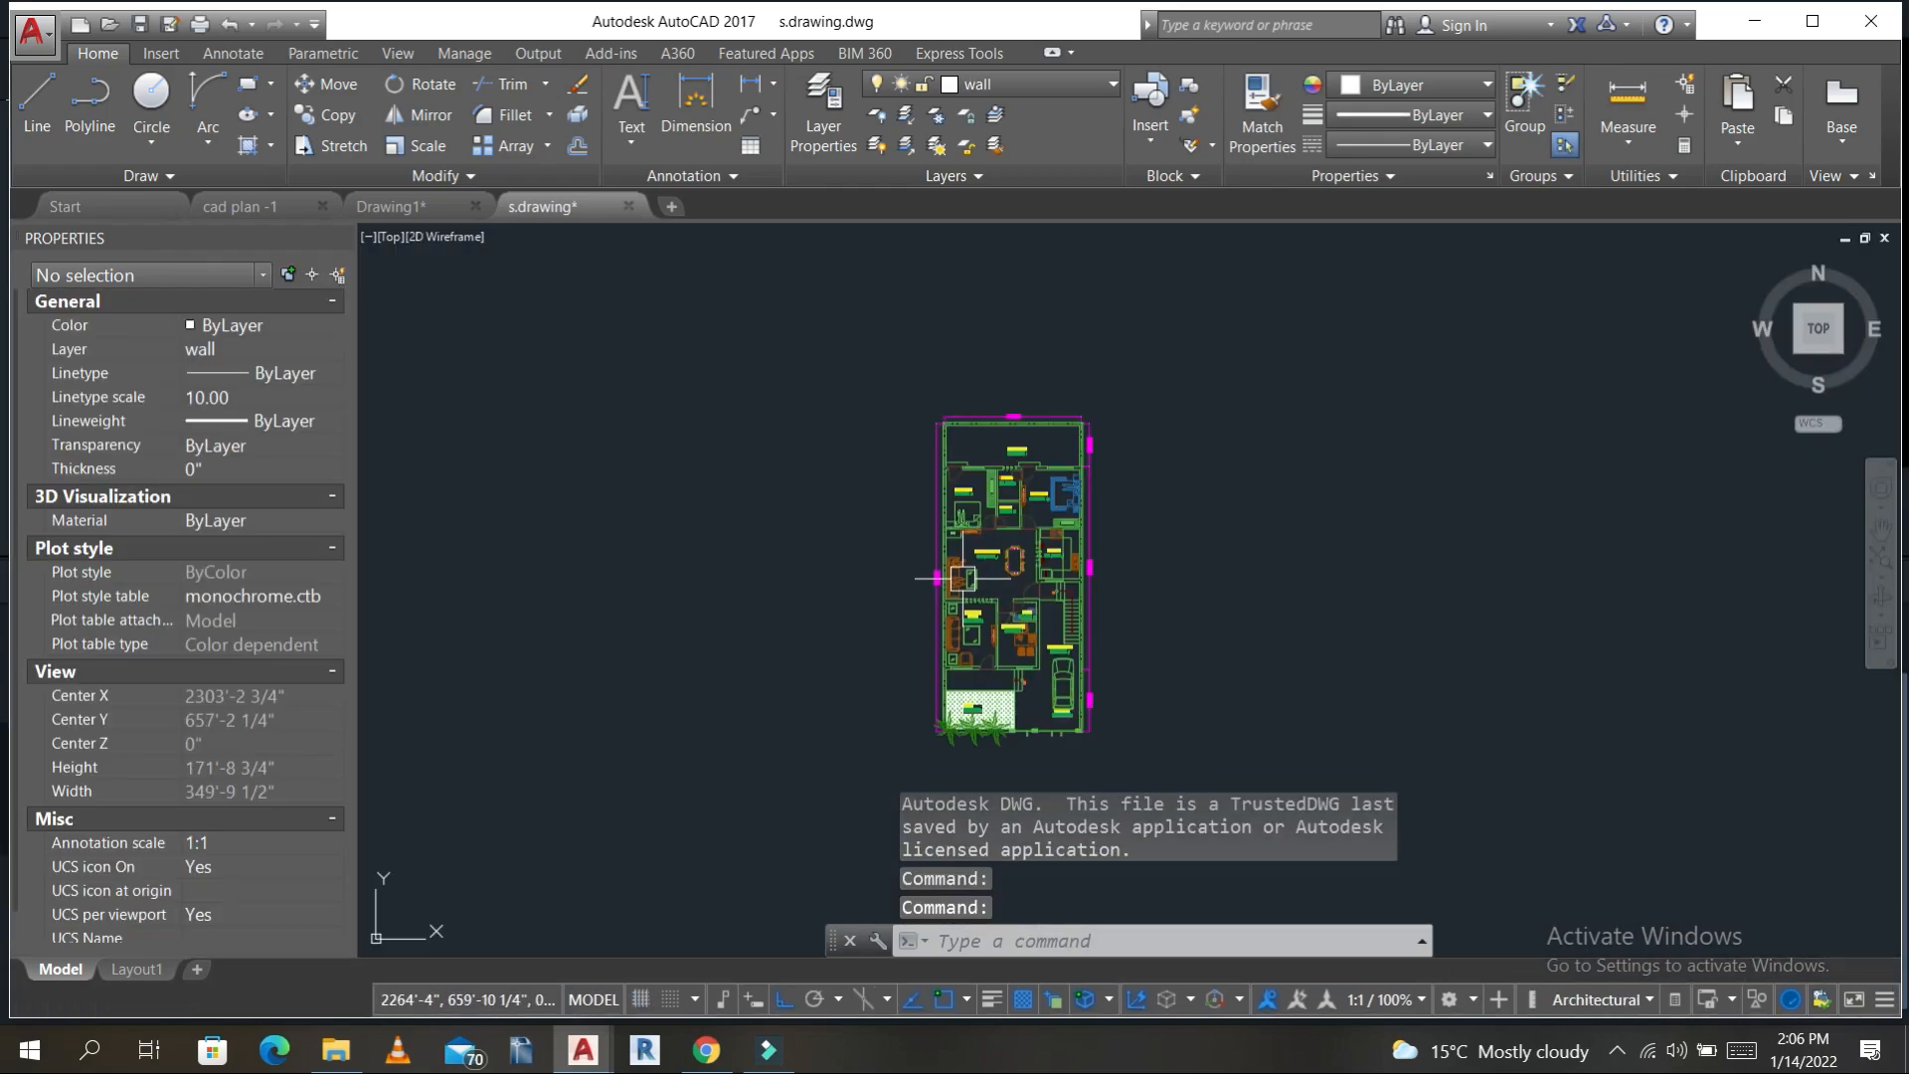
{"action": "scroll", "coordinate": [961, 578], "scroll_direction": "up", "scroll_amount": 5}
{"action": "left_click", "coordinate": [1100, 614]}
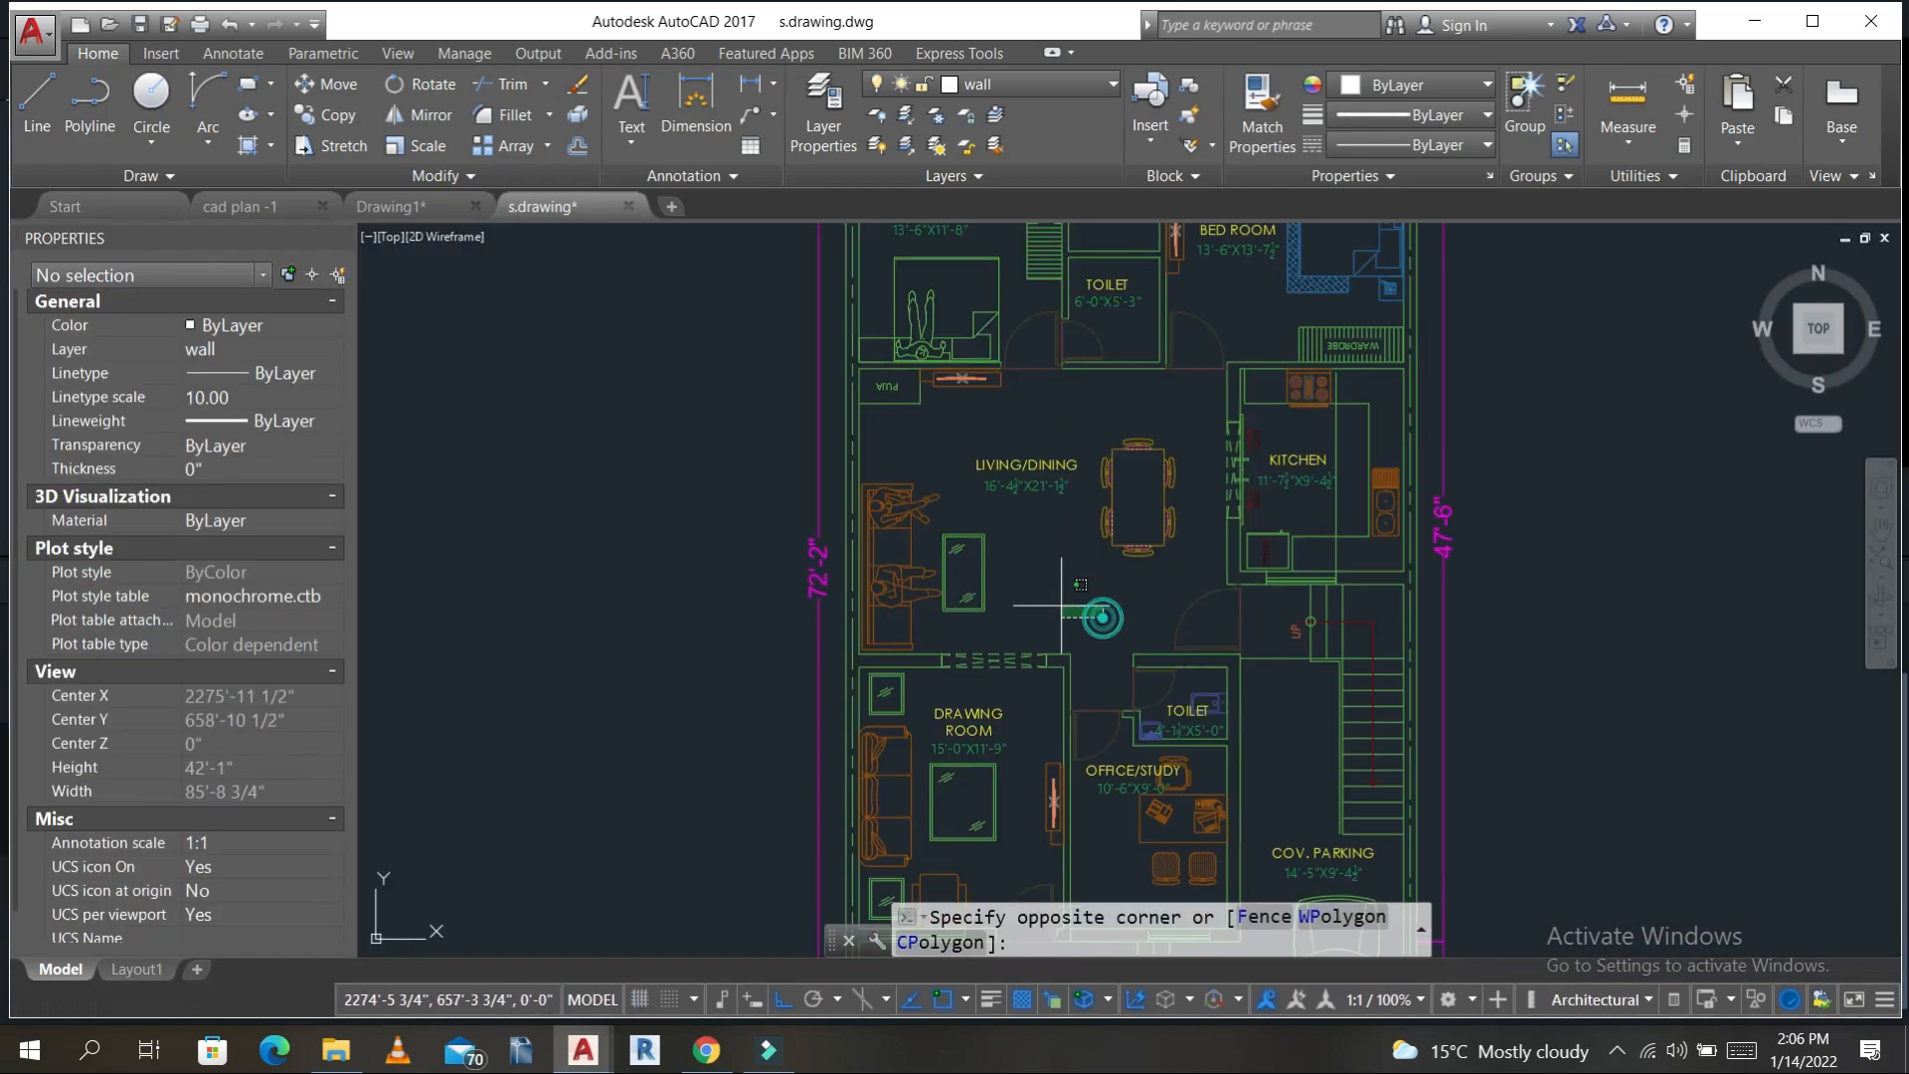
{"action": "left_click", "coordinate": [893, 489]}
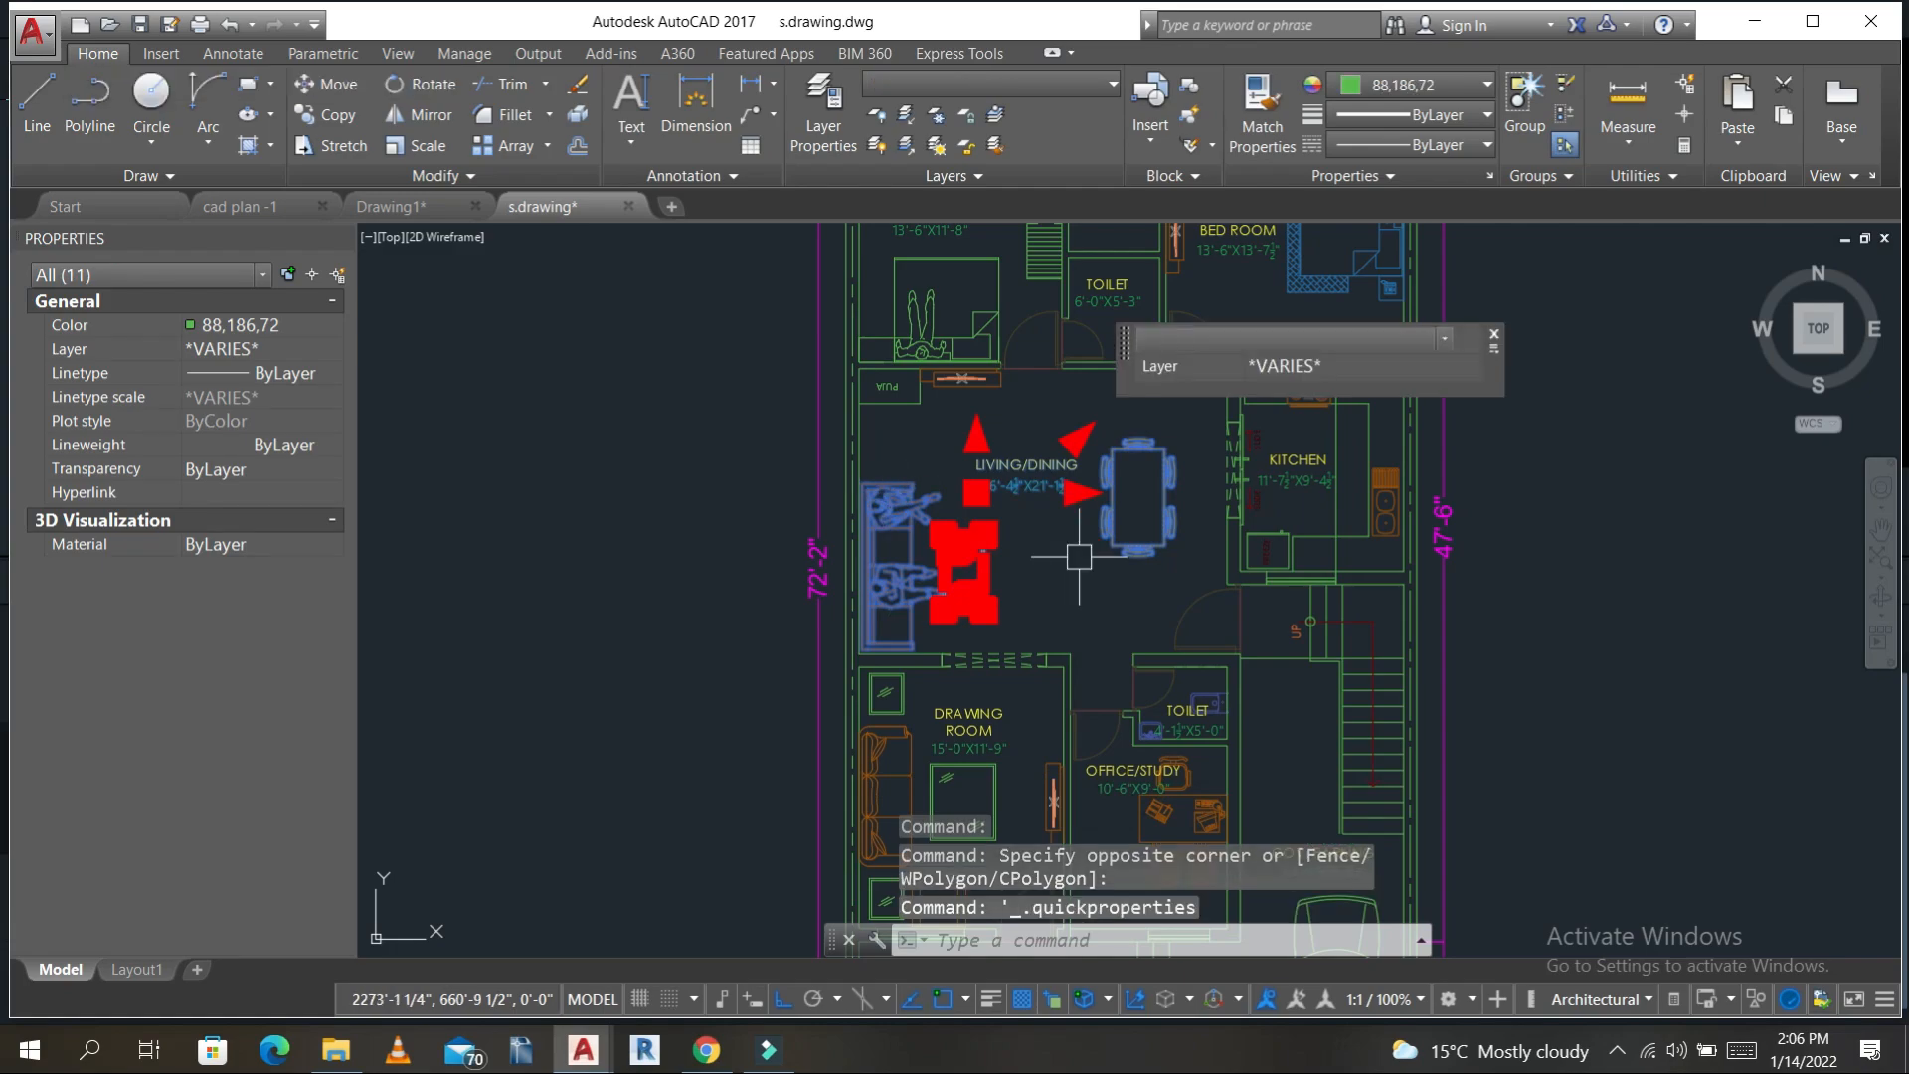
- Add the drawing room's TV unit, sofa, centre table and armchair to the selection
{"action": "middle_click_drag", "start_coordinate": [1079, 557], "coordinate": [1030, 305]}
{"action": "scroll", "coordinate": [990, 611], "scroll_direction": "up", "scroll_amount": 3}
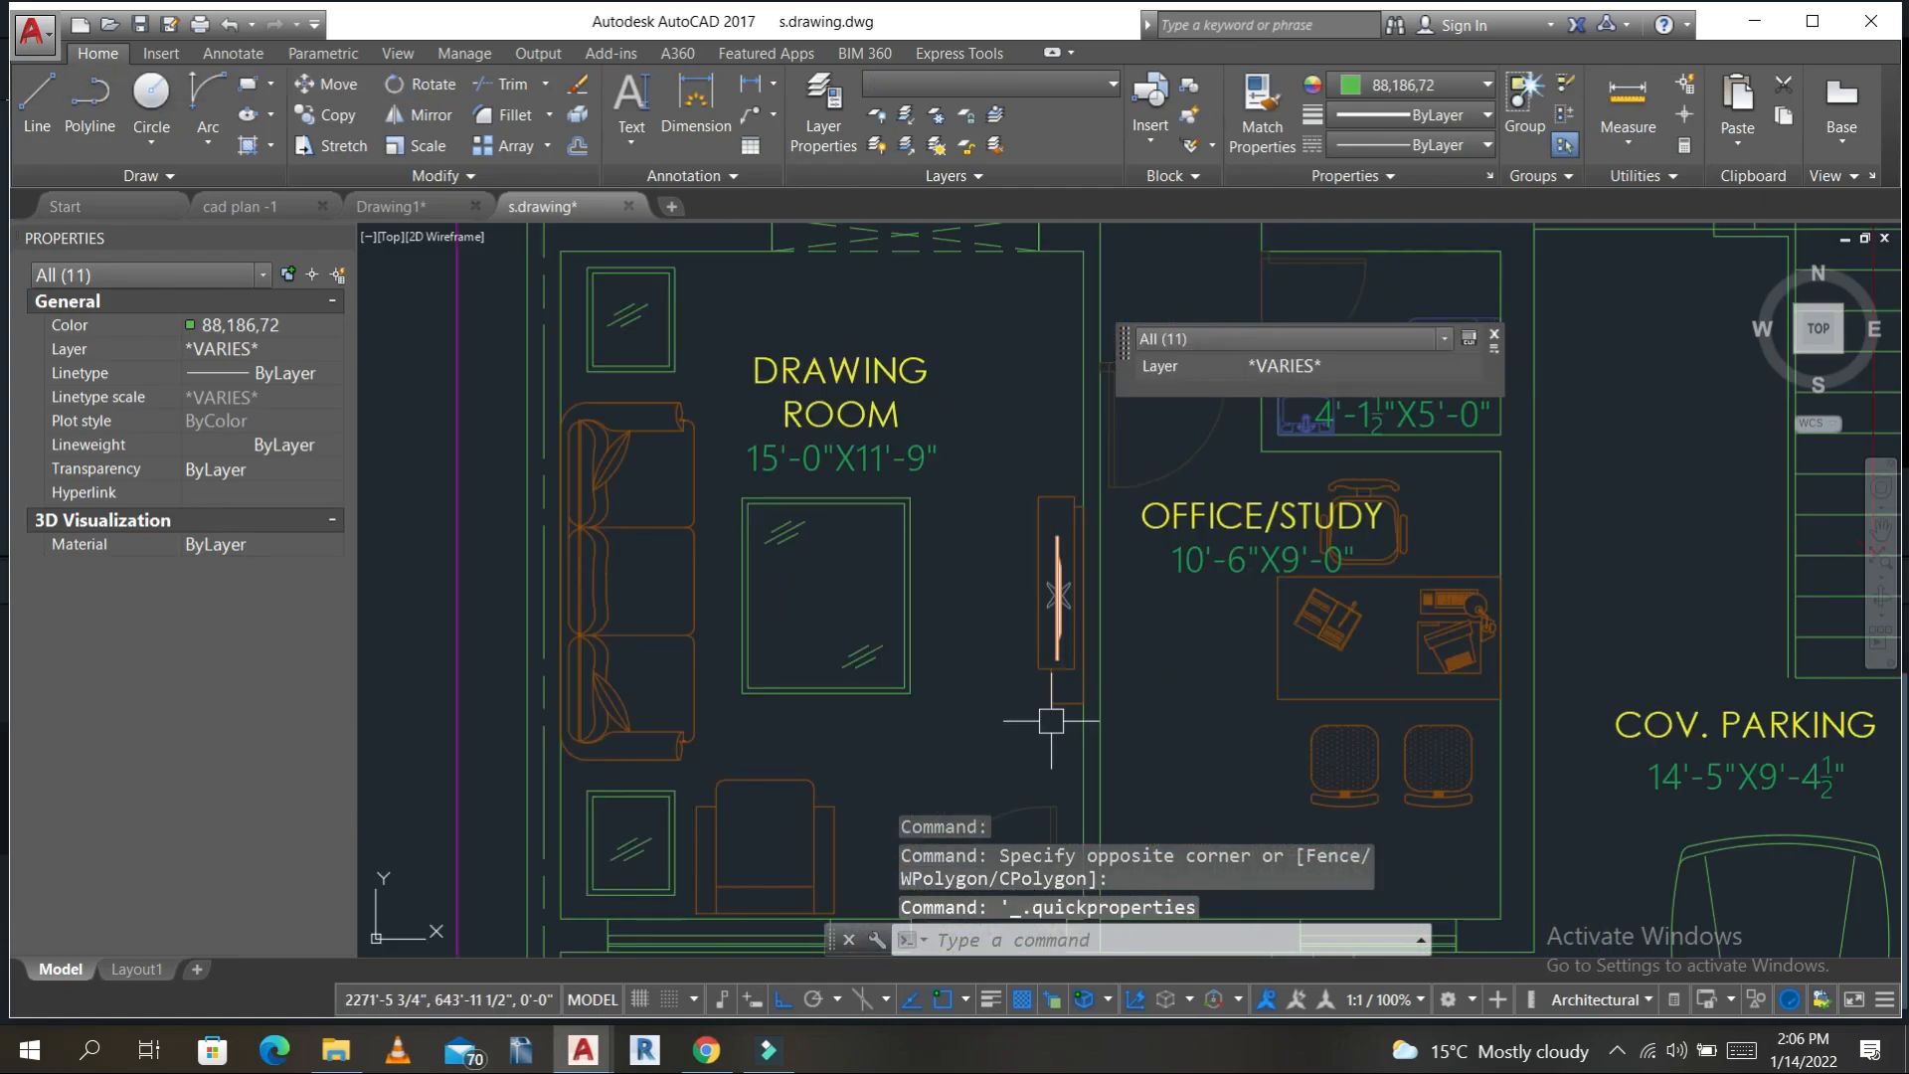
{"action": "left_click", "coordinate": [1066, 748]}
{"action": "left_click", "coordinate": [1019, 463]}
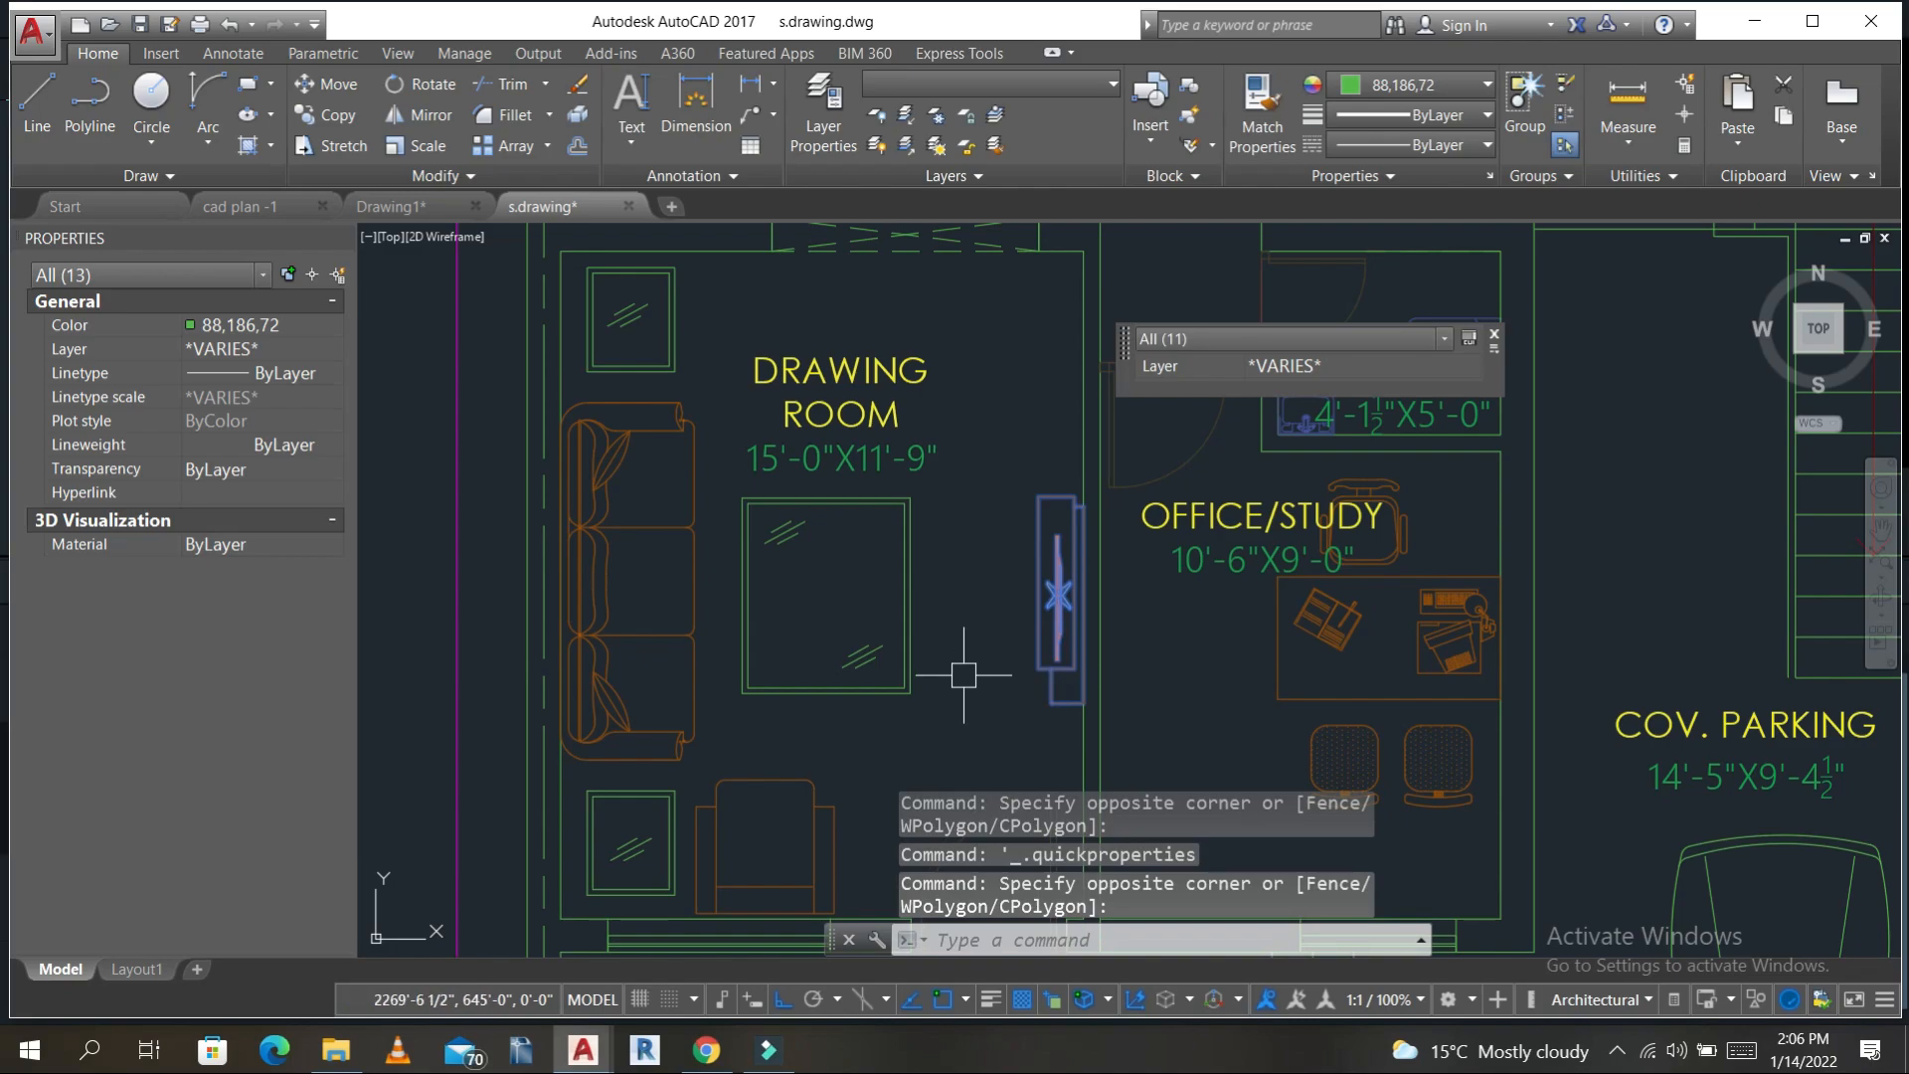
{"action": "left_click", "coordinate": [874, 807]}
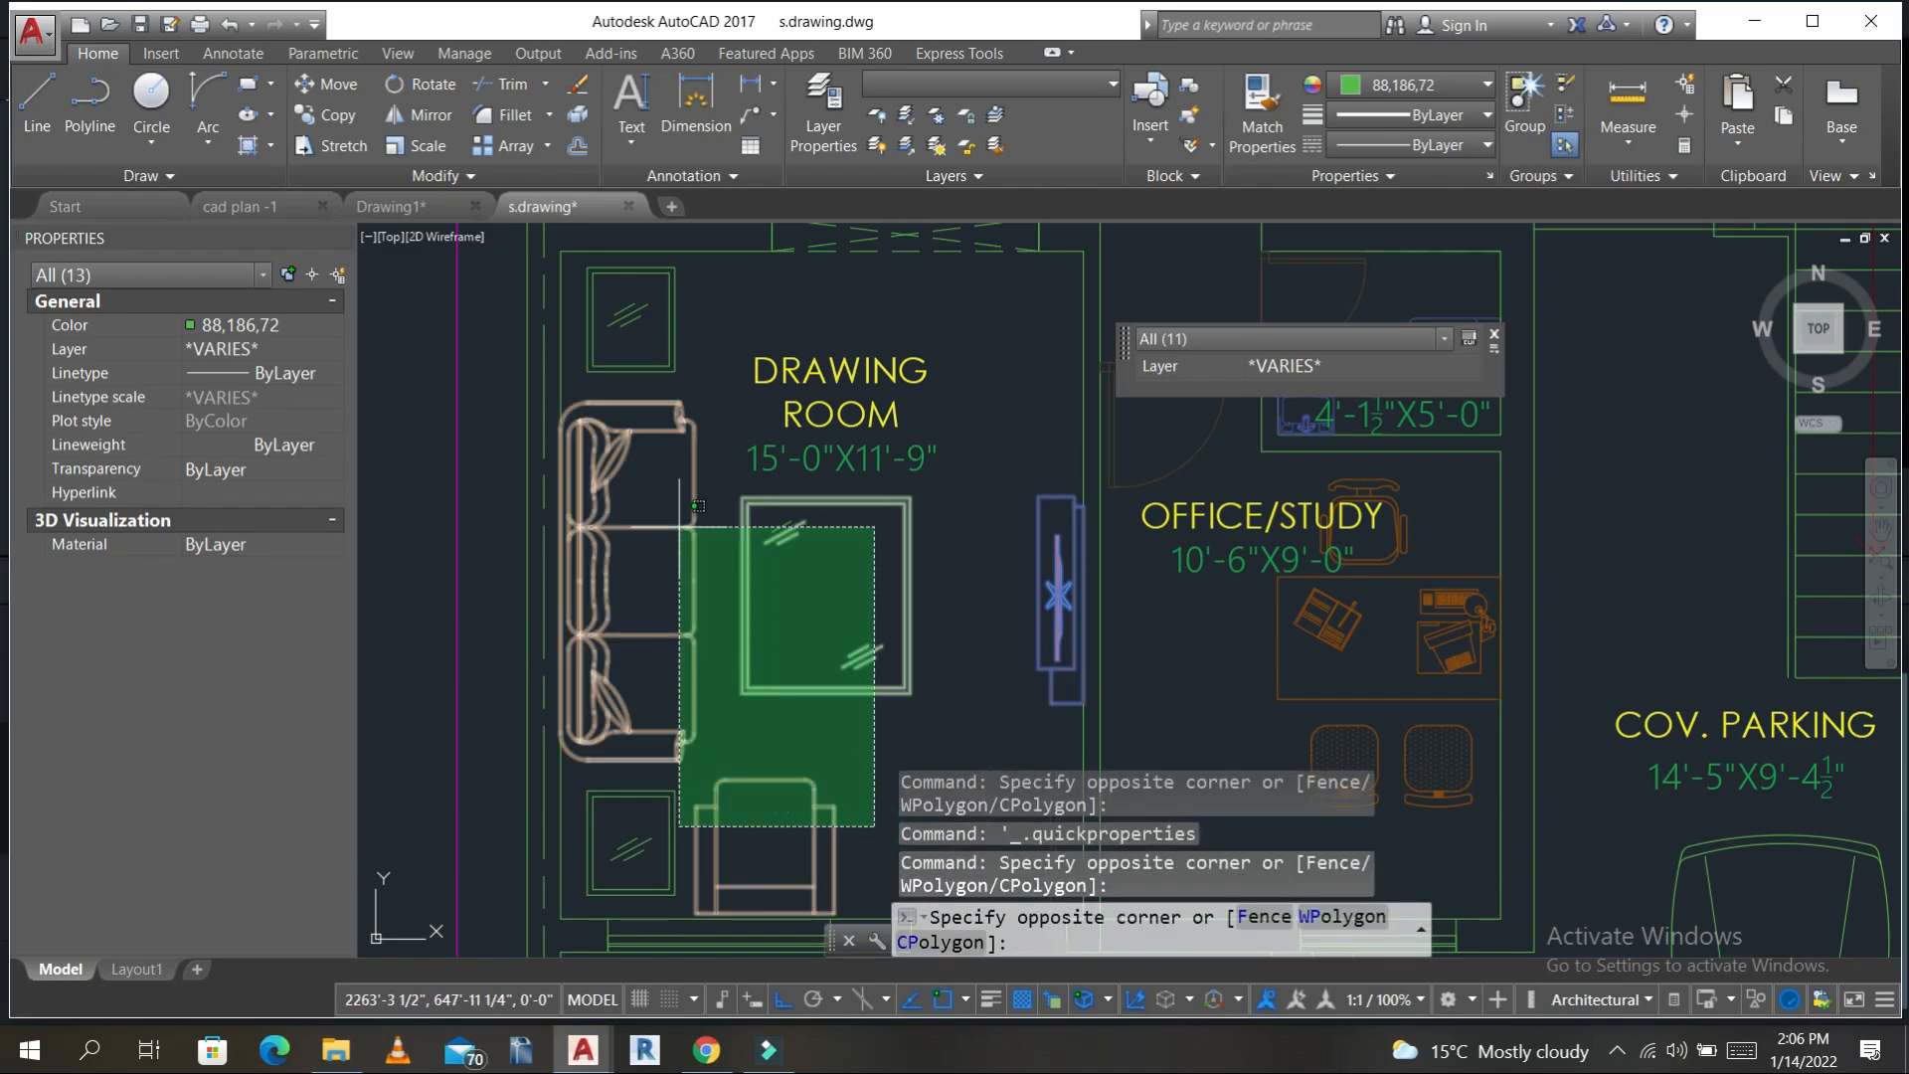
{"action": "left_click", "coordinate": [648, 513]}
- Add the desk and chairs of the office/study to the selection
{"action": "middle_click_drag", "start_coordinate": [1318, 546], "coordinate": [1068, 452]}
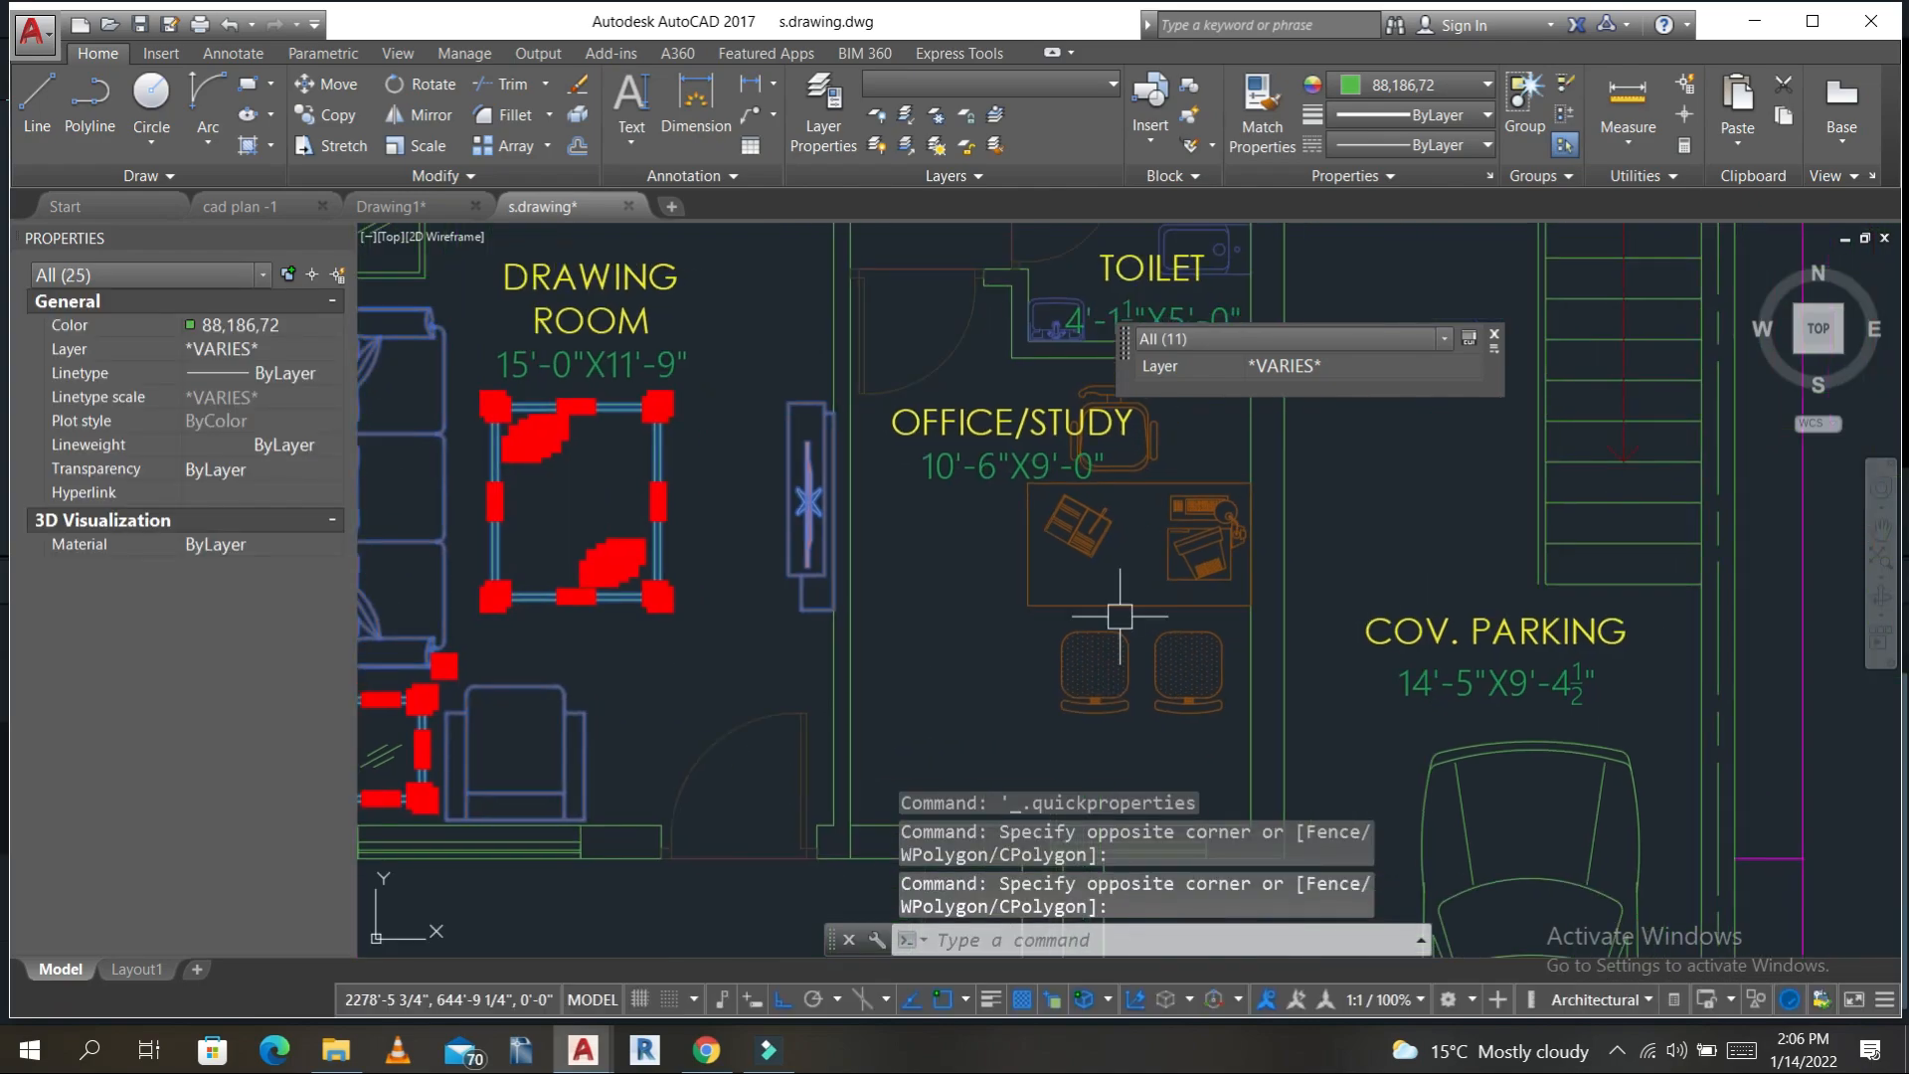
{"action": "left_click", "coordinate": [1174, 746]}
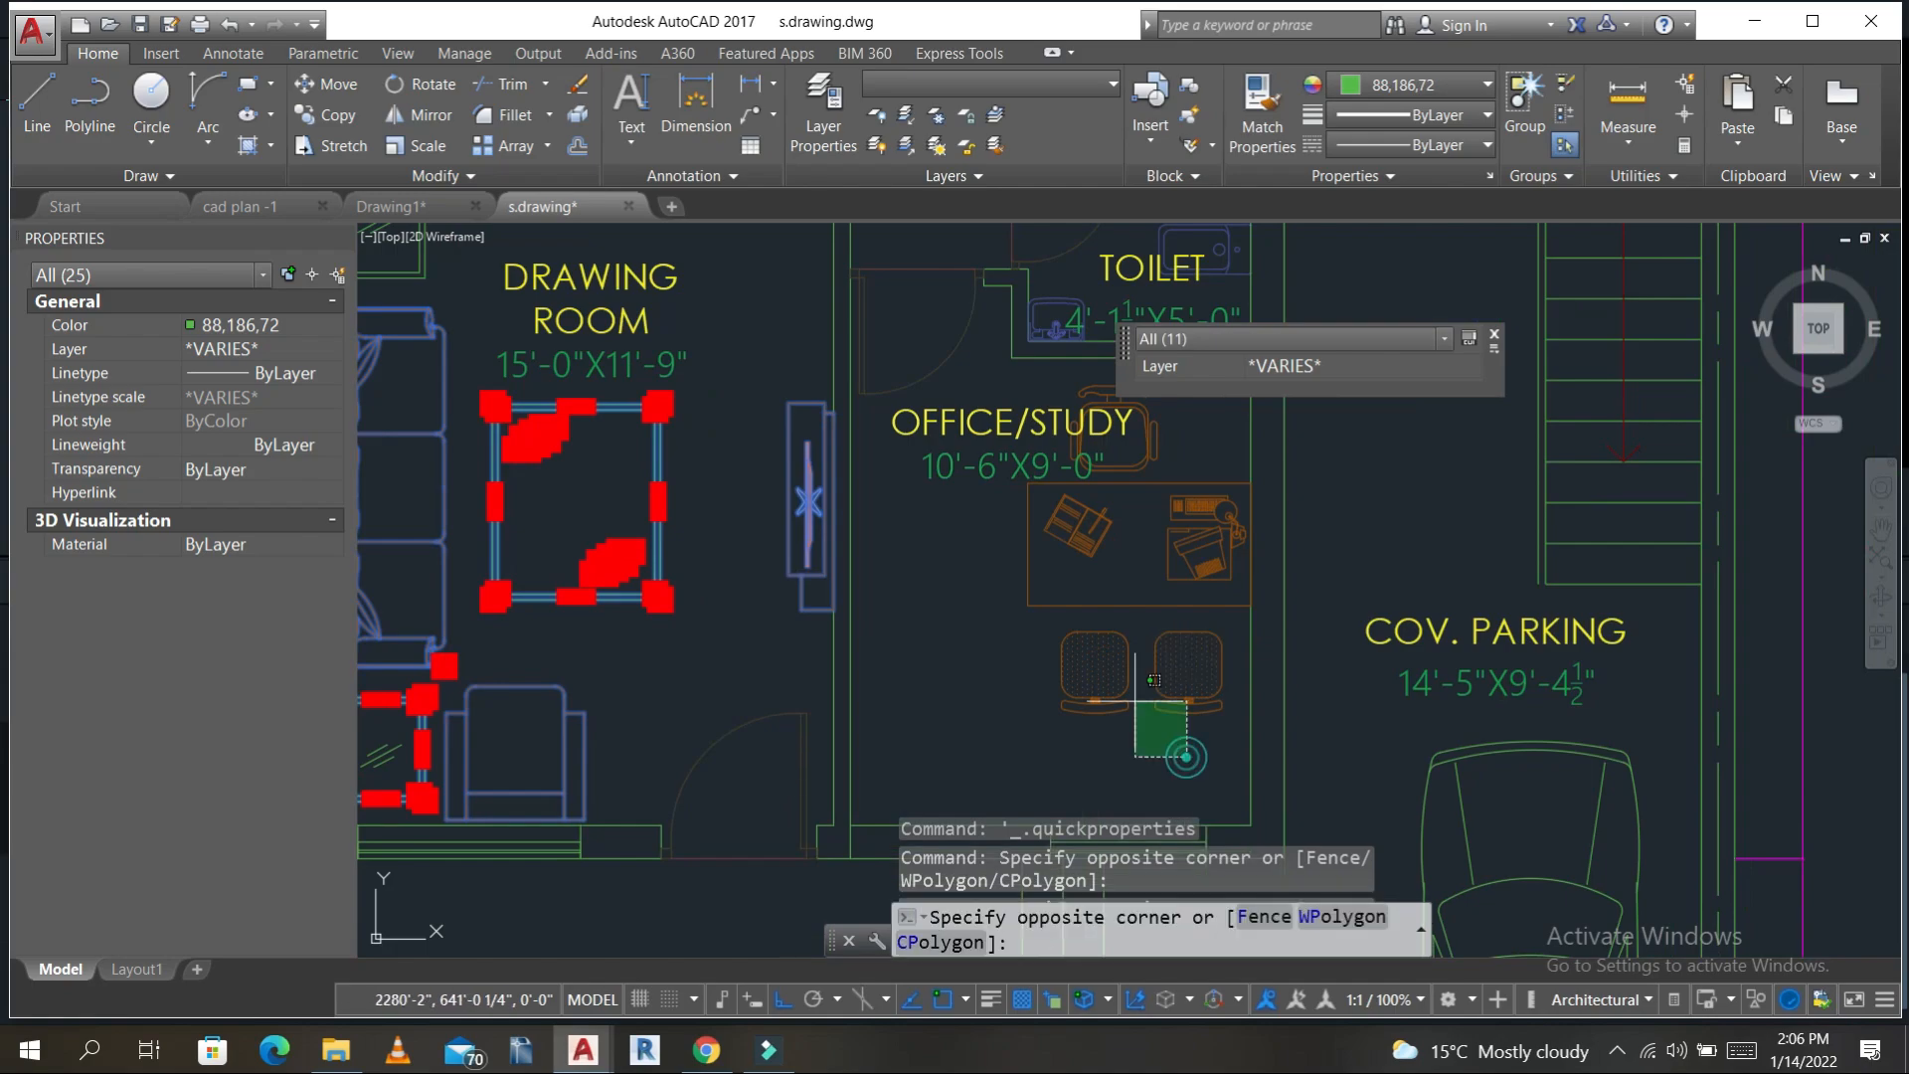
{"action": "left_click", "coordinate": [1023, 528]}
- Add the bed in the 13'-6"X13'-7½" bedroom beside the kitchen to the selection
{"action": "scroll", "coordinate": [1118, 567], "scroll_direction": "down", "scroll_amount": 5}
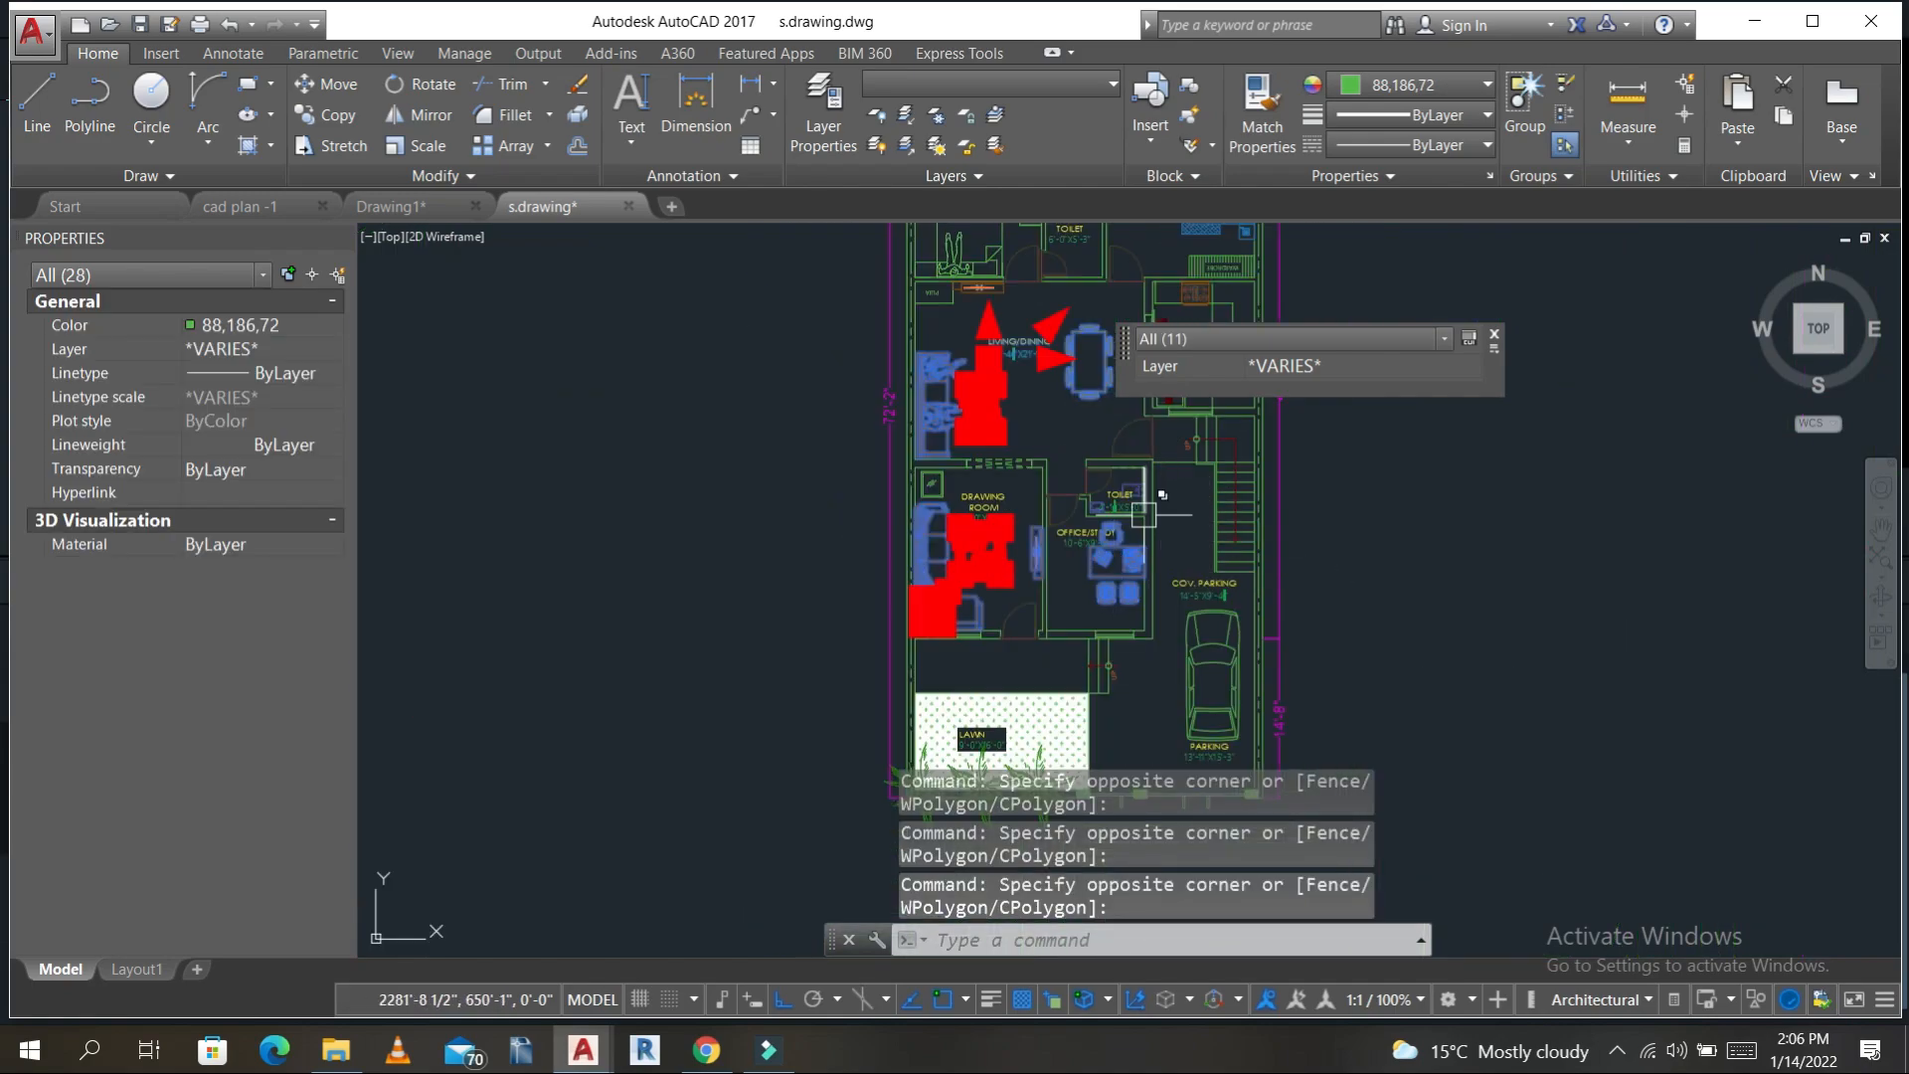
{"action": "mouse_move", "coordinate": [1215, 267]}
{"action": "middle_mouse_down"}
{"action": "mouse_move", "coordinate": [1033, 416]}
{"action": "mouse_move", "coordinate": [919, 475]}
{"action": "middle_mouse_up"}
{"action": "scroll", "coordinate": [922, 408], "scroll_direction": "up", "scroll_amount": 4}
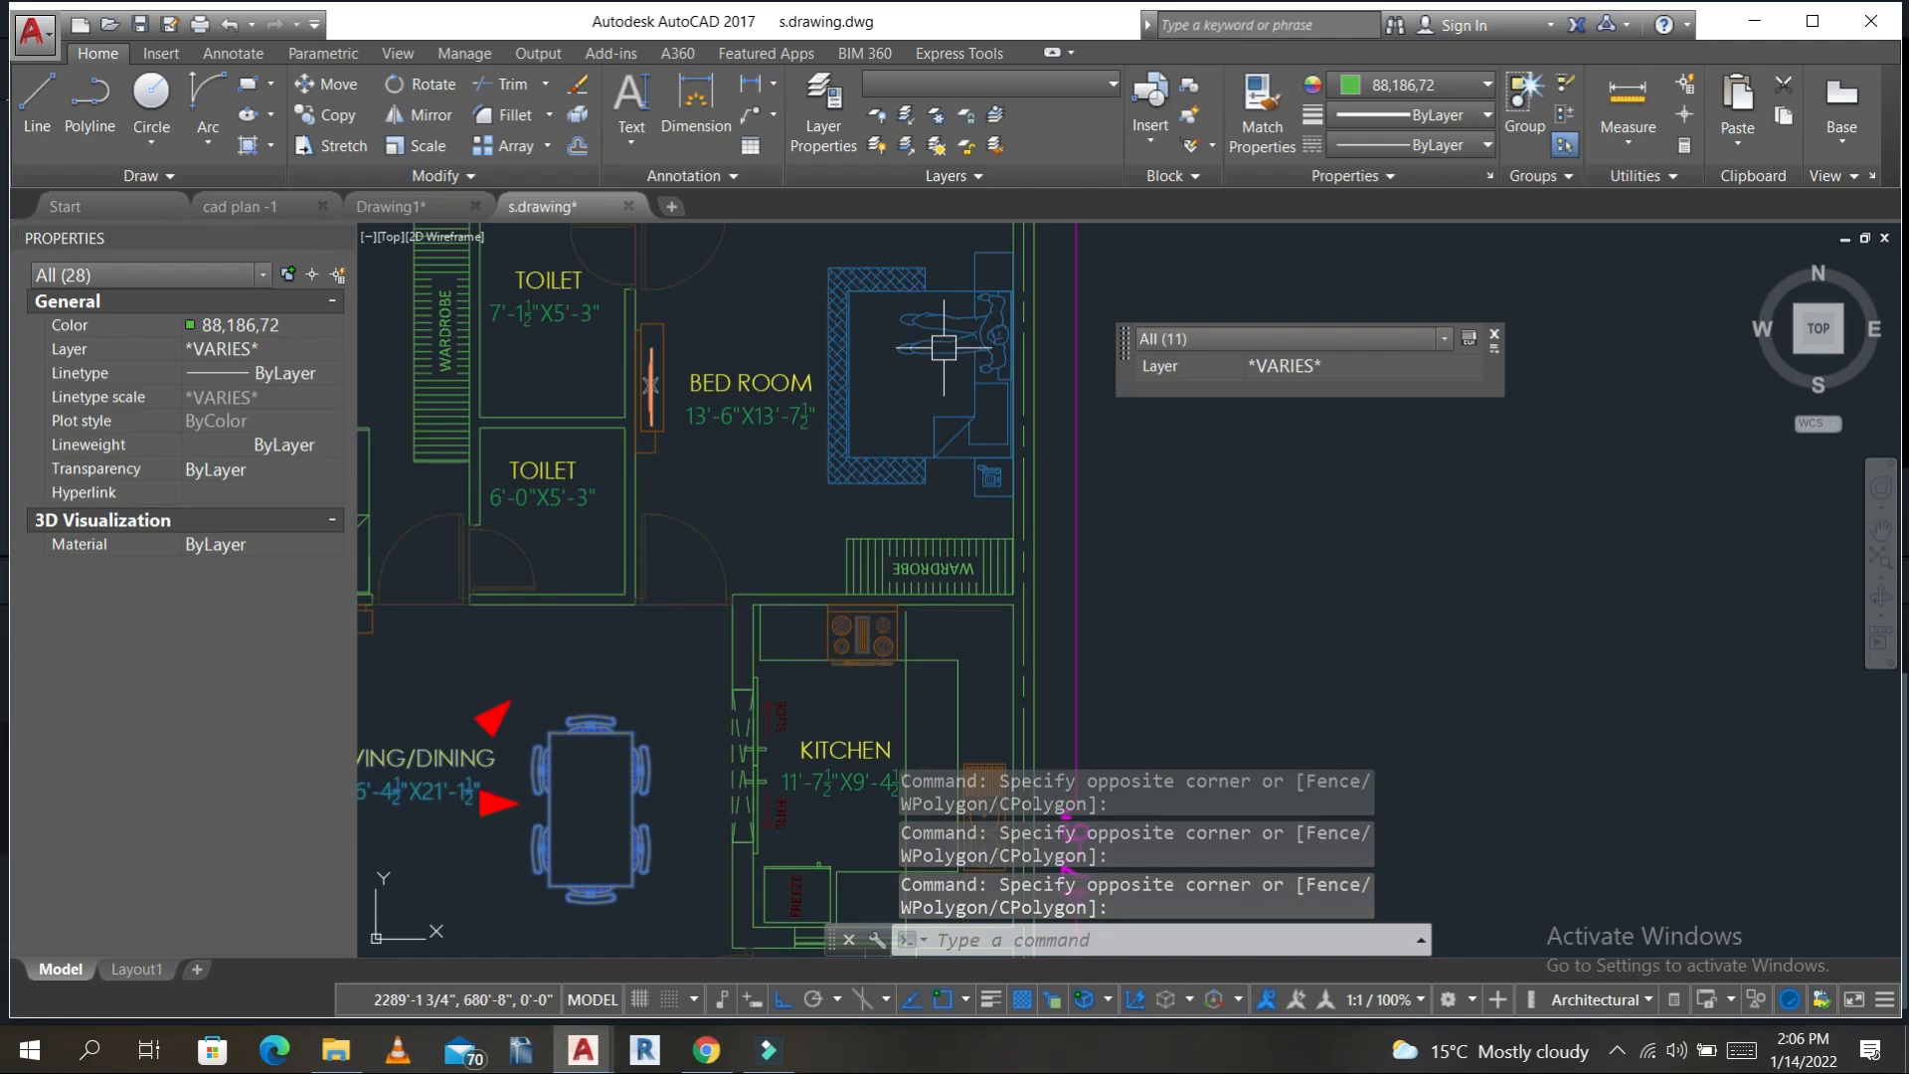
{"action": "left_click", "coordinate": [857, 419]}
{"action": "scroll", "coordinate": [901, 614], "scroll_direction": "up", "scroll_amount": 3}
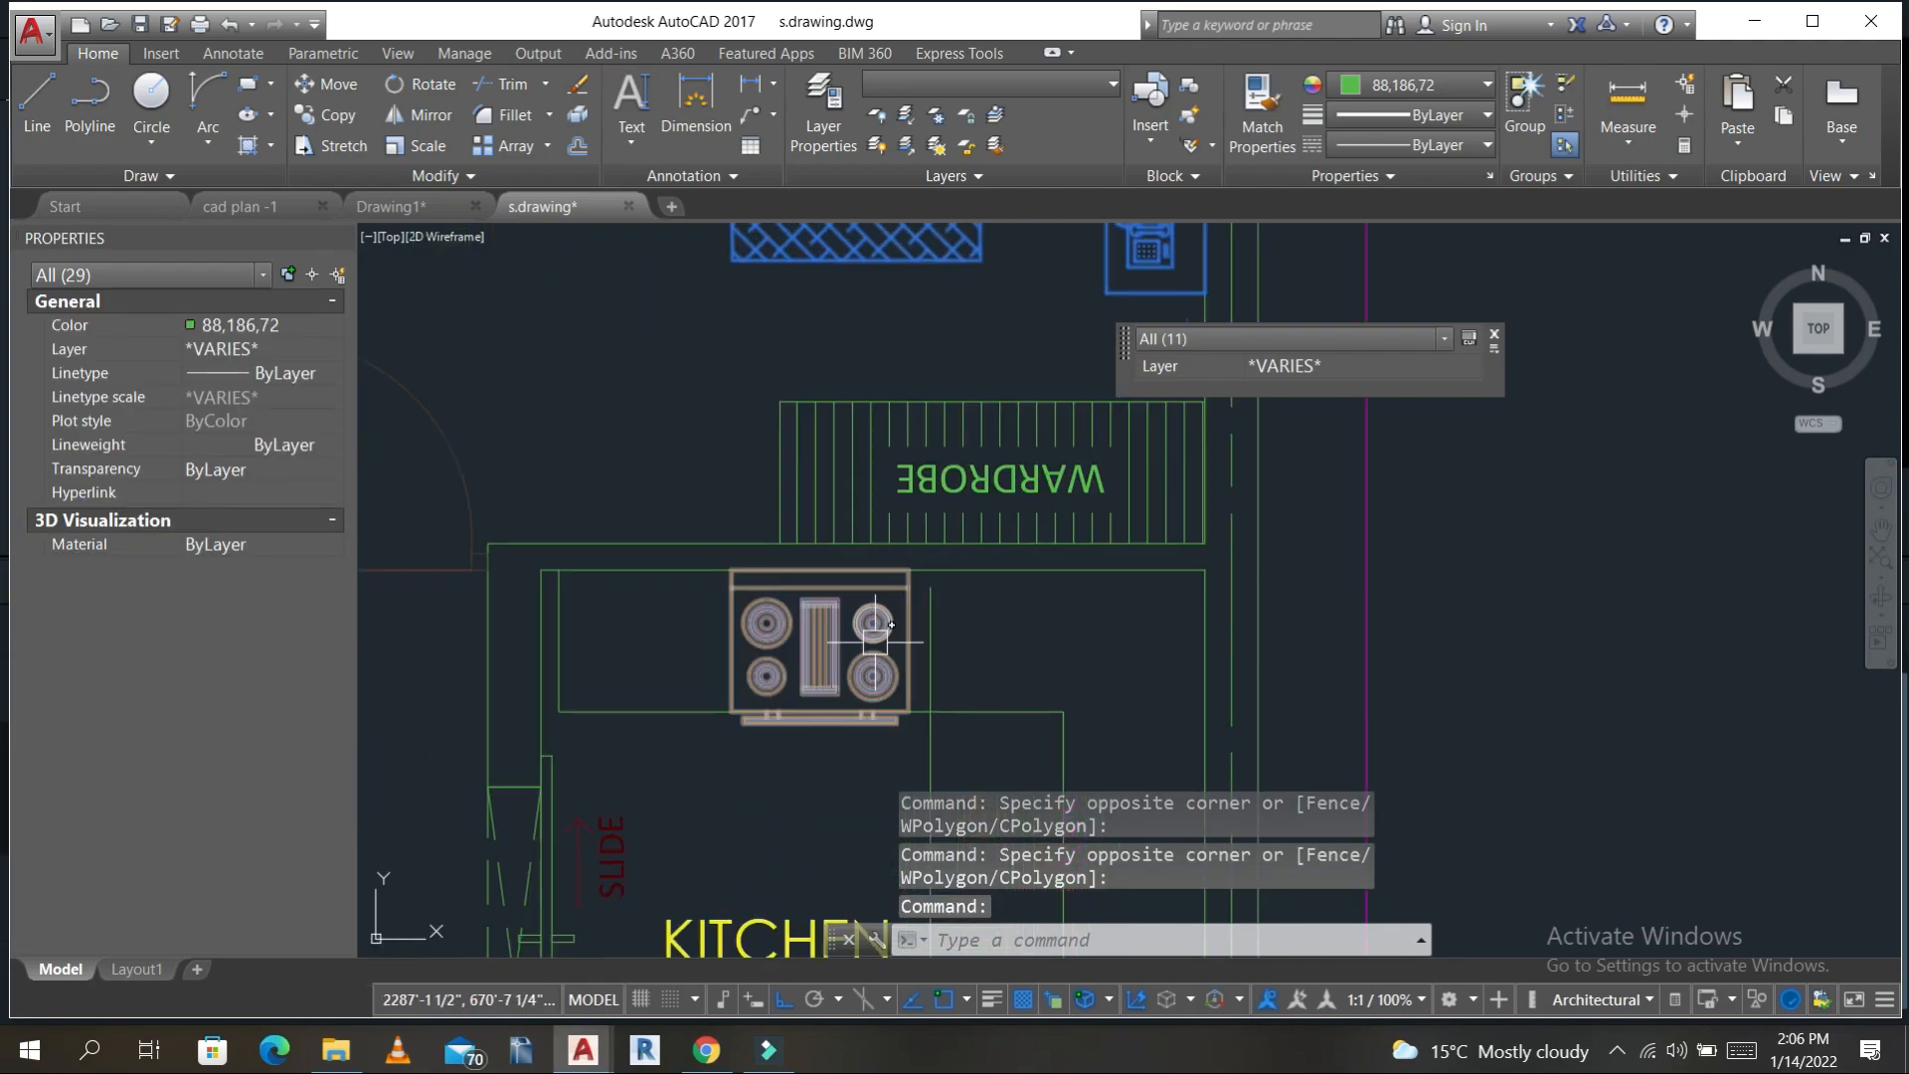
- Add the kitchen's cooking range and sink to the furniture selection
{"action": "left_click", "coordinate": [873, 630]}
{"action": "middle_click_drag", "start_coordinate": [873, 631], "coordinate": [842, 369]}
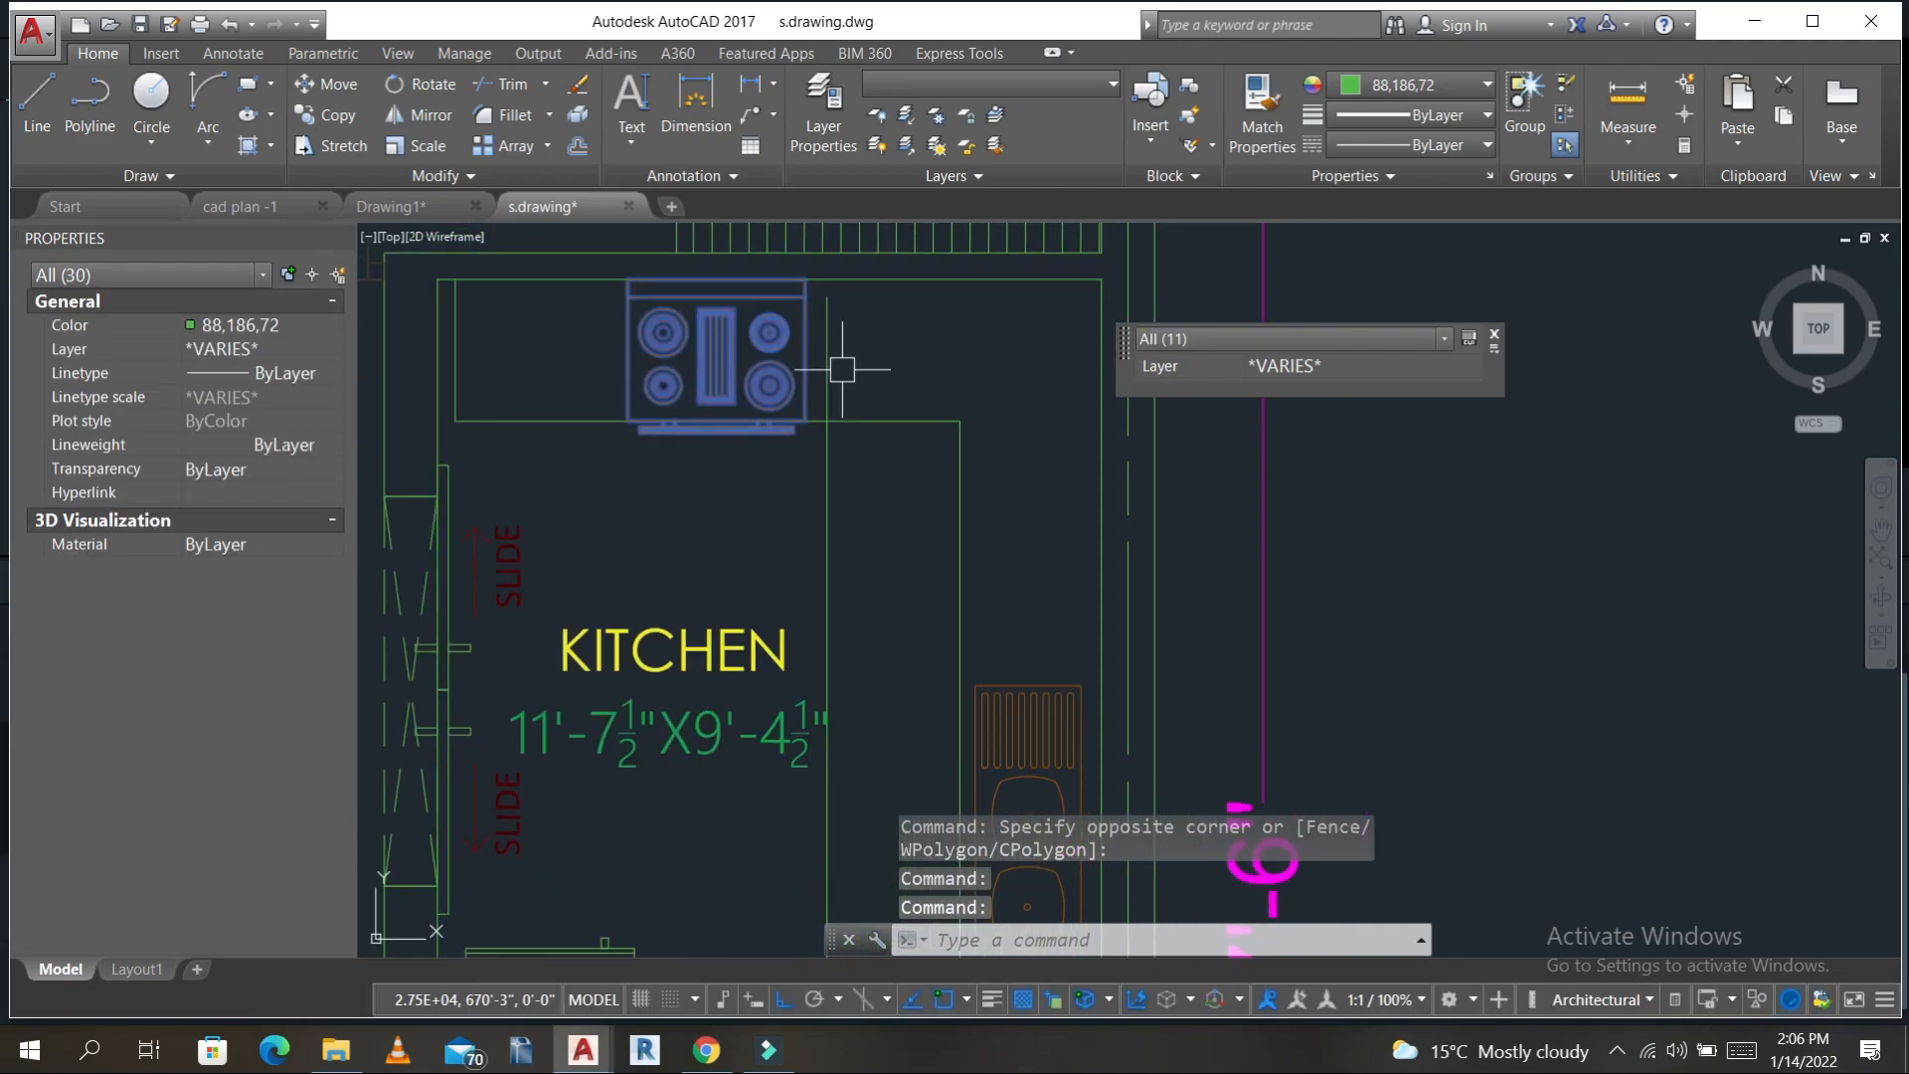
{"action": "left_click", "coordinate": [1027, 731]}
{"action": "scroll", "coordinate": [915, 503], "scroll_direction": "down", "scroll_amount": 10}
{"action": "scroll", "coordinate": [830, 508], "scroll_direction": "up", "scroll_amount": 8}
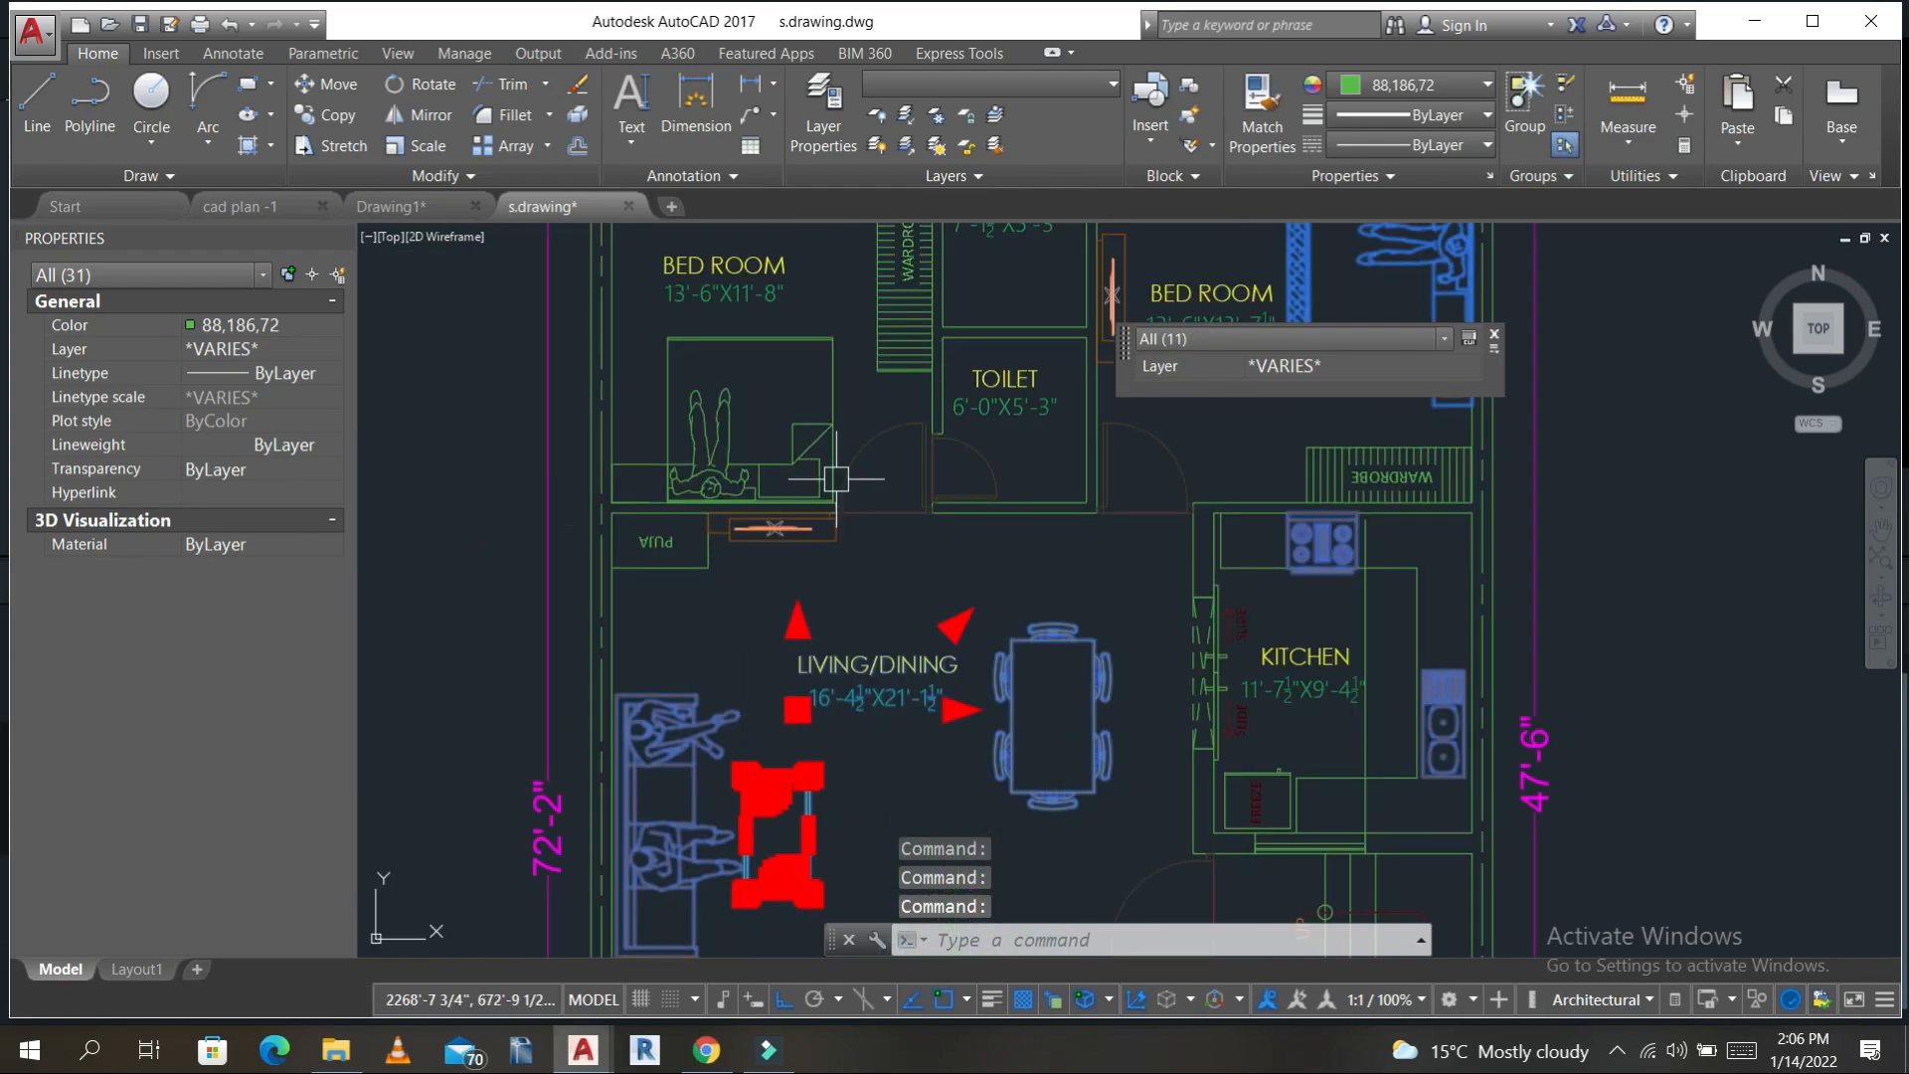
- Add the WC and washbasin of the toilet beside the office/study to the selection and copy the whole furniture set to the clipboard
{"action": "middle_click_drag", "start_coordinate": [864, 435], "coordinate": [797, 638]}
{"action": "scroll", "coordinate": [928, 533], "scroll_direction": "down", "scroll_amount": 5}
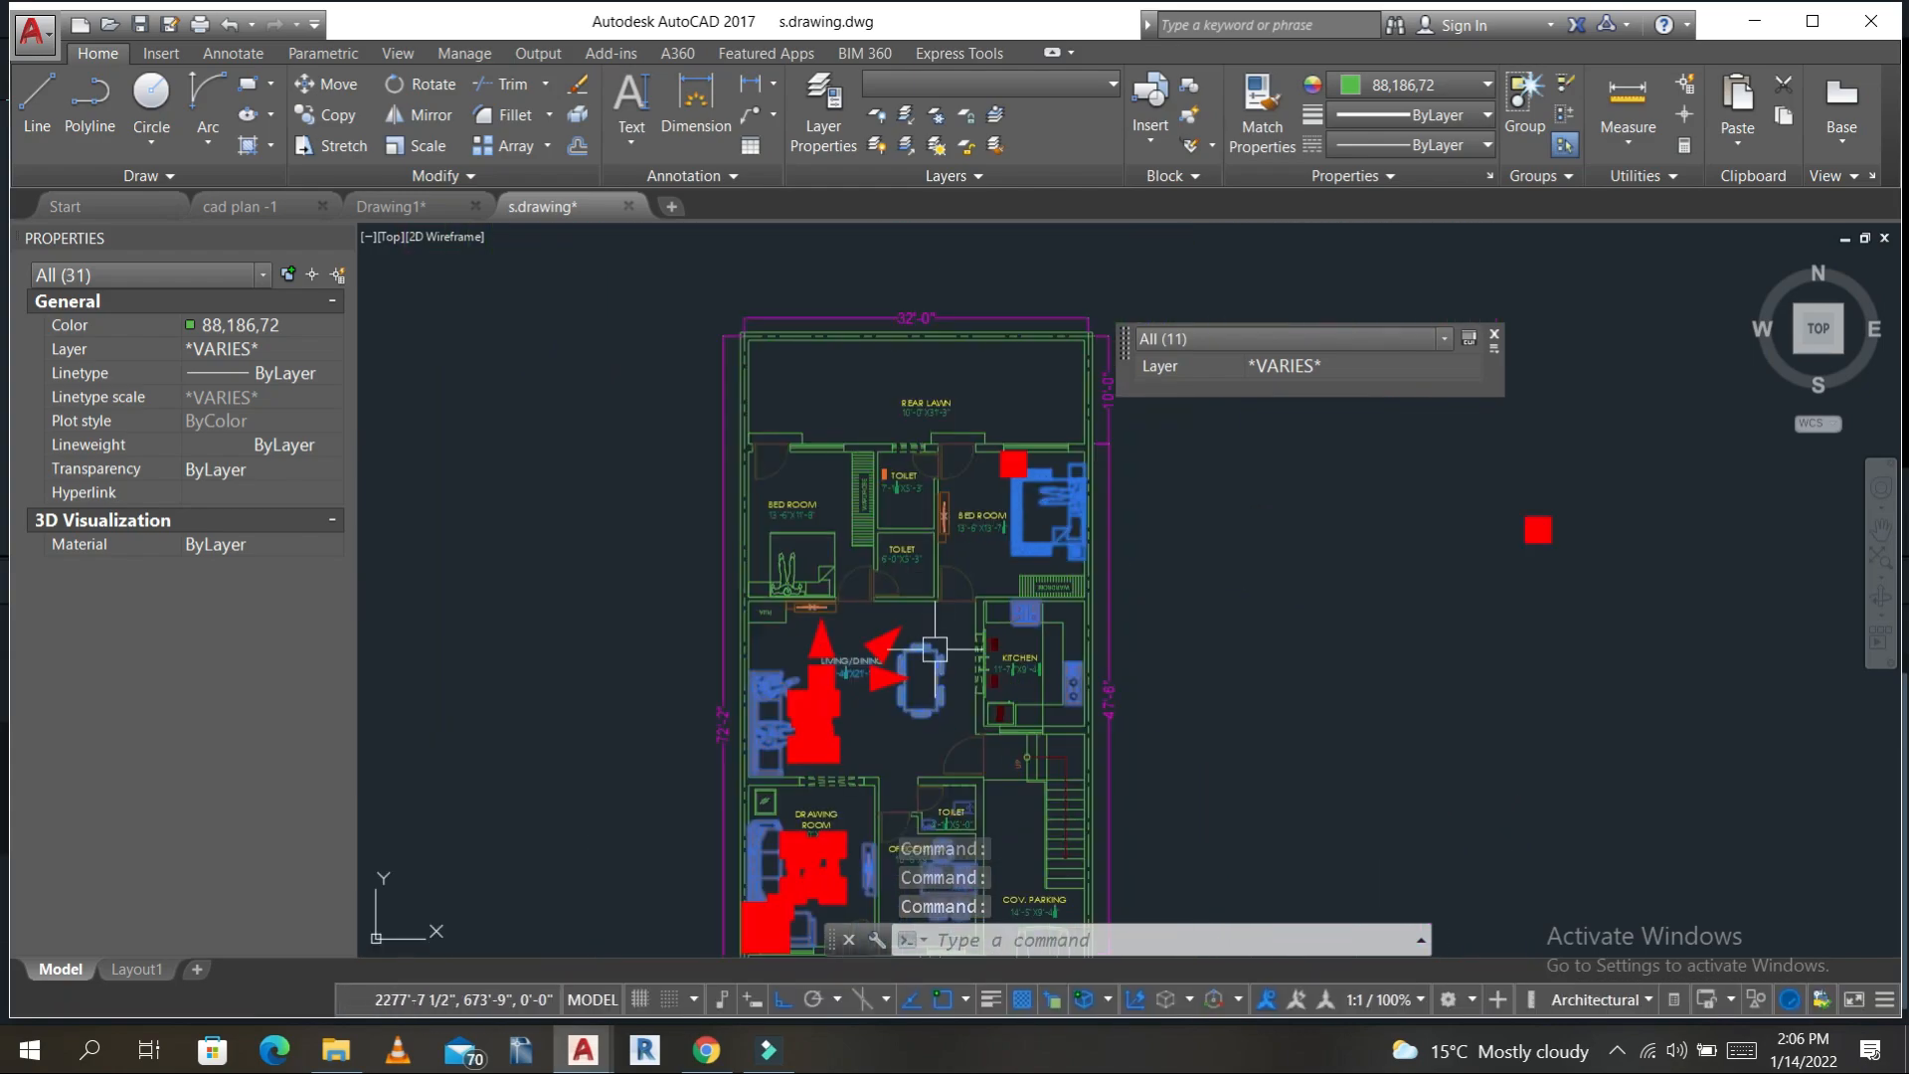
{"action": "middle_click_drag", "start_coordinate": [934, 653], "coordinate": [850, 461]}
{"action": "scroll", "coordinate": [744, 639], "scroll_direction": "up", "scroll_amount": 5}
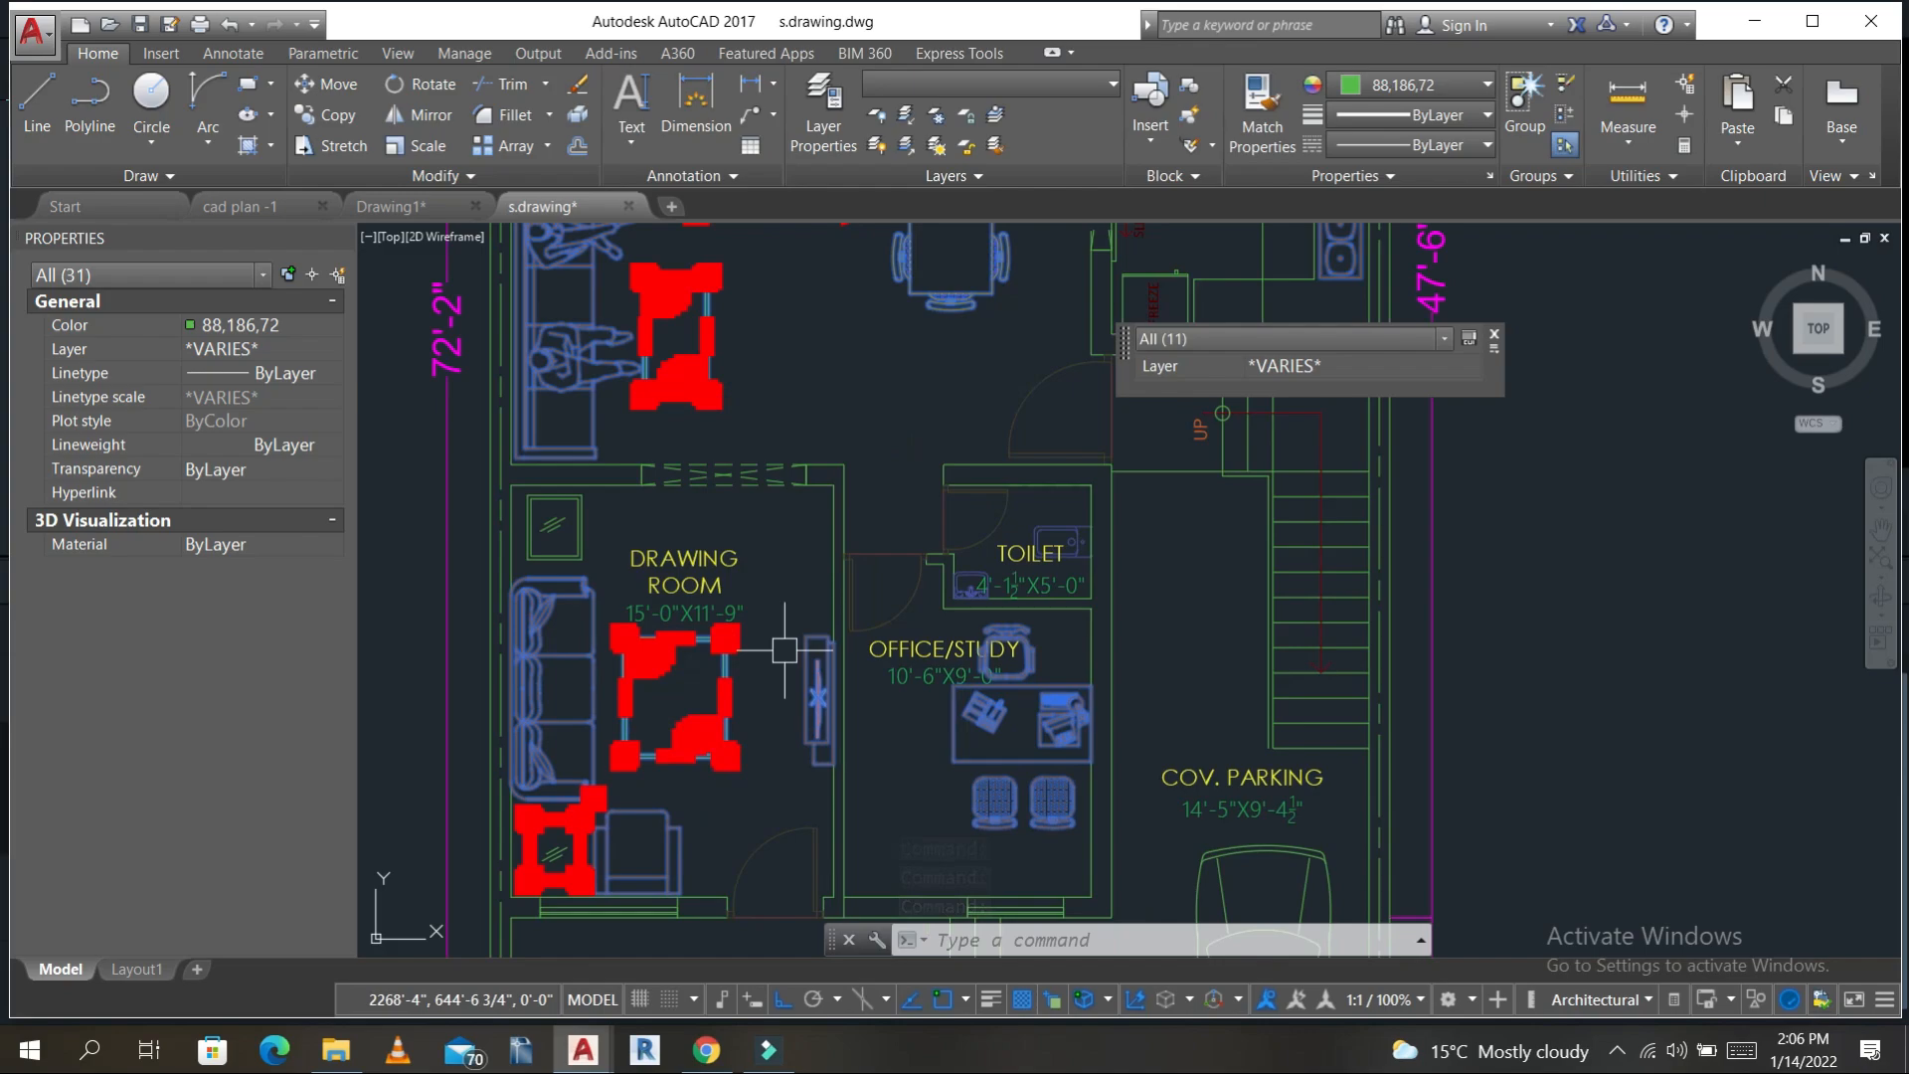
{"action": "left_click", "coordinate": [1061, 530]}
{"action": "scroll", "coordinate": [964, 591], "scroll_direction": "up", "scroll_amount": 4}
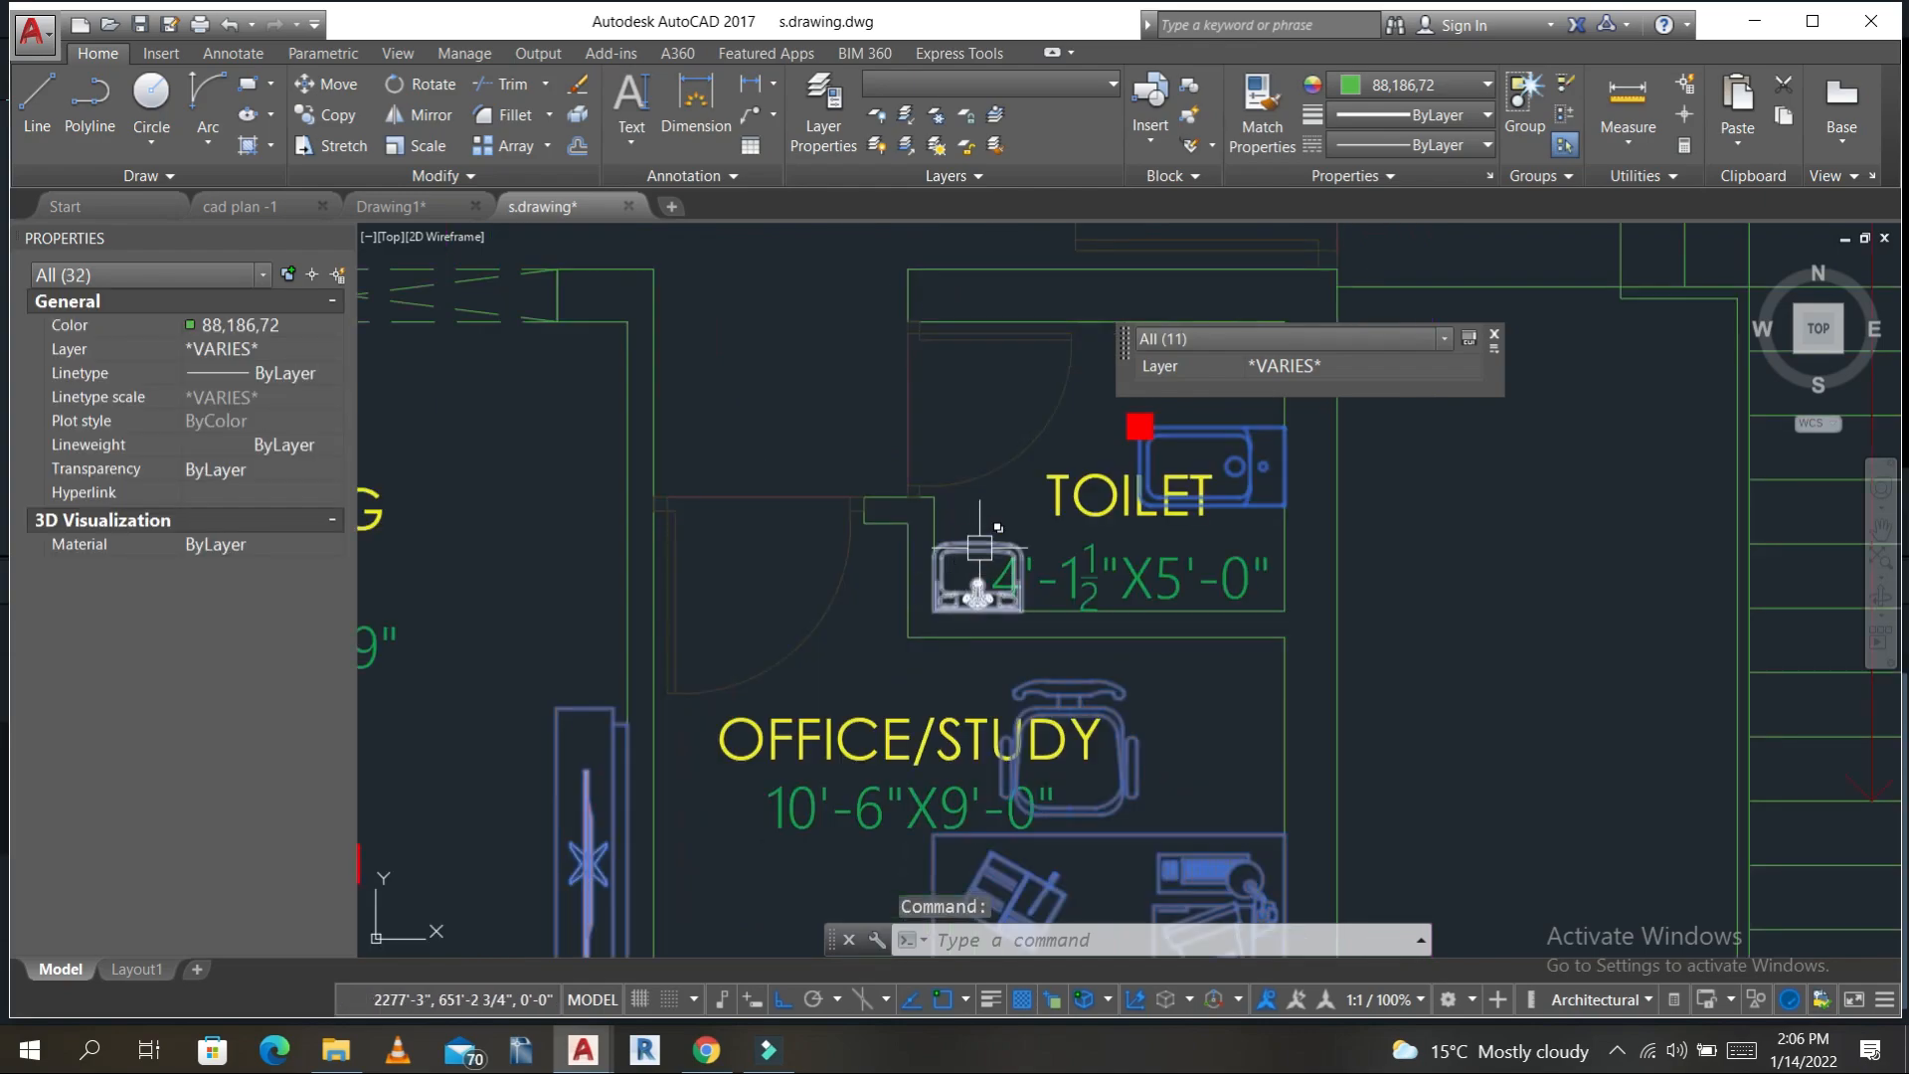
{"action": "left_click", "coordinate": [979, 547]}
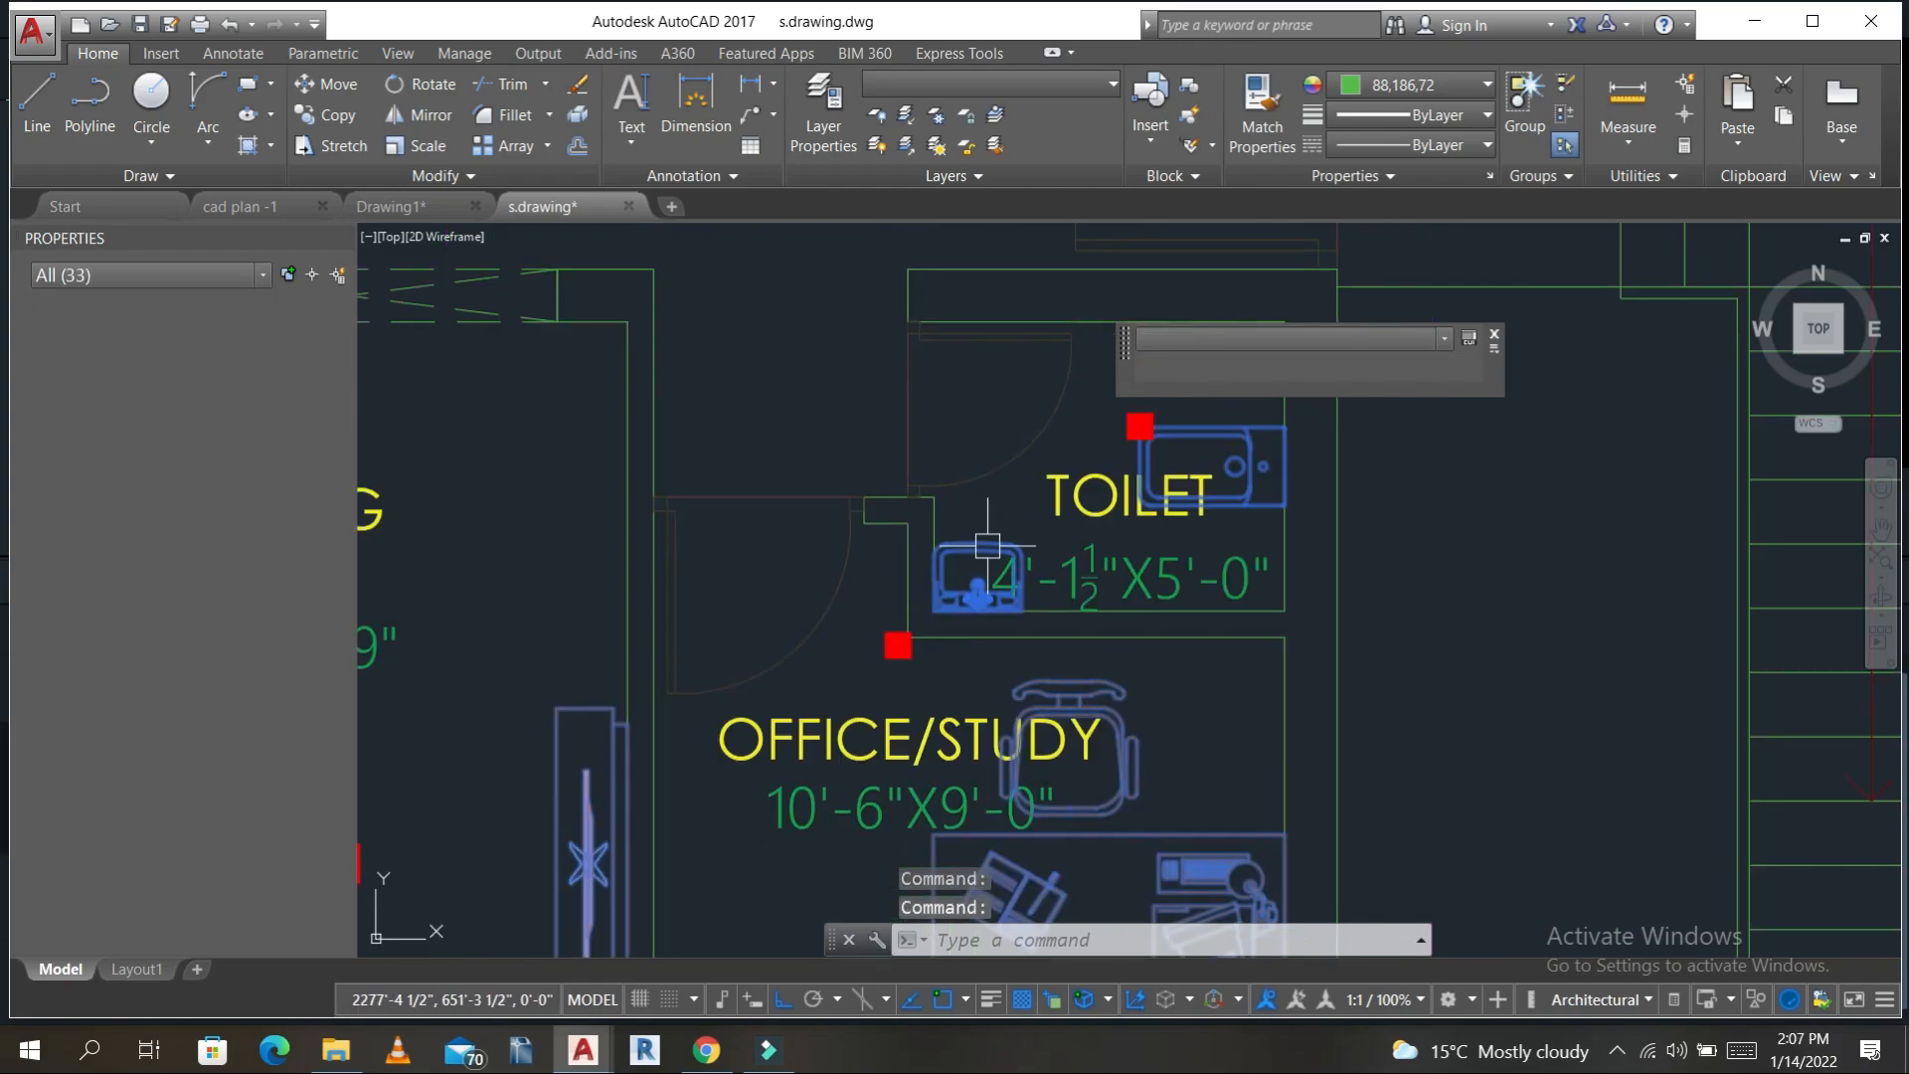
{"action": "key", "text": "ctrl+c"}
- Paste the copied furniture set into the cad plan -1 drawing in the empty space to the right of the floor plan
{"action": "left_click", "coordinate": [254, 213]}
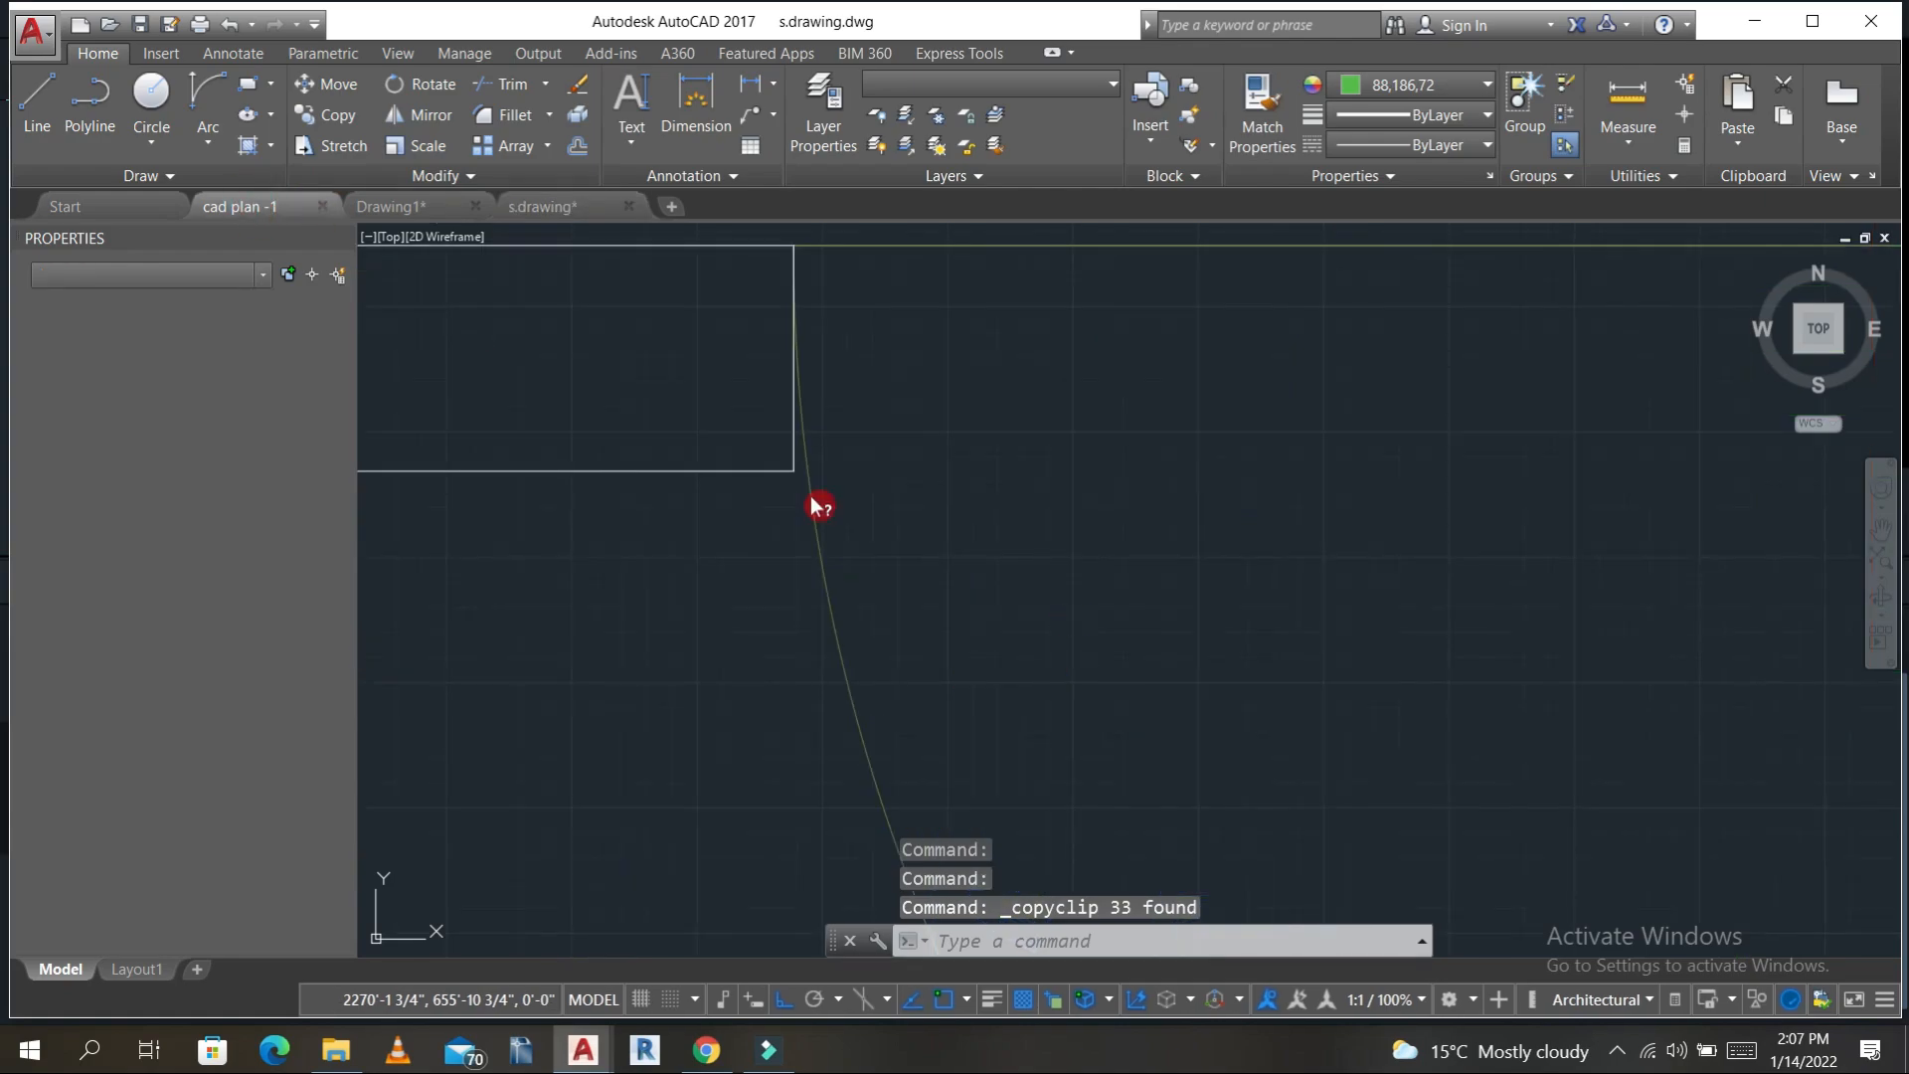
{"action": "scroll", "coordinate": [934, 527], "scroll_direction": "down", "scroll_amount": 6}
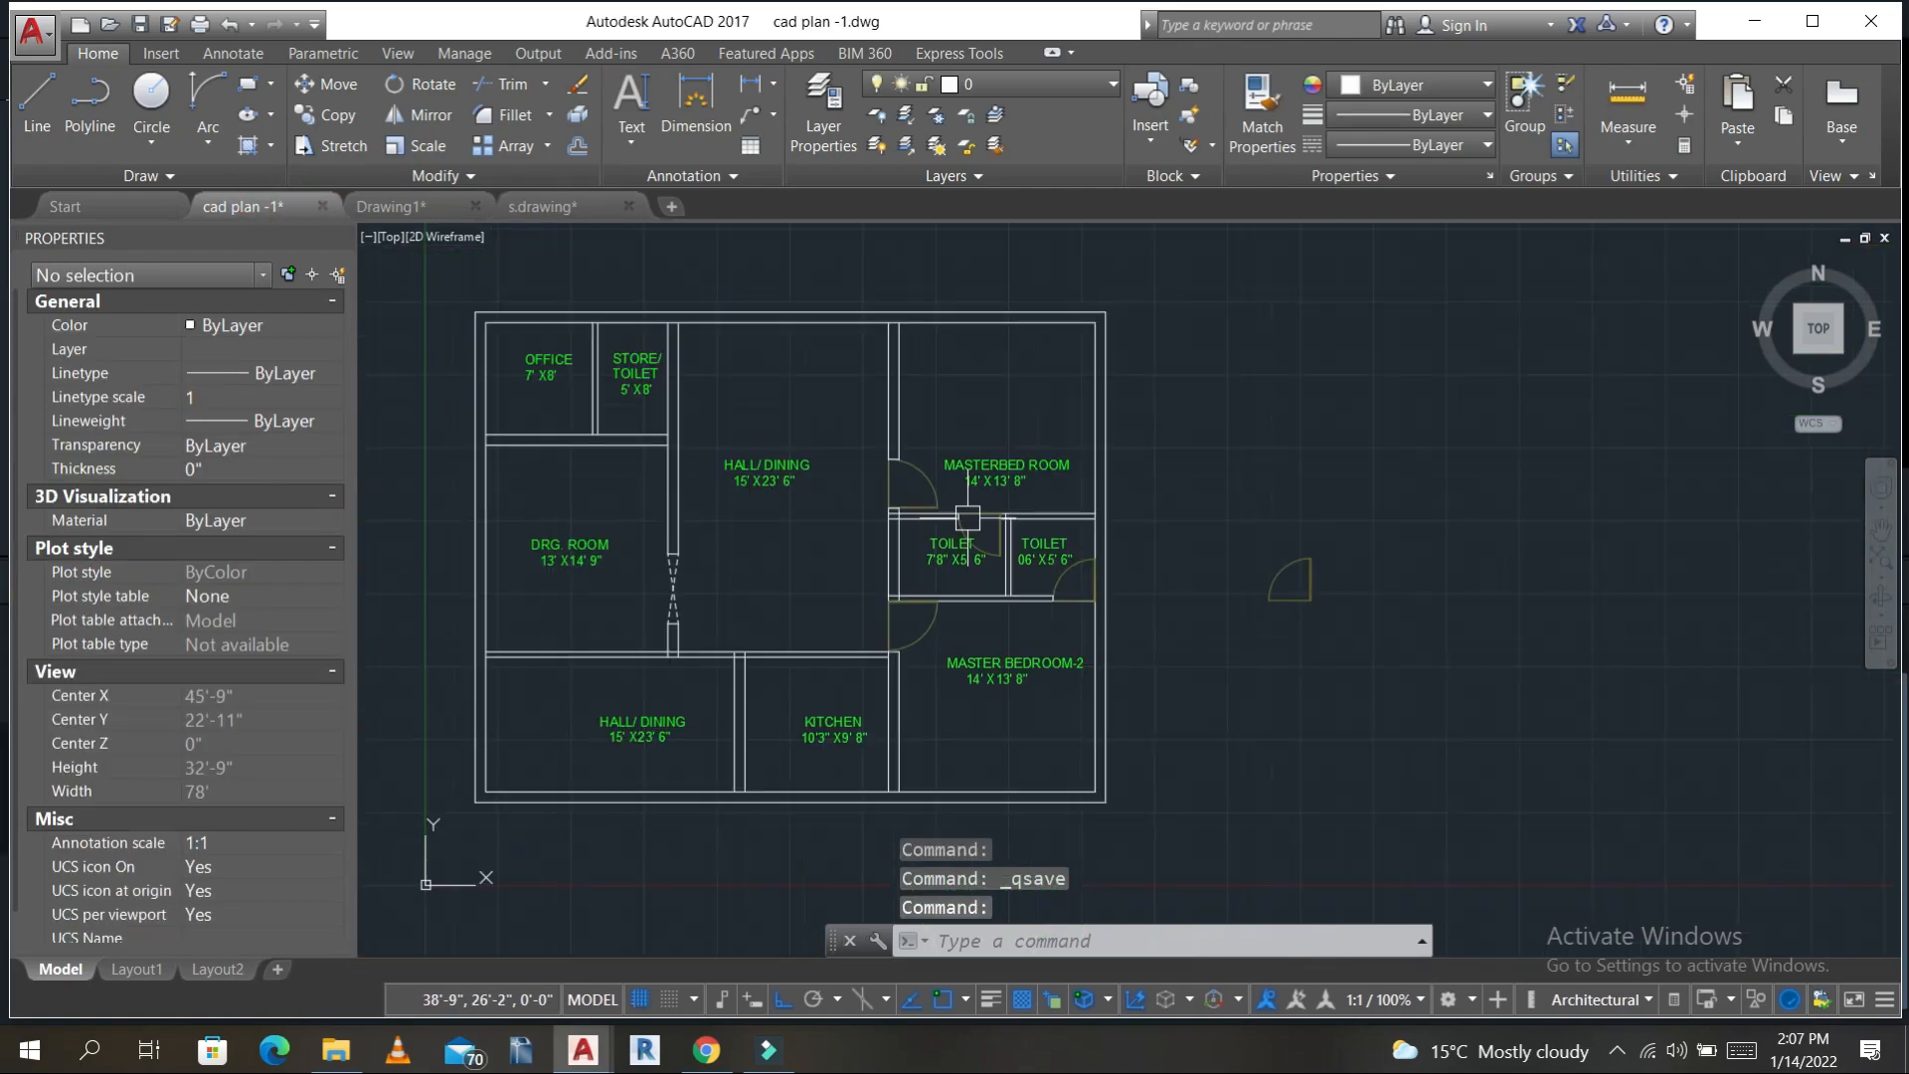
{"action": "key", "text": "ctrl+v"}
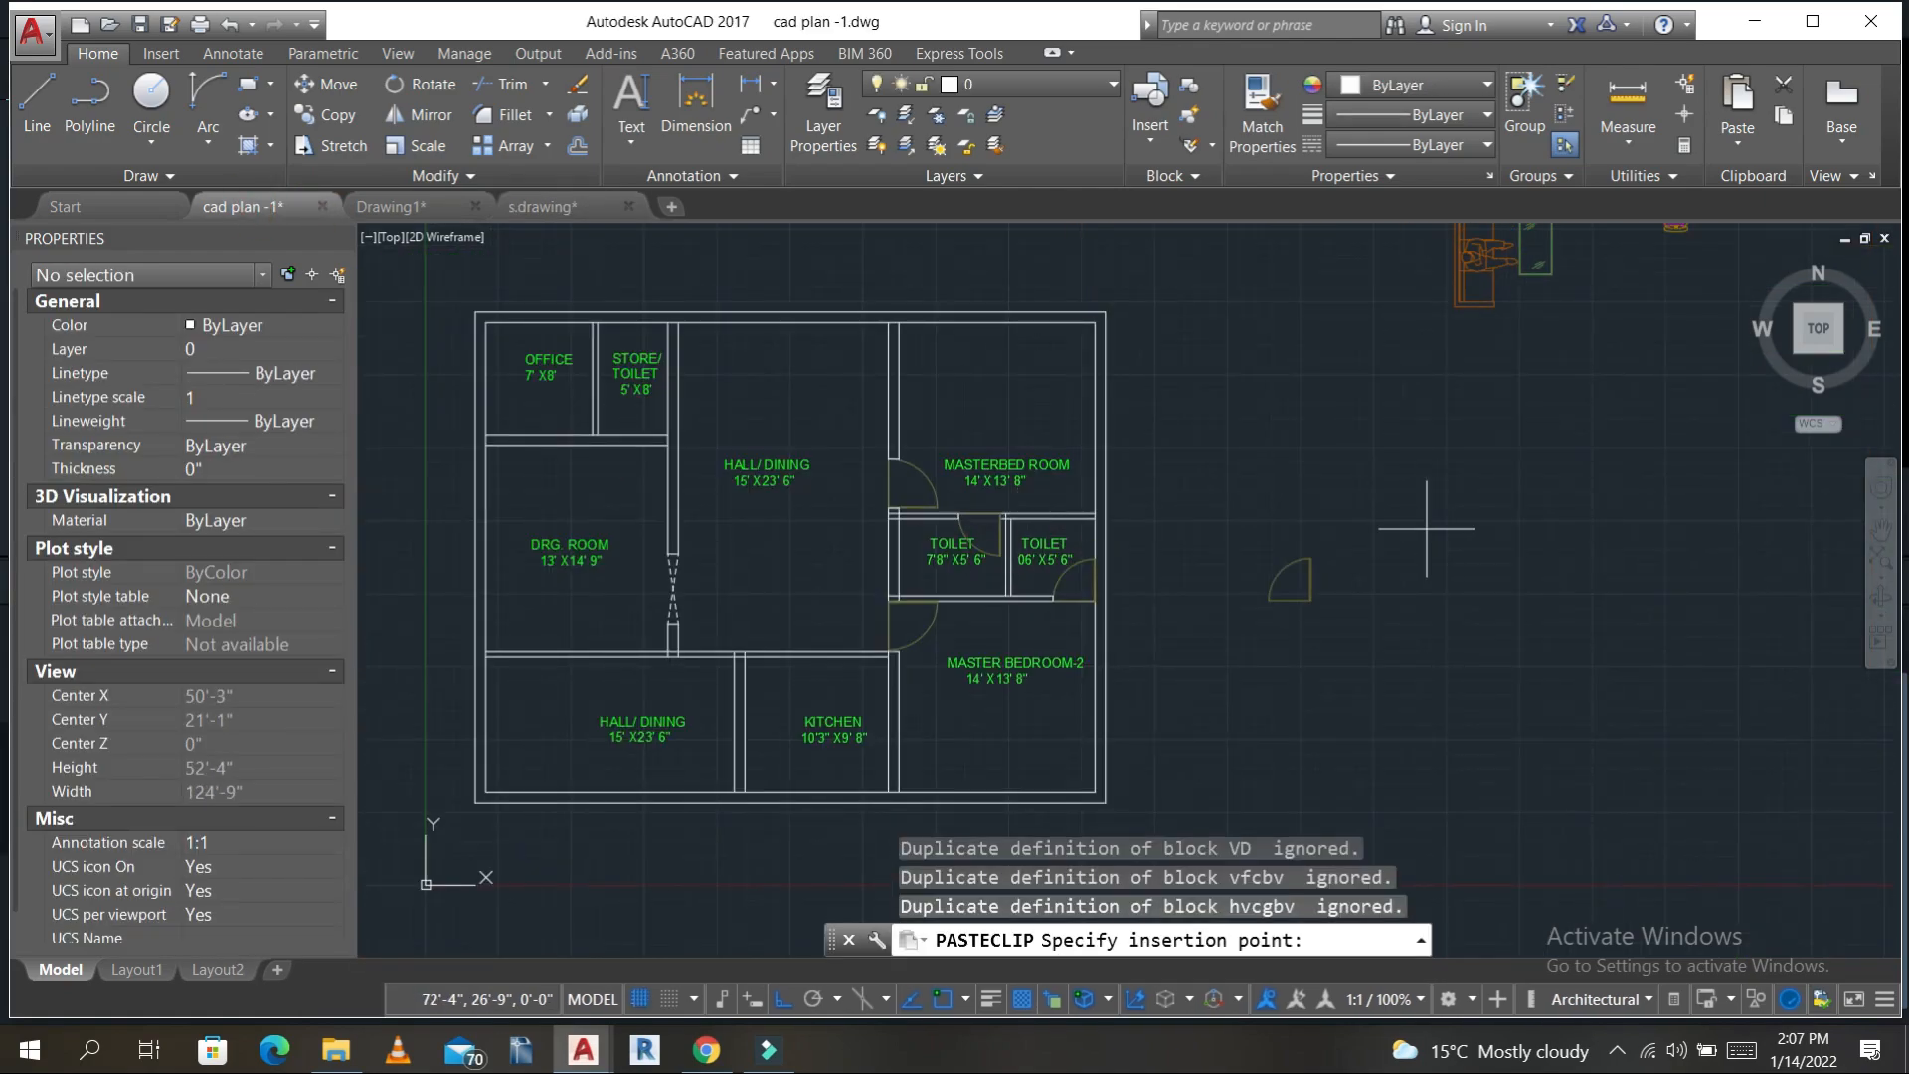
{"action": "scroll", "coordinate": [1393, 584], "scroll_direction": "down", "scroll_amount": 2}
{"action": "middle_click_drag", "start_coordinate": [1389, 641], "coordinate": [966, 721]}
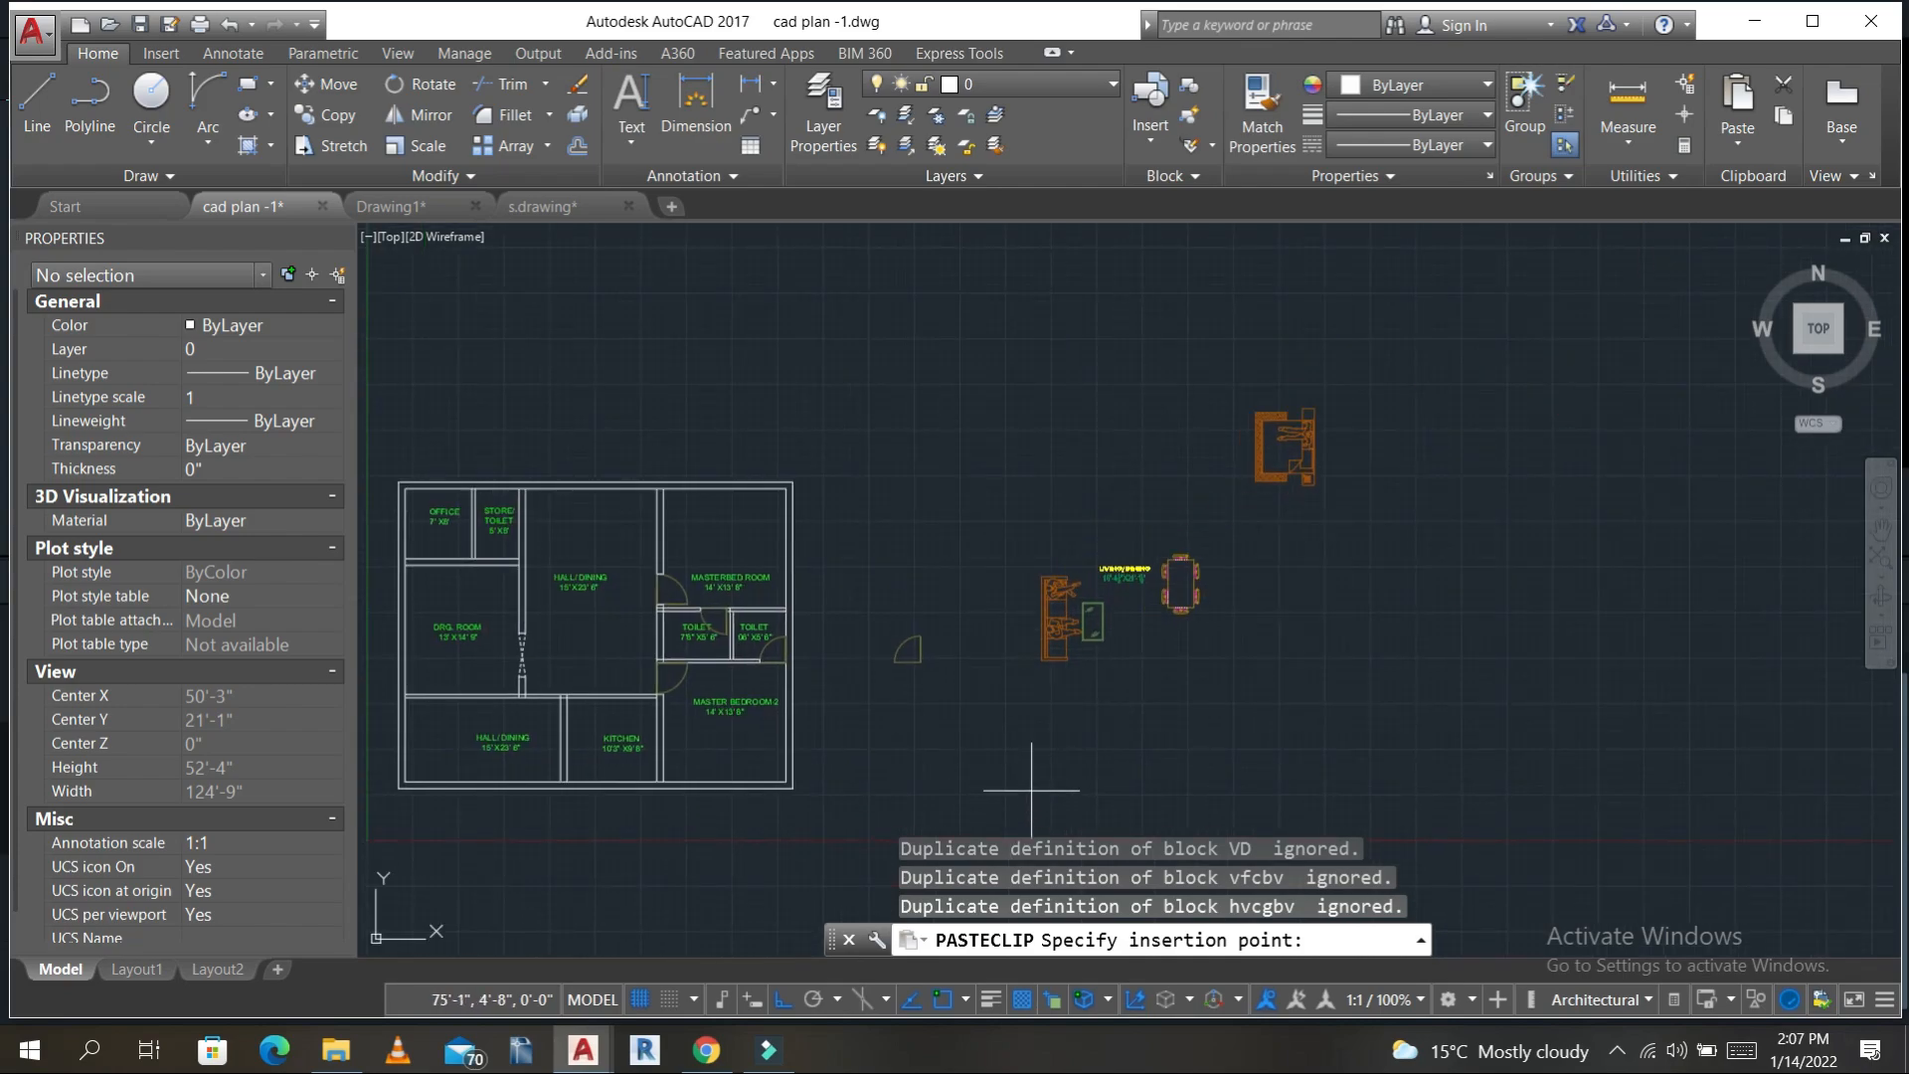
{"action": "left_click", "coordinate": [1032, 753]}
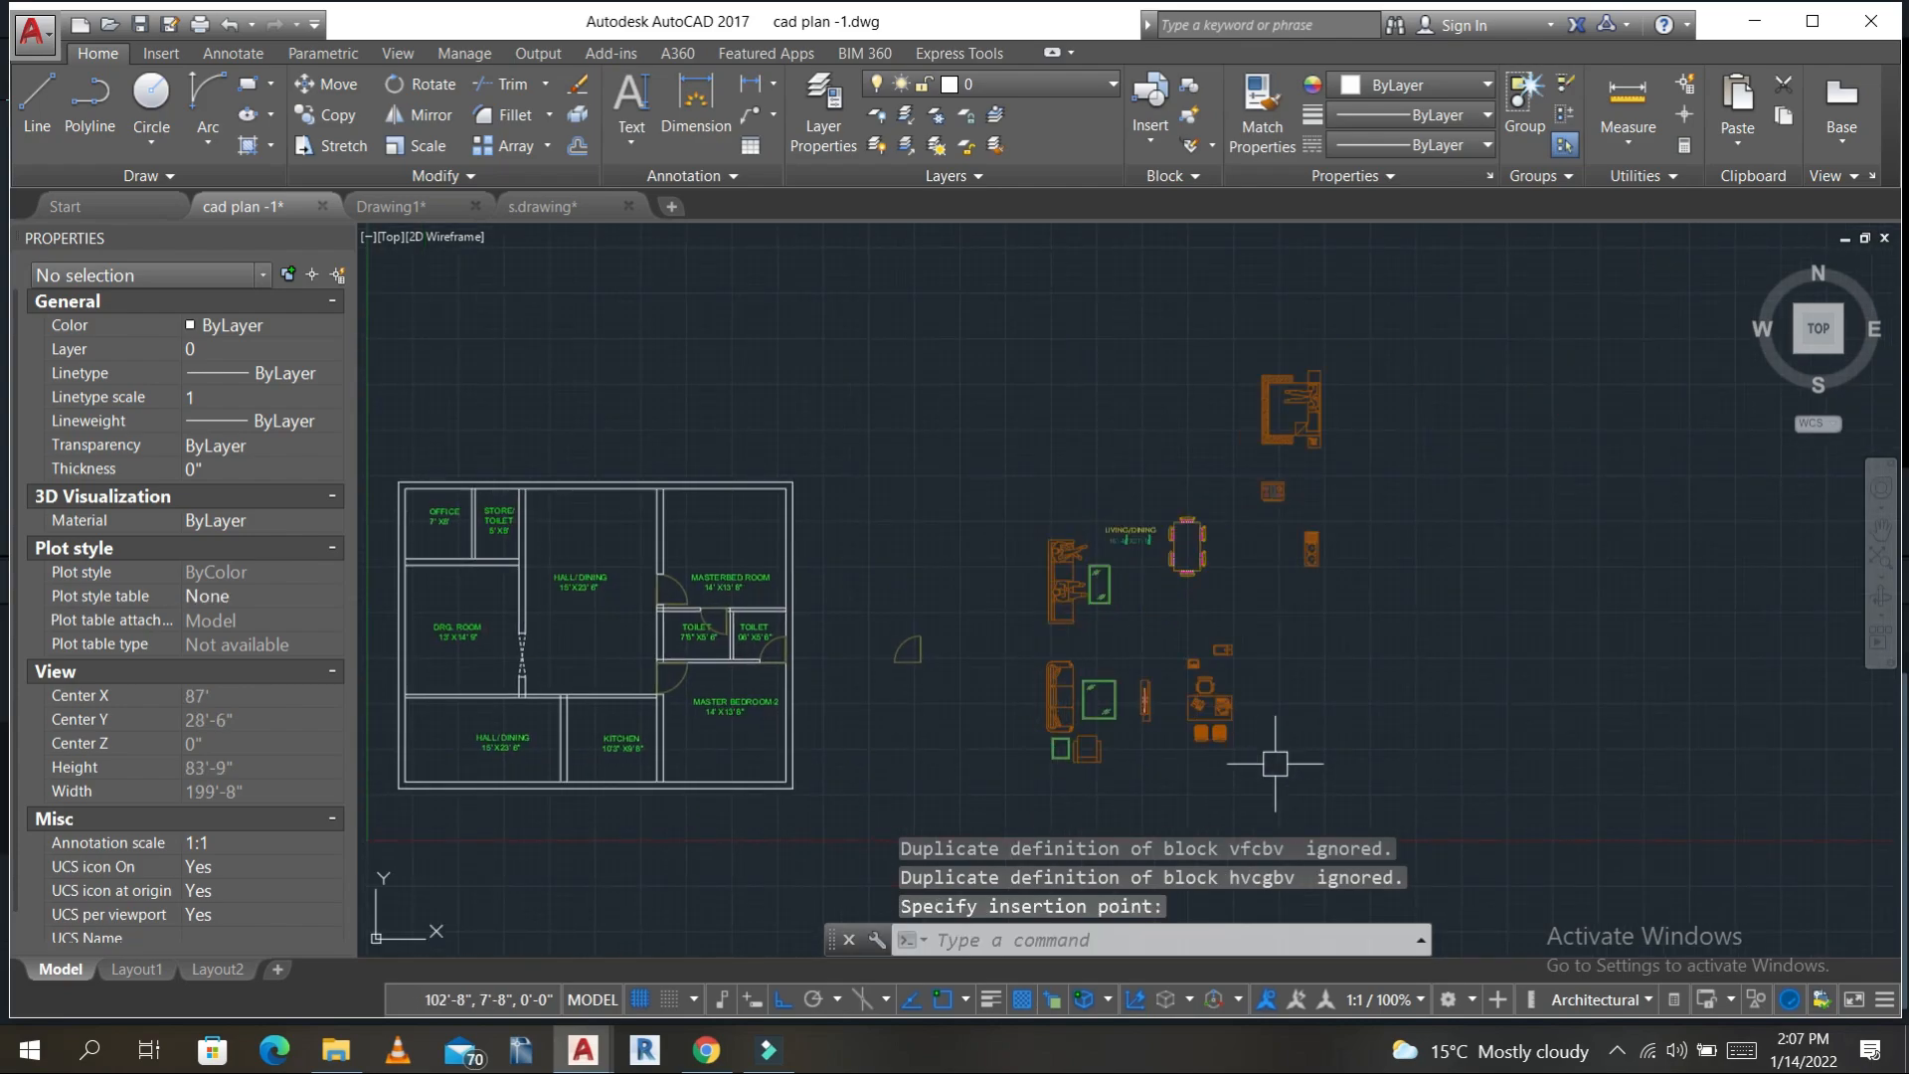
- Copy the office/study door block from s.drawing to the clipboard and return to cad plan -1
{"action": "left_click", "coordinate": [540, 209]}
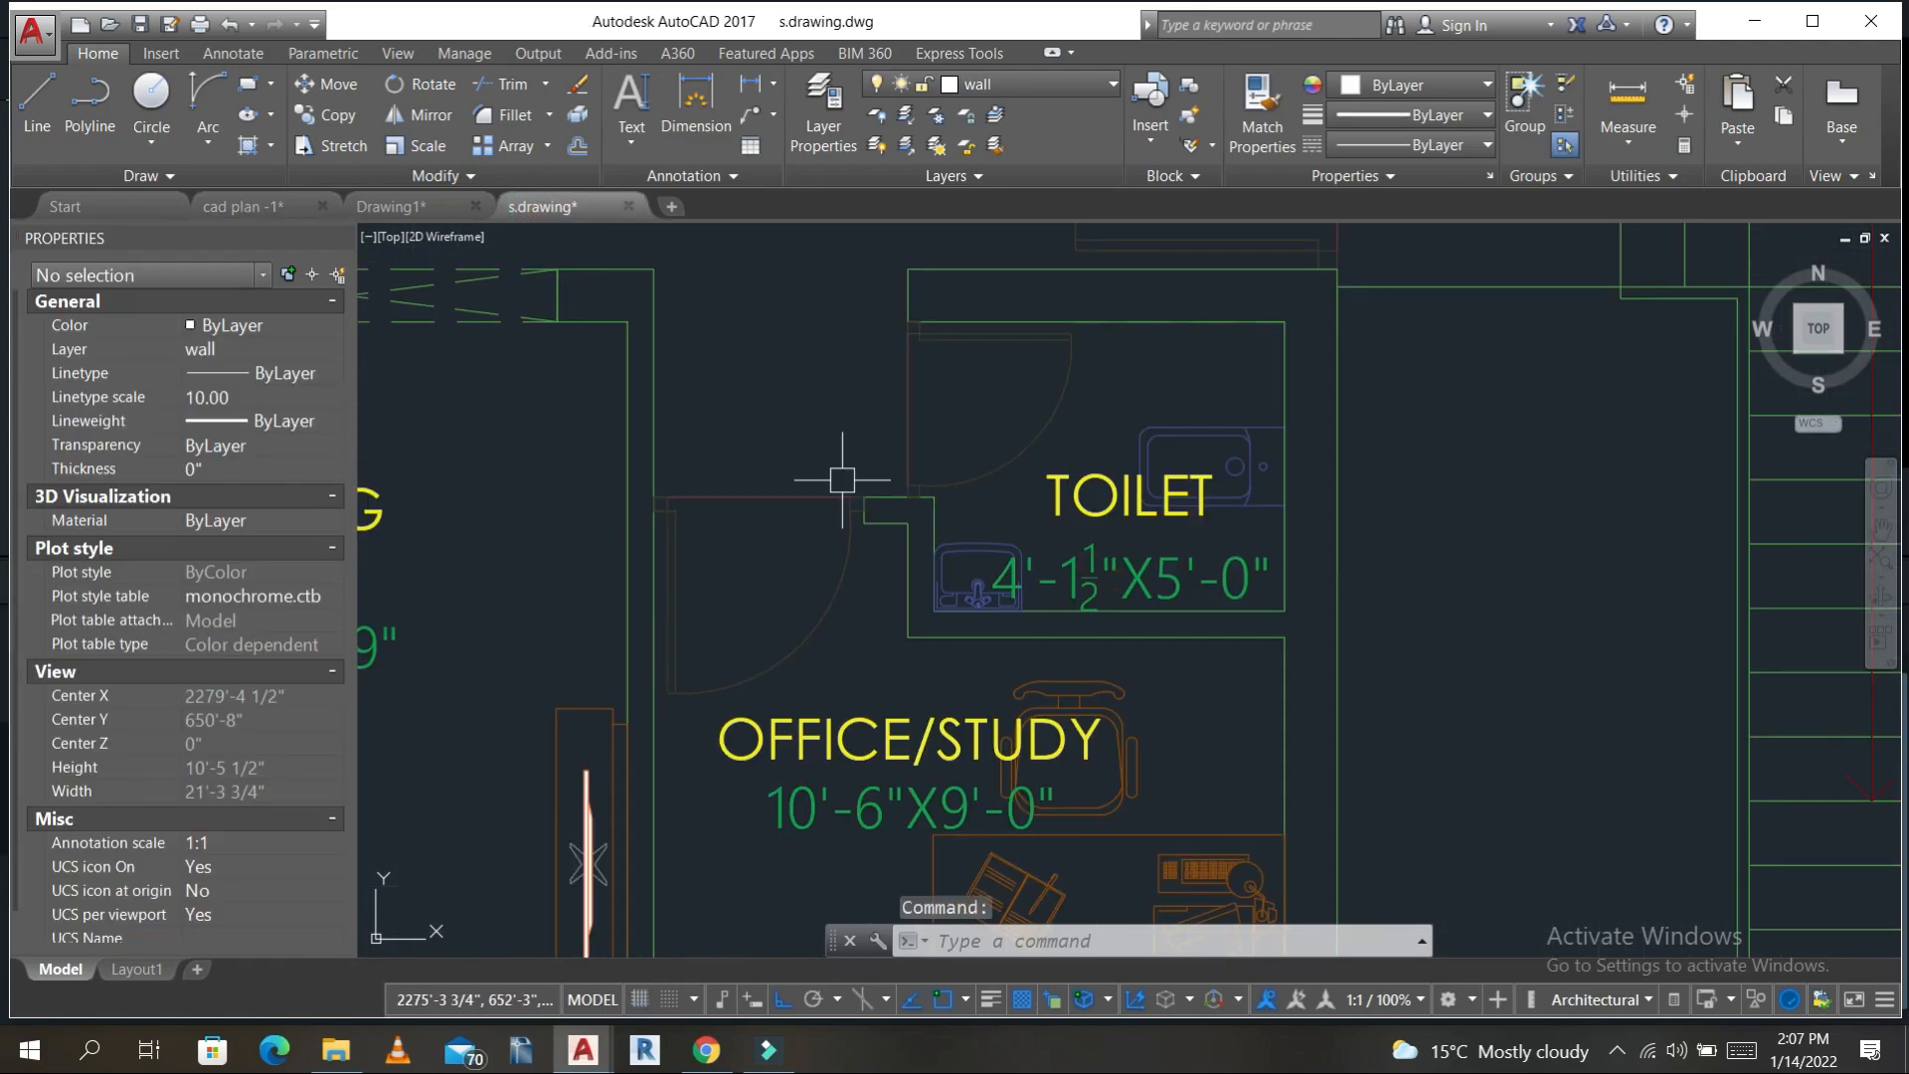
{"action": "left_click", "coordinate": [818, 501]}
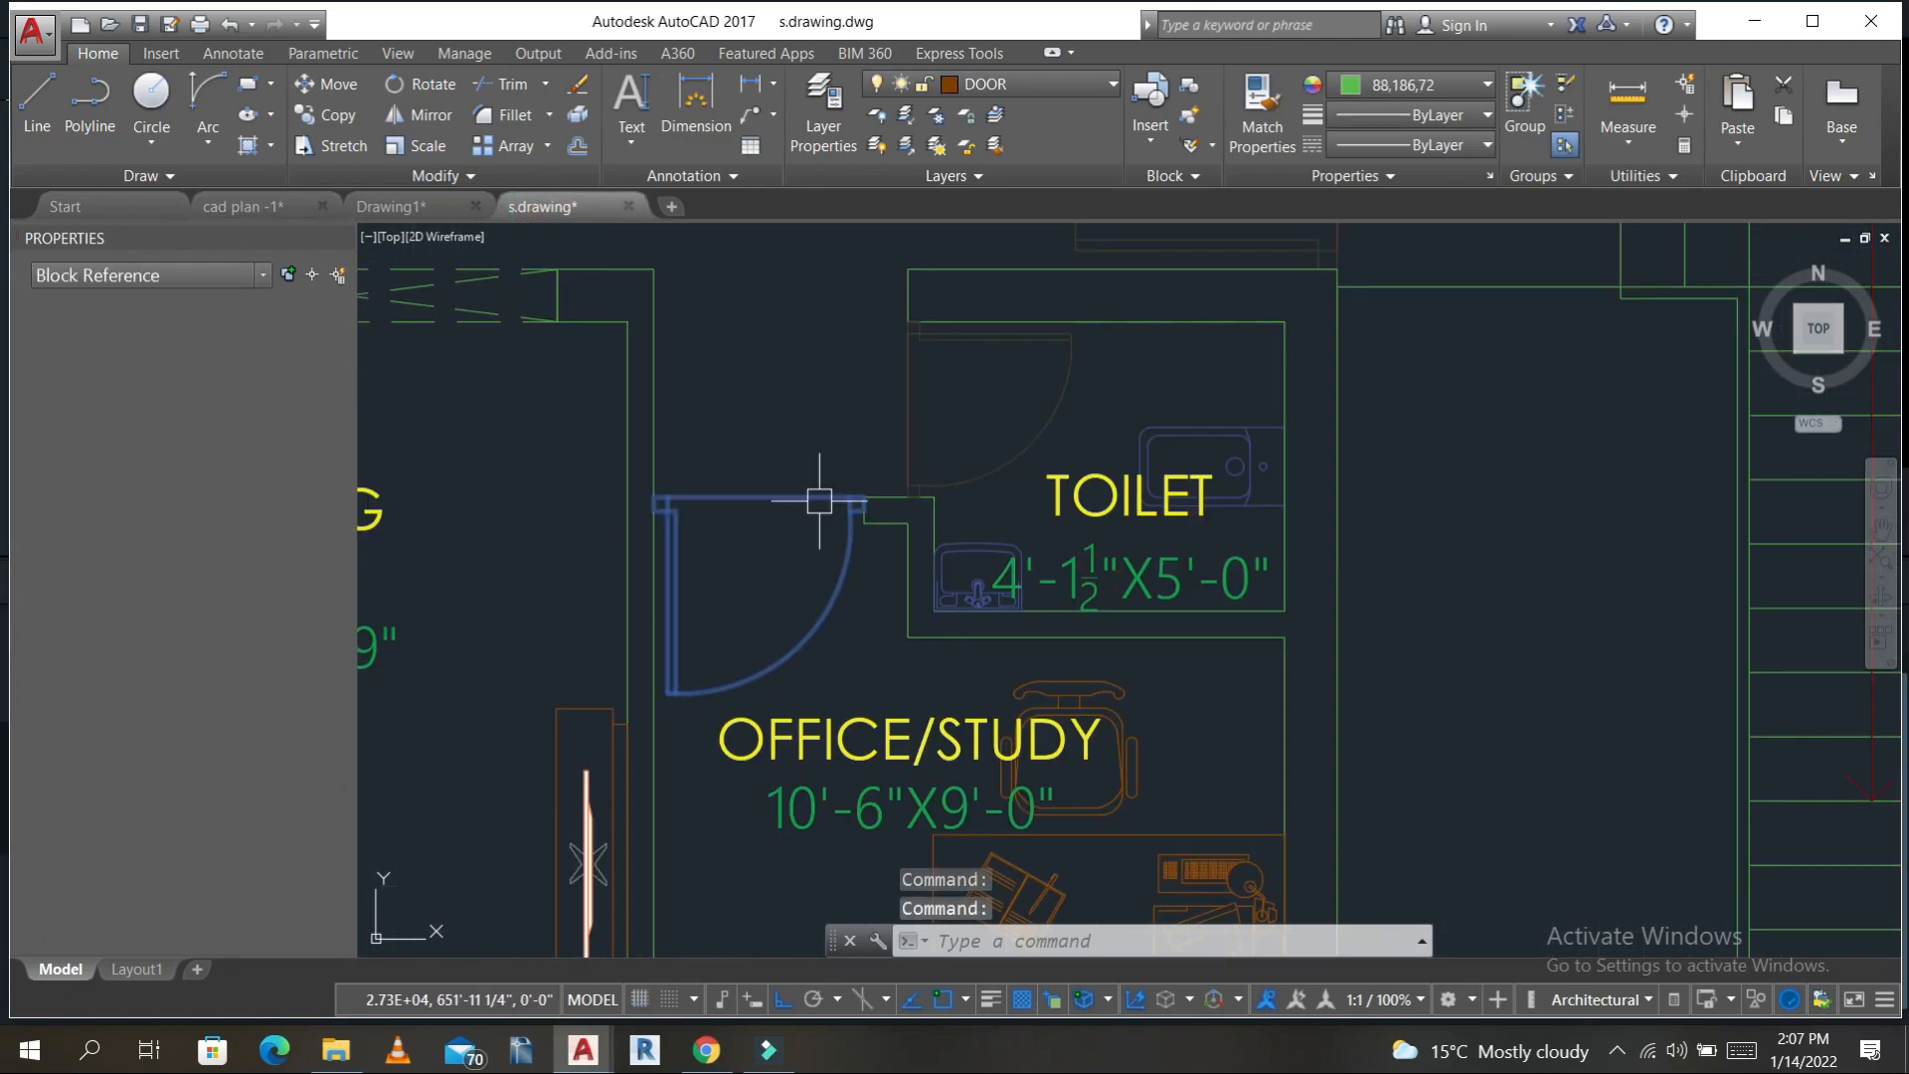
{"action": "left_click", "coordinate": [239, 206]}
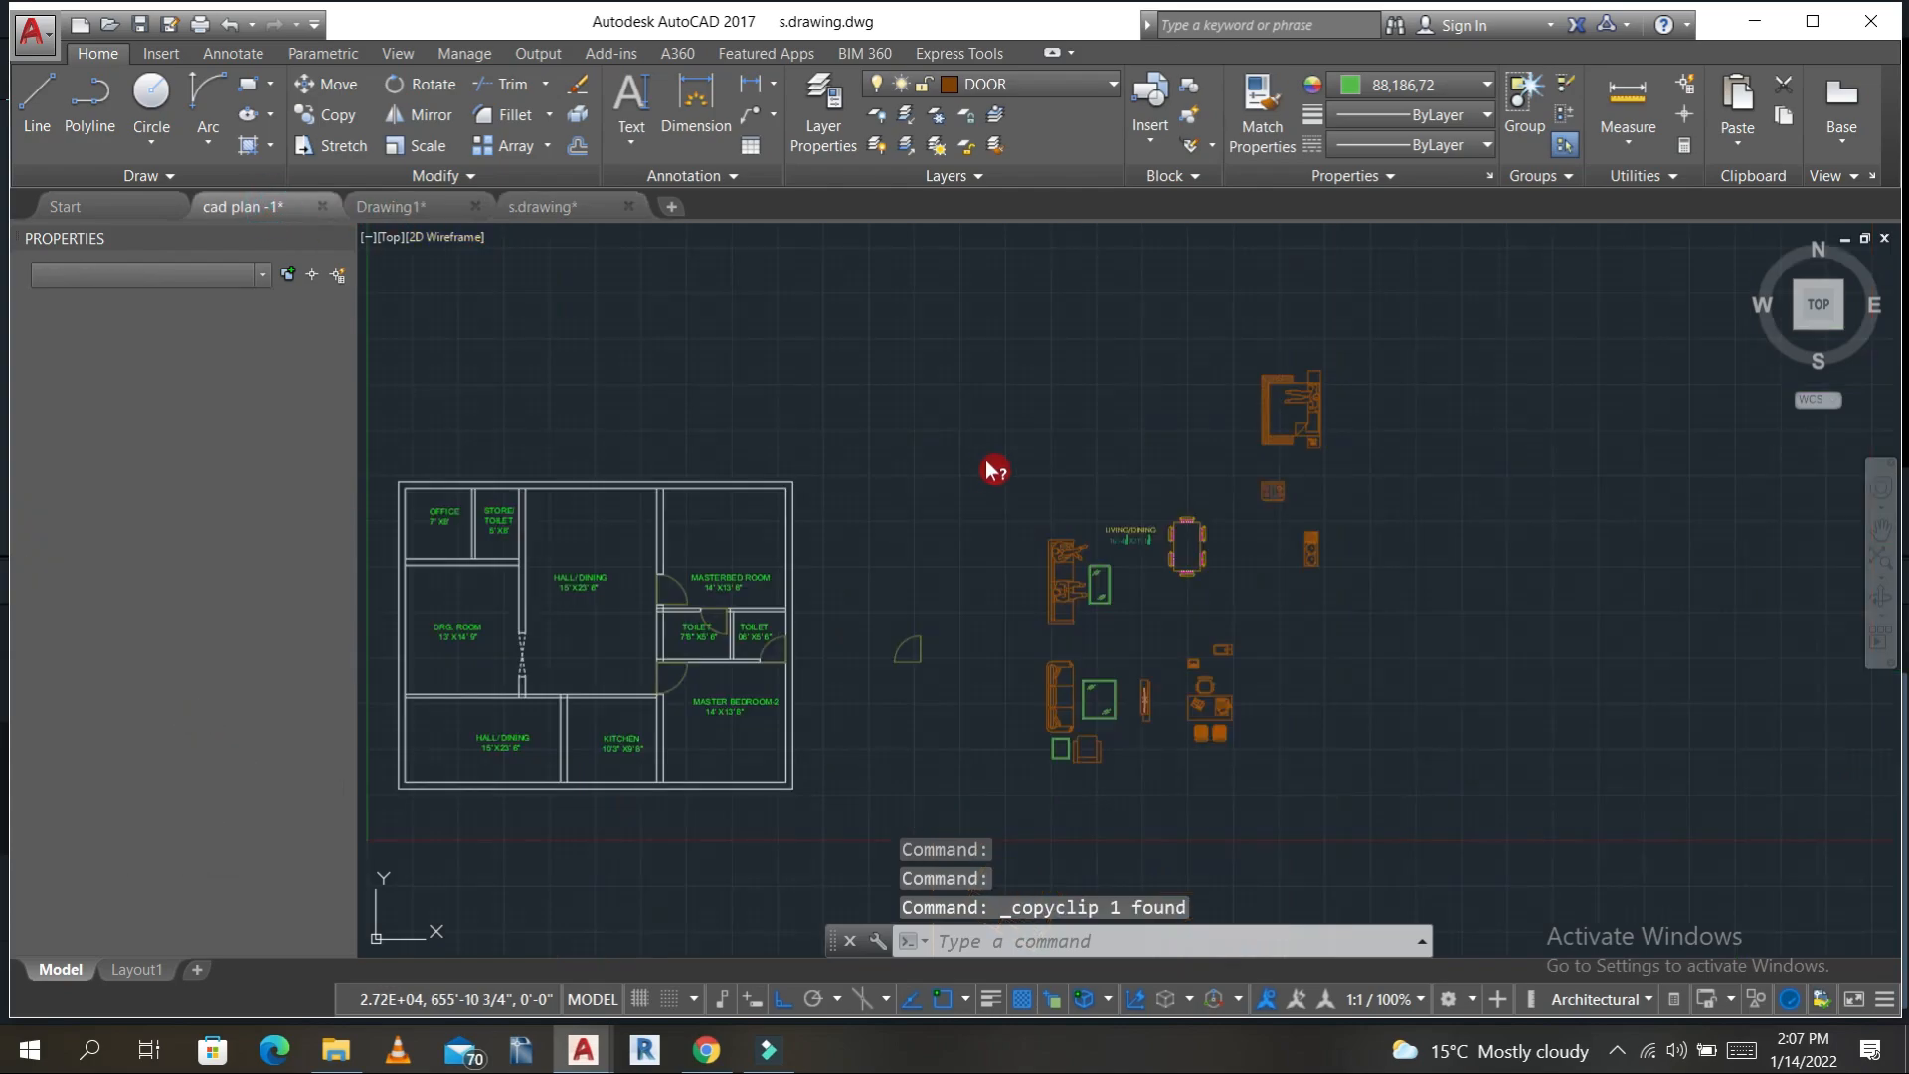
- Paste the door block into the upper HALL/DINING area, beside the STORE/TOILET wall
{"action": "key", "text": "ctrl+v"}
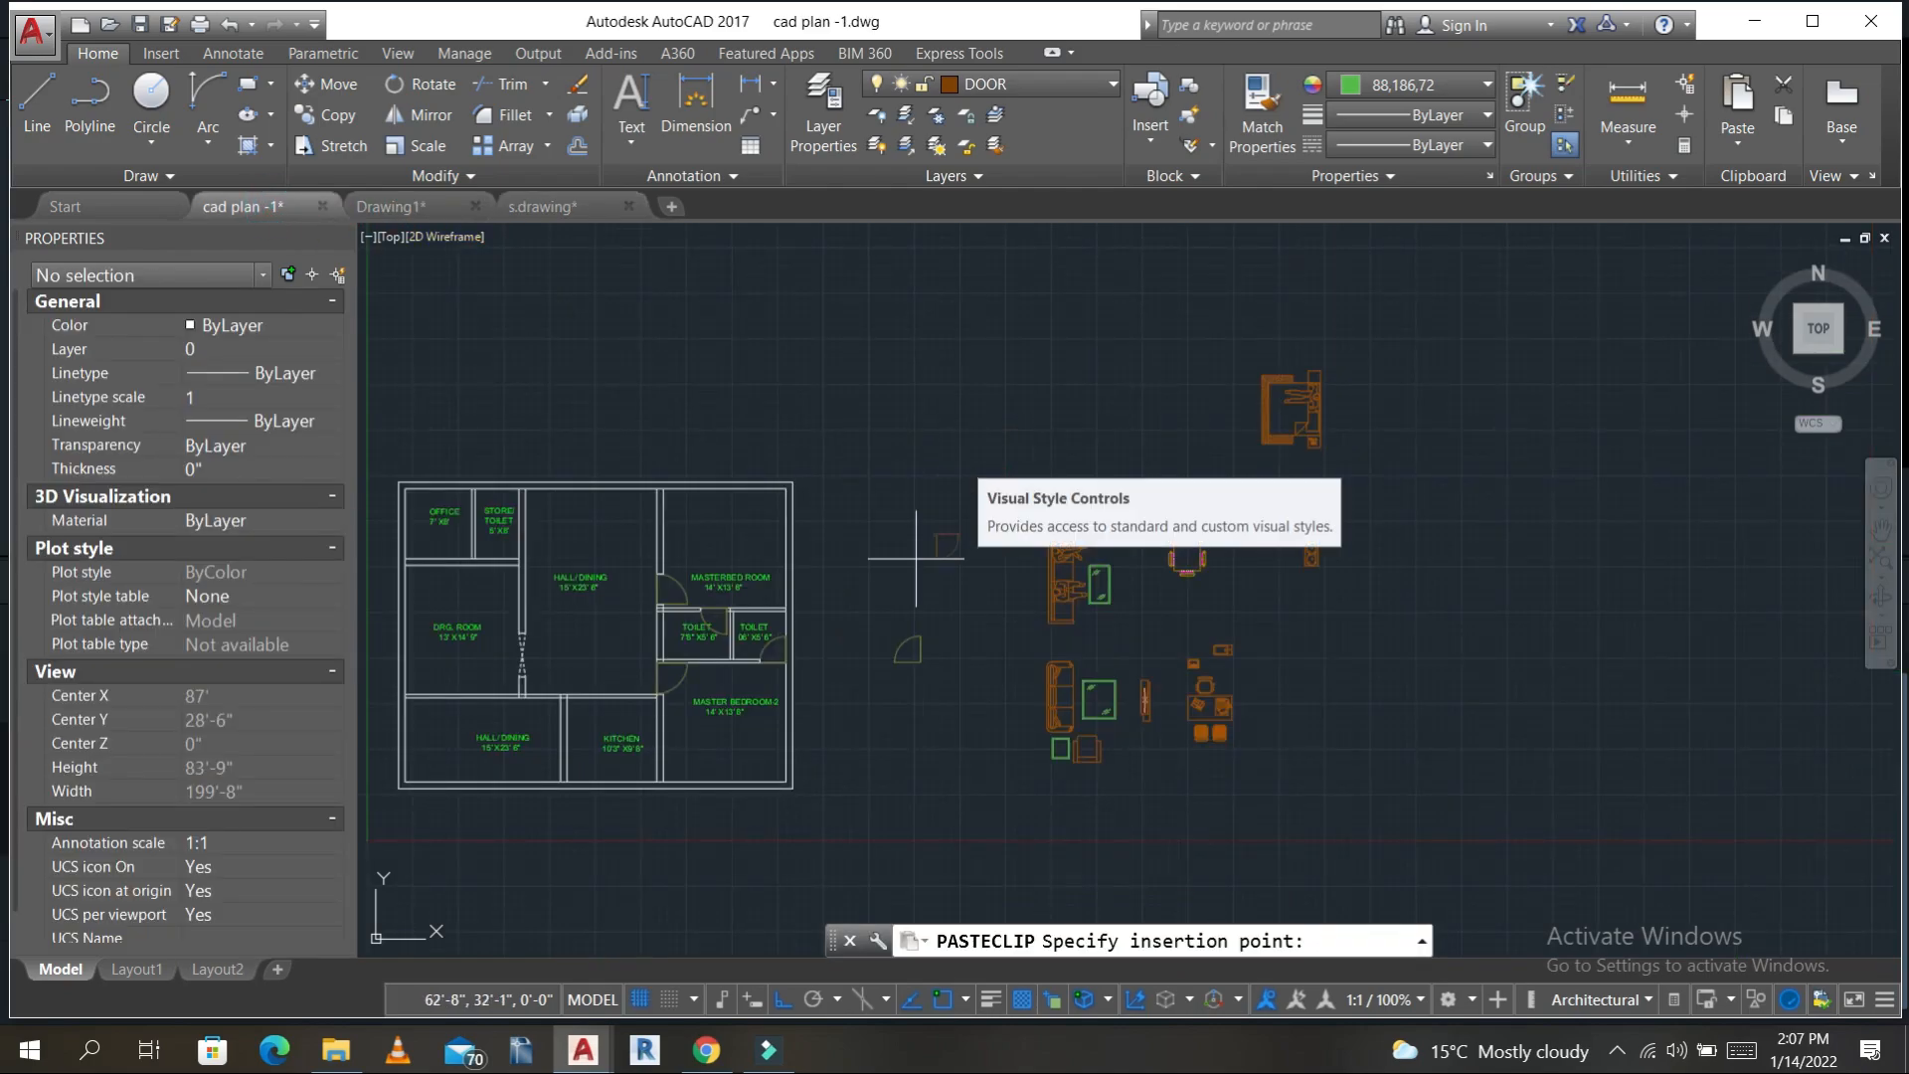
{"action": "middle_click_drag", "start_coordinate": [841, 616], "coordinate": [922, 573]}
{"action": "scroll", "coordinate": [597, 616], "scroll_direction": "up", "scroll_amount": 6}
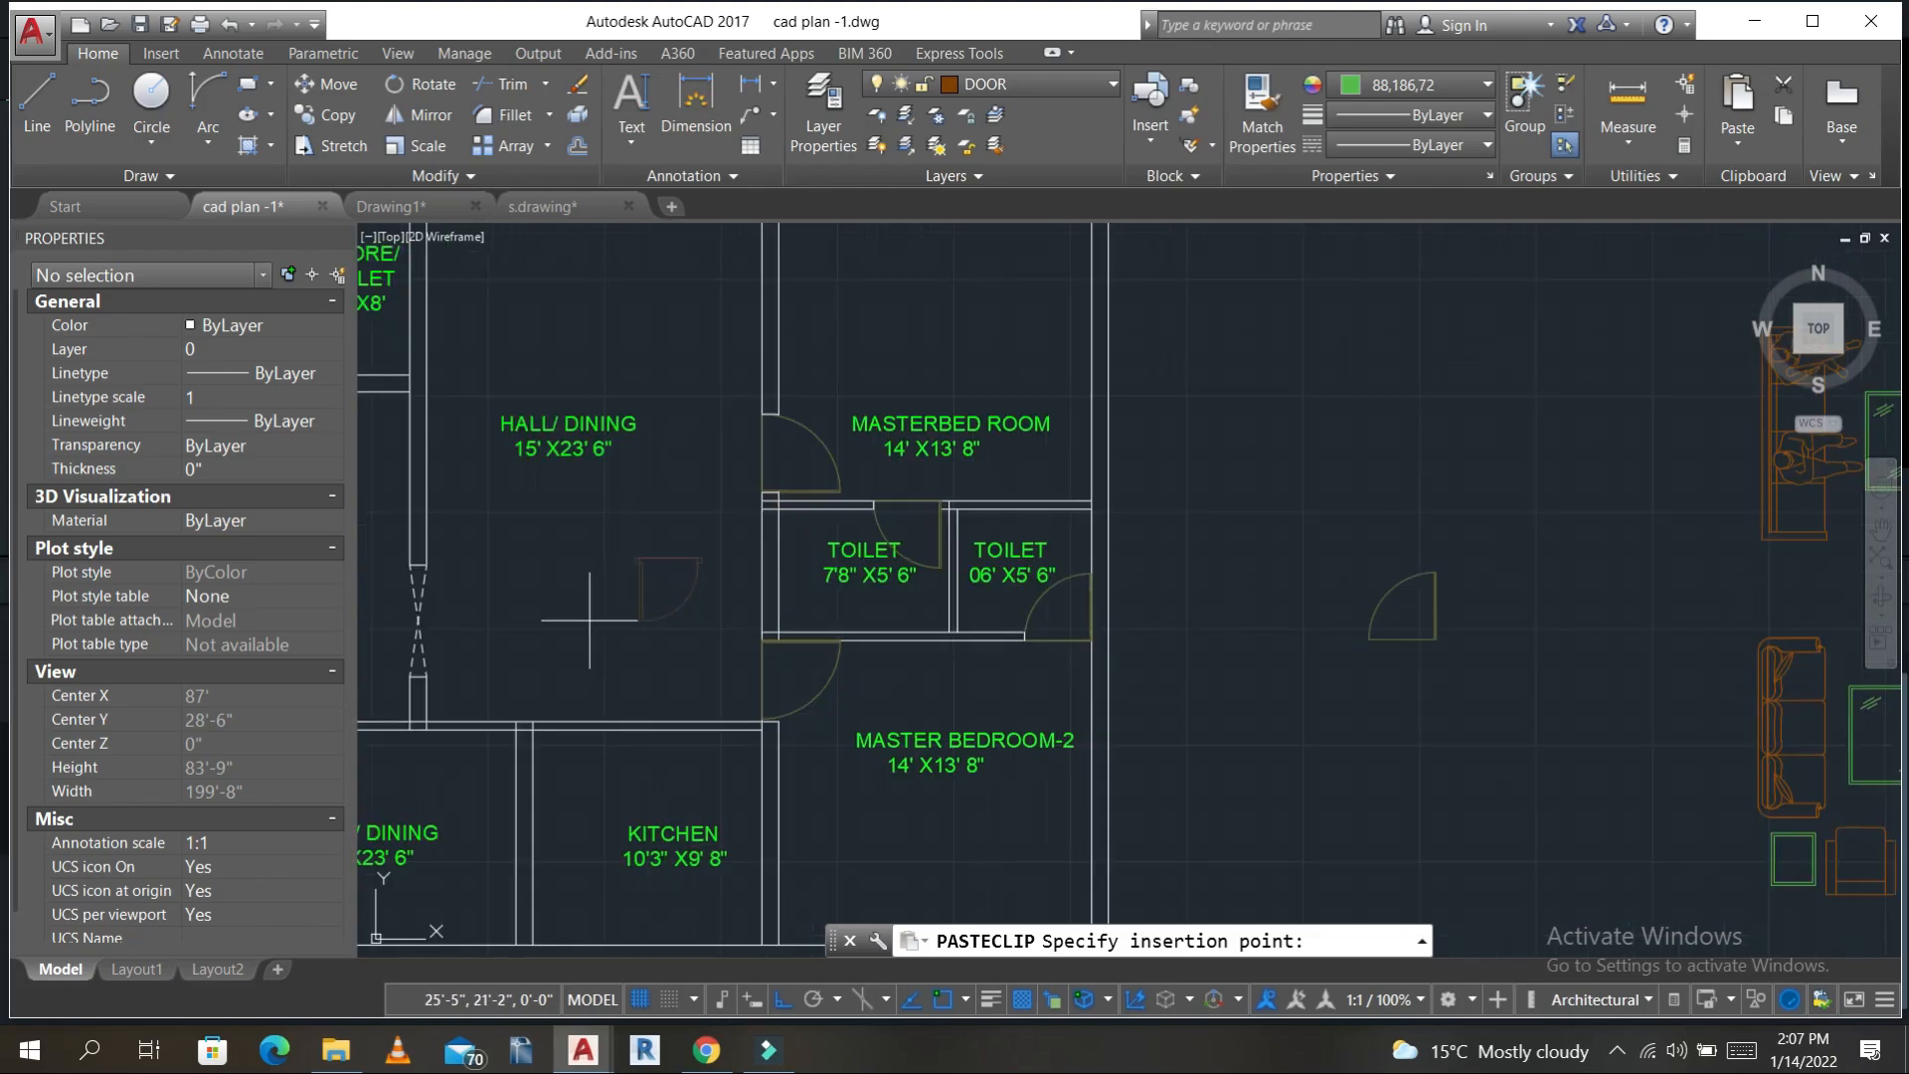
{"action": "scroll", "coordinate": [636, 576], "scroll_direction": "up", "scroll_amount": 4}
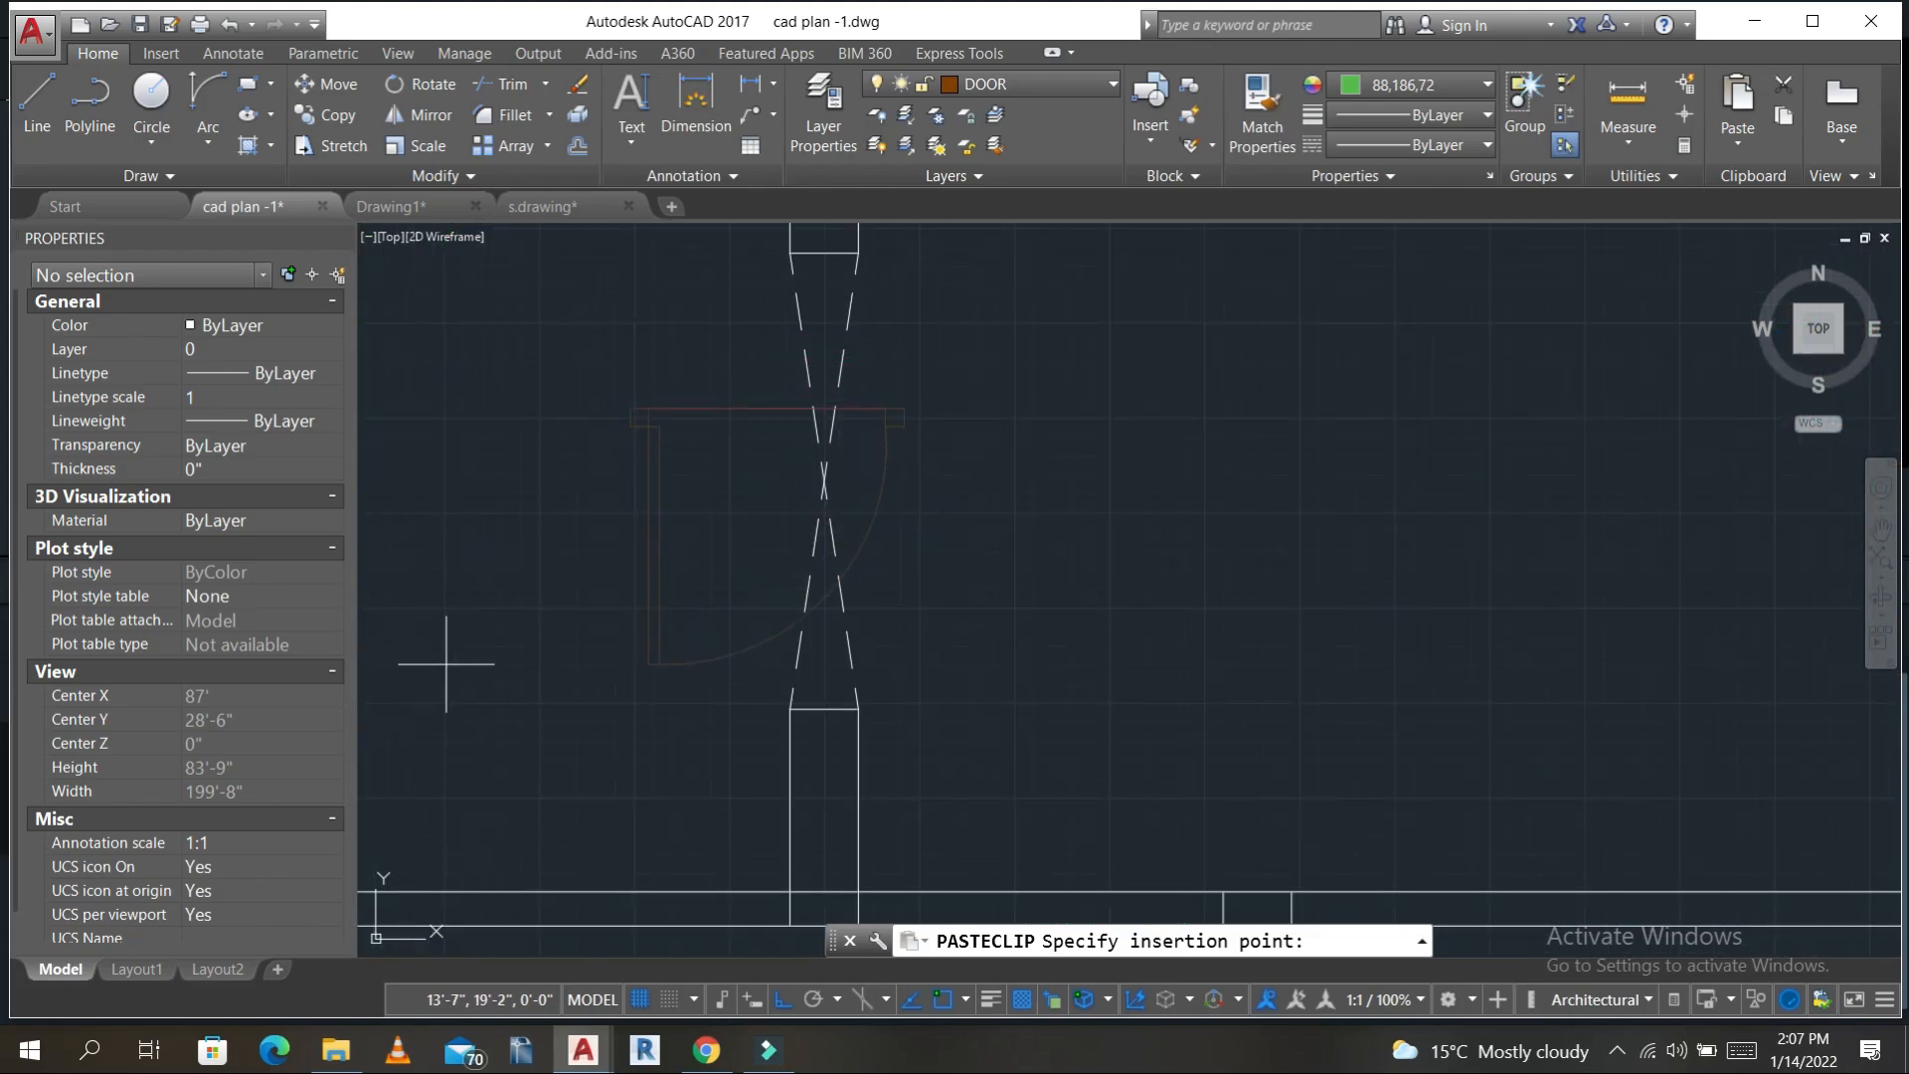
{"action": "scroll", "coordinate": [708, 631], "scroll_direction": "down", "scroll_amount": 2}
{"action": "middle_click_drag", "start_coordinate": [837, 557], "coordinate": [794, 867]}
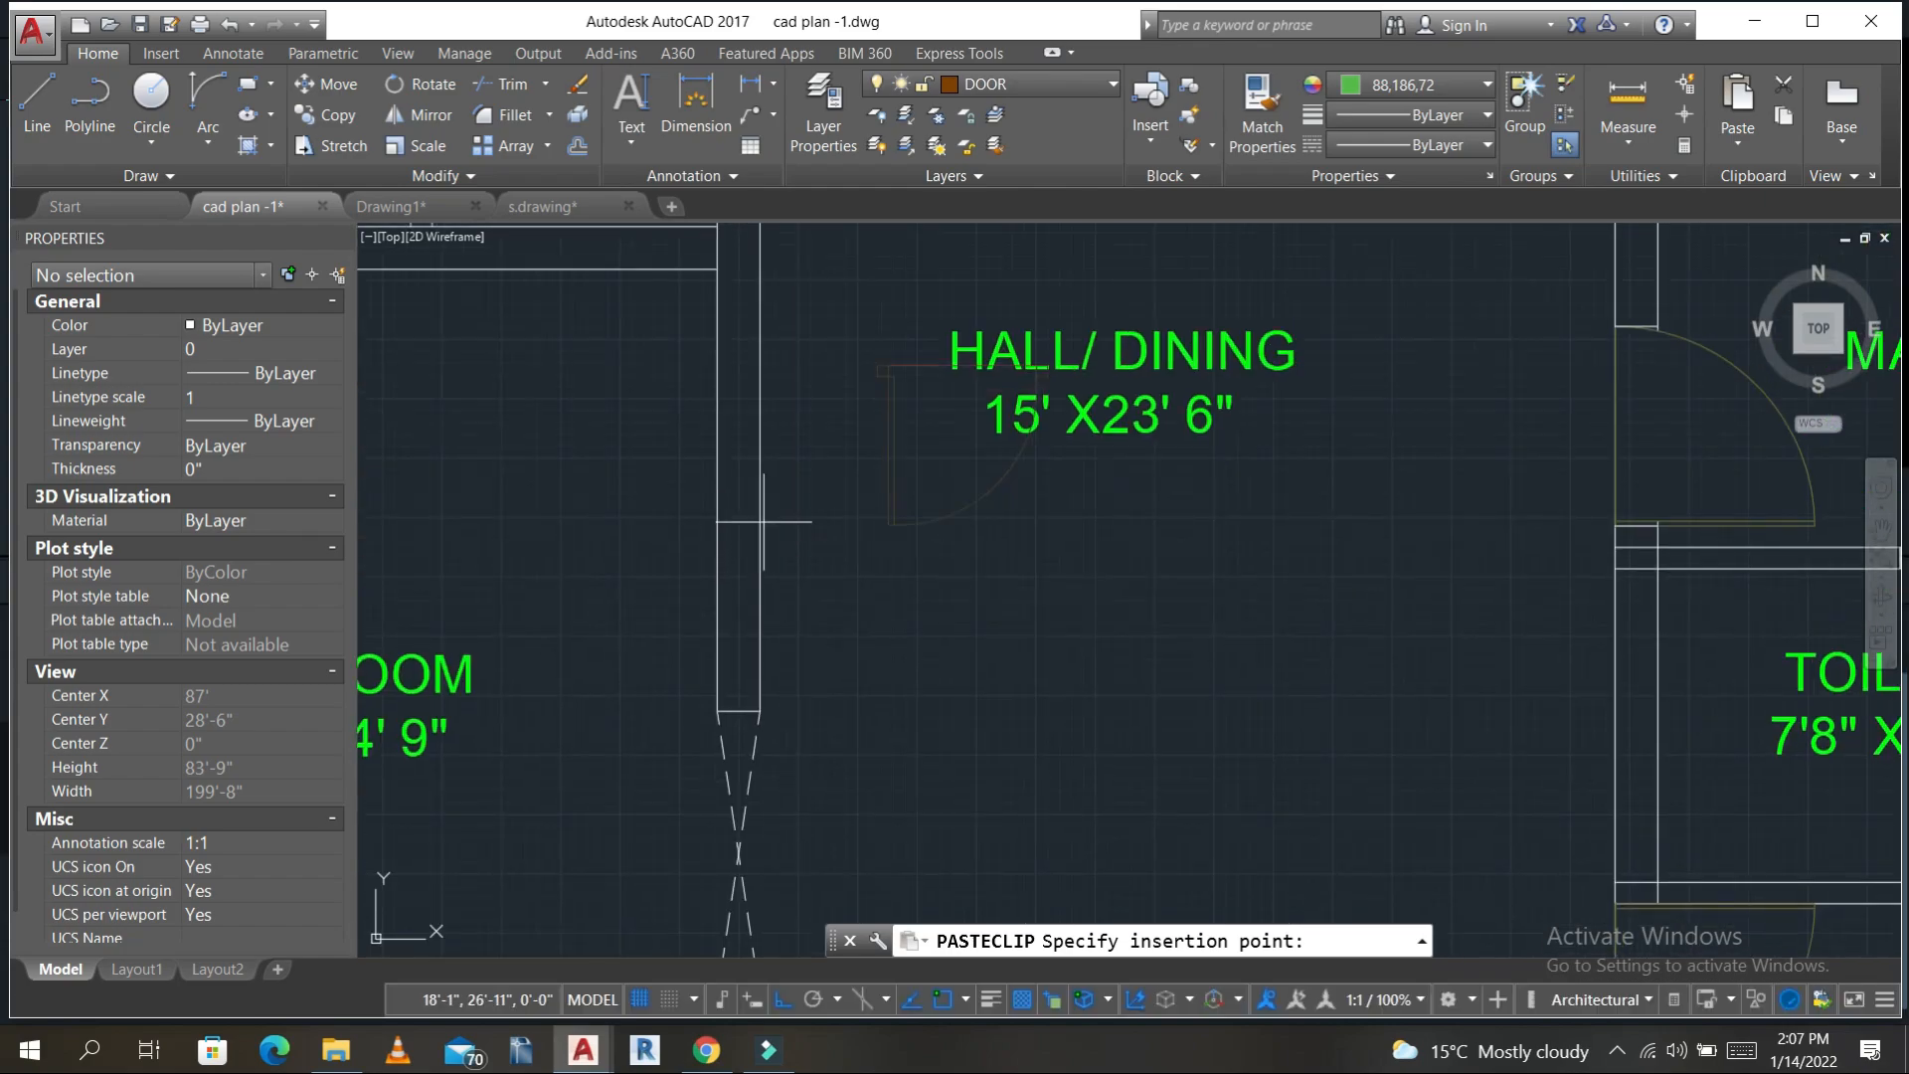
{"action": "middle_click_drag", "start_coordinate": [763, 522], "coordinate": [762, 800]}
{"action": "key", "text": "Escape"}
{"action": "key", "text": "Escape"}
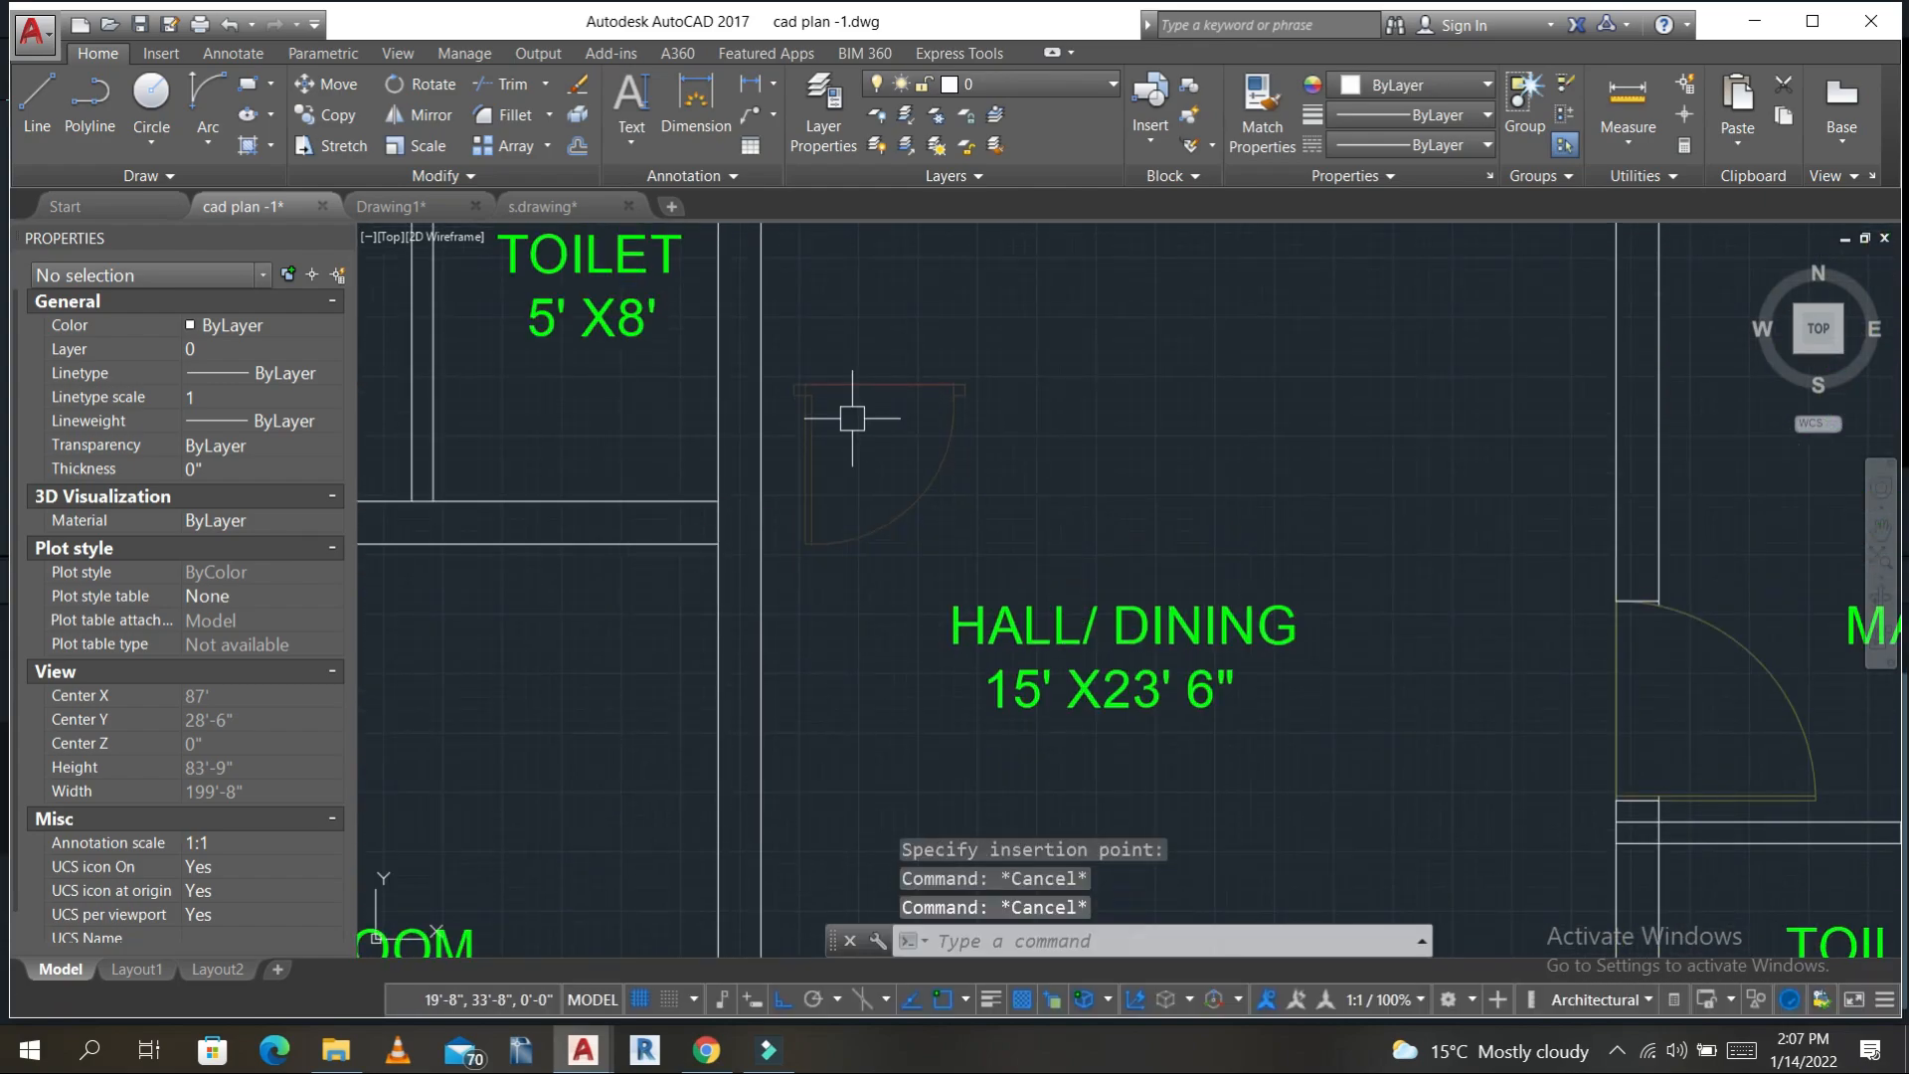
- Mirror the pasted door about a vertical line in the hall, keeping the original
{"action": "left_click", "coordinate": [888, 382]}
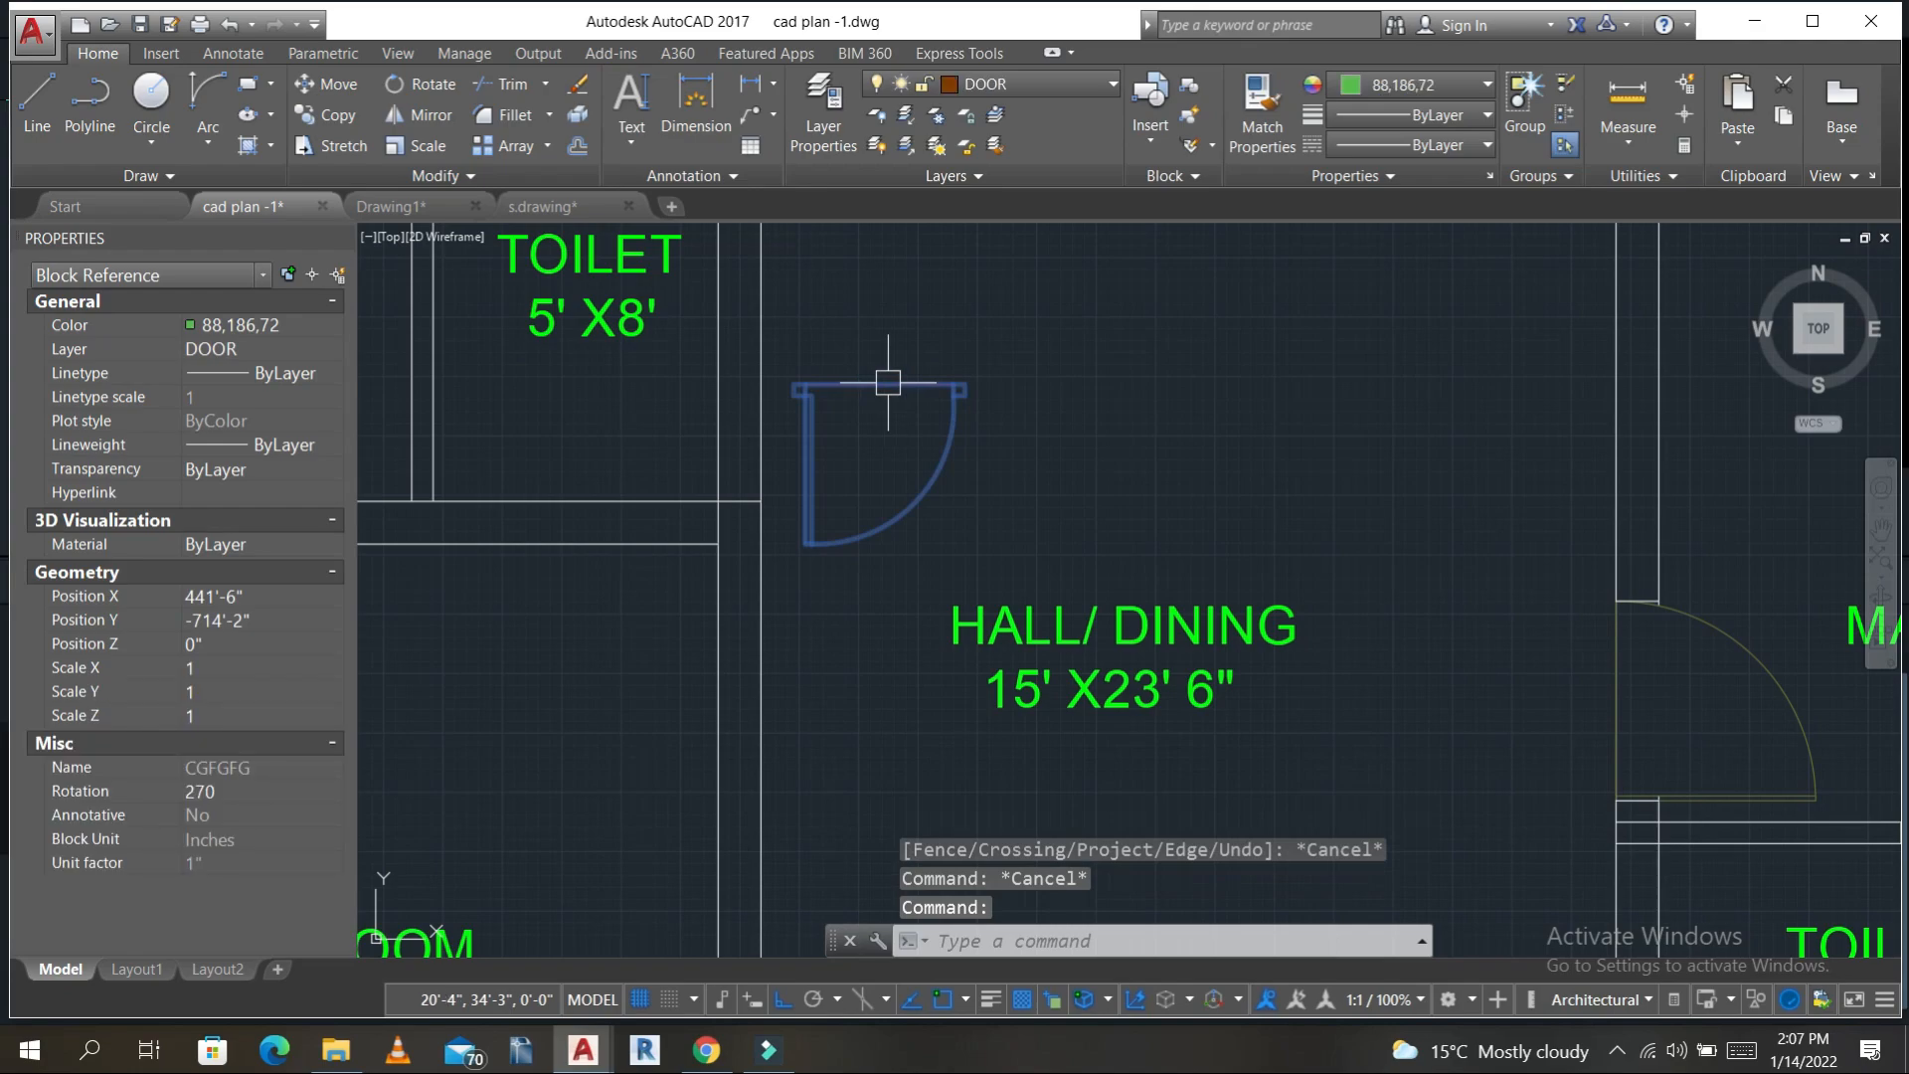
{"action": "type", "text": "mi"}
{"action": "key", "text": "Return"}
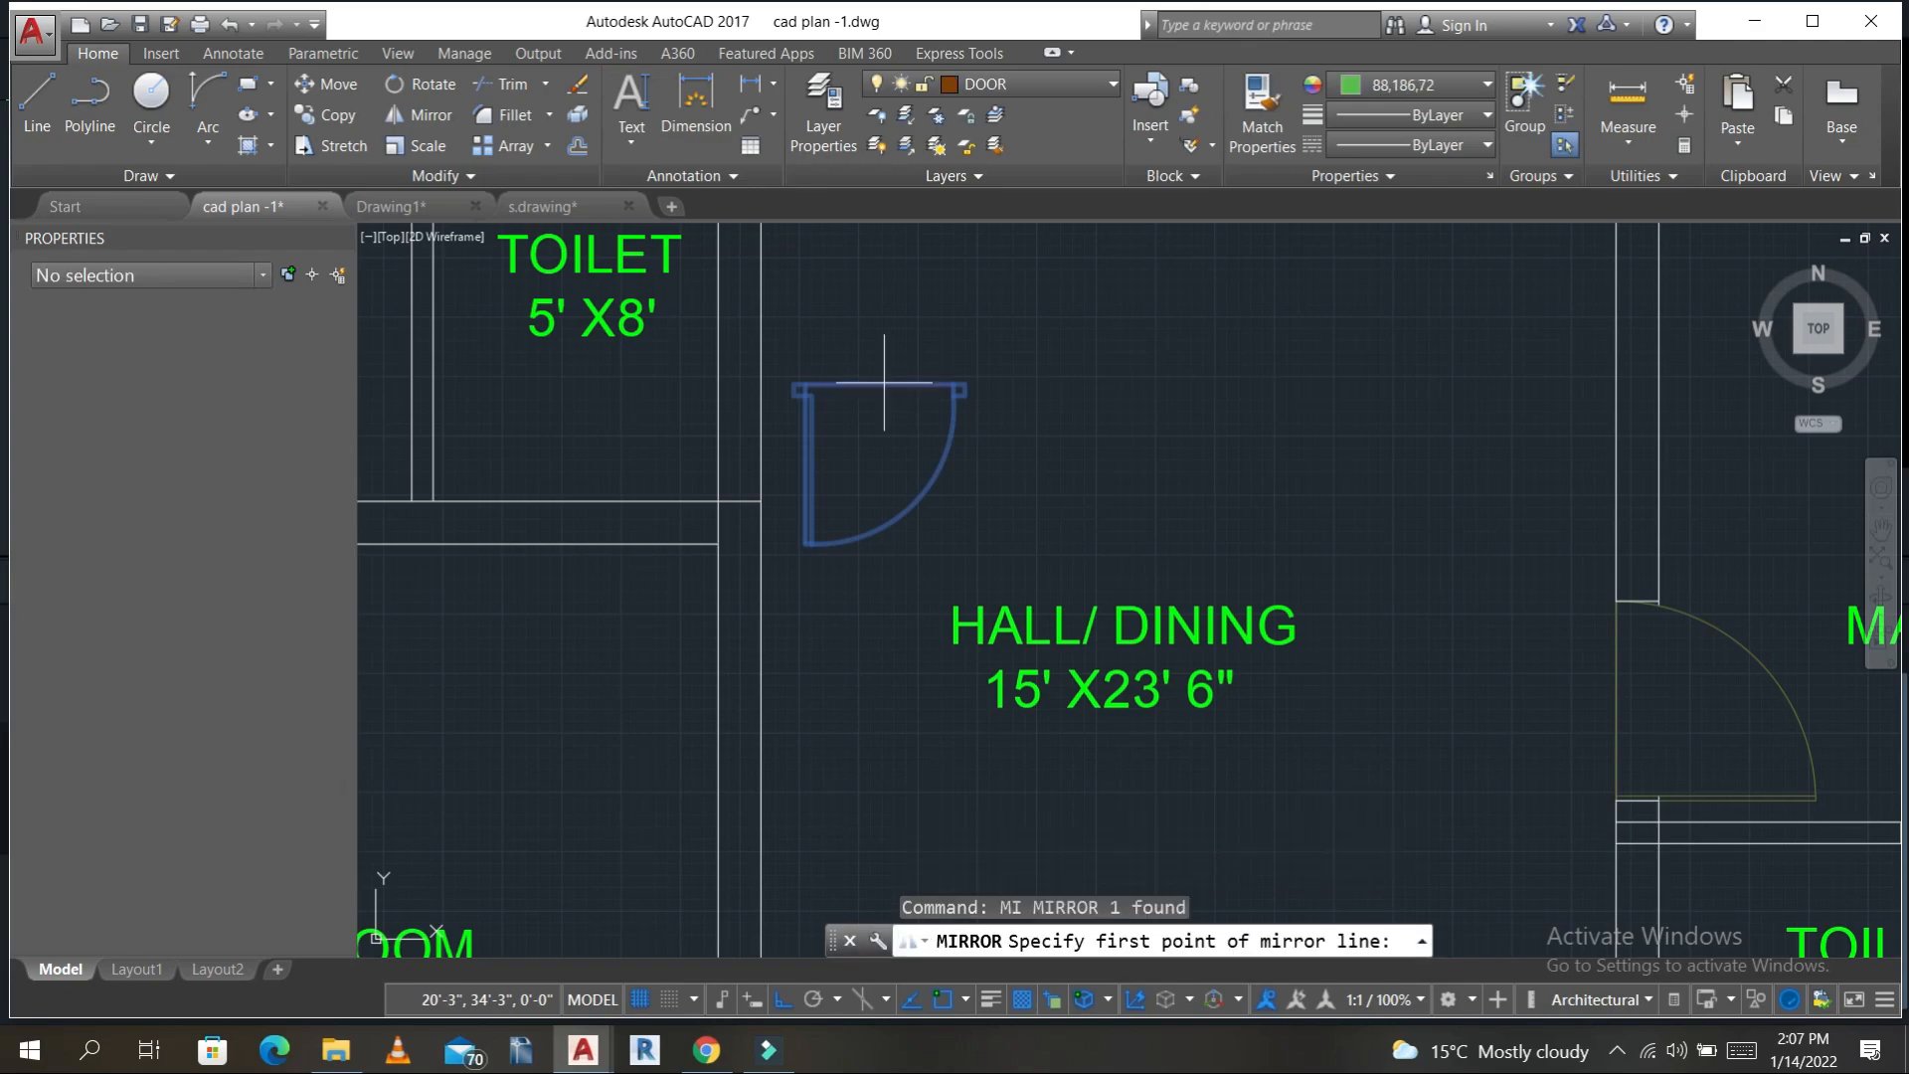
{"action": "left_click", "coordinate": [1170, 337]}
{"action": "left_click", "coordinate": [1170, 447]}
{"action": "key", "text": "Return"}
- Rotate the mirrored door 90 degrees clockwise about its upper-left frame corner
{"action": "type", "text": "ro"}
{"action": "key", "text": "Return"}
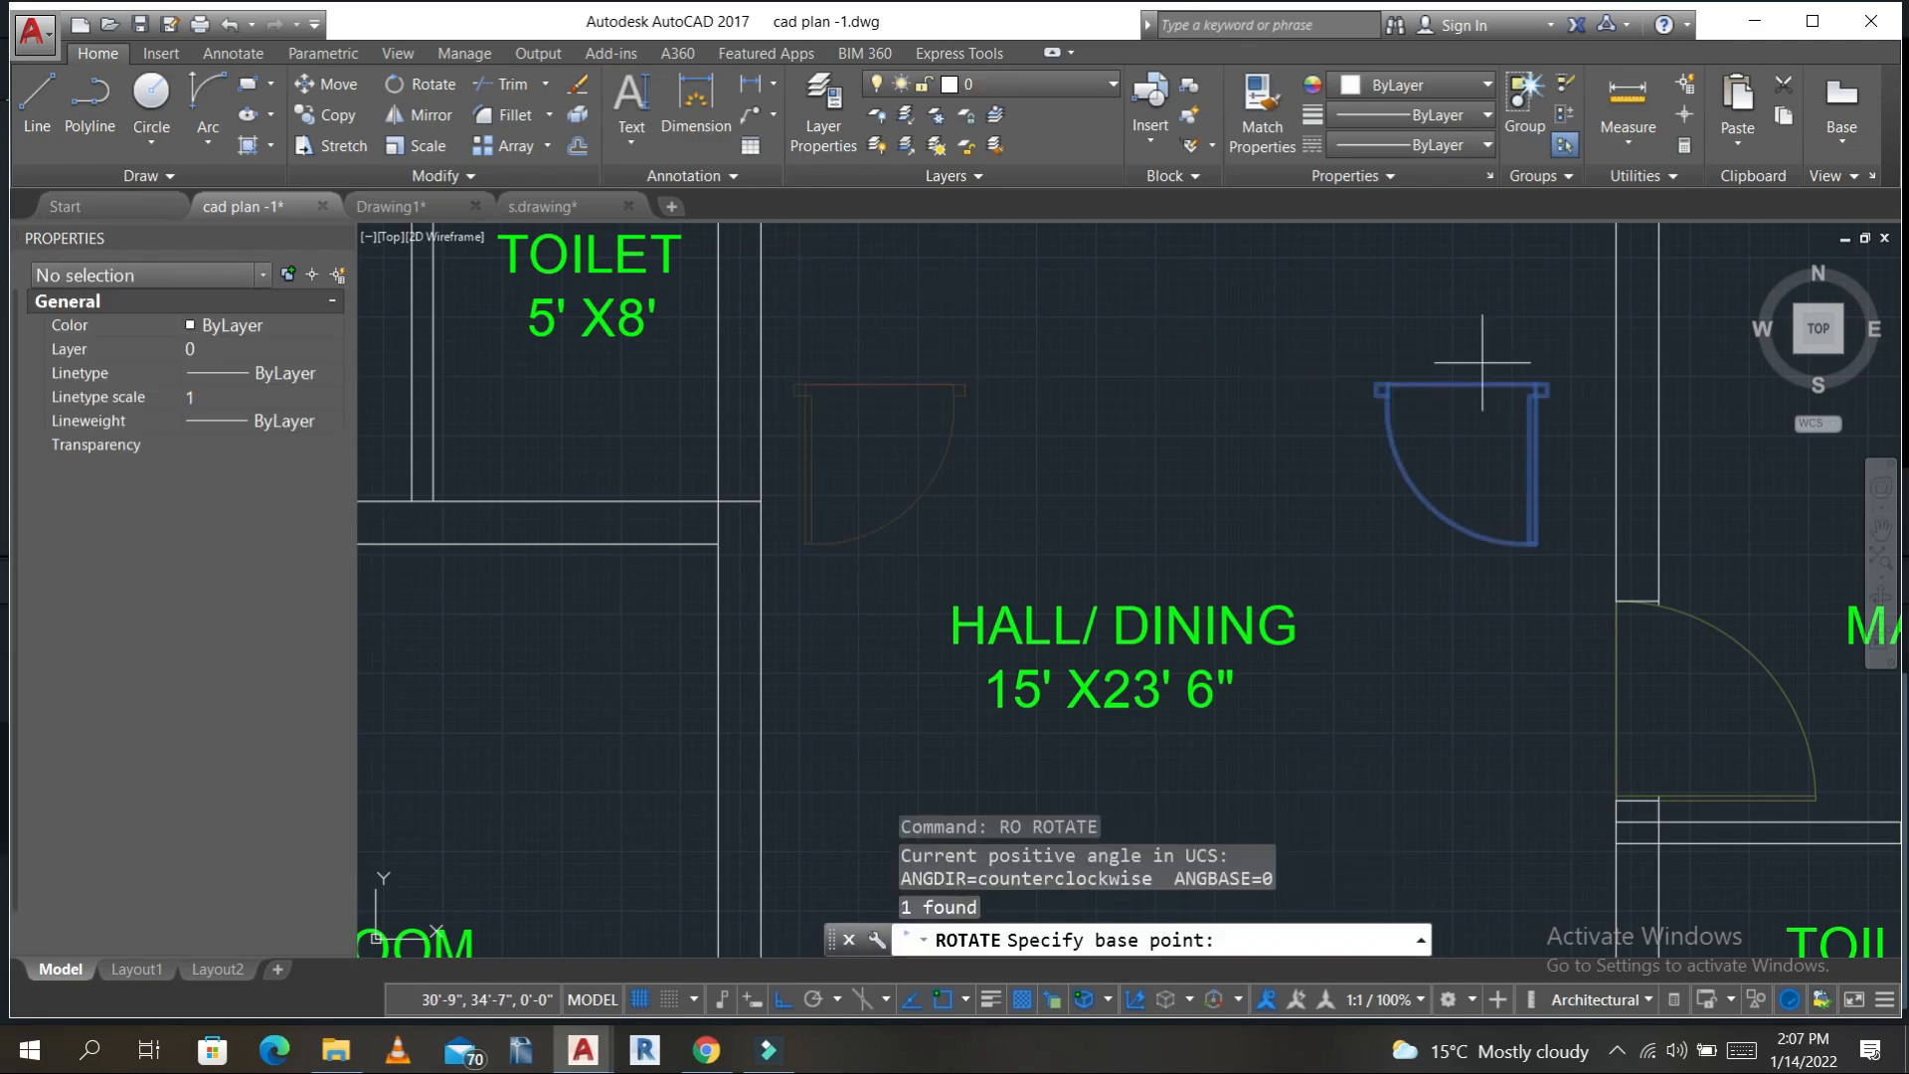
{"action": "left_click", "coordinate": [1377, 384]}
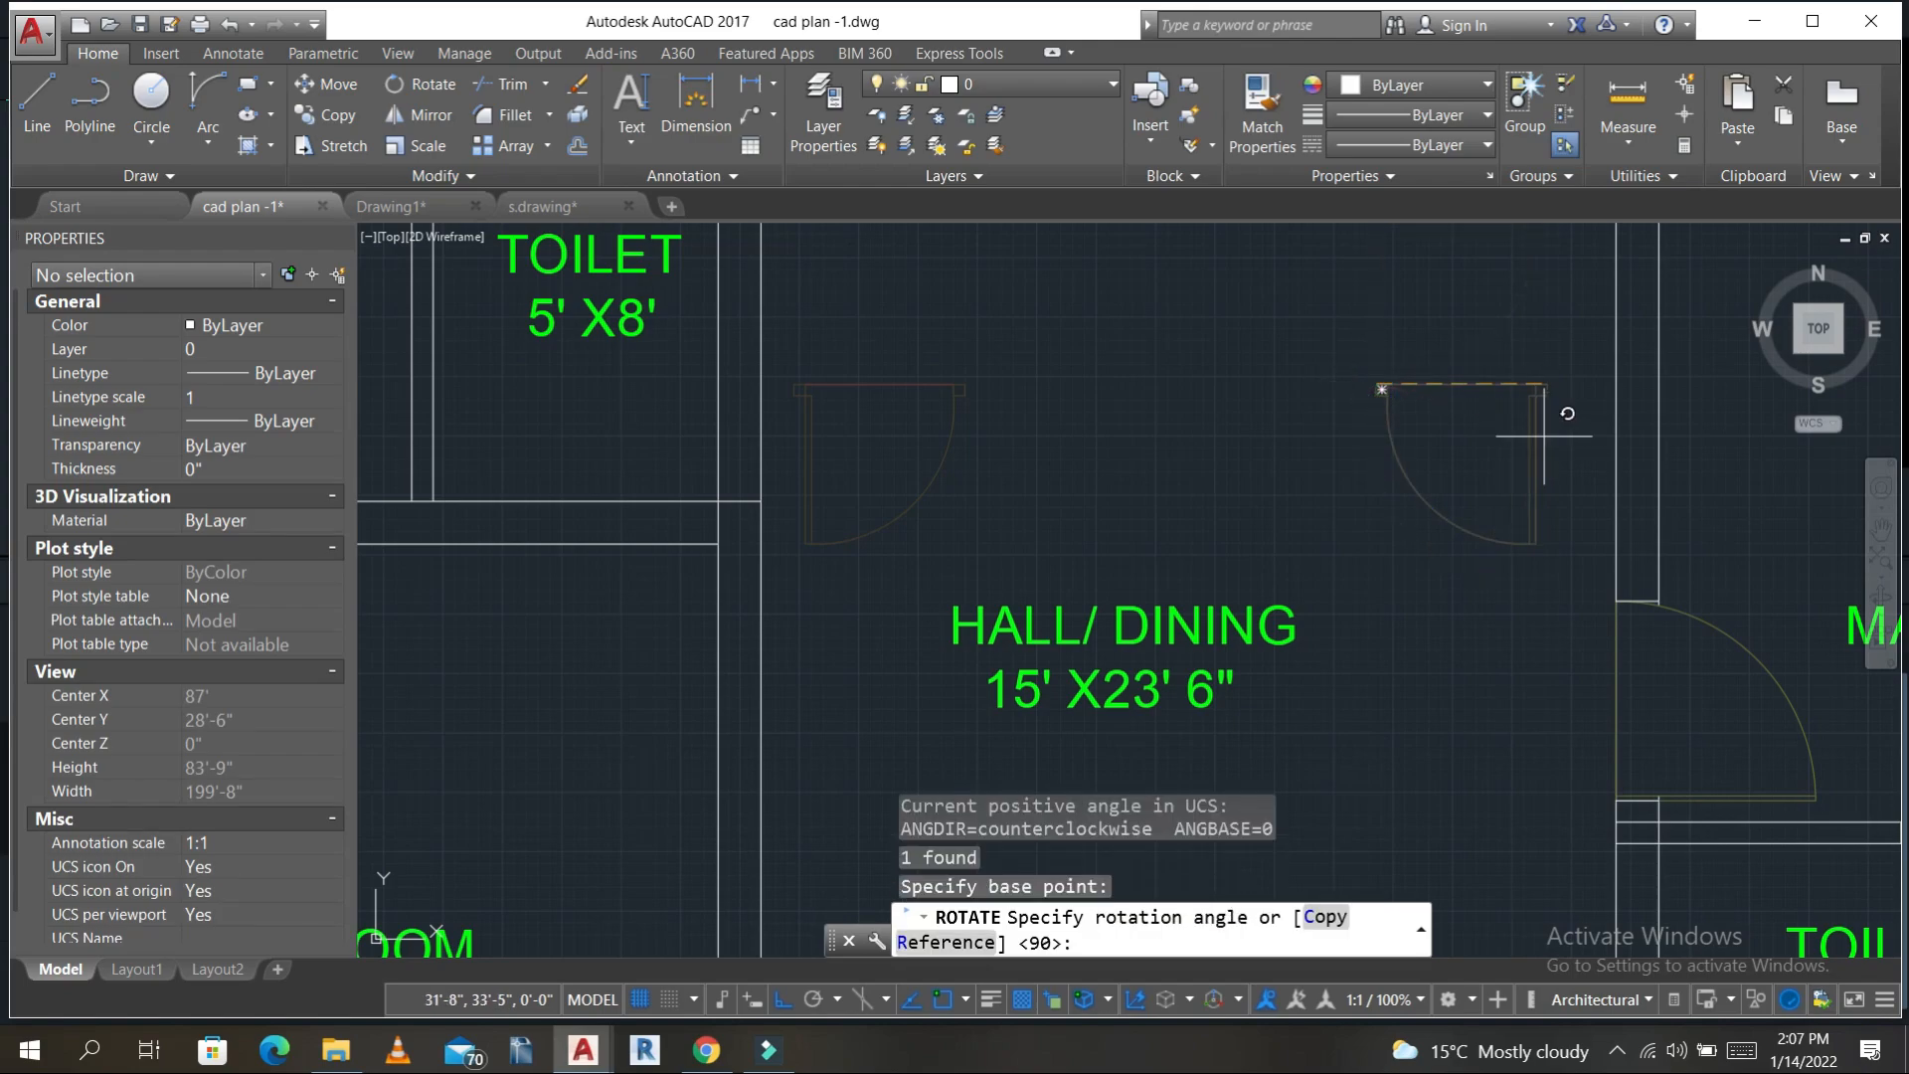
{"action": "left_click", "coordinate": [1451, 645]}
- Move the rotated door by its lower frame corner to the STORE/TOILET's lower wall line on the hall-side wall face
{"action": "left_click", "coordinate": [1376, 541]}
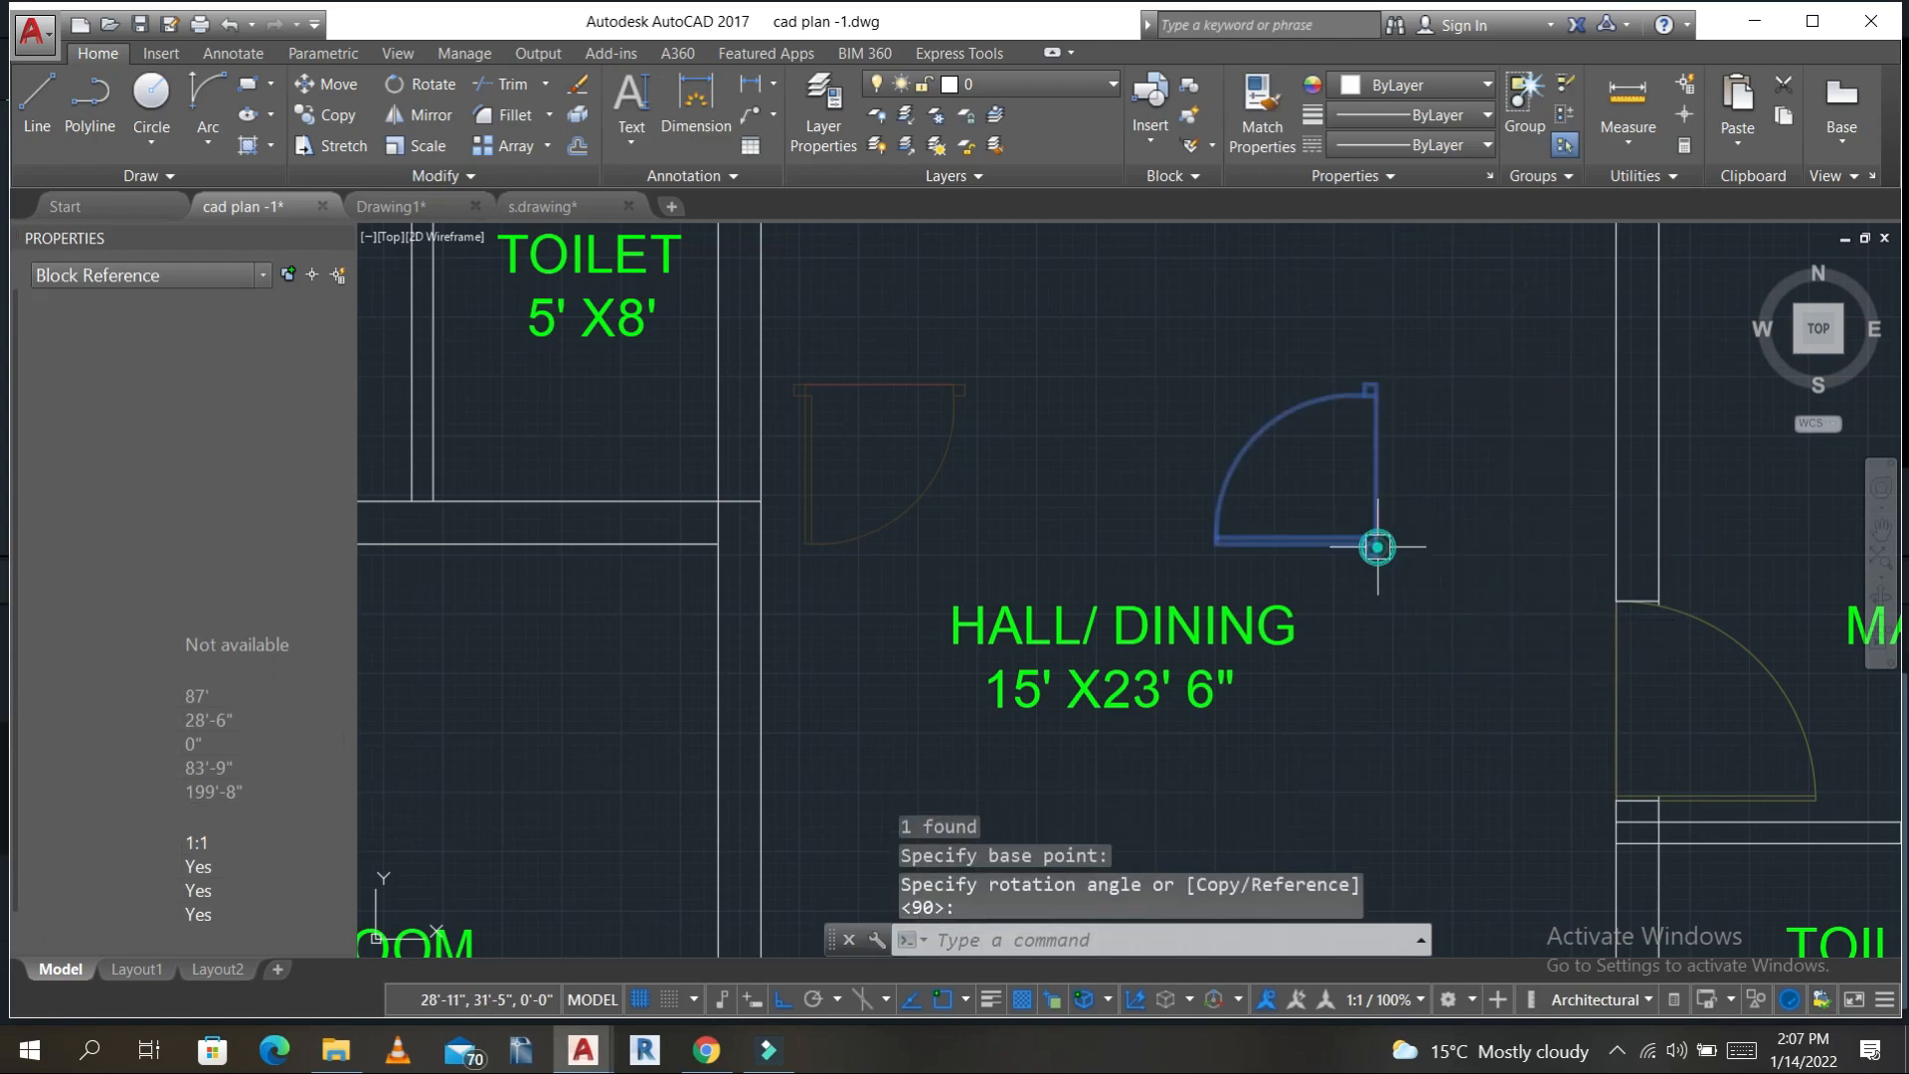
{"action": "type", "text": "m"}
{"action": "key", "text": "Return"}
{"action": "scroll", "coordinate": [1419, 597], "scroll_direction": "up", "scroll_amount": 5}
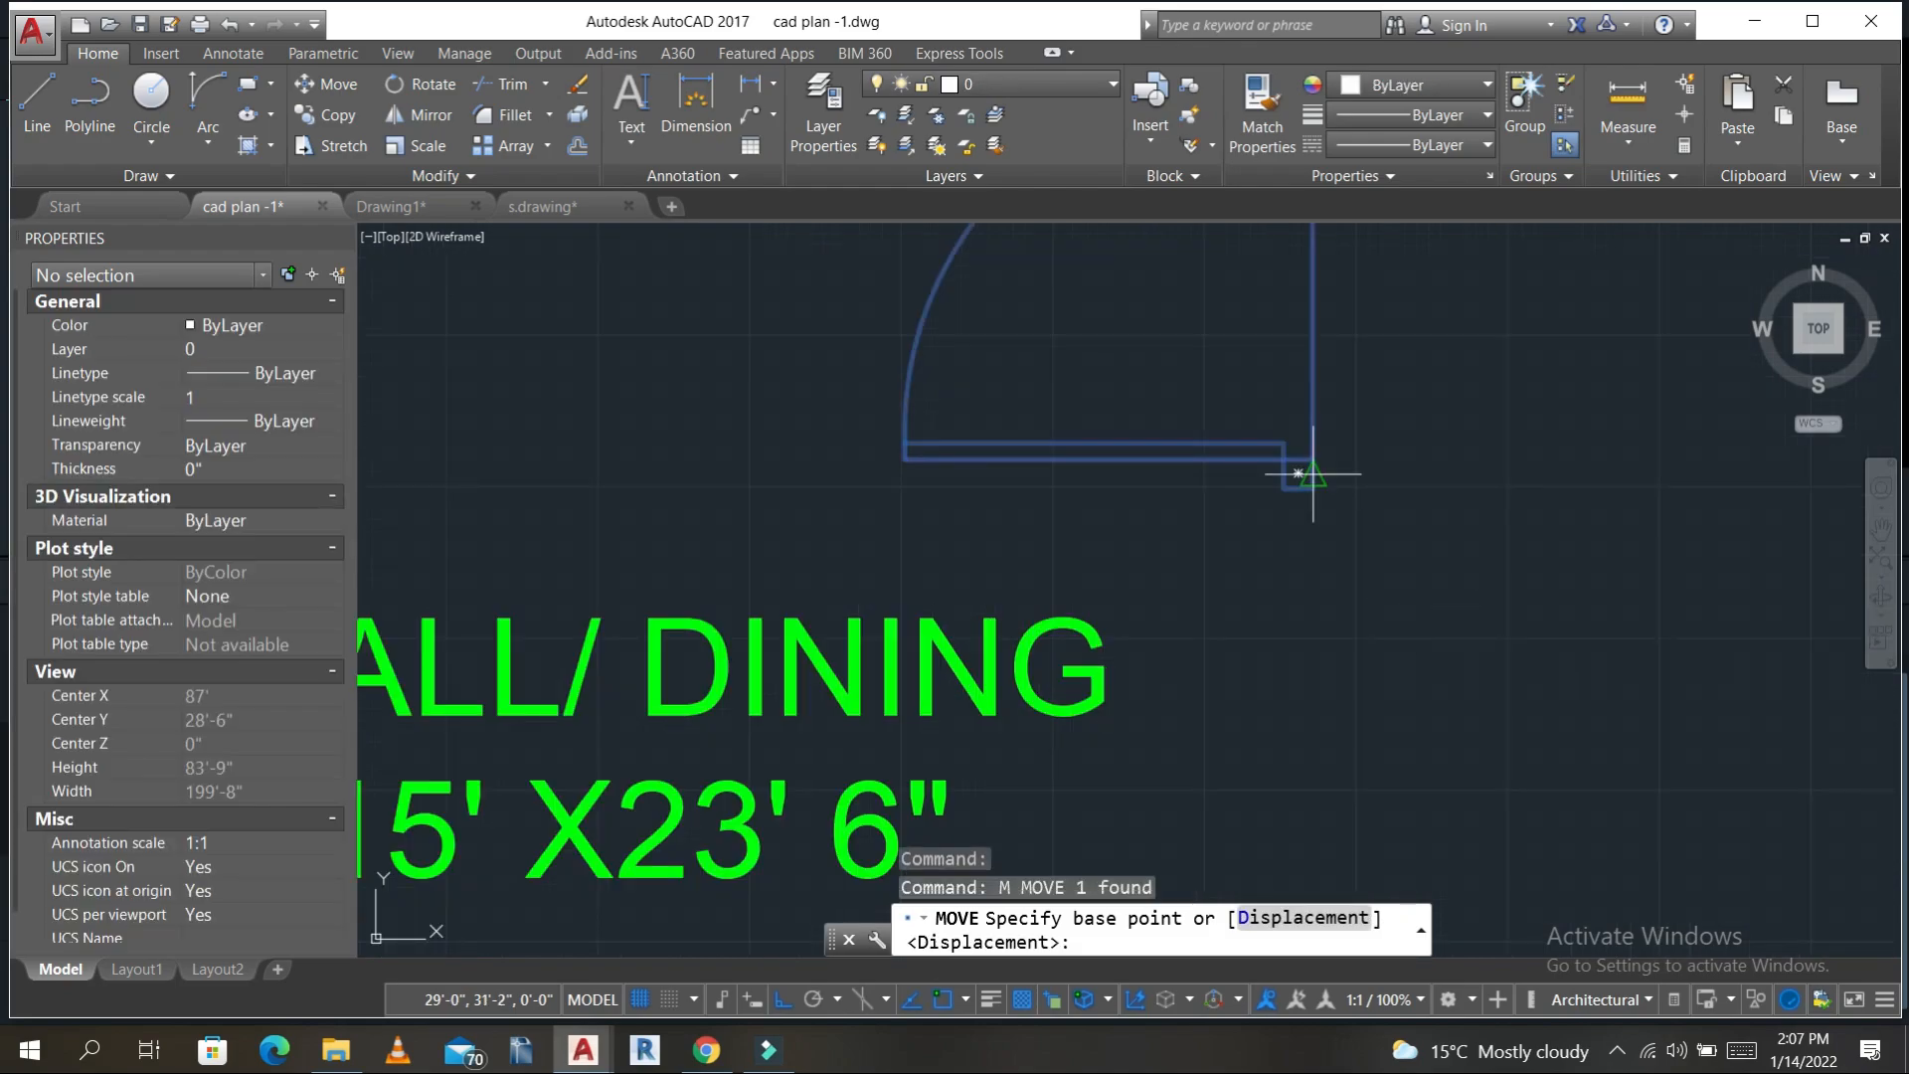
{"action": "left_click", "coordinate": [1313, 488]}
{"action": "scroll", "coordinate": [1004, 503], "scroll_direction": "down", "scroll_amount": 5}
{"action": "middle_click_drag", "start_coordinate": [903, 511], "coordinate": [1296, 504]}
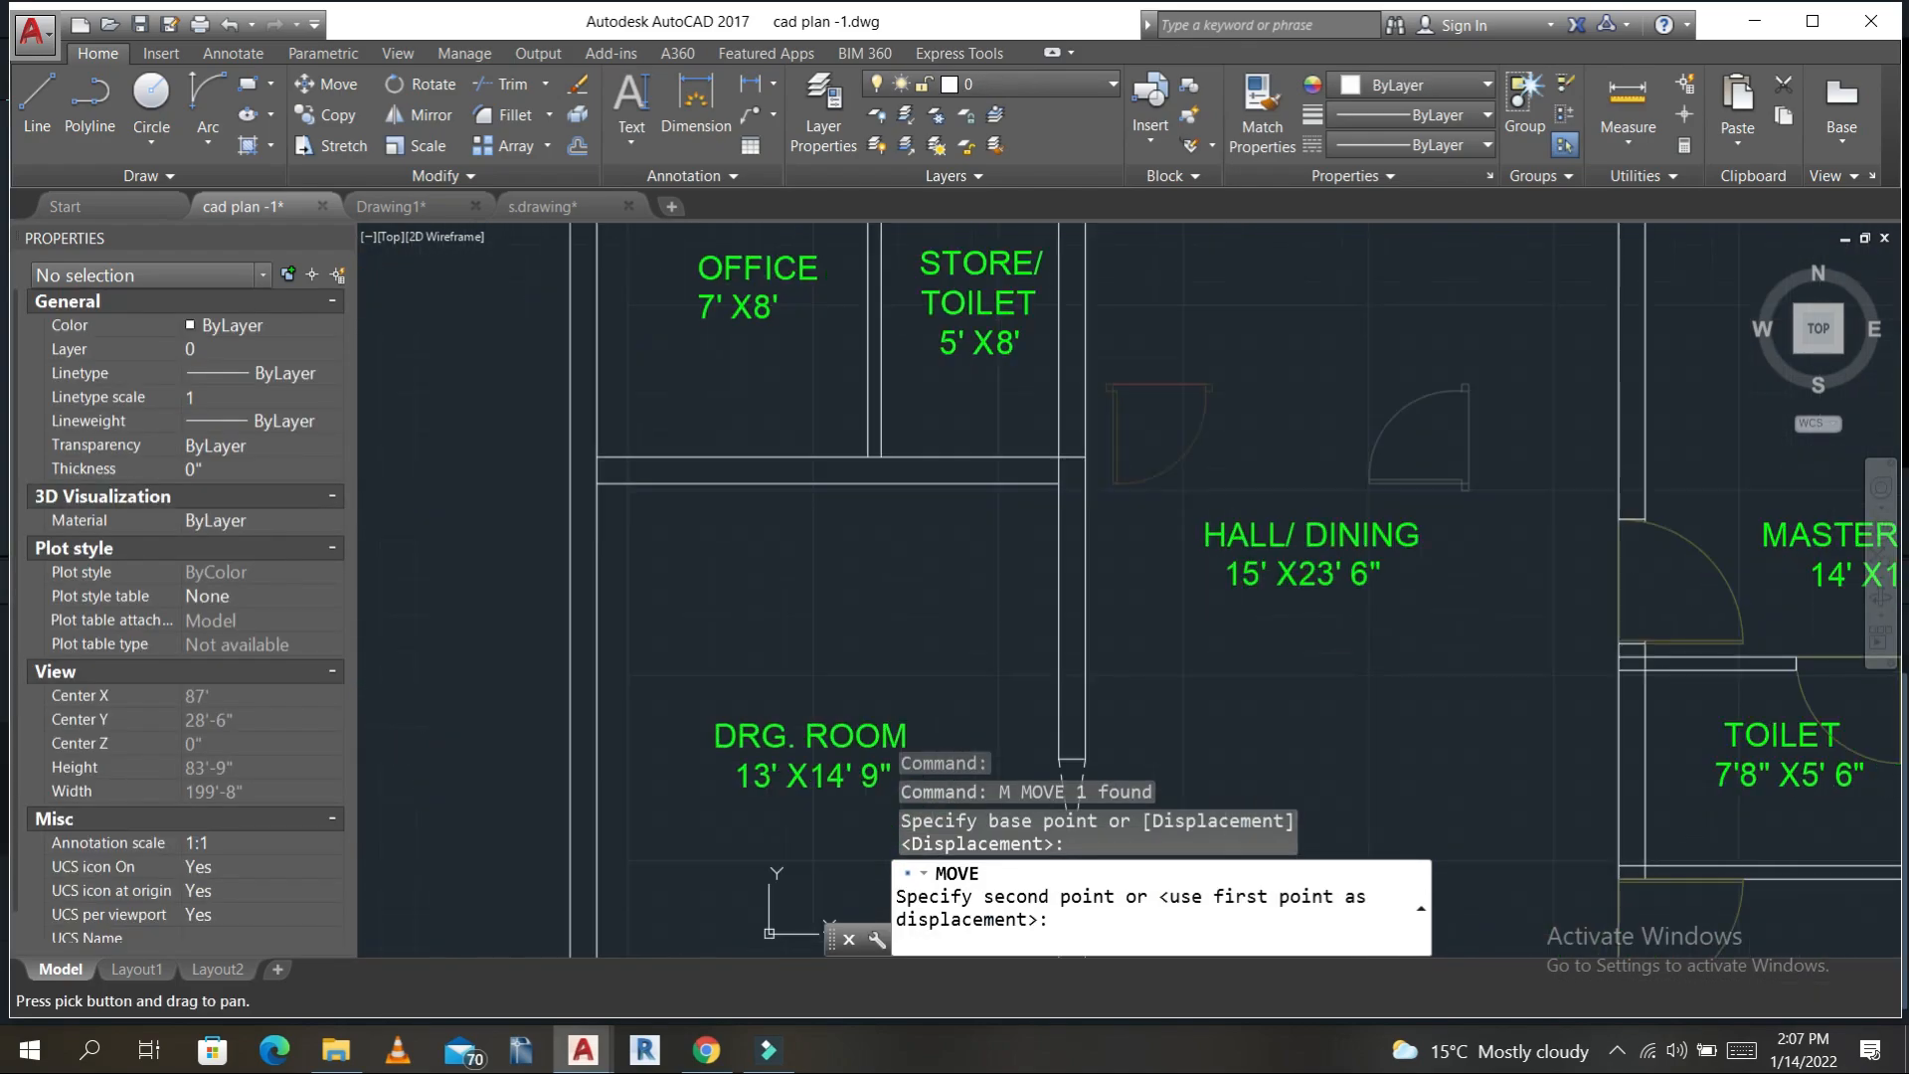
{"action": "scroll", "coordinate": [1020, 461], "scroll_direction": "up", "scroll_amount": 5}
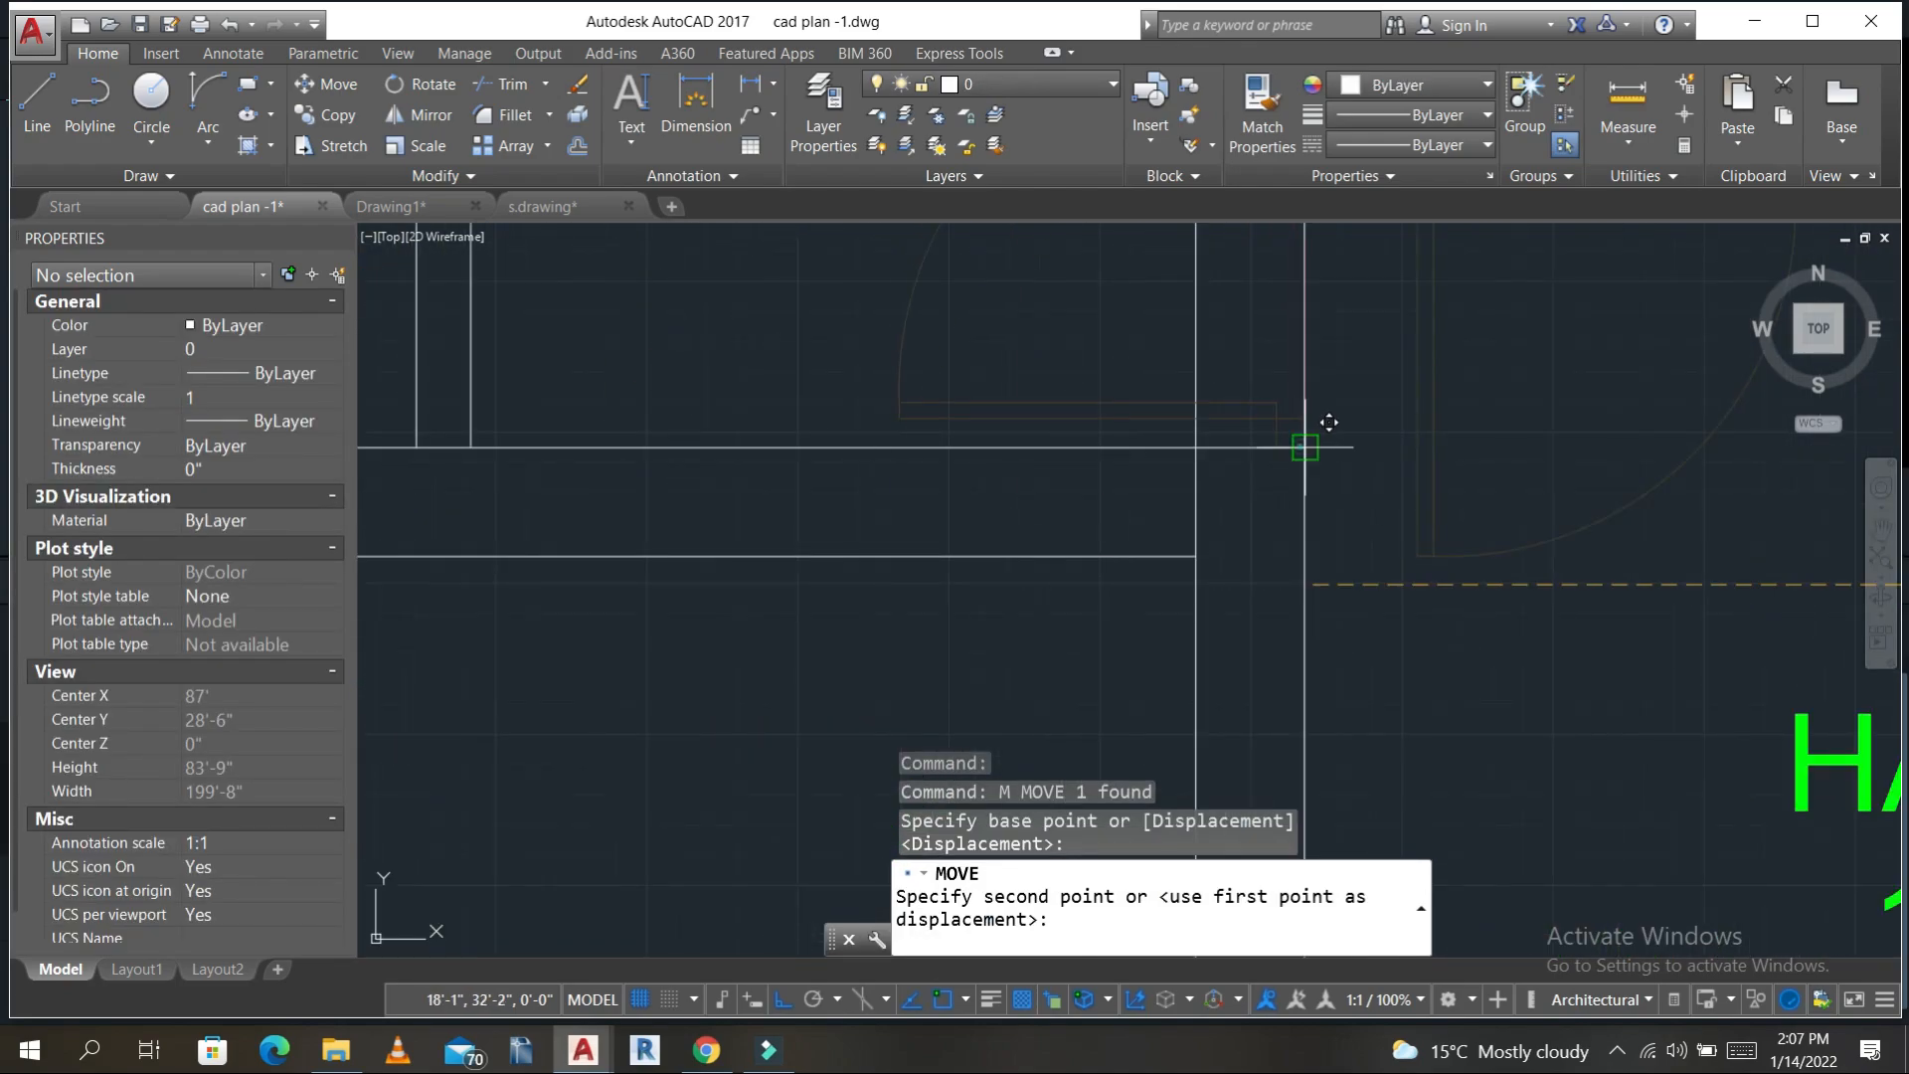
{"action": "scroll", "coordinate": [1128, 425], "scroll_direction": "up", "scroll_amount": 4}
{"action": "left_click", "coordinate": [1186, 395]}
- Copy the STORE/TOILET door by its lower frame corner to the OFFICE's lower-left inner corner on the outer wall
{"action": "left_click", "coordinate": [1189, 397]}
{"action": "type", "text": "co"}
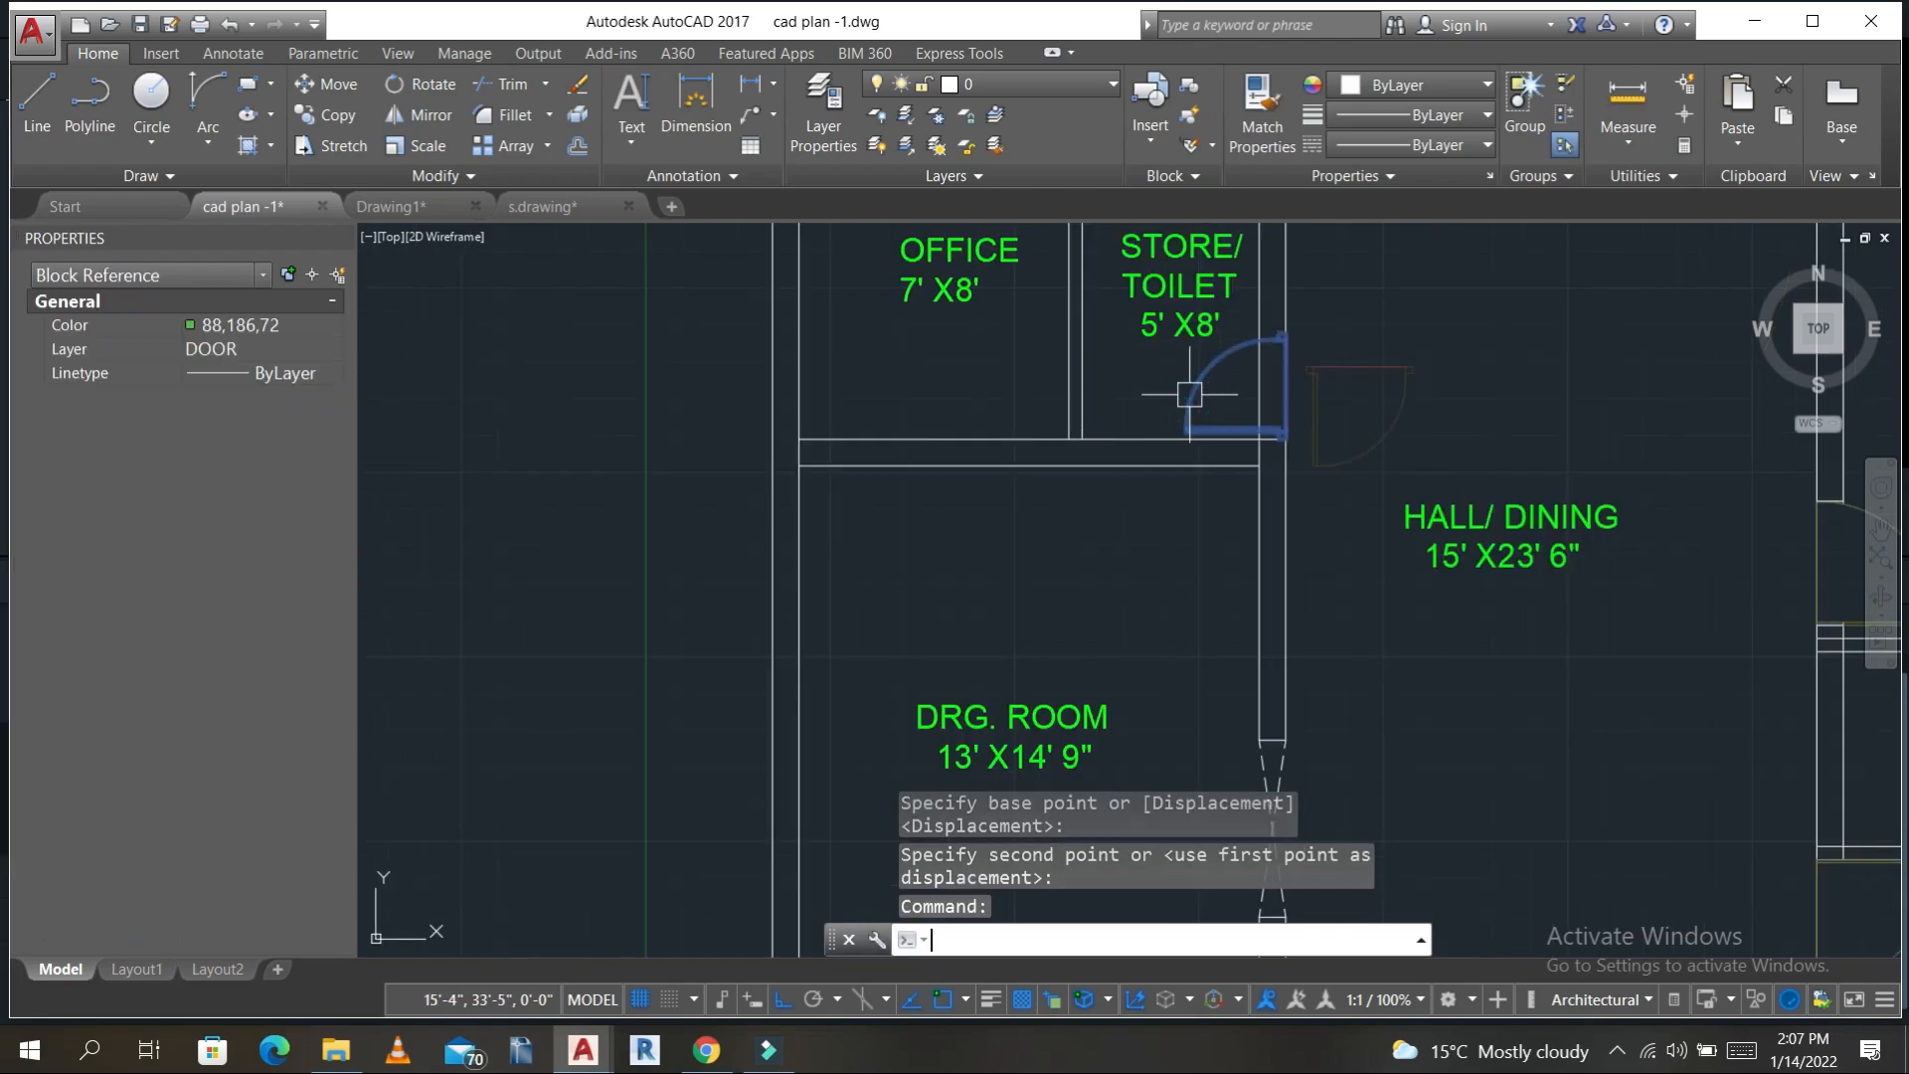
{"action": "key", "text": "Return"}
{"action": "scroll", "coordinate": [1348, 453], "scroll_direction": "up", "scroll_amount": 4}
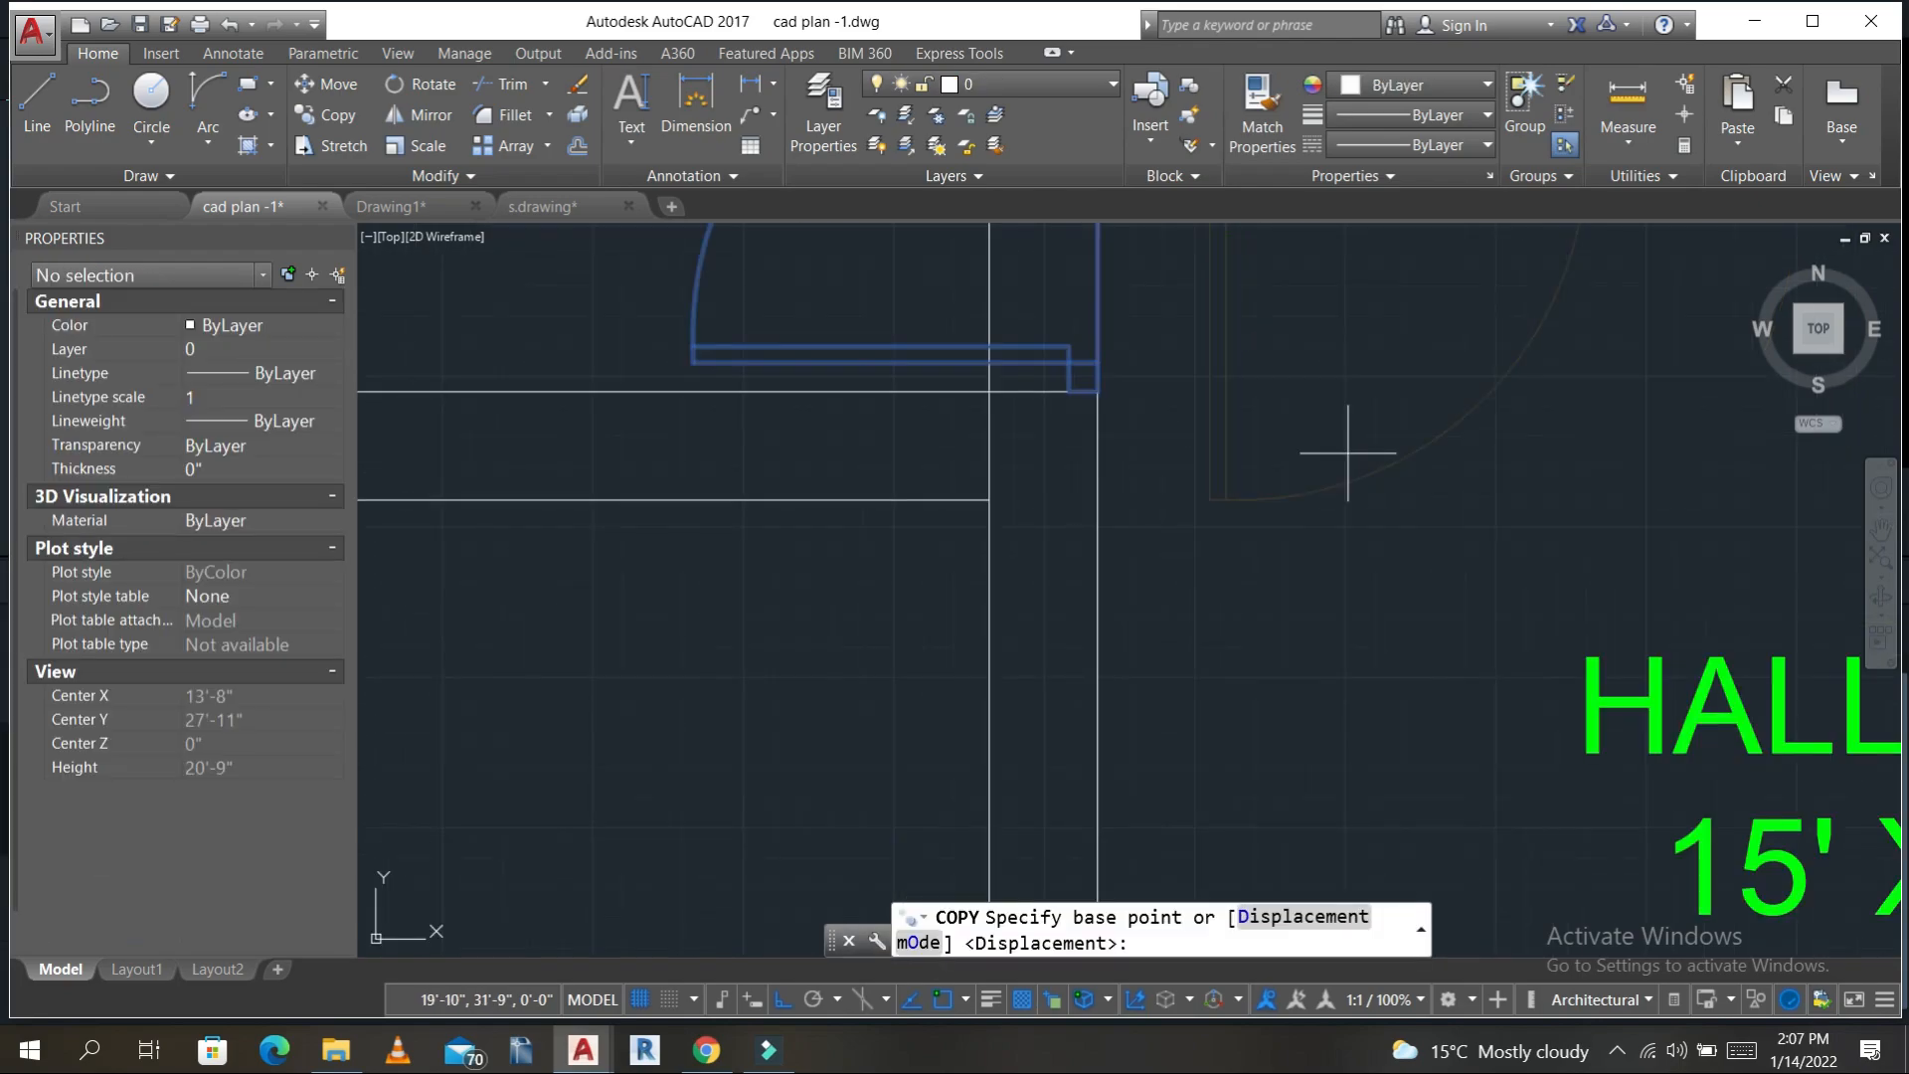
{"action": "left_click", "coordinate": [1097, 392]}
{"action": "scroll", "coordinate": [1097, 391], "scroll_direction": "down", "scroll_amount": 4}
{"action": "scroll", "coordinate": [1094, 398], "scroll_direction": "up", "scroll_amount": 3}
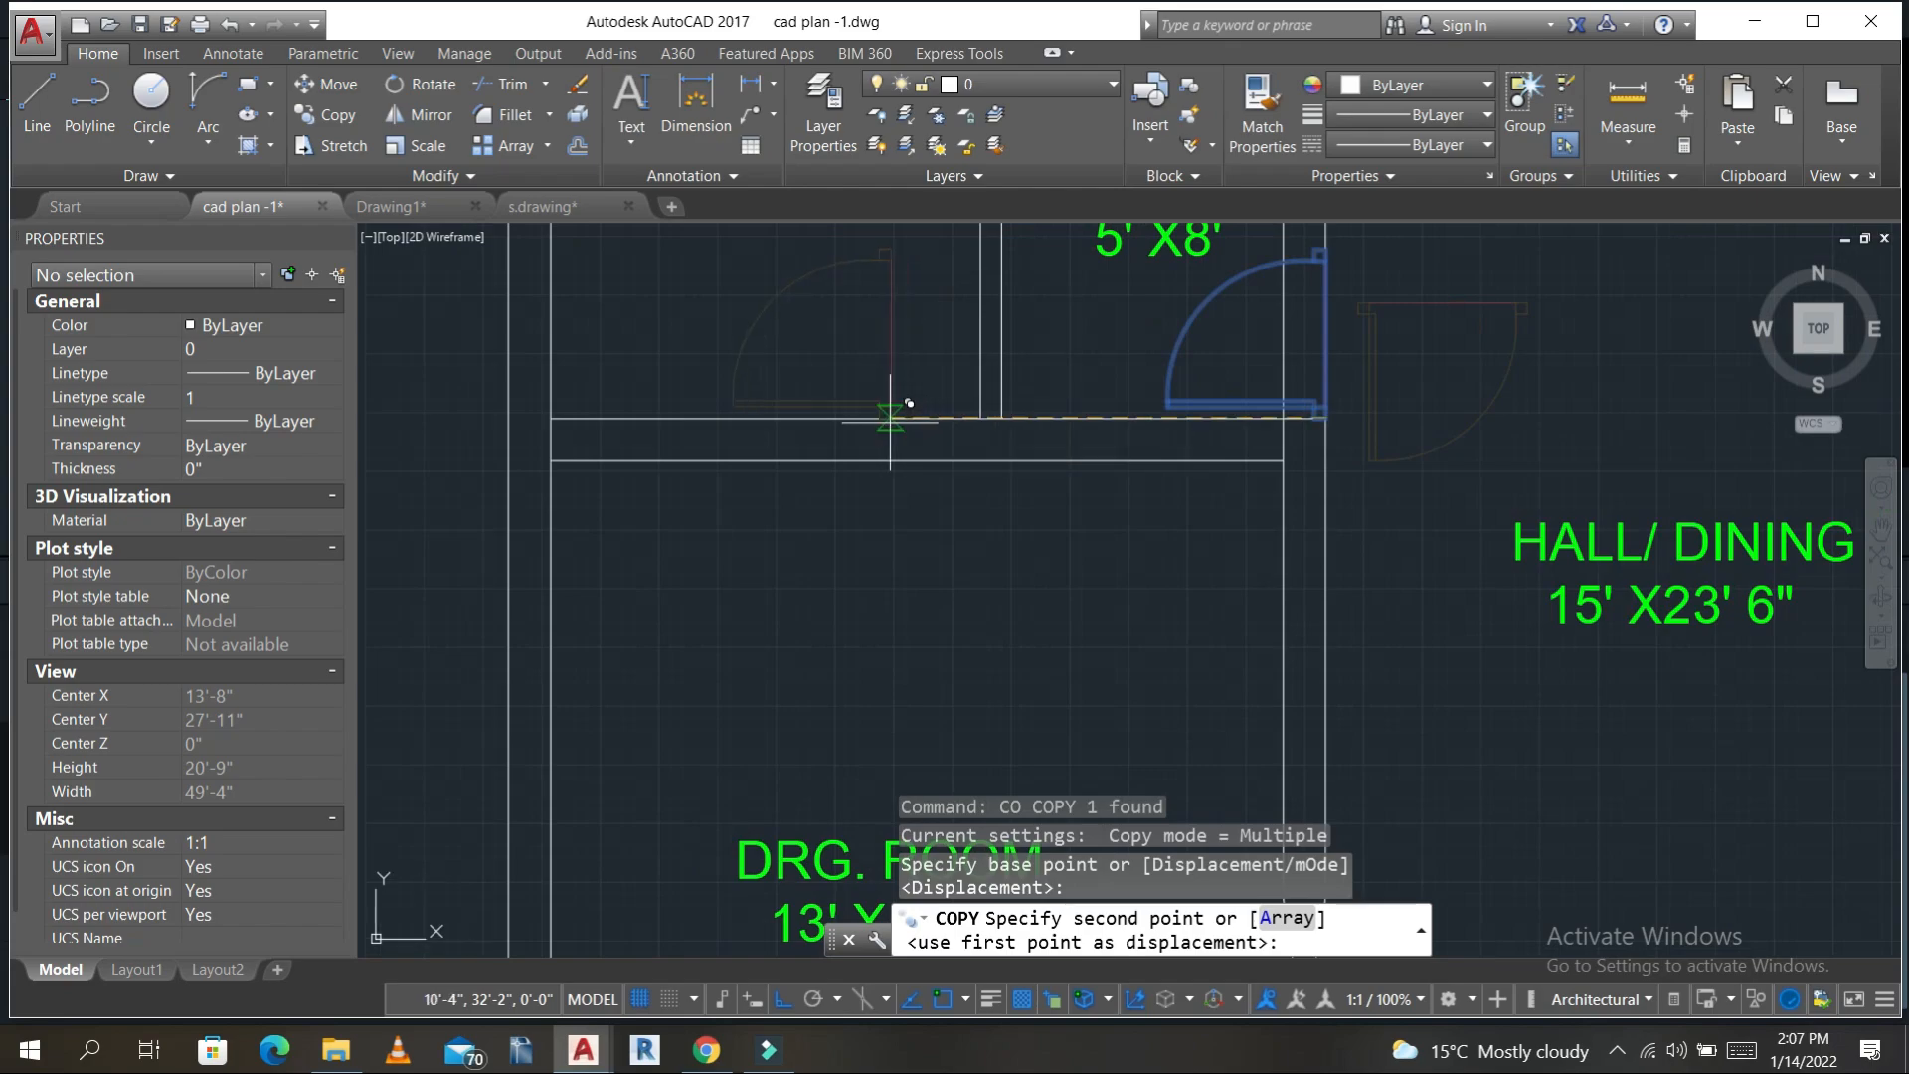
{"action": "middle_click_drag", "start_coordinate": [799, 428], "coordinate": [1158, 425]}
{"action": "scroll", "coordinate": [792, 390], "scroll_direction": "up", "scroll_amount": 2}
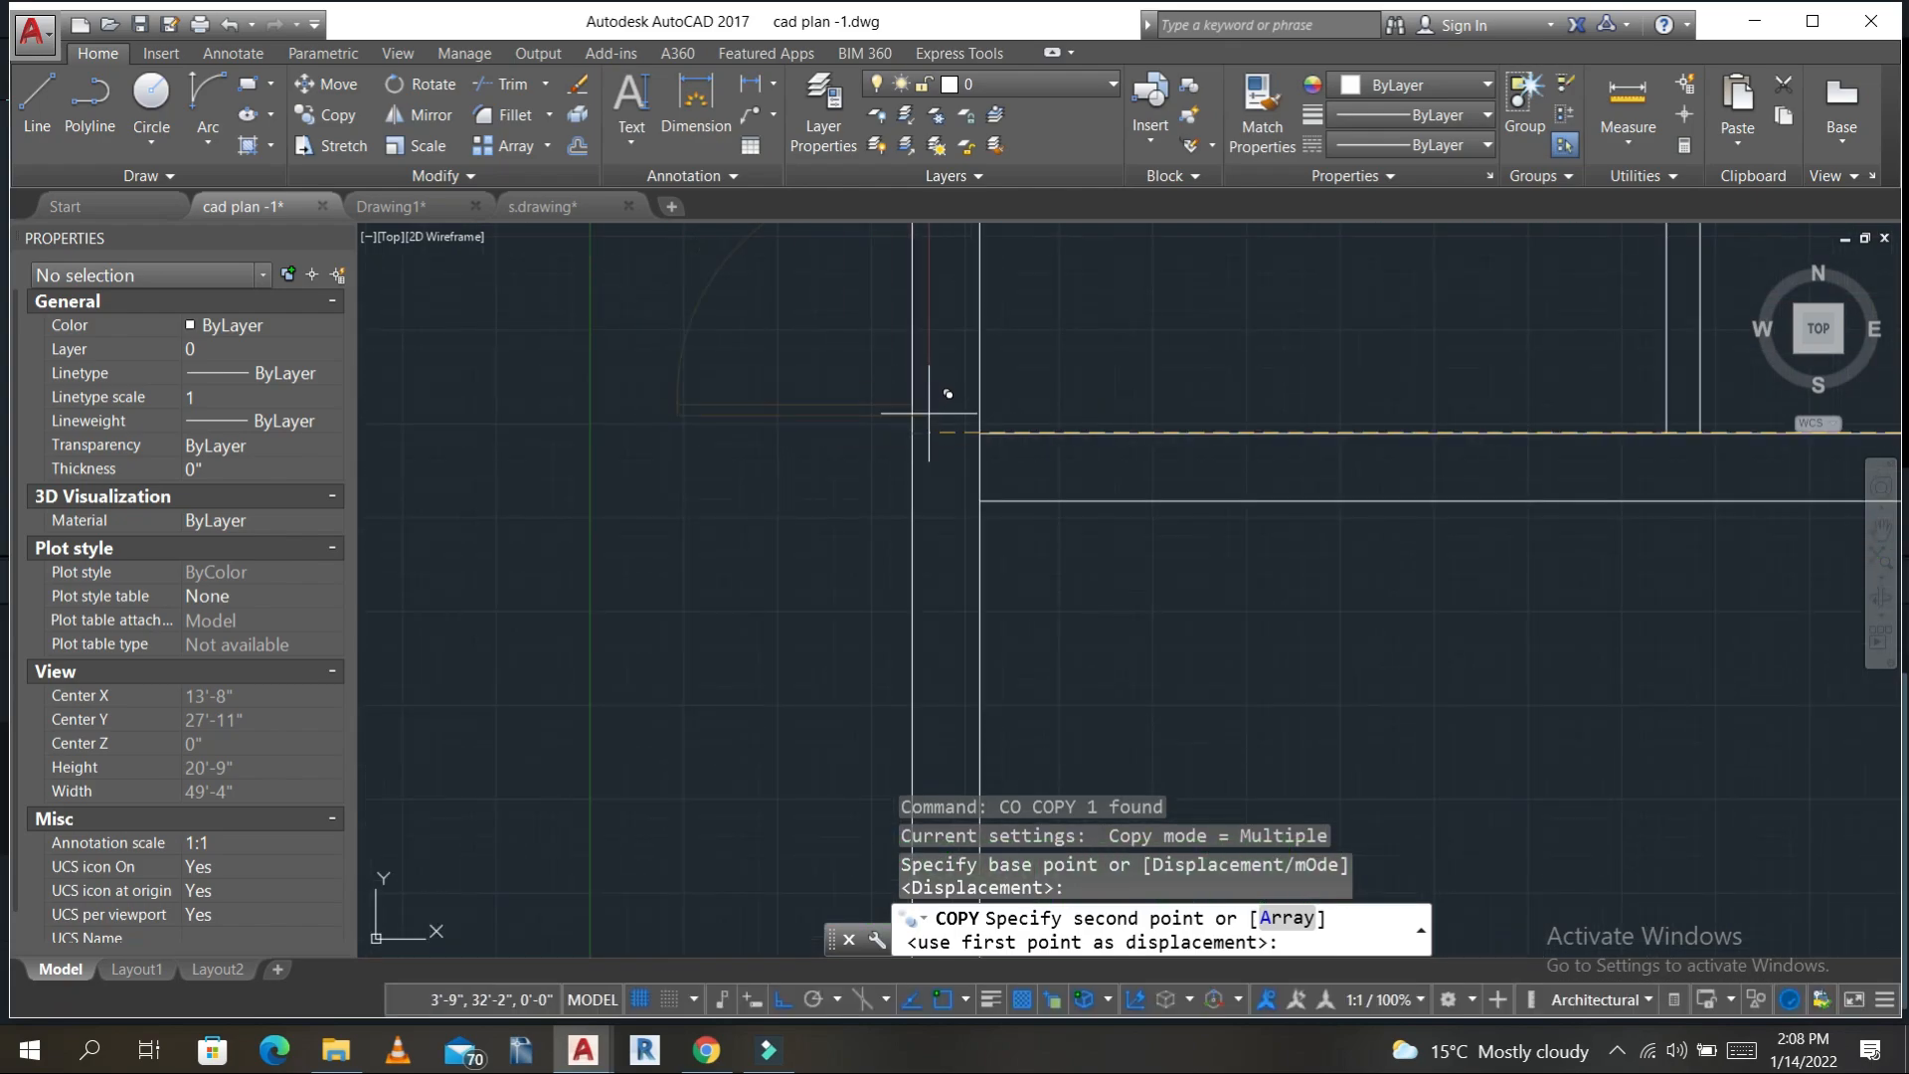
{"action": "left_click", "coordinate": [980, 433]}
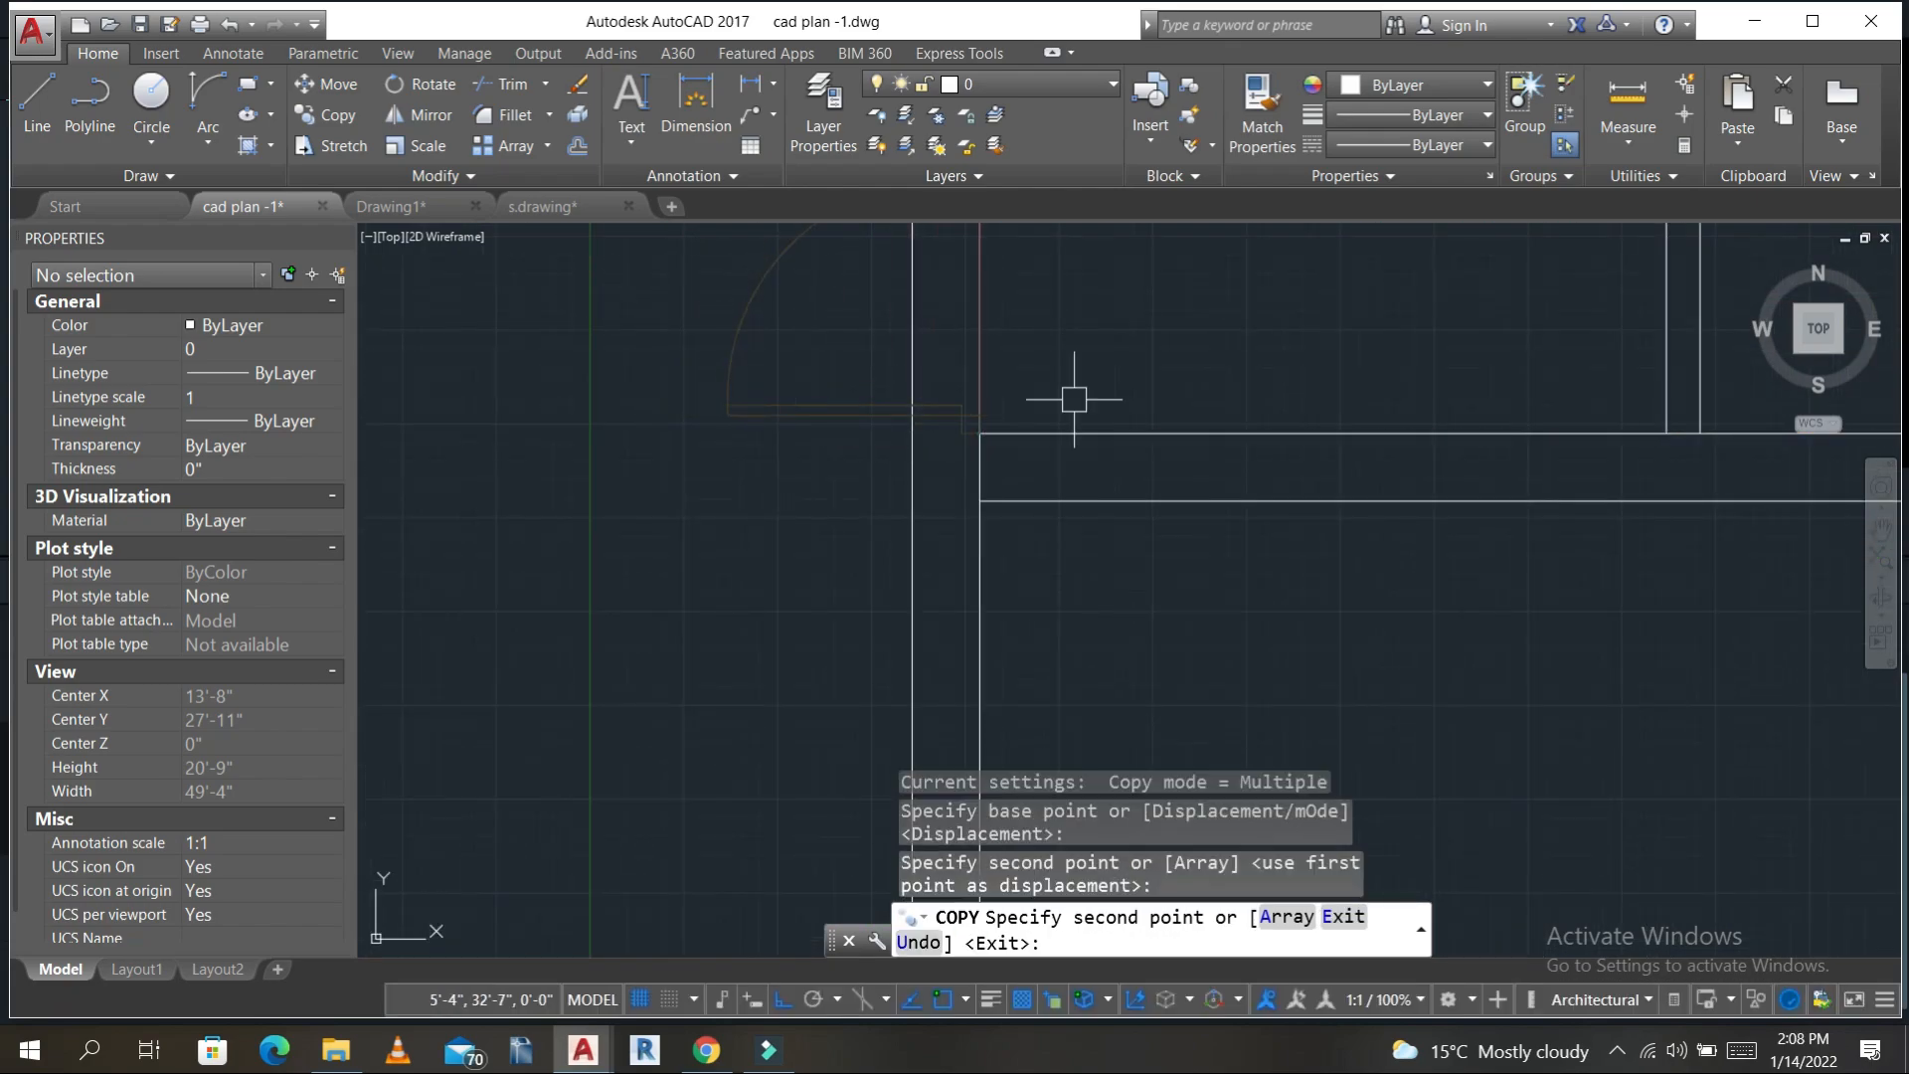
{"action": "middle_click_drag", "start_coordinate": [1078, 397], "coordinate": [1023, 528]}
{"action": "key", "text": "Escape"}
{"action": "key", "text": "Escape"}
{"action": "key", "text": "Escape"}
- Extend the OFFICE's lower wall line across the left outer wall to its outer face
{"action": "type", "text": "ex"}
{"action": "key", "text": "Return"}
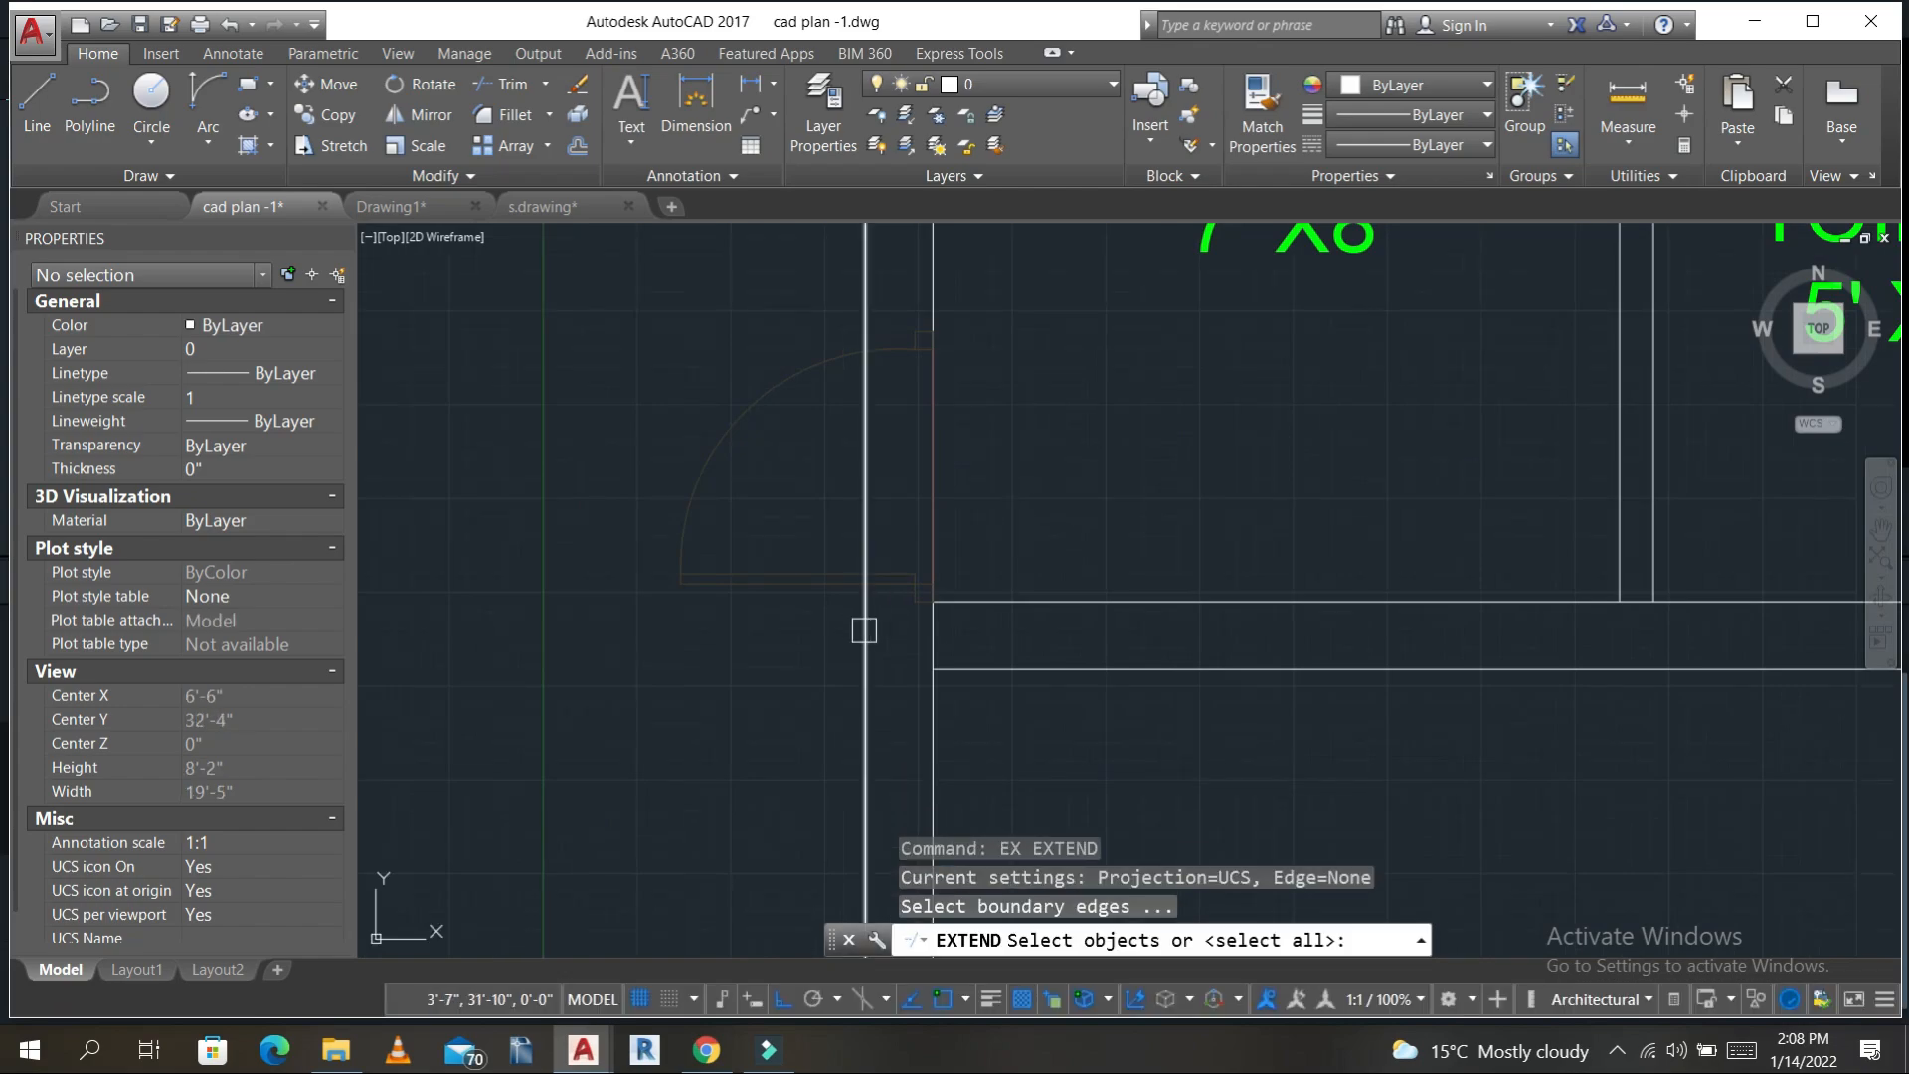
{"action": "left_click", "coordinate": [865, 630]}
{"action": "key", "text": "Return"}
{"action": "left_click", "coordinate": [988, 600]}
{"action": "left_click", "coordinate": [987, 601]}
{"action": "middle_click_drag", "start_coordinate": [1024, 444], "coordinate": [1014, 567]}
{"action": "key", "text": "Escape"}
{"action": "key", "text": "Escape"}
{"action": "key", "text": "Escape"}
- Draw a line across the left outer wall at the upper end of the OFFICE door
{"action": "type", "text": "l"}
{"action": "key", "text": "Return"}
{"action": "scroll", "coordinate": [927, 450], "scroll_direction": "up", "scroll_amount": 2}
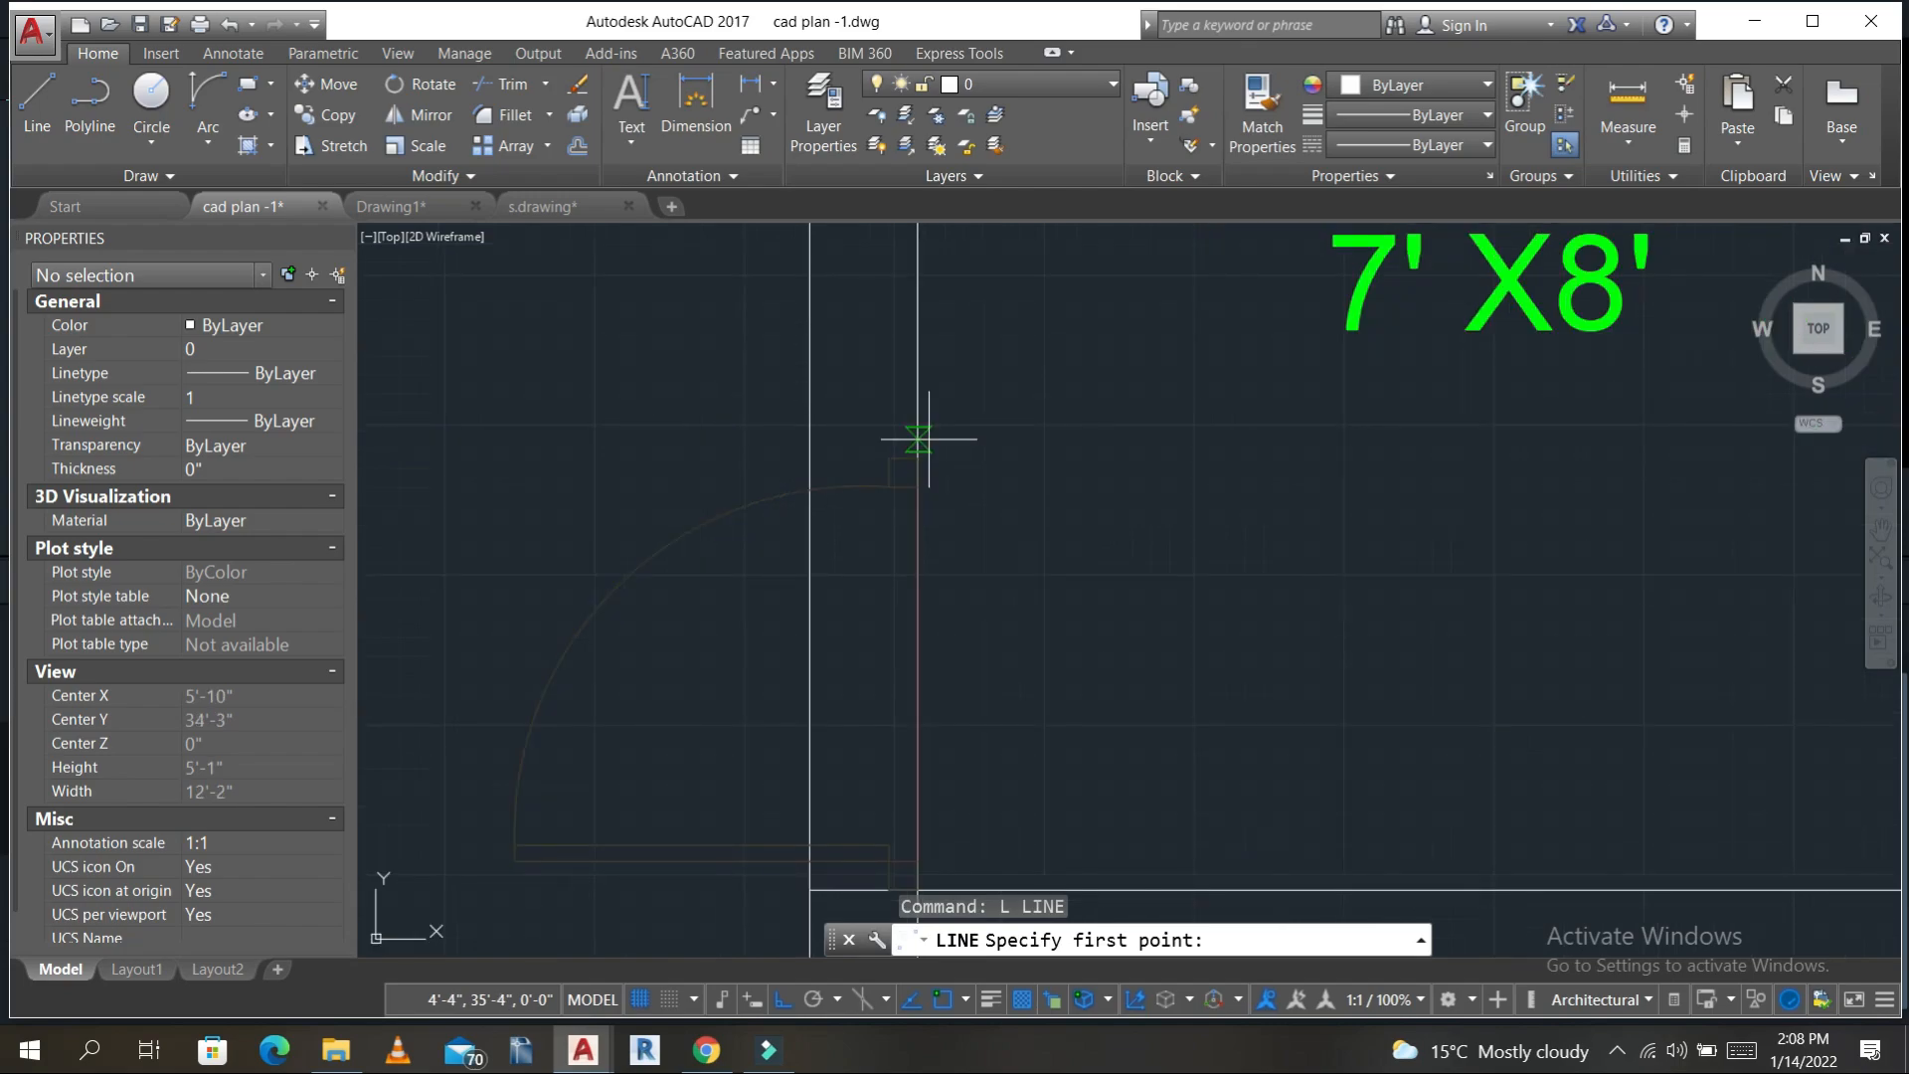
{"action": "key", "text": "Escape"}
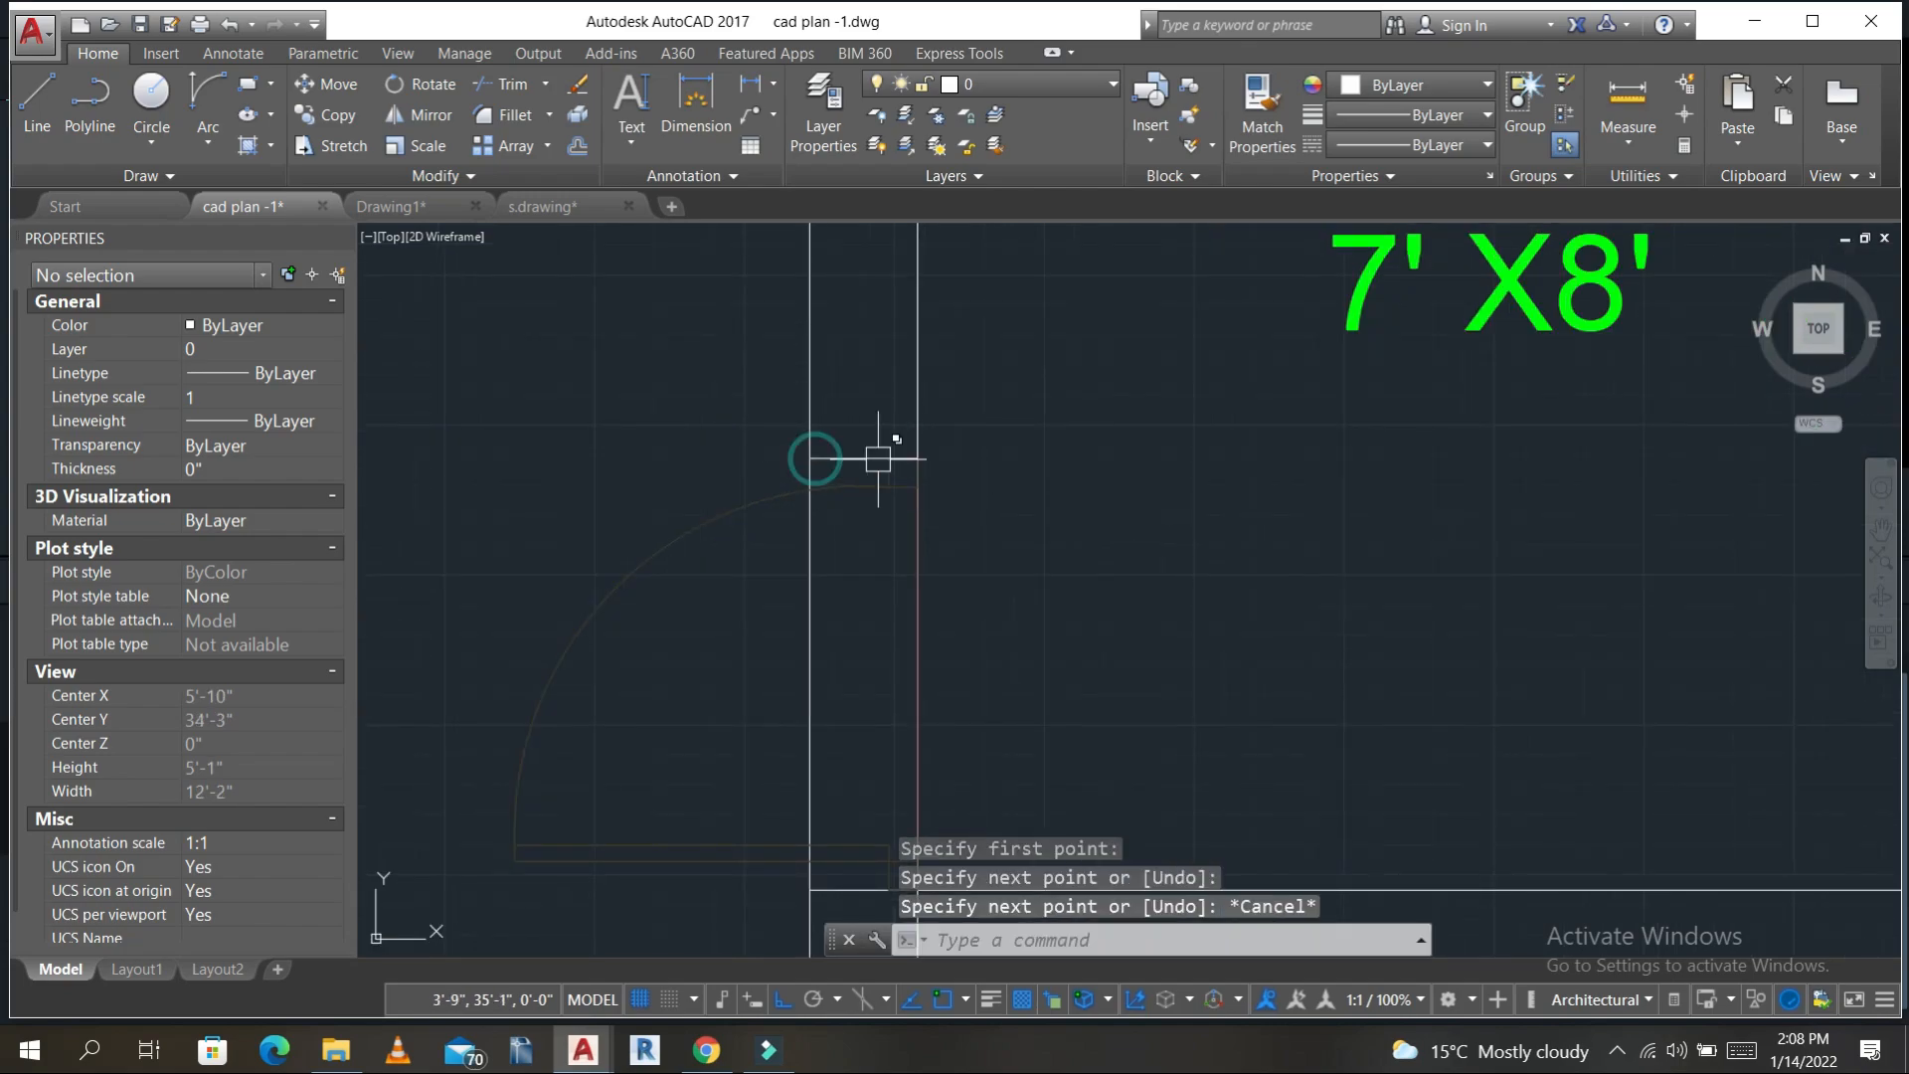
- Trim the left outer wall's two lines between the OFFICE door's upper jamb line and the OFFICE's lower wall line
{"action": "key", "text": "Escape"}
{"action": "type", "text": "tr"}
{"action": "key", "text": "Return"}
{"action": "left_click", "coordinate": [841, 457]}
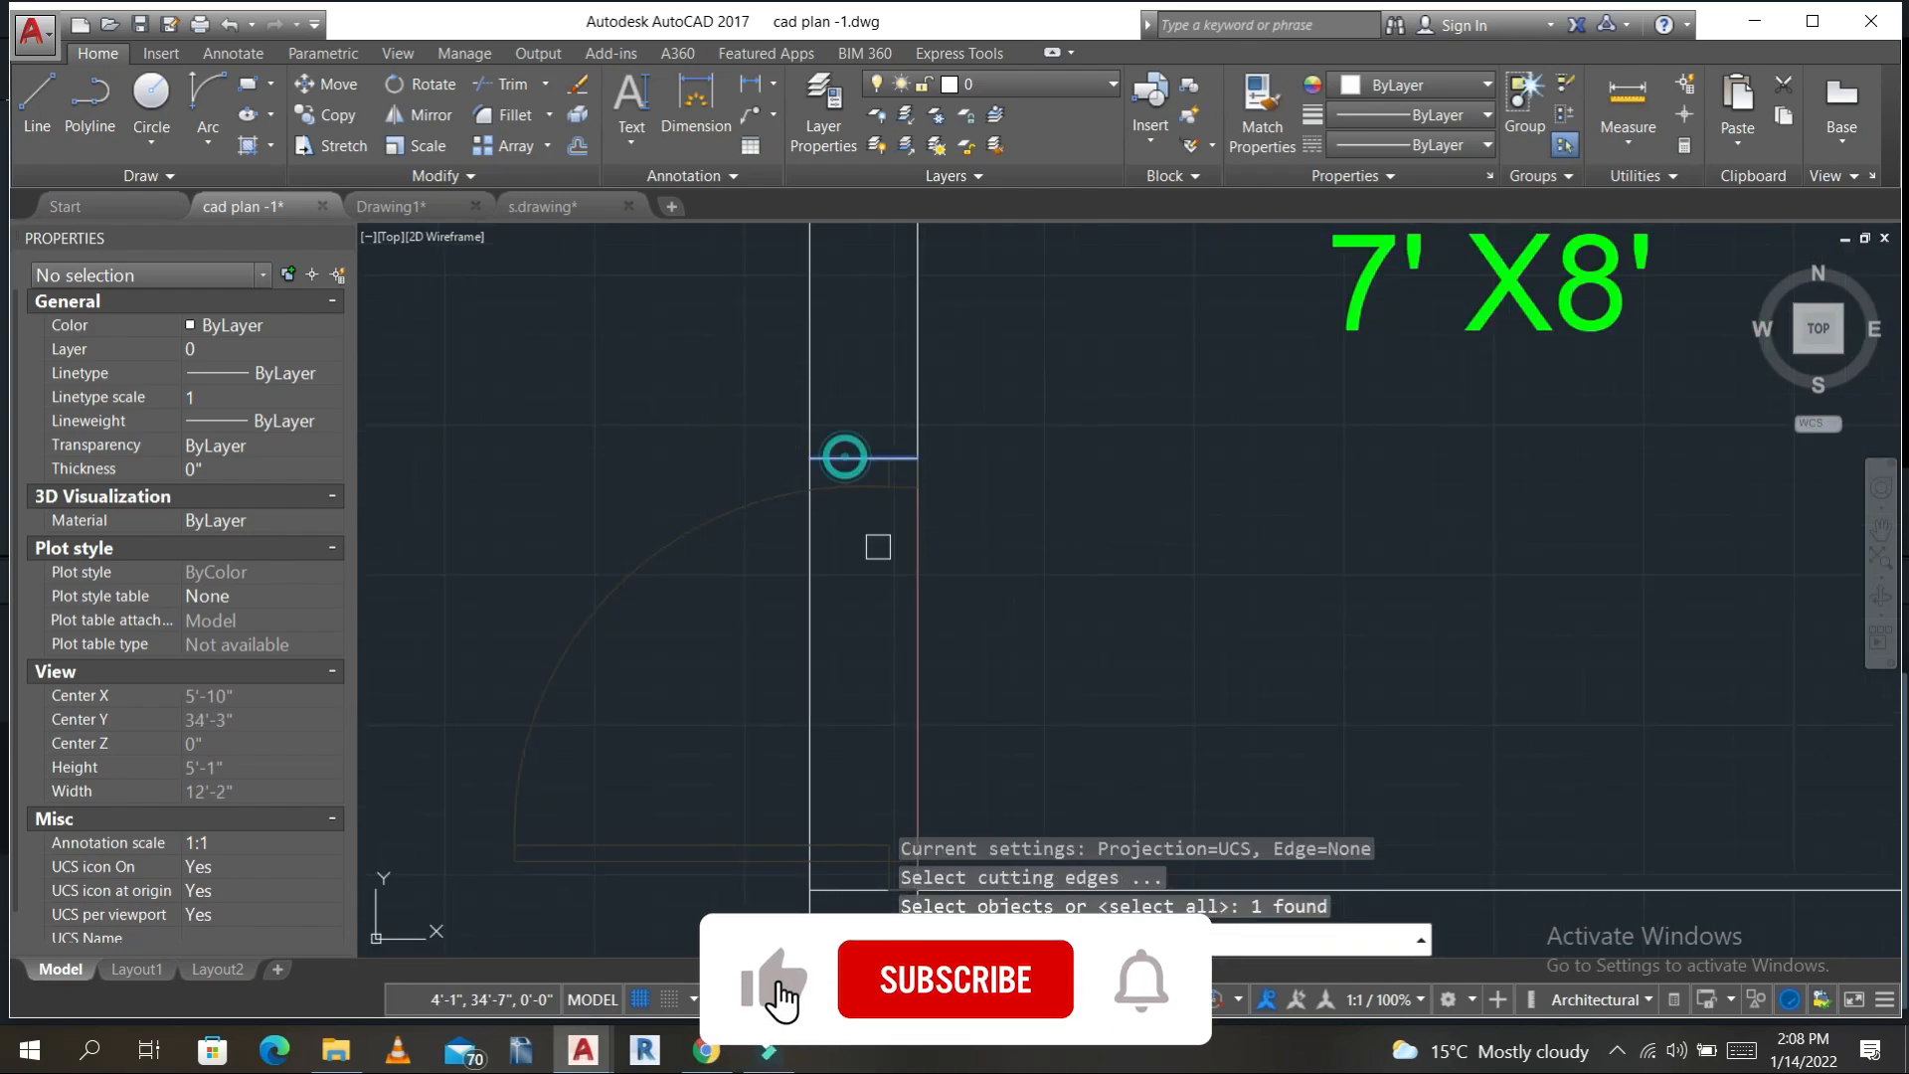
{"action": "left_click", "coordinate": [845, 890]}
{"action": "key", "text": "Return"}
{"action": "left_click", "coordinate": [1009, 696]}
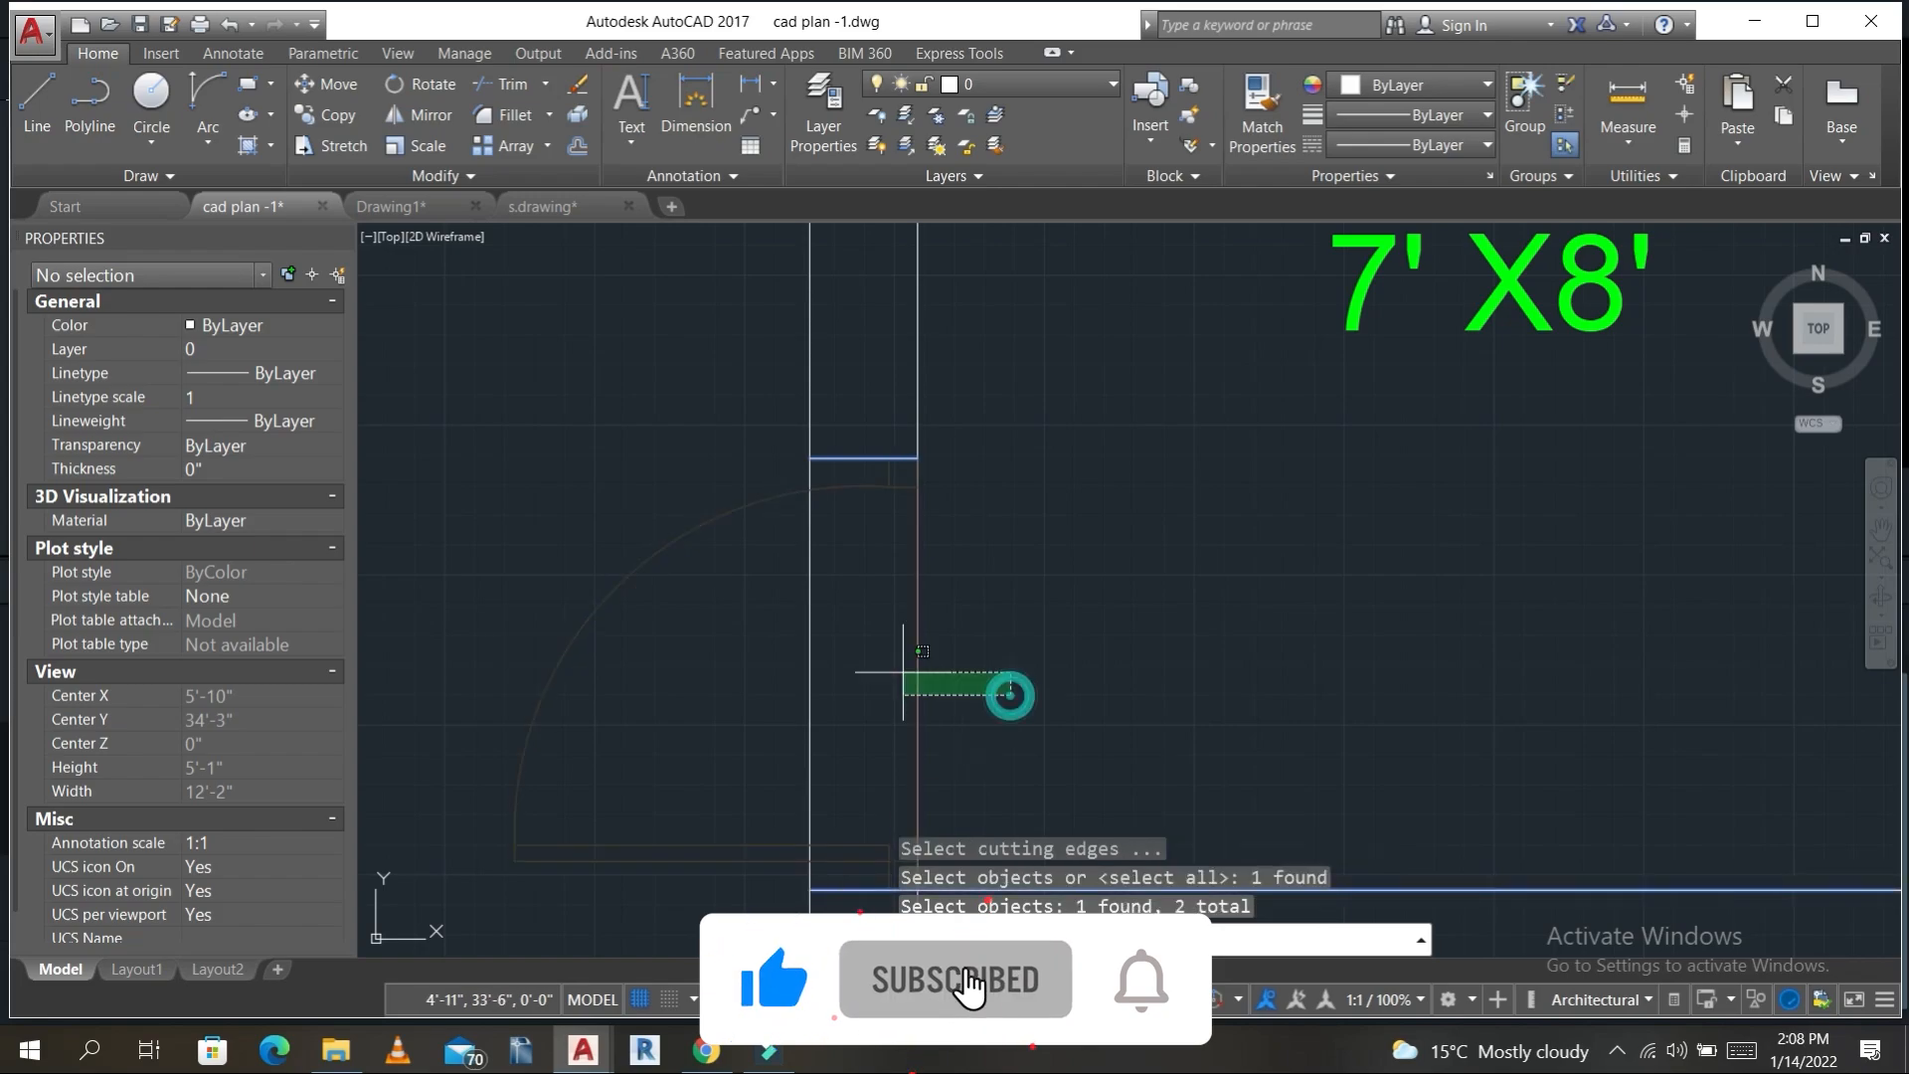
{"action": "left_click", "coordinate": [700, 639]}
{"action": "scroll", "coordinate": [862, 600], "scroll_direction": "down", "scroll_amount": 6}
{"action": "middle_click_drag", "start_coordinate": [923, 597], "coordinate": [647, 510]}
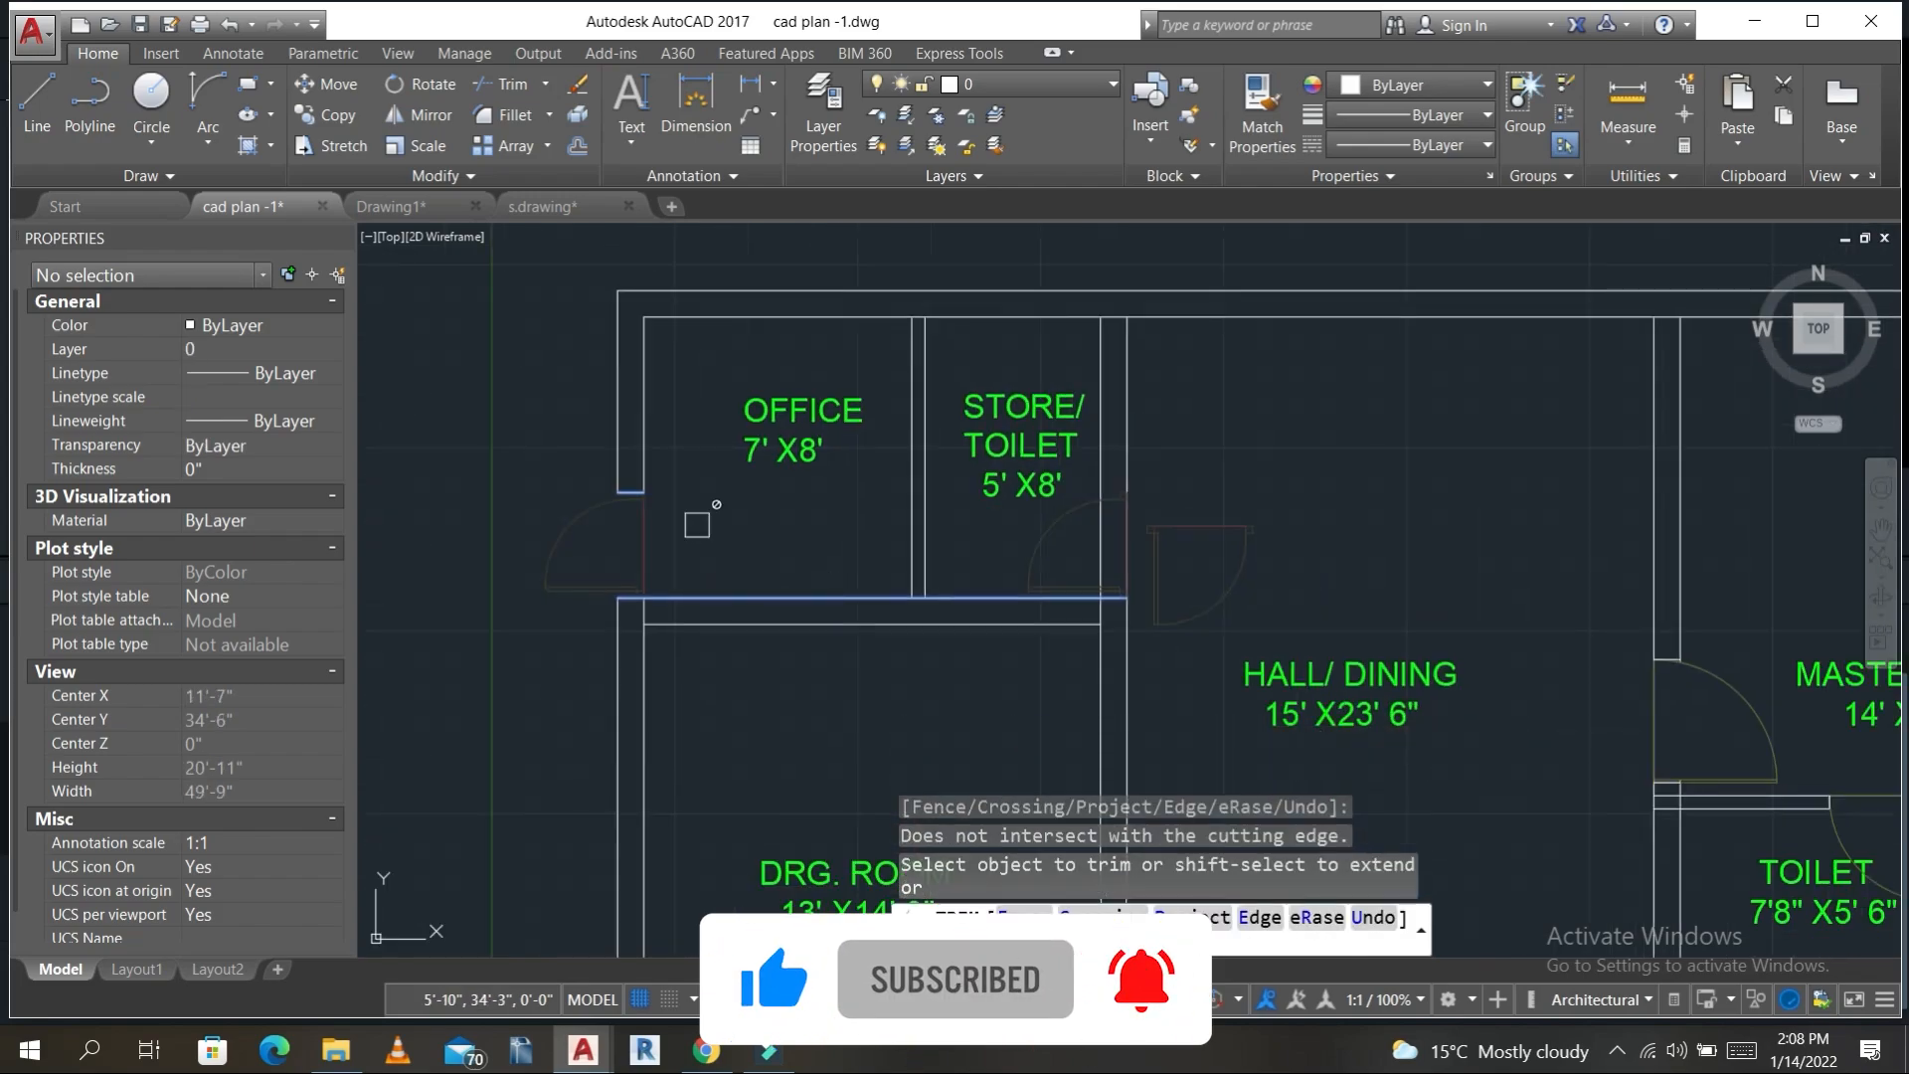
{"action": "key", "text": "Escape"}
{"action": "key", "text": "Escape"}
- Mirror the OFFICE door about a vertical line through the left outer wall so it swings into the room, and erase the original
{"action": "left_click", "coordinate": [570, 520]}
{"action": "type", "text": "MI"}
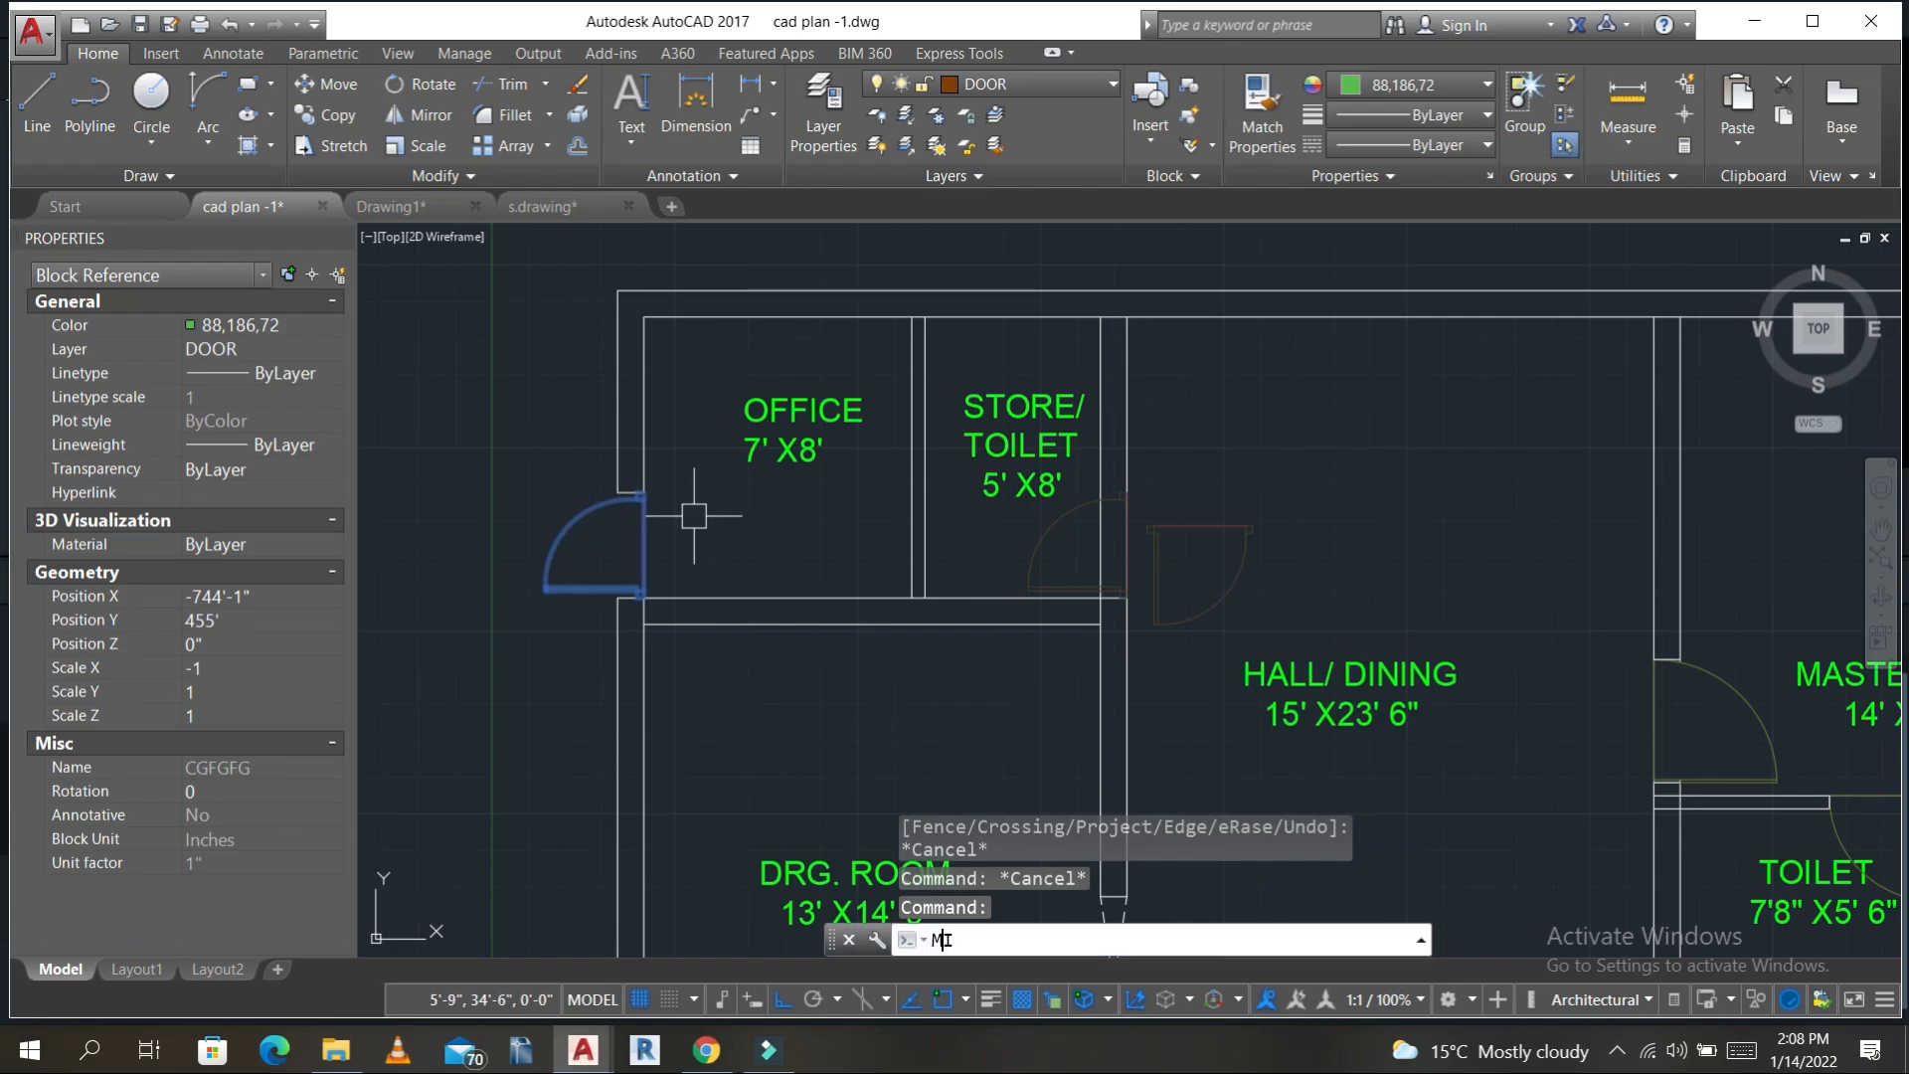
{"action": "key", "text": "Return"}
{"action": "scroll", "coordinate": [636, 597], "scroll_direction": "up", "scroll_amount": 4}
{"action": "scroll", "coordinate": [666, 587], "scroll_direction": "up", "scroll_amount": 4}
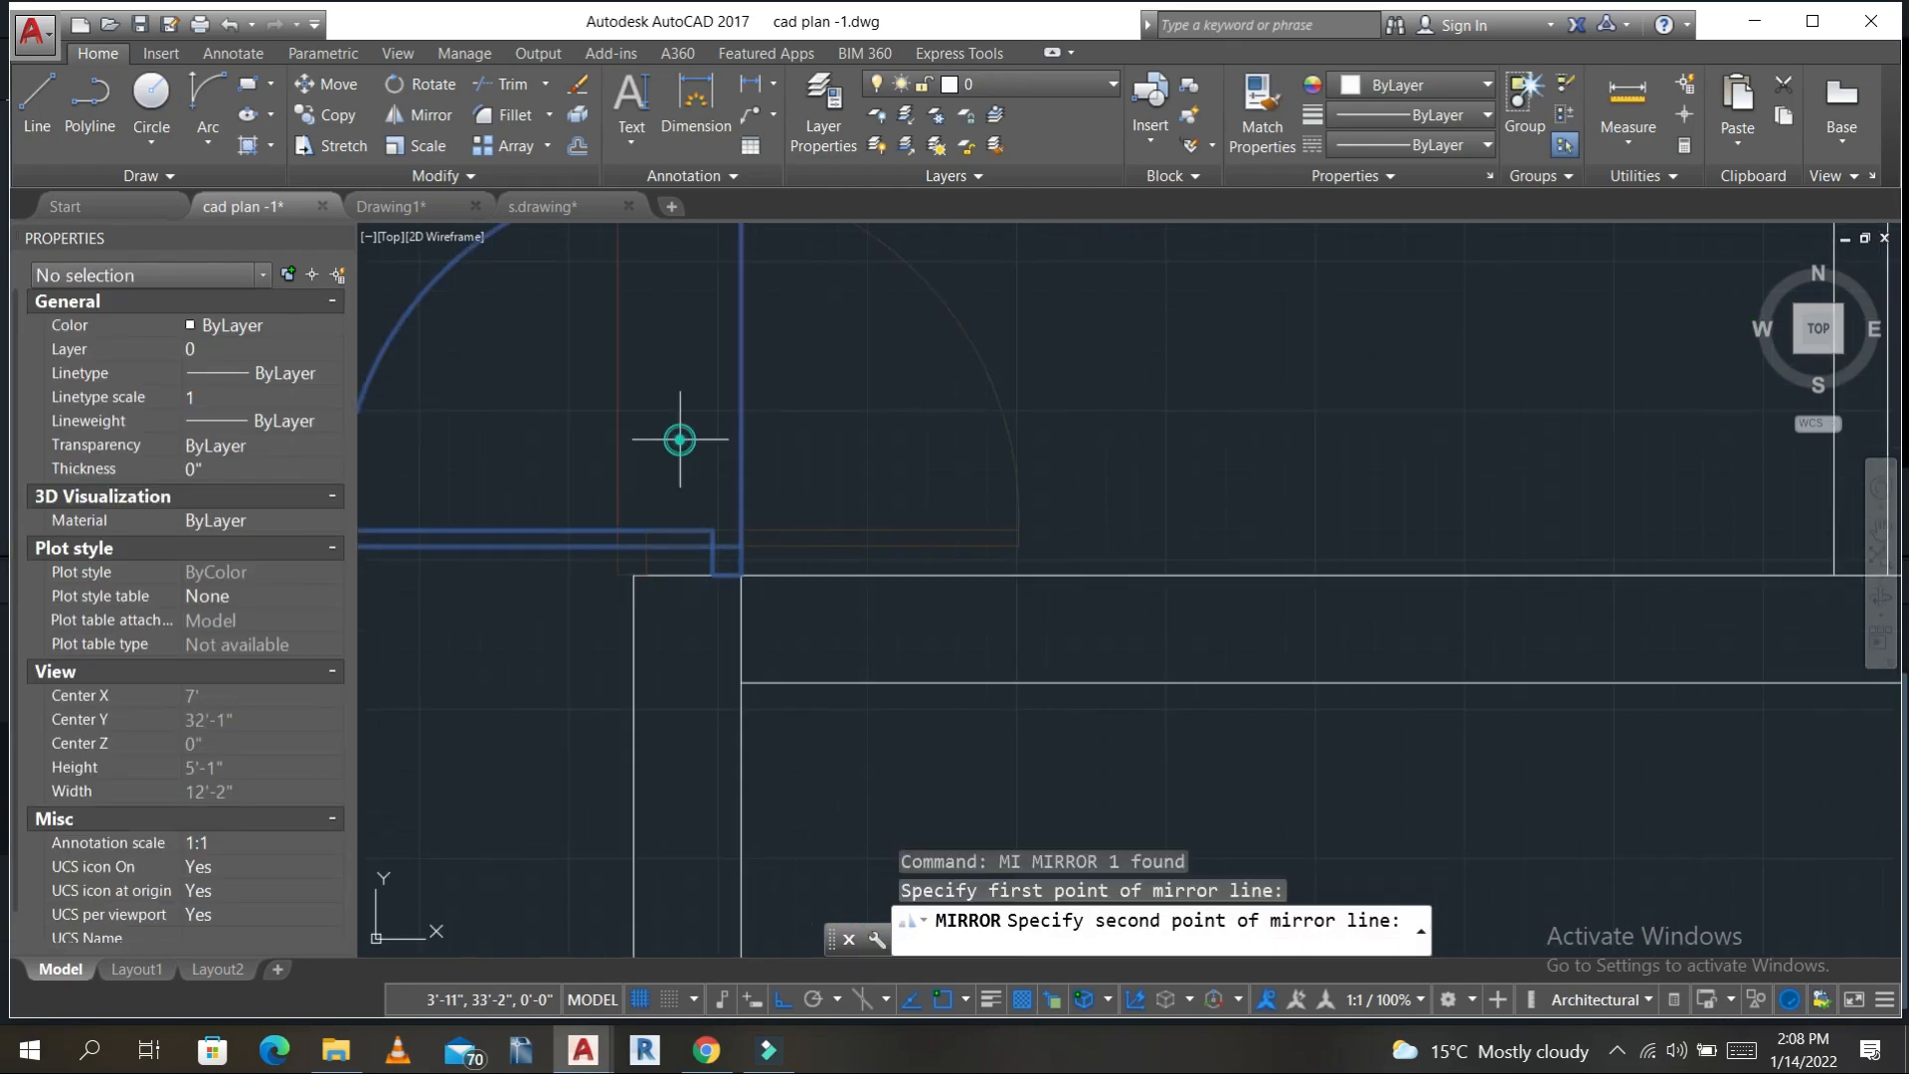
{"action": "left_click", "coordinate": [680, 439]}
{"action": "type", "text": "y"}
{"action": "key", "text": "Return"}
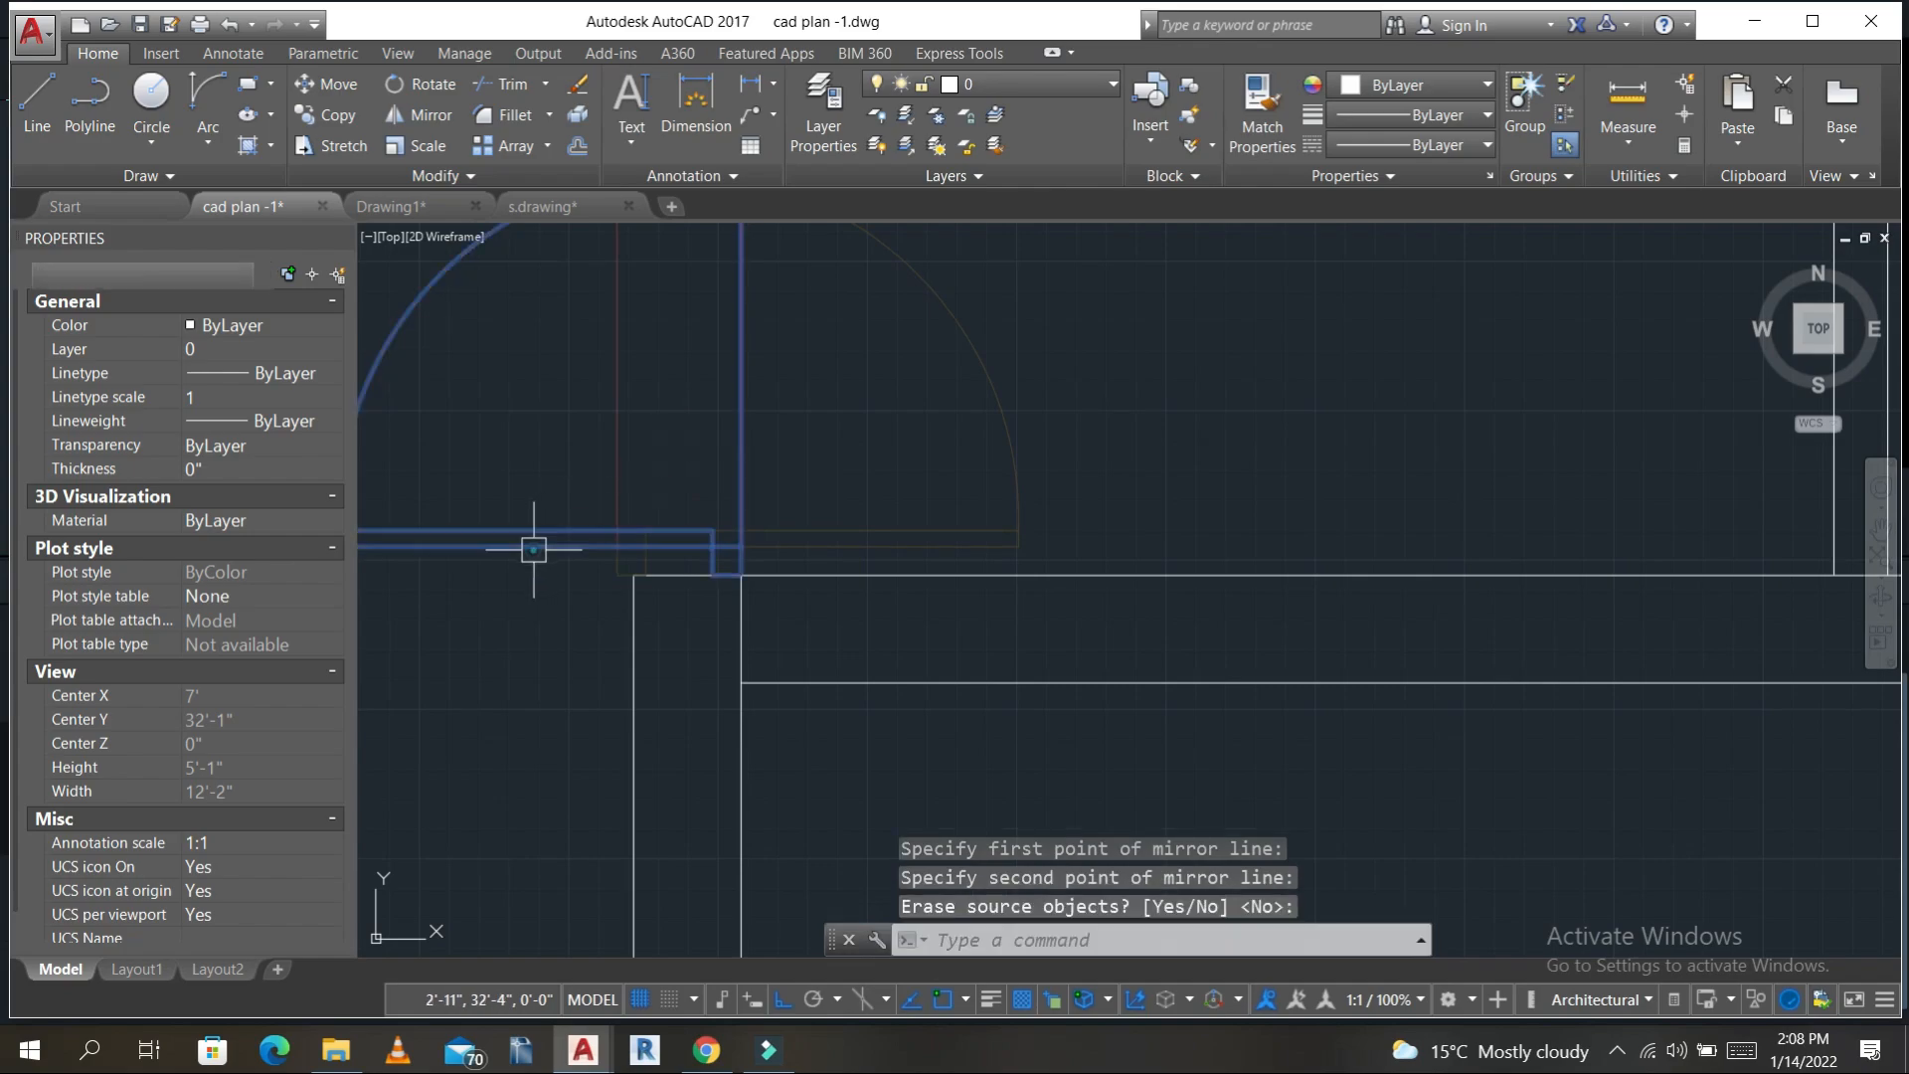
{"action": "key", "text": "Return"}
{"action": "type", "text": "e"}
{"action": "key", "text": "Return"}
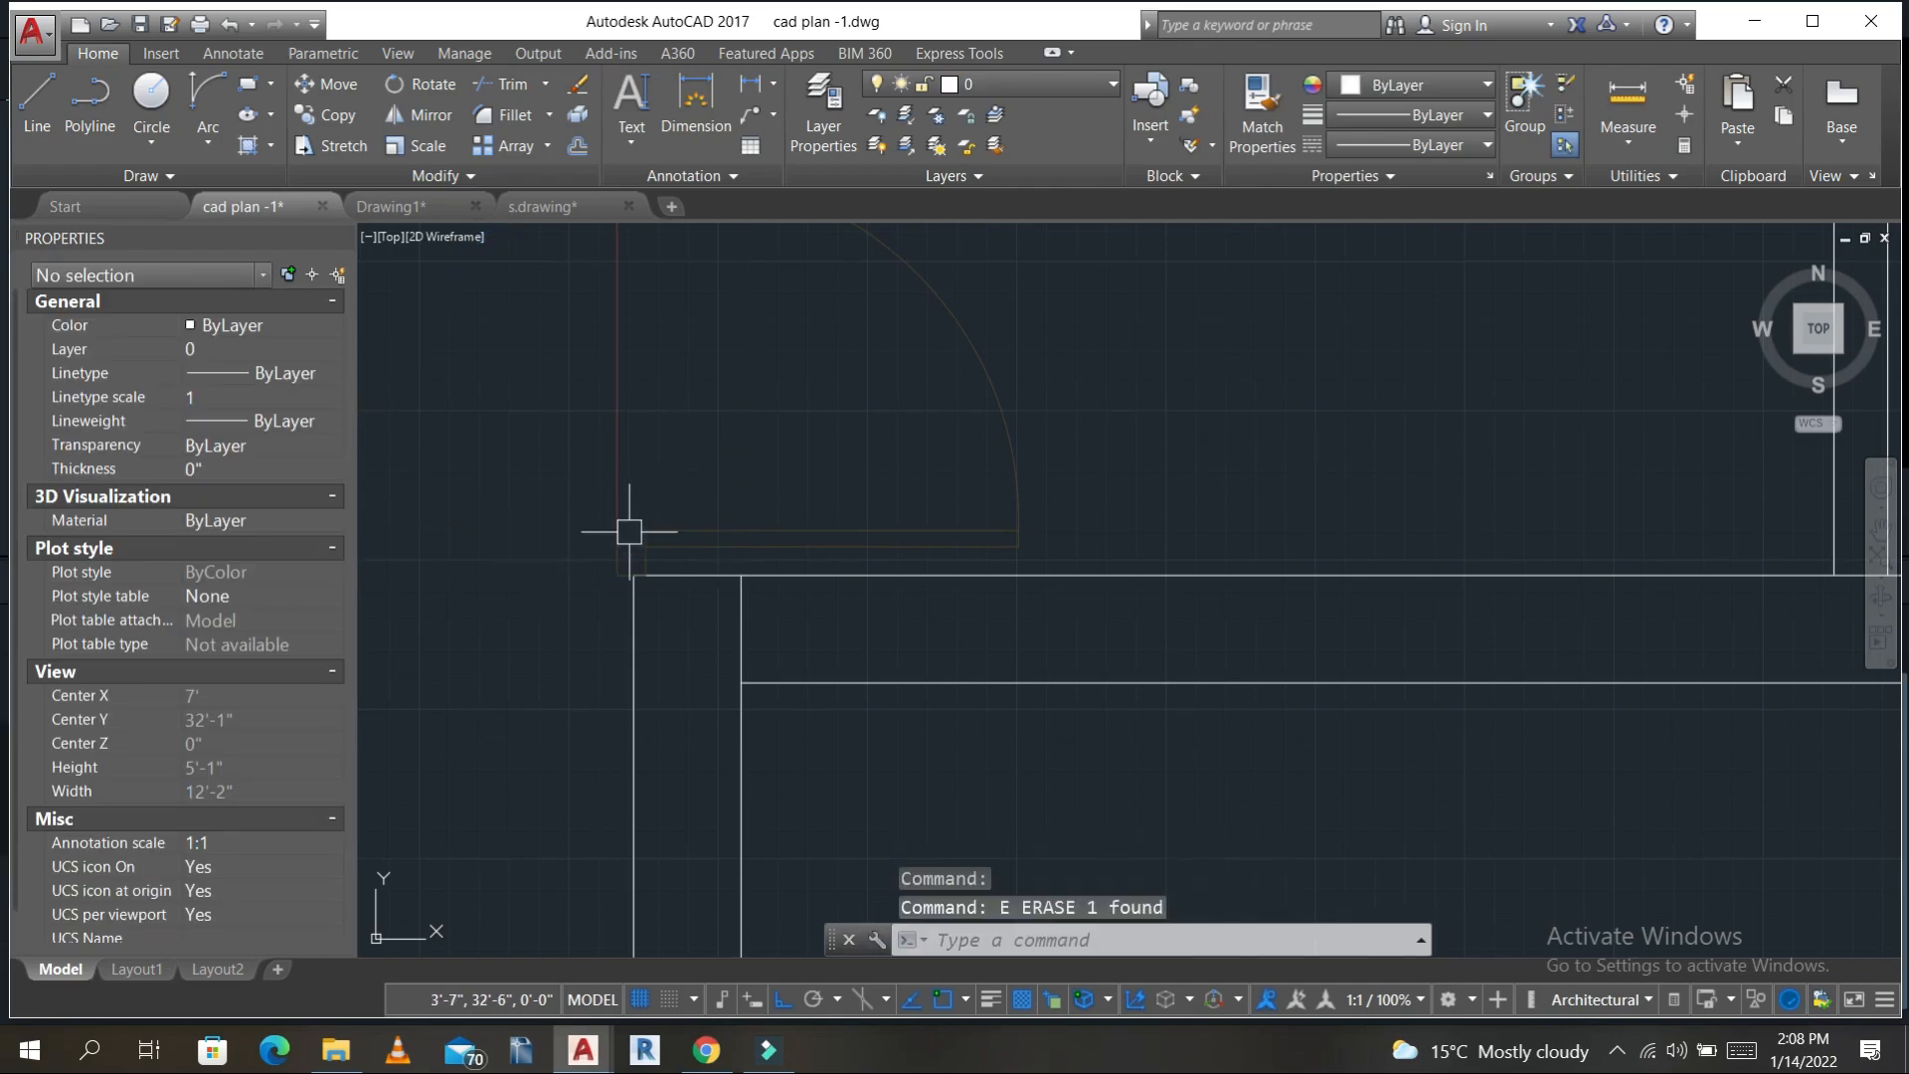
- Move the mirrored OFFICE door by its lower frame corner to the outer face corner of the left outer wall
{"action": "left_click", "coordinate": [629, 531]}
{"action": "type", "text": "m"}
{"action": "key", "text": "Return"}
{"action": "scroll", "coordinate": [628, 537], "scroll_direction": "up", "scroll_amount": 7}
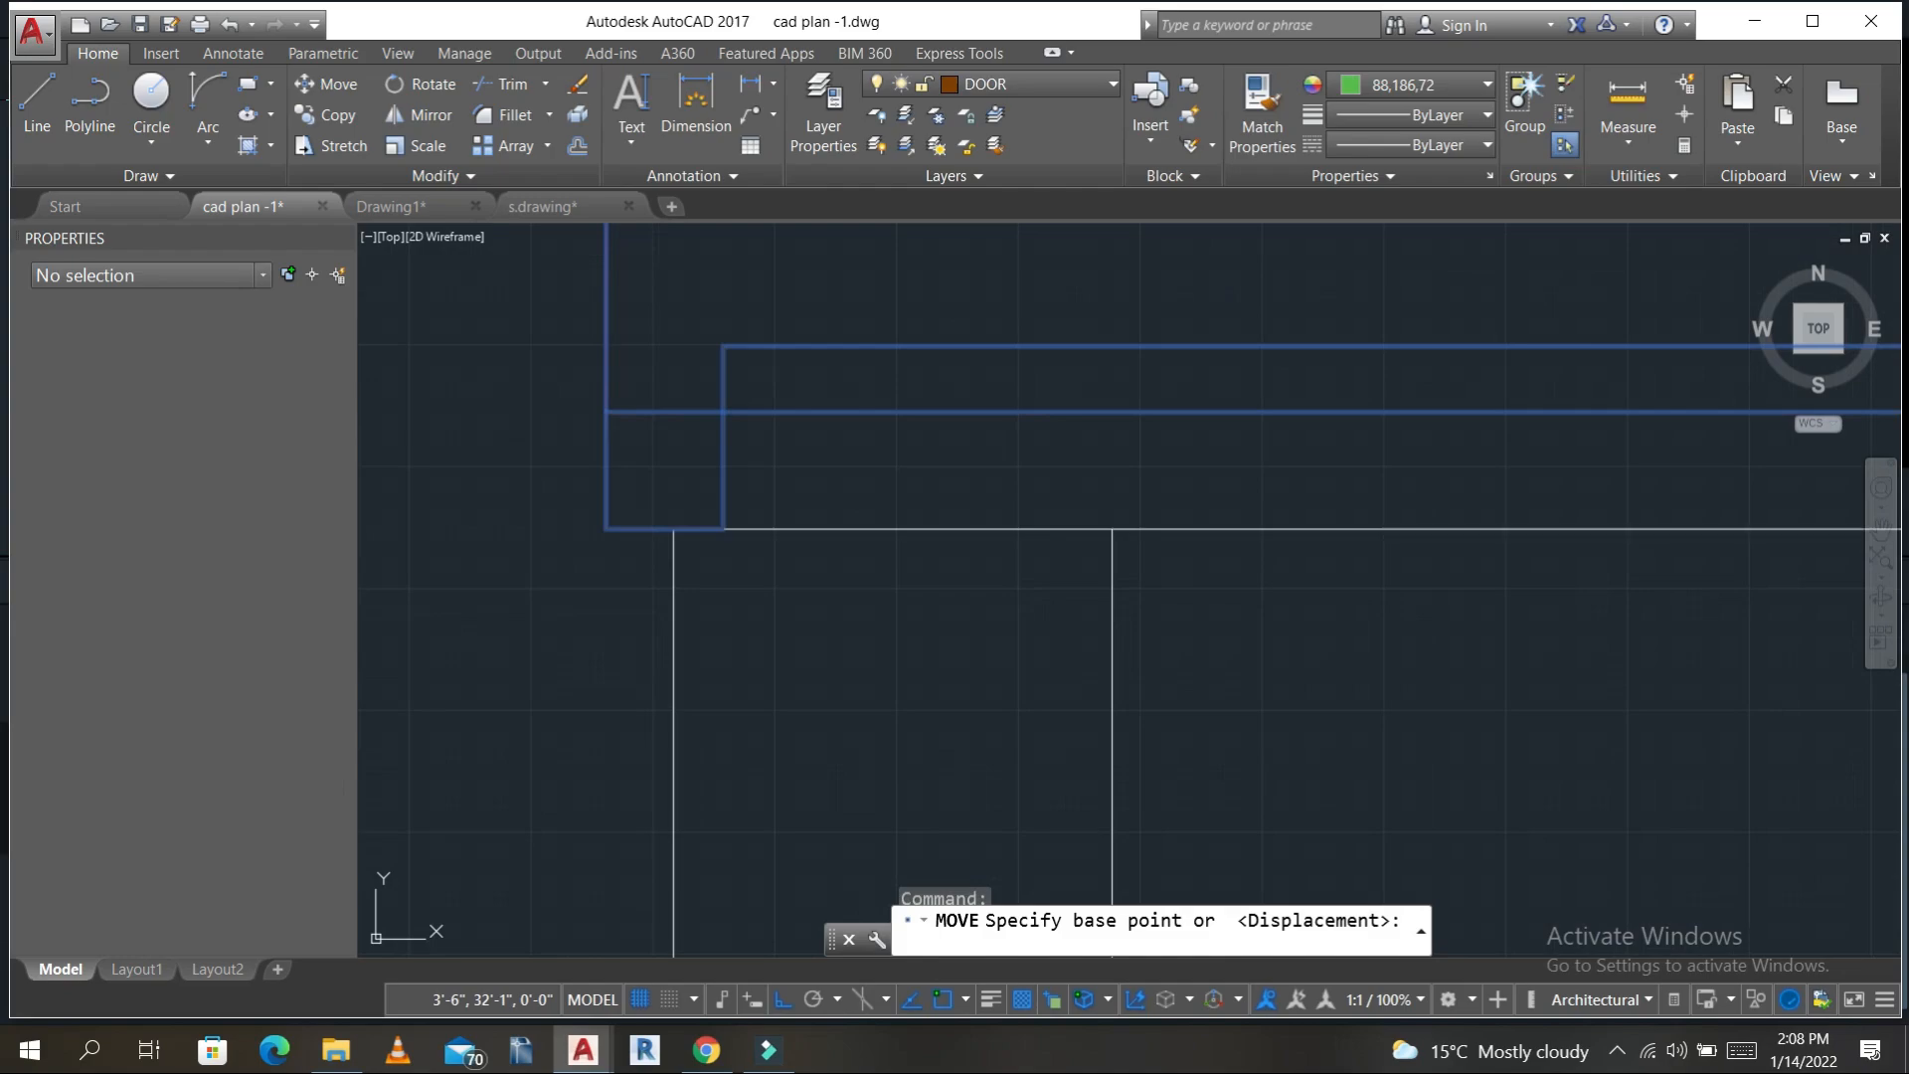
{"action": "left_click", "coordinate": [608, 527]}
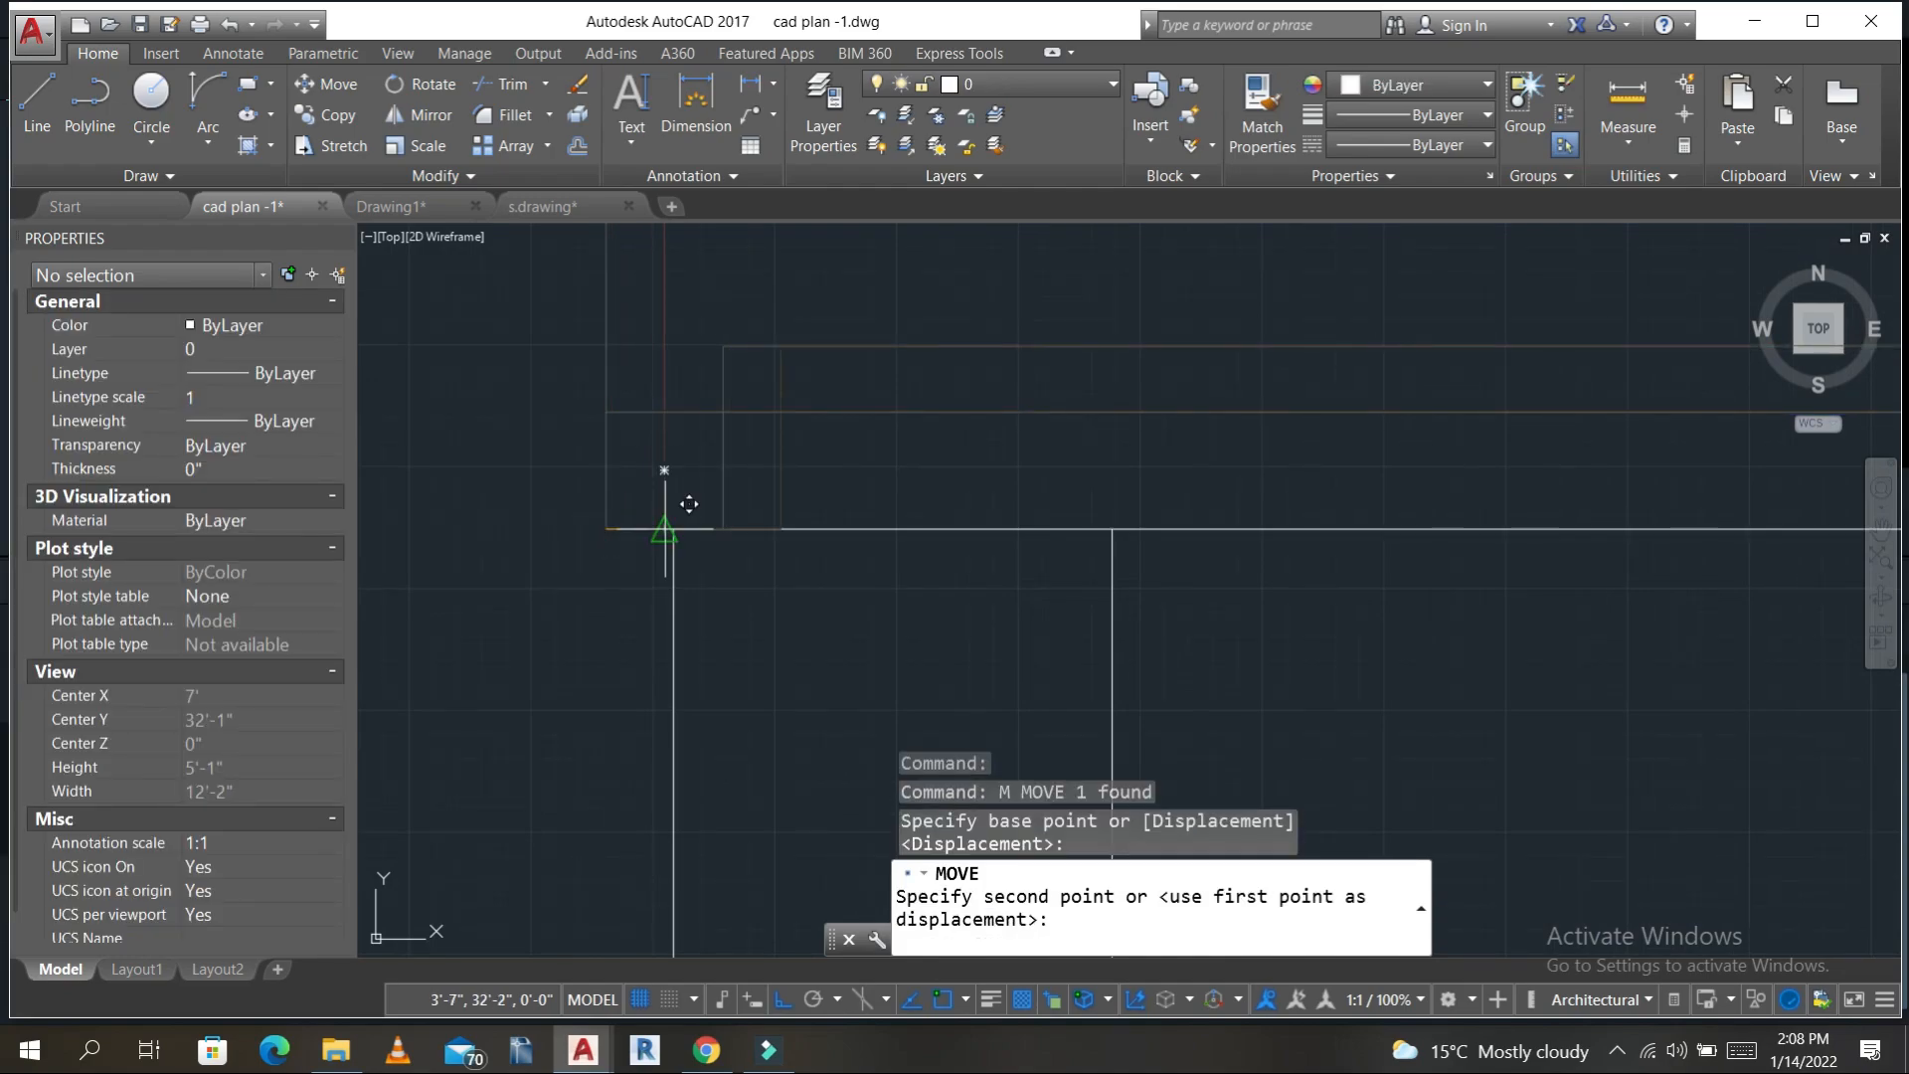
{"action": "left_click", "coordinate": [673, 528]}
{"action": "scroll", "coordinate": [733, 515], "scroll_direction": "down", "scroll_amount": 6}
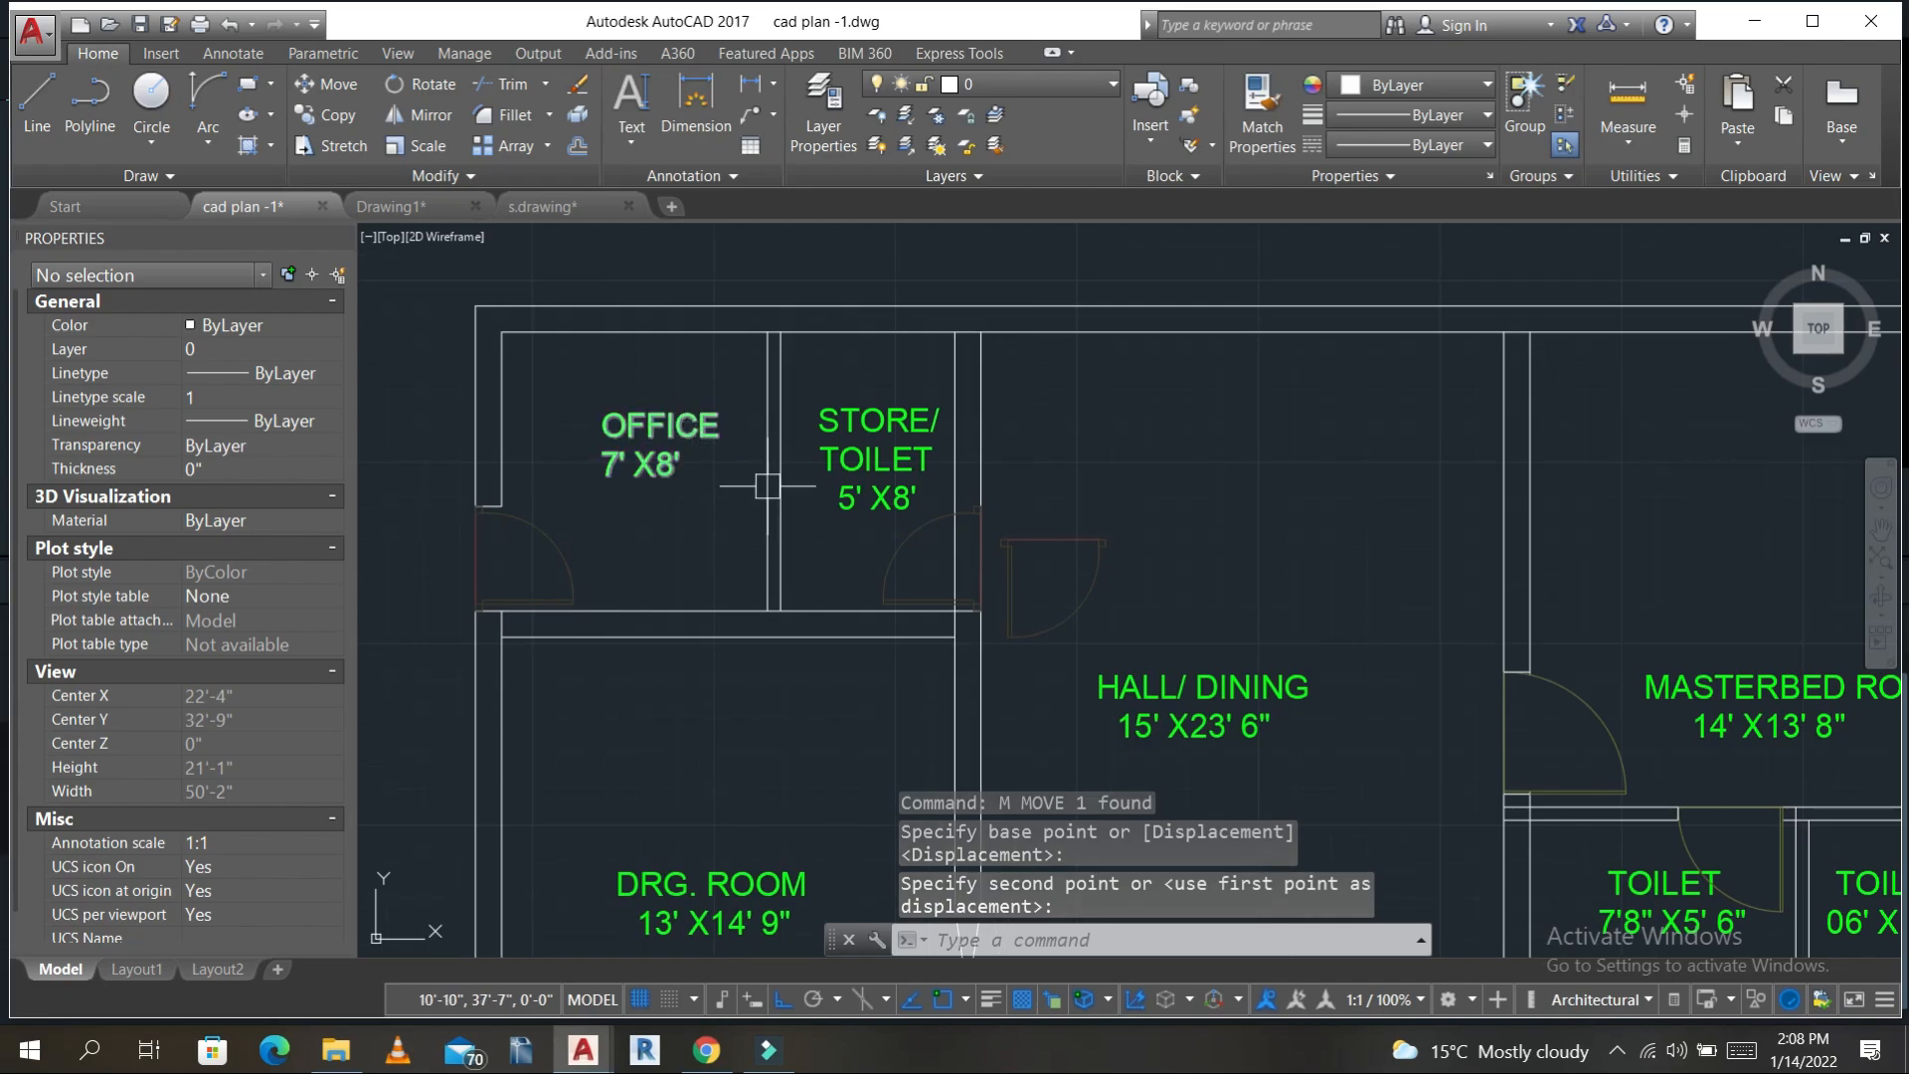
- Move the spare door beside the STORE/TOILET by its hinge-side frame corner to the lower HALL/DINING's upper wall, against the short wall stub
{"action": "scroll", "coordinate": [768, 486], "scroll_direction": "down", "scroll_amount": 6}
{"action": "scroll", "coordinate": [855, 410], "scroll_direction": "up", "scroll_amount": 1}
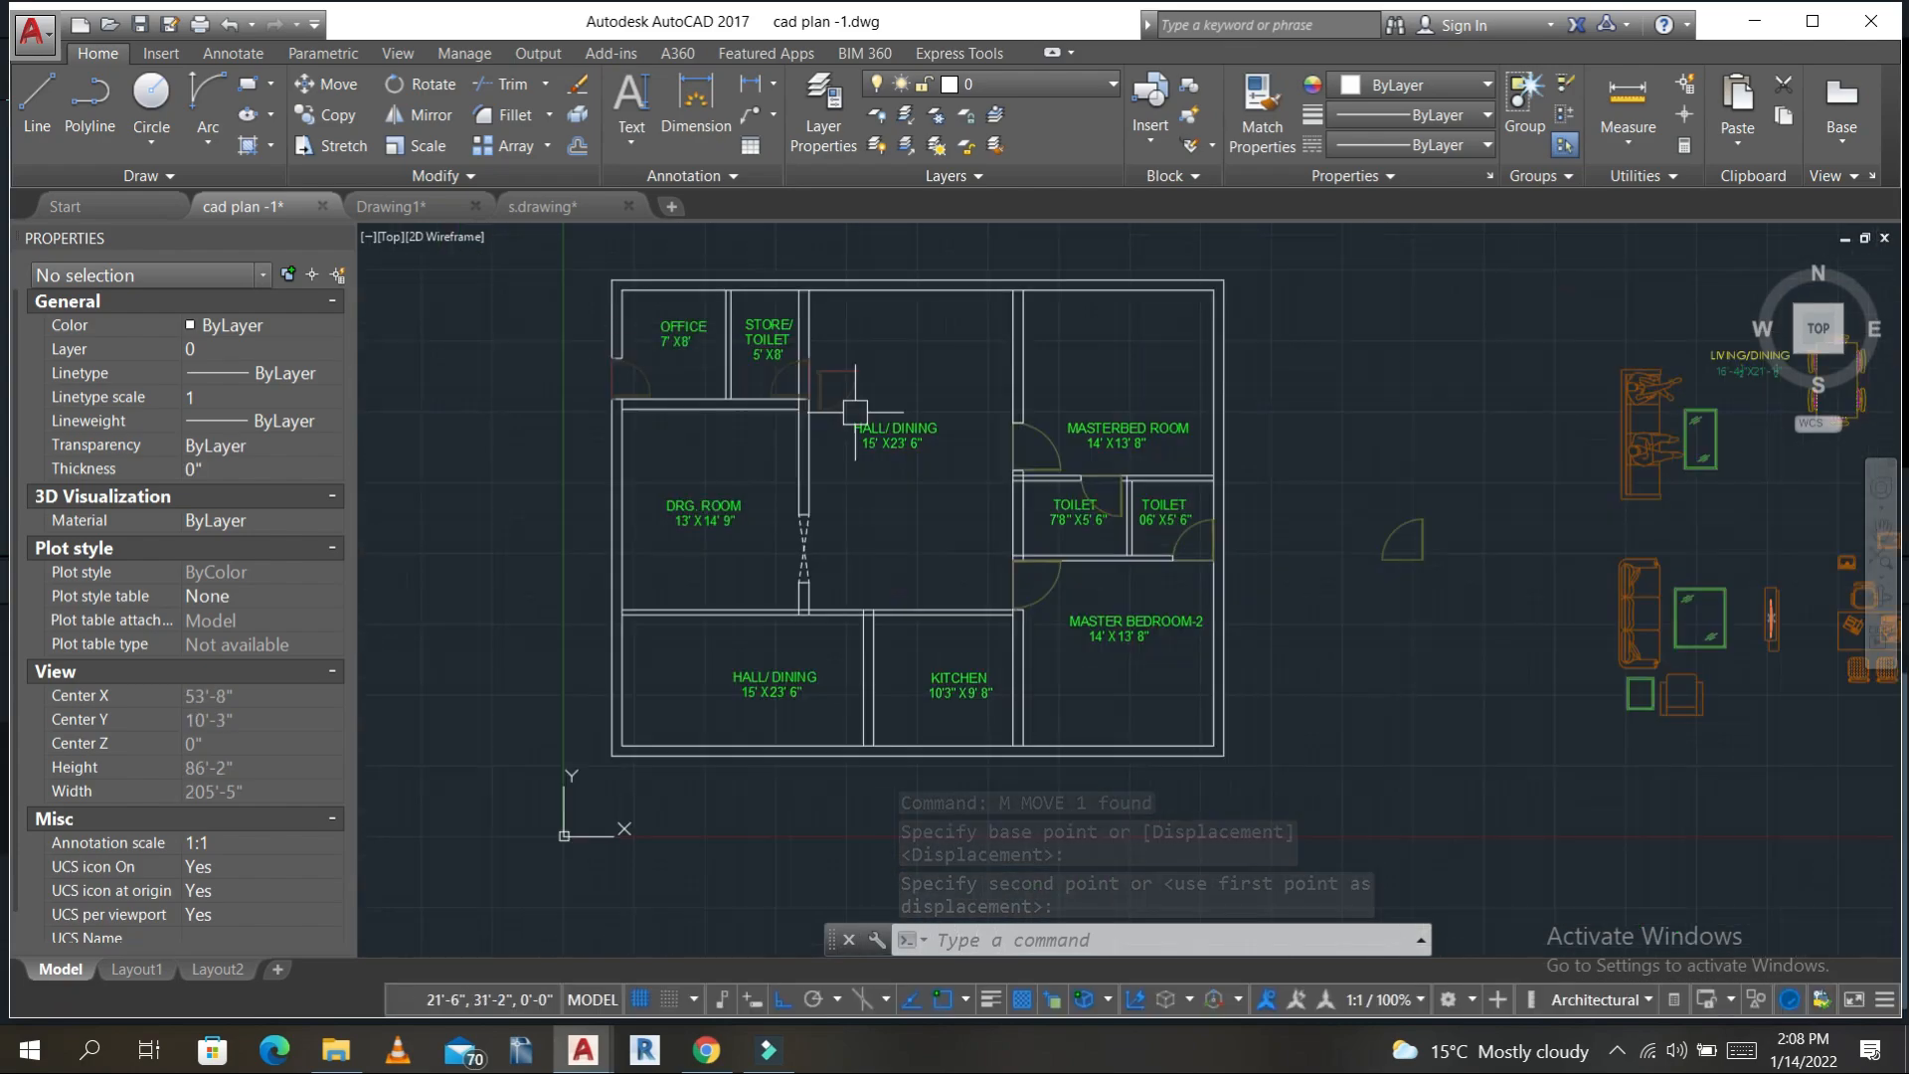
{"action": "scroll", "coordinate": [856, 411], "scroll_direction": "up", "scroll_amount": 5}
{"action": "left_click", "coordinate": [832, 369]}
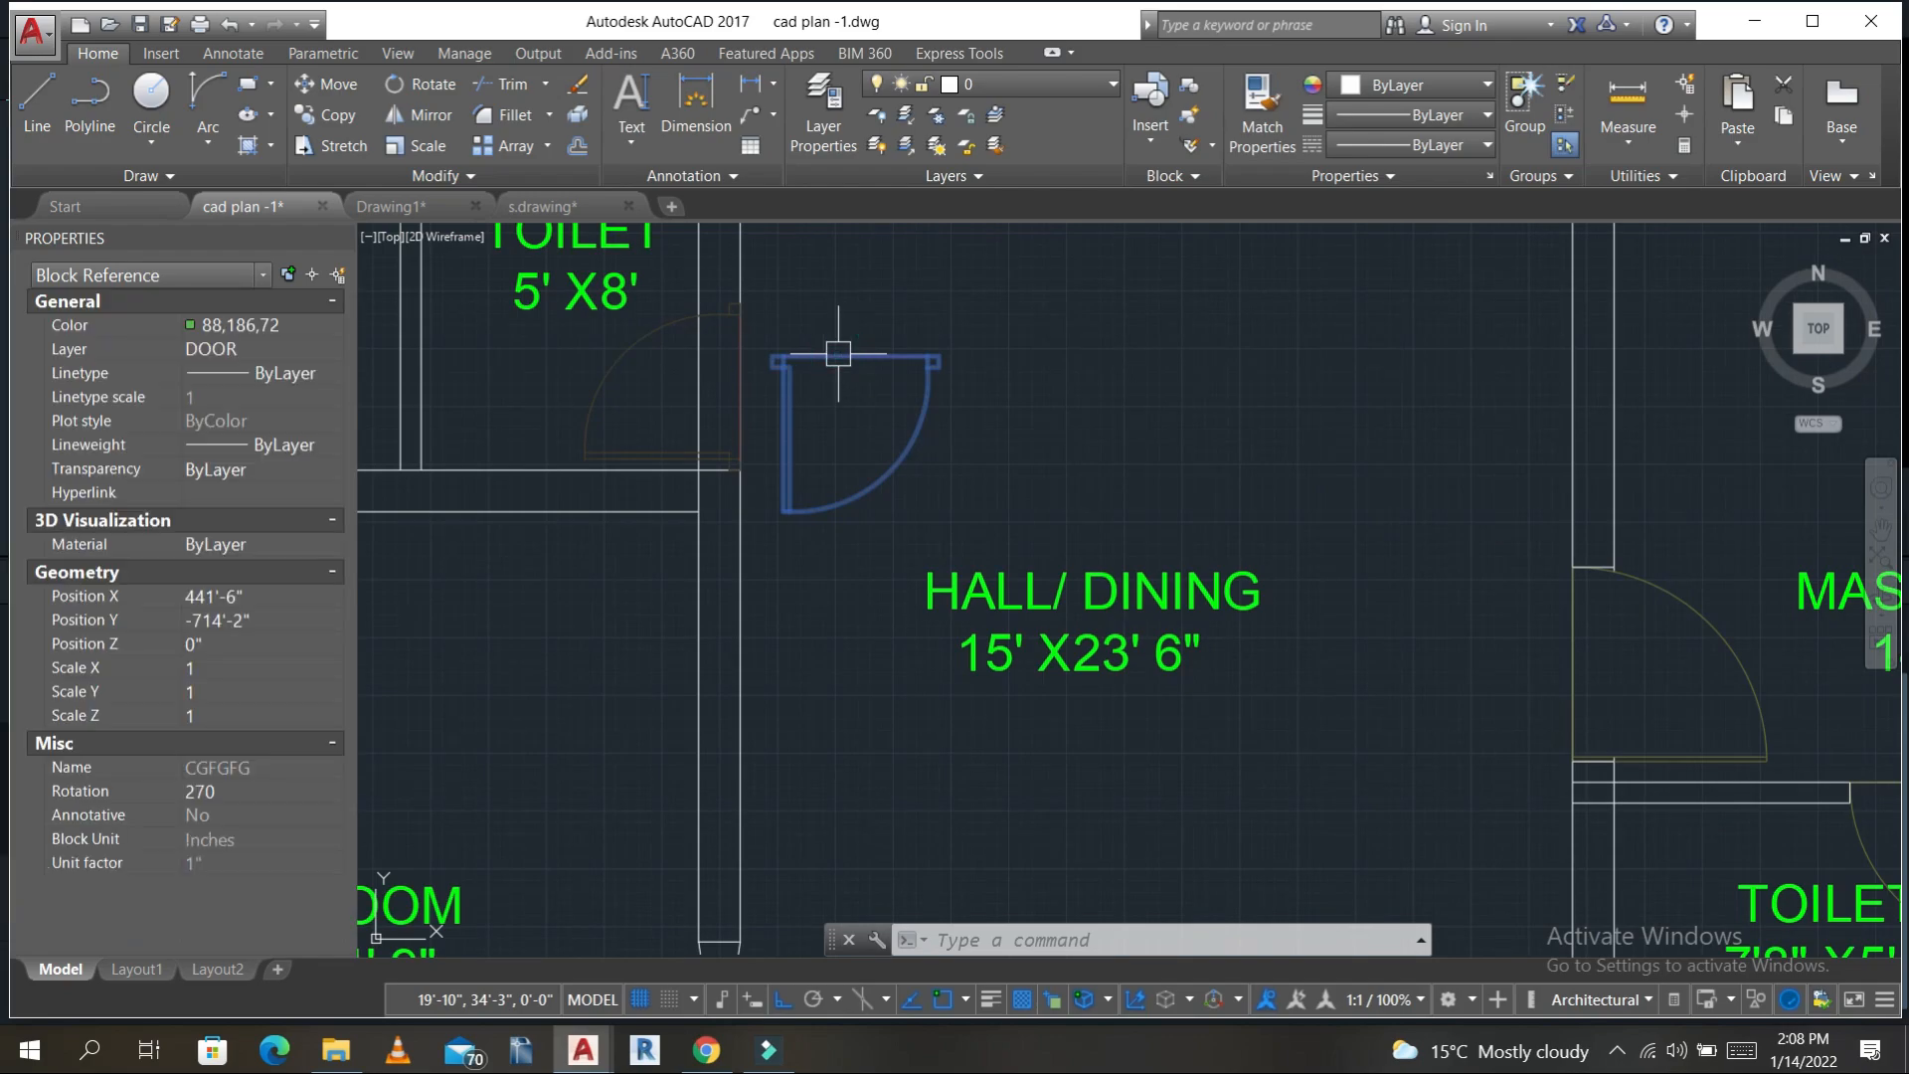
{"action": "key", "text": "Escape"}
{"action": "left_click", "coordinate": [871, 355]}
{"action": "scroll", "coordinate": [875, 356], "scroll_direction": "down", "scroll_amount": 2}
{"action": "middle_click_drag", "start_coordinate": [879, 456], "coordinate": [880, 282]}
{"action": "scroll", "coordinate": [864, 538], "scroll_direction": "down", "scroll_amount": 4}
{"action": "scroll", "coordinate": [864, 538], "scroll_direction": "up", "scroll_amount": 2}
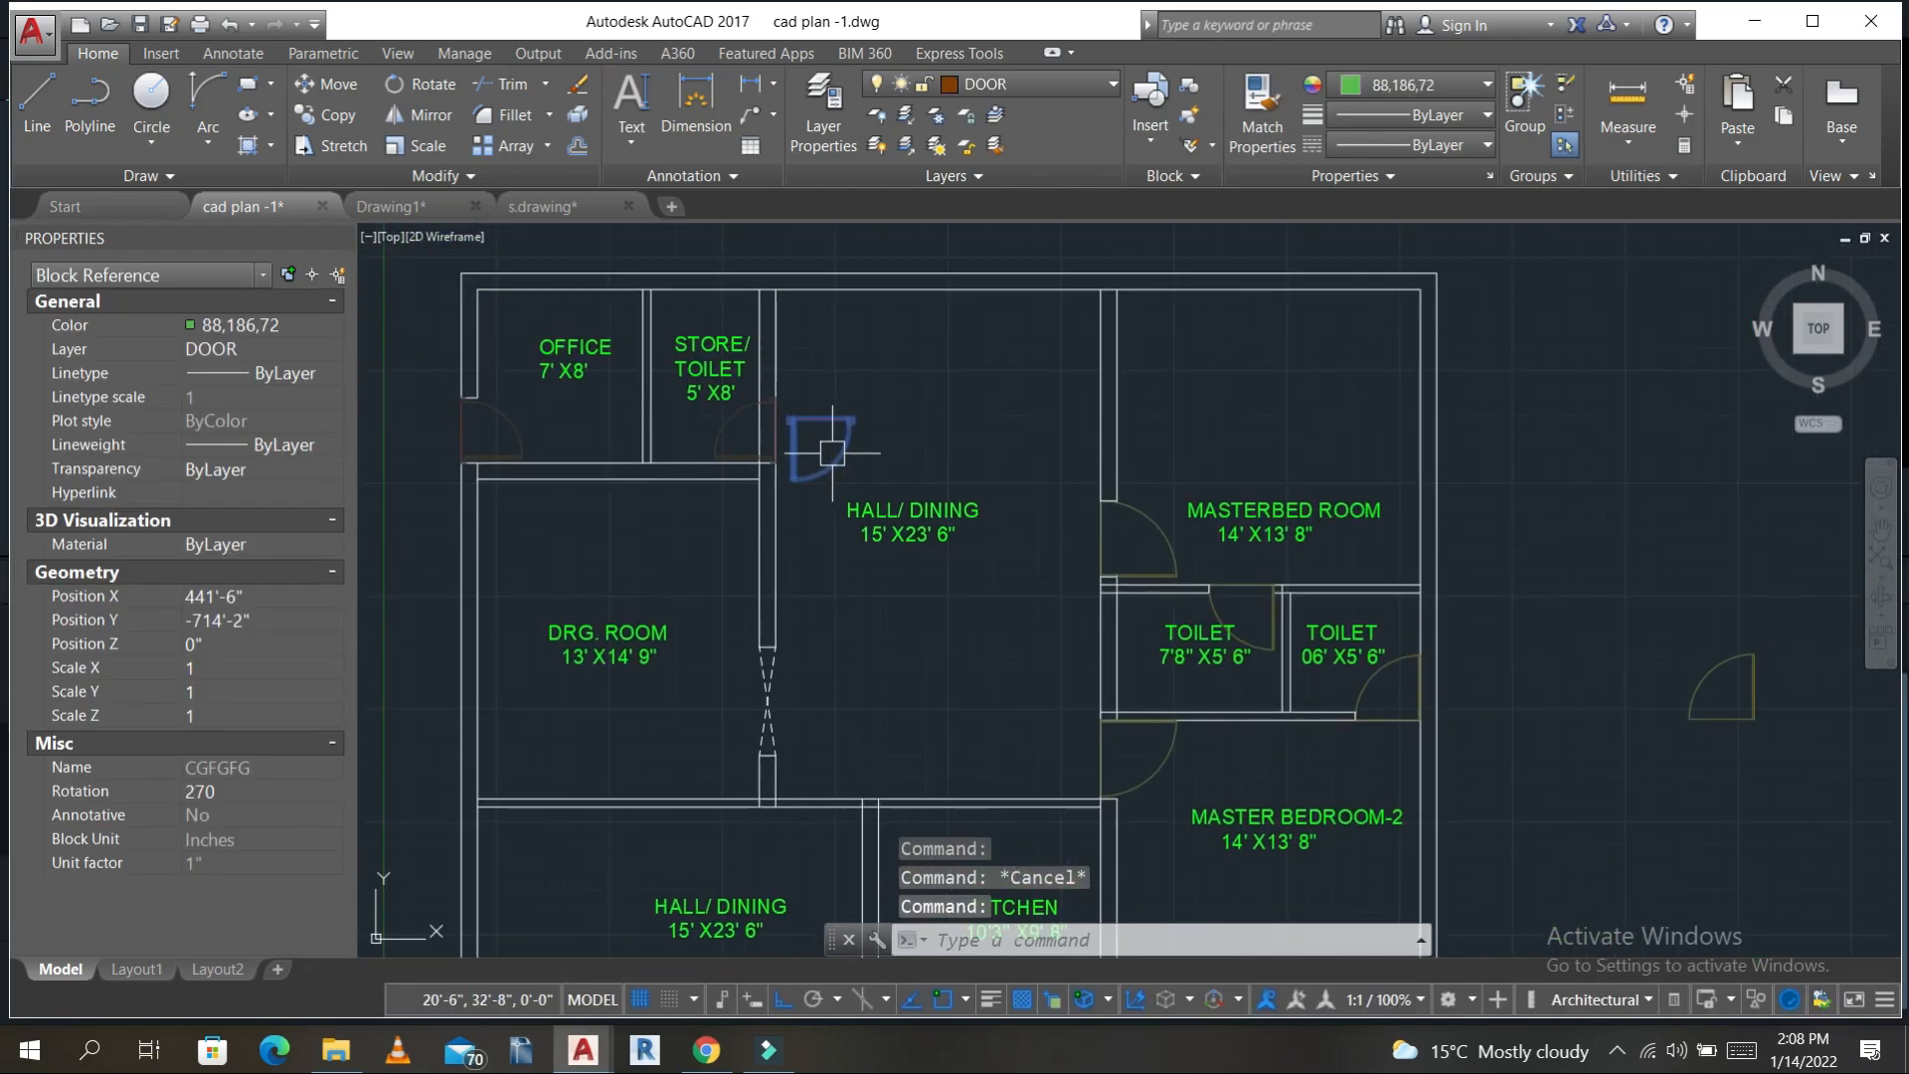
{"action": "middle_click_drag", "start_coordinate": [859, 473], "coordinate": [802, 403]}
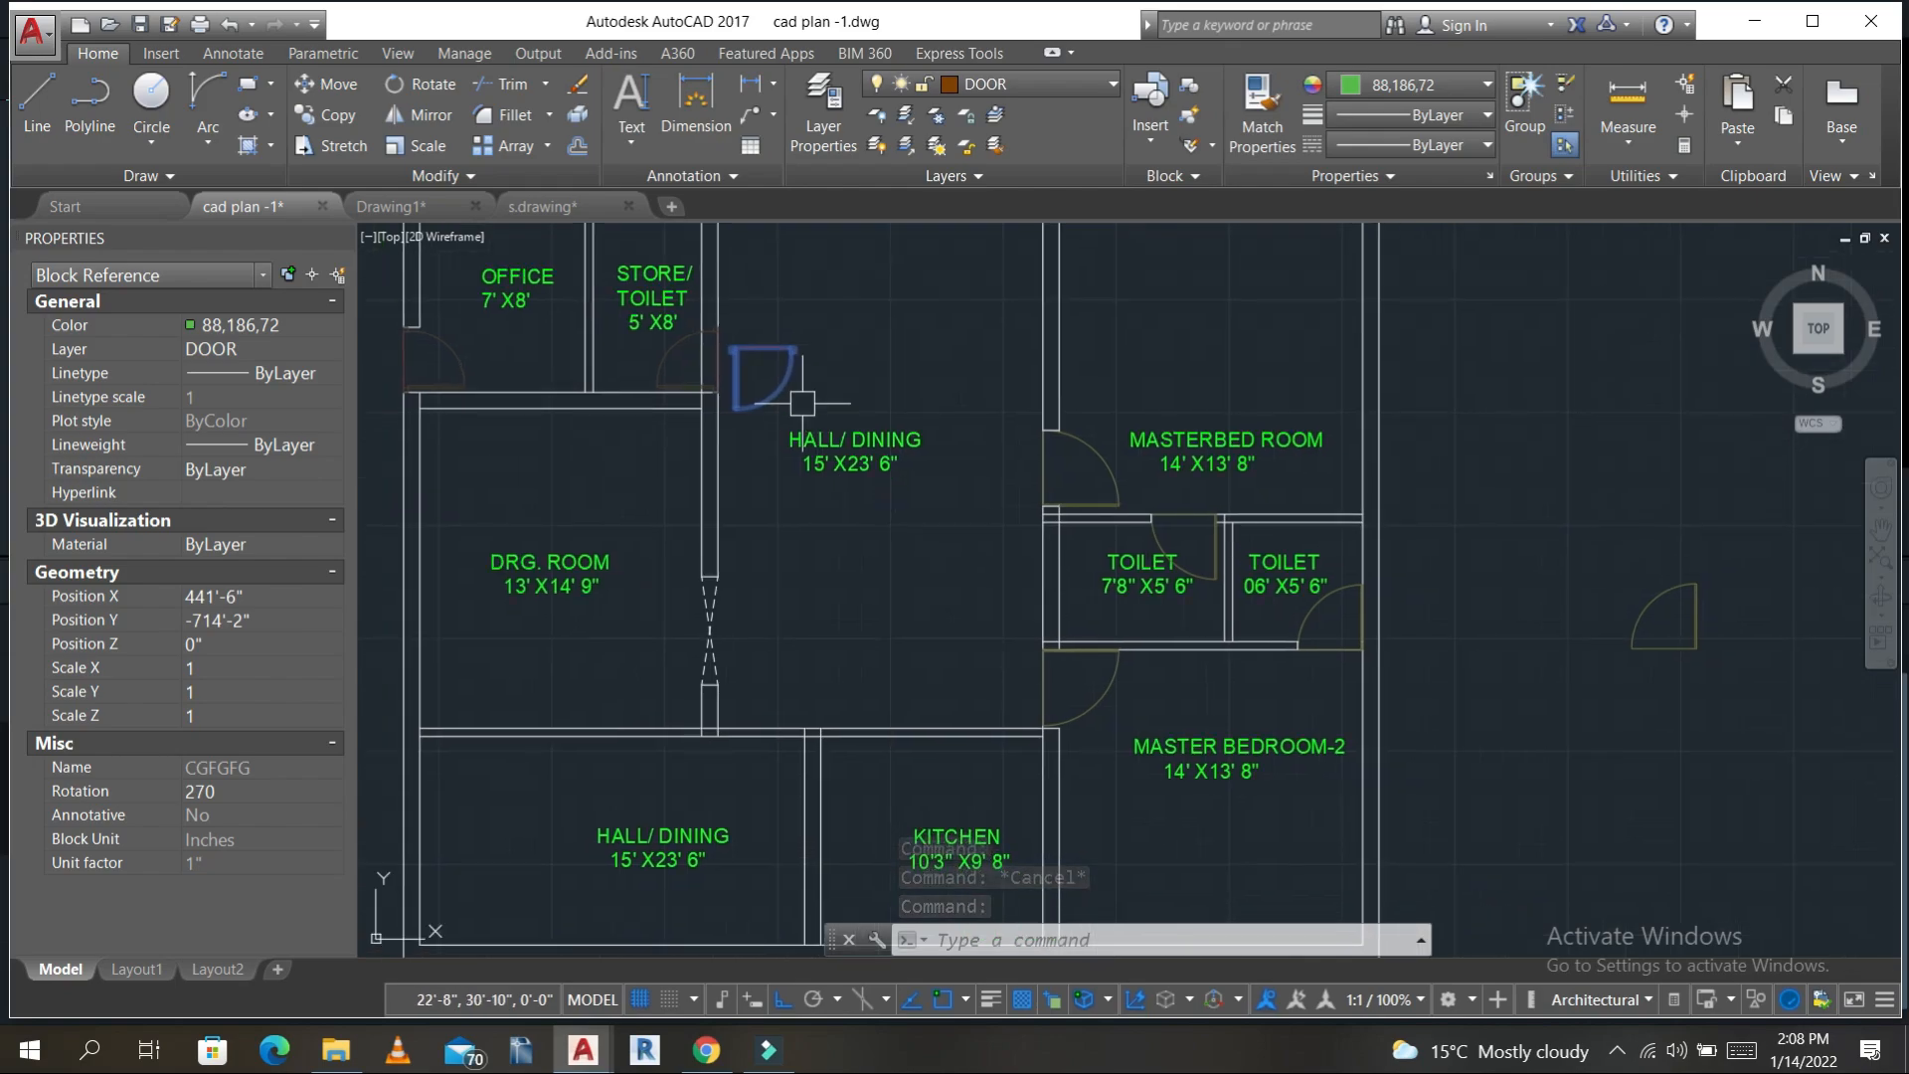
{"action": "type", "text": "m"}
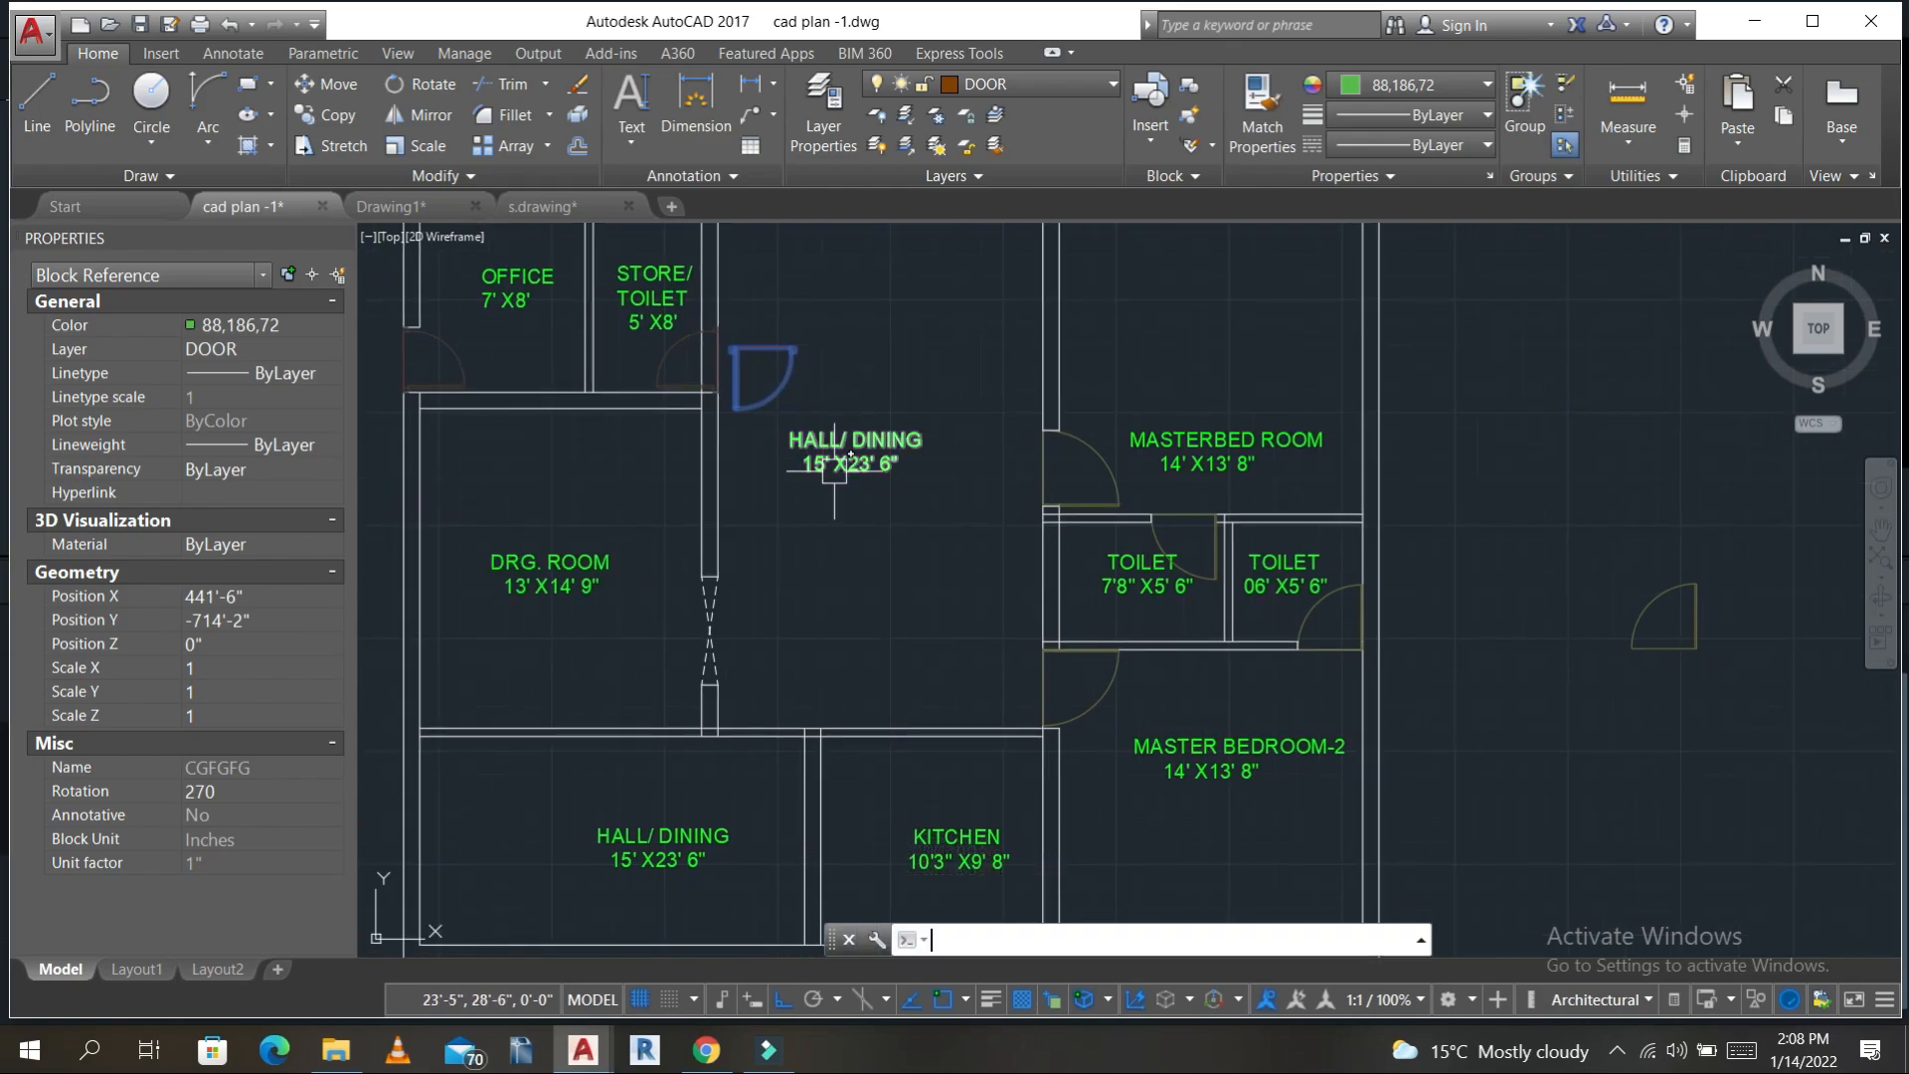
{"action": "key", "text": "Return"}
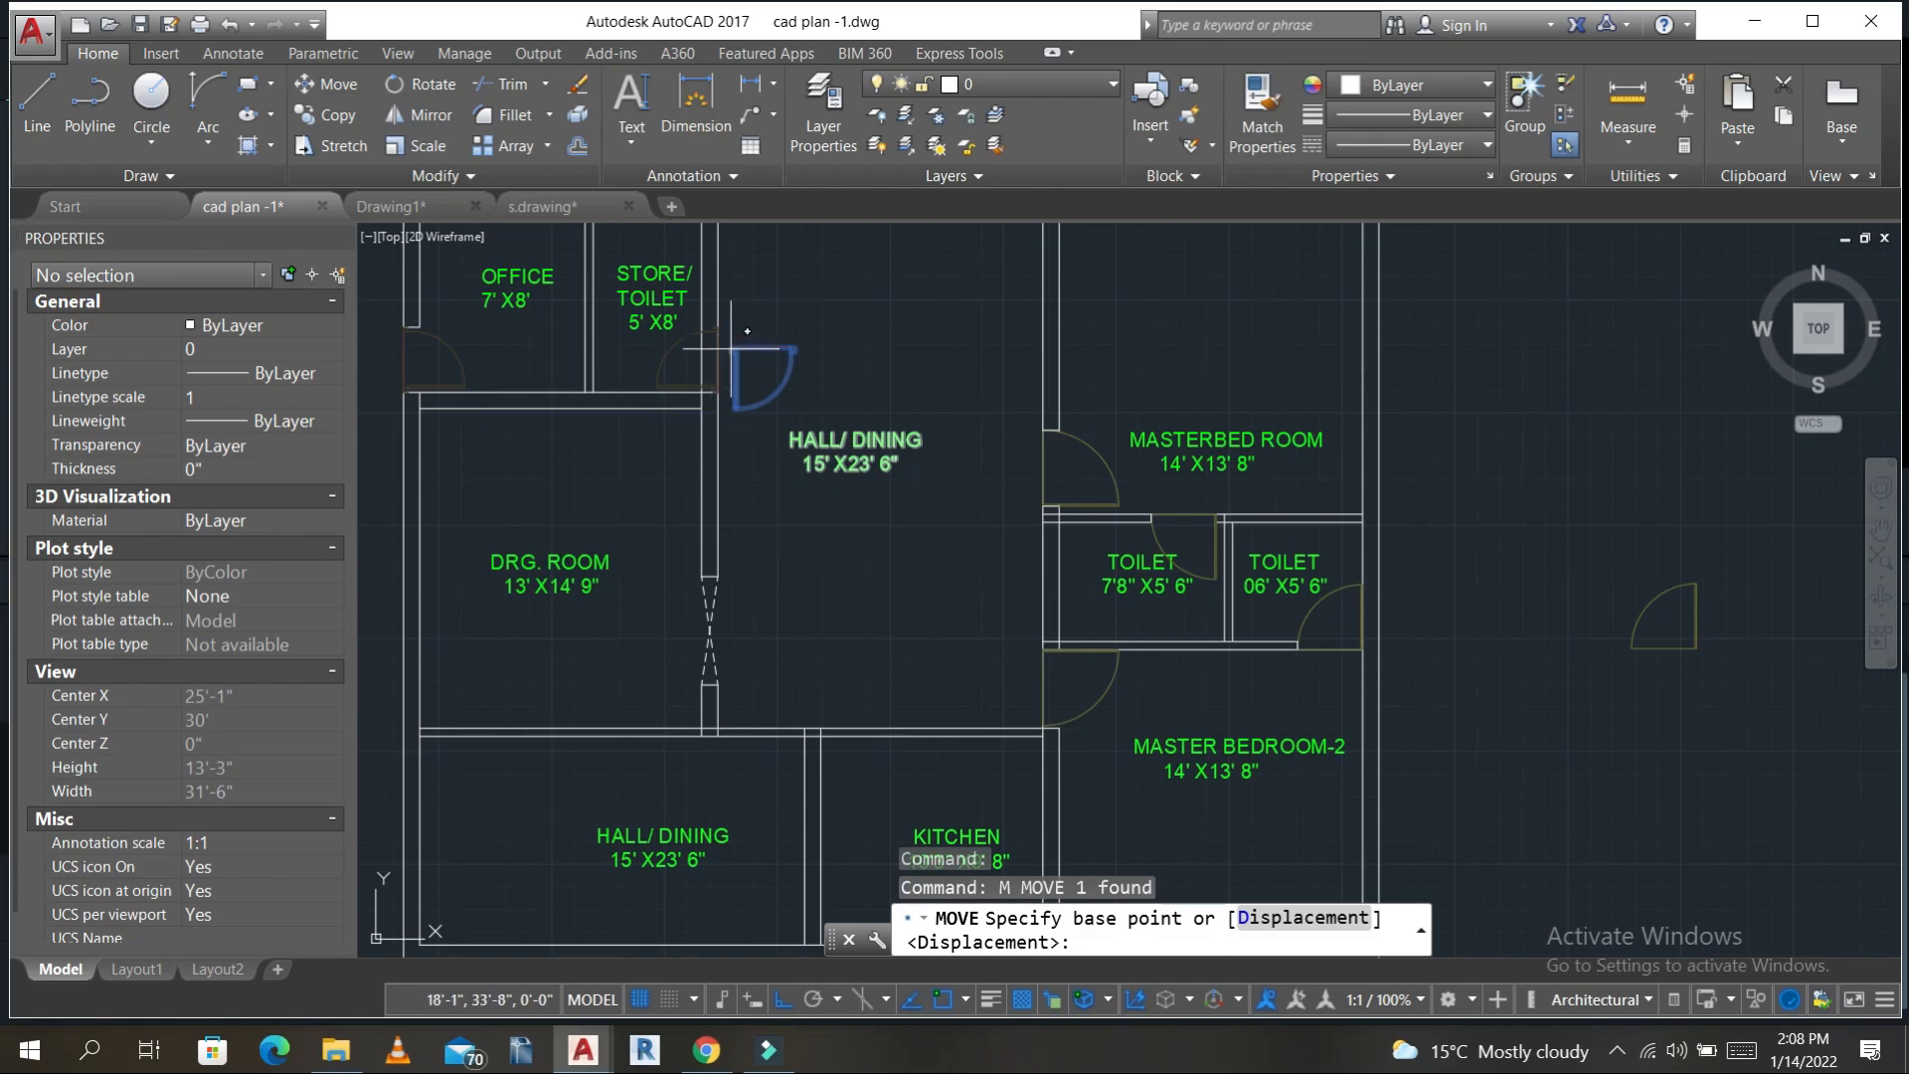
{"action": "scroll", "coordinate": [732, 343], "scroll_direction": "up", "scroll_amount": 6}
{"action": "left_click", "coordinate": [705, 432]}
{"action": "scroll", "coordinate": [703, 427], "scroll_direction": "down", "scroll_amount": 6}
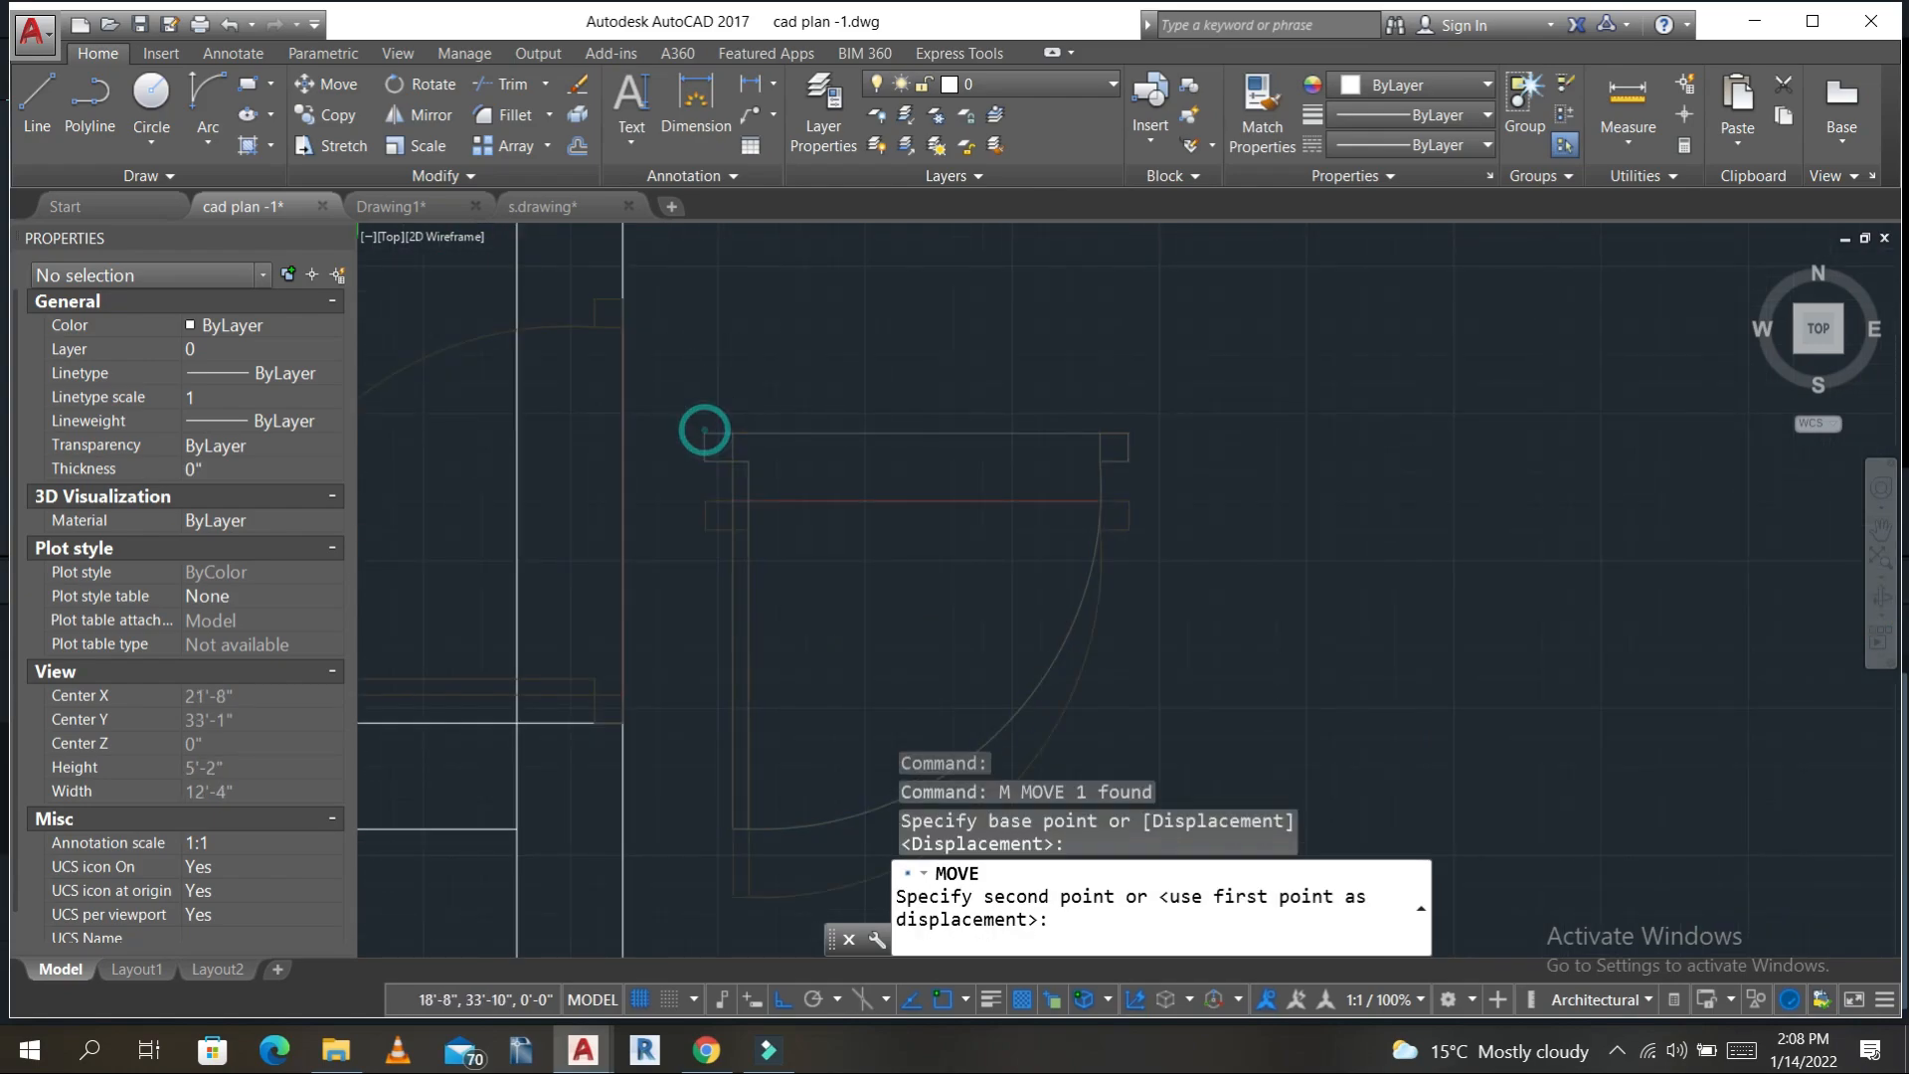
{"action": "scroll", "coordinate": [780, 566], "scroll_direction": "up", "scroll_amount": 5}
{"action": "scroll", "coordinate": [761, 657], "scroll_direction": "up", "scroll_amount": 2}
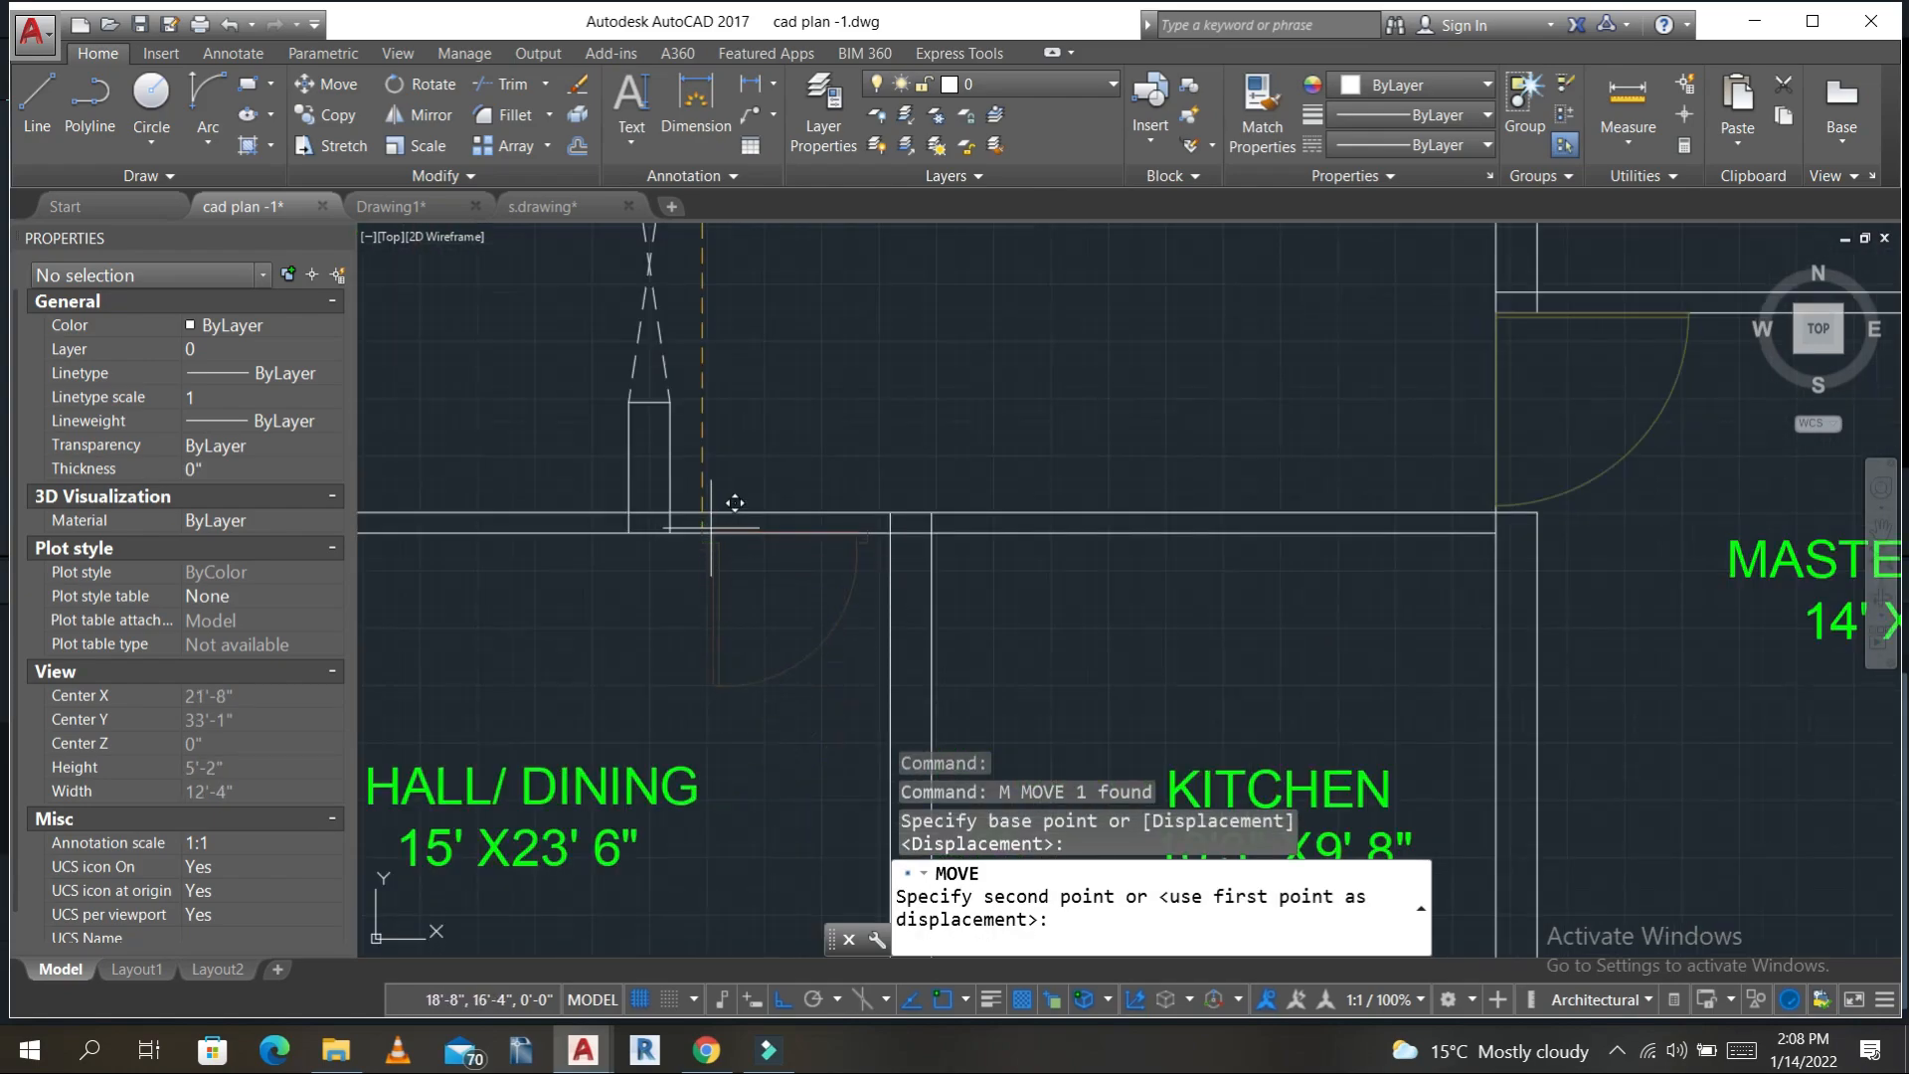
{"action": "left_click", "coordinate": [674, 511]}
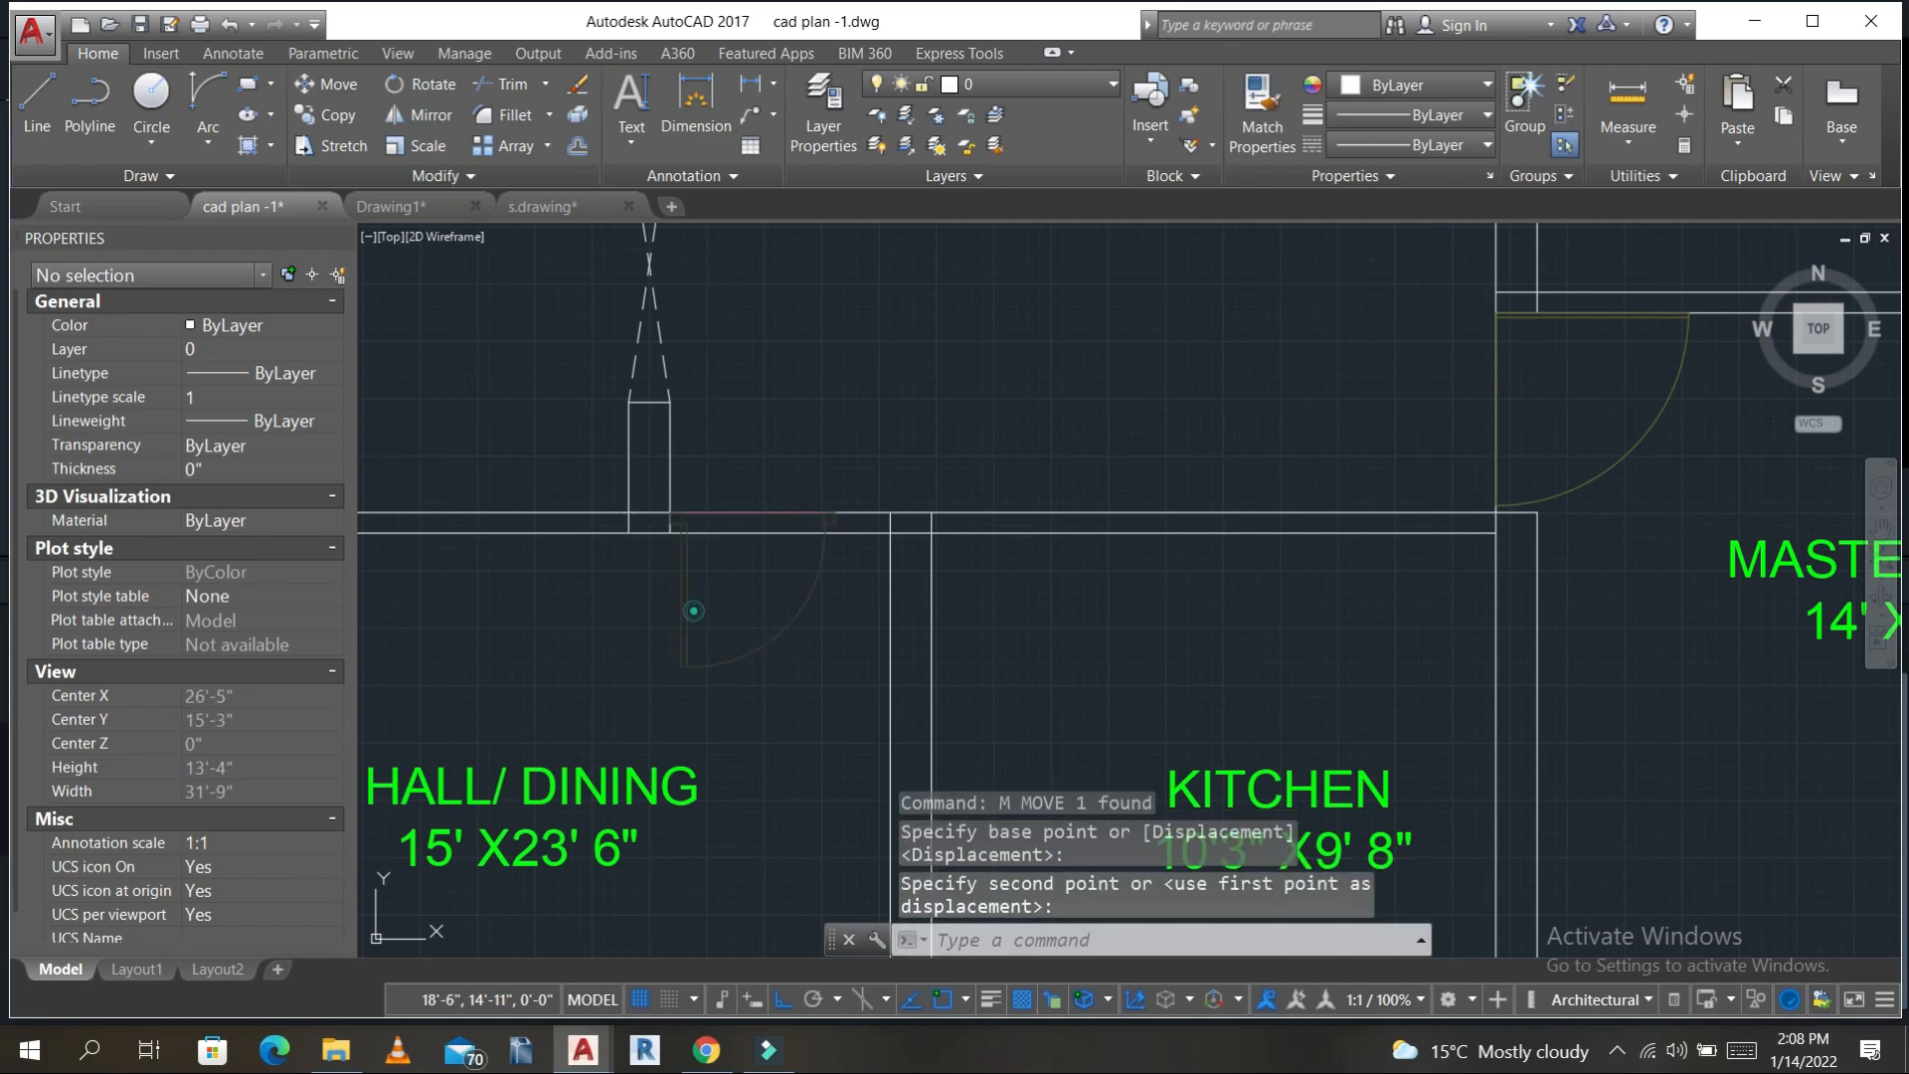
- Mirror the lower HALL/DINING door about a vertical line near the door's centre and erase the original
{"action": "left_click", "coordinate": [695, 608]}
{"action": "type", "text": "mi"}
{"action": "key", "text": "Return"}
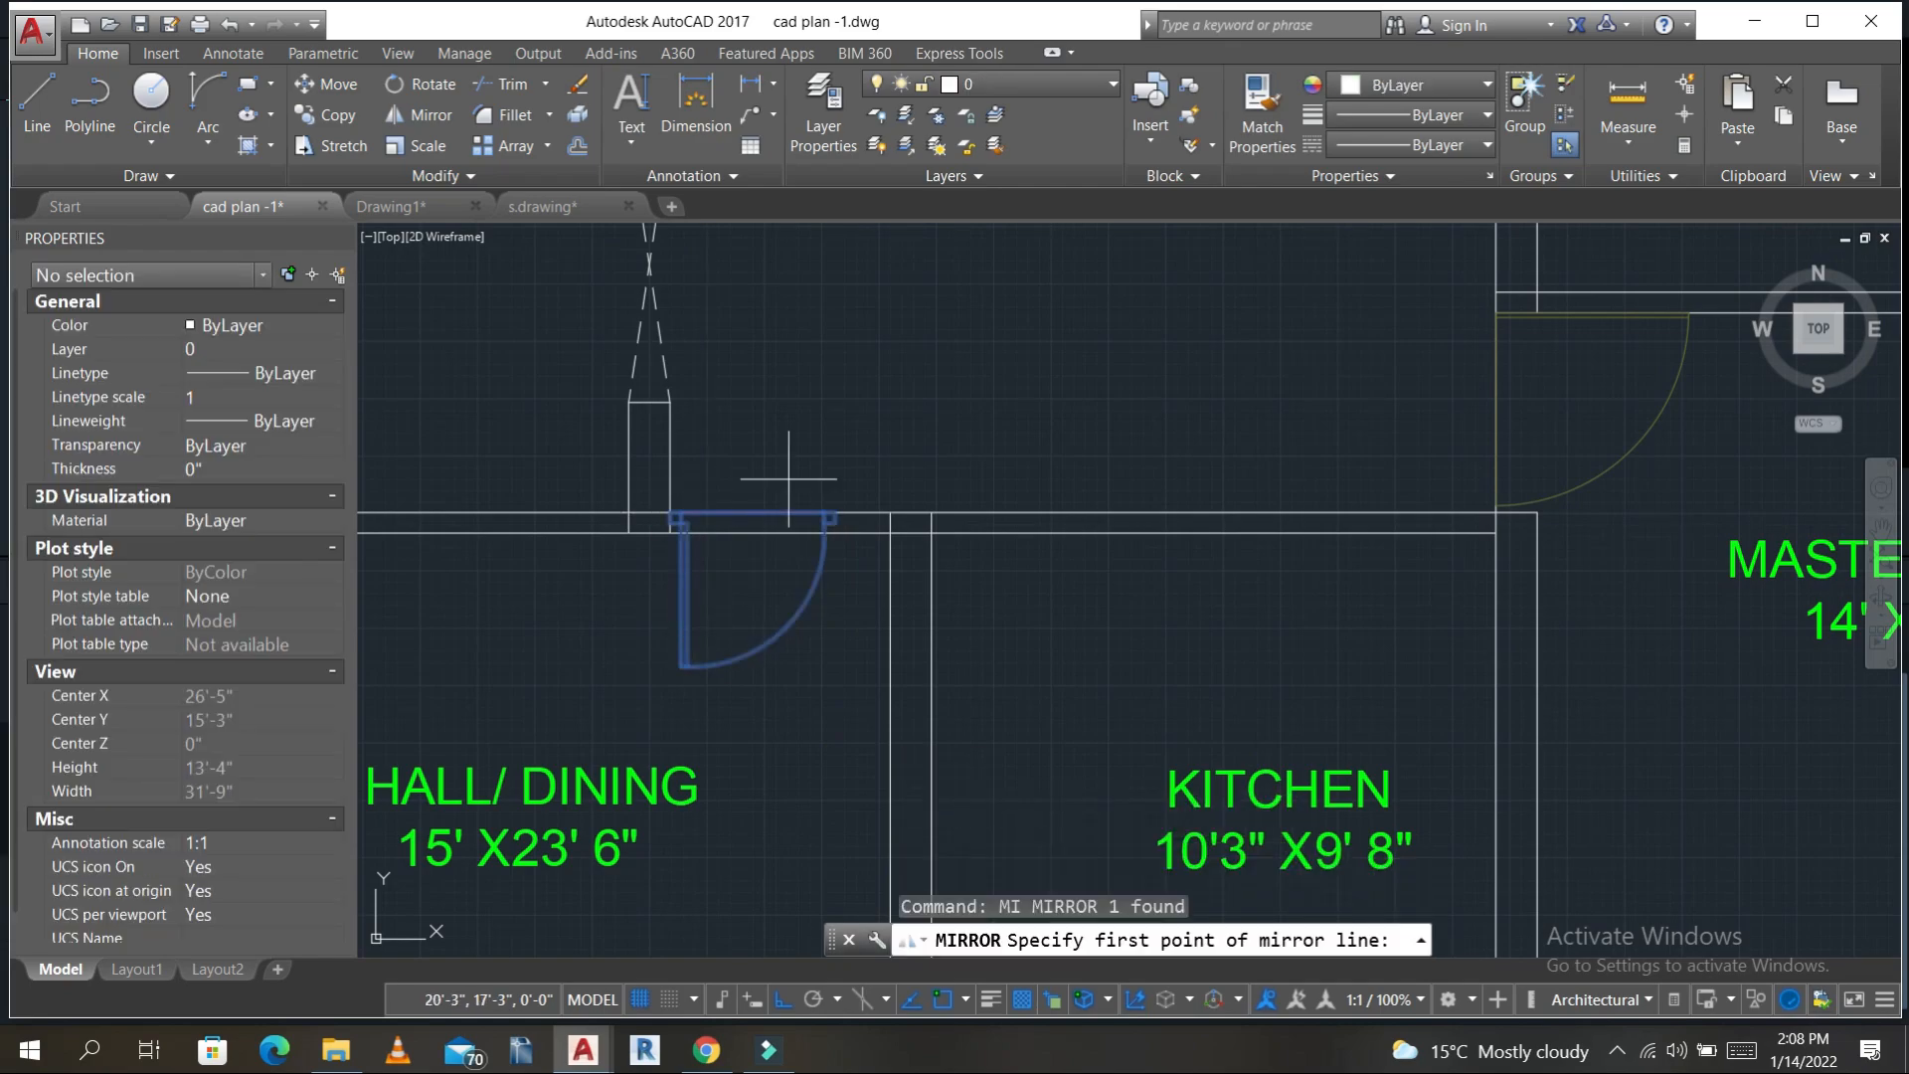
{"action": "left_click", "coordinate": [792, 395]}
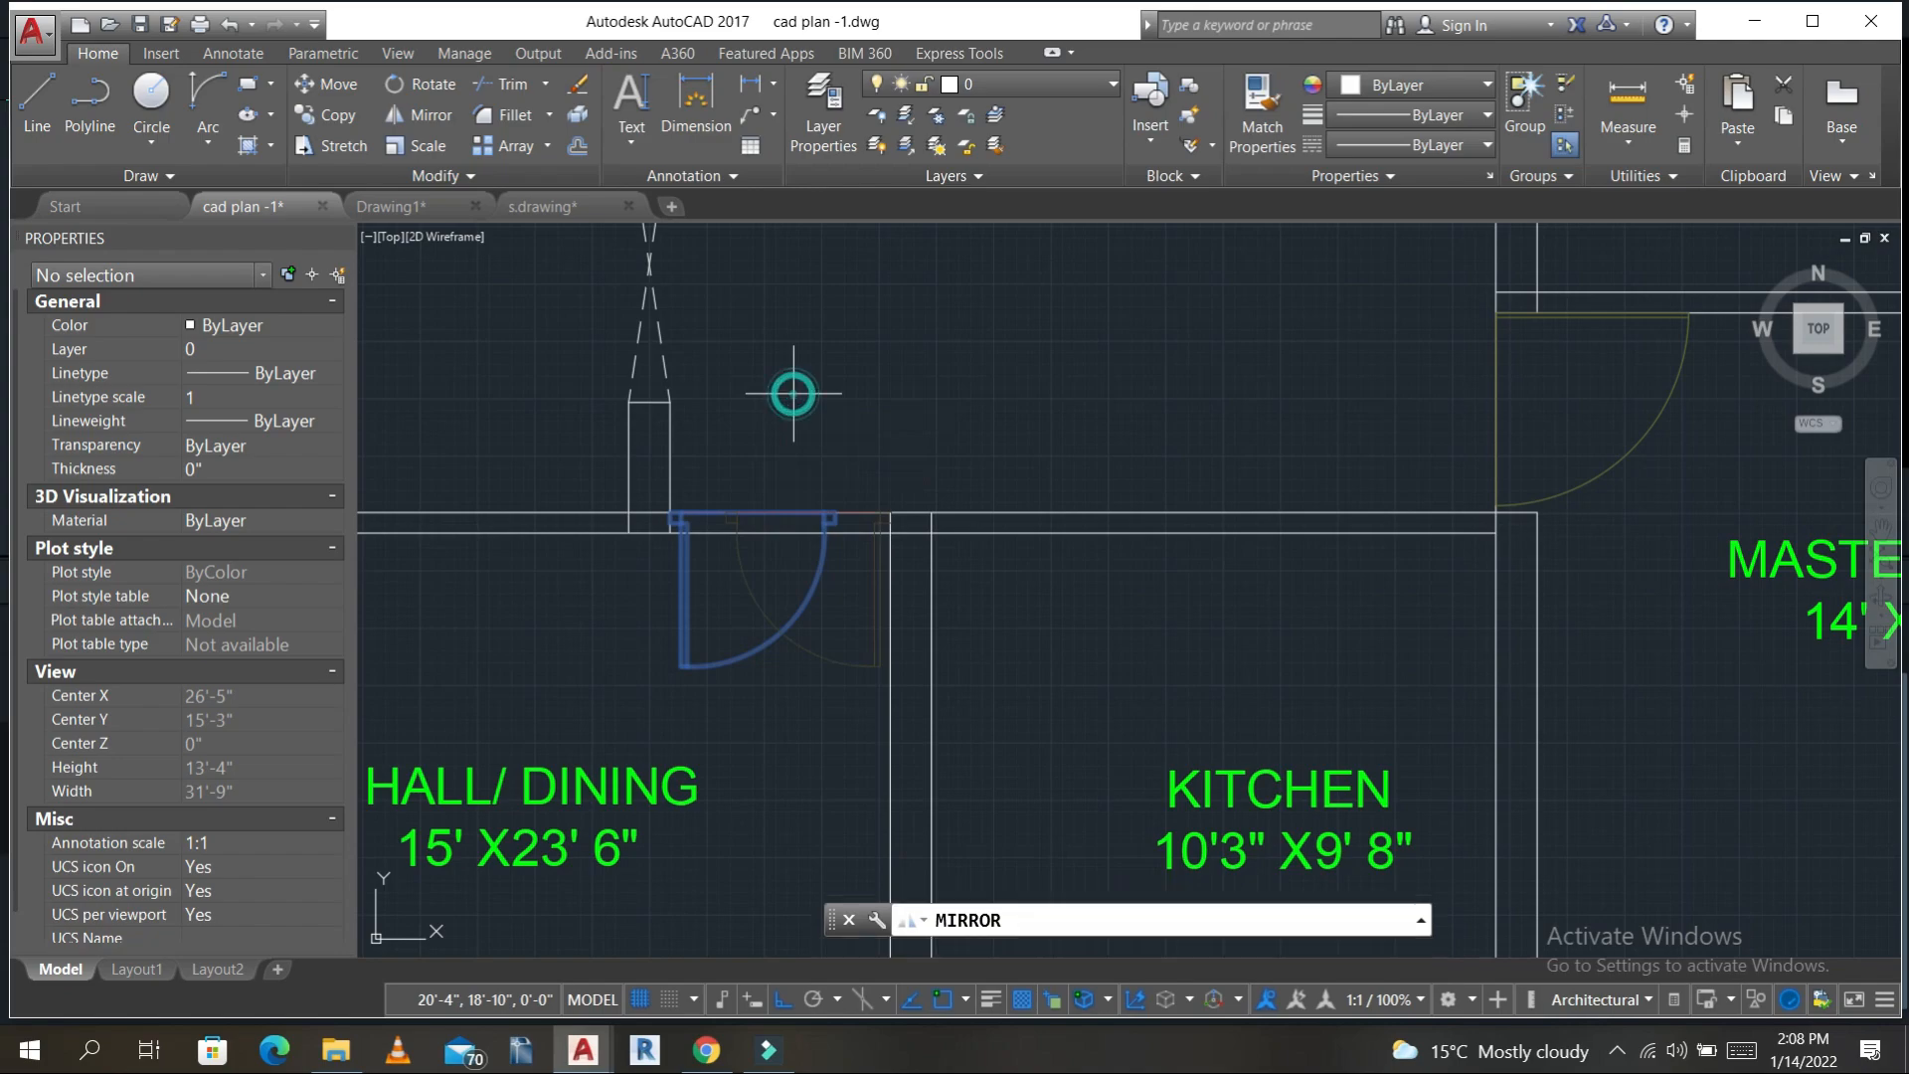
{"action": "key", "text": "Return"}
{"action": "left_click", "coordinate": [741, 666]}
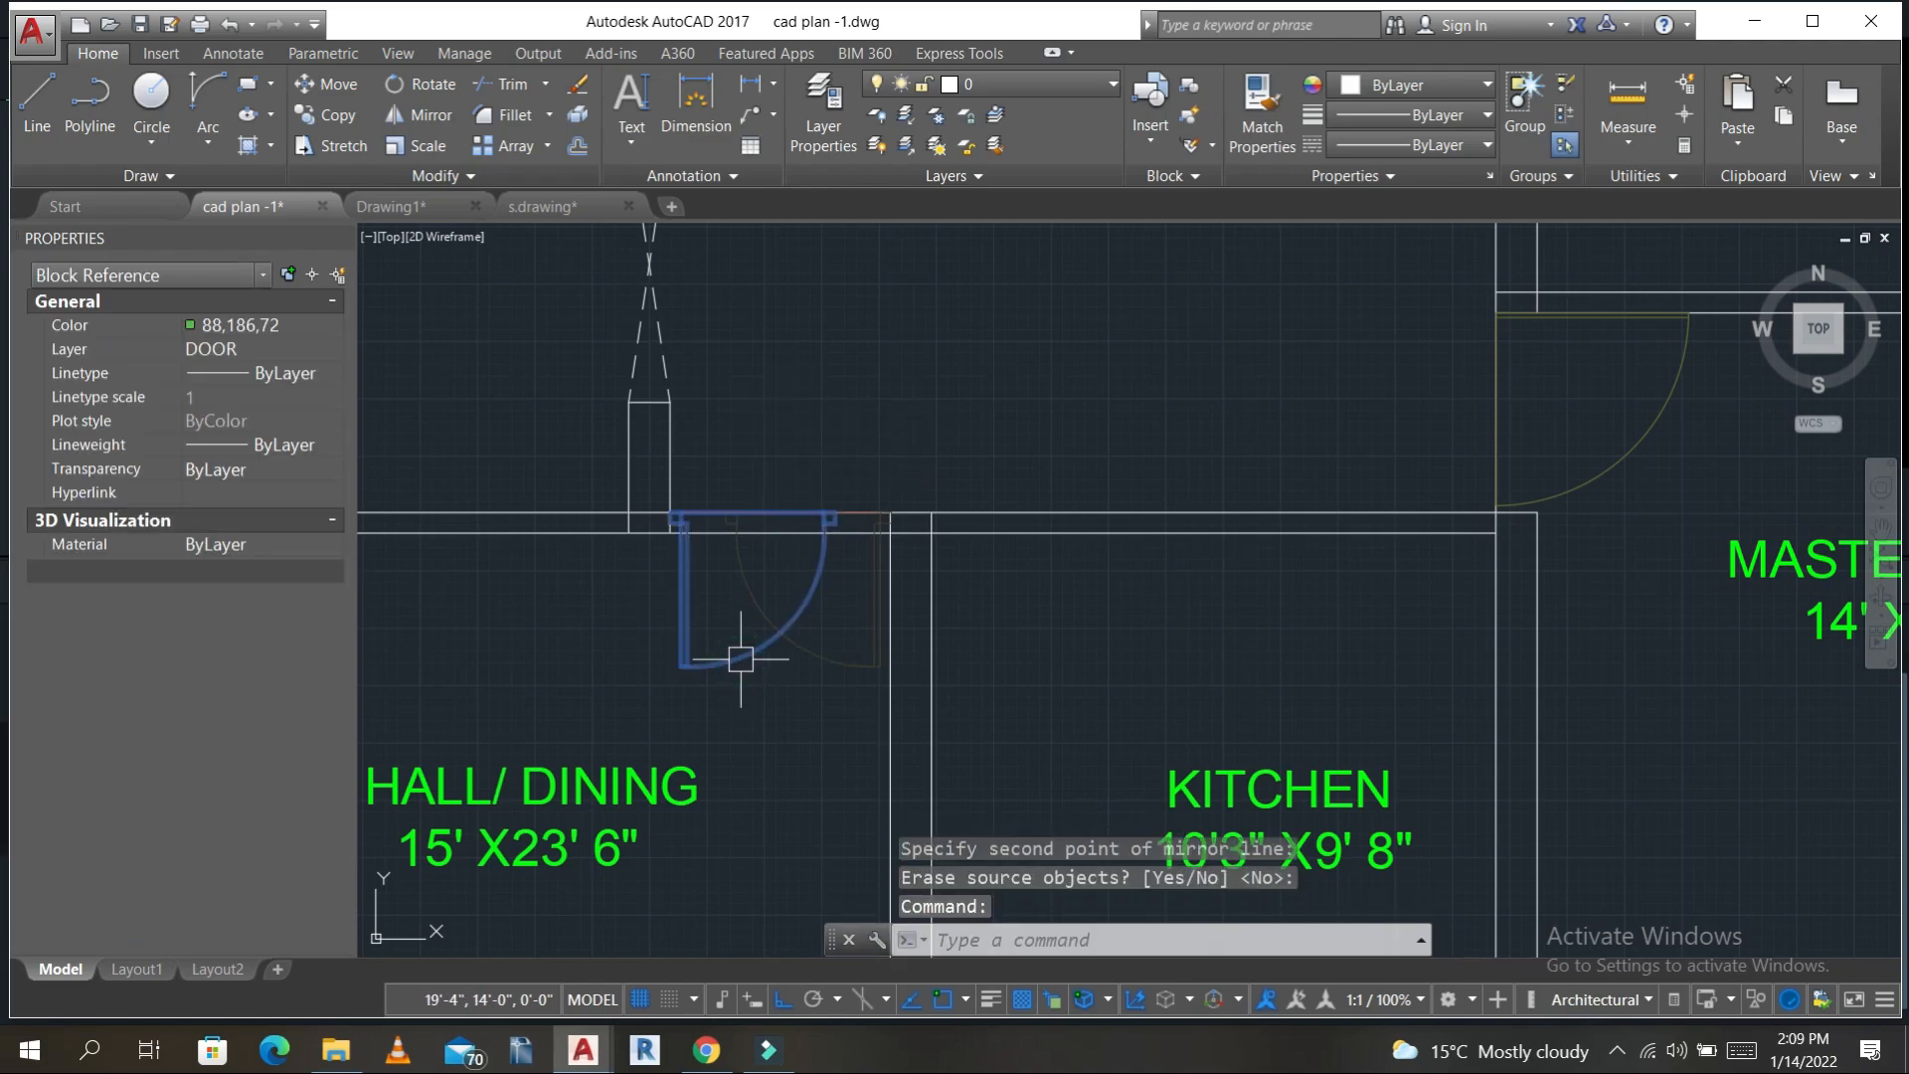
{"action": "type", "text": "e"}
{"action": "key", "text": "Return"}
- Move the mirrored door by its hinge-side frame corner to the upper corner of the wall between HALL/DINING and KITCHEN
{"action": "scroll", "coordinate": [889, 535], "scroll_direction": "up", "scroll_amount": 6}
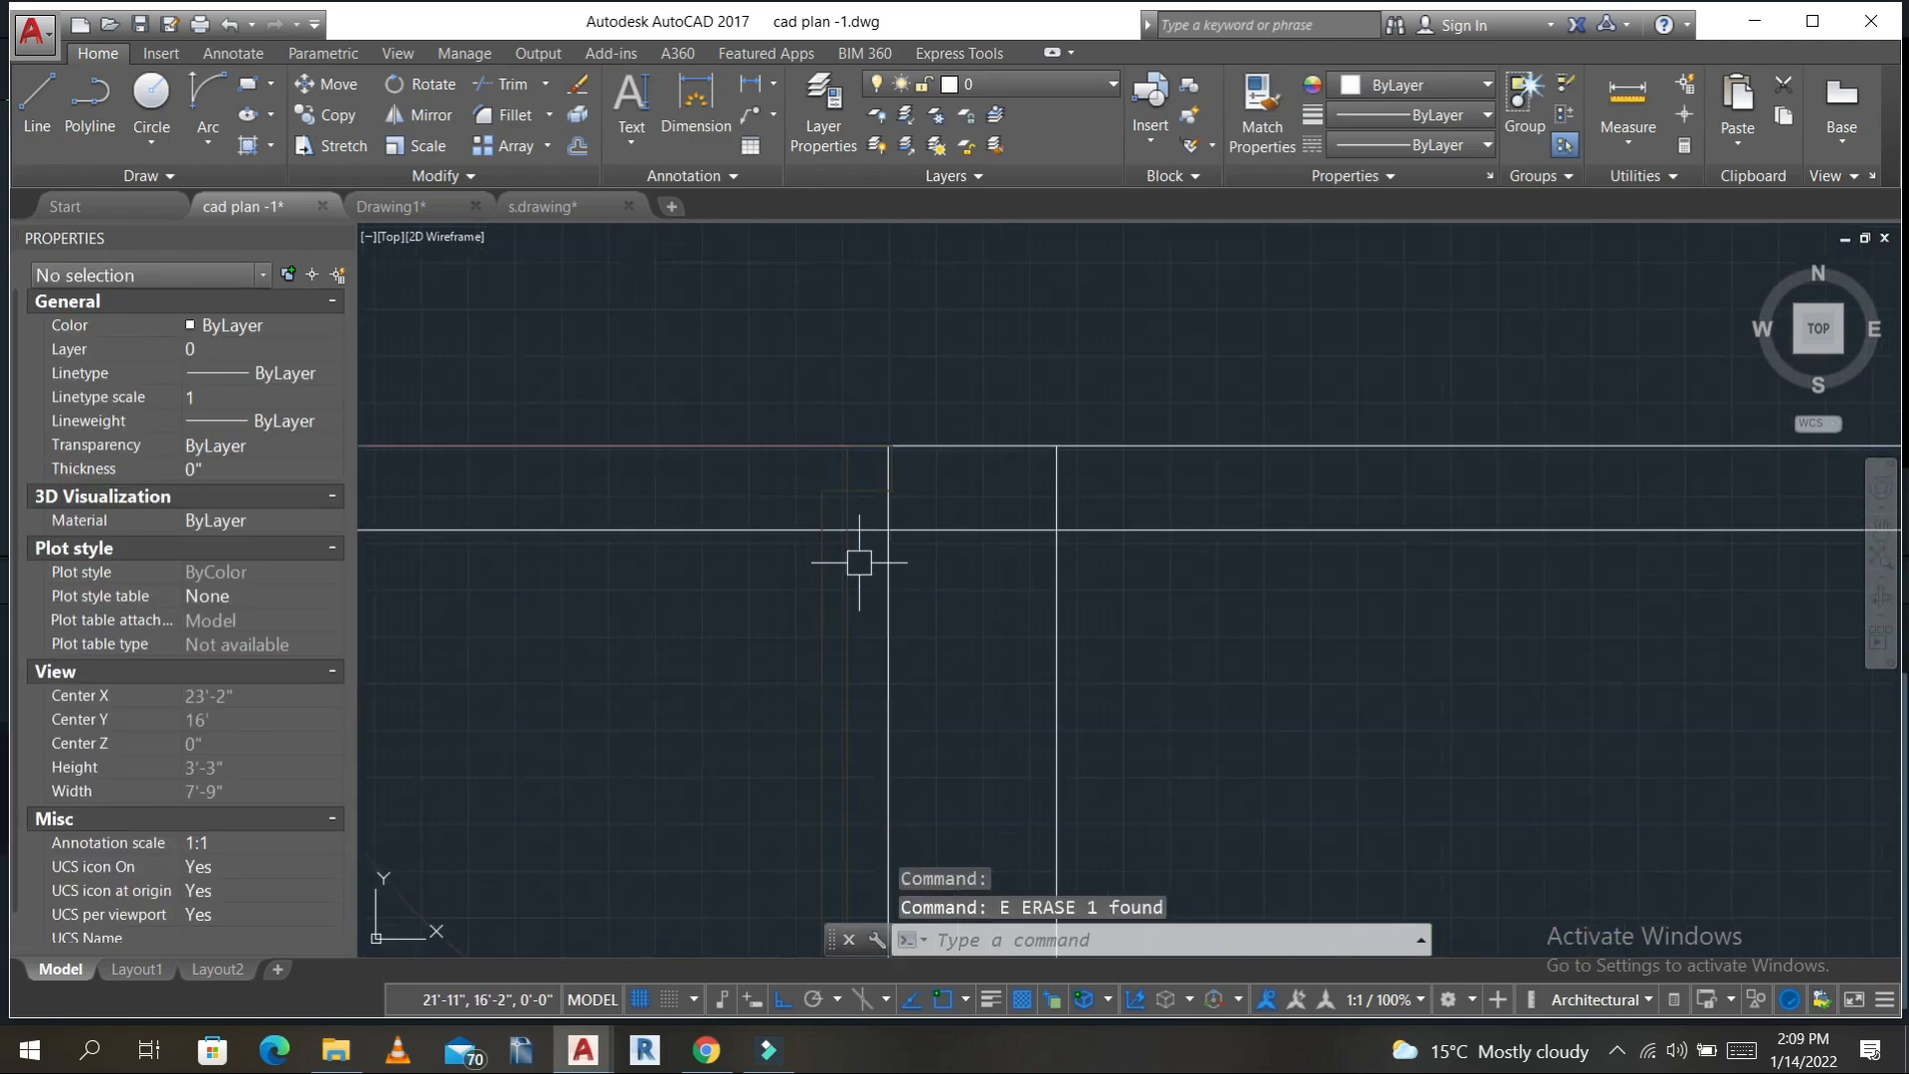
{"action": "left_click", "coordinate": [835, 577]}
{"action": "type", "text": "m"}
{"action": "key", "text": "Return"}
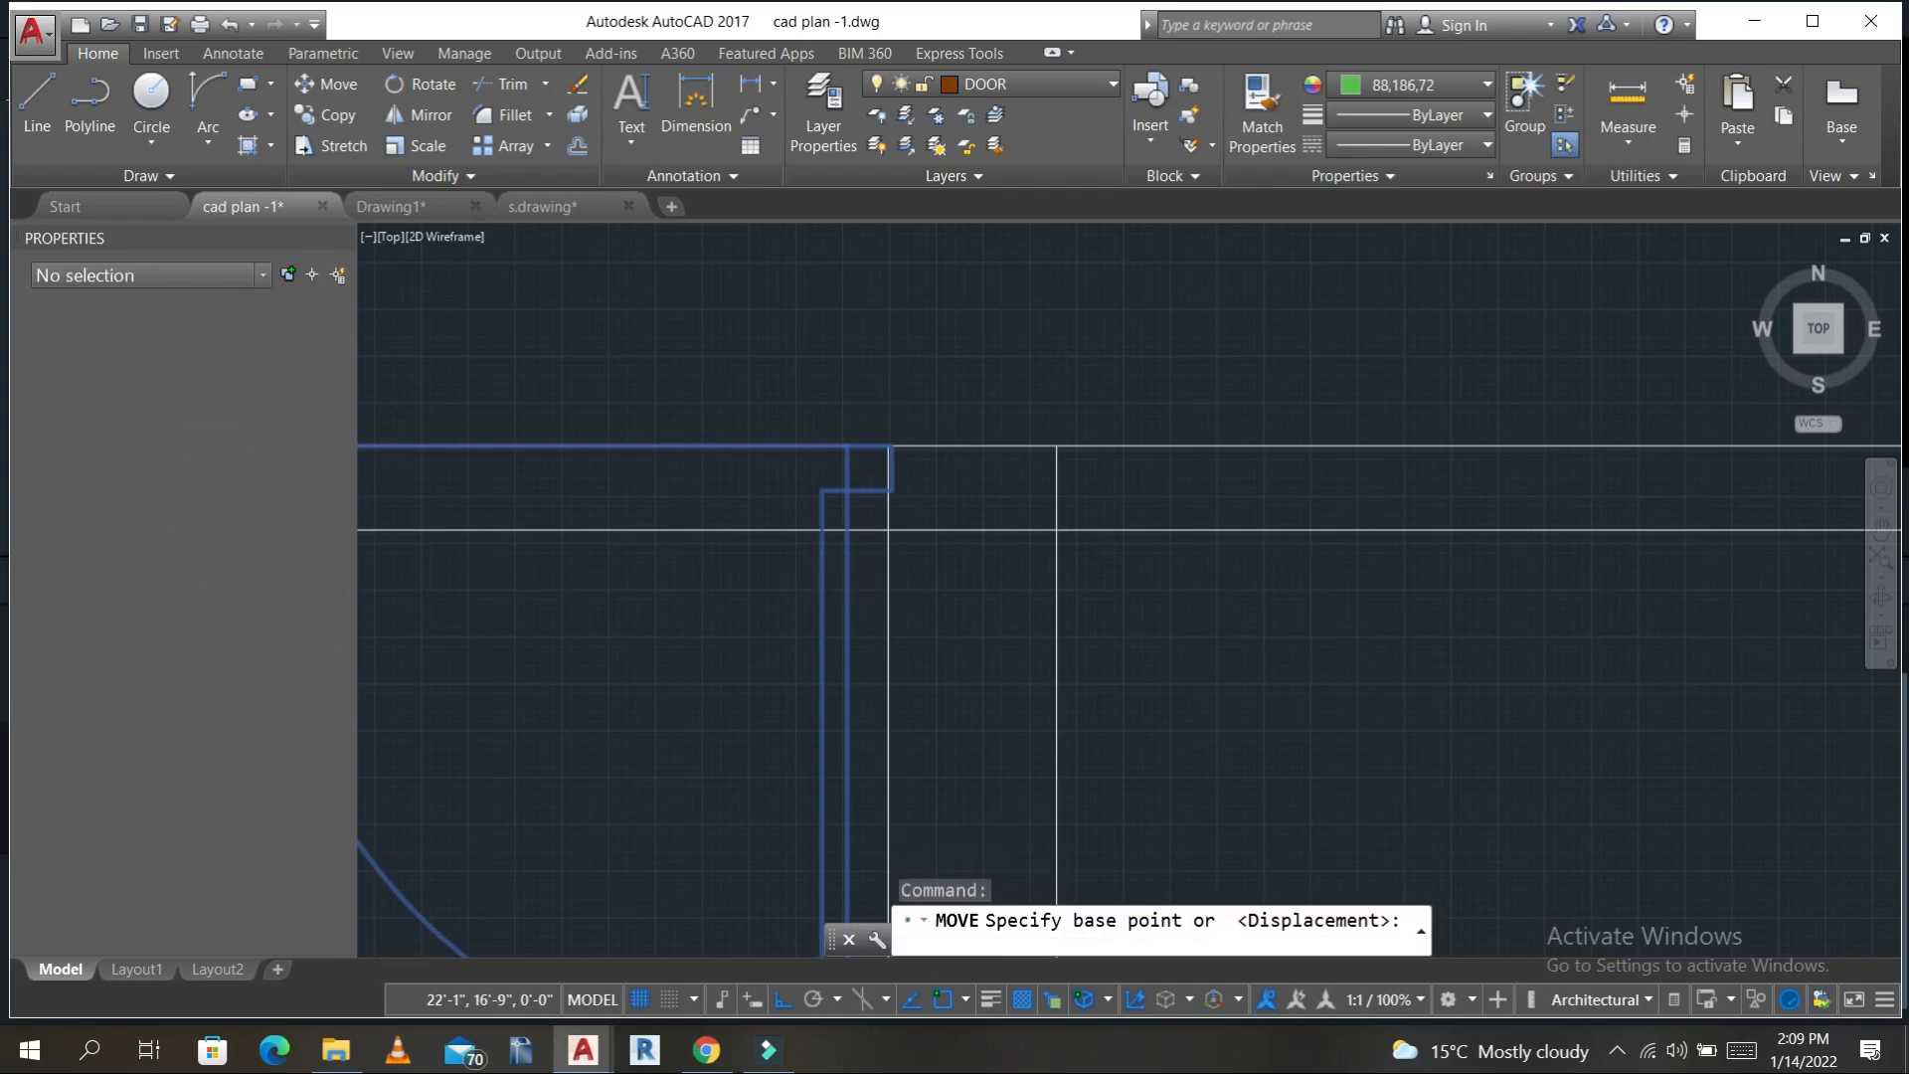
{"action": "scroll", "coordinate": [900, 413], "scroll_direction": "up", "scroll_amount": 2}
{"action": "scroll", "coordinate": [885, 467], "scroll_direction": "up", "scroll_amount": 7}
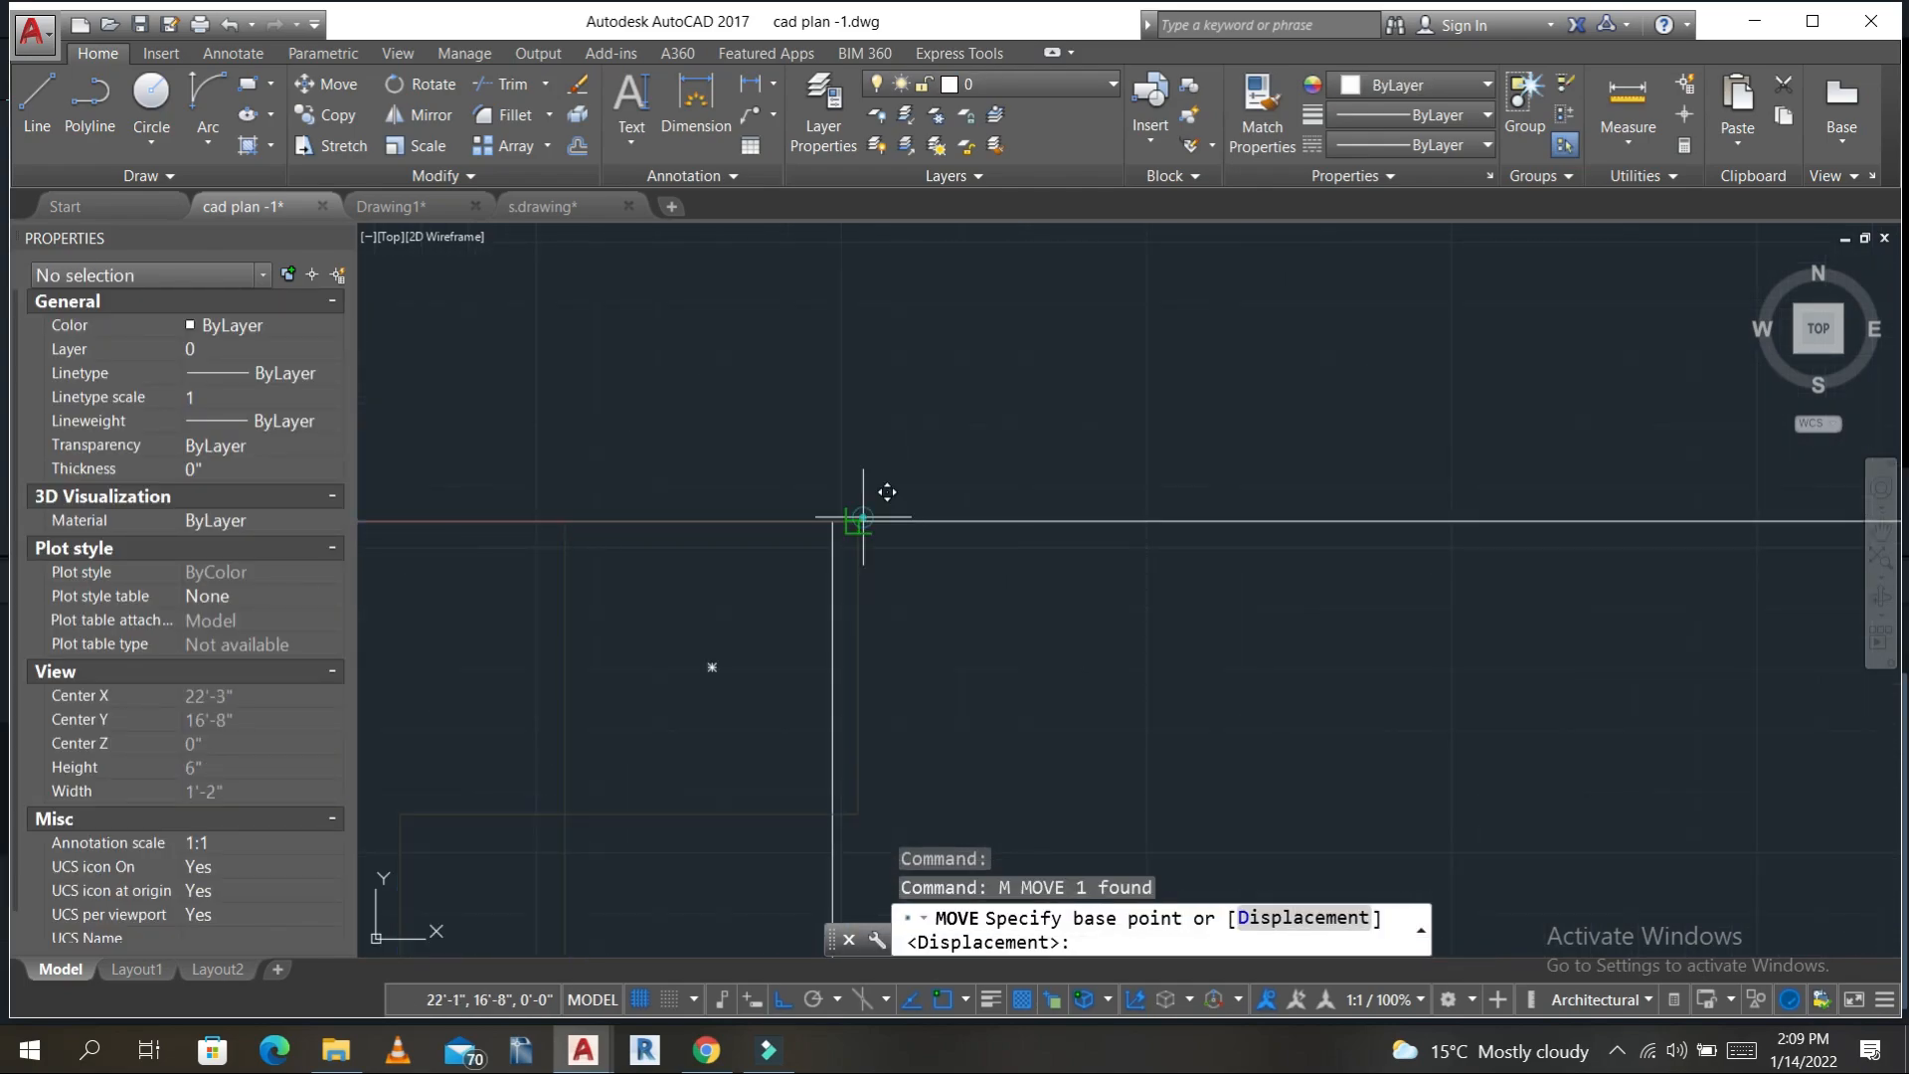
{"action": "left_click", "coordinate": [863, 517]}
{"action": "scroll", "coordinate": [842, 537], "scroll_direction": "down", "scroll_amount": 7}
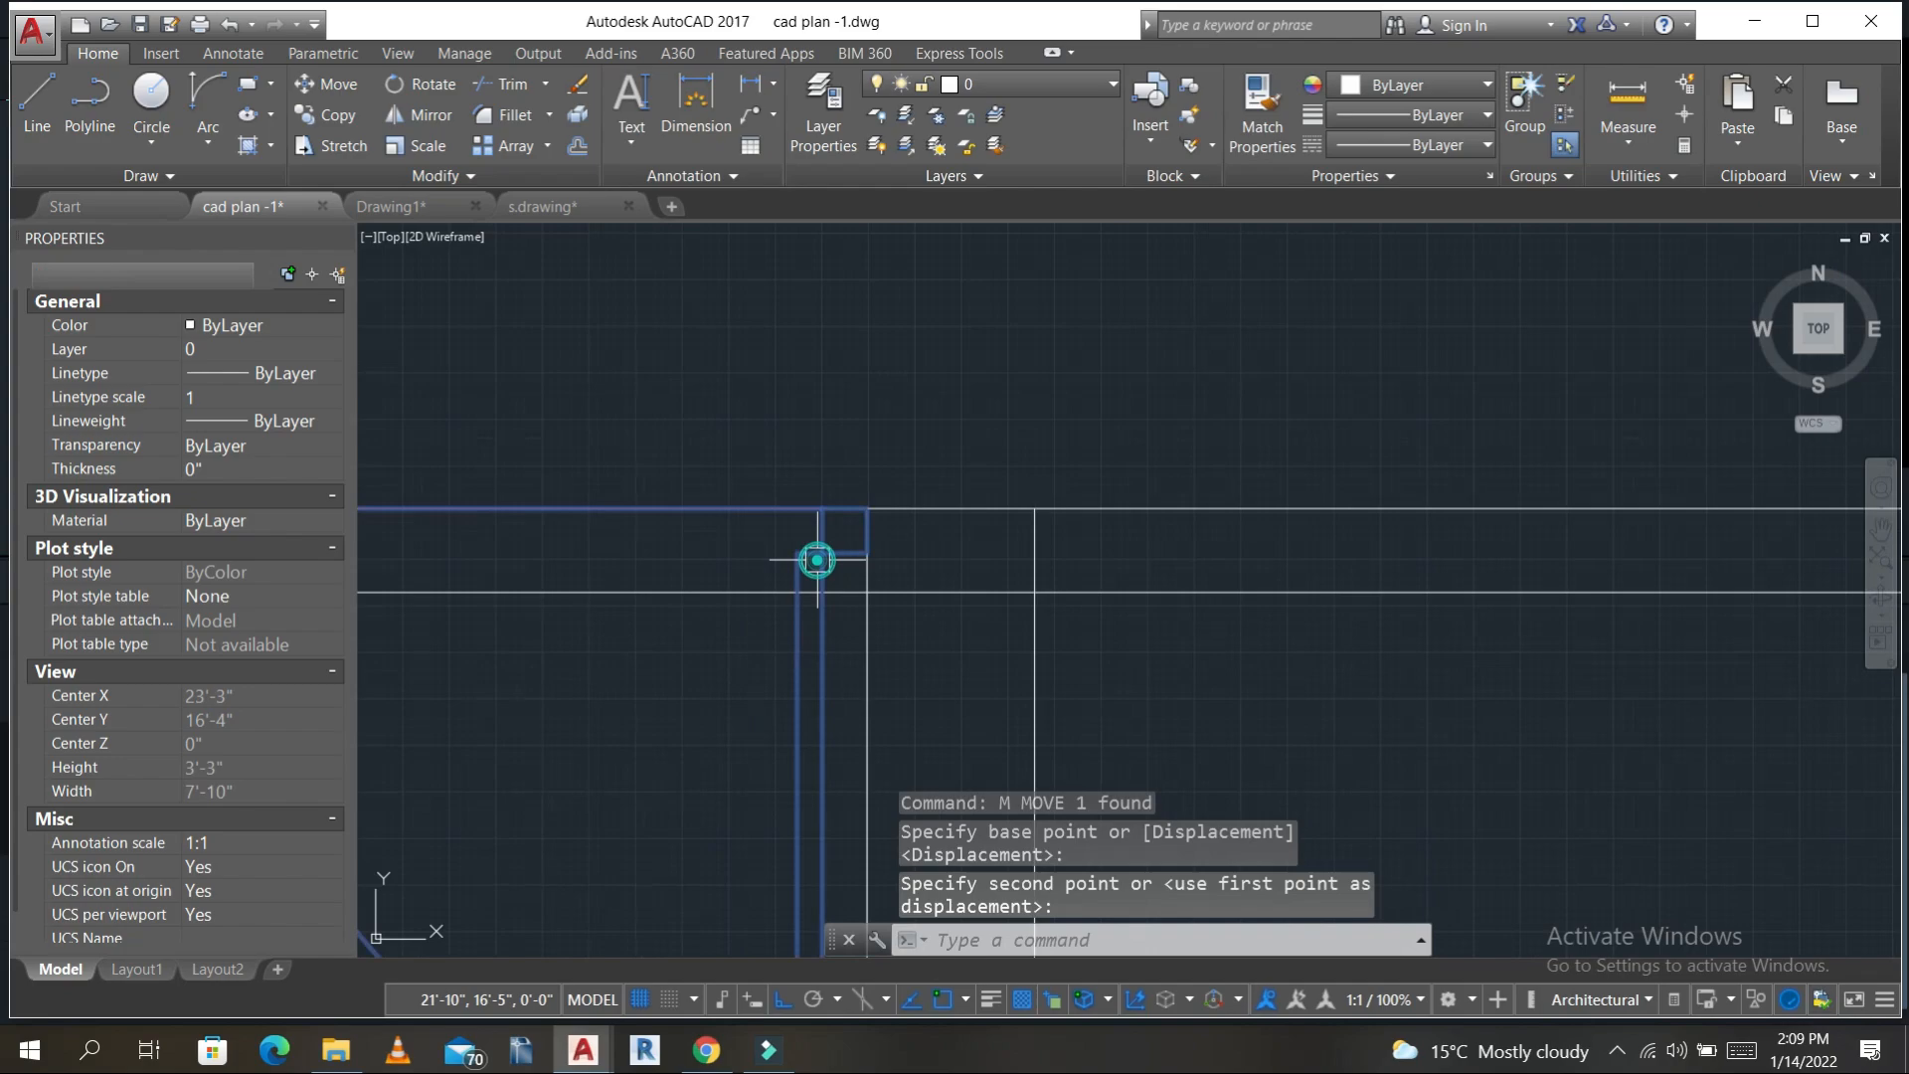
- Scale the door by reference from its hinge-side corner to span the gap to the wall stub, and save the drawing
{"action": "left_click", "coordinate": [817, 559]}
{"action": "type", "text": "sc"}
{"action": "key", "text": "Return"}
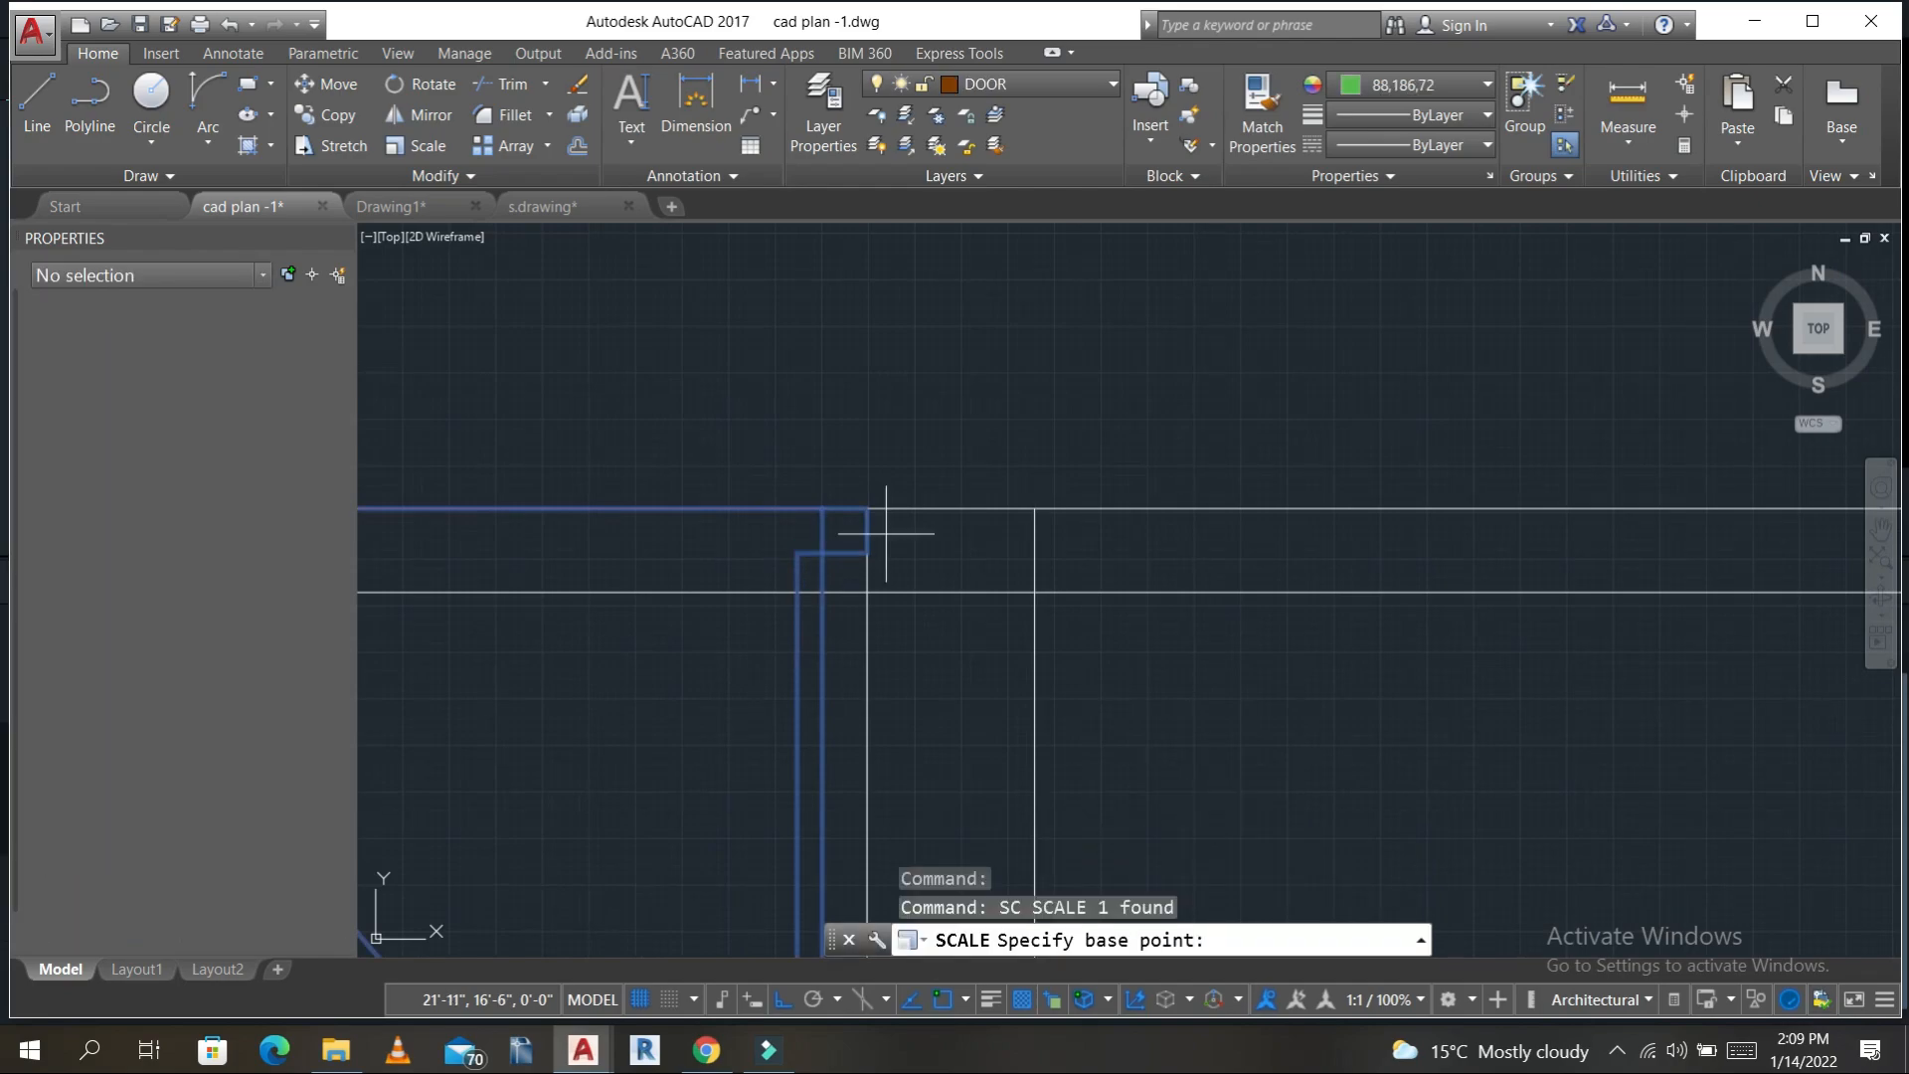
{"action": "middle_click_drag", "start_coordinate": [885, 534], "coordinate": [1176, 475]}
{"action": "left_click", "coordinate": [1158, 451]}
{"action": "left_click", "coordinate": [1158, 451]}
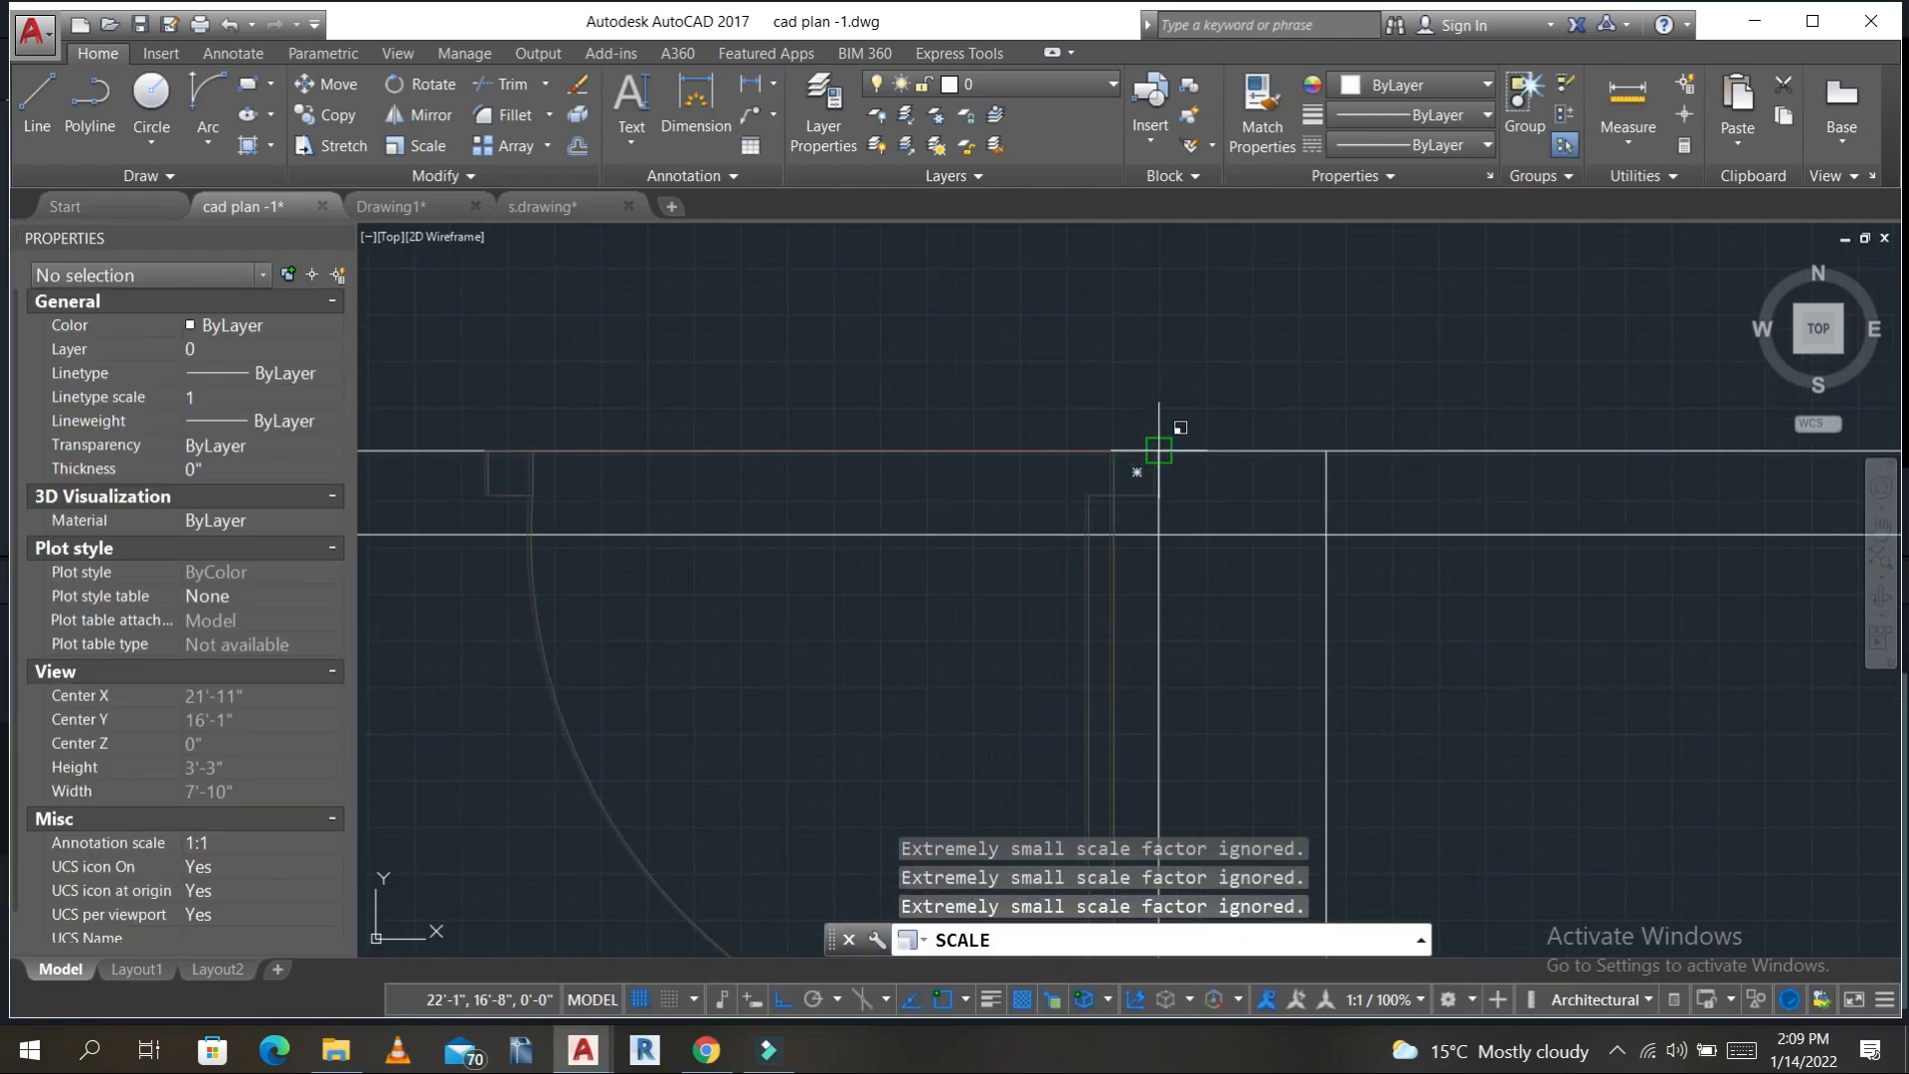
{"action": "left_click", "coordinate": [1158, 450]}
{"action": "scroll", "coordinate": [955, 471], "scroll_direction": "down", "scroll_amount": 2}
{"action": "middle_click_drag", "start_coordinate": [980, 478], "coordinate": [1232, 444]}
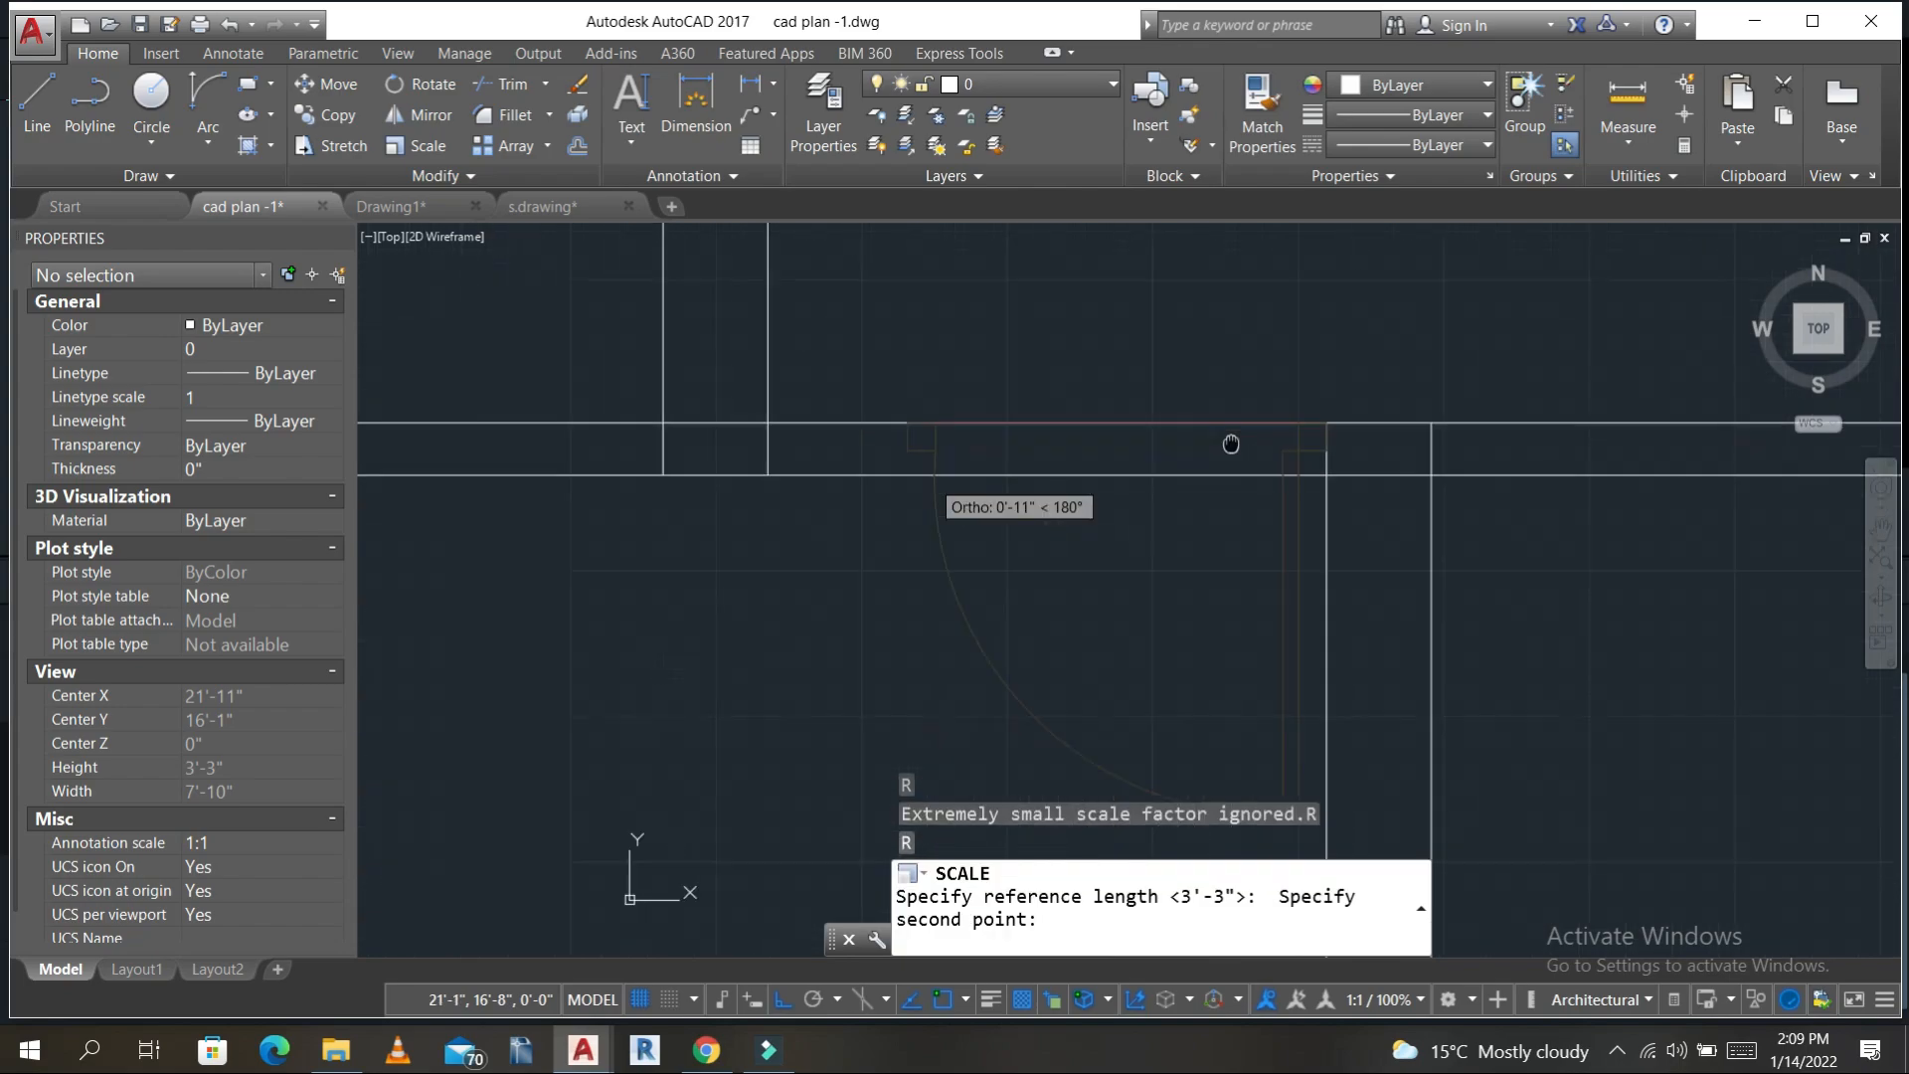
{"action": "left_click", "coordinate": [913, 421]}
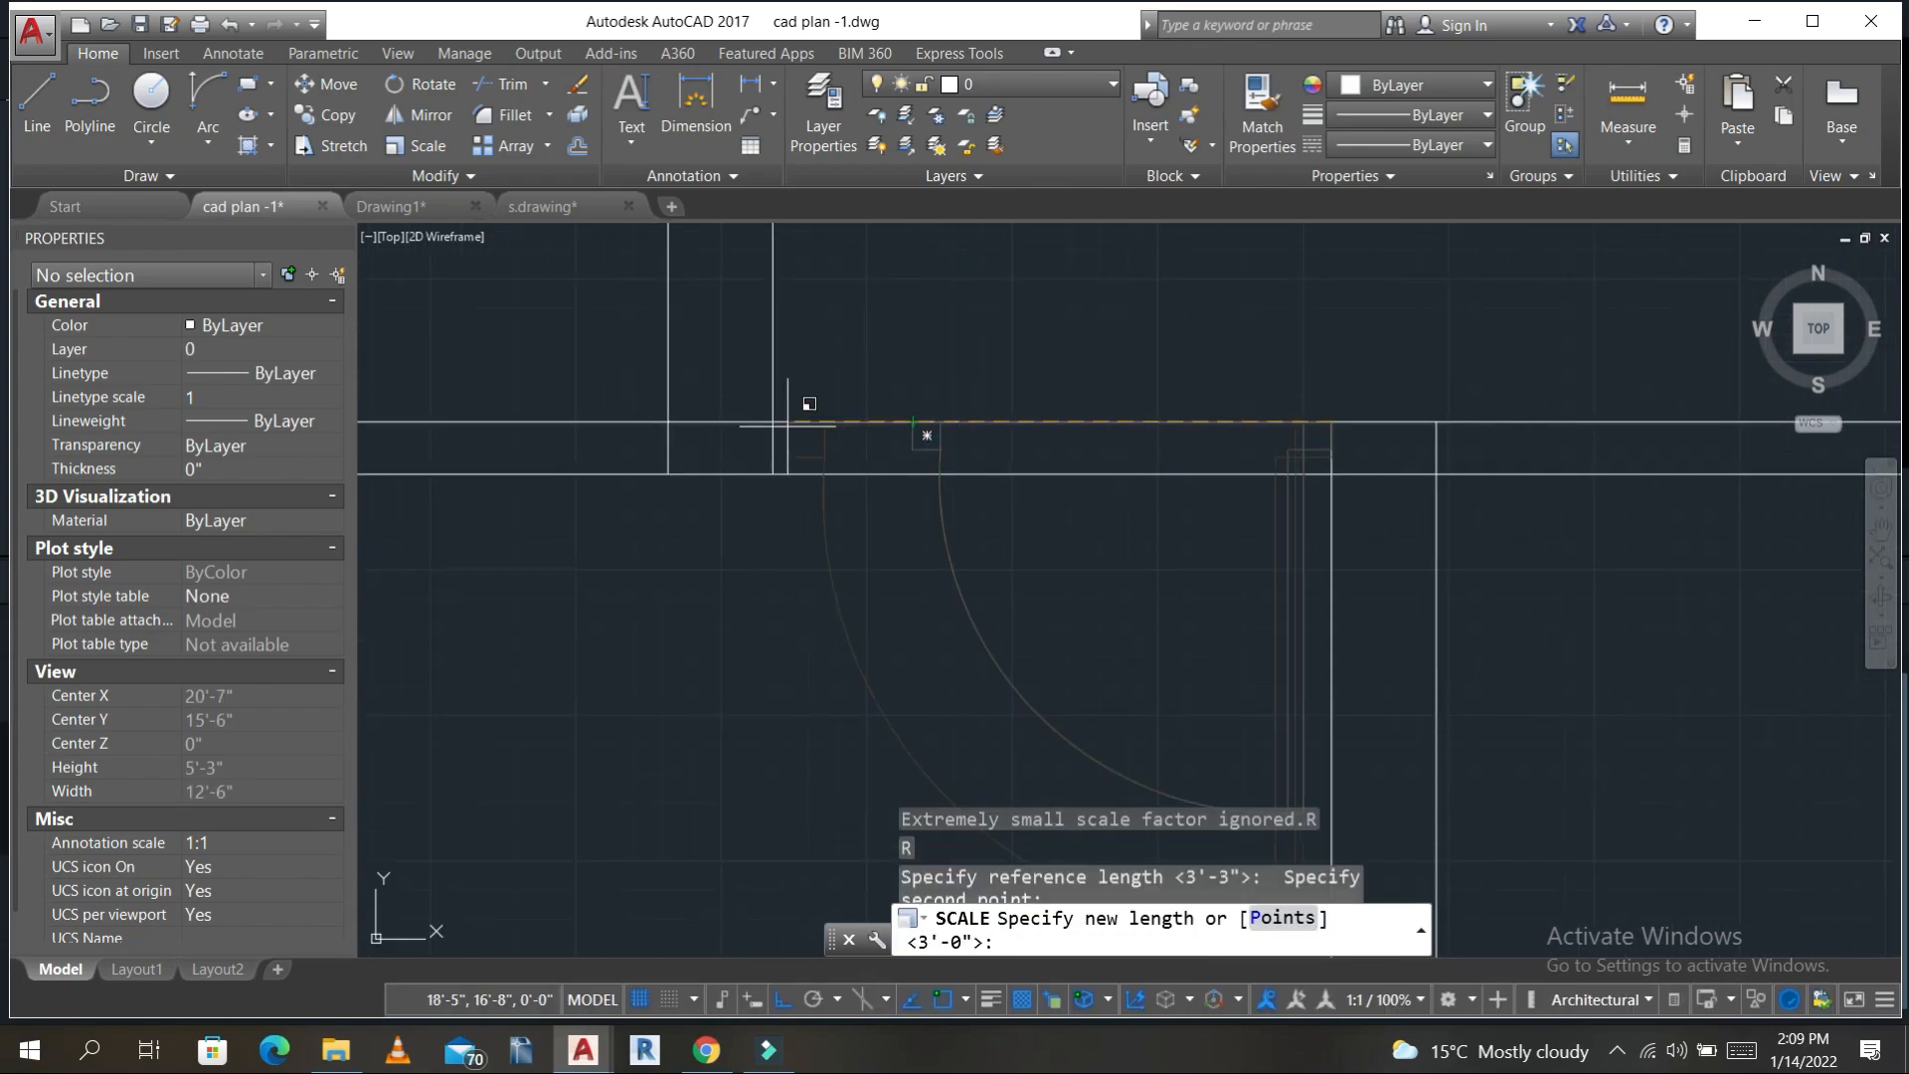
{"action": "key", "text": "Return"}
{"action": "scroll", "coordinate": [779, 420], "scroll_direction": "down", "scroll_amount": 5}
{"action": "middle_click_drag", "start_coordinate": [960, 527], "coordinate": [830, 497]}
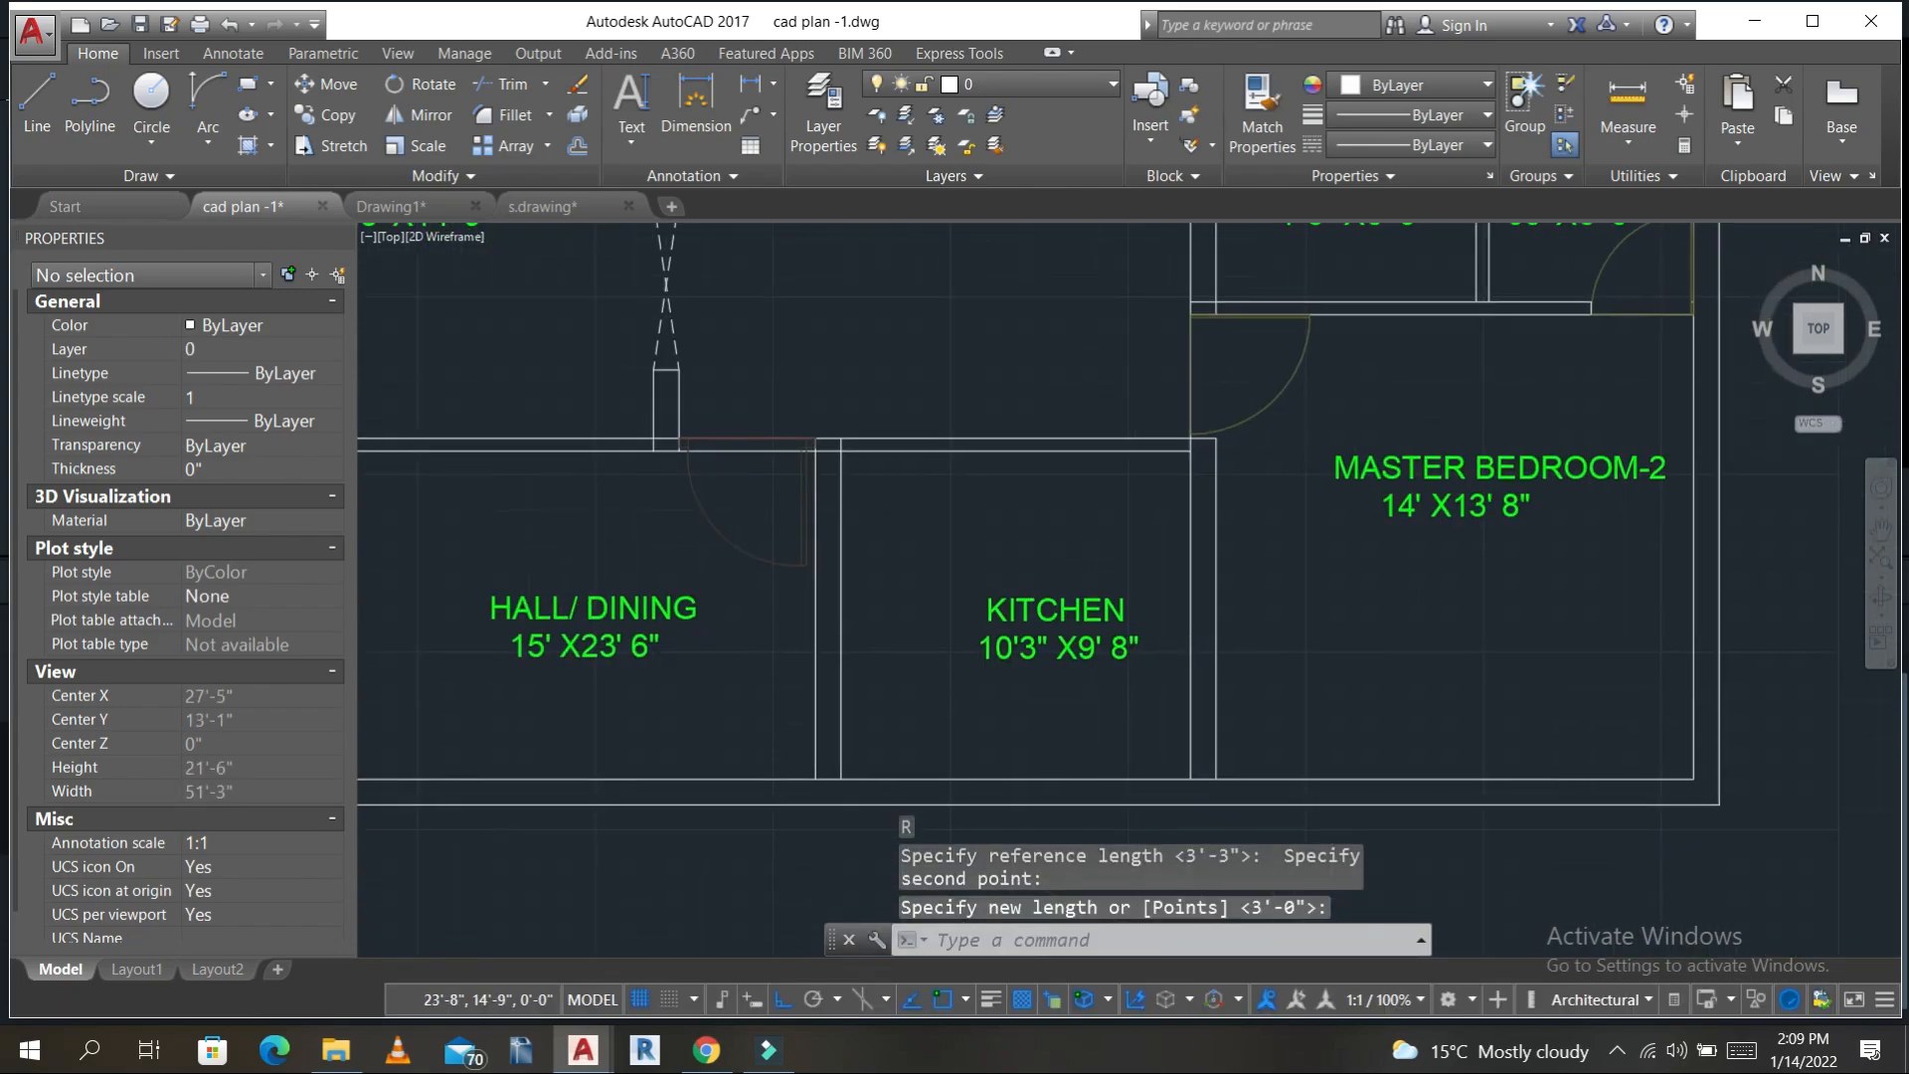
{"action": "key", "text": "ctrl+s"}
{"action": "type", "text": "tr"}
{"action": "key", "text": "Return"}
{"action": "key", "text": "Return"}
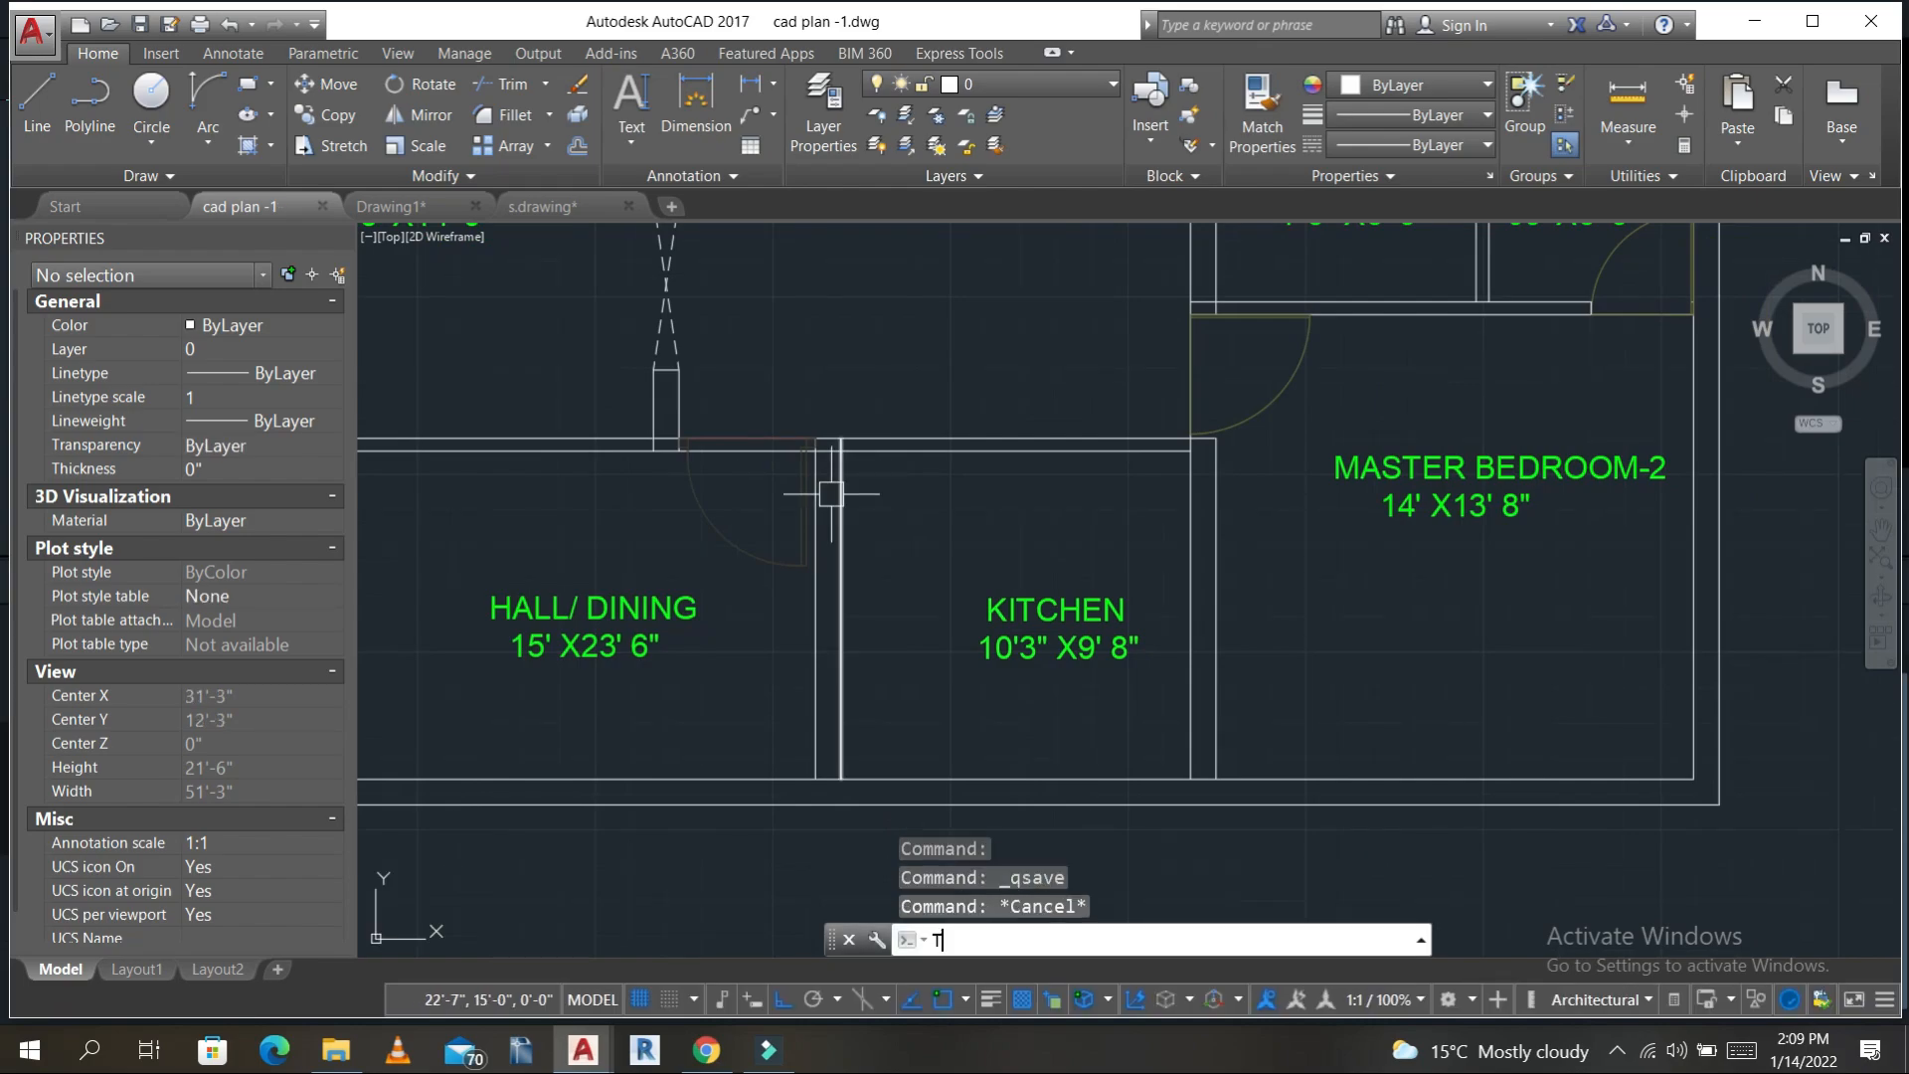
{"action": "scroll", "coordinate": [721, 481], "scroll_direction": "up", "scroll_amount": 2}
{"action": "left_click", "coordinate": [652, 382]}
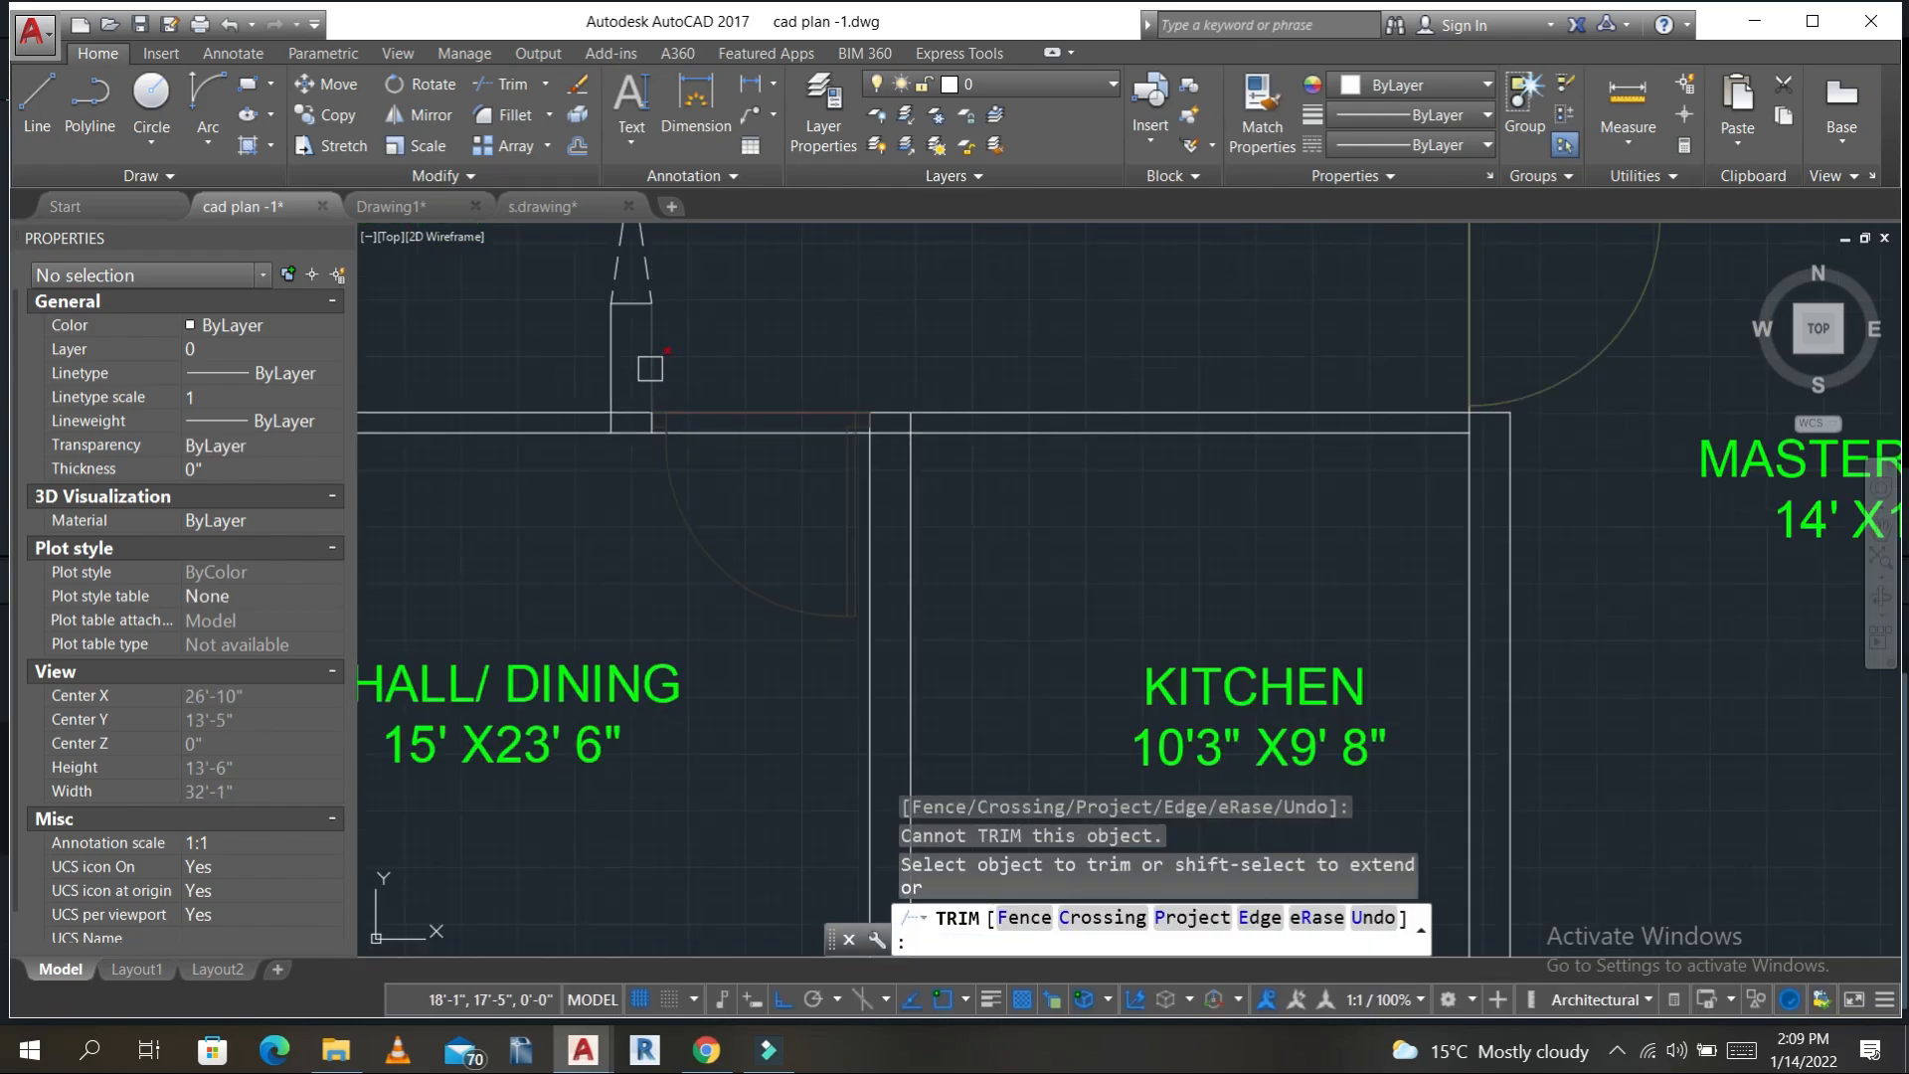
{"action": "key", "text": "Escape"}
{"action": "key", "text": "Escape"}
- Trim the HALL/DINING wall lines across the door opening between the short wall stub and the KITCHEN wall, and save the drawing
{"action": "type", "text": "tr"}
{"action": "key", "text": "Return"}
{"action": "left_click", "coordinate": [654, 382]}
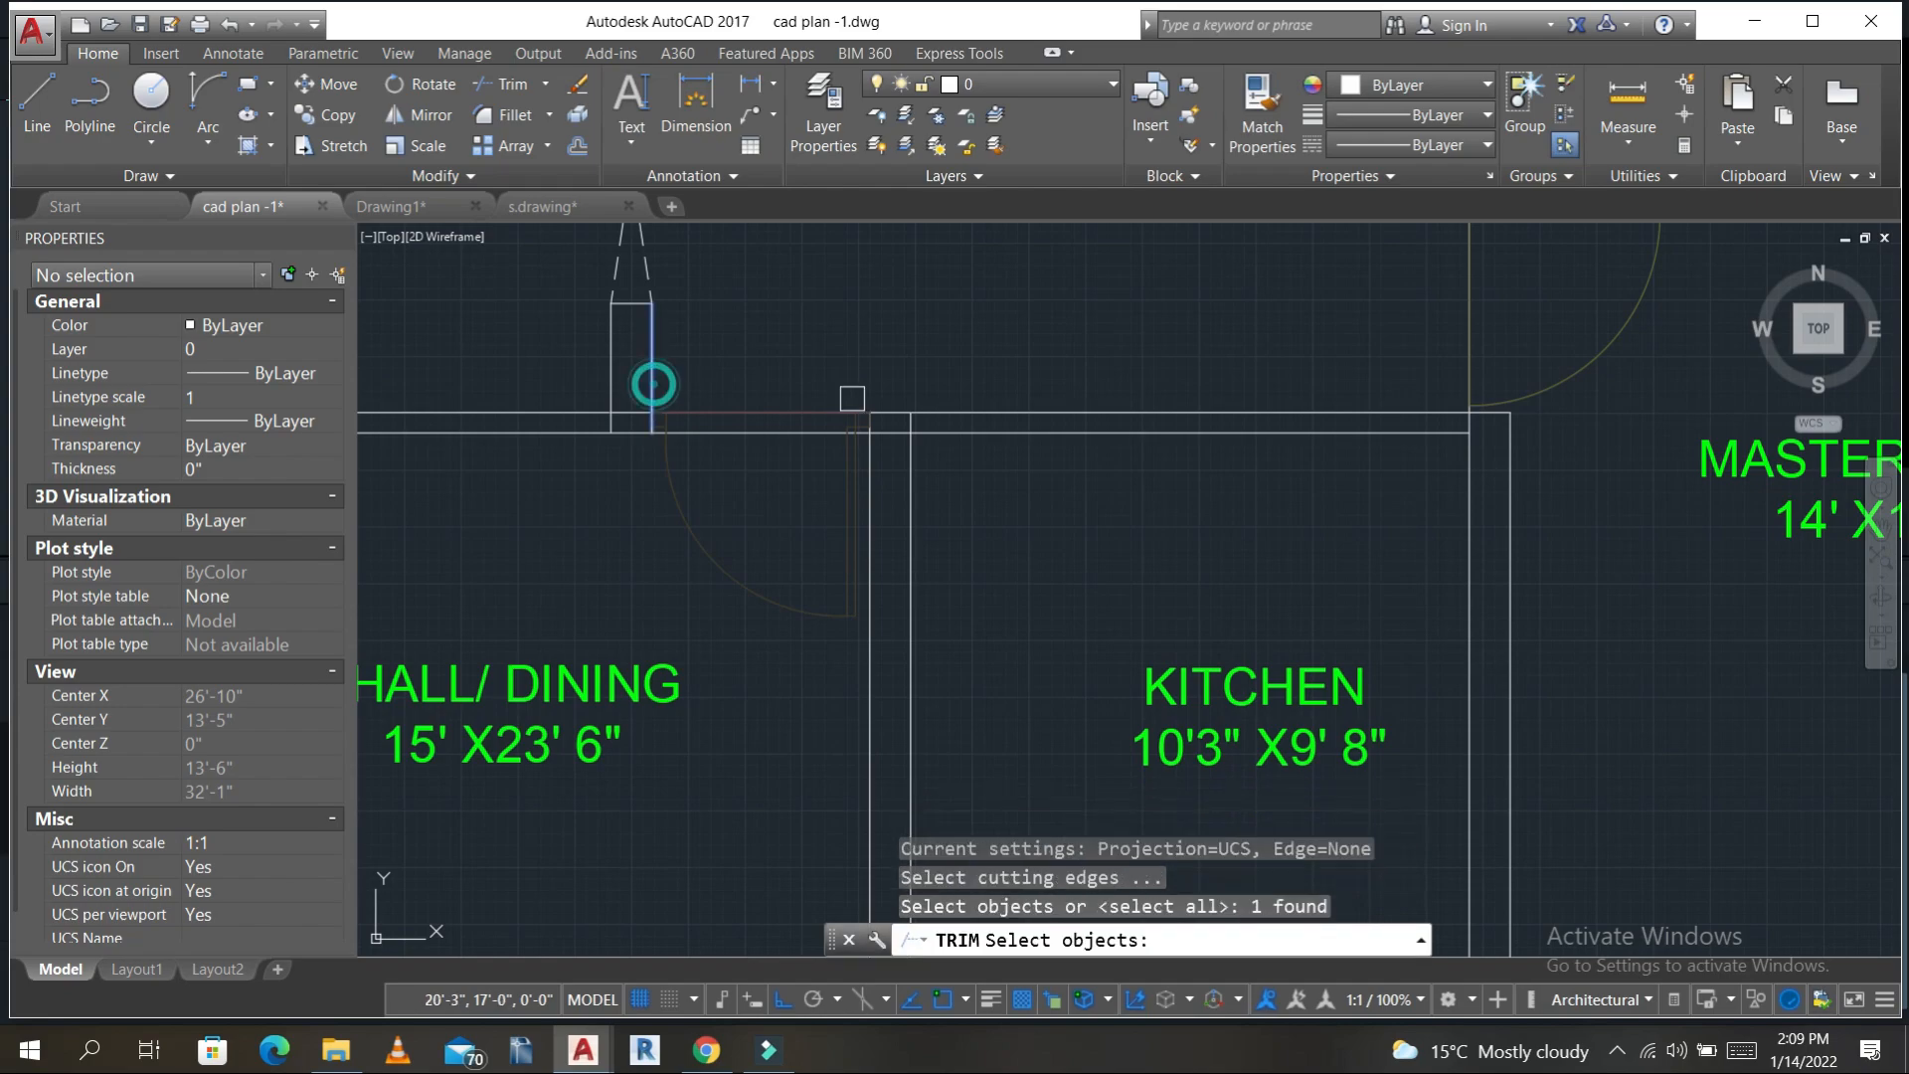
{"action": "left_click", "coordinate": [871, 462]}
{"action": "key", "text": "Return"}
{"action": "left_click", "coordinate": [798, 526]}
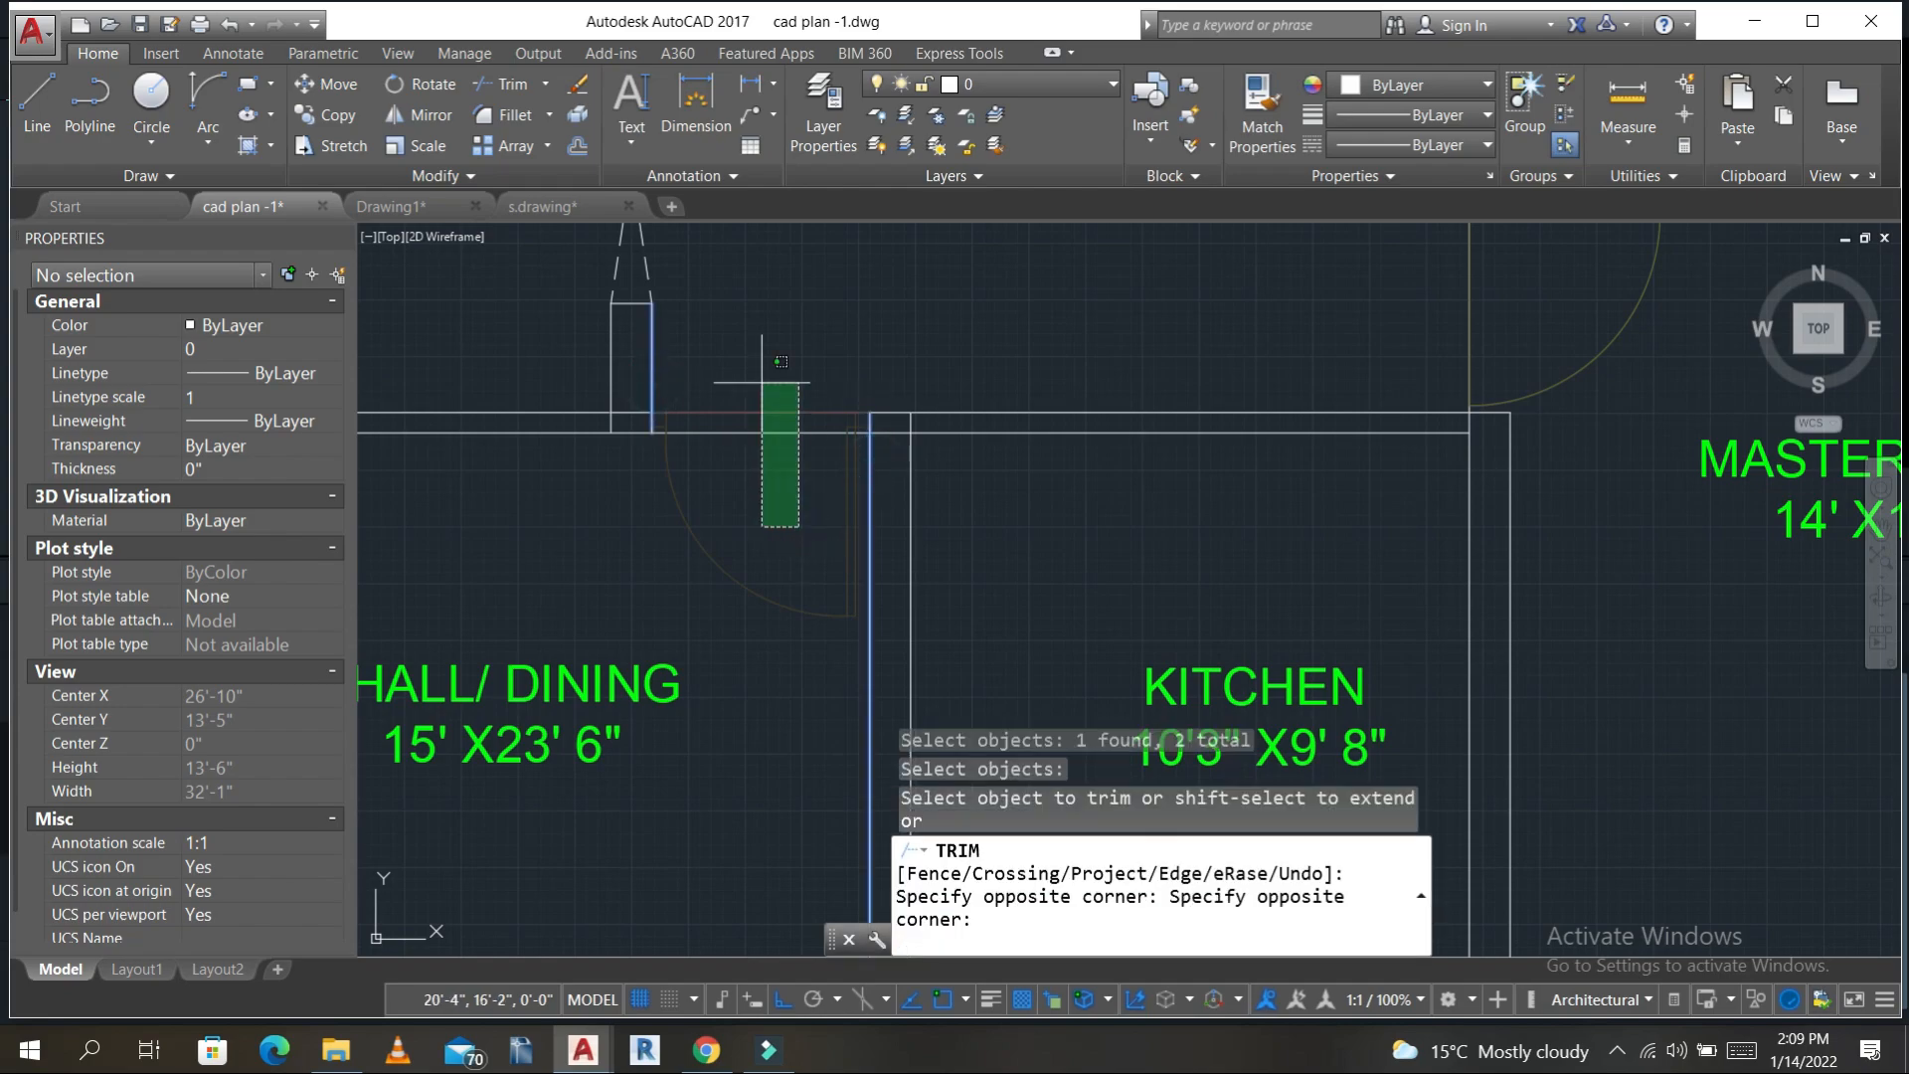
{"action": "left_click", "coordinate": [759, 357]}
{"action": "scroll", "coordinate": [758, 352], "scroll_direction": "down", "scroll_amount": 6}
{"action": "middle_click_drag", "start_coordinate": [794, 386], "coordinate": [743, 642]}
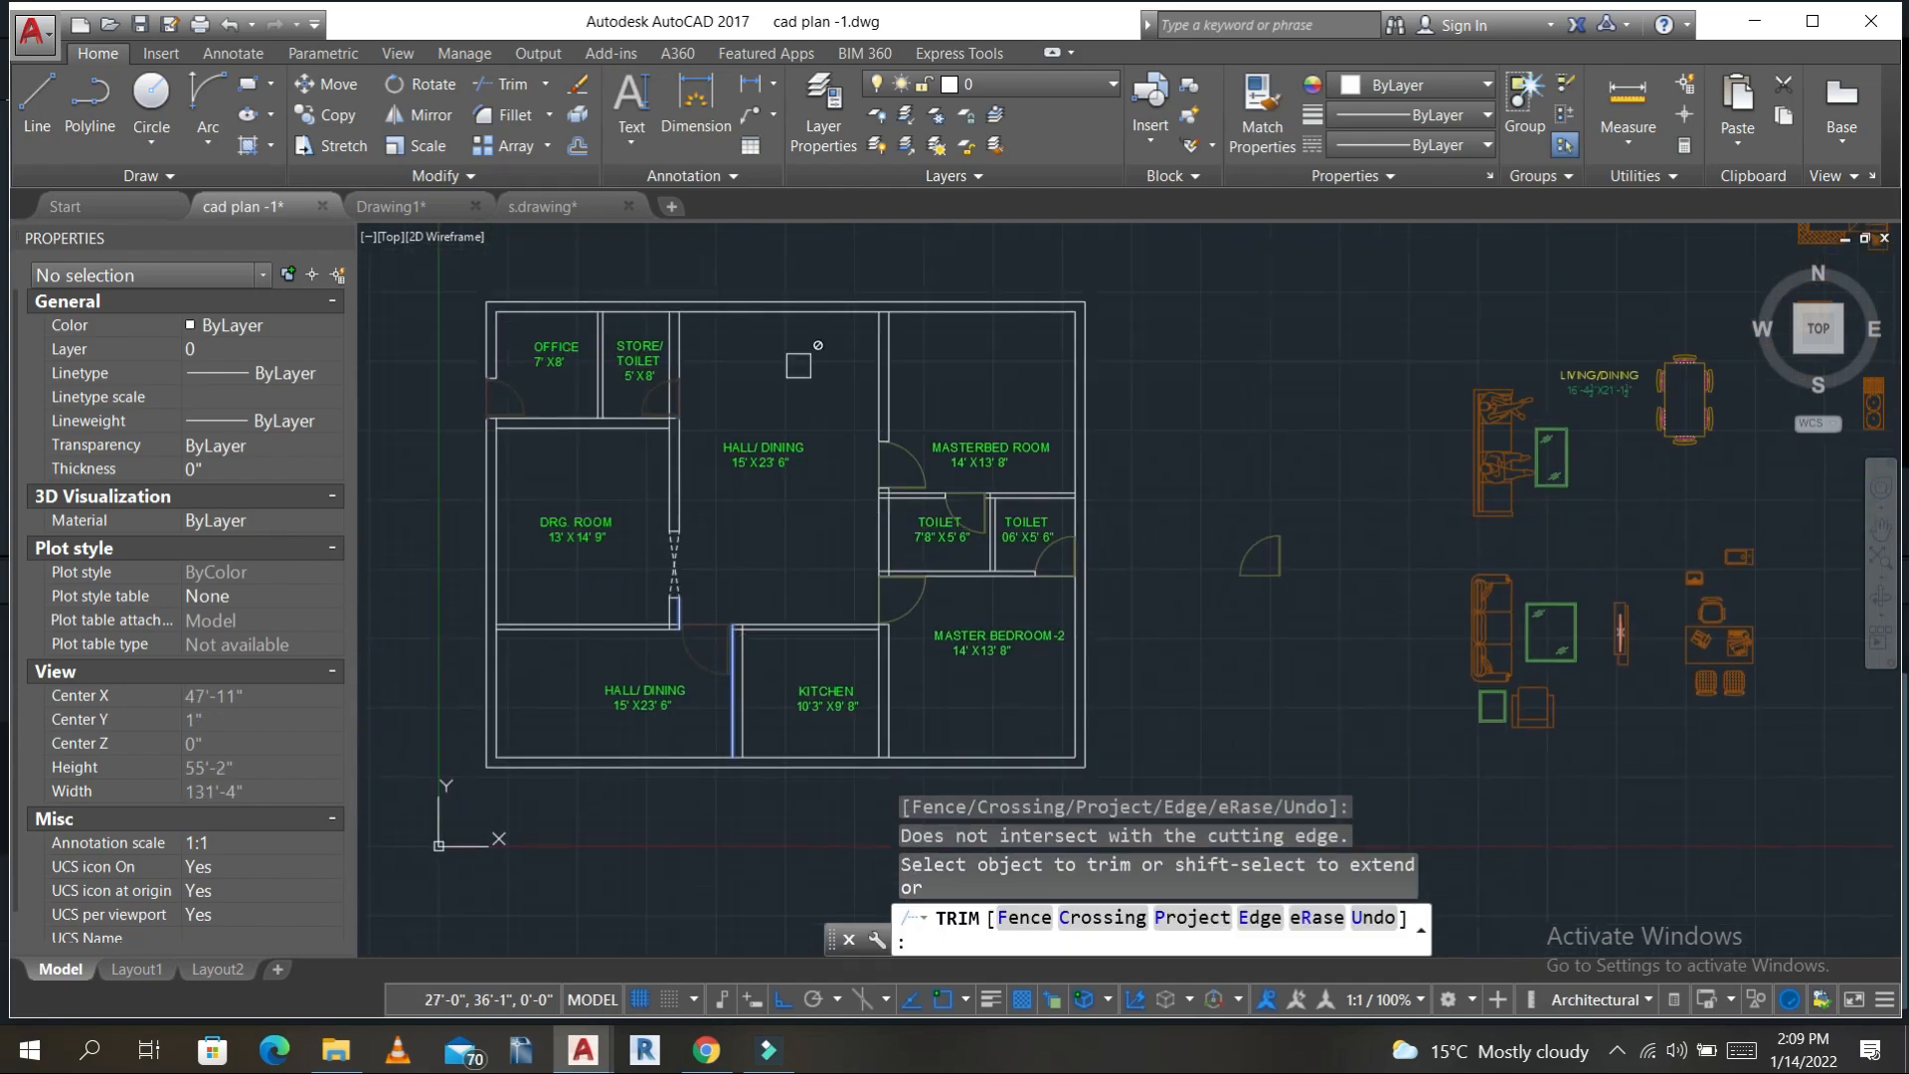
{"action": "key", "text": "Escape"}
{"action": "key", "text": "ctrl+s"}
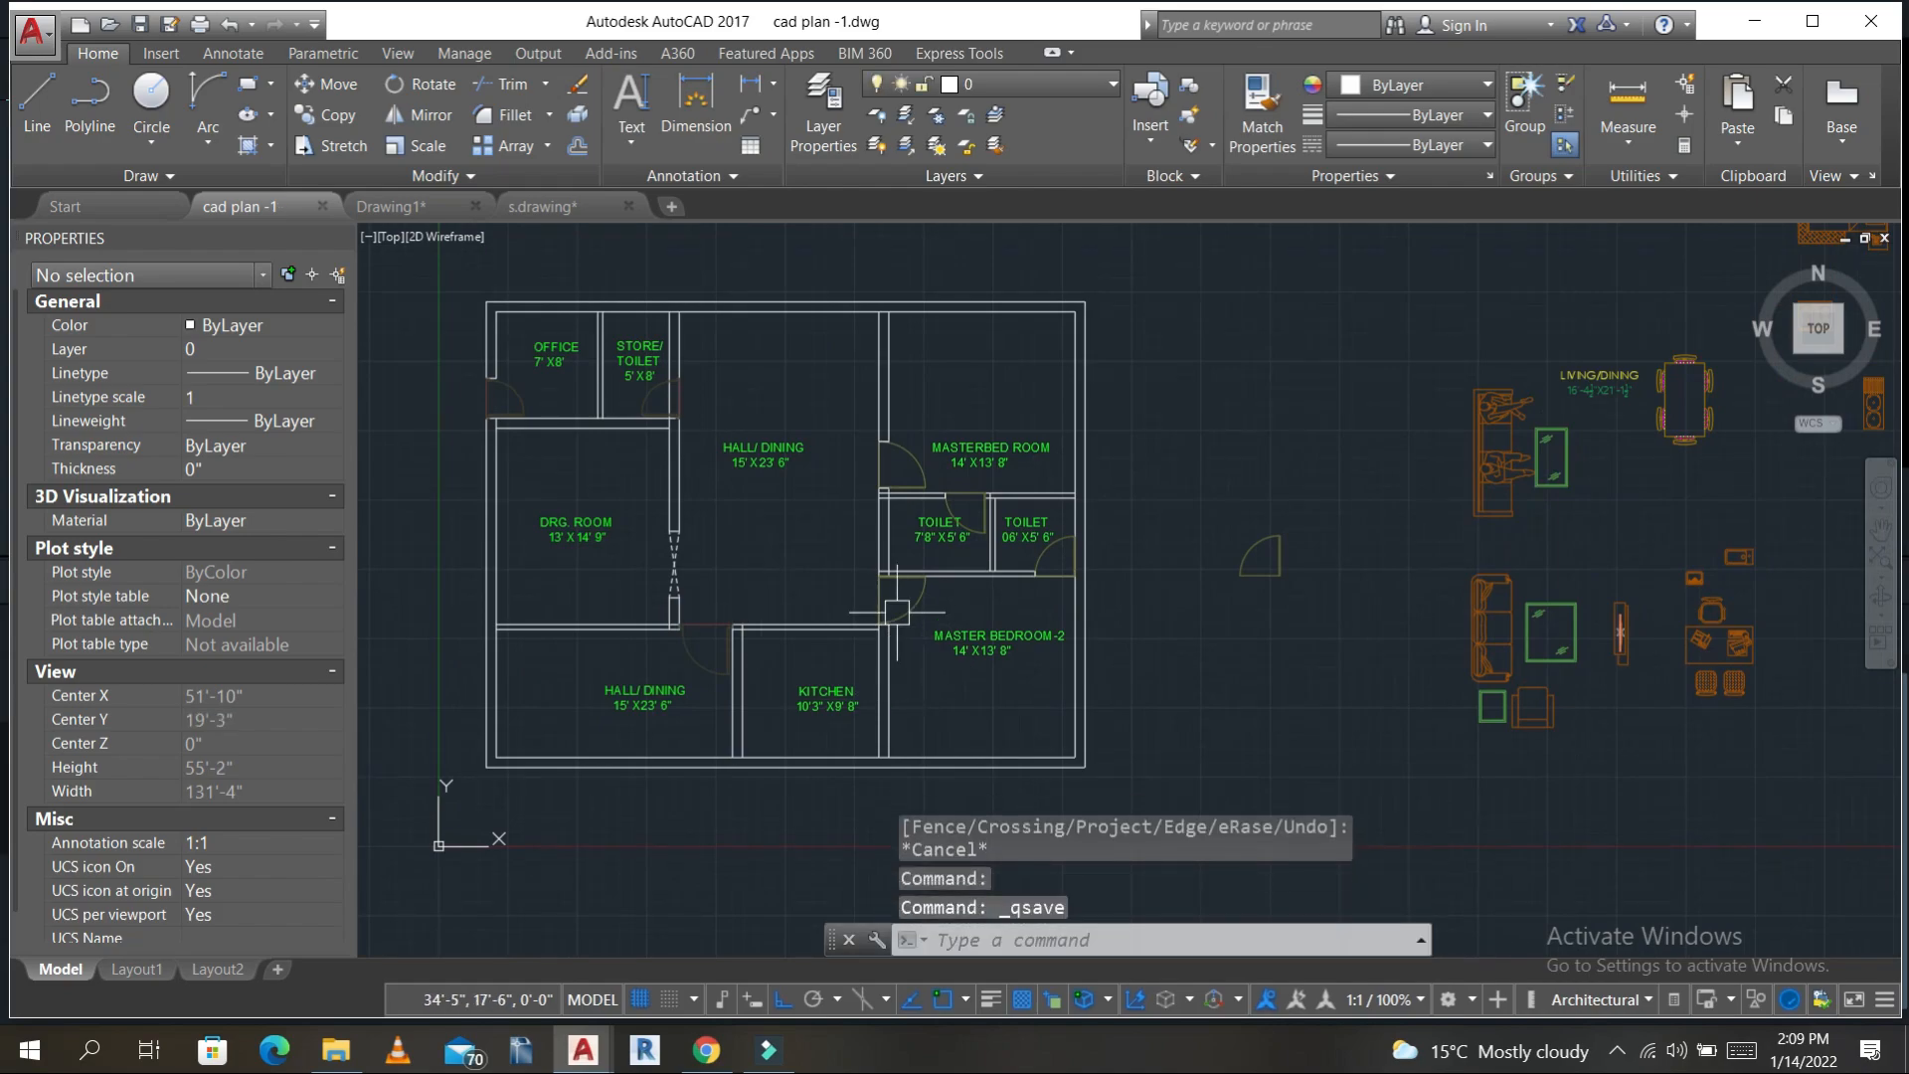
{"action": "left_click", "coordinate": [500, 397]}
{"action": "type", "text": "co"}
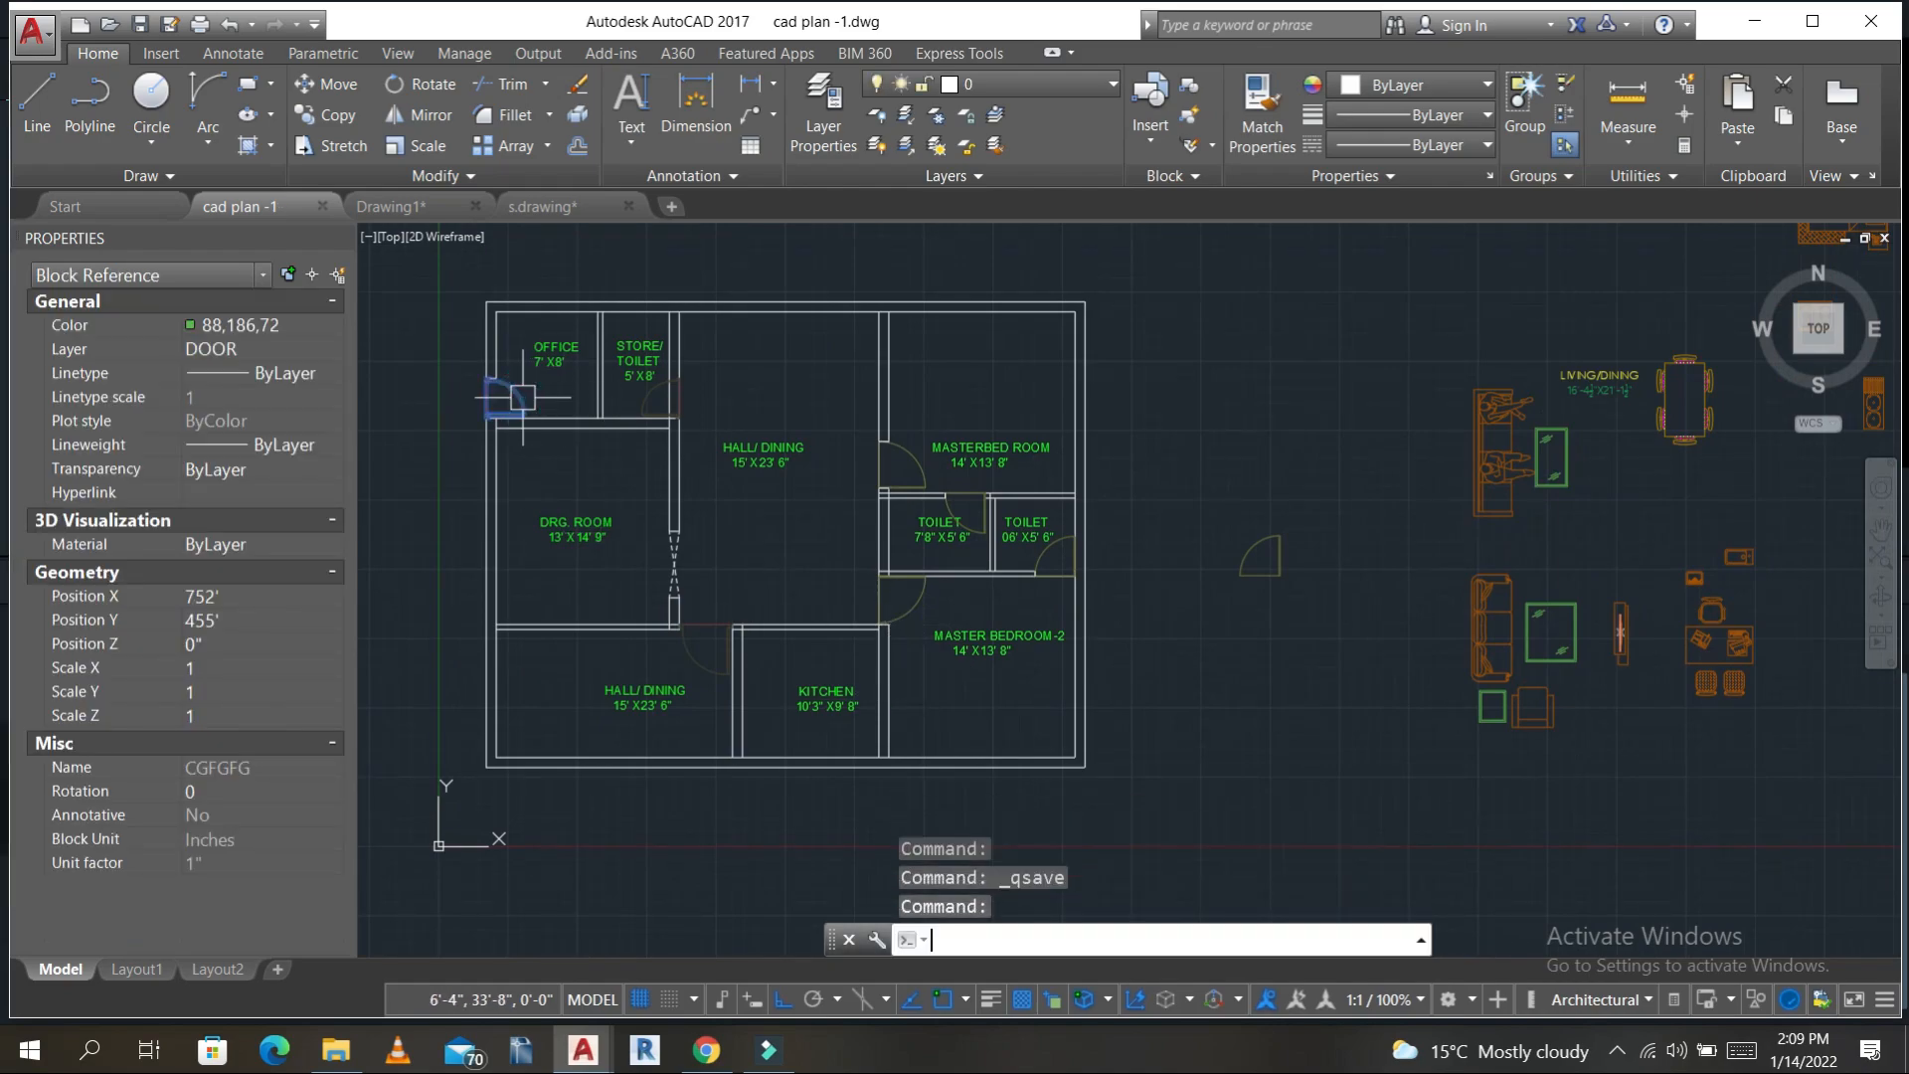
{"action": "key", "text": "space"}
{"action": "scroll", "coordinate": [492, 410], "scroll_direction": "up", "scroll_amount": 5}
{"action": "scroll", "coordinate": [694, 680], "scroll_direction": "up", "scroll_amount": 2}
{"action": "middle_click_drag", "start_coordinate": [691, 687], "coordinate": [749, 414]}
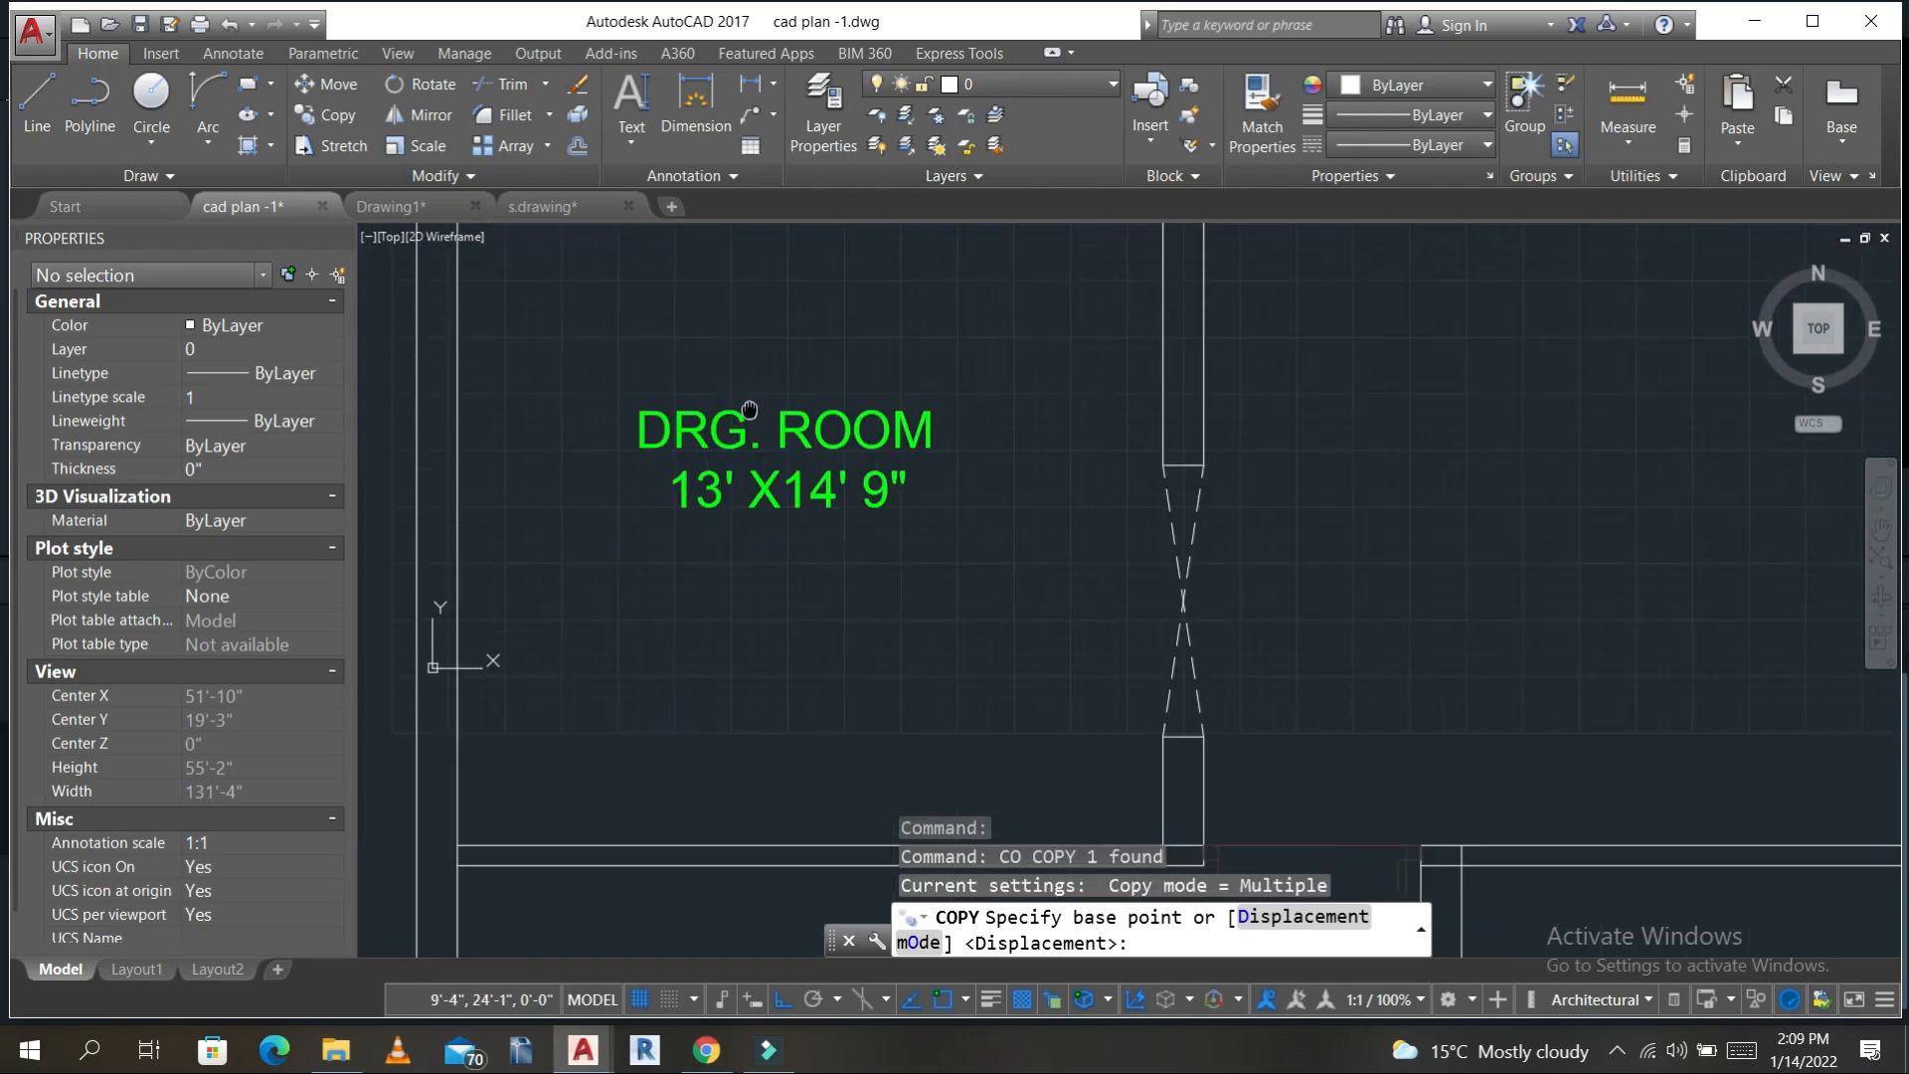
{"action": "scroll", "coordinate": [660, 545], "scroll_direction": "down", "scroll_amount": 2}
{"action": "key", "text": "Escape"}
- Extend the upper line of the DRG. ROOM's lower wall to the outer face of the left exterior wall
{"action": "type", "text": "ex"}
{"action": "key", "text": "space"}
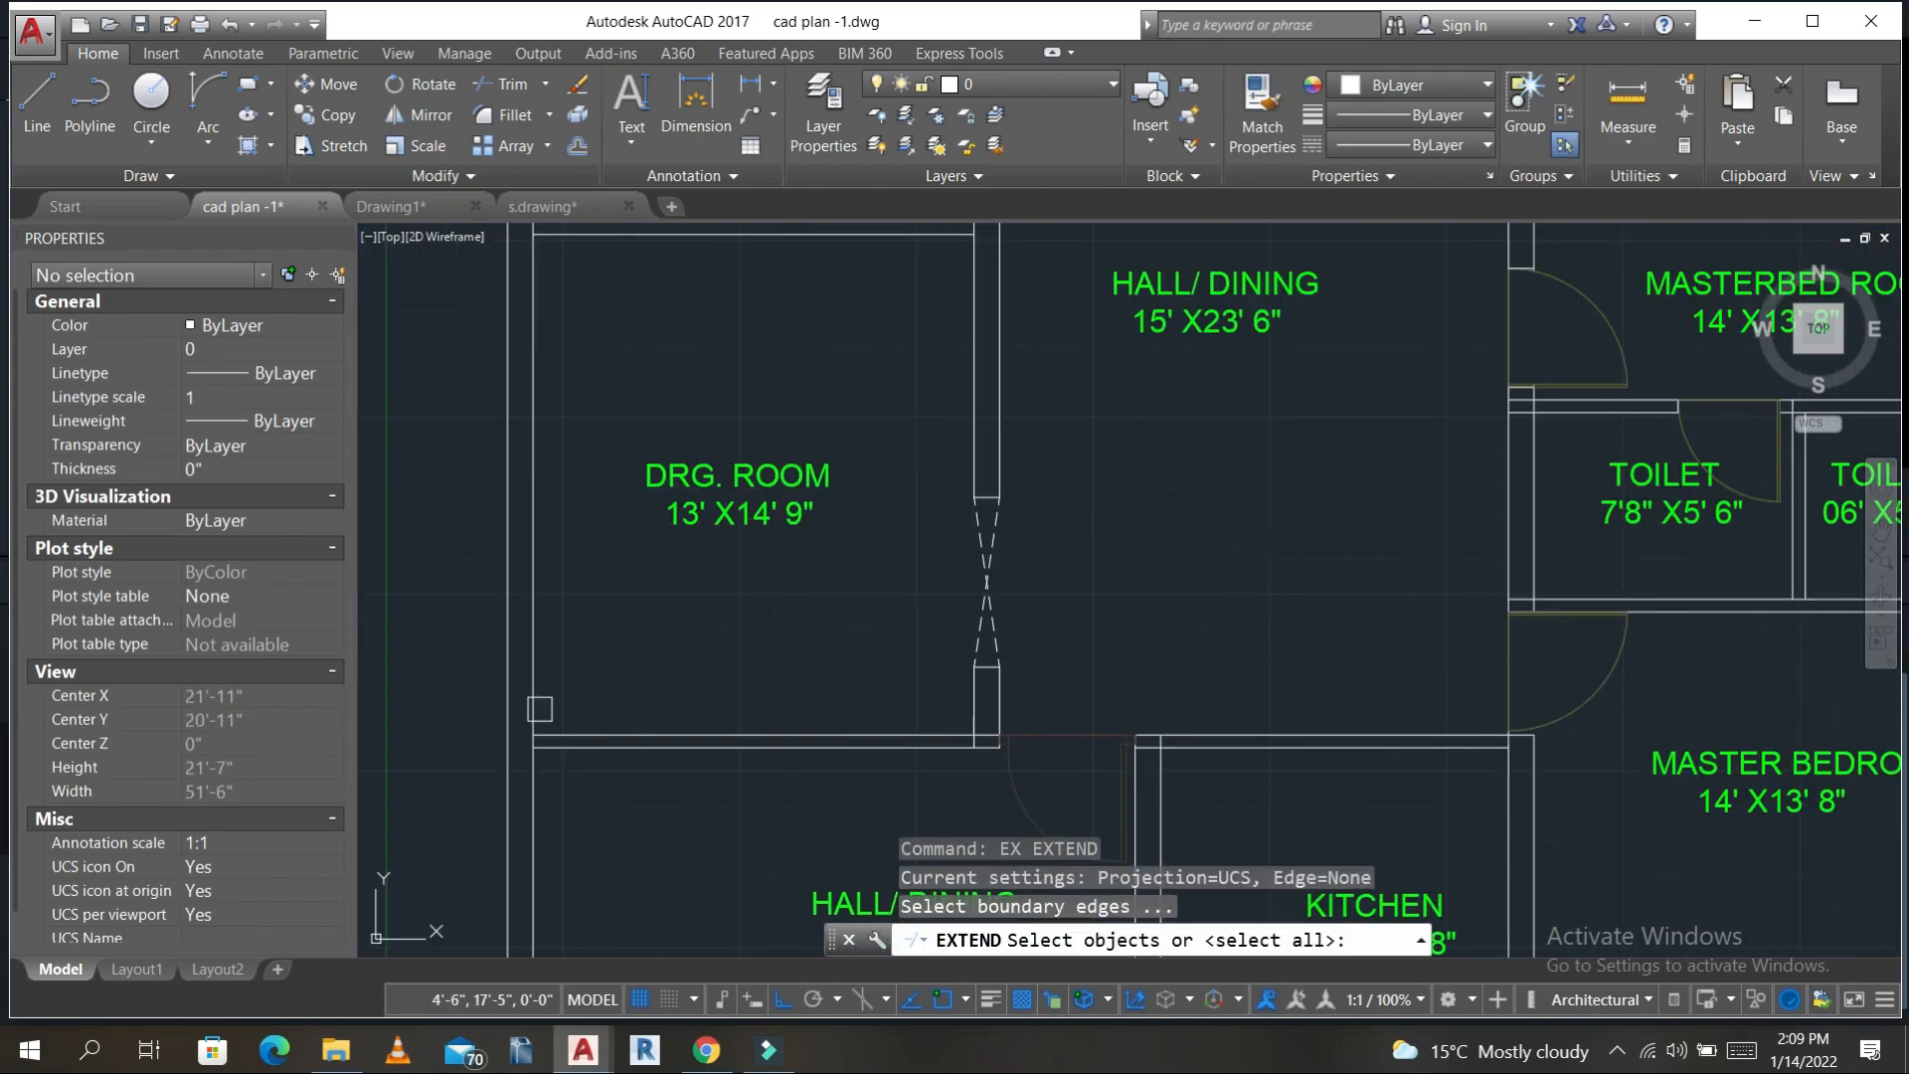
{"action": "left_click", "coordinate": [512, 695]}
{"action": "key", "text": "space"}
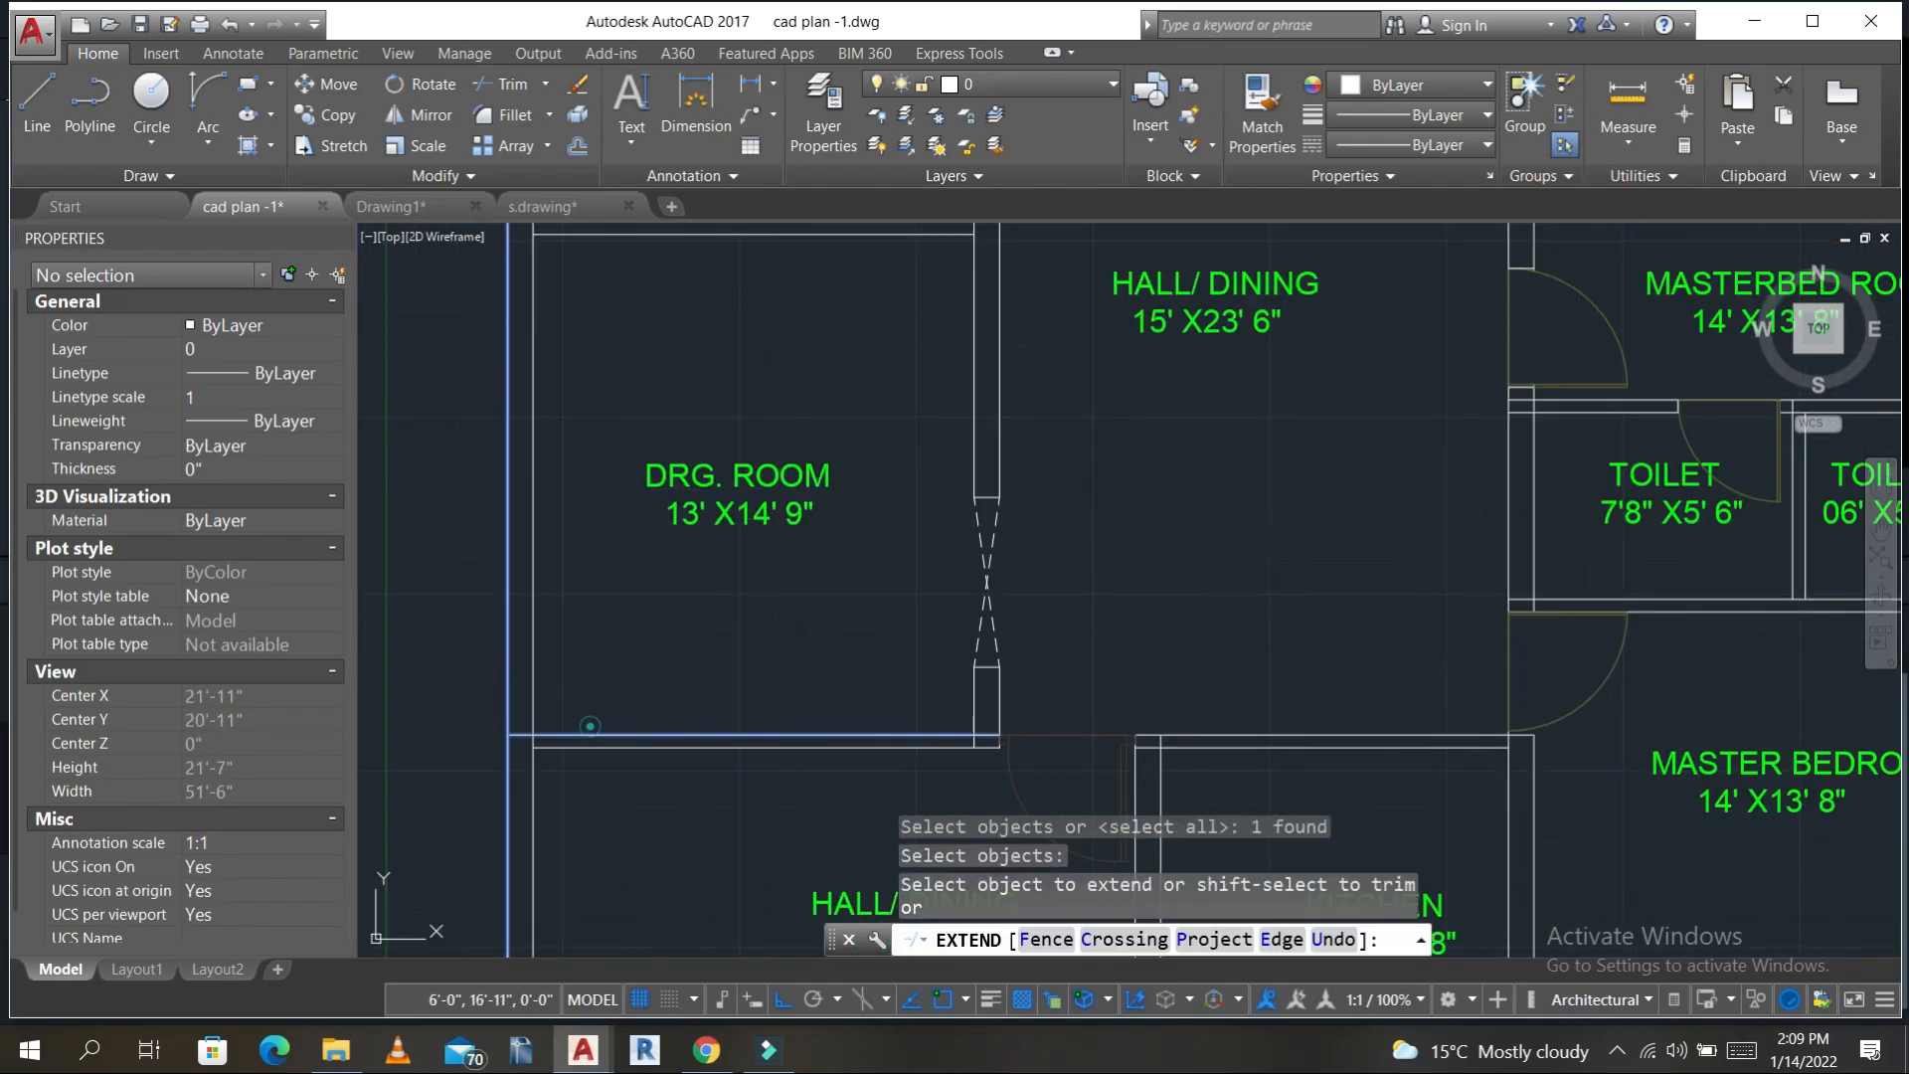
{"action": "left_click", "coordinate": [589, 727]}
{"action": "middle_click_drag", "start_coordinate": [643, 584], "coordinate": [697, 786]}
{"action": "key", "text": "Escape"}
- Copy the OFFICE door by its hinge-side frame corner to where the DRG. ROOM's extended lower wall line meets the exterior wall's outer face
{"action": "left_click", "coordinate": [606, 362]}
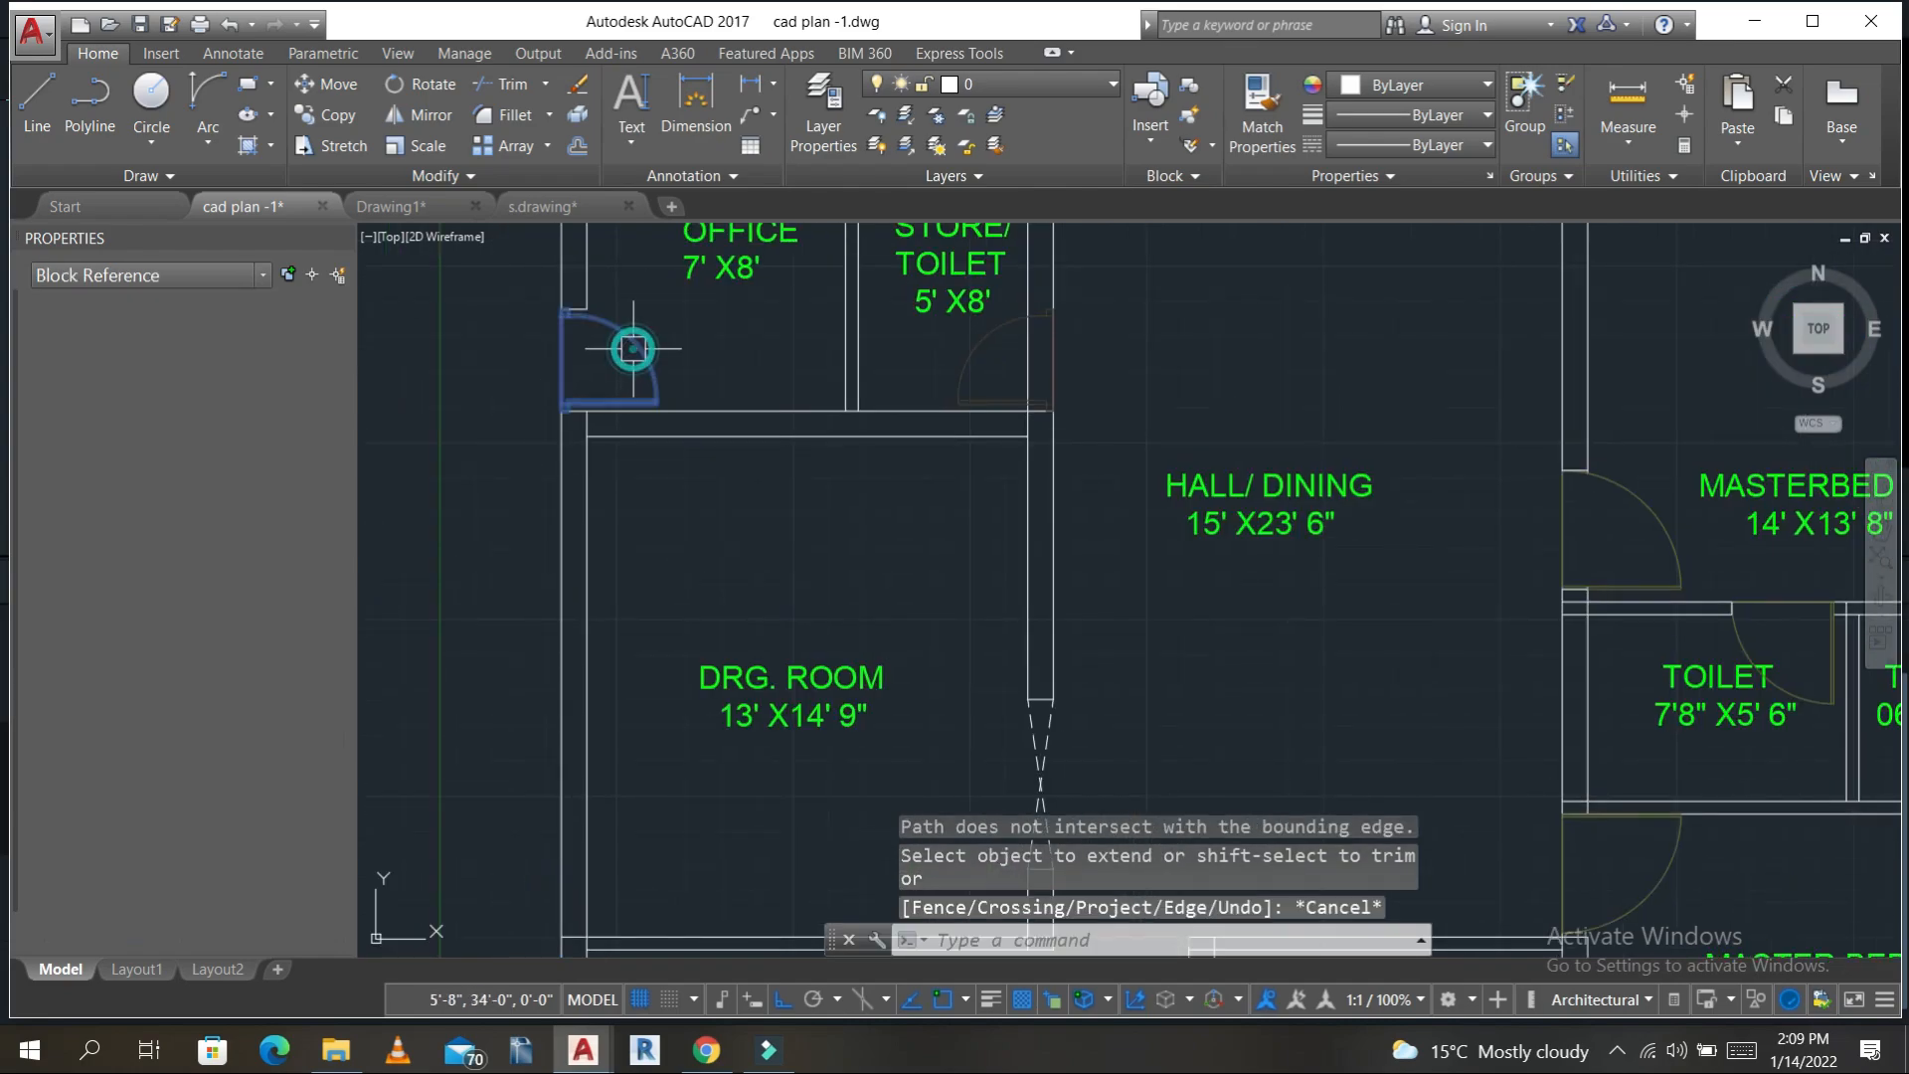
{"action": "type", "text": "co"}
{"action": "key", "text": "space"}
{"action": "scroll", "coordinate": [557, 435], "scroll_direction": "up", "scroll_amount": 3}
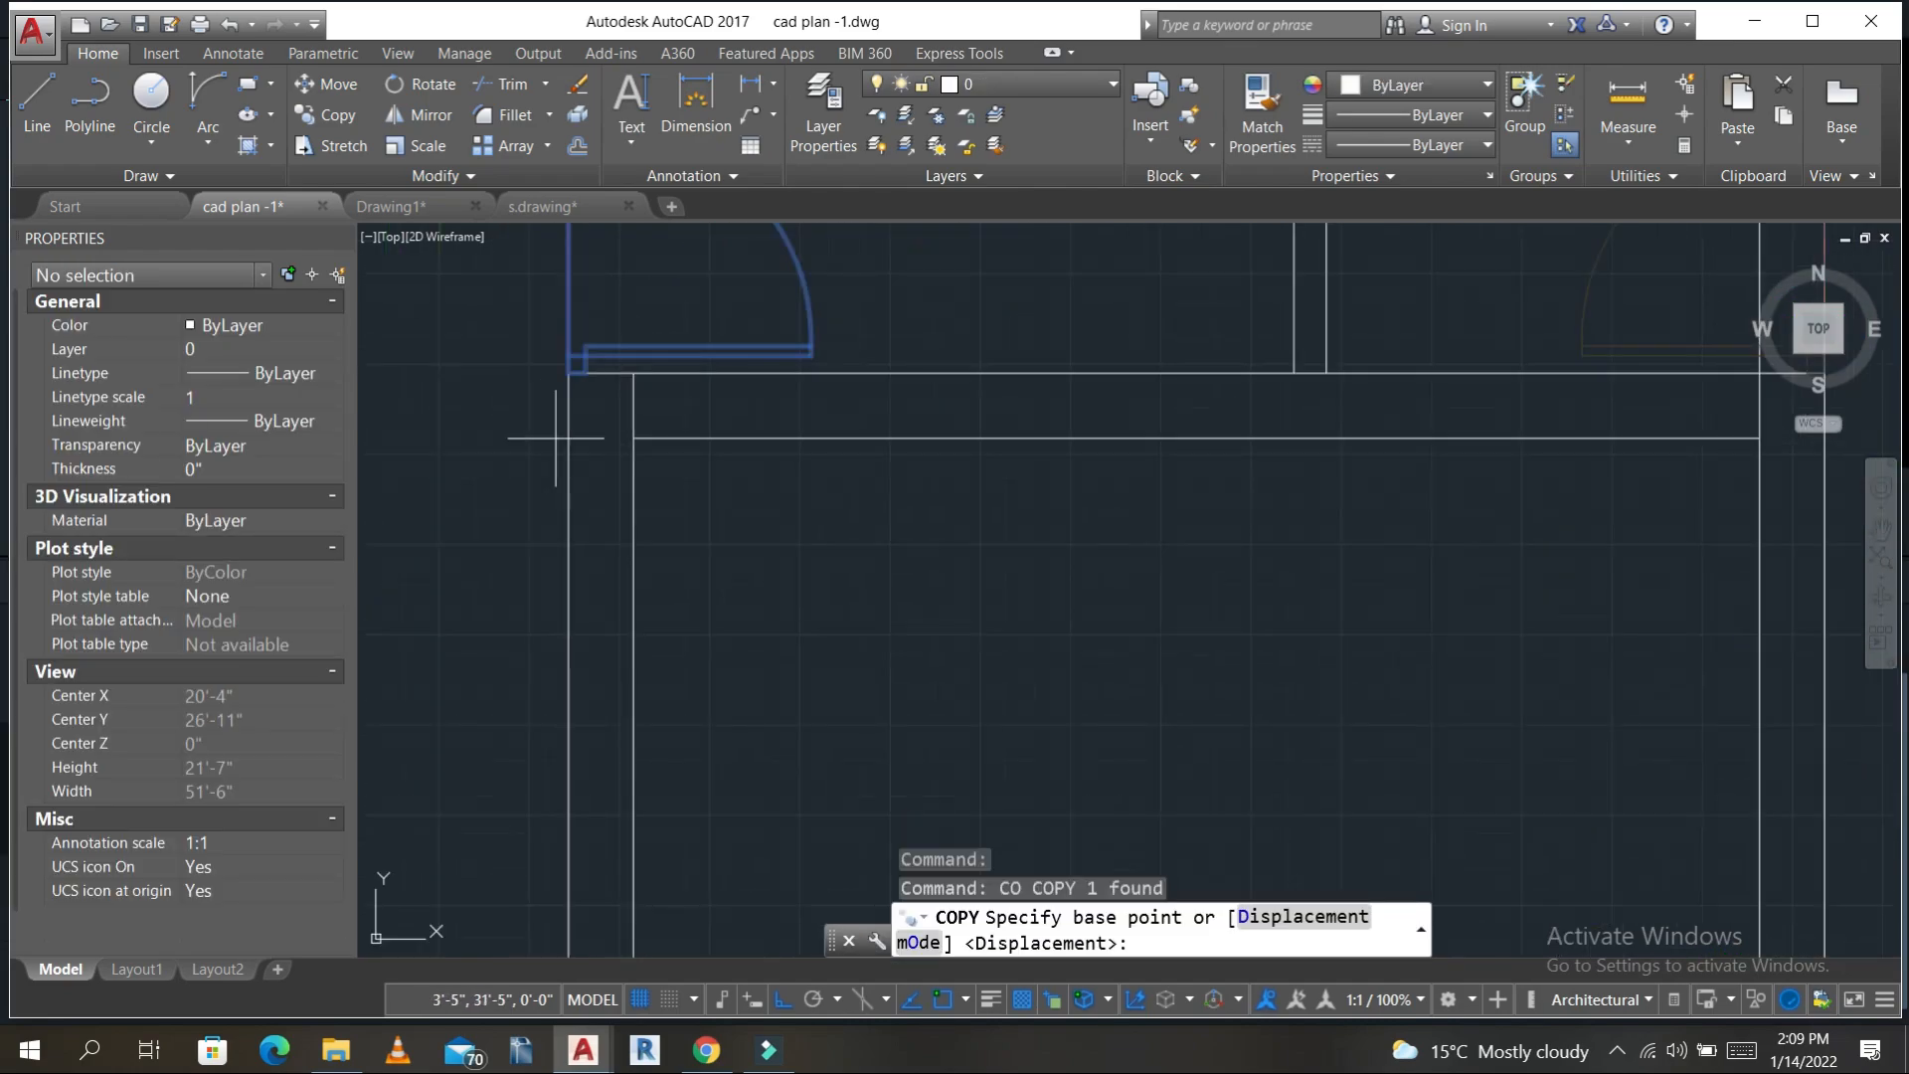
{"action": "left_click", "coordinate": [569, 373]}
{"action": "middle_click_drag", "start_coordinate": [604, 664], "coordinate": [639, 252]}
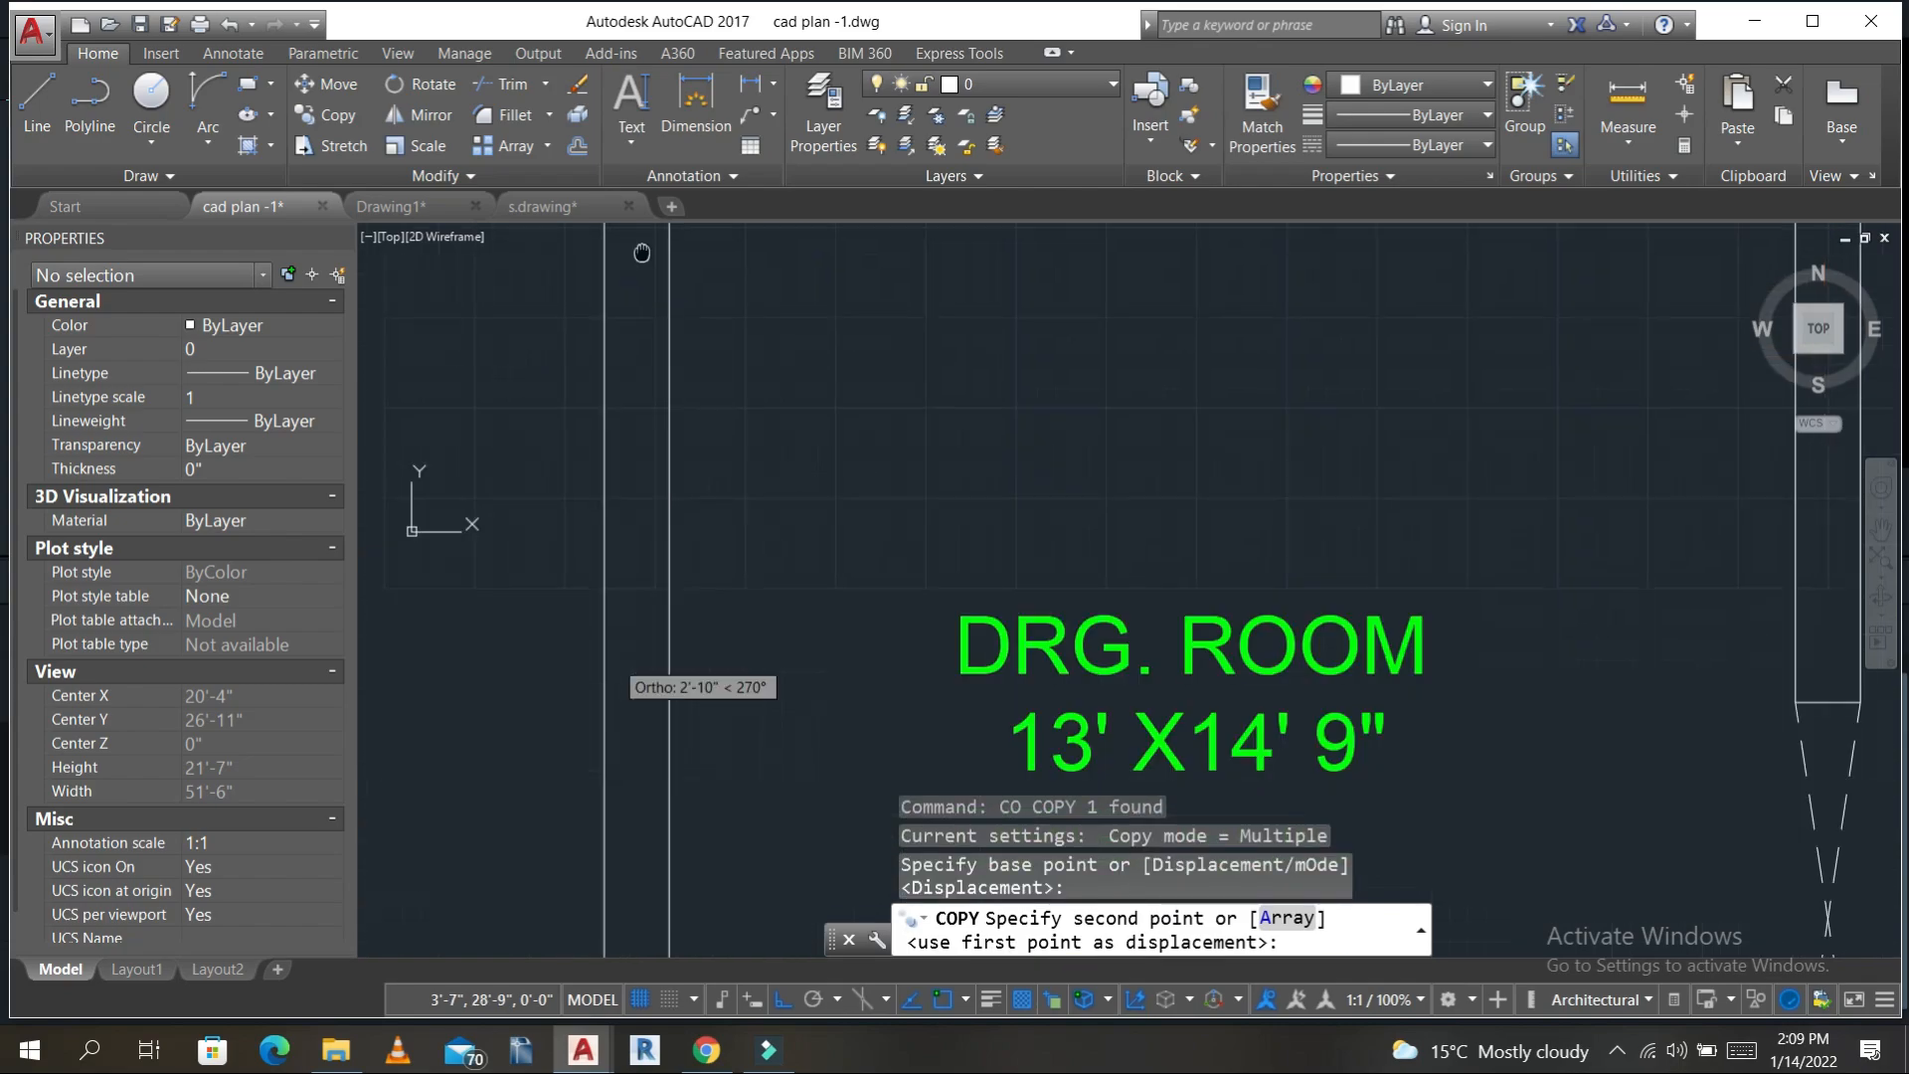
{"action": "middle_click_drag", "start_coordinate": [597, 745], "coordinate": [619, 287]}
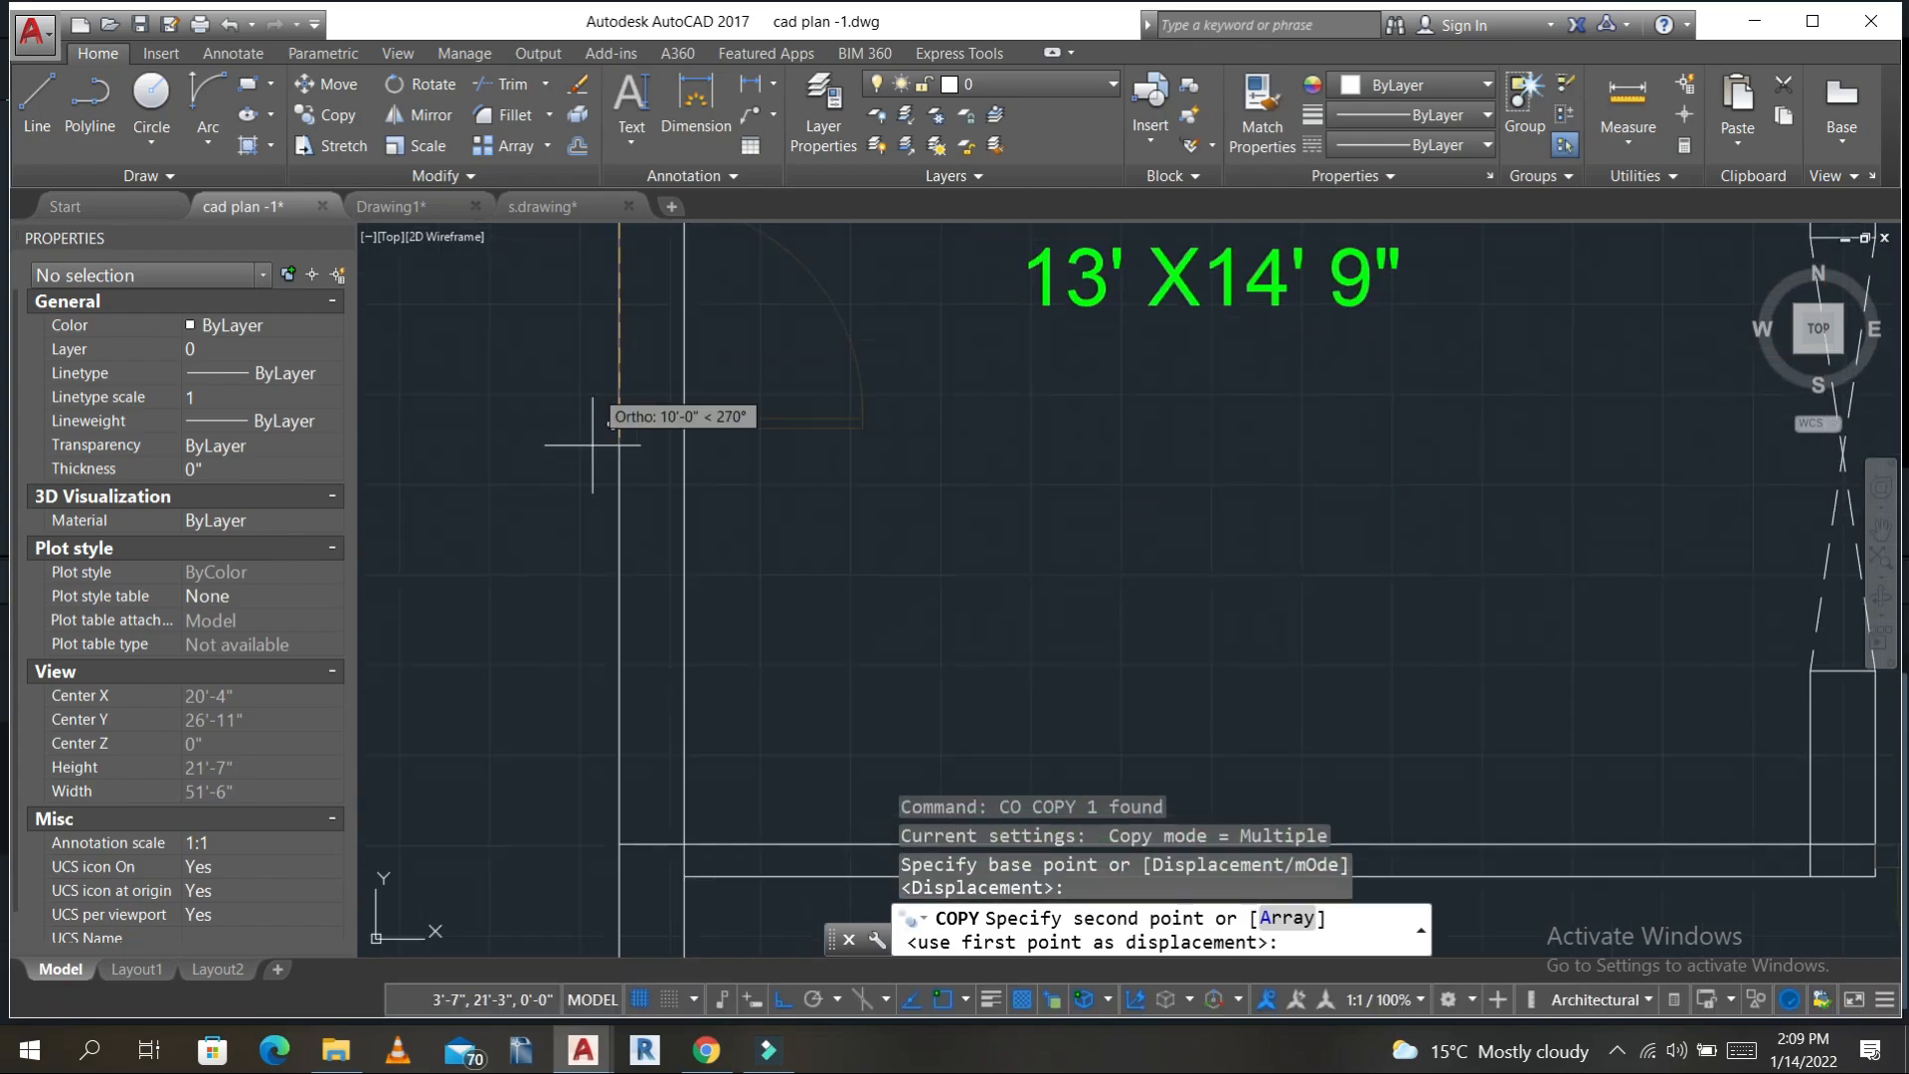
{"action": "left_click", "coordinate": [619, 843]}
{"action": "key", "text": "Escape"}
{"action": "key", "text": "Escape"}
- Draw a jamb line across the left exterior wall at the upper end of the DRG. ROOM door
{"action": "type", "text": "l"}
{"action": "key", "text": "space"}
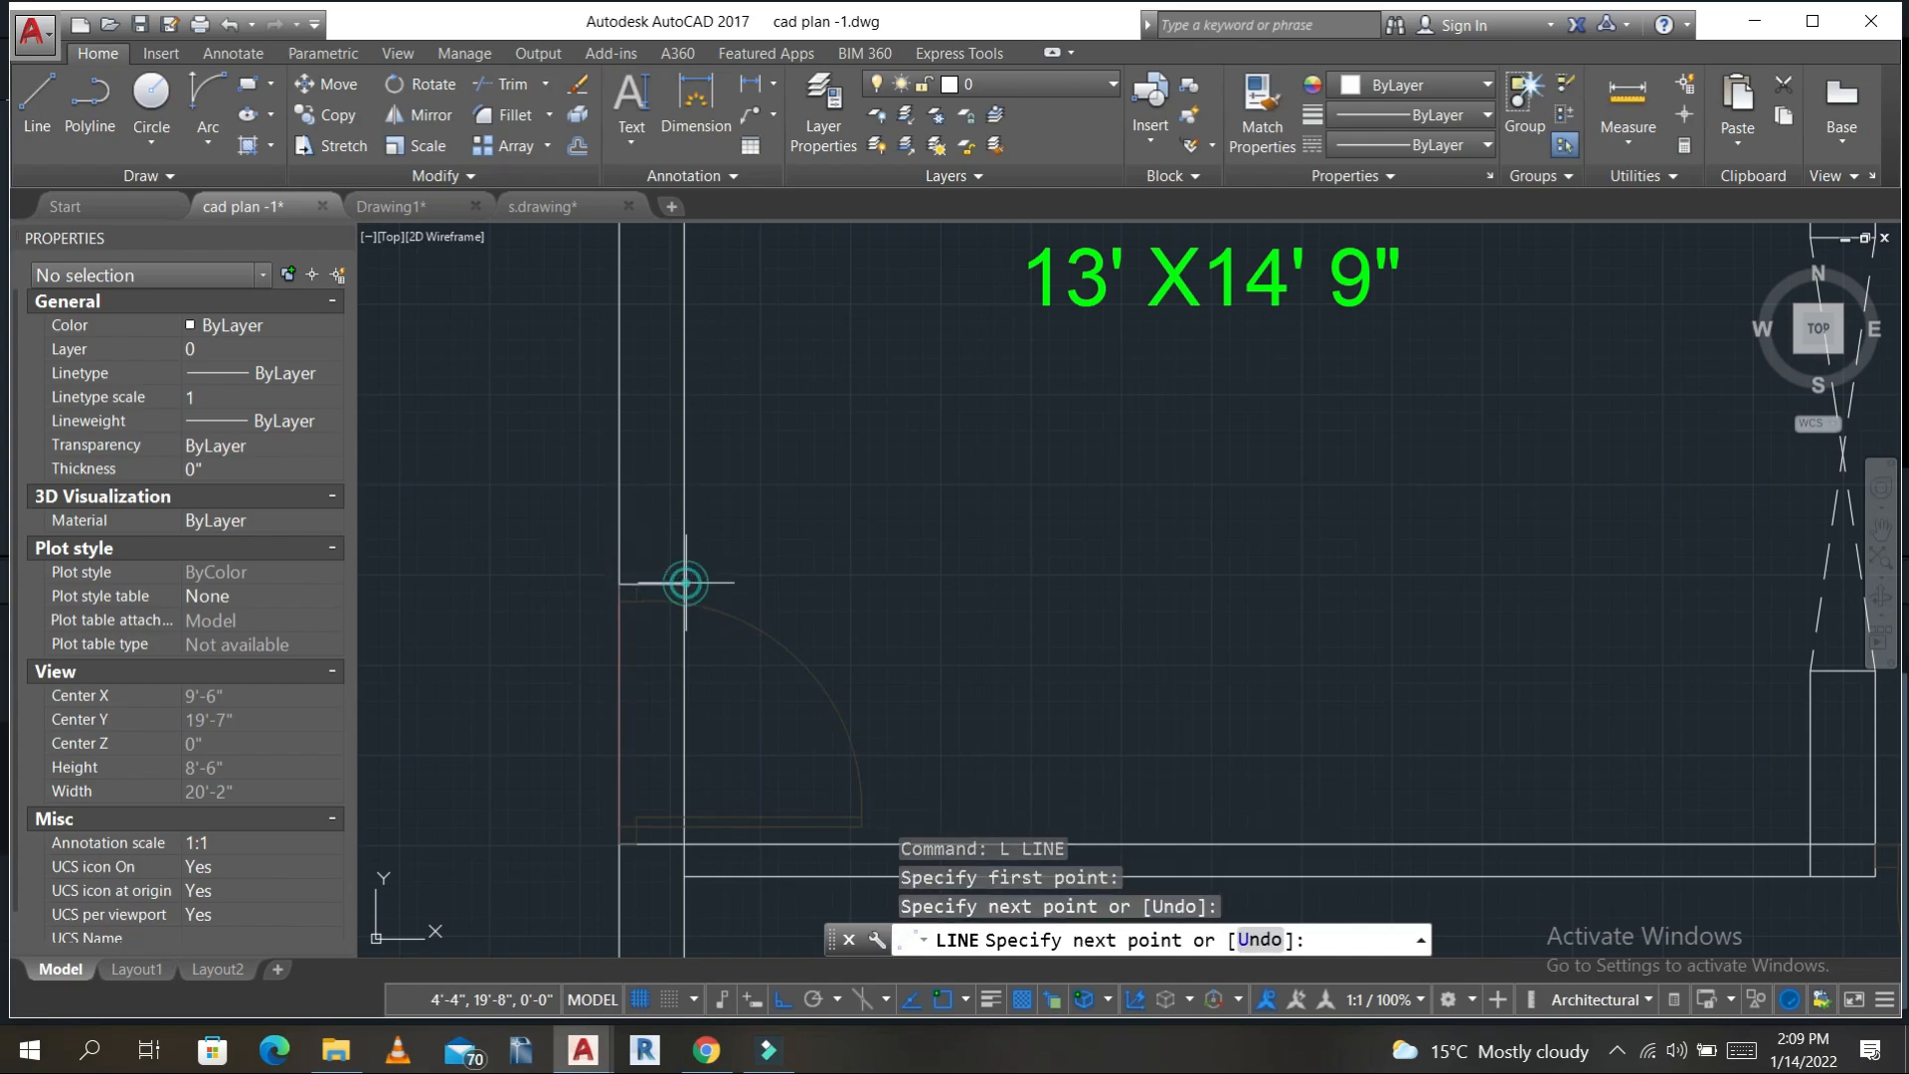
{"action": "key", "text": "Escape"}
{"action": "key", "text": "Escape"}
{"action": "type", "text": "tr"}
{"action": "key", "text": "space"}
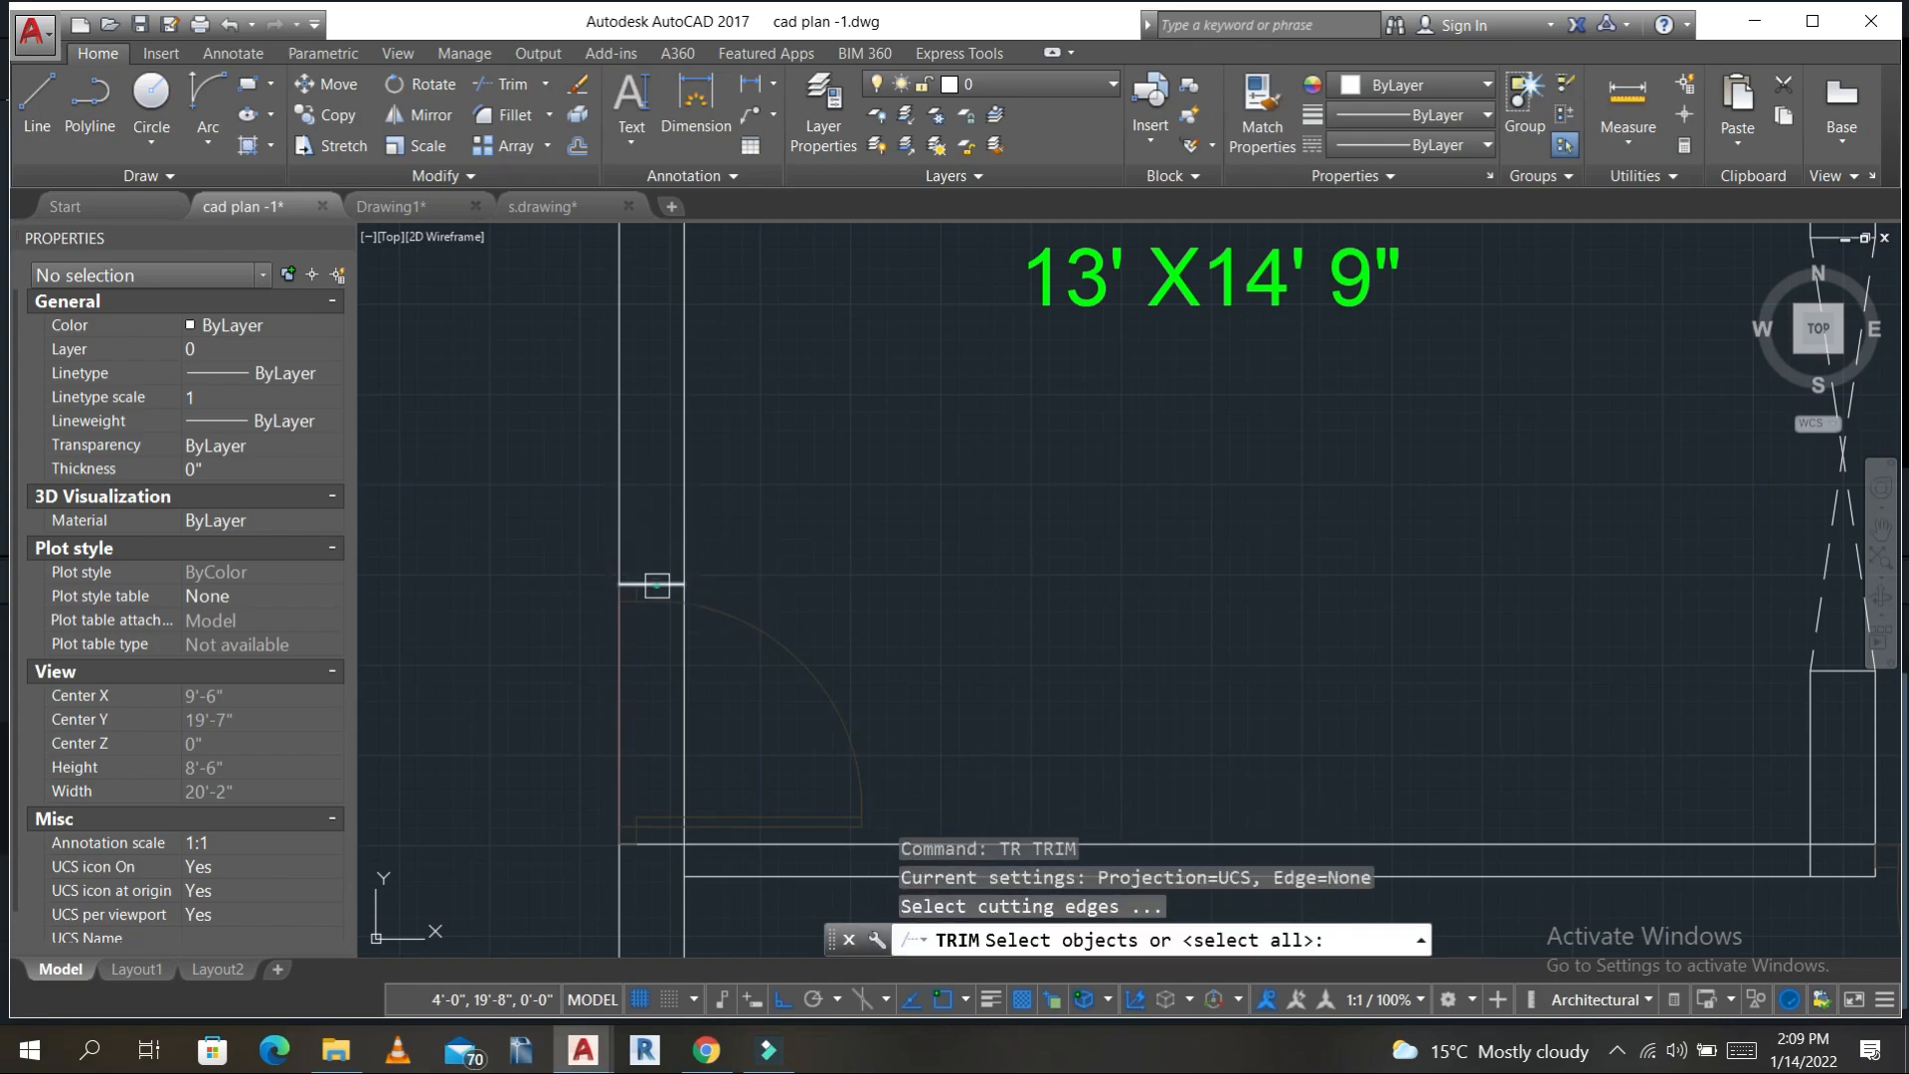
{"action": "left_click", "coordinate": [657, 586]}
{"action": "key", "text": "space"}
{"action": "left_click", "coordinate": [733, 821]}
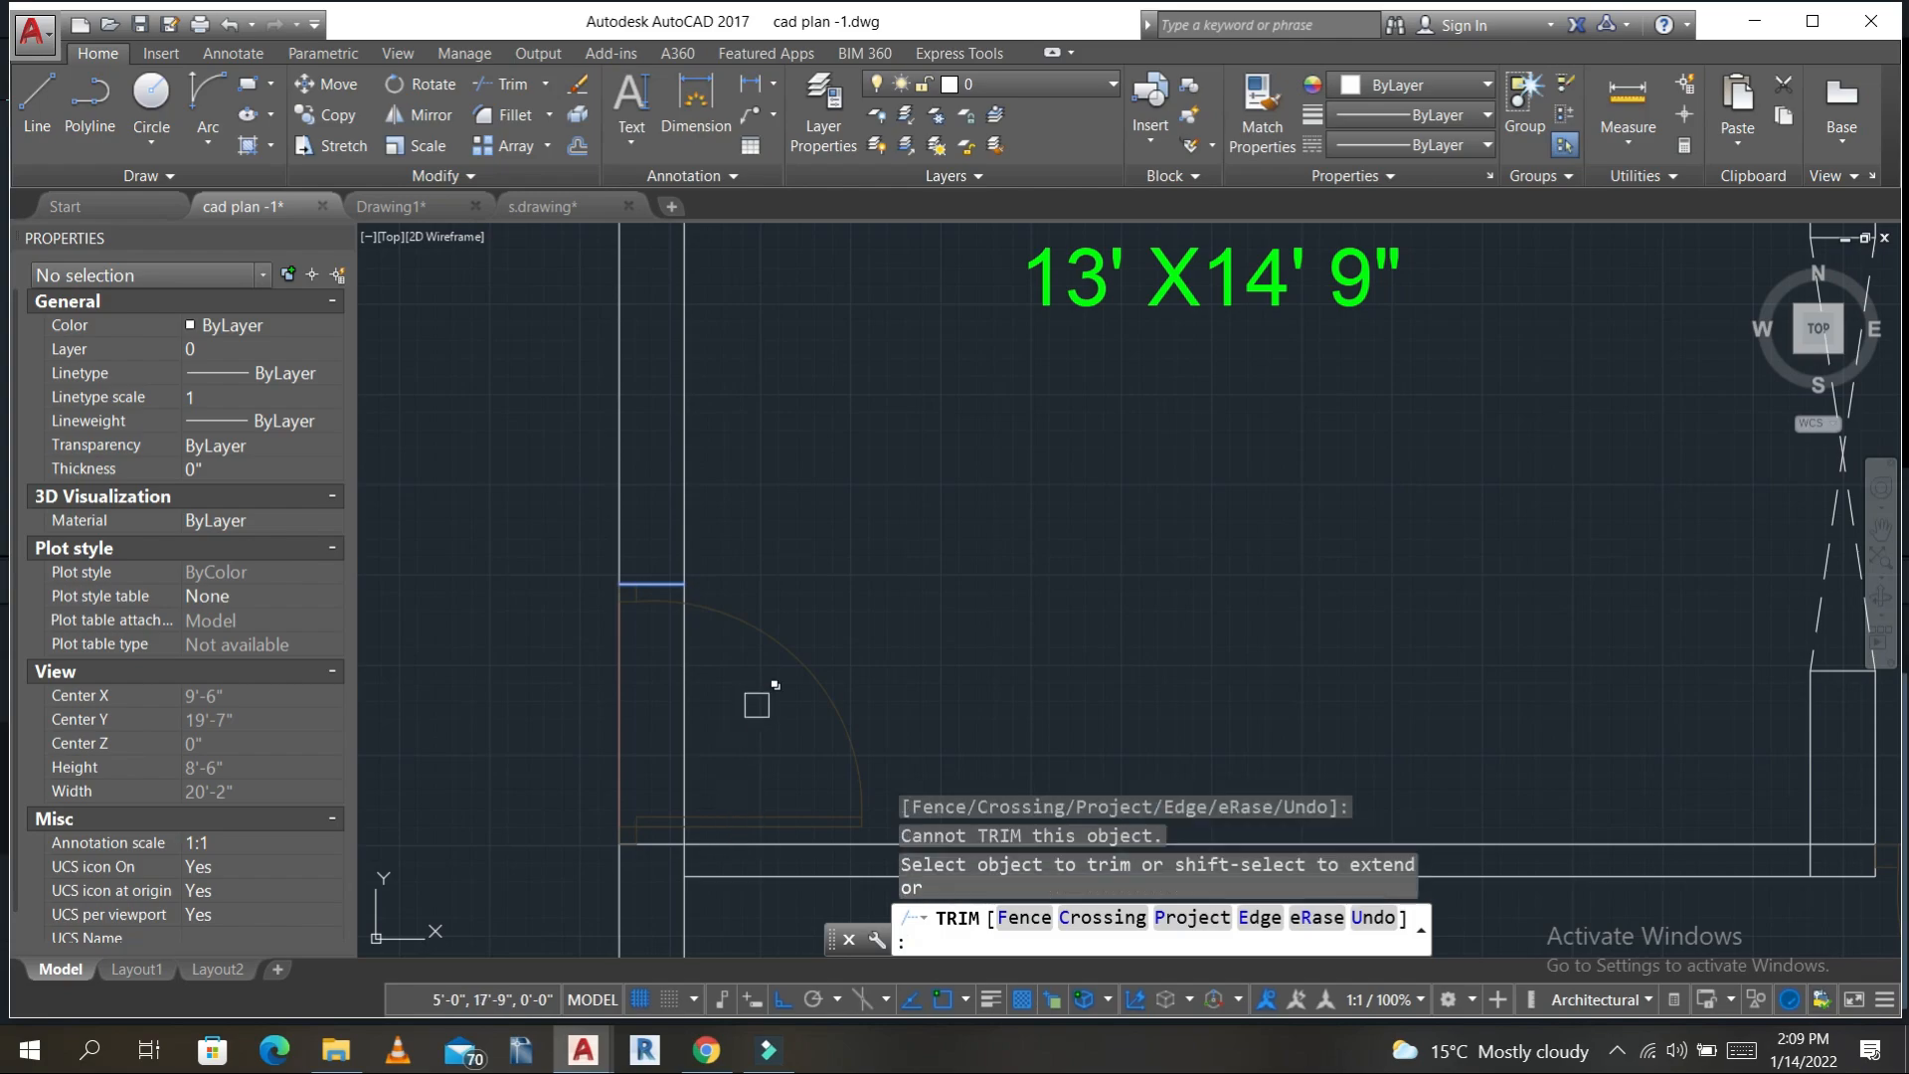
{"action": "left_click", "coordinate": [756, 700]}
{"action": "key", "text": "Escape"}
{"action": "key", "text": "Escape"}
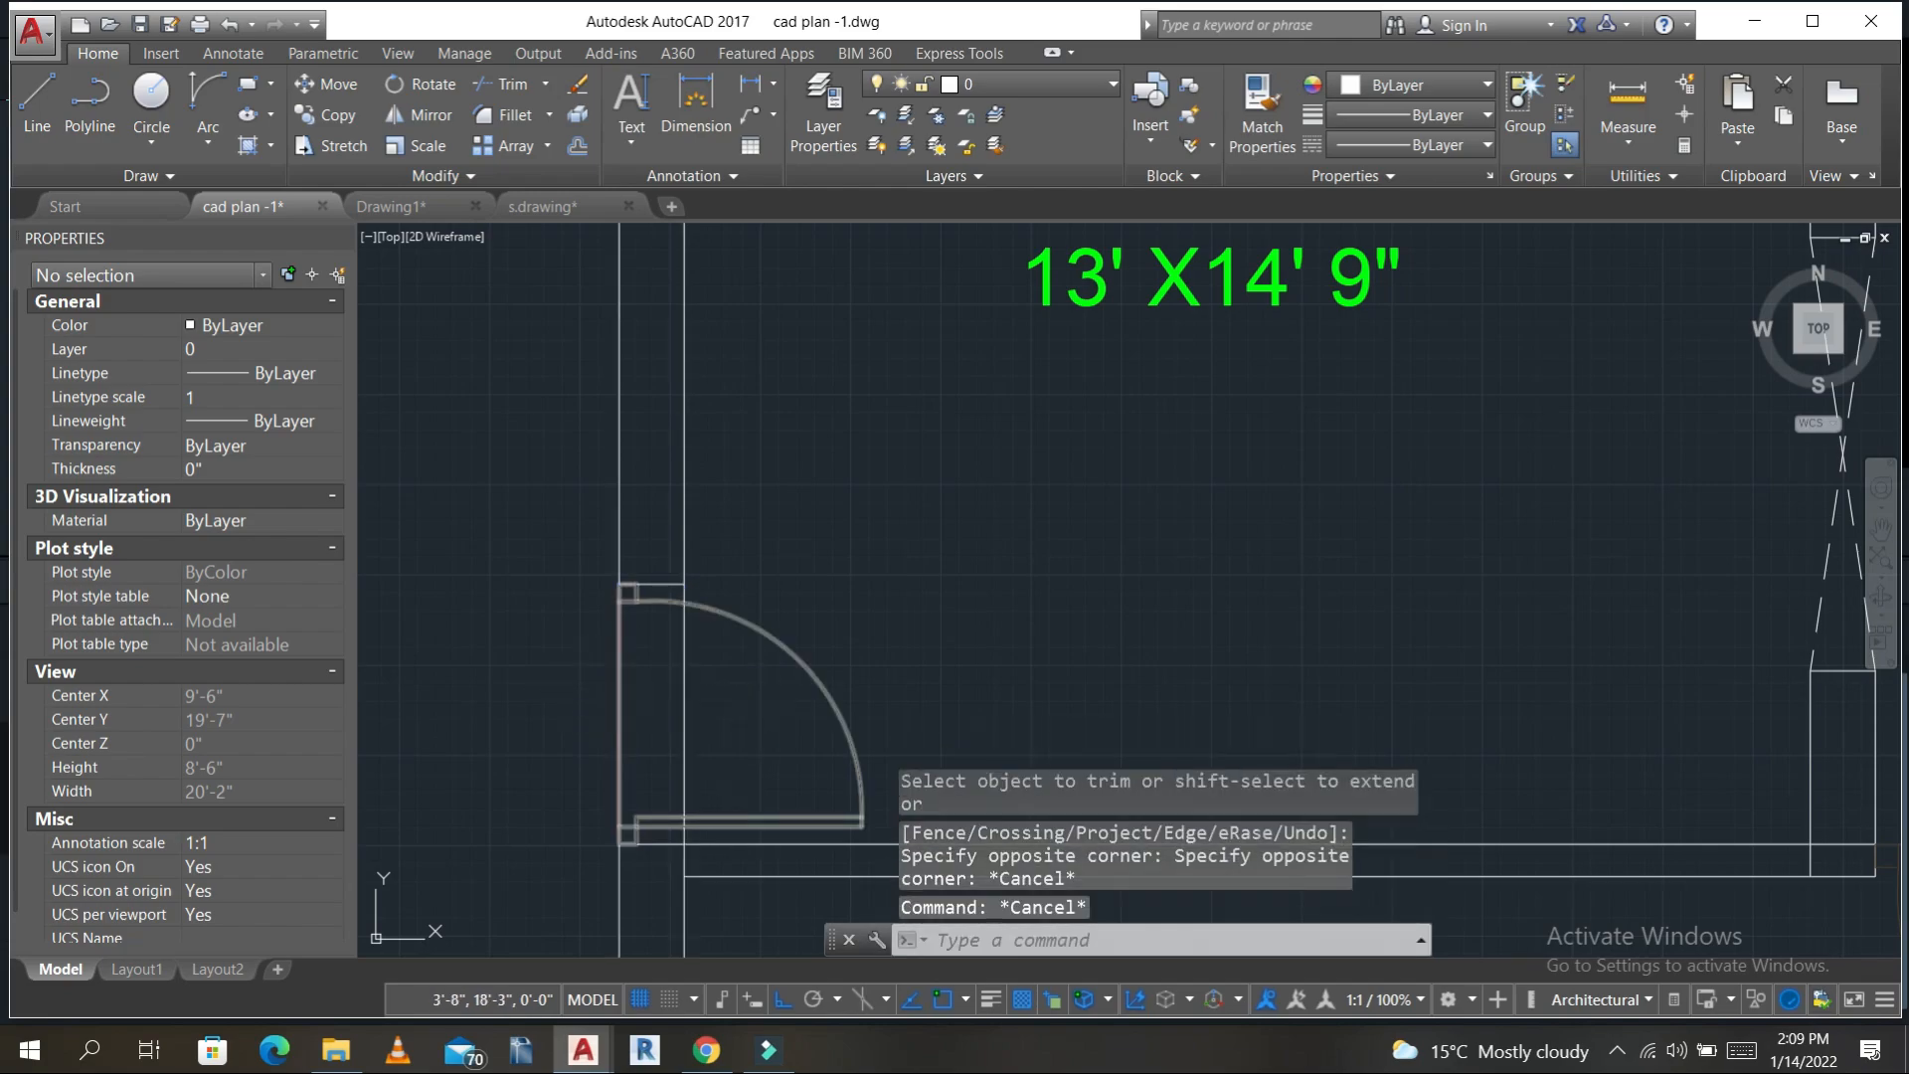
- Trim the exterior wall lines between the new jamb line and the DRG. ROOM's lower wall to open the doorway, and save the drawing
{"action": "type", "text": "tr"}
{"action": "key", "text": "space"}
{"action": "left_click", "coordinate": [657, 582]}
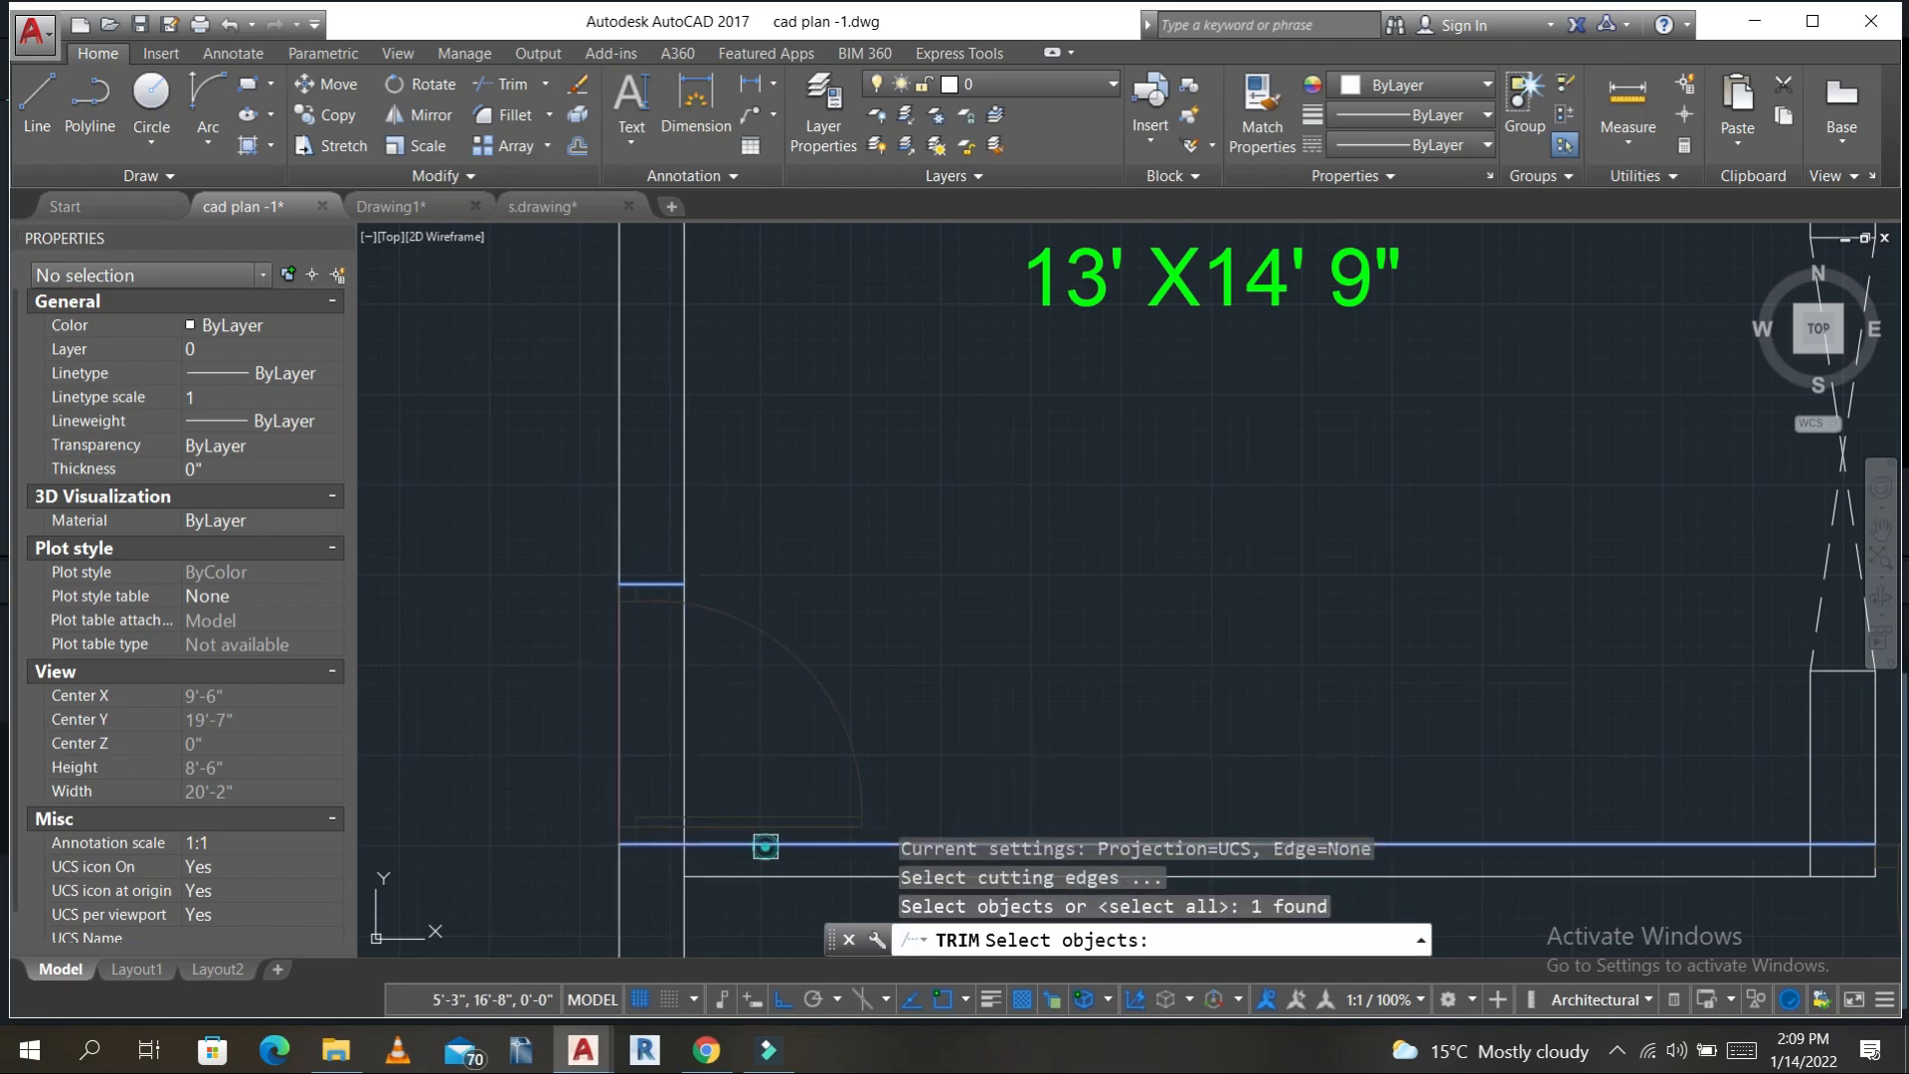
{"action": "key", "text": "space"}
{"action": "left_click", "coordinate": [778, 730]}
{"action": "left_click", "coordinate": [540, 691]}
{"action": "scroll", "coordinate": [678, 605], "scroll_direction": "down", "scroll_amount": 4}
{"action": "left_click", "coordinate": [669, 608]}
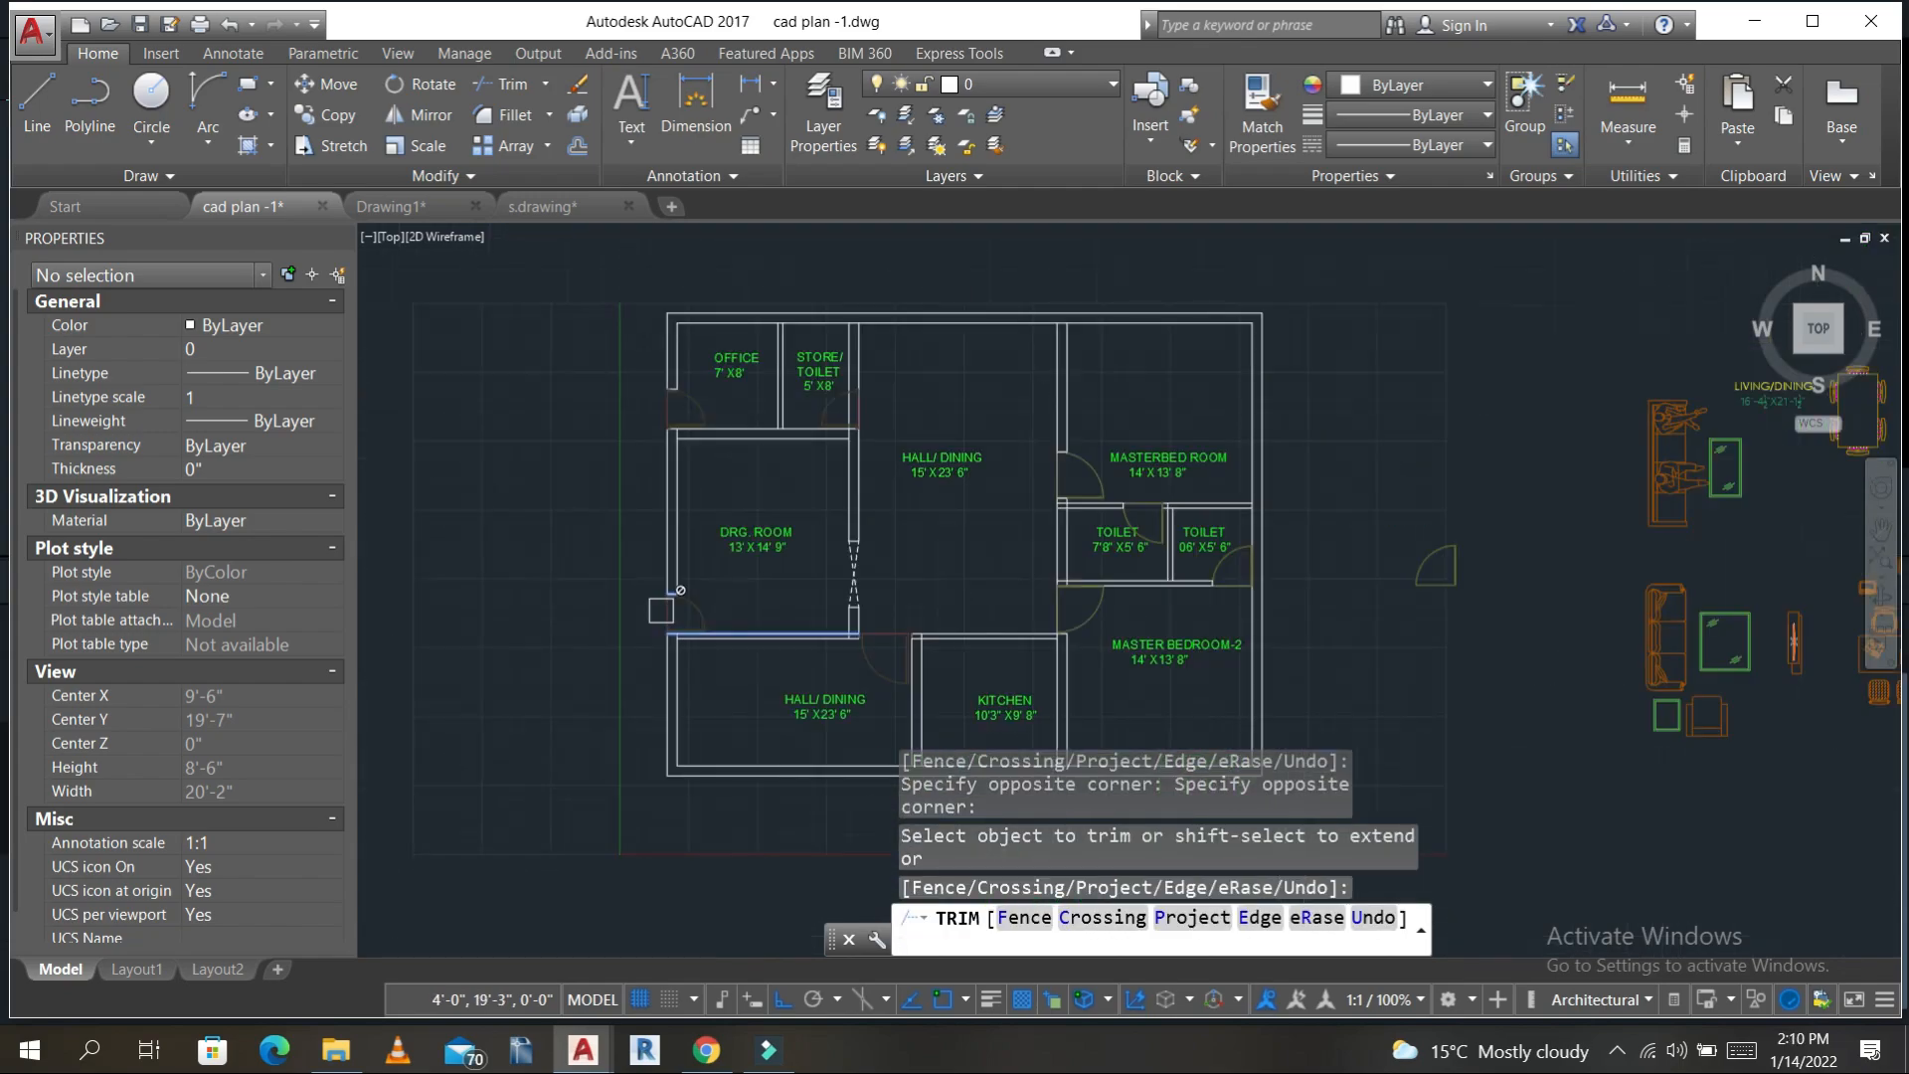
{"action": "middle_click_drag", "start_coordinate": [786, 597], "coordinate": [630, 596]}
{"action": "key", "text": "Escape"}
{"action": "key", "text": "ctrl+s"}
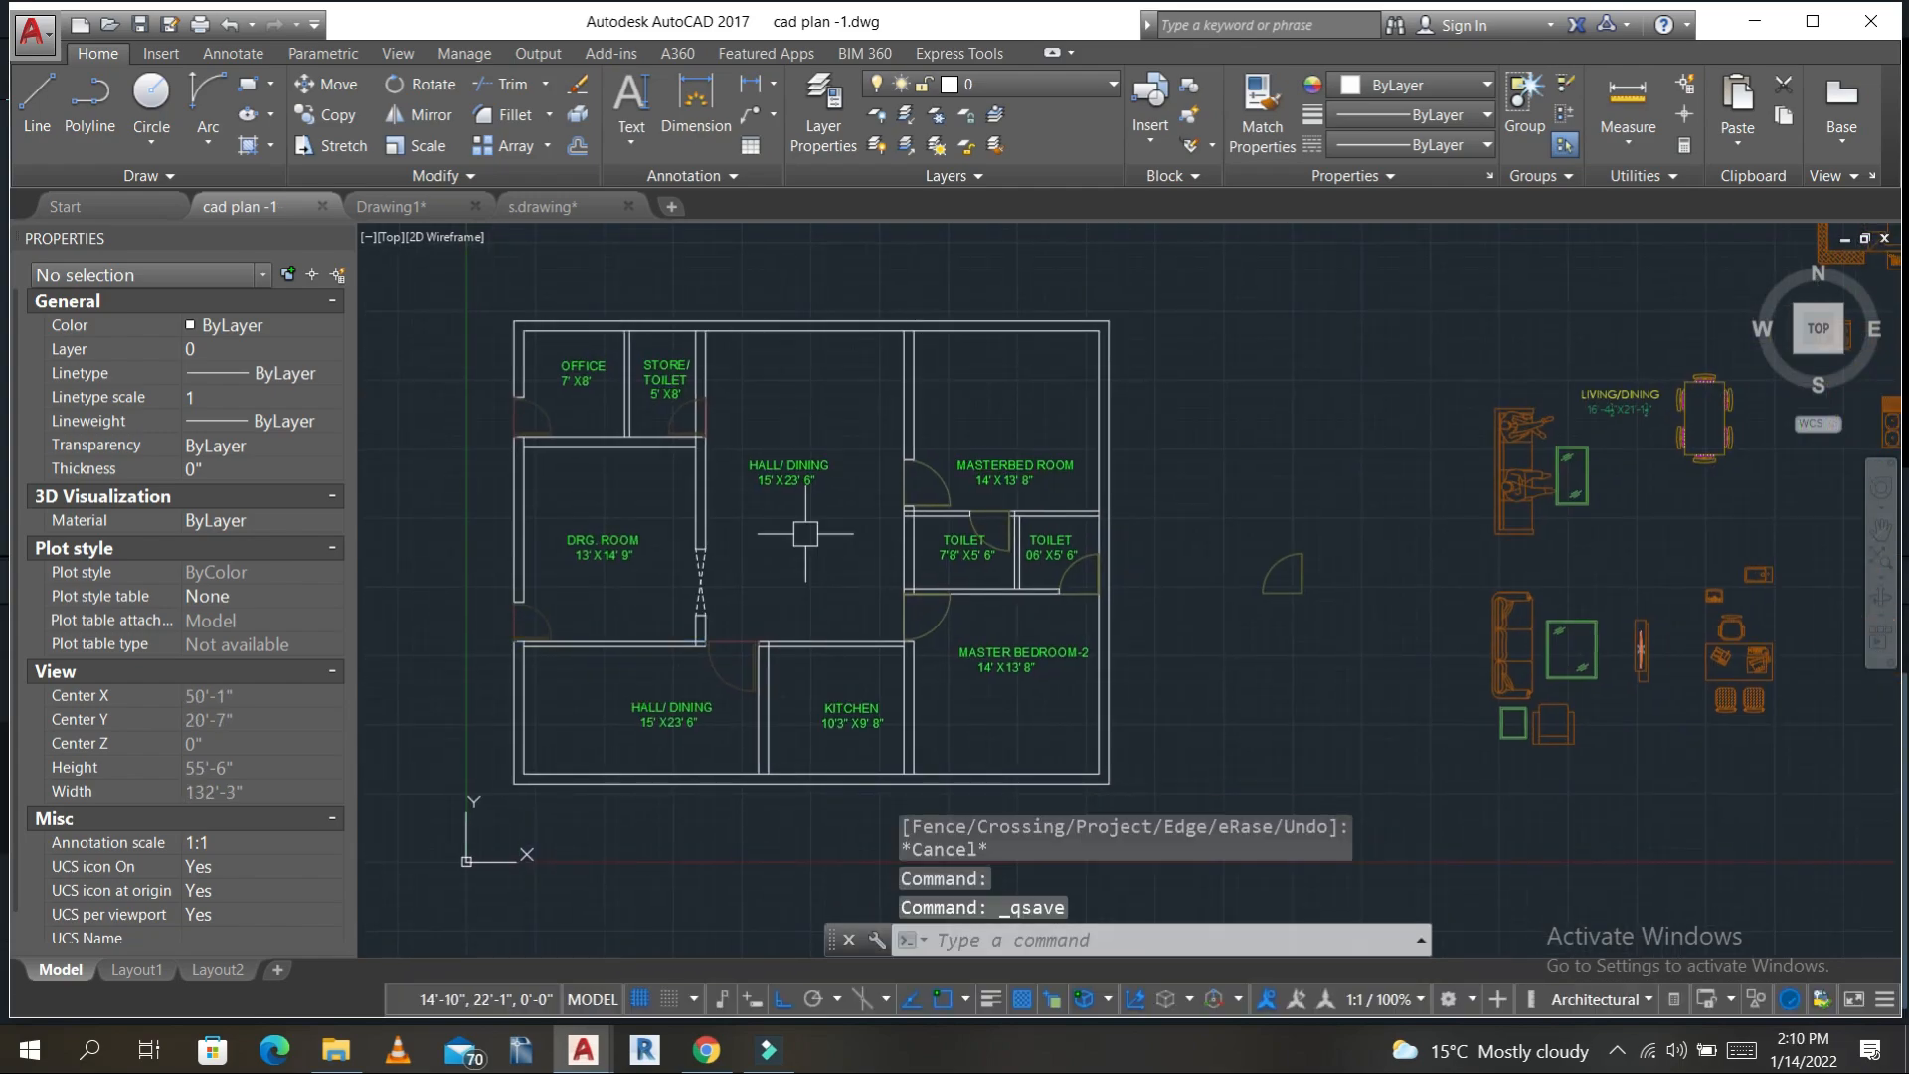
{"action": "key", "text": "Escape"}
{"action": "key", "text": "Escape"}
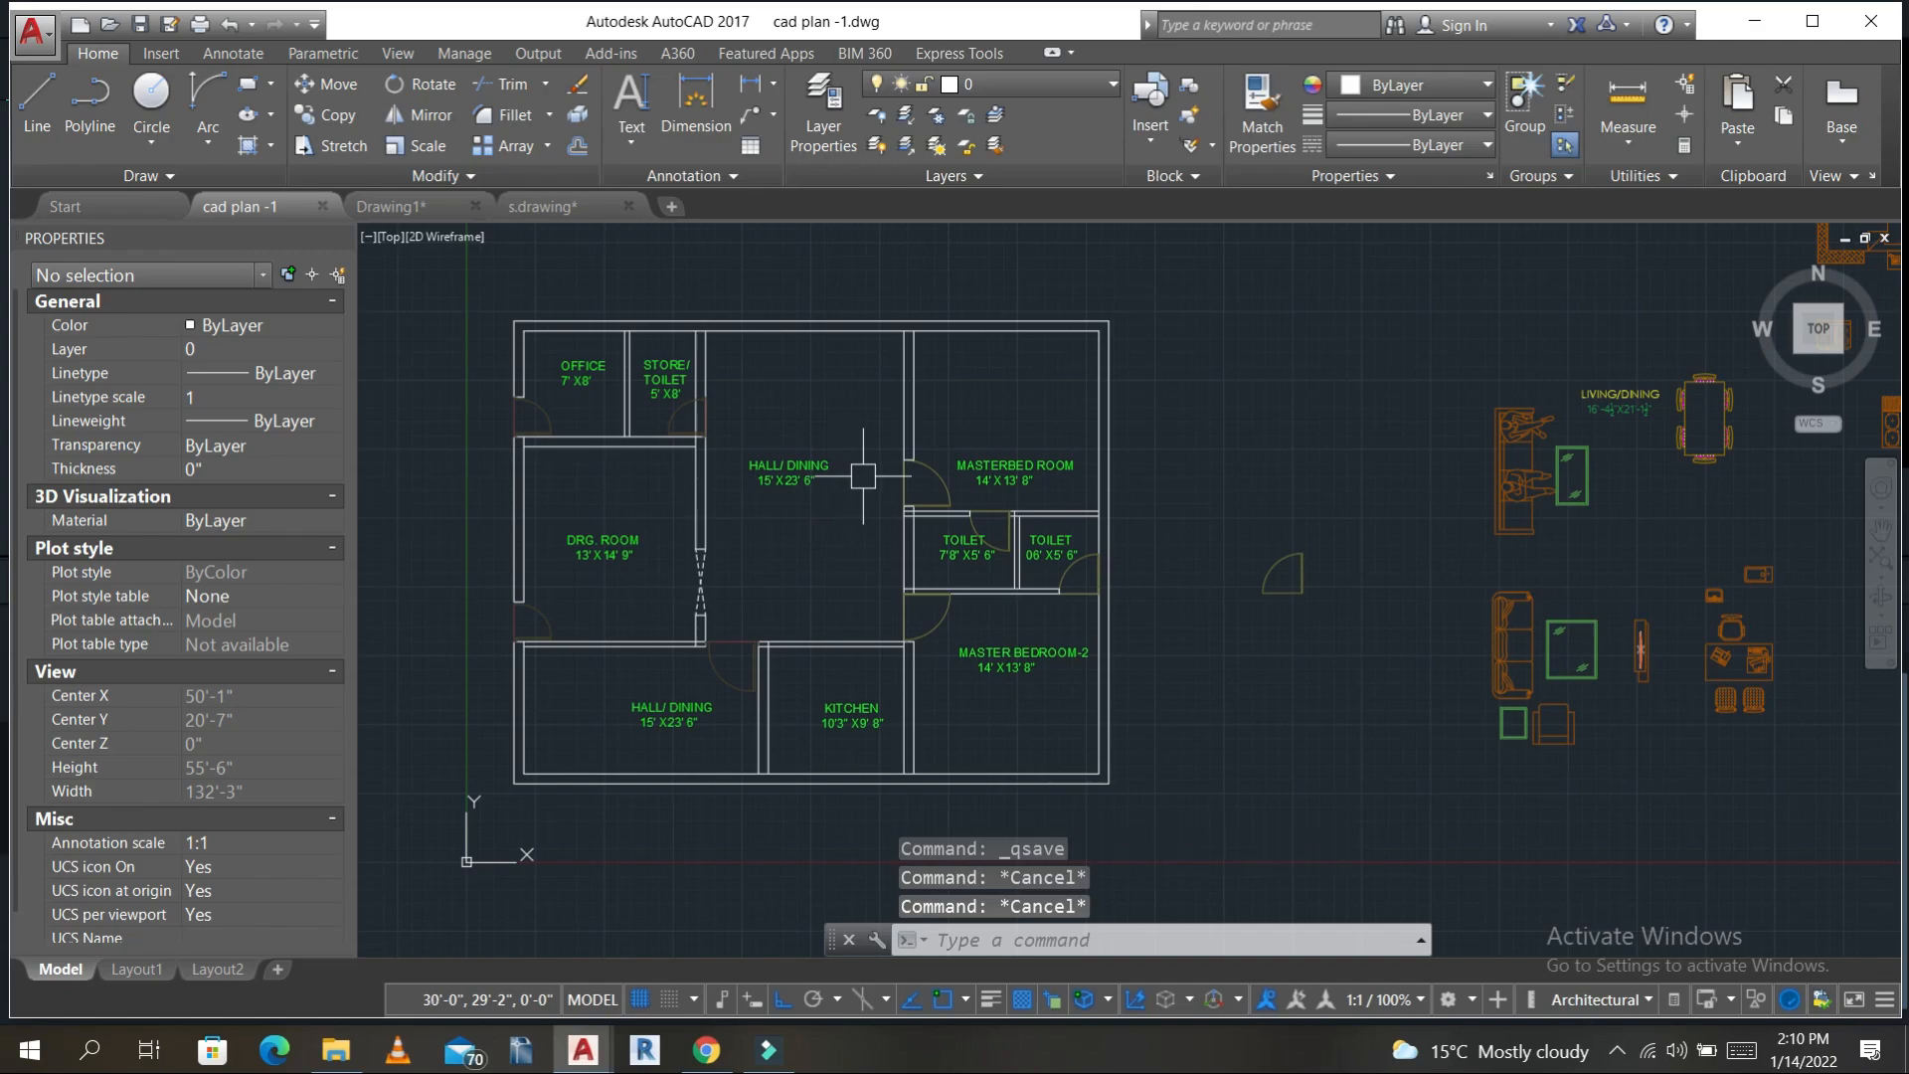
- Copy the lower sofa set with its armchair and two green tables horizontally into the empty space just right of the floor plan
{"action": "mouse_move", "coordinate": [1114, 563]}
{"action": "middle_mouse_down"}
{"action": "mouse_move", "coordinate": [920, 565]}
{"action": "mouse_move", "coordinate": [1204, 575]}
{"action": "middle_mouse_up"}
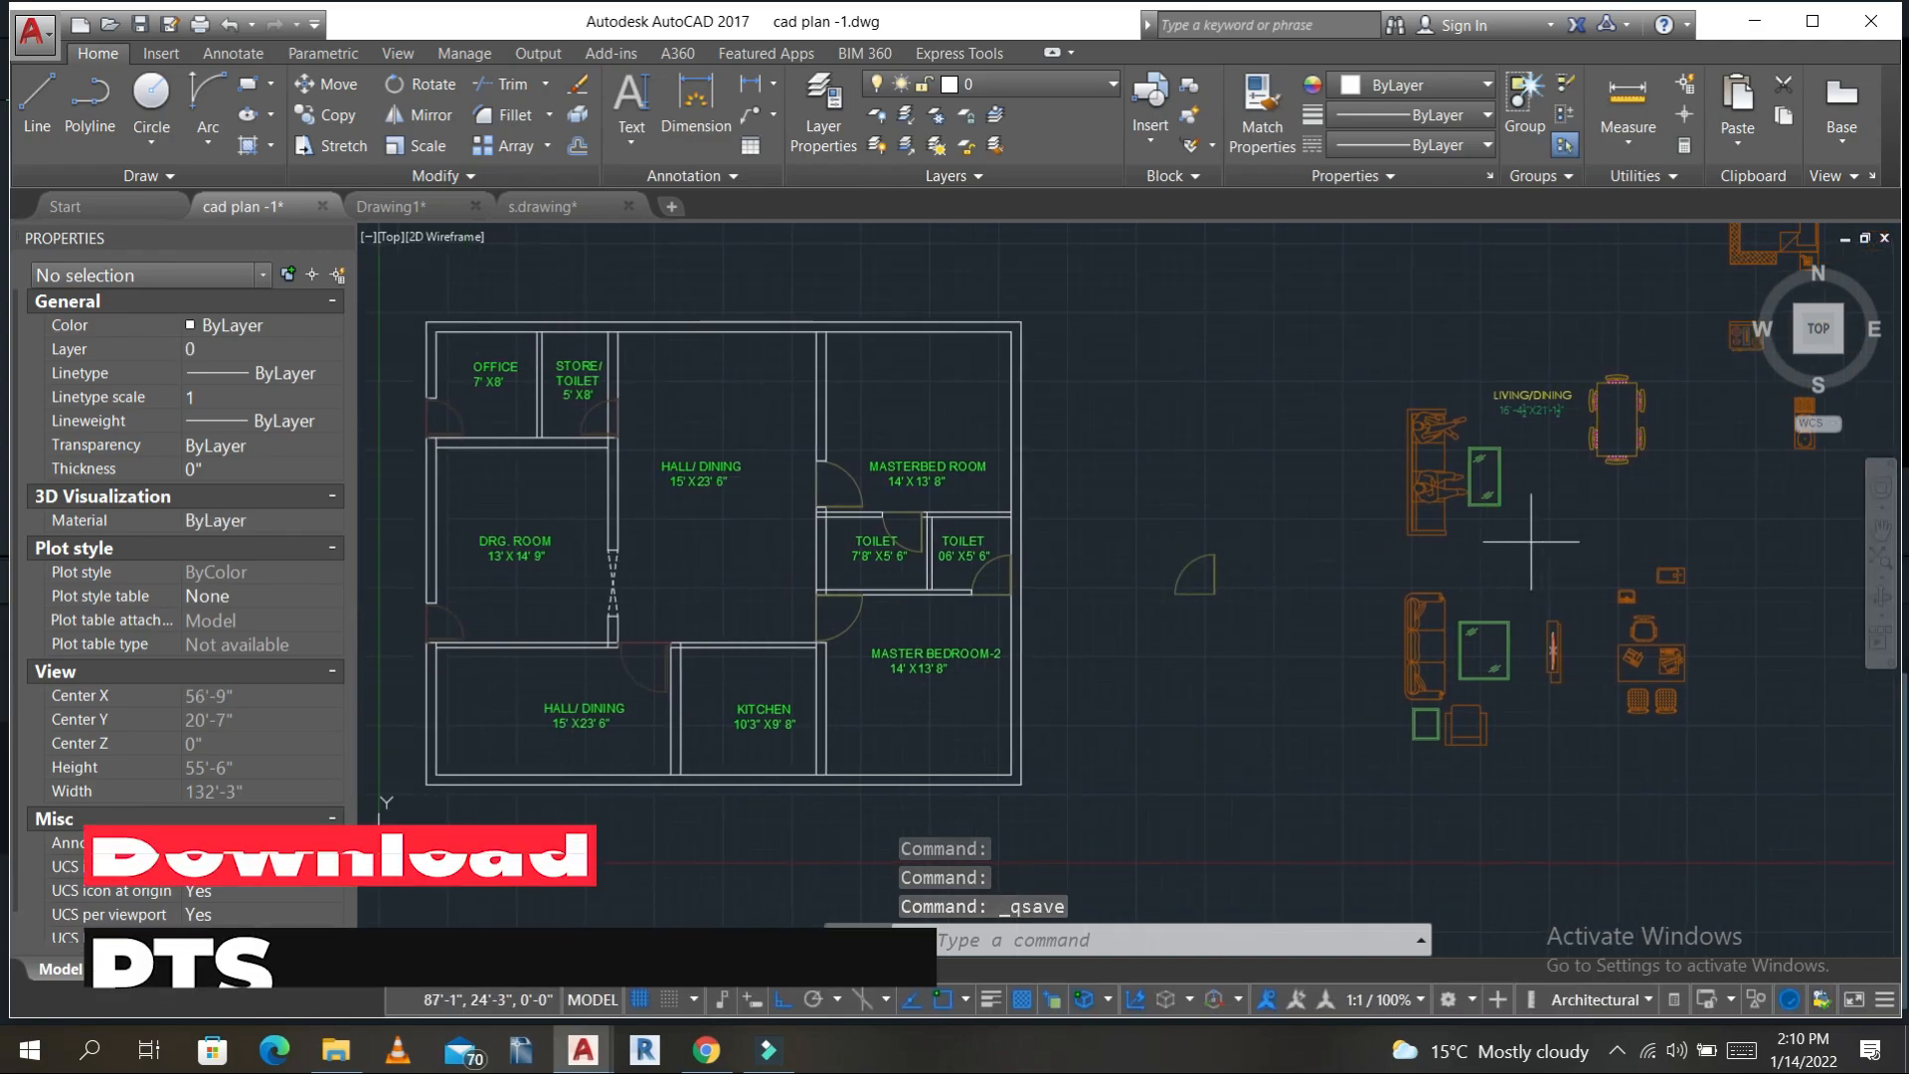
{"action": "left_click", "coordinate": [1531, 592]}
{"action": "key", "text": "Escape"}
{"action": "left_click", "coordinate": [1526, 784]}
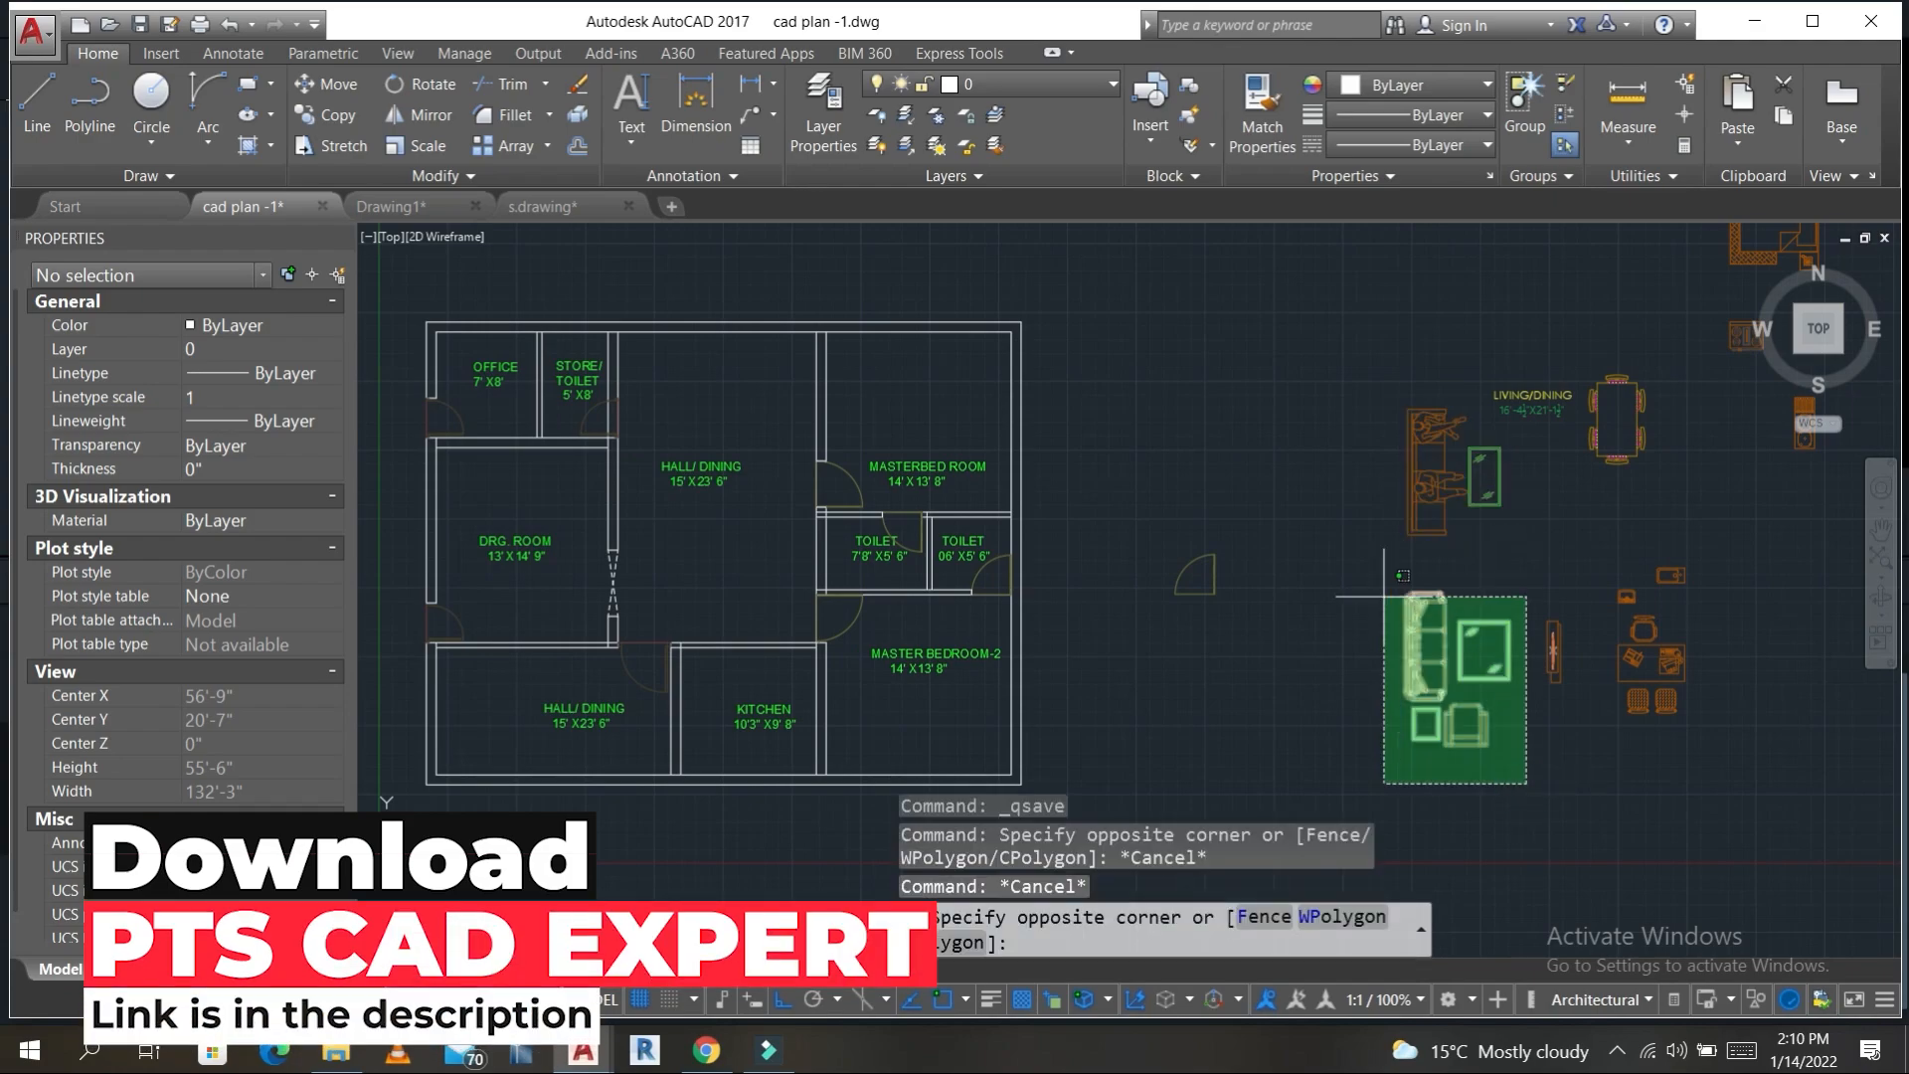
{"action": "left_click", "coordinate": [1334, 550]}
{"action": "type", "text": "CO"}
{"action": "key", "text": "Return"}
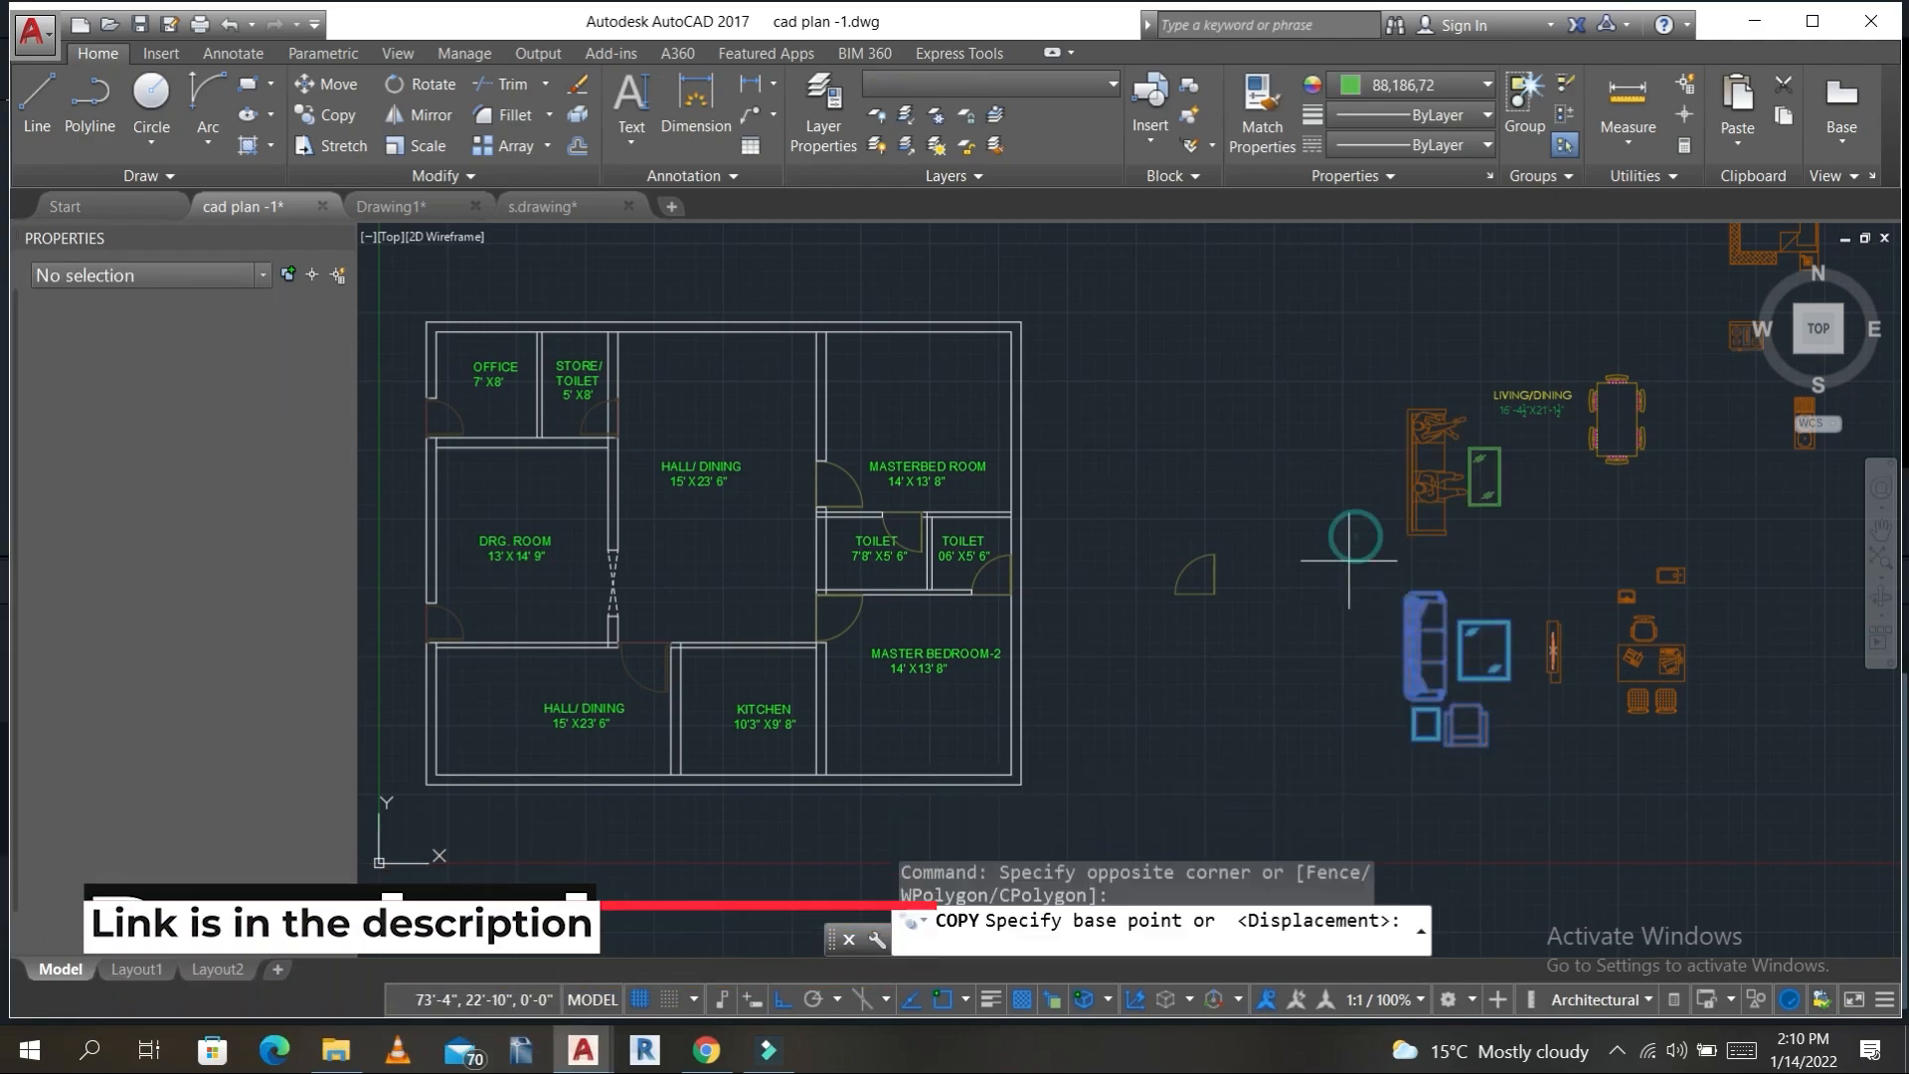
{"action": "left_click", "coordinate": [1355, 535]}
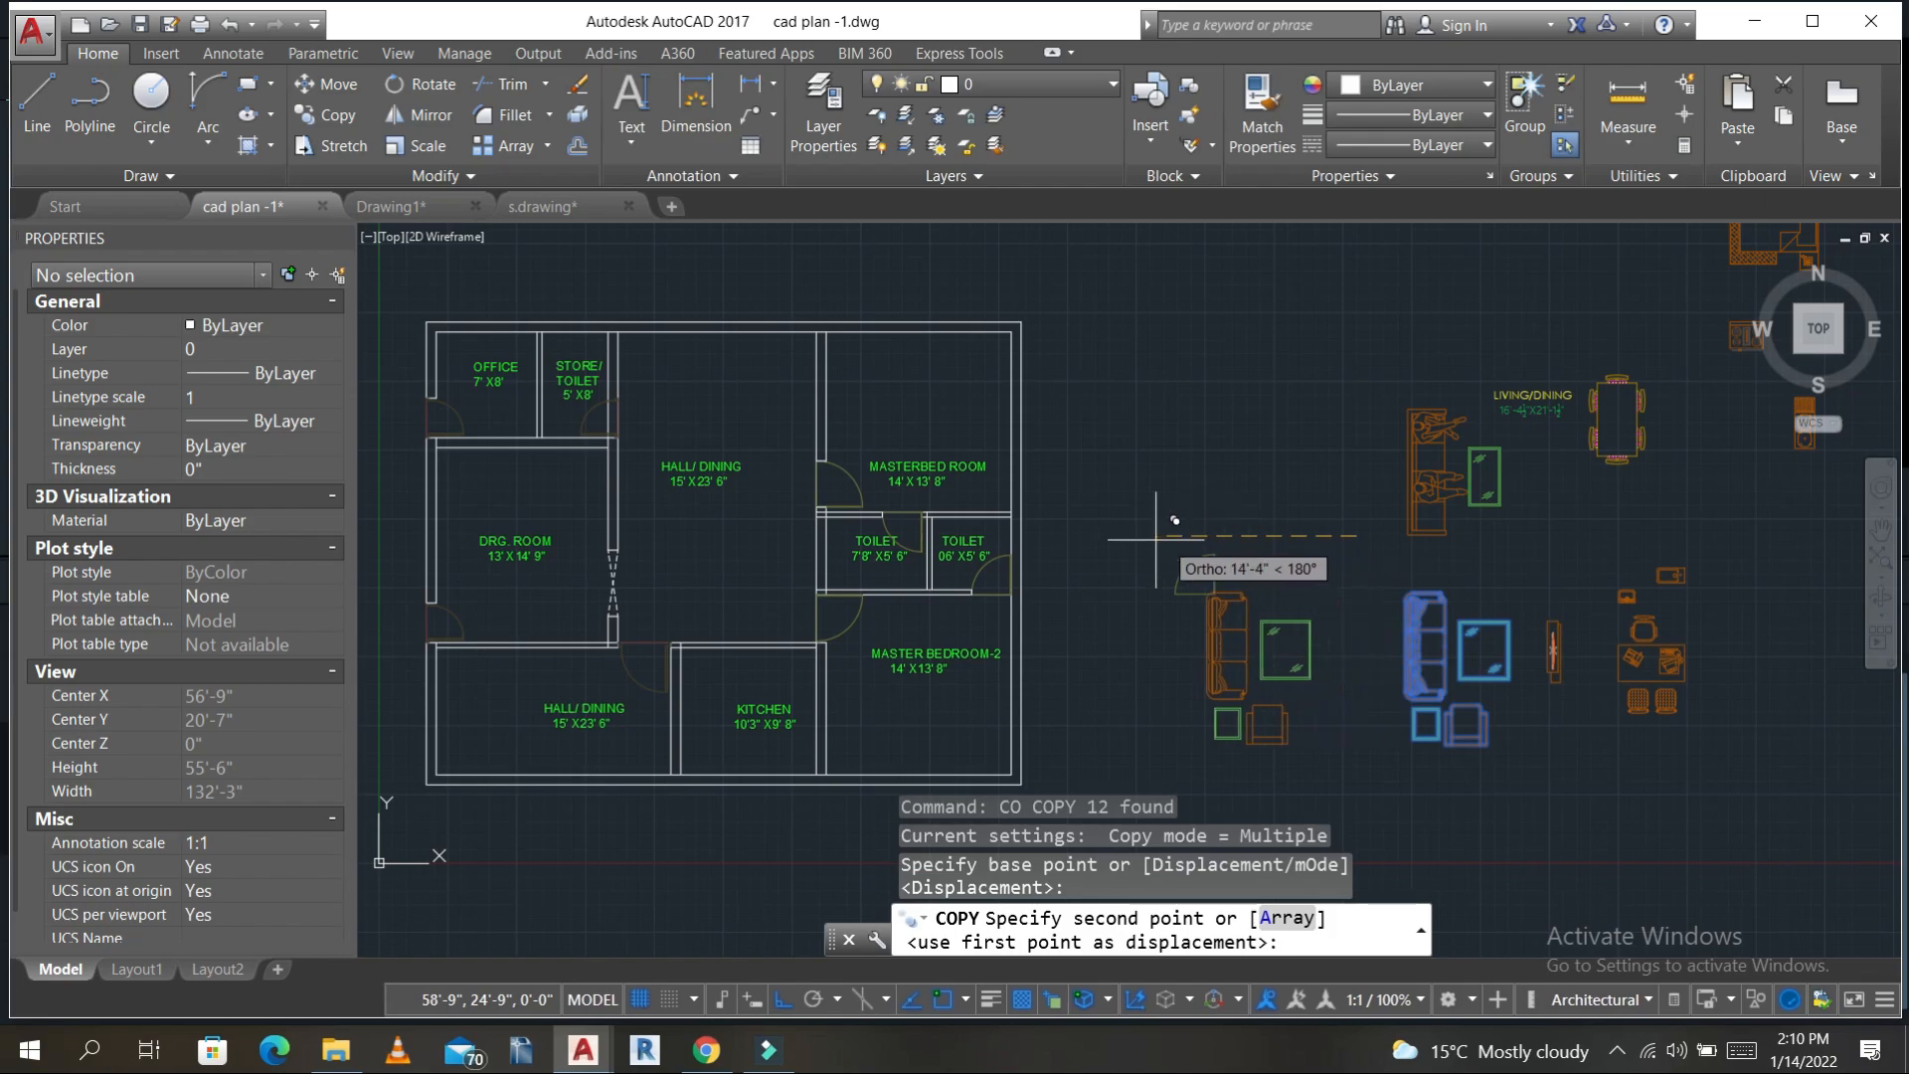
{"action": "left_click", "coordinate": [1060, 529]}
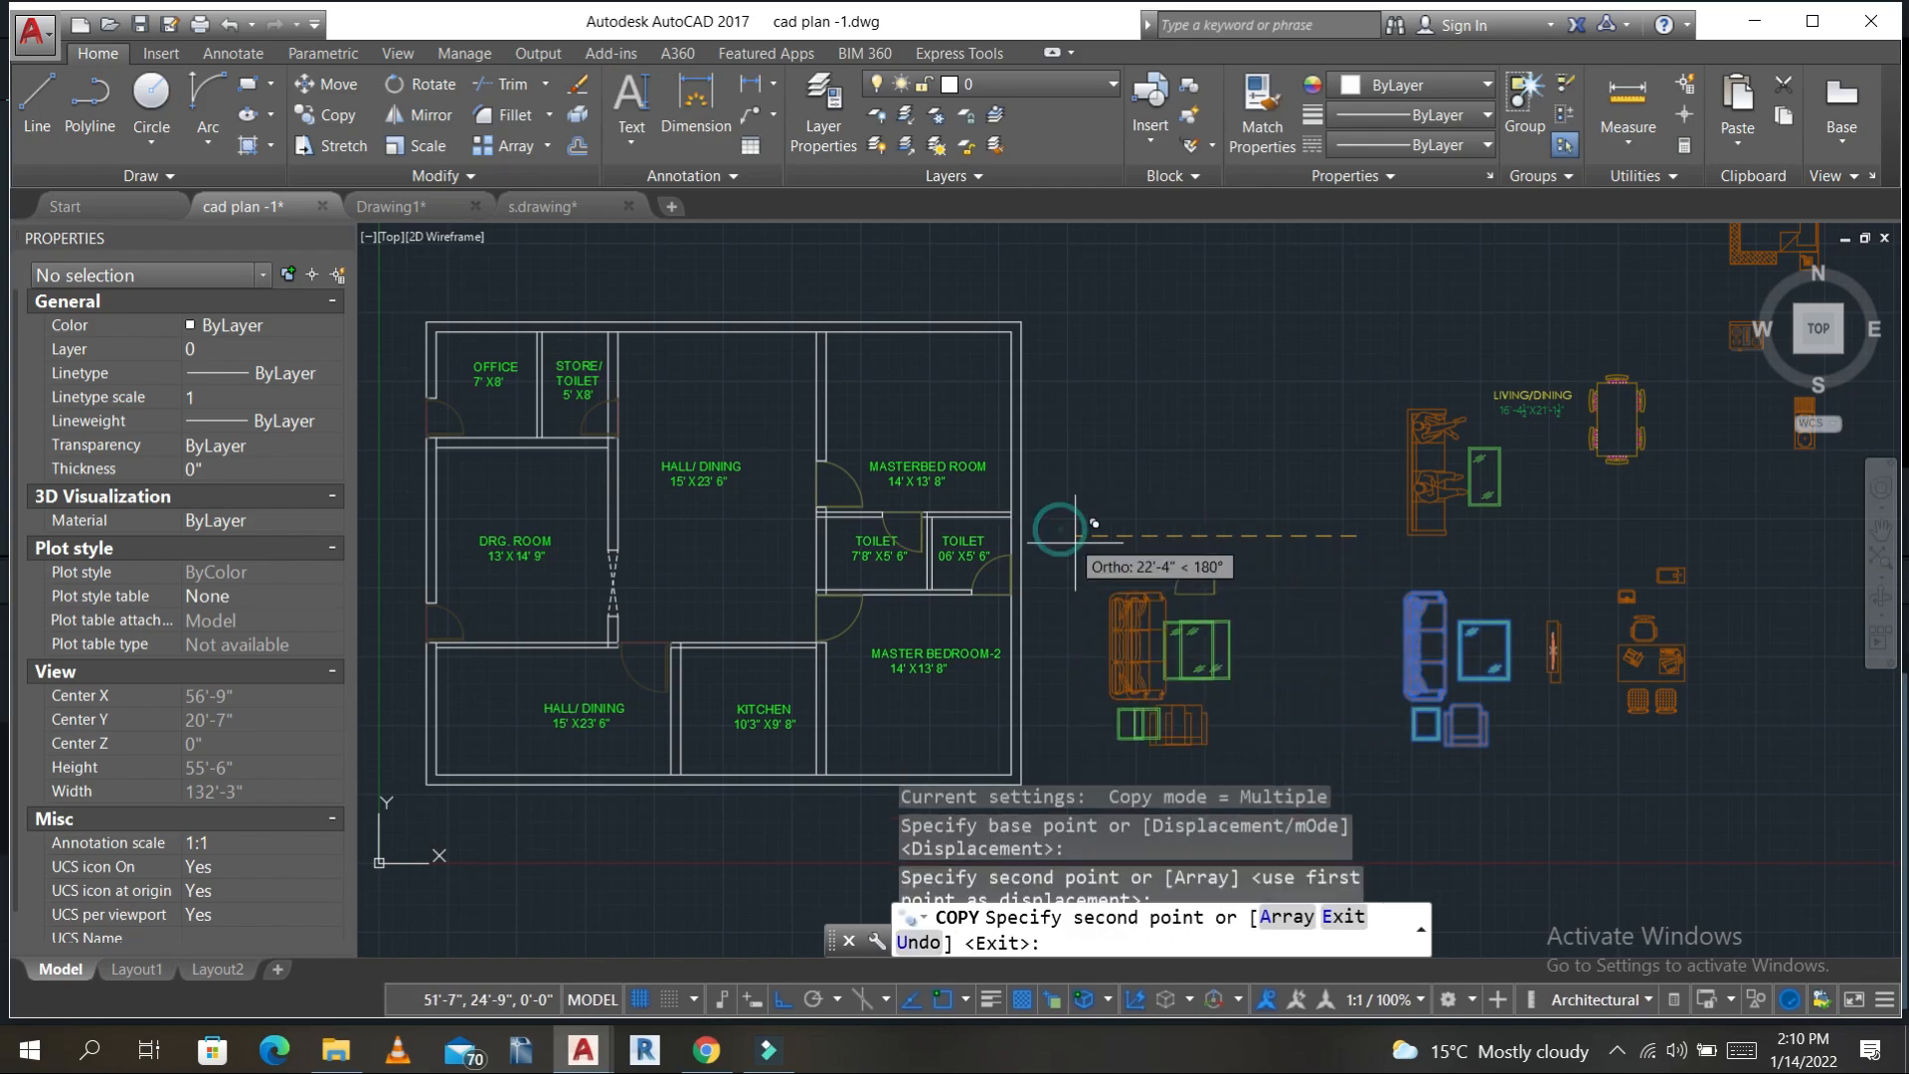
{"action": "key", "text": "Escape"}
- Erase the spare door block between the floor plan and the furniture blocks
{"action": "left_click", "coordinate": [1218, 567]}
{"action": "type", "text": "e"}
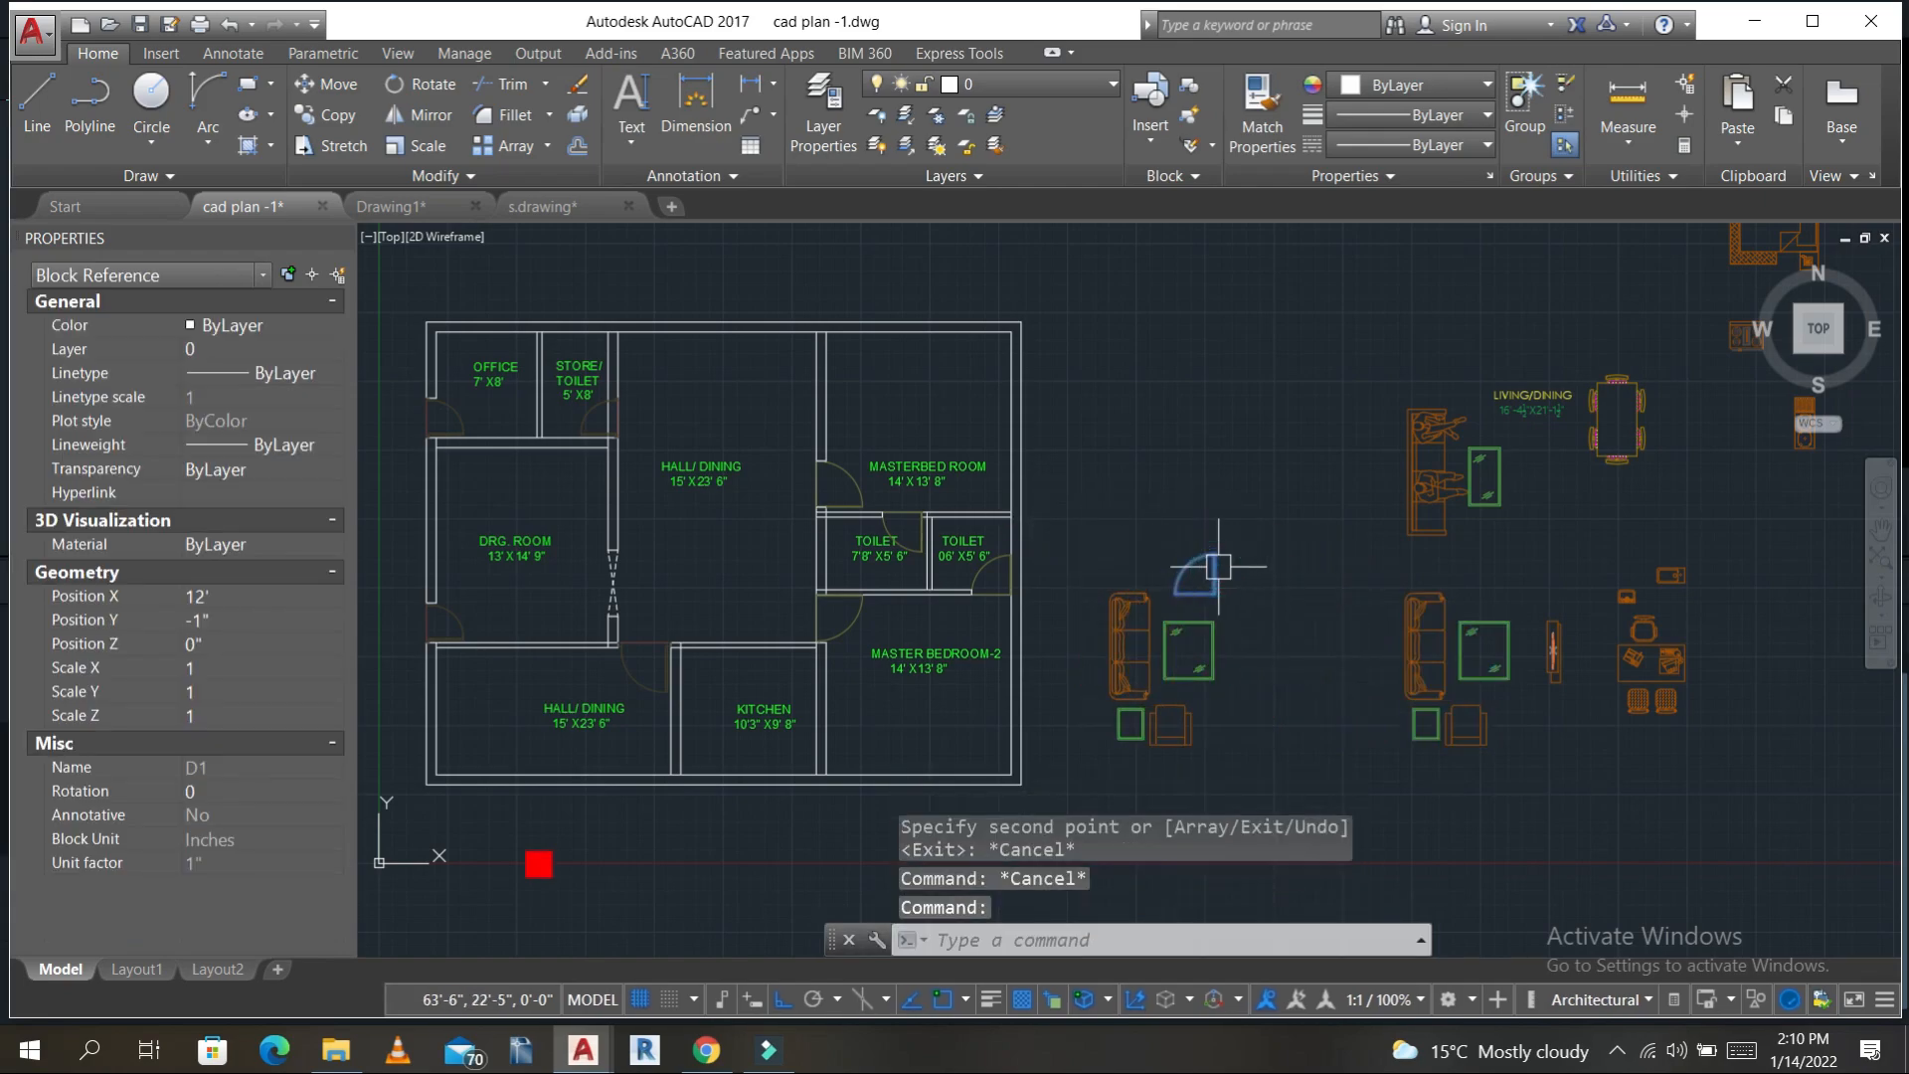
{"action": "key", "text": "Return"}
- Rotate the copied sofa set 90° clockwise so the sofa's back faces up
{"action": "middle_click_drag", "start_coordinate": [1251, 650], "coordinate": [1236, 562]}
{"action": "left_click", "coordinate": [1265, 696]}
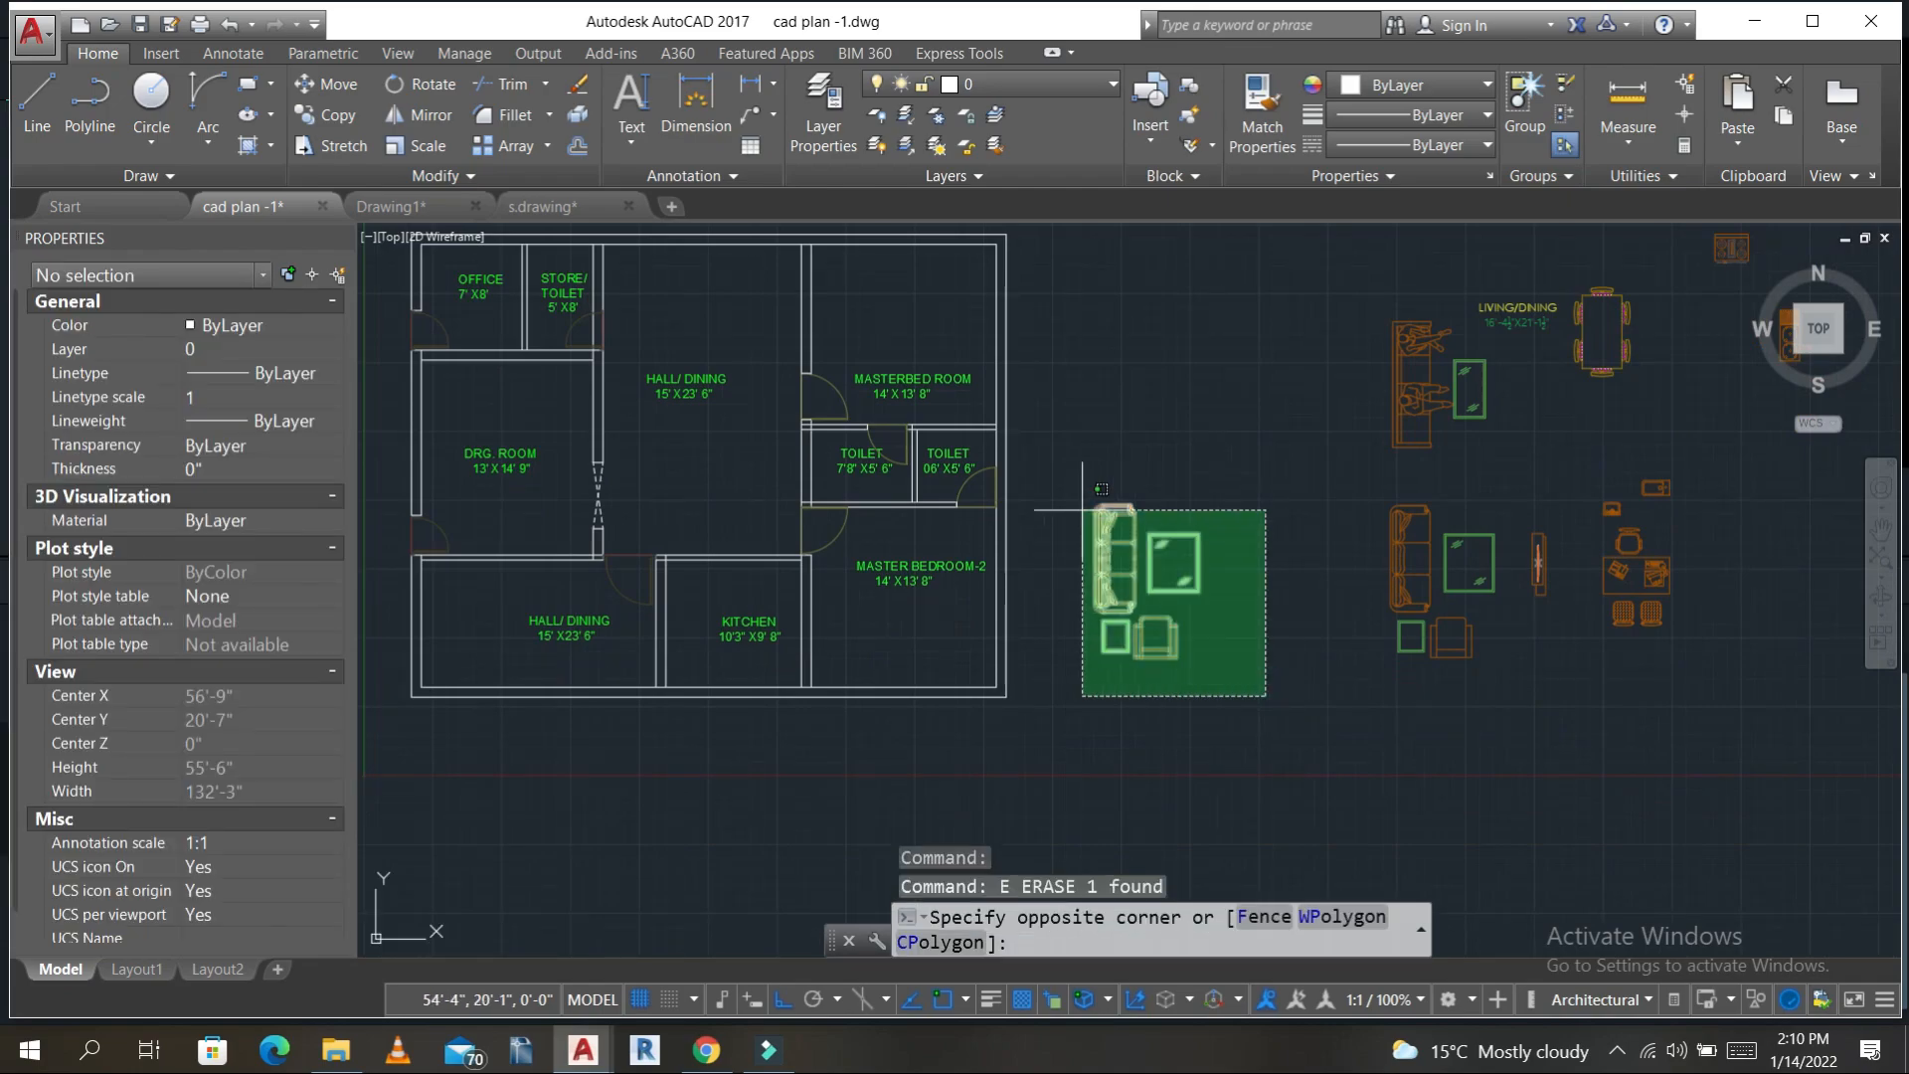
{"action": "left_click", "coordinate": [1069, 469]}
{"action": "type", "text": "ro"}
{"action": "key", "text": "Return"}
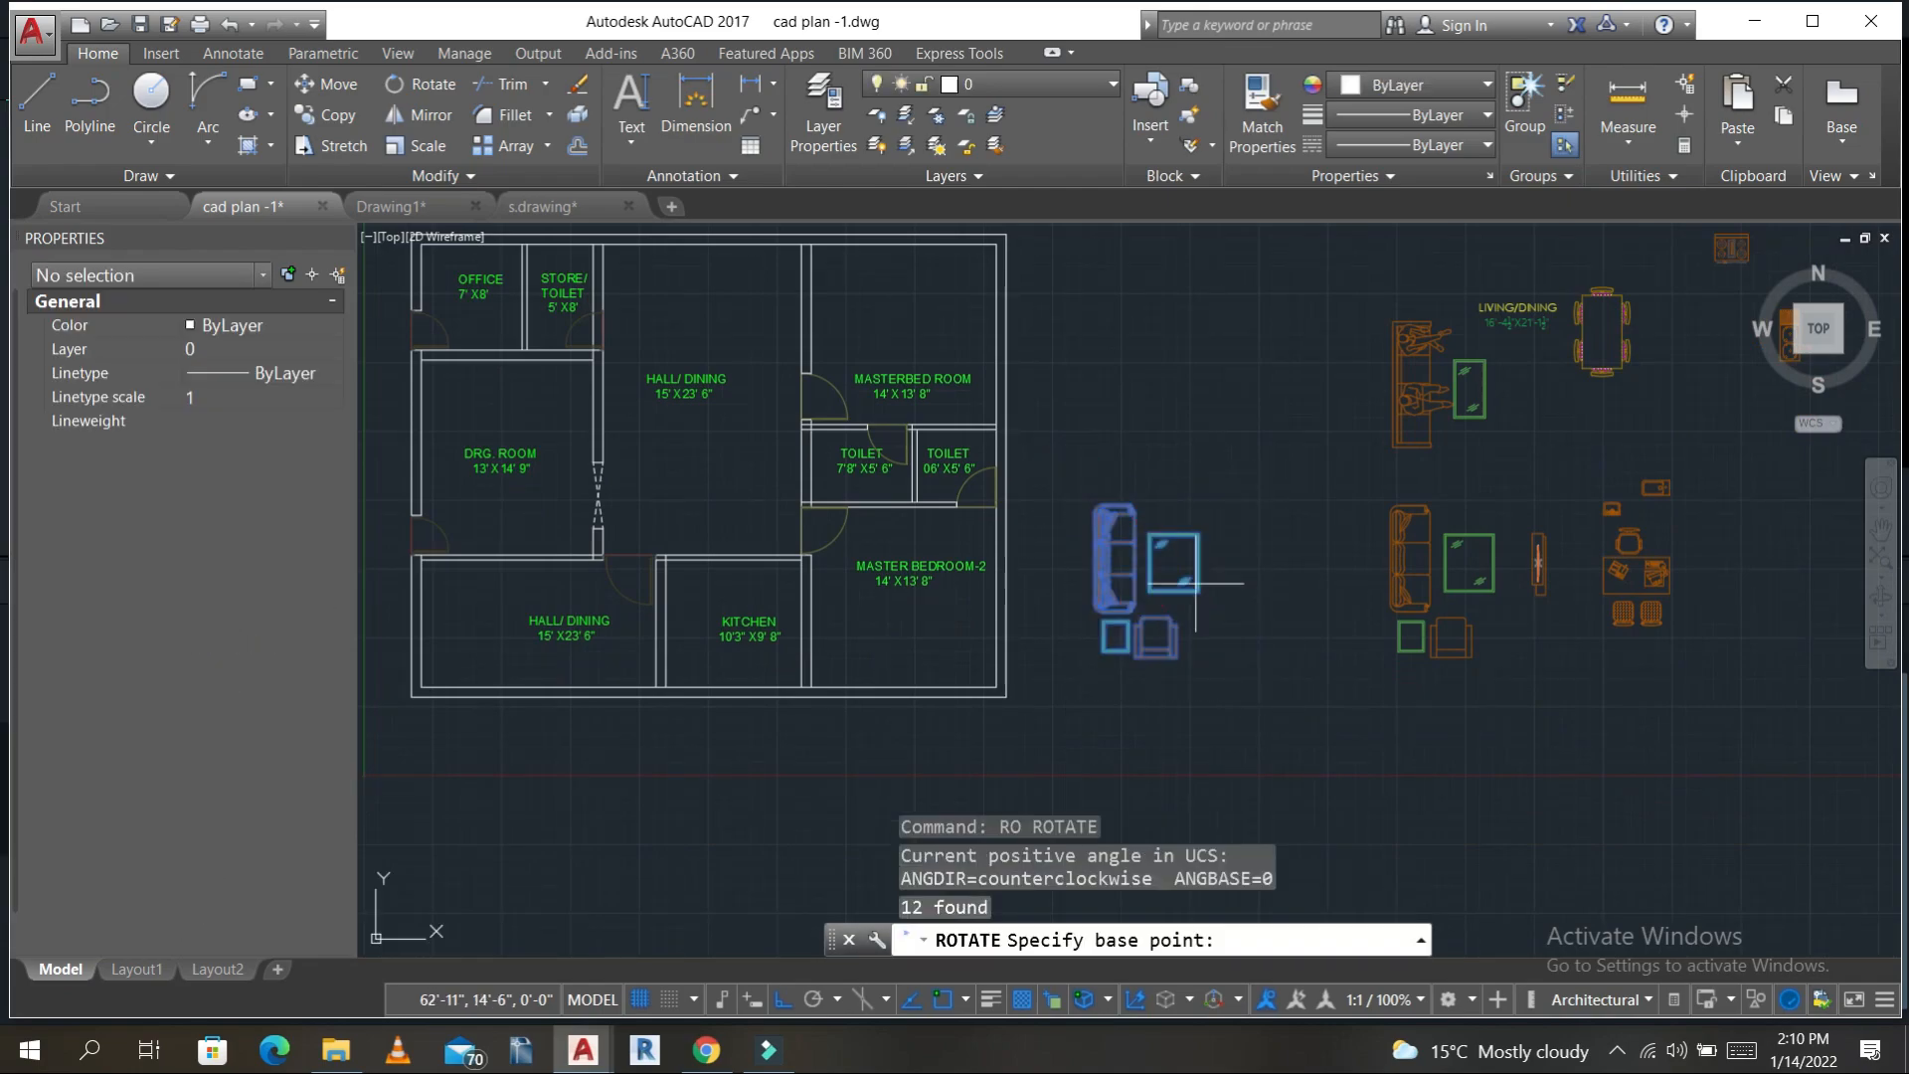
{"action": "left_click", "coordinate": [1212, 573]}
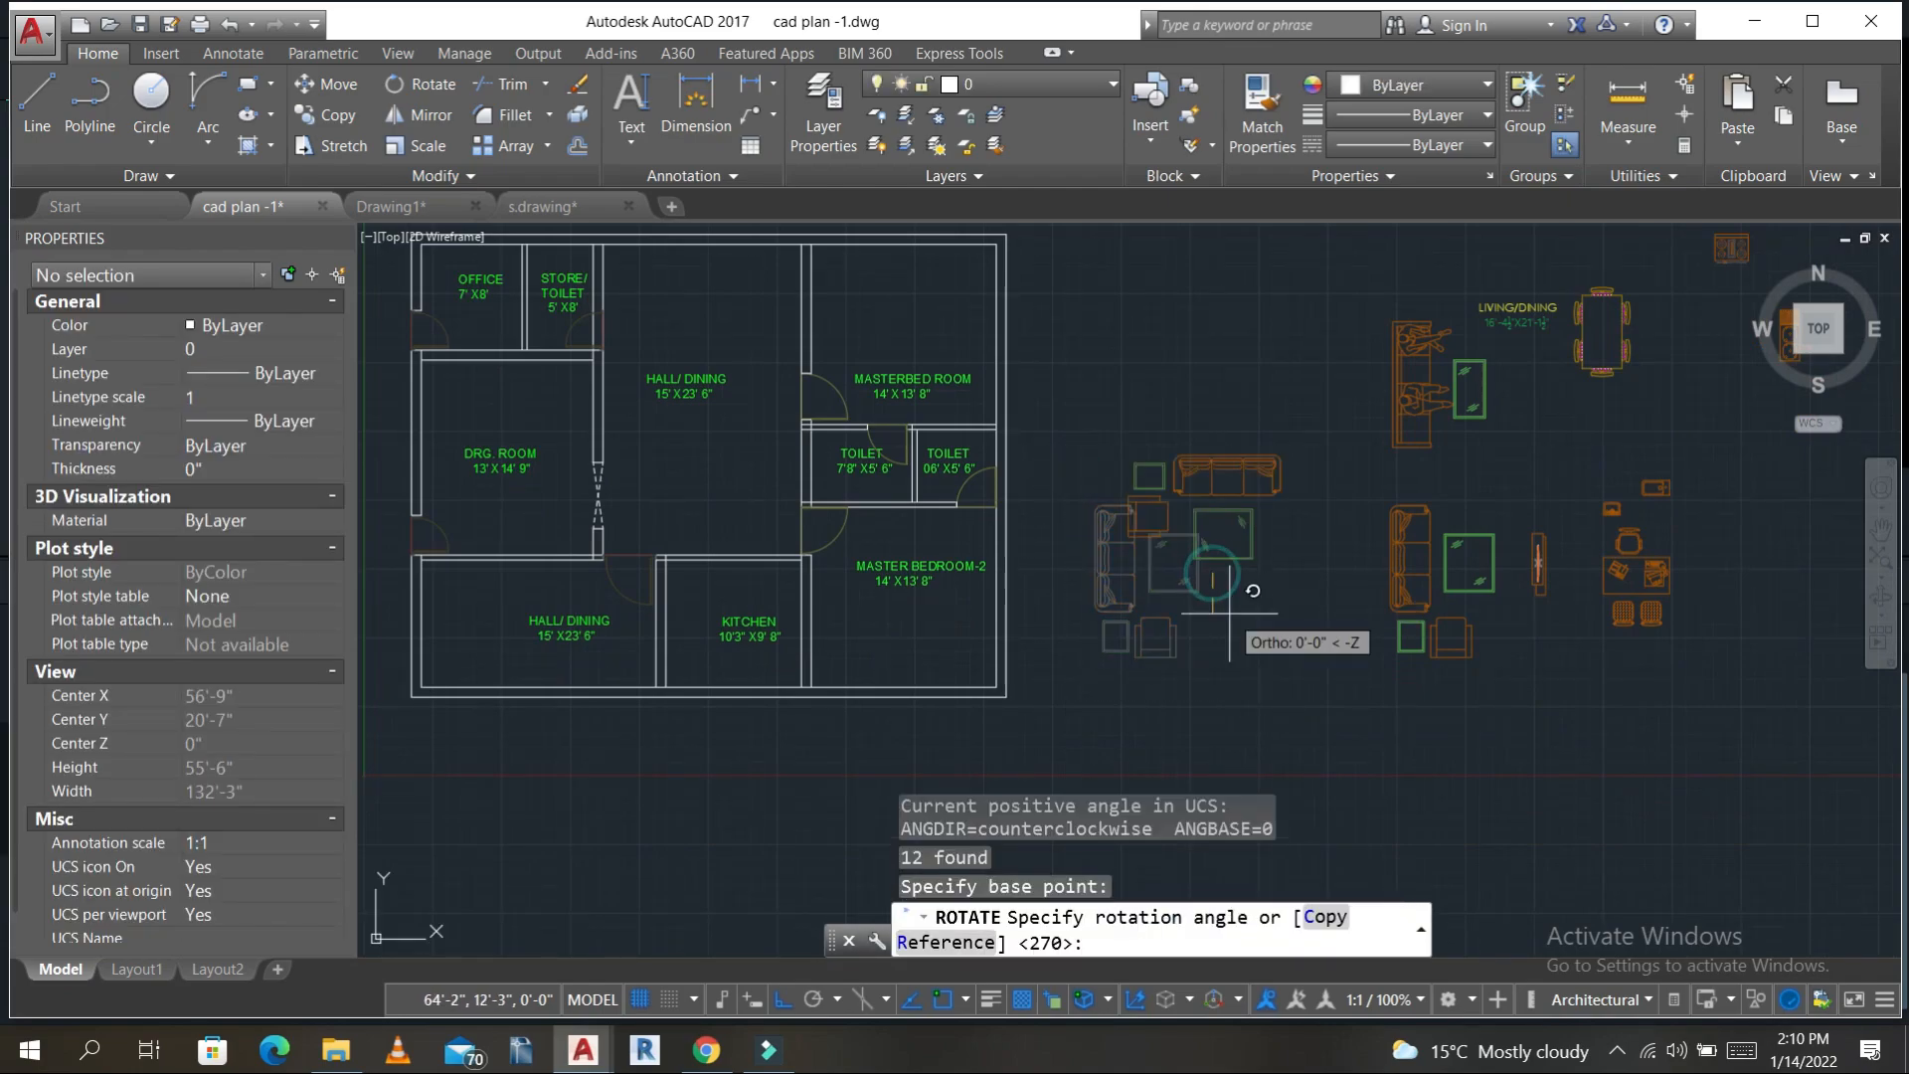
{"action": "left_click", "coordinate": [1229, 677]}
- Copy the rotated sofa set by the middle of the sofa's back into the DRG. ROOM, against its upper wall, with Ortho off
{"action": "left_click", "coordinate": [1285, 637]}
{"action": "left_click", "coordinate": [1076, 420]}
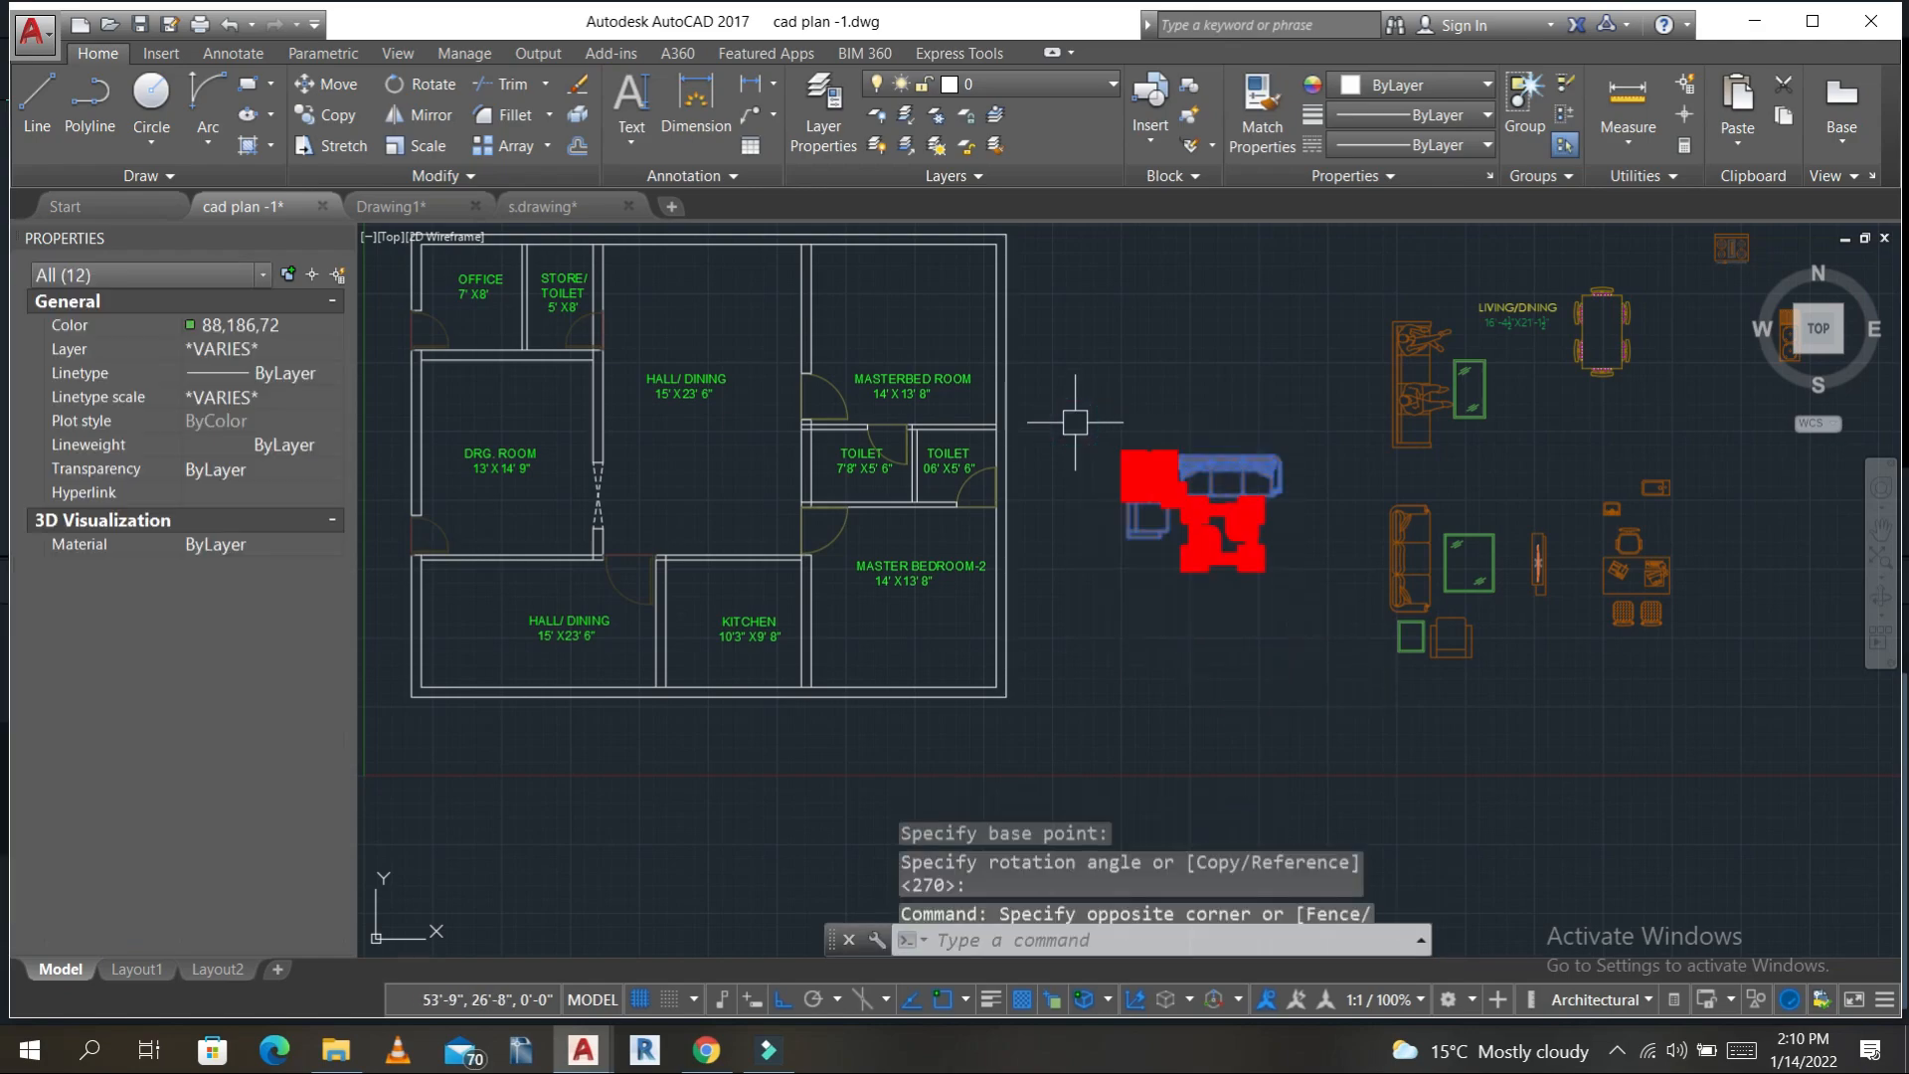
{"action": "type", "text": "co"}
{"action": "key", "text": "Return"}
{"action": "scroll", "coordinate": [1165, 465], "scroll_direction": "up", "scroll_amount": 2}
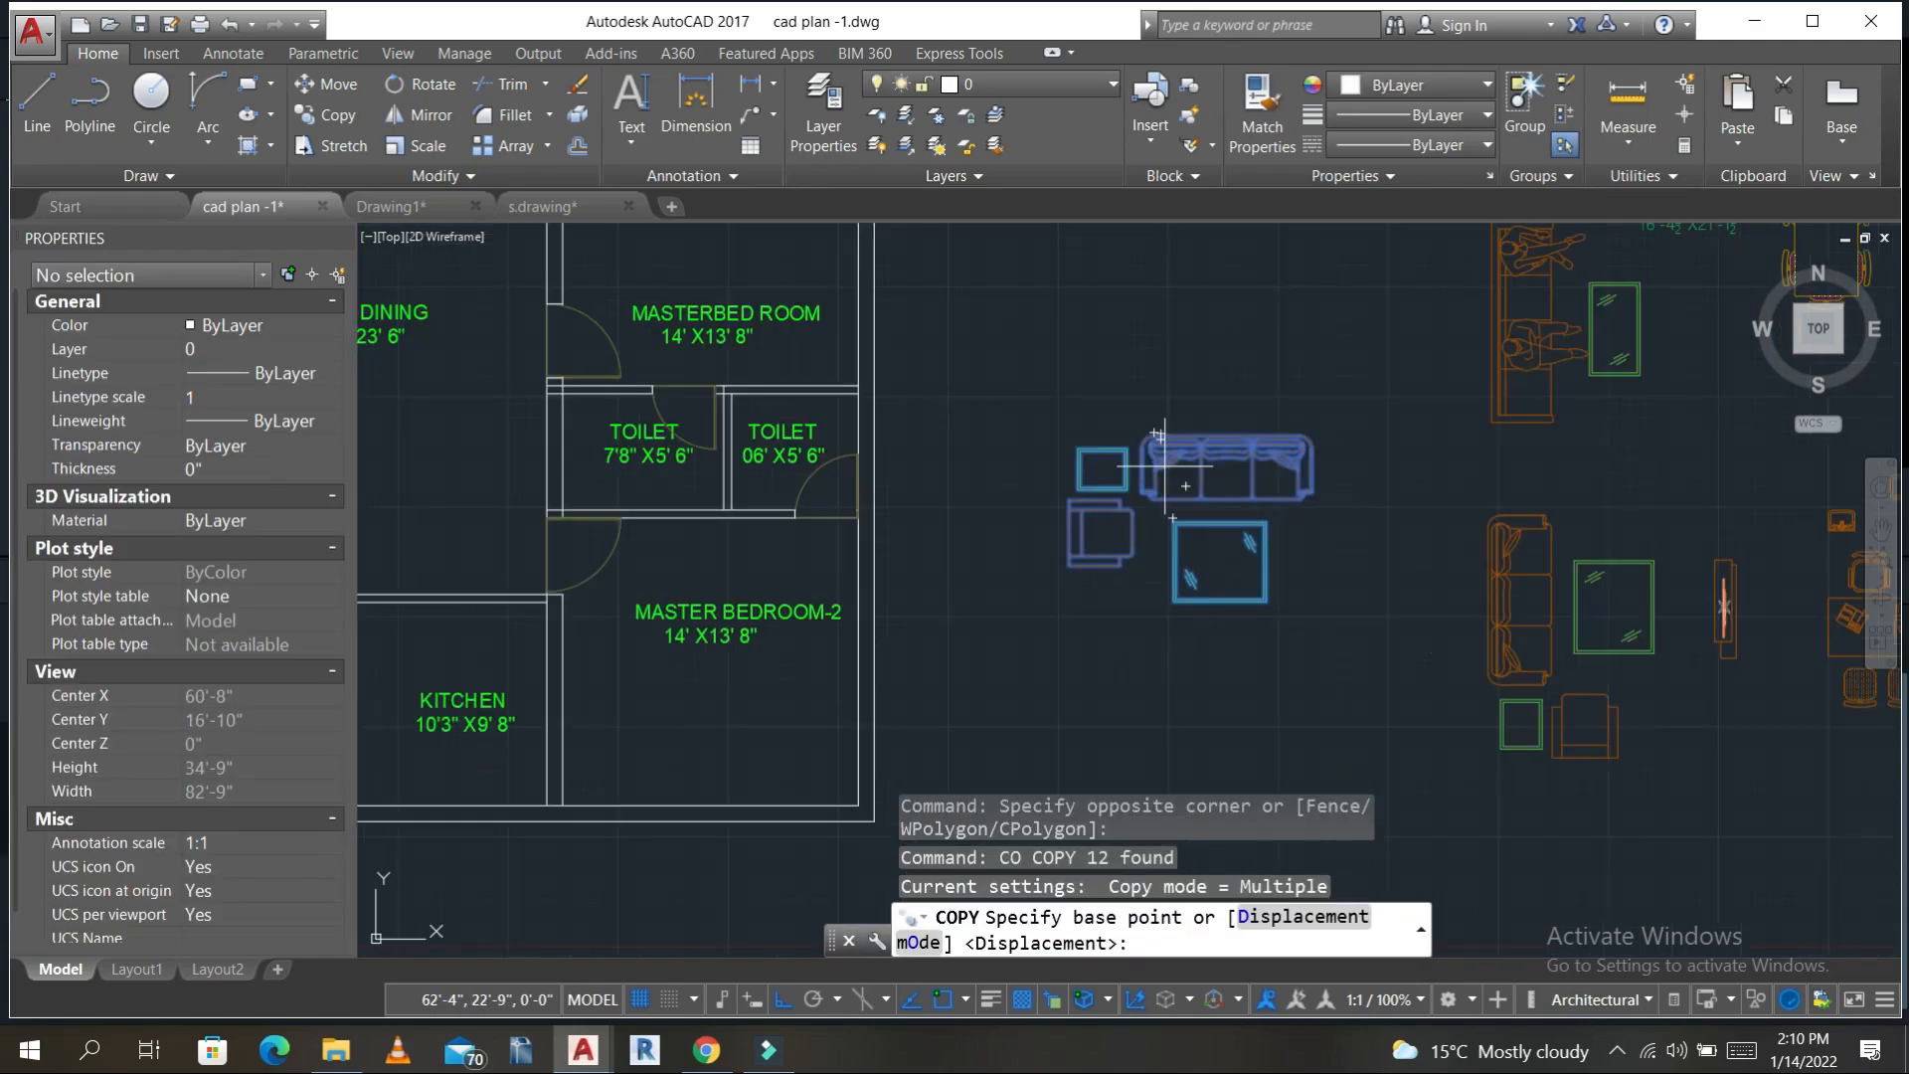
{"action": "left_click", "coordinate": [1242, 445]}
{"action": "scroll", "coordinate": [775, 423], "scroll_direction": "up", "scroll_amount": 2}
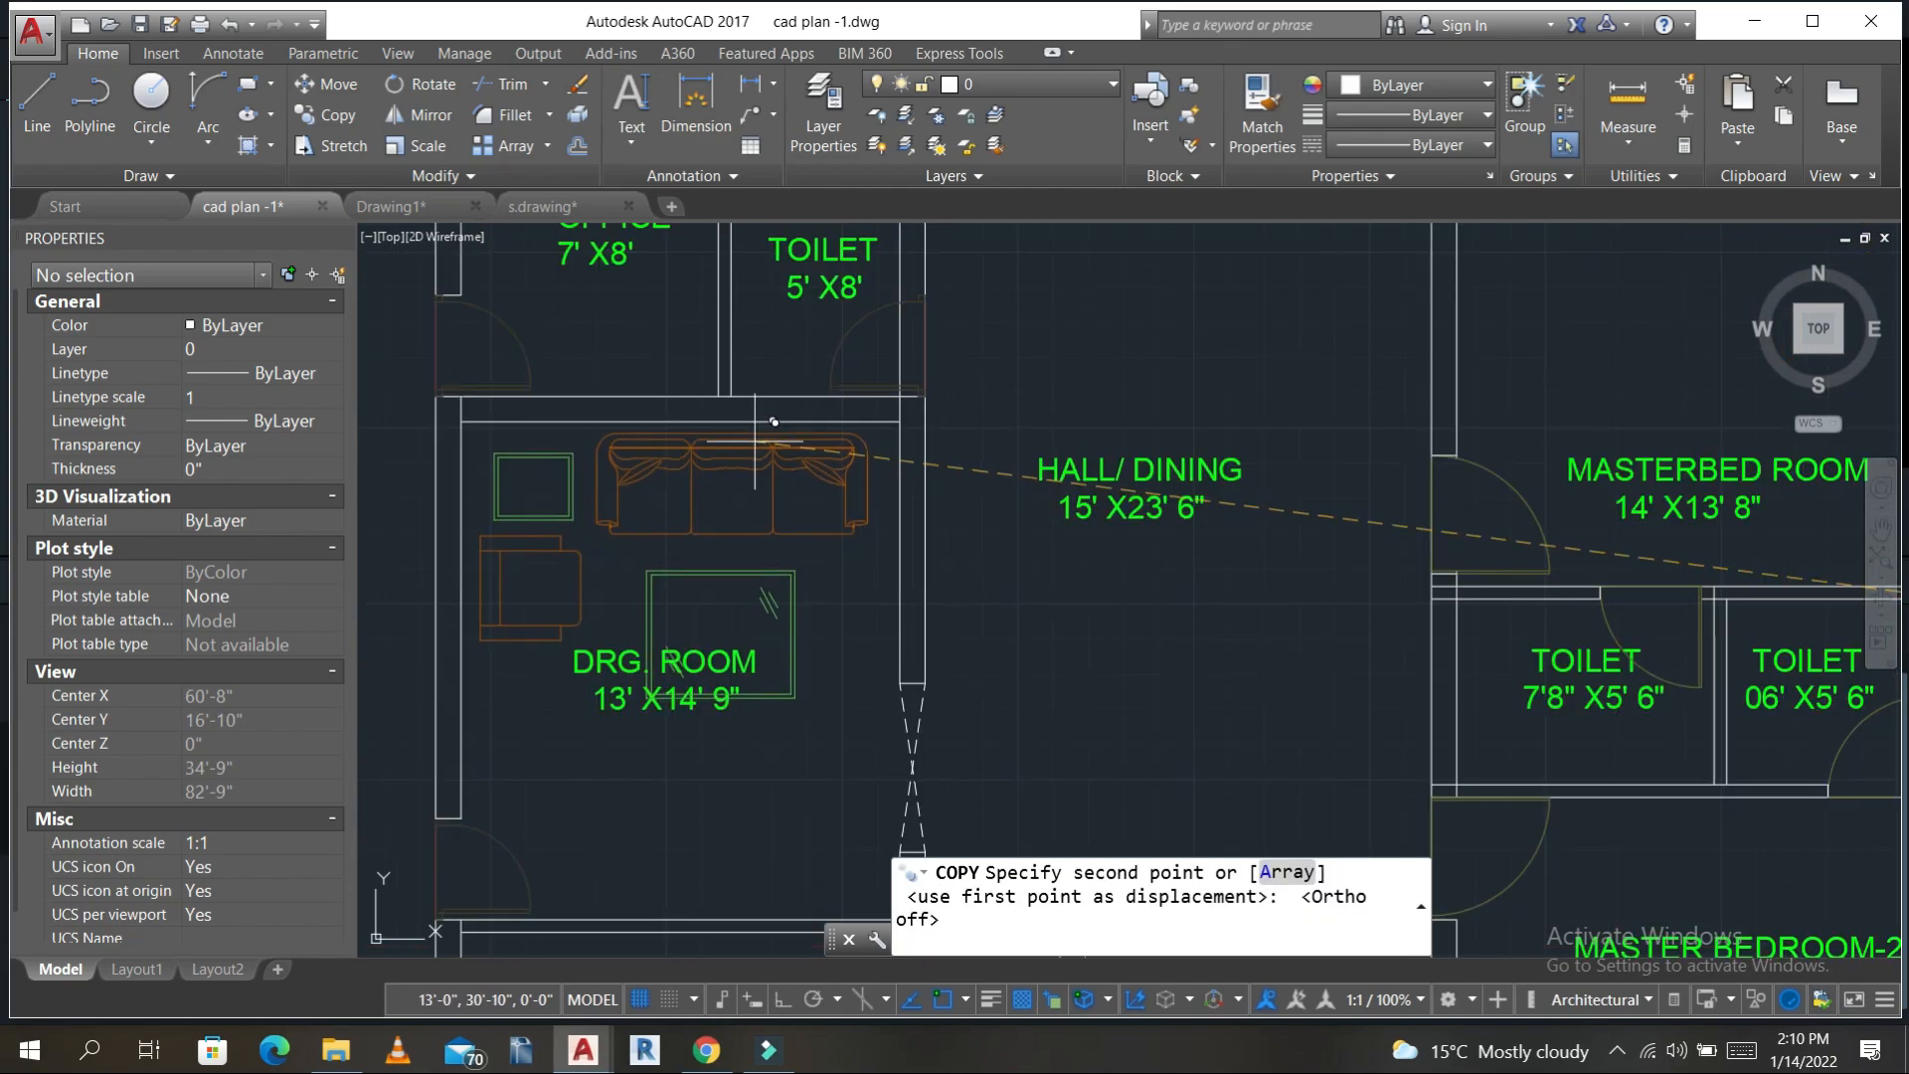
{"action": "left_click", "coordinate": [774, 423]}
{"action": "key", "text": "Escape"}
{"action": "key", "text": "Escape"}
- Move the DRG. ROOM label down, clear of the centre table
{"action": "middle_click_drag", "start_coordinate": [787, 631], "coordinate": [721, 437]}
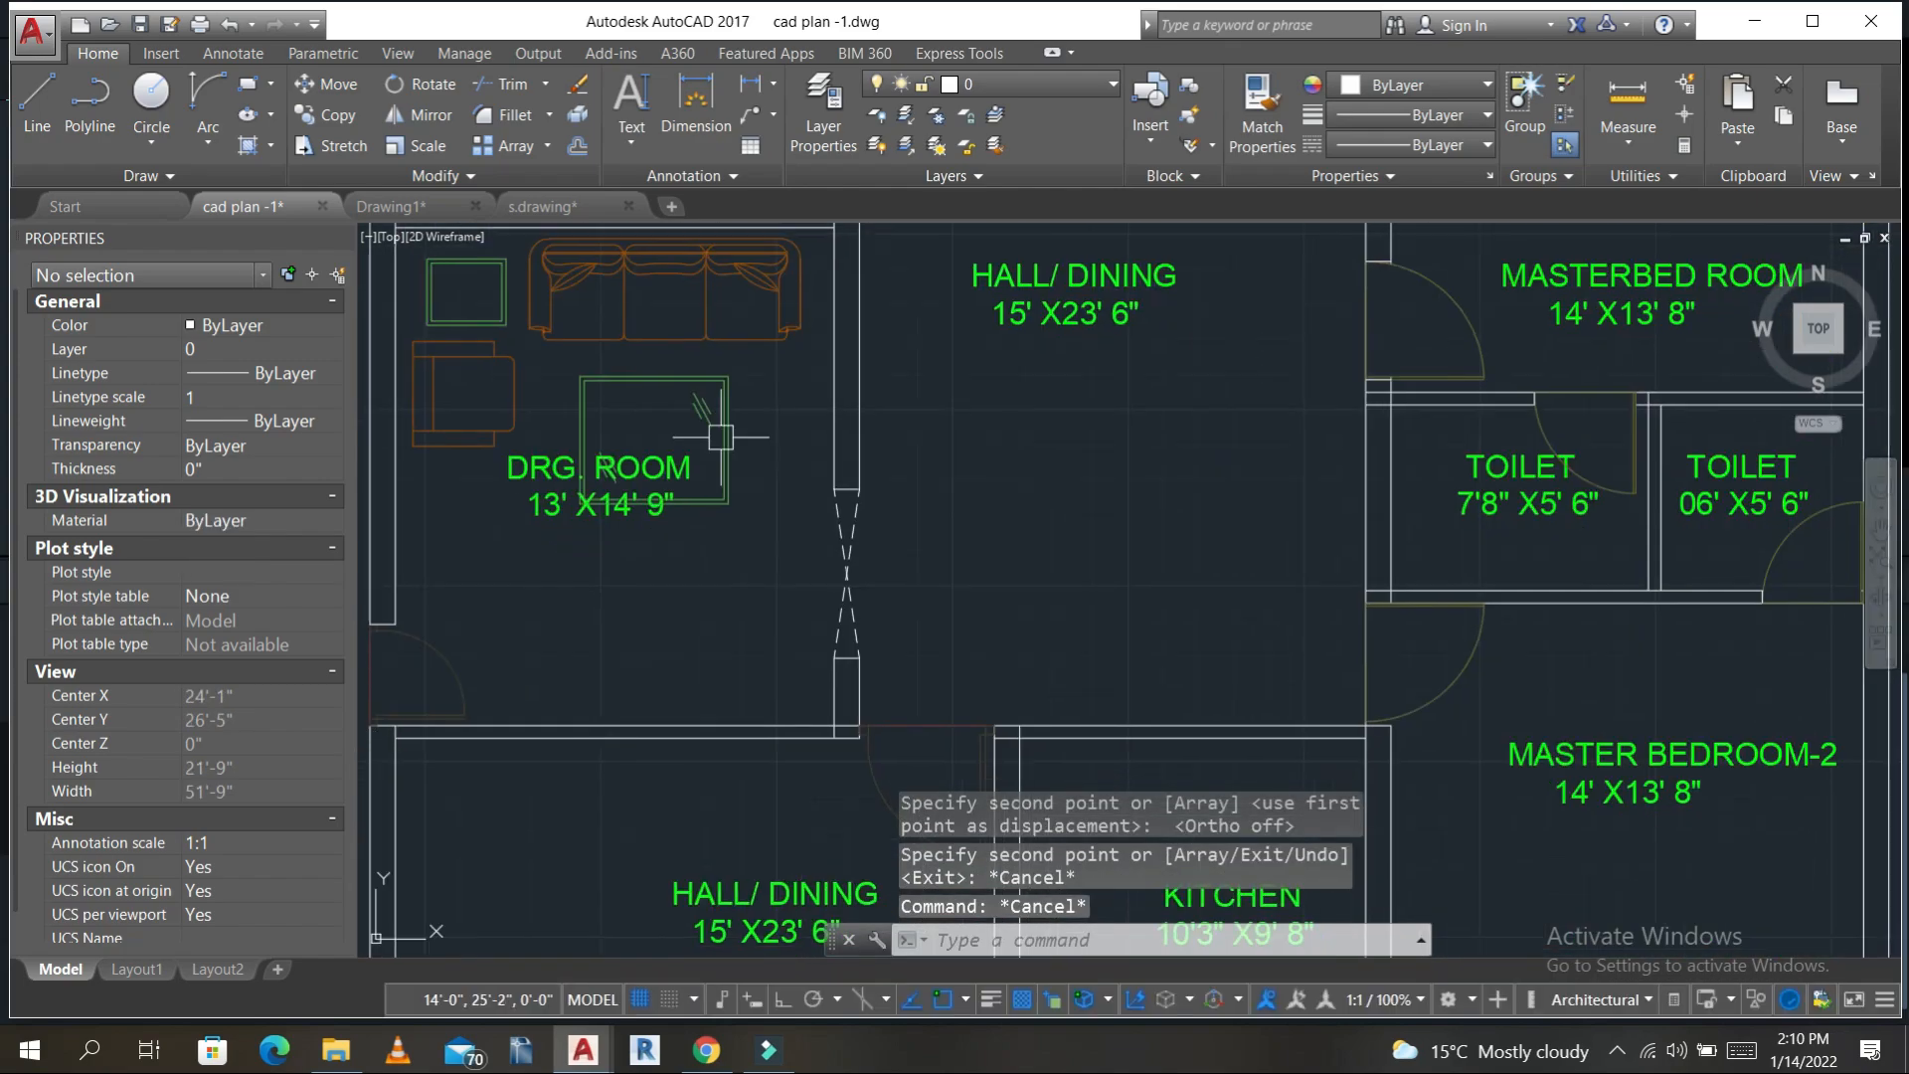
{"action": "key", "text": "Escape"}
{"action": "left_click", "coordinate": [537, 499]}
{"action": "type", "text": "m"}
{"action": "key", "text": "Return"}
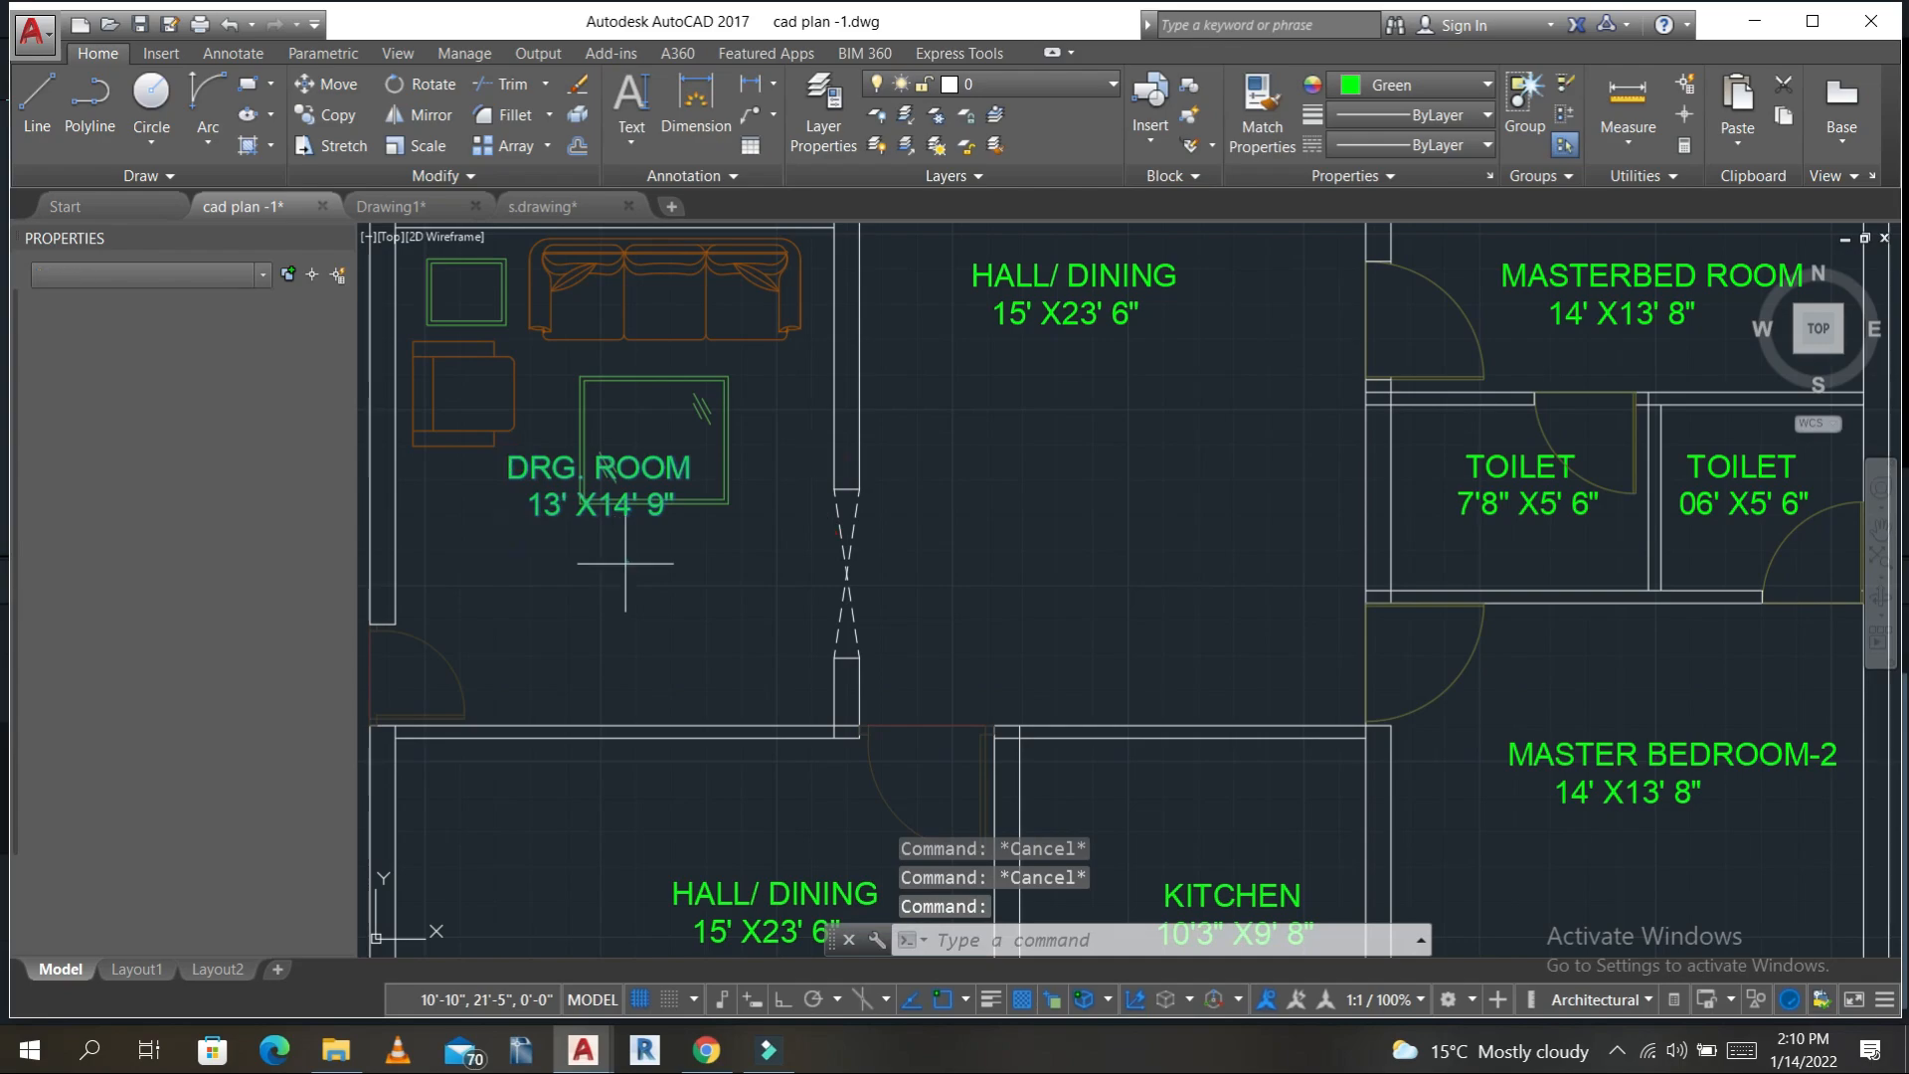
{"action": "left_click", "coordinate": [602, 549]}
{"action": "left_click", "coordinate": [639, 643]}
{"action": "scroll", "coordinate": [639, 643], "scroll_direction": "down", "scroll_amount": 6}
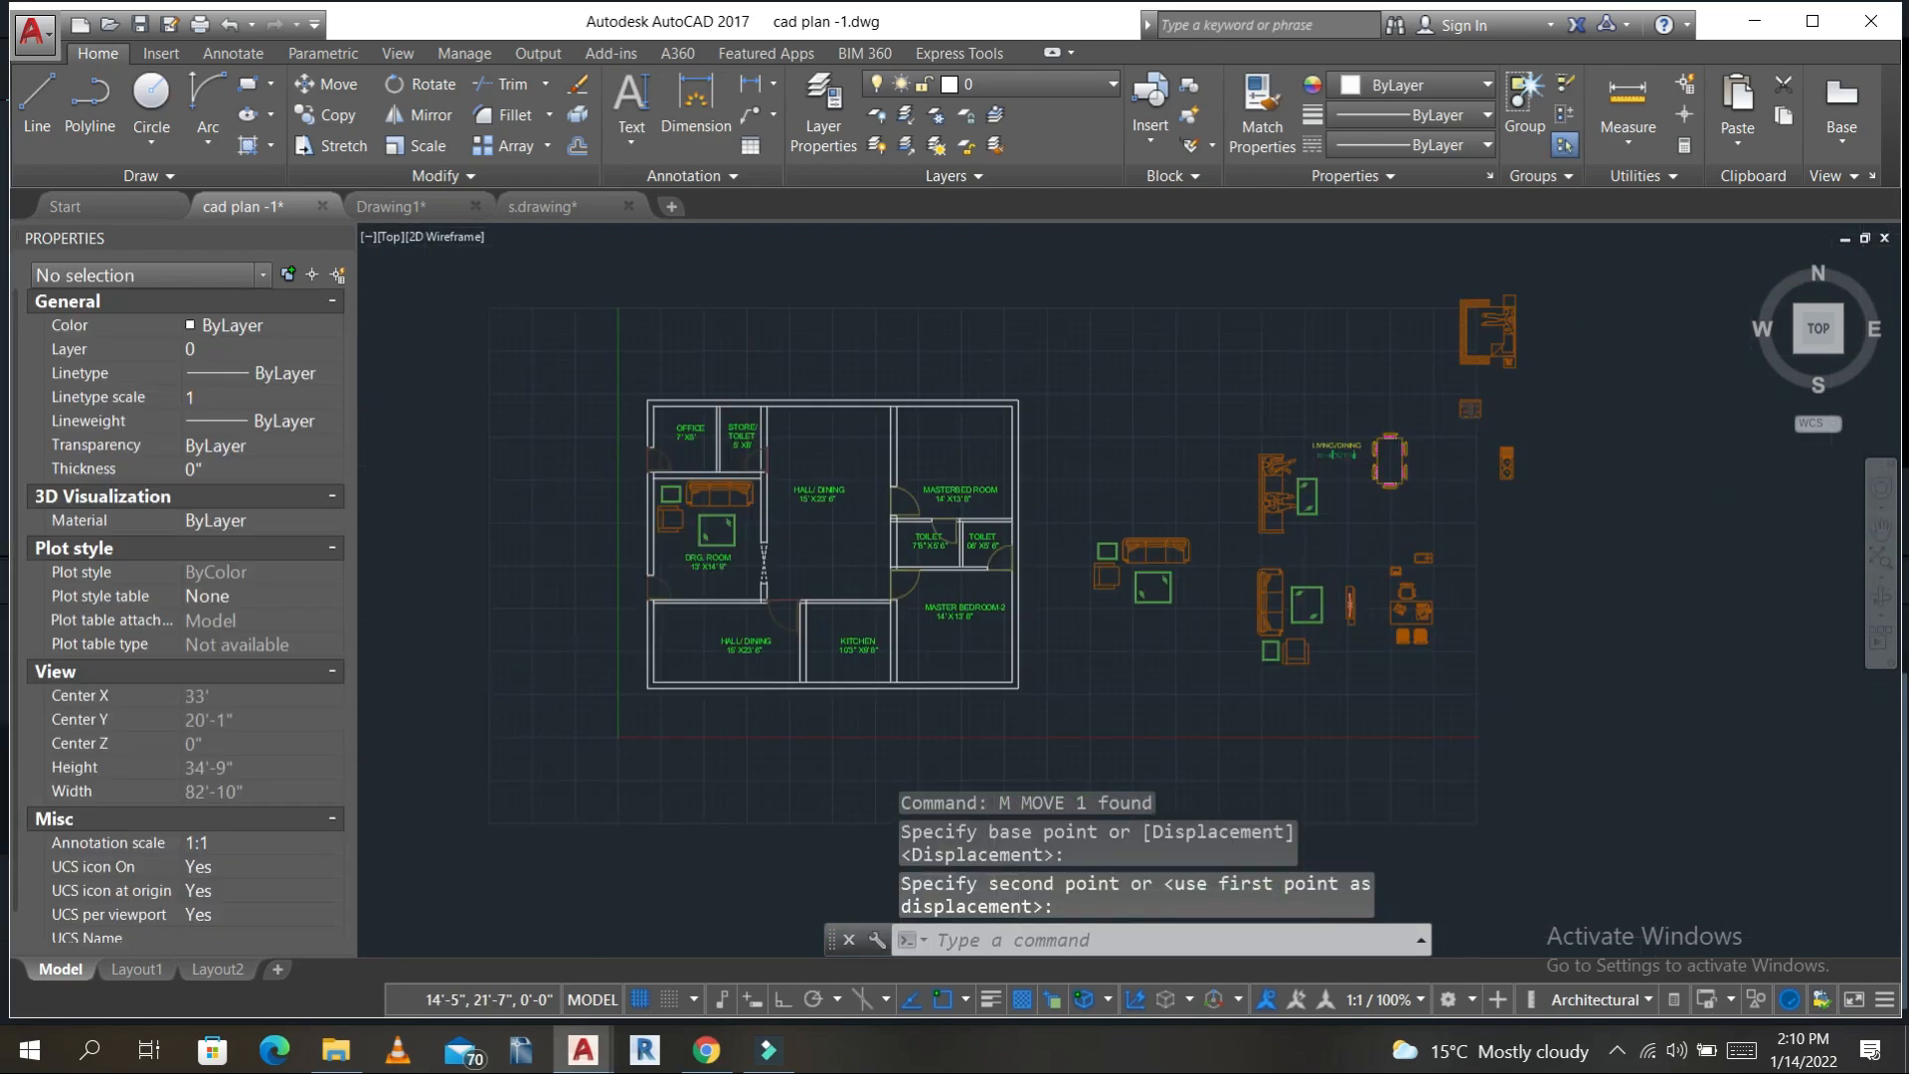
- Copy the bed block by its upper-right corner into the MASTERBED ROOM, against the room's upper-right inner corner
{"action": "left_click", "coordinate": [1482, 348]}
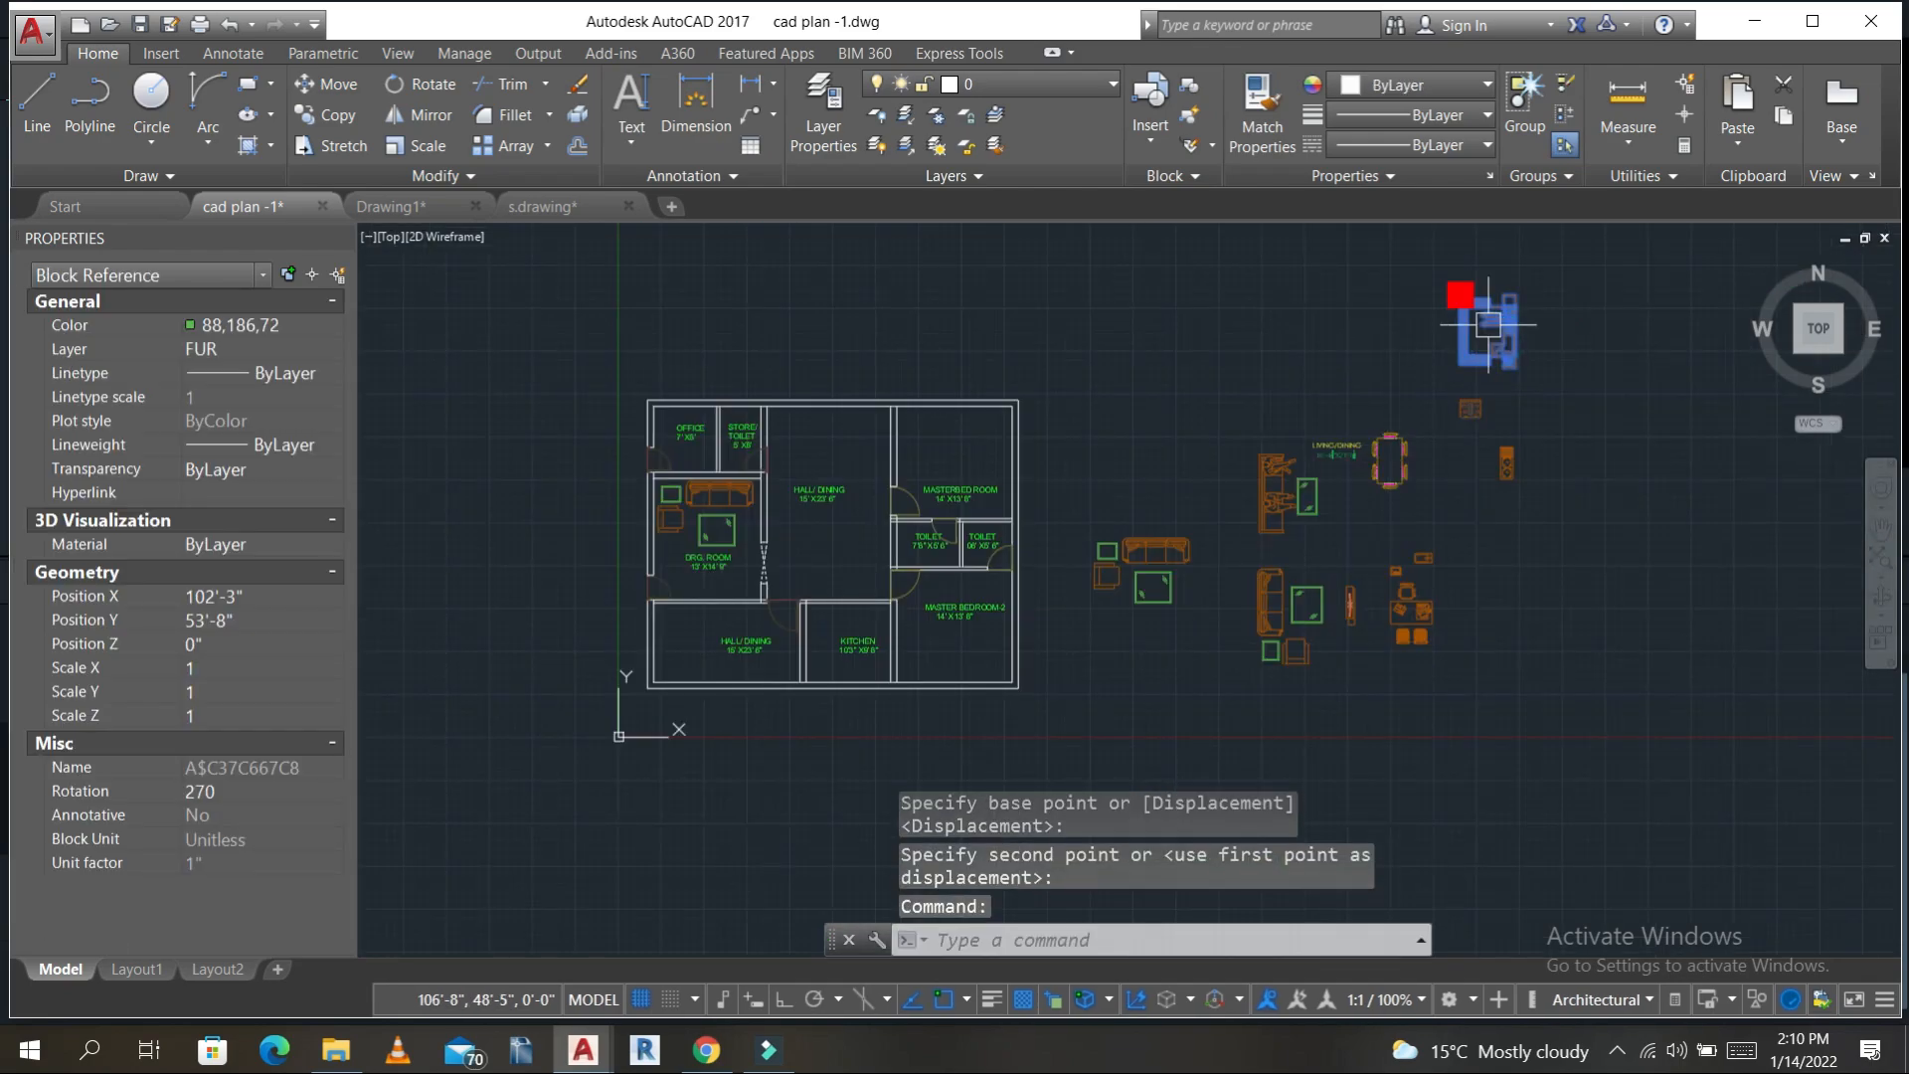
{"action": "type", "text": "co"}
{"action": "key", "text": "Return"}
{"action": "scroll", "coordinate": [1628, 227], "scroll_direction": "up", "scroll_amount": 2}
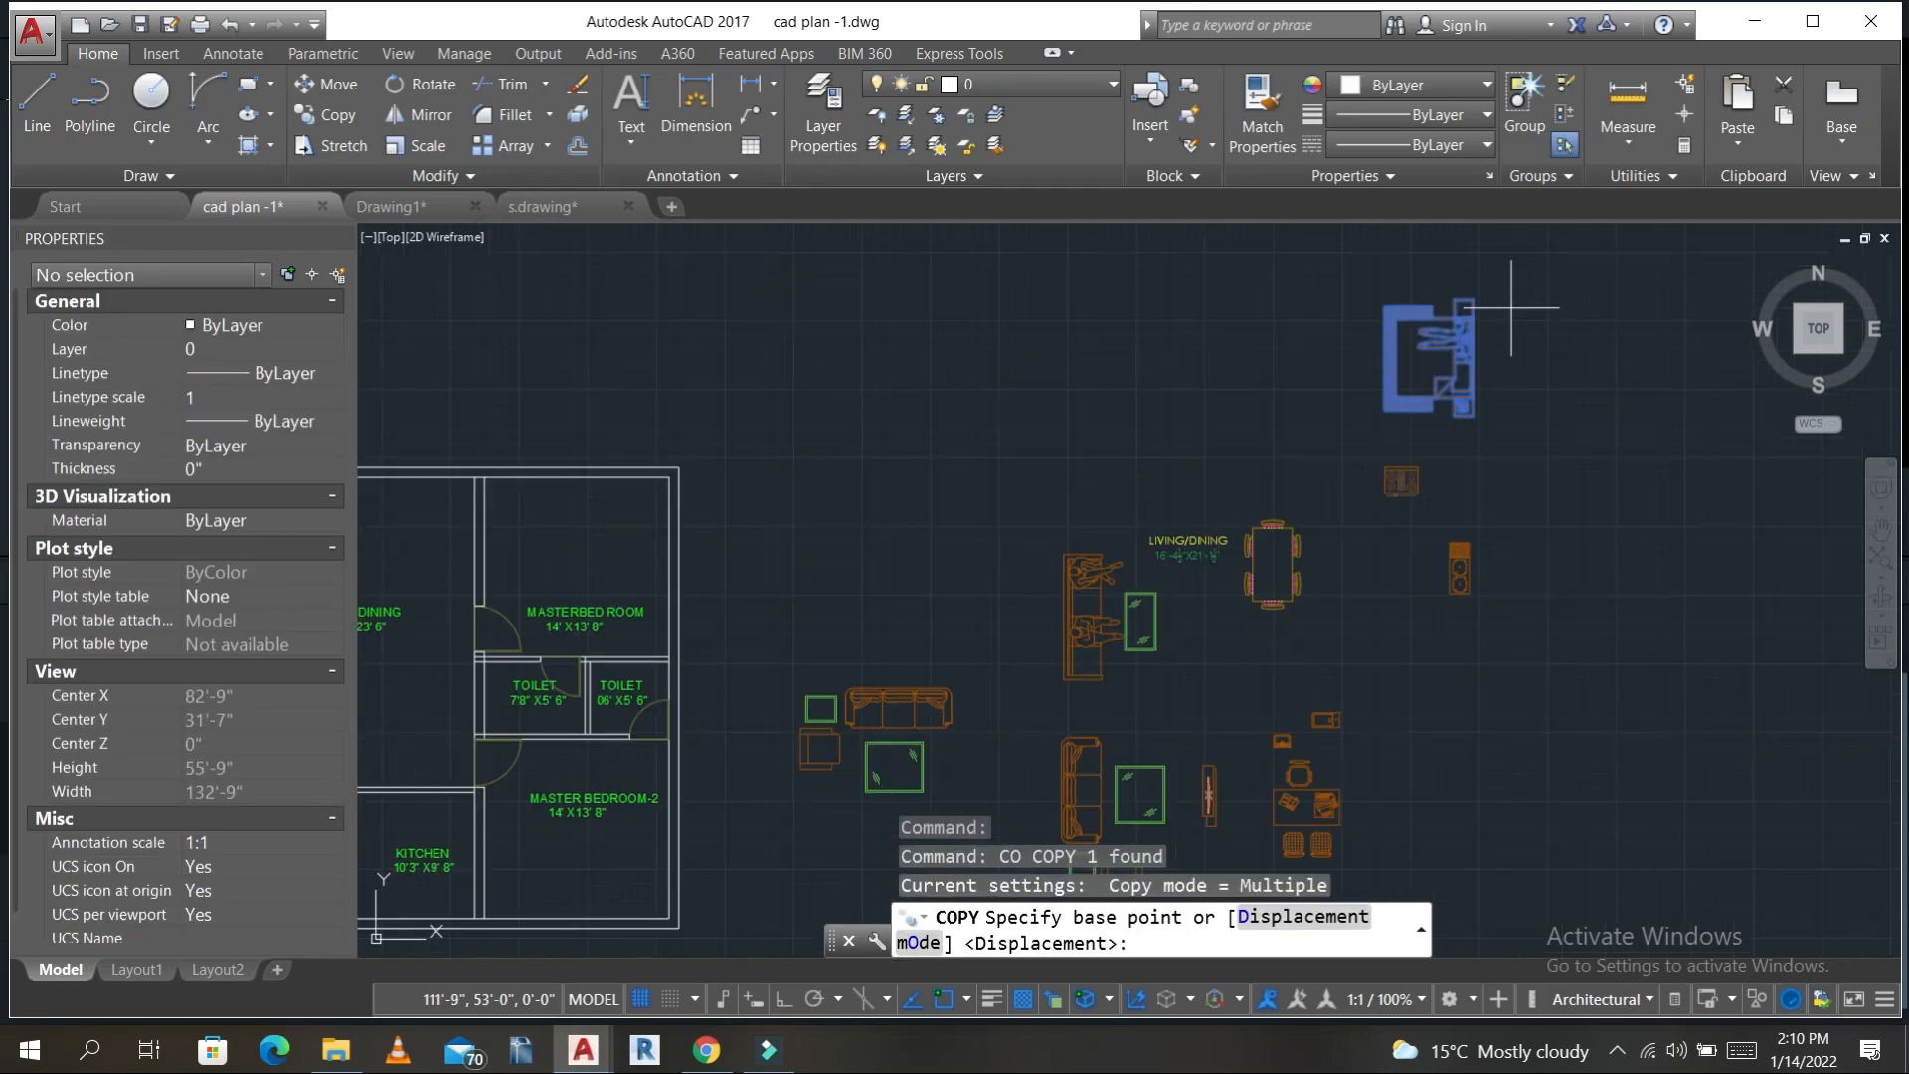
{"action": "left_click", "coordinate": [1473, 299]}
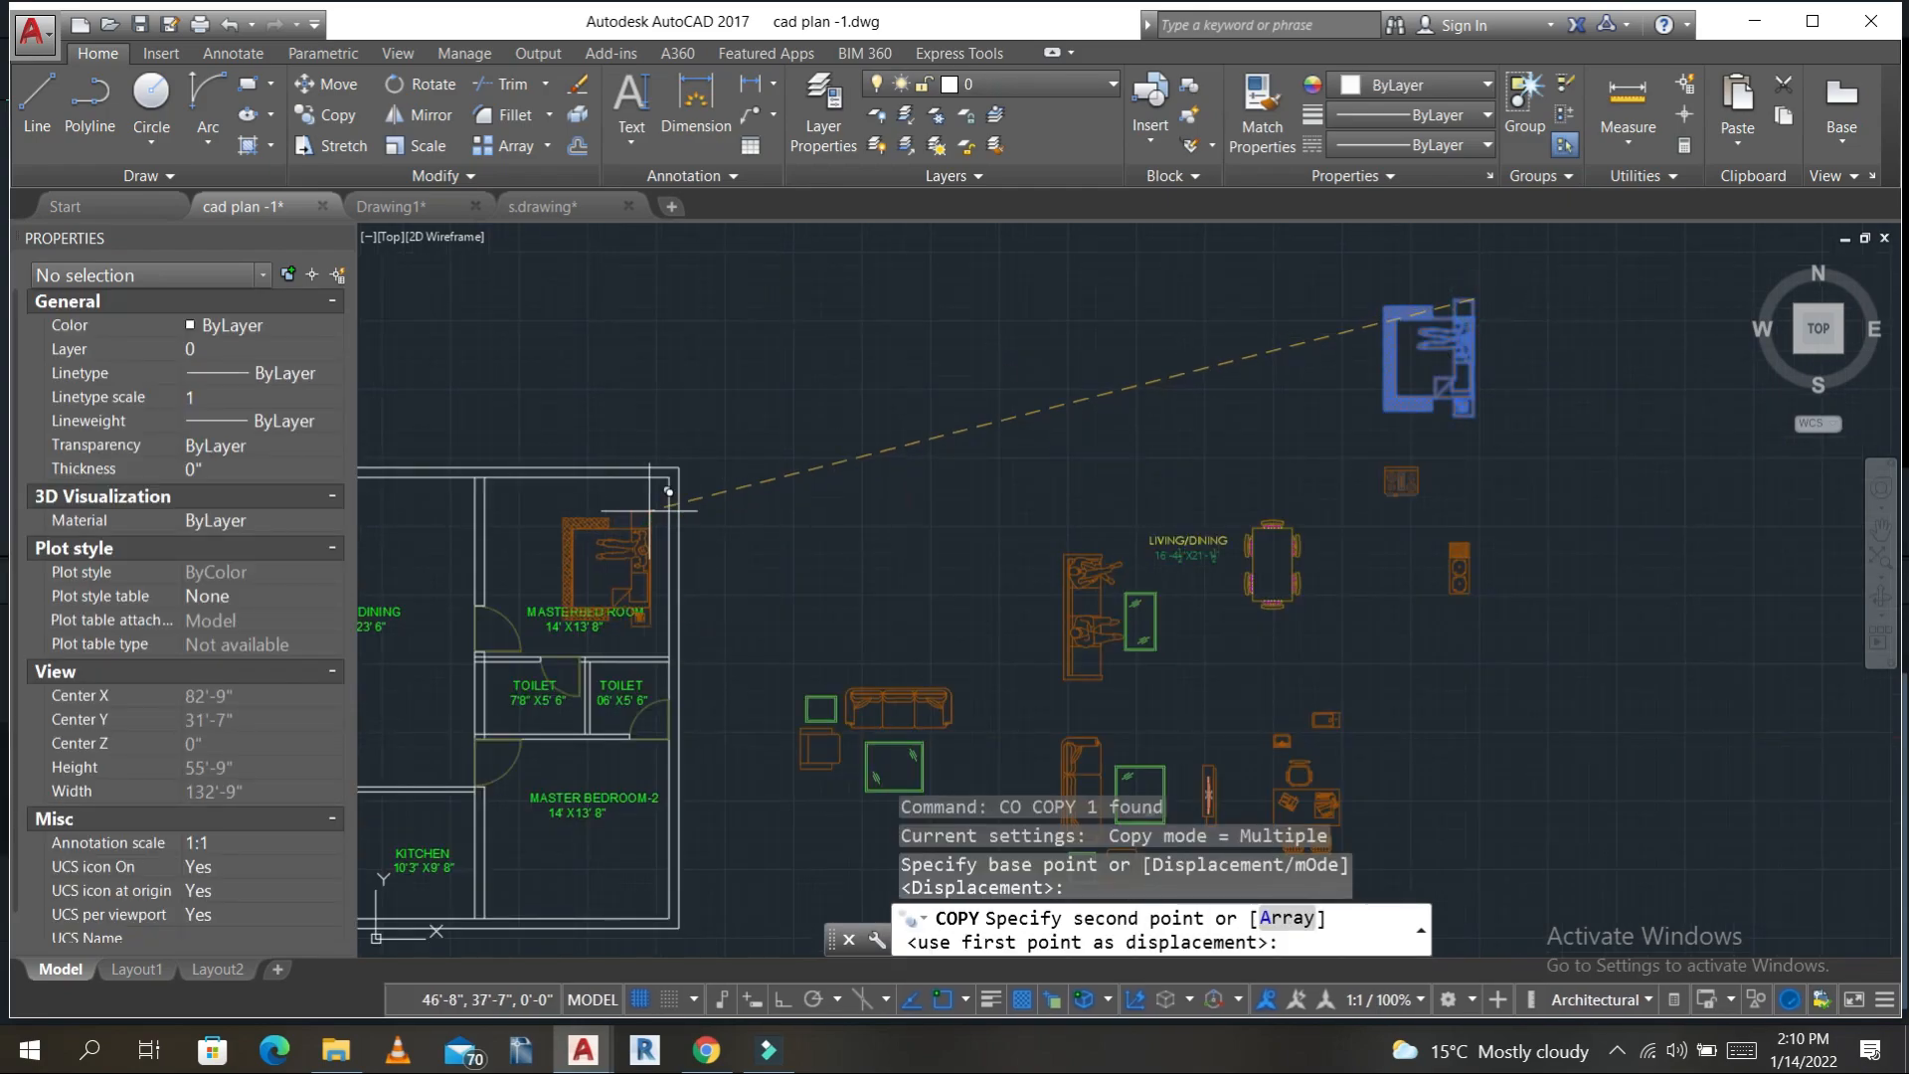
{"action": "scroll", "coordinate": [668, 491], "scroll_direction": "up", "scroll_amount": 3}
{"action": "left_click", "coordinate": [742, 425]}
{"action": "scroll", "coordinate": [885, 475], "scroll_direction": "down", "scroll_amount": 5}
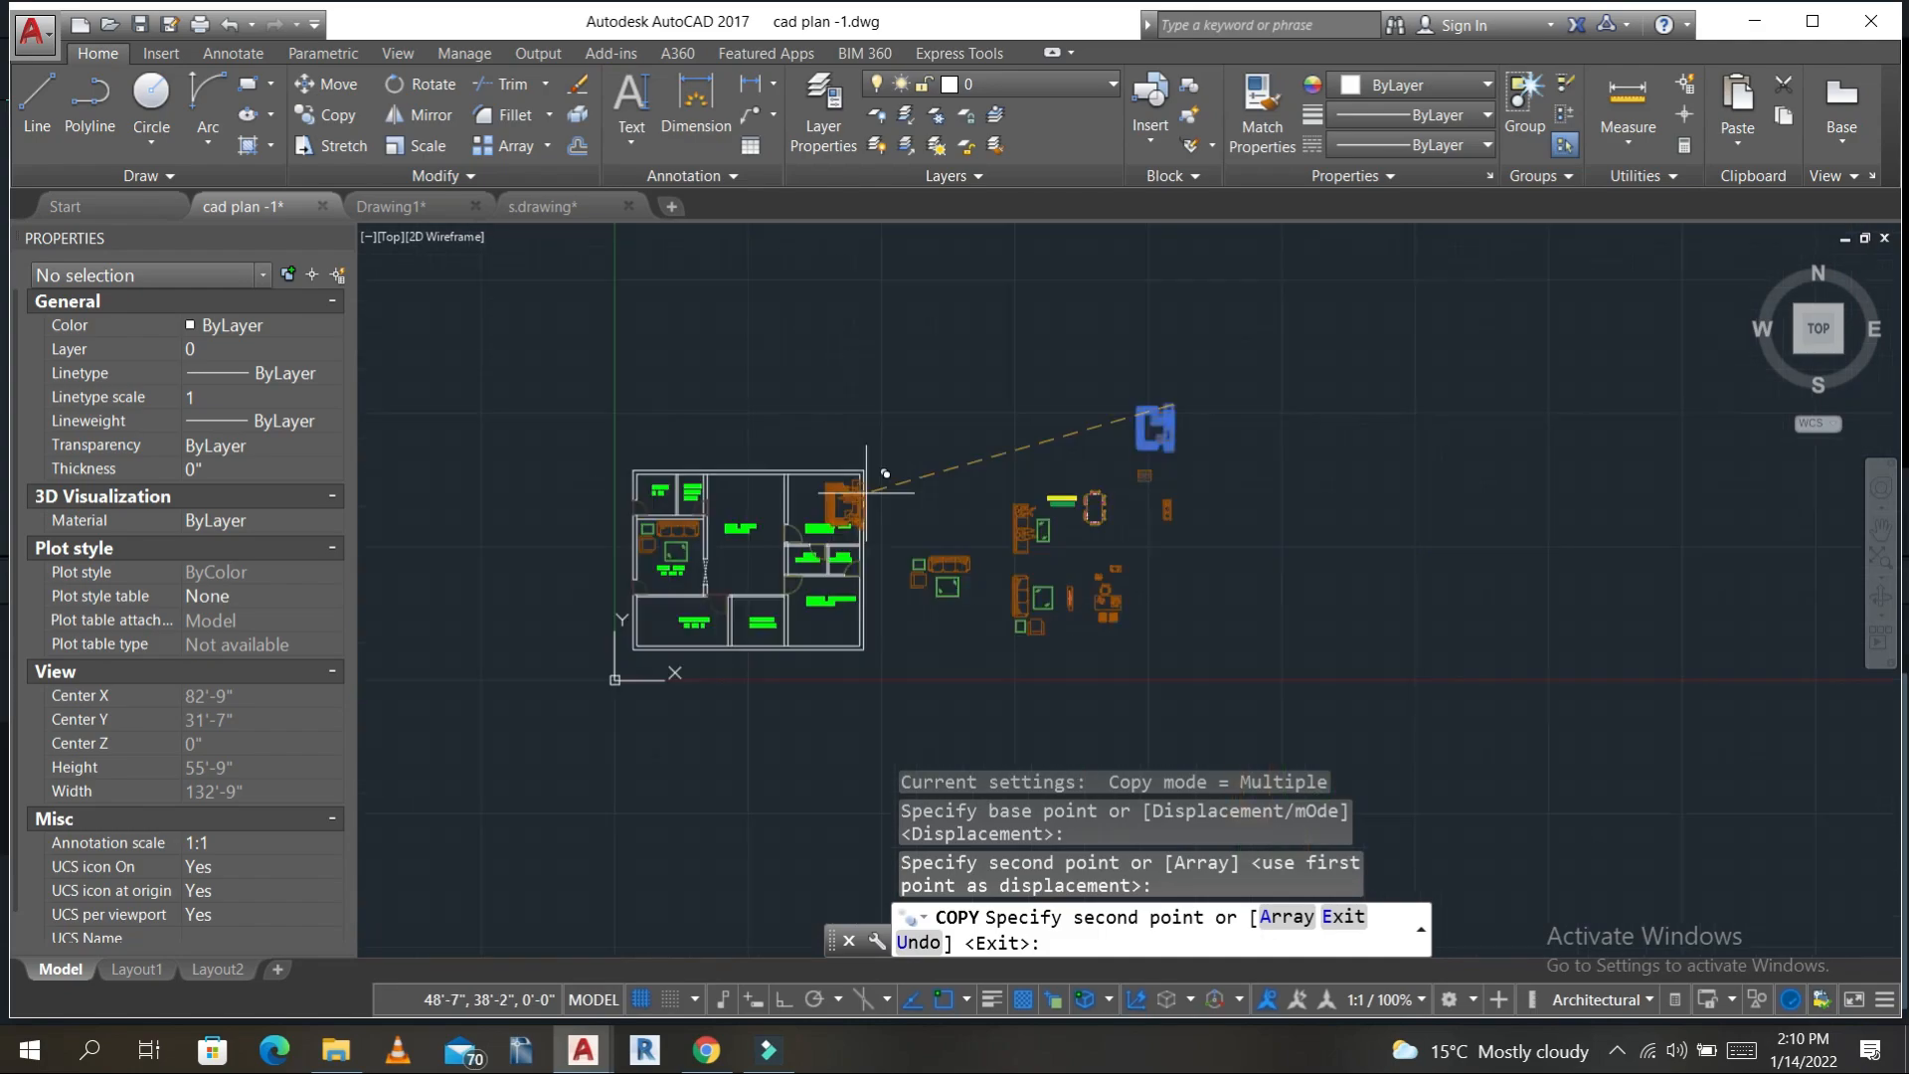
- Place a second copy of the bed in MASTER BEDROOM-2, against its right wall, and finish copying
{"action": "middle_click_drag", "start_coordinate": [885, 475], "coordinate": [892, 496]}
{"action": "scroll", "coordinate": [974, 565], "scroll_direction": "up", "scroll_amount": 5}
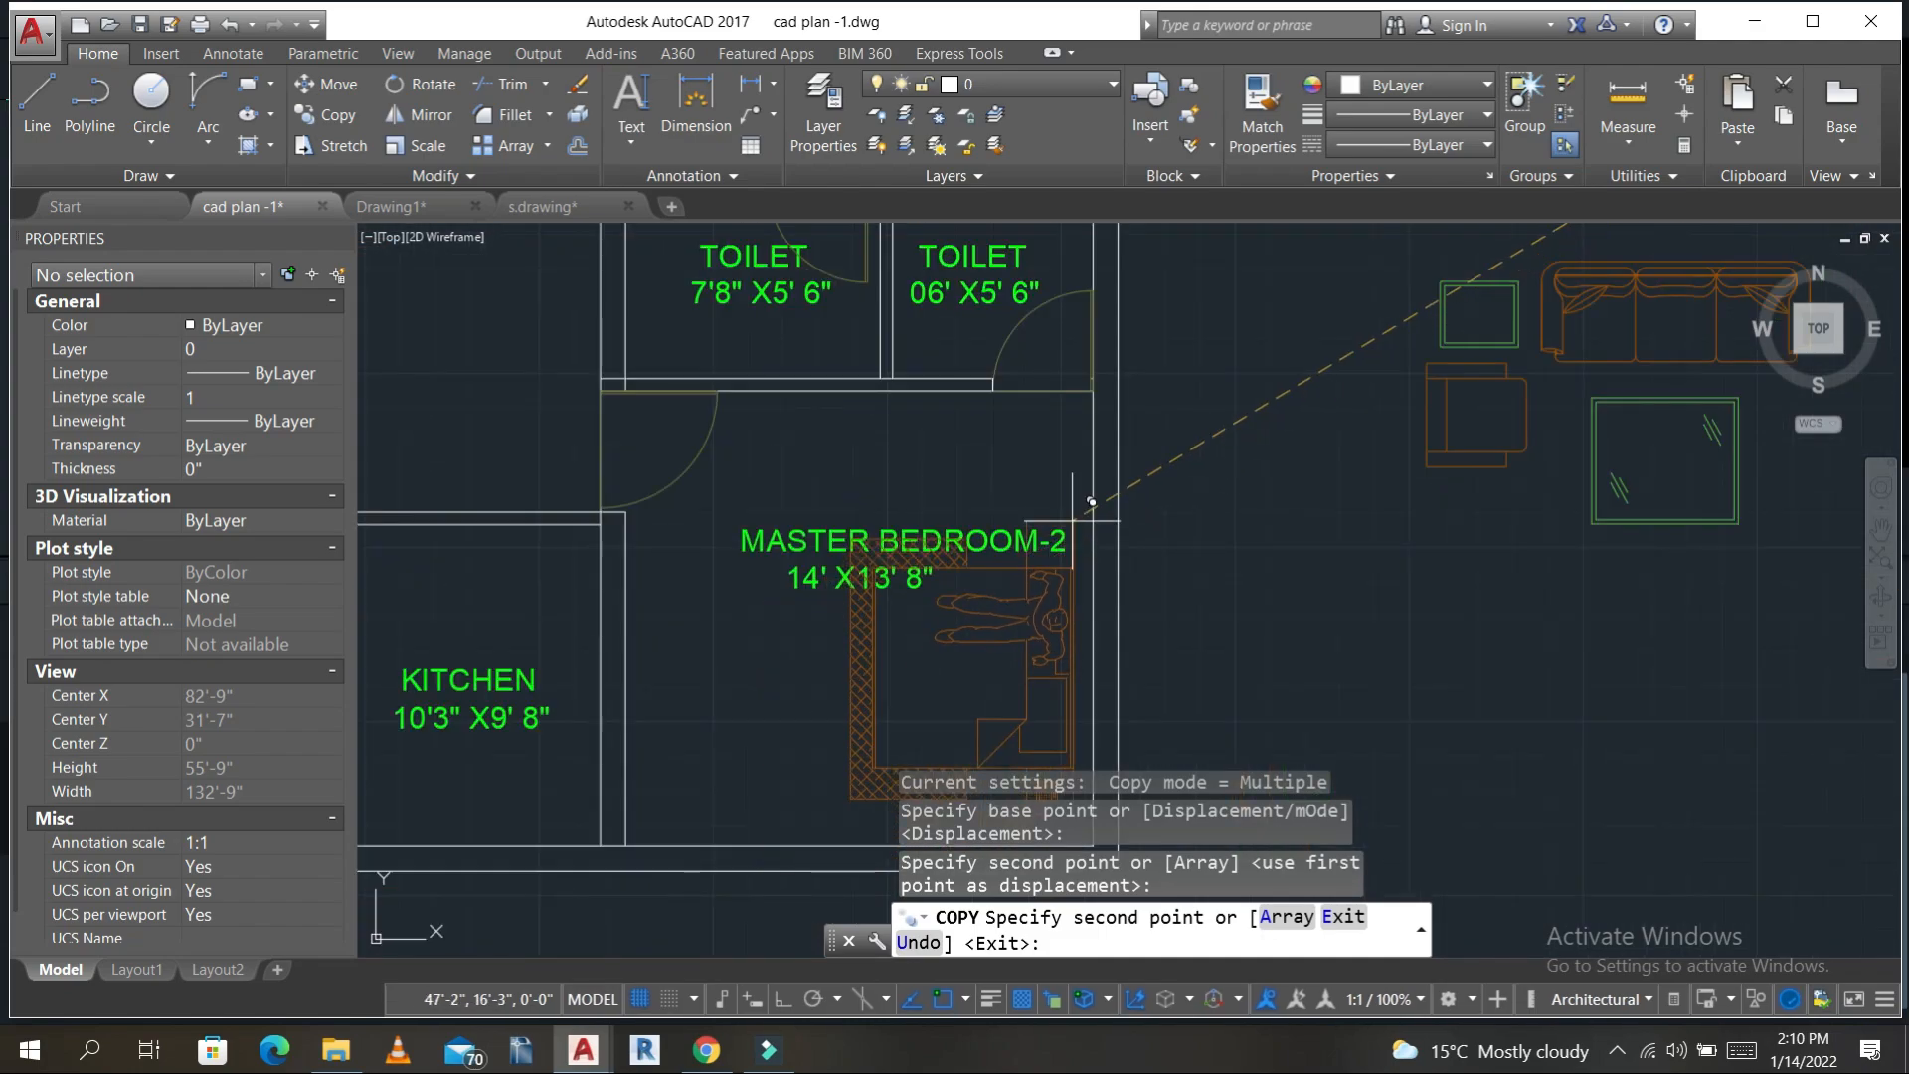
{"action": "left_click", "coordinate": [932, 475]}
{"action": "scroll", "coordinate": [932, 475], "scroll_direction": "down", "scroll_amount": 3}
{"action": "key", "text": "Escape"}
{"action": "key", "text": "Escape"}
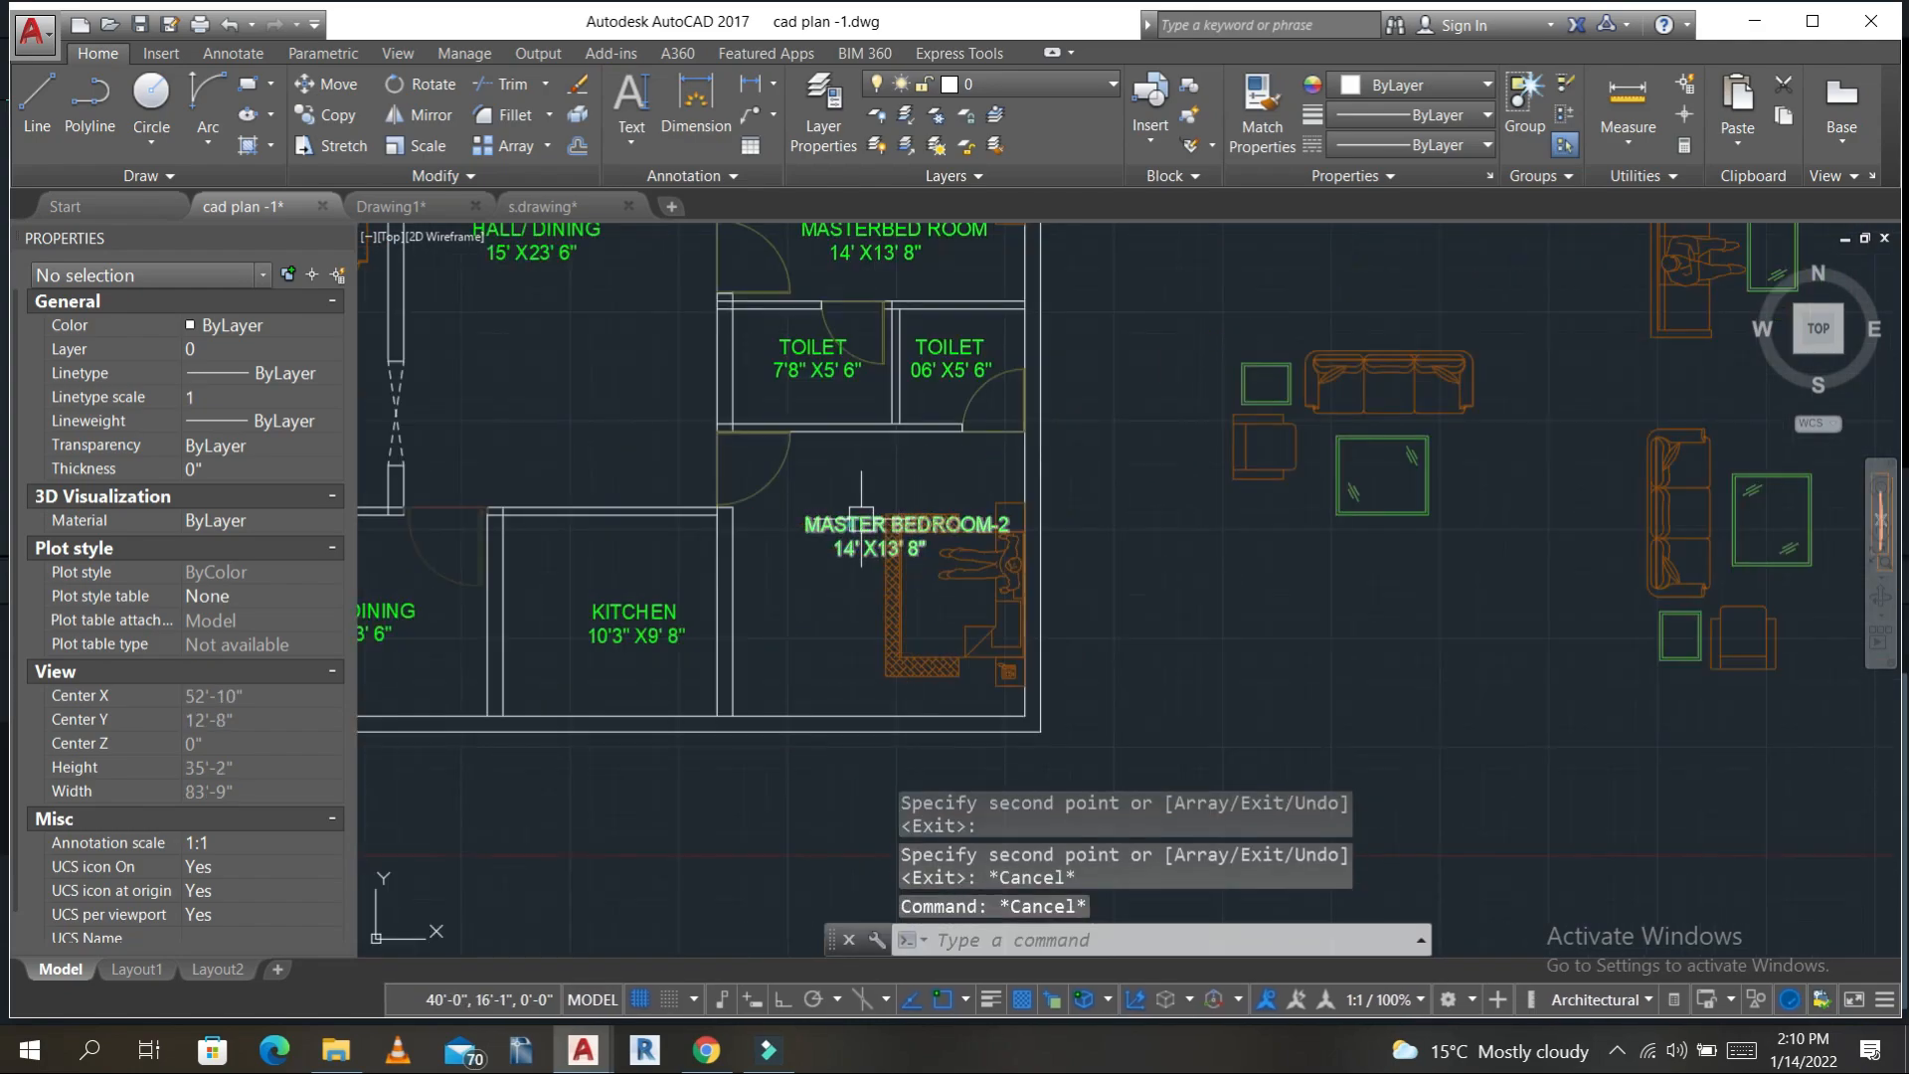
- Move the MASTER BEDROOM-2 label straight up, clear of the bed
{"action": "left_click", "coordinate": [850, 524]}
{"action": "type", "text": "m"}
{"action": "key", "text": "Return"}
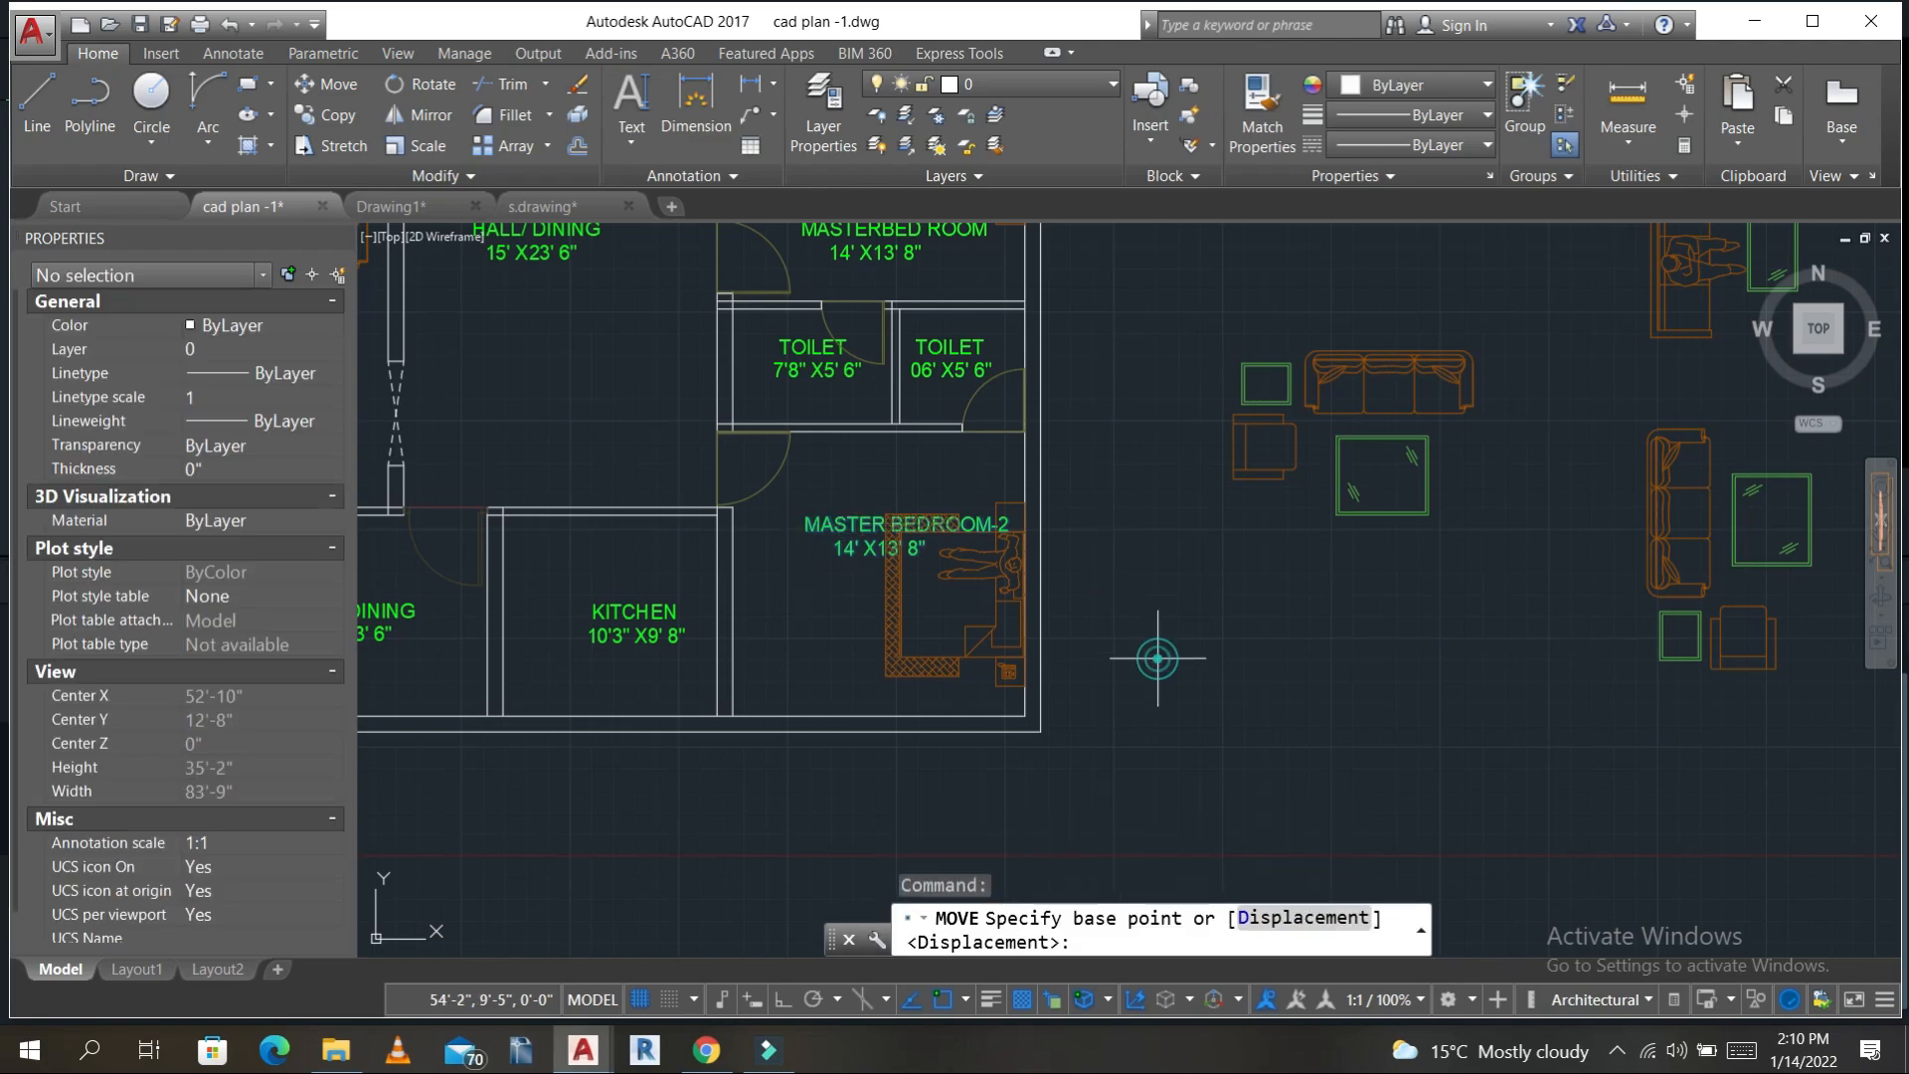
{"action": "left_click", "coordinate": [1154, 656]}
{"action": "left_click", "coordinate": [1154, 612]}
{"action": "scroll", "coordinate": [1100, 562], "scroll_direction": "down", "scroll_amount": 4}
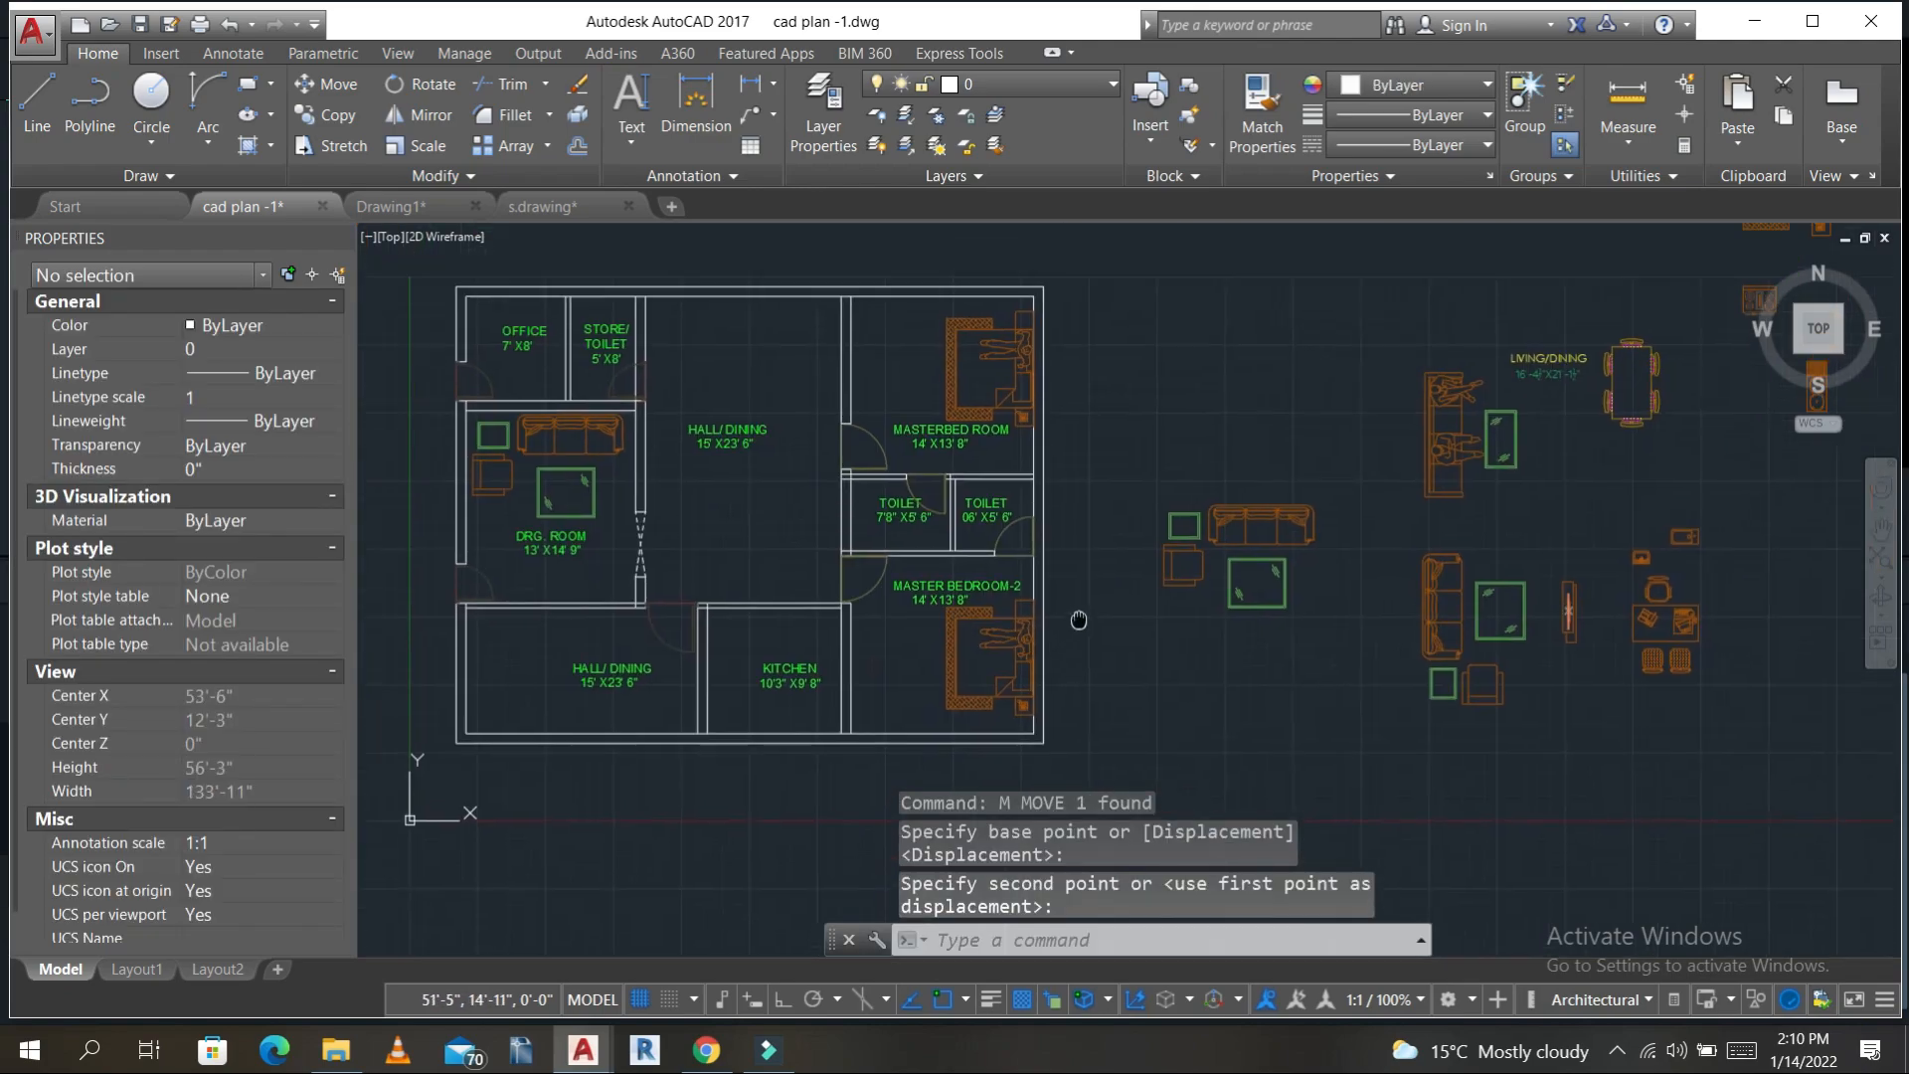
- Copy the office desk with its chair and two visitor chairs from the furniture blocks into the OFFICE room
{"action": "scroll", "coordinate": [974, 511], "scroll_direction": "up", "scroll_amount": 1}
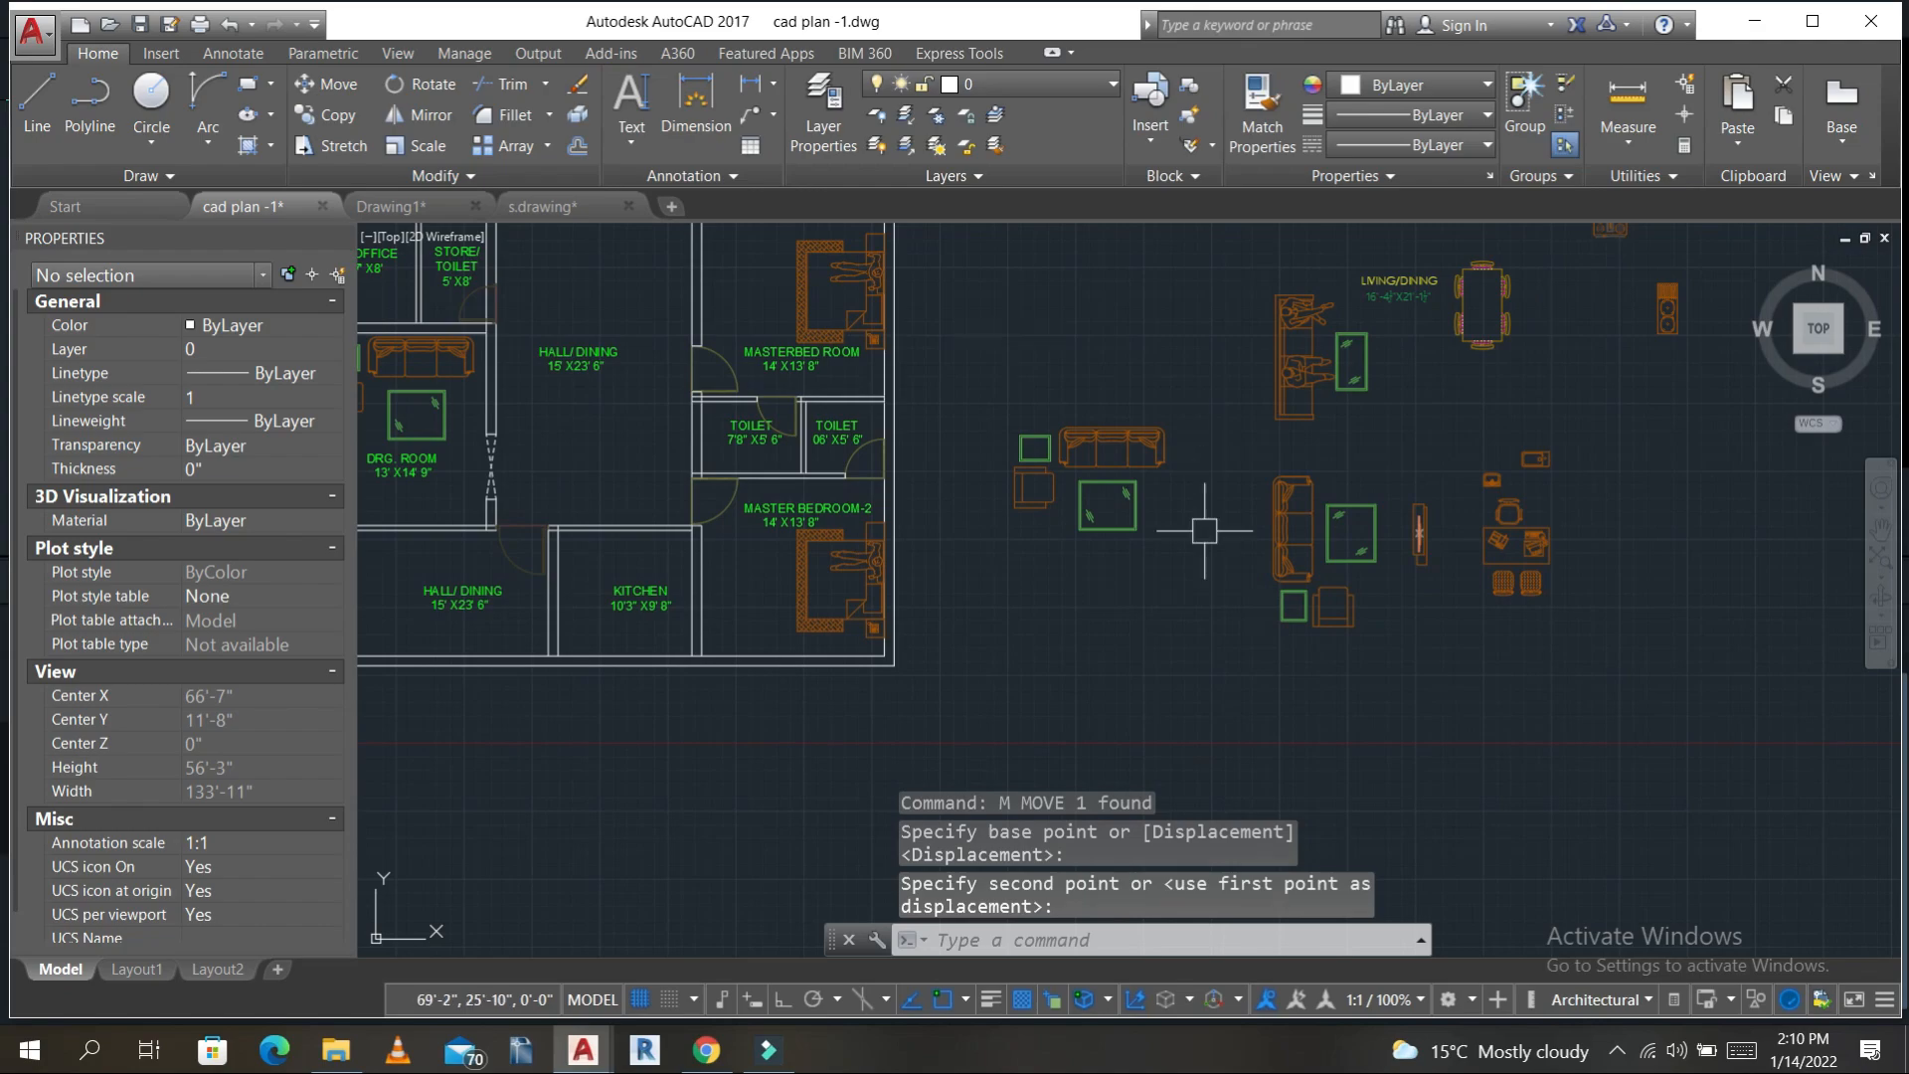
{"action": "left_click", "coordinate": [1601, 629]}
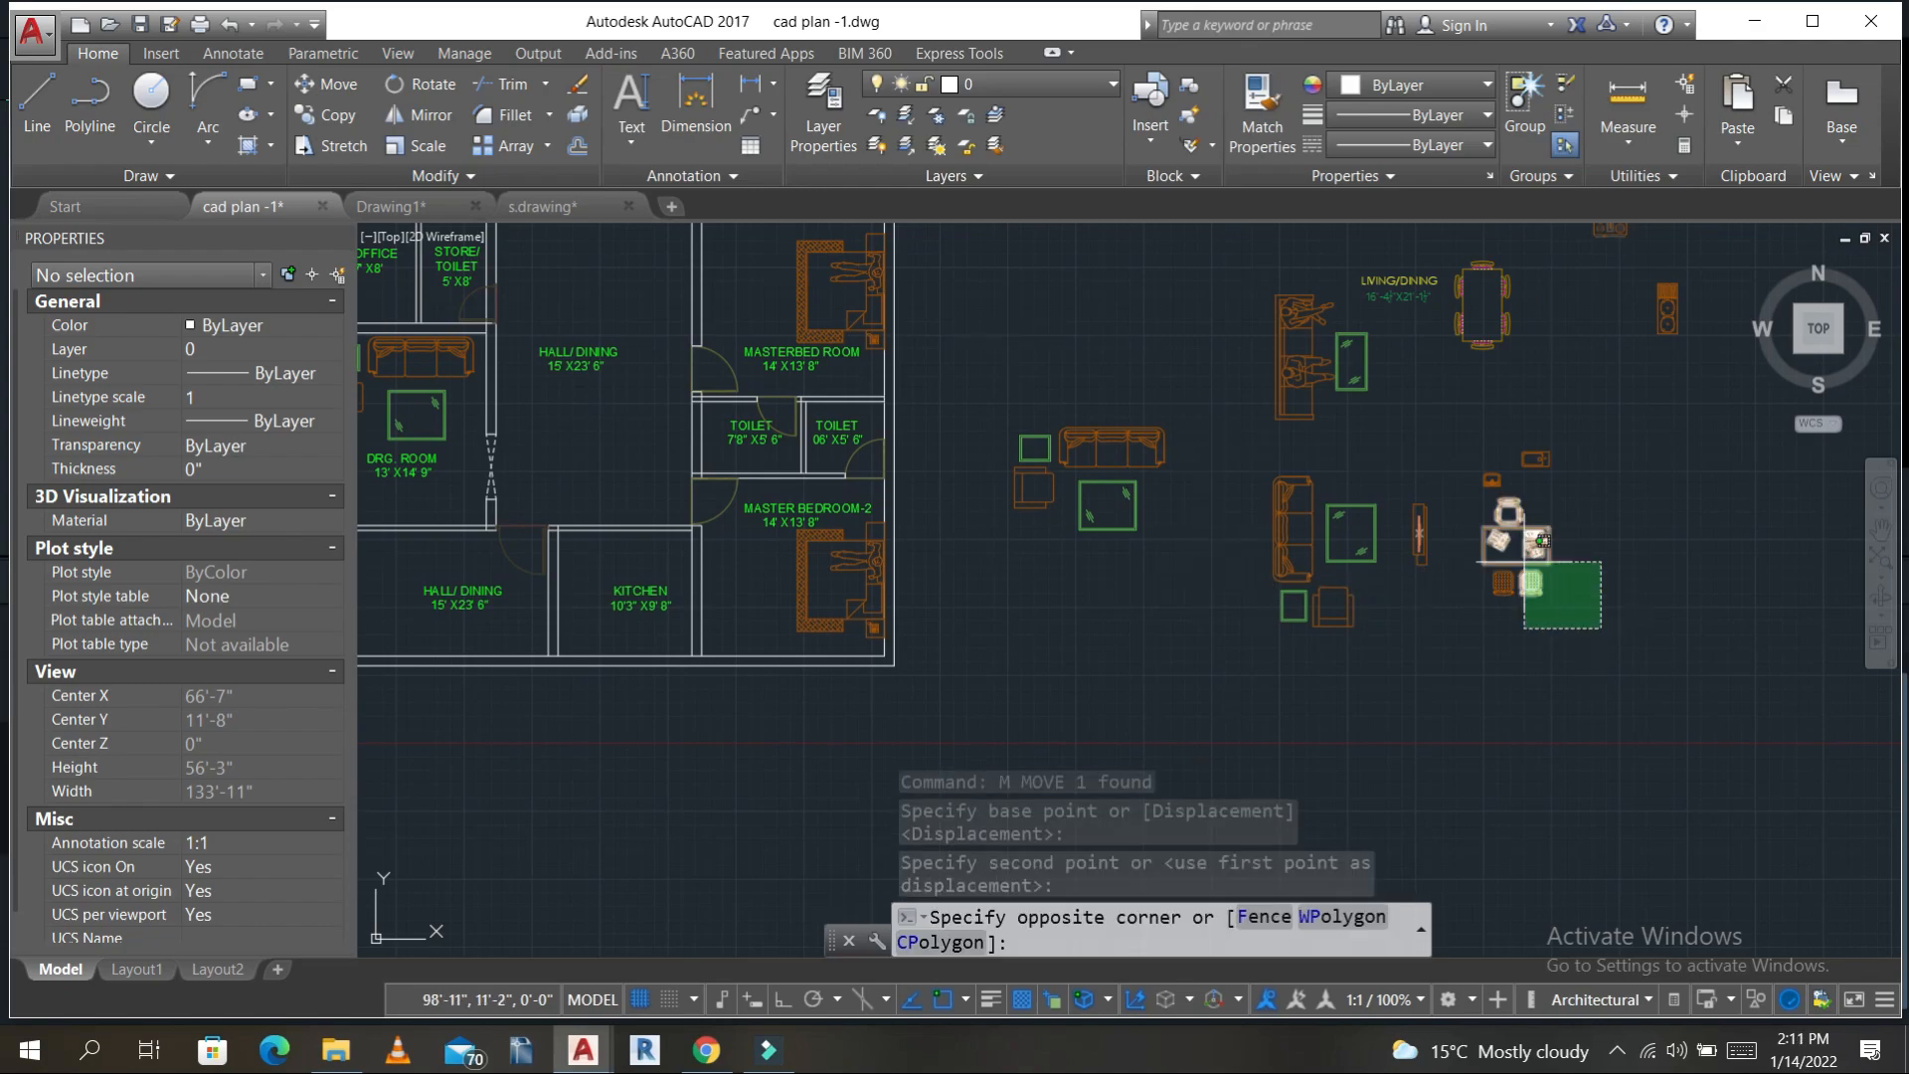
{"action": "left_click", "coordinate": [1483, 511]}
{"action": "type", "text": "co"}
{"action": "key", "text": "Return"}
{"action": "scroll", "coordinate": [1558, 496], "scroll_direction": "up", "scroll_amount": 4}
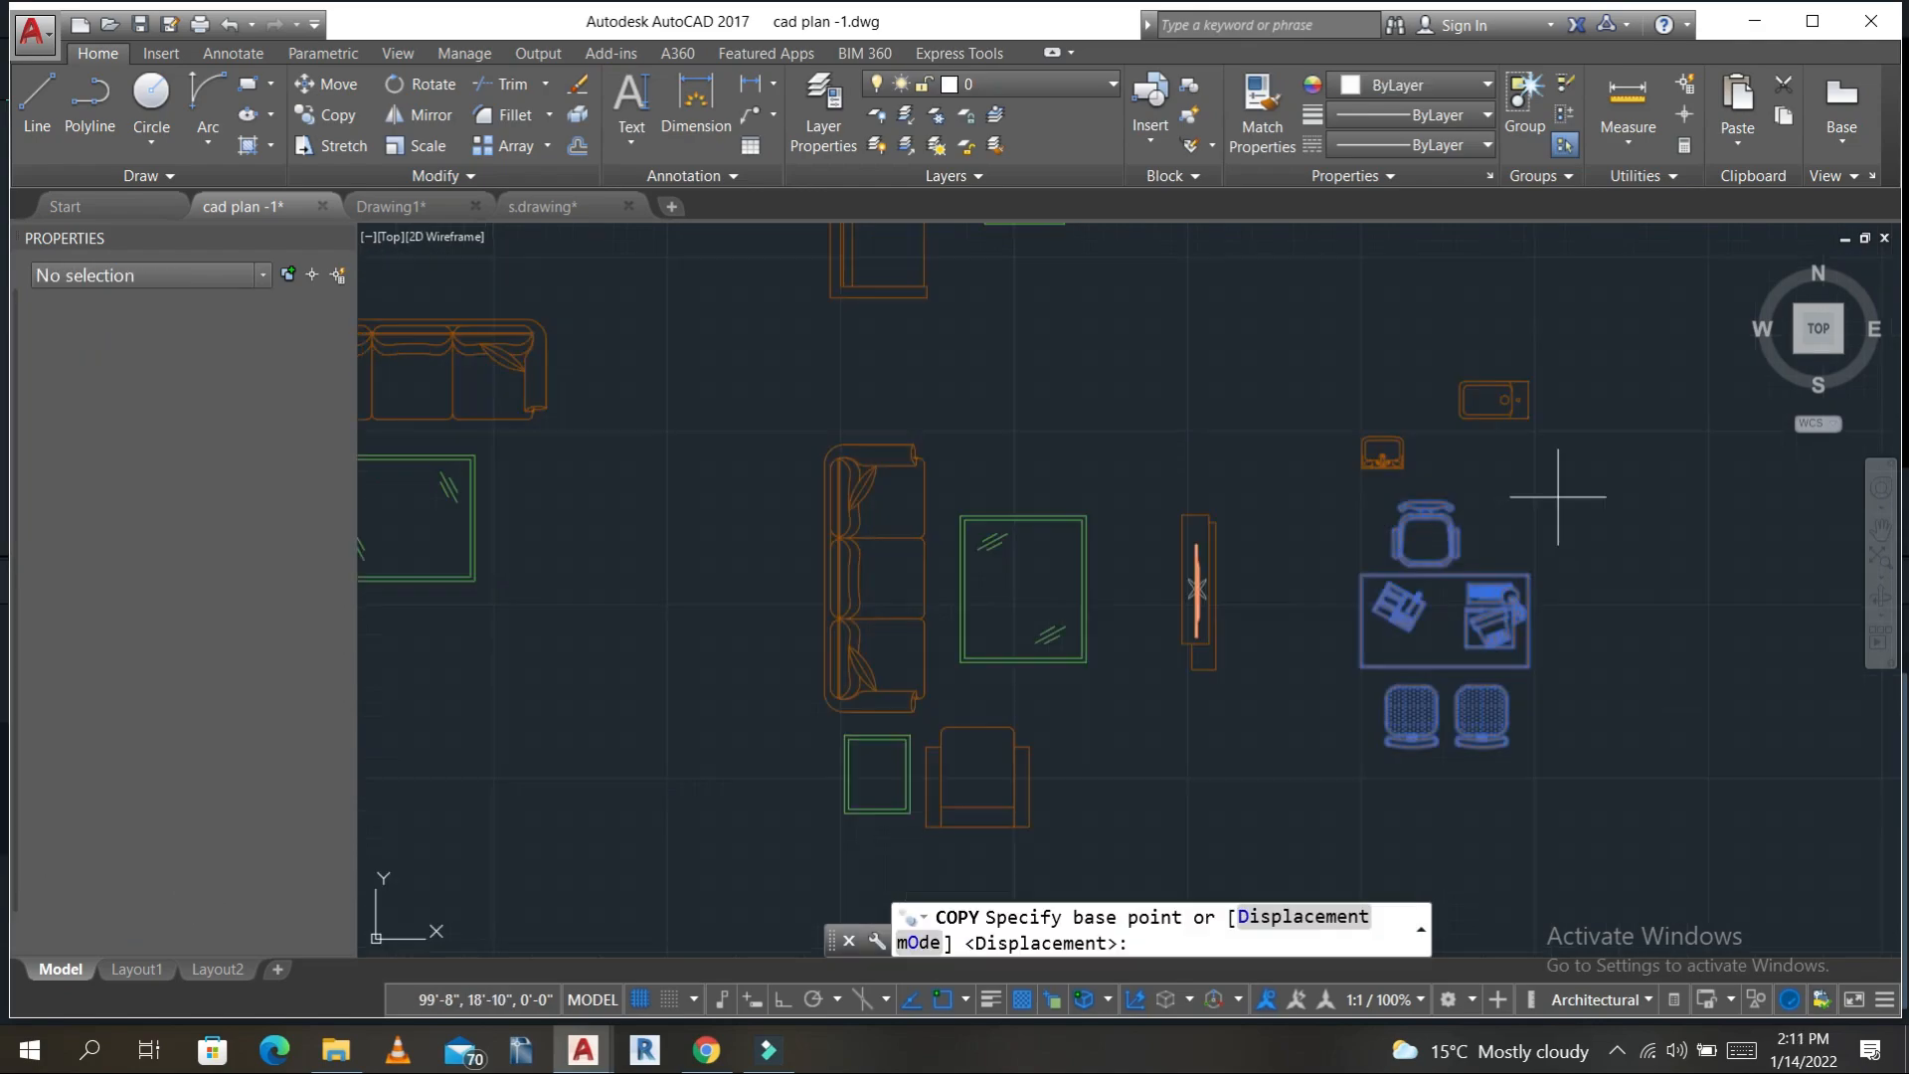
{"action": "scroll", "coordinate": [1531, 507], "scroll_direction": "down", "scroll_amount": 1}
{"action": "left_click", "coordinate": [1394, 502]}
{"action": "scroll", "coordinate": [1394, 502], "scroll_direction": "down", "scroll_amount": 3}
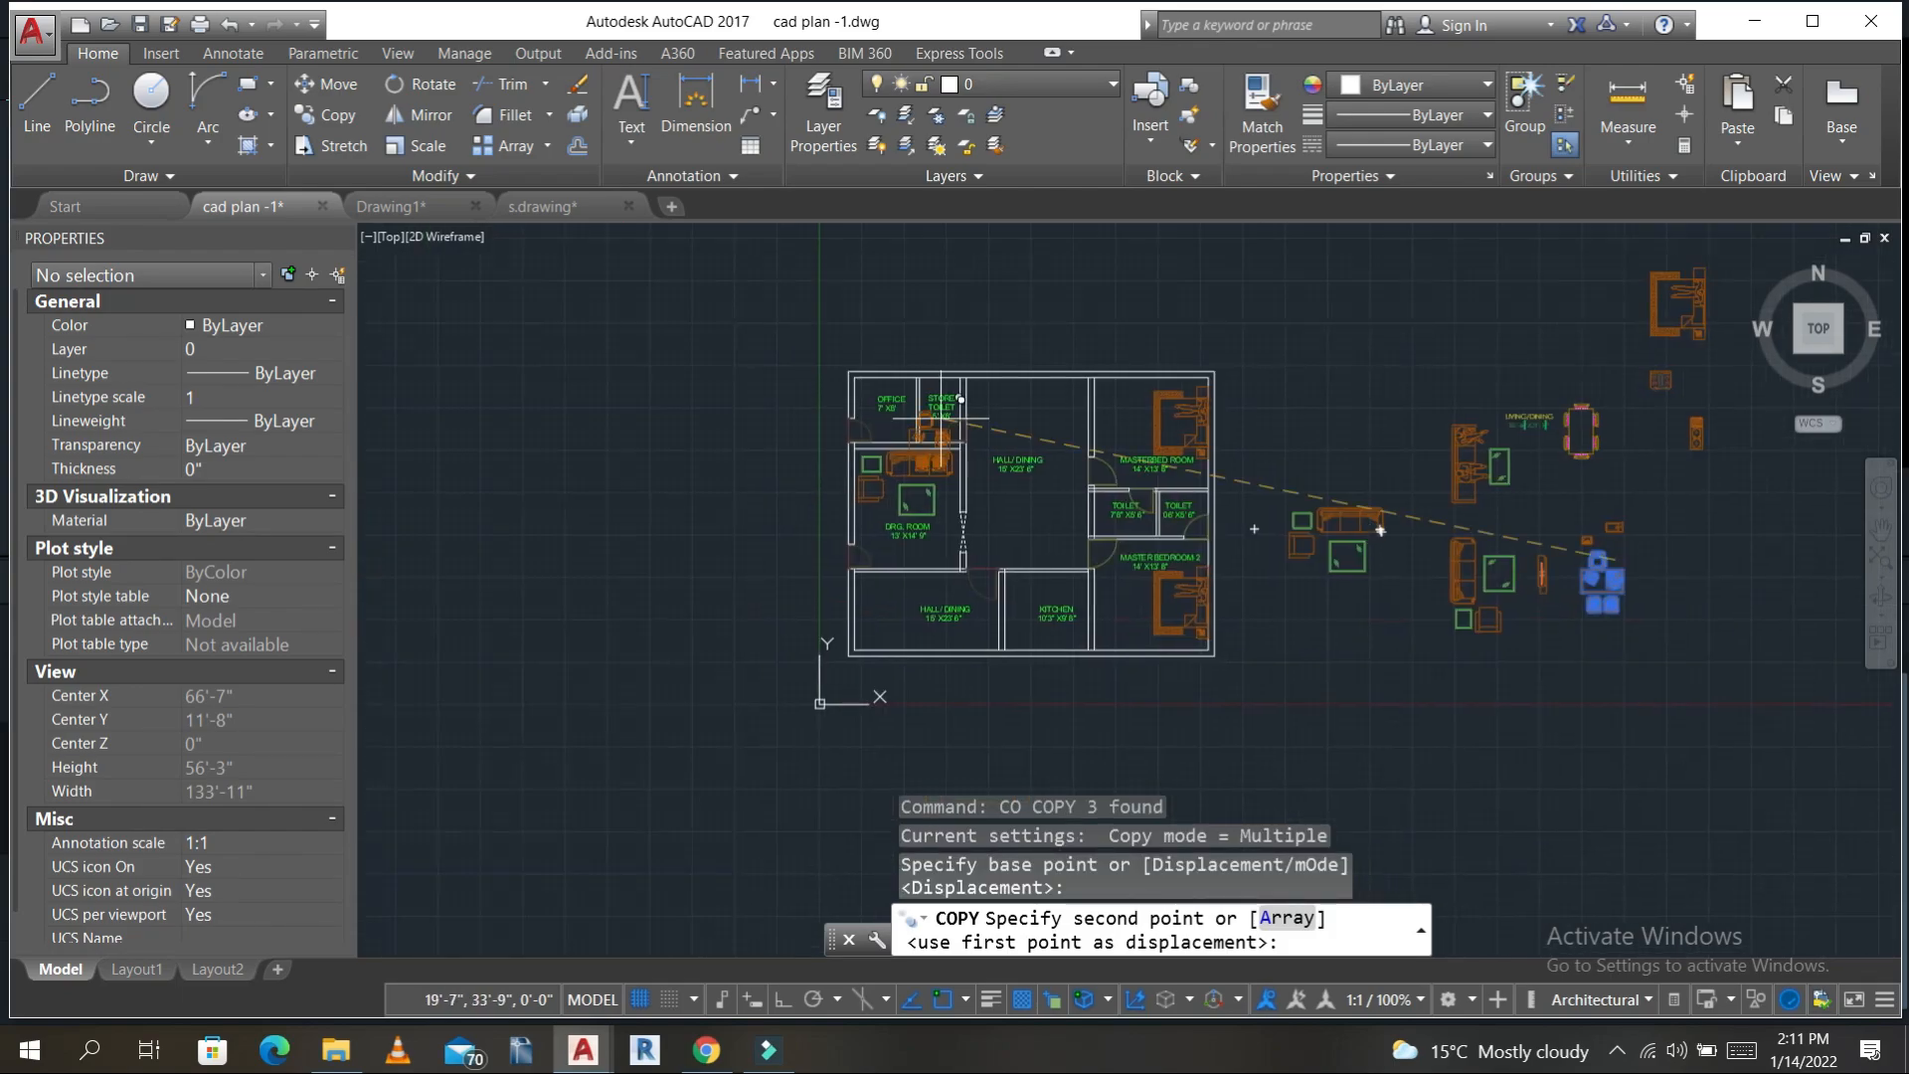
{"action": "scroll", "coordinate": [895, 392], "scroll_direction": "up", "scroll_amount": 5}
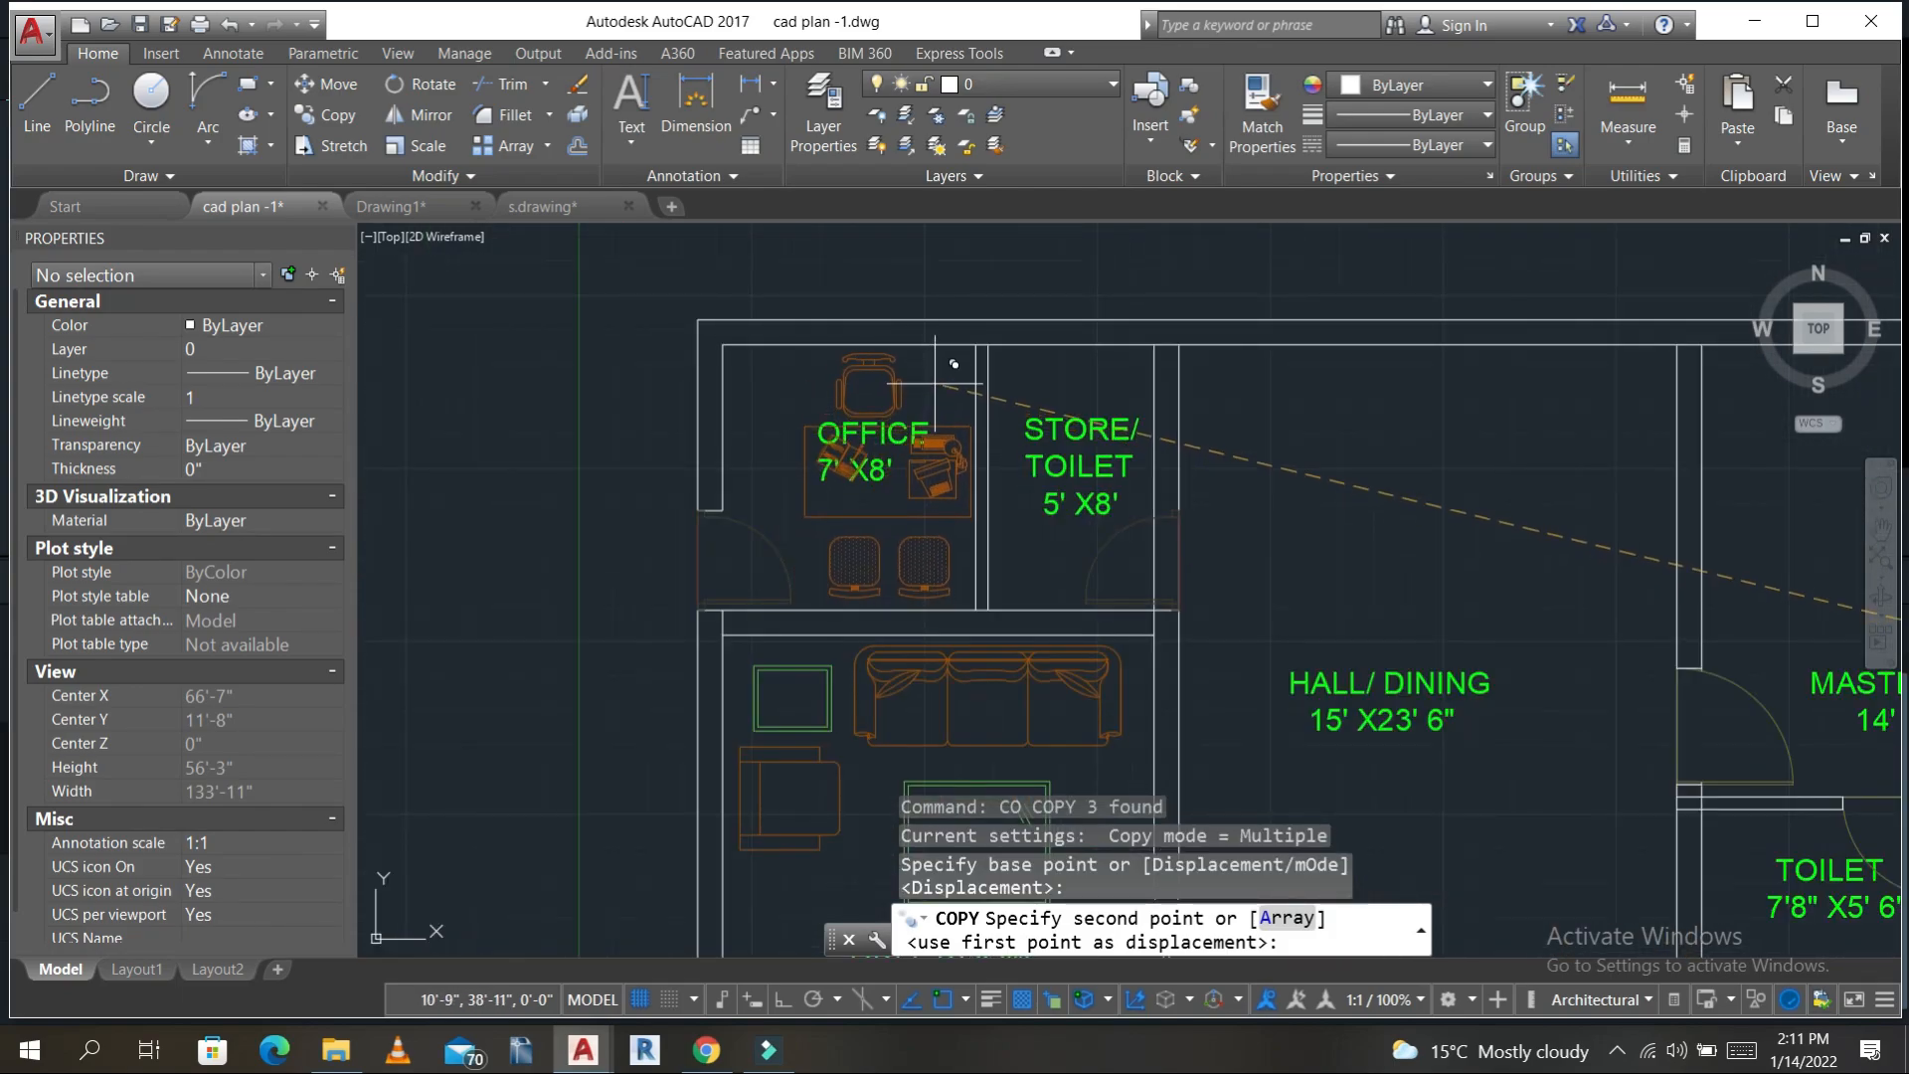
{"action": "left_click", "coordinate": [923, 377]}
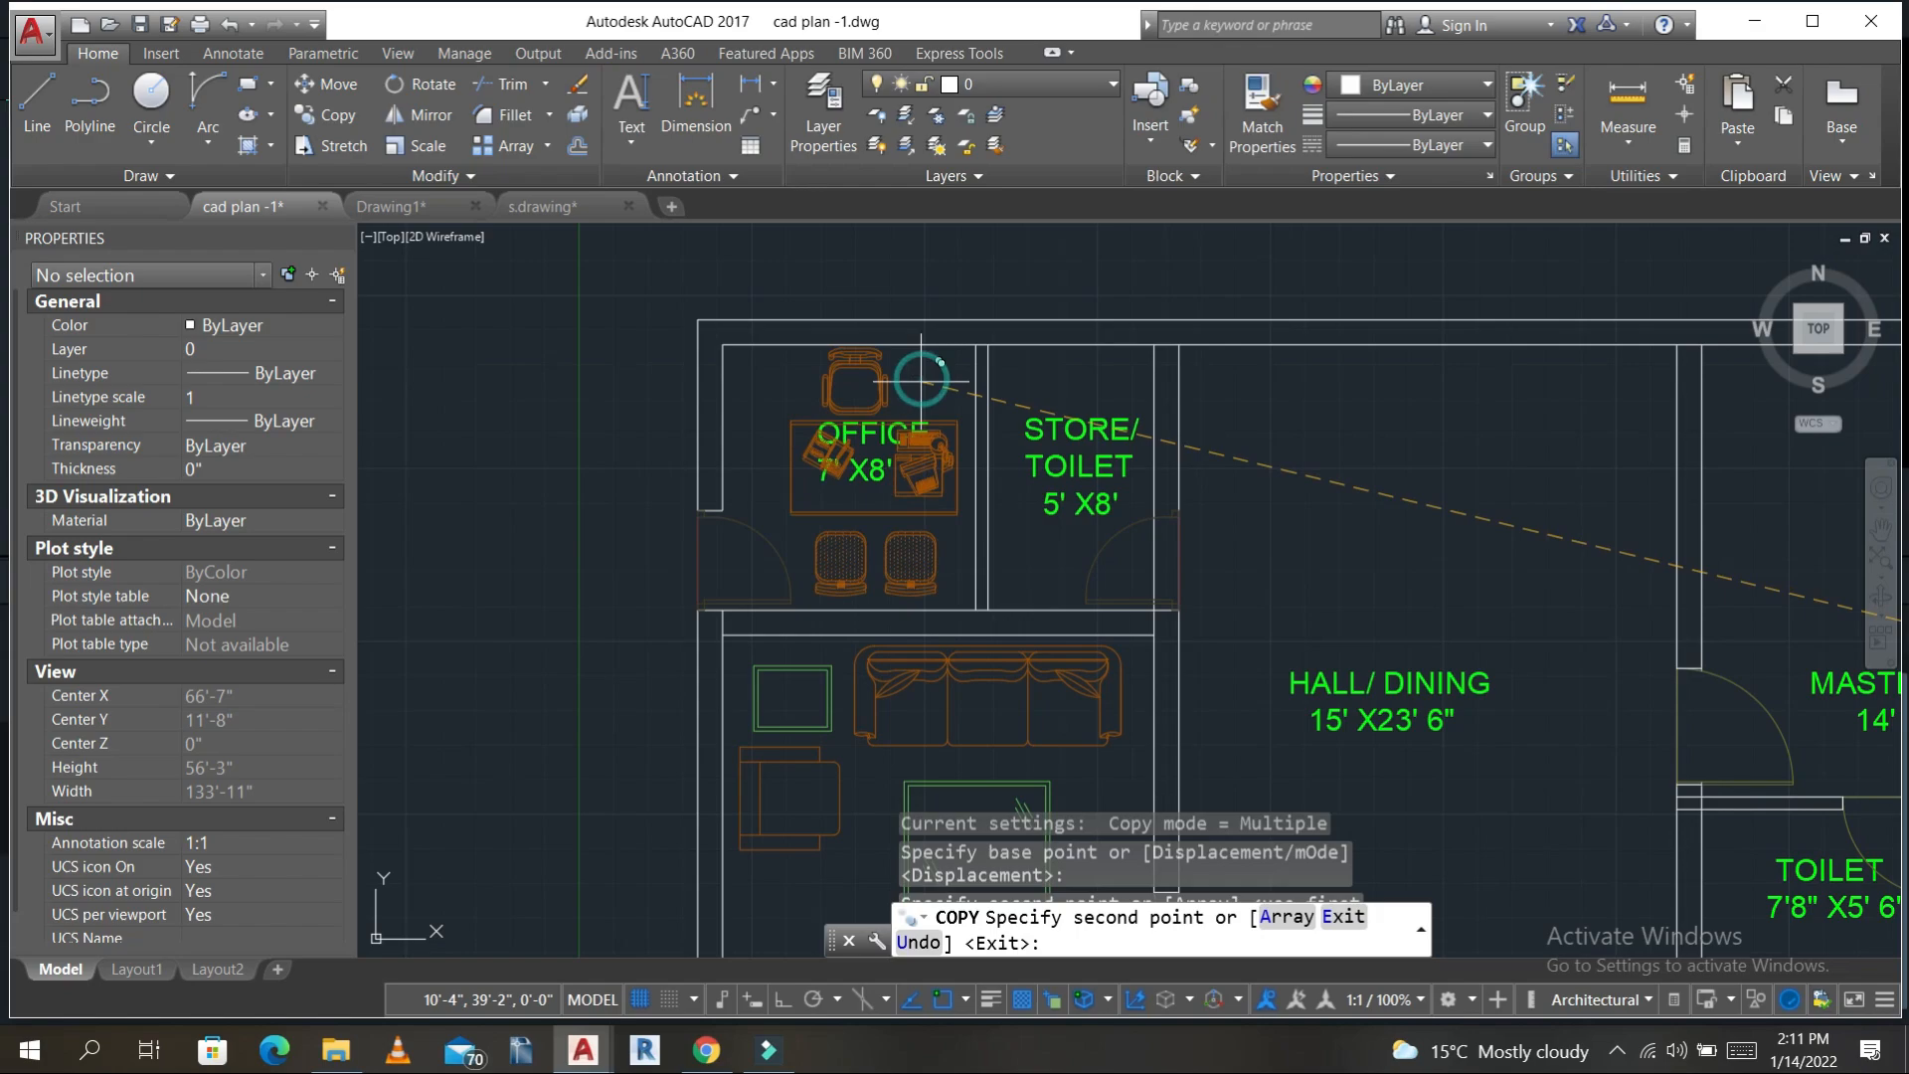
{"action": "key", "text": "Escape"}
- Move the two visitor chairs in the OFFICE up, closer to the desk
{"action": "scroll", "coordinate": [929, 555], "scroll_direction": "up", "scroll_amount": 4}
{"action": "left_click", "coordinate": [977, 603]}
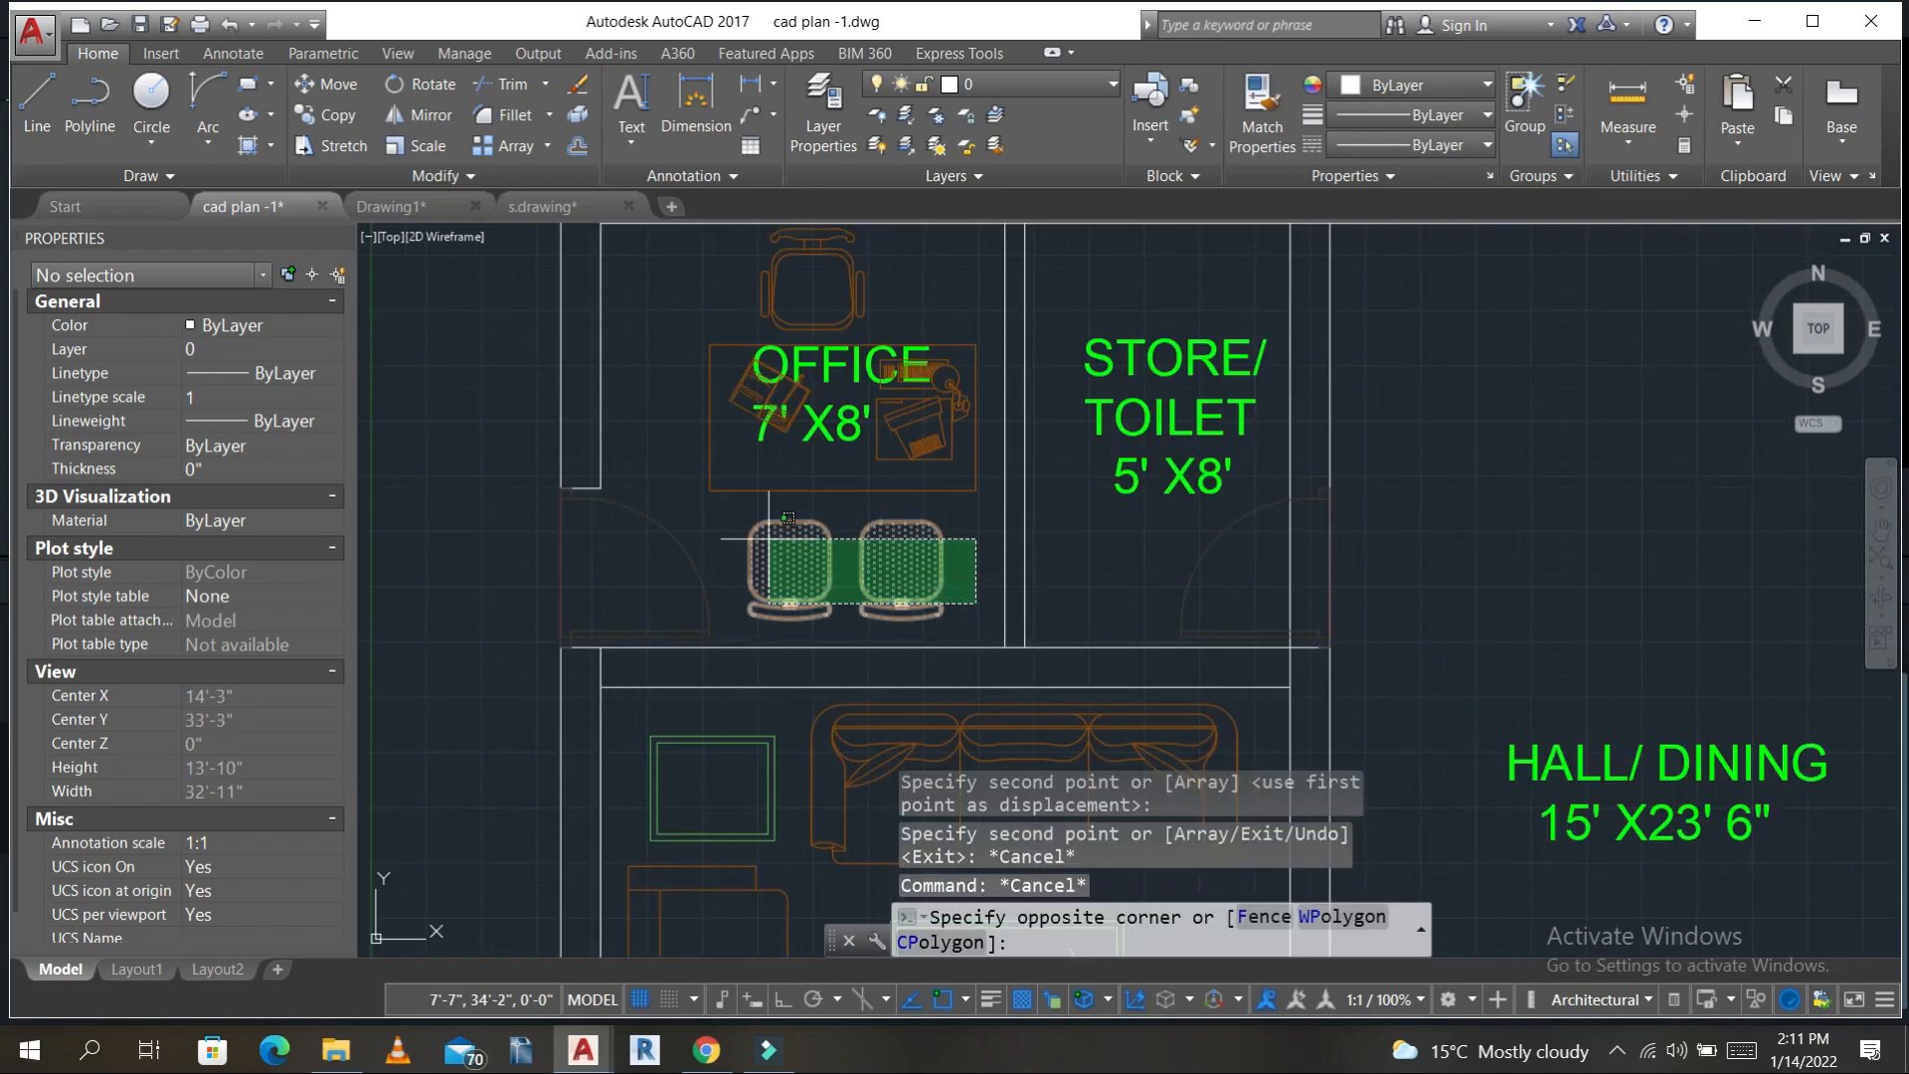
{"action": "left_click", "coordinate": [745, 532]}
{"action": "type", "text": "m"}
{"action": "key", "text": "Return"}
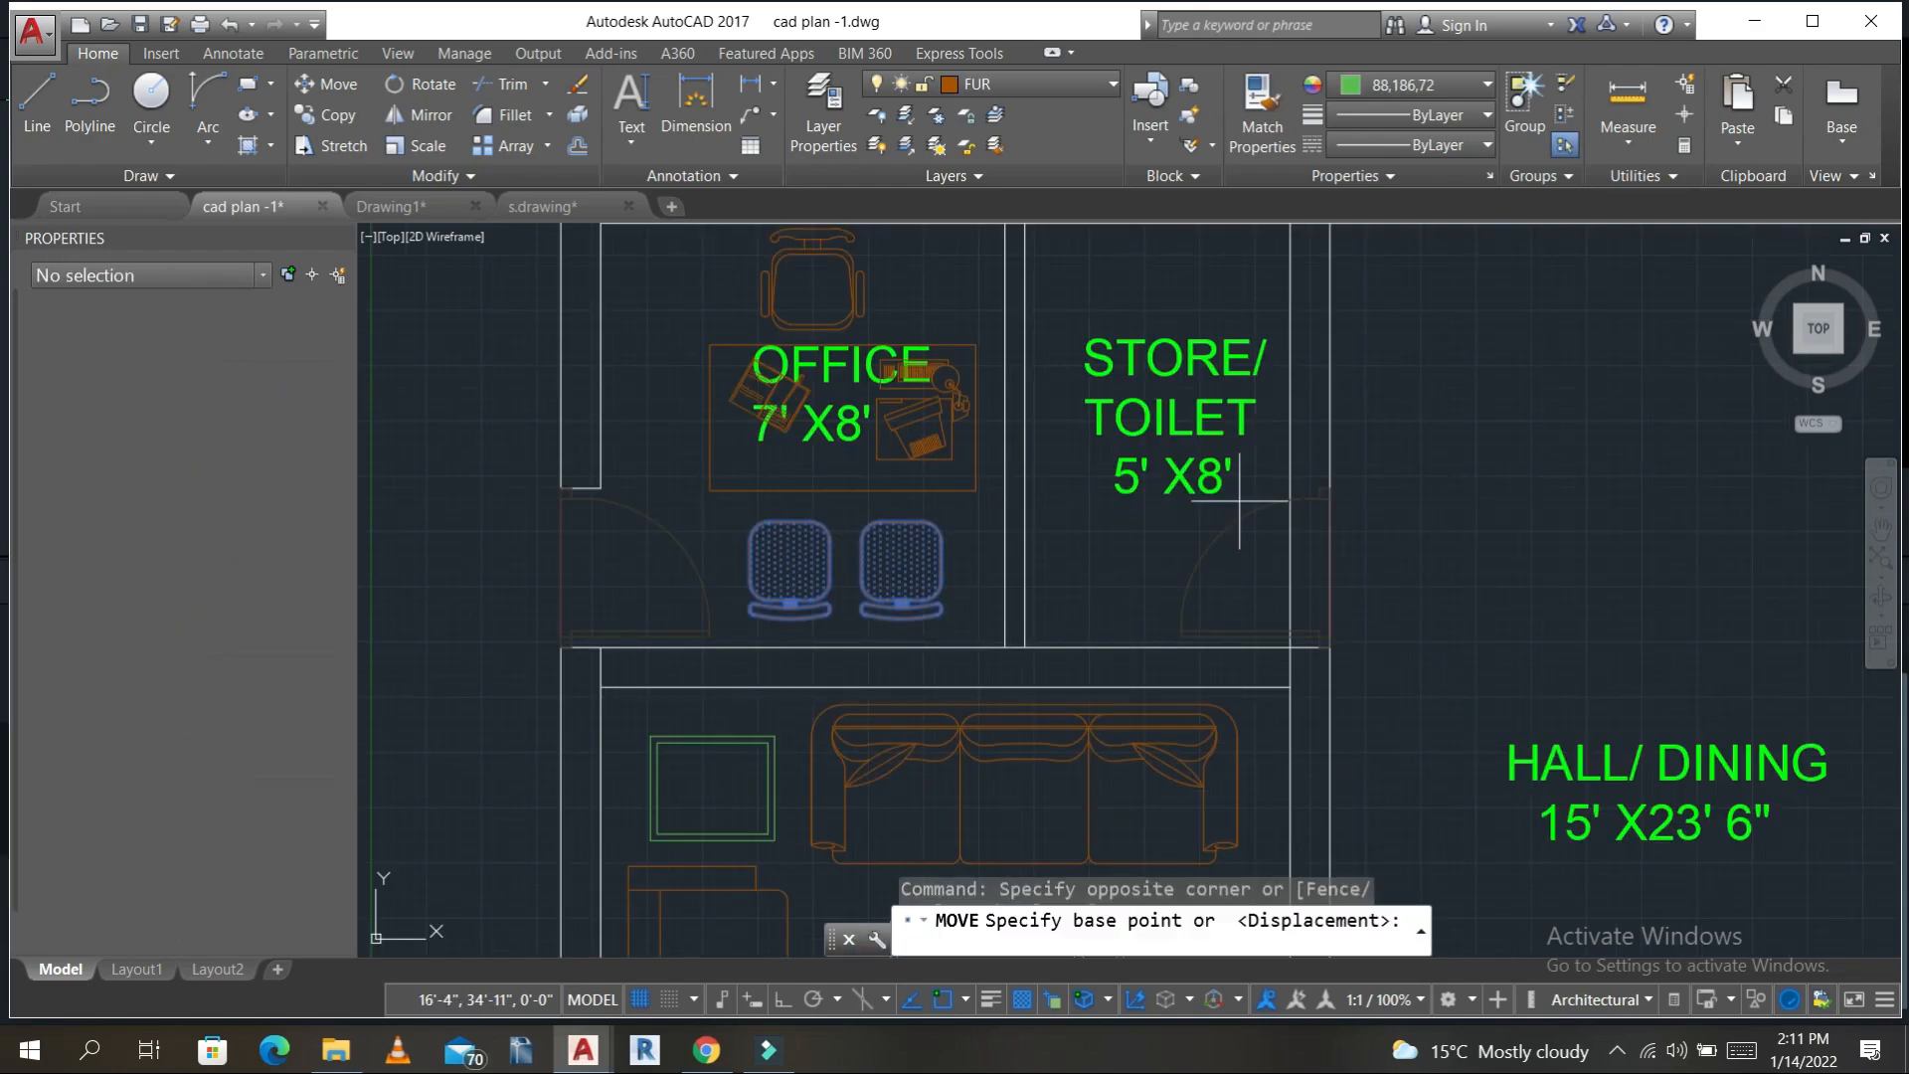
{"action": "left_click", "coordinate": [1479, 562]}
{"action": "key", "text": "Escape"}
{"action": "key", "text": "Escape"}
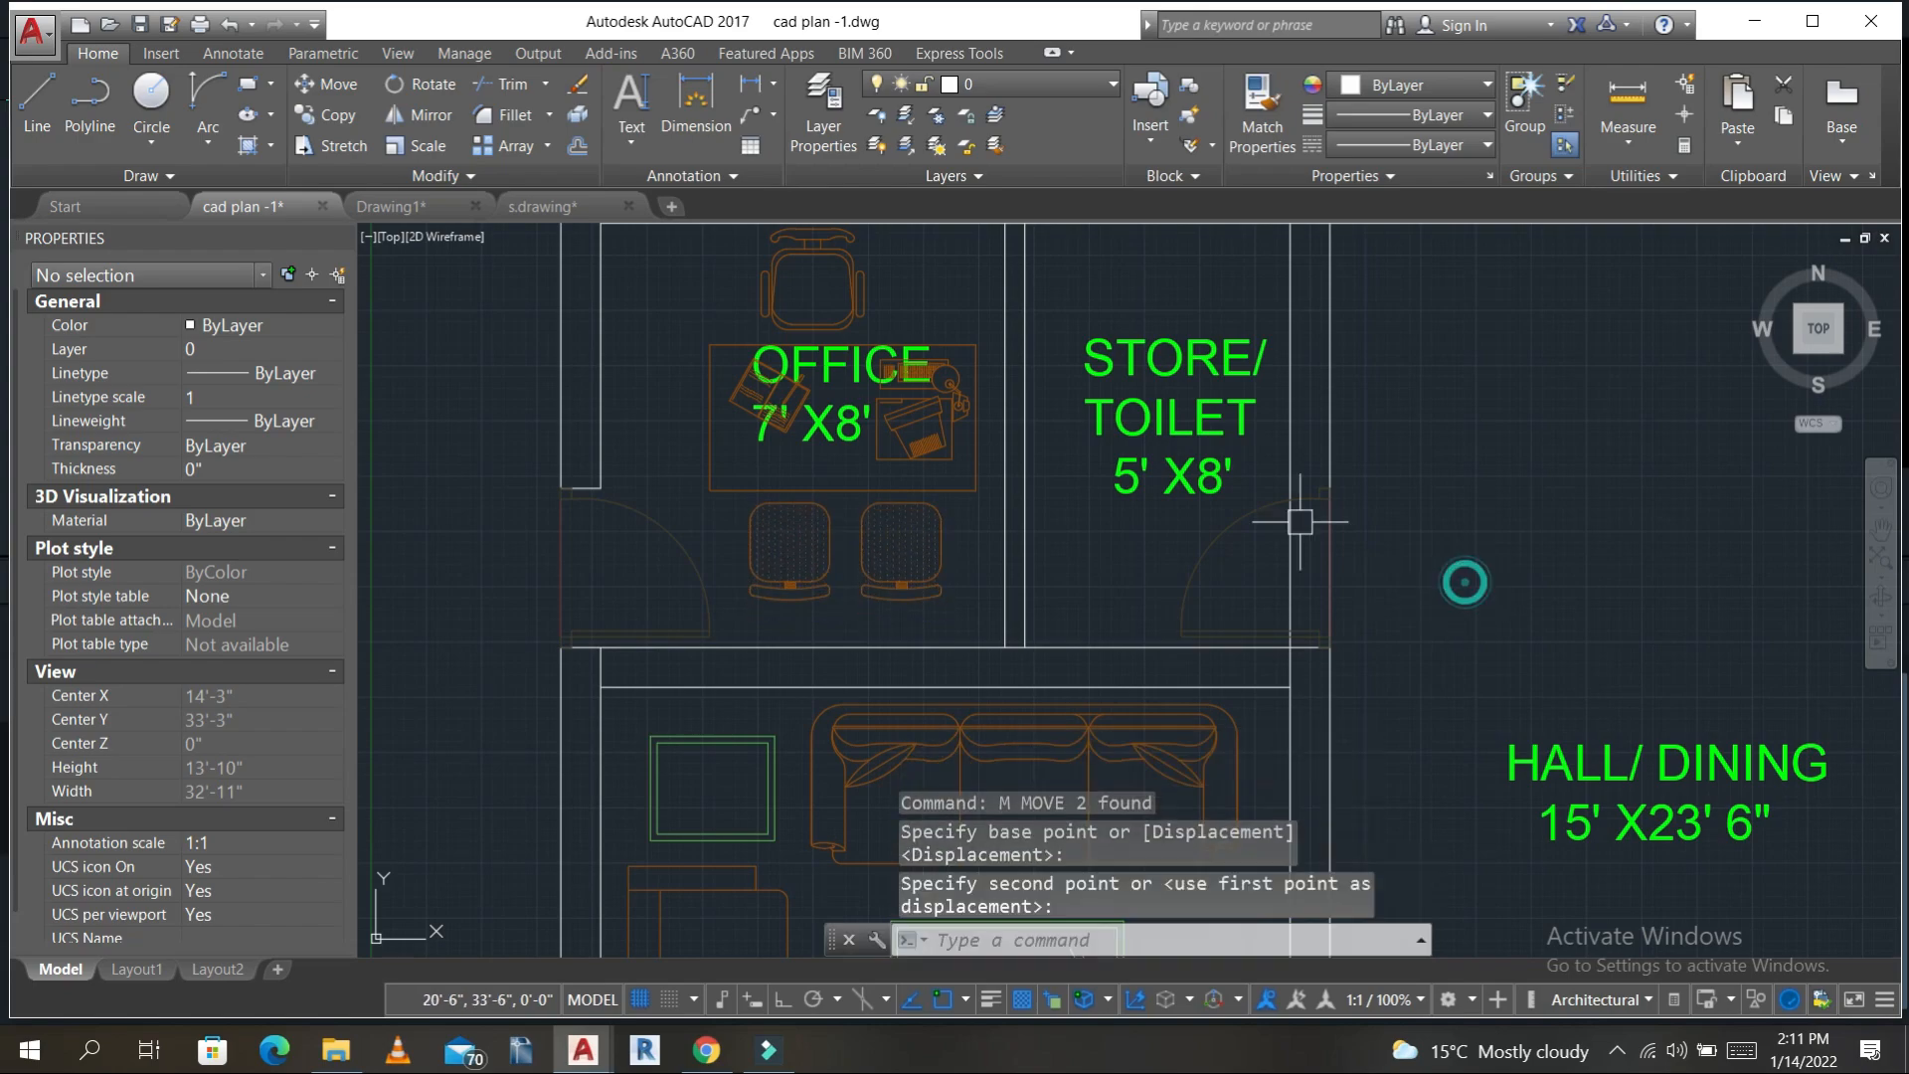
- Move the OFFICE label to the upper-left part of the room, beside the desk chair
{"action": "left_click", "coordinate": [842, 434]}
{"action": "left_click", "coordinate": [1169, 416]}
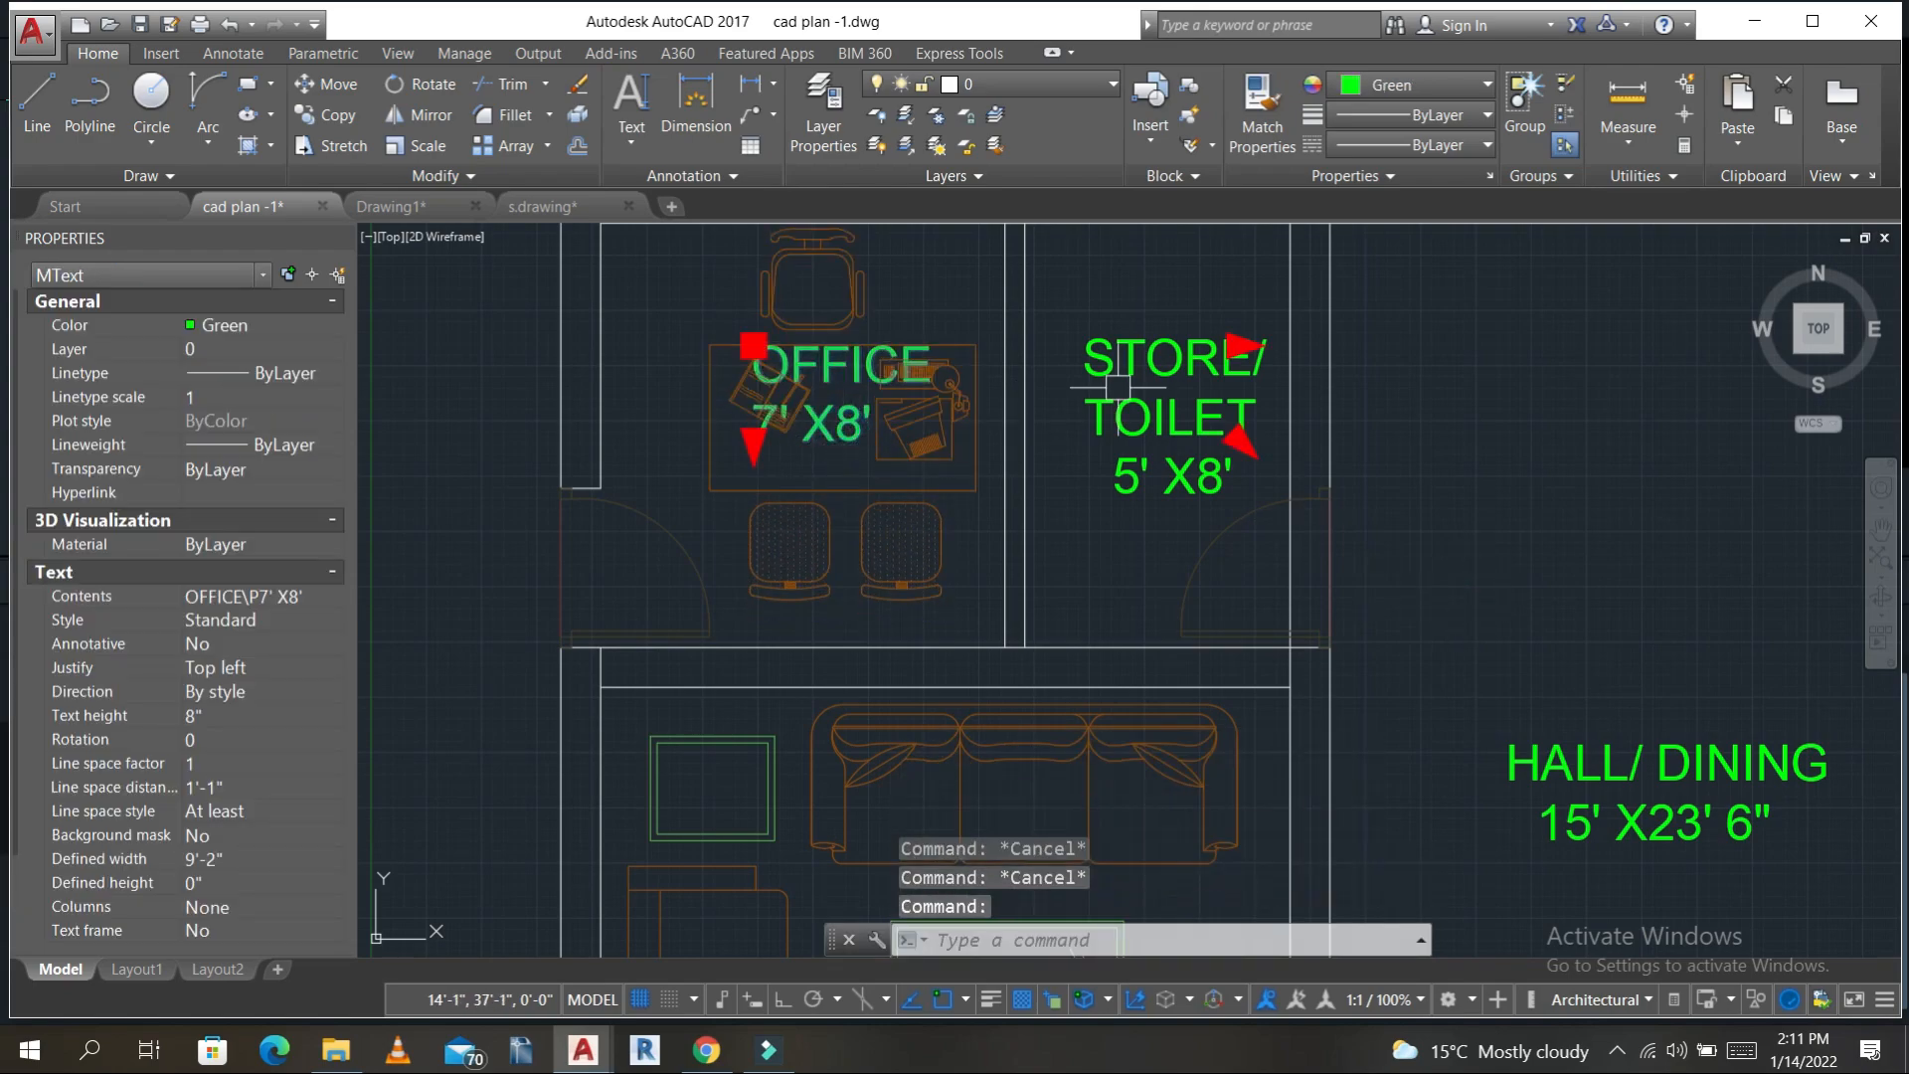
{"action": "type", "text": "m"}
{"action": "key", "text": "Return"}
{"action": "left_click", "coordinate": [1505, 337]}
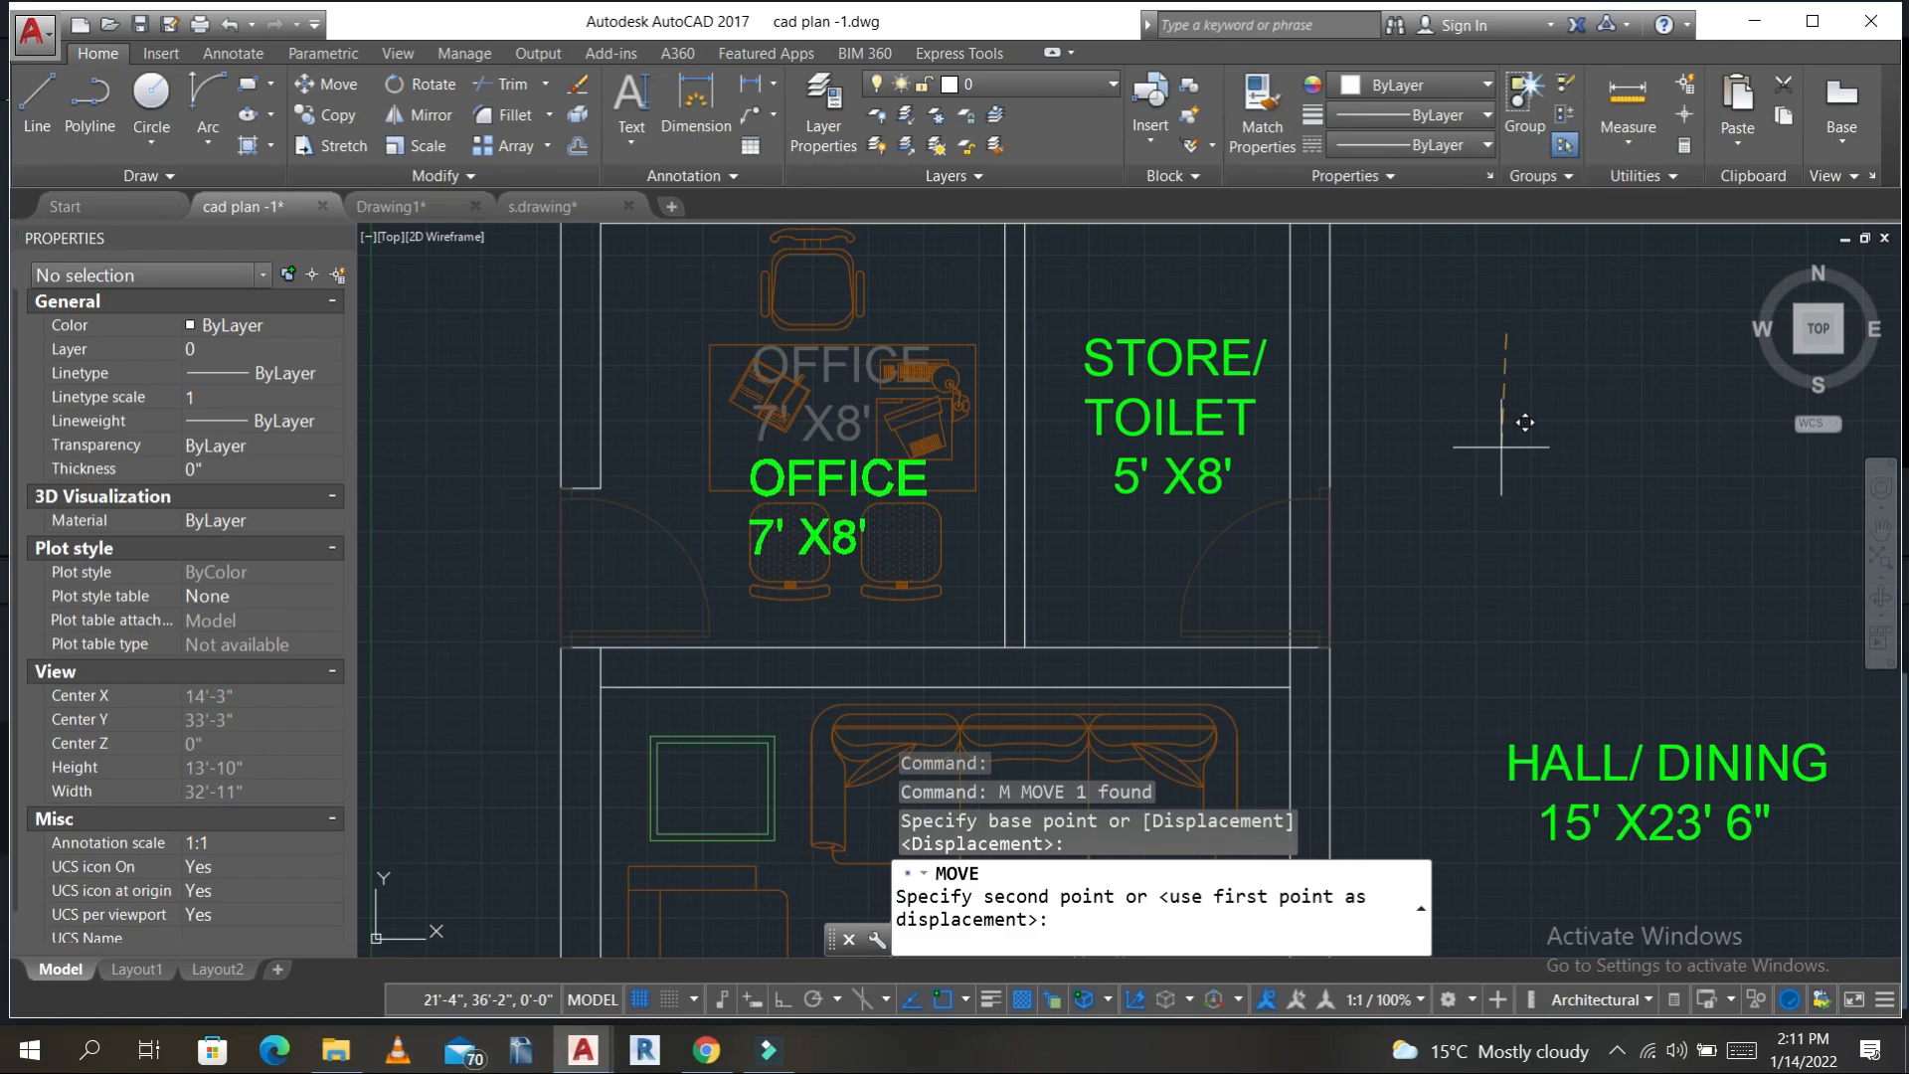
{"action": "scroll", "coordinate": [1392, 402], "scroll_direction": "down", "scroll_amount": 5}
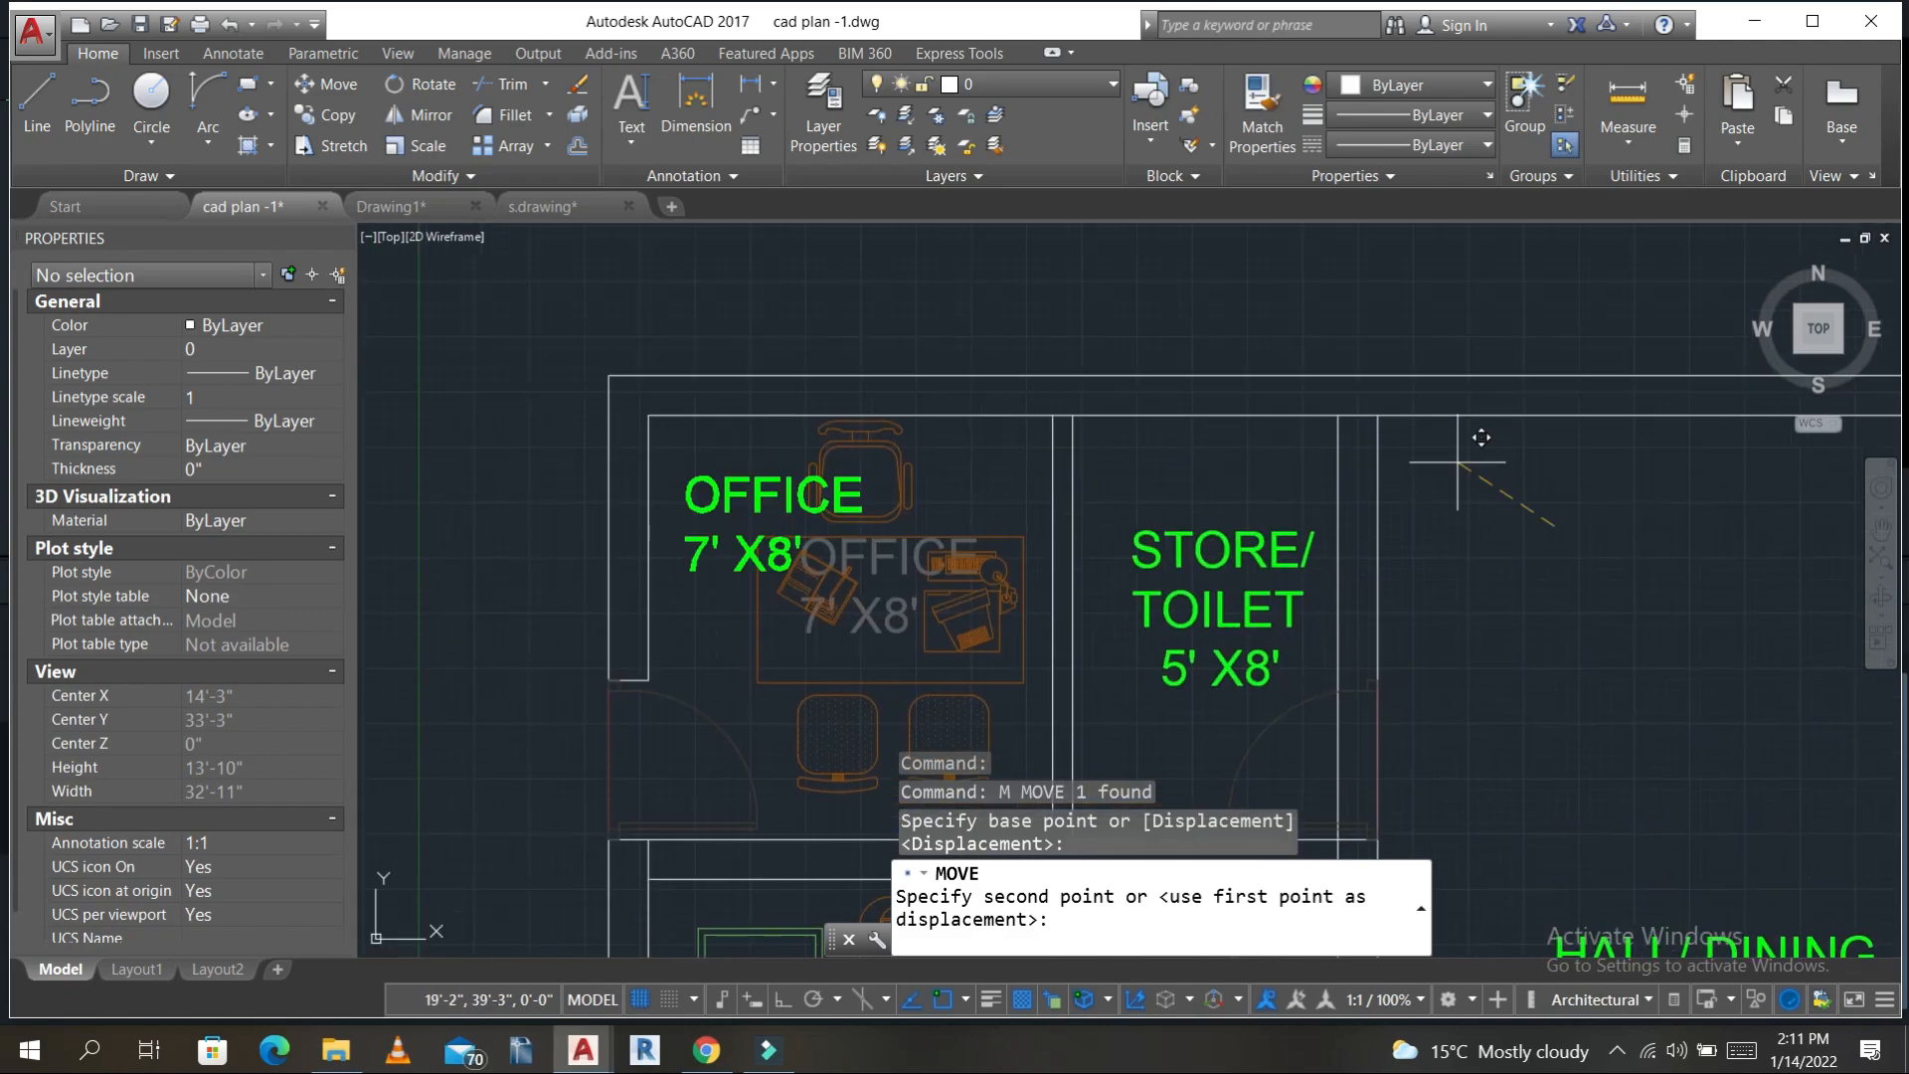
{"action": "key", "text": "Escape"}
- Copy the TV unit from the furniture blocks into the DRG. ROOM, below the room label
{"action": "middle_click_drag", "start_coordinate": [1128, 630], "coordinate": [665, 371]}
{"action": "scroll", "coordinate": [1208, 601], "scroll_direction": "down", "scroll_amount": 3}
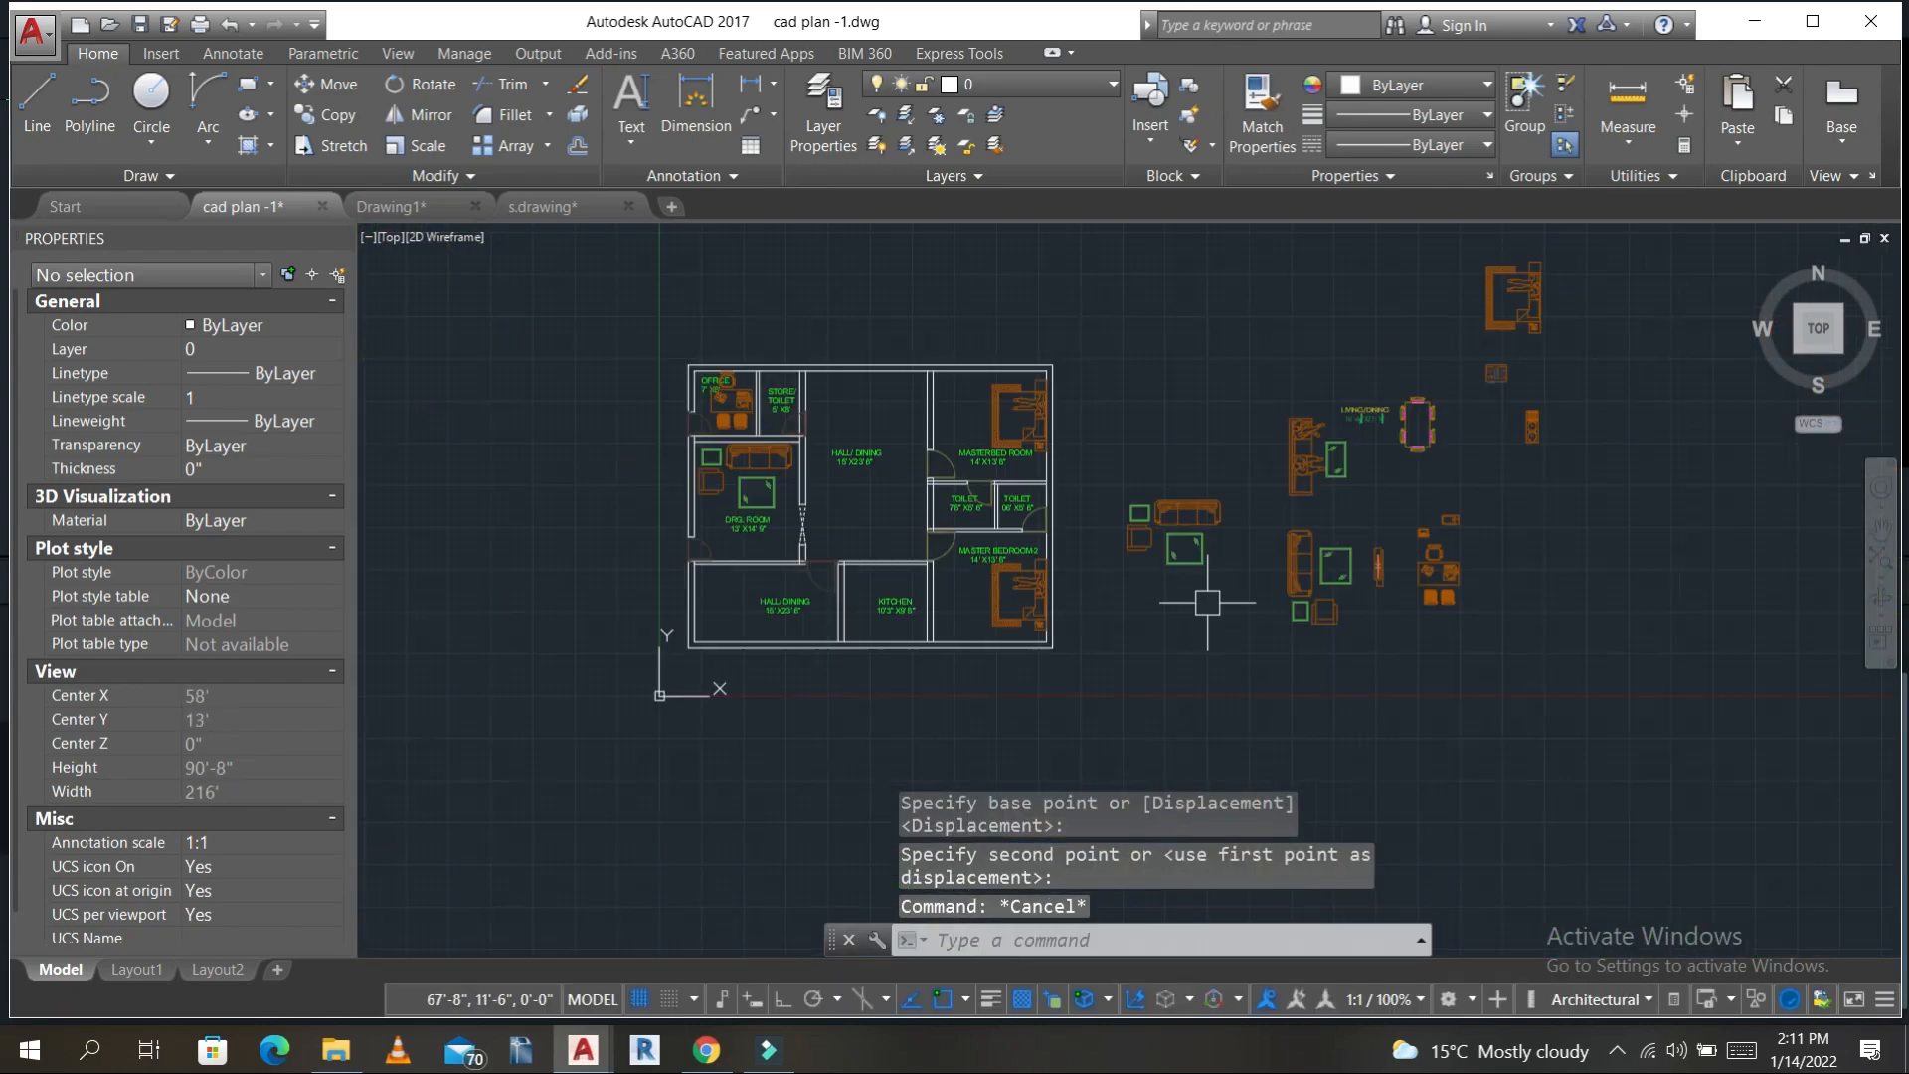
{"action": "middle_click_drag", "start_coordinate": [1332, 651], "coordinate": [1255, 634]}
{"action": "scroll", "coordinate": [1322, 574], "scroll_direction": "up", "scroll_amount": 3}
{"action": "scroll", "coordinate": [1323, 586], "scroll_direction": "up", "scroll_amount": 2}
{"action": "left_click", "coordinate": [1329, 587]}
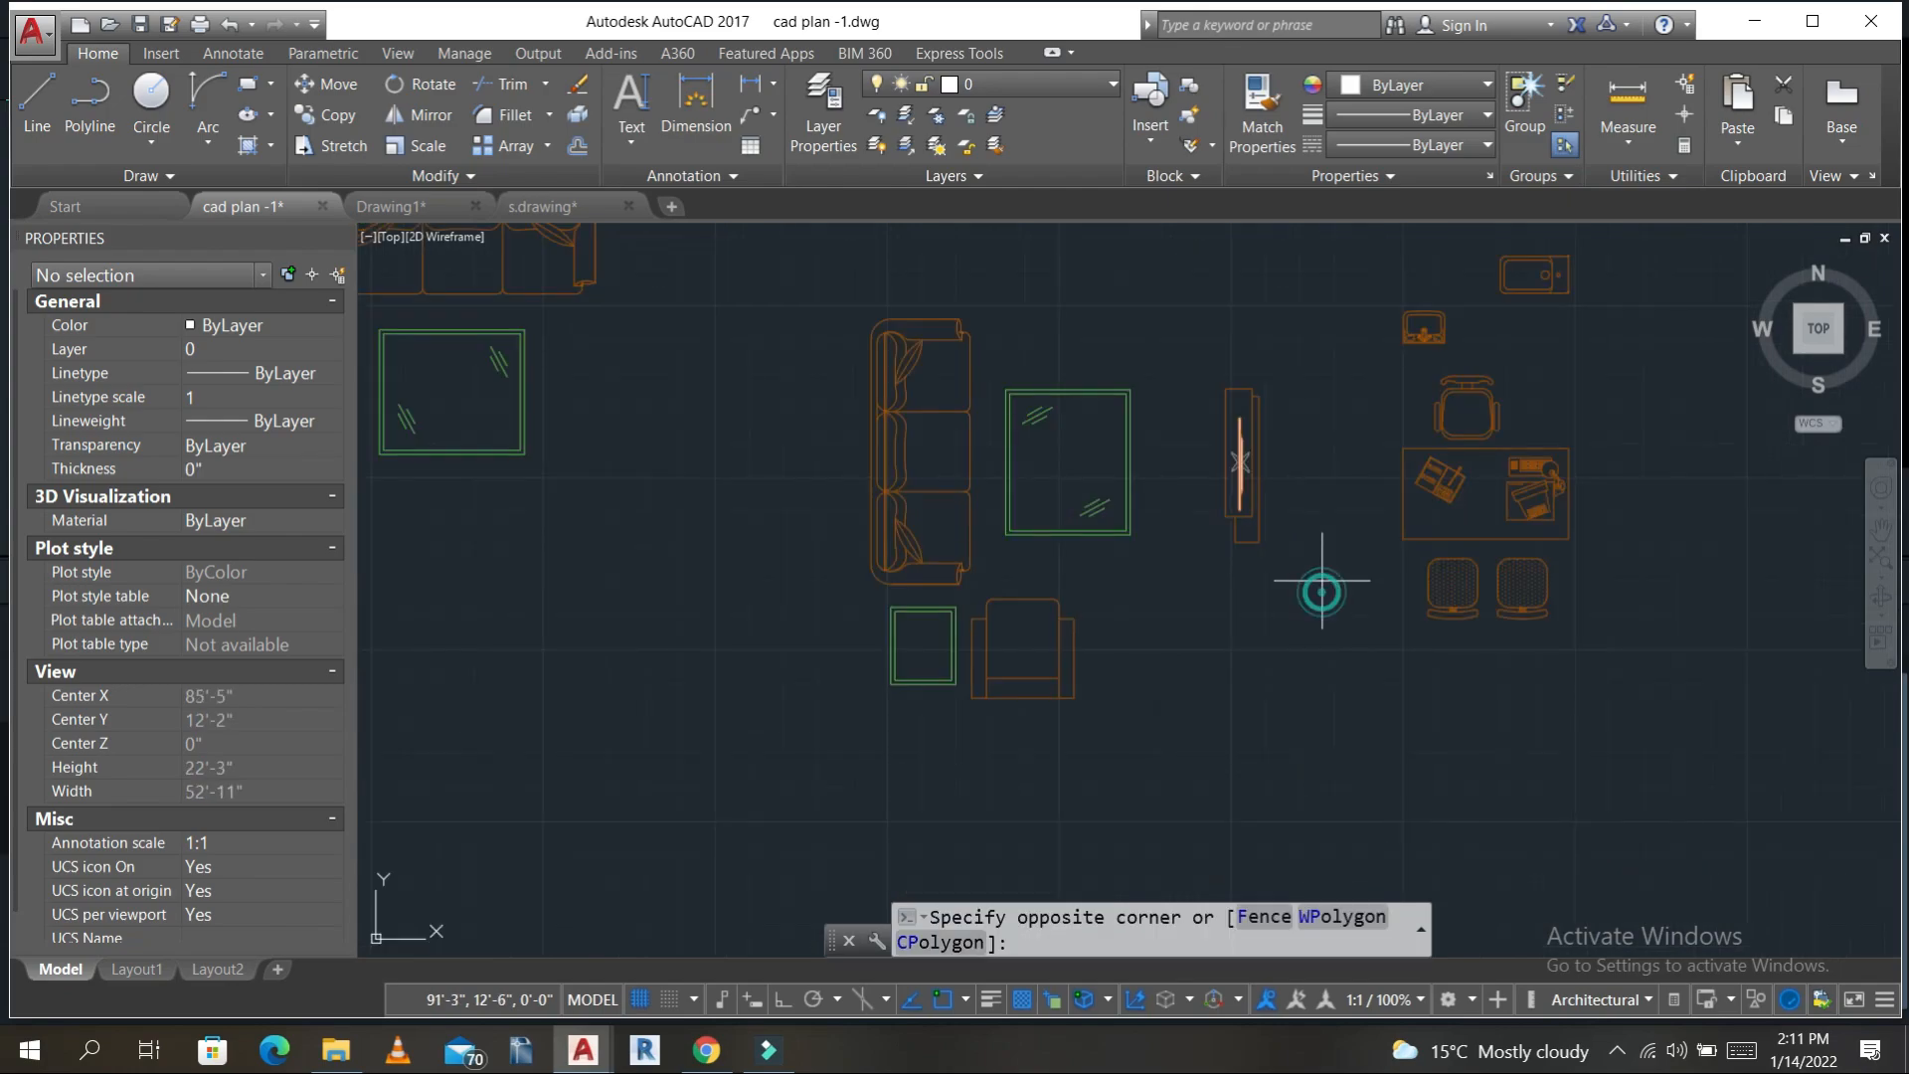
{"action": "left_click", "coordinate": [1192, 350]}
{"action": "type", "text": "co"}
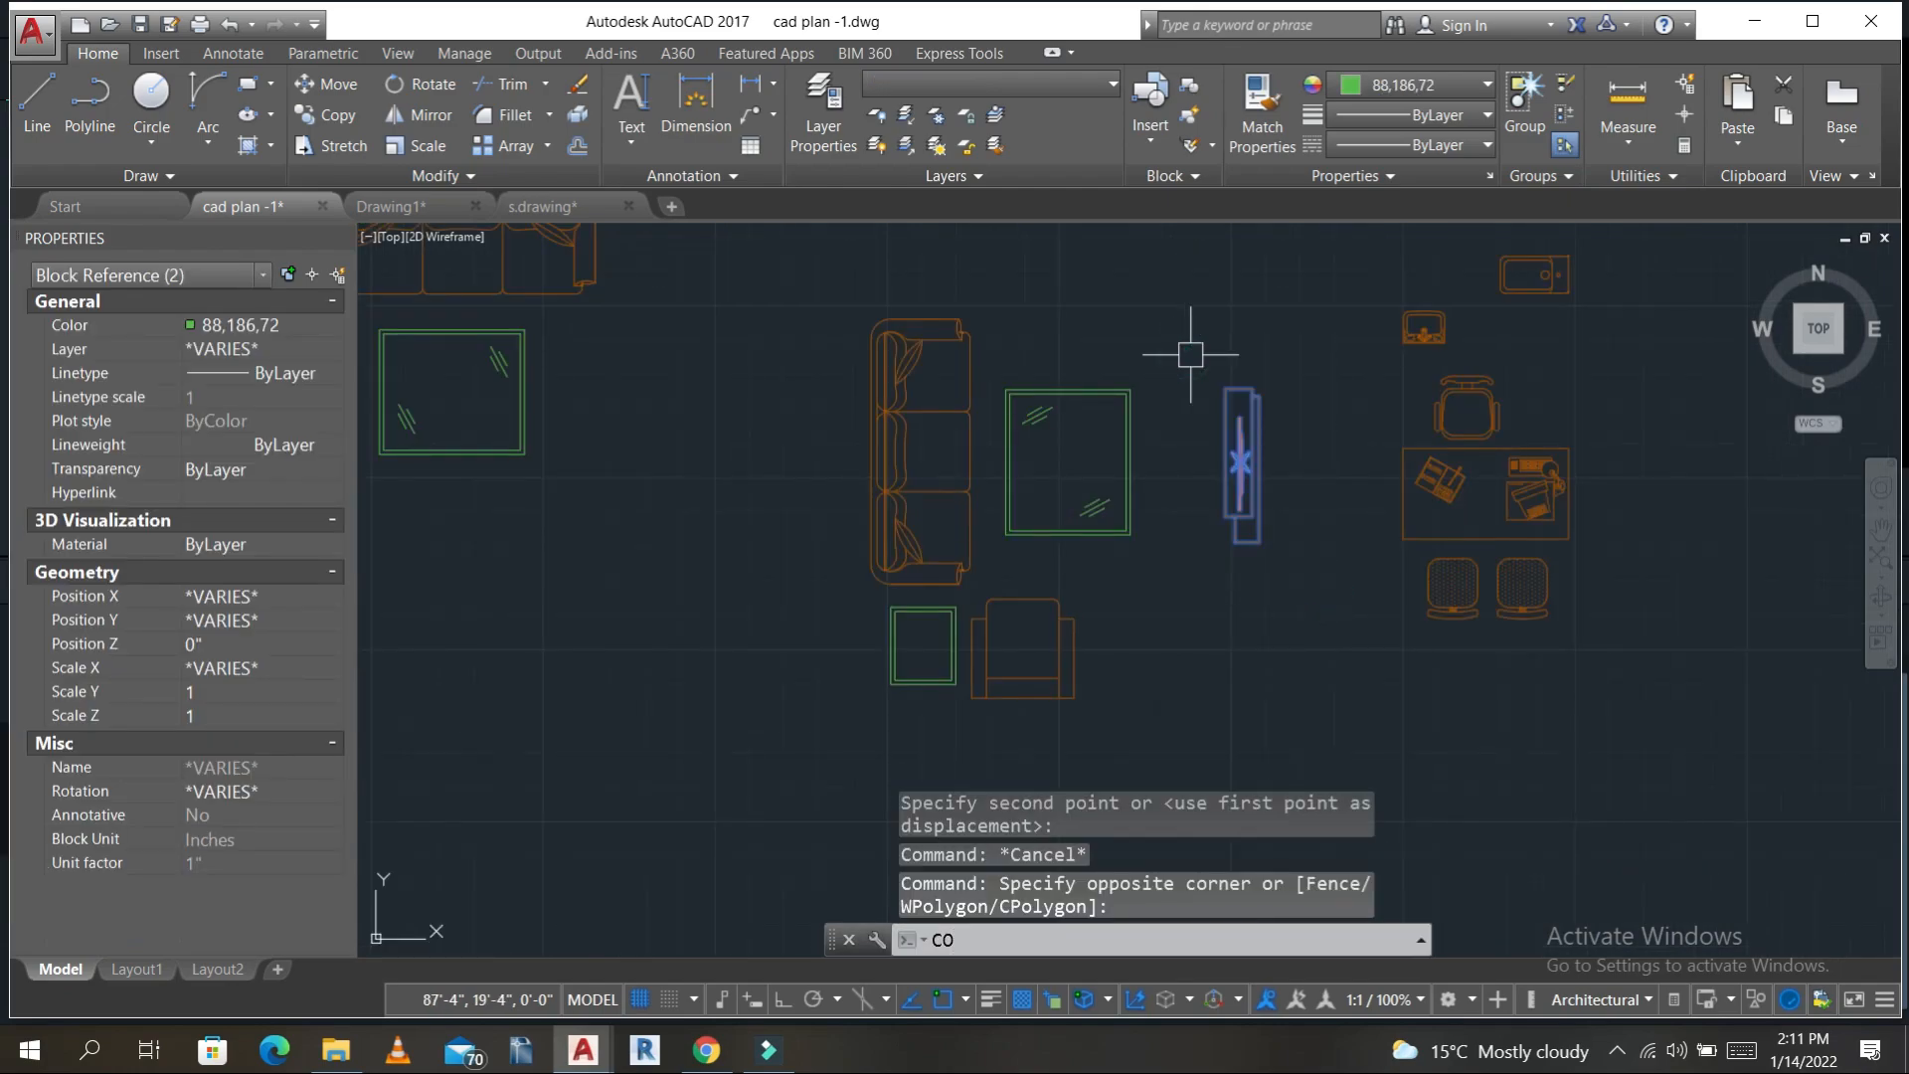
{"action": "key", "text": "Return"}
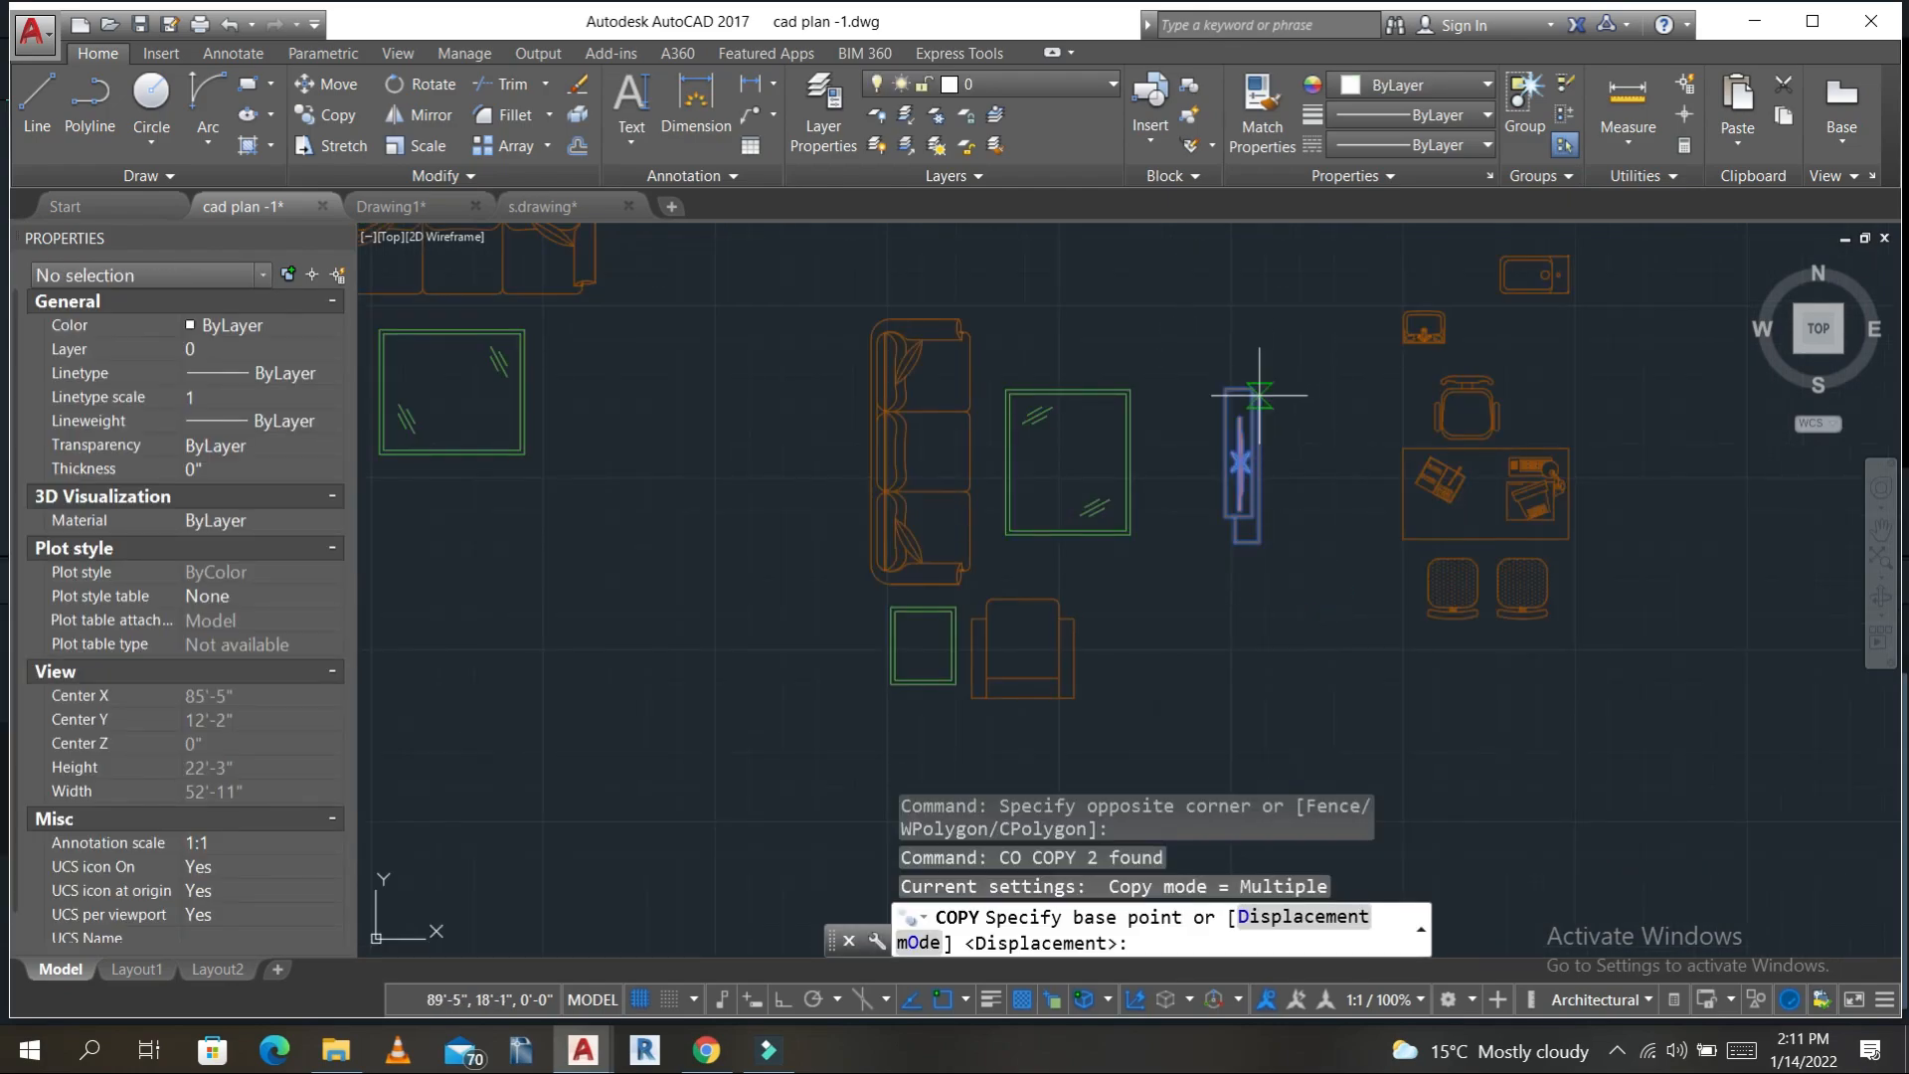
{"action": "left_click", "coordinate": [1259, 395]}
{"action": "scroll", "coordinate": [959, 415], "scroll_direction": "down", "scroll_amount": 4}
{"action": "scroll", "coordinate": [1062, 375], "scroll_direction": "up", "scroll_amount": 5}
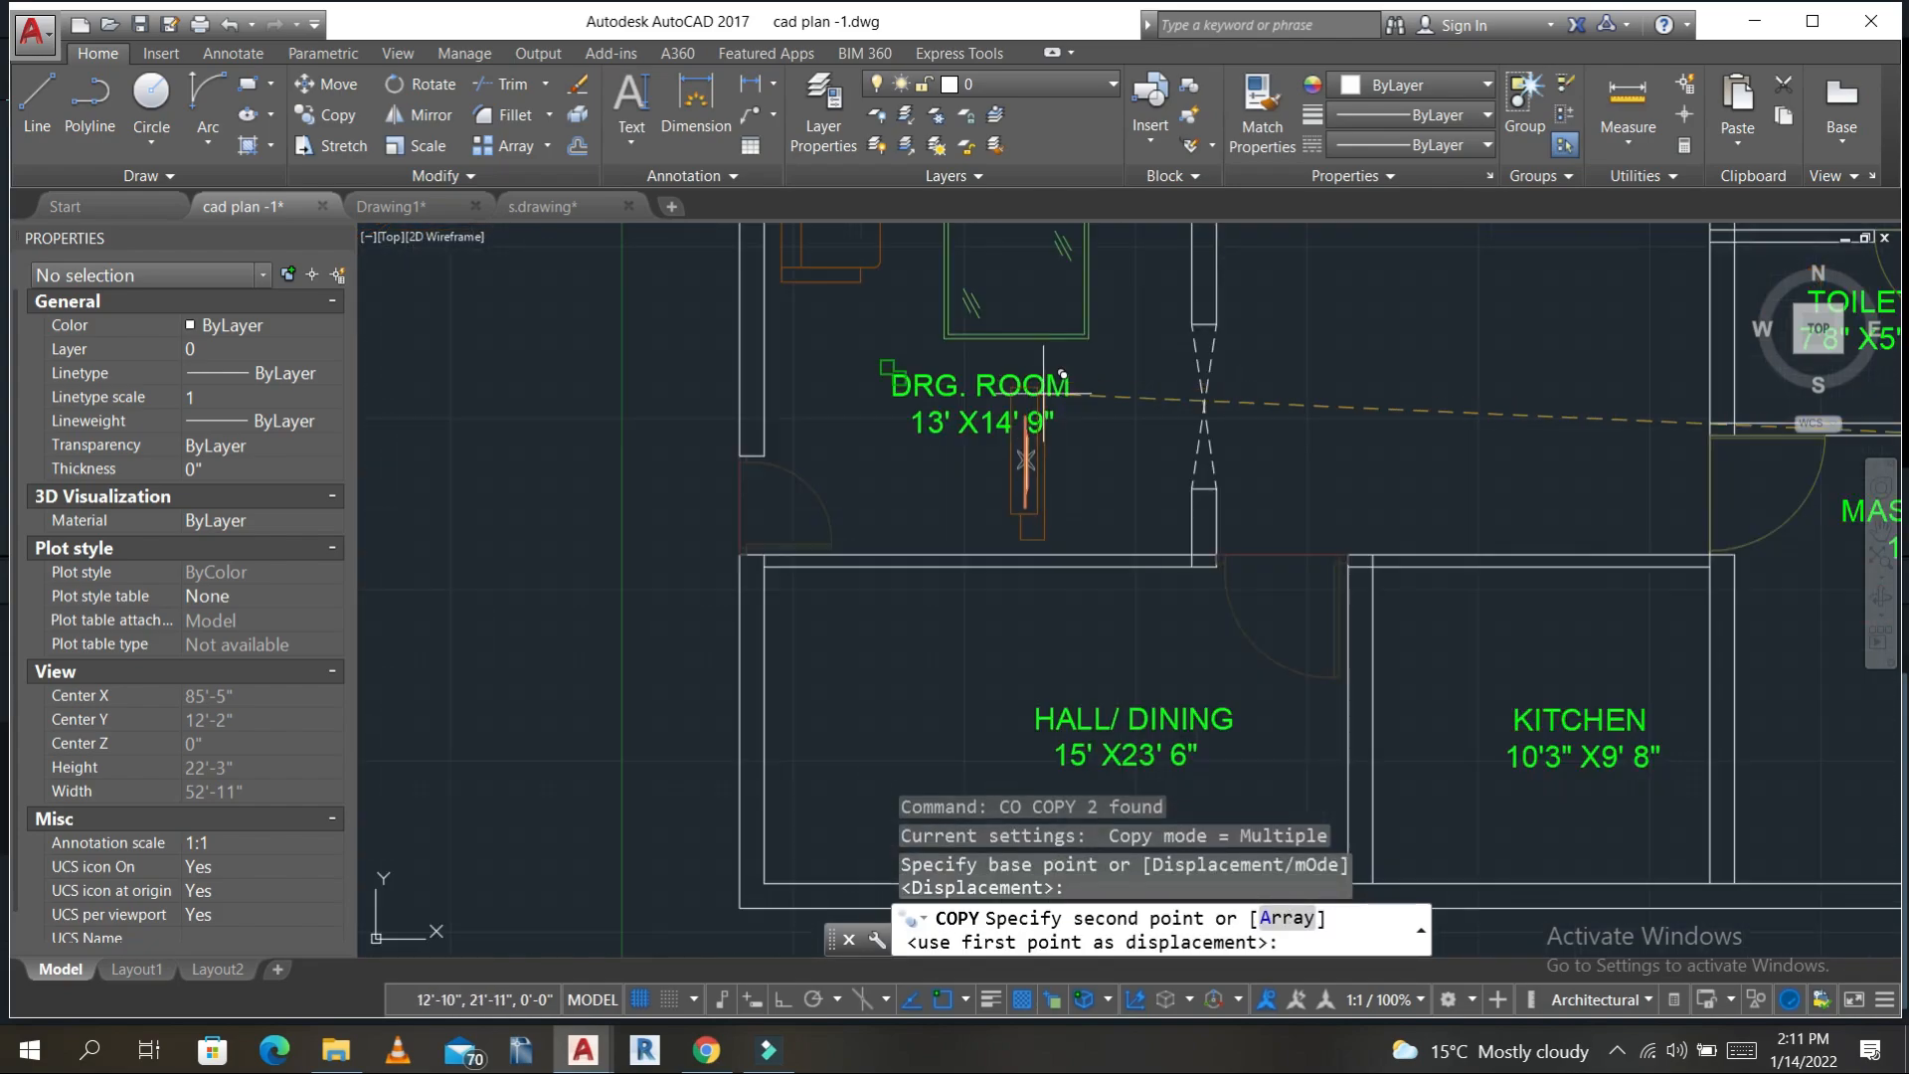
{"action": "scroll", "coordinate": [1062, 375], "scroll_direction": "up", "scroll_amount": 2}
{"action": "key", "text": "Escape"}
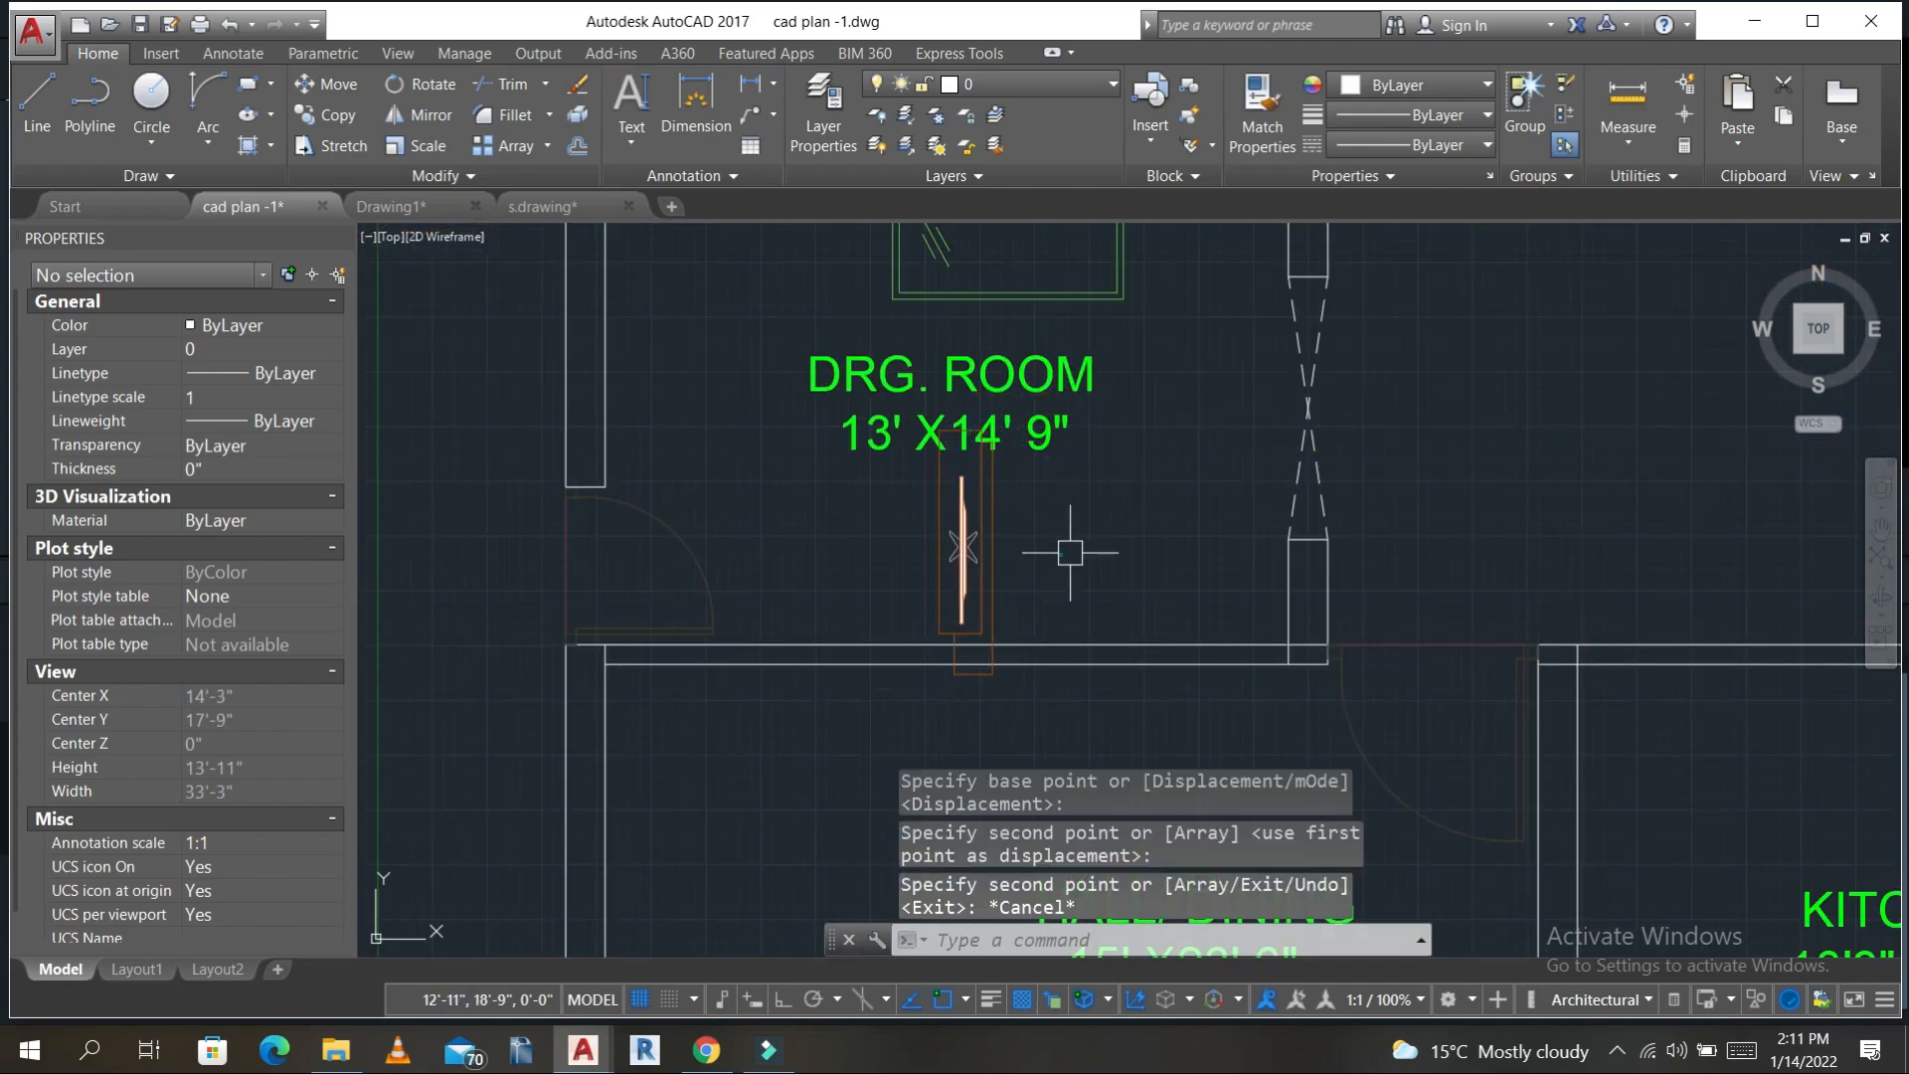
- Rotate the copied TV unit in the DRG. ROOM 90° clockwise with Ortho on, so it lies horizontally
{"action": "left_click", "coordinate": [1065, 547]}
{"action": "left_click", "coordinate": [846, 514]}
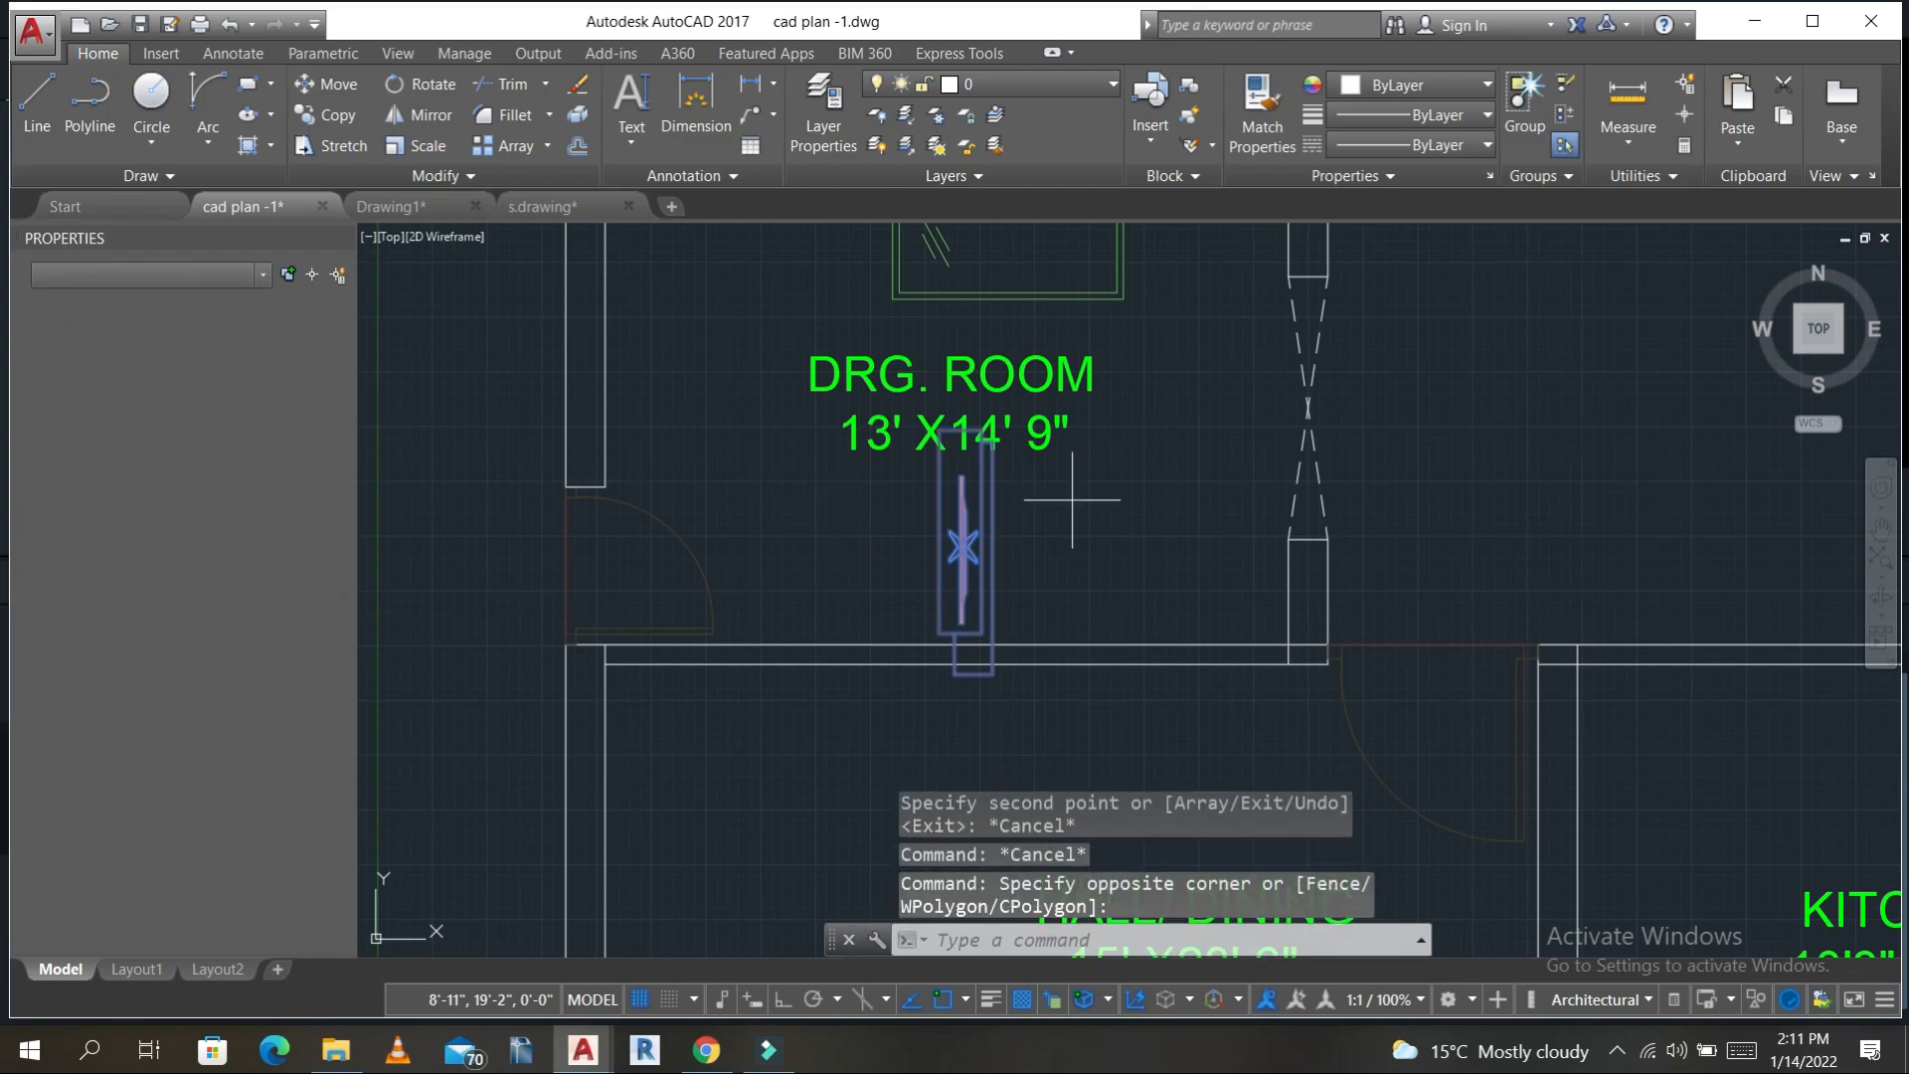
{"action": "type", "text": "ro"}
{"action": "key", "text": "Return"}
{"action": "left_click", "coordinate": [984, 518]}
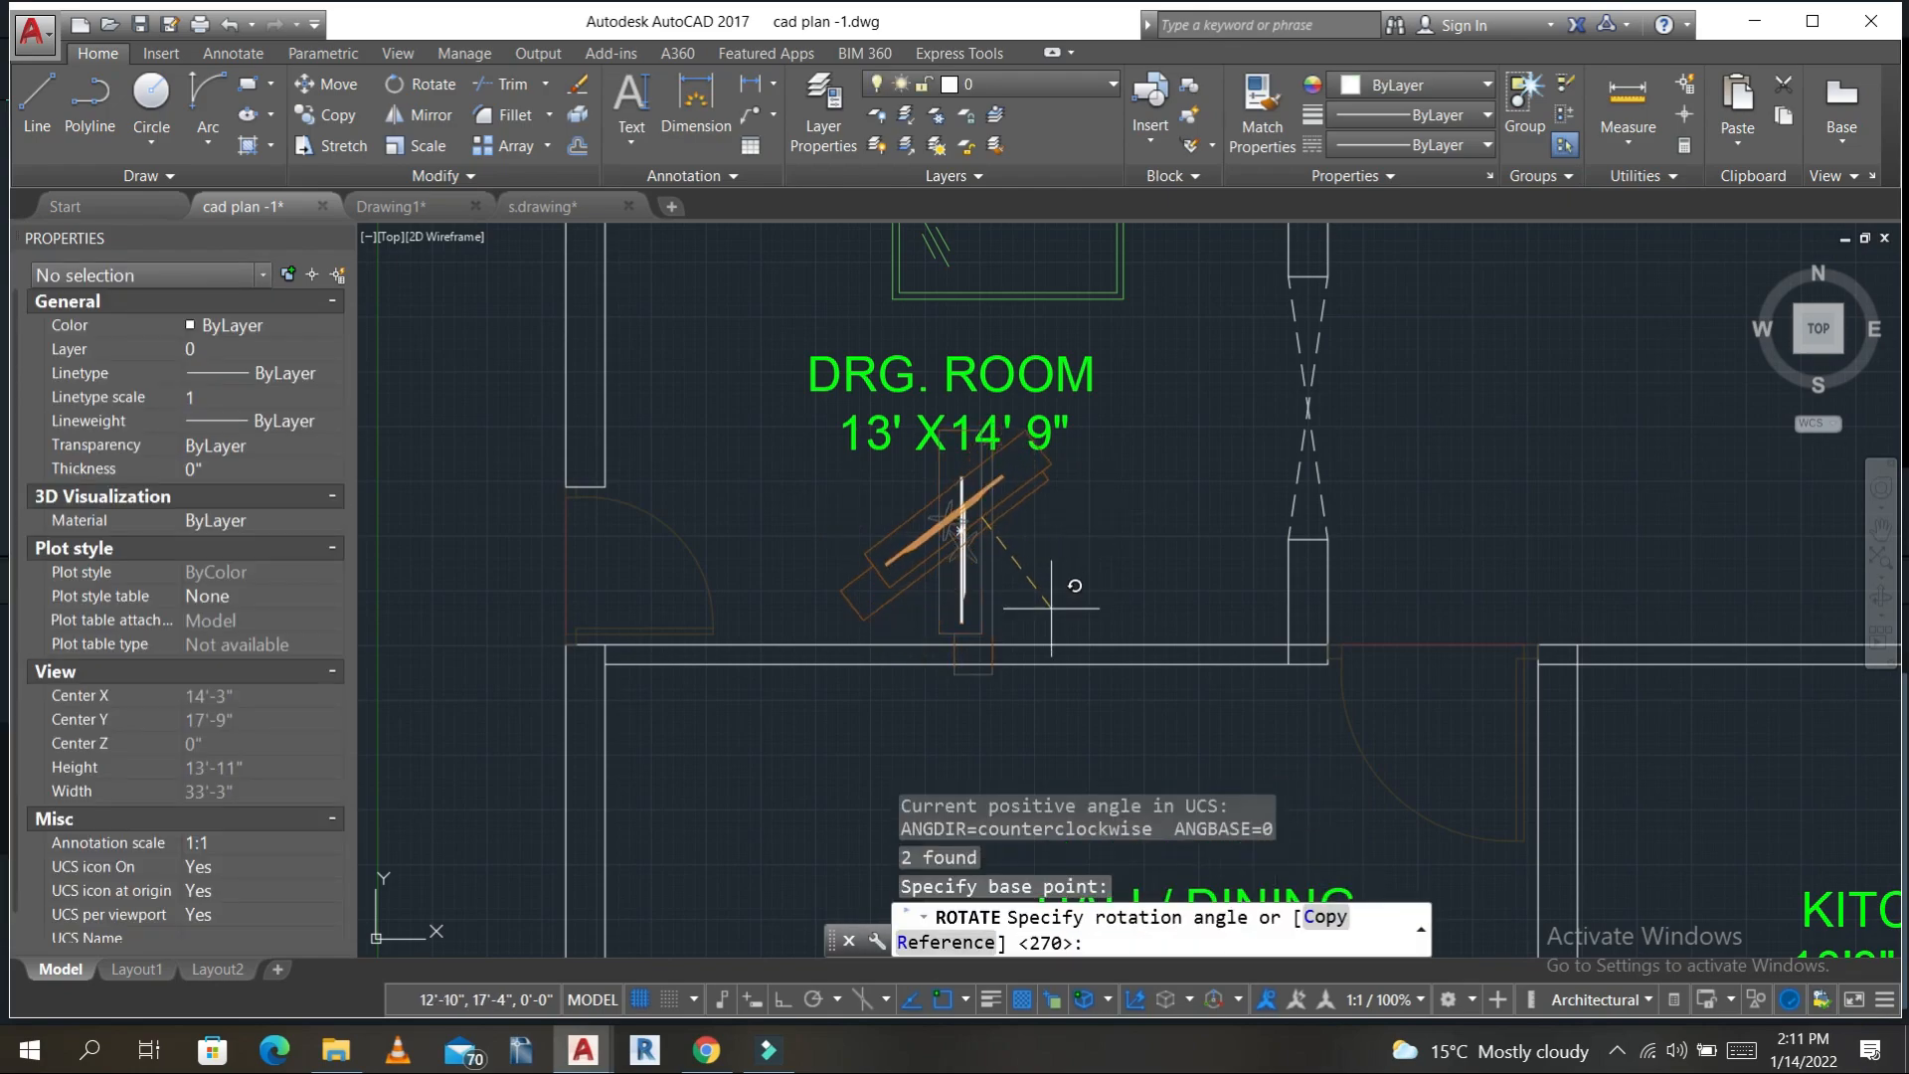
{"action": "left_click", "coordinate": [833, 796]}
- Move the rotated TV unit straight down against the lower wall of the DRG. ROOM
{"action": "left_click", "coordinate": [1062, 590]}
{"action": "left_click", "coordinate": [818, 486]}
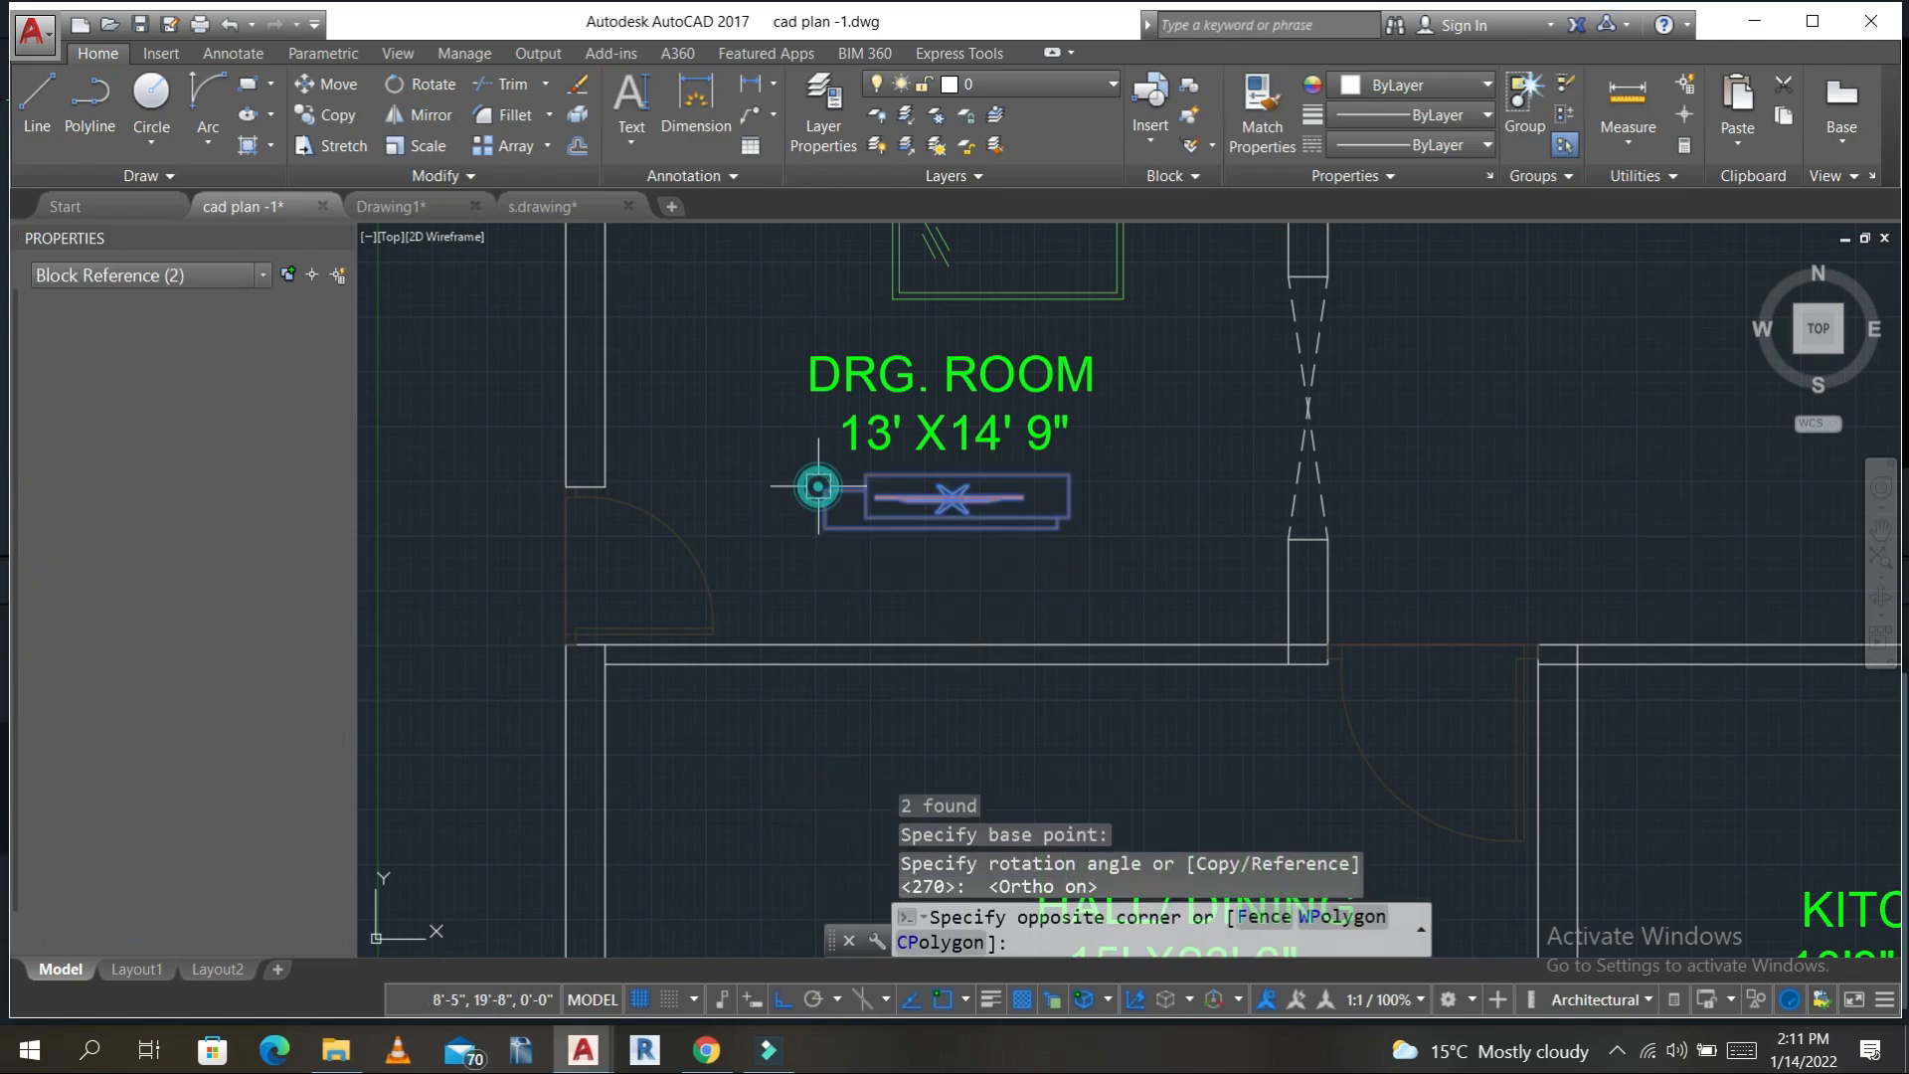
{"action": "type", "text": "m"}
{"action": "key", "text": "Return"}
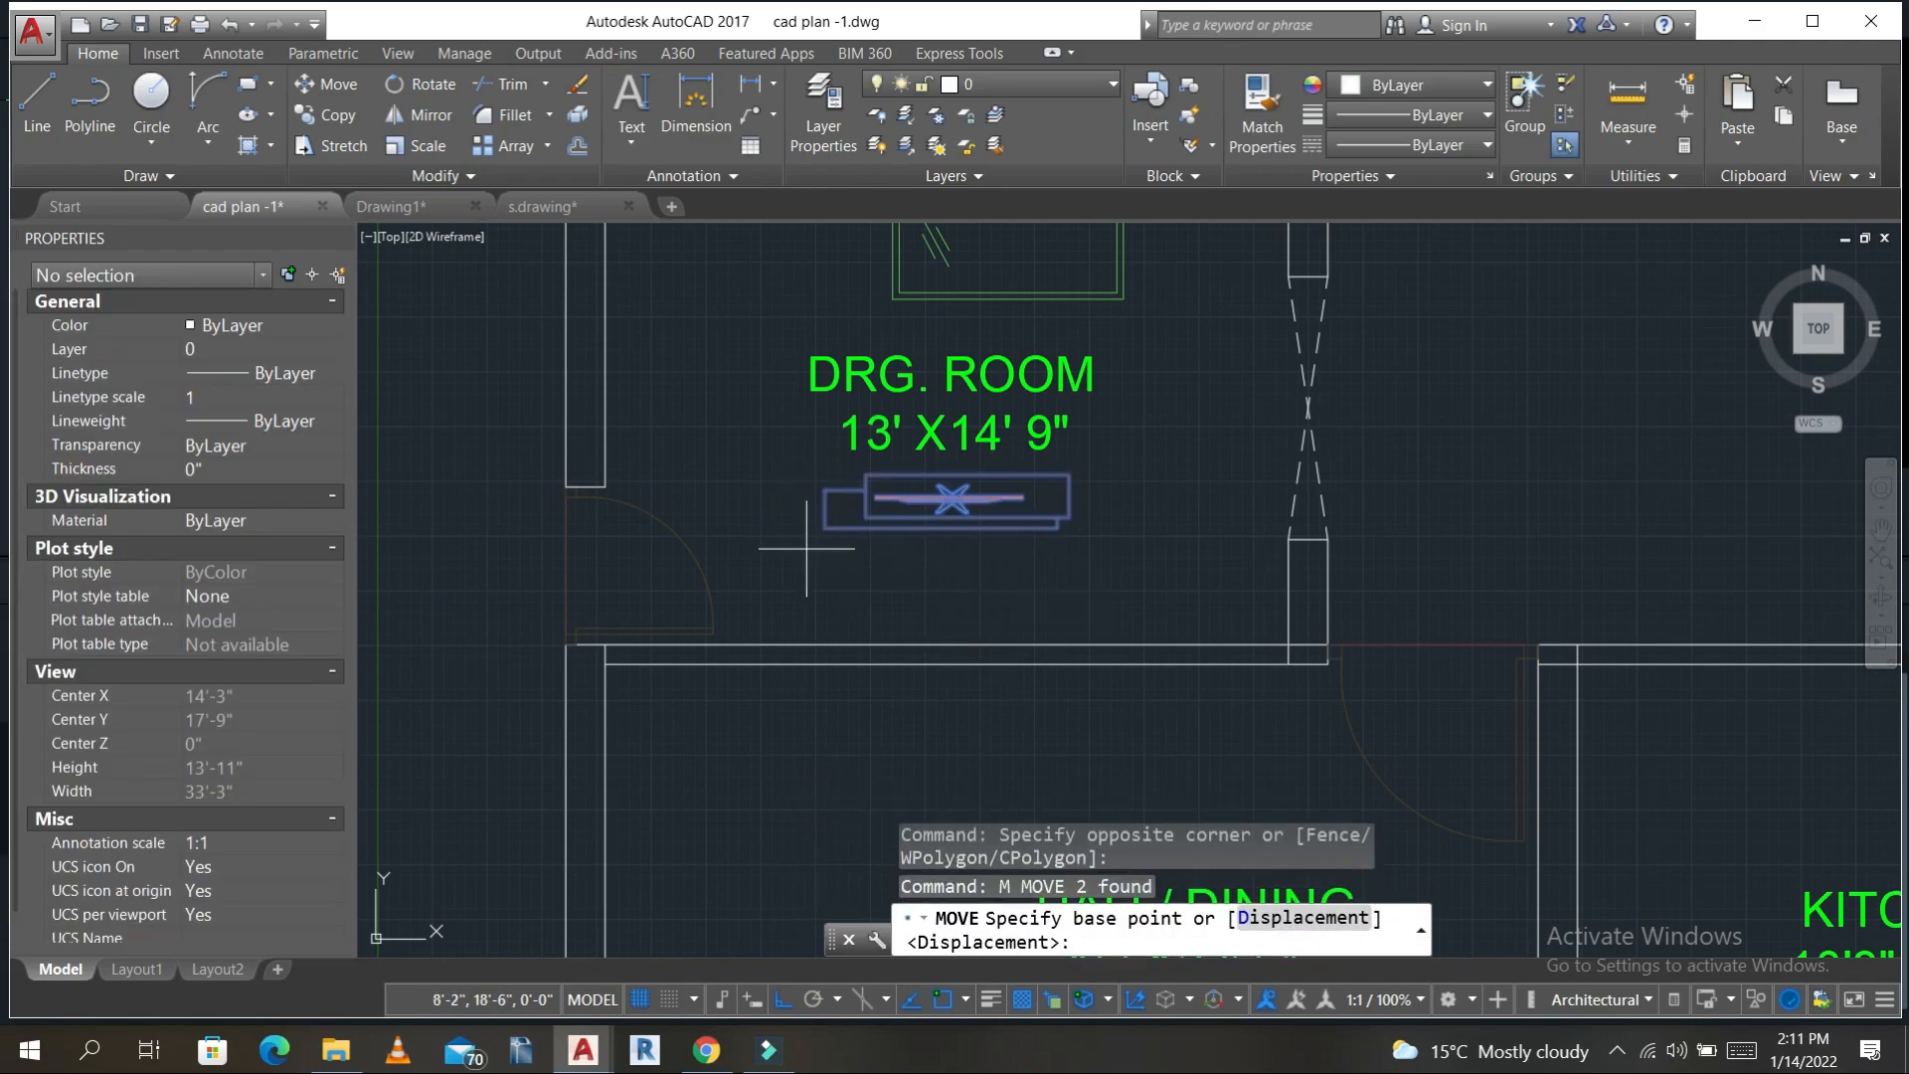
{"action": "left_click", "coordinate": [818, 528]}
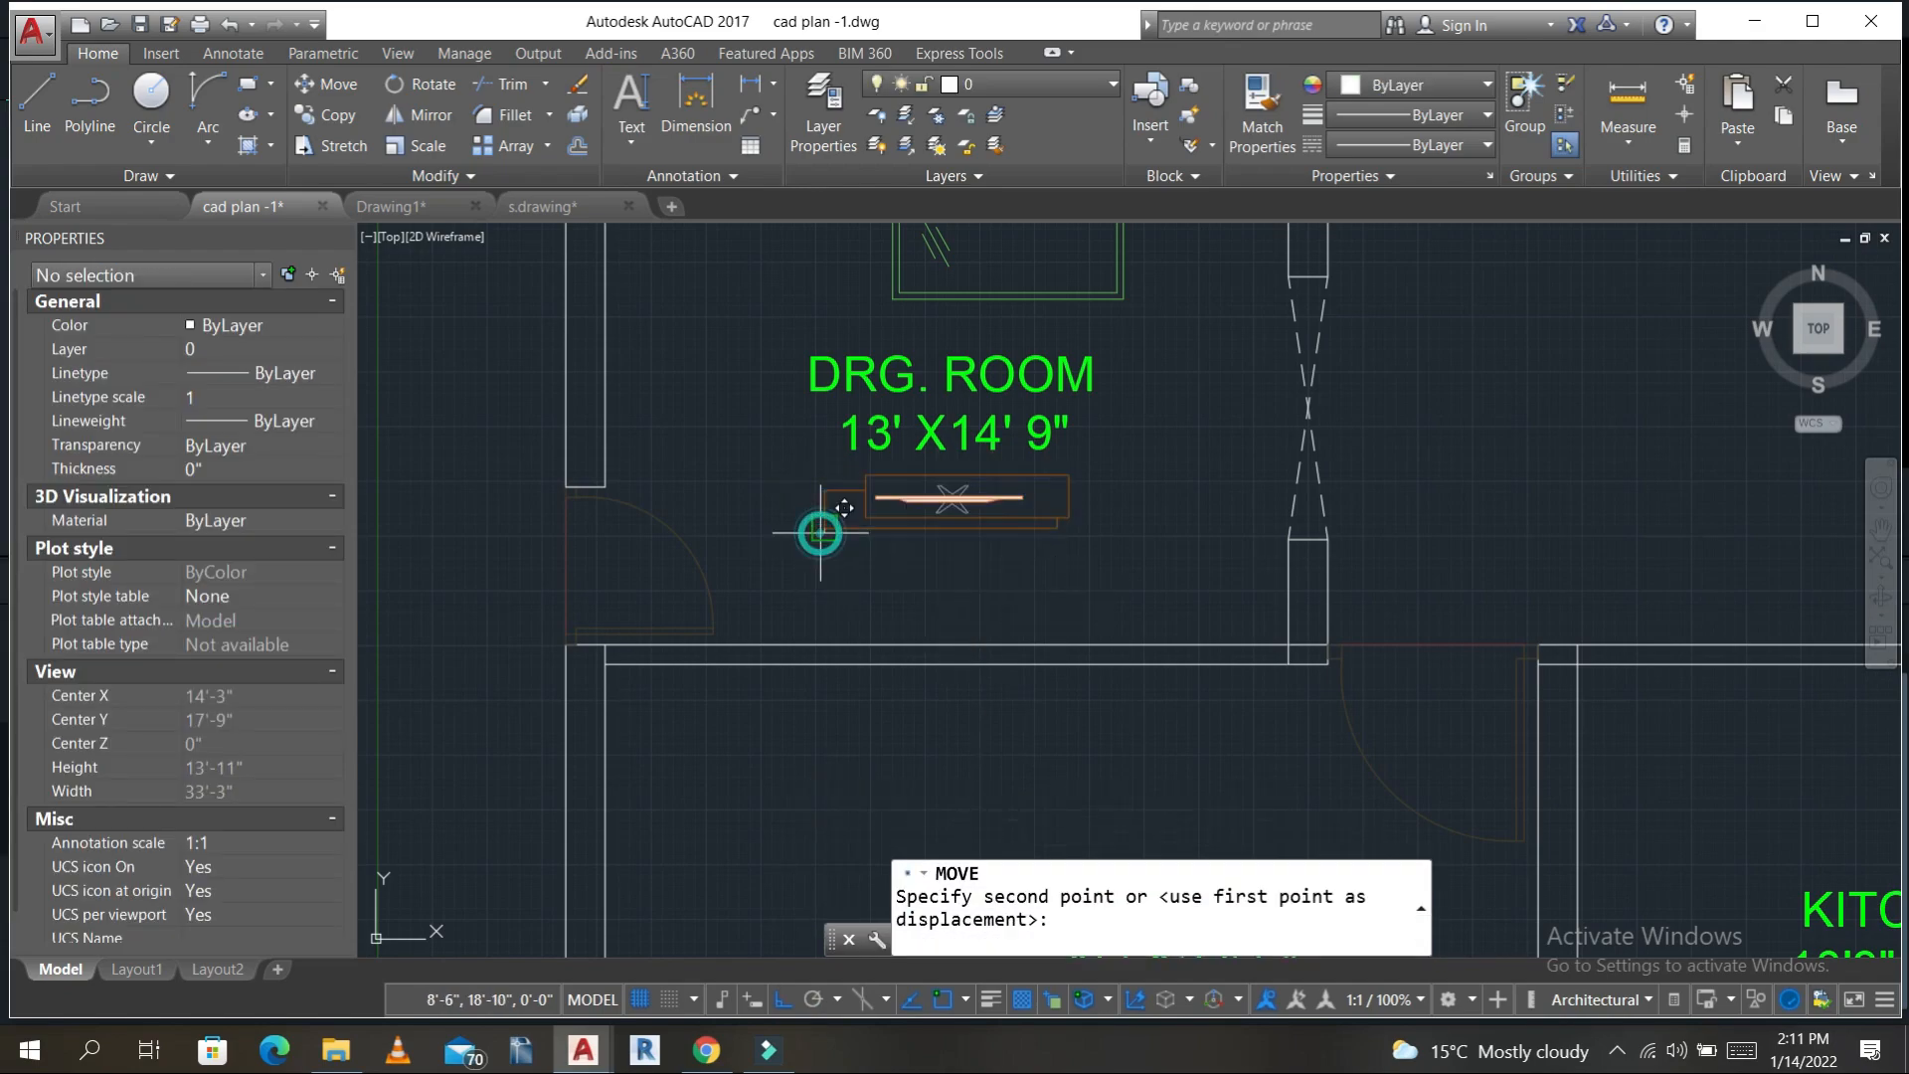
{"action": "left_click", "coordinate": [828, 641]}
{"action": "scroll", "coordinate": [826, 647], "scroll_direction": "down", "scroll_amount": 3}
- Copy the original TV unit straight down into the empty space below the furniture blocks
{"action": "middle_click_drag", "start_coordinate": [1127, 551], "coordinate": [978, 571]}
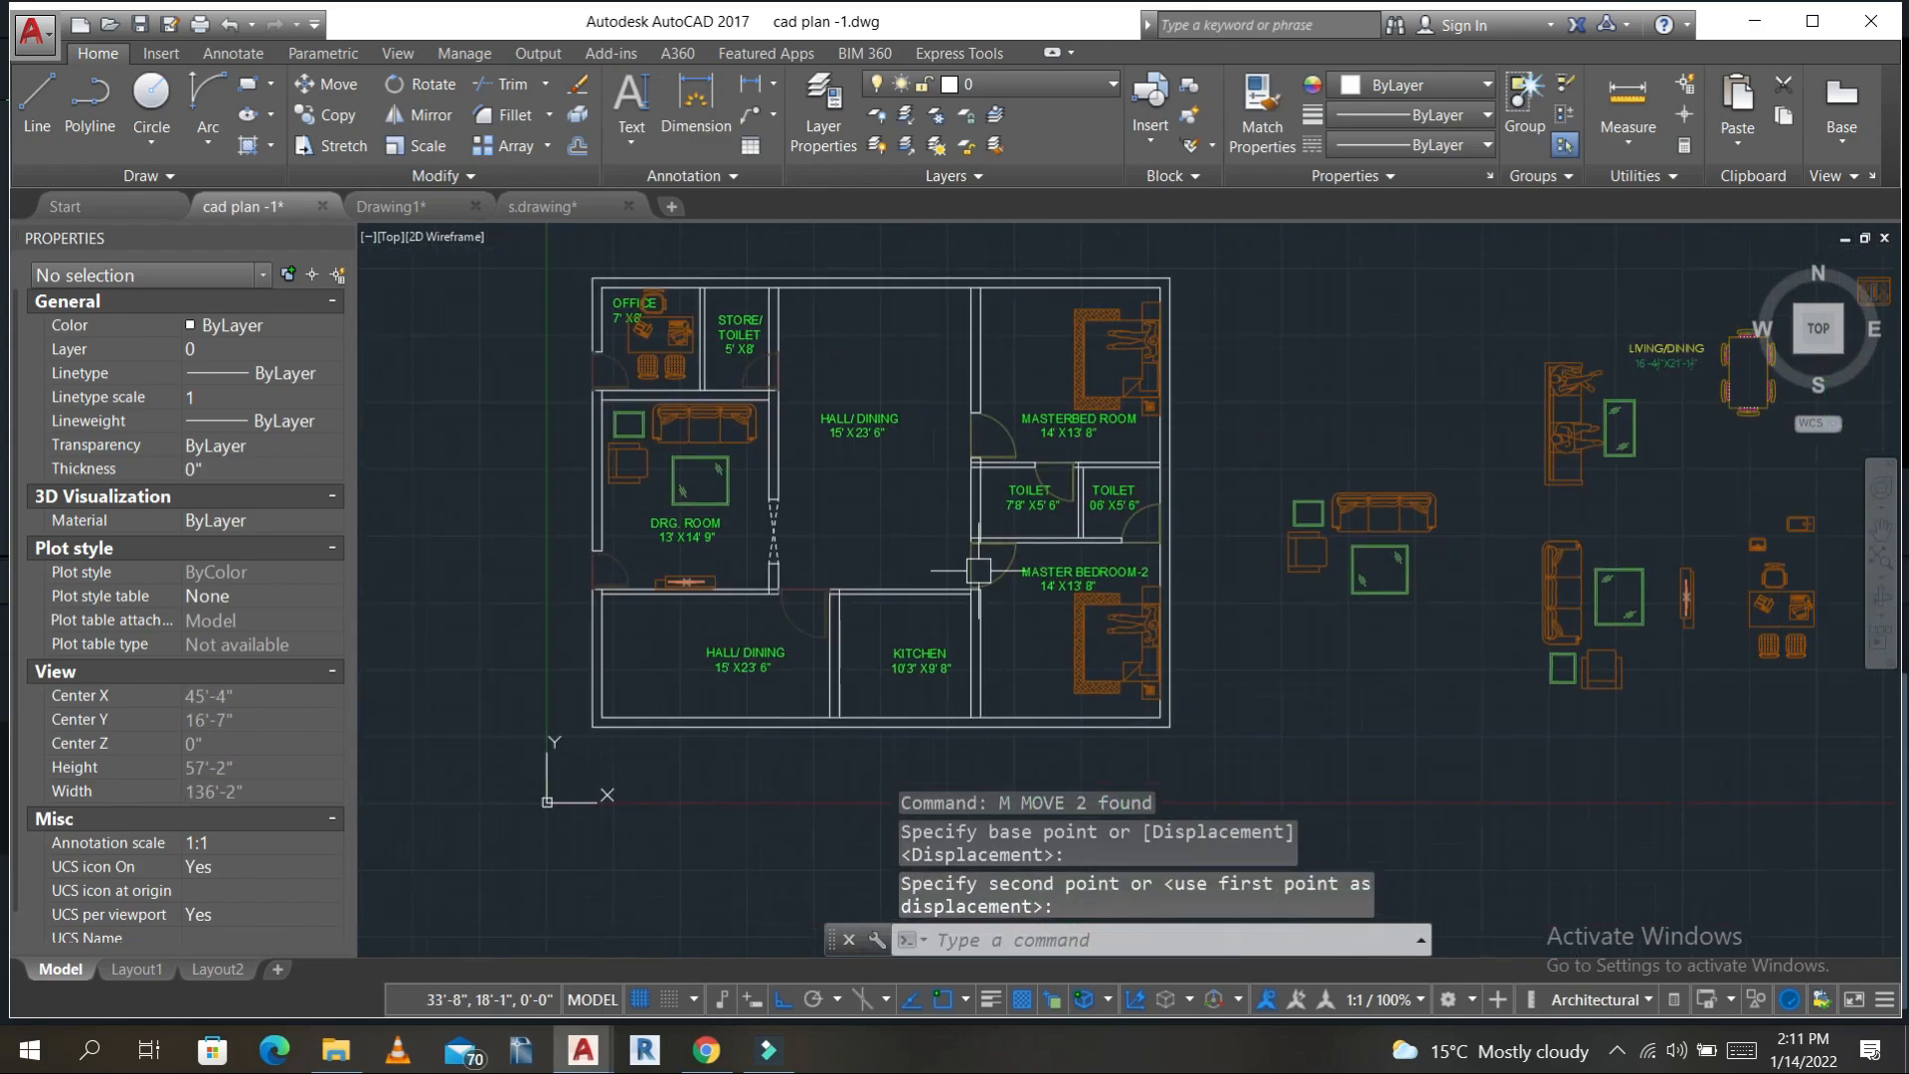
{"action": "middle_click_drag", "start_coordinate": [1648, 590], "coordinate": [1372, 590]}
{"action": "scroll", "coordinate": [1426, 648], "scroll_direction": "up", "scroll_amount": 4}
{"action": "left_click", "coordinate": [1440, 669]}
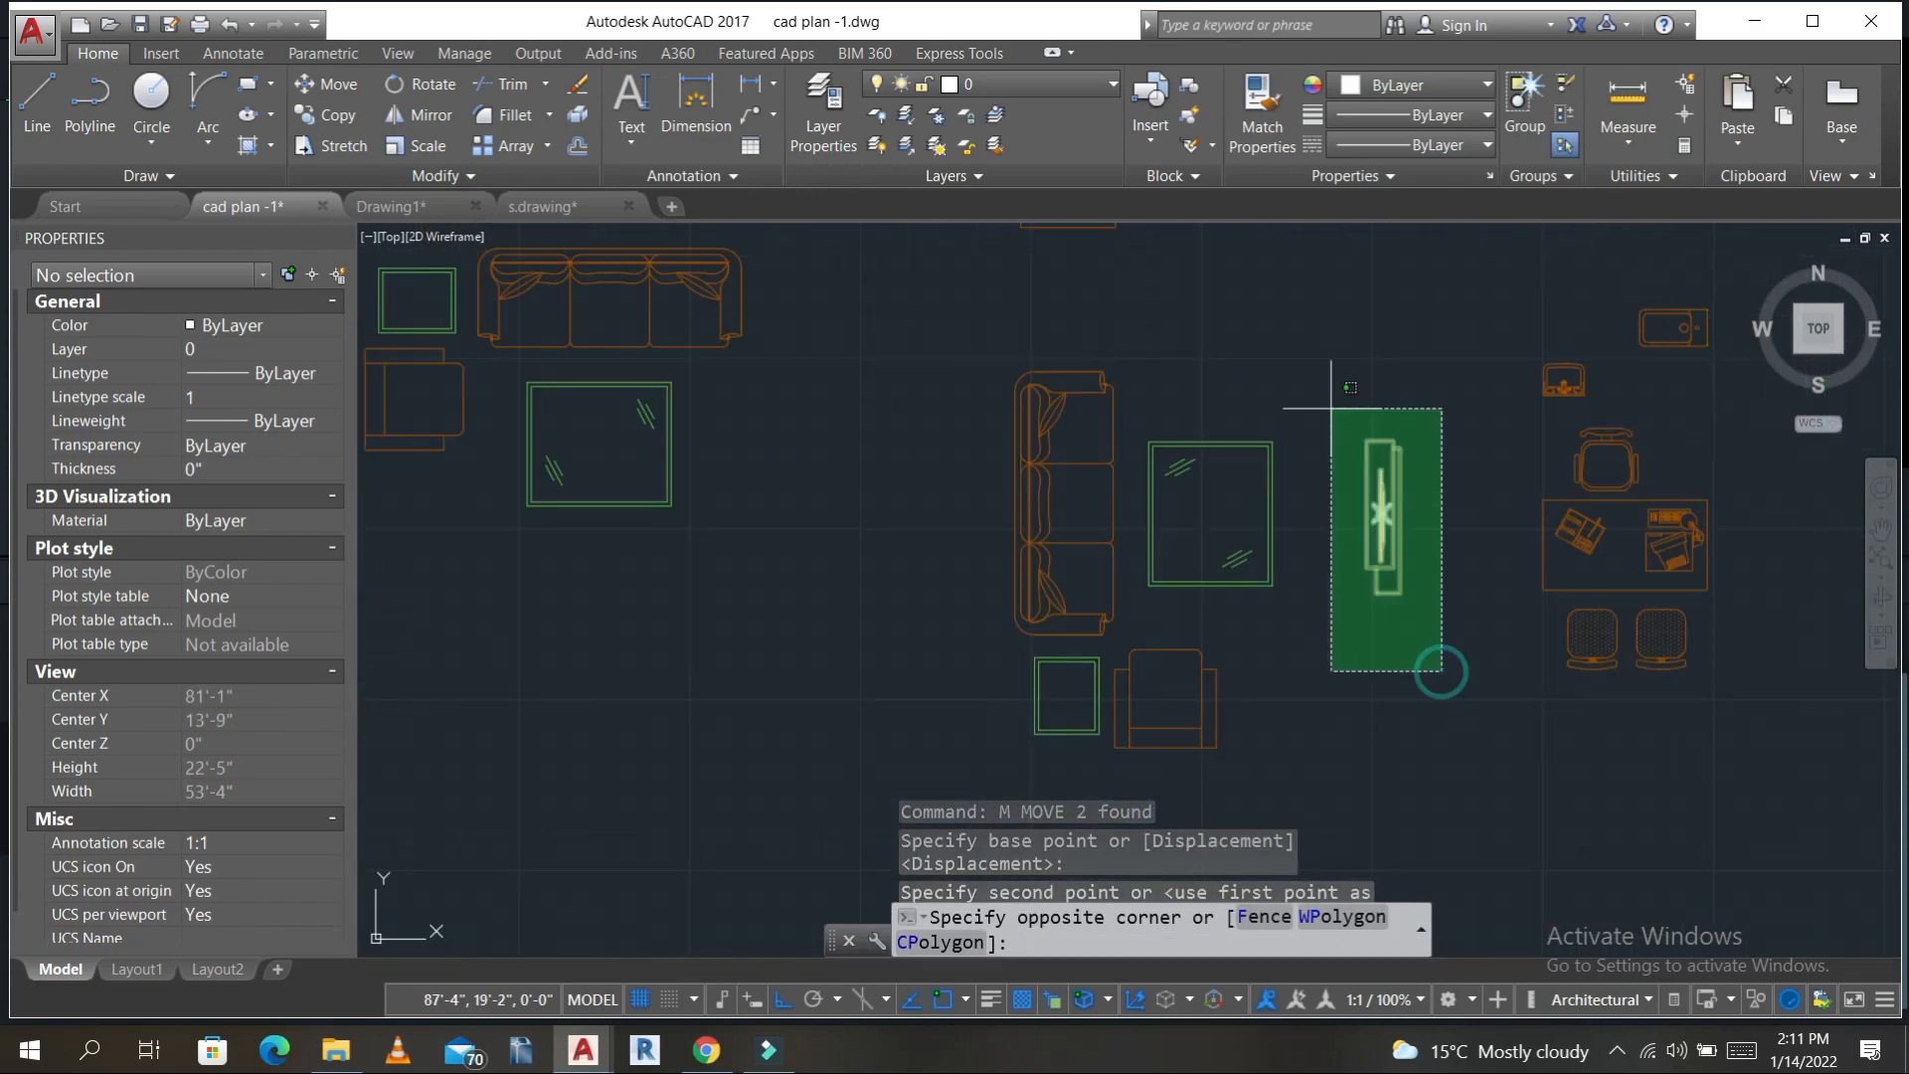
{"action": "left_click", "coordinate": [1318, 383]}
{"action": "type", "text": "co"}
{"action": "key", "text": "Return"}
{"action": "left_click", "coordinate": [1356, 405]}
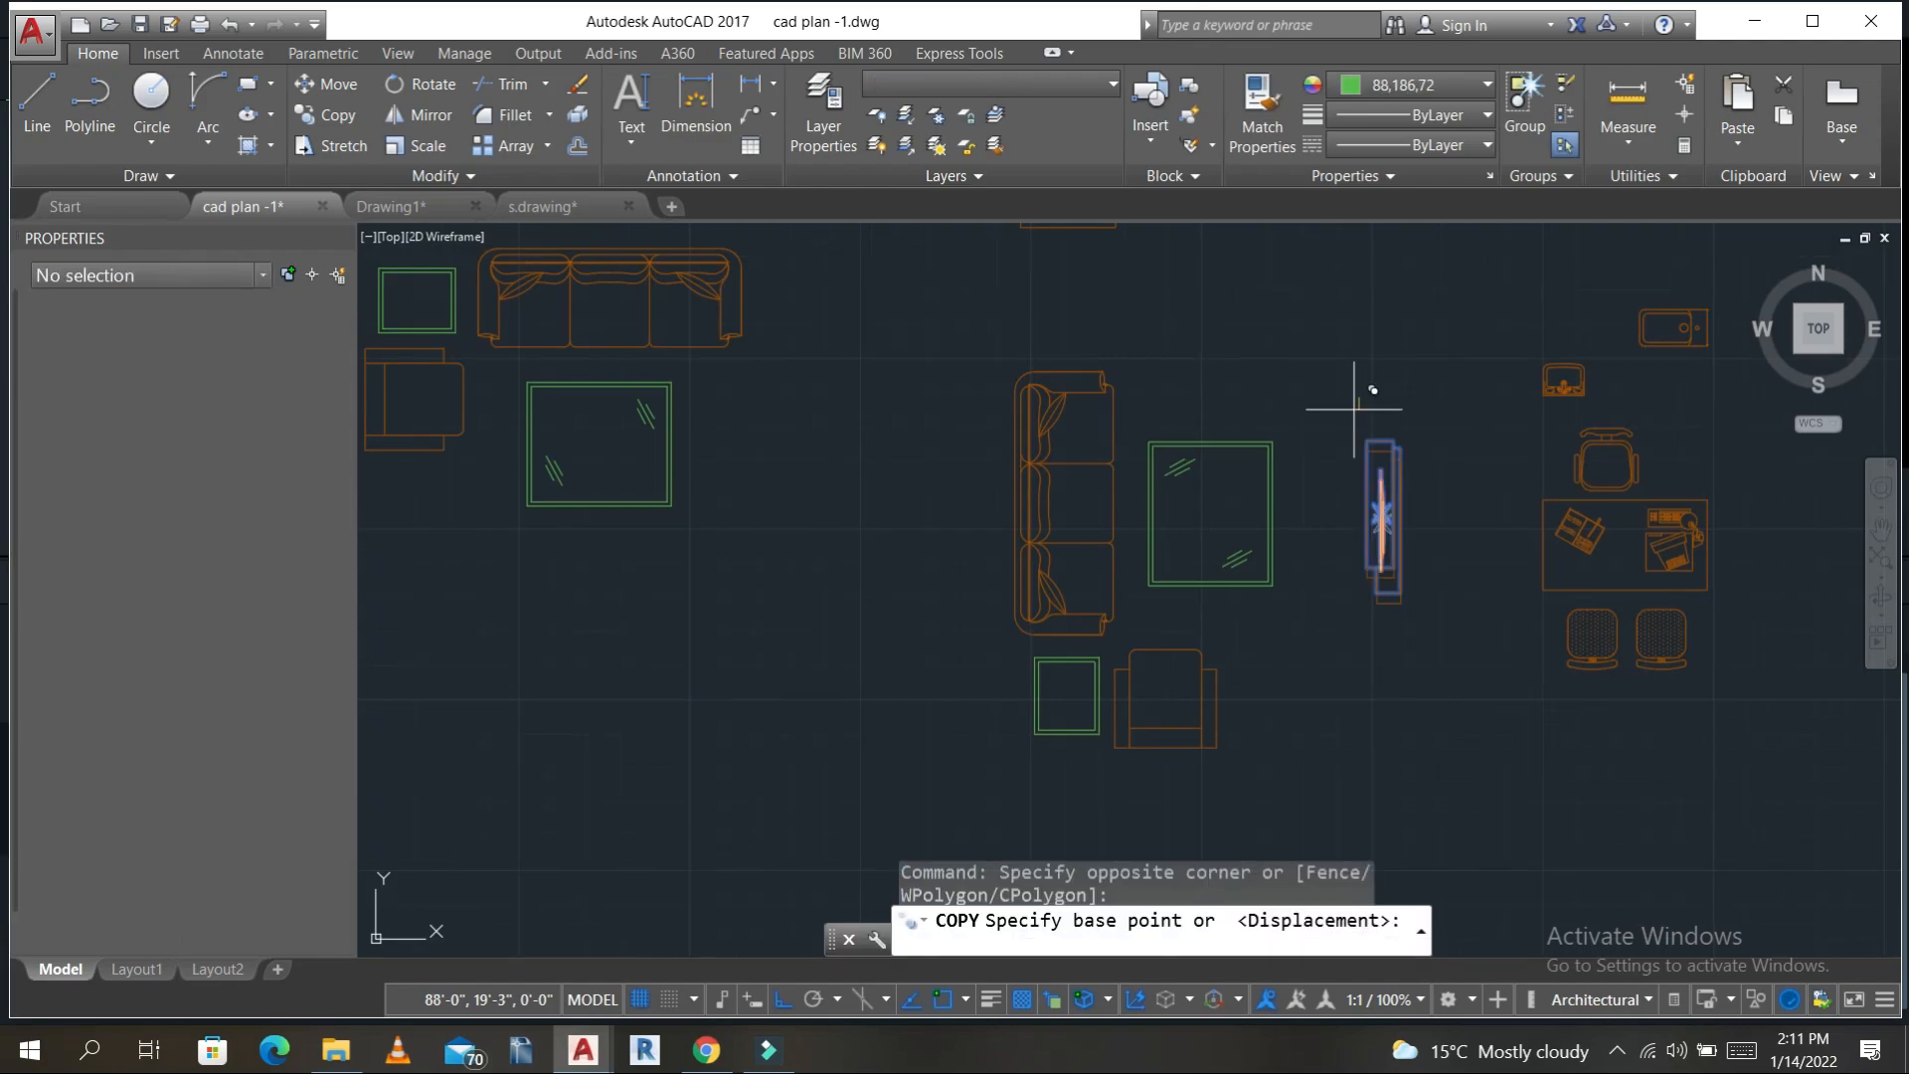
{"action": "middle_click_drag", "start_coordinate": [1373, 592], "coordinate": [1159, 263]}
{"action": "left_click", "coordinate": [1237, 497]}
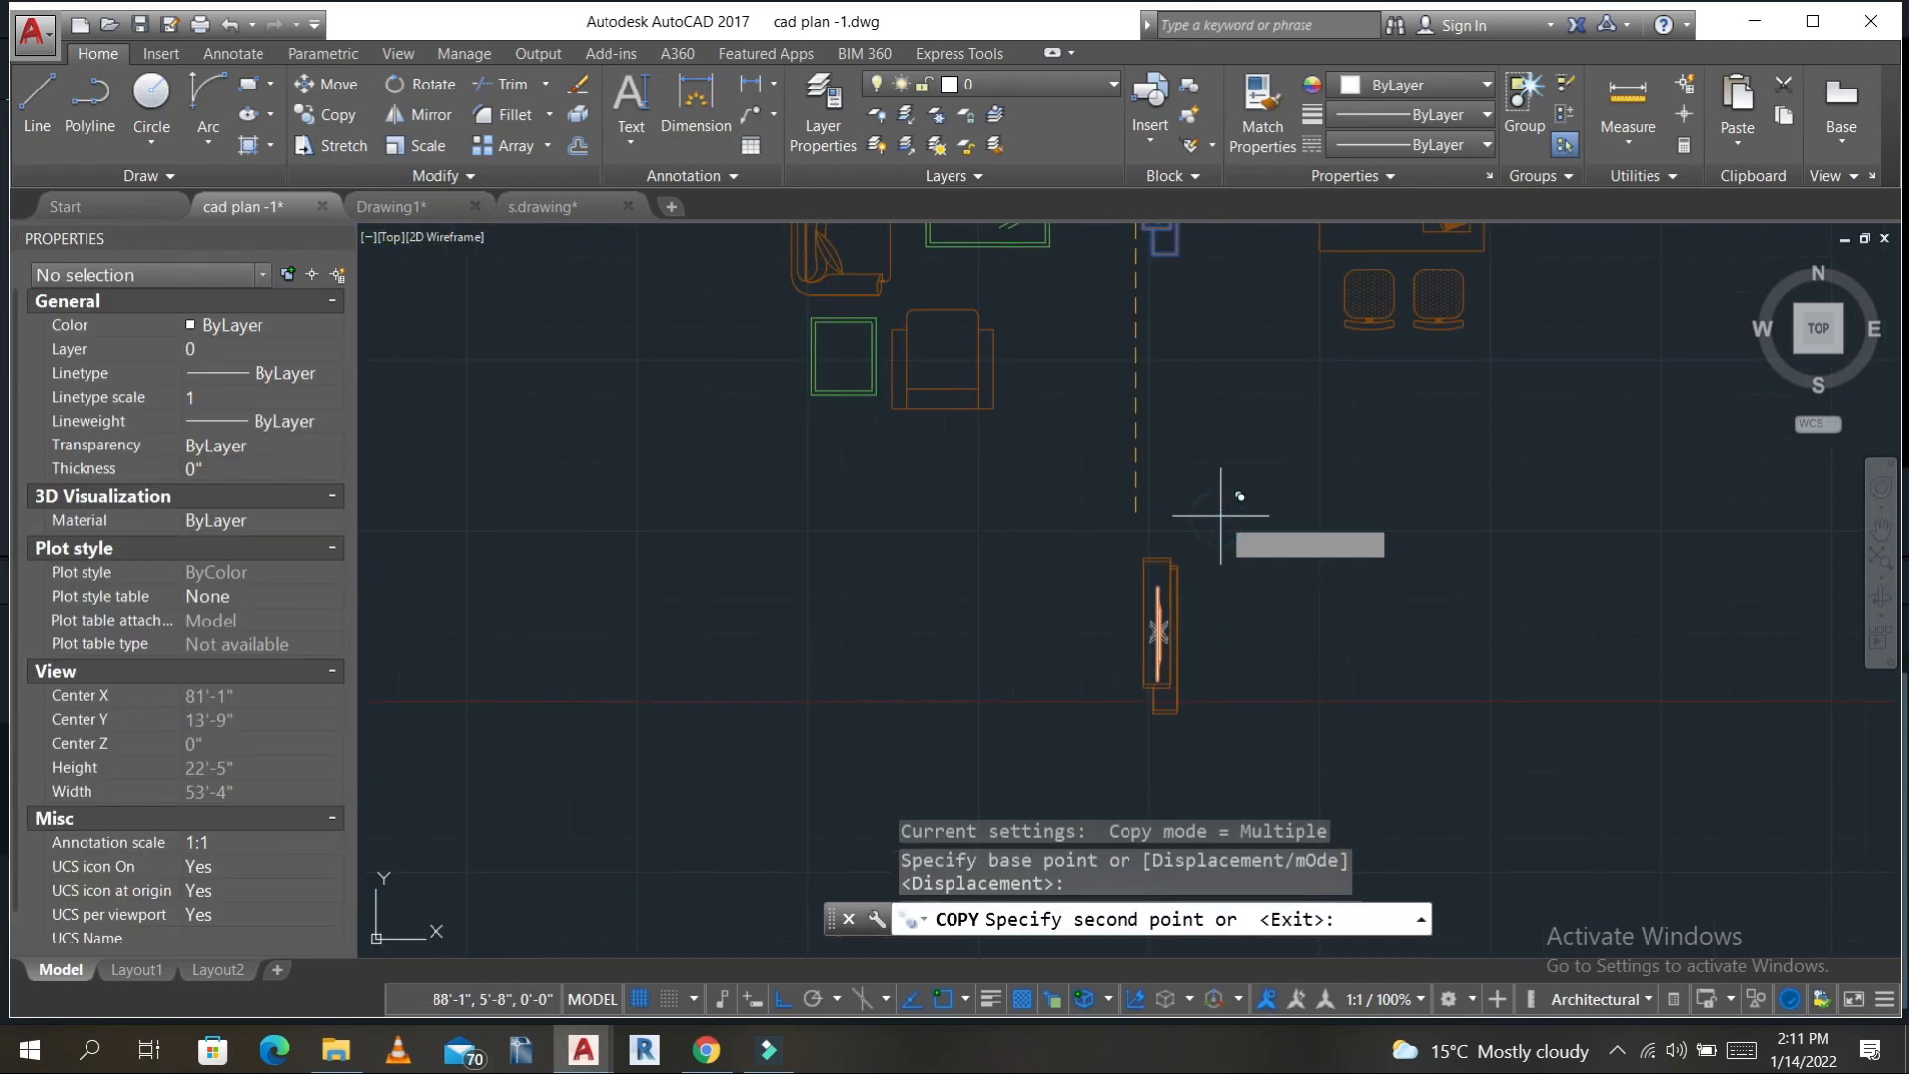
- Mirror the TV unit copy below the furniture blocks about a vertical line beside it, keeping the source object
{"action": "key", "text": "Escape"}
{"action": "left_click", "coordinate": [1225, 721]}
{"action": "left_click", "coordinate": [1021, 474]}
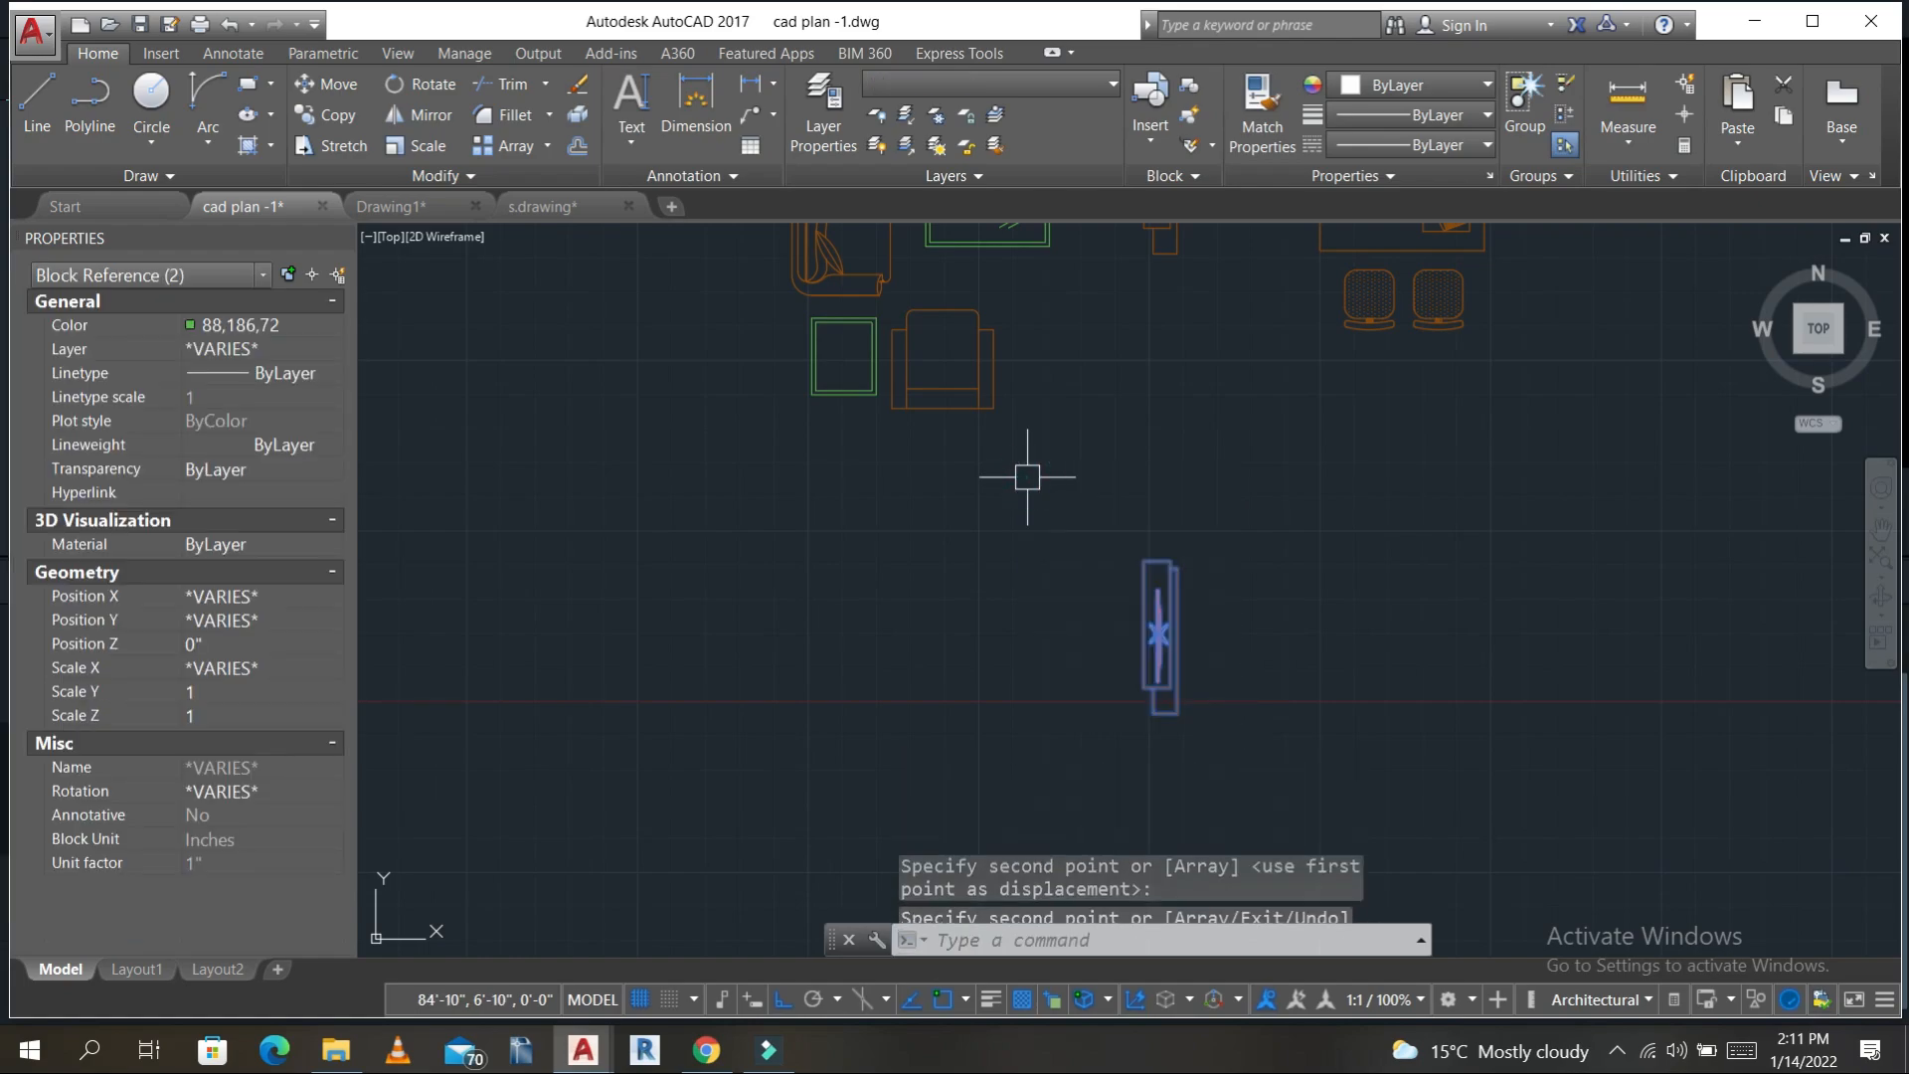
{"action": "type", "text": "MI"}
{"action": "key", "text": "Return"}
{"action": "left_click", "coordinate": [1194, 548]}
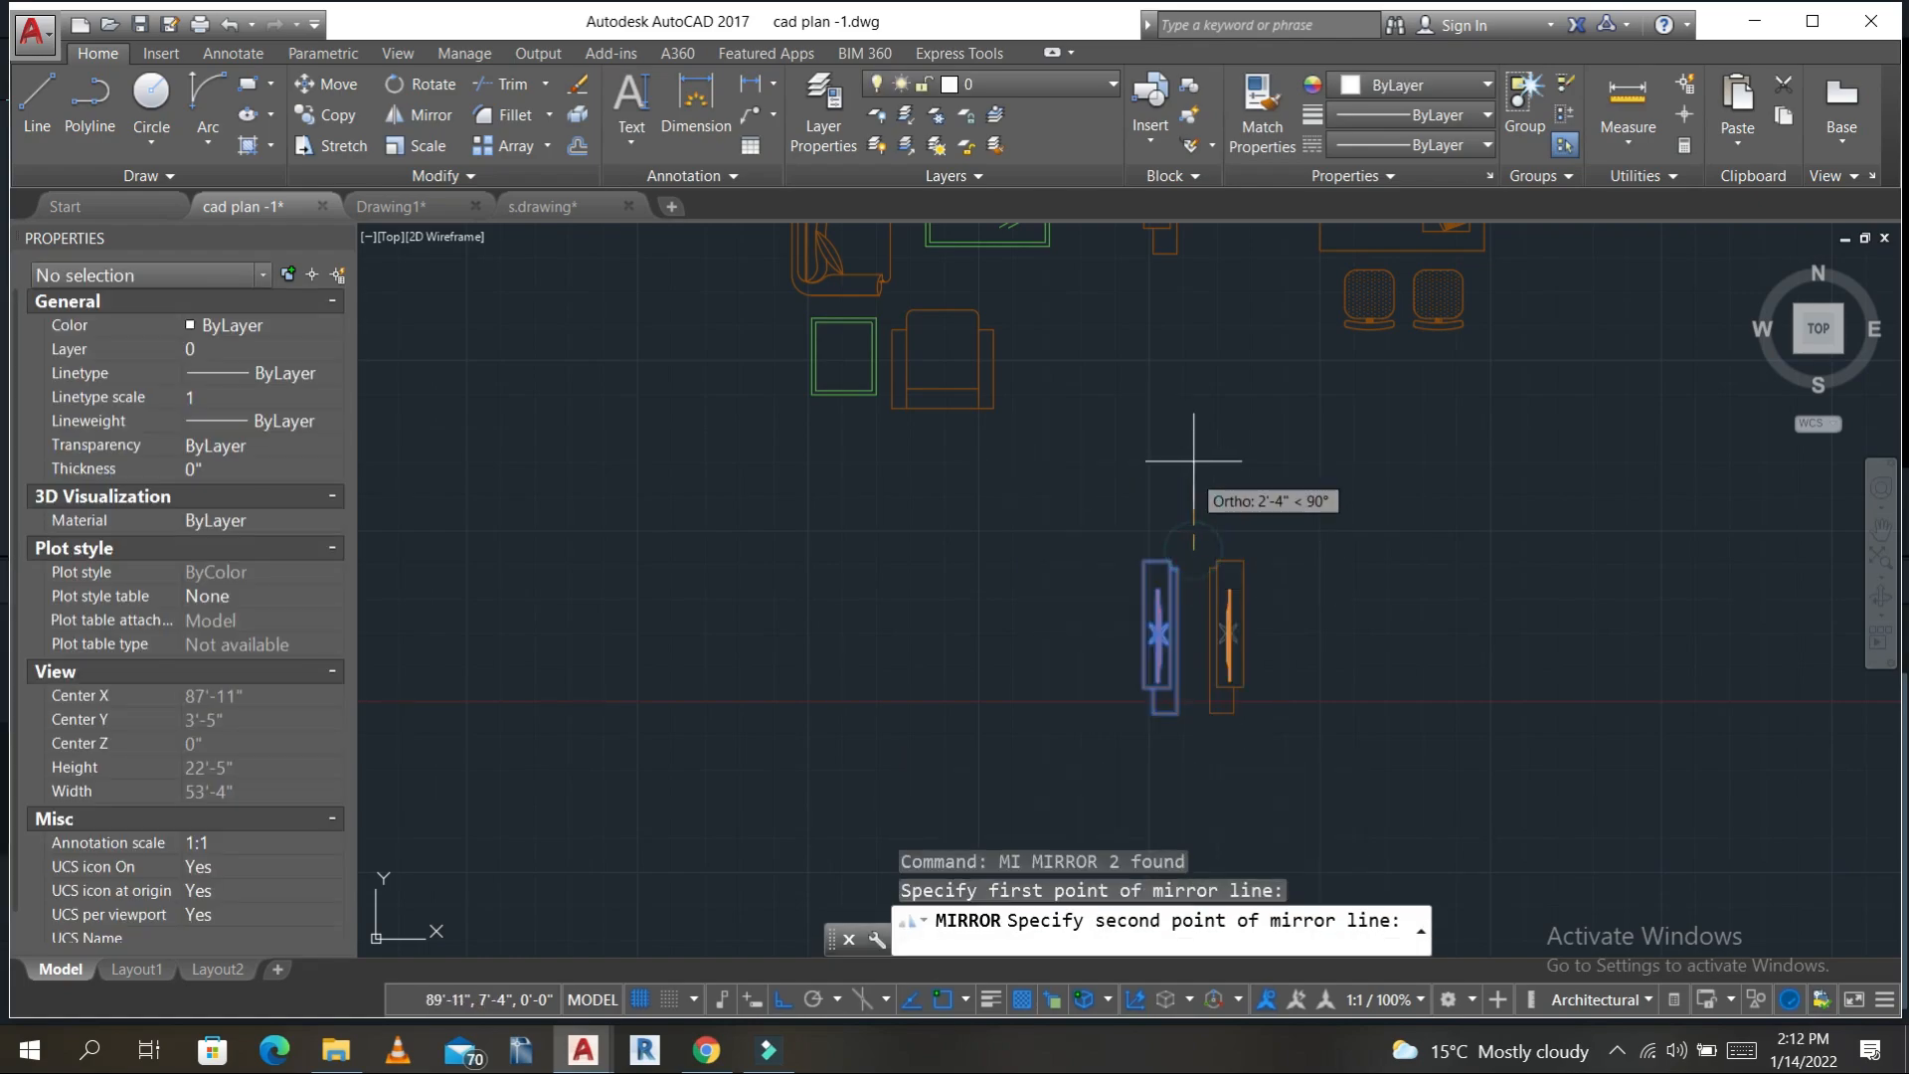
{"action": "left_click", "coordinate": [1204, 421]}
{"action": "key", "text": "Return"}
- Copy the mirrored TV unit by its upper corner onto the wall between the HALL/ DINING and MASTERBED ROOM, with Ortho off
{"action": "left_click", "coordinate": [1299, 733]}
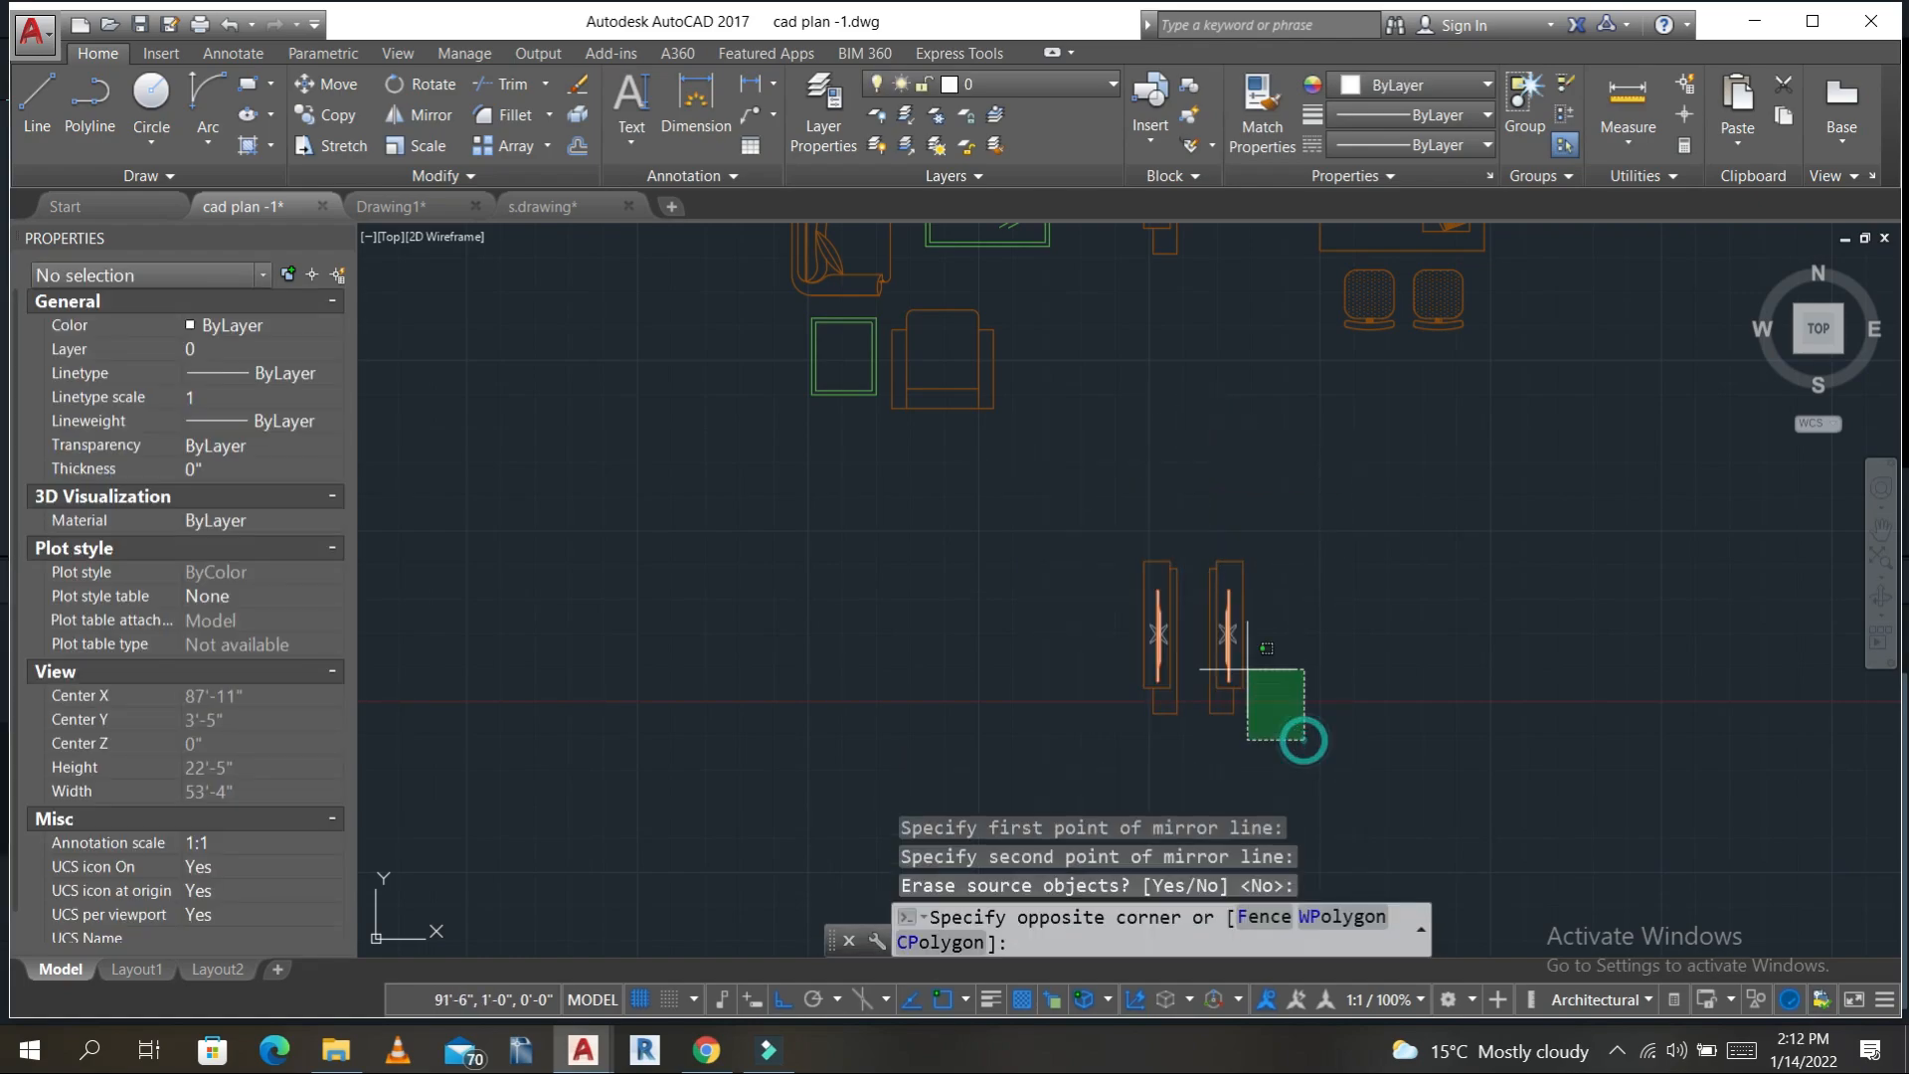
{"action": "left_click", "coordinate": [1201, 611]}
{"action": "left_click", "coordinate": [1201, 610]}
{"action": "type", "text": "CO"}
{"action": "key", "text": "Return"}
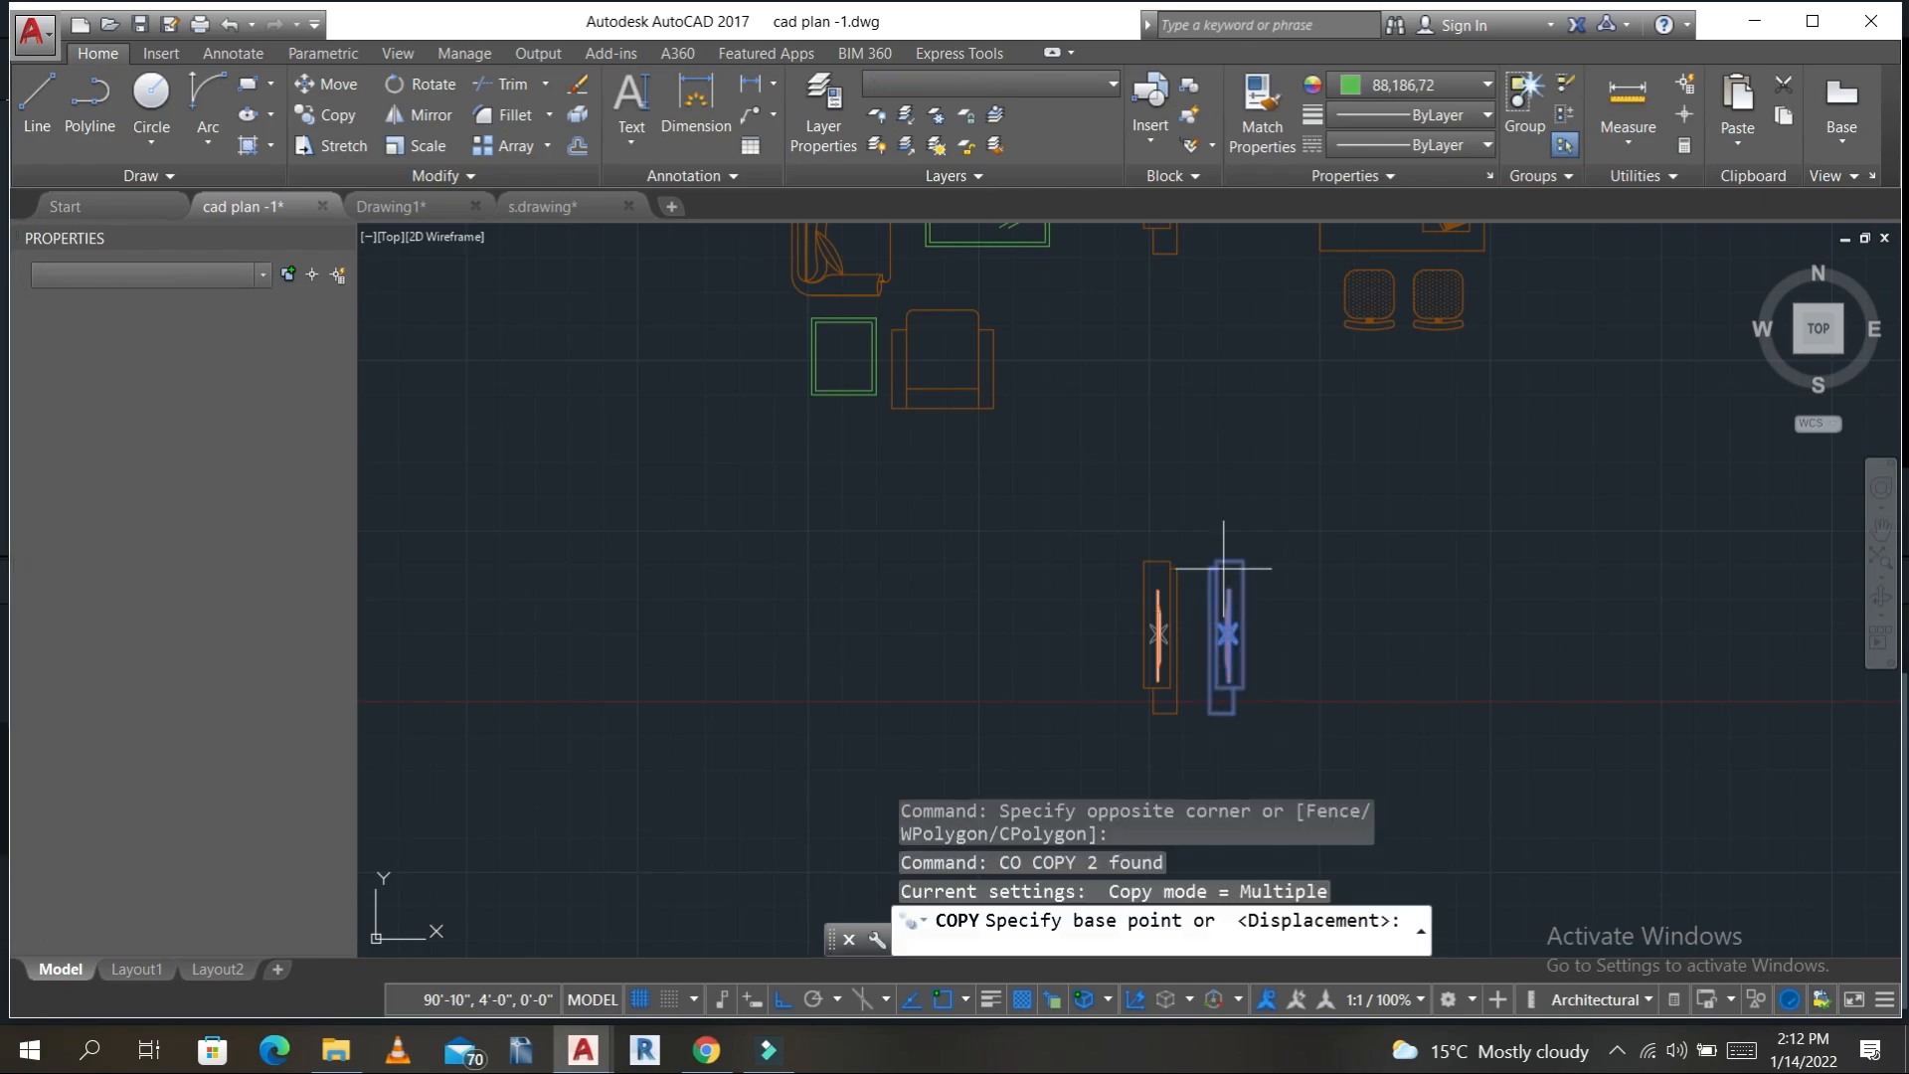
{"action": "scroll", "coordinate": [1219, 558], "scroll_direction": "up", "scroll_amount": 3}
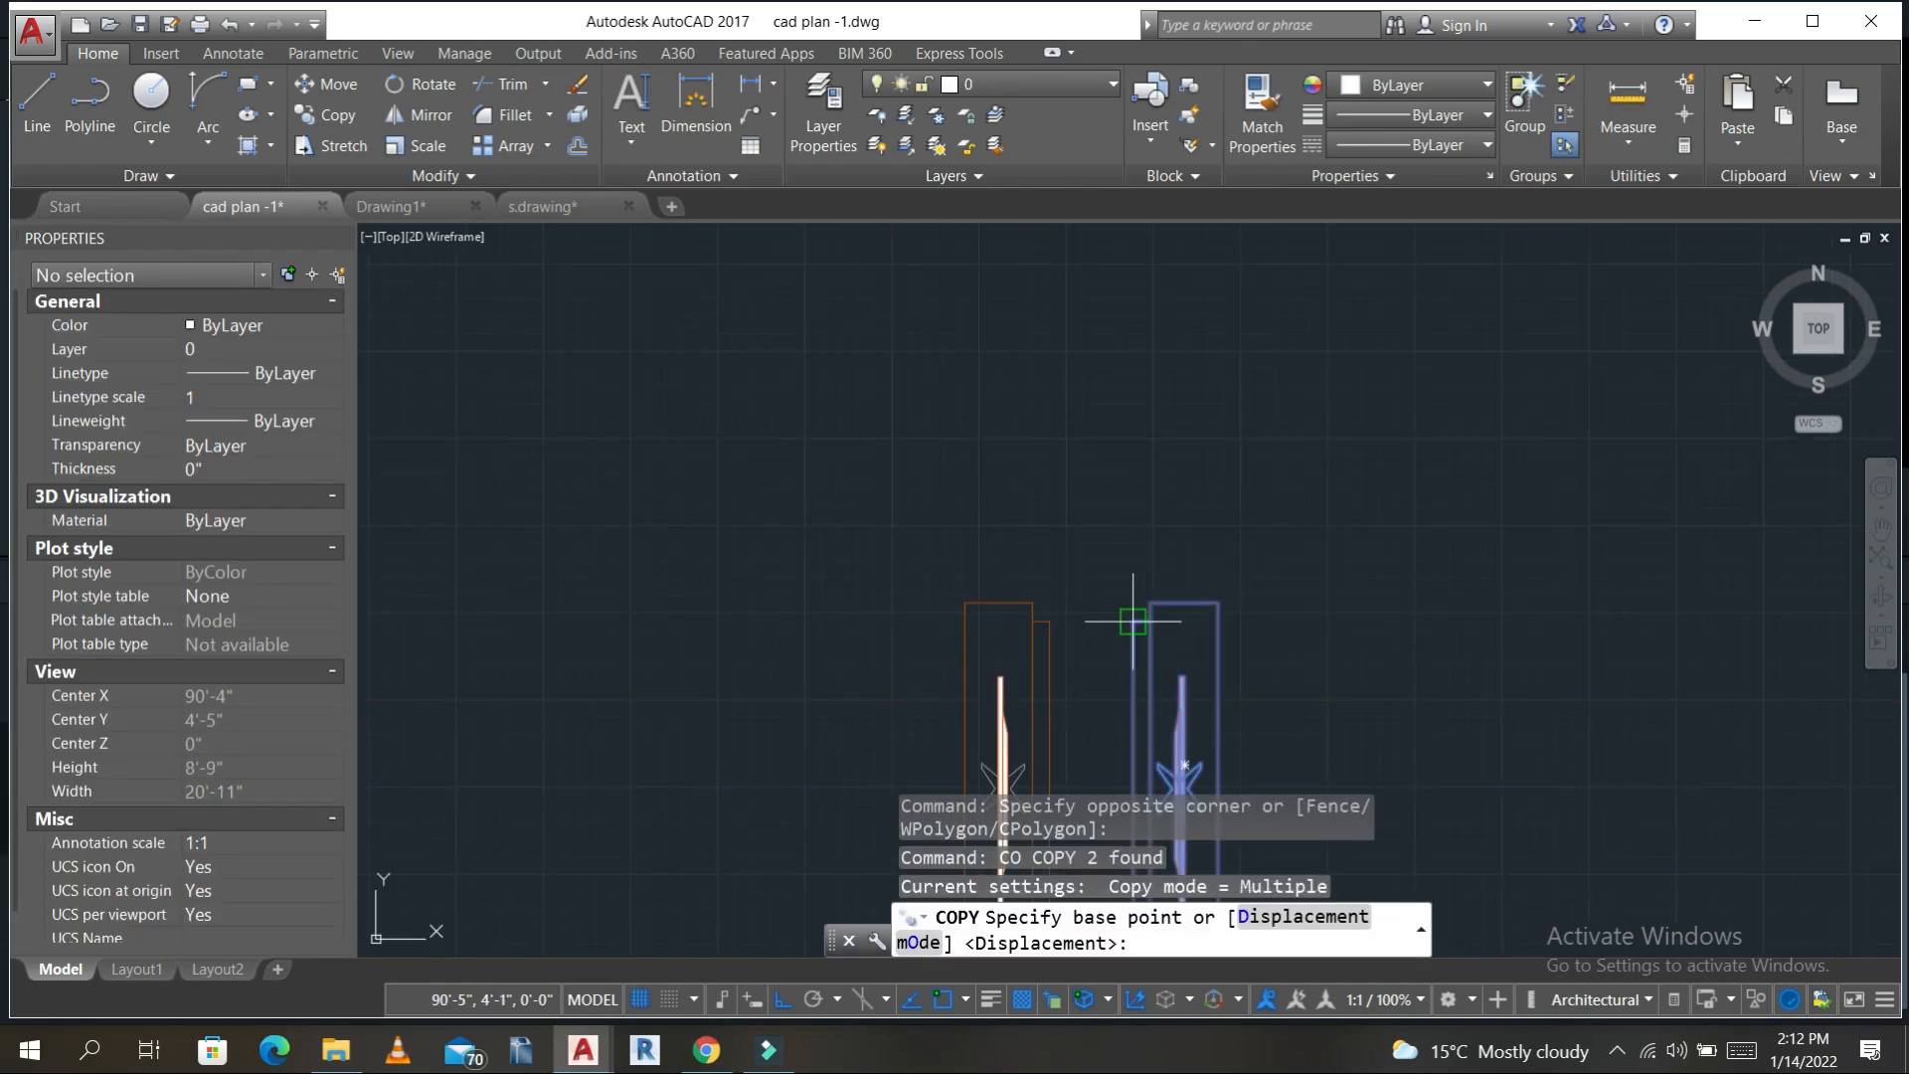
{"action": "left_click", "coordinate": [1132, 622]}
{"action": "scroll", "coordinate": [929, 405], "scroll_direction": "down", "scroll_amount": 5}
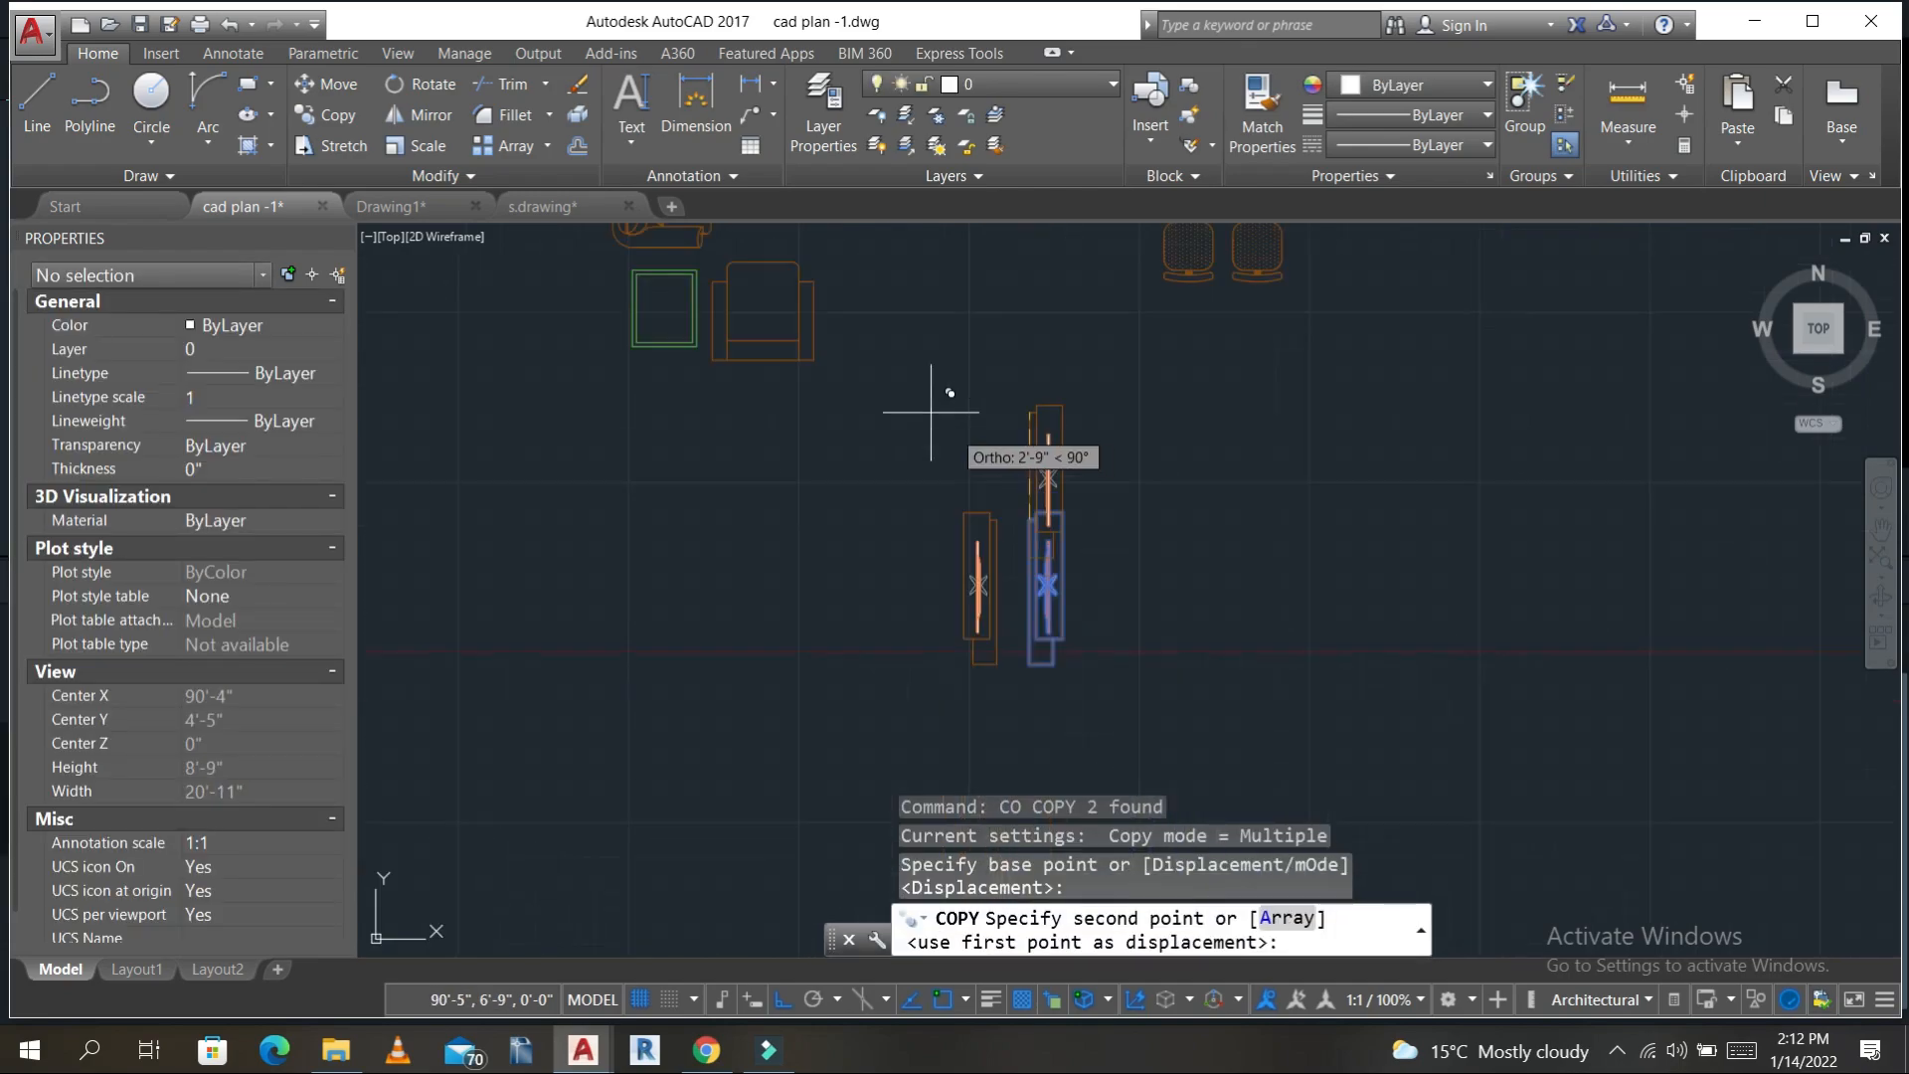
{"action": "left_click", "coordinate": [783, 999]}
{"action": "scroll", "coordinate": [788, 425], "scroll_direction": "down", "scroll_amount": 4}
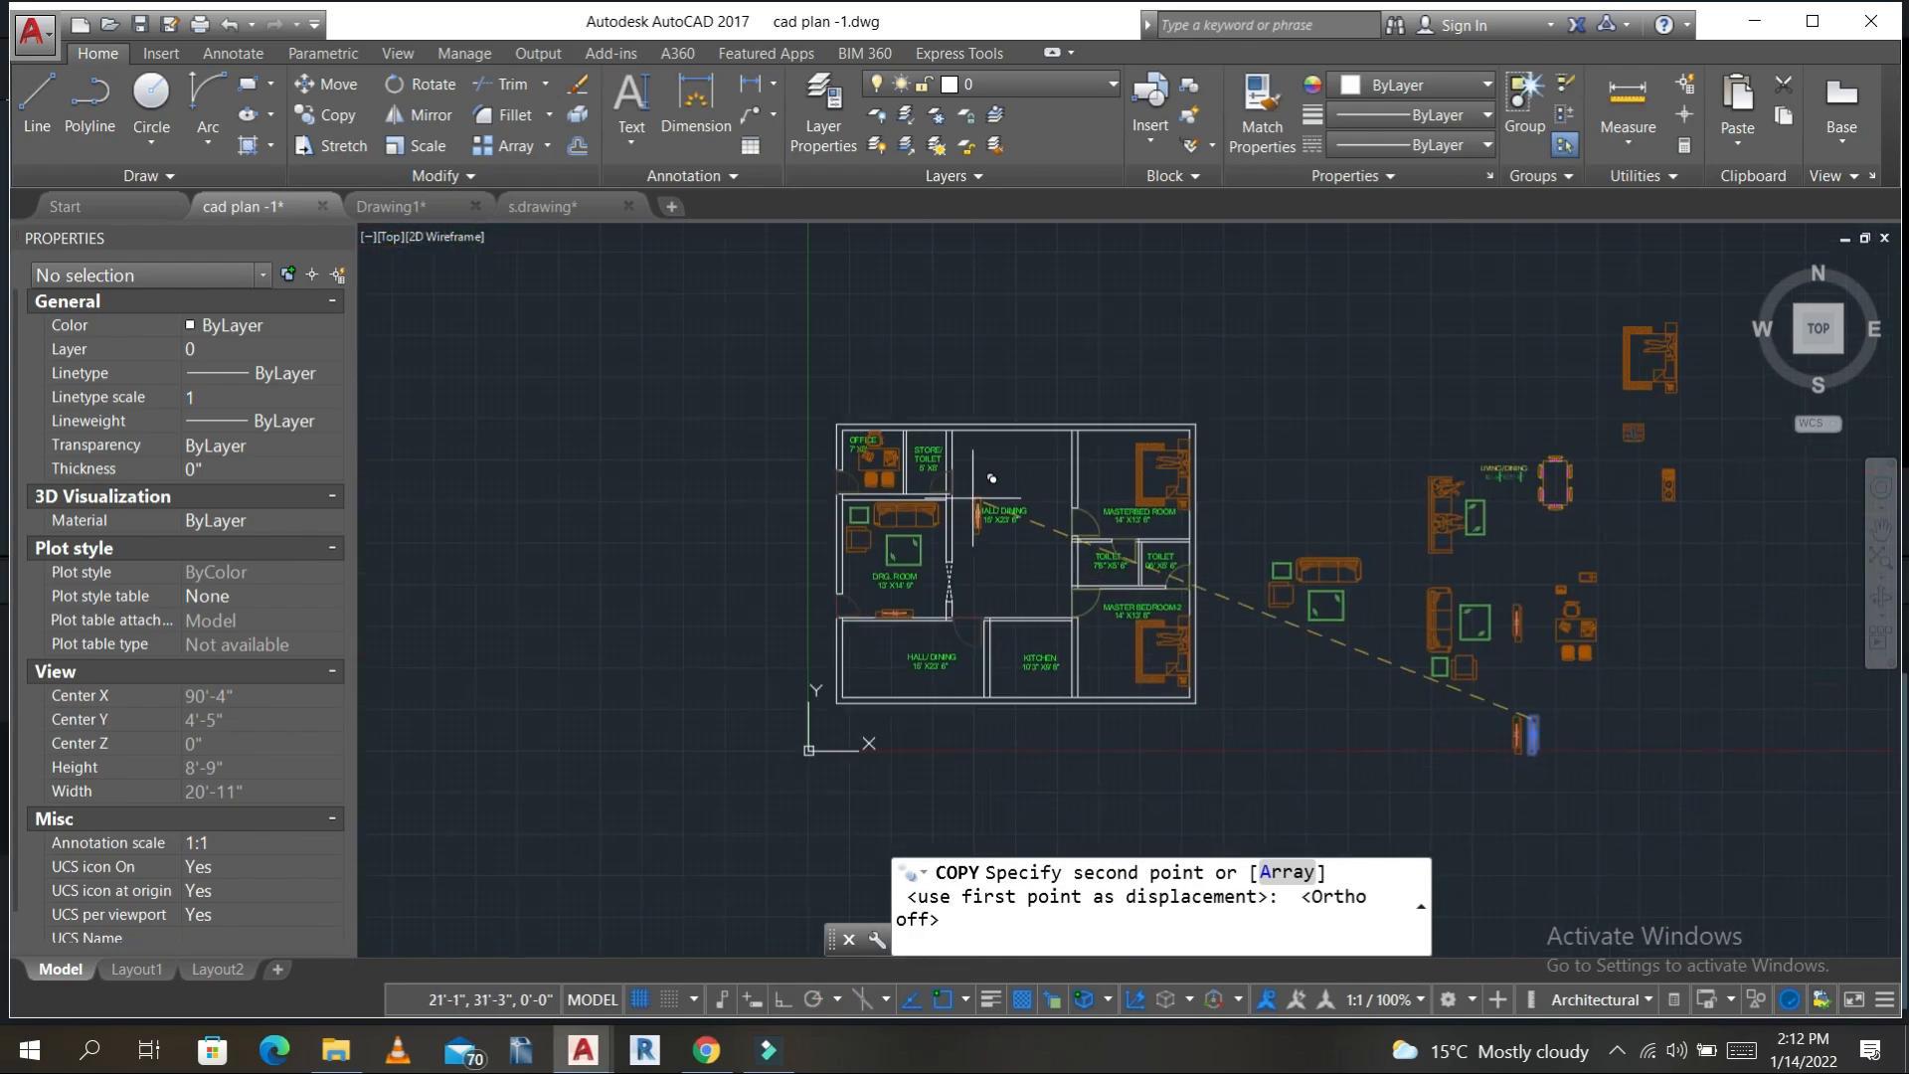
{"action": "scroll", "coordinate": [988, 477], "scroll_direction": "up", "scroll_amount": 3}
{"action": "scroll", "coordinate": [1099, 455], "scroll_direction": "up", "scroll_amount": 3}
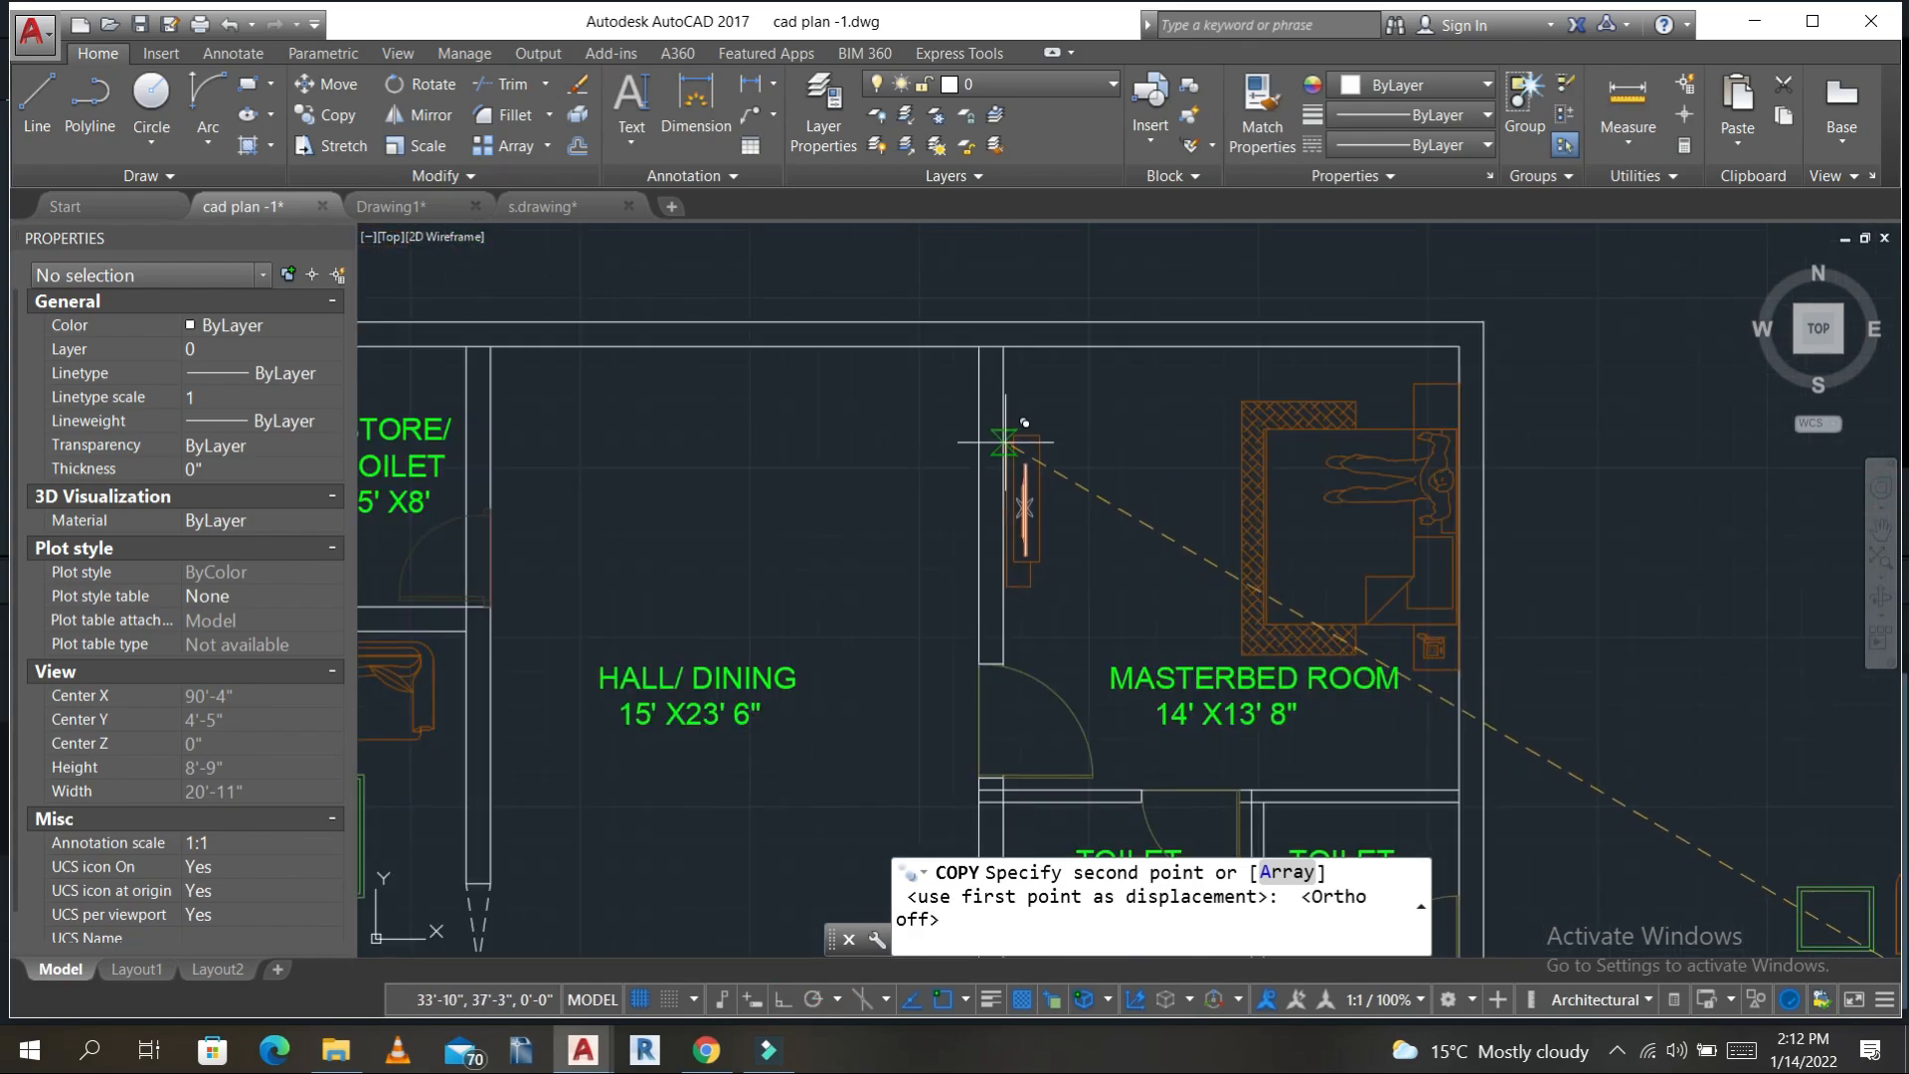
{"action": "left_click", "coordinate": [1005, 441]}
- Place another copy of the mirrored TV unit on the kitchen-side wall of MASTER BEDROOM-2 and save the drawing
{"action": "middle_click_drag", "start_coordinate": [1071, 588], "coordinate": [1041, 227]}
{"action": "mouse_move", "coordinate": [1042, 821]}
{"action": "middle_mouse_down"}
{"action": "mouse_move", "coordinate": [1005, 563]}
{"action": "mouse_move", "coordinate": [1022, 498]}
{"action": "mouse_move", "coordinate": [925, 431]}
{"action": "middle_mouse_up"}
{"action": "left_click", "coordinate": [933, 558]}
{"action": "key", "text": "Escape"}
{"action": "key", "text": "Escape"}
{"action": "scroll", "coordinate": [1084, 497], "scroll_direction": "down", "scroll_amount": 4}
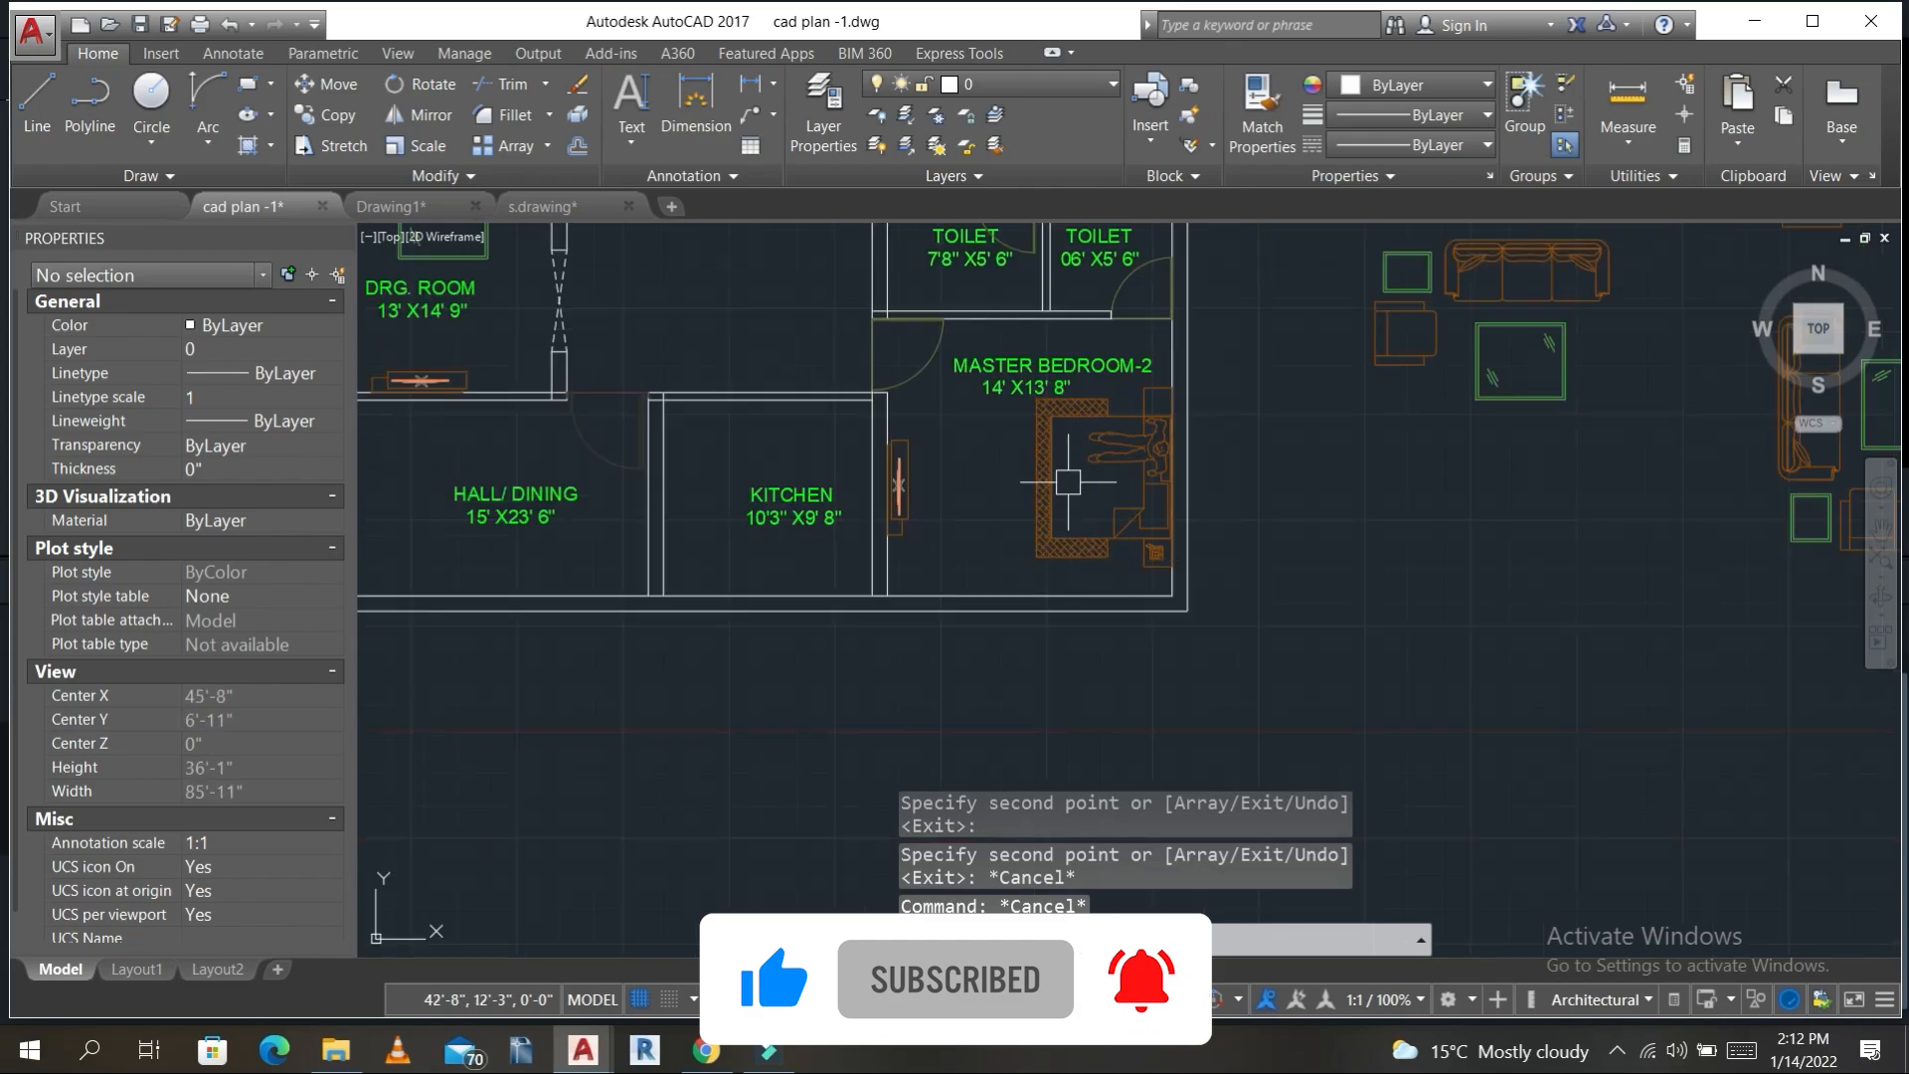
{"action": "middle_click_drag", "start_coordinate": [1143, 483], "coordinate": [1048, 577]}
{"action": "key", "text": "ctrl+s"}
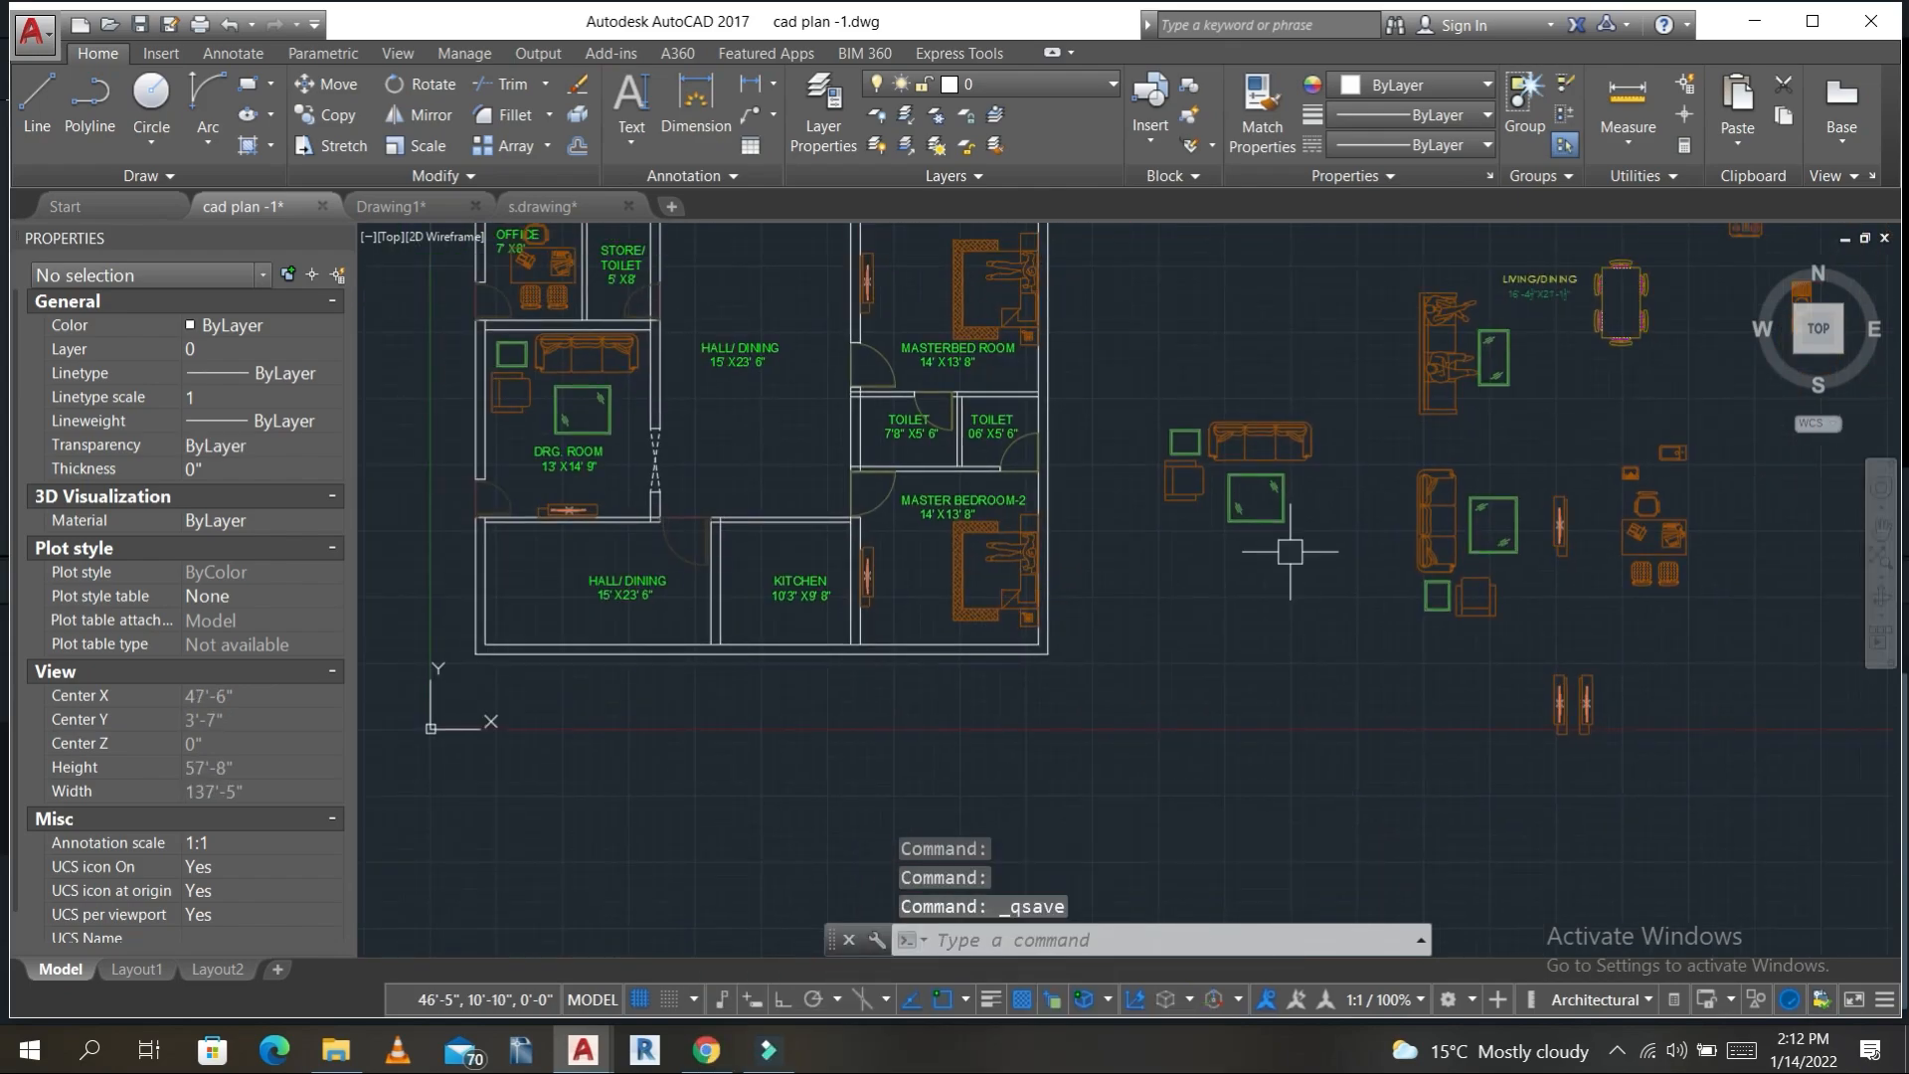
- Copy the dining table with chairs from the furniture blocks into the upper HALL/ DINING, below the room label
{"action": "mouse_move", "coordinate": [1250, 495]}
{"action": "middle_mouse_down"}
{"action": "mouse_move", "coordinate": [1194, 546]}
{"action": "mouse_move", "coordinate": [1041, 516]}
{"action": "middle_mouse_up"}
{"action": "middle_click_drag", "start_coordinate": [1364, 467], "coordinate": [1335, 544]}
{"action": "left_click", "coordinate": [1384, 435]}
{"action": "type", "text": "co"}
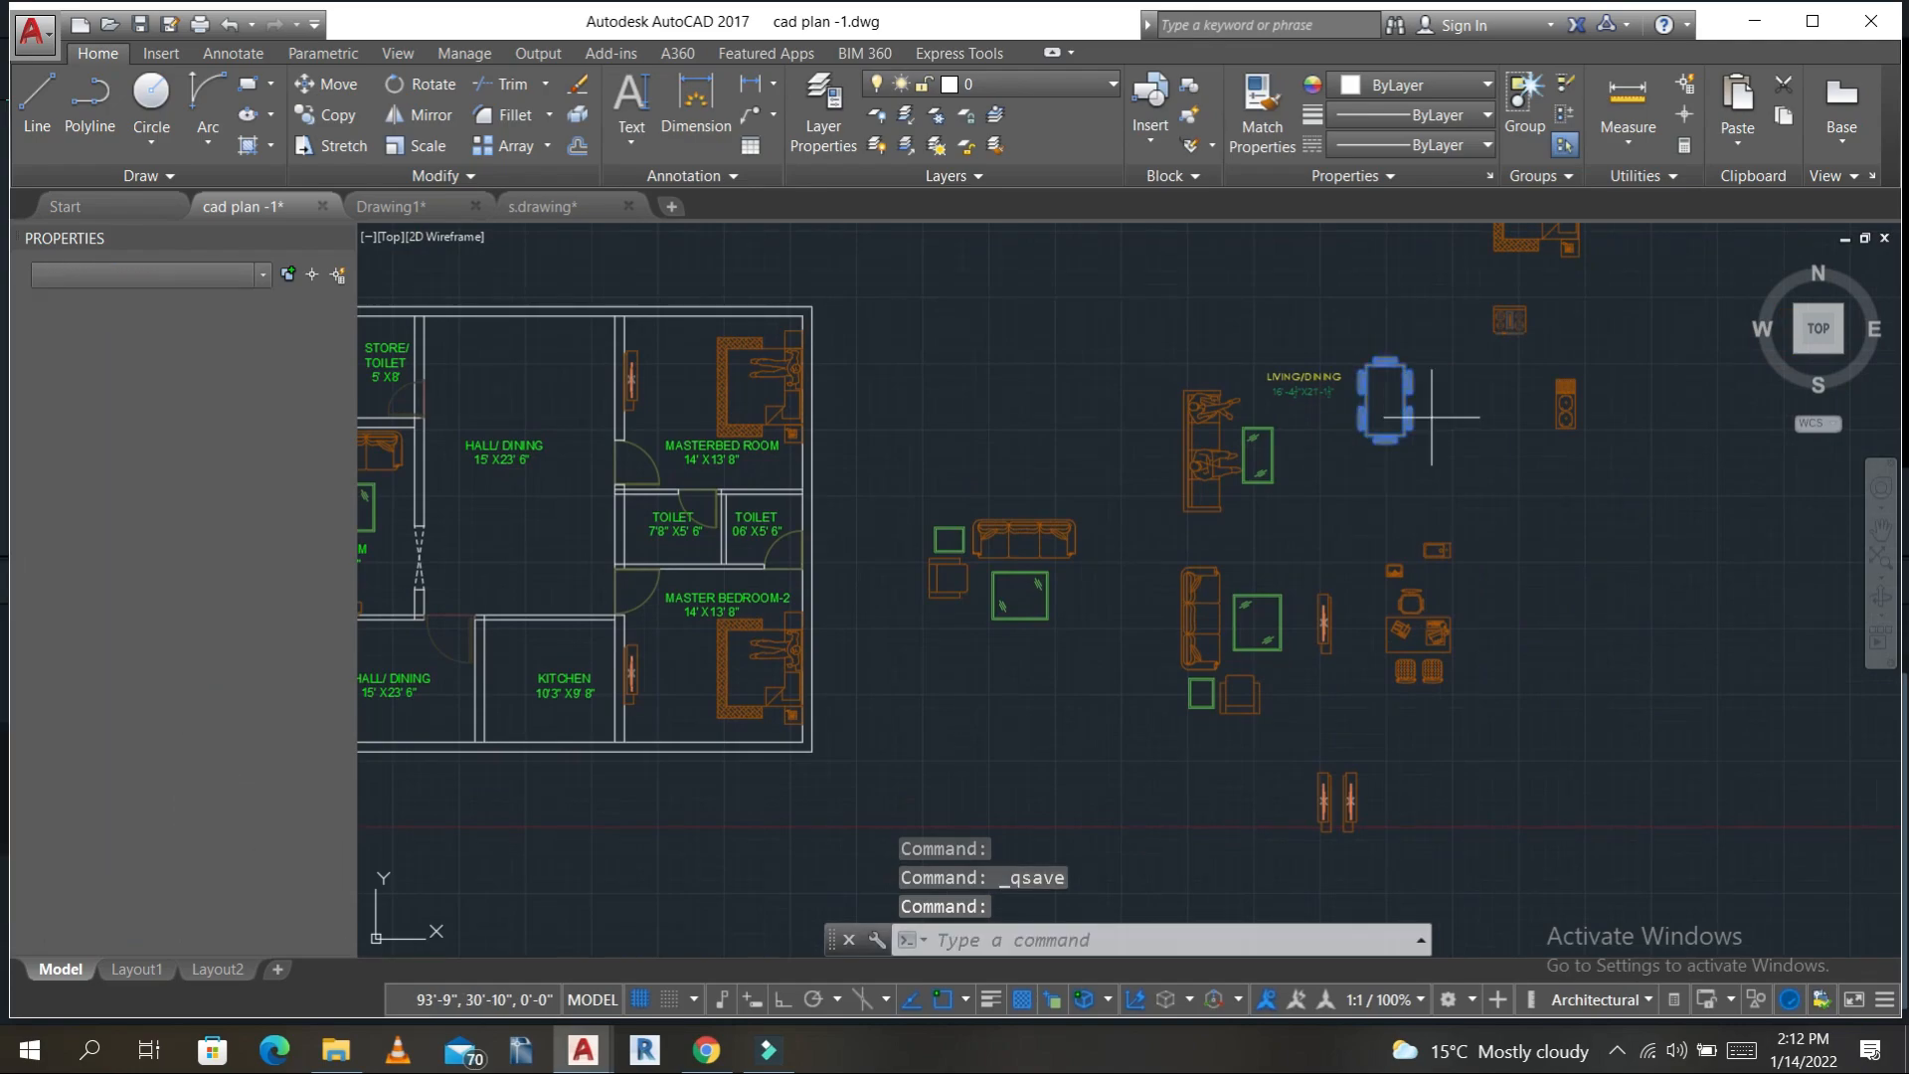
{"action": "key", "text": "Return"}
{"action": "left_click", "coordinate": [1432, 410]}
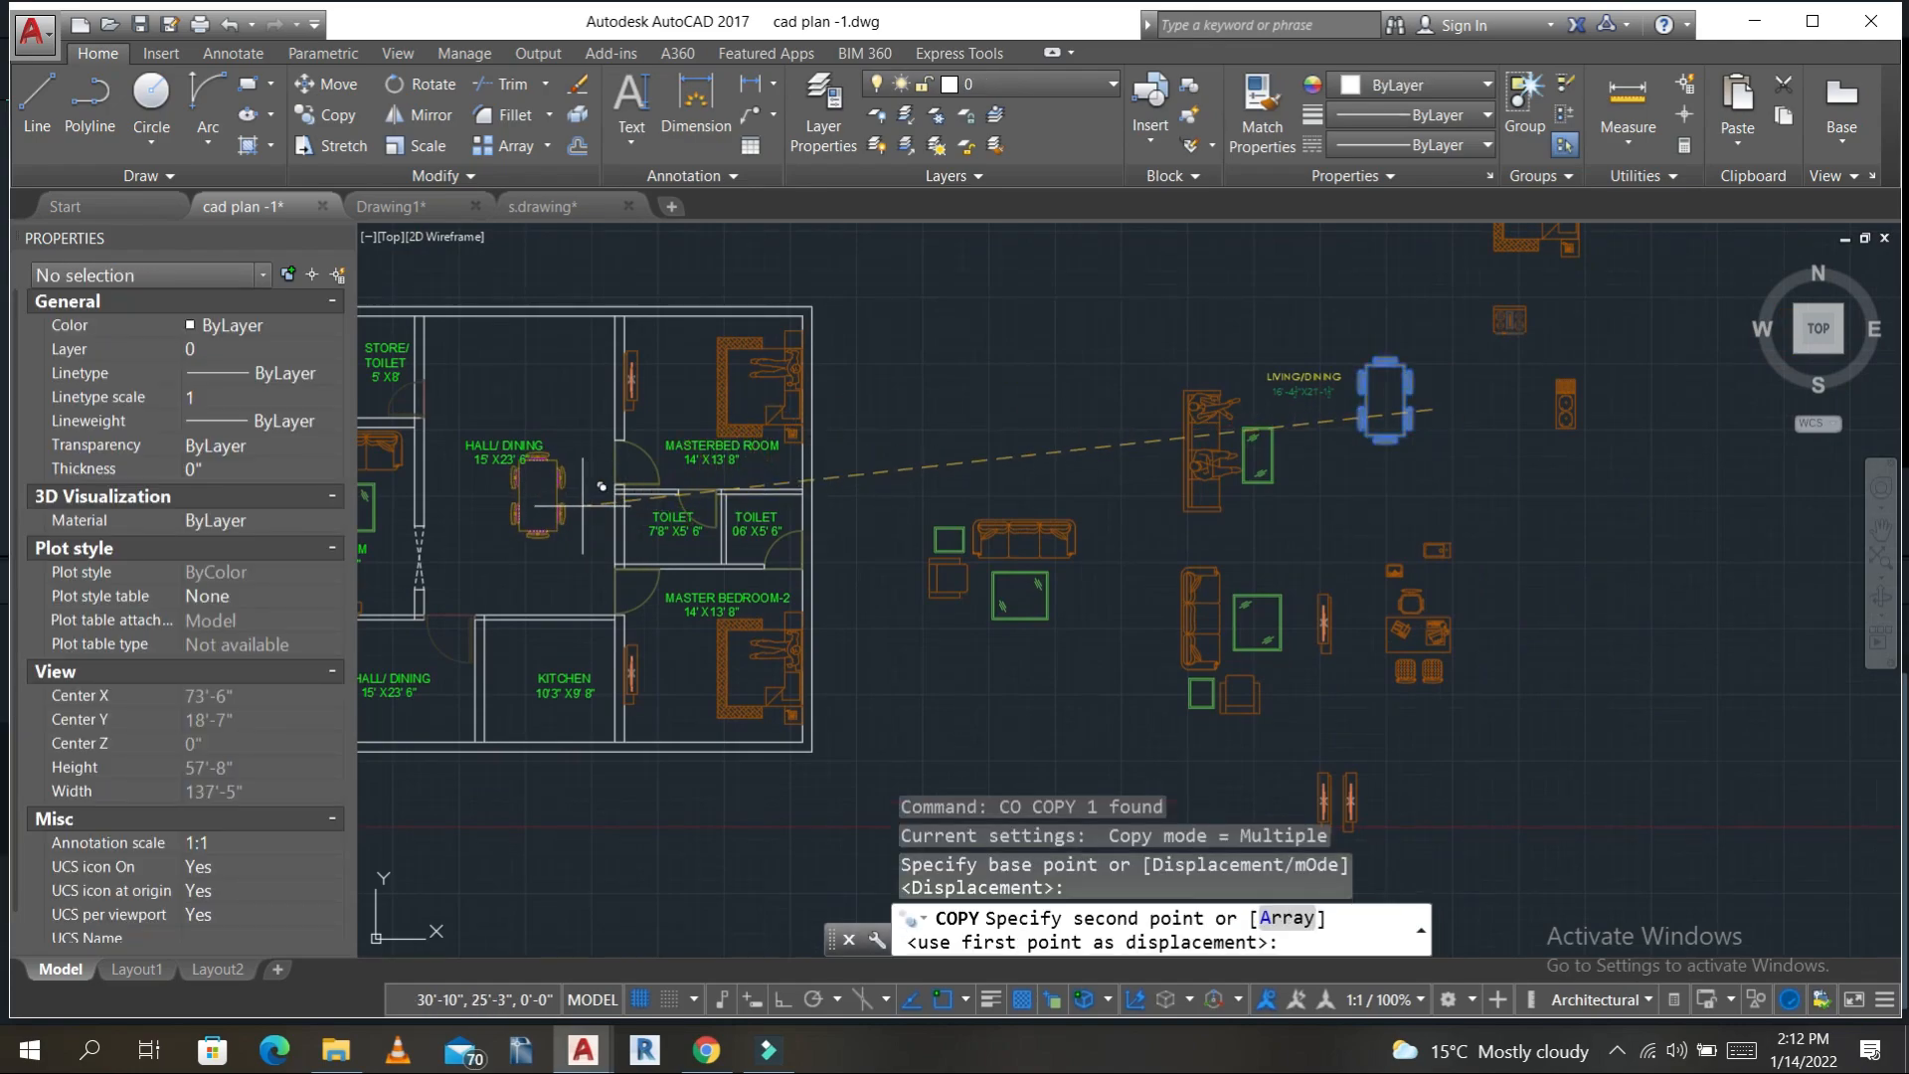
{"action": "left_click", "coordinate": [566, 517]}
{"action": "key", "text": "Escape"}
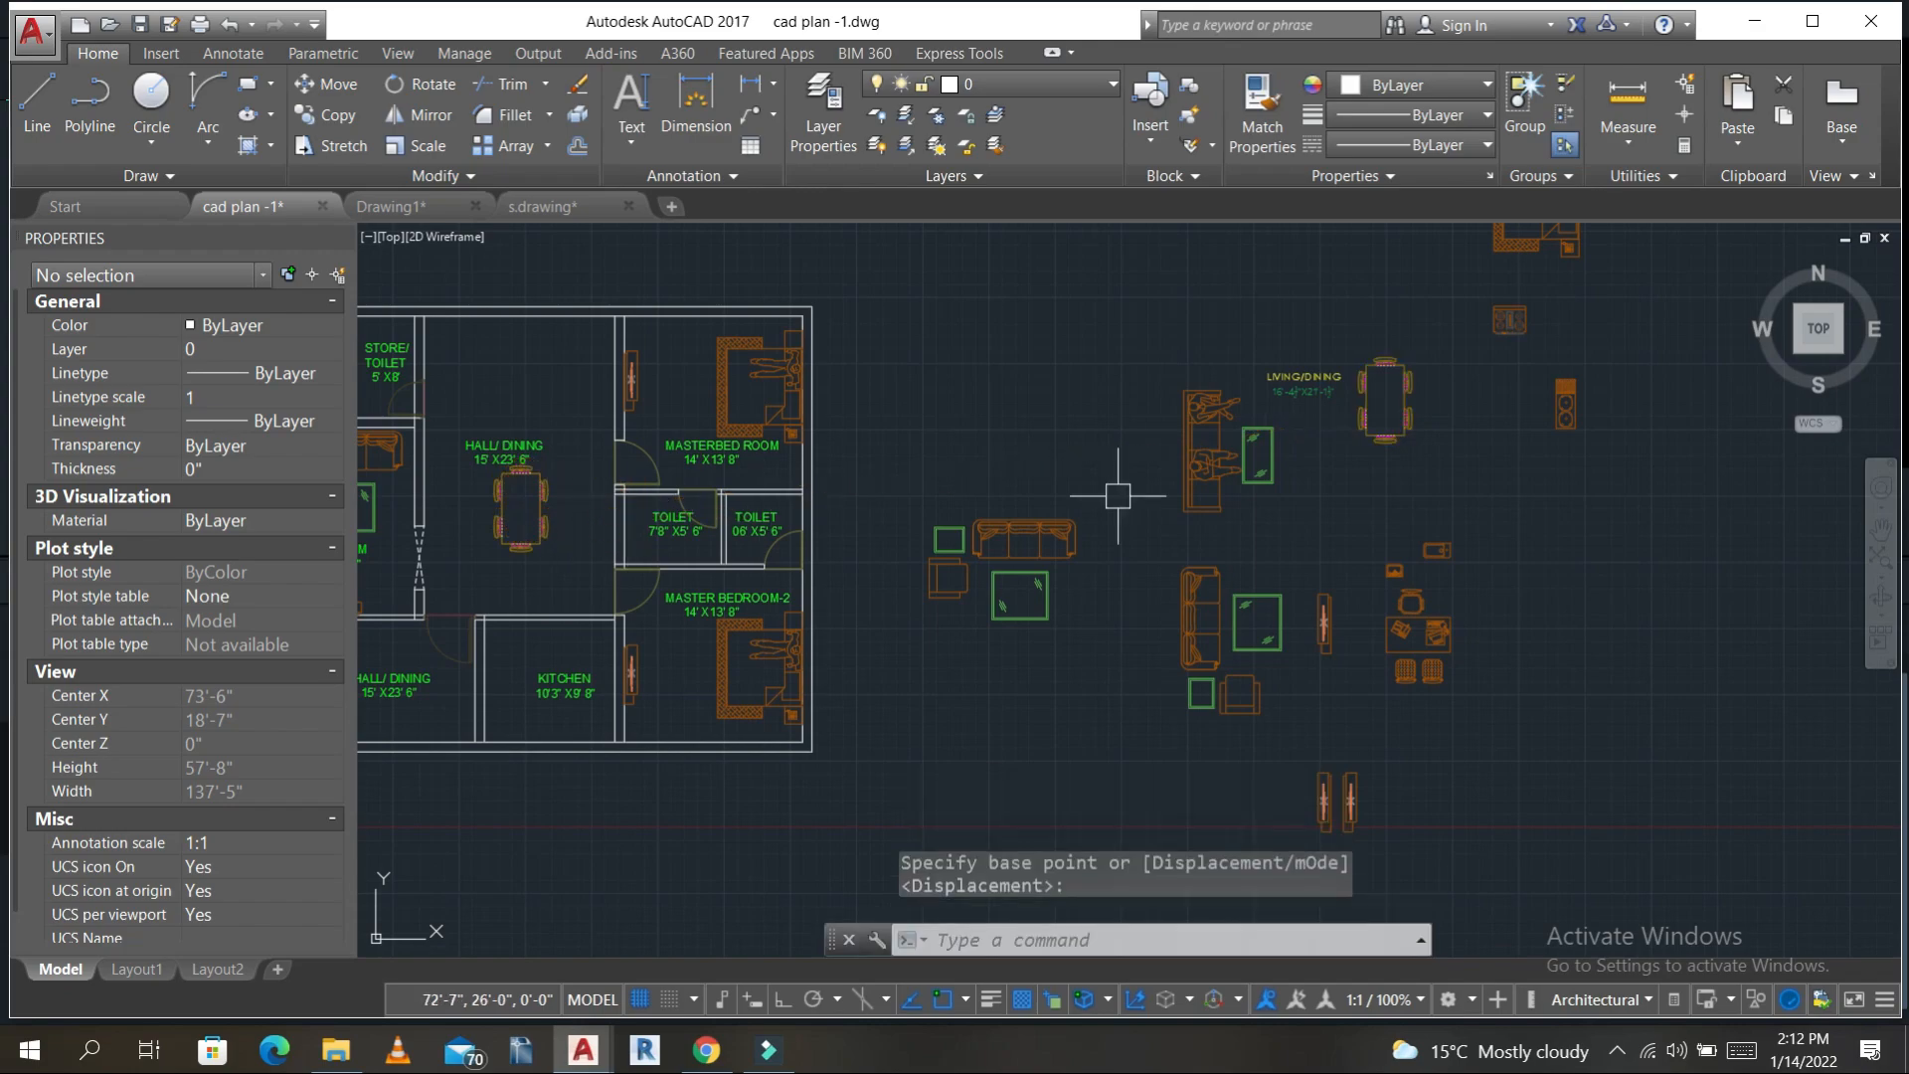
- Rotate the LIVING/DINING sofa with seated people and its glass table 90° clockwise, with Ortho on
{"action": "left_click", "coordinate": [1284, 531]}
{"action": "left_click", "coordinate": [1155, 431]}
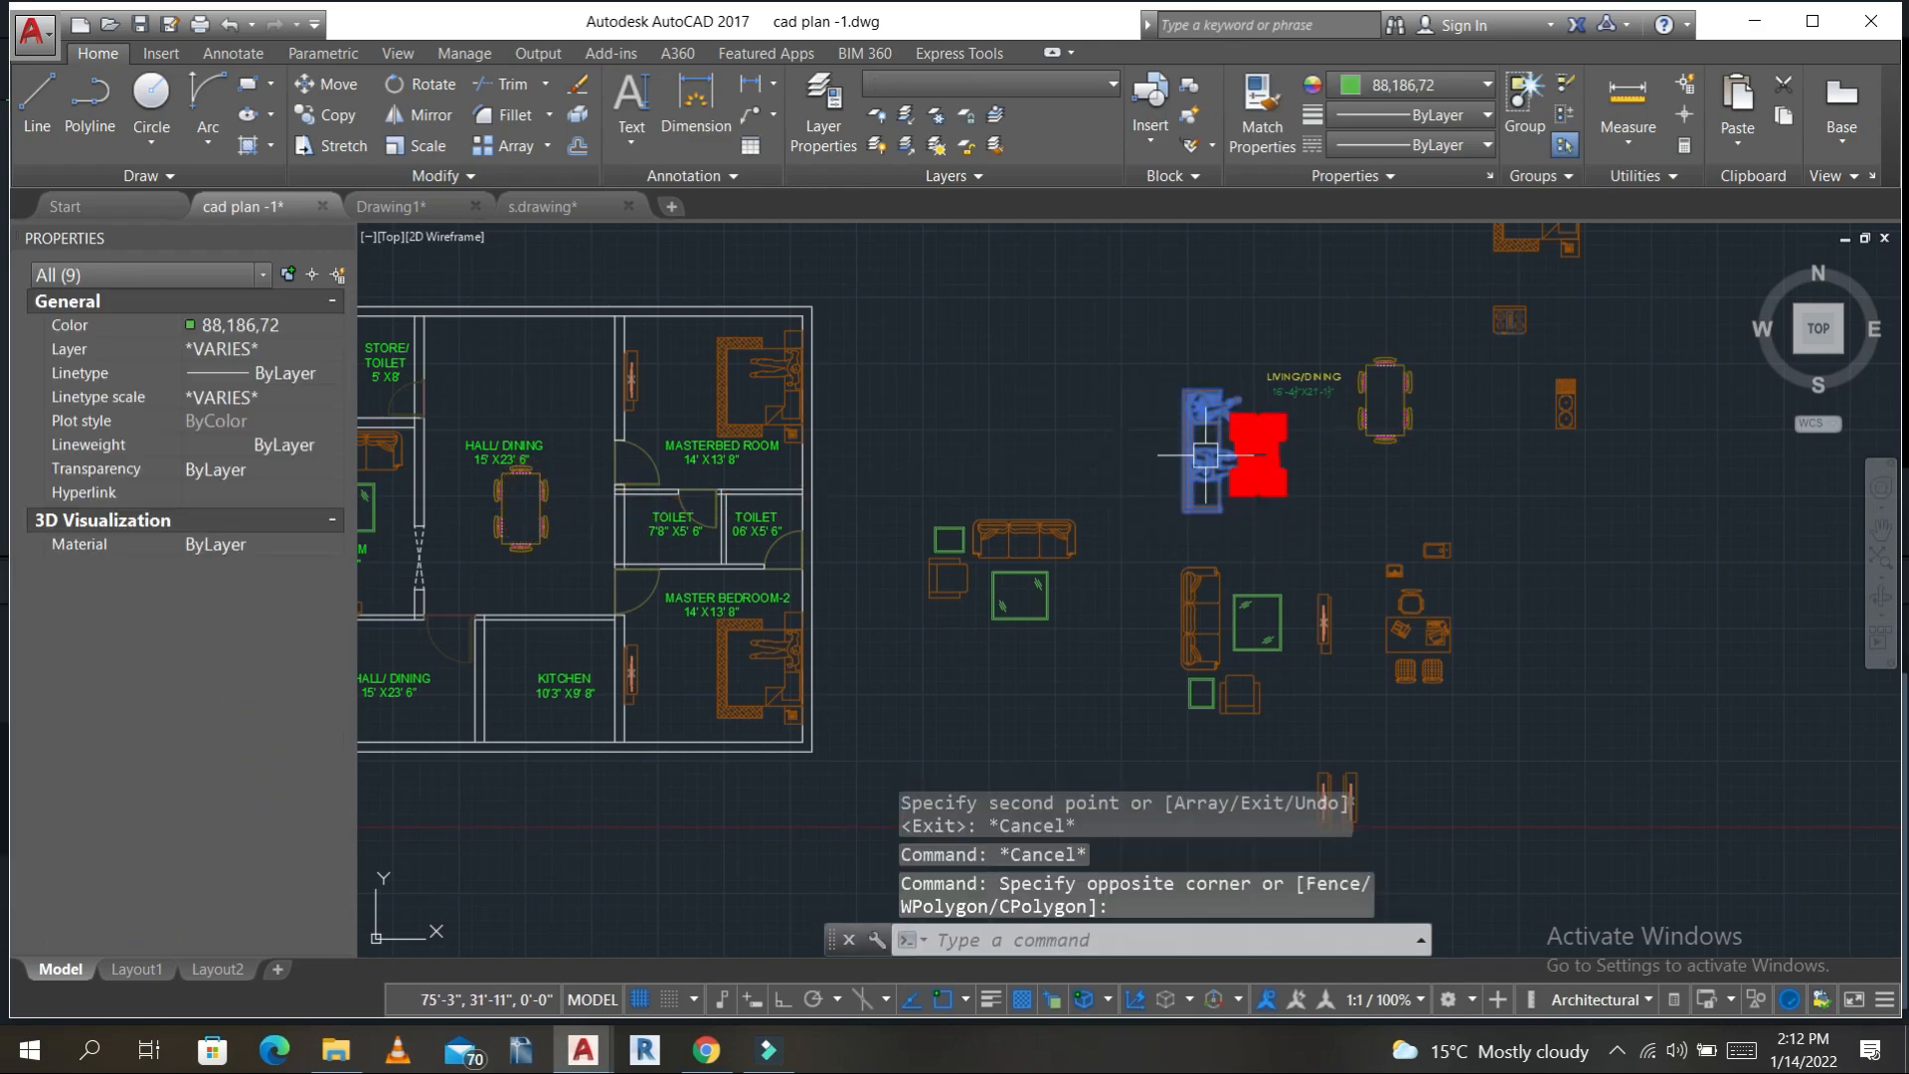
{"action": "type", "text": "RO"}
{"action": "key", "text": "Return"}
{"action": "scroll", "coordinate": [1227, 508], "scroll_direction": "up", "scroll_amount": 5}
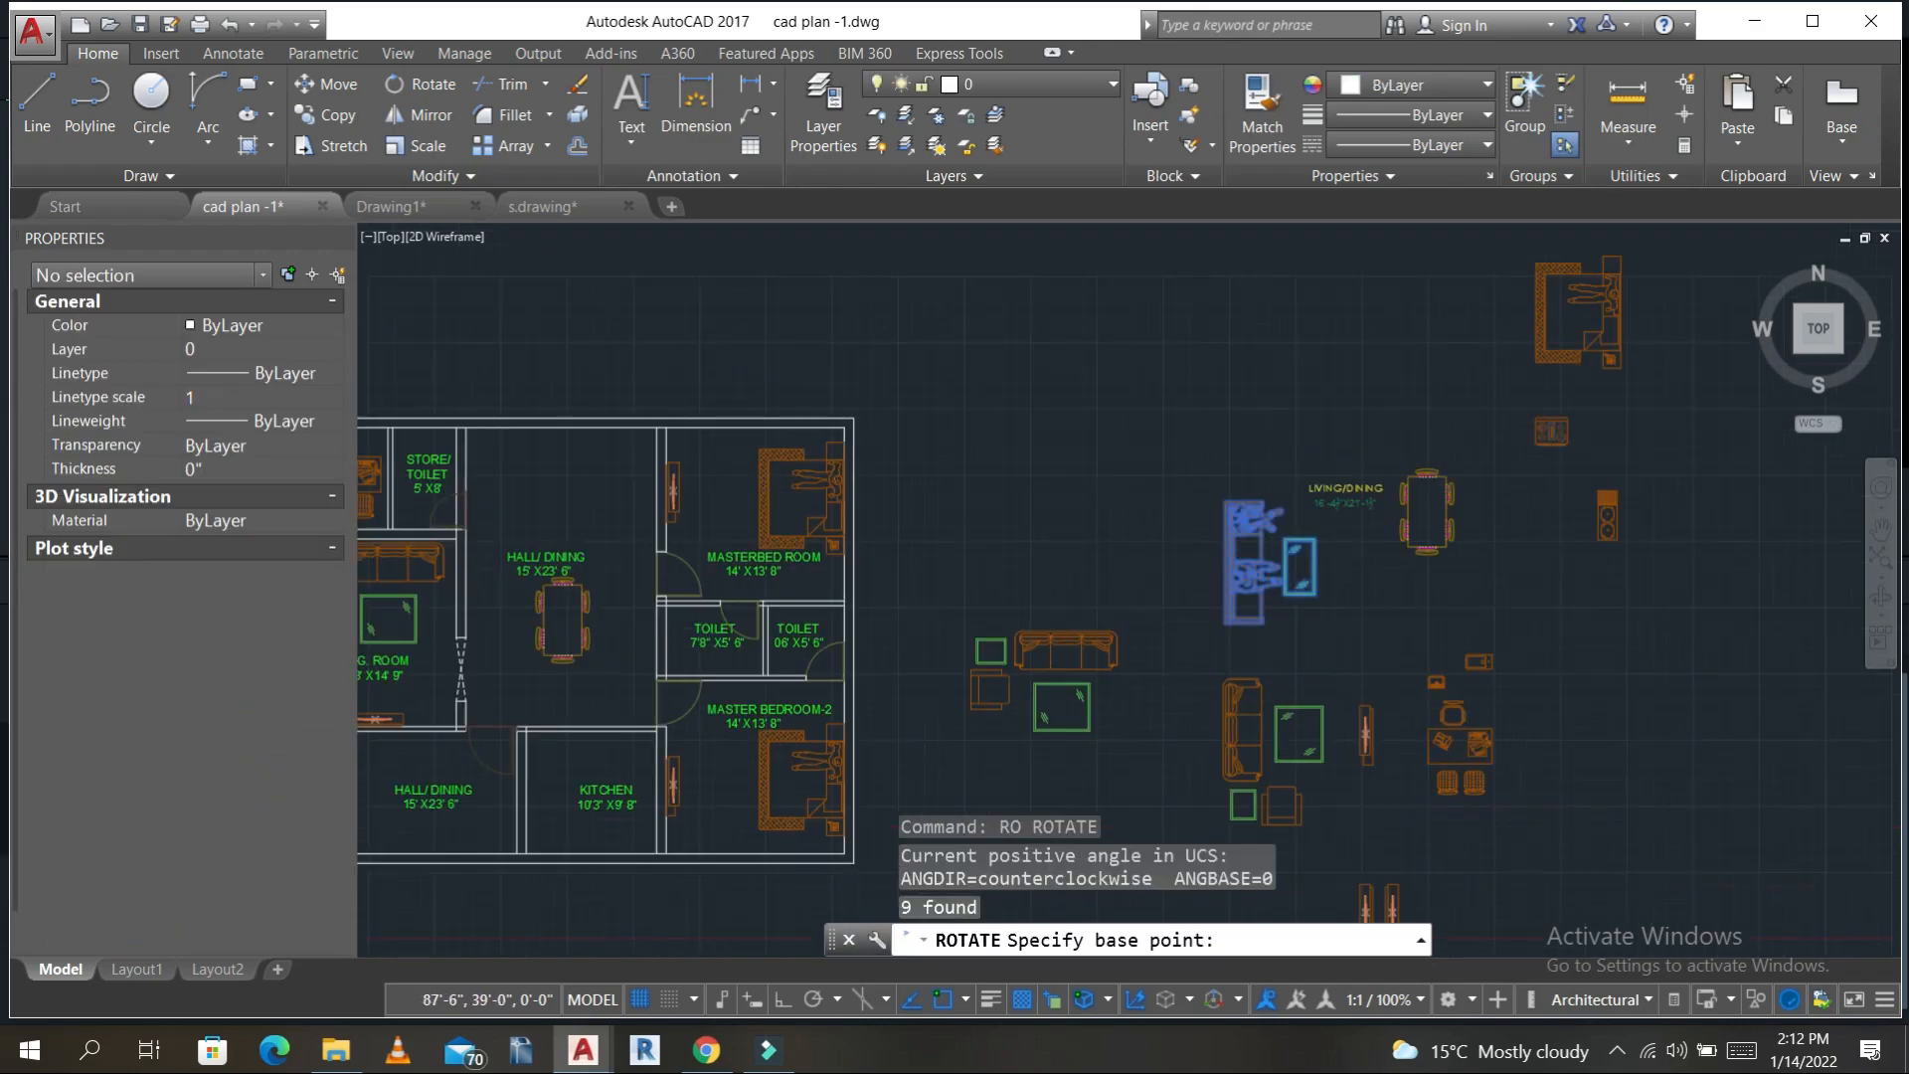
{"action": "left_click", "coordinate": [1177, 502]}
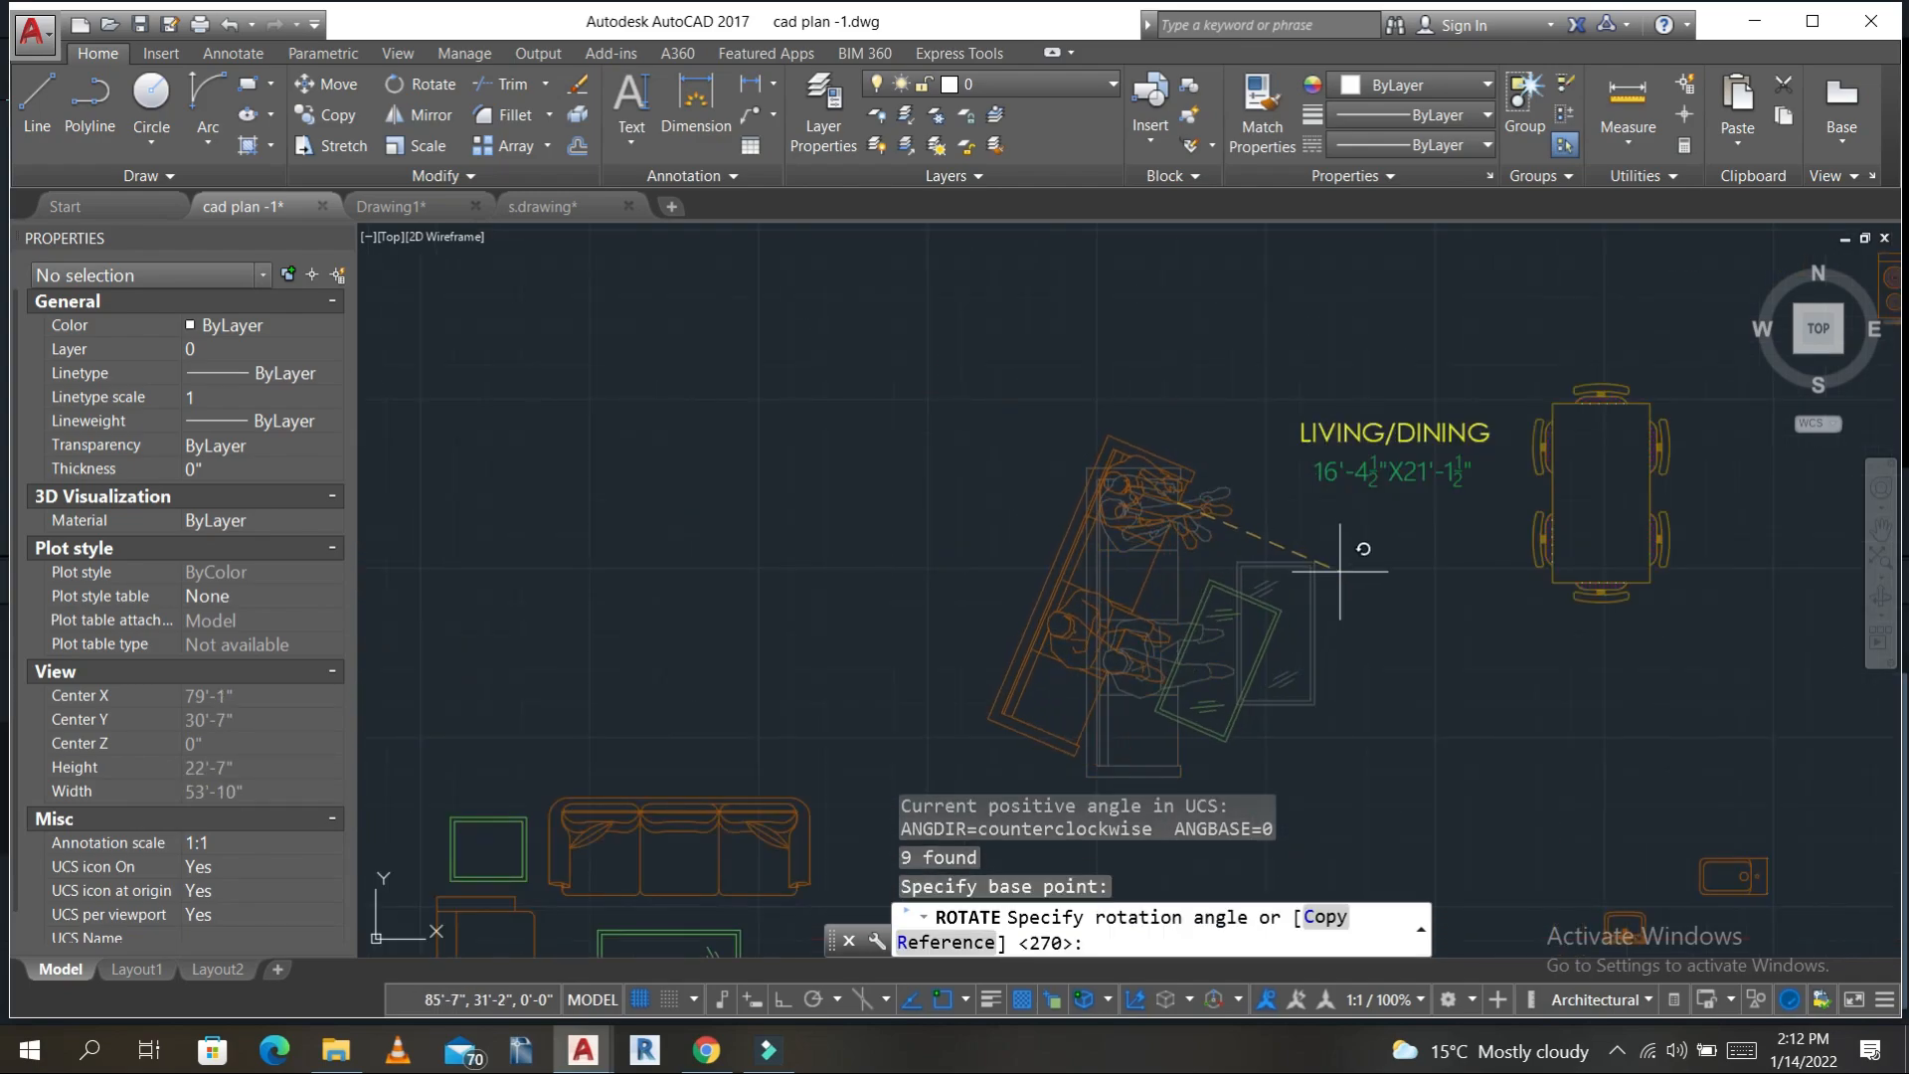
{"action": "left_click", "coordinate": [776, 1004]}
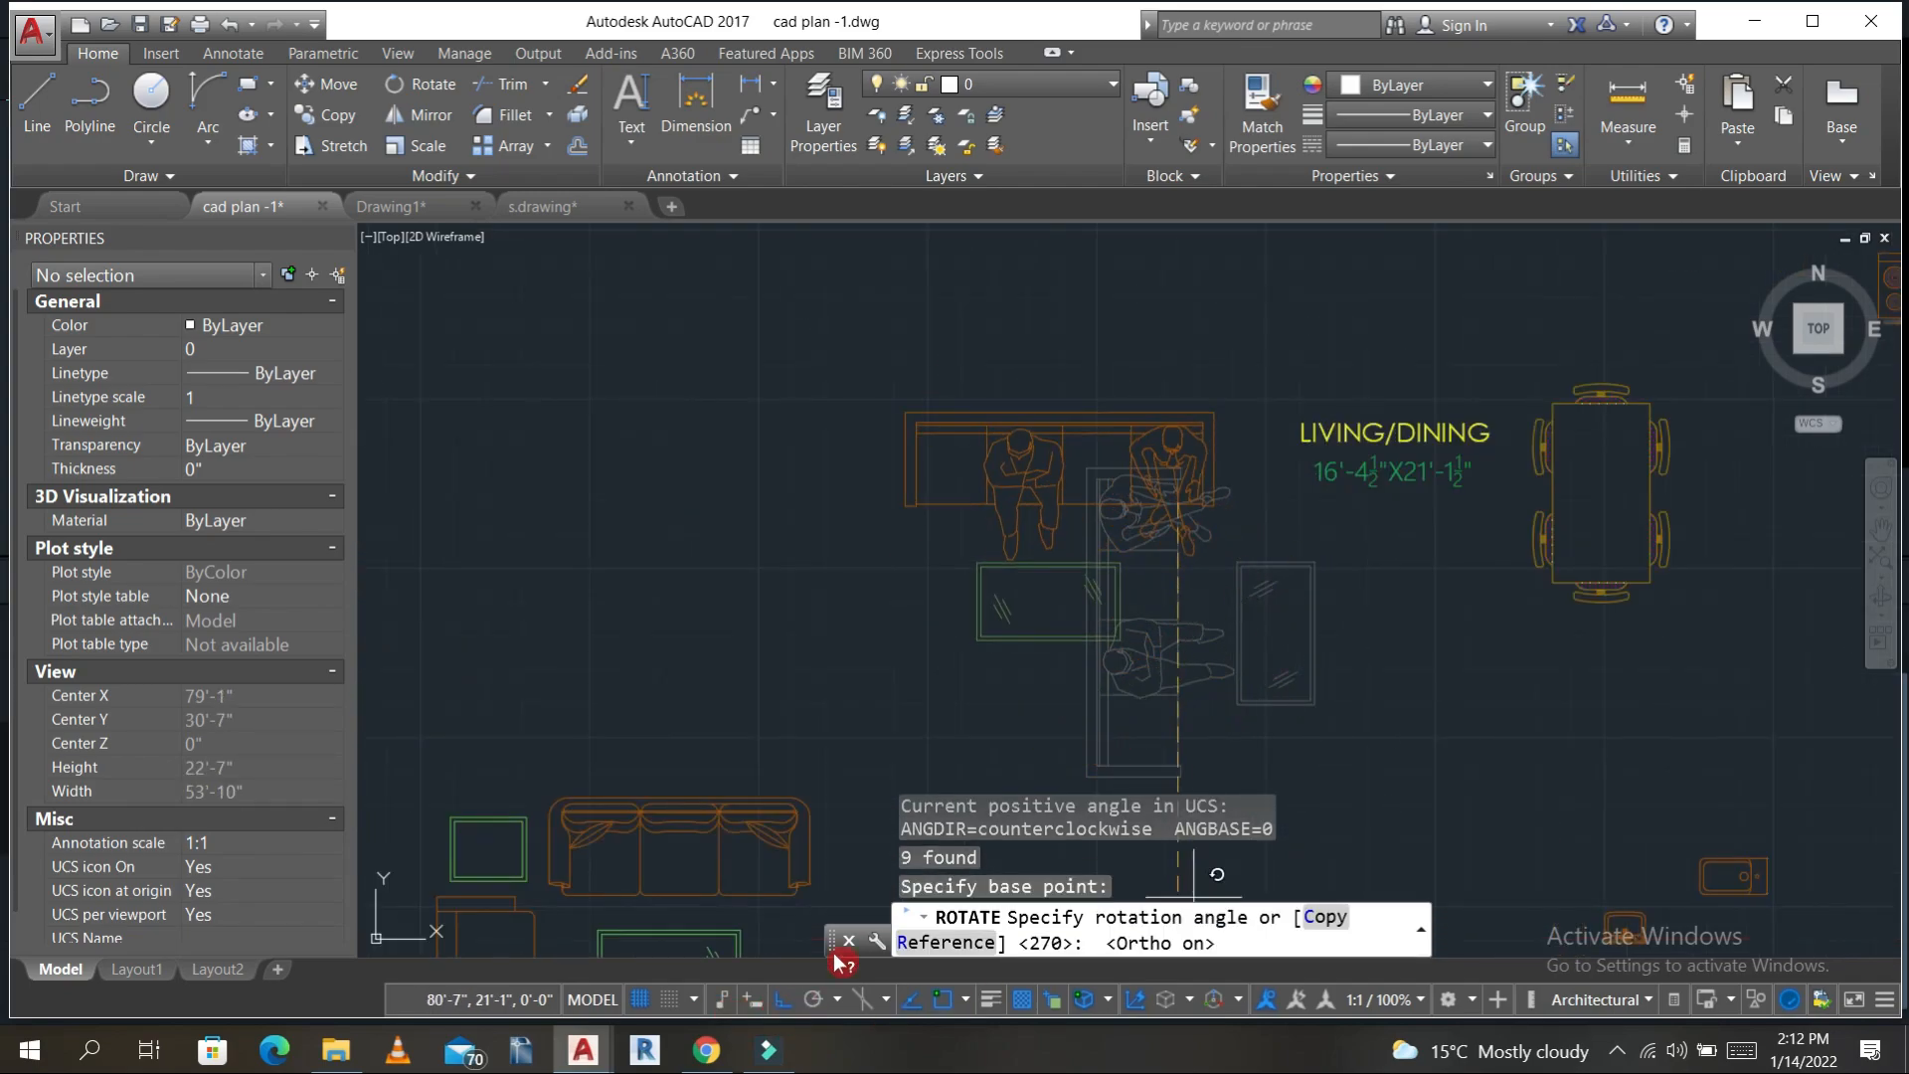
{"action": "left_click", "coordinate": [995, 736]}
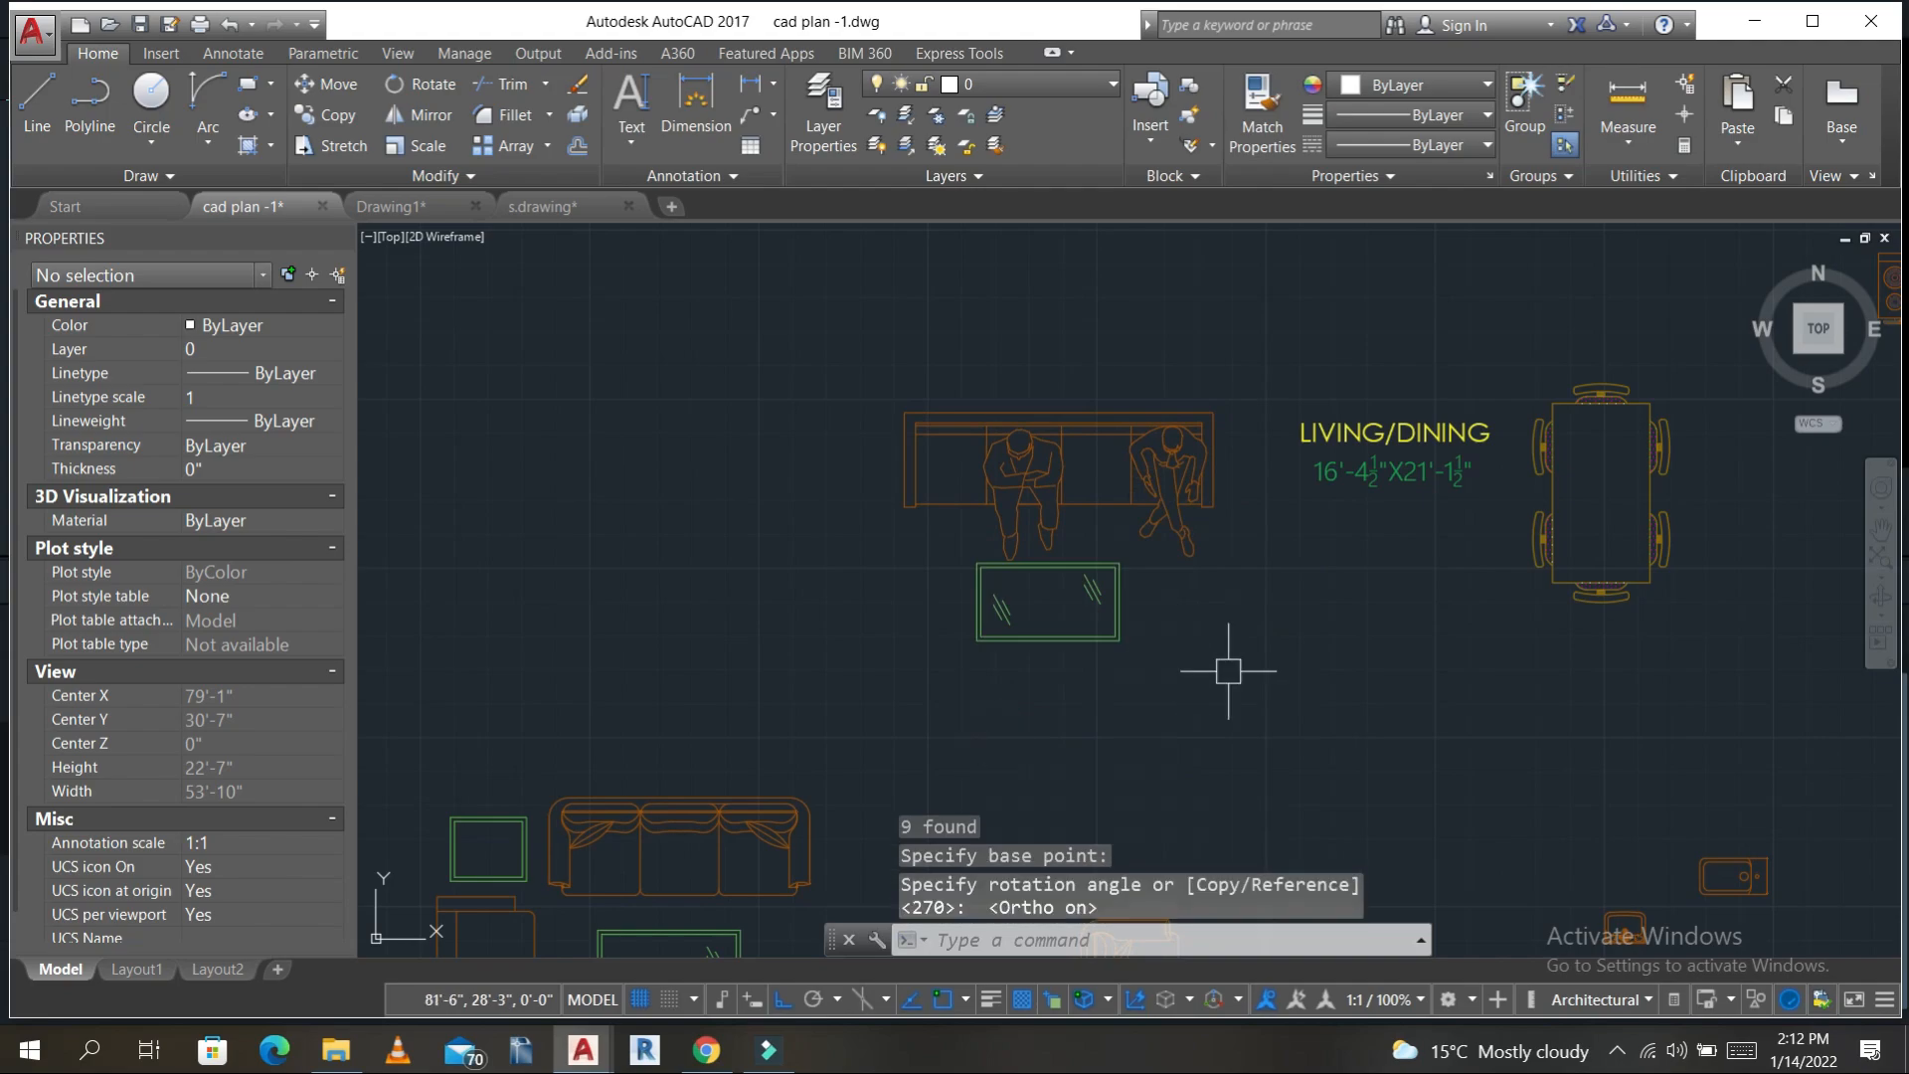
- Copy the rotated sofa and glass table against the upper wall of the HALL/ DINING with Ortho off, and save the drawing
{"action": "left_click", "coordinate": [1236, 668]}
{"action": "left_click", "coordinate": [875, 417]}
{"action": "type", "text": "CO"}
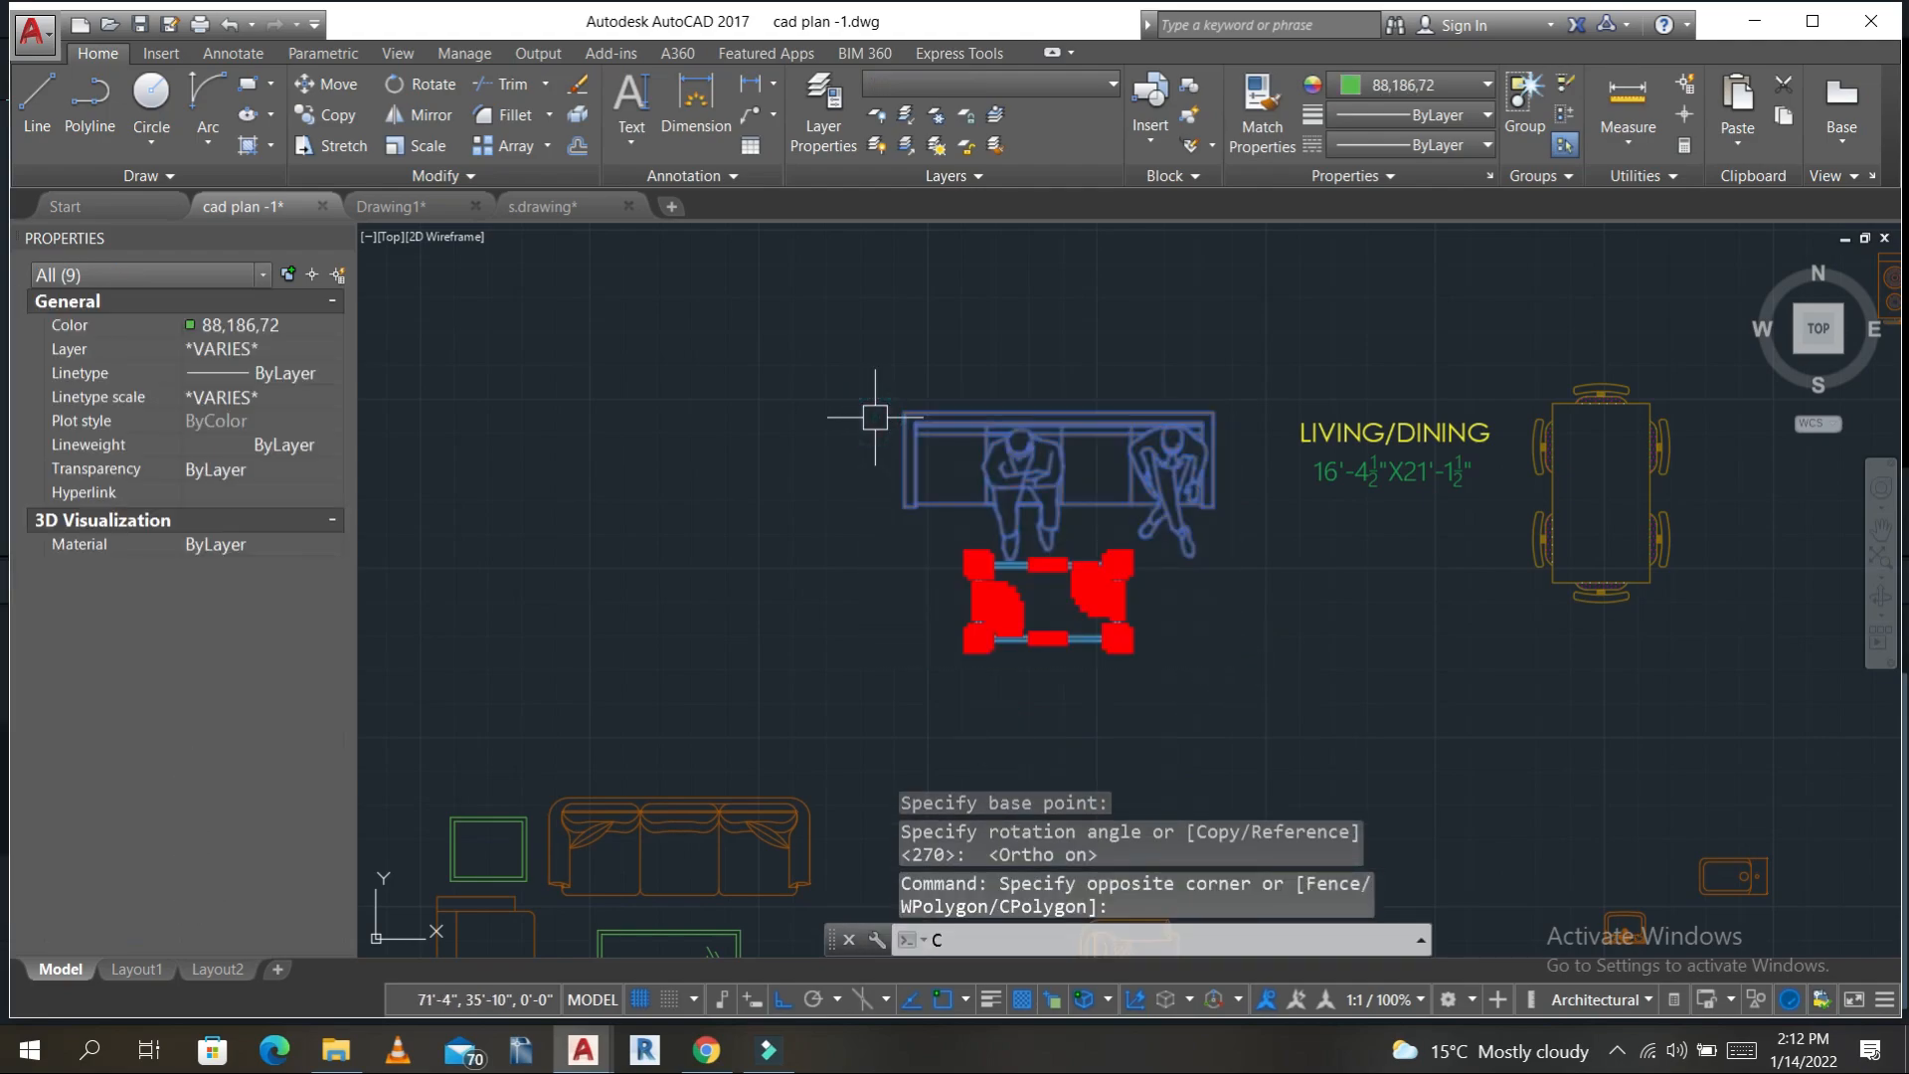
{"action": "key", "text": "Return"}
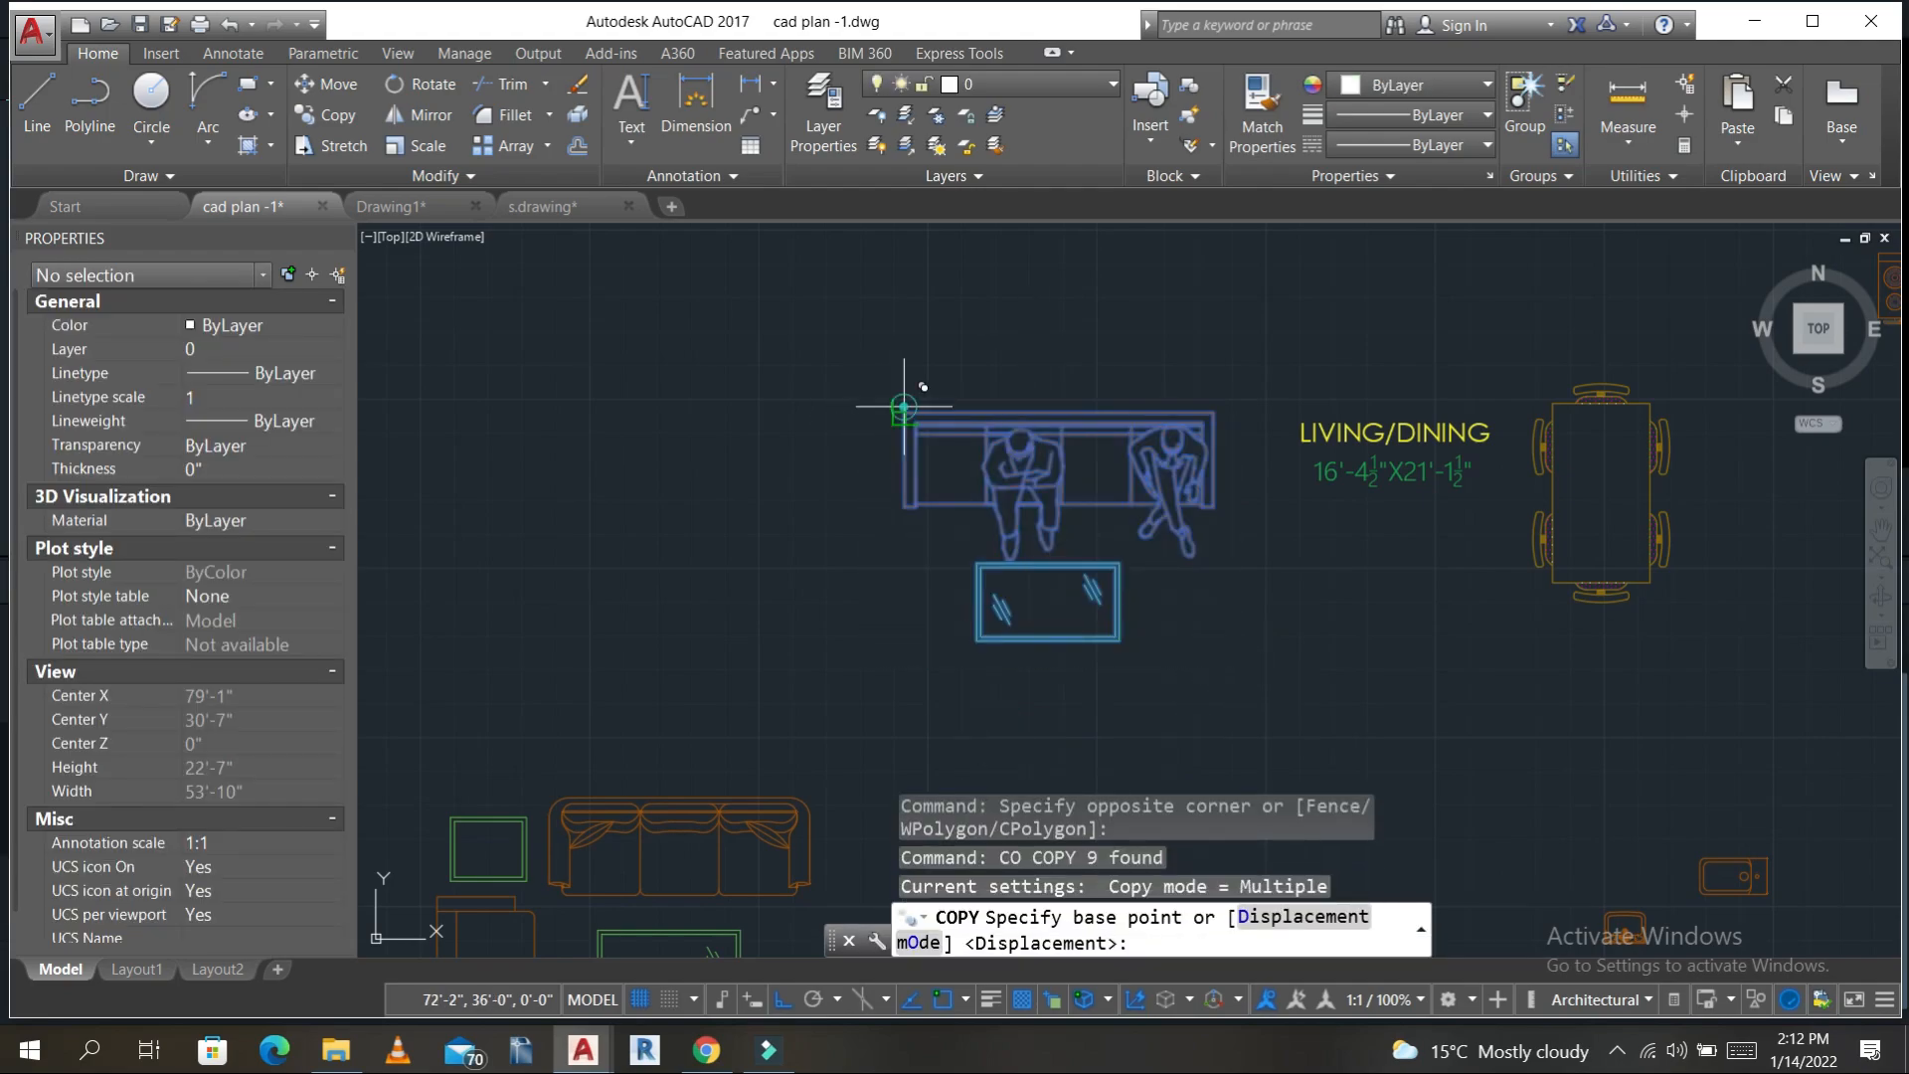
{"action": "left_click", "coordinate": [904, 407]}
{"action": "scroll", "coordinate": [1011, 307], "scroll_direction": "down", "scroll_amount": 5}
{"action": "scroll", "coordinate": [731, 348], "scroll_direction": "up", "scroll_amount": 3}
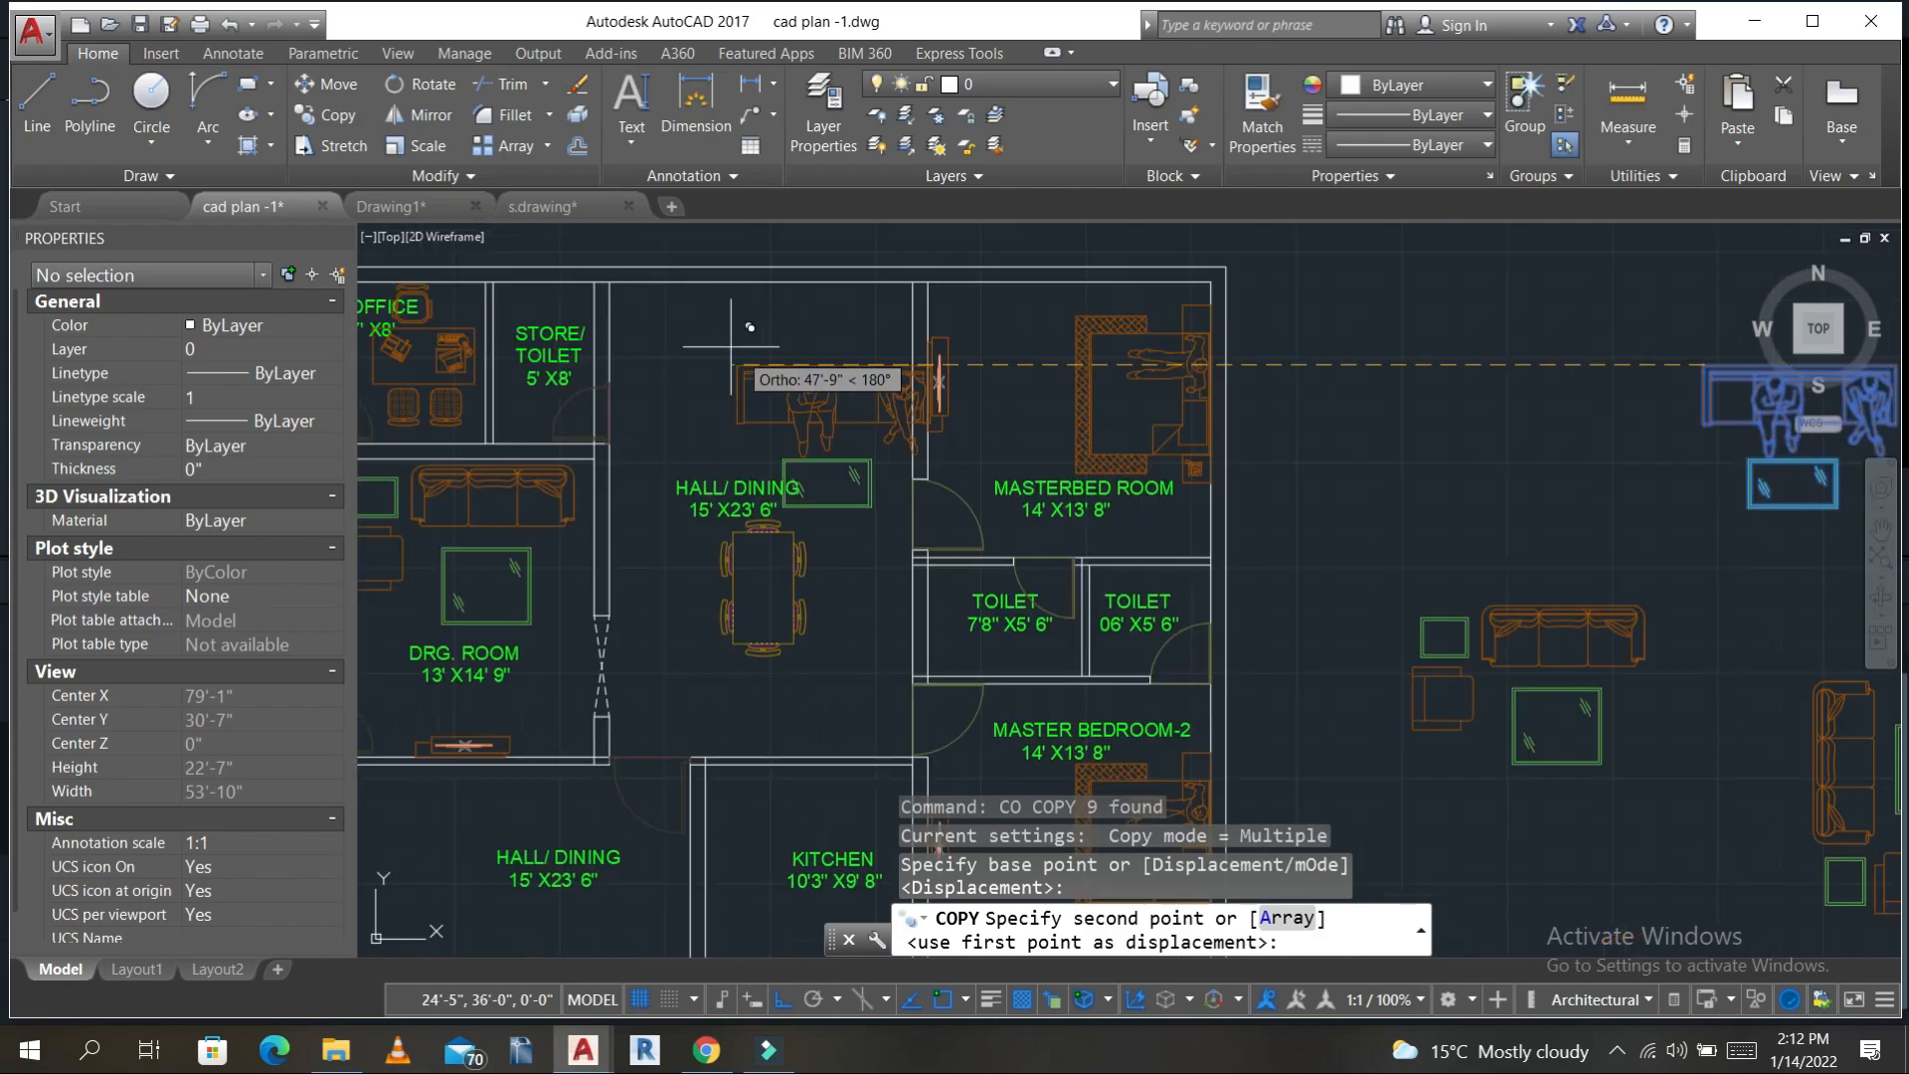
{"action": "left_click", "coordinate": [786, 1001]}
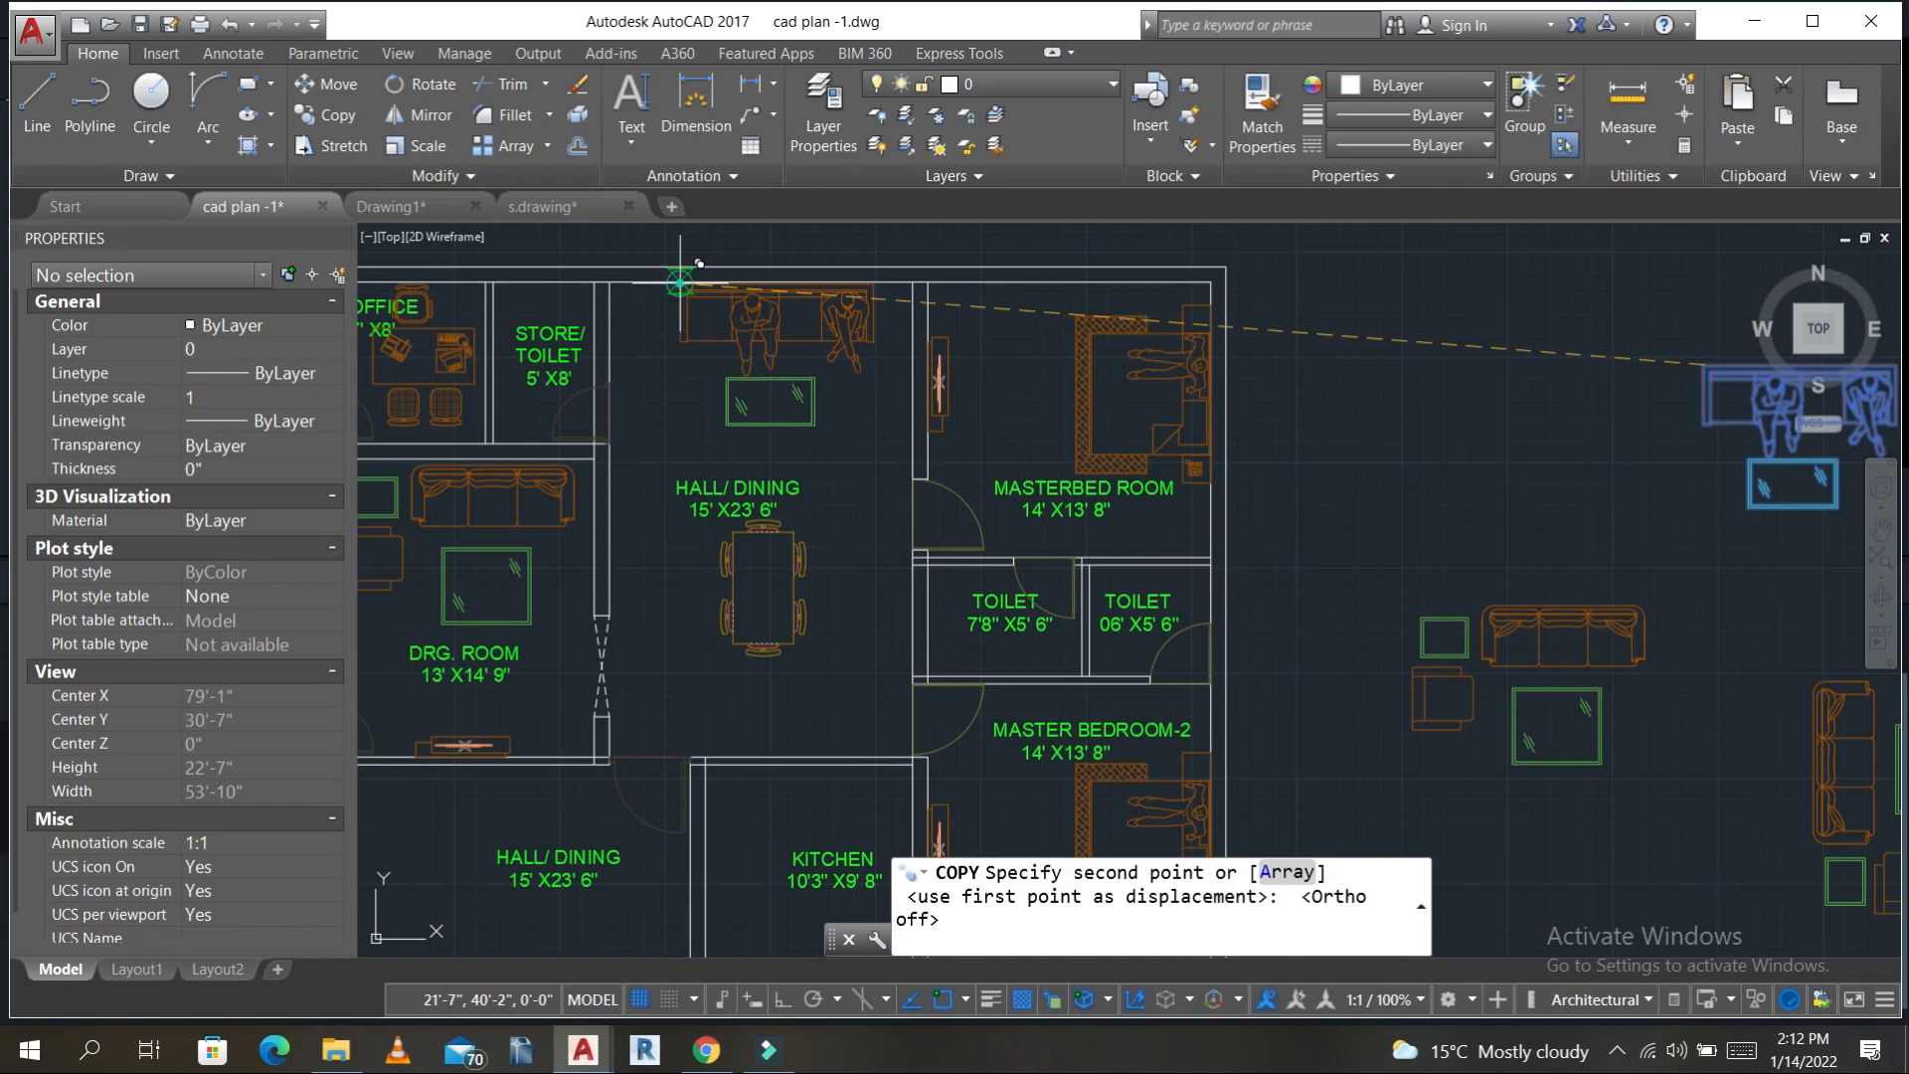
{"action": "left_click", "coordinate": [680, 280]}
{"action": "key", "text": "Escape"}
{"action": "key", "text": "Escape"}
{"action": "key", "text": "Escape"}
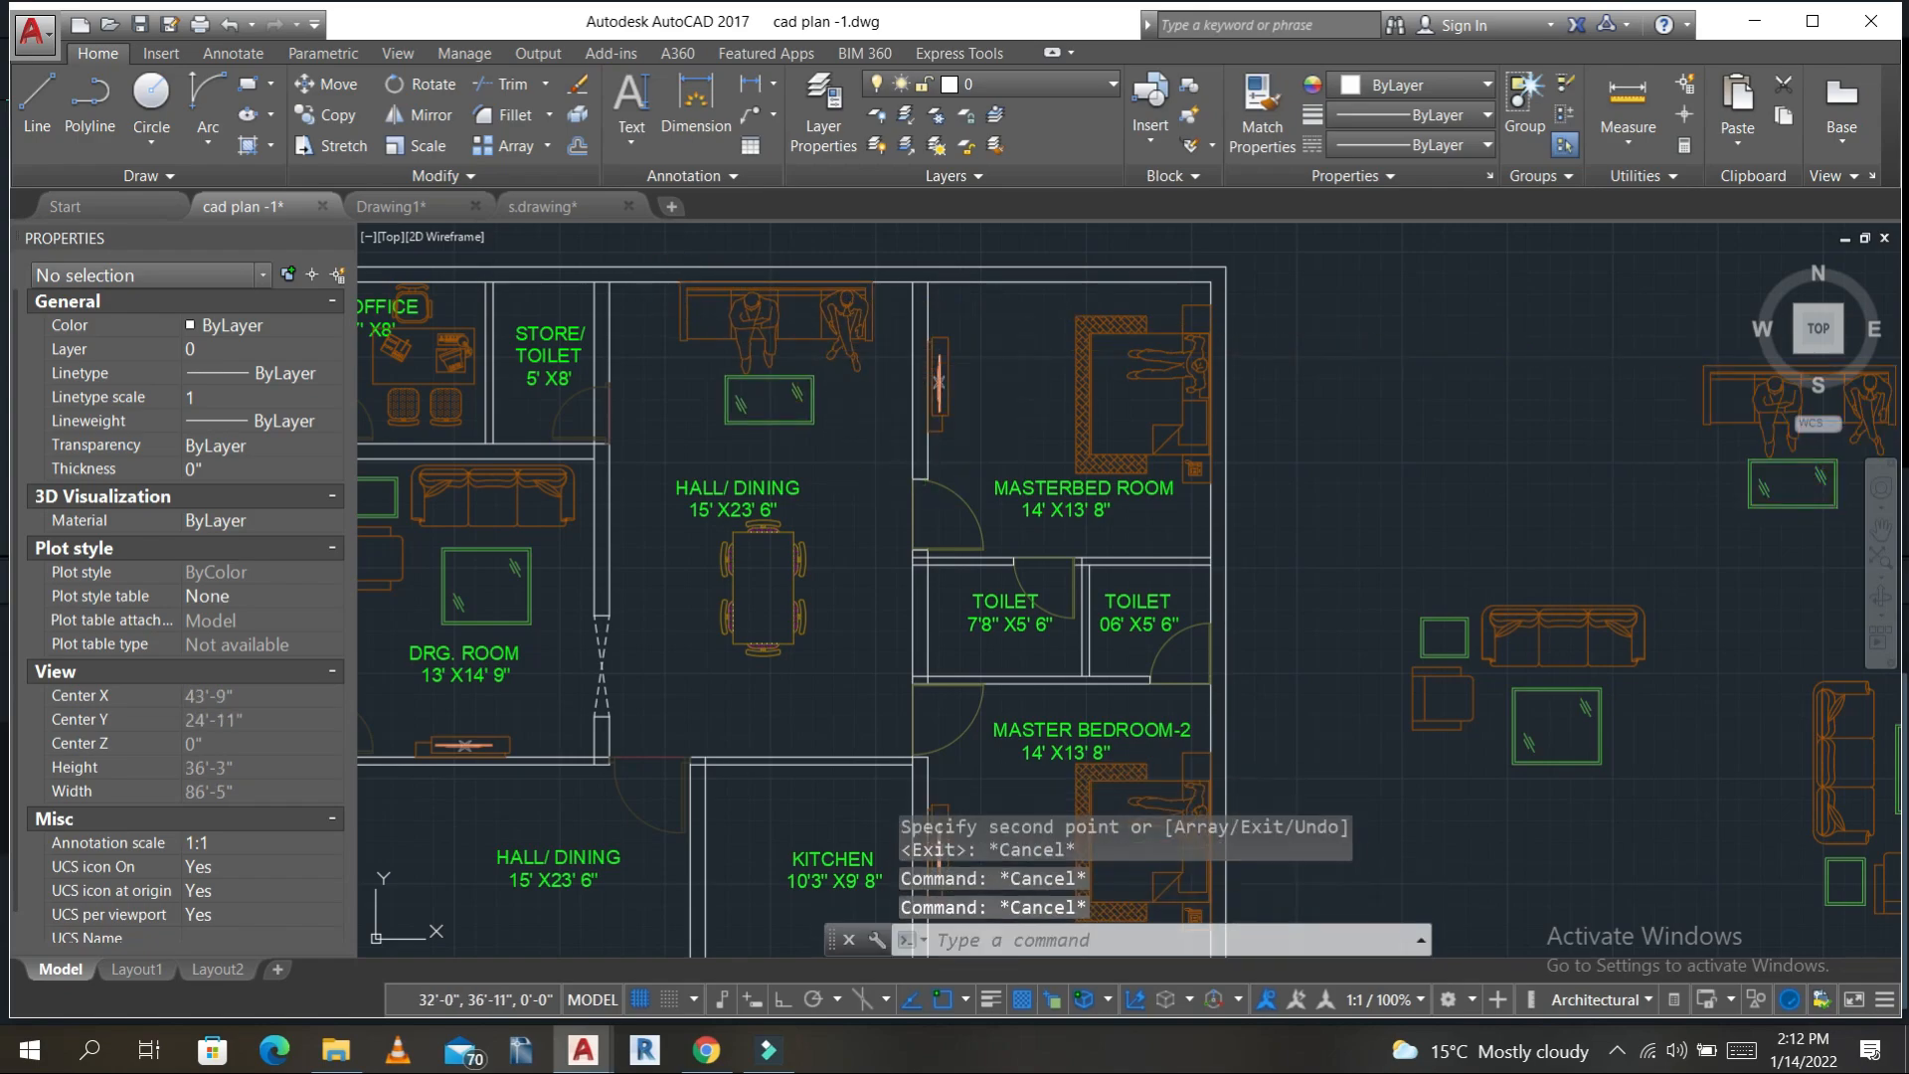
{"action": "key", "text": "ctrl+s"}
{"action": "scroll", "coordinate": [929, 477], "scroll_direction": "down", "scroll_amount": 3}
{"action": "scroll", "coordinate": [933, 530], "scroll_direction": "down", "scroll_amount": 1}
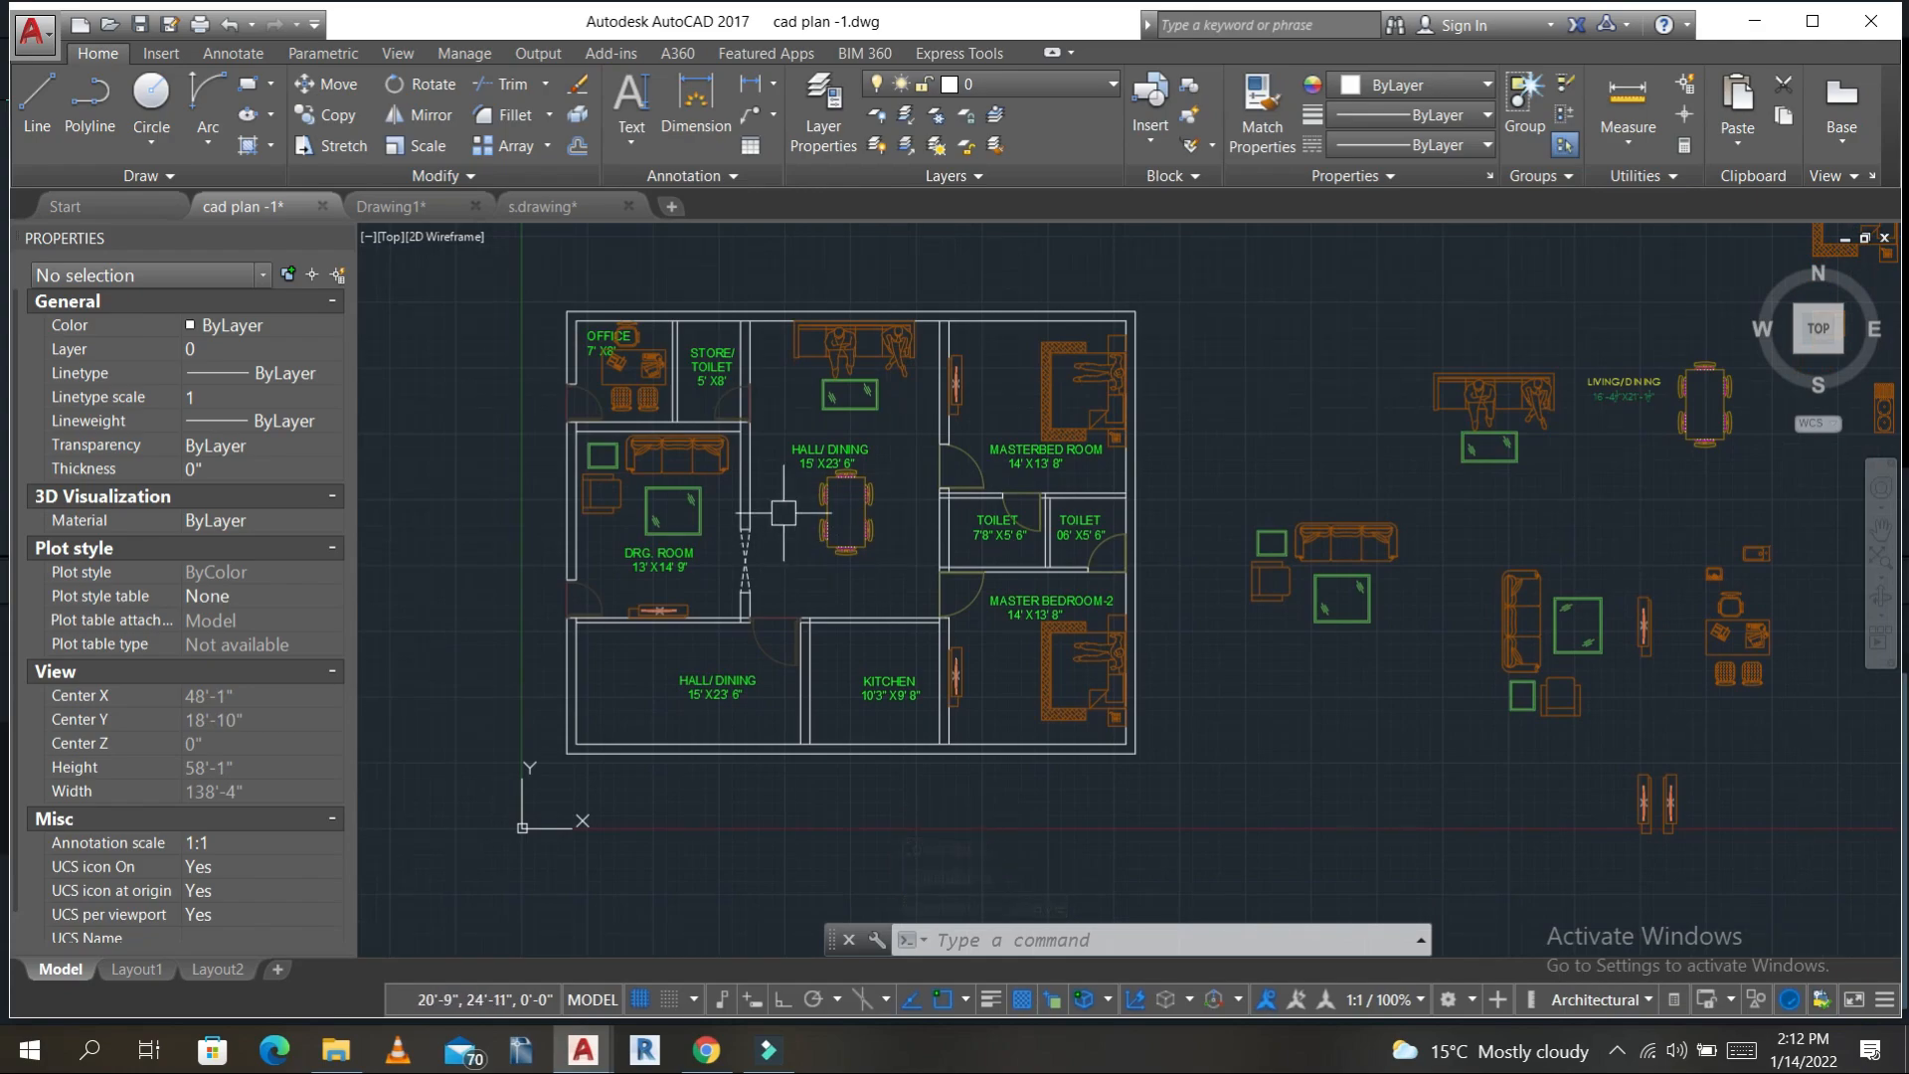
- Draw a line across the wall thickness just above the STORE/ TOILET door opening
{"action": "scroll", "coordinate": [771, 410], "scroll_direction": "up", "scroll_amount": 6}
{"action": "key", "text": "Escape"}
{"action": "key", "text": "Escape"}
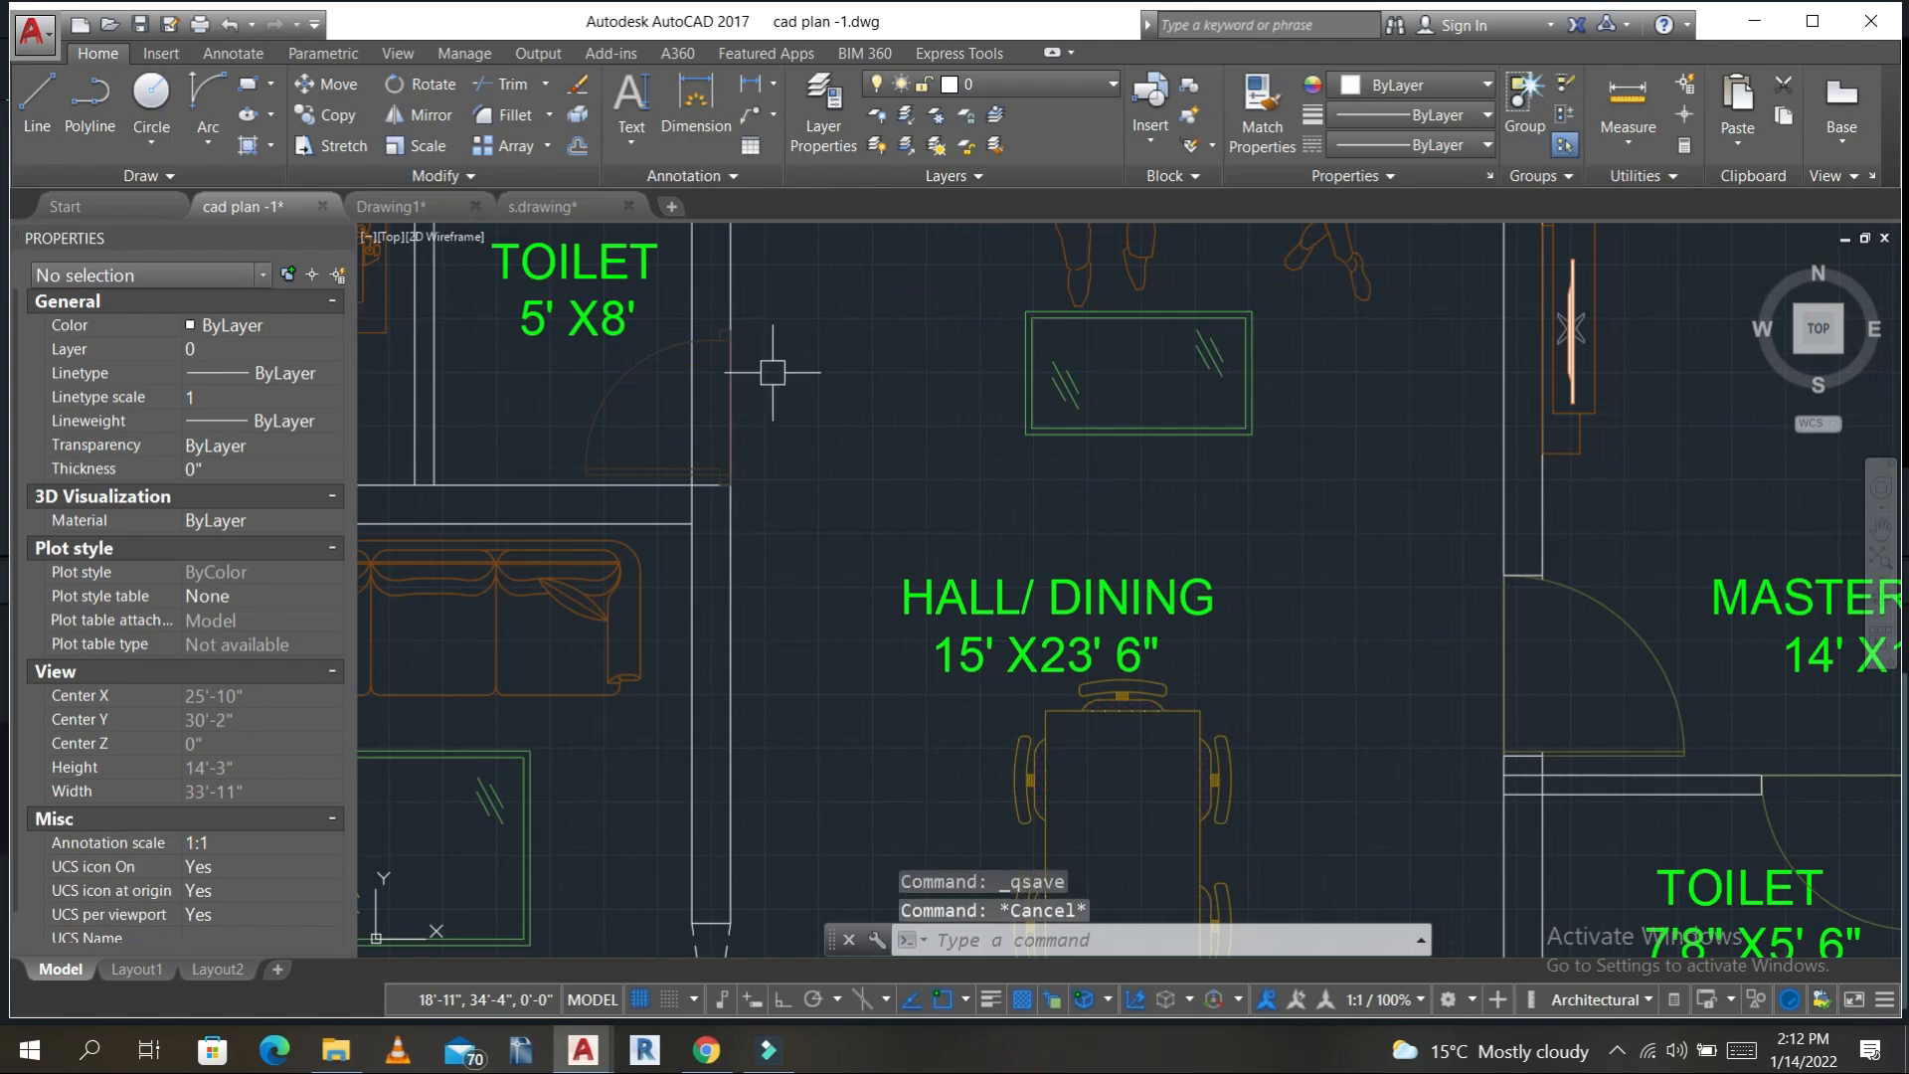
{"action": "type", "text": "l"}
{"action": "key", "text": "Return"}
{"action": "scroll", "coordinate": [734, 324], "scroll_direction": "up", "scroll_amount": 4}
{"action": "left_click", "coordinate": [731, 333]}
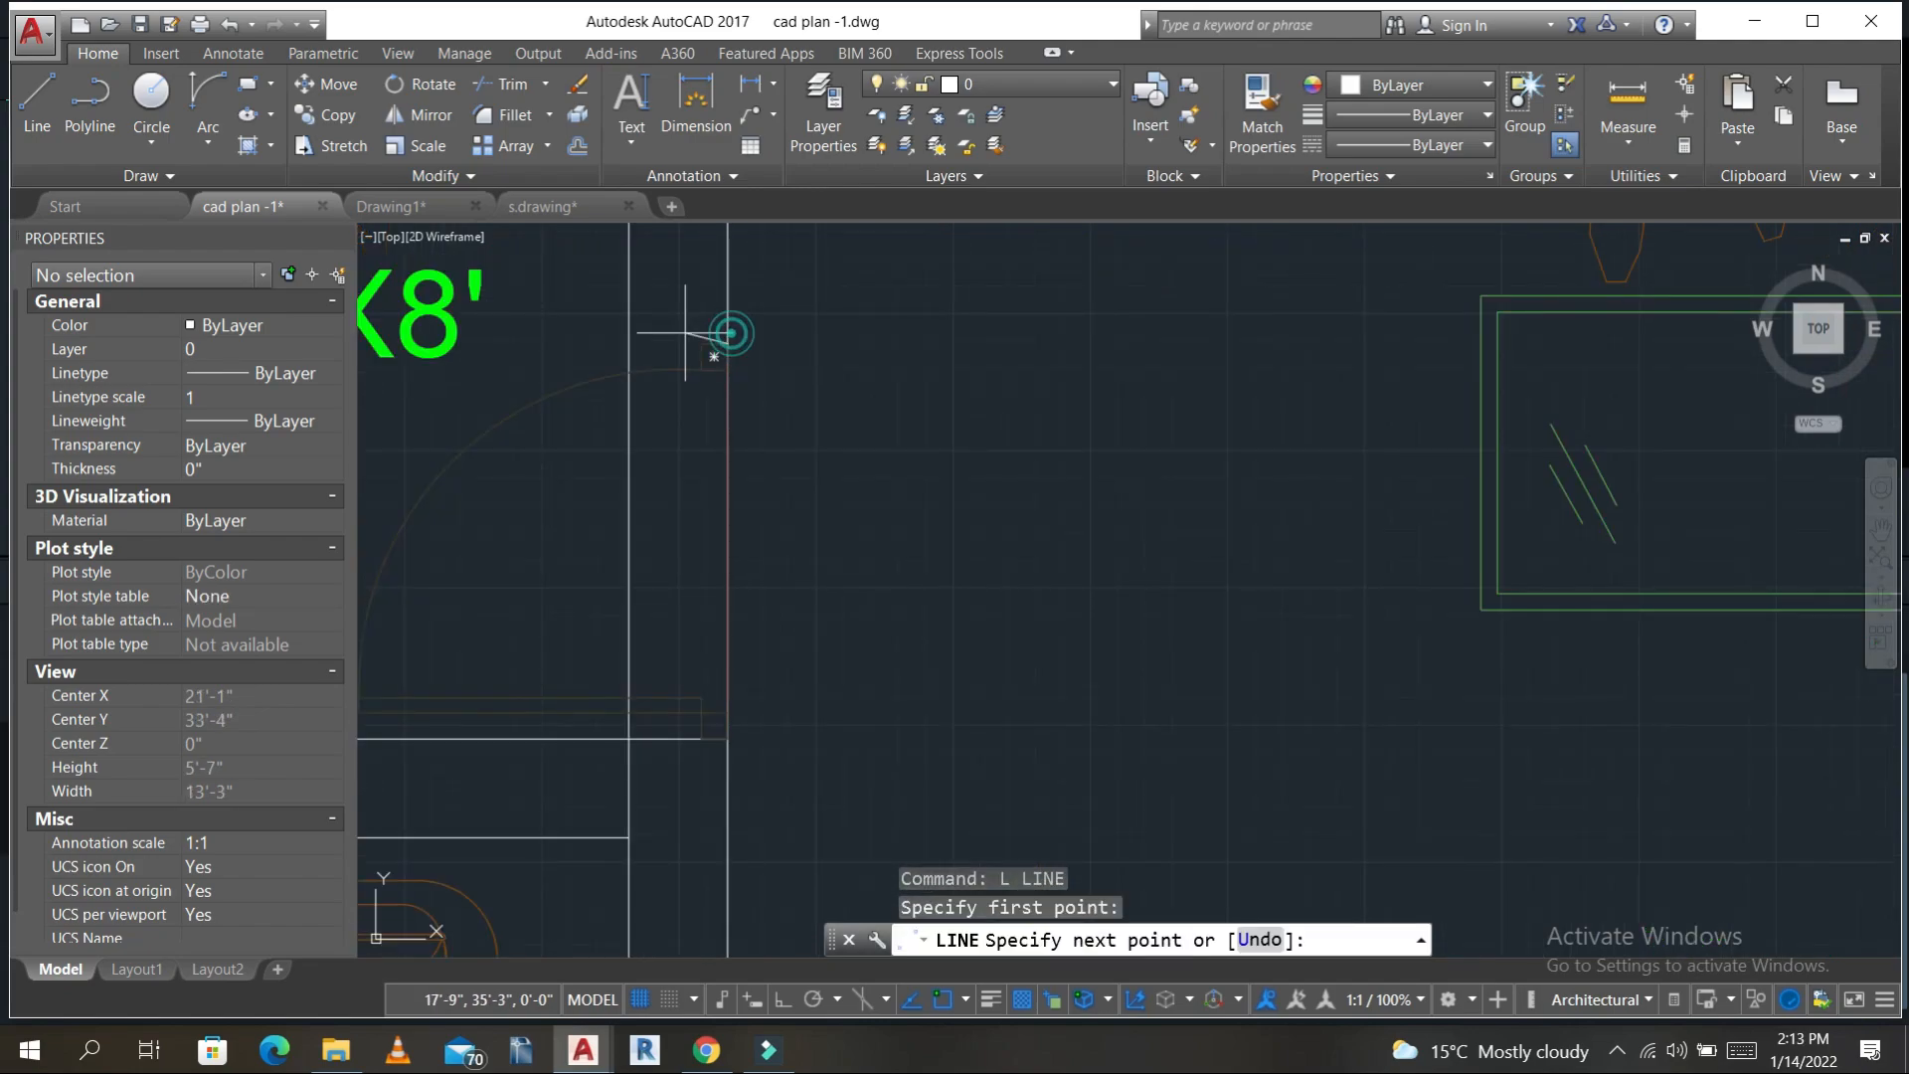
{"action": "left_click", "coordinate": [629, 343]}
{"action": "key", "text": "Escape"}
{"action": "key", "text": "Escape"}
- Trim the two wall lines out of the STORE/ TOILET door opening, using the new line and the lower wall line as cutting edges, and save
{"action": "type", "text": "tr"}
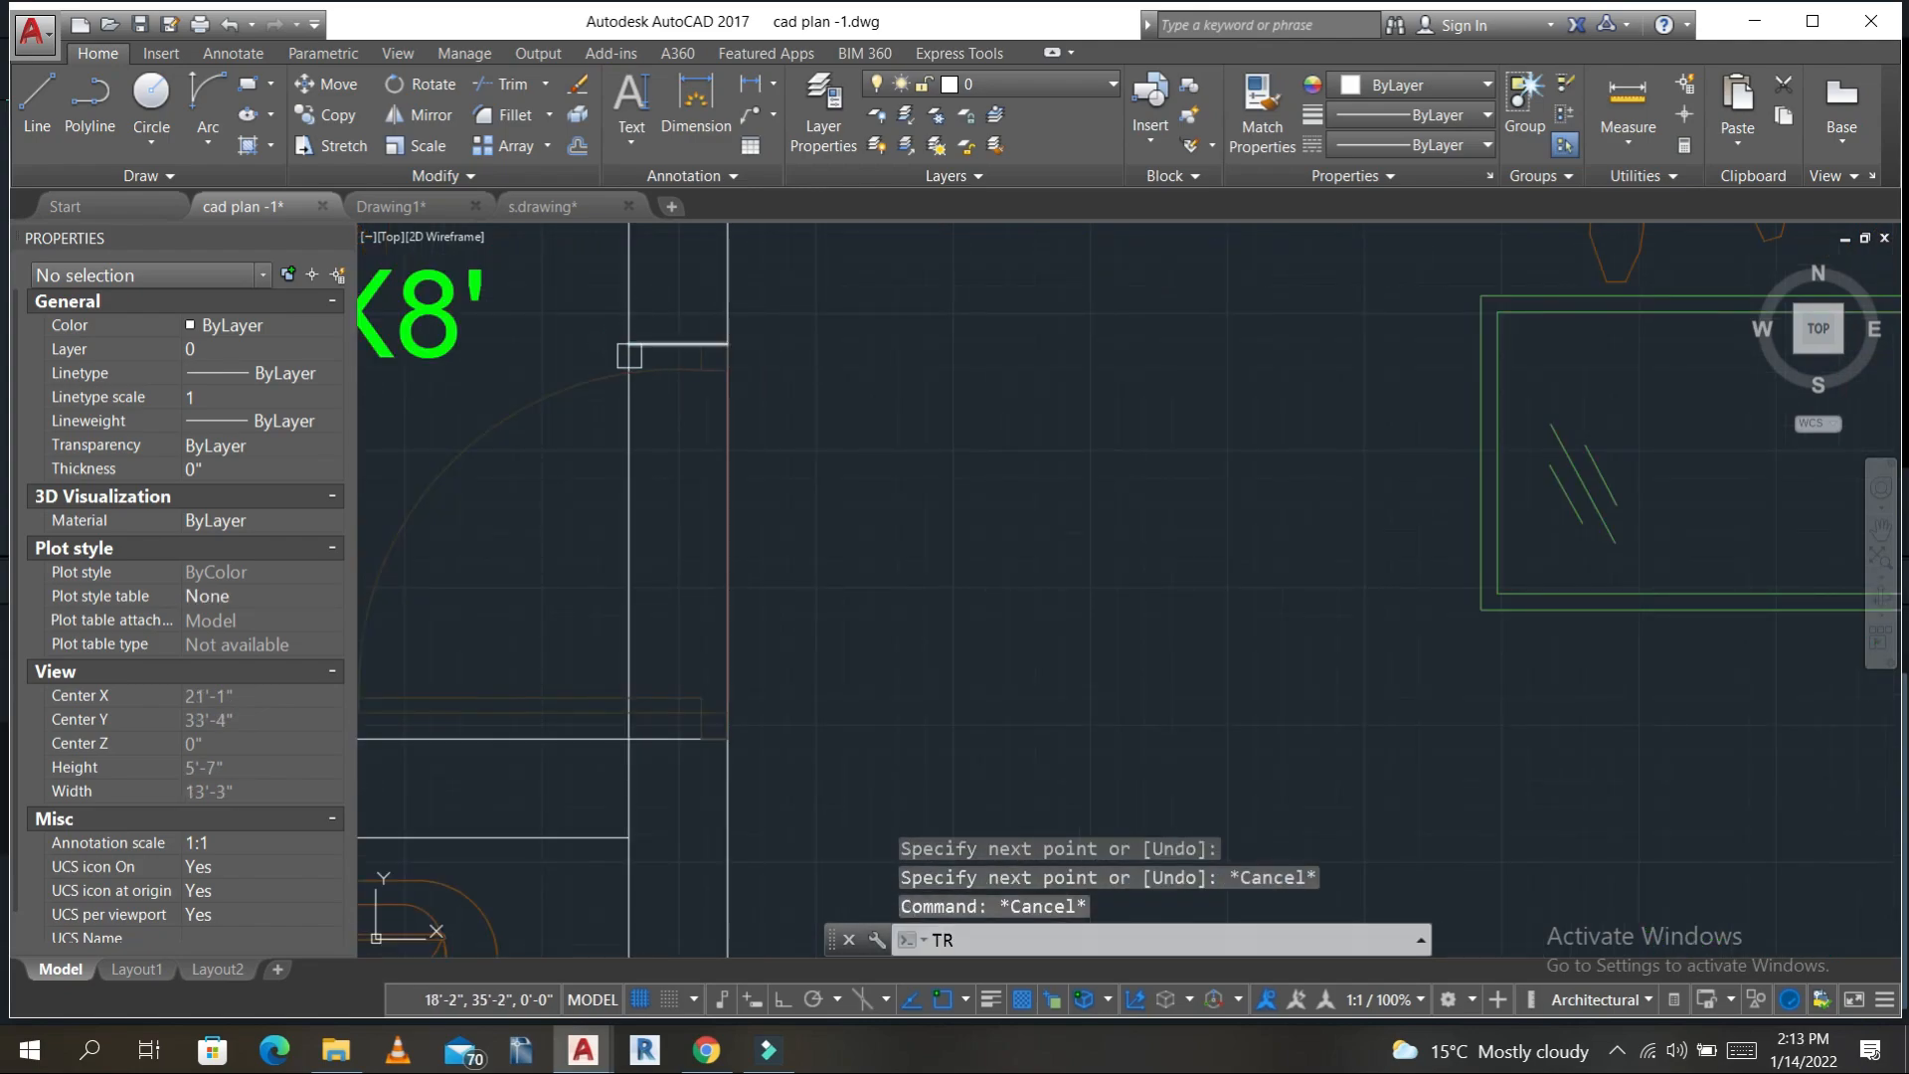
{"action": "key", "text": "Return"}
{"action": "left_click", "coordinate": [658, 343]}
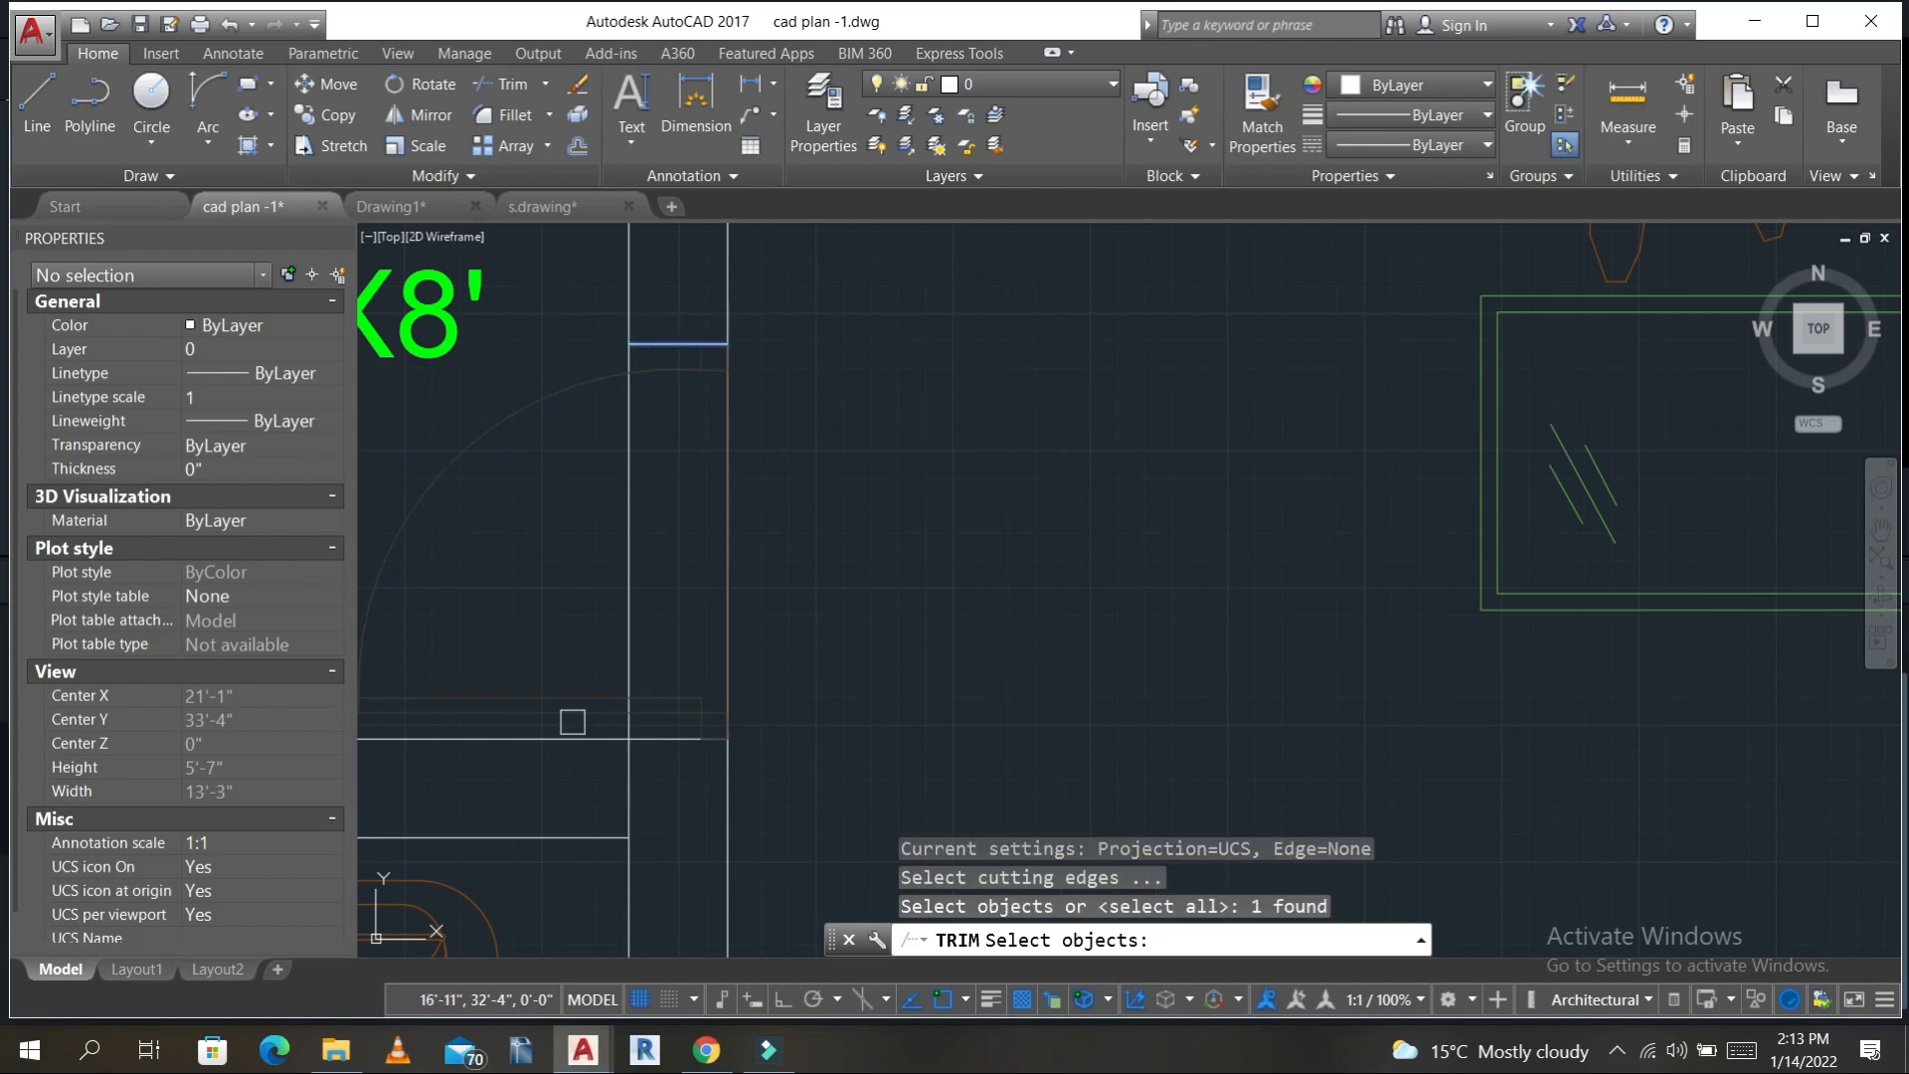
{"action": "left_click", "coordinate": [574, 744]}
{"action": "key", "text": "Return"}
{"action": "left_click", "coordinate": [813, 575]}
{"action": "left_click", "coordinate": [563, 504]}
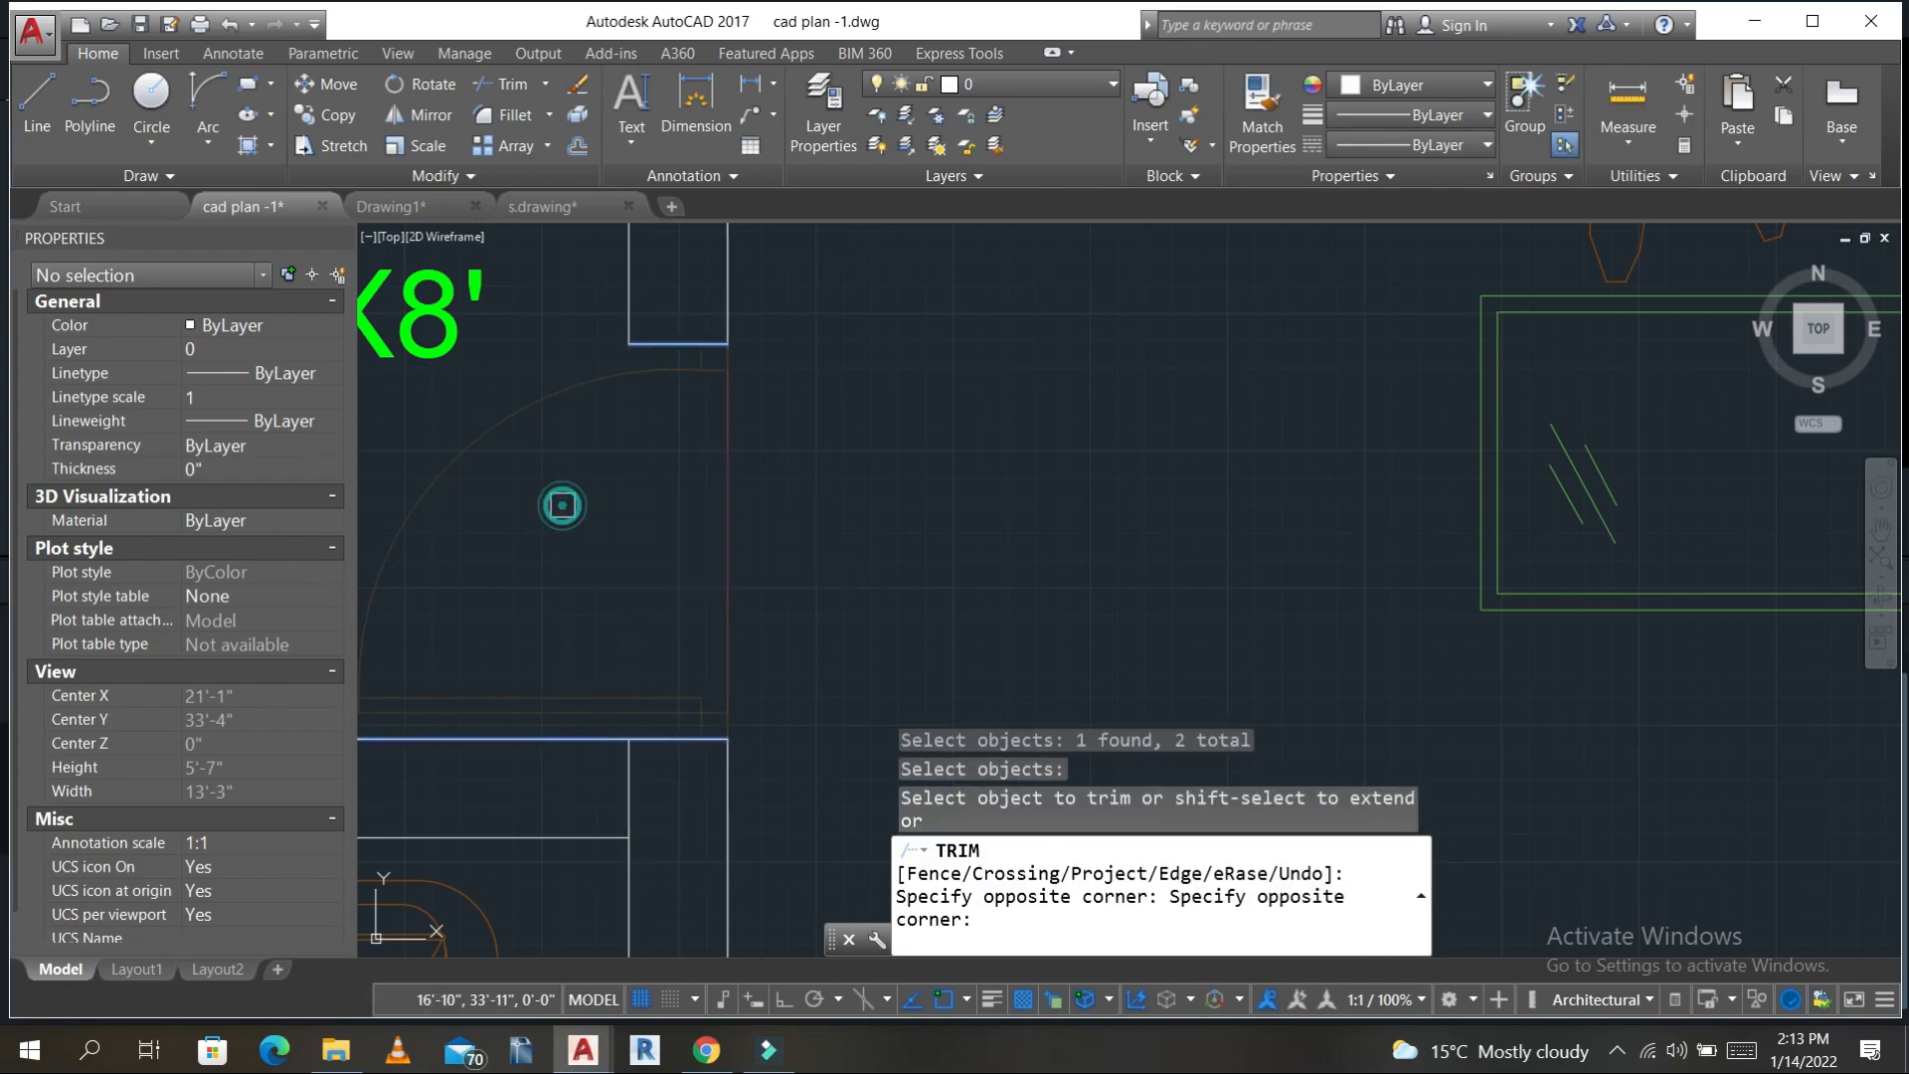
{"action": "scroll", "coordinate": [947, 474], "scroll_direction": "down", "scroll_amount": 2}
{"action": "scroll", "coordinate": [951, 469], "scroll_direction": "down", "scroll_amount": 8}
{"action": "middle_click_drag", "start_coordinate": [1059, 497], "coordinate": [903, 389]}
{"action": "key", "text": "Escape"}
{"action": "key", "text": "Escape"}
{"action": "key", "text": "Escape"}
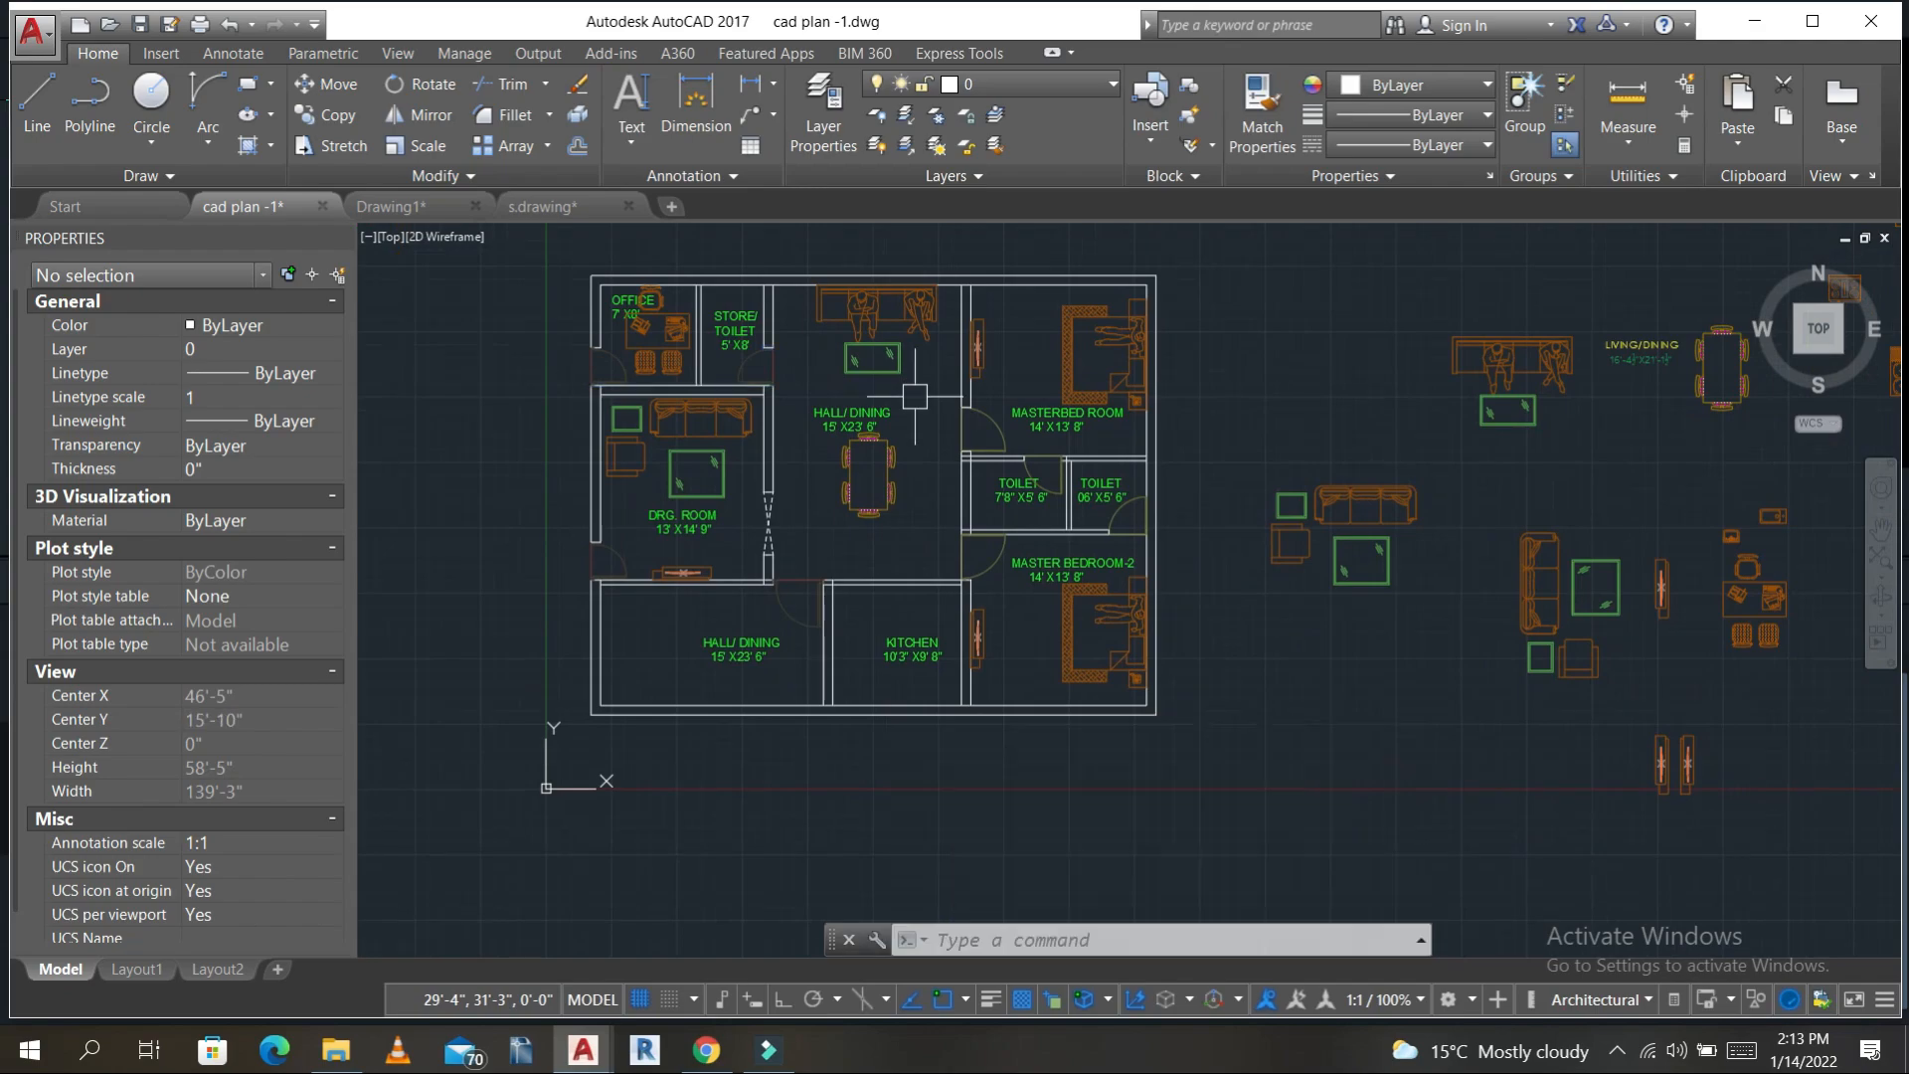
{"action": "key", "text": "ctrl+s"}
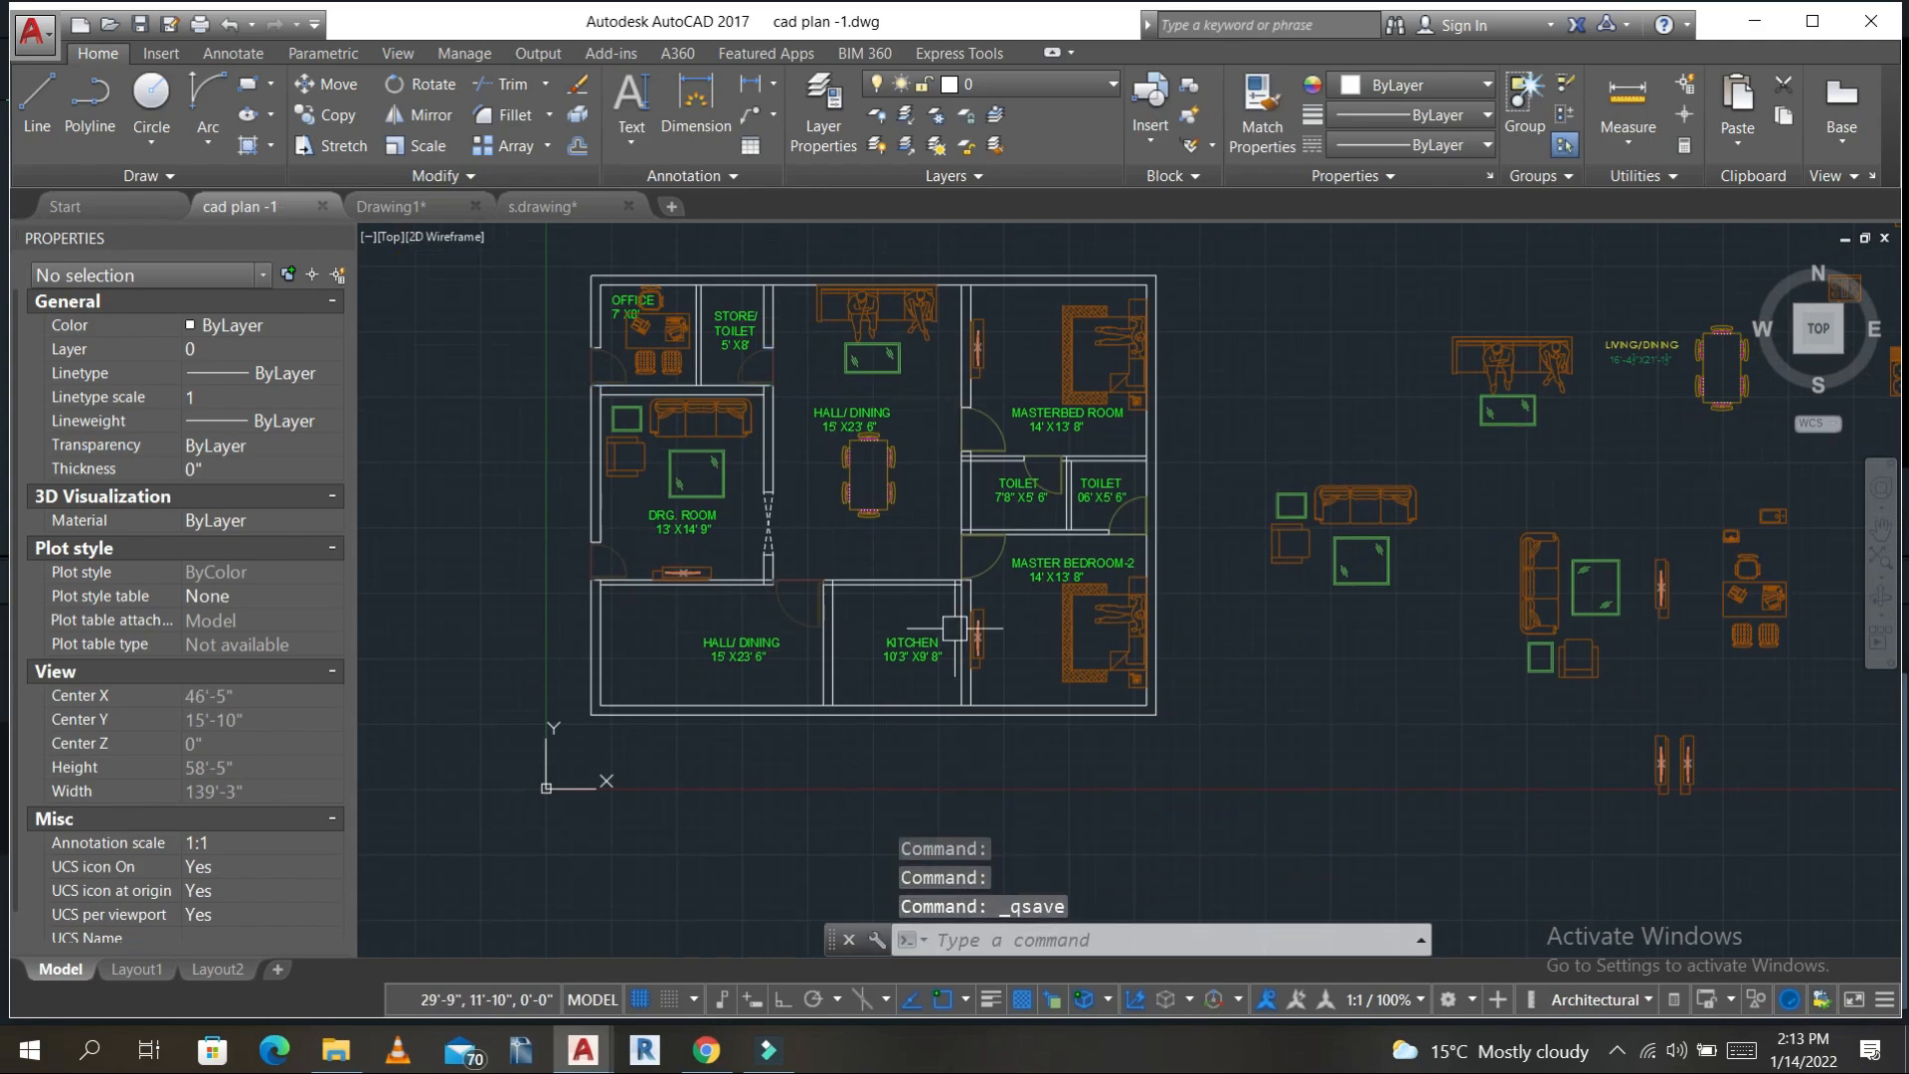
- Extend the lower wall line under the DRG. ROOM to the outer face of the exterior wall
{"action": "middle_click_drag", "start_coordinate": [659, 643], "coordinate": [720, 633]}
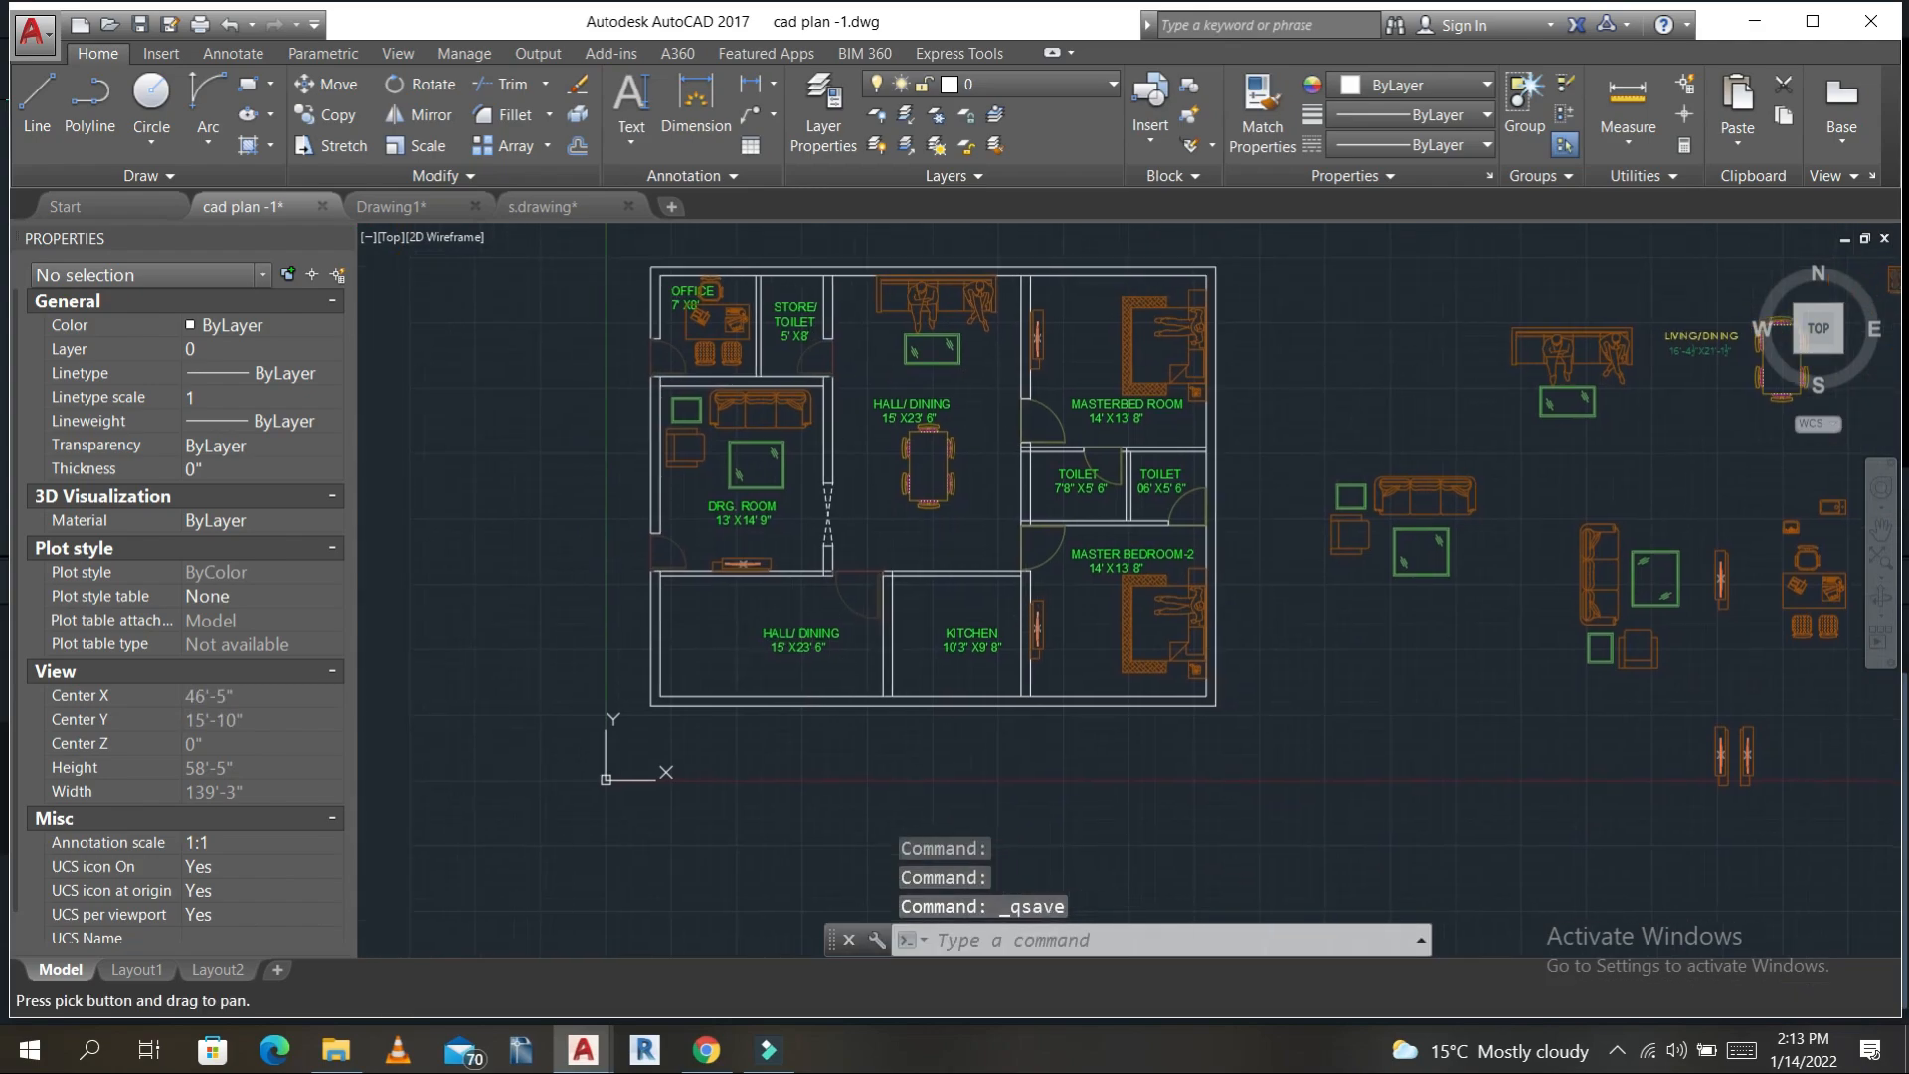
{"action": "scroll", "coordinate": [652, 558], "scroll_direction": "up", "scroll_amount": 6}
{"action": "key", "text": "Escape"}
{"action": "middle_click_drag", "start_coordinate": [959, 627], "coordinate": [787, 521]}
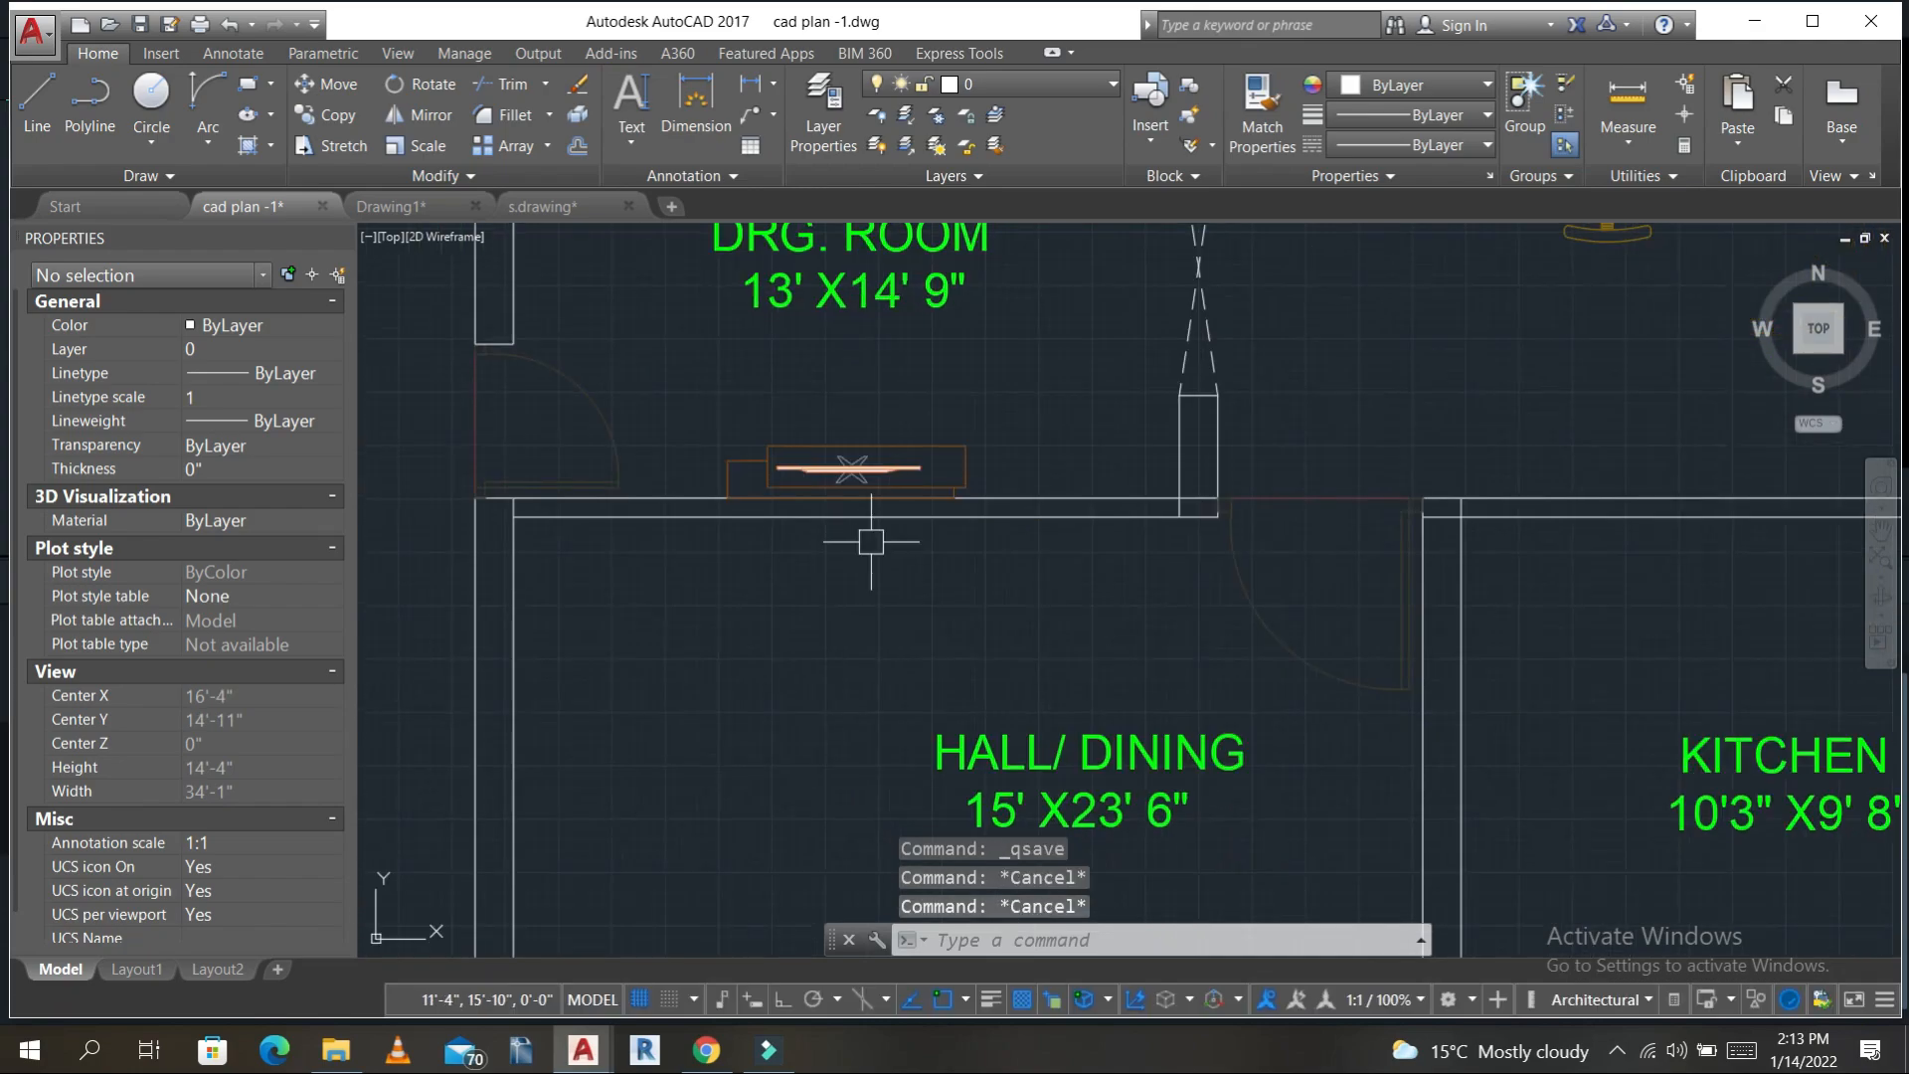
{"action": "type", "text": "ex"}
{"action": "key", "text": "Return"}
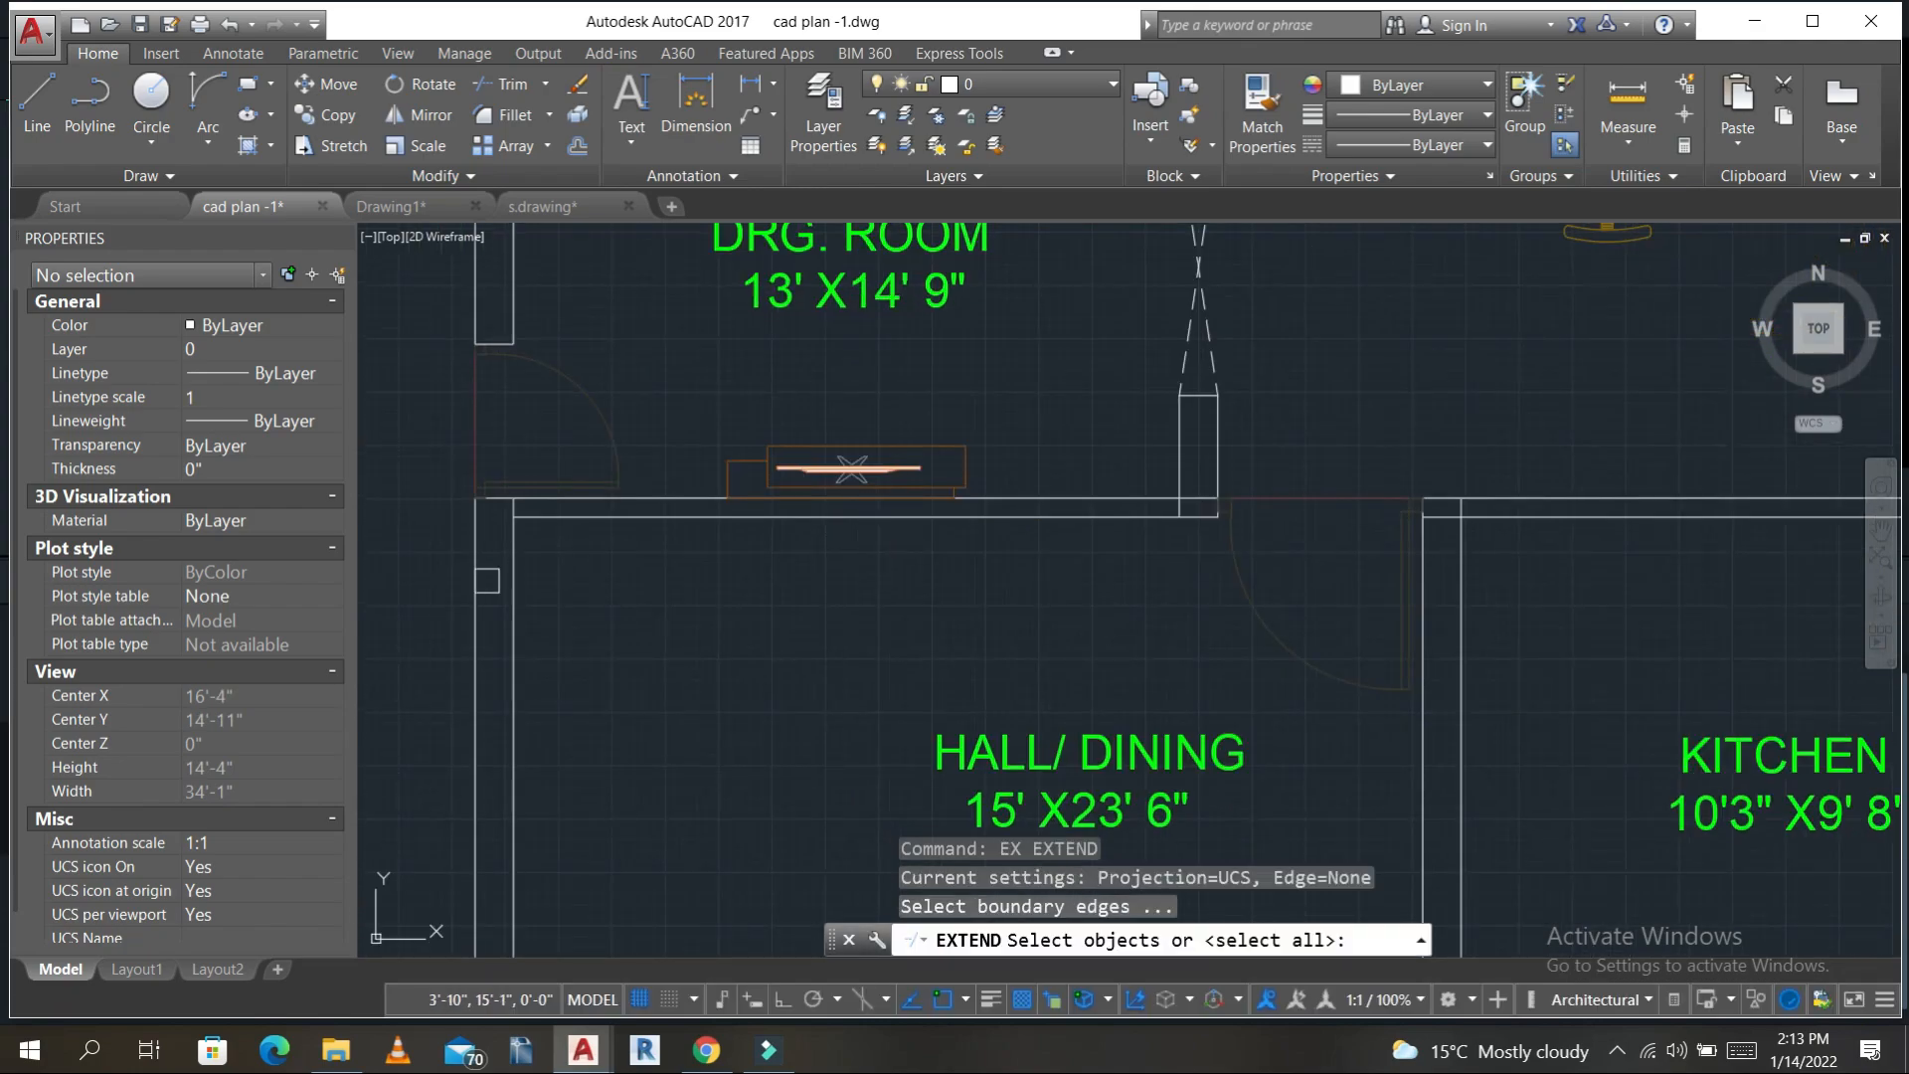
{"action": "left_click", "coordinate": [487, 580]}
{"action": "key", "text": "Return"}
{"action": "key", "text": "Escape"}
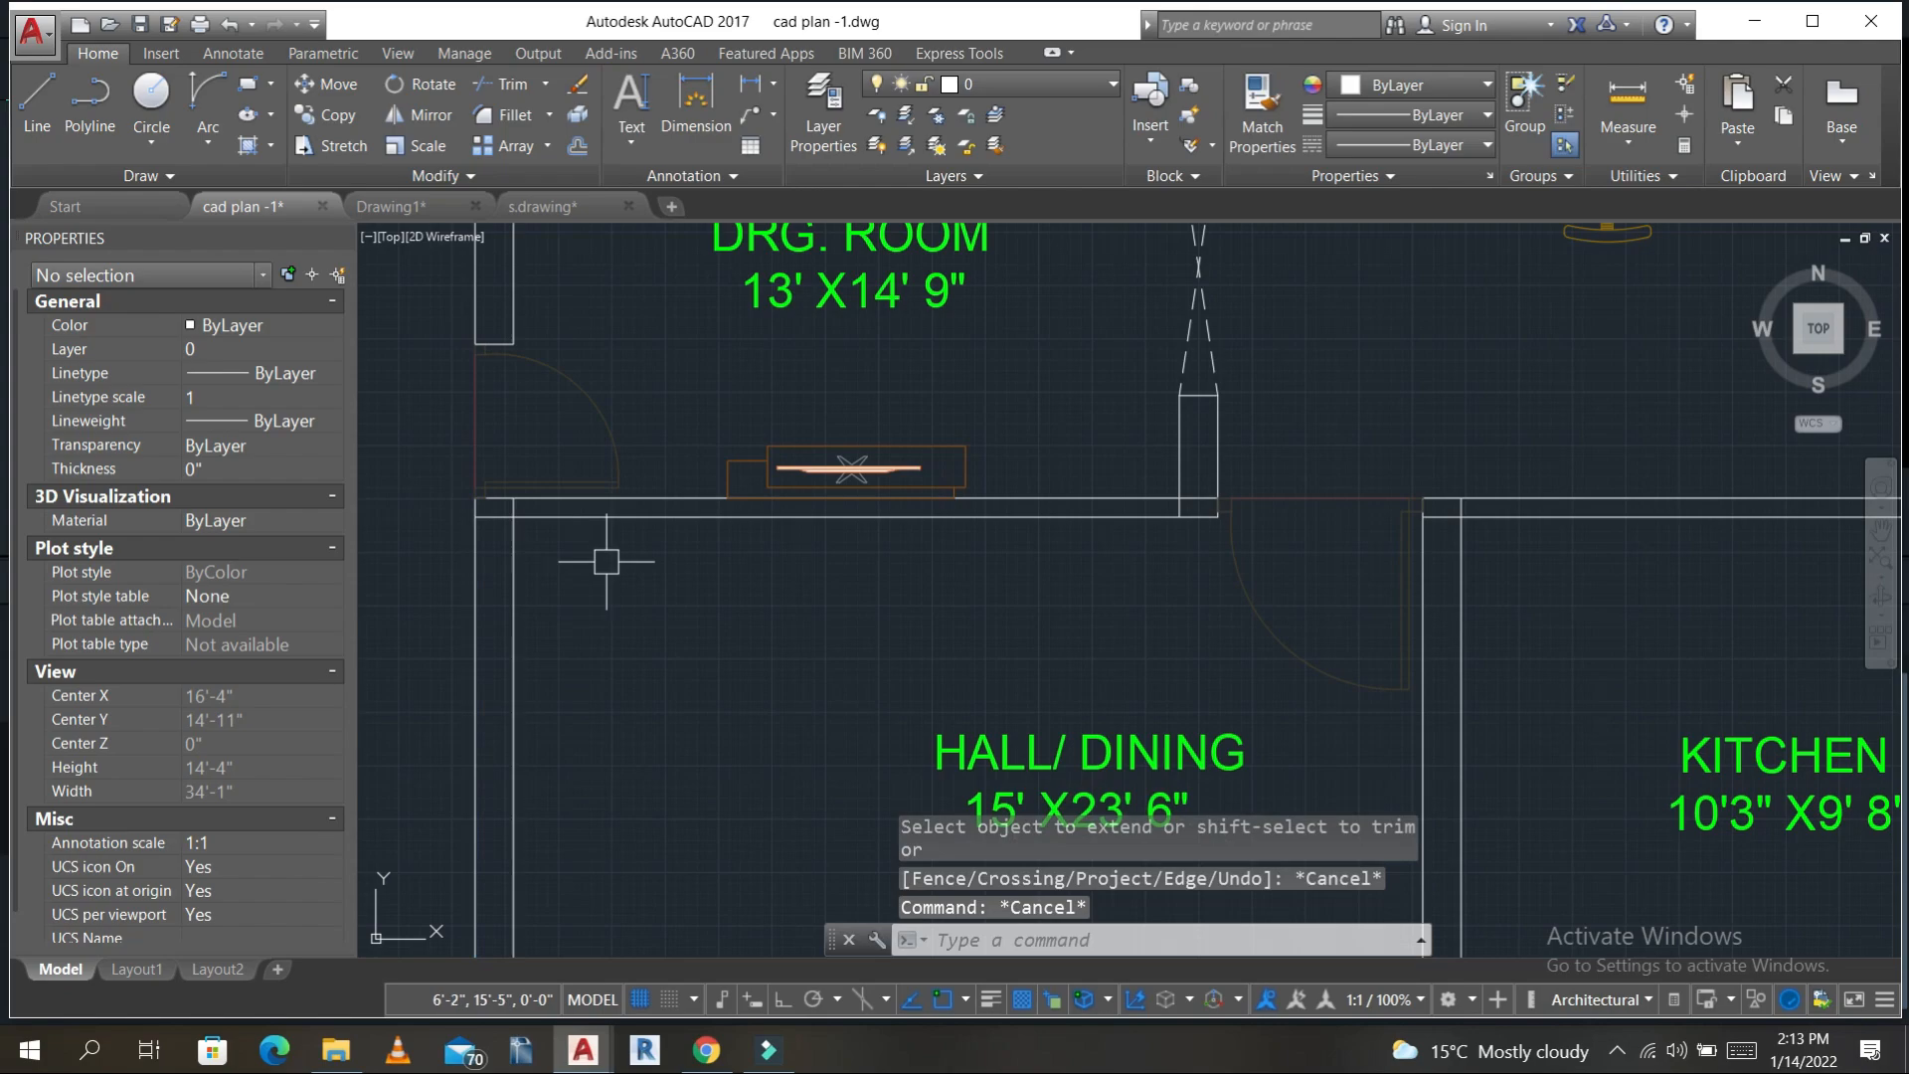
- Erase the inner line of the exterior wall beside the lower HALL/ DINING room
{"action": "type", "text": "tr"}
{"action": "key", "text": "Return"}
{"action": "key", "text": "Return"}
{"action": "key", "text": "Escape"}
{"action": "left_click", "coordinate": [514, 753]}
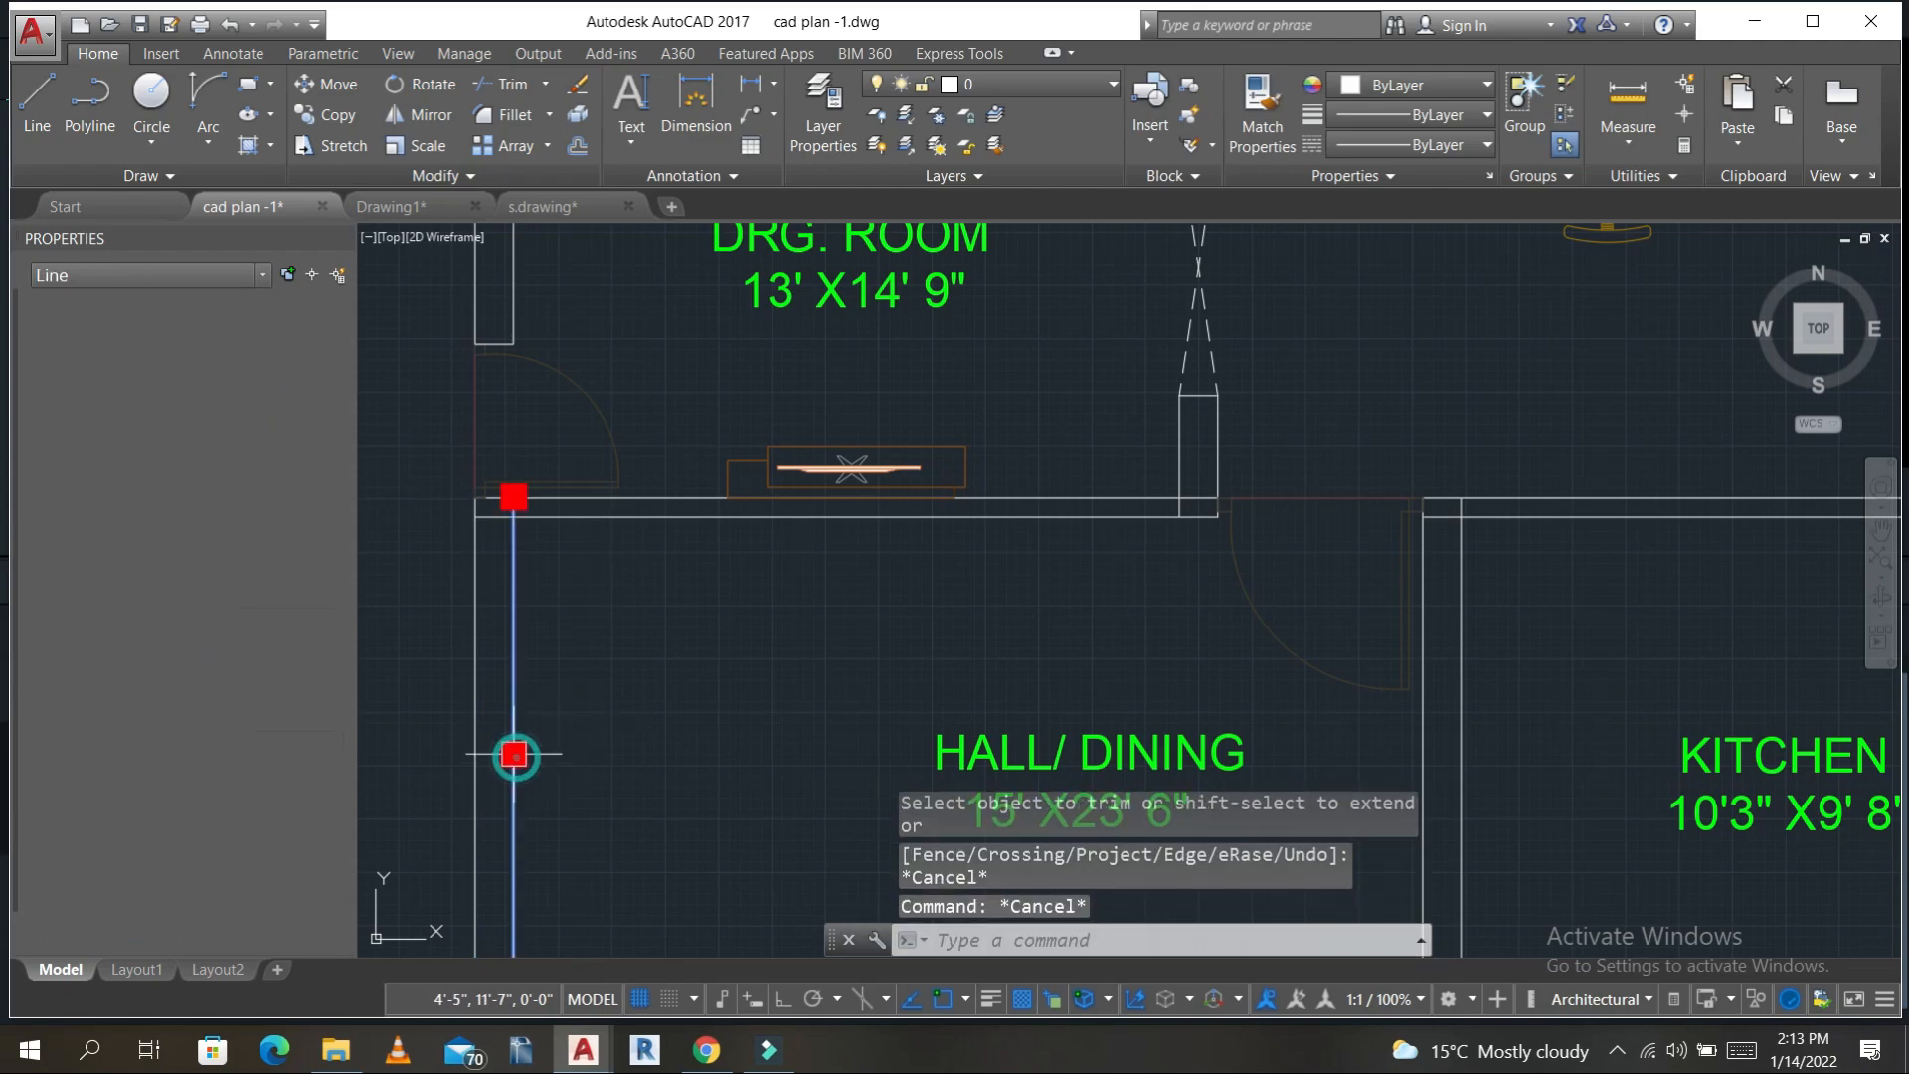
{"action": "type", "text": "e"}
{"action": "key", "text": "Return"}
- Extend the inner line of the bottom exterior wall to the outer wall line beside the lower HALL/ DINING room
{"action": "scroll", "coordinate": [674, 605], "scroll_direction": "down", "scroll_amount": 5}
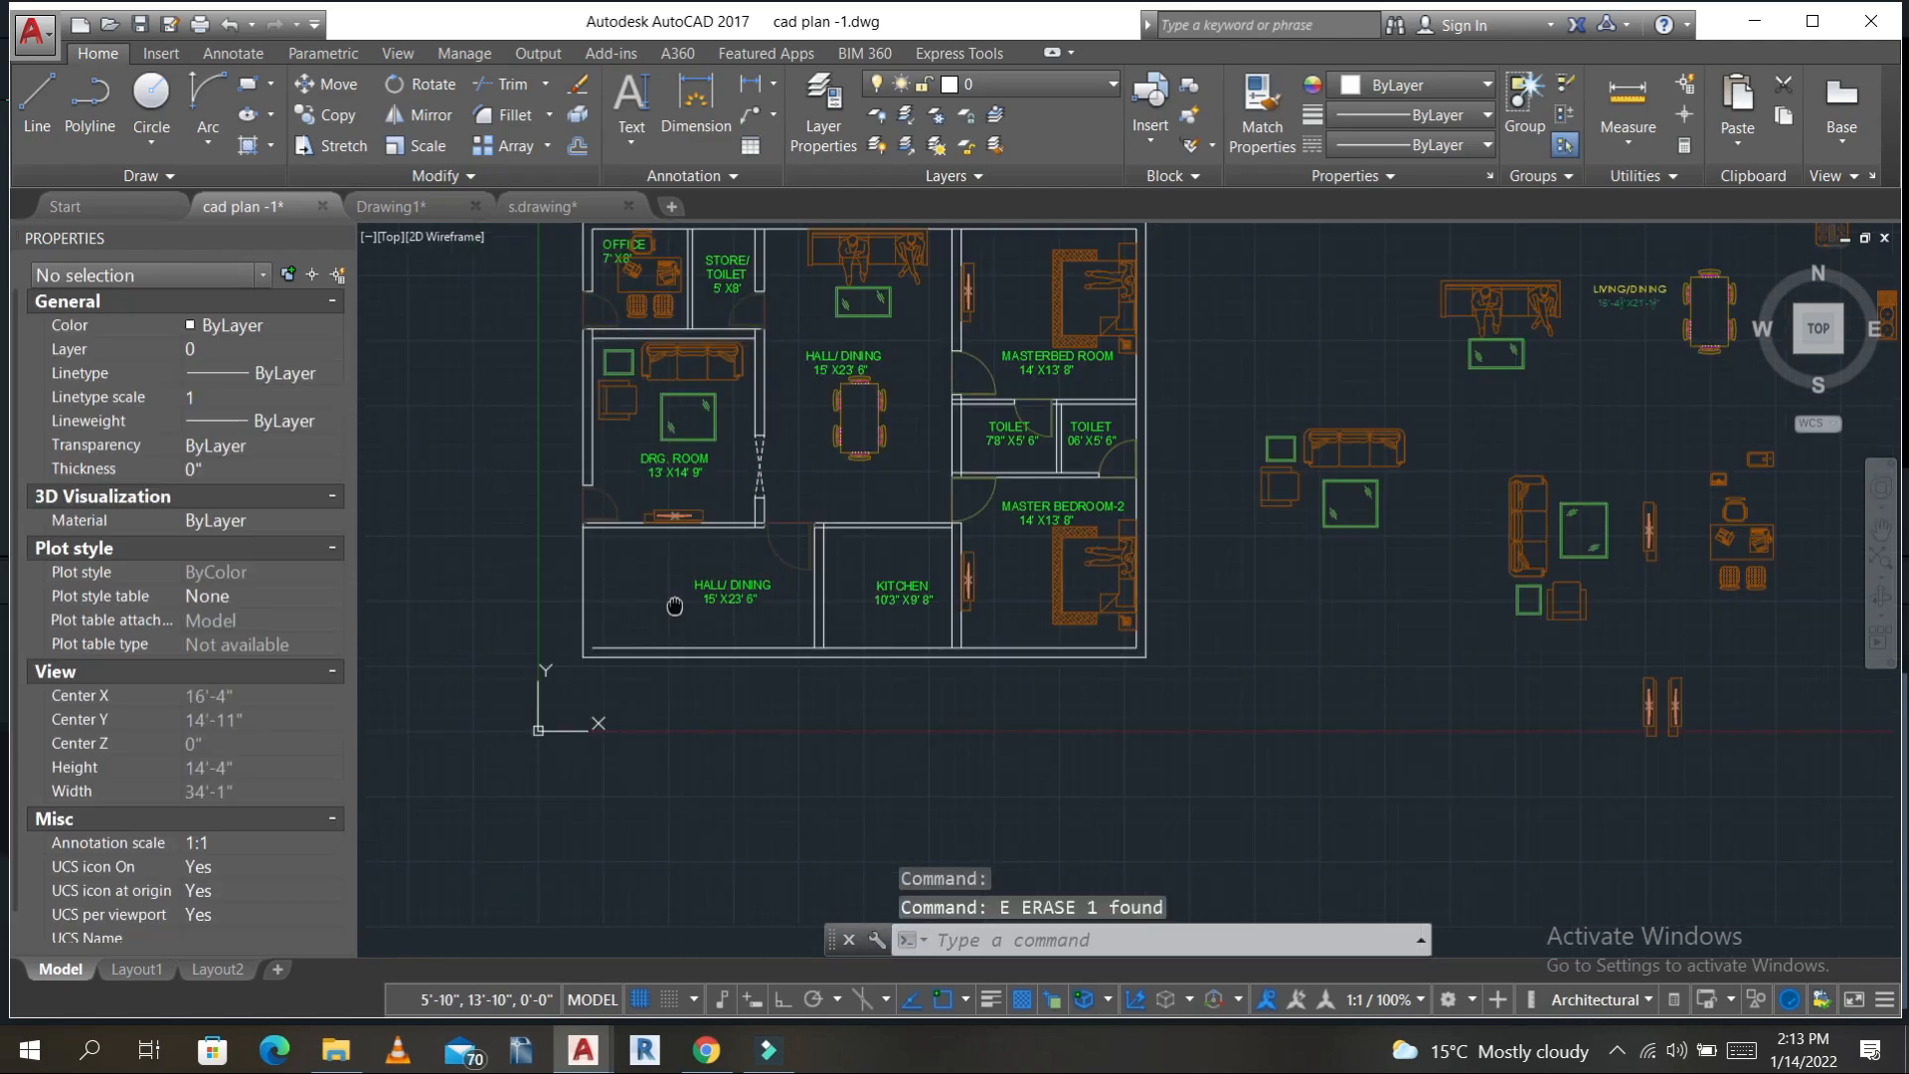
{"action": "scroll", "coordinate": [674, 606], "scroll_direction": "up", "scroll_amount": 4}
{"action": "key", "text": "Escape"}
{"action": "key", "text": "Escape"}
{"action": "type", "text": "ex"}
{"action": "key", "text": "Return"}
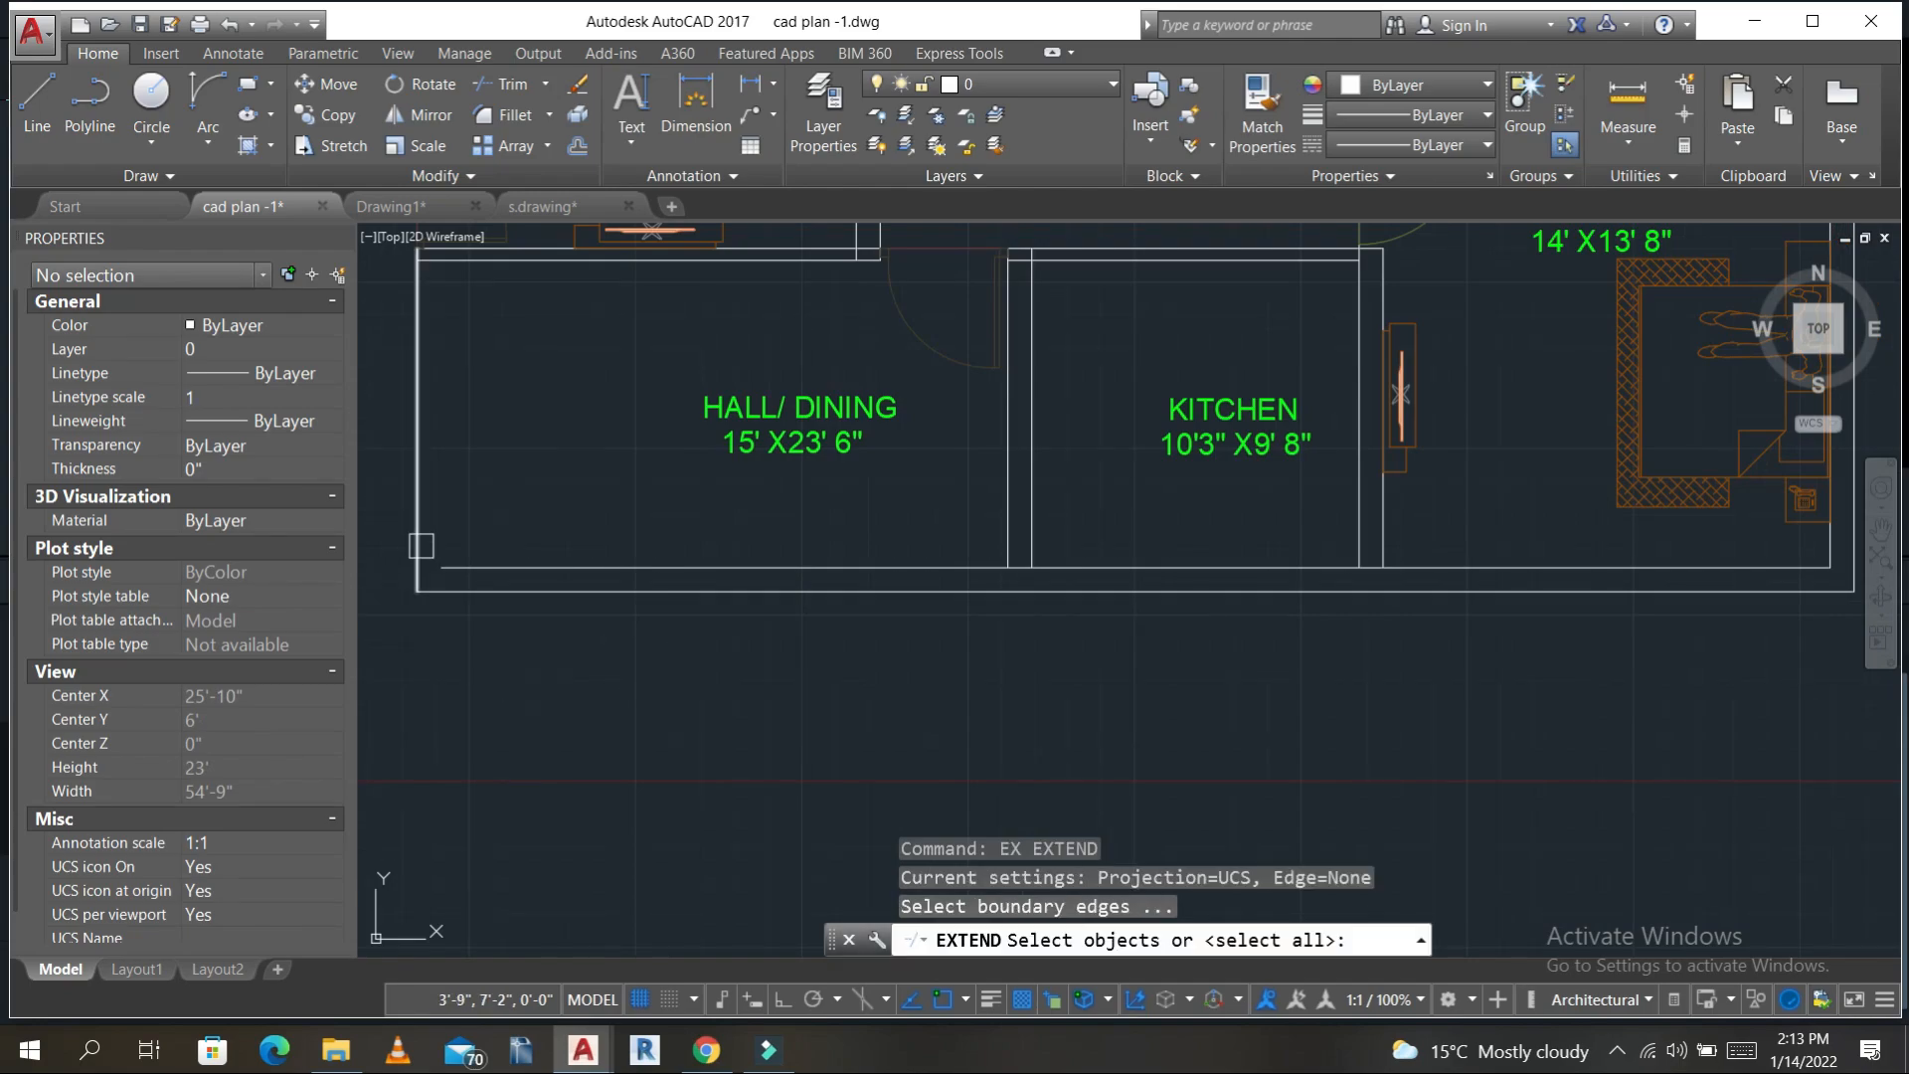
{"action": "left_click", "coordinate": [420, 545]}
{"action": "key", "text": "Return"}
{"action": "left_click", "coordinate": [558, 515]}
{"action": "scroll", "coordinate": [556, 522], "scroll_direction": "down", "scroll_amount": 4}
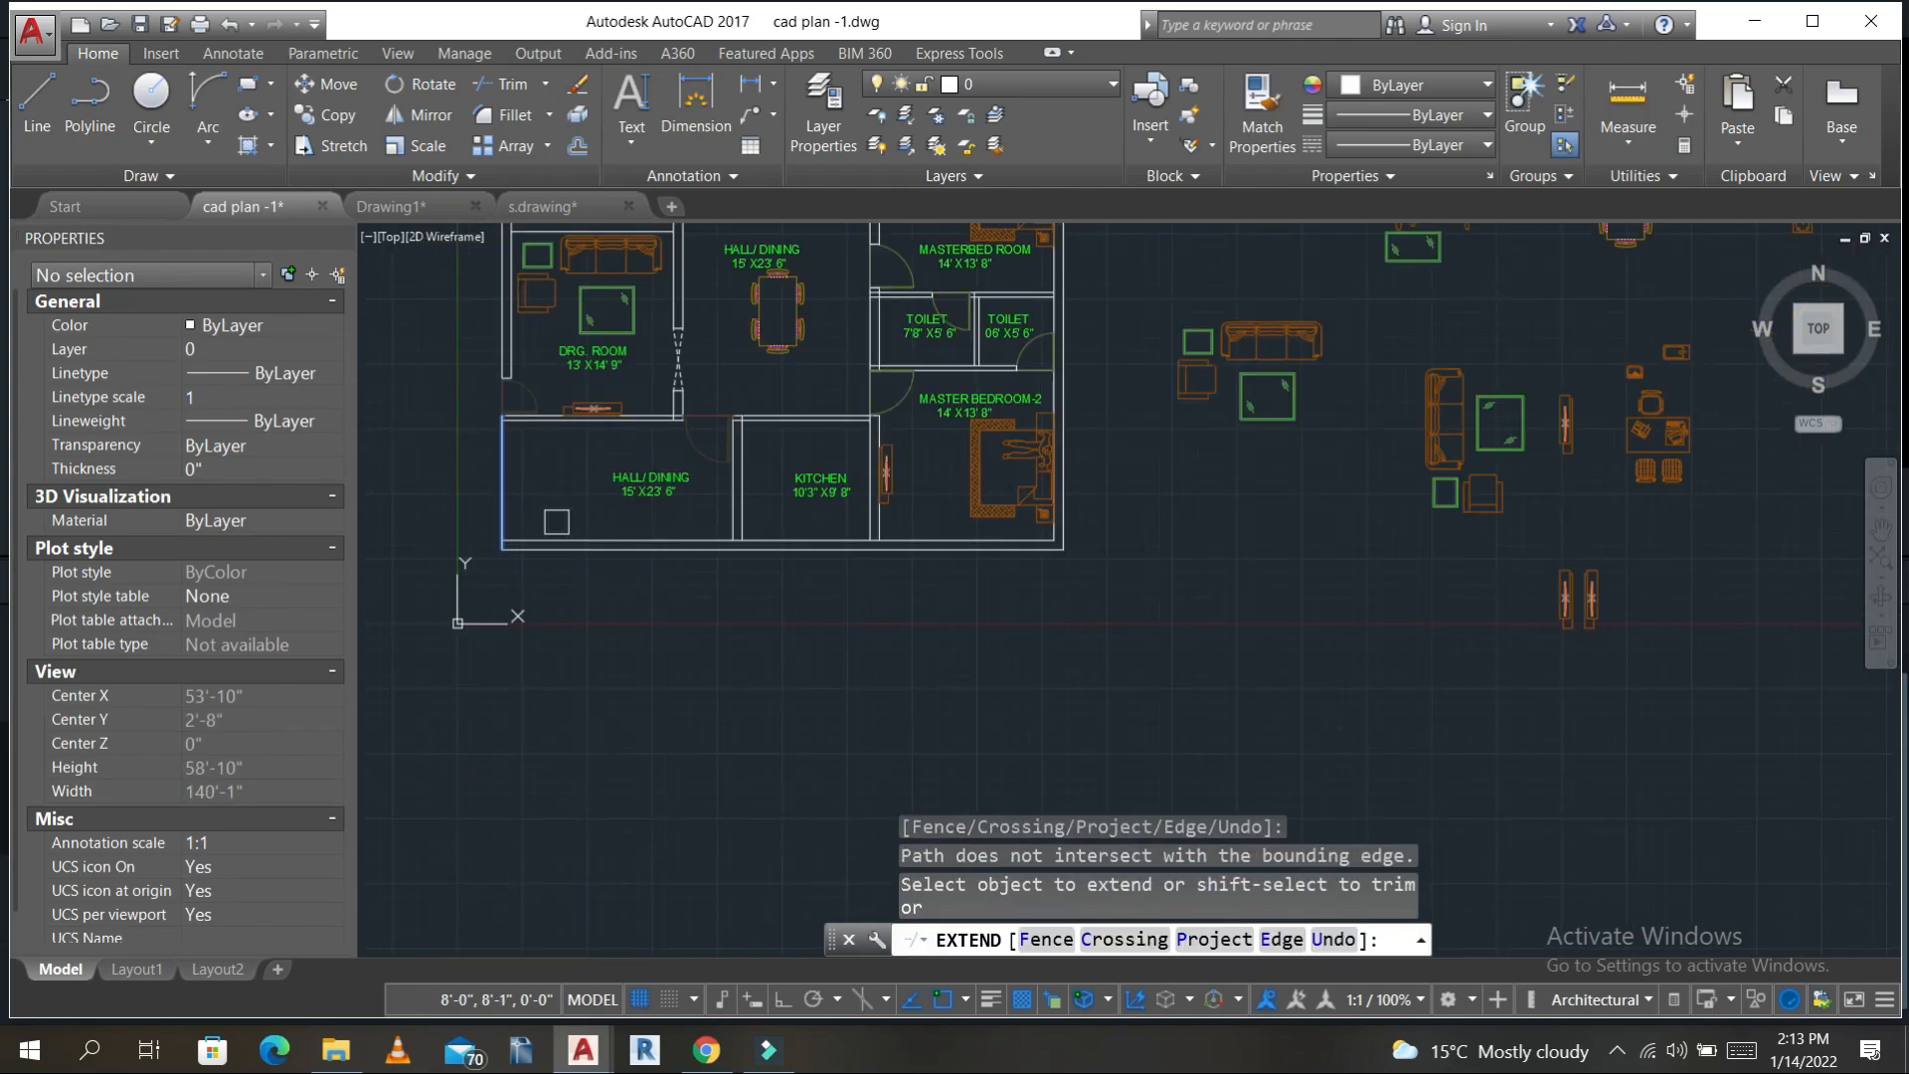
{"action": "middle_click_drag", "start_coordinate": [557, 522], "coordinate": [586, 546]}
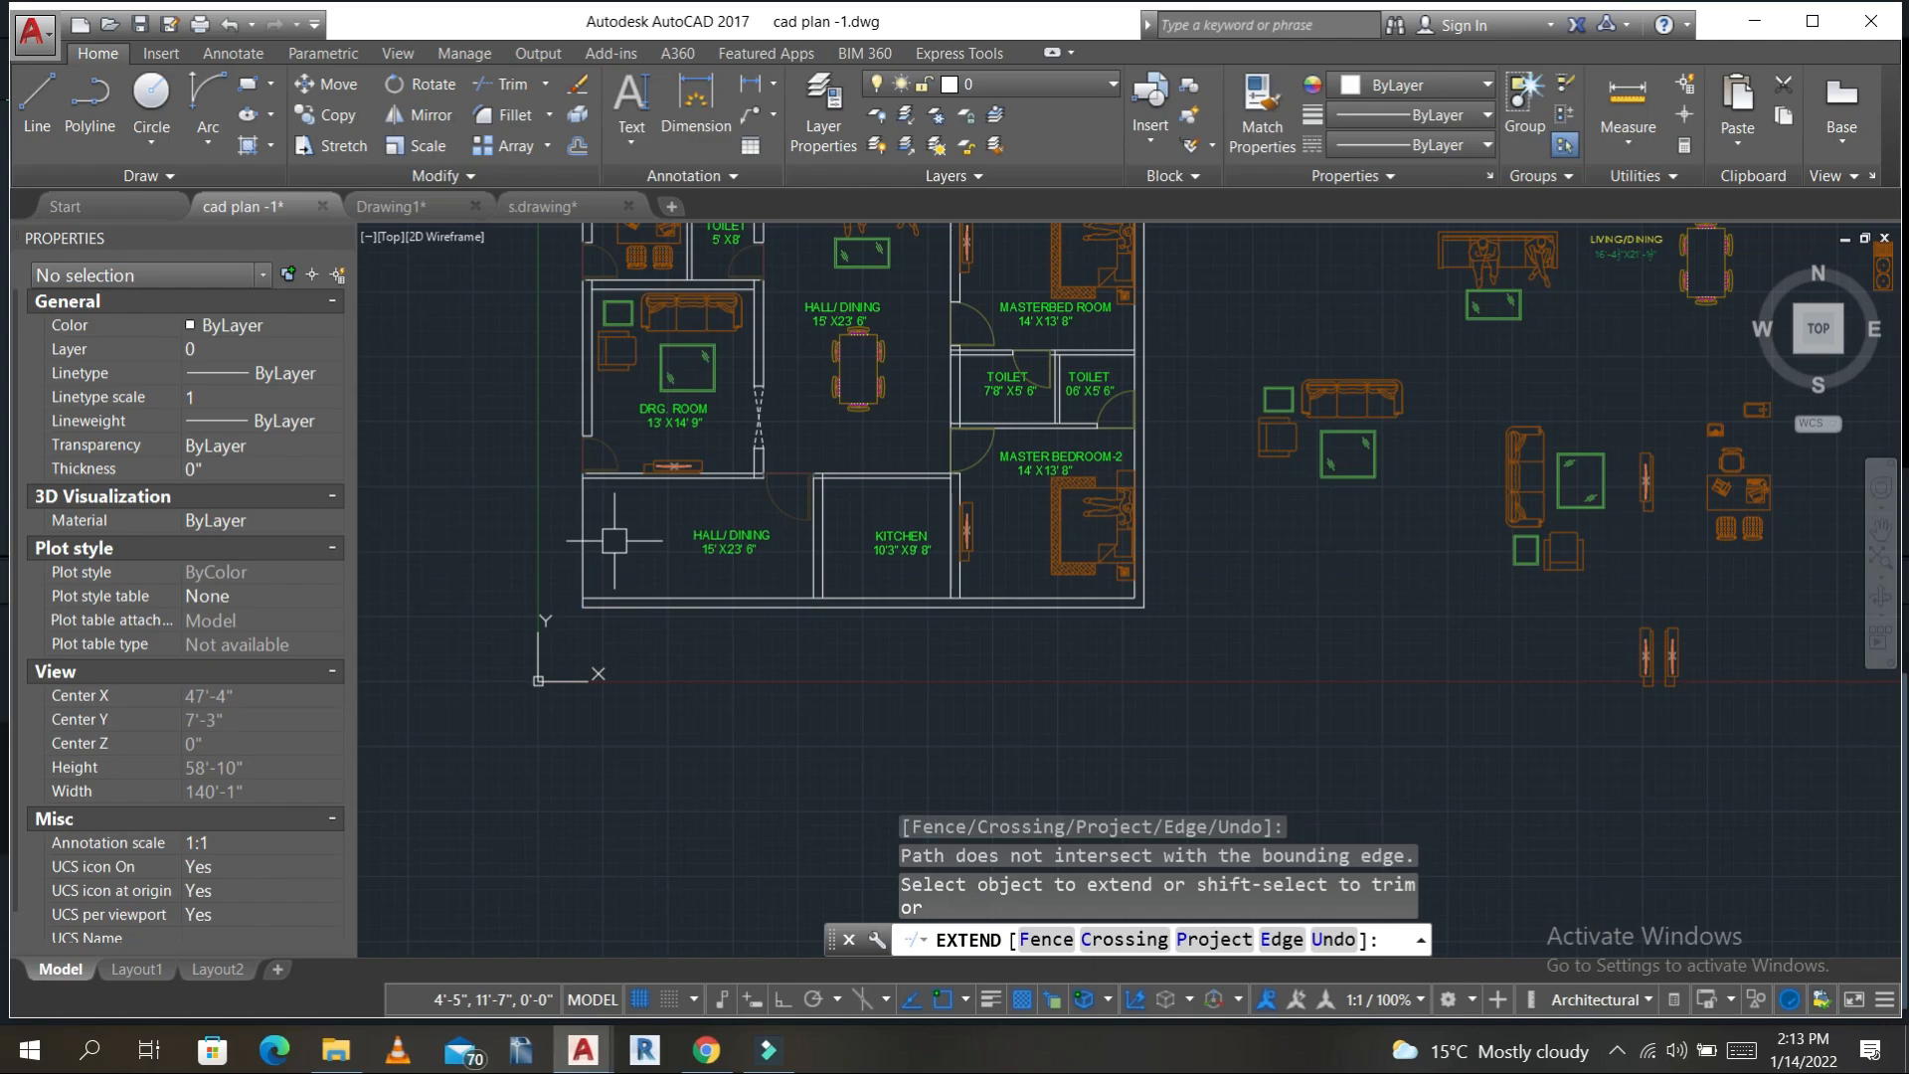
{"action": "key", "text": "Escape"}
{"action": "key", "text": "Escape"}
{"action": "key", "text": "Escape"}
- Draw a vertical line from the wall corner at the door opening under the DRG. ROOM down into the lower HALL/ DINING
{"action": "type", "text": "l"}
{"action": "key", "text": "Return"}
{"action": "scroll", "coordinate": [771, 503], "scroll_direction": "up", "scroll_amount": 2}
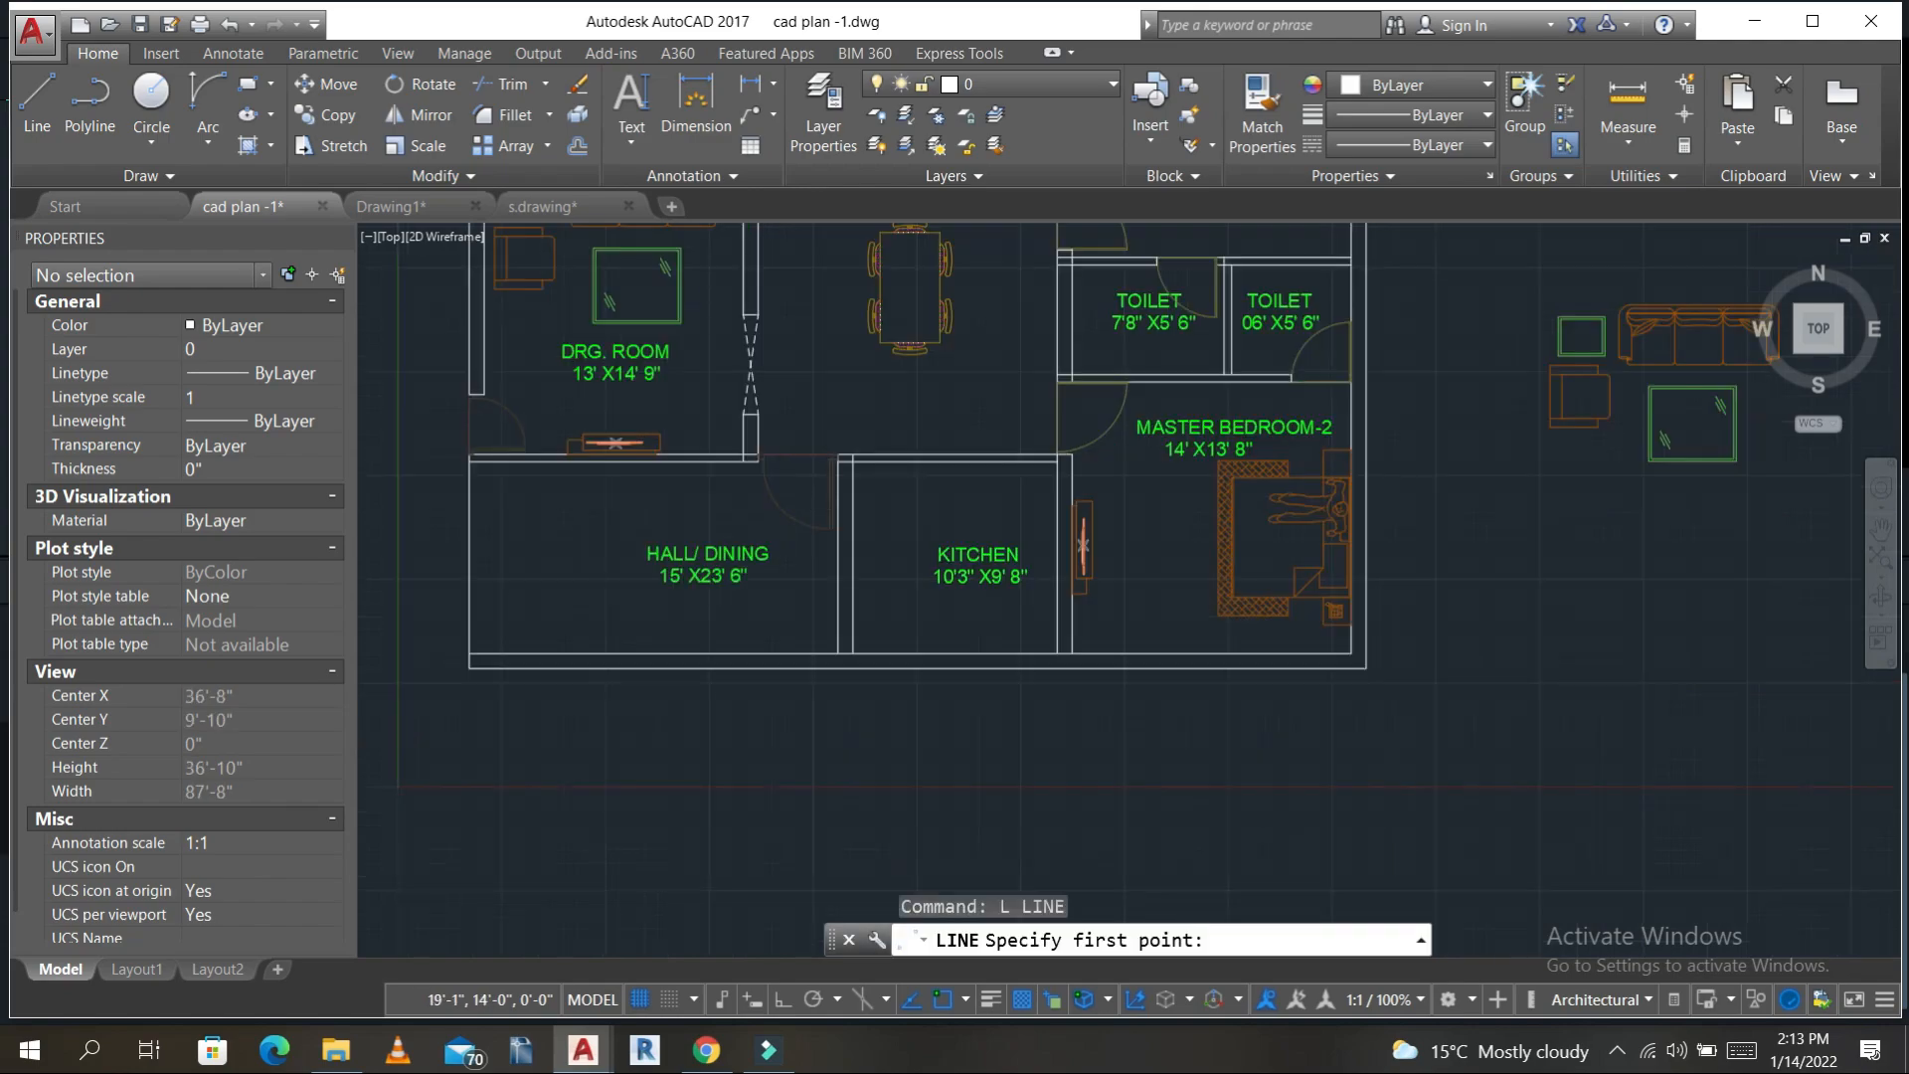
{"action": "scroll", "coordinate": [772, 507], "scroll_direction": "up", "scroll_amount": 3}
{"action": "left_click", "coordinate": [732, 395]}
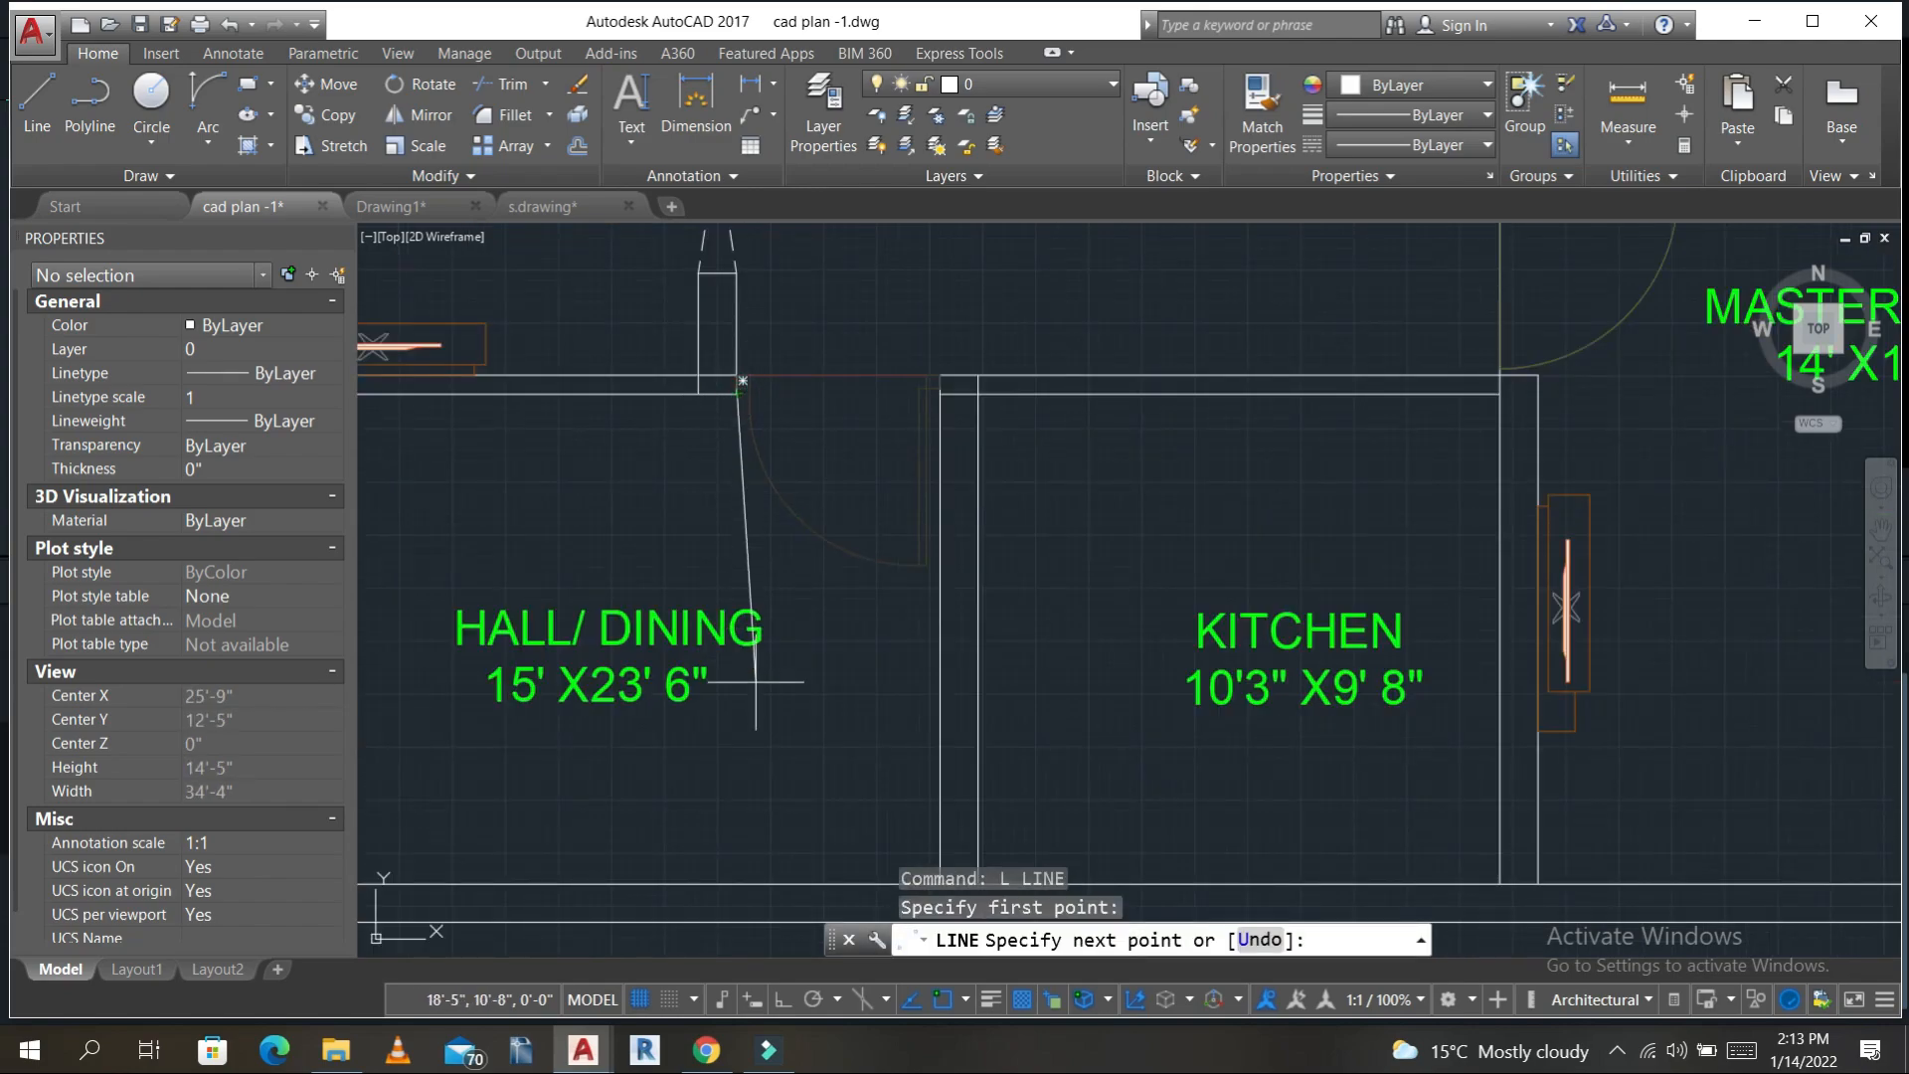
{"action": "left_click", "coordinate": [736, 808]}
{"action": "key", "text": "Escape"}
{"action": "key", "text": "Escape"}
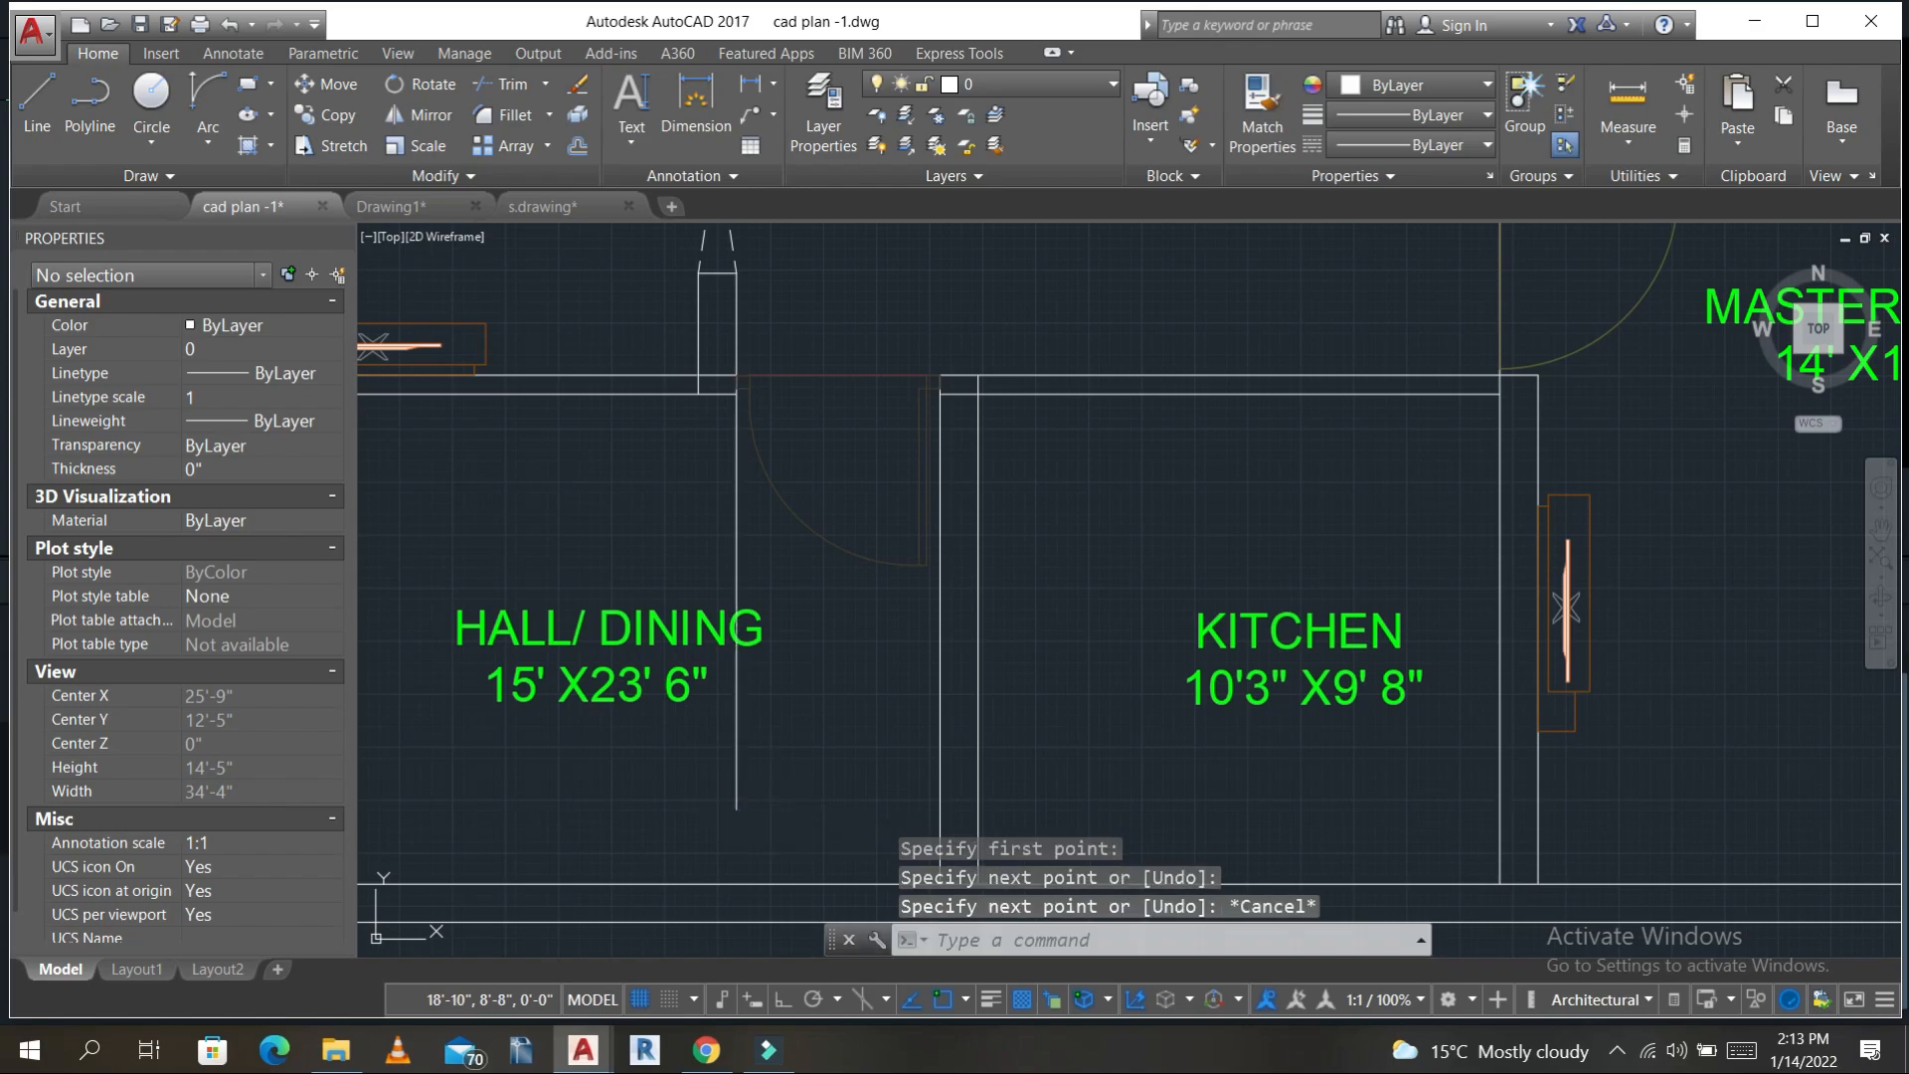
- Extend the new vertical line down to the inner line of the bottom exterior wall
{"action": "type", "text": "ex"}
{"action": "key", "text": "Return"}
{"action": "left_click", "coordinate": [756, 883]}
{"action": "key", "text": "Return"}
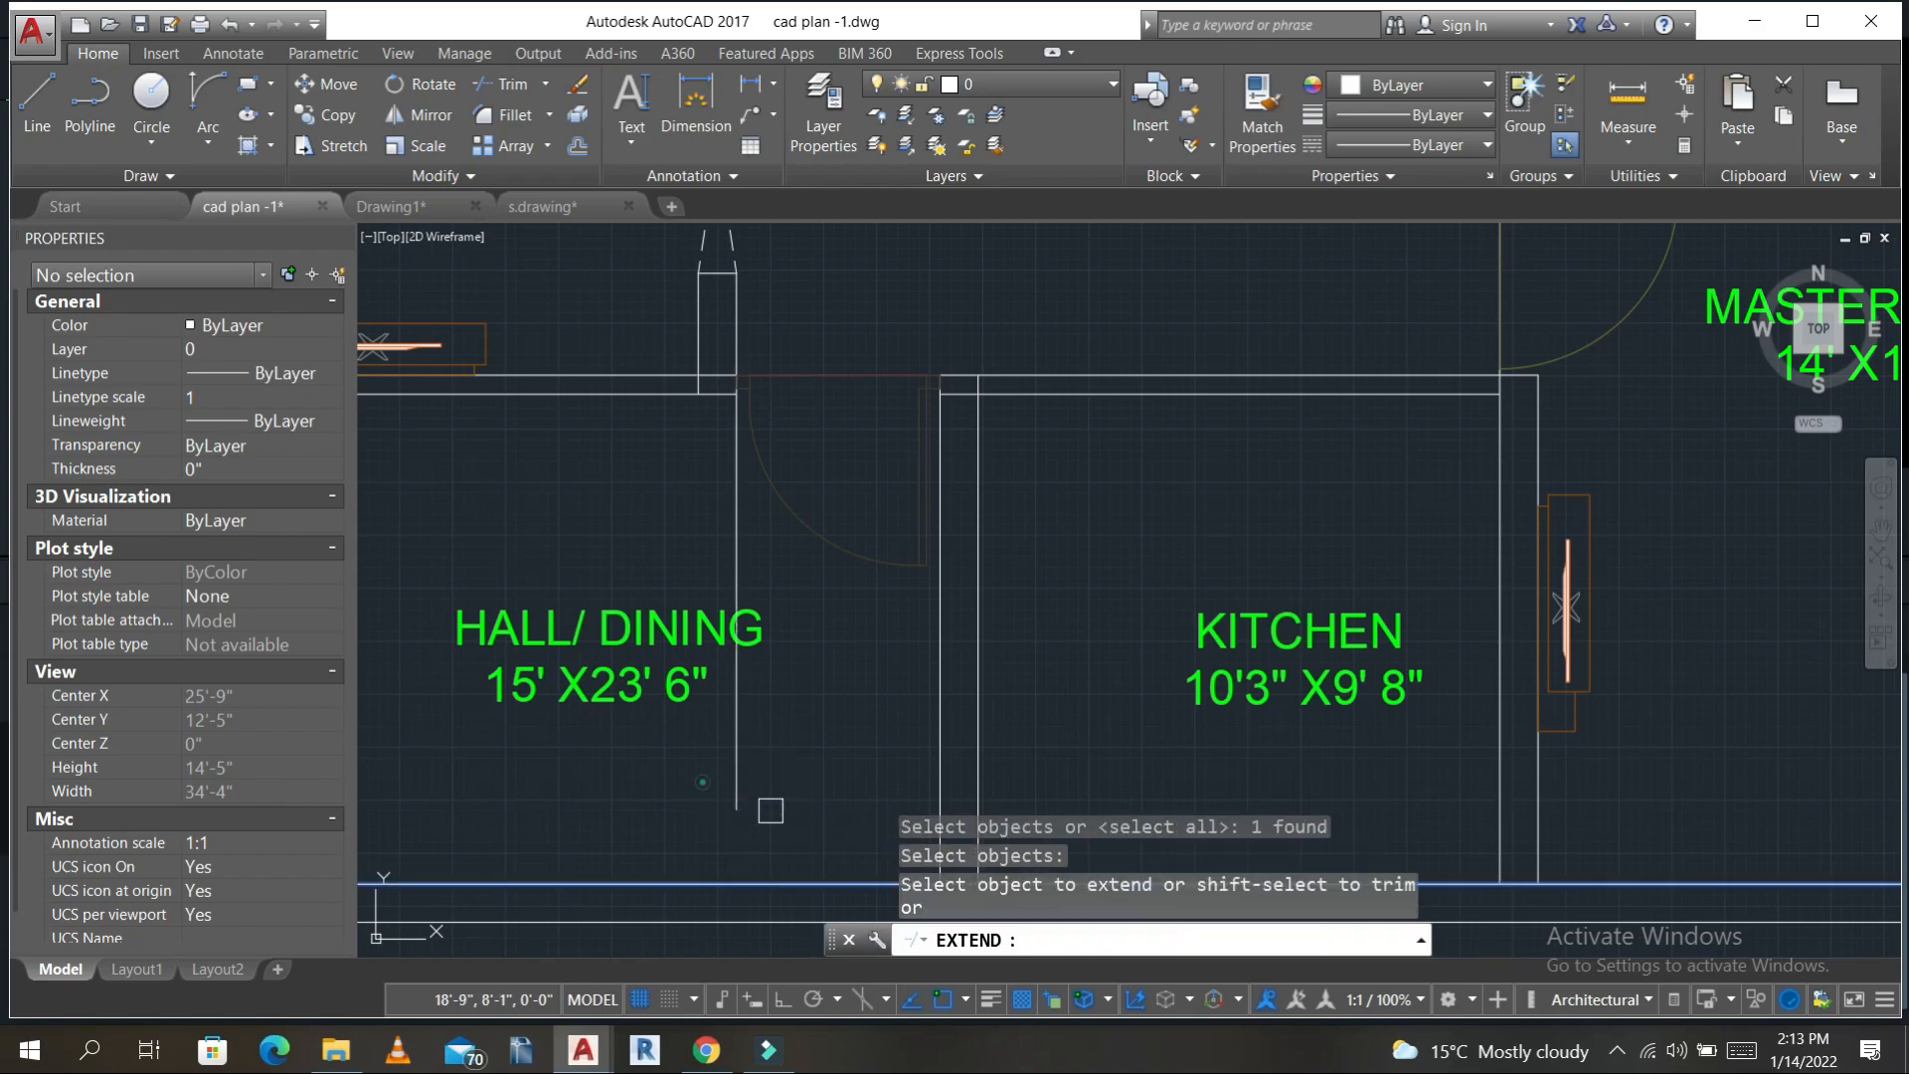
{"action": "left_click", "coordinate": [771, 808]}
{"action": "left_click", "coordinate": [700, 778]}
{"action": "left_click", "coordinate": [737, 746]}
{"action": "scroll", "coordinate": [771, 733], "scroll_direction": "down", "scroll_amount": 3}
{"action": "middle_click_drag", "start_coordinate": [771, 733], "coordinate": [904, 595]}
{"action": "key", "text": "Escape"}
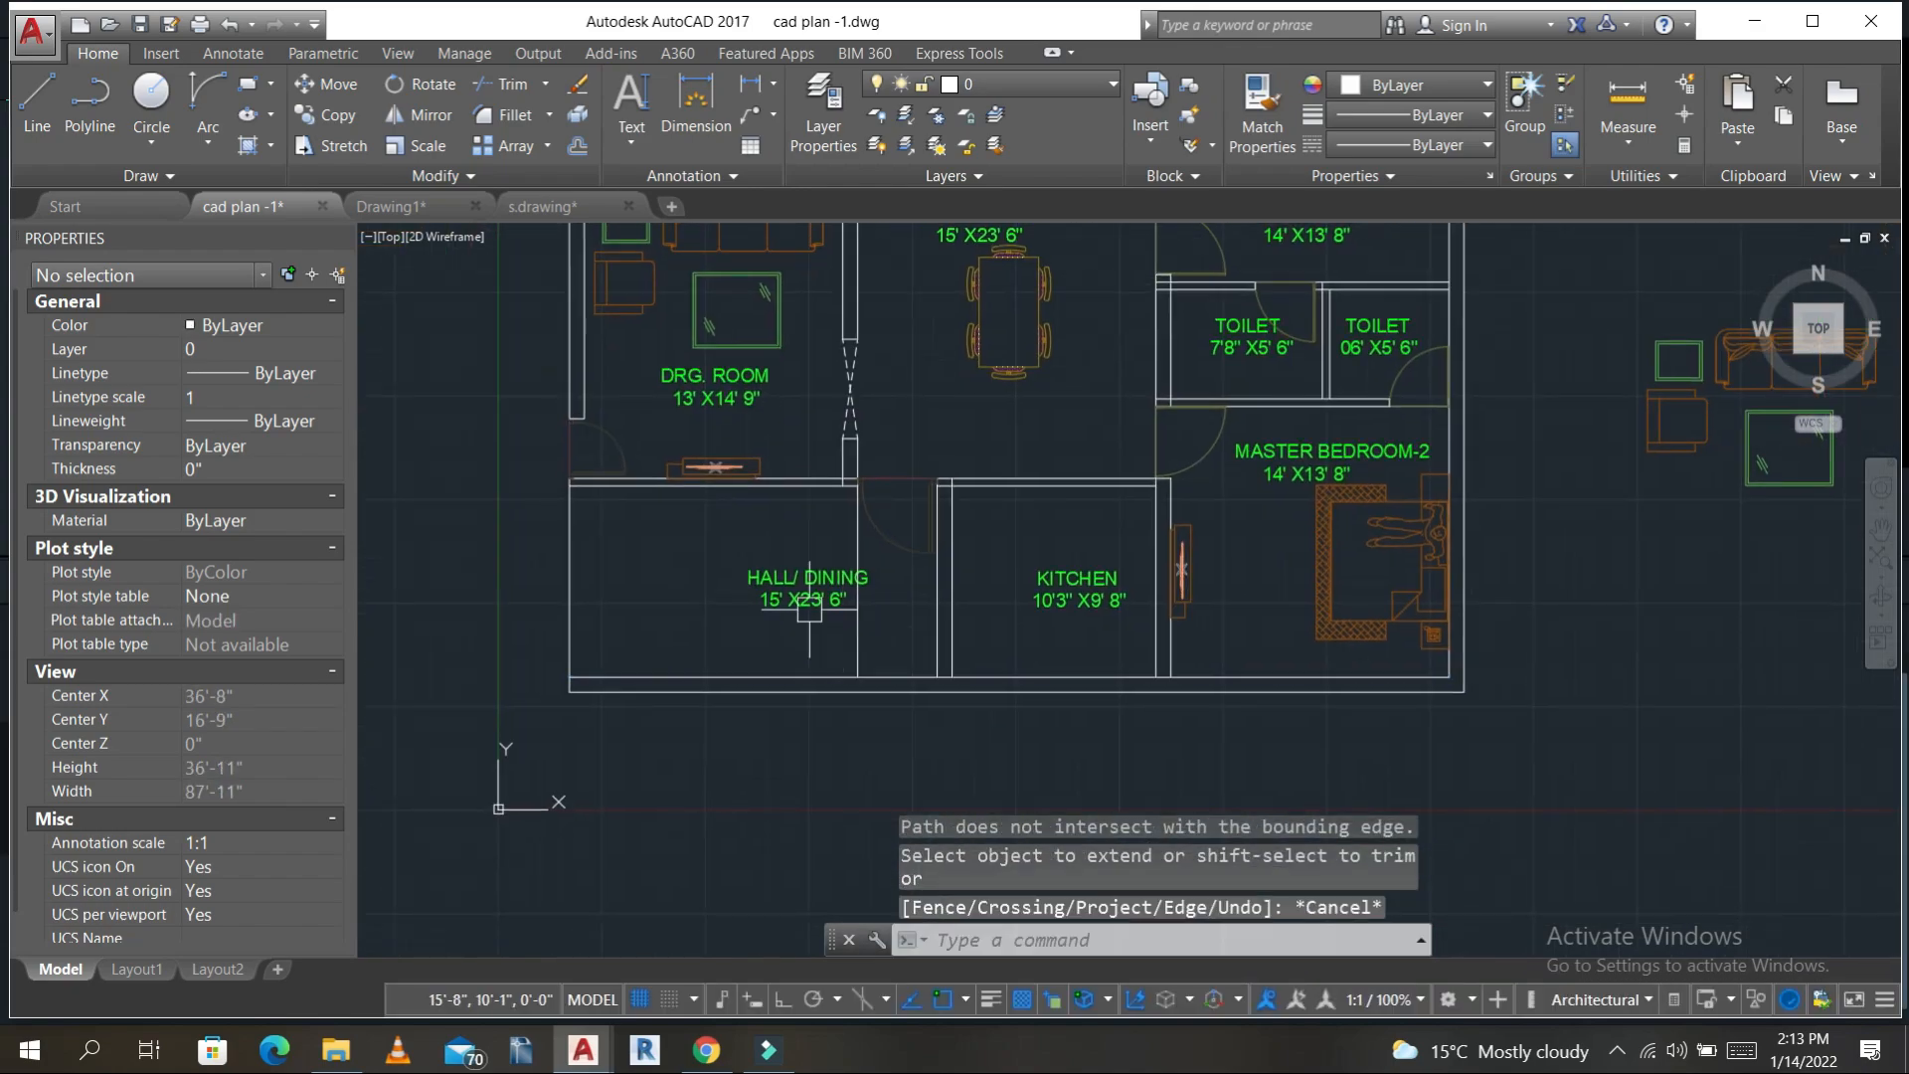
{"action": "key", "text": "Escape"}
- Move the lower HALL/ DINING label out of the plan, beside the exterior wall
{"action": "left_click", "coordinate": [734, 589]}
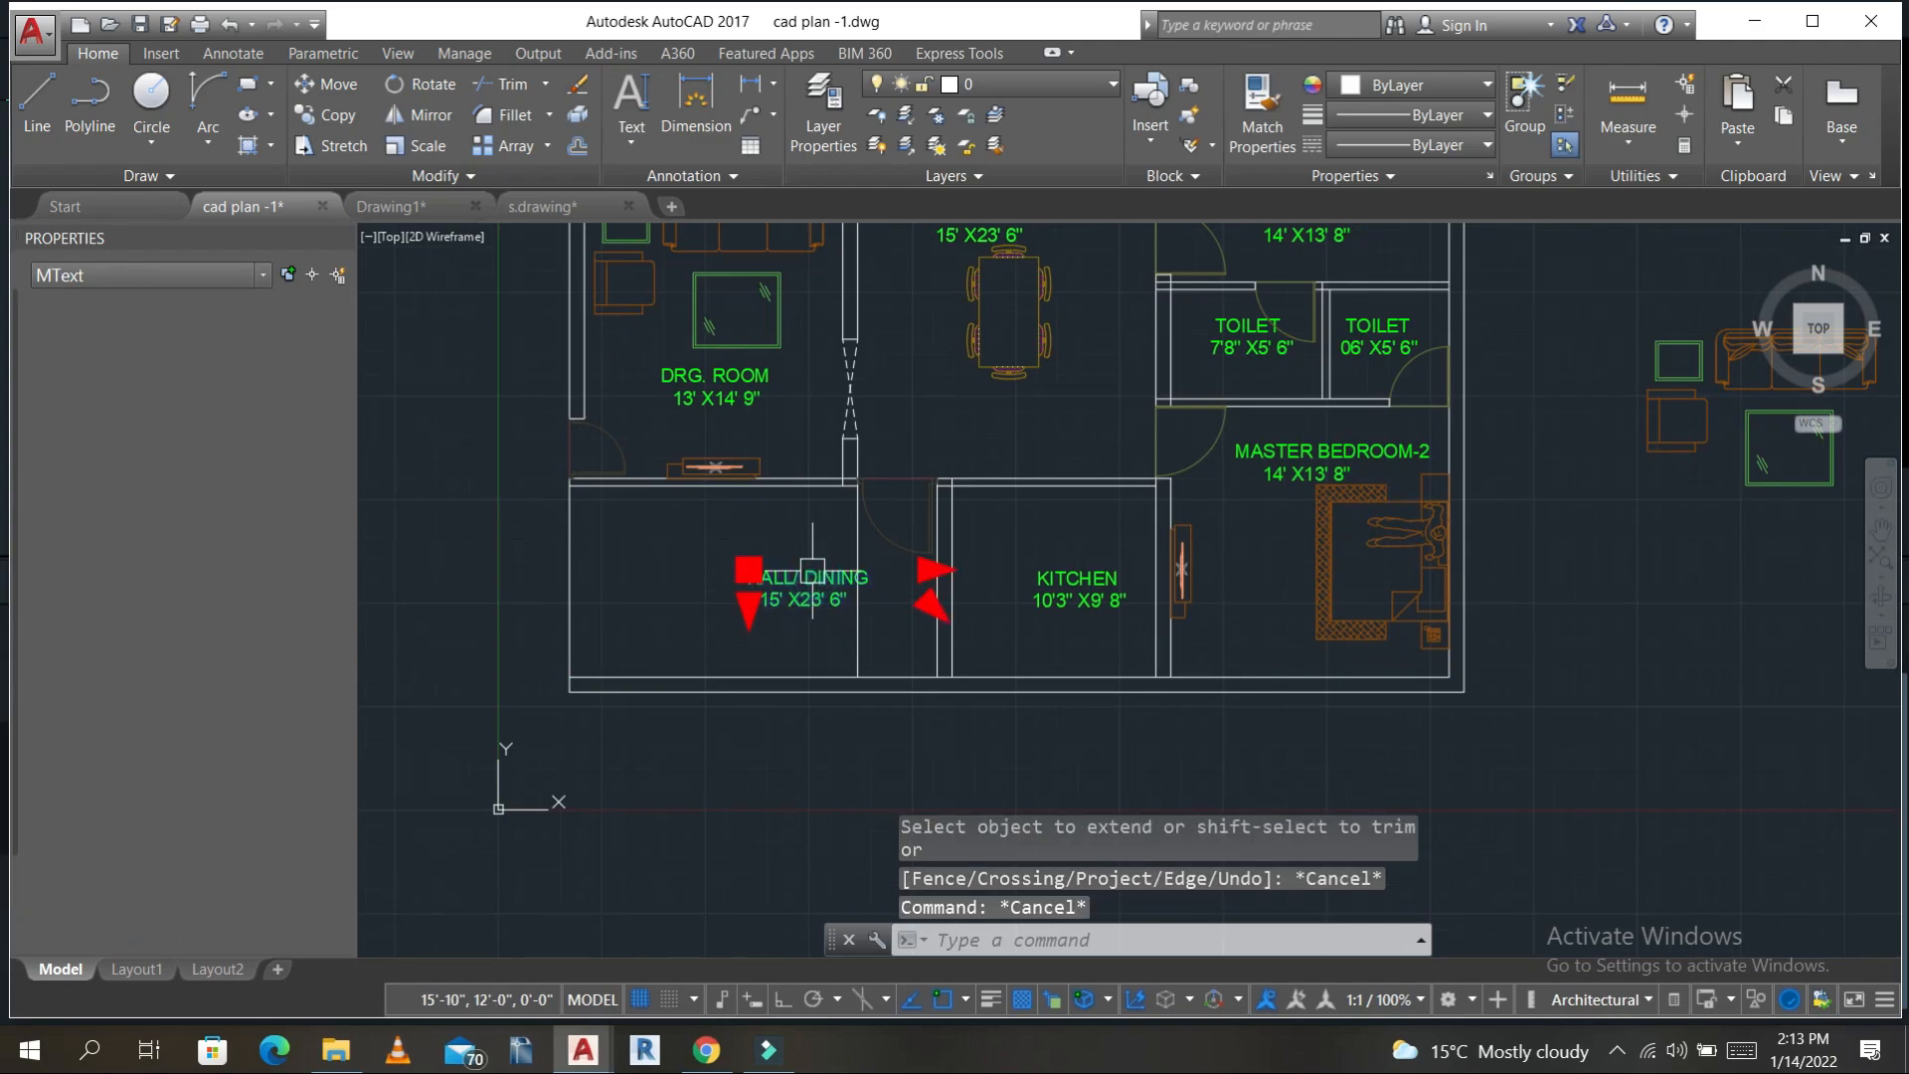
{"action": "left_click", "coordinate": [749, 569]}
{"action": "left_click", "coordinate": [405, 575]}
{"action": "key", "text": "Escape"}
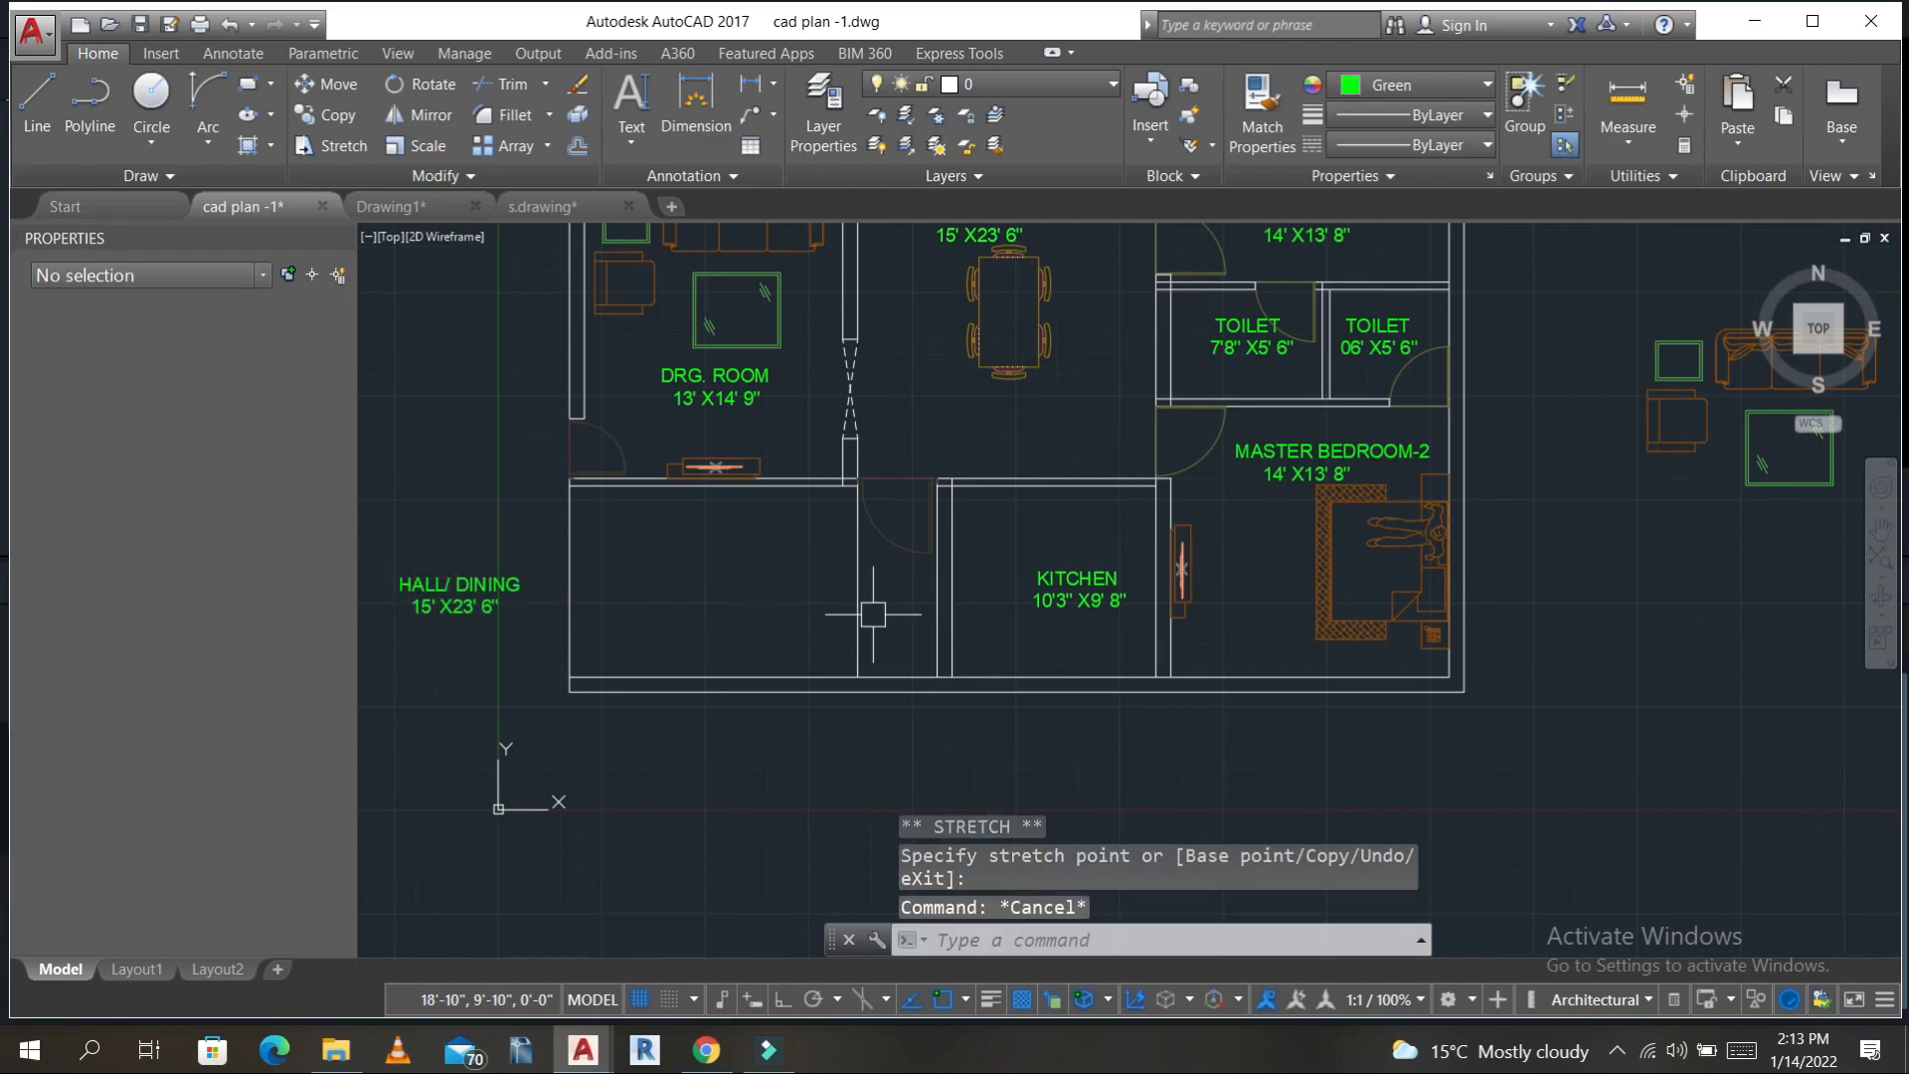
{"action": "key", "text": "Escape"}
{"action": "middle_click_drag", "start_coordinate": [883, 609], "coordinate": [1012, 571]}
{"action": "scroll", "coordinate": [769, 543], "scroll_direction": "up", "scroll_amount": 2}
{"action": "key", "text": "Escape"}
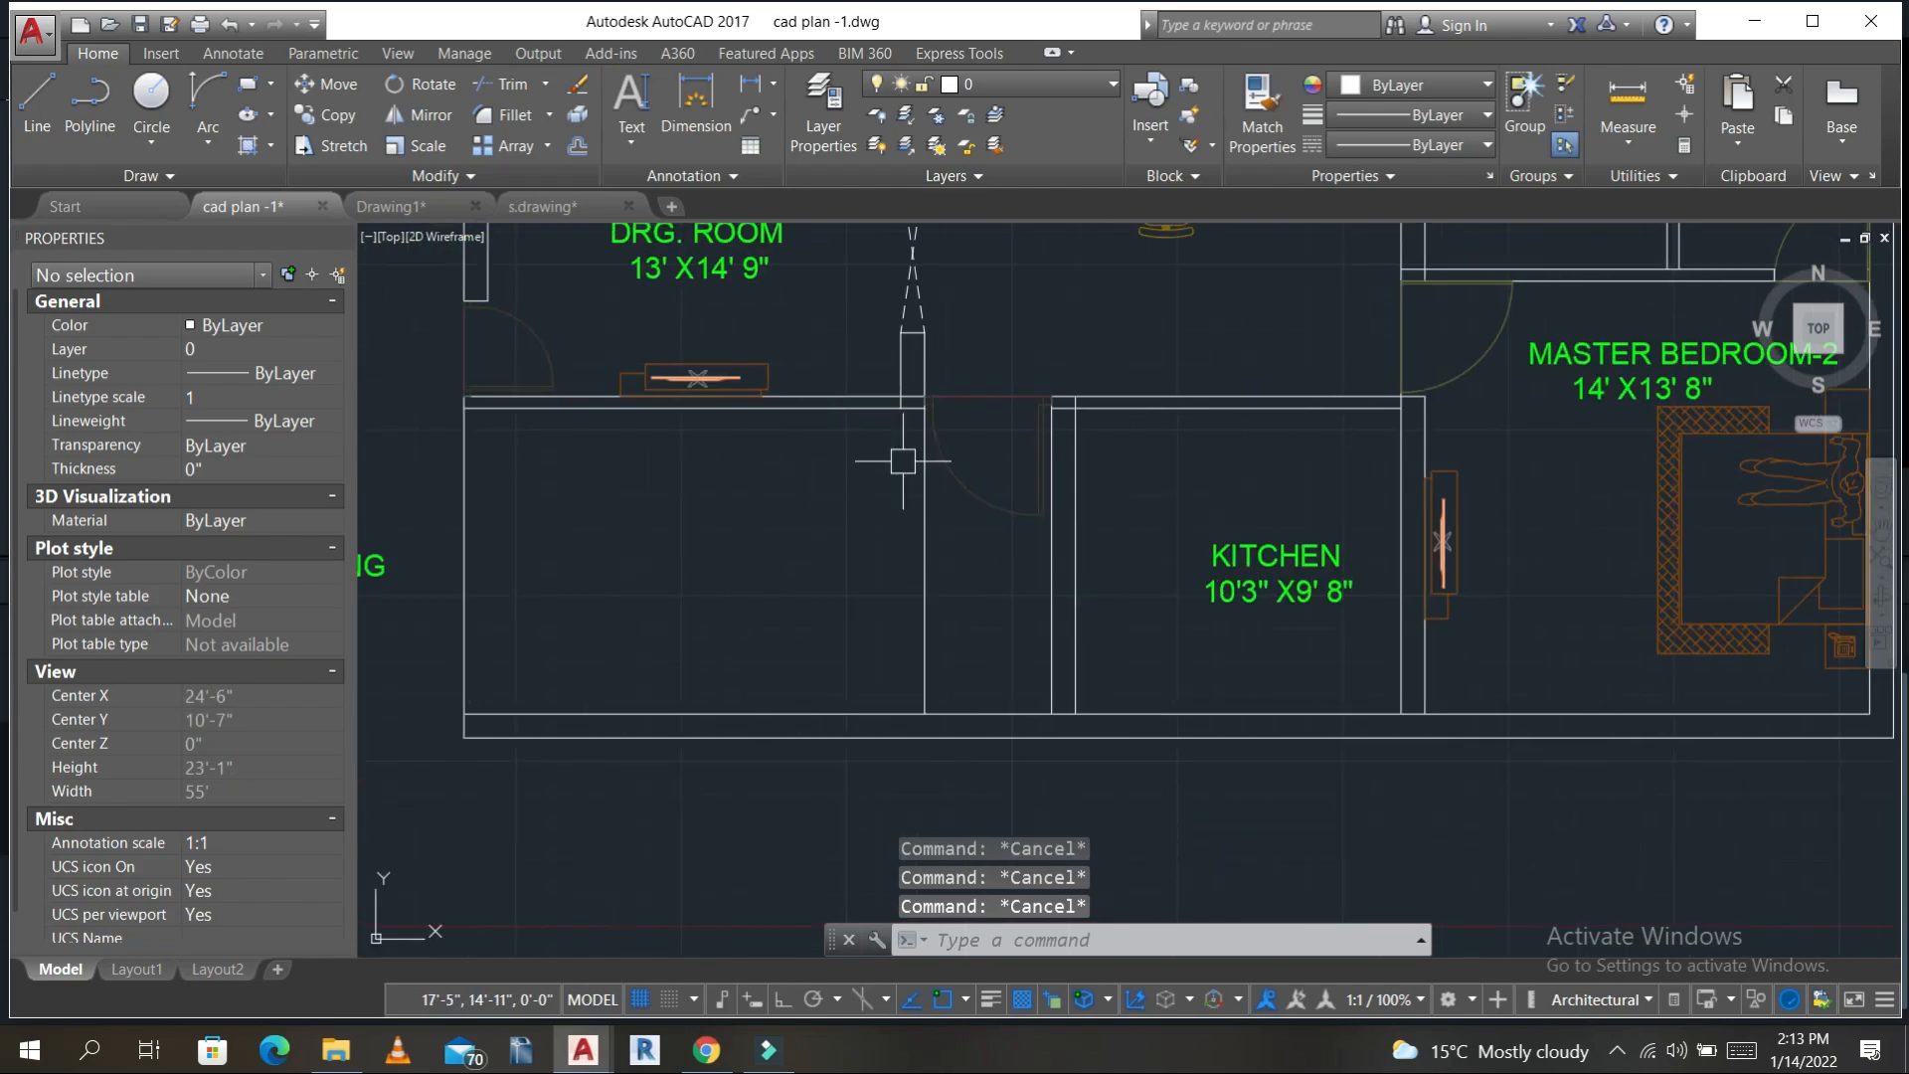
{"action": "middle_click_drag", "start_coordinate": [958, 559], "coordinate": [971, 541]}
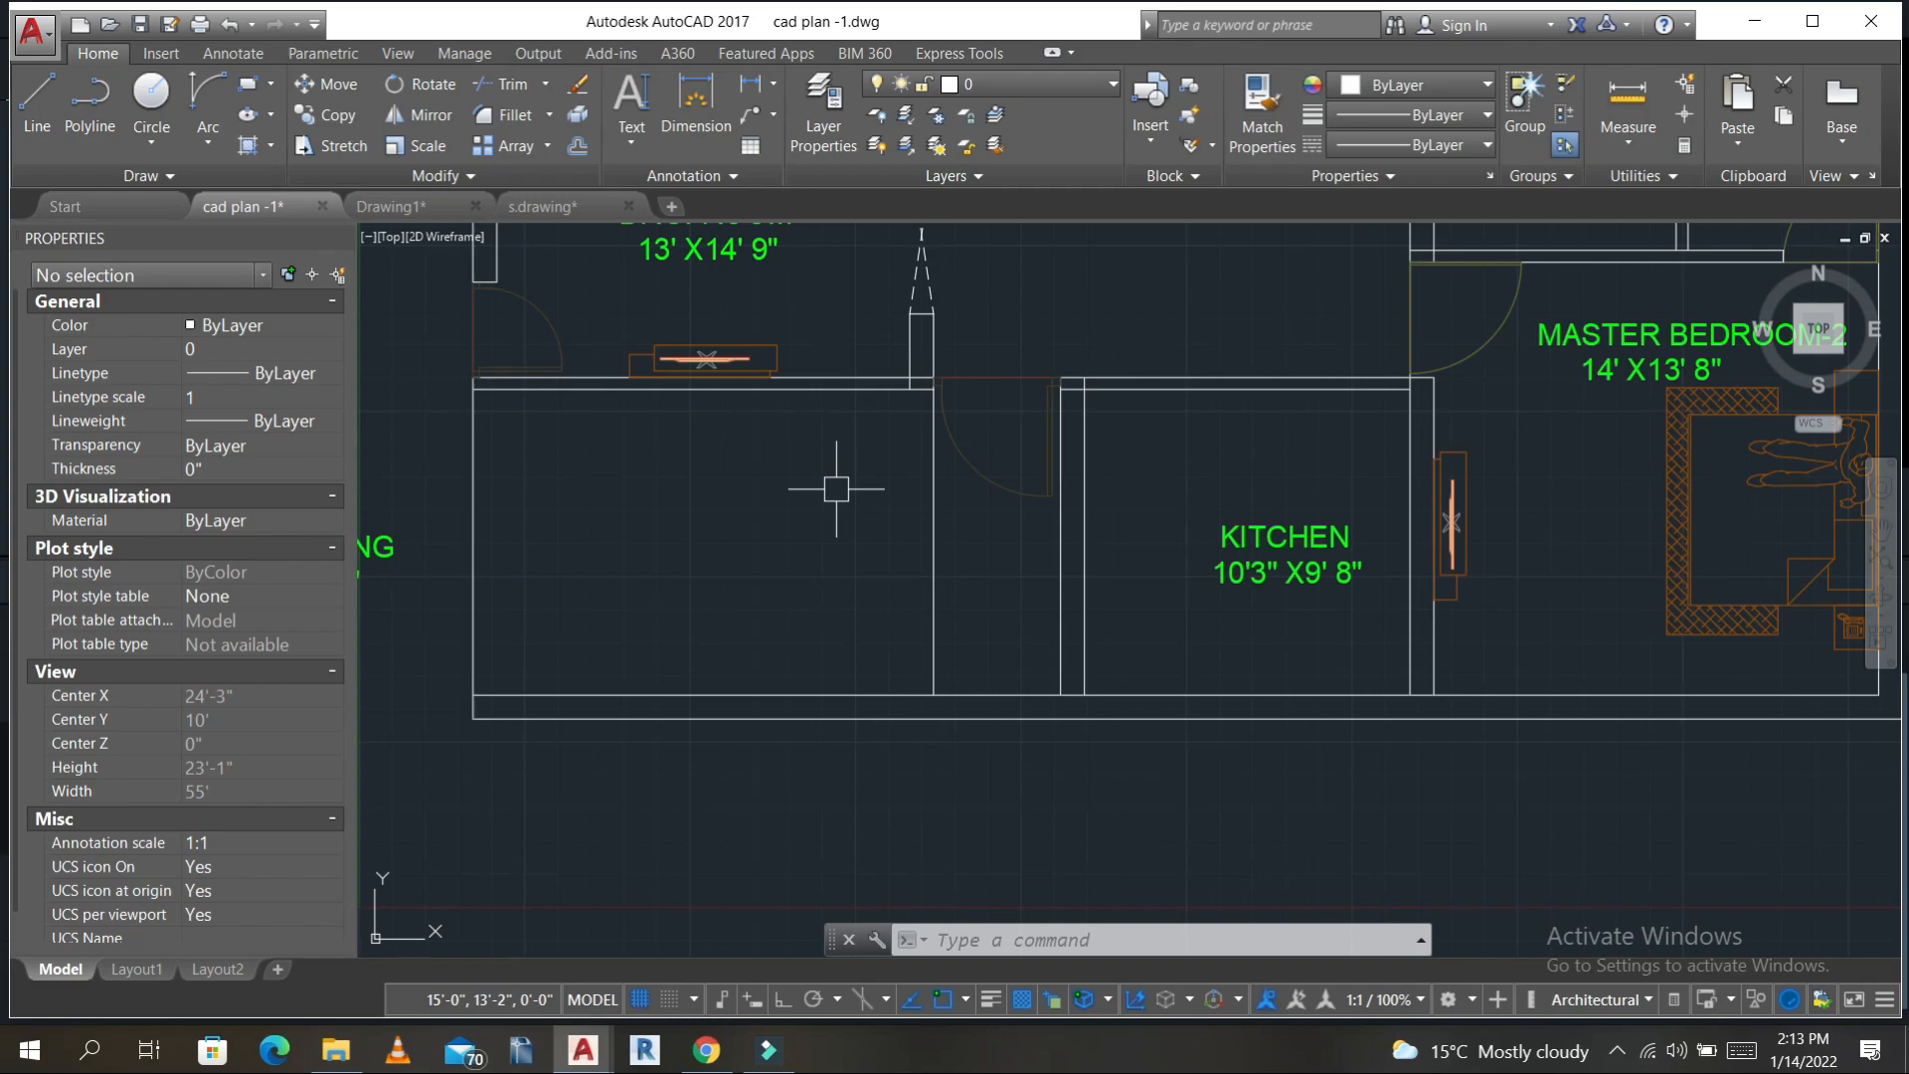
{"action": "key", "text": "Escape"}
{"action": "key", "text": "Escape"}
{"action": "key", "text": "Escape"}
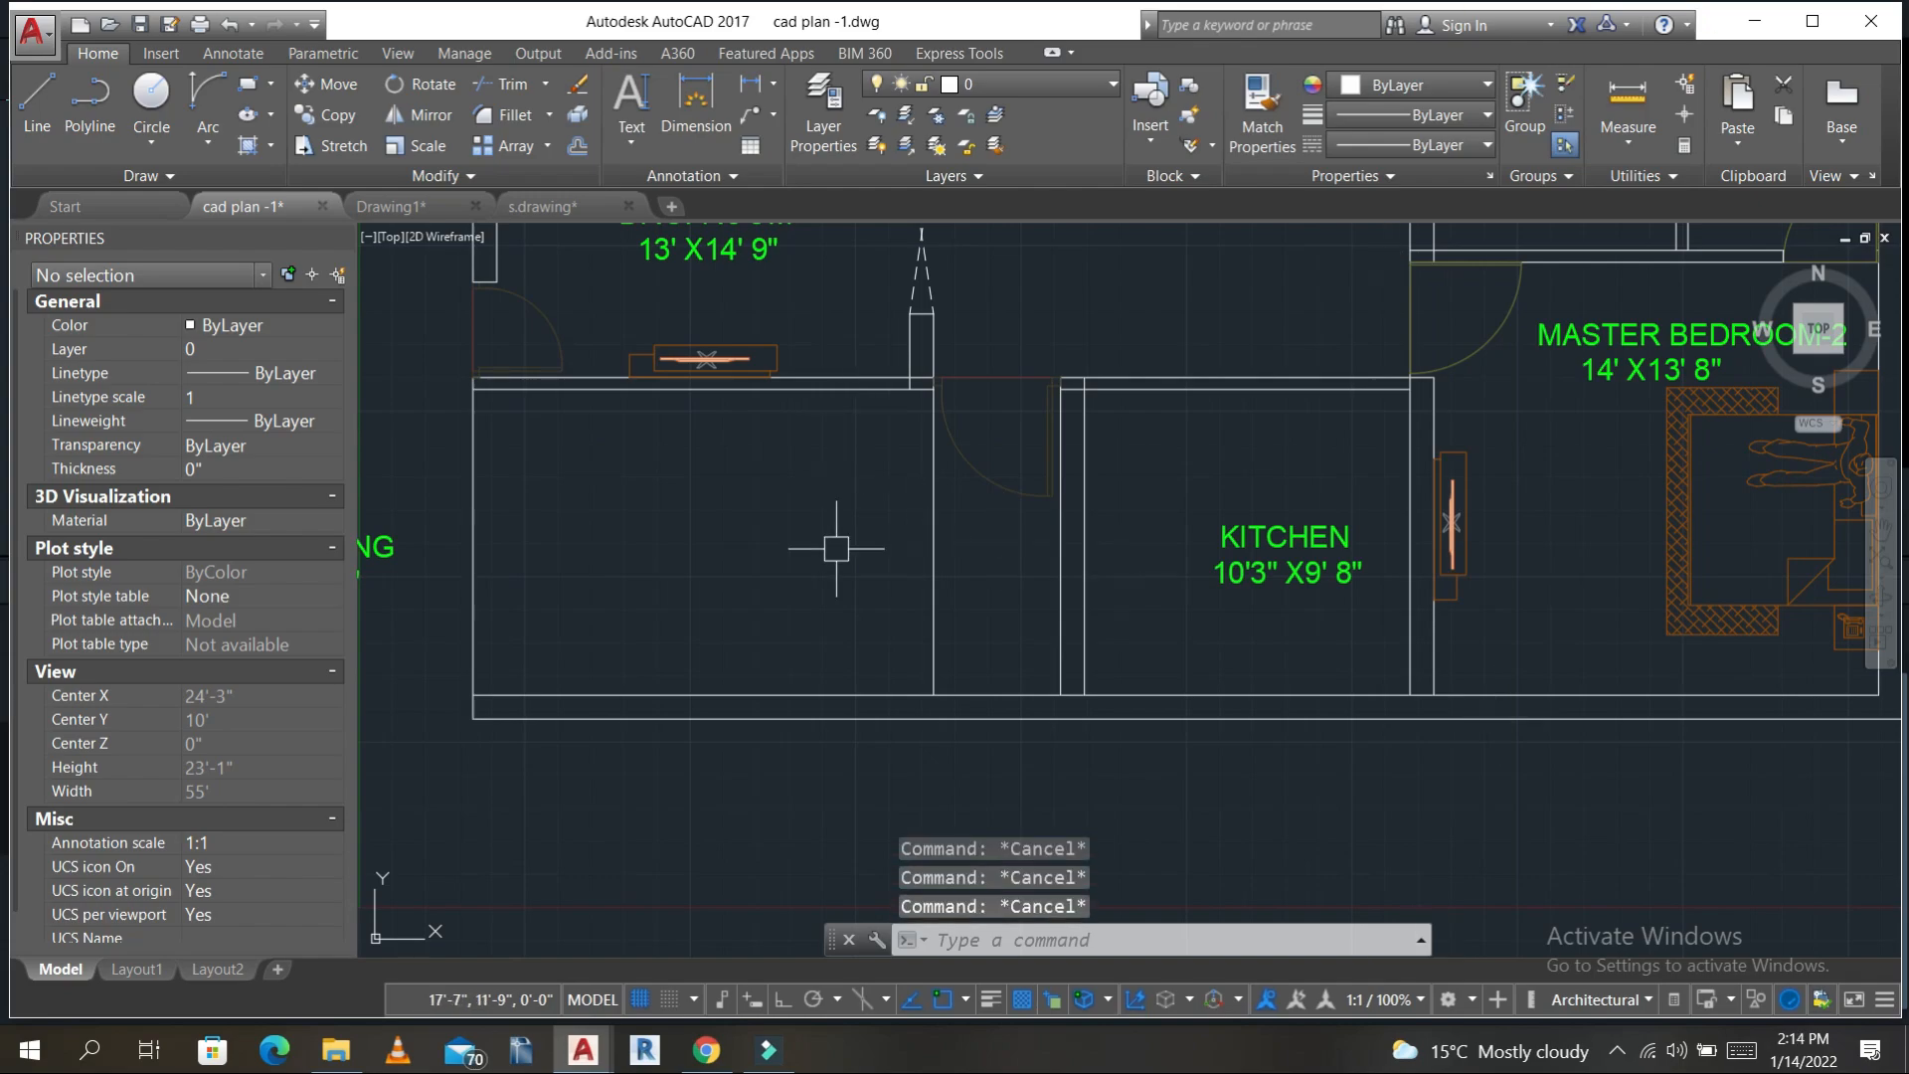
- Copy the DRG. ROOM label into the empty space directly below that room
{"action": "middle_click_drag", "start_coordinate": [688, 527], "coordinate": [725, 559]}
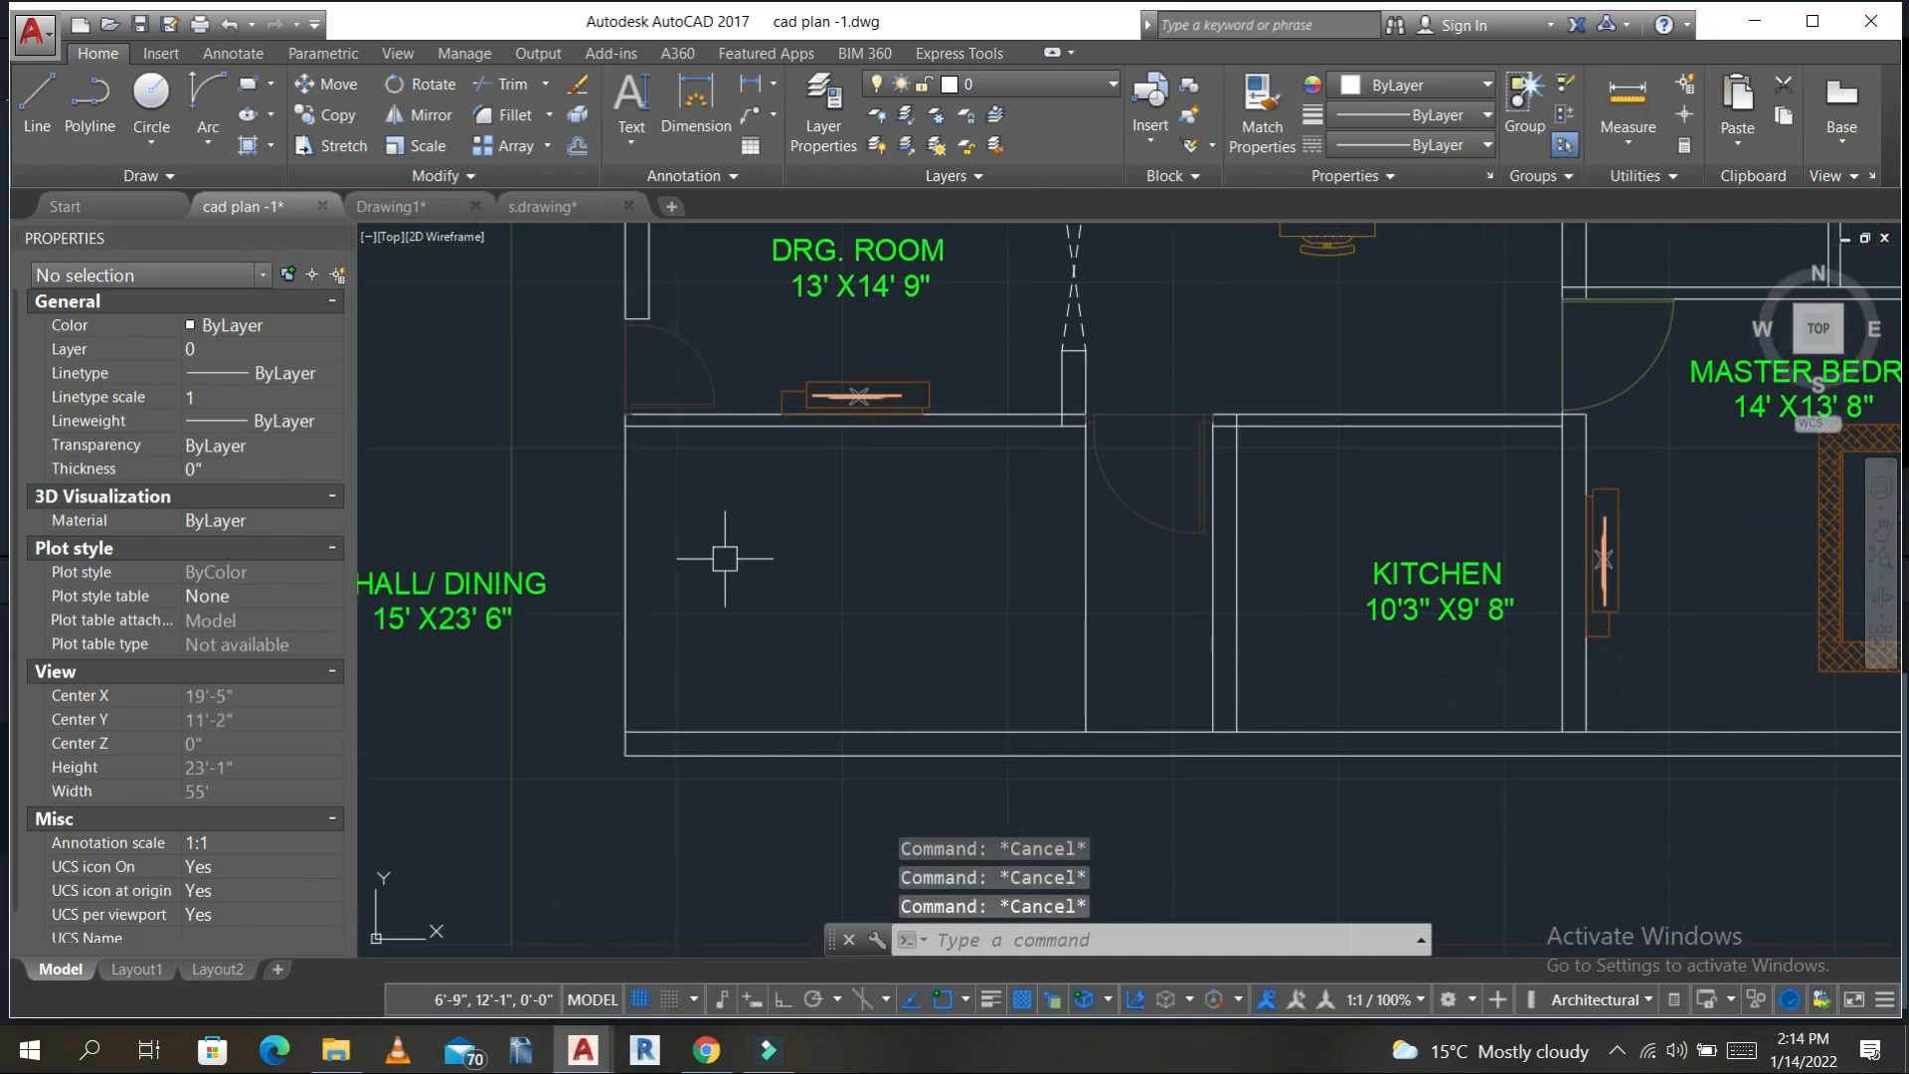
{"action": "left_click", "coordinate": [873, 283]}
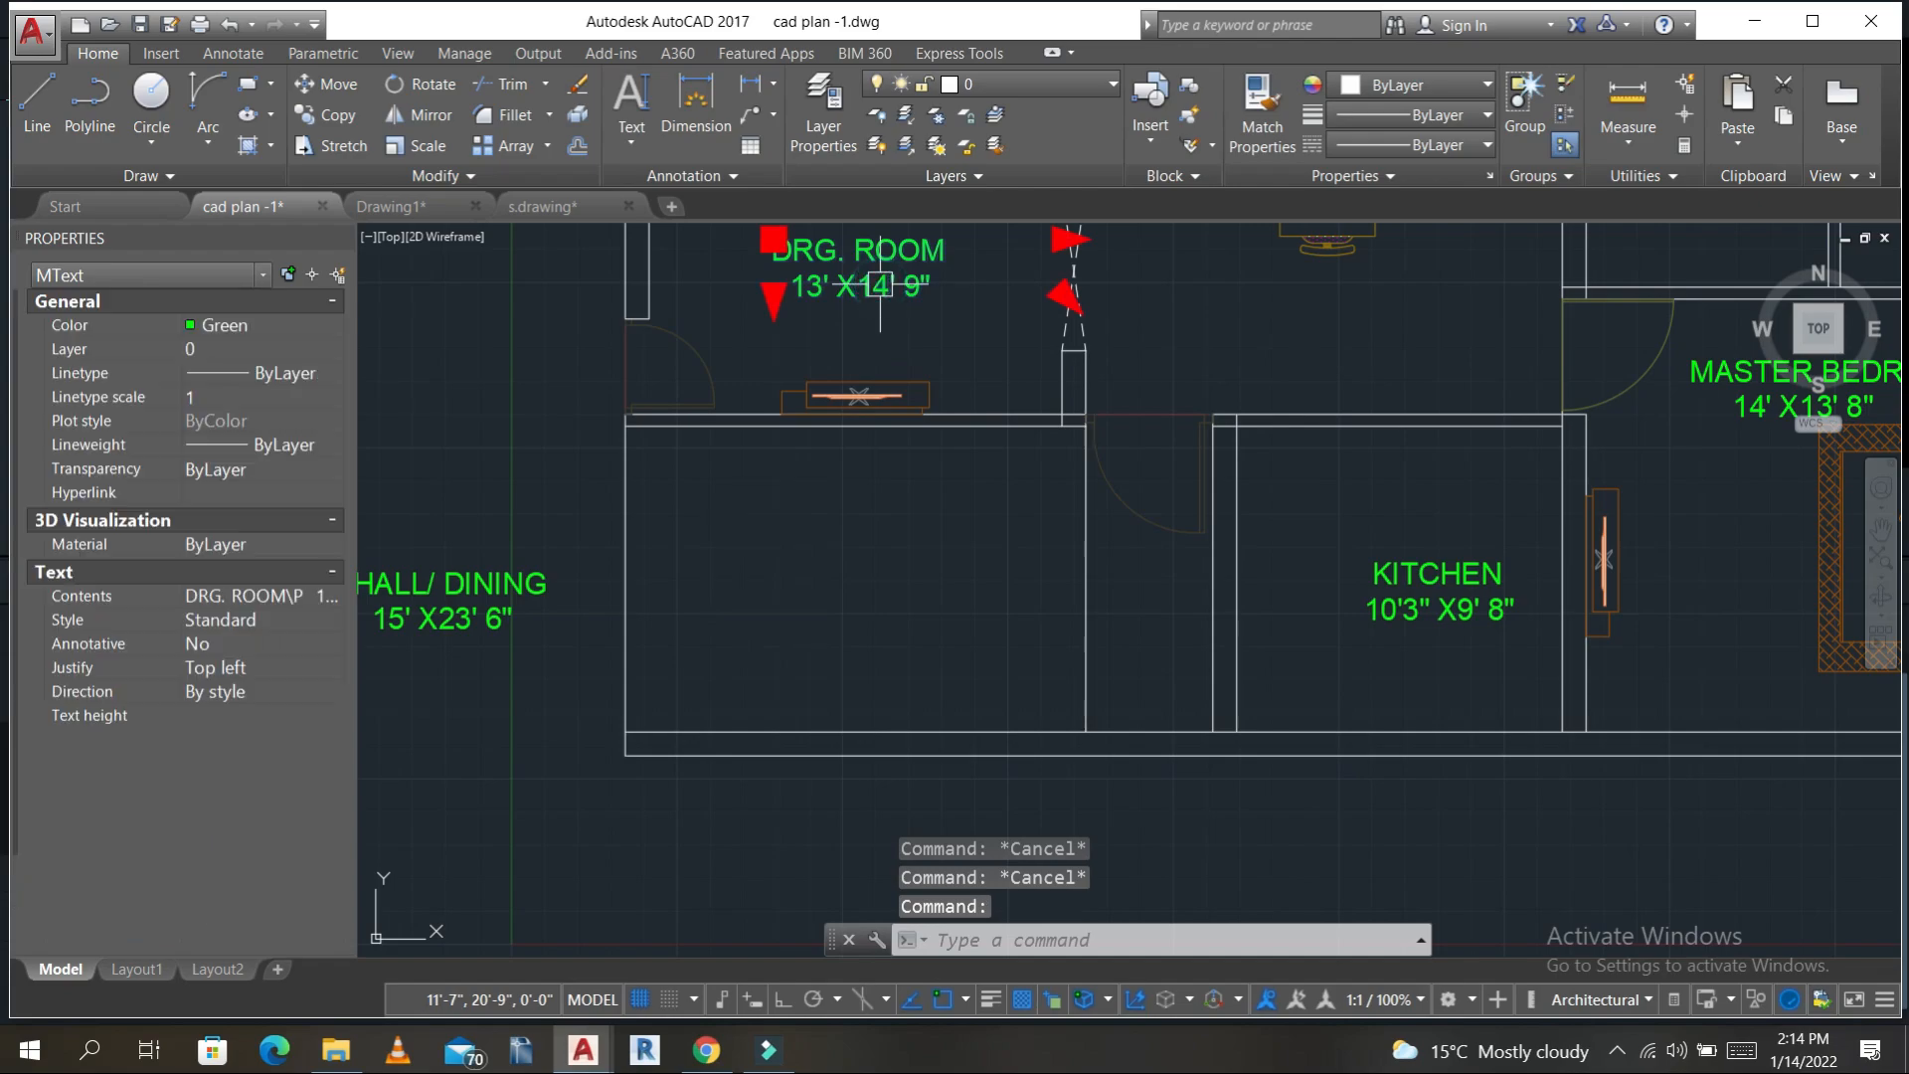
{"action": "type", "text": "co"}
{"action": "key", "text": "Return"}
{"action": "left_click", "coordinate": [867, 257]}
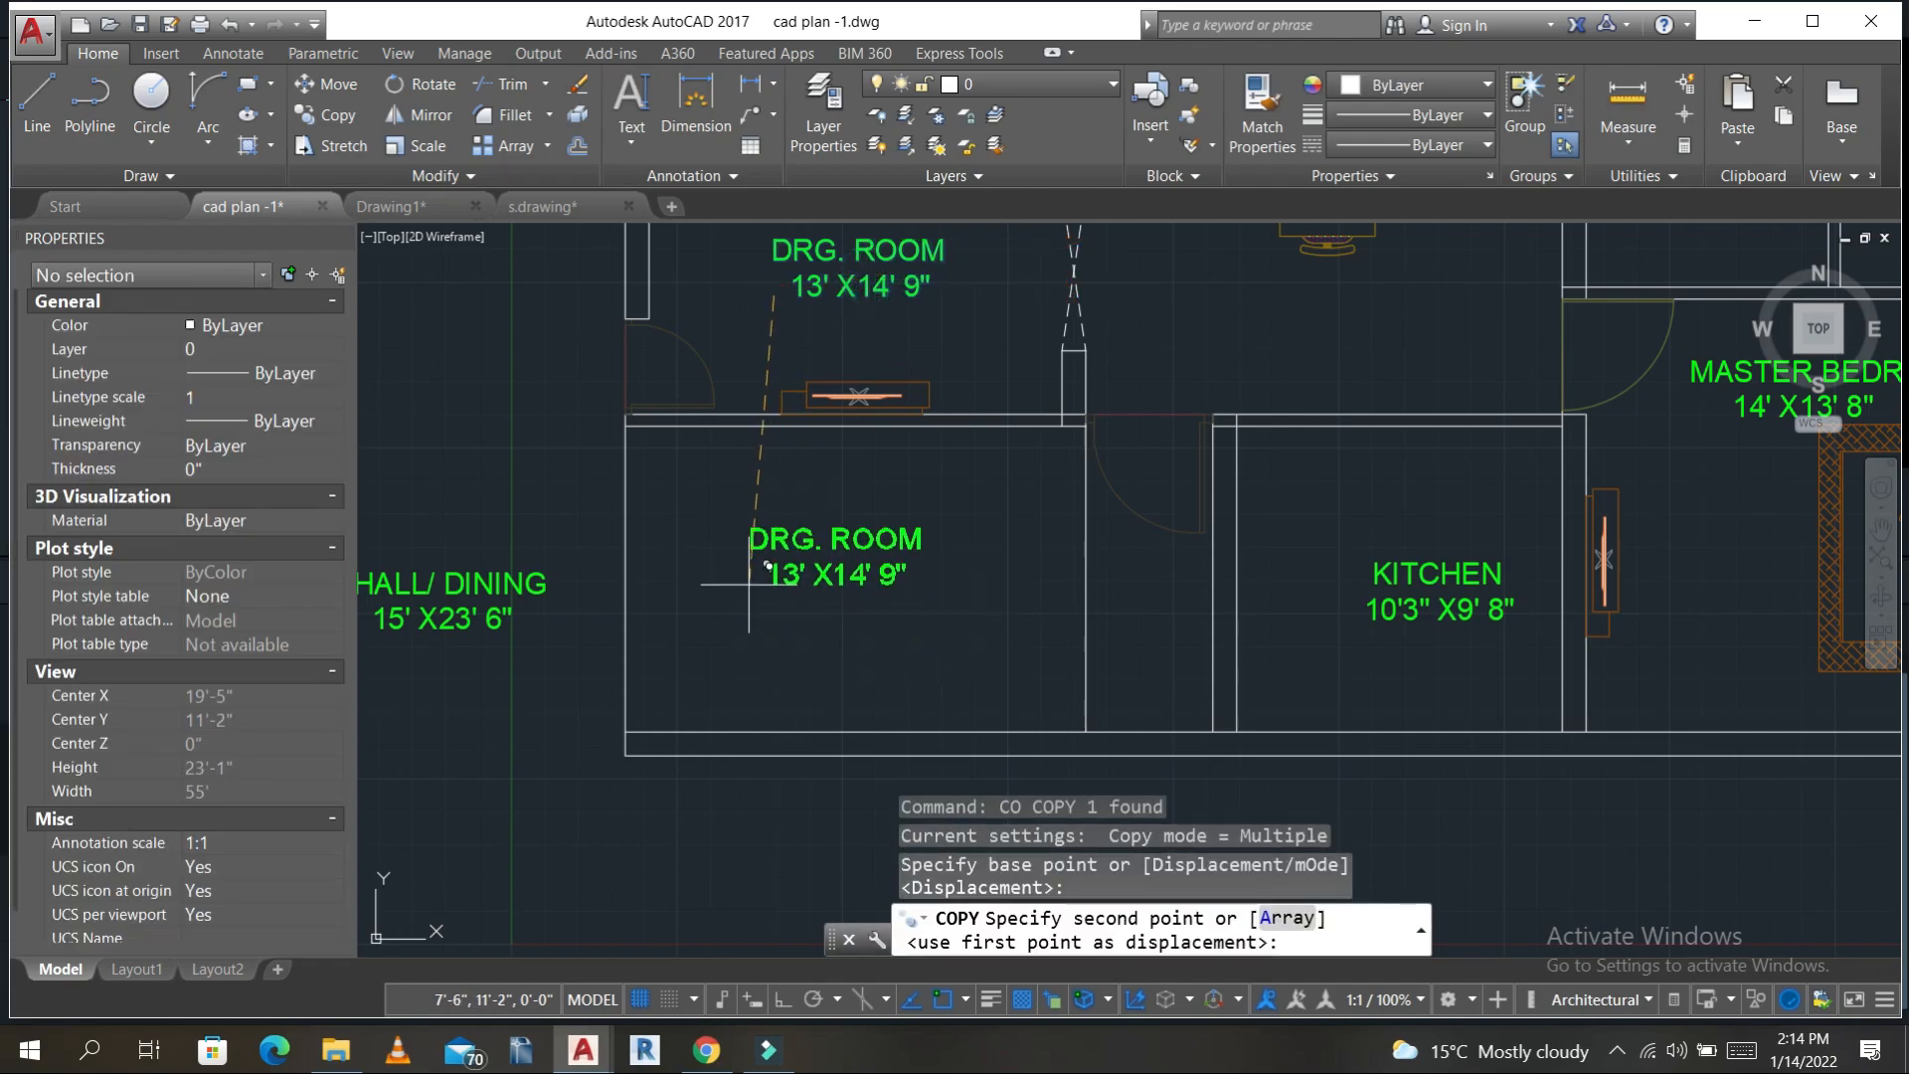
{"action": "left_click", "coordinate": [843, 535]}
{"action": "key", "text": "Escape"}
{"action": "key", "text": "Escape"}
- Change the copied label's text to "LVL- 0'" and save the drawing
{"action": "left_click", "coordinate": [871, 537]}
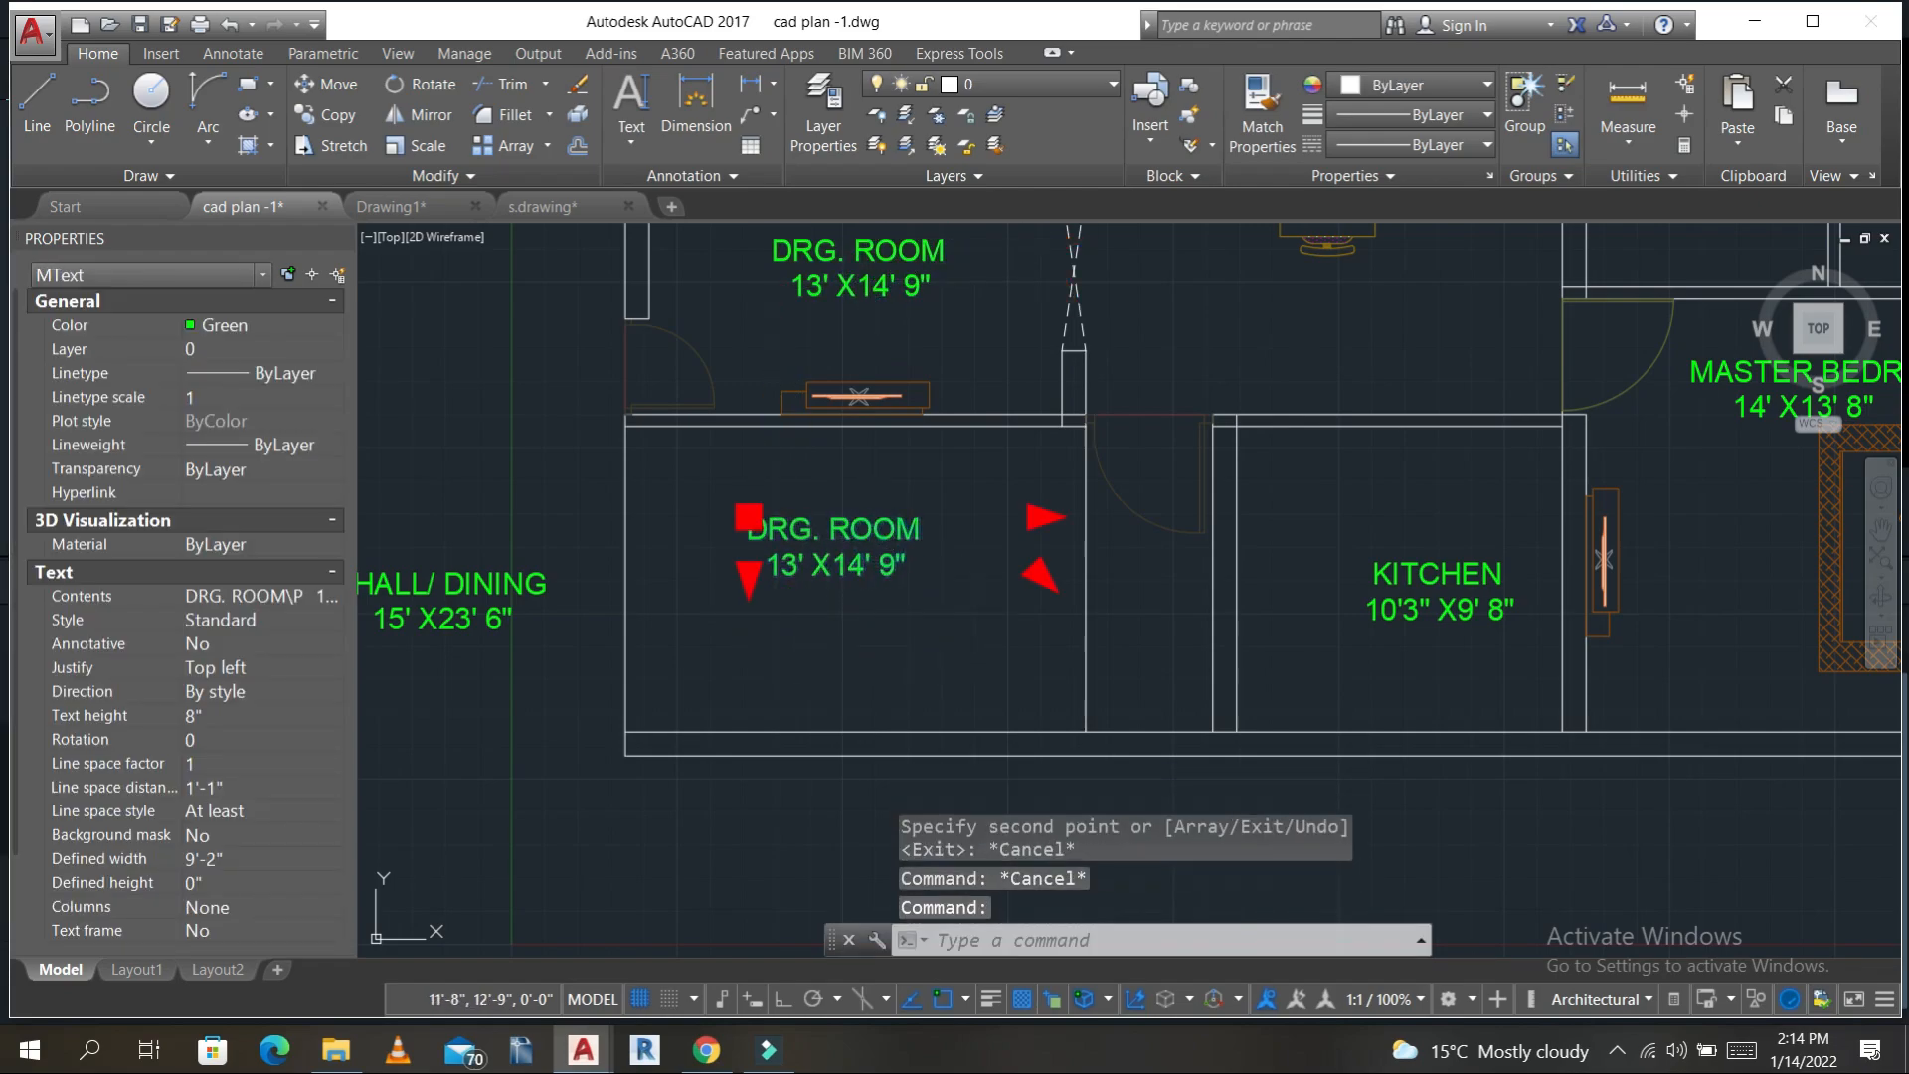
{"action": "double_click", "coordinate": [875, 535]}
{"action": "type", "text": "L"}
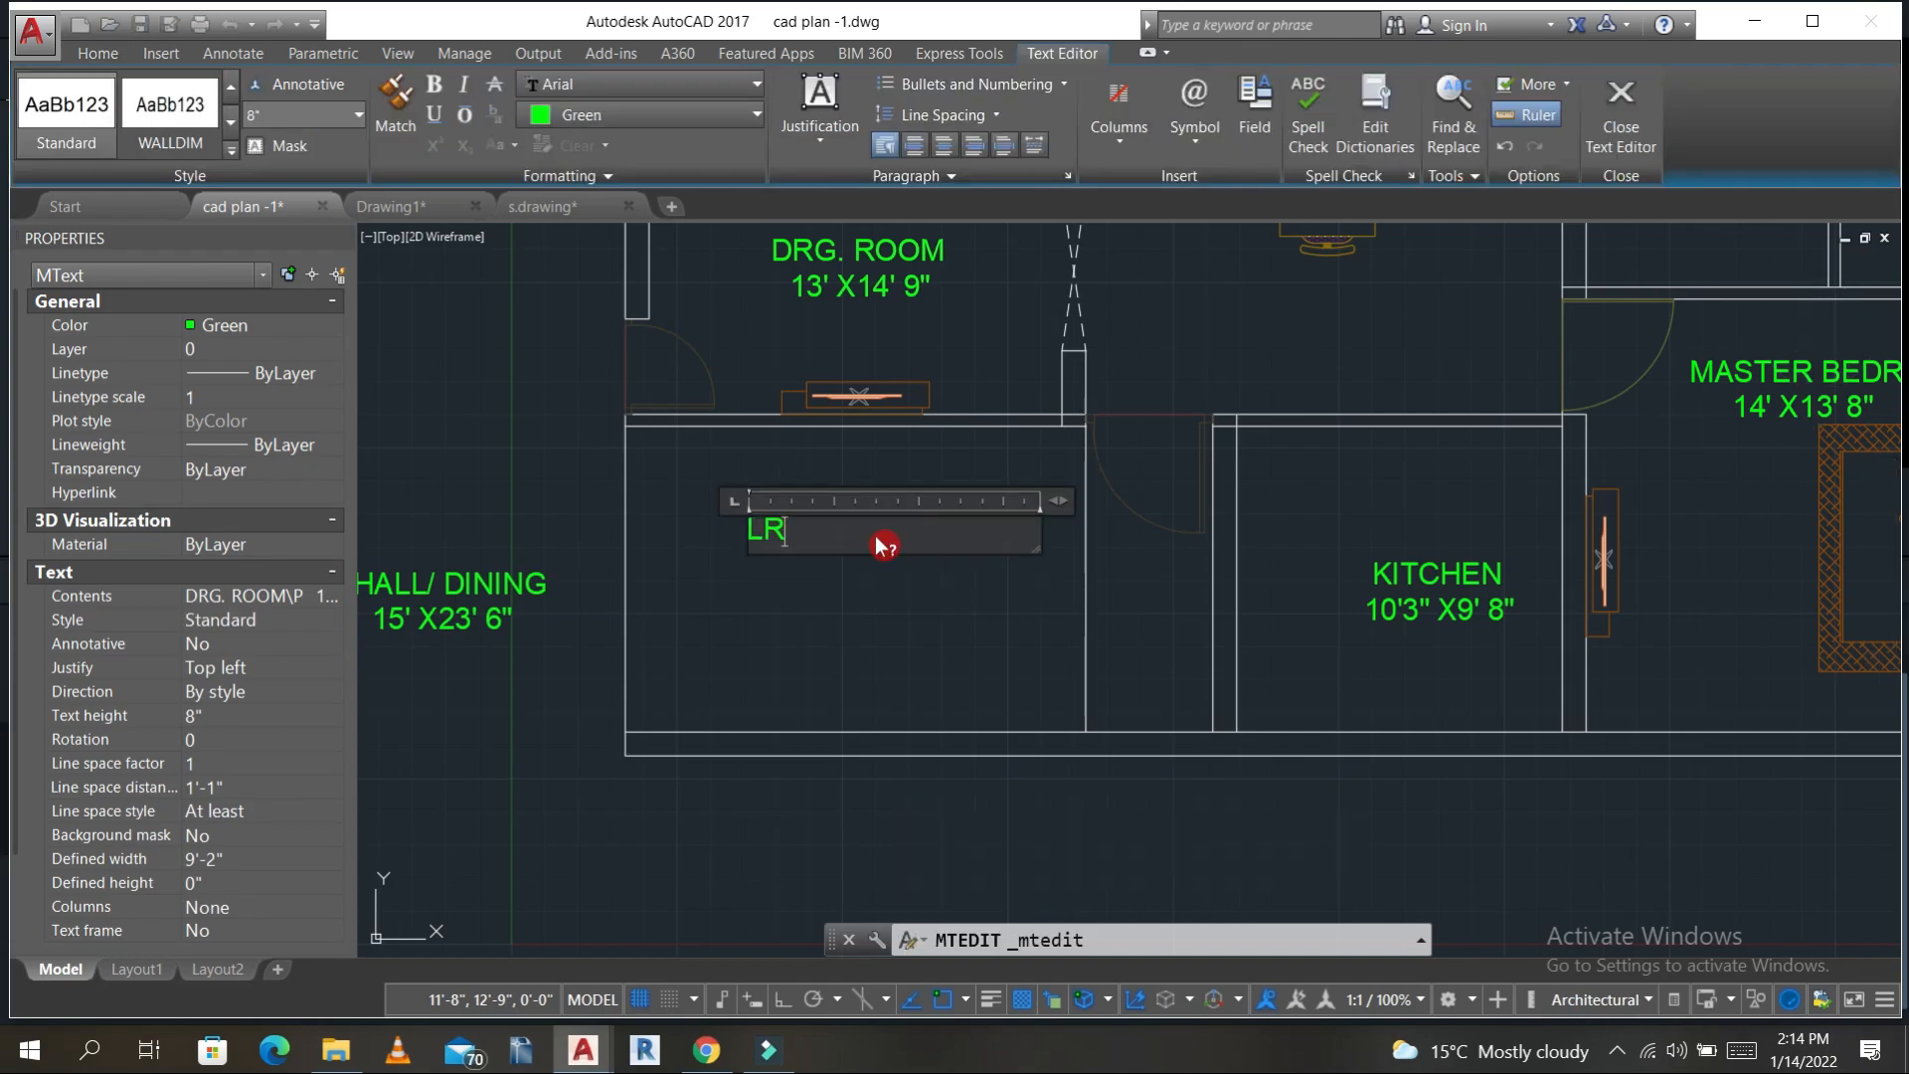
{"action": "type", "text": "VL-"}
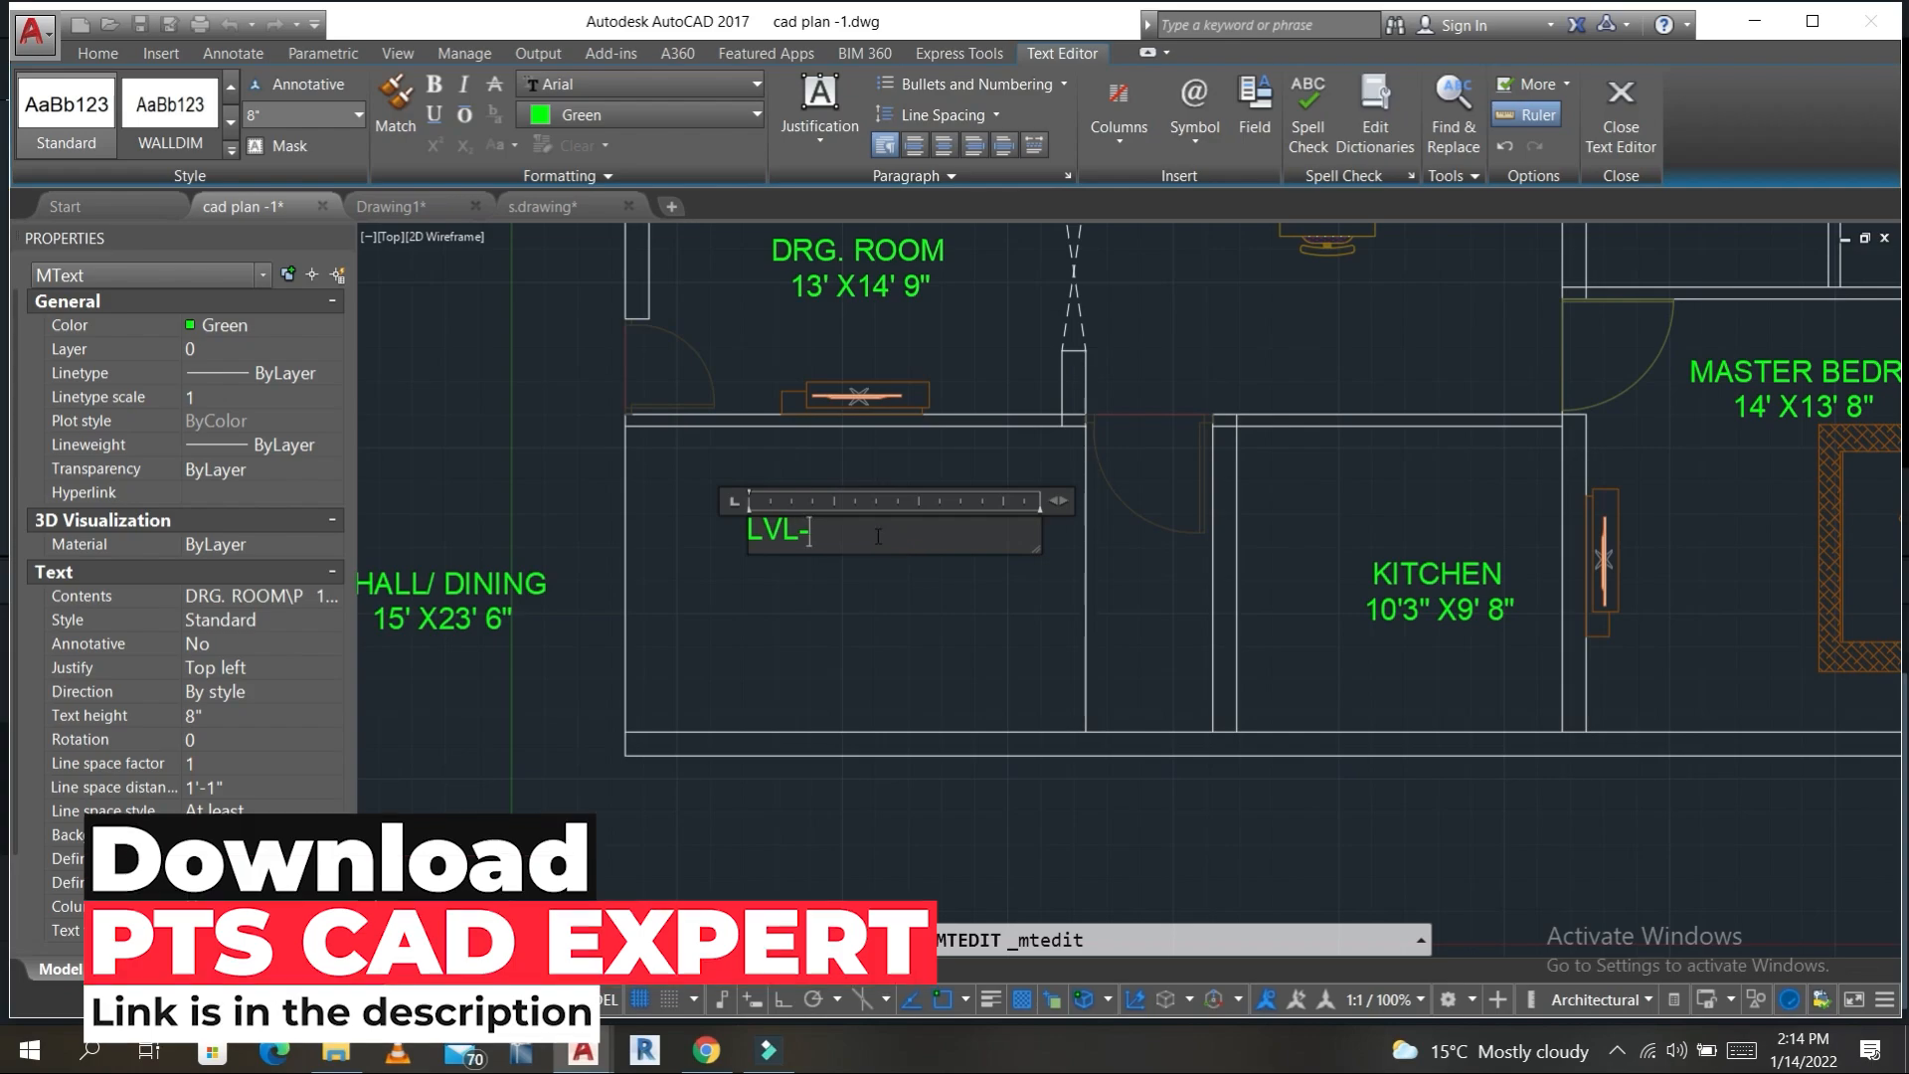
{"action": "key", "text": "BackSpace"}
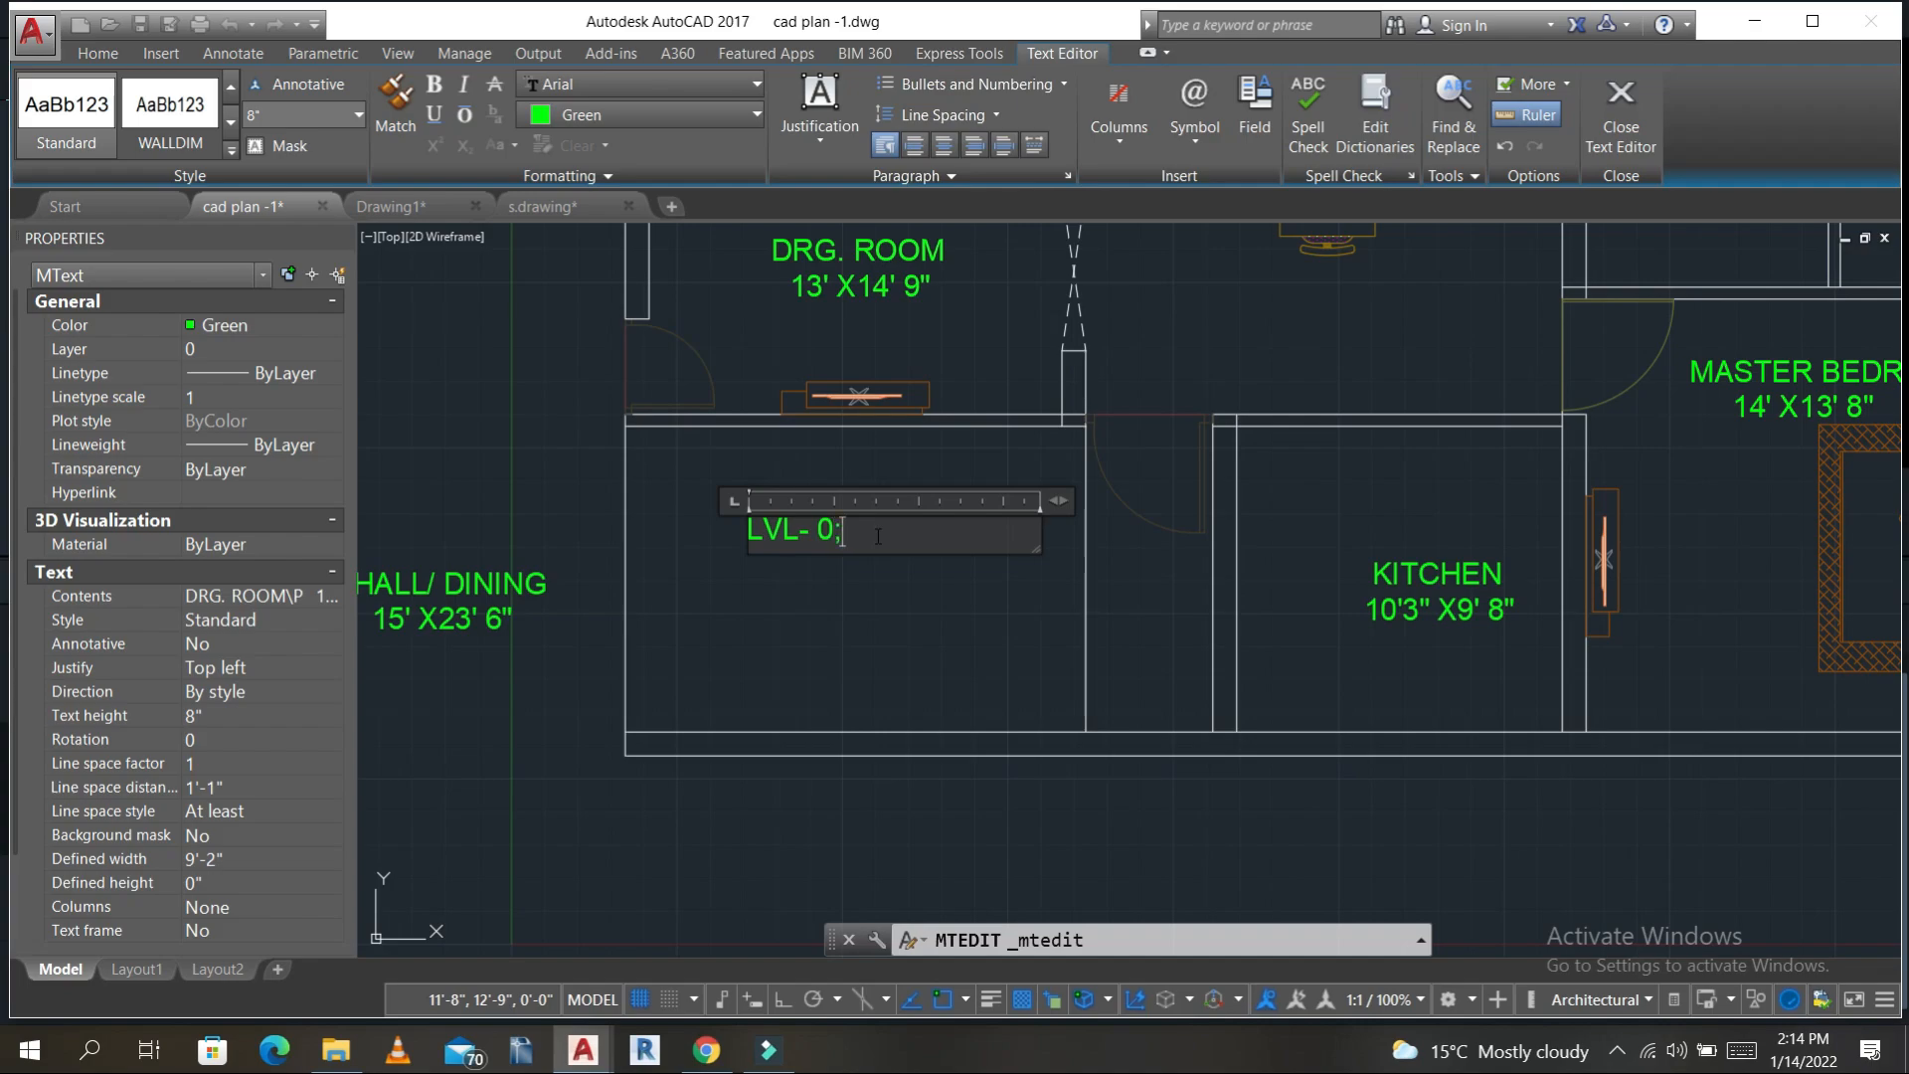
{"action": "left_click", "coordinate": [917, 611]}
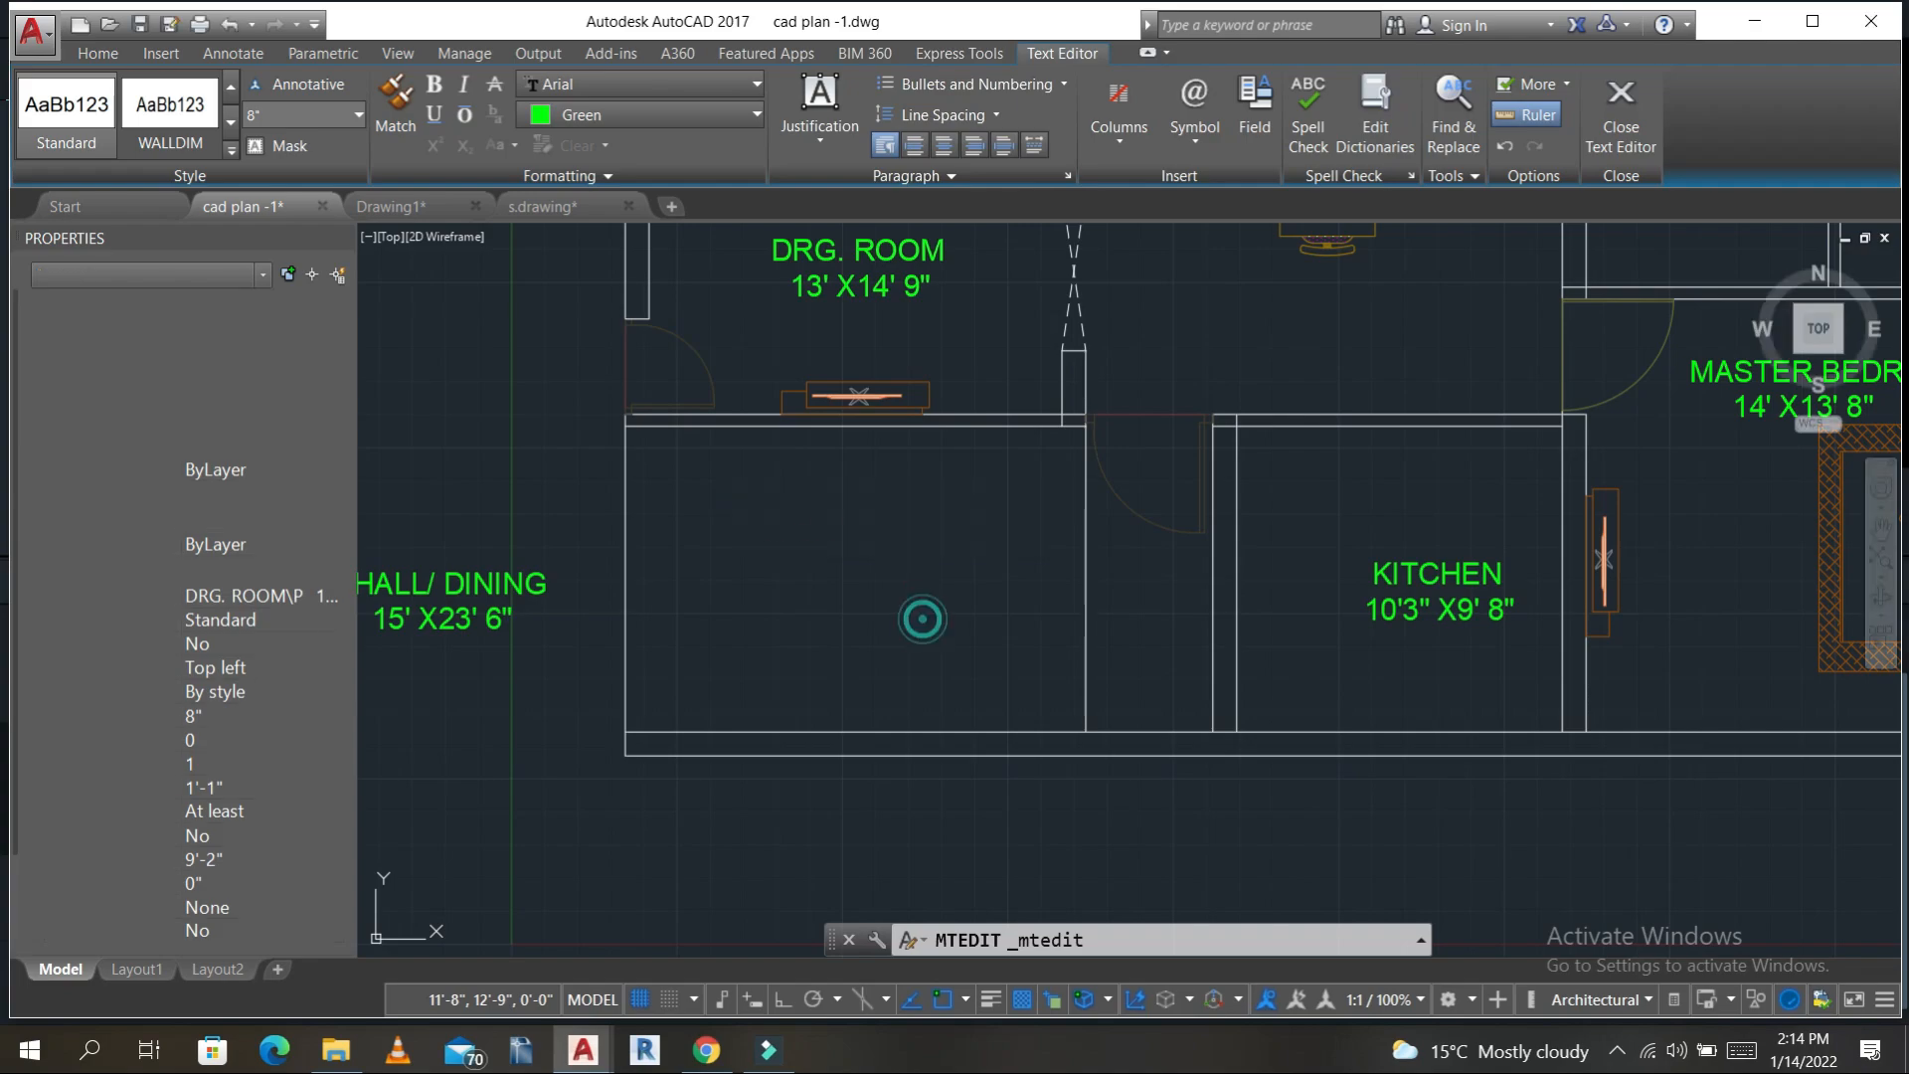
{"action": "key", "text": "Escape"}
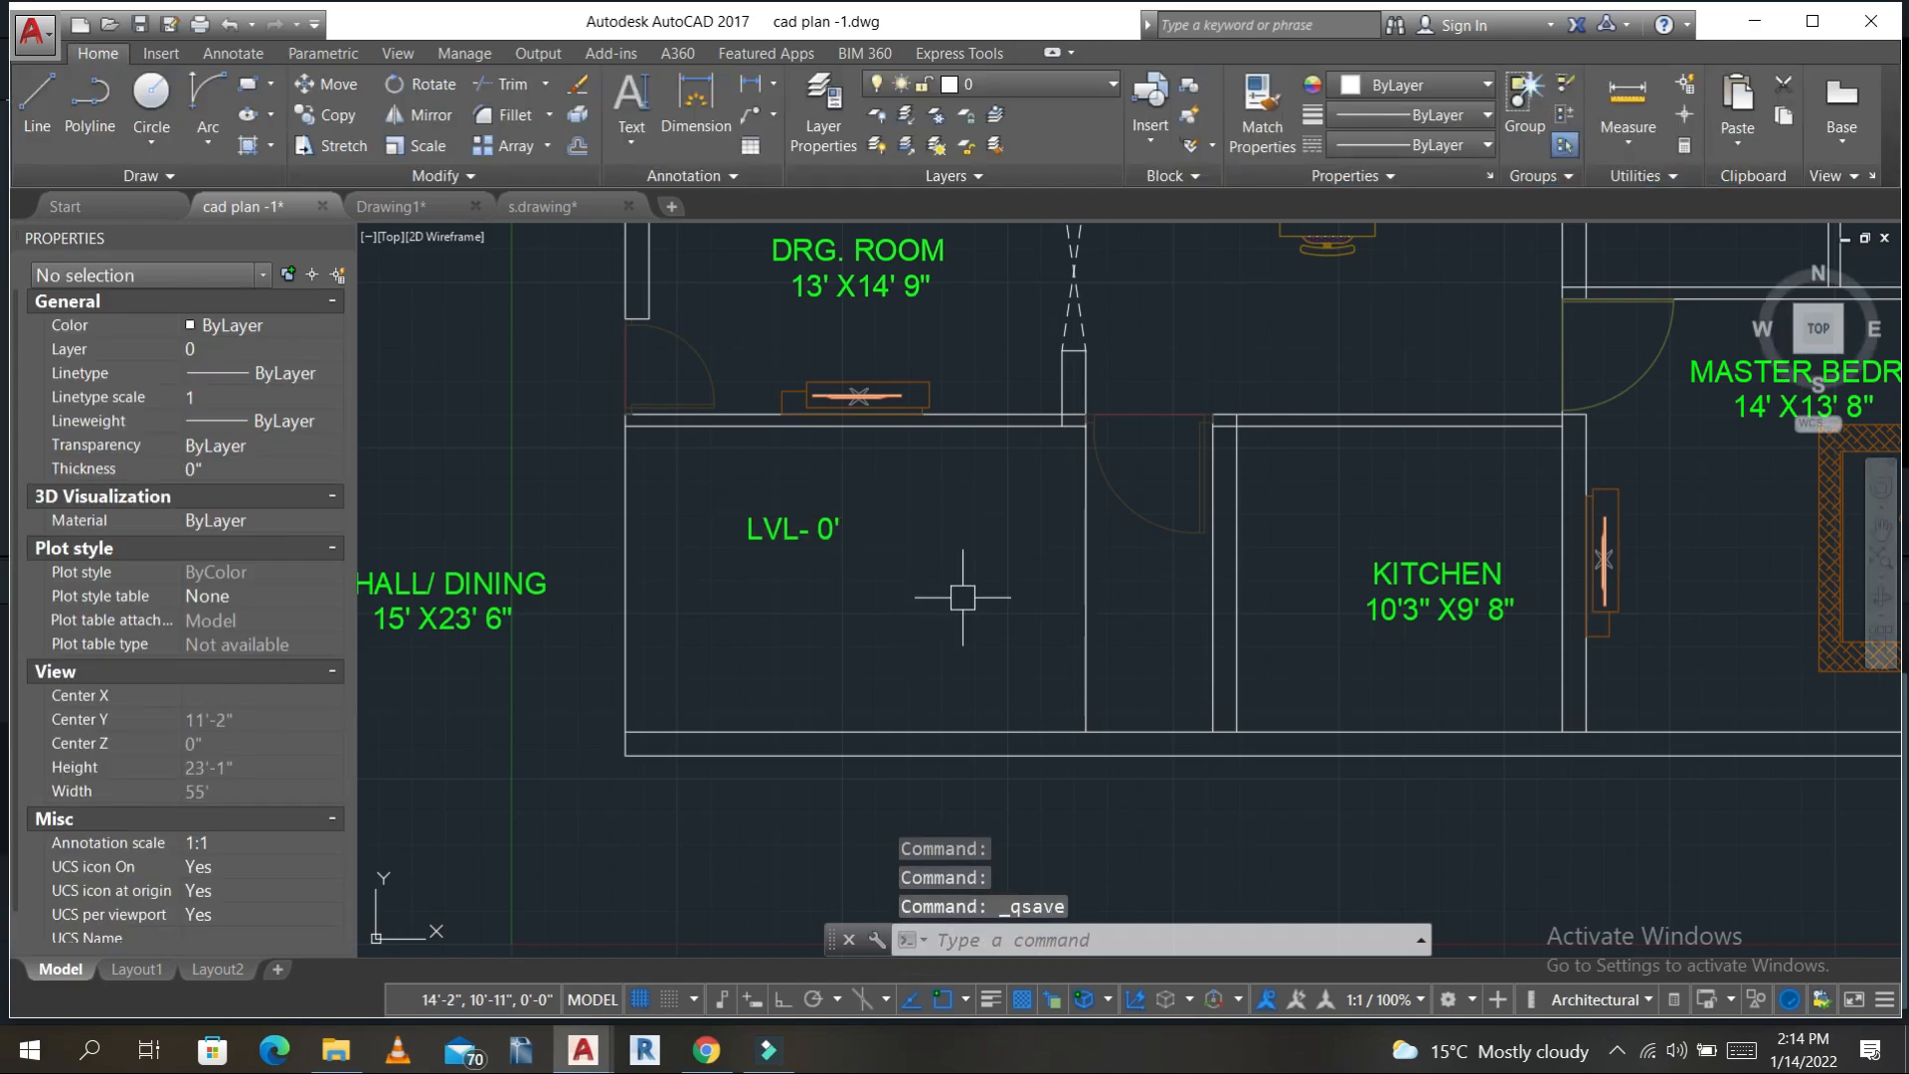
- Copy the LVL- 0' label into the HALL/ DINING, just above the kitchen's upper wall
{"action": "scroll", "coordinate": [838, 539], "scroll_direction": "up", "scroll_amount": 2}
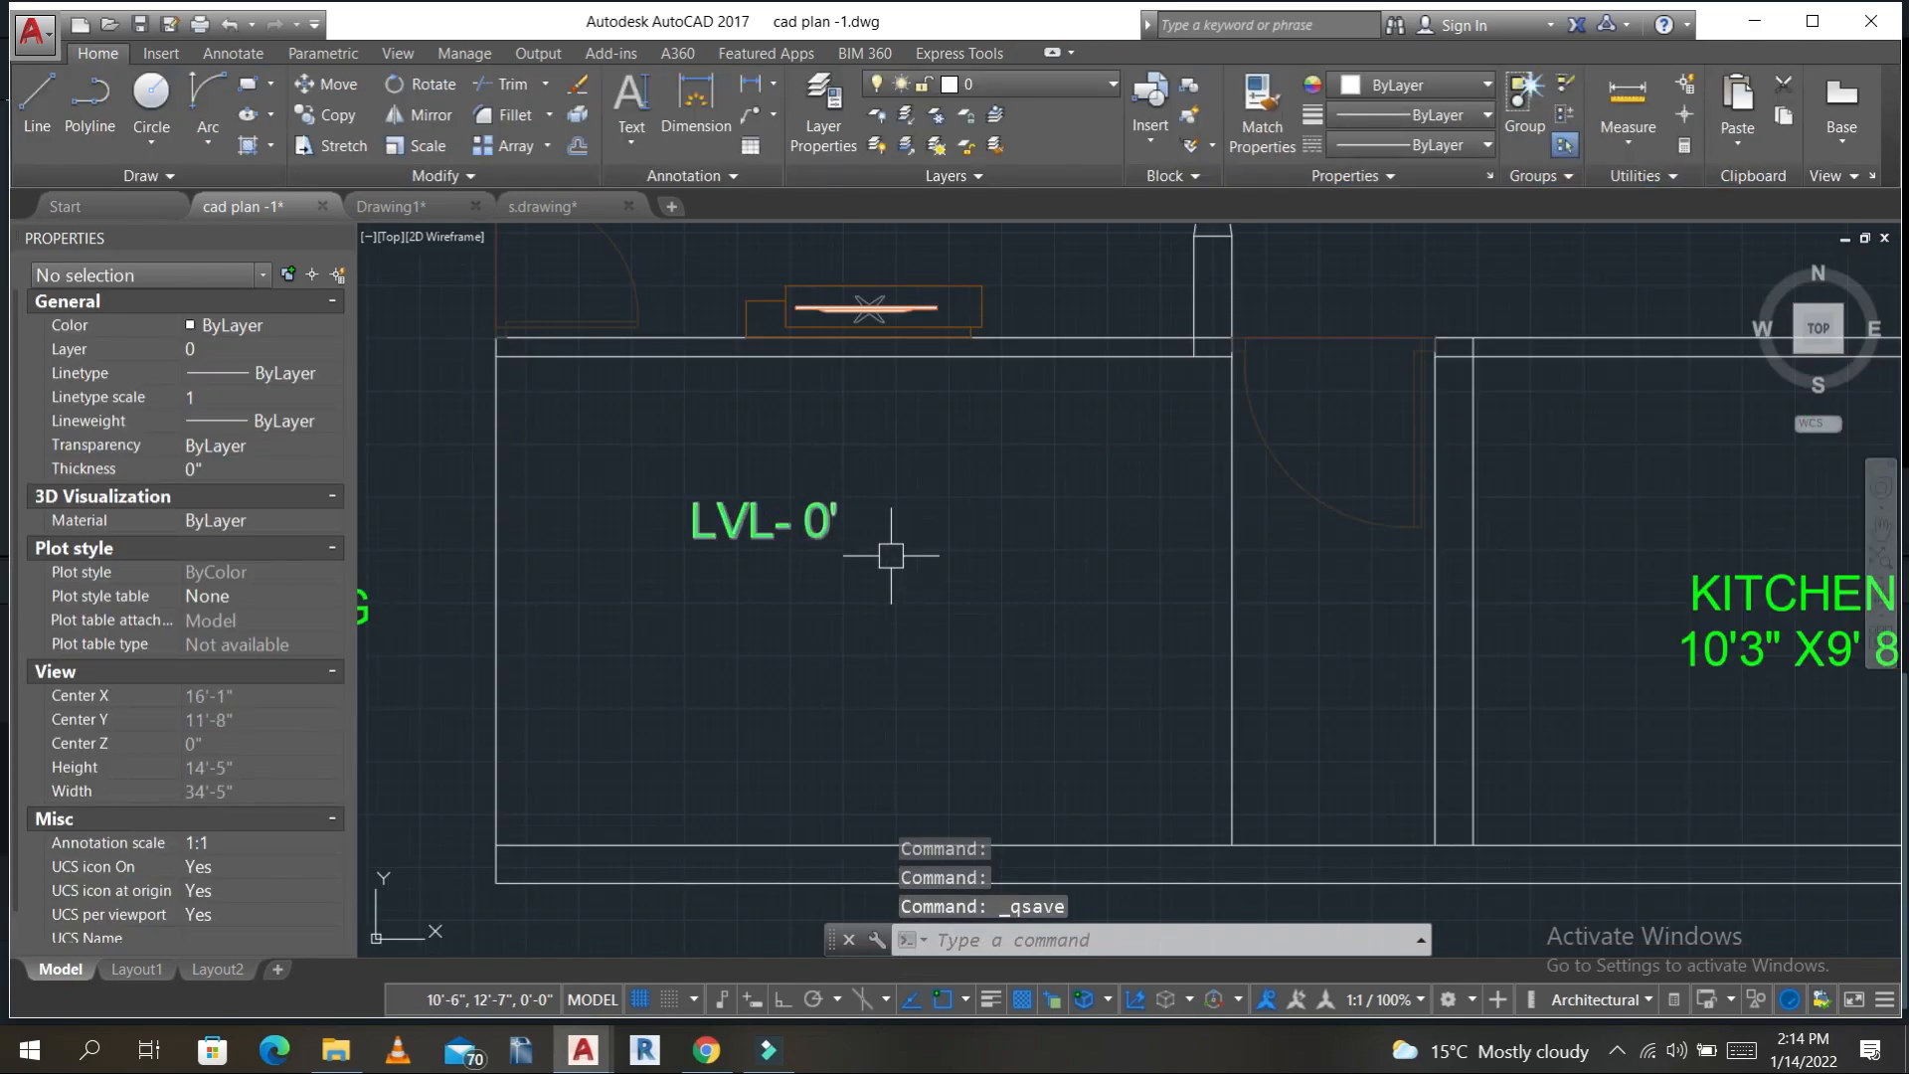
{"action": "scroll", "coordinate": [911, 543], "scroll_direction": "down", "scroll_amount": 4}
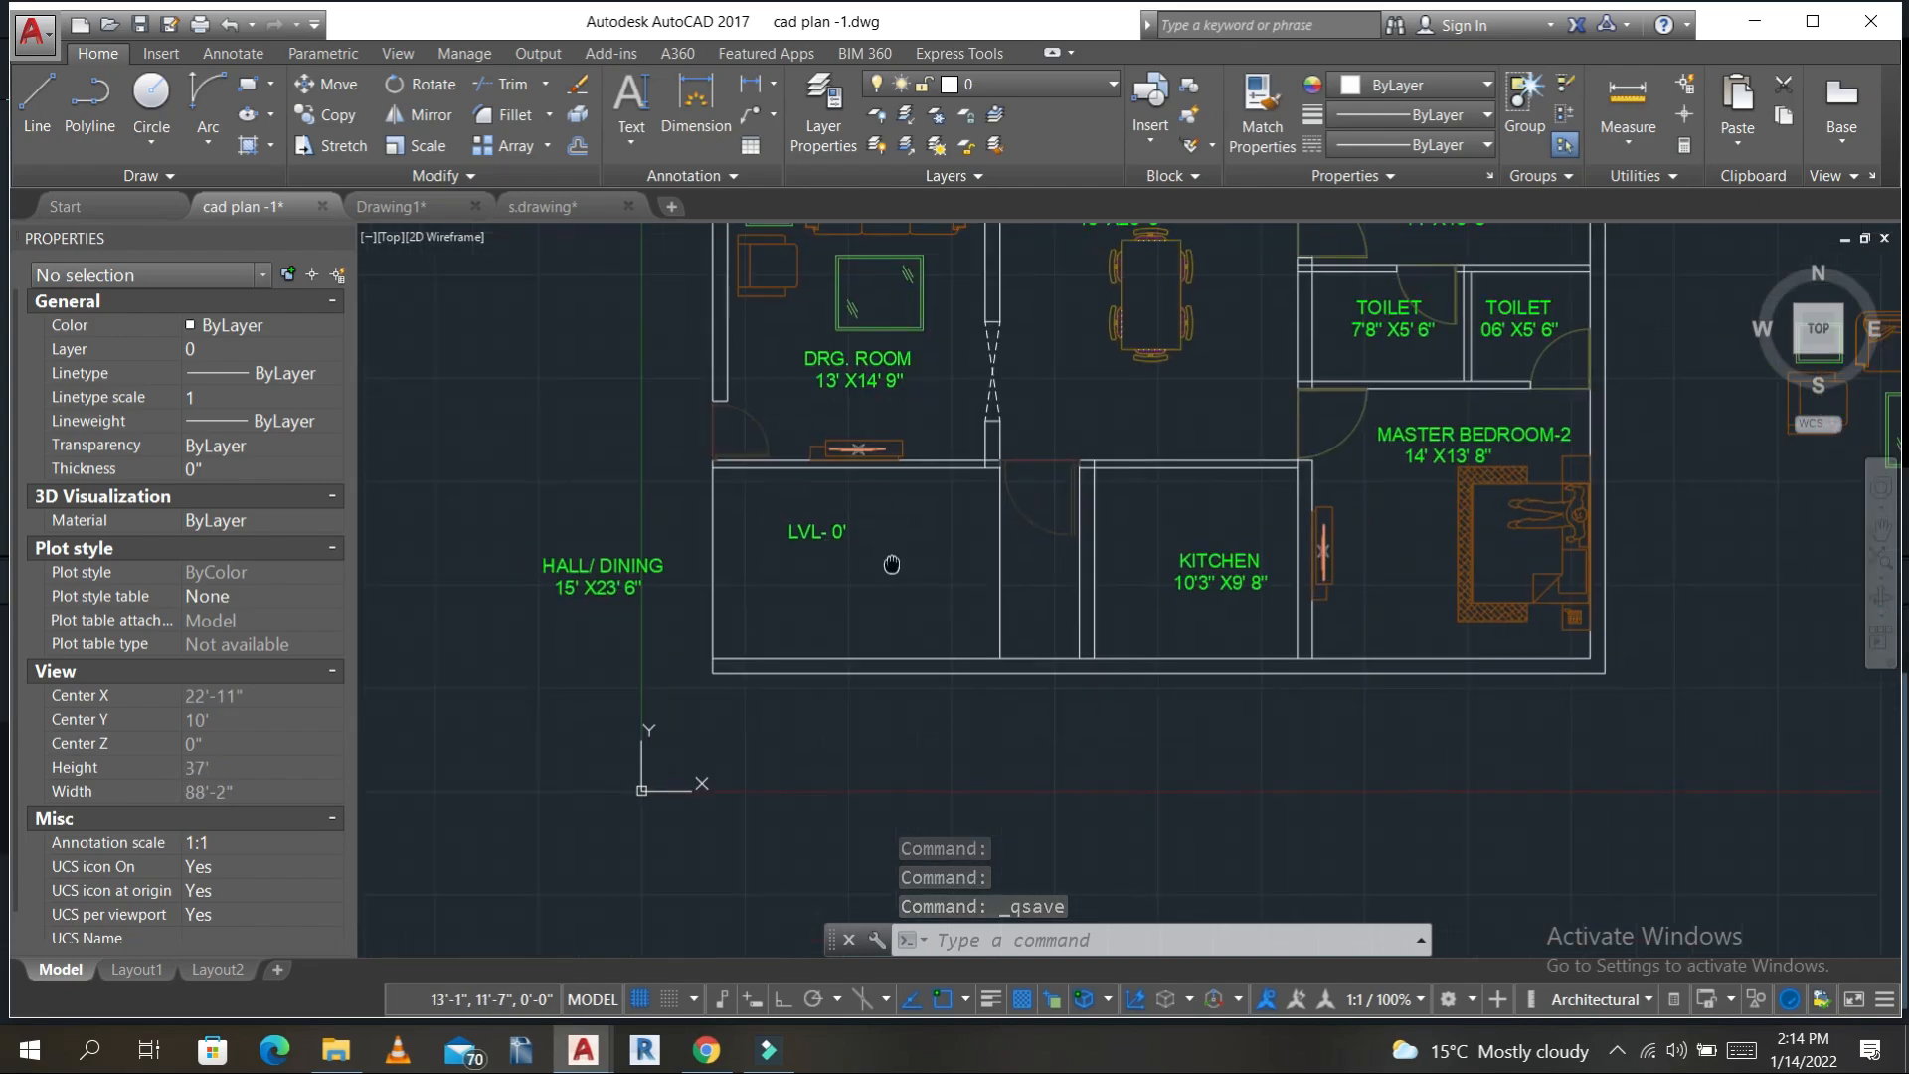
{"action": "key", "text": "Escape"}
{"action": "middle_click_drag", "start_coordinate": [843, 573], "coordinate": [752, 597]}
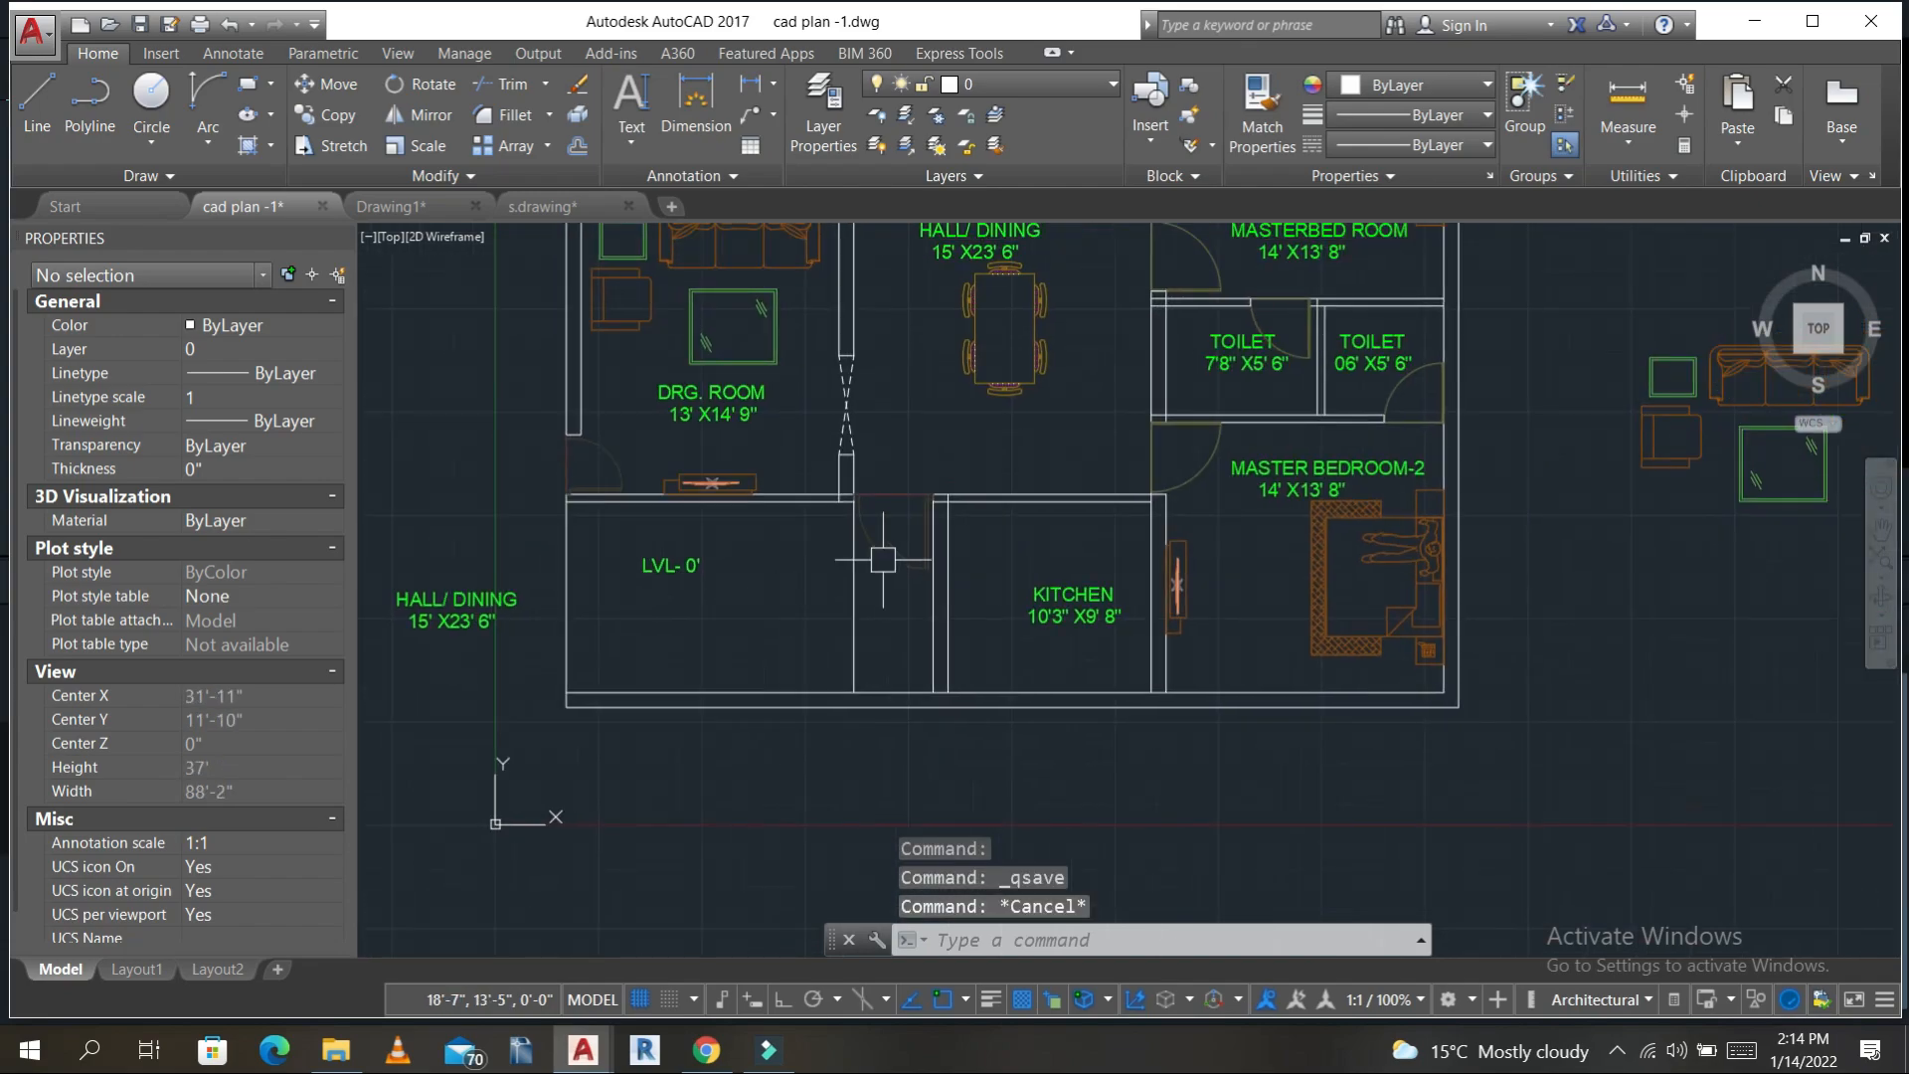
{"action": "left_click", "coordinate": [669, 567]}
{"action": "type", "text": "co"}
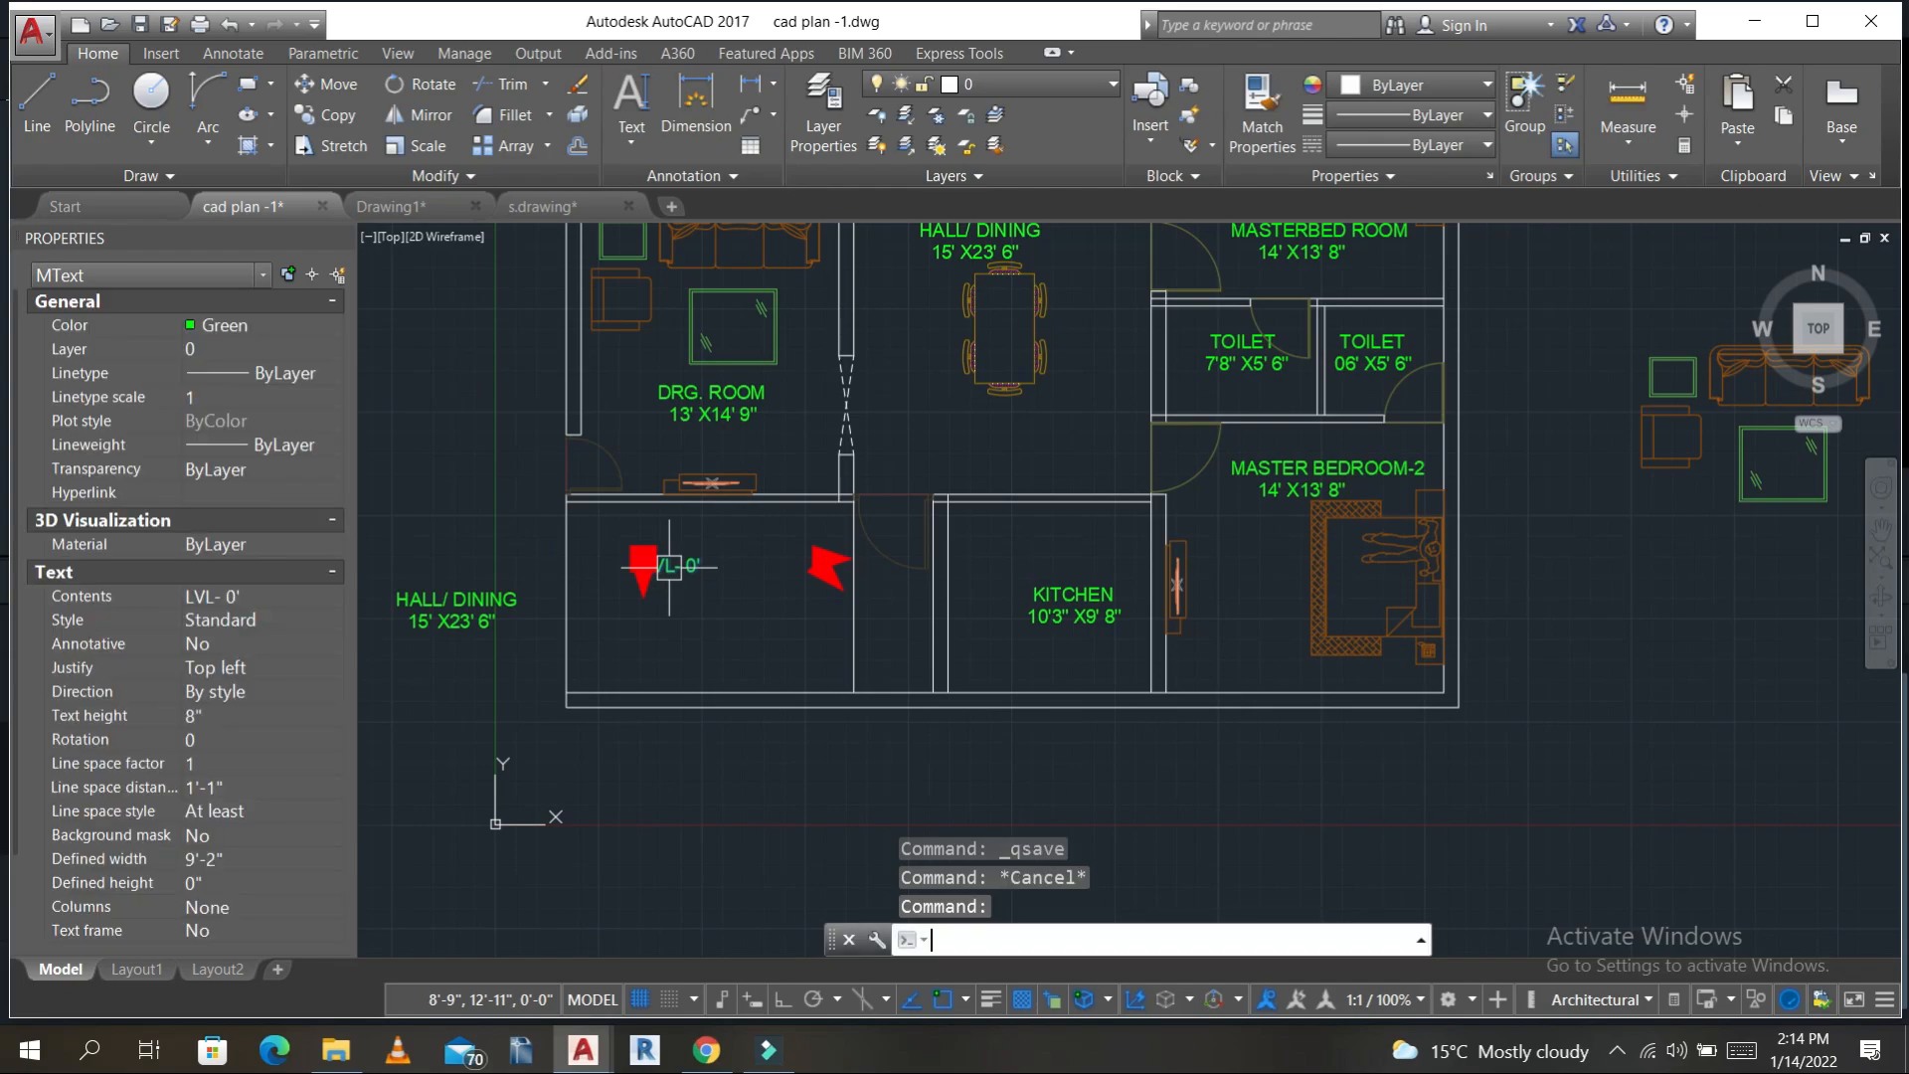
{"action": "key", "text": "Return"}
{"action": "left_click", "coordinate": [729, 599]}
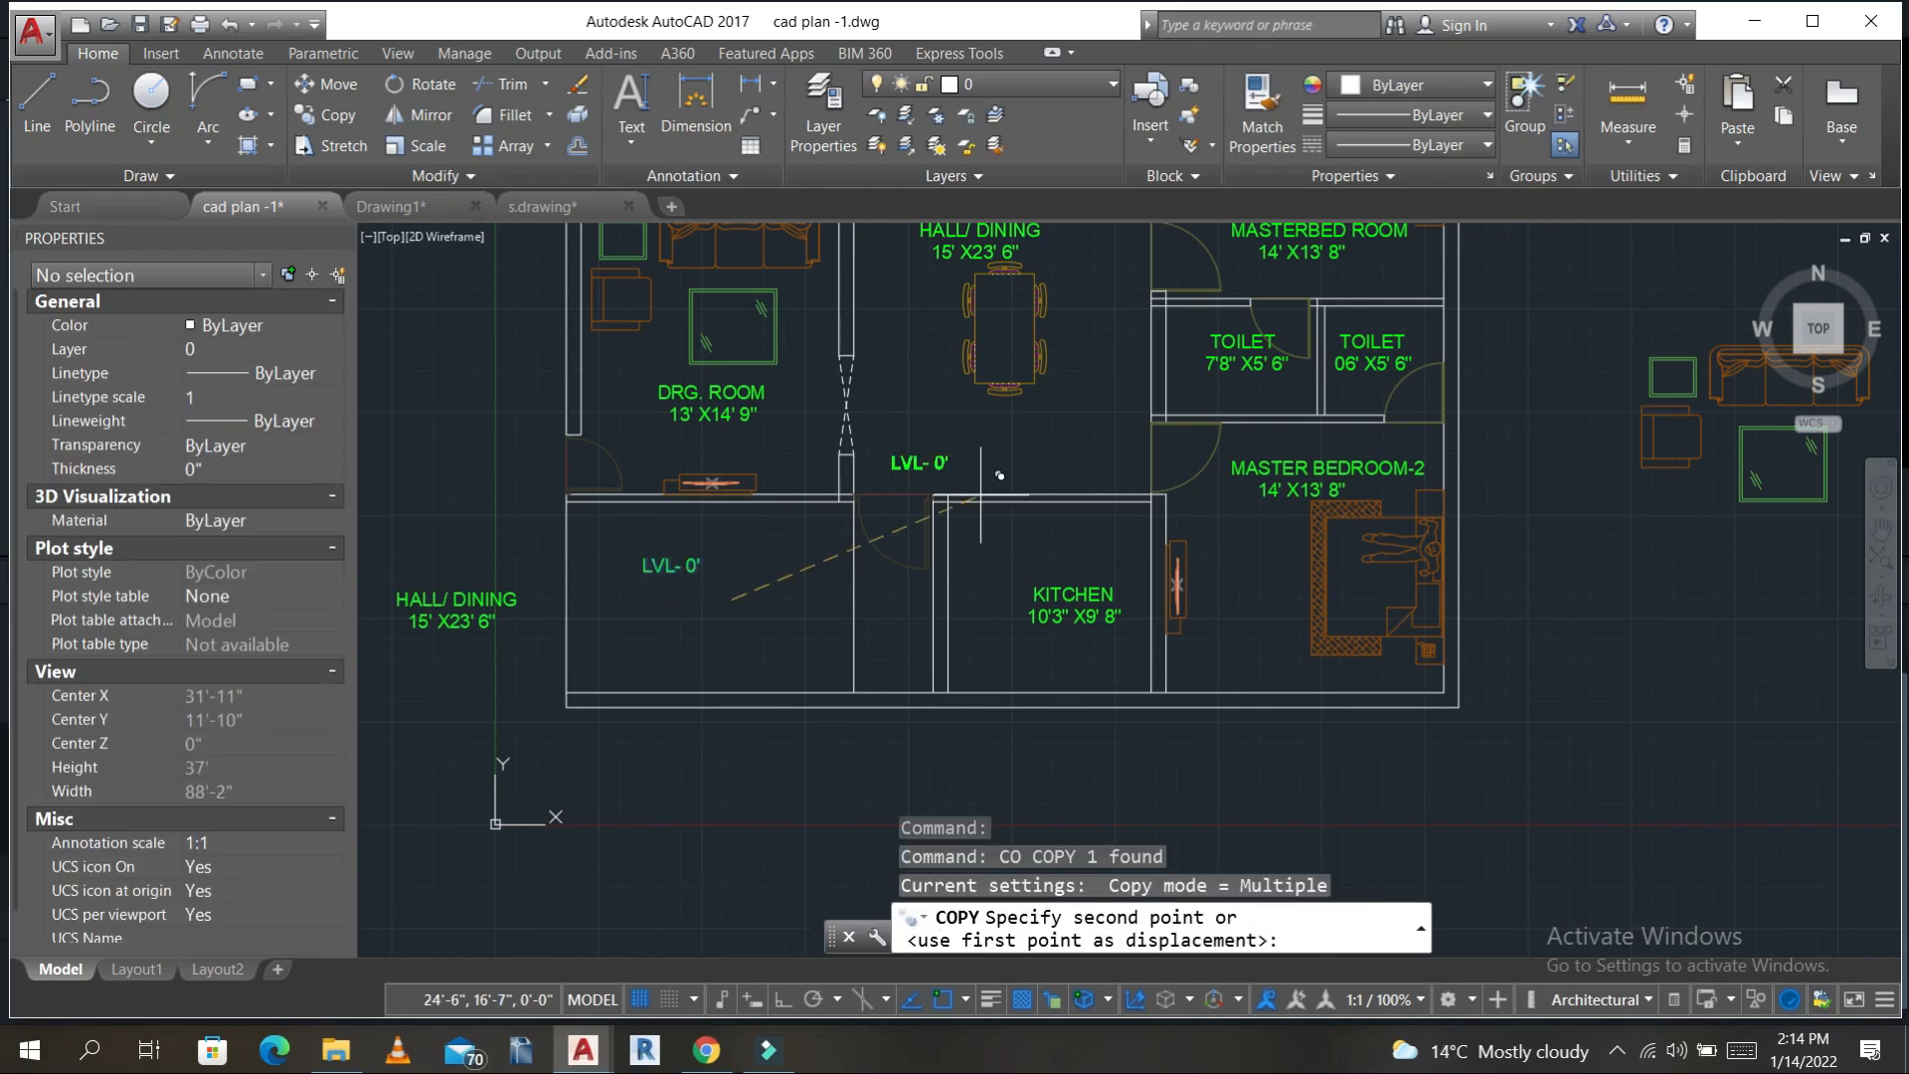
{"action": "left_click", "coordinate": [1018, 457]}
{"action": "key", "text": "Escape"}
- Change the copied level label above the kitchen to read "LVL- 1'"
{"action": "scroll", "coordinate": [979, 427], "scroll_direction": "up", "scroll_amount": 8}
{"action": "scroll", "coordinate": [979, 427], "scroll_direction": "up", "scroll_amount": 2}
{"action": "left_click", "coordinate": [1000, 438]}
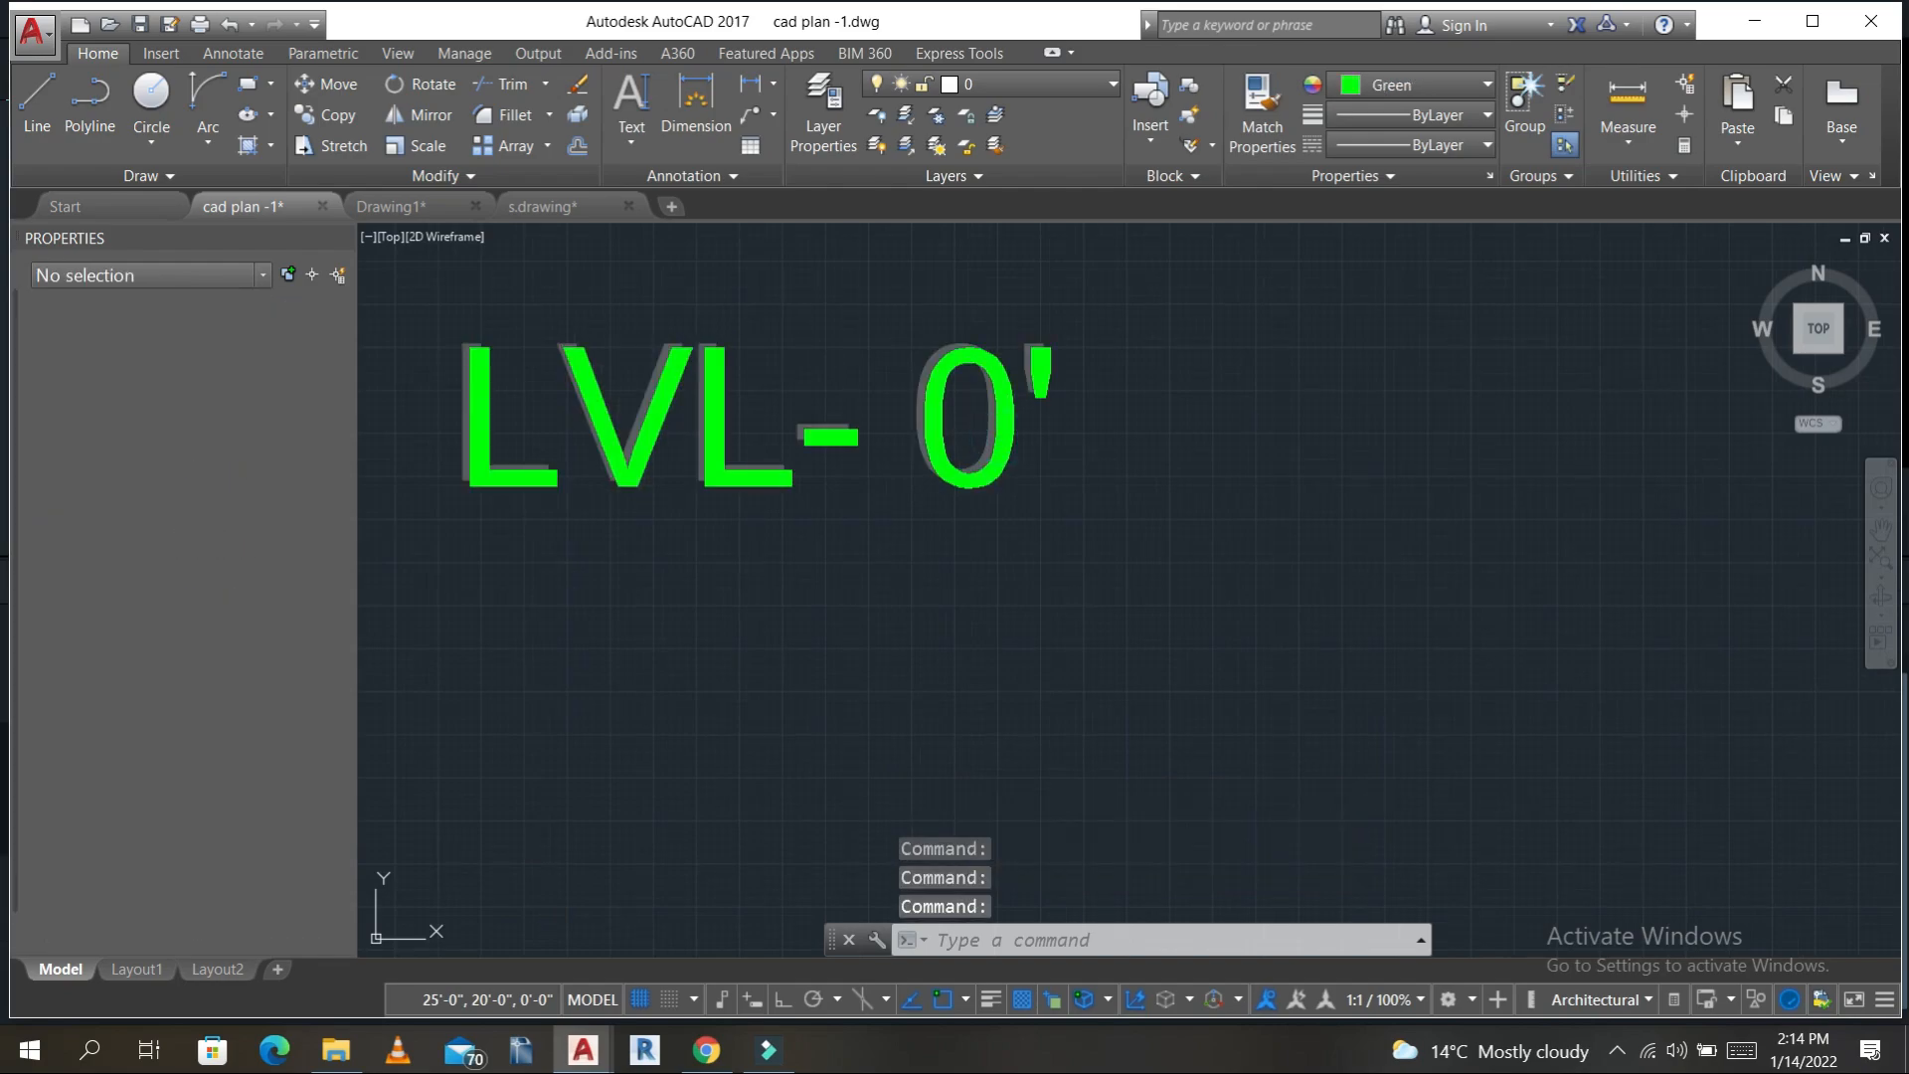
{"action": "left_click", "coordinate": [999, 438]}
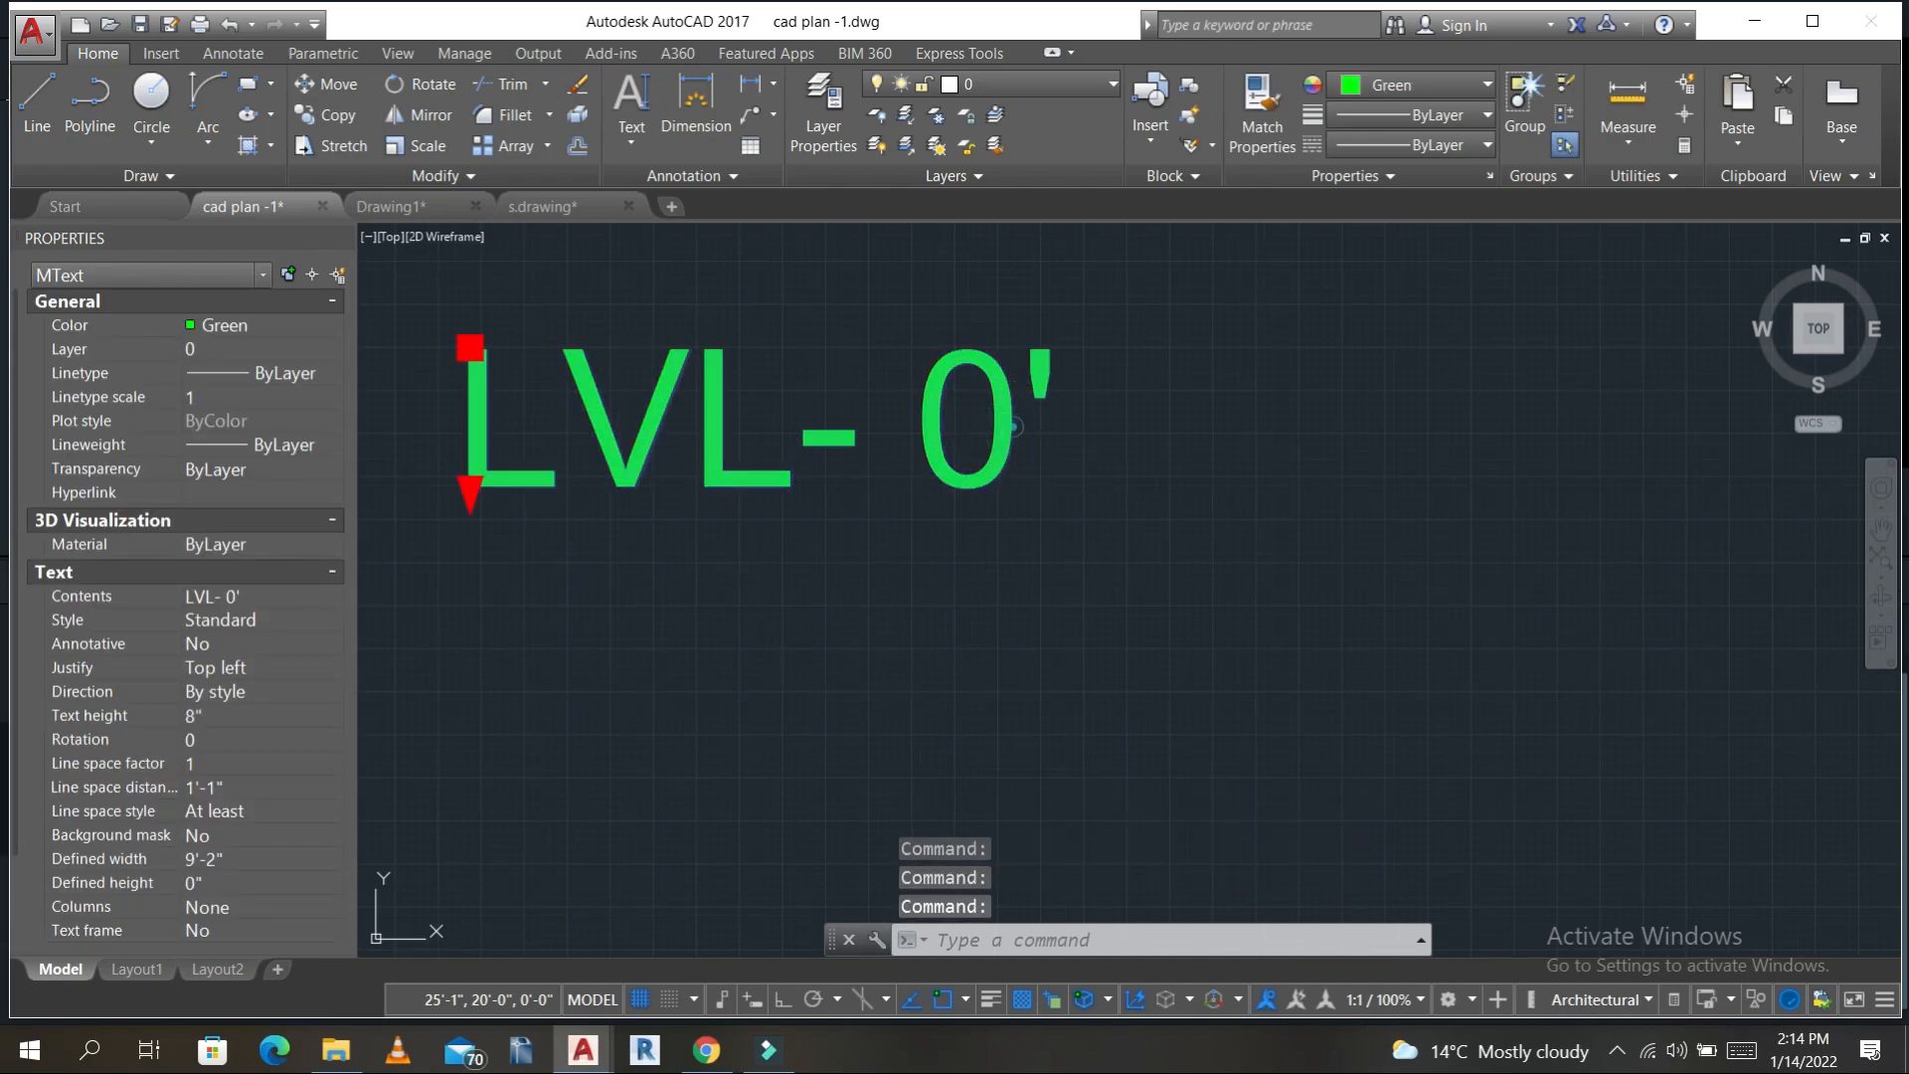
{"action": "double_click", "coordinate": [1017, 427]}
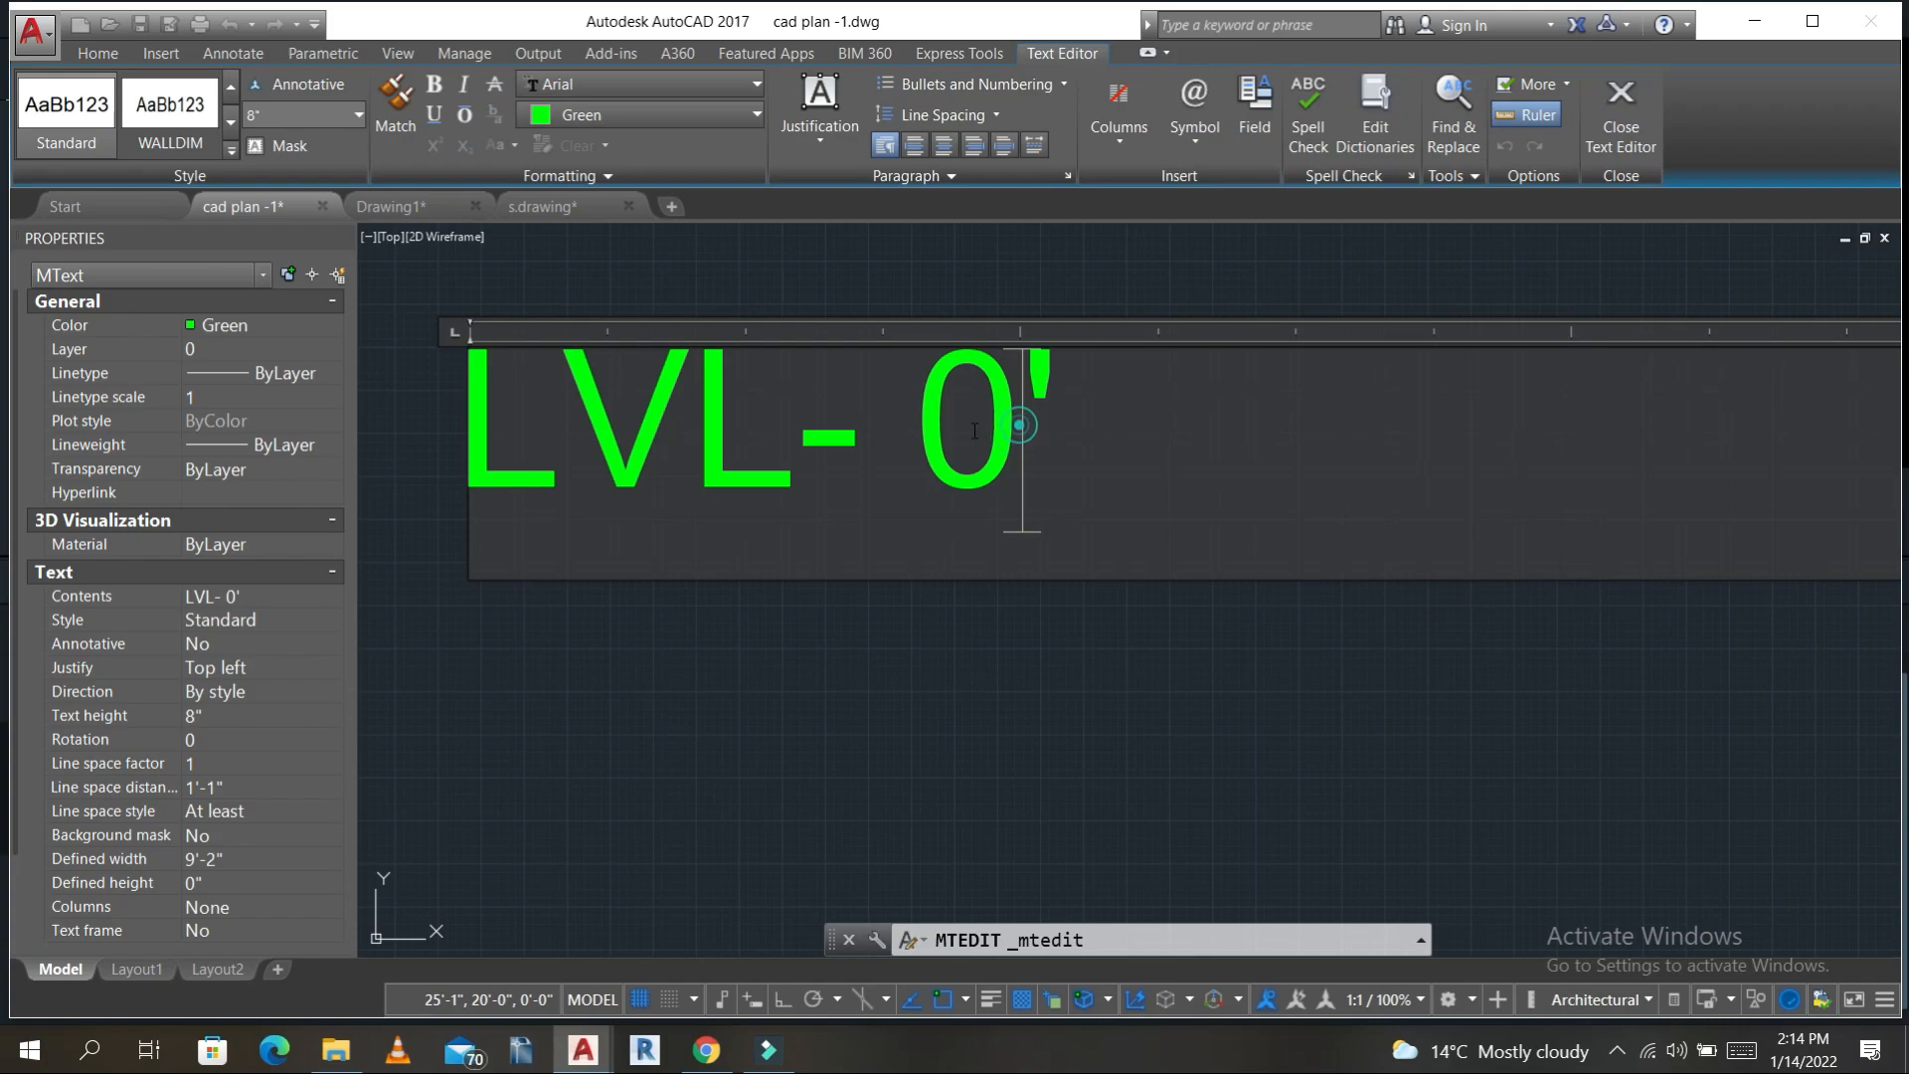
{"action": "double_click", "coordinate": [949, 448]}
{"action": "type", "text": "300"}
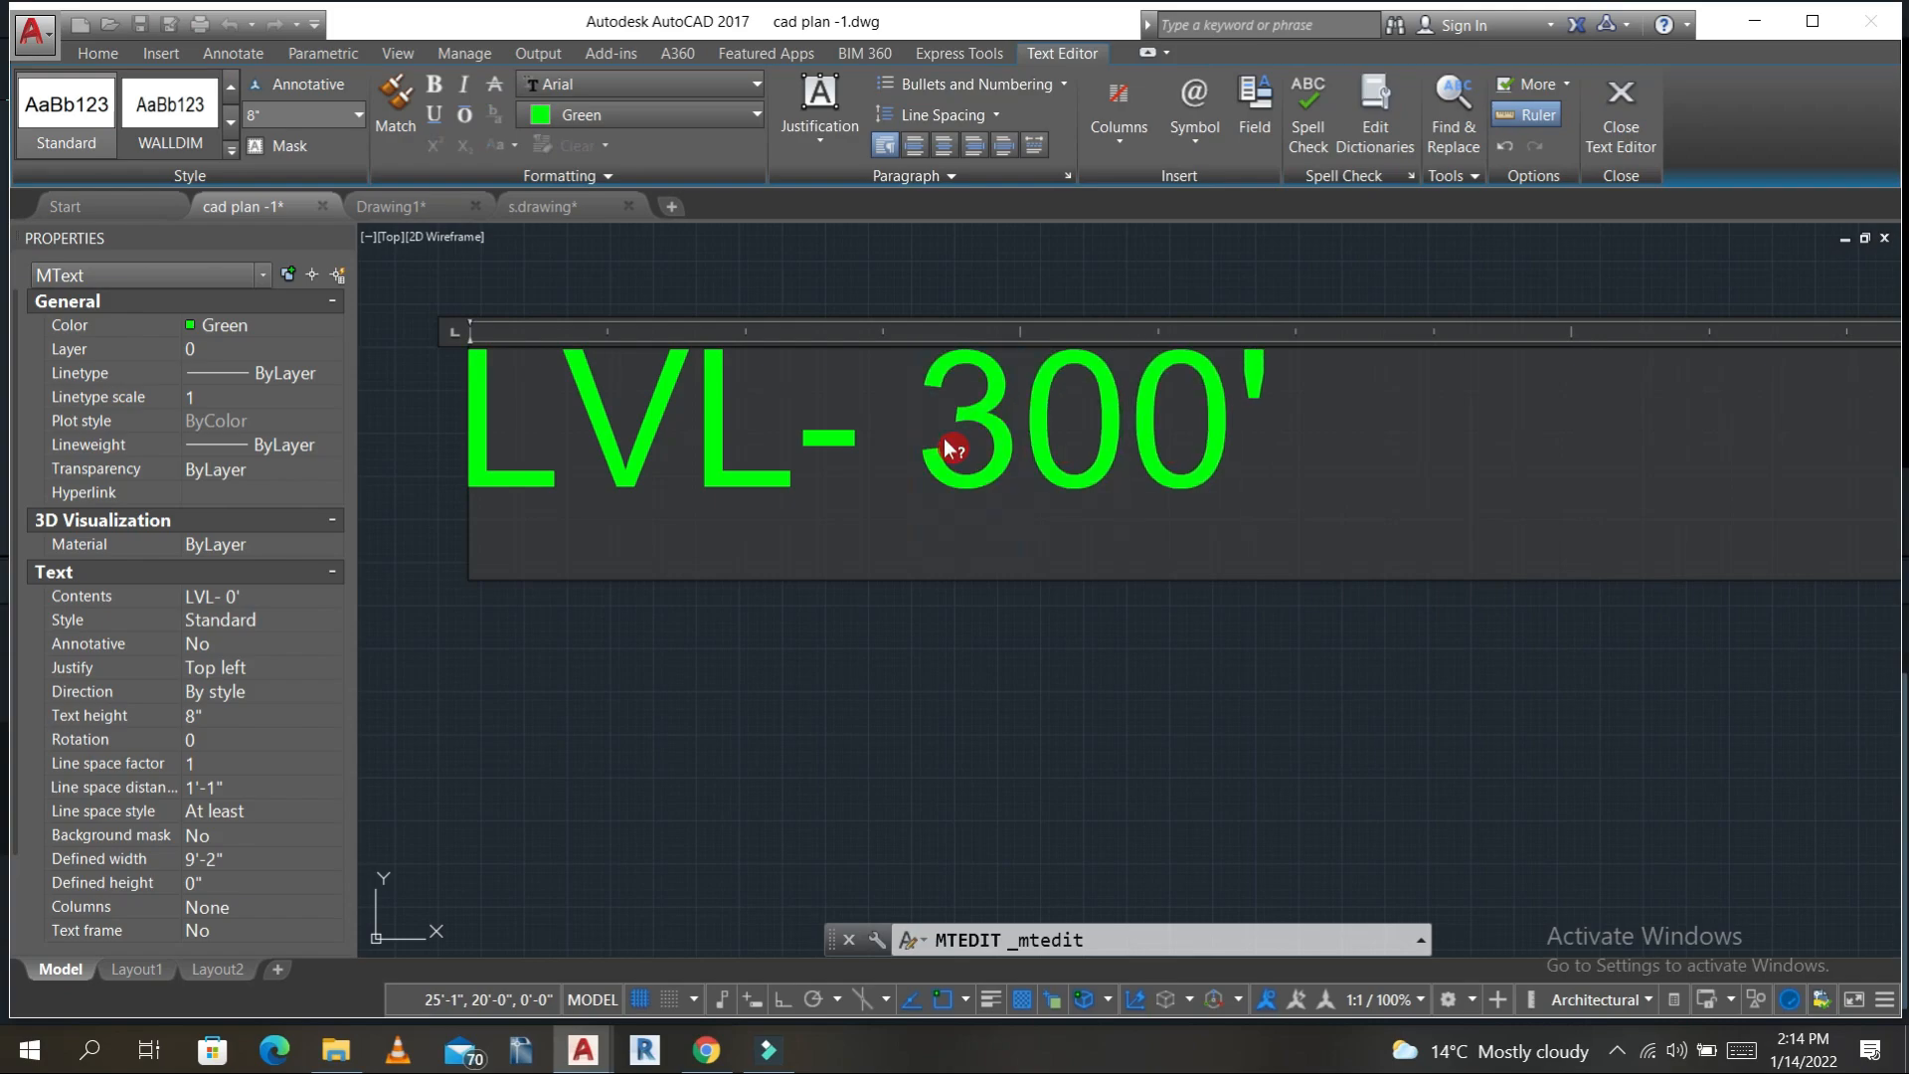
{"action": "key", "text": "BackSpace"}
{"action": "key", "text": "BackSpace"}
{"action": "key", "text": "BackSpace"}
{"action": "type", "text": "1"}
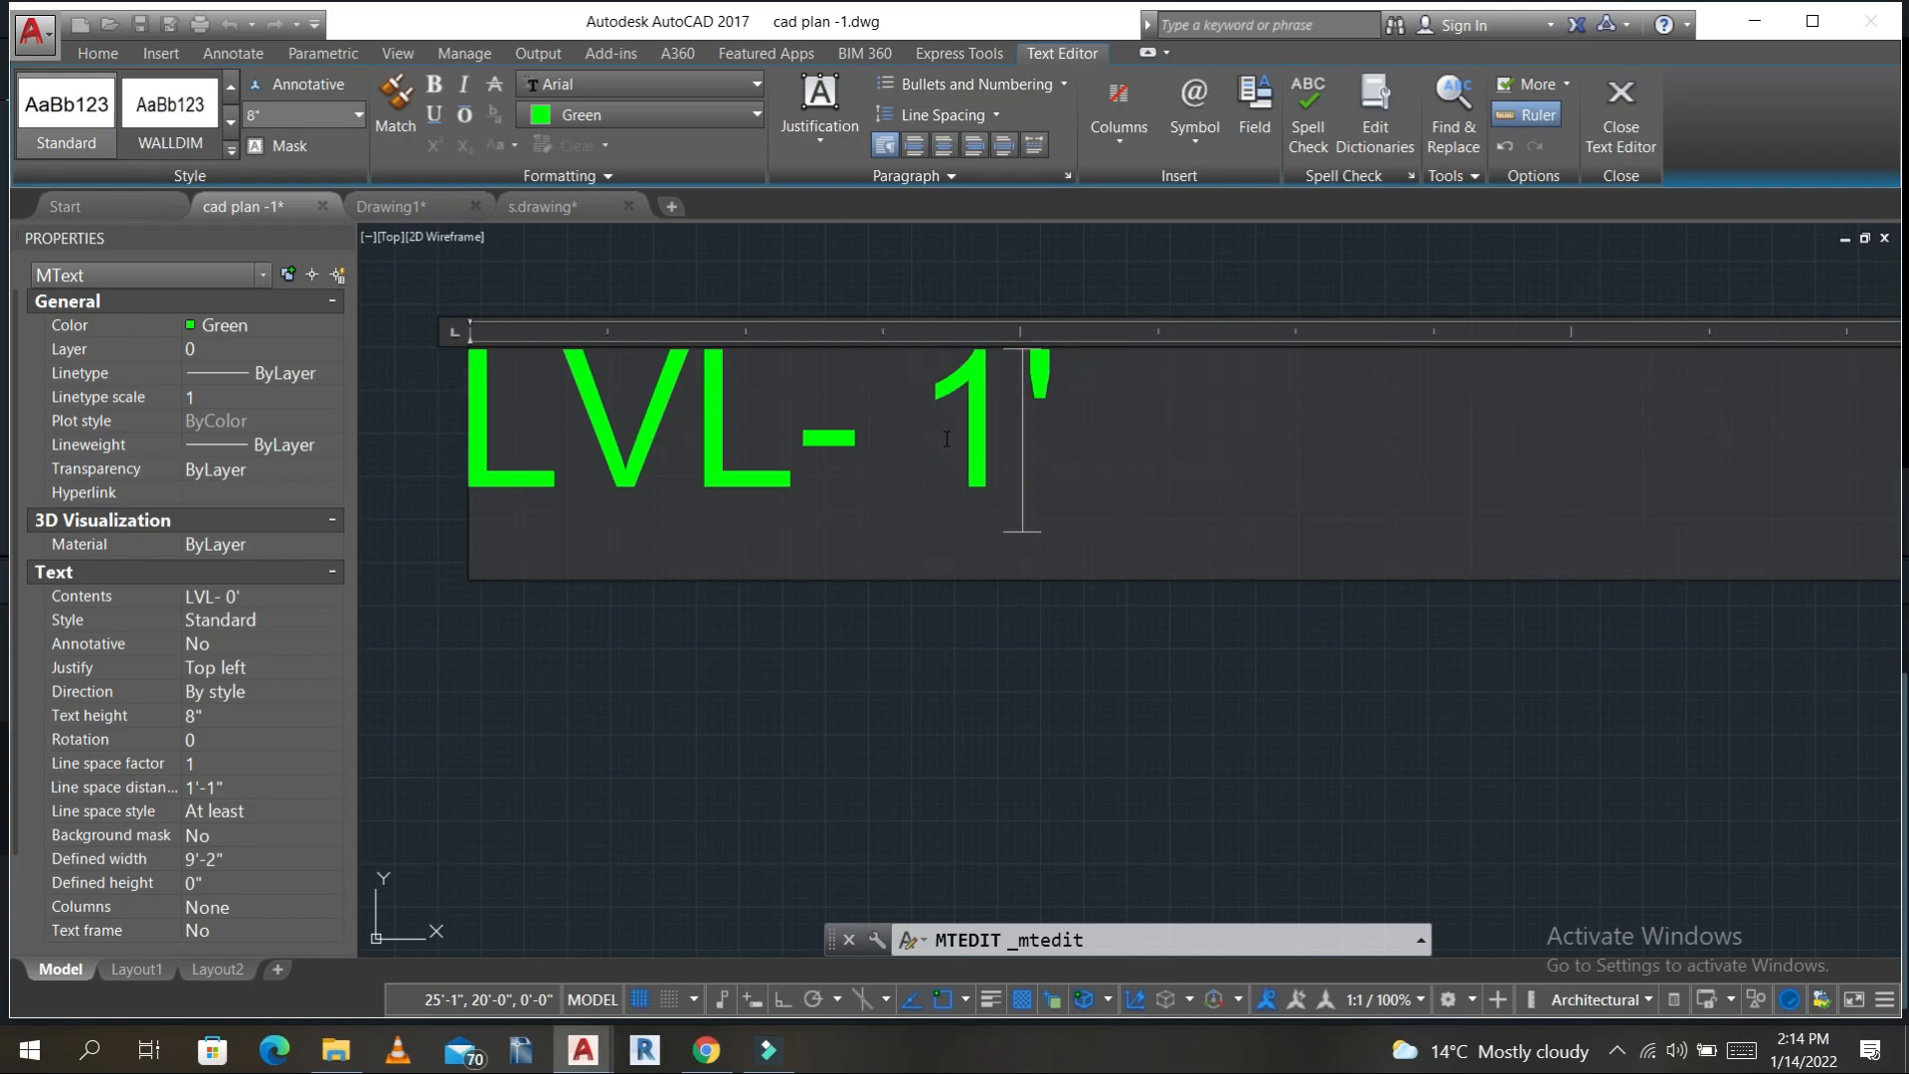
{"action": "left_click", "coordinate": [1127, 661]}
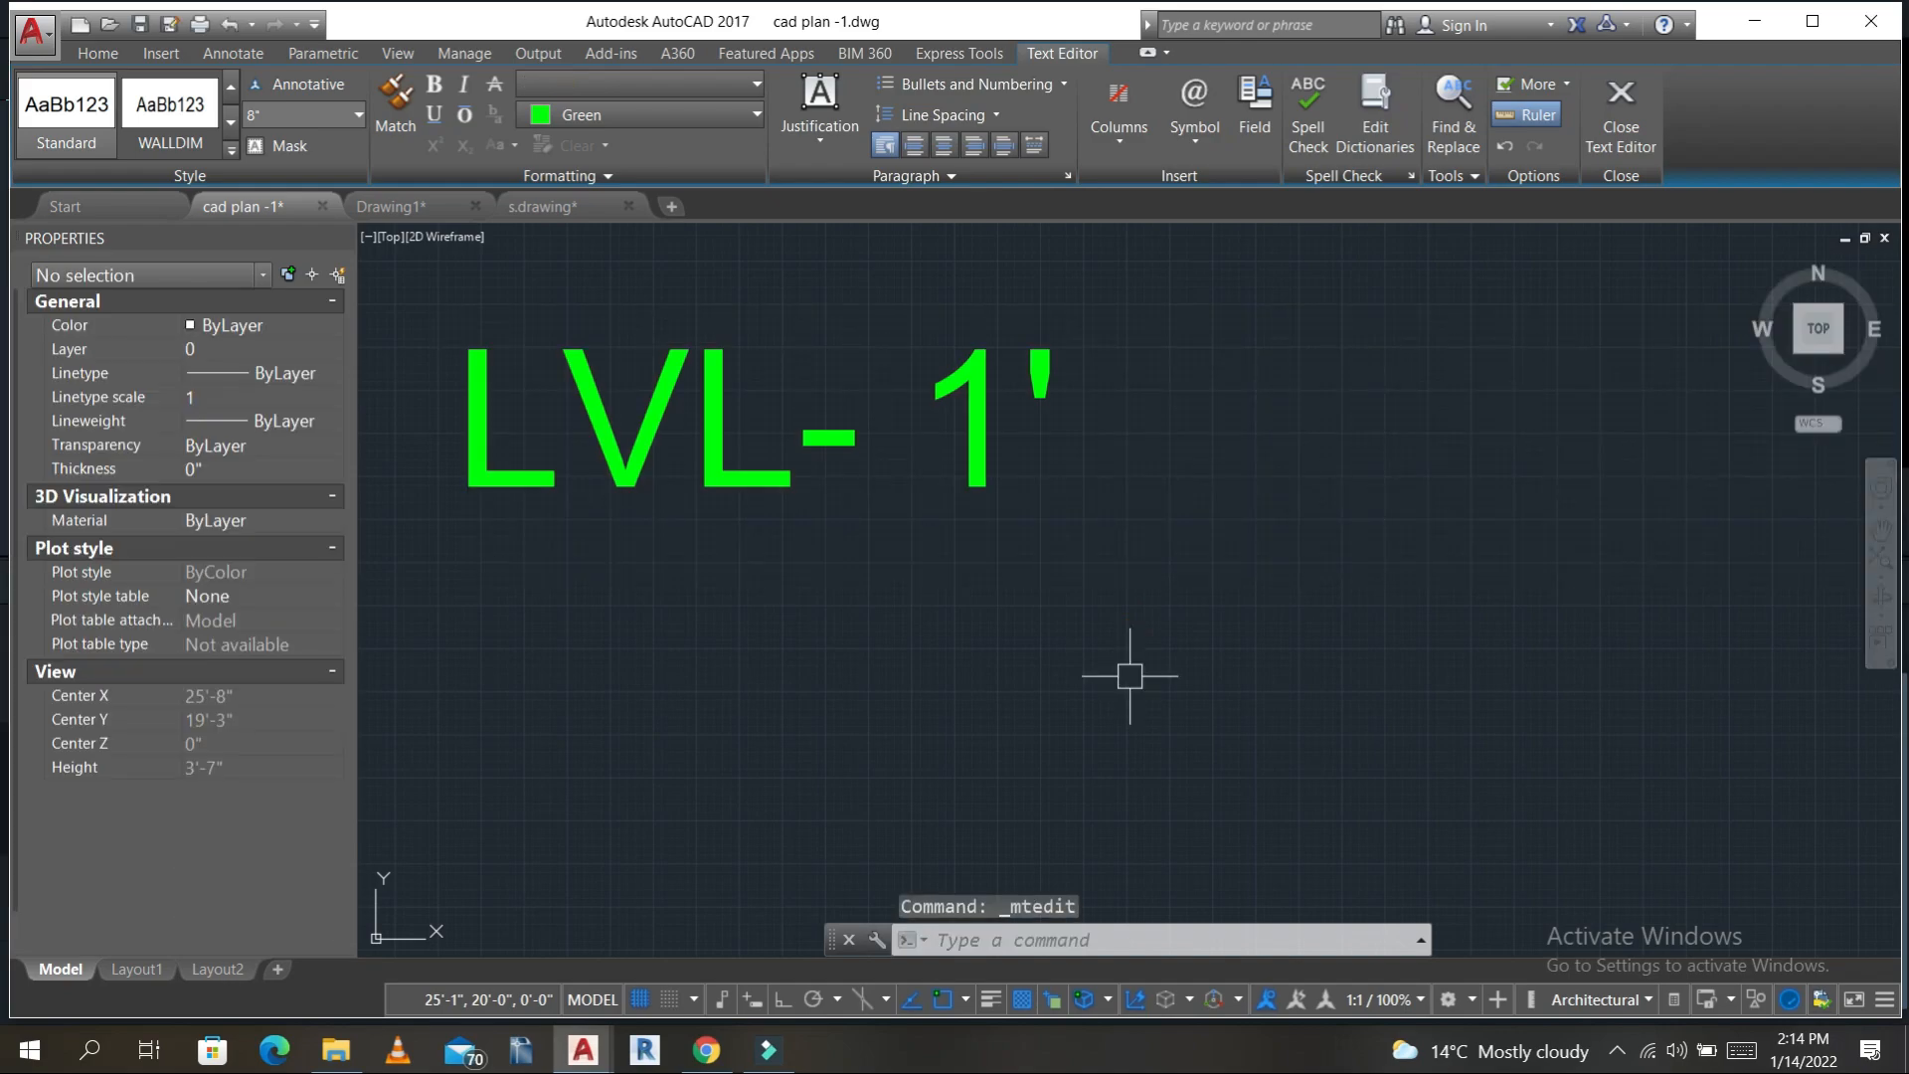
- Copy the LVL- 1' label from the HALL/ DINING into the narrow passage beside the kitchen, below the door swing
{"action": "scroll", "coordinate": [1085, 552], "scroll_direction": "down", "scroll_amount": 10}
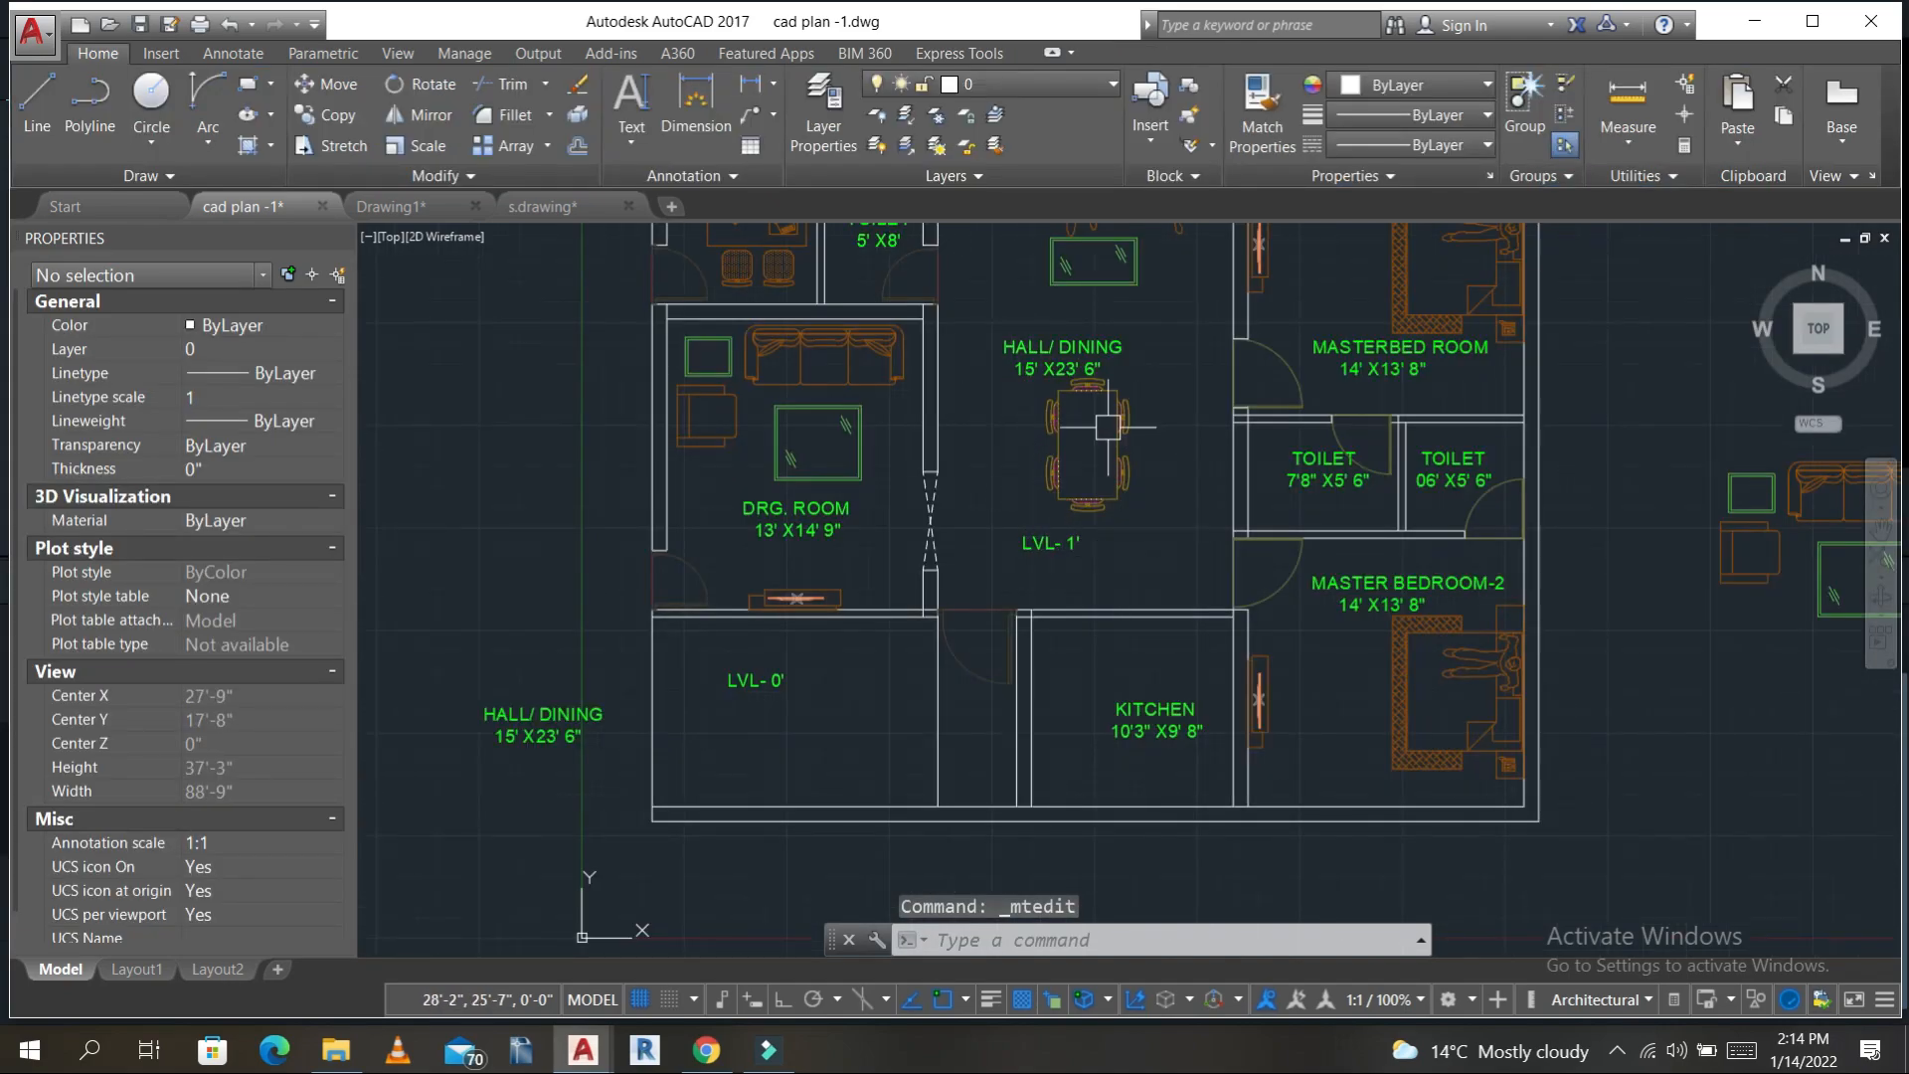
{"action": "left_click", "coordinate": [1063, 538]}
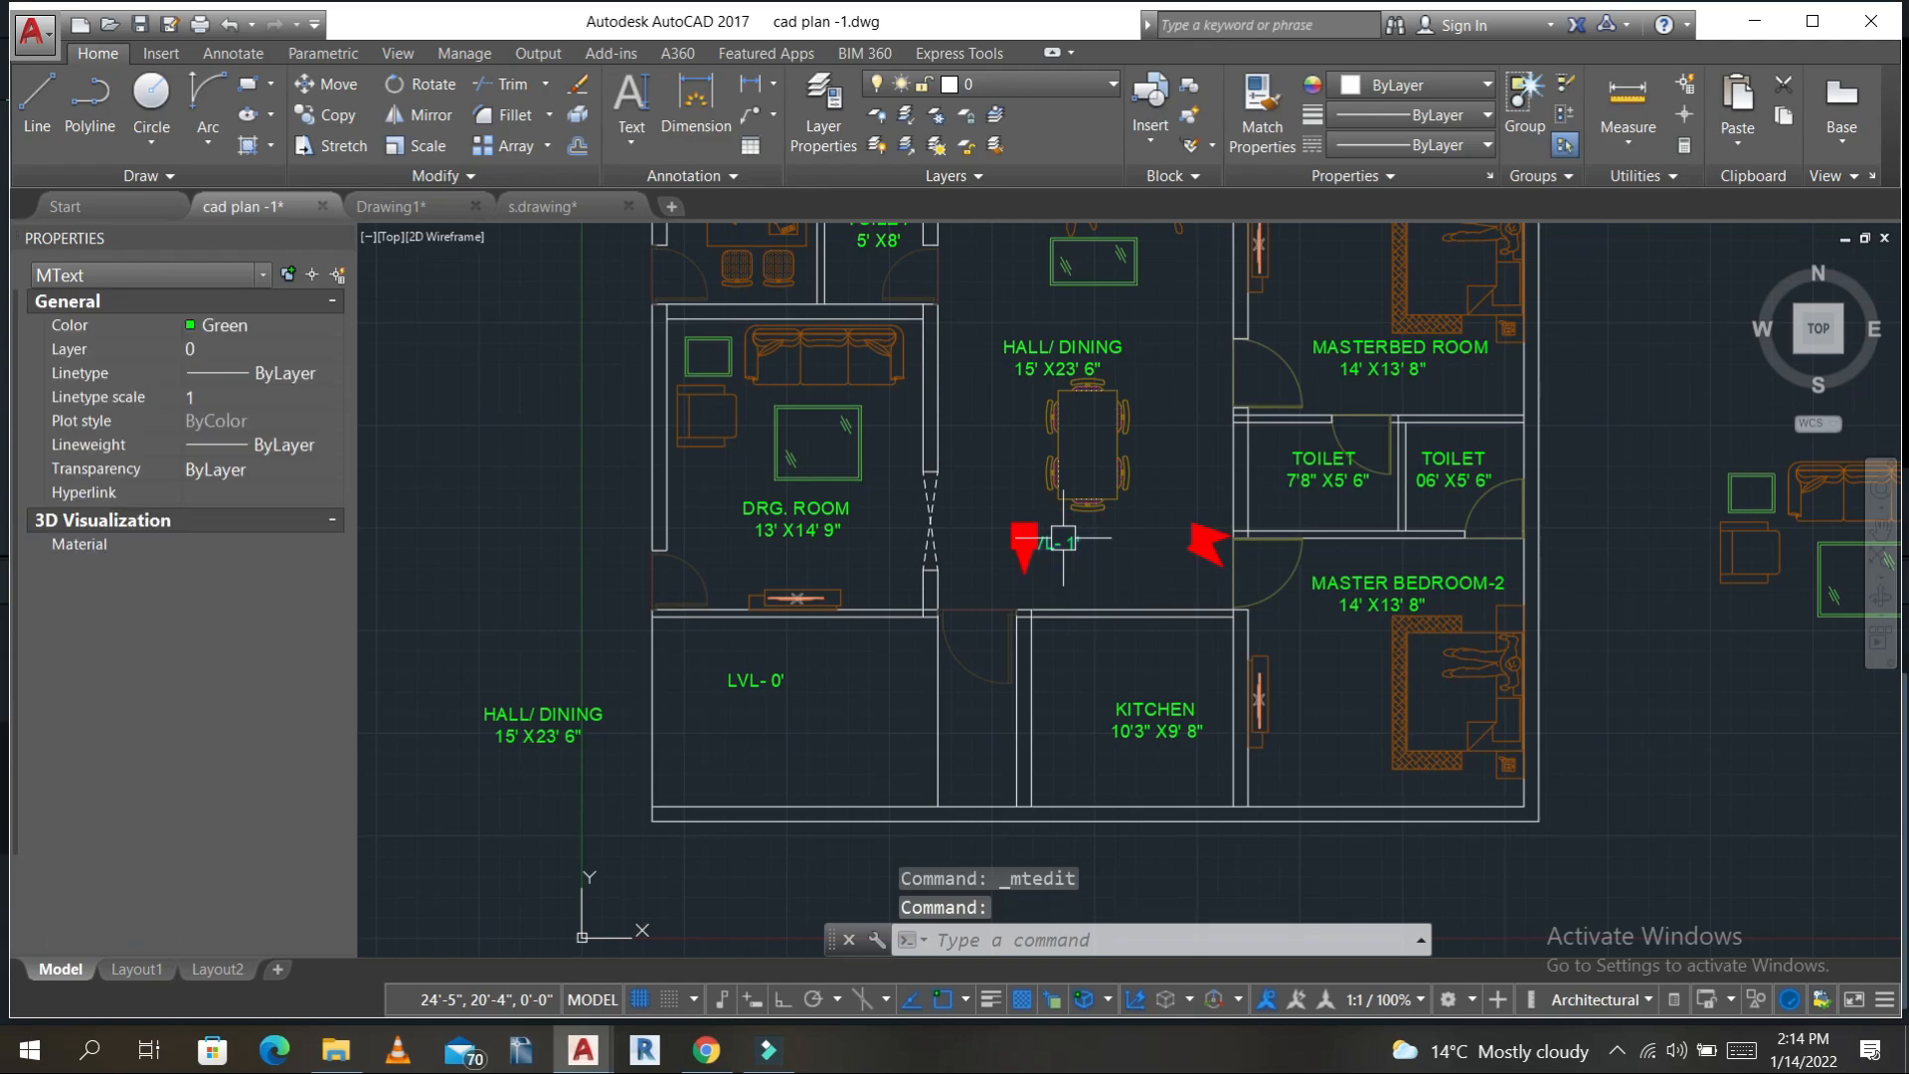
{"action": "scroll", "coordinate": [1064, 575], "scroll_direction": "up", "scroll_amount": 3}
{"action": "type", "text": "co"}
{"action": "key", "text": "Return"}
{"action": "left_click", "coordinate": [1065, 583]}
{"action": "middle_click_drag", "start_coordinate": [971, 785], "coordinate": [1090, 508]}
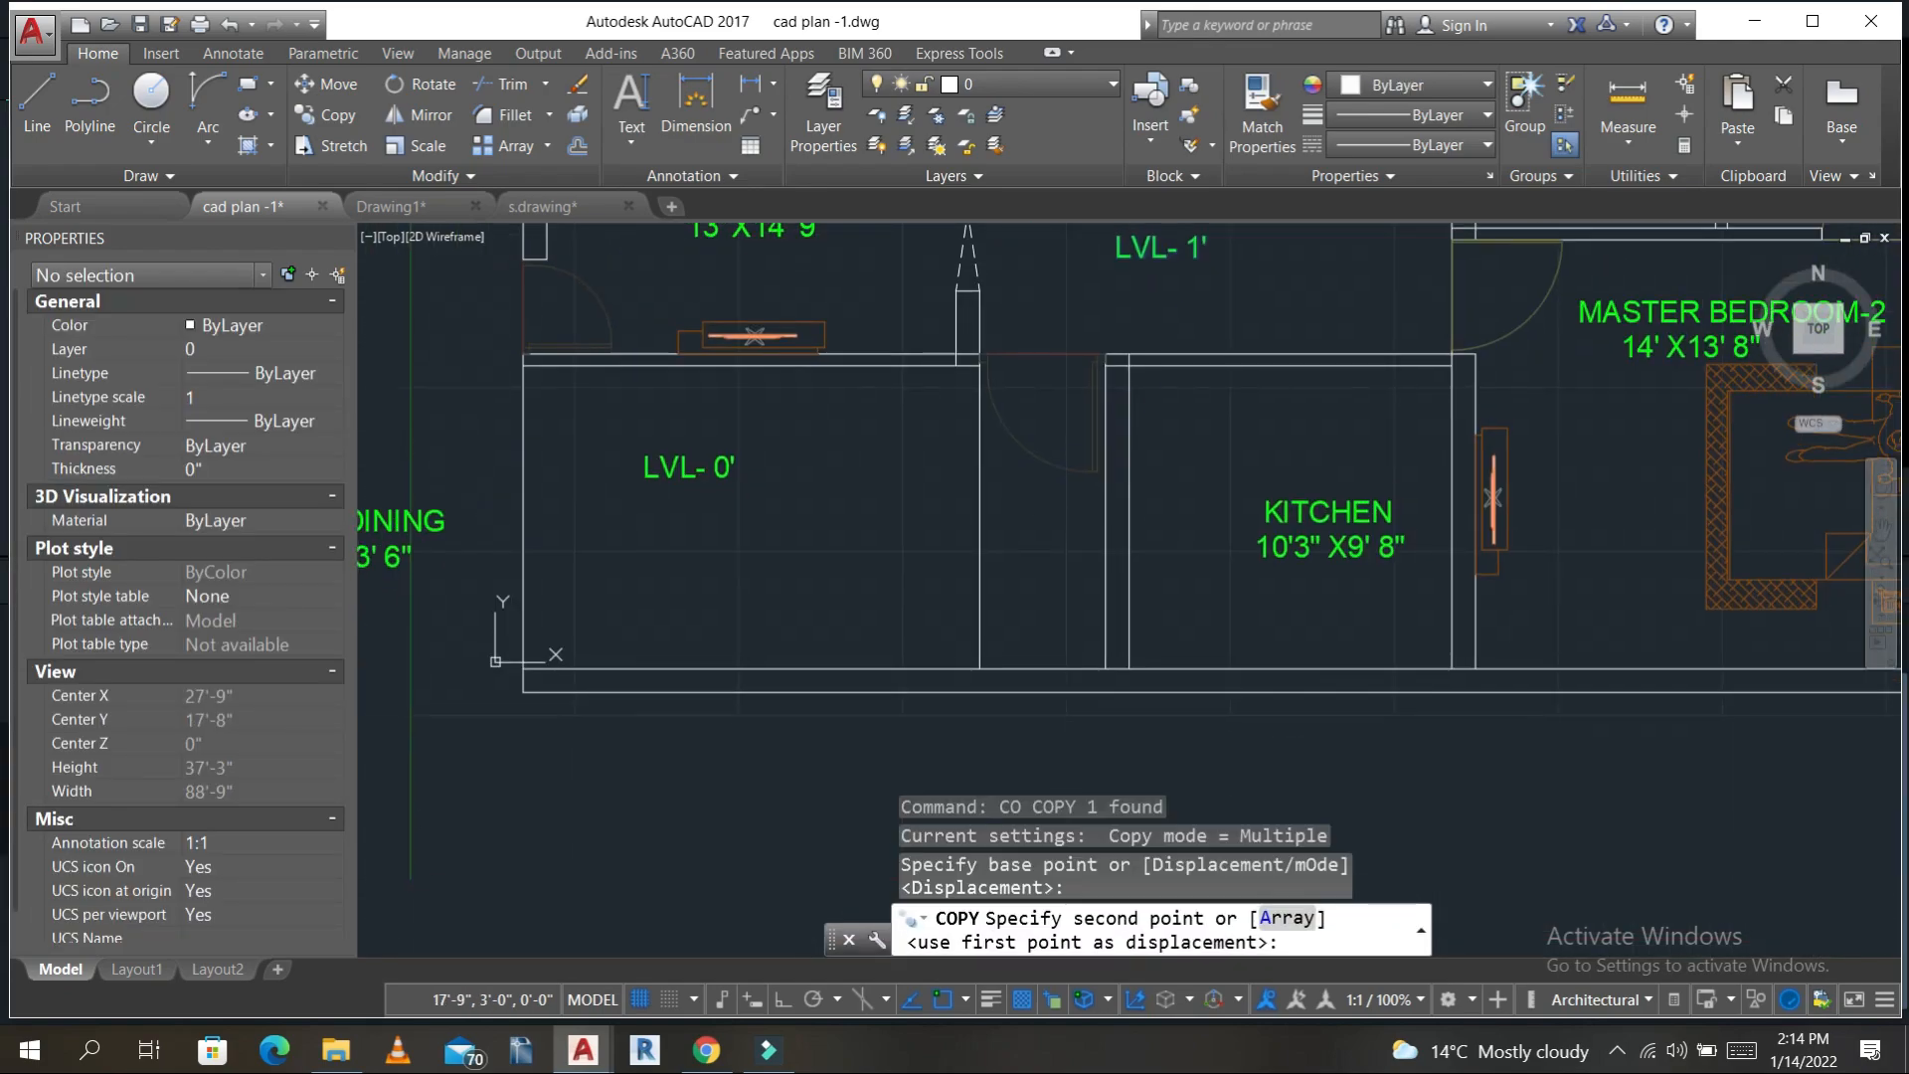
{"action": "left_click", "coordinate": [1065, 584]}
{"action": "key", "text": "Escape"}
{"action": "key", "text": "Escape"}
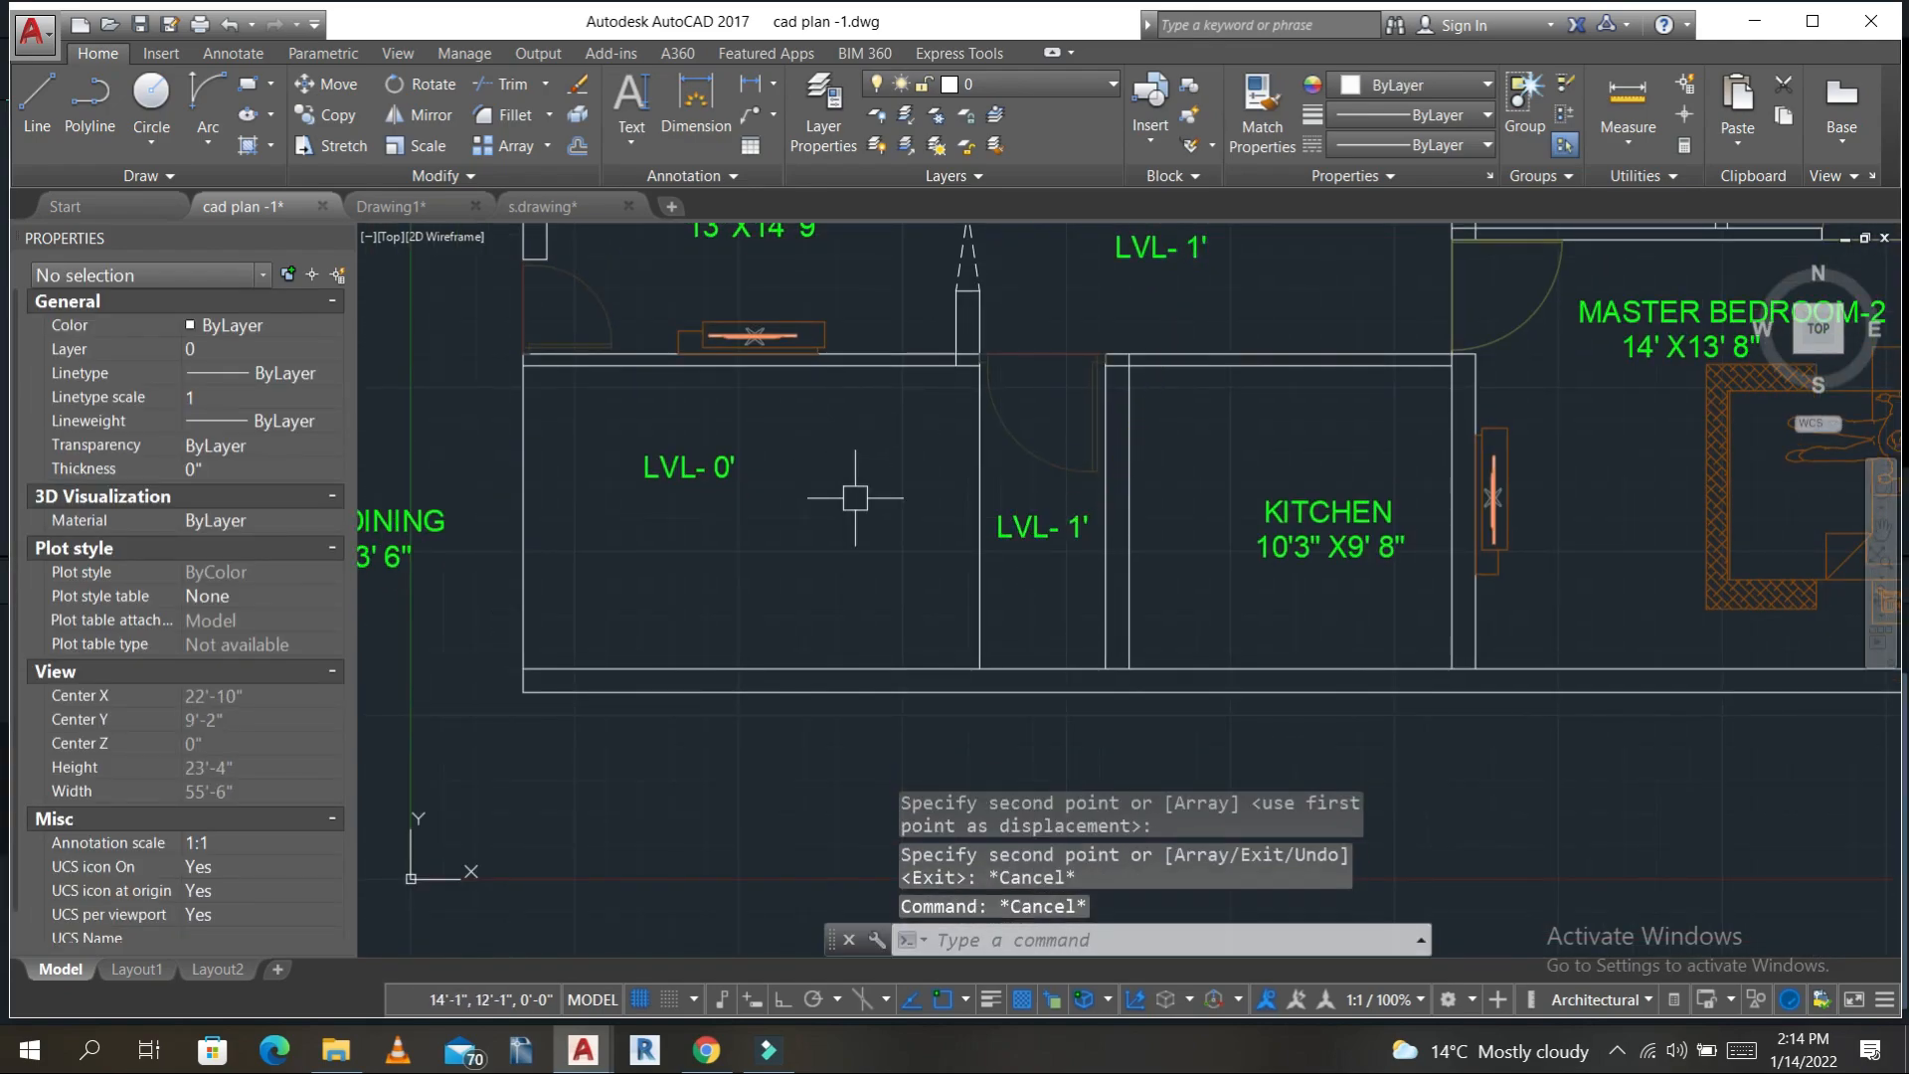
- Offset the line between the LVL- 0' area and the passage by 10" toward the LVL- 0' area
{"action": "middle_click_drag", "start_coordinate": [929, 466], "coordinate": [946, 517]}
{"action": "key", "text": "Escape"}
{"action": "key", "text": "Escape"}
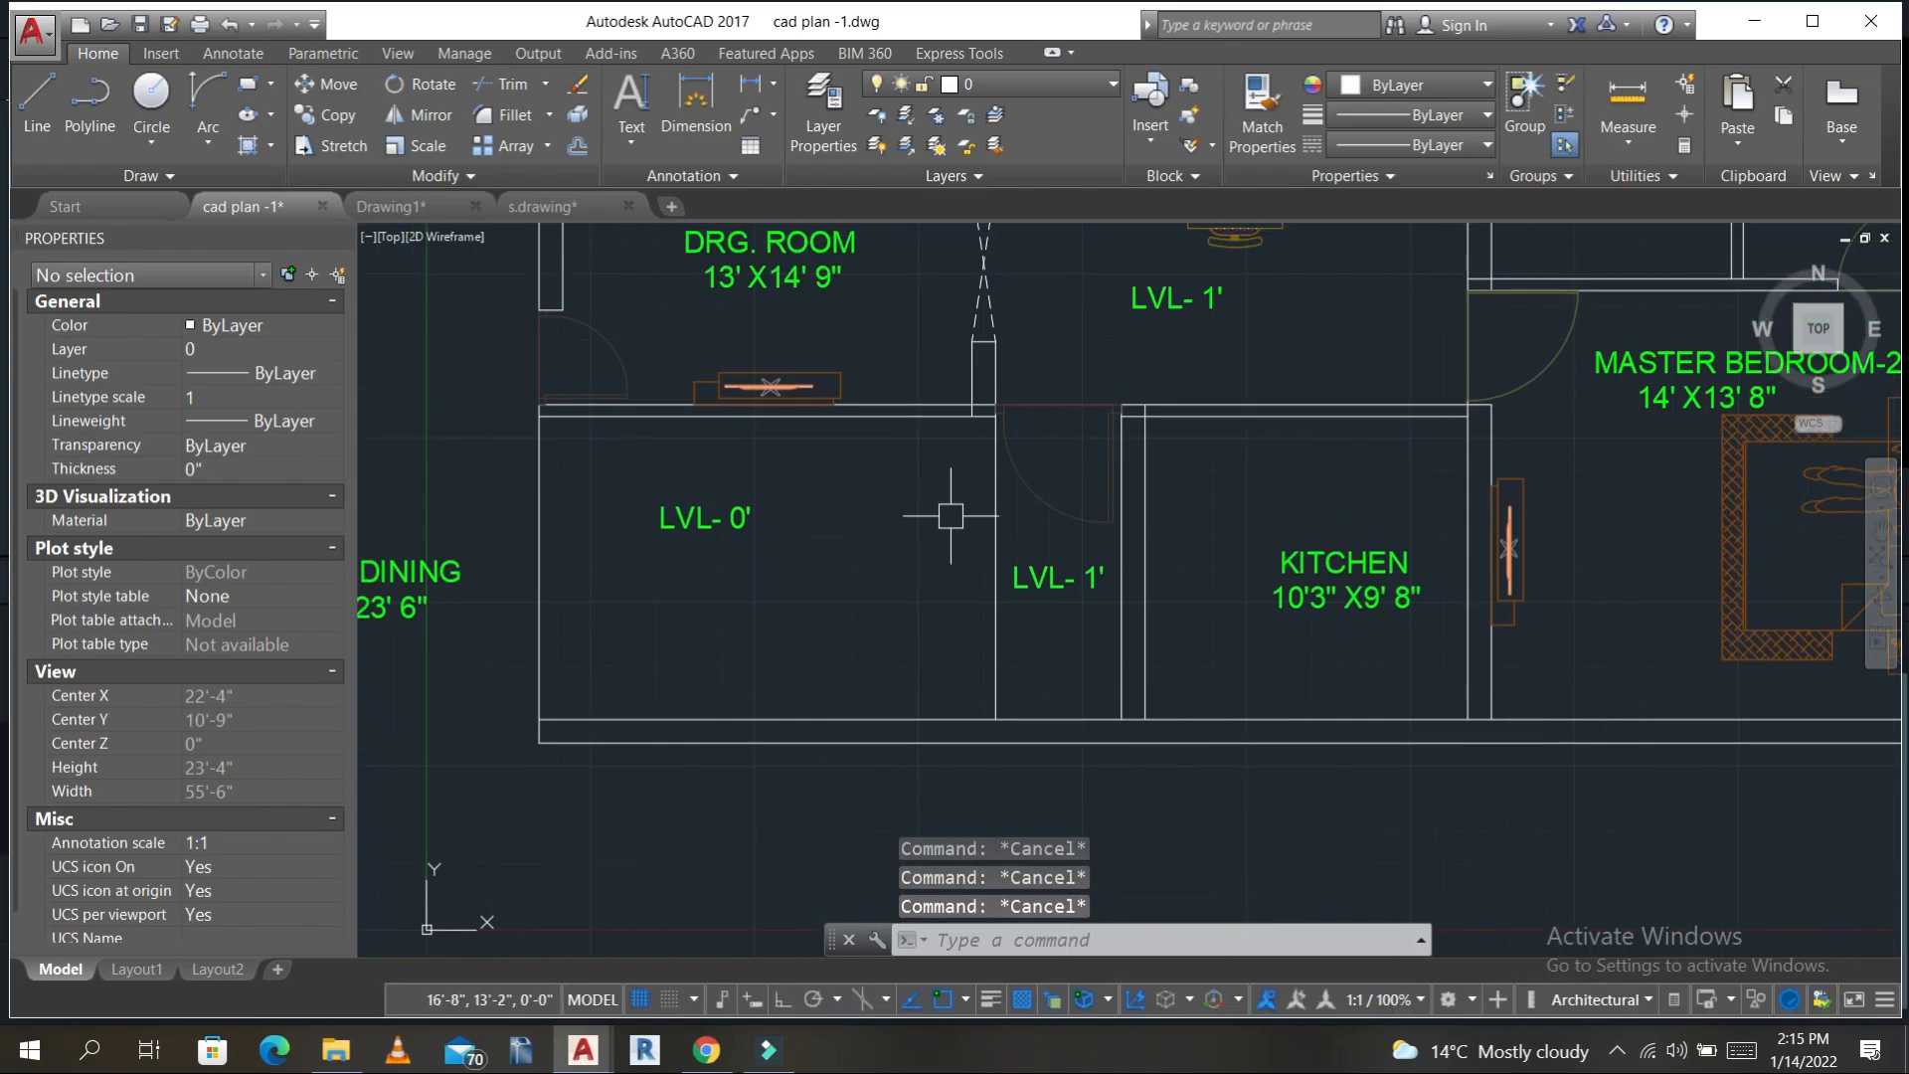
{"action": "type", "text": "O"}
{"action": "key", "text": "Return"}
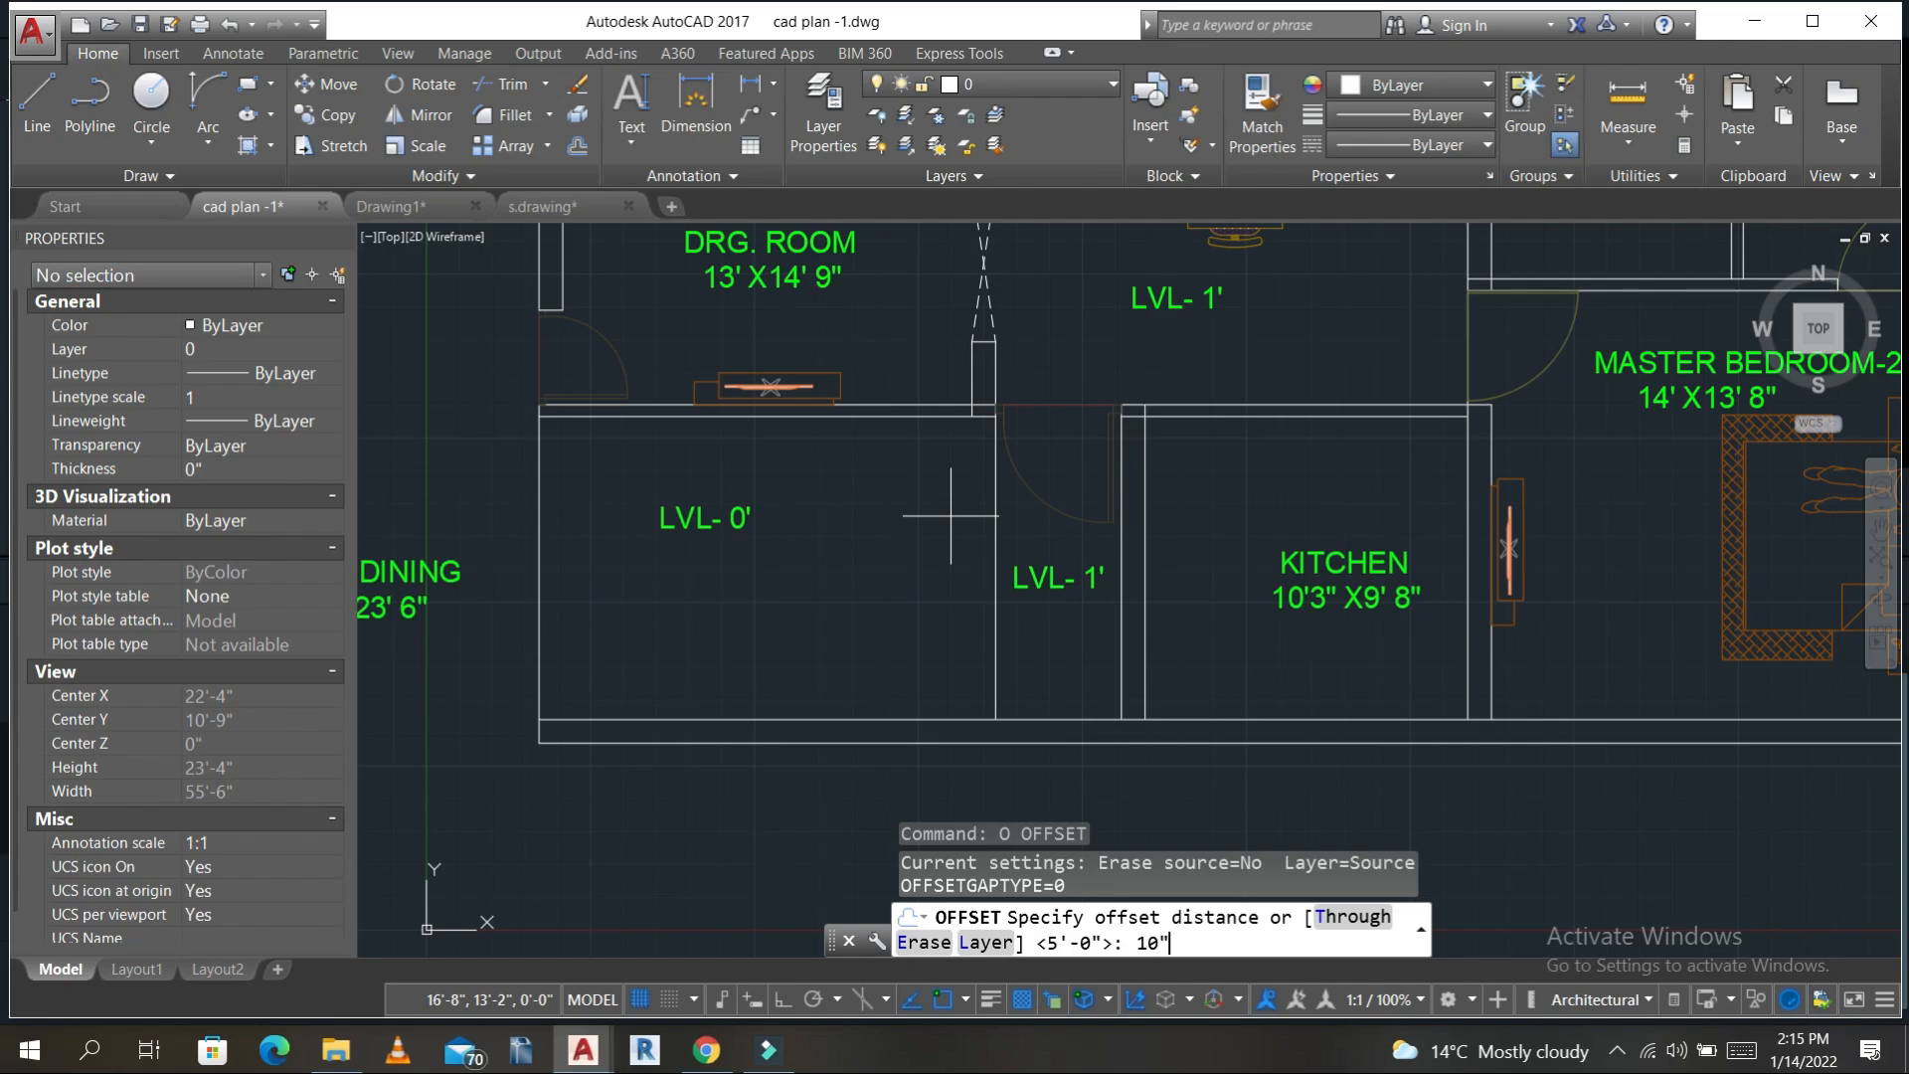
{"action": "type", "text": "10\""}
{"action": "key", "text": "Return"}
{"action": "left_click", "coordinate": [999, 523]}
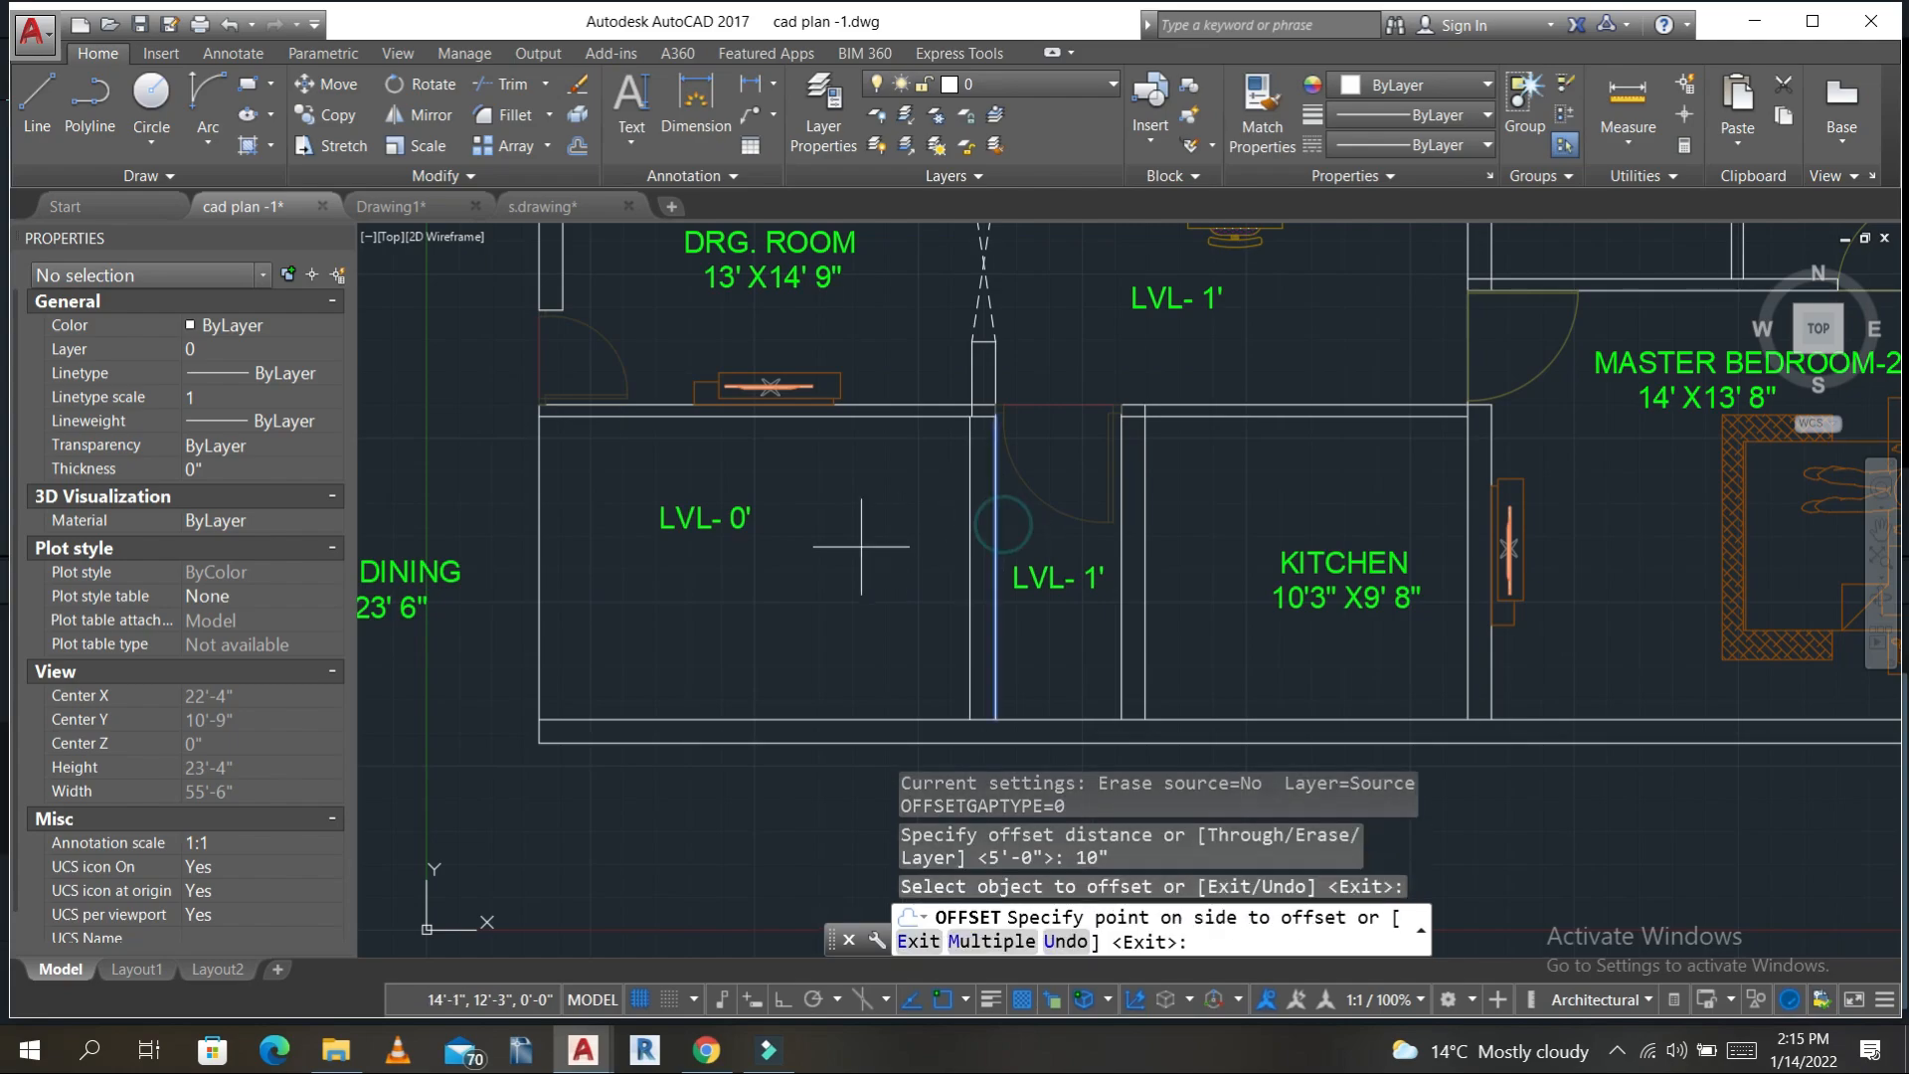
{"action": "left_click", "coordinate": [857, 548]}
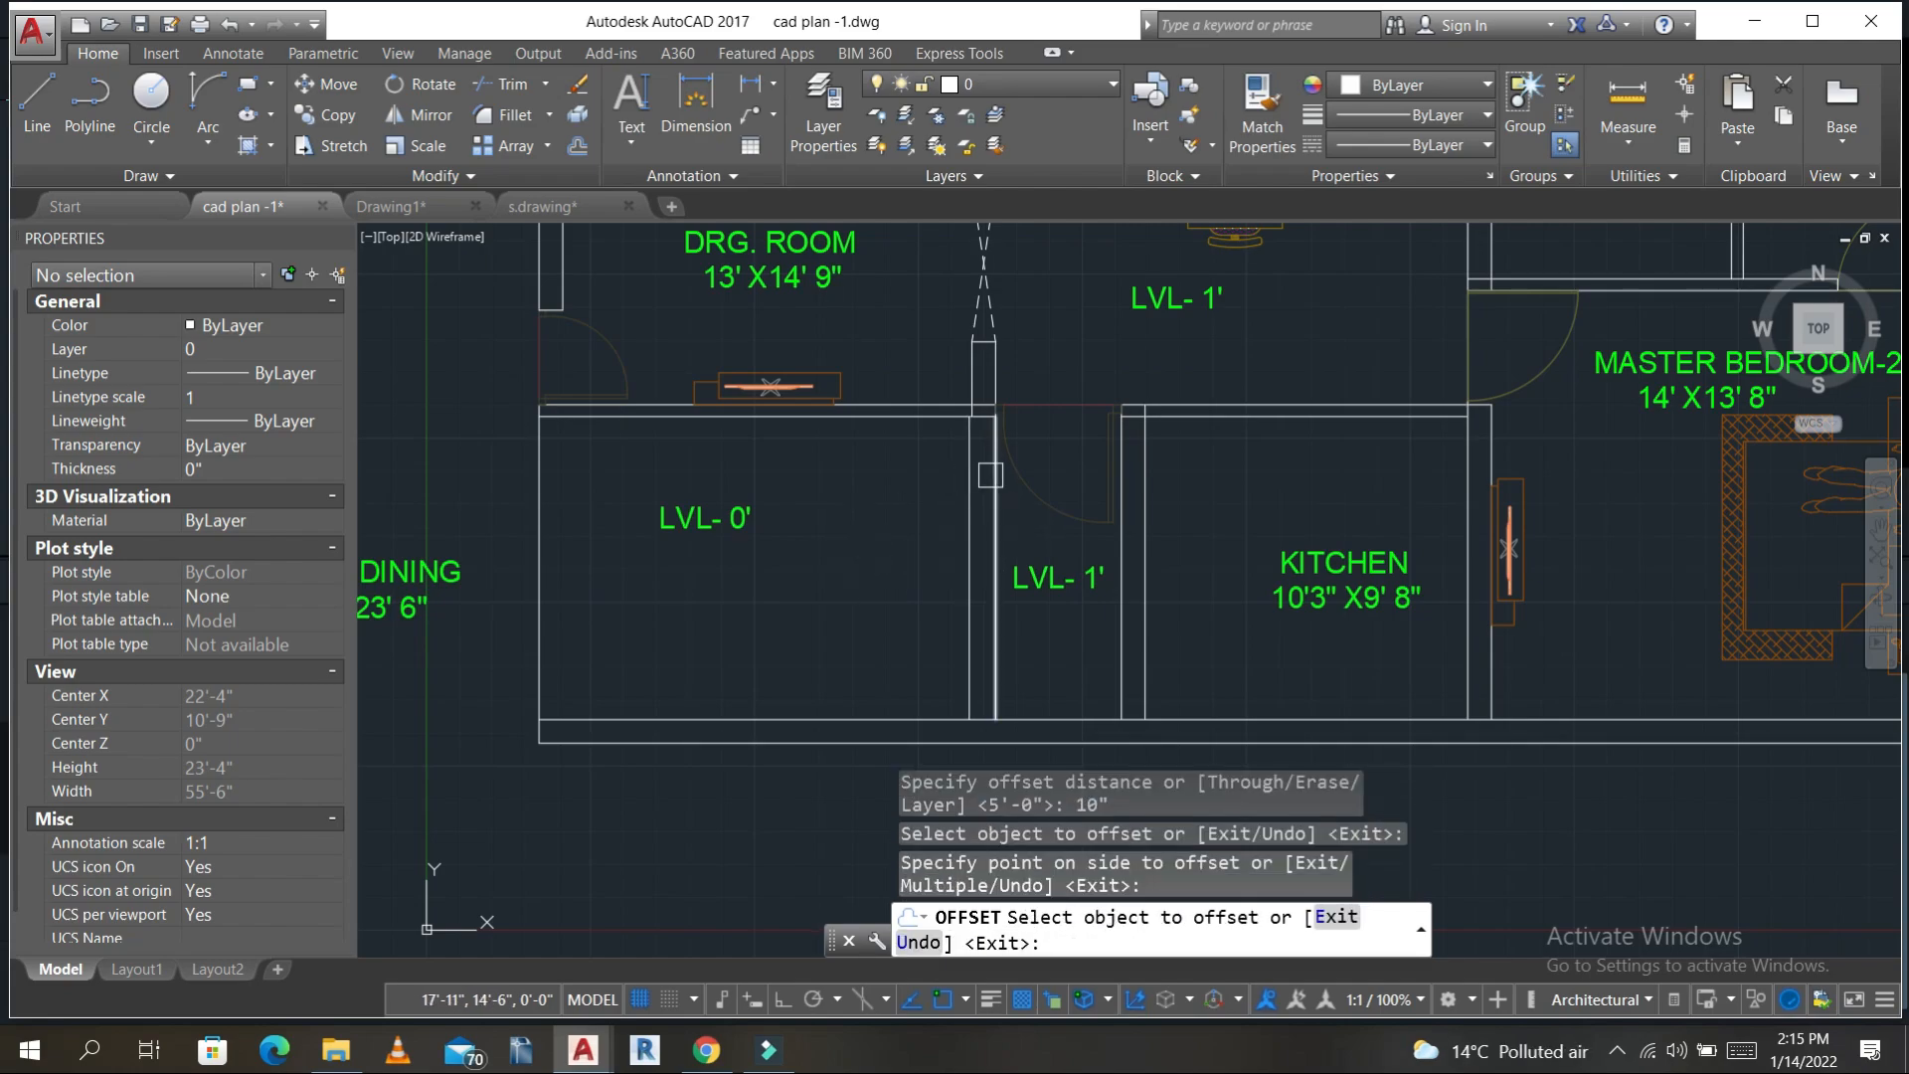
{"action": "key", "text": "Return"}
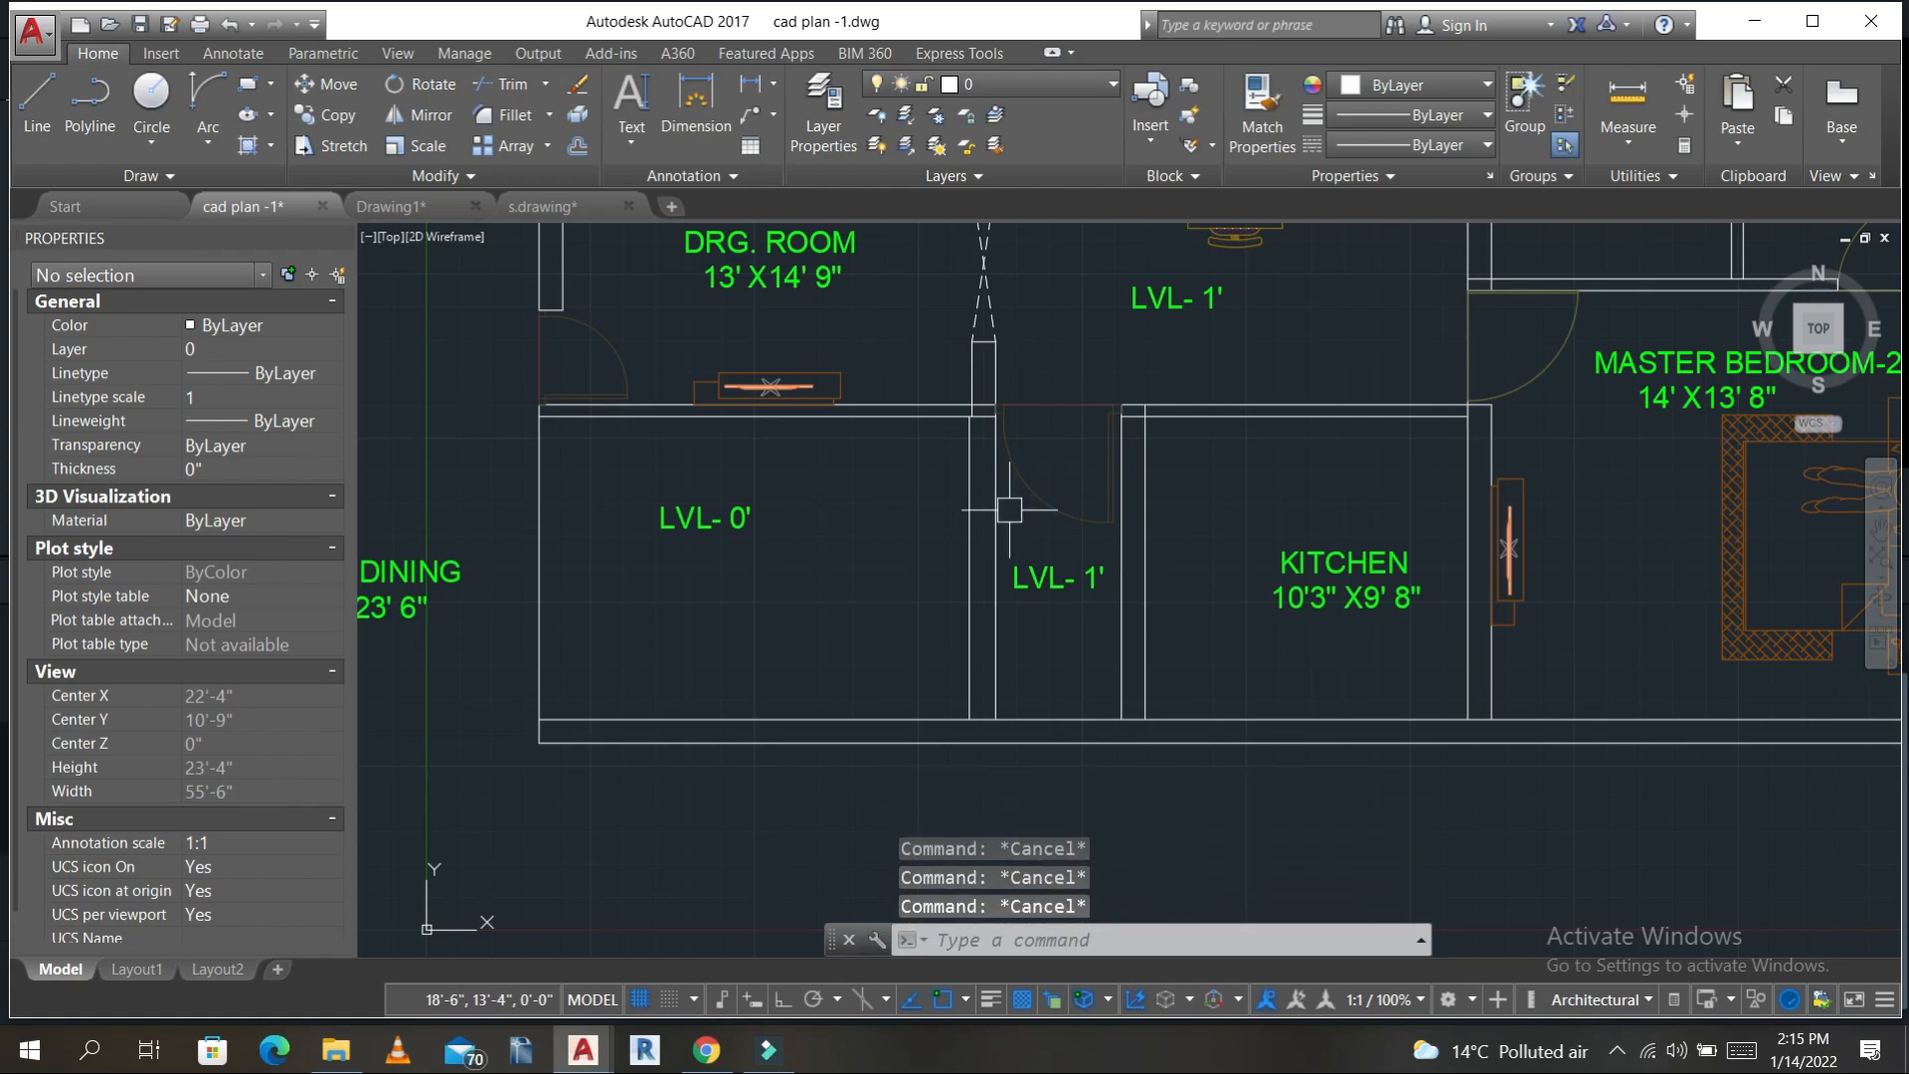
- Offset the lower wall line beneath the DRG. ROOM by 5' down into the LVL- 0' area
{"action": "middle_click_drag", "start_coordinate": [901, 627], "coordinate": [896, 597]}
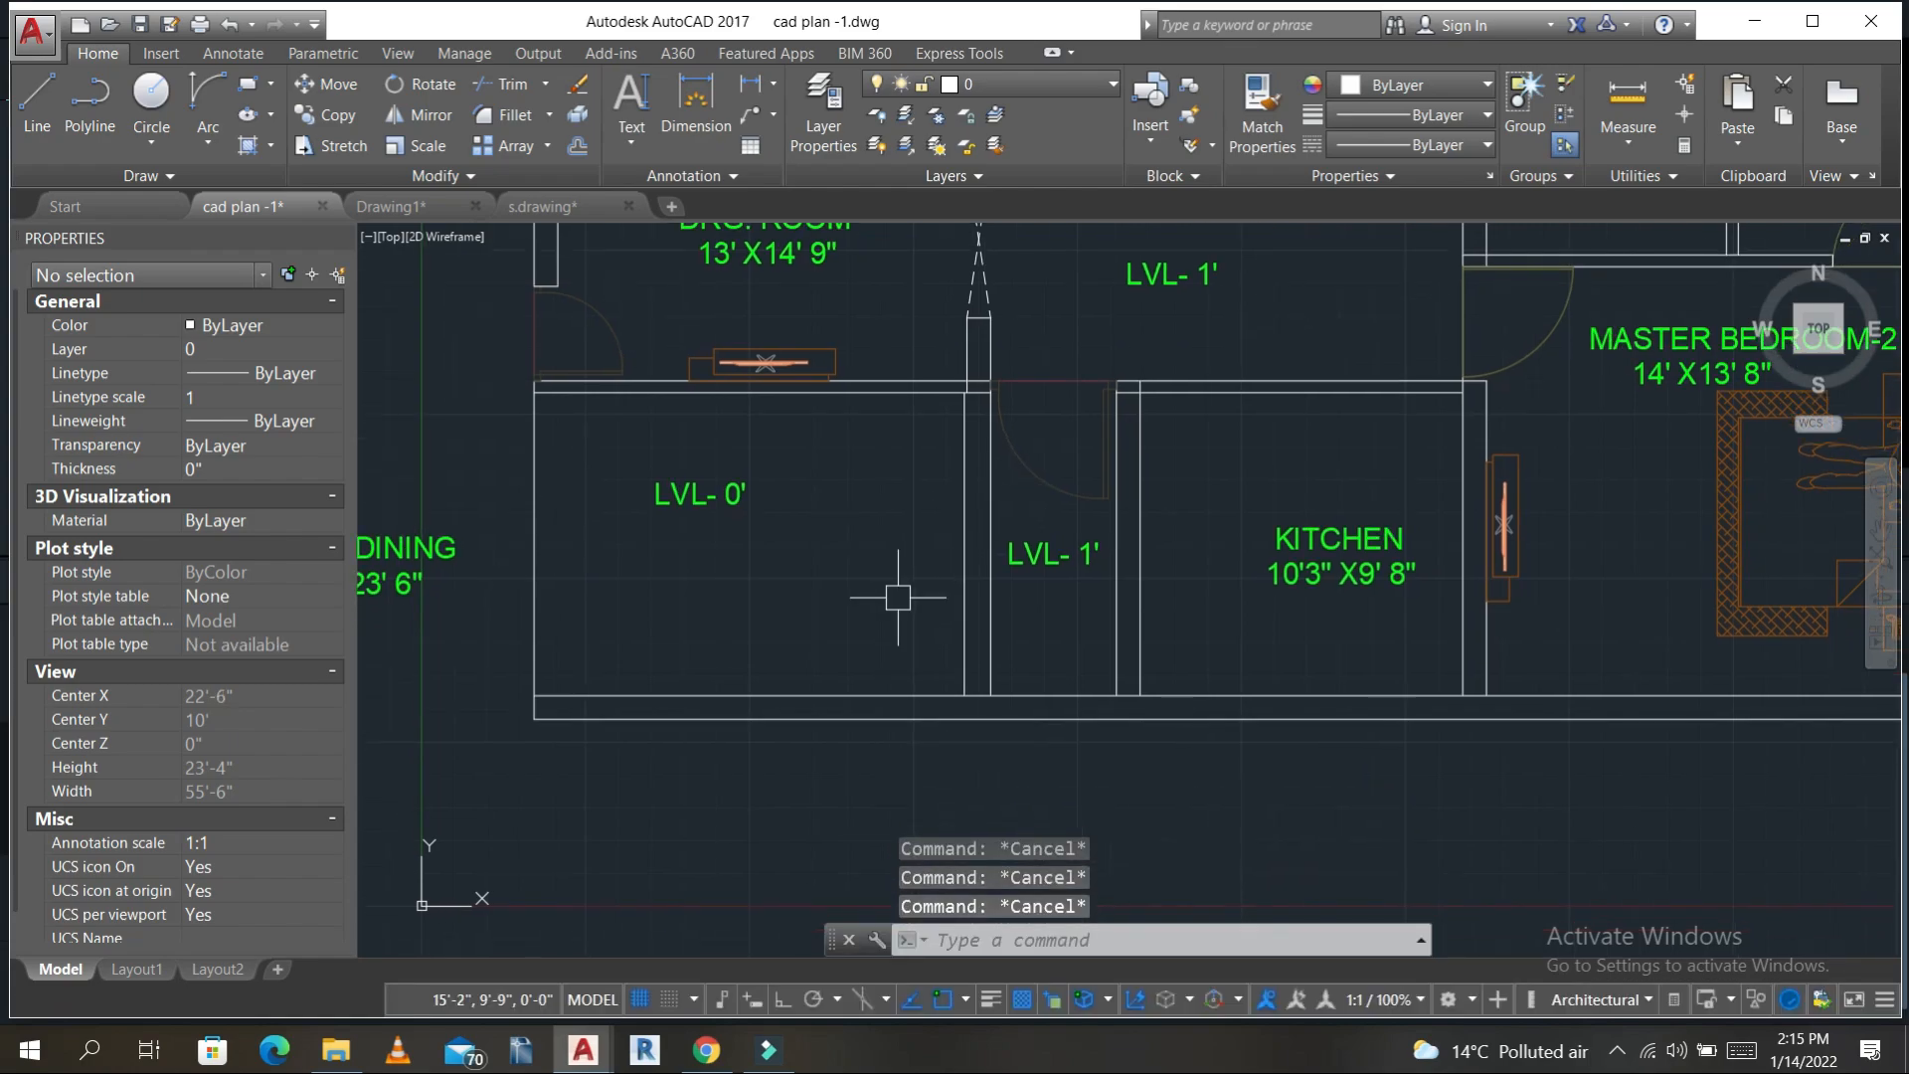
{"action": "type", "text": "o"}
{"action": "key", "text": "Return"}
{"action": "type", "text": "5'"}
{"action": "key", "text": "Return"}
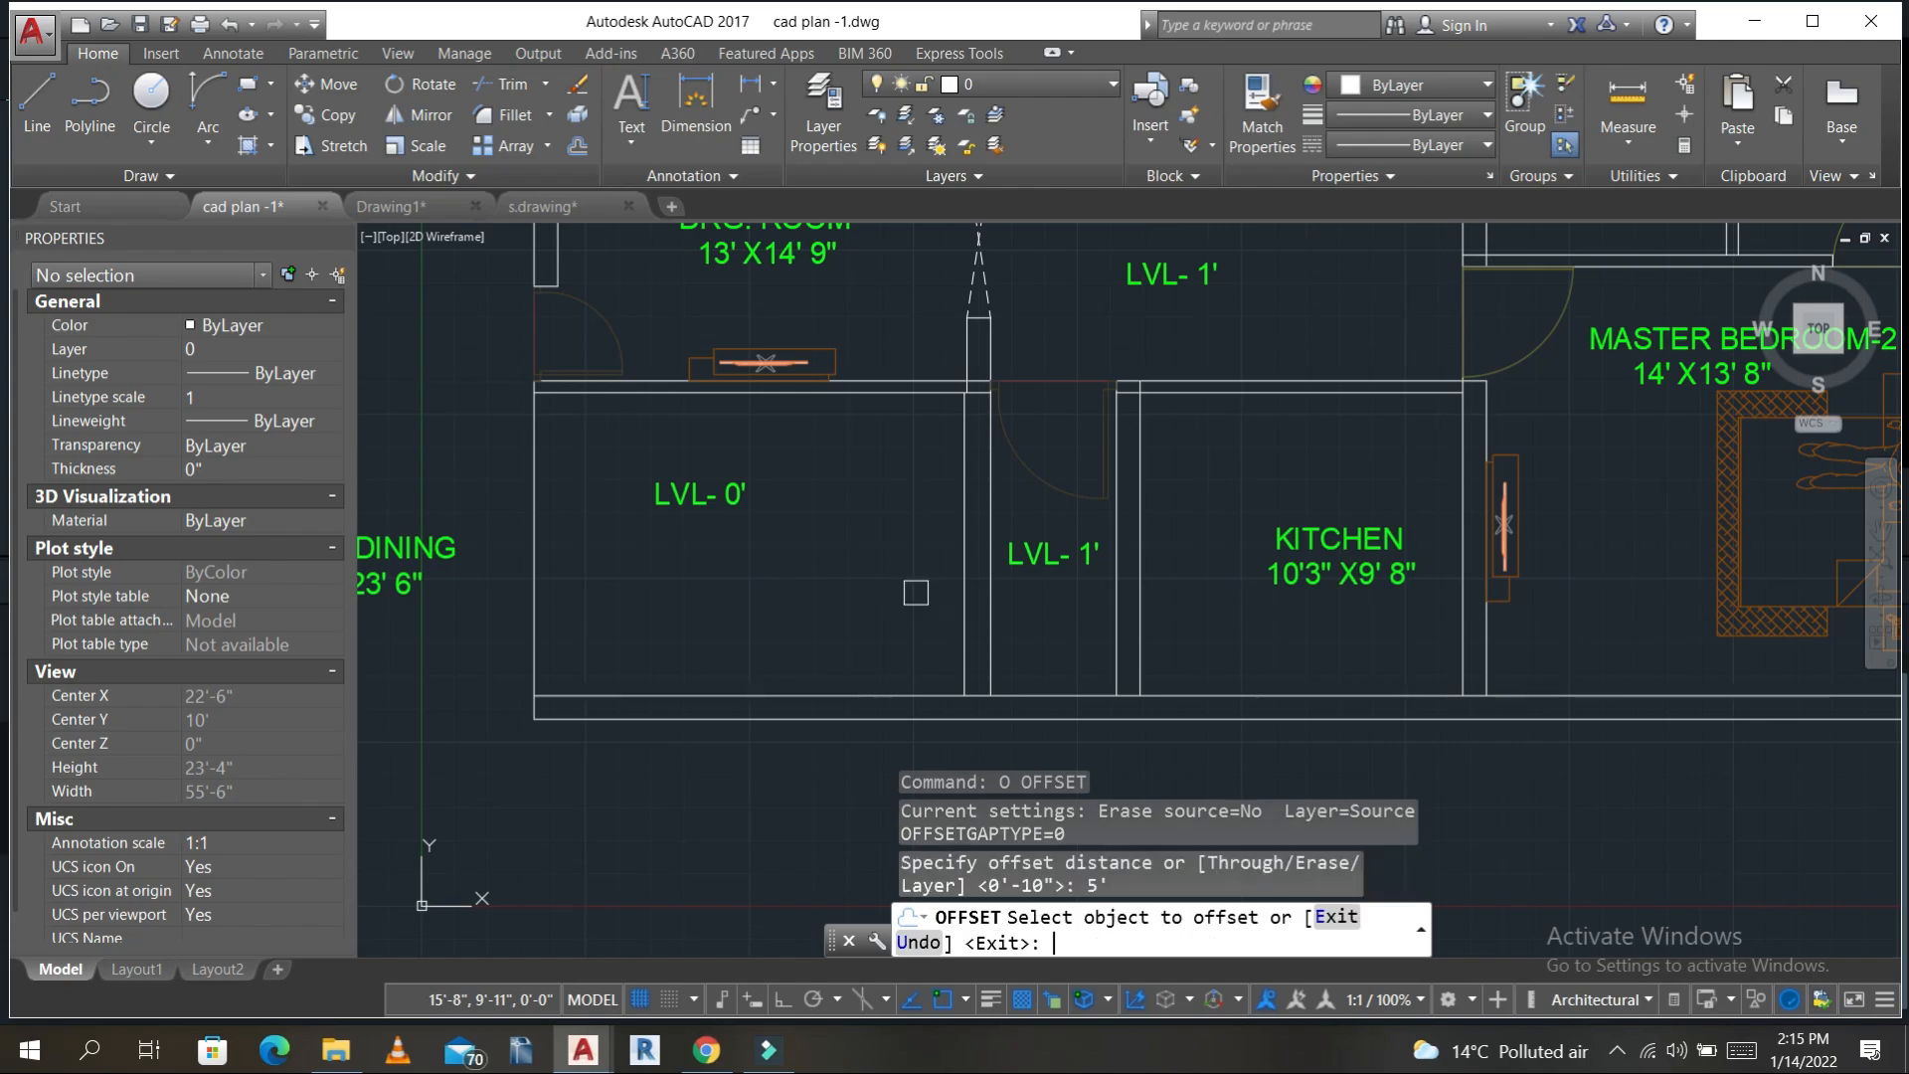
{"action": "left_click", "coordinate": [857, 395]}
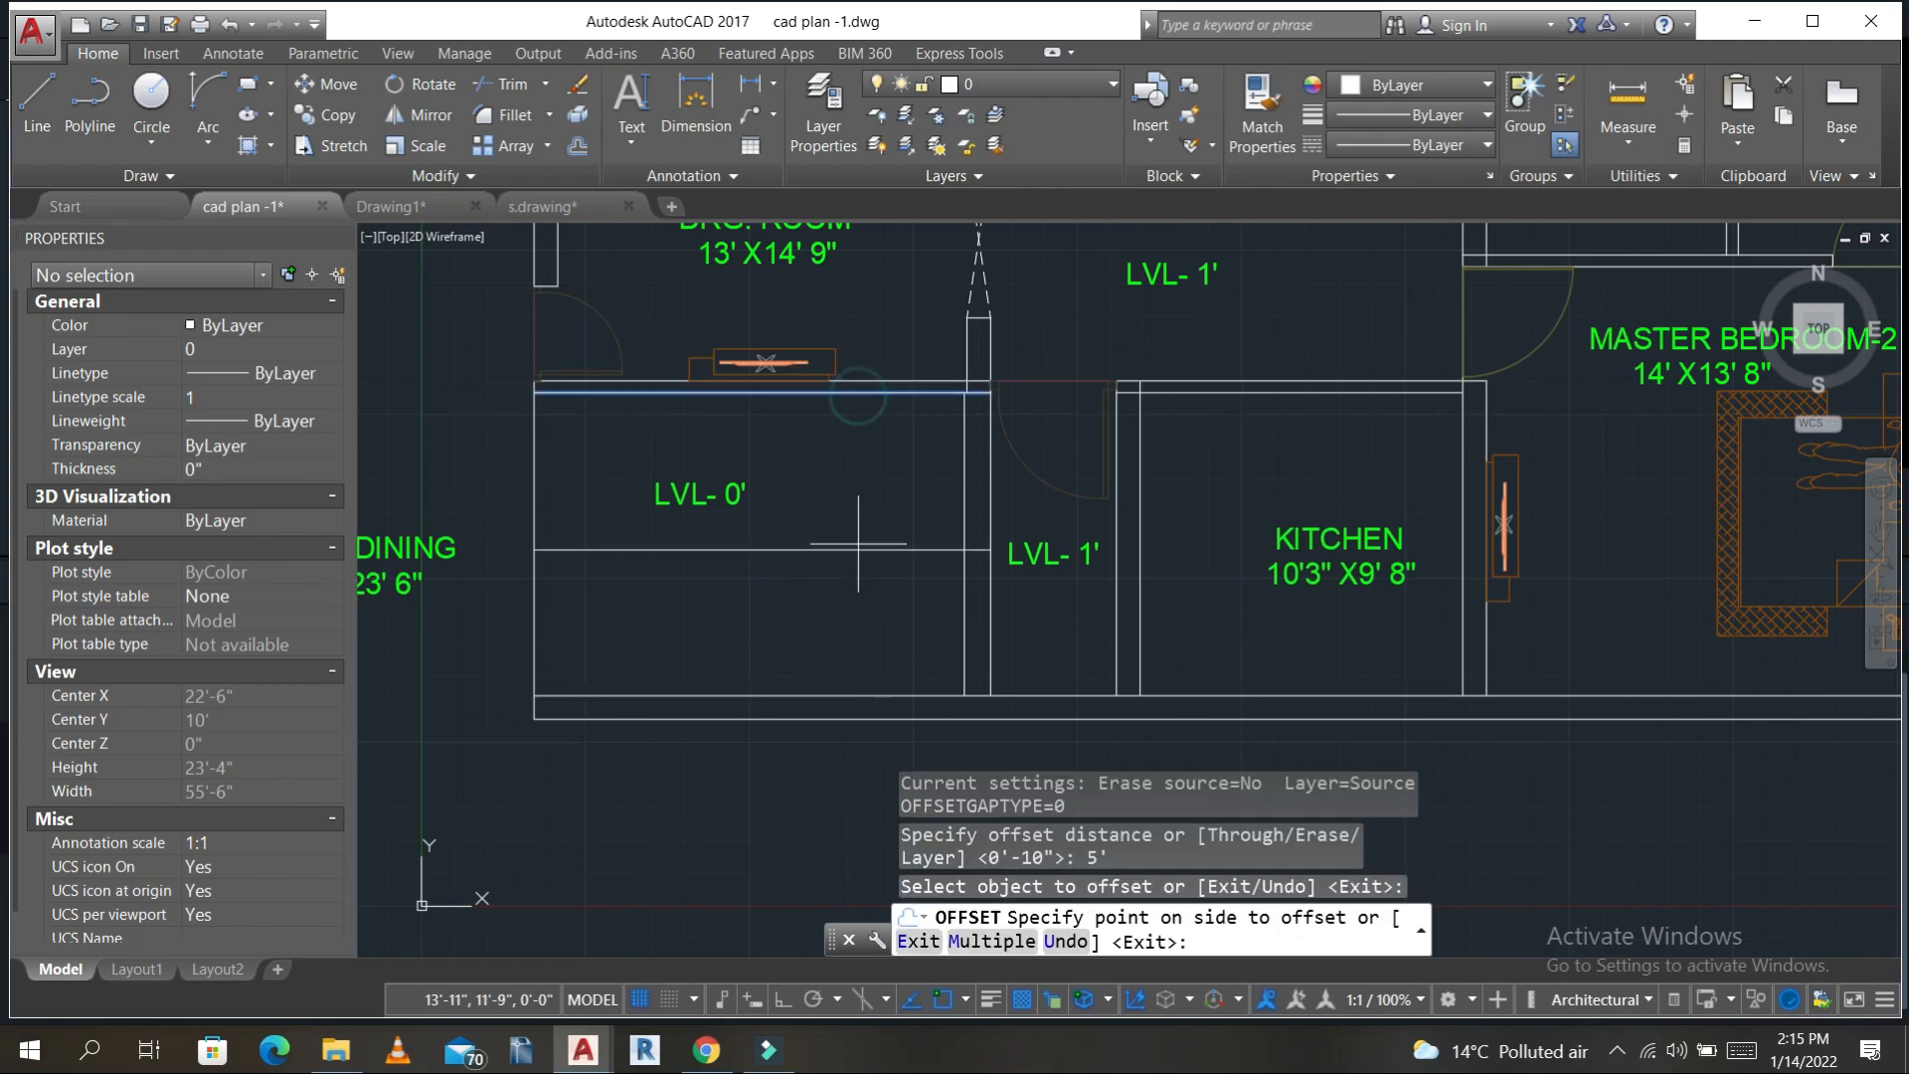
{"action": "left_click", "coordinate": [852, 541]}
{"action": "key", "text": "Escape"}
{"action": "key", "text": "Escape"}
{"action": "key", "text": "Escape"}
- Trim the offset lines to leave a small step outline beside the passage and erase the leftover stub at the outer wall
{"action": "type", "text": "TR"}
{"action": "key", "text": "Return"}
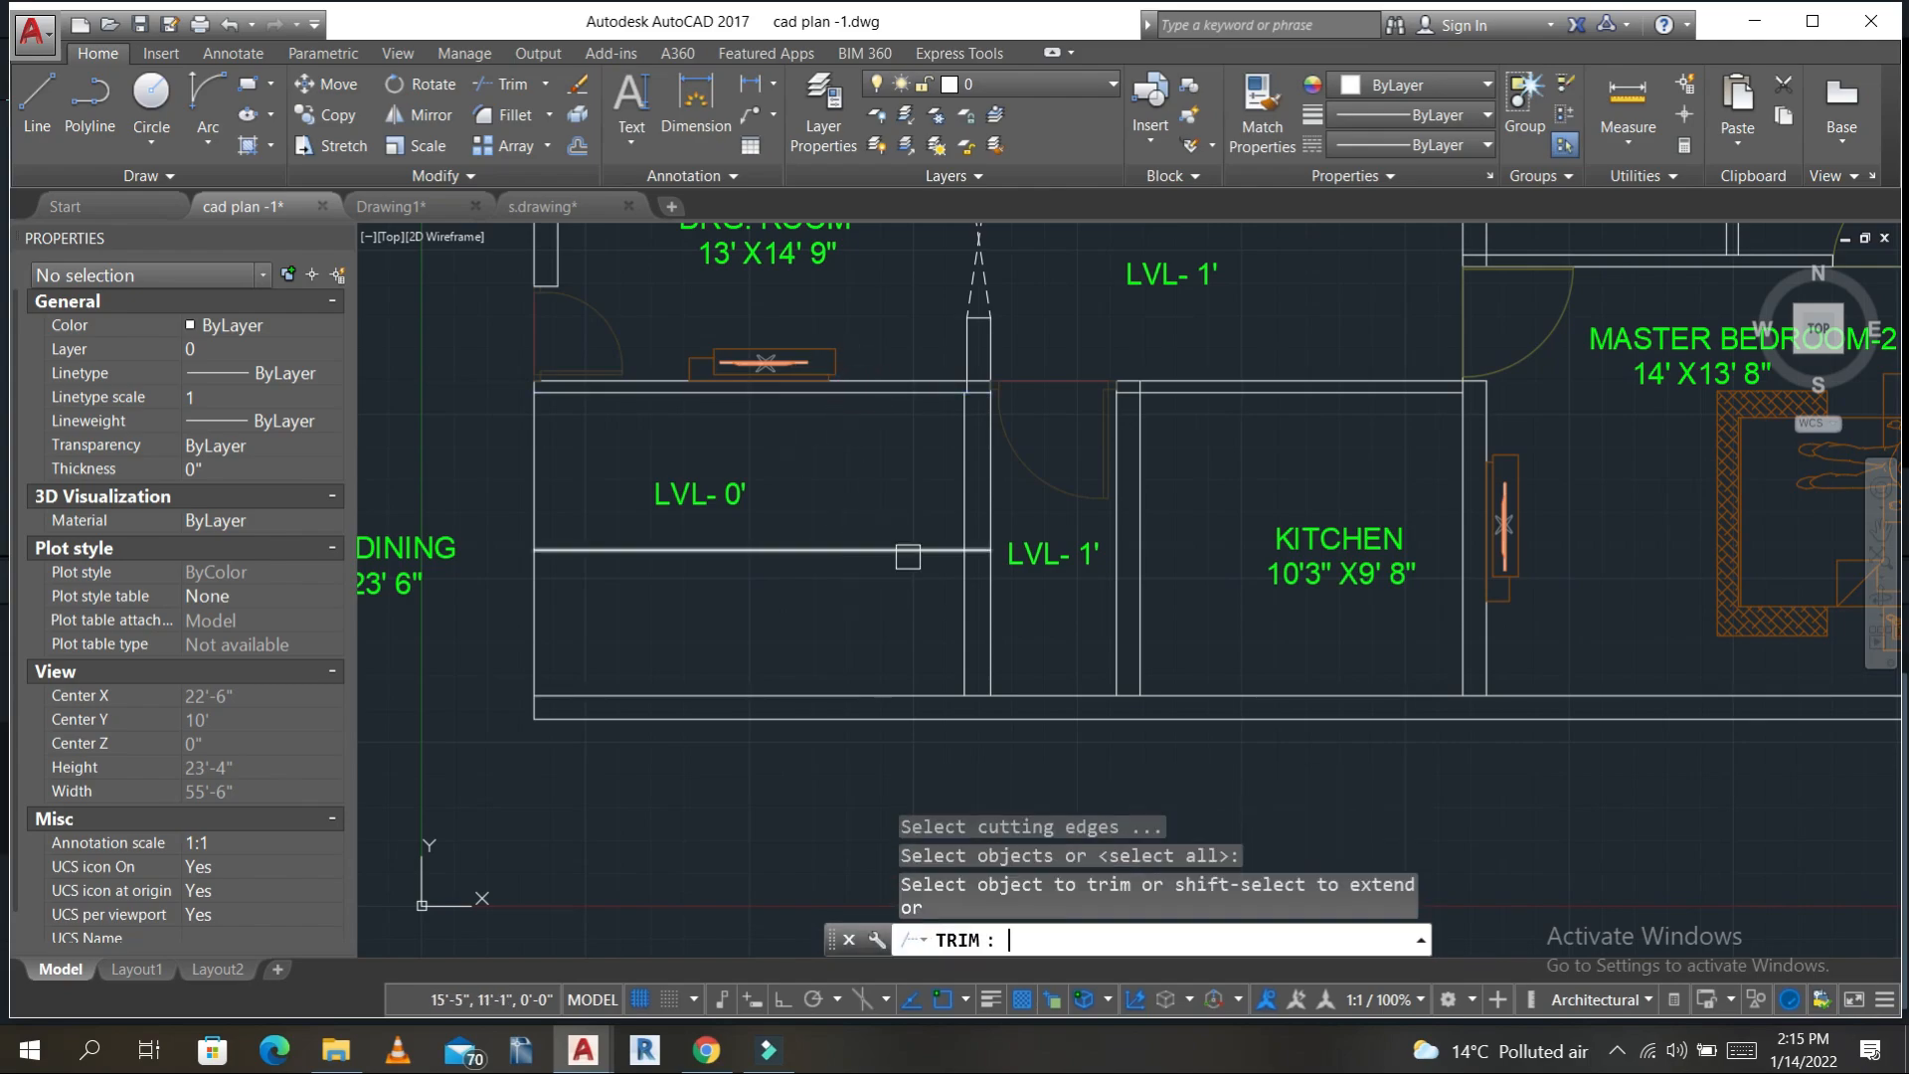
{"action": "left_click", "coordinate": [903, 551]}
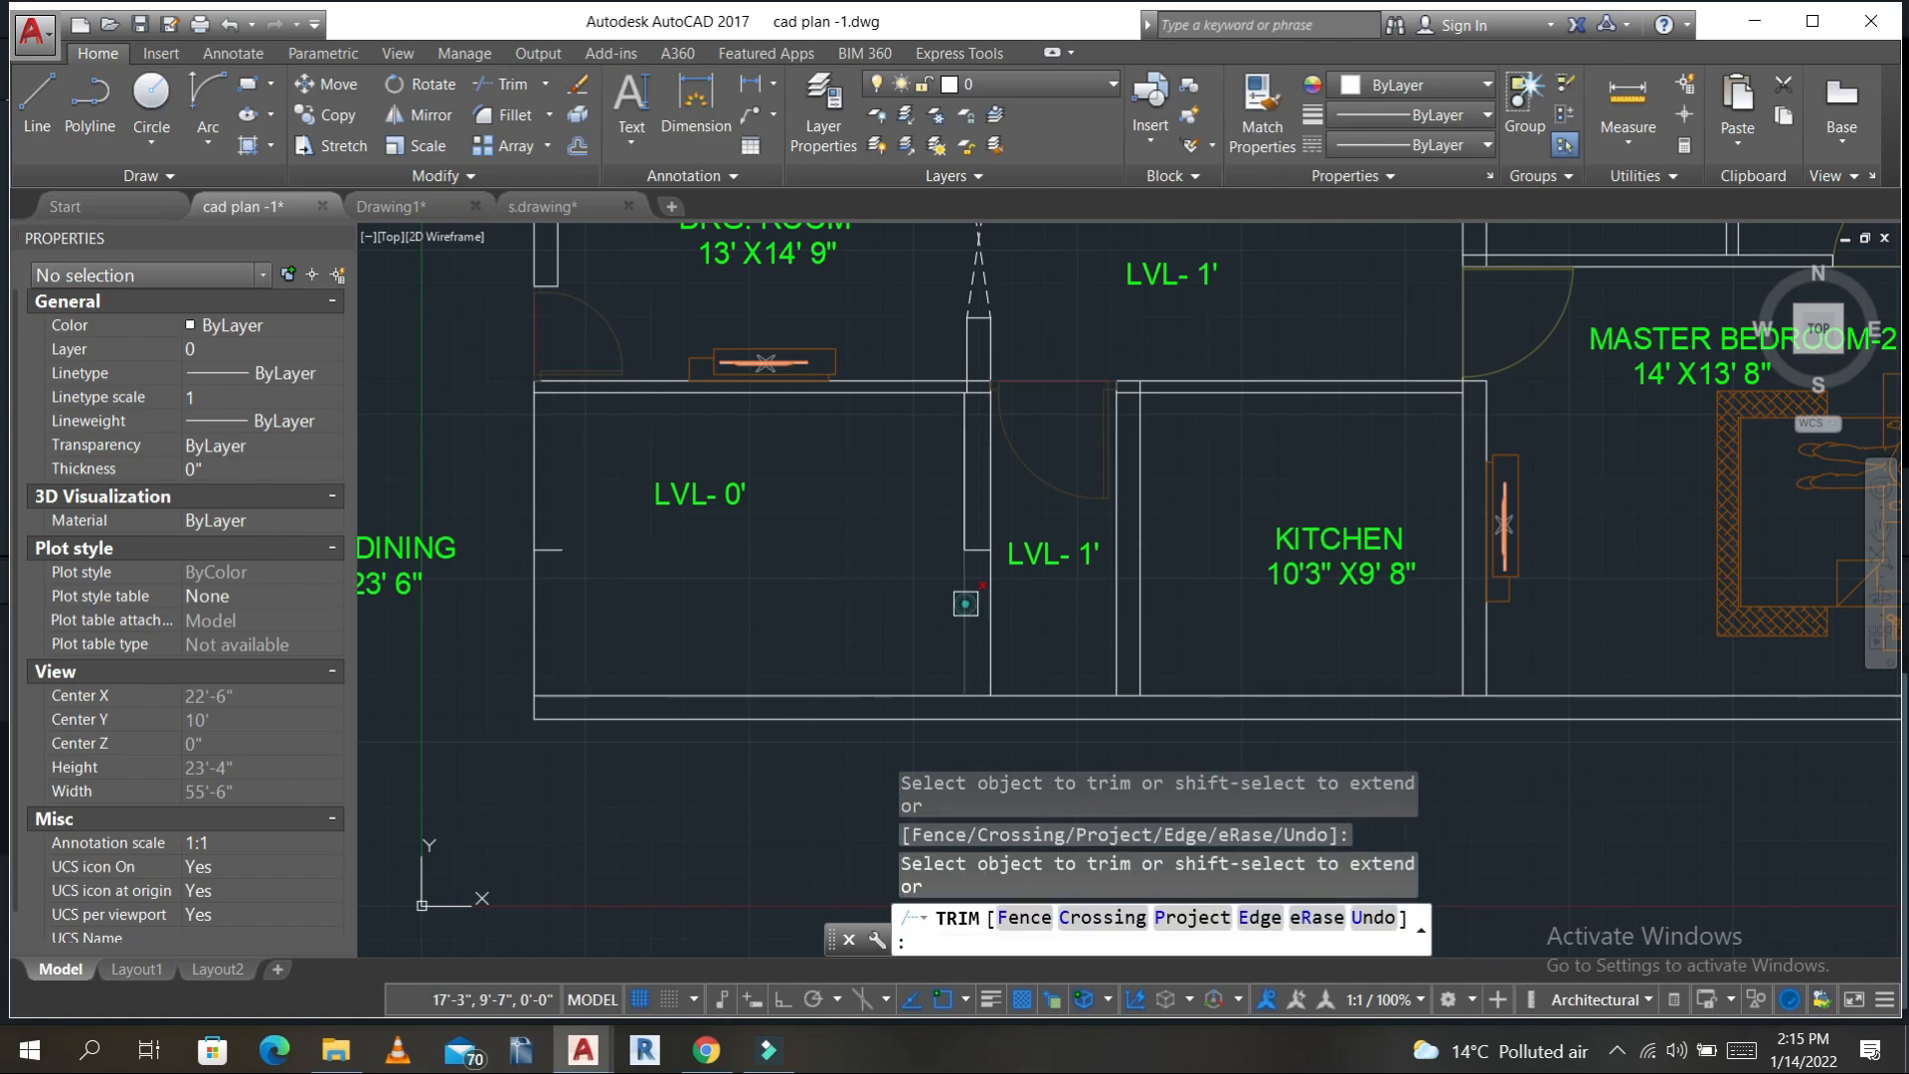
{"action": "left_click", "coordinate": [965, 603]}
{"action": "key", "text": "Escape"}
{"action": "key", "text": "Escape"}
{"action": "left_click", "coordinate": [557, 548]}
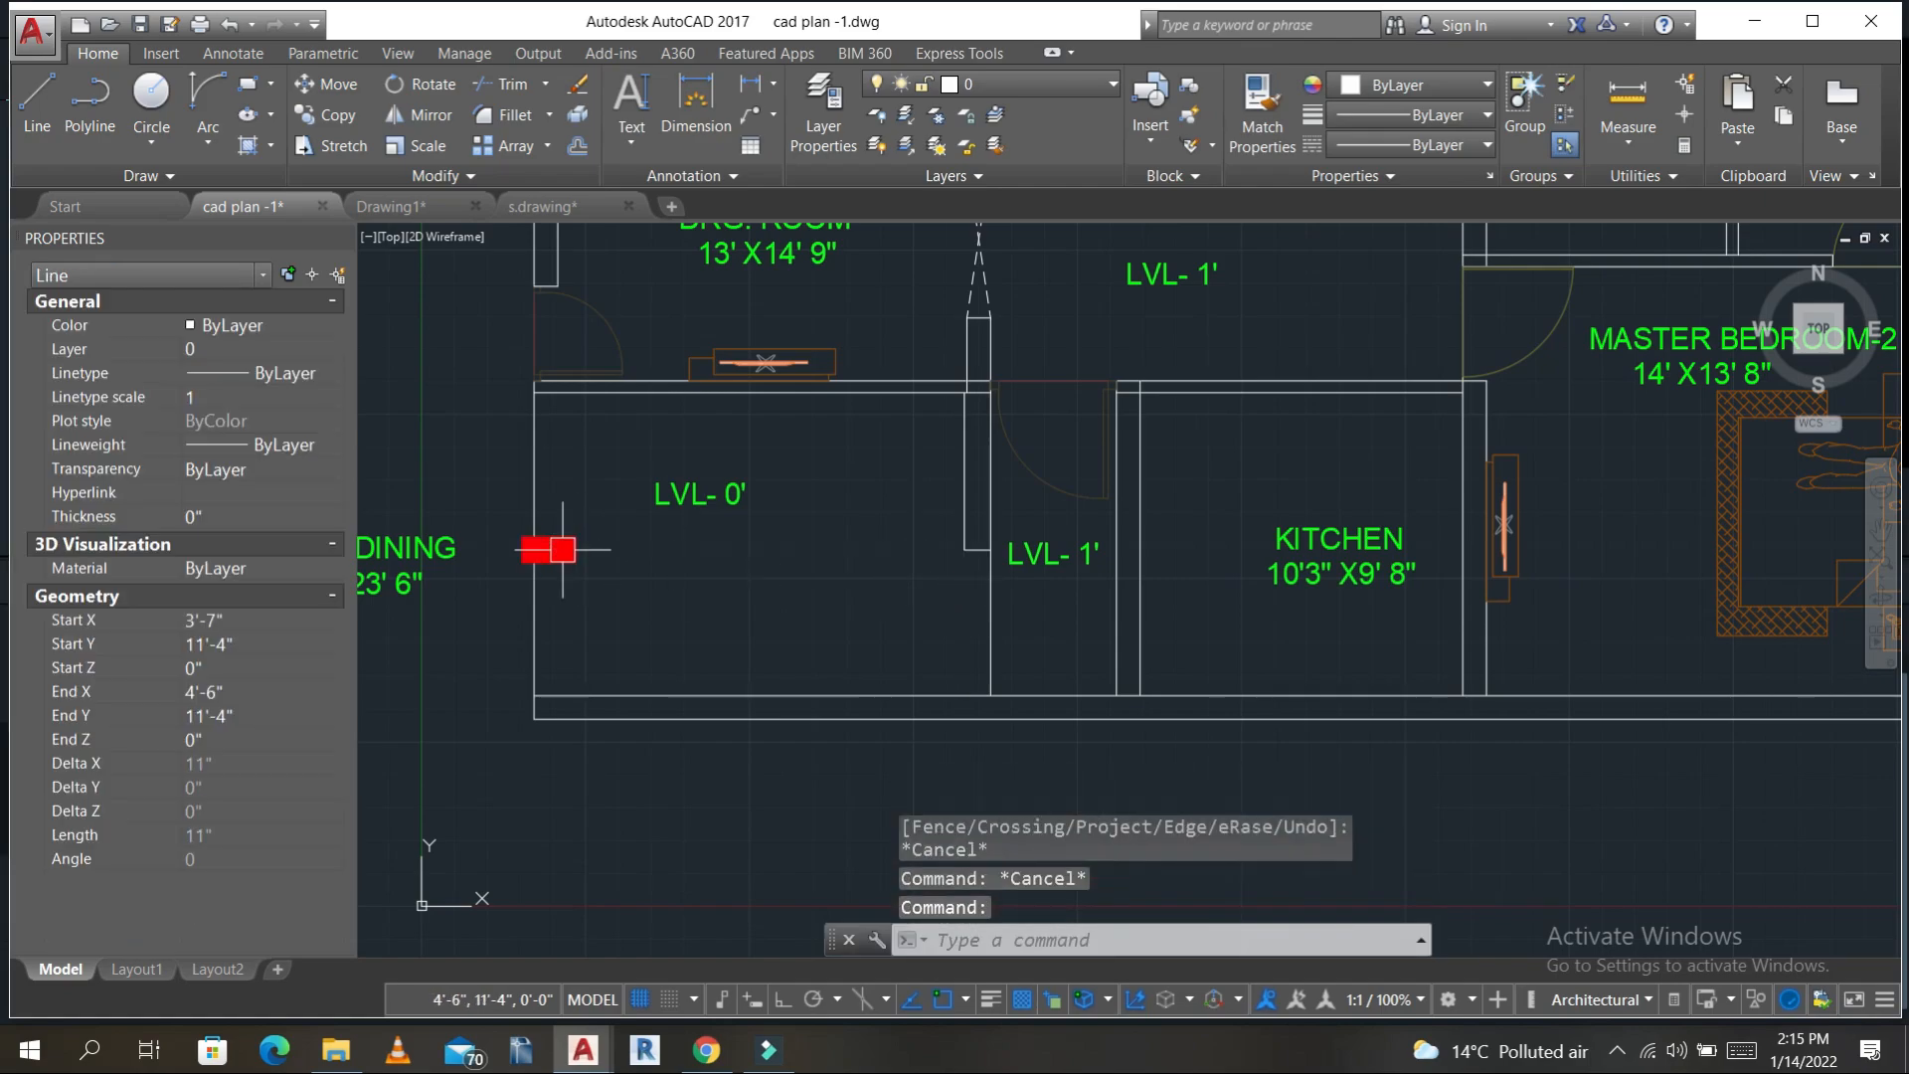
{"action": "type", "text": "e"}
{"action": "key", "text": "Return"}
{"action": "scroll", "coordinate": [980, 625], "scroll_direction": "up", "scroll_amount": 2}
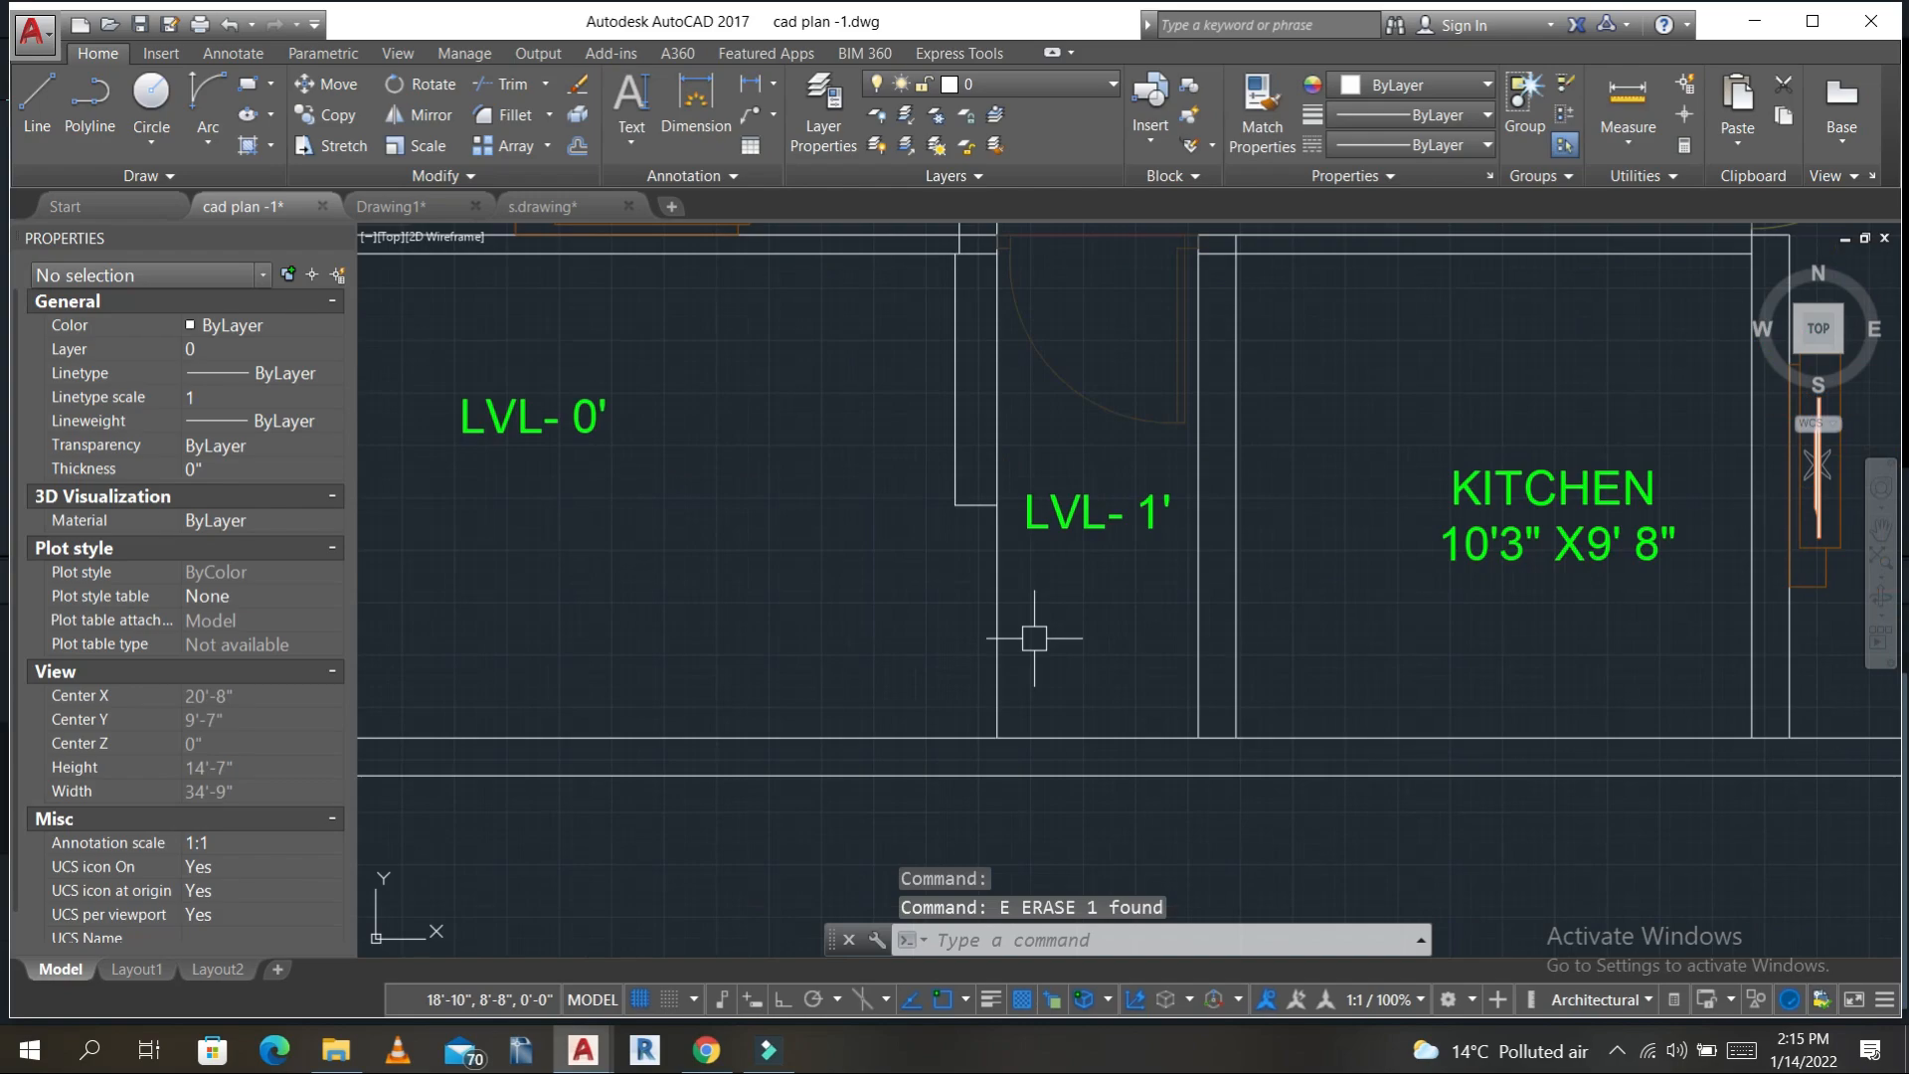
{"action": "left_click", "coordinate": [1034, 638]}
{"action": "left_click", "coordinate": [886, 518]}
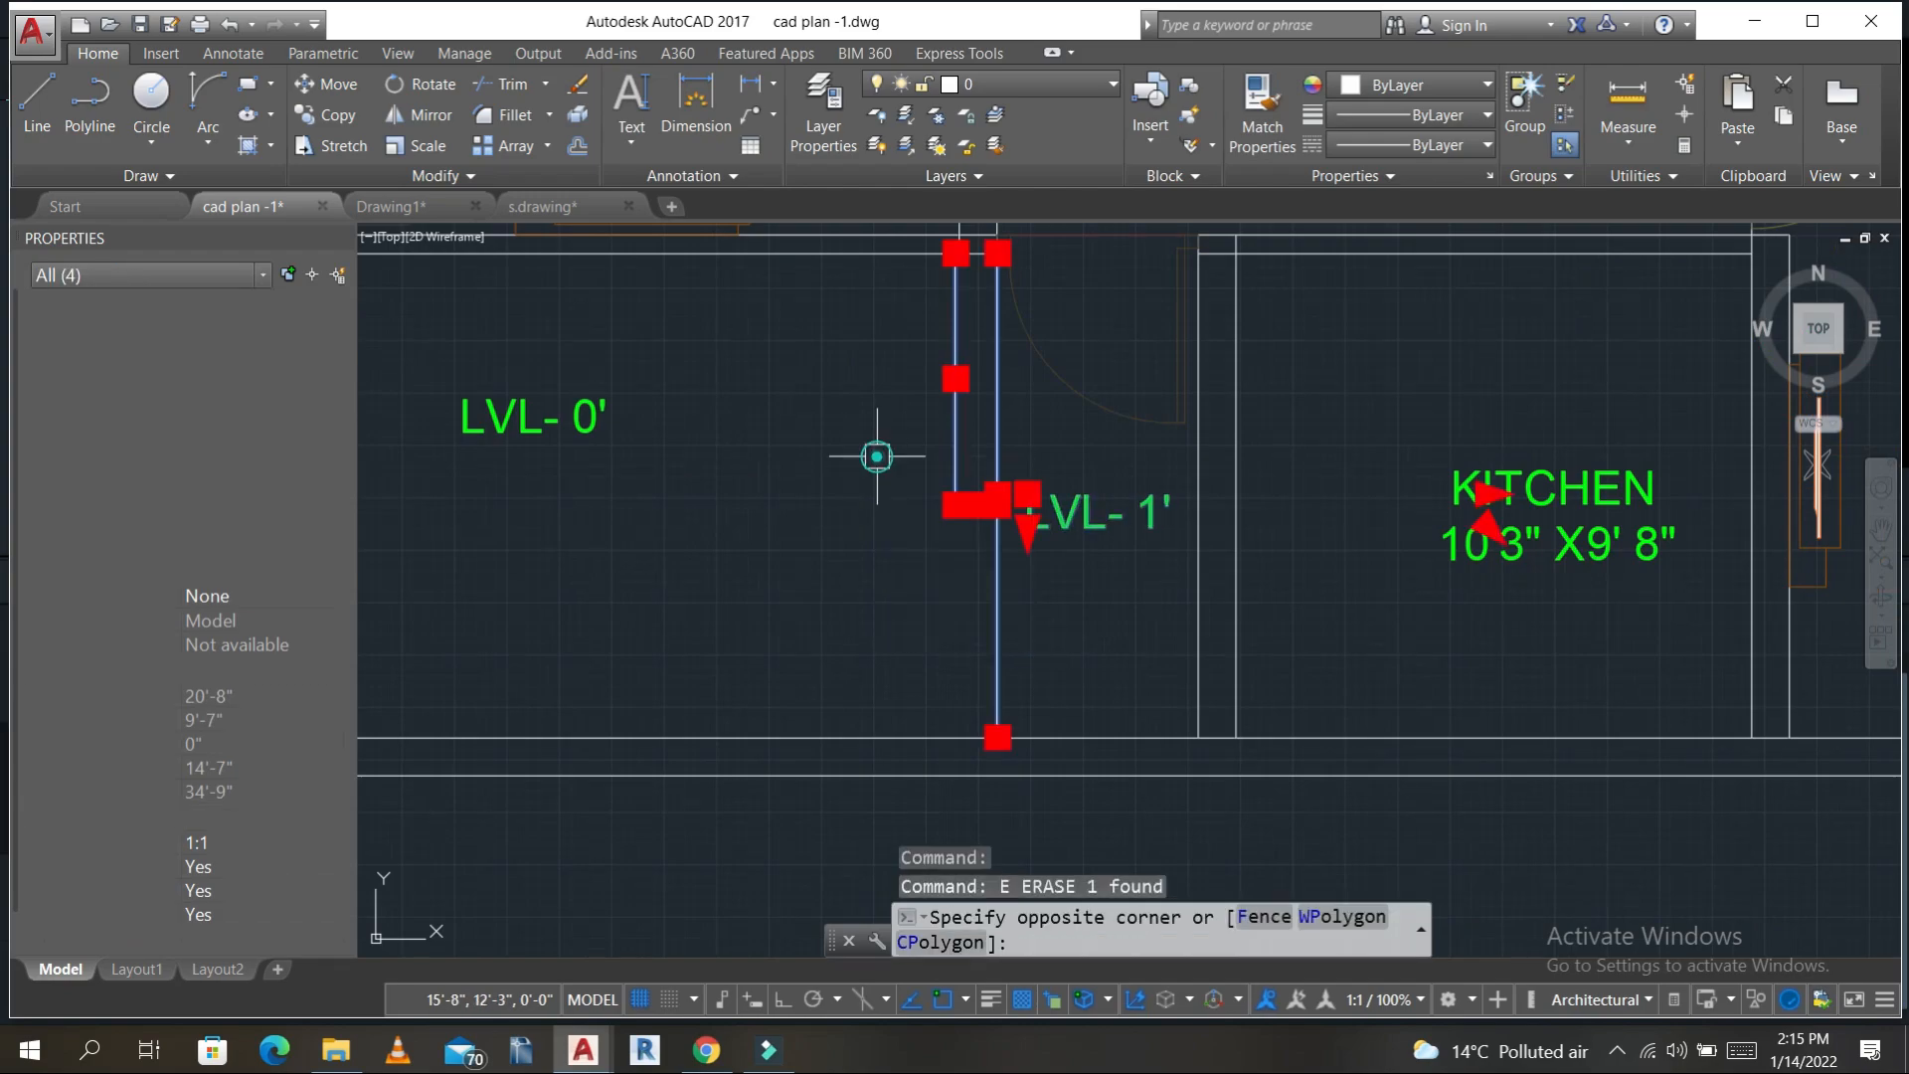
{"action": "left_click", "coordinate": [1136, 606]}
{"action": "double_click", "coordinate": [1054, 490]}
{"action": "key", "text": "Escape"}
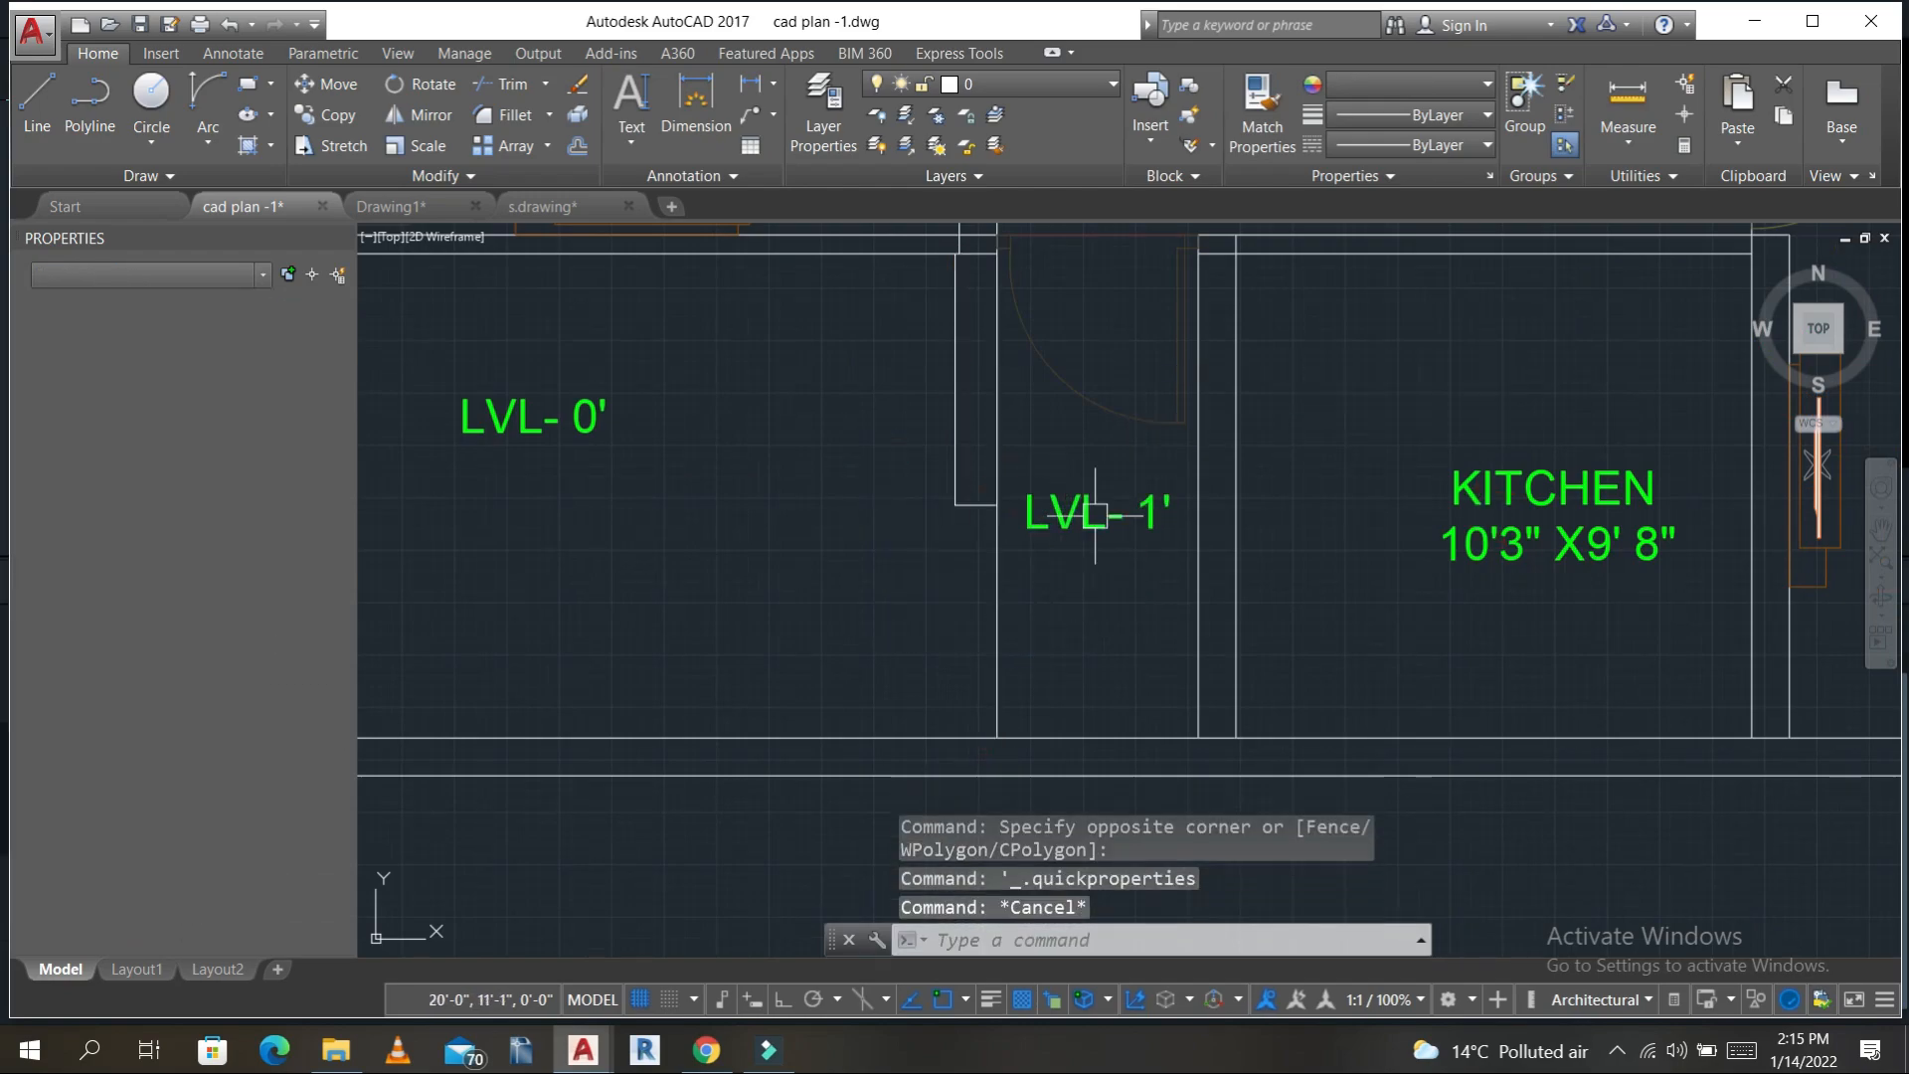
{"action": "left_click", "coordinate": [1079, 508]}
{"action": "key", "text": "Escape"}
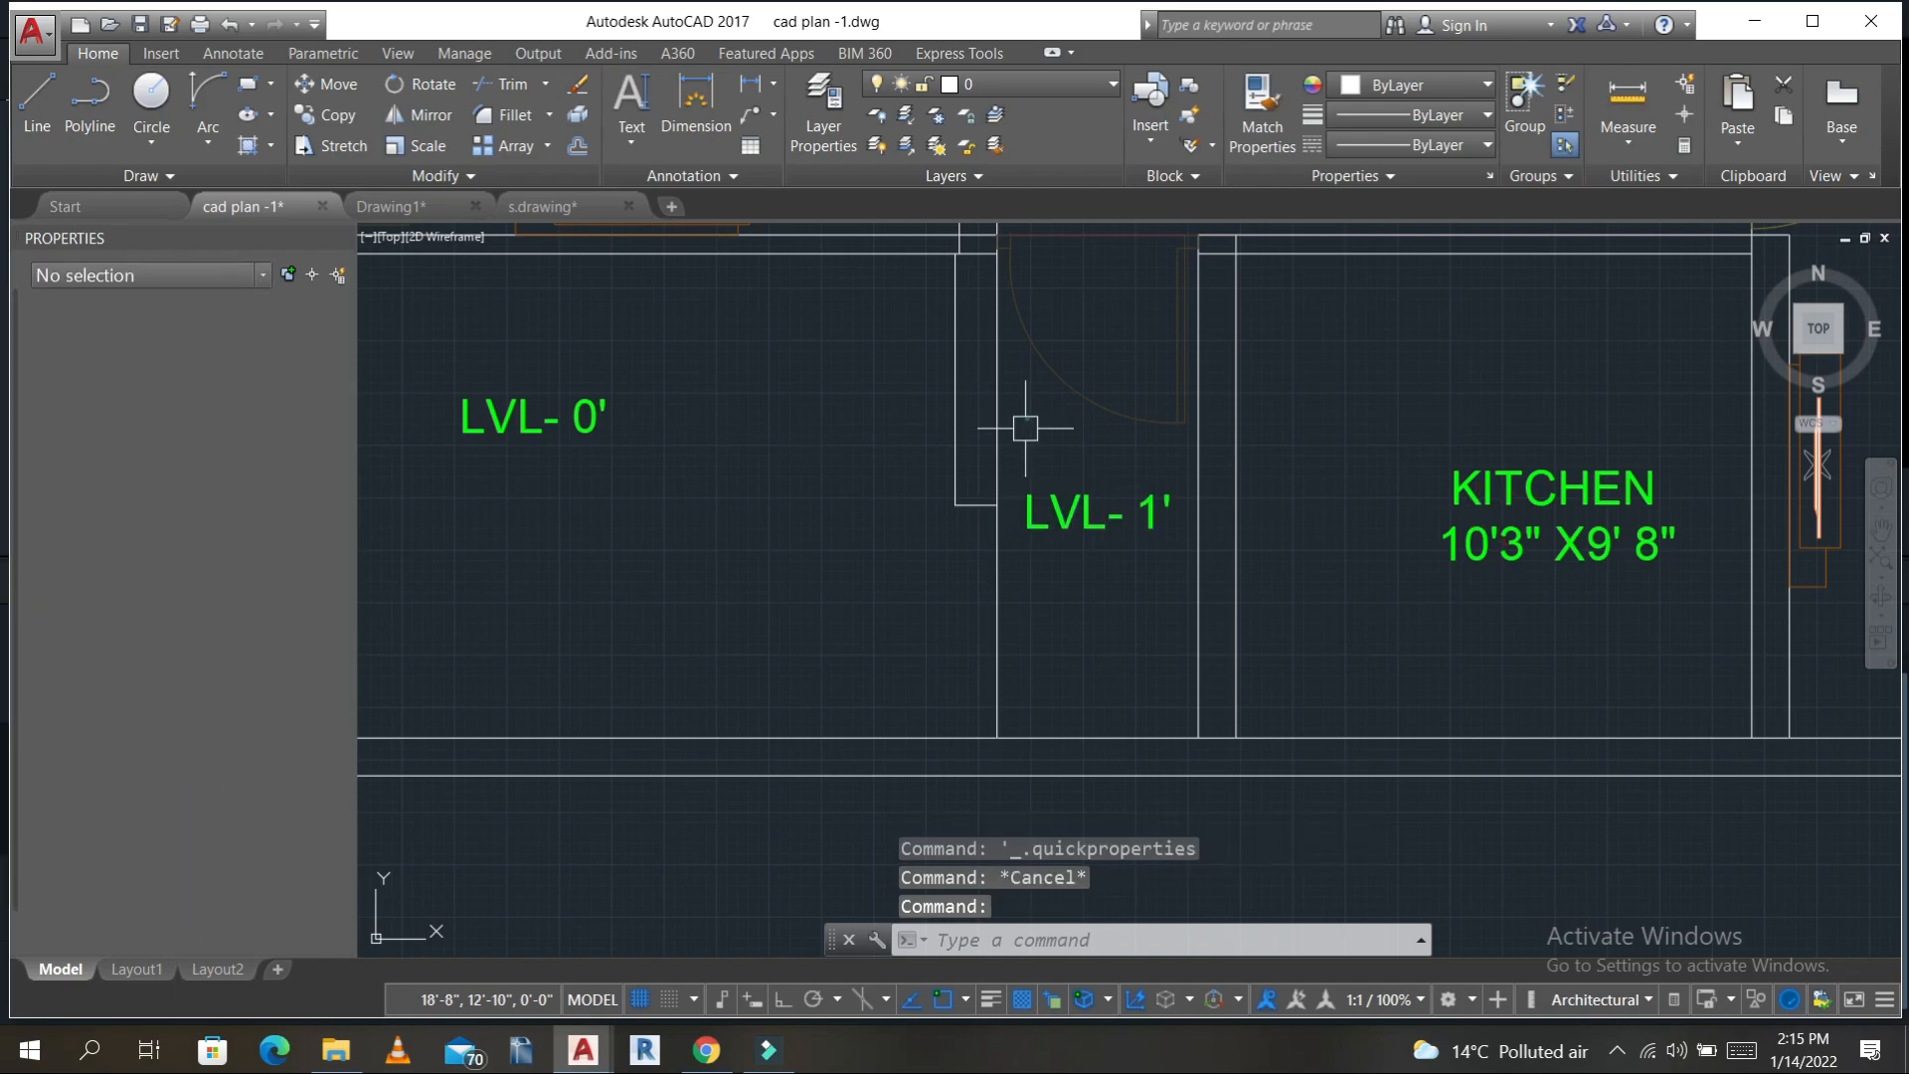
- Change the color of the step outline's lines and the passage boundary line to Red
{"action": "left_click", "coordinate": [1025, 428]}
{"action": "left_click", "coordinate": [873, 398]}
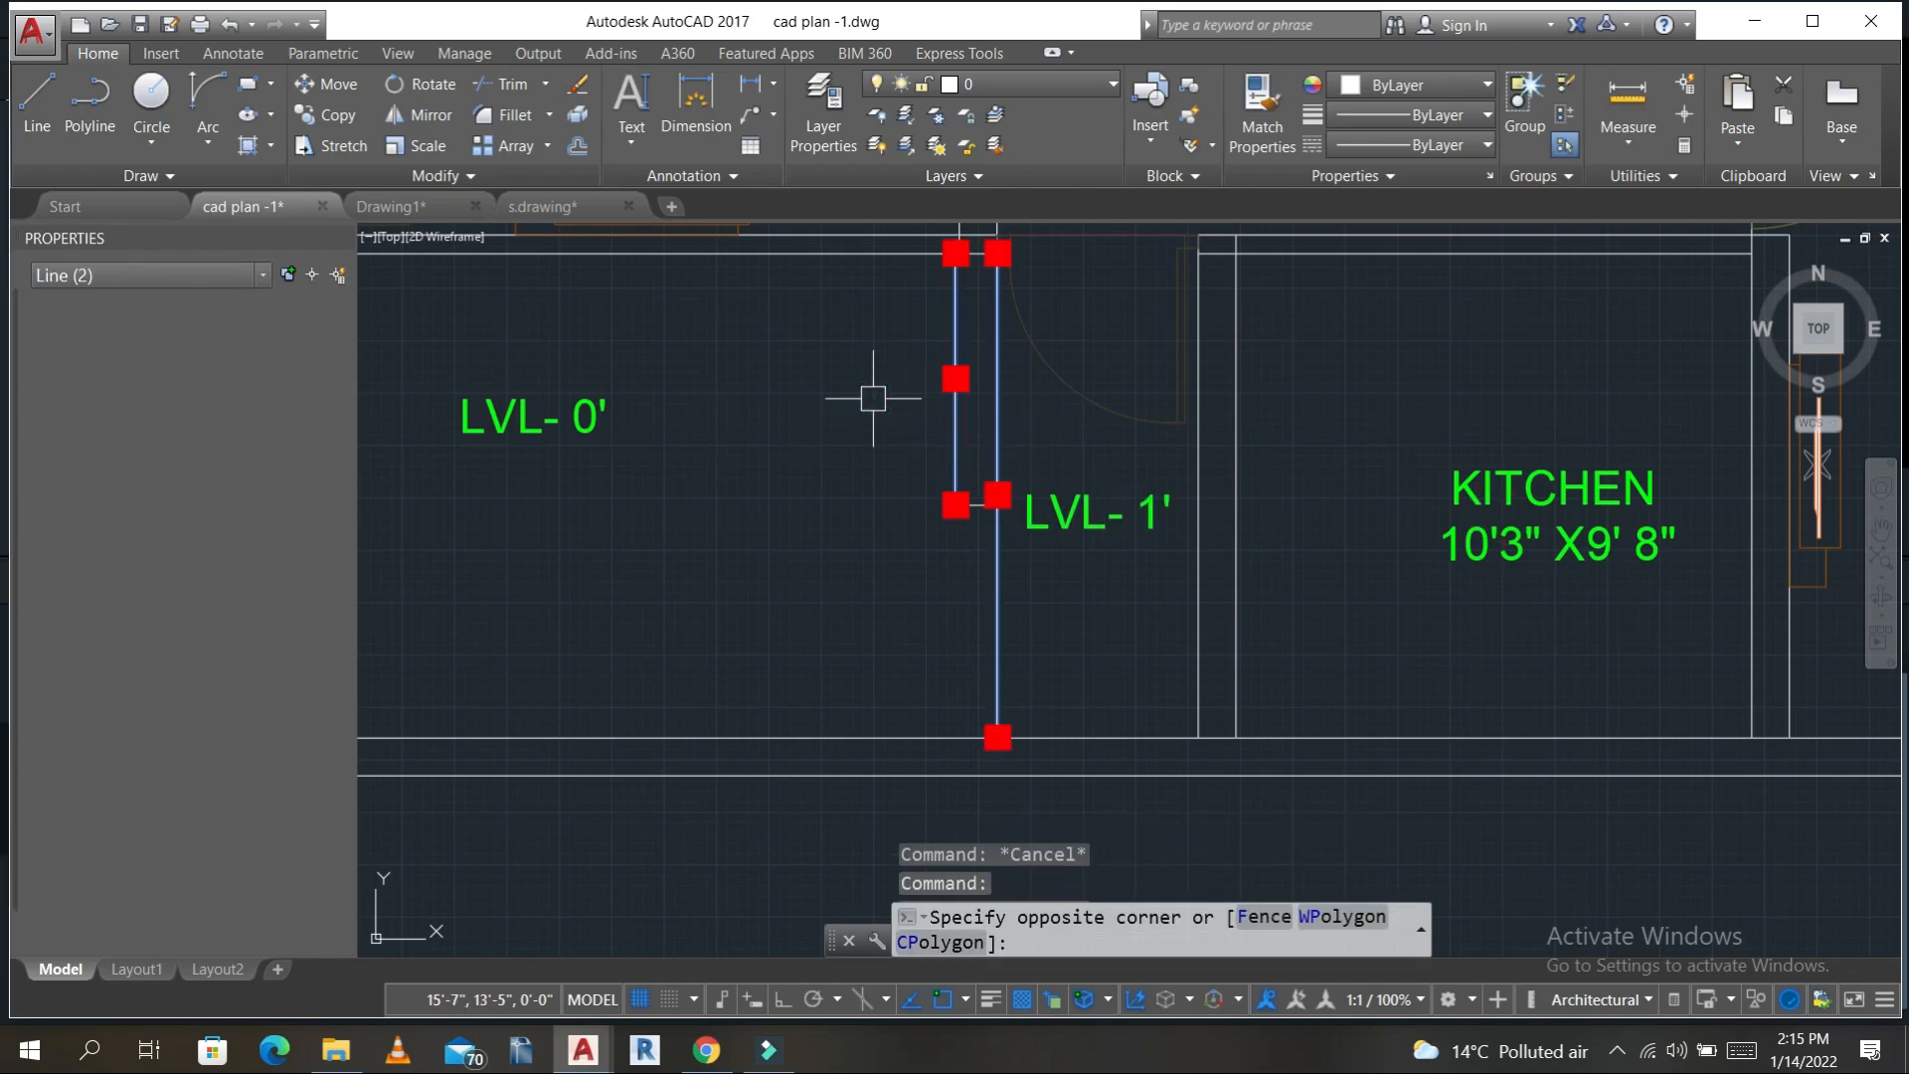
{"action": "left_click", "coordinate": [909, 479]}
{"action": "left_click", "coordinate": [1014, 557]}
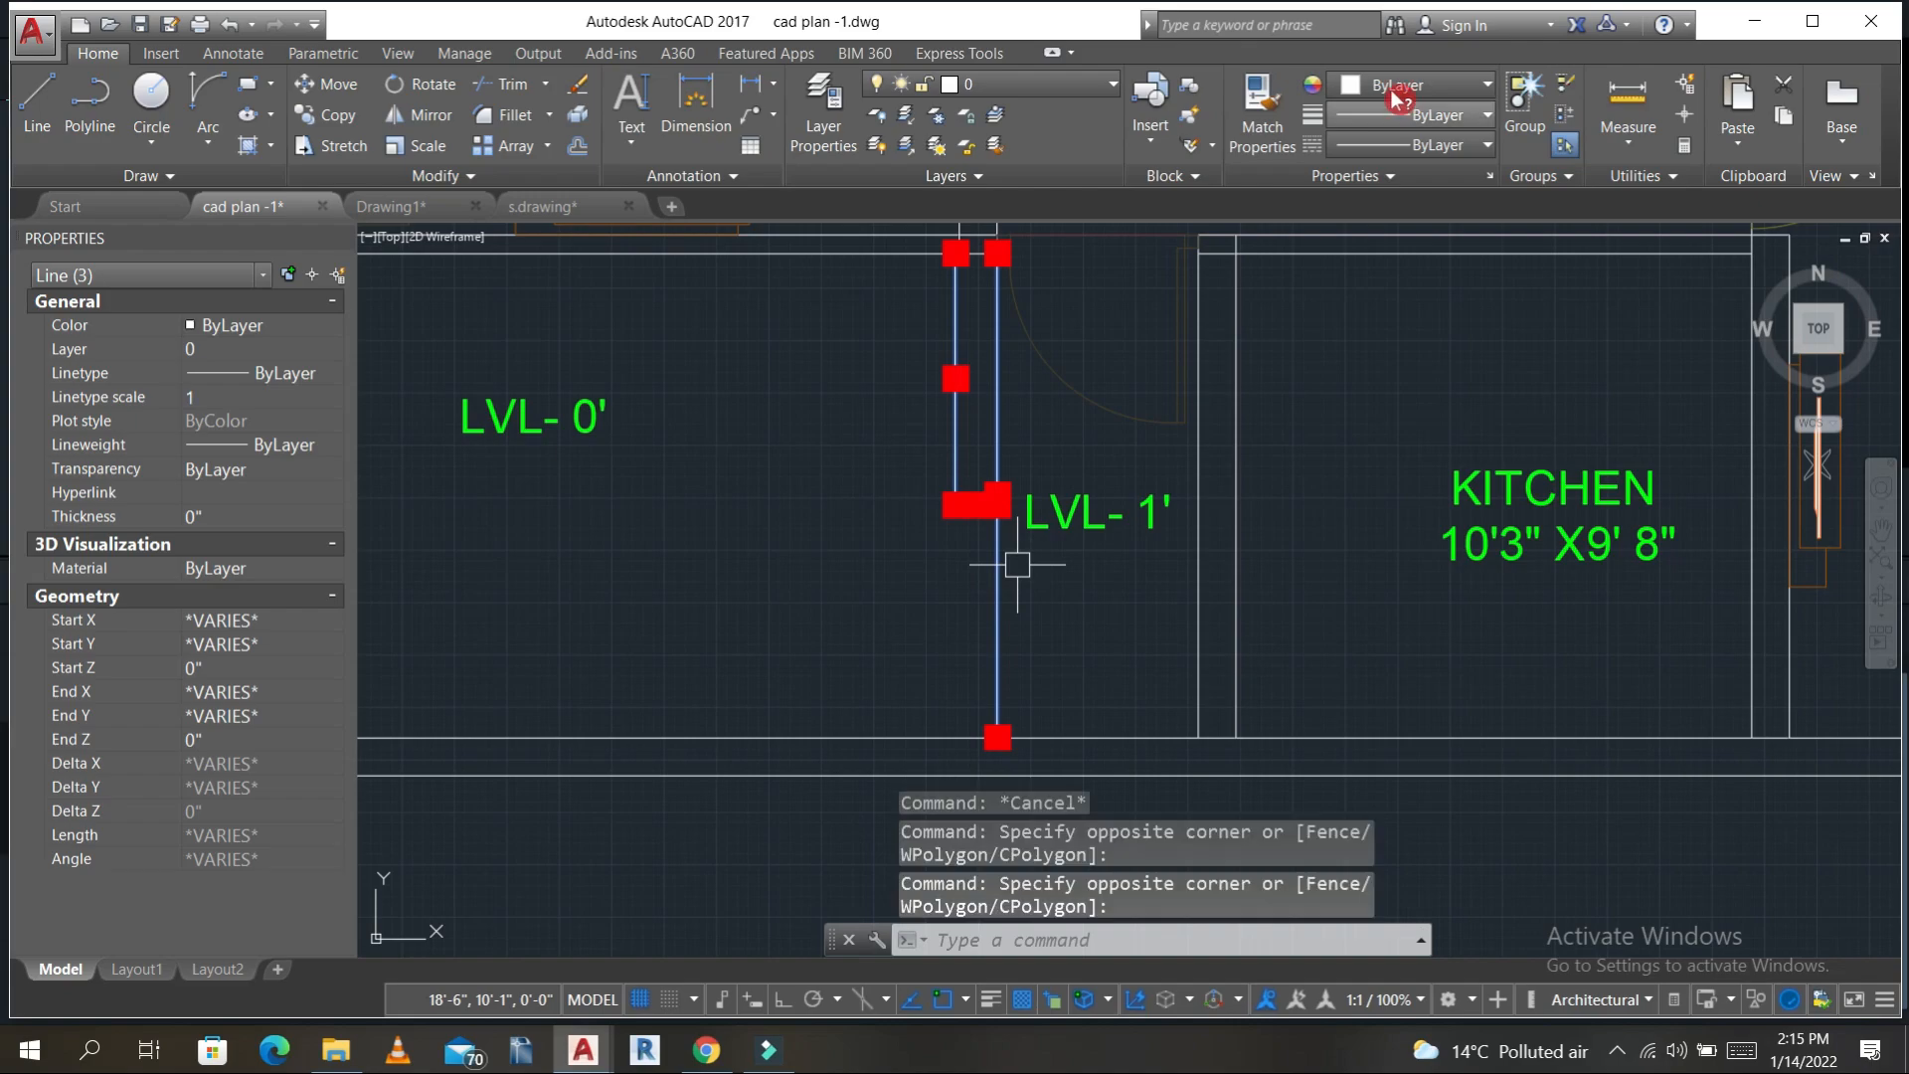
{"action": "left_click", "coordinate": [1456, 95]}
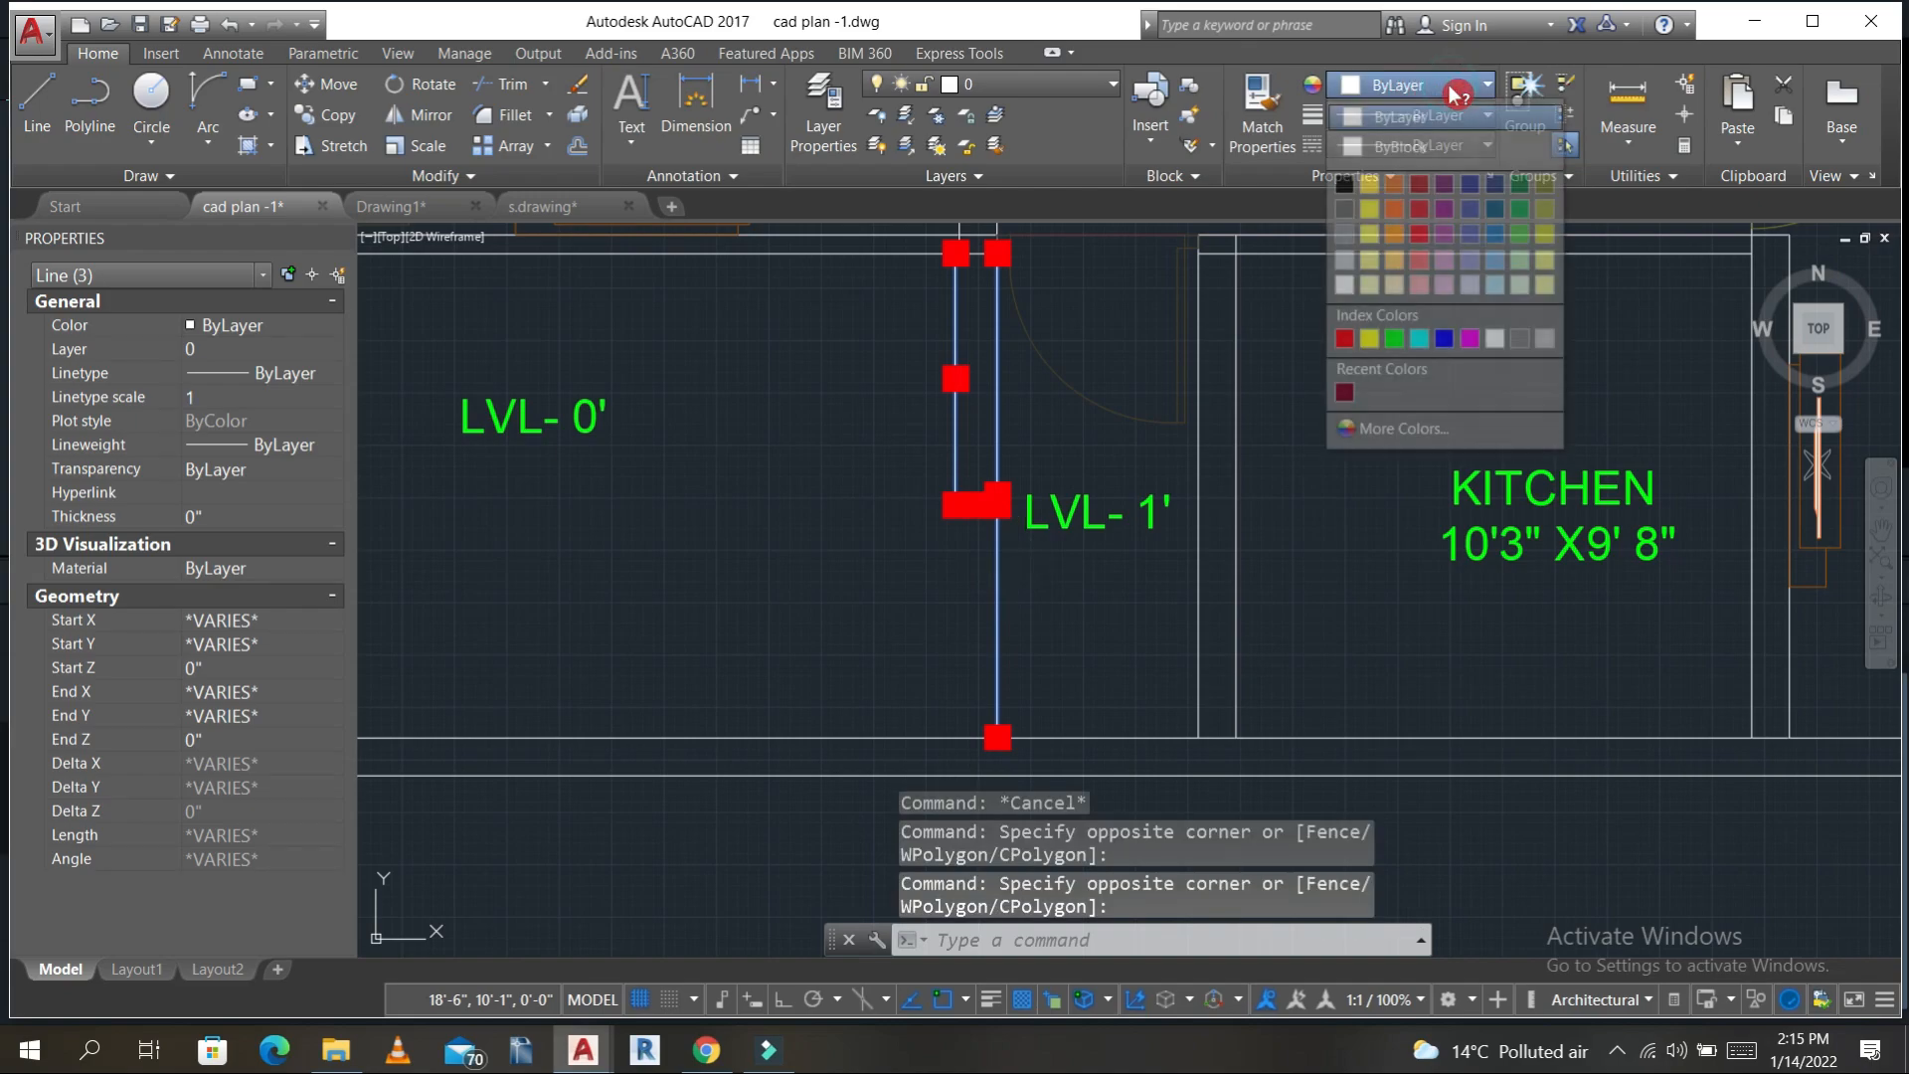
{"action": "left_click", "coordinate": [1344, 338]}
{"action": "key", "text": "Escape"}
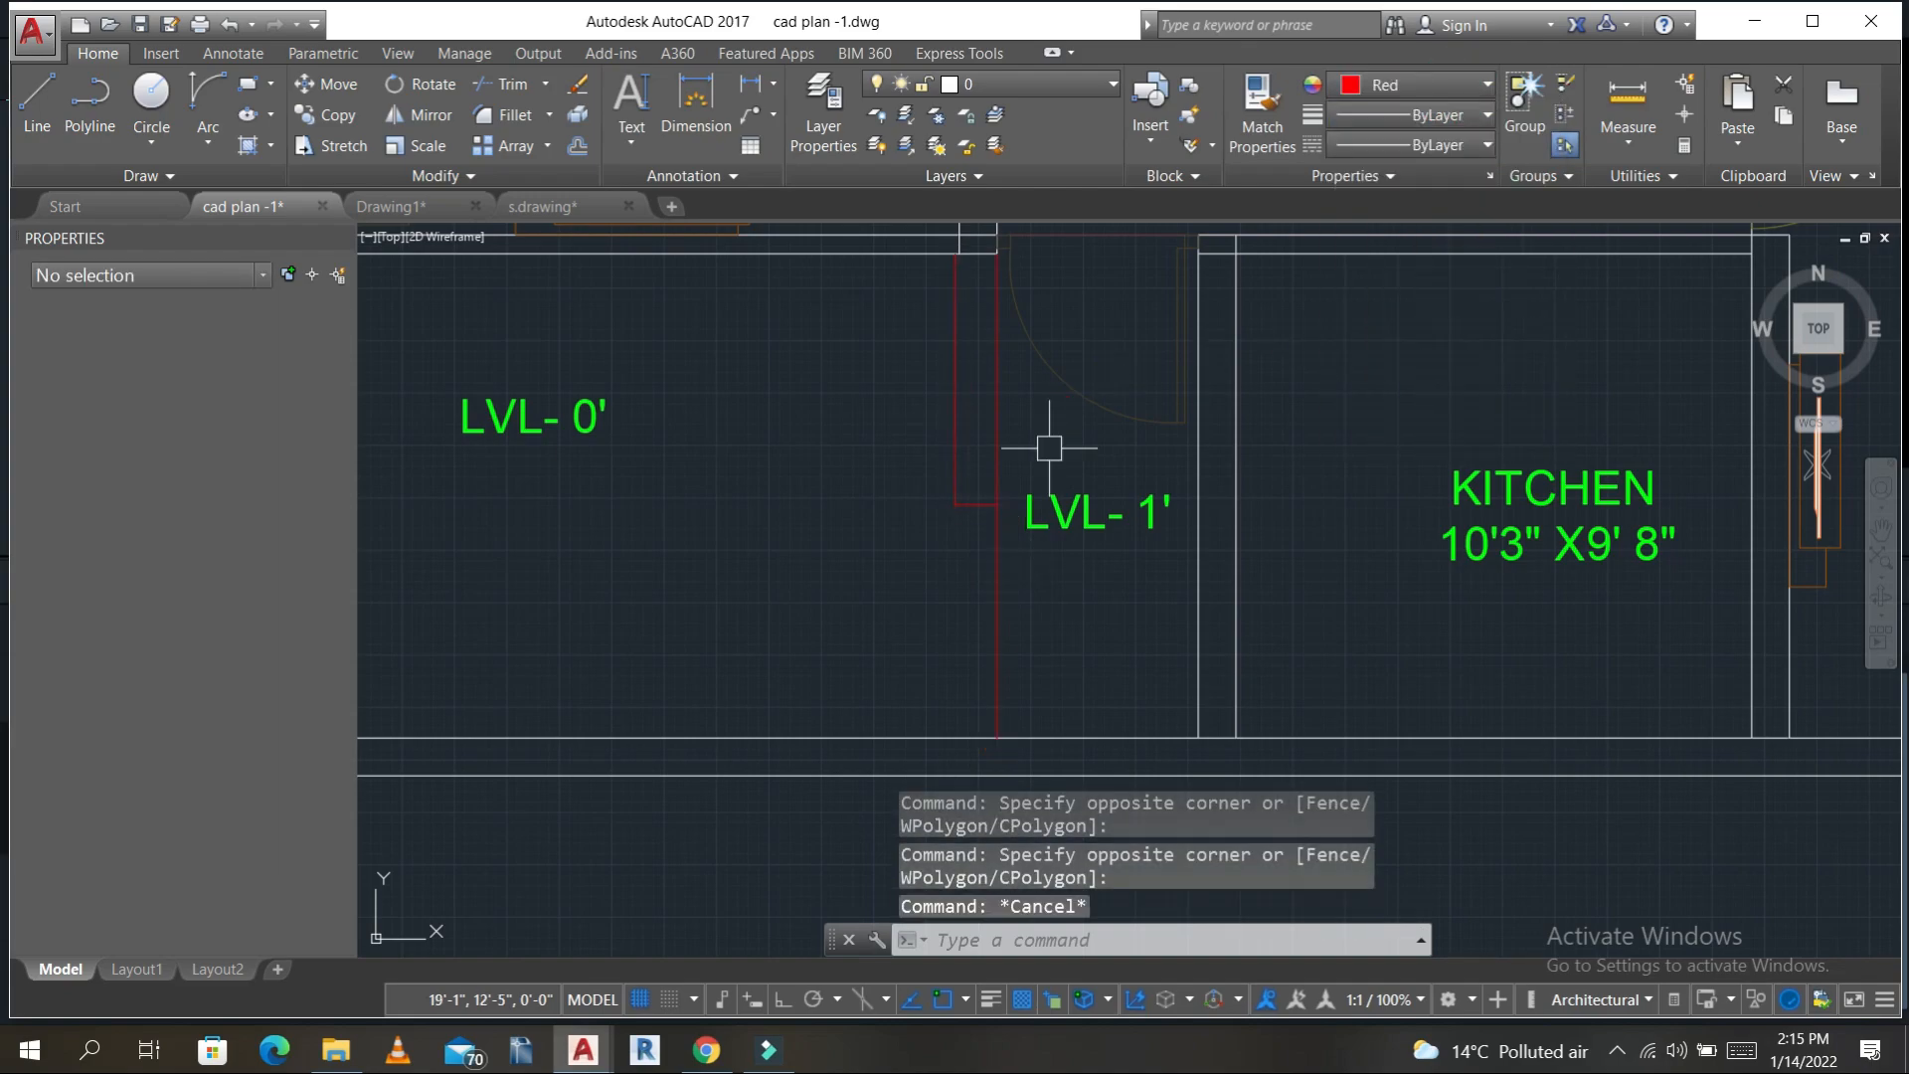
- Draw a horizontal line from the passage boundary across the red step outline into the LVL- 0' area as an arrow shaft
{"action": "scroll", "coordinate": [916, 580], "scroll_direction": "down", "scroll_amount": 2}
{"action": "key", "text": "Escape"}
{"action": "key", "text": "Escape"}
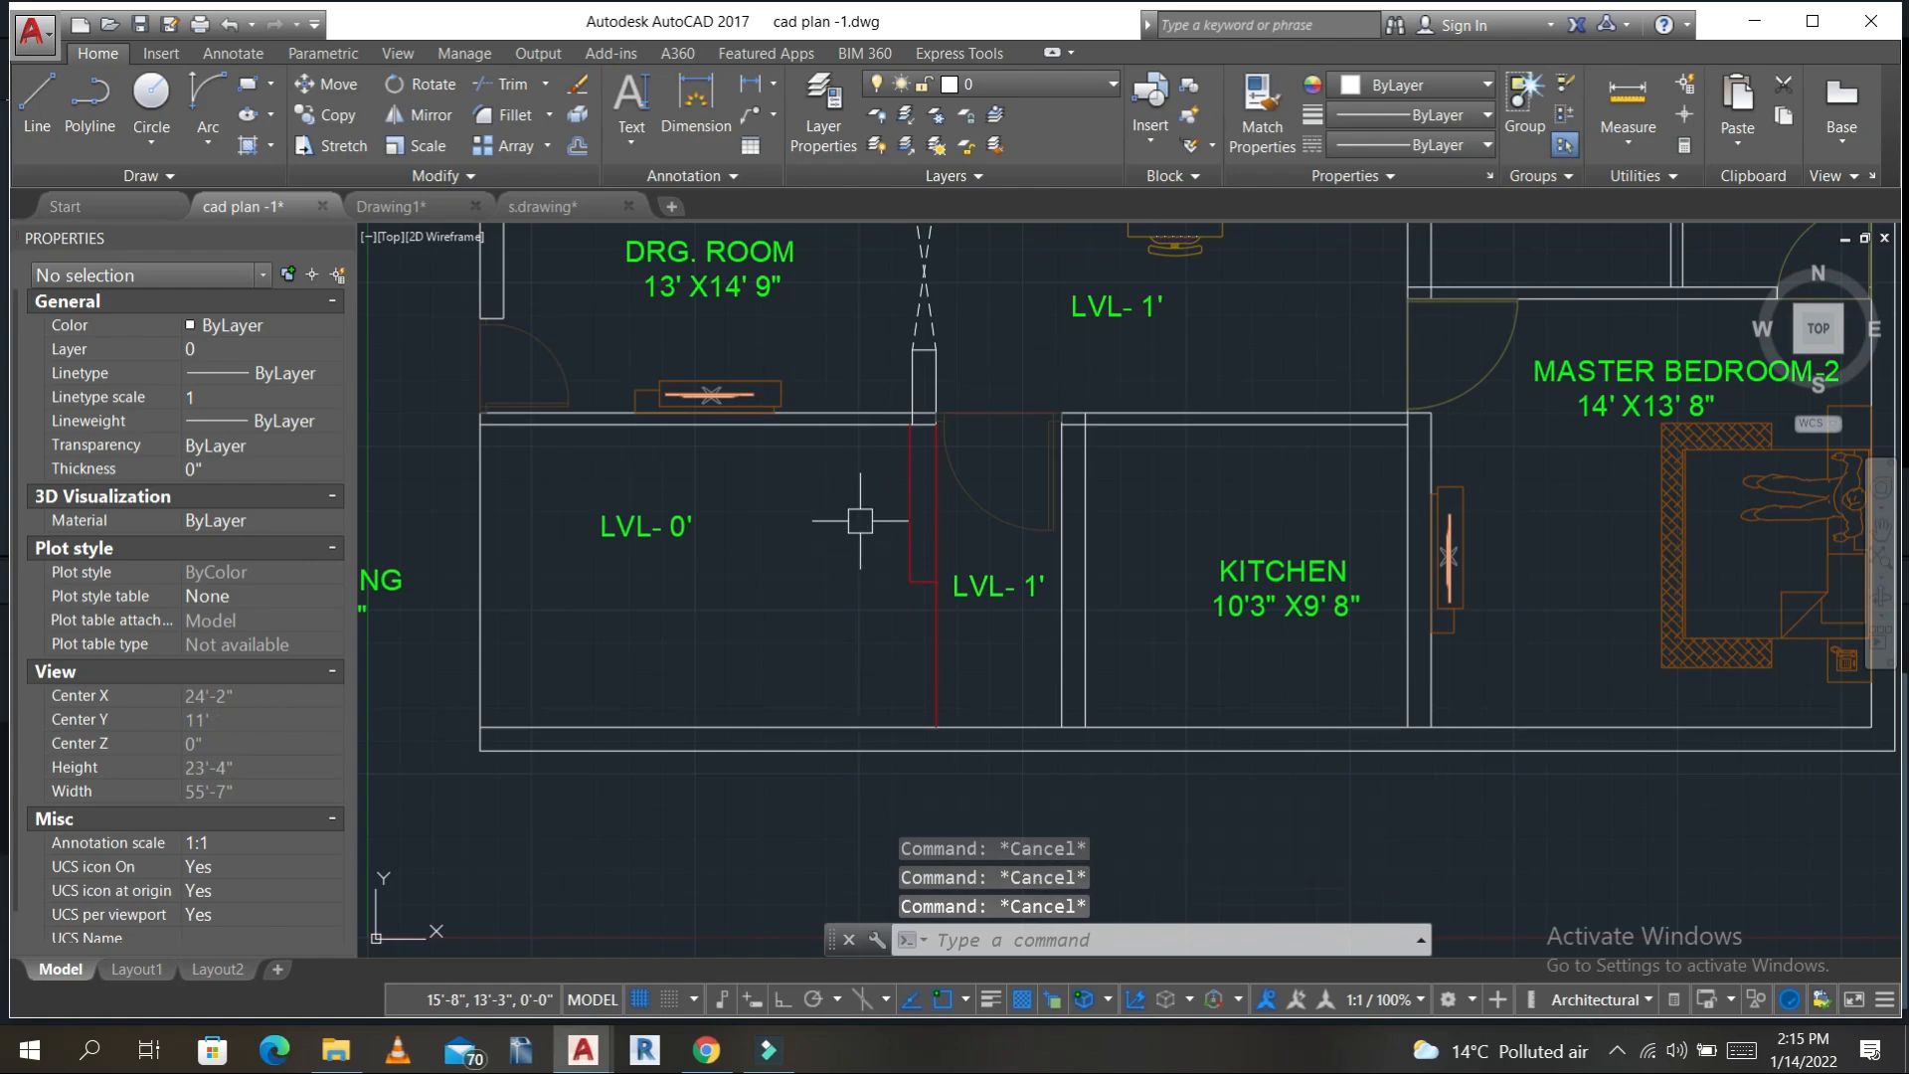
{"action": "type", "text": "l"}
{"action": "key", "text": "Return"}
{"action": "scroll", "coordinate": [929, 492], "scroll_direction": "up", "scroll_amount": 3}
{"action": "left_click", "coordinate": [897, 528]}
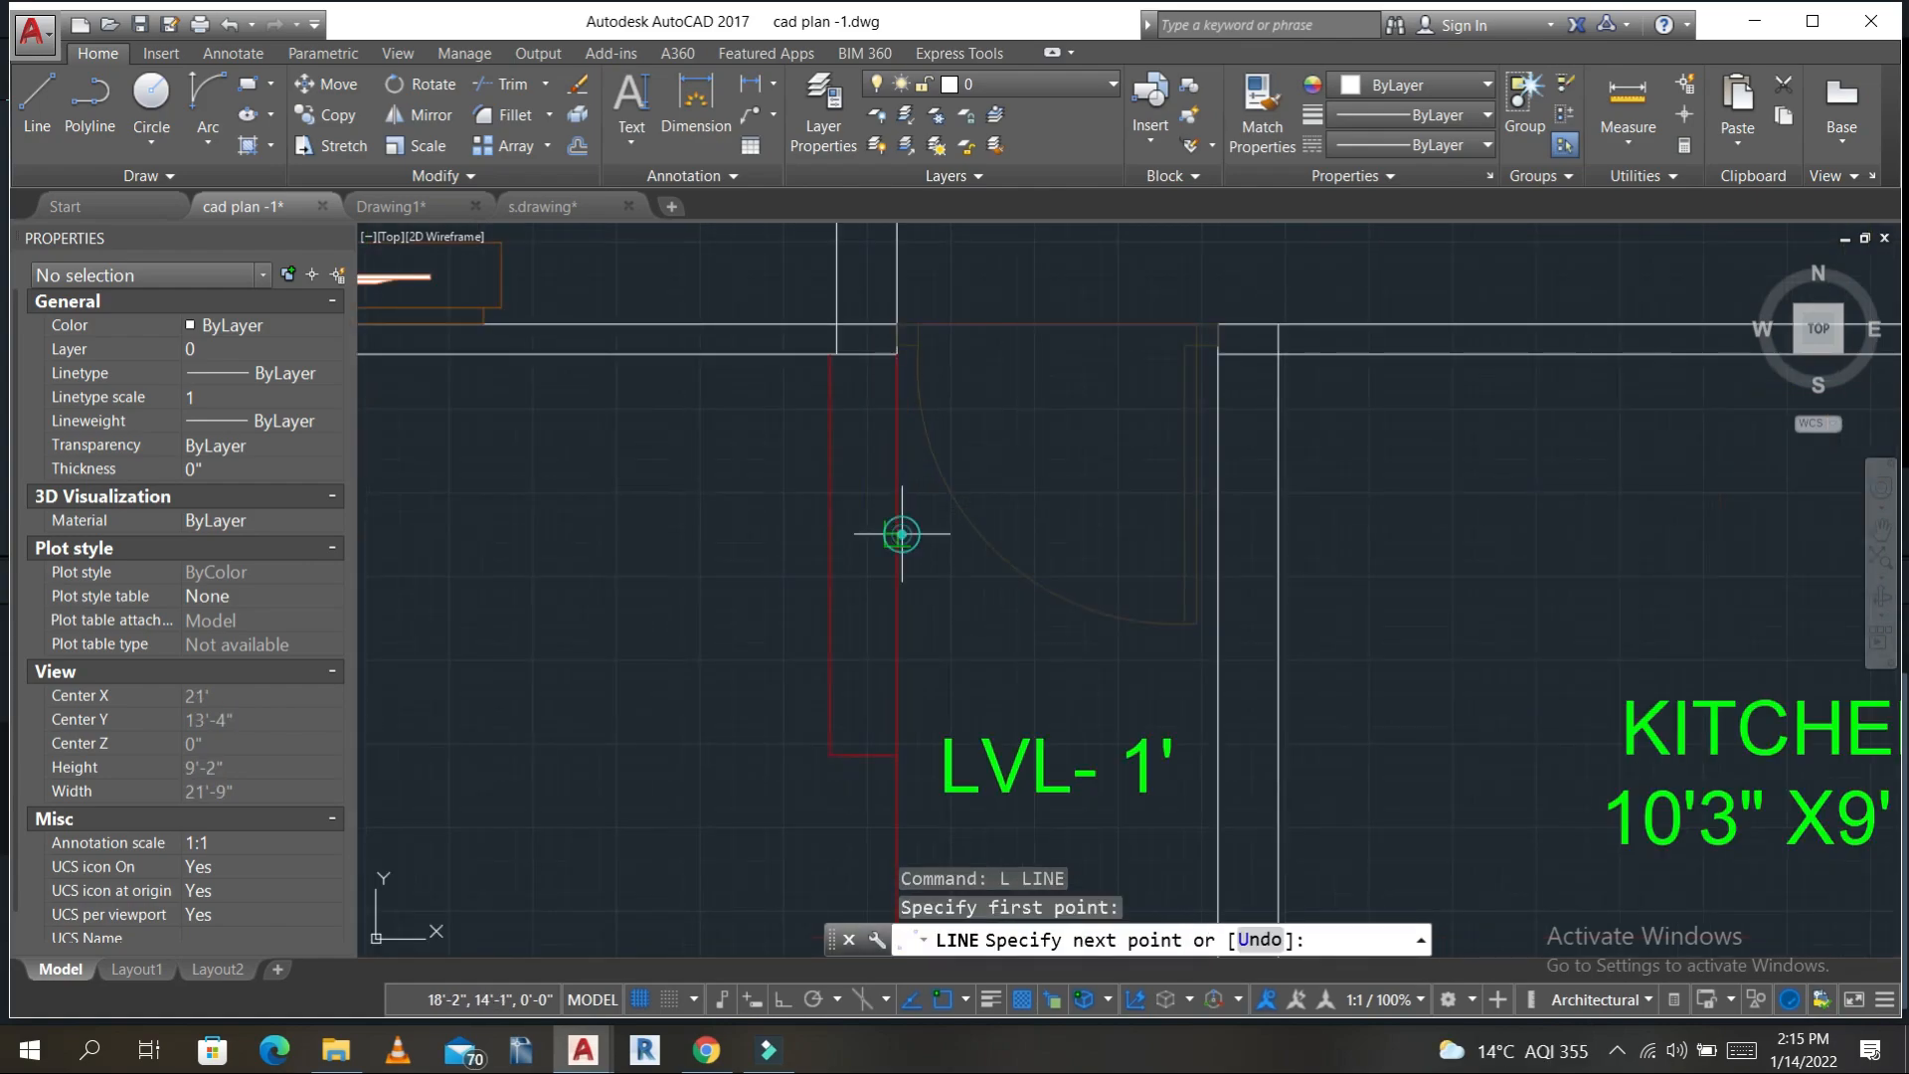
{"action": "left_click", "coordinate": [897, 528]}
{"action": "left_click", "coordinate": [731, 528]}
{"action": "key", "text": "Escape"}
- Draw a short diagonal line from the shaft's end at the passage boundary as the arrowhead's upper stroke
{"action": "key", "text": "Return"}
{"action": "scroll", "coordinate": [905, 522], "scroll_direction": "up", "scroll_amount": 3}
{"action": "left_click", "coordinate": [910, 518]}
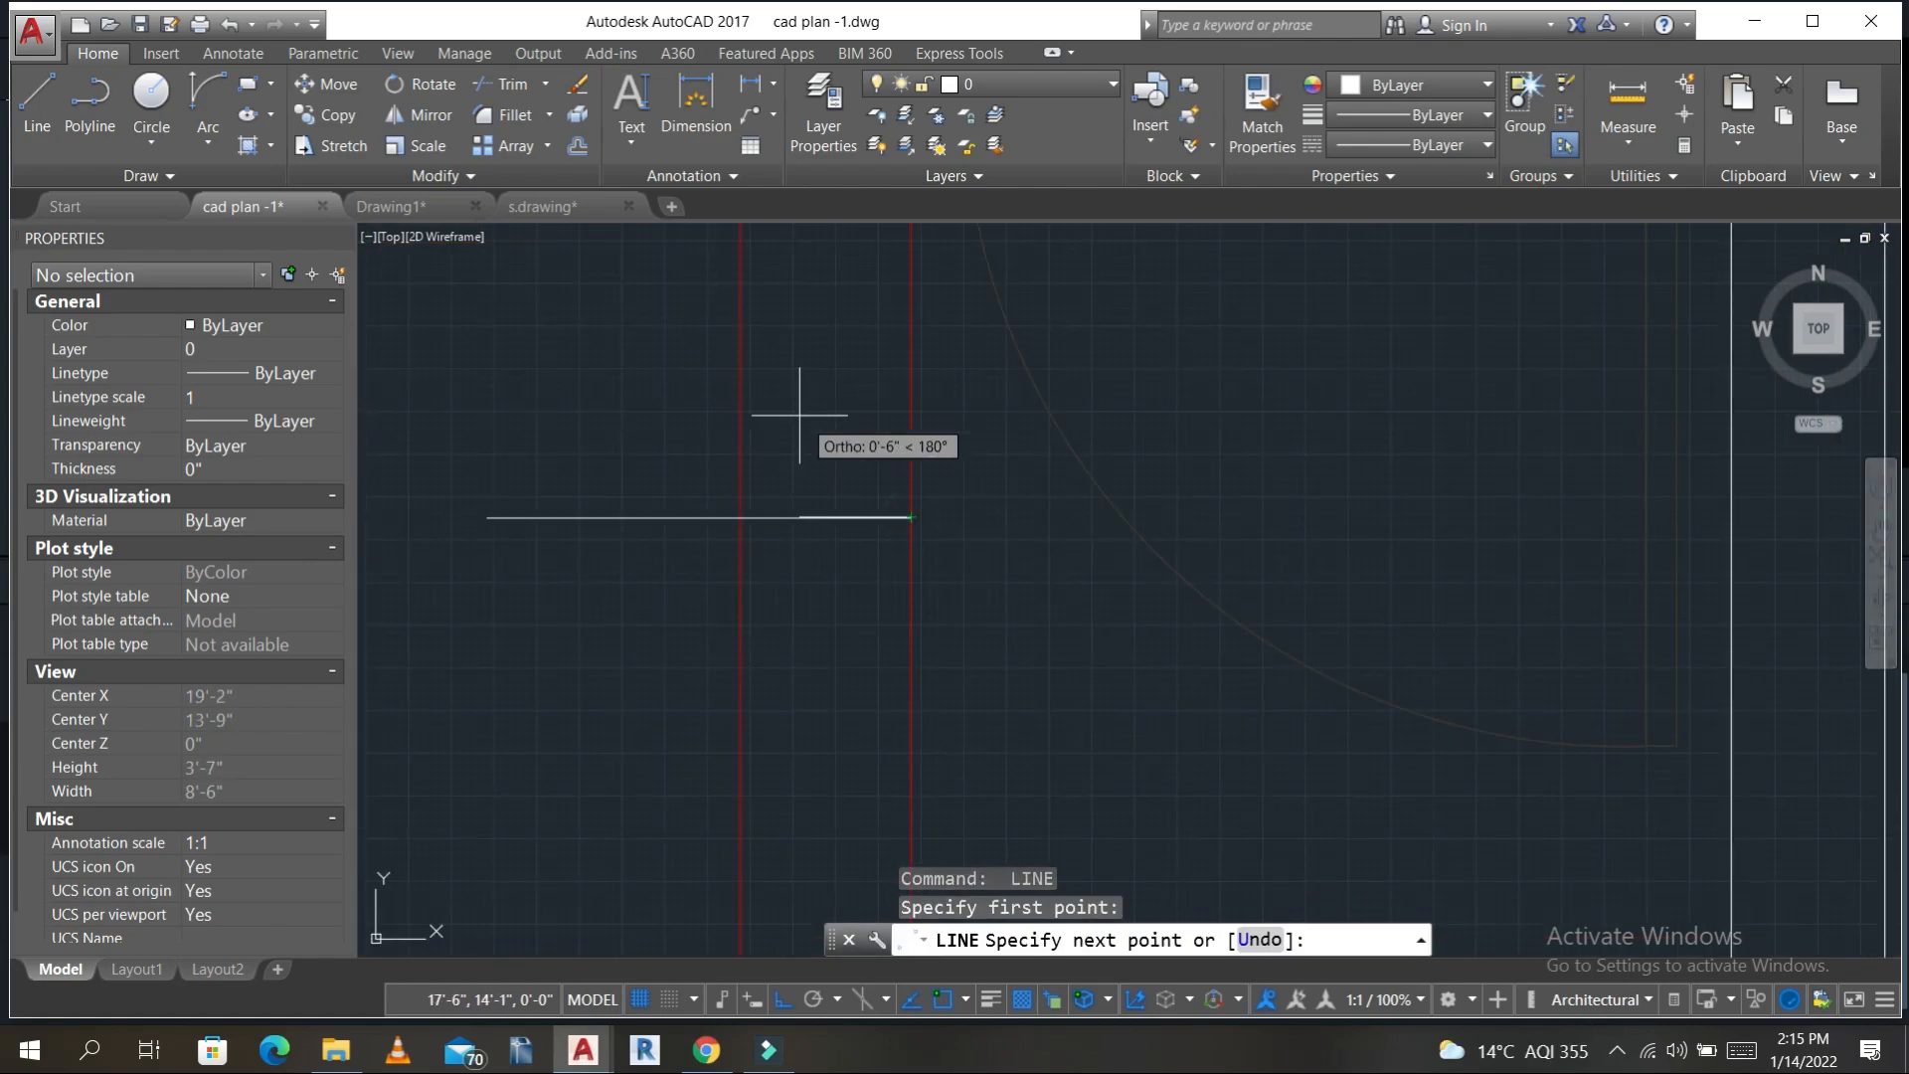
{"action": "left_click", "coordinate": [805, 428]}
{"action": "key", "text": "Escape"}
- Mirror the diagonal arrowhead stroke about the horizontal shaft, keeping the original
{"action": "left_click", "coordinate": [900, 508]}
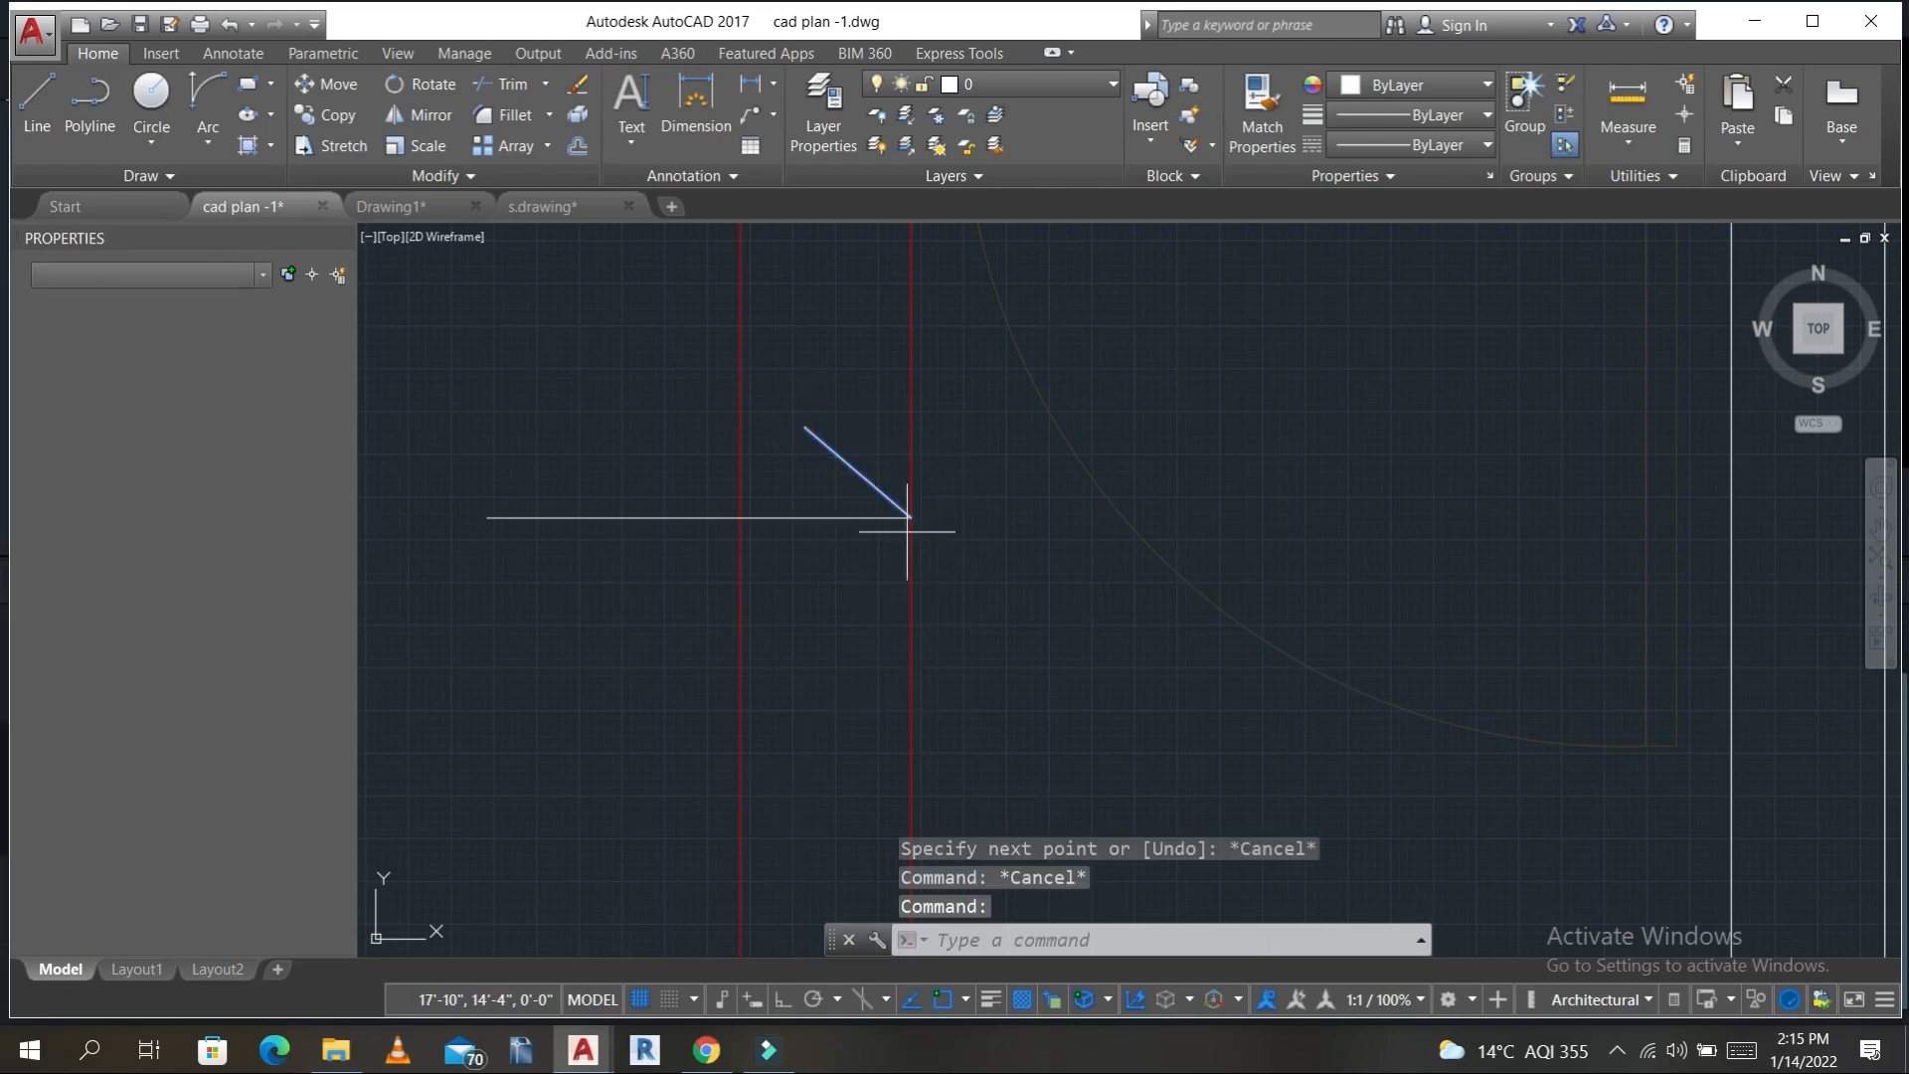
{"action": "type", "text": "mi"}
{"action": "key", "text": "Return"}
{"action": "left_click", "coordinate": [911, 517]}
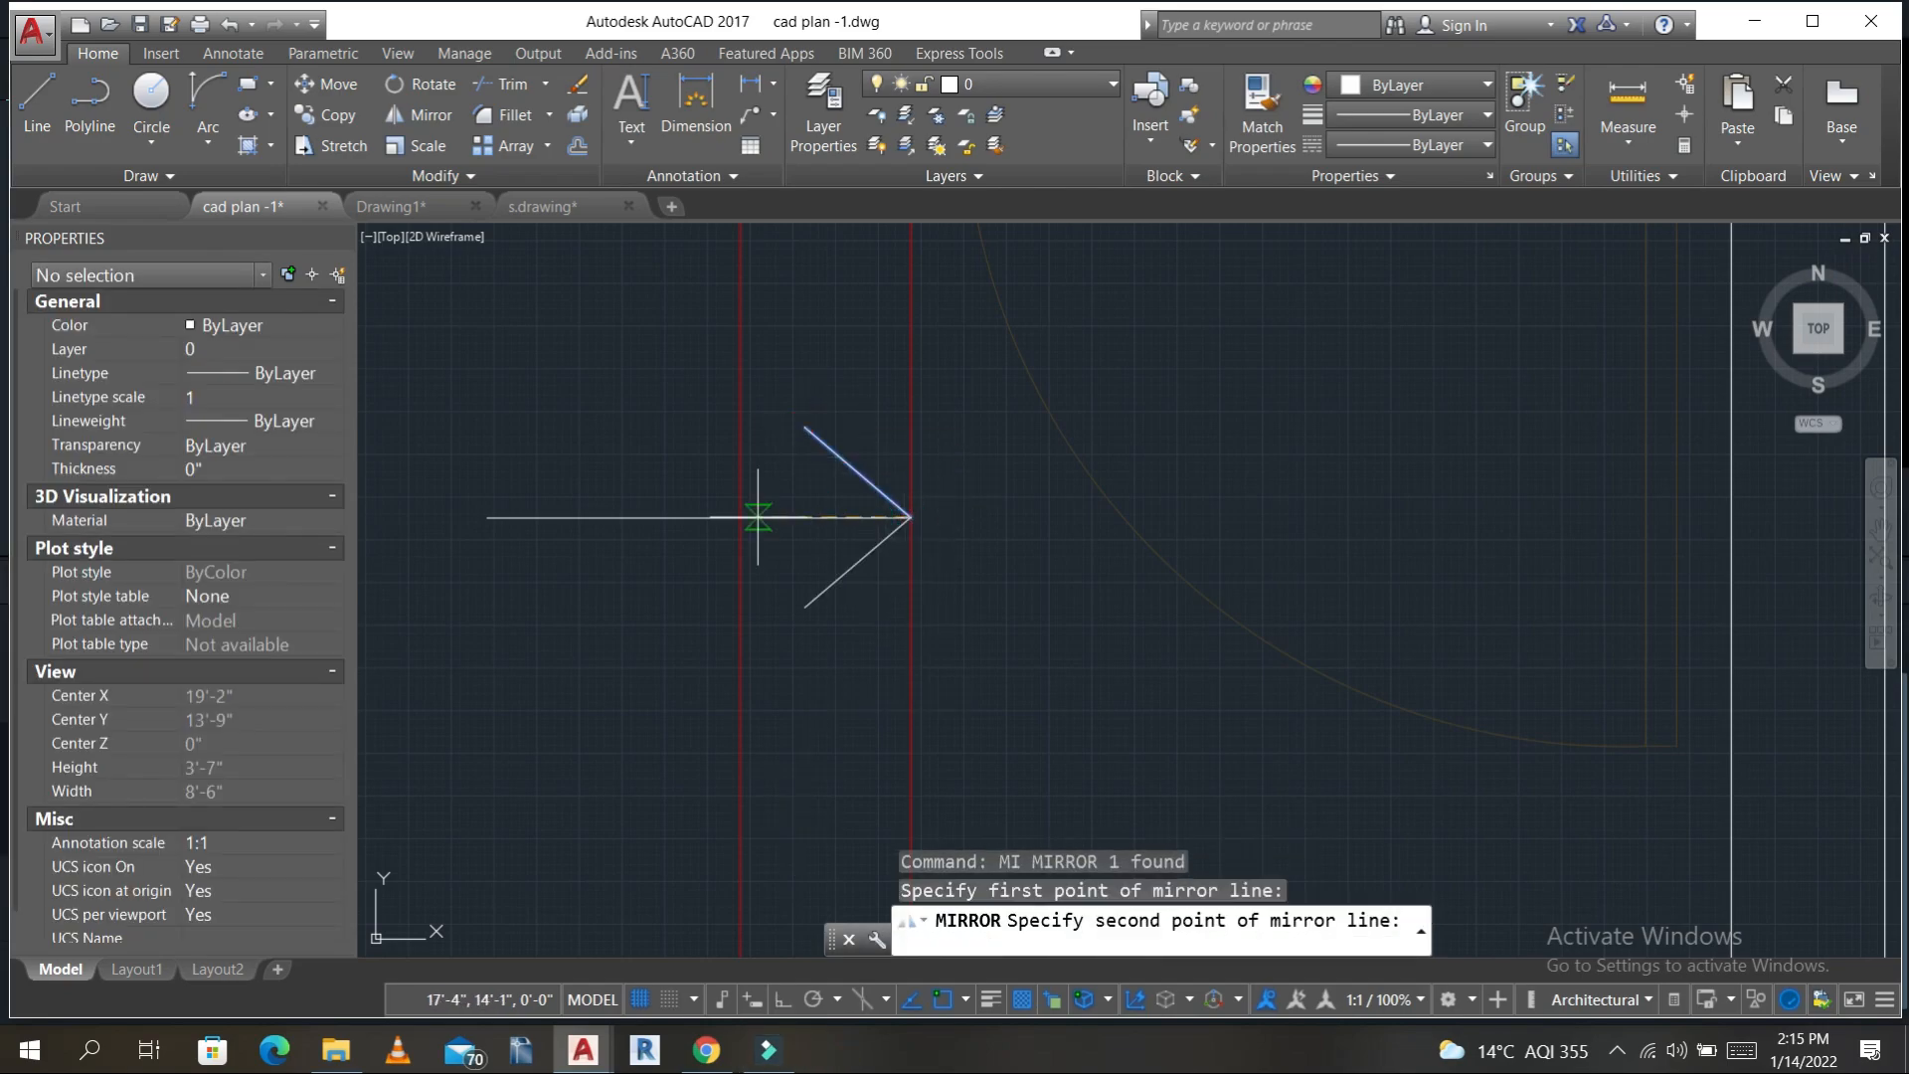
{"action": "left_click", "coordinate": [726, 517]}
{"action": "key", "text": "Return"}
- Copy the LVL- 0' label to just above the arrow at the red step
{"action": "scroll", "coordinate": [646, 537], "scroll_direction": "down", "scroll_amount": 4}
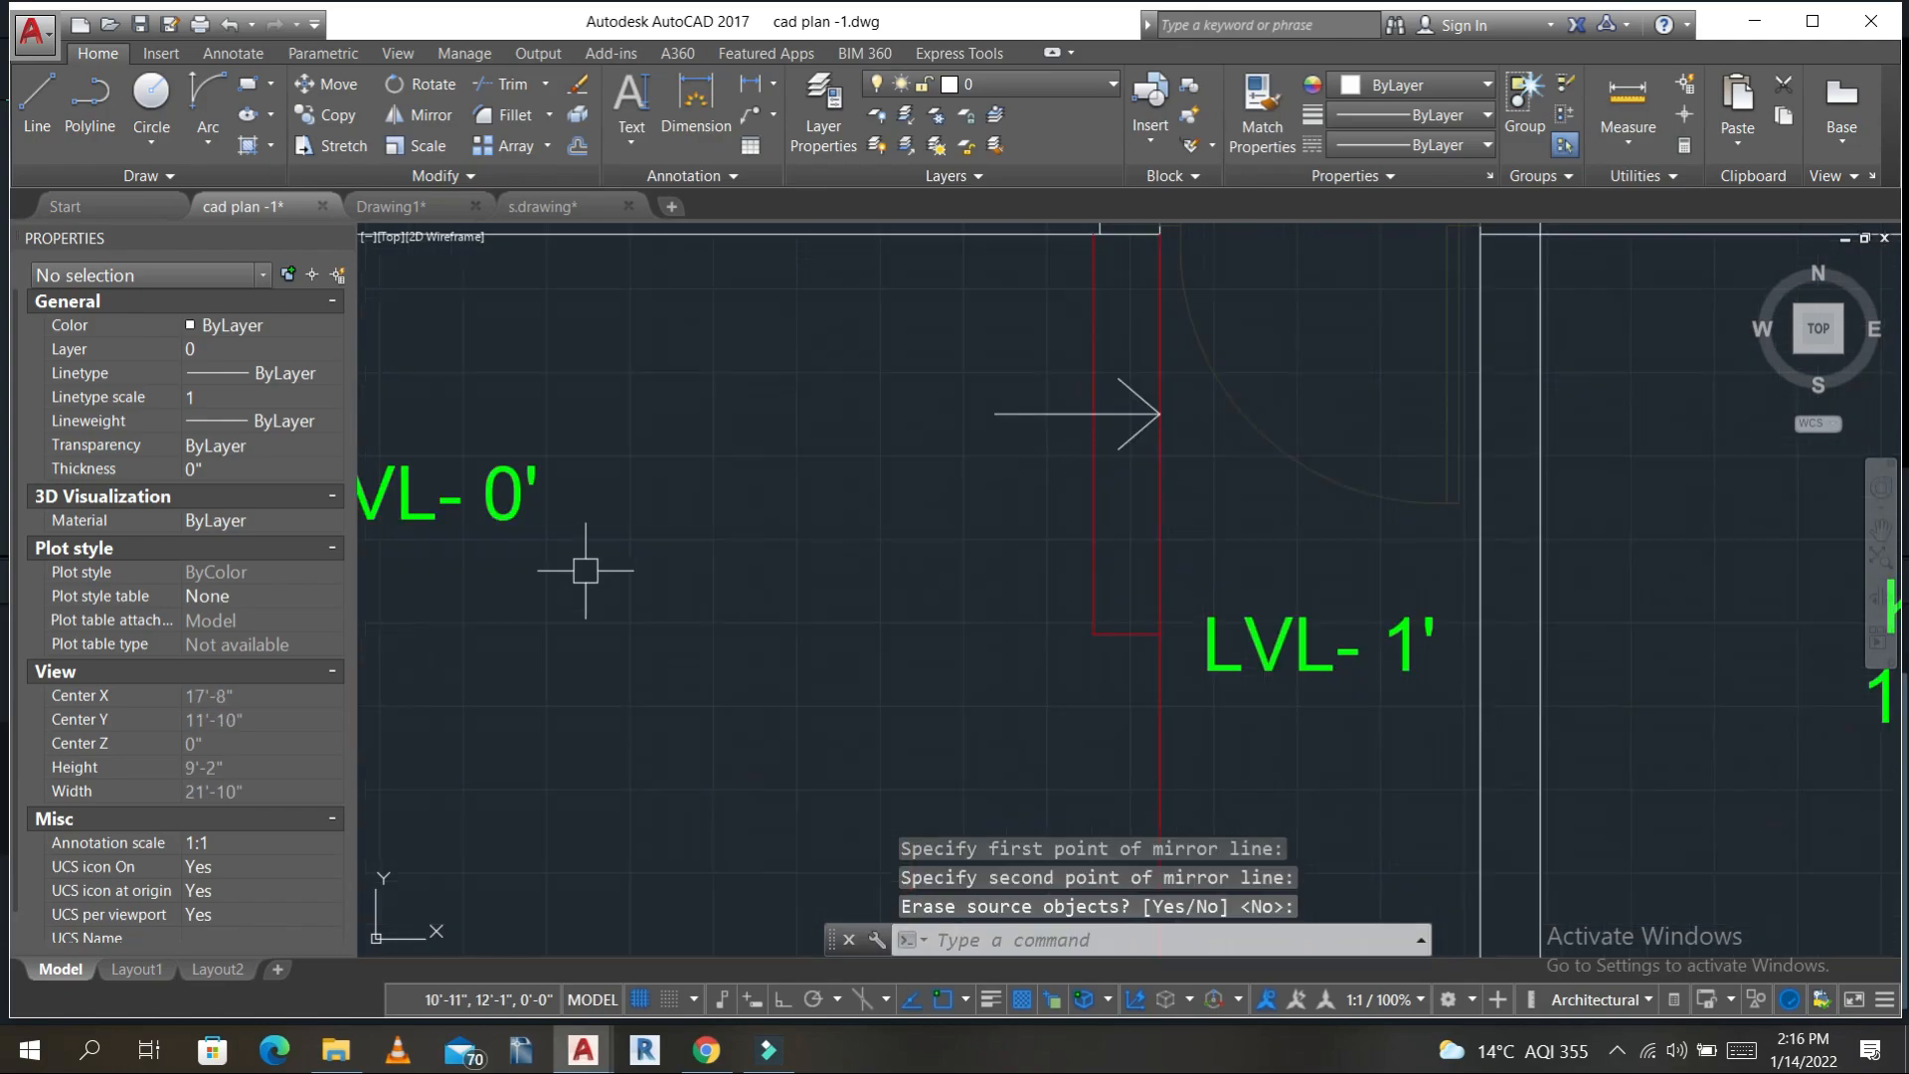
{"action": "left_click", "coordinate": [510, 505]}
{"action": "type", "text": "co"}
{"action": "key", "text": "Return"}
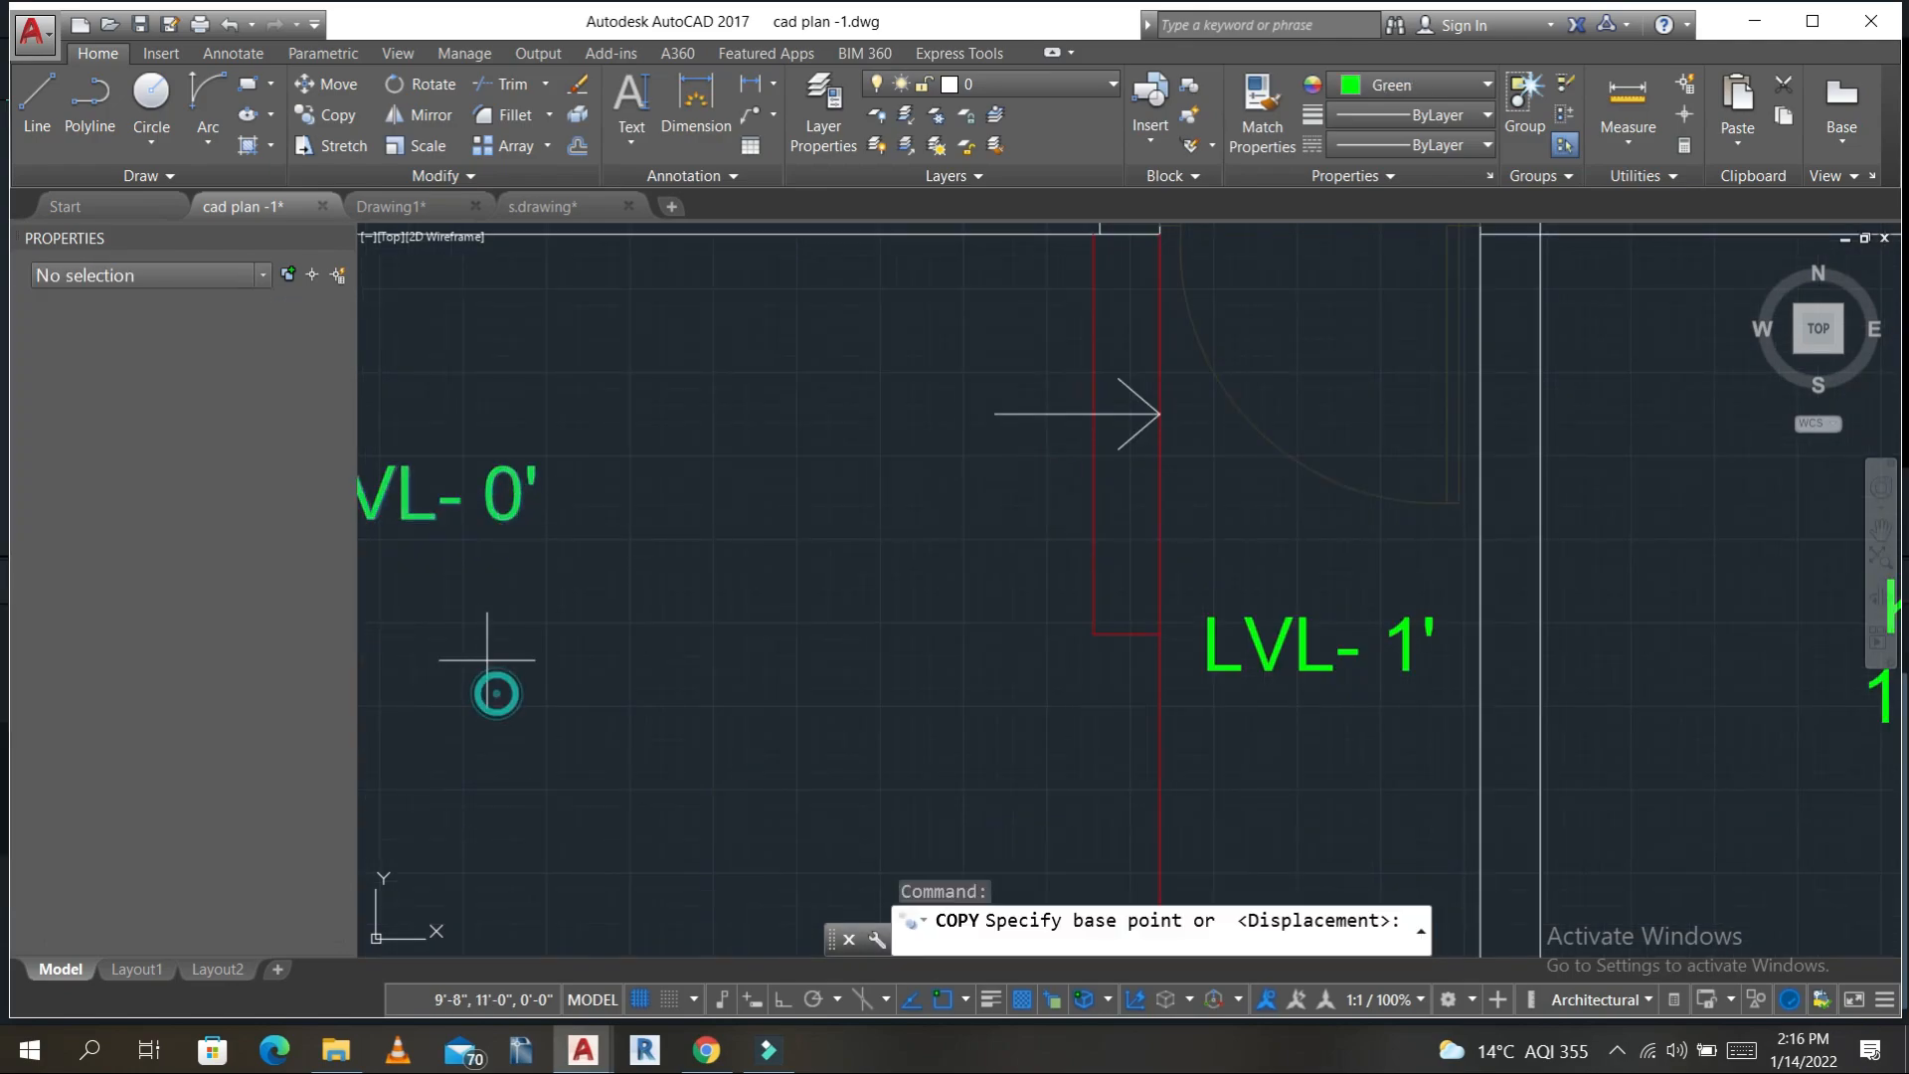
{"action": "left_click", "coordinate": [499, 693]}
{"action": "left_click", "coordinate": [1034, 542]}
{"action": "key", "text": "Escape"}
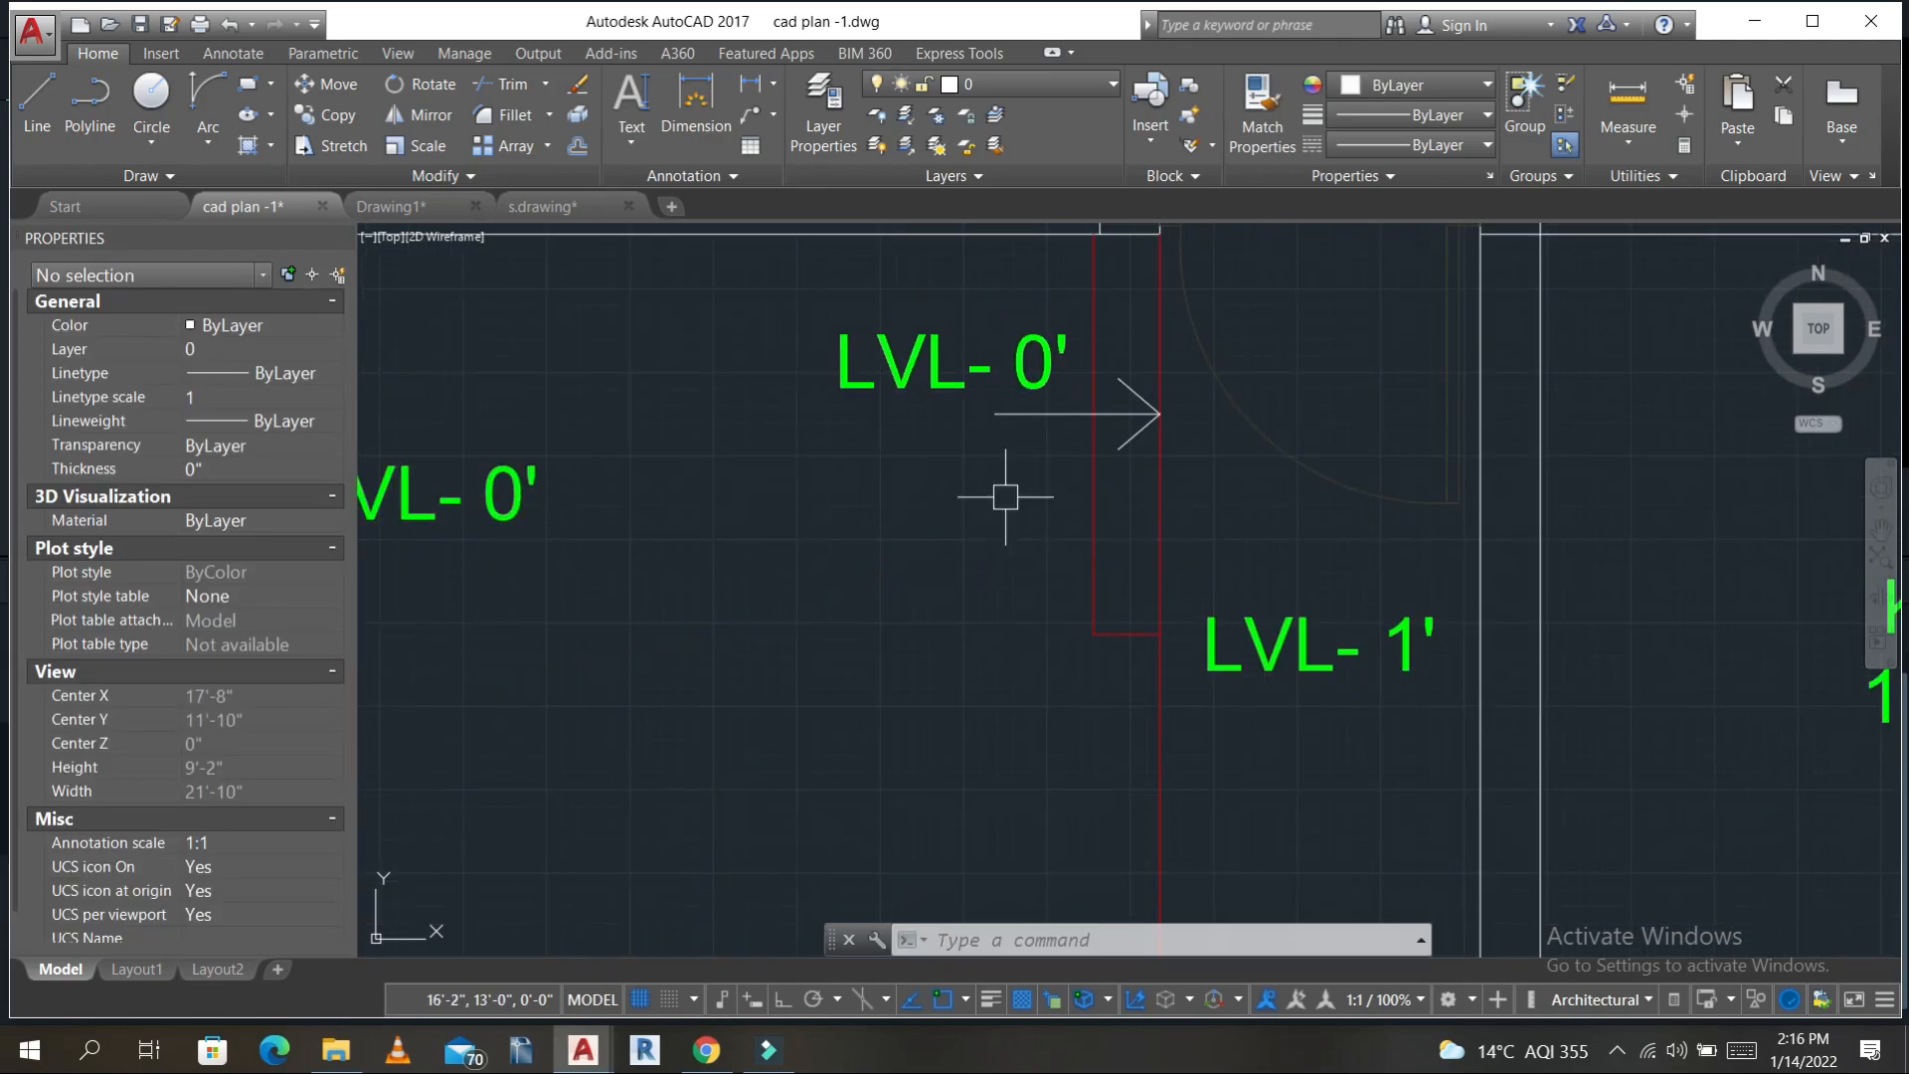
- Open the copied LVL- 0' label above the arrow for text editing
{"action": "double_click", "coordinate": [944, 391]}
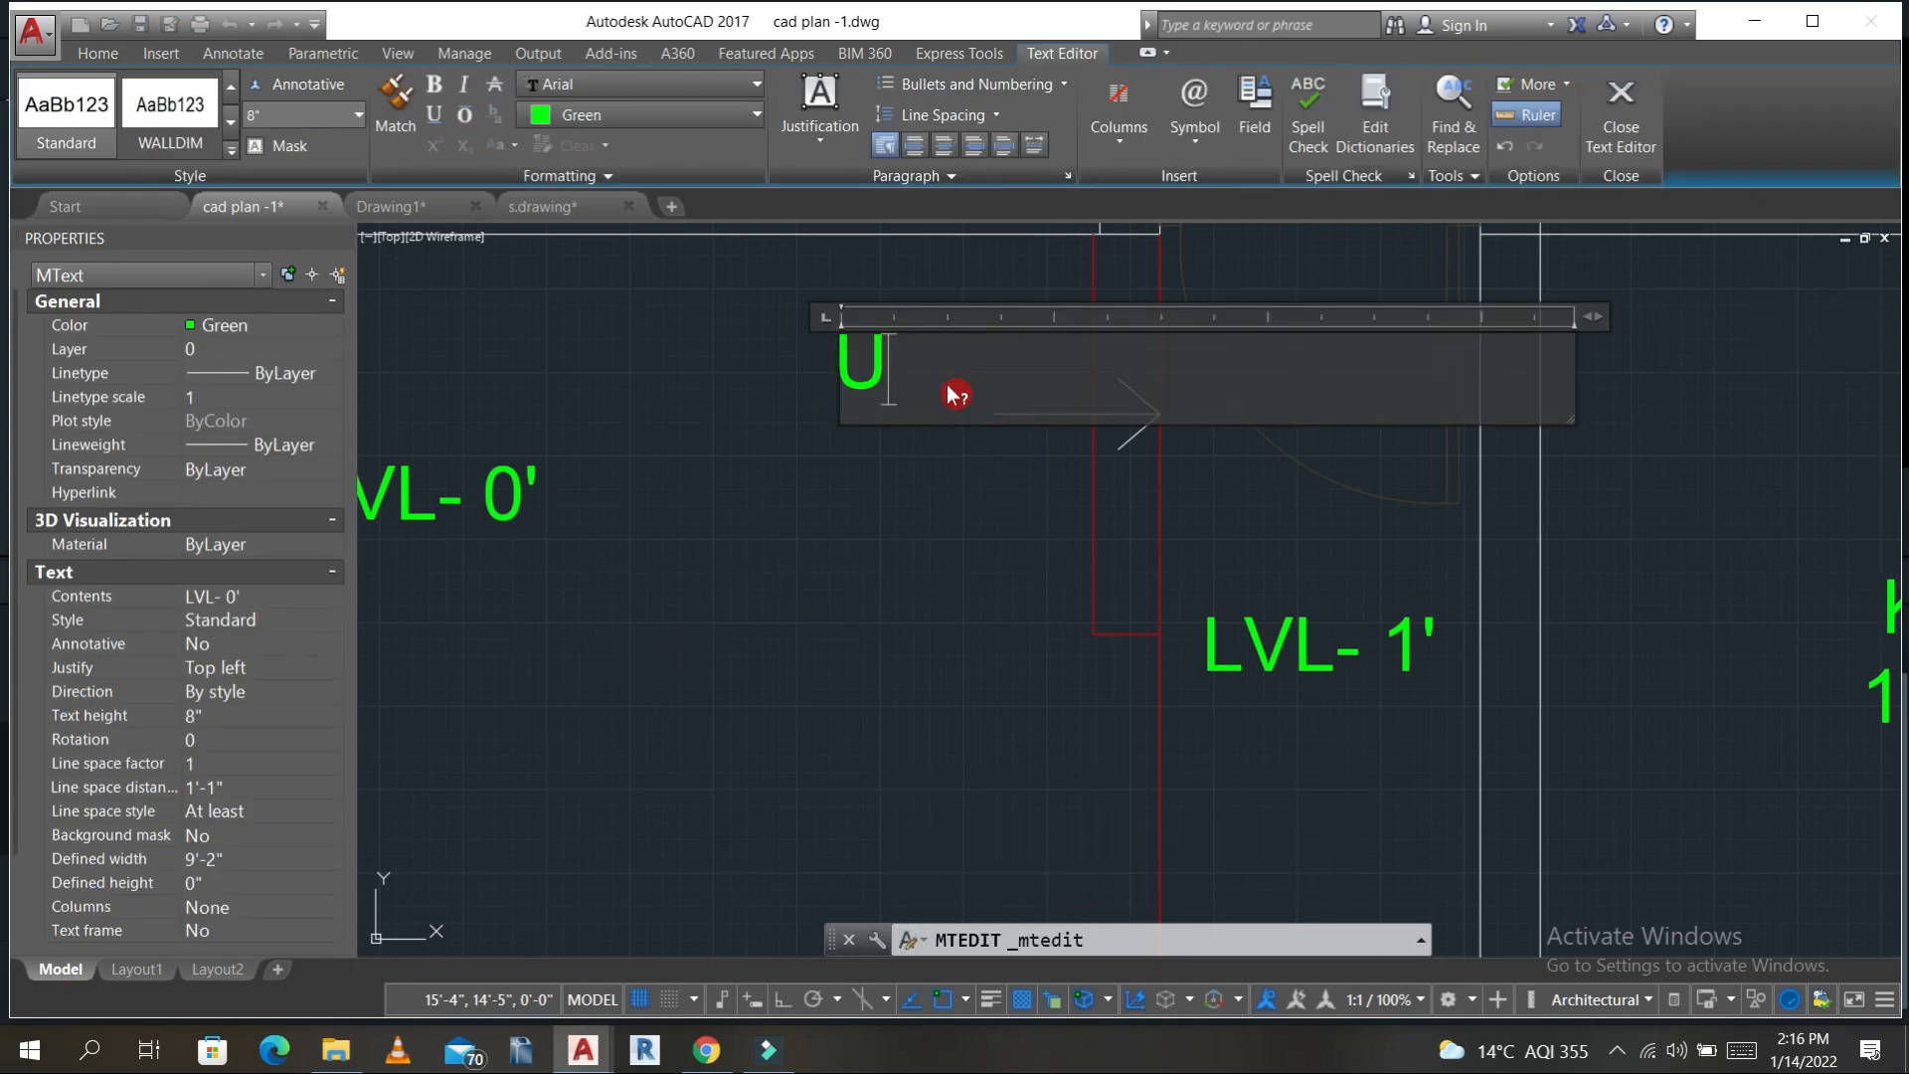
- Finish the label as "UP" and move it onto the tail of the step arrow
{"action": "left_click", "coordinate": [959, 438]}
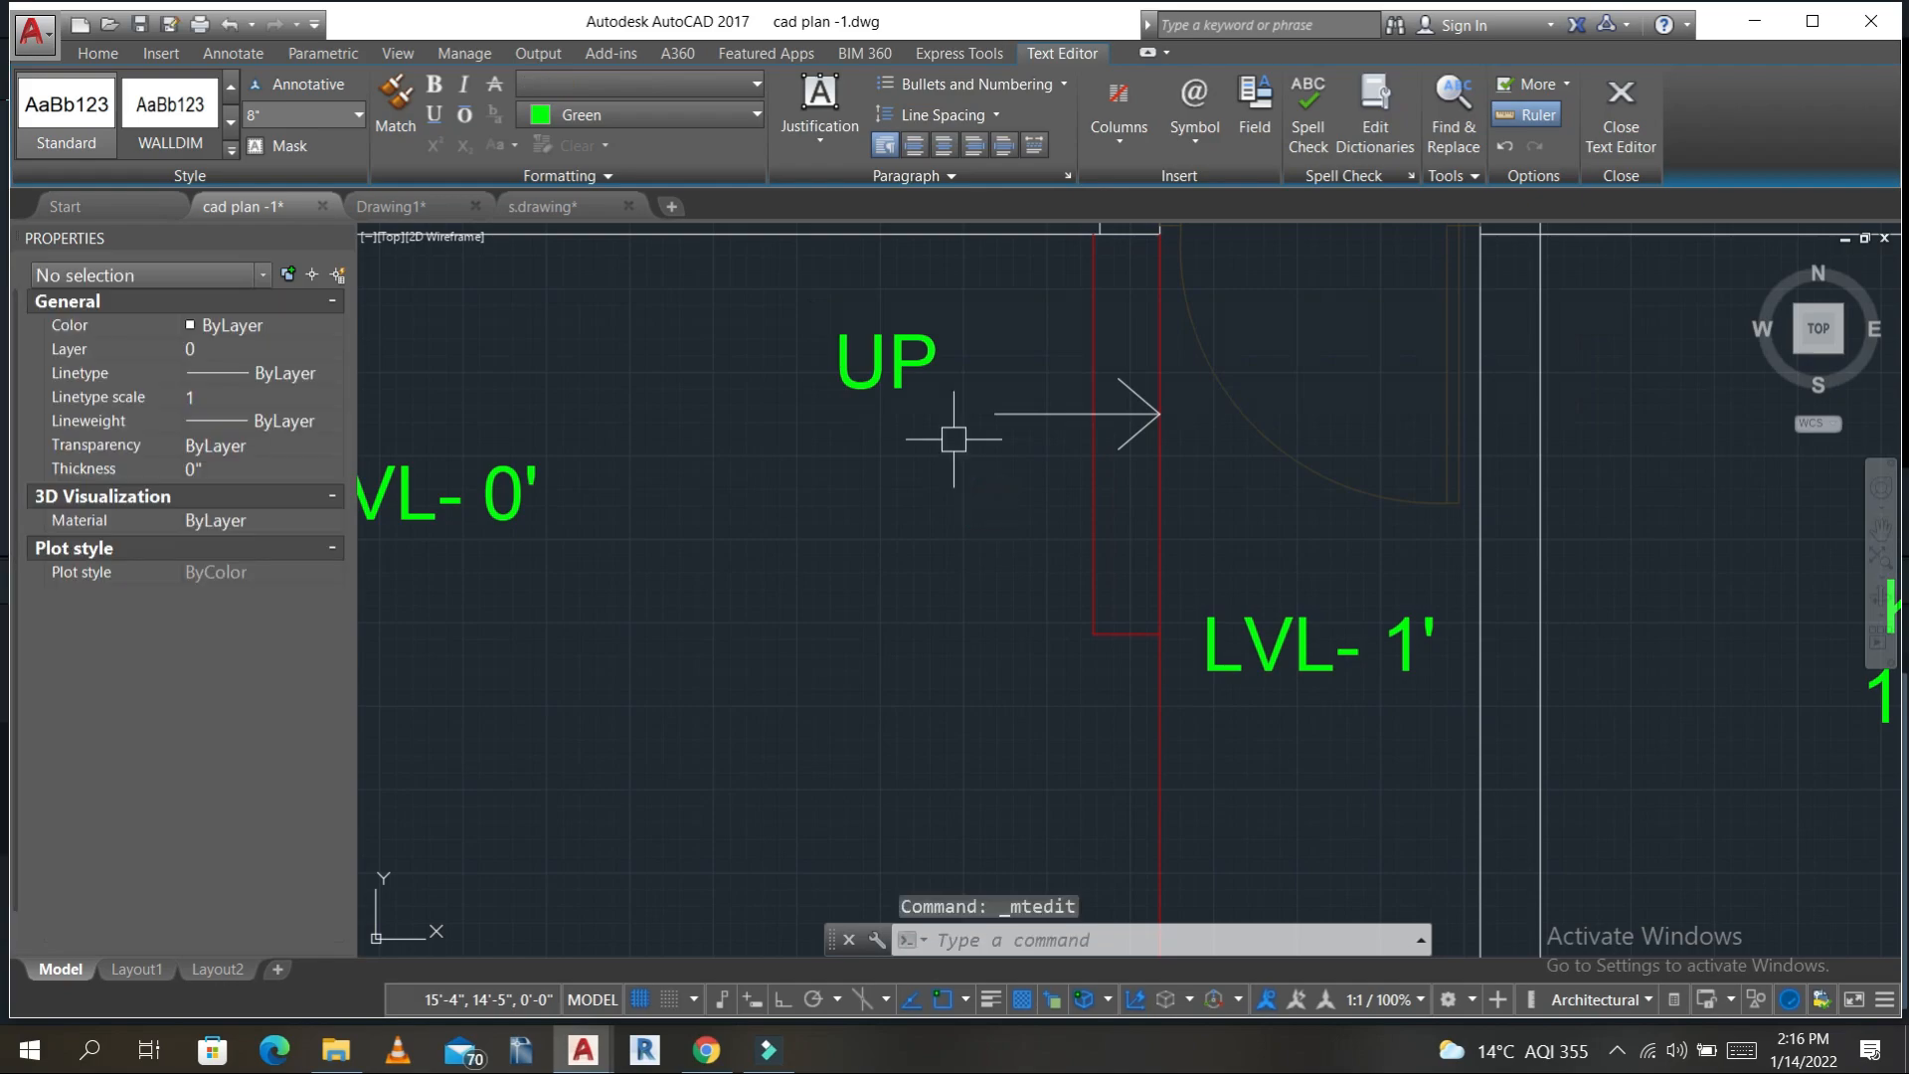
{"action": "left_click", "coordinate": [885, 357]}
{"action": "type", "text": "m"}
{"action": "key", "text": "Return"}
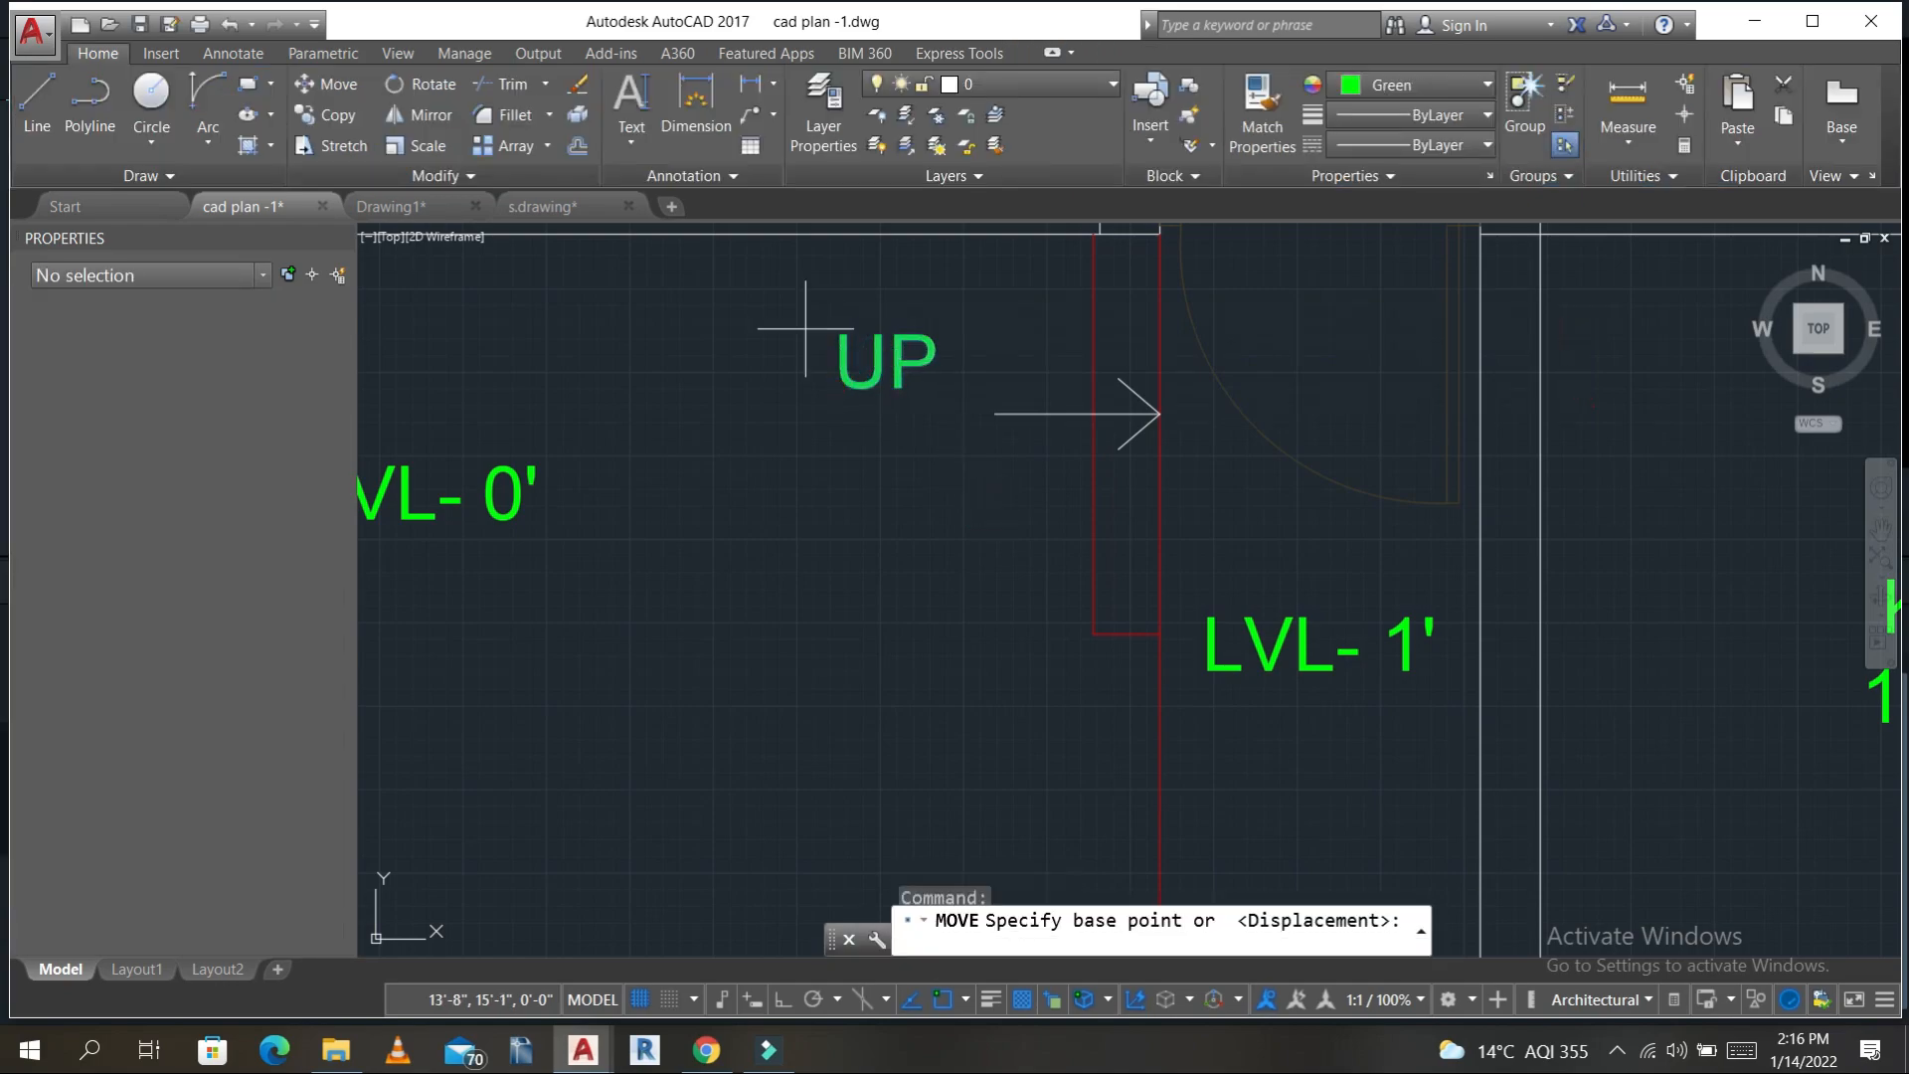
{"action": "left_click", "coordinate": [599, 328]}
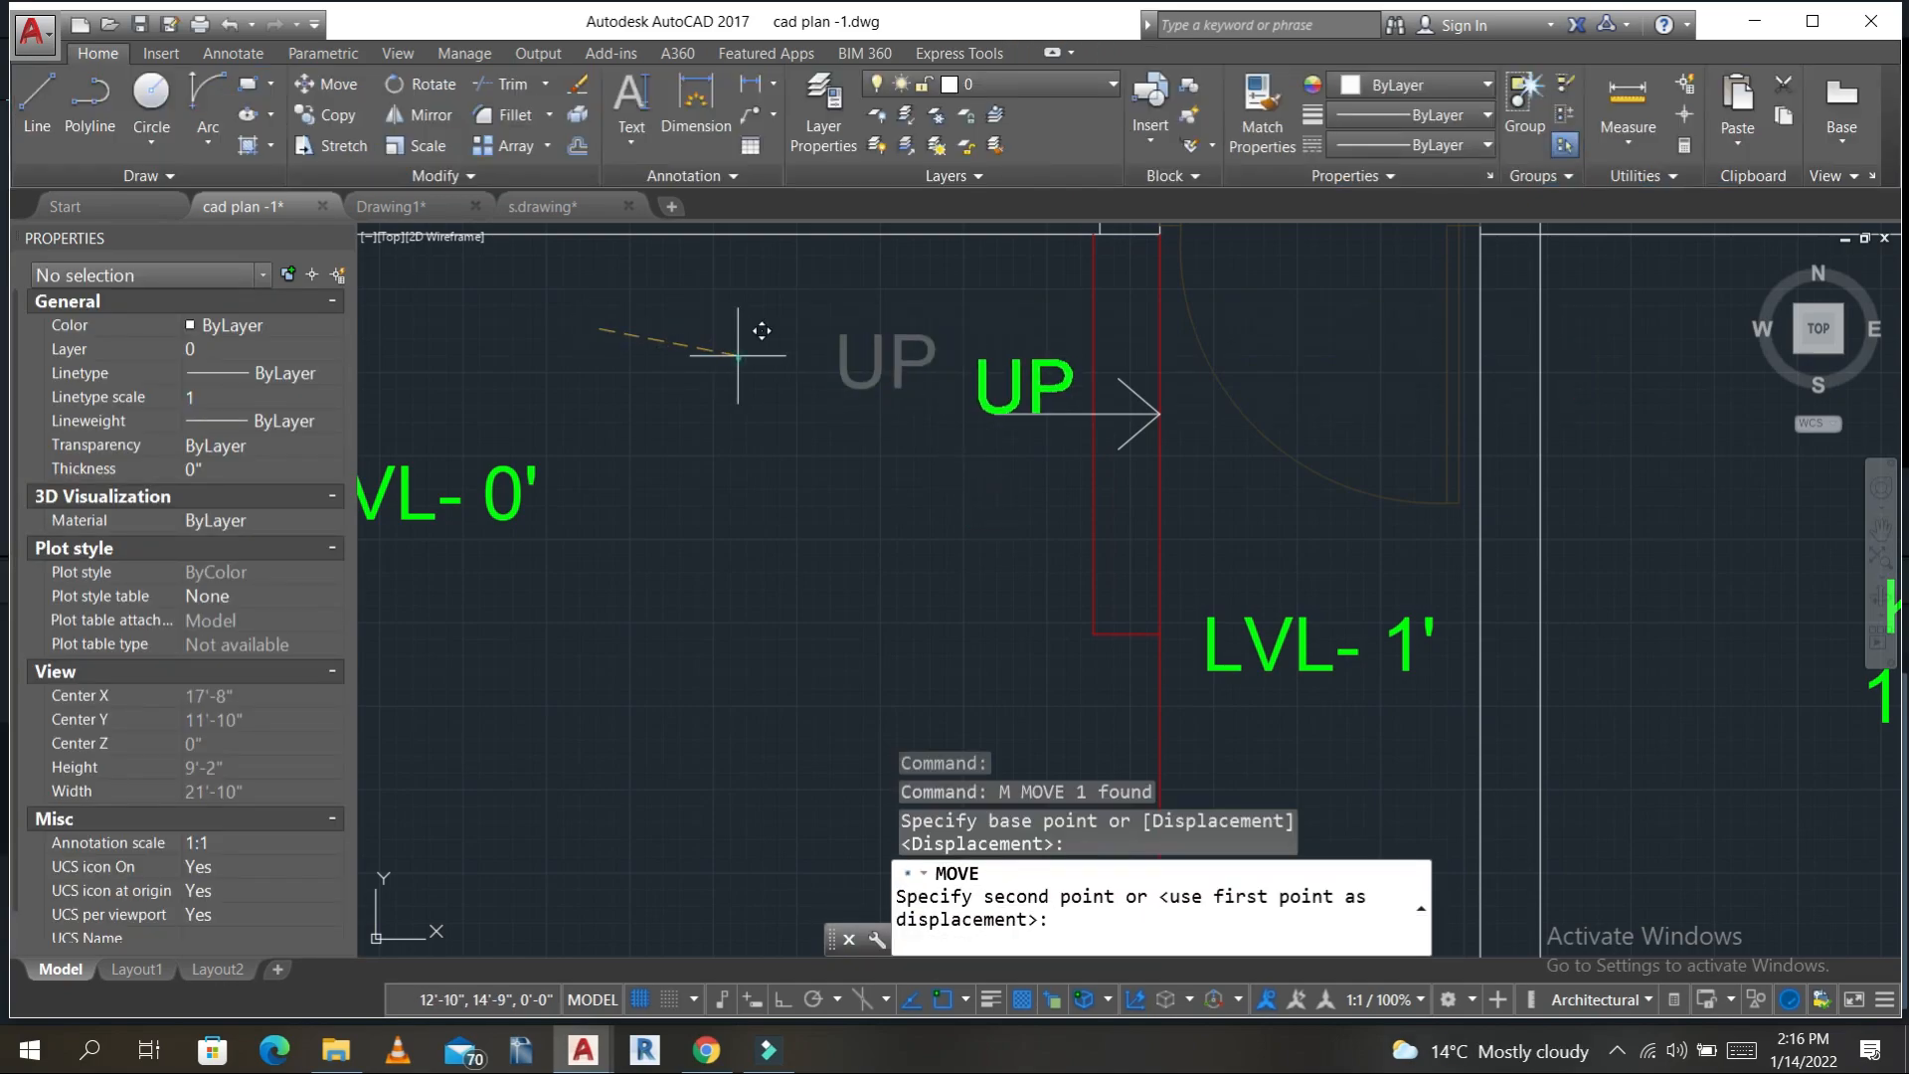
{"action": "left_click", "coordinate": [746, 350]}
{"action": "scroll", "coordinate": [815, 457], "scroll_direction": "down", "scroll_amount": 4}
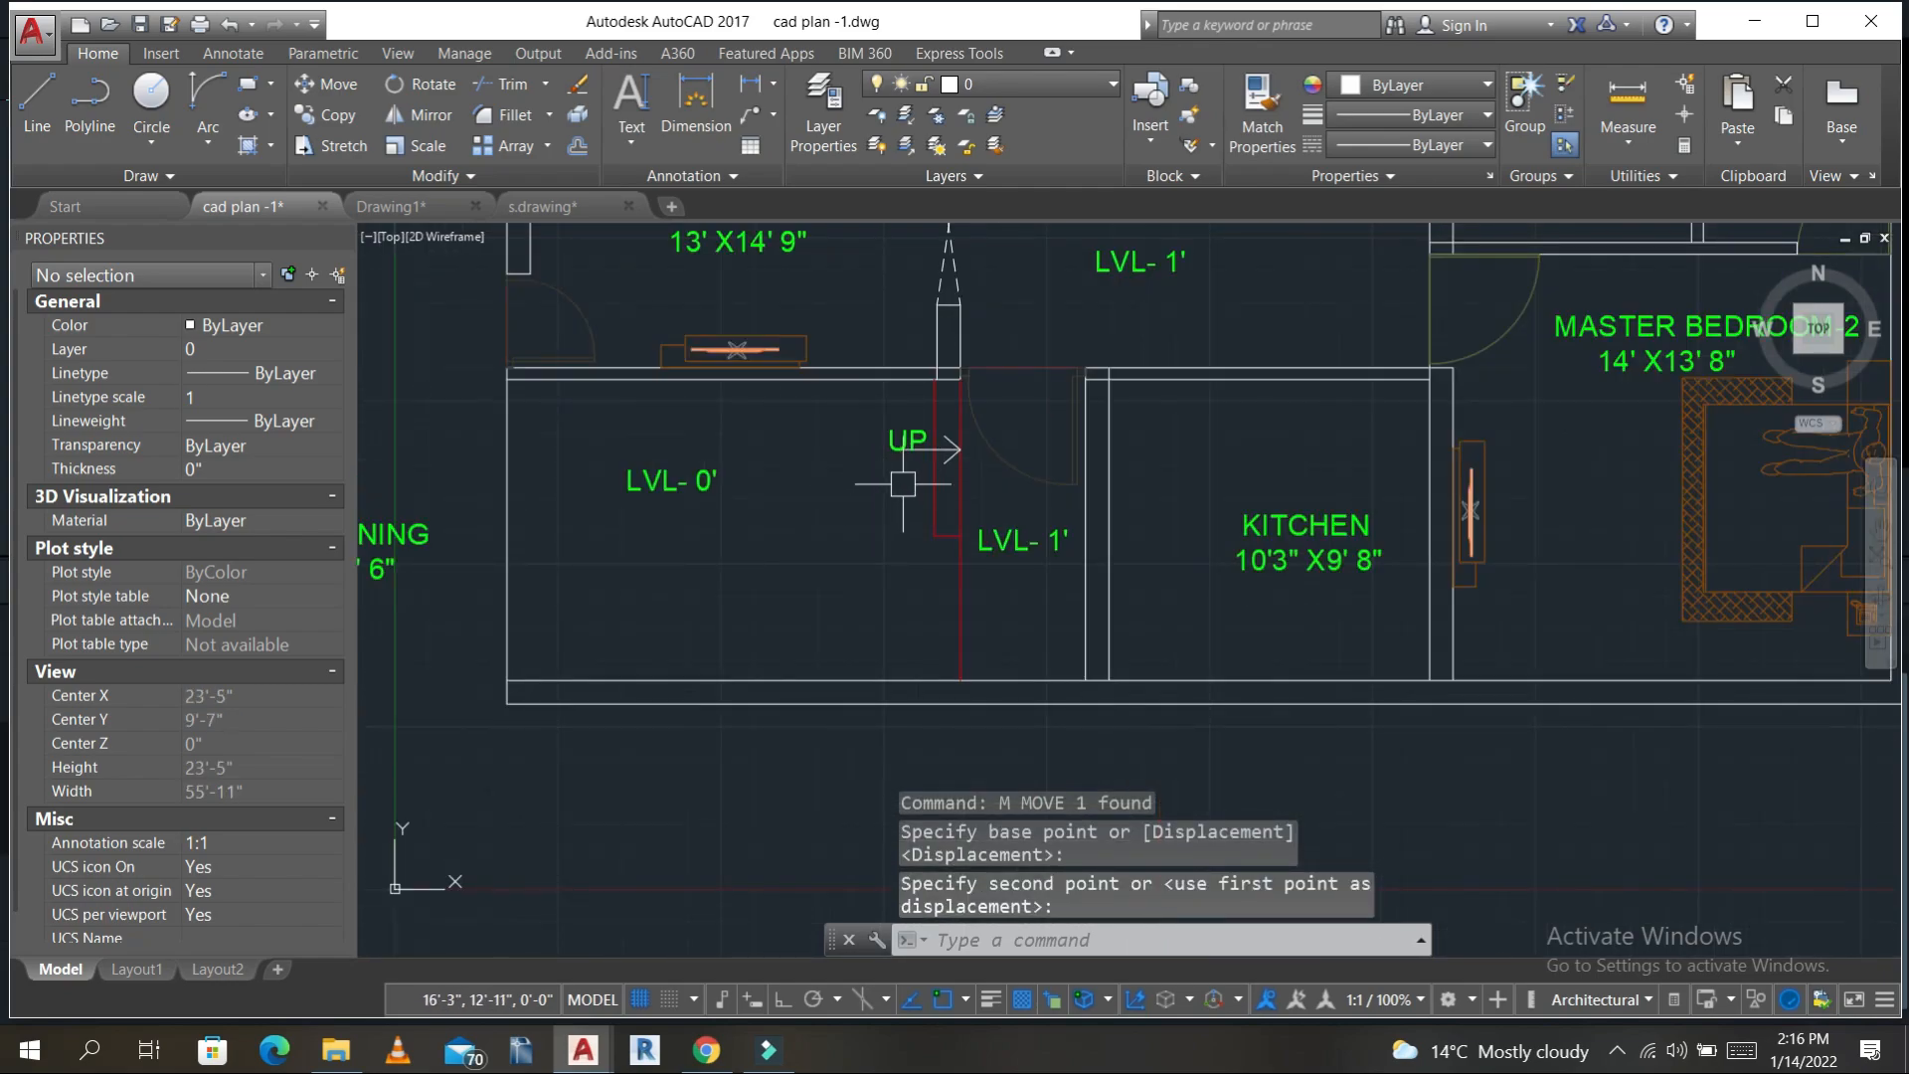
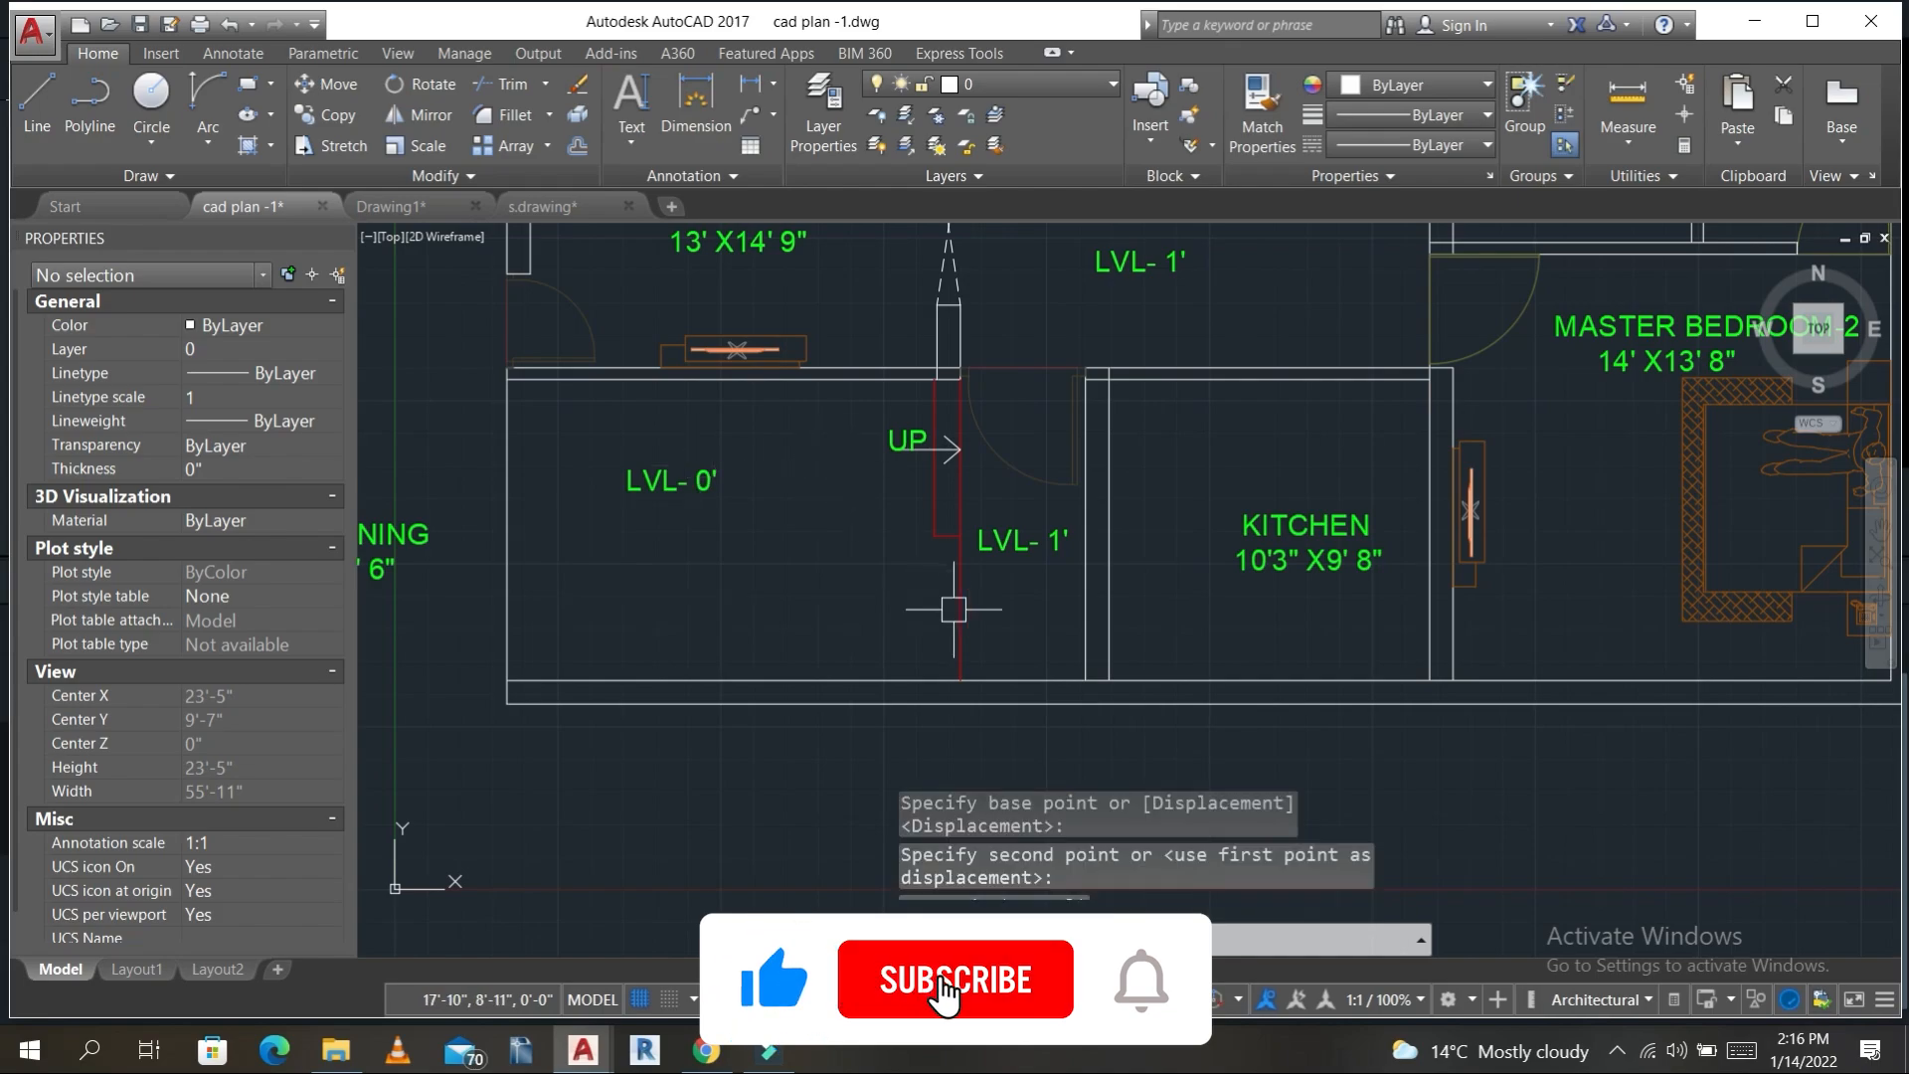
- Offset the inner line of the bottom wall 4' upward into the LVL- 0' area
{"action": "key", "text": "Escape"}
{"action": "key", "text": "Escape"}
{"action": "key", "text": "Escape"}
{"action": "type", "text": "o"}
{"action": "key", "text": "Return"}
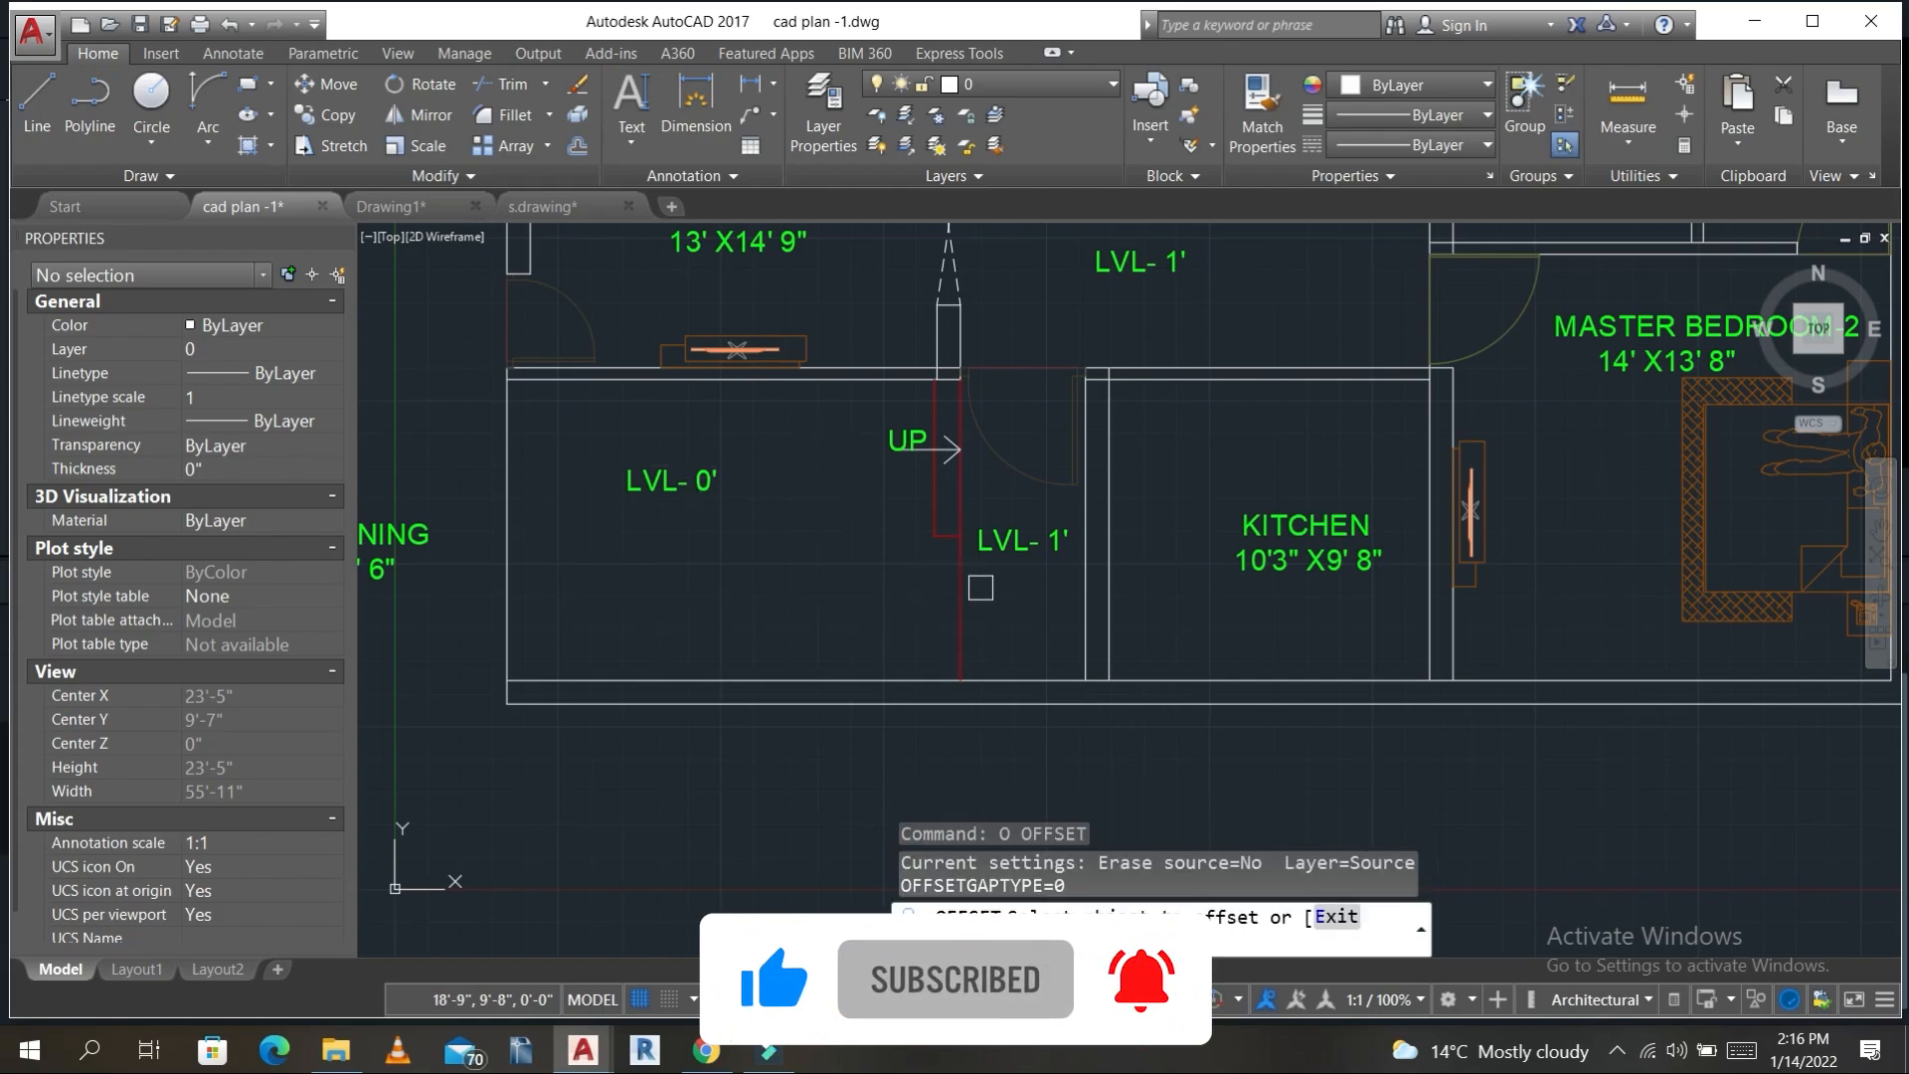
{"action": "left_click", "coordinate": [875, 680]}
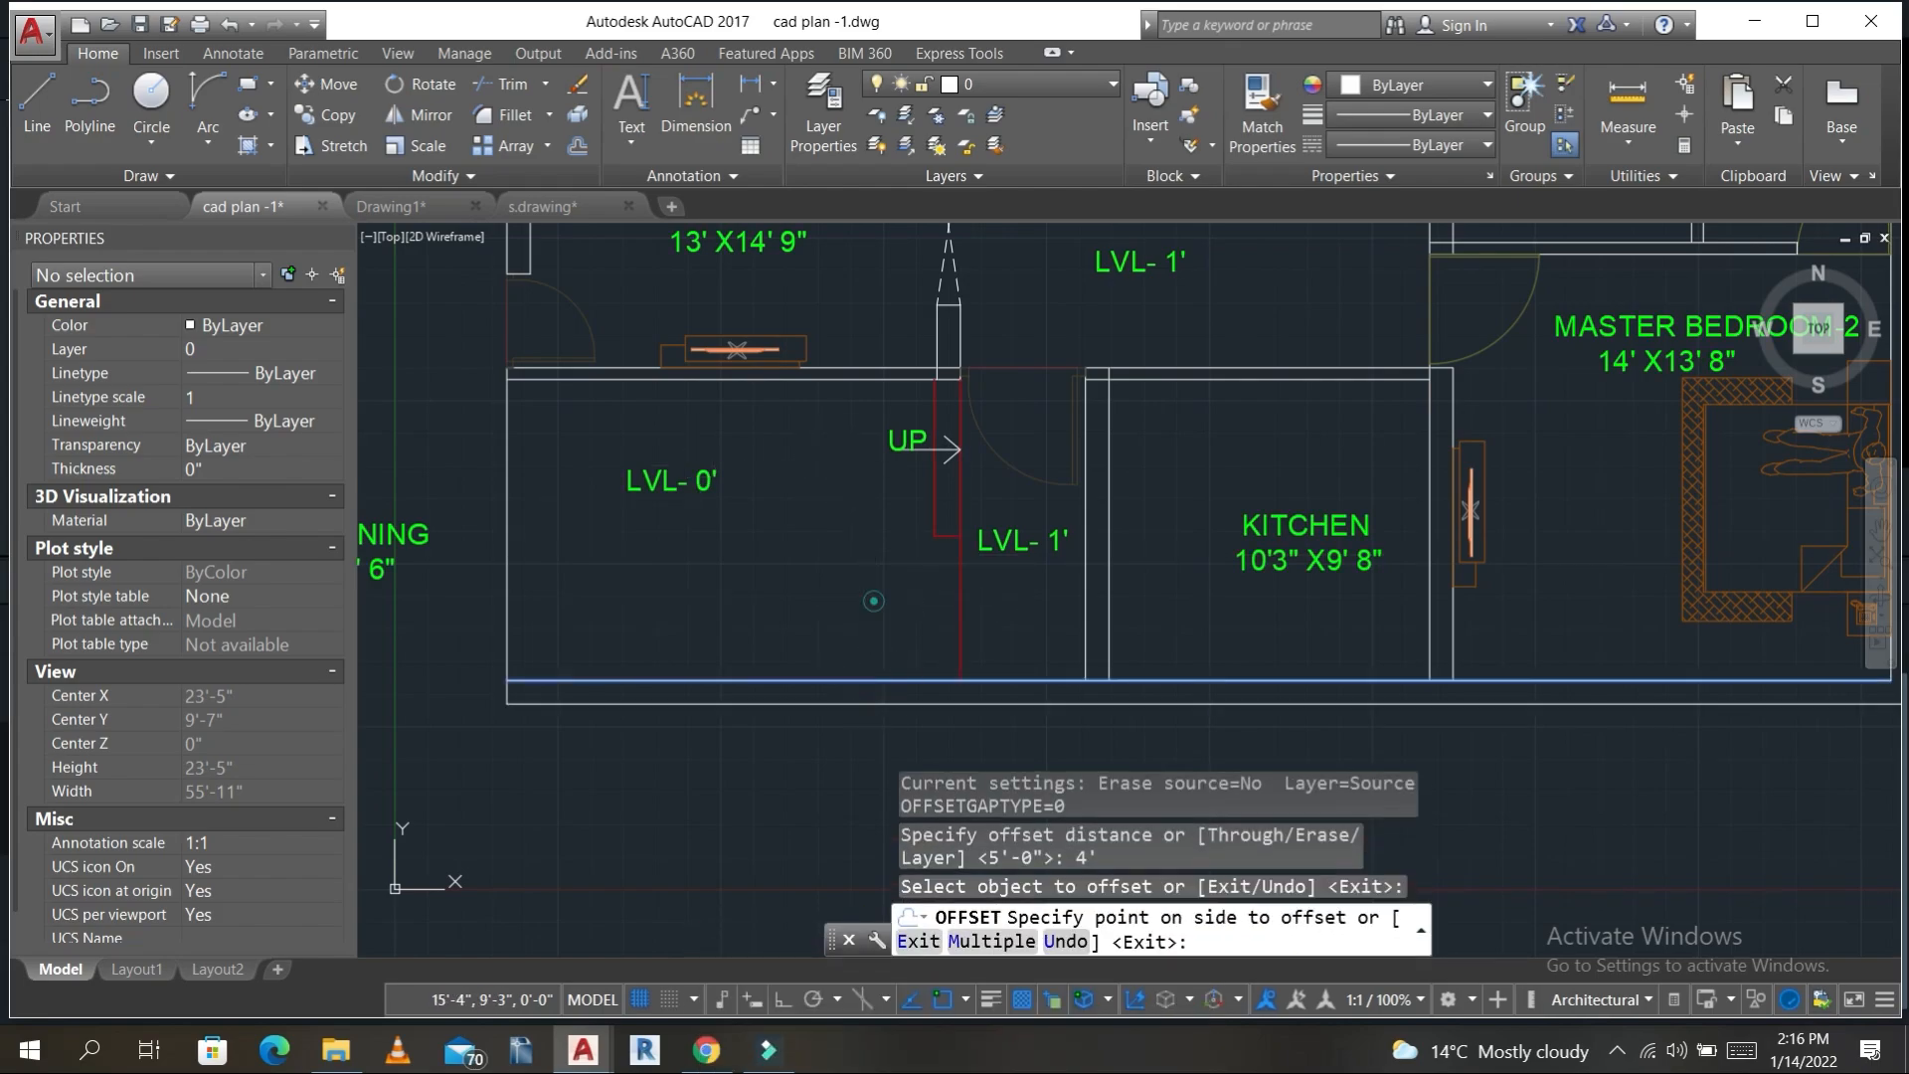
{"action": "left_click", "coordinate": [873, 600]}
{"action": "key", "text": "Escape"}
{"action": "key", "text": "Escape"}
{"action": "key", "text": "Escape"}
- Trim the offset line at the red step line and erase its leftover part running through the kitchen
{"action": "type", "text": "TR"}
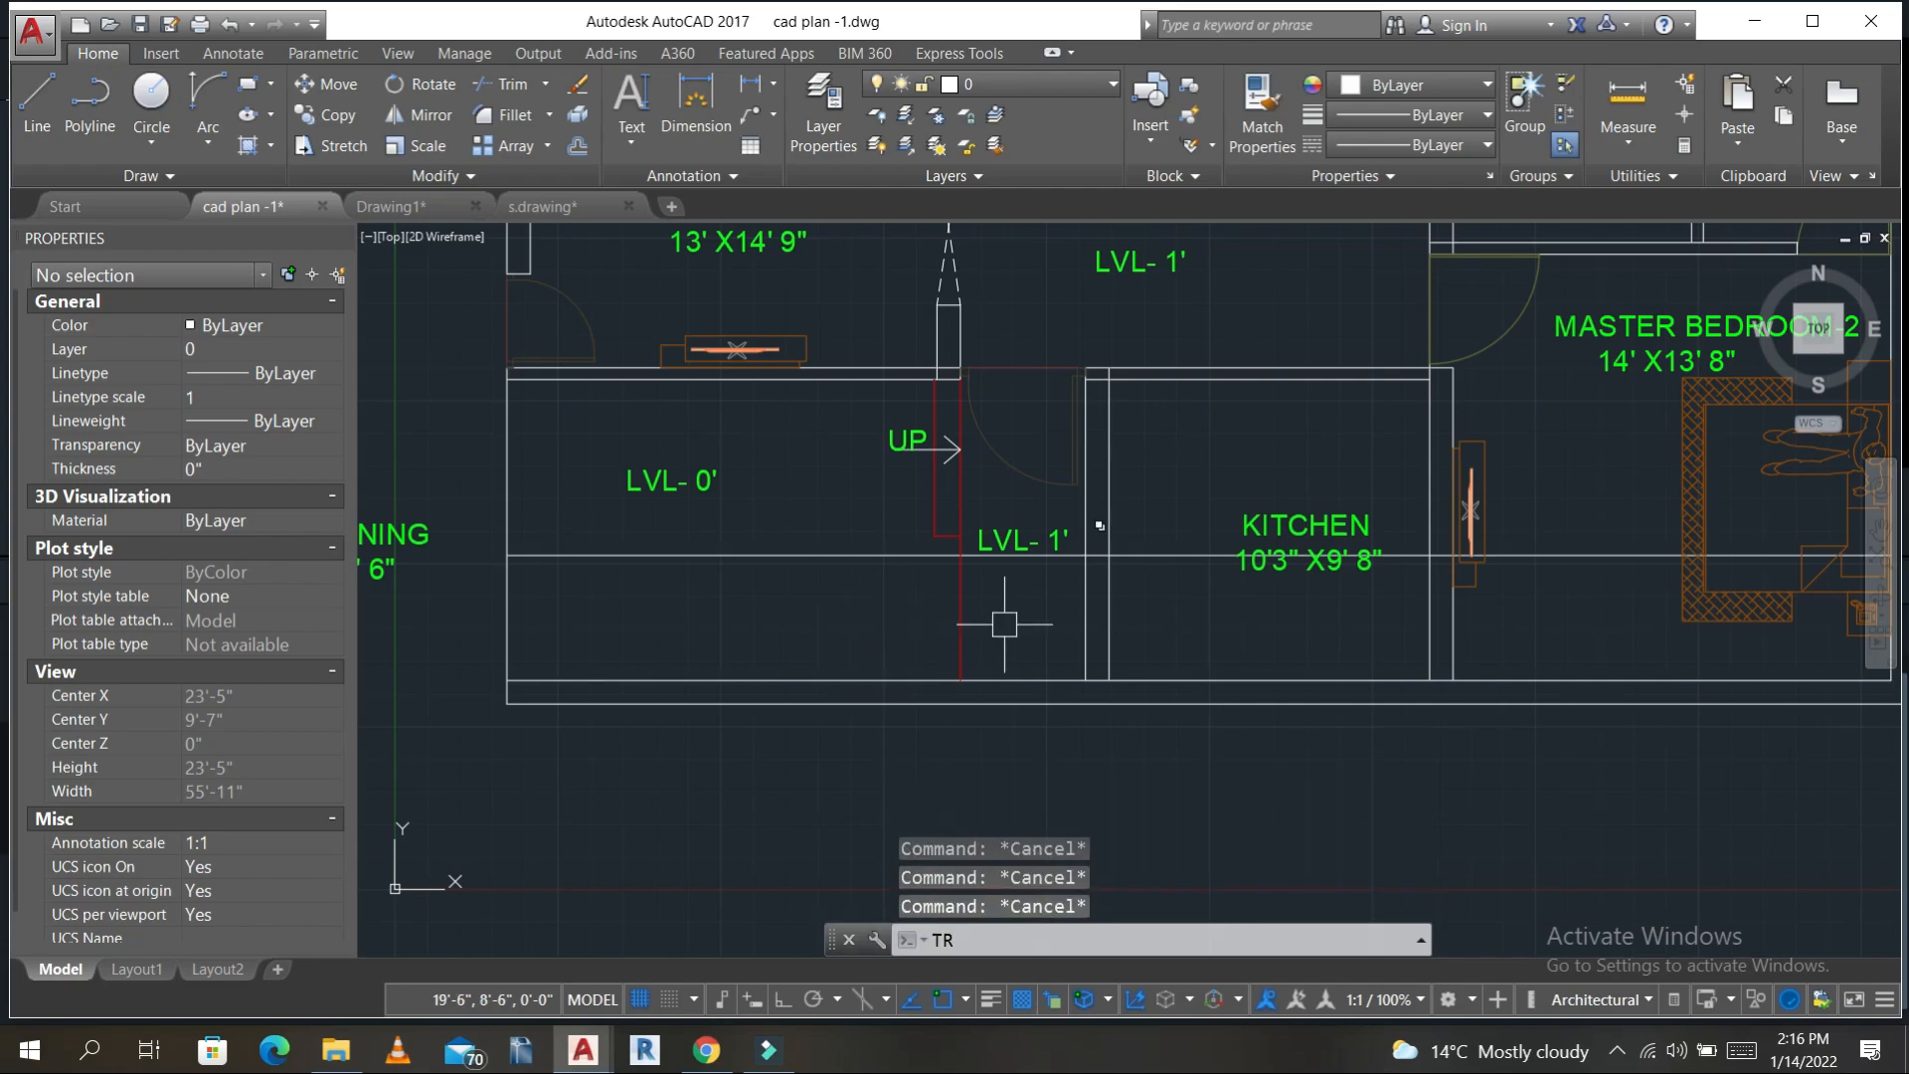
{"action": "key", "text": "Return"}
{"action": "key", "text": "Return"}
{"action": "left_click", "coordinate": [1056, 553]}
{"action": "left_click", "coordinate": [1042, 560]}
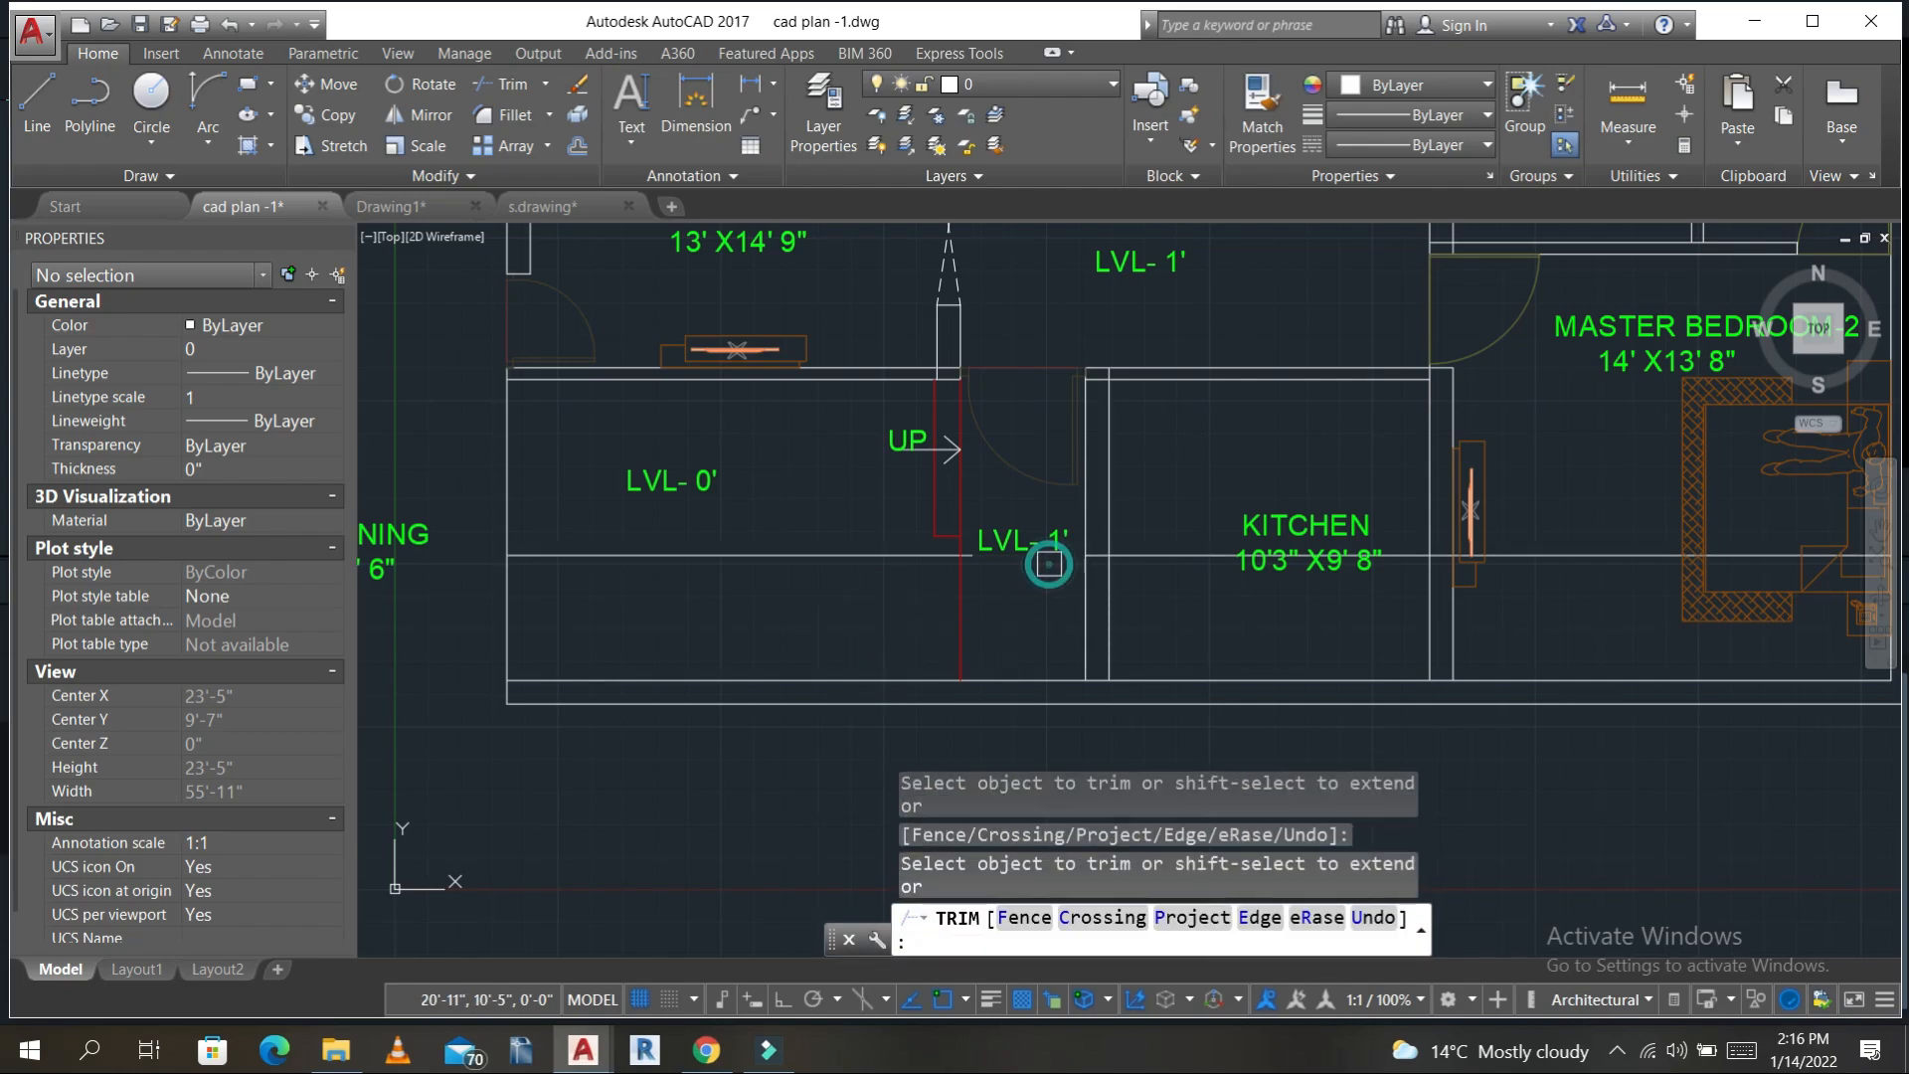
{"action": "scroll", "coordinate": [985, 566], "scroll_direction": "up", "scroll_amount": 4}
{"action": "scroll", "coordinate": [1049, 603], "scroll_direction": "down", "scroll_amount": 4}
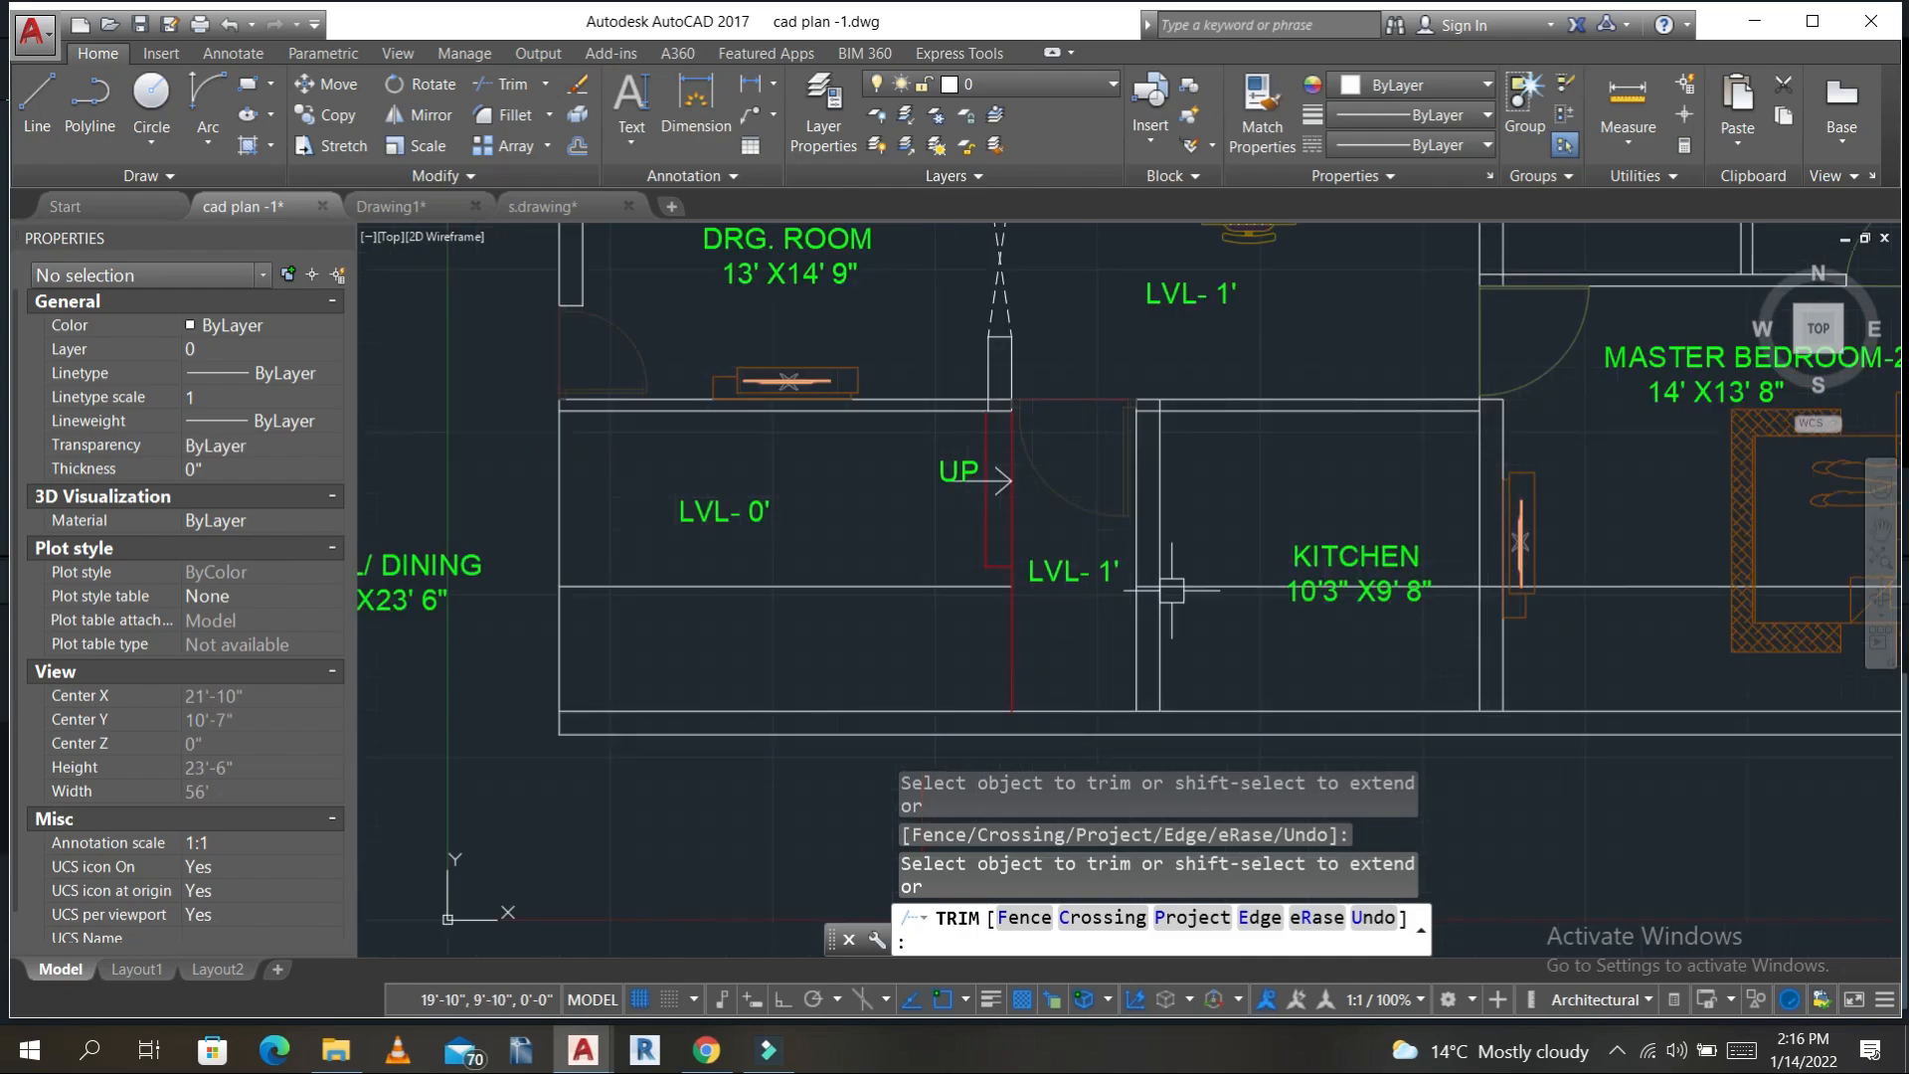
{"action": "key", "text": "Escape"}
{"action": "key", "text": "Escape"}
{"action": "left_click", "coordinate": [1210, 587]}
{"action": "key", "text": "Delete"}
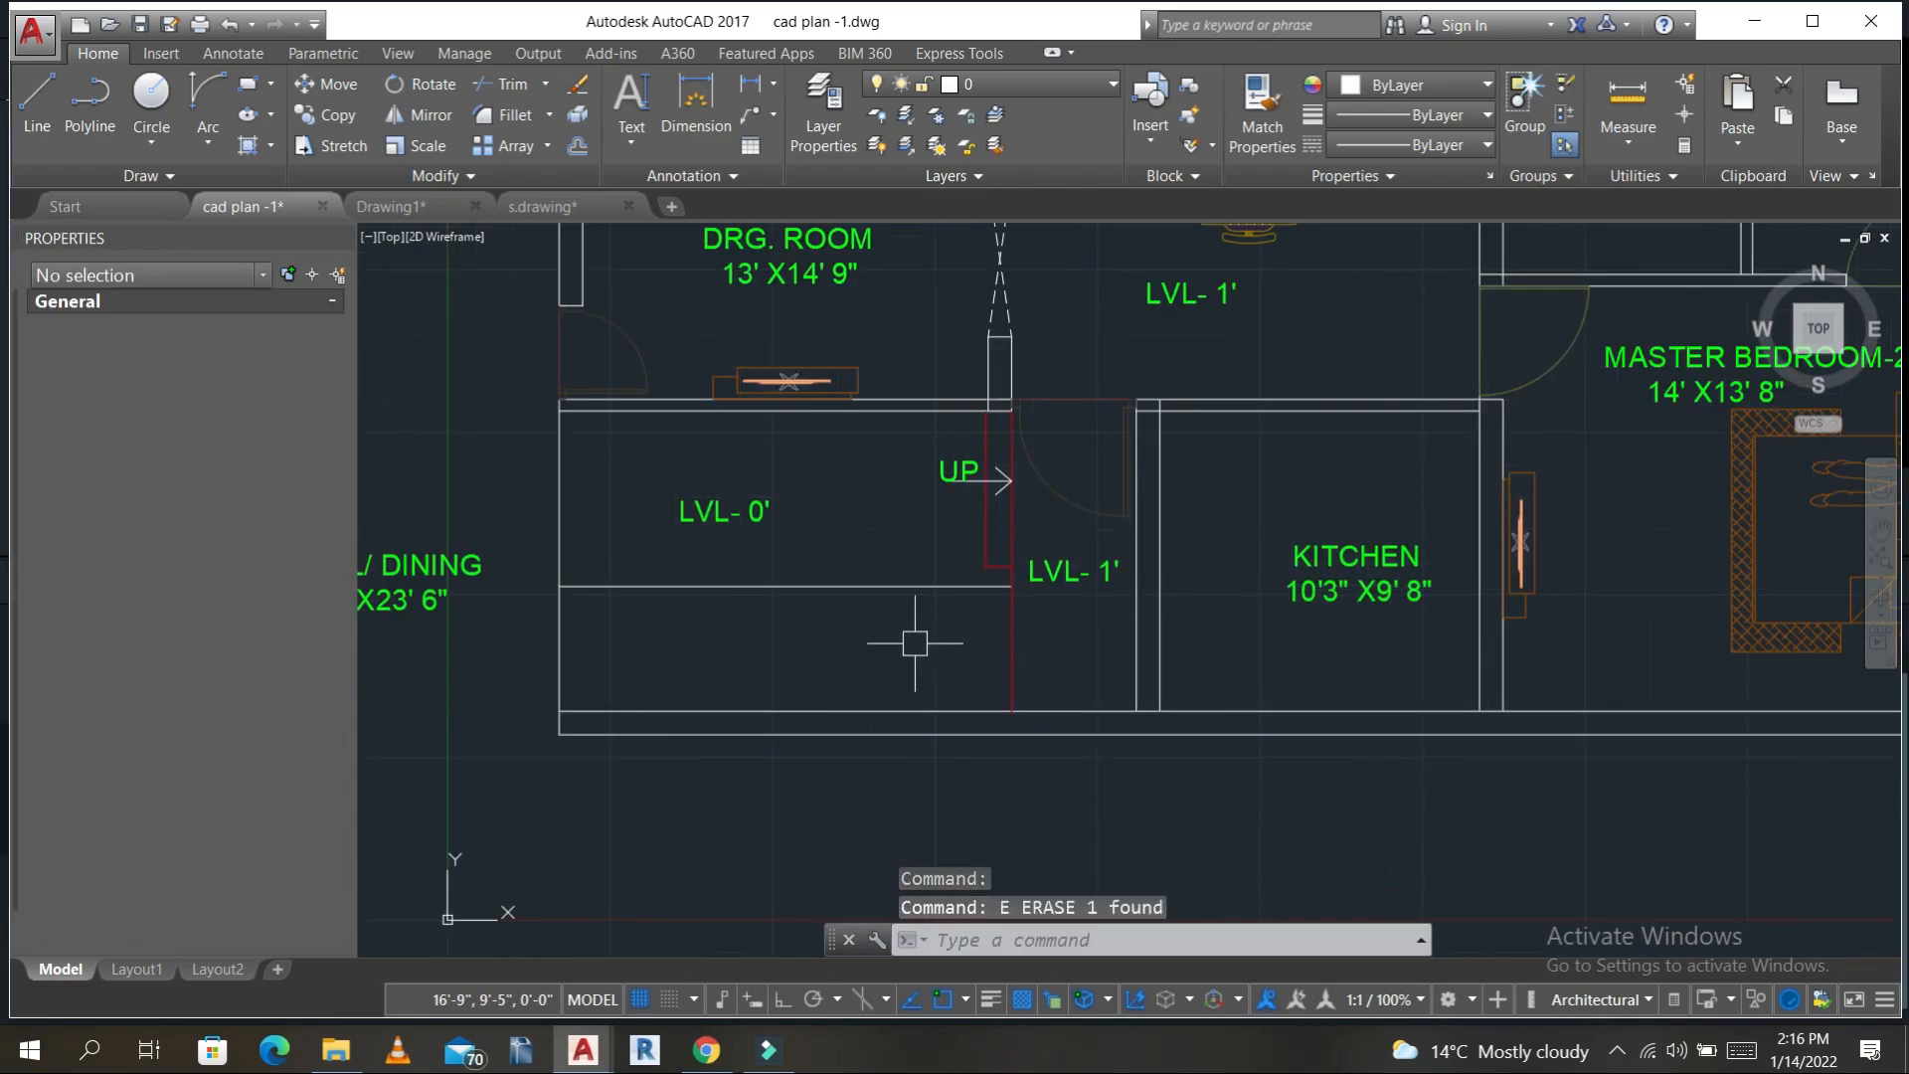
- Offset the long red line between the LVL- 0' and LVL- 1' areas 10" to the left
{"action": "key", "text": "Escape"}
{"action": "type", "text": "o"}
{"action": "key", "text": "Return"}
{"action": "type", "text": "1"}
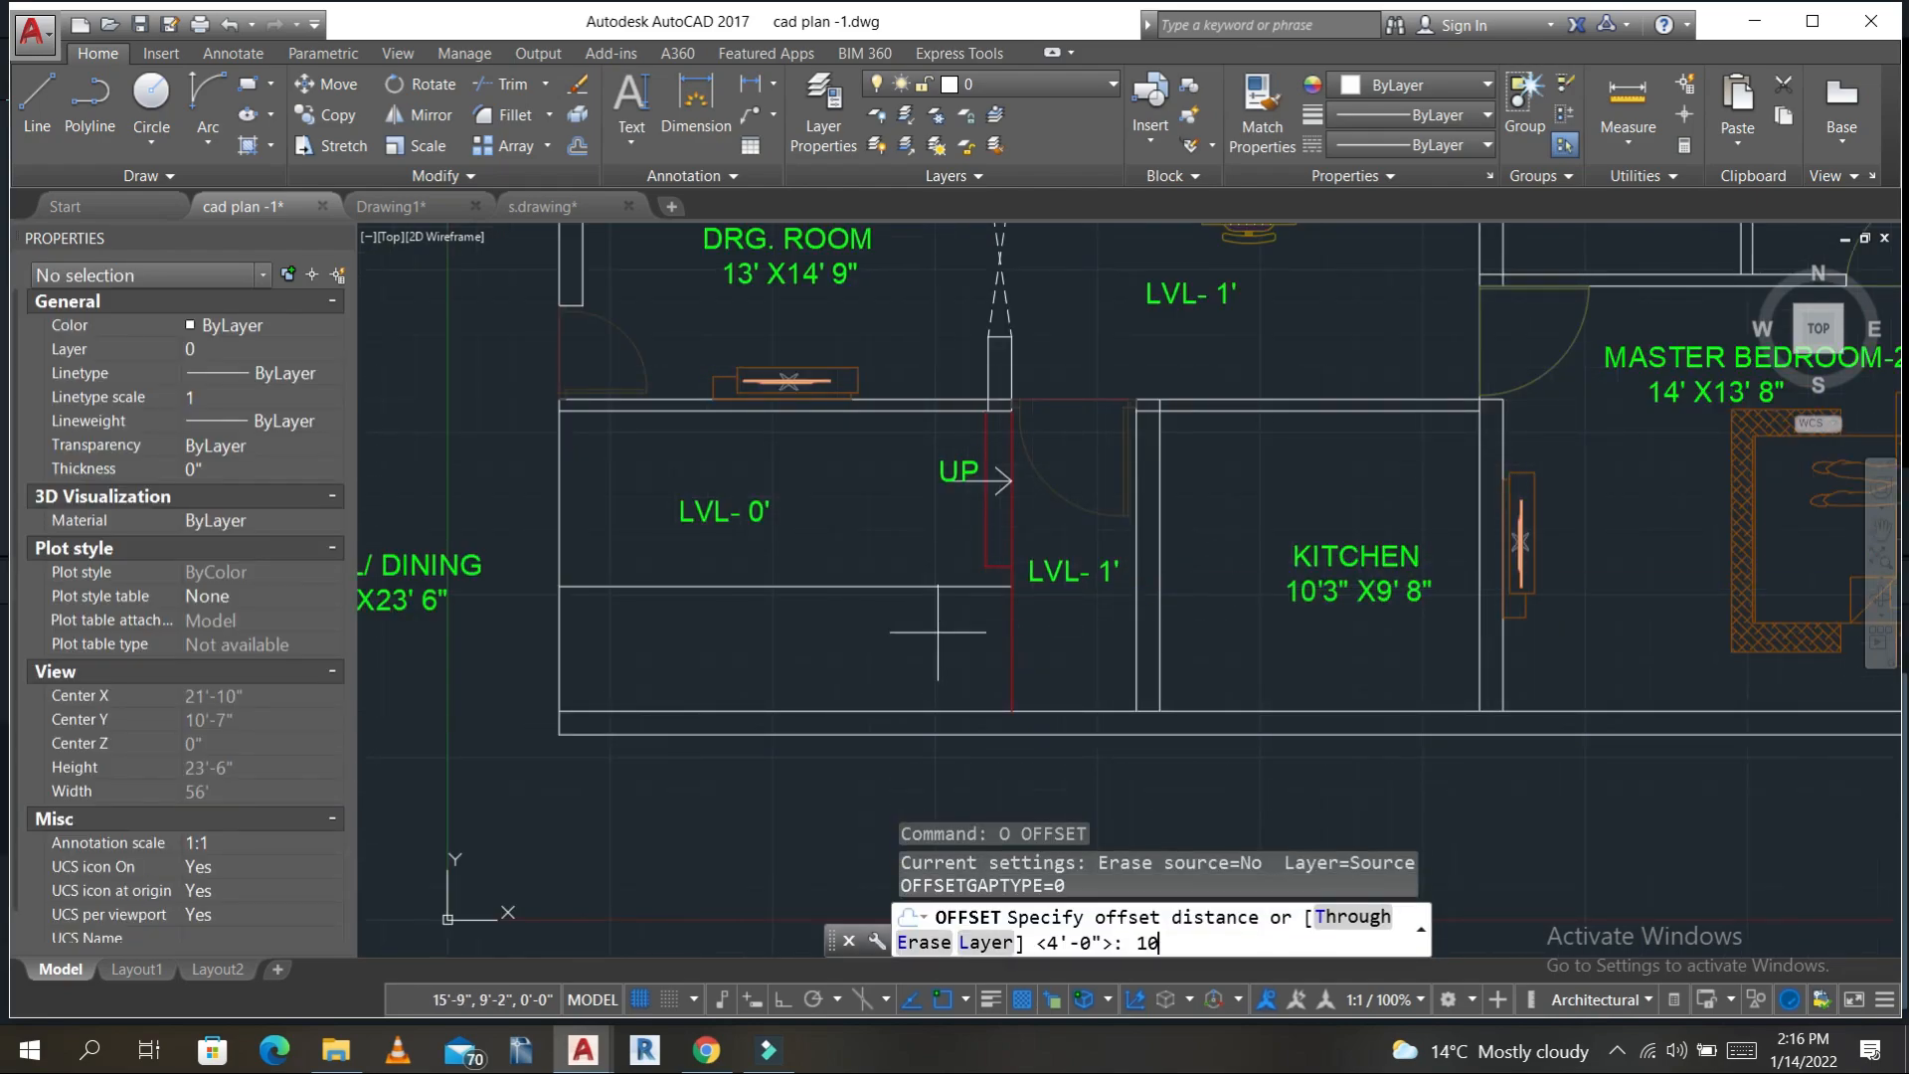
{"action": "type", "text": "0"}
{"action": "key", "text": "Return"}
{"action": "left_click", "coordinate": [1012, 644]}
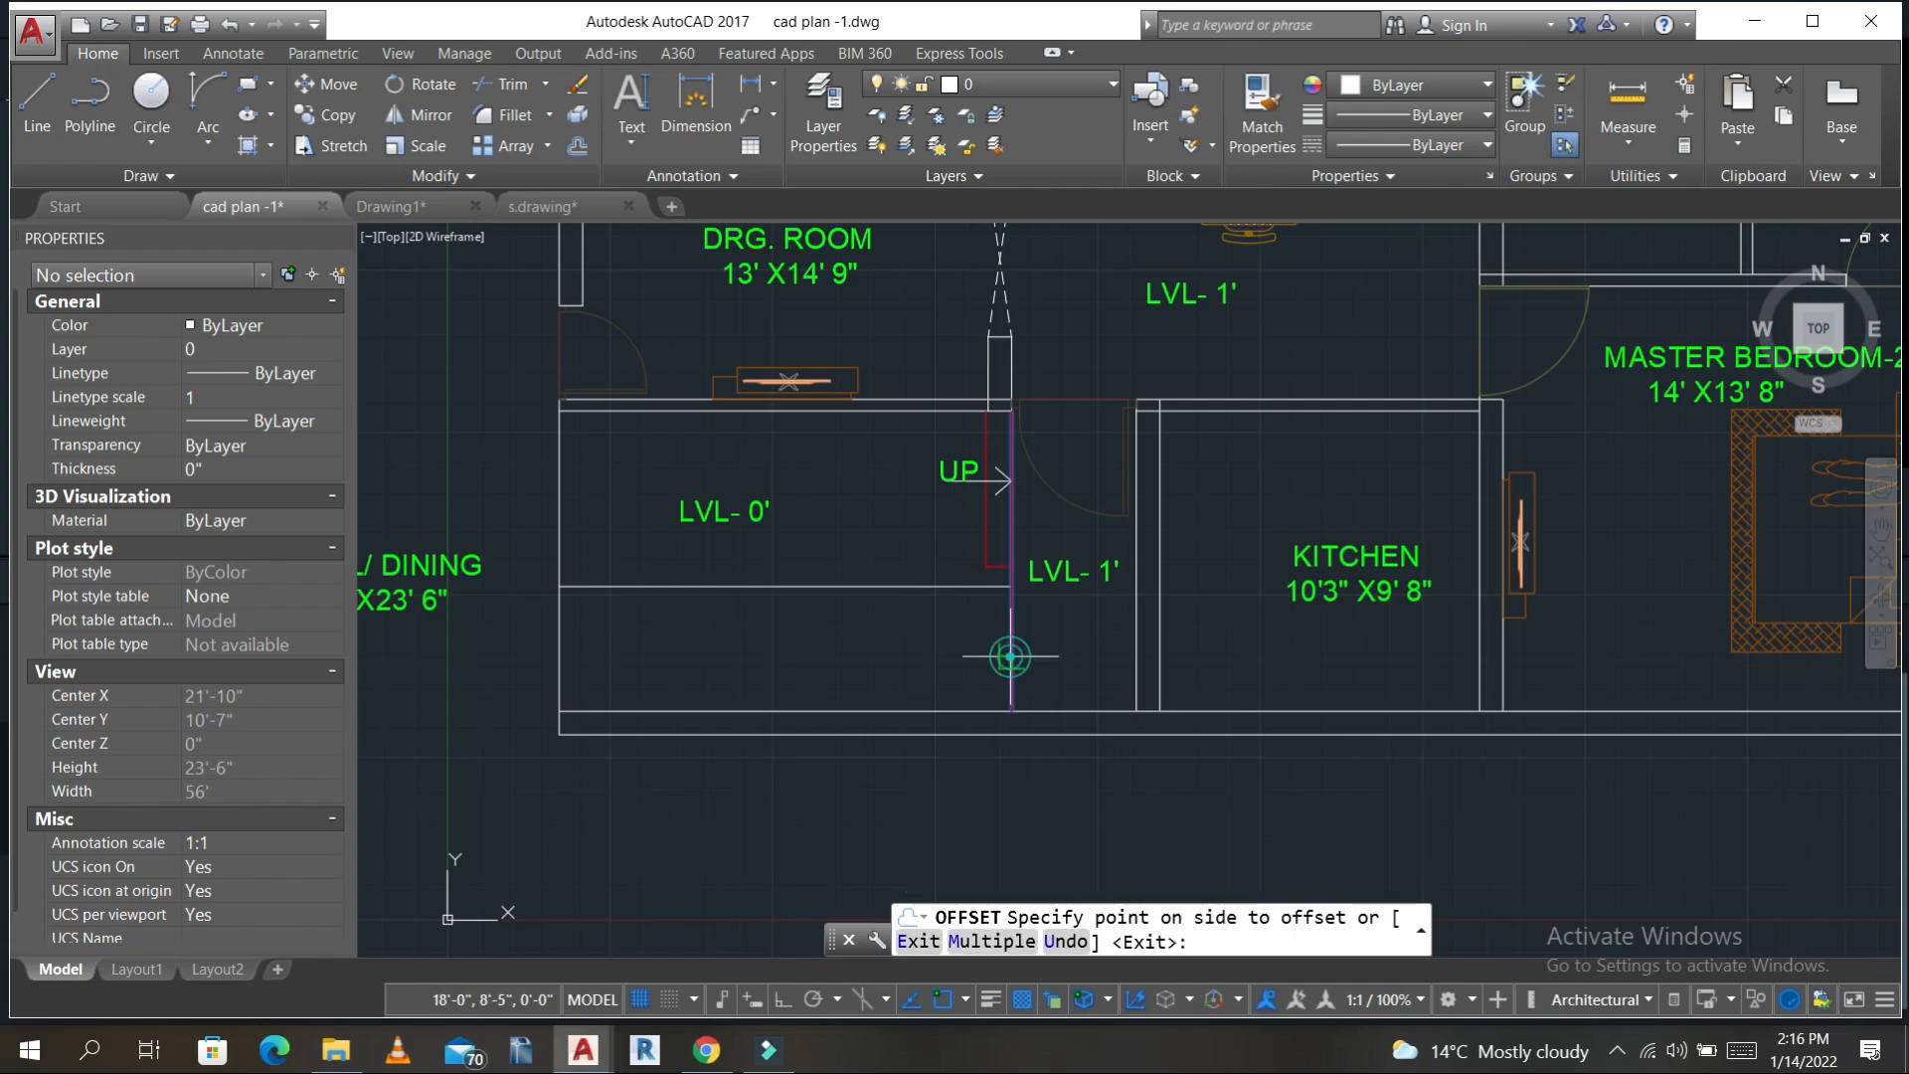
{"action": "left_click", "coordinate": [836, 661]}
{"action": "key", "text": "Escape"}
{"action": "key", "text": "Escape"}
{"action": "key", "text": "Escape"}
- Trim the new red line between the small step's outline and the horizontal stair line
{"action": "type", "text": "TR"}
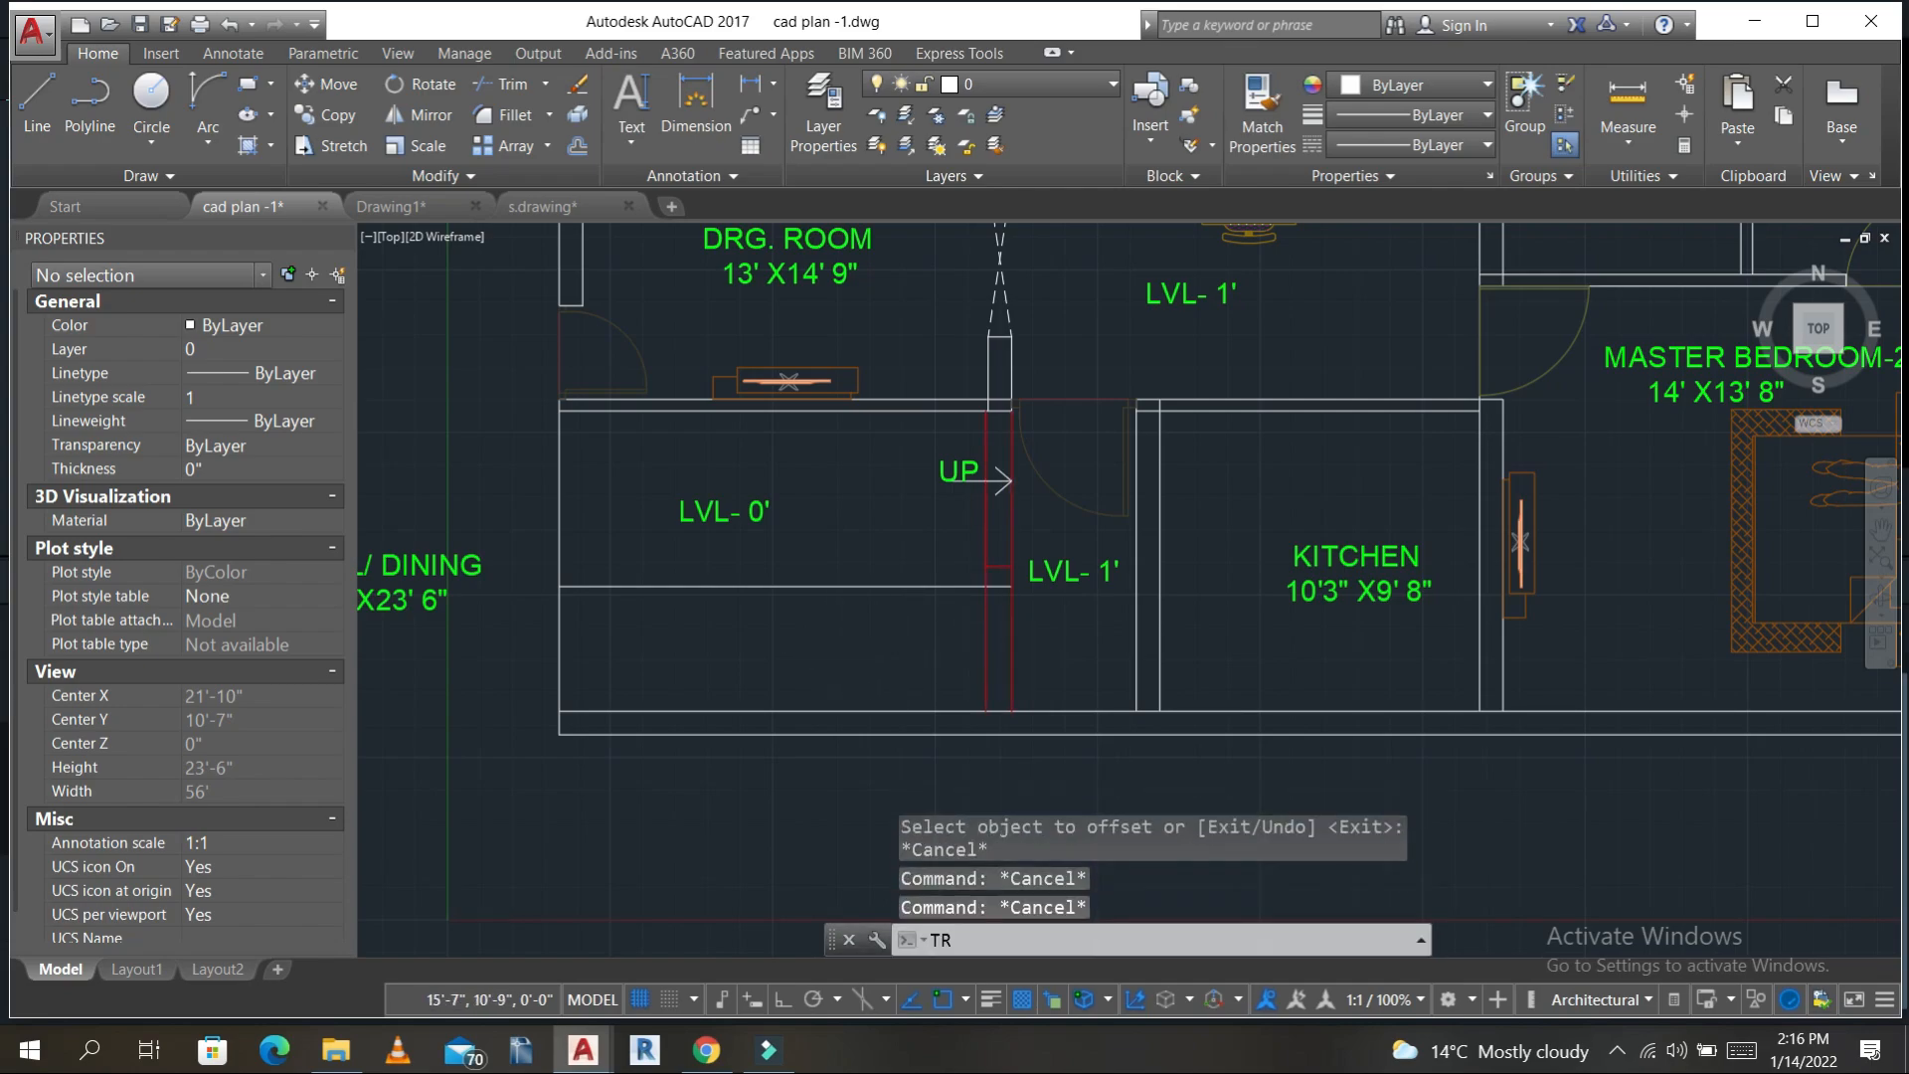
{"action": "key", "text": "Return"}
{"action": "scroll", "coordinate": [1094, 467], "scroll_direction": "up", "scroll_amount": 3}
{"action": "key", "text": "Return"}
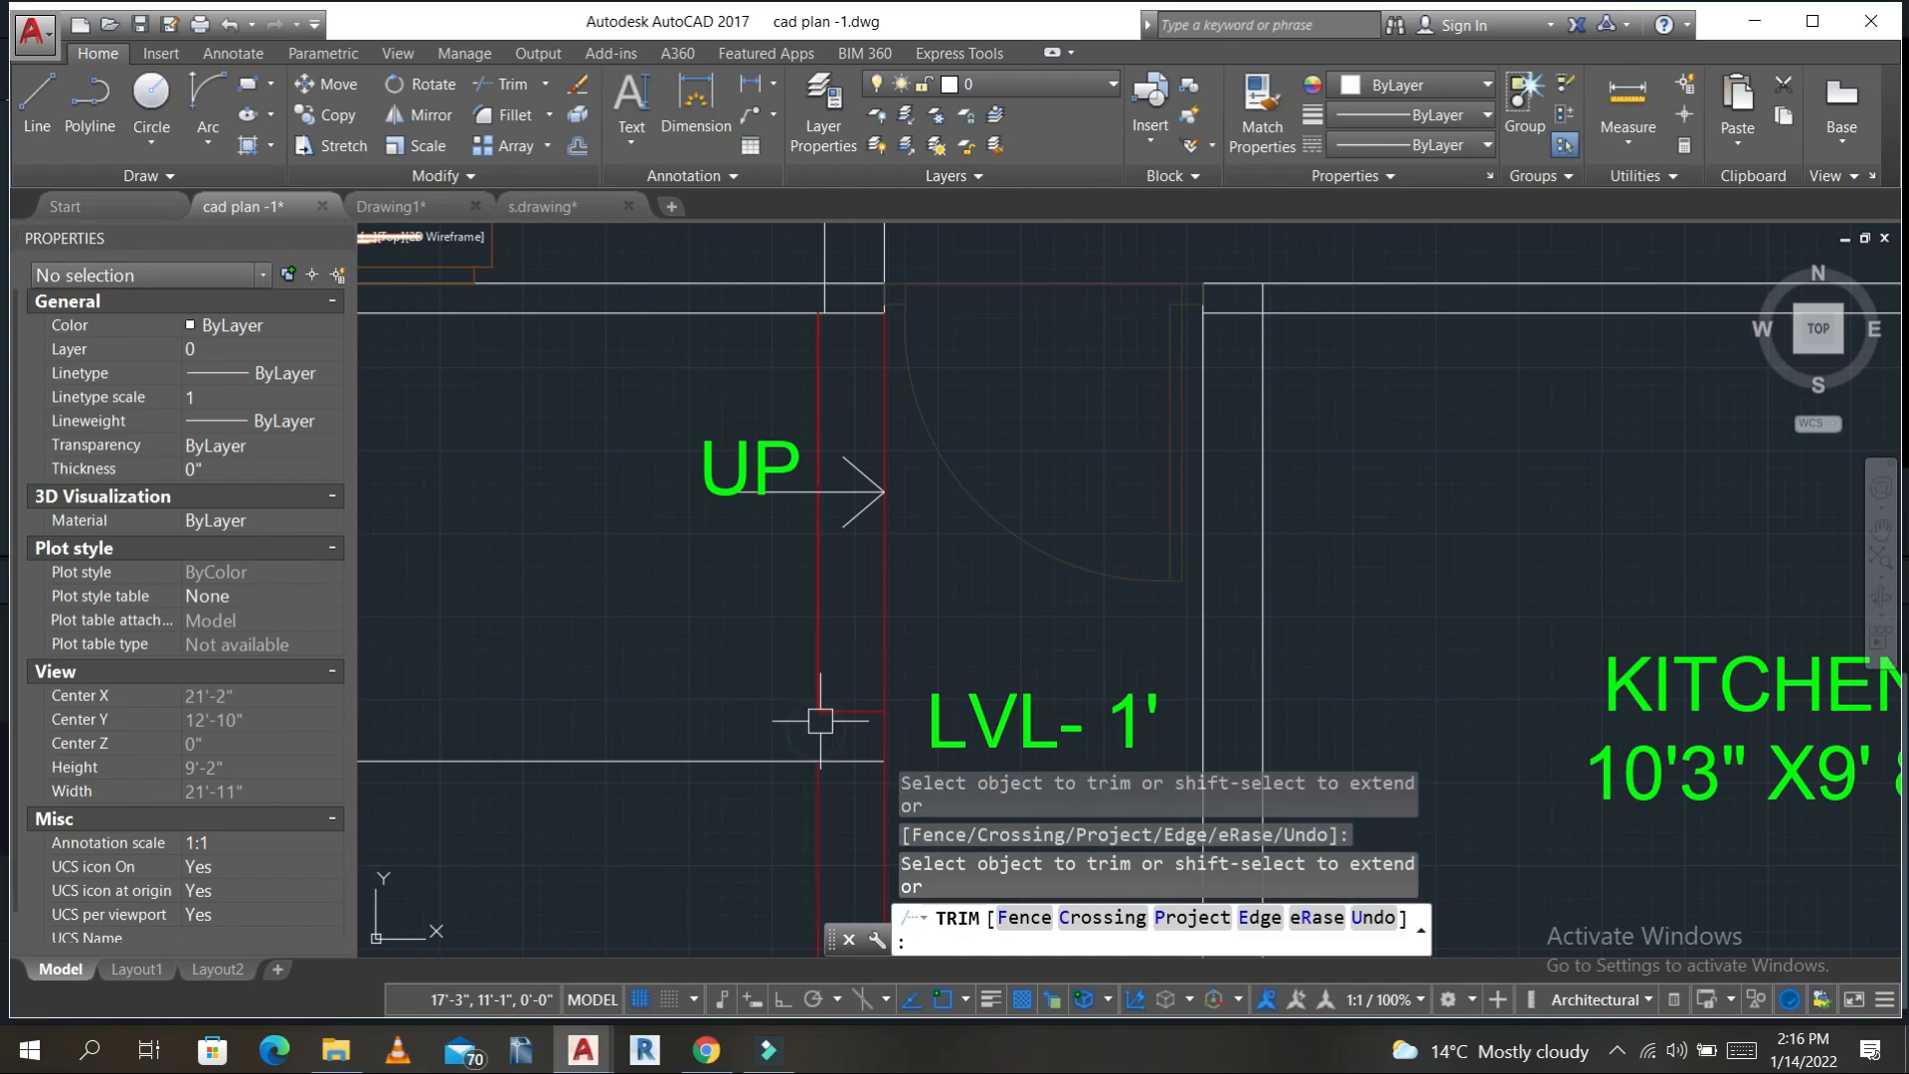
{"action": "key", "text": "Escape"}
{"action": "left_click", "coordinate": [822, 657]}
{"action": "key", "text": "Escape"}
{"action": "key", "text": "Escape"}
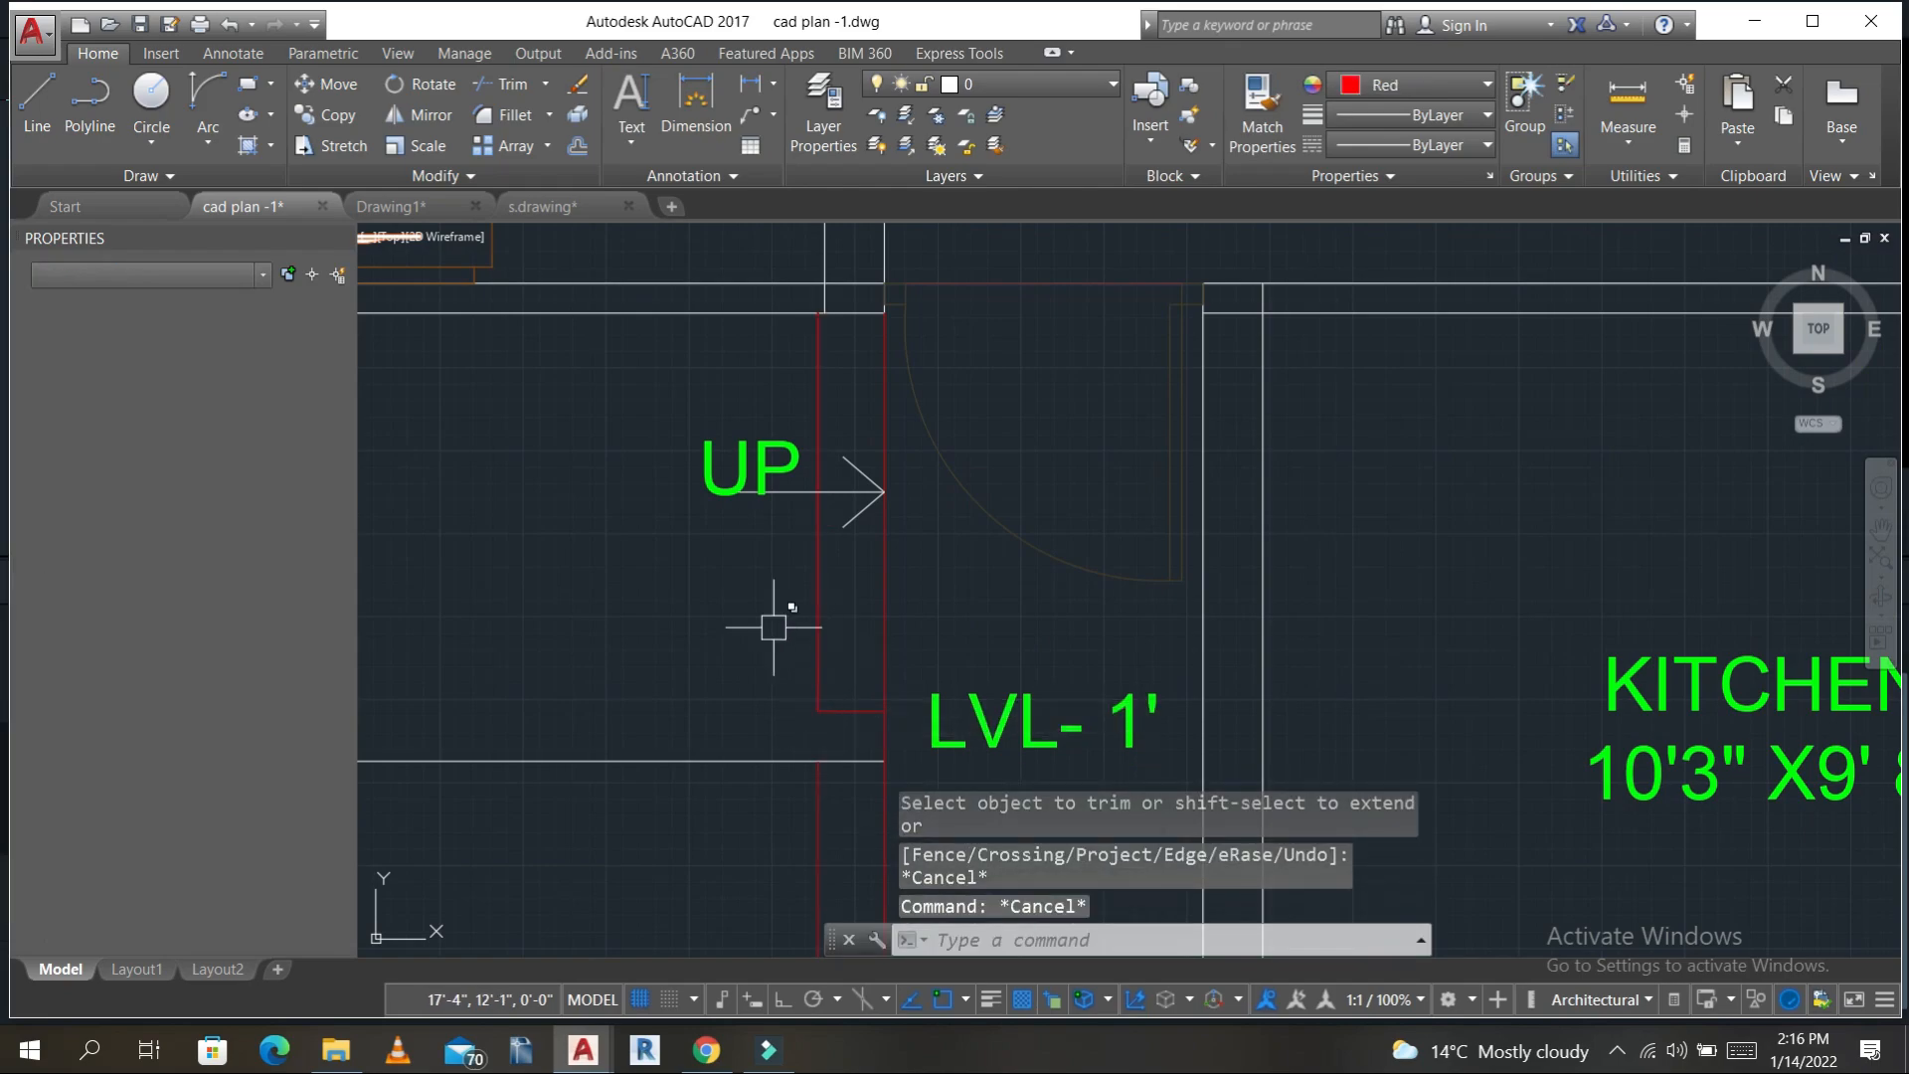
- Match the red tread line's properties onto the horizontal stair line
{"action": "scroll", "coordinate": [771, 627], "scroll_direction": "down", "scroll_amount": 8}
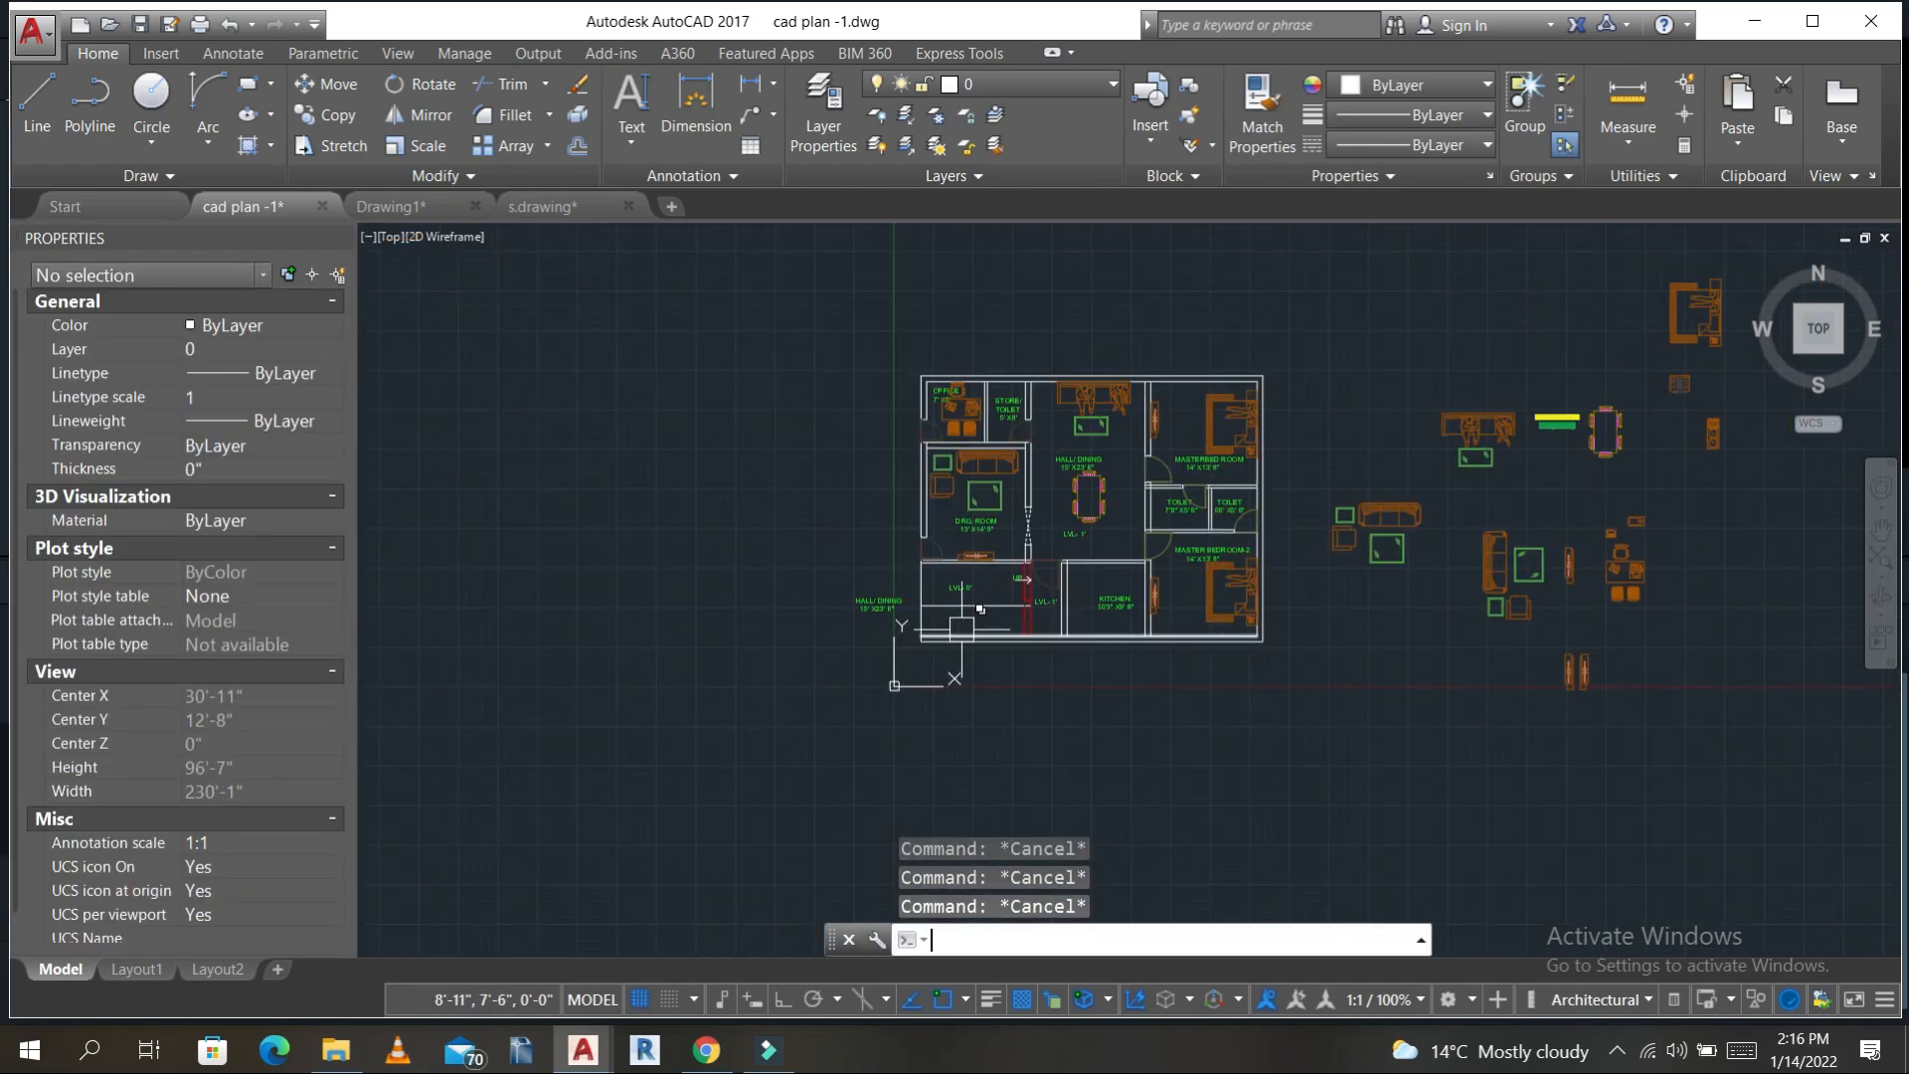
{"action": "type", "text": "MA"}
{"action": "key", "text": "Return"}
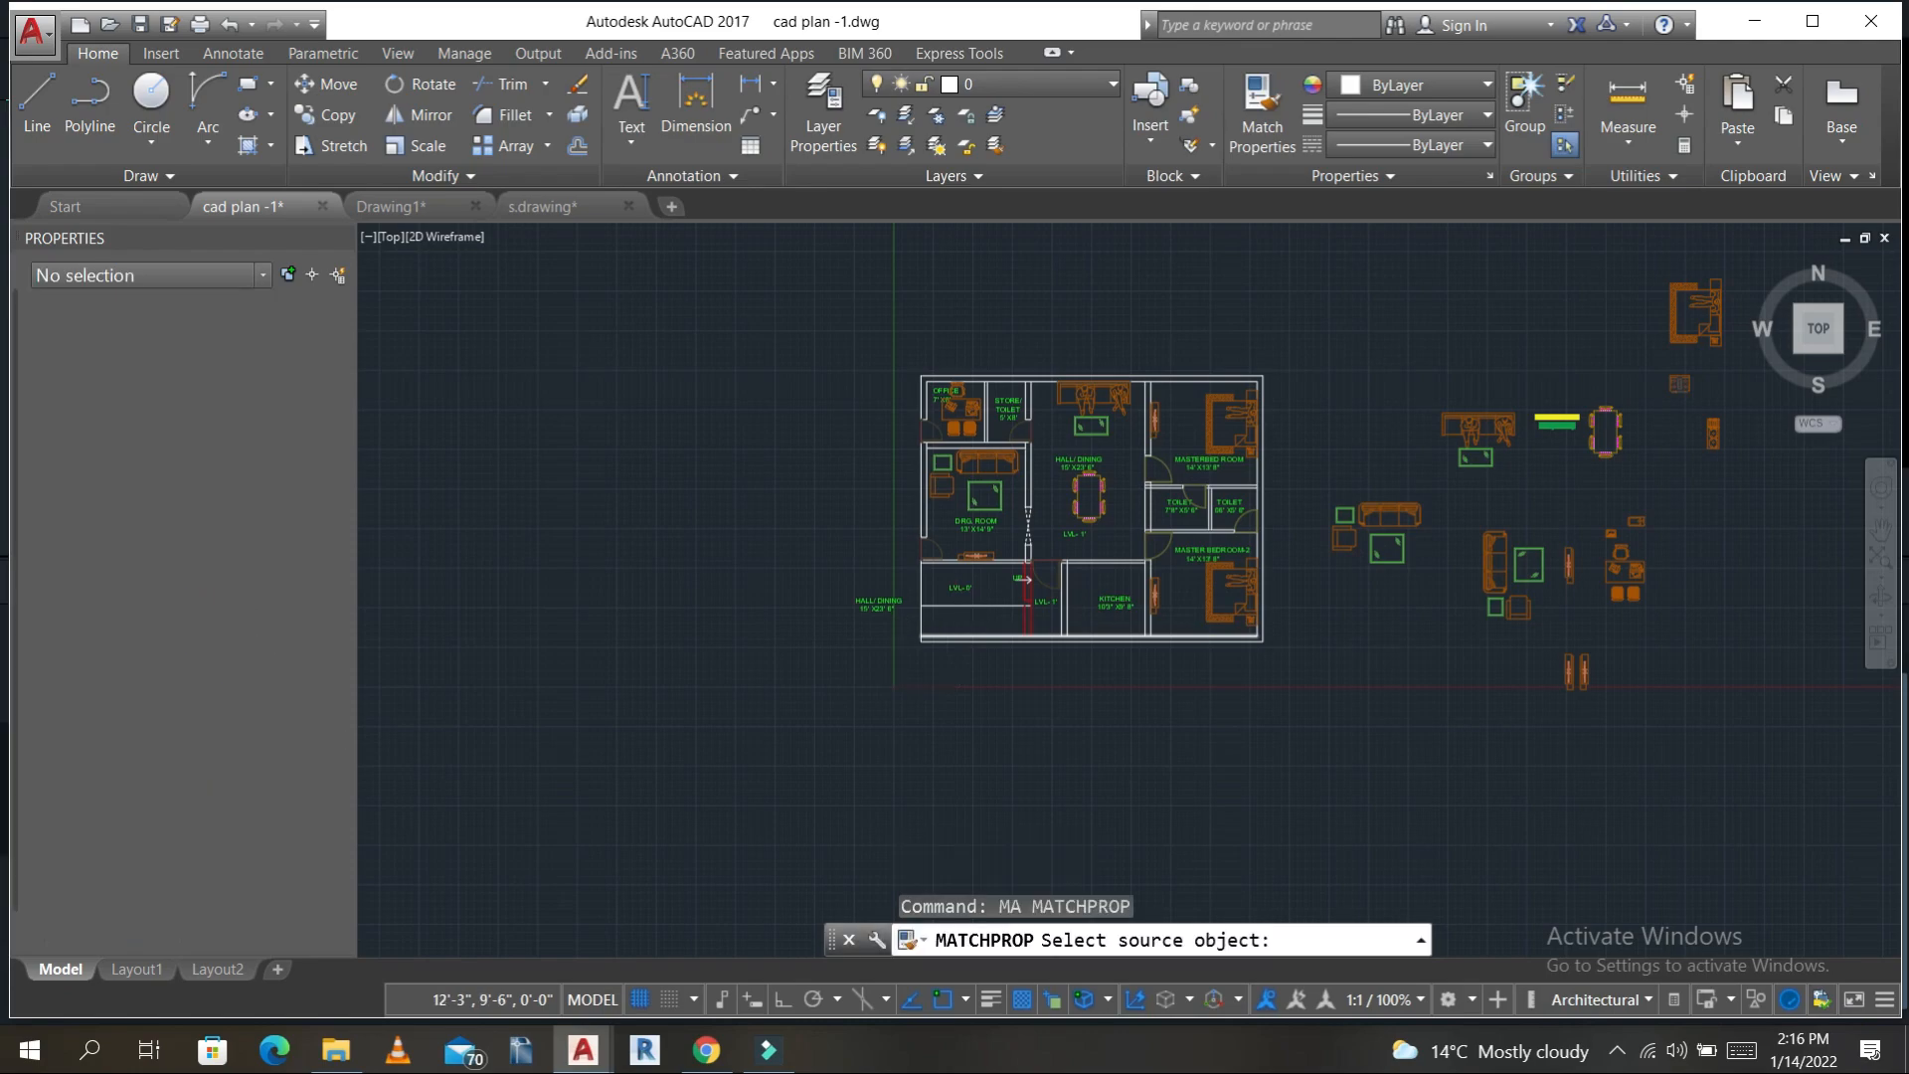
{"action": "scroll", "coordinate": [1015, 612], "scroll_direction": "up", "scroll_amount": 2}
{"action": "key", "text": "Escape"}
{"action": "type", "text": "MA"}
{"action": "key", "text": "Return"}
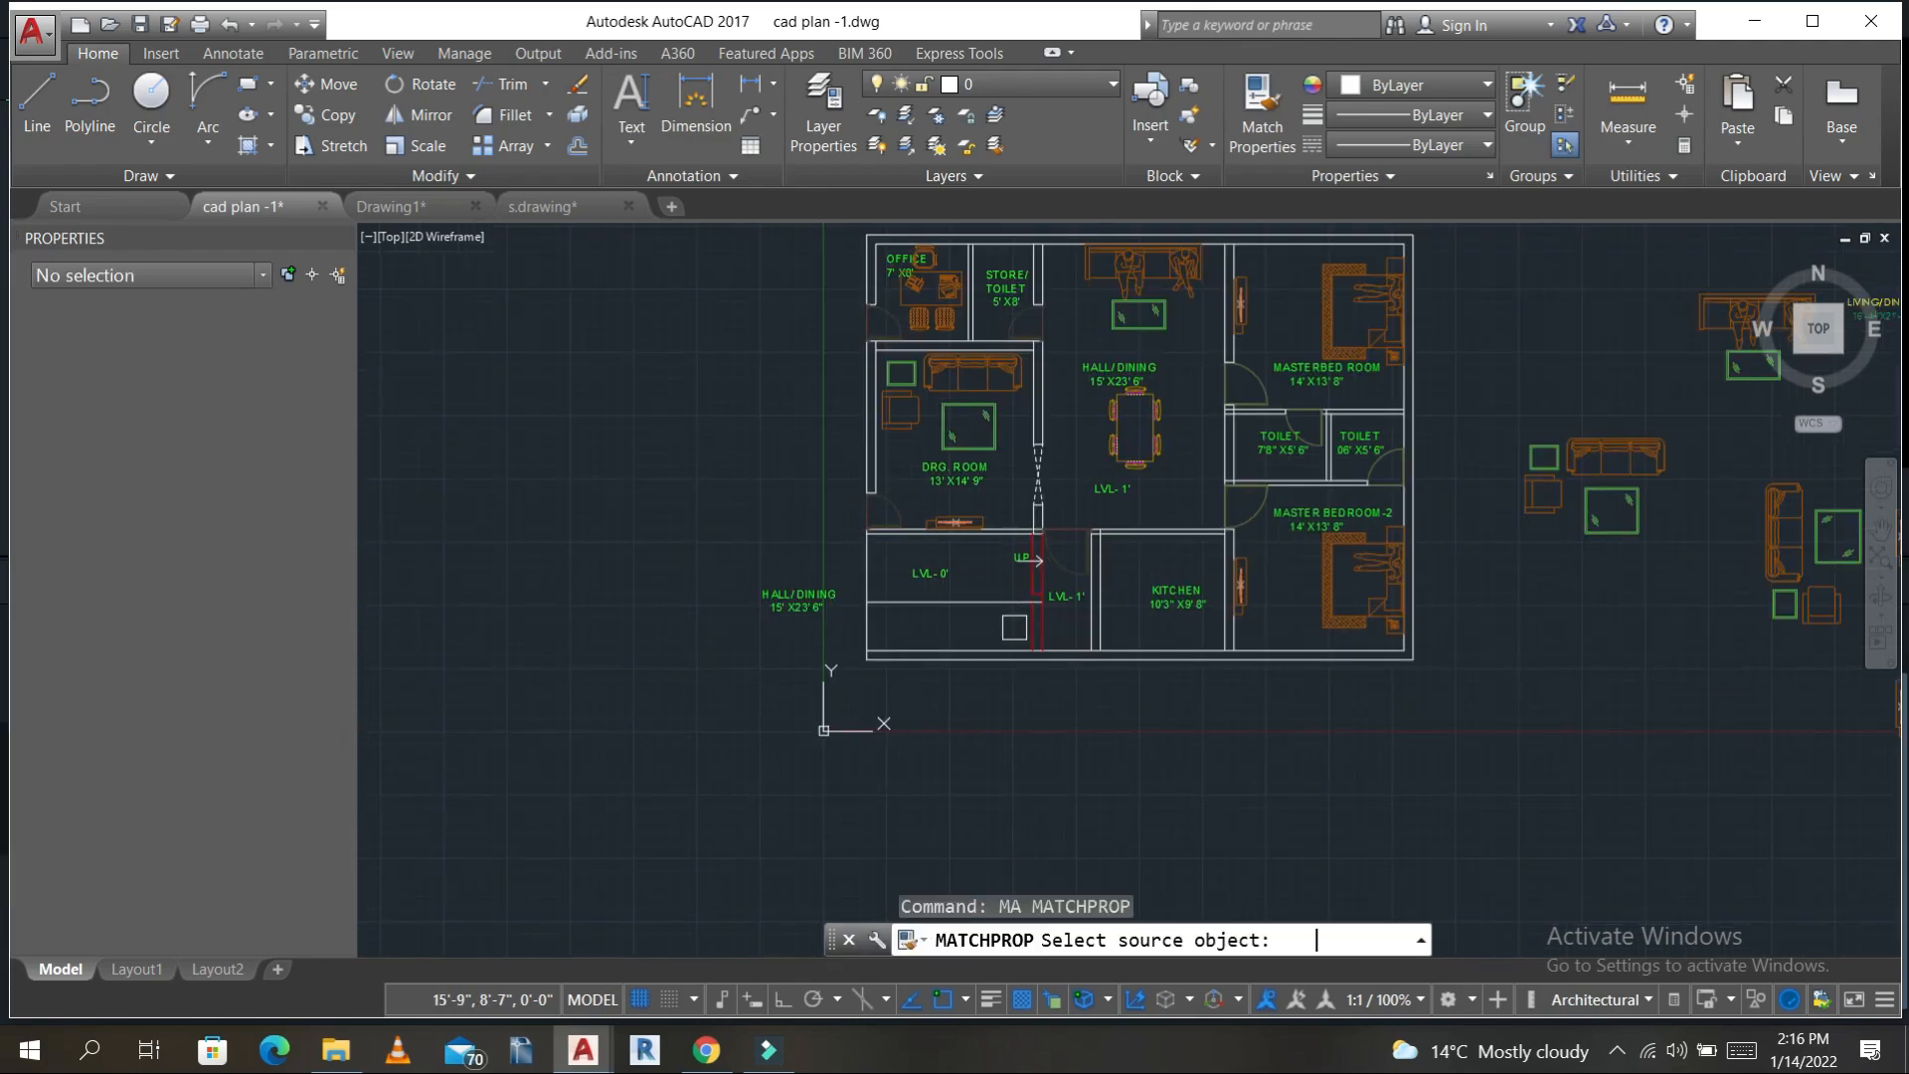
{"action": "scroll", "coordinate": [1019, 641], "scroll_direction": "up", "scroll_amount": 2}
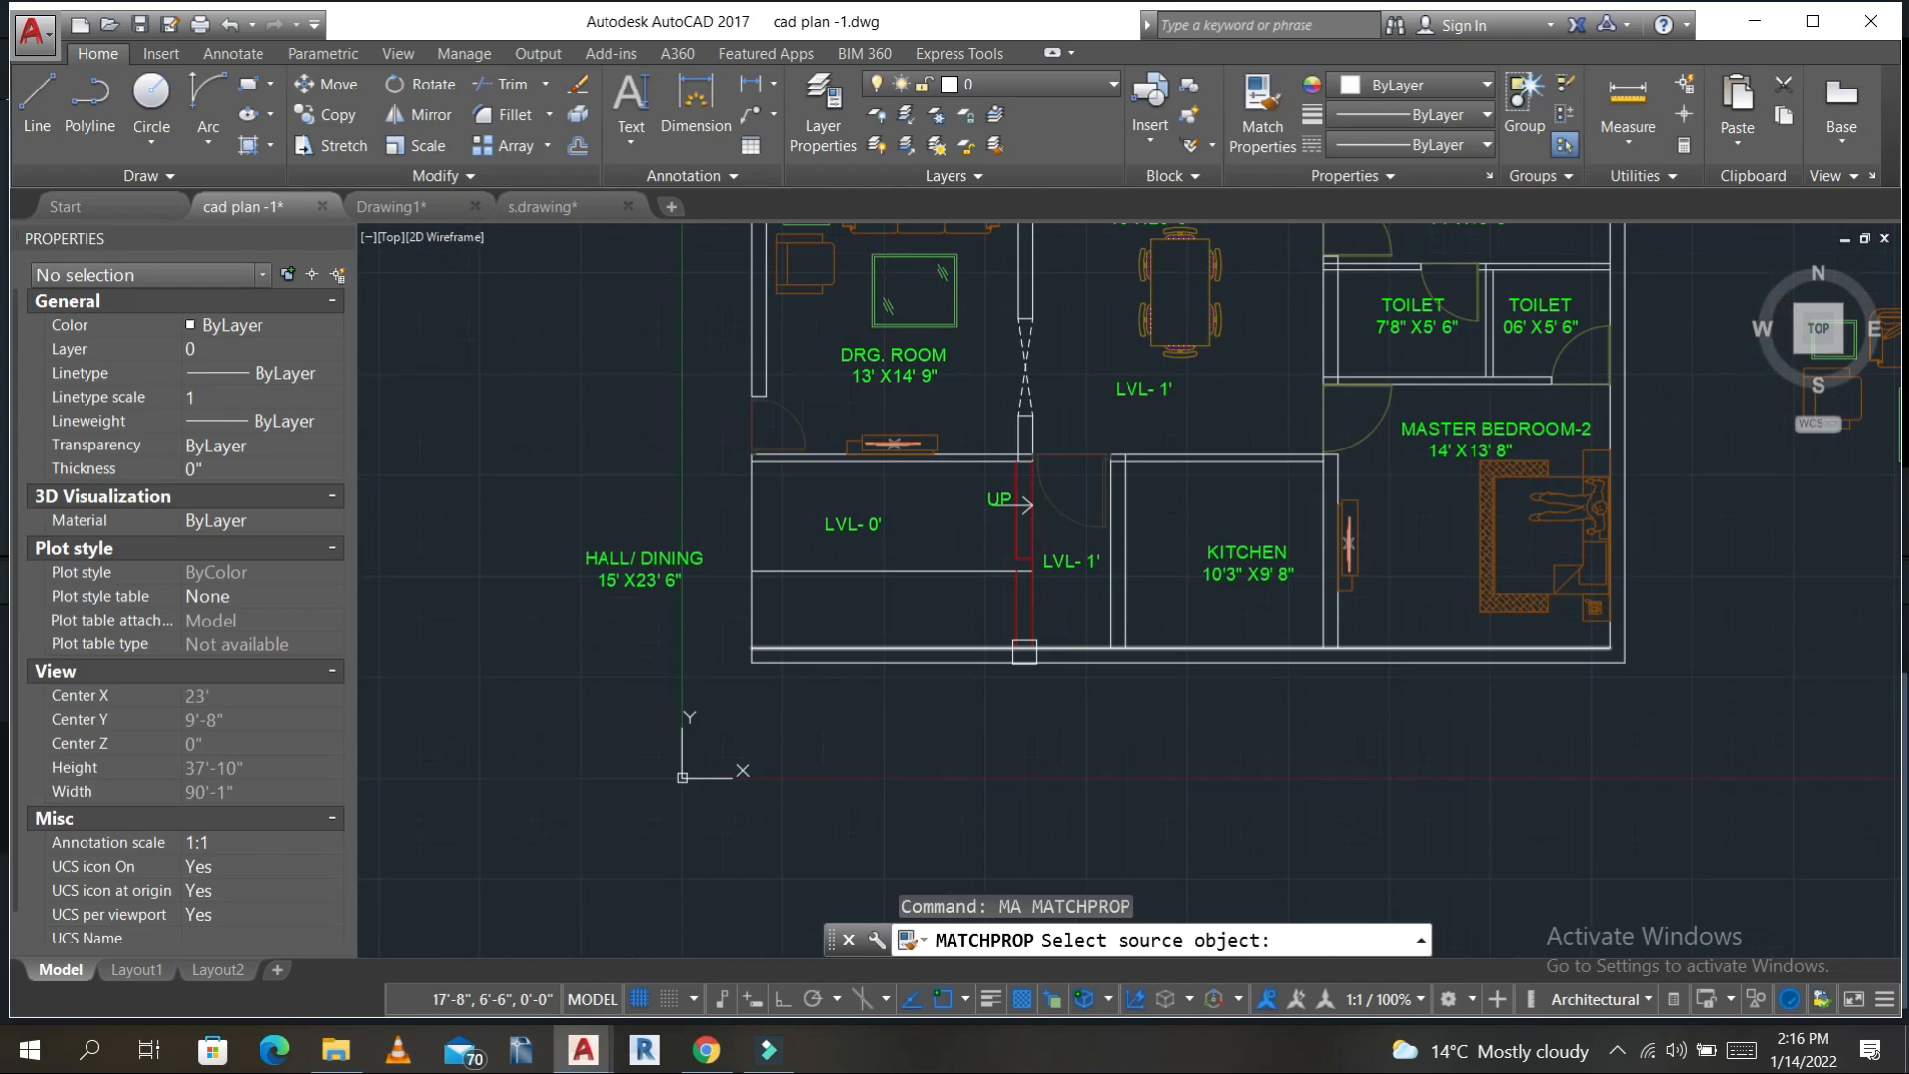
{"action": "left_click", "coordinate": [1014, 597]}
{"action": "key", "text": "Escape"}
{"action": "key", "text": "Escape"}
- Offset the stair tread line 10" to the left three times in succession
{"action": "type", "text": "O"}
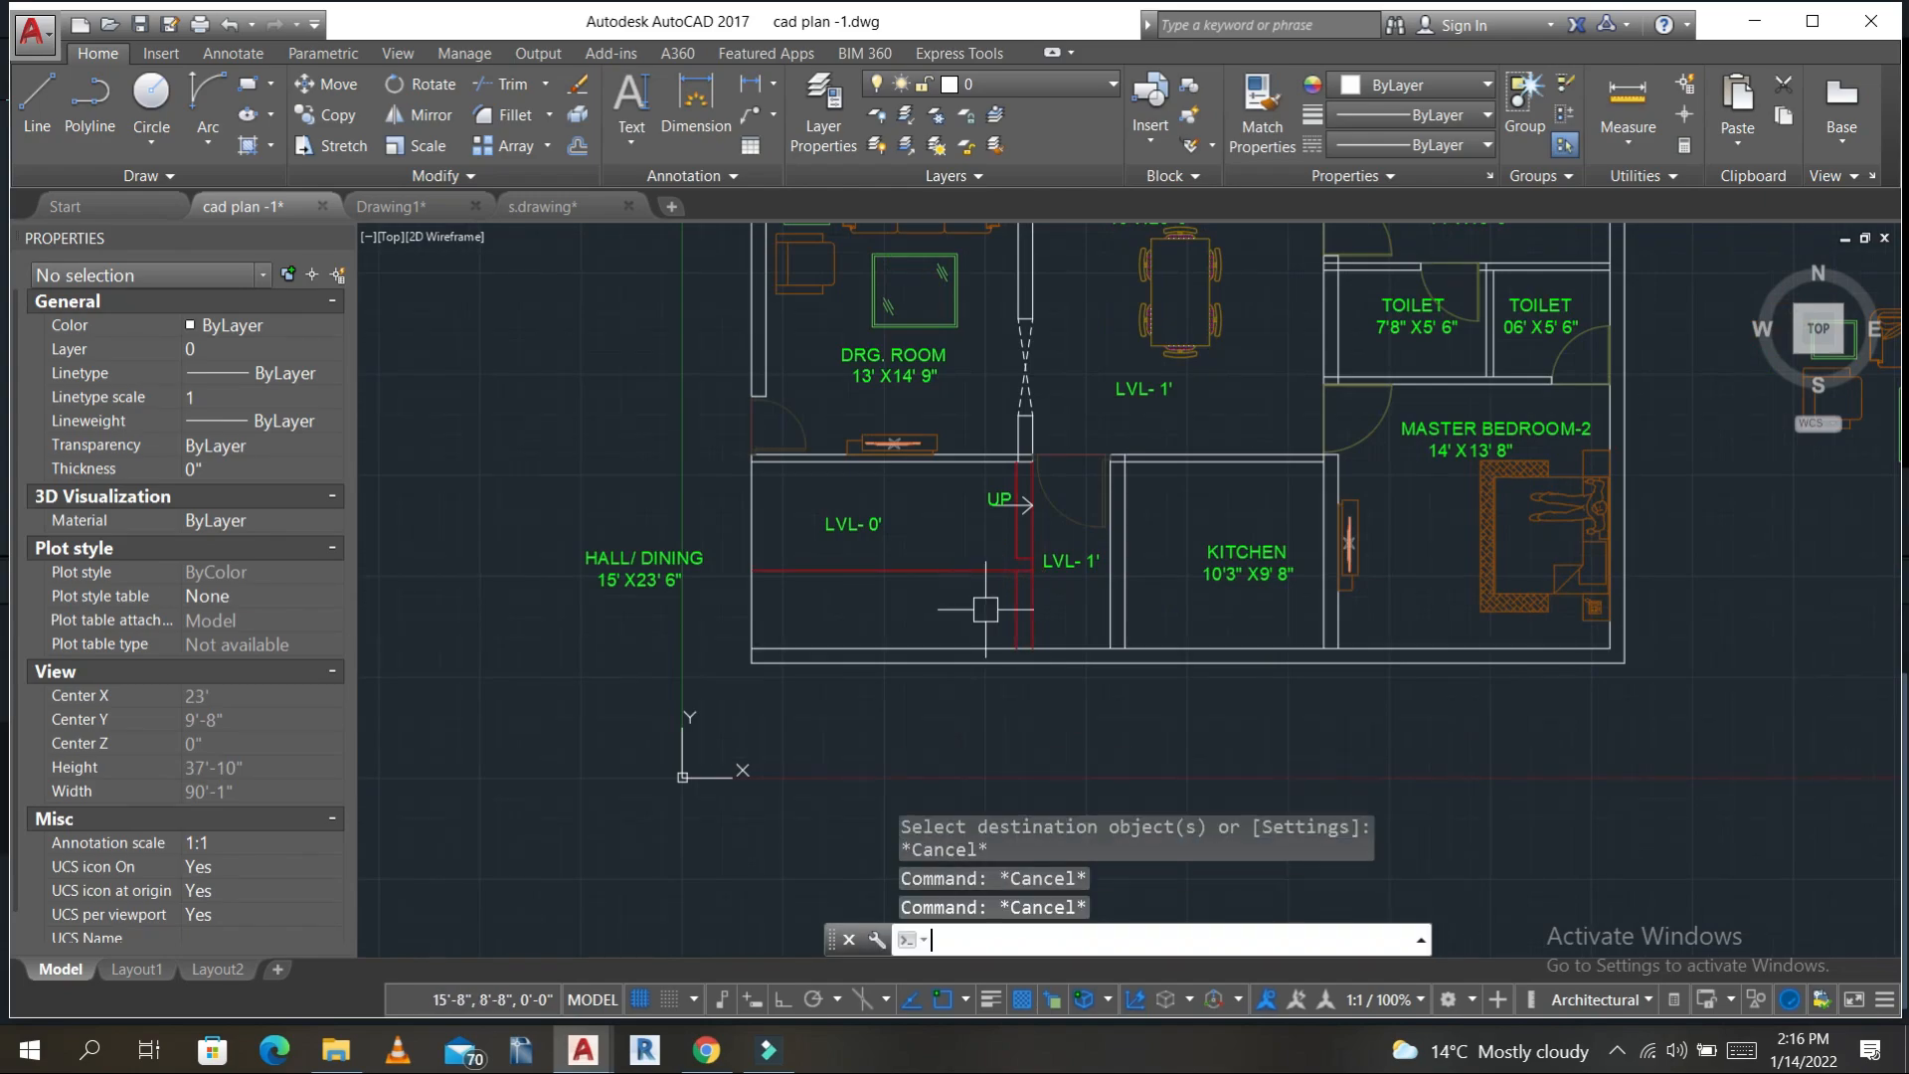
{"action": "key", "text": "Return"}
{"action": "type", "text": "10\""}
{"action": "key", "text": "Return"}
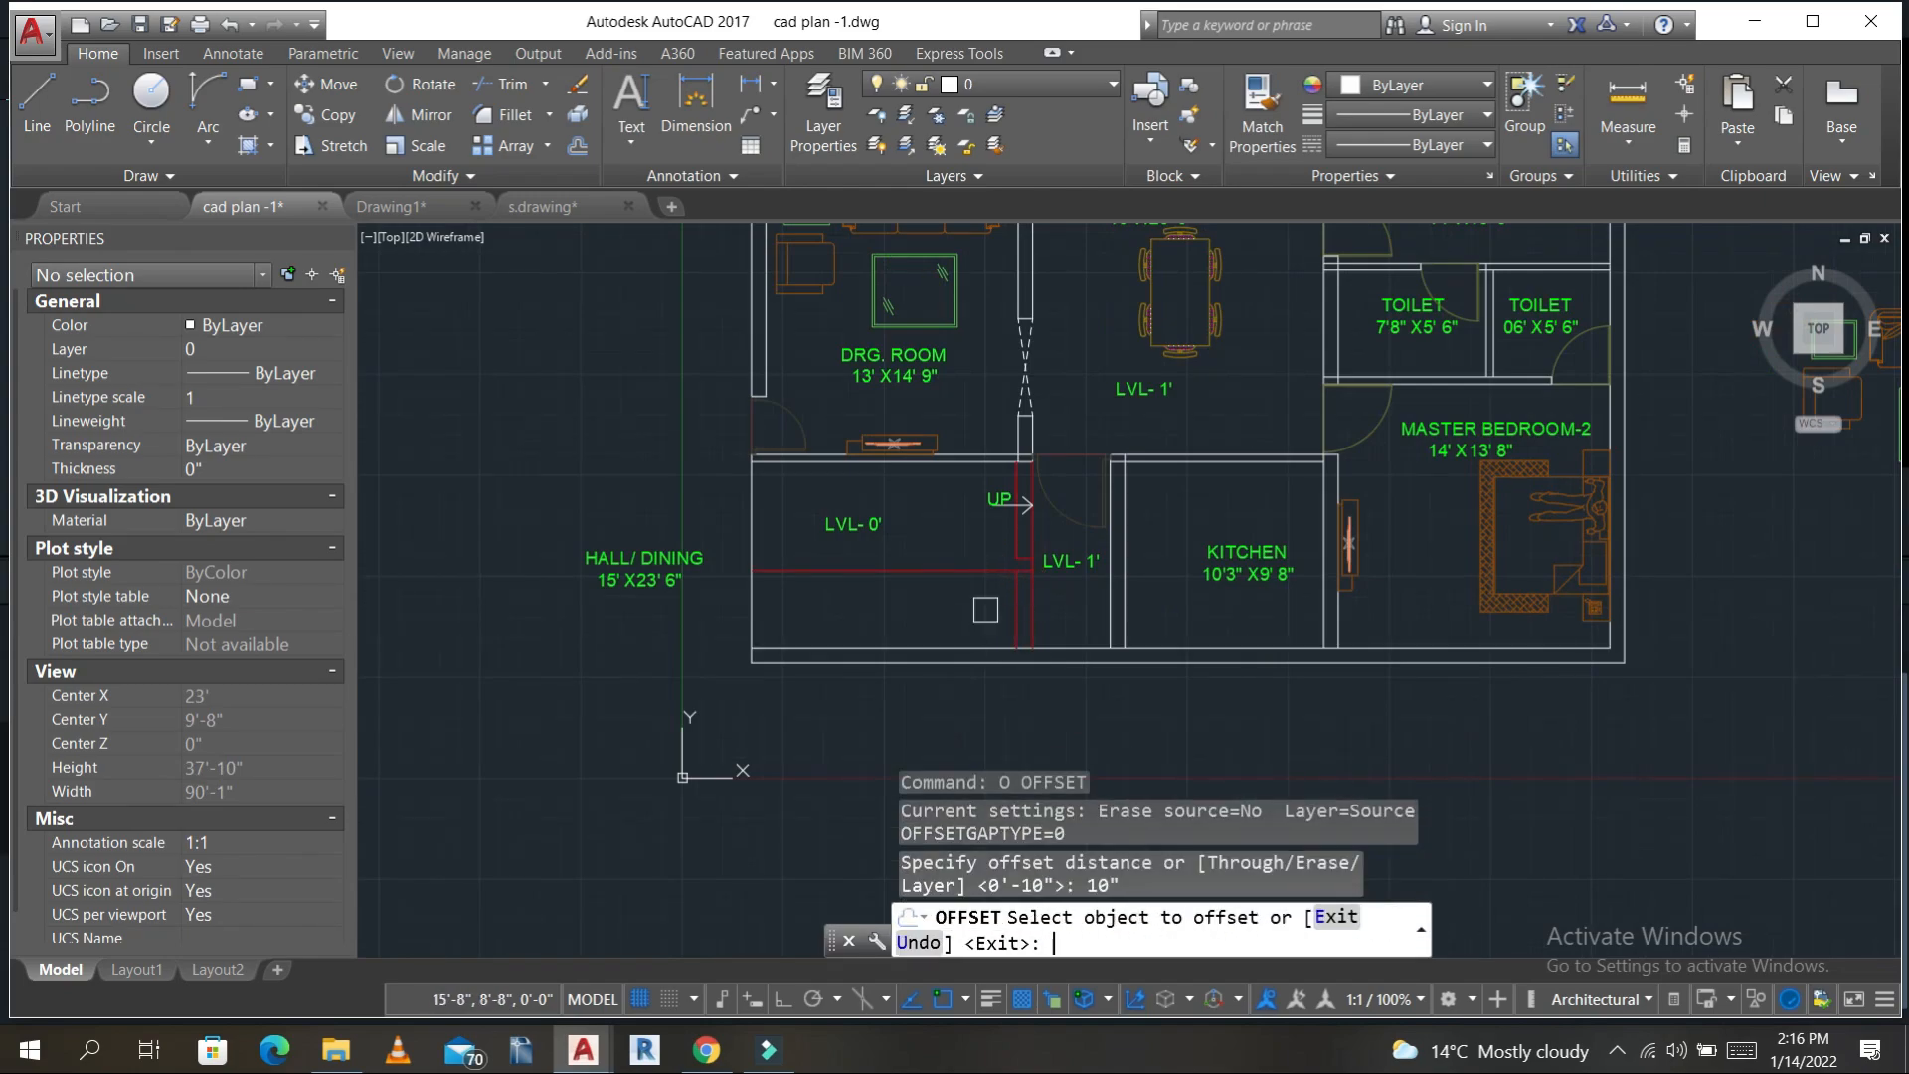
{"action": "left_click", "coordinate": [1016, 600]}
{"action": "left_click", "coordinate": [875, 617]}
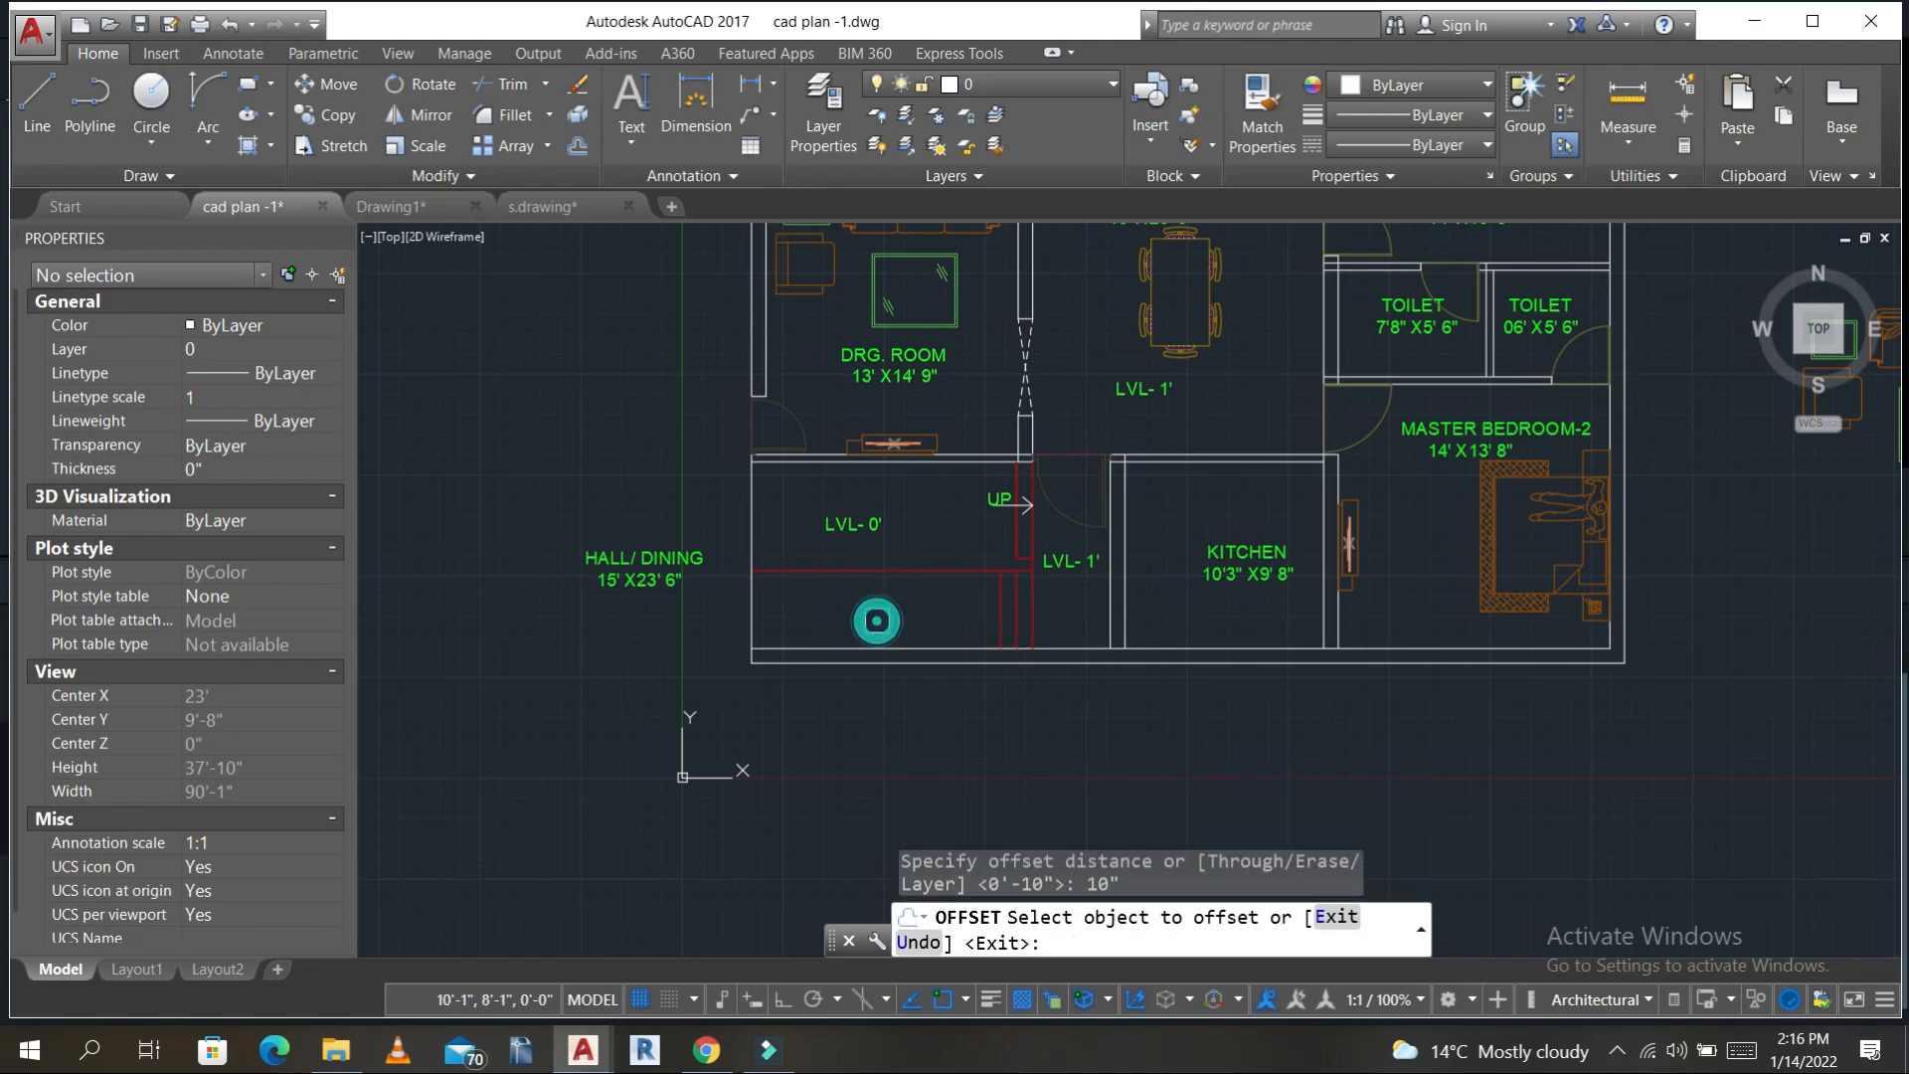
{"action": "left_click", "coordinate": [1005, 611]}
{"action": "left_click", "coordinate": [921, 618]}
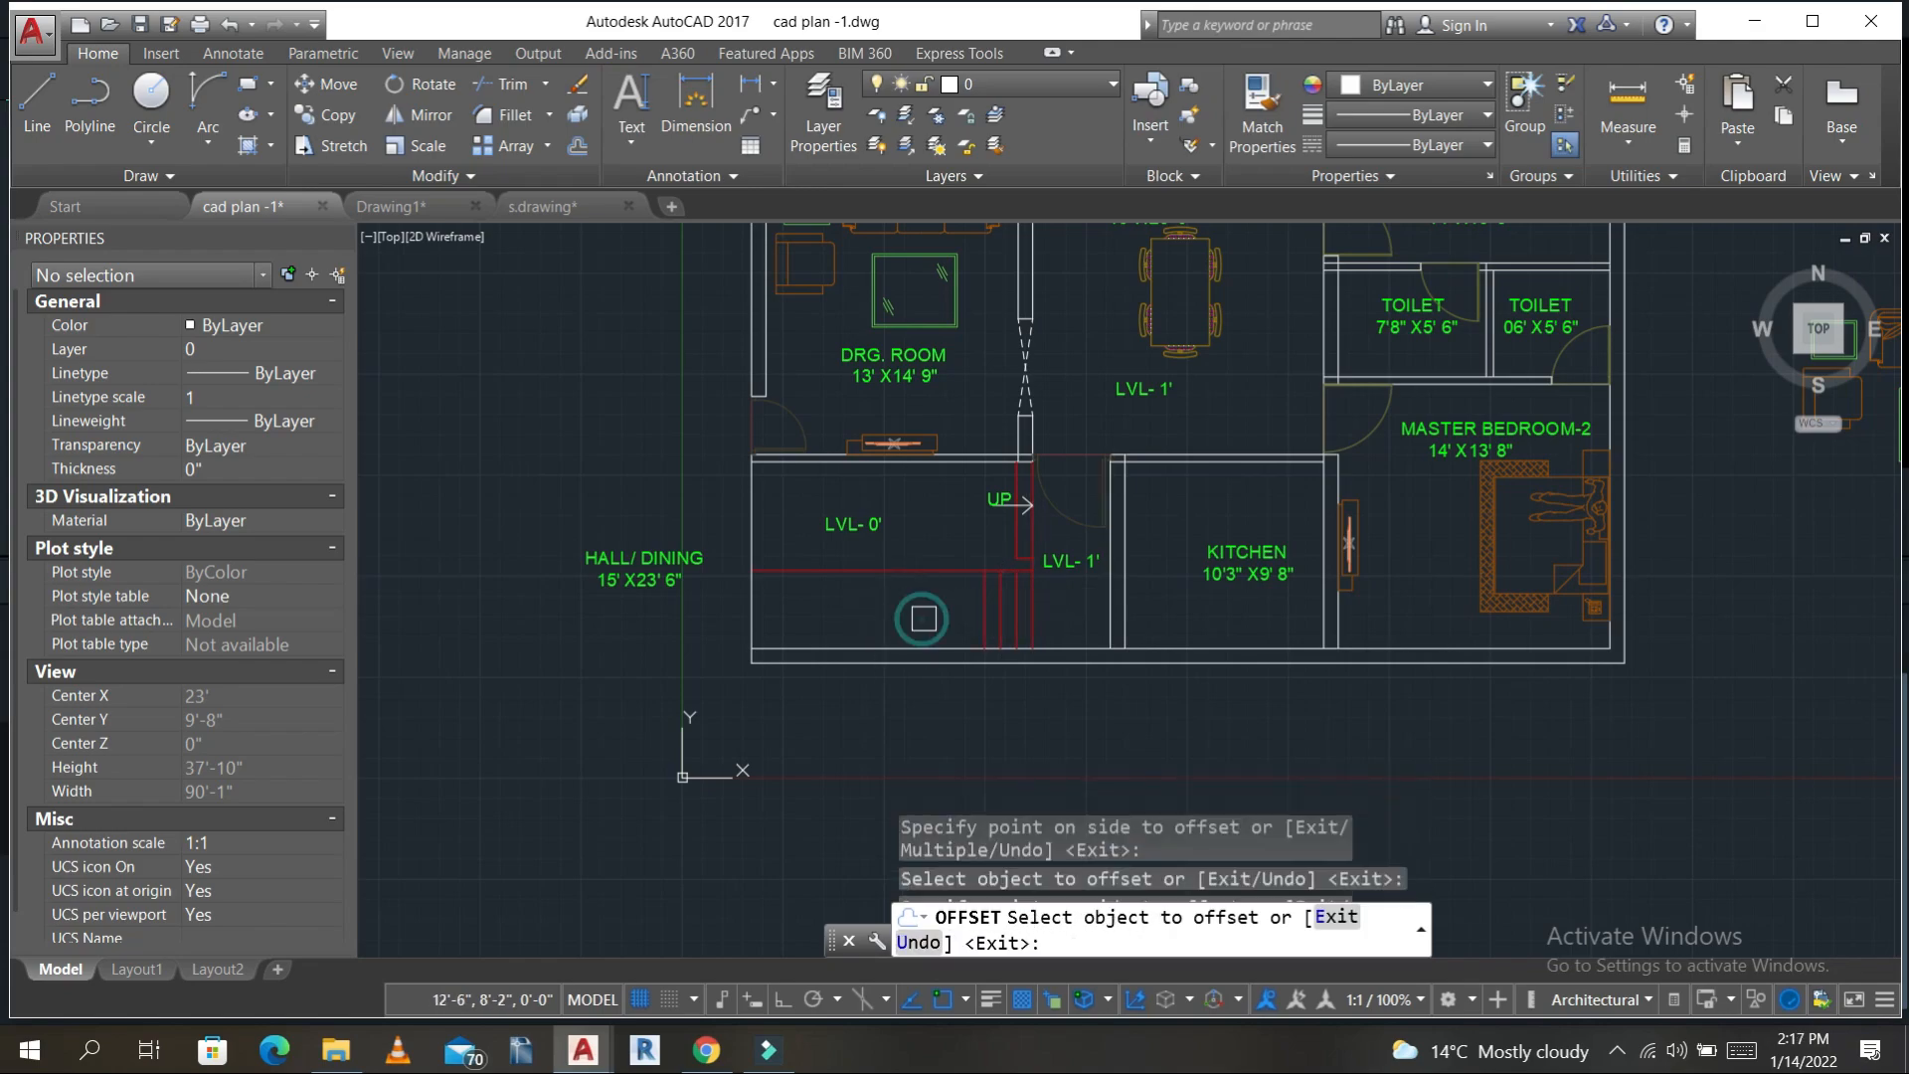
{"action": "left_click", "coordinate": [983, 606]}
{"action": "left_click", "coordinate": [883, 606]}
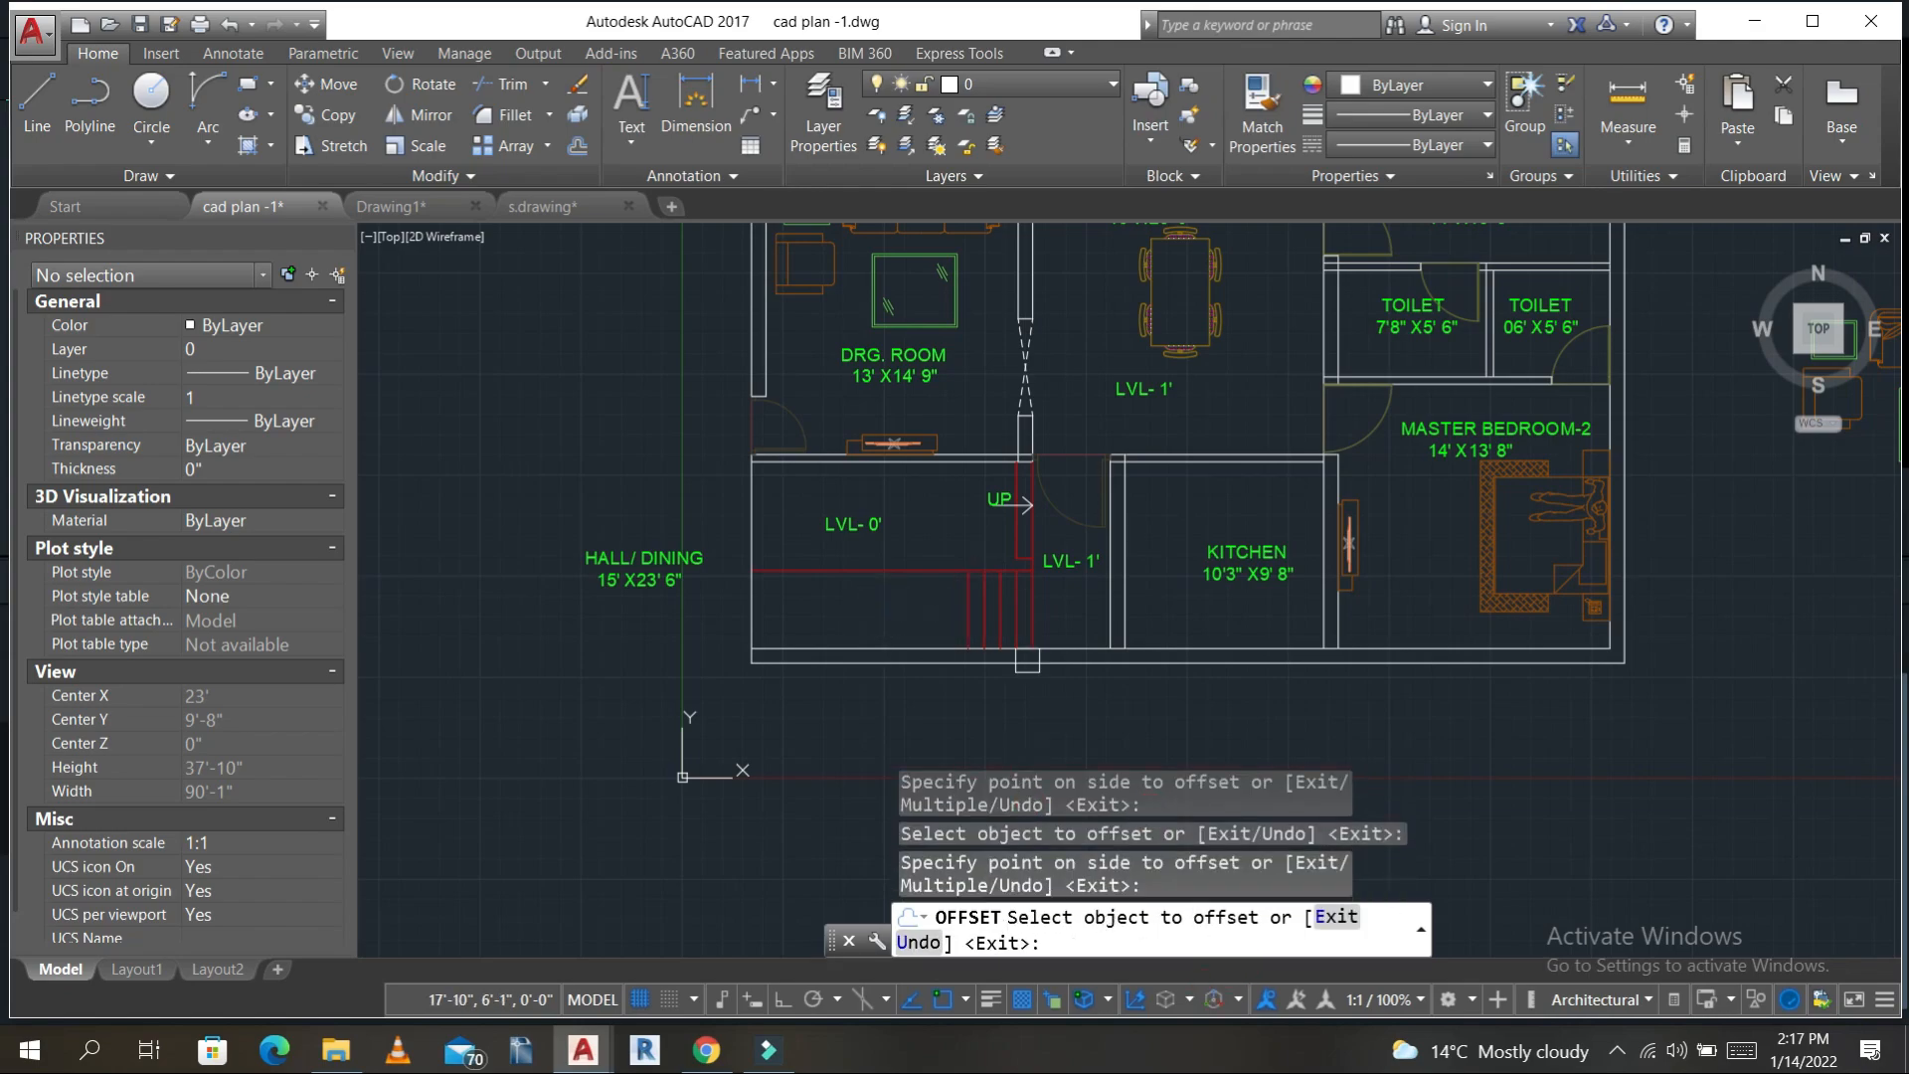
- Offset the leftmost tread with the Multiple option to add seven more treads at 10" spacing toward the left
{"action": "left_click", "coordinate": [962, 621]}
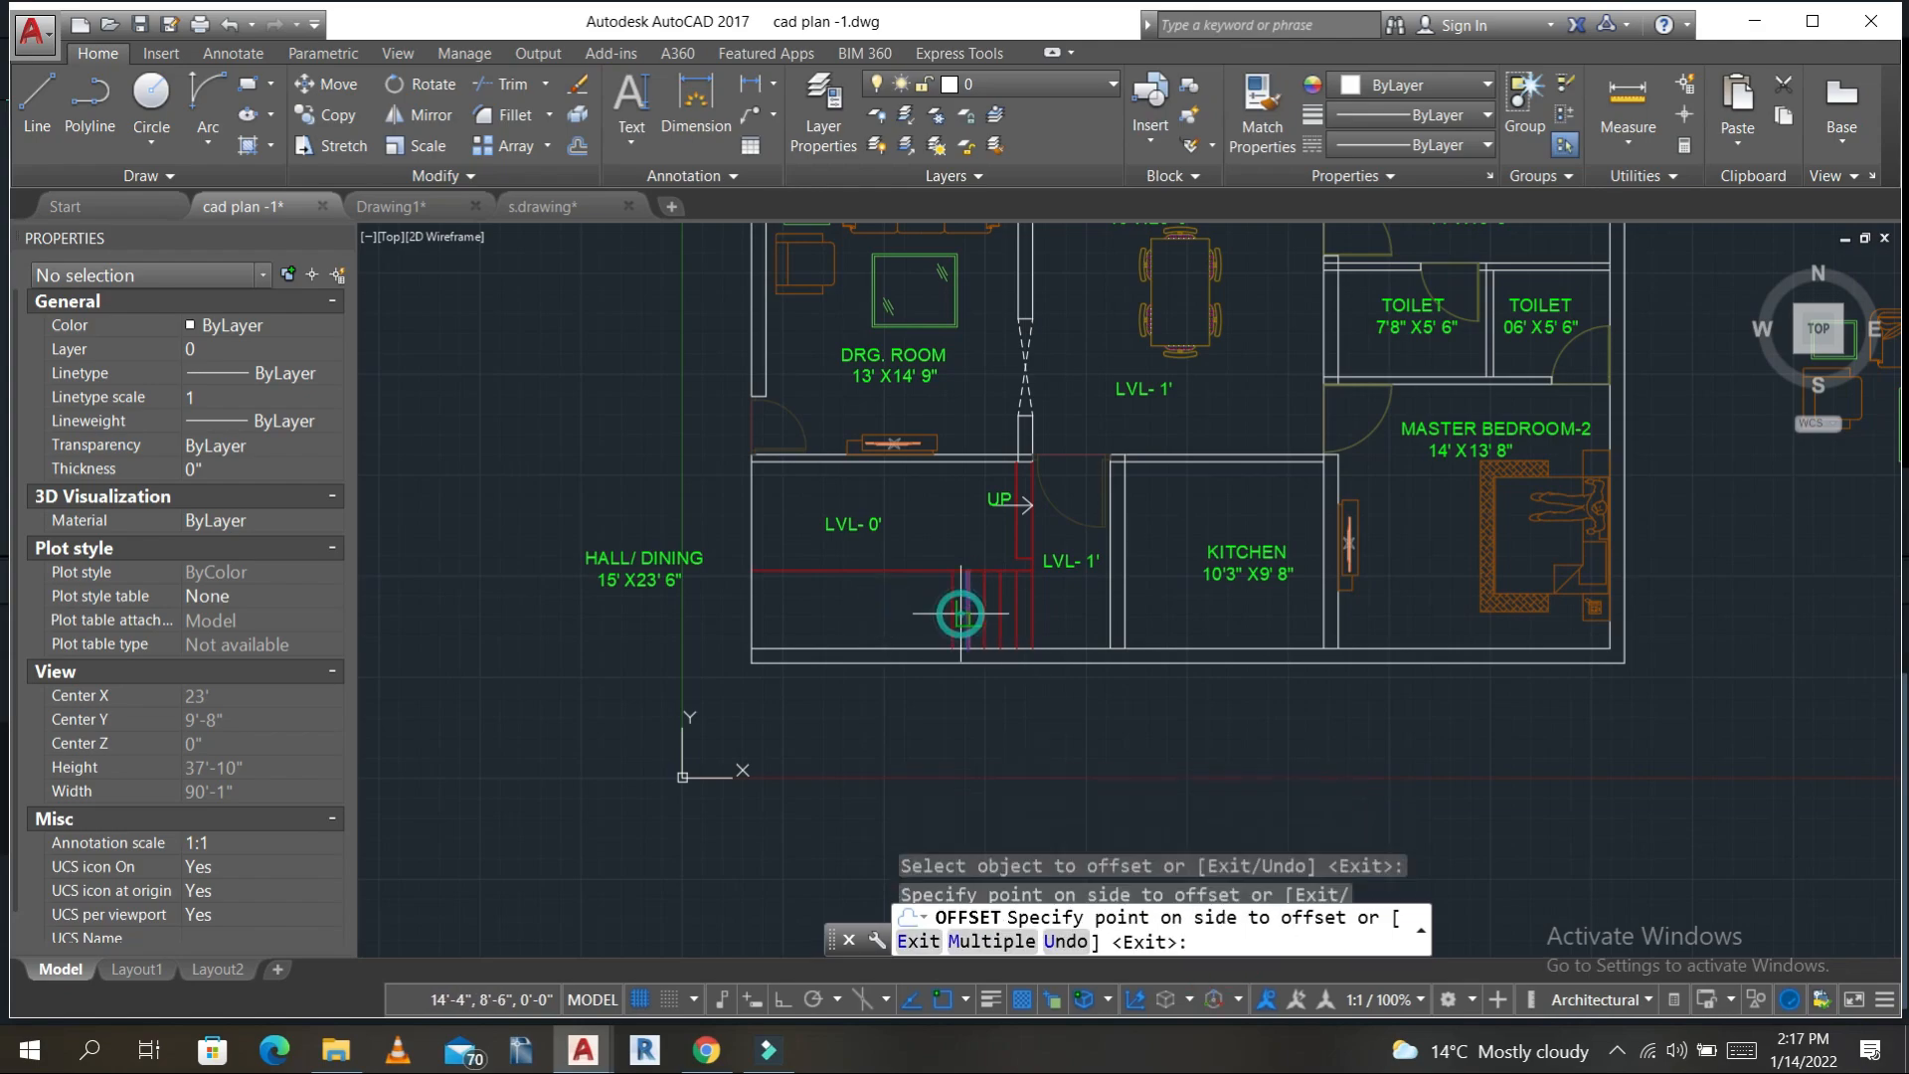
{"action": "left_click", "coordinate": [950, 939]}
{"action": "left_click", "coordinate": [570, 639]}
{"action": "left_click", "coordinate": [469, 647]}
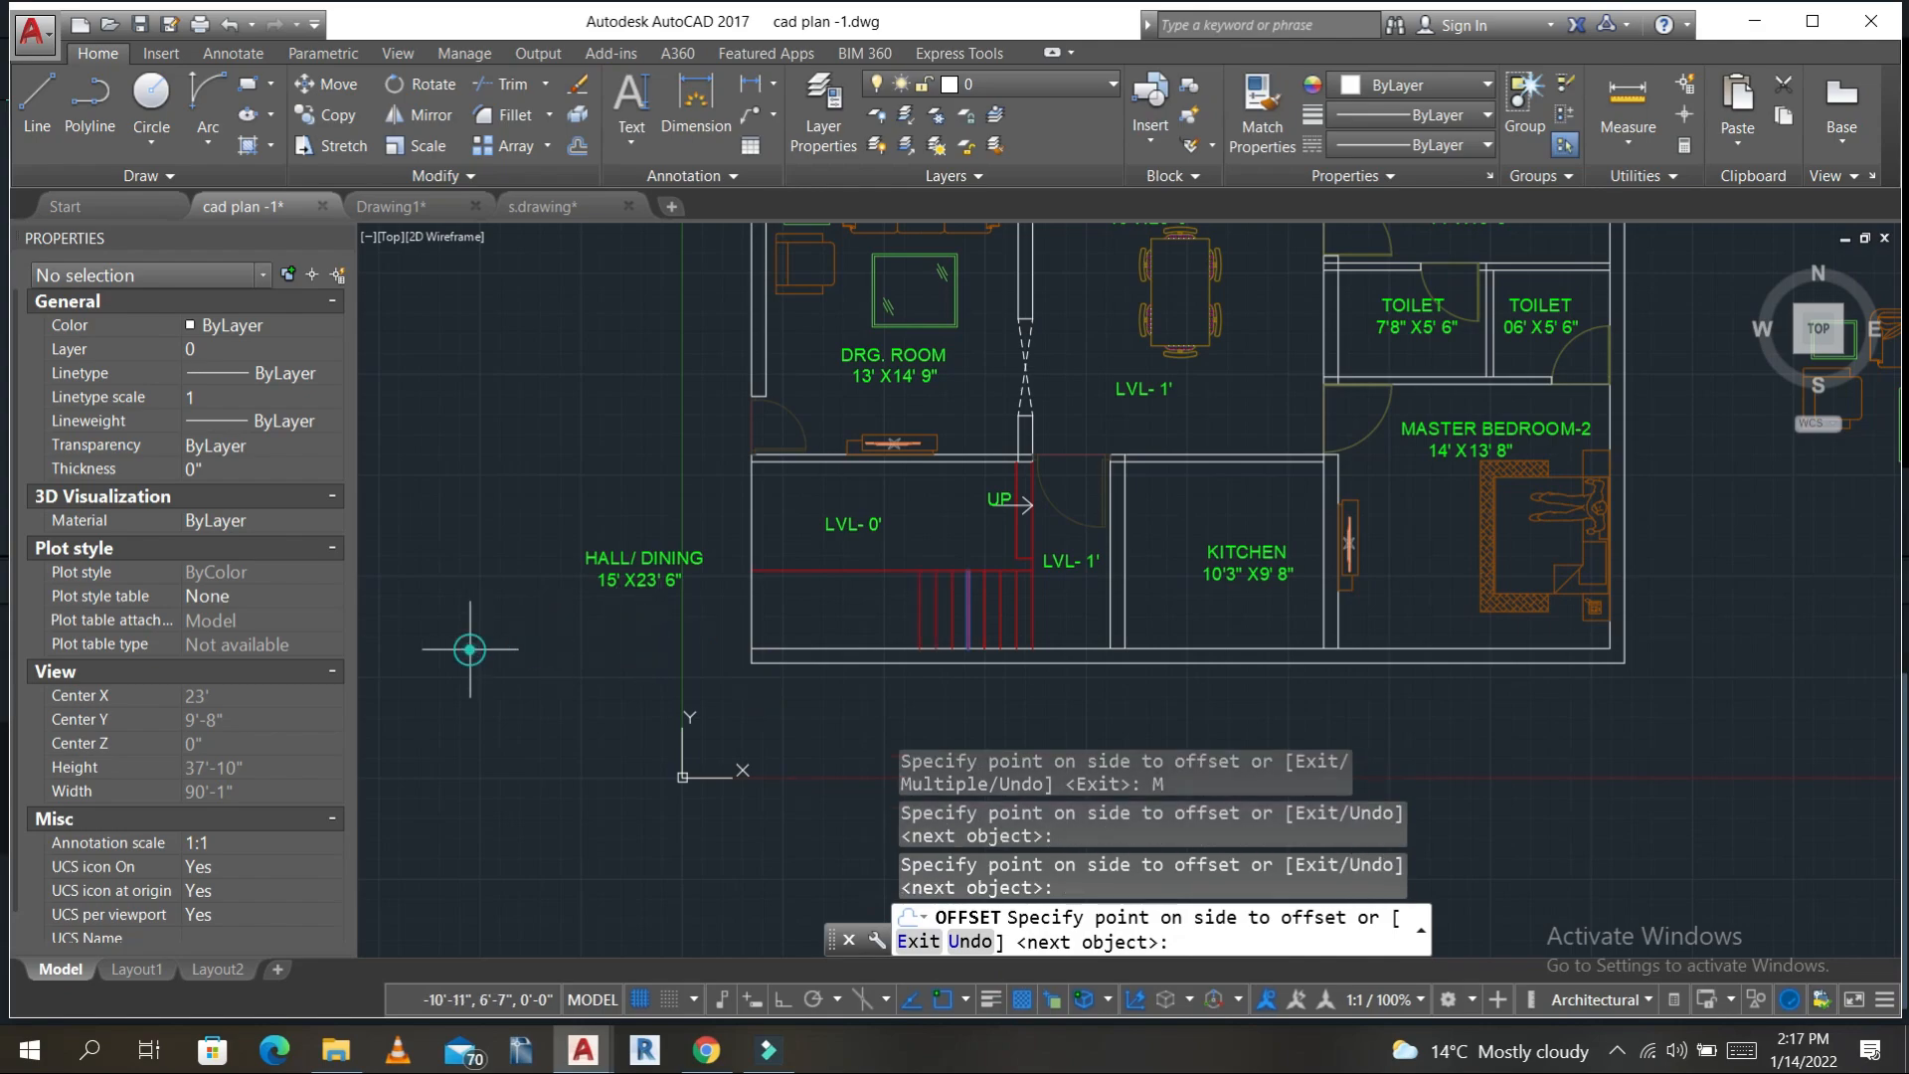
{"action": "left_click", "coordinate": [424, 656]}
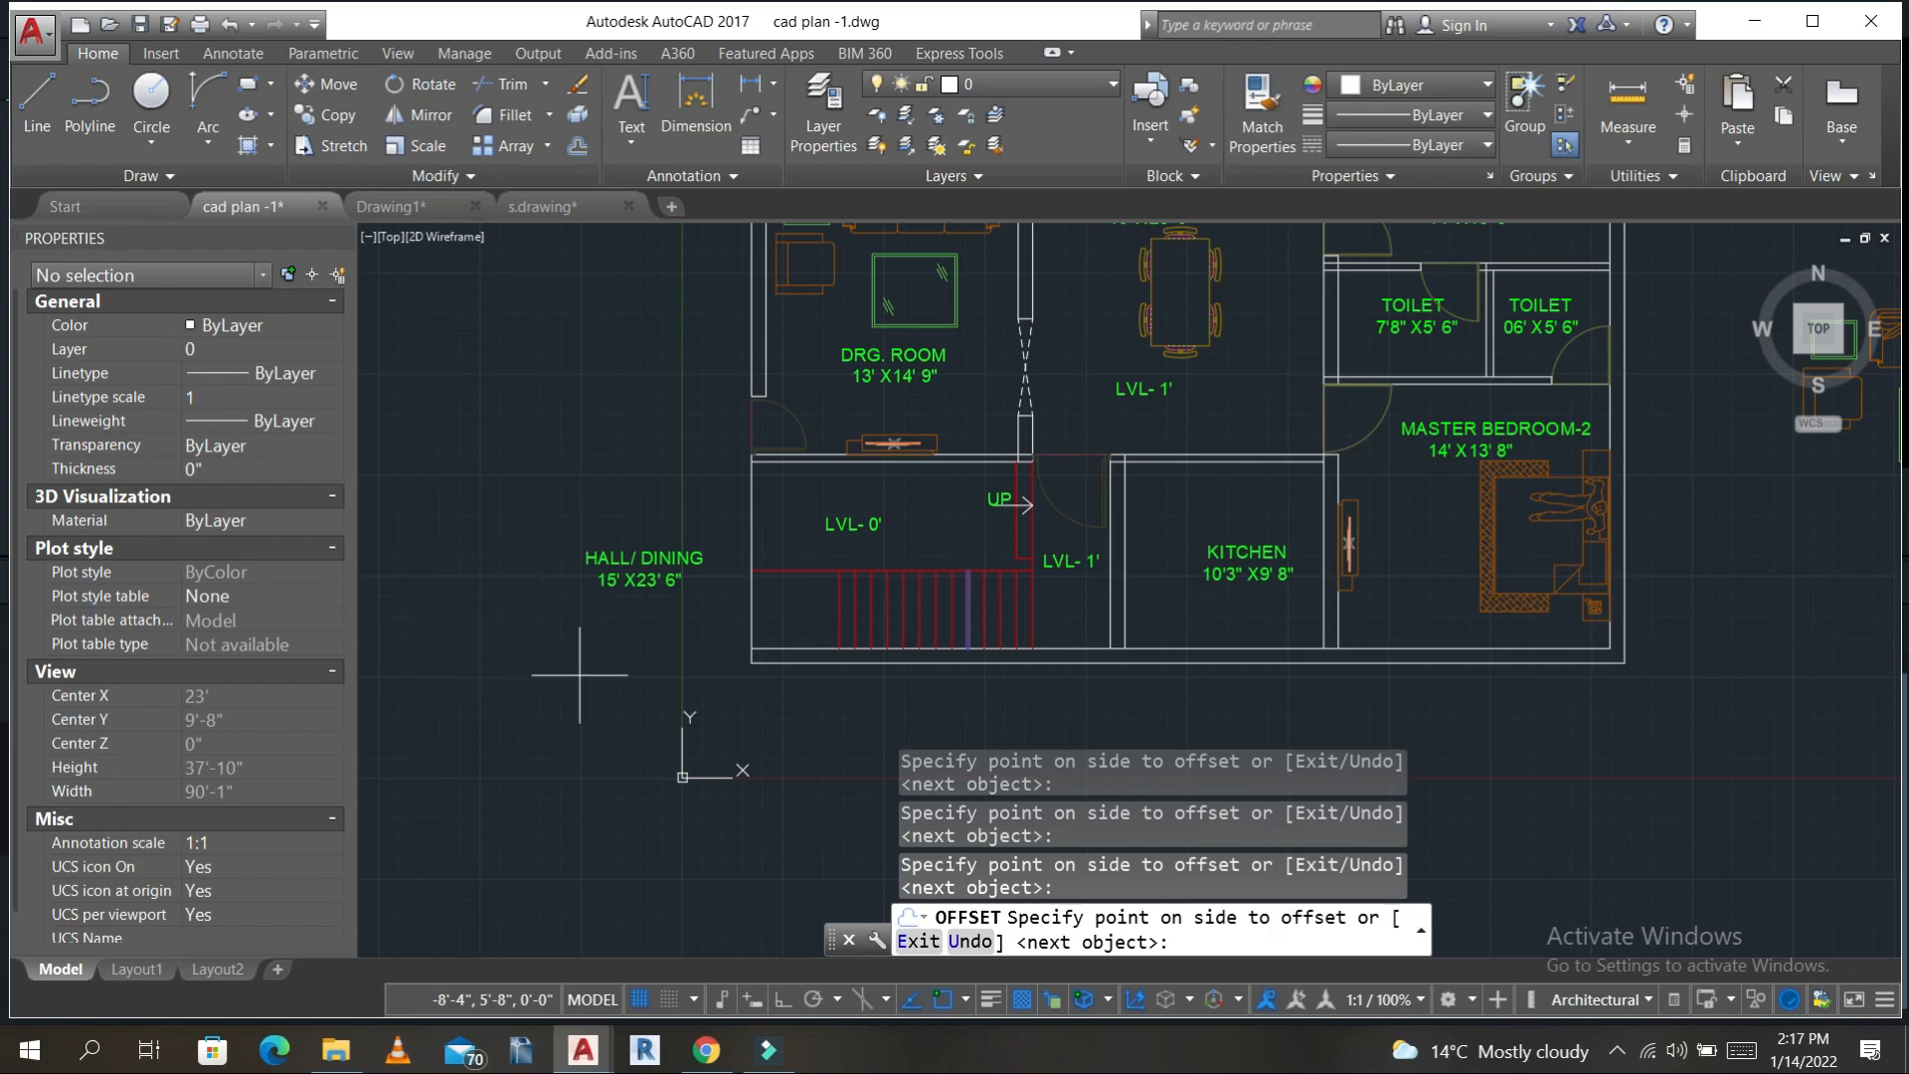
{"action": "key", "text": "Escape"}
{"action": "scroll", "coordinate": [994, 597], "scroll_direction": "up", "scroll_amount": 2}
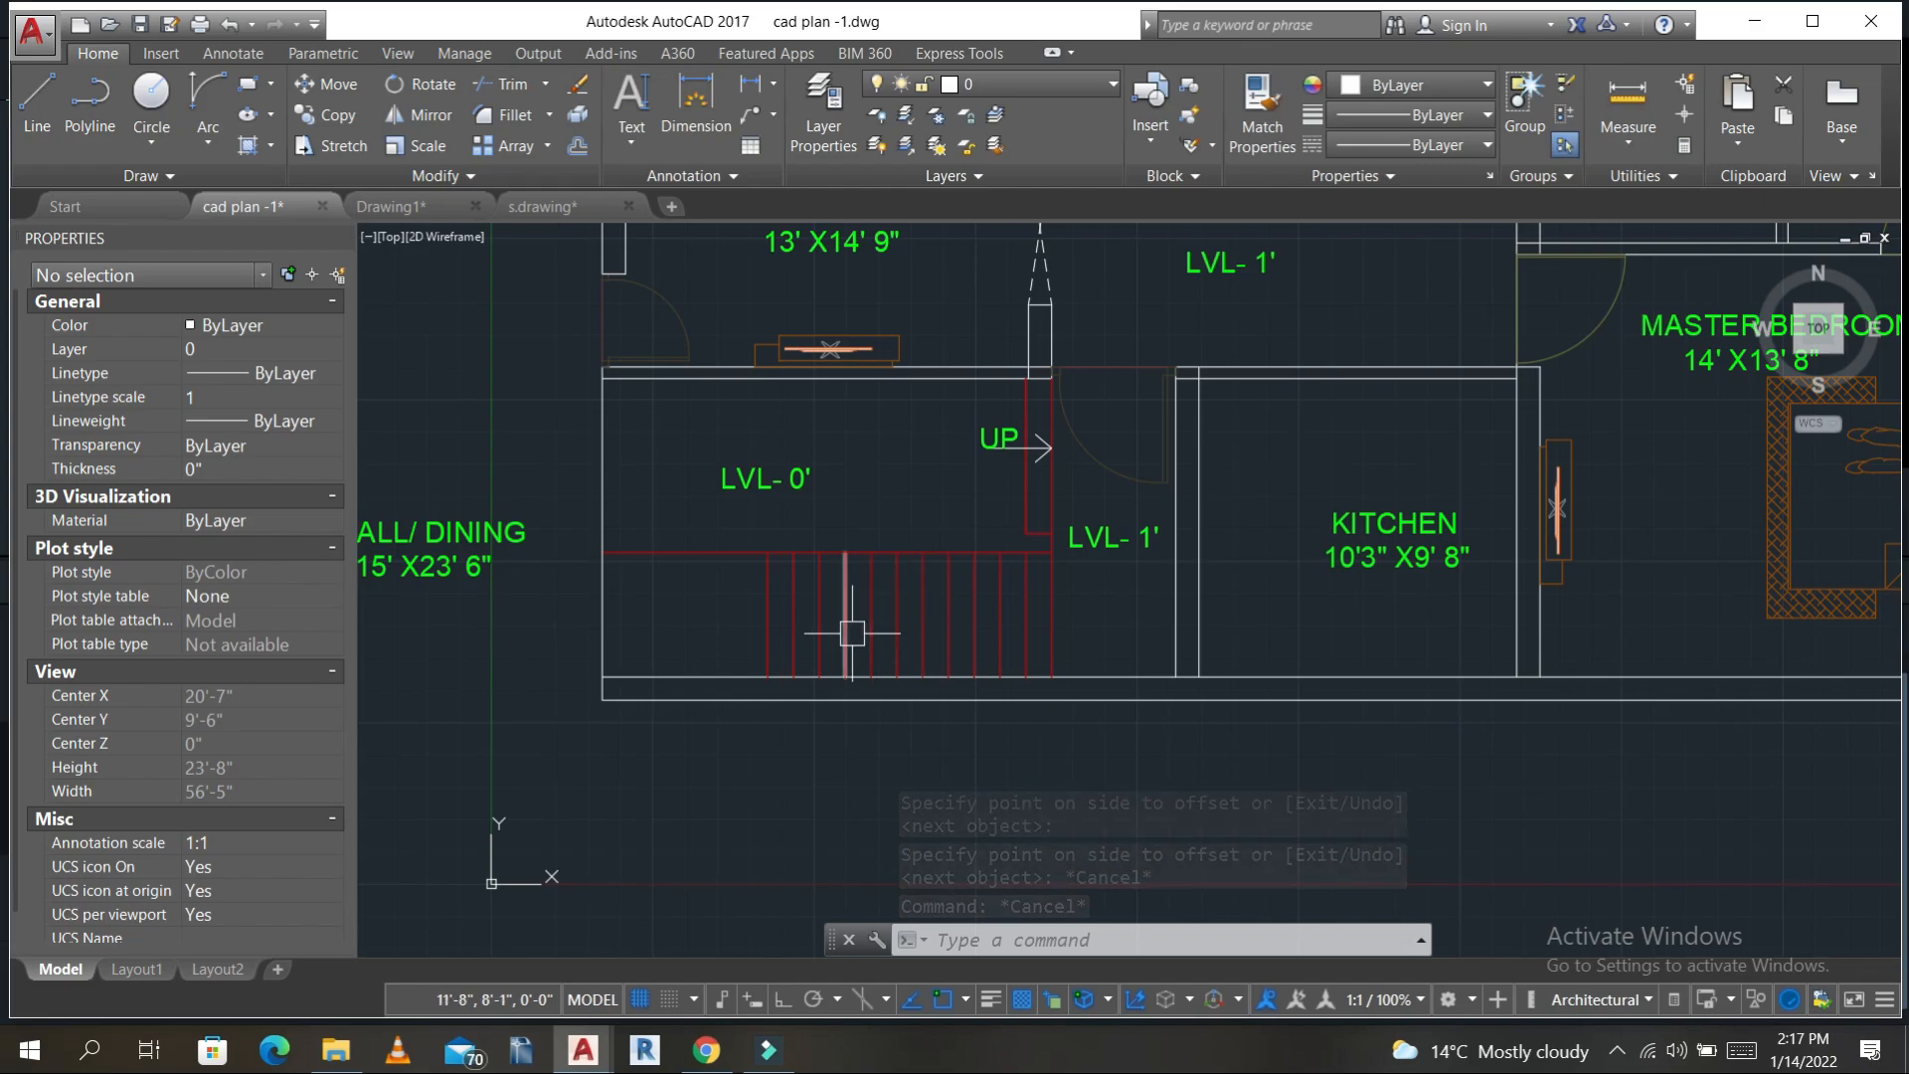
- Copy the leftmost tread one tread spacing further left, using the neighbouring tread's upper end as base point
{"action": "left_click", "coordinate": [759, 637]}
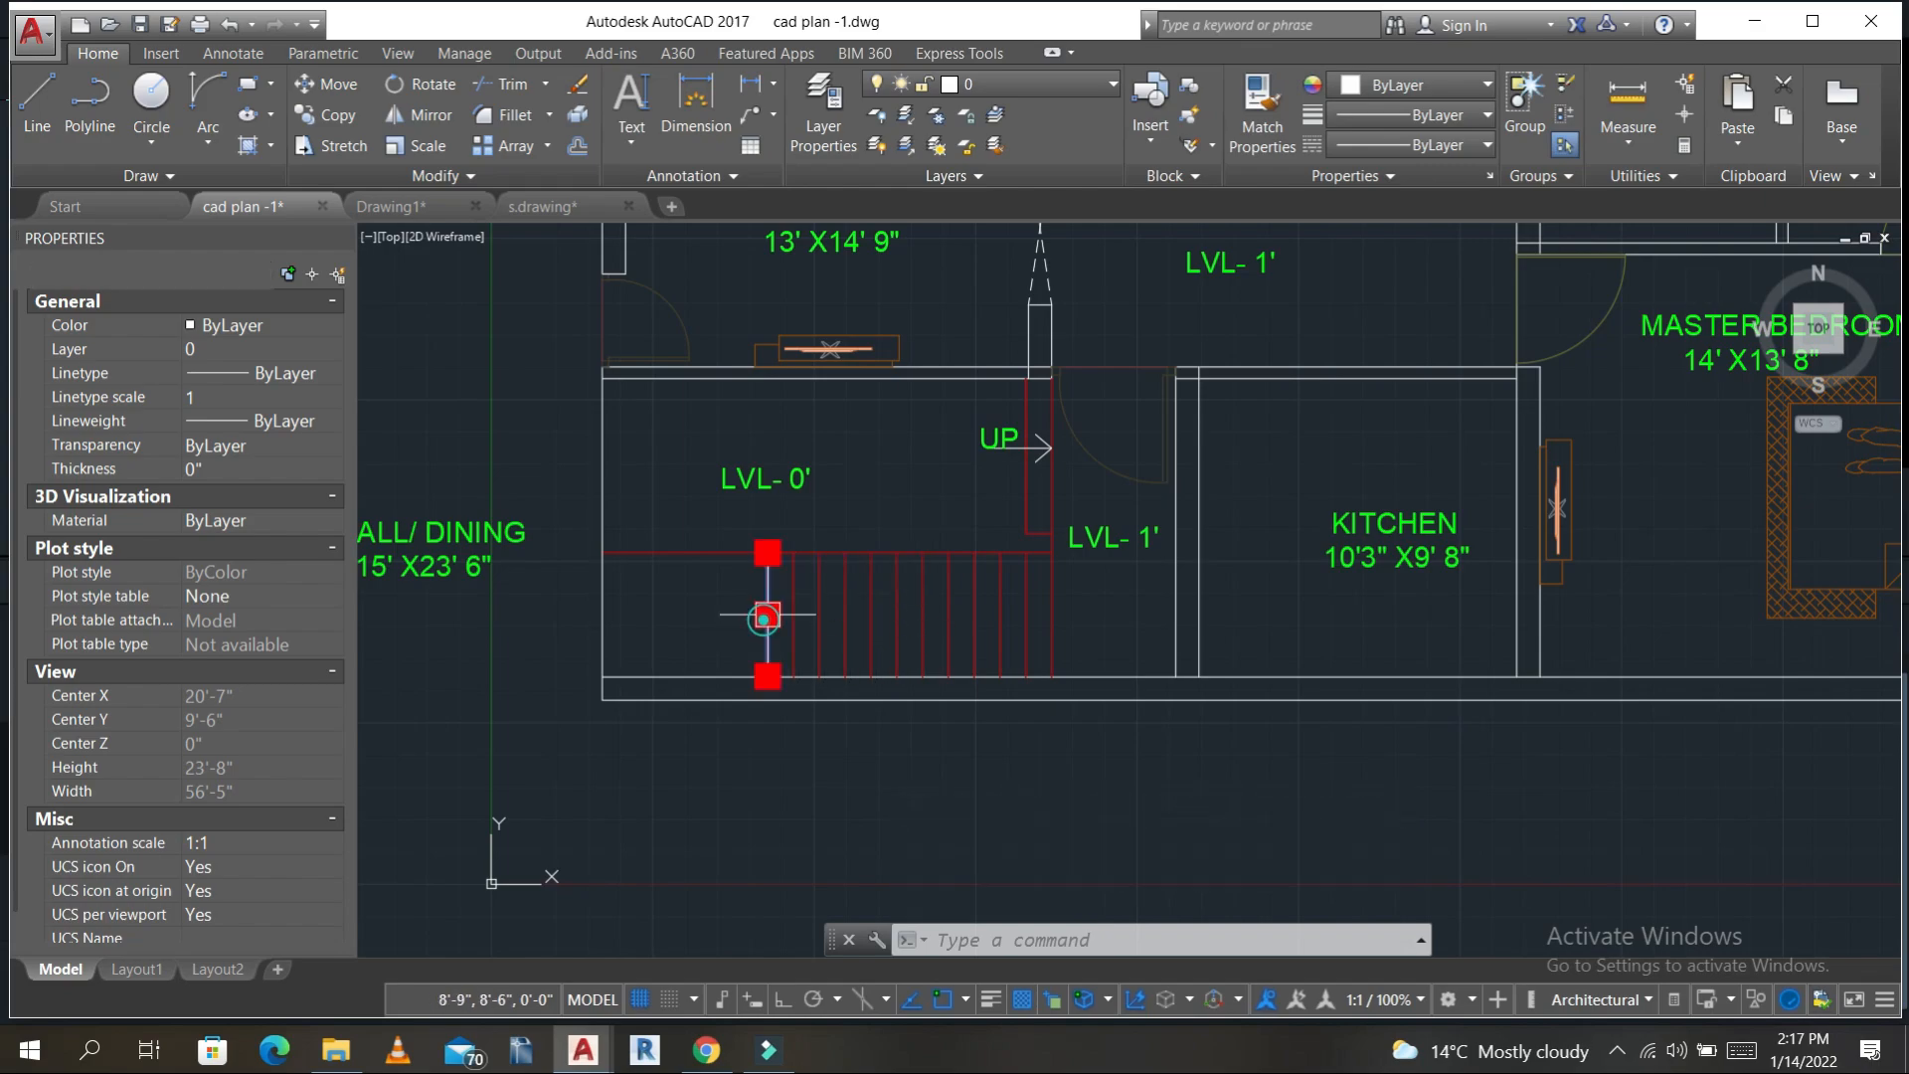
{"action": "type", "text": "co"}
{"action": "key", "text": "Return"}
{"action": "scroll", "coordinate": [861, 529], "scroll_direction": "up", "scroll_amount": 2}
{"action": "scroll", "coordinate": [860, 527], "scroll_direction": "up", "scroll_amount": 2}
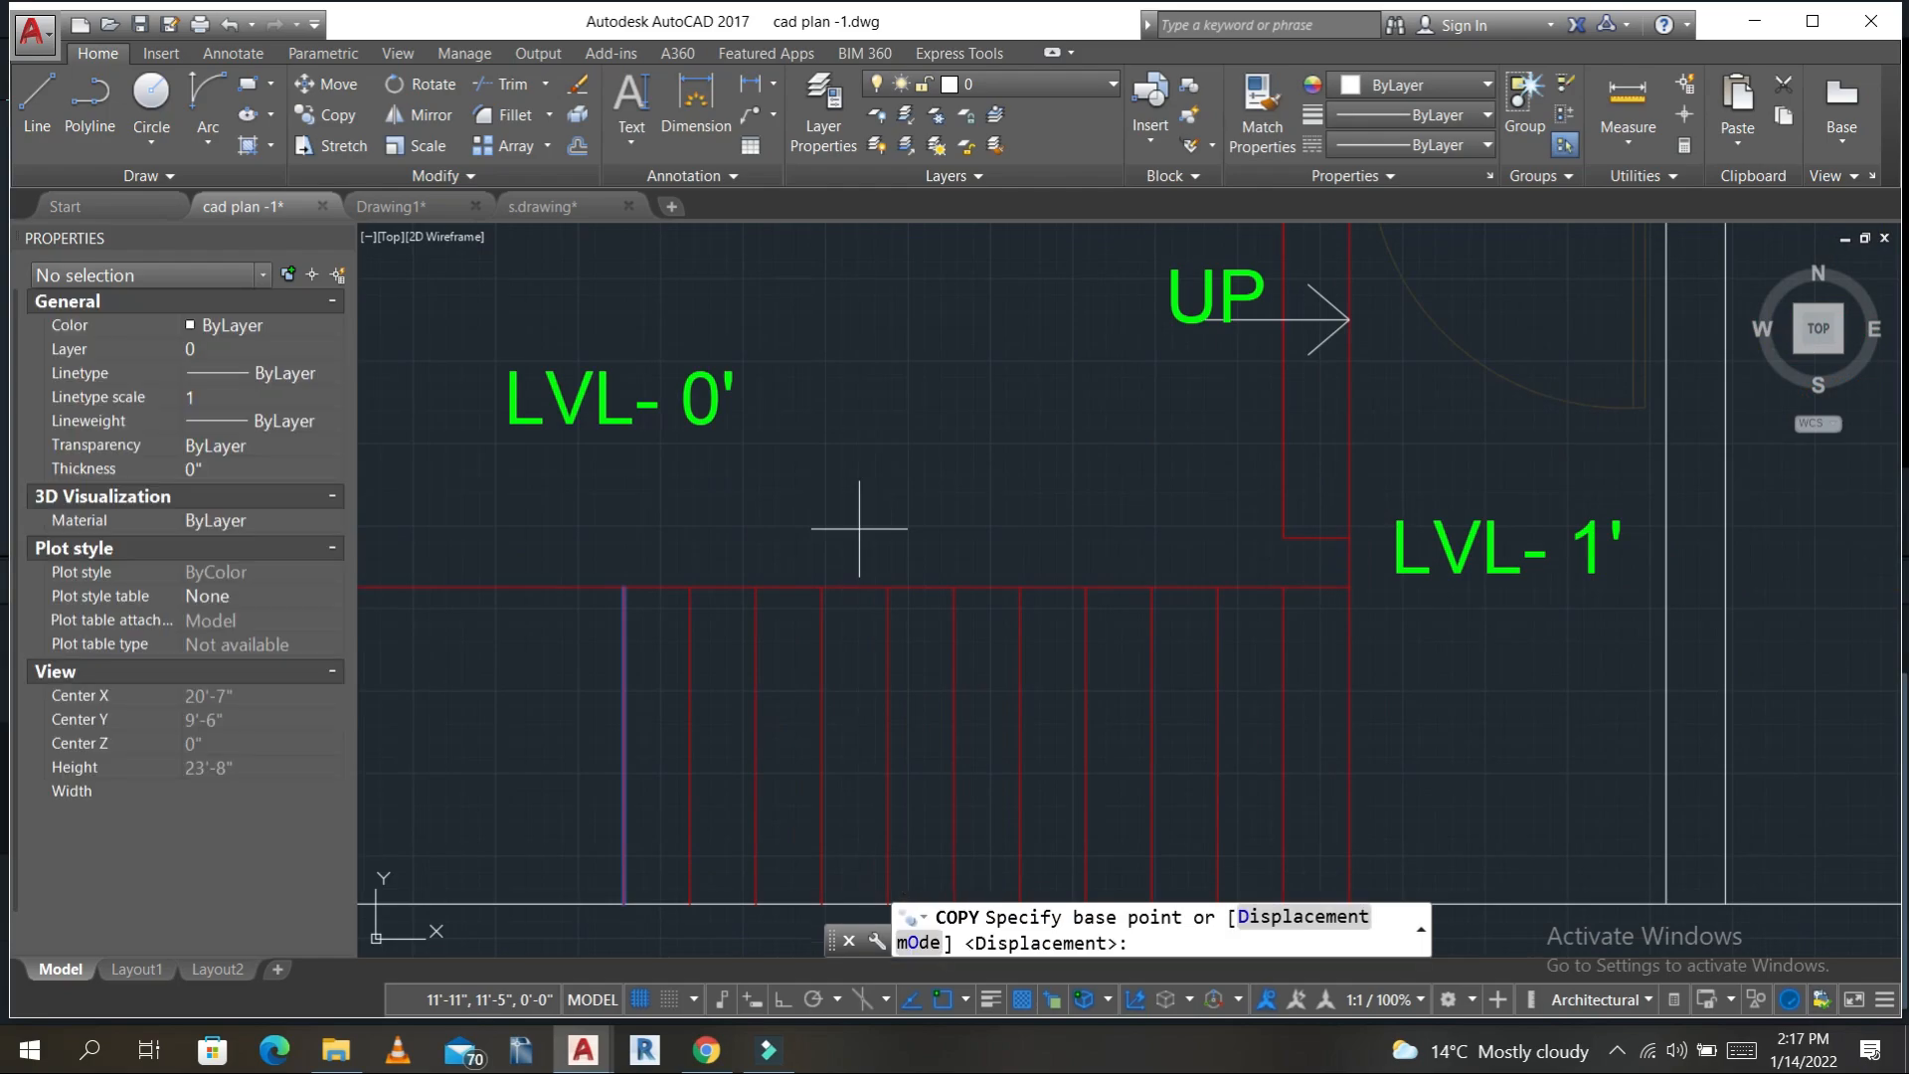
{"action": "left_click", "coordinate": [689, 591]}
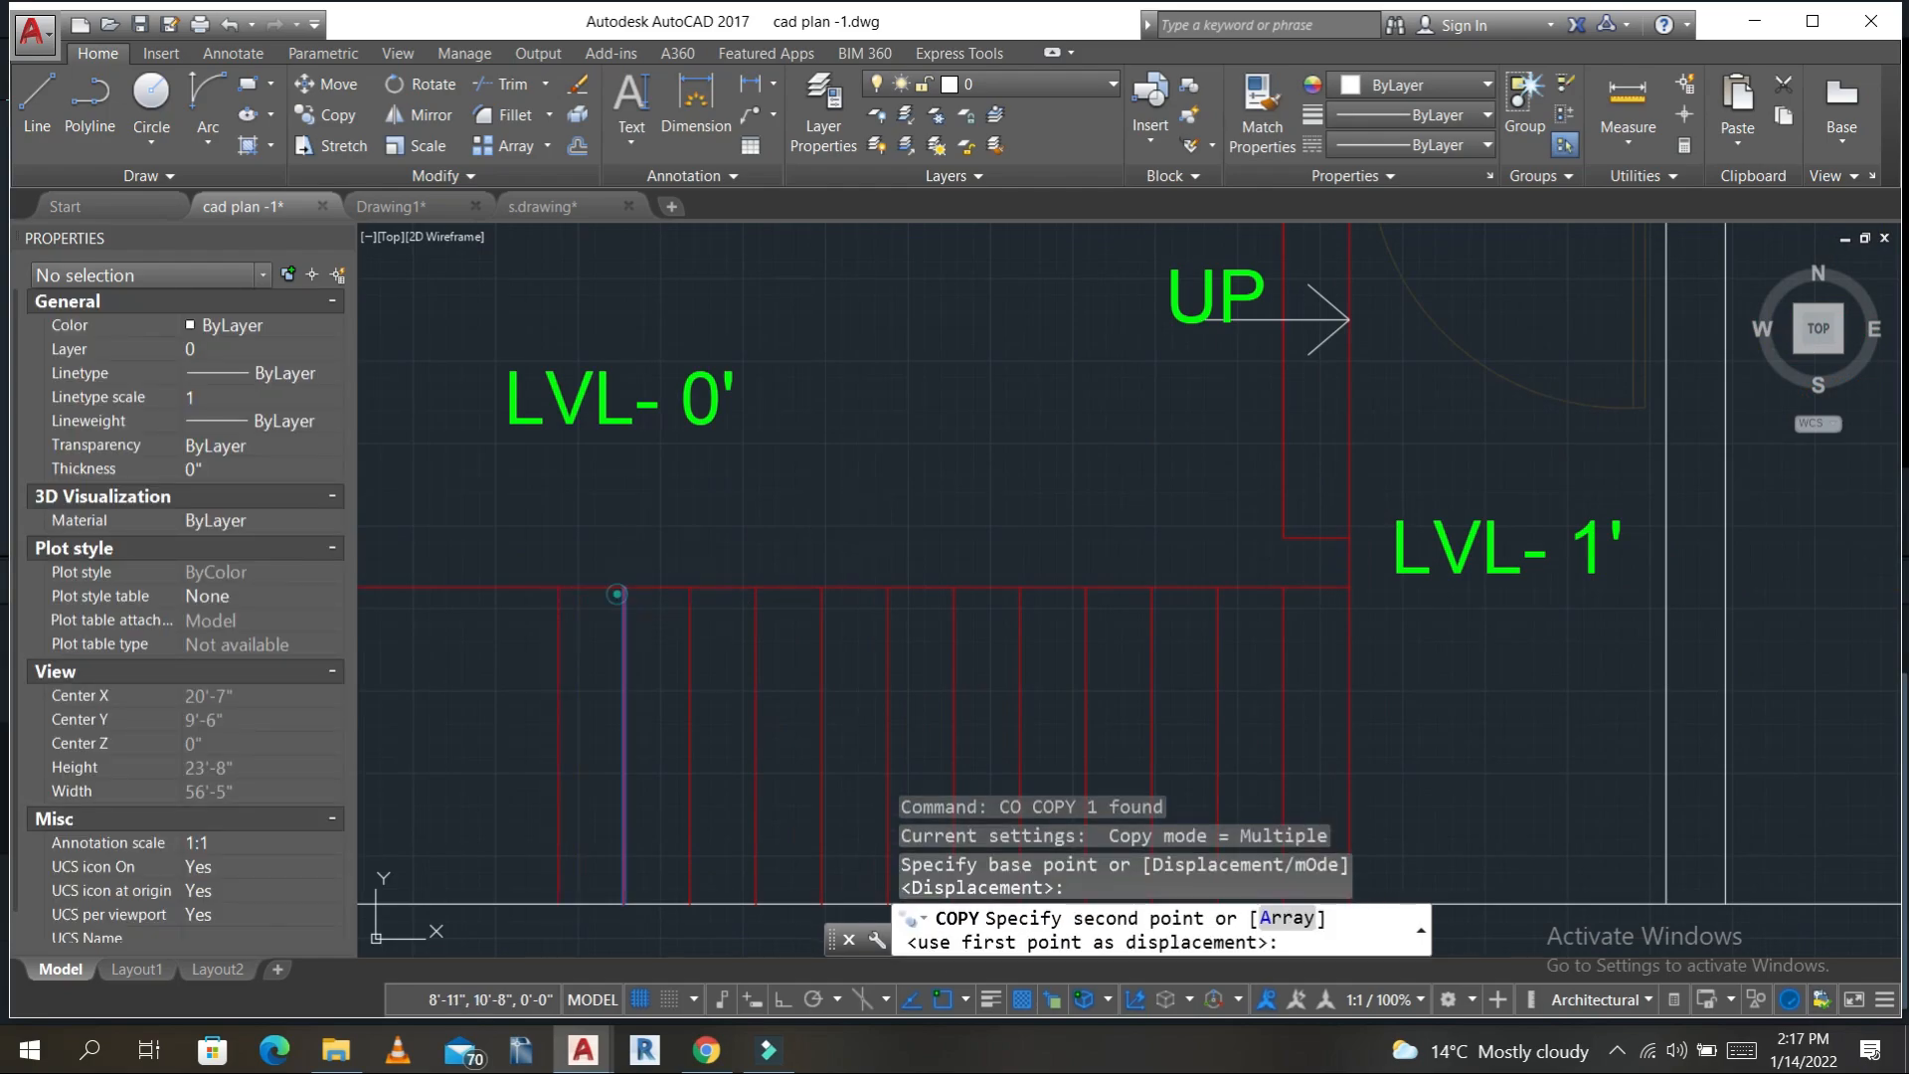
{"action": "left_click", "coordinate": [617, 593]}
{"action": "scroll", "coordinate": [773, 559], "scroll_direction": "down", "scroll_amount": 4}
{"action": "middle_click_drag", "start_coordinate": [768, 587], "coordinate": [960, 610]}
{"action": "key", "text": "Escape"}
{"action": "key", "text": "Escape"}
{"action": "key", "text": "Escape"}
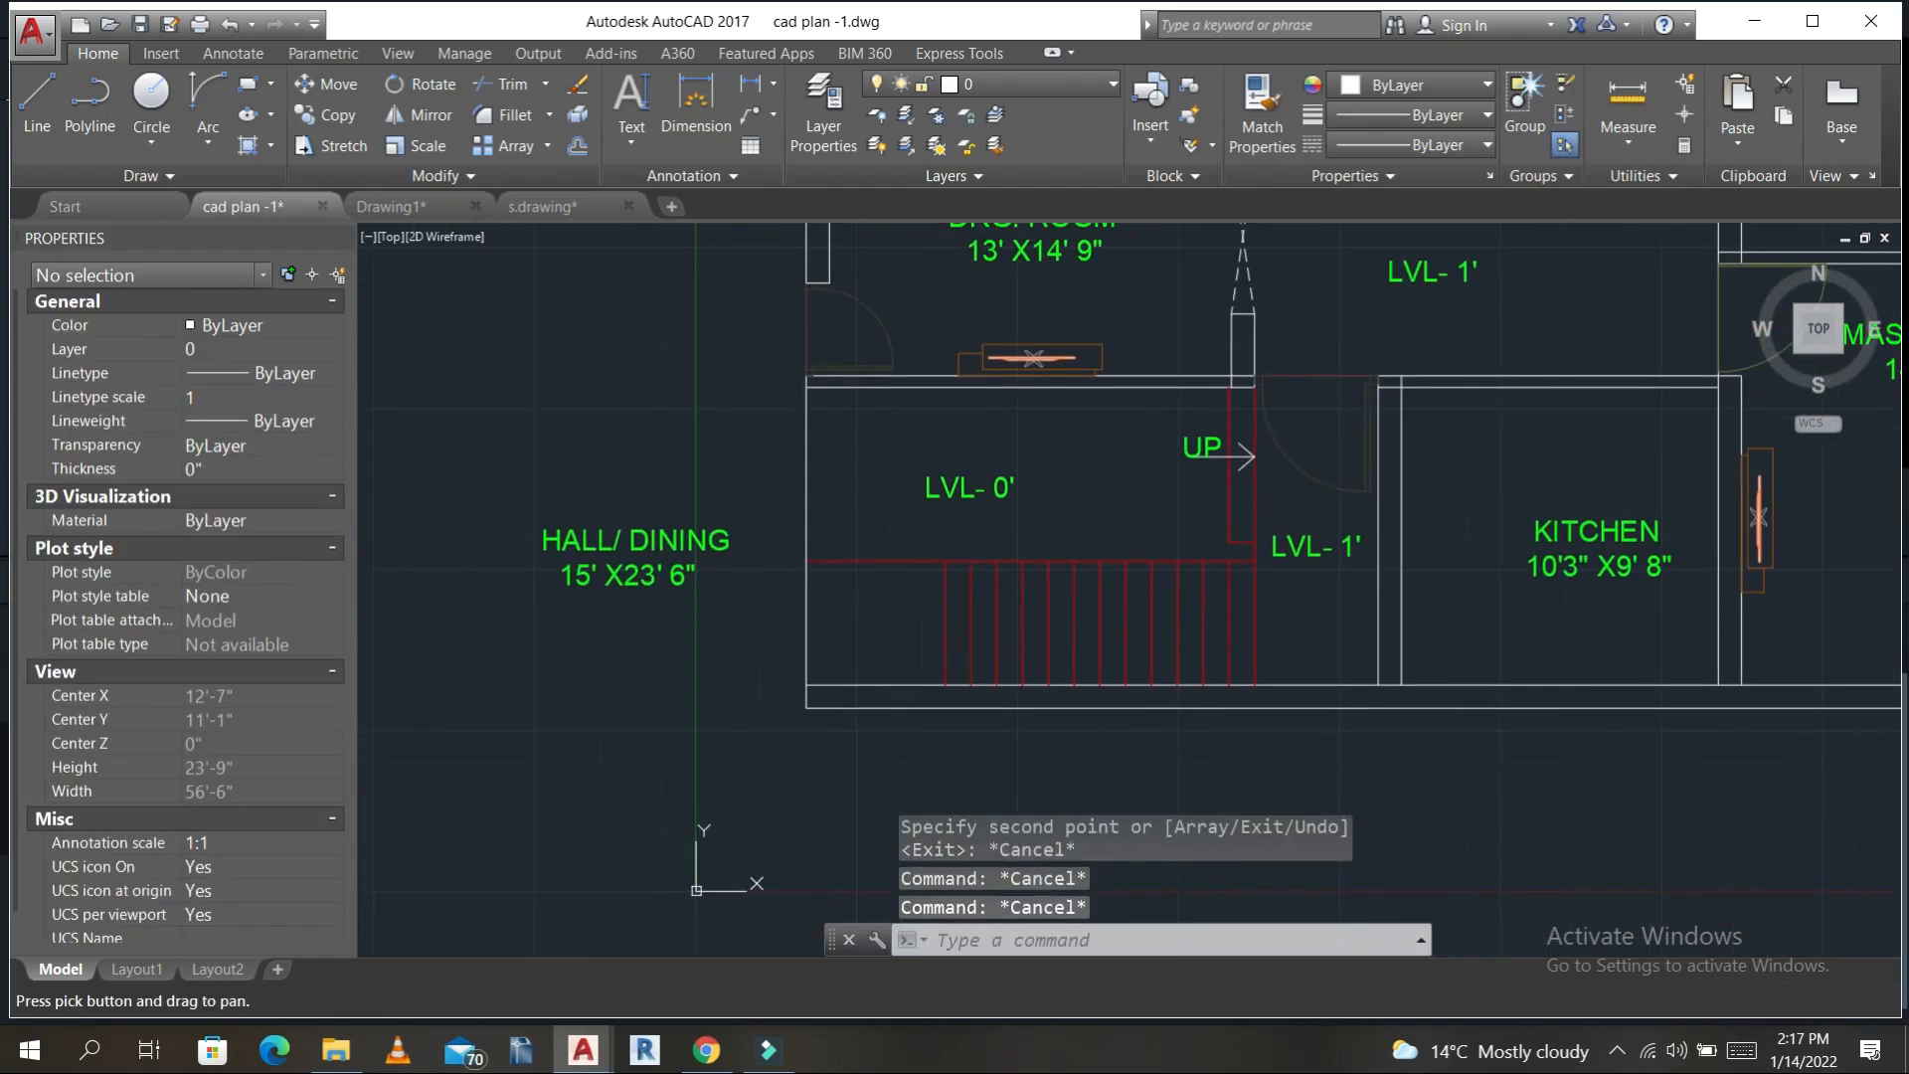
- Copy the six leftmost treads straight up so their upper ends meet the inner face of the wall above
{"action": "key", "text": "Escape"}
{"action": "scroll", "coordinate": [1052, 621], "scroll_direction": "up", "scroll_amount": 2}
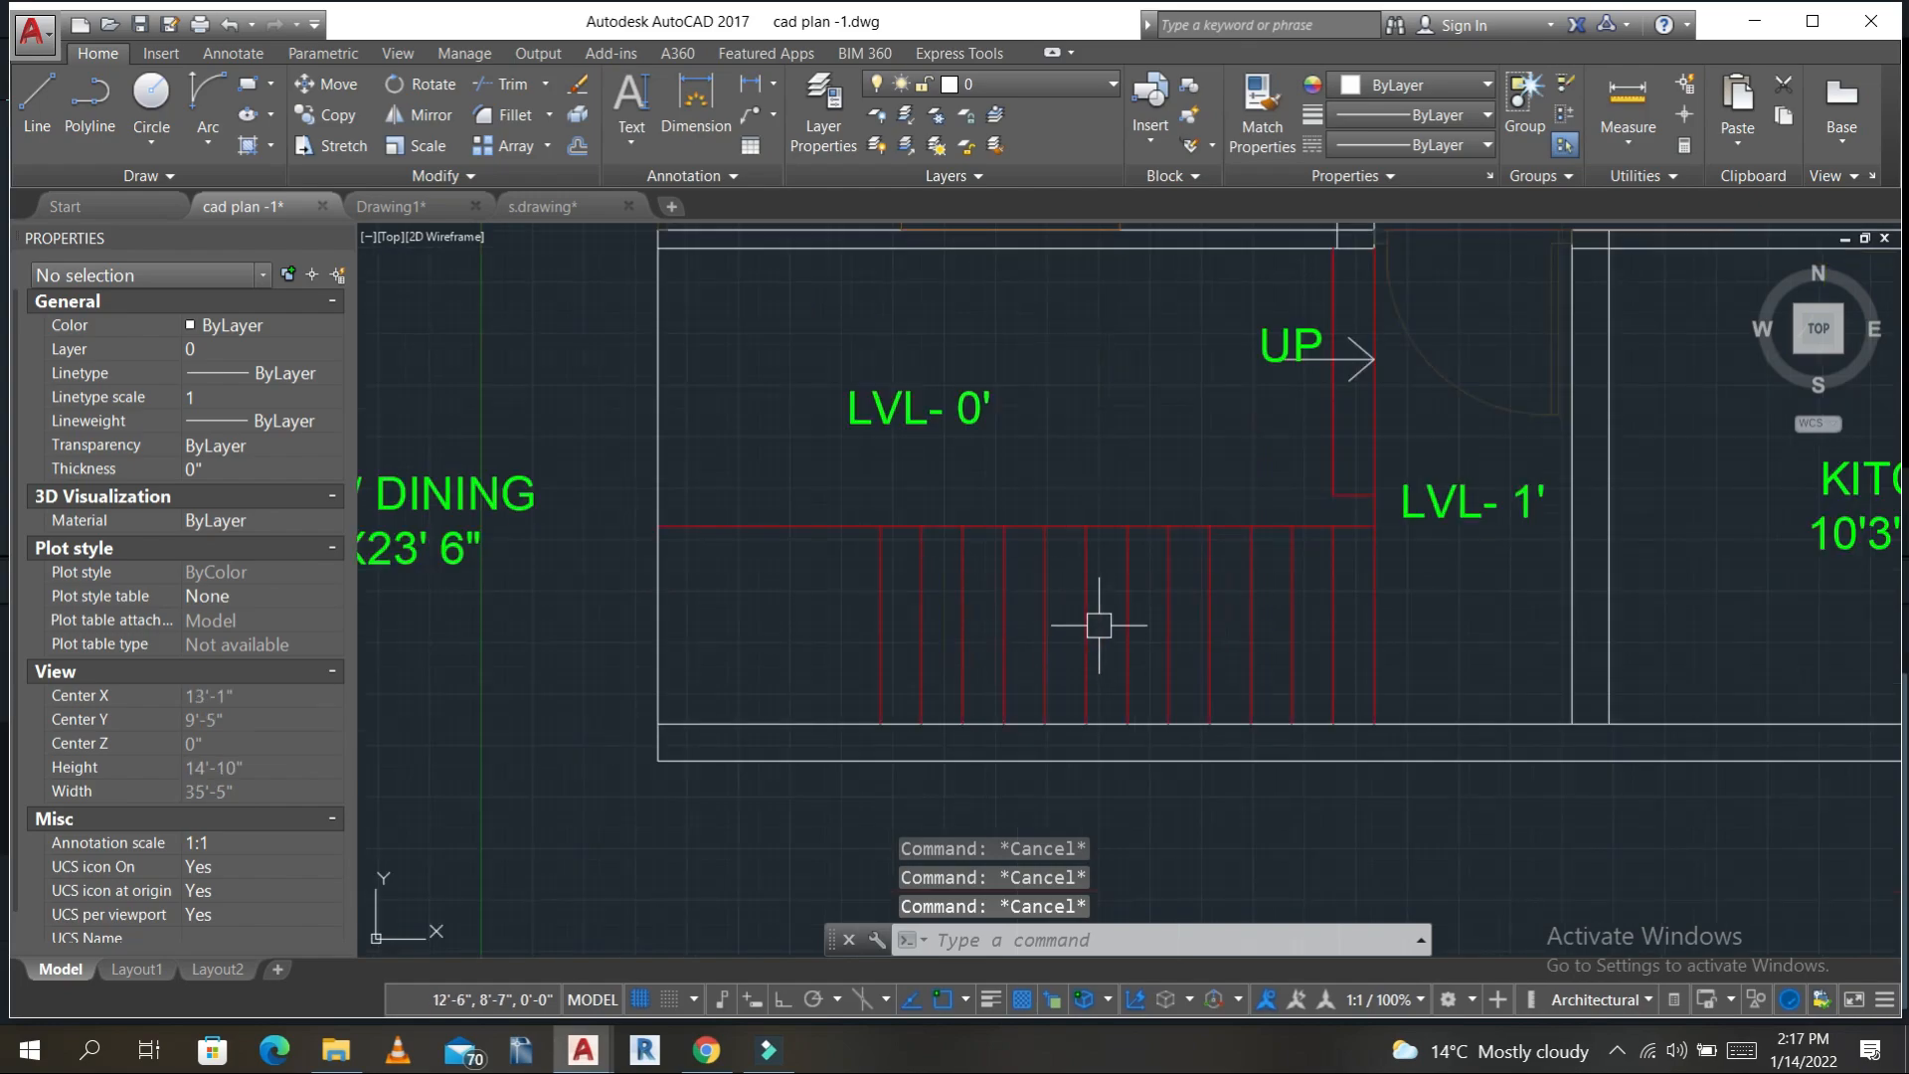
{"action": "left_click", "coordinate": [1107, 623]}
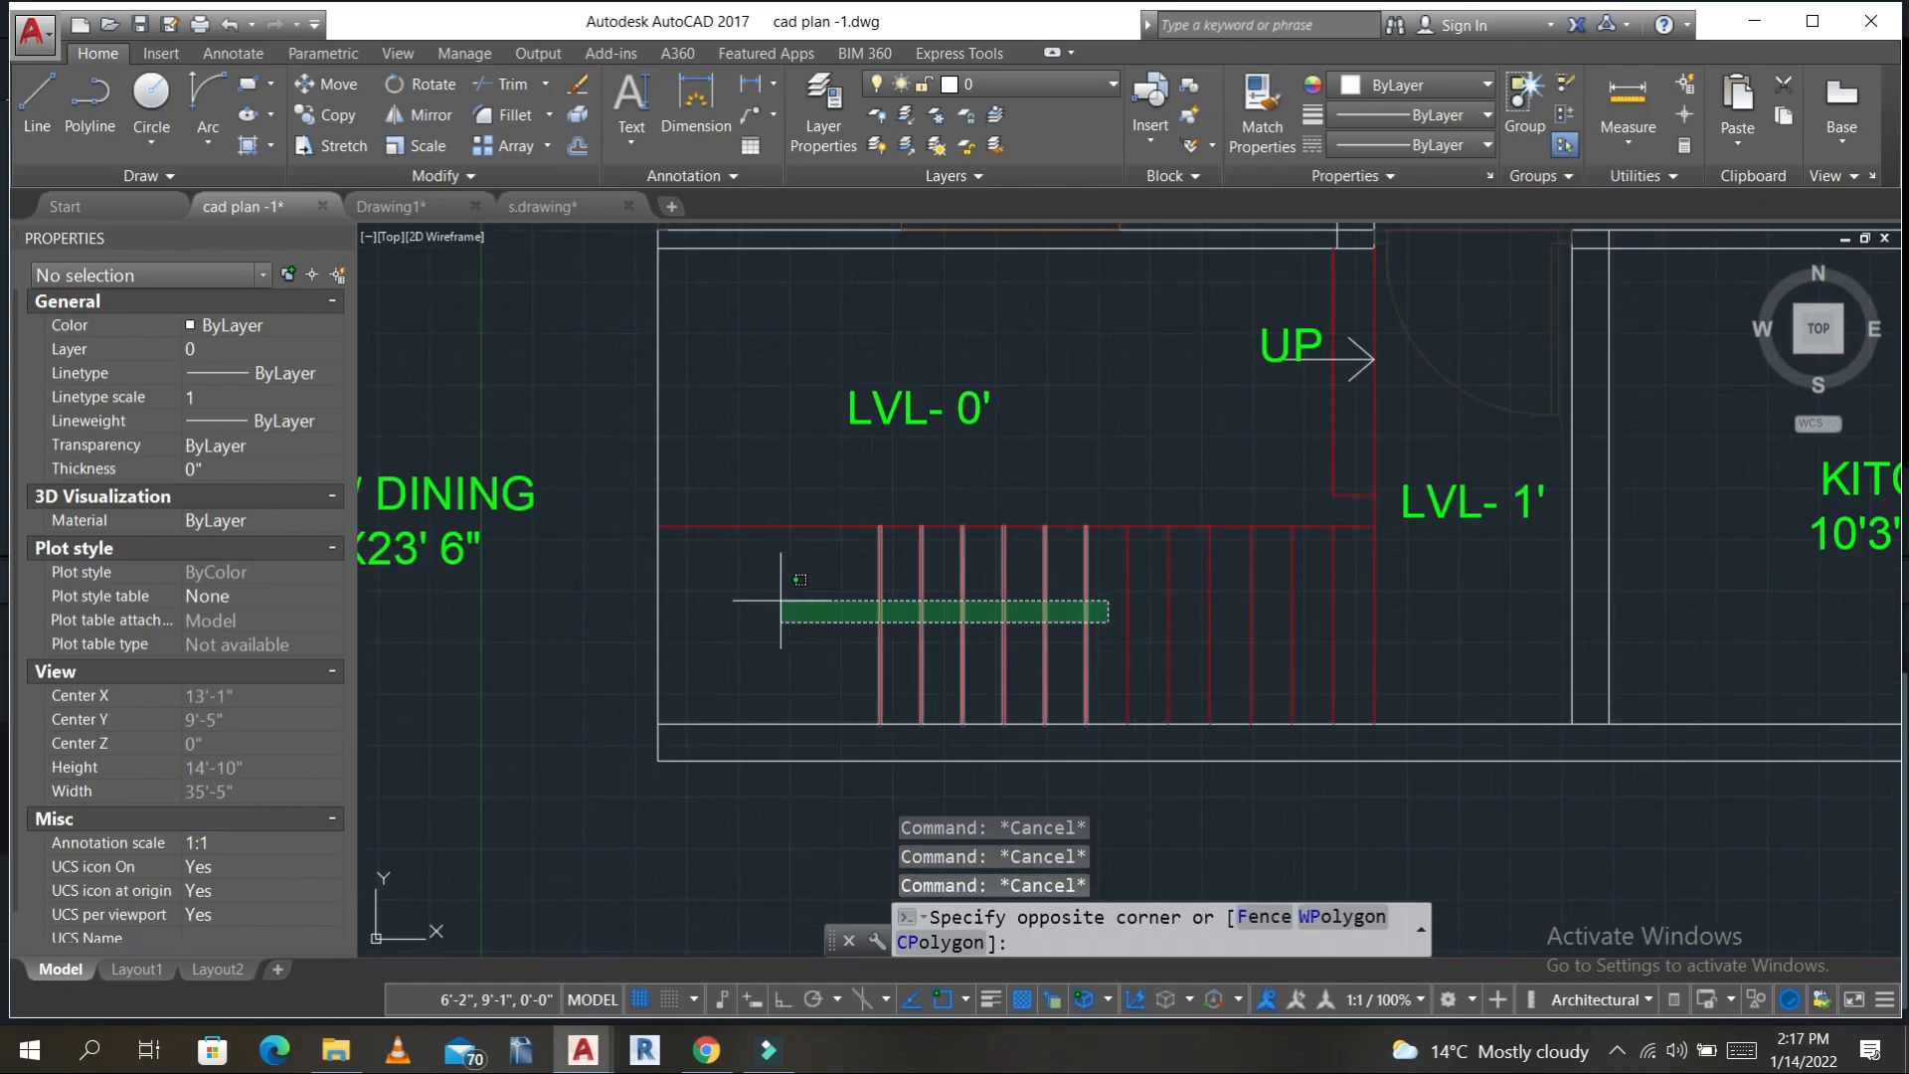
{"action": "left_click", "coordinate": [772, 596]}
{"action": "middle_click_drag", "start_coordinate": [1085, 564], "coordinate": [1073, 616]}
{"action": "type", "text": "co"}
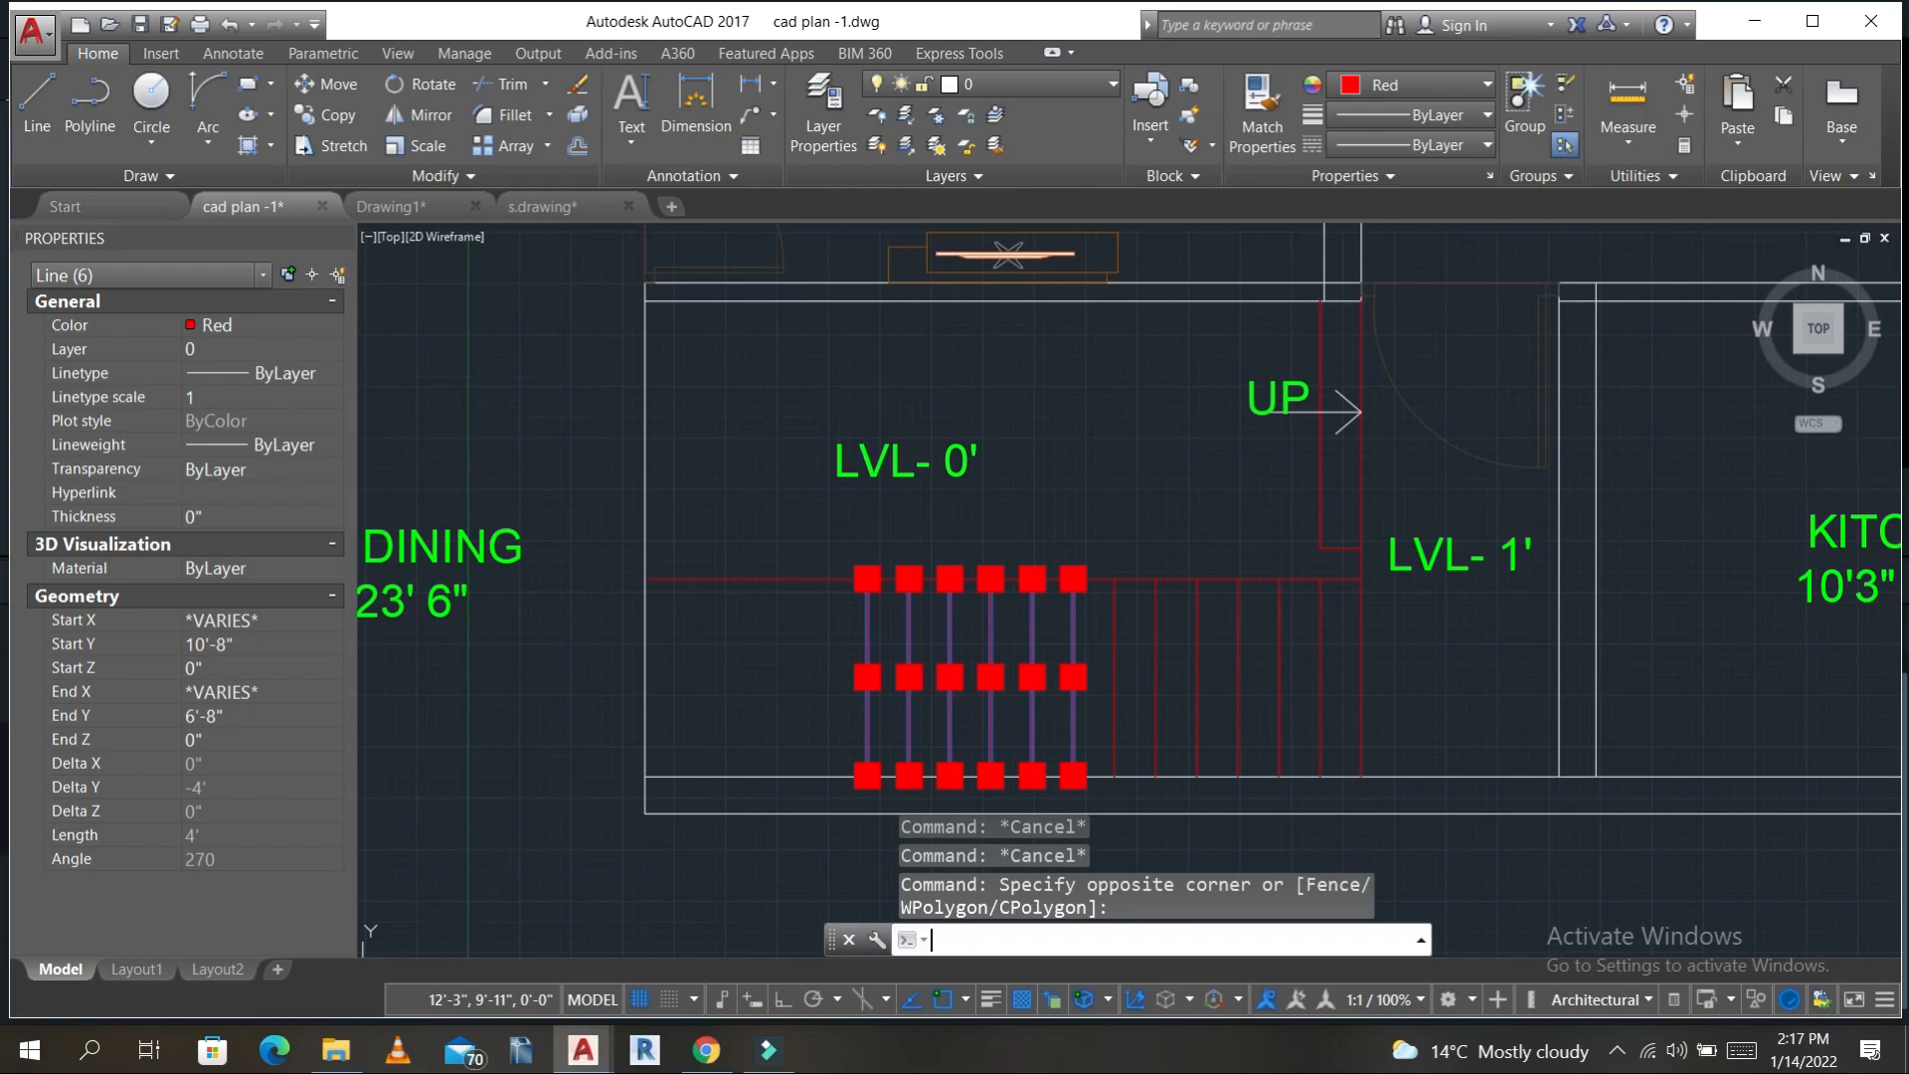
{"action": "key", "text": "Return"}
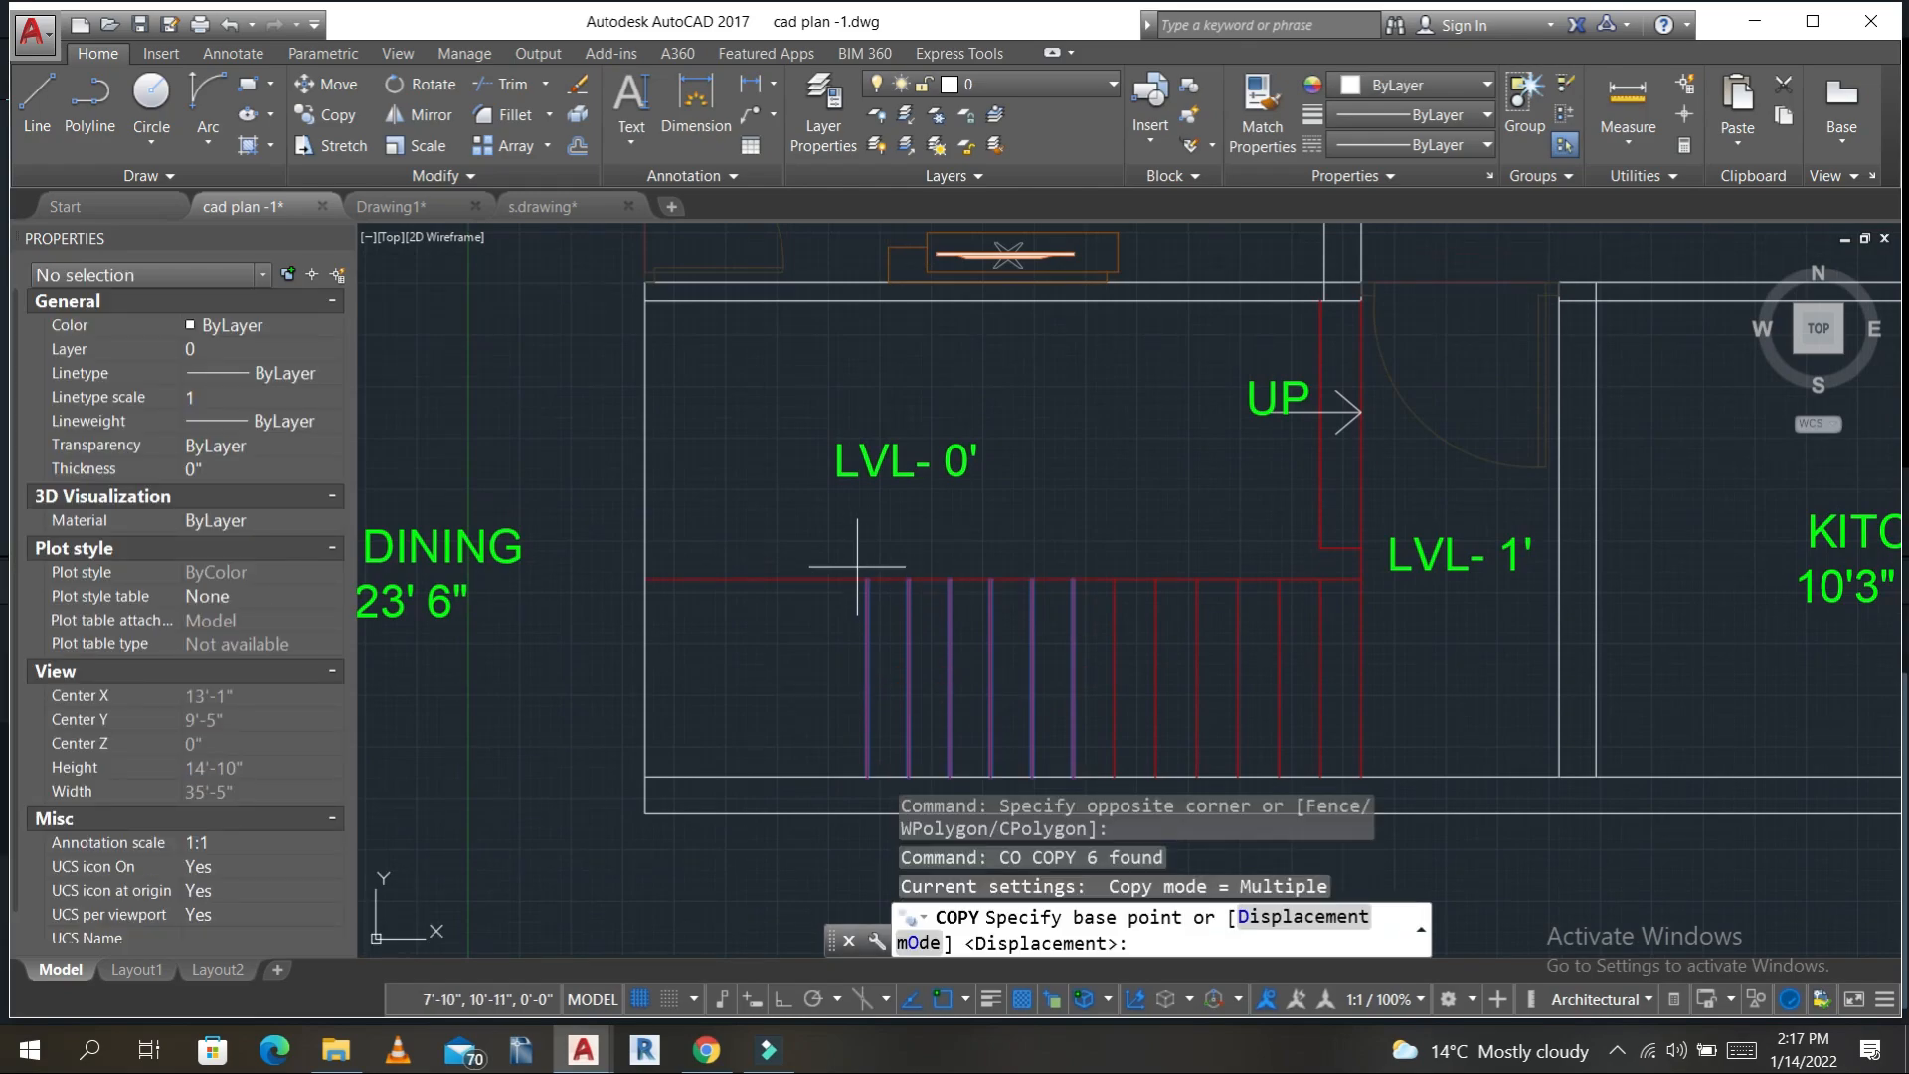
{"action": "left_click", "coordinate": [866, 577]}
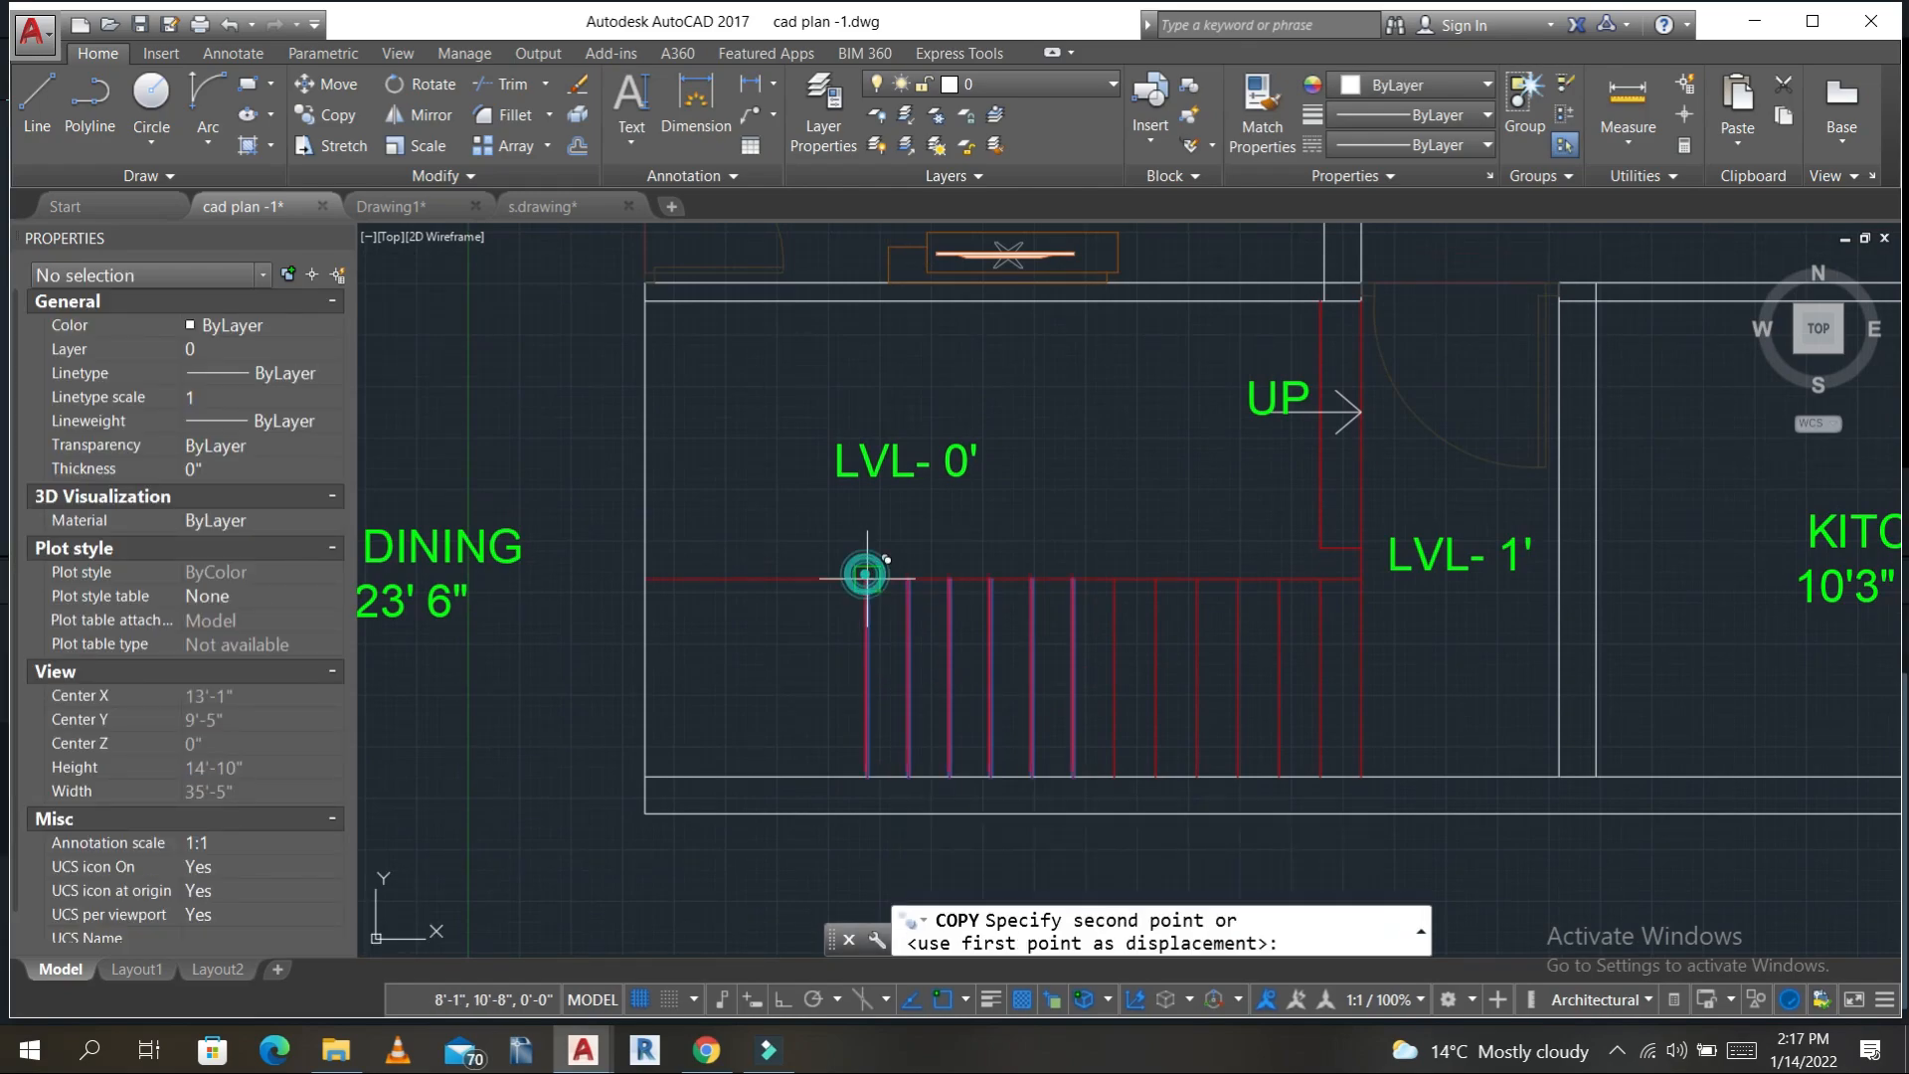
{"action": "left_click", "coordinate": [867, 281]}
{"action": "key", "text": "Escape"}
{"action": "key", "text": "Escape"}
- Draw a line along the lower ends of the upper treads, continuing down at the leftmost tread to the lower flight's horizontal line
{"action": "type", "text": "l"}
{"action": "key", "text": "Return"}
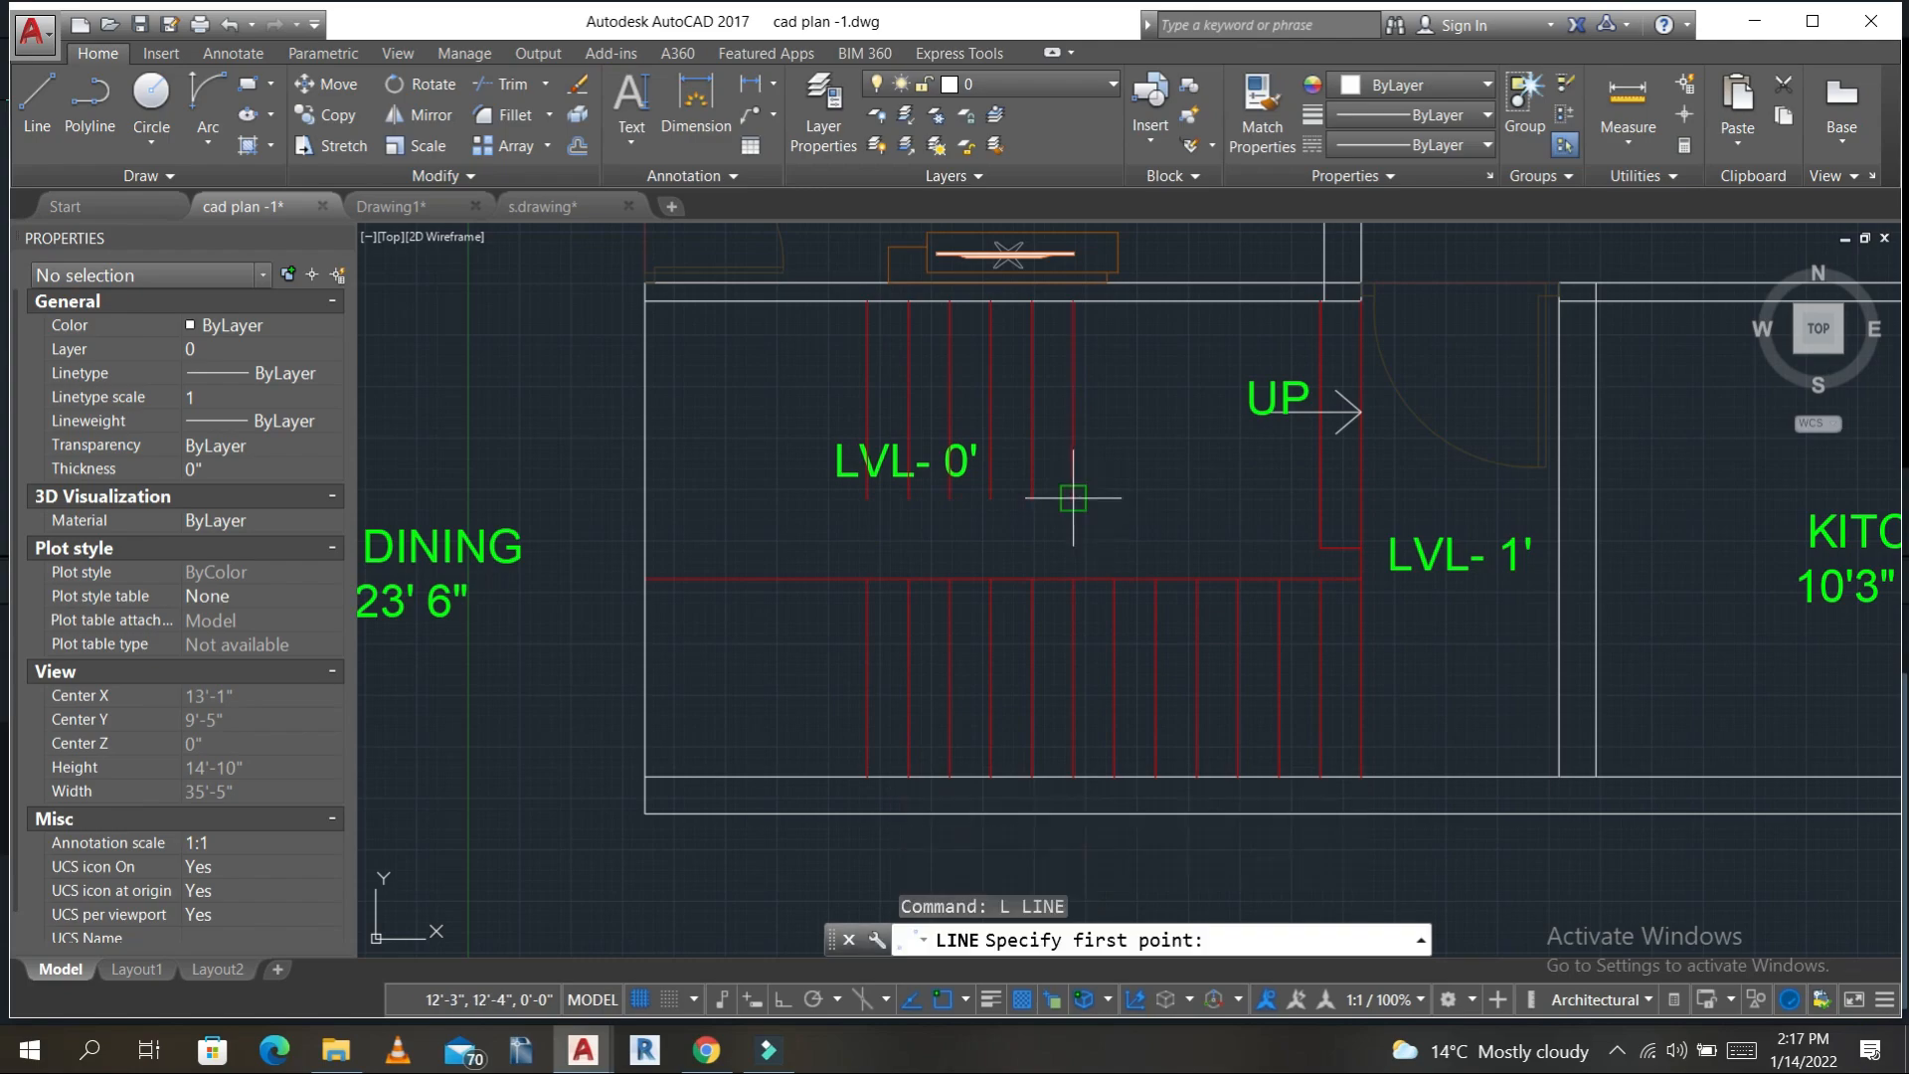
{"action": "left_click", "coordinate": [1067, 494]}
{"action": "left_click", "coordinate": [866, 498]}
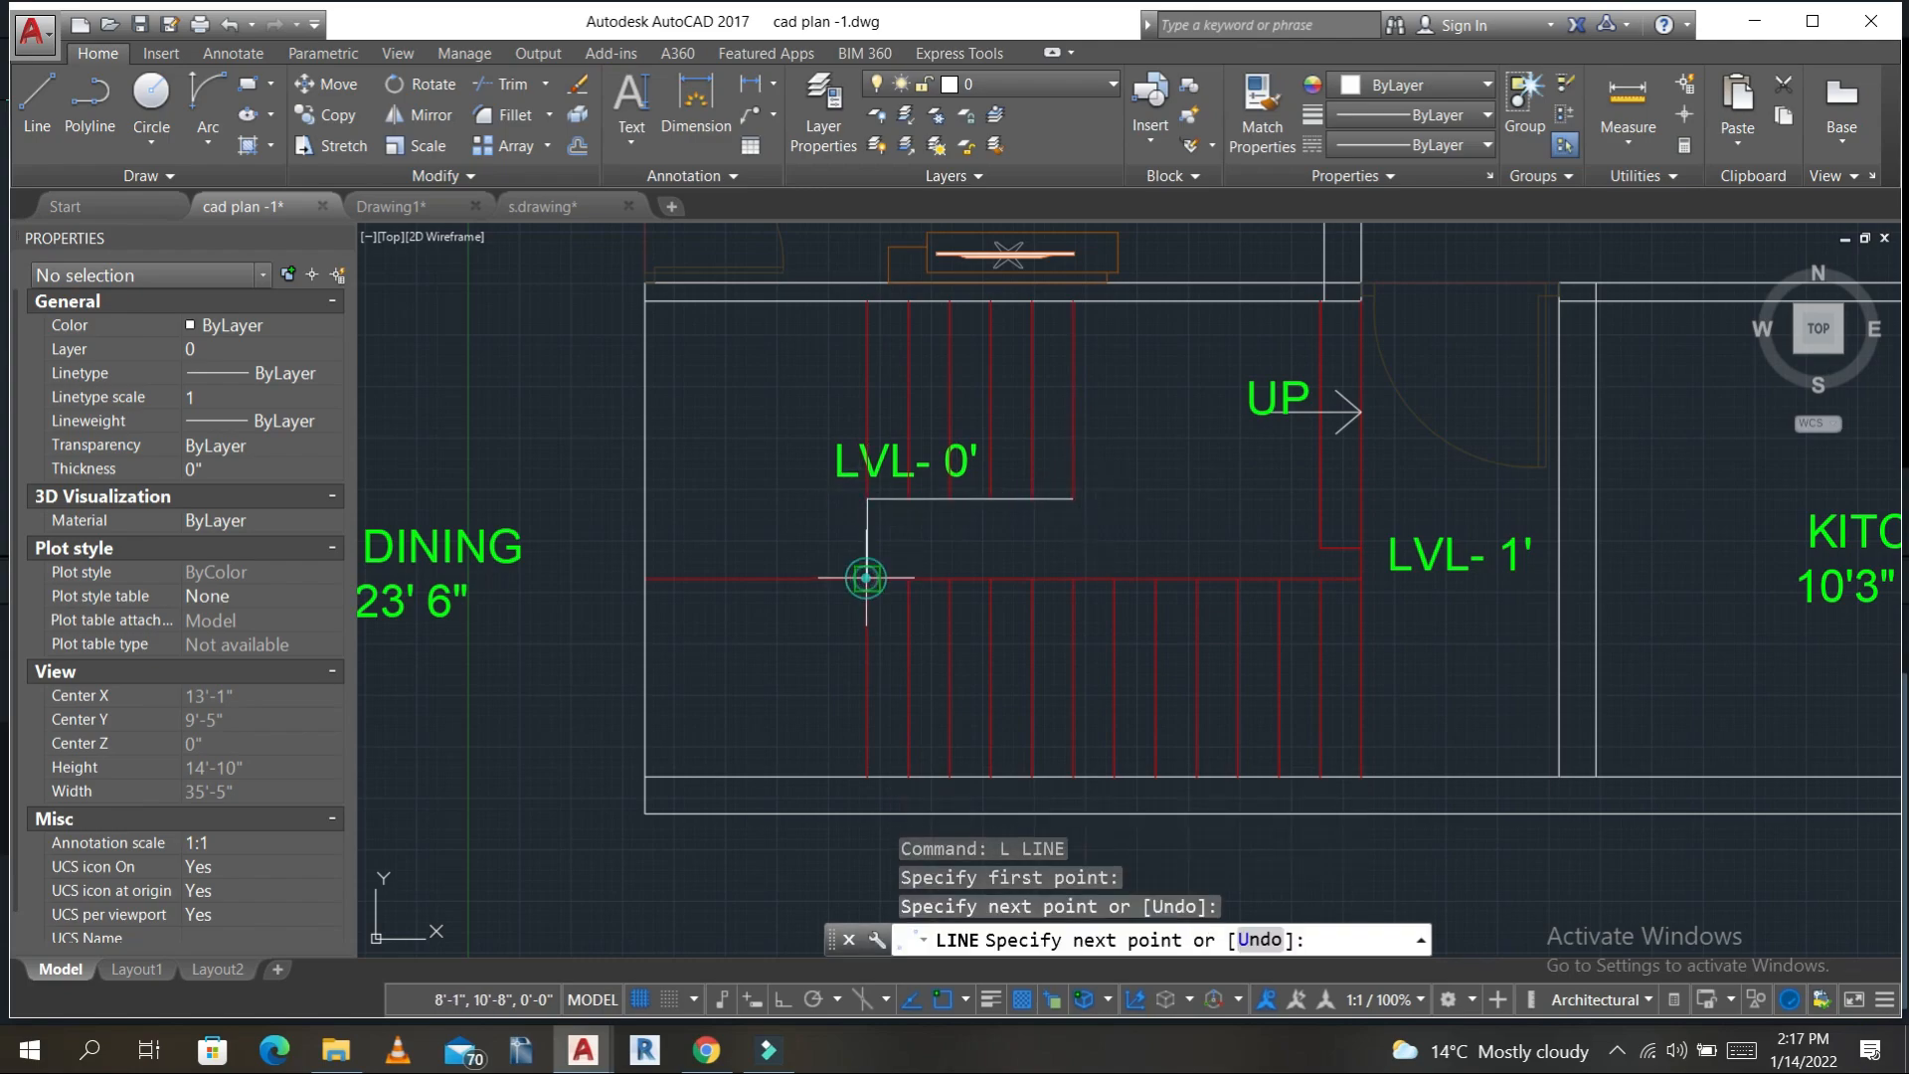
{"action": "left_click", "coordinate": [867, 579]}
{"action": "key", "text": "Escape"}
{"action": "key", "text": "Escape"}
{"action": "key", "text": "Escape"}
- Trim the red horizontal stair line beyond the leftmost tread of the lower flight
{"action": "type", "text": "tr"}
{"action": "key", "text": "Return"}
{"action": "key", "text": "Return"}
{"action": "left_click", "coordinate": [774, 580]}
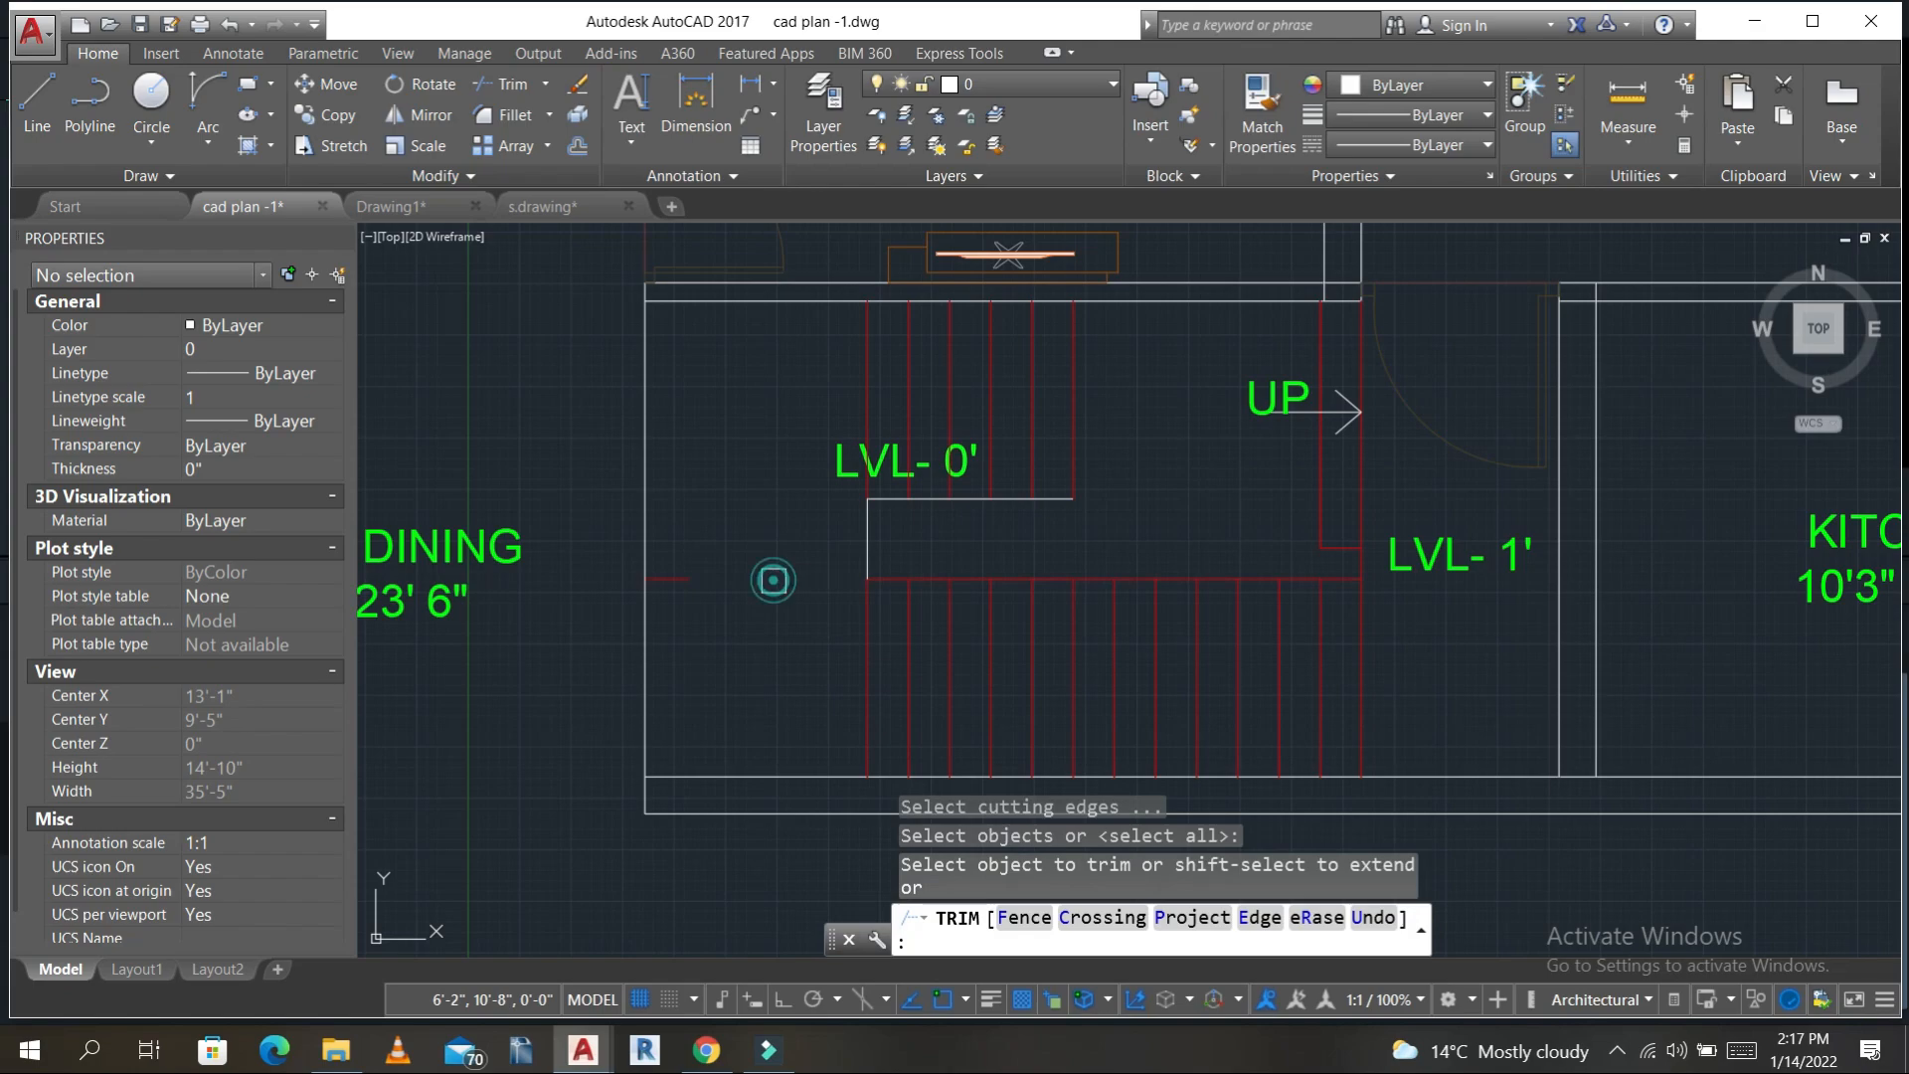
{"action": "key", "text": "Escape"}
- Erase the leftover stub of the horizontal stair line beside the left boundary of the stair area
{"action": "left_click", "coordinate": [690, 579]}
{"action": "key", "text": "Escape"}
{"action": "type", "text": "e"}
{"action": "key", "text": "Return"}
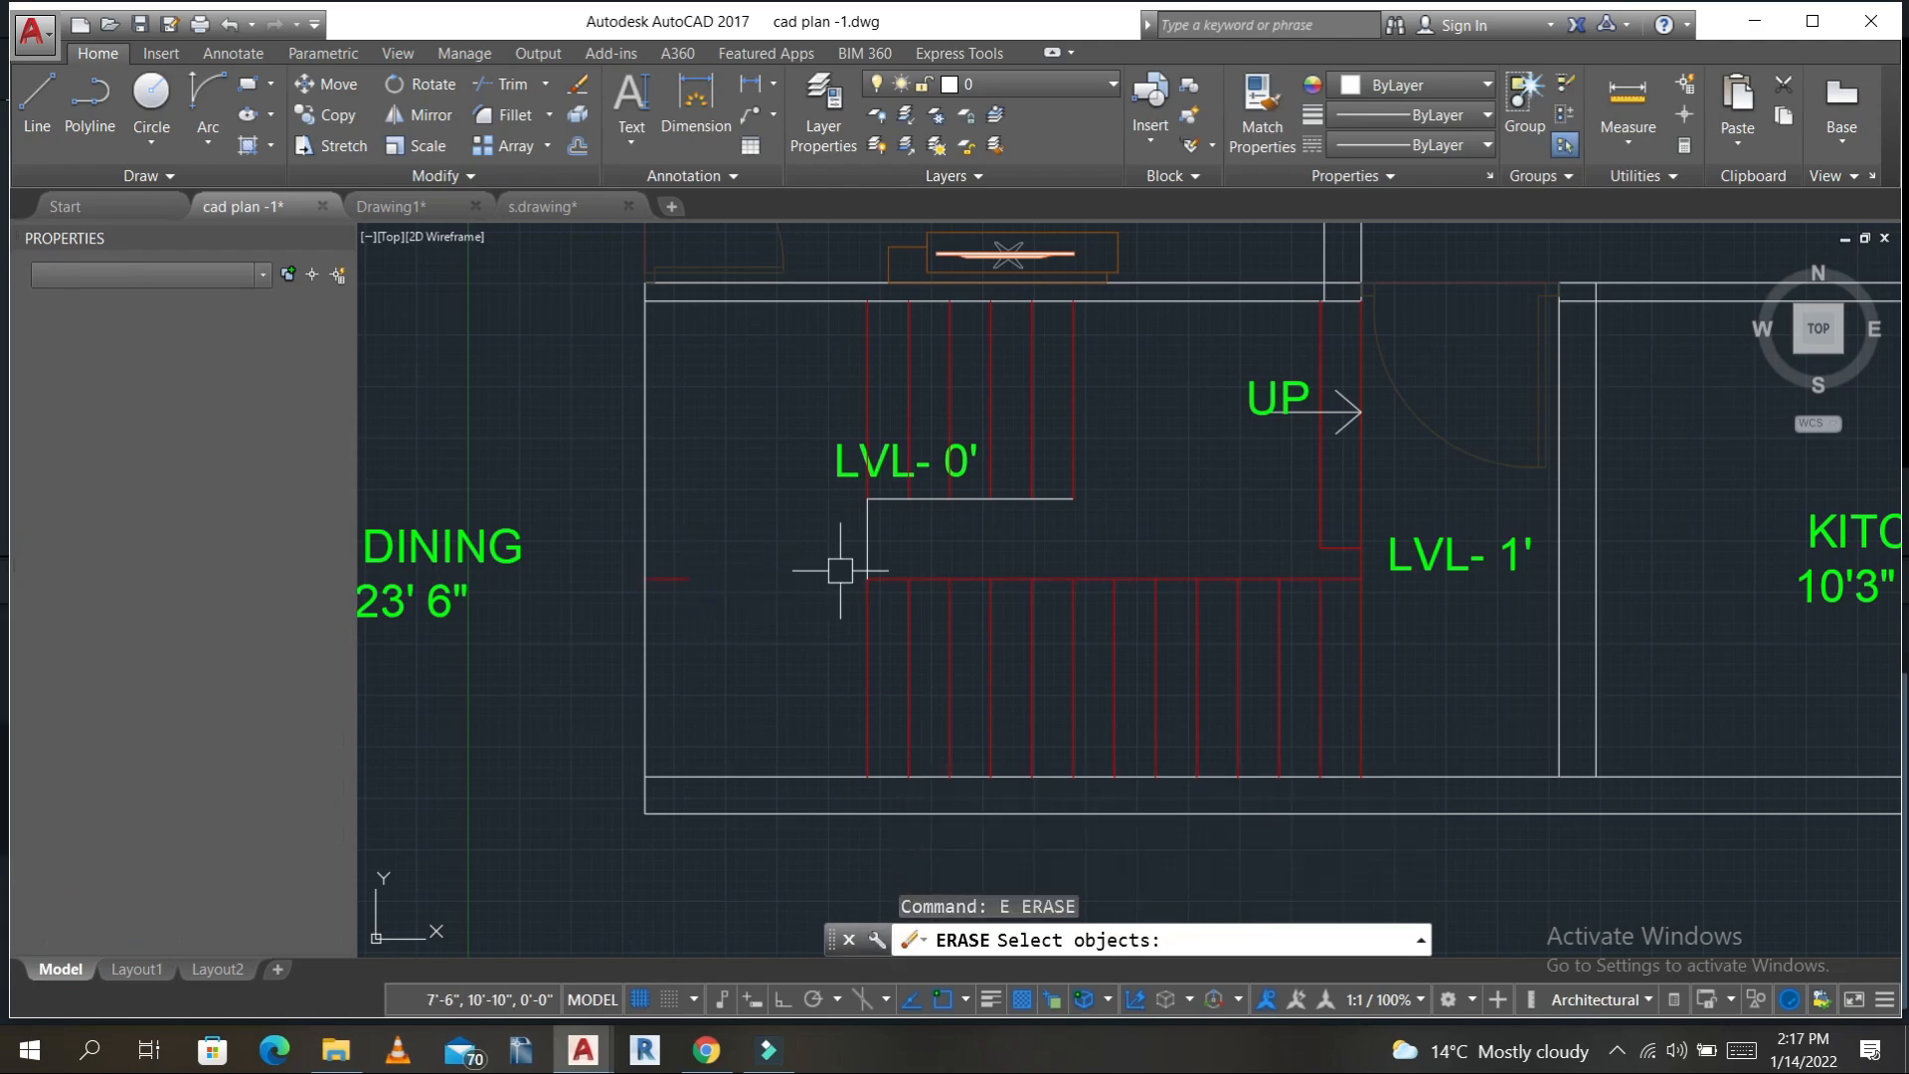
{"action": "key", "text": "Escape"}
{"action": "key", "text": "Escape"}
{"action": "key", "text": "Escape"}
{"action": "key", "text": "Escape"}
{"action": "left_click", "coordinate": [733, 617]}
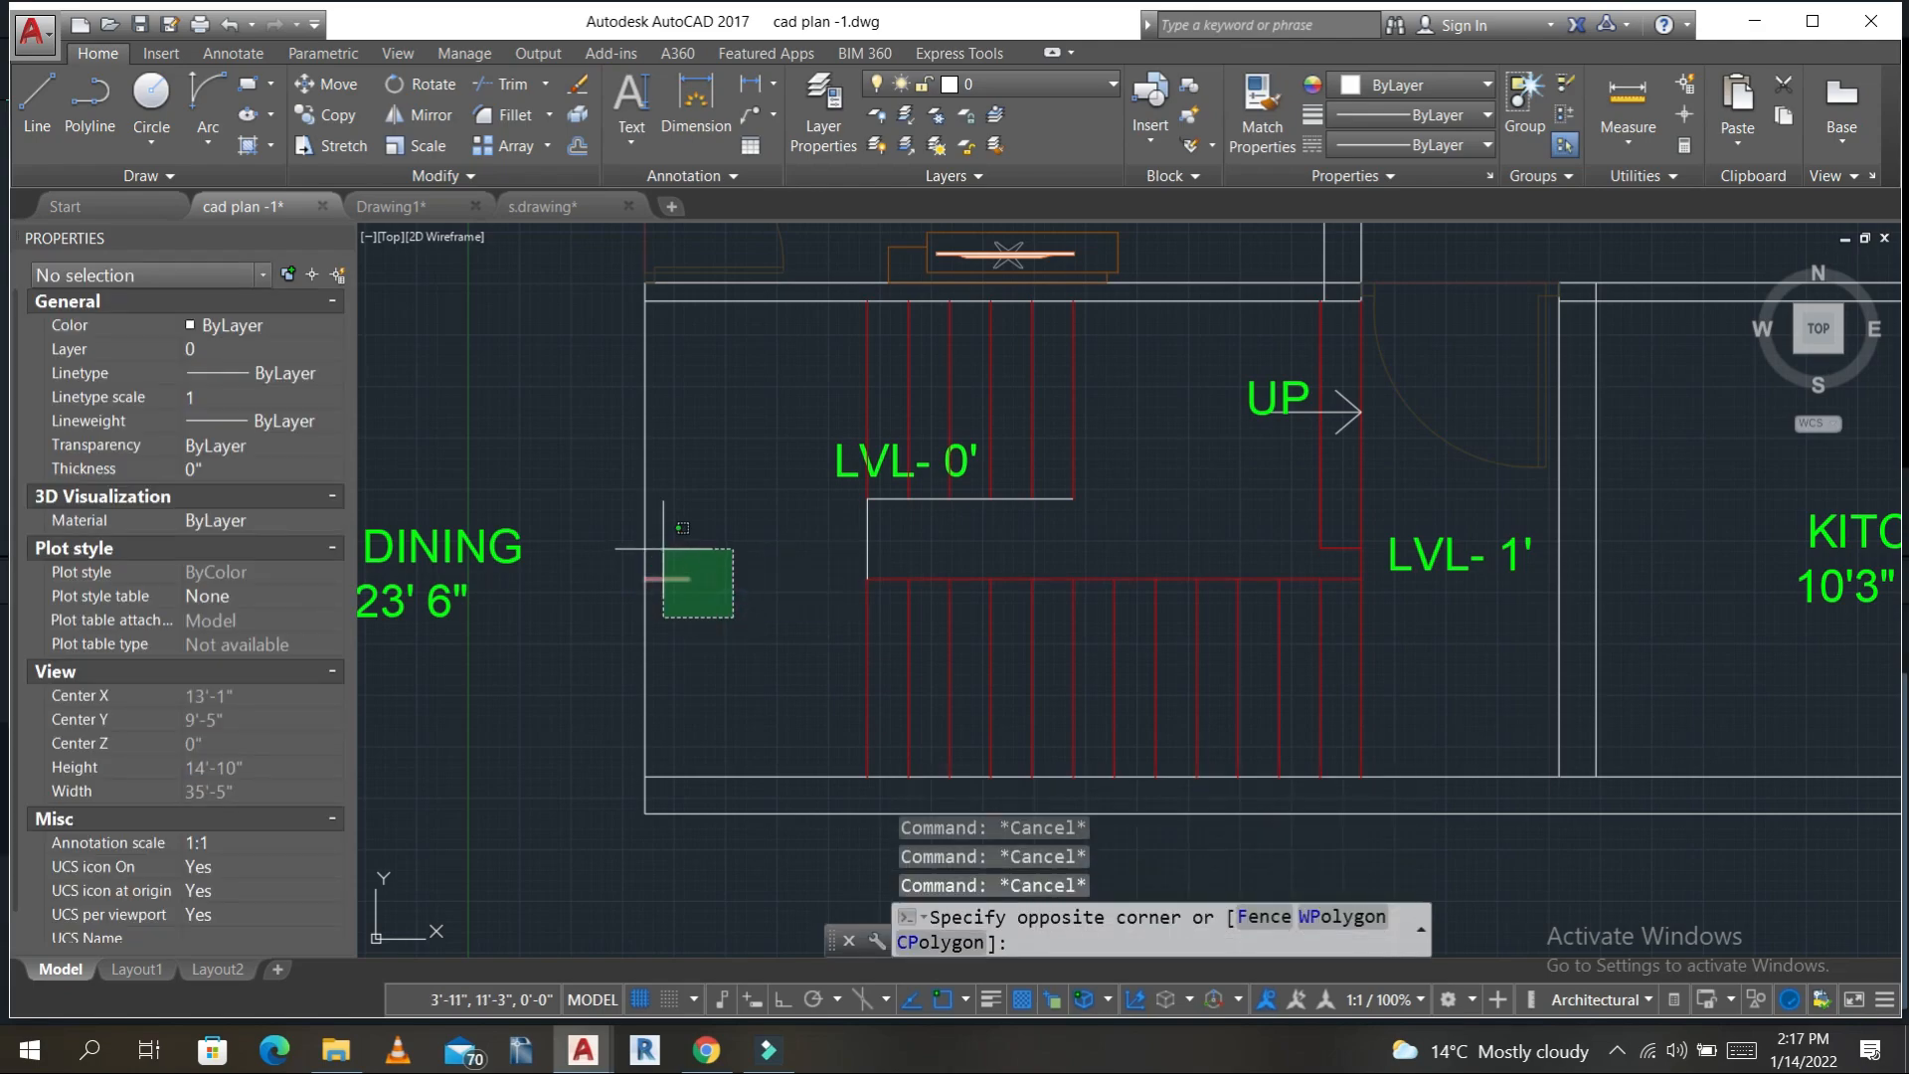
{"action": "left_click", "coordinate": [649, 546]}
{"action": "key", "text": "Delete"}
- Shorten the left vertical boundary line of the stair area at both ends to meet the inner faces of the walls
{"action": "left_click", "coordinate": [647, 731]}
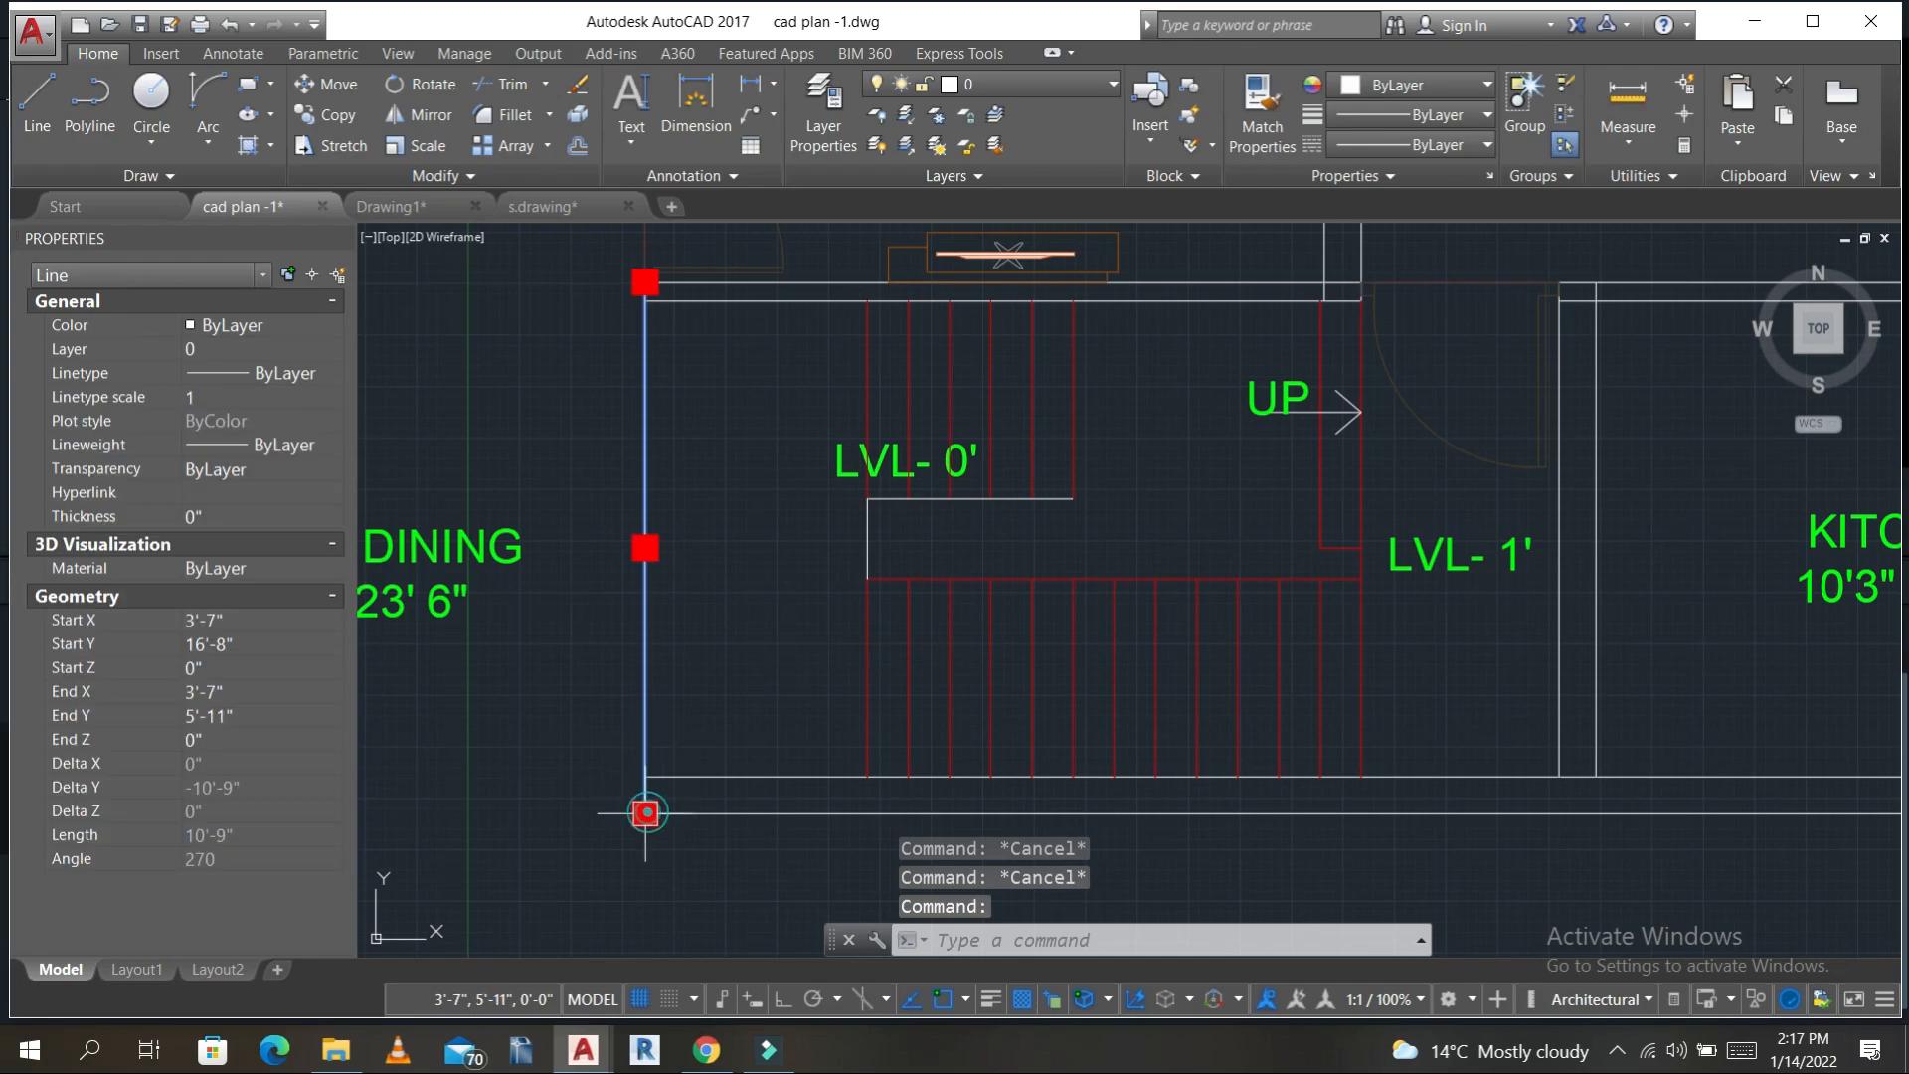
{"action": "left_click", "coordinate": [647, 812]}
{"action": "key", "text": "Escape"}
{"action": "key", "text": "Escape"}
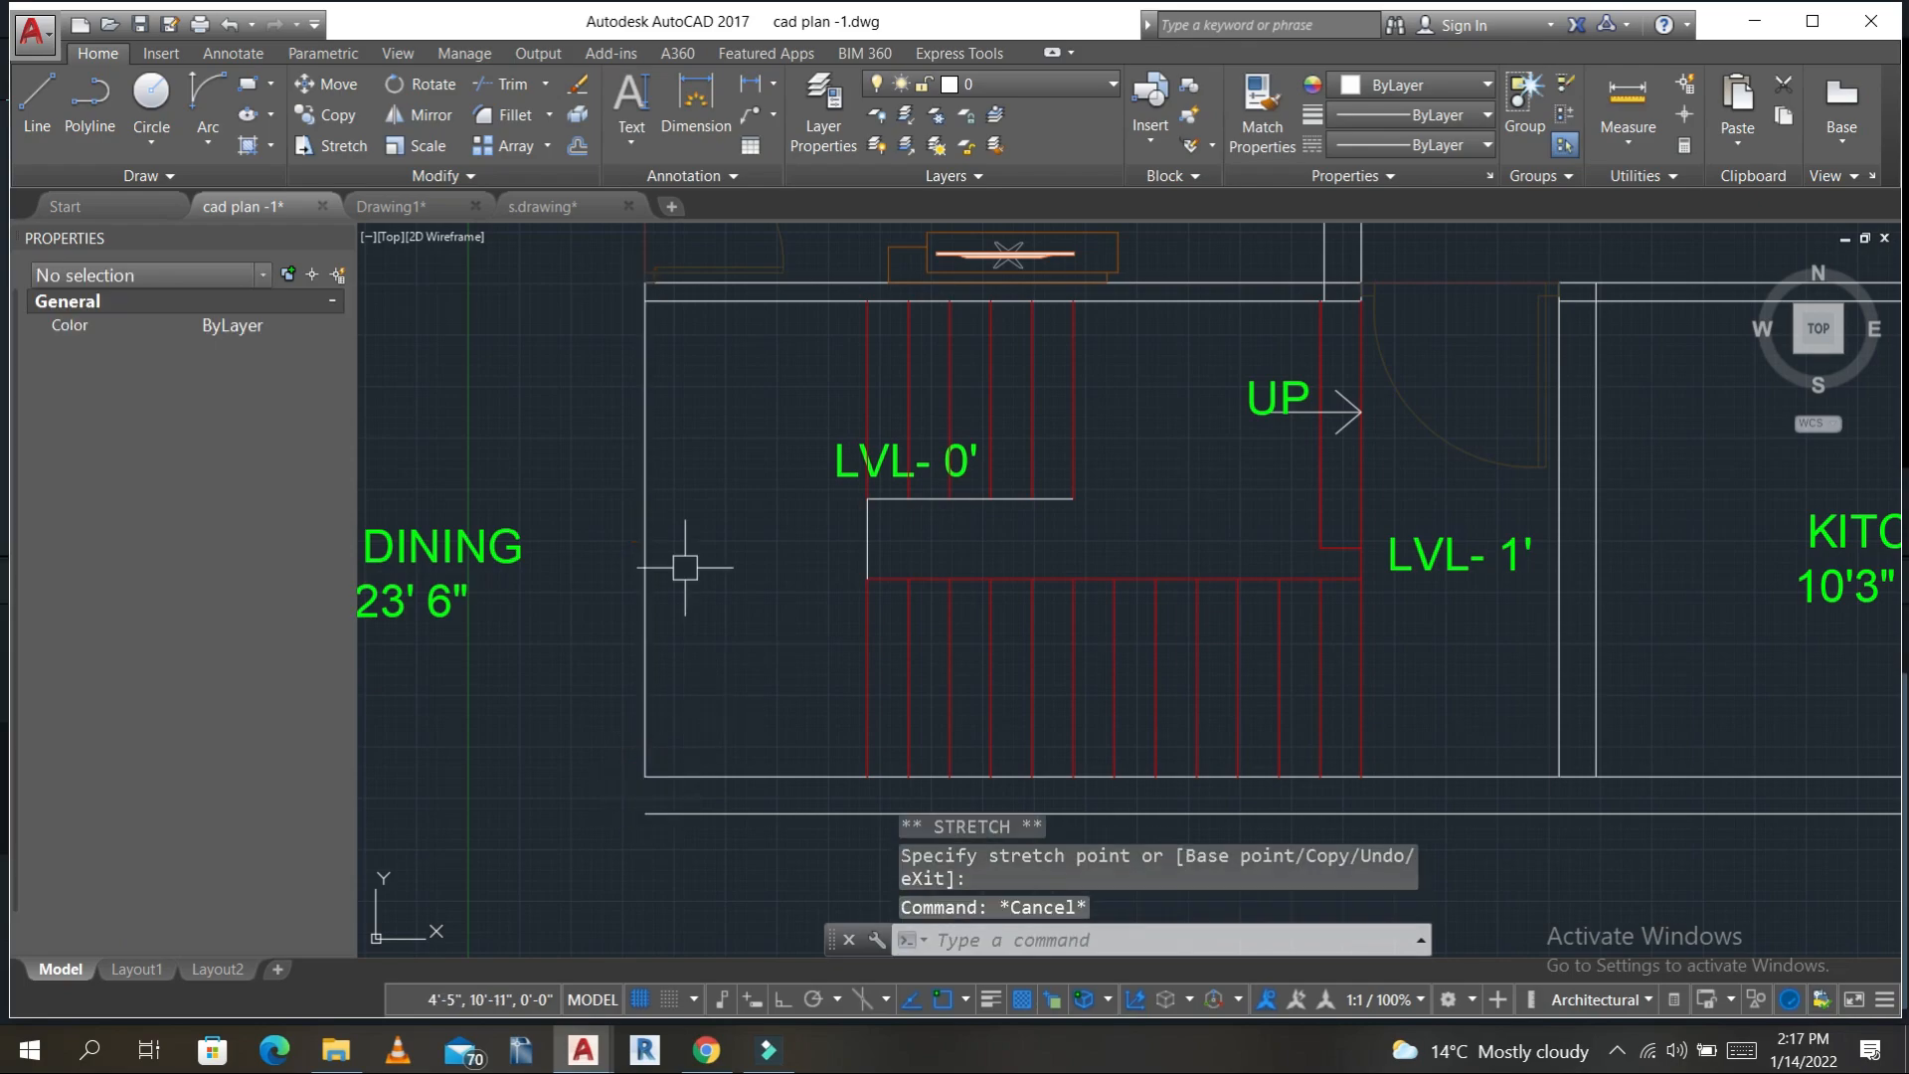
{"action": "left_click", "coordinate": [633, 328]}
{"action": "key", "text": "Escape"}
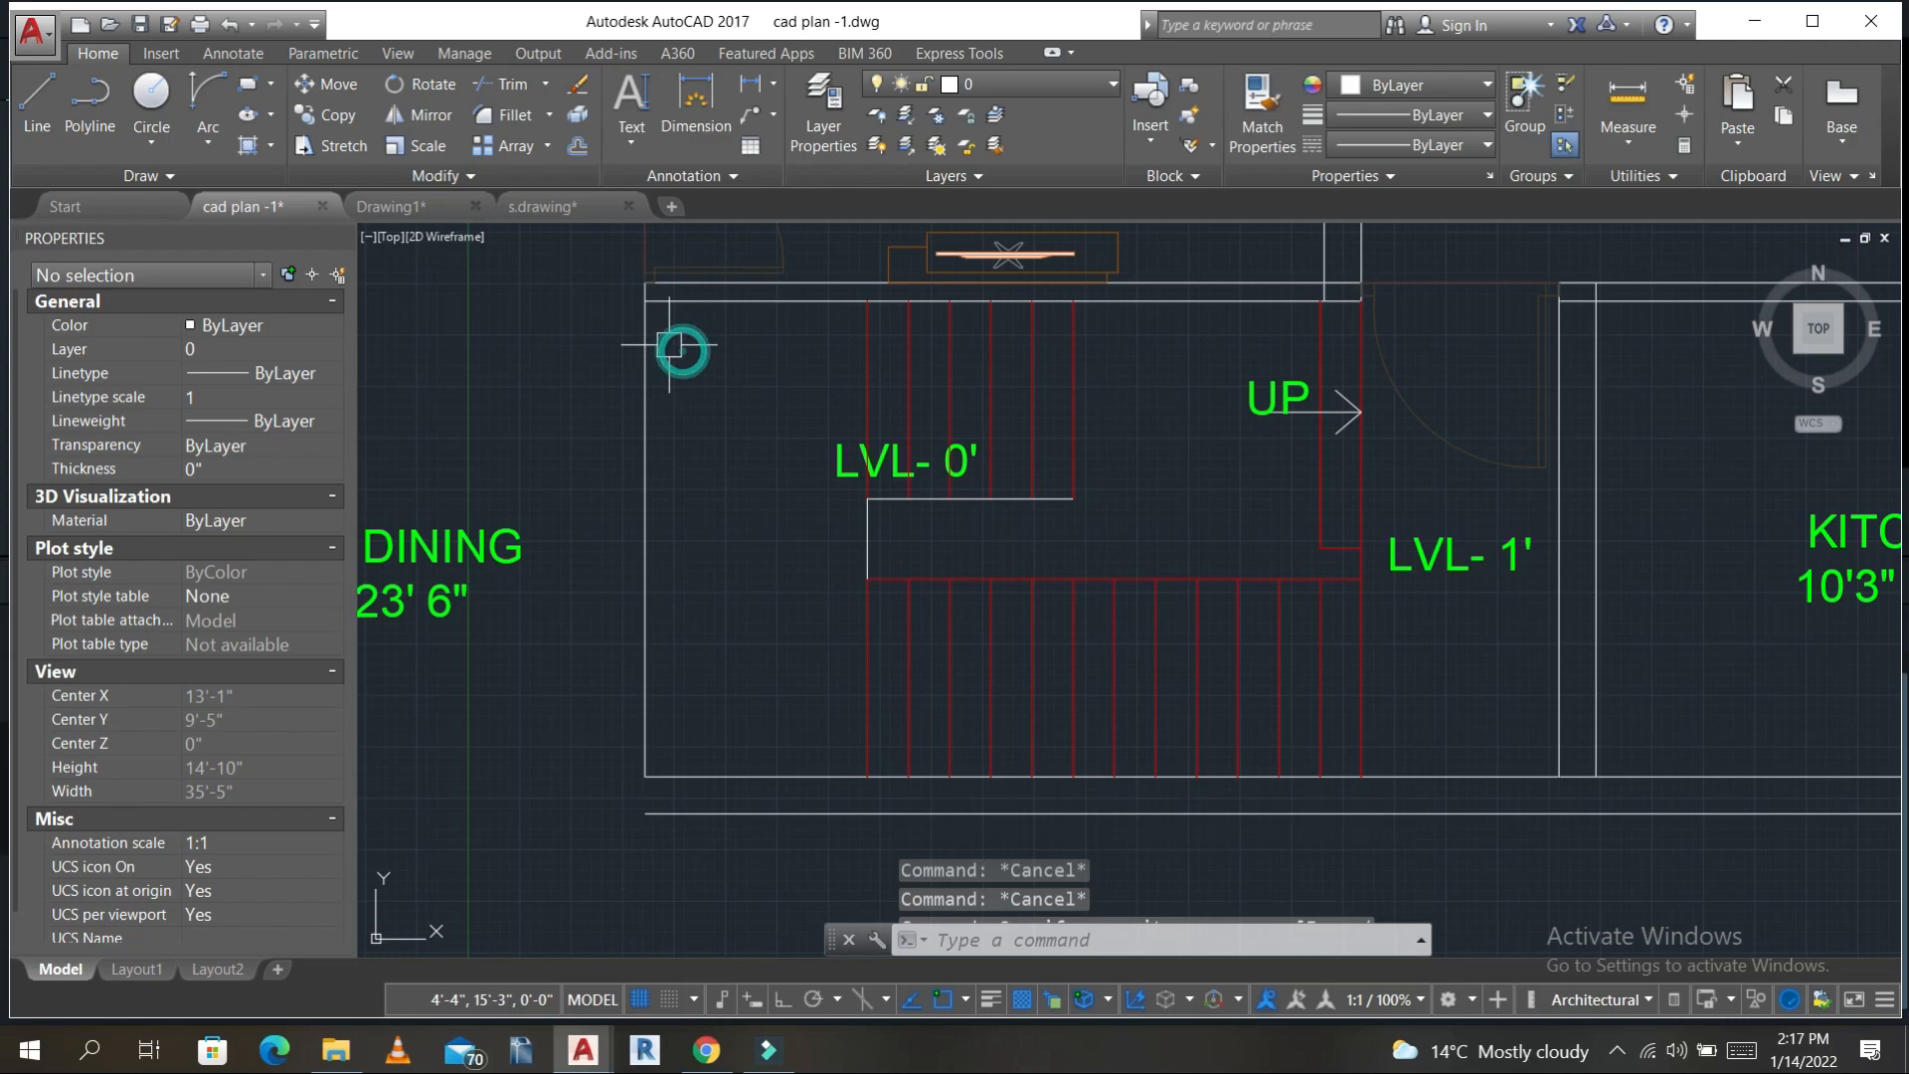
{"action": "left_click", "coordinate": [673, 349]}
{"action": "left_click", "coordinate": [598, 343]}
{"action": "left_click", "coordinate": [645, 282]}
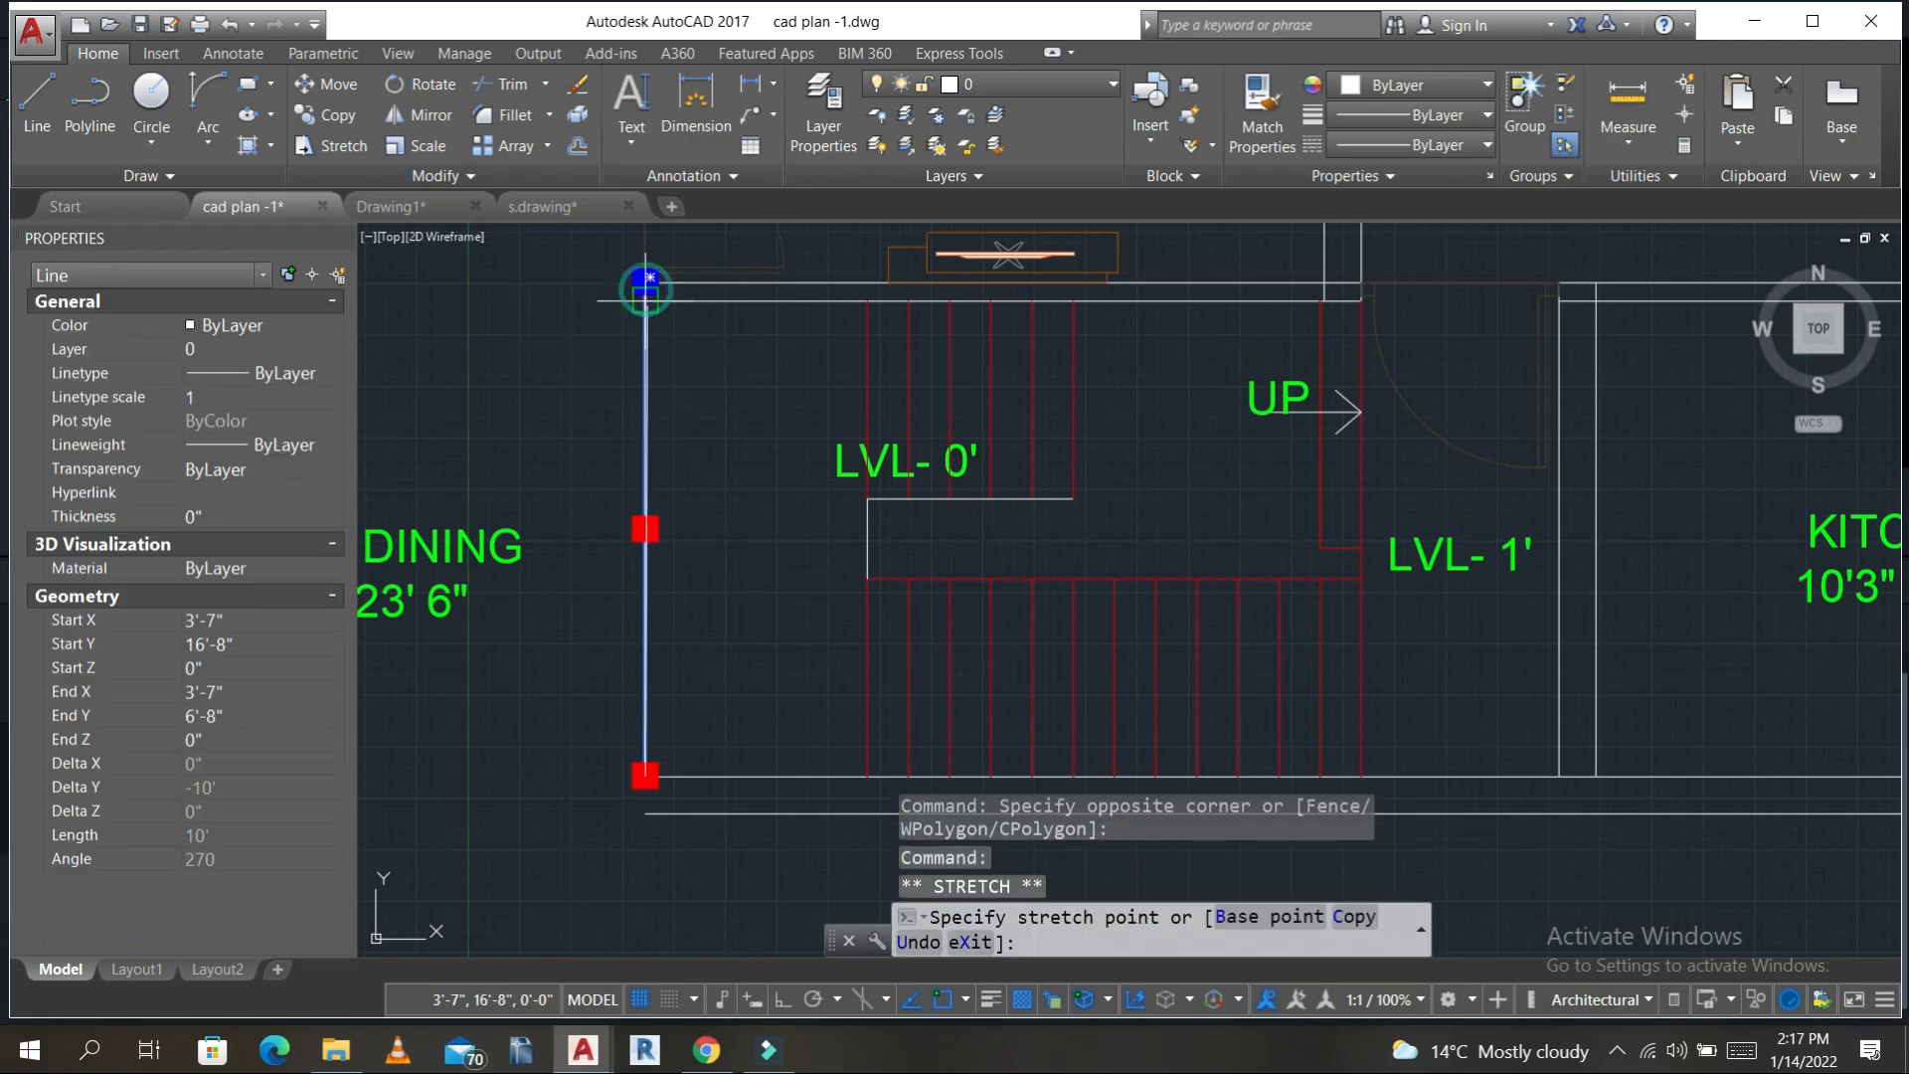
{"action": "key", "text": "Escape"}
{"action": "key", "text": "Escape"}
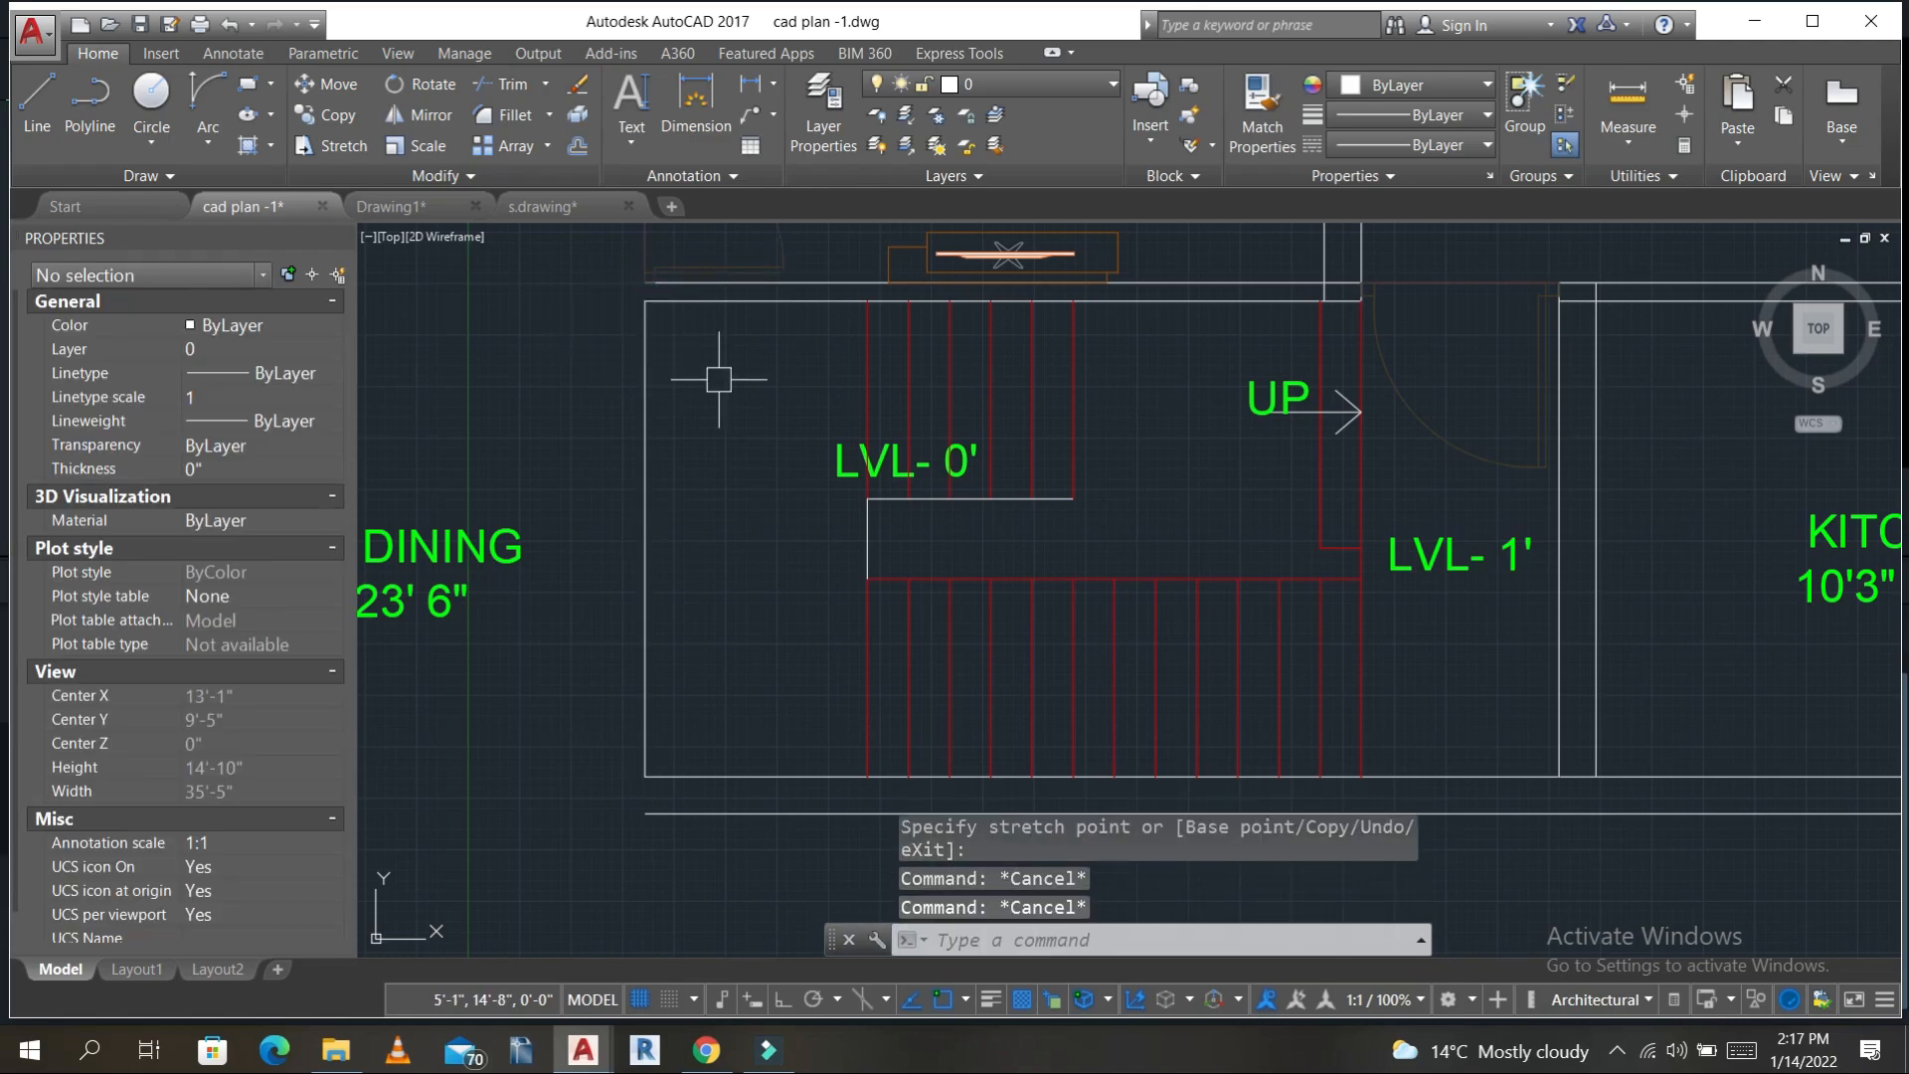
- Draw short vertical lines closing the left ends of the double-line walls above and below the staircase
{"action": "type", "text": "l"}
{"action": "key", "text": "Return"}
{"action": "scroll", "coordinate": [644, 256], "scroll_direction": "up", "scroll_amount": 2}
{"action": "scroll", "coordinate": [639, 298], "scroll_direction": "up", "scroll_amount": 4}
{"action": "left_click", "coordinate": [639, 323]}
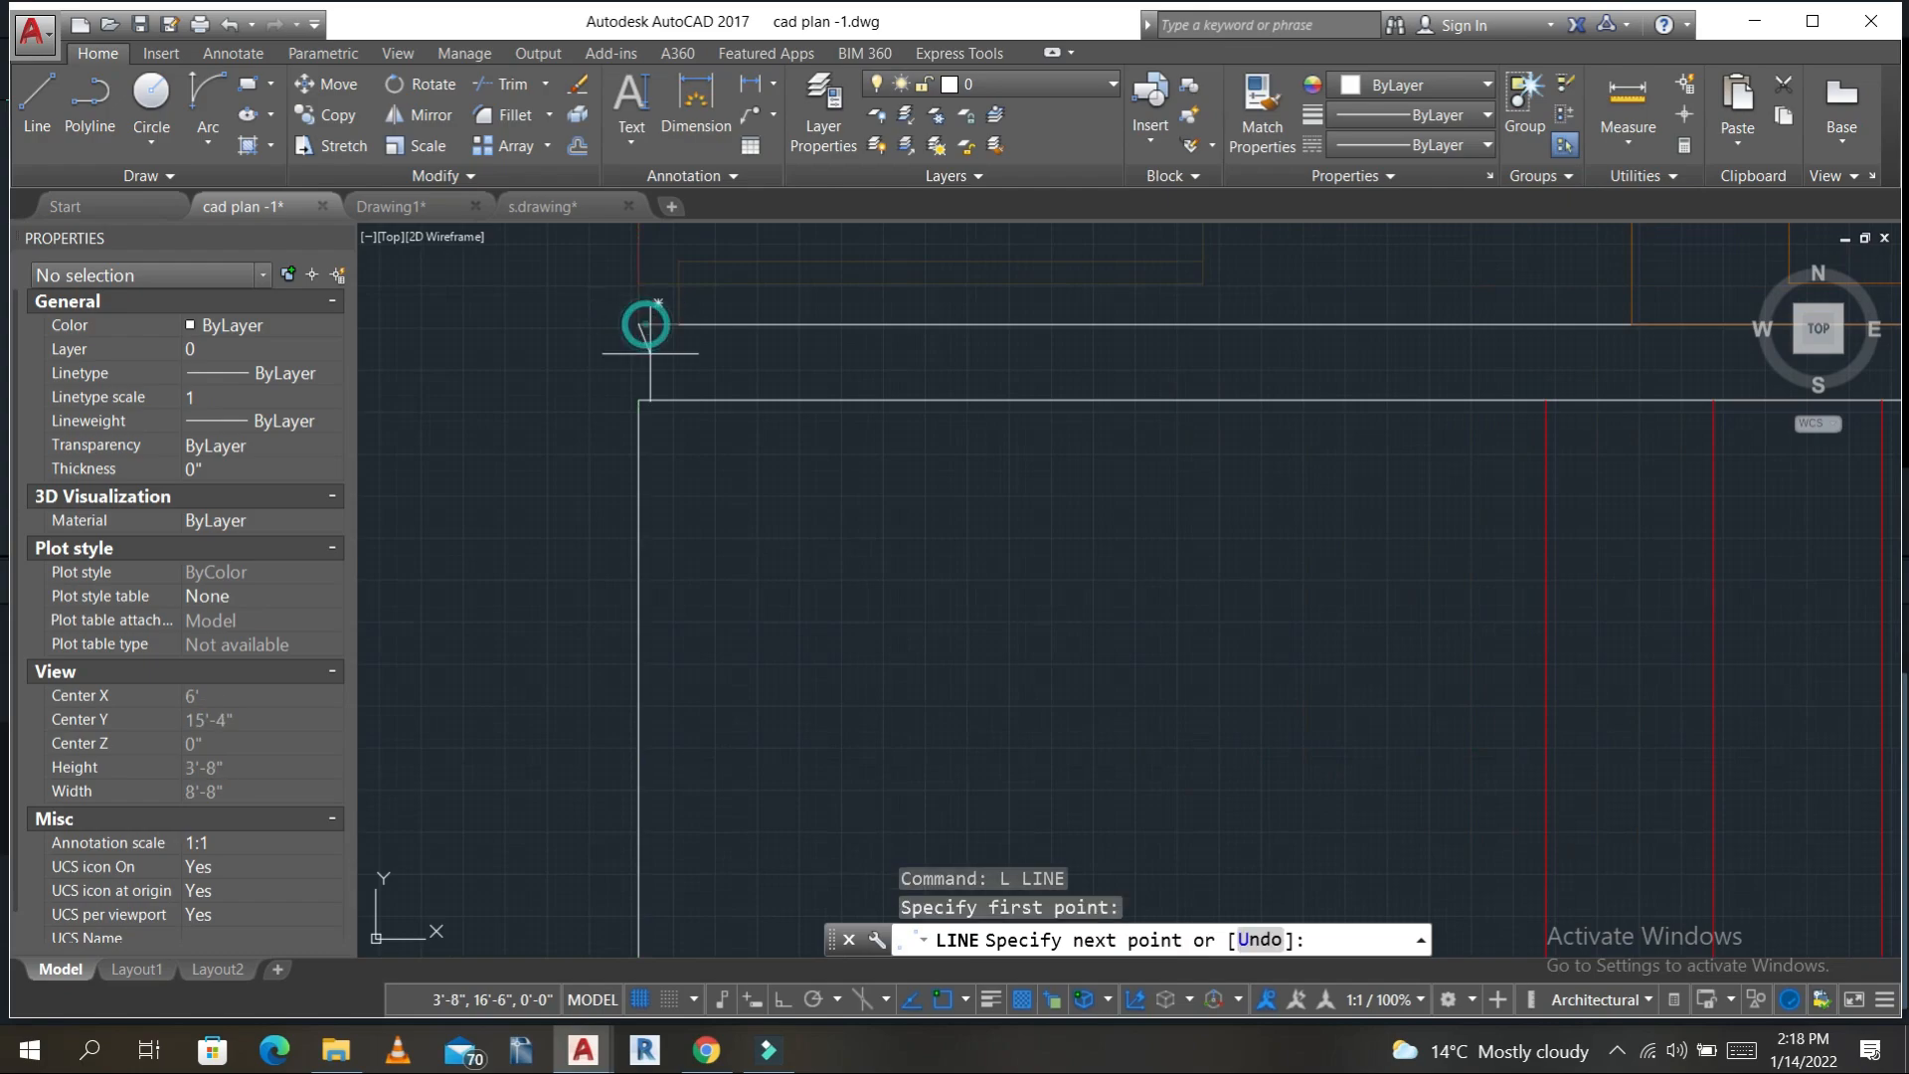
{"action": "key", "text": "Escape"}
{"action": "scroll", "coordinate": [725, 461], "scroll_direction": "down", "scroll_amount": 5}
{"action": "middle_click_drag", "start_coordinate": [810, 553], "coordinate": [916, 279]}
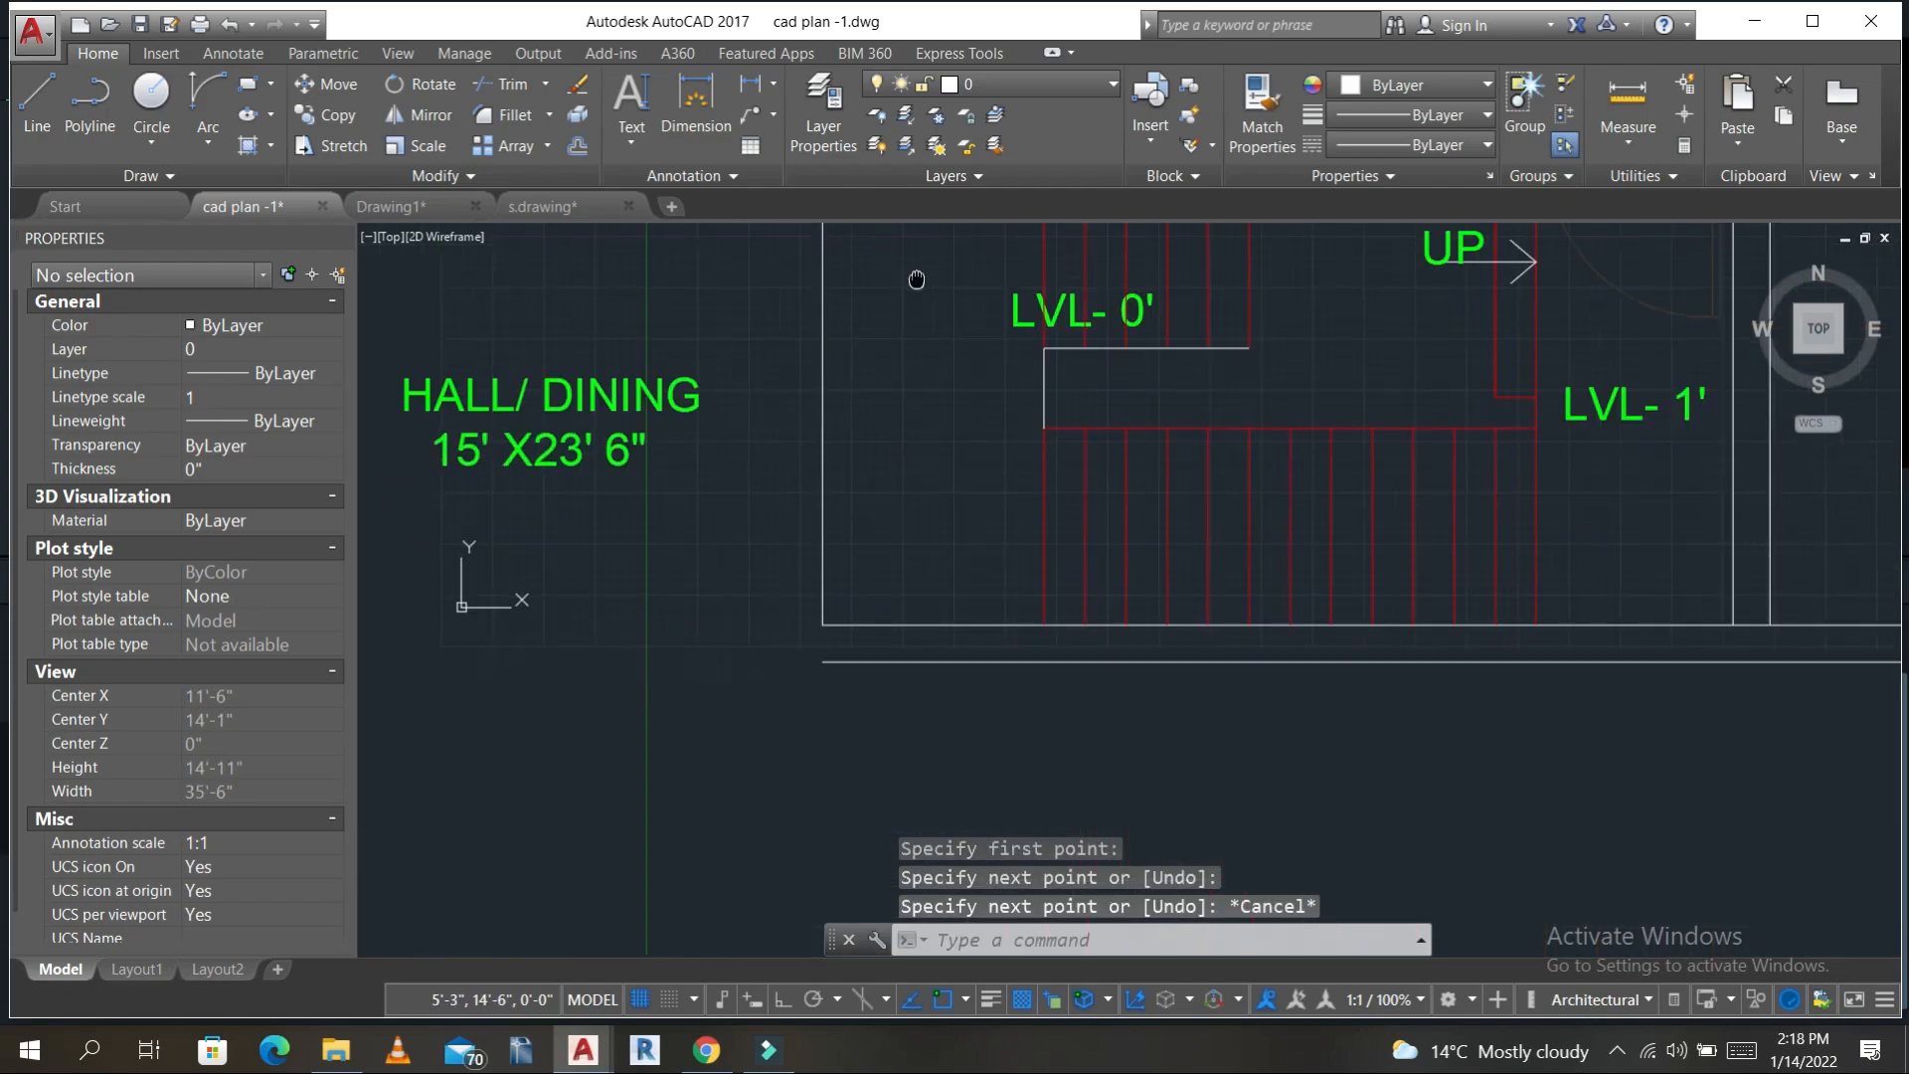
{"action": "key", "text": "space"}
{"action": "left_click", "coordinate": [823, 661]}
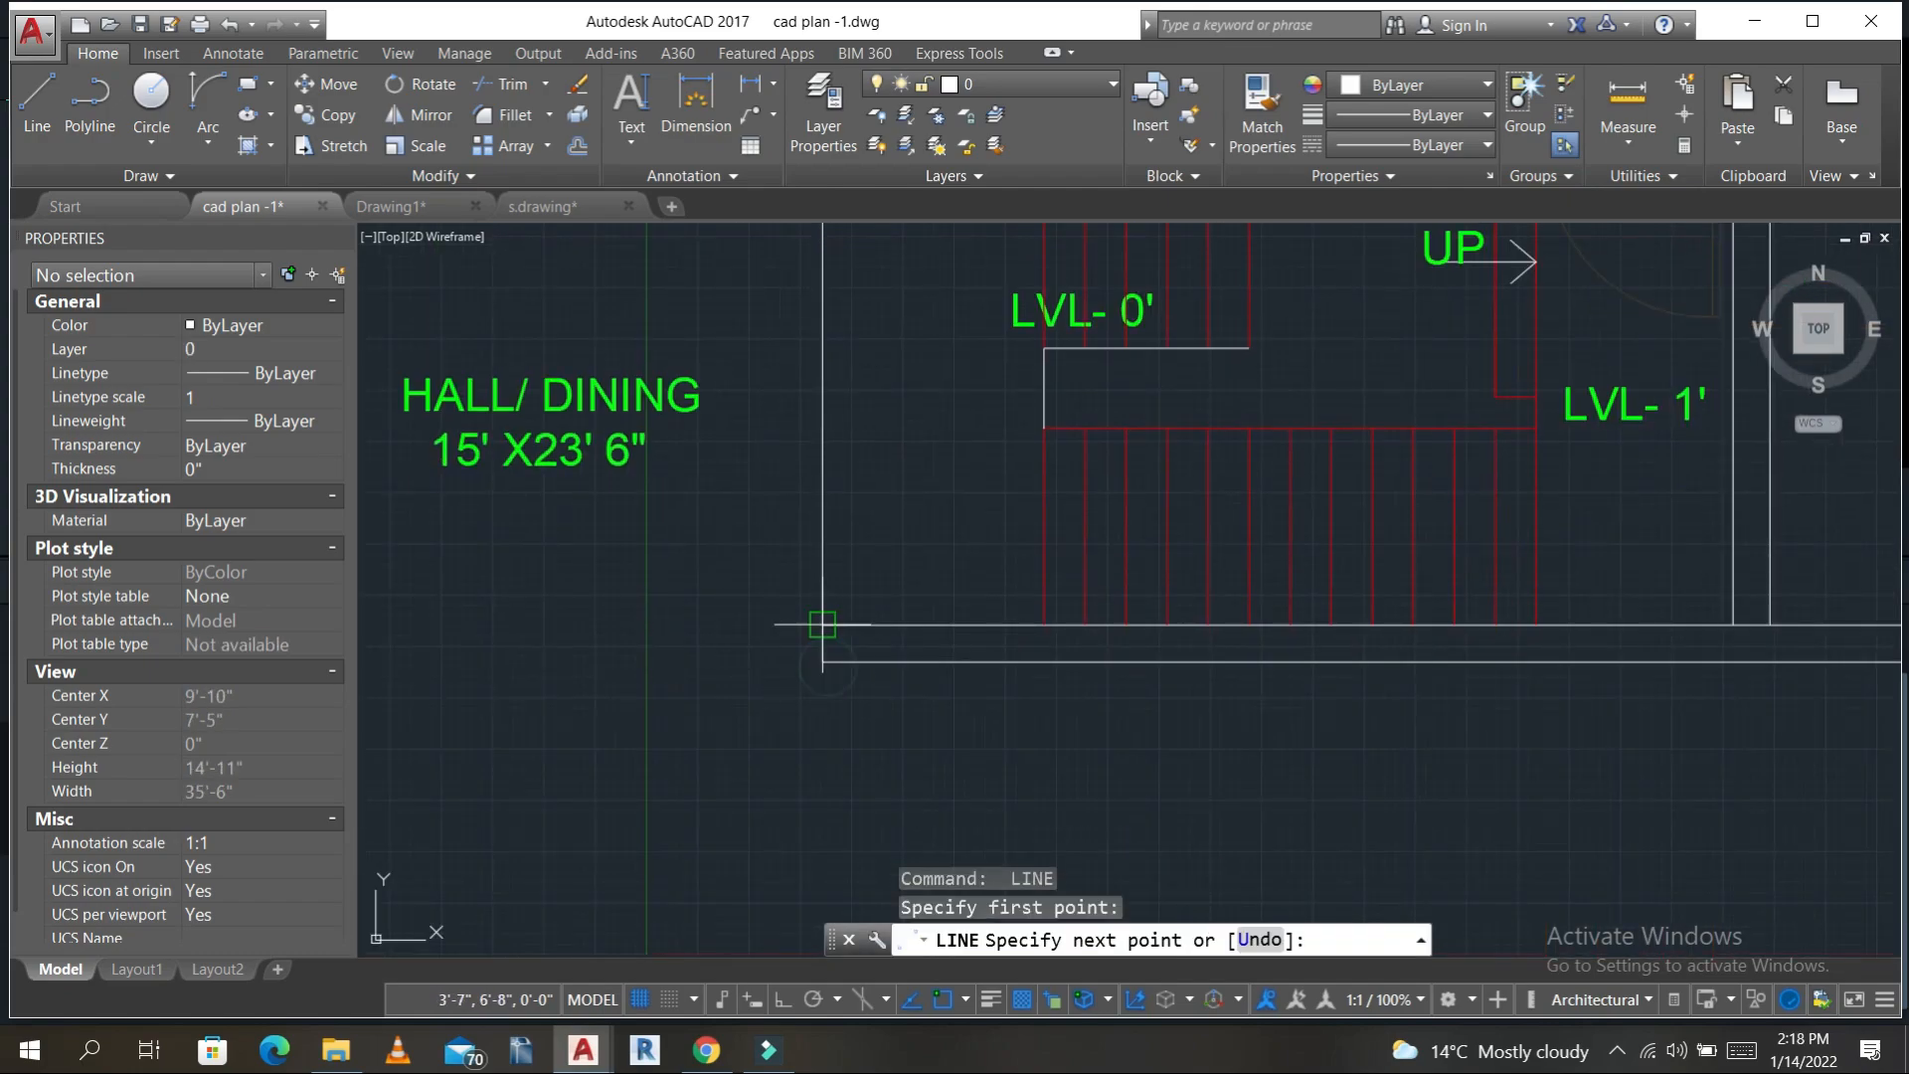
{"action": "left_click", "coordinate": [822, 626]}
{"action": "key", "text": "Escape"}
- Move the LVL- 0' label out of the staircase to just above the HALL/ DINING text on its left
{"action": "scroll", "coordinate": [937, 573], "scroll_direction": "down", "scroll_amount": 4}
{"action": "scroll", "coordinate": [809, 581], "scroll_direction": "down", "scroll_amount": 3}
{"action": "scroll", "coordinate": [809, 581], "scroll_direction": "up", "scroll_amount": 6}
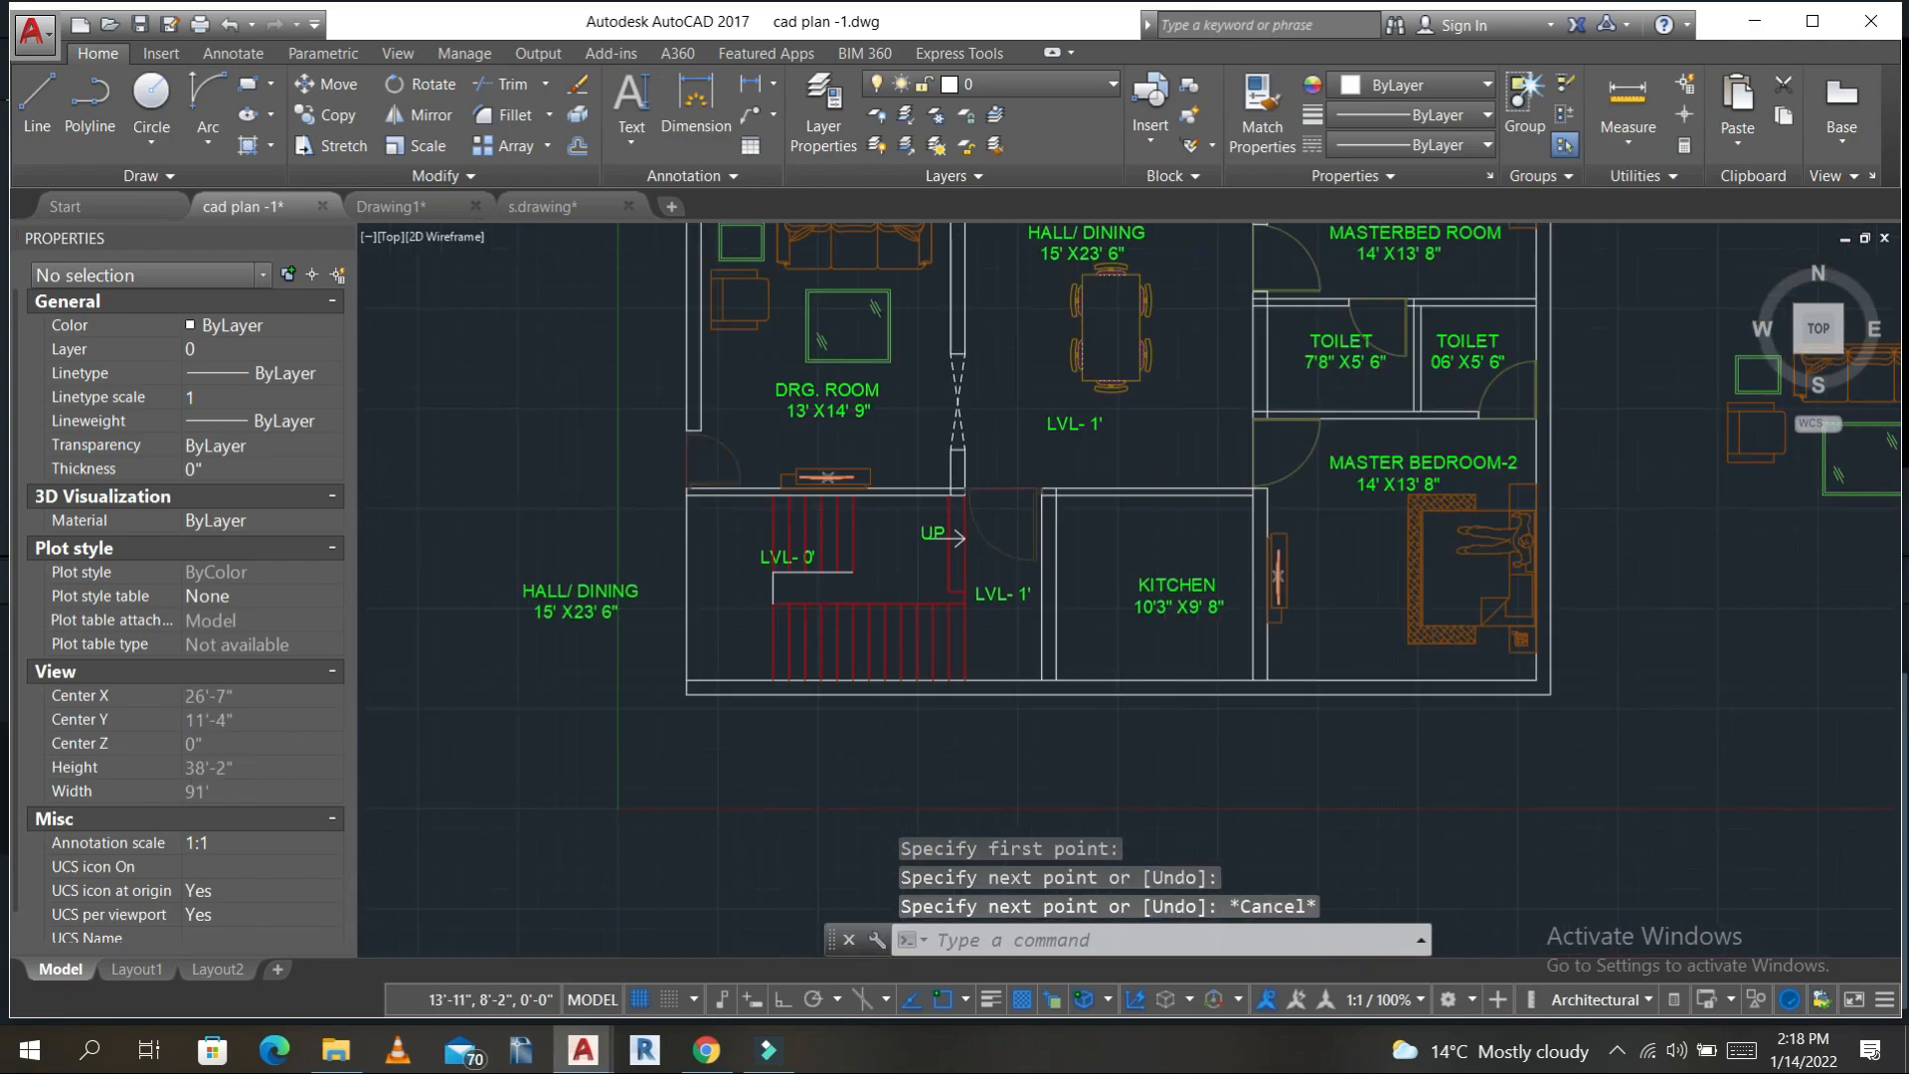
{"action": "left_click", "coordinate": [694, 517]}
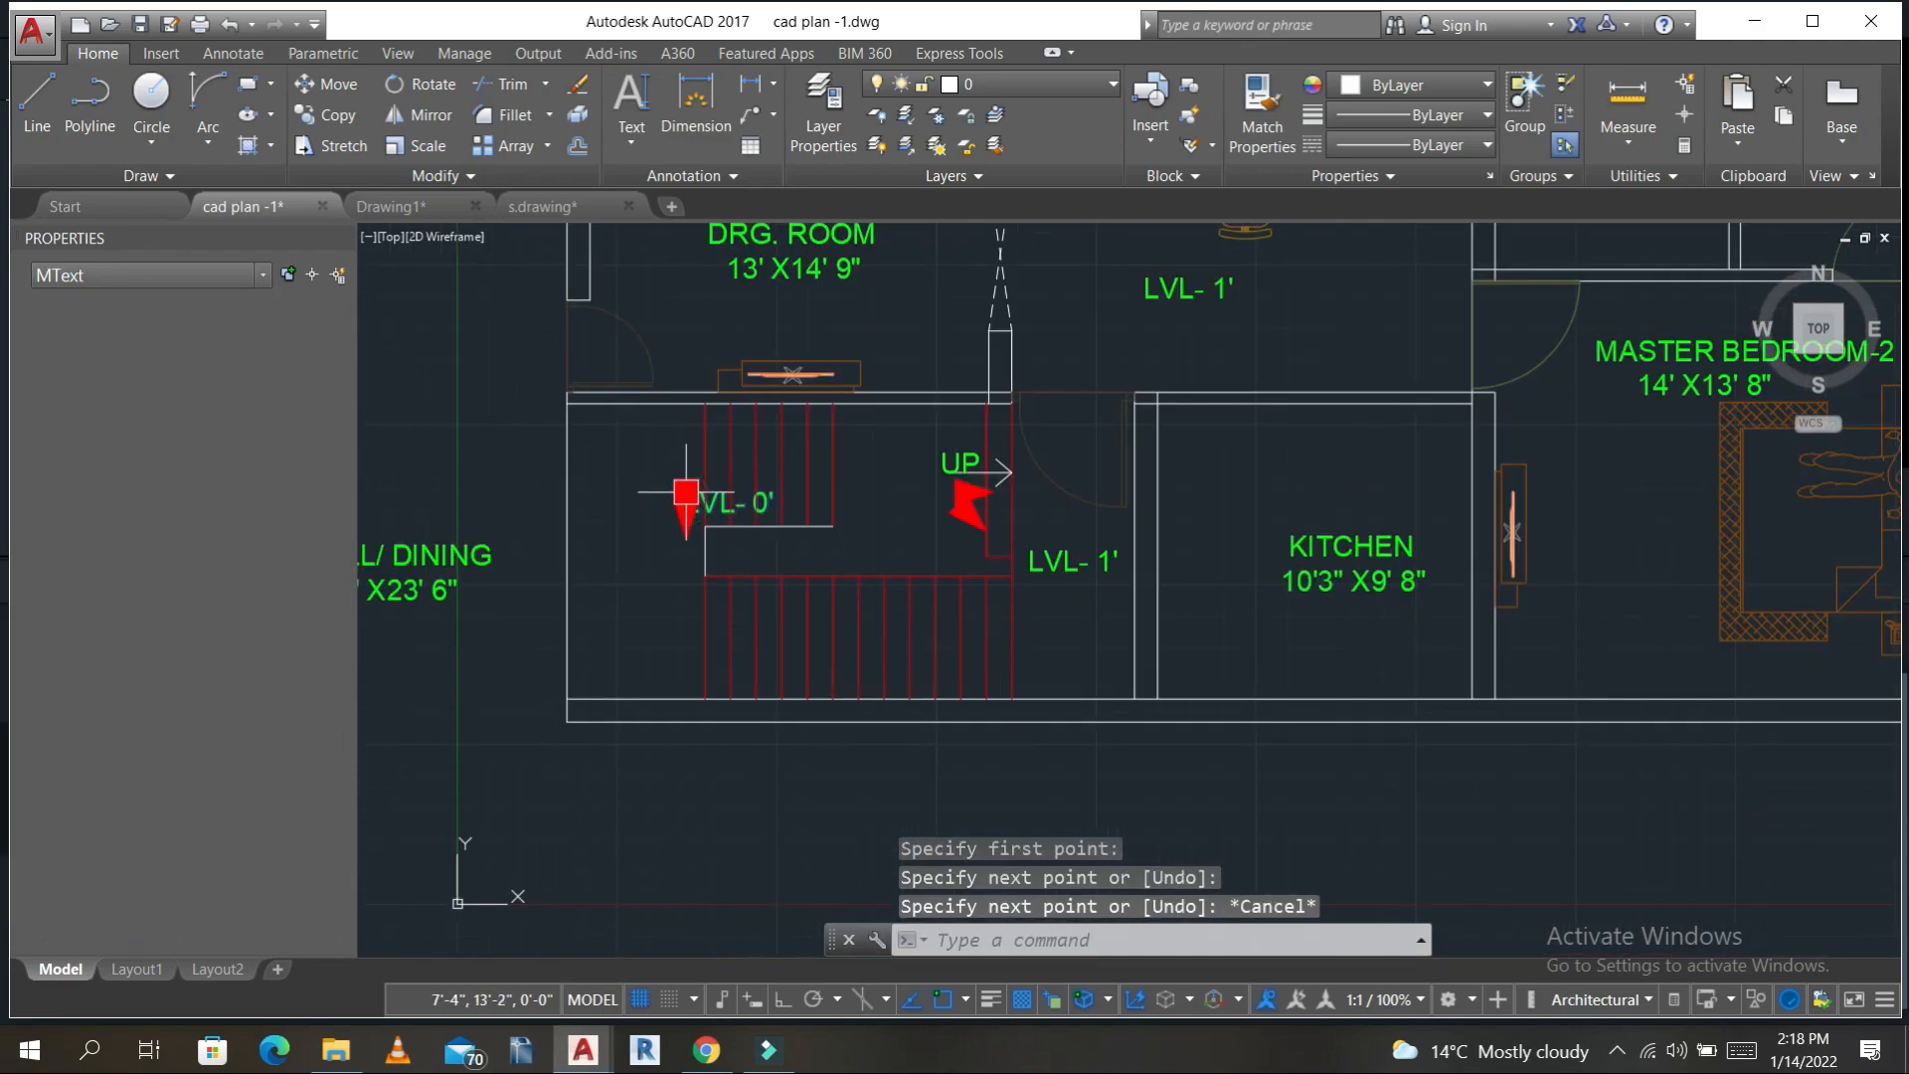
{"action": "left_click", "coordinate": [686, 494]}
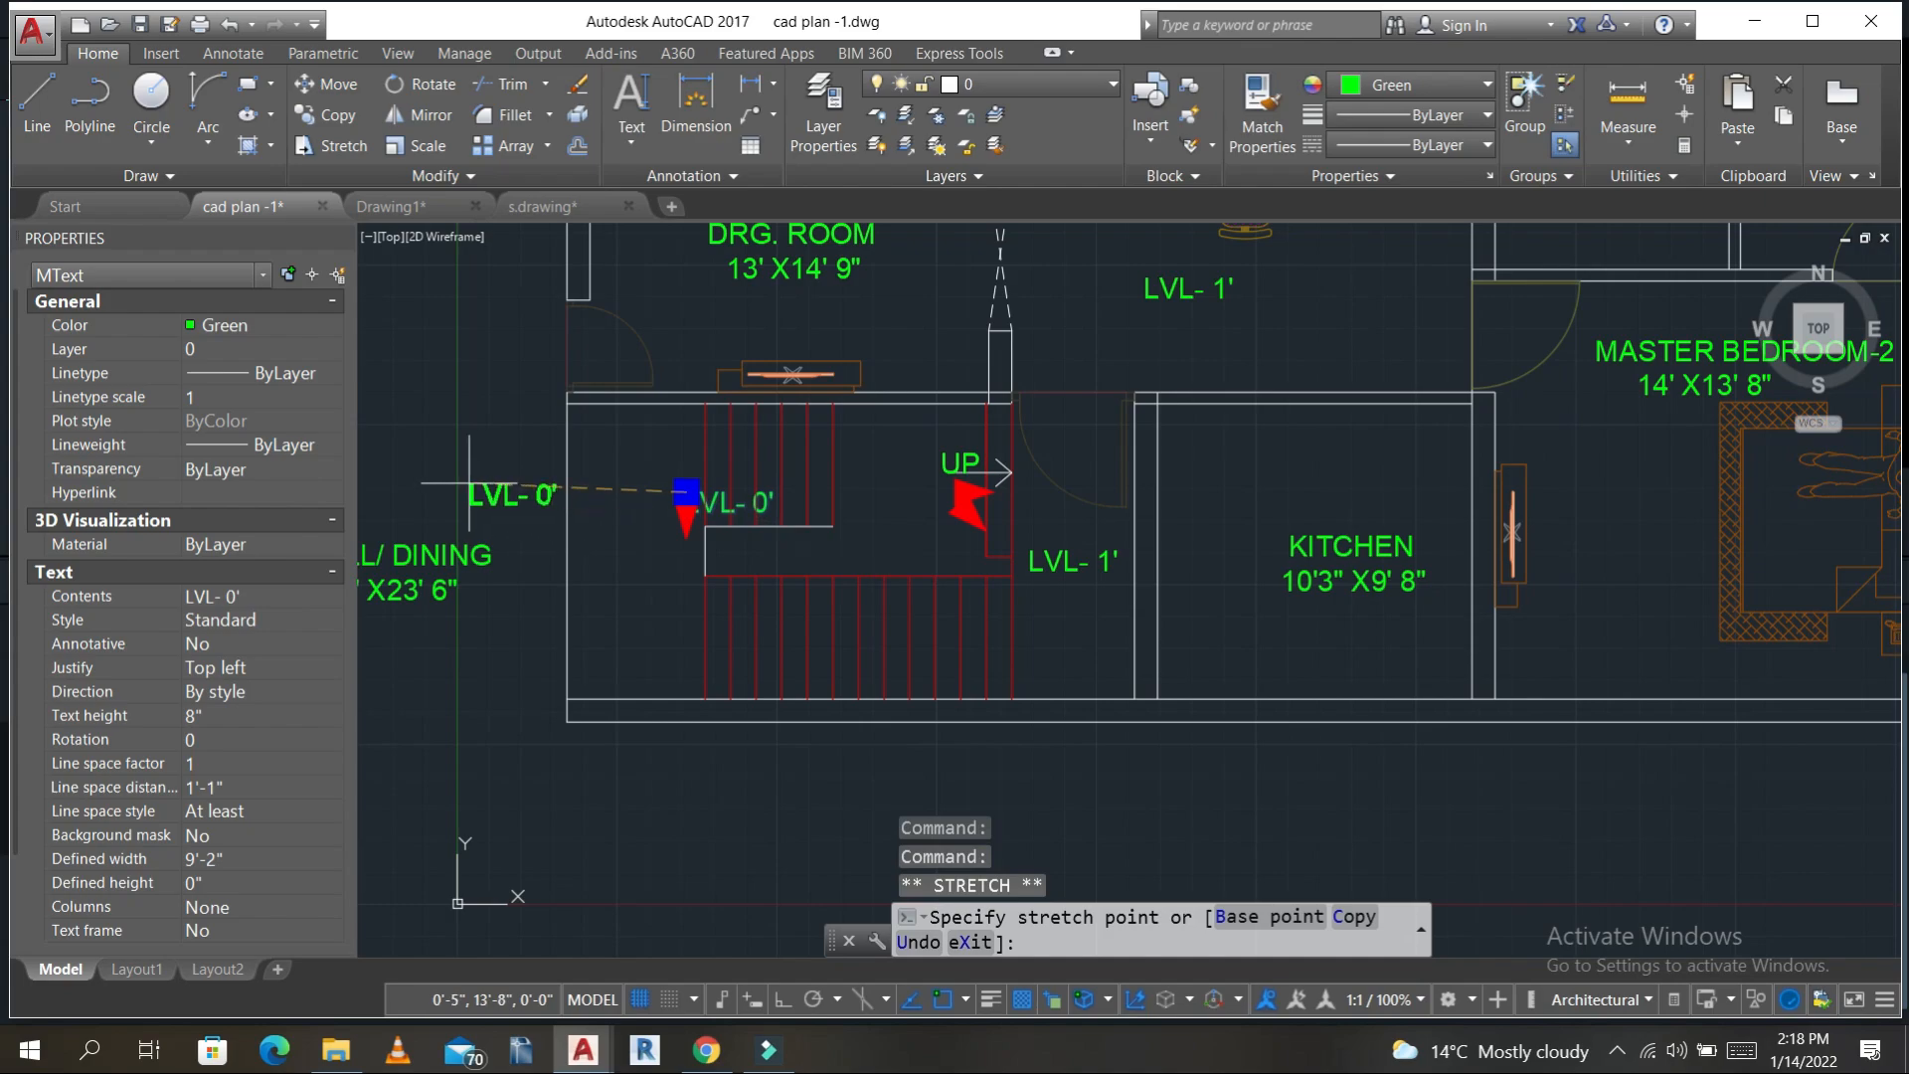
{"action": "left_click", "coordinate": [469, 484]}
{"action": "key", "text": "Escape"}
{"action": "key", "text": "Escape"}
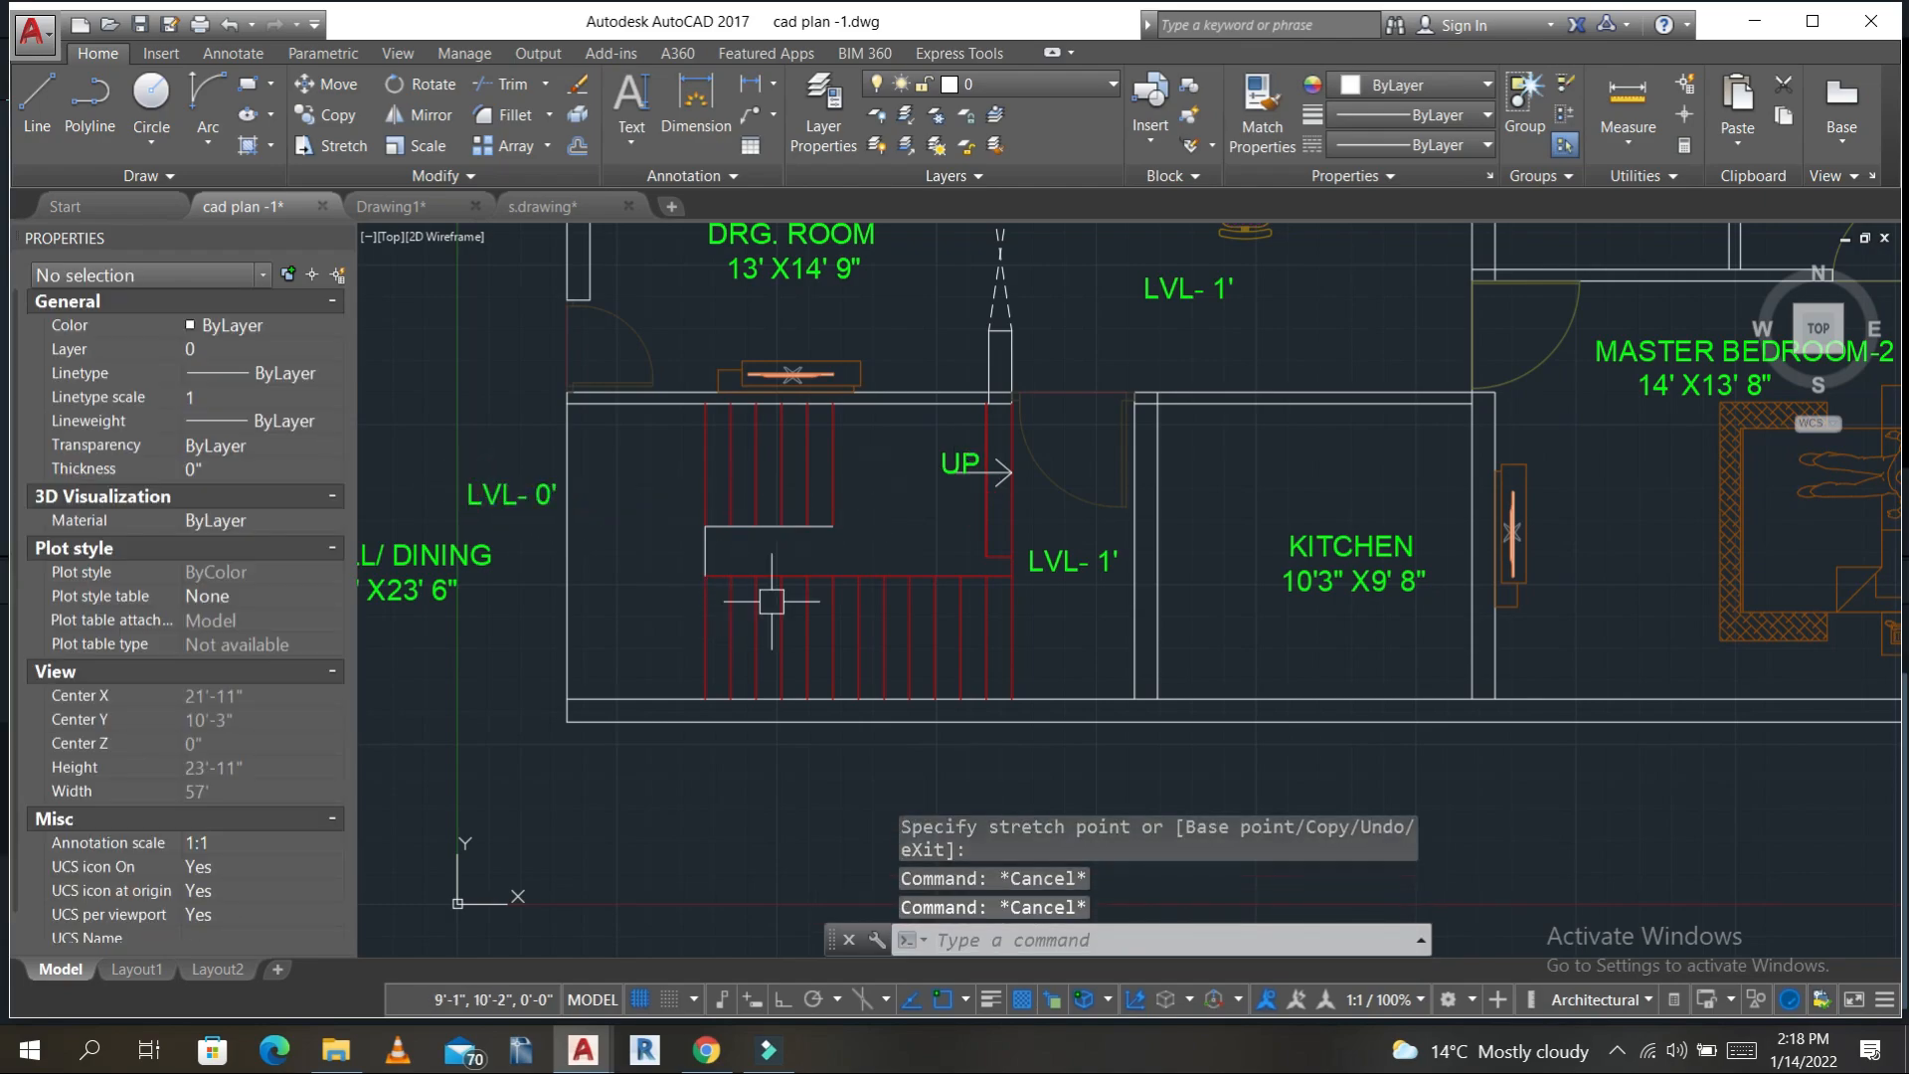
- Match a red tread's properties onto the white vertical and horizontal lines connecting the two flights
{"action": "type", "text": "ma"}
{"action": "key", "text": "Return"}
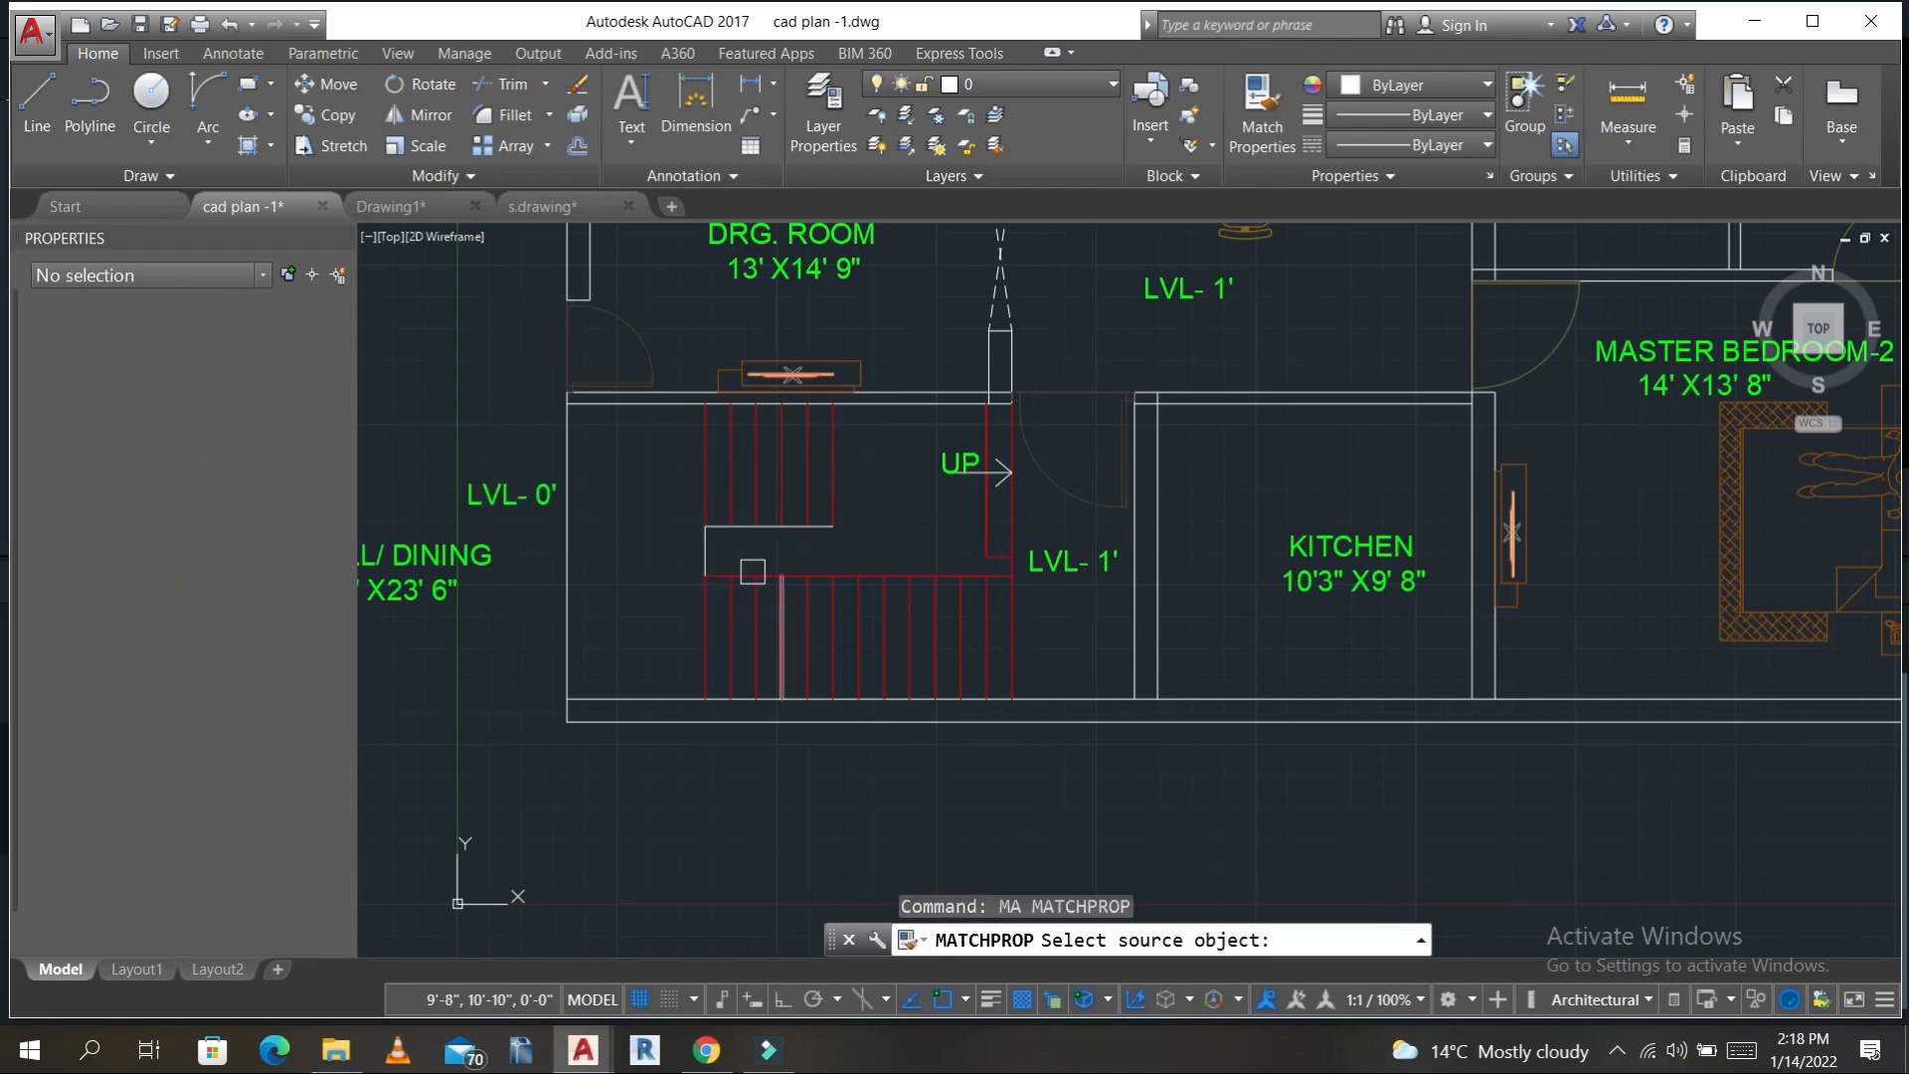
{"action": "left_click", "coordinate": [751, 601]}
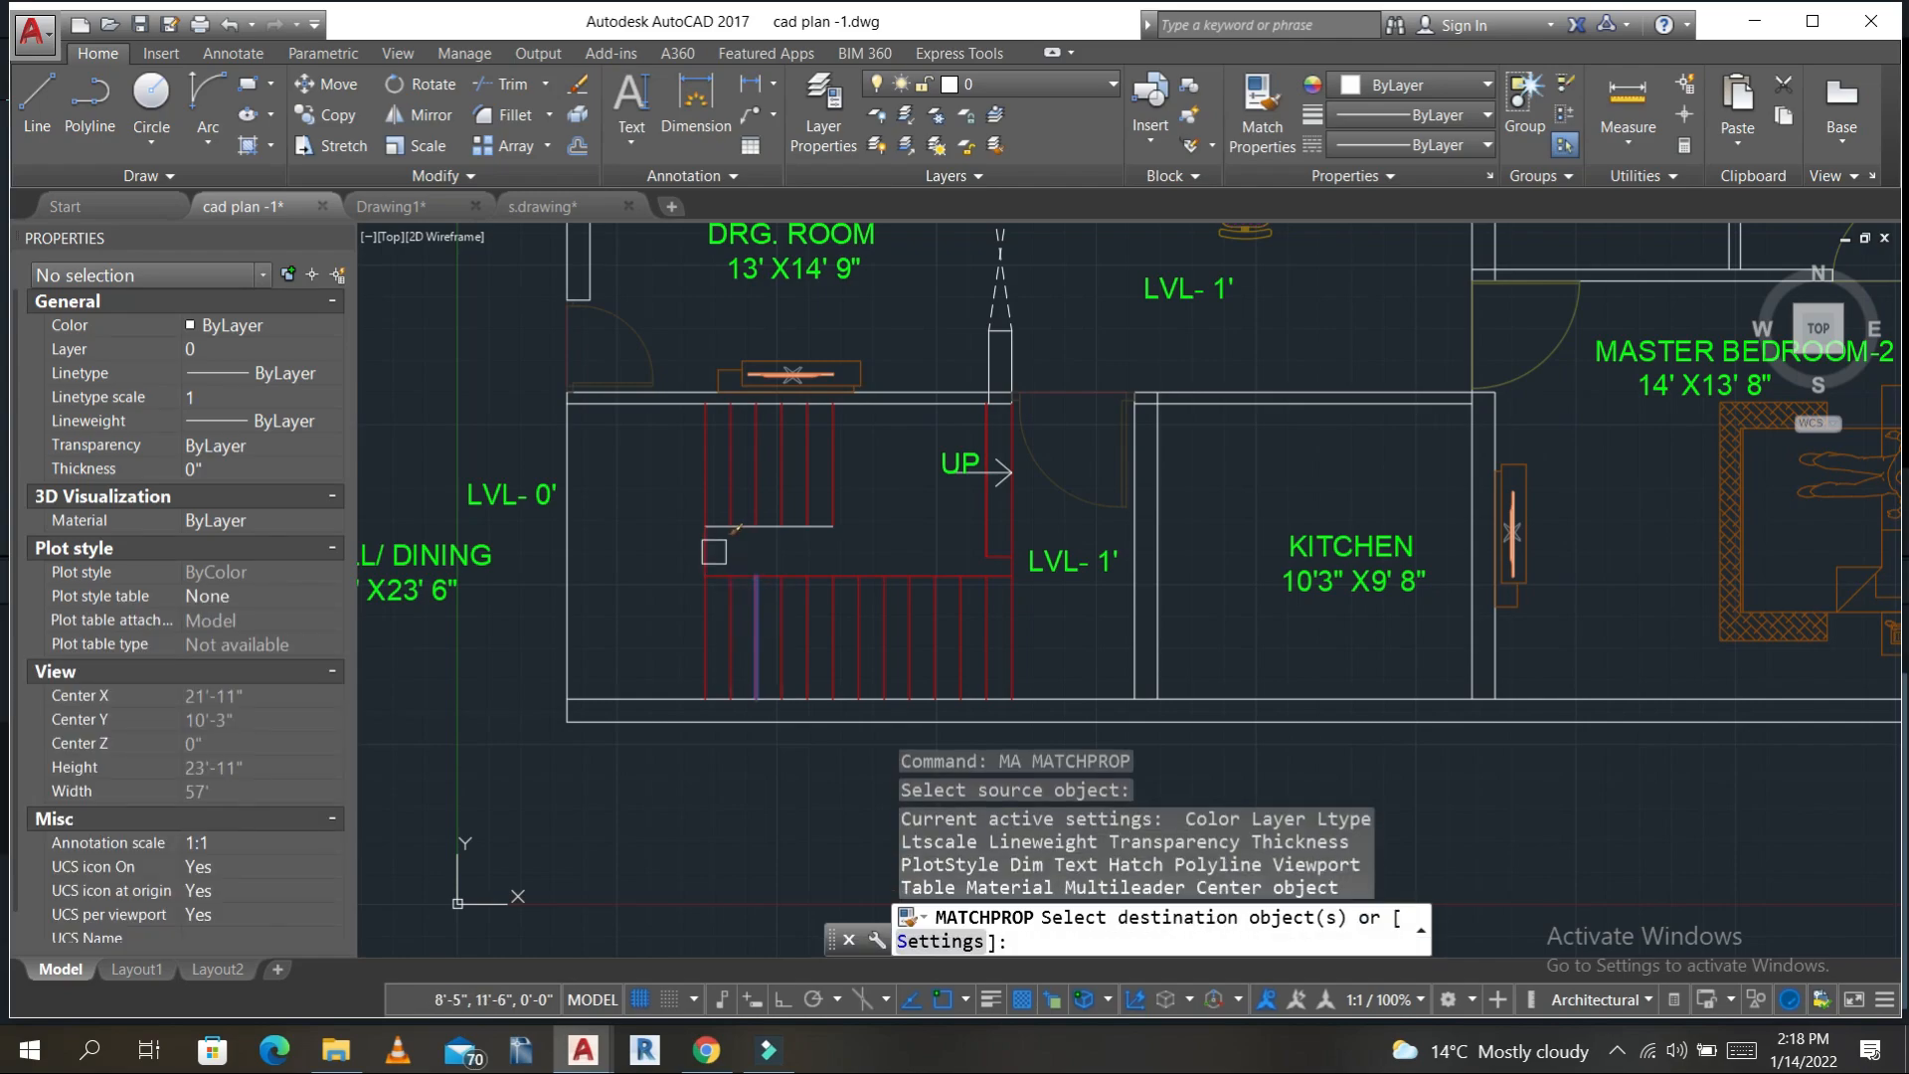
{"action": "left_click", "coordinate": [728, 530]}
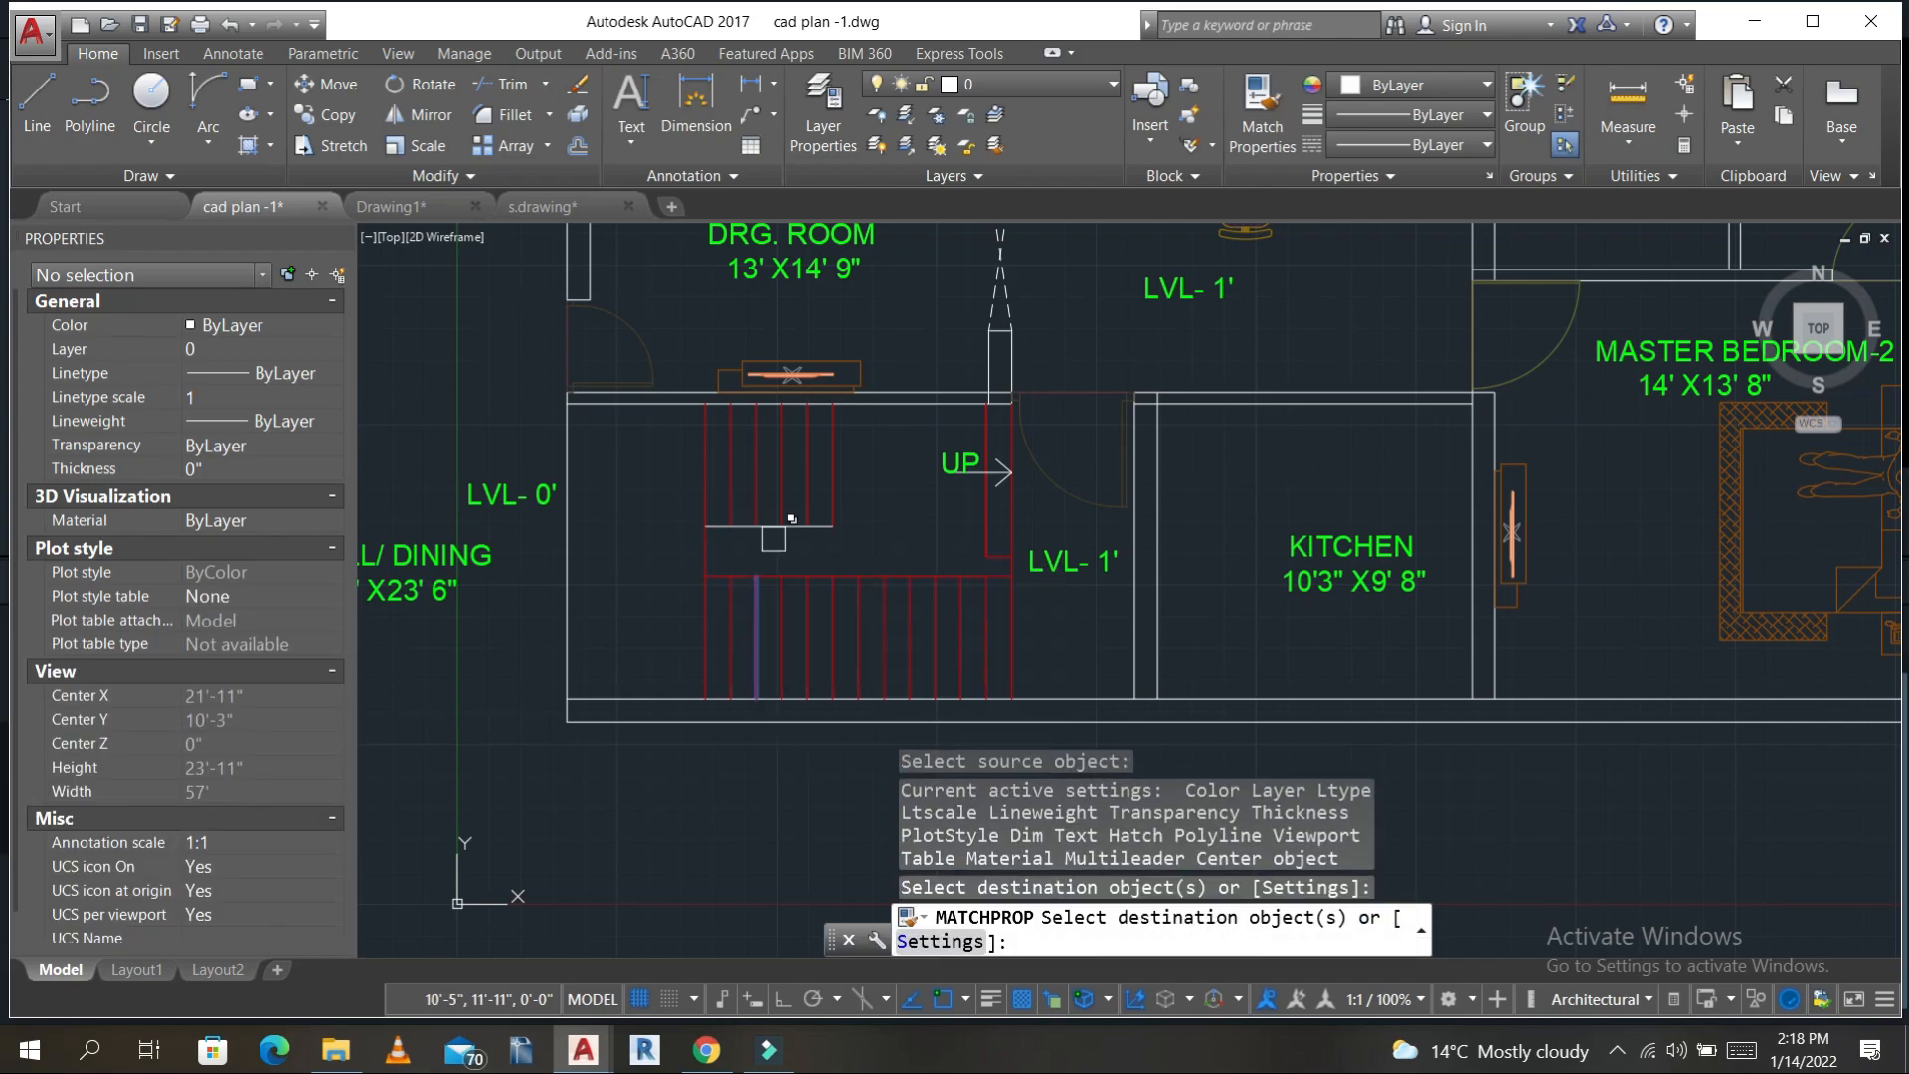
{"action": "left_click", "coordinate": [780, 533]}
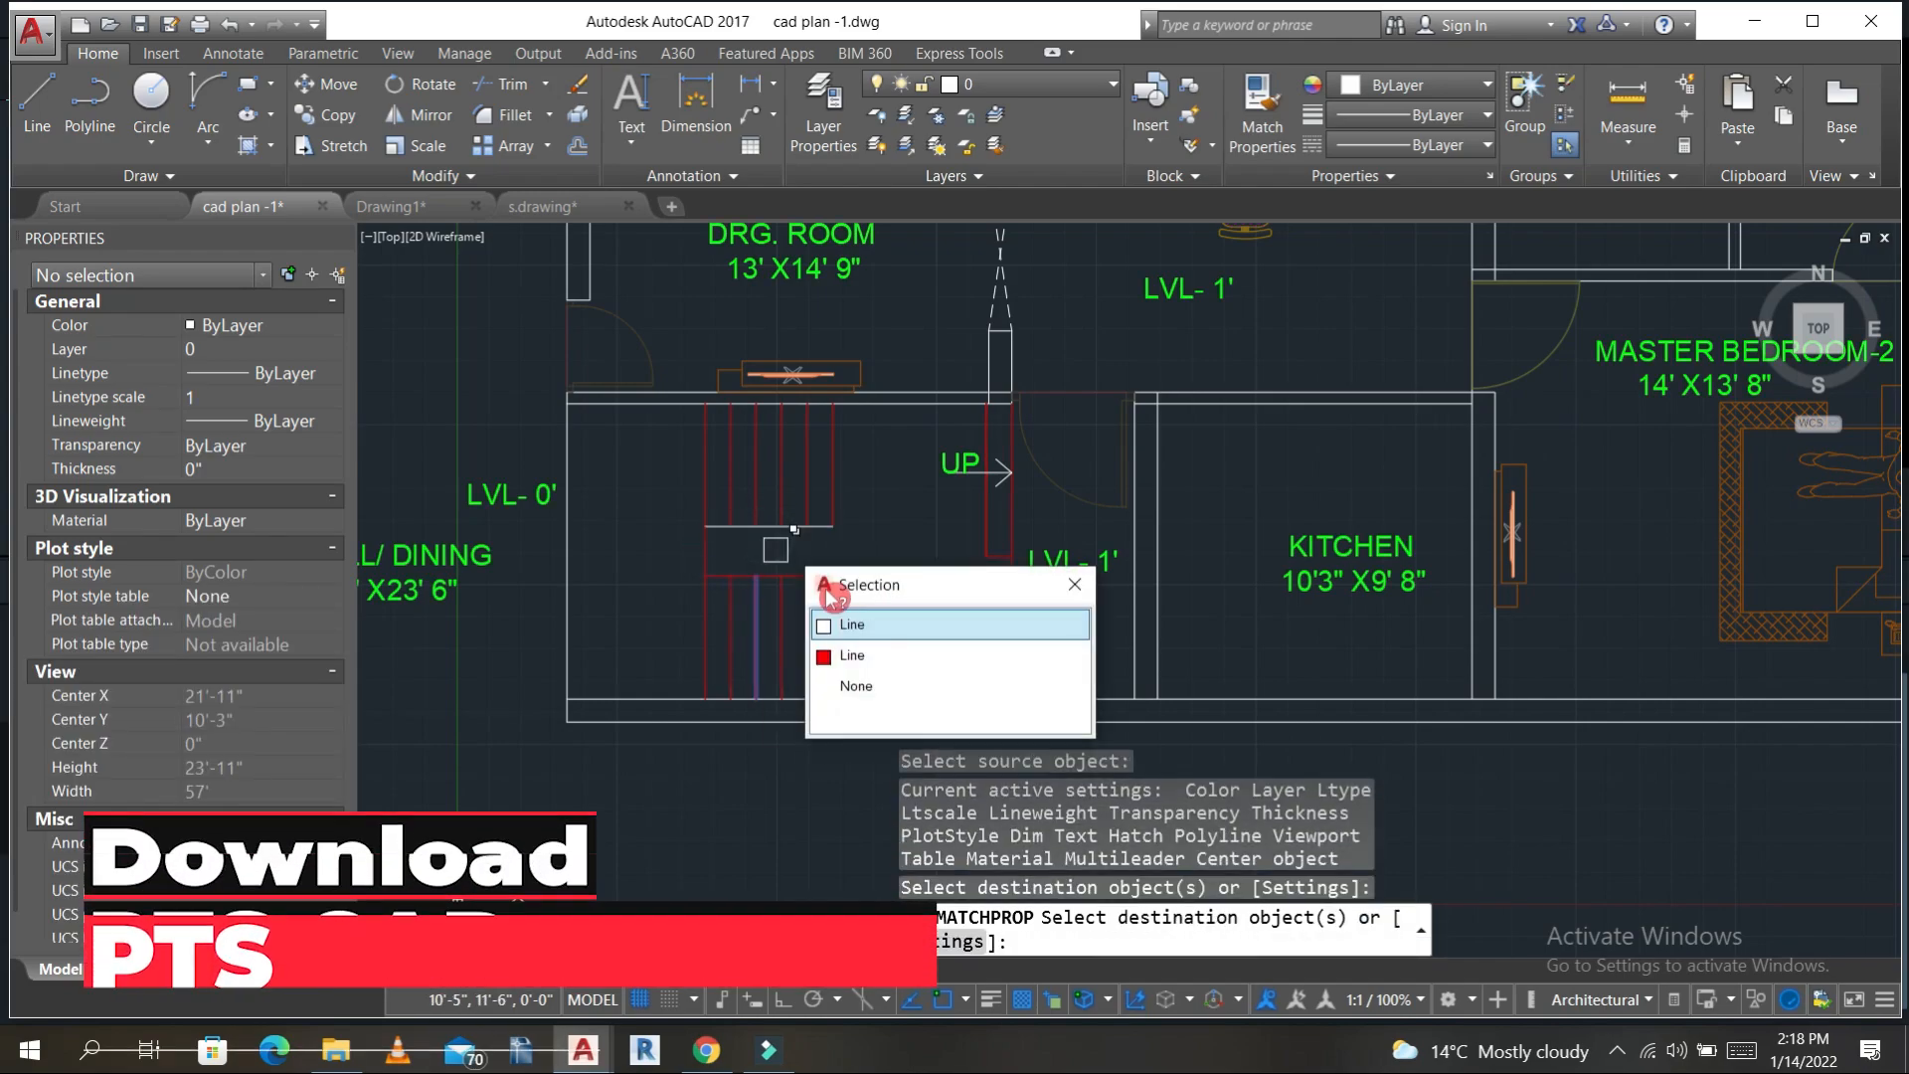
{"action": "left_click", "coordinate": [840, 655]}
{"action": "left_click", "coordinate": [792, 531]}
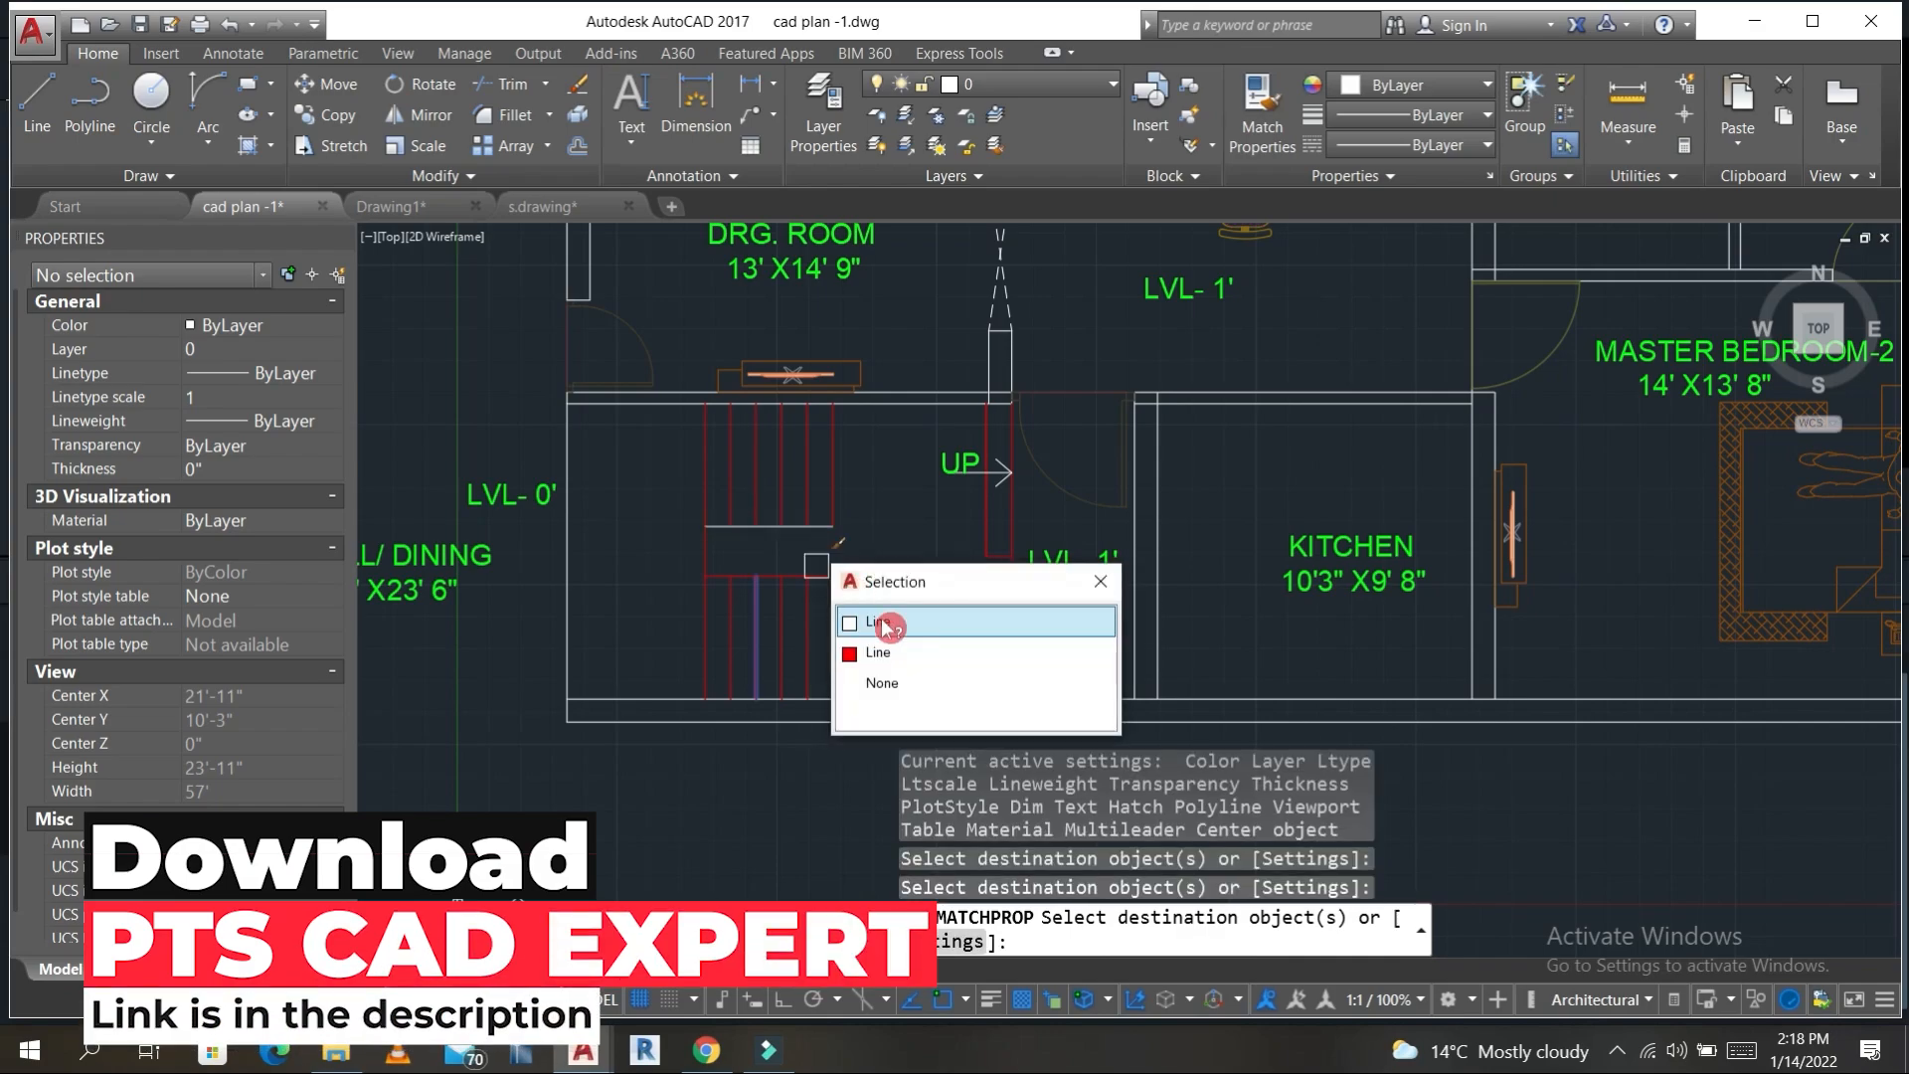
{"action": "left_click", "coordinate": [873, 621]}
{"action": "scroll", "coordinate": [902, 516], "scroll_direction": "down", "scroll_amount": 4}
{"action": "key", "text": "Escape"}
{"action": "scroll", "coordinate": [902, 516], "scroll_direction": "up", "scroll_amount": 4}
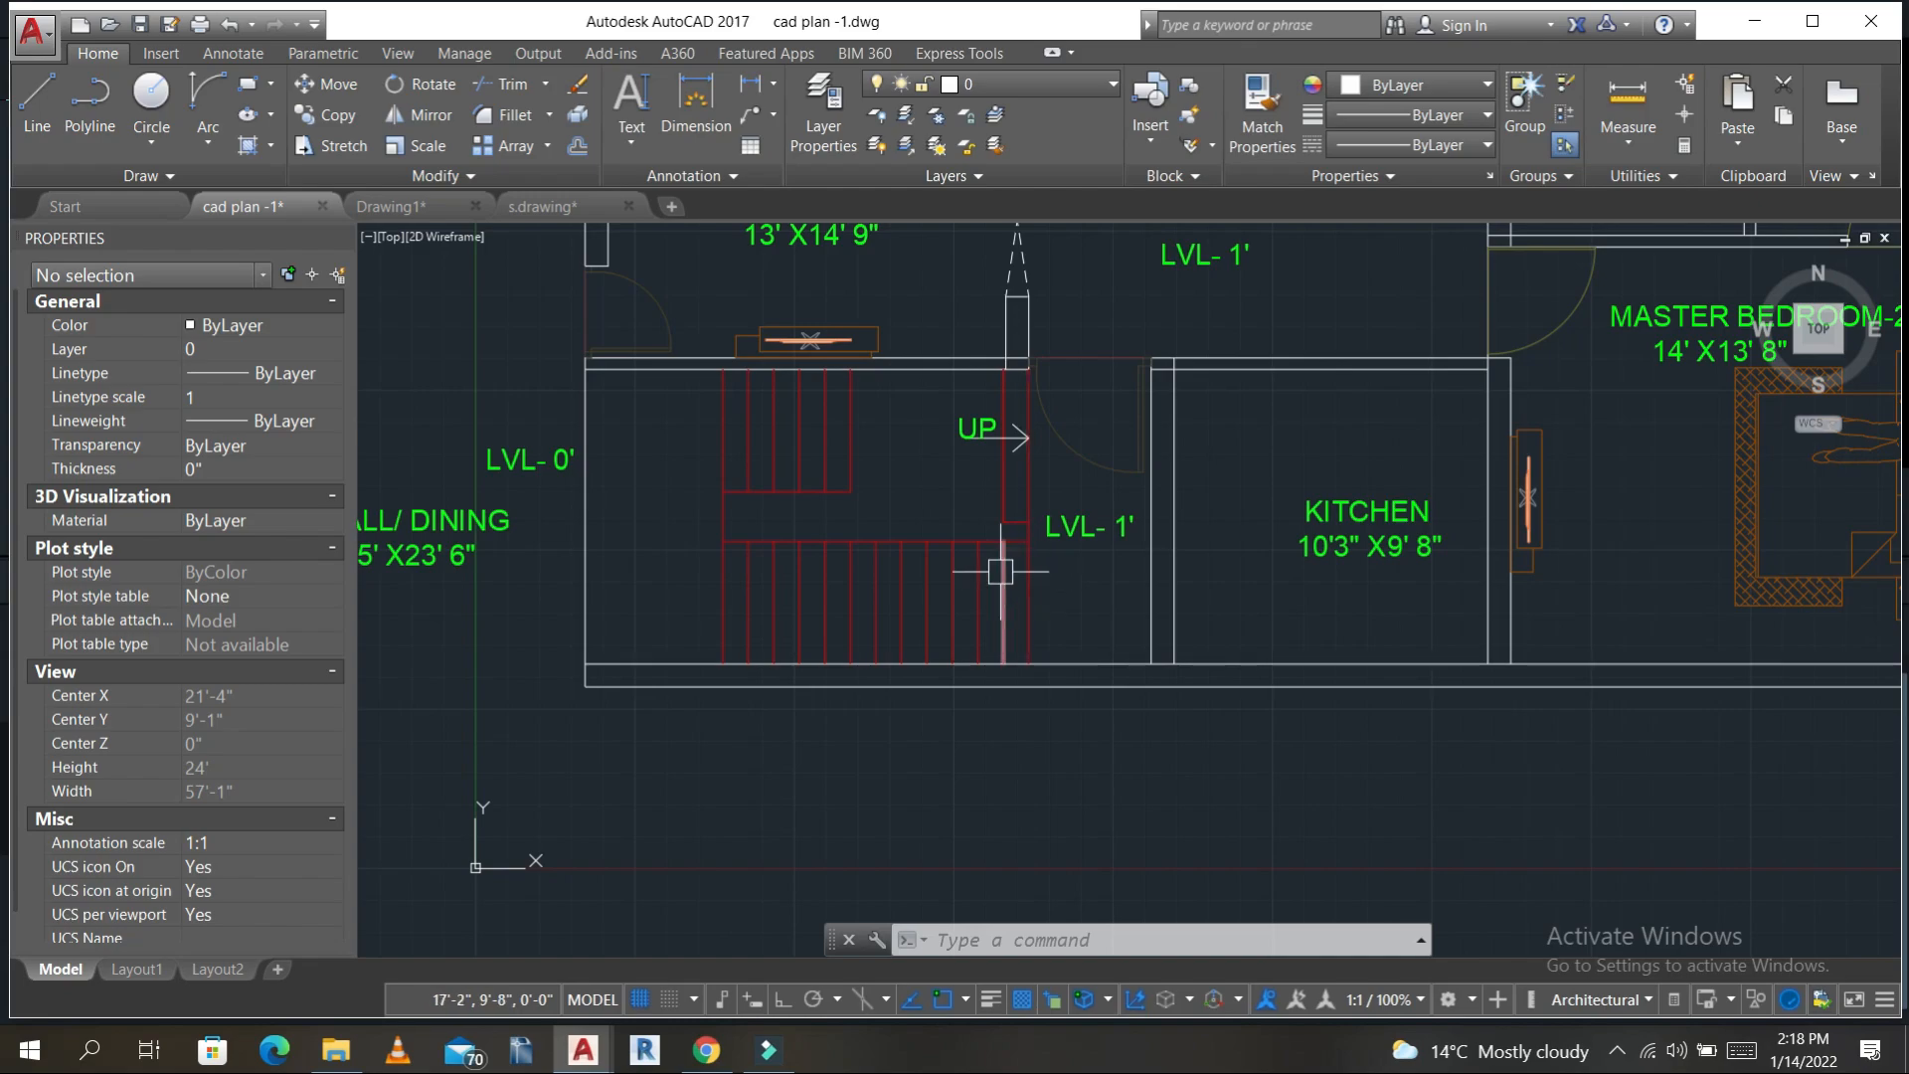
- Match an upper tread's red properties onto the left vertical boundary line of the stair area
{"action": "mouse_move", "coordinate": [1000, 572]}
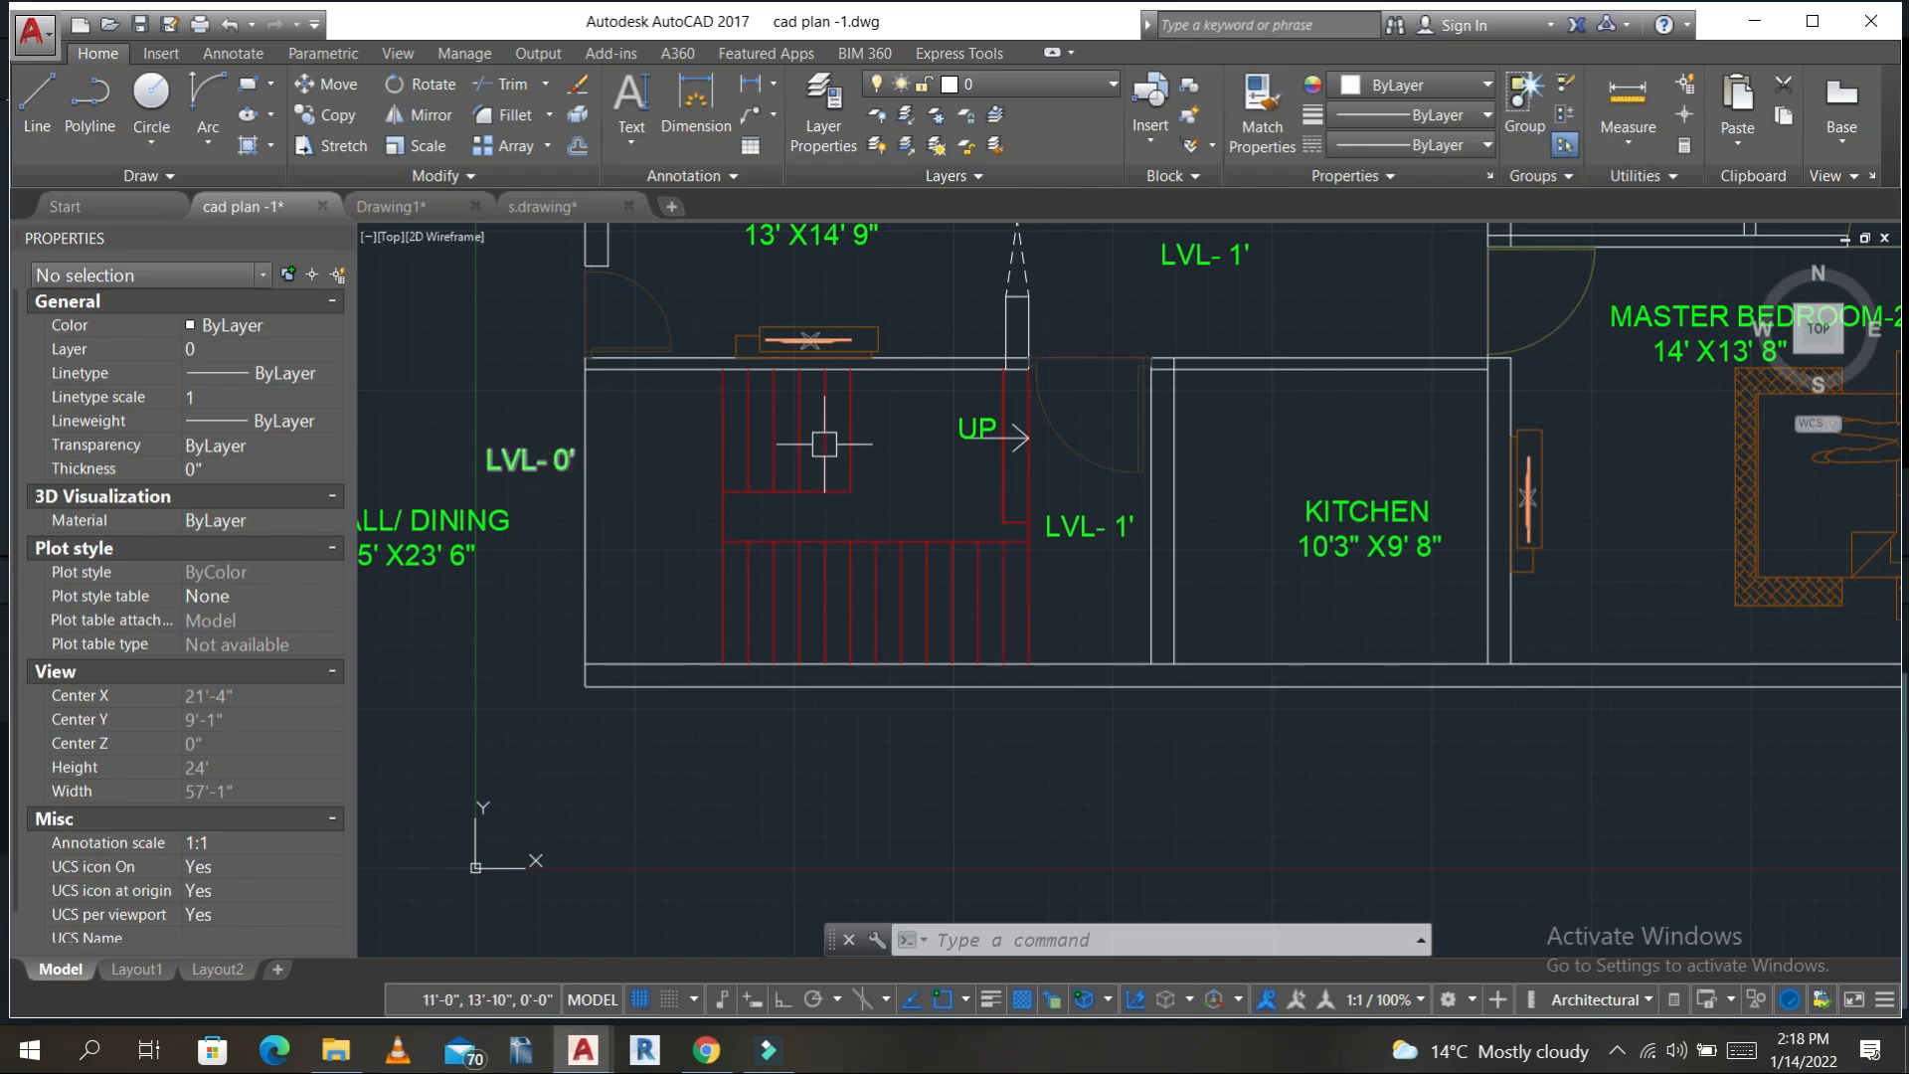
{"action": "type", "text": "MA"}
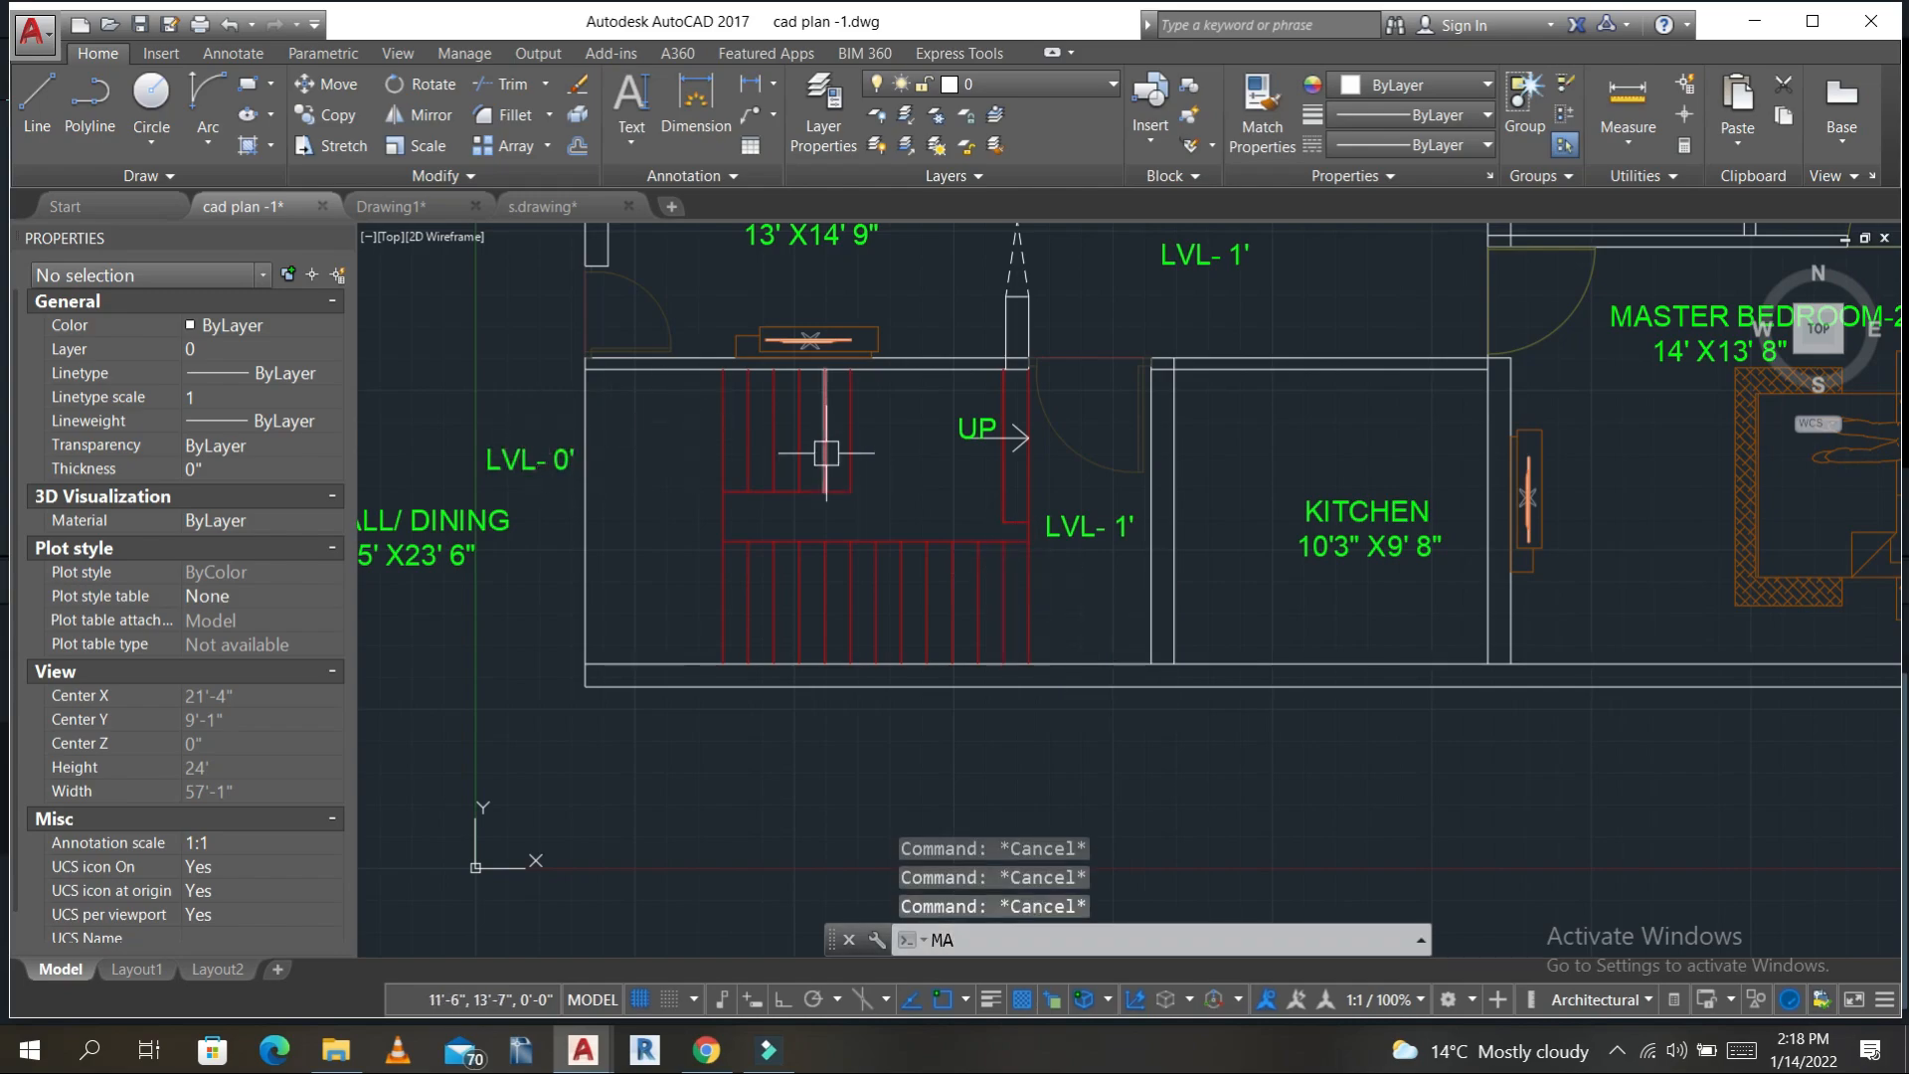
{"action": "key", "text": "Return"}
{"action": "left_click", "coordinate": [810, 440]}
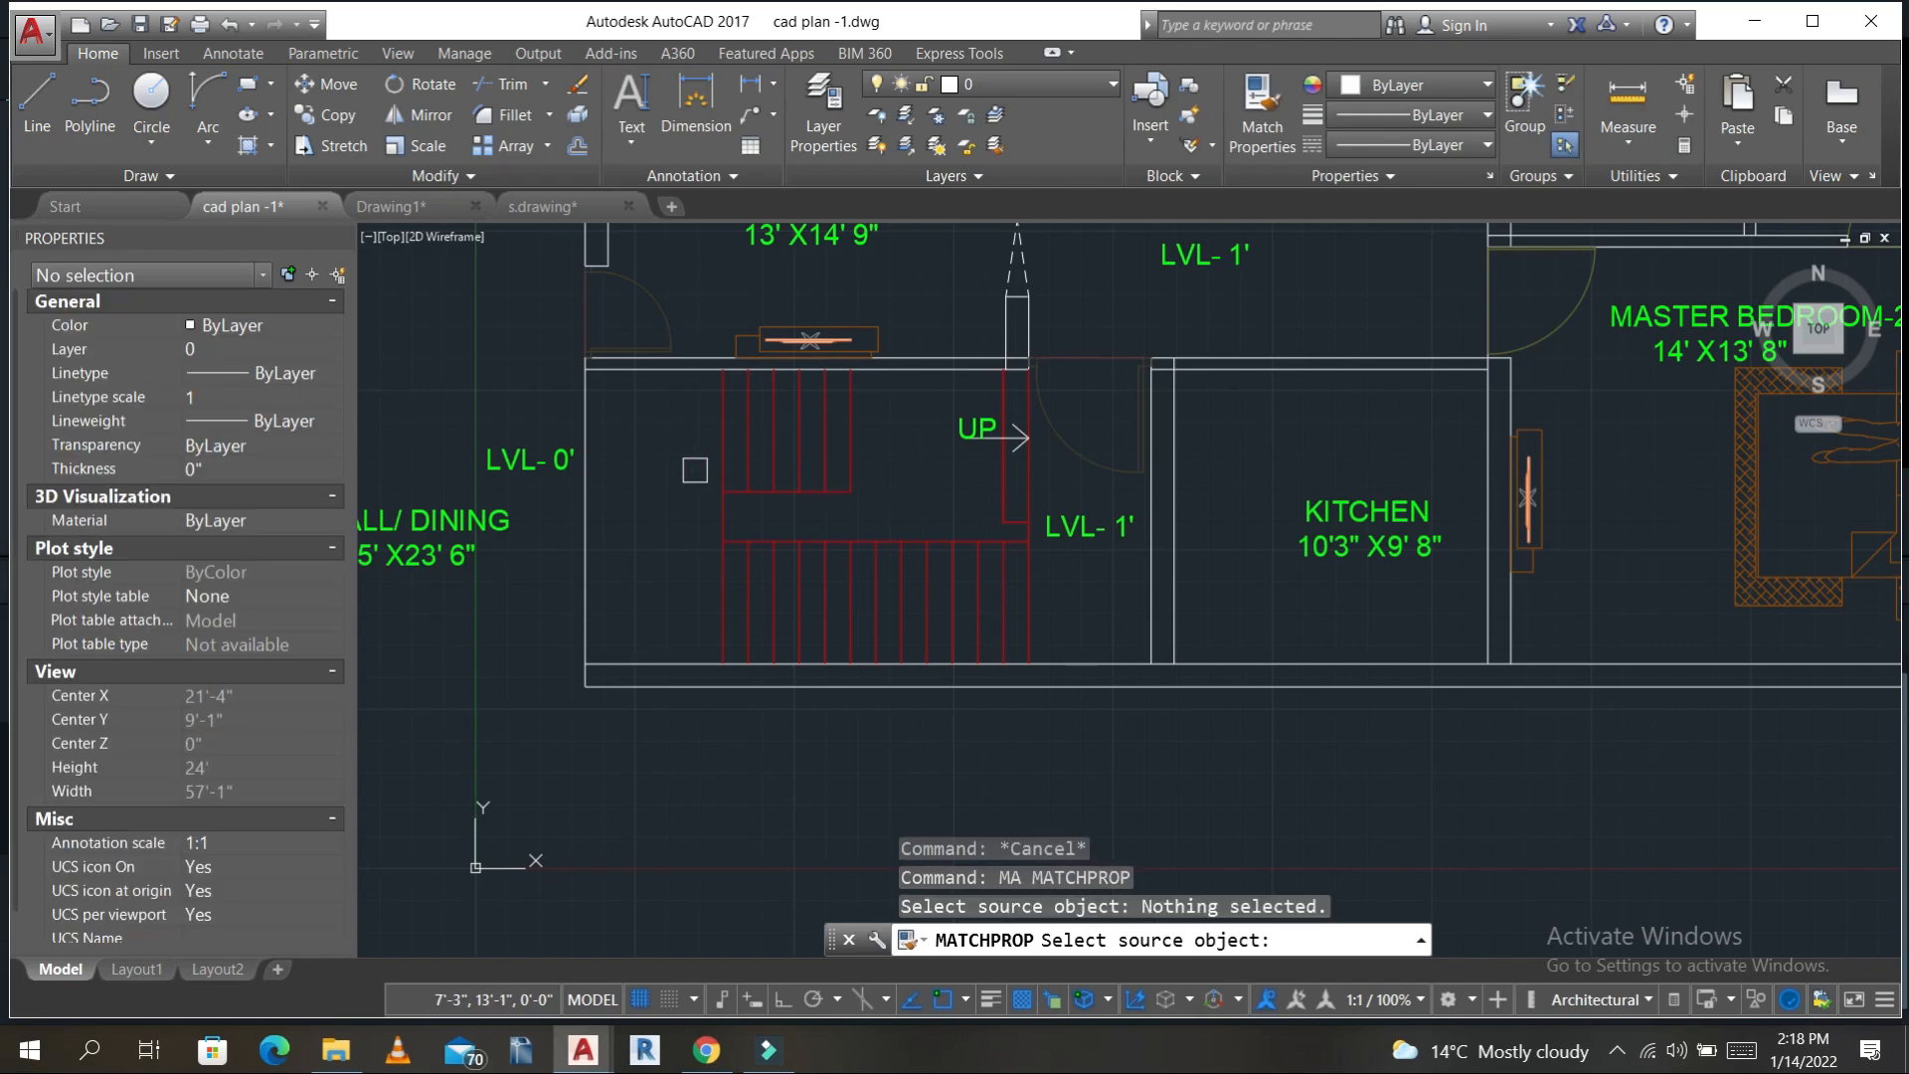
{"action": "left_click", "coordinate": [751, 449]}
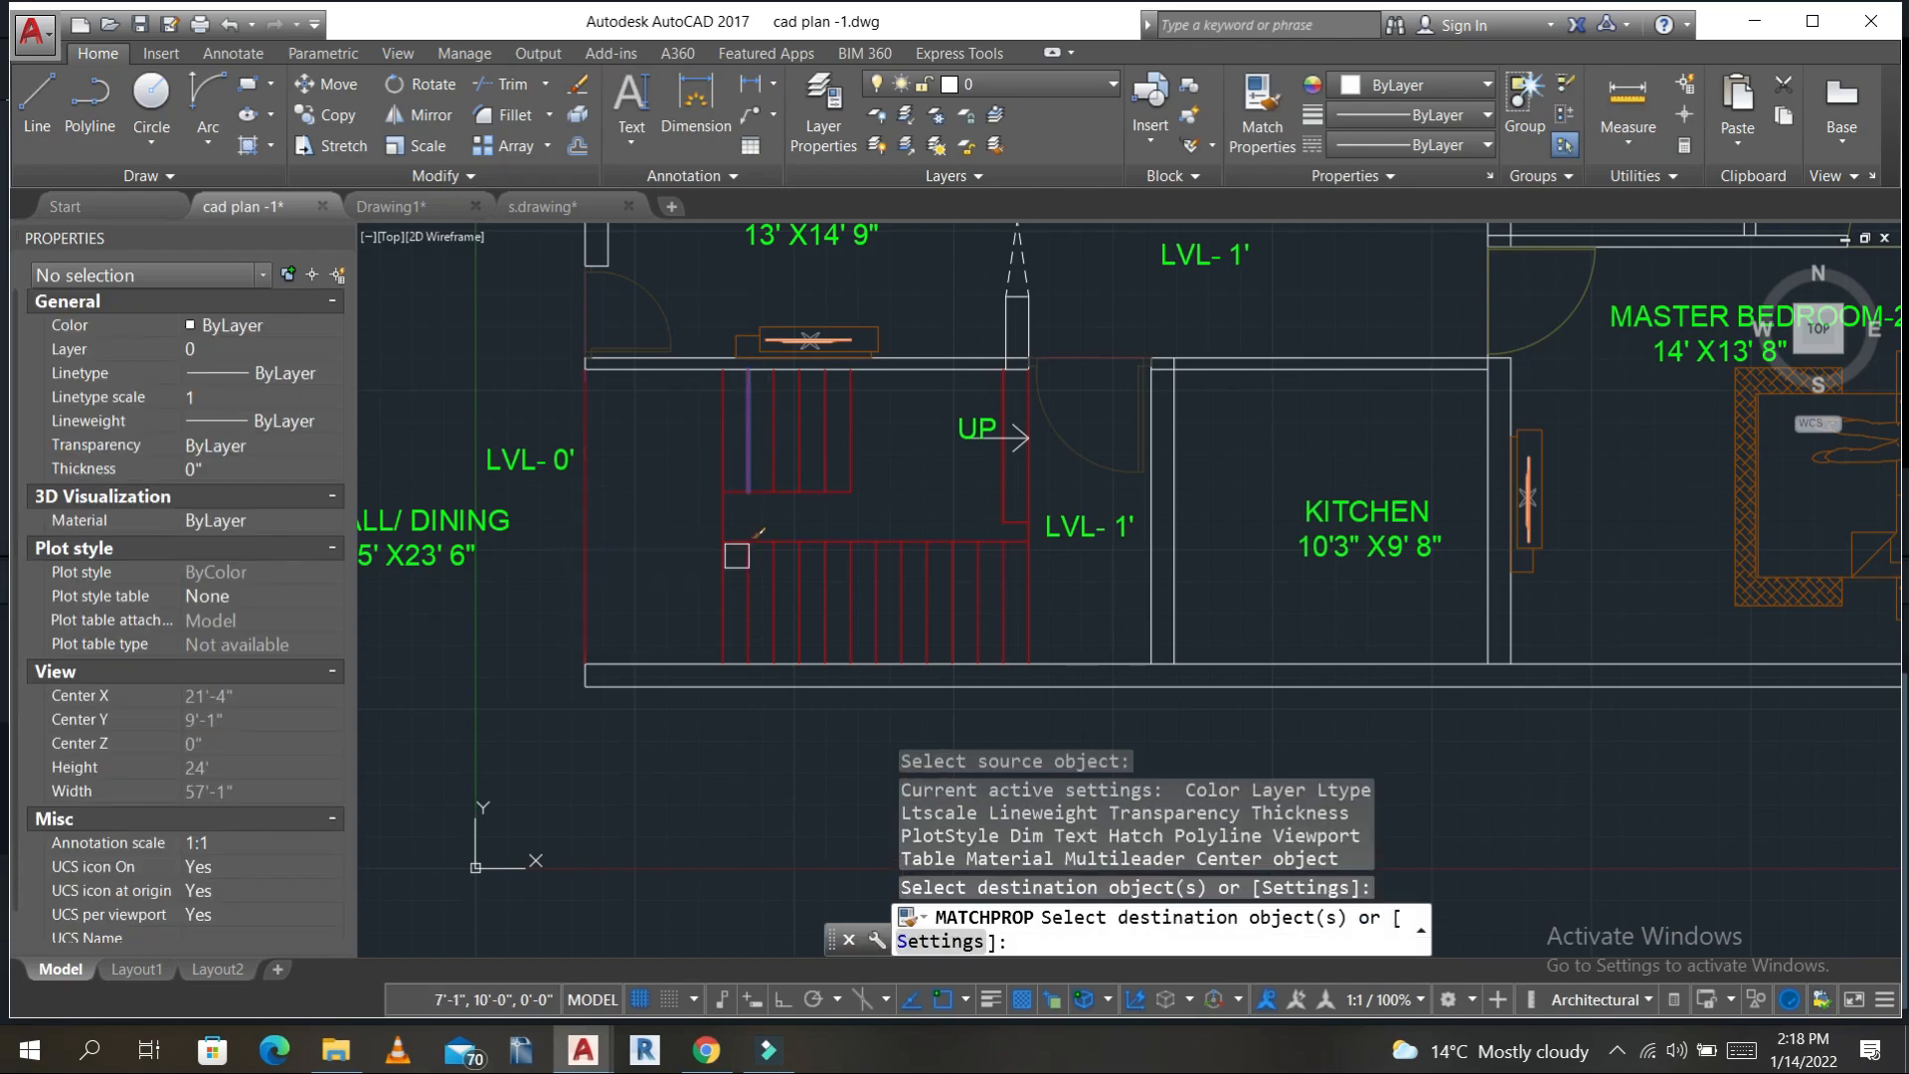
{"action": "key", "text": "Escape"}
{"action": "key", "text": "Escape"}
- Apply the HIDDEN linetype to the six upper-flight treads, the first two lower-flight treads, their connecting line and the left boundary line
{"action": "left_click", "coordinate": [874, 468]}
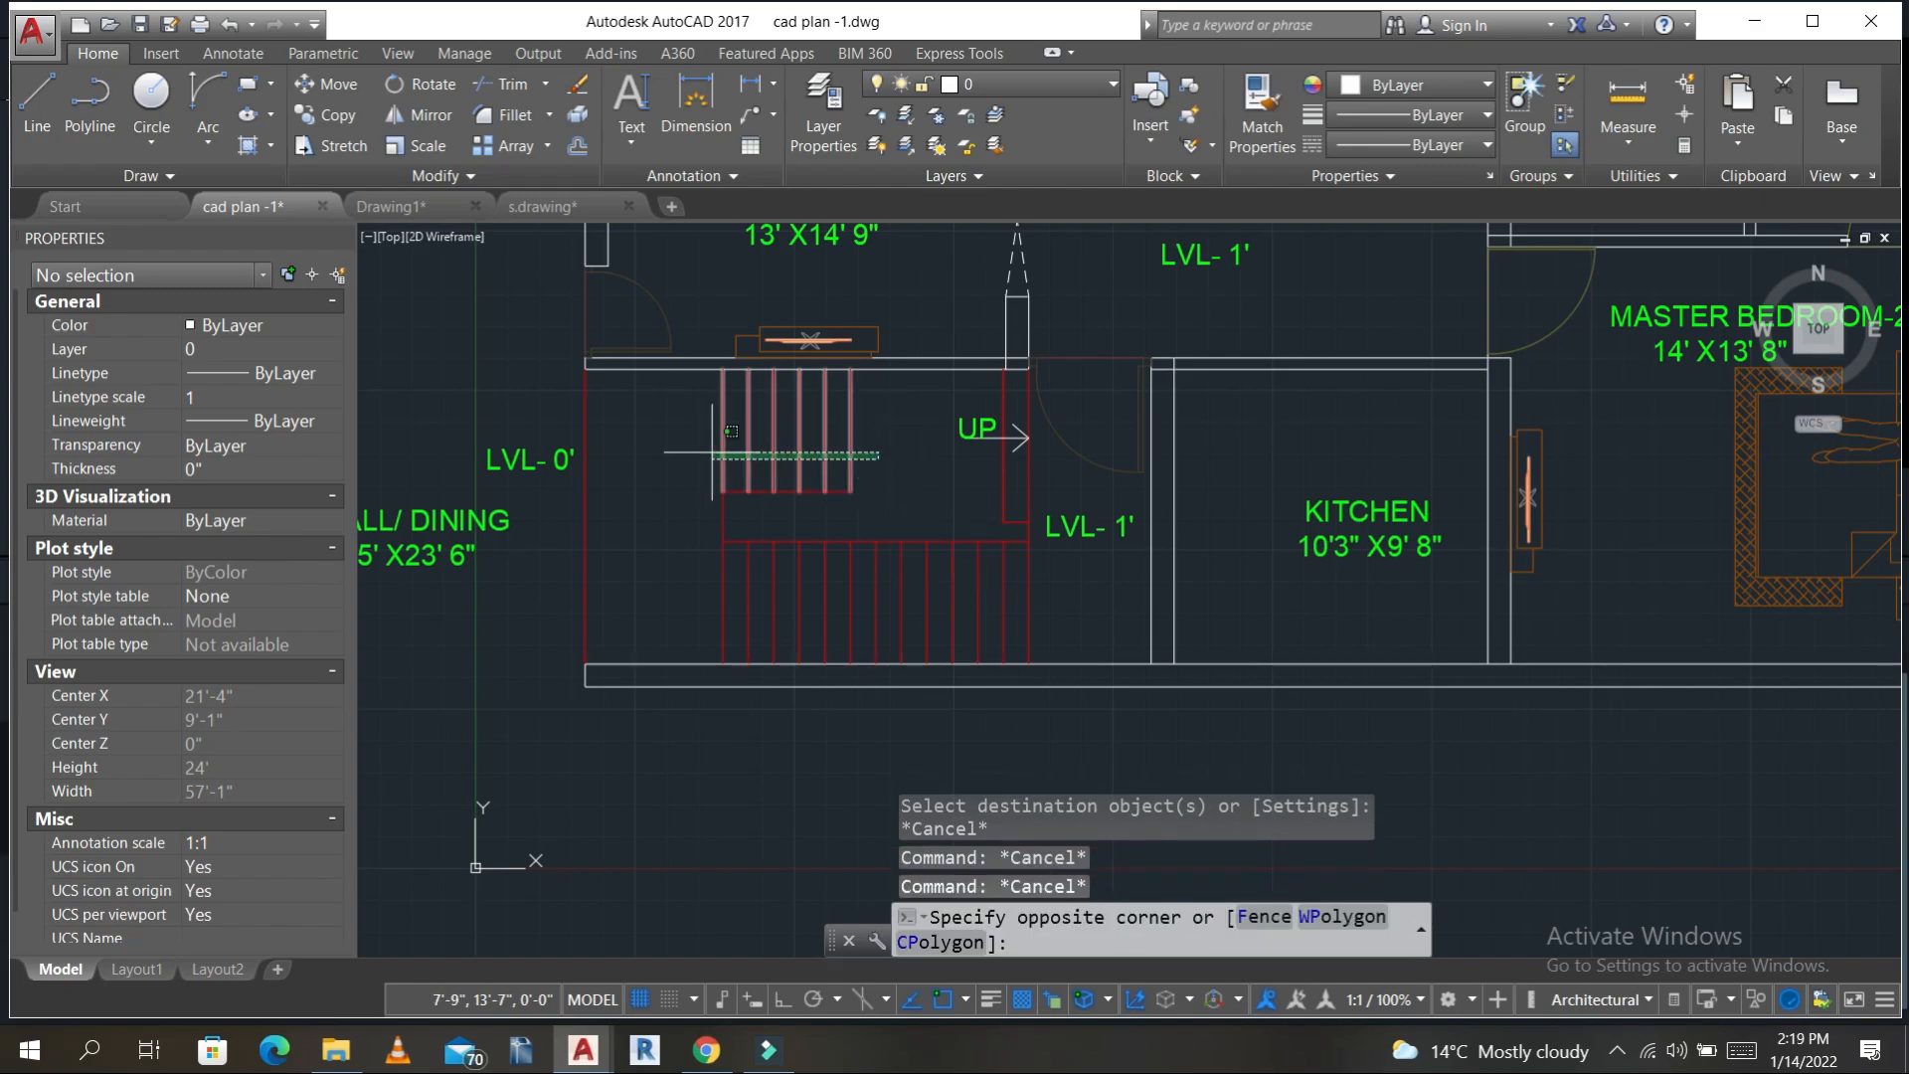
{"action": "left_click", "coordinate": [703, 449]}
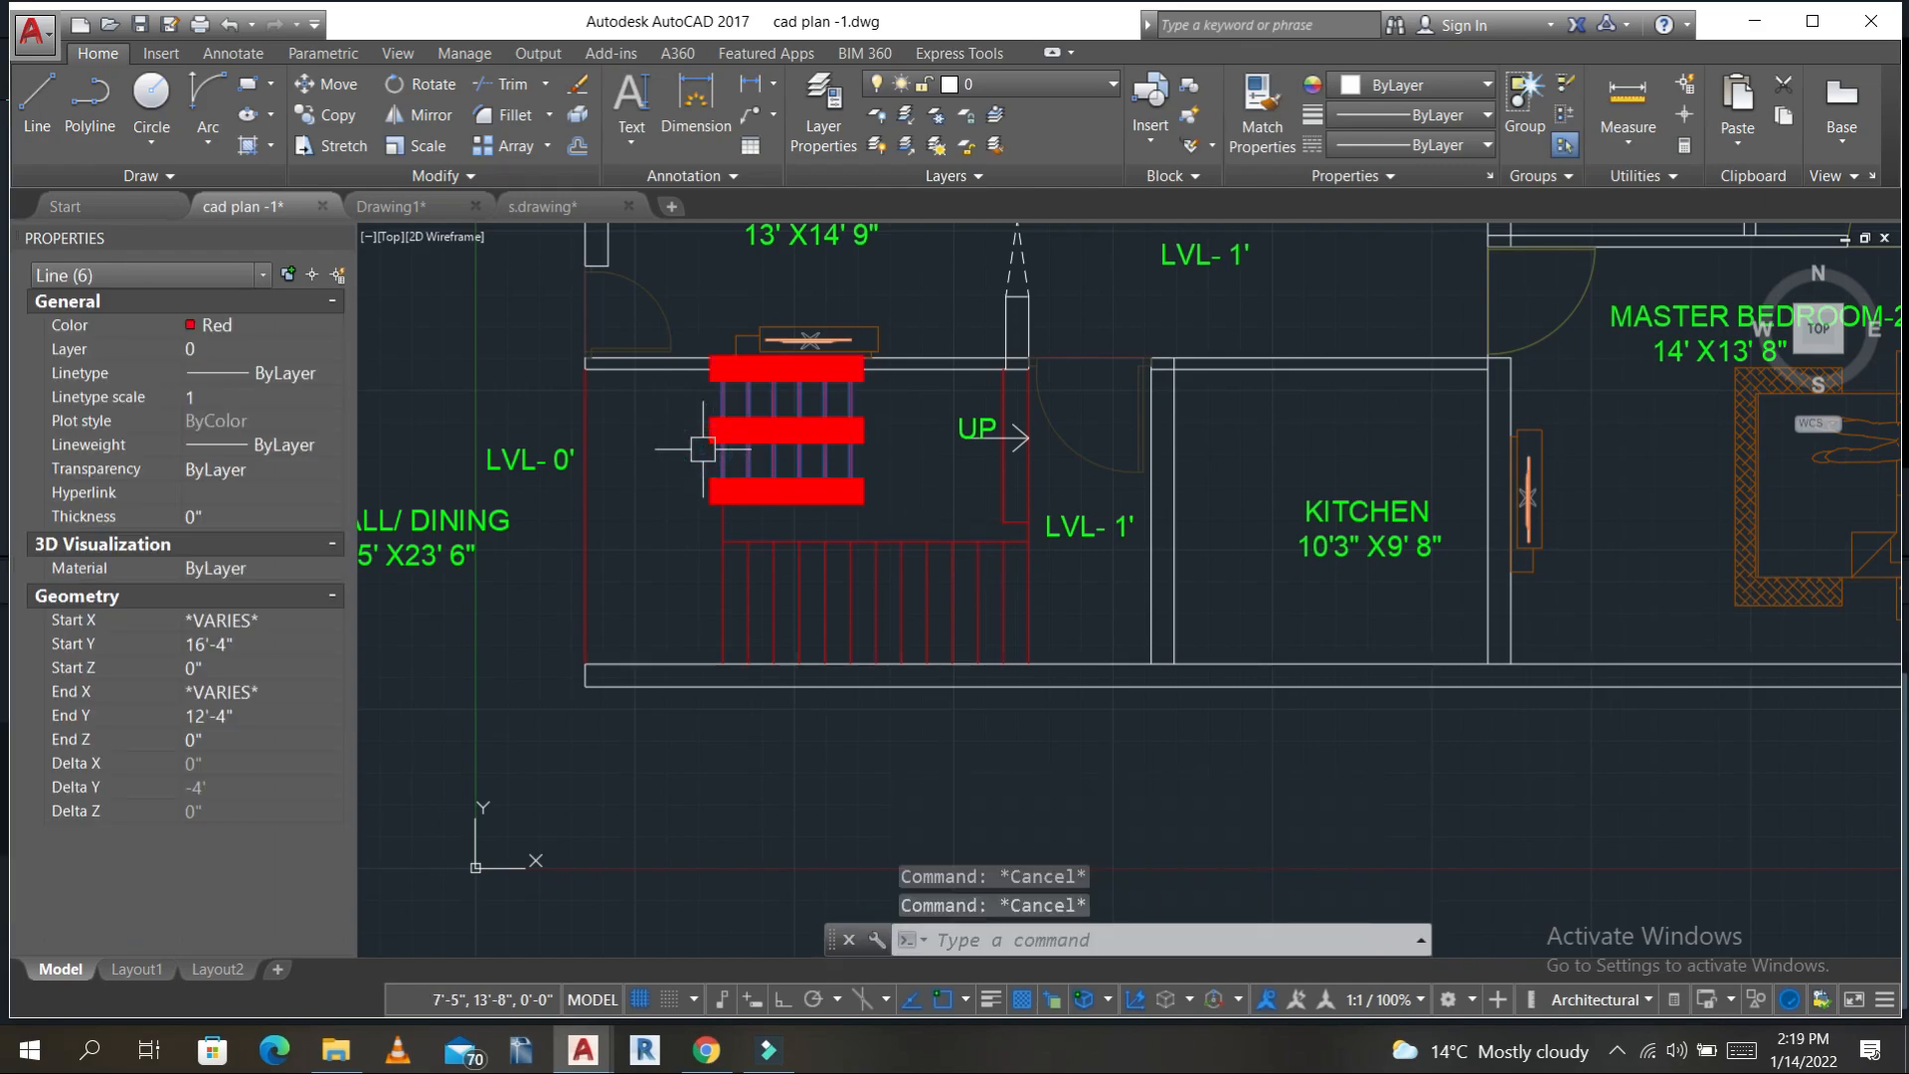
{"action": "left_click", "coordinate": [726, 609]}
{"action": "left_click", "coordinate": [745, 575]}
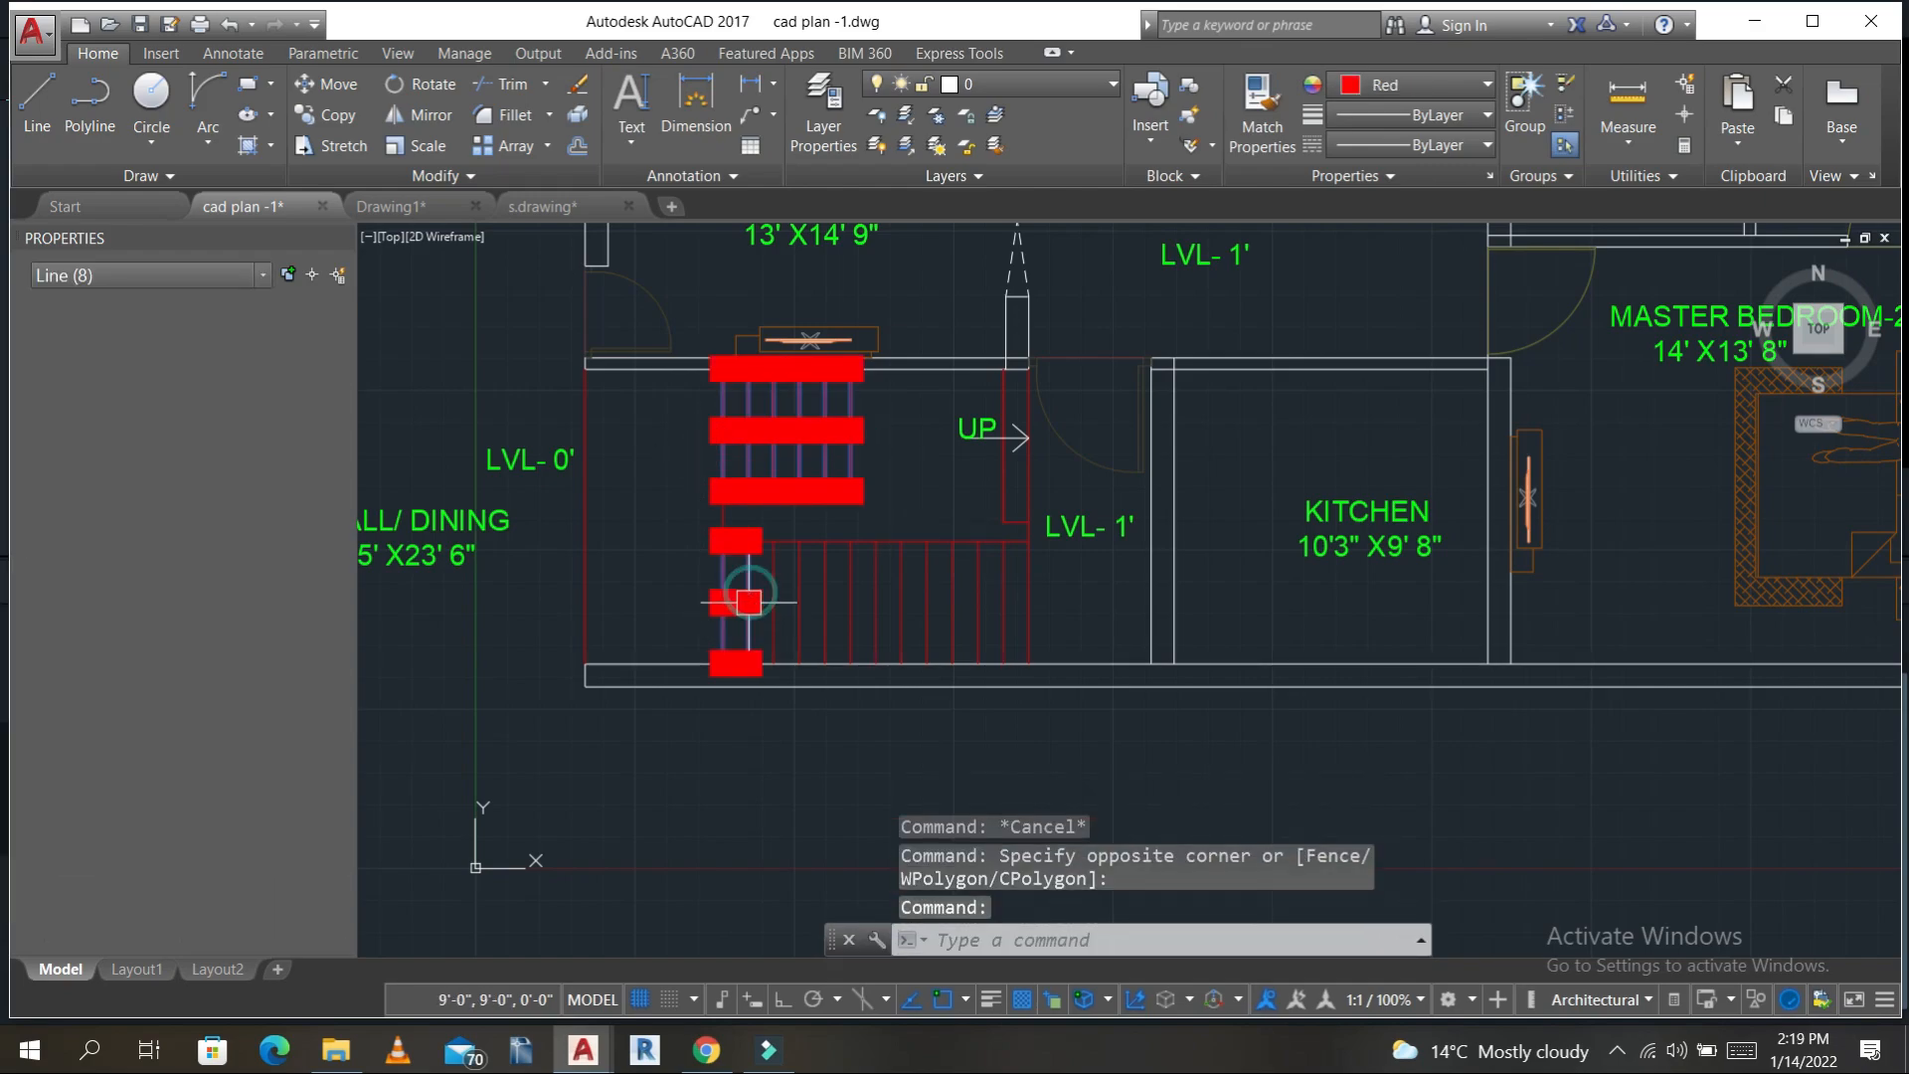
{"action": "left_click", "coordinate": [729, 519]}
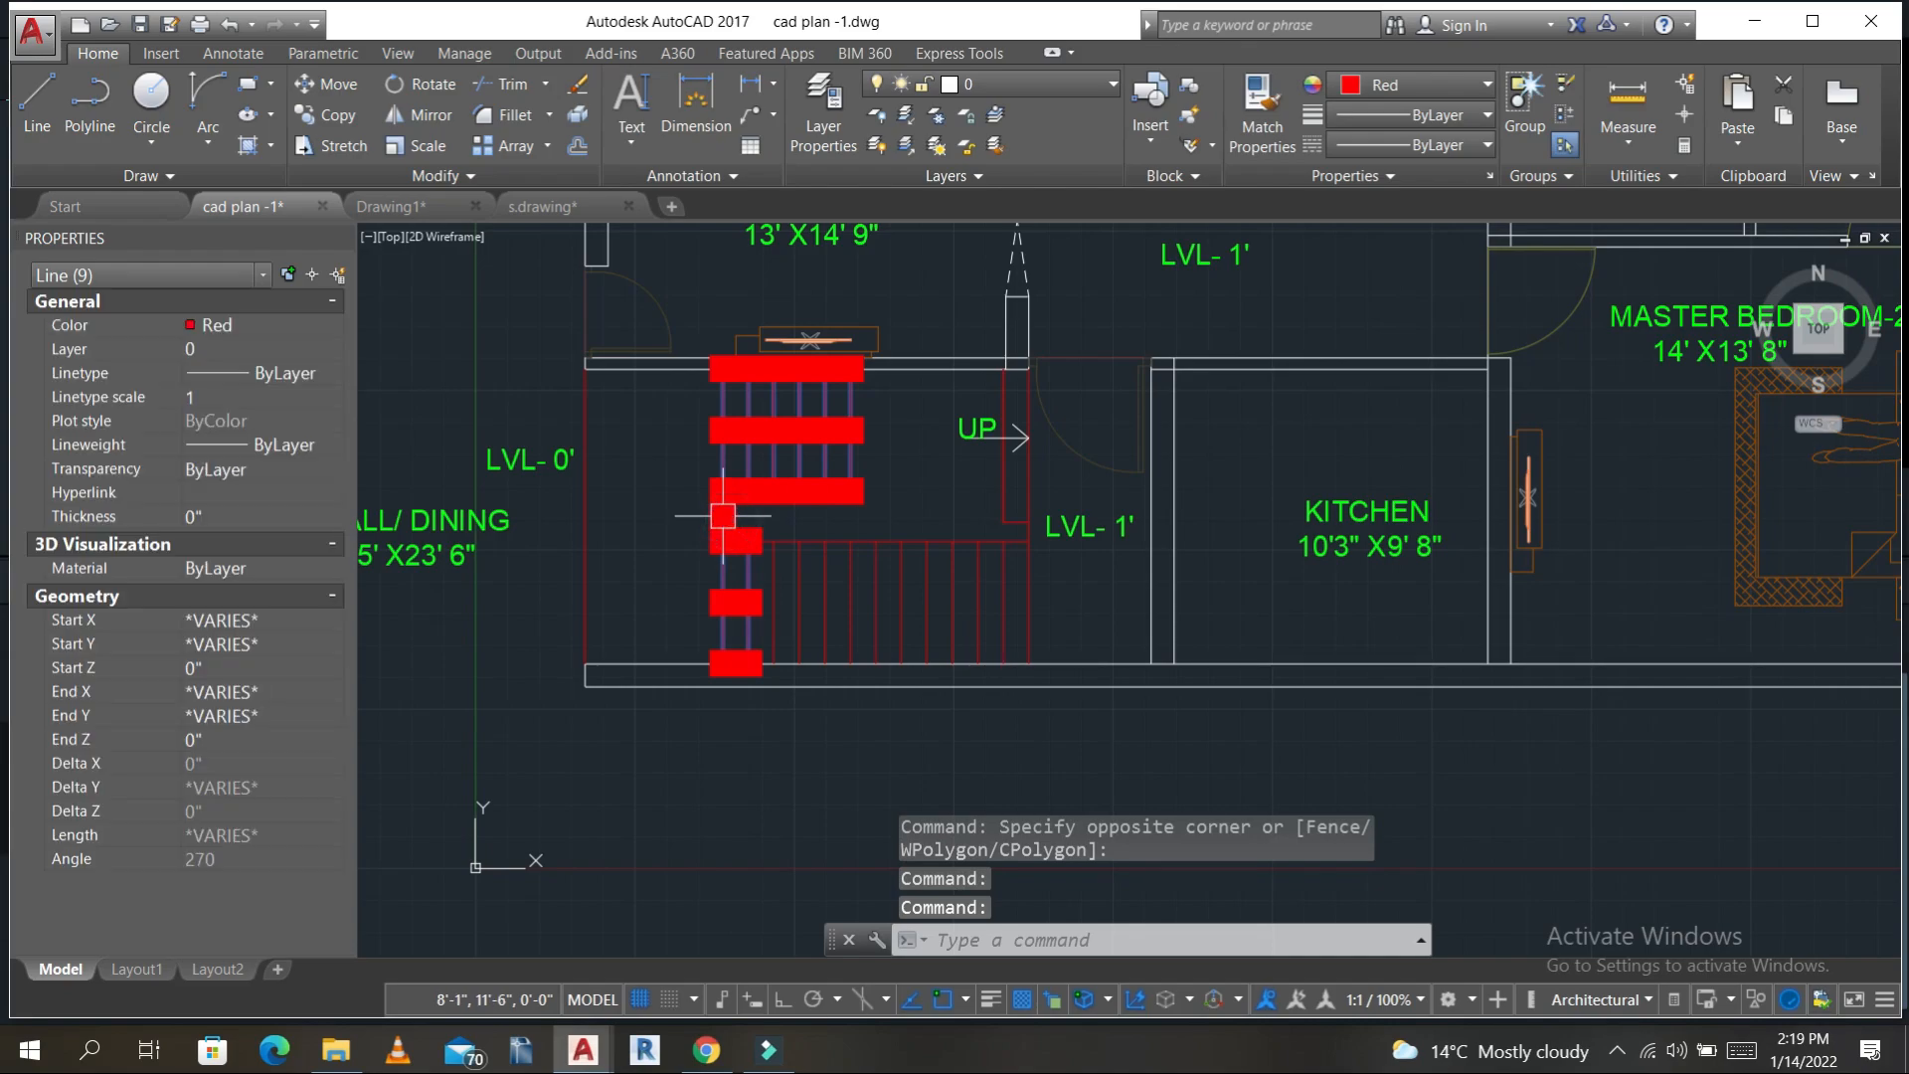
{"action": "left_click", "coordinate": [591, 586]}
{"action": "left_click", "coordinate": [1487, 147]}
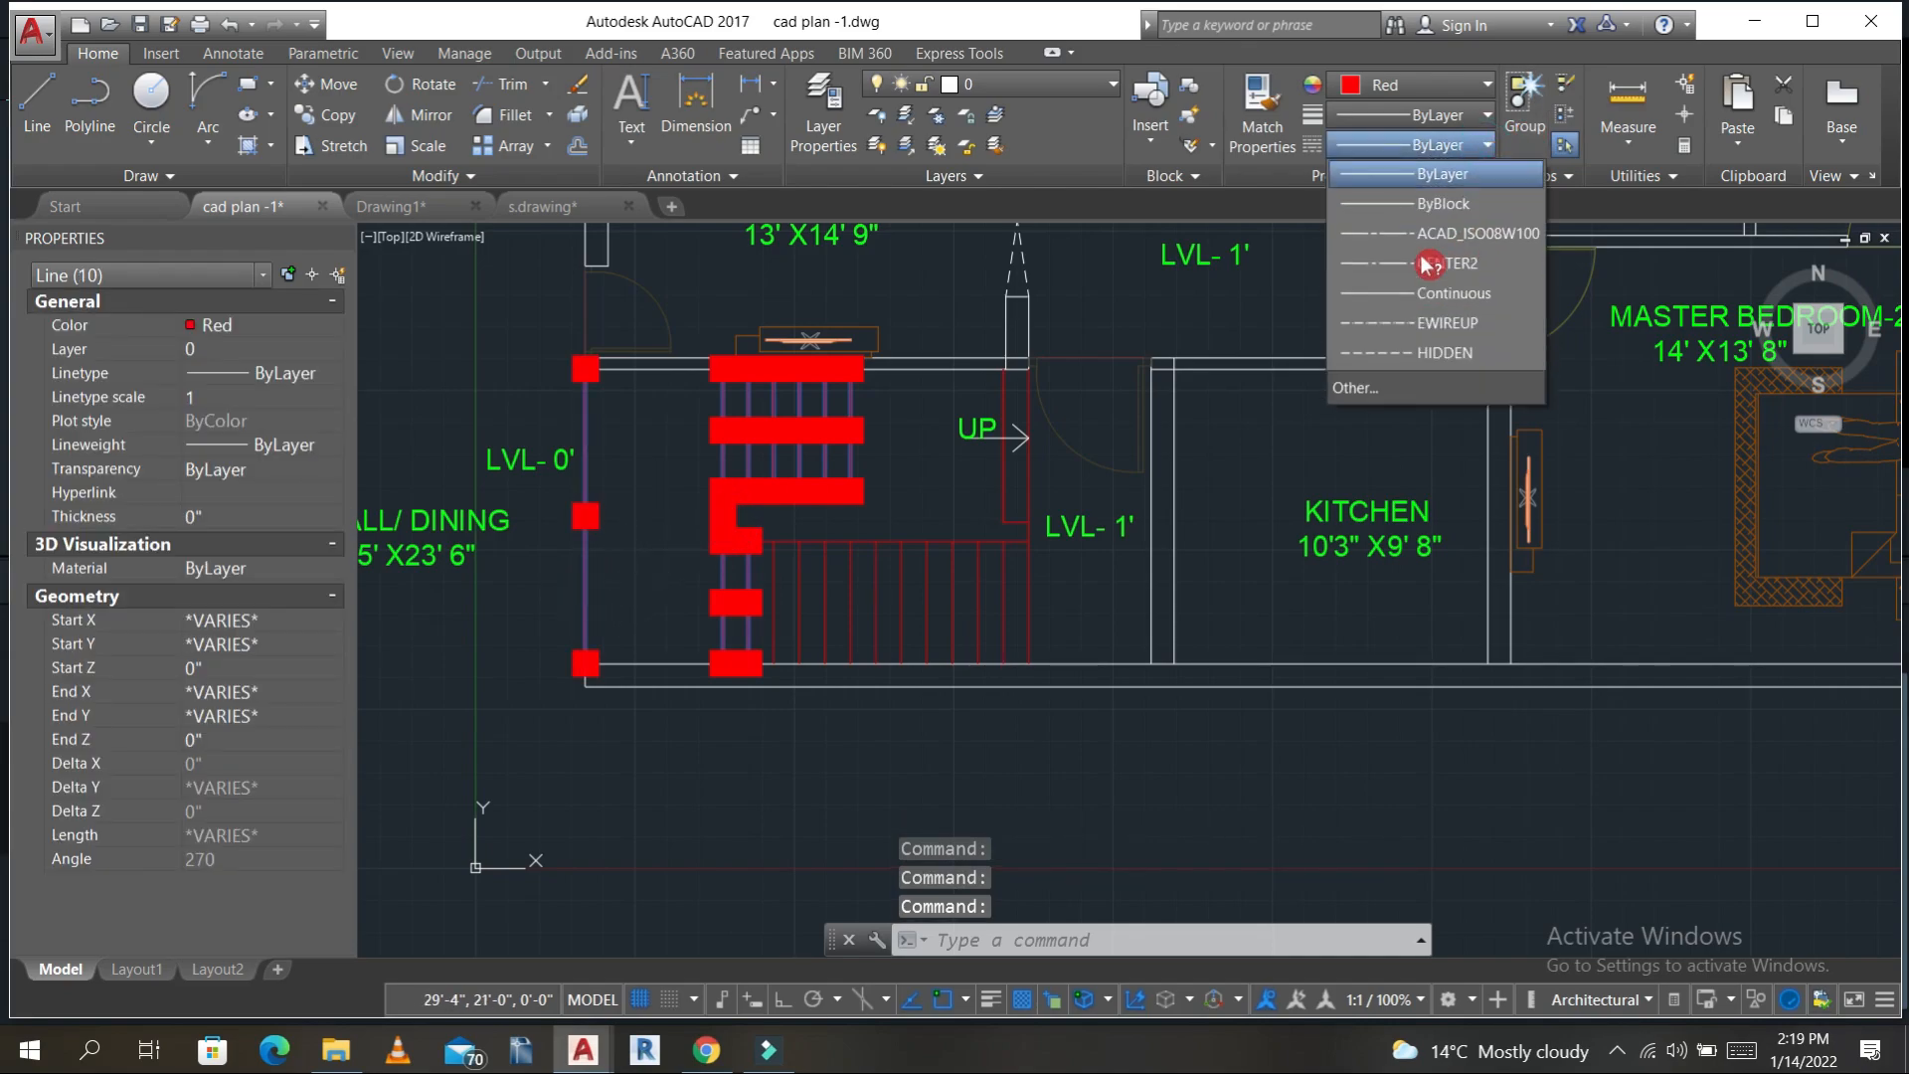
{"action": "left_click", "coordinate": [1402, 351]}
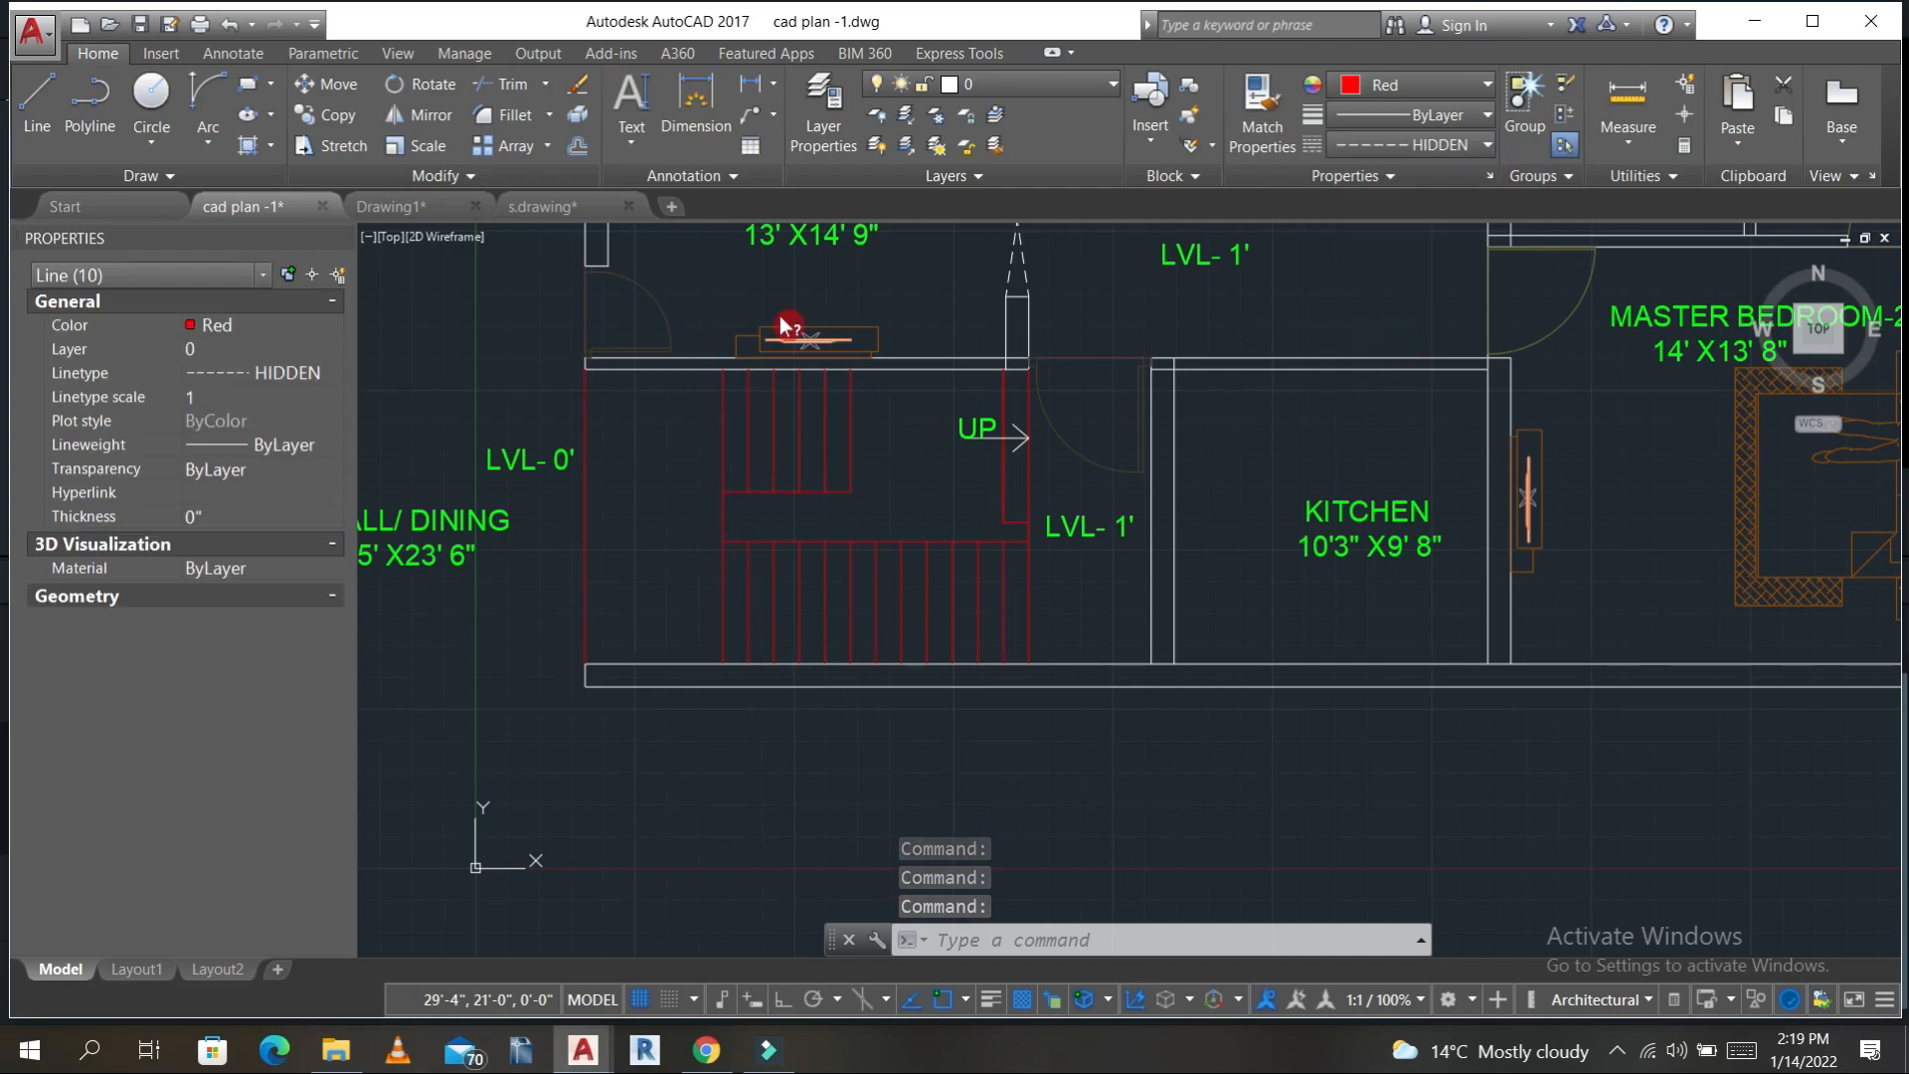
{"action": "left_click", "coordinate": [299, 402]}
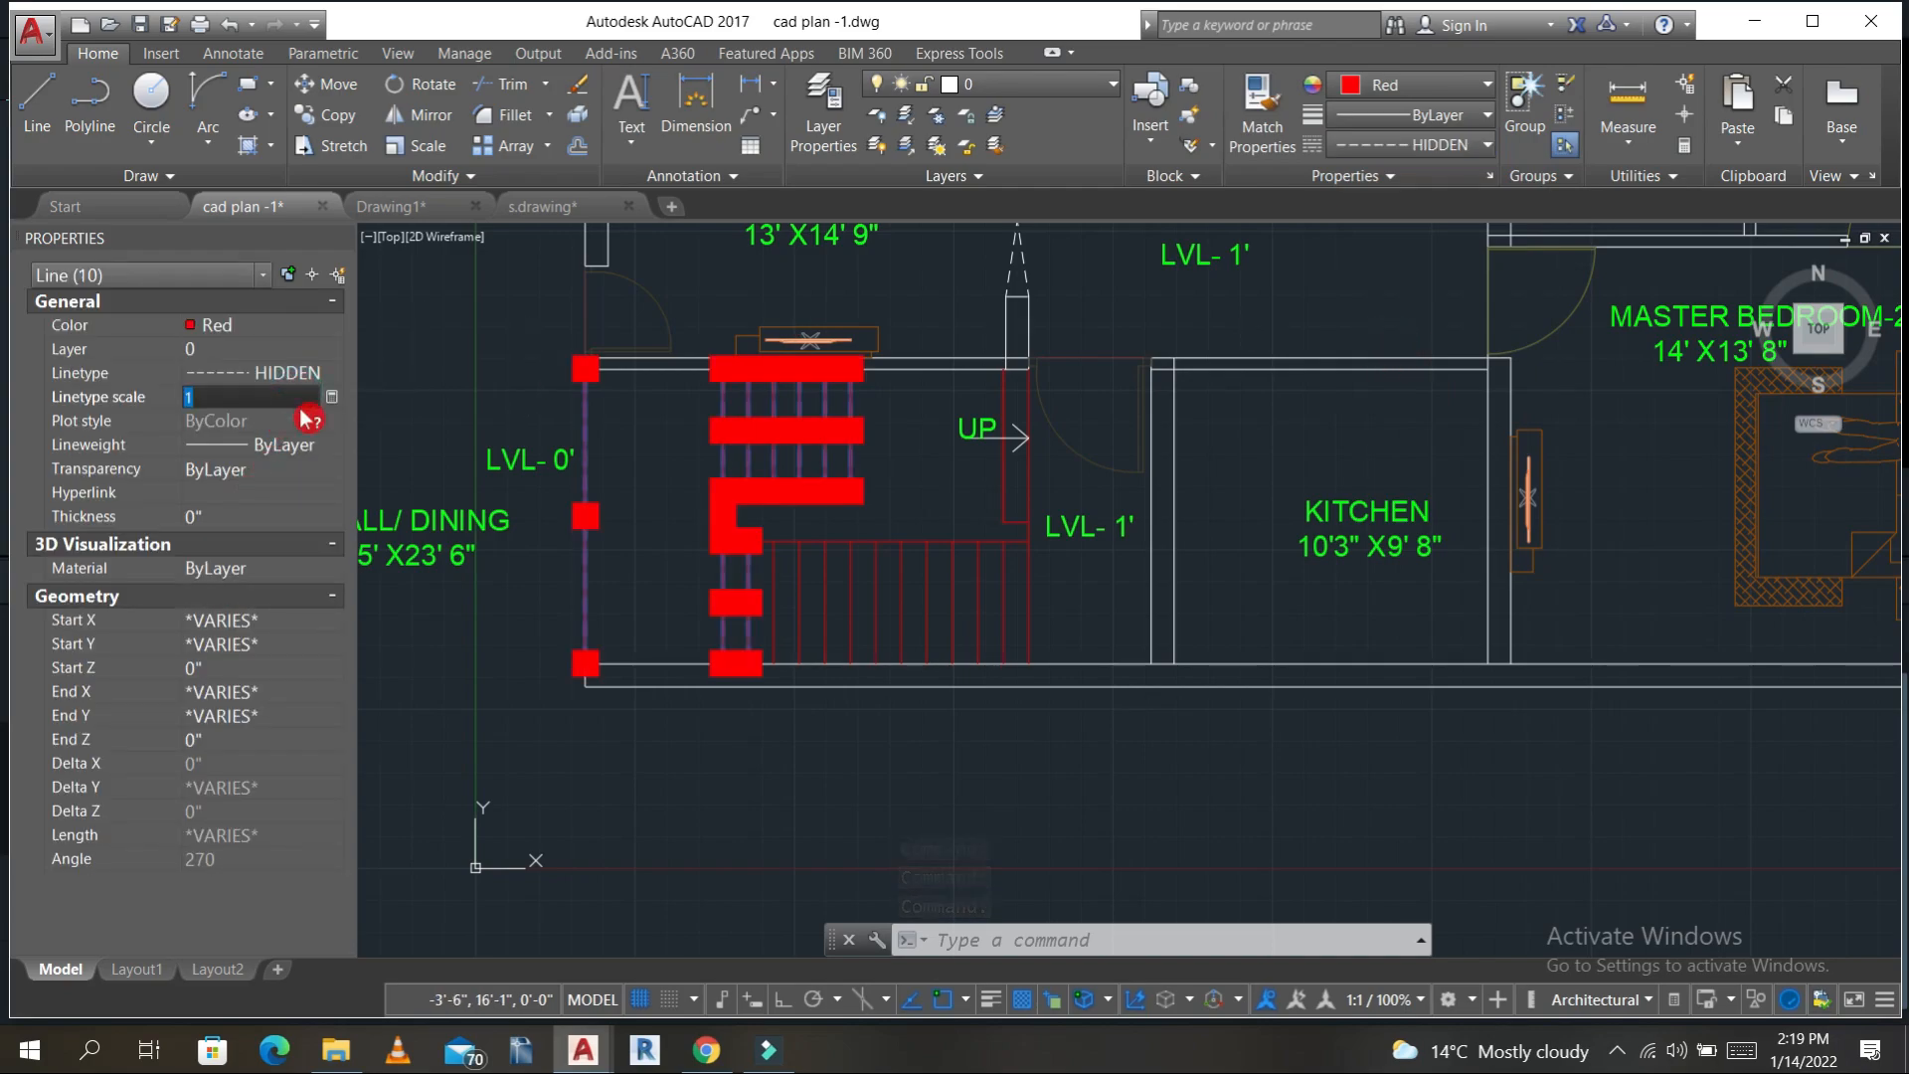
{"action": "key", "text": "Escape"}
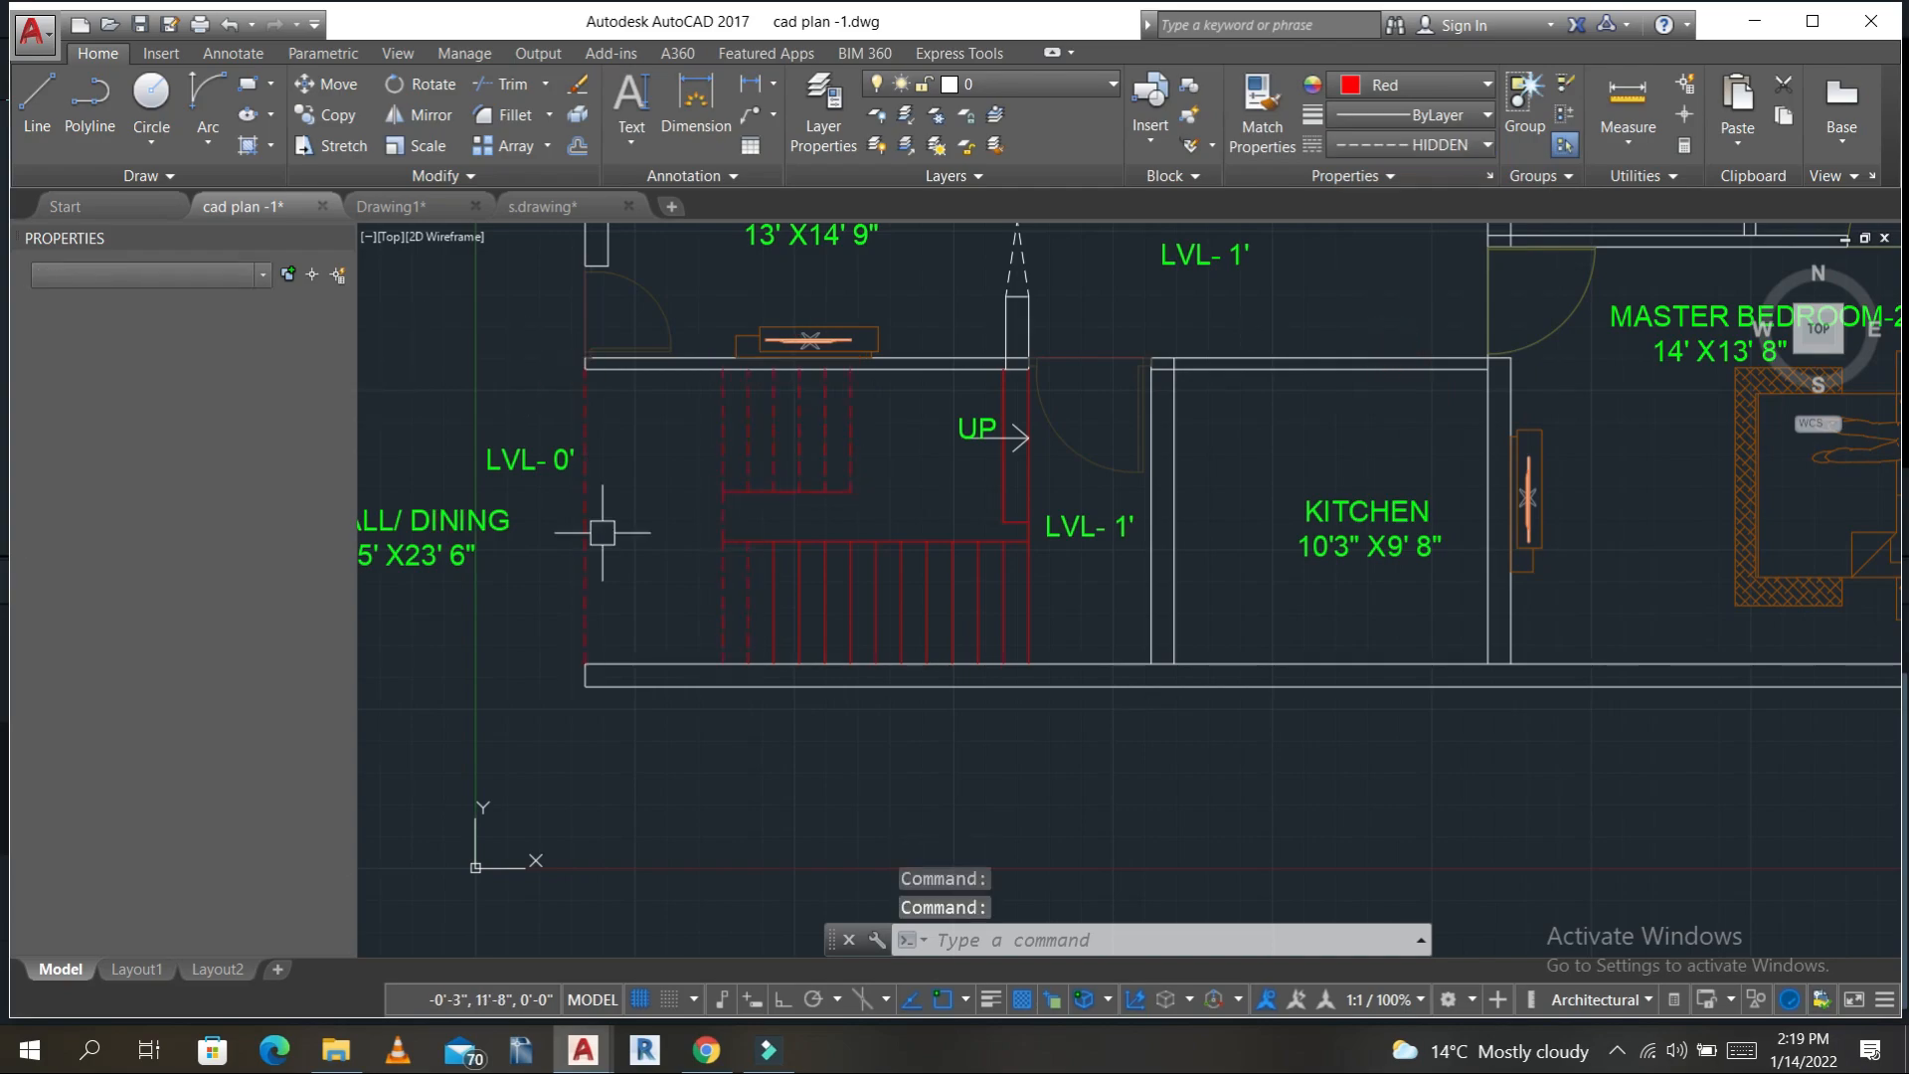
{"action": "key", "text": "Escape"}
{"action": "scroll", "coordinate": [1018, 486], "scroll_direction": "up", "scroll_amount": 2}
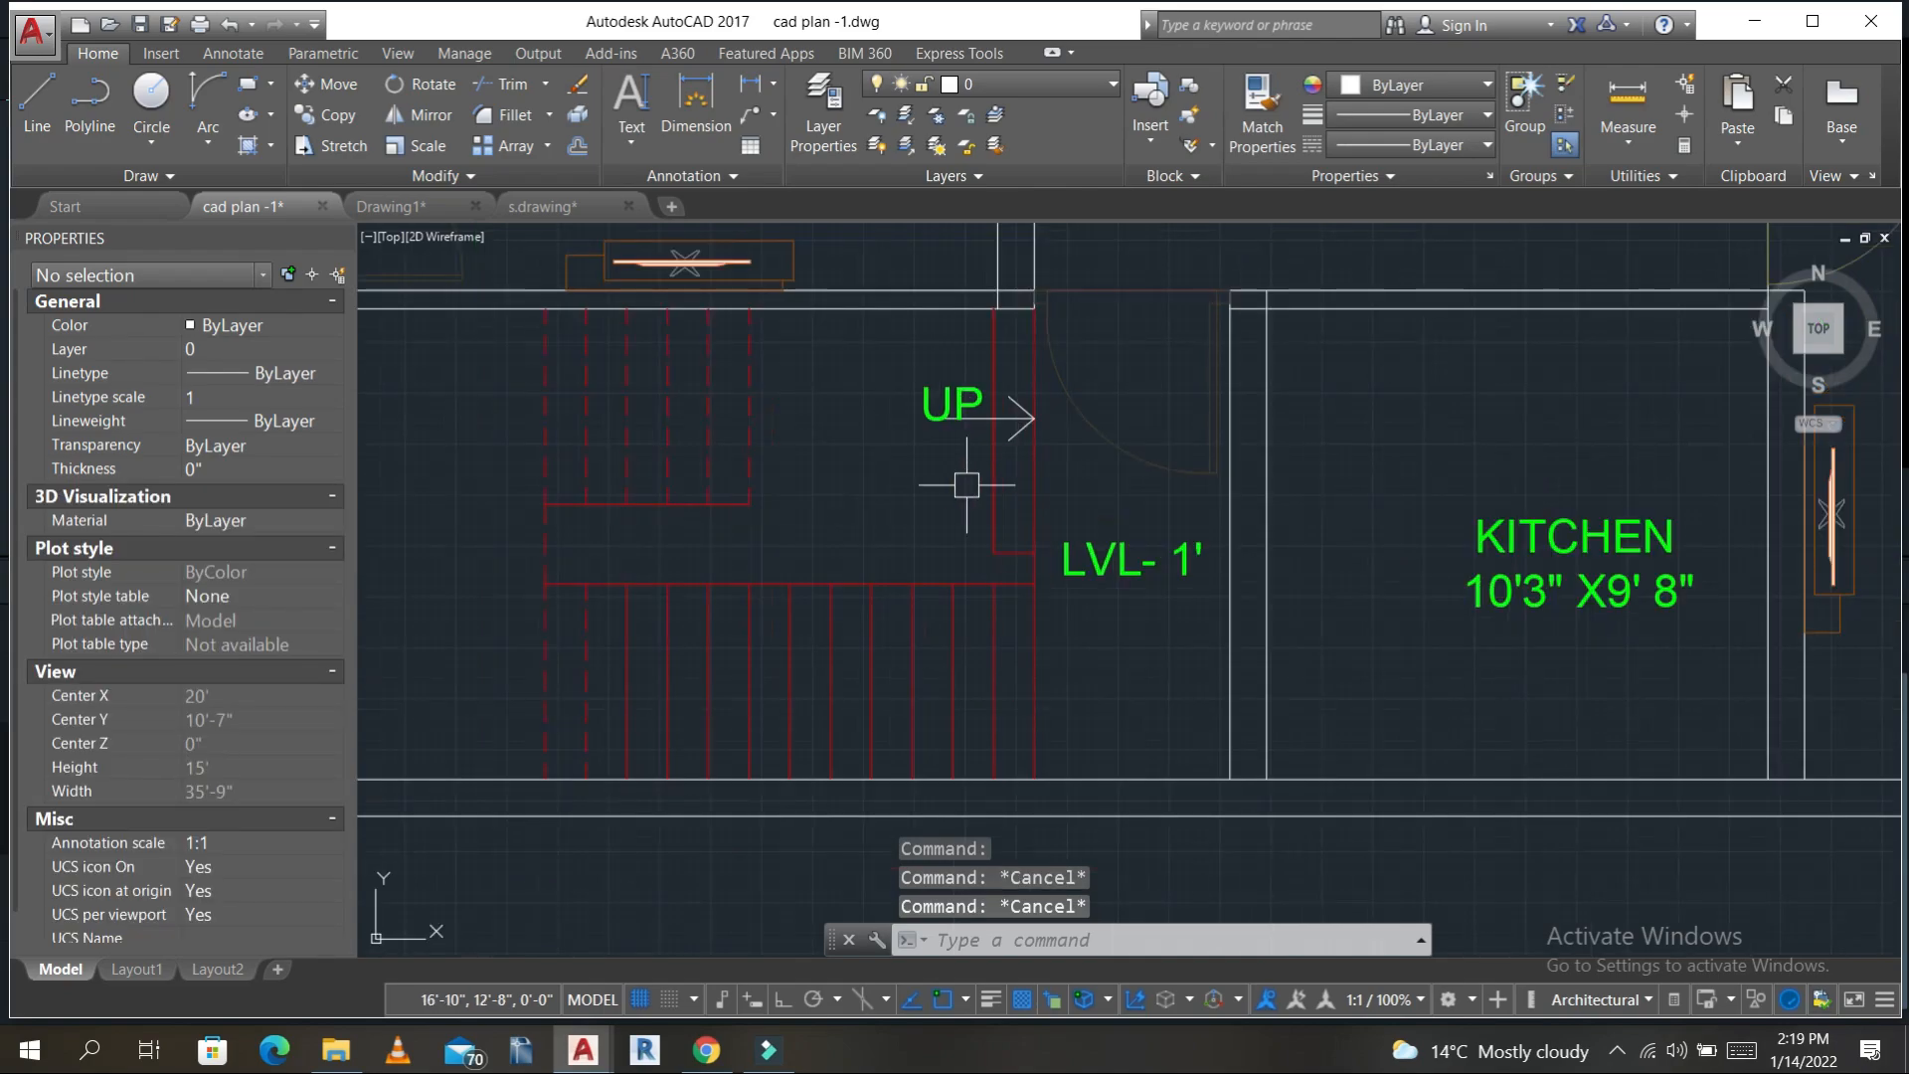
{"action": "left_click", "coordinate": [960, 495]}
{"action": "left_click", "coordinate": [898, 377]}
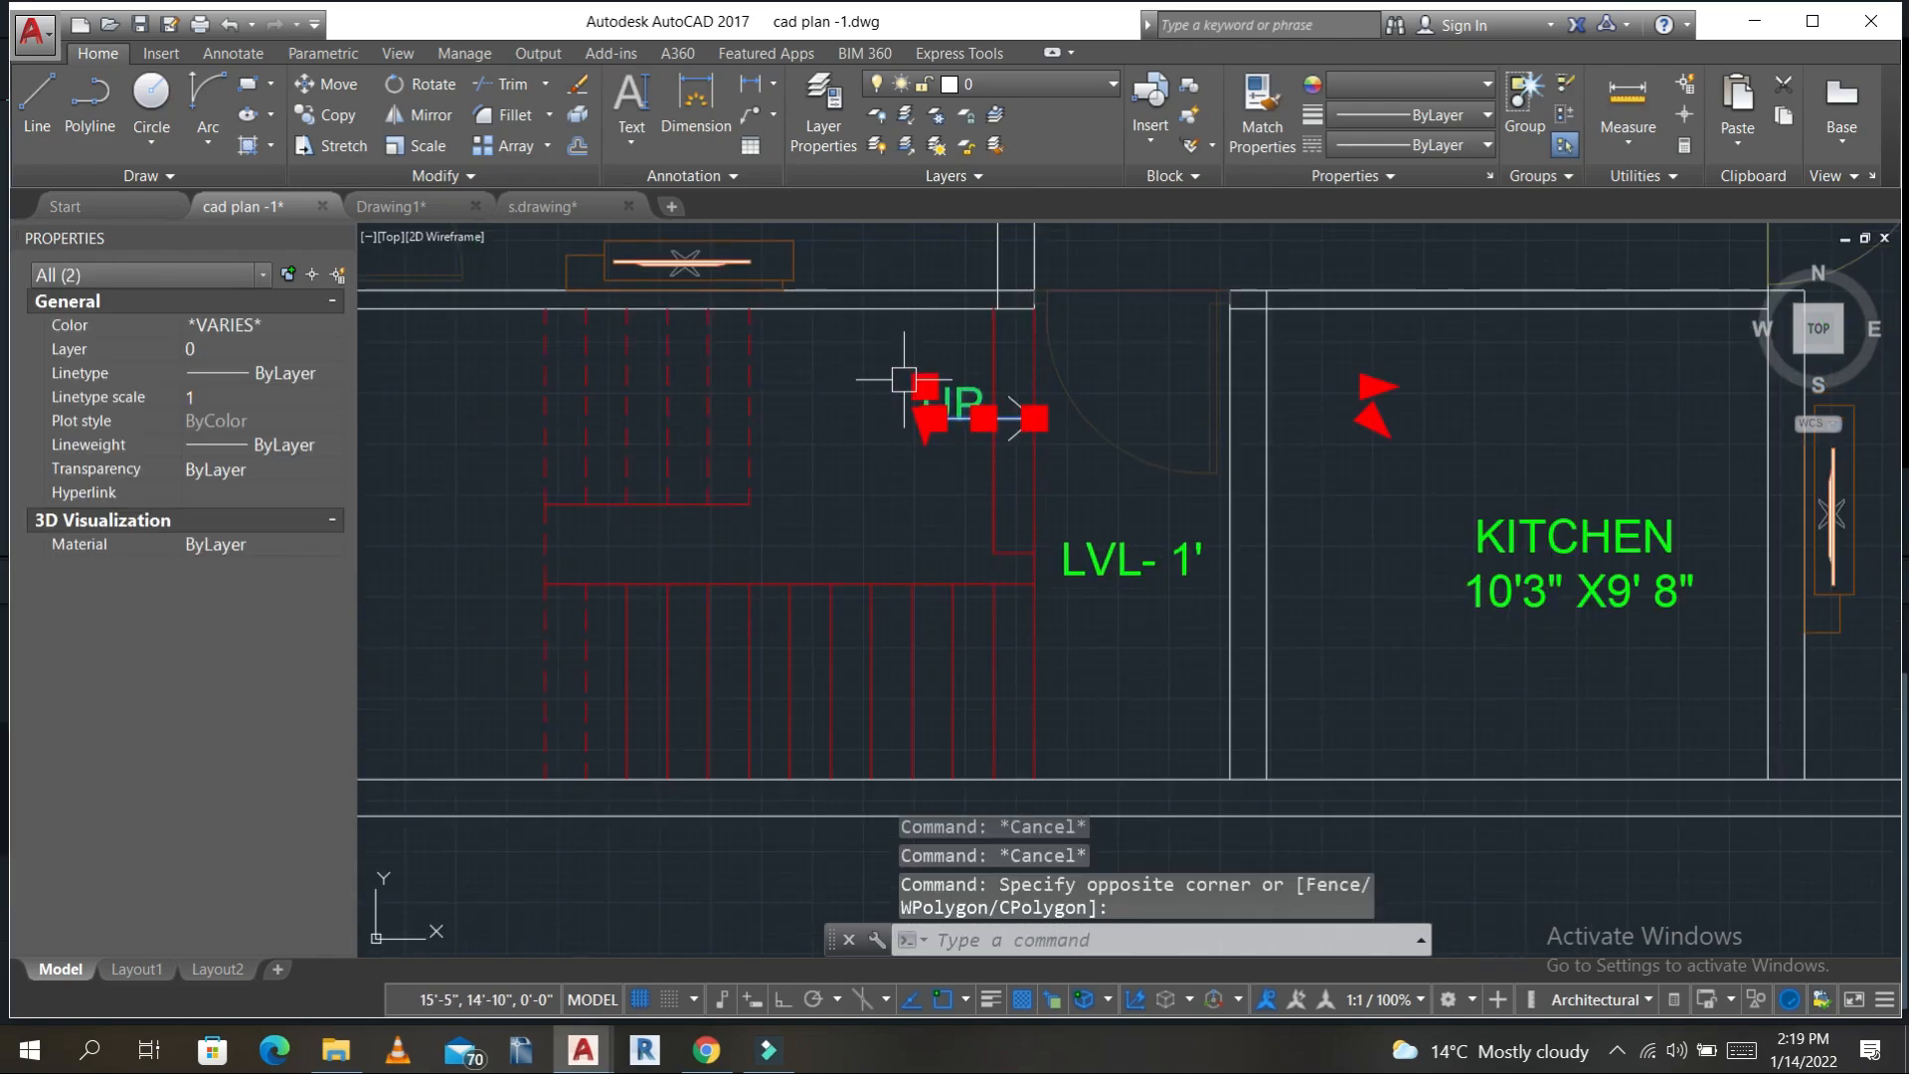
{"action": "middle_click_drag", "start_coordinate": [913, 492], "coordinate": [893, 548]}
{"action": "type", "text": "M"}
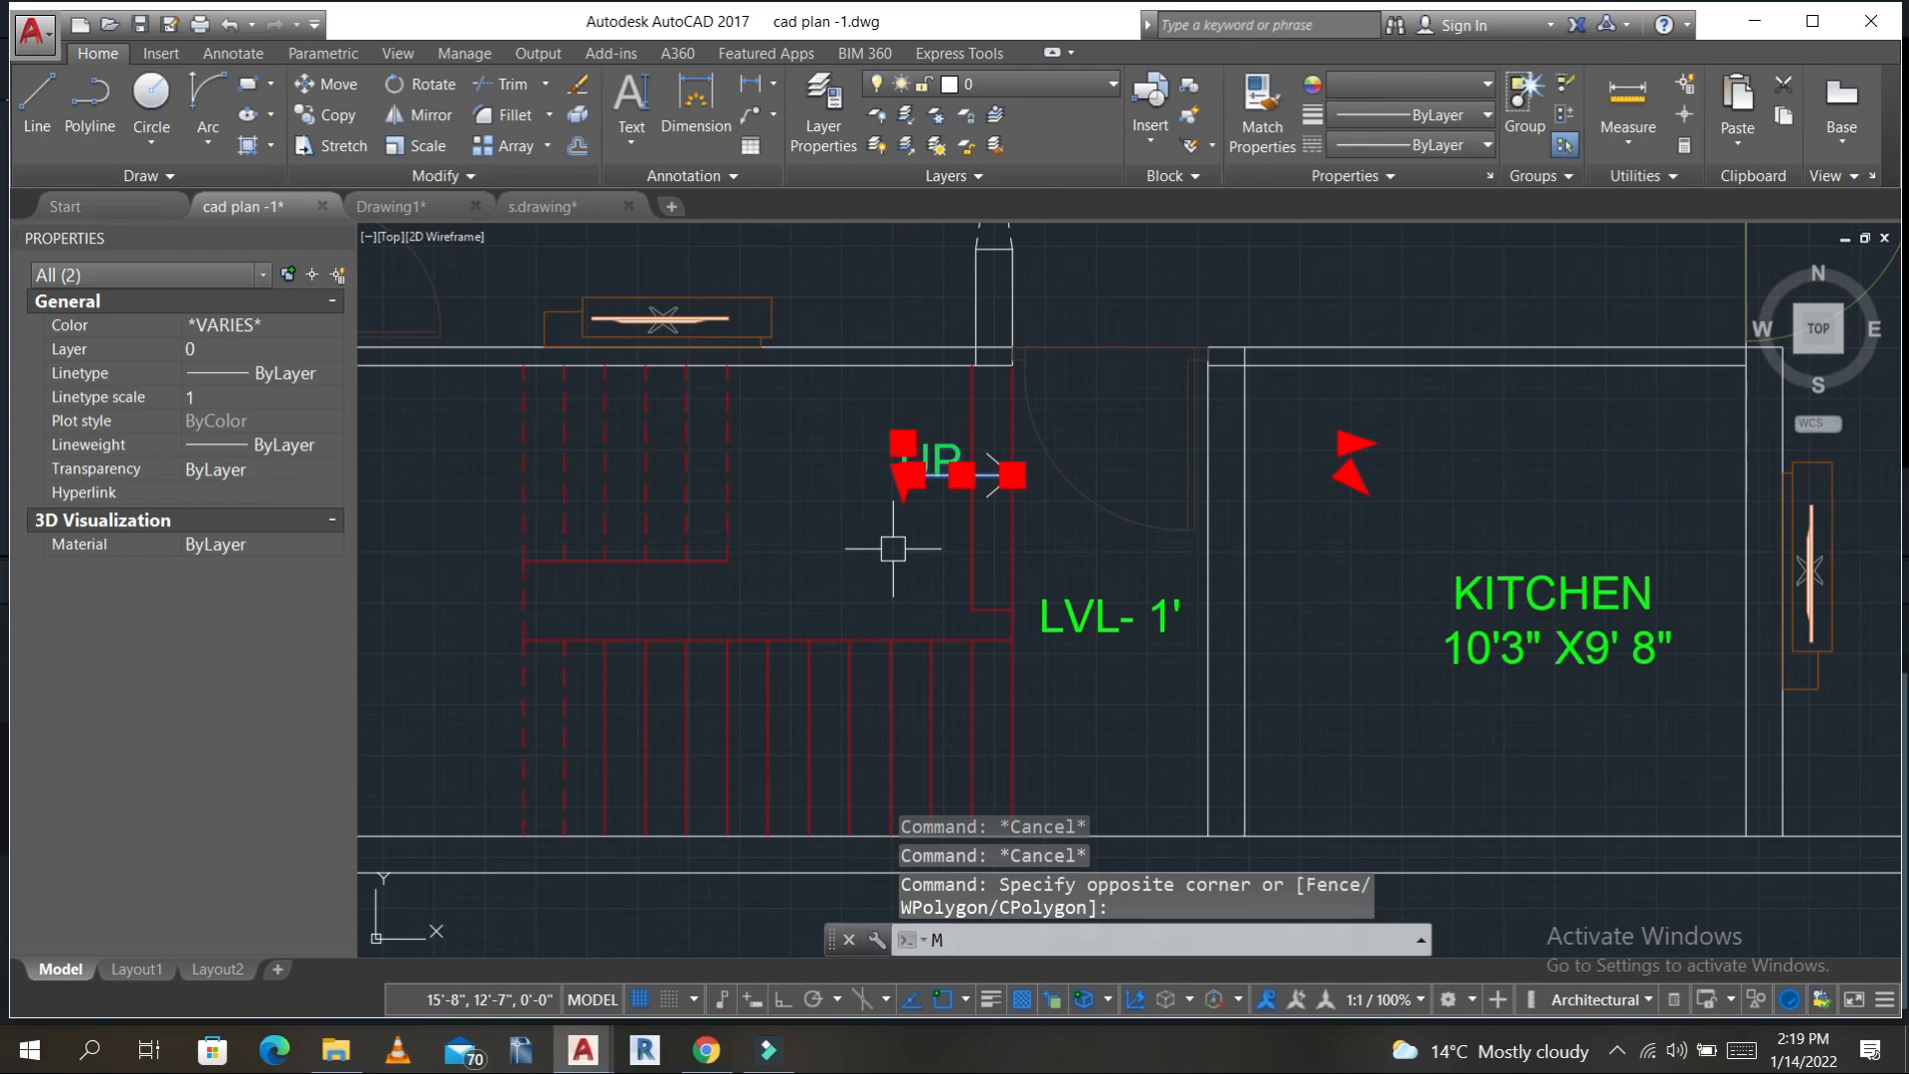
{"action": "type", "text": "I"}
{"action": "key", "text": "Return"}
{"action": "left_click", "coordinate": [1029, 479]}
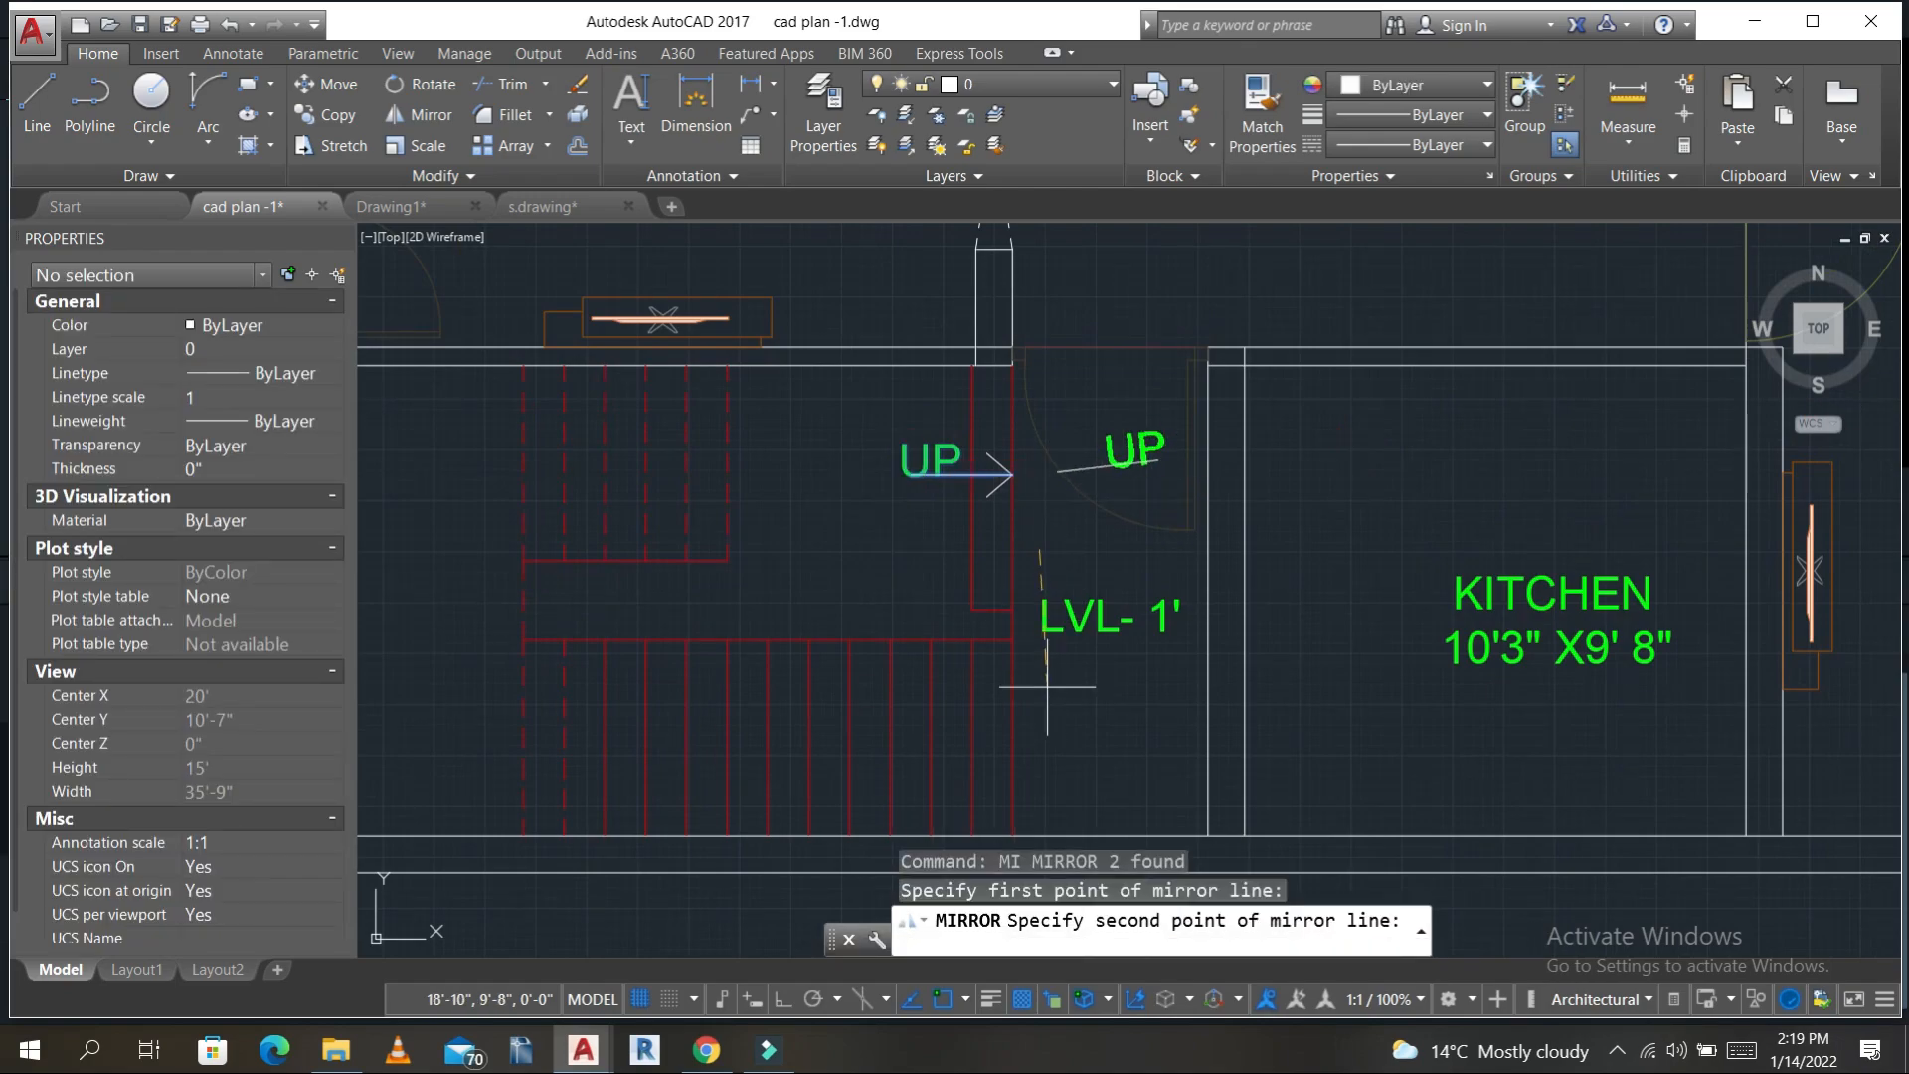
{"action": "key", "text": "Escape"}
- Mirror the UP text and its complete arrow about a vertical axis just right of the staircase, with Ortho on and the originals kept
{"action": "scroll", "coordinate": [925, 473], "scroll_direction": "up", "scroll_amount": 5}
{"action": "left_click", "coordinate": [509, 244]}
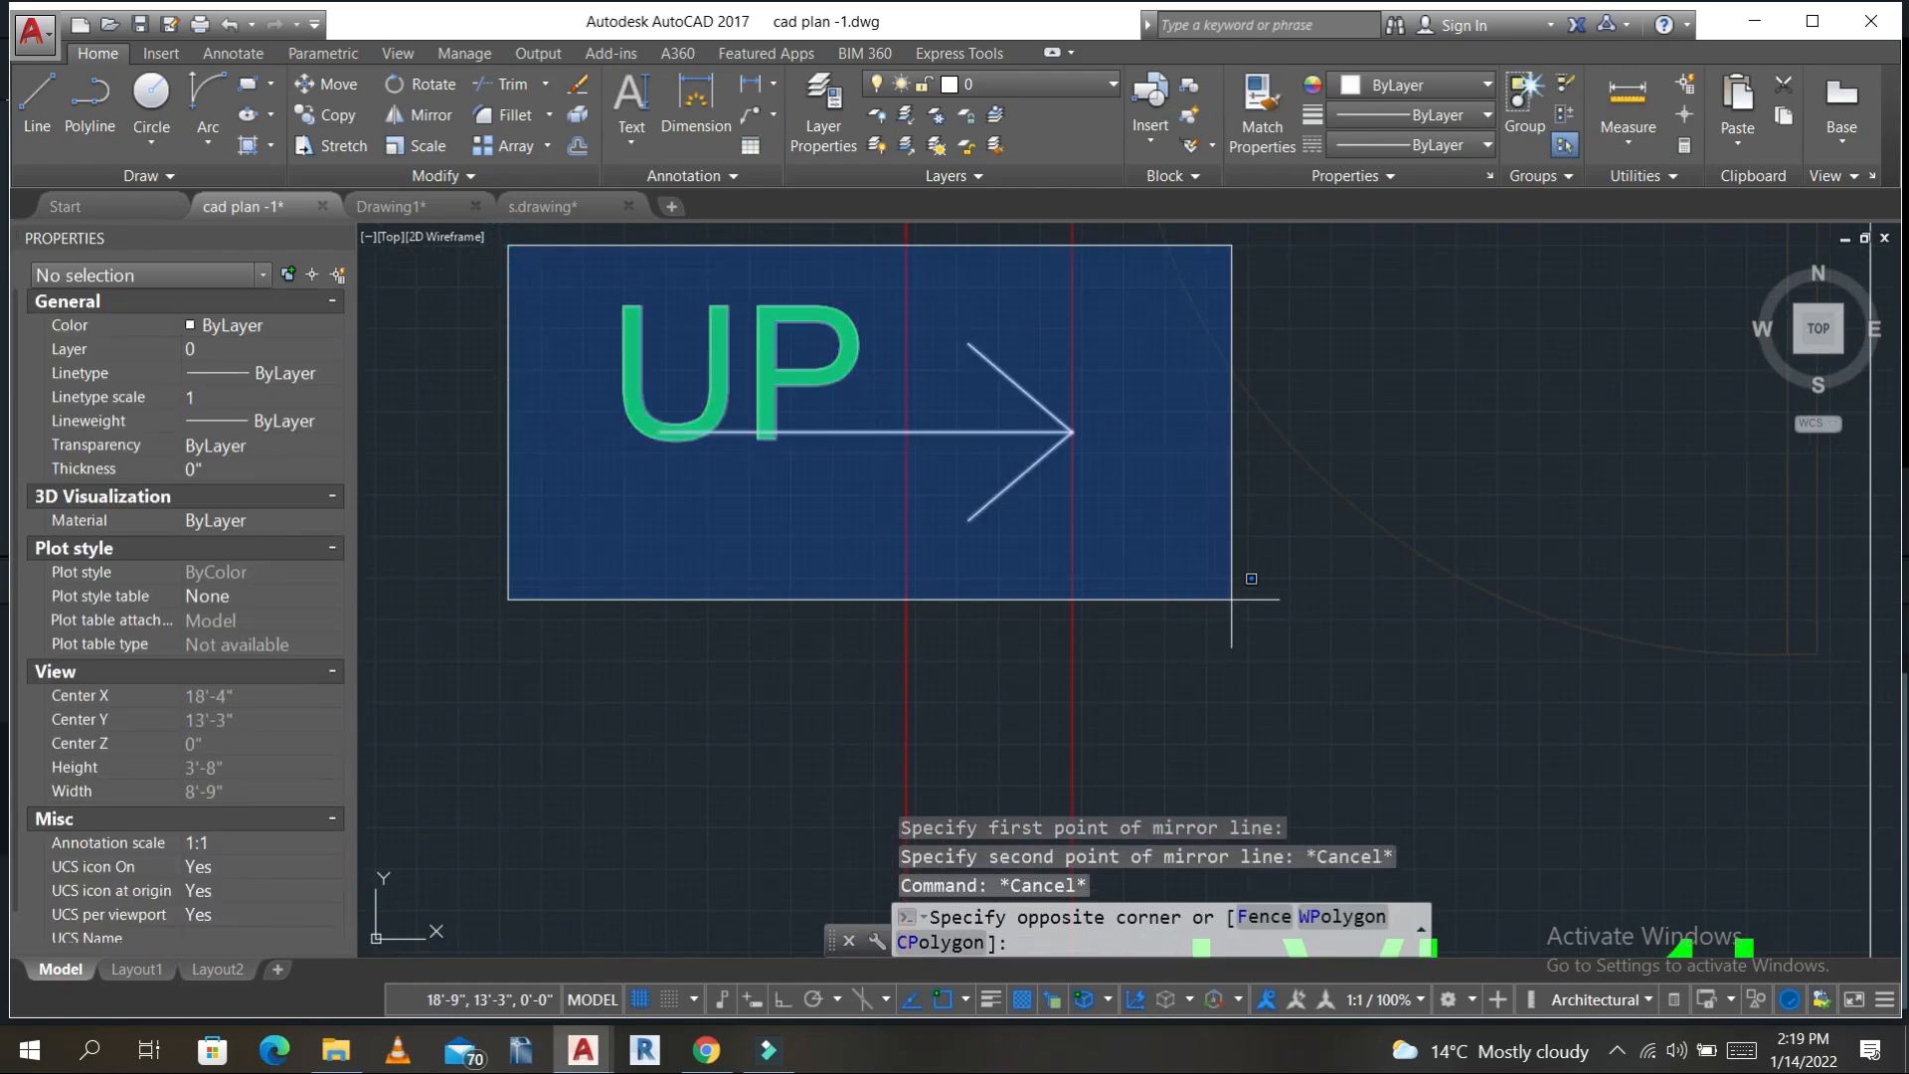
{"action": "left_click", "coordinate": [1251, 629]}
{"action": "type", "text": "MI"}
{"action": "key", "text": "Return"}
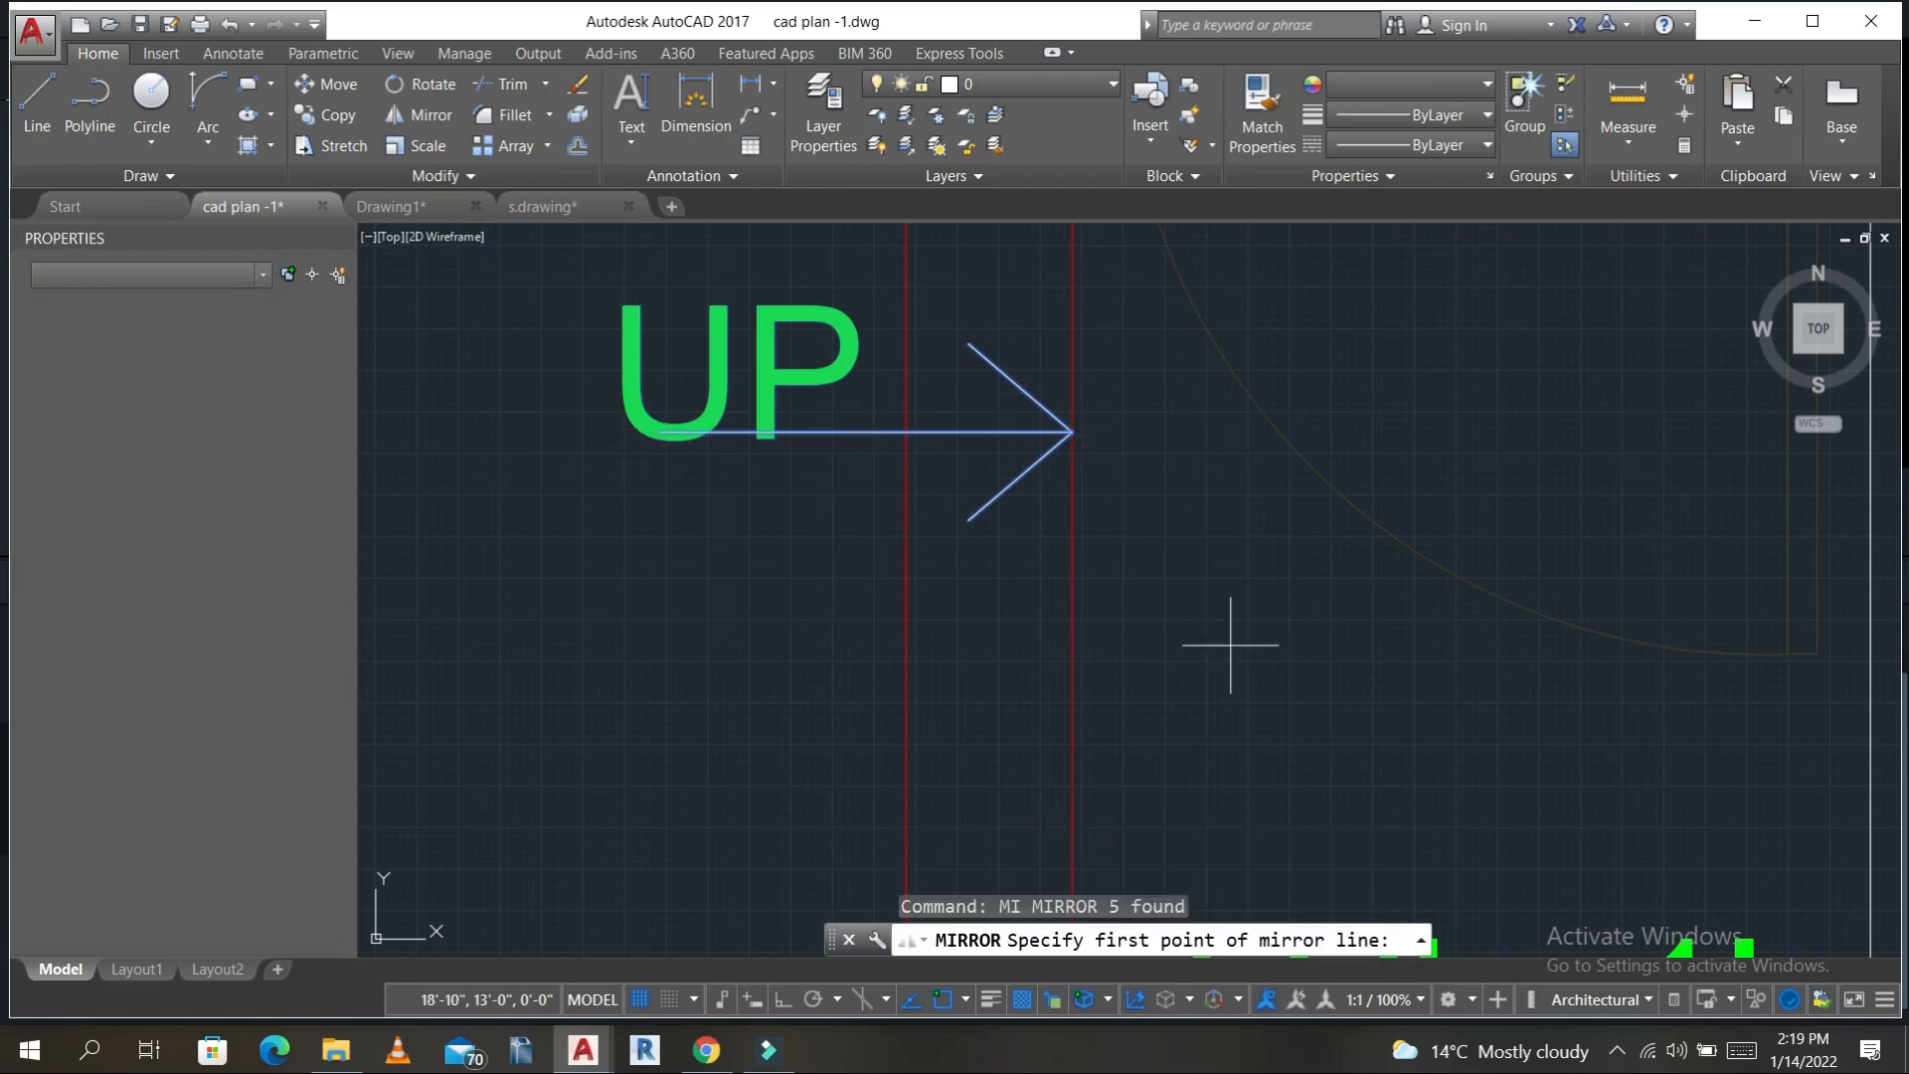
{"action": "scroll", "coordinate": [1178, 507], "scroll_direction": "down", "scroll_amount": 2}
{"action": "left_click", "coordinate": [1168, 459]}
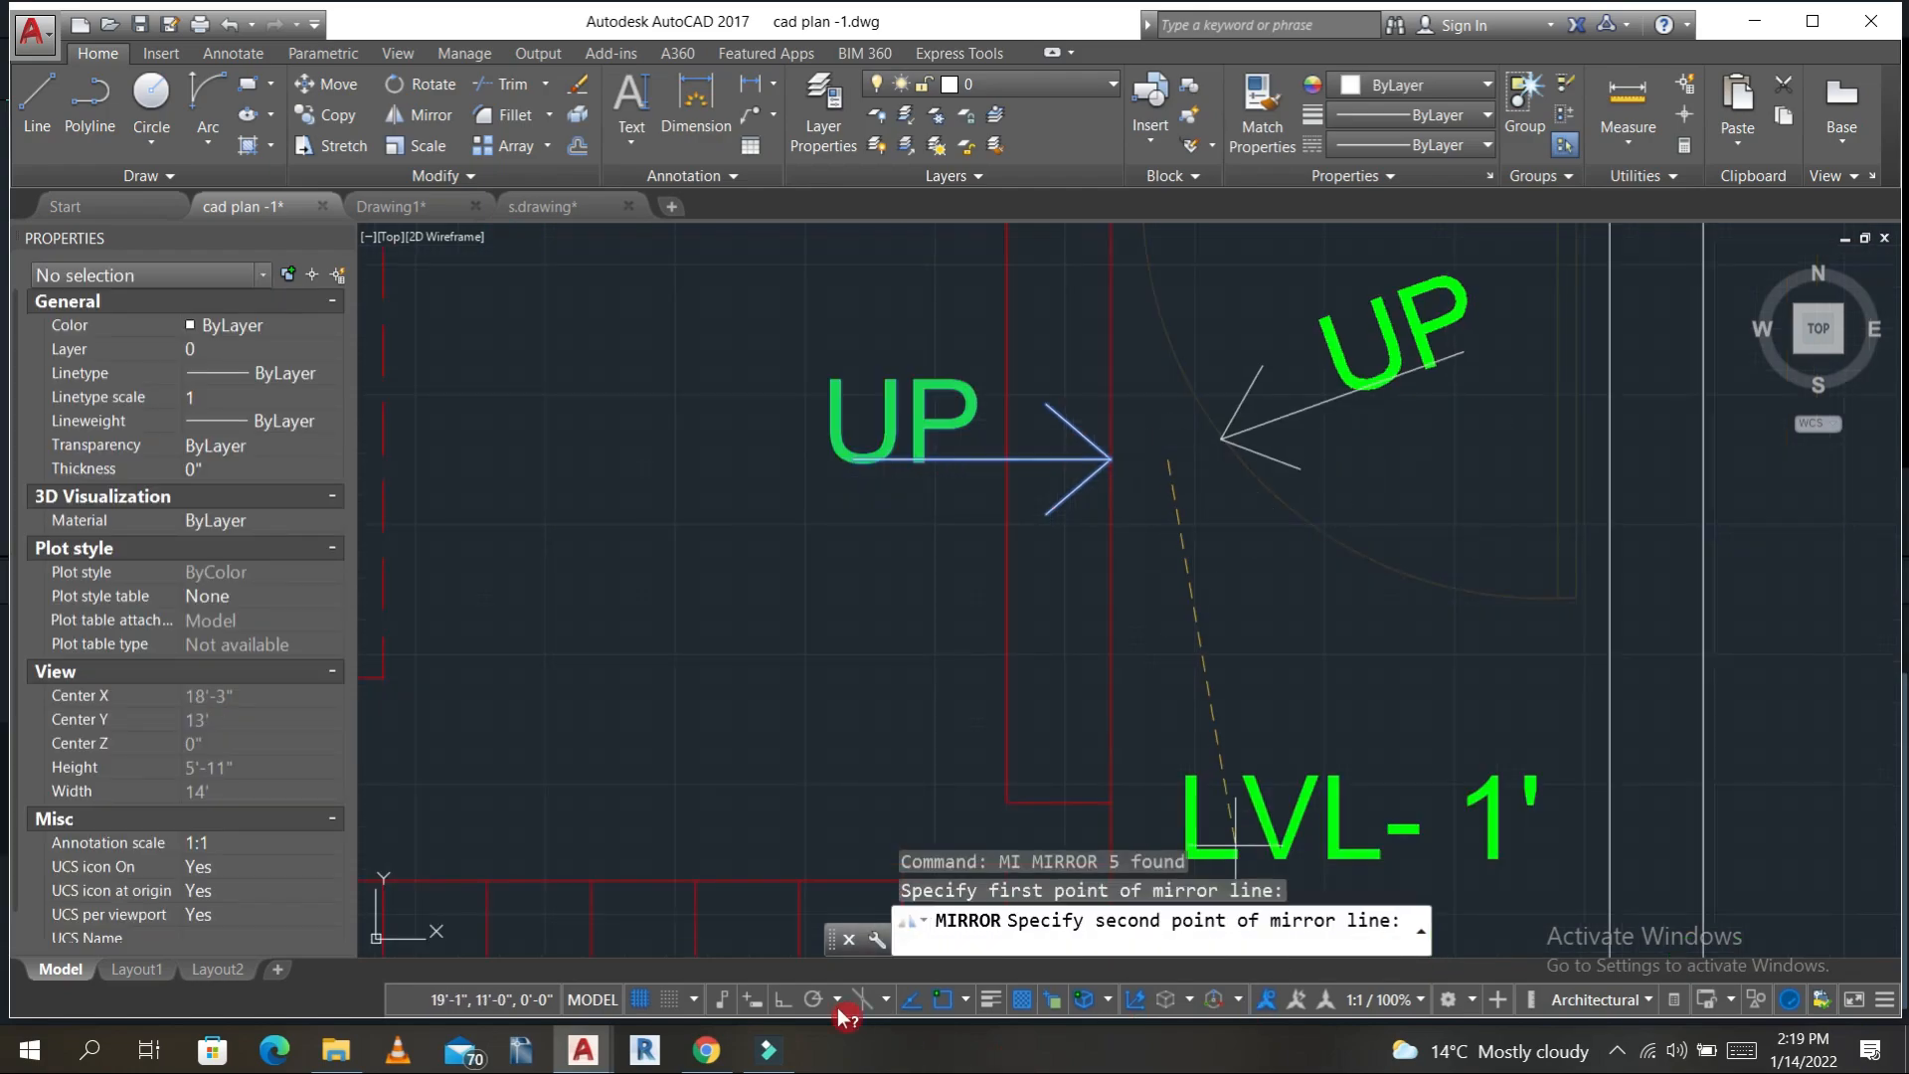
{"action": "left_click", "coordinate": [783, 1001]}
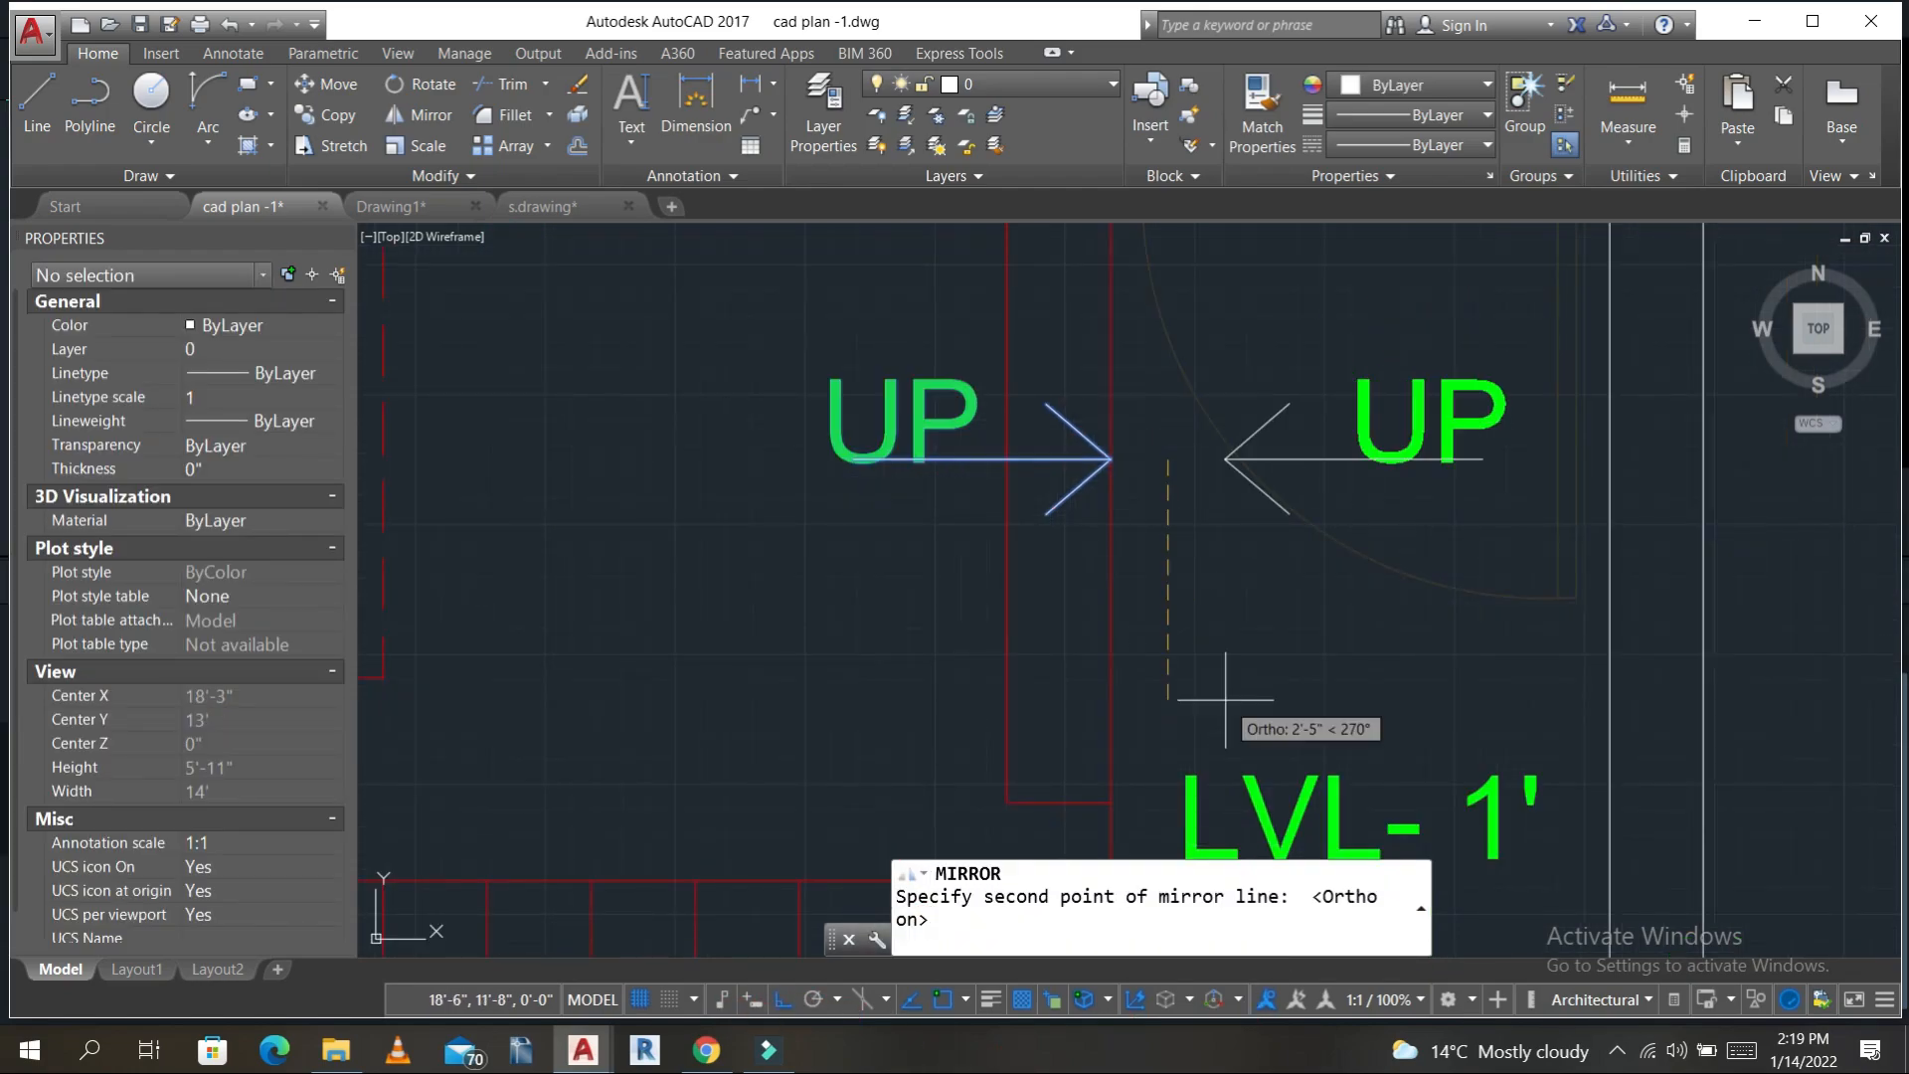
{"action": "left_click", "coordinate": [1189, 663]}
{"action": "key", "text": "Return"}
- Move the mirrored UP text and arrow onto the lower flight, placing the arrow tip at the midpoint of the third tread line from the right
{"action": "left_click", "coordinate": [1196, 294]}
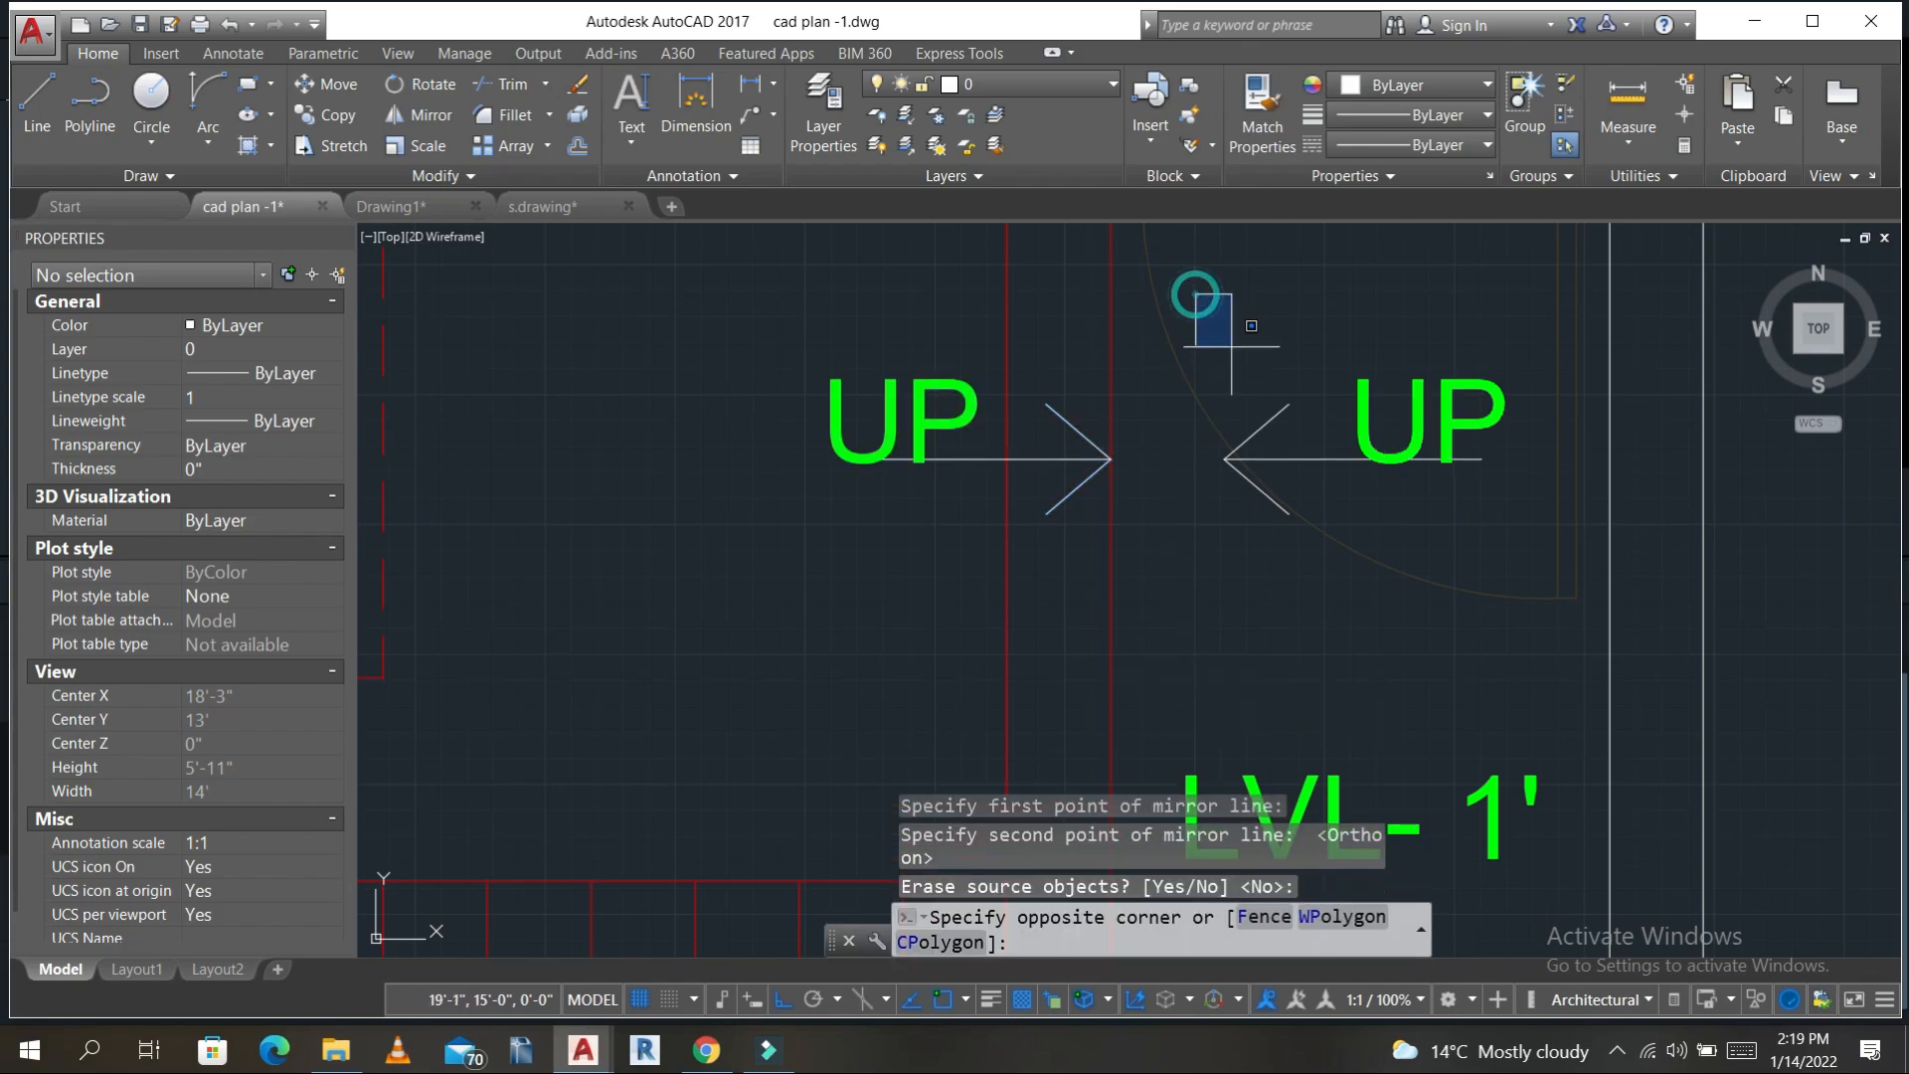
{"action": "left_click", "coordinate": [1585, 652]}
{"action": "scroll", "coordinate": [1476, 629], "scroll_direction": "down", "scroll_amount": 4}
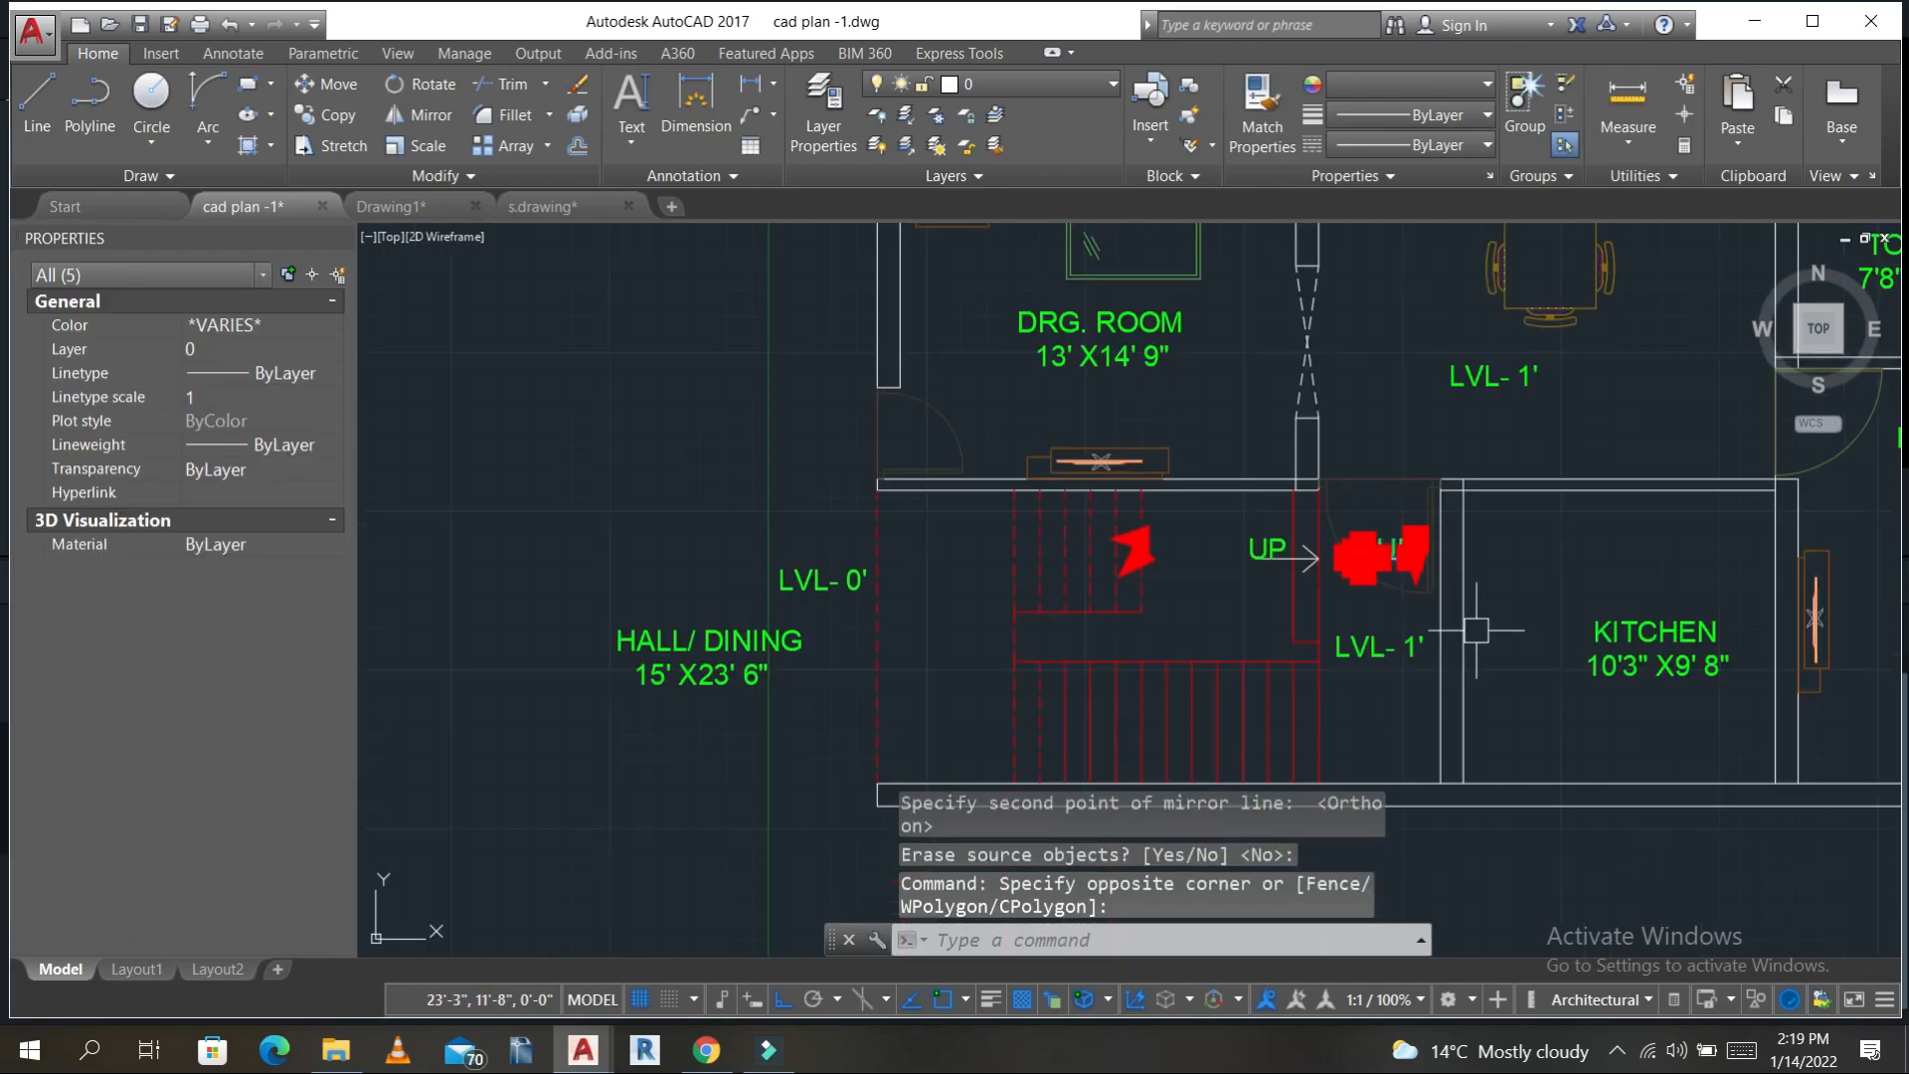
{"action": "middle_click_drag", "start_coordinate": [1476, 629], "coordinate": [1236, 530]}
{"action": "type", "text": "m"}
{"action": "key", "text": "Return"}
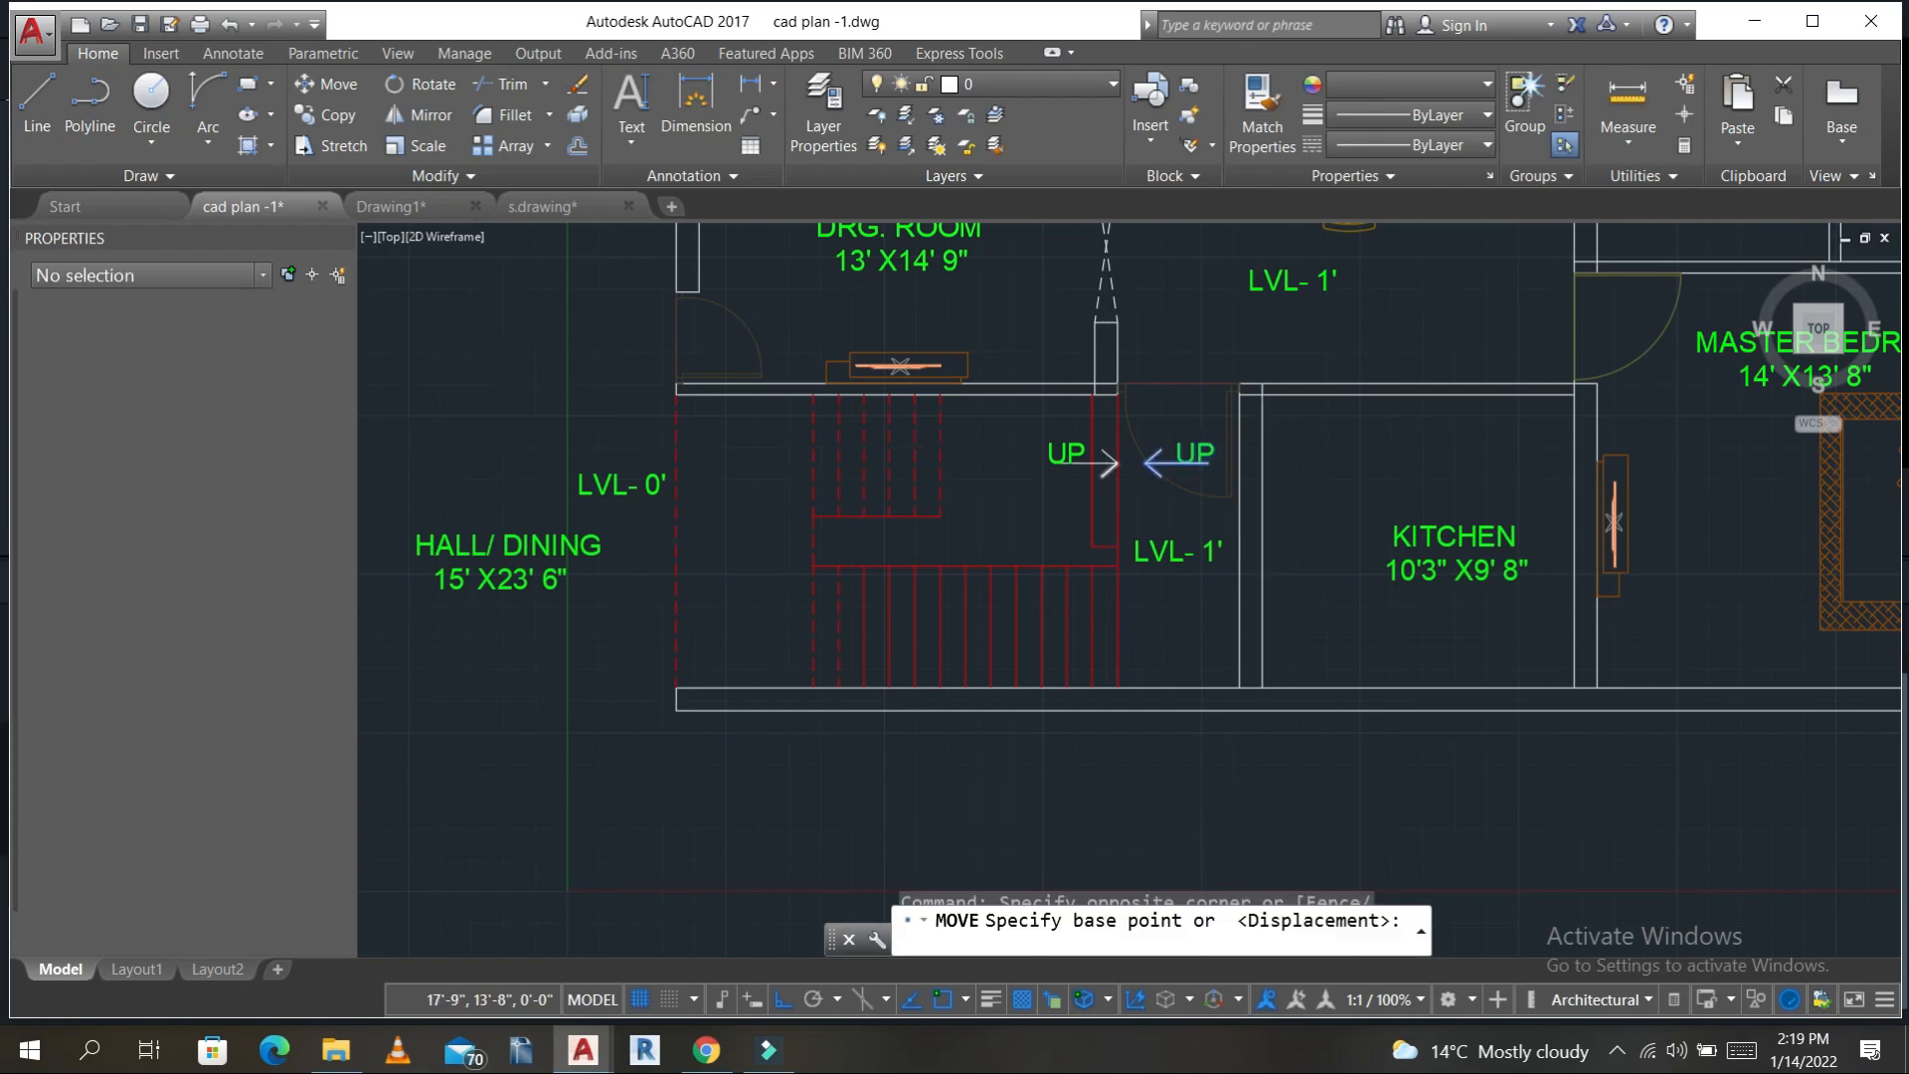
{"action": "scroll", "coordinate": [1113, 467], "scroll_direction": "up", "scroll_amount": 4}
{"action": "left_click", "coordinate": [1193, 444]}
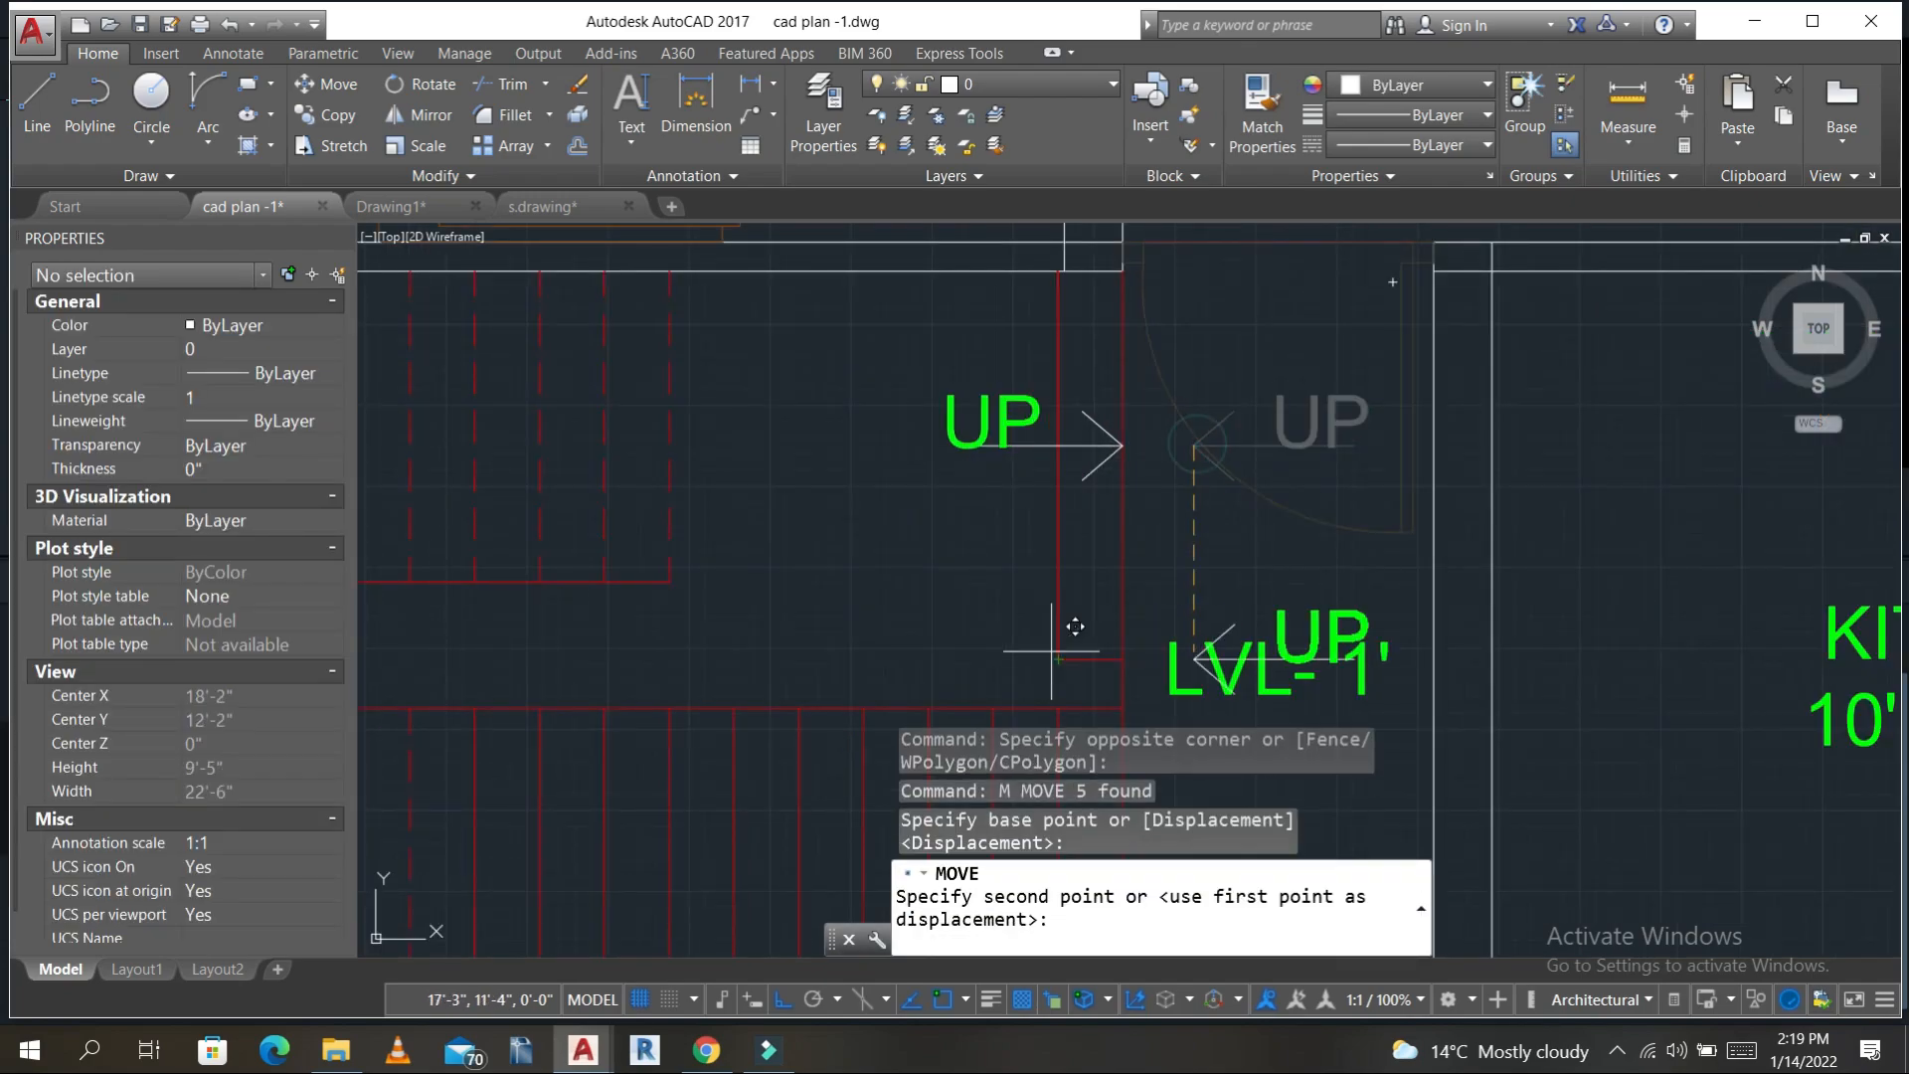
{"action": "middle_click_drag", "start_coordinate": [1066, 632], "coordinate": [1011, 513]}
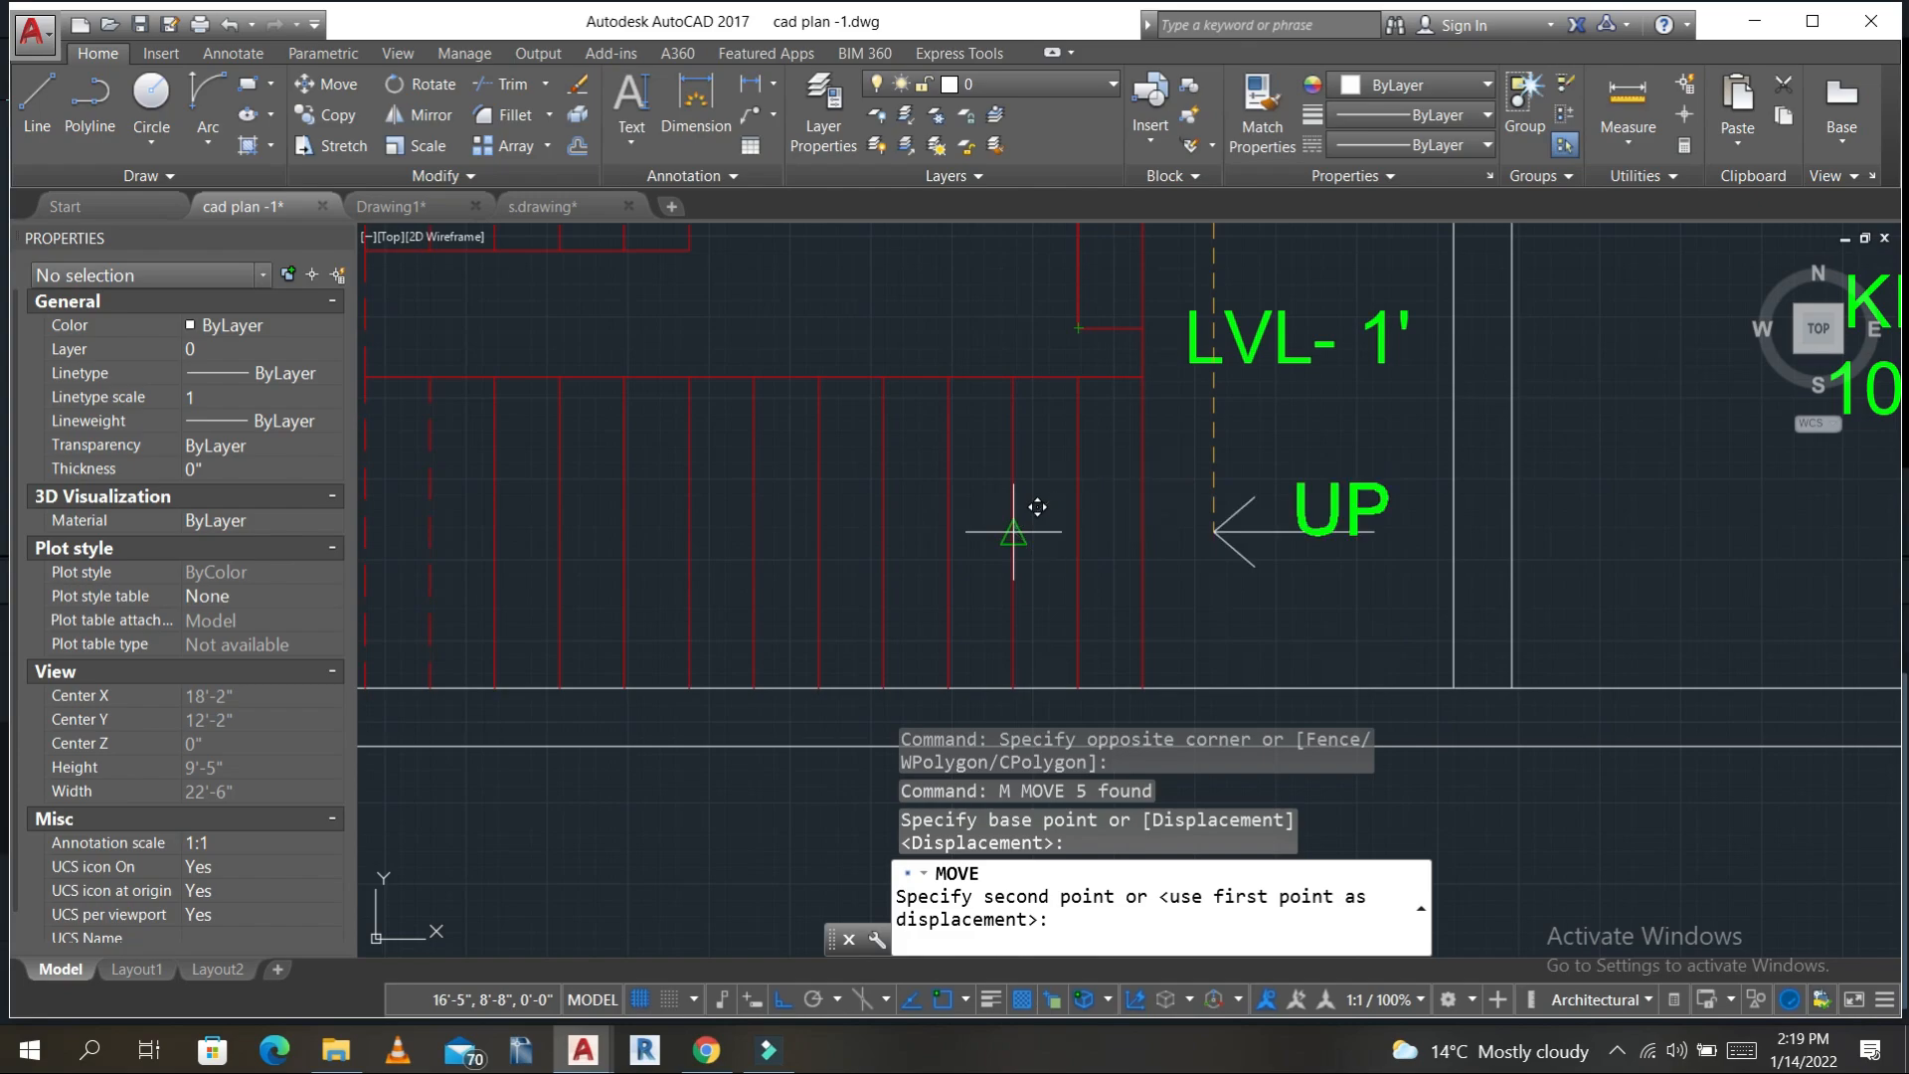
{"action": "key", "text": "Escape"}
{"action": "key", "text": "Escape"}
- Shift the lower flight's UP text right to its arrow's tail, clear of the treads, and save the drawing
{"action": "left_click", "coordinate": [1169, 501]}
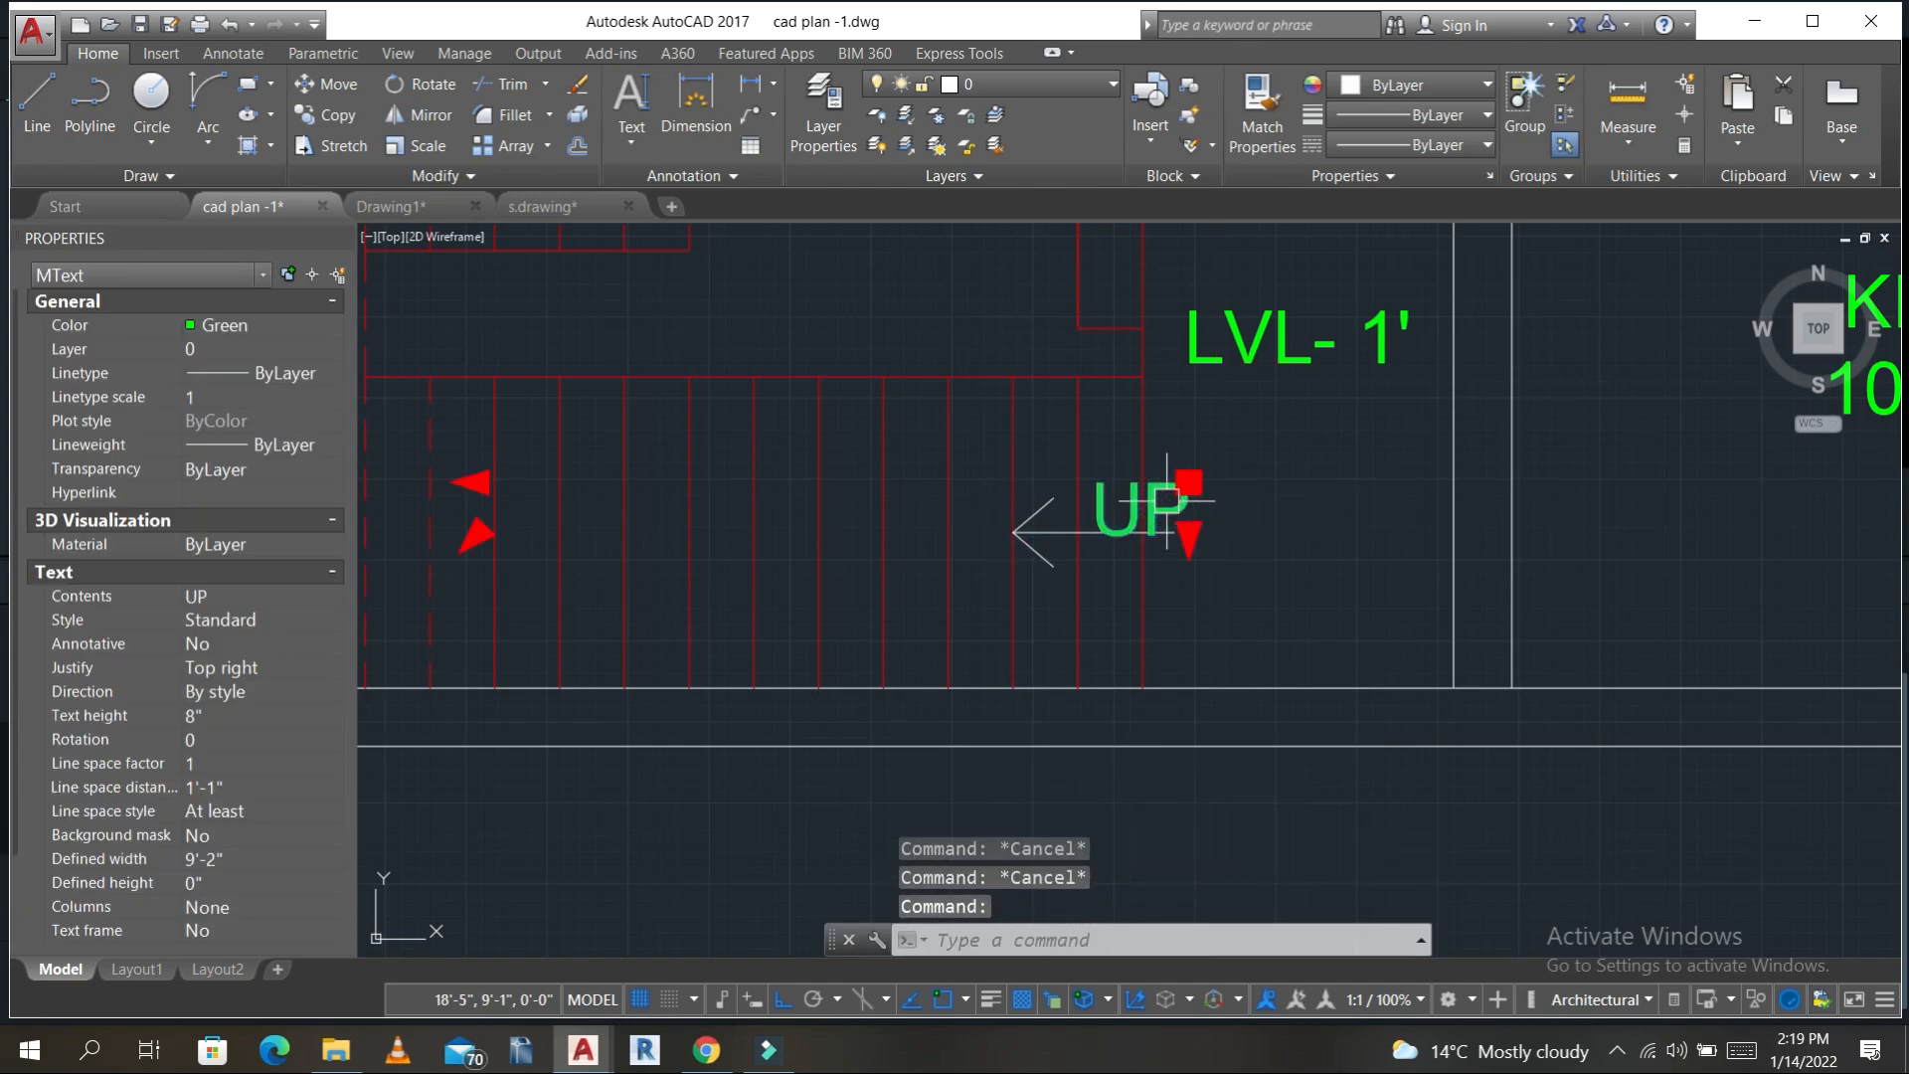
{"action": "type", "text": "m"}
{"action": "key", "text": "Return"}
{"action": "scroll", "coordinate": [1266, 567], "scroll_direction": "up", "scroll_amount": 3}
{"action": "left_click", "coordinate": [1275, 647]}
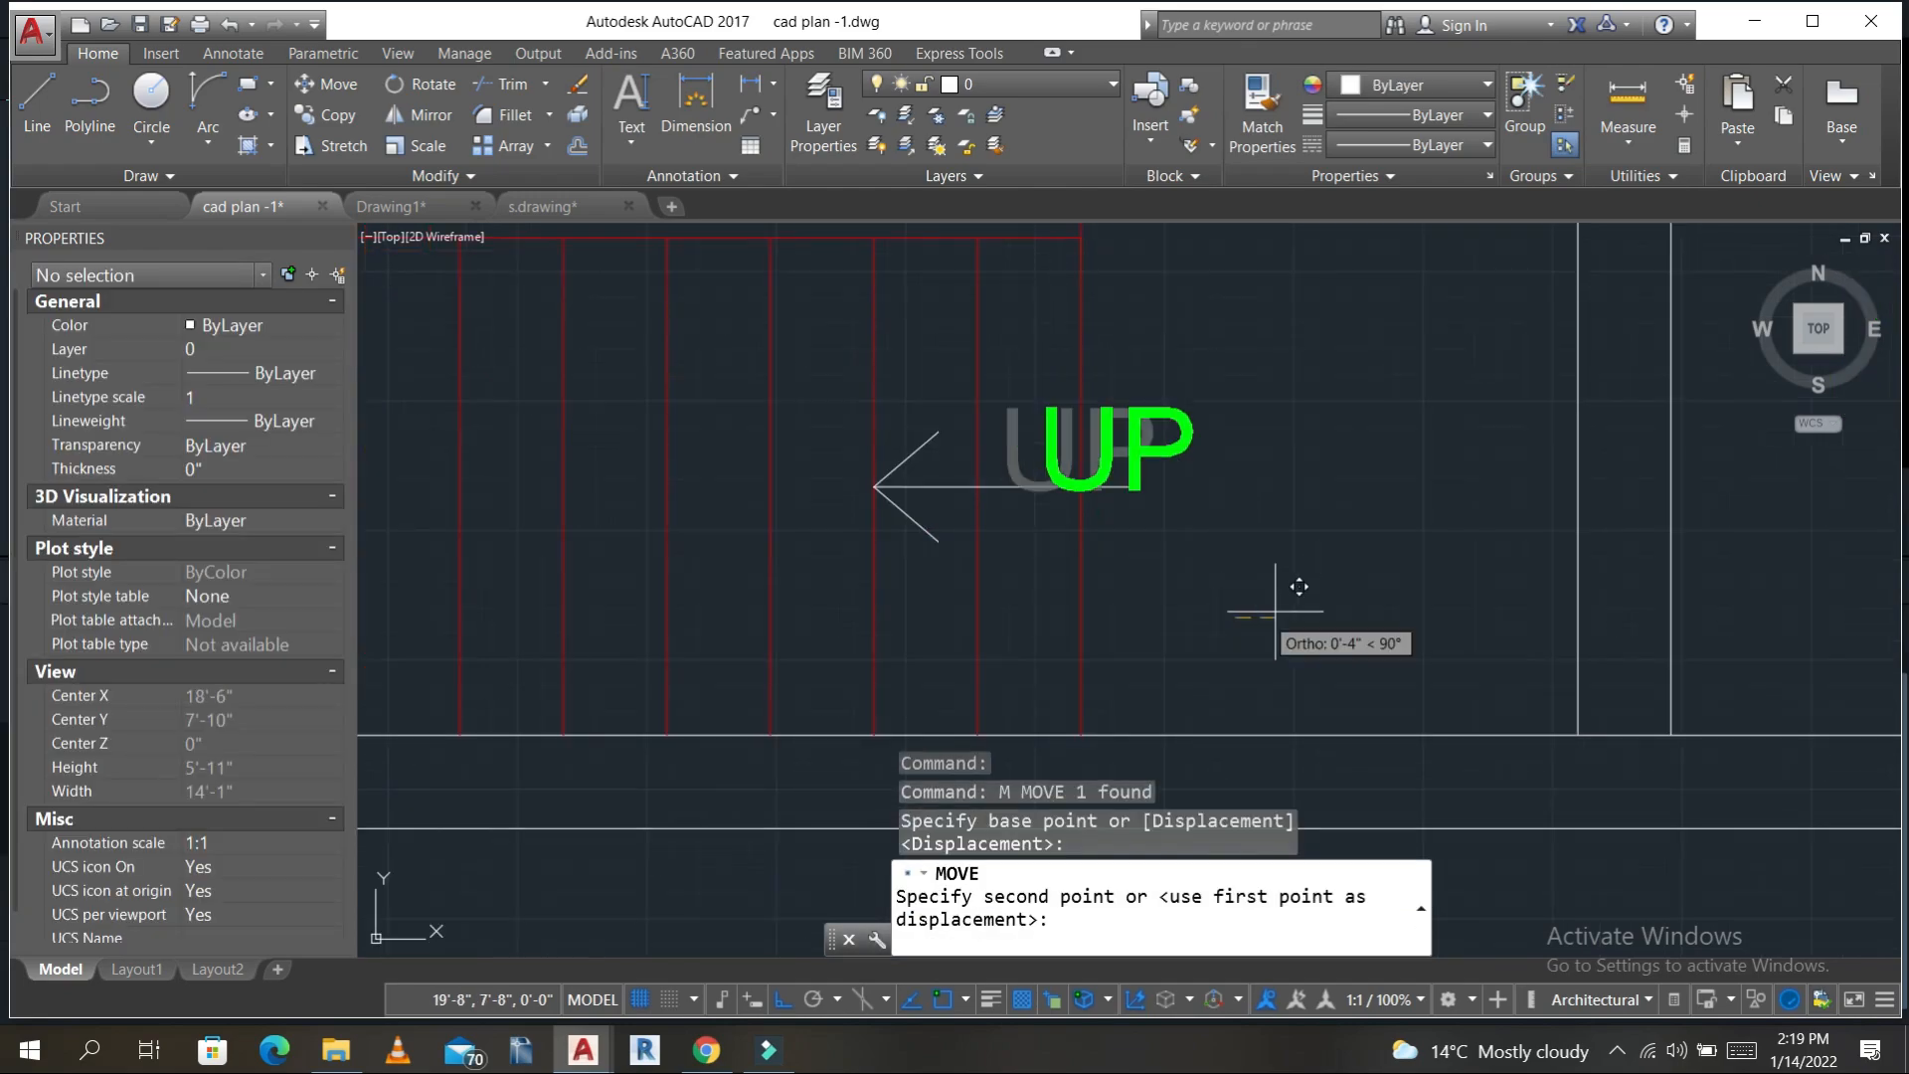
{"action": "key", "text": "Escape"}
{"action": "scroll", "coordinate": [1326, 557], "scroll_direction": "down", "scroll_amount": 8}
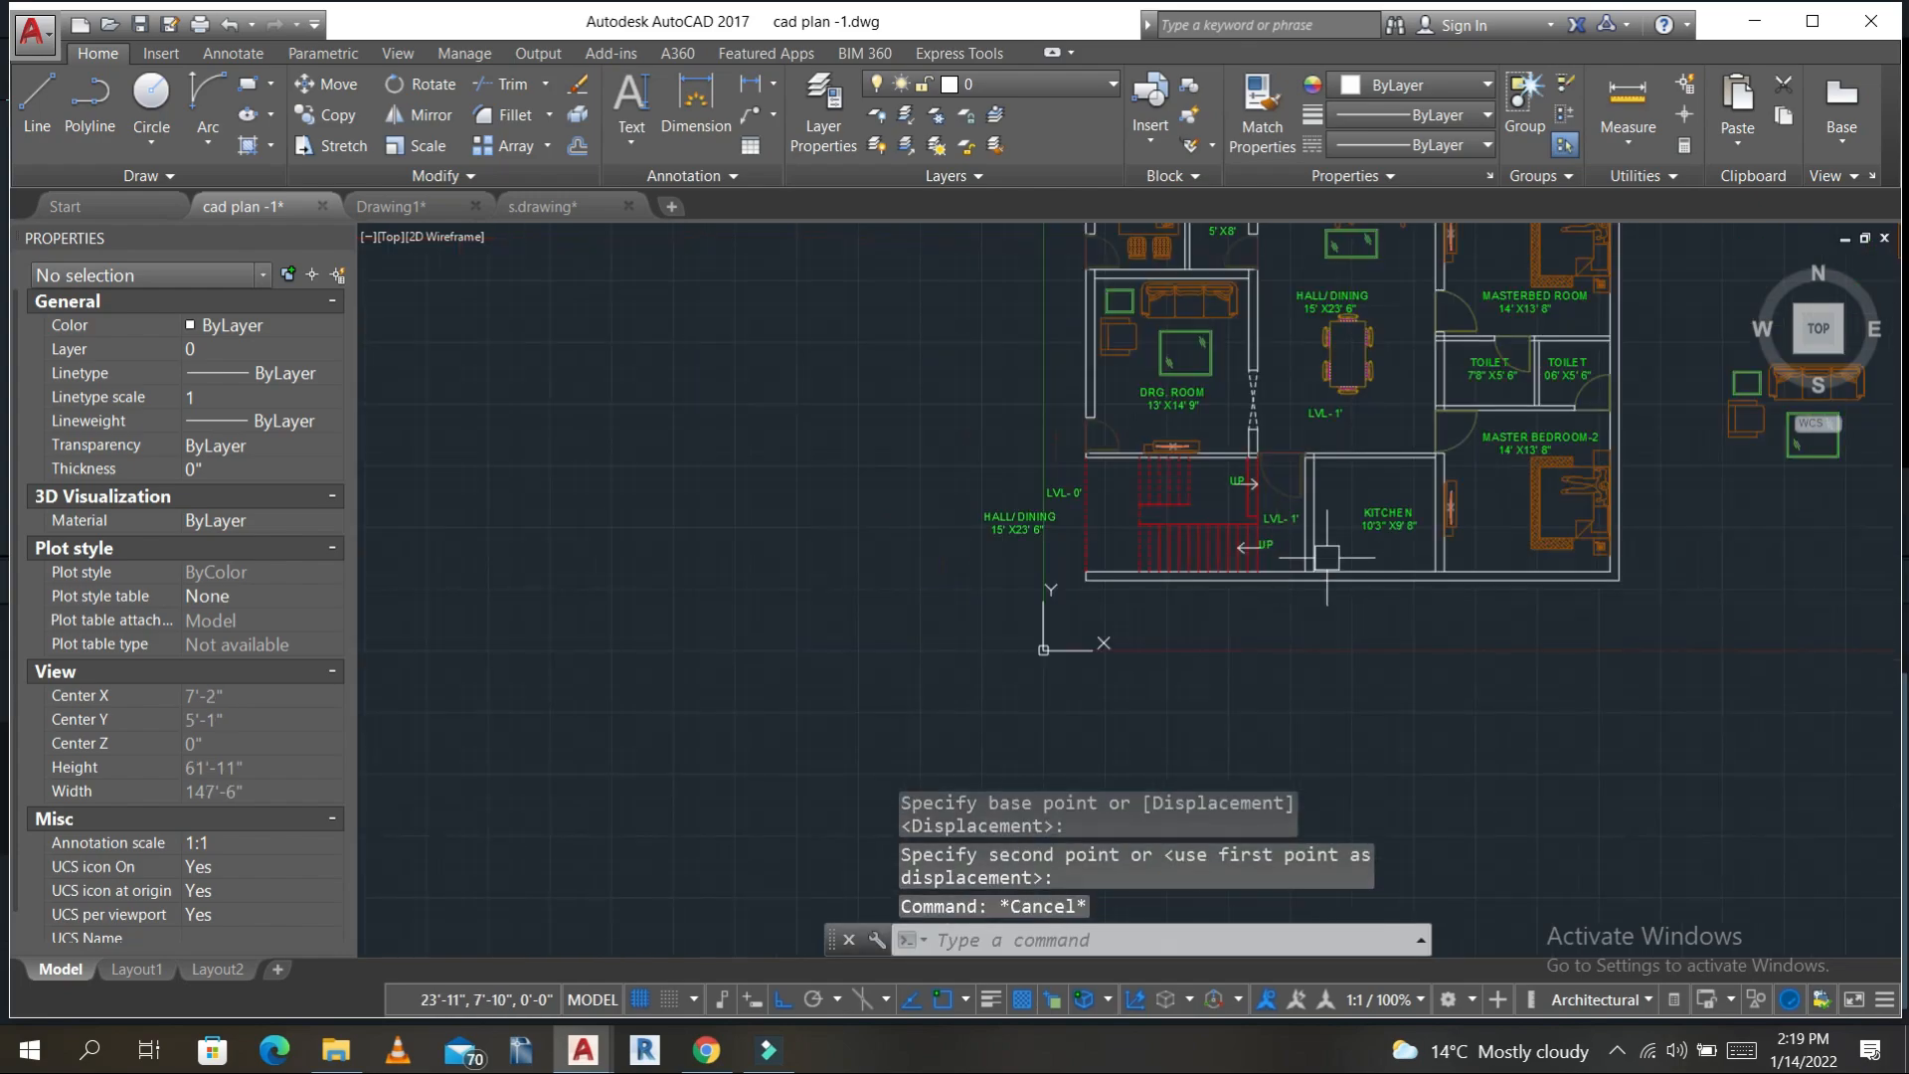
{"action": "mouse_move", "coordinate": [1327, 557]}
{"action": "middle_mouse_down"}
{"action": "mouse_move", "coordinate": [1073, 647]}
{"action": "mouse_move", "coordinate": [988, 646]}
{"action": "middle_mouse_up"}
{"action": "key", "text": "ctrl+s"}
{"action": "scroll", "coordinate": [960, 598], "scroll_direction": "up", "scroll_amount": 4}
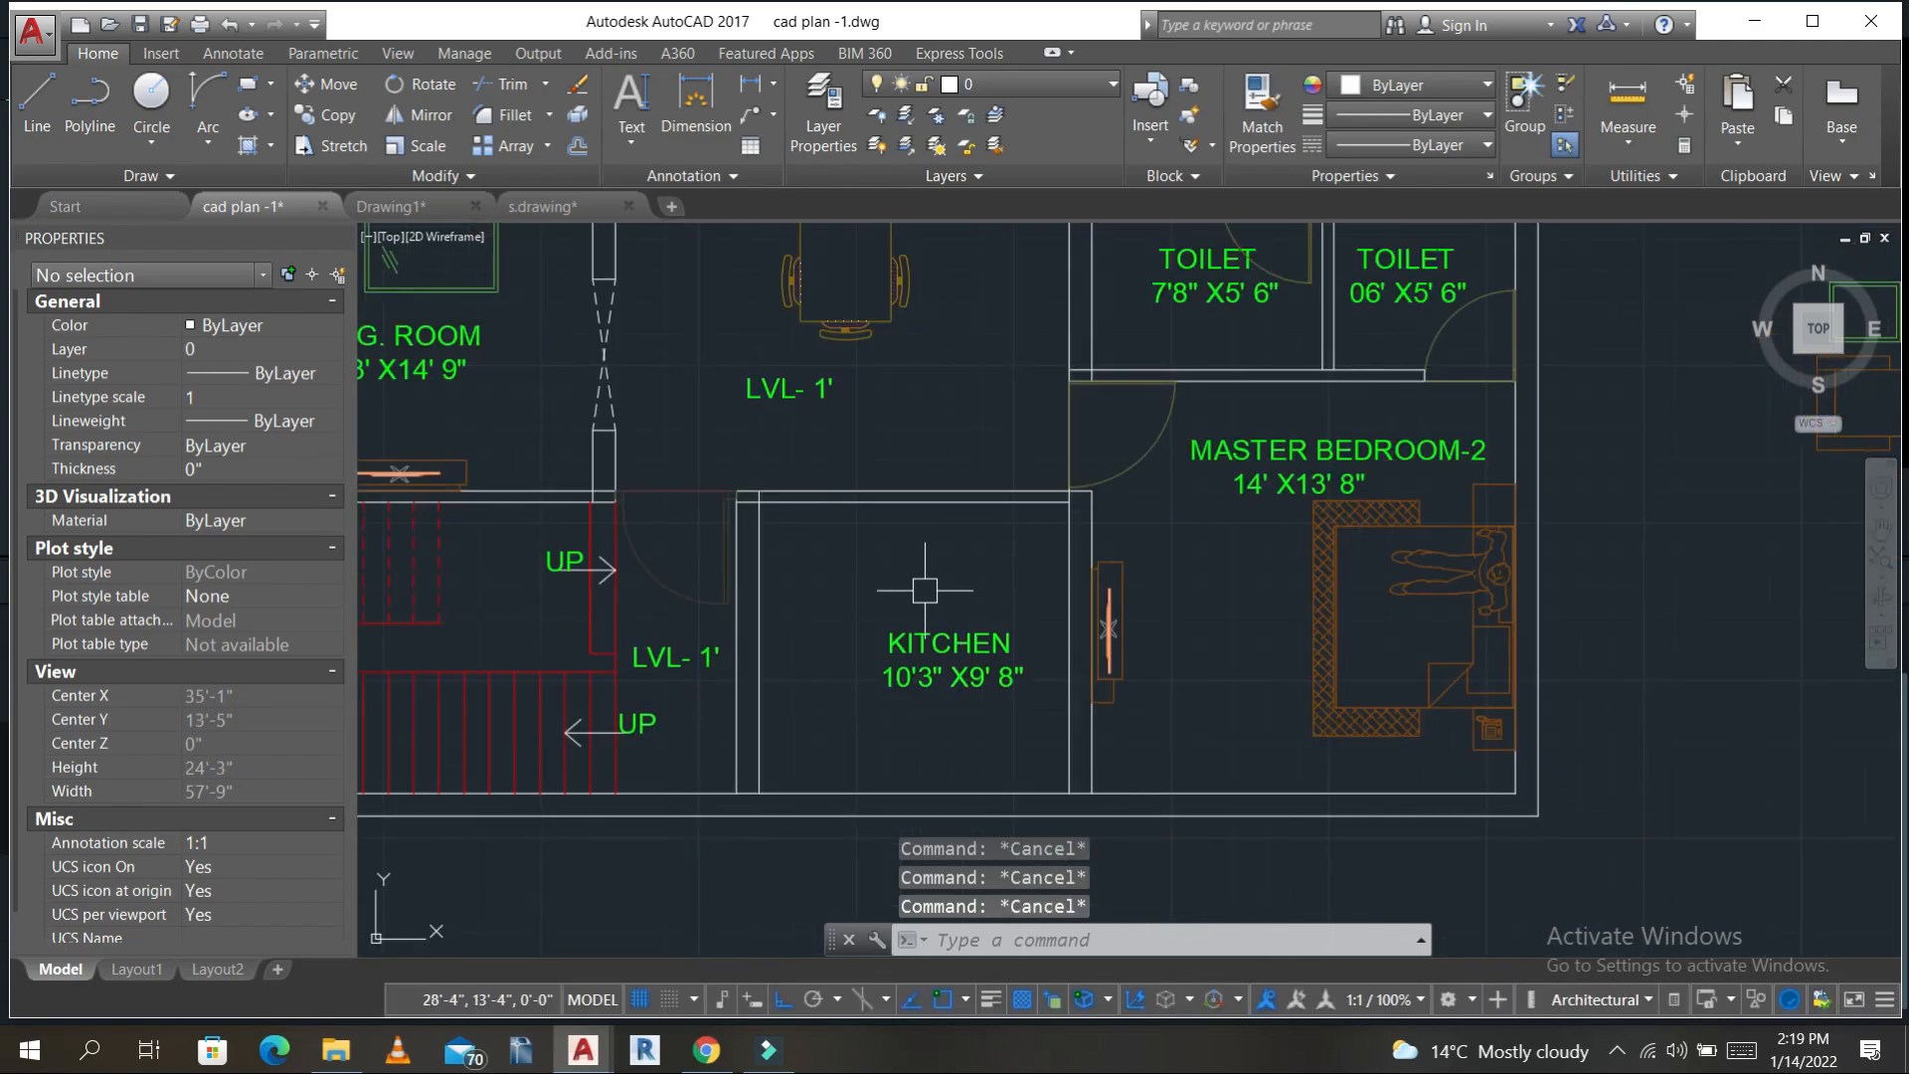
{"action": "type", "text": "o"}
{"action": "key", "text": "Return"}
{"action": "type", "text": "2'"}
{"action": "key", "text": "Escape"}
{"action": "key", "text": "Escape"}
{"action": "key", "text": "Escape"}
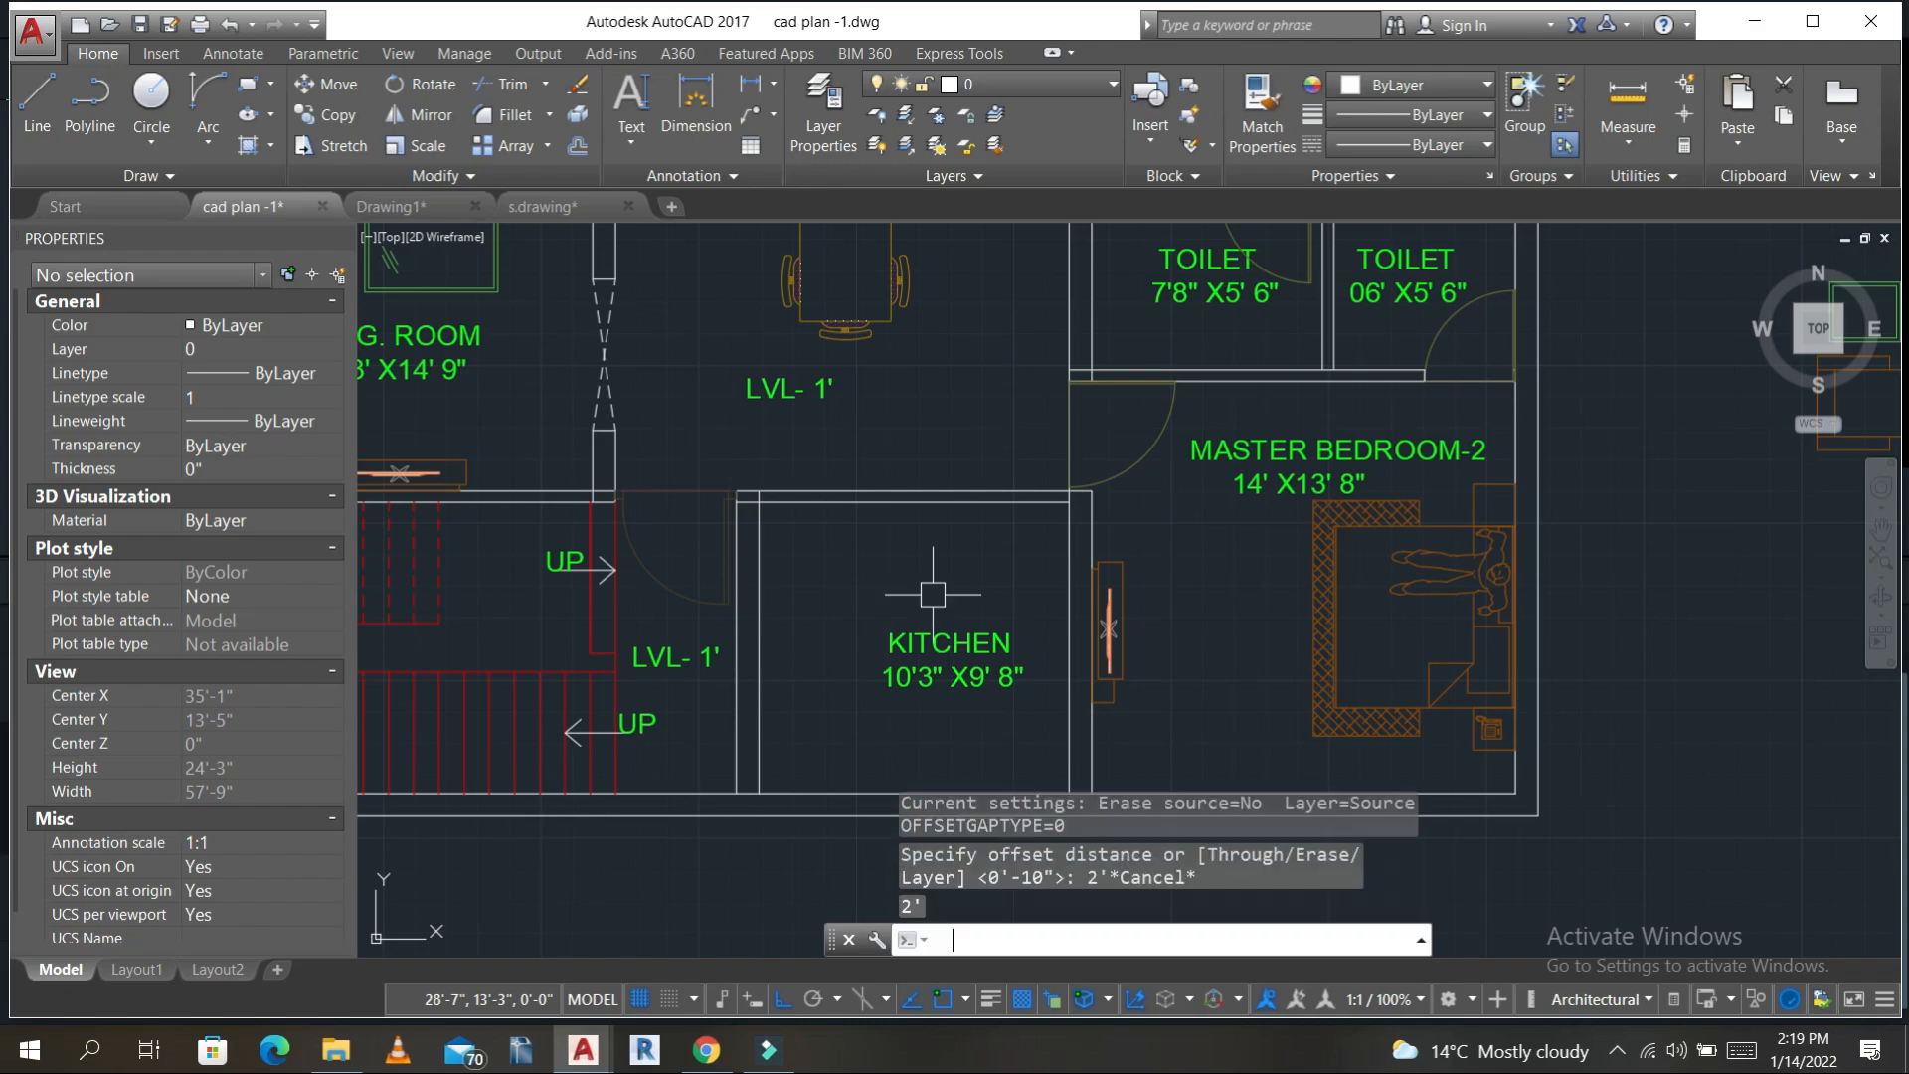
- Offset the inner line of the kitchen's left wall 1' into the kitchen
{"action": "type", "text": "o"}
{"action": "key", "text": "Return"}
{"action": "type", "text": "1'"}
{"action": "key", "text": "Return"}
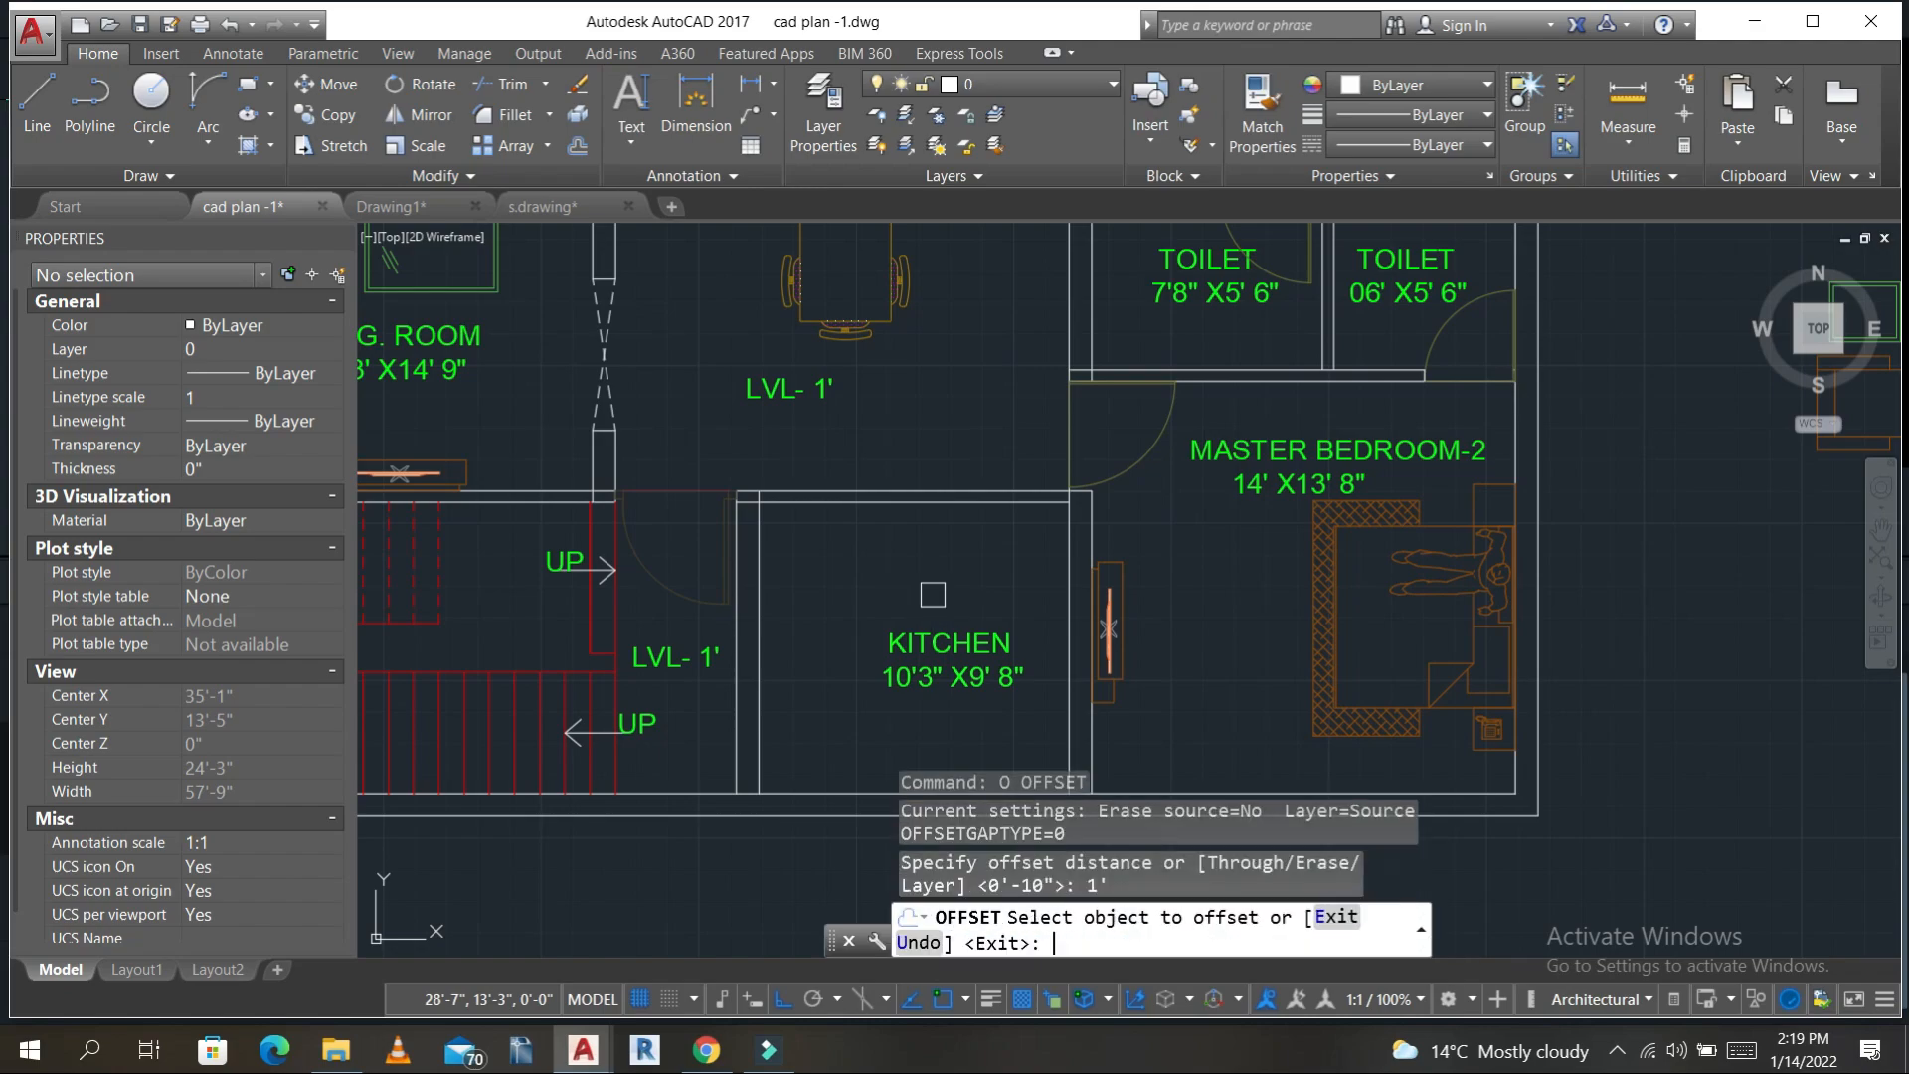
{"action": "left_click", "coordinate": [759, 578]}
{"action": "left_click", "coordinate": [885, 561]}
{"action": "key", "text": "Escape"}
{"action": "key", "text": "Escape"}
{"action": "key", "text": "Escape"}
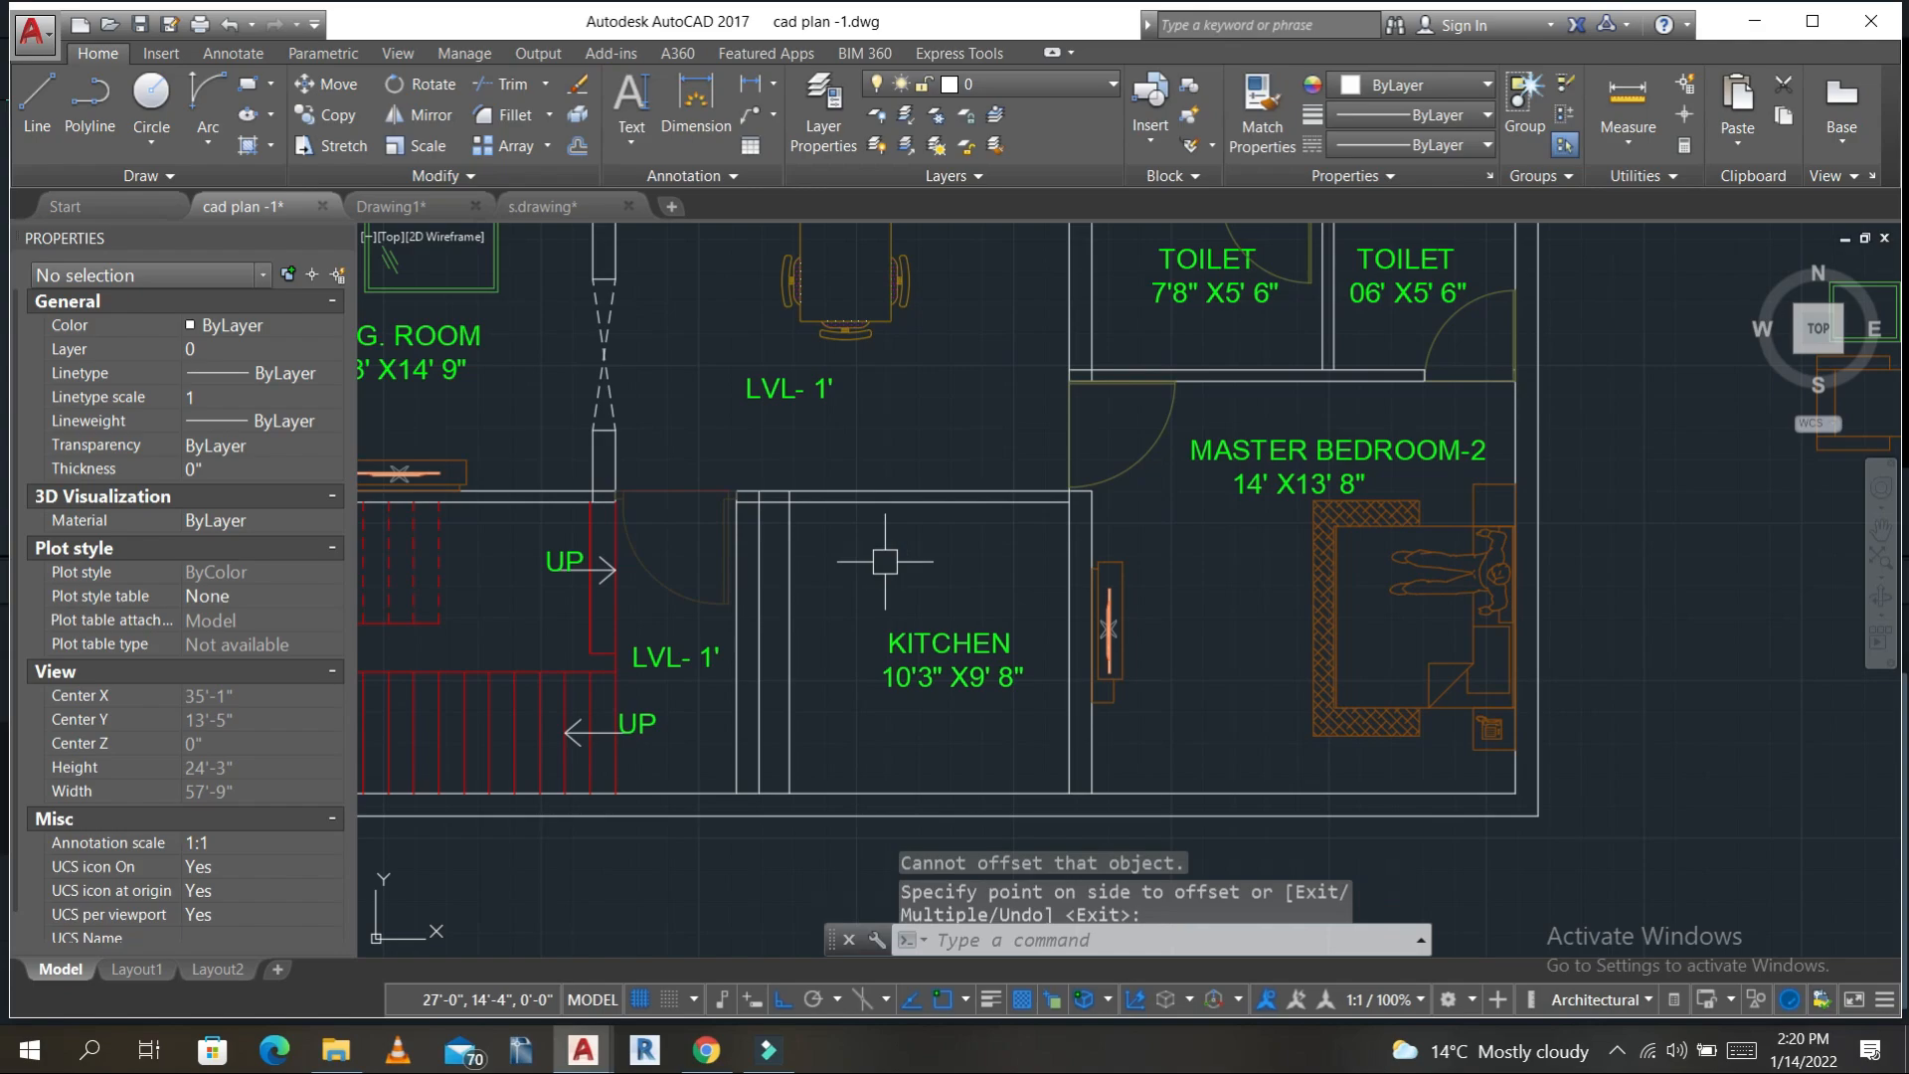
- Offset the new vertical line in the kitchen 4' to the right to mark the opening's other side
{"action": "type", "text": "o"}
{"action": "key", "text": "Return"}
{"action": "type", "text": "4"}
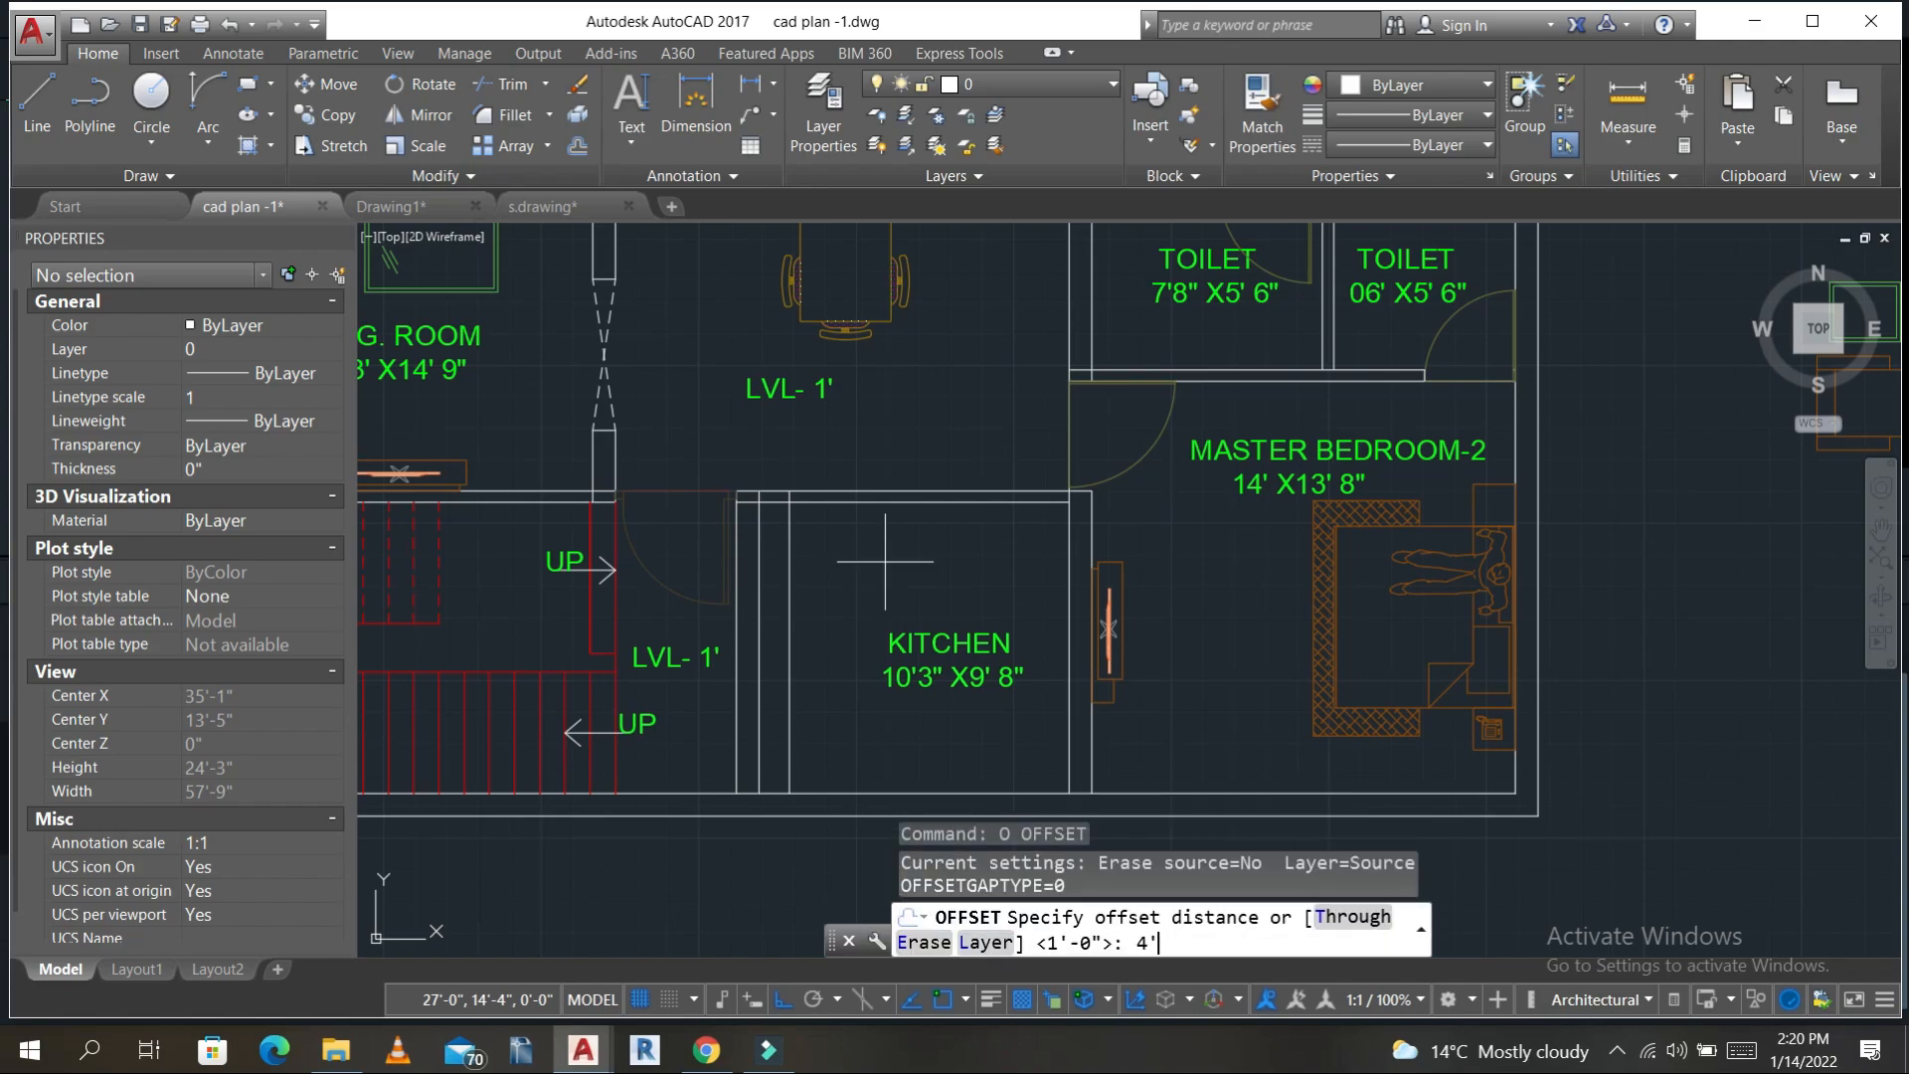
{"action": "type", "text": "'"}
{"action": "key", "text": "Return"}
{"action": "left_click", "coordinate": [795, 597]}
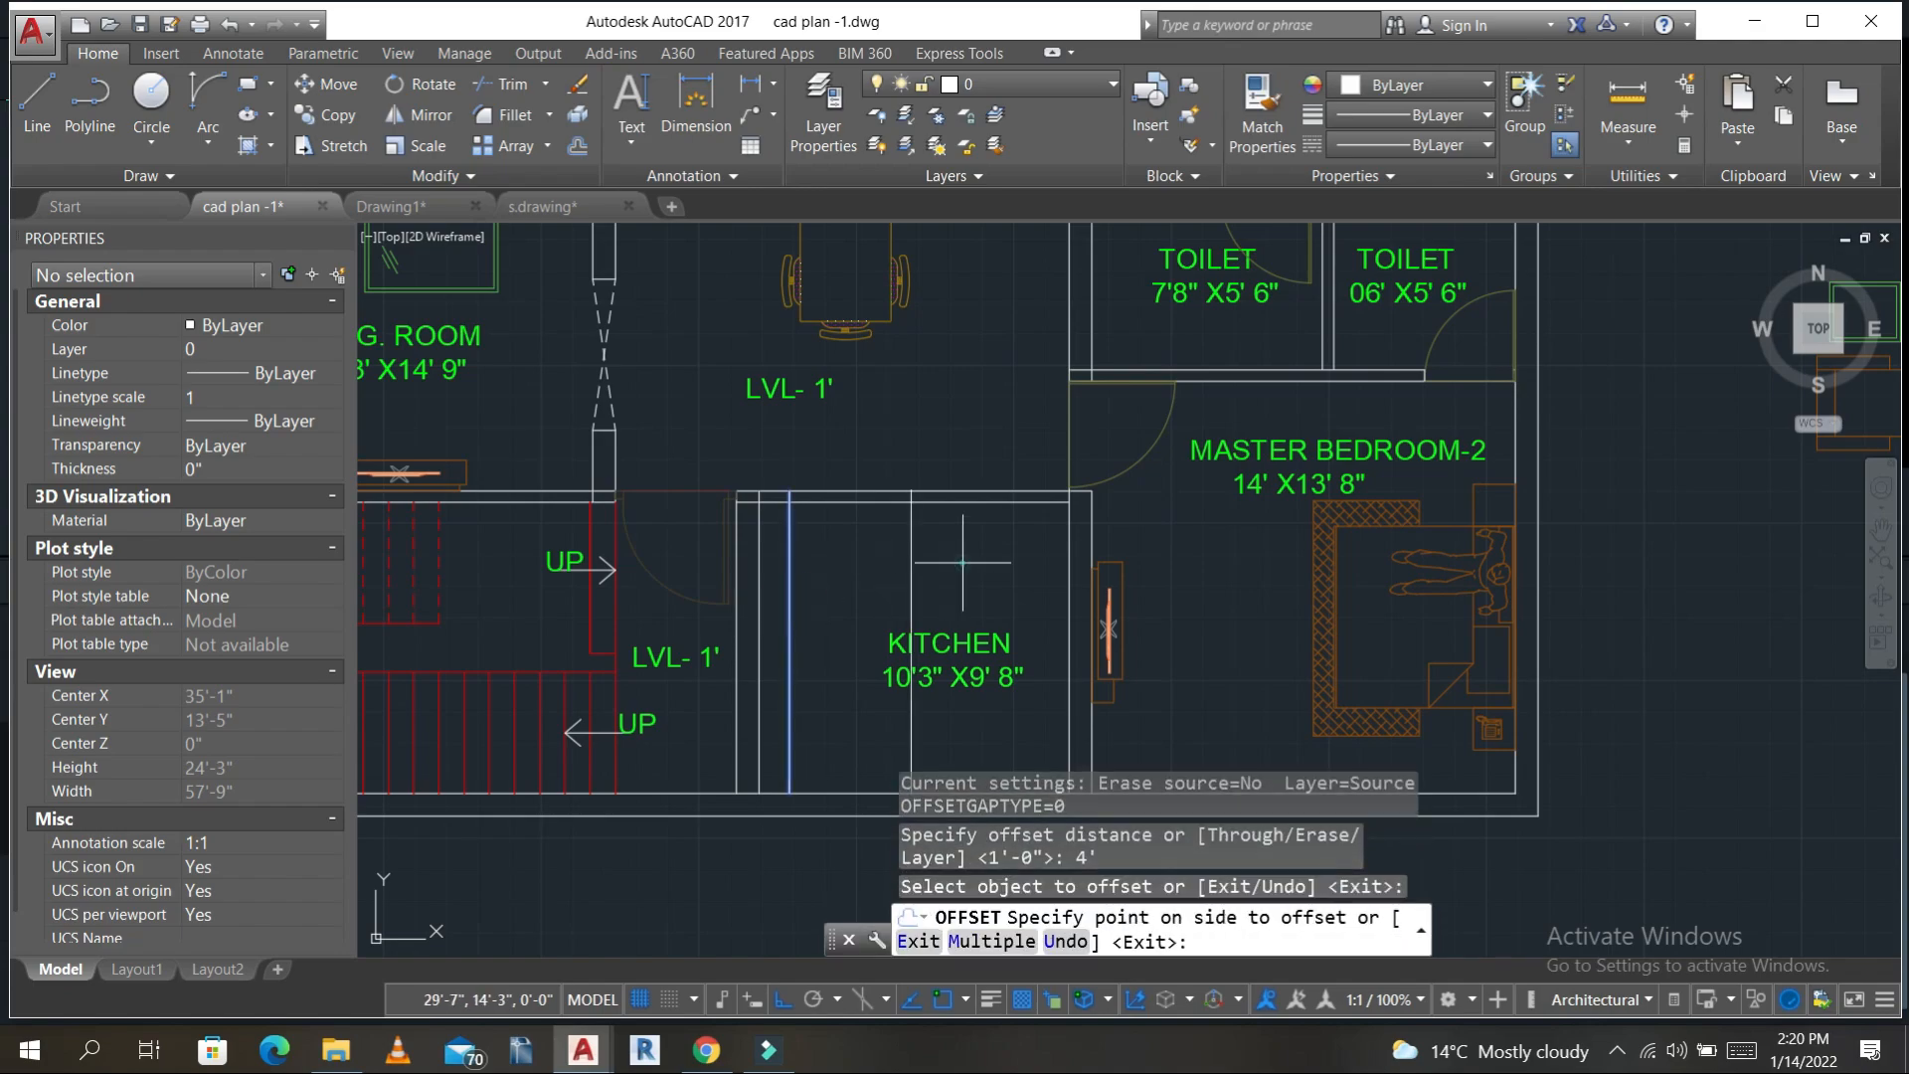
{"action": "left_click", "coordinate": [960, 562]}
{"action": "key", "text": "Escape"}
{"action": "key", "text": "Escape"}
{"action": "key", "text": "Escape"}
- Trim both lines of the kitchen's top wall between the two offset lines to create an opening
{"action": "type", "text": "tr"}
{"action": "key", "text": "Return"}
{"action": "key", "text": "Return"}
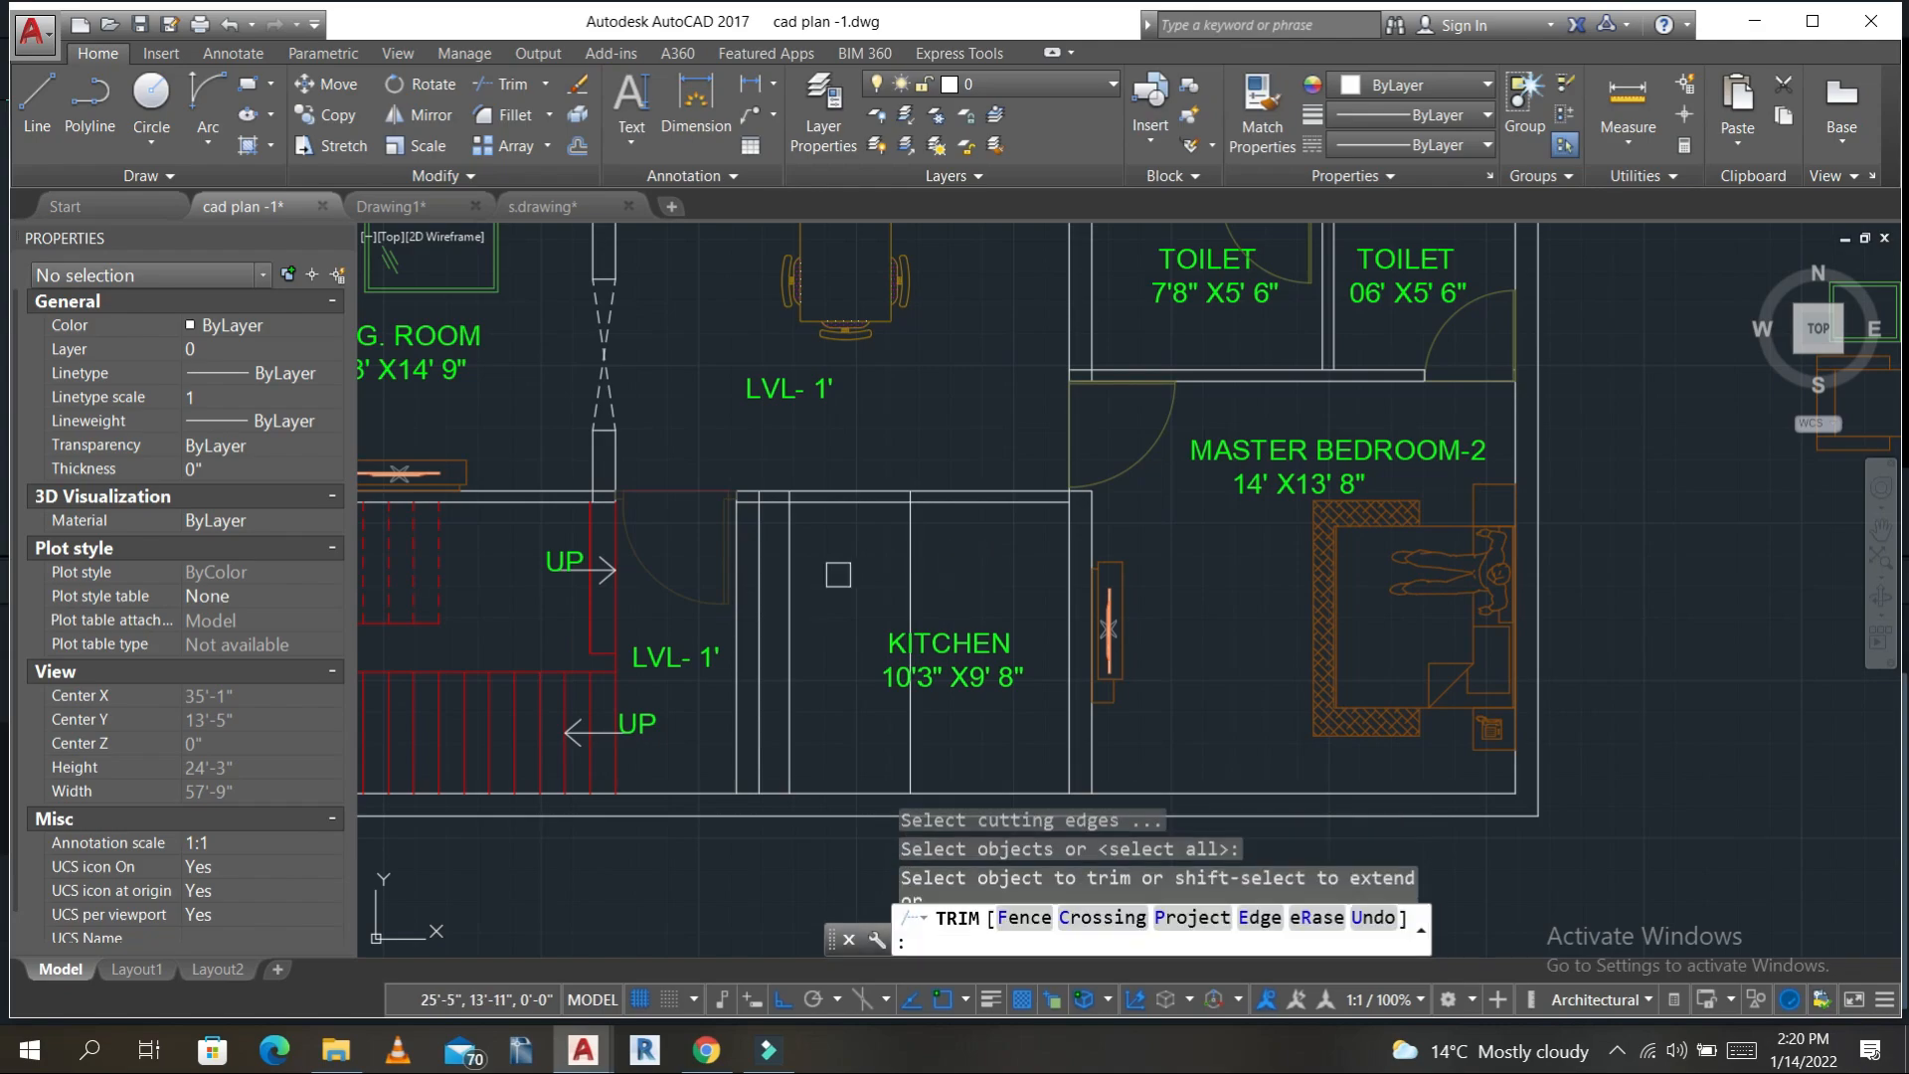
{"action": "left_click", "coordinate": [854, 580]}
{"action": "left_click", "coordinate": [833, 456]}
{"action": "key", "text": "Escape"}
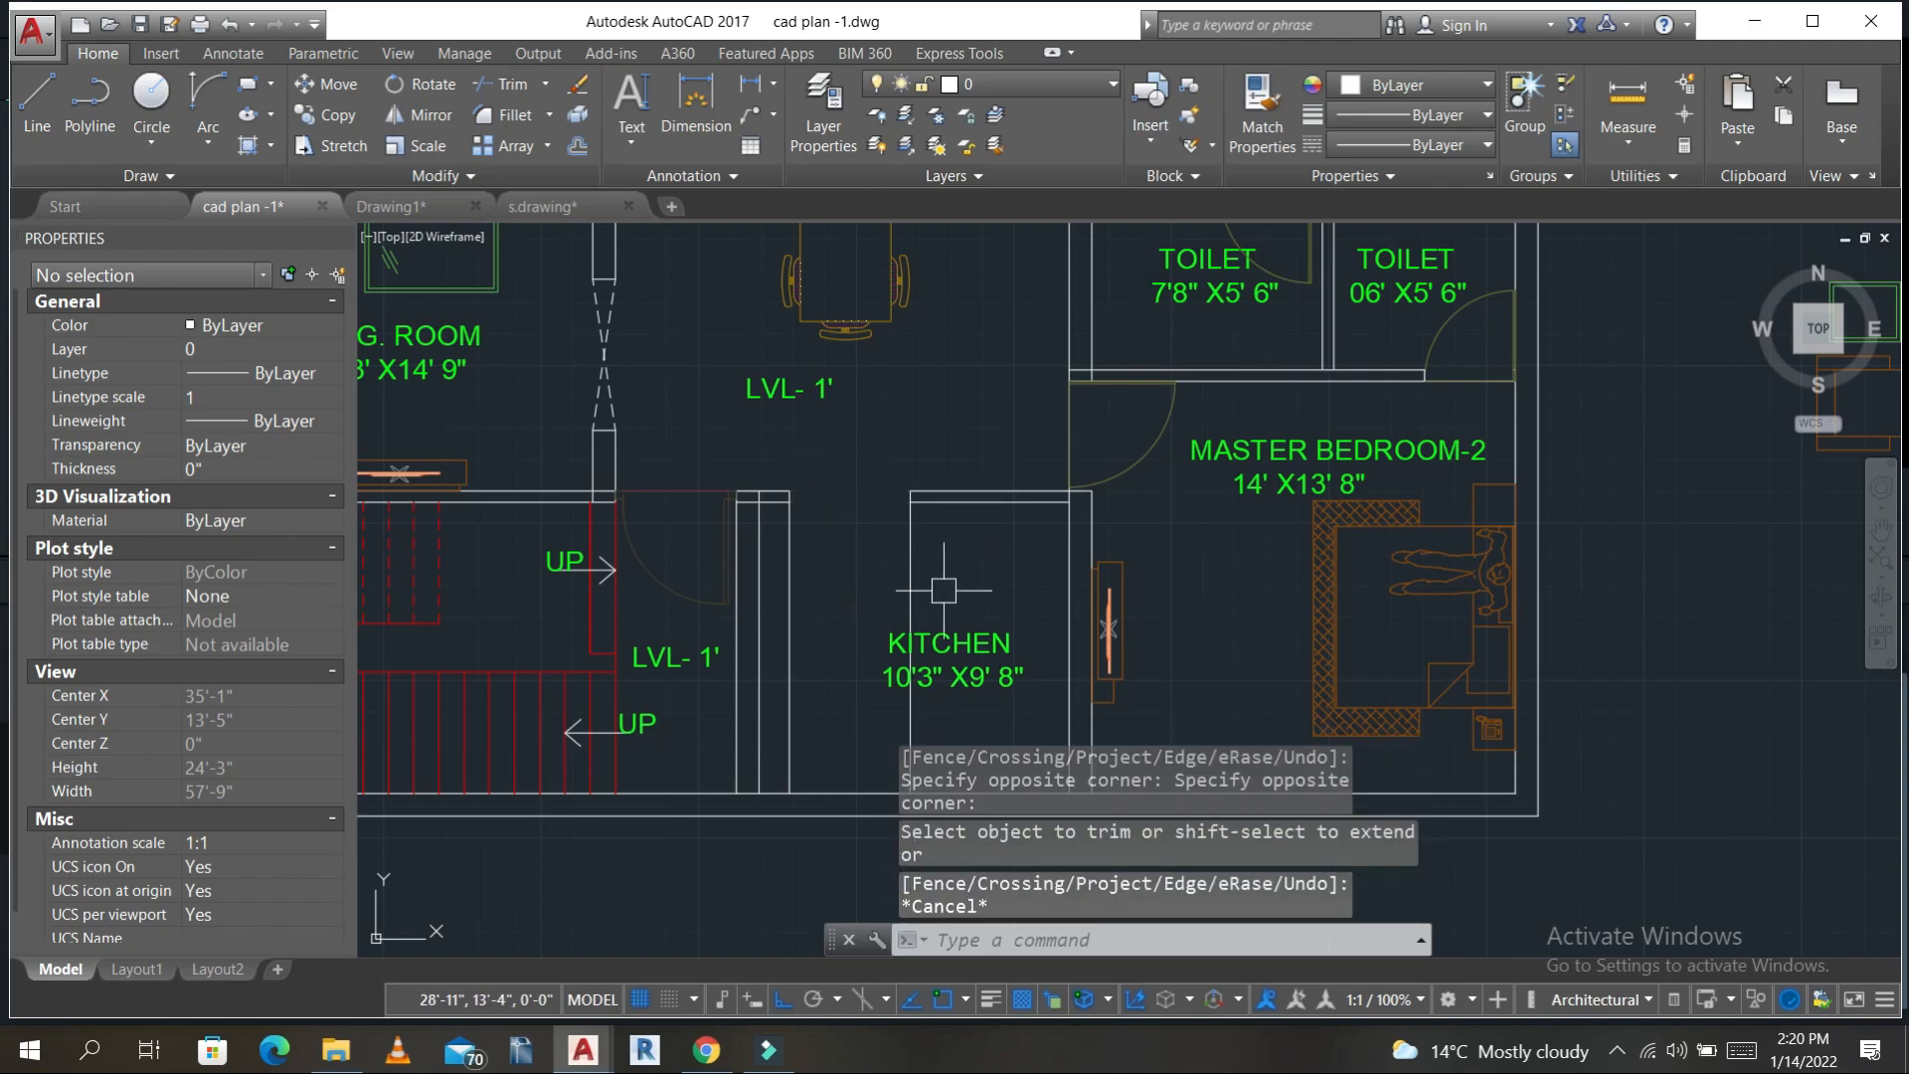
{"action": "type", "text": "tr"}
{"action": "key", "text": "Return"}
{"action": "type", "text": "TR"}
{"action": "key", "text": "Return"}
{"action": "left_click", "coordinate": [945, 587]}
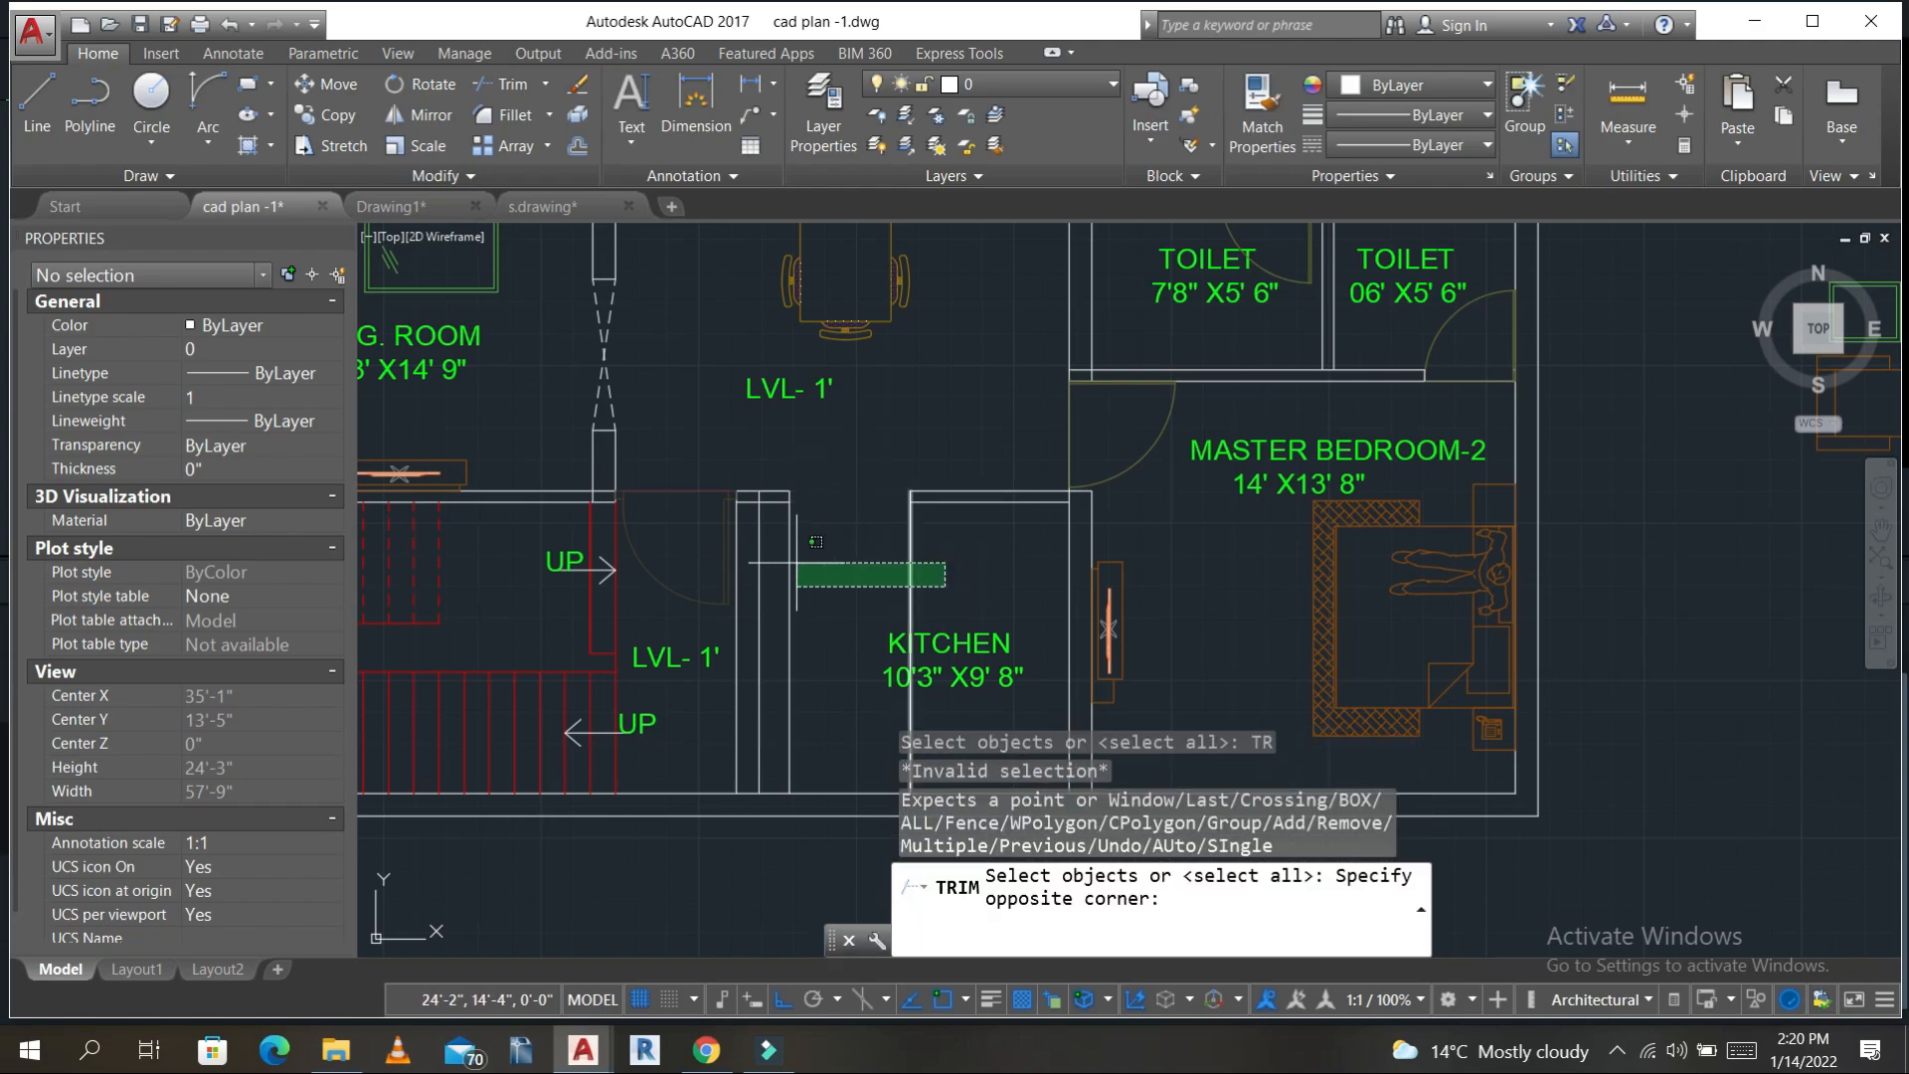
{"action": "key", "text": "Escape"}
- Erase the two vertical offset lines running down through the kitchen below the wall opening
{"action": "left_click", "coordinate": [803, 544]}
{"action": "type", "text": "E"}
{"action": "key", "text": "Return"}
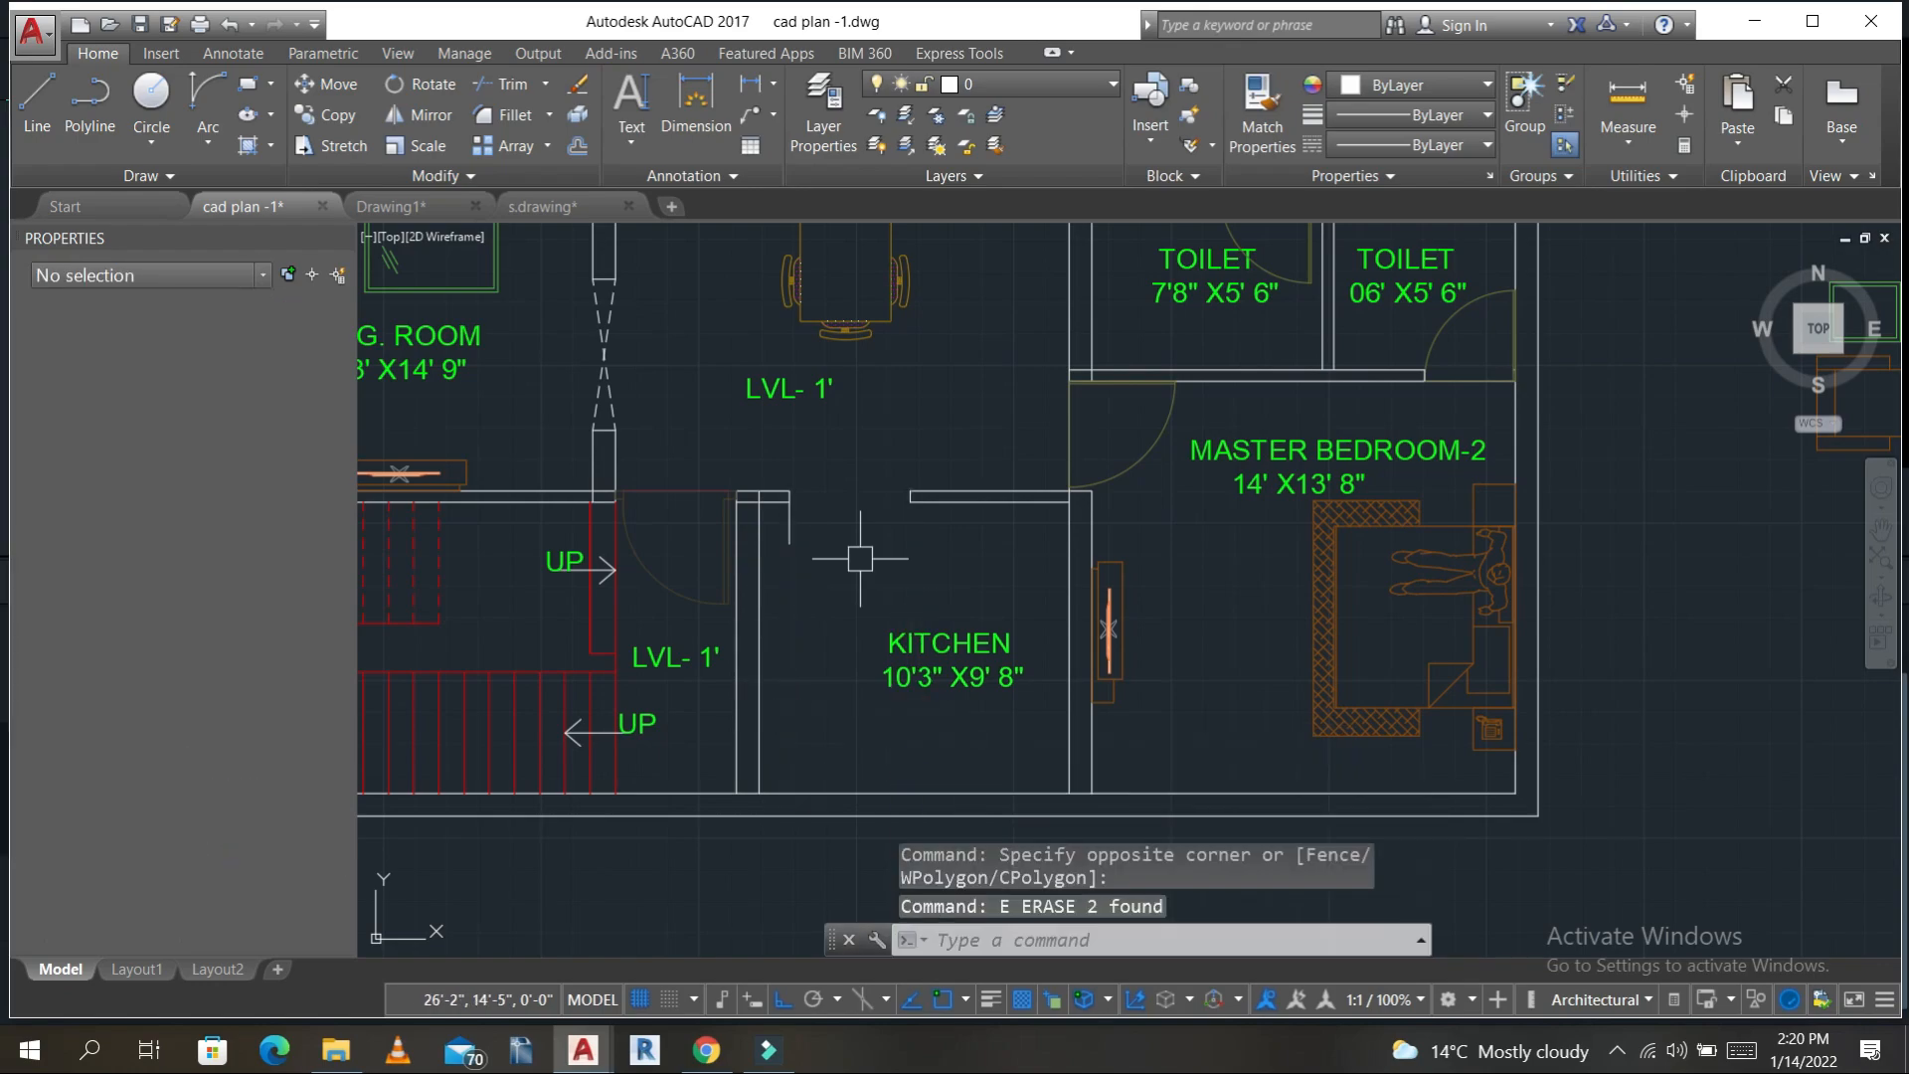
- Trim the leftover line stub hanging below the left end of the kitchen's wall opening
{"action": "type", "text": "tr"}
{"action": "key", "text": "Return"}
{"action": "key", "text": "Return"}
{"action": "middle_click_drag", "start_coordinate": [985, 557], "coordinate": [868, 447]}
{"action": "key", "text": "Escape"}
{"action": "key", "text": "Escape"}
{"action": "key", "text": "Escape"}
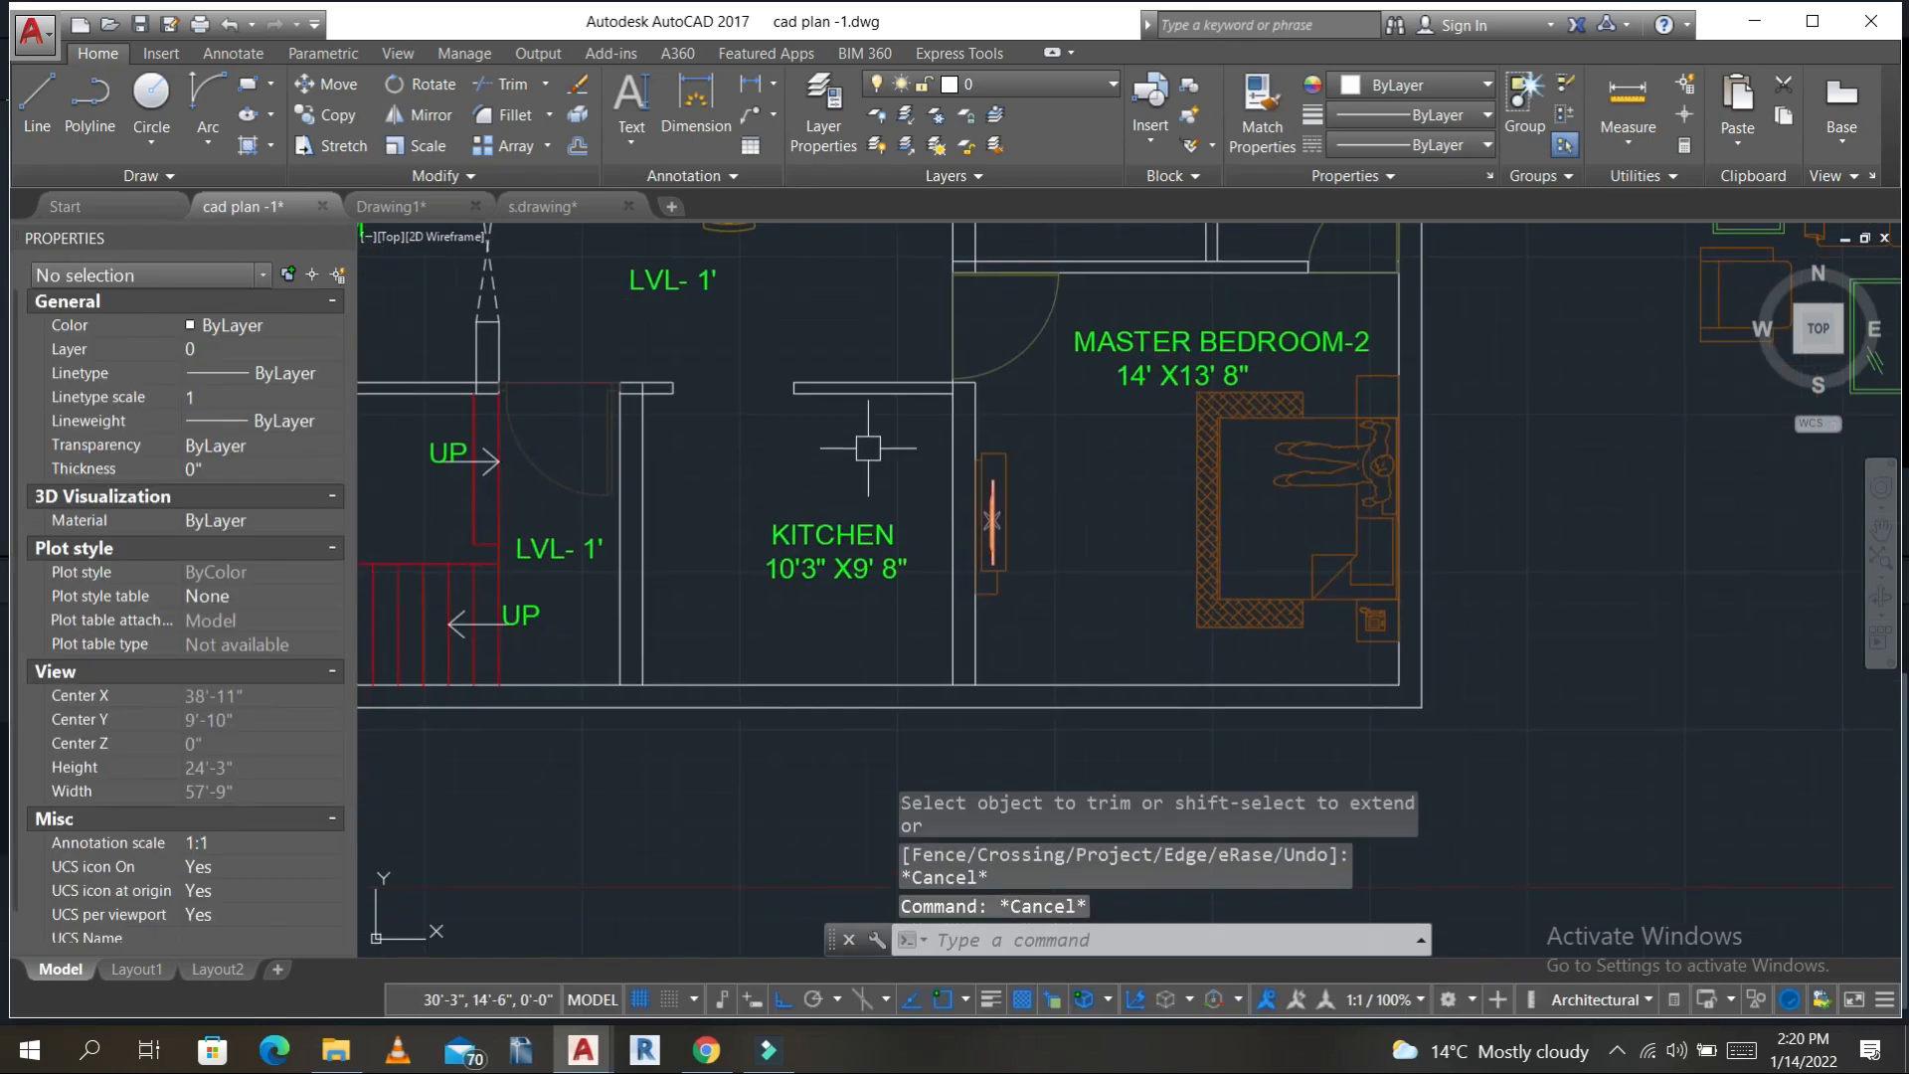
- Offset the kitchen's right and bottom inner wall lines 2' inward to outline an L-shaped counter
{"action": "type", "text": "O"}
{"action": "key", "text": "Return"}
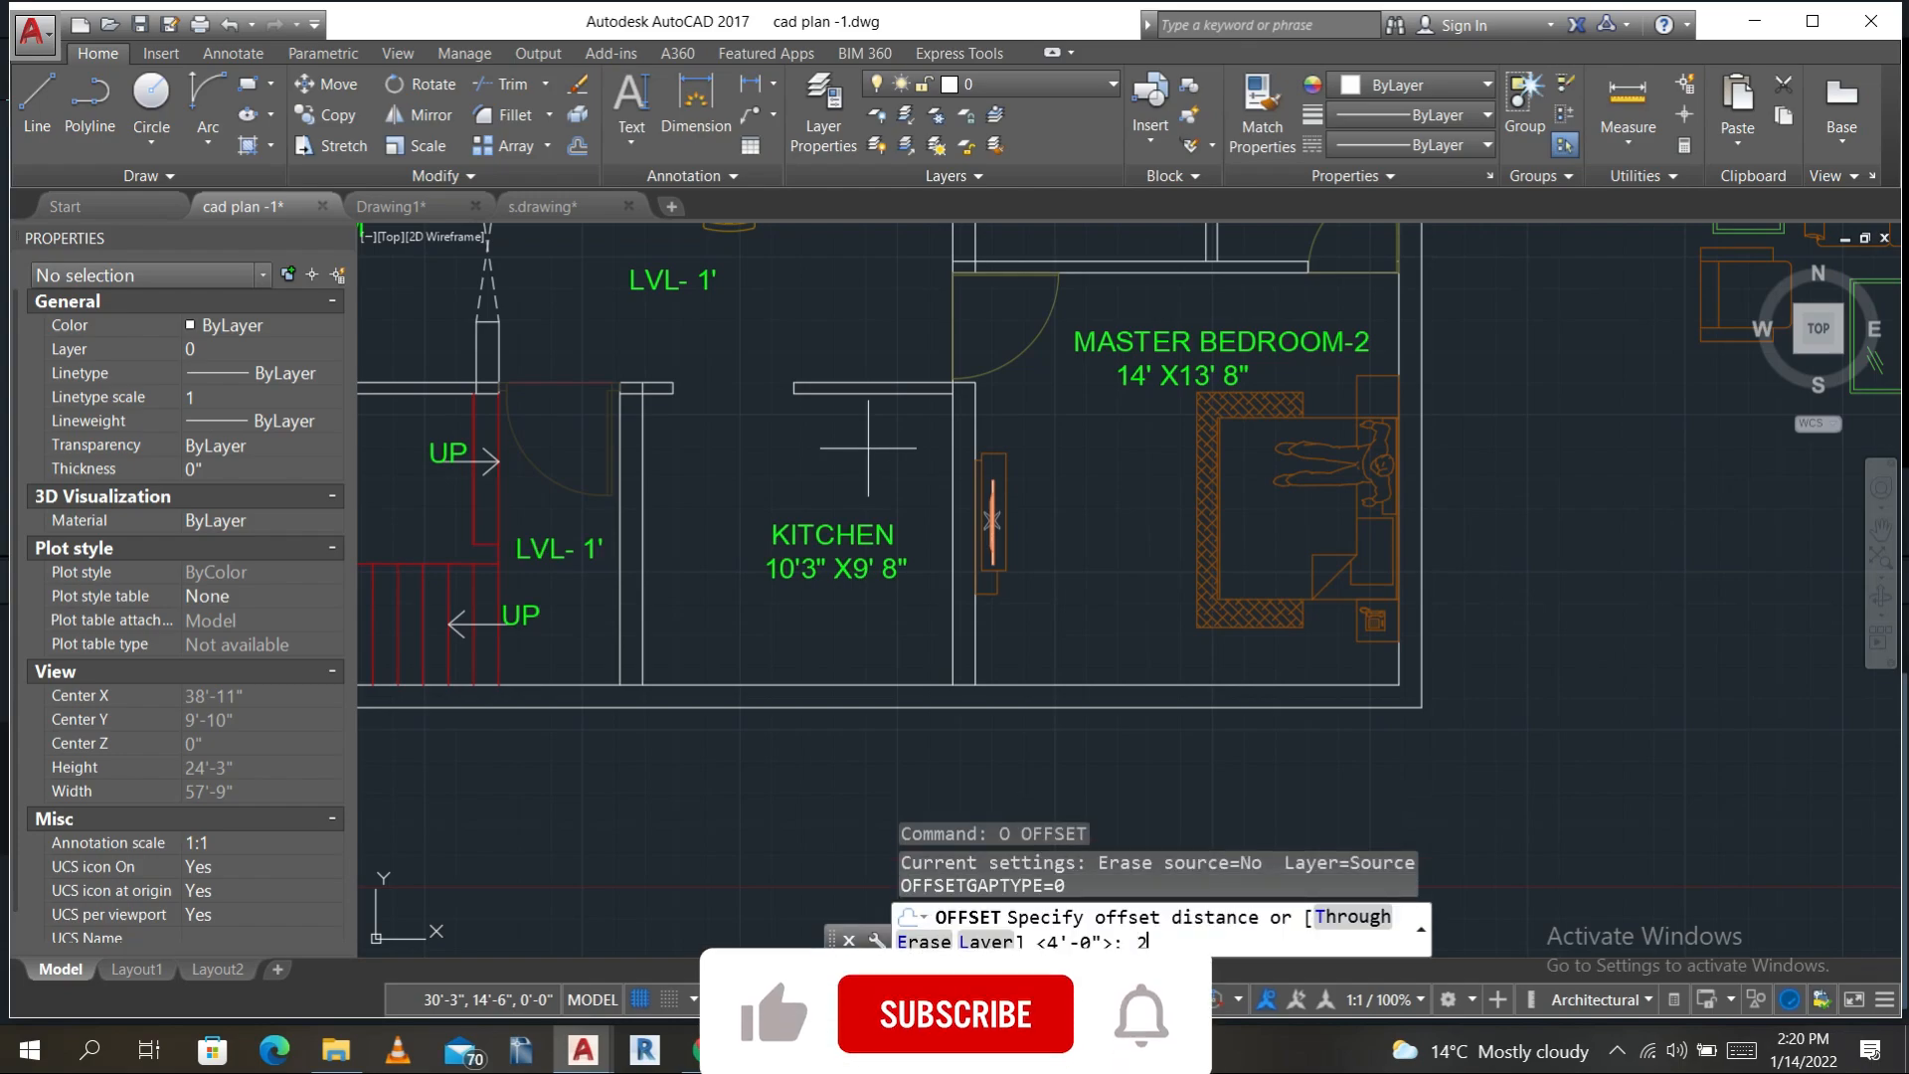
{"action": "type", "text": "2'"}
{"action": "key", "text": "Return"}
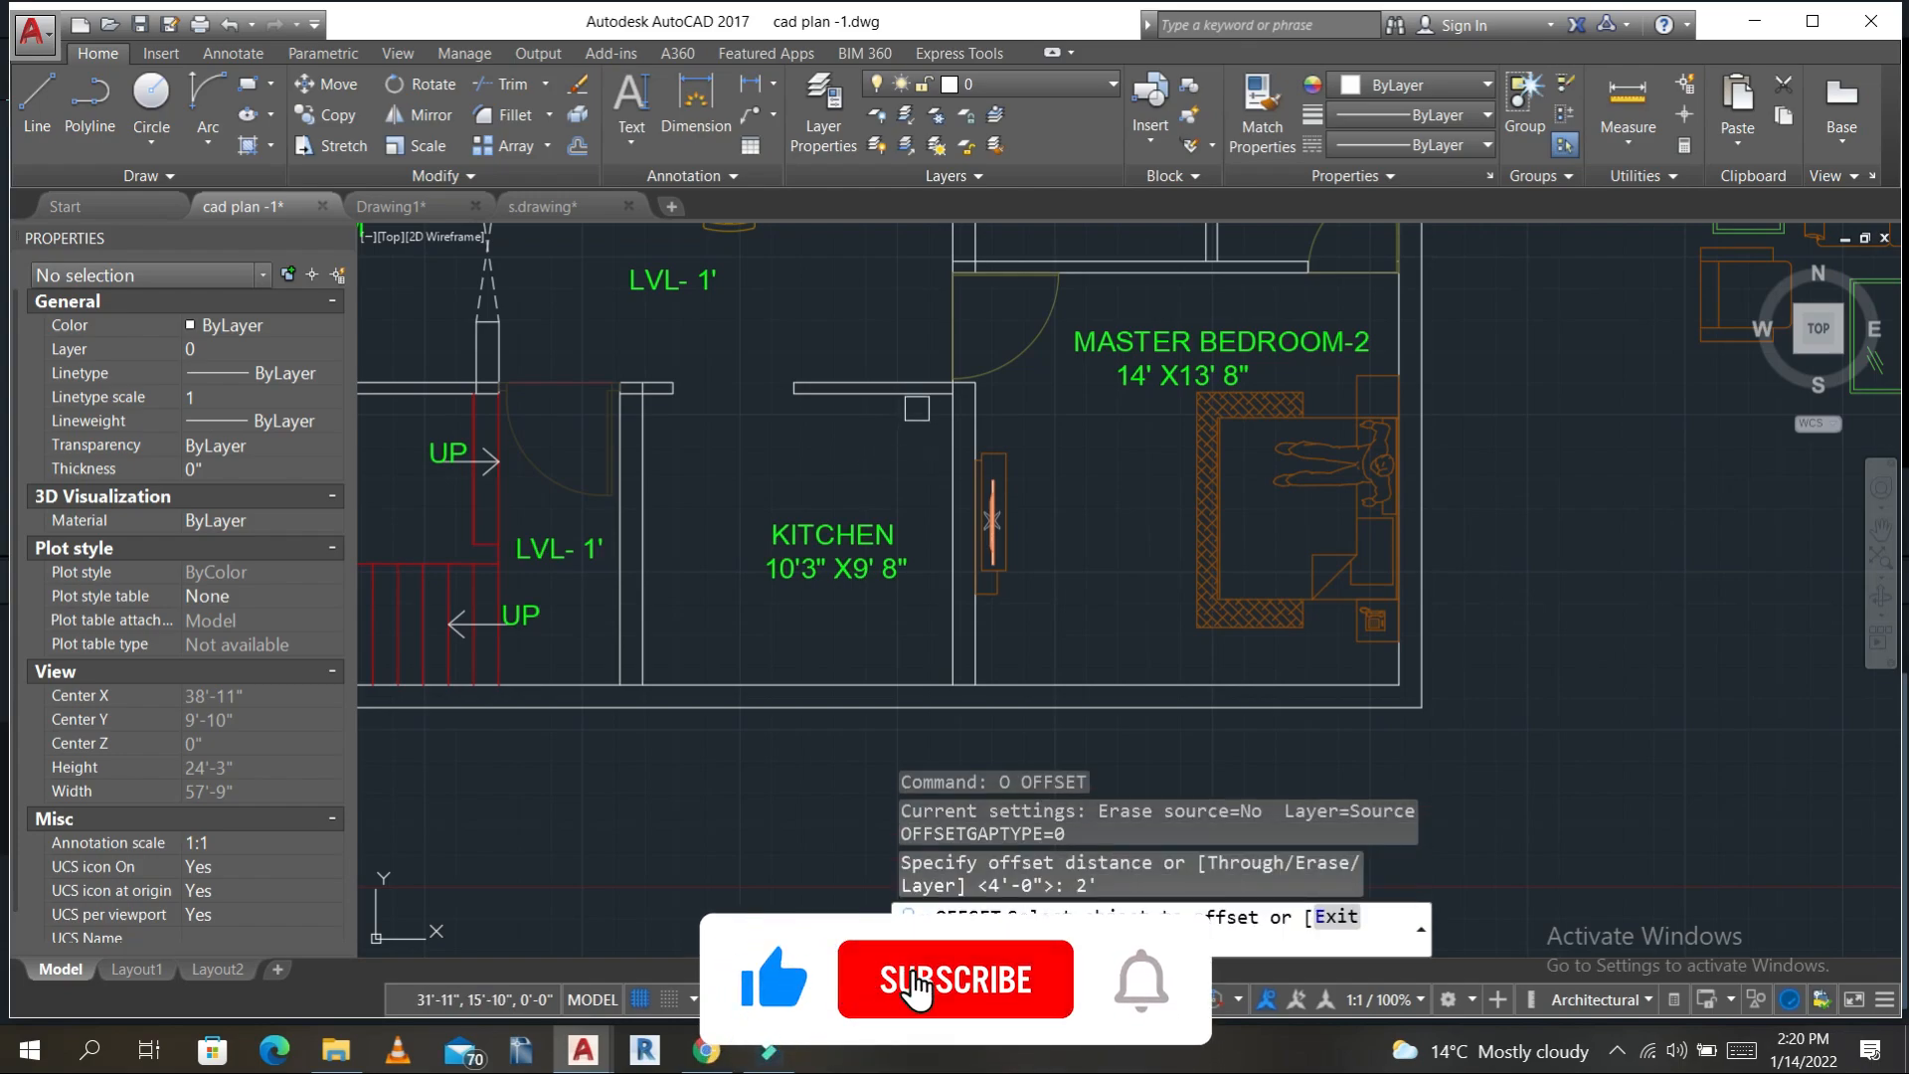
{"action": "left_click", "coordinate": [953, 459]}
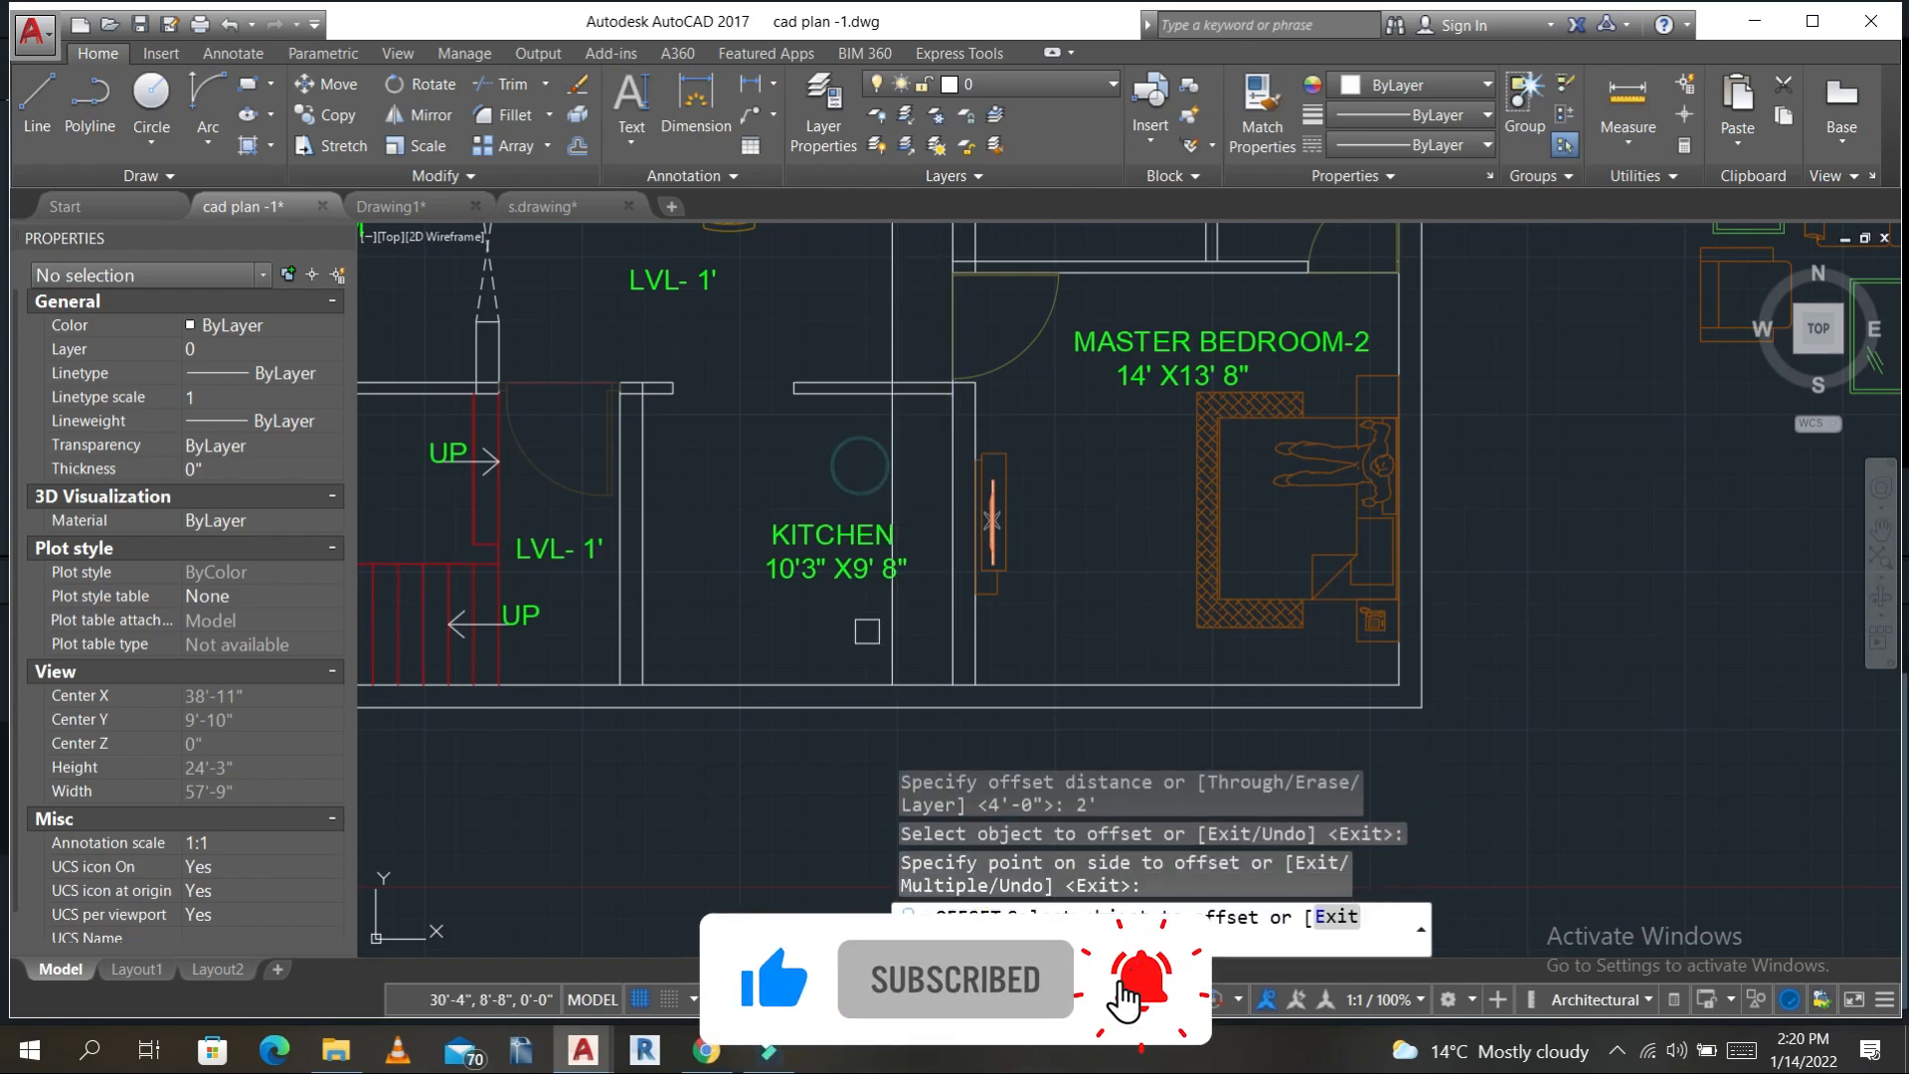
{"action": "left_click", "coordinate": [843, 672]}
{"action": "key", "text": "Escape"}
{"action": "key", "text": "Escape"}
{"action": "key", "text": "Escape"}
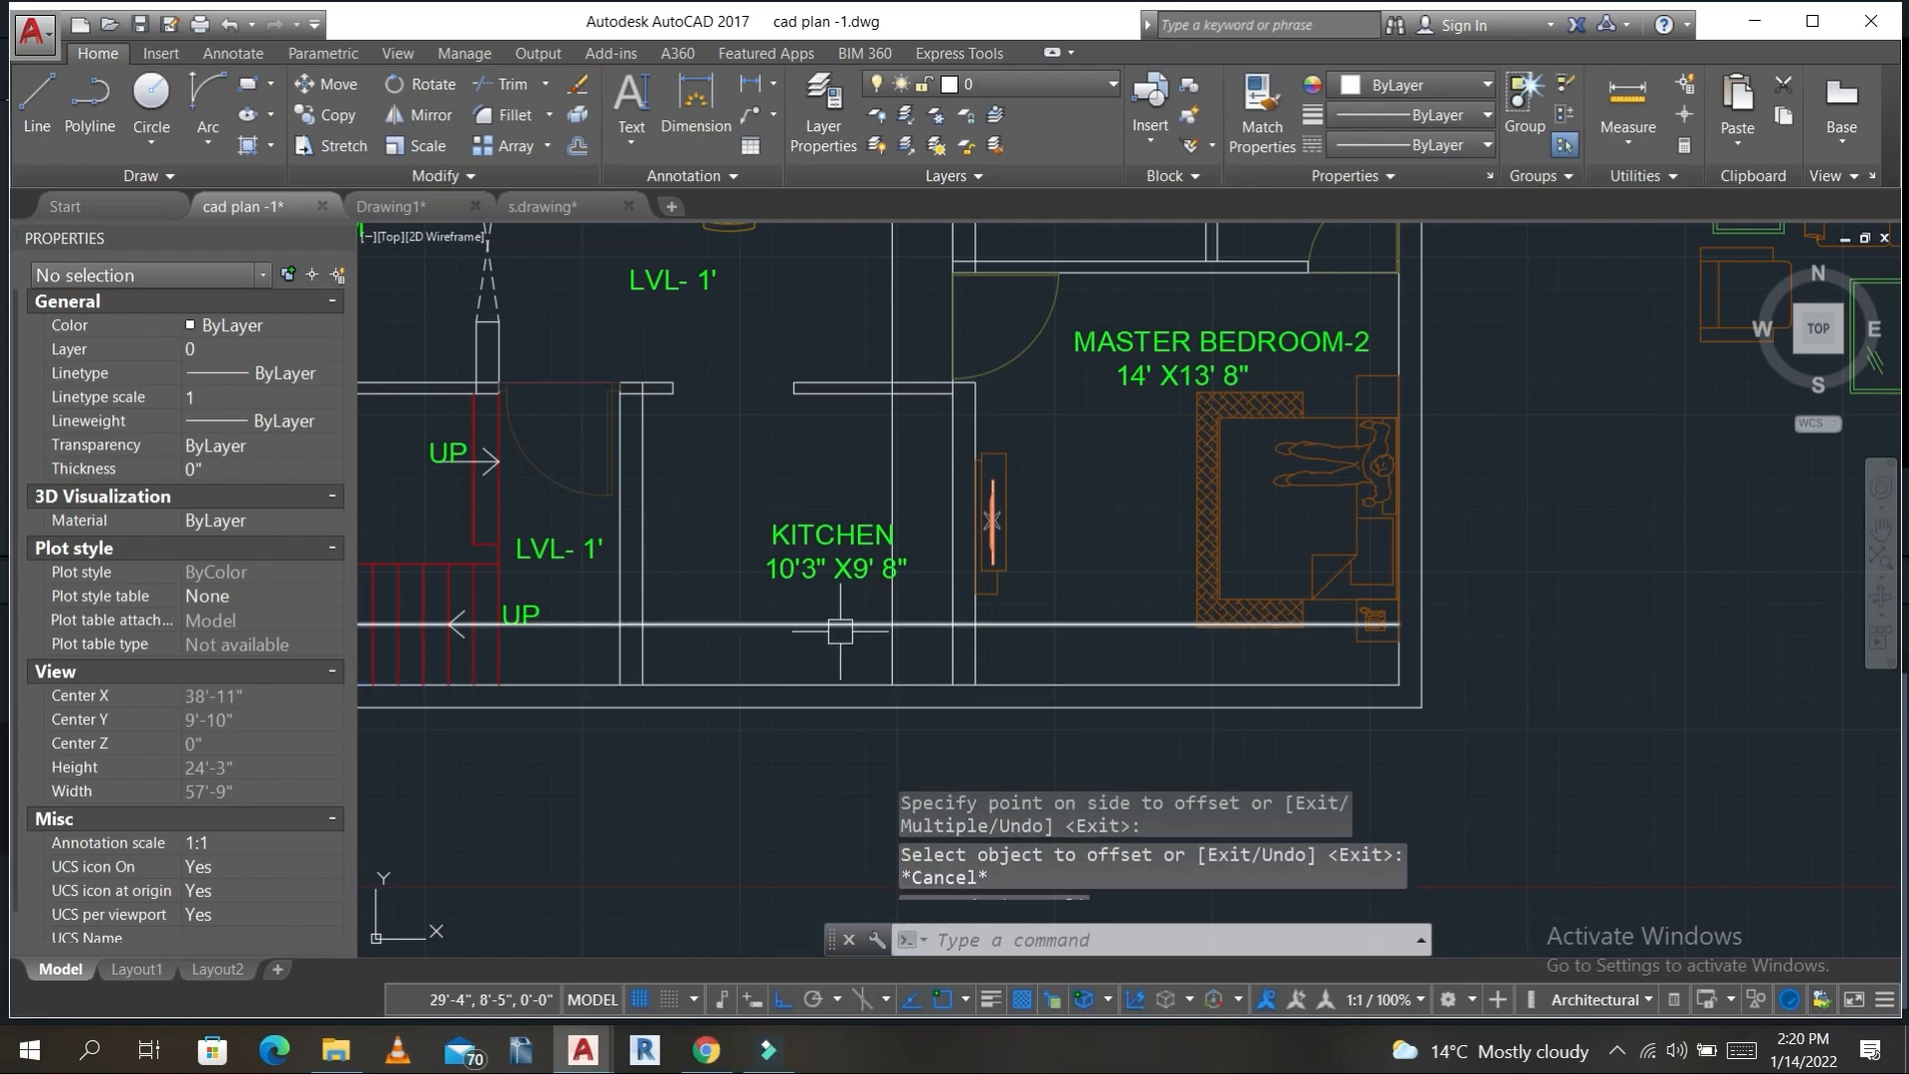
- Trim the horizontal counter line inside the kitchen's left wall and erase the leftover piece beside the UP text
{"action": "type", "text": "TR"}
{"action": "key", "text": "Return"}
{"action": "scroll", "coordinate": [659, 657], "scroll_direction": "up", "scroll_amount": 2}
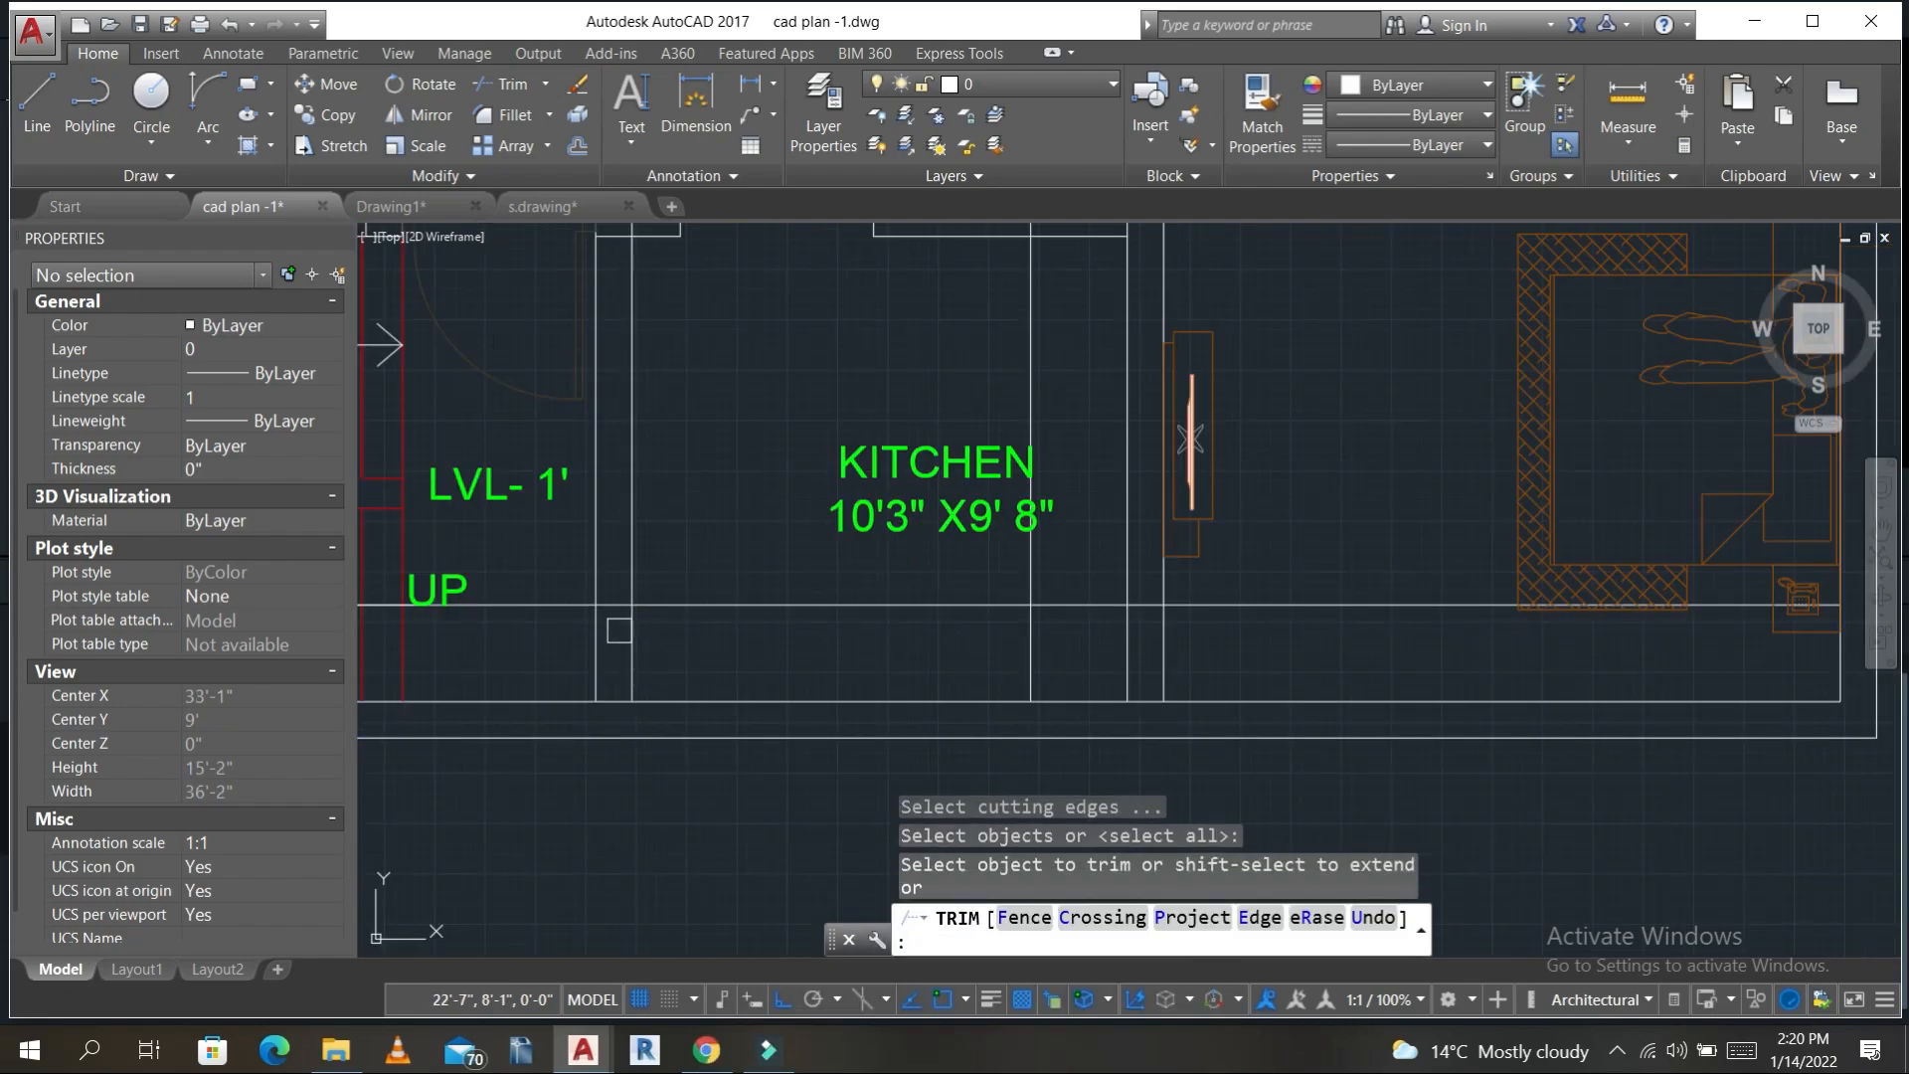
{"action": "key", "text": "Escape"}
{"action": "left_click", "coordinate": [542, 604]}
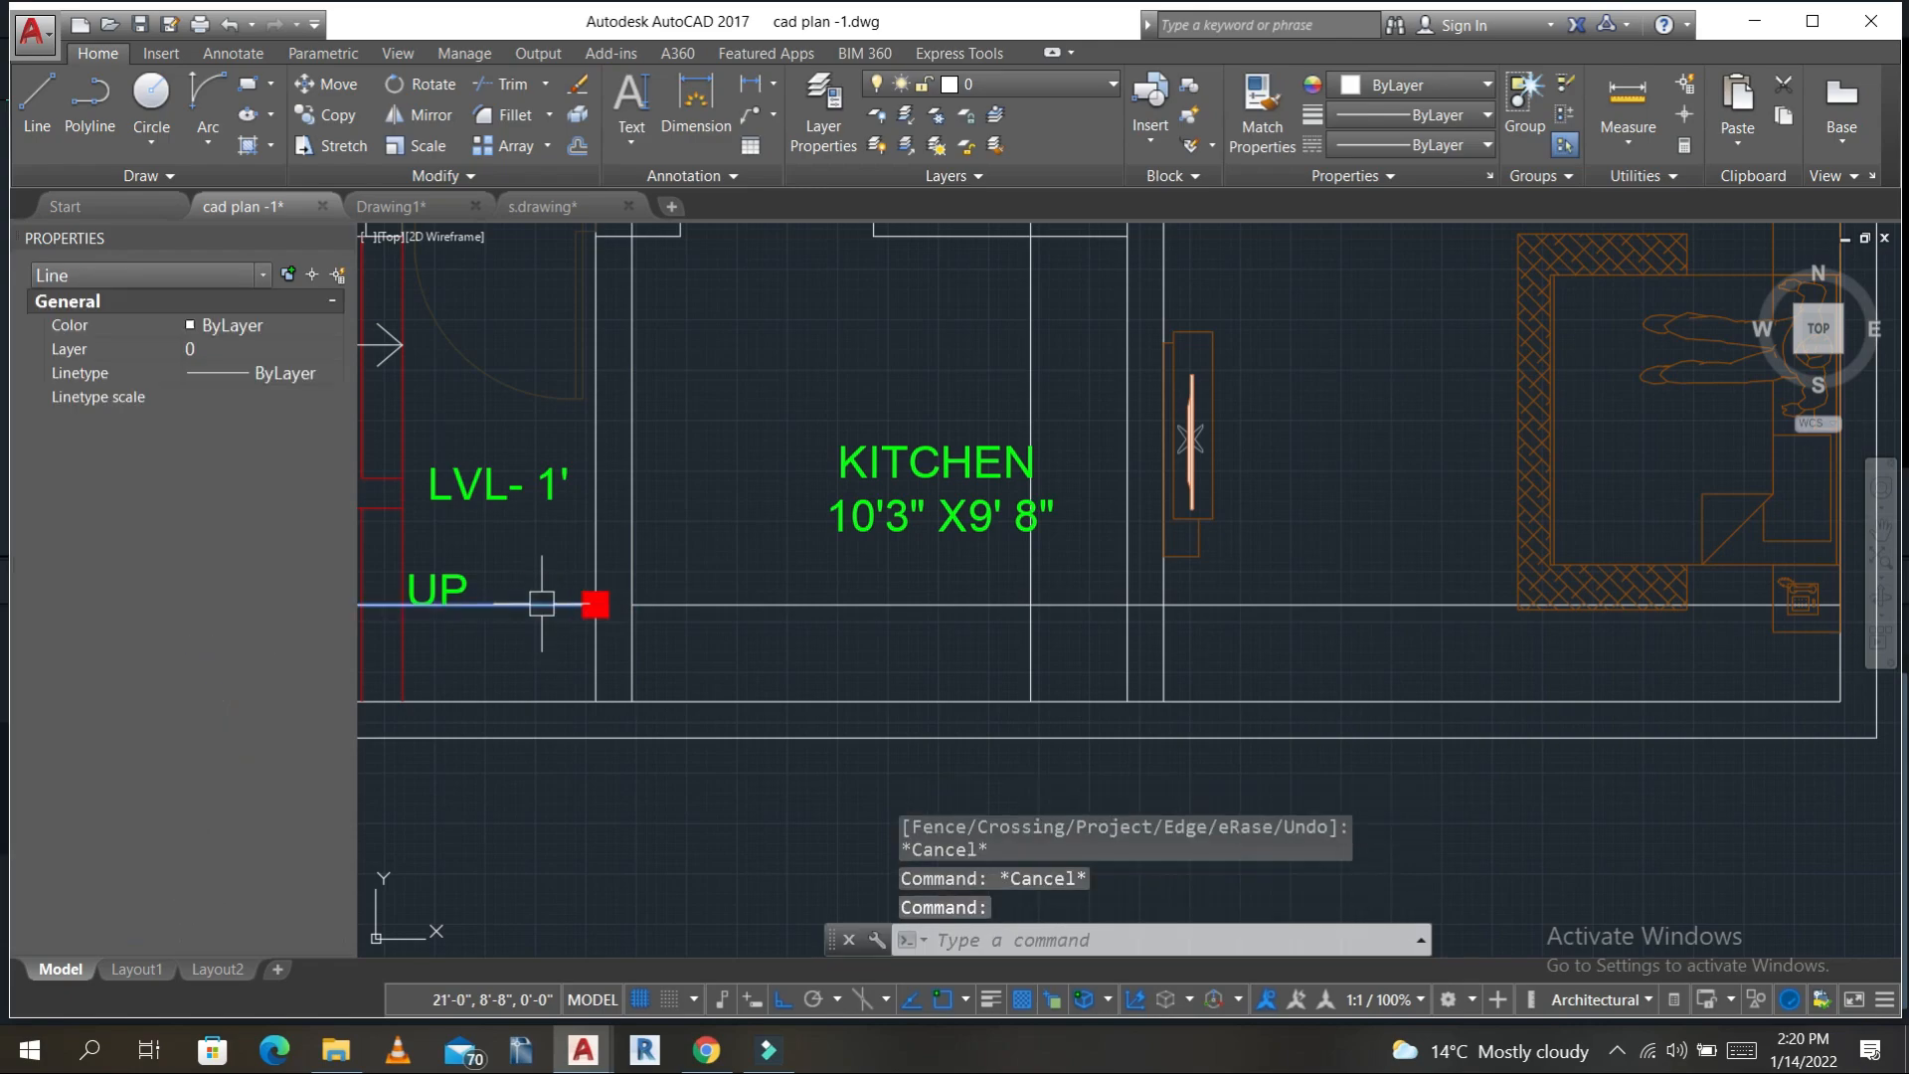
{"action": "key", "text": "Delete"}
{"action": "key", "text": "Escape"}
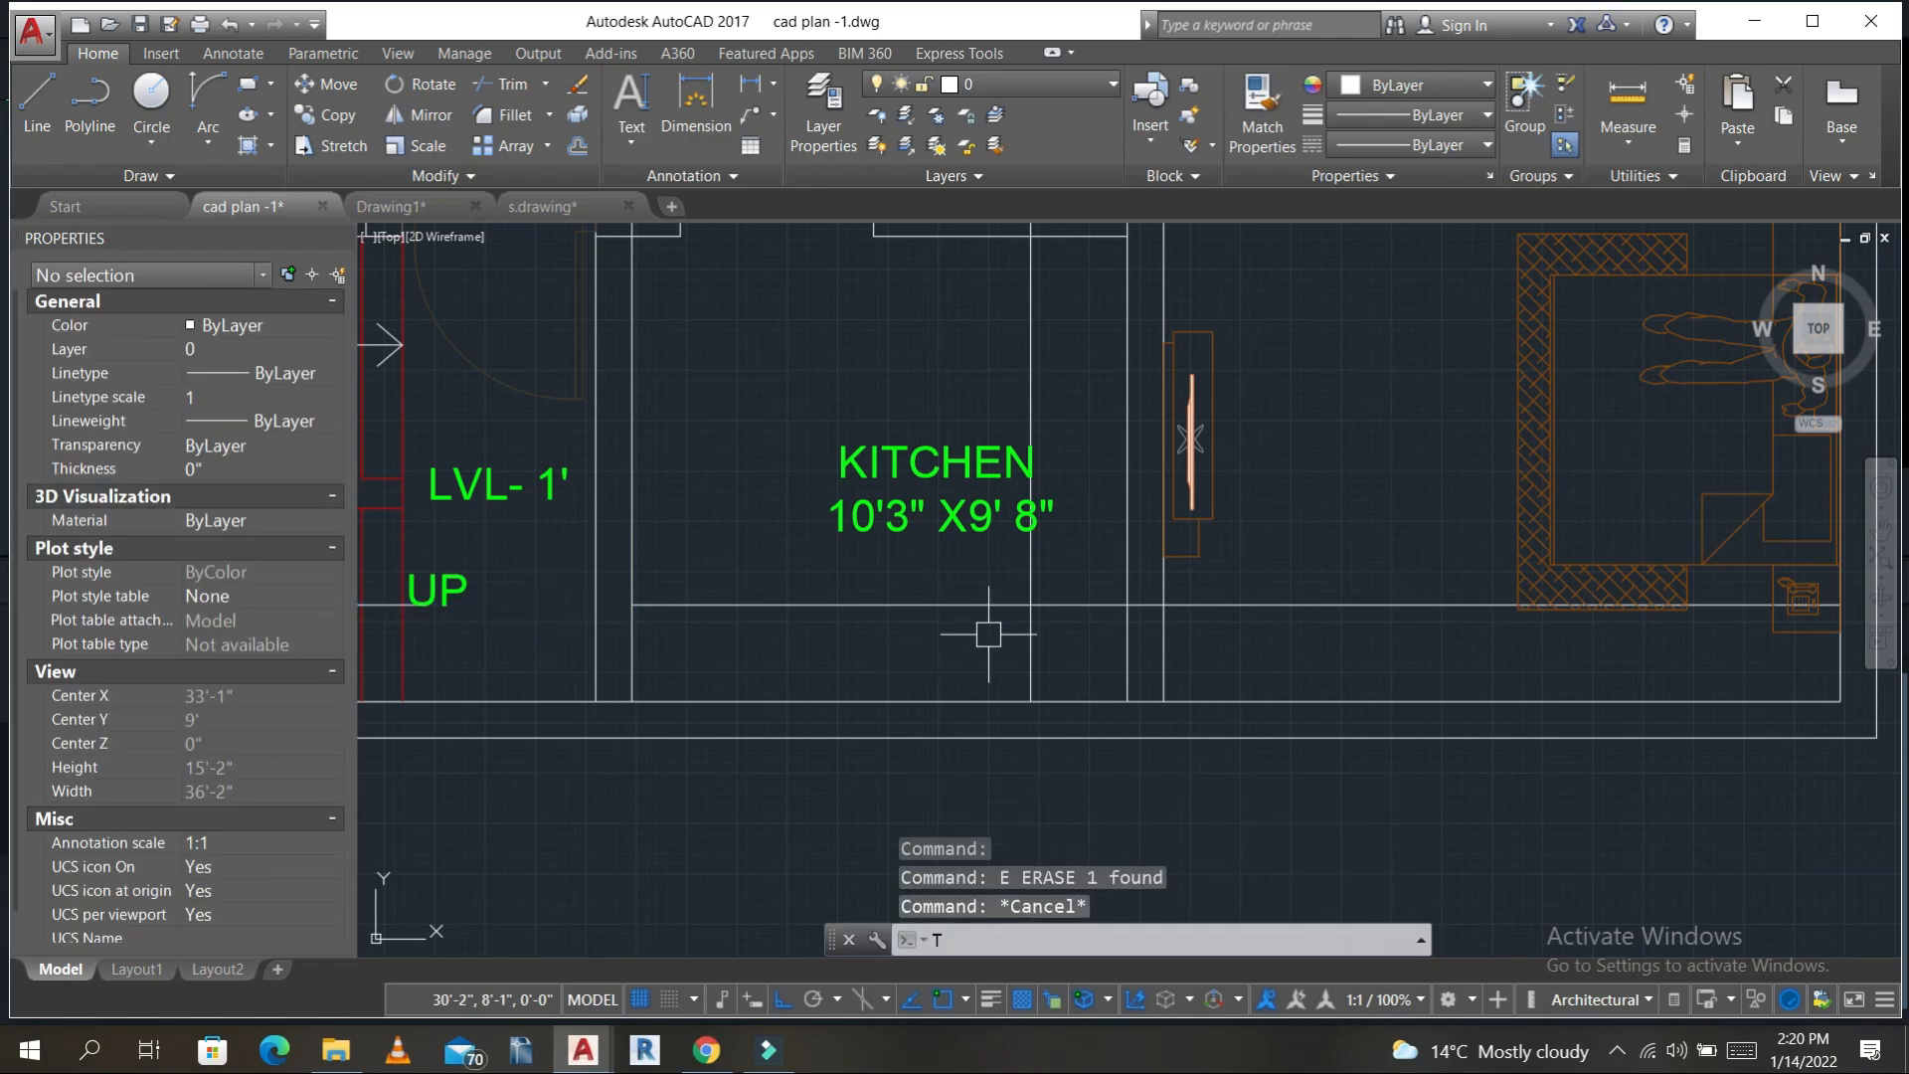
- Trim the counter lines past their inner corner and erase the leftover horizontal piece running through Master Bedroom-2
{"action": "type", "text": "tr"}
{"action": "key", "text": "Return"}
{"action": "key", "text": "Return"}
{"action": "left_click", "coordinate": [1067, 605]}
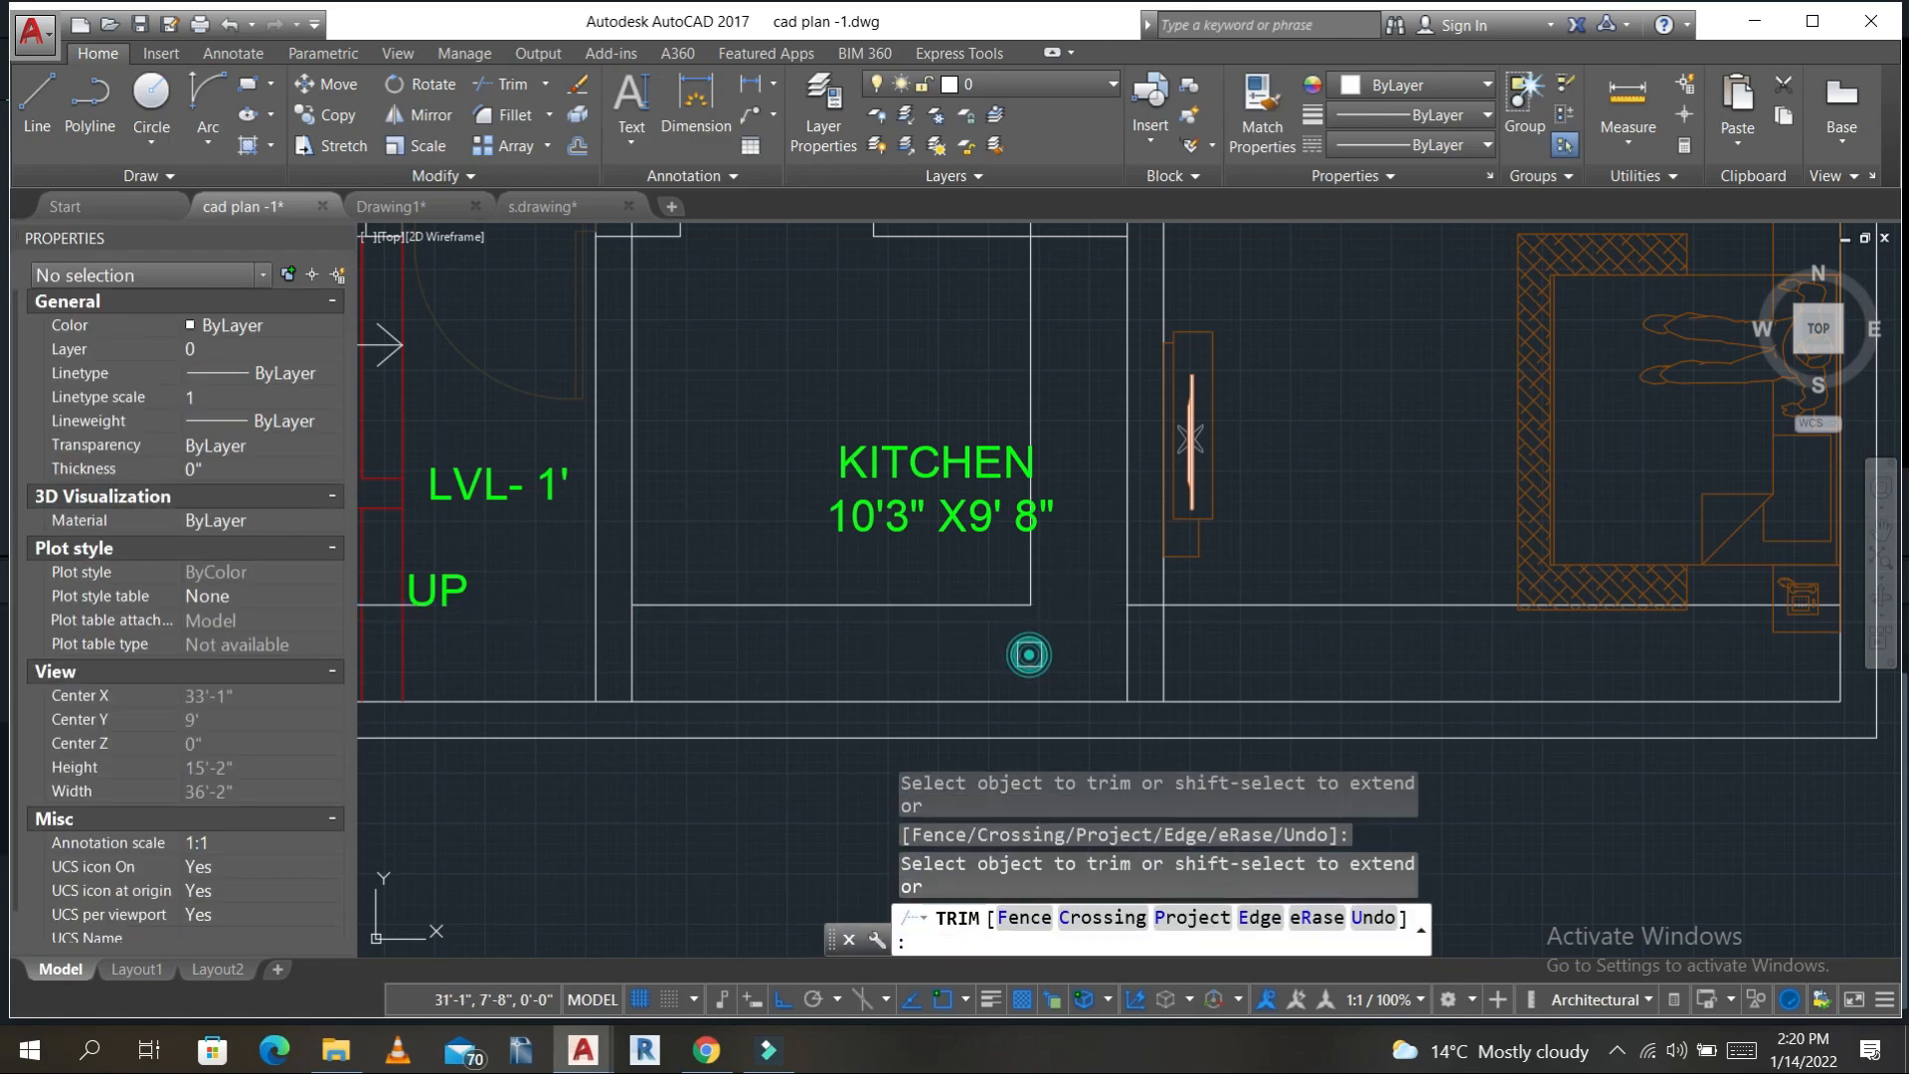
{"action": "key", "text": "Escape"}
{"action": "left_click", "coordinate": [1236, 604]}
{"action": "type", "text": "e"}
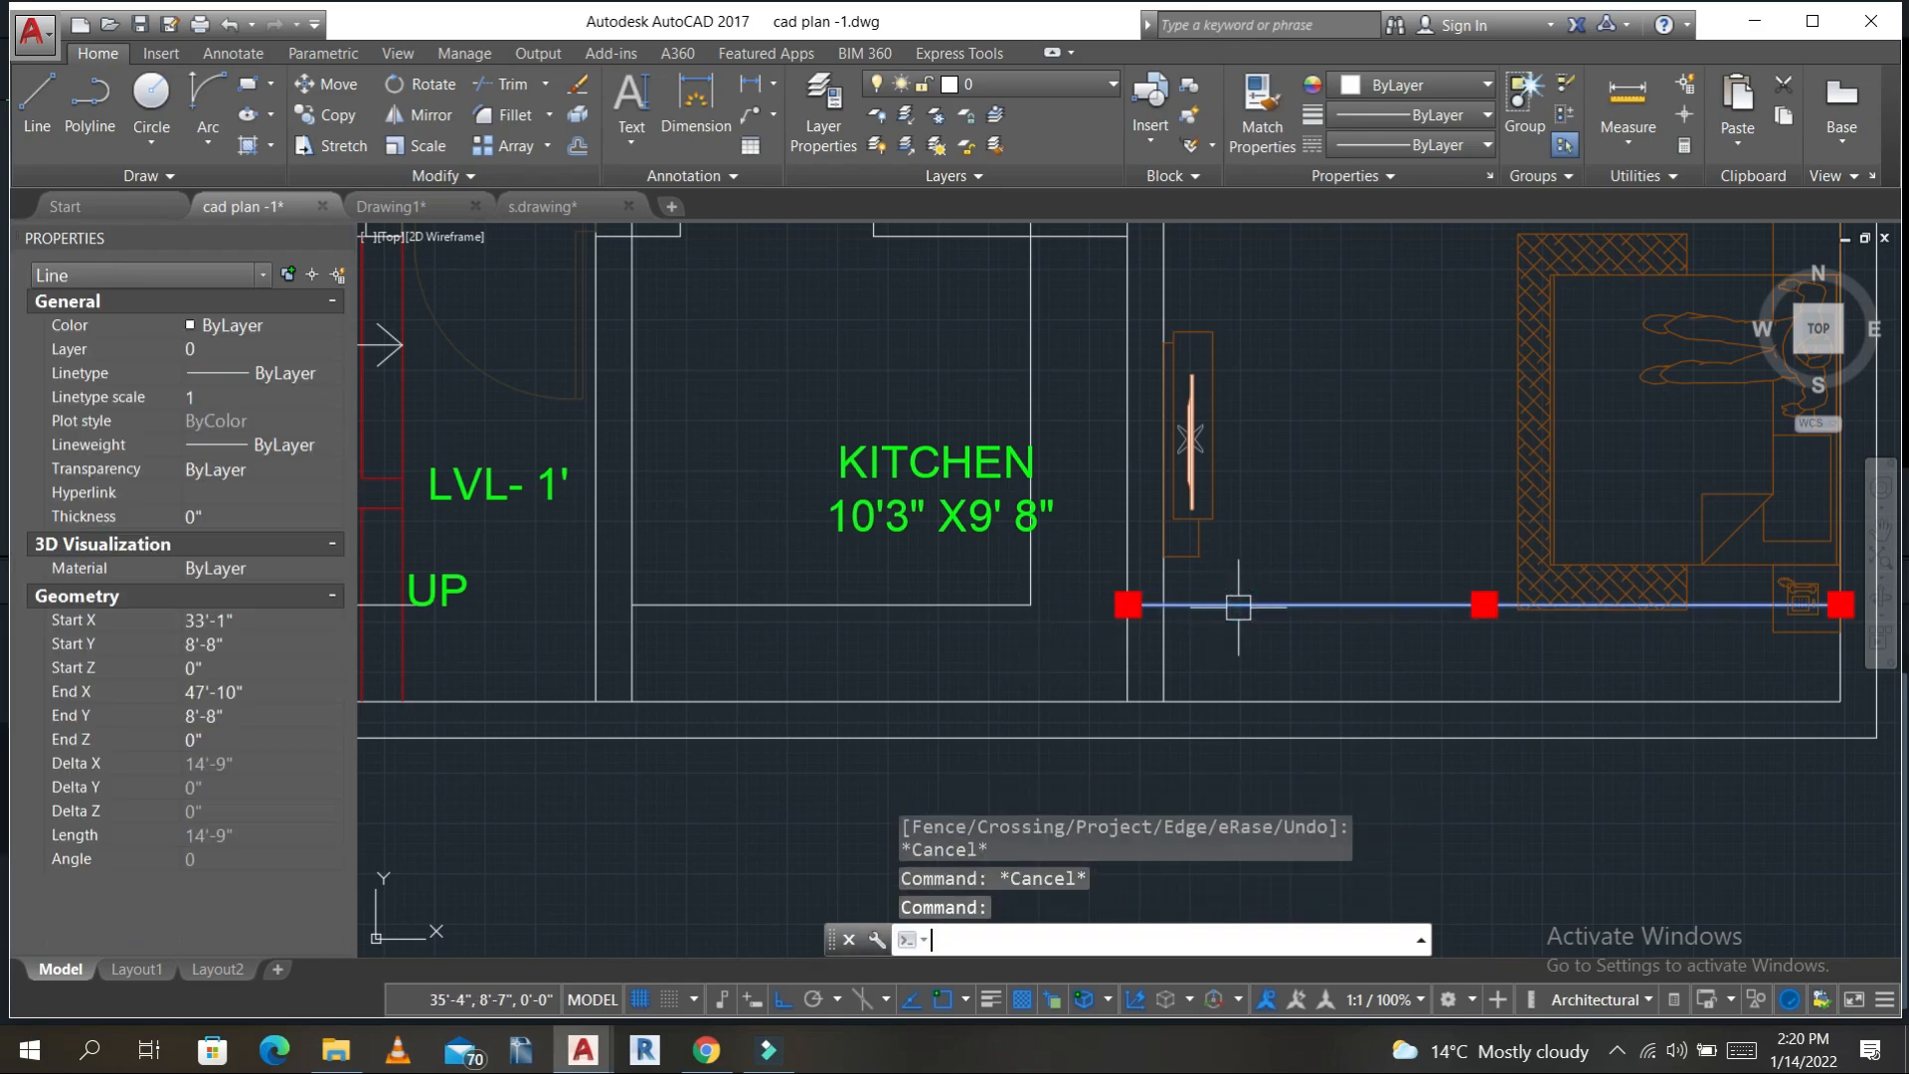
{"action": "key", "text": "Return"}
- Trim the vertical counter line at the kitchen's top wall, erase its leftover running up through the hall, and save the drawing
{"action": "scroll", "coordinate": [1235, 595], "scroll_direction": "down", "scroll_amount": 4}
{"action": "scroll", "coordinate": [1235, 595], "scroll_direction": "down", "scroll_amount": 2}
{"action": "key", "text": "Escape"}
{"action": "type", "text": "tr"}
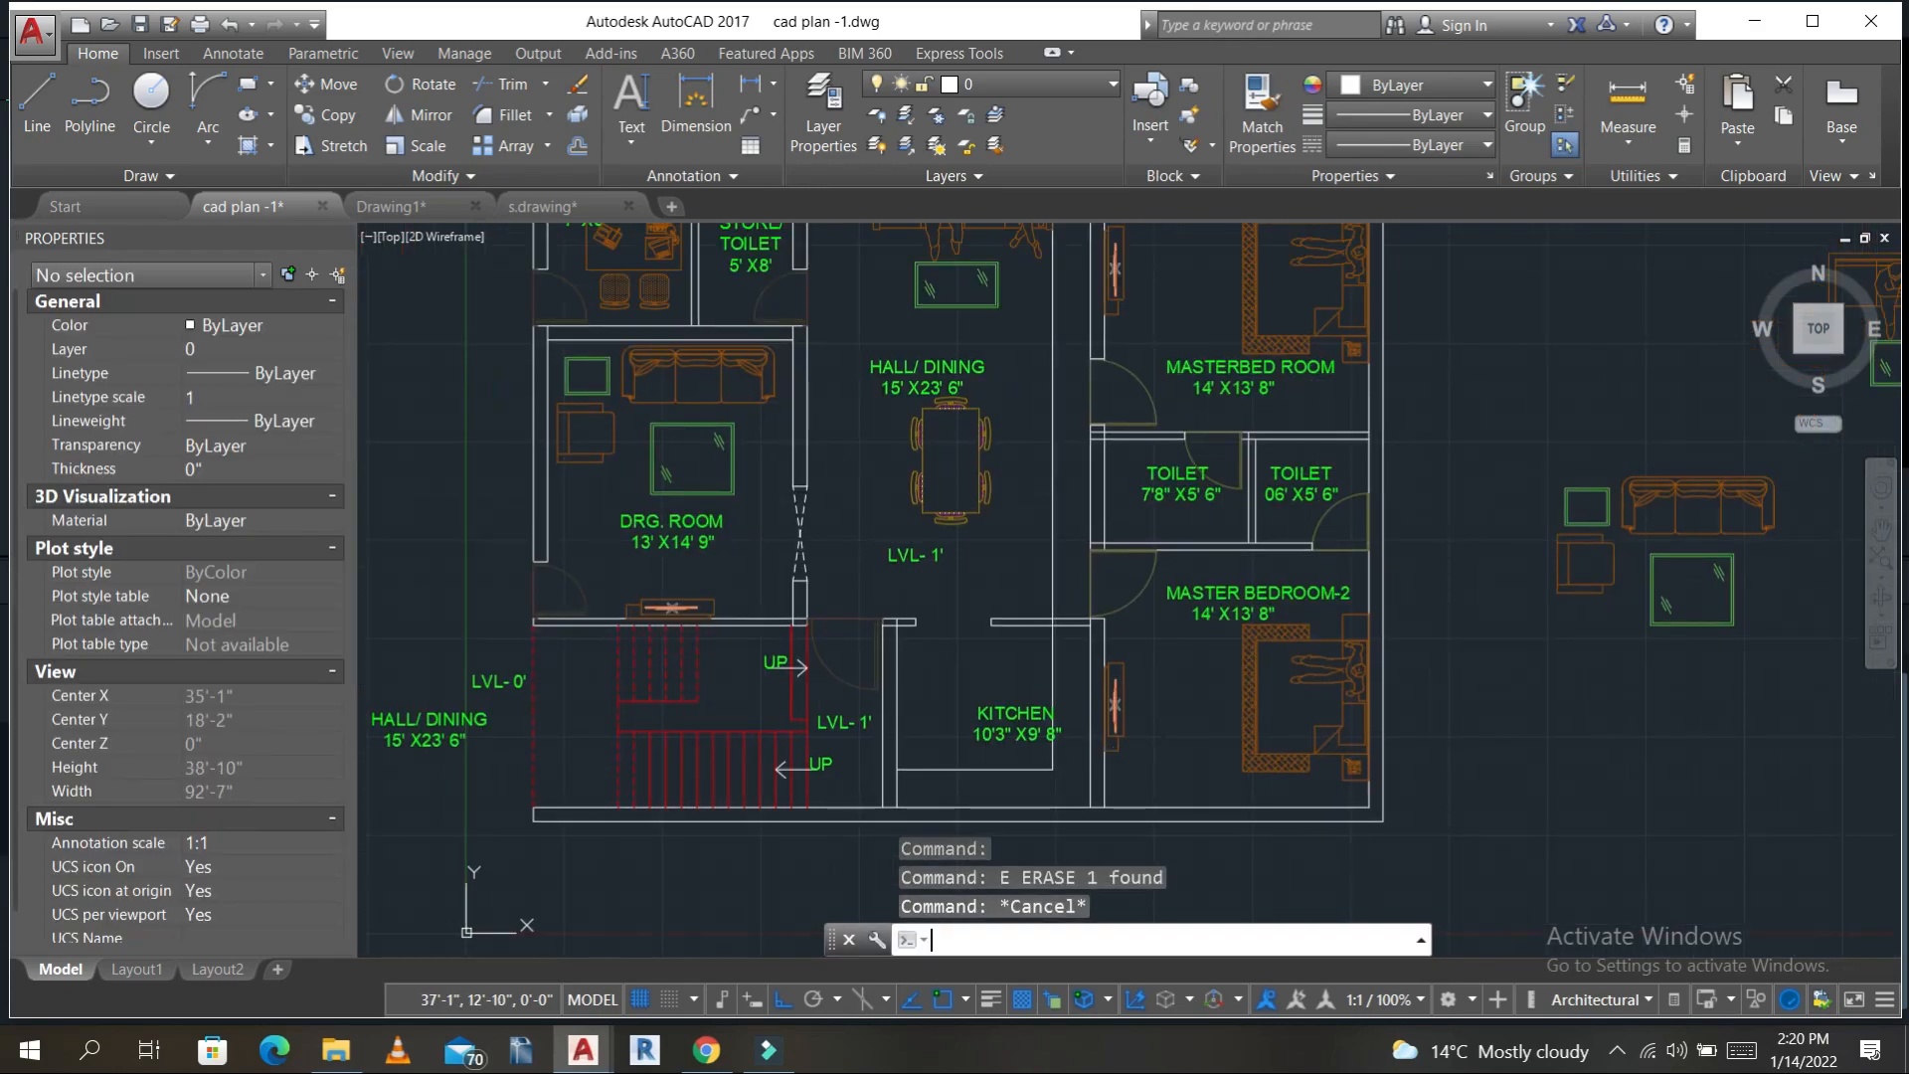
{"action": "key", "text": "Return"}
{"action": "key", "text": "Return"}
{"action": "scroll", "coordinate": [1079, 602], "scroll_direction": "up", "scroll_amount": 10}
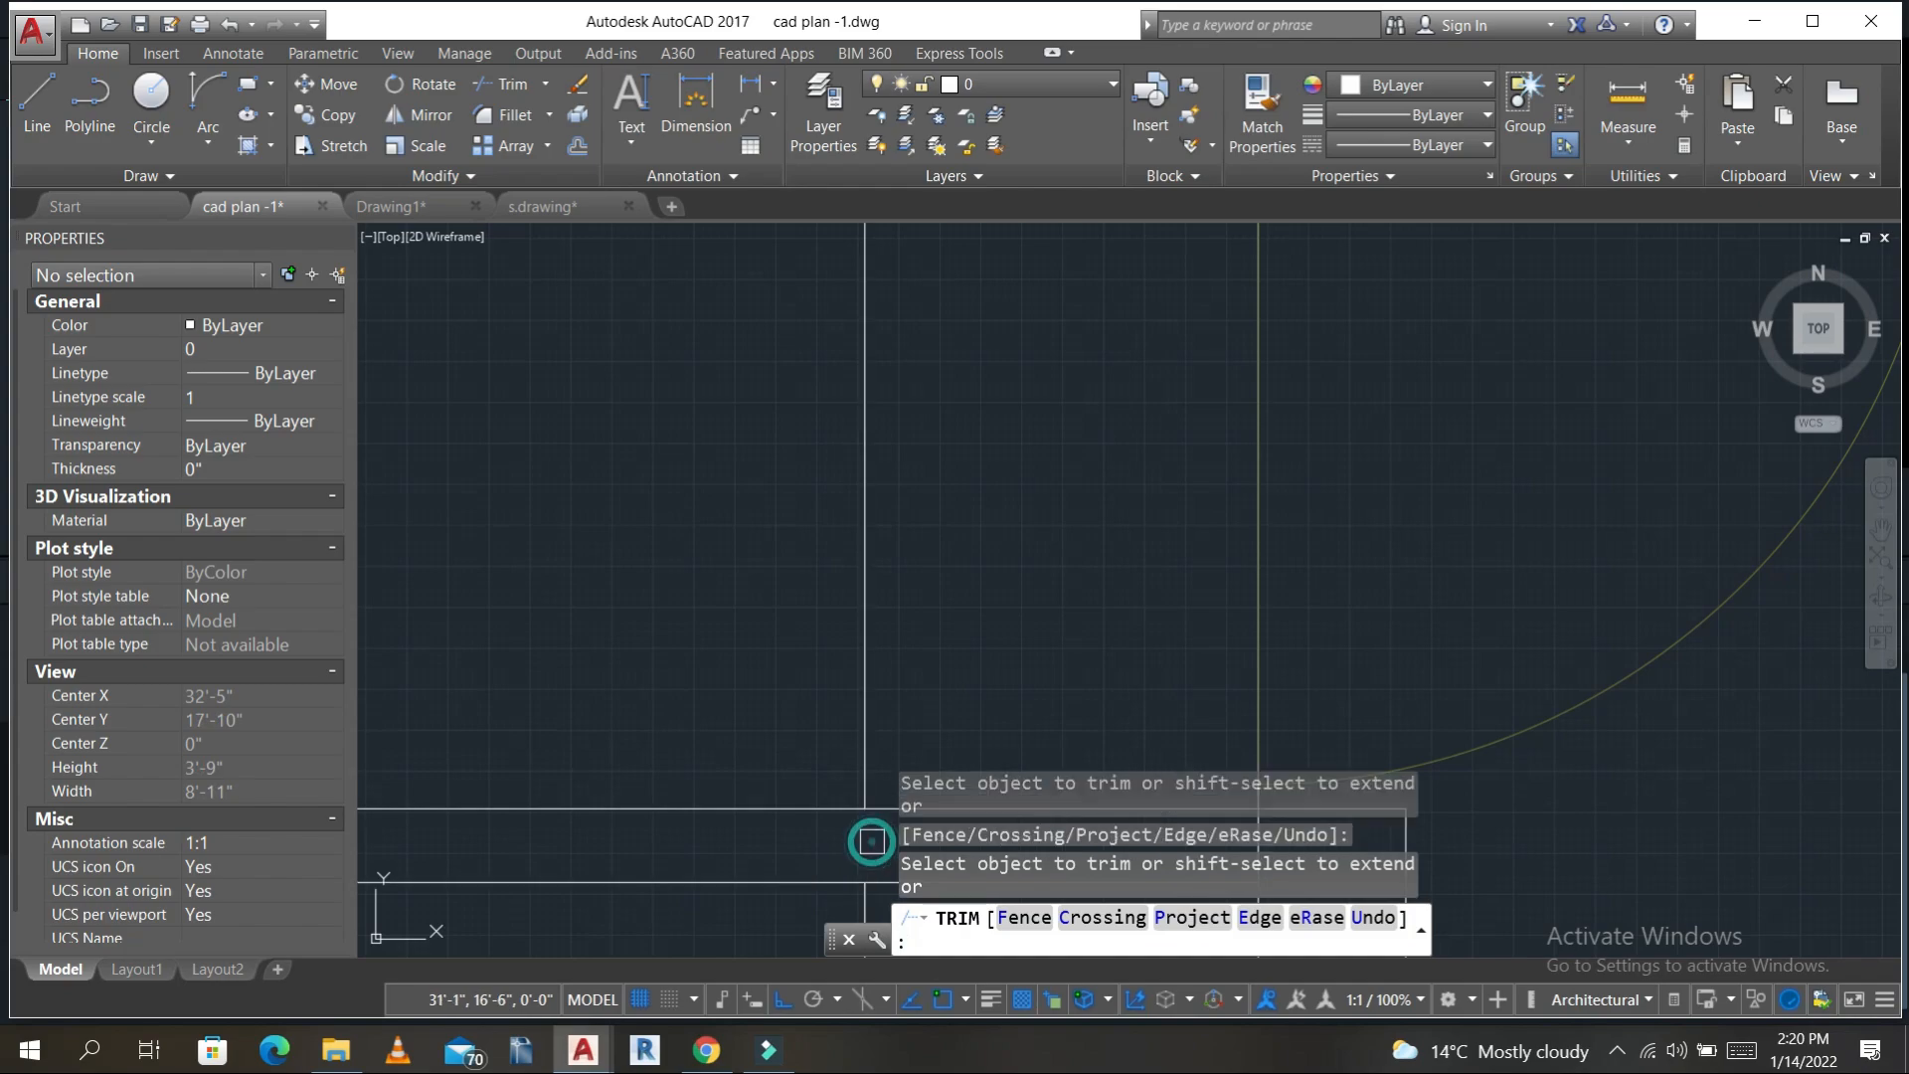
{"action": "key", "text": "Escape"}
{"action": "key", "text": "Escape"}
{"action": "left_click", "coordinate": [937, 695]}
{"action": "left_click", "coordinate": [741, 604]}
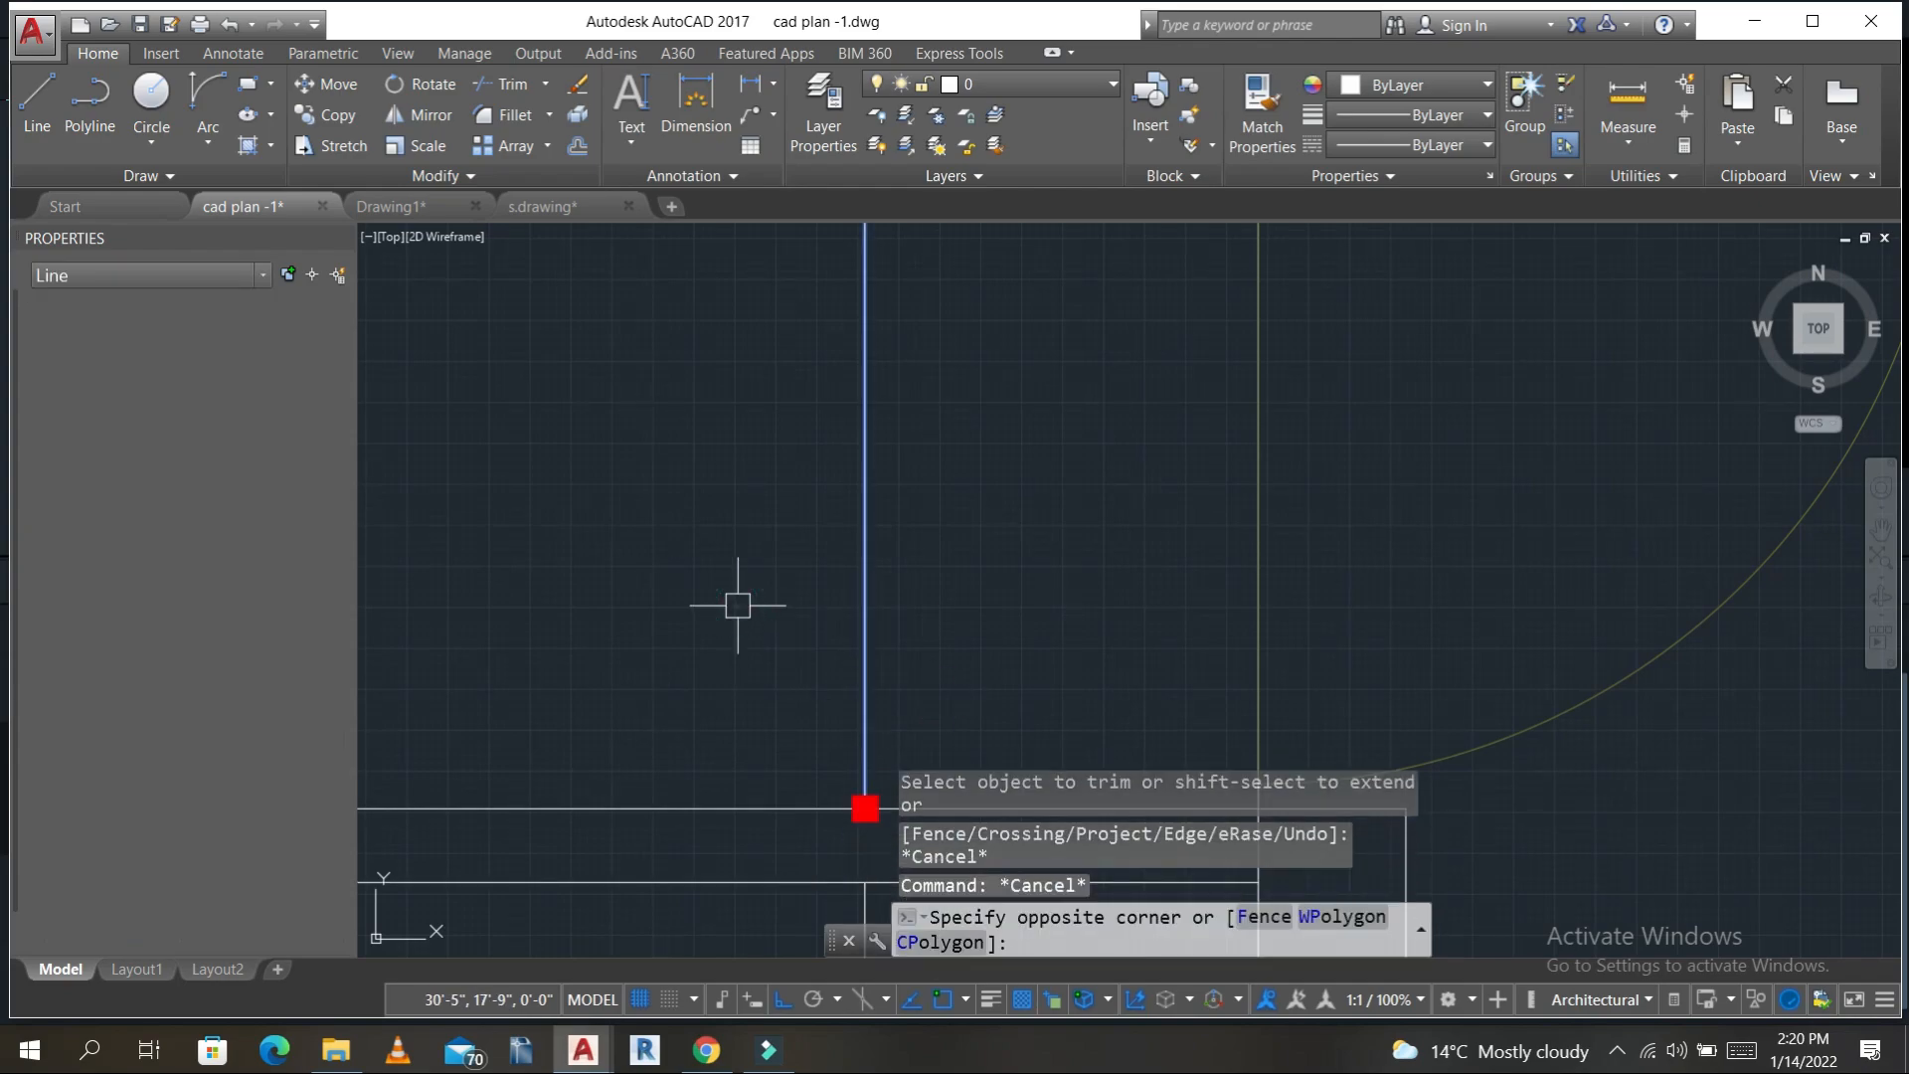
{"action": "type", "text": "e"}
{"action": "key", "text": "Return"}
{"action": "scroll", "coordinate": [741, 600], "scroll_direction": "down", "scroll_amount": 8}
{"action": "scroll", "coordinate": [999, 835], "scroll_direction": "down", "scroll_amount": 12}
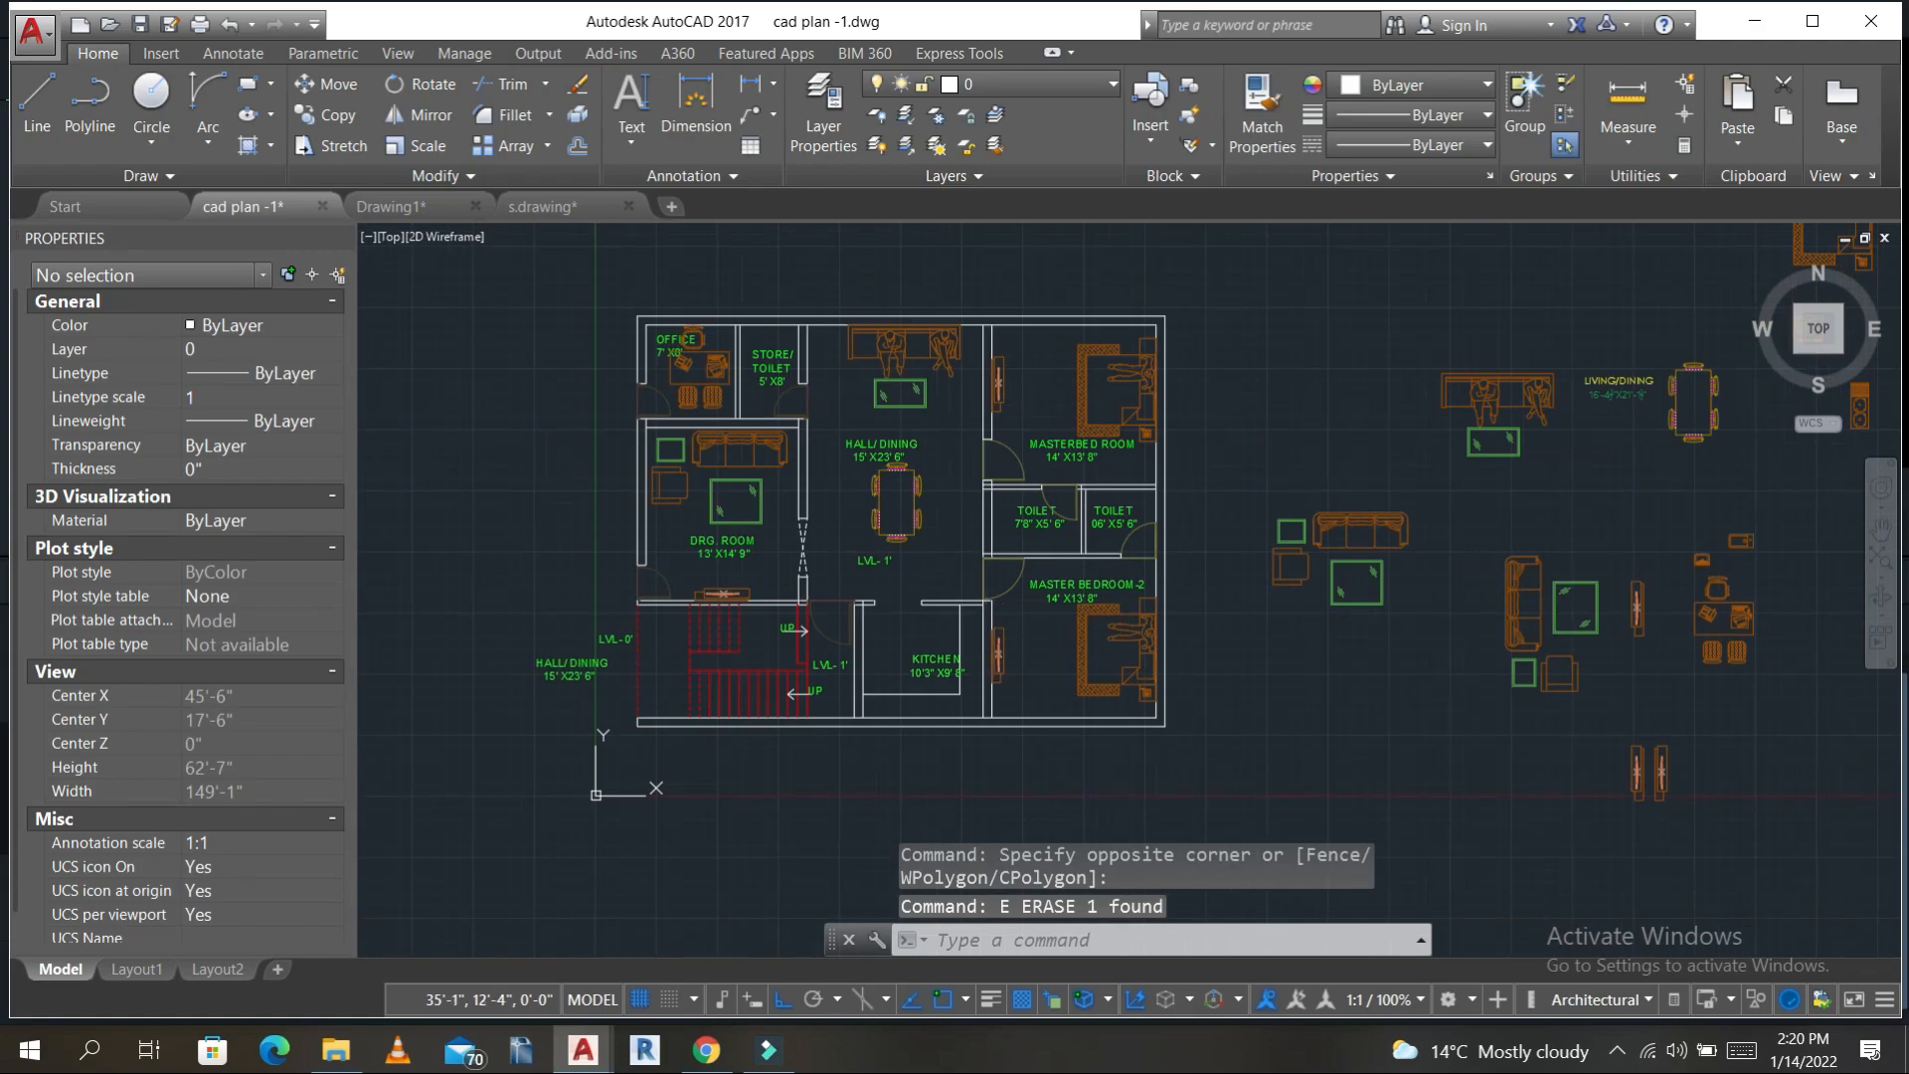
{"action": "key", "text": "ctrl+s"}
- Move the KITCHEN label with its dimensions left into the clear floor area enclosed by the counter lines
{"action": "scroll", "coordinate": [908, 690], "scroll_direction": "up", "scroll_amount": 2}
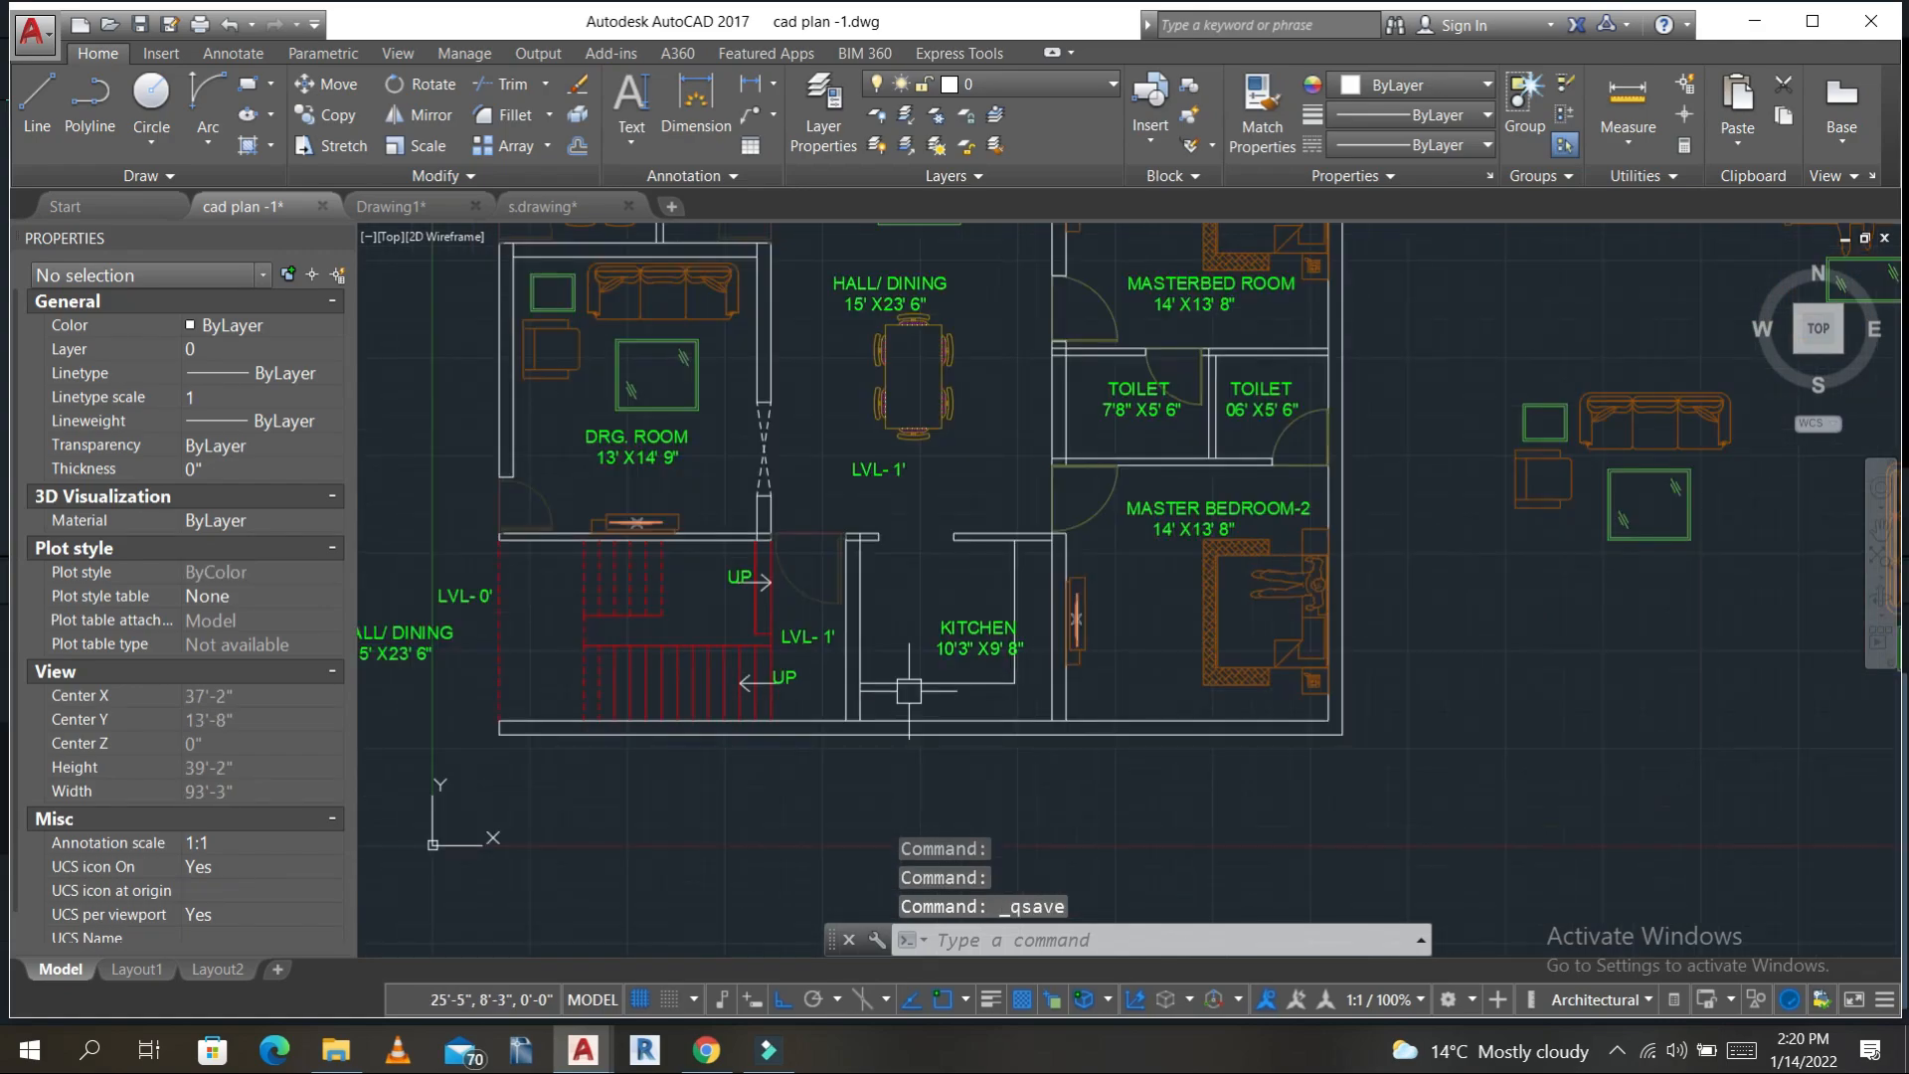
{"action": "left_click", "coordinate": [955, 636]}
{"action": "type", "text": "m"}
{"action": "key", "text": "Return"}
{"action": "left_click", "coordinate": [957, 465]}
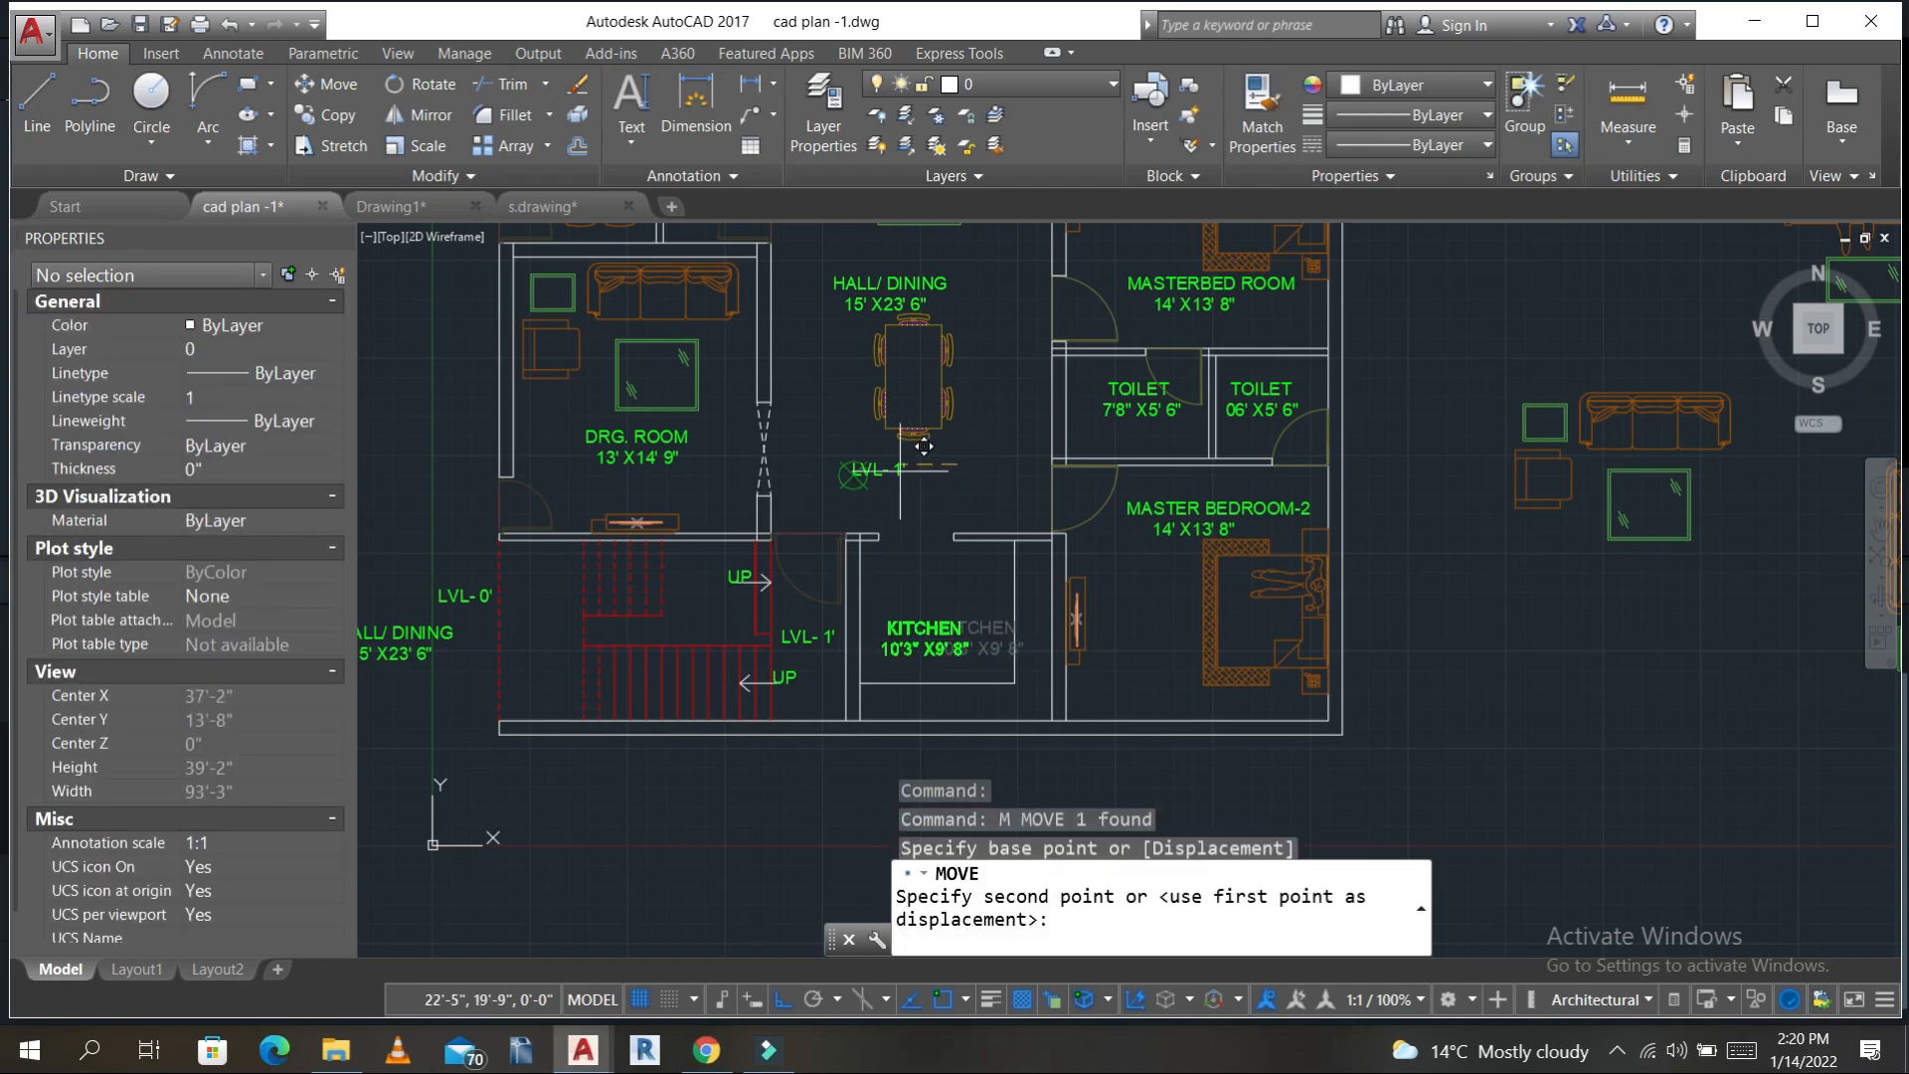
{"action": "left_click", "coordinate": [940, 457]}
- Copy the stove block from the furniture blocks beside the plan onto the kitchen's right-hand counter with Ortho off
{"action": "scroll", "coordinate": [1044, 557], "scroll_direction": "down", "scroll_amount": 6}
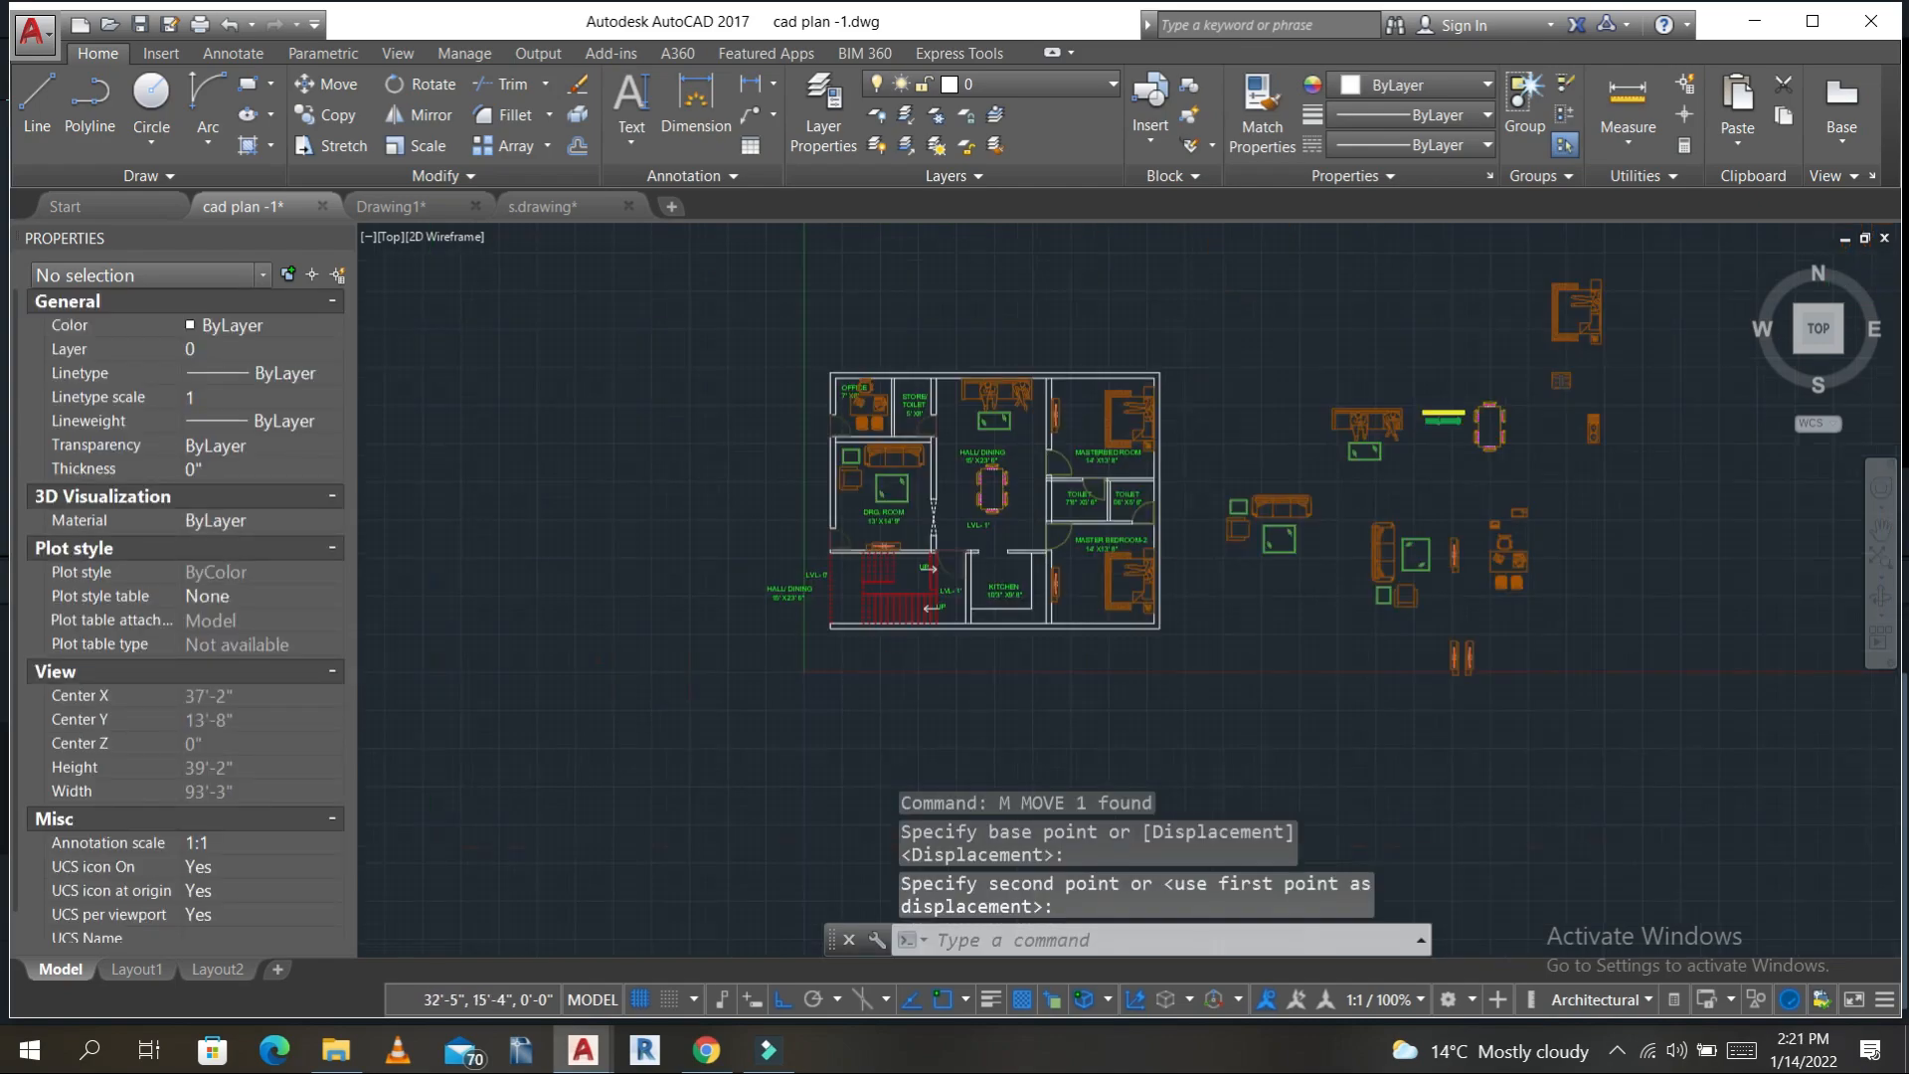
{"action": "scroll", "coordinate": [1342, 554], "scroll_direction": "up", "scroll_amount": 4}
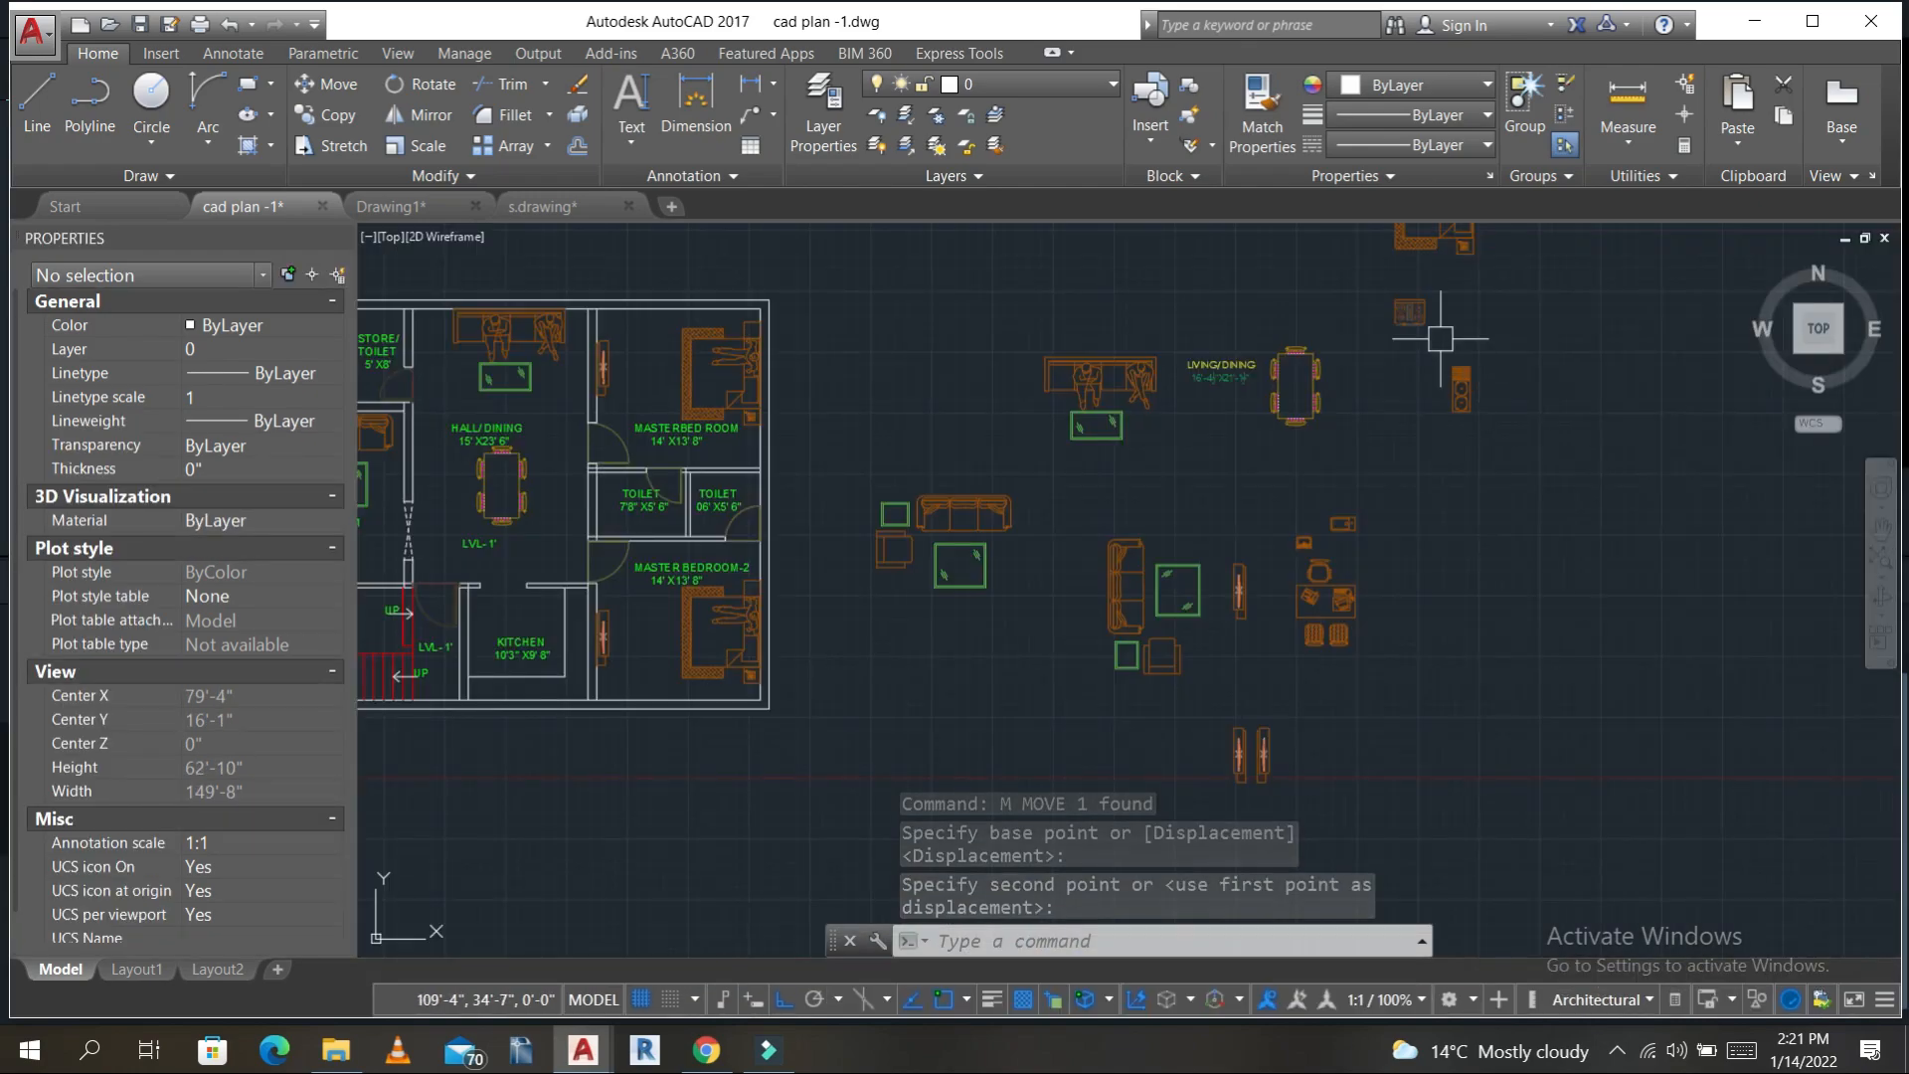
{"action": "left_click", "coordinate": [1408, 311]}
{"action": "type", "text": "C"}
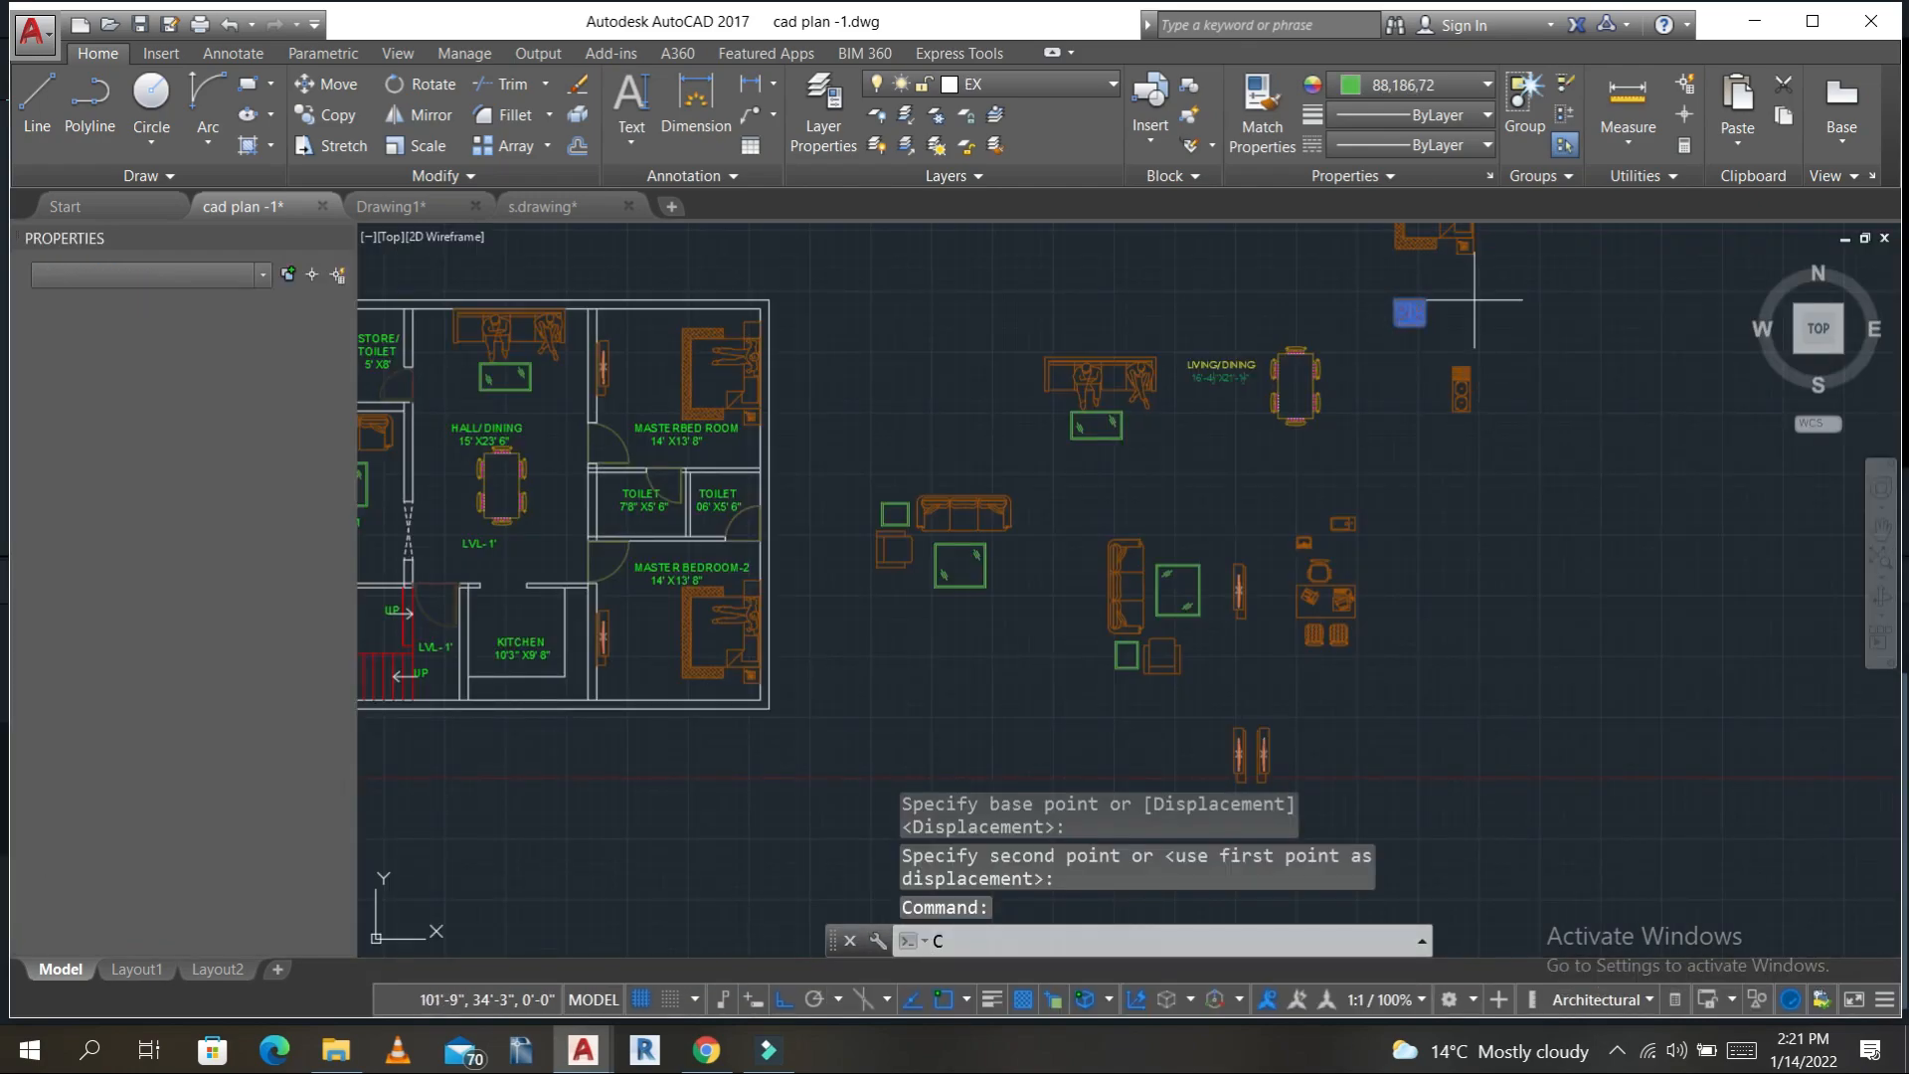
{"action": "type", "text": "O"}
{"action": "key", "text": "Return"}
{"action": "left_click", "coordinate": [1413, 320]}
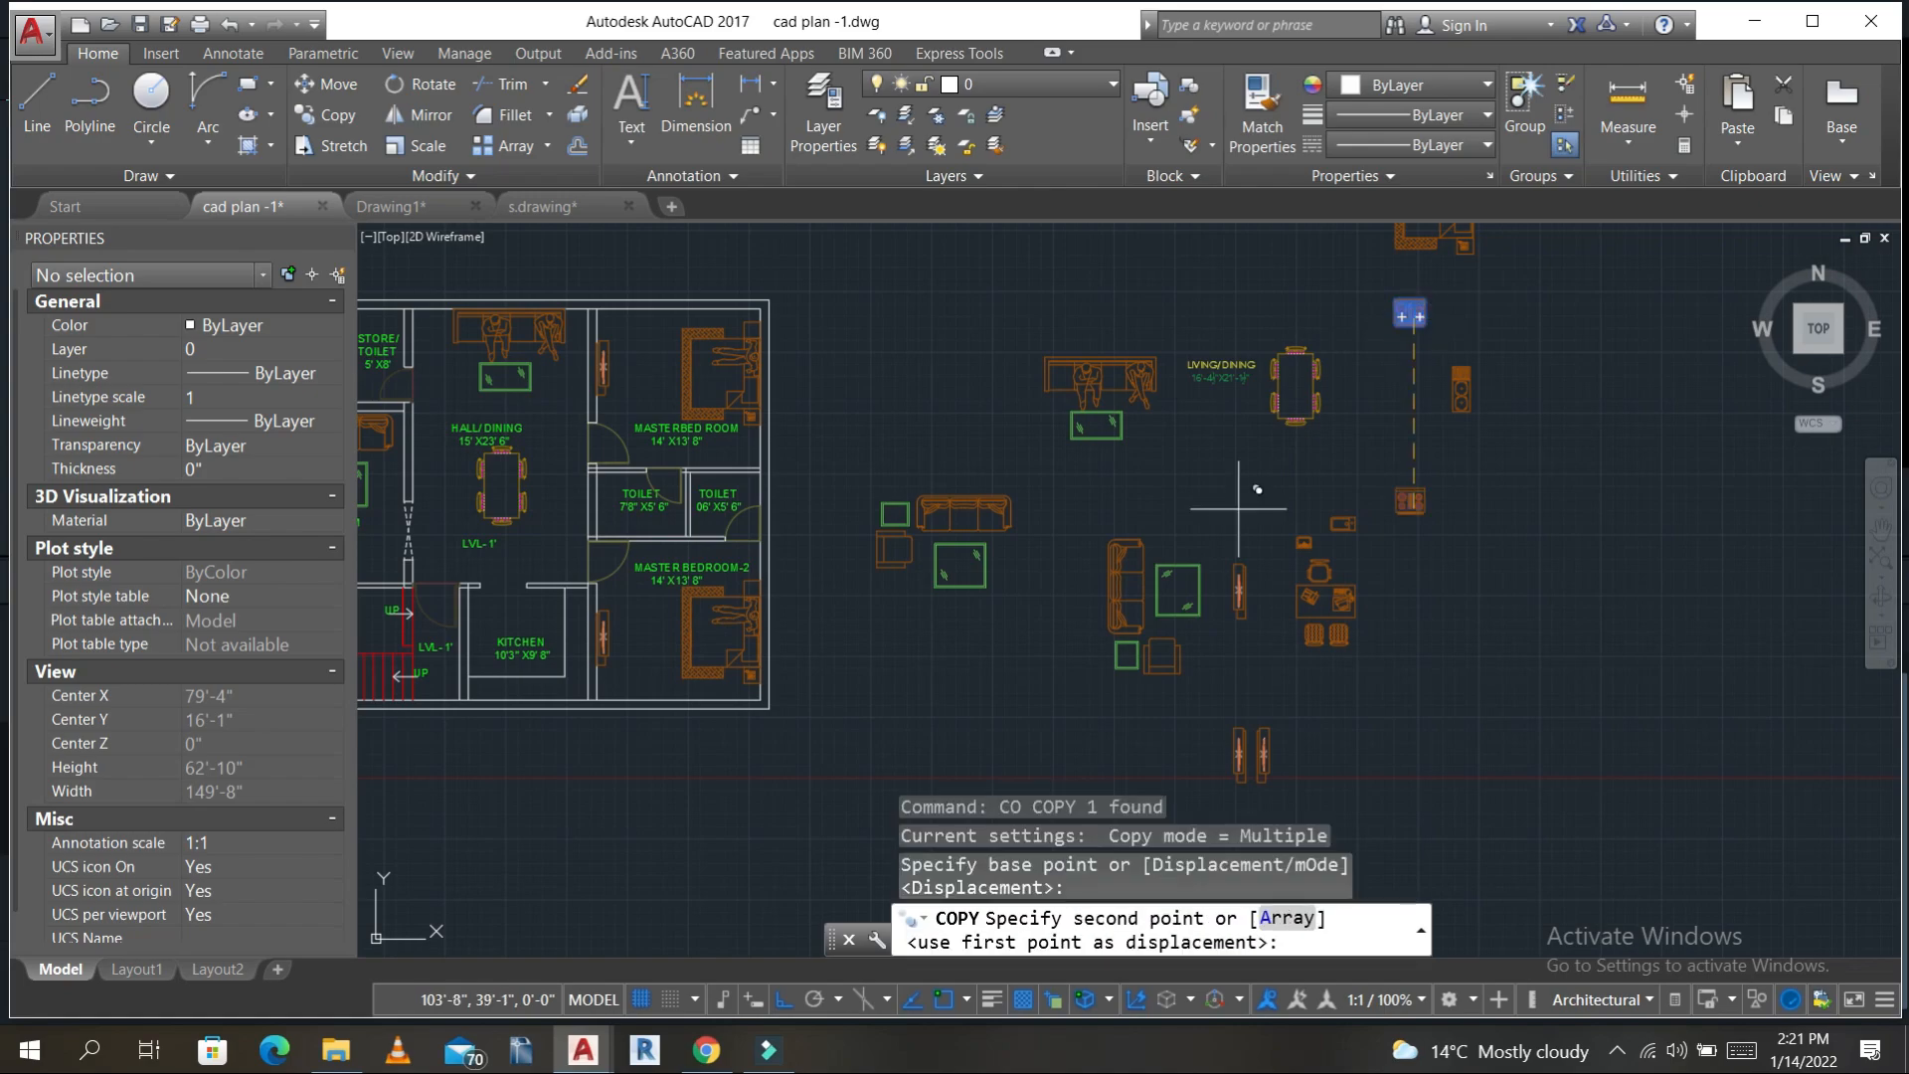
{"action": "middle_click_drag", "start_coordinate": [1117, 598], "coordinate": [1205, 433]}
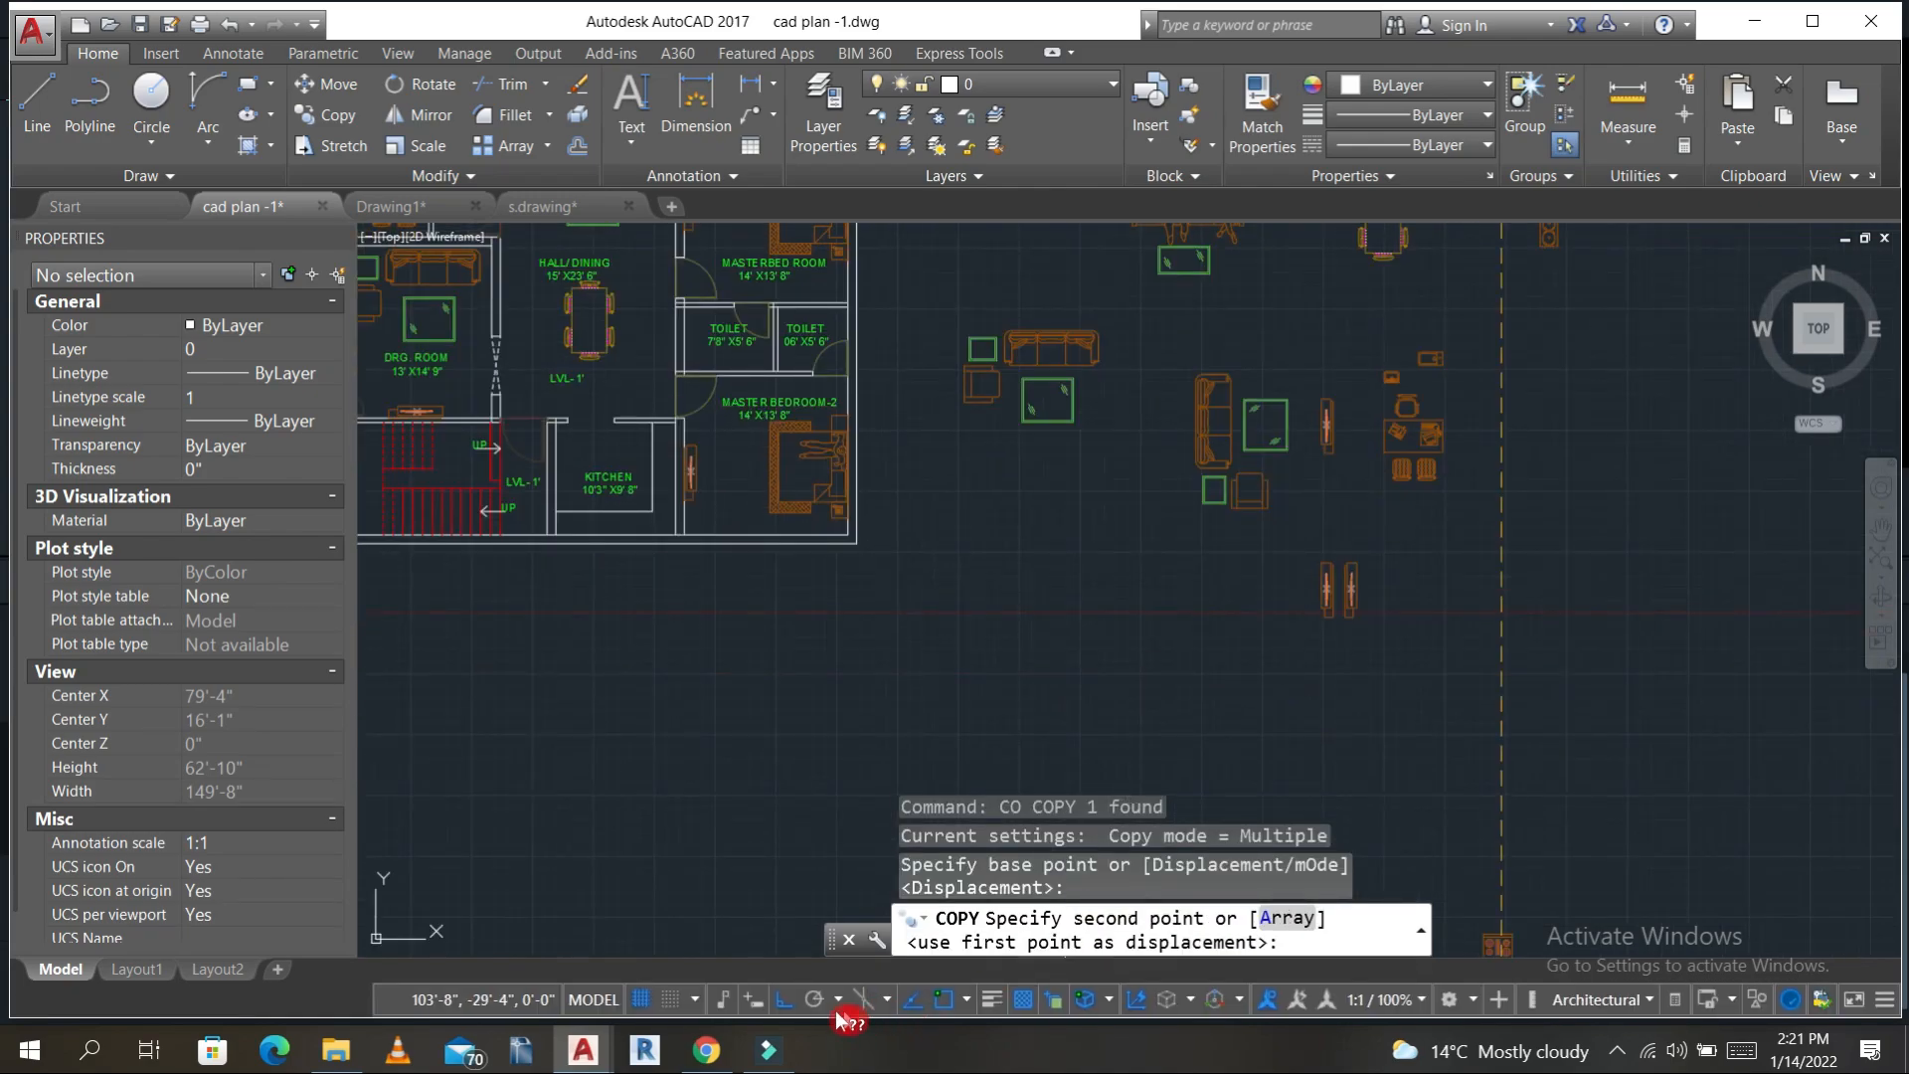
{"action": "left_click", "coordinate": [784, 1002]}
{"action": "scroll", "coordinate": [734, 459], "scroll_direction": "up", "scroll_amount": 5}
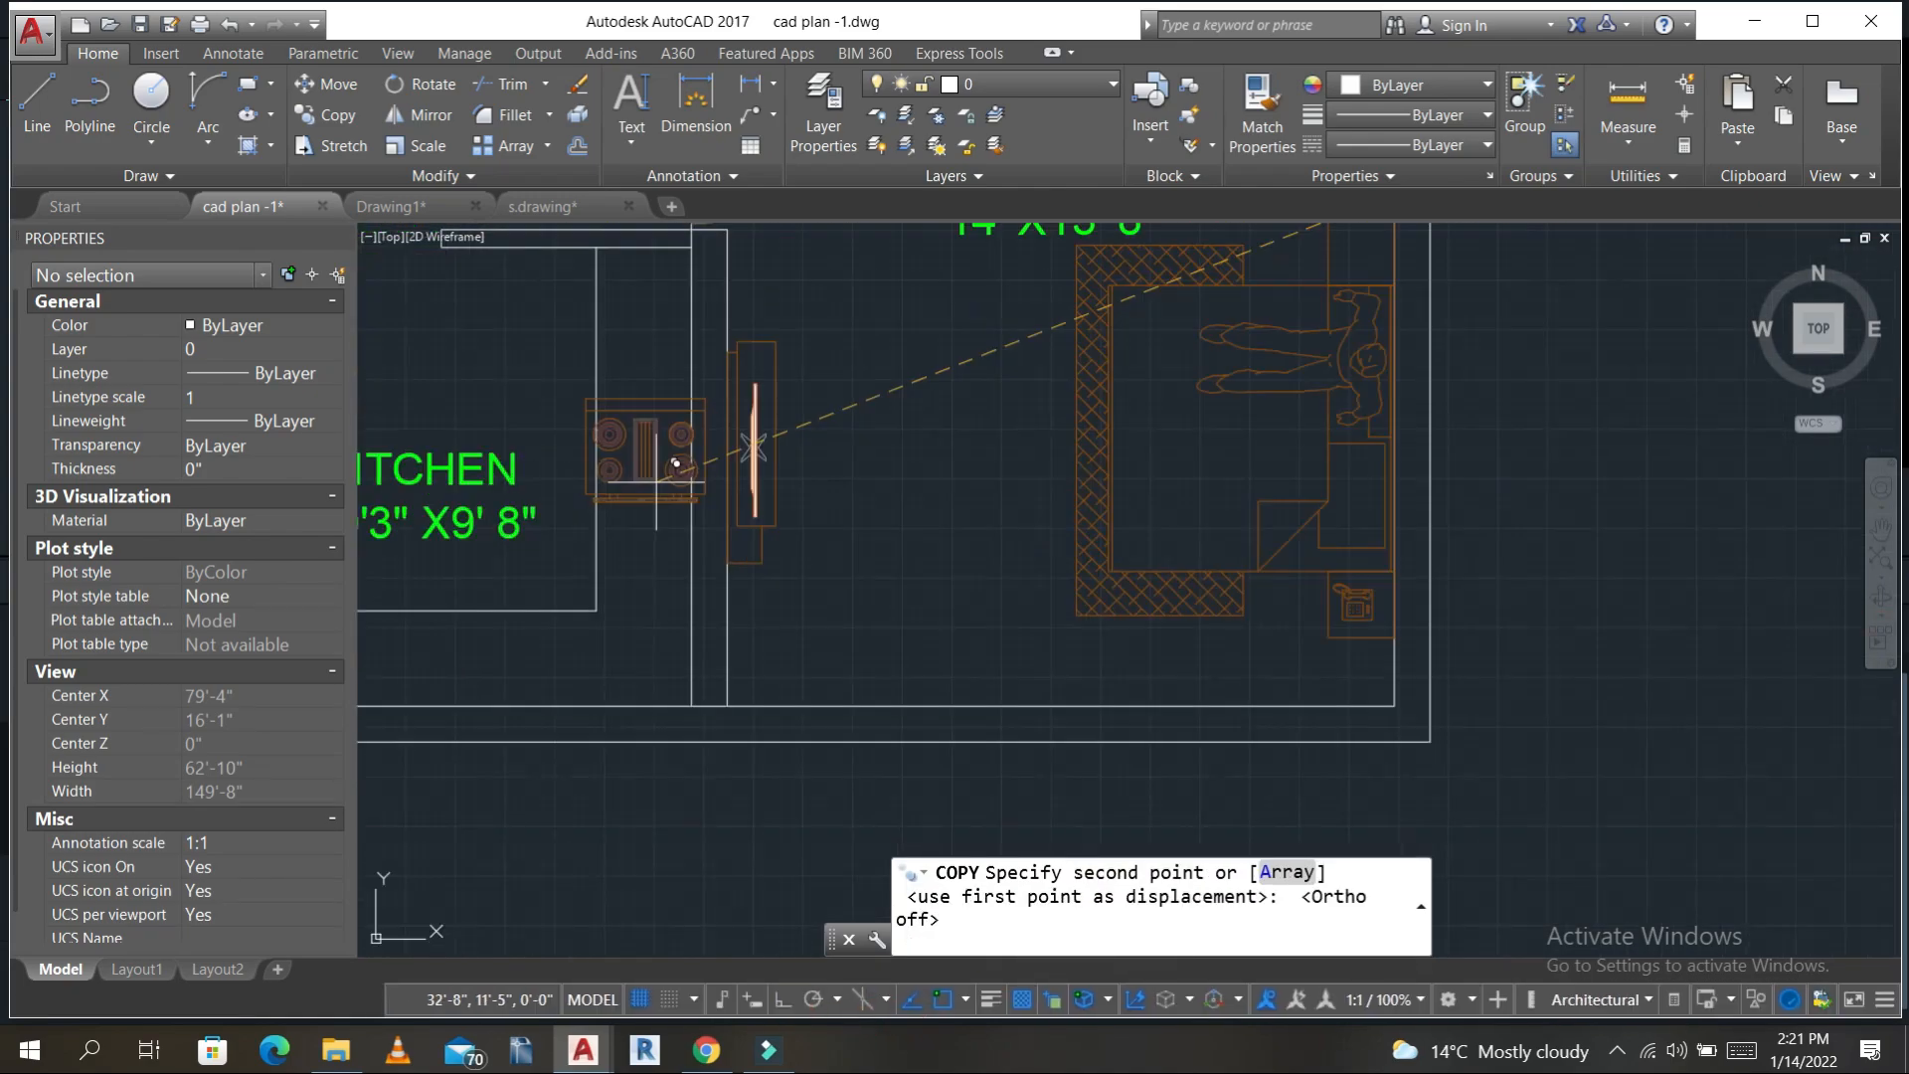
{"action": "left_click", "coordinate": [645, 451]}
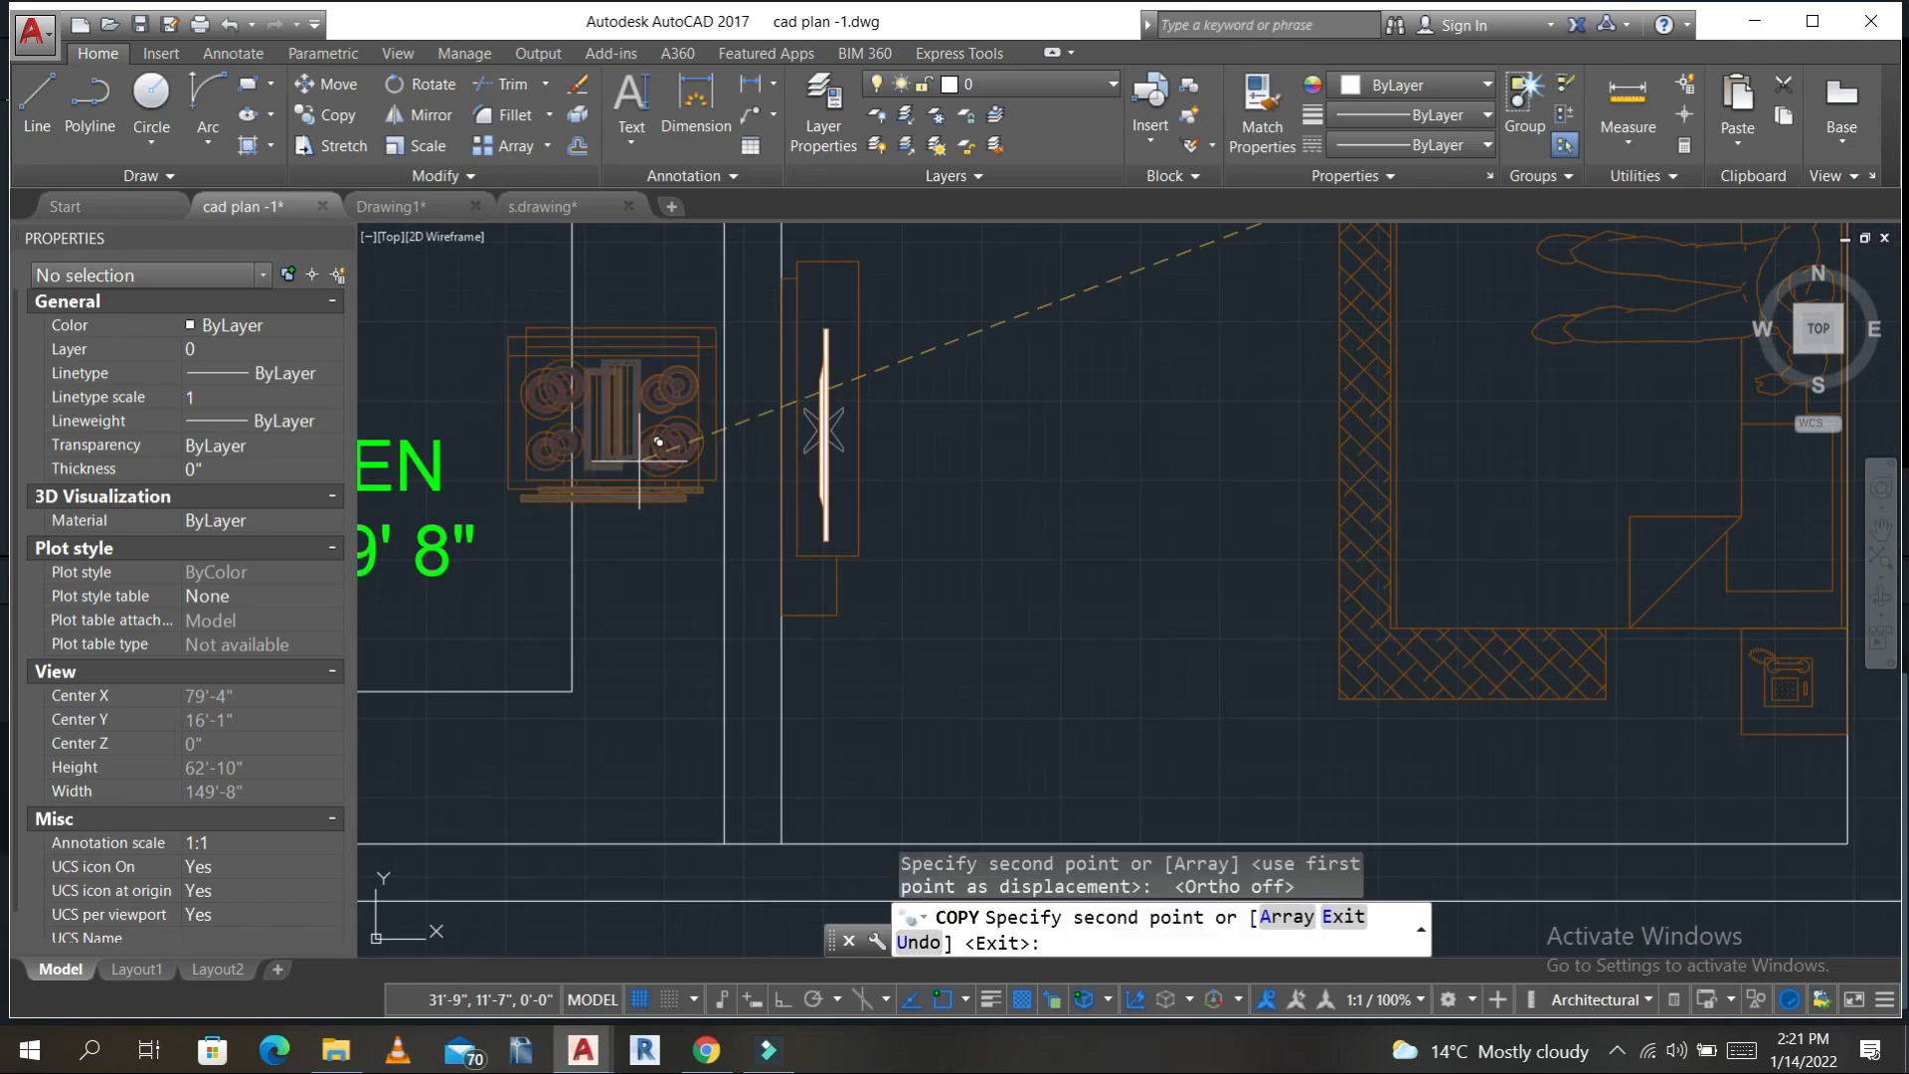
{"action": "key", "text": "Escape"}
{"action": "key", "text": "Escape"}
- Rotate the copied stove 90° clockwise about its upper-right corner with Ortho on
{"action": "left_click", "coordinate": [674, 364]}
{"action": "type", "text": "ro"}
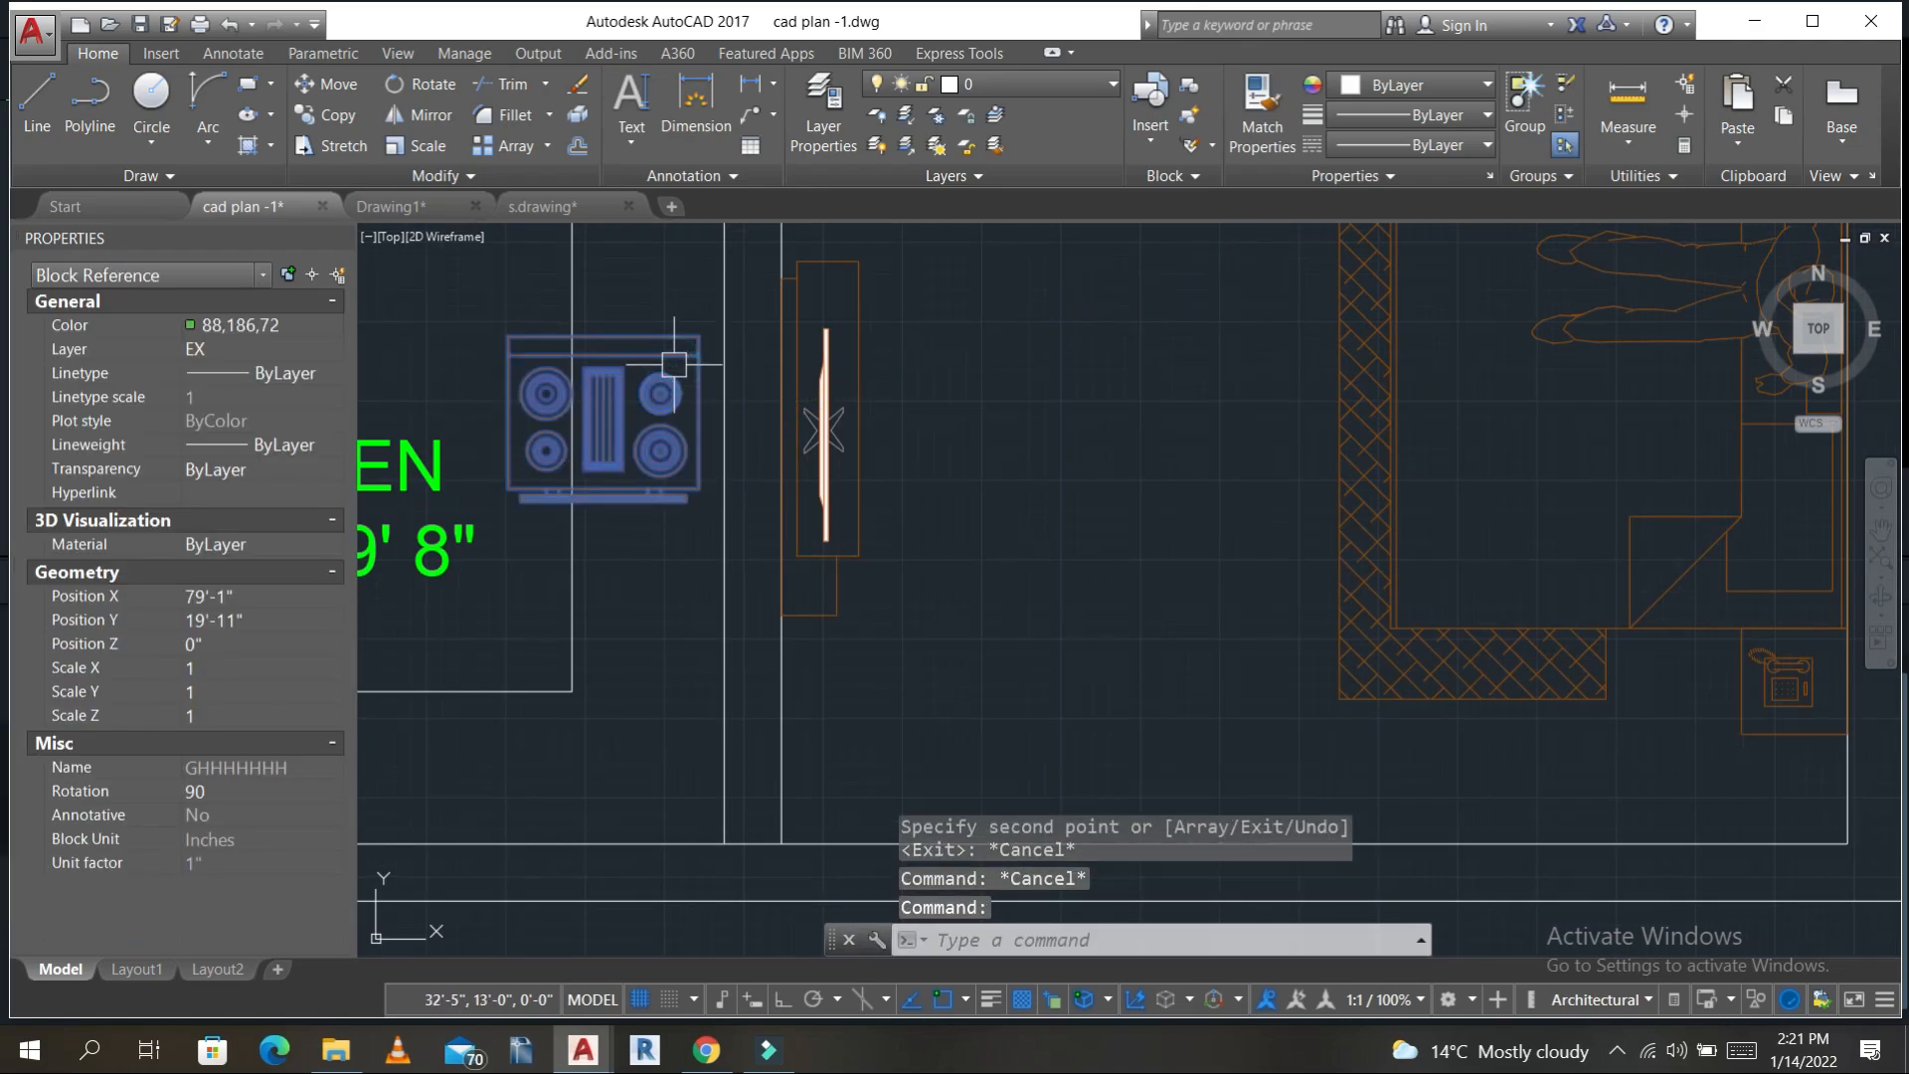
{"action": "key", "text": "Return"}
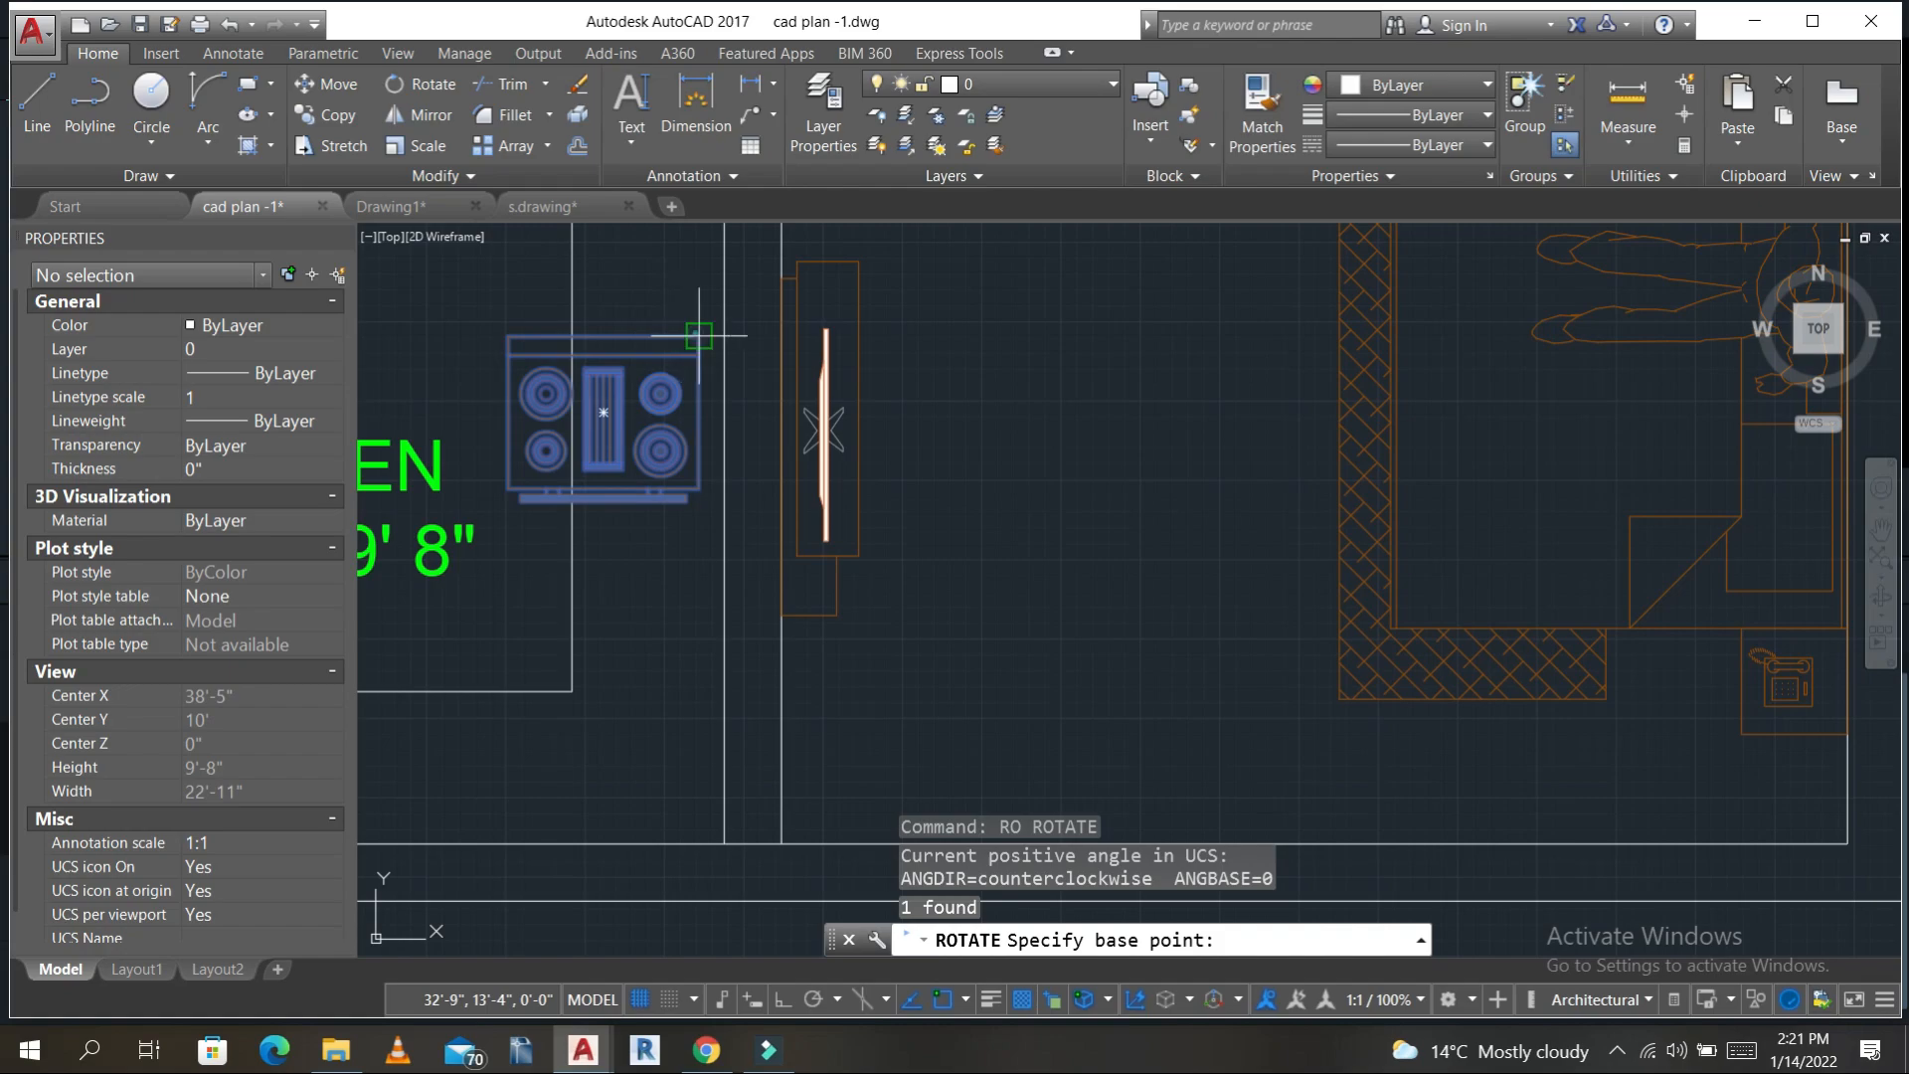
{"action": "left_click", "coordinate": [699, 336]}
{"action": "middle_click_drag", "start_coordinate": [736, 709], "coordinate": [1055, 939]}
{"action": "key", "text": "F8"}
{"action": "left_click", "coordinate": [976, 629]}
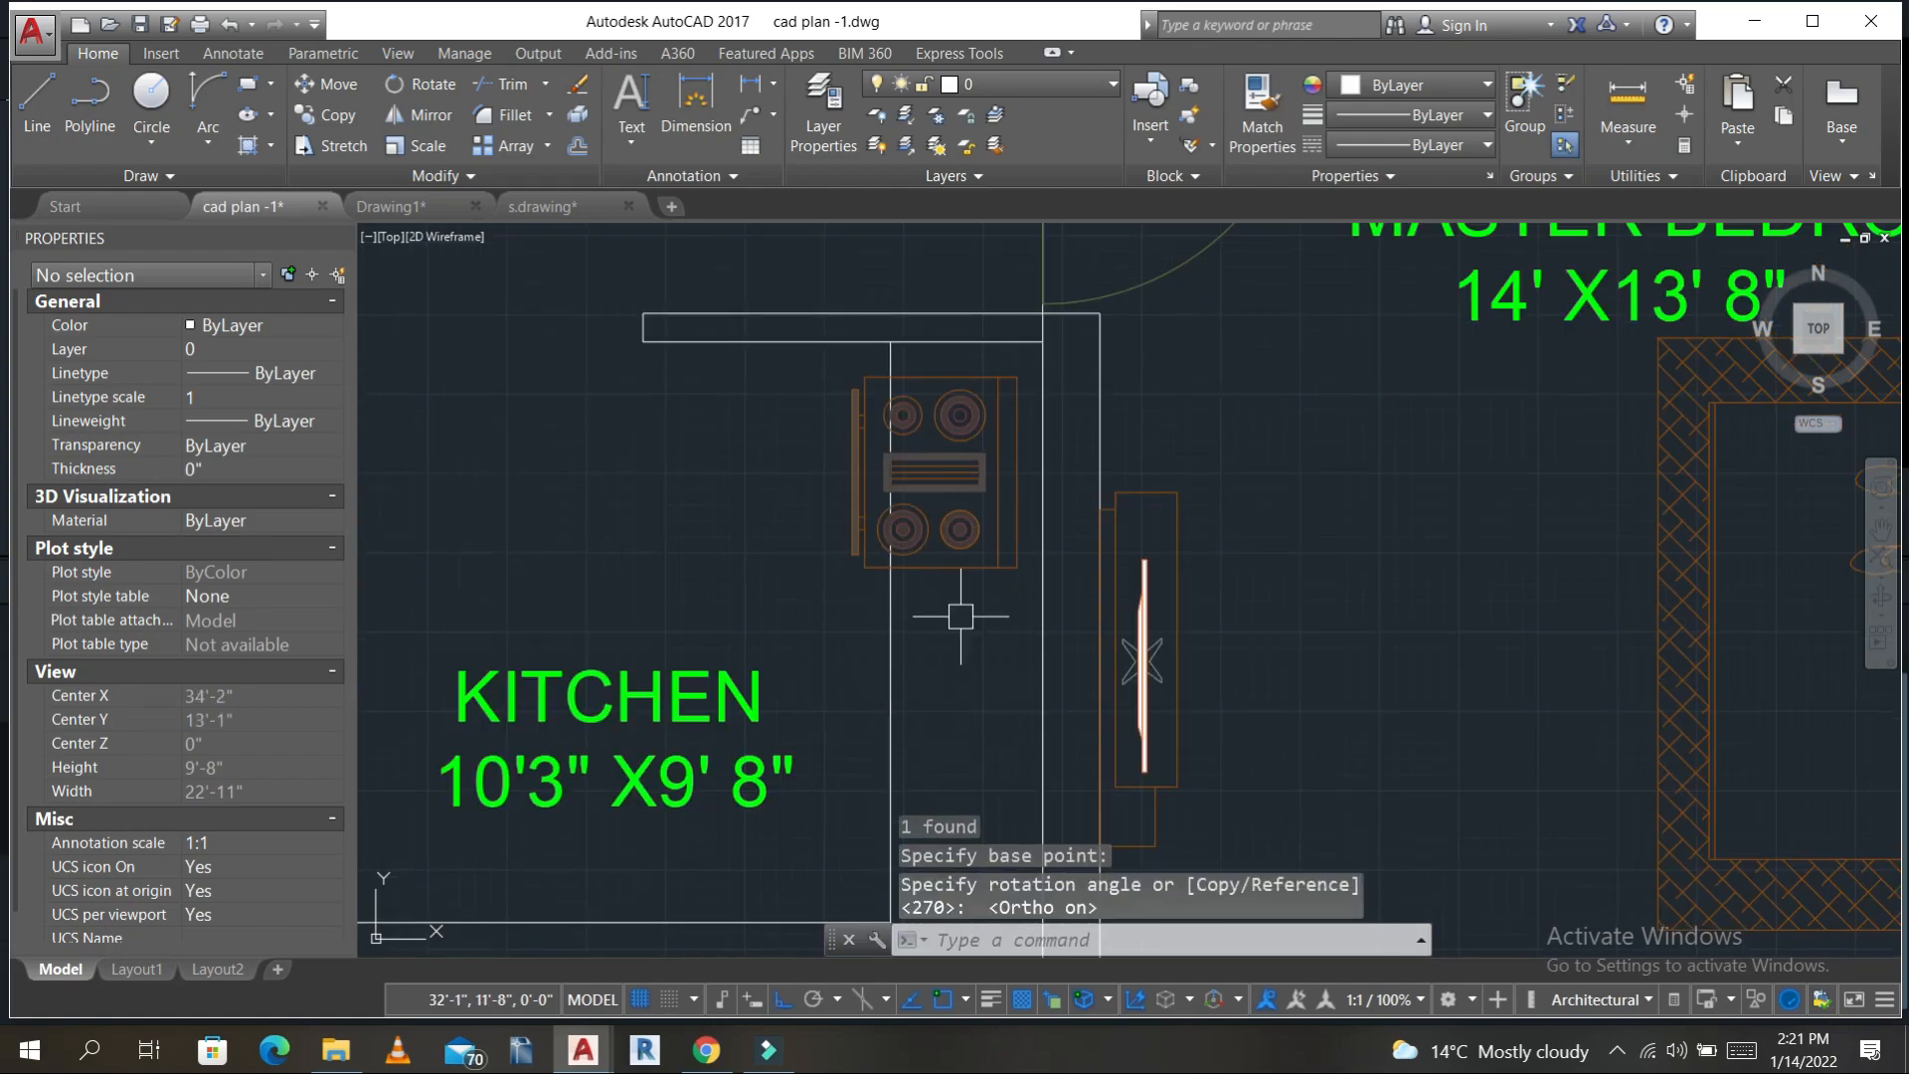
- Move the stove by its lower-right corner against the kitchen's right wall
{"action": "left_click", "coordinate": [995, 535]}
{"action": "type", "text": "m"}
{"action": "key", "text": "Return"}
{"action": "middle_click_drag", "start_coordinate": [994, 535], "coordinate": [840, 362]}
{"action": "left_click", "coordinate": [839, 362]}
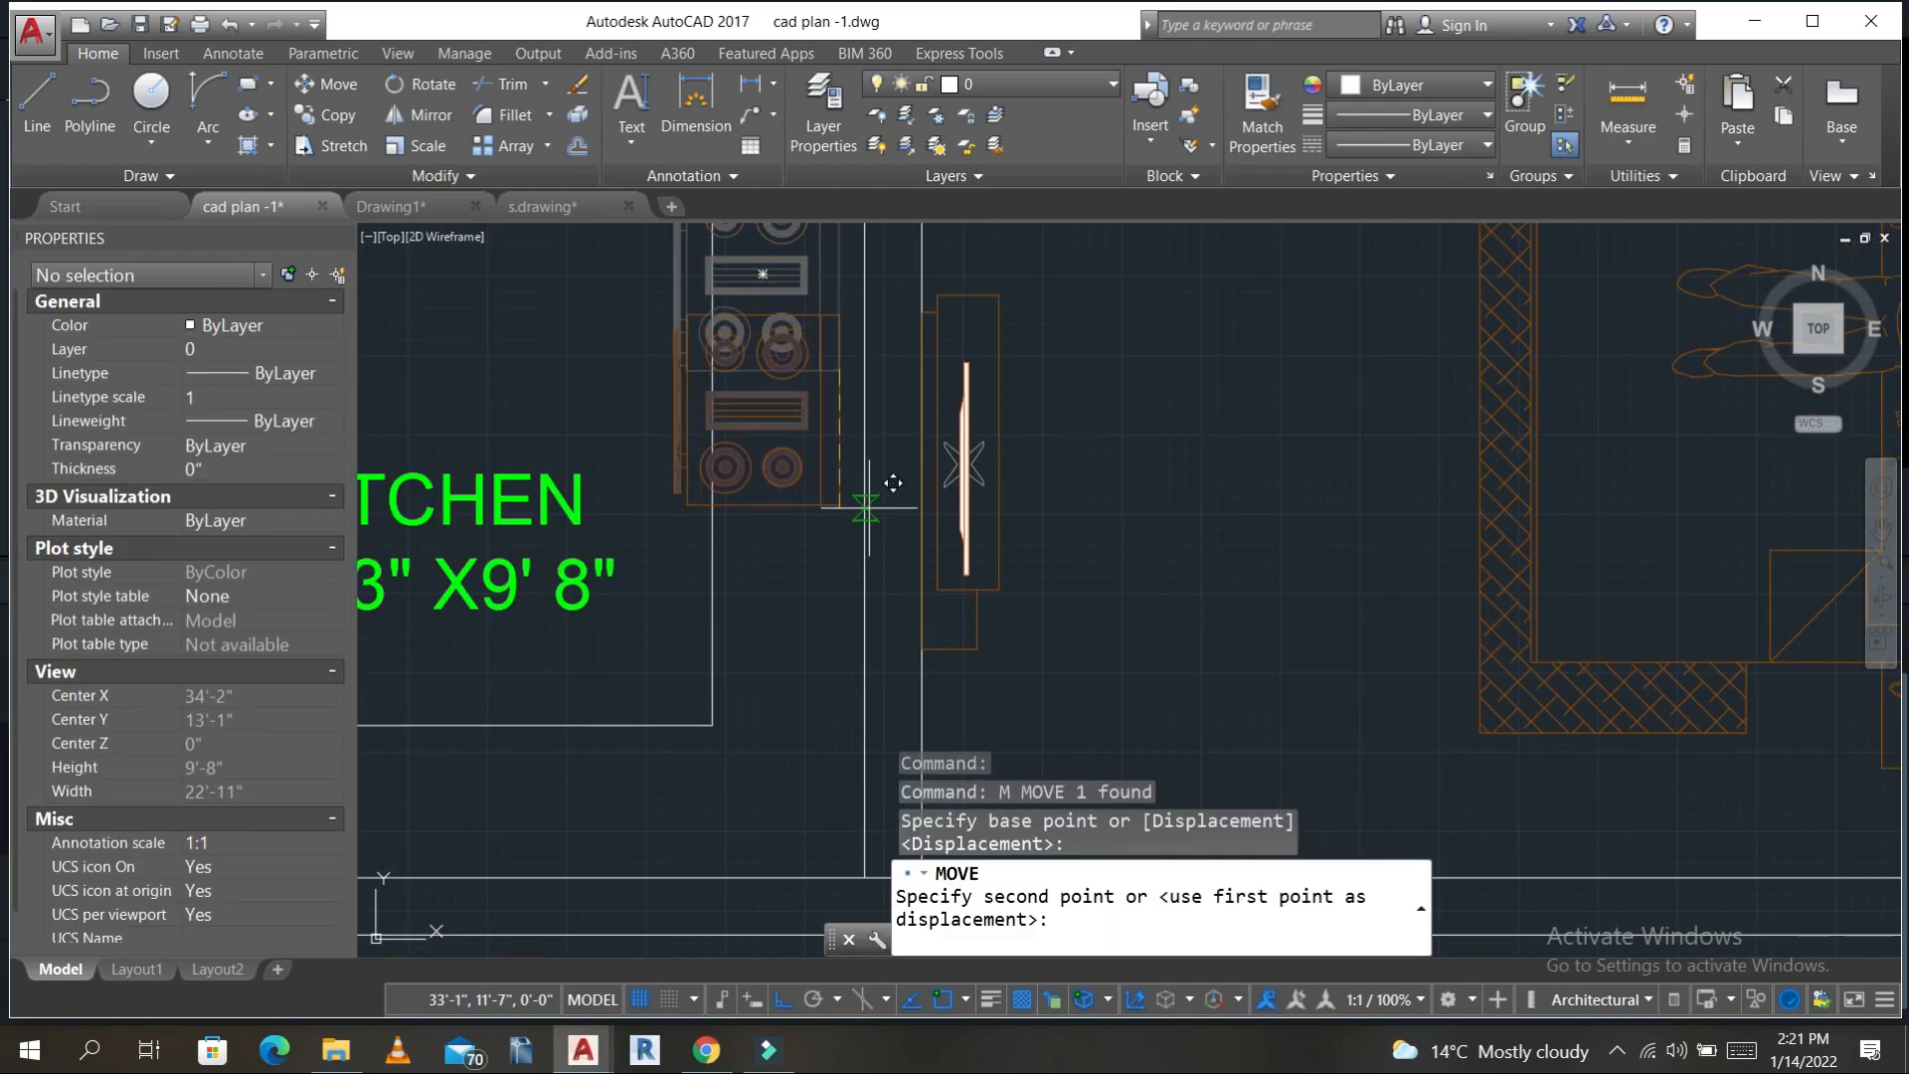
- Rotate the double-bowl sink block outside the plan 90° clockwise about its upper-right corner so it lies horizontally
{"action": "scroll", "coordinate": [949, 648], "scroll_direction": "down", "scroll_amount": 5}
{"action": "scroll", "coordinate": [1143, 646], "scroll_direction": "down", "scroll_amount": 2}
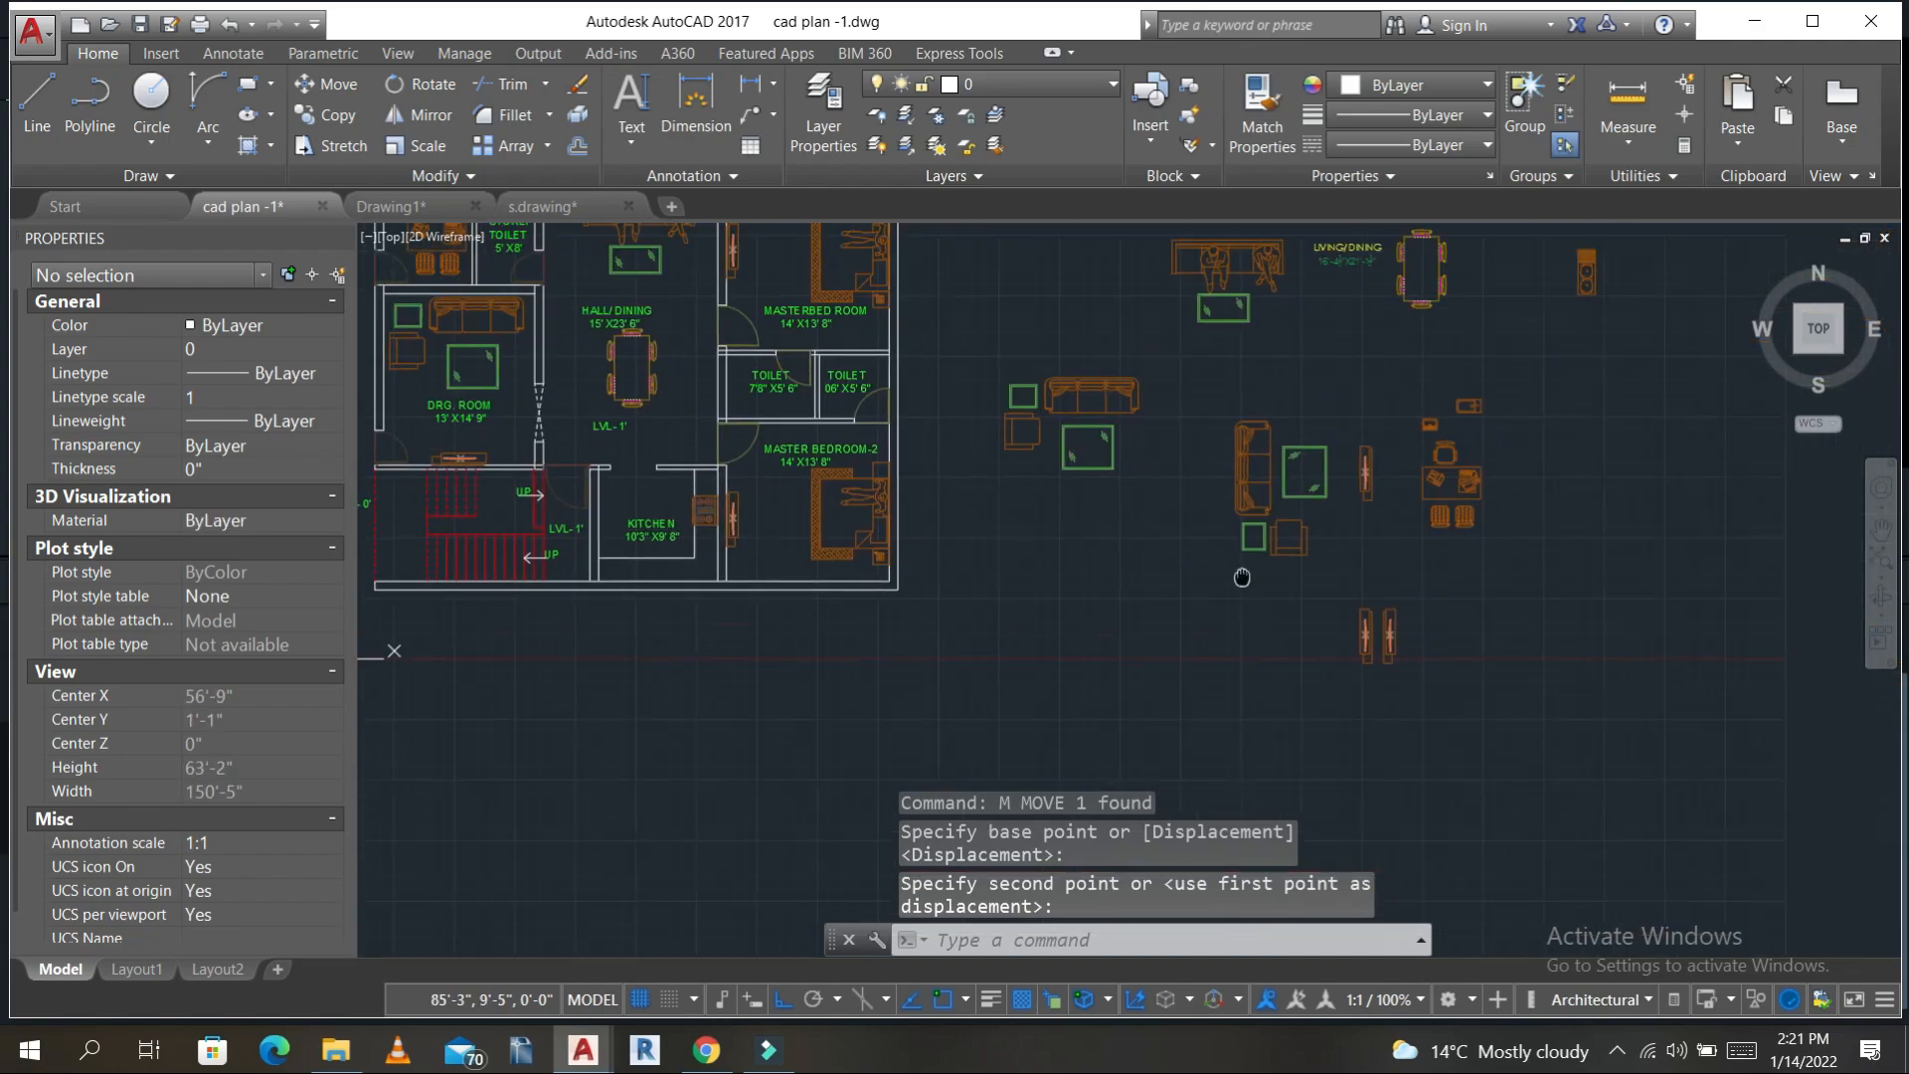
{"action": "scroll", "coordinate": [1416, 375], "scroll_direction": "up", "scroll_amount": 2}
{"action": "left_click", "coordinate": [1443, 316]}
{"action": "left_click", "coordinate": [1447, 328]}
{"action": "type", "text": "ro"}
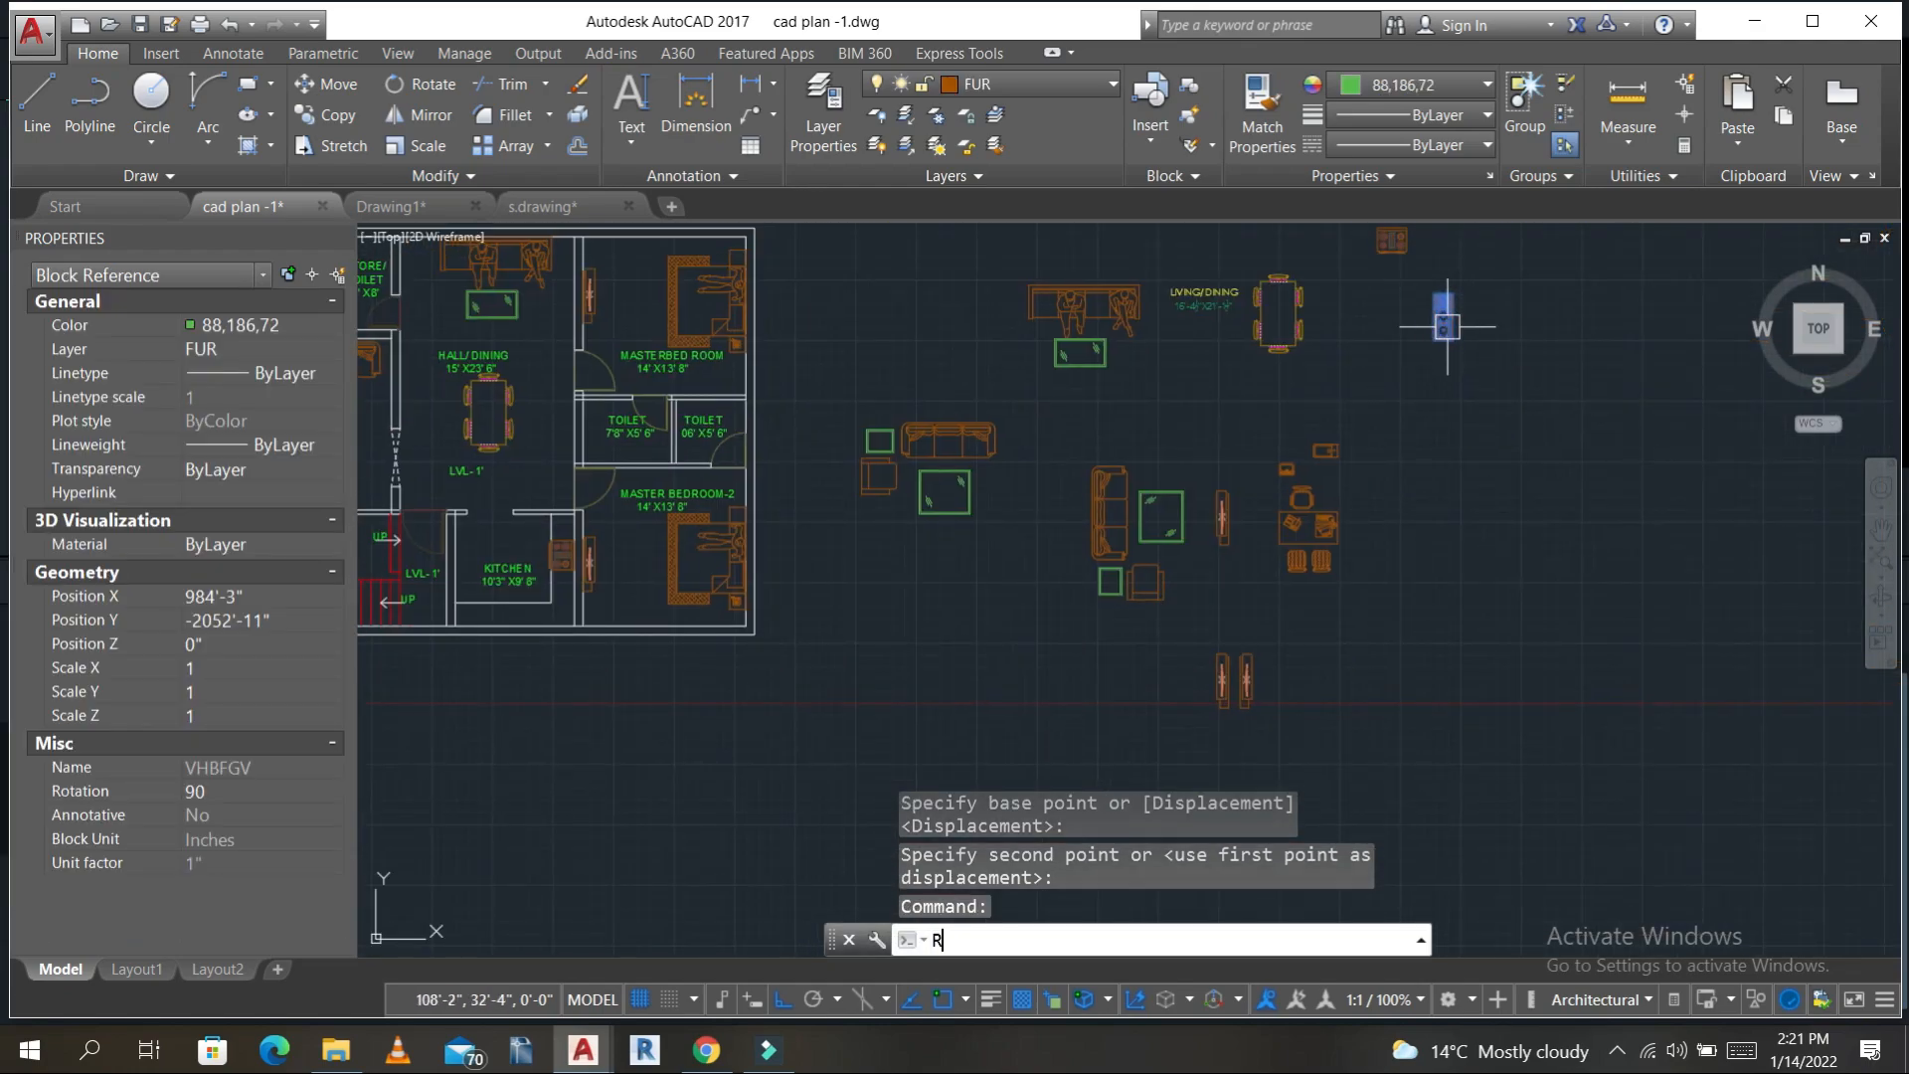
{"action": "key", "text": "Return"}
{"action": "scroll", "coordinate": [1480, 276], "scroll_direction": "up", "scroll_amount": 2}
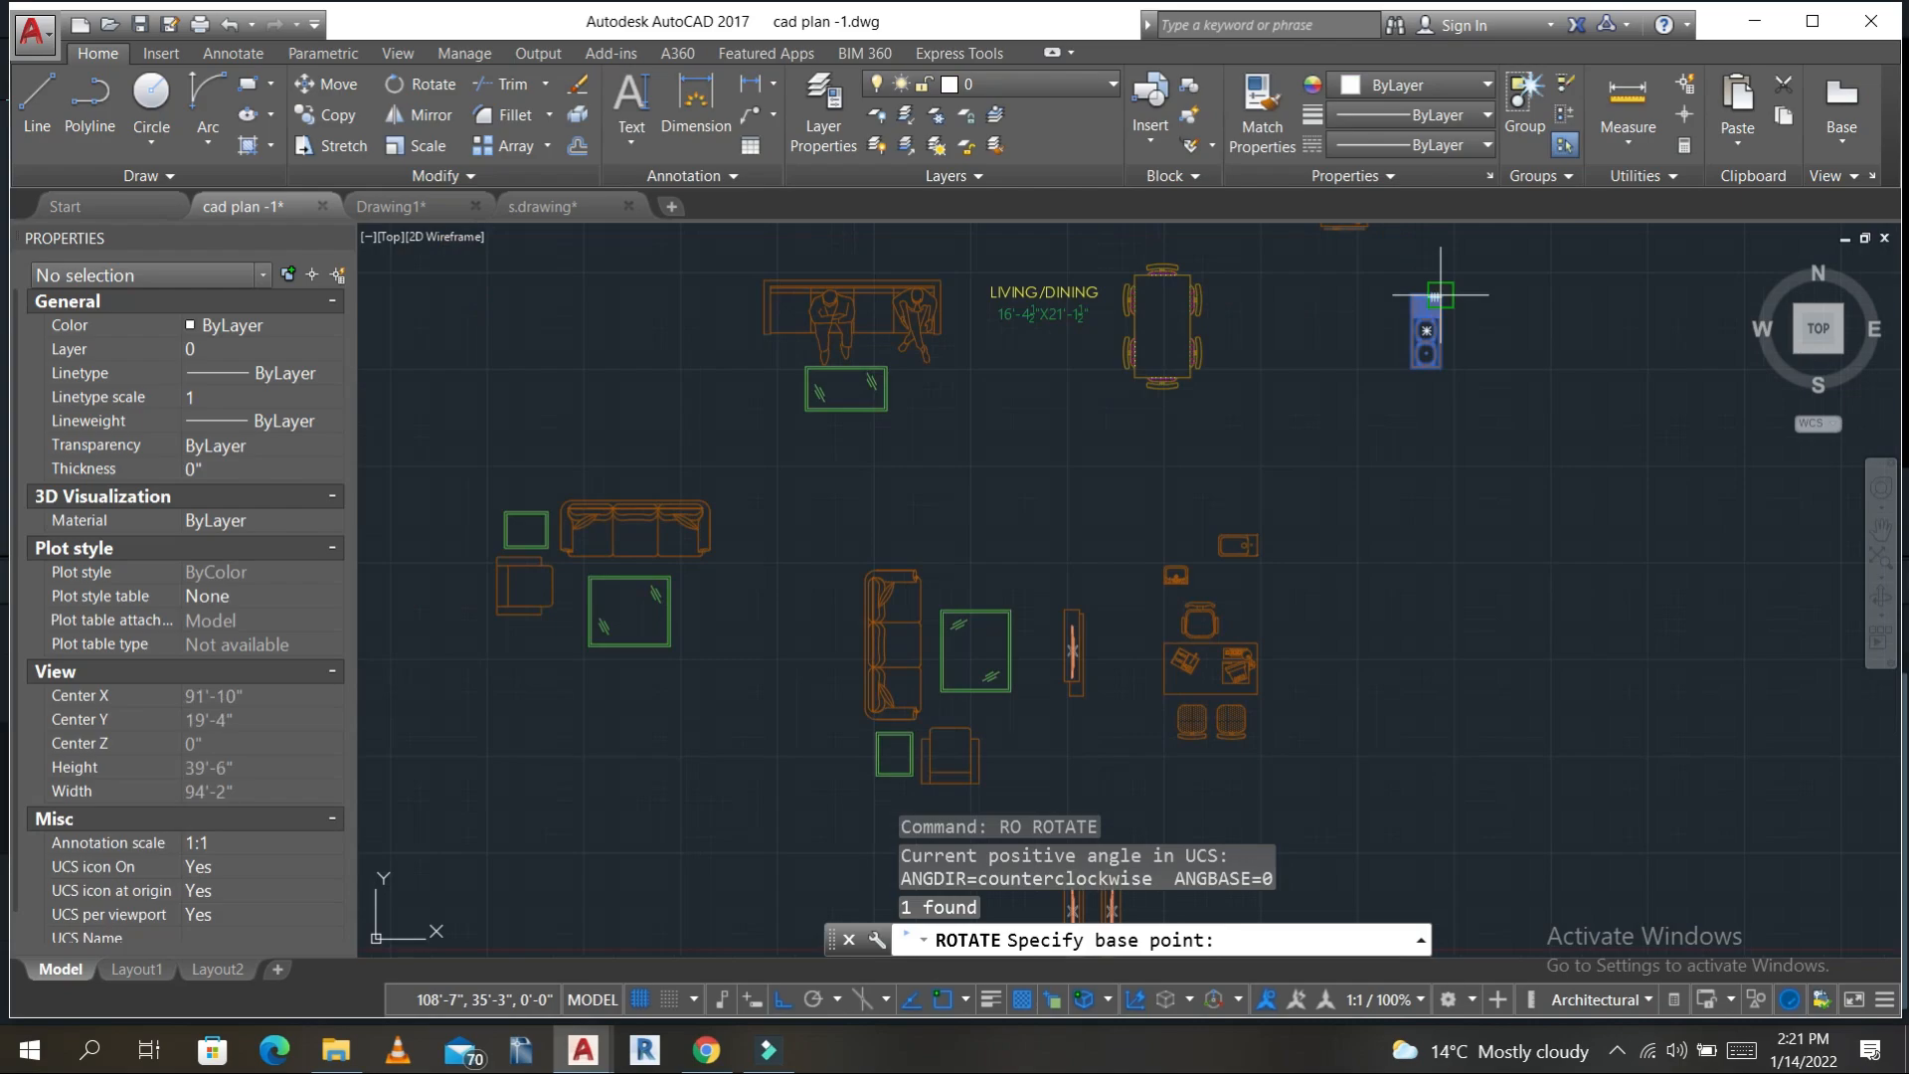
{"action": "left_click", "coordinate": [1440, 295]}
{"action": "left_click", "coordinate": [1492, 393]}
- Copy the sink by its lower-left corner into the kitchen's lower-left inner corner and save the drawing
{"action": "left_click", "coordinate": [1445, 279]}
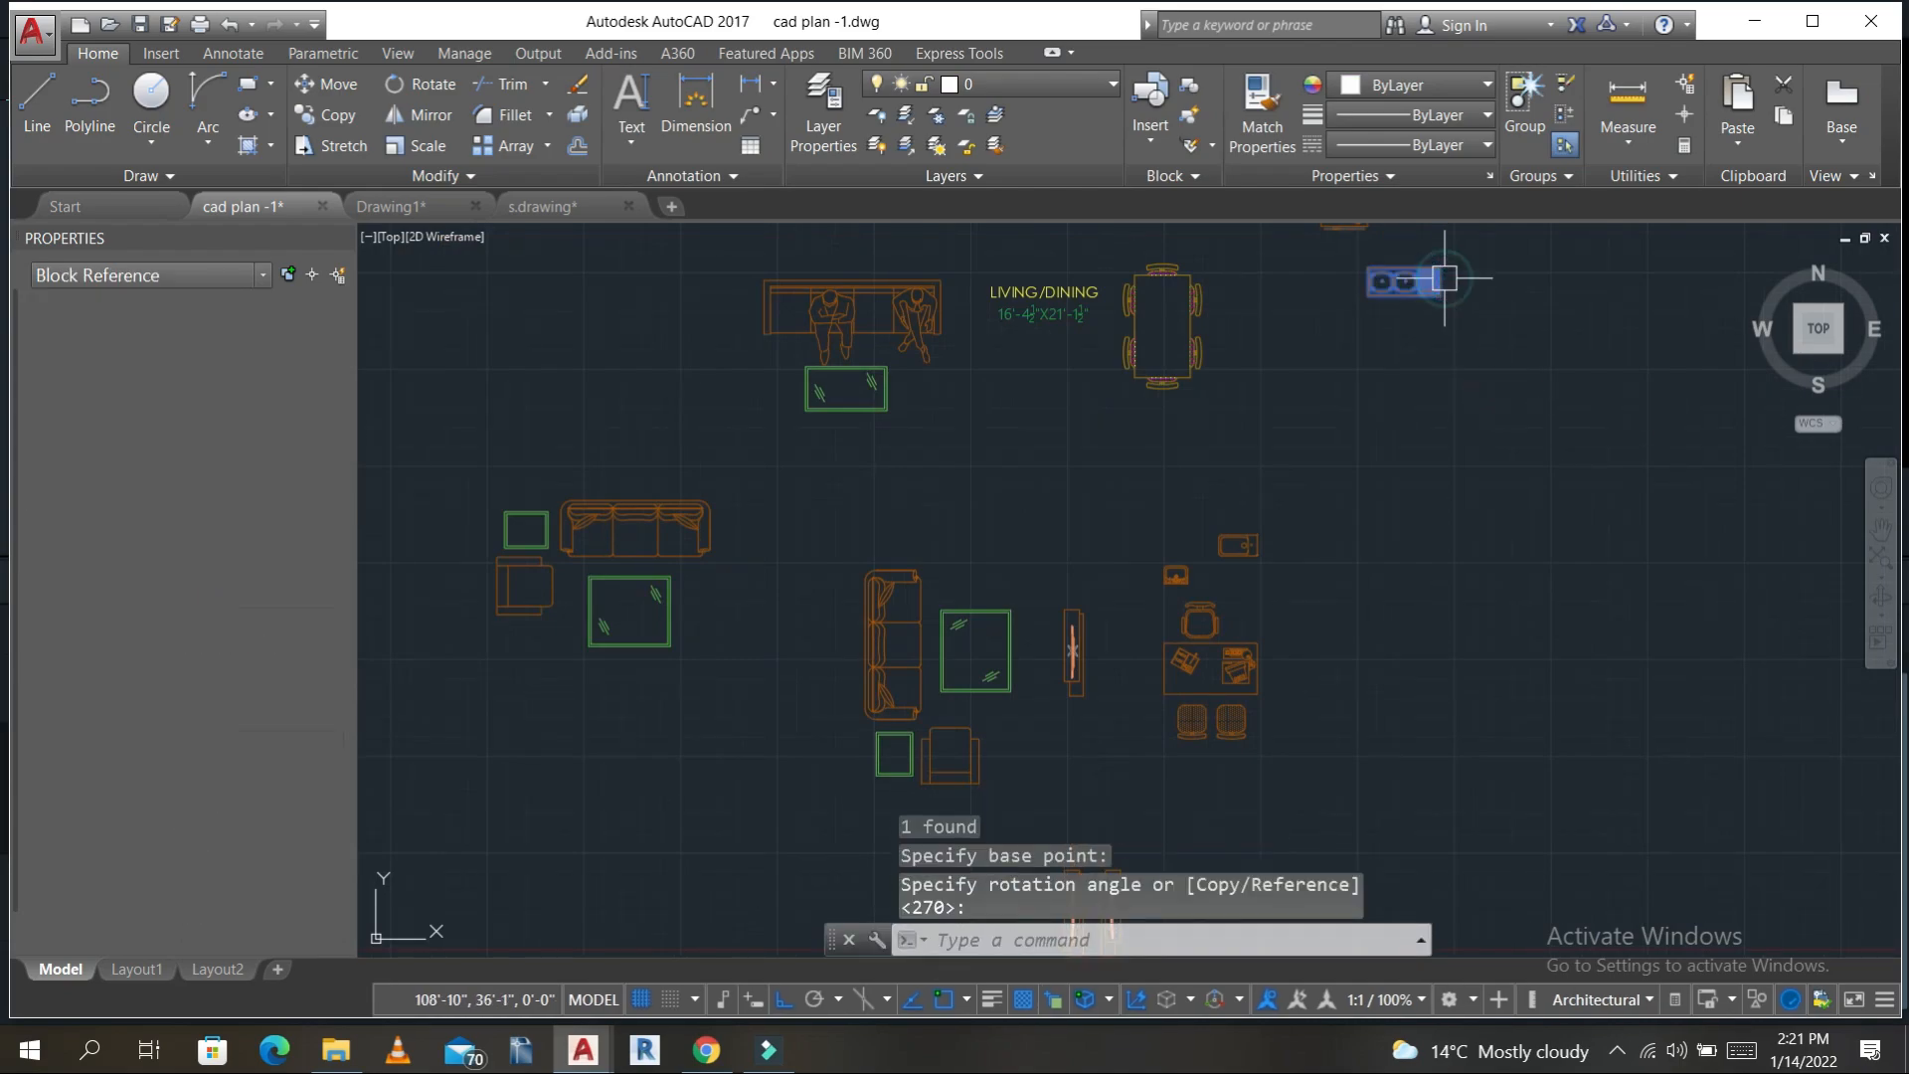
{"action": "type", "text": "co"}
{"action": "key", "text": "Return"}
{"action": "scroll", "coordinate": [1347, 252], "scroll_direction": "up", "scroll_amount": 4}
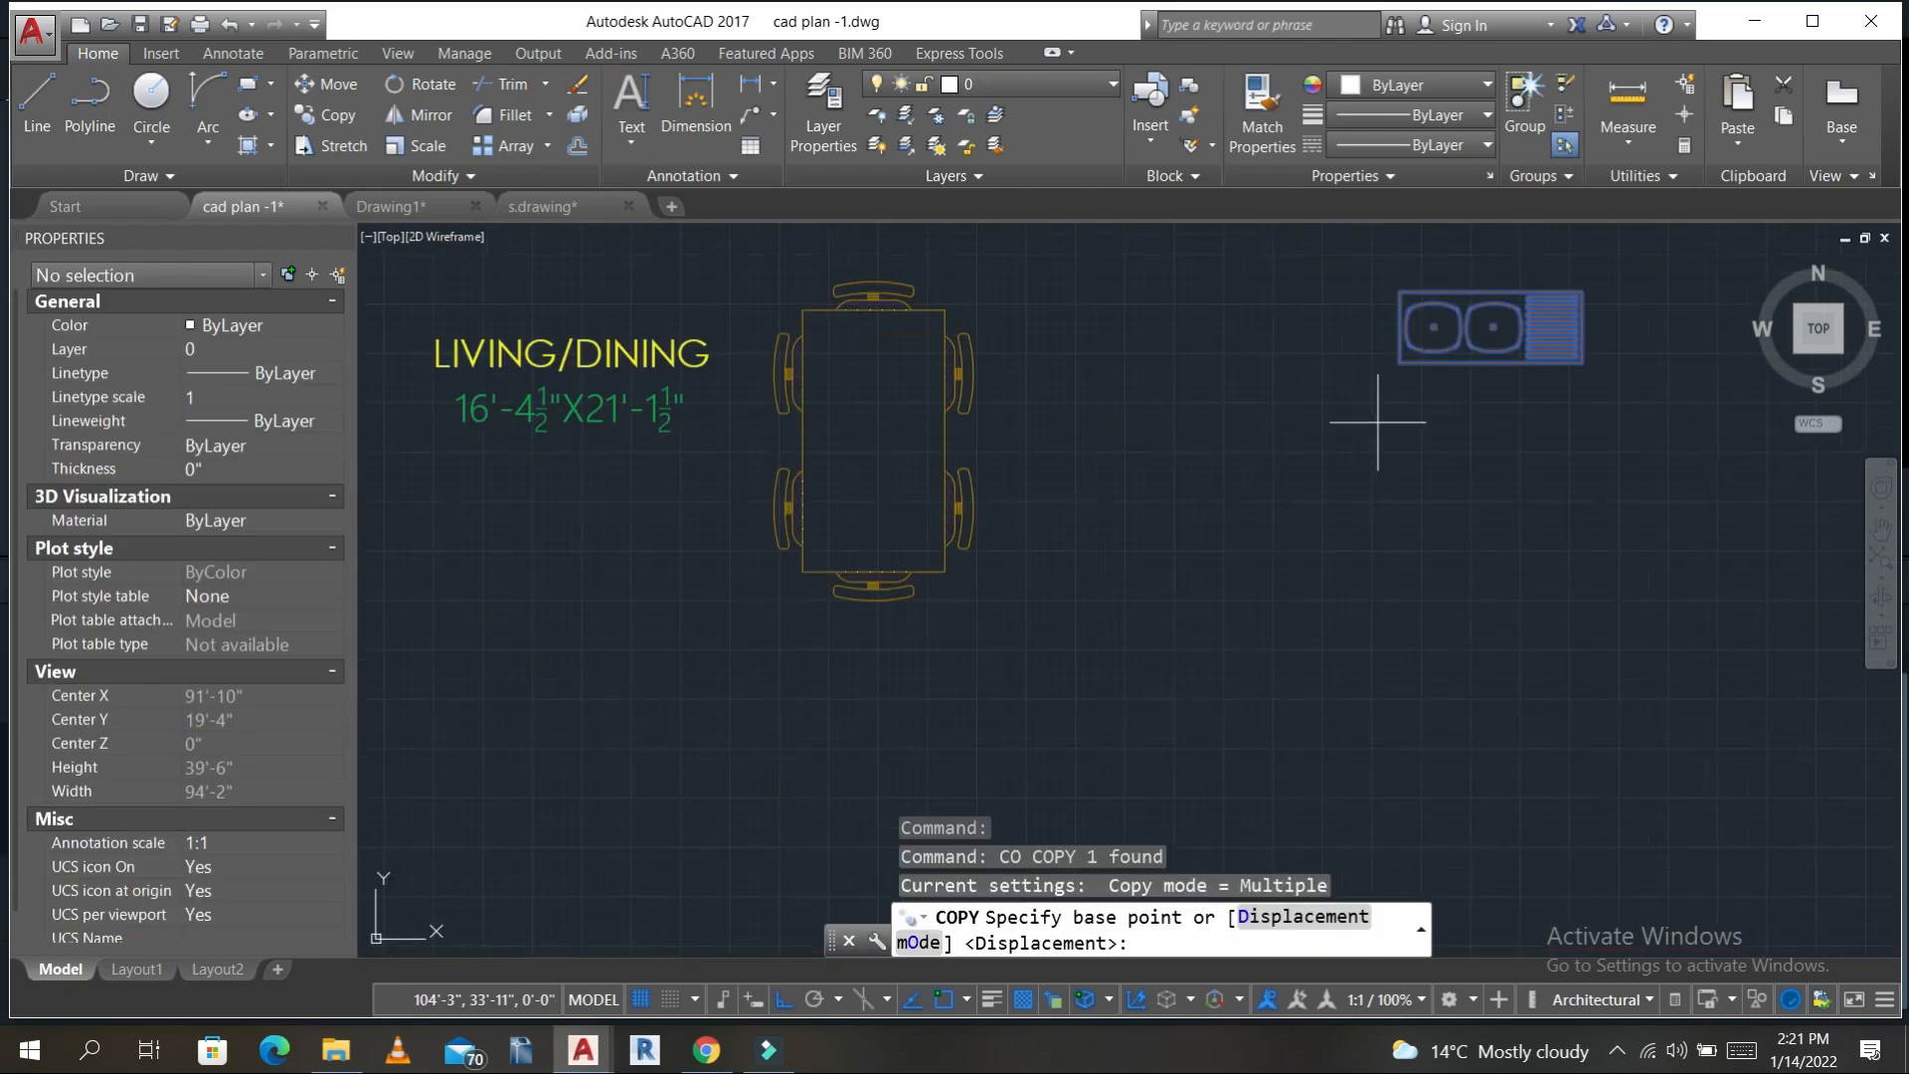
{"action": "left_click", "coordinate": [1399, 364]}
{"action": "scroll", "coordinate": [1302, 546], "scroll_direction": "down", "scroll_amount": 3}
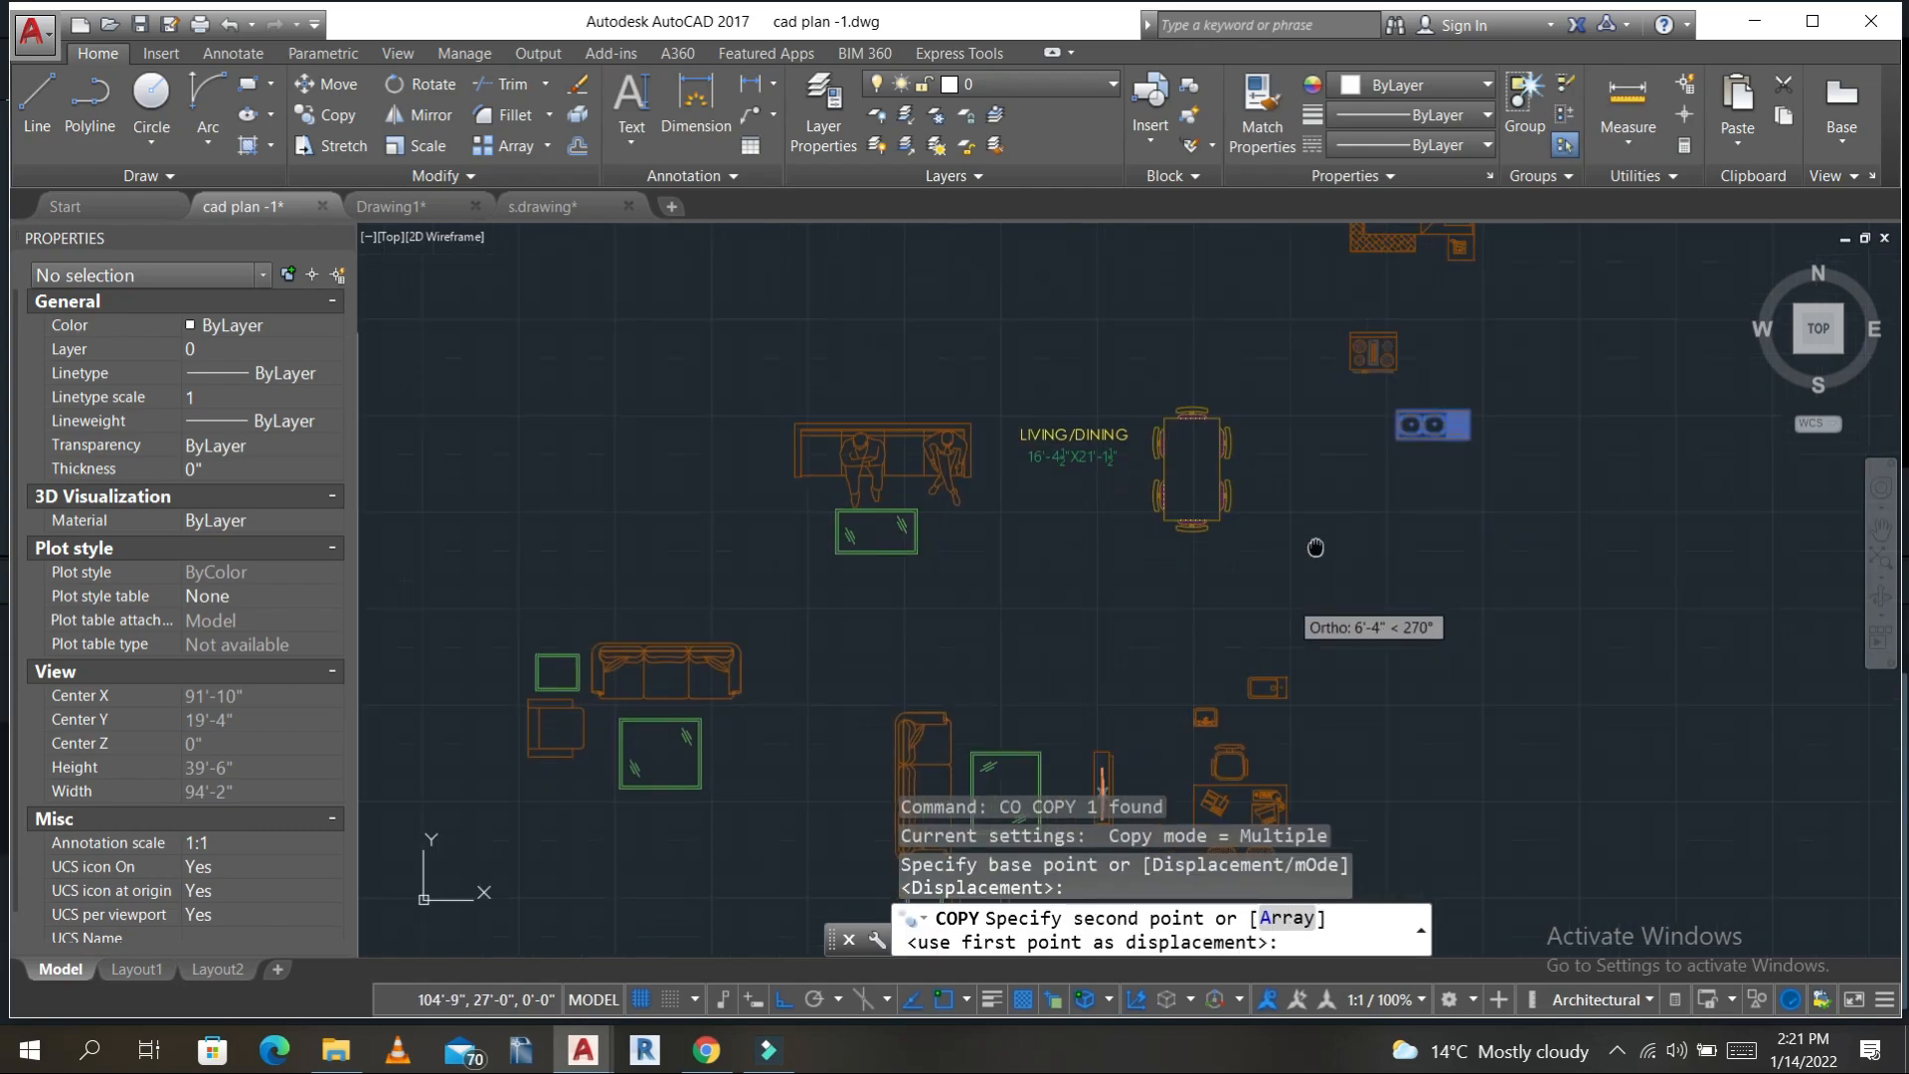
{"action": "scroll", "coordinate": [714, 684], "scroll_direction": "up", "scroll_amount": 3}
{"action": "scroll", "coordinate": [602, 537], "scroll_direction": "up", "scroll_amount": 3}
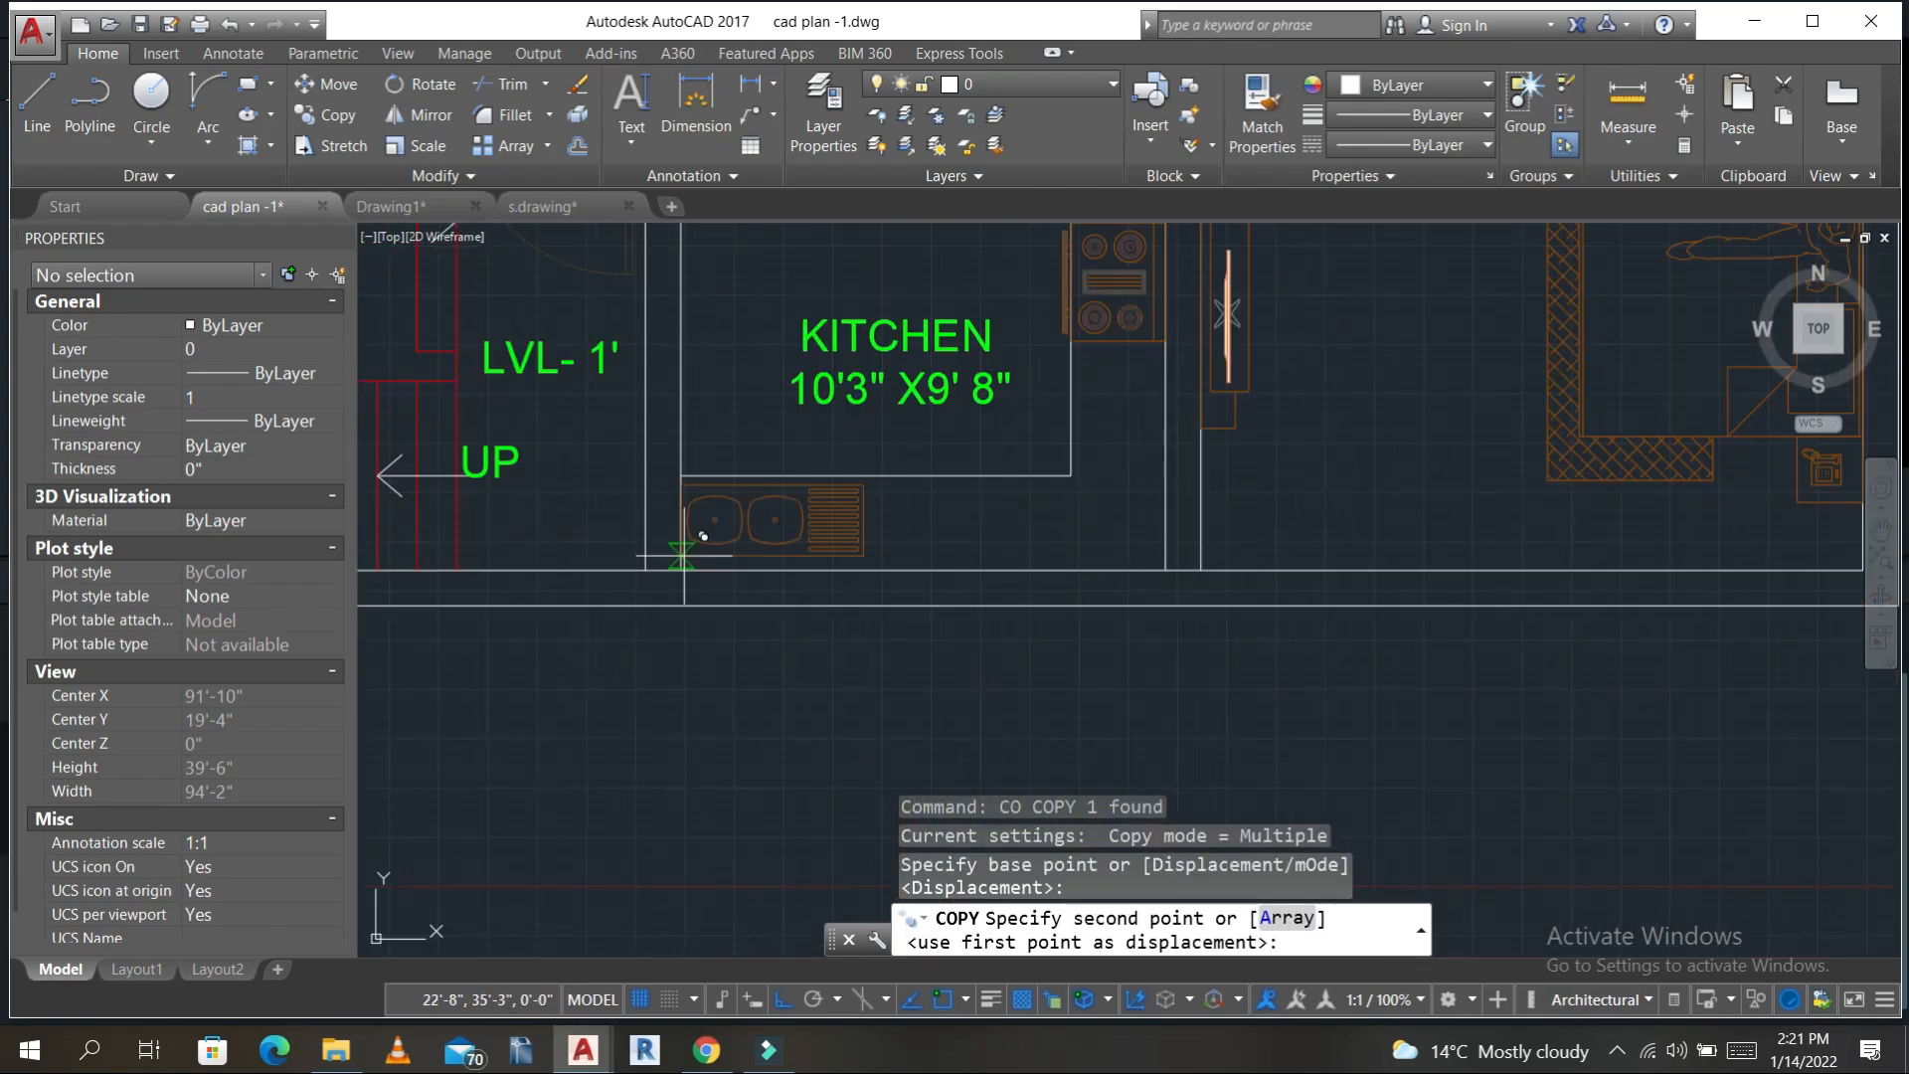
{"action": "left_click", "coordinate": [681, 569]}
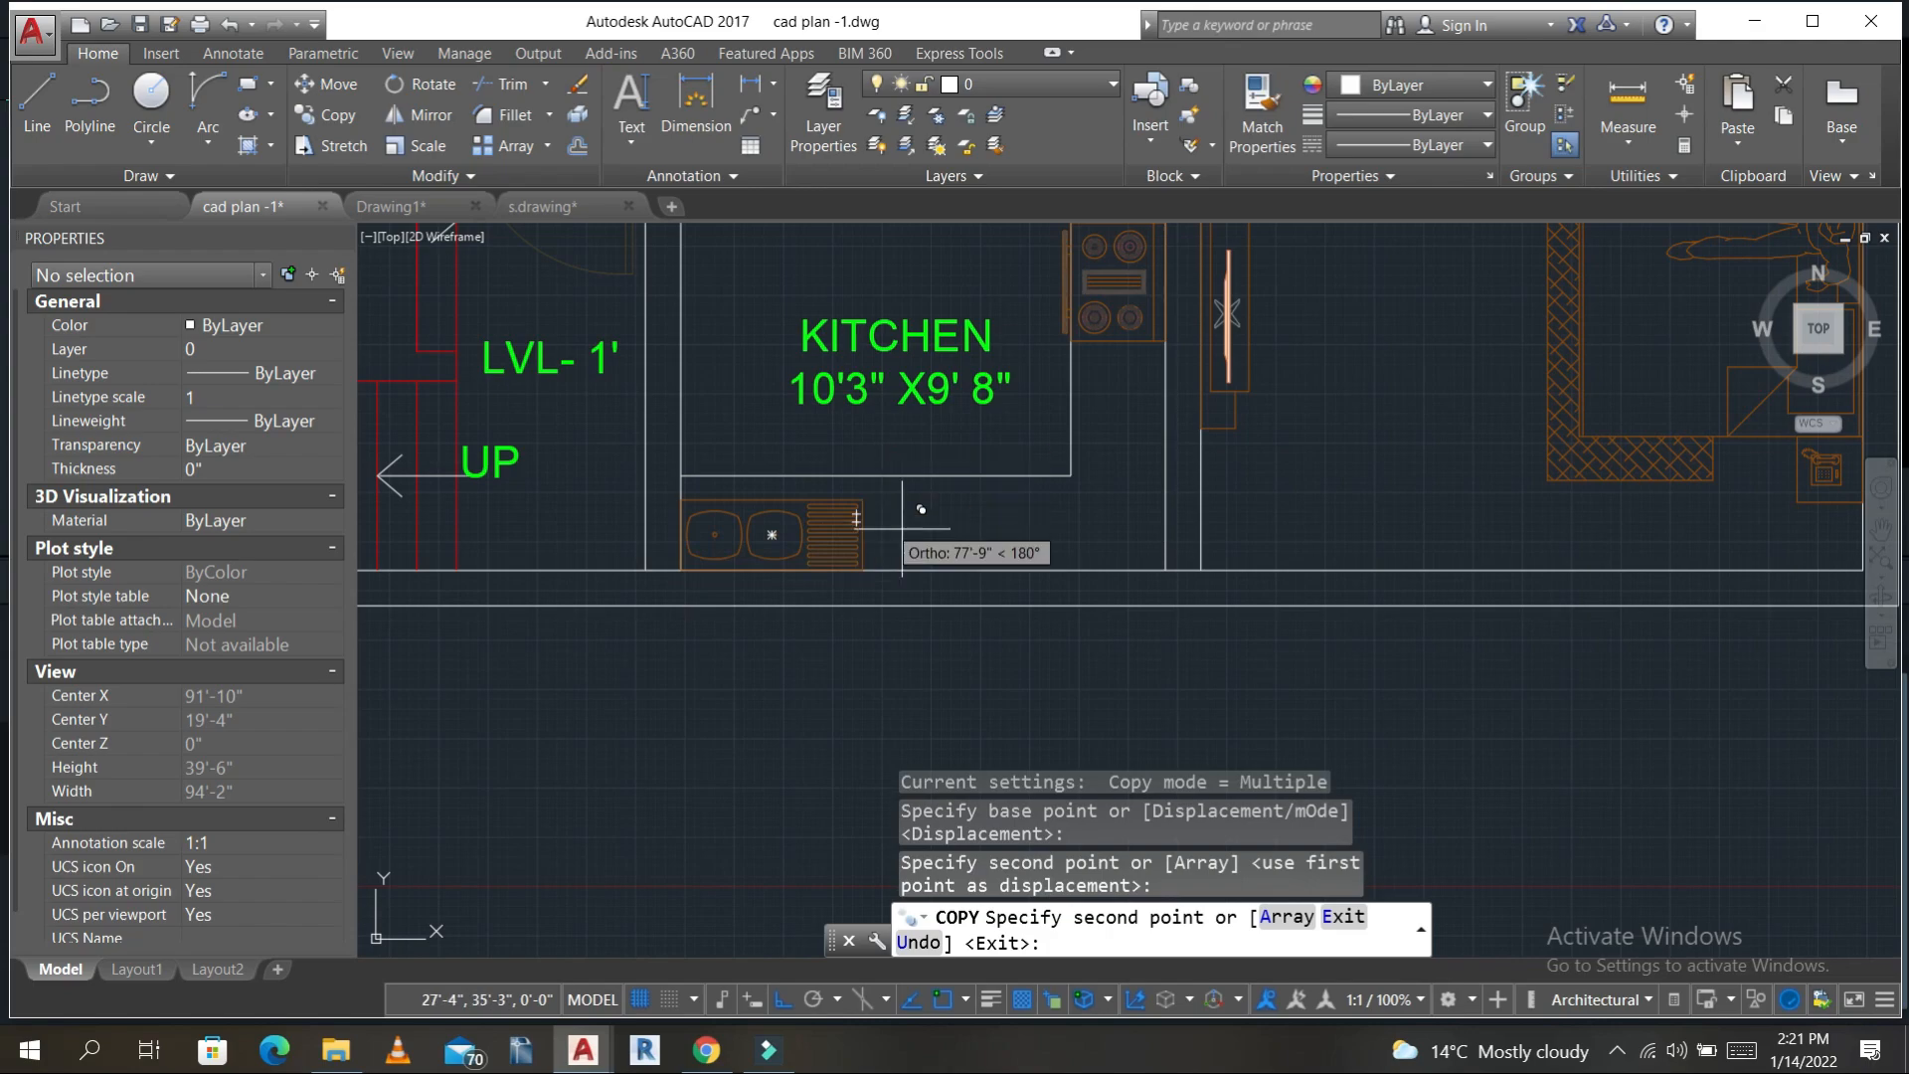
{"action": "key", "text": "Escape"}
{"action": "key", "text": "Escape"}
{"action": "middle_click_drag", "start_coordinate": [960, 535], "coordinate": [756, 647]}
{"action": "key", "text": "ctrl+s"}
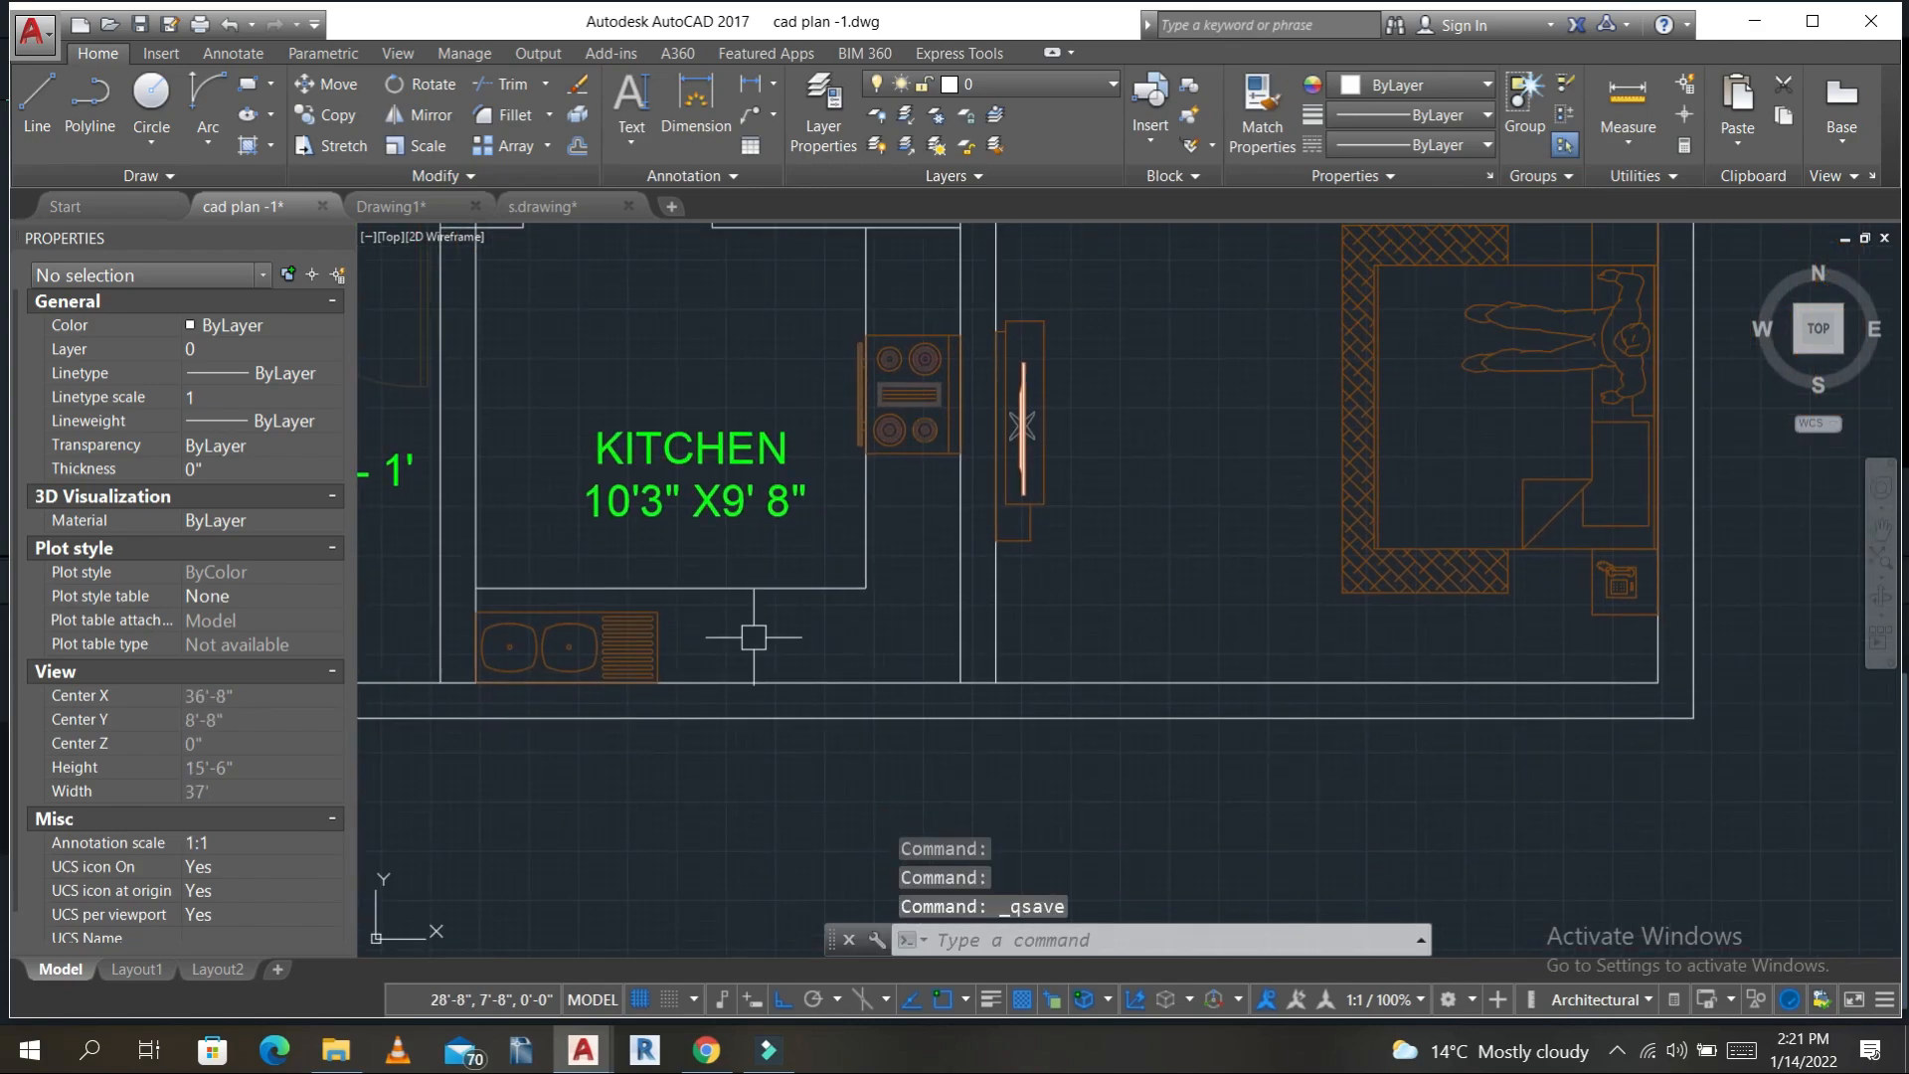
- Add a linear dimension across the full outer width of the house plan, placed above the upper wall
{"action": "scroll", "coordinate": [832, 486], "scroll_direction": "down", "scroll_amount": 2}
{"action": "middle_click_drag", "start_coordinate": [834, 447], "coordinate": [1069, 577]}
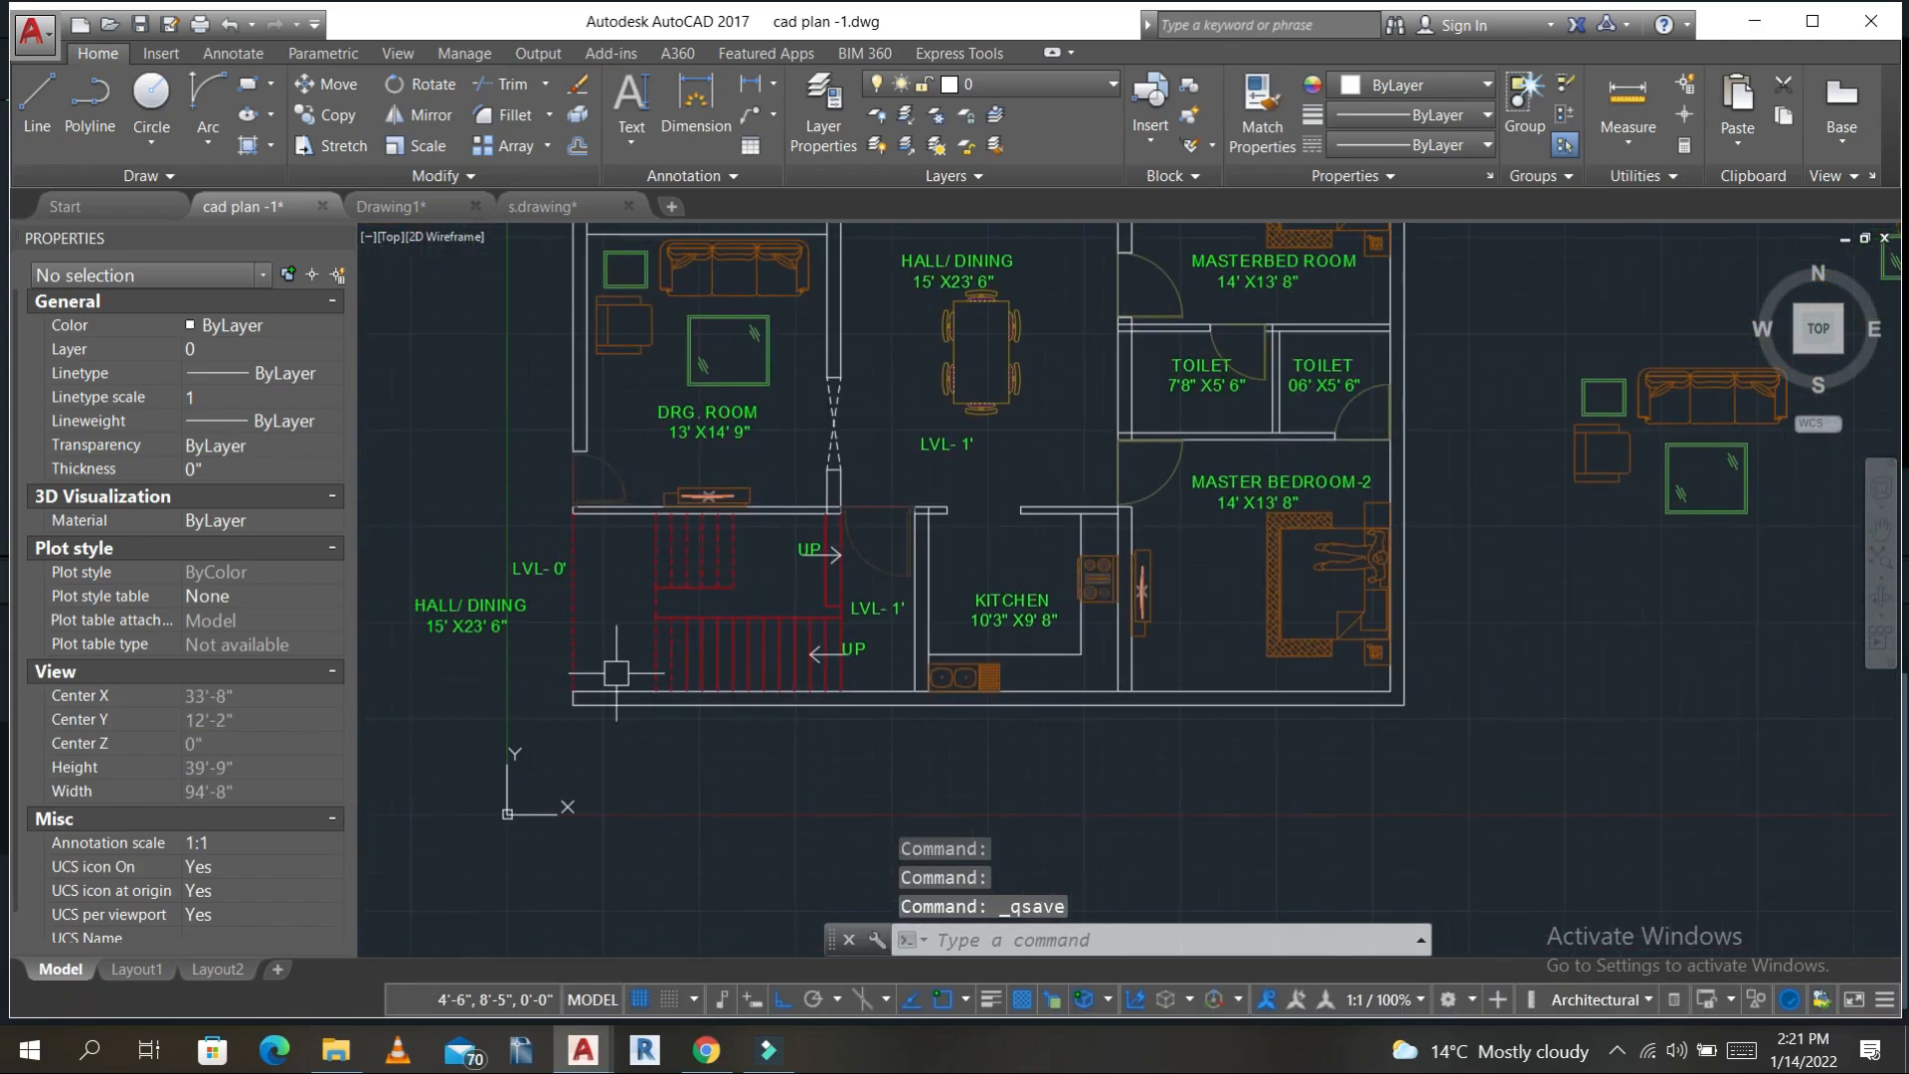
{"action": "middle_click_drag", "start_coordinate": [853, 469], "coordinate": [779, 551]}
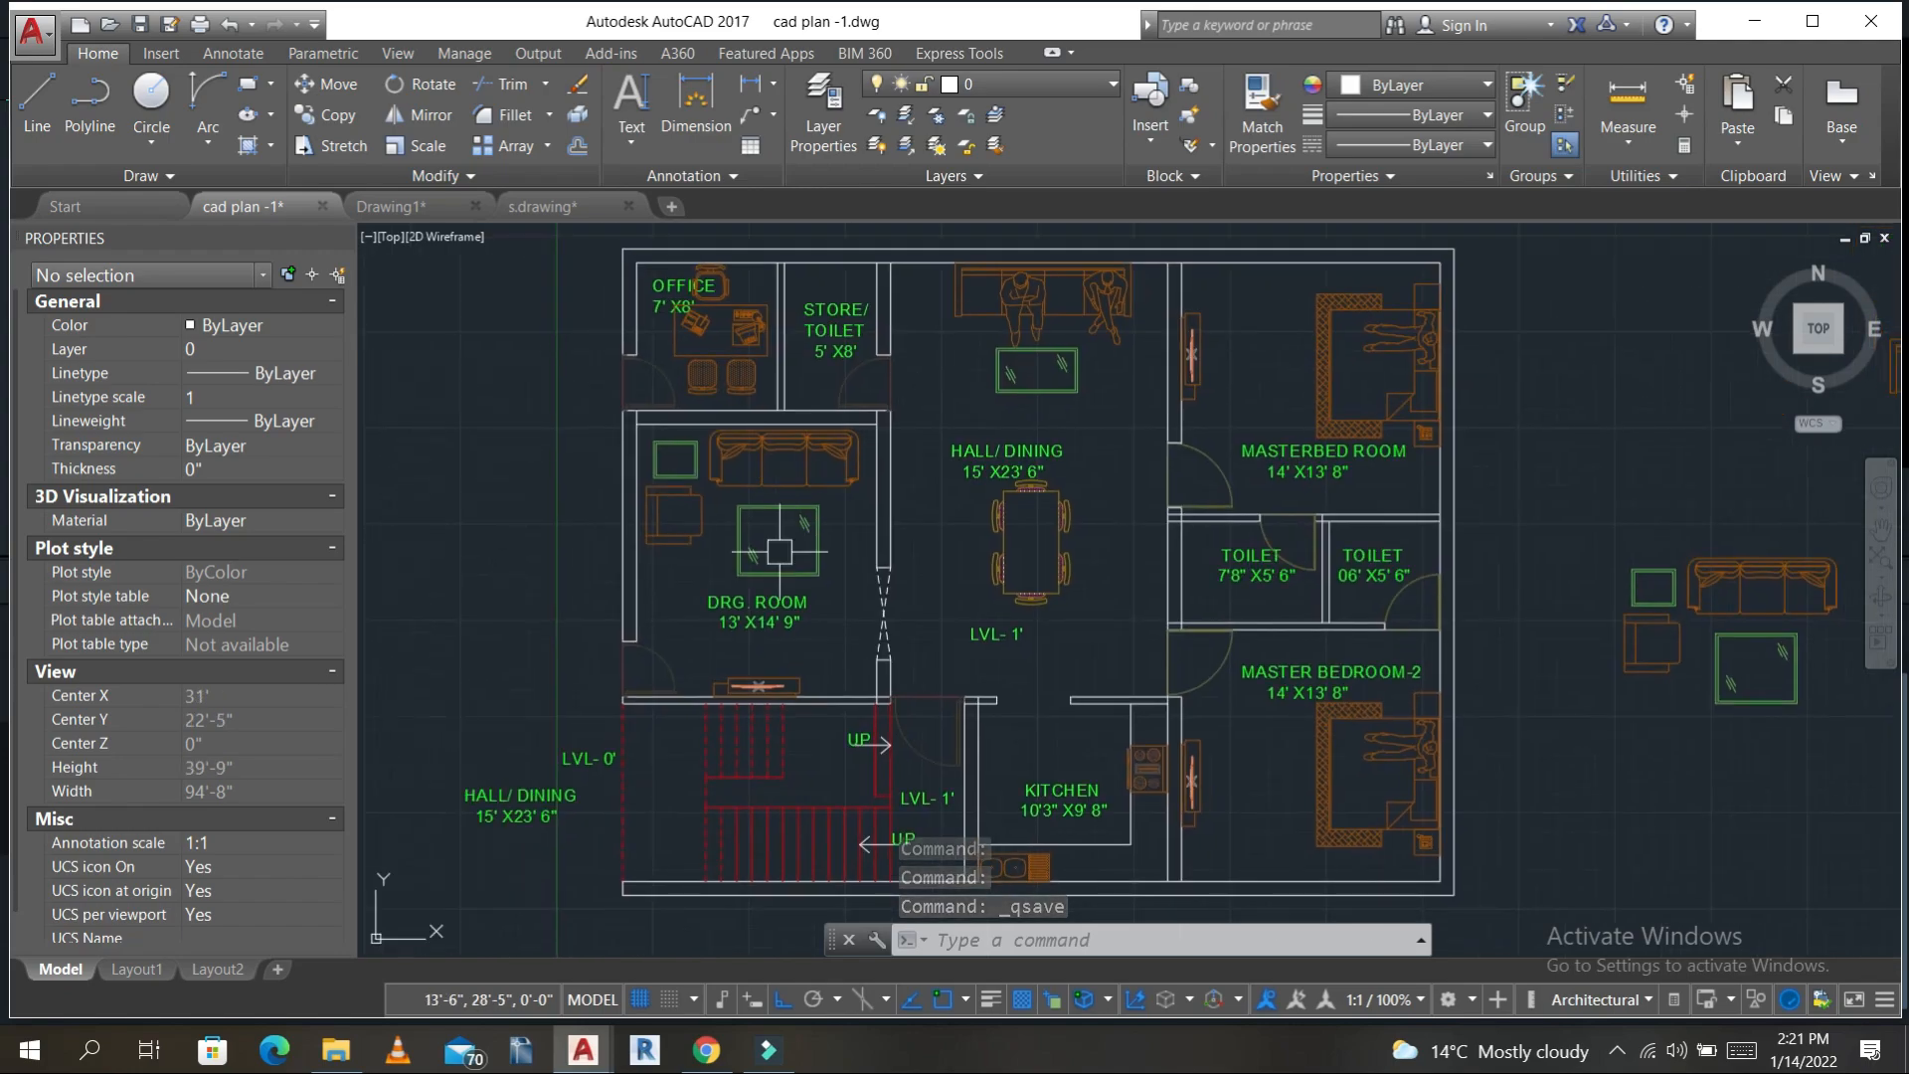
{"action": "middle_click_drag", "start_coordinate": [939, 656], "coordinate": [1108, 679]}
{"action": "key", "text": "Escape"}
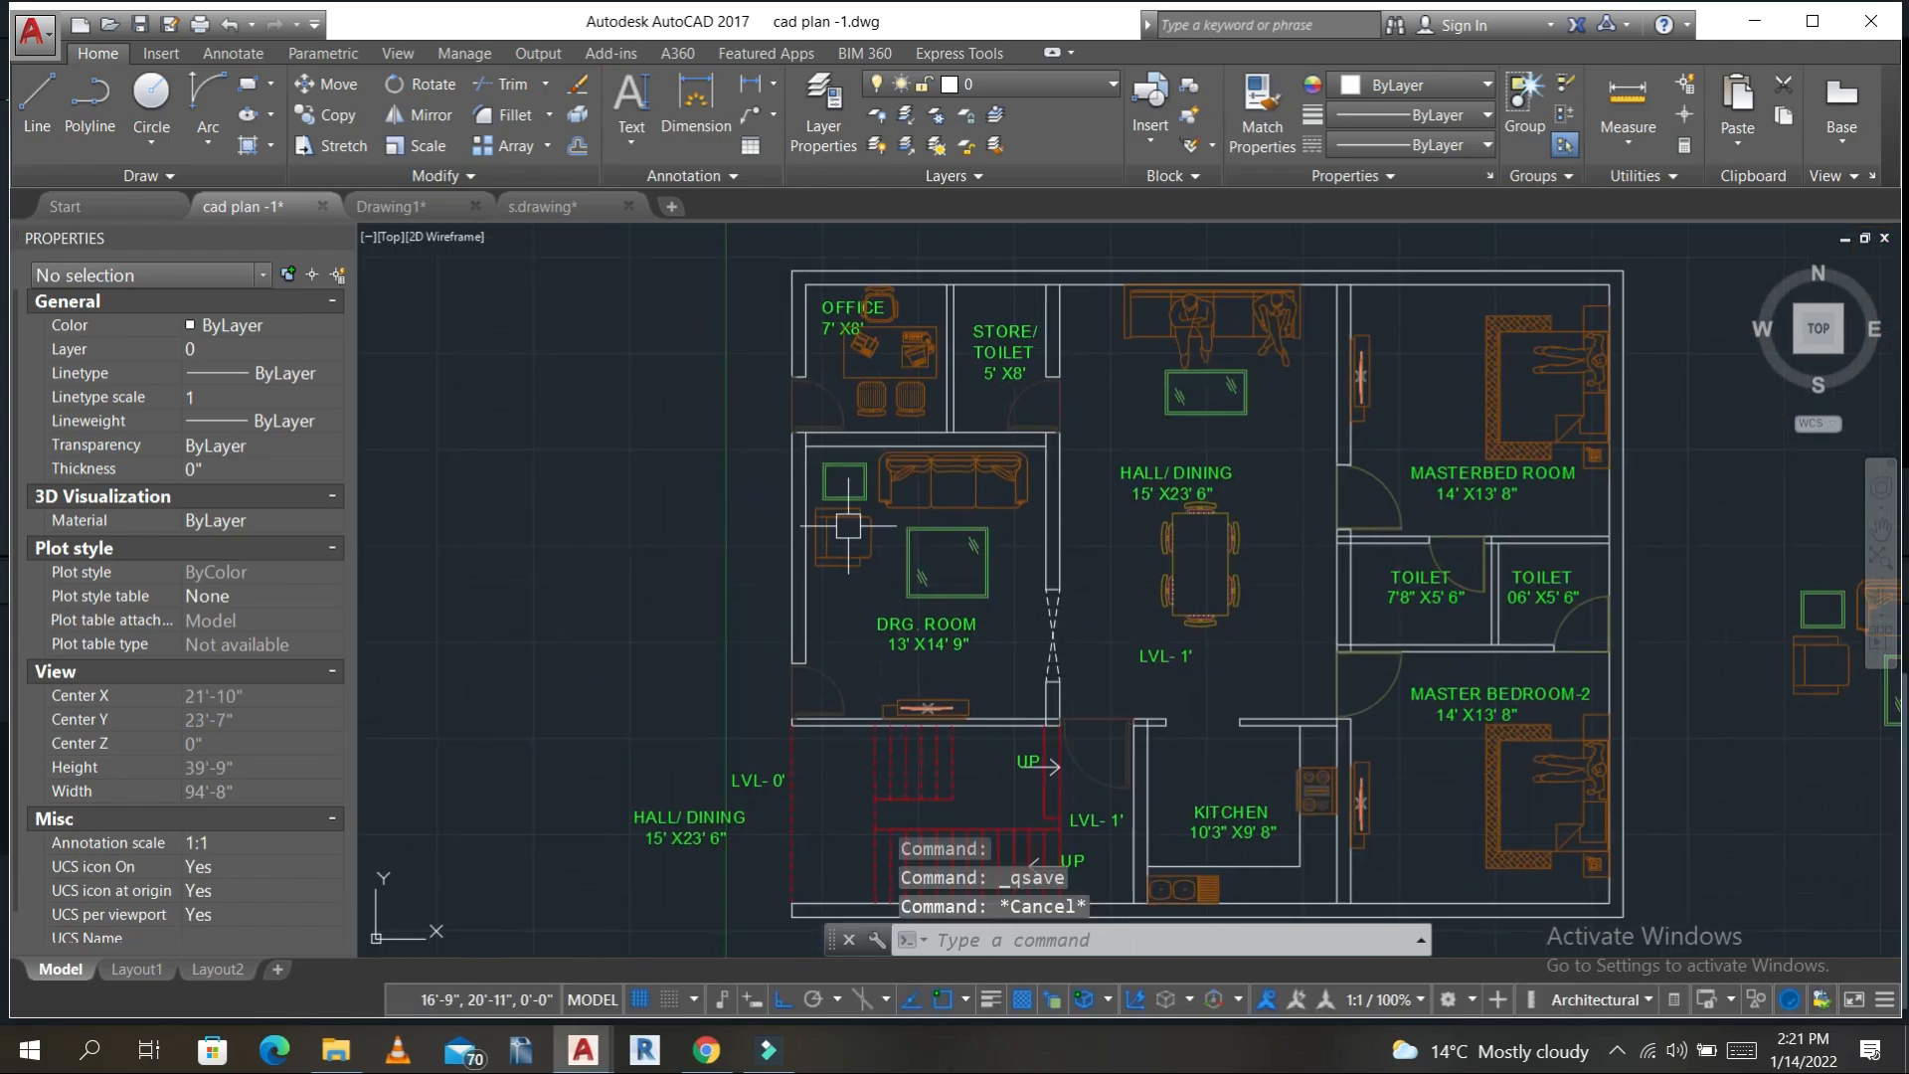
{"action": "scroll", "coordinate": [908, 513], "scroll_direction": "down", "scroll_amount": 2}
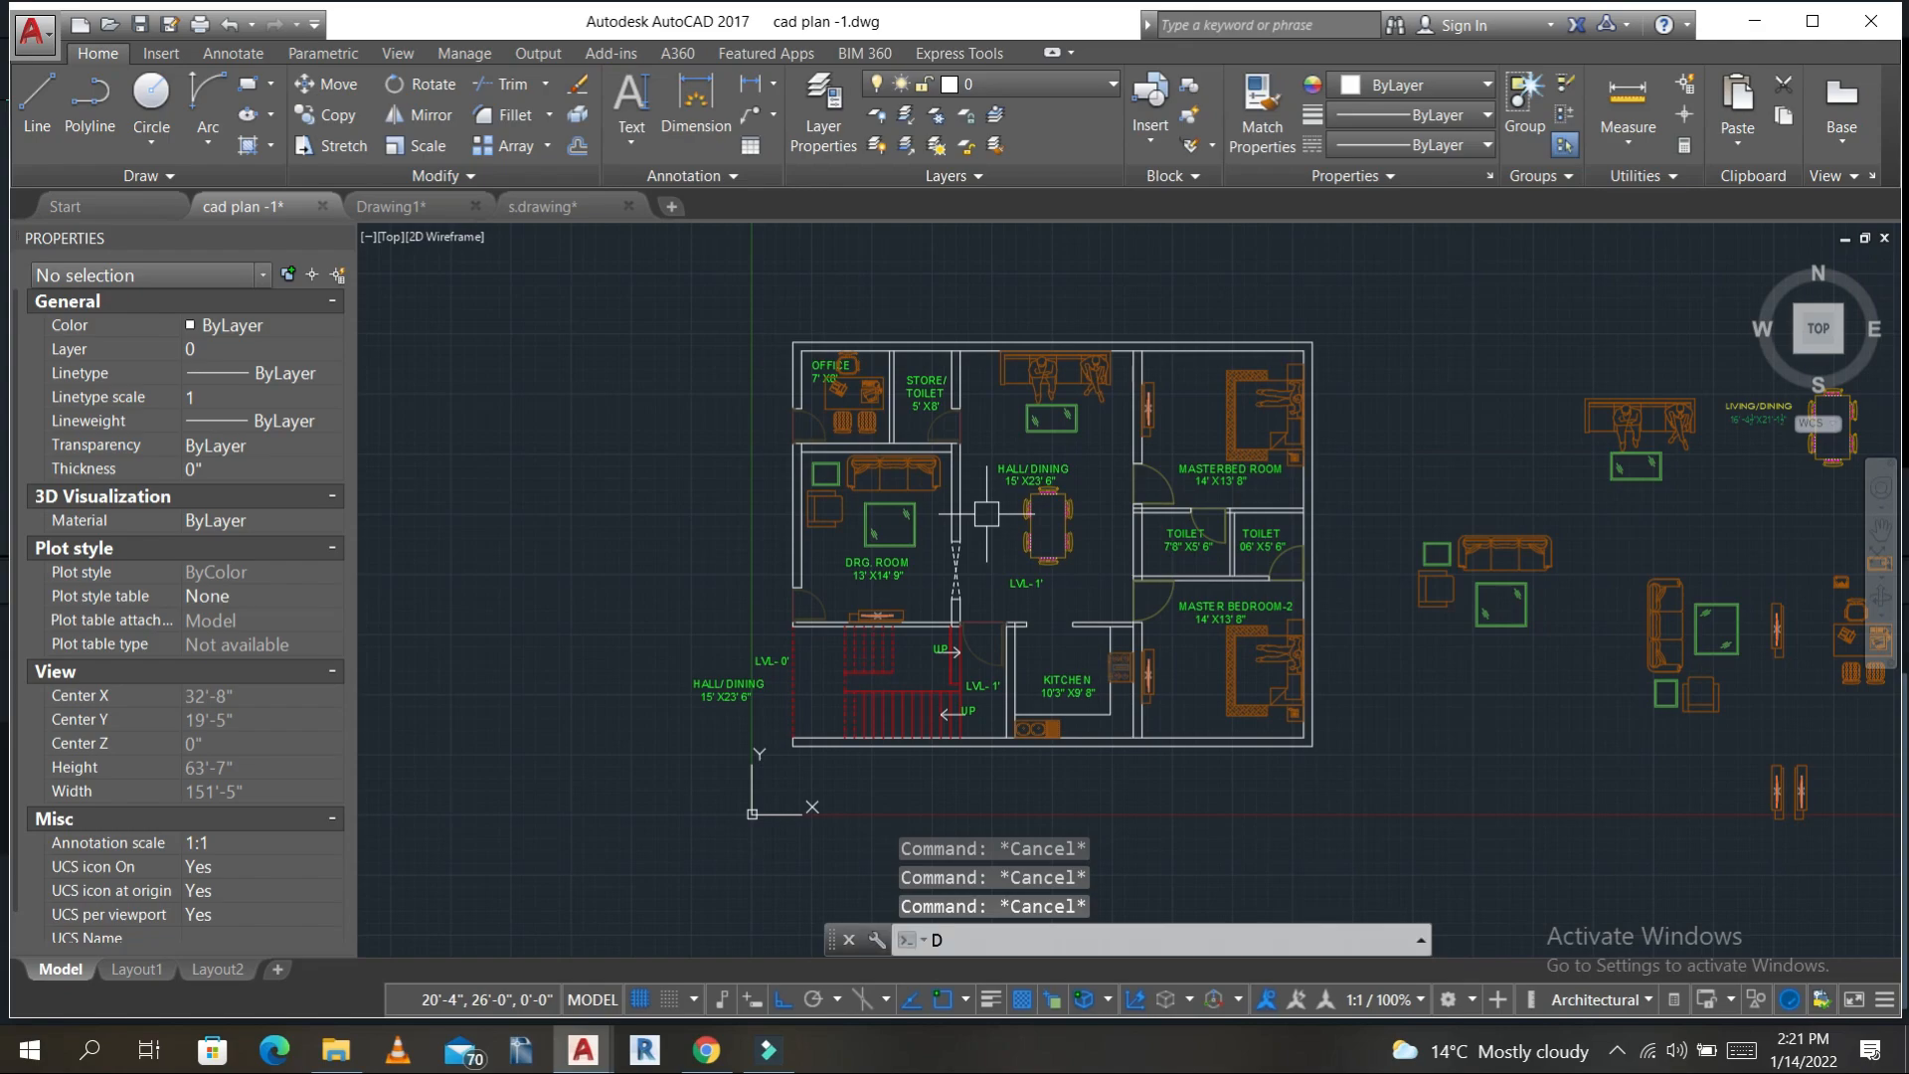
{"action": "type", "text": "DLI"}
{"action": "key", "text": "Return"}
{"action": "left_click", "coordinate": [792, 342]}
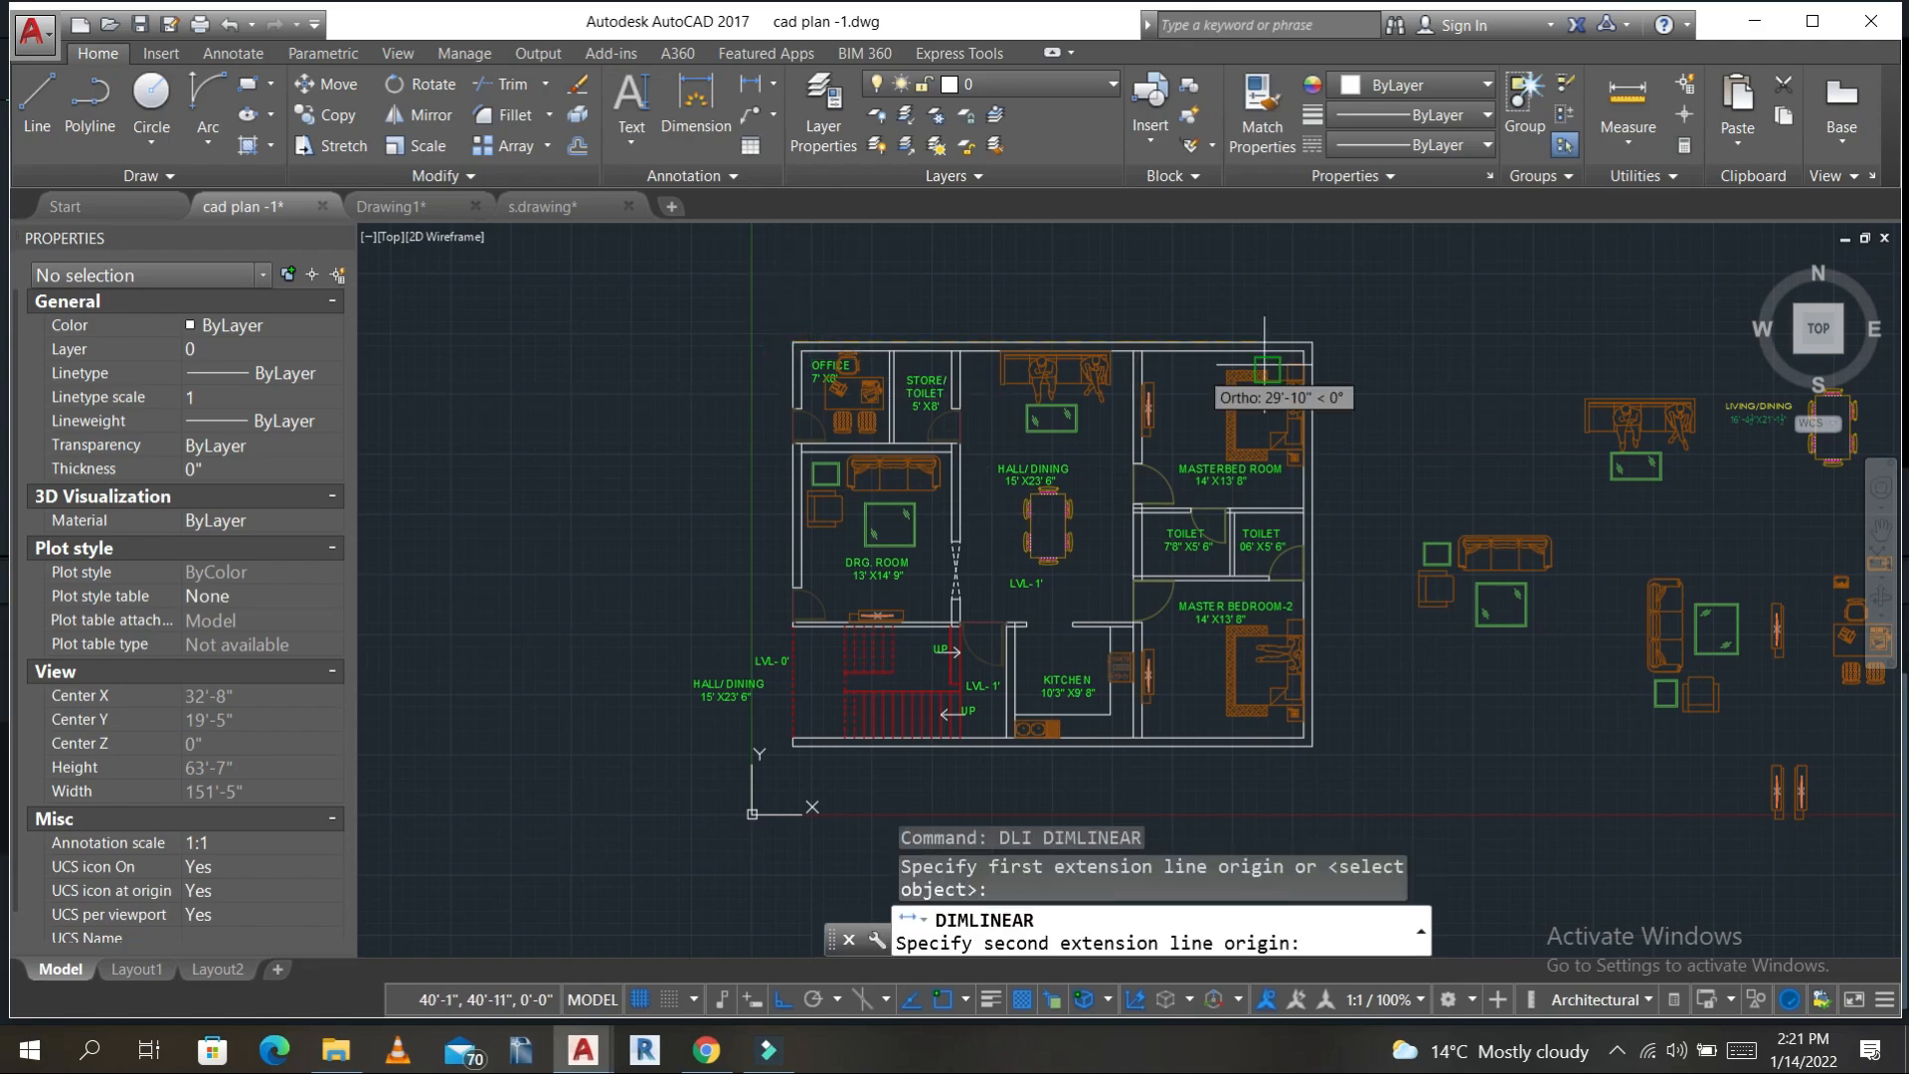
{"action": "left_click", "coordinate": [1313, 341]}
{"action": "left_click", "coordinate": [1310, 295]}
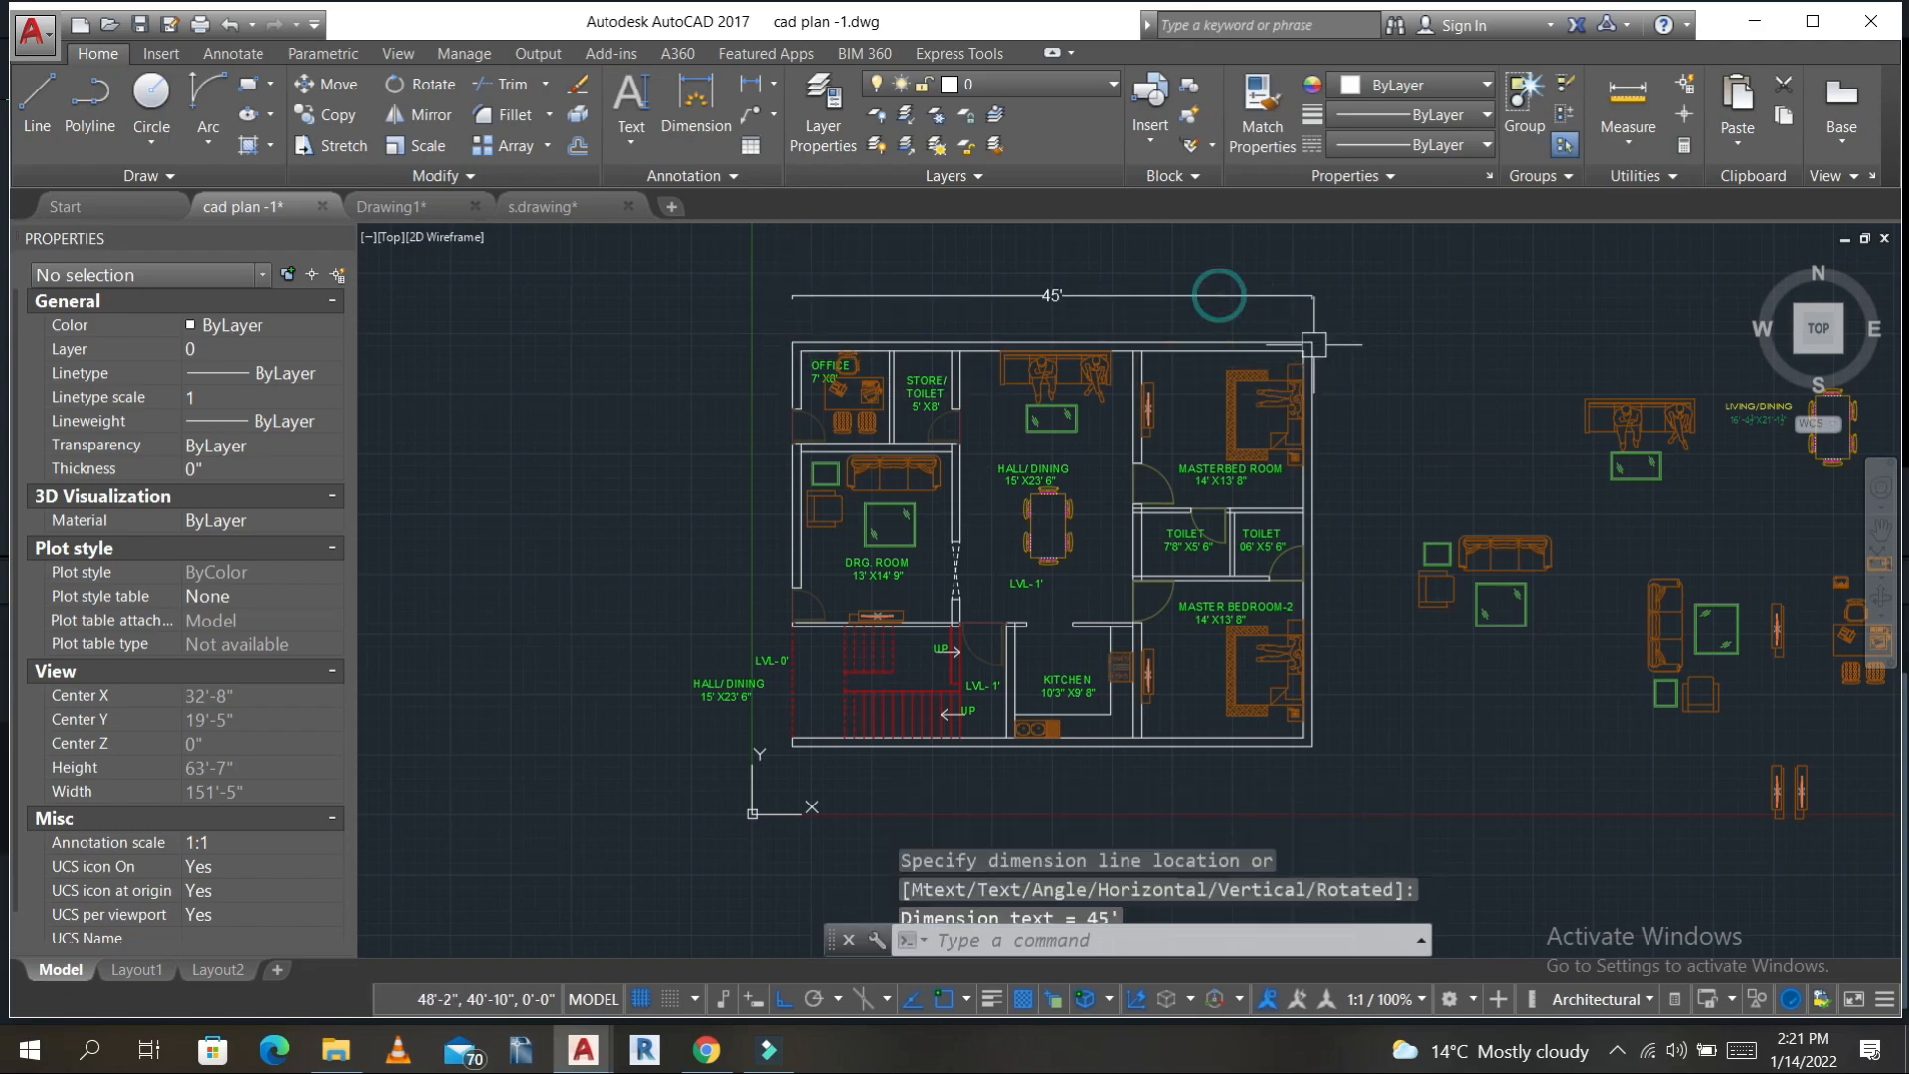
- Dimension the full outer height of the plan to the right of the house and save the drawing
{"action": "key", "text": "Return"}
{"action": "left_click", "coordinate": [1308, 338]}
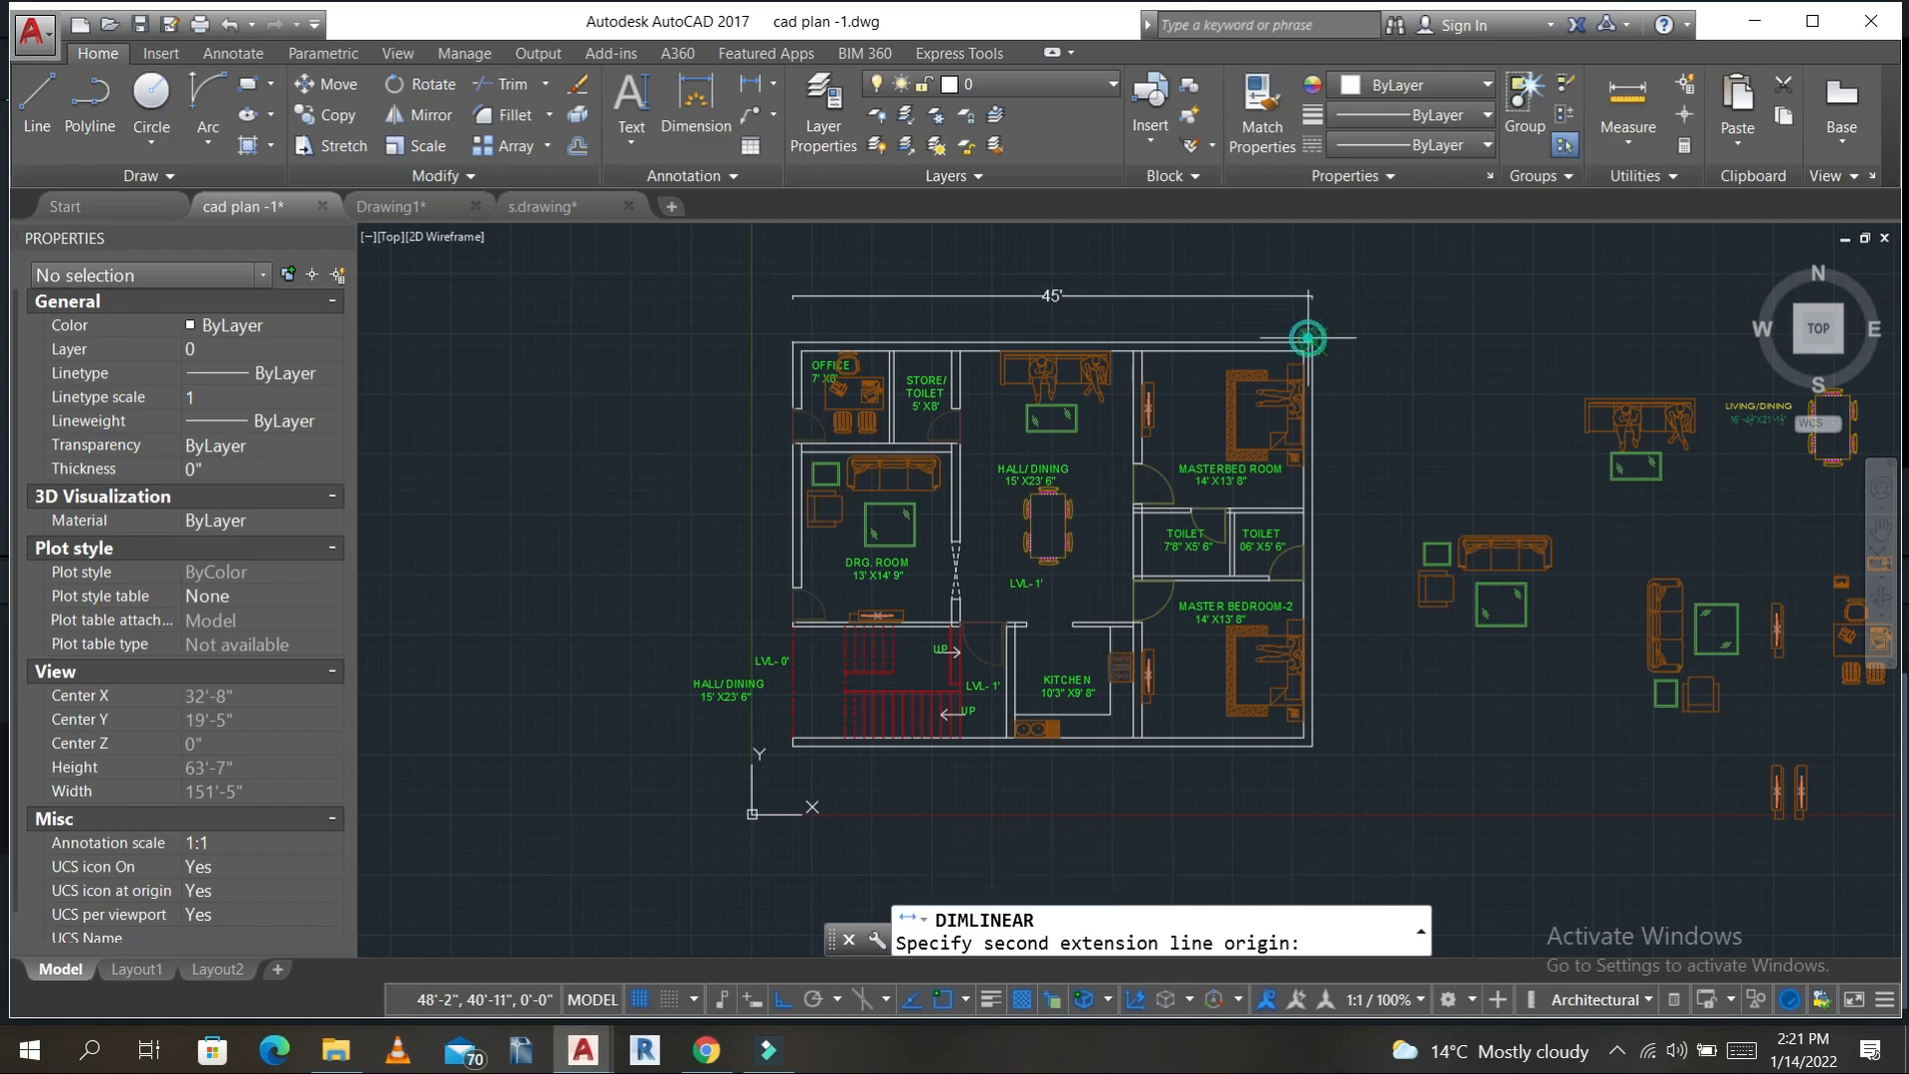
{"action": "left_click", "coordinate": [1313, 744]}
{"action": "left_click", "coordinate": [1349, 676]}
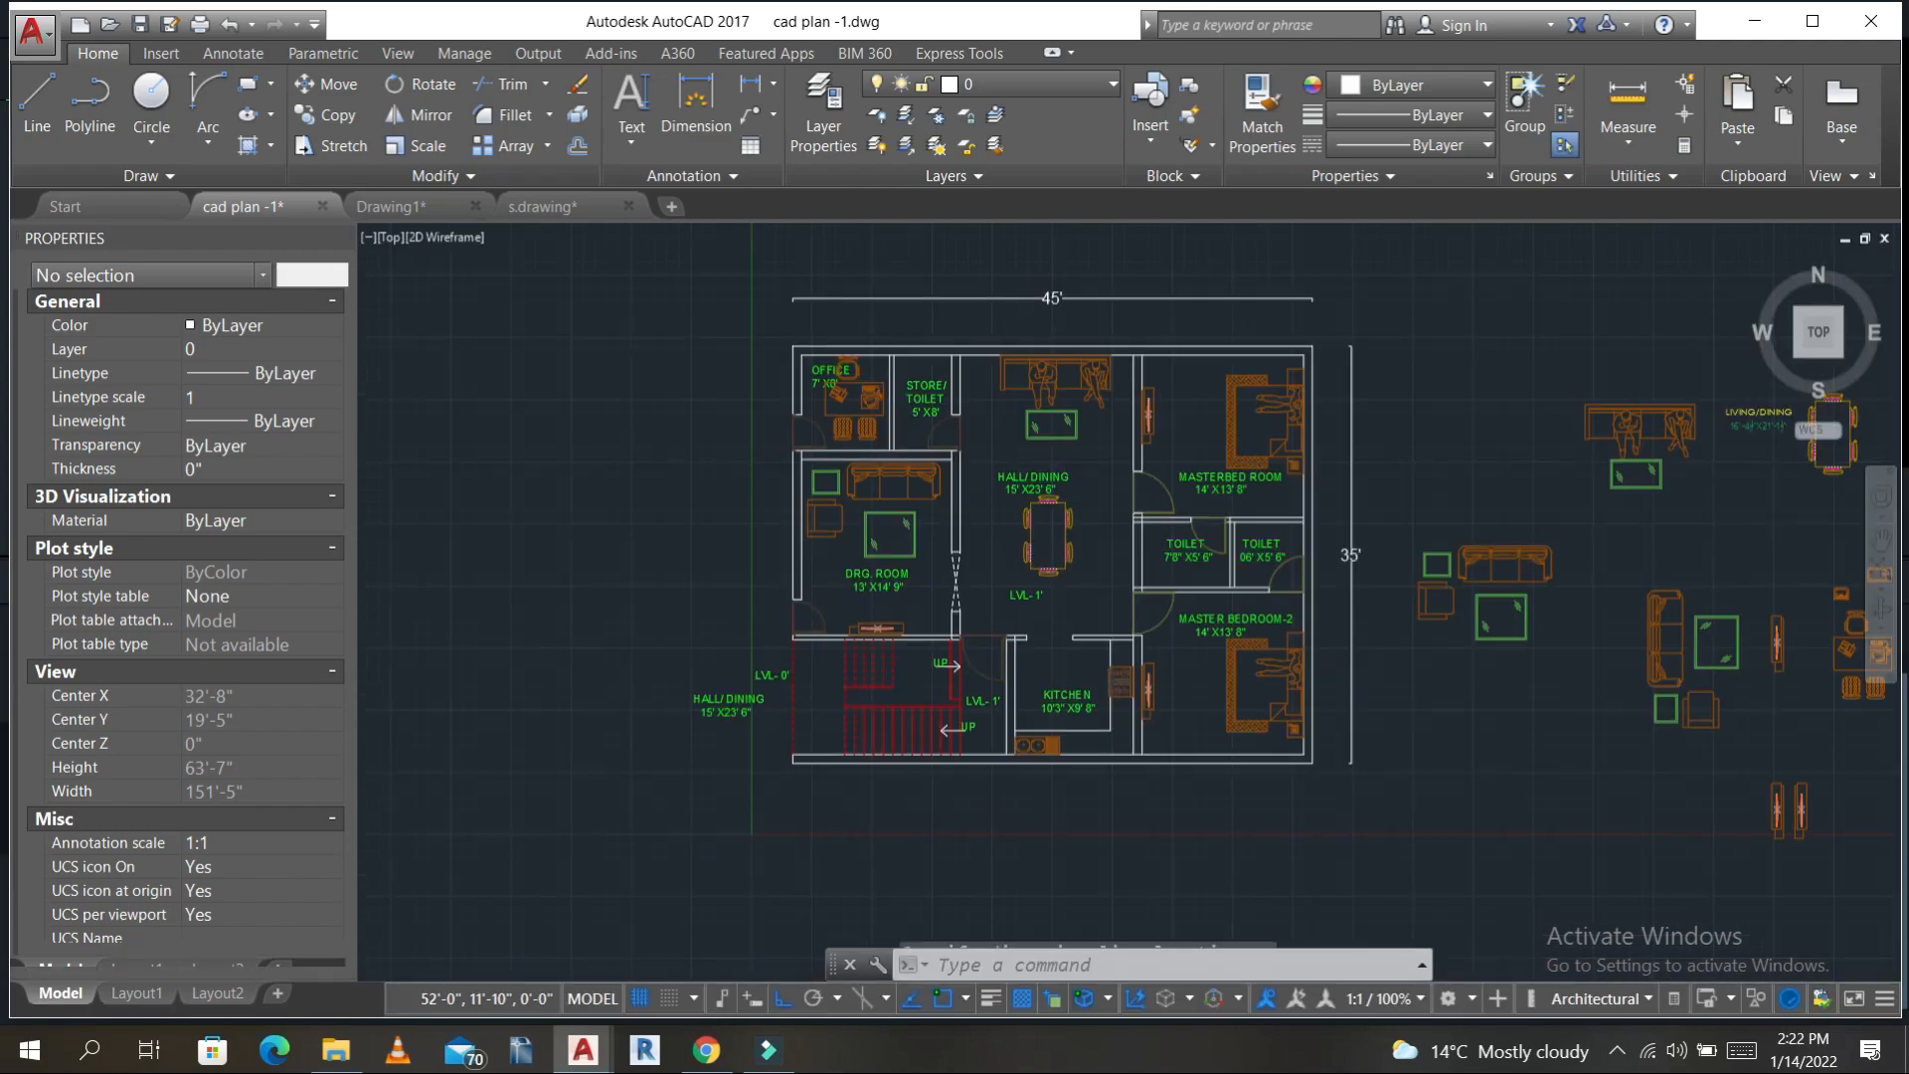
{"action": "middle_click_drag", "start_coordinate": [1348, 619], "coordinate": [1228, 573]}
{"action": "key", "text": "ctrl+s"}
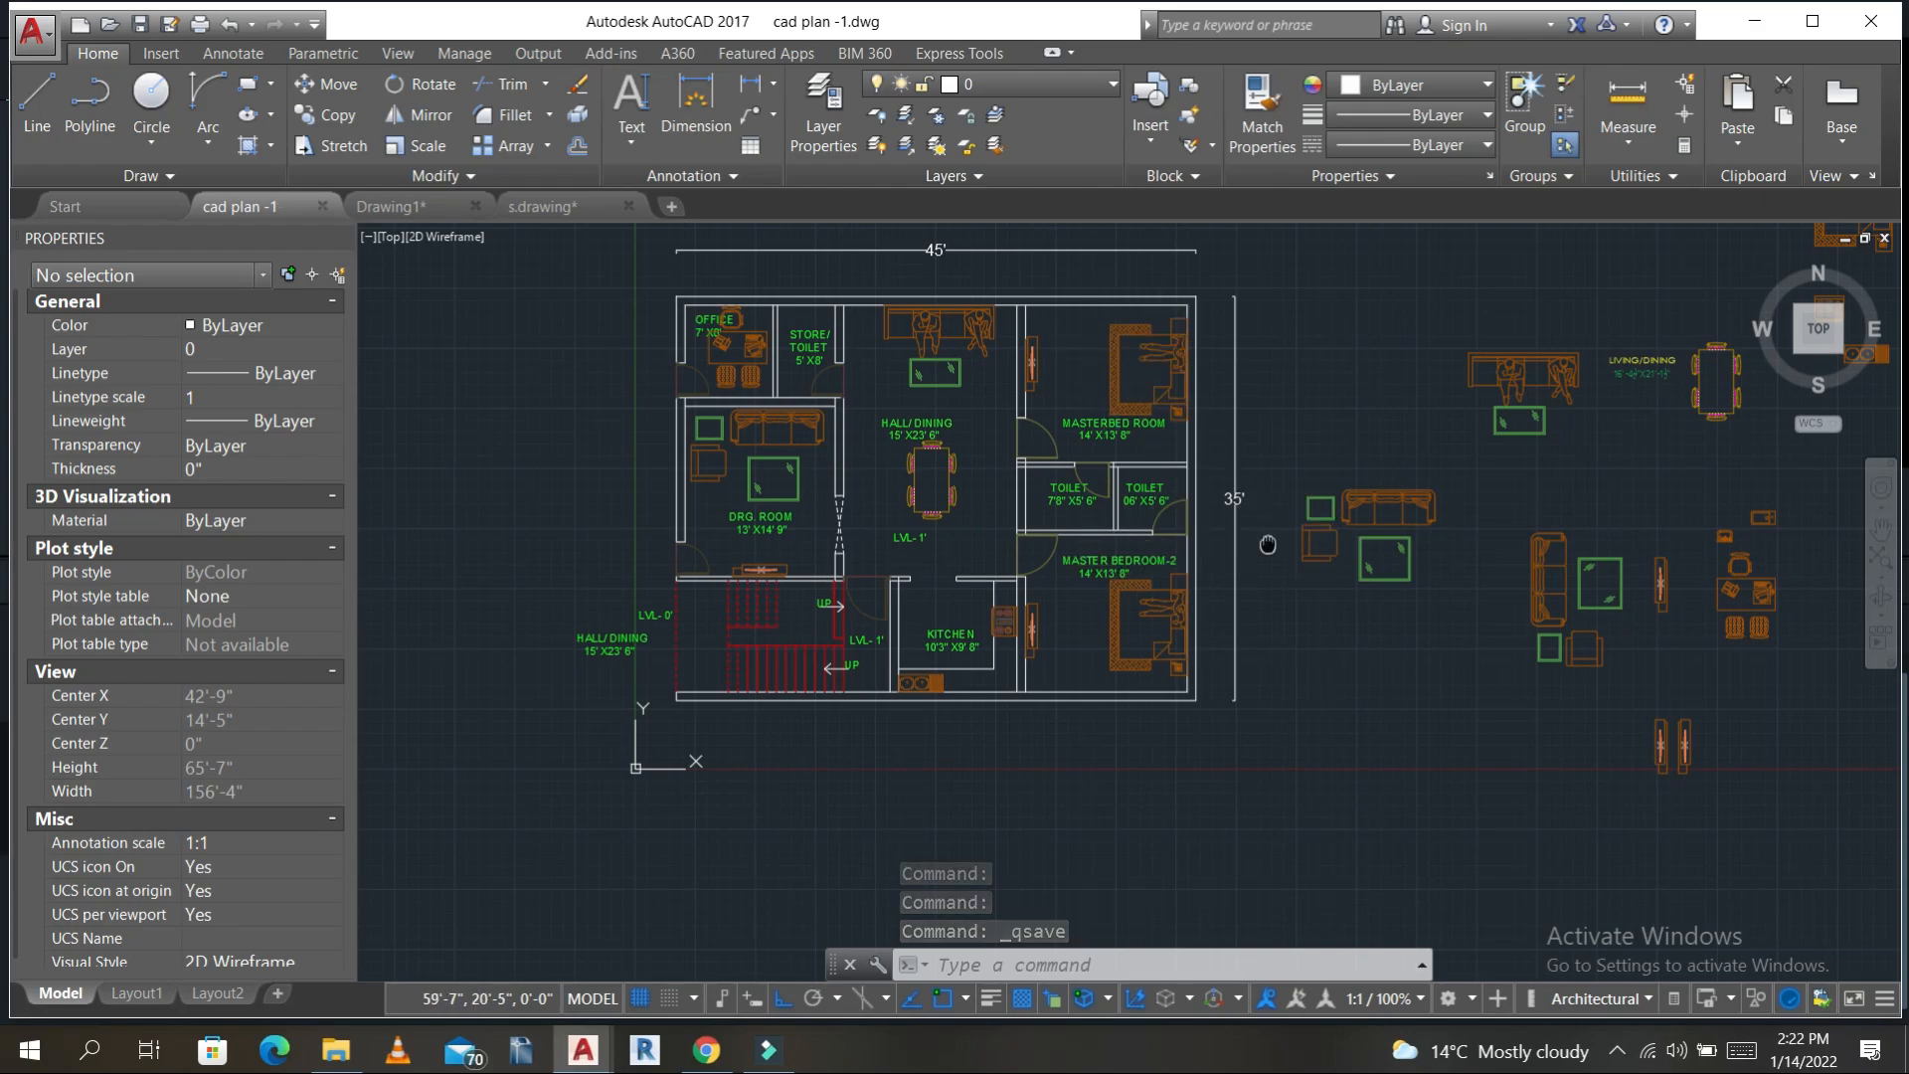
{"action": "middle_click_drag", "start_coordinate": [1268, 544], "coordinate": [1095, 562]}
{"action": "middle_click_drag", "start_coordinate": [721, 459], "coordinate": [847, 468]}
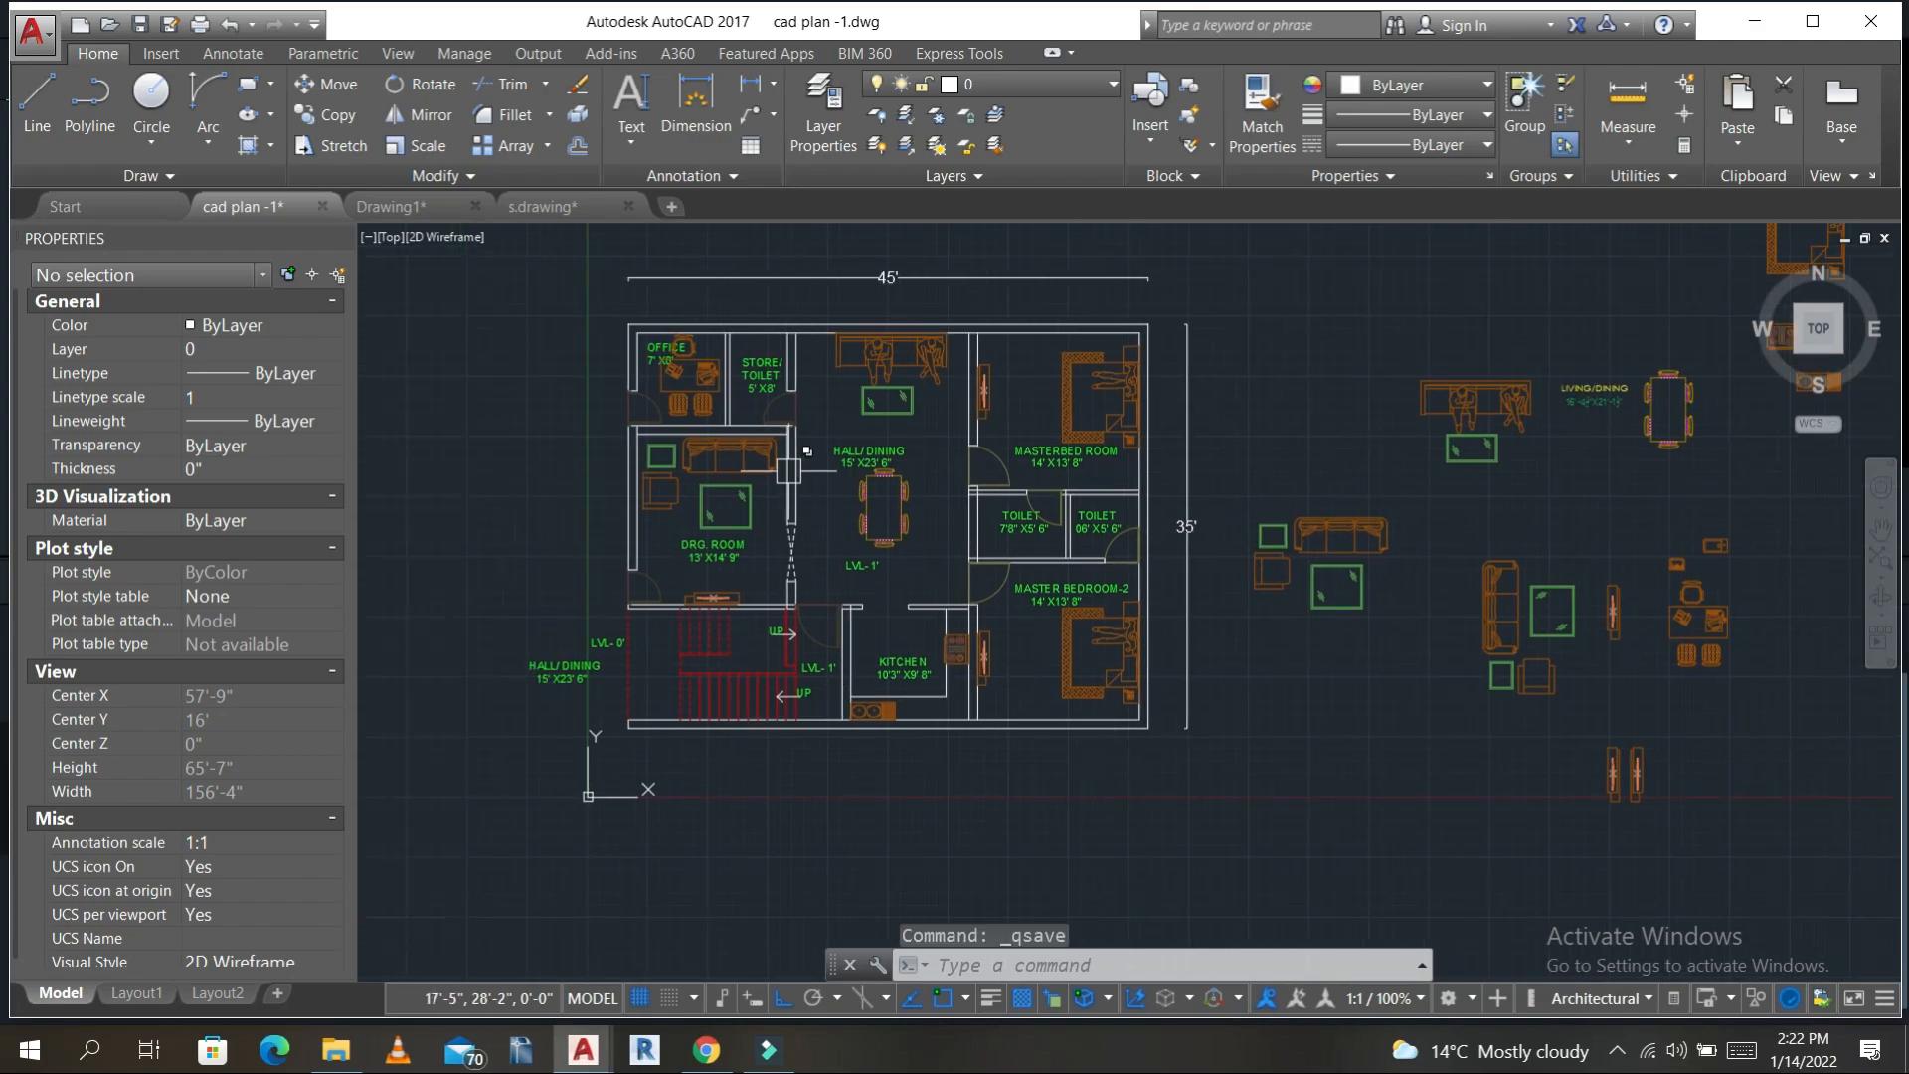
{"action": "key", "text": "Escape"}
{"action": "type", "text": "dli"}
{"action": "key", "text": "Return"}
{"action": "key", "text": "Escape"}
{"action": "key", "text": "Escape"}
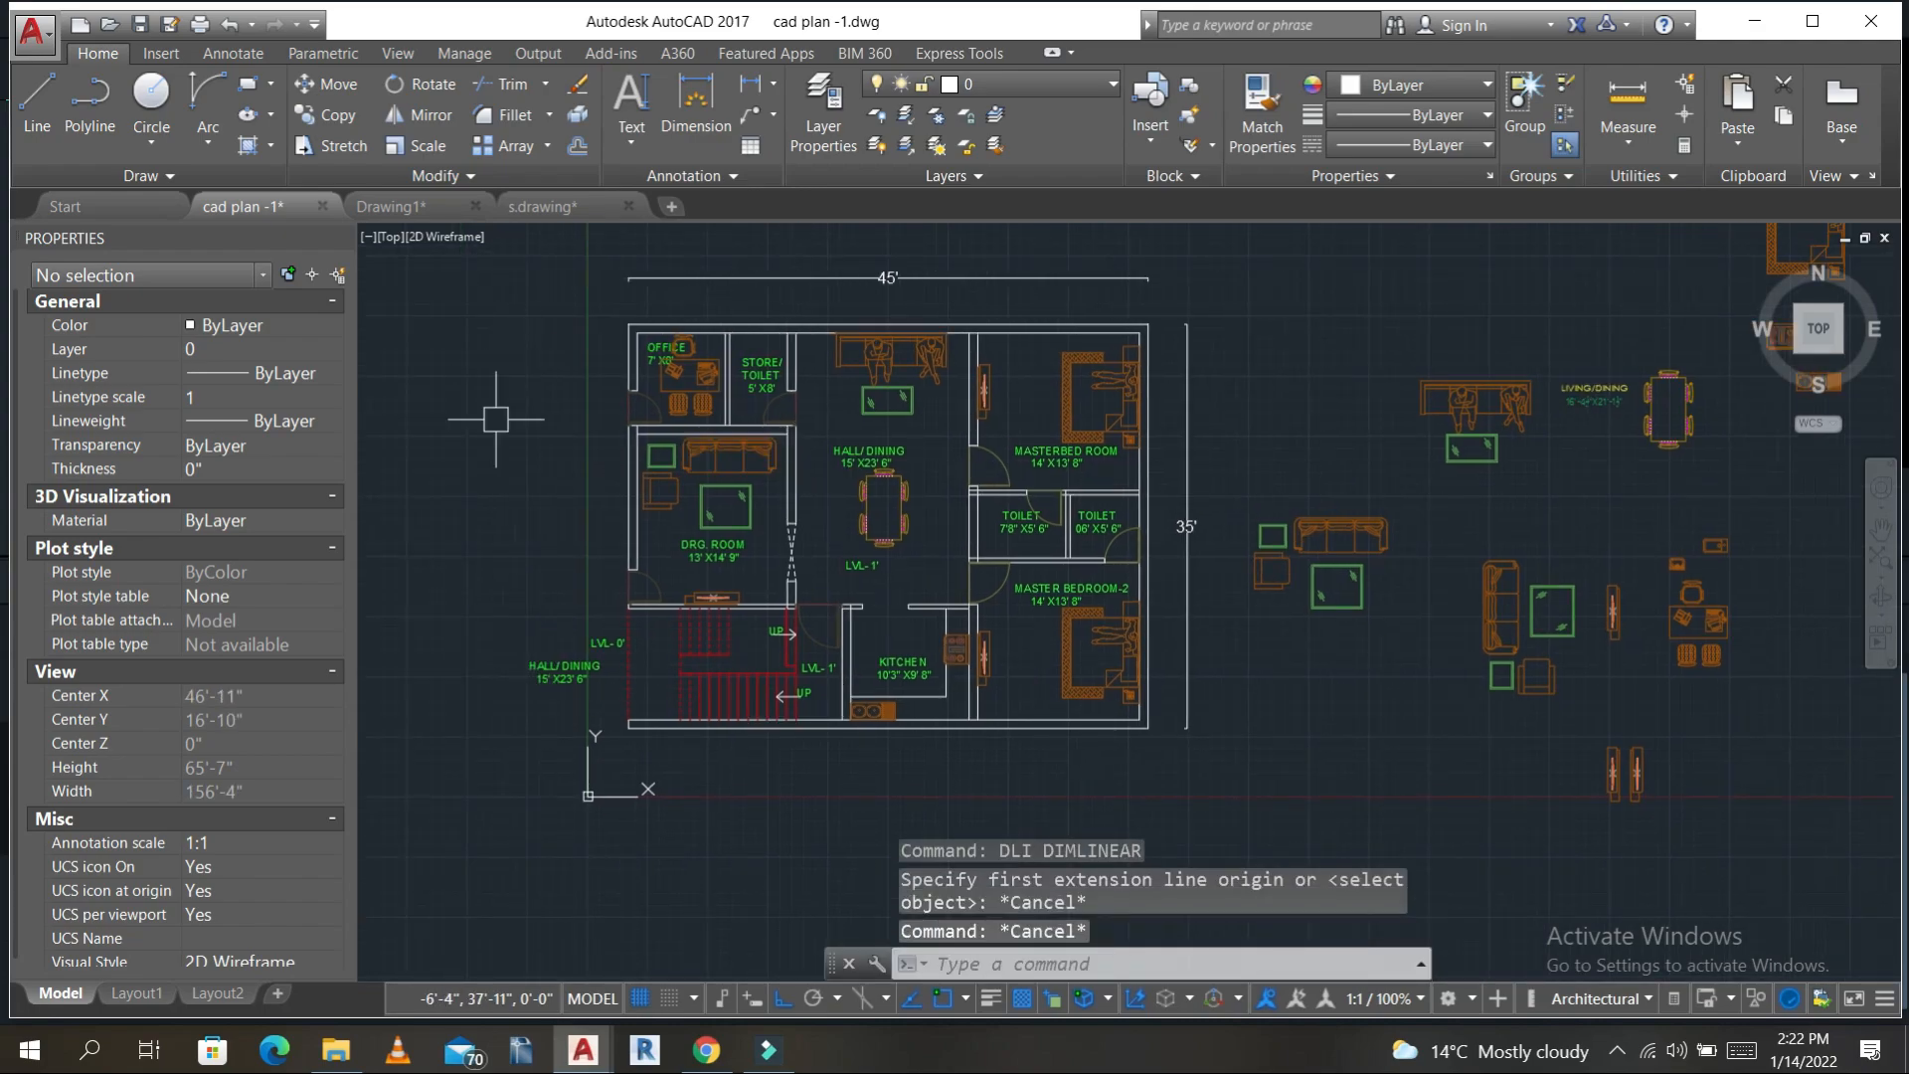
{"action": "key", "text": "Escape"}
{"action": "key", "text": "Escape"}
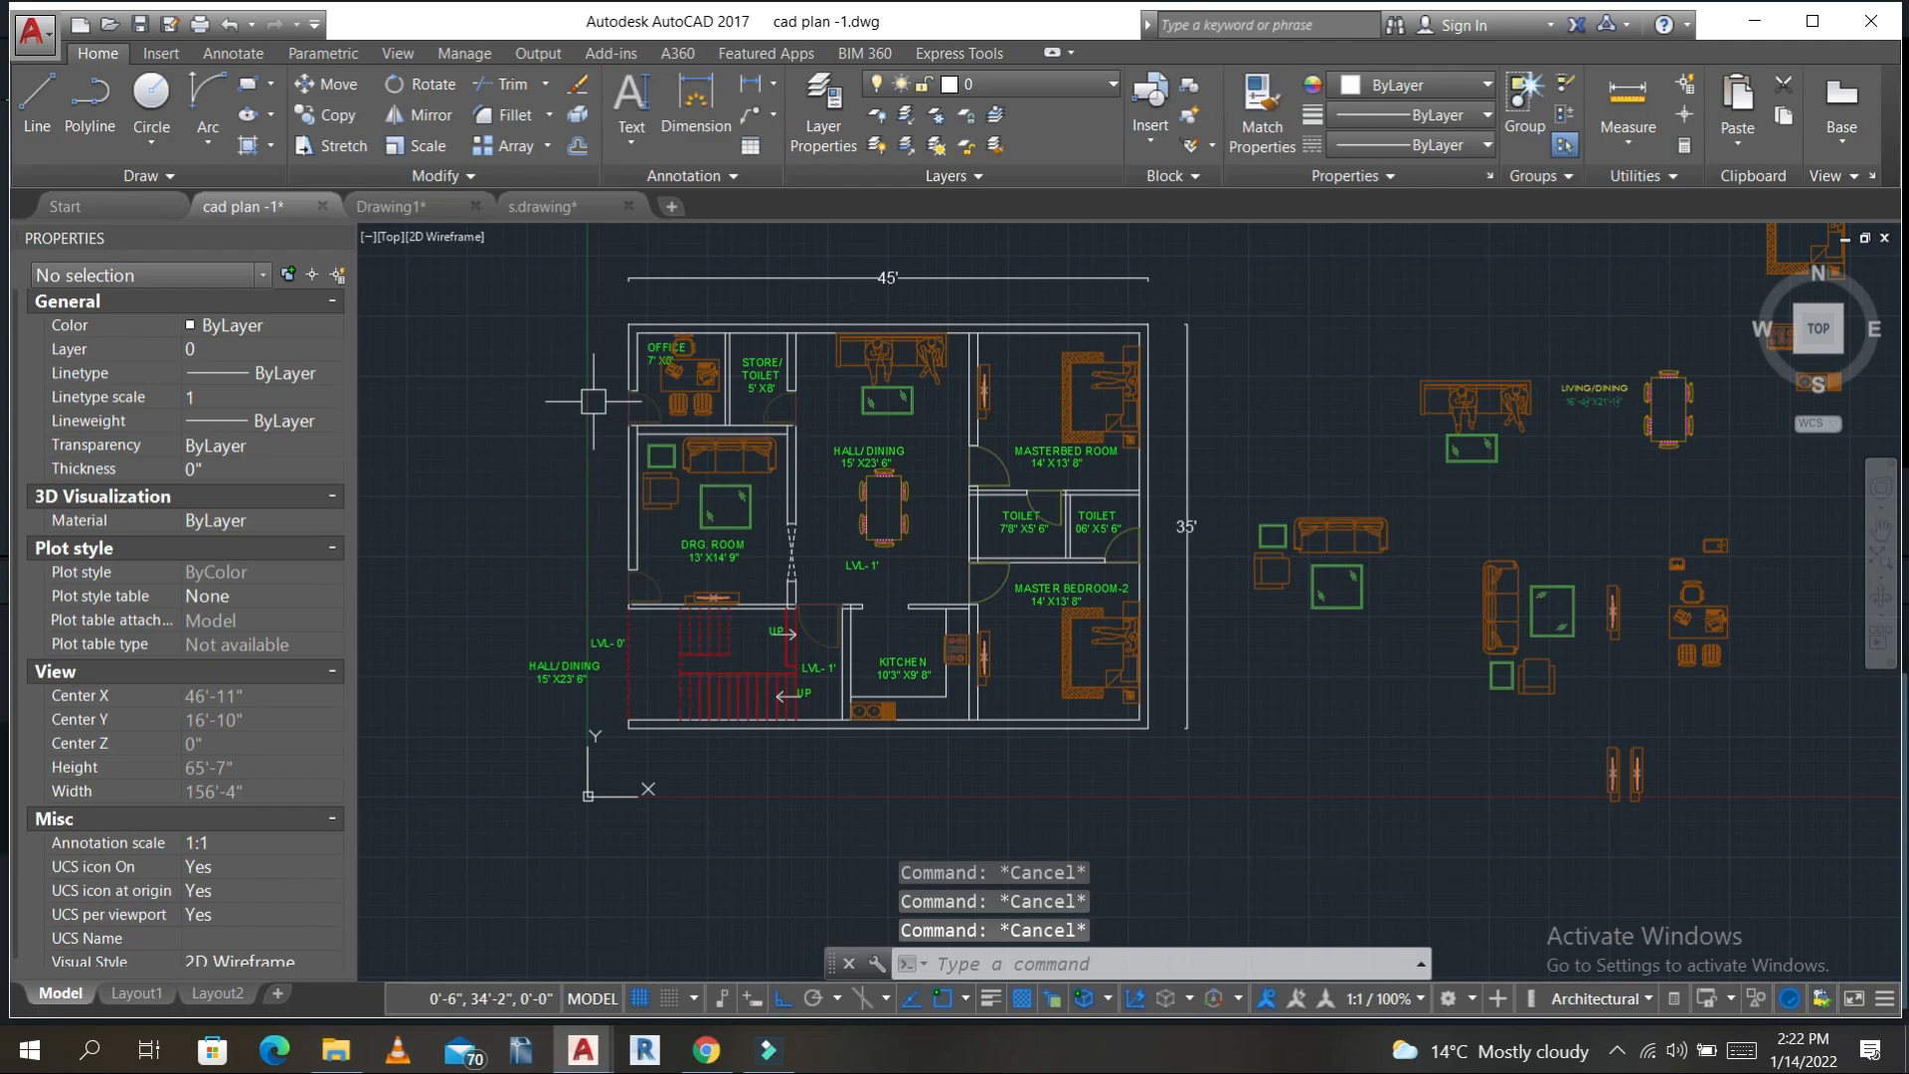
- Draw a boundary outline from the house's upper-left outer corner, 10' left, 35' down and back to the lower-left outer corner
{"action": "type", "text": "l"}
{"action": "key", "text": "Return"}
{"action": "left_click", "coordinate": [628, 323]}
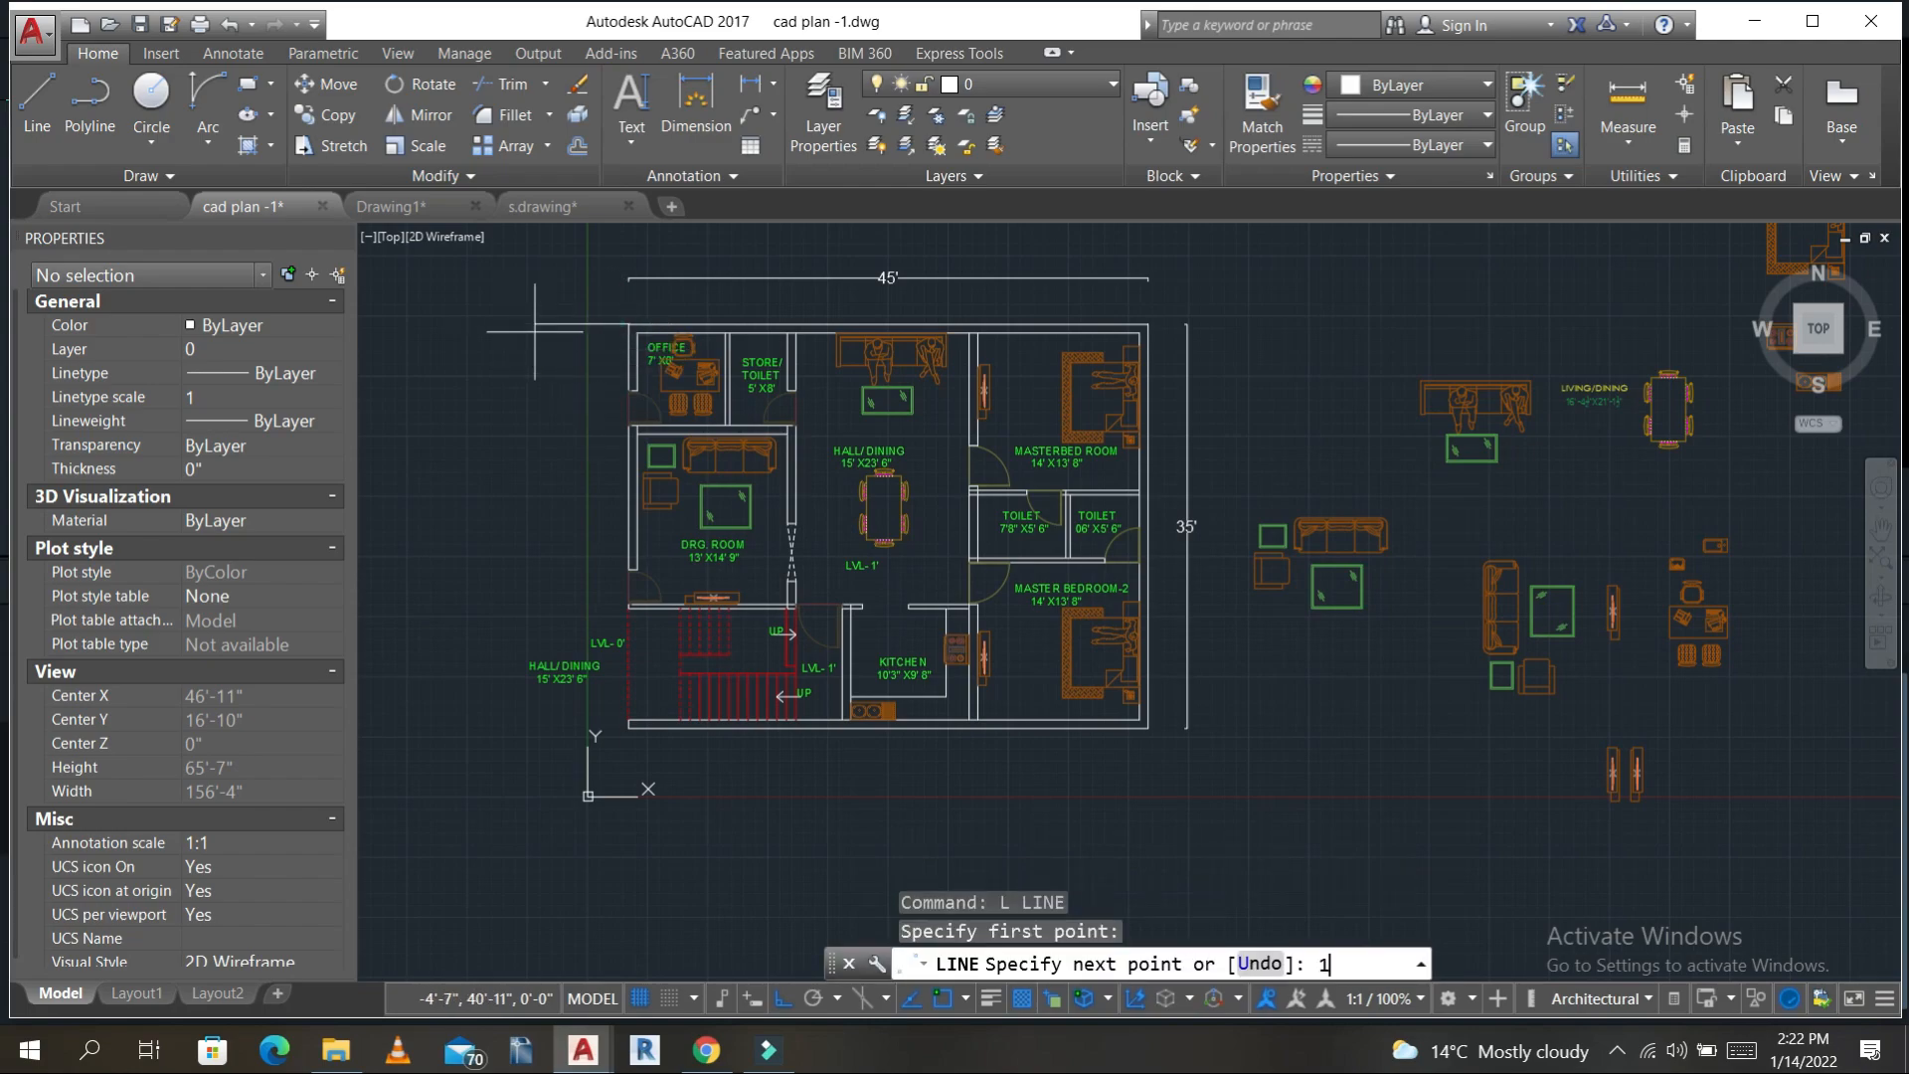
{"action": "key", "text": "Return"}
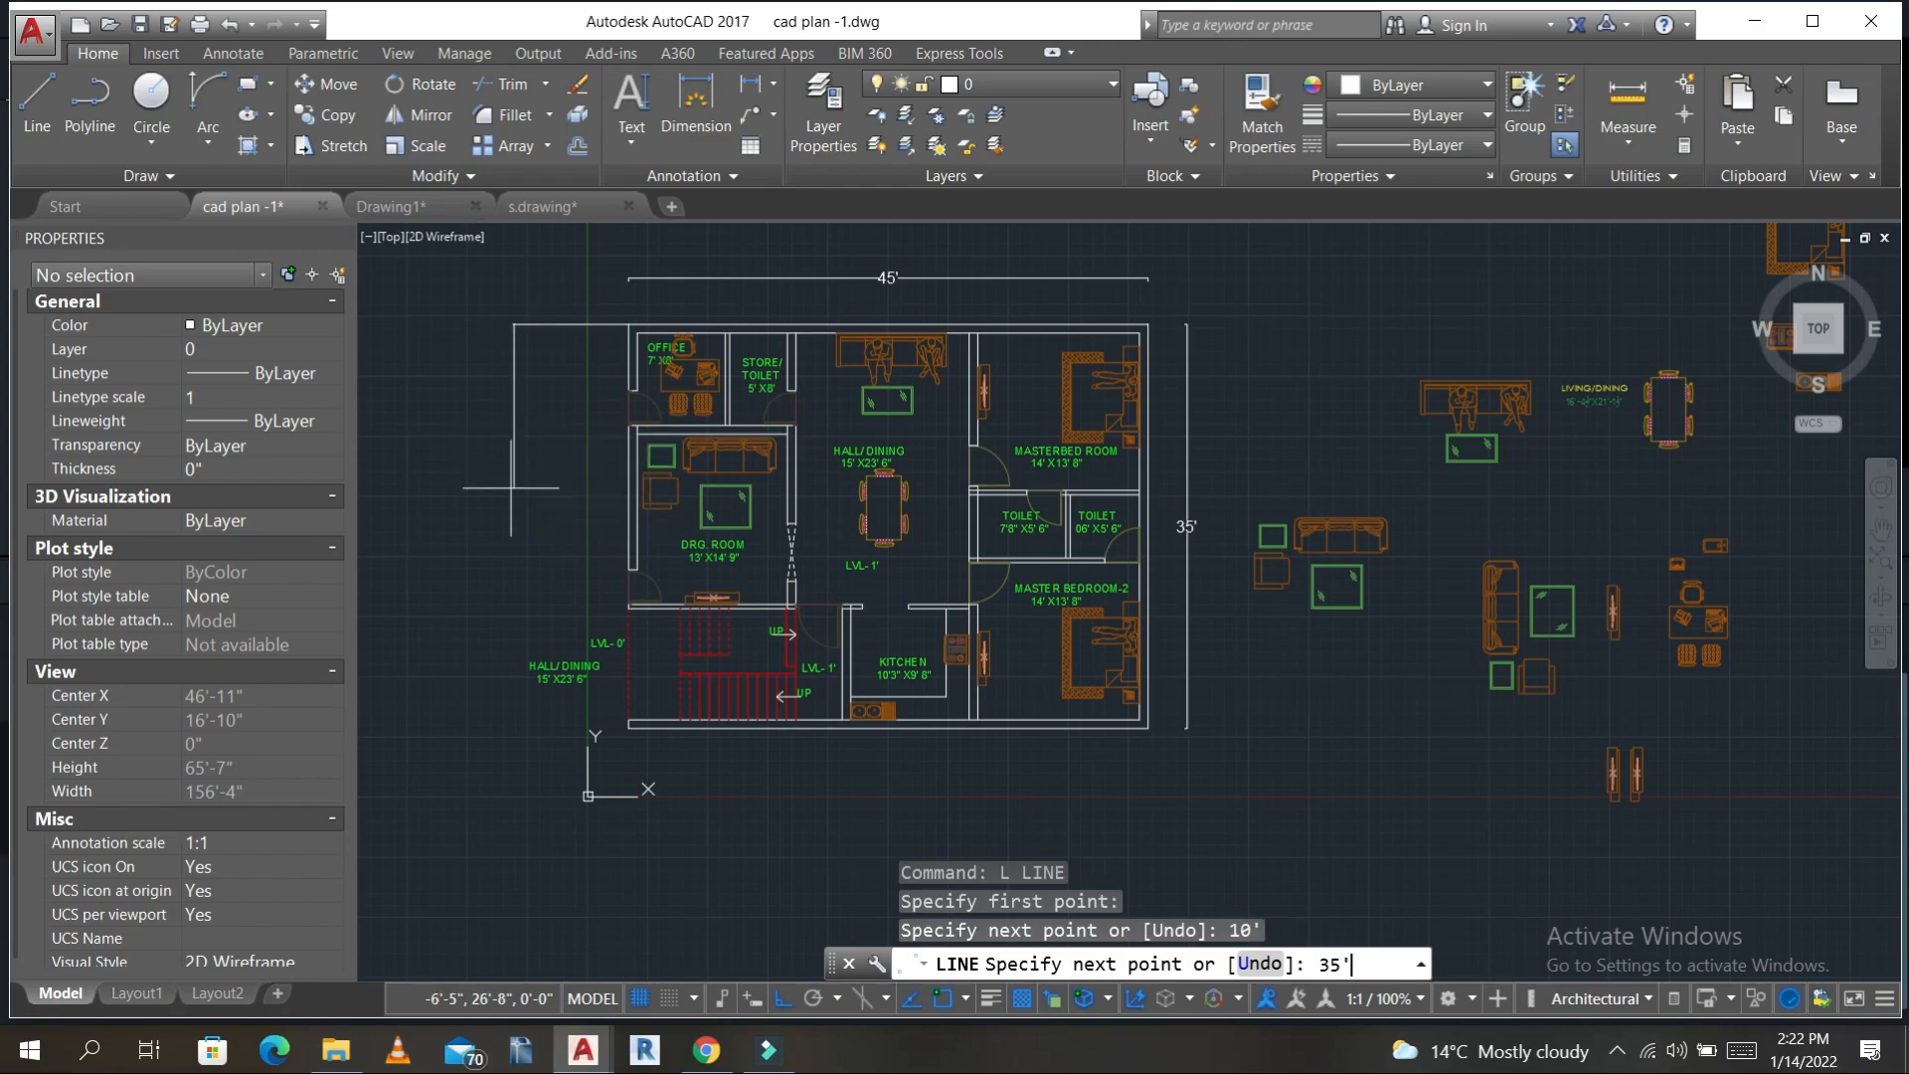
{"action": "key", "text": "Return"}
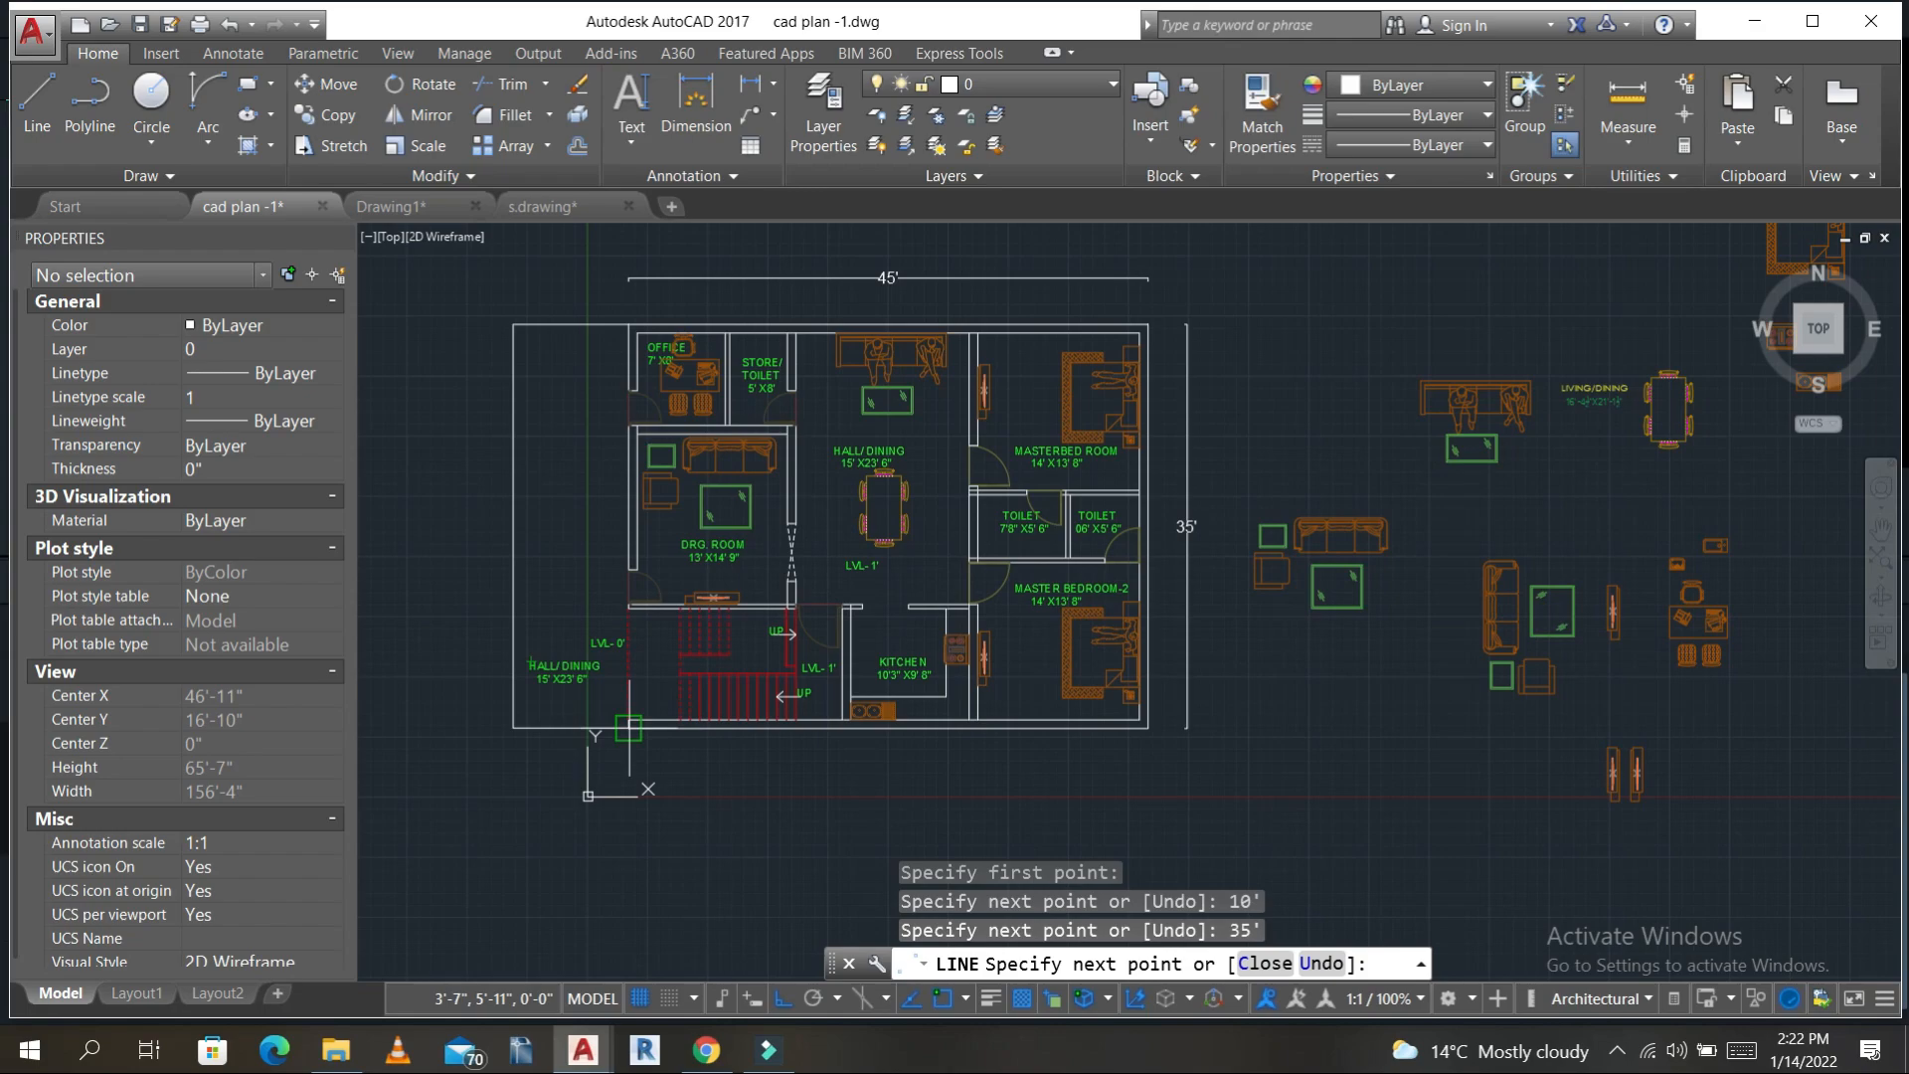
{"action": "key", "text": "Escape"}
{"action": "key", "text": "Escape"}
{"action": "key", "text": "Escape"}
{"action": "key", "text": "Escape"}
- Offset the upper, left and lower lines of the new boundary outline 9" inward to form walls
{"action": "type", "text": "0"}
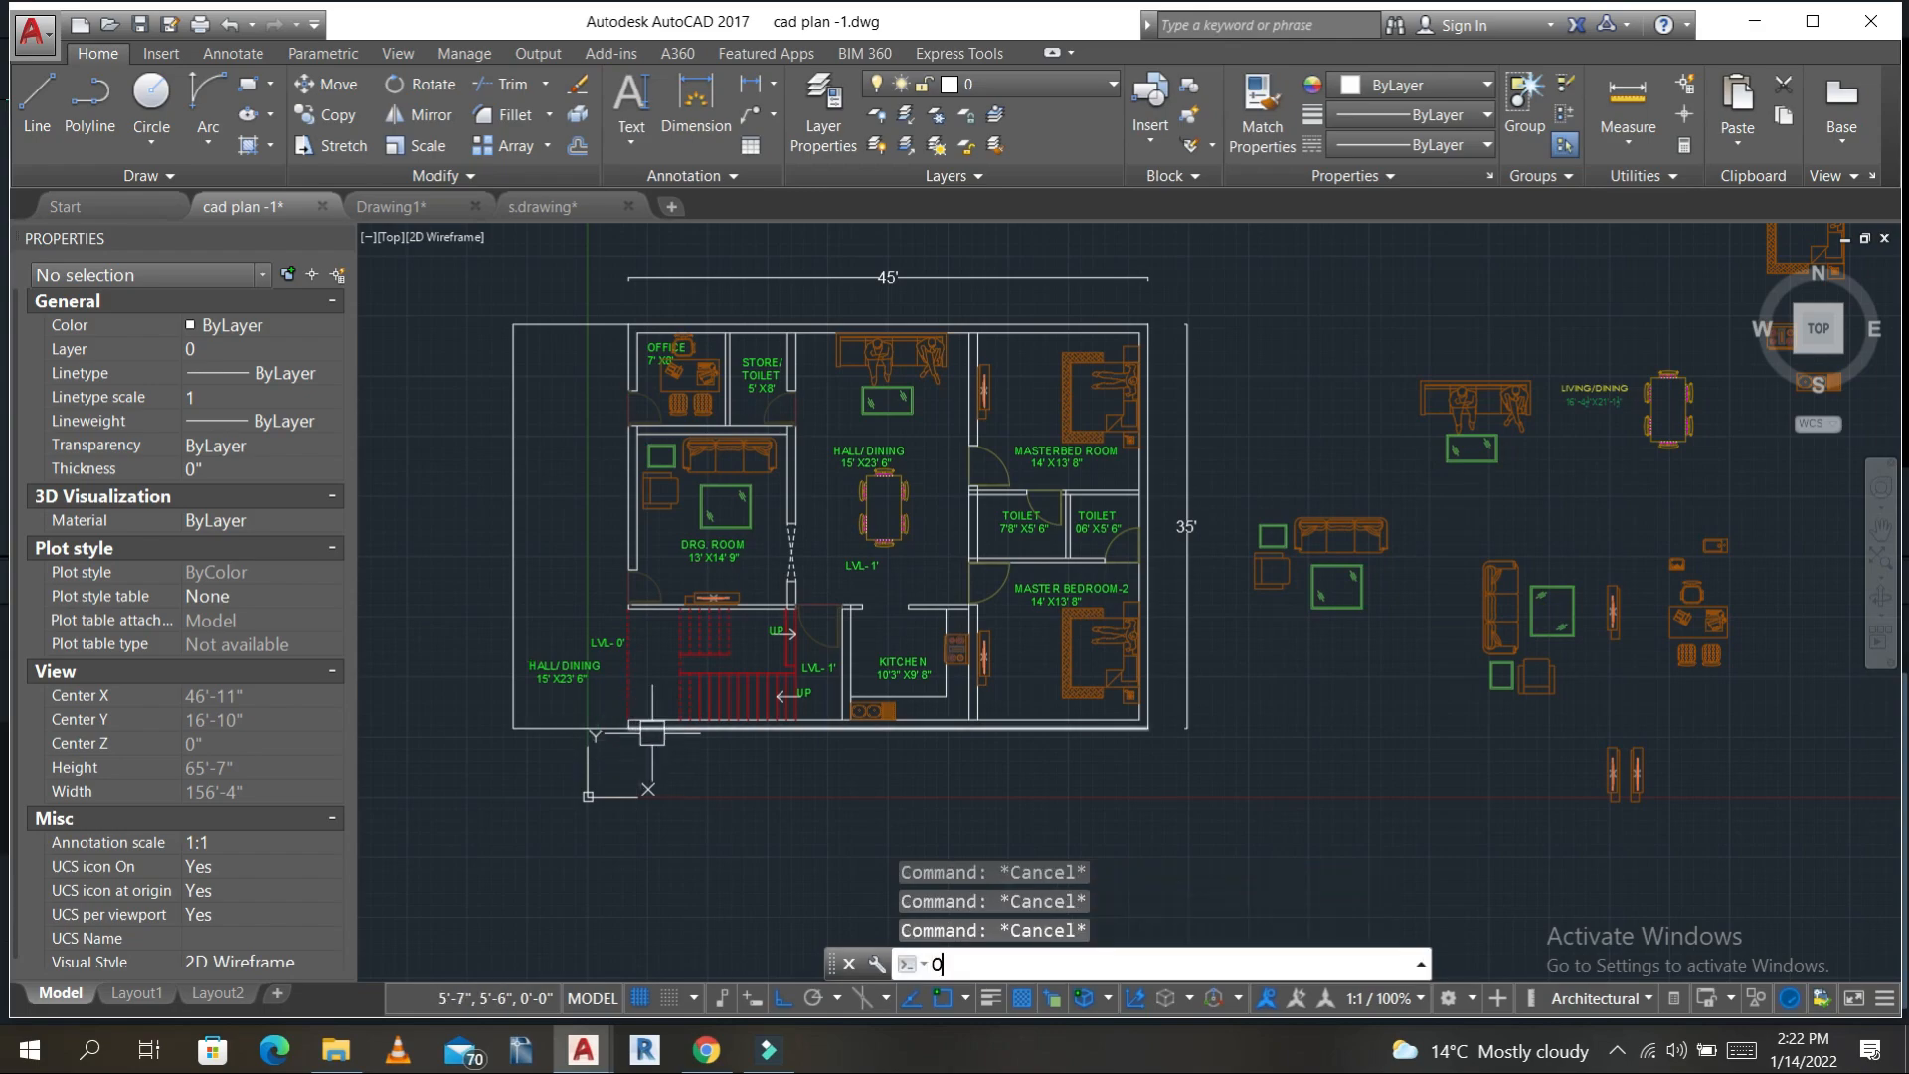
{"action": "key", "text": "Return"}
{"action": "type", "text": "9\""}
{"action": "key", "text": "Return"}
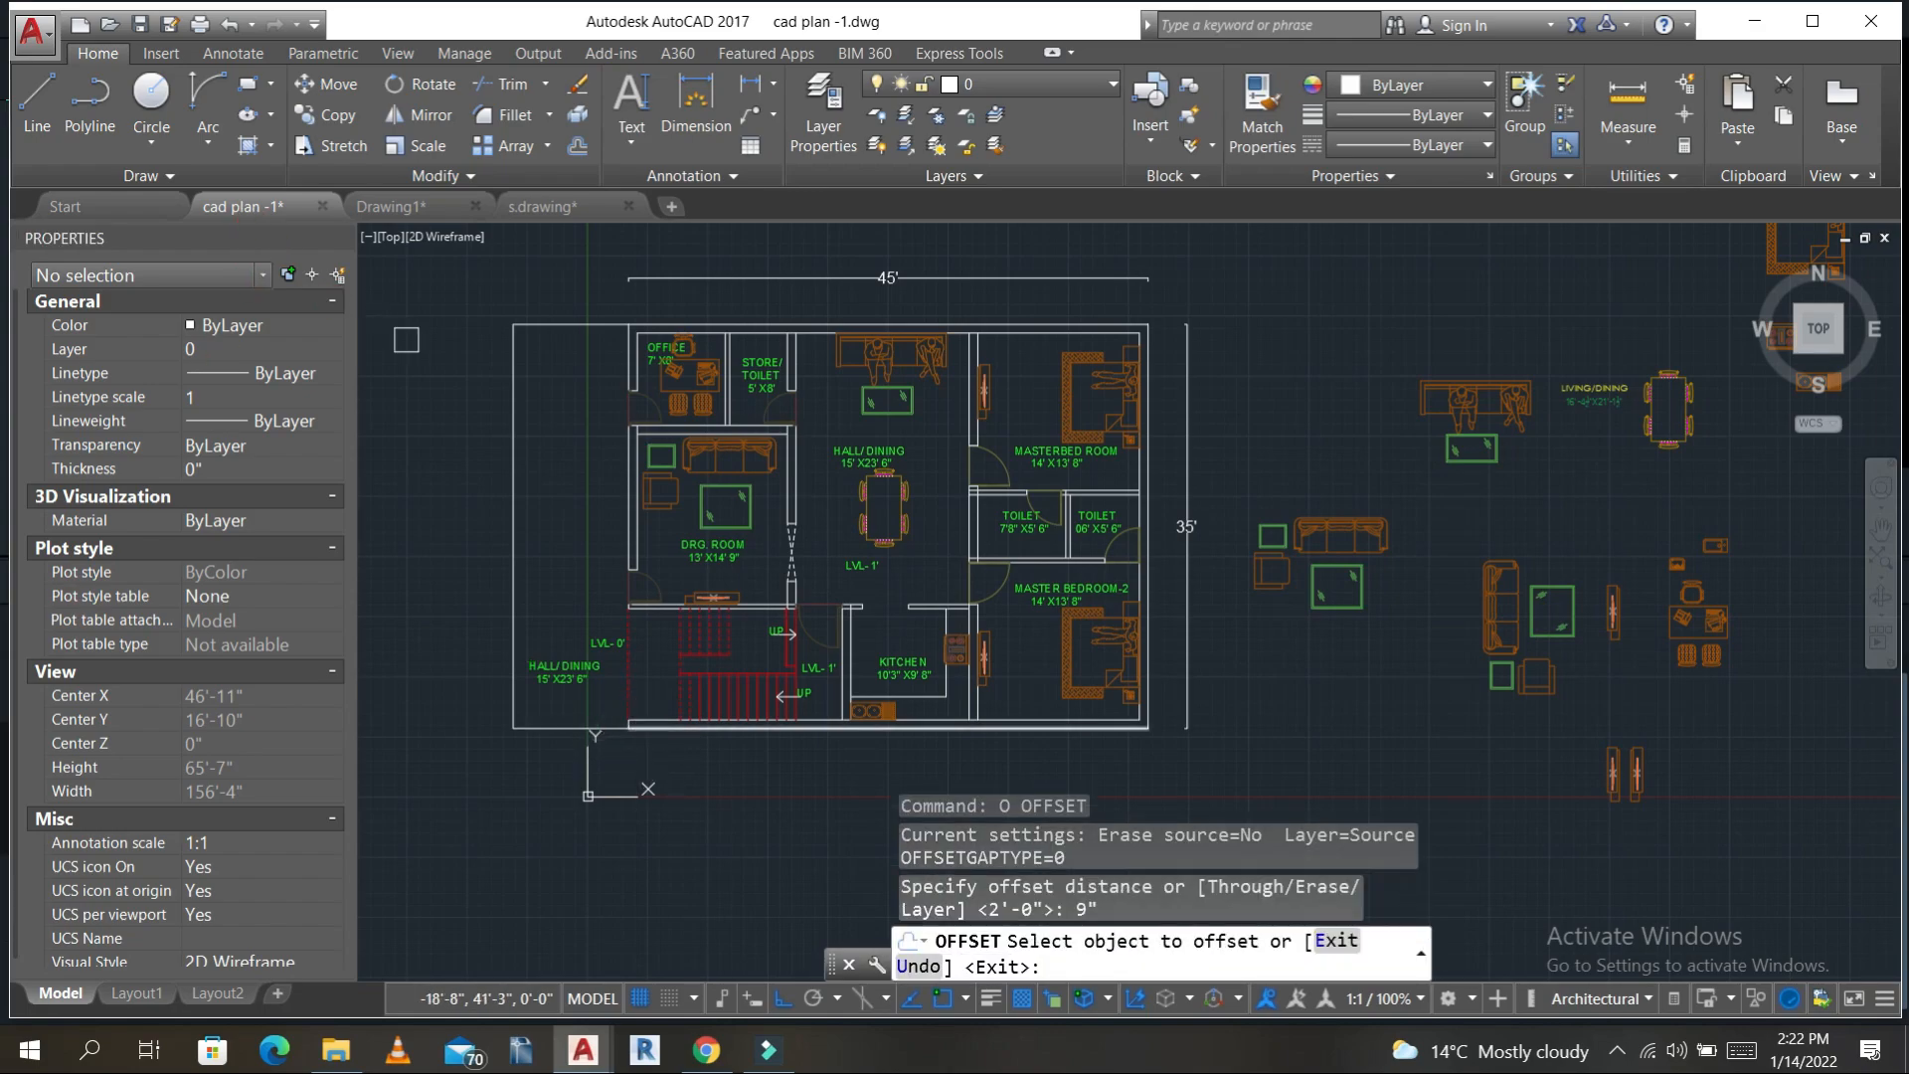
{"action": "left_click", "coordinate": [561, 327]}
{"action": "left_click", "coordinate": [567, 358]}
{"action": "left_click", "coordinate": [513, 403]}
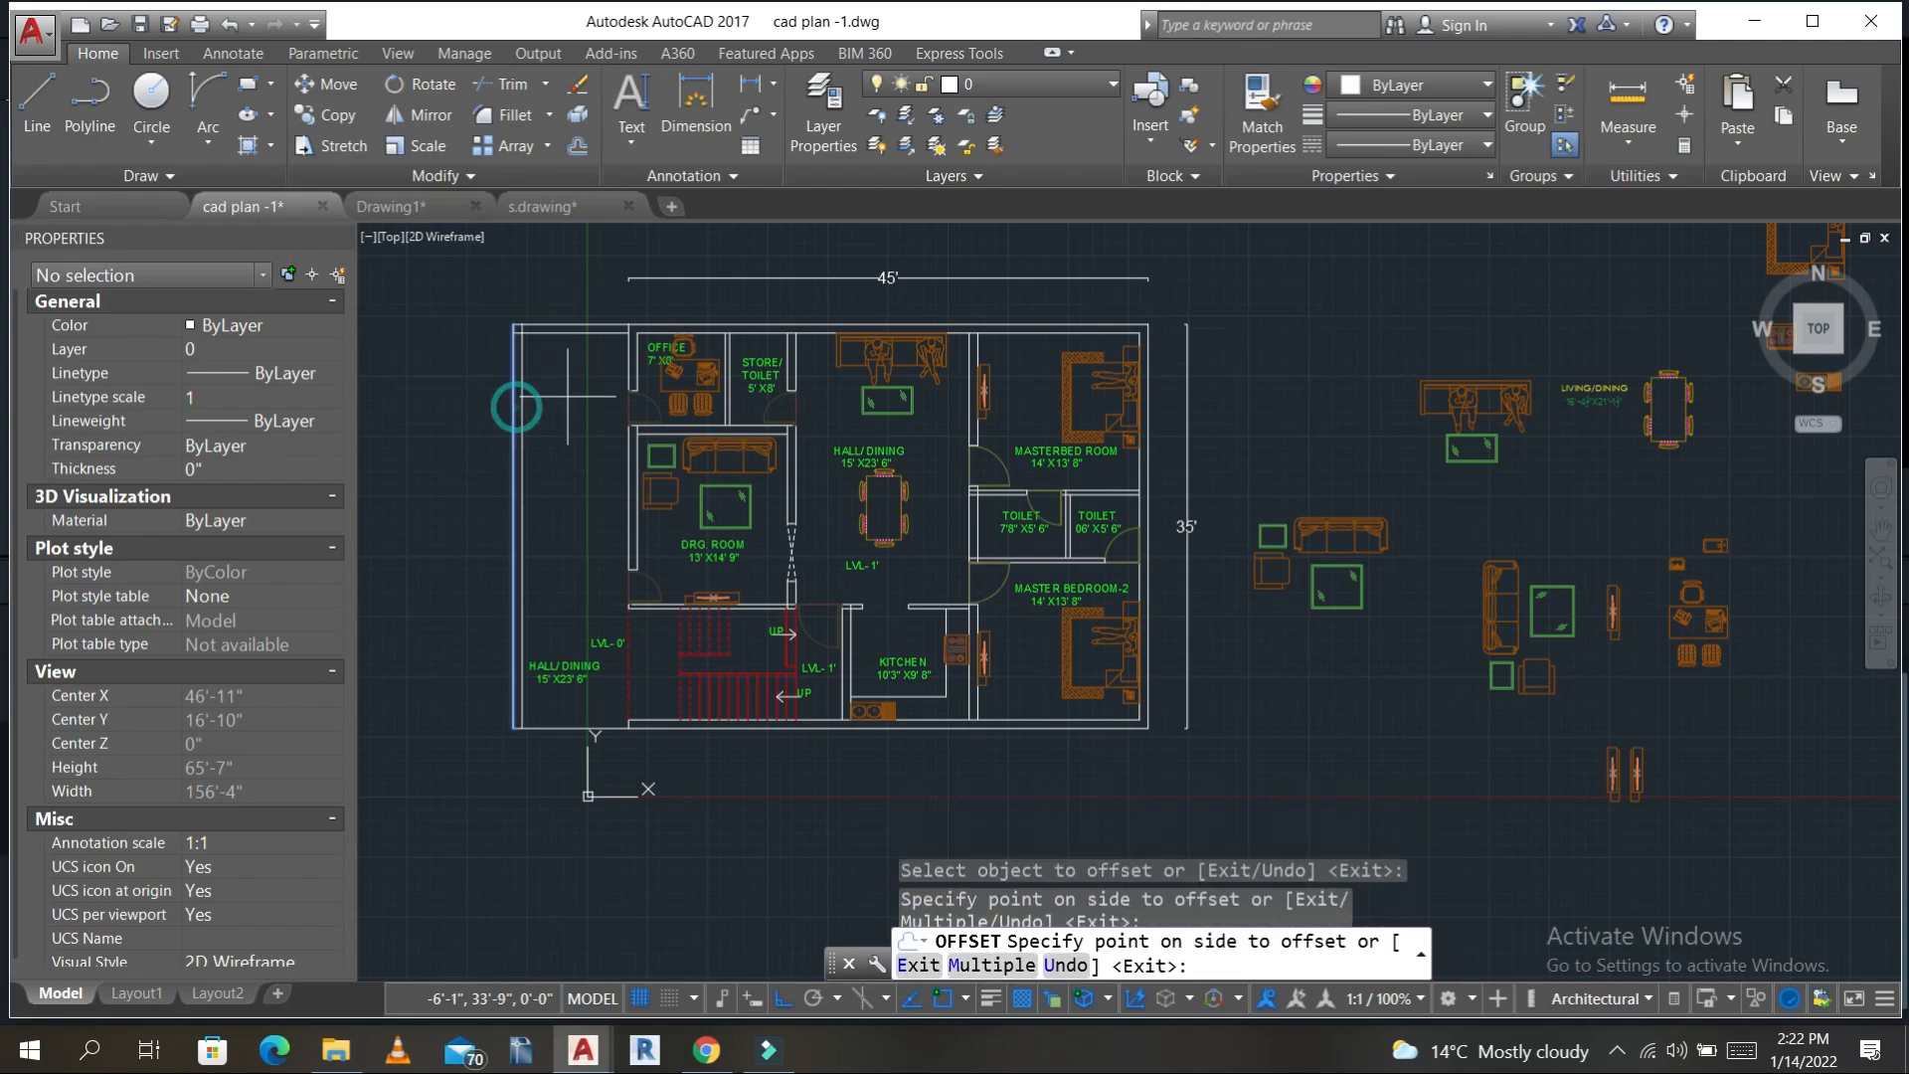
{"action": "left_click", "coordinate": [579, 396]}
{"action": "left_click", "coordinate": [569, 729]}
{"action": "left_click", "coordinate": [600, 676]}
{"action": "key", "text": "Escape"}
{"action": "key", "text": "Escape"}
{"action": "key", "text": "Escape"}
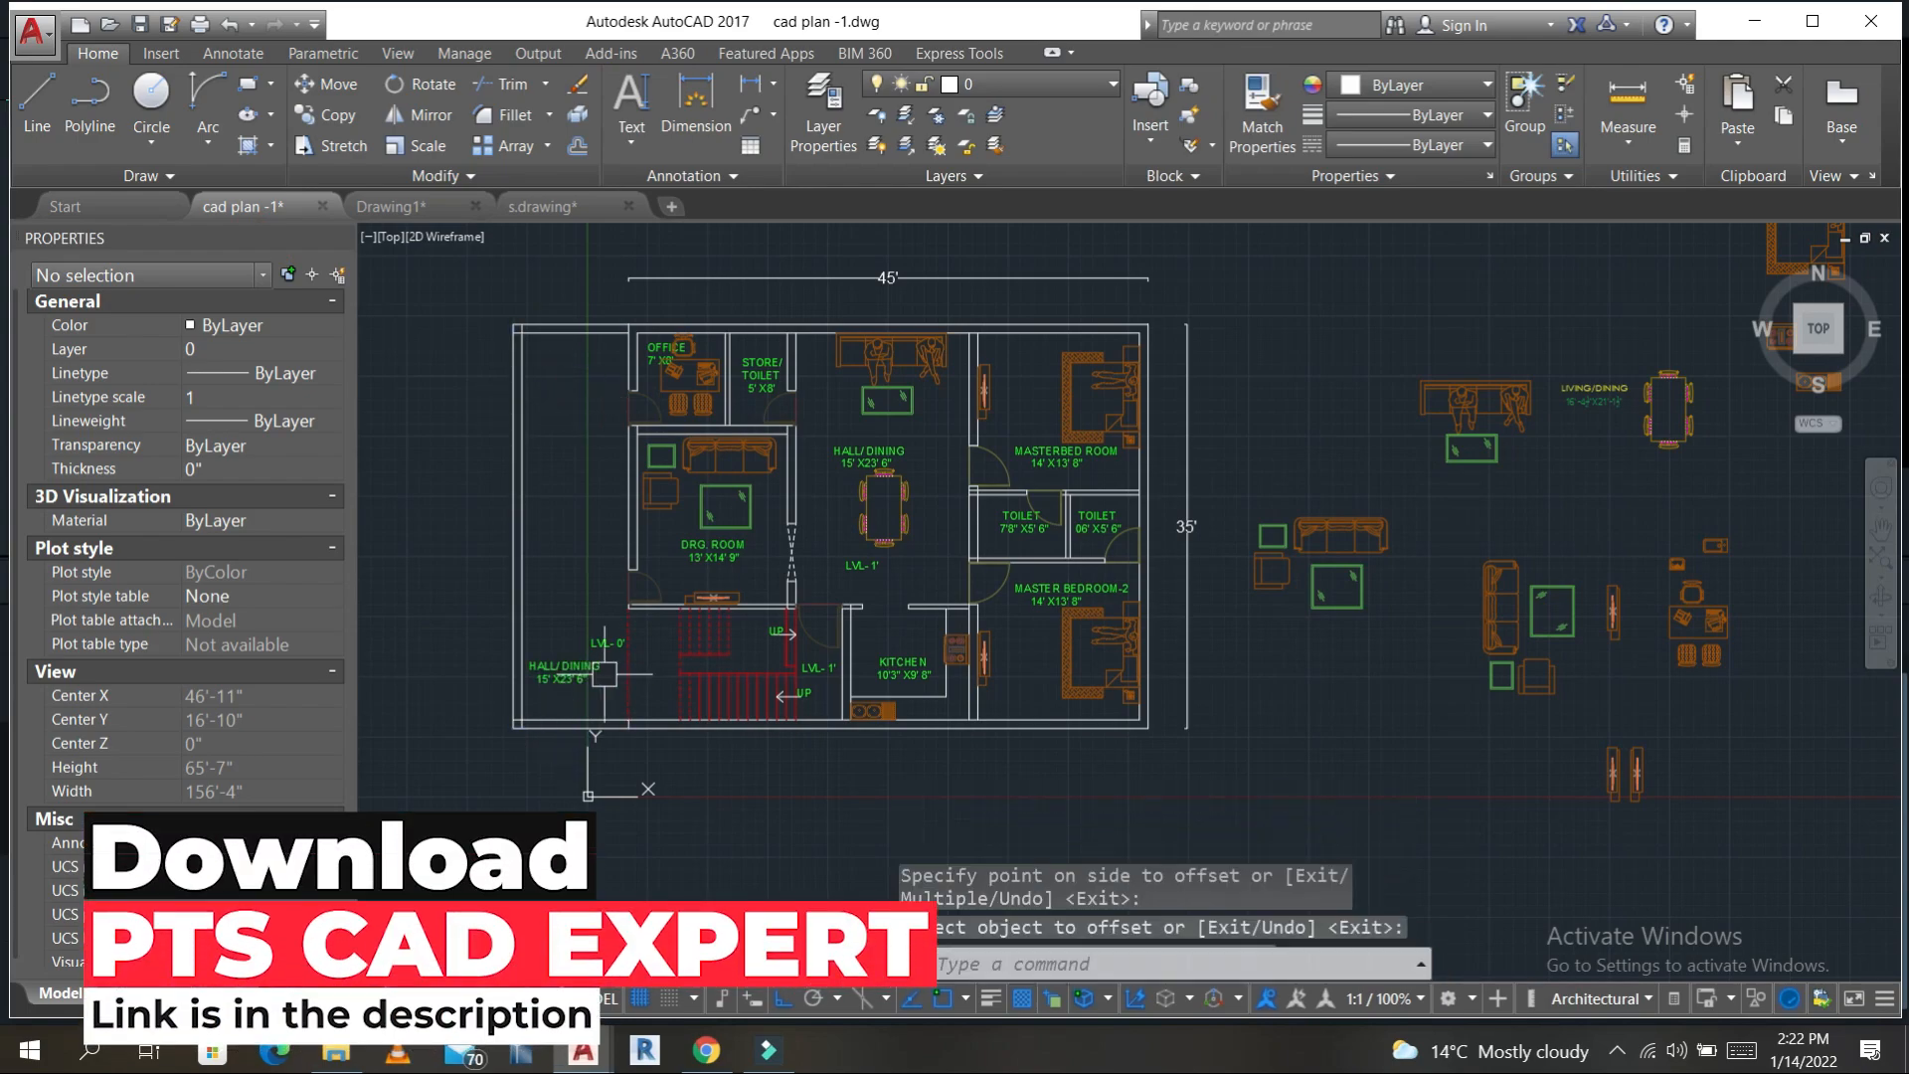
- Offset the inner line of the lower boundary wall 10' upward, left of the staircase
{"action": "scroll", "coordinate": [557, 696], "scroll_direction": "up", "scroll_amount": 3}
{"action": "middle_click_drag", "start_coordinate": [557, 656], "coordinate": [770, 590]}
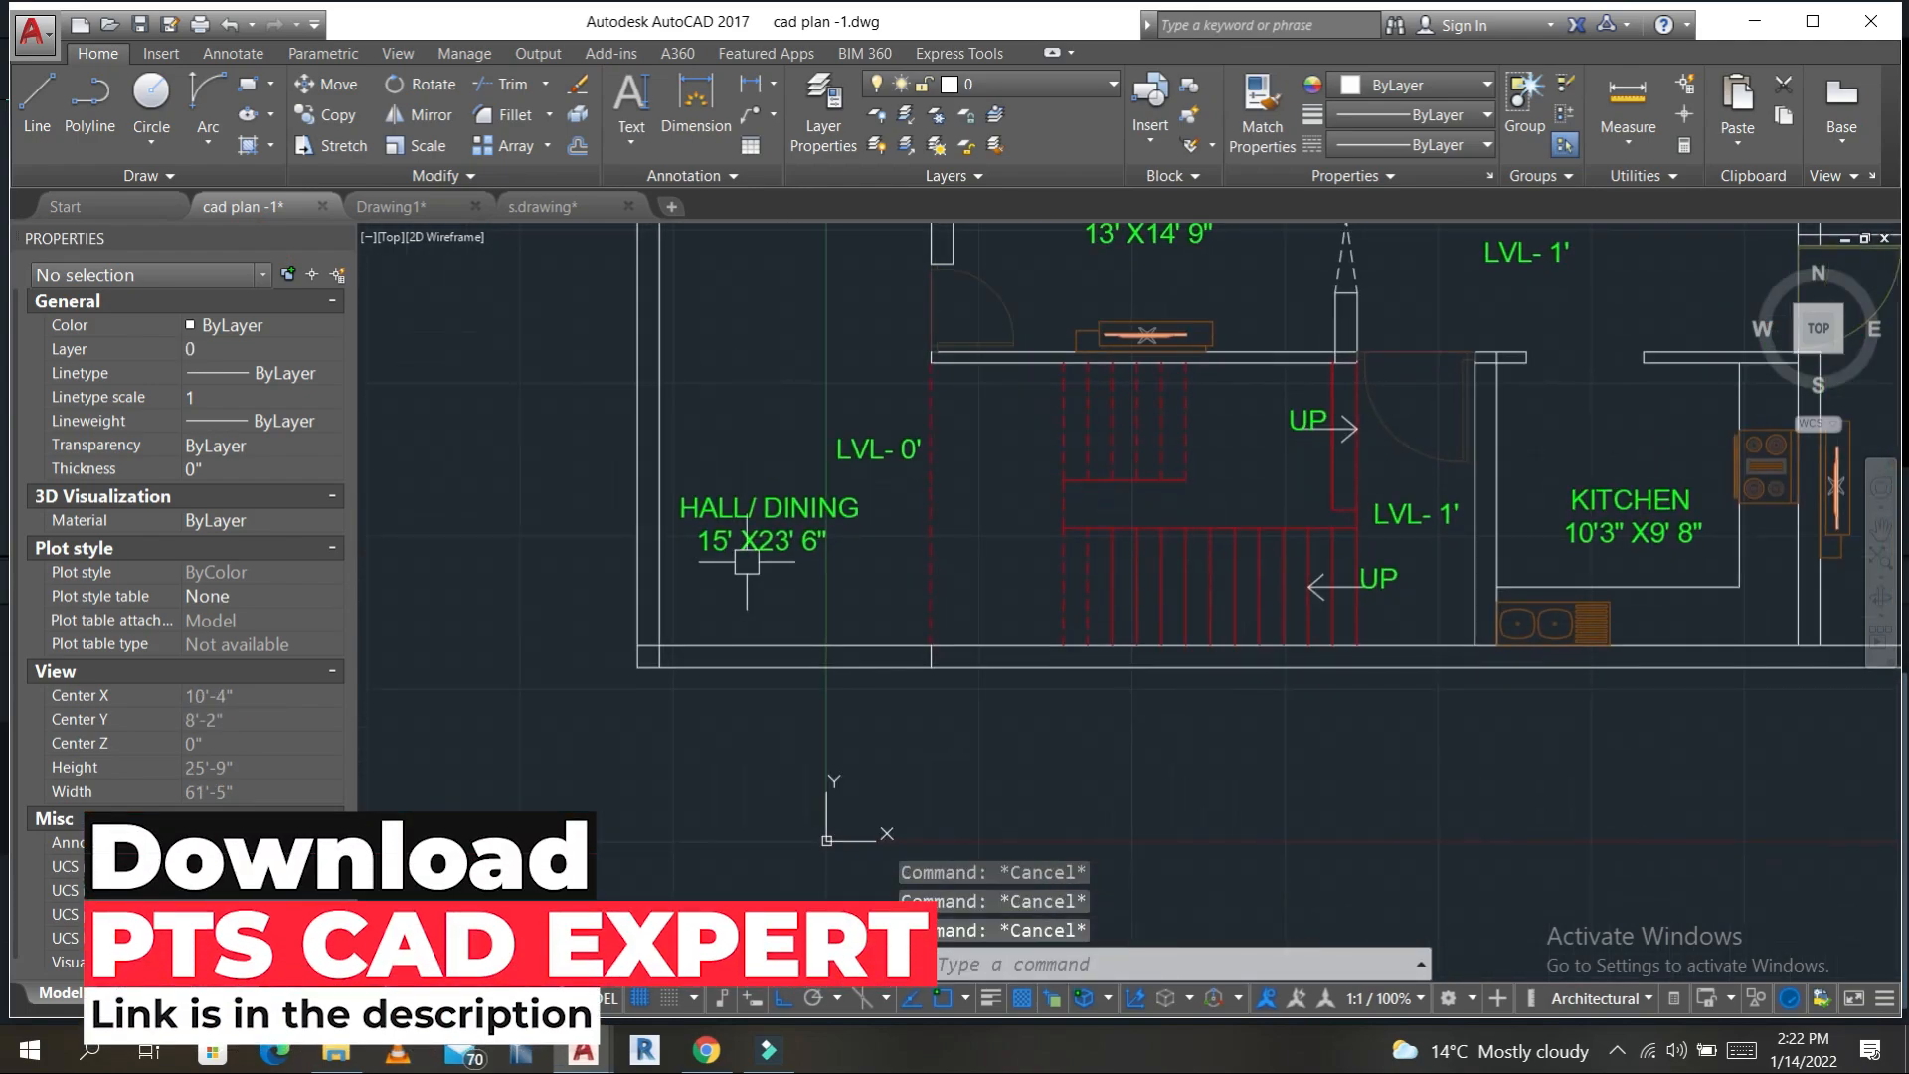
{"action": "type", "text": "o"}
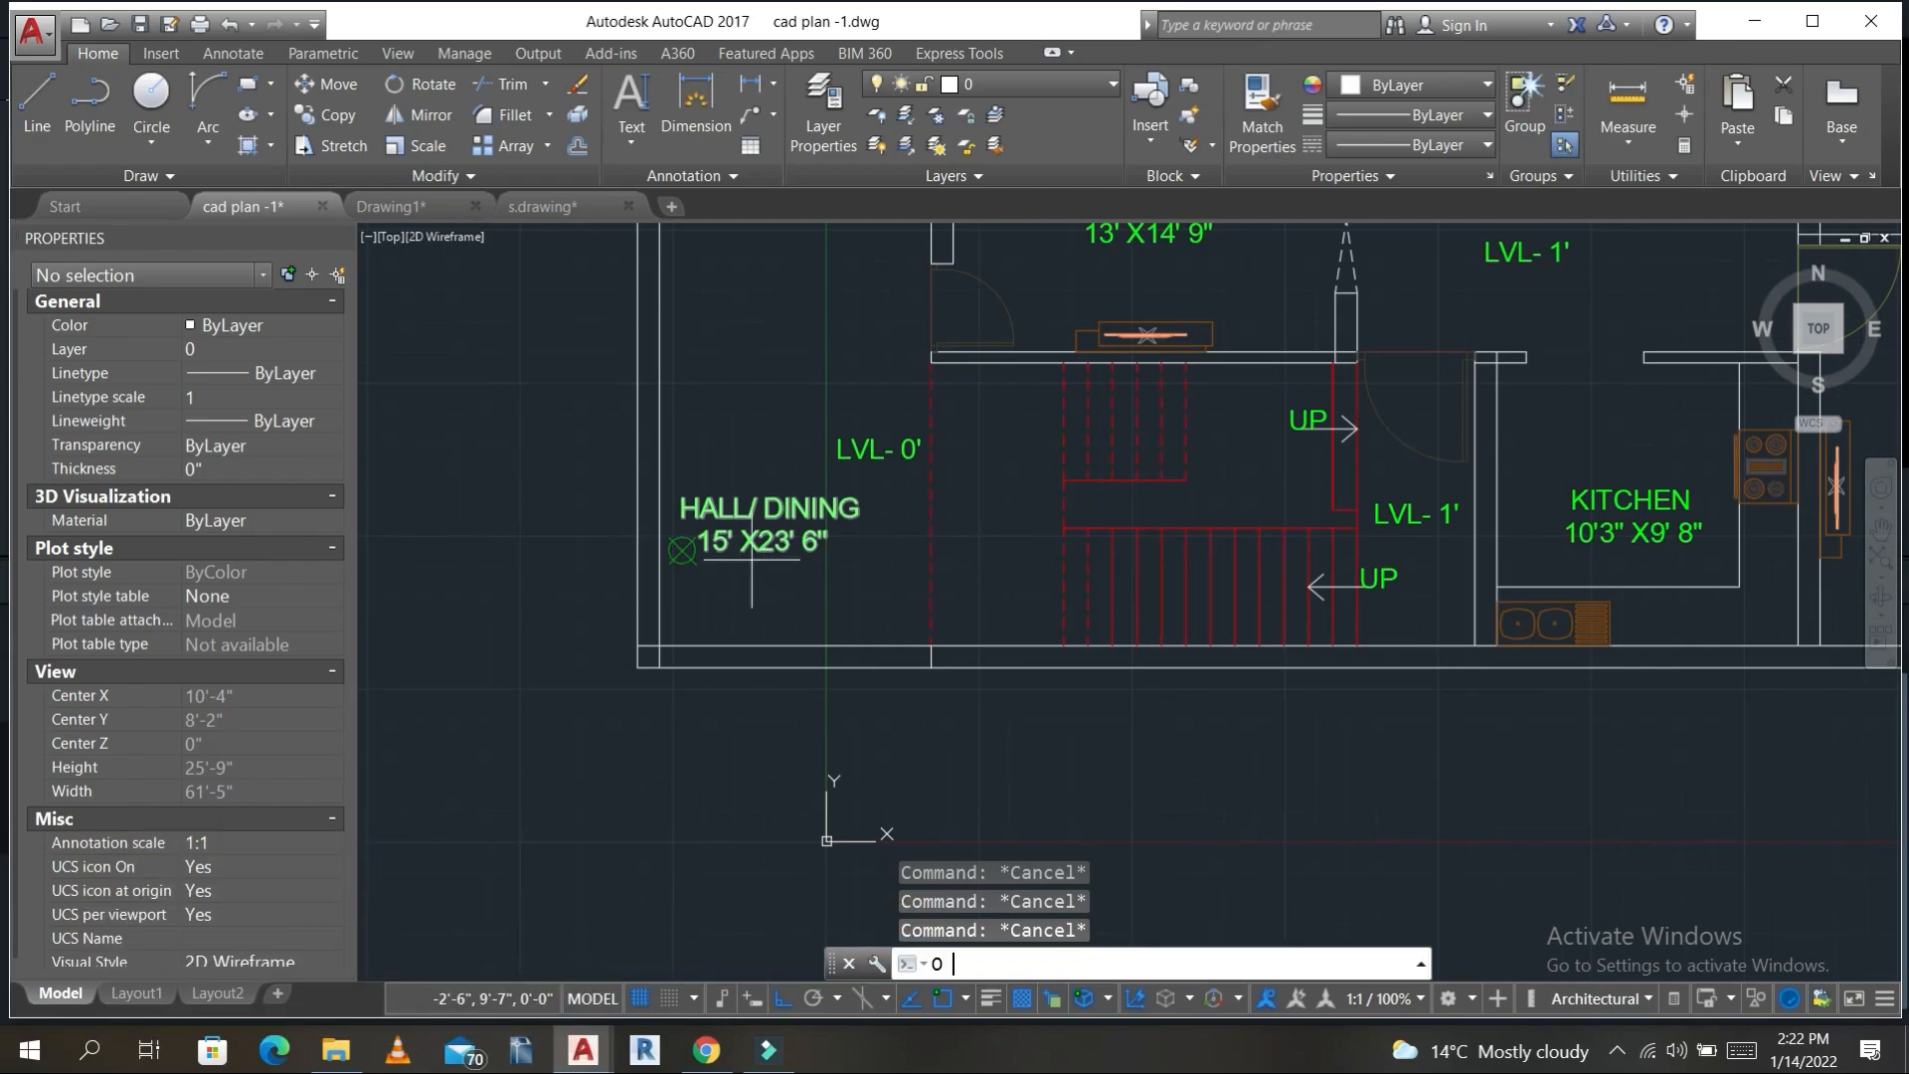
{"action": "key", "text": "Return"}
{"action": "type", "text": "10'"}
{"action": "key", "text": "Return"}
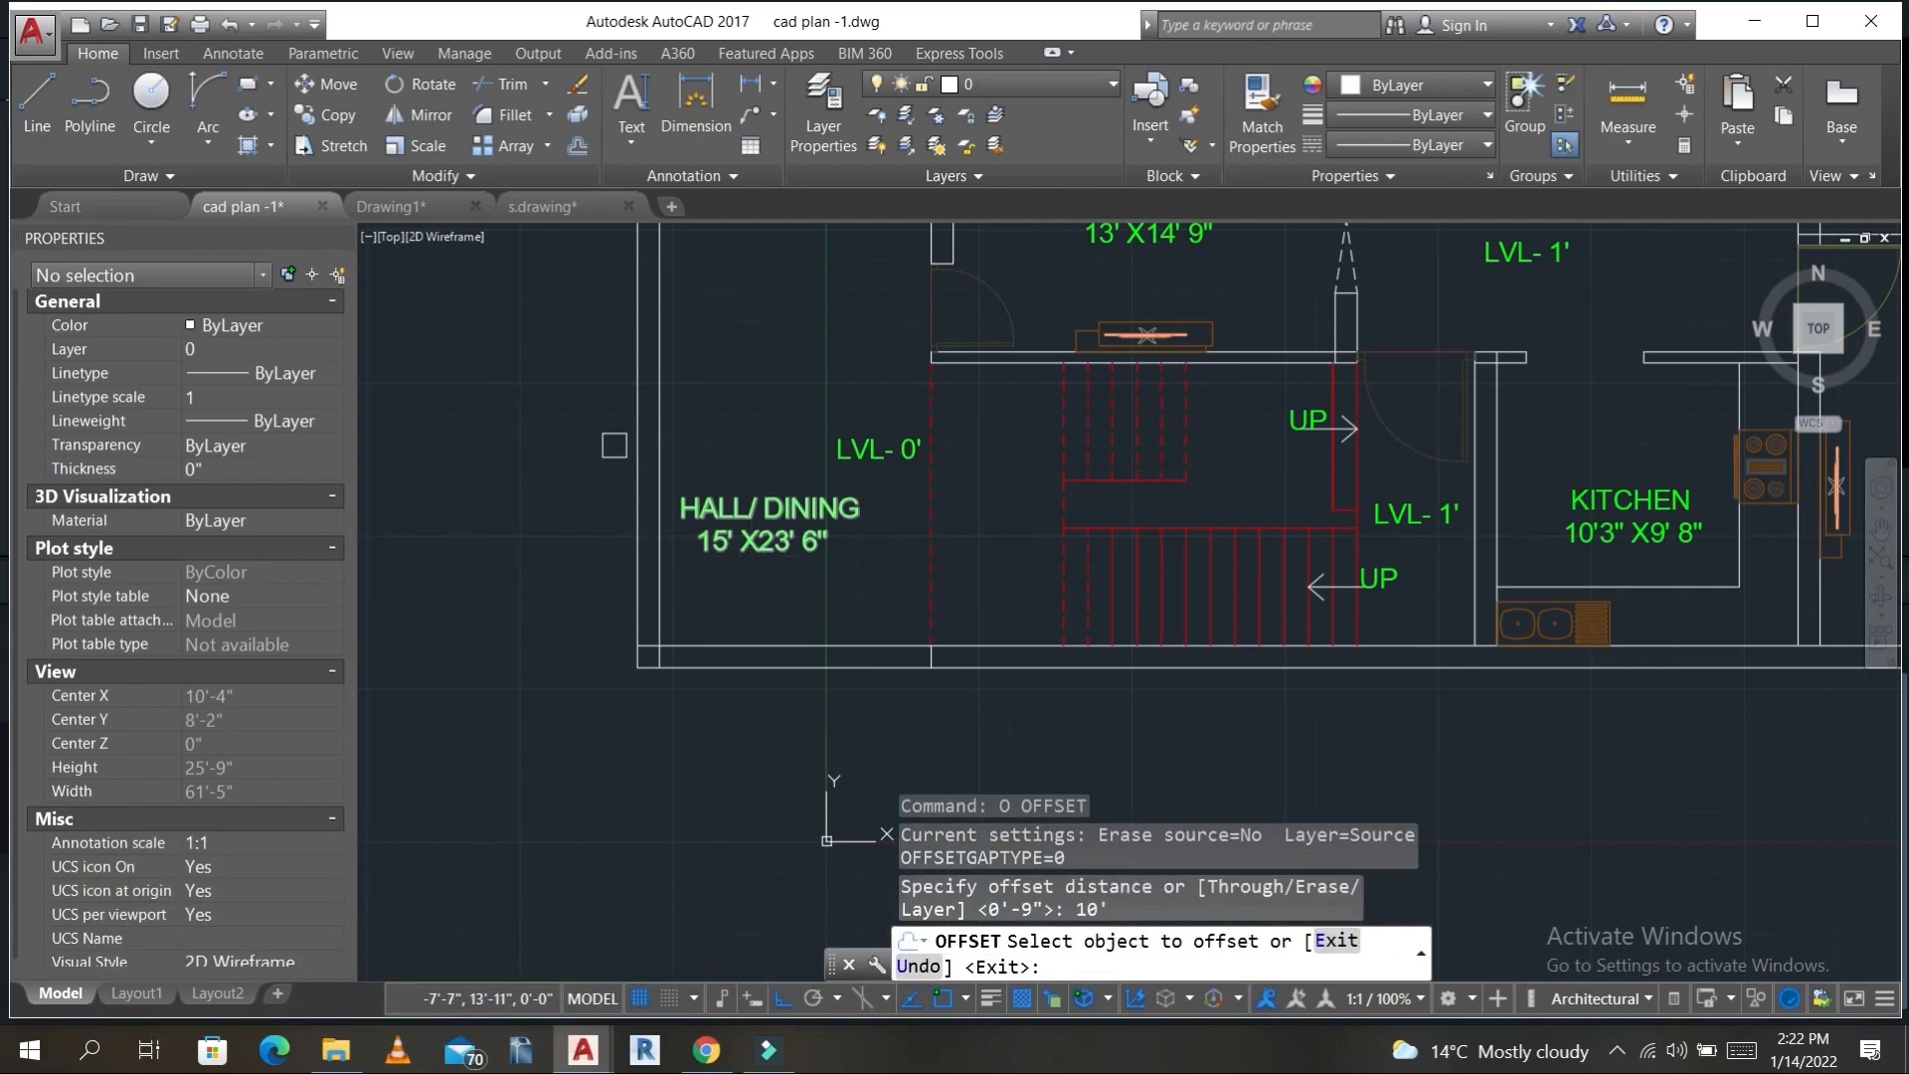
{"action": "left_click", "coordinate": [711, 645]}
{"action": "left_click", "coordinate": [759, 417]}
{"action": "key", "text": "Escape"}
{"action": "key", "text": "Escape"}
{"action": "key", "text": "Escape"}
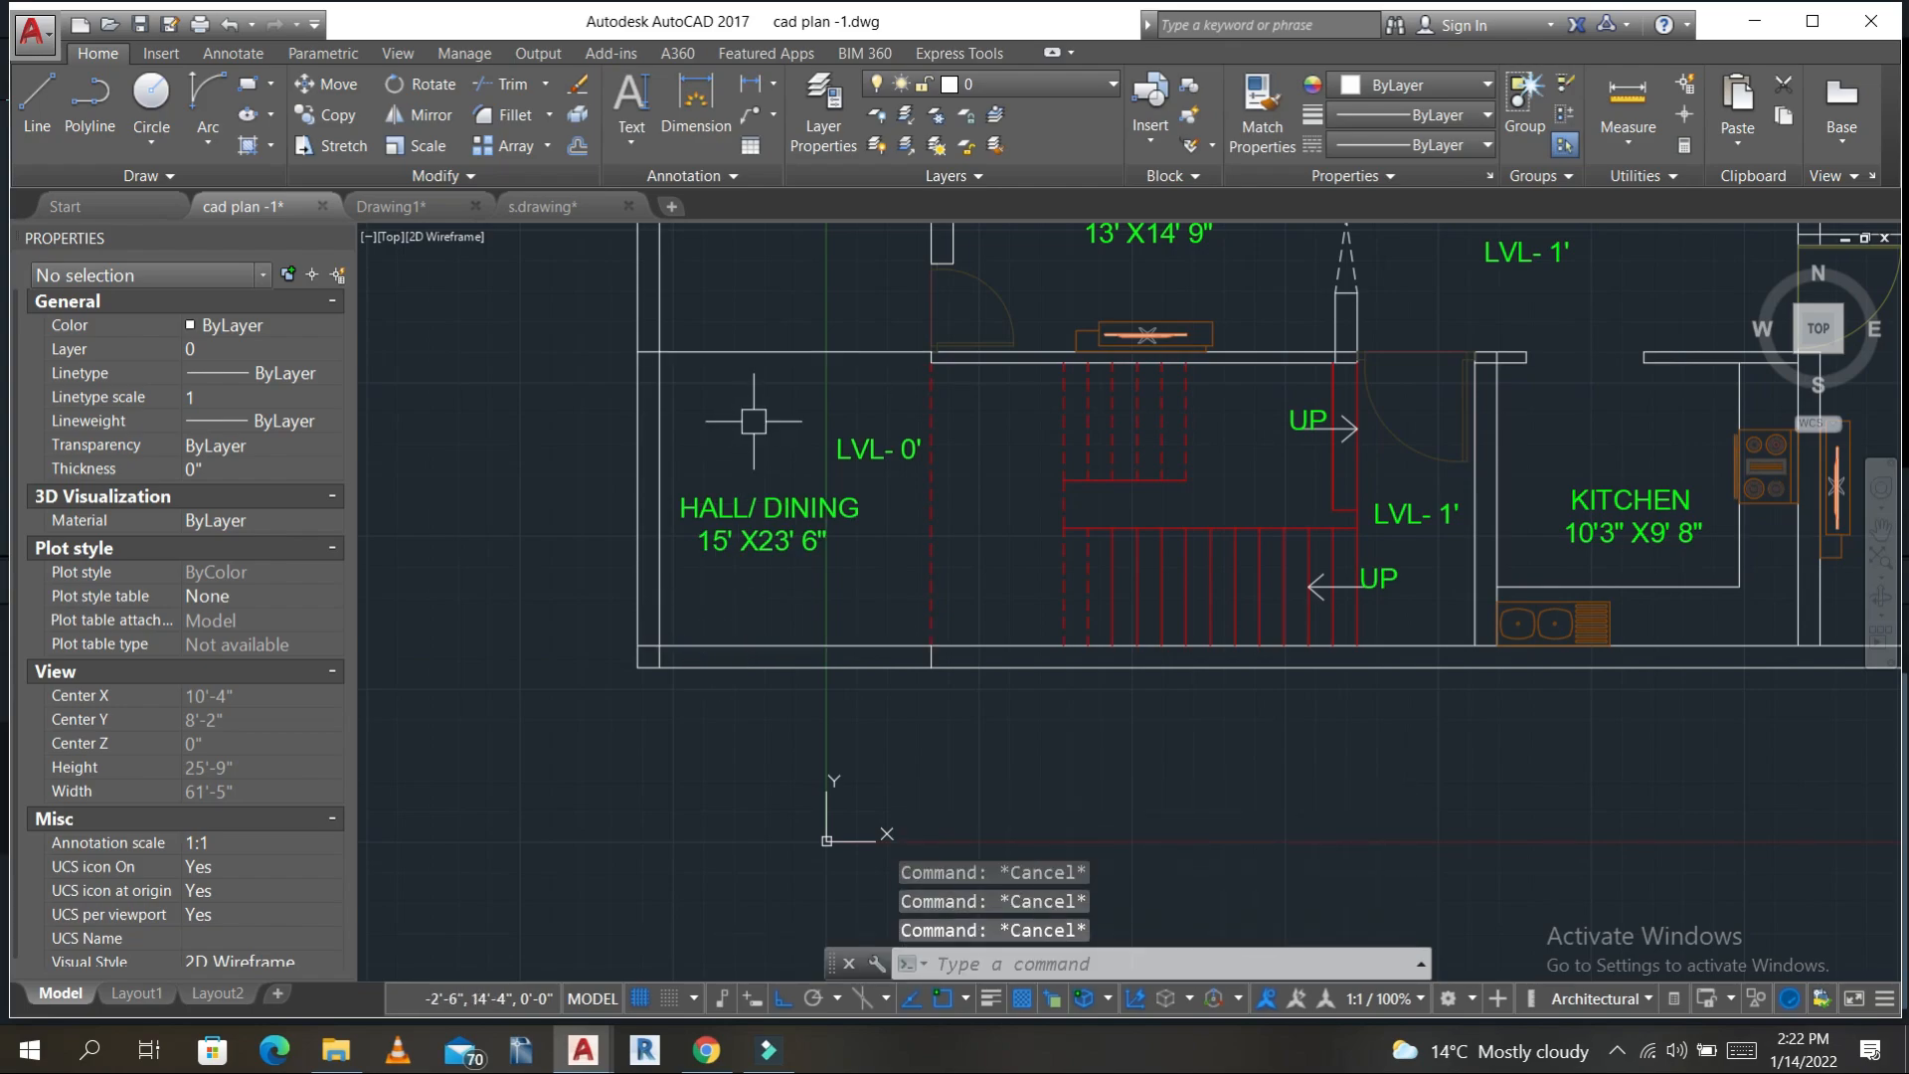
- Offset the new horizontal line in the left strip 9" downward
{"action": "type", "text": "o"}
{"action": "key", "text": "Return"}
{"action": "type", "text": "9\""}
{"action": "key", "text": "Return"}
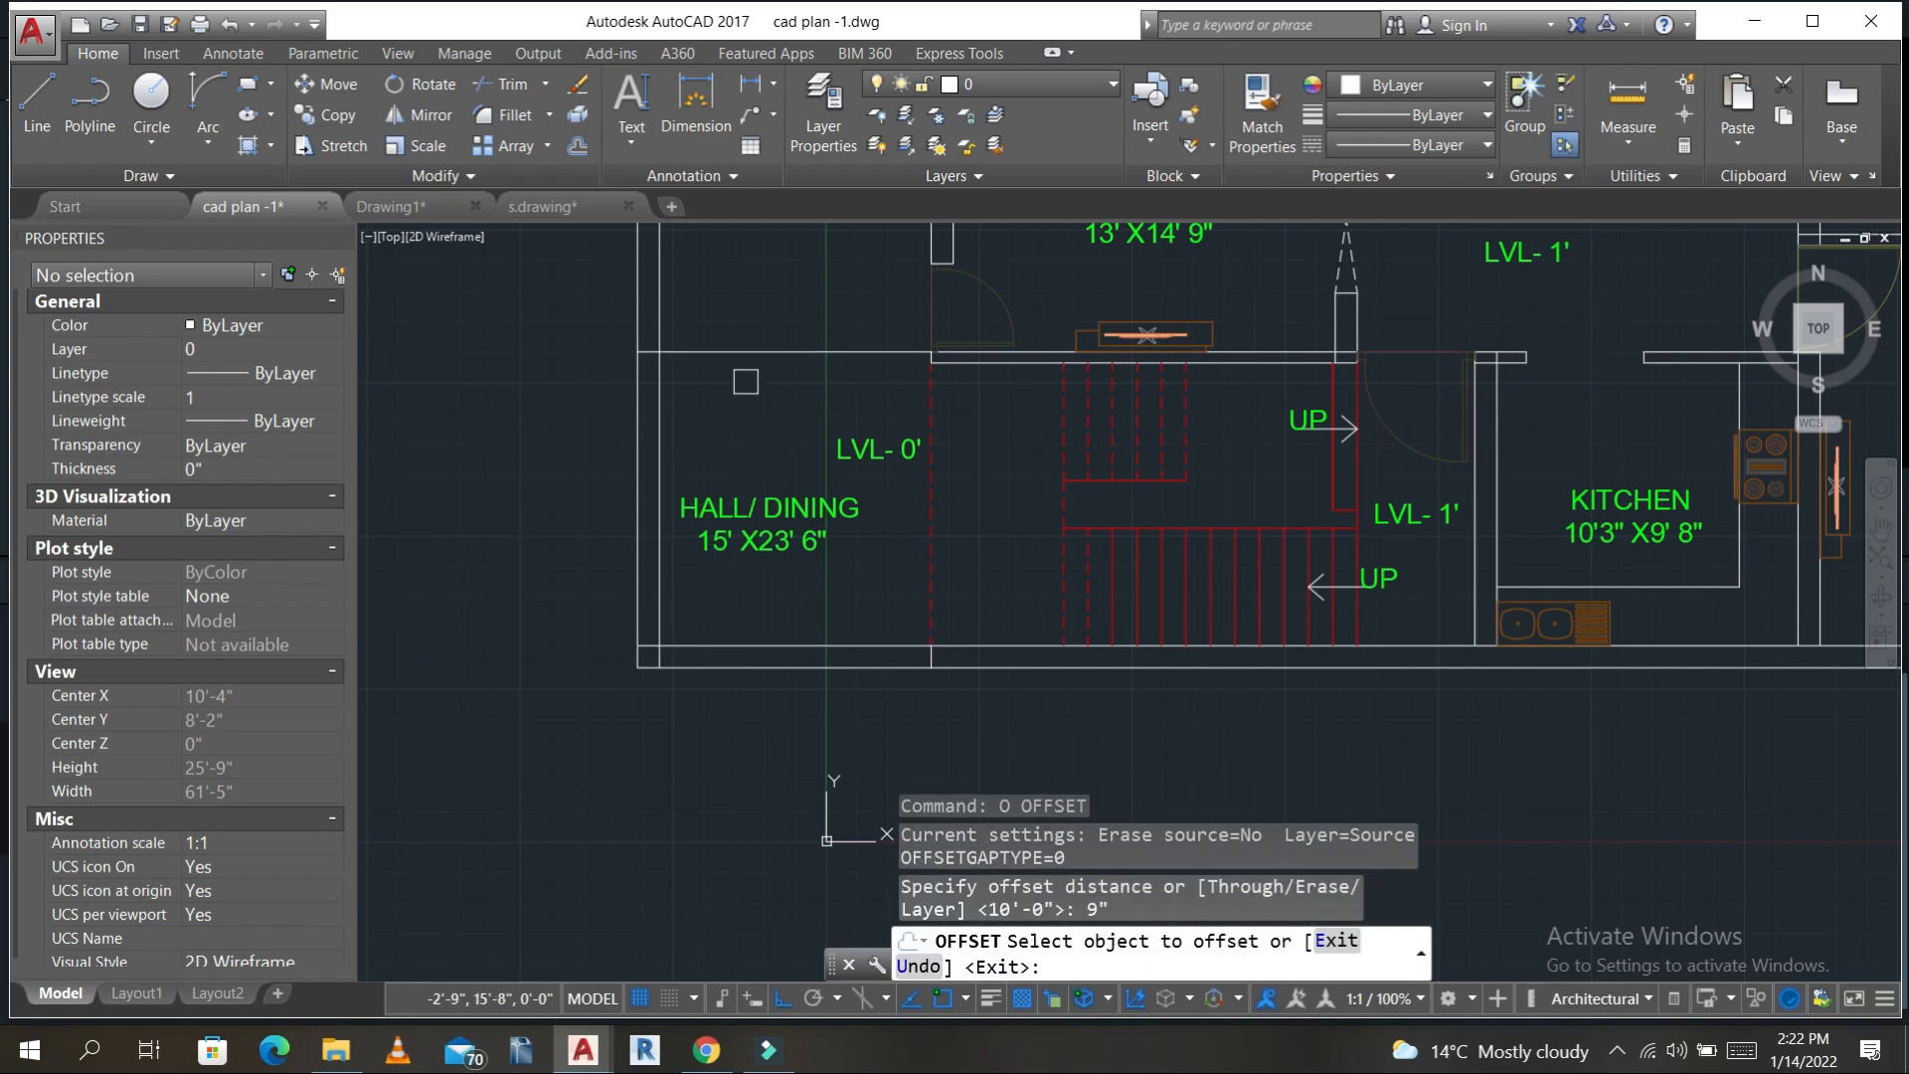
{"action": "left_click", "coordinate": [750, 352]}
{"action": "left_click", "coordinate": [756, 433]}
{"action": "key", "text": "Escape"}
{"action": "key", "text": "Escape"}
{"action": "key", "text": "Escape"}
- Trim the two horizontal lines back to the left boundary wall and cut out the wall below them to form an opening
{"action": "type", "text": "TR"}
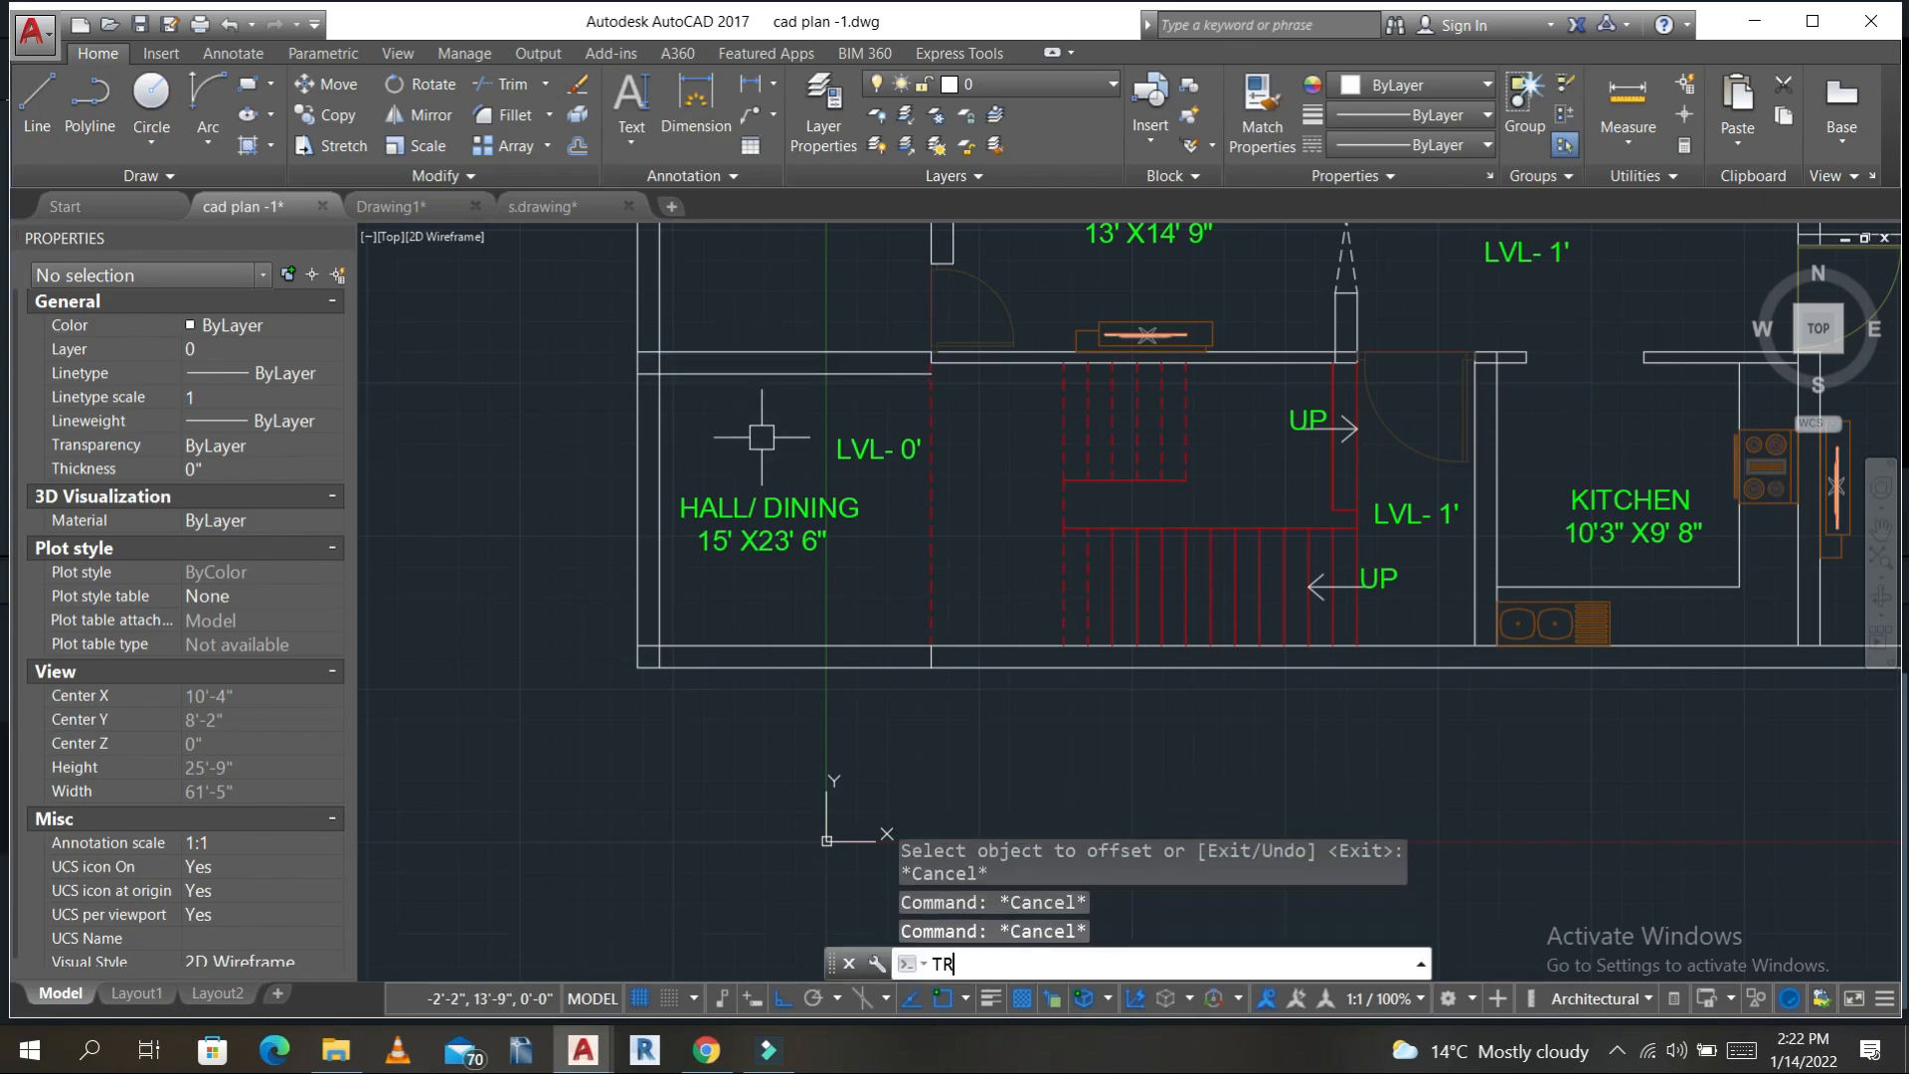
{"action": "key", "text": "Return"}
{"action": "key", "text": "Return"}
{"action": "left_click", "coordinate": [778, 428]}
{"action": "left_click", "coordinate": [712, 278]}
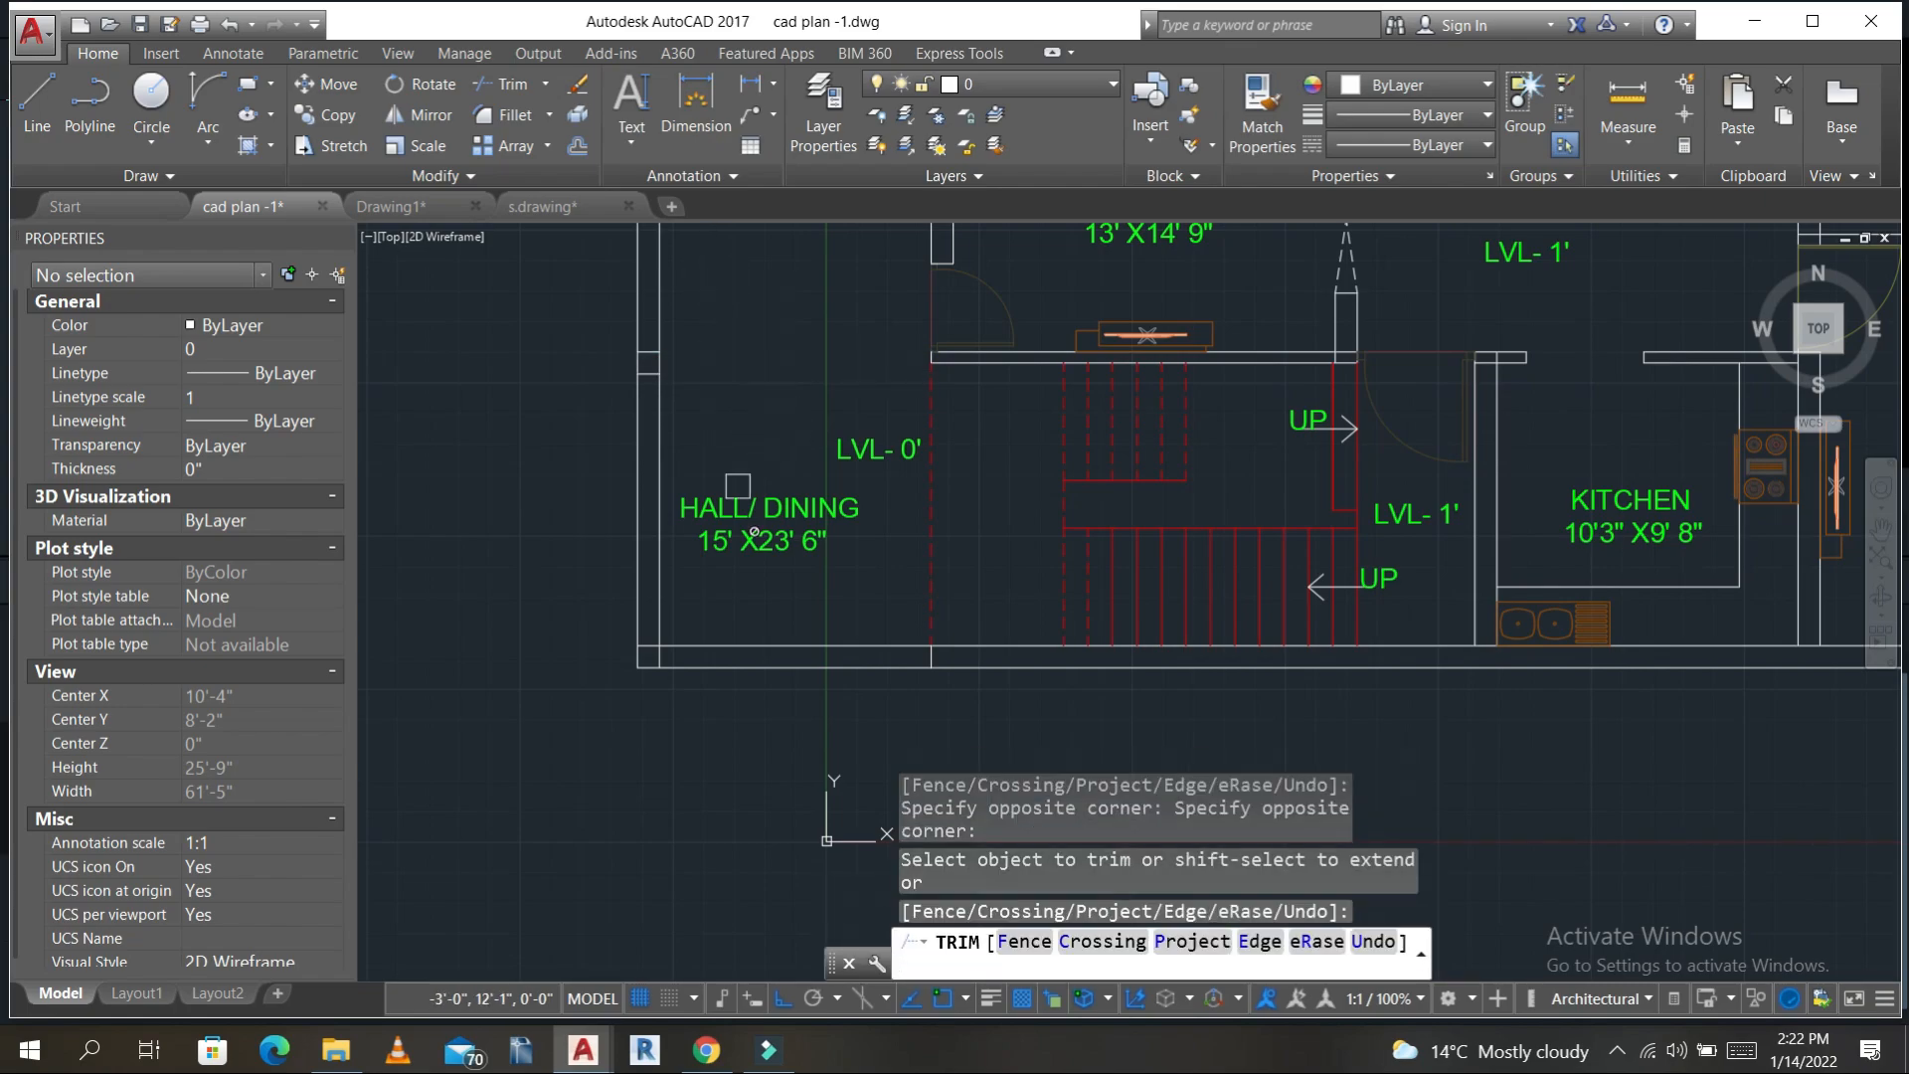
{"action": "left_click", "coordinate": [753, 531]}
{"action": "left_click", "coordinate": [716, 557]}
{"action": "left_click", "coordinate": [603, 574]}
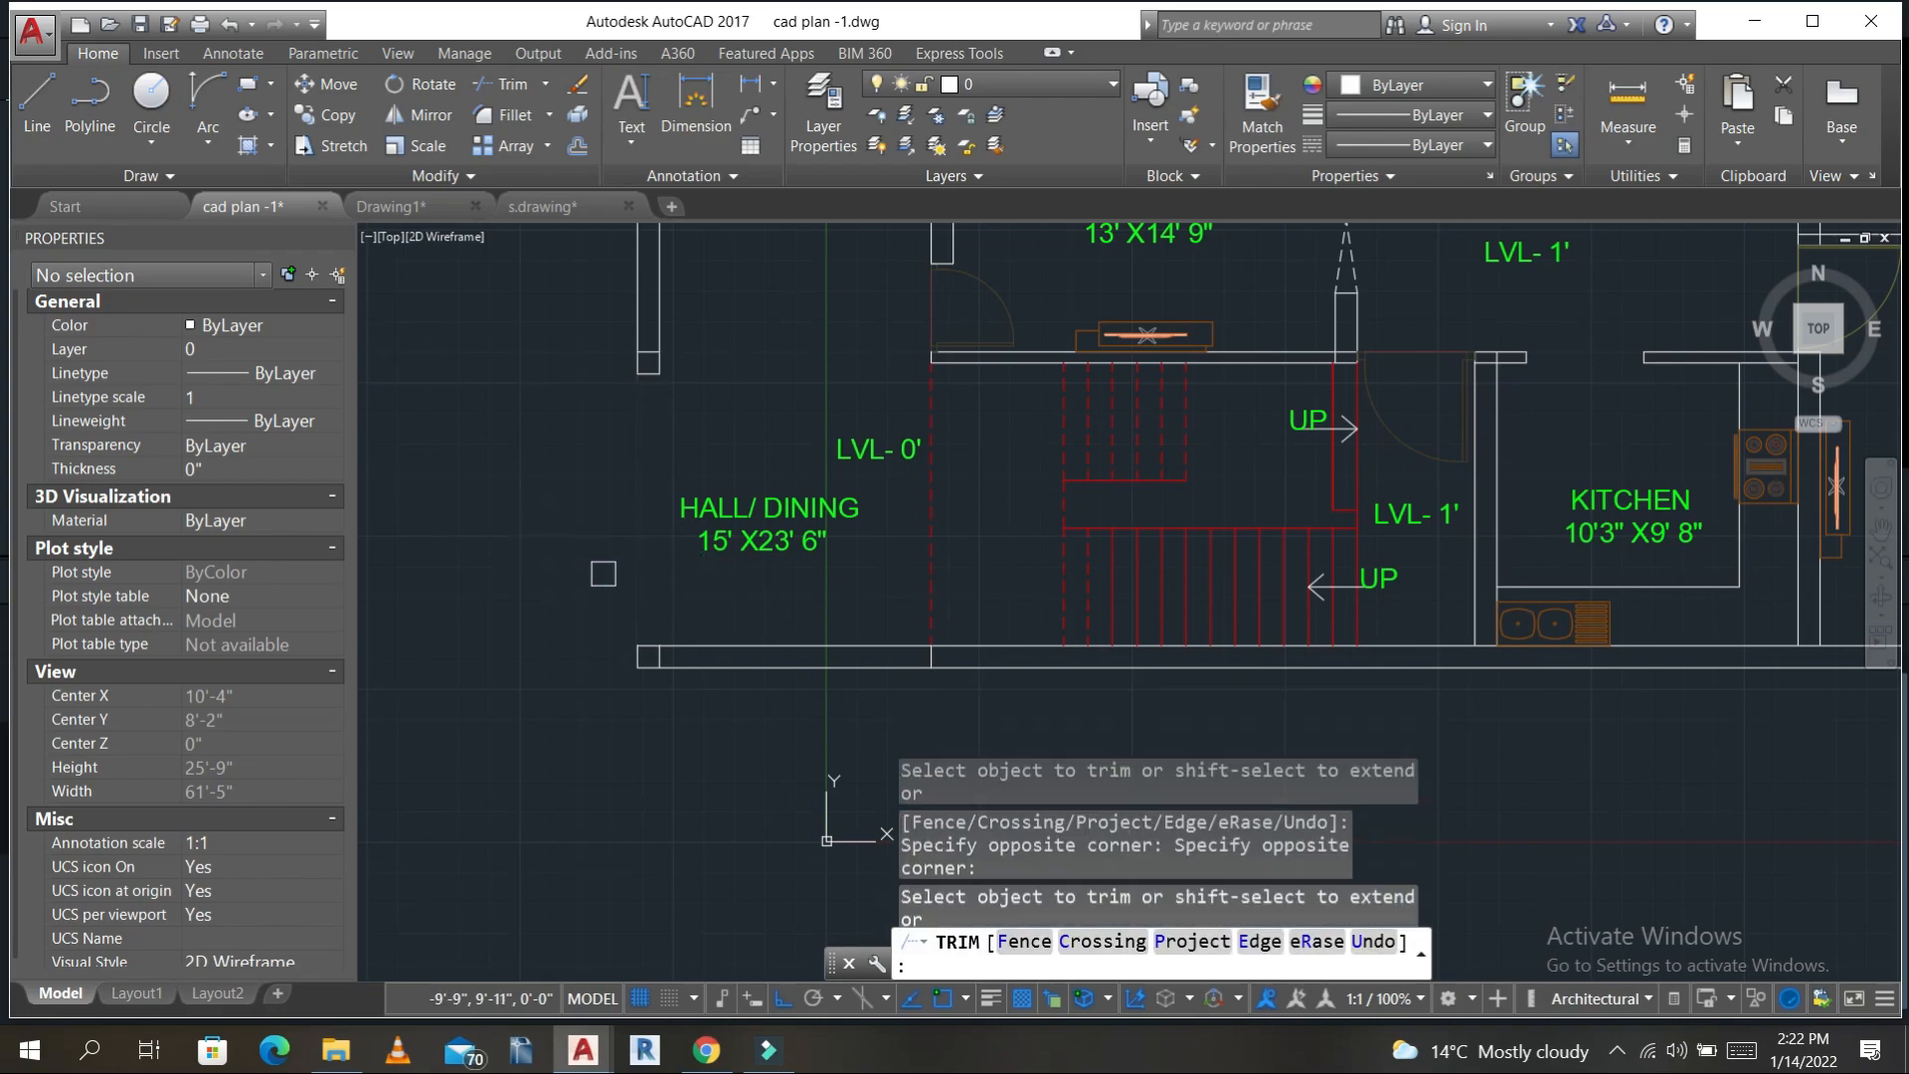
{"action": "key", "text": "Escape"}
{"action": "key", "text": "Escape"}
{"action": "key", "text": "Escape"}
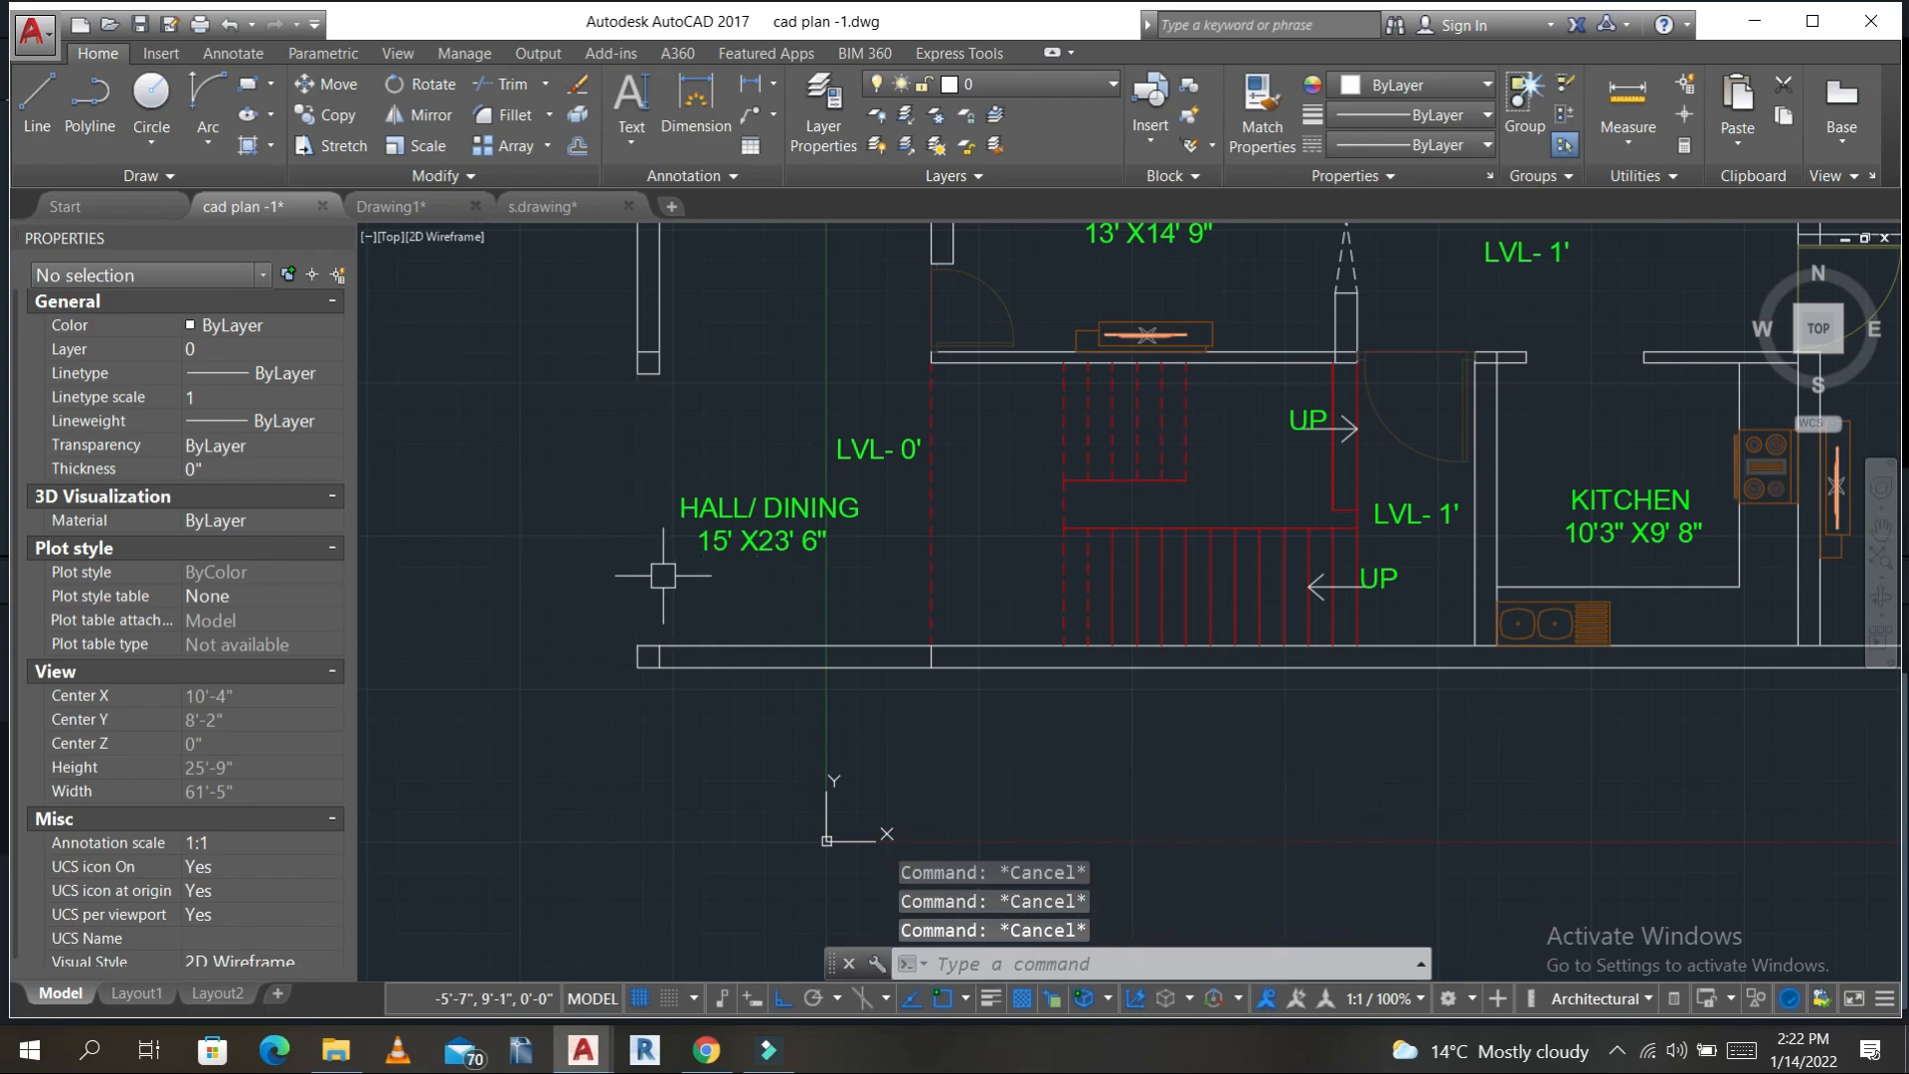
- Draw a vertical line down the middle of the left wall opening, from the upper wall end to the lower wall
{"action": "type", "text": "l"}
{"action": "key", "text": "Return"}
{"action": "scroll", "coordinate": [614, 348], "scroll_direction": "up", "scroll_amount": 2}
{"action": "left_click", "coordinate": [662, 386]}
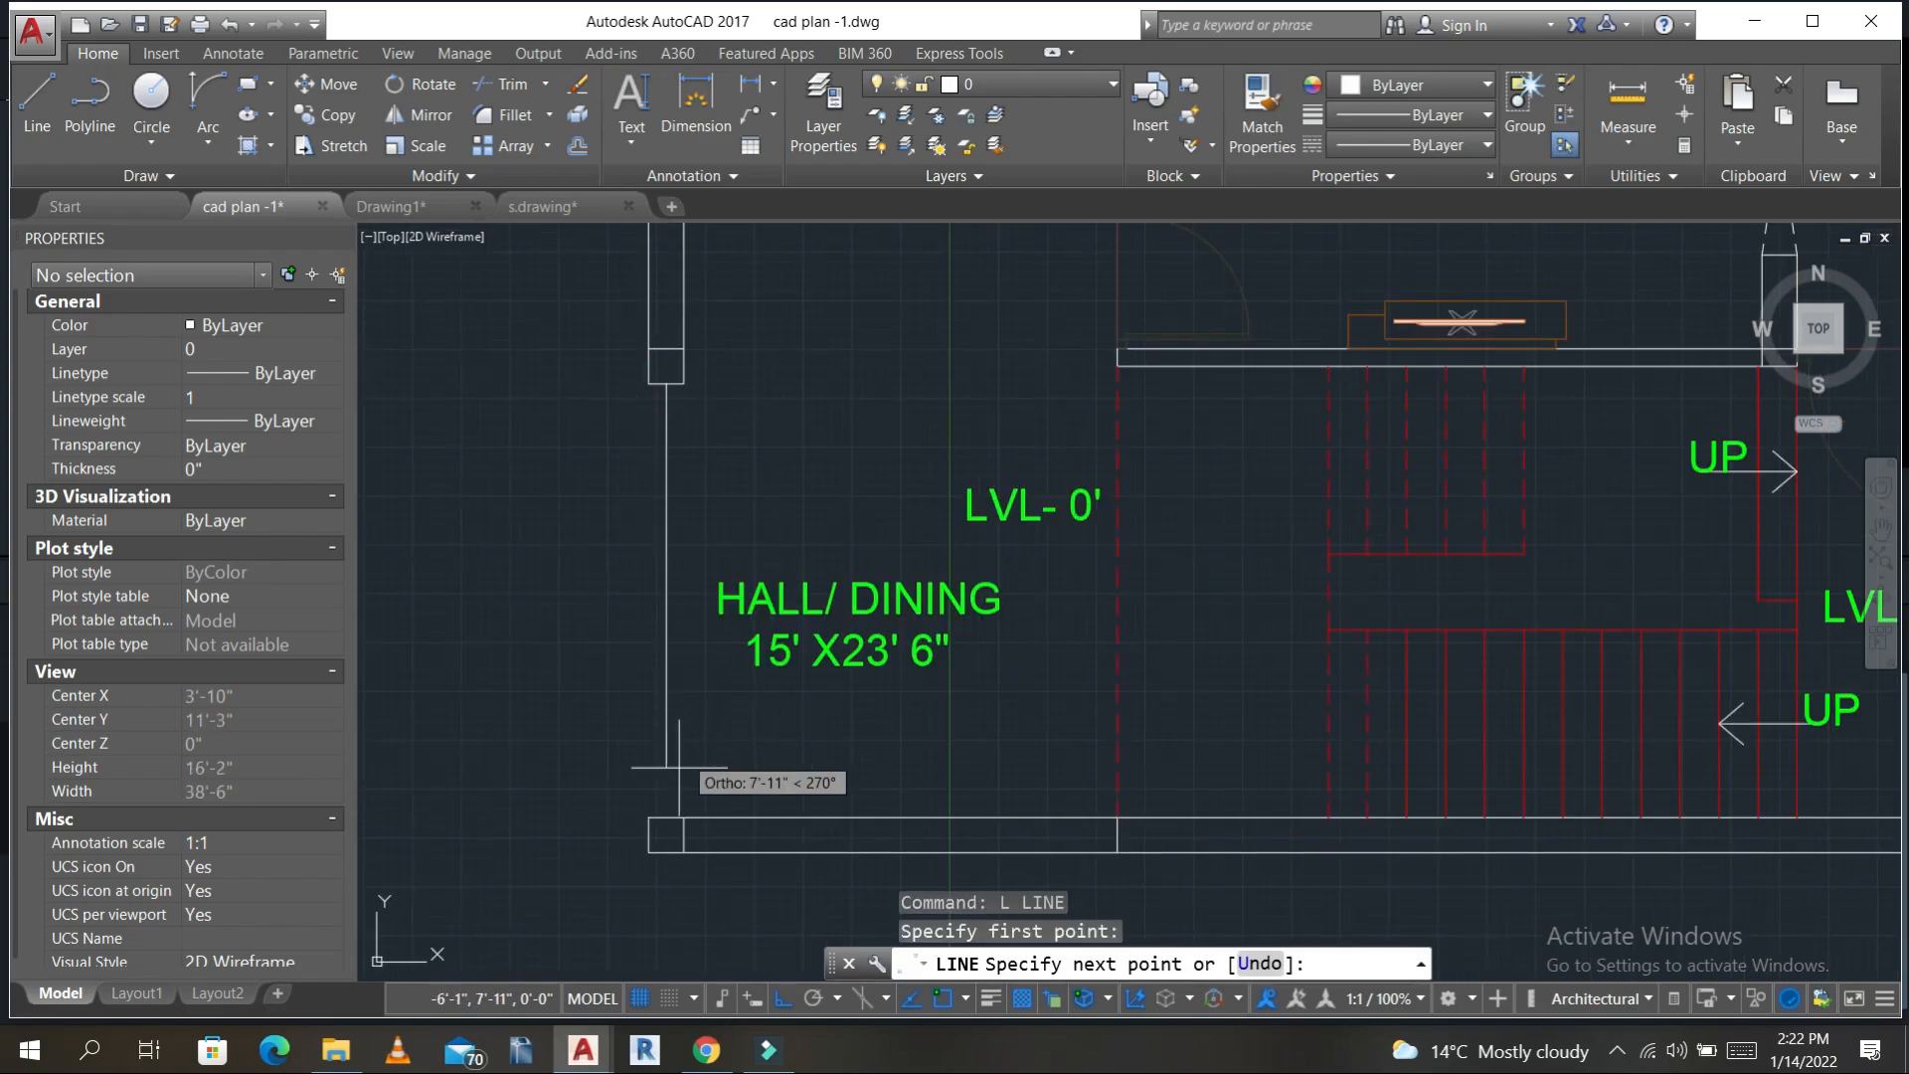
{"action": "left_click", "coordinate": [665, 817]}
{"action": "key", "text": "Escape"}
{"action": "key", "text": "Escape"}
{"action": "key", "text": "Escape"}
- Offset the vertical line in the left wall opening 1" to the left
{"action": "type", "text": "o"}
{"action": "key", "text": "Return"}
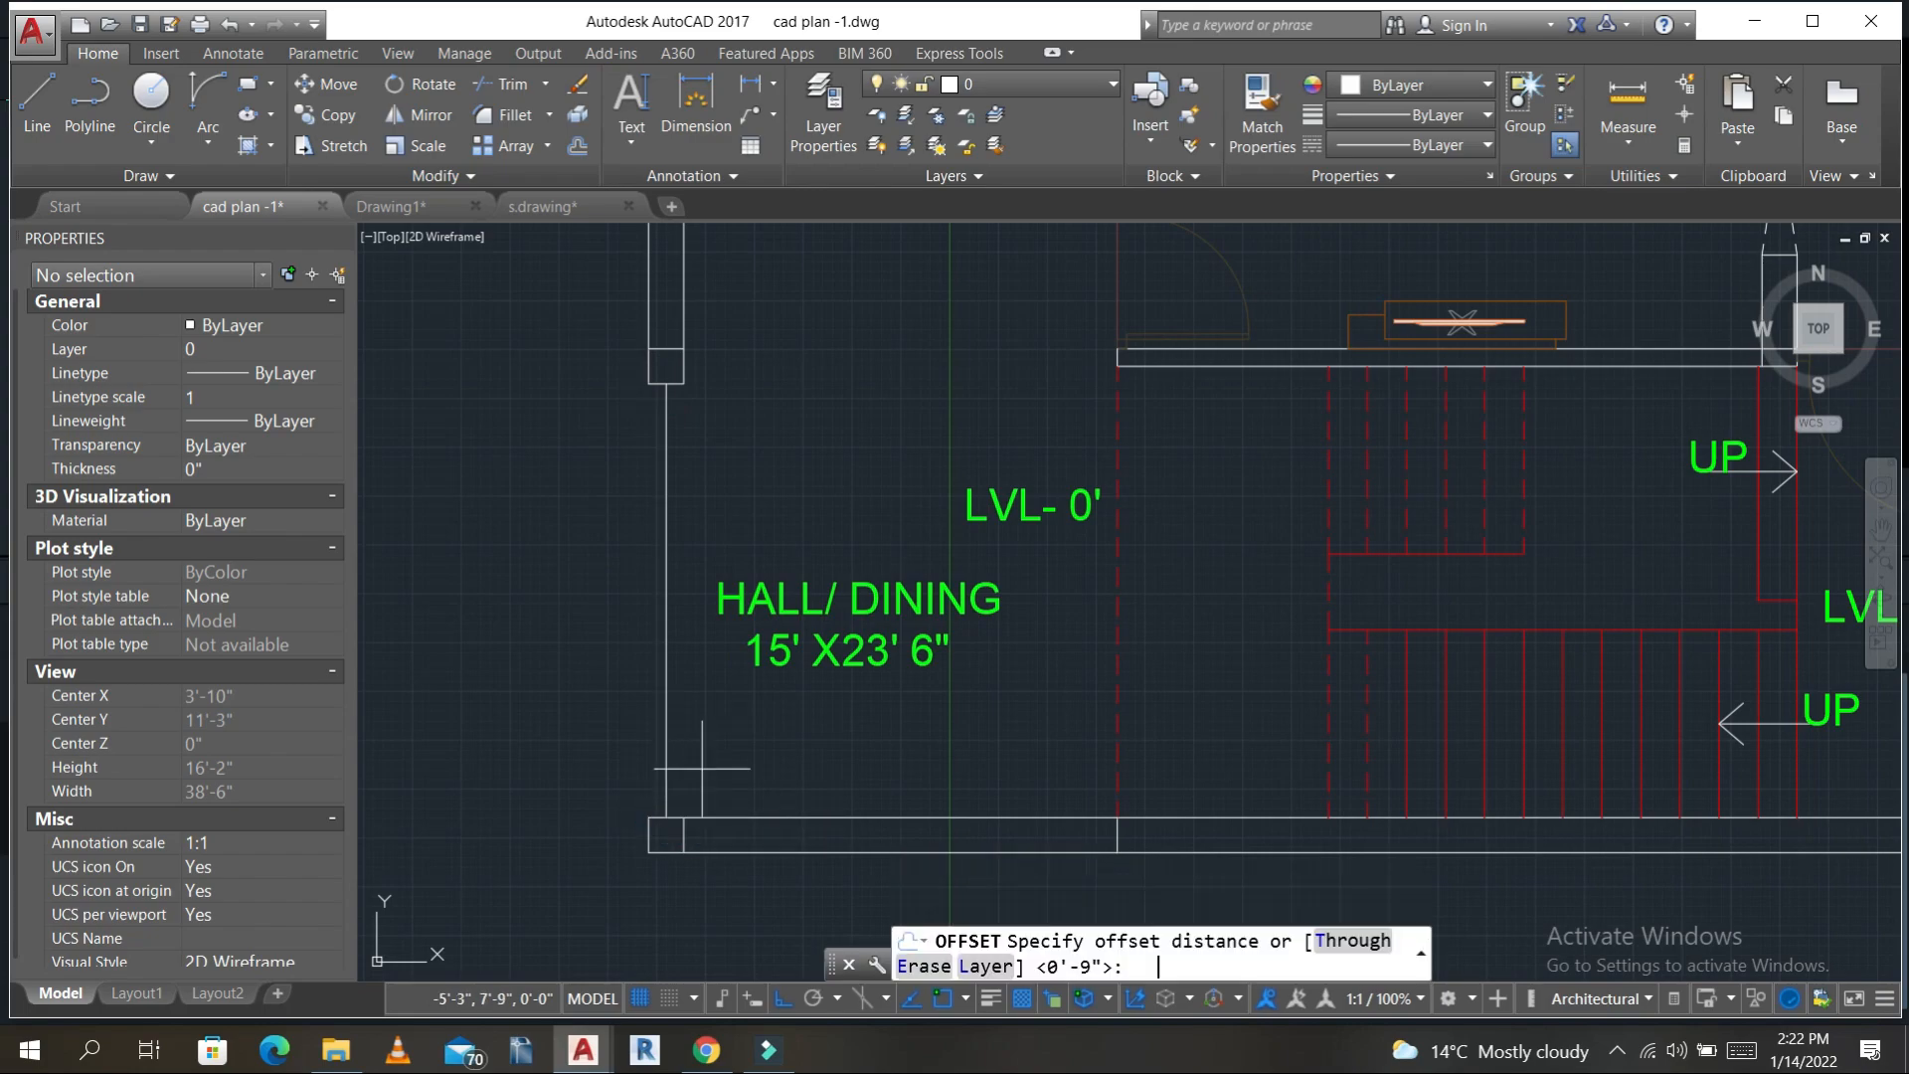
{"action": "type", "text": "1"}
{"action": "key", "text": "Return"}
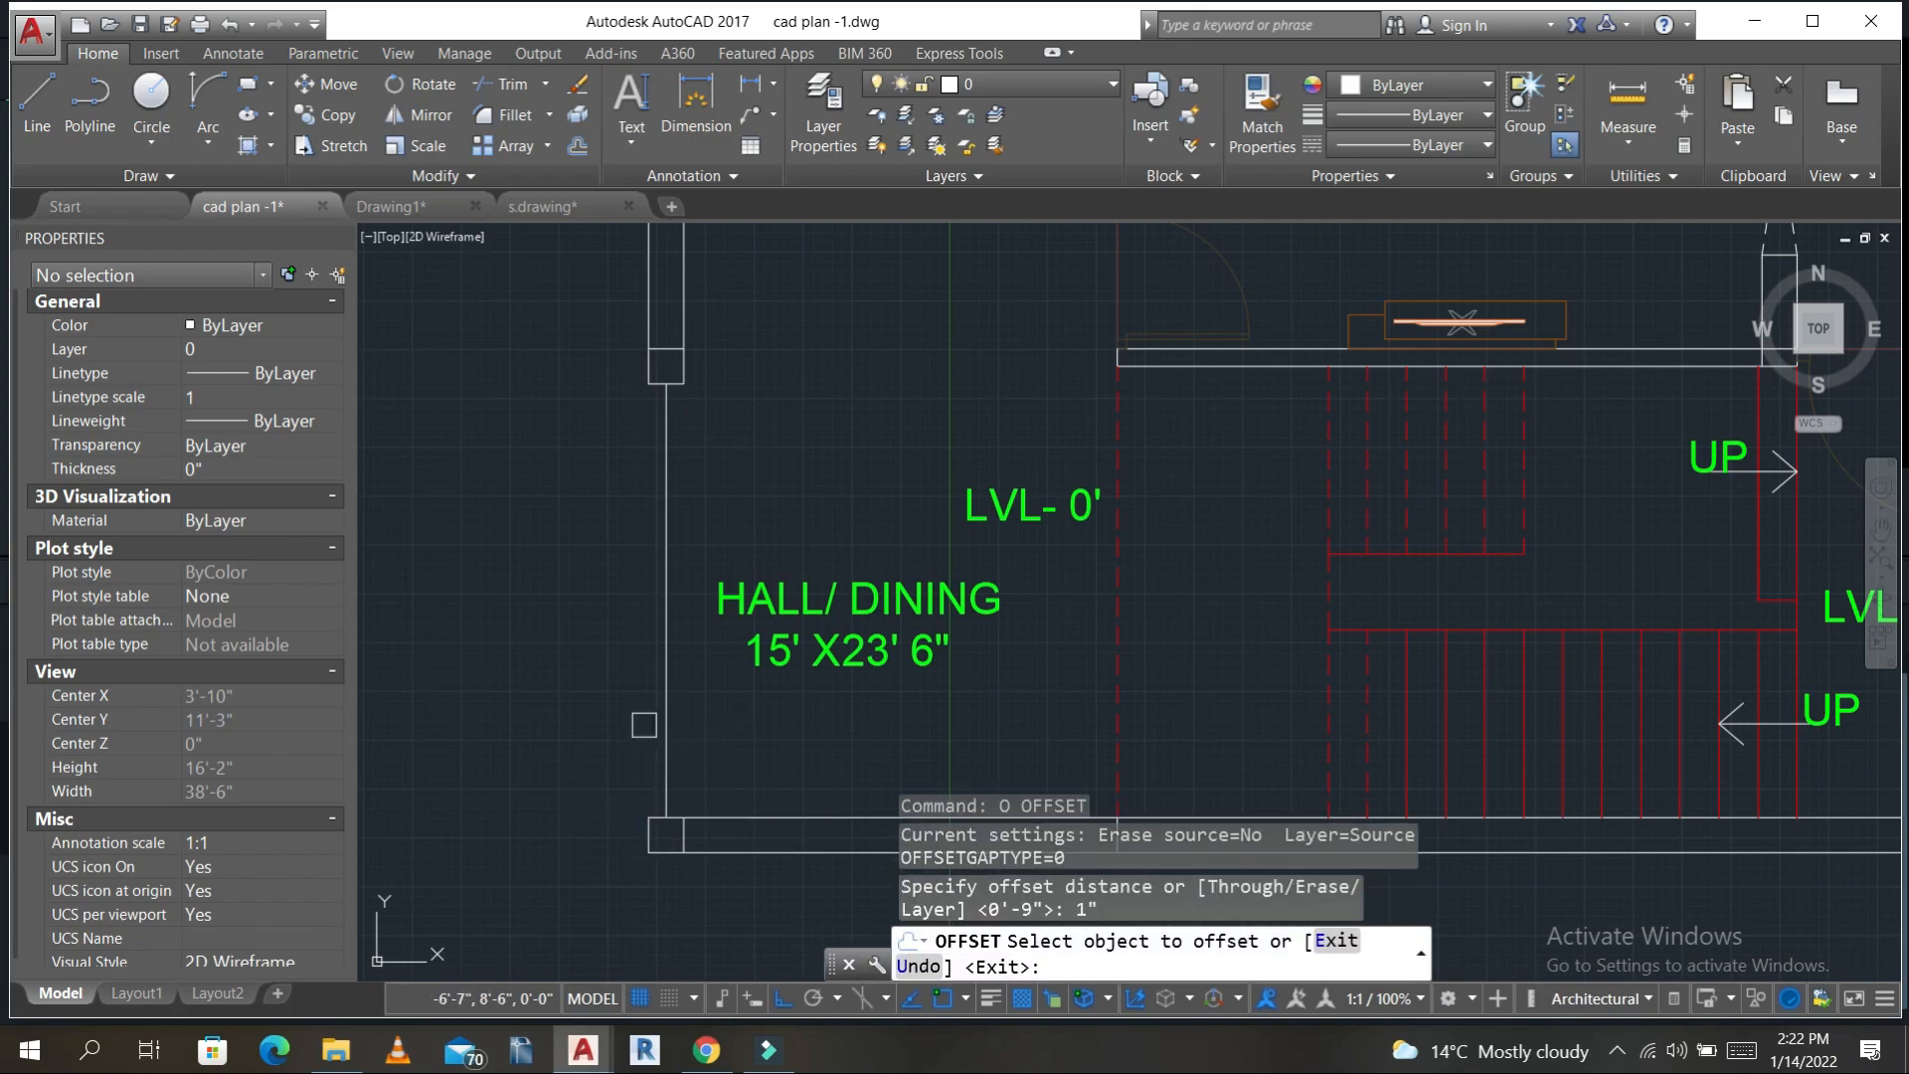
{"action": "left_click", "coordinate": [663, 706]}
{"action": "left_click", "coordinate": [596, 698]}
{"action": "key", "text": "Escape"}
{"action": "key", "text": "Escape"}
{"action": "key", "text": "Escape"}
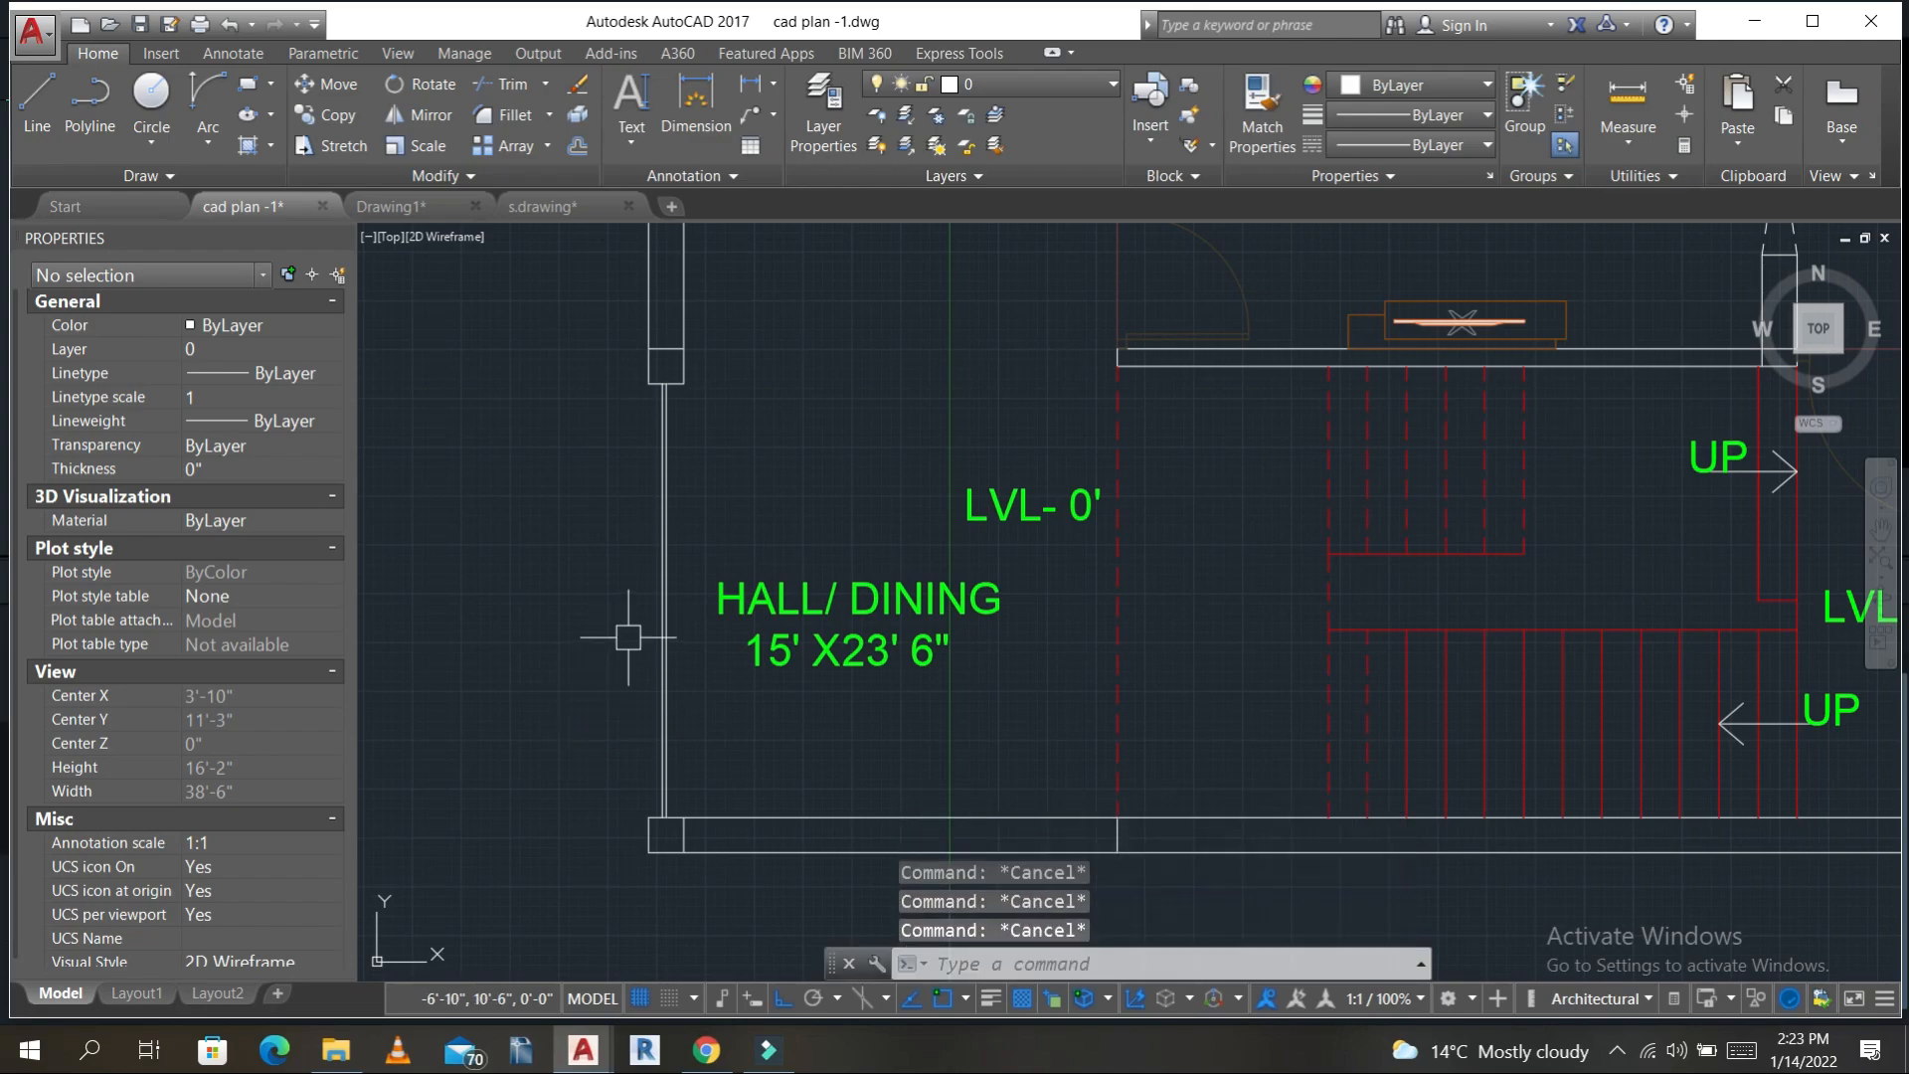
- Draw a short horizontal line joining the two vertical gate lines at their midpoints
{"action": "scroll", "coordinate": [636, 527], "scroll_direction": "up", "scroll_amount": 2}
{"action": "type", "text": "l"}
{"action": "key", "text": "Return"}
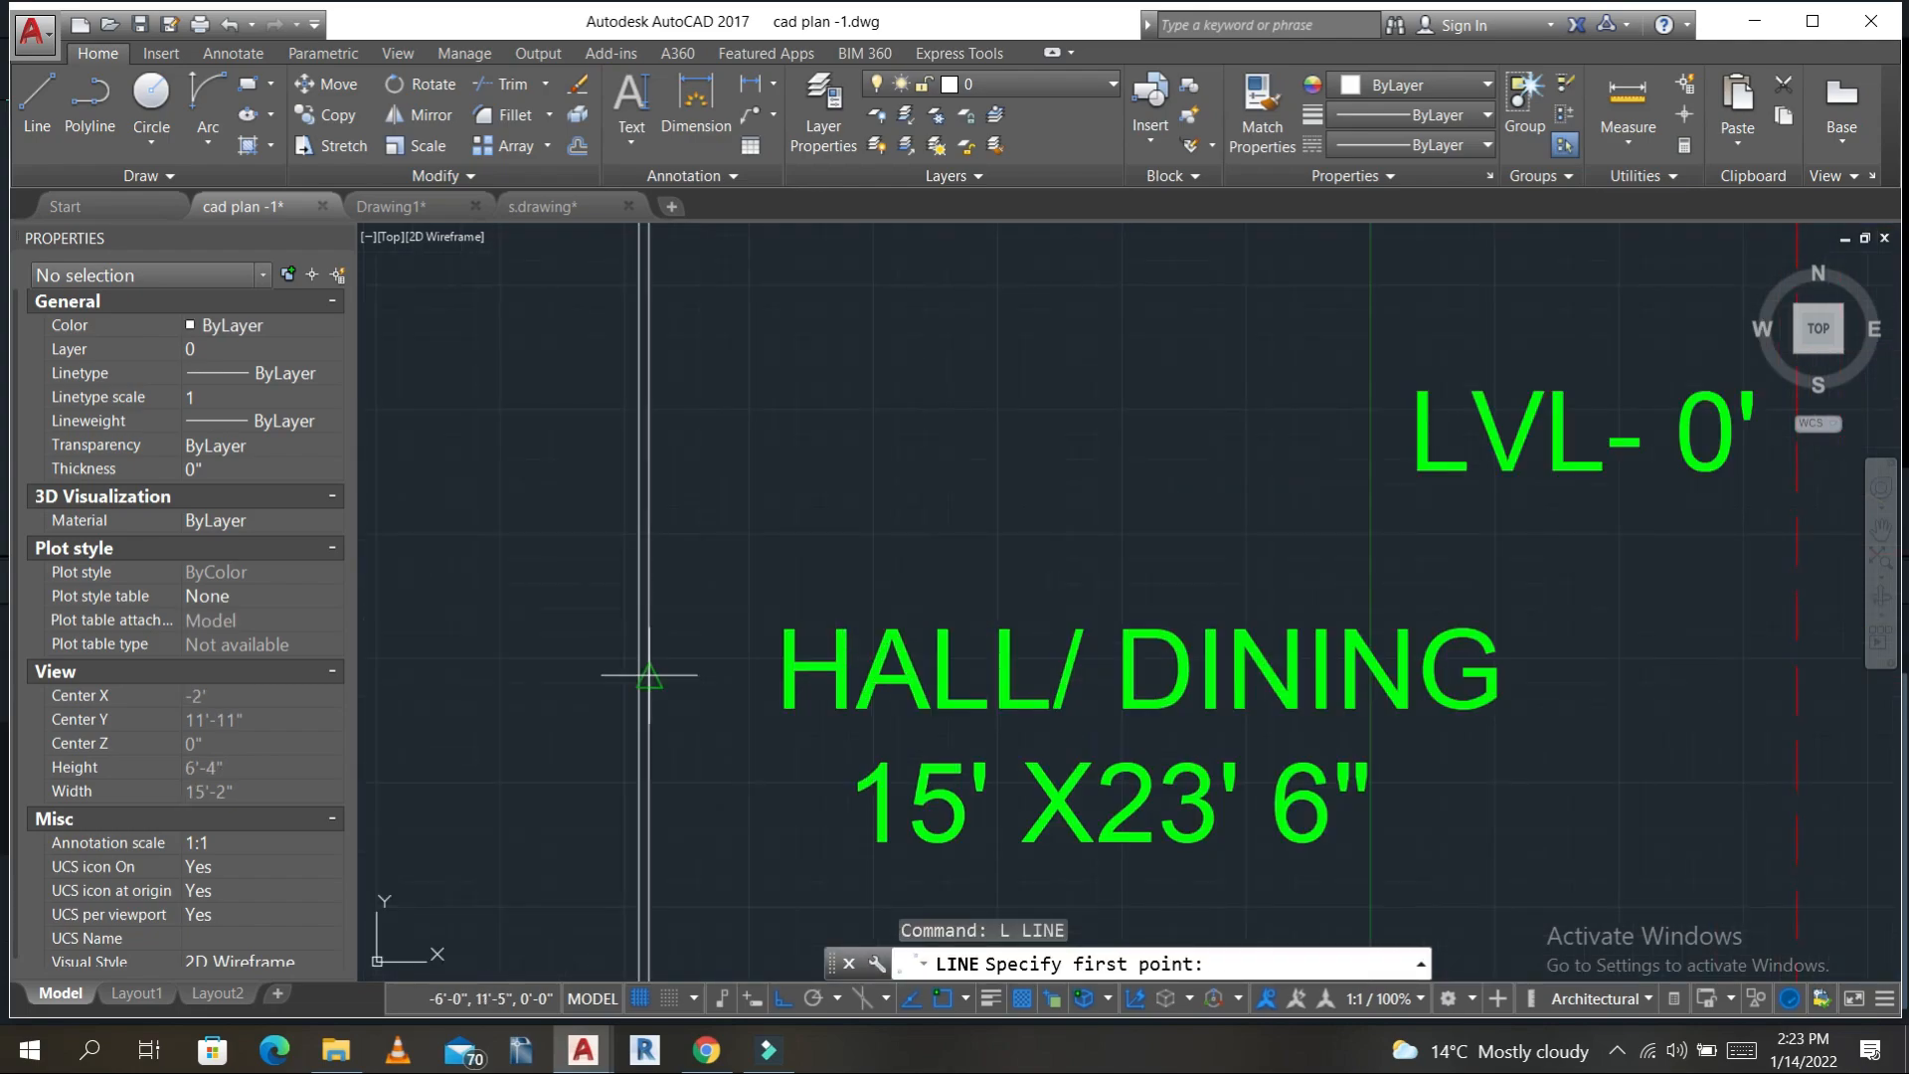
{"action": "left_click", "coordinate": [650, 682]}
{"action": "key", "text": "Escape"}
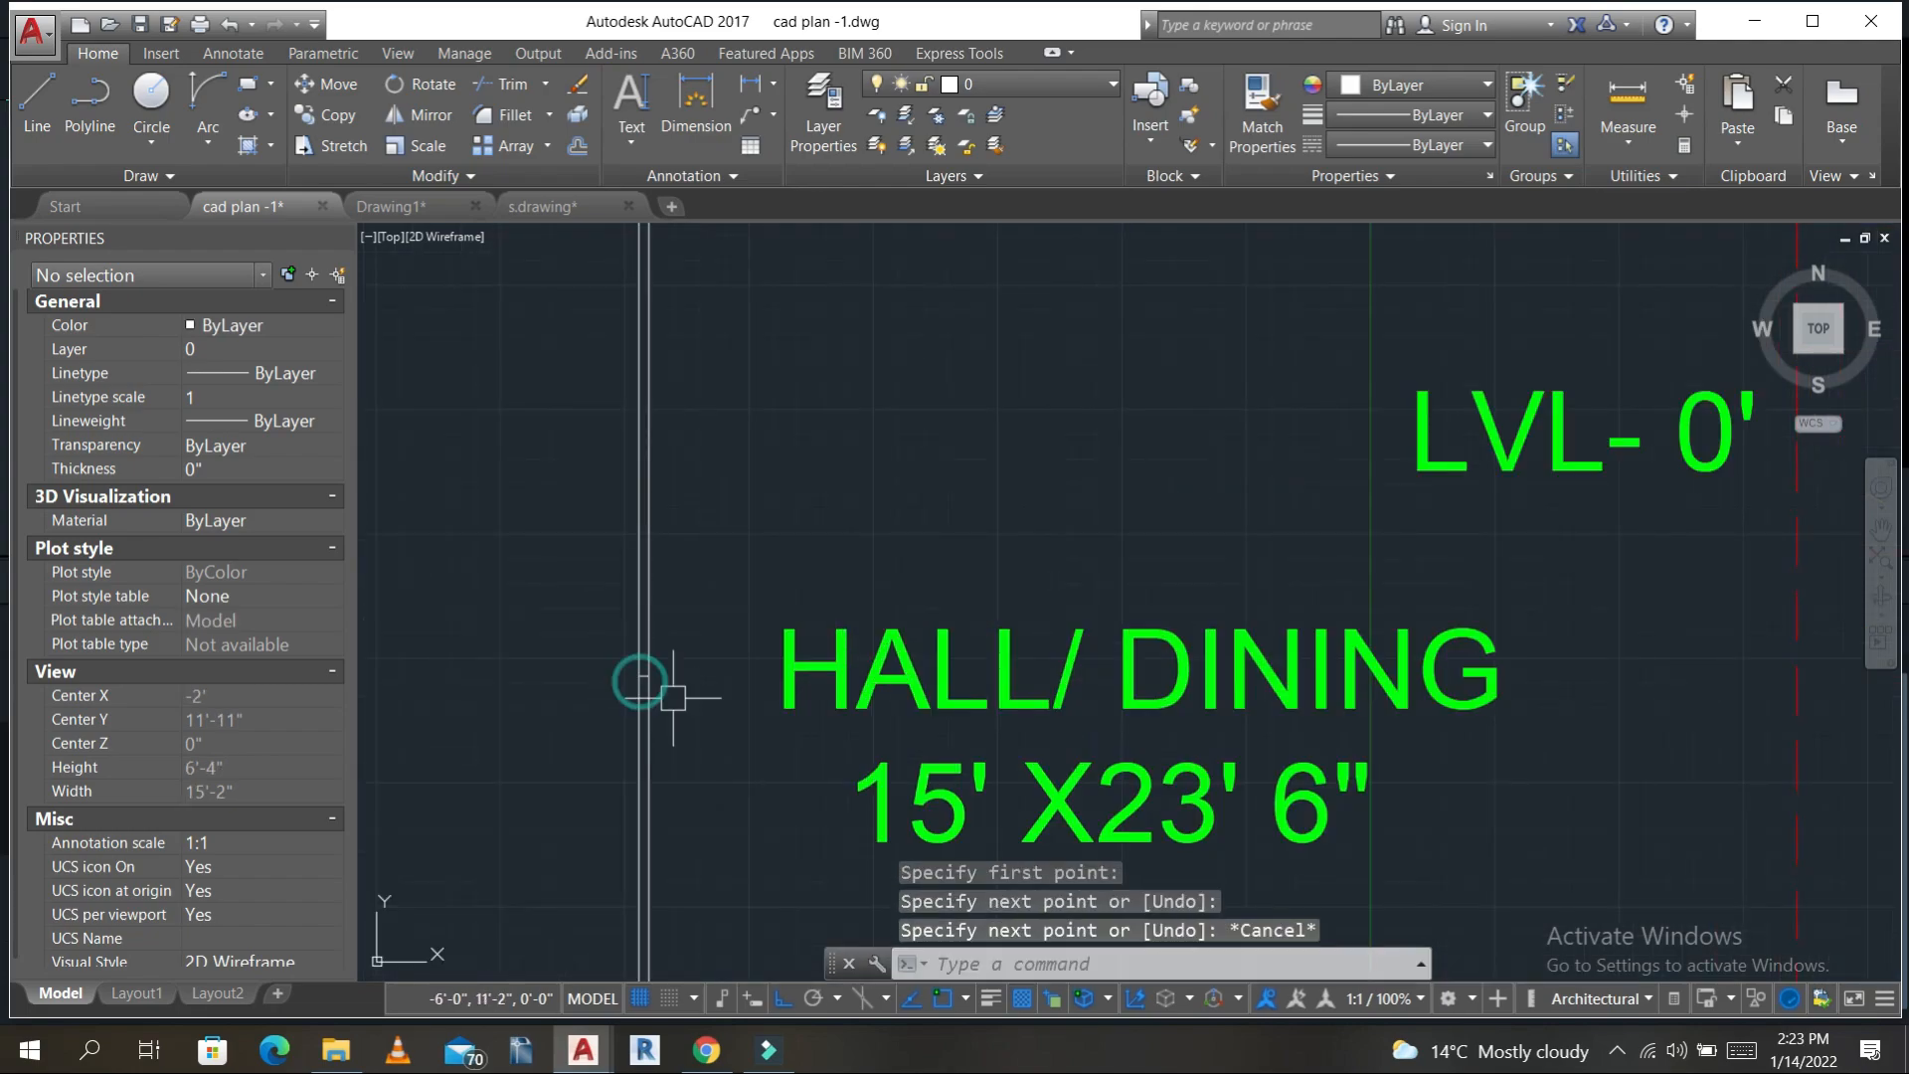
{"action": "key", "text": "Escape"}
{"action": "key", "text": "Escape"}
{"action": "key", "text": "Escape"}
{"action": "scroll", "coordinate": [679, 705], "scroll_direction": "down", "scroll_amount": 4}
{"action": "middle_click_drag", "start_coordinate": [684, 779], "coordinate": [722, 591]}
{"action": "type", "text": "l"}
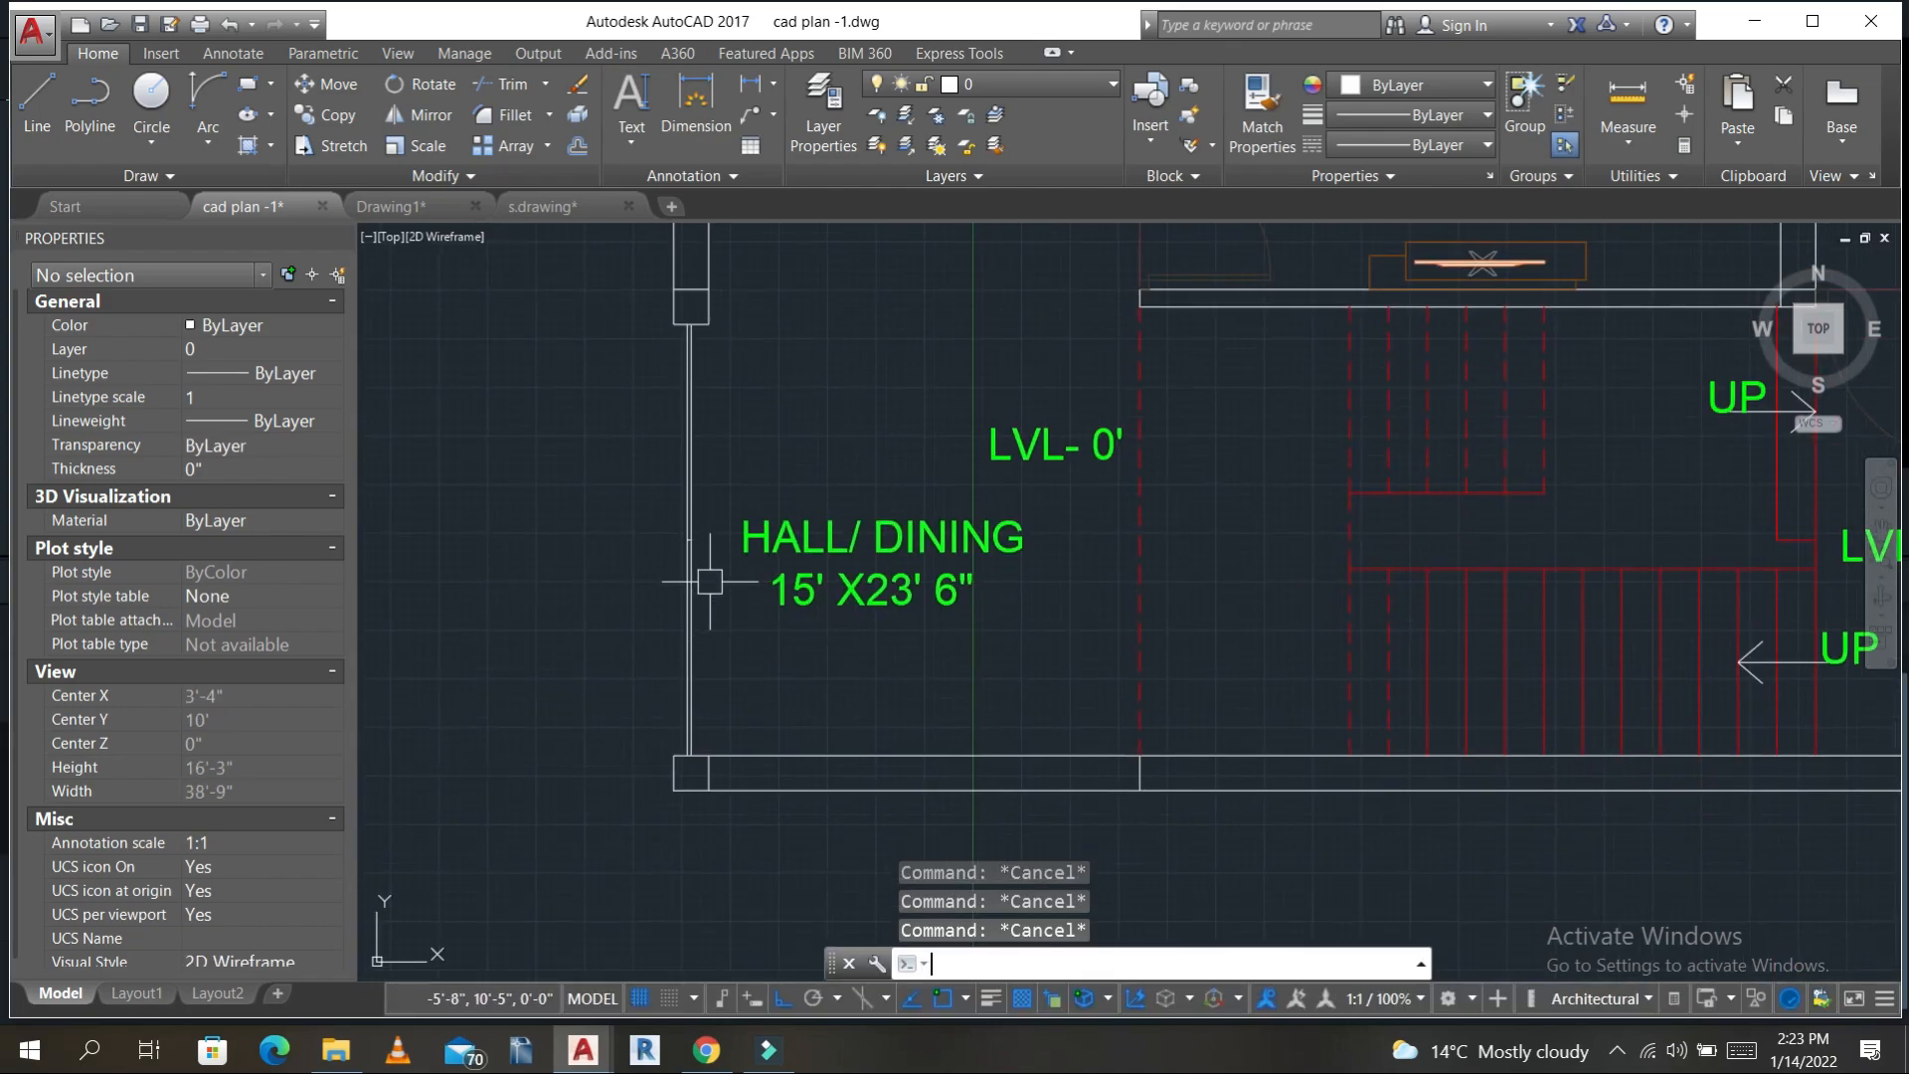
{"action": "key", "text": "Return"}
{"action": "key", "text": "Escape"}
- Draw a small horizontal handle rectangle projecting outward from the left gate line, just above the short middle line
{"action": "type", "text": "rec"}
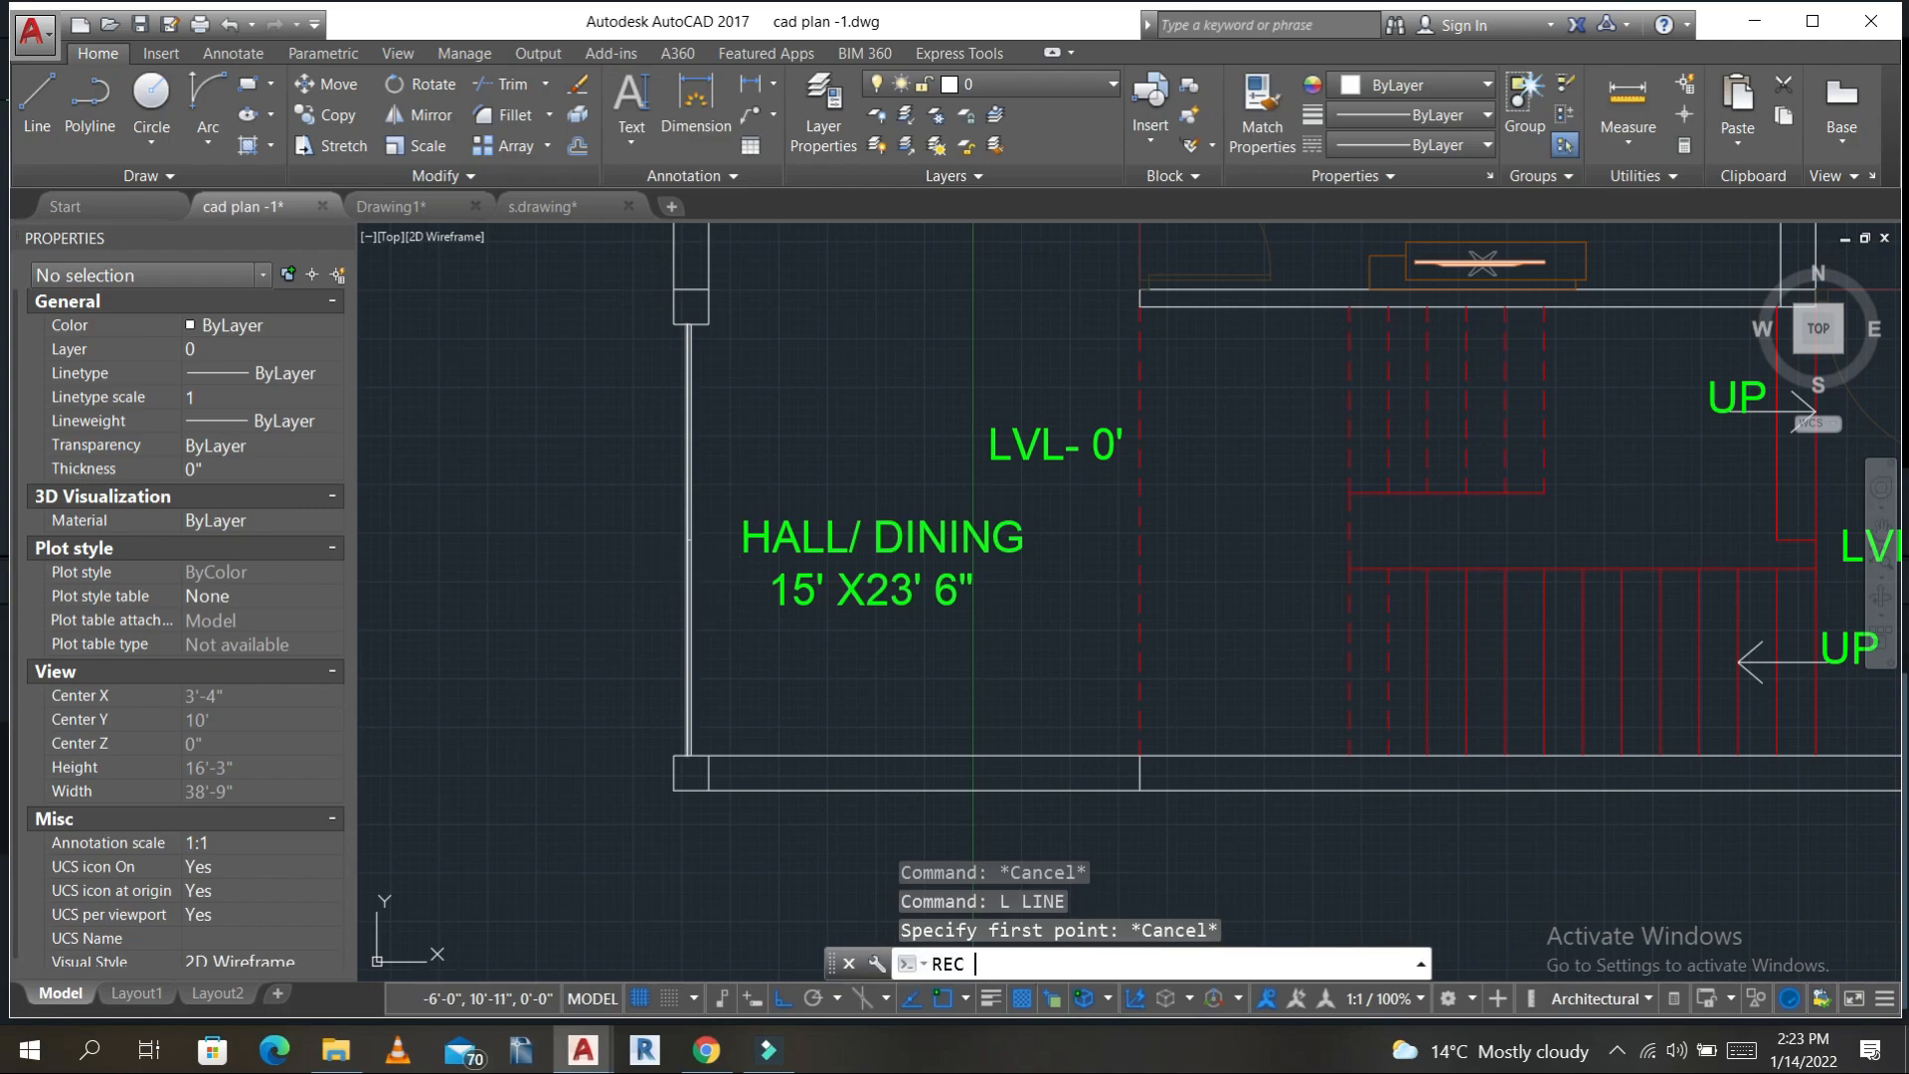
{"action": "key", "text": "Return"}
{"action": "scroll", "coordinate": [682, 533], "scroll_direction": "up", "scroll_amount": 3}
{"action": "scroll", "coordinate": [693, 499], "scroll_direction": "up", "scroll_amount": 5}
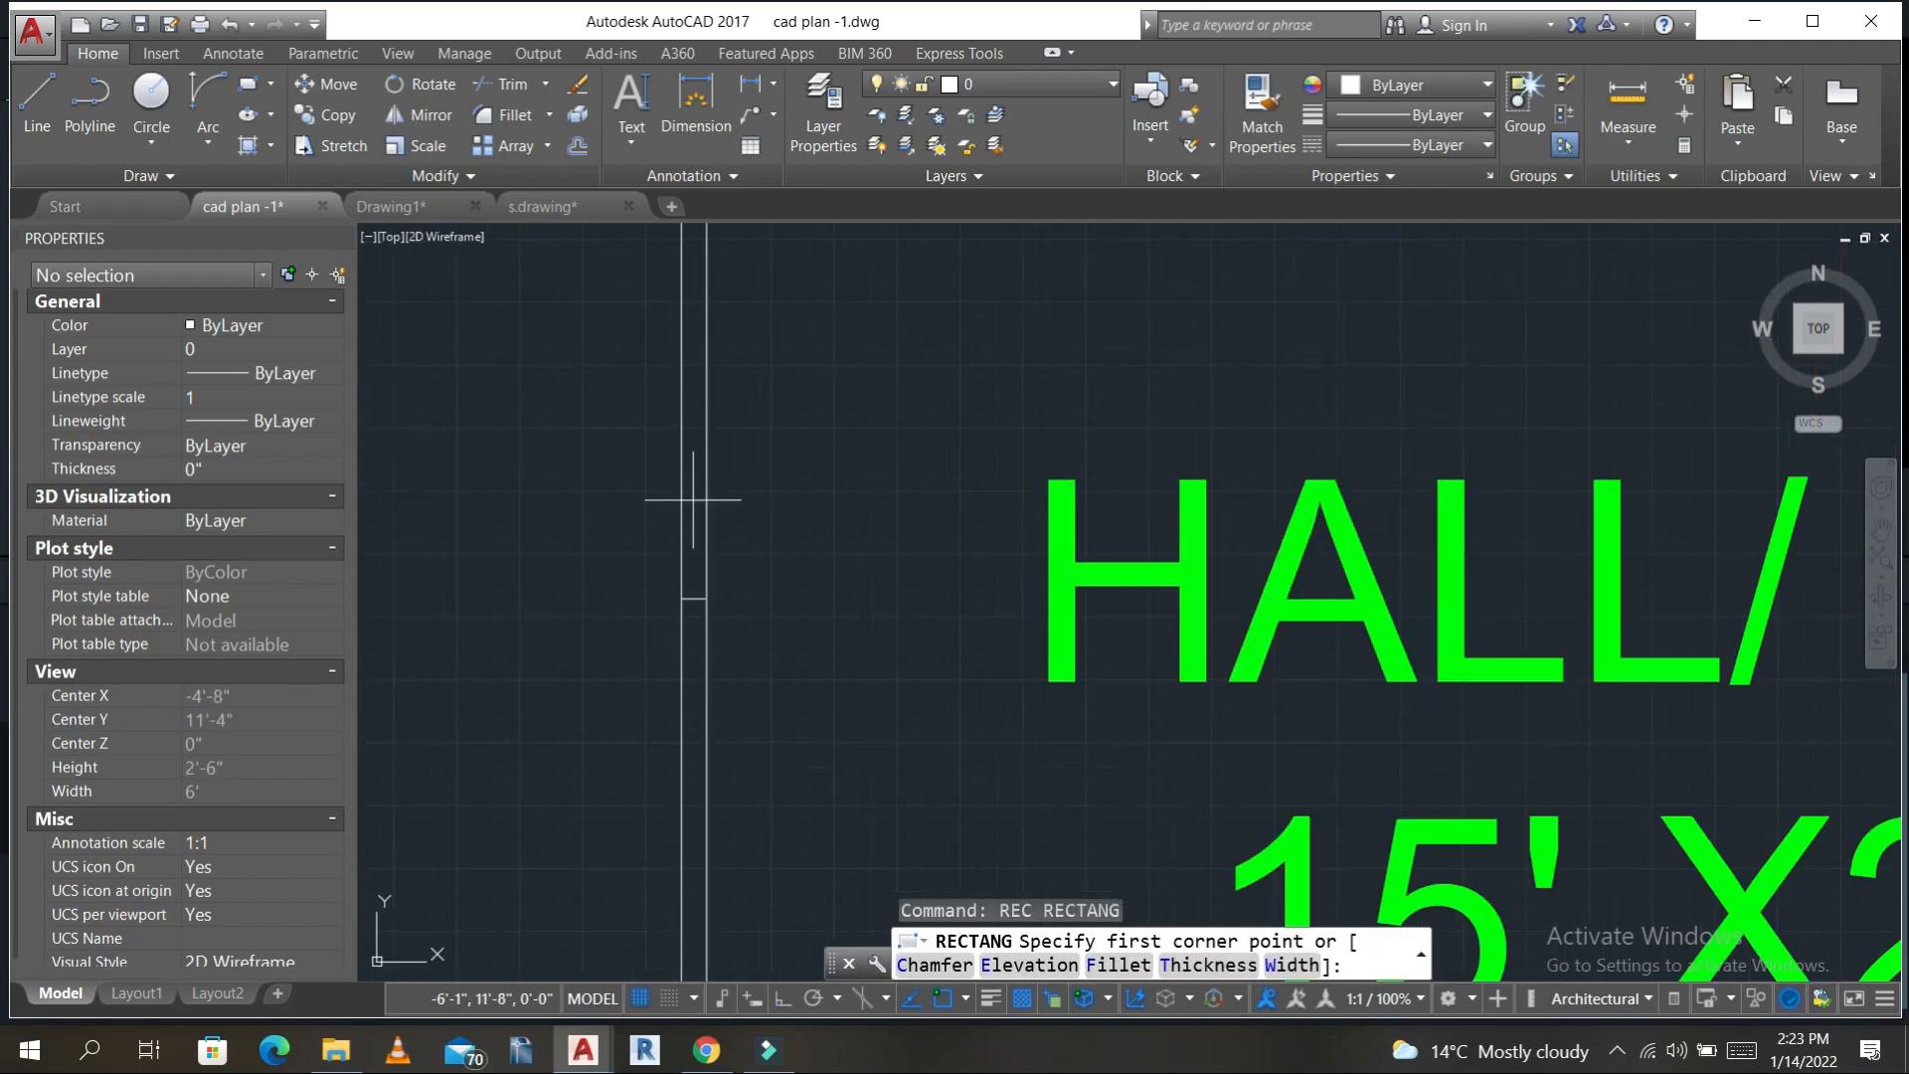
{"action": "left_click", "coordinate": [682, 510]}
{"action": "left_click", "coordinate": [568, 539]}
{"action": "key", "text": "Escape"}
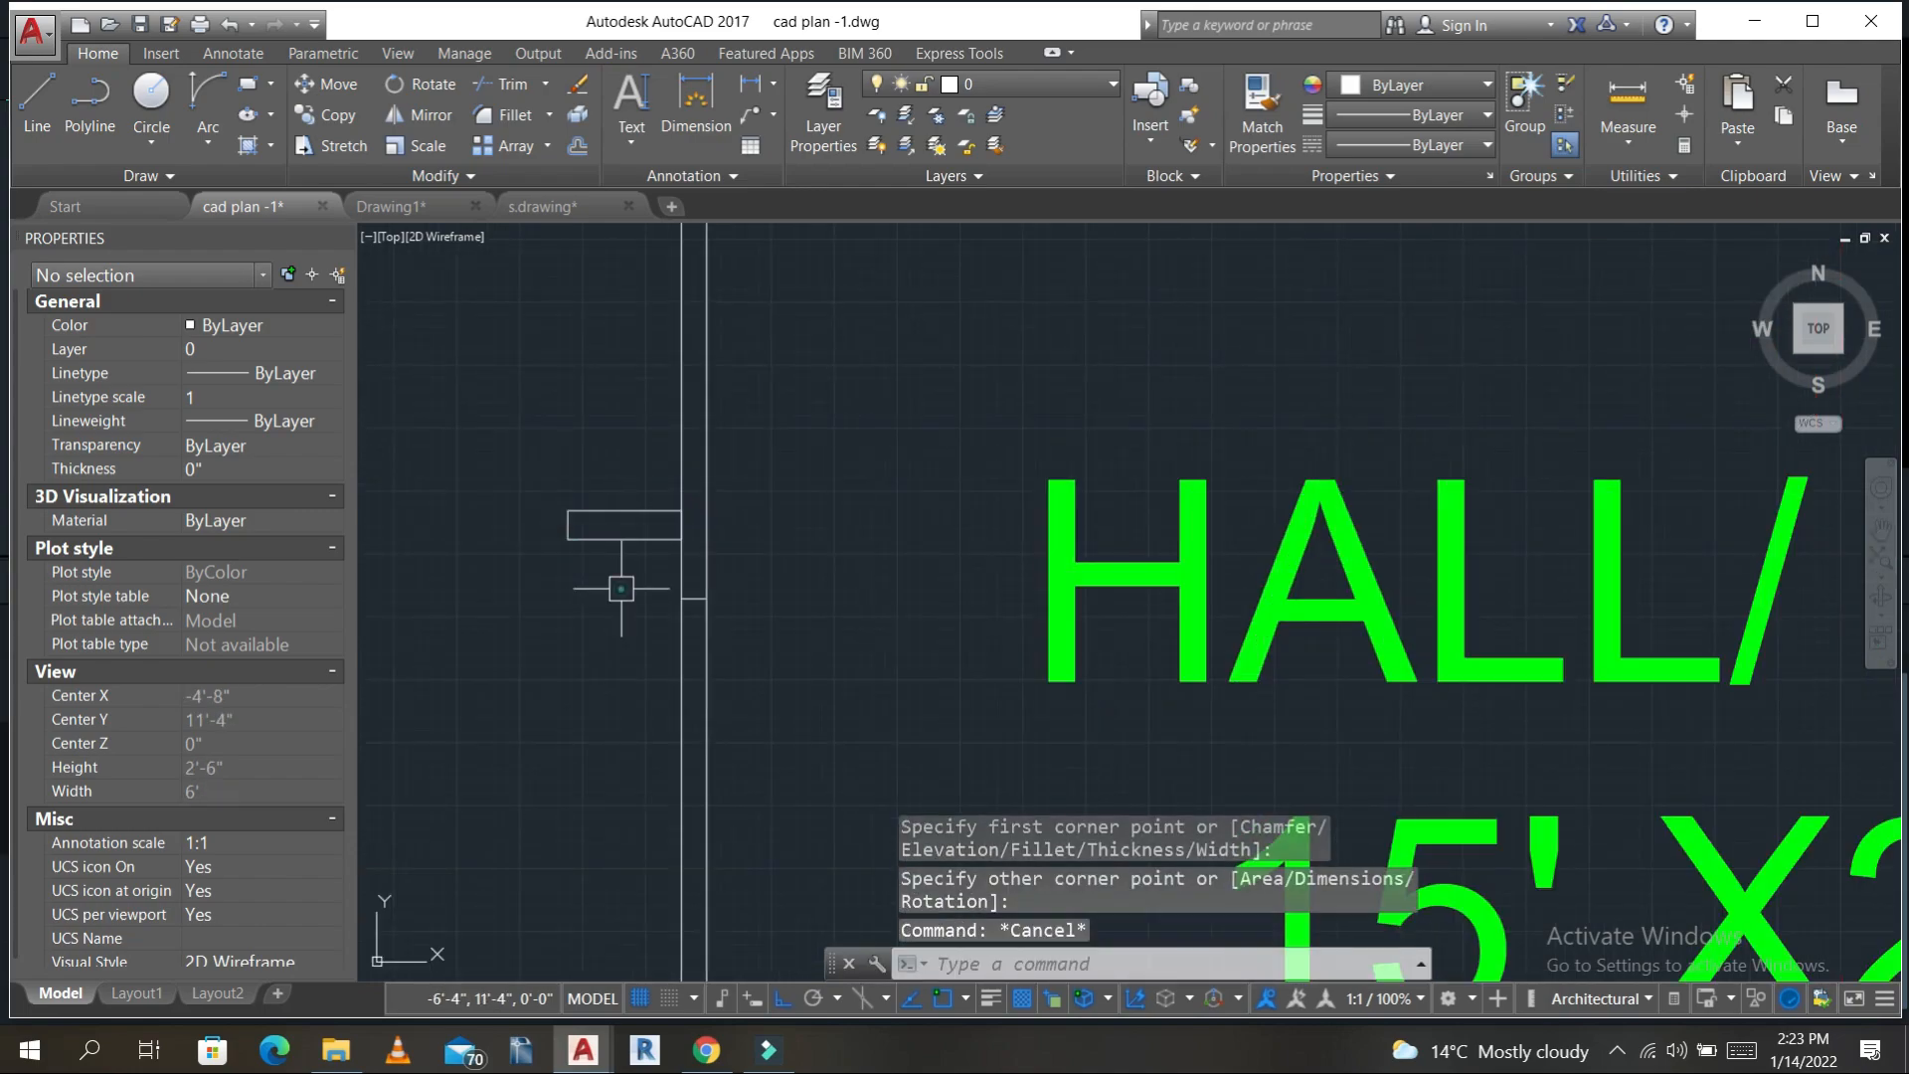
- Mirror the handle rectangle downward about the gate's short middle line, keeping the original
{"action": "left_click", "coordinate": [618, 591]}
{"action": "left_click", "coordinate": [512, 447]}
{"action": "mouse_move", "coordinate": [568, 510]}
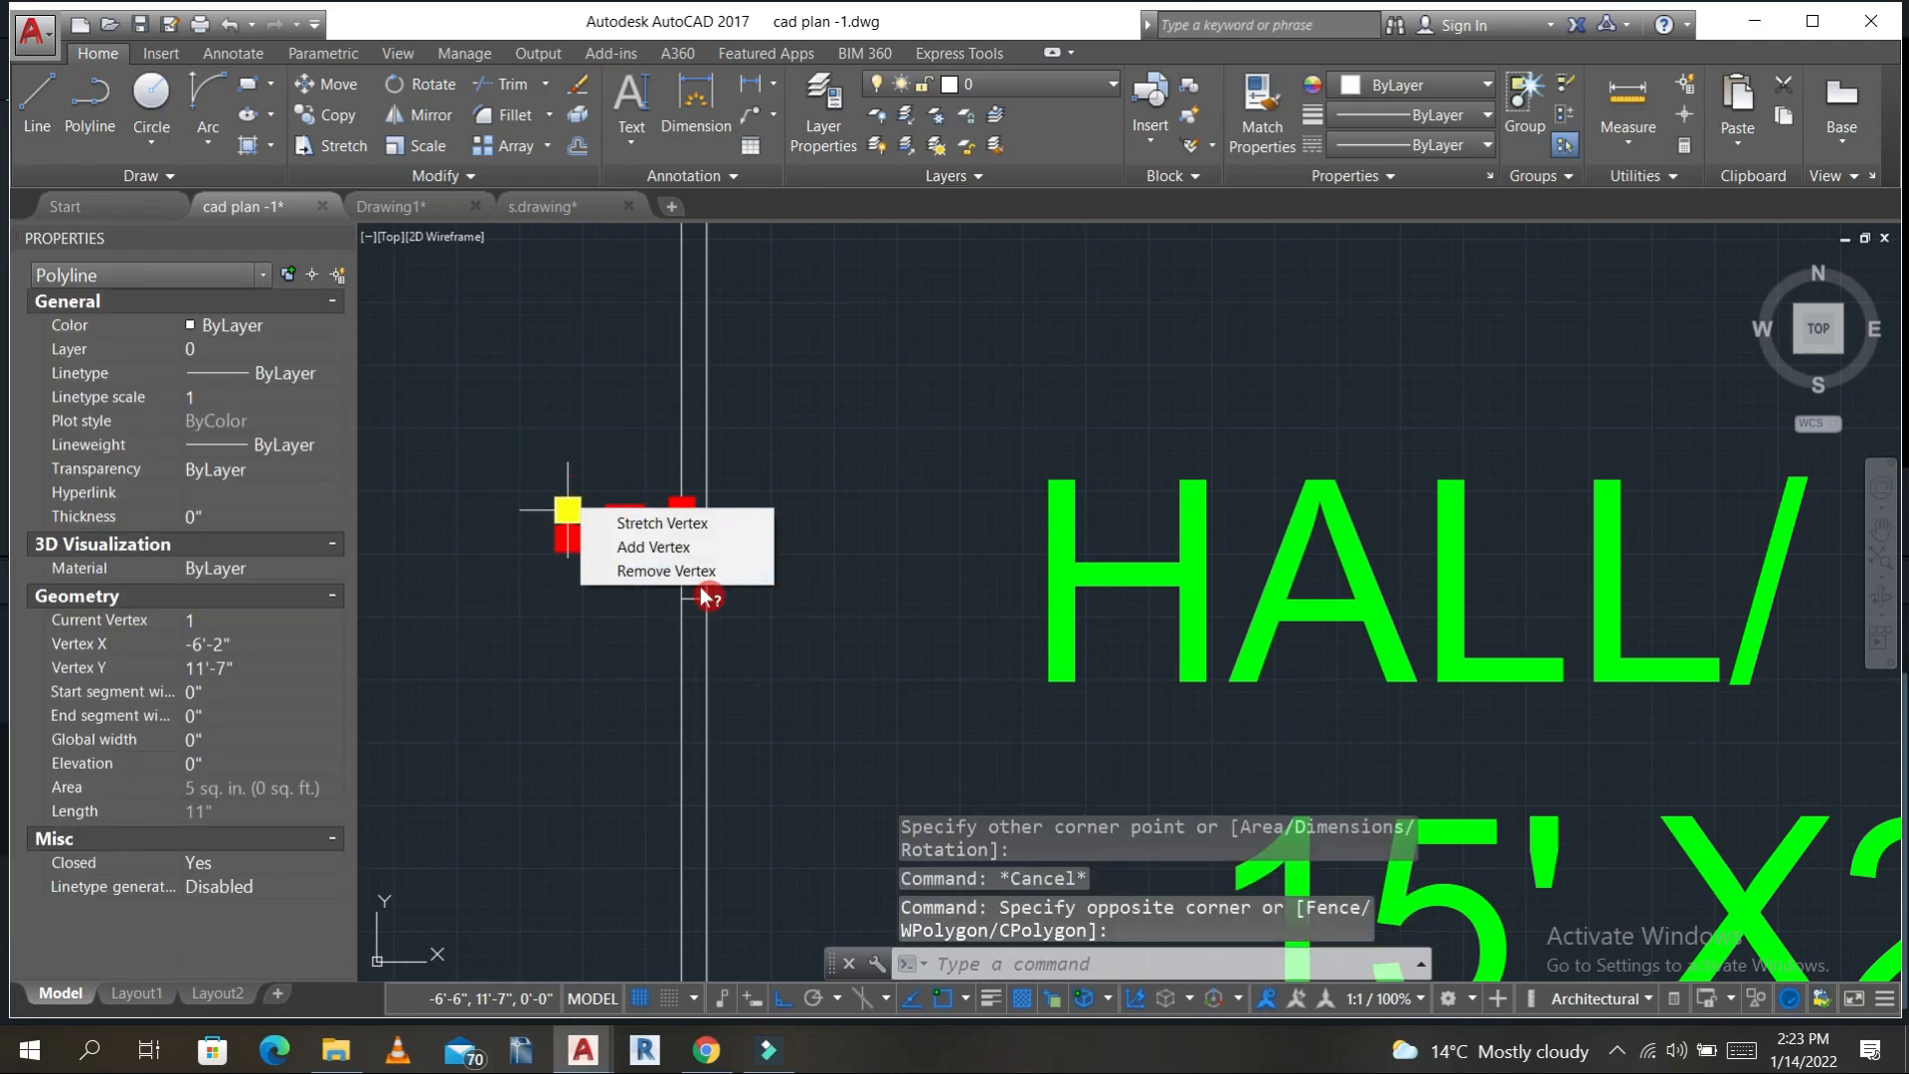
{"action": "type", "text": "mi"}
{"action": "key", "text": "Return"}
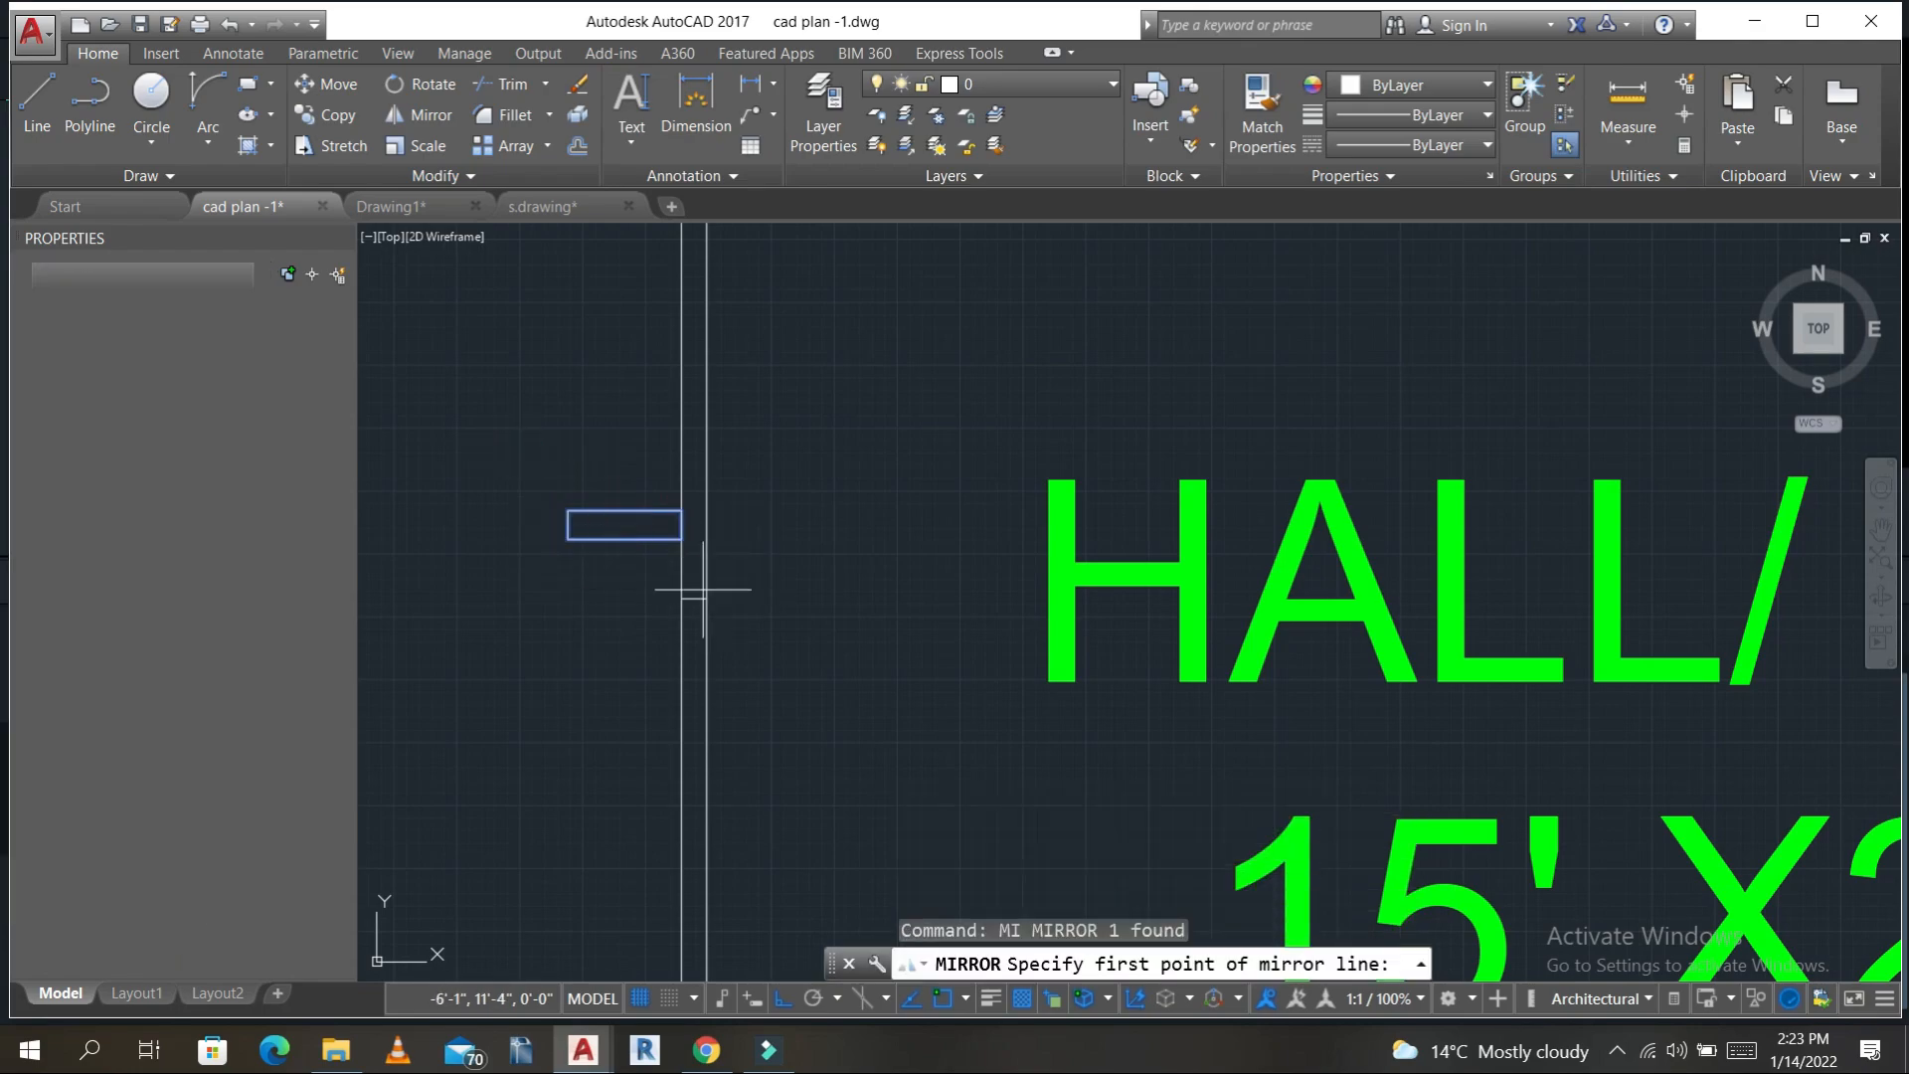
{"action": "left_click", "coordinate": [694, 599]}
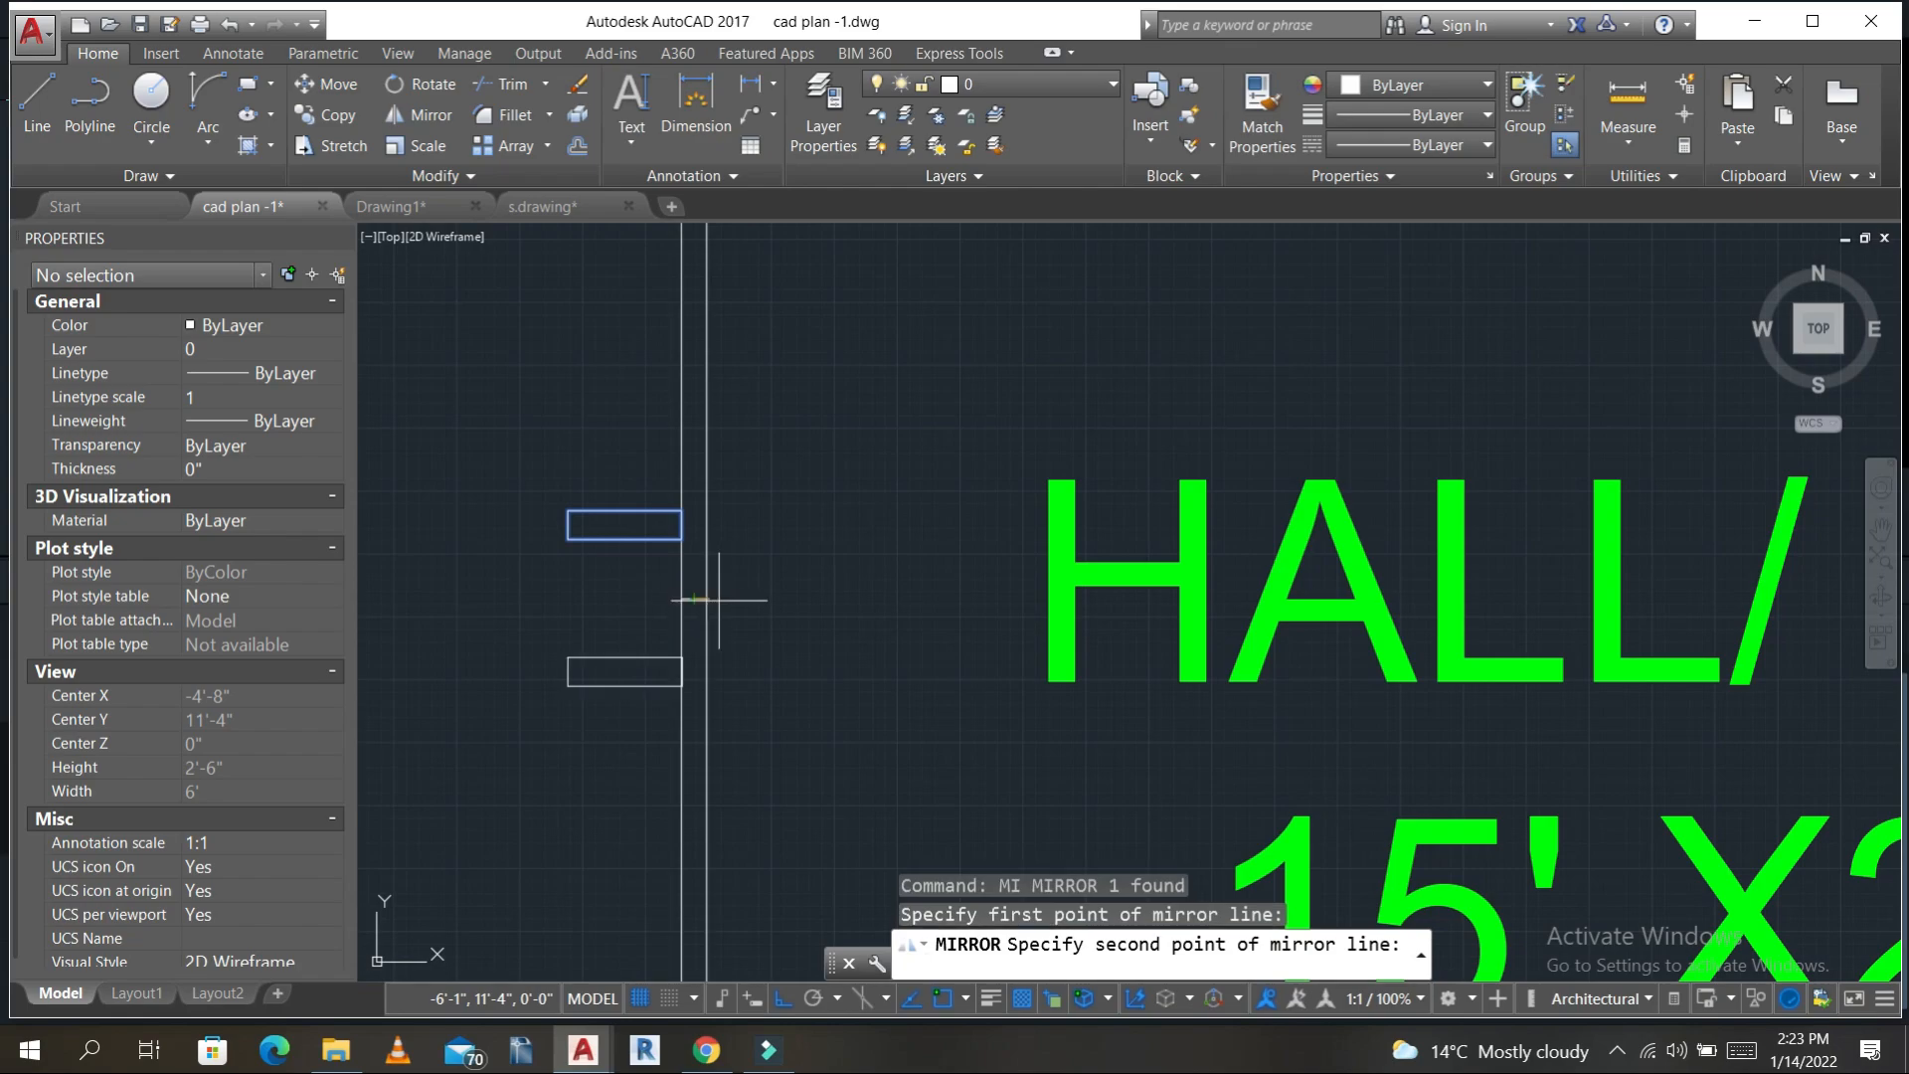
{"action": "left_click", "coordinate": [717, 601]}
{"action": "key", "text": "Return"}
{"action": "scroll", "coordinate": [776, 599], "scroll_direction": "down", "scroll_amount": 5}
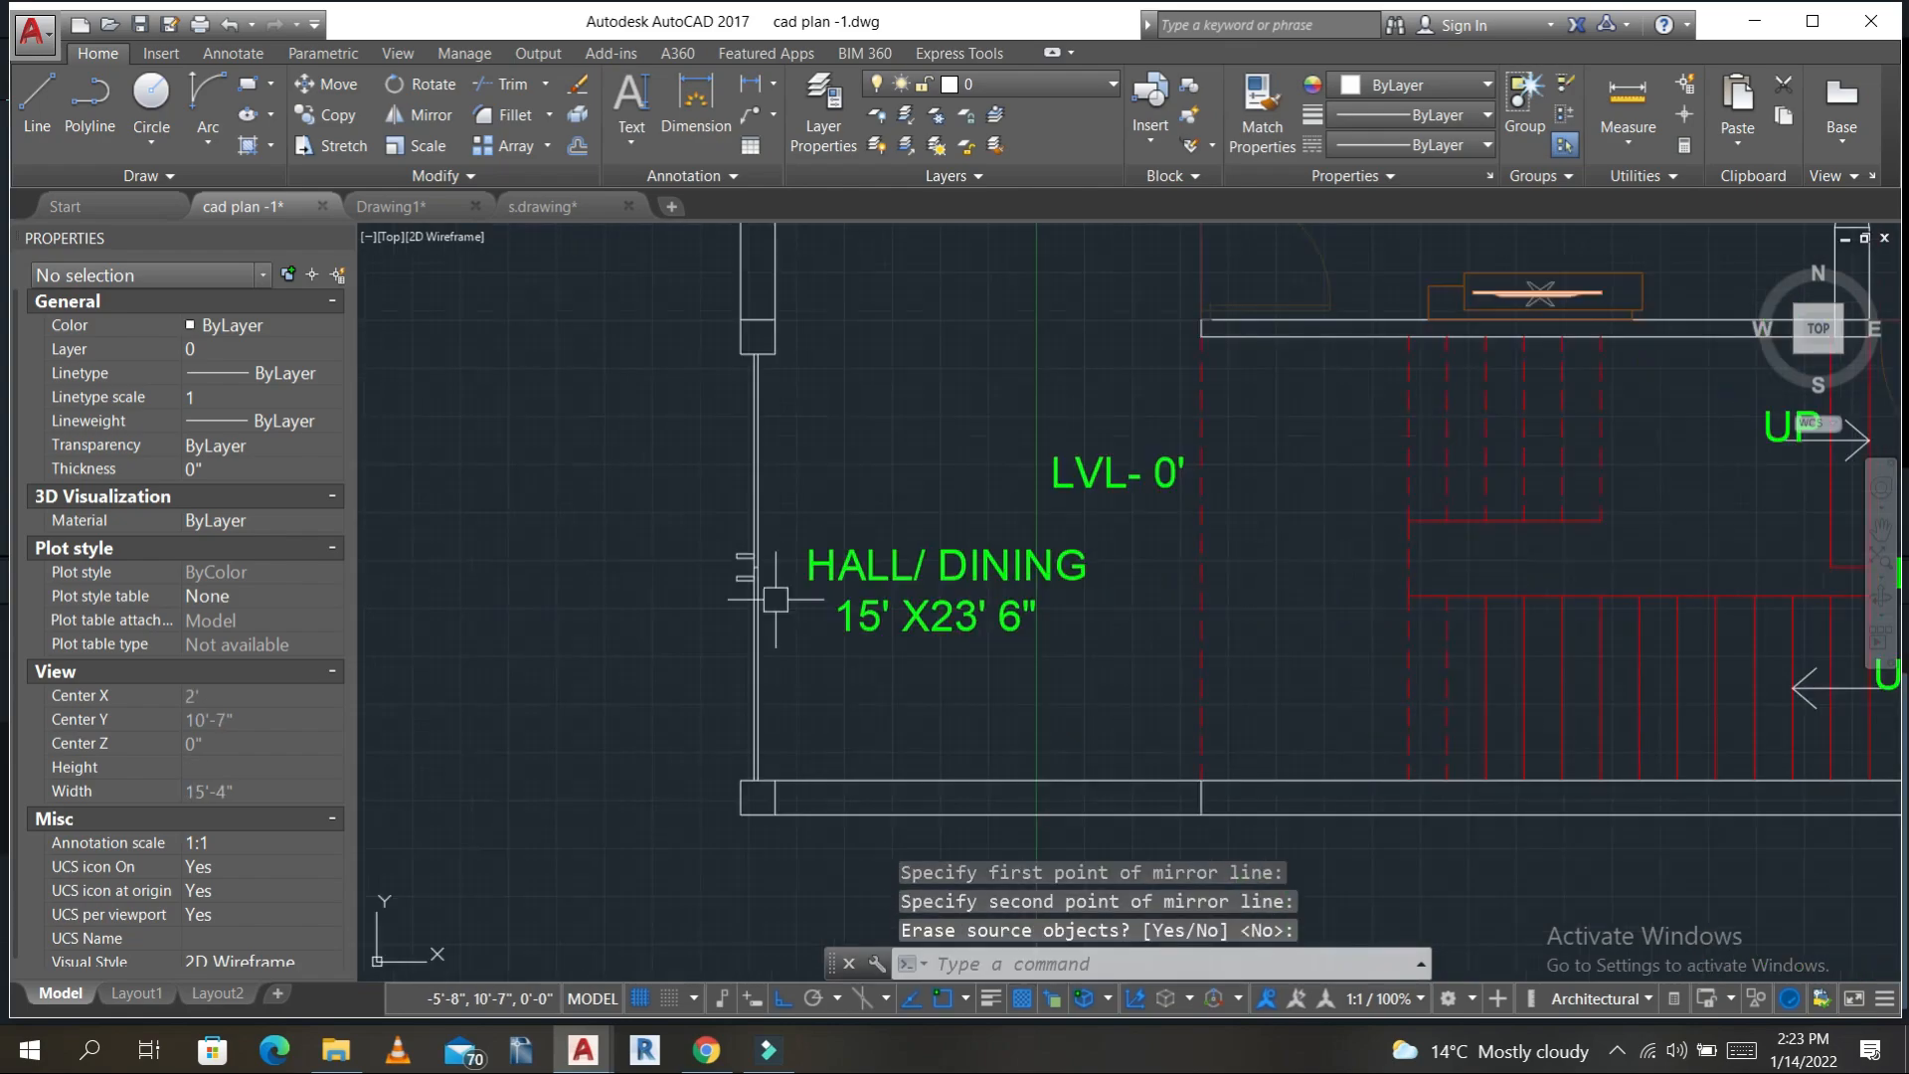
- Change the colour of the gate lines and both handle rectangles to orange (248,153,30)
{"action": "left_click", "coordinate": [784, 631]}
{"action": "left_click", "coordinate": [674, 477]}
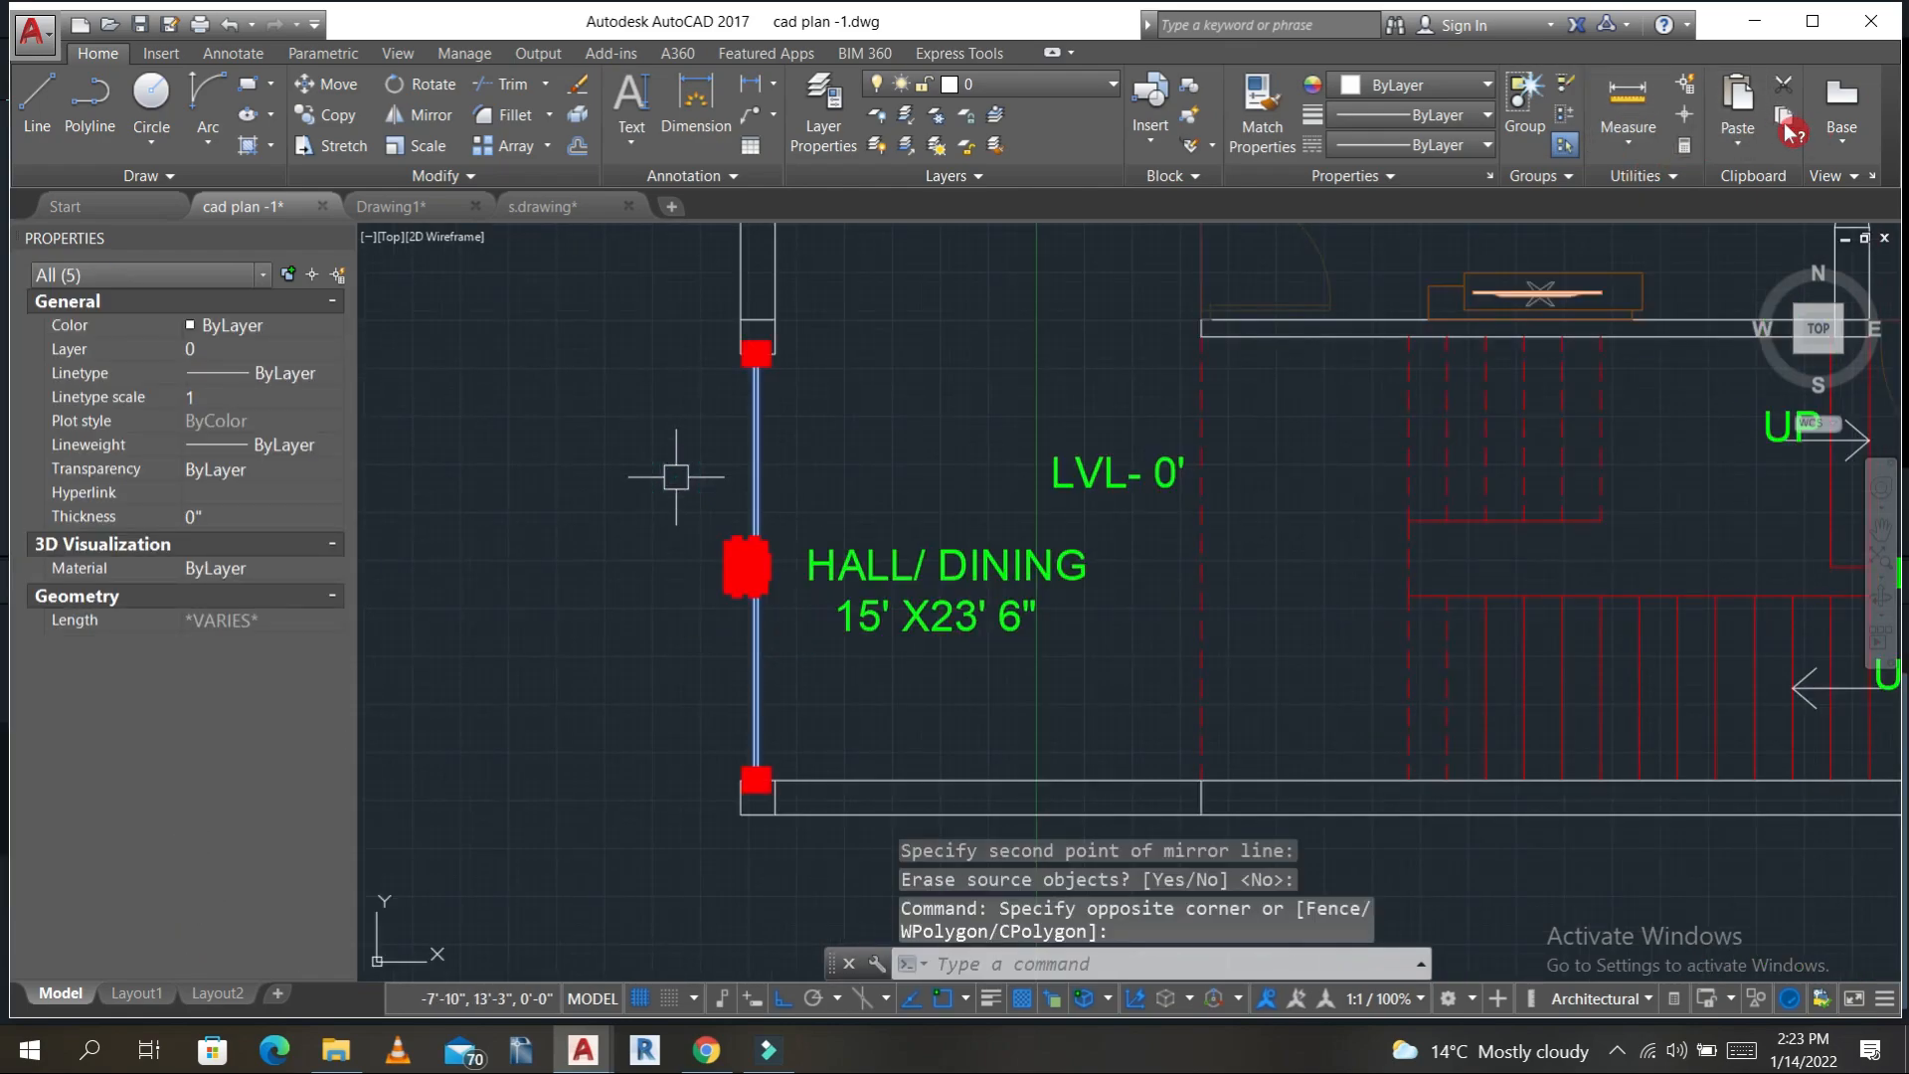
{"action": "left_click", "coordinate": [1463, 94]}
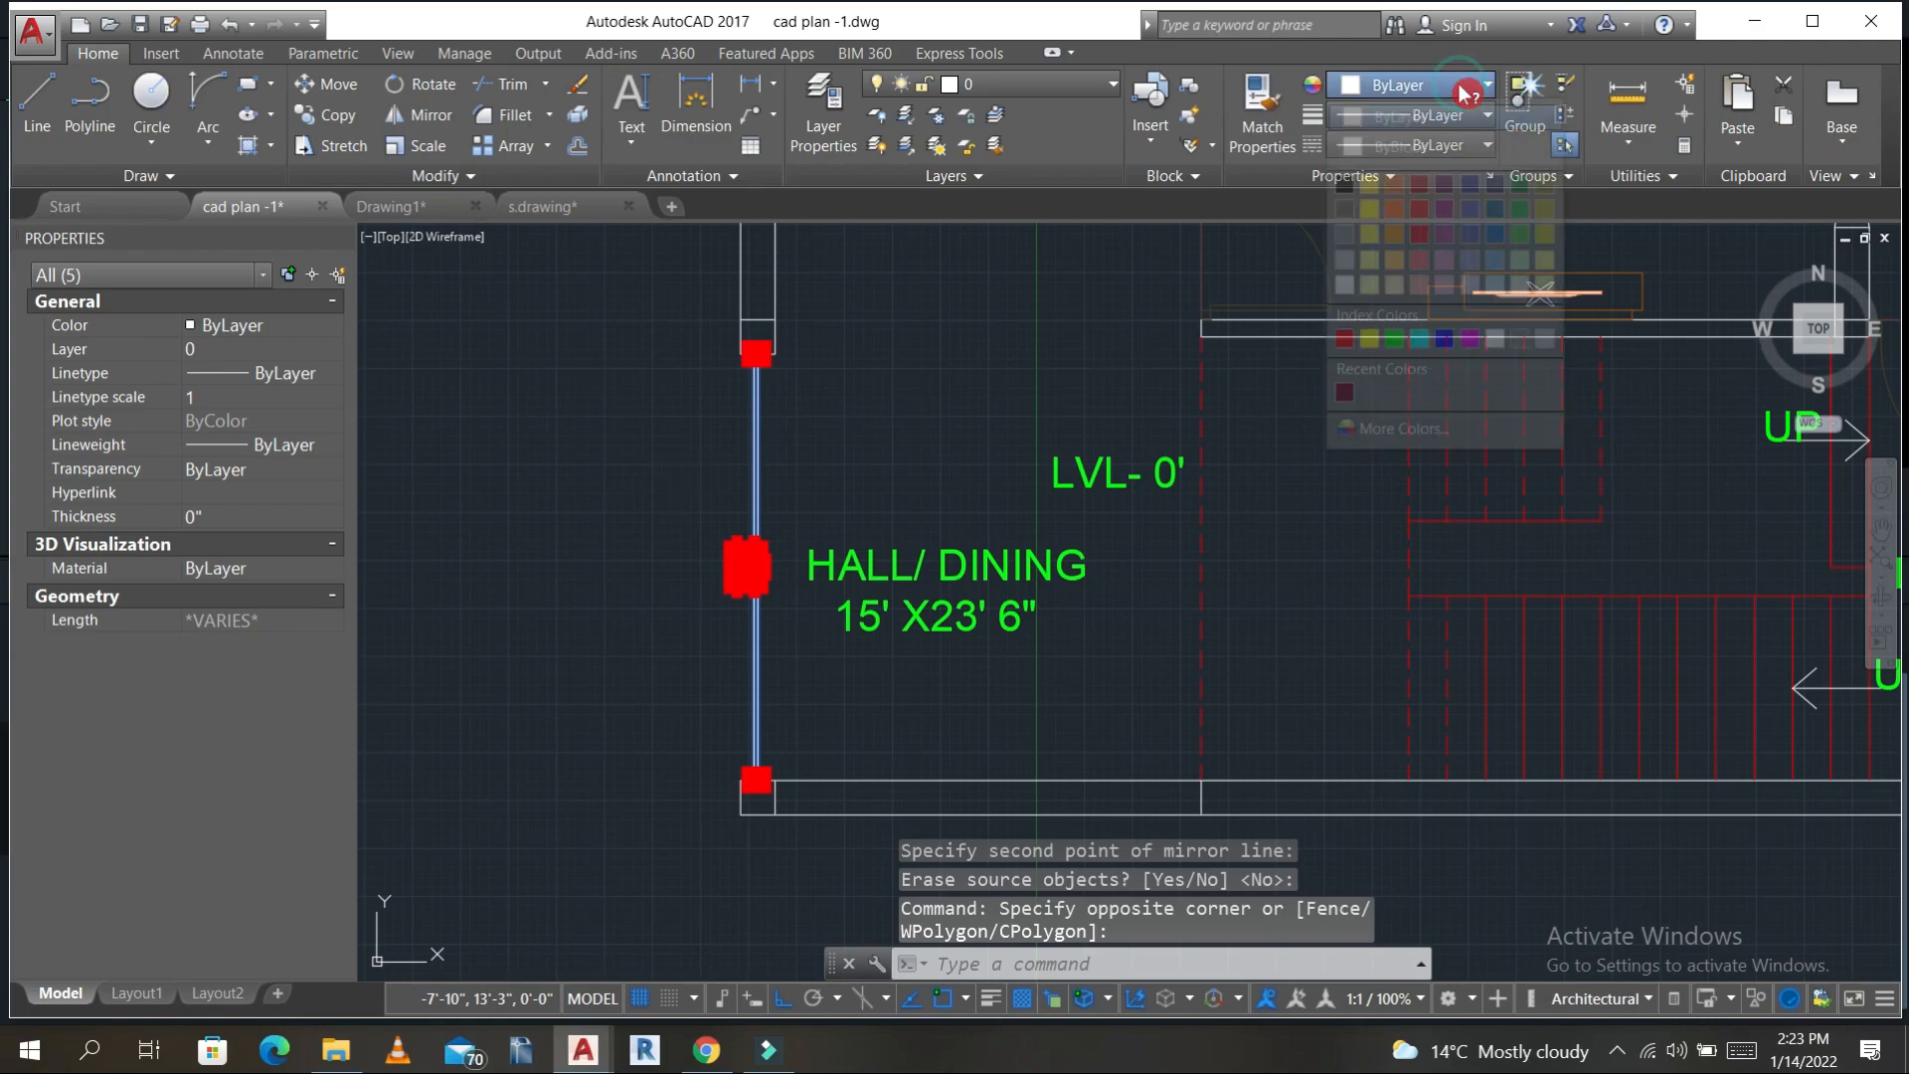
{"action": "left_click", "coordinate": [1394, 233]}
{"action": "key", "text": "Escape"}
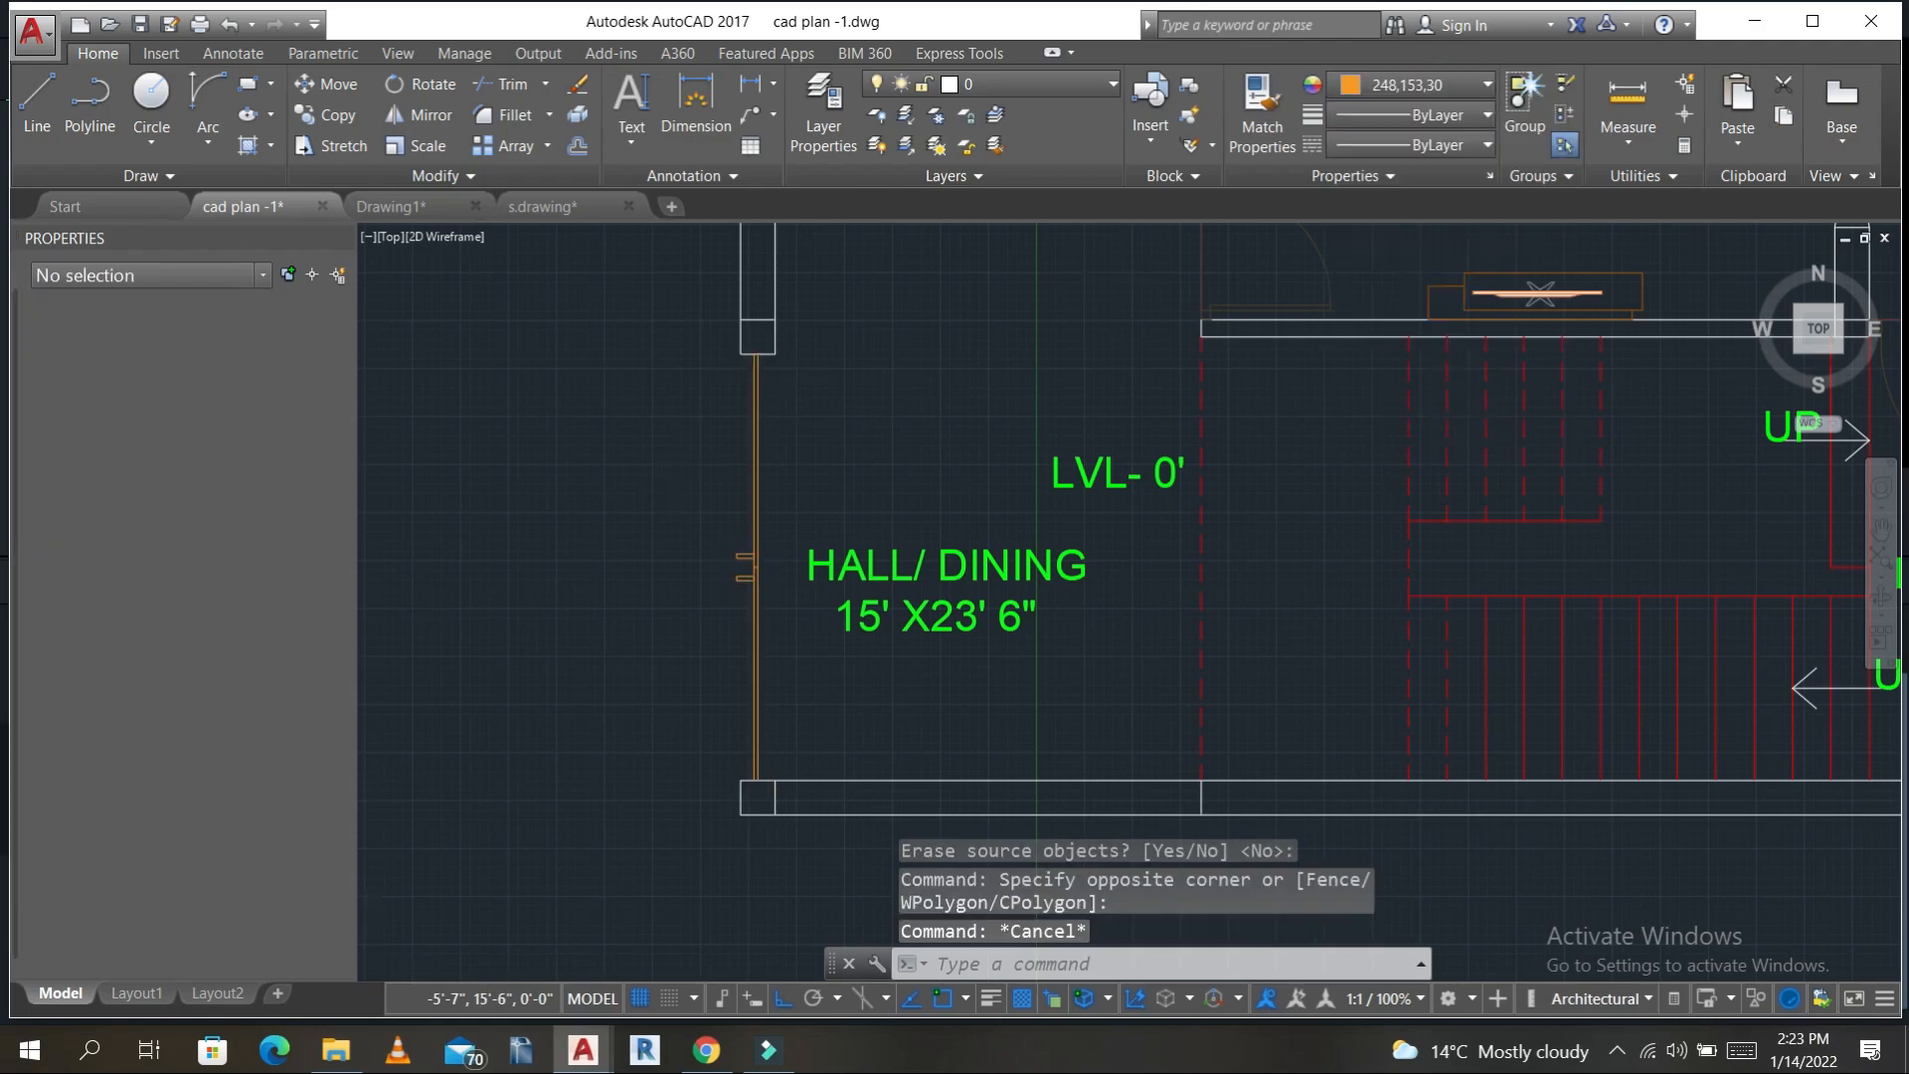
- Save the floor plan drawing
{"action": "scroll", "coordinate": [715, 539], "scroll_direction": "down", "scroll_amount": 8}
{"action": "key", "text": "ctrl+s"}
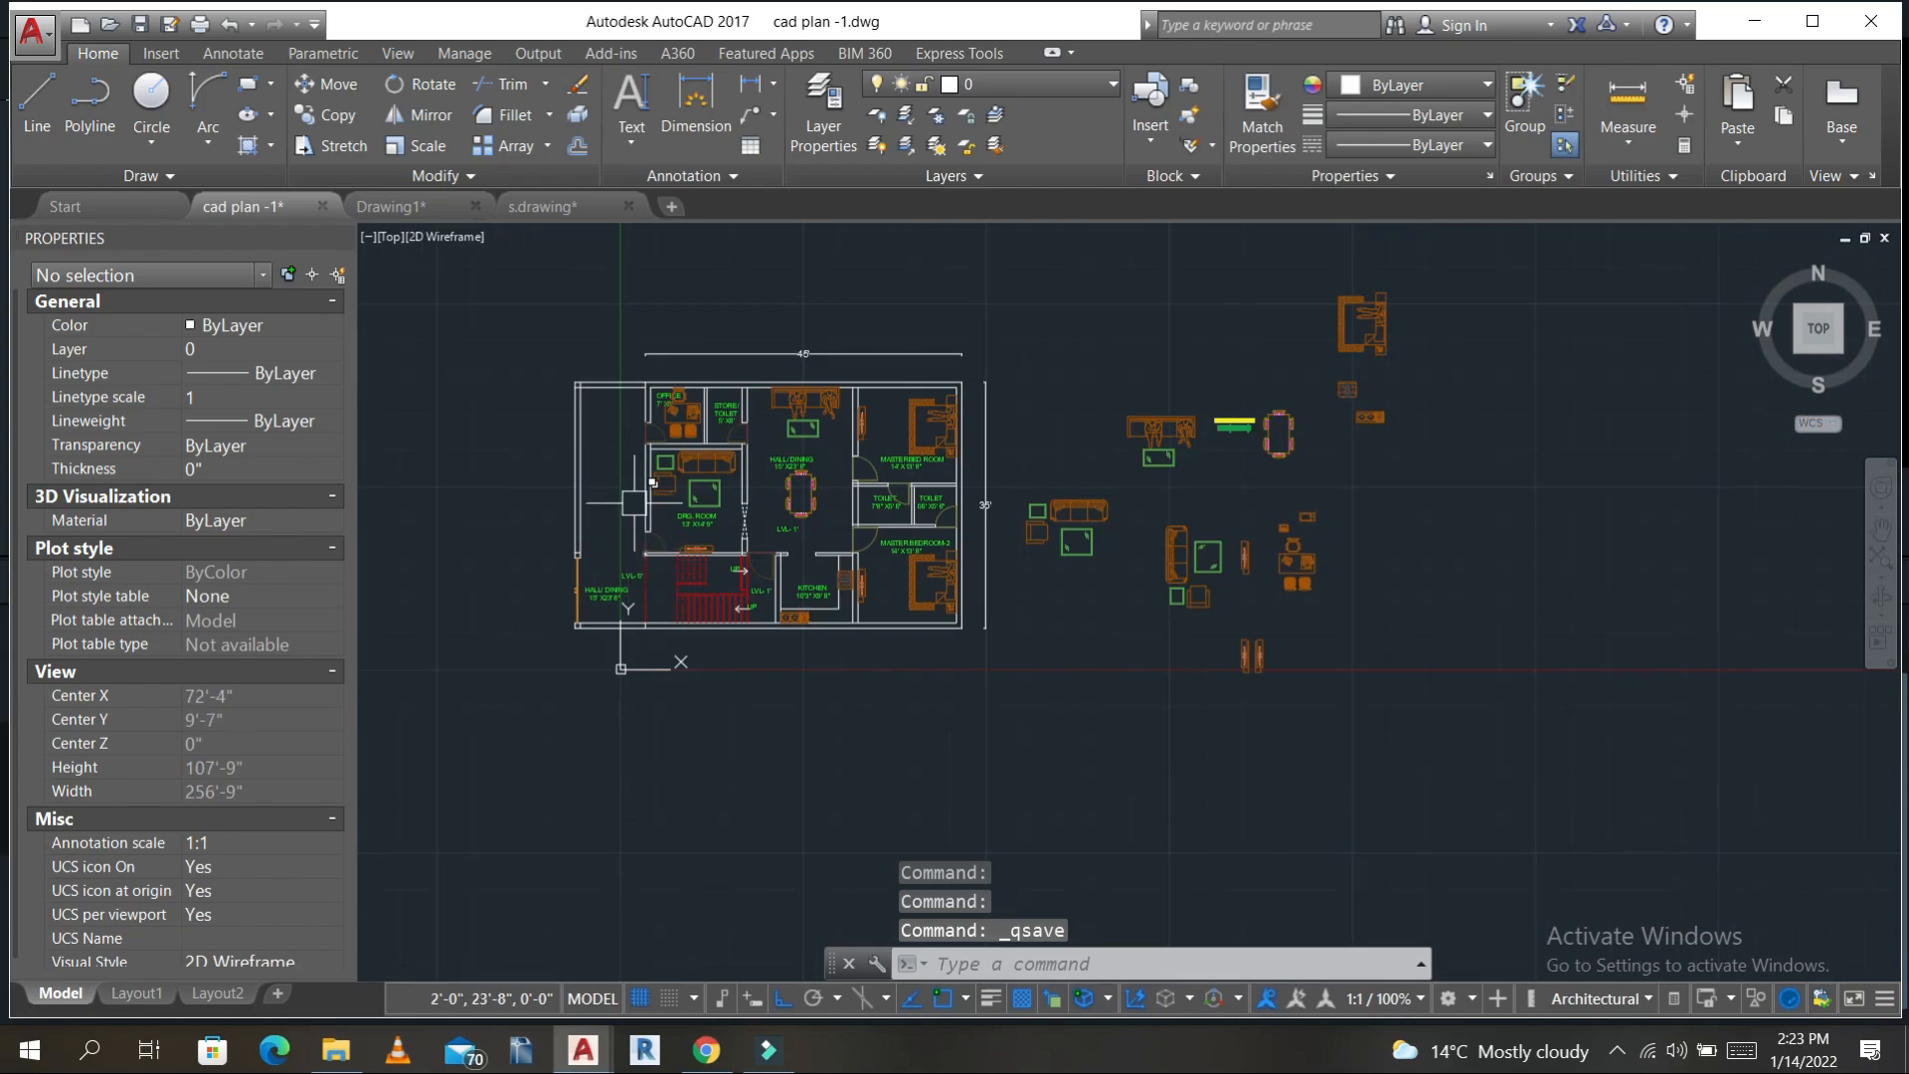
{"action": "scroll", "coordinate": [631, 491], "scroll_direction": "up", "scroll_amount": 2}
{"action": "scroll", "coordinate": [633, 537], "scroll_direction": "up", "scroll_amount": 3}
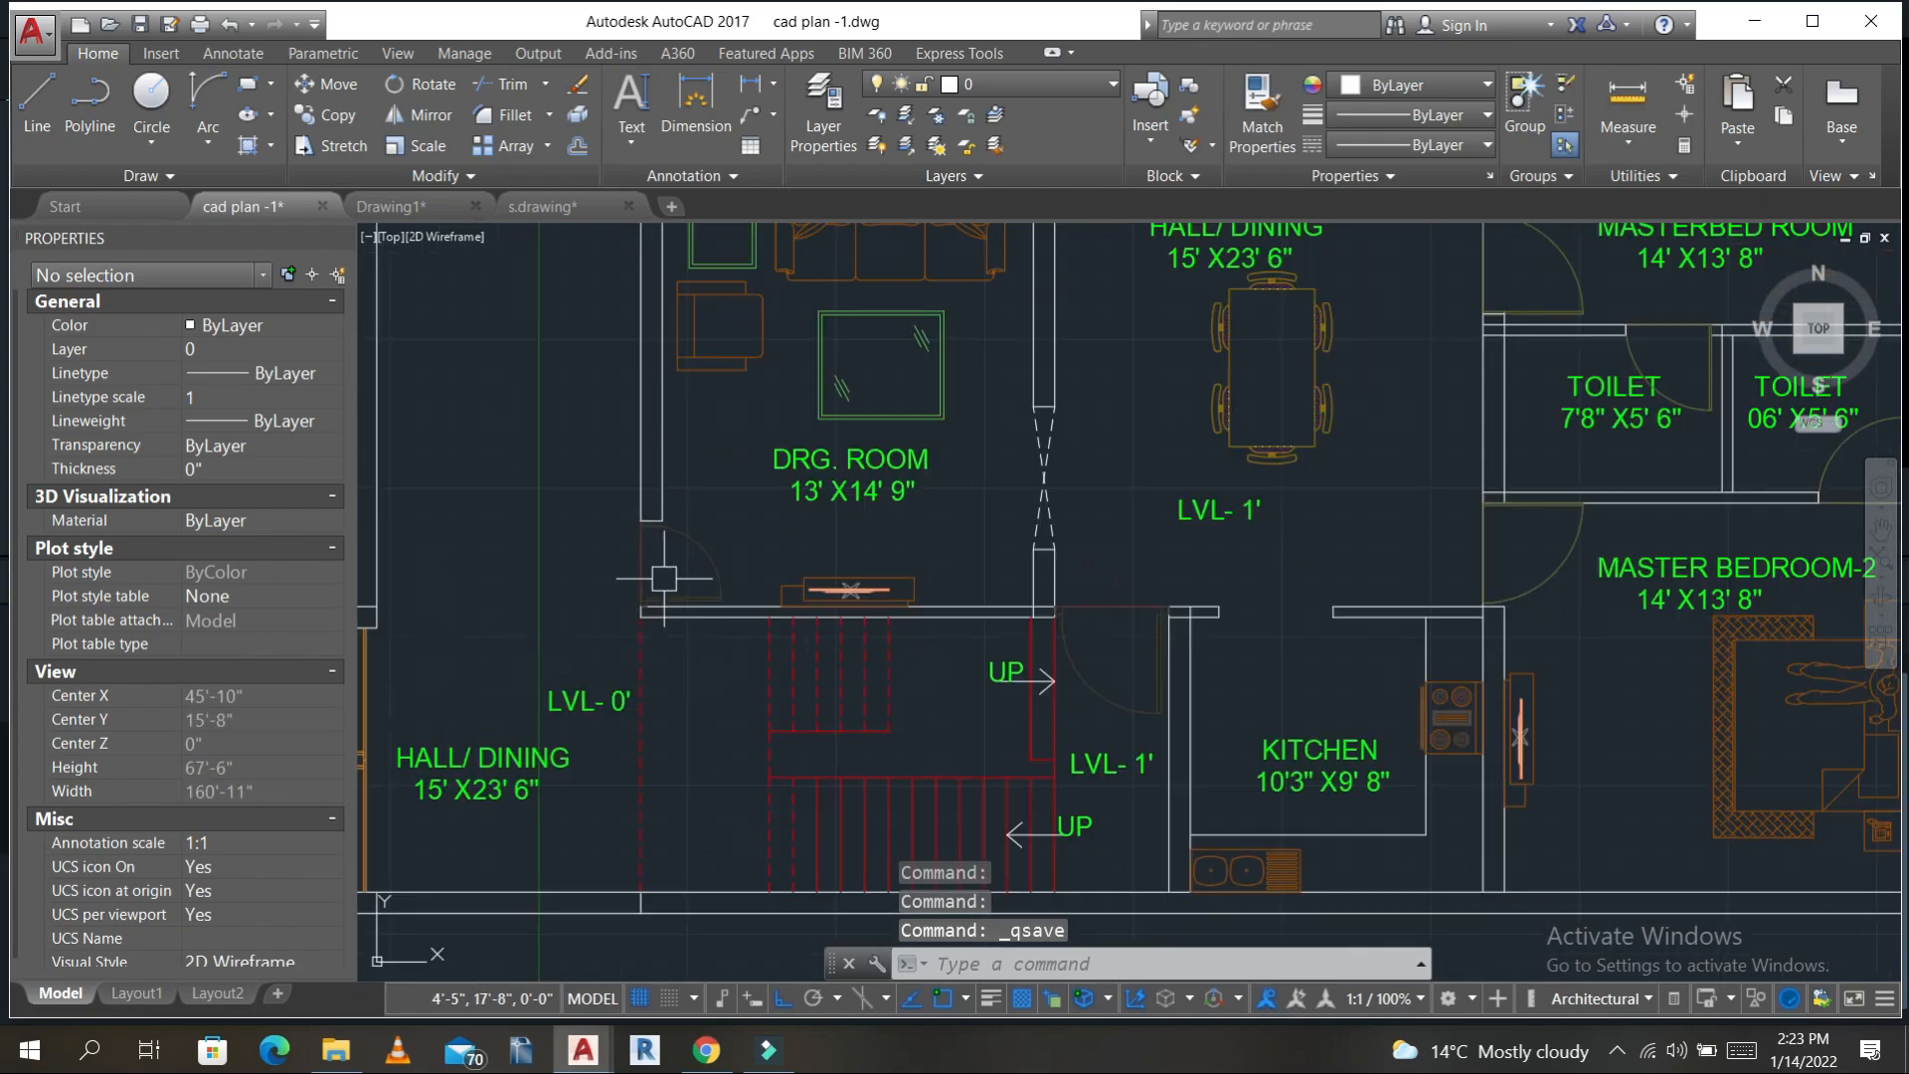
{"action": "scroll", "coordinate": [621, 515], "scroll_direction": "down", "scroll_amount": 3}
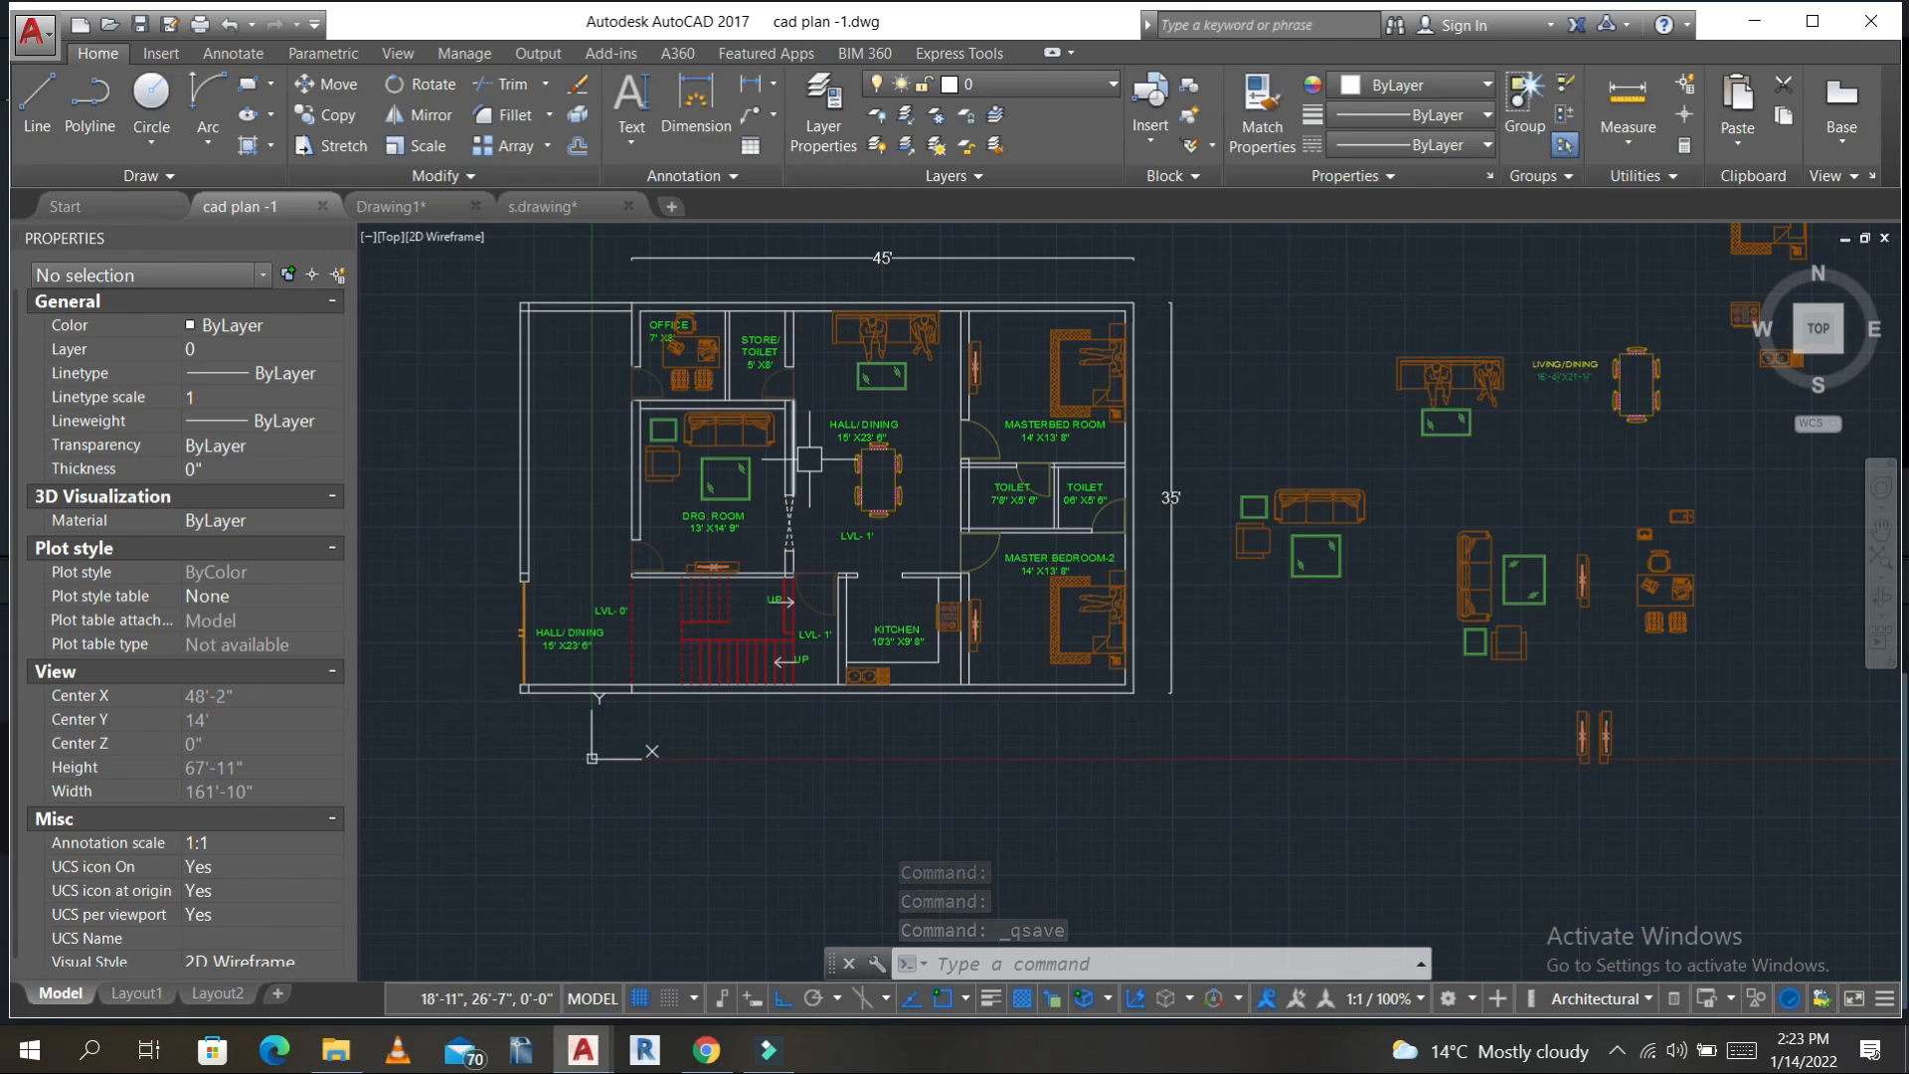
{"action": "key", "text": "Escape"}
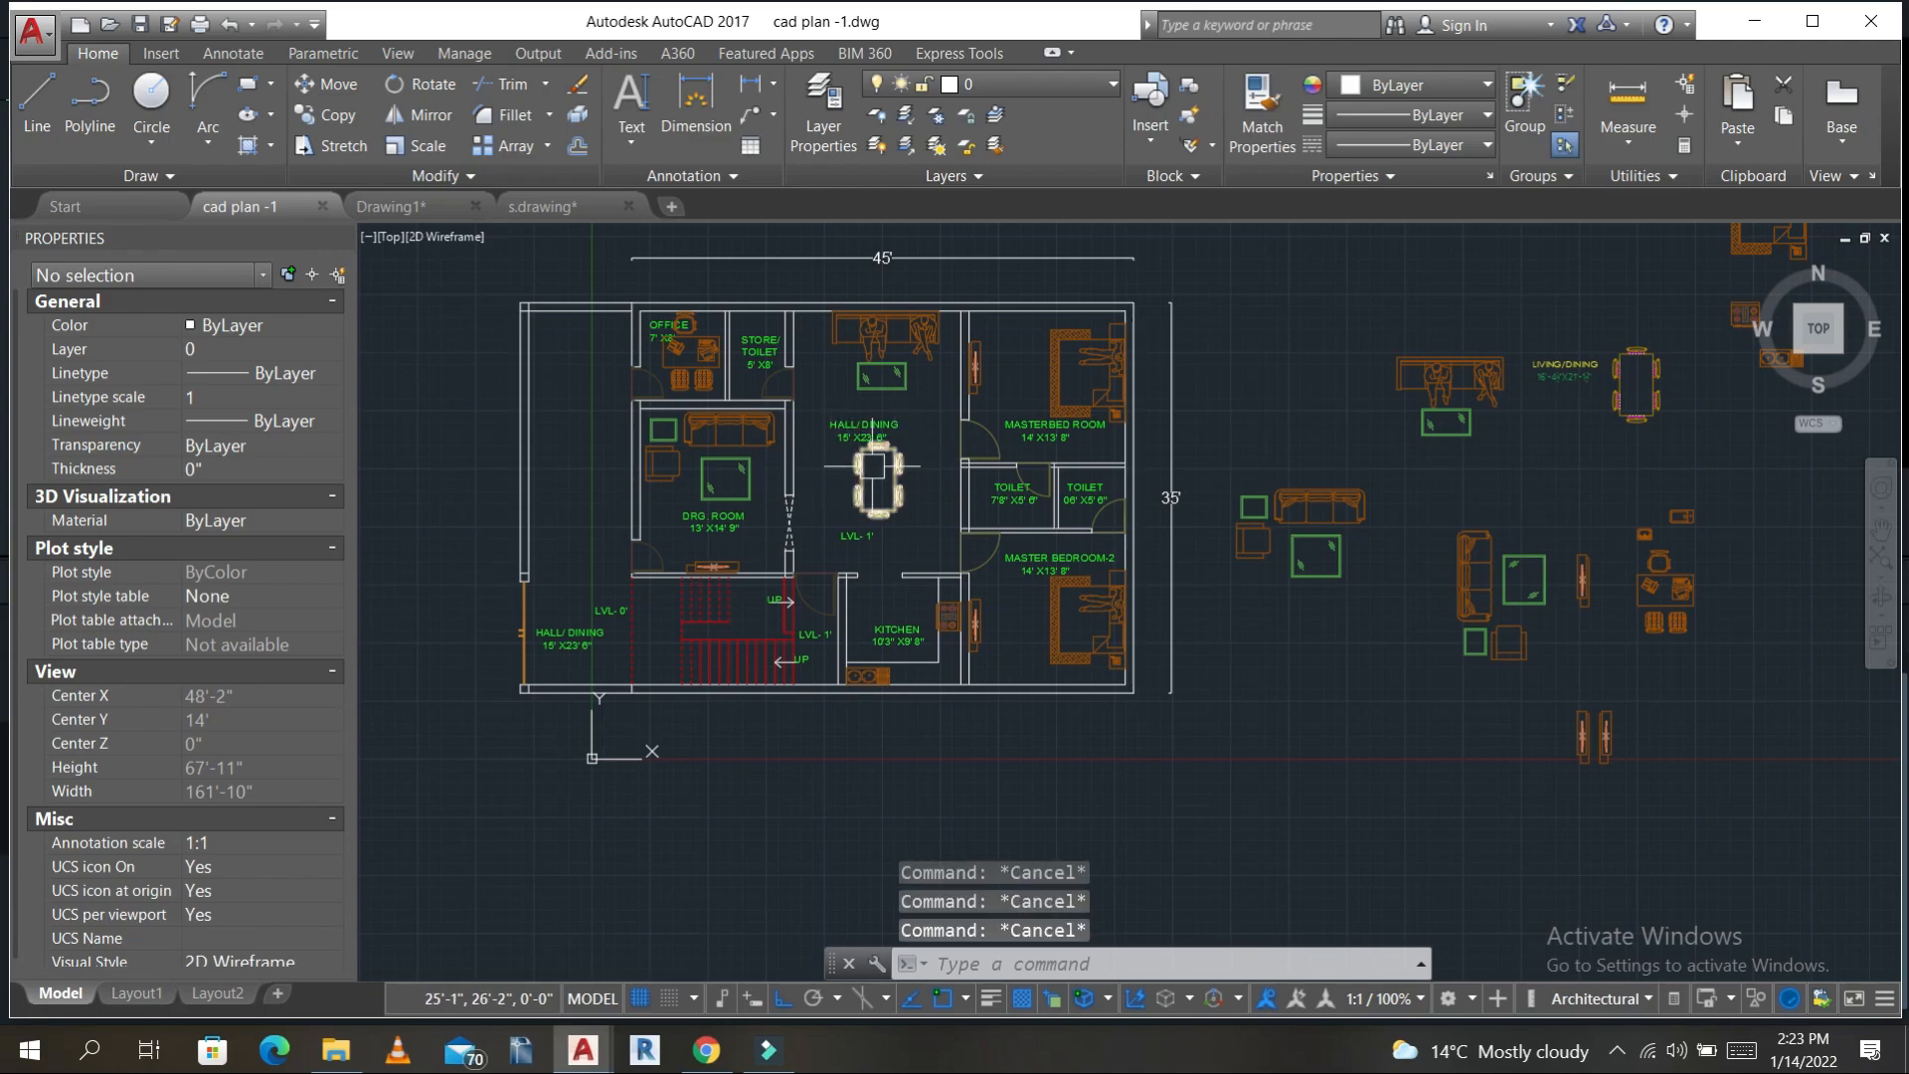
{"action": "type", "text": "o"}
{"action": "key", "text": "Return"}
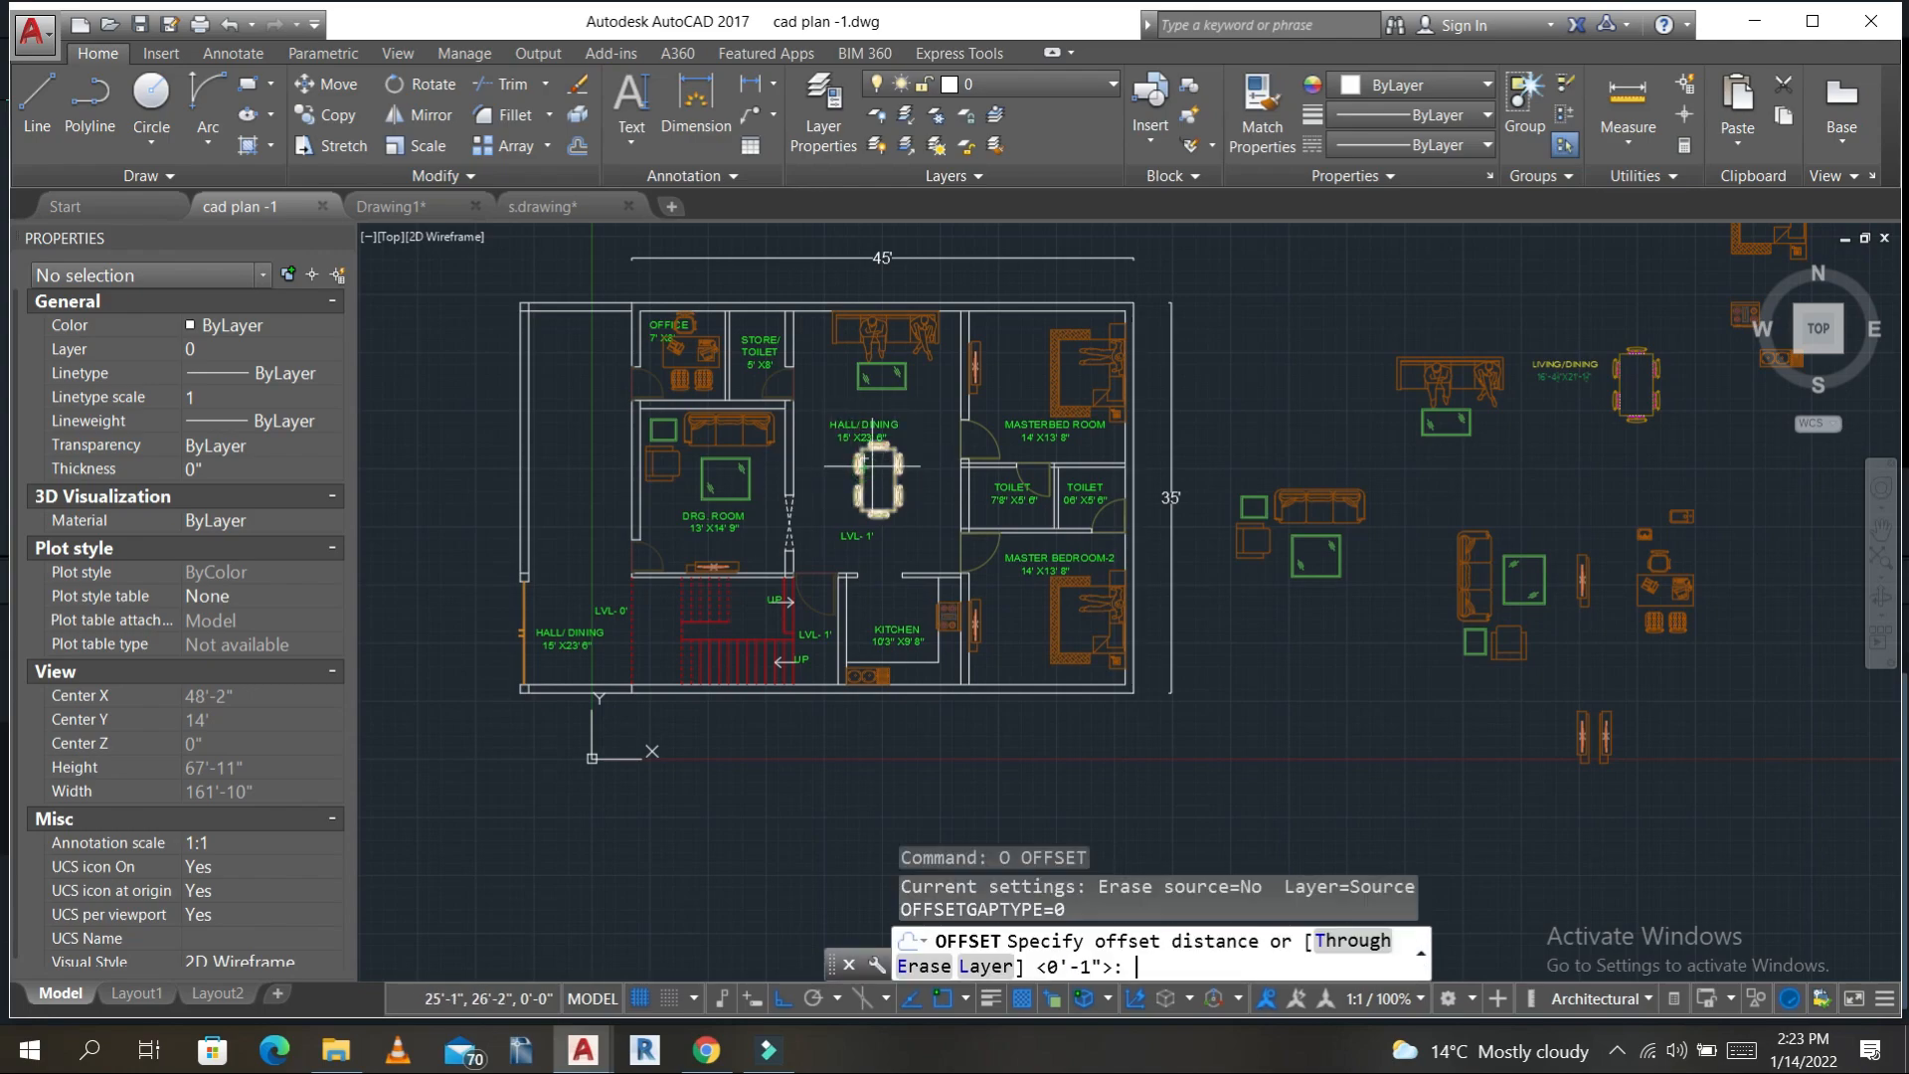
{"action": "key", "text": "Escape"}
{"action": "key", "text": "Escape"}
{"action": "key", "text": "Escape"}
{"action": "key", "text": "Escape"}
{"action": "key", "text": "Return"}
{"action": "key", "text": "Escape"}
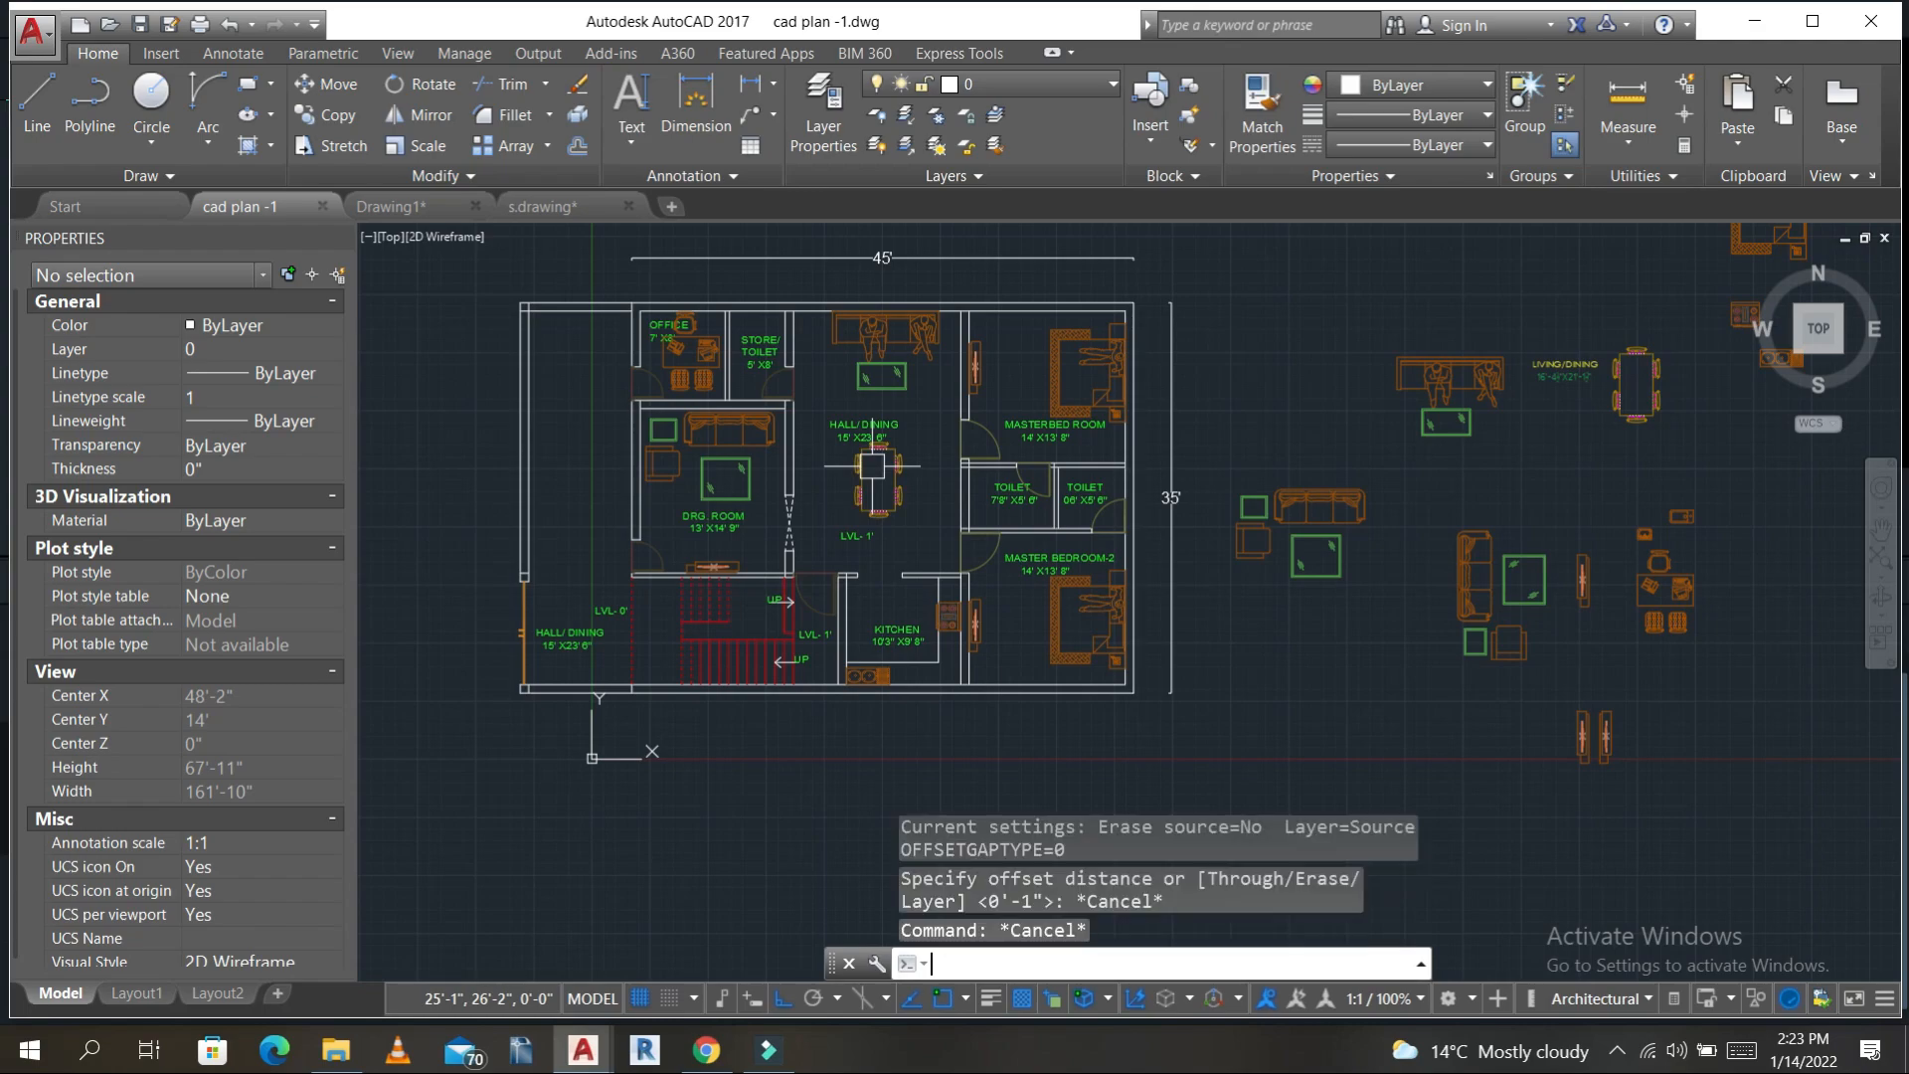
- Offset the outer lines of the bottom and right exterior walls 4.5" inward, into the wall thickness
{"action": "type", "text": "o"}
{"action": "key", "text": "Return"}
{"action": "type", "text": "4."}
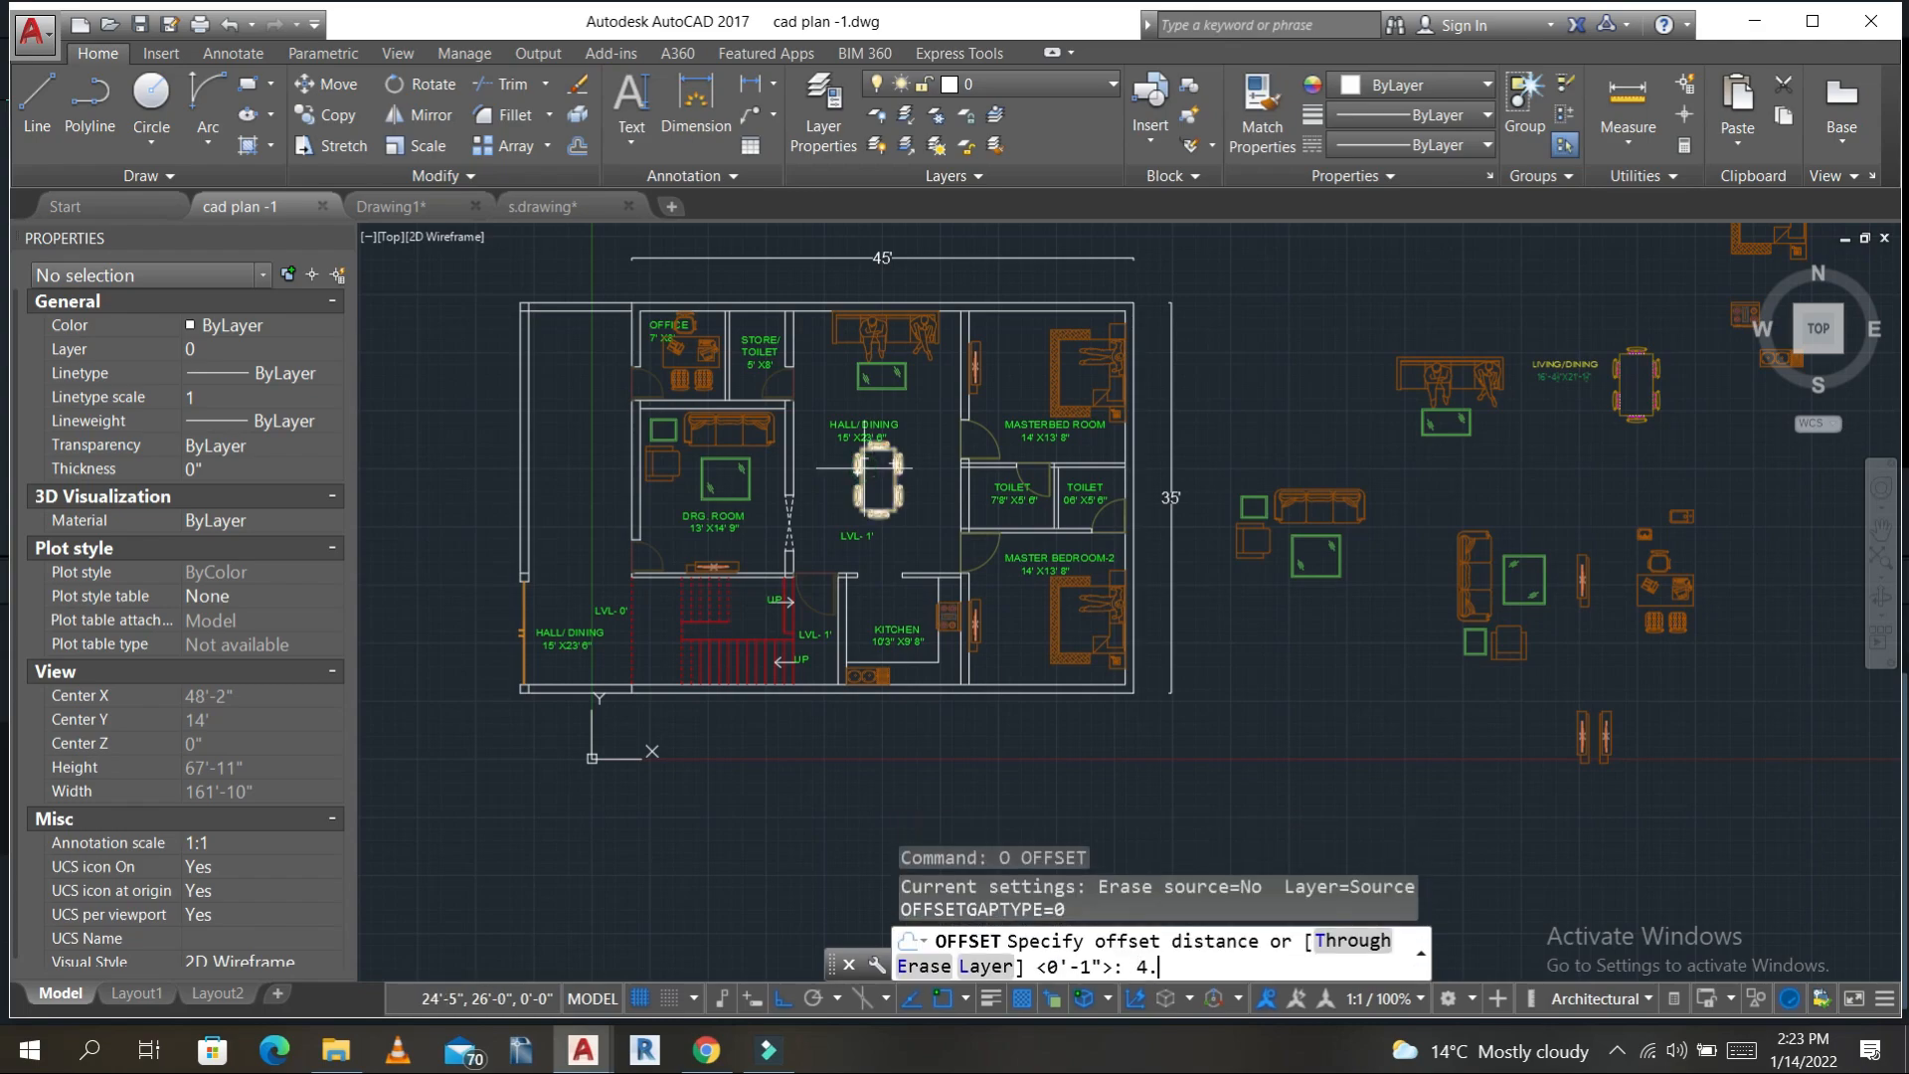
{"action": "type", "text": "5"}
{"action": "key", "text": "Return"}
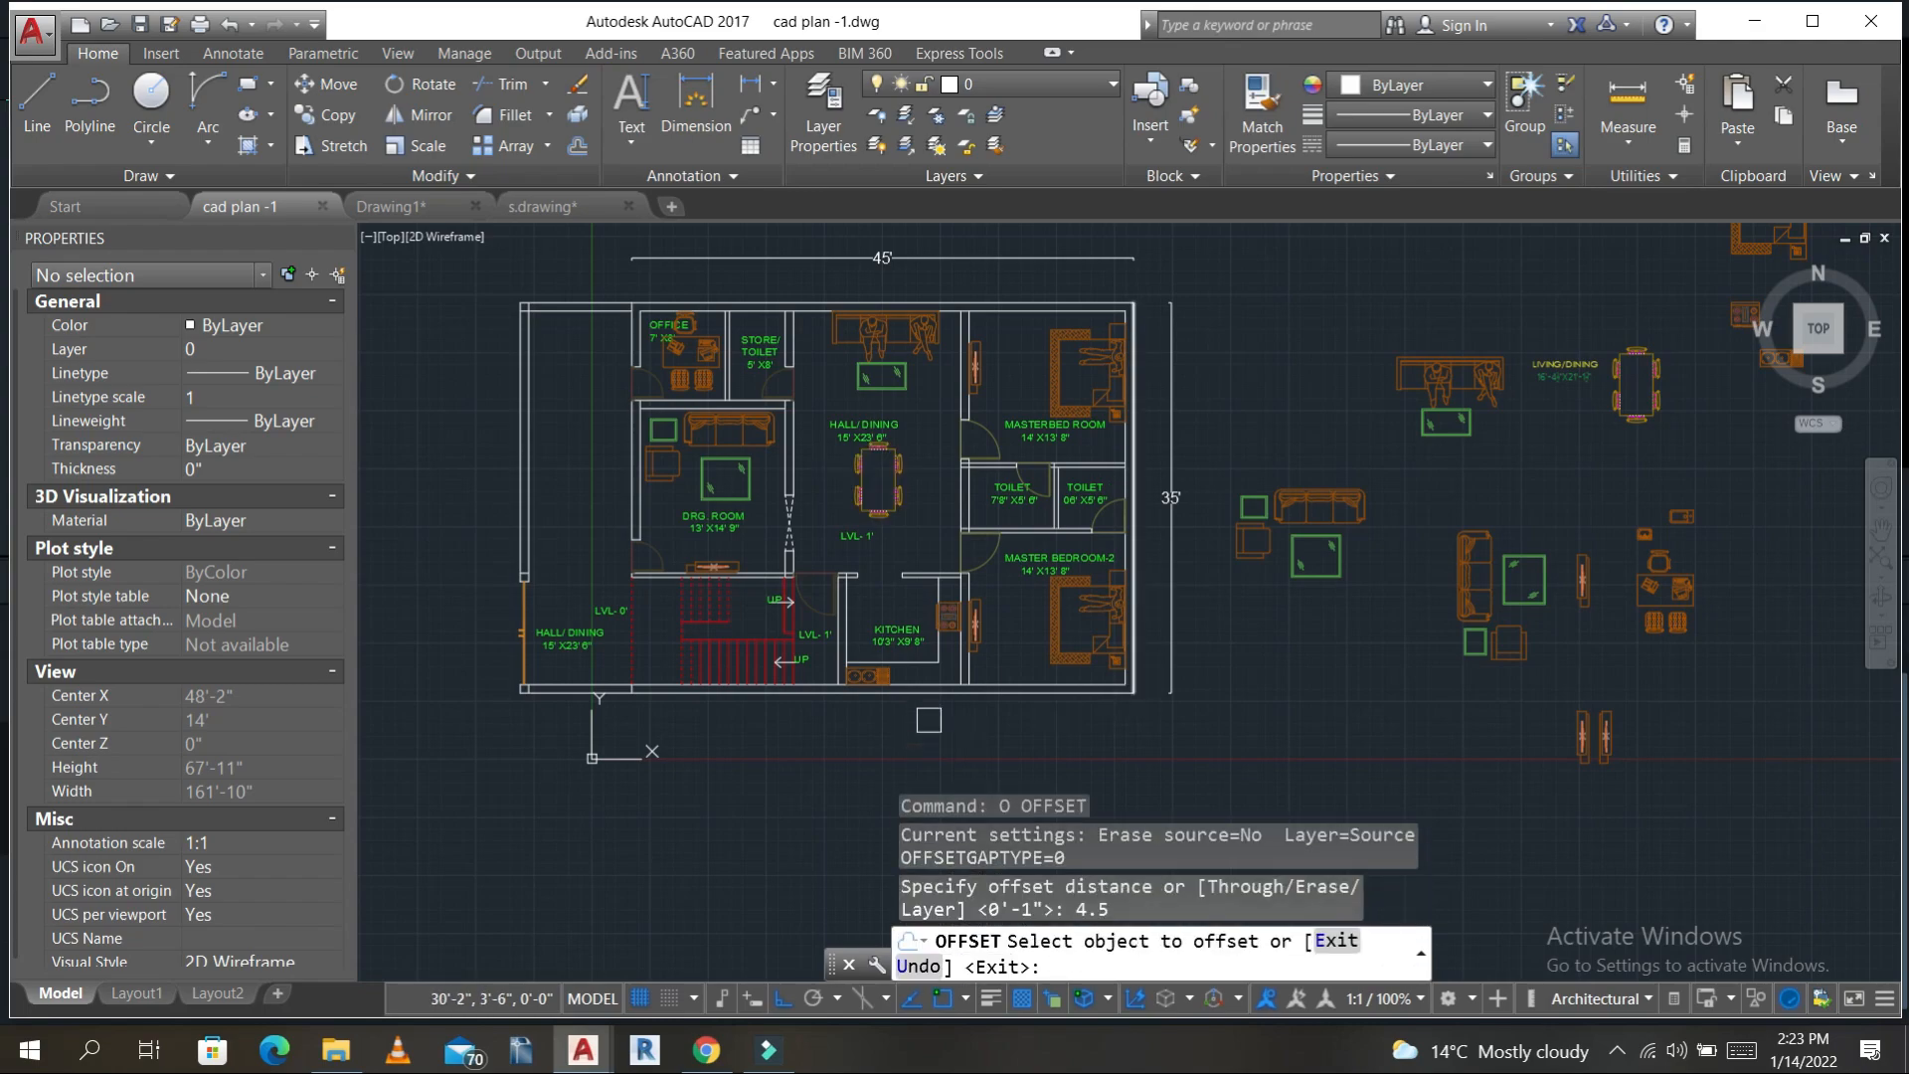
{"action": "scroll", "coordinate": [938, 706], "scroll_direction": "up", "scroll_amount": 6}
{"action": "left_click", "coordinate": [941, 673]}
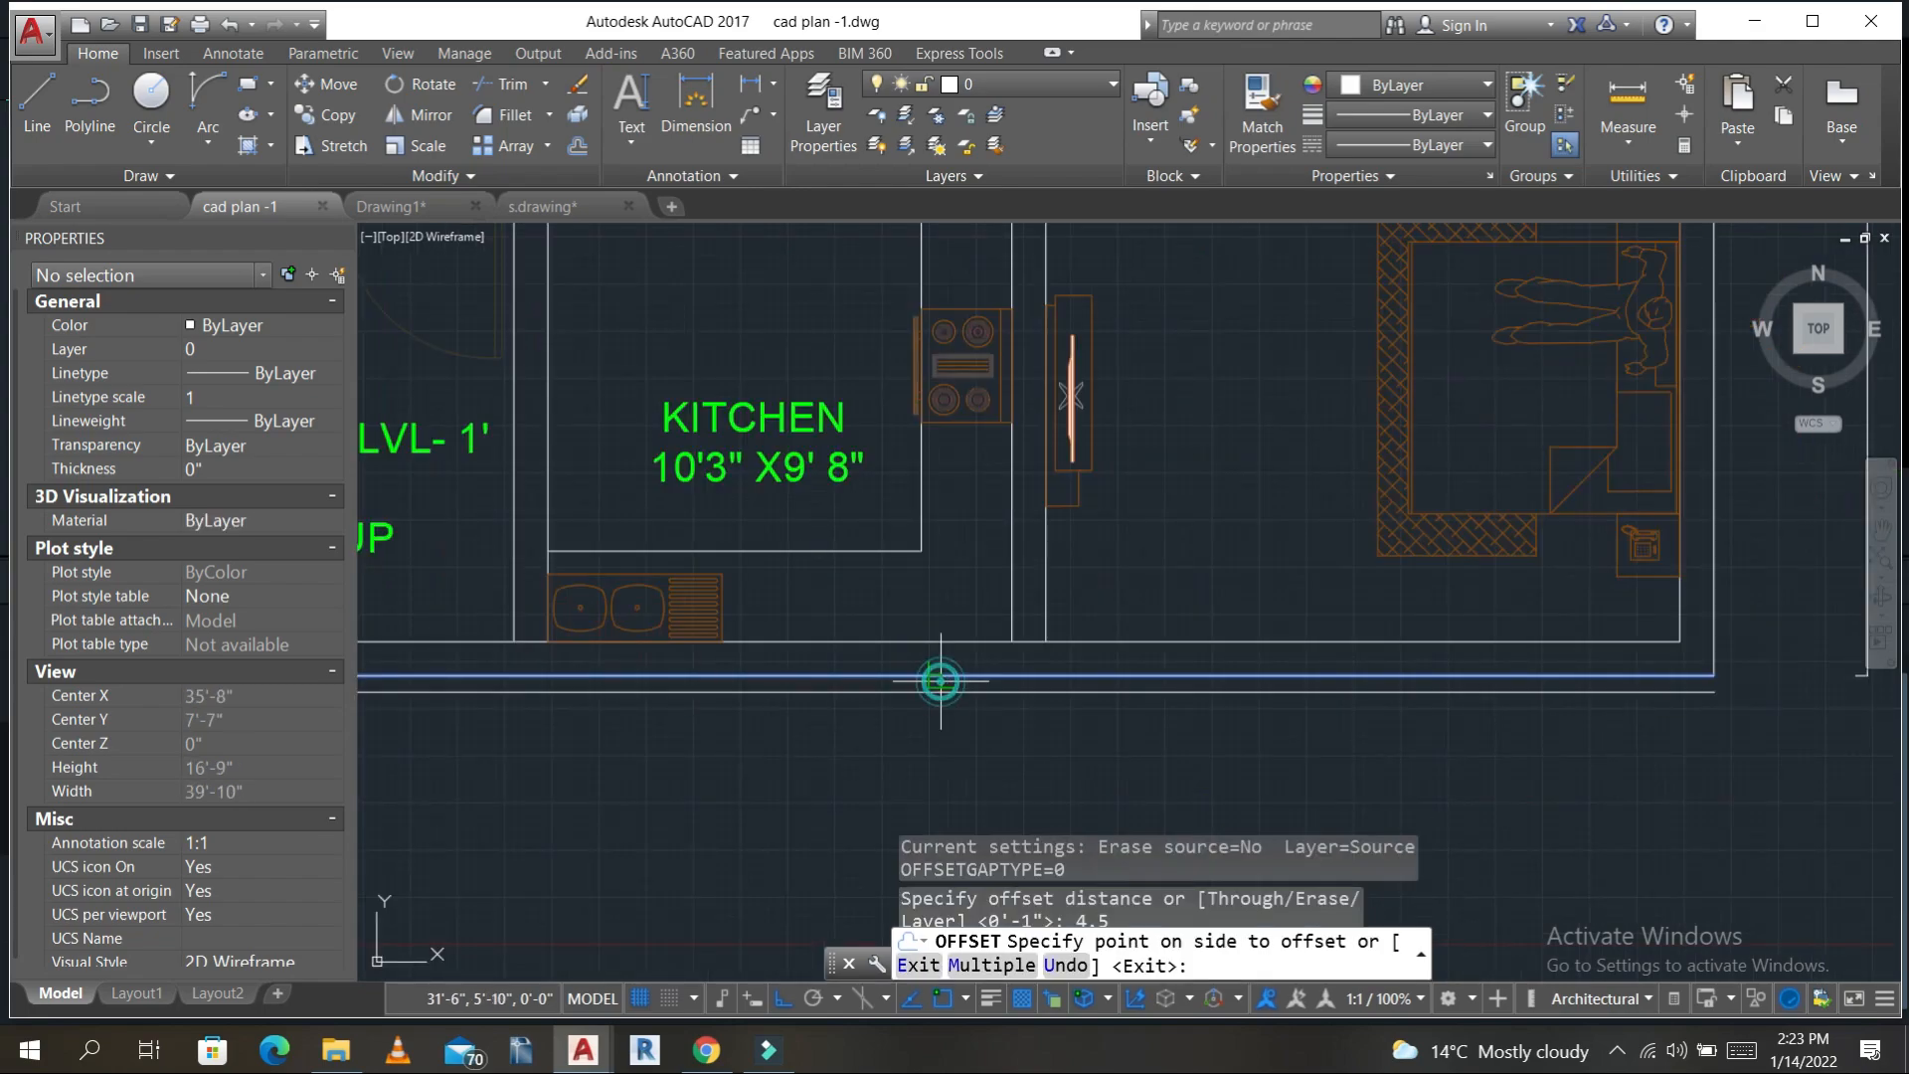
{"action": "left_click", "coordinate": [982, 603]}
{"action": "left_click", "coordinate": [1720, 590]}
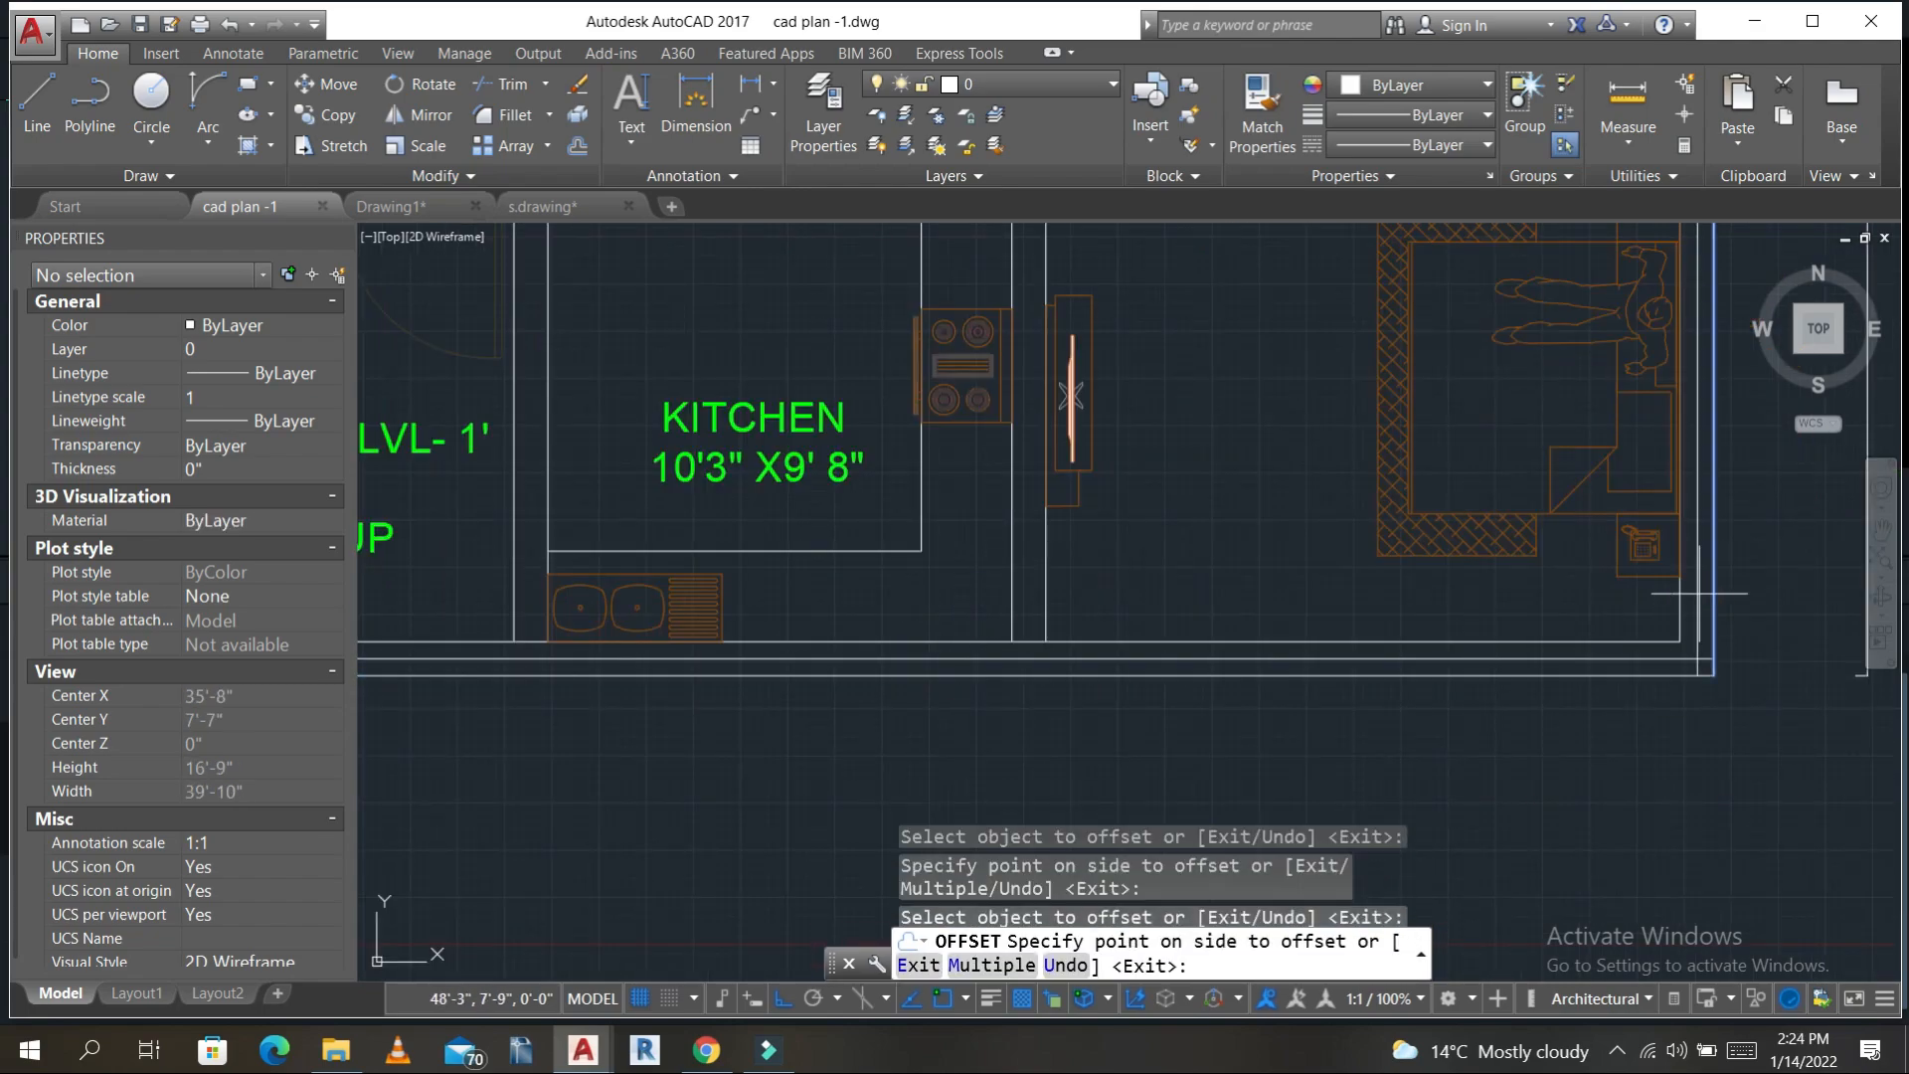
{"action": "left_click", "coordinate": [1630, 604]}
- Offset the outer line of the top exterior wall 4.5" inward and end the Offset command
{"action": "scroll", "coordinate": [1466, 659], "scroll_direction": "down", "scroll_amount": 5}
{"action": "scroll", "coordinate": [1451, 512], "scroll_direction": "up", "scroll_amount": 10}
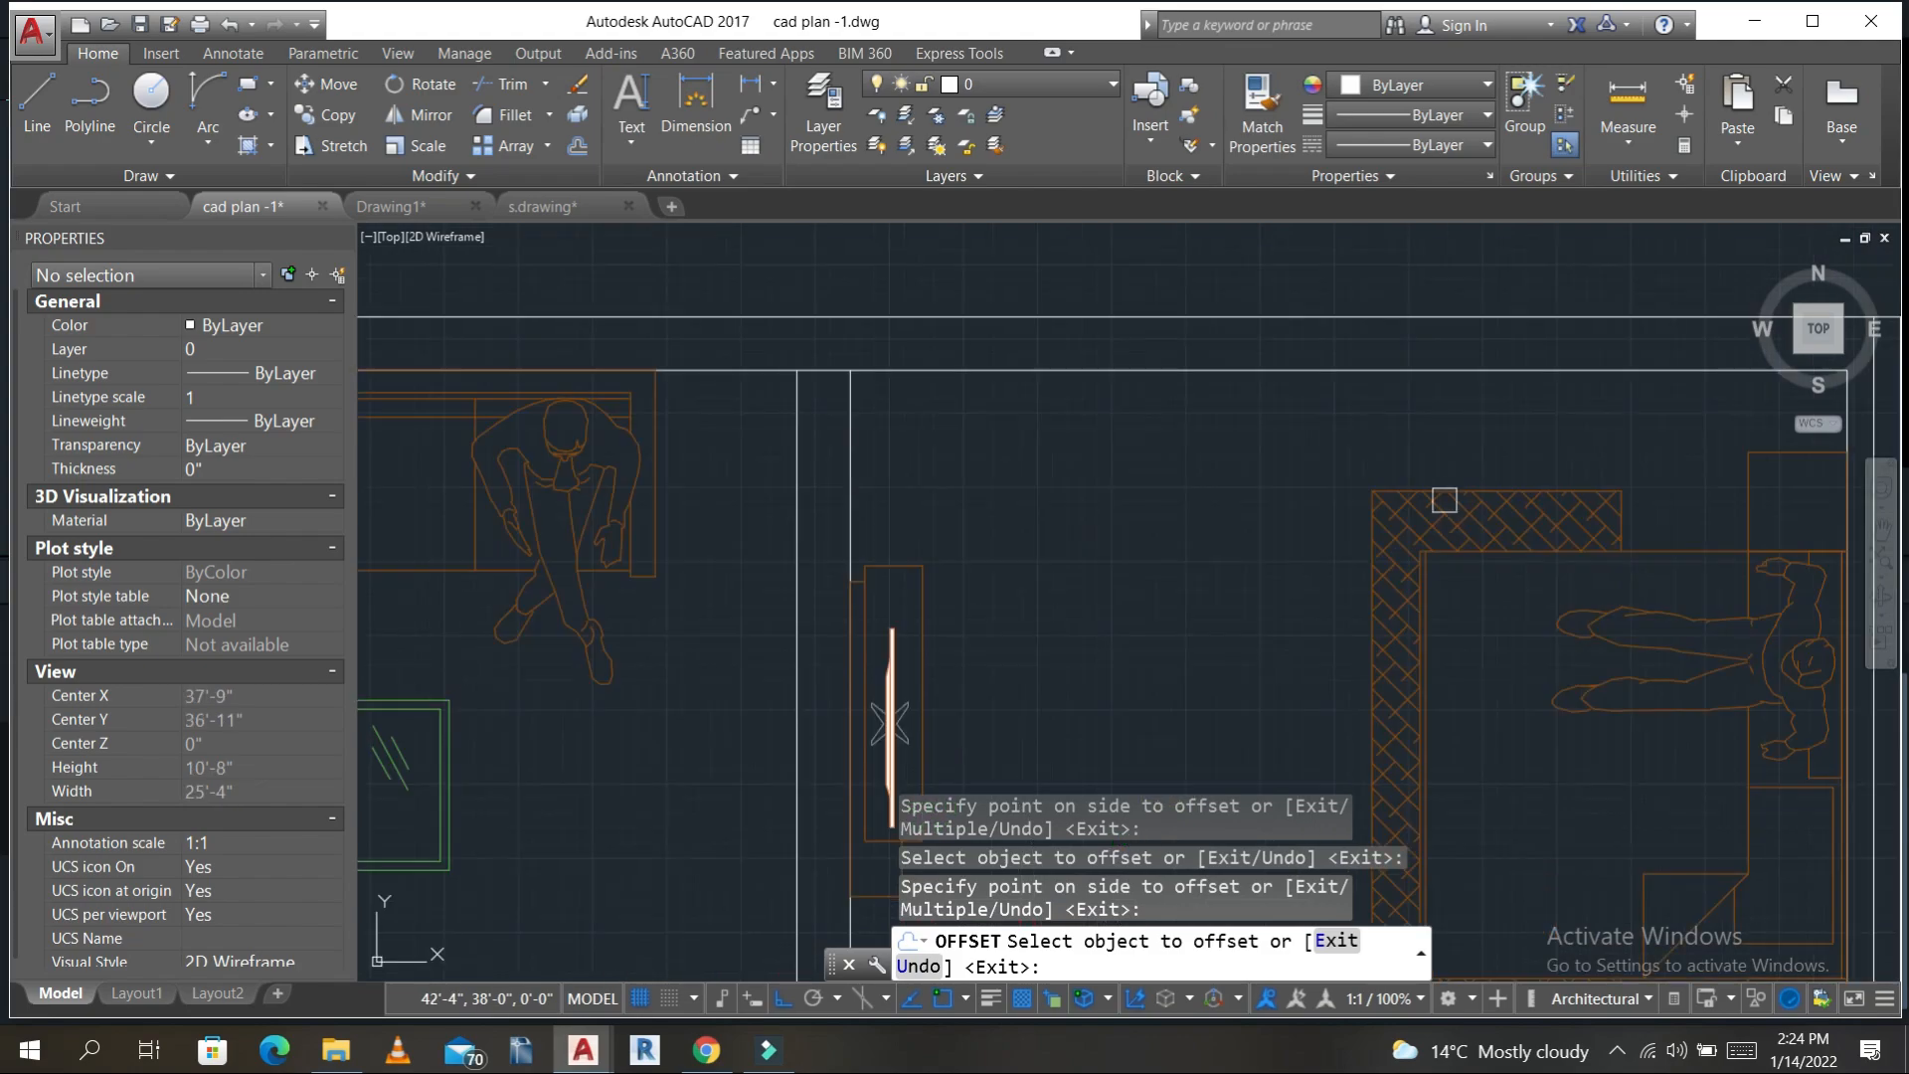
{"action": "left_click", "coordinate": [1358, 317]}
{"action": "left_click", "coordinate": [1356, 371]}
{"action": "scroll", "coordinate": [1248, 501], "scroll_direction": "down", "scroll_amount": 6}
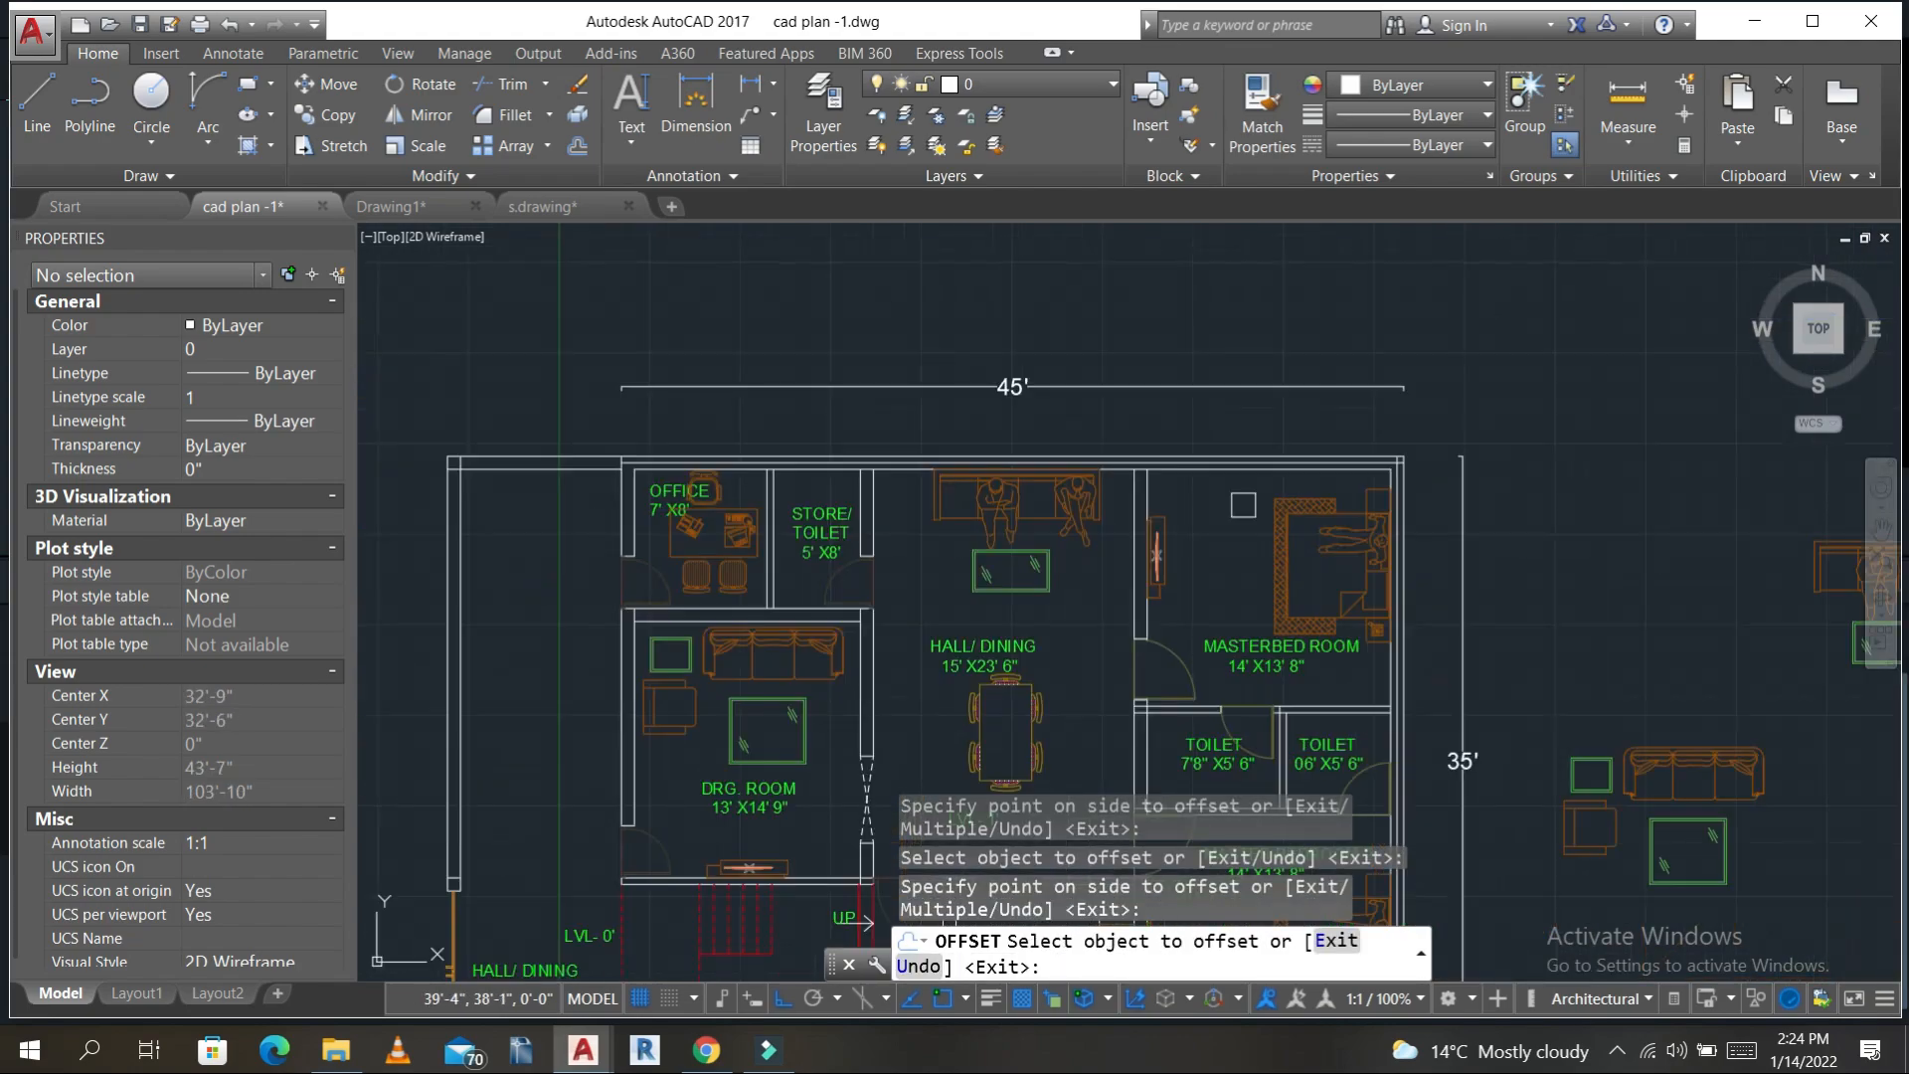
{"action": "middle_click_drag", "start_coordinate": [1253, 579], "coordinate": [1211, 387]}
{"action": "left_click", "coordinate": [1213, 454]}
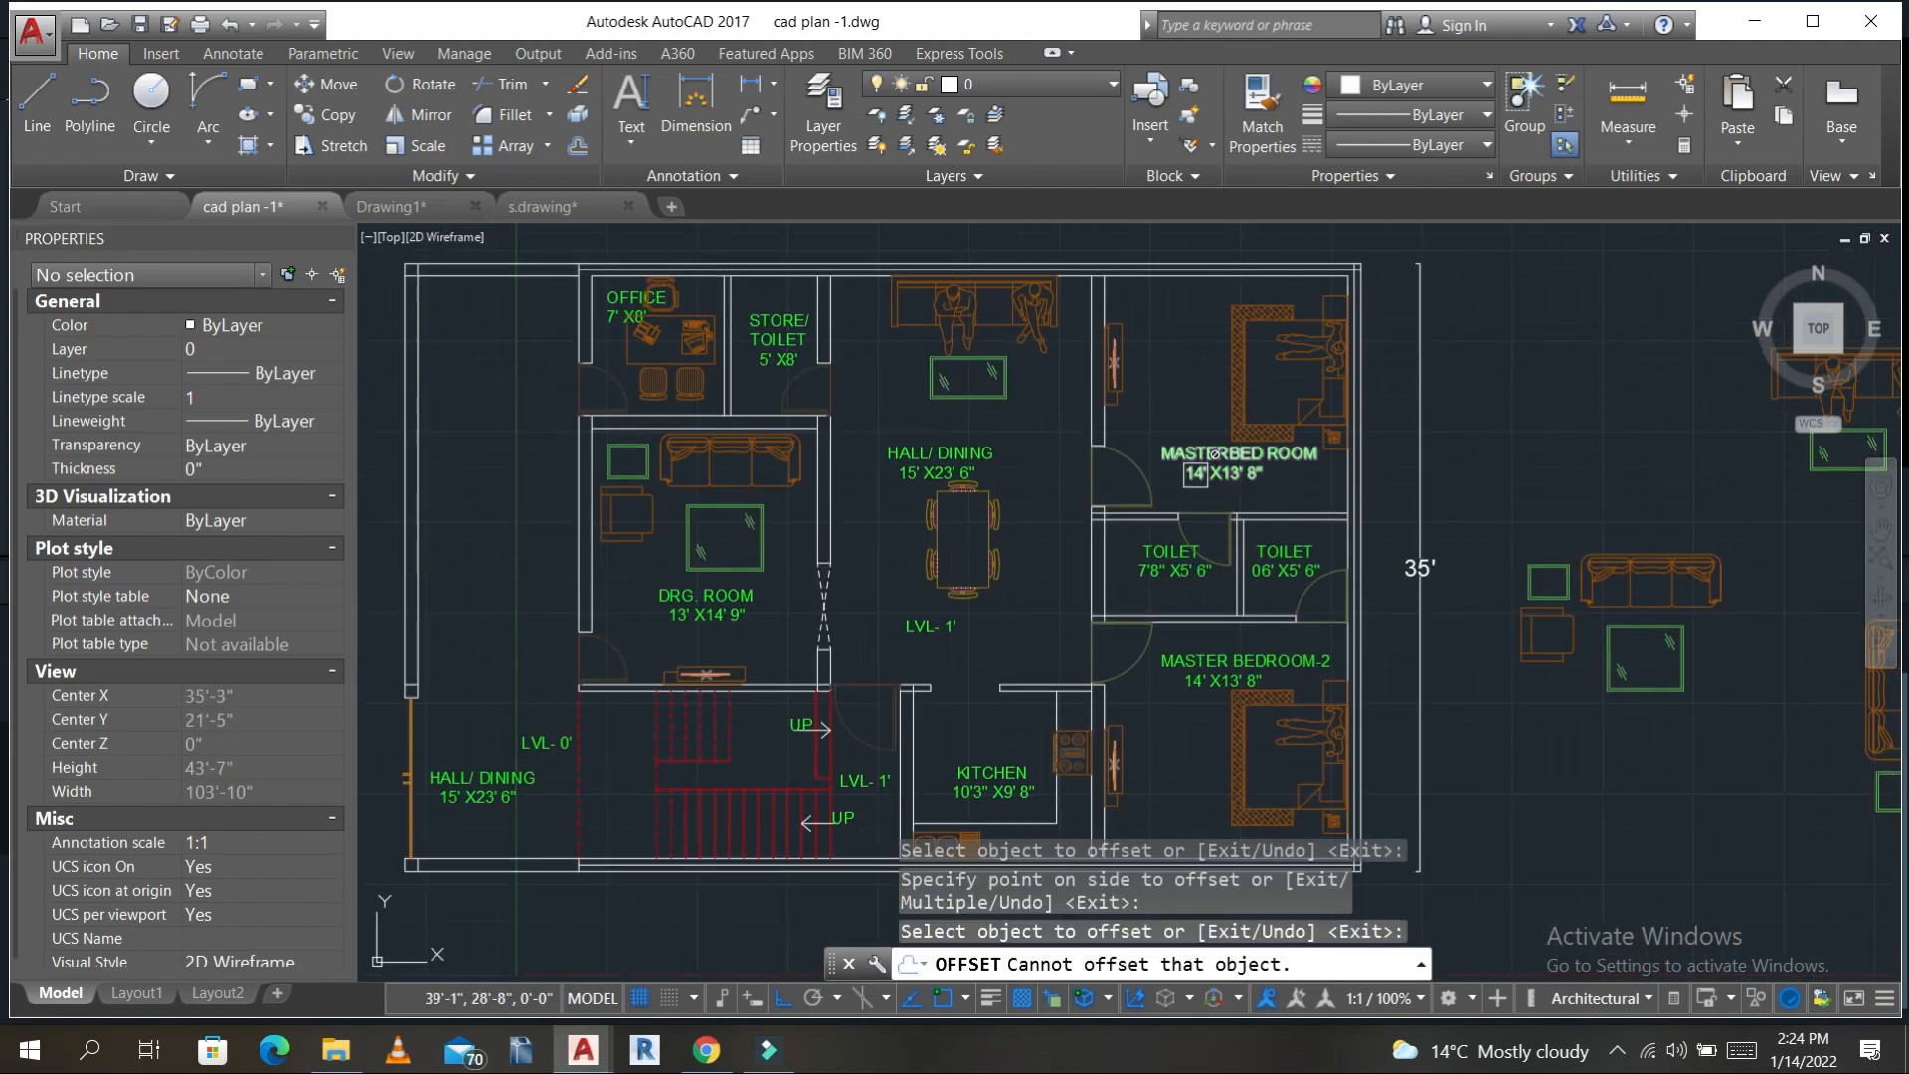
{"action": "key", "text": "Escape"}
{"action": "key", "text": "Escape"}
{"action": "key", "text": "Escape"}
{"action": "key", "text": "Escape"}
- Give the offset lines inside the top, right and bottom exterior walls the HIDDEN linetype and a pale yellow colour (247,242,129)
{"action": "scroll", "coordinate": [641, 265], "scroll_direction": "up", "scroll_amount": 4}
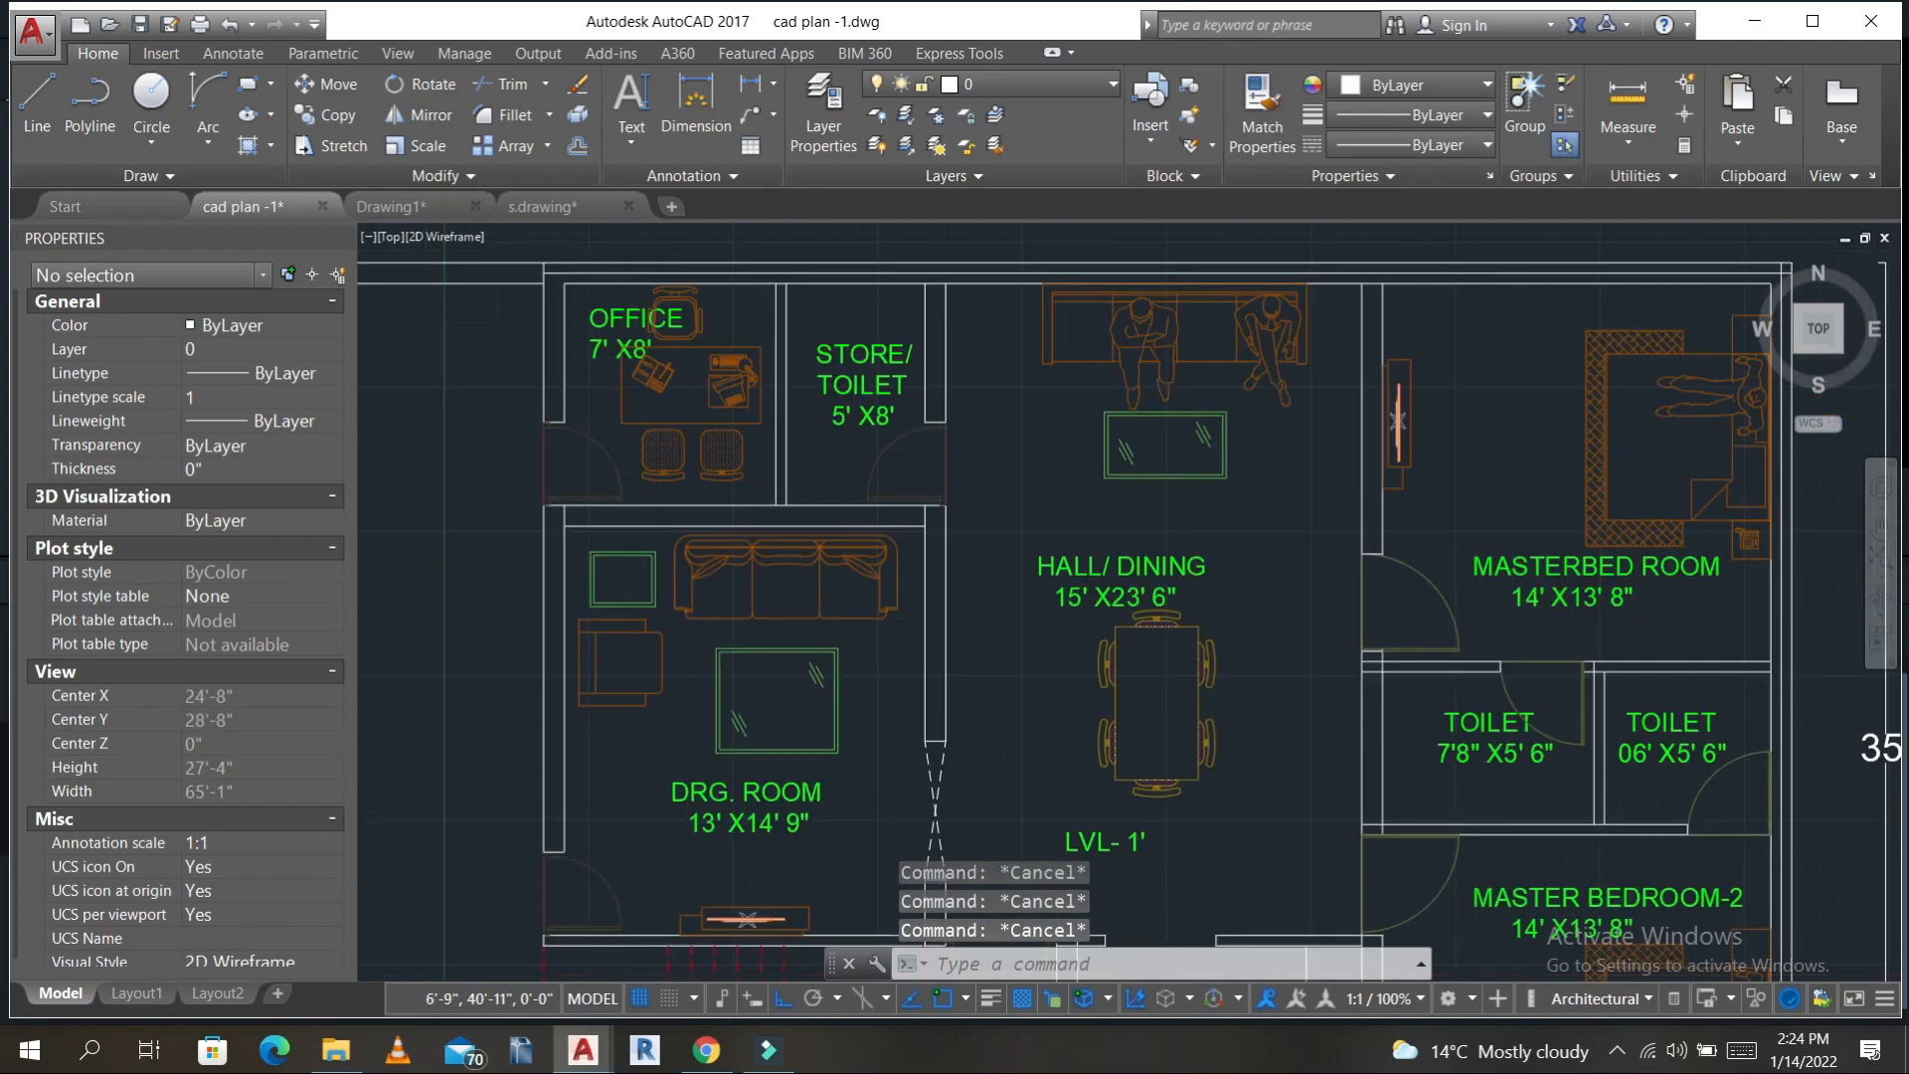
{"action": "middle_click_drag", "start_coordinate": [660, 372], "coordinate": [1294, 464]}
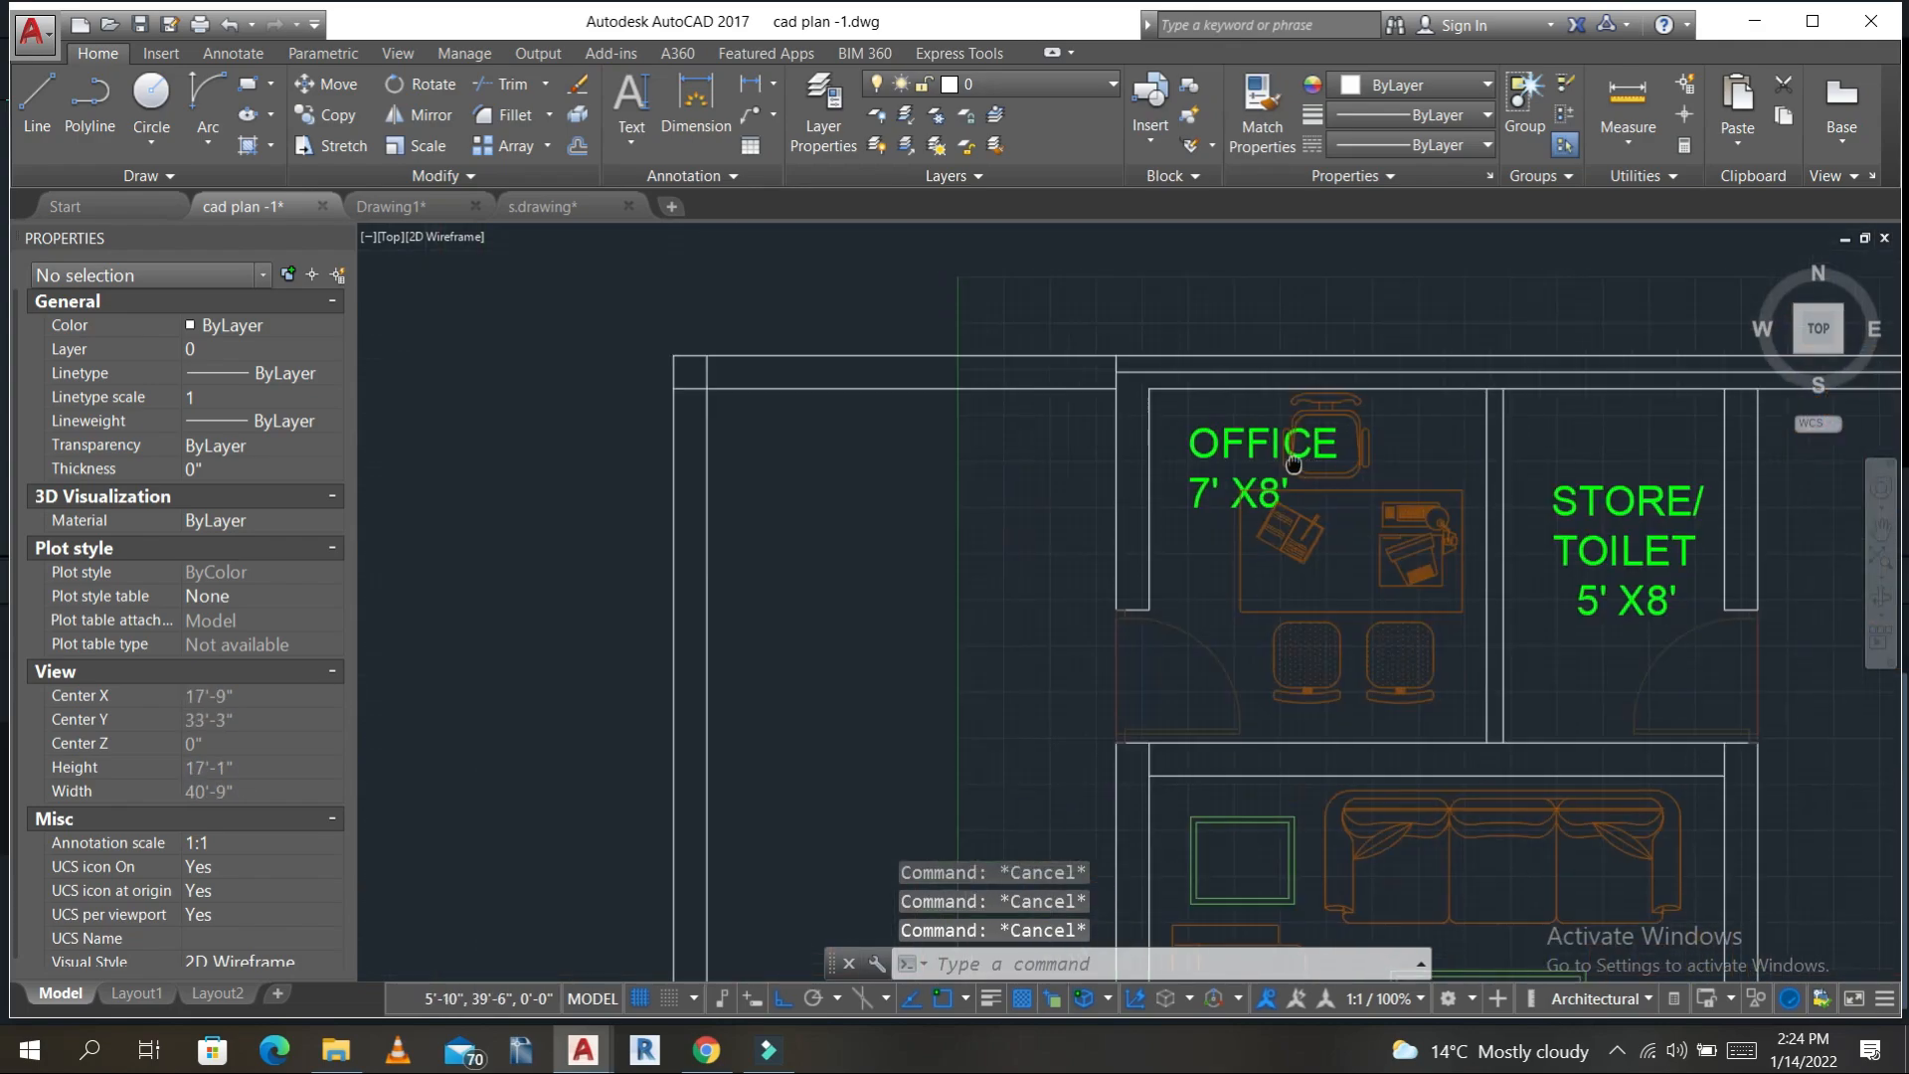
{"action": "left_click", "coordinate": [1136, 373]}
{"action": "key", "text": "Escape"}
{"action": "left_click", "coordinate": [1143, 374]}
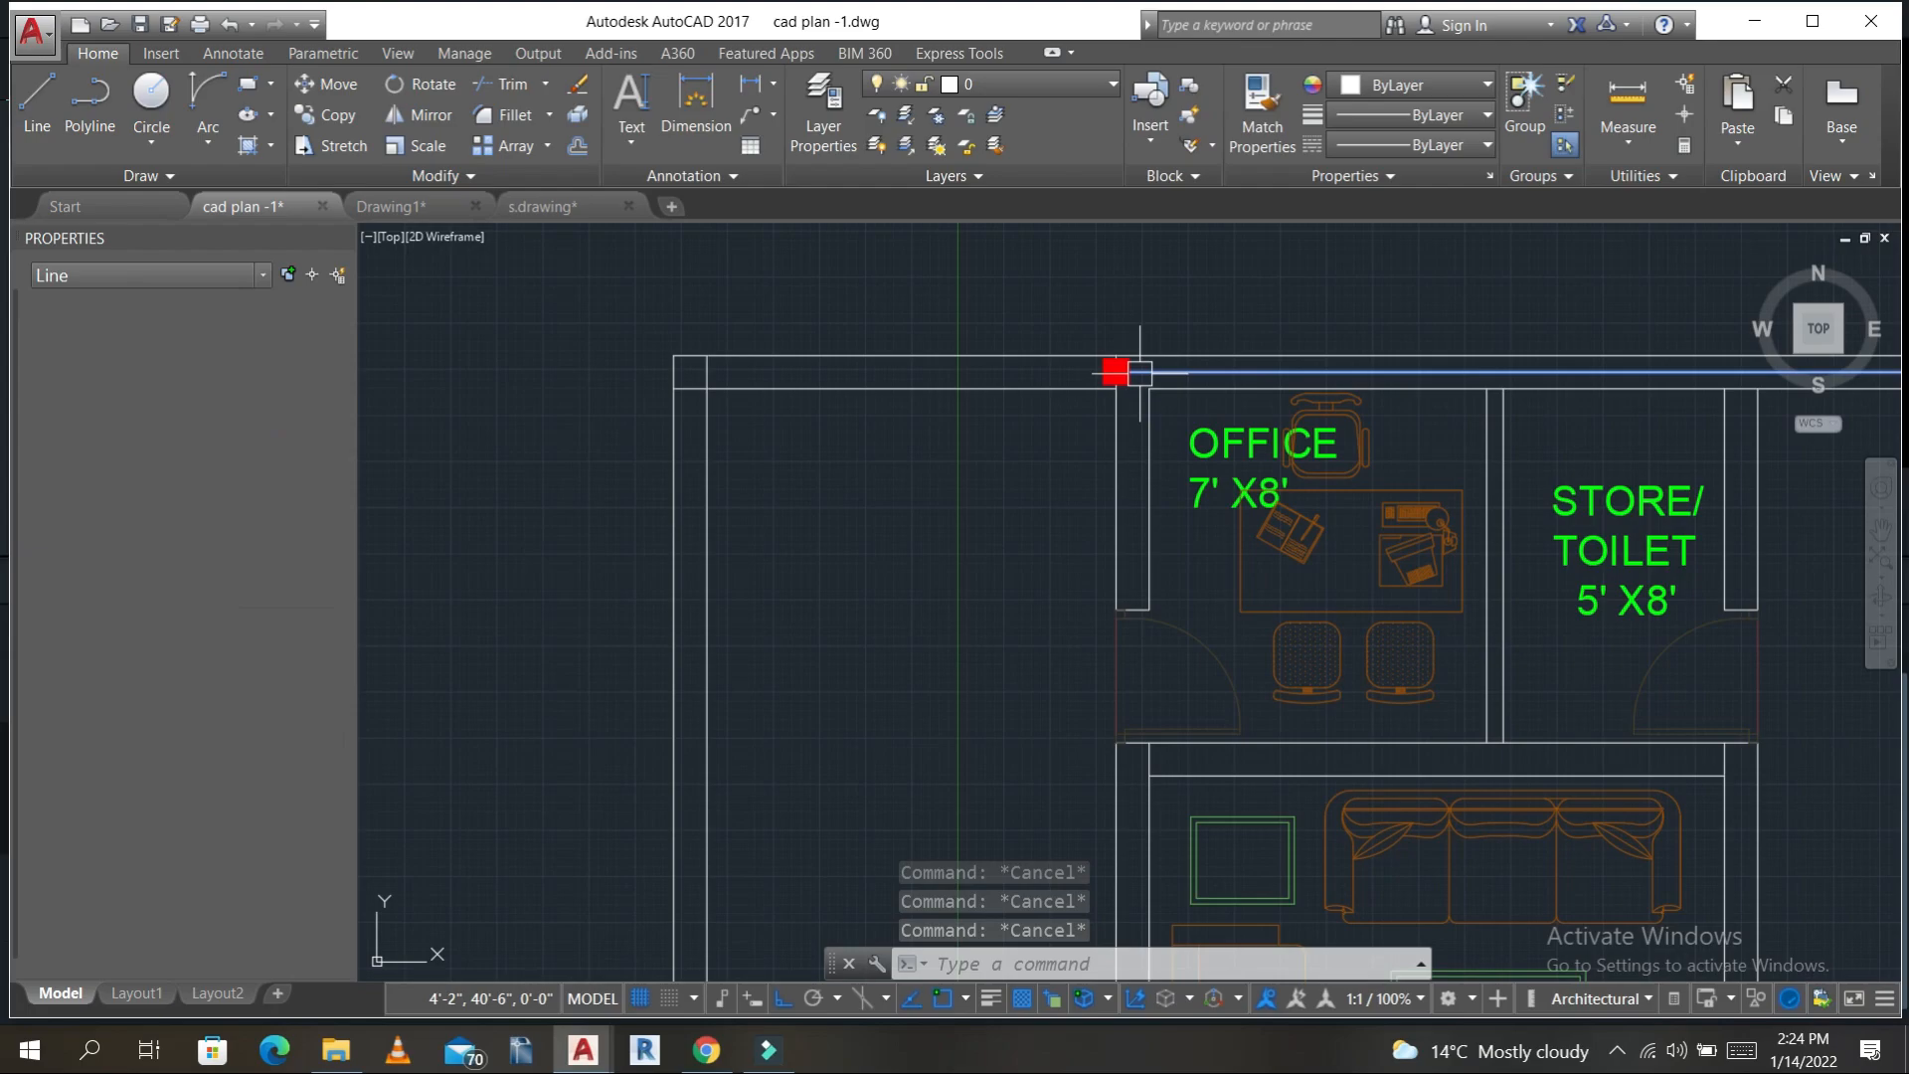
{"action": "scroll", "coordinate": [1143, 375], "scroll_direction": "down", "scroll_amount": 5}
{"action": "middle_click_drag", "start_coordinate": [1745, 404], "coordinate": [1176, 302]}
{"action": "scroll", "coordinate": [1158, 309], "scroll_direction": "up", "scroll_amount": 6}
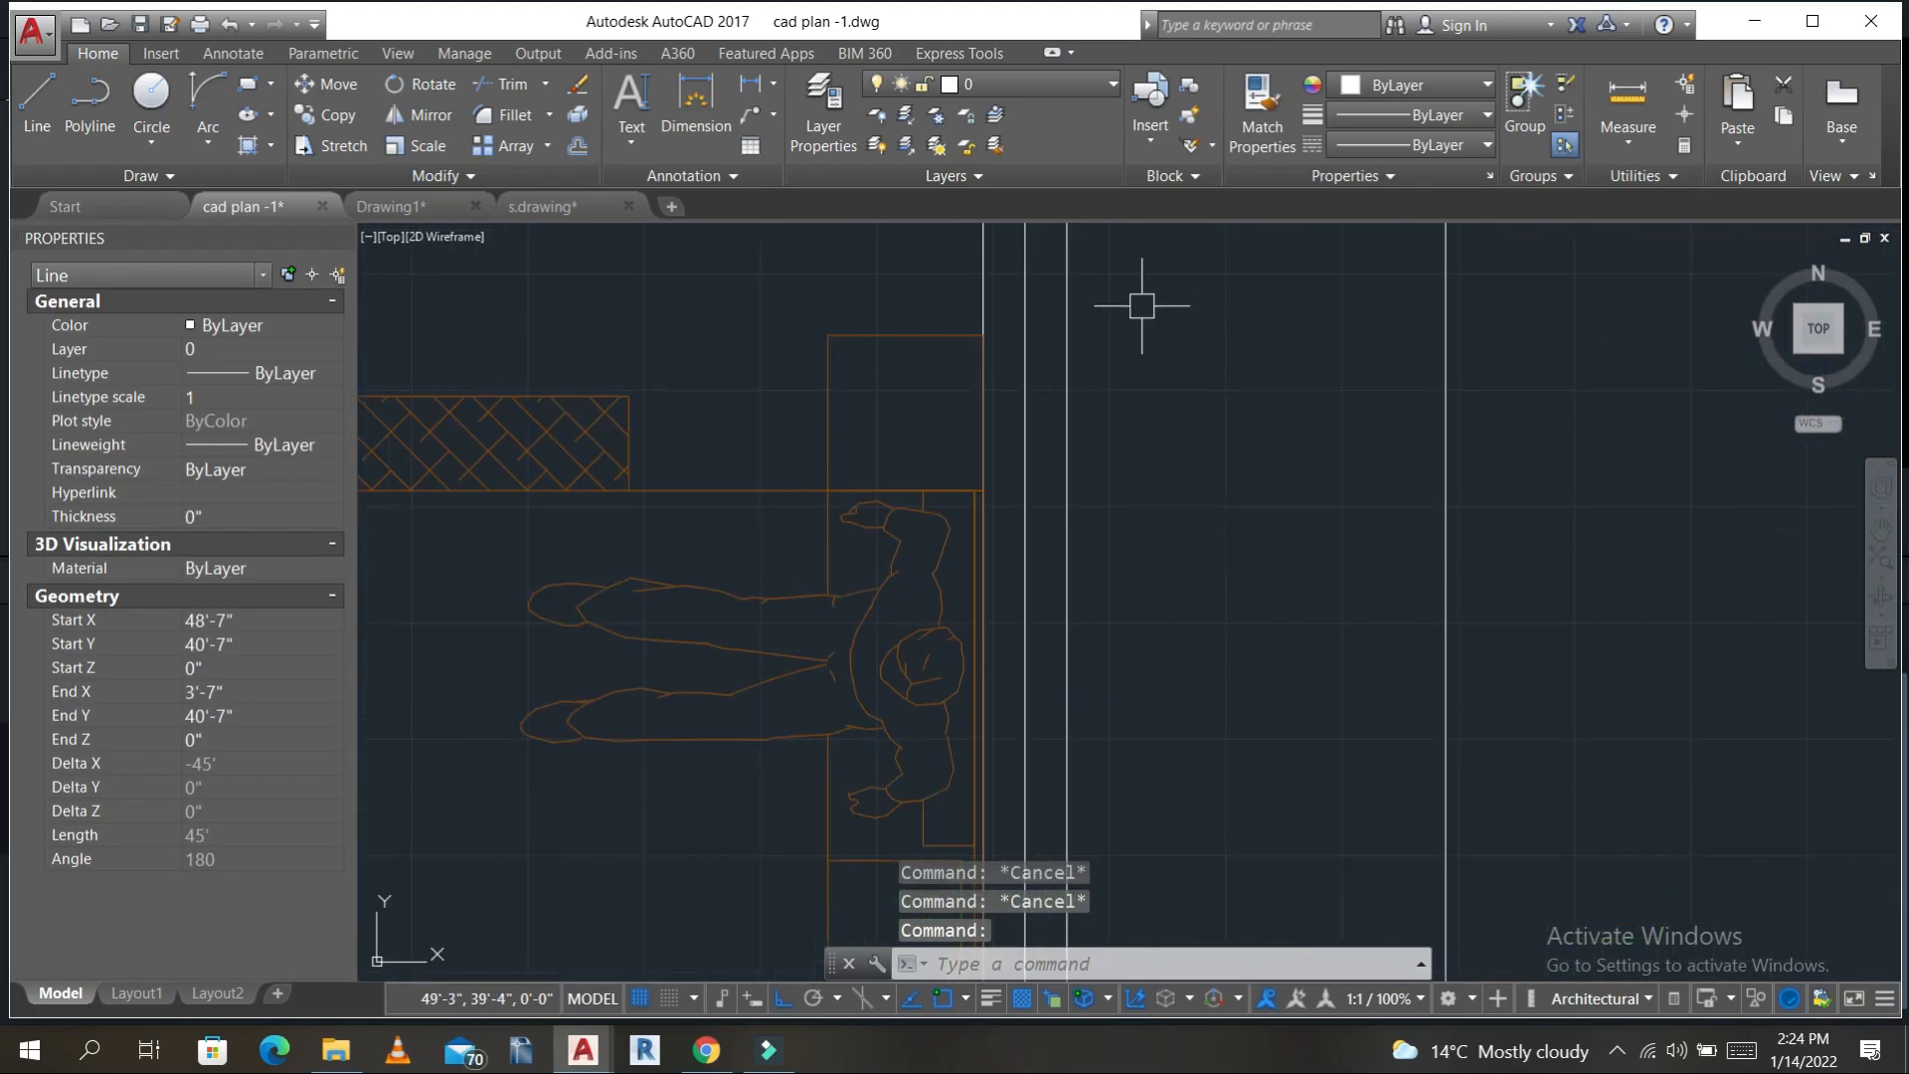
{"action": "left_click", "coordinate": [1025, 337]}
{"action": "scroll", "coordinate": [1204, 542], "scroll_direction": "down", "scroll_amount": 5}
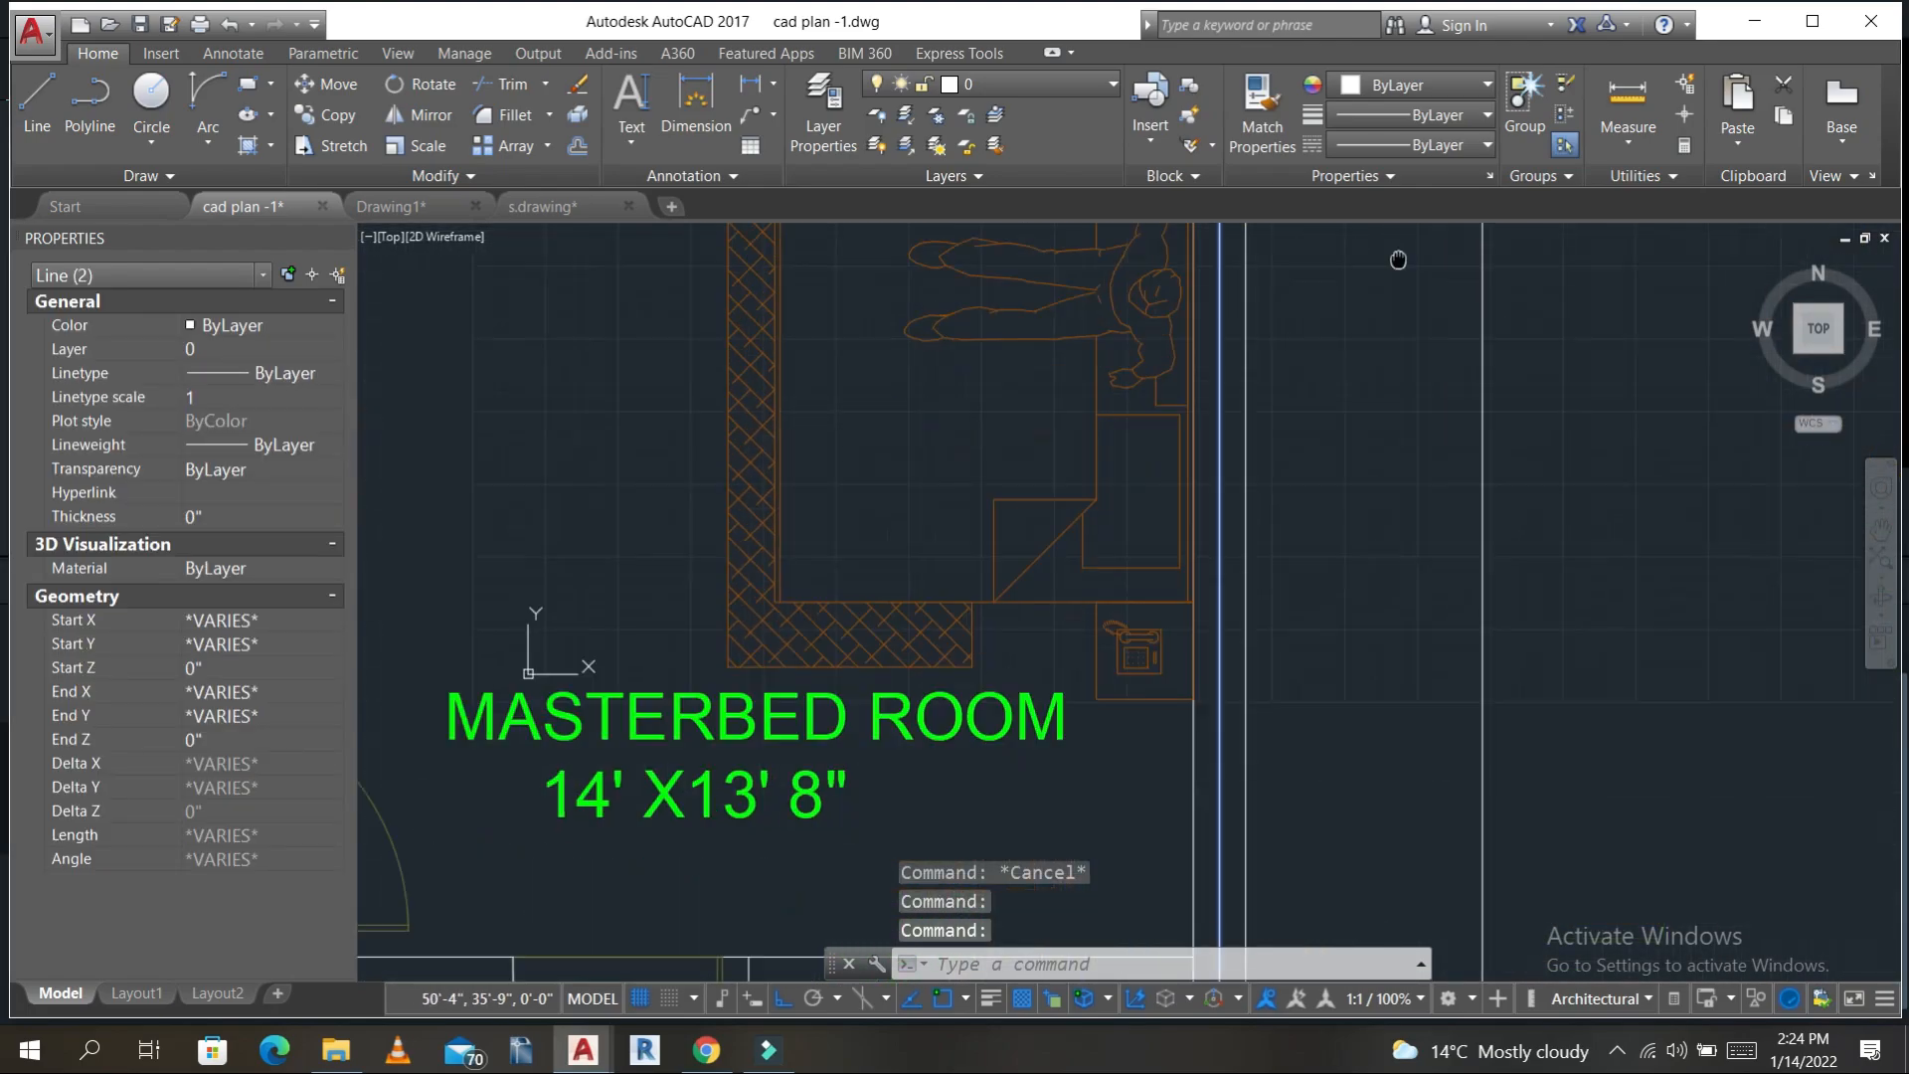
{"action": "middle_click_drag", "start_coordinate": [1273, 744], "coordinate": [1385, 325]}
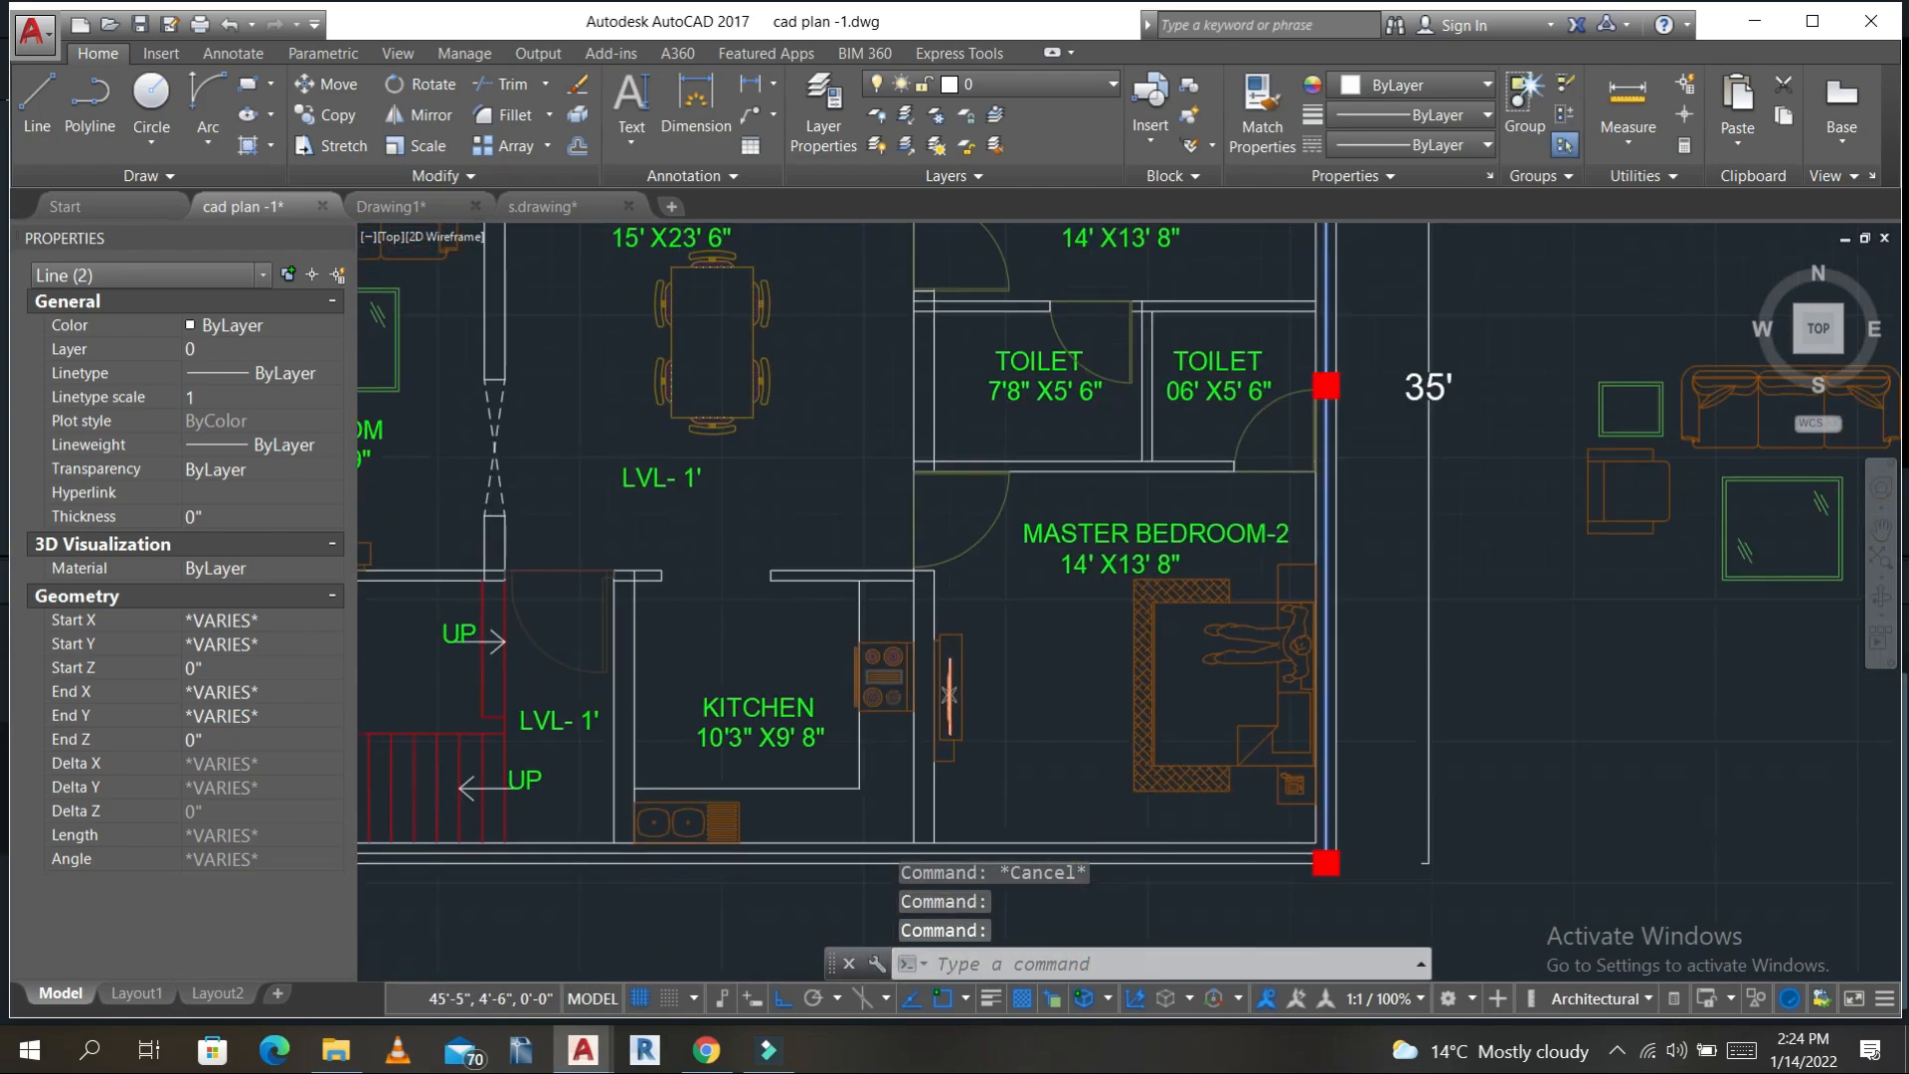
{"action": "scroll", "coordinate": [1250, 902], "scroll_direction": "up", "scroll_amount": 5}
{"action": "left_click", "coordinate": [1305, 781]}
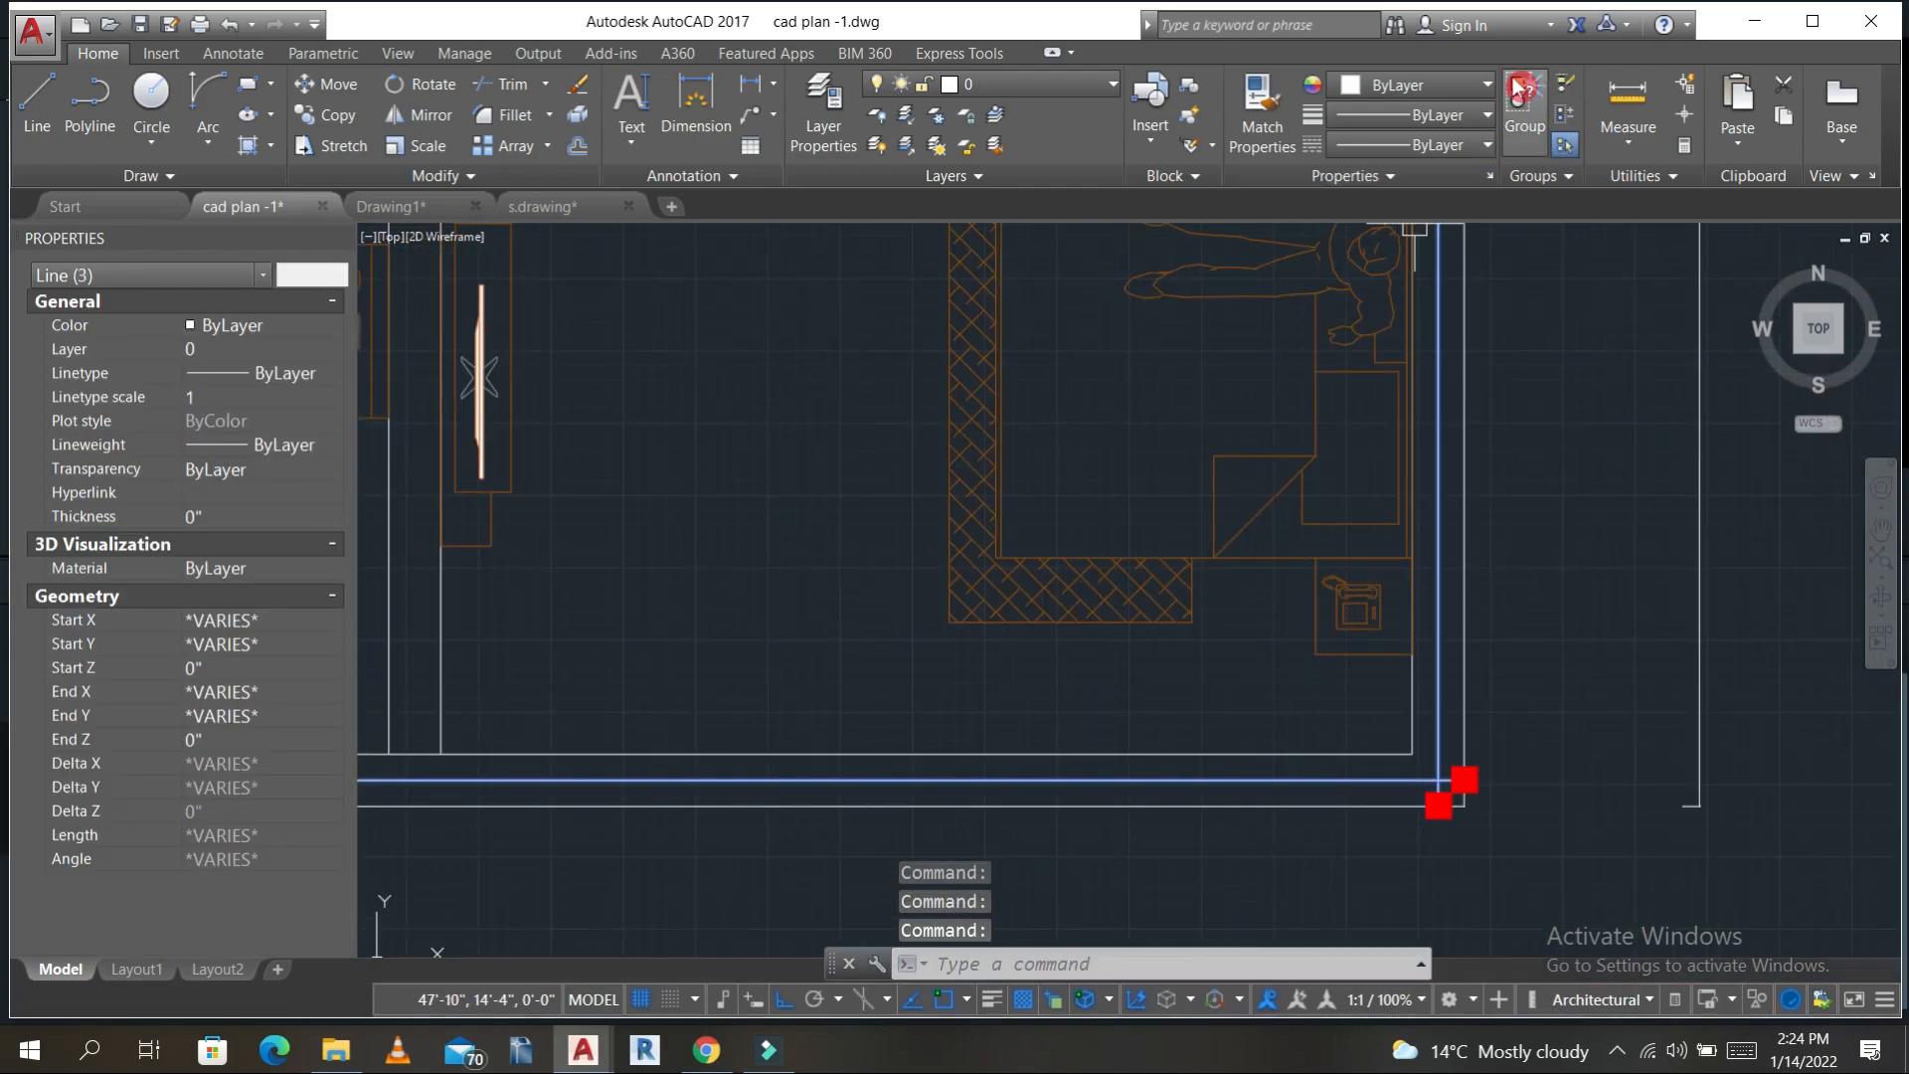
{"action": "left_click", "coordinate": [1482, 149]}
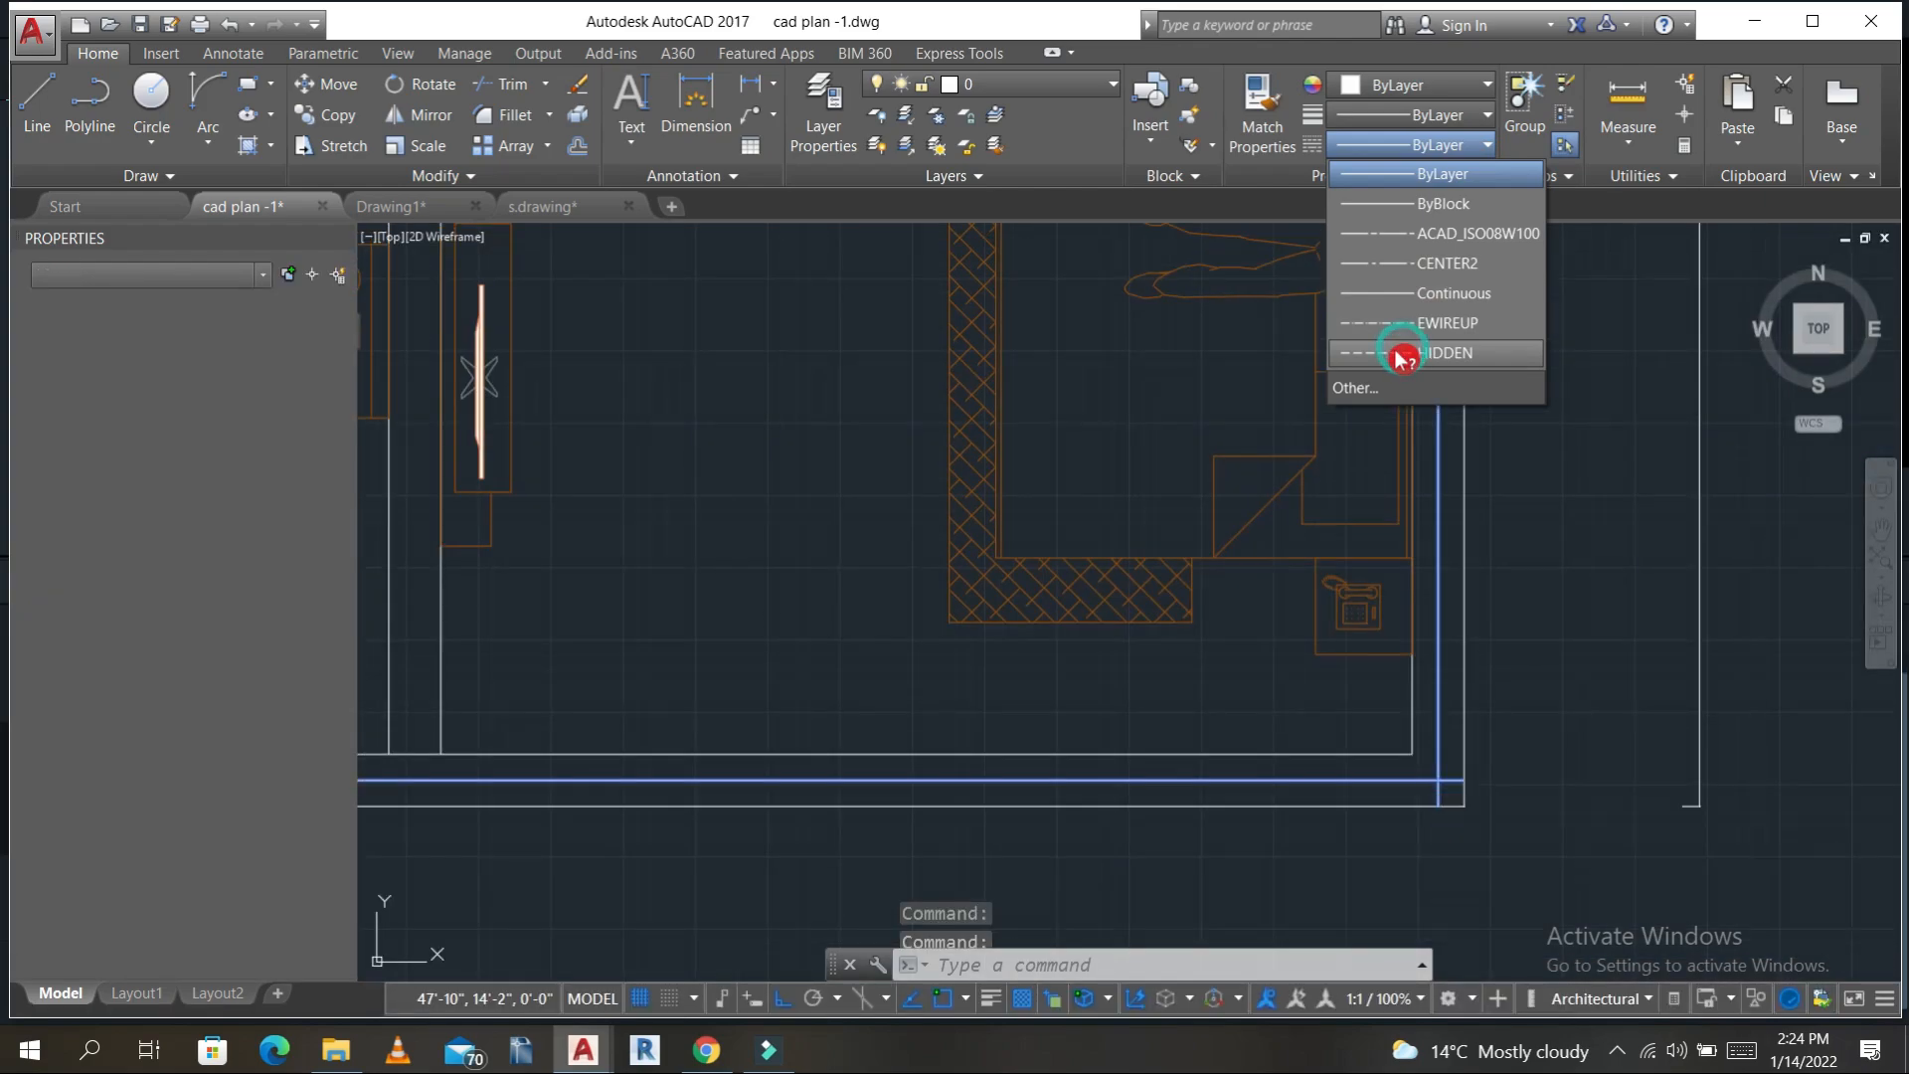
{"action": "left_click", "coordinate": [1412, 354]}
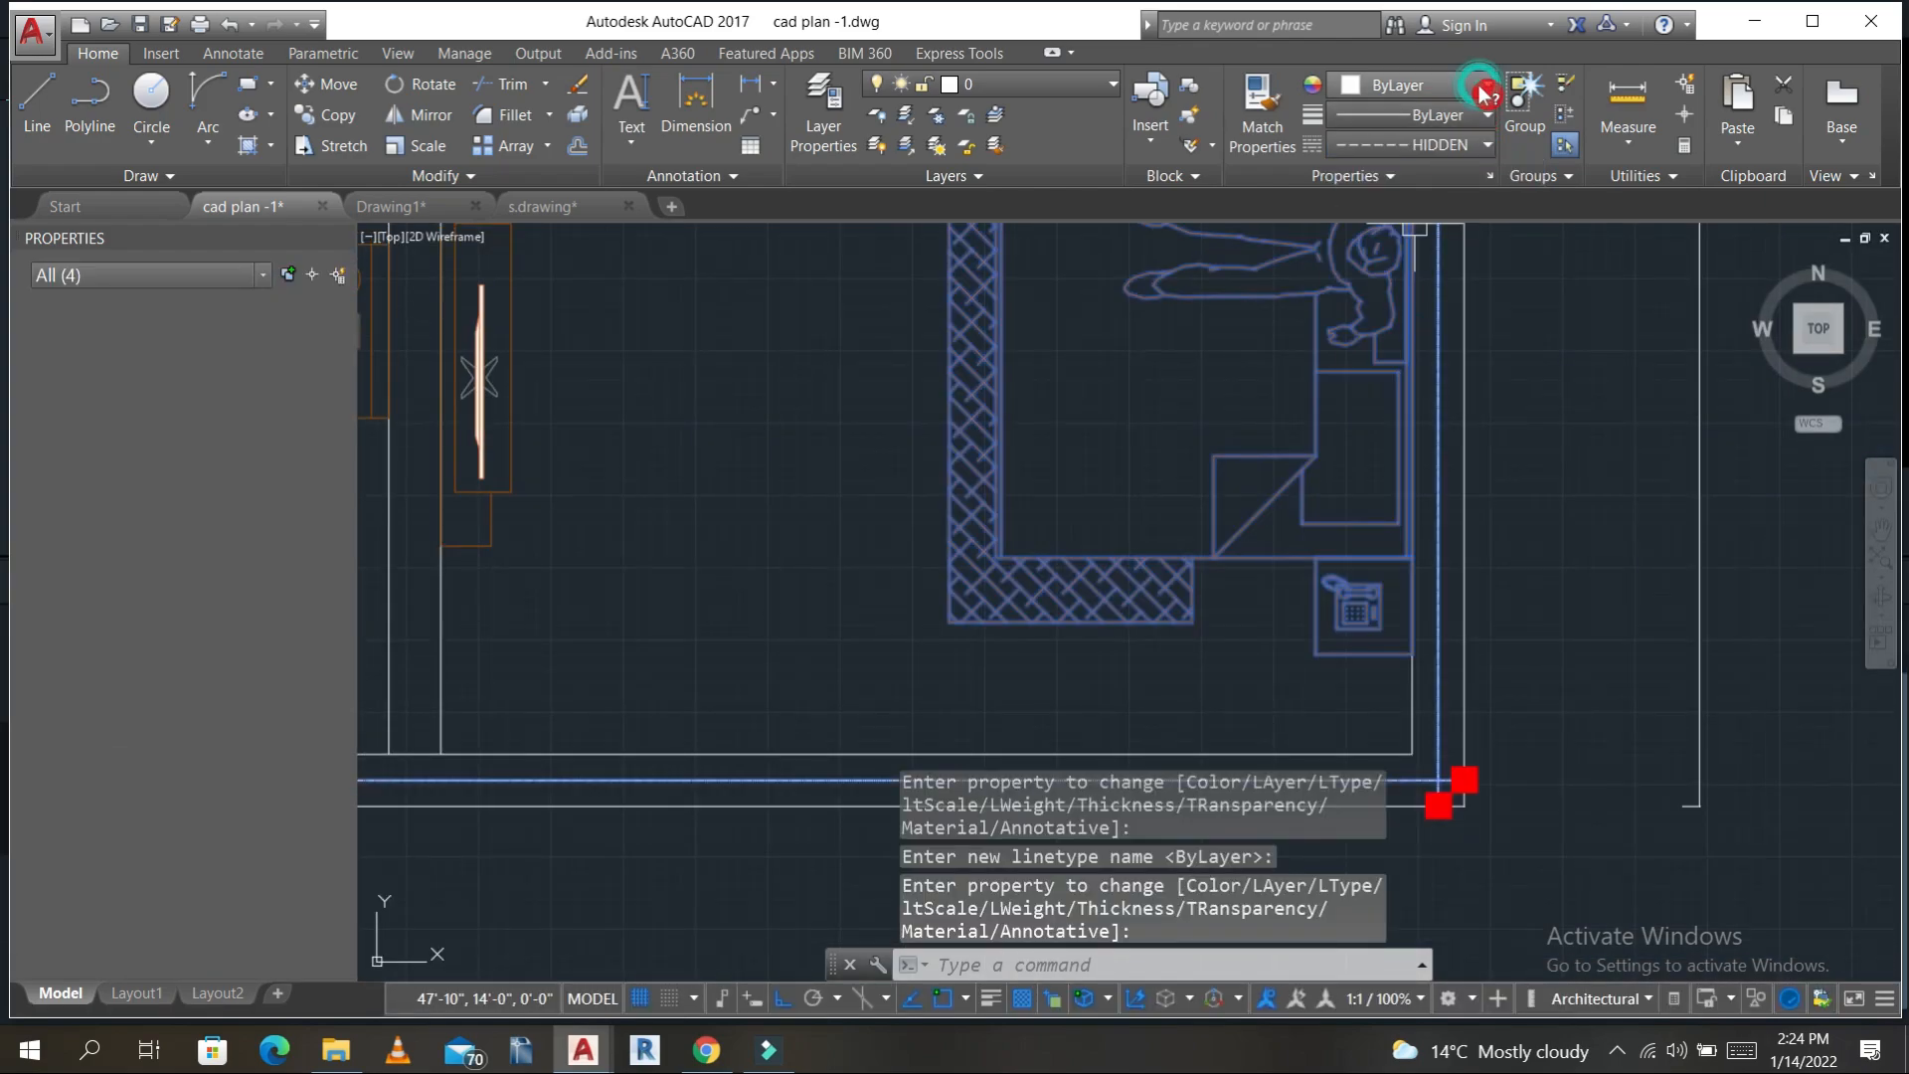
{"action": "left_click", "coordinate": [1477, 85]}
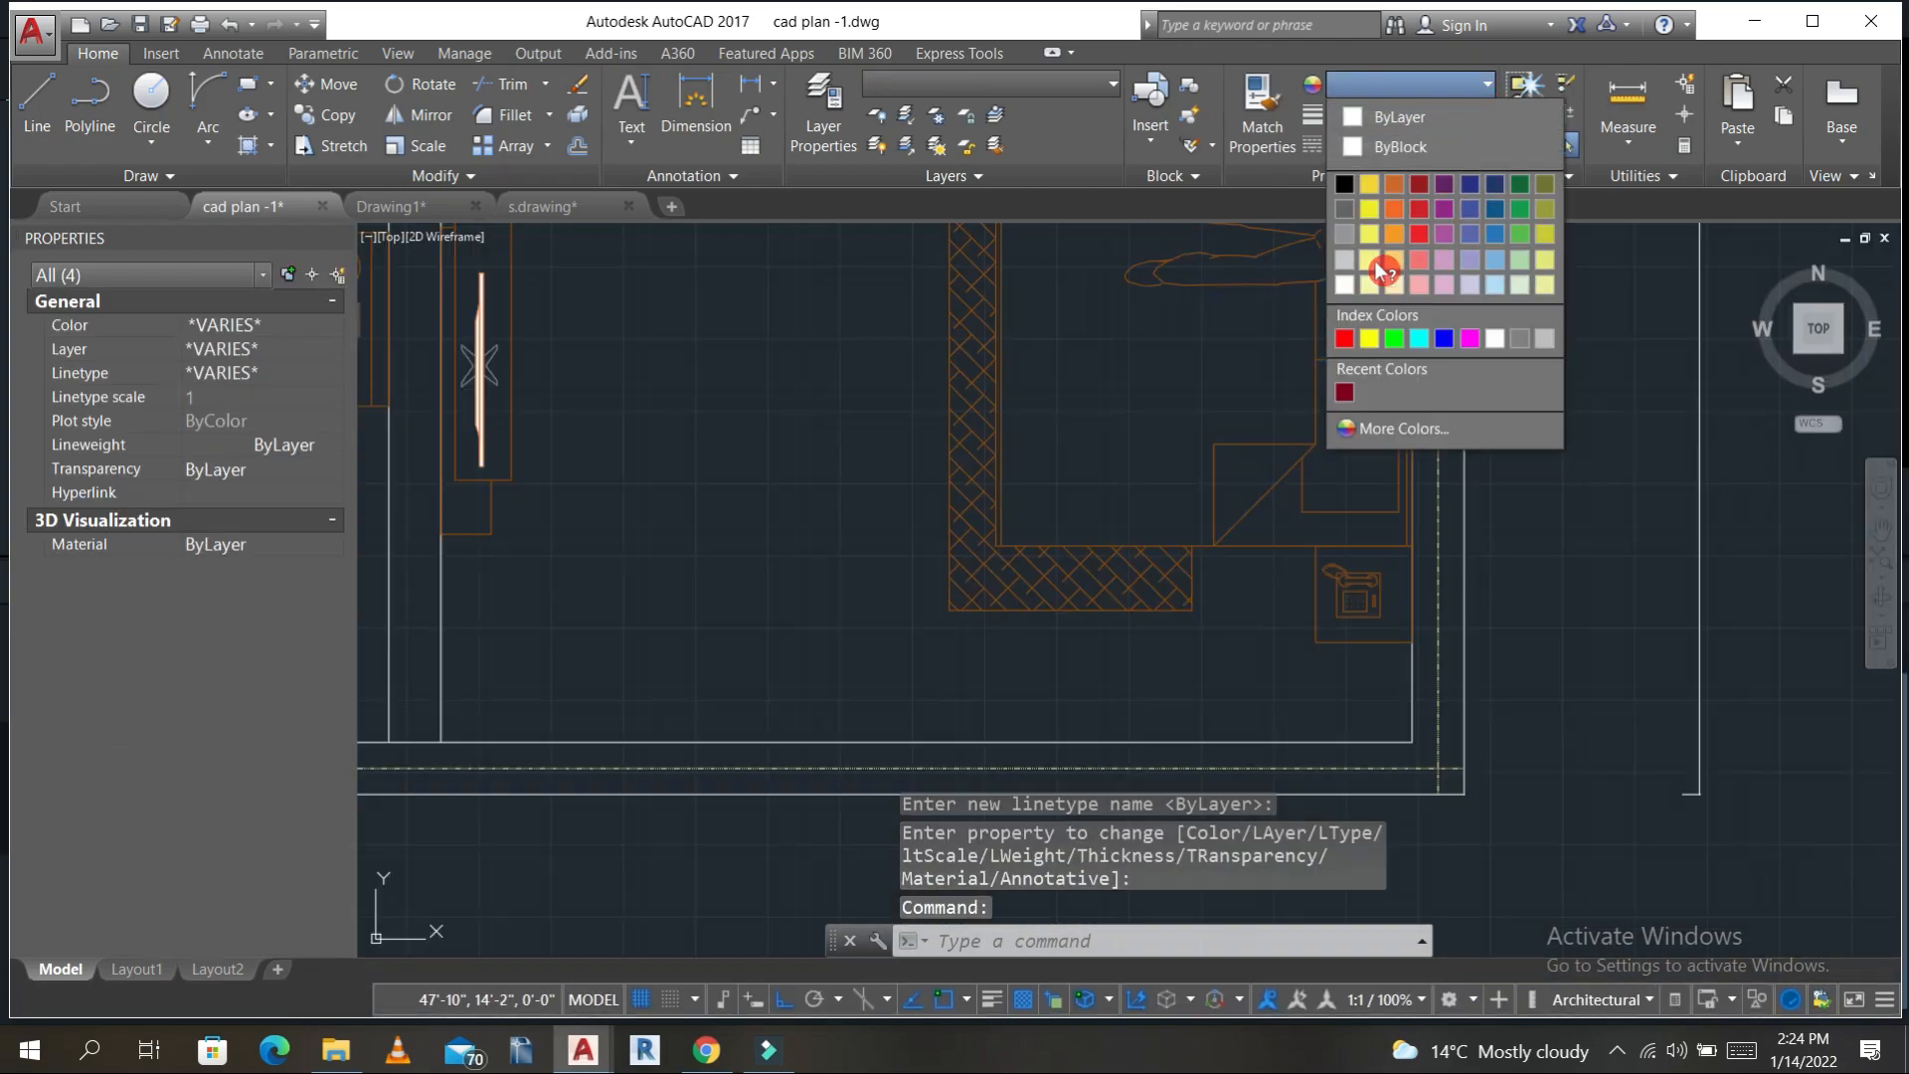
{"action": "key", "text": "Escape"}
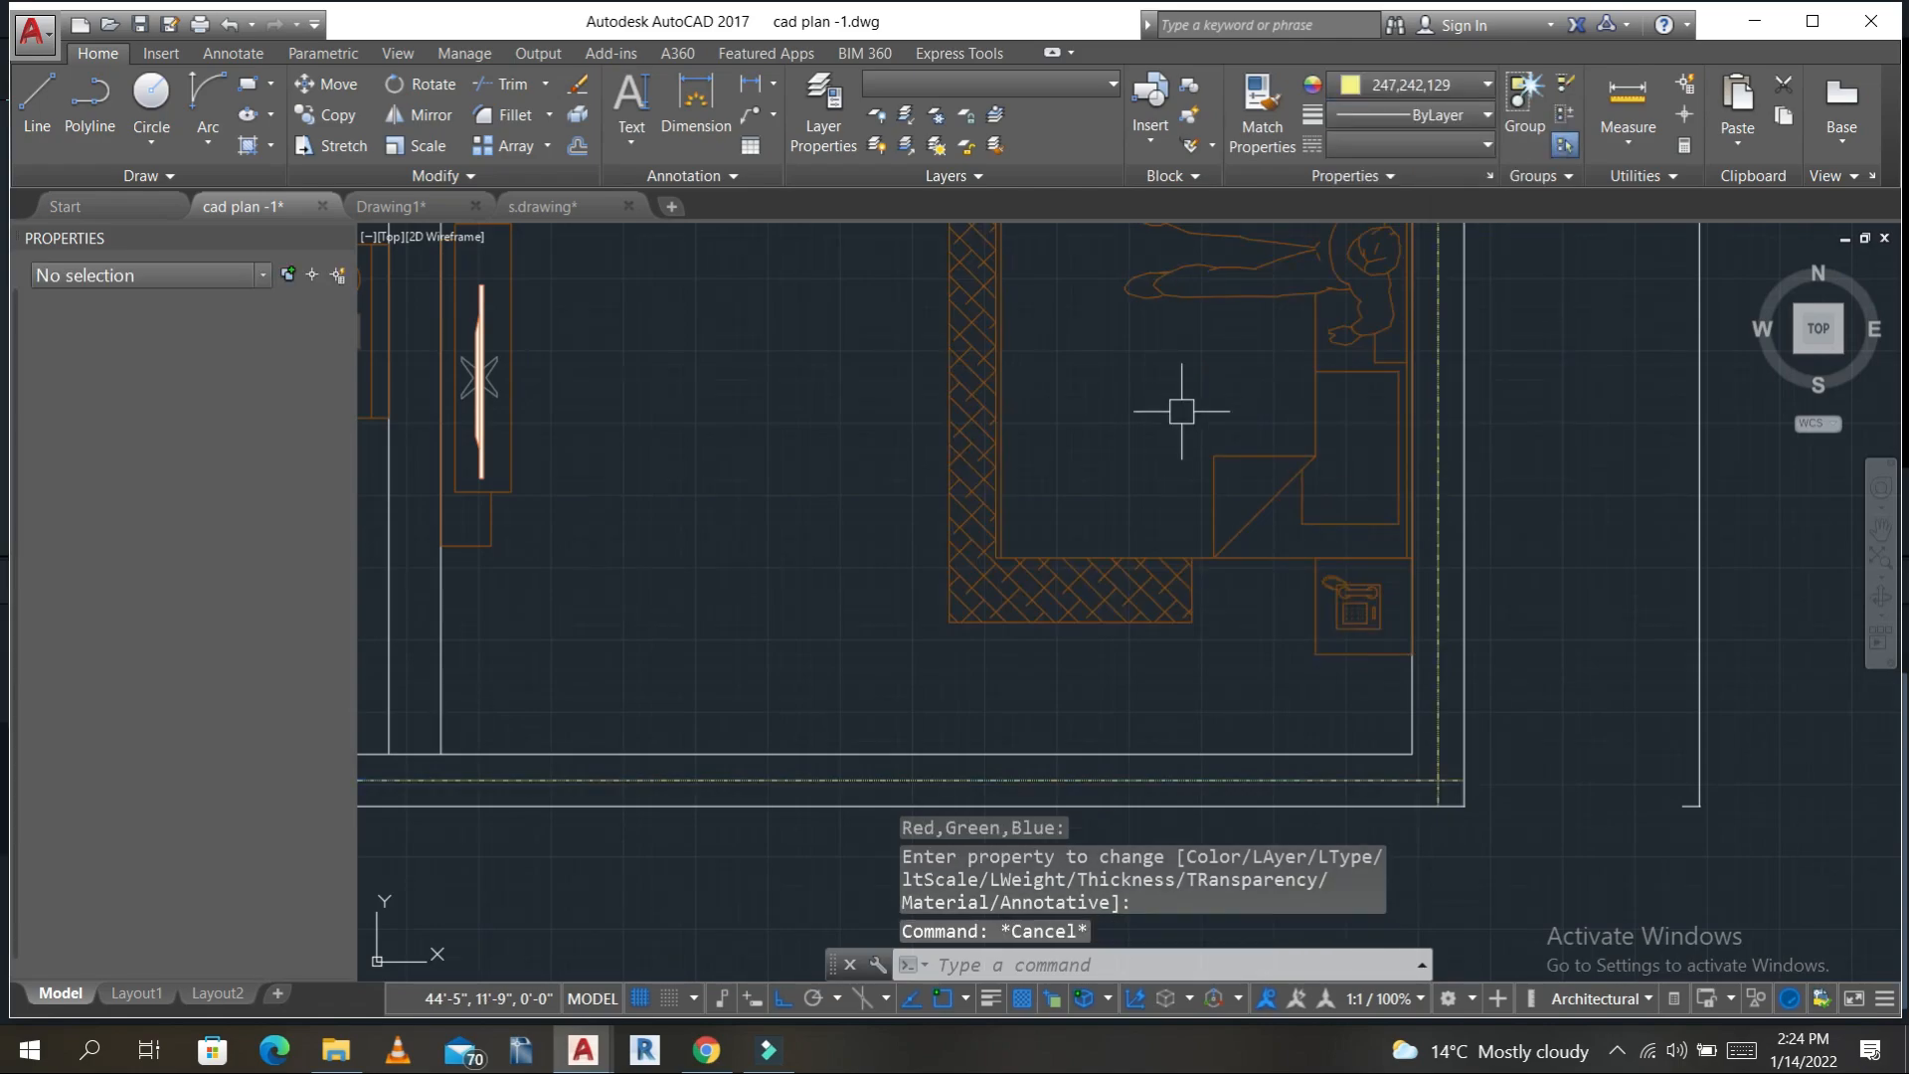
- Stretch the office-side end of the top exterior wall's centre line beyond the front boundary wall
{"action": "scroll", "coordinate": [1215, 455], "scroll_direction": "down", "scroll_amount": 12}
{"action": "key", "text": "Escape"}
{"action": "scroll", "coordinate": [1056, 321], "scroll_direction": "up", "scroll_amount": 12}
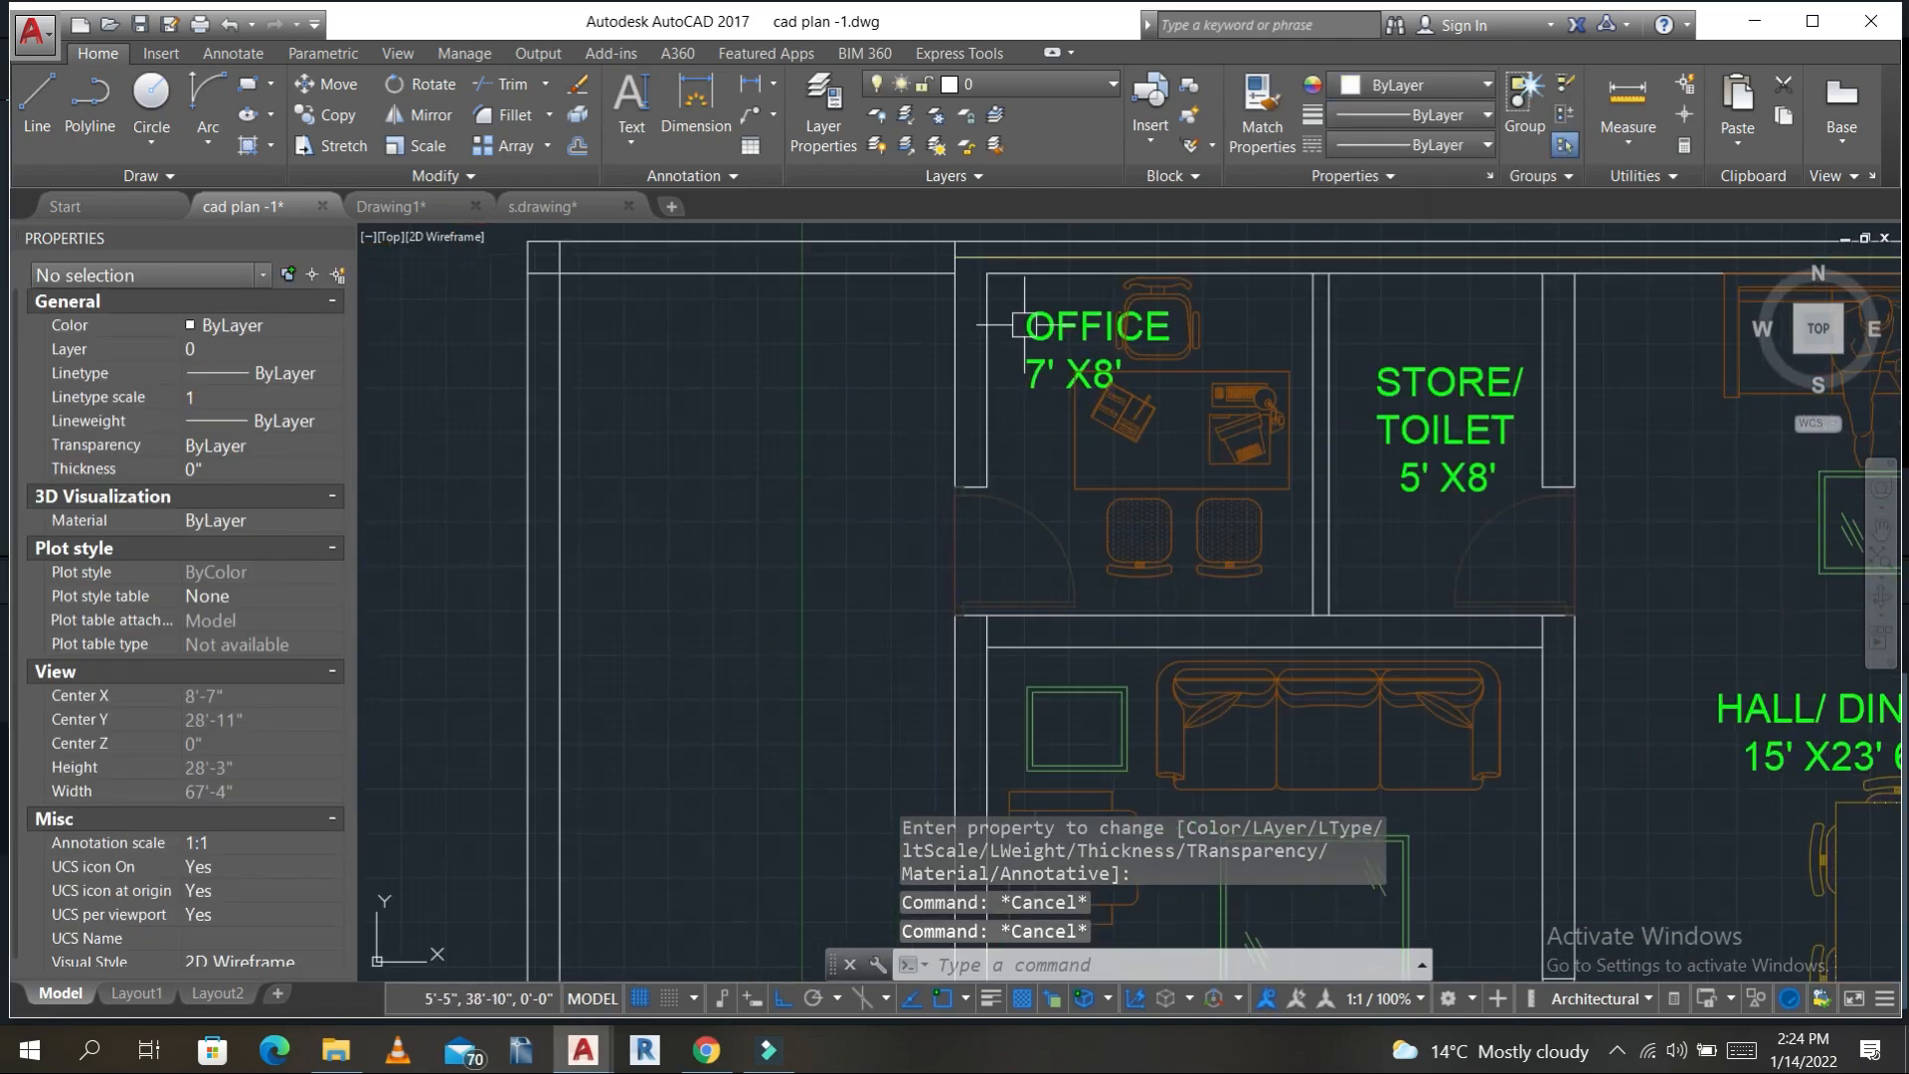
{"action": "left_click", "coordinate": [980, 421]}
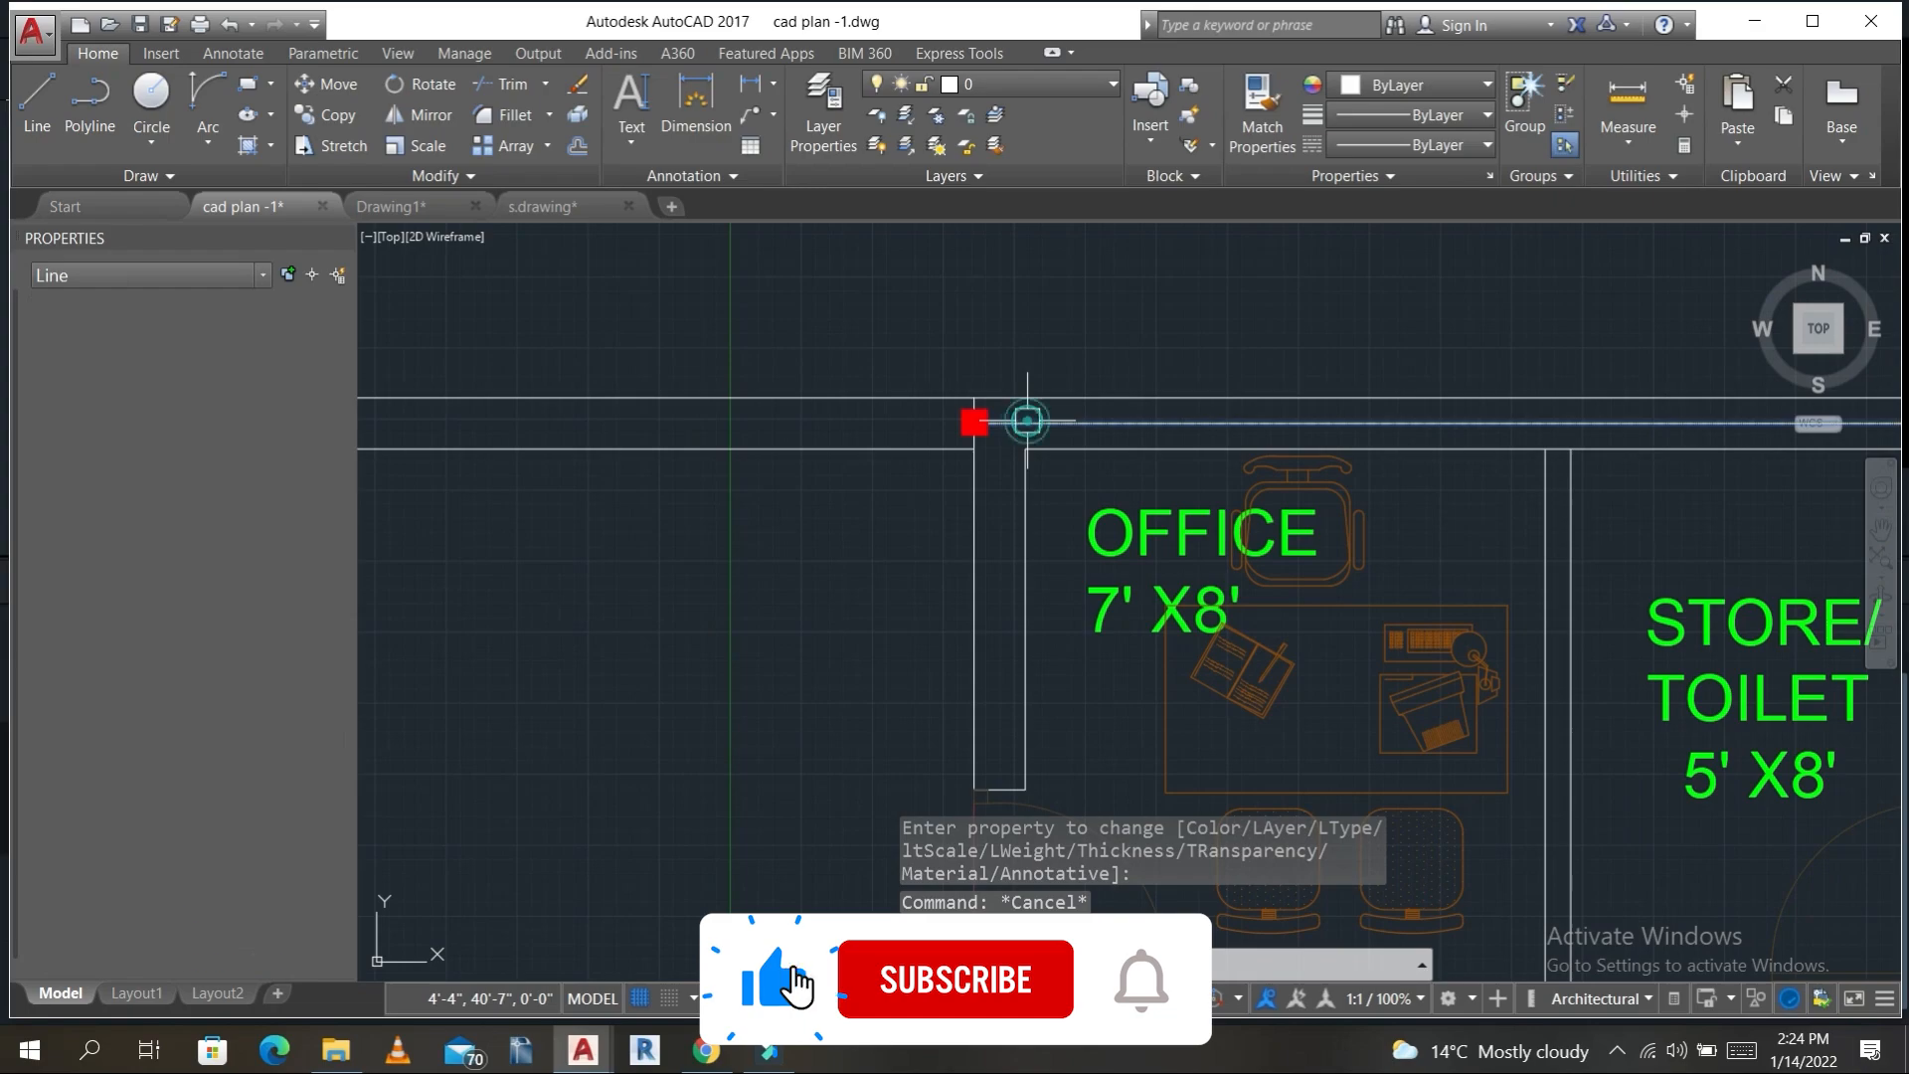
{"action": "left_click", "coordinate": [978, 422]}
{"action": "scroll", "coordinate": [836, 418], "scroll_direction": "down", "scroll_amount": 8}
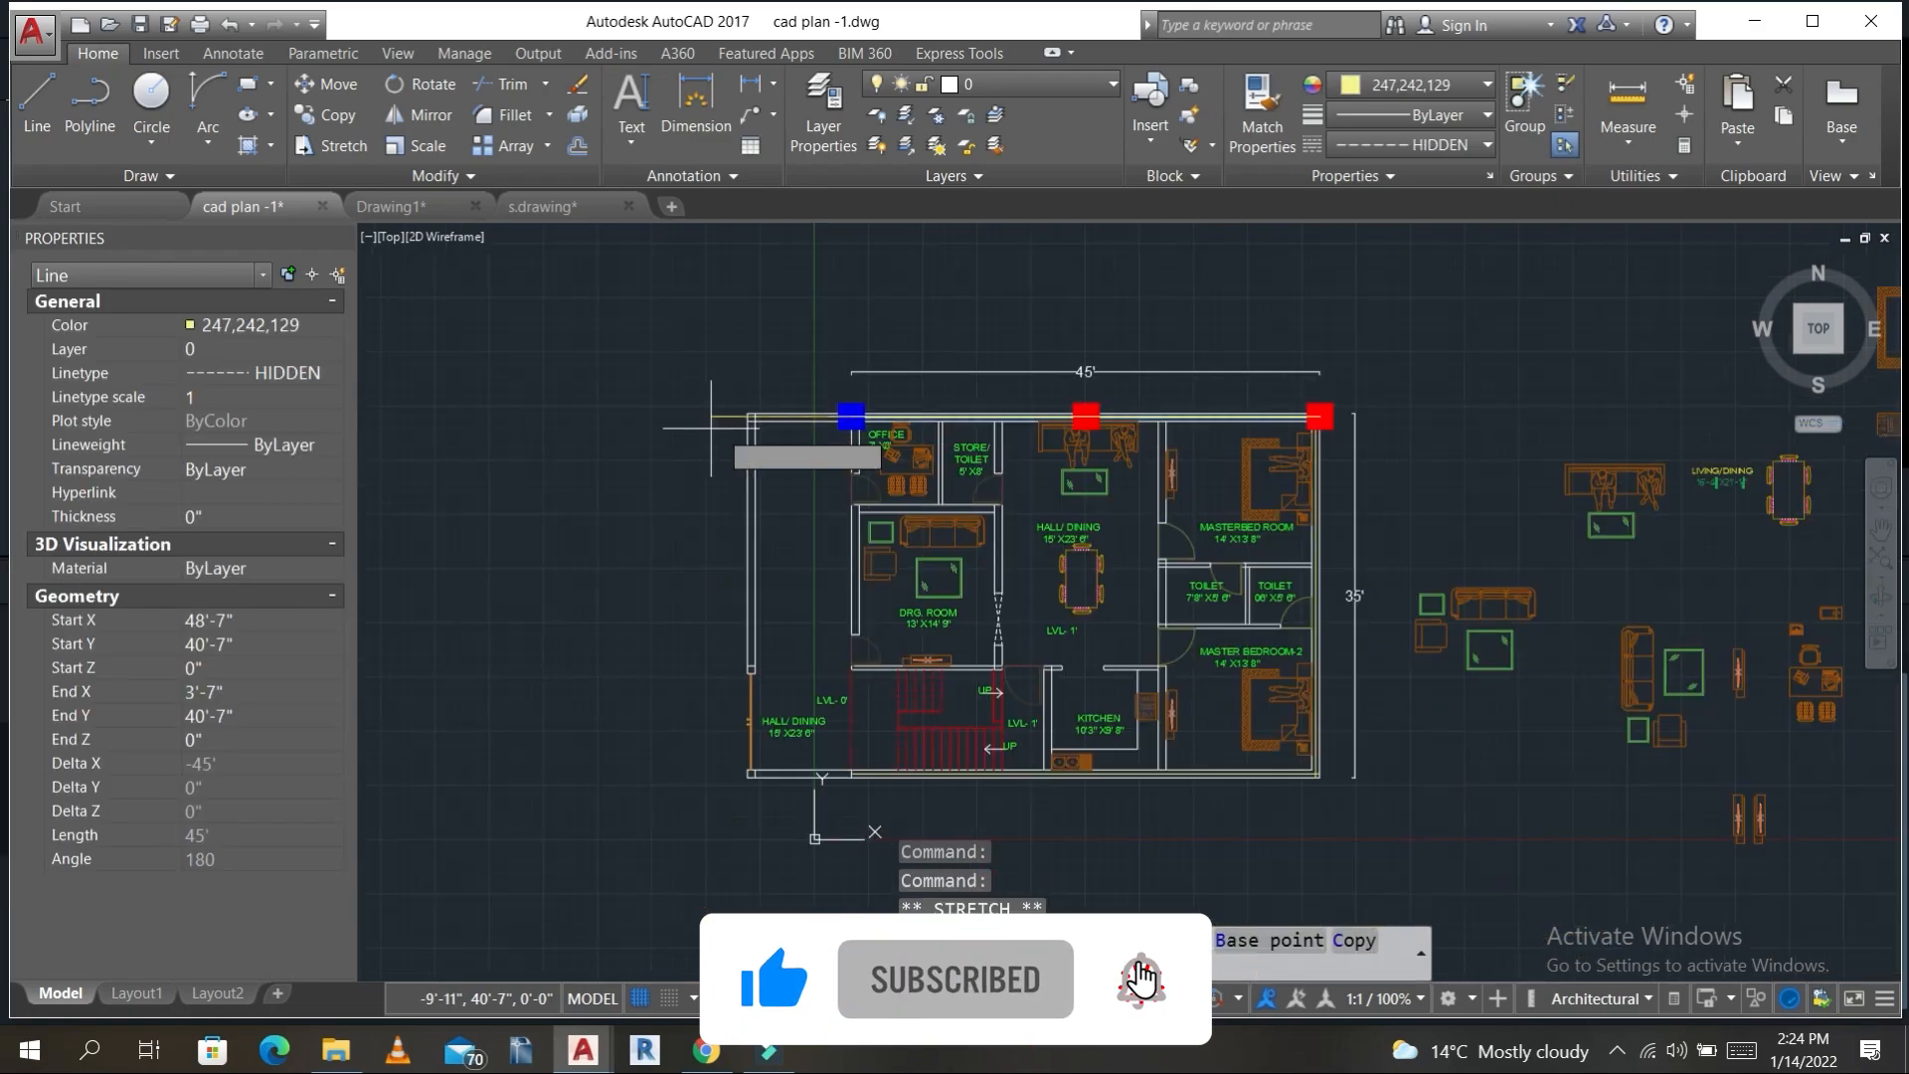
{"action": "left_click", "coordinate": [638, 410]}
{"action": "key", "text": "Escape"}
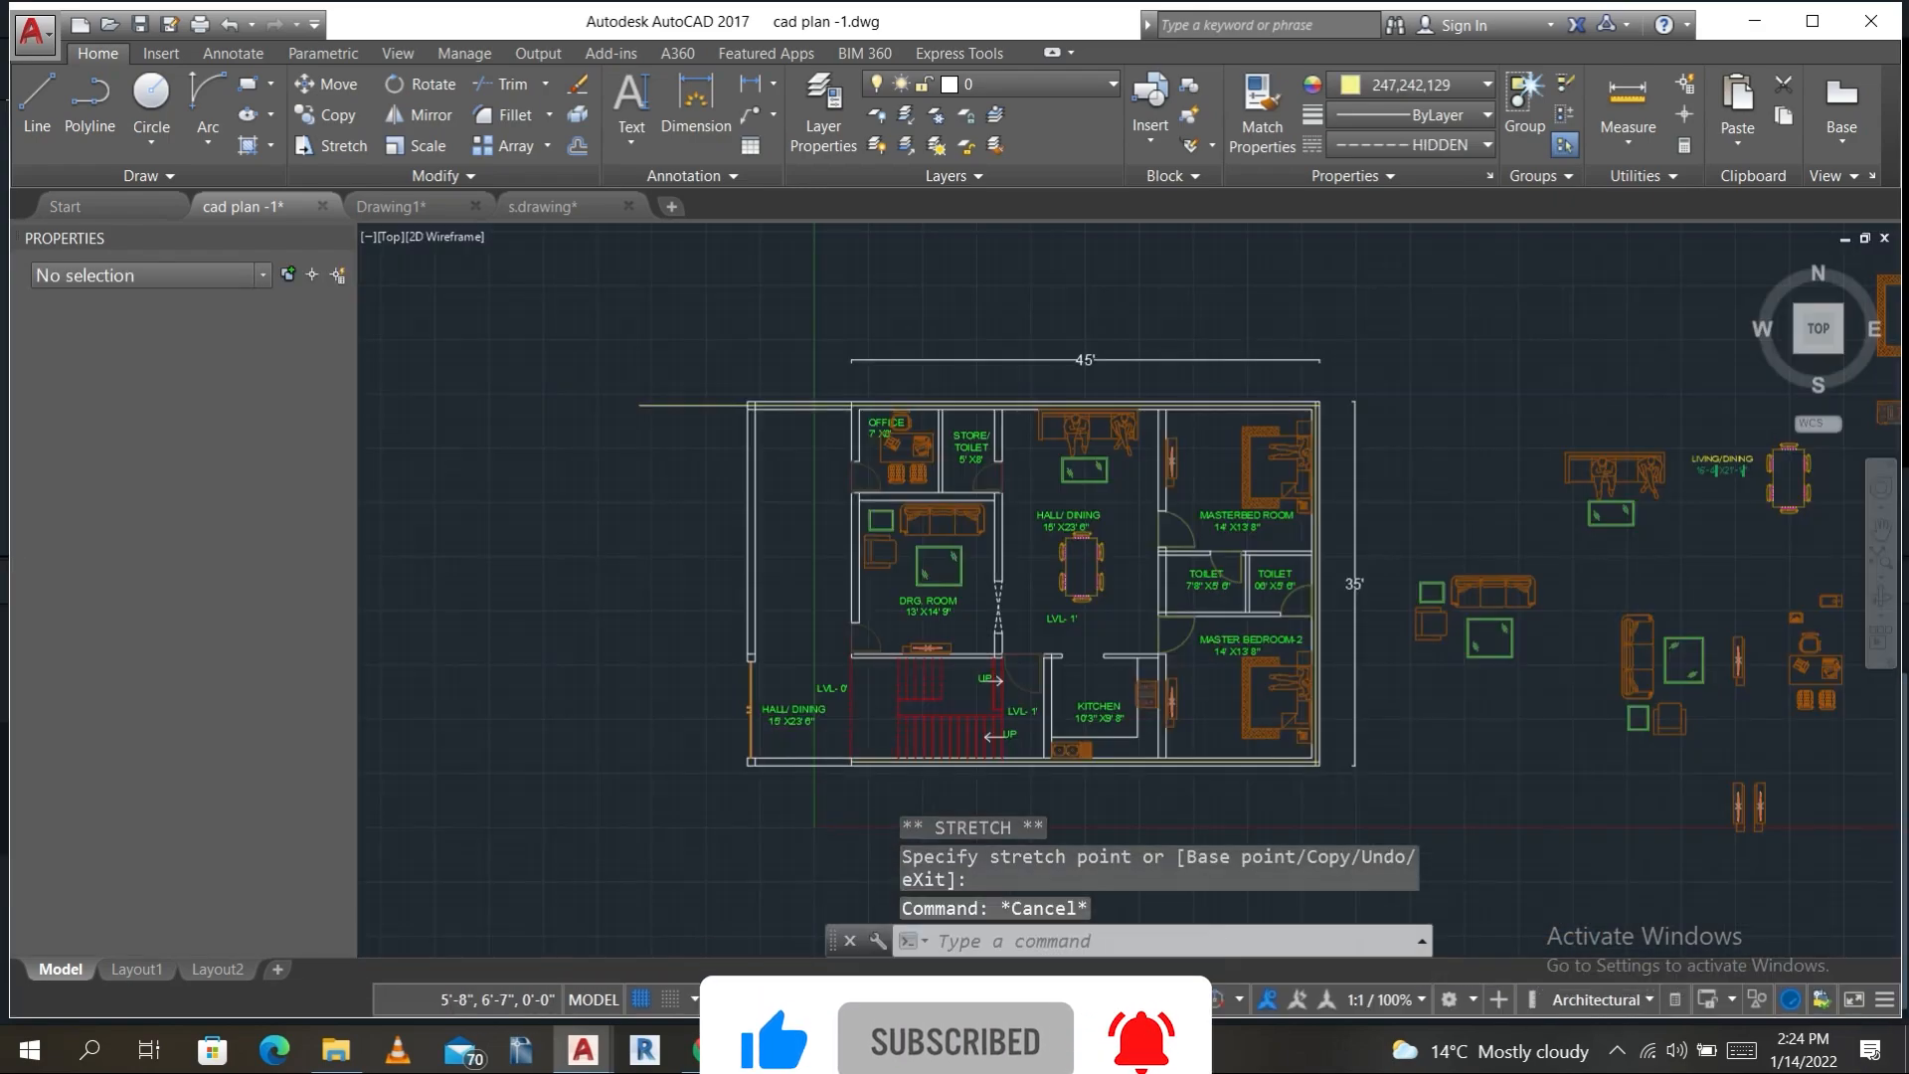
- Stretch the front end of the bottom exterior wall's centre line horizontally beyond the front boundary wall
{"action": "scroll", "coordinate": [873, 534], "scroll_direction": "up", "scroll_amount": 10}
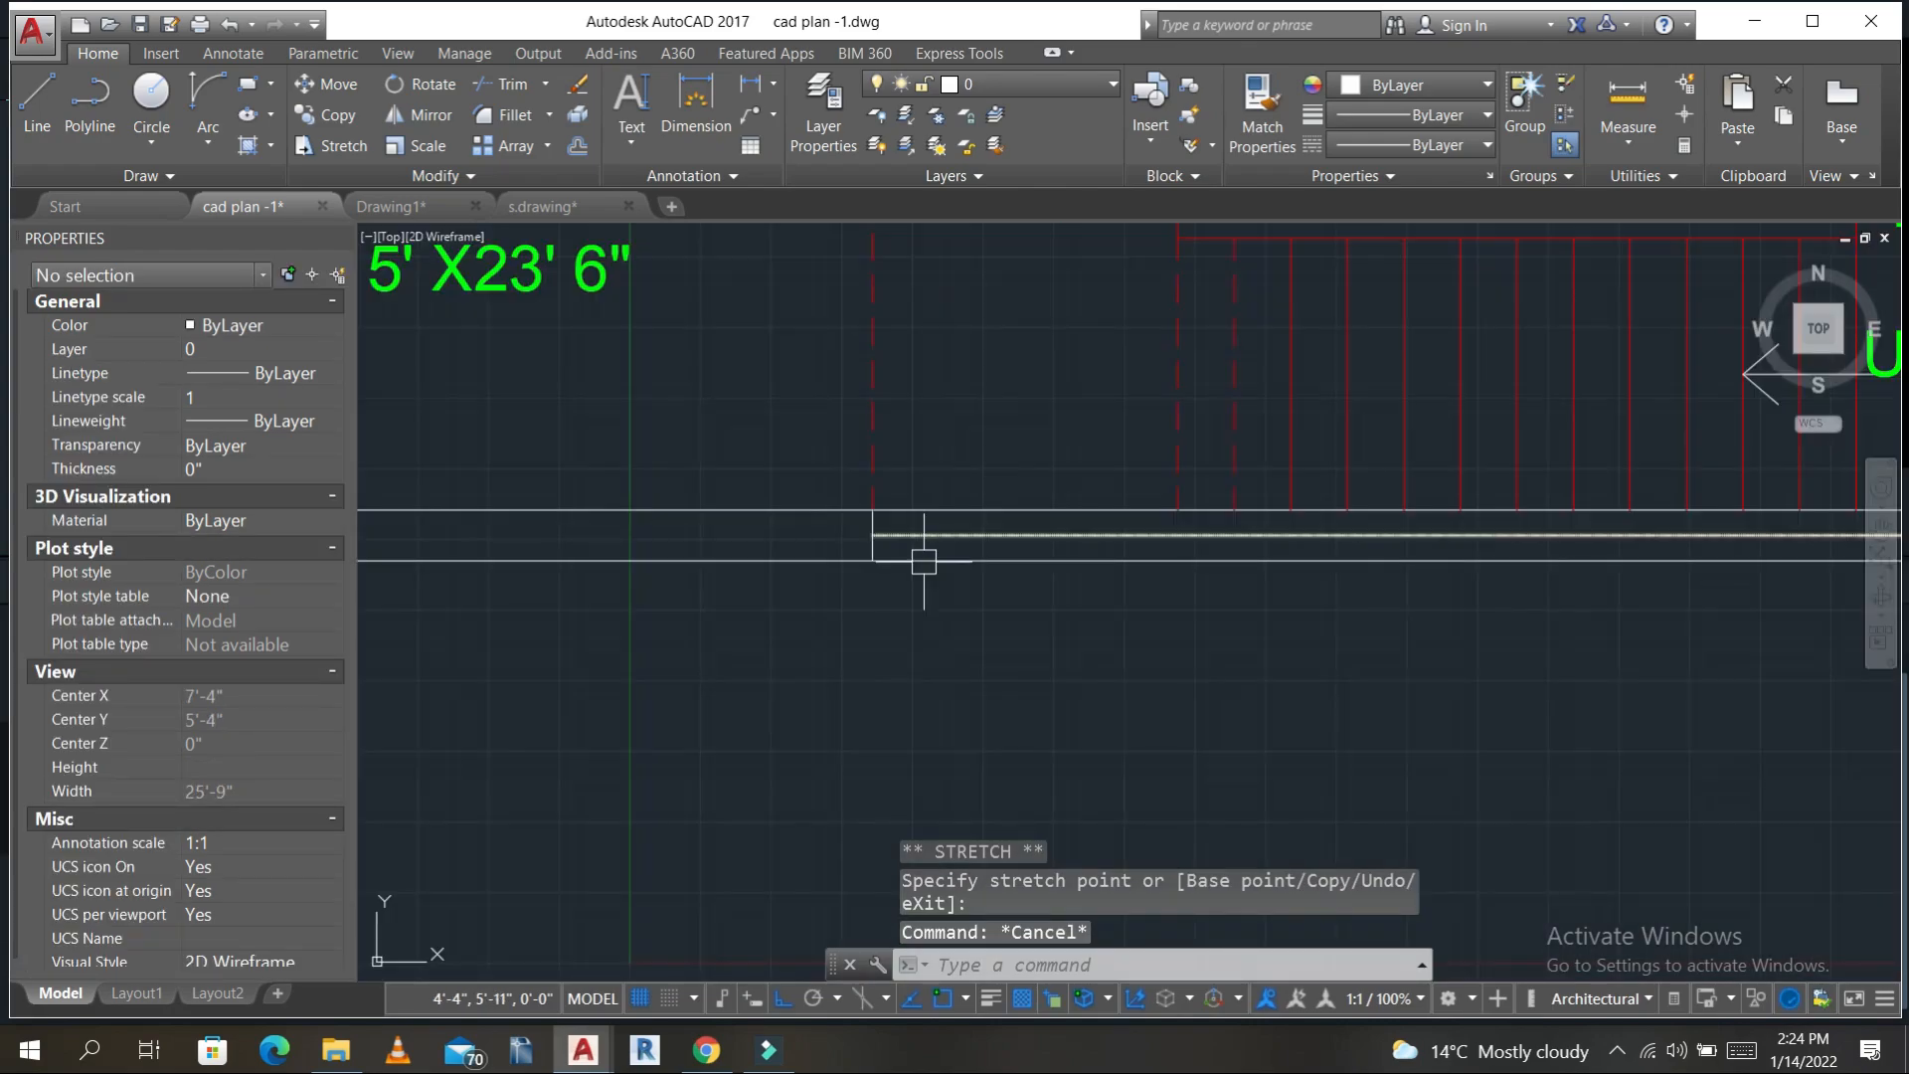
{"action": "left_click", "coordinate": [927, 534]}
{"action": "scroll", "coordinate": [873, 537], "scroll_direction": "down", "scroll_amount": 2}
{"action": "left_click", "coordinate": [913, 540]}
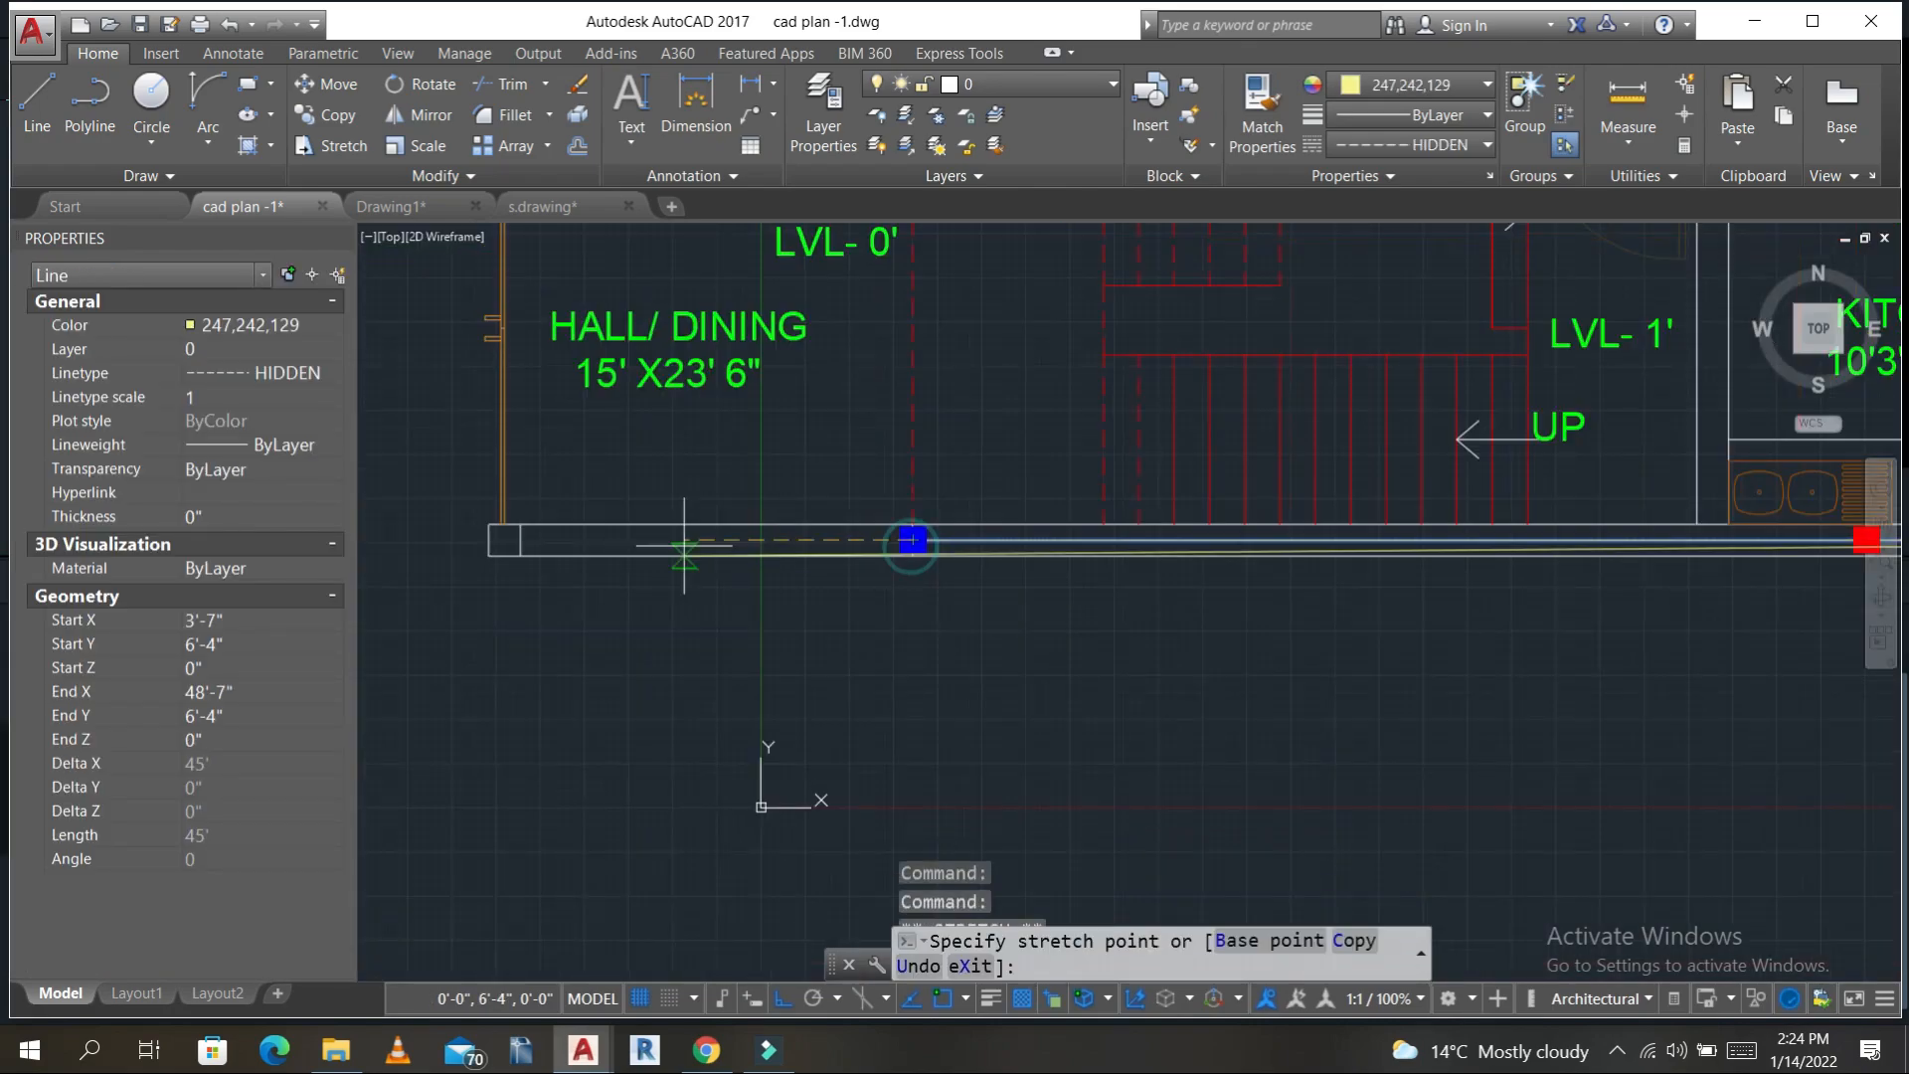
{"action": "scroll", "coordinate": [682, 536], "scroll_direction": "down", "scroll_amount": 4}
{"action": "mouse_move", "coordinate": [531, 563]}
{"action": "middle_mouse_down"}
{"action": "mouse_move", "coordinate": [906, 563]}
{"action": "mouse_move", "coordinate": [948, 674]}
{"action": "middle_mouse_up"}
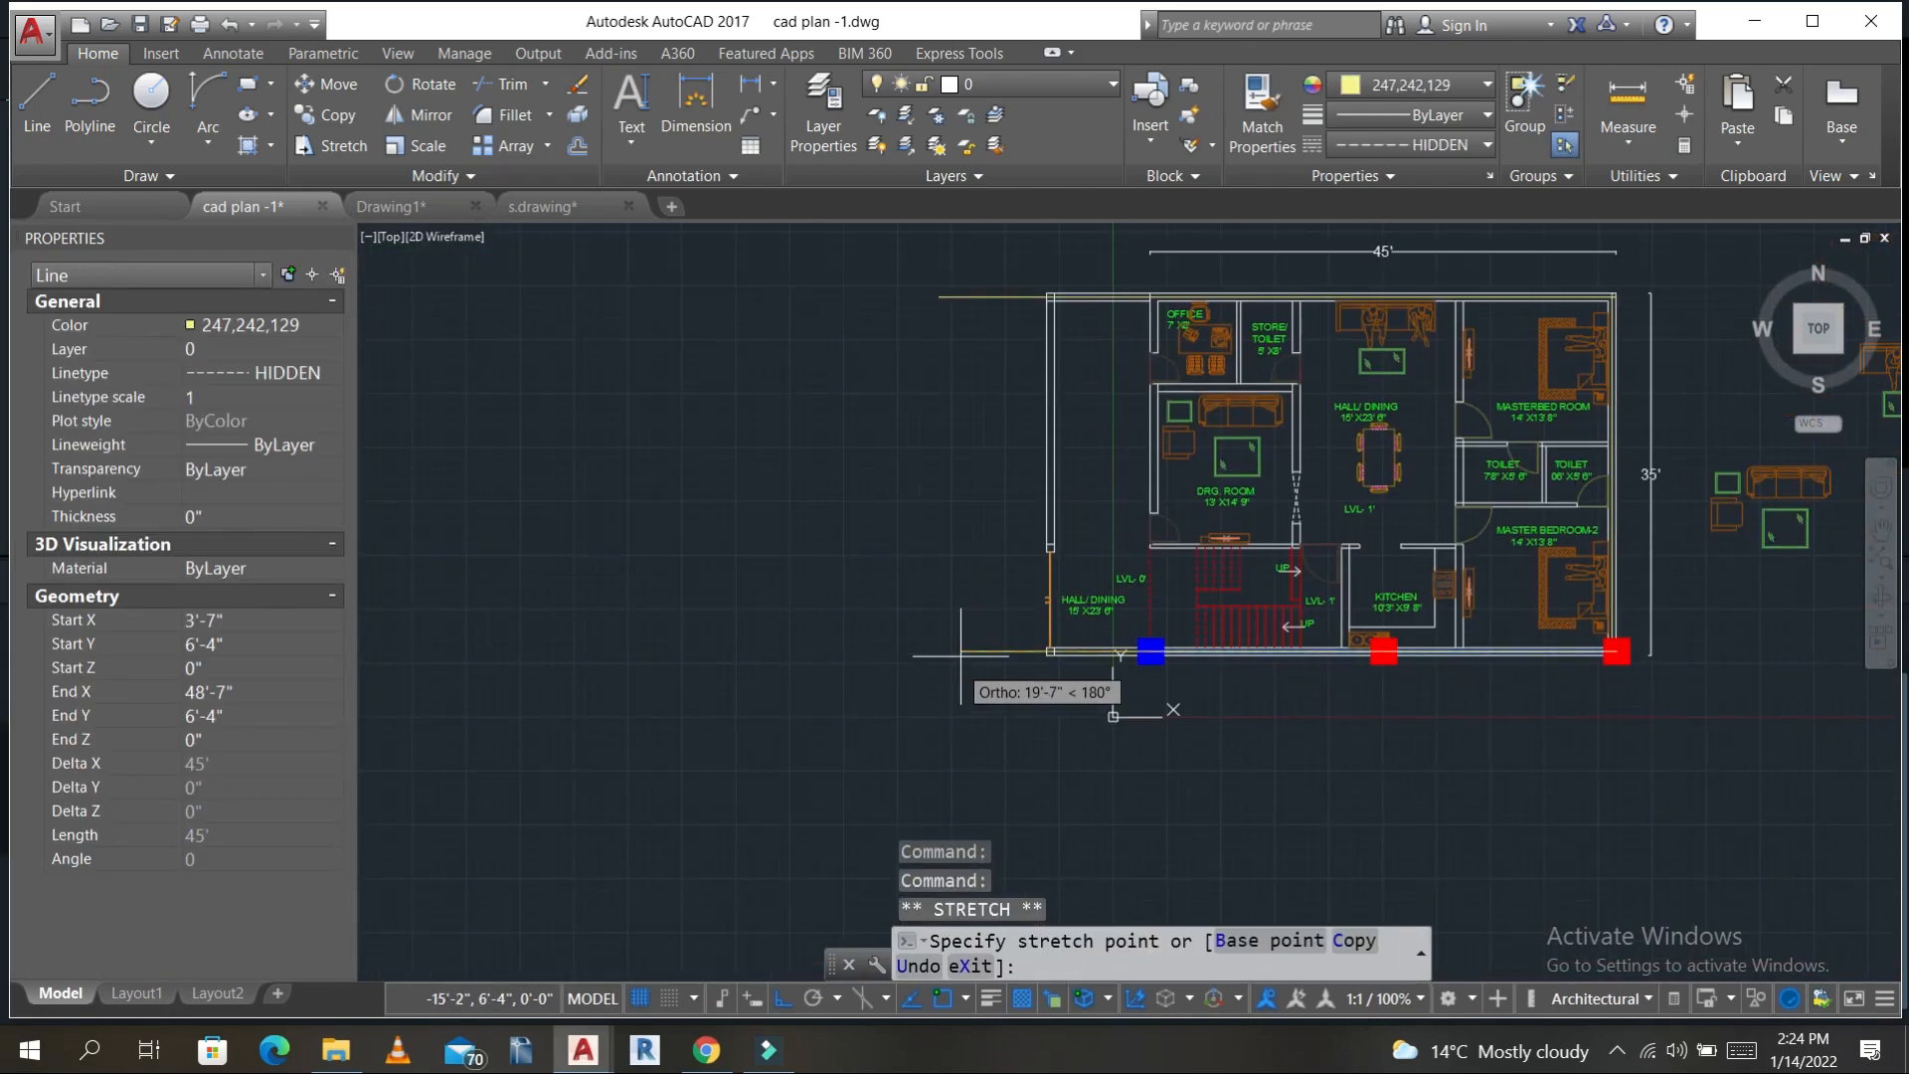
{"action": "key", "text": "Escape"}
{"action": "key", "text": "Escape"}
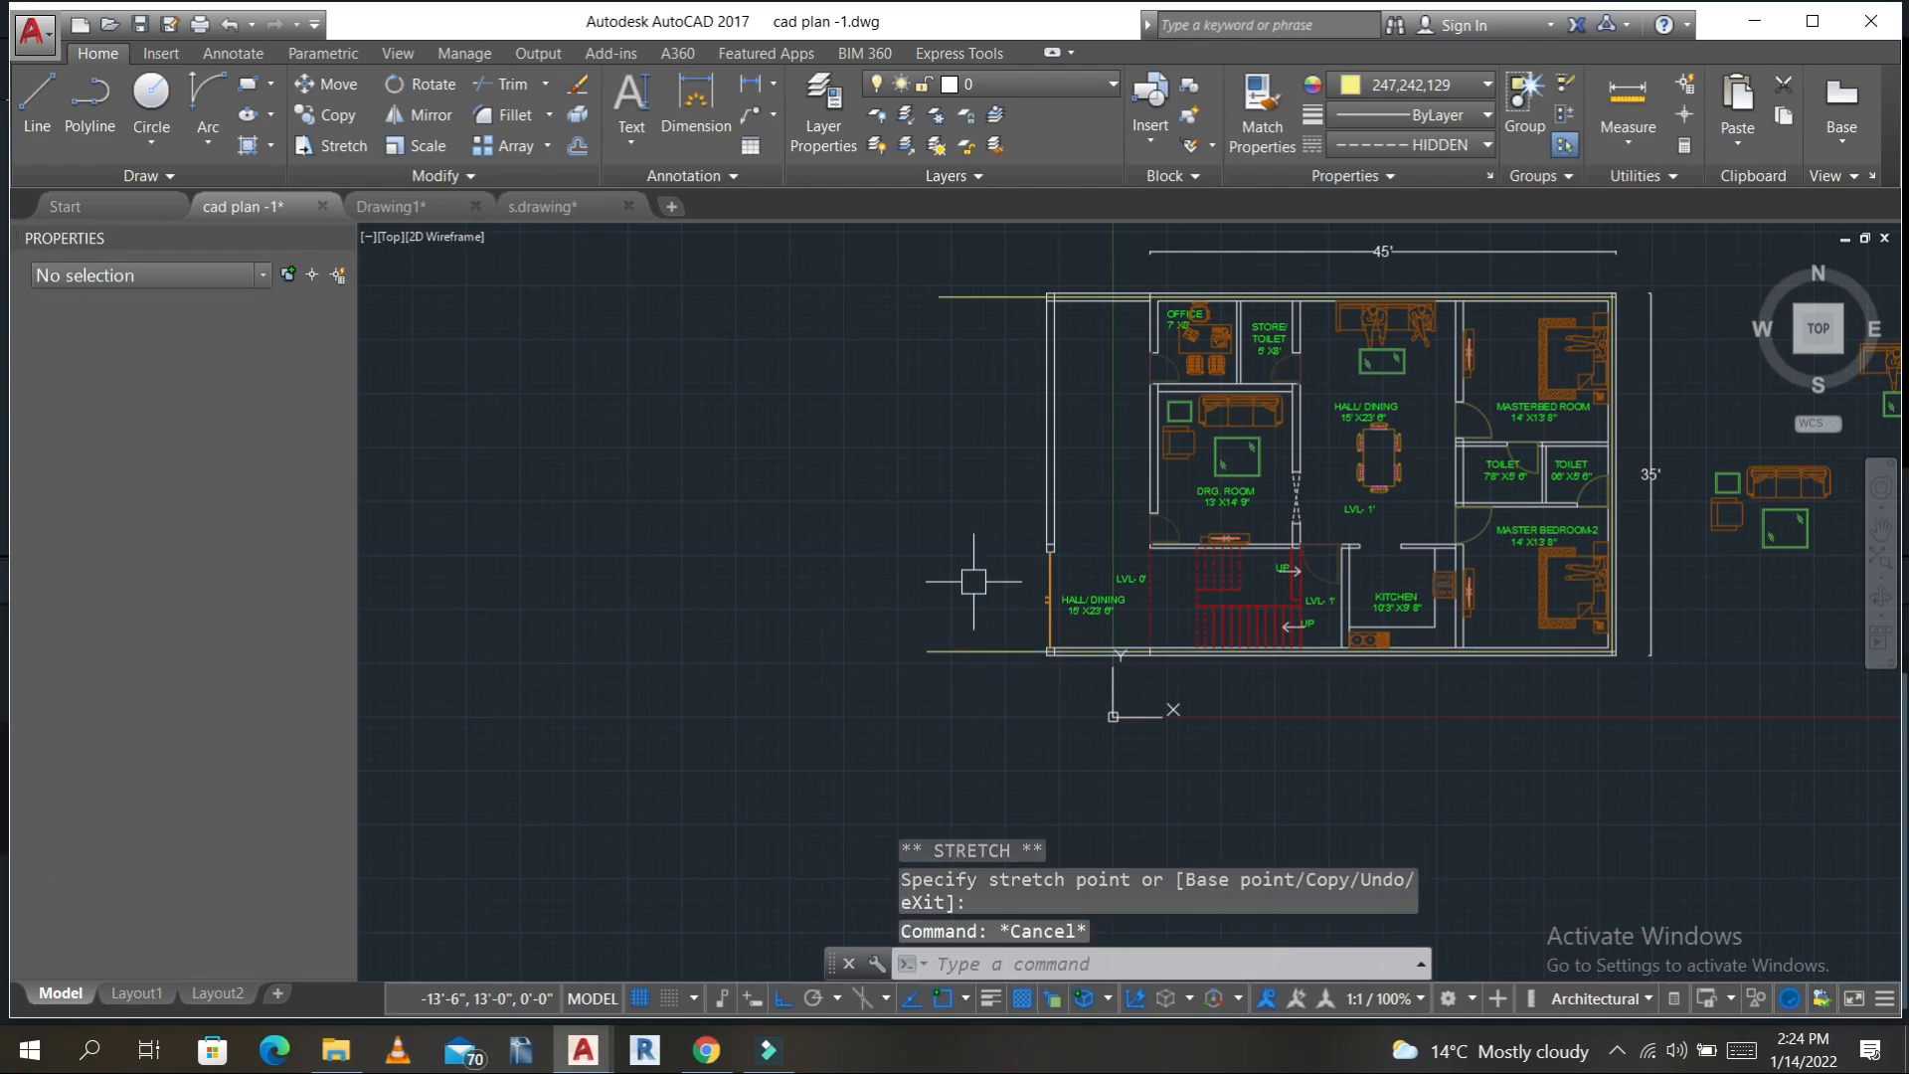
- Save the drawing with the extended horizontal centre lines
{"action": "middle_click_drag", "start_coordinate": [949, 673], "coordinate": [570, 713]}
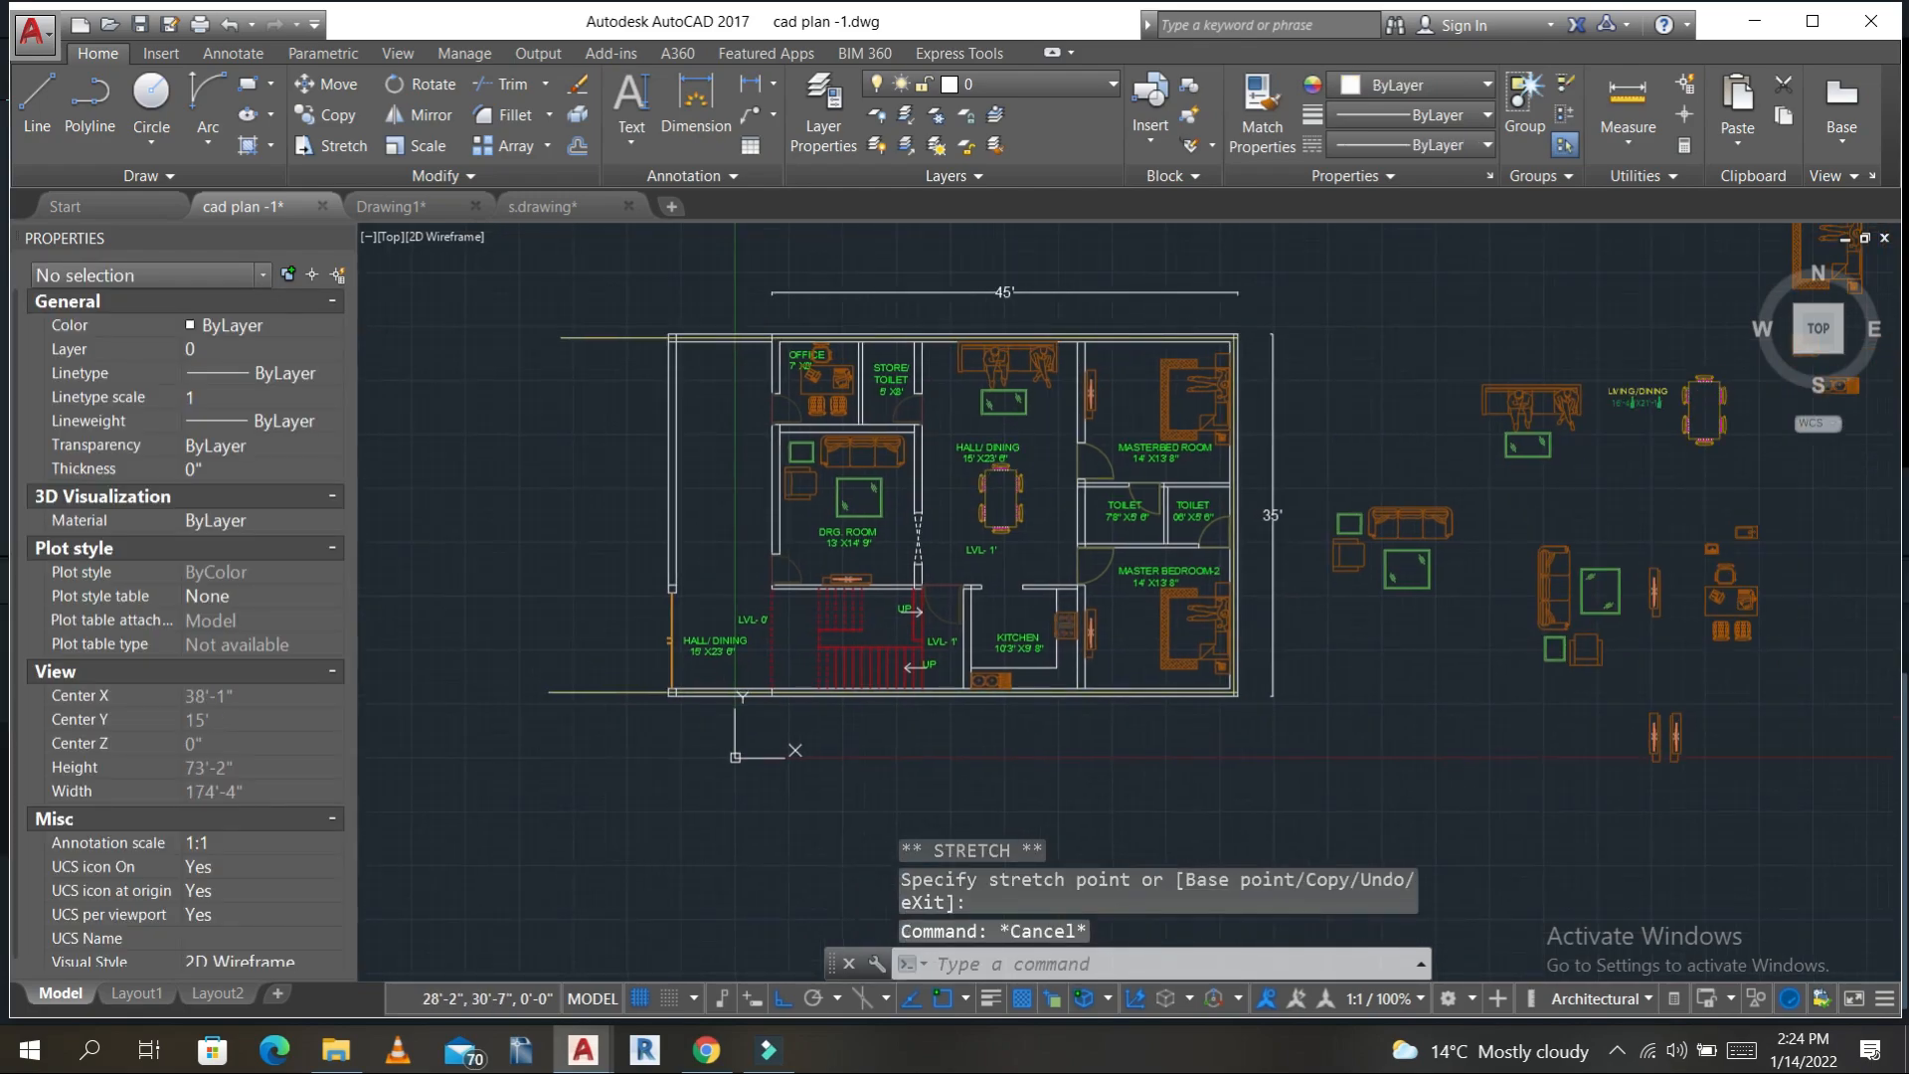
{"action": "key", "text": "ctrl+s"}
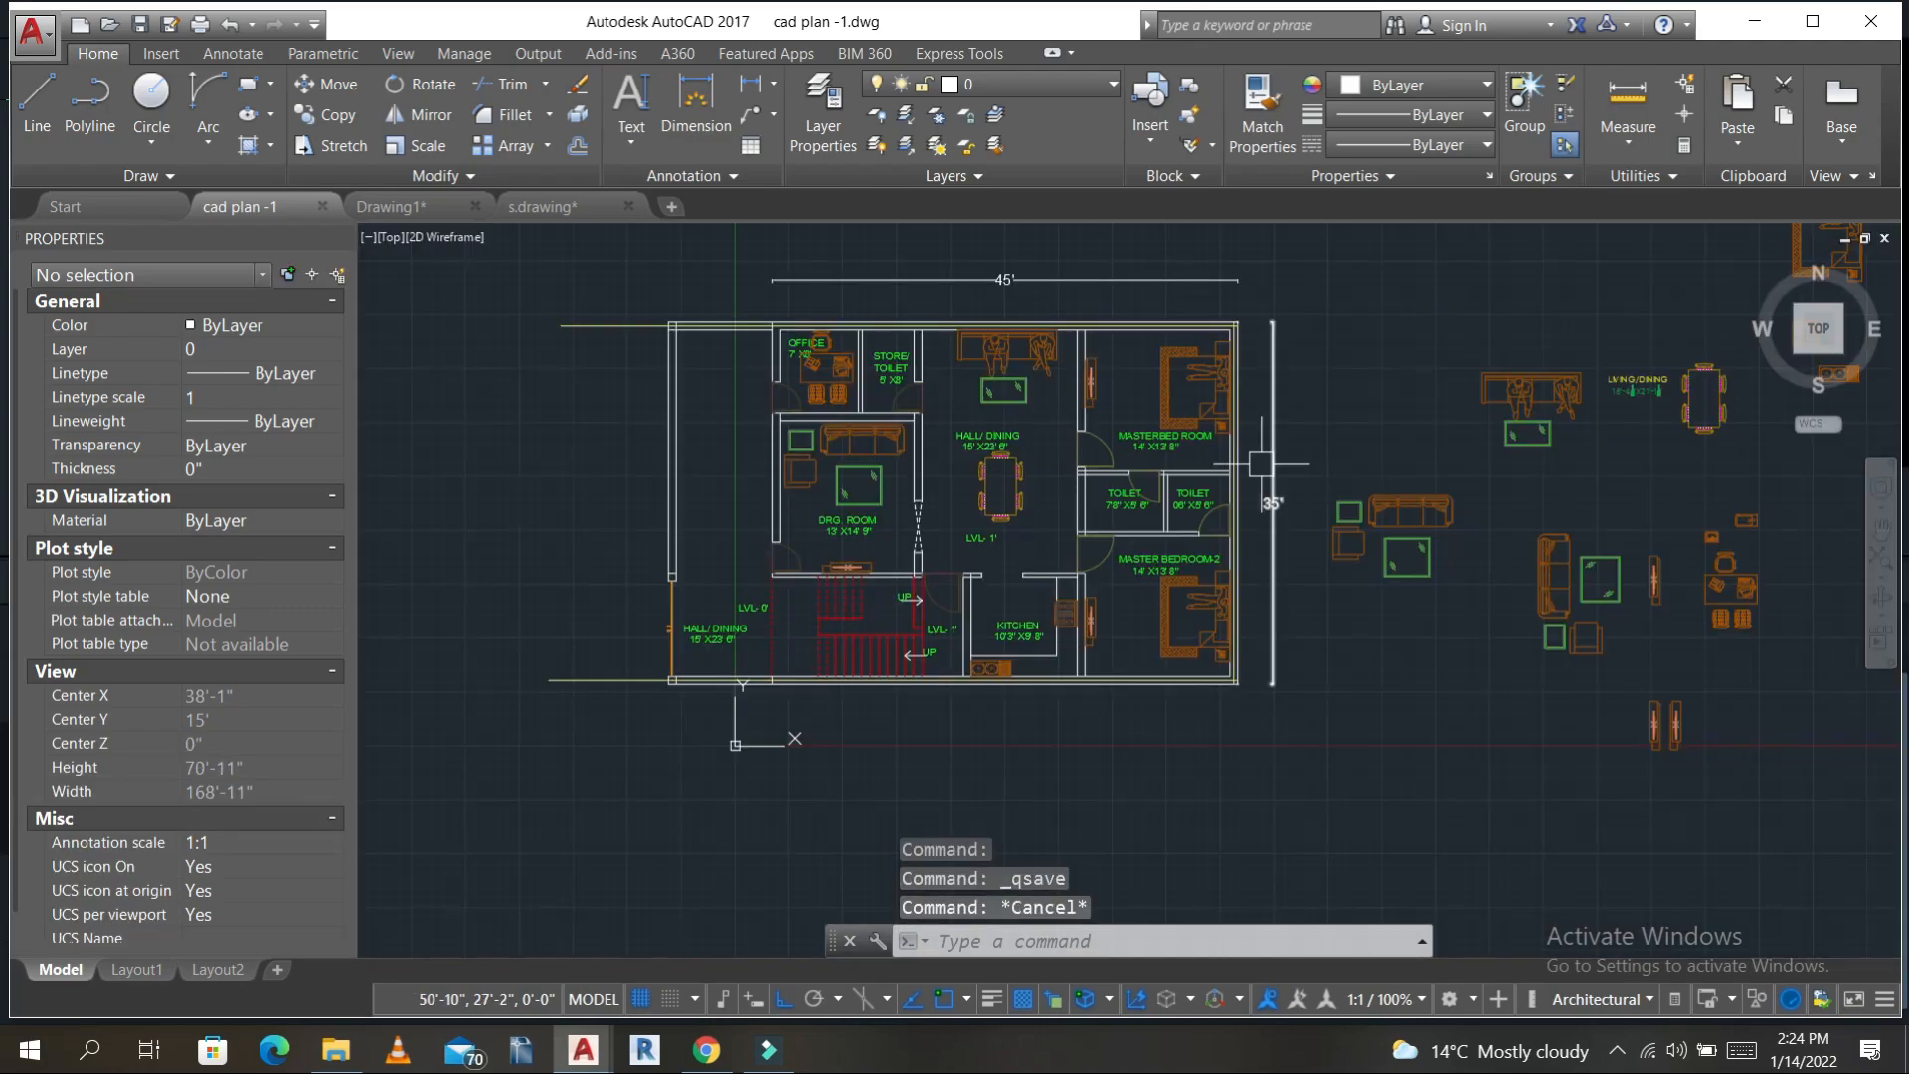
{"action": "key", "text": "Escape"}
{"action": "scroll", "coordinate": [1261, 464], "scroll_direction": "up", "scroll_amount": 6}
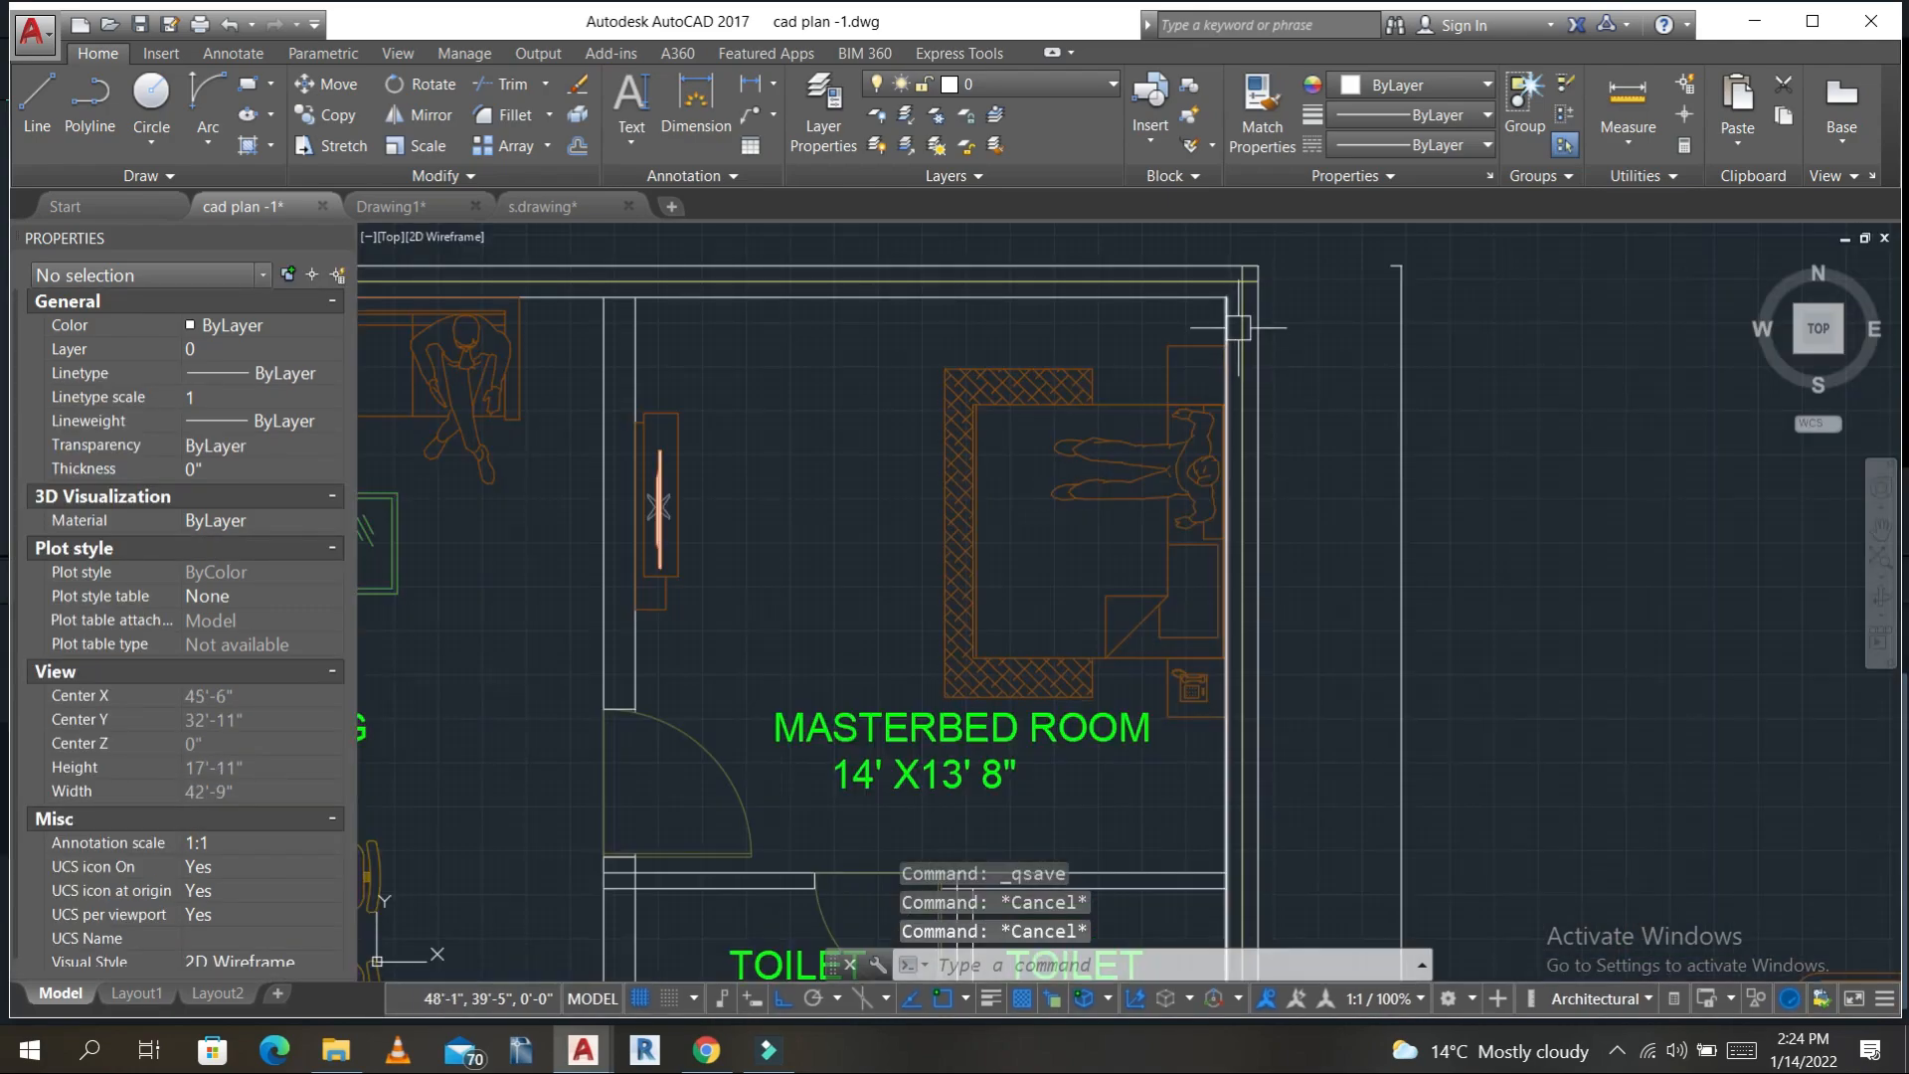
{"action": "left_click", "coordinate": [1241, 267]}
{"action": "type", "text": "c"}
{"action": "key", "text": "Return"}
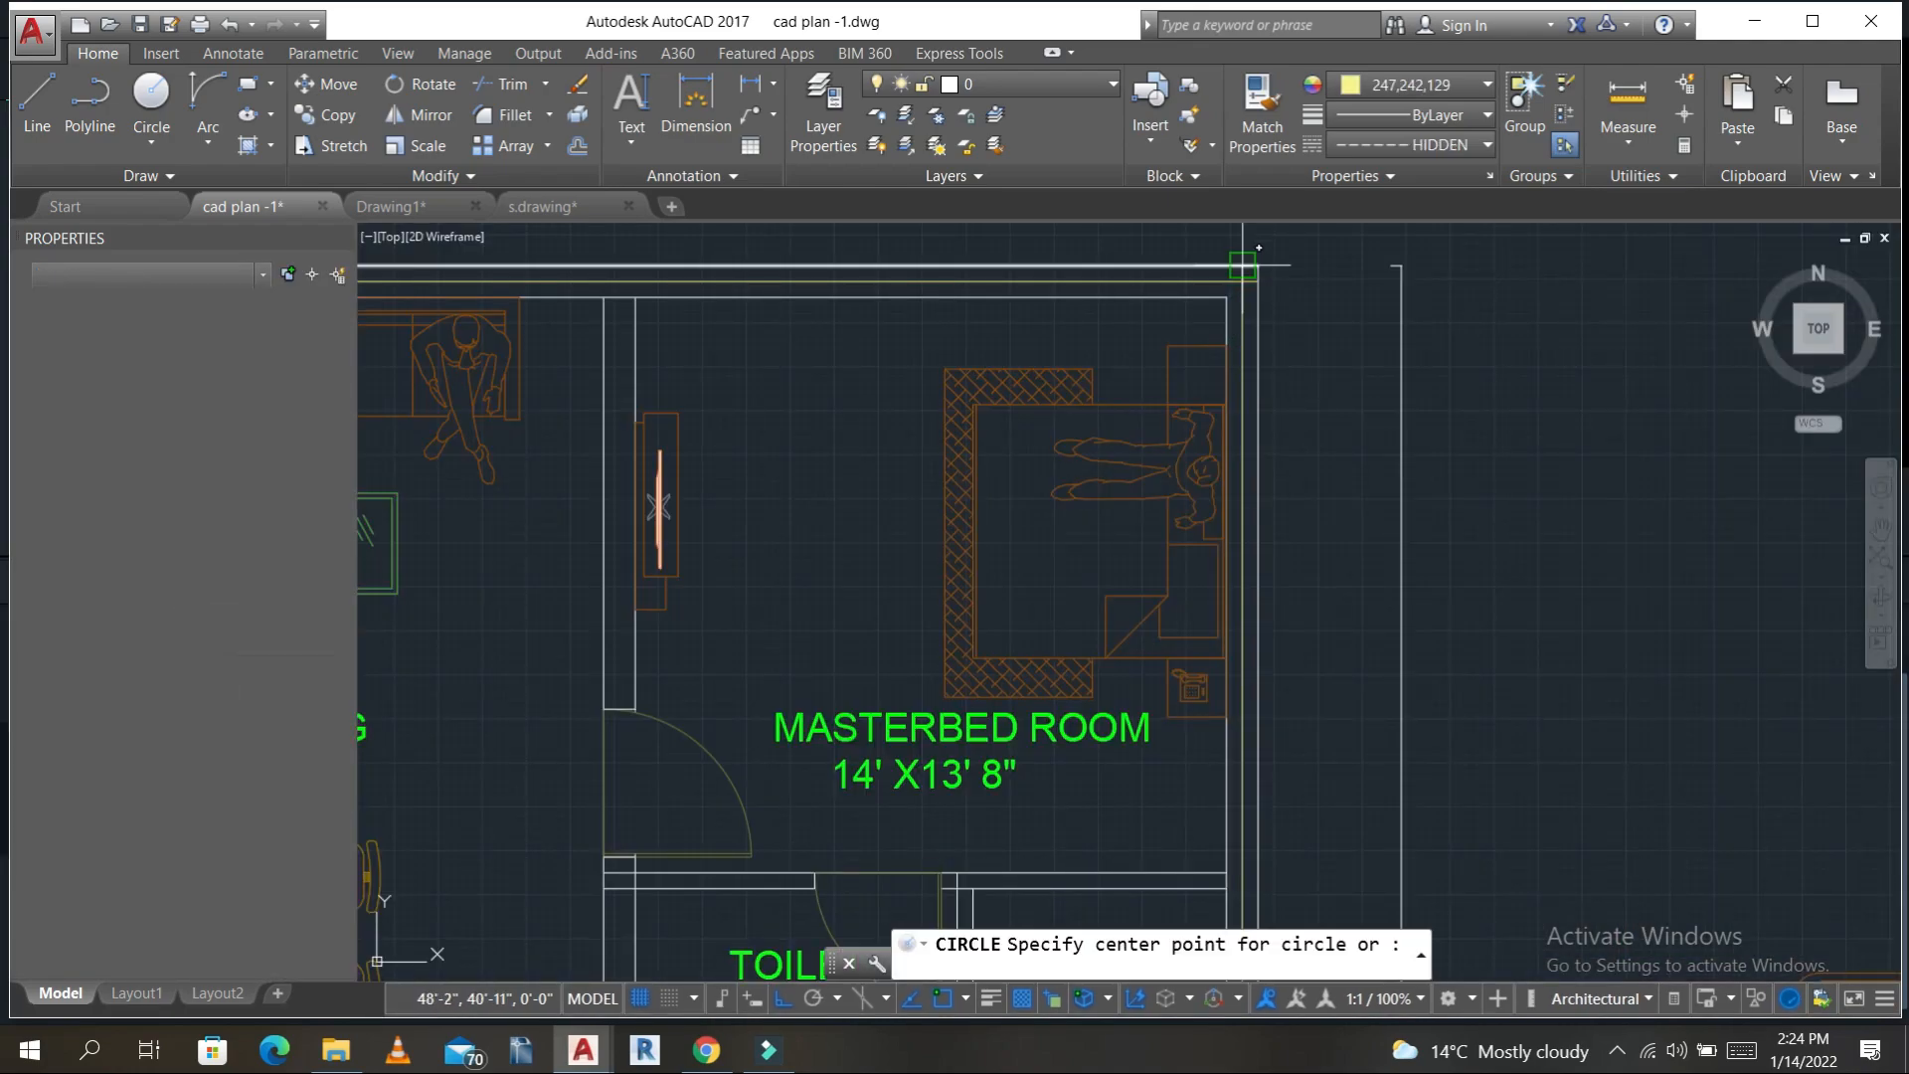
{"action": "scroll", "coordinate": [1257, 248], "scroll_direction": "up", "scroll_amount": 4}
{"action": "key", "text": "Escape"}
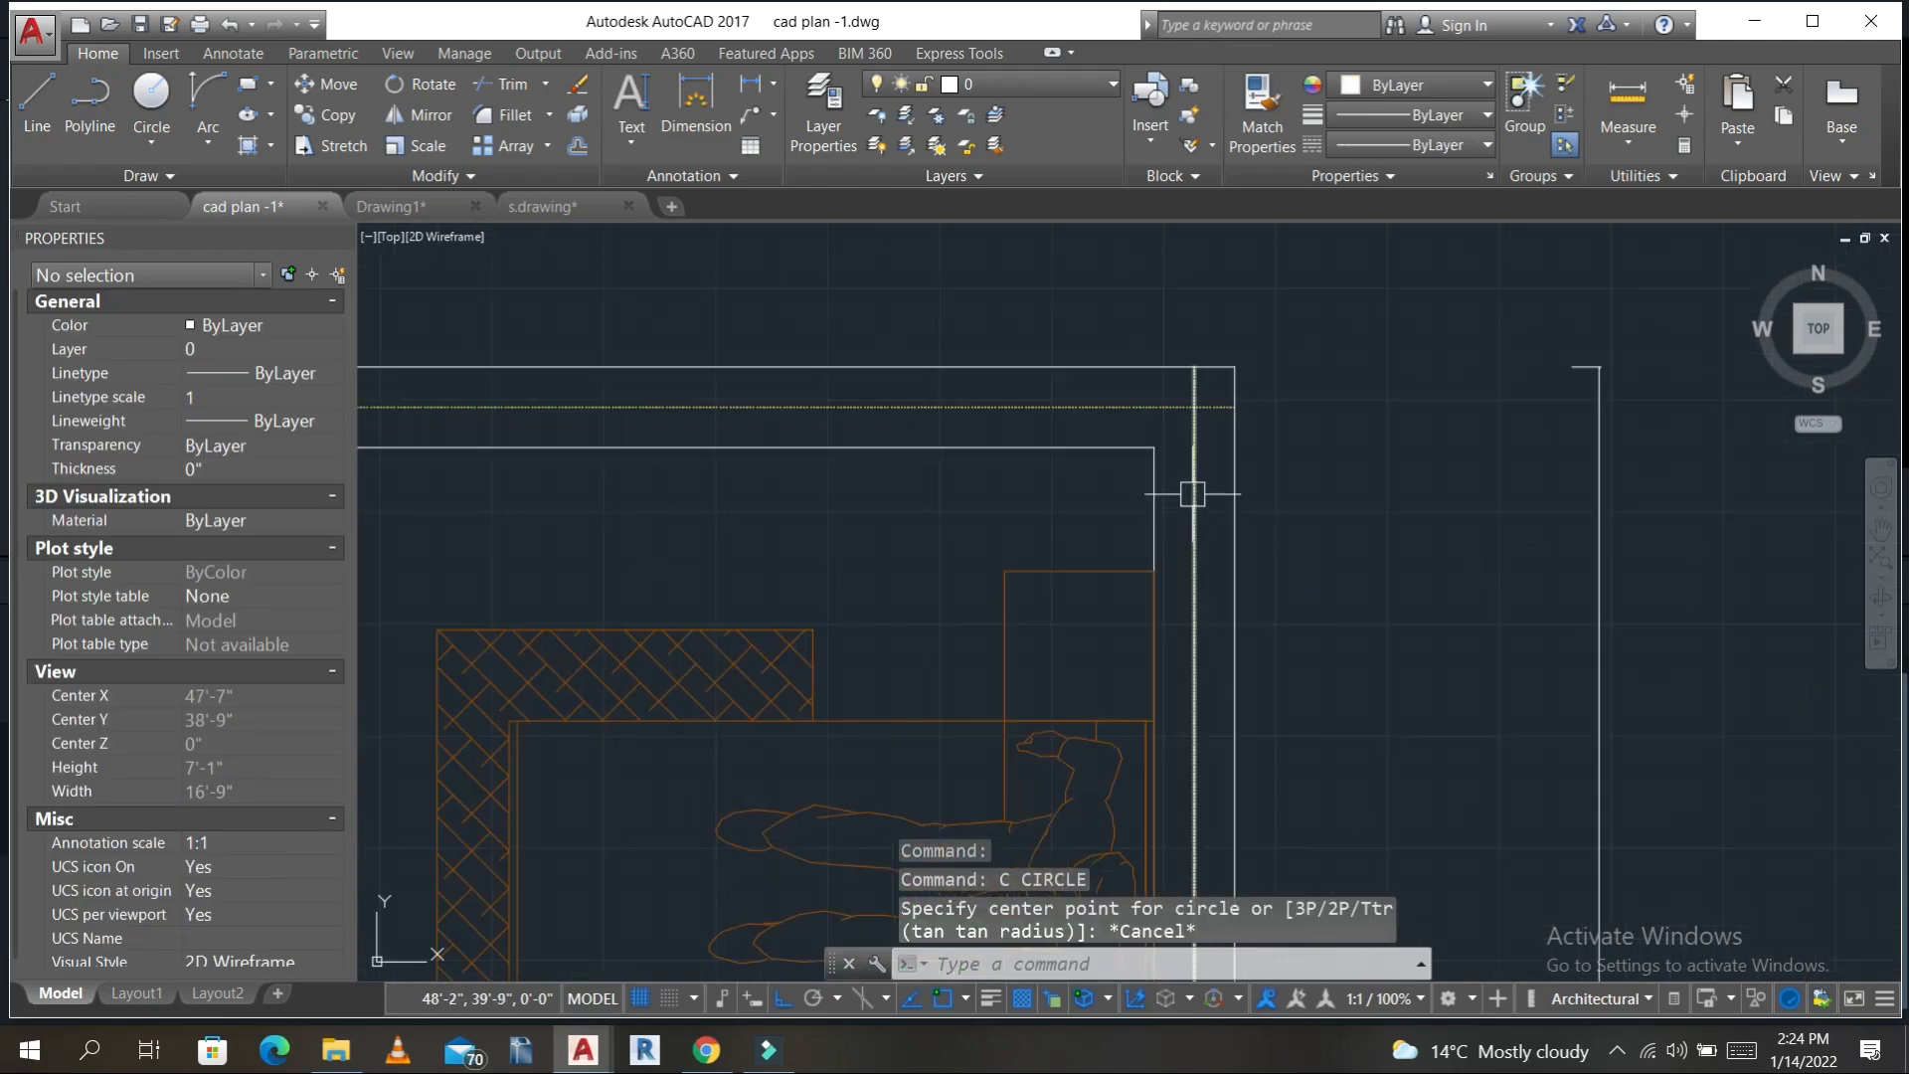
- Stretch the upper end of the right exterior wall's centre line about 9" above the top wall
{"action": "left_click", "coordinate": [1193, 494]}
{"action": "left_click", "coordinate": [1203, 369]}
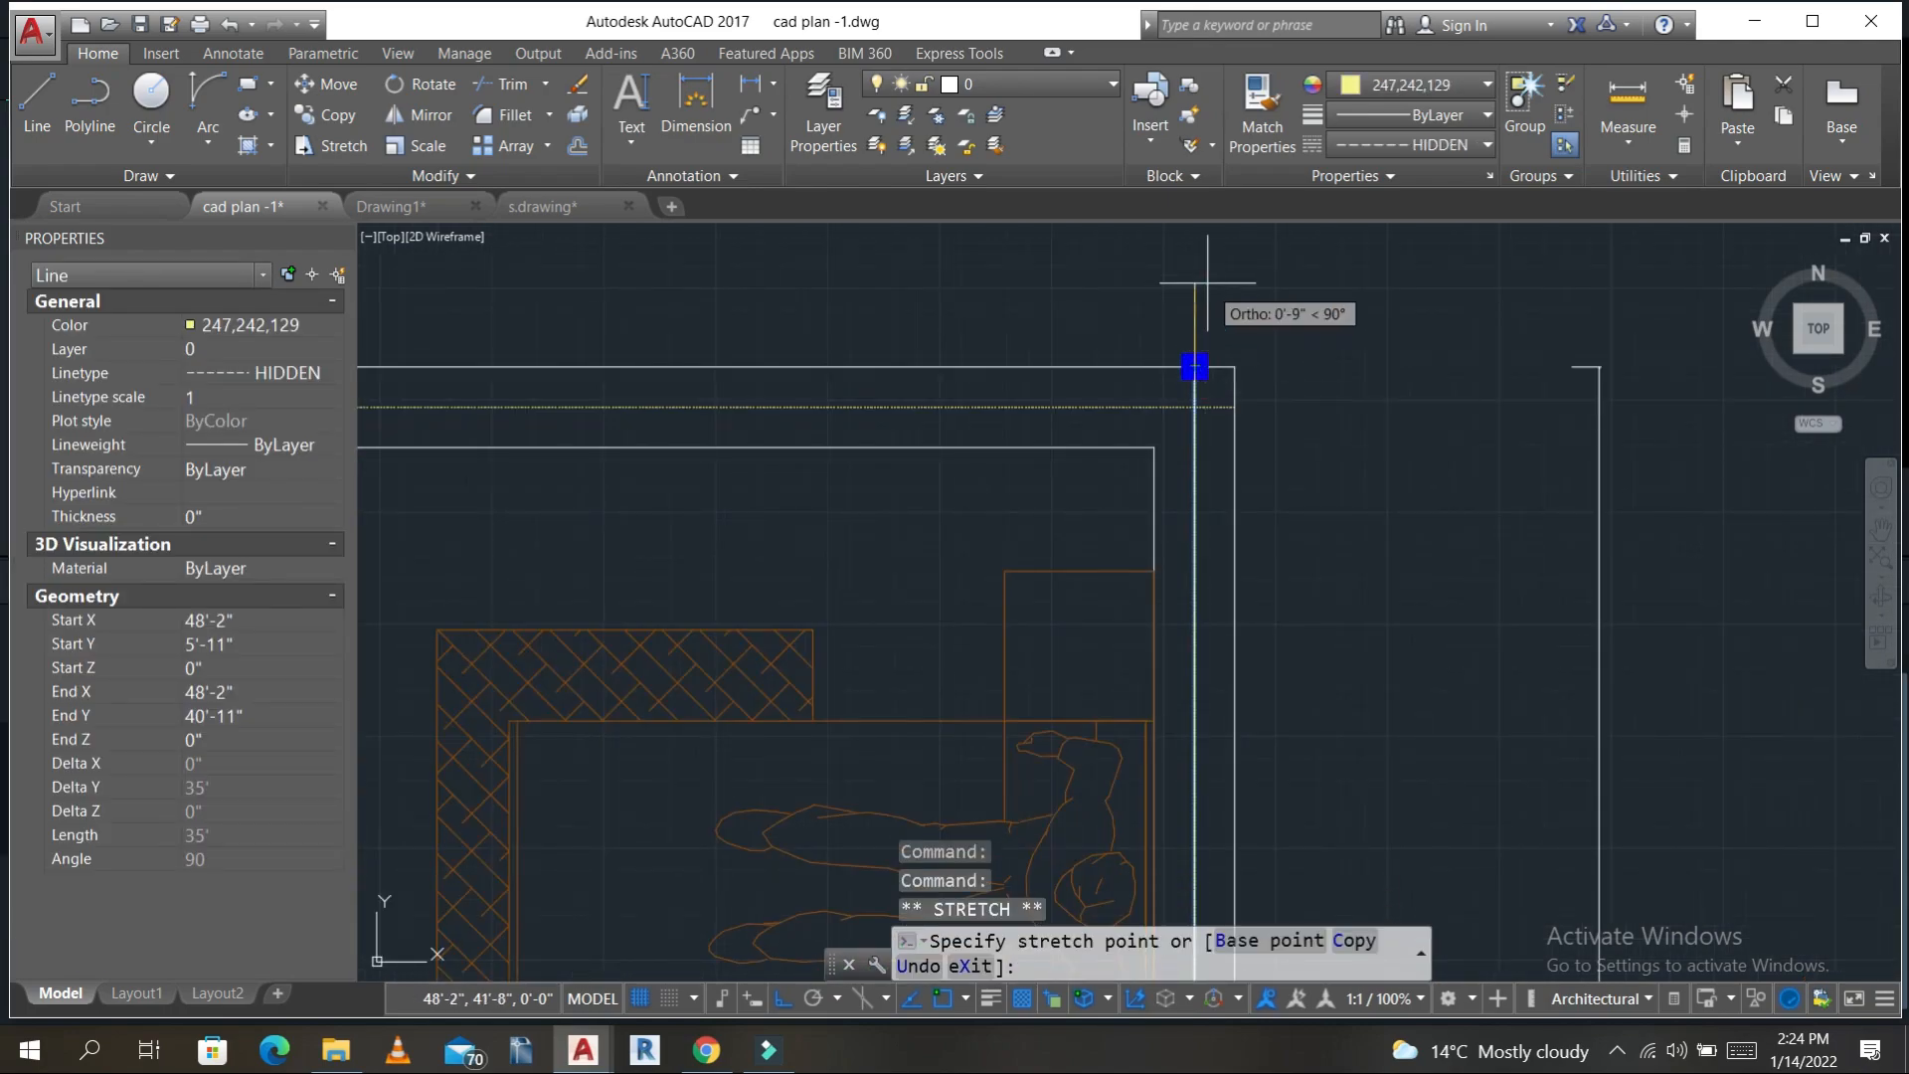
{"action": "left_click", "coordinate": [1193, 286]}
{"action": "key", "text": "Escape"}
{"action": "type", "text": "c"}
{"action": "key", "text": "Escape"}
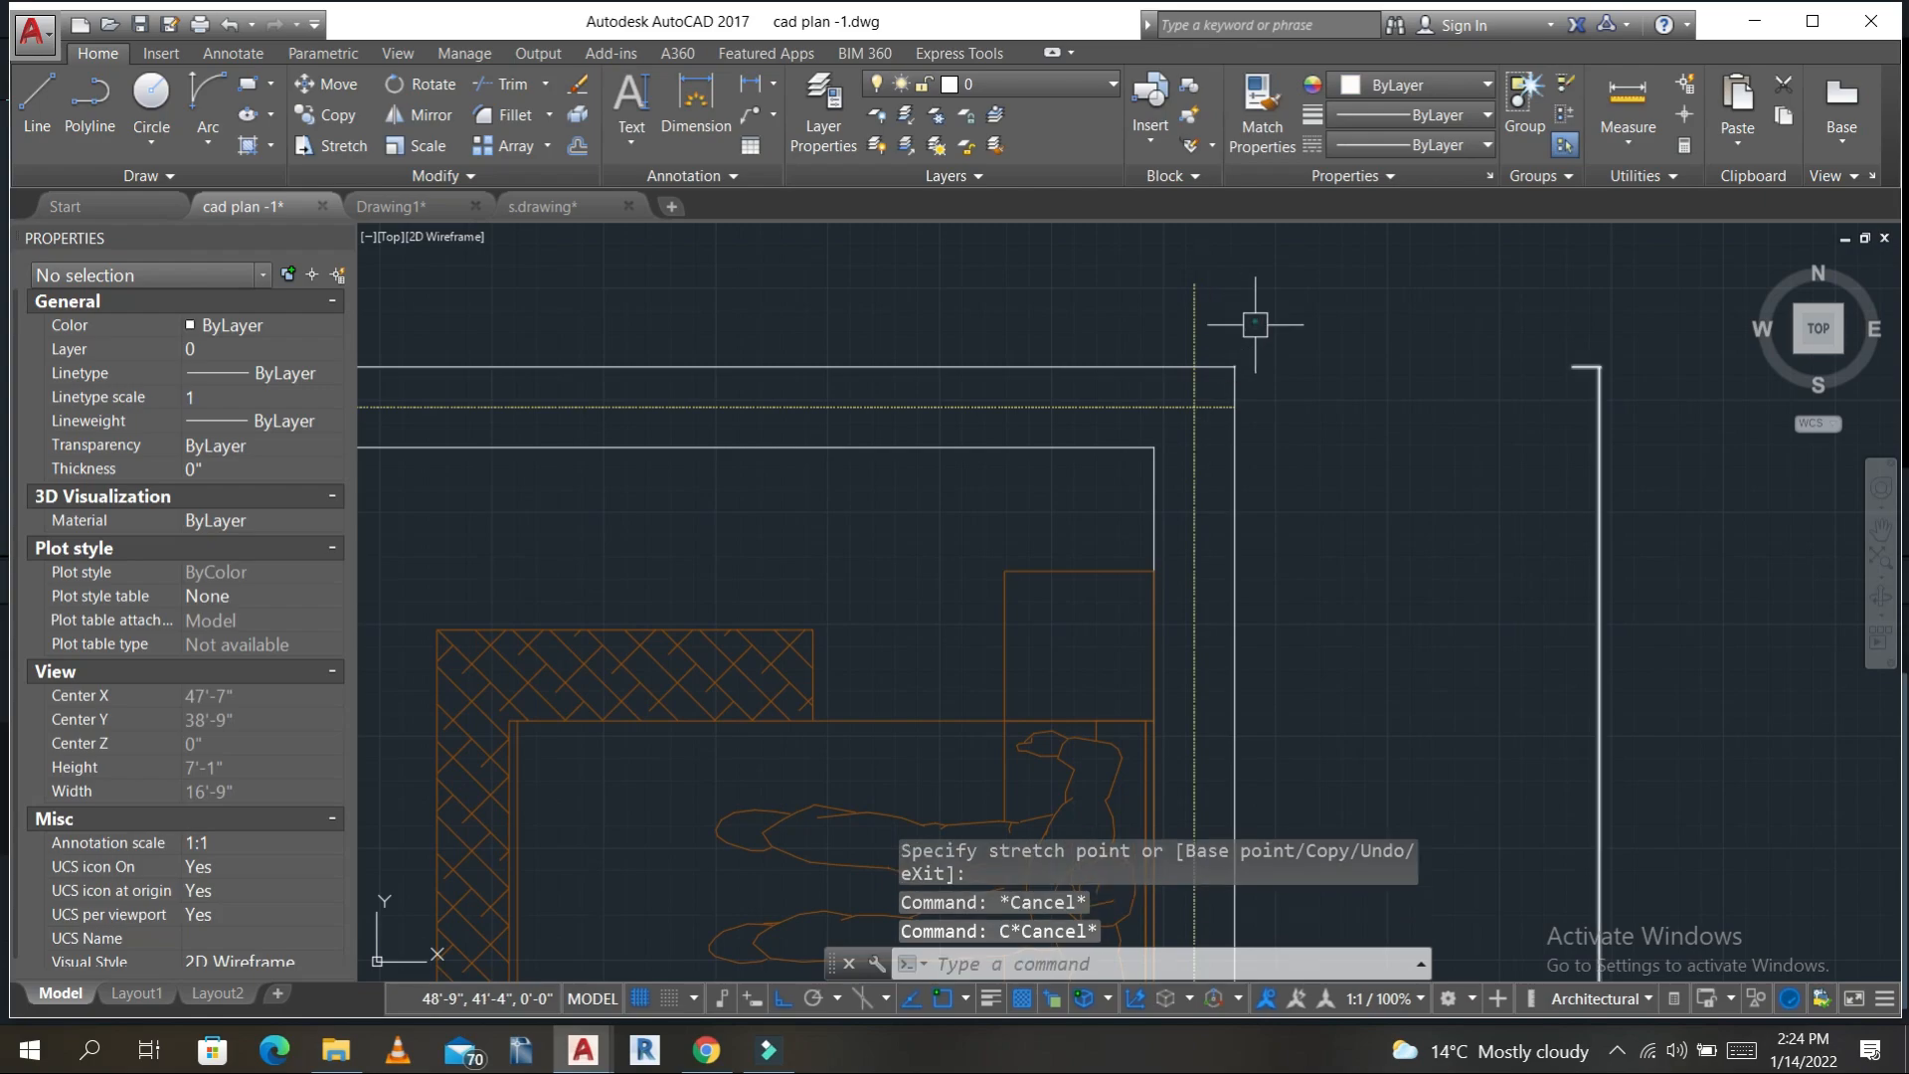
- Copy the right exterior wall's centre line onto the wall between the hall/dining and the master bedroom
{"action": "left_click", "coordinate": [1195, 298]}
{"action": "left_click", "coordinate": [1143, 285]}
{"action": "type", "text": "co"}
{"action": "key", "text": "Return"}
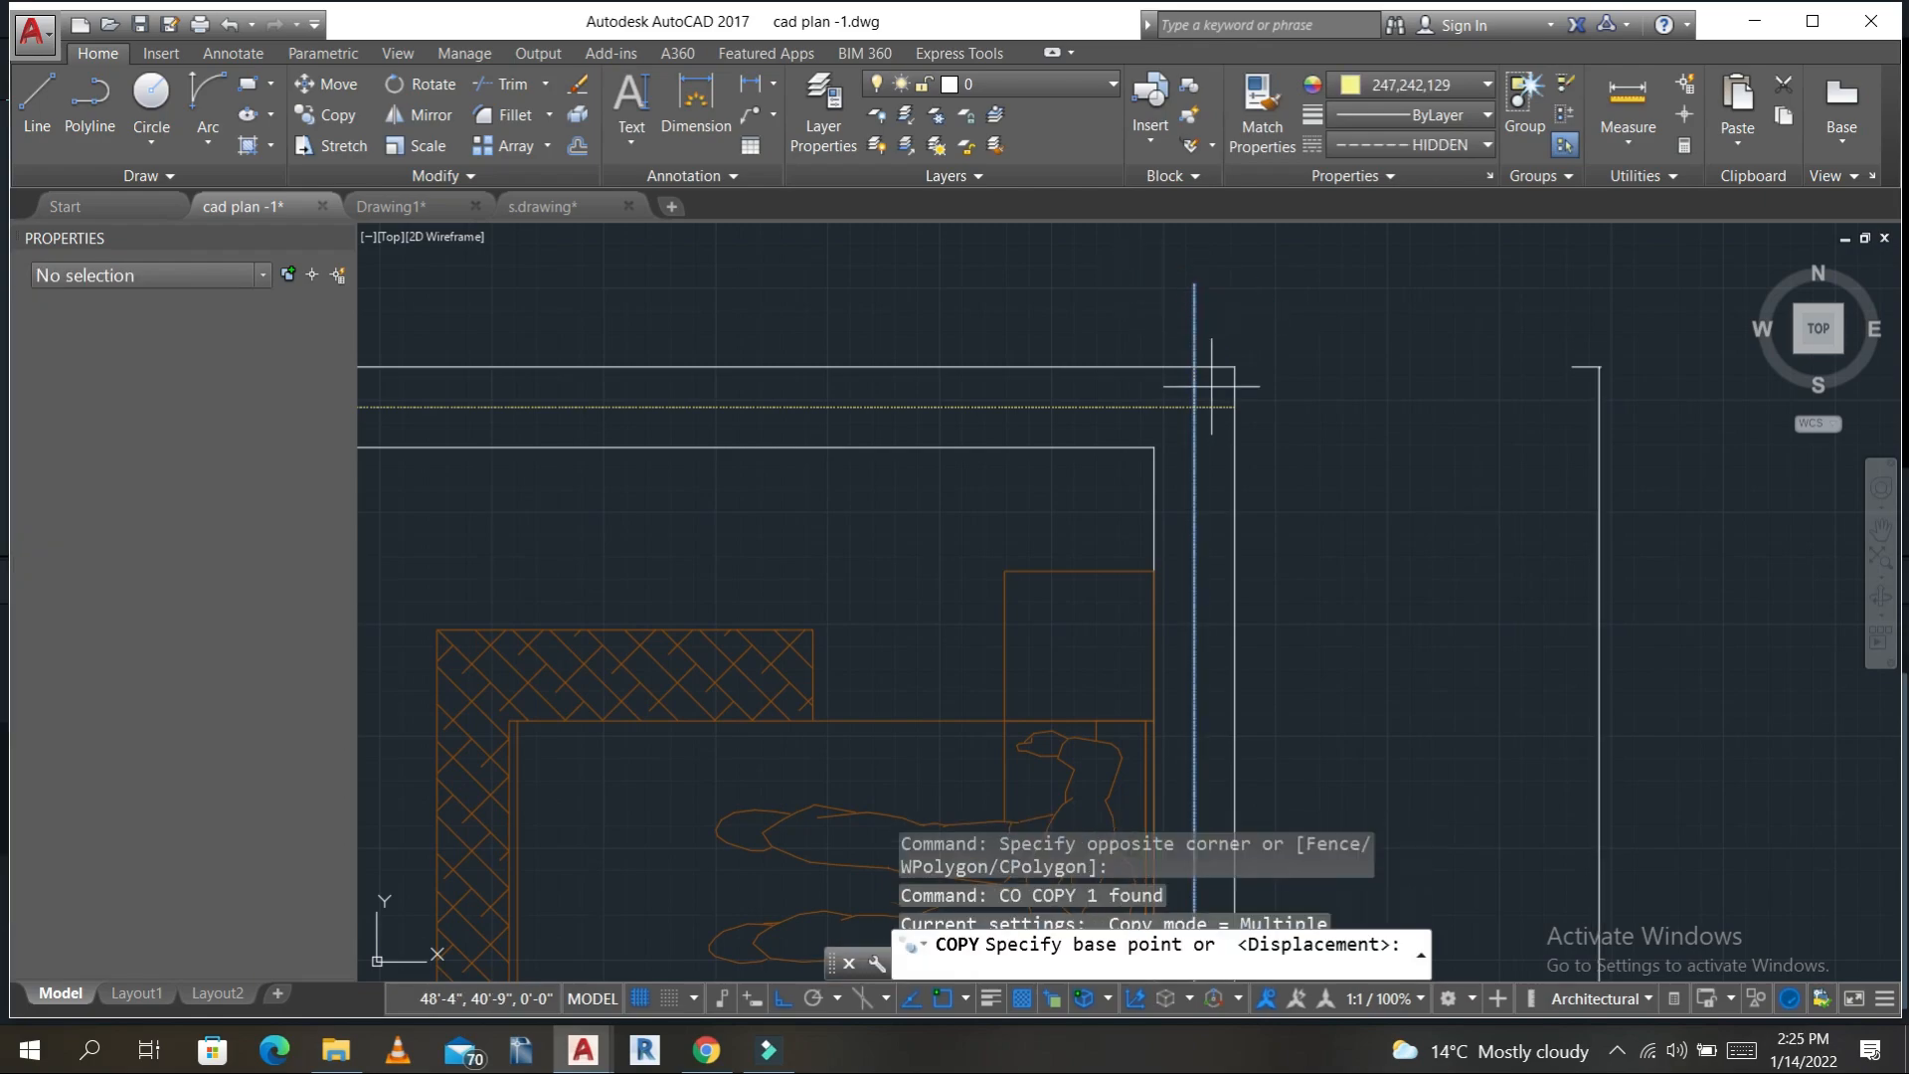
{"action": "scroll", "coordinate": [1262, 437], "scroll_direction": "down", "scroll_amount": 2}
{"action": "left_click", "coordinate": [1245, 472]}
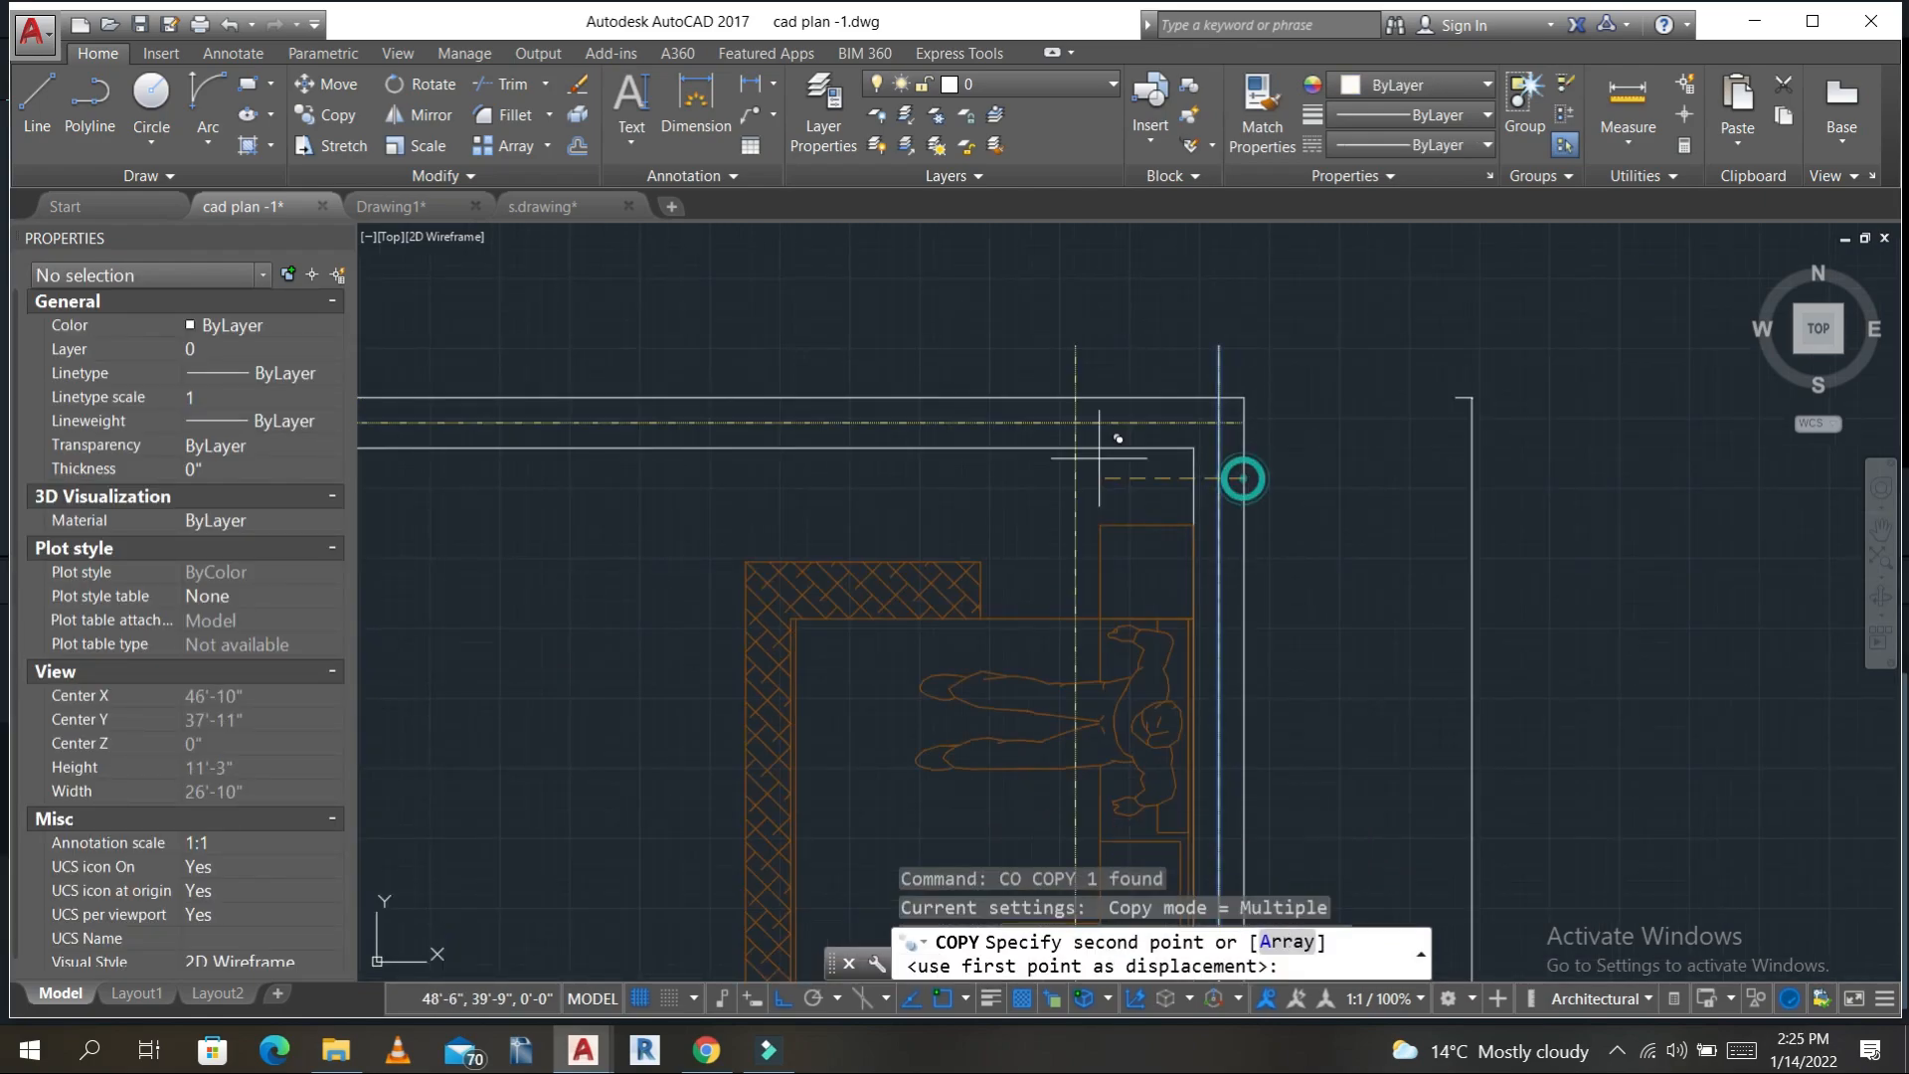
{"action": "scroll", "coordinate": [1239, 477], "scroll_direction": "down", "scroll_amount": 3}
{"action": "scroll", "coordinate": [1068, 414], "scroll_direction": "up", "scroll_amount": 3}
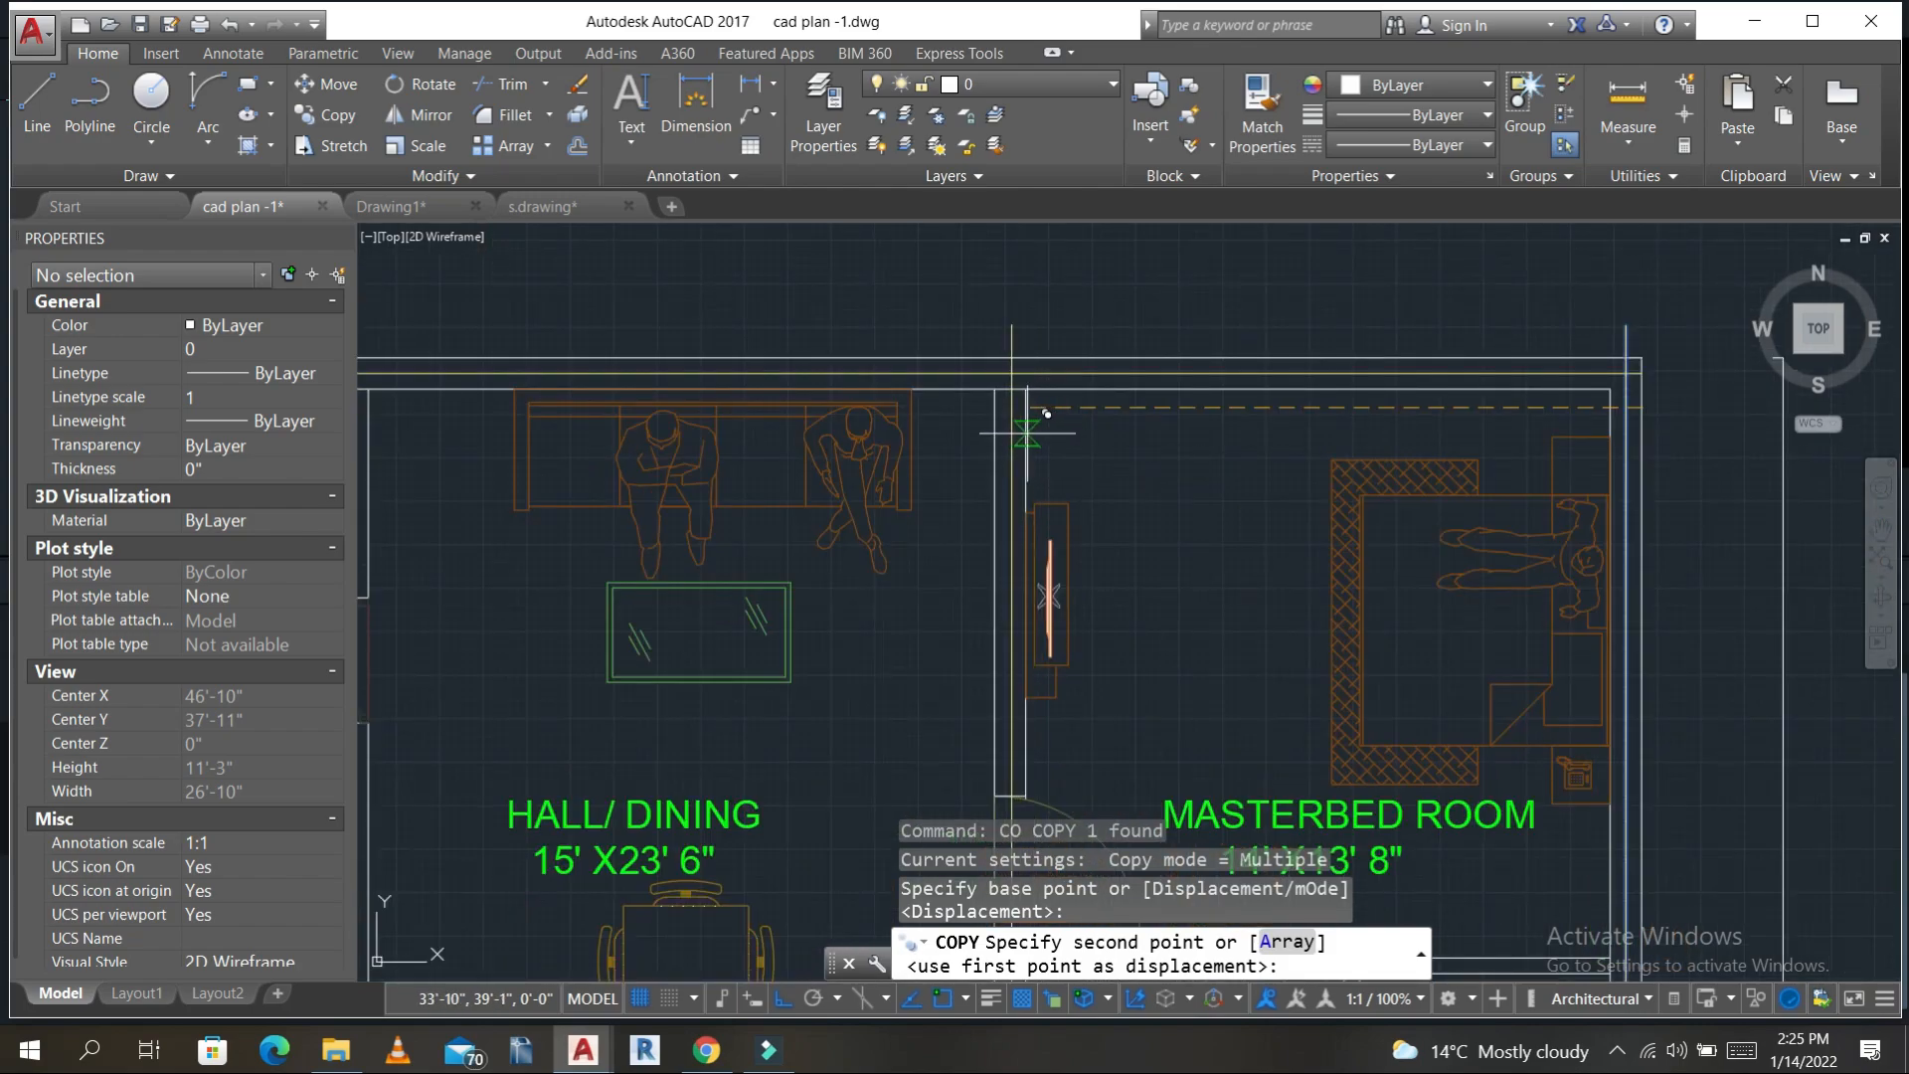
{"action": "left_click", "coordinate": [1028, 434]}
- Place further copies on the store/toilet wall facing the hall and on the office's outer wall, and end the Copy command
{"action": "middle_click_drag", "start_coordinate": [902, 470], "coordinate": [1308, 406]}
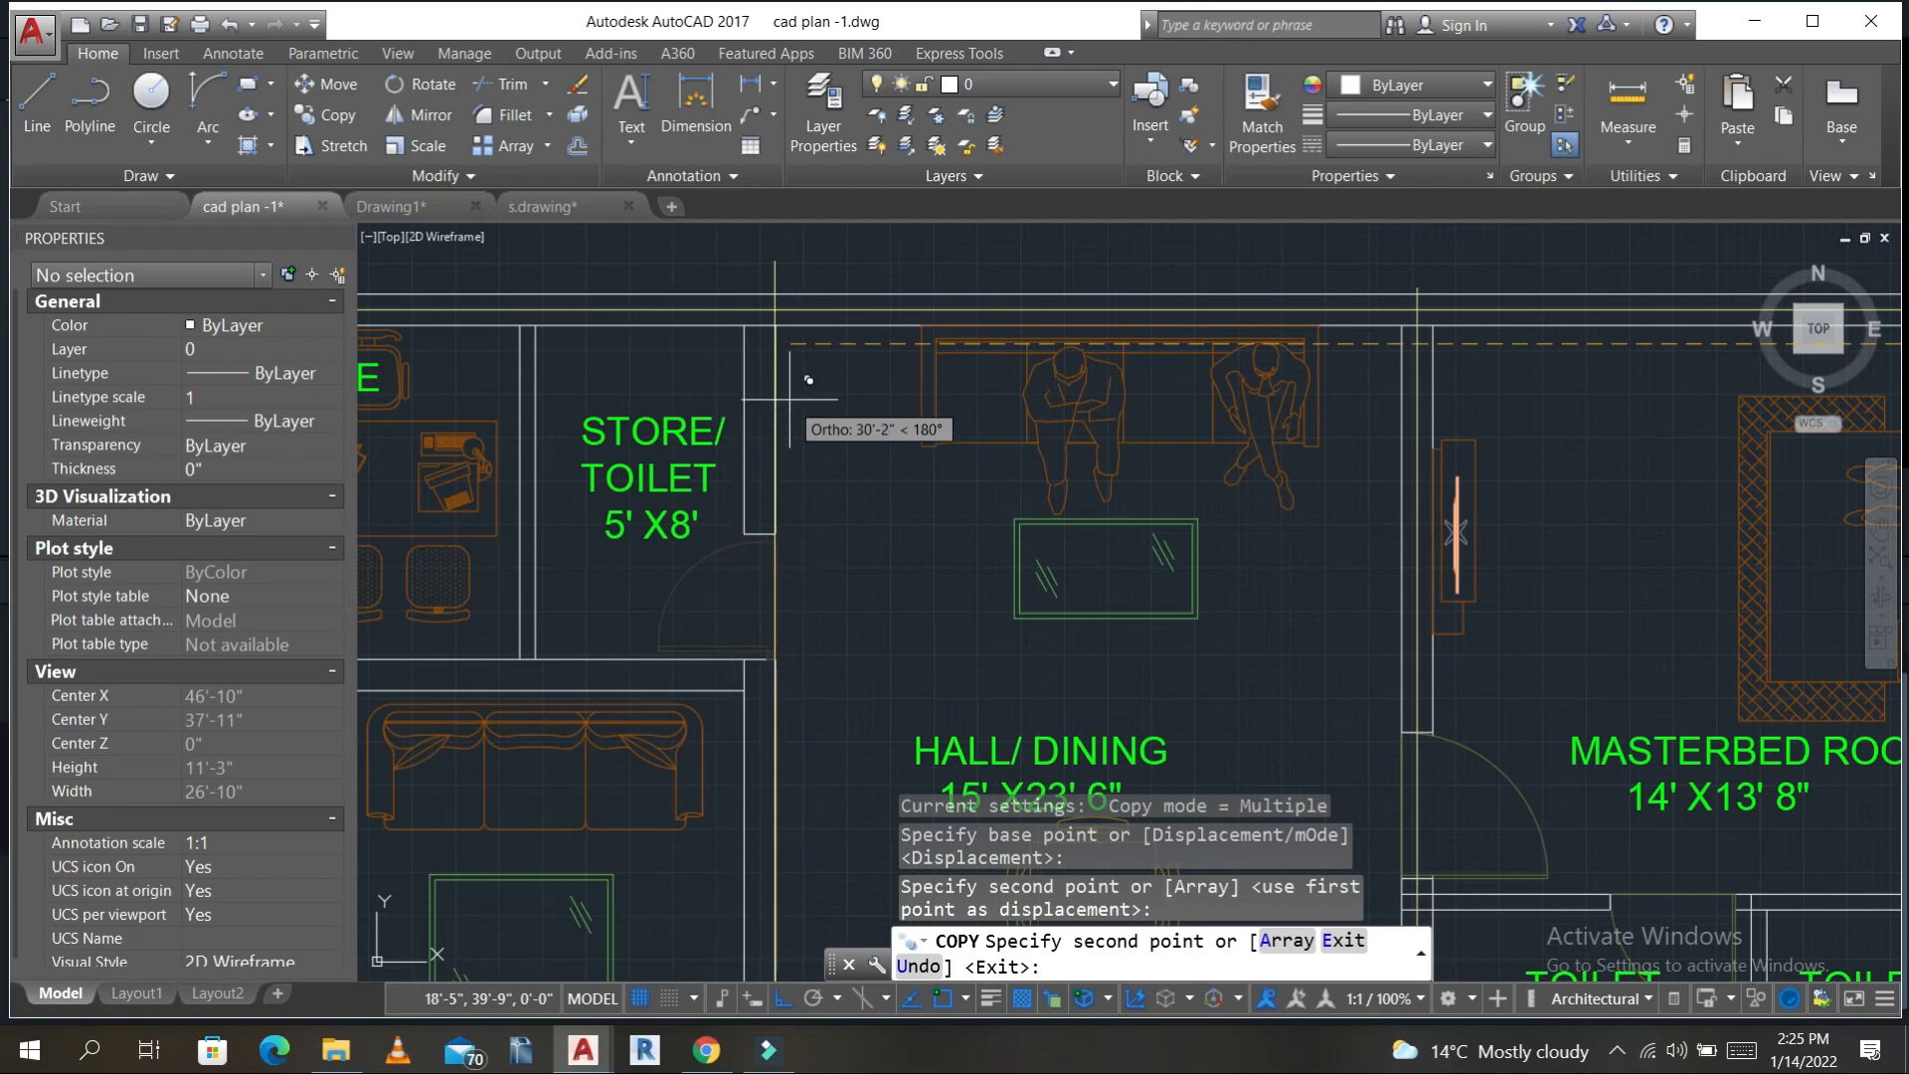
{"action": "left_click", "coordinate": [775, 399]}
{"action": "middle_click_drag", "start_coordinate": [587, 408], "coordinate": [1355, 448]}
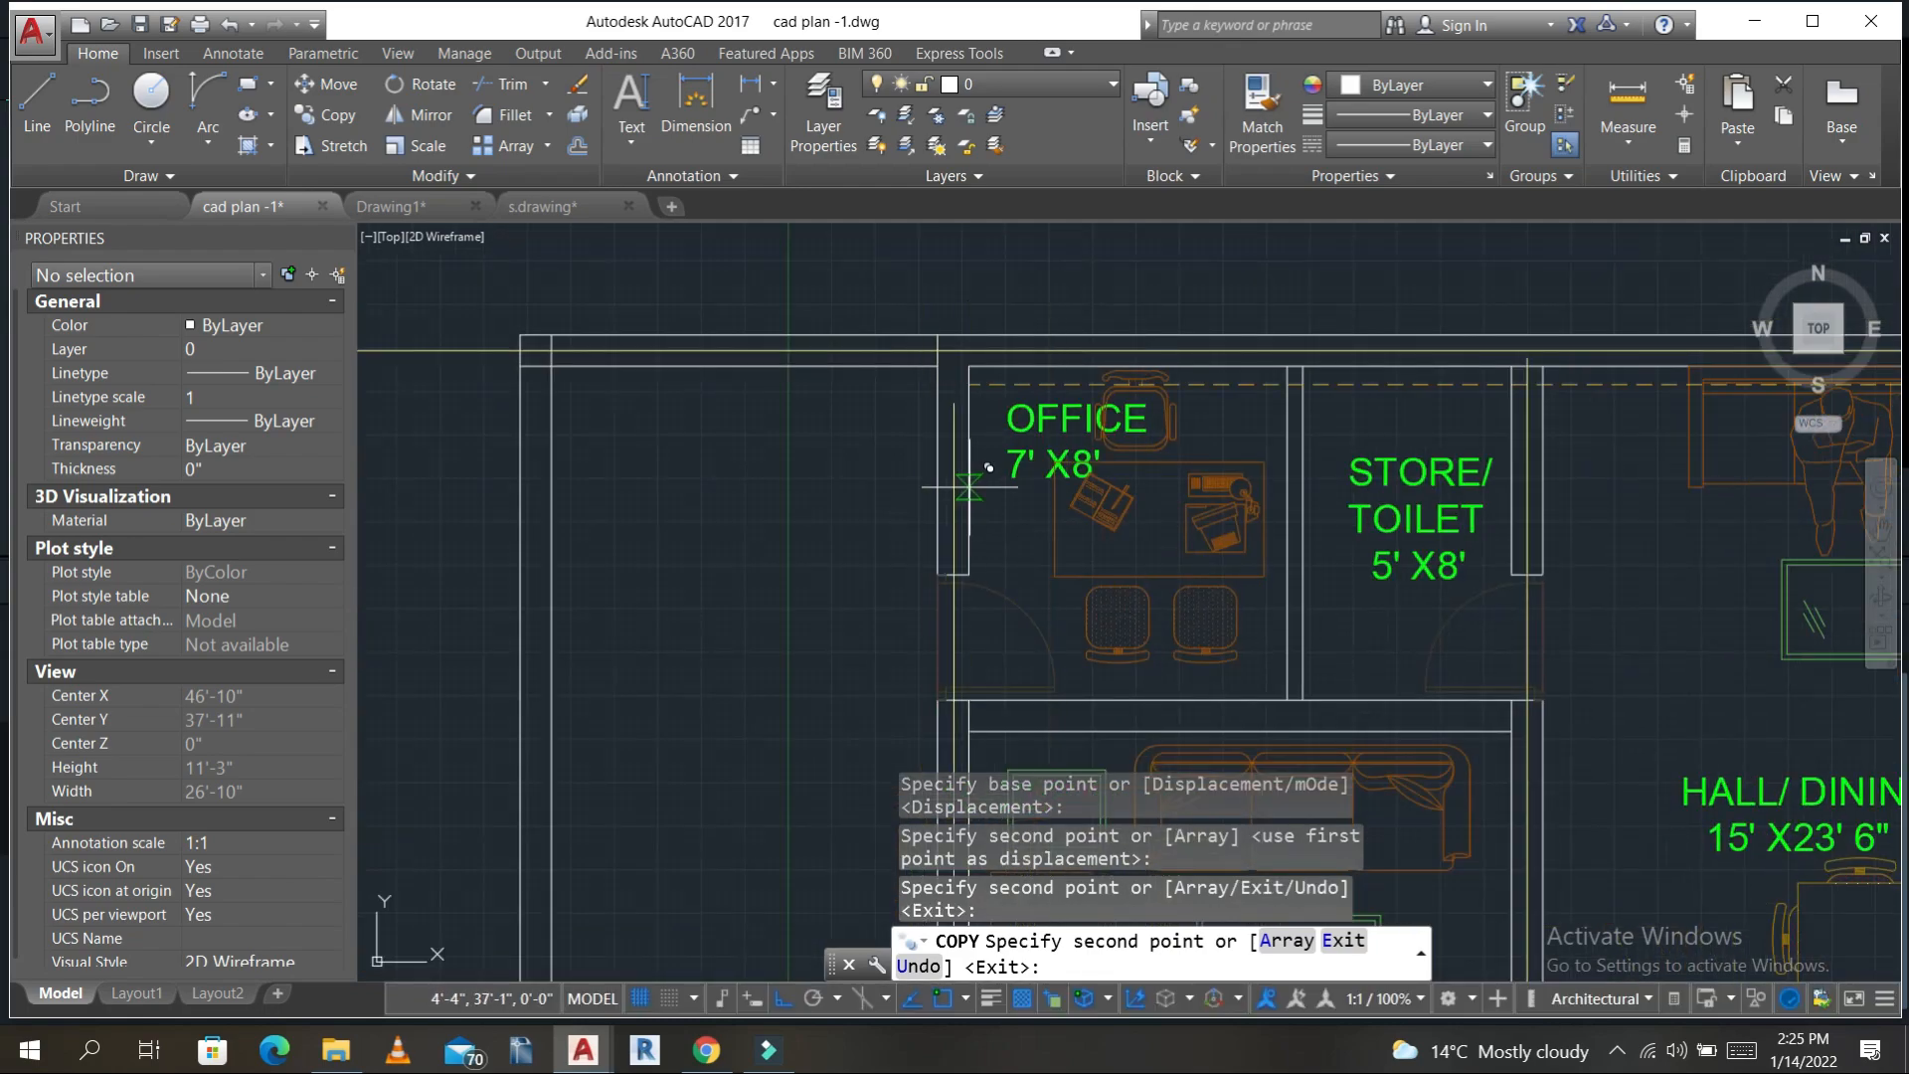
{"action": "left_click", "coordinate": [994, 462]}
{"action": "scroll", "coordinate": [835, 462], "scroll_direction": "down", "scroll_amount": 6}
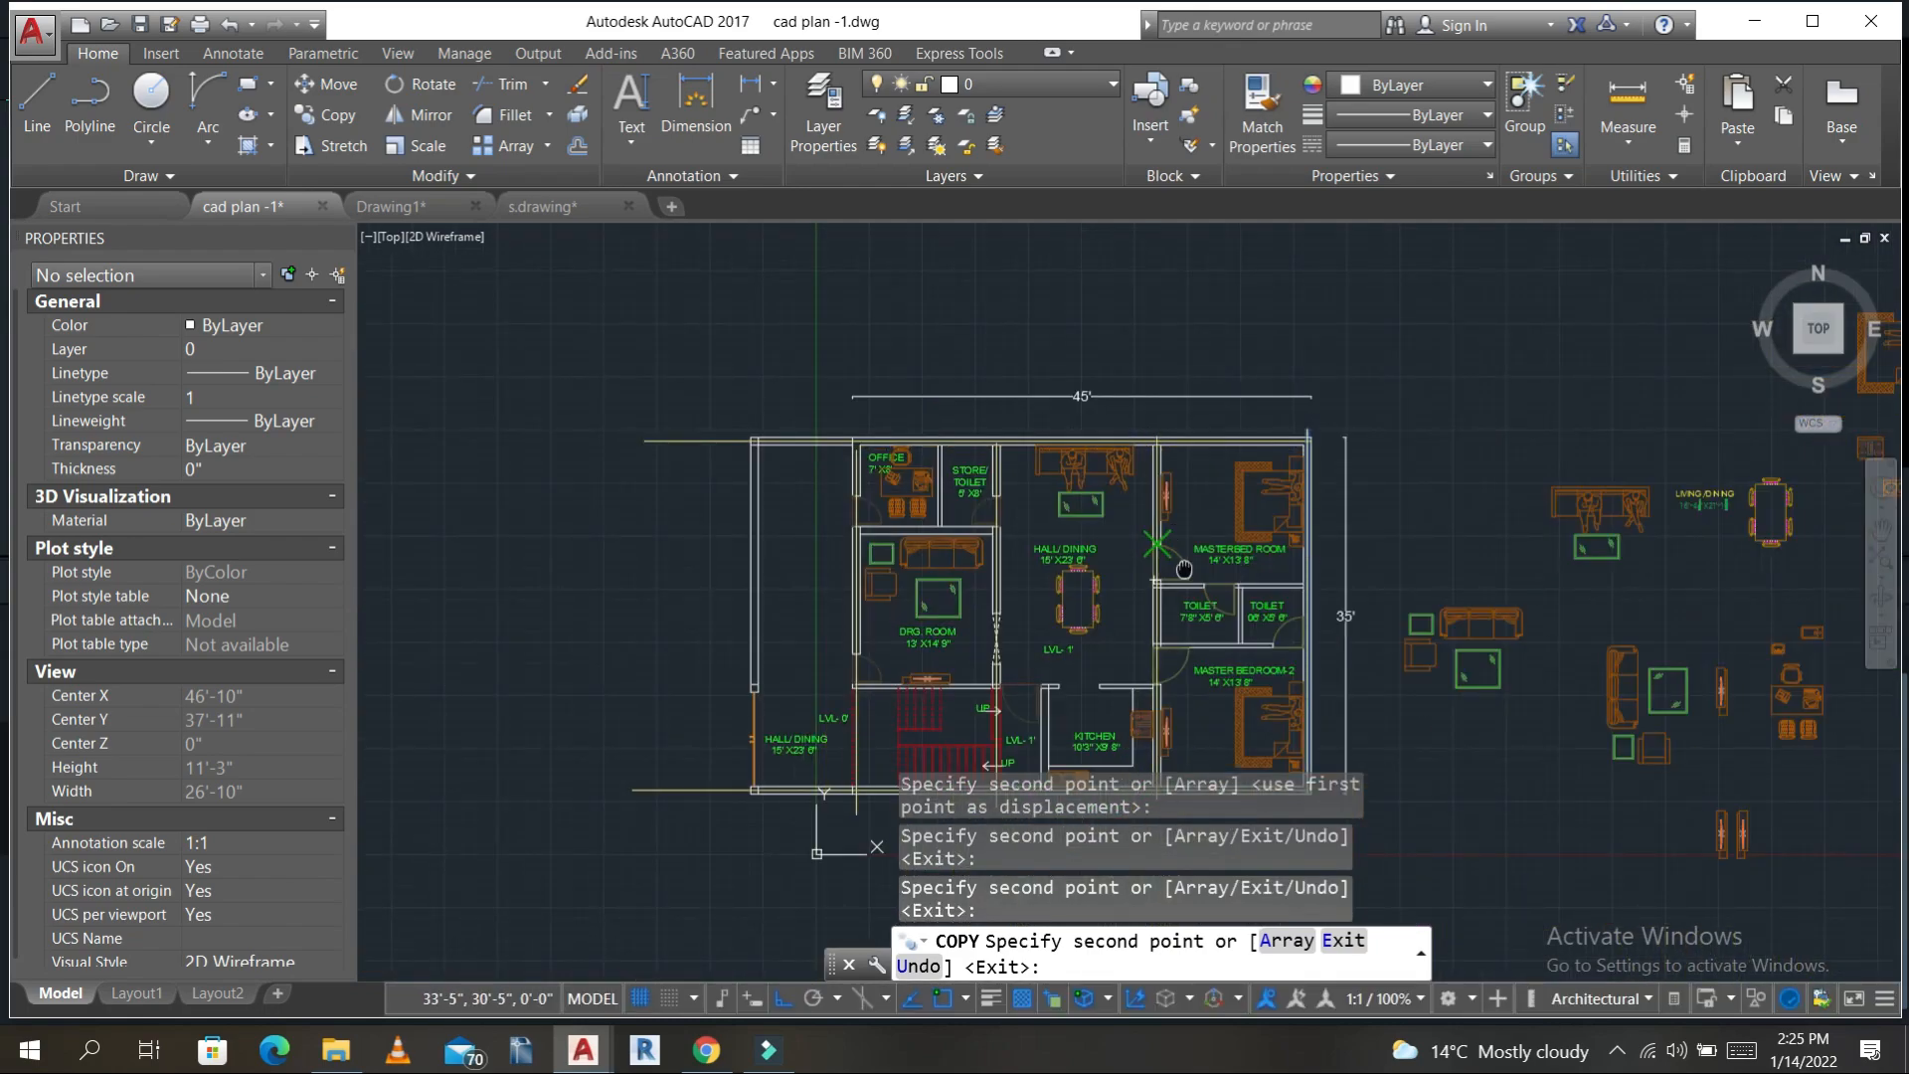
{"action": "middle_click_drag", "start_coordinate": [1183, 569], "coordinate": [923, 400]}
{"action": "key", "text": "Escape"}
{"action": "key", "text": "Escape"}
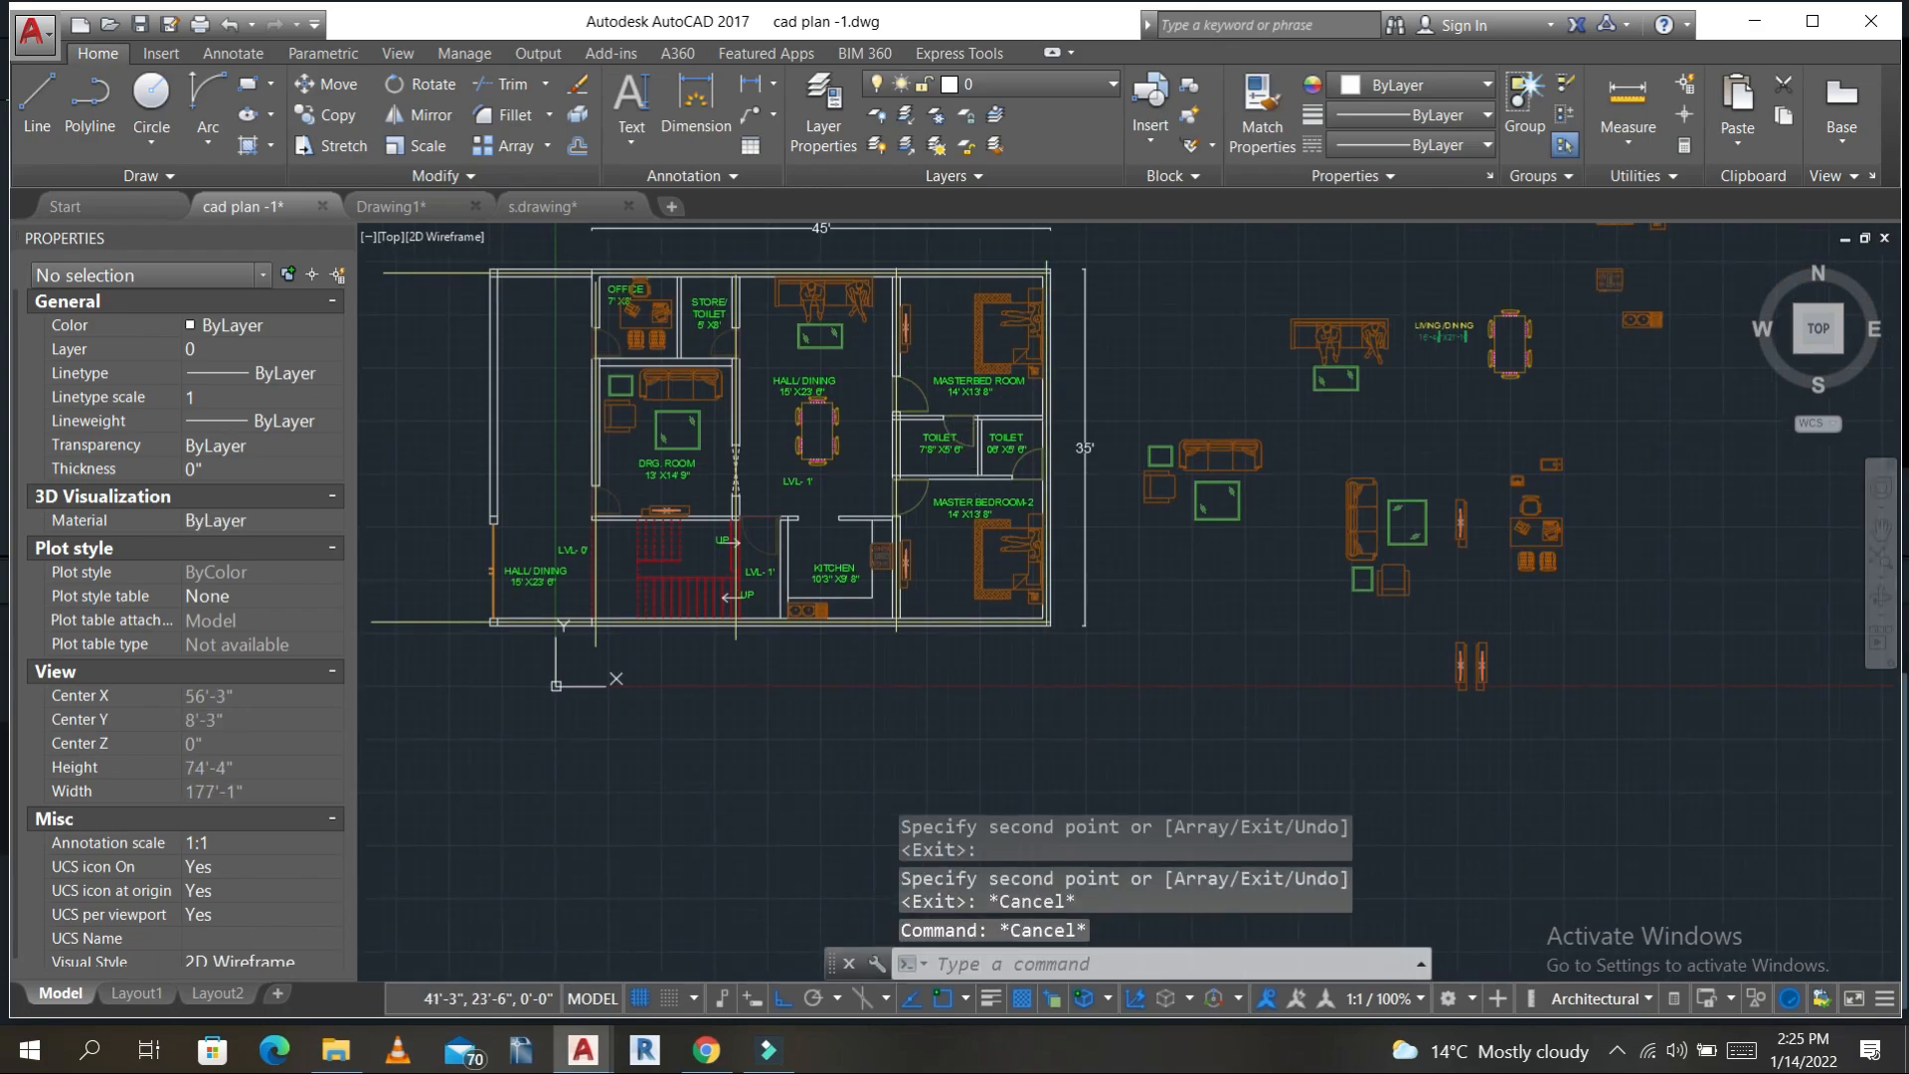
- Save the drawing with the copied vertical centre lines
{"action": "key", "text": "ctrl+s"}
{"action": "middle_click_drag", "start_coordinate": [821, 453], "coordinate": [897, 565]}
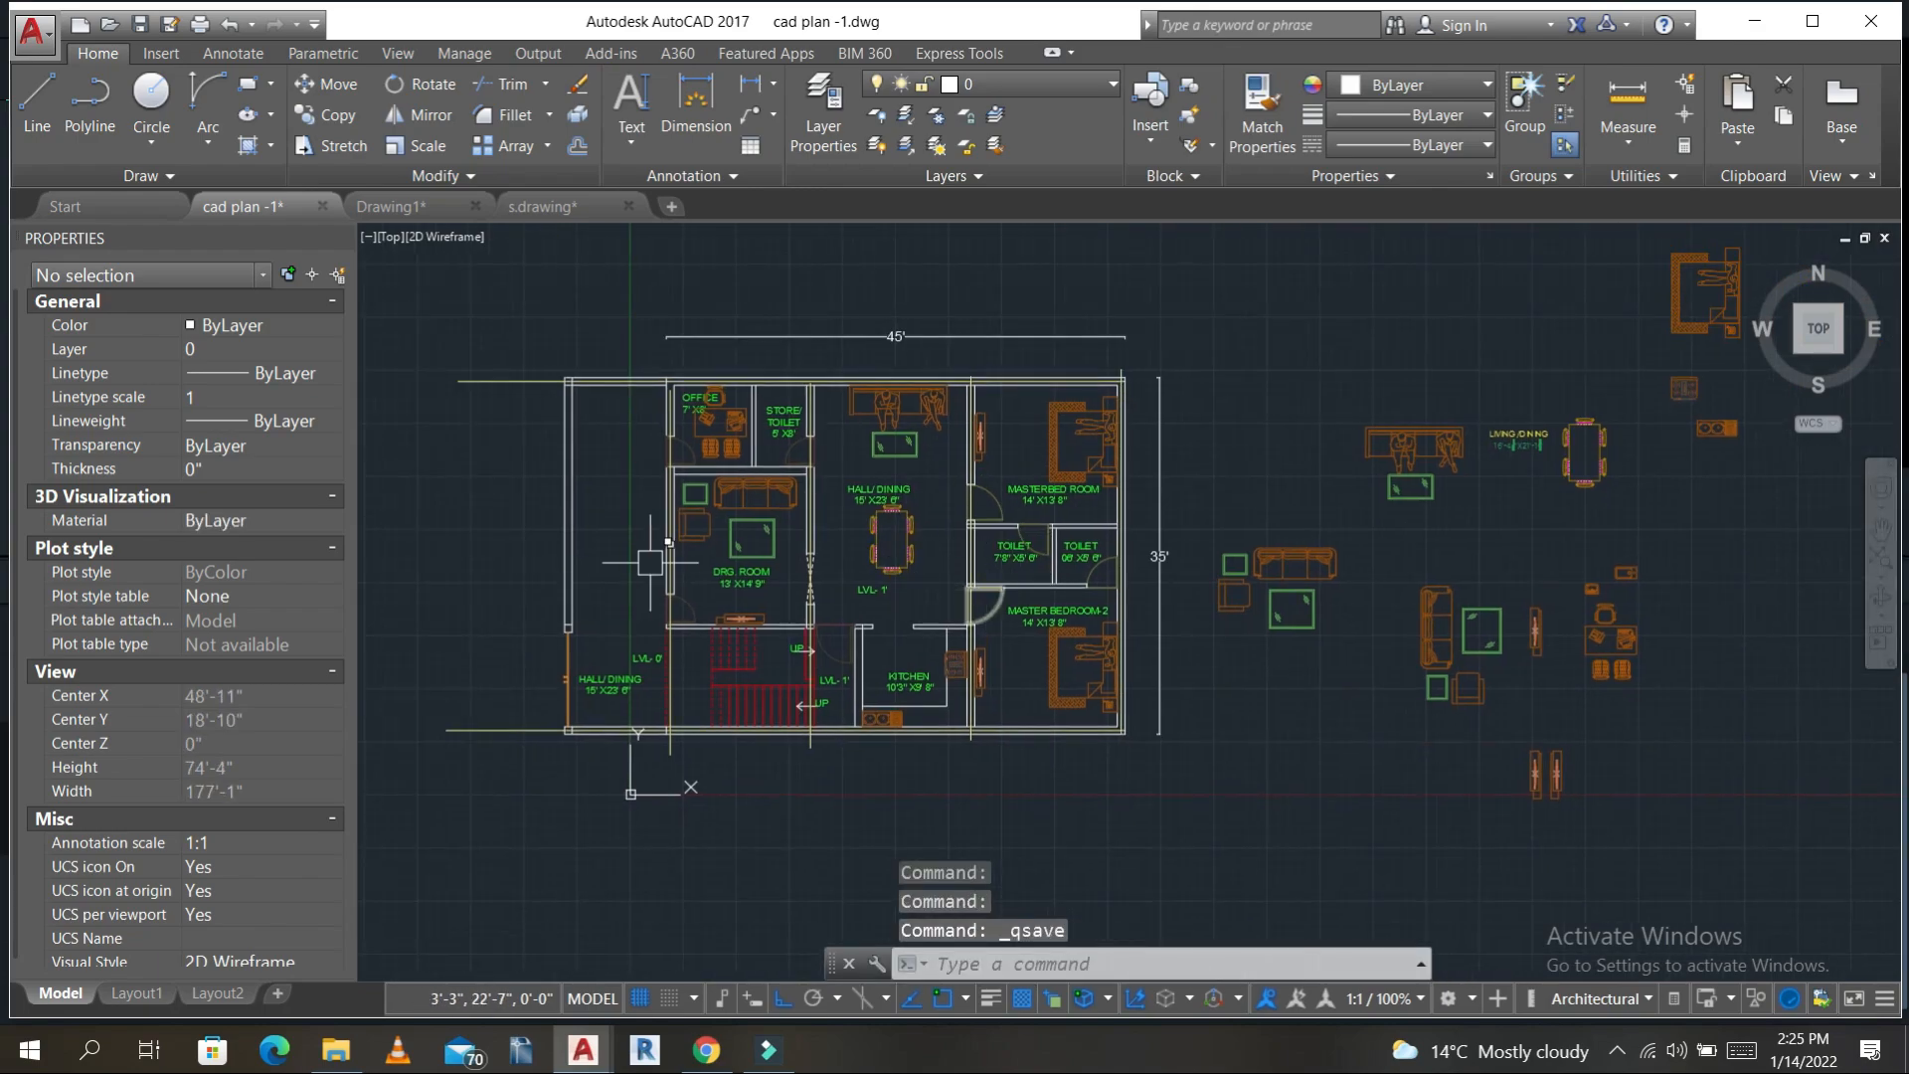
{"action": "key", "text": "ctrl+s"}
{"action": "key", "text": "ctrl+s"}
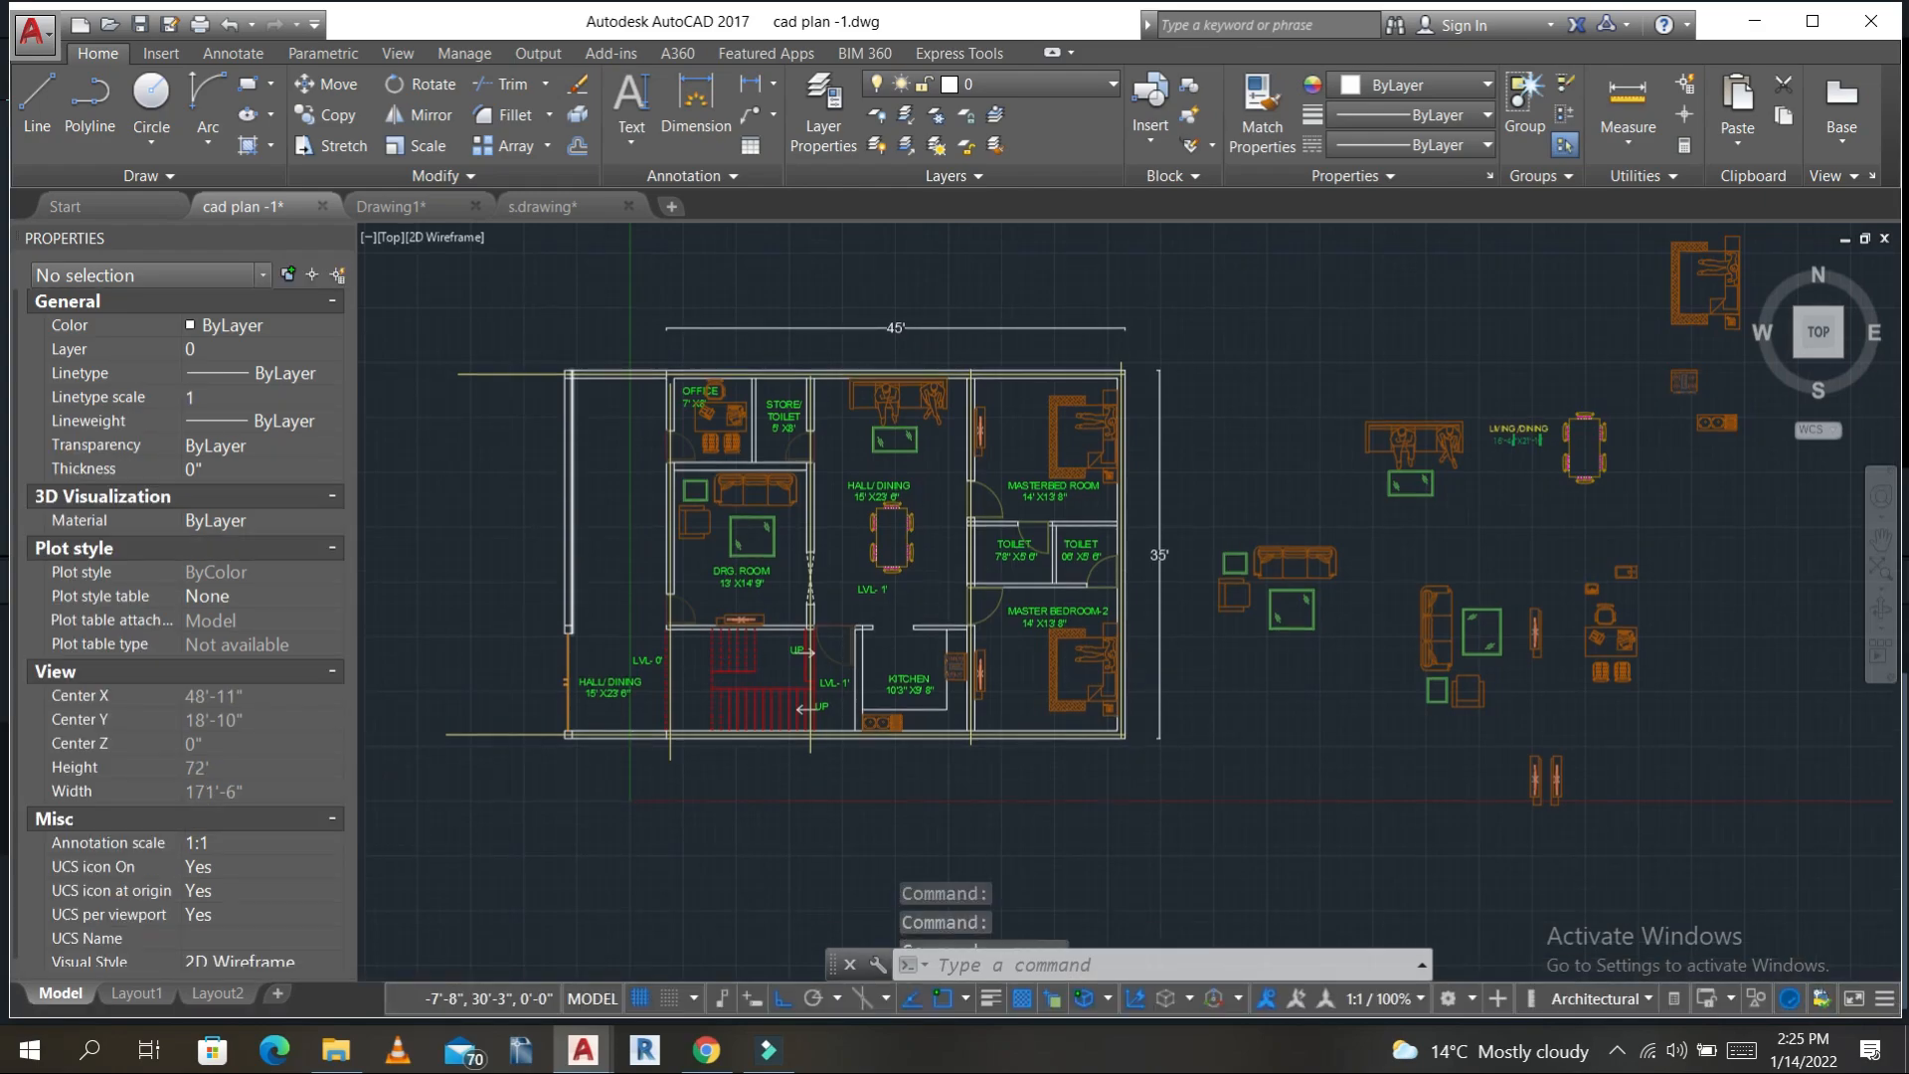
- Copy the HALL/ DINING label from the front strip onto the upper part of the staircase
{"action": "scroll", "coordinate": [623, 714], "scroll_direction": "up", "scroll_amount": 4}
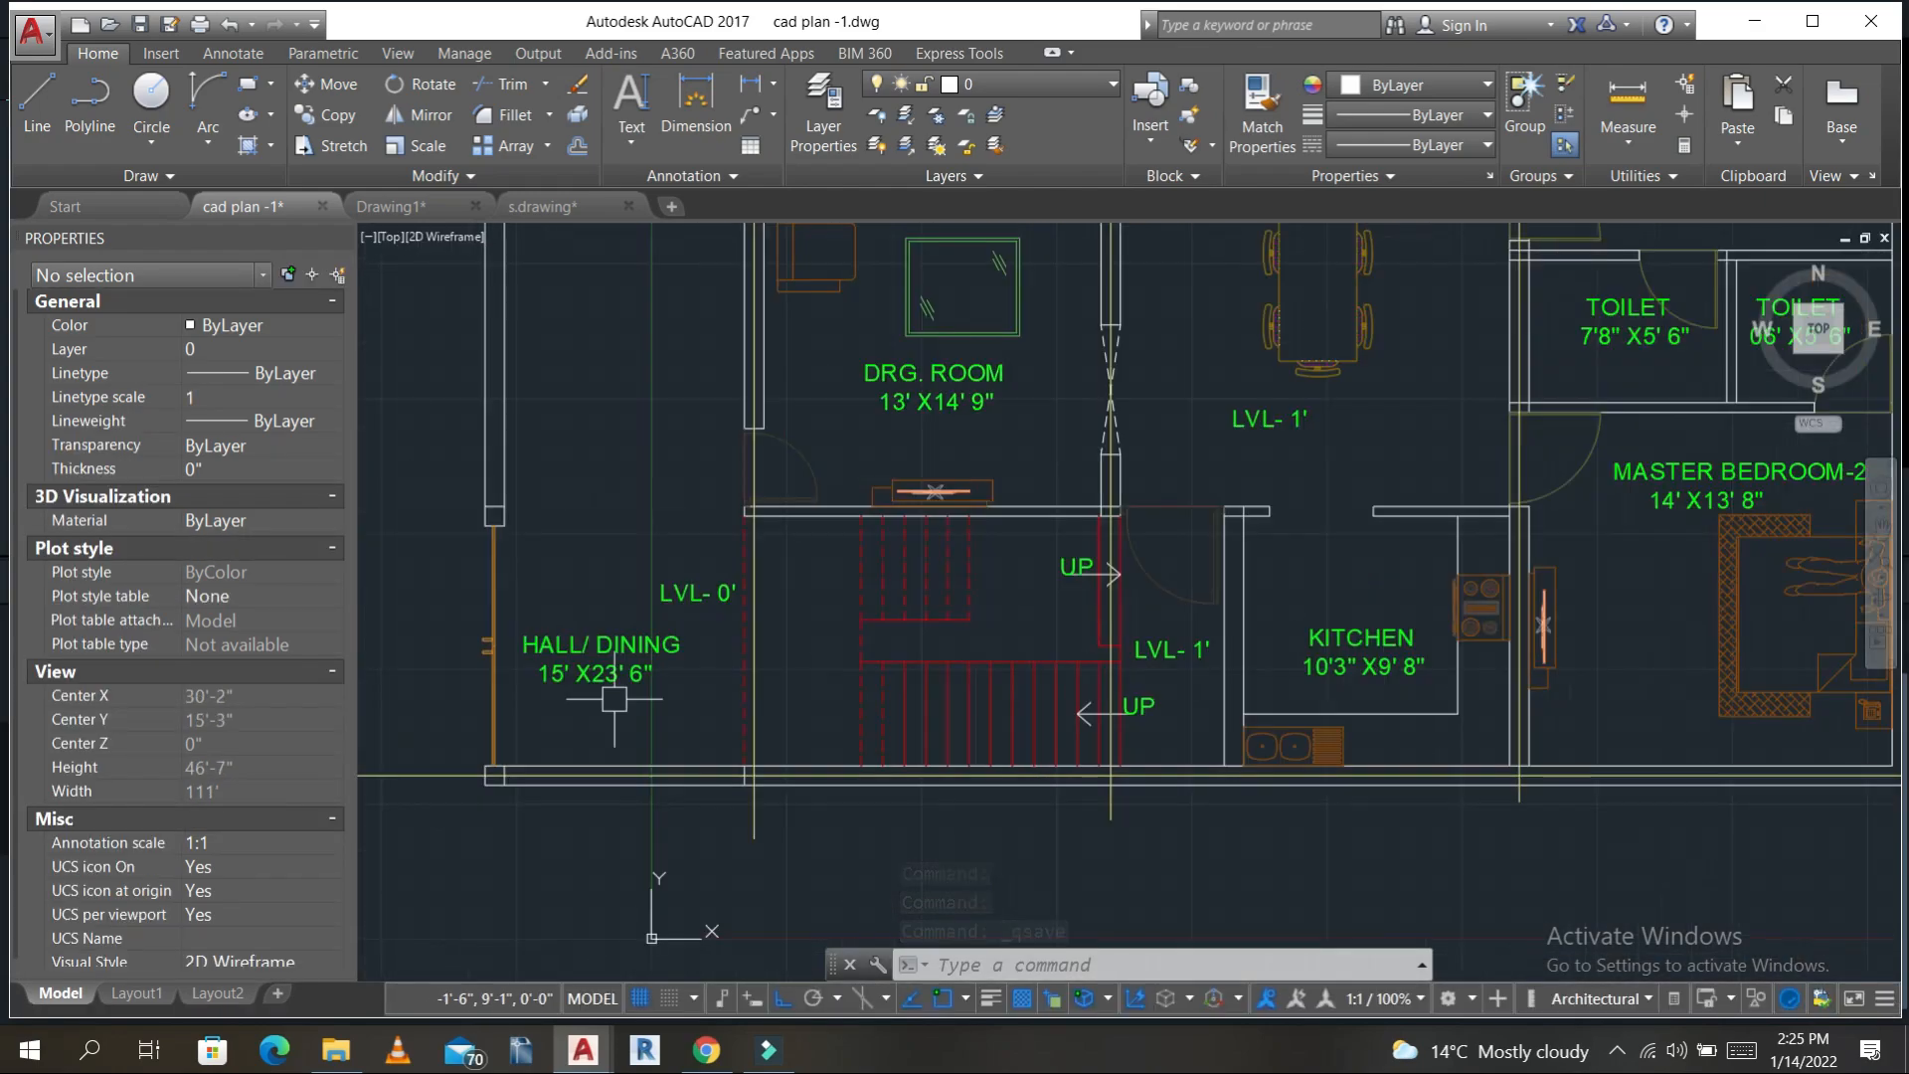
{"action": "left_click", "coordinate": [614, 650]}
{"action": "type", "text": "co"}
{"action": "key", "text": "Return"}
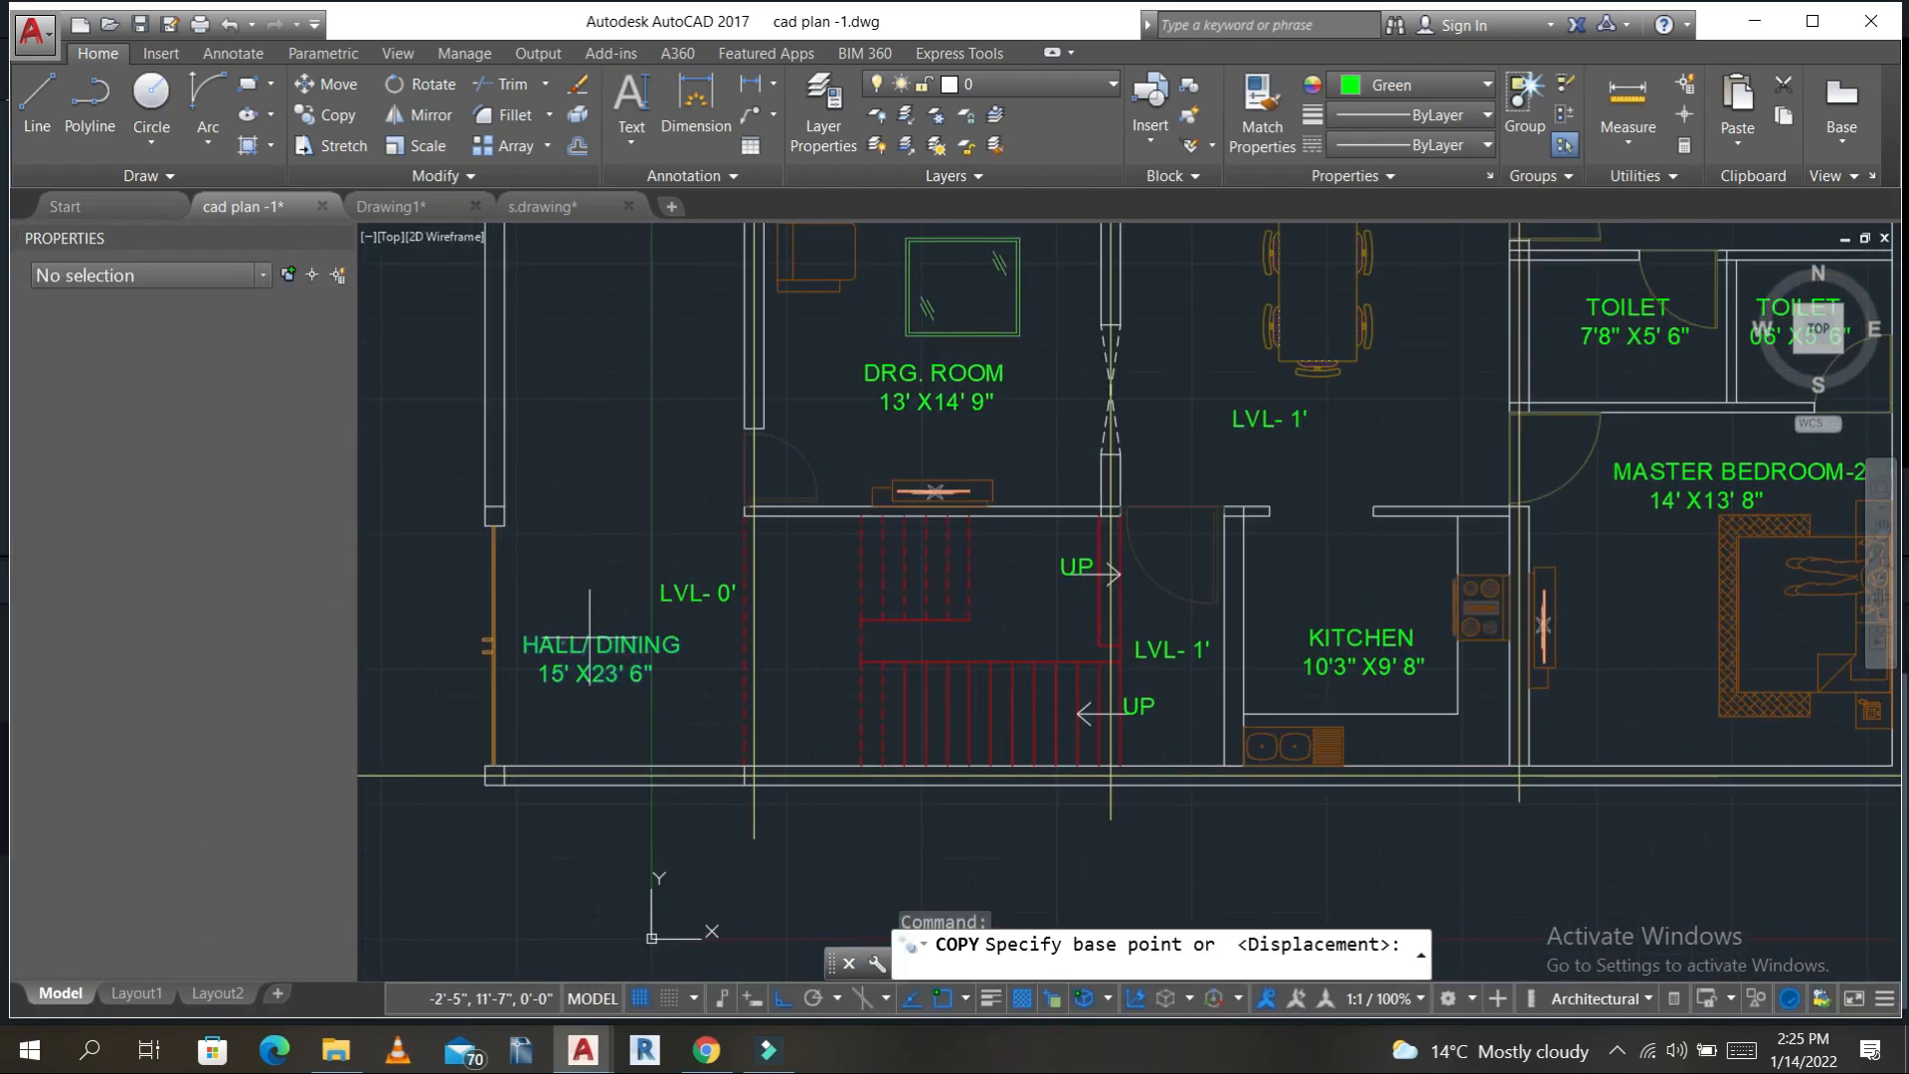
{"action": "left_click", "coordinate": [589, 639]}
{"action": "left_click", "coordinate": [999, 611]}
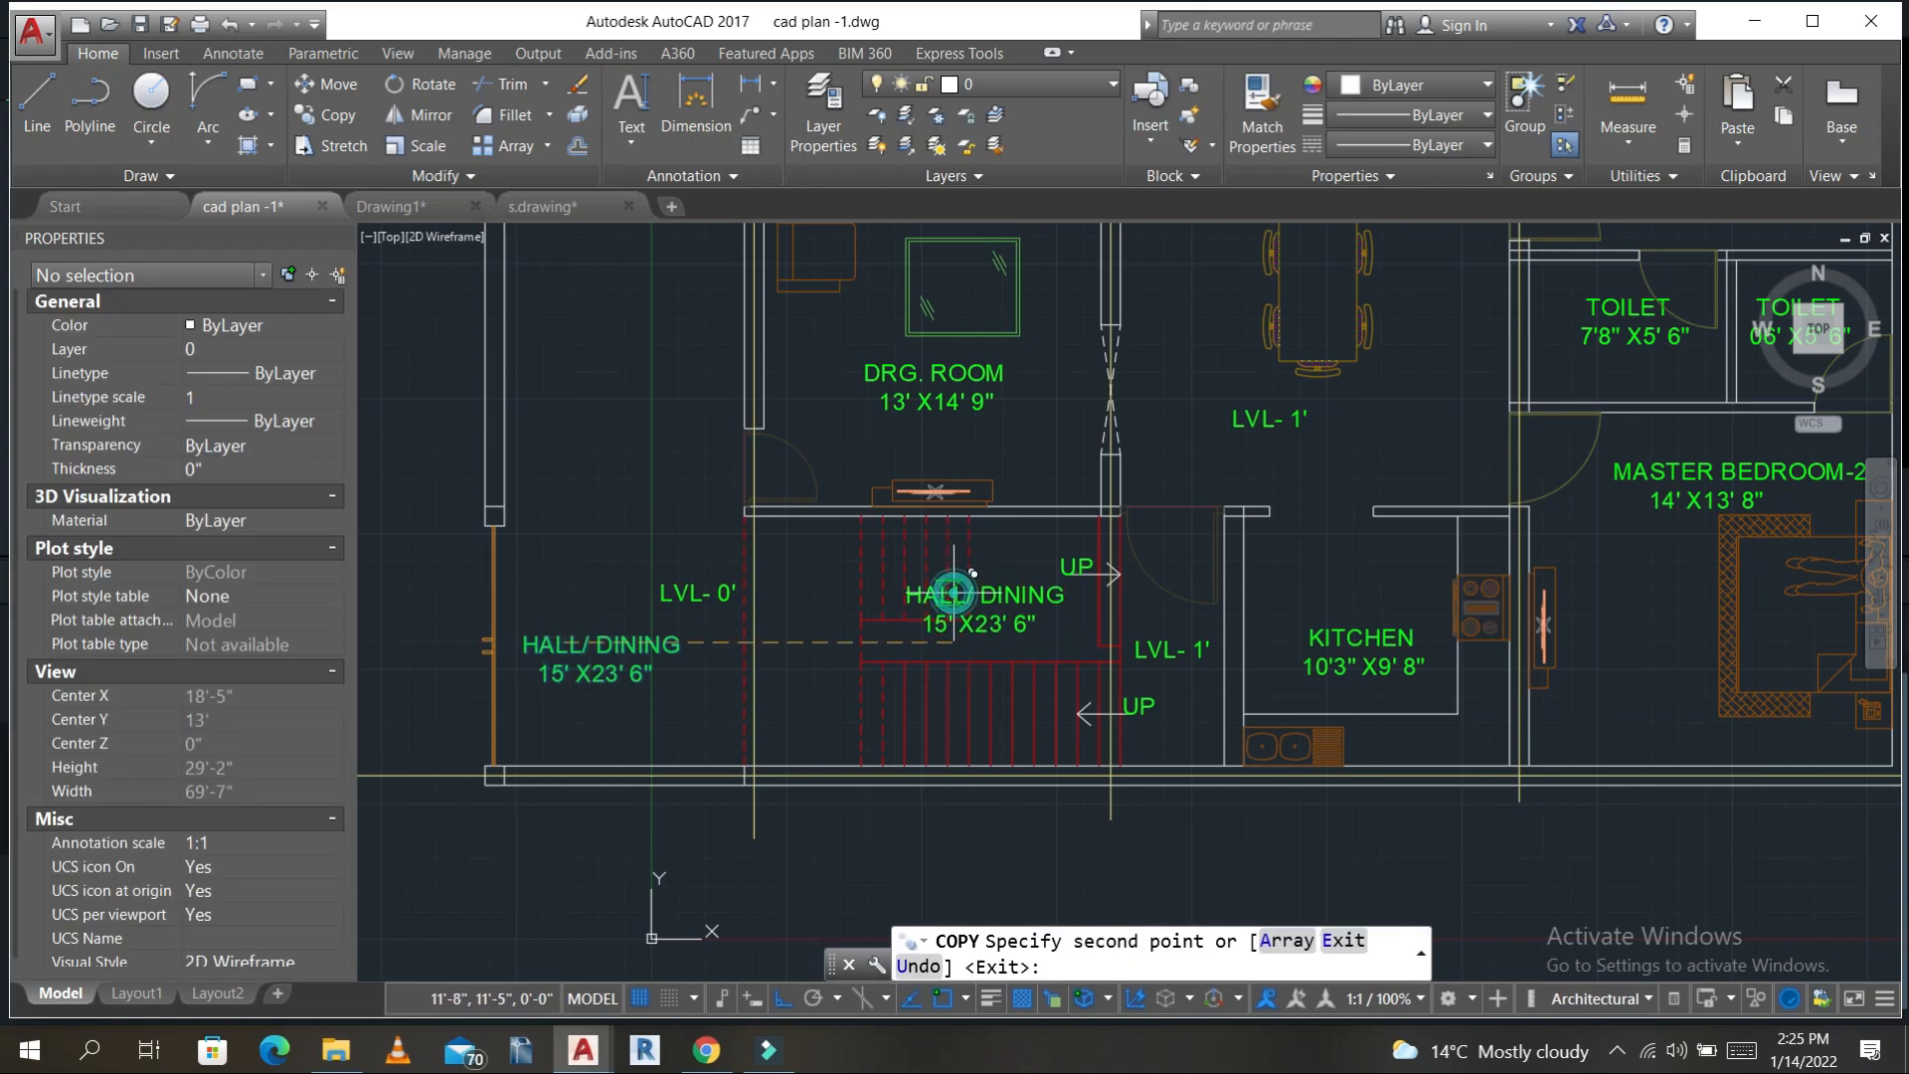
{"action": "key", "text": "Return"}
{"action": "key", "text": "Escape"}
{"action": "key", "text": "Escape"}
{"action": "key", "text": "ctrl+a"}
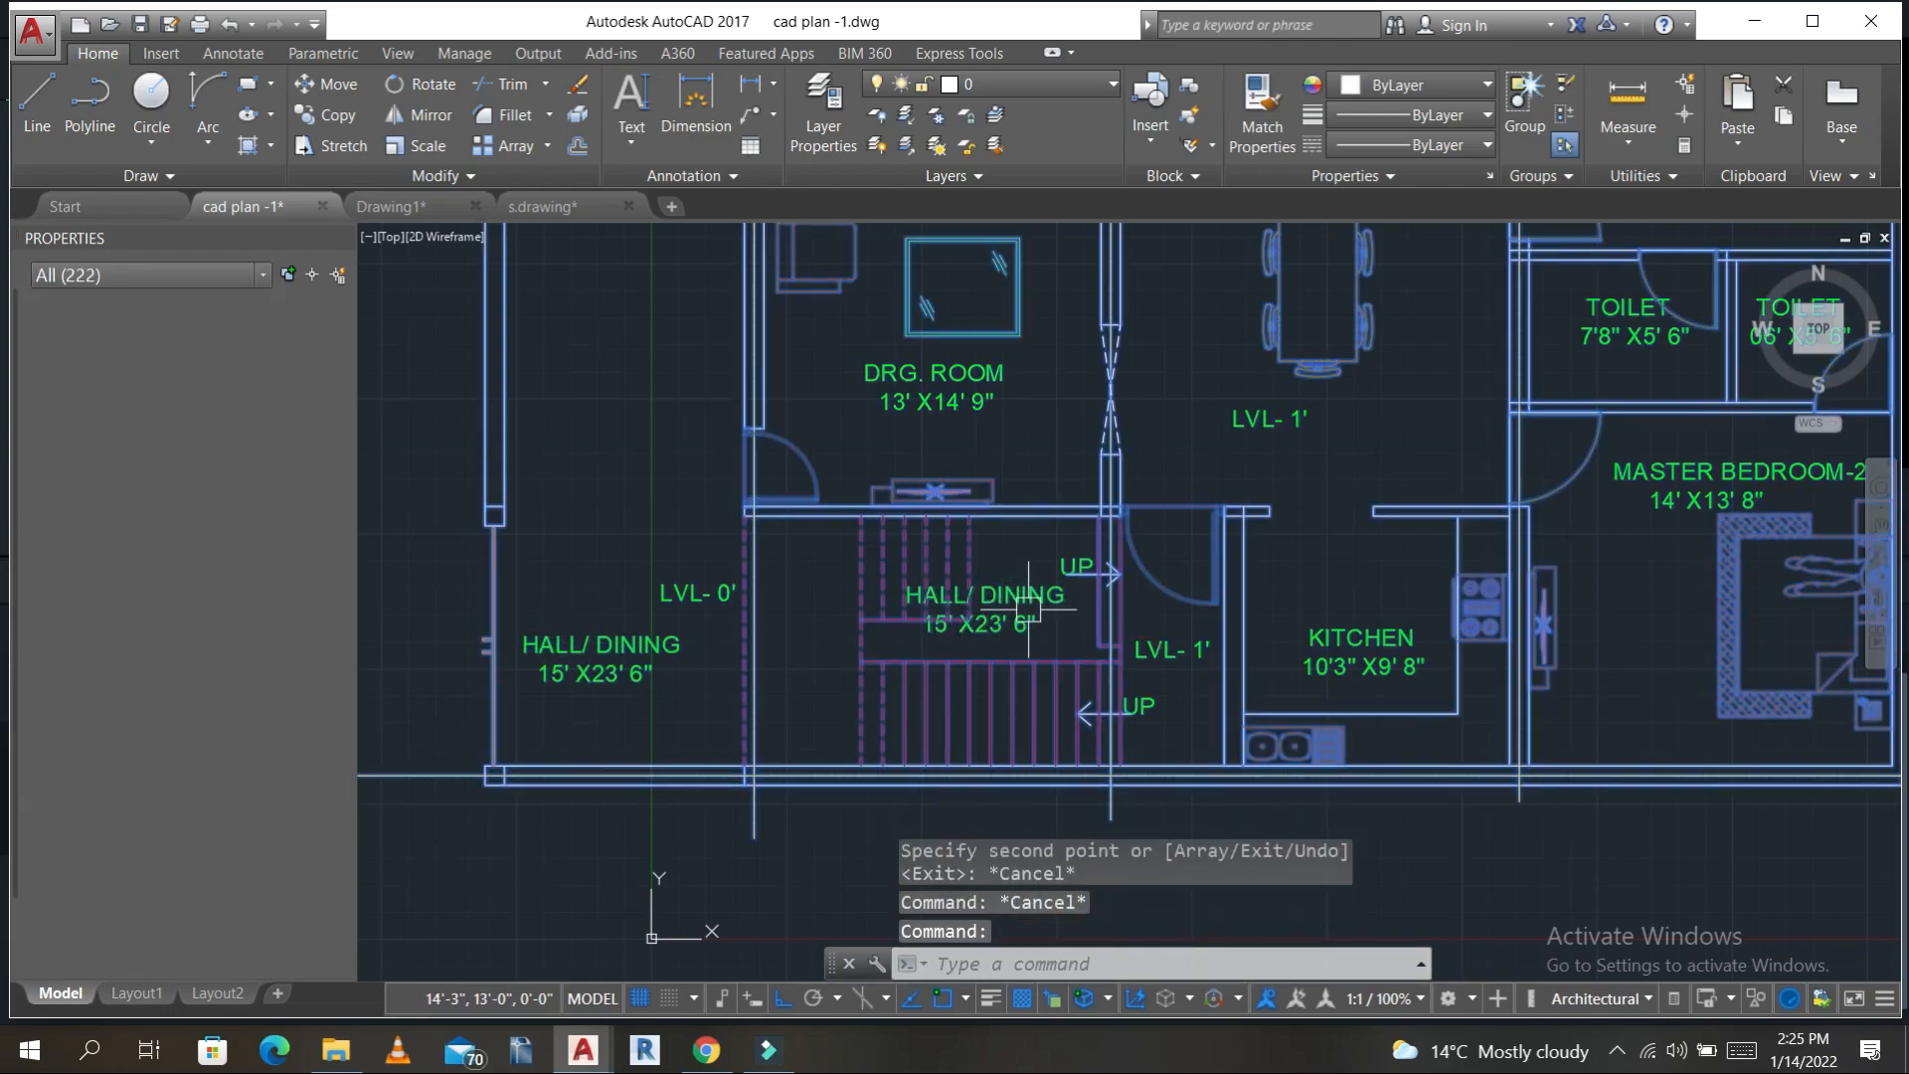
{"action": "key", "text": "Escape"}
{"action": "key", "text": "Escape"}
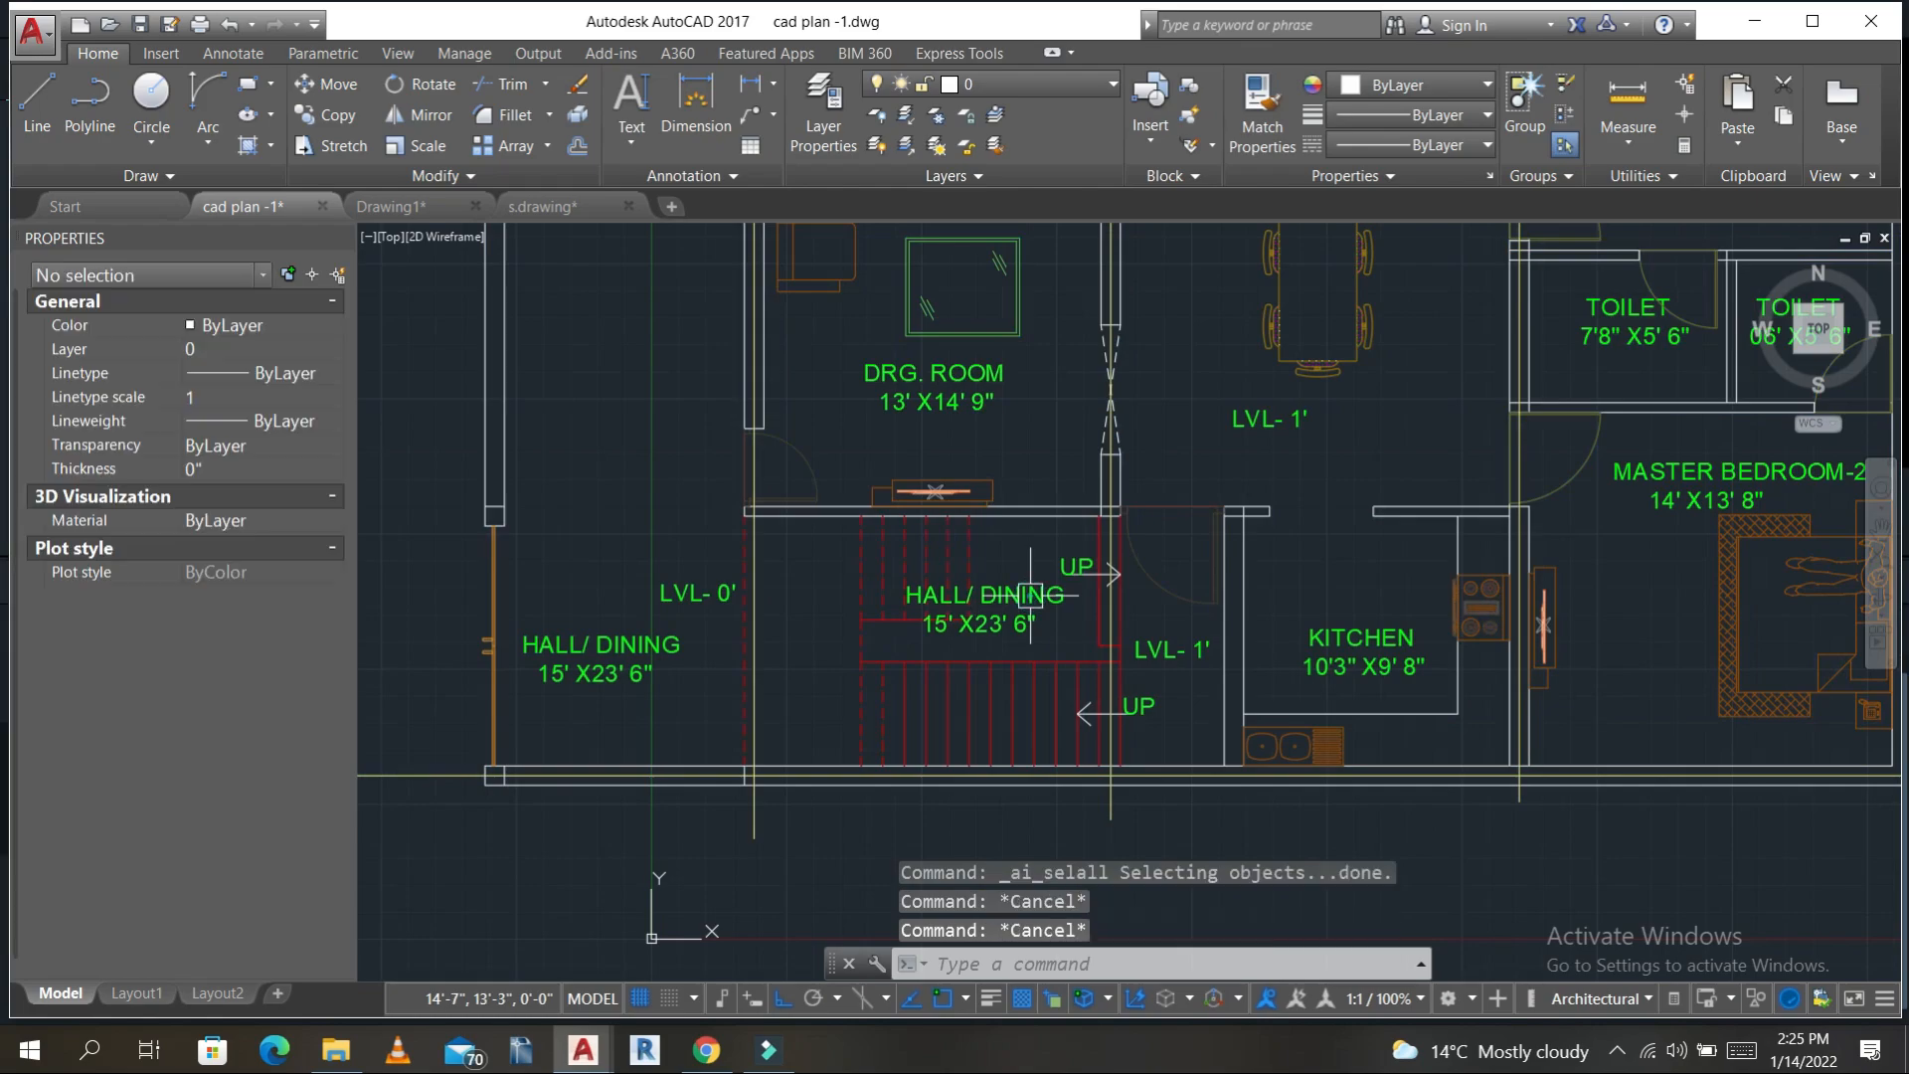
- Replace the text of the copied label on the staircase with "COV. PARKING" and save the drawing
{"action": "left_click", "coordinate": [1029, 601]}
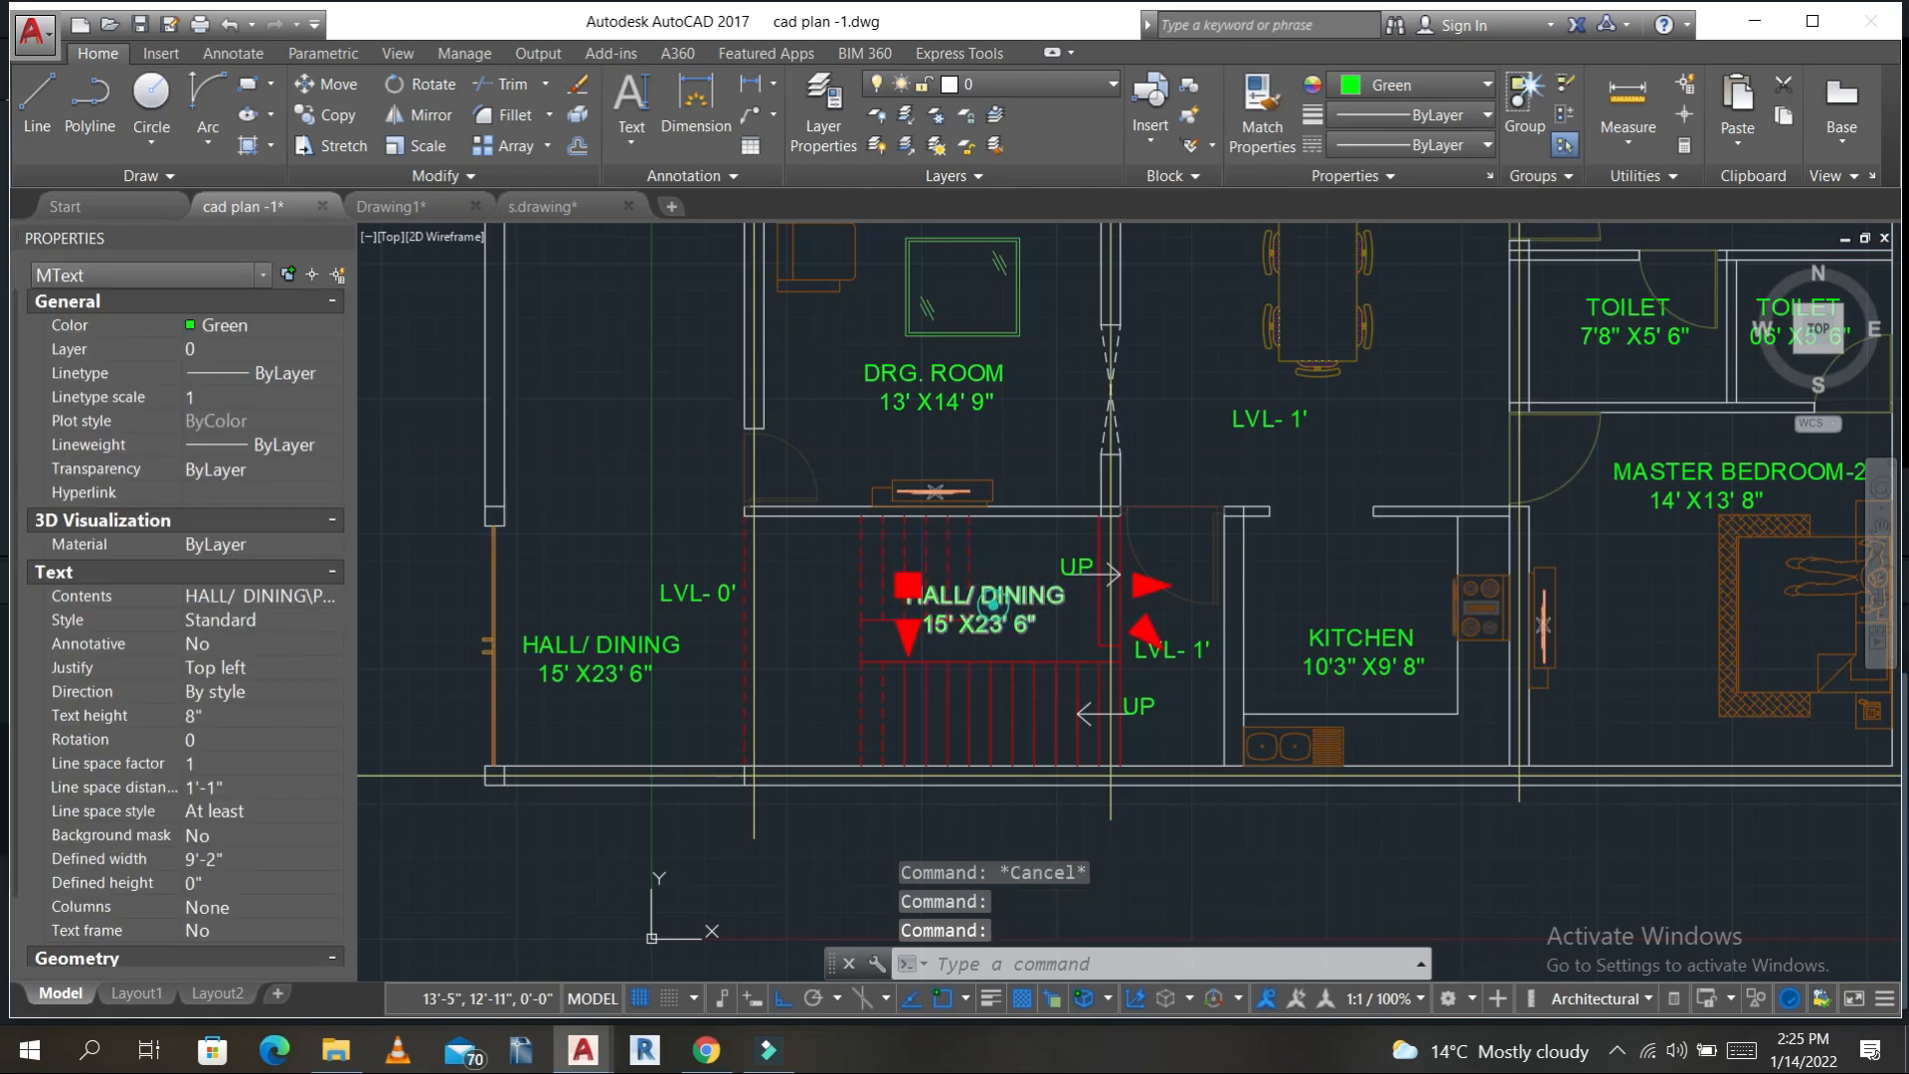
{"action": "double_click", "coordinate": [1003, 617]}
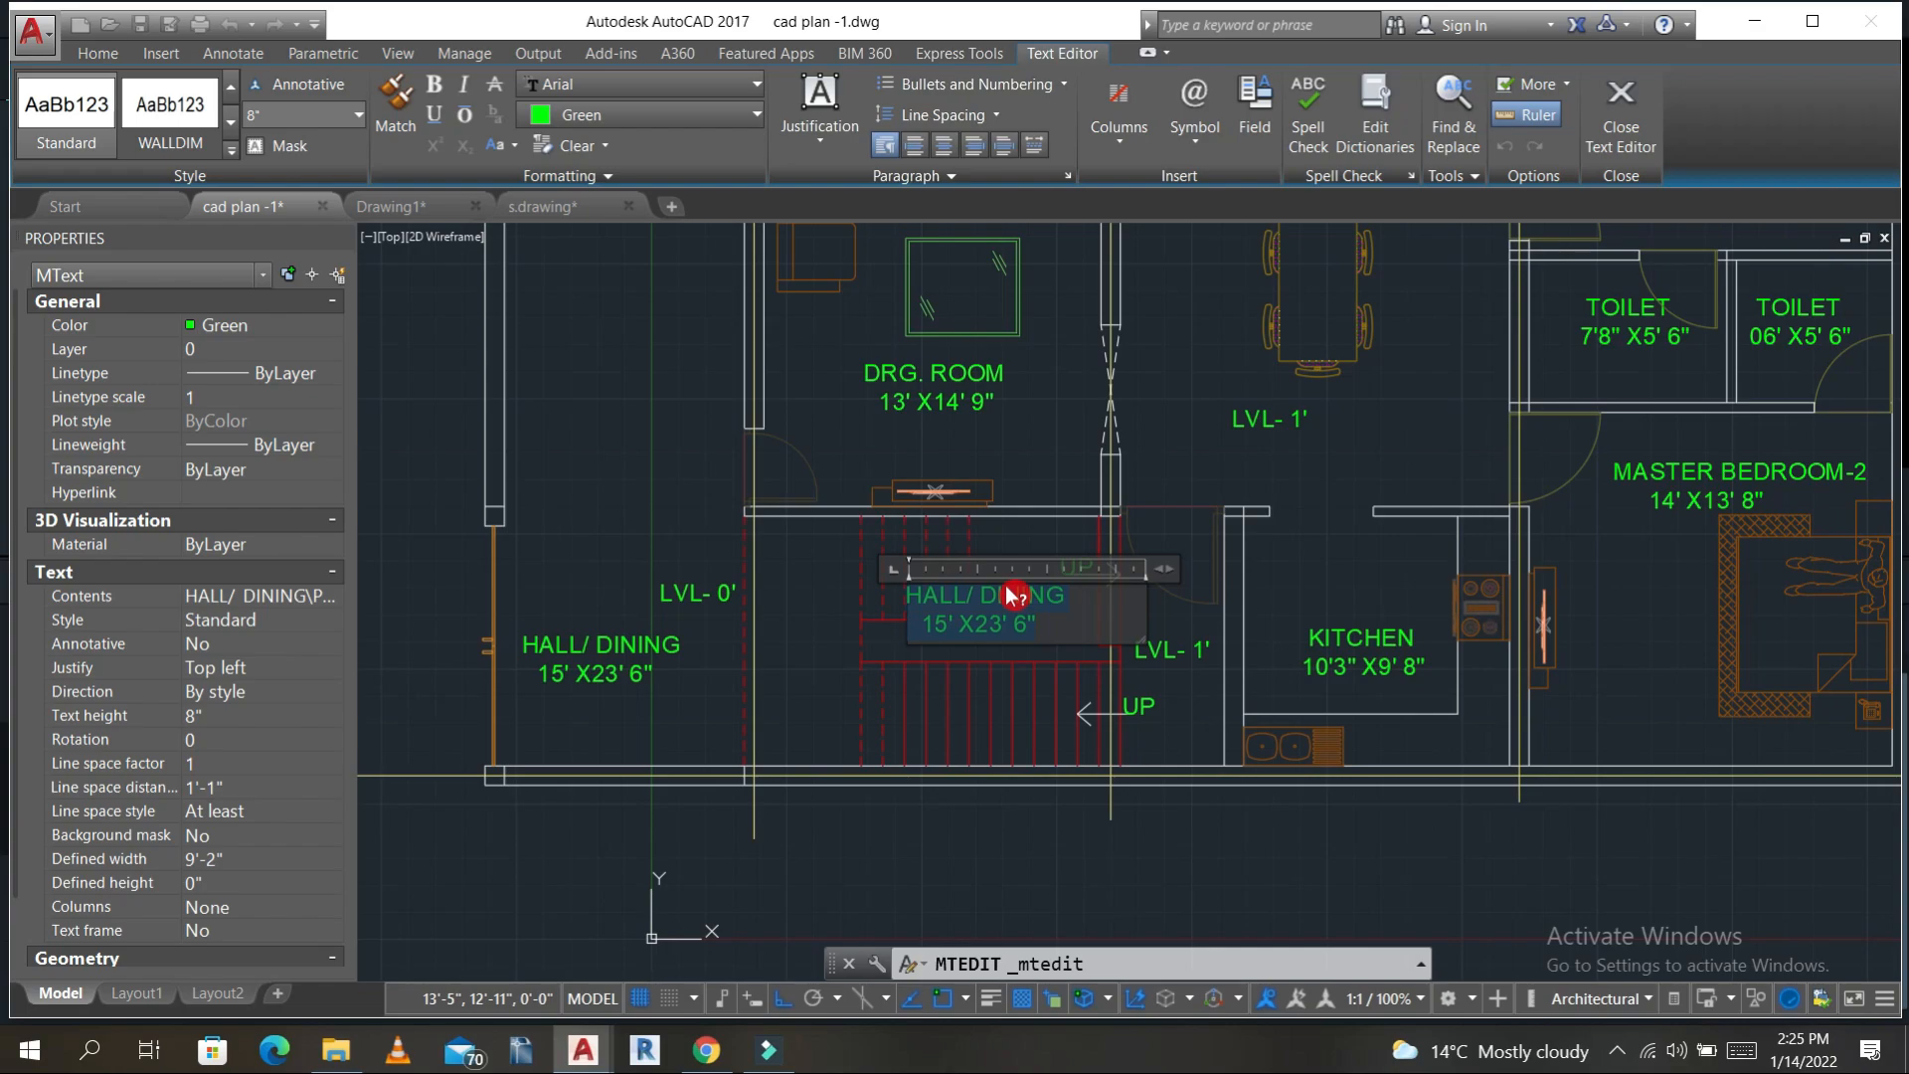
{"action": "type", "text": "COV. PARKING"}
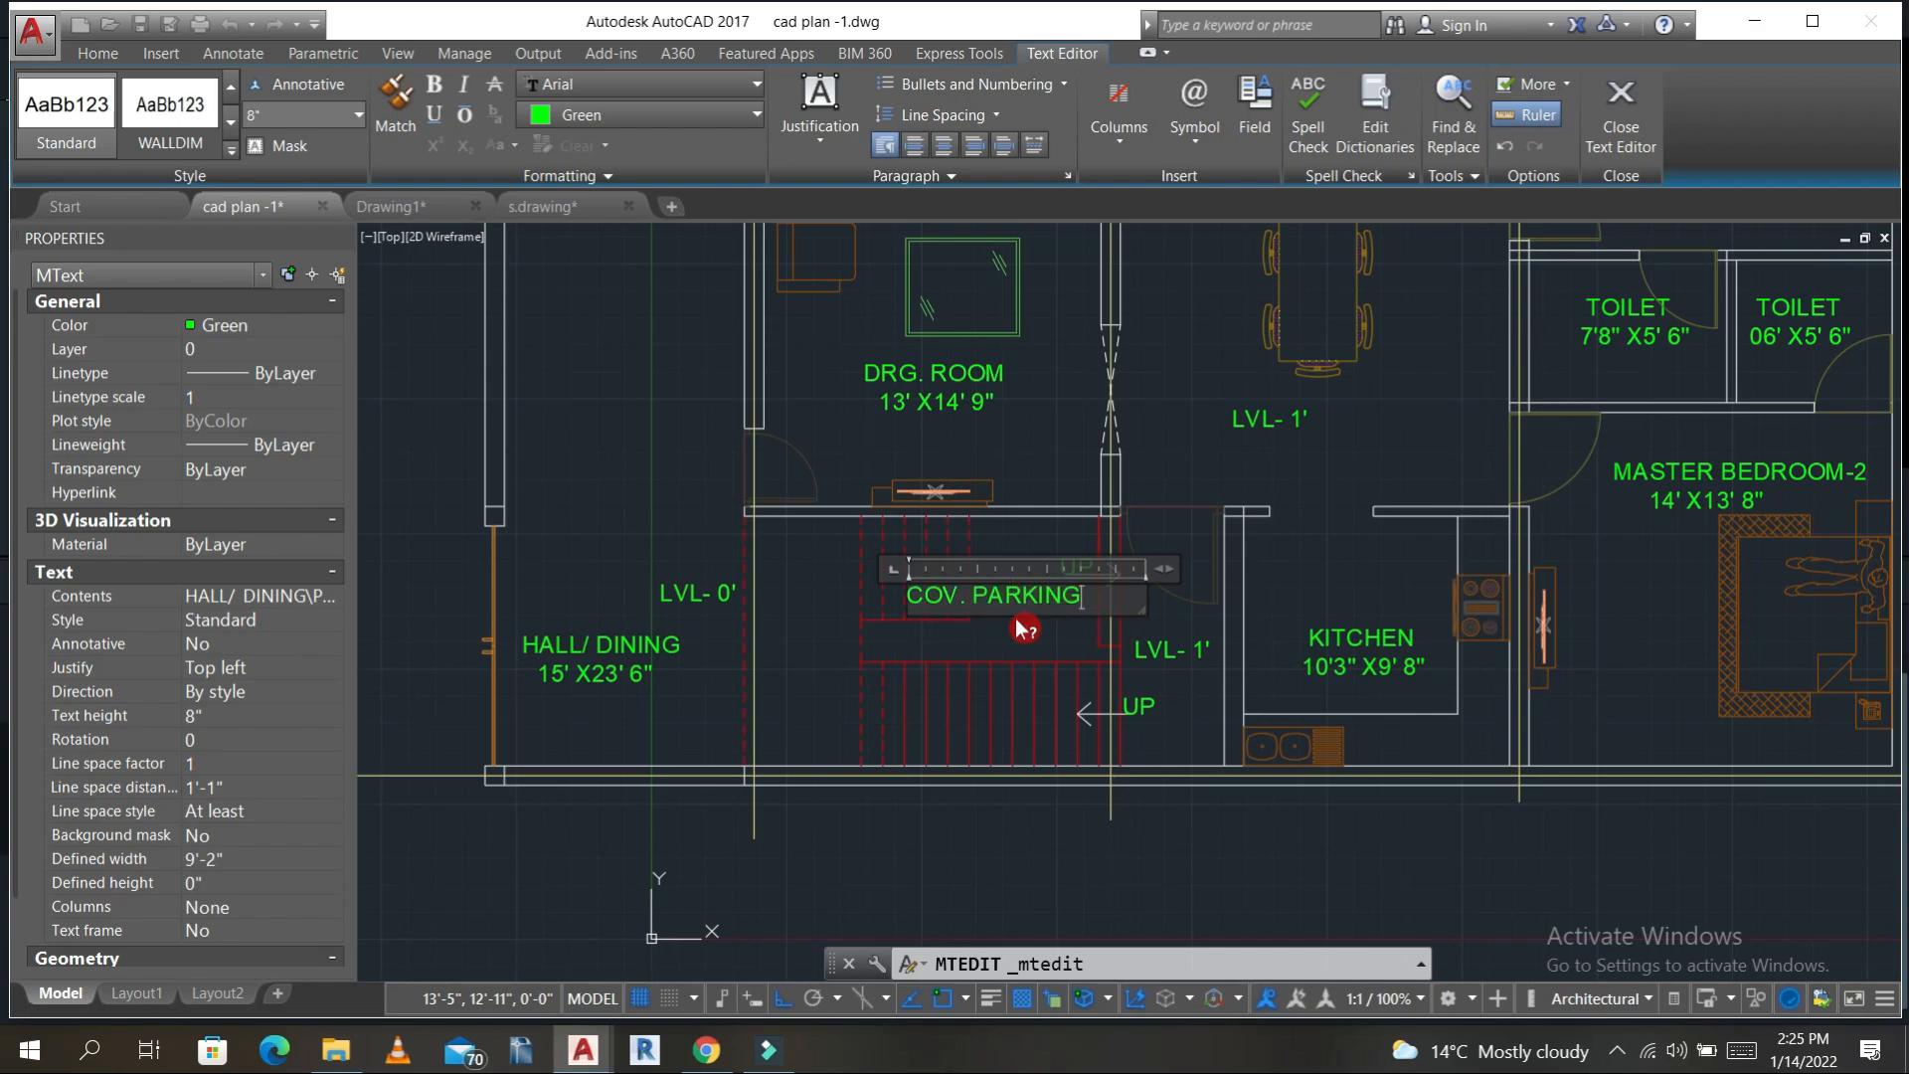
{"action": "left_click", "coordinate": [1014, 632]}
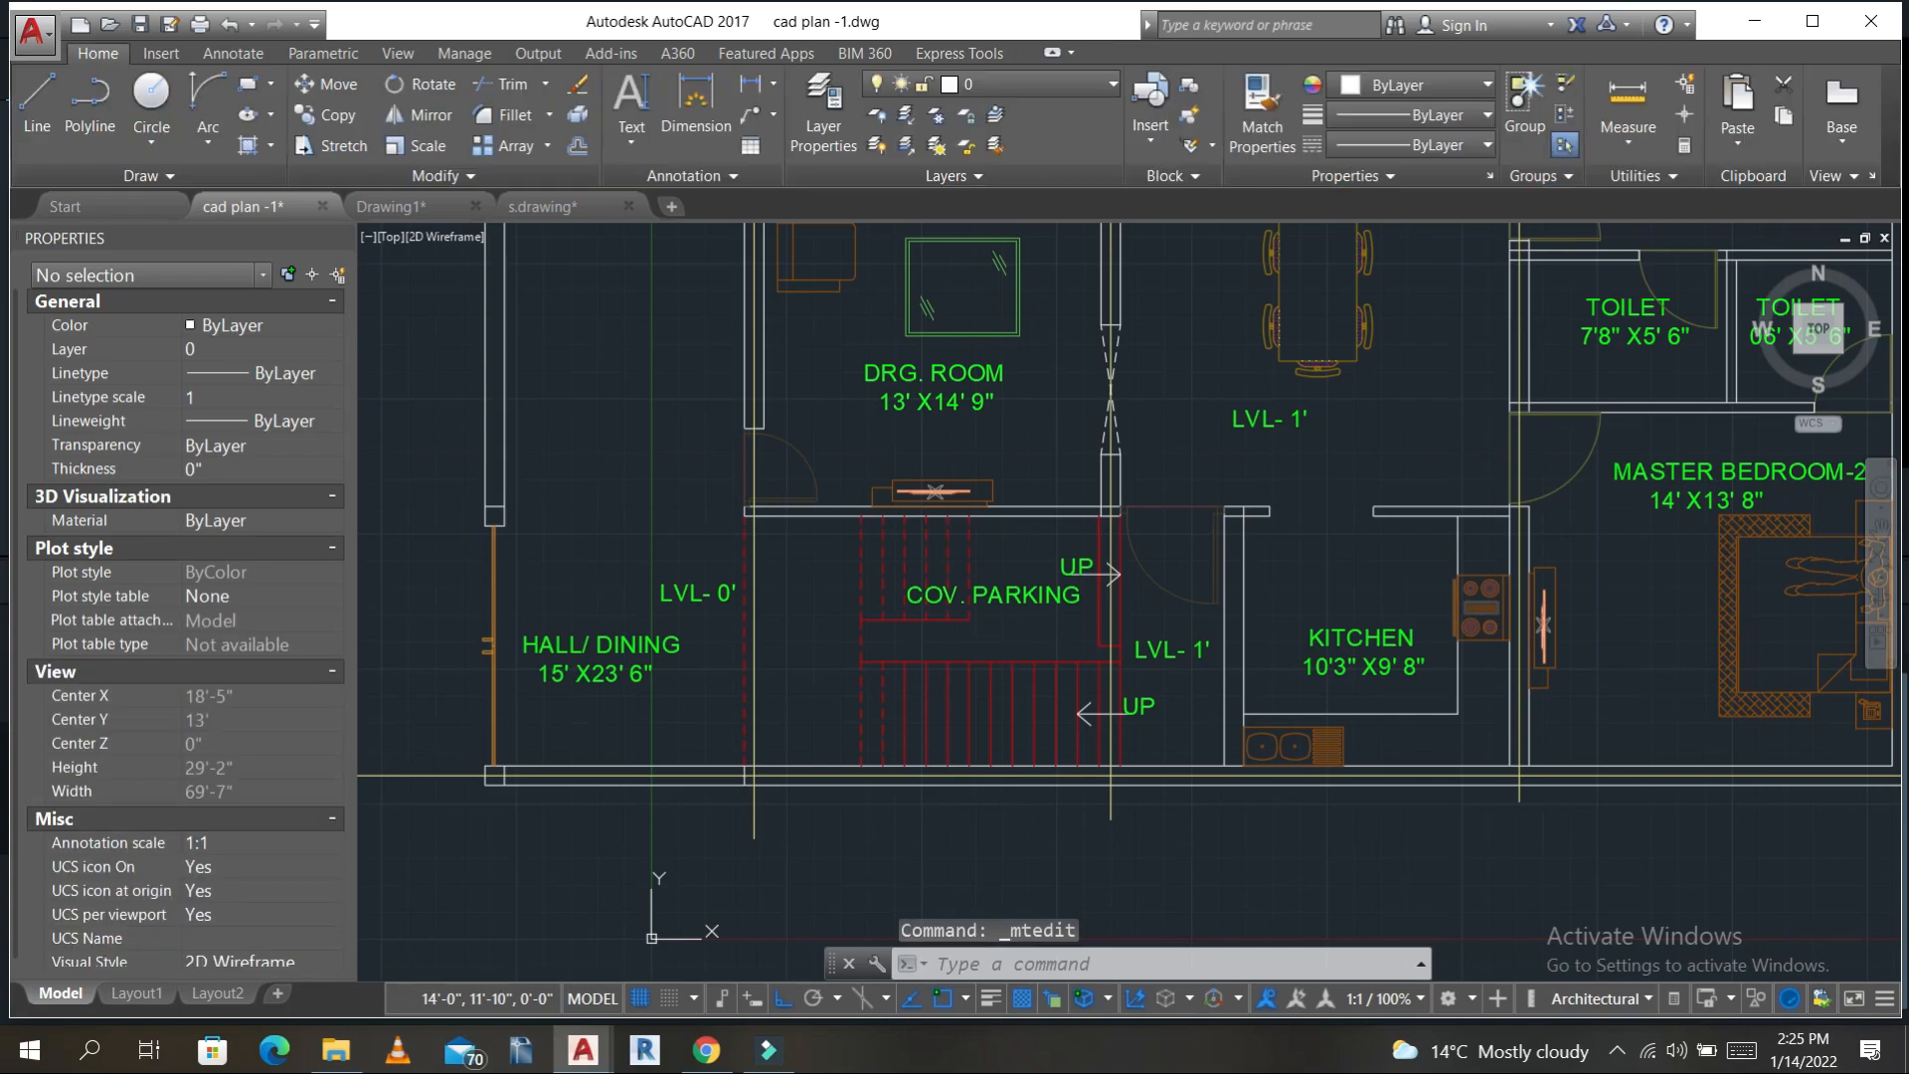
{"action": "scroll", "coordinate": [1111, 675], "scroll_direction": "down", "scroll_amount": 6}
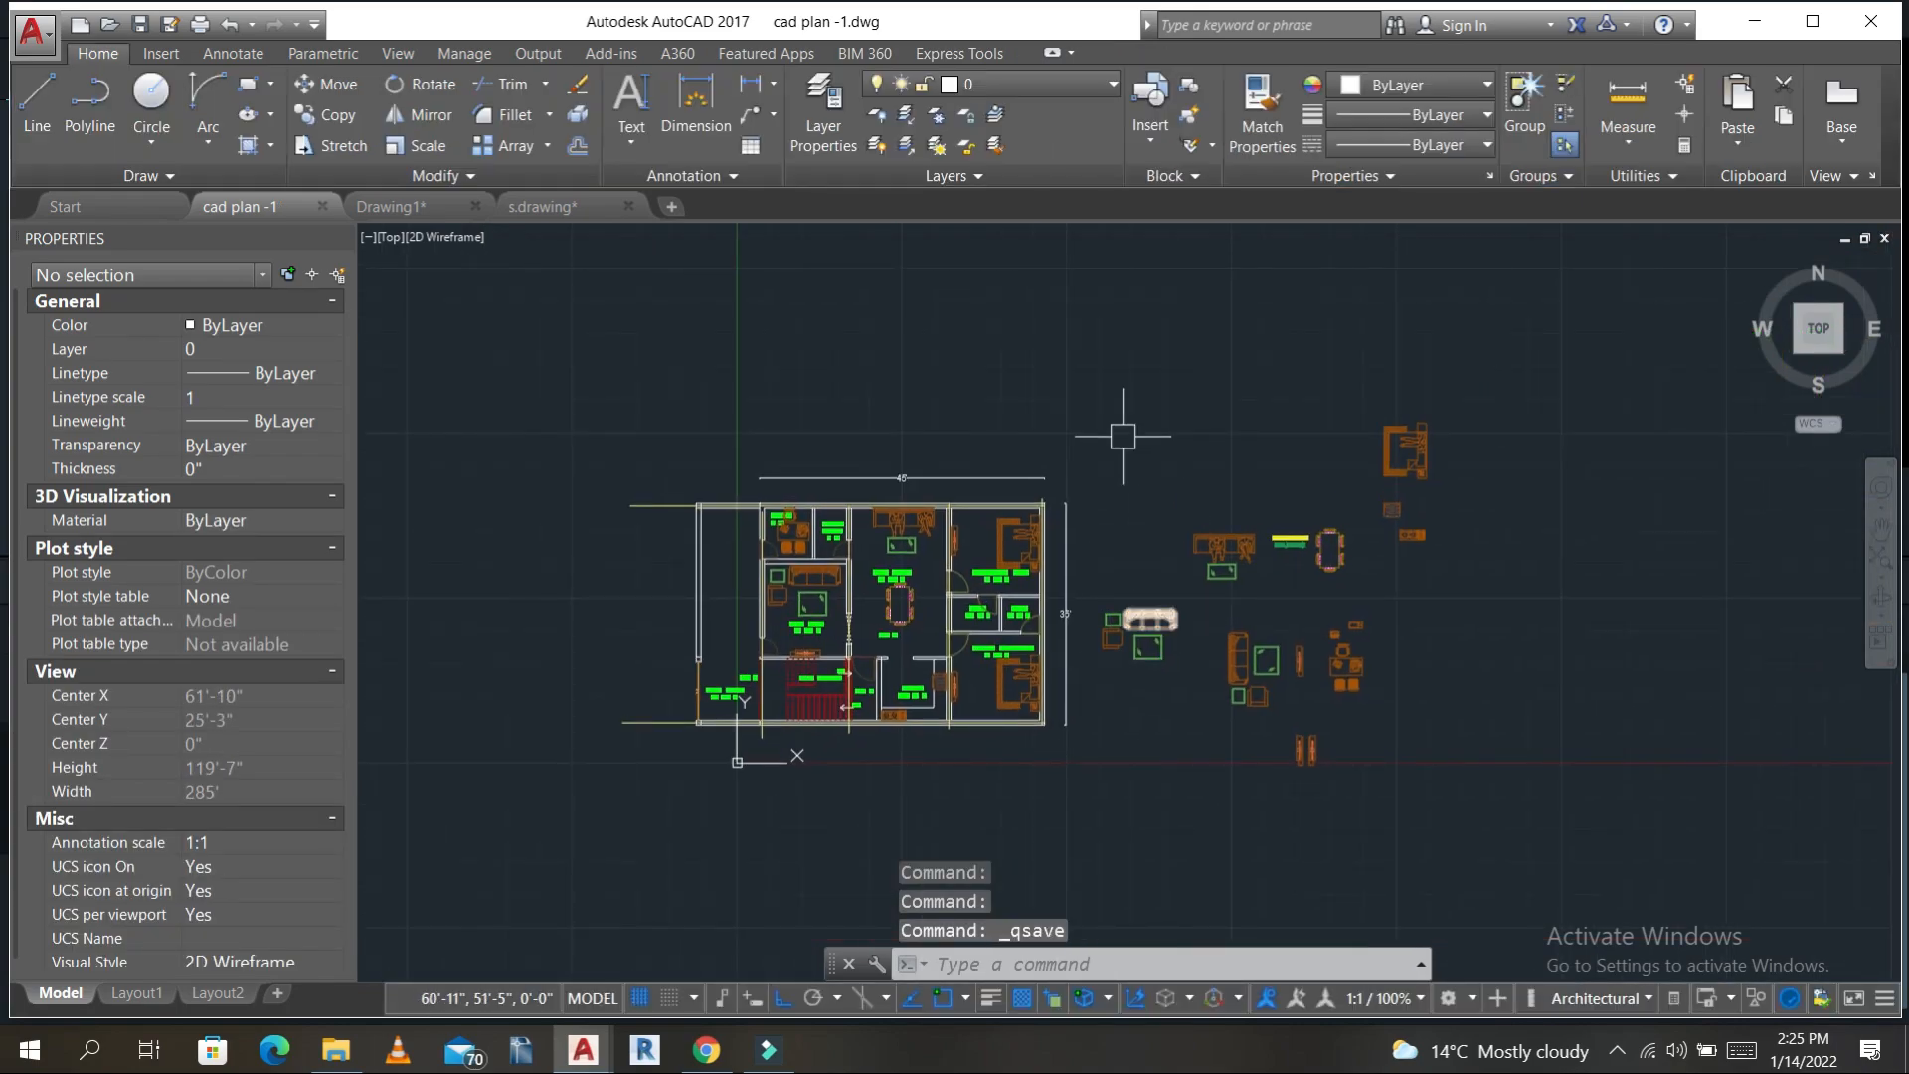
{"action": "left_click", "coordinate": [1116, 323]}
{"action": "left_click", "coordinate": [1274, 545]}
{"action": "key", "text": "Escape"}
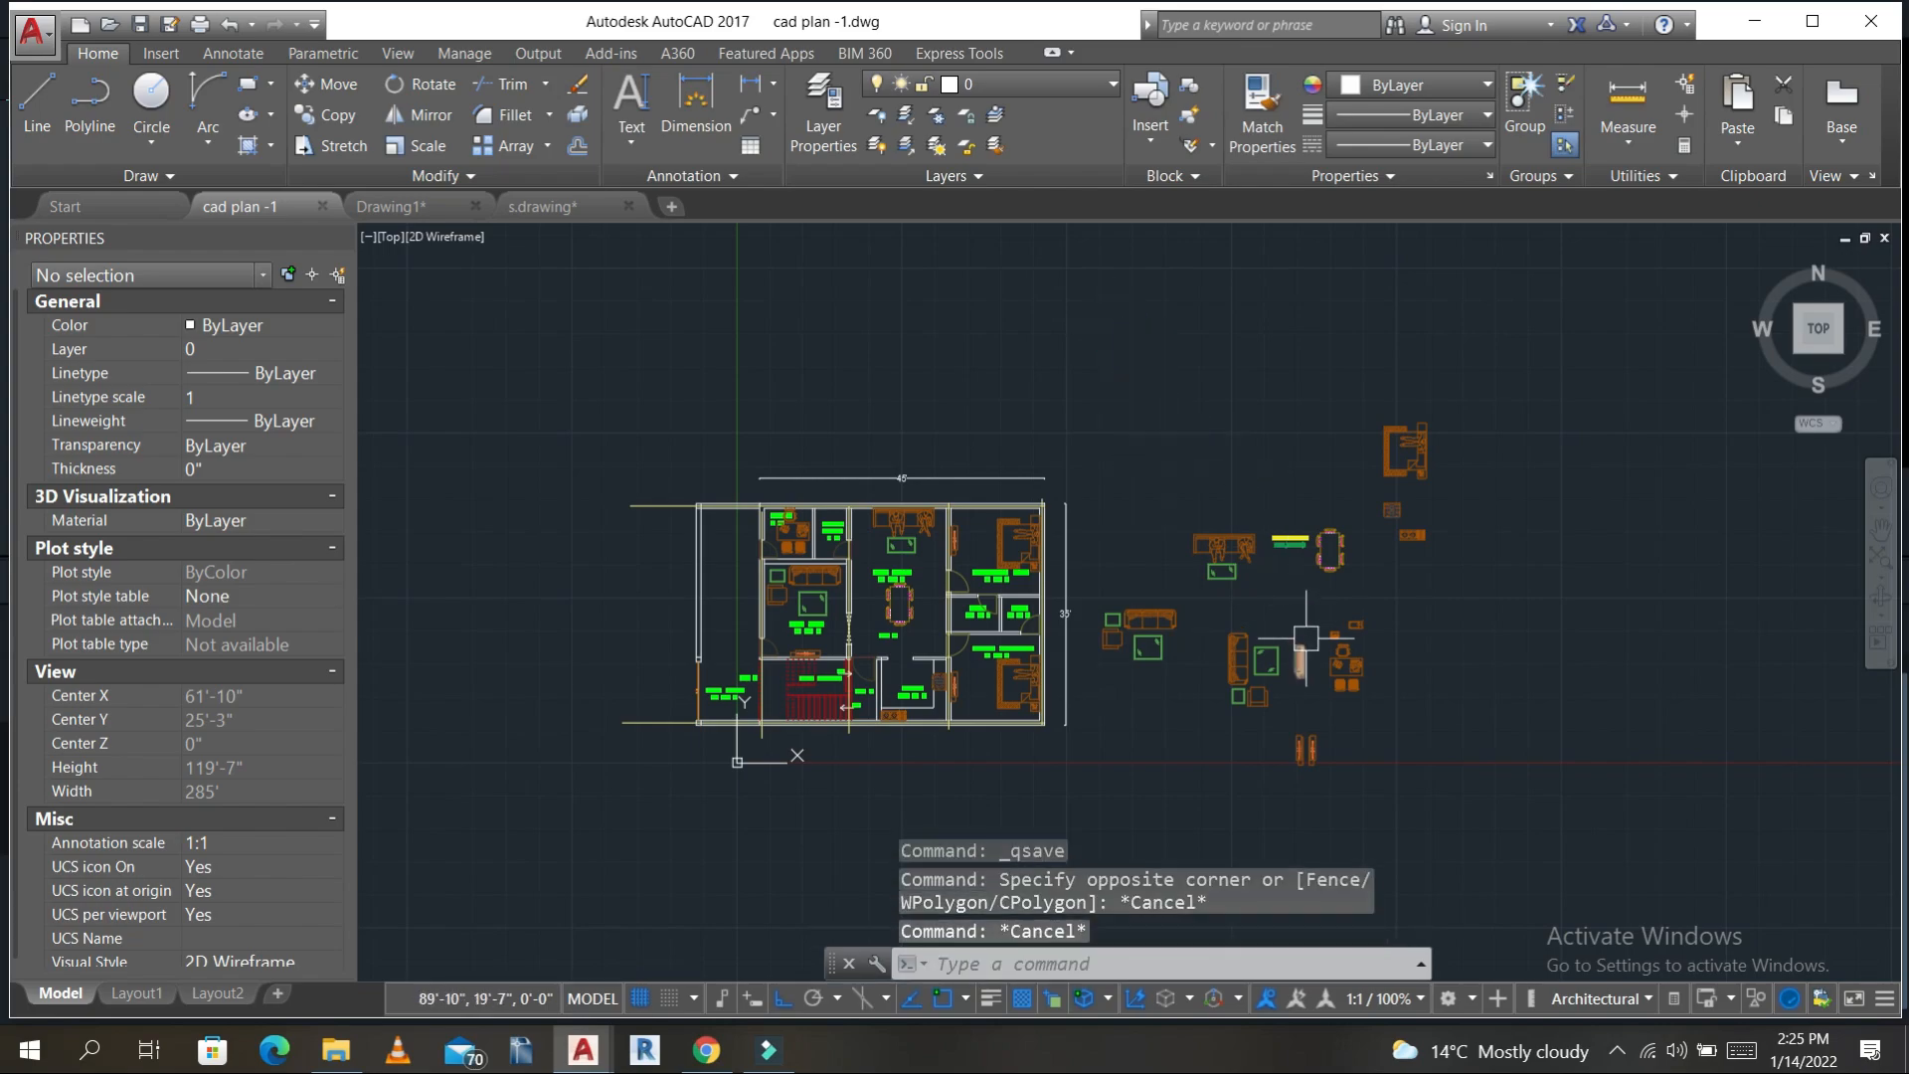
- Copy the spare WC block from beside the plan onto the upper wall of the 06' X5' 6" toilet and end the Copy command
{"action": "scroll", "coordinate": [1337, 661], "scroll_direction": "up", "scroll_amount": 2}
{"action": "left_click", "coordinate": [1366, 602]}
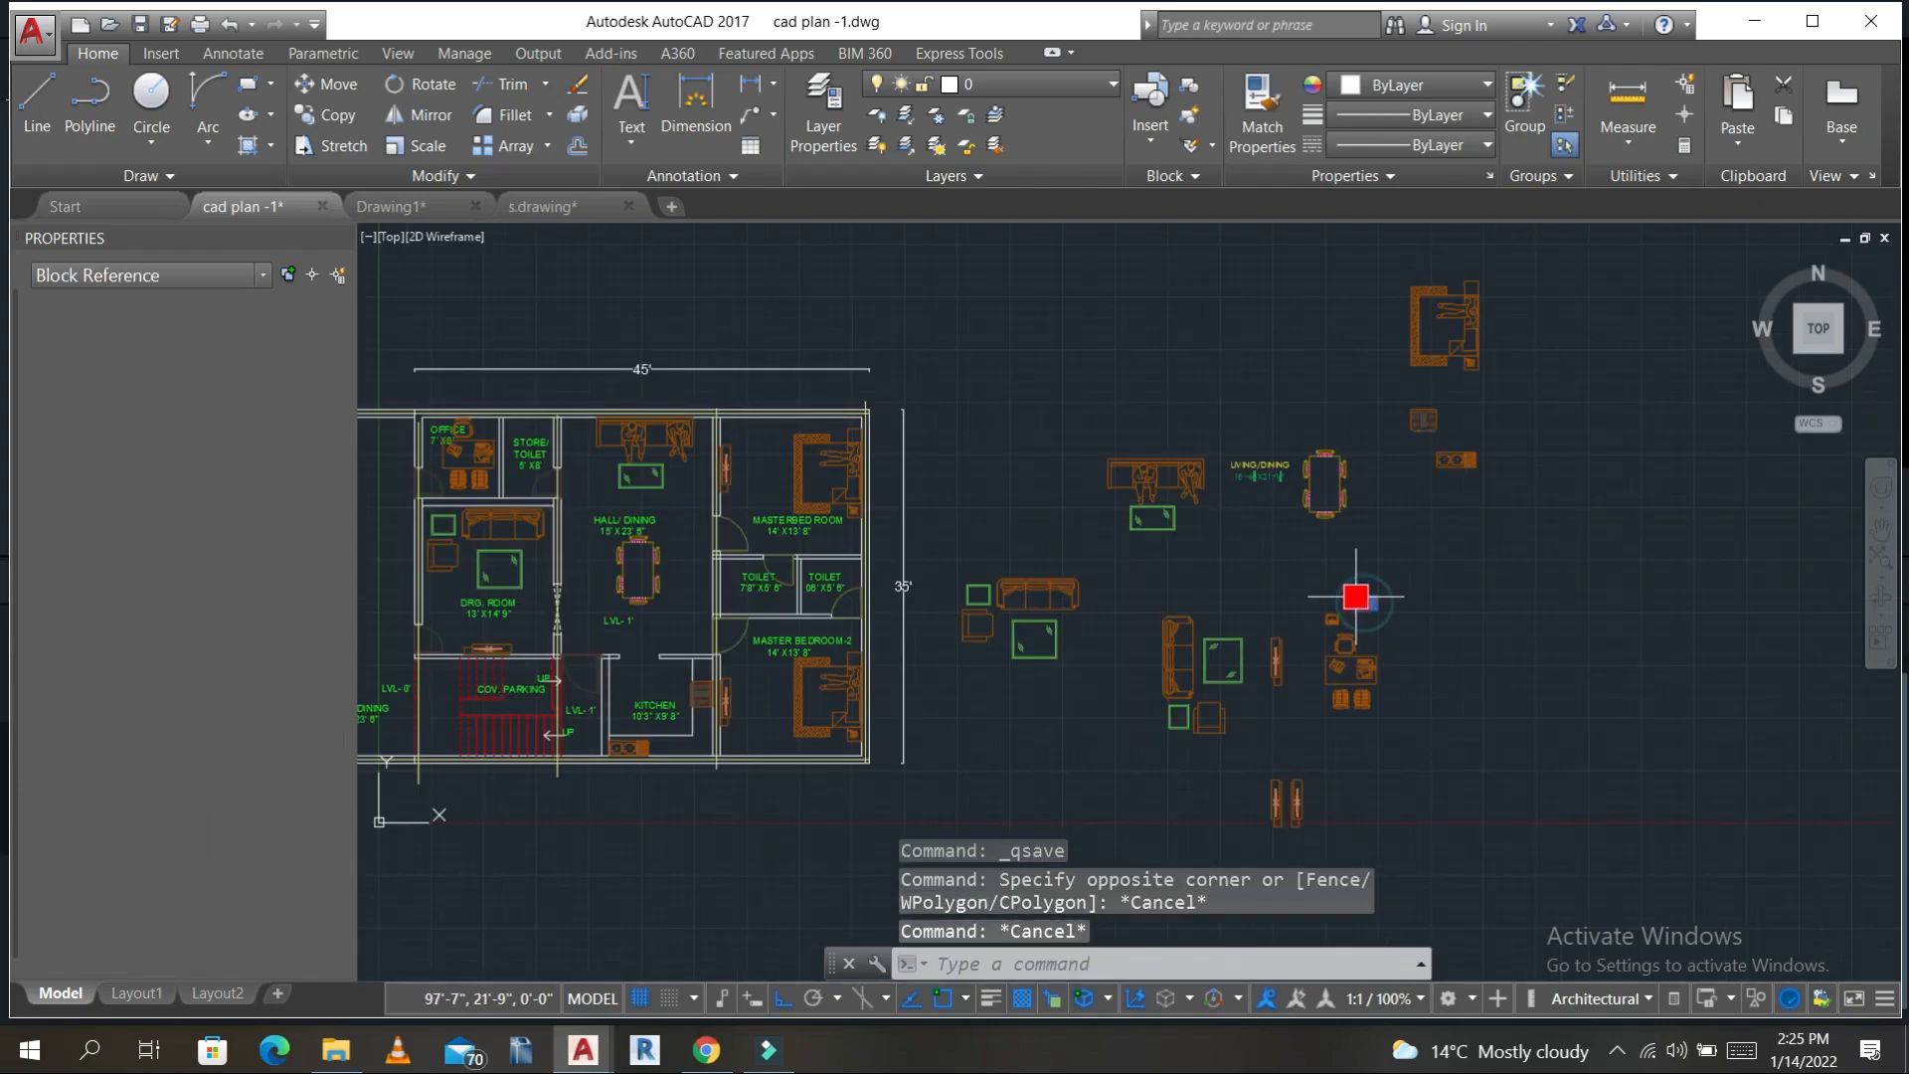
{"action": "type", "text": "co"}
{"action": "key", "text": "Return"}
{"action": "scroll", "coordinate": [1410, 601], "scroll_direction": "up", "scroll_amount": 5}
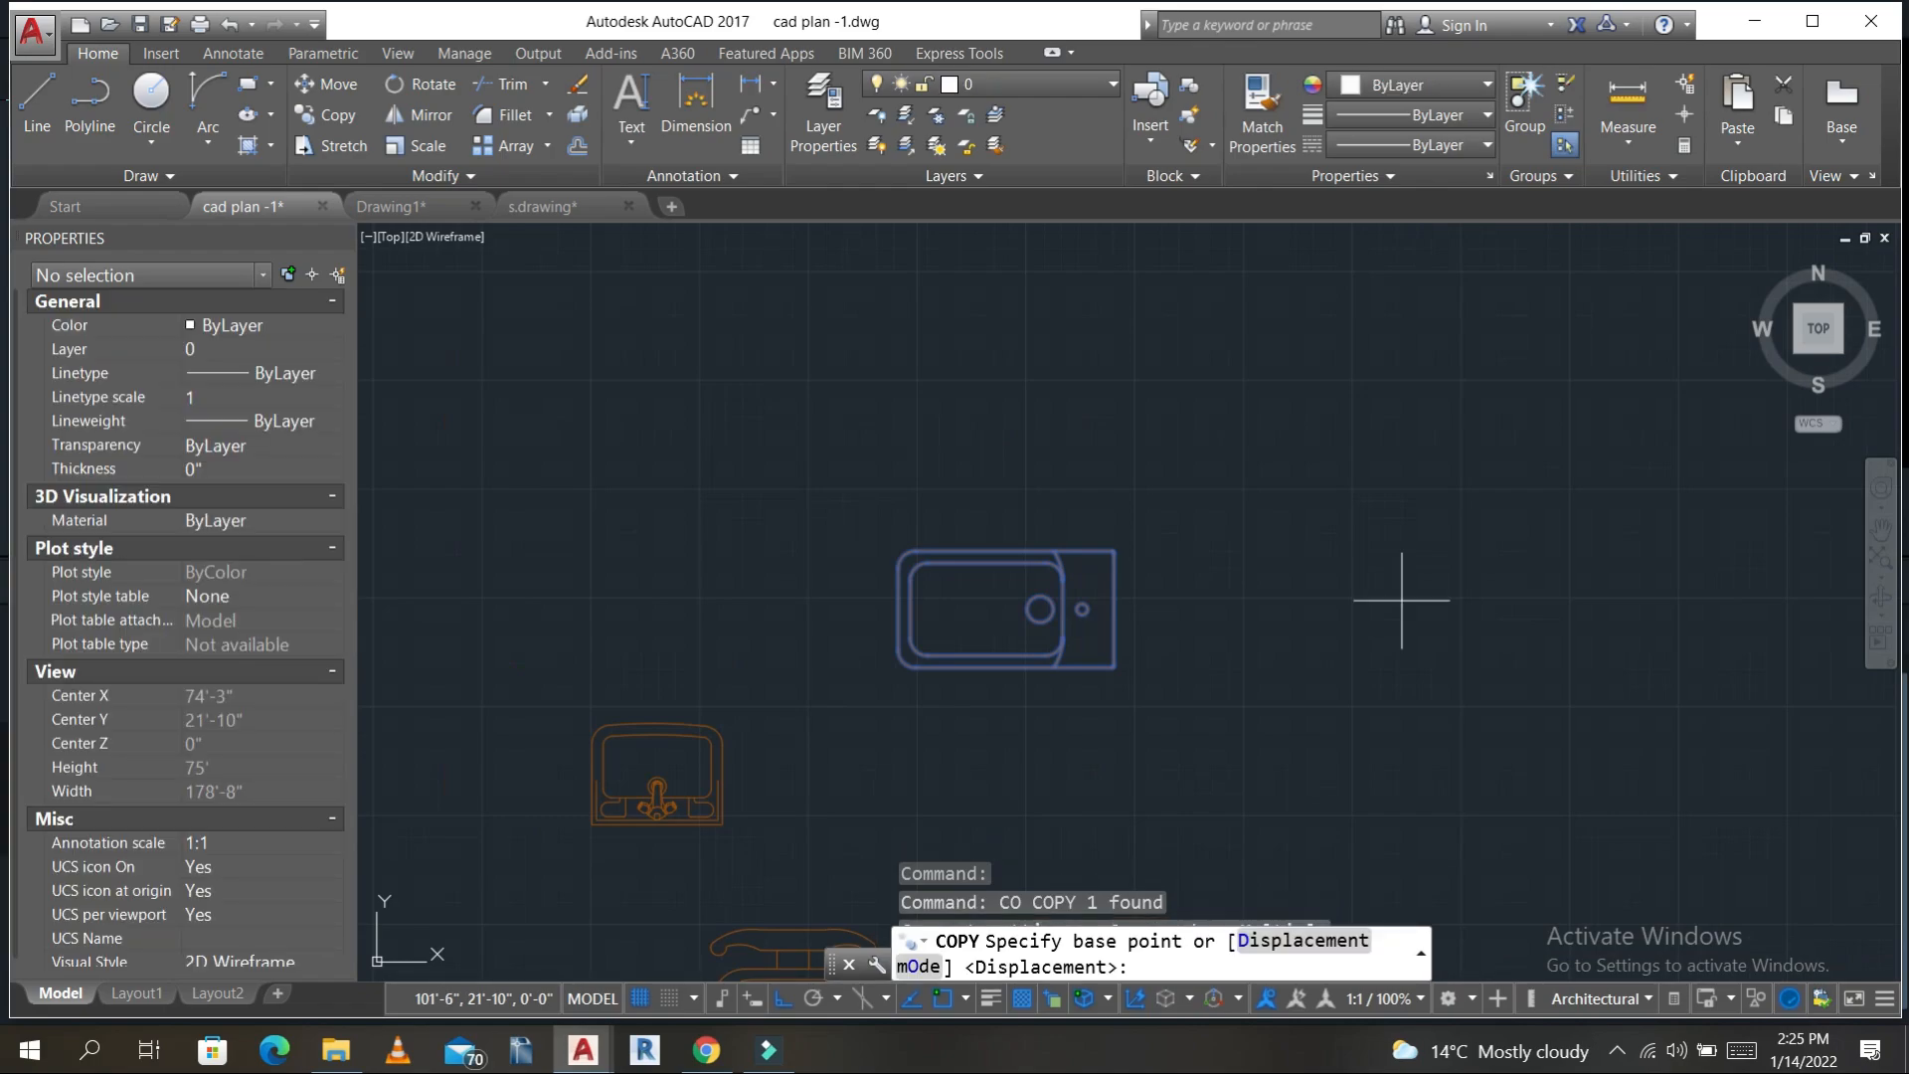
{"action": "left_click", "coordinate": [1112, 608]}
{"action": "scroll", "coordinate": [1112, 608], "scroll_direction": "down", "scroll_amount": 5}
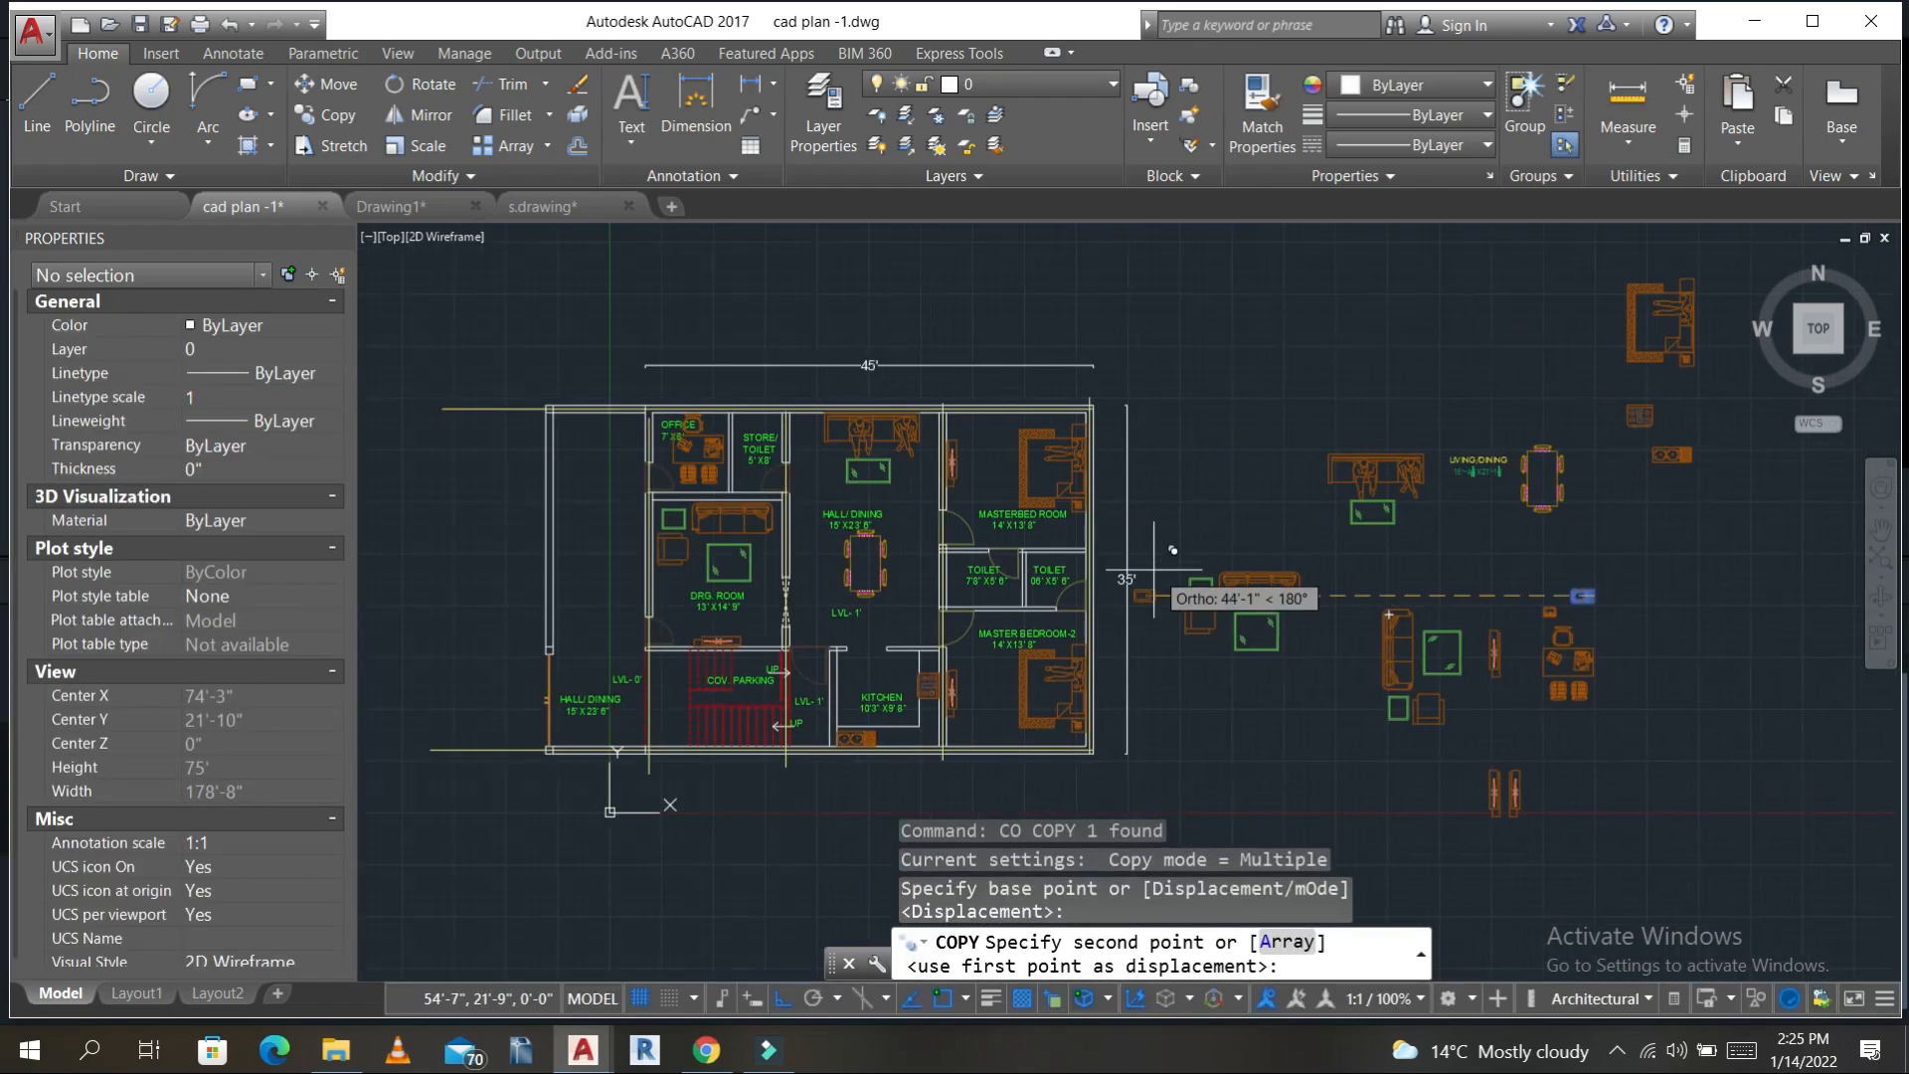
{"action": "scroll", "coordinate": [1154, 573], "scroll_direction": "up", "scroll_amount": 6}
{"action": "left_click", "coordinate": [716, 497]}
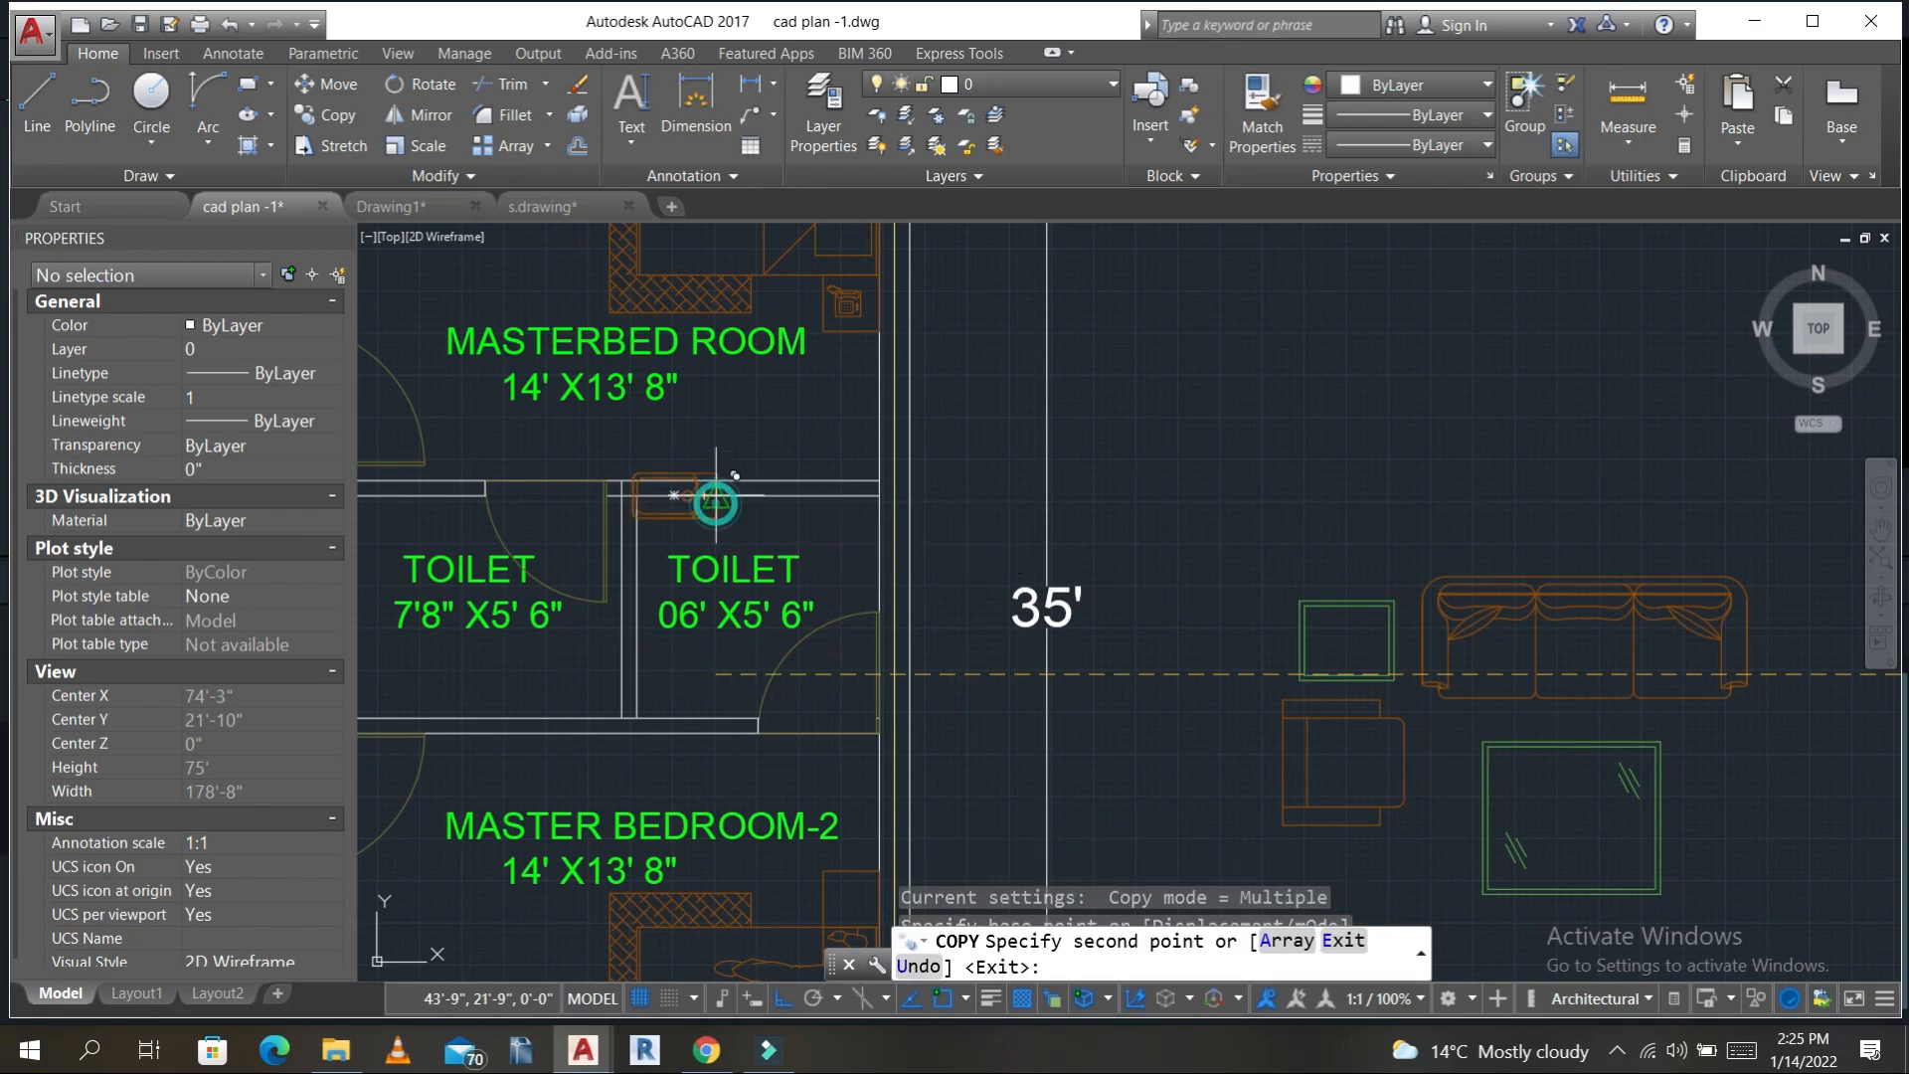
{"action": "key", "text": "Escape"}
{"action": "key", "text": "Escape"}
{"action": "left_click", "coordinate": [636, 502]}
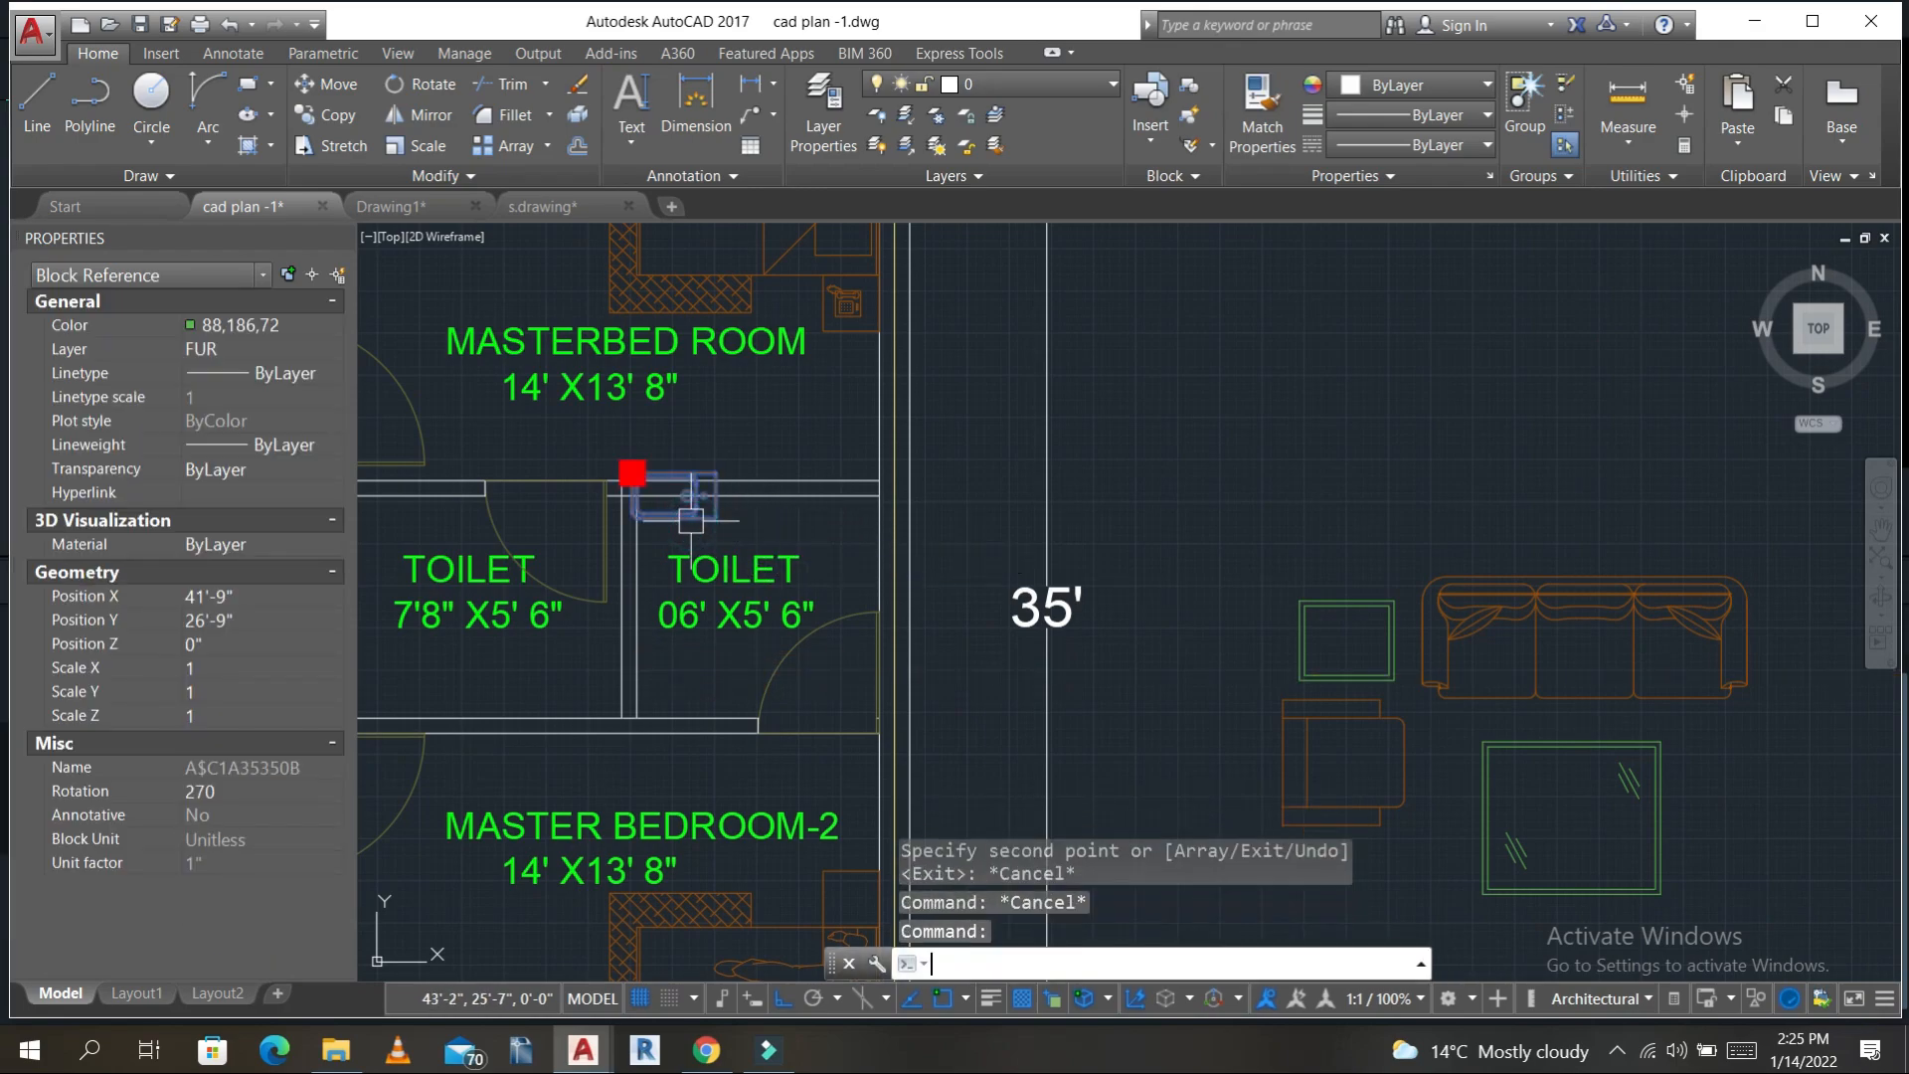
{"action": "type", "text": "ro"}
{"action": "key", "text": "Return"}
{"action": "double_click", "coordinate": [636, 502]}
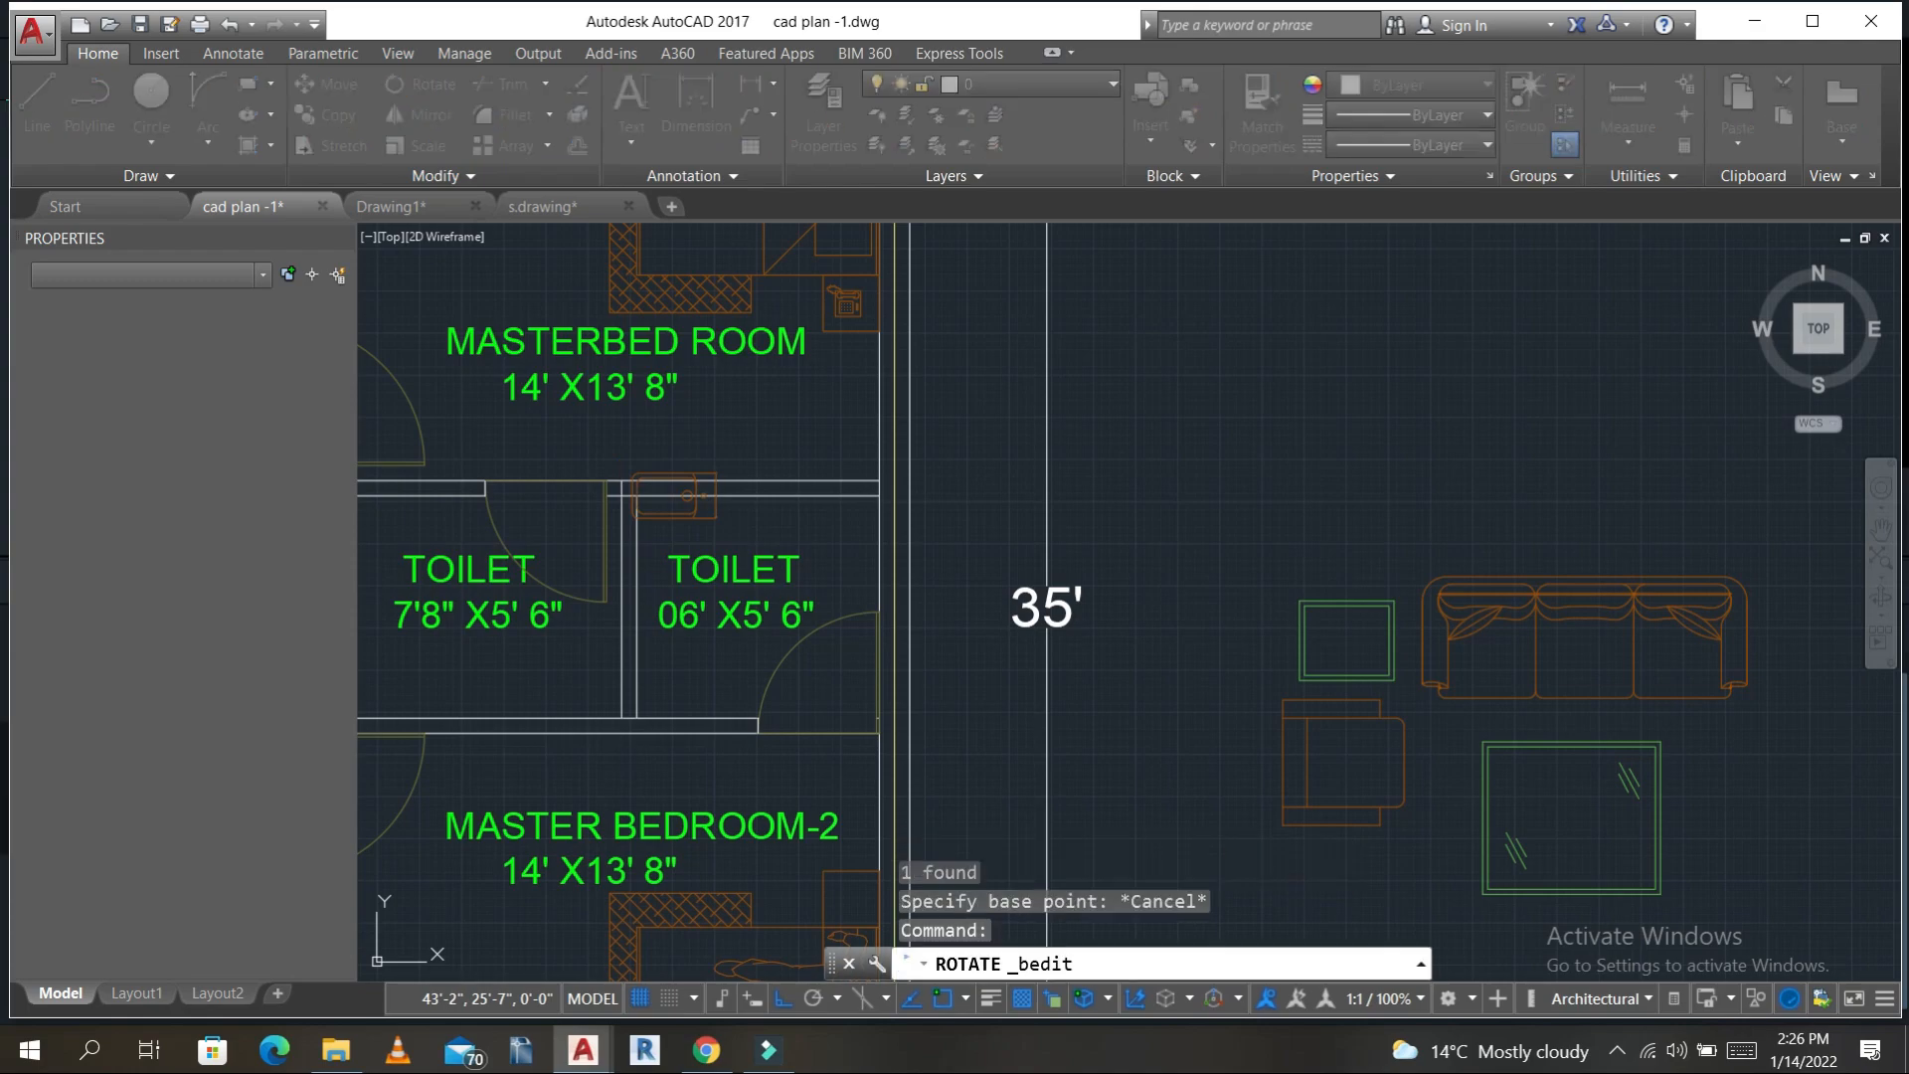
{"action": "key", "text": "Escape"}
- Rotate the copied WC about its tank-edge midpoint so its back sits against the toilet's upper wall, and save the drawing
{"action": "left_click", "coordinate": [691, 512]}
{"action": "type", "text": "ro"}
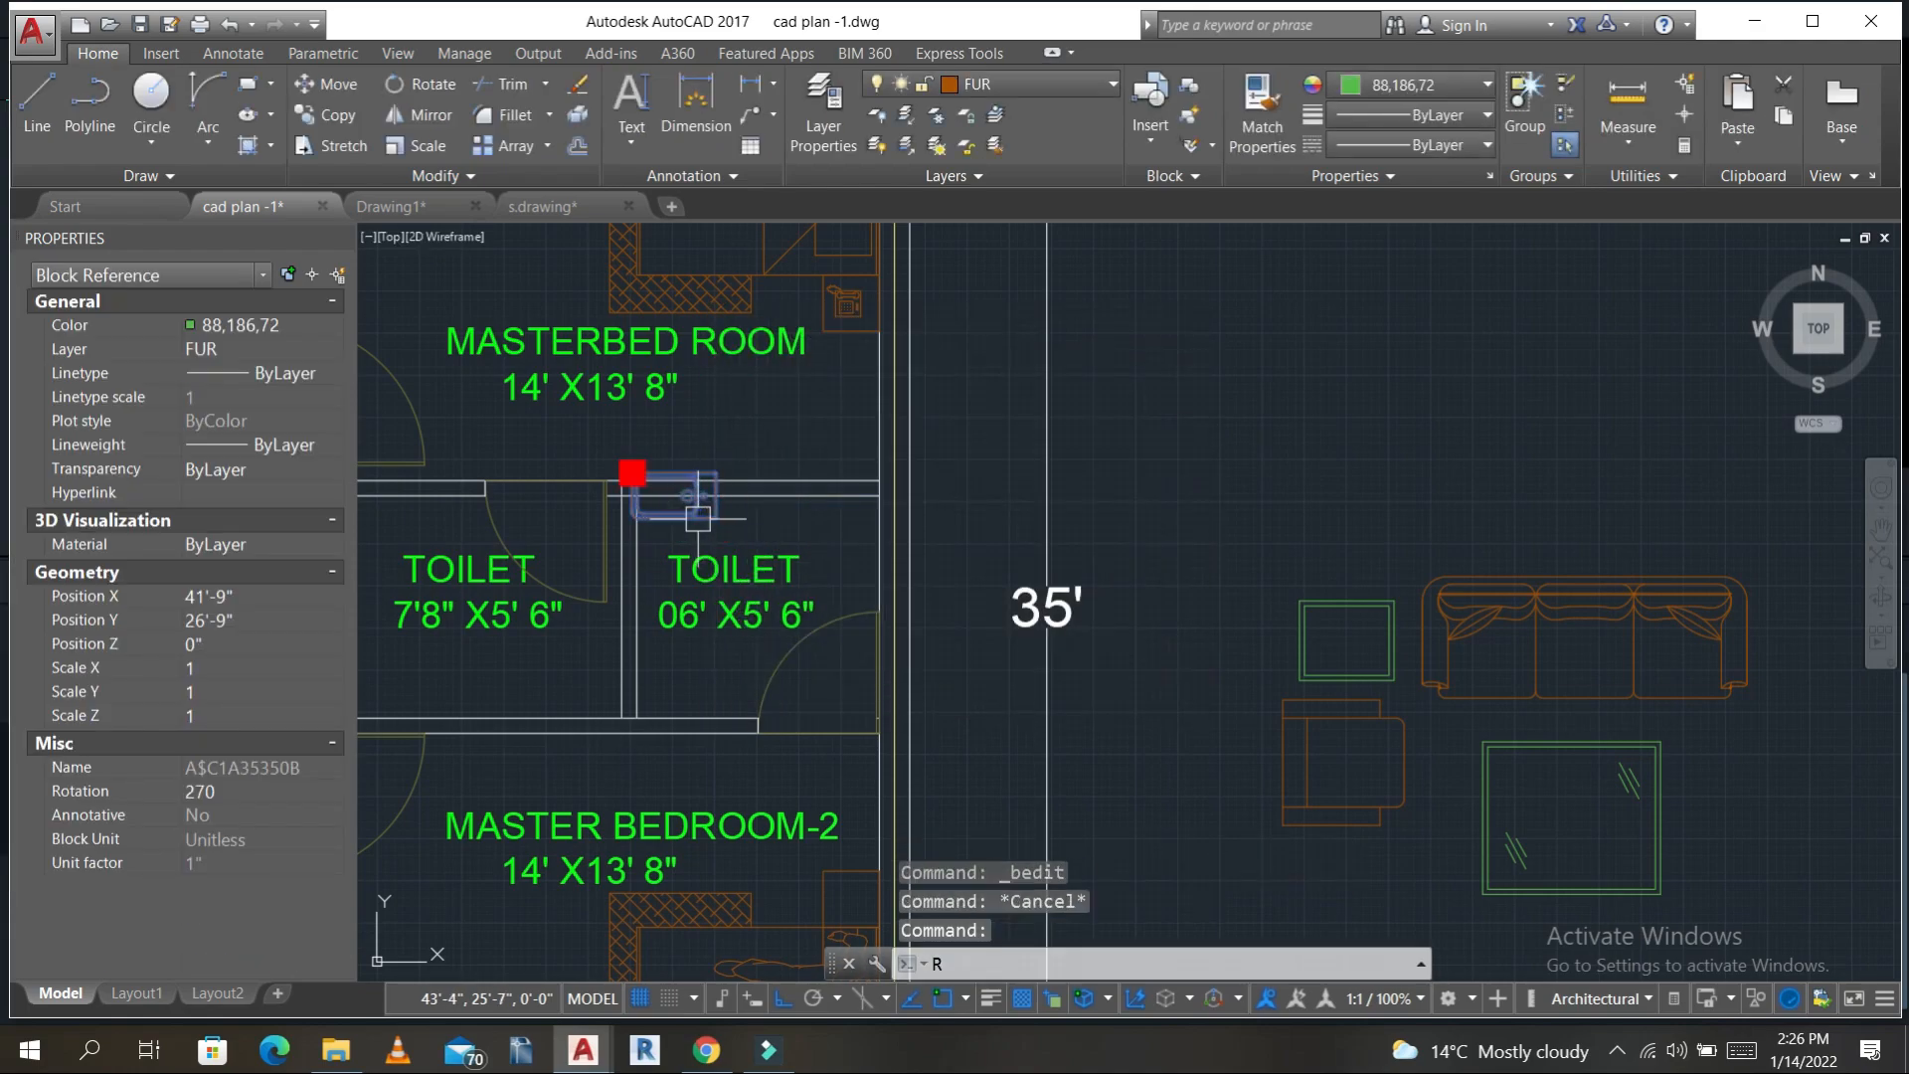
{"action": "key", "text": "Return"}
{"action": "scroll", "coordinate": [711, 517], "scroll_direction": "up", "scroll_amount": 5}
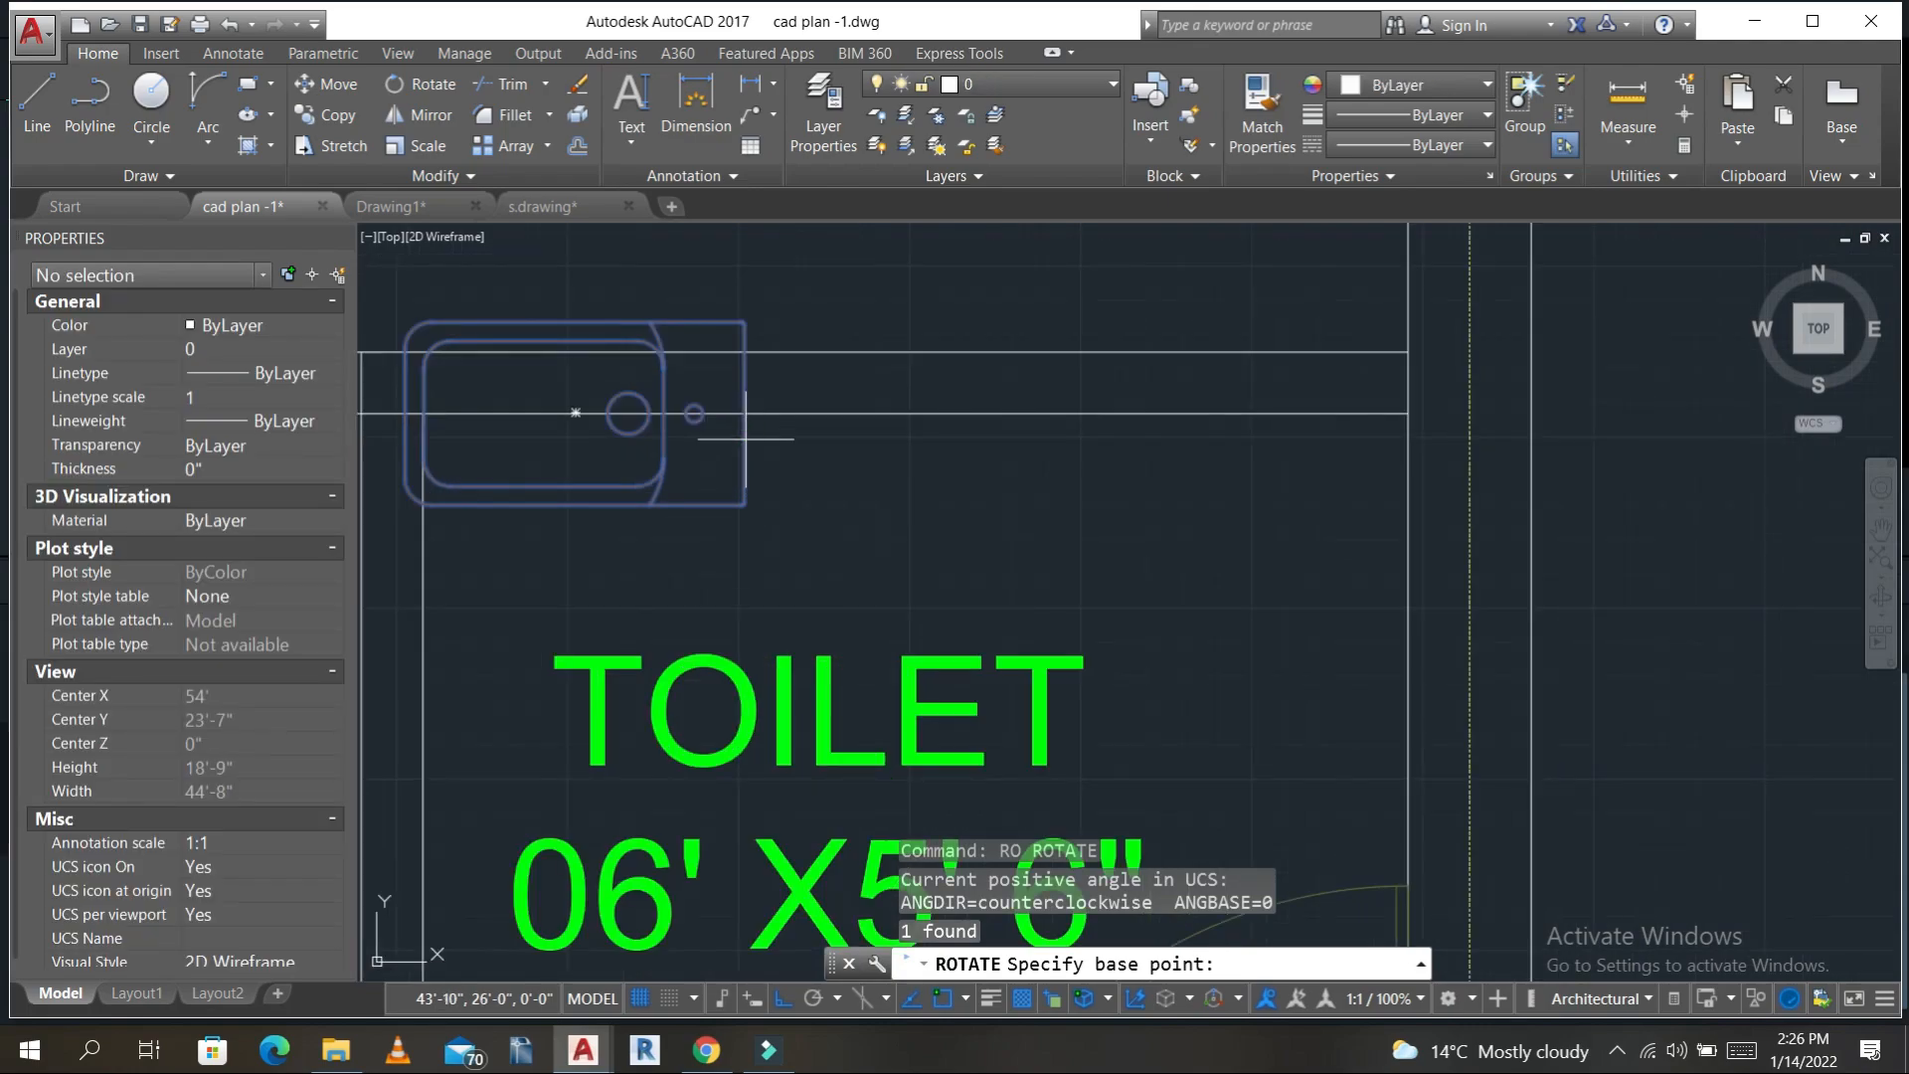
{"action": "left_click", "coordinate": [745, 413]}
{"action": "left_click", "coordinate": [790, 316]}
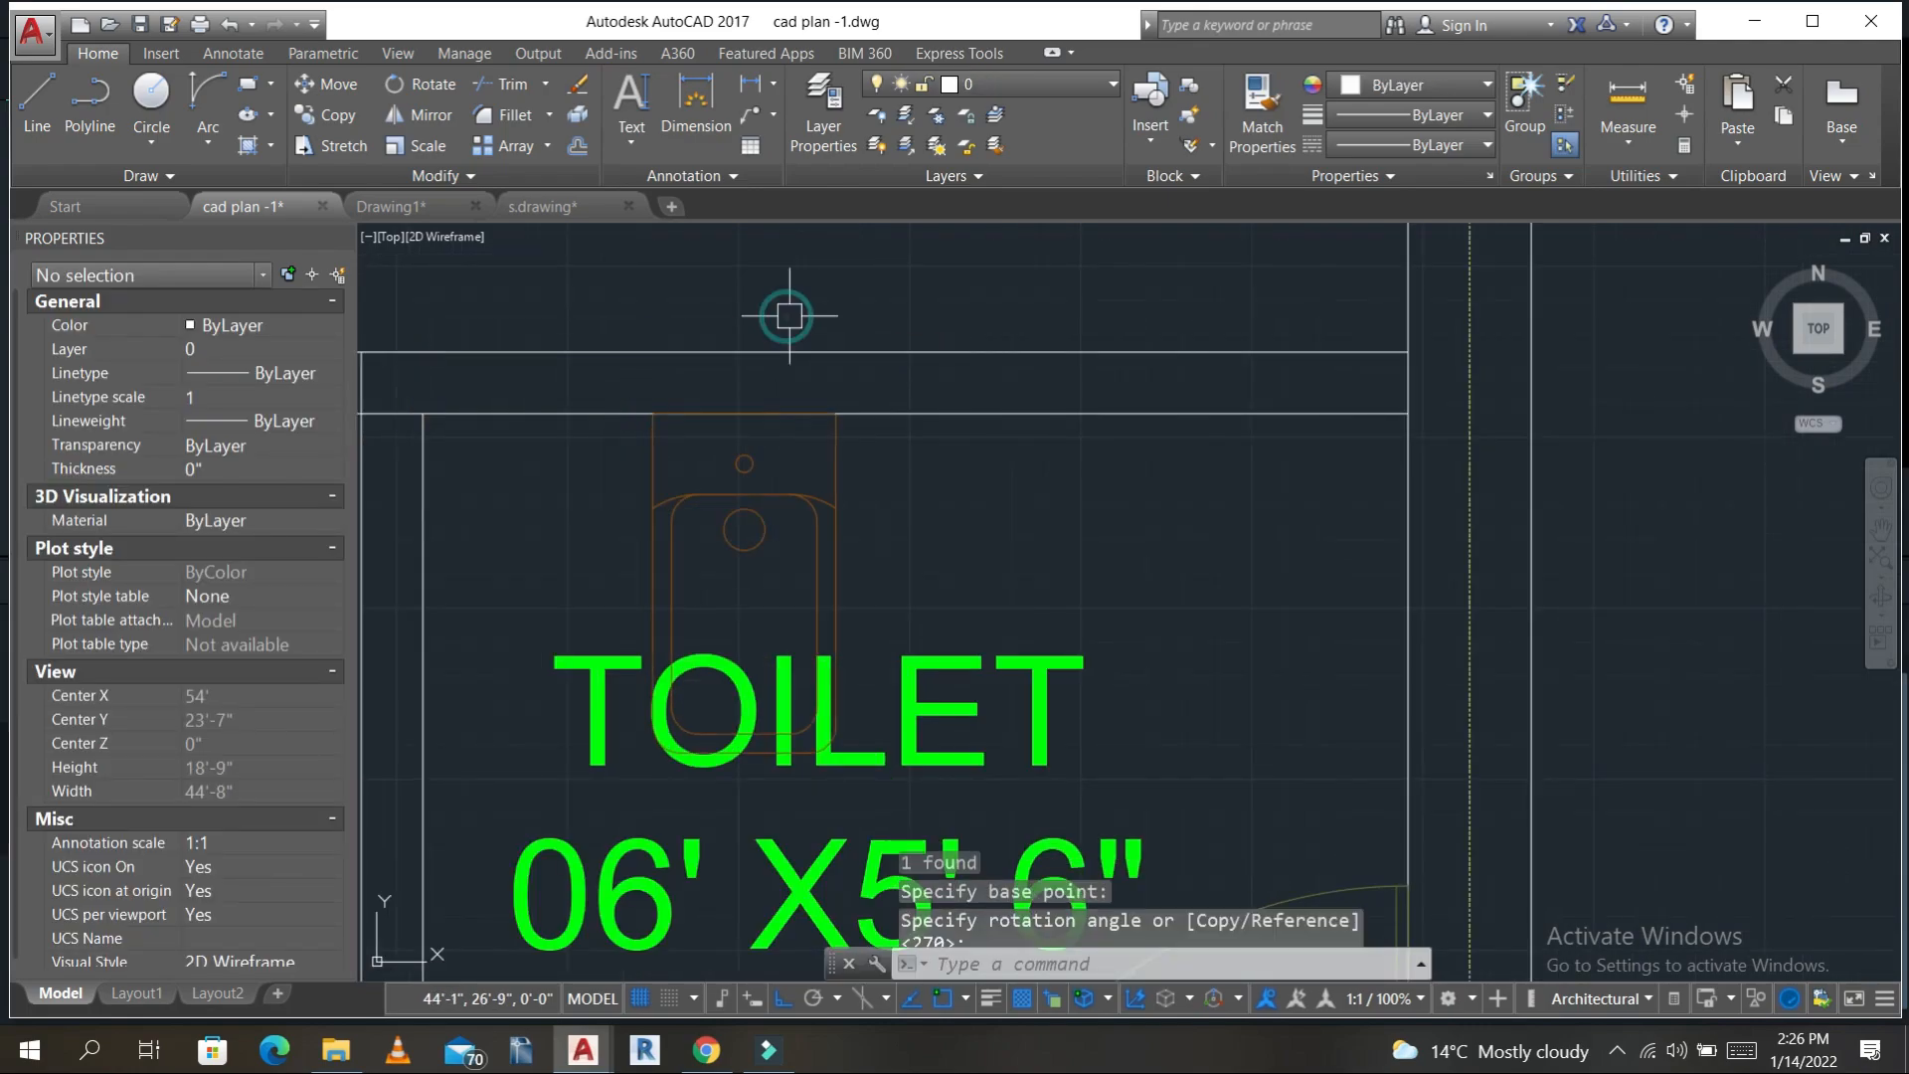
{"action": "scroll", "coordinate": [767, 468], "scroll_direction": "down", "scroll_amount": 5}
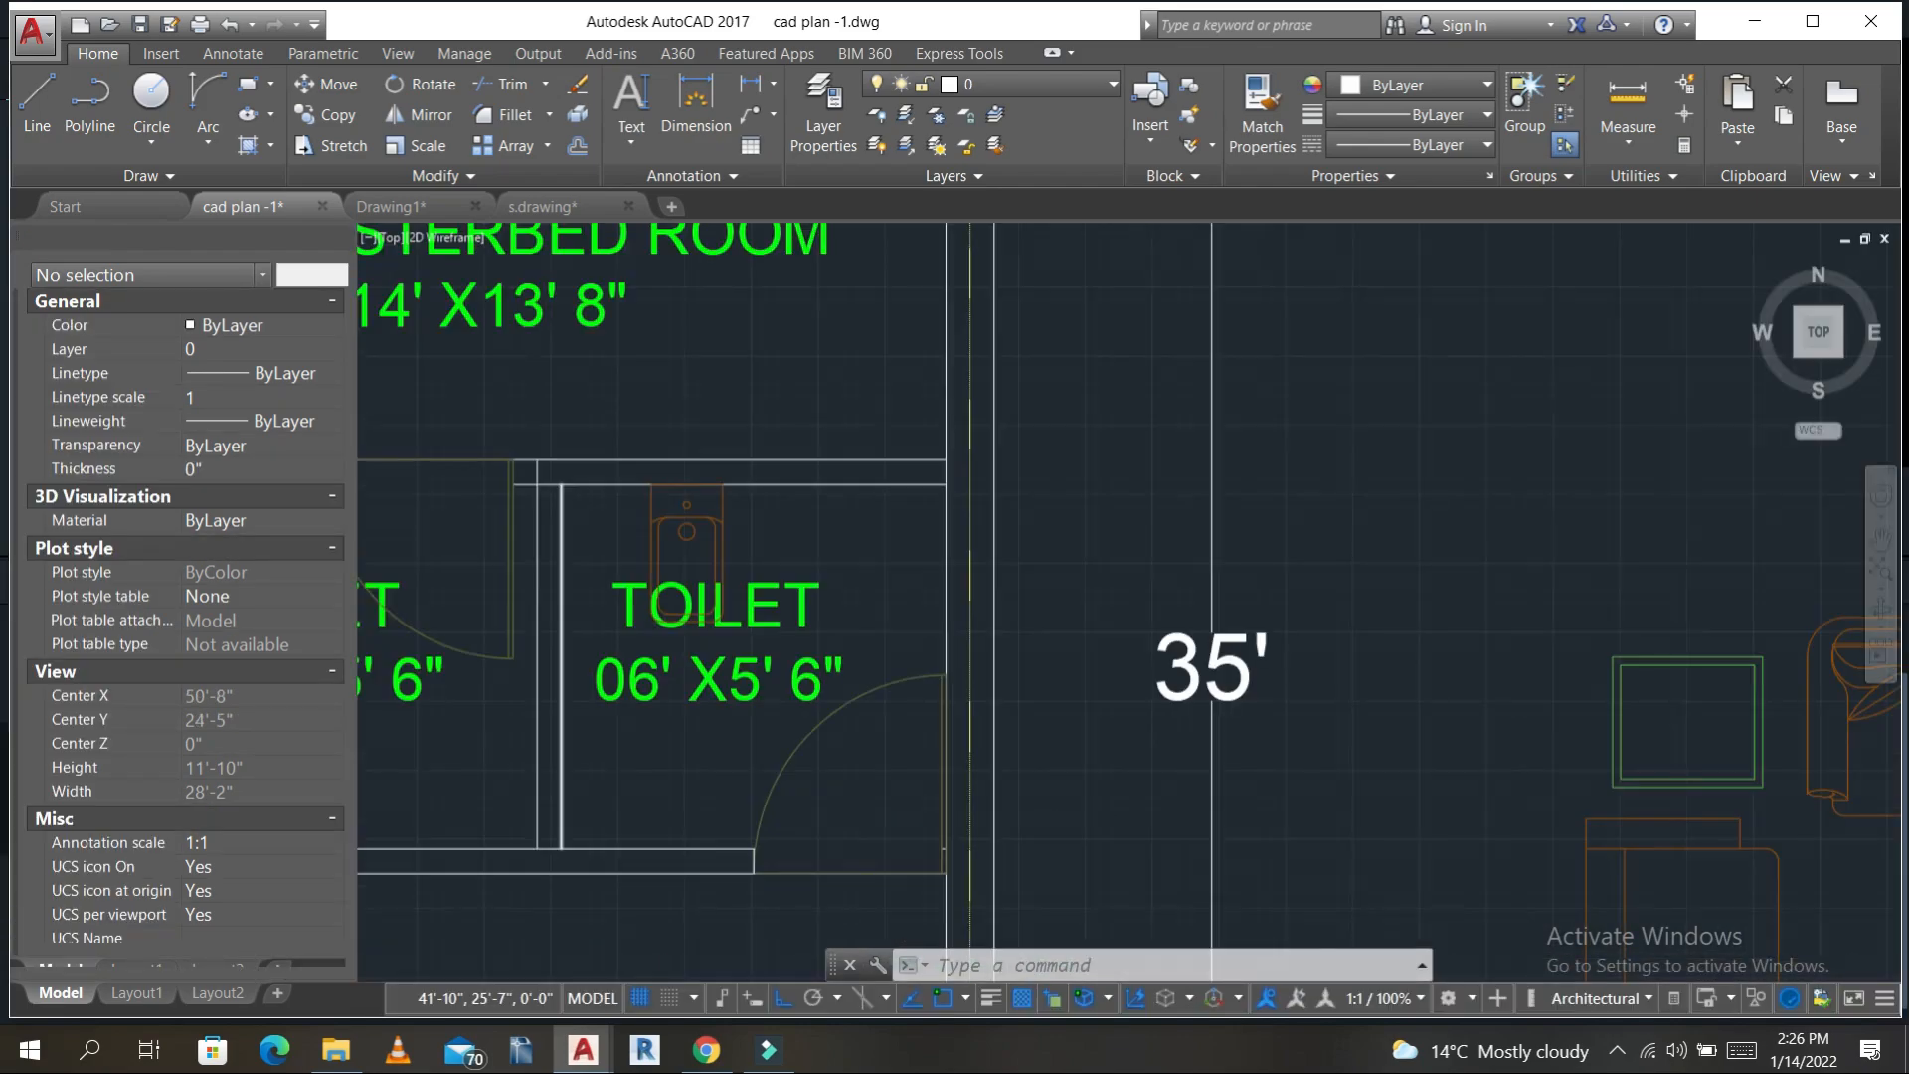
{"action": "key", "text": "Escape"}
{"action": "key", "text": "Escape"}
{"action": "key", "text": "ctrl+s"}
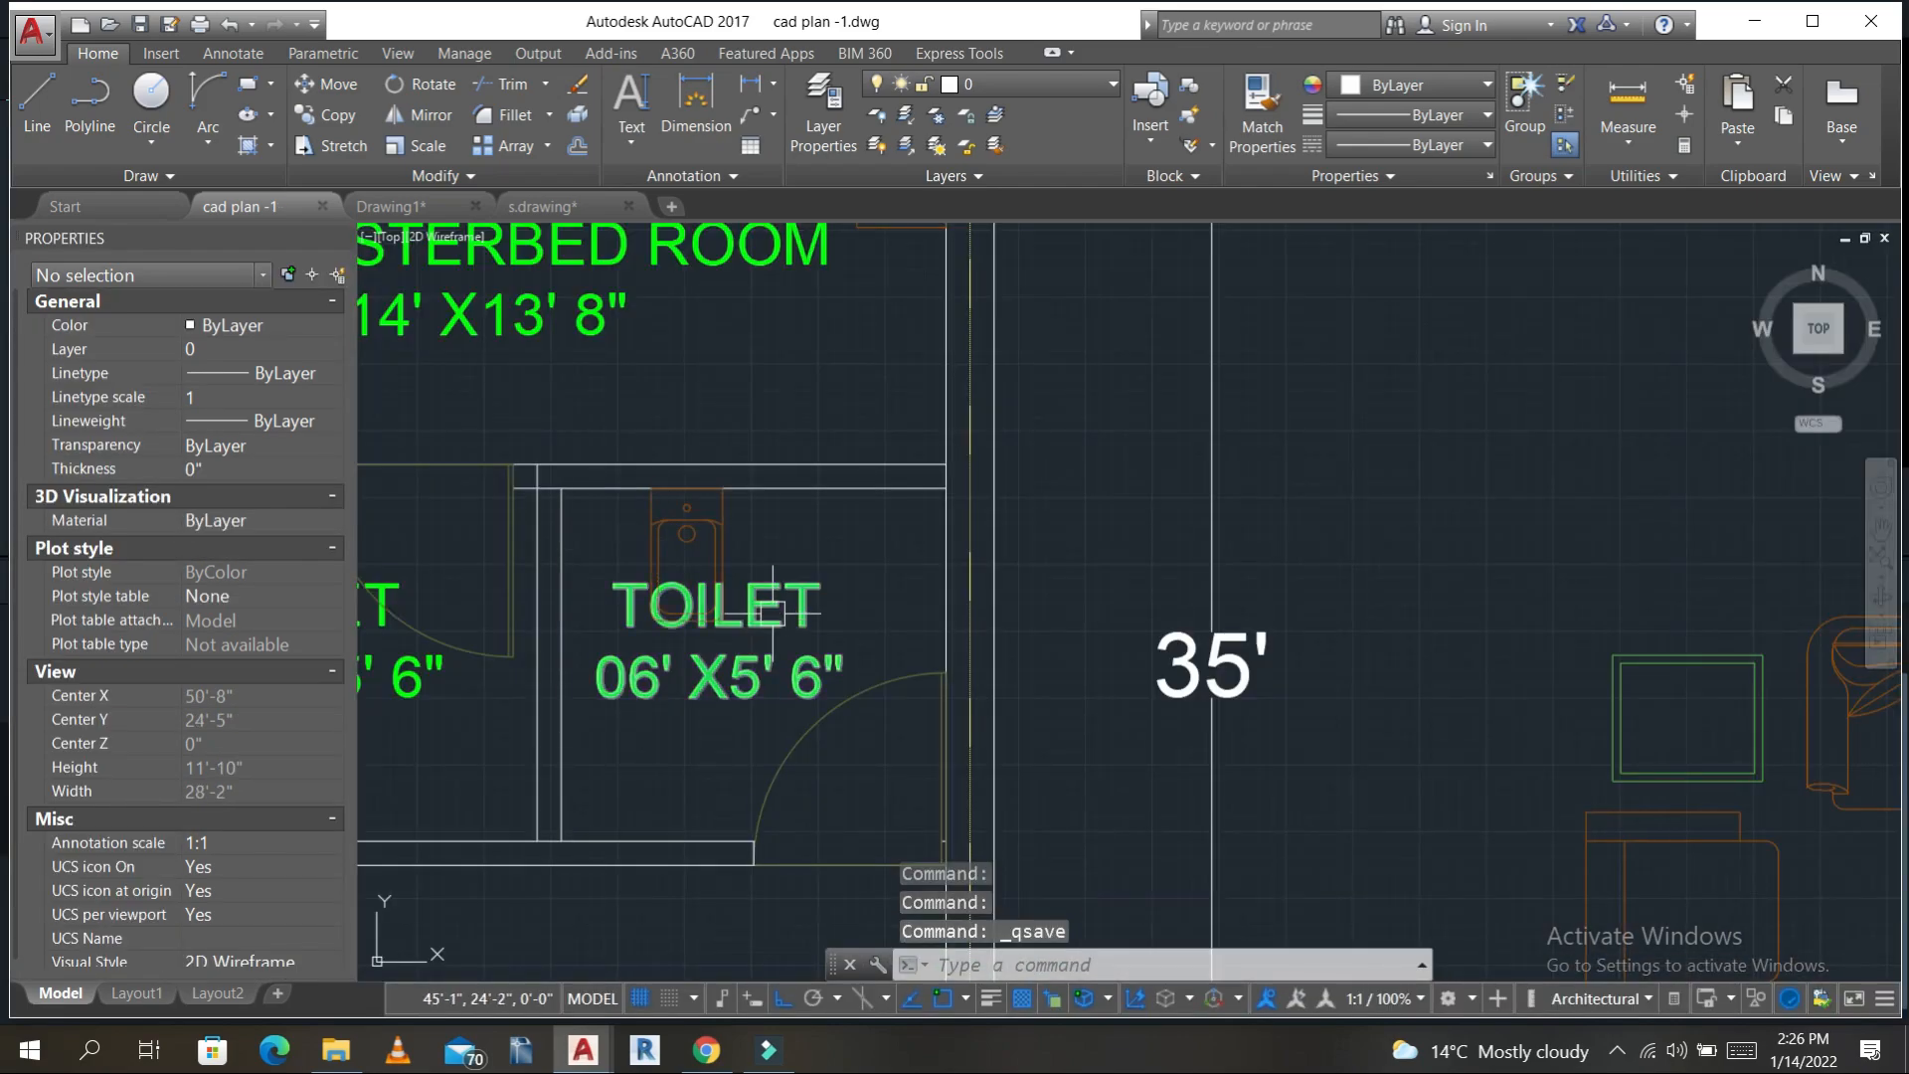
- Move the 06' X5' 6" toilet label down within the room, clear of the WC, and save the drawing
{"action": "type", "text": "m"}
{"action": "key", "text": "Return"}
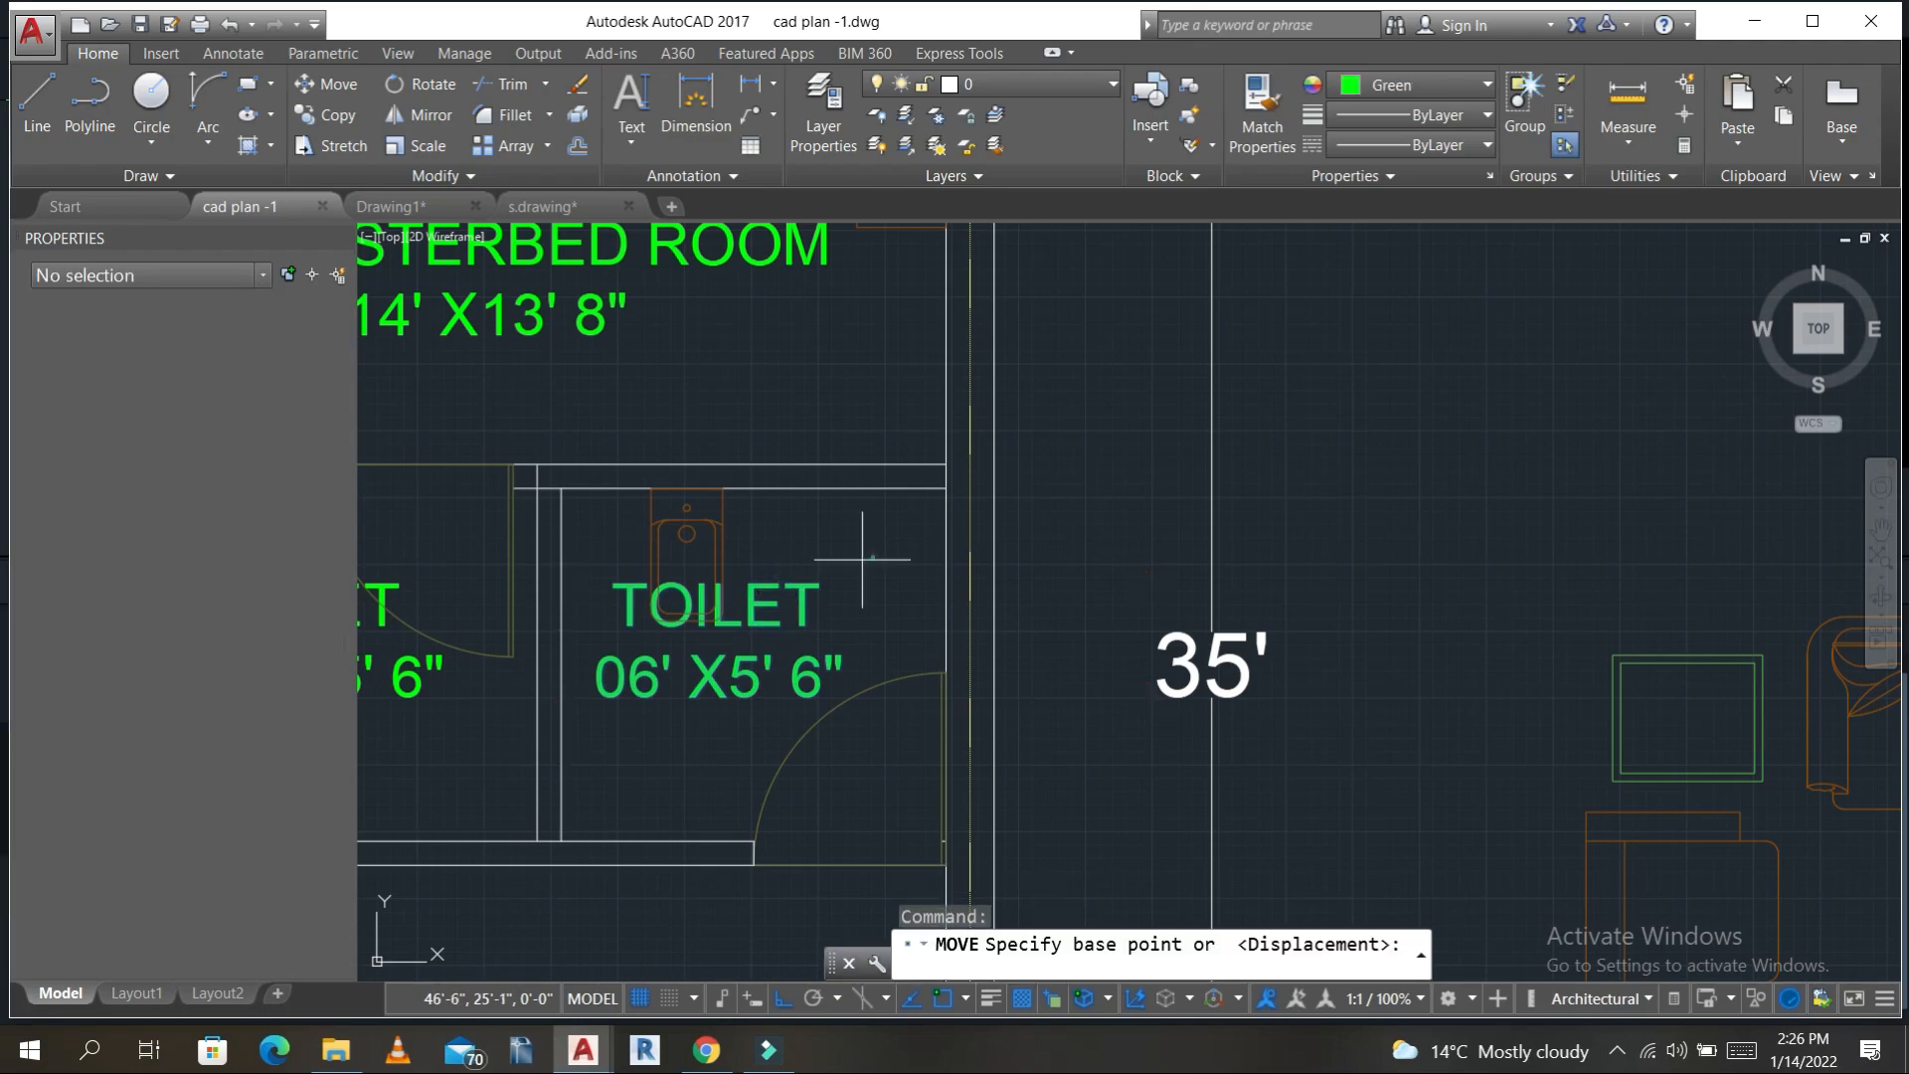
{"action": "left_click", "coordinate": [873, 556]}
{"action": "scroll", "coordinate": [874, 586], "scroll_direction": "down", "scroll_amount": 8}
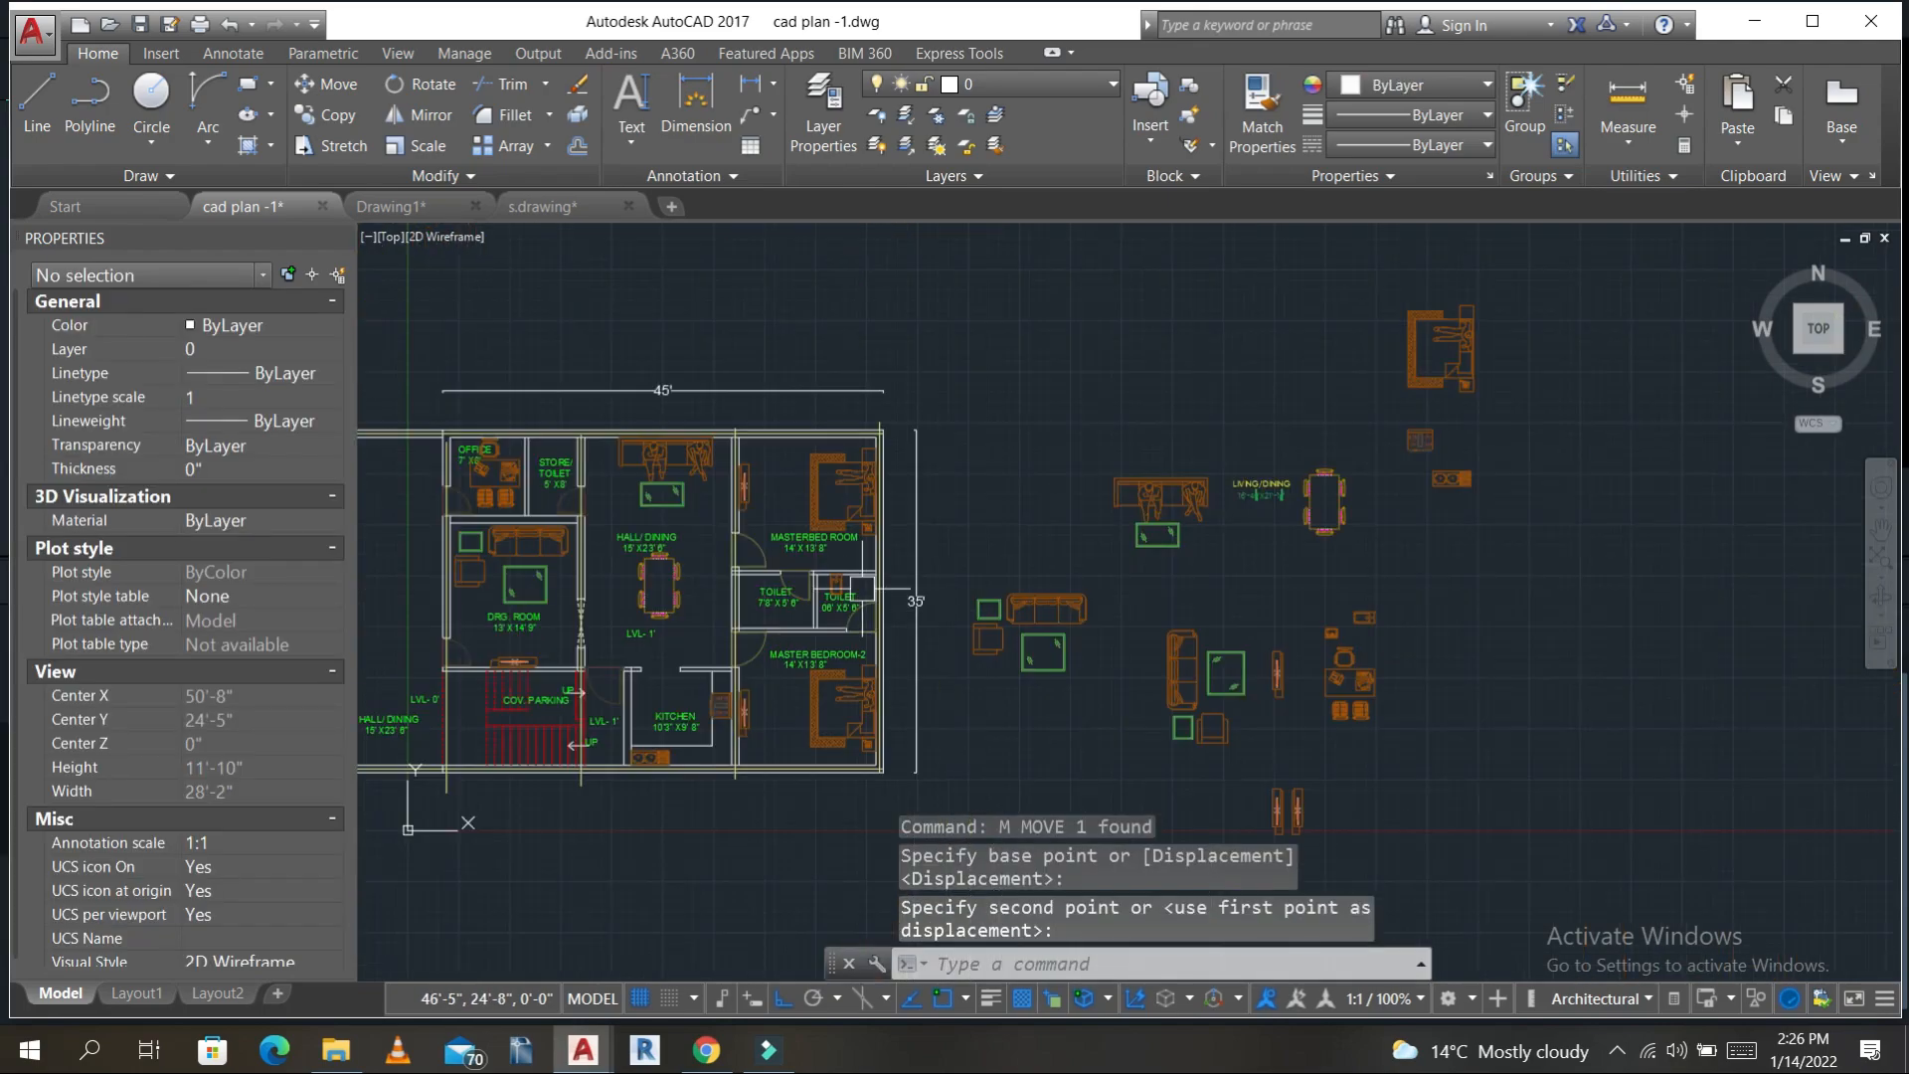
{"action": "middle_click_drag", "start_coordinate": [1083, 603], "coordinate": [889, 554]}
{"action": "key", "text": "ctrl+s"}
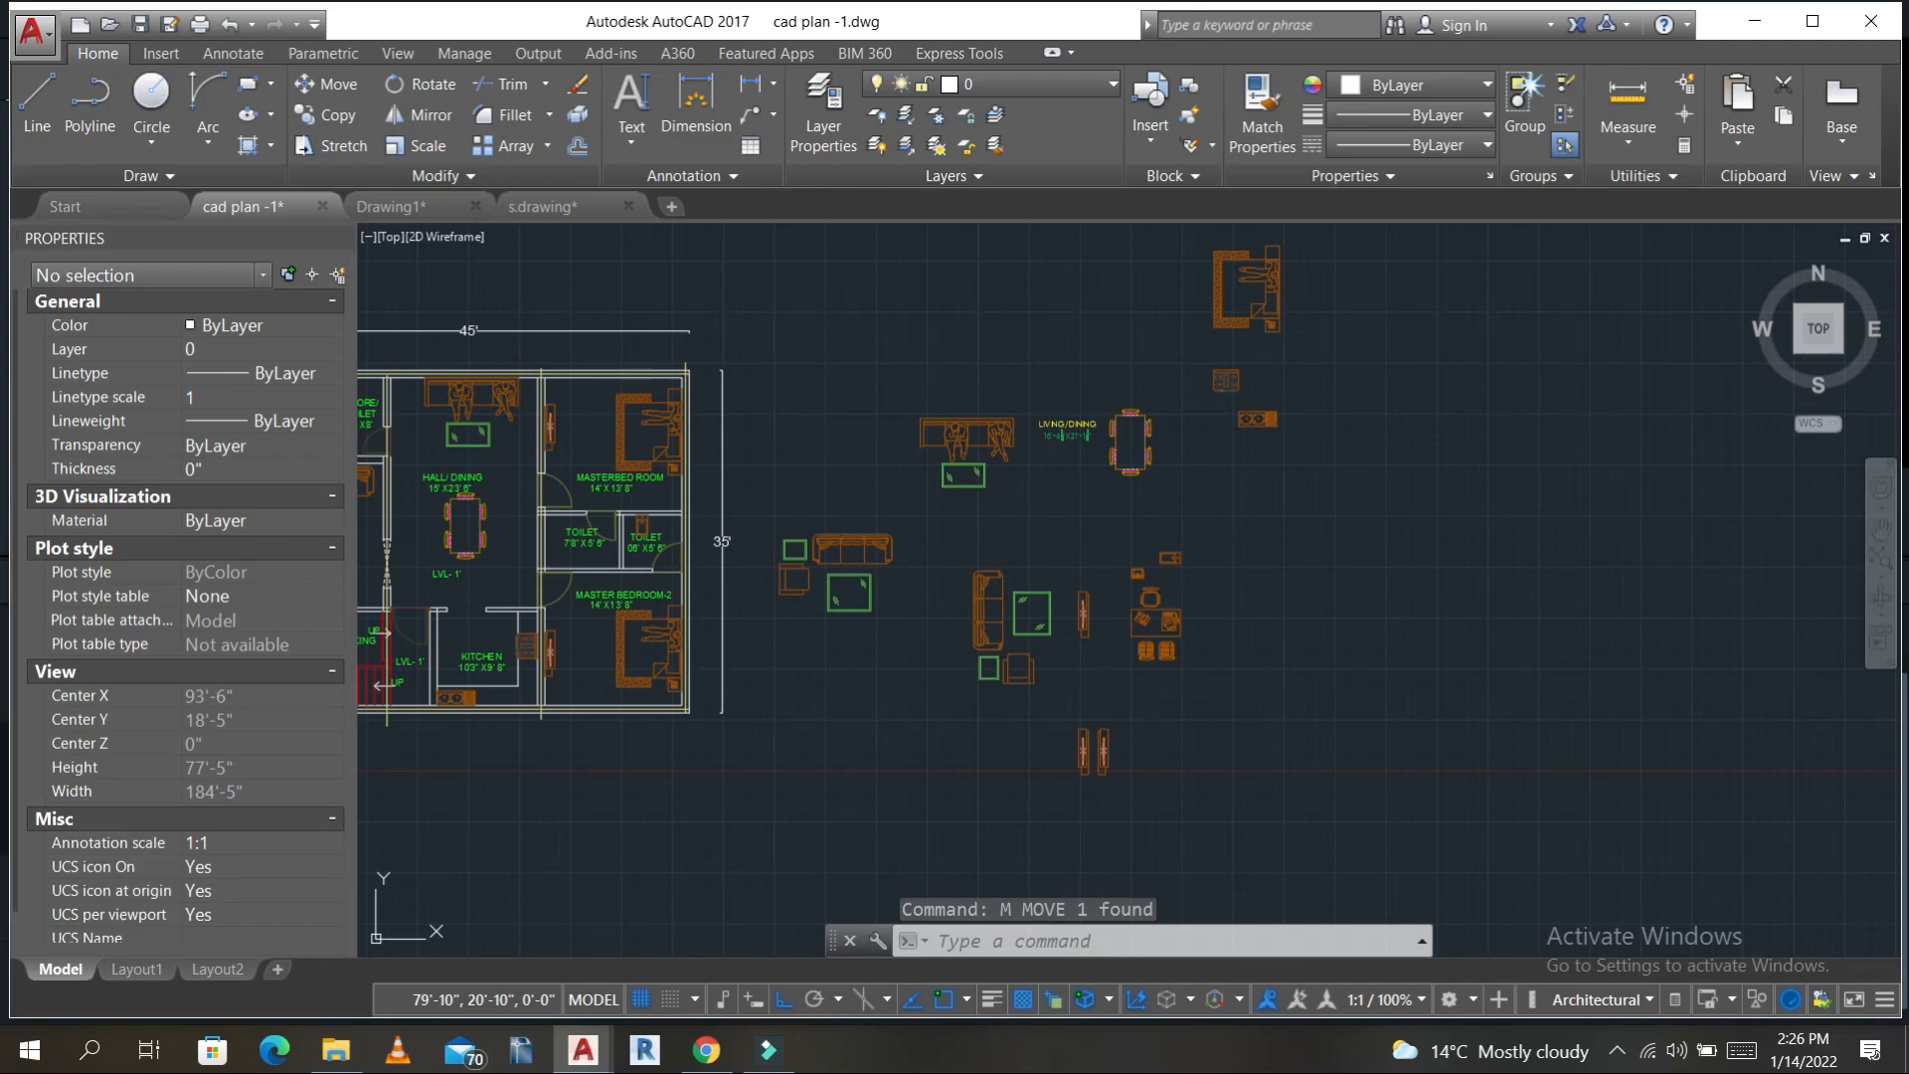
- Window-select the spare furniture blocks and LIVING/DINING label lying beside the plan and erase them
{"action": "scroll", "coordinate": [1154, 557], "scroll_direction": "down", "scroll_amount": 2}
{"action": "key", "text": "Escape"}
{"action": "left_click", "coordinate": [1296, 712]}
{"action": "left_click", "coordinate": [1296, 712]}
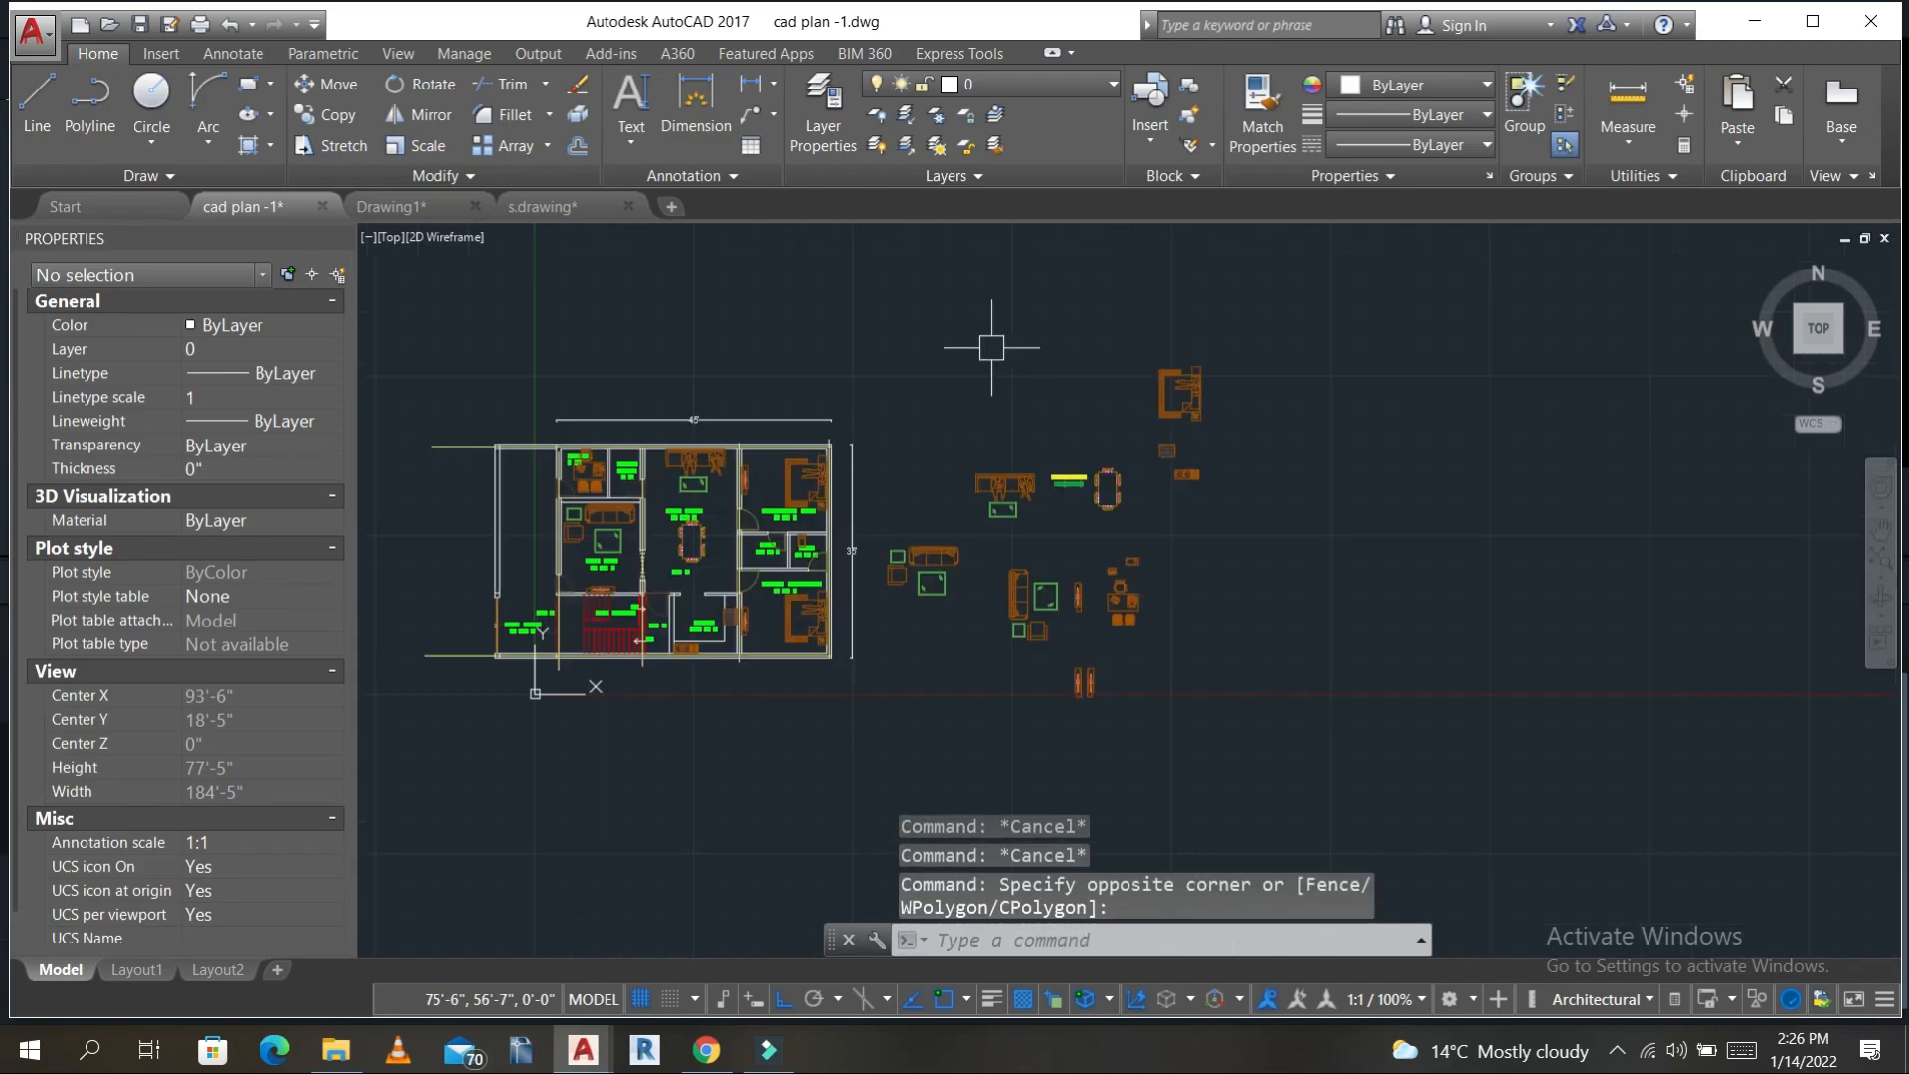
{"action": "left_click", "coordinate": [909, 308]}
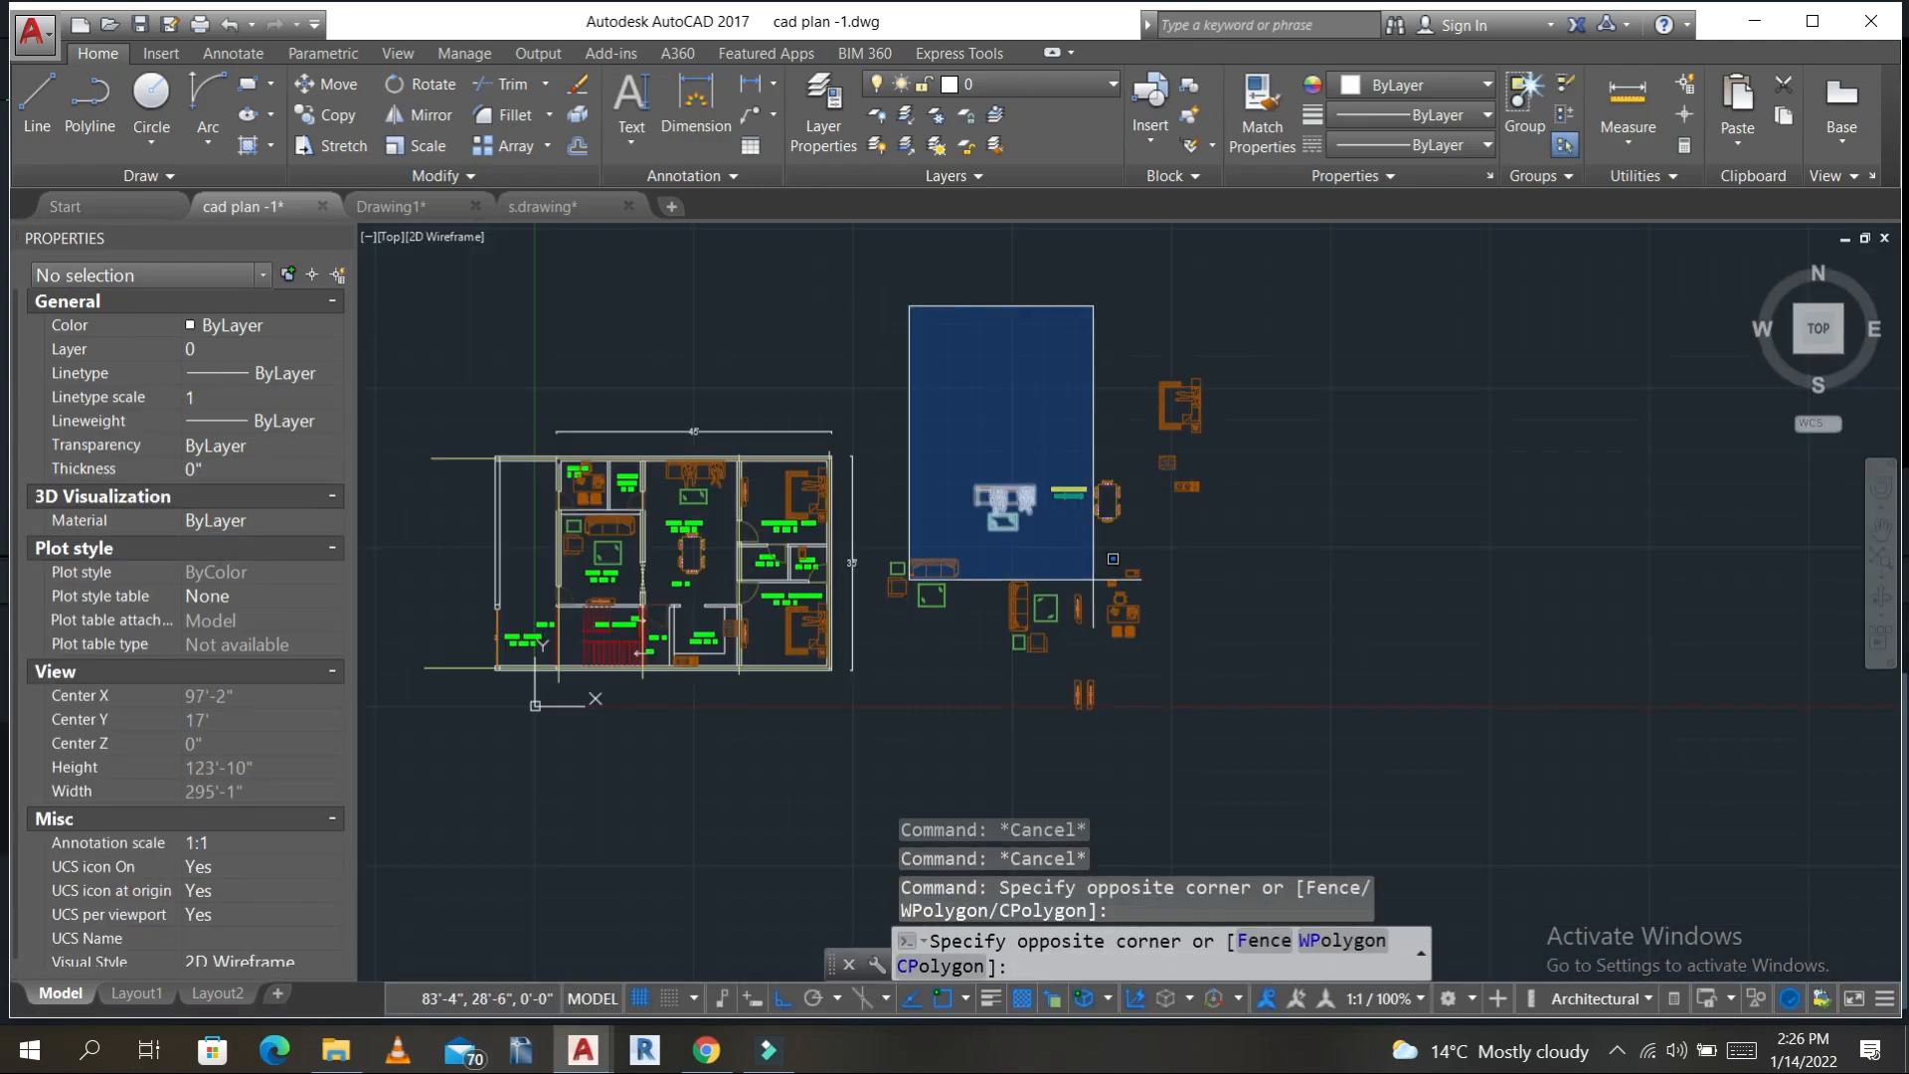
{"action": "left_click", "coordinate": [1435, 790]}
{"action": "key", "text": "Delete"}
- Erase the remaining spare side table and armchair next to the plan and save the drawing
{"action": "left_click", "coordinate": [1294, 722]}
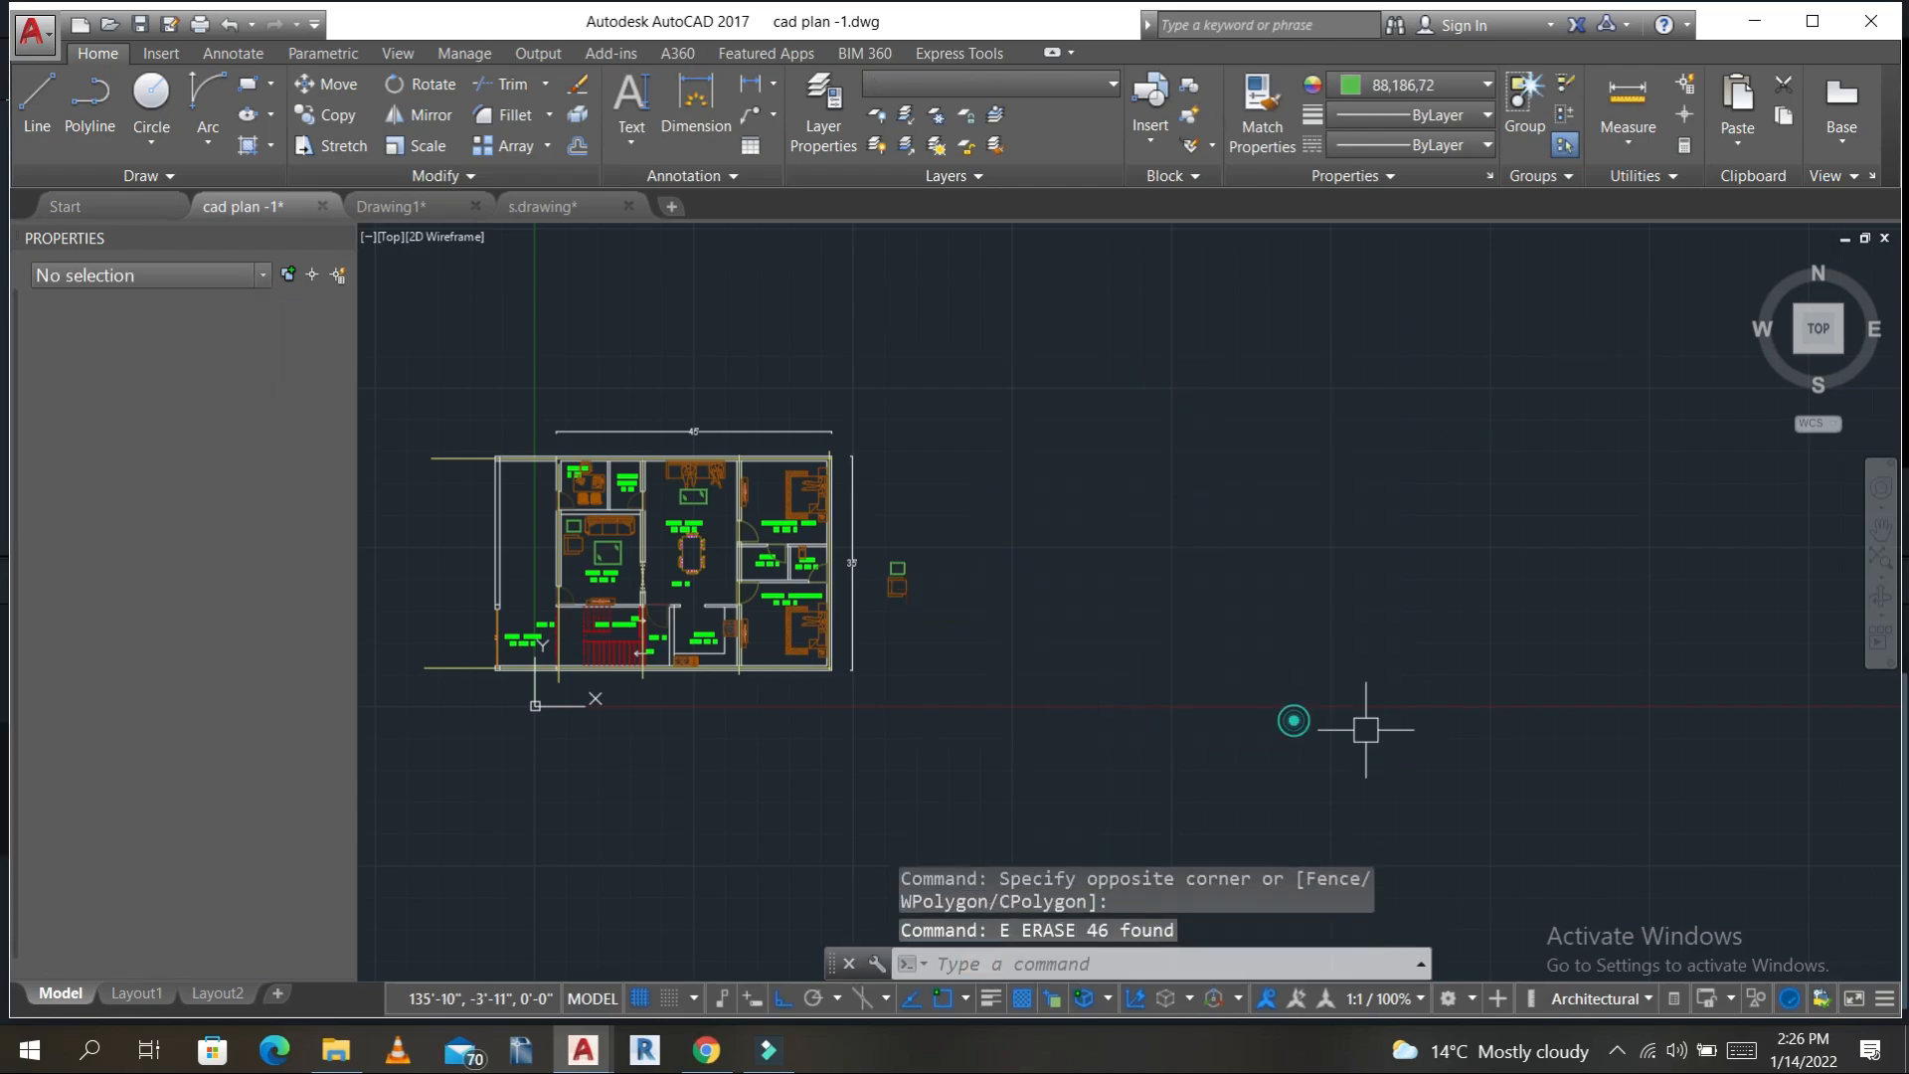
{"action": "left_click", "coordinate": [892, 408]}
{"action": "type", "text": "e"}
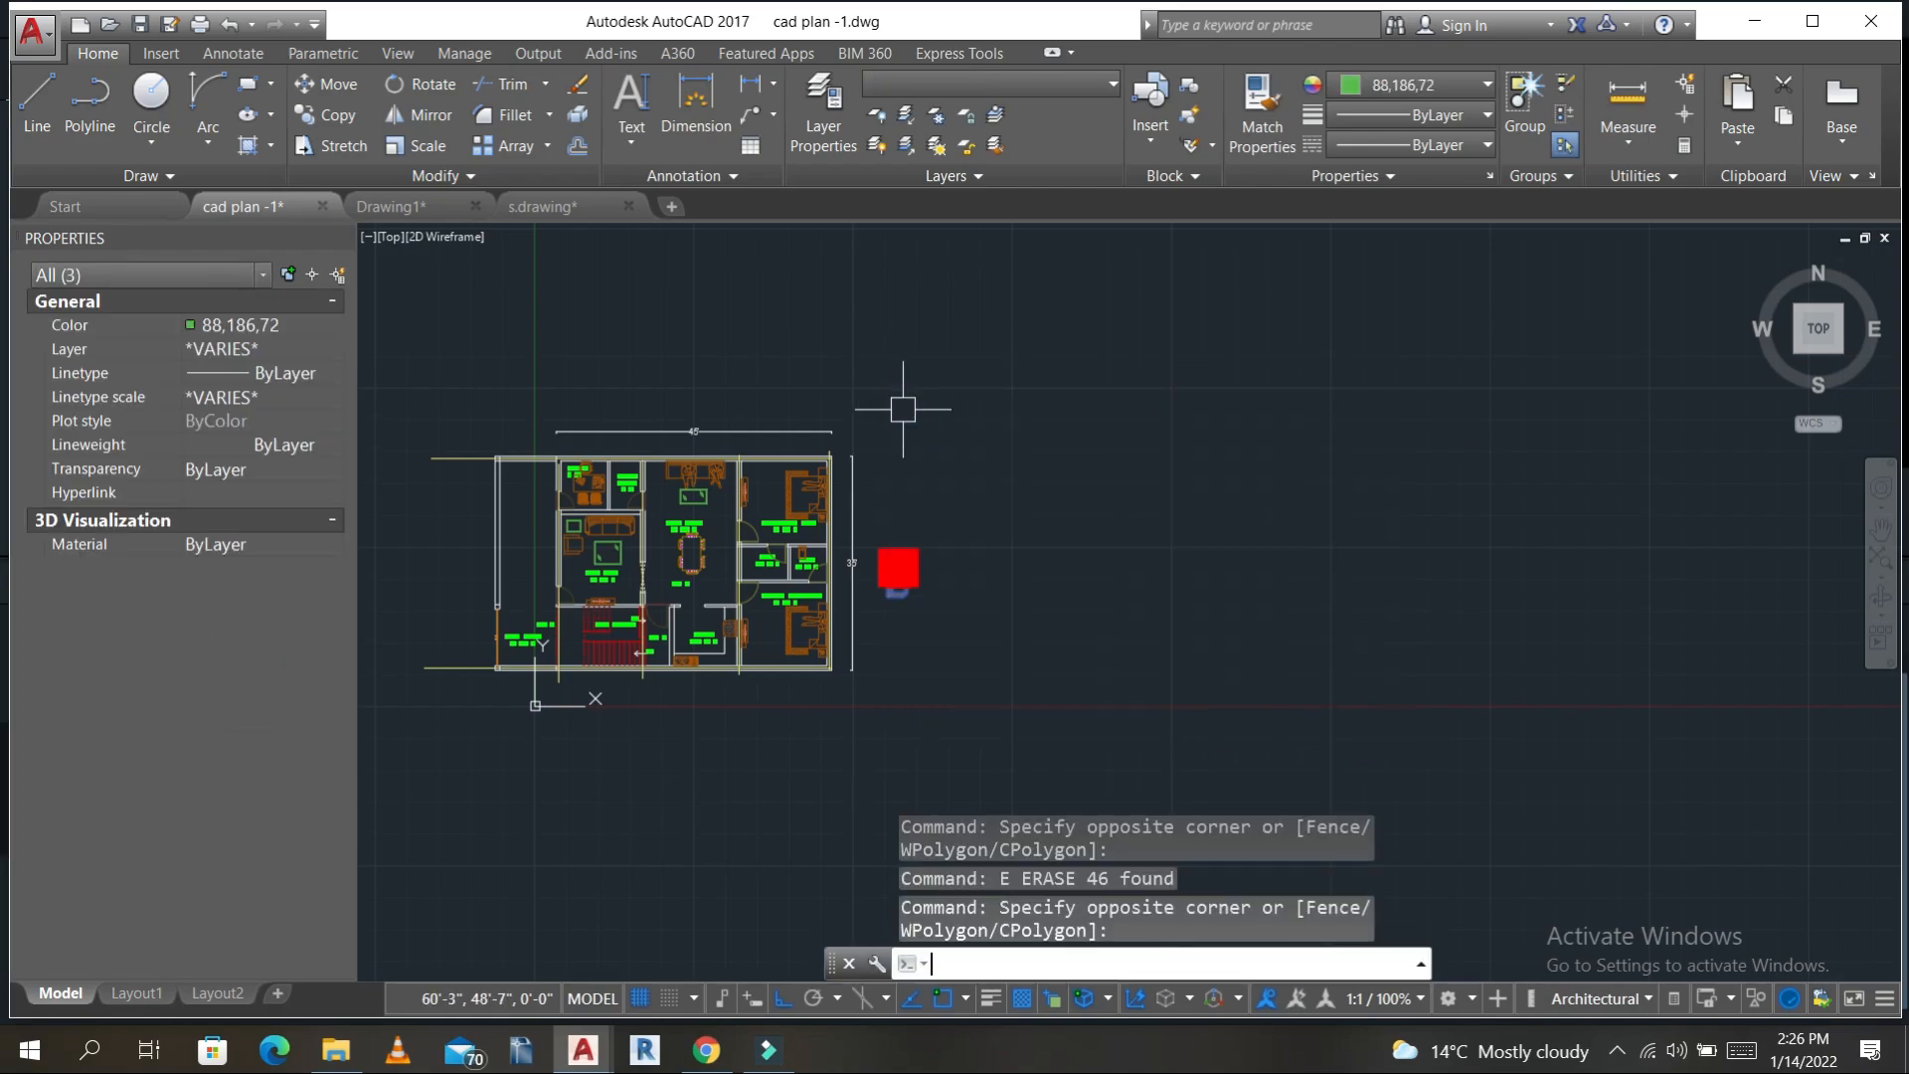
{"action": "key", "text": "Return"}
{"action": "key", "text": "ctrl+s"}
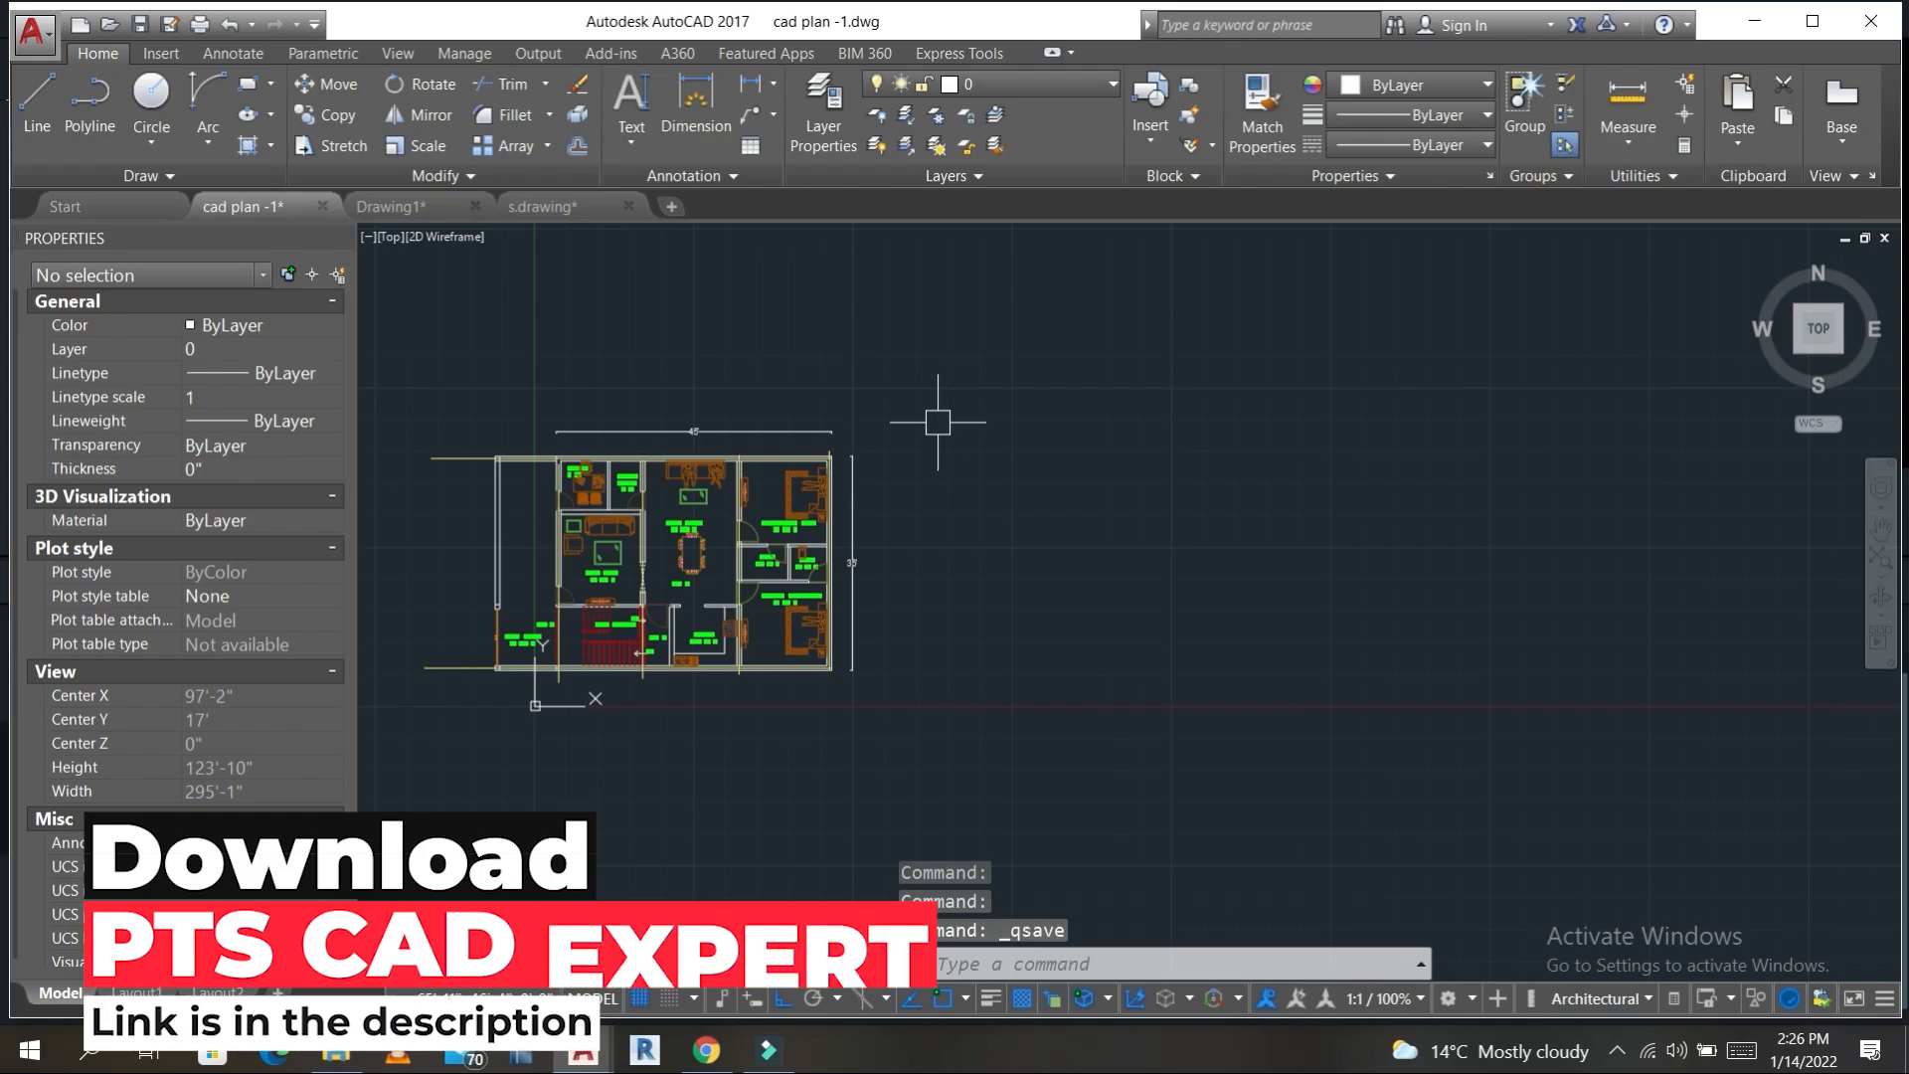
{"action": "middle_click_drag", "start_coordinate": [746, 568], "coordinate": [1079, 542]}
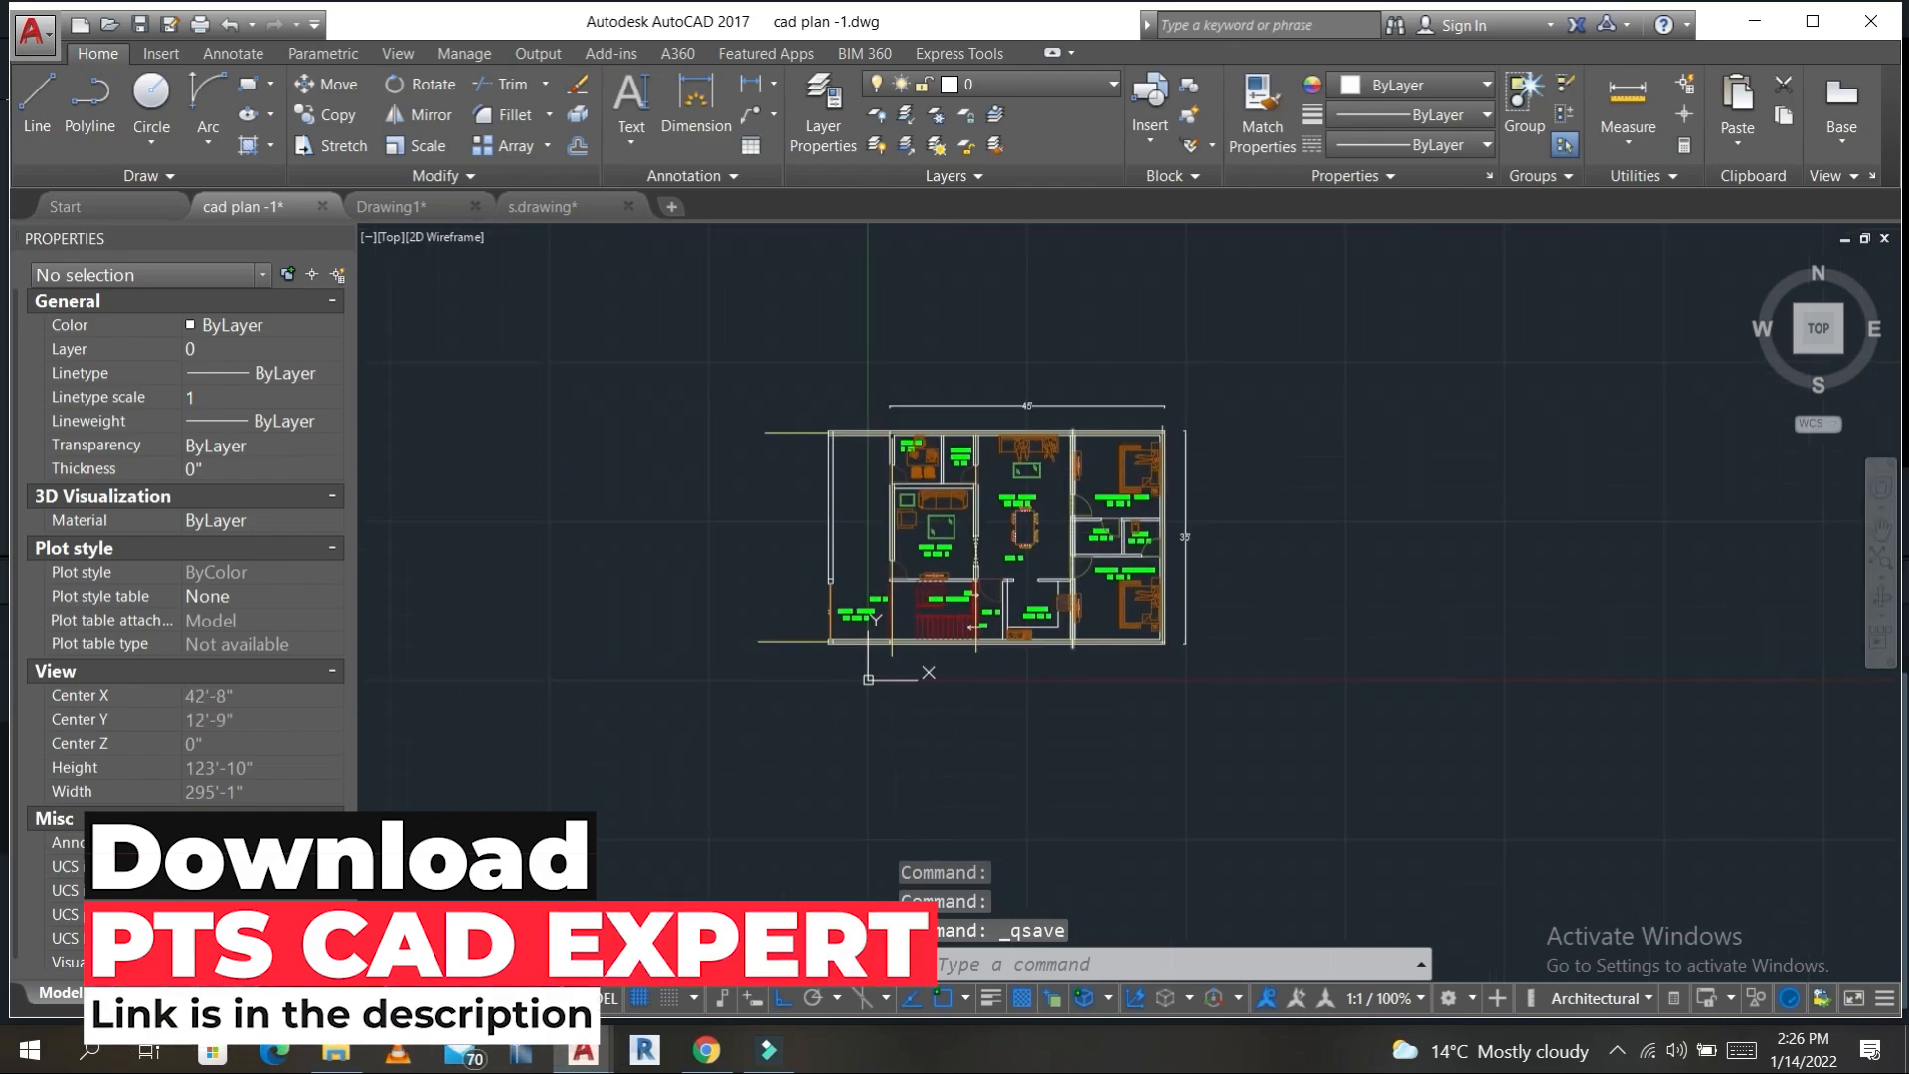
{"action": "middle_click_drag", "start_coordinate": [1250, 620], "coordinate": [1200, 621]}
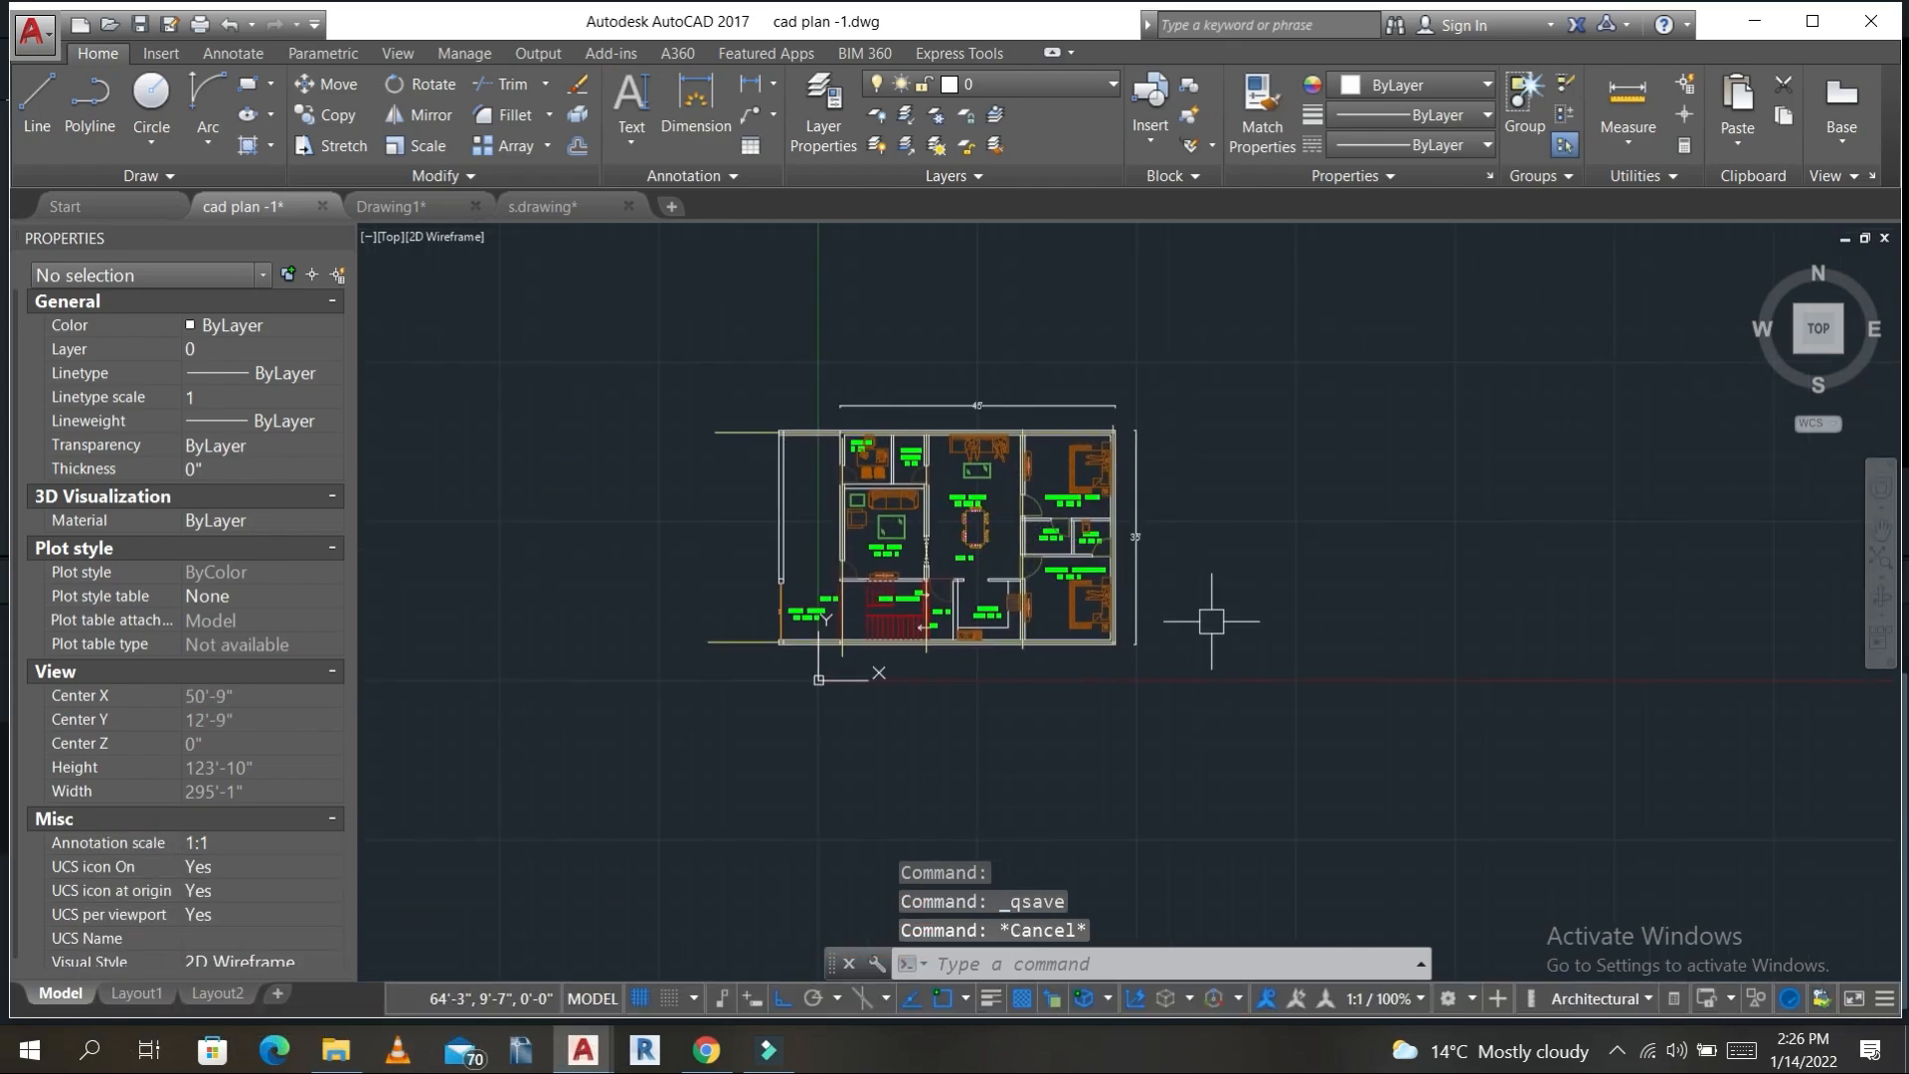
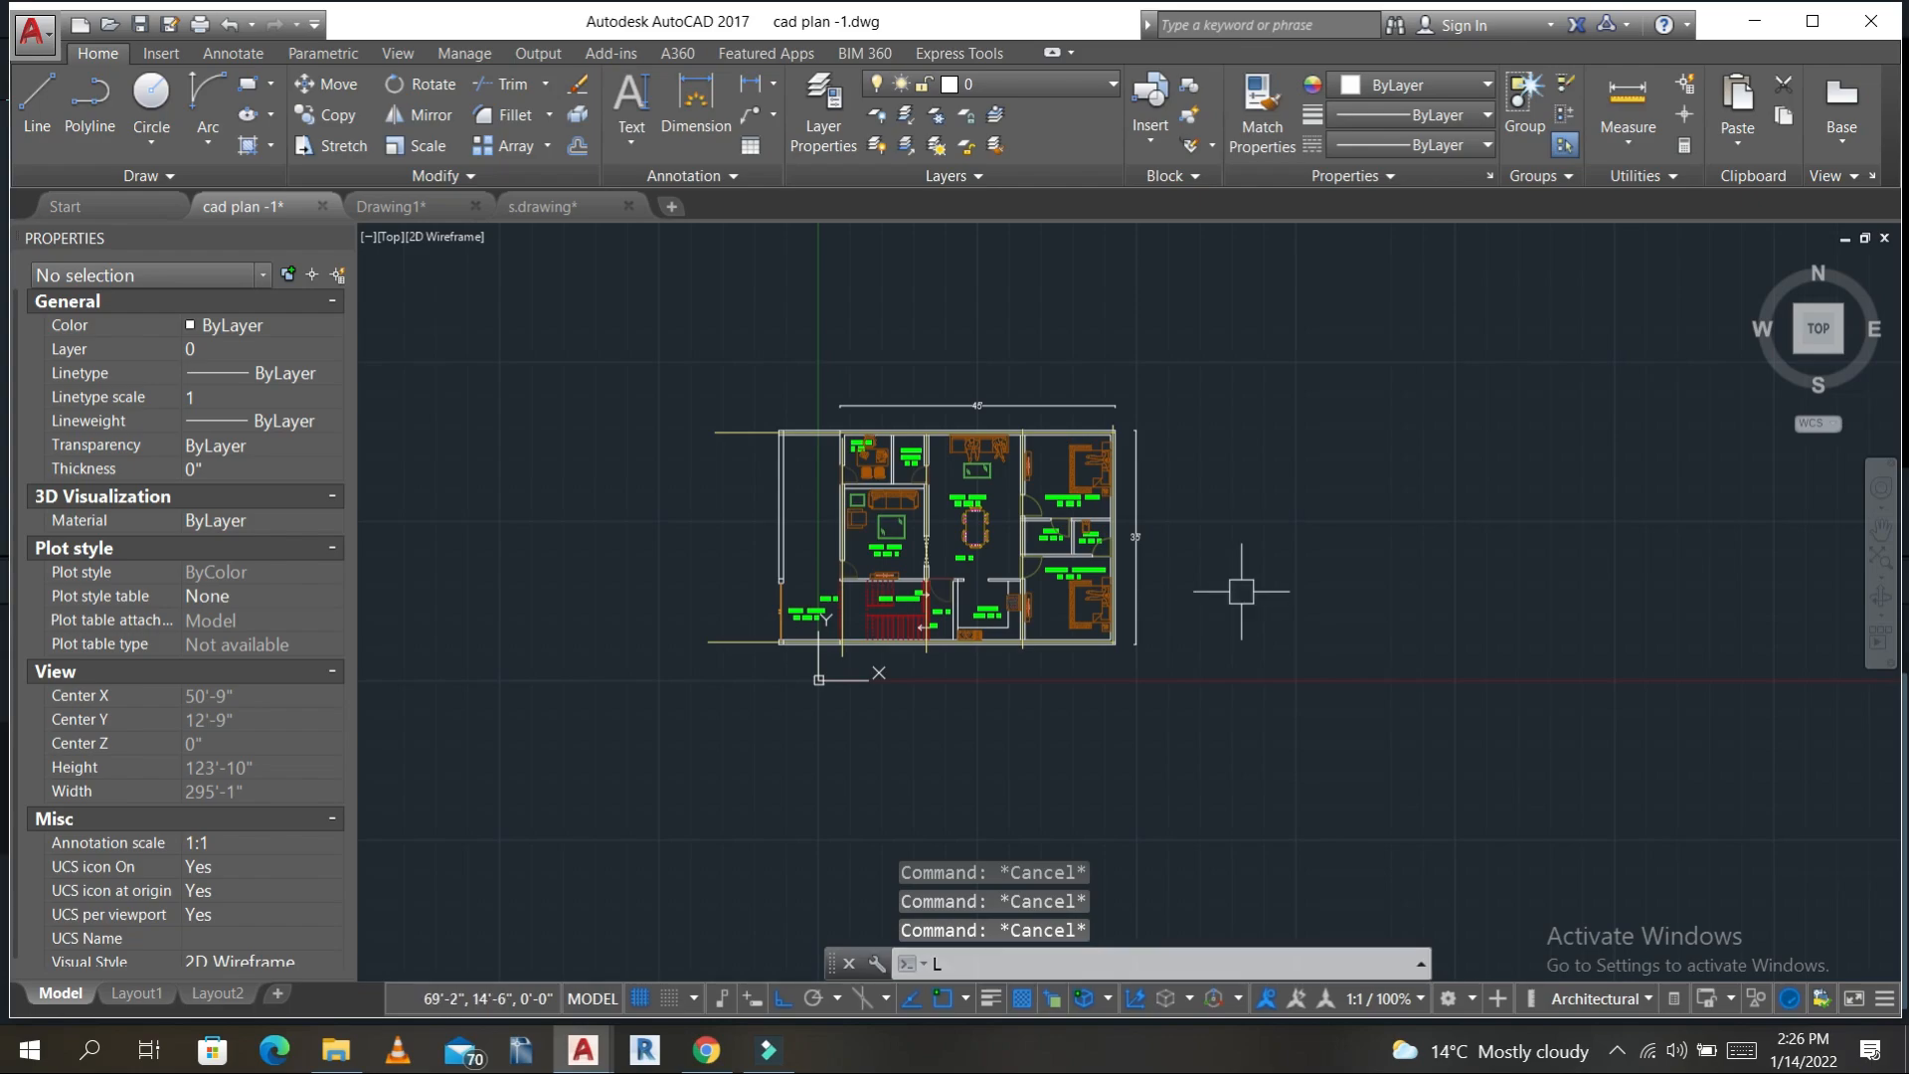
{"action": "type", "text": "l"}
{"action": "key", "text": "Return"}
{"action": "scroll", "coordinate": [1130, 507], "scroll_direction": "up", "scroll_amount": 3}
{"action": "key", "text": "Escape"}
{"action": "key", "text": "Escape"}
- Draw a 9" by 9" square column outline as a polyline in the empty area beside the master bedrooms
{"action": "type", "text": "pl"}
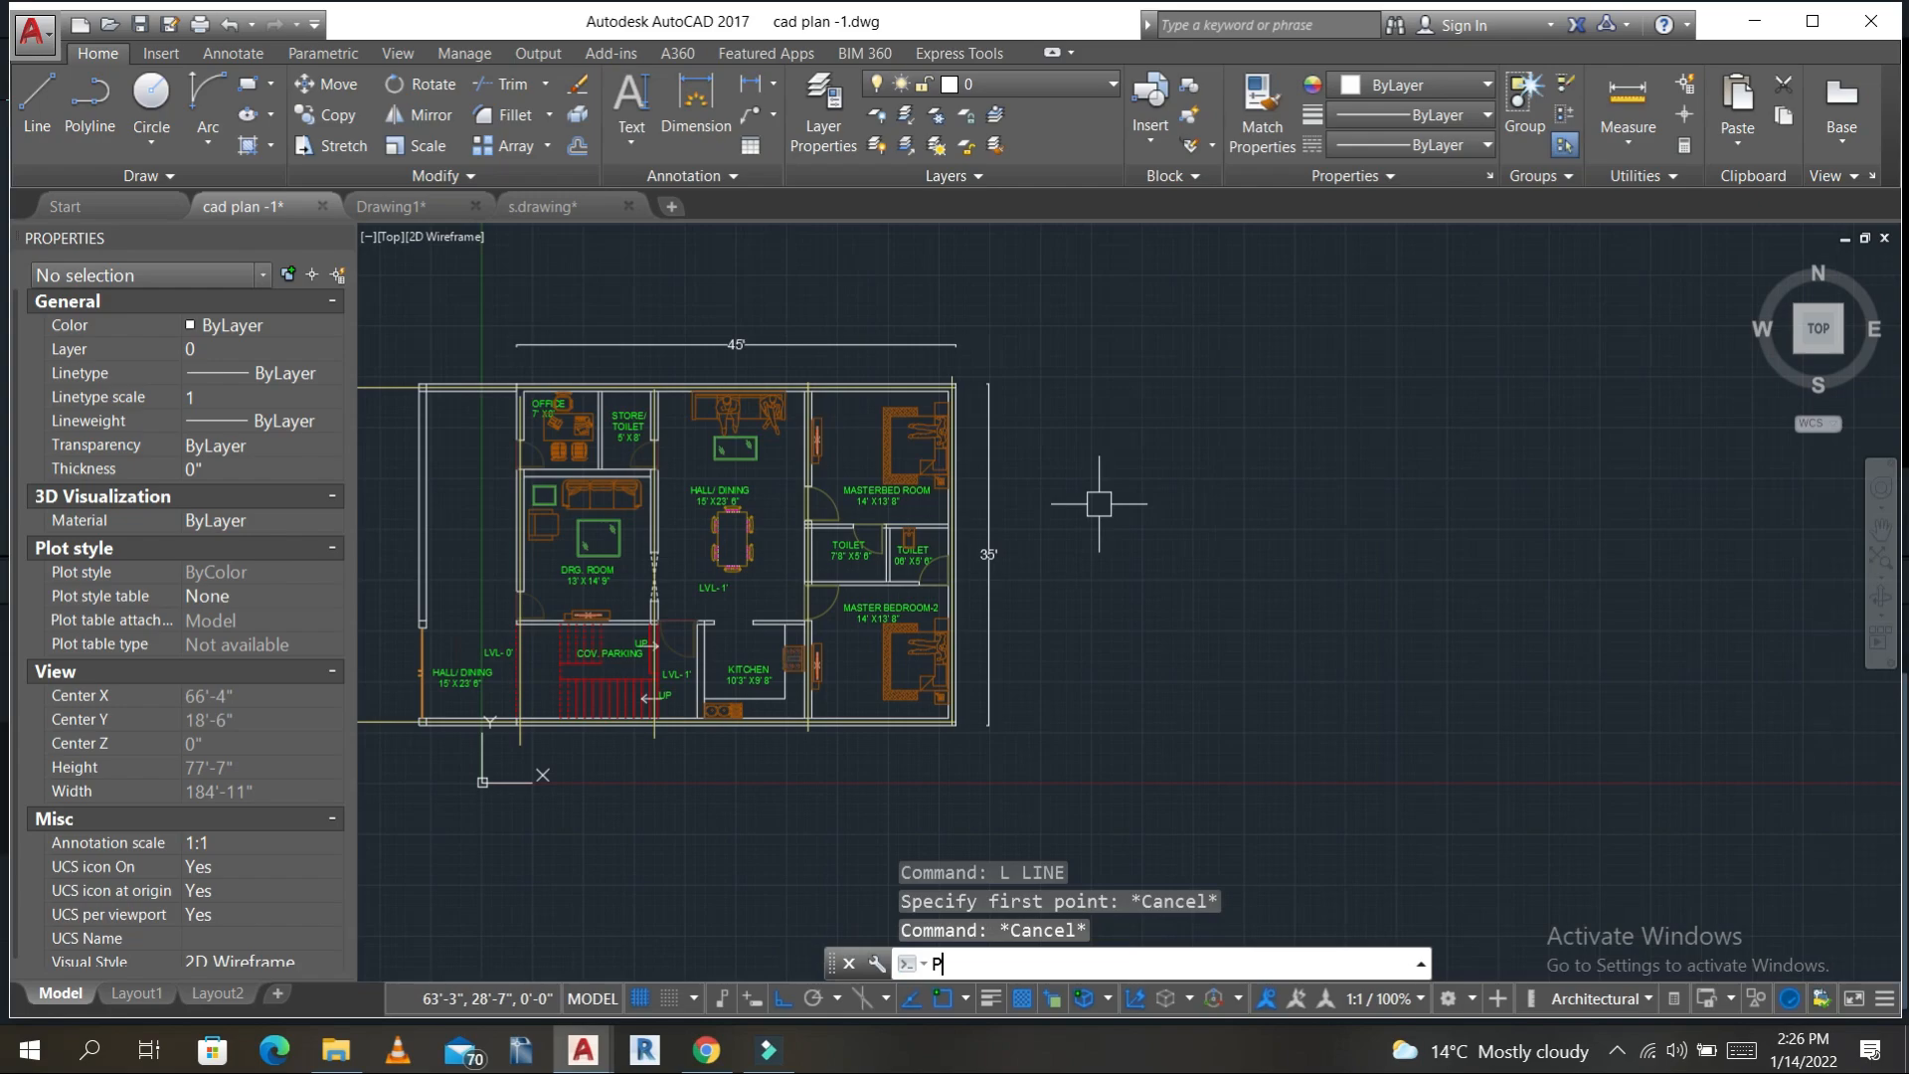
{"action": "key", "text": "Return"}
{"action": "left_click", "coordinate": [1081, 468]}
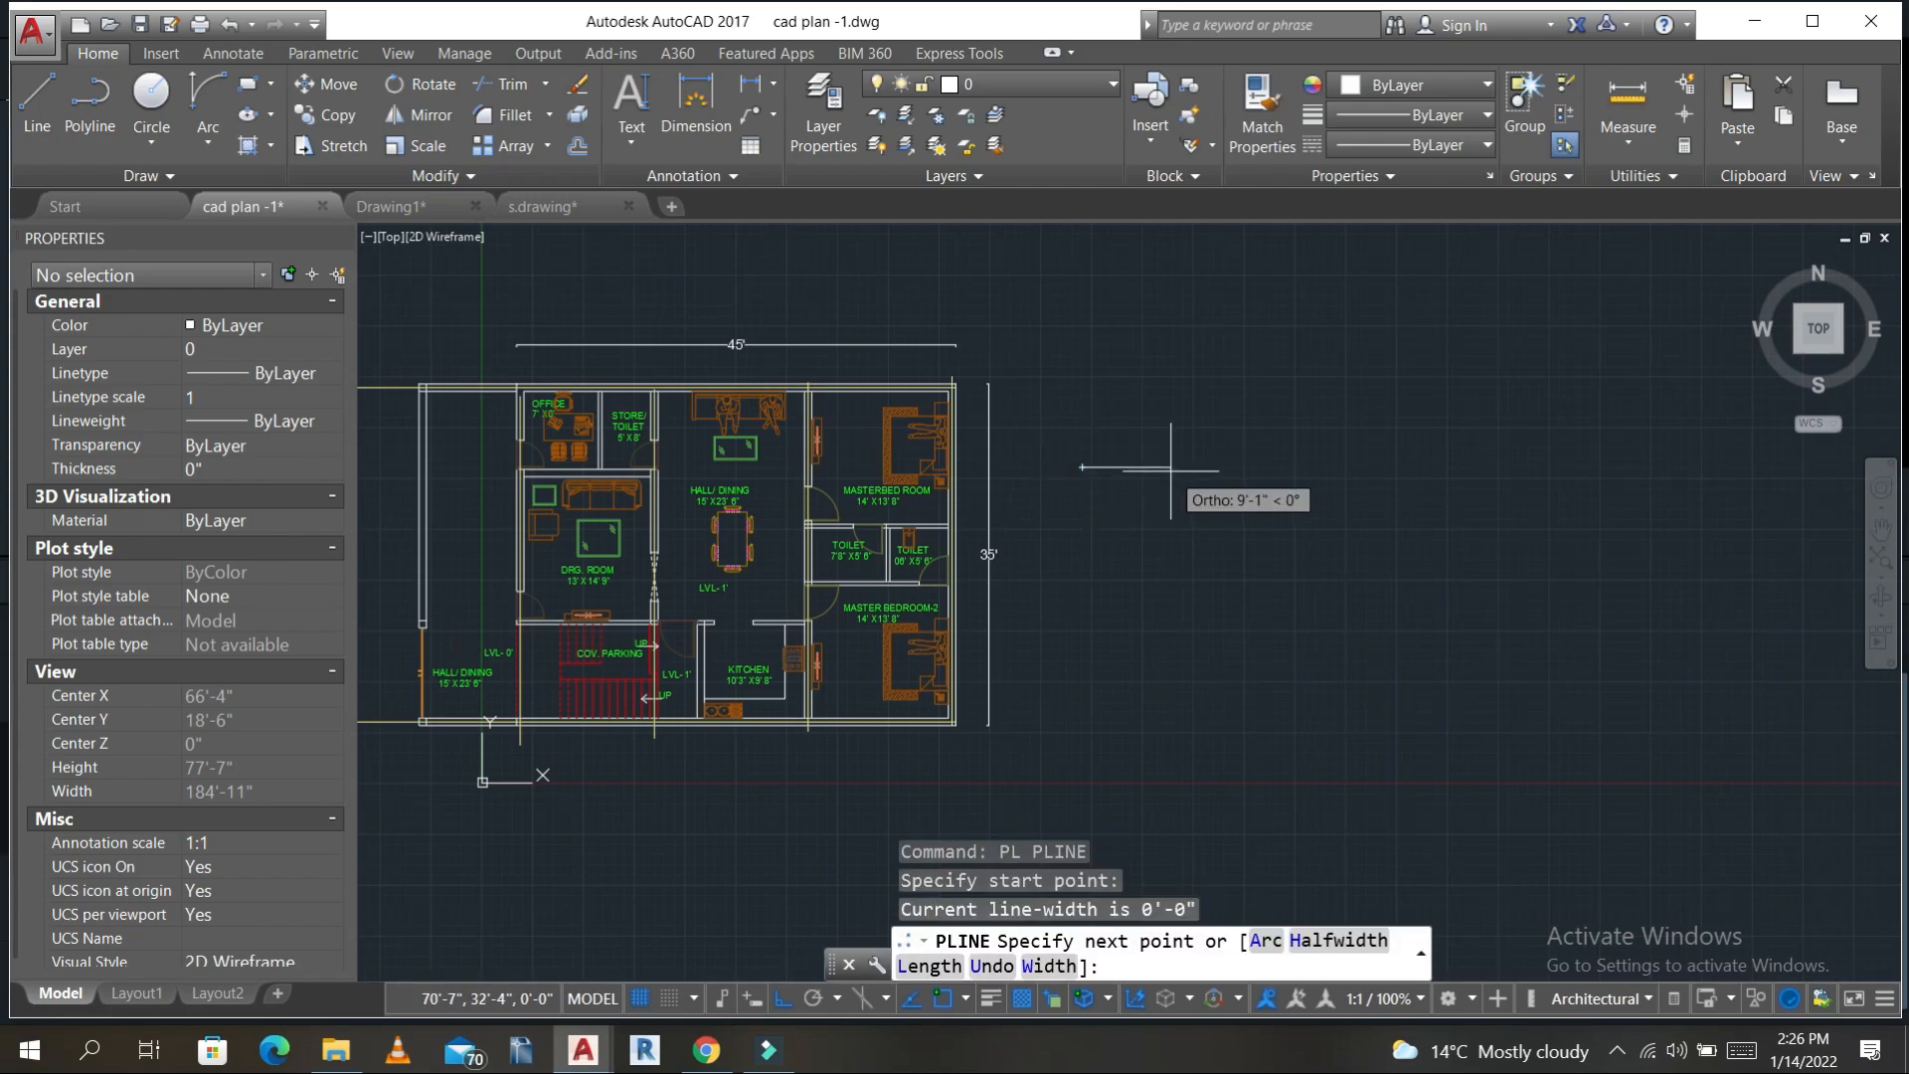
{"action": "type", "text": "9\""}
{"action": "key", "text": "Return"}
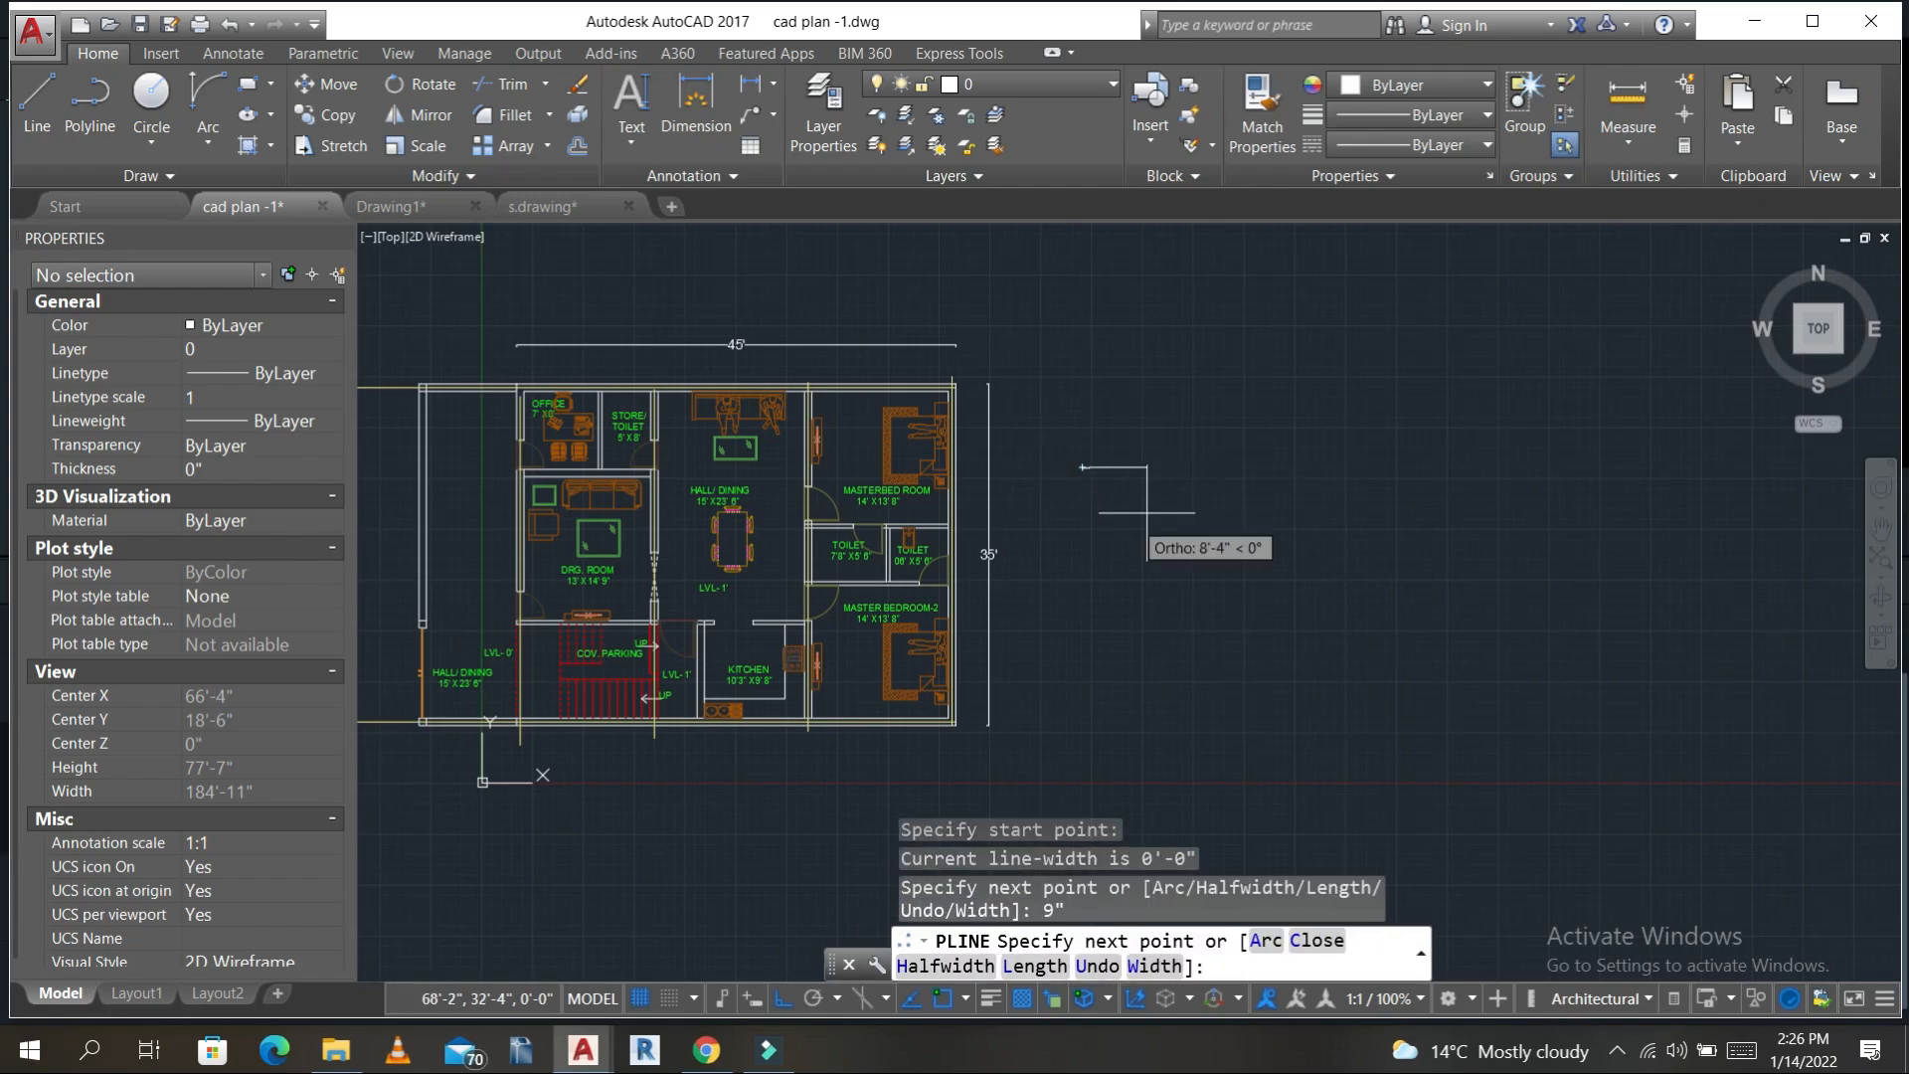
{"action": "scroll", "coordinate": [1040, 513], "scroll_direction": "up", "scroll_amount": 4}
{"action": "type", "text": "9"}
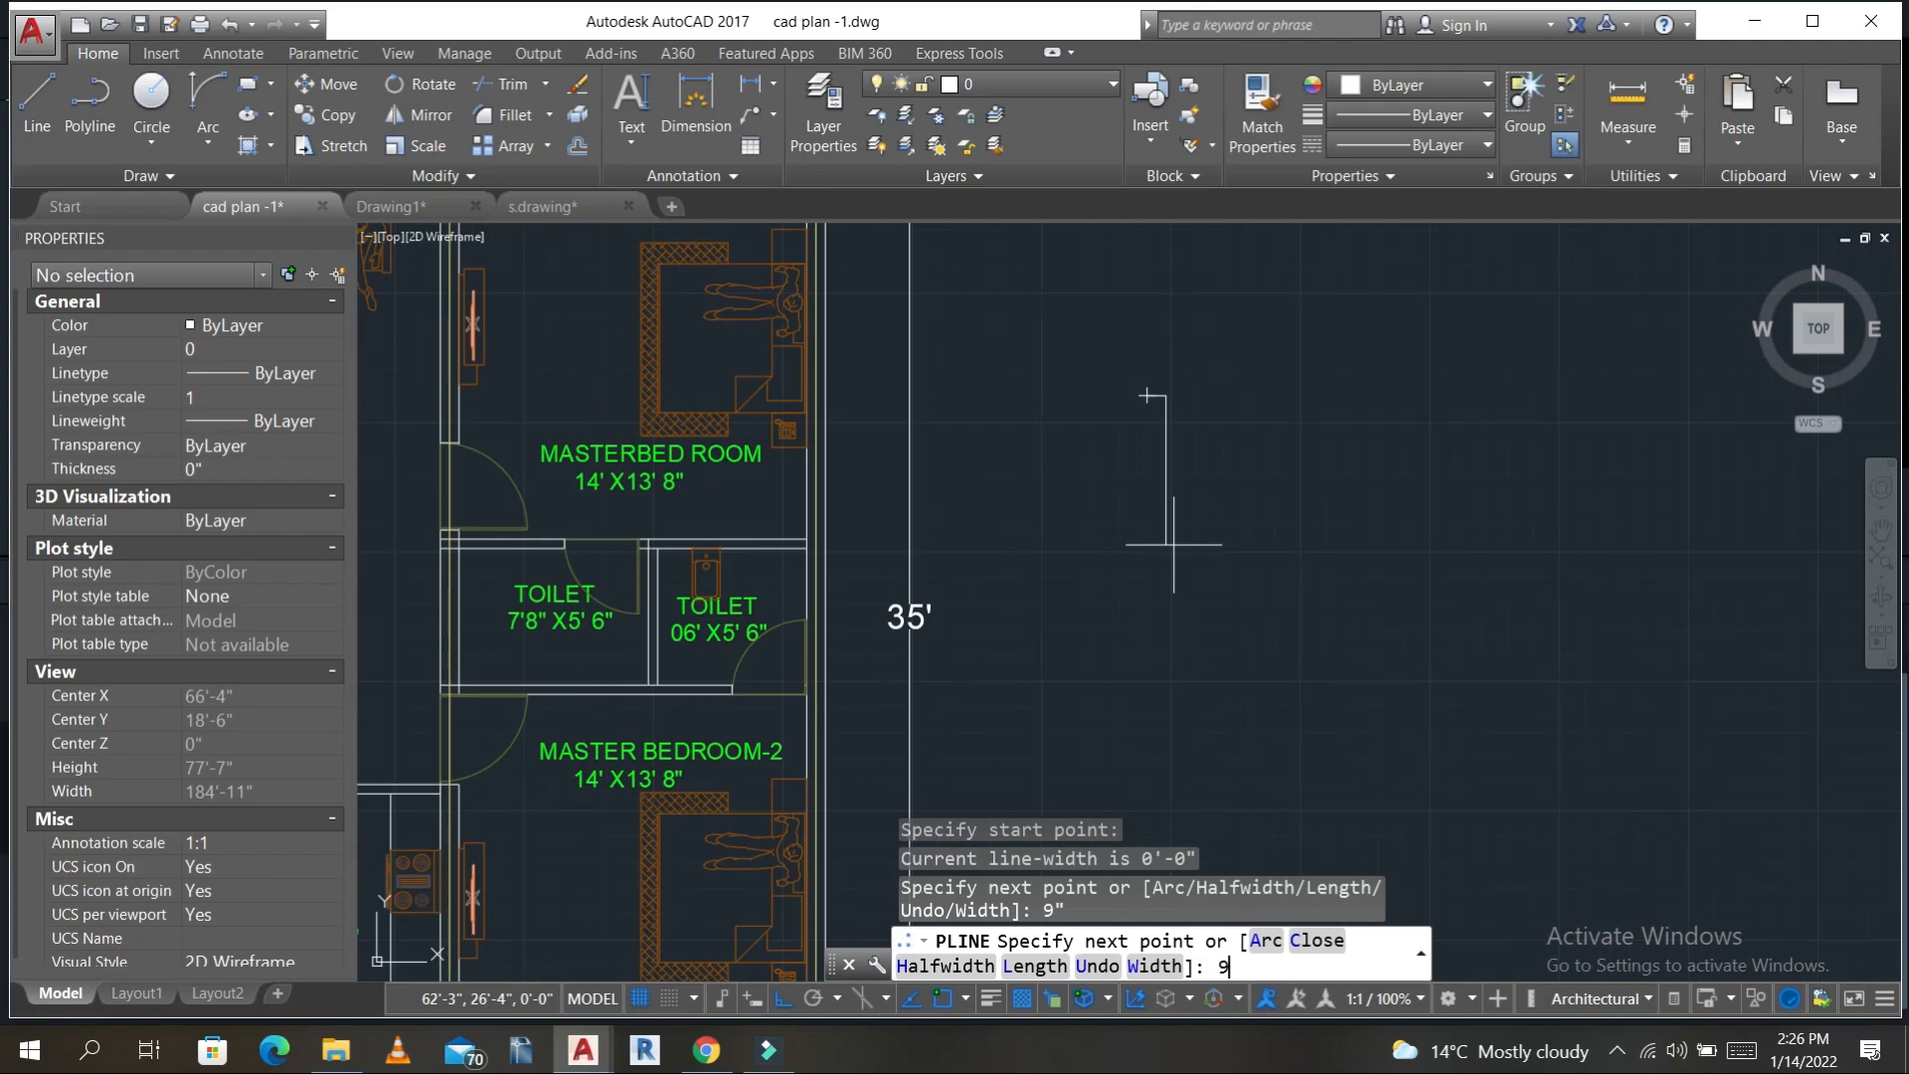
{"action": "type", "text": "\""}
{"action": "key", "text": "Return"}
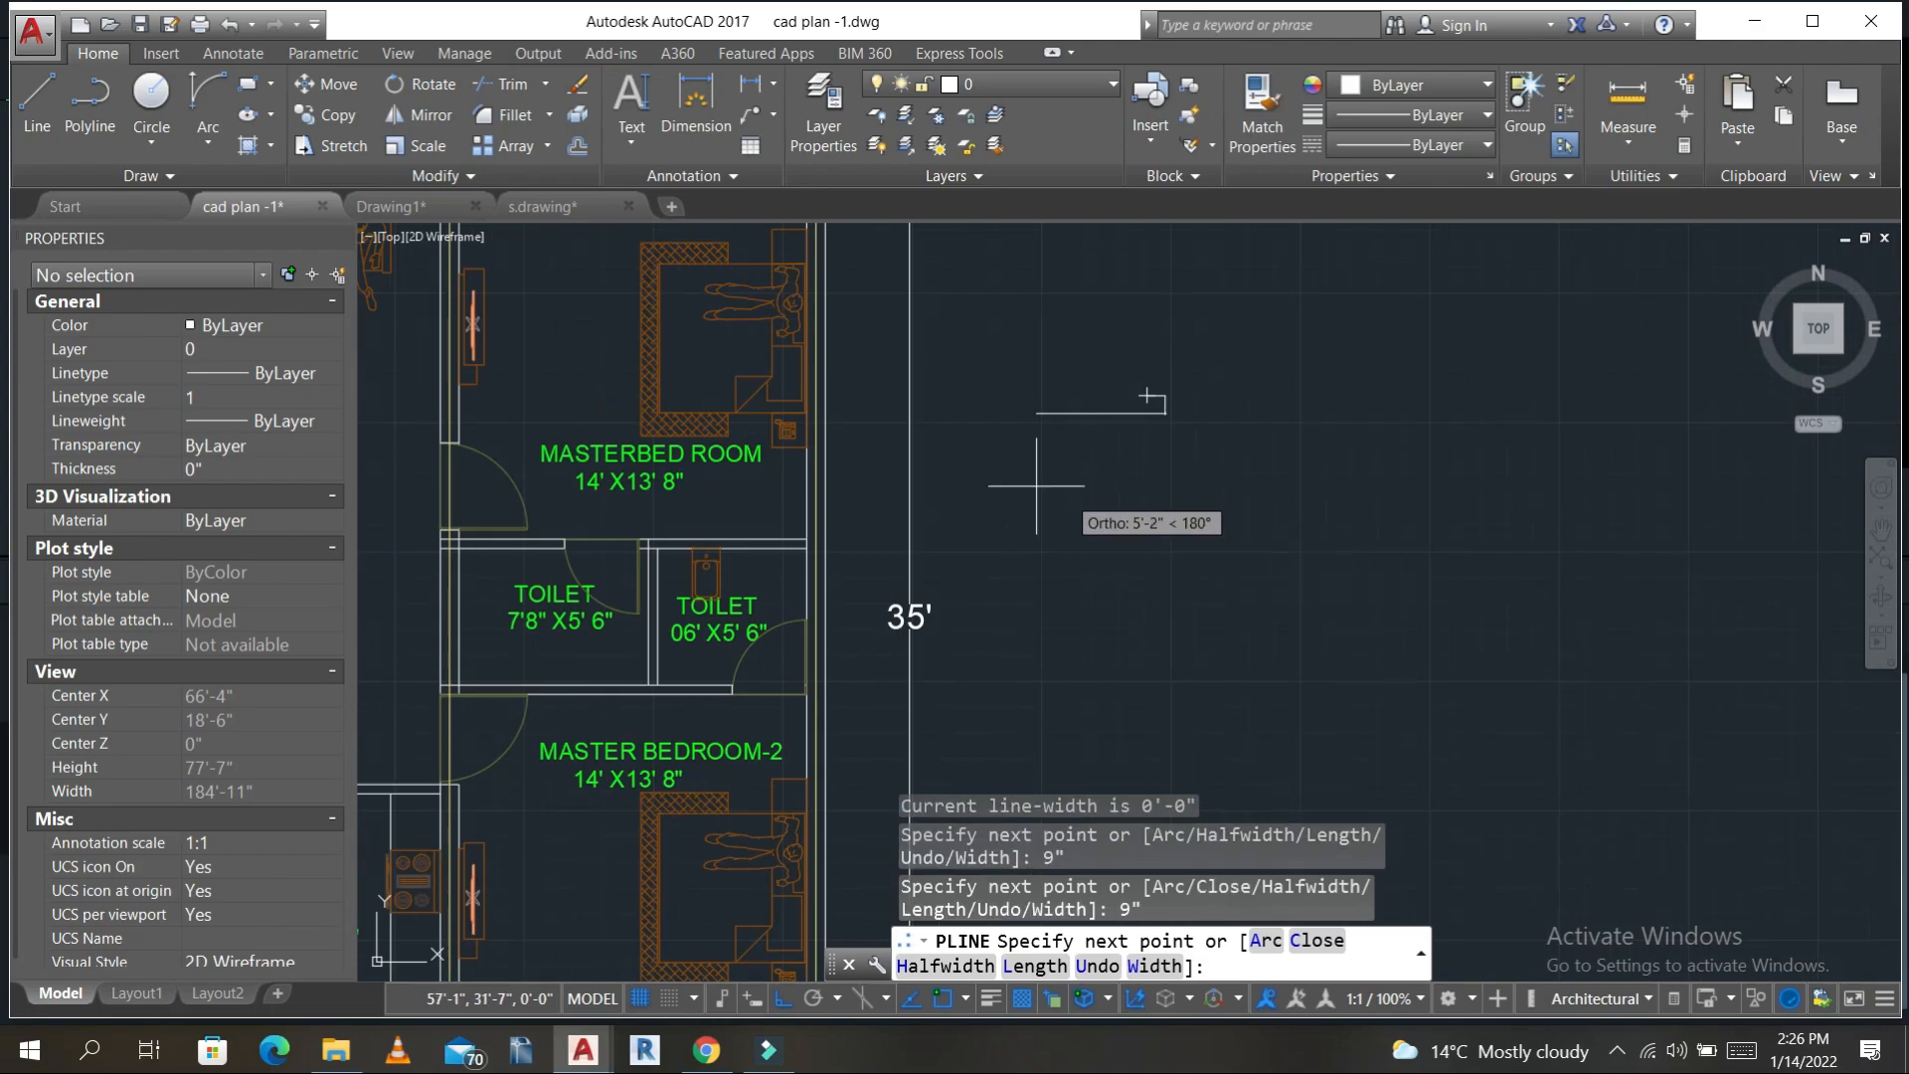
{"action": "key", "text": "Return"}
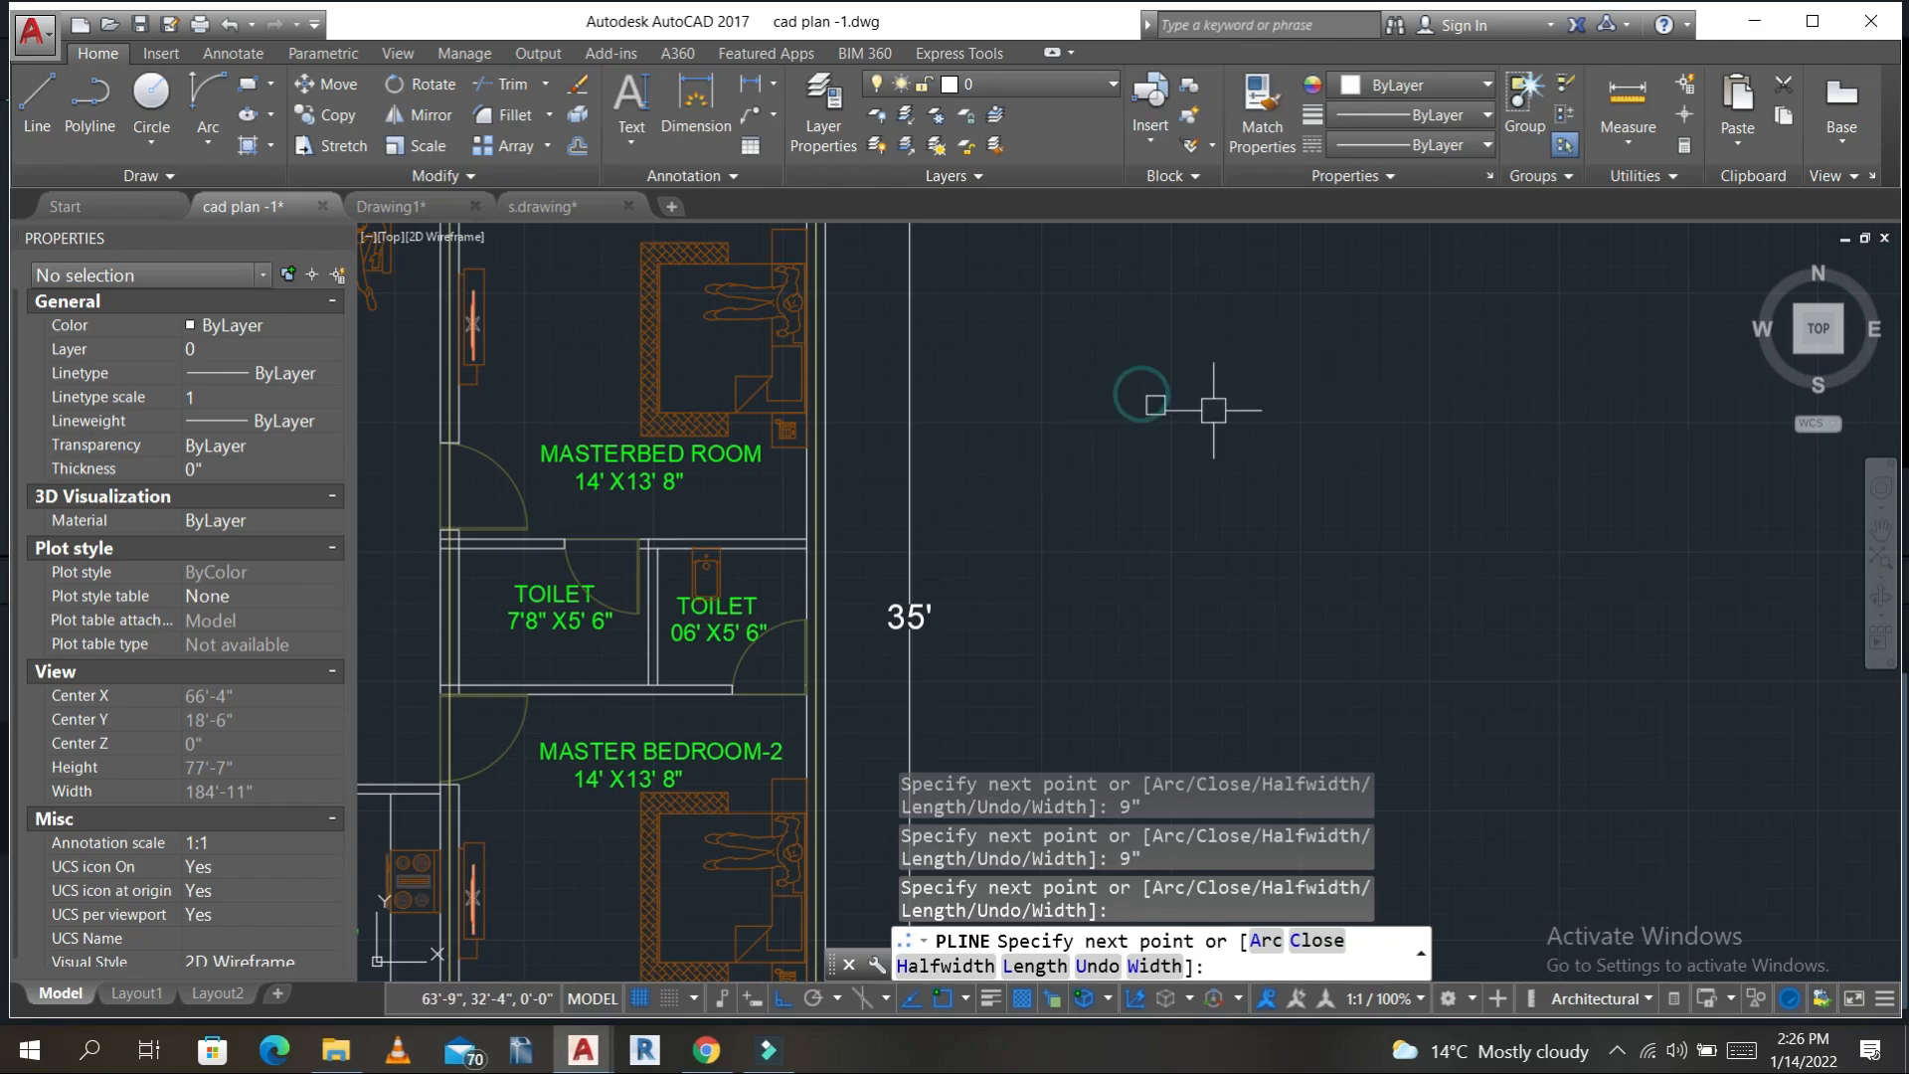
{"action": "key", "text": "Escape"}
{"action": "key", "text": "Escape"}
{"action": "key", "text": "Escape"}
- Hatch the inside of the 9" square with the ANSI31 pattern in red 205,32,39 and end the Hatch command
{"action": "scroll", "coordinate": [1153, 418], "scroll_direction": "up", "scroll_amount": 2}
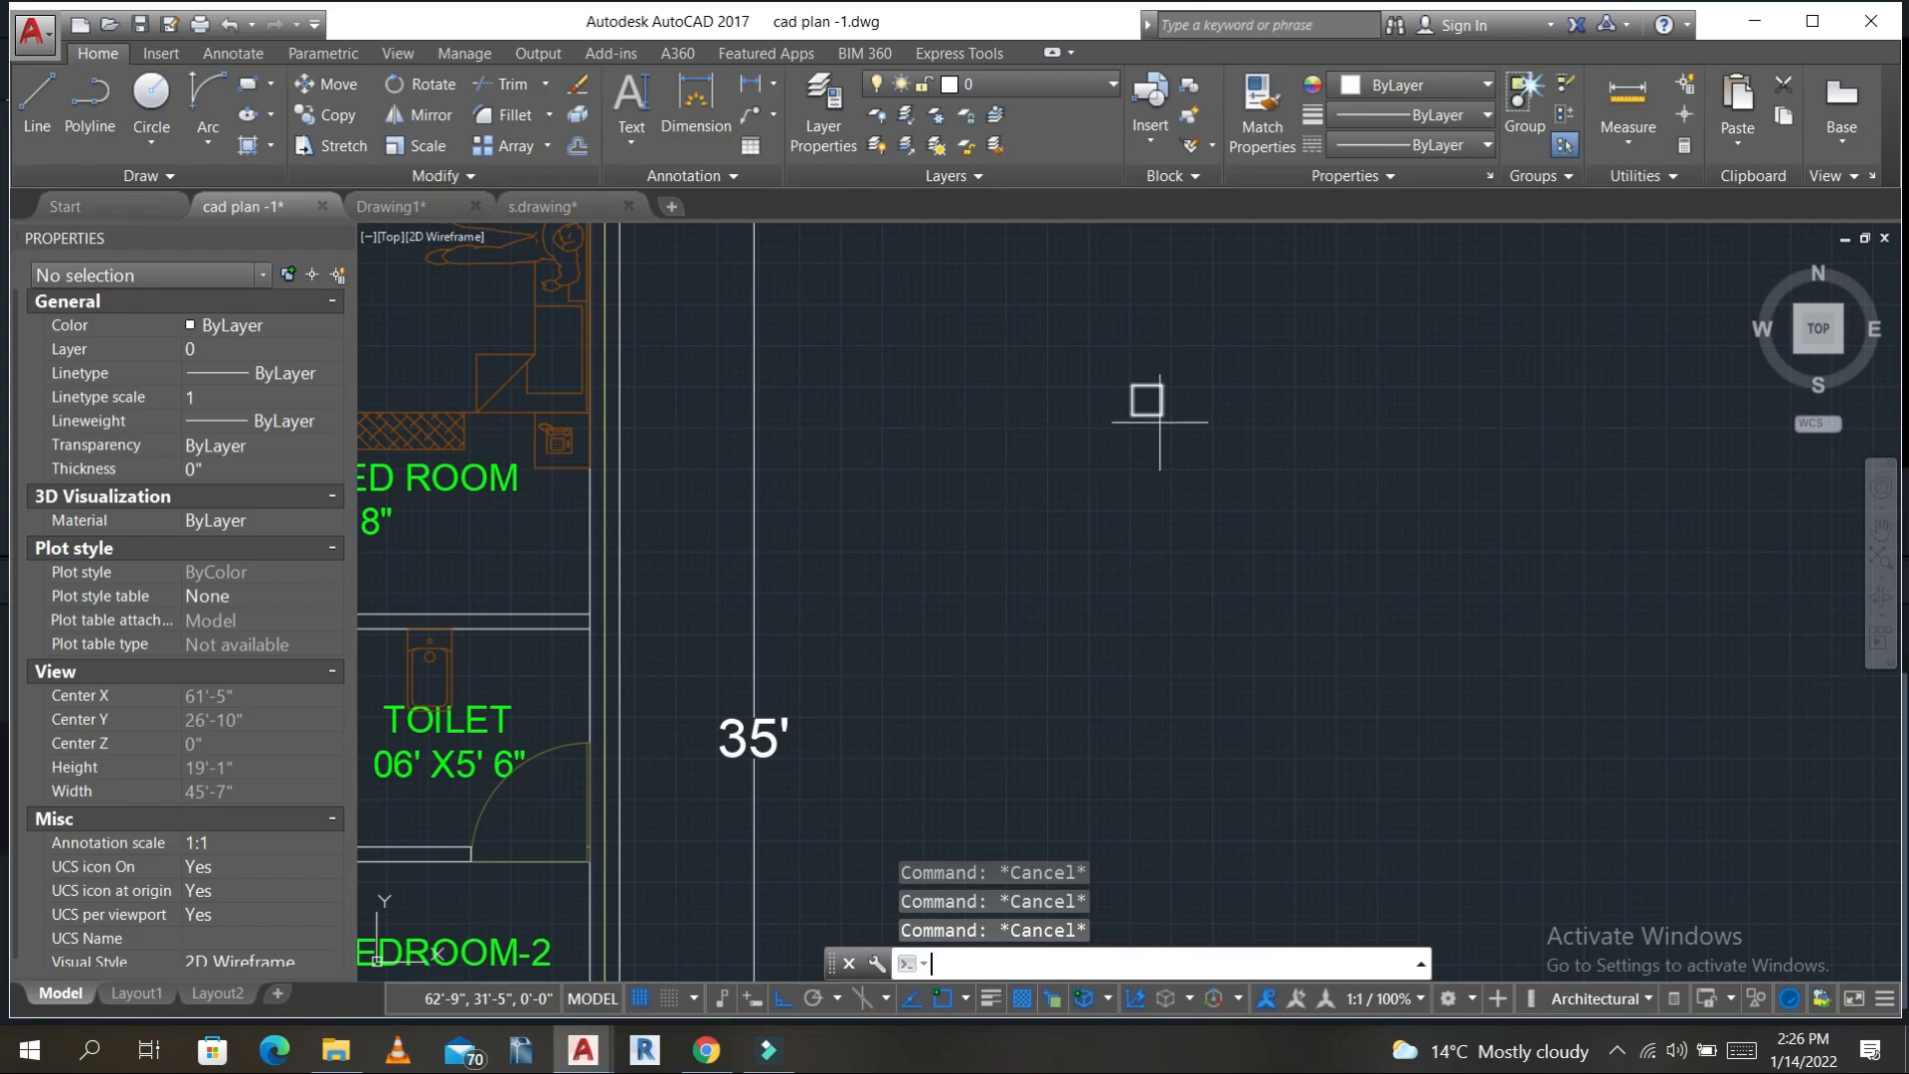
{"action": "type", "text": "h"}
{"action": "key", "text": "Return"}
{"action": "scroll", "coordinate": [1143, 398], "scroll_direction": "up", "scroll_amount": 2}
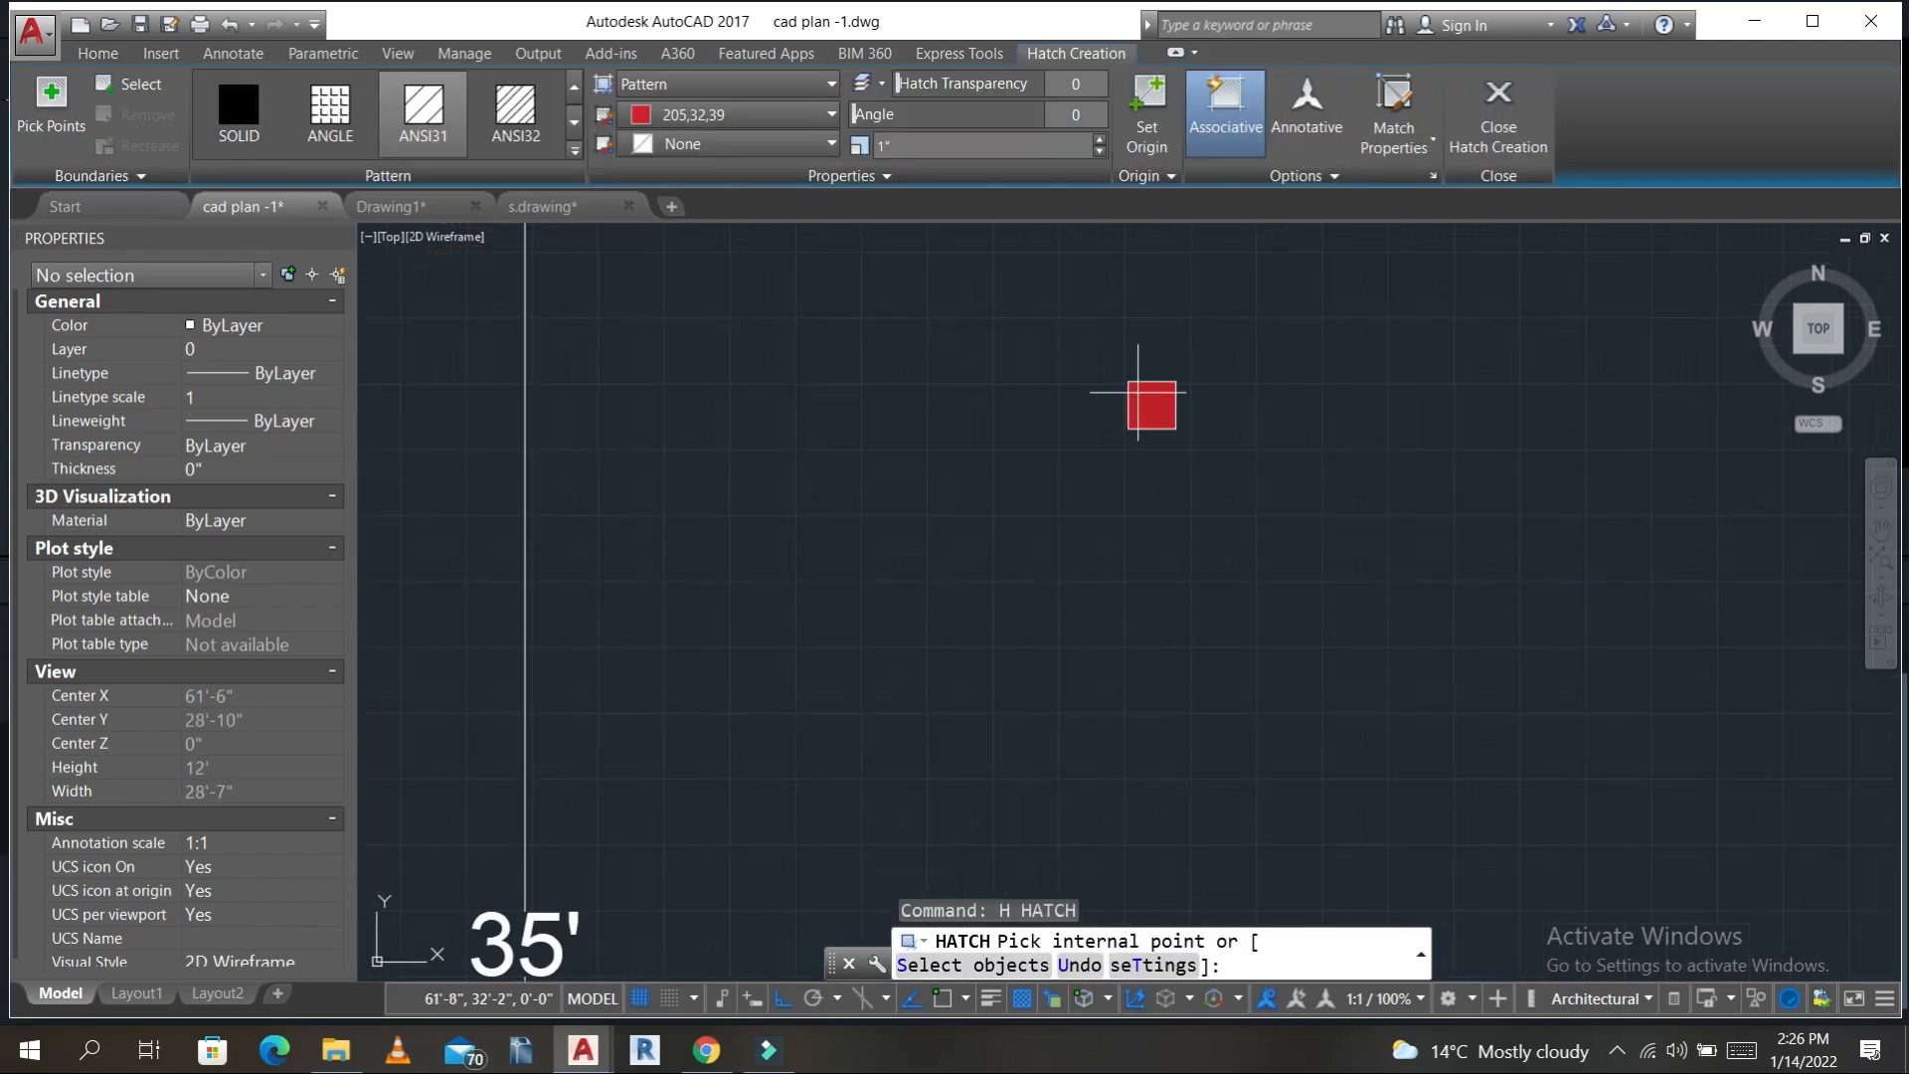
{"action": "left_click", "coordinate": [1137, 392]}
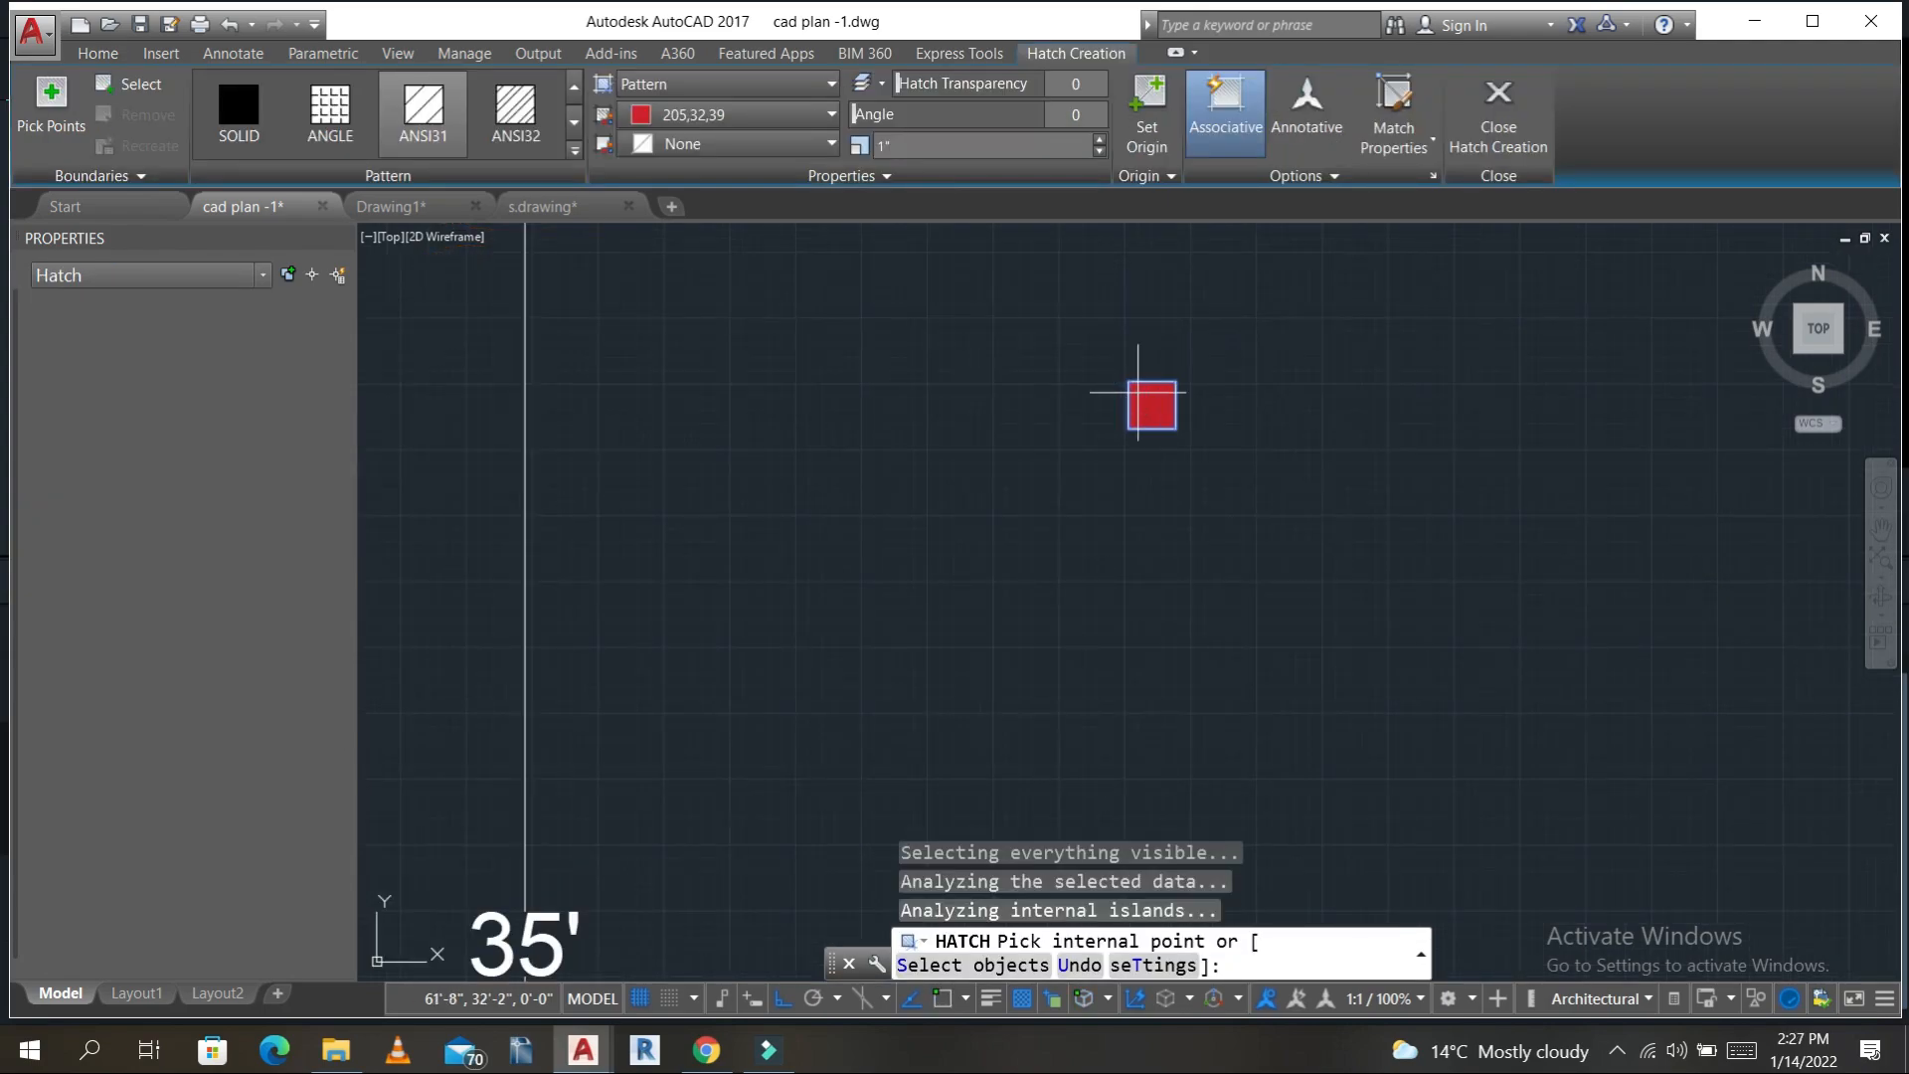
{"action": "right_click", "coordinate": [1251, 445]}
{"action": "left_click", "coordinate": [1271, 461]}
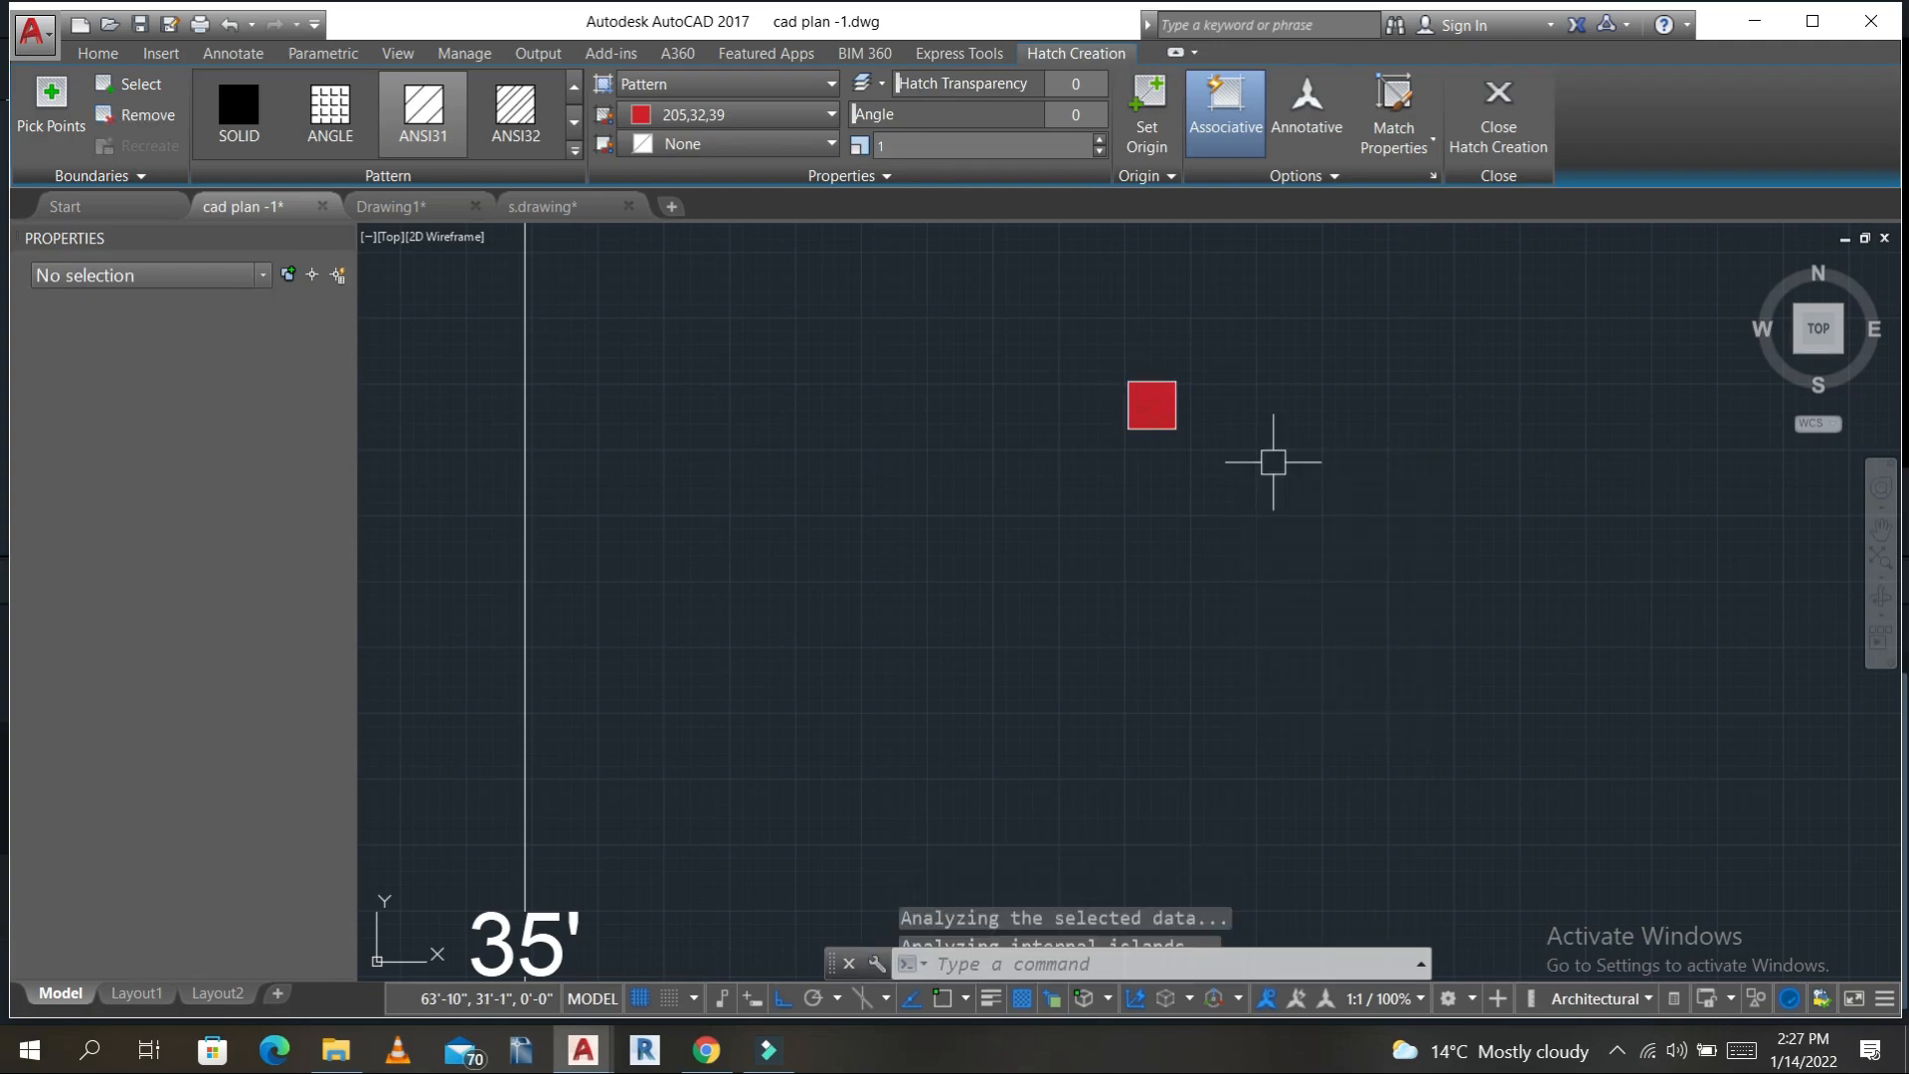
- Copy the hatched column from its upper-right corner onto the plan's upper-right outer wall corner at the MASTERBED ROOM, with Ortho off
{"action": "left_click", "coordinate": [1266, 524]}
{"action": "left_click", "coordinate": [1028, 318]}
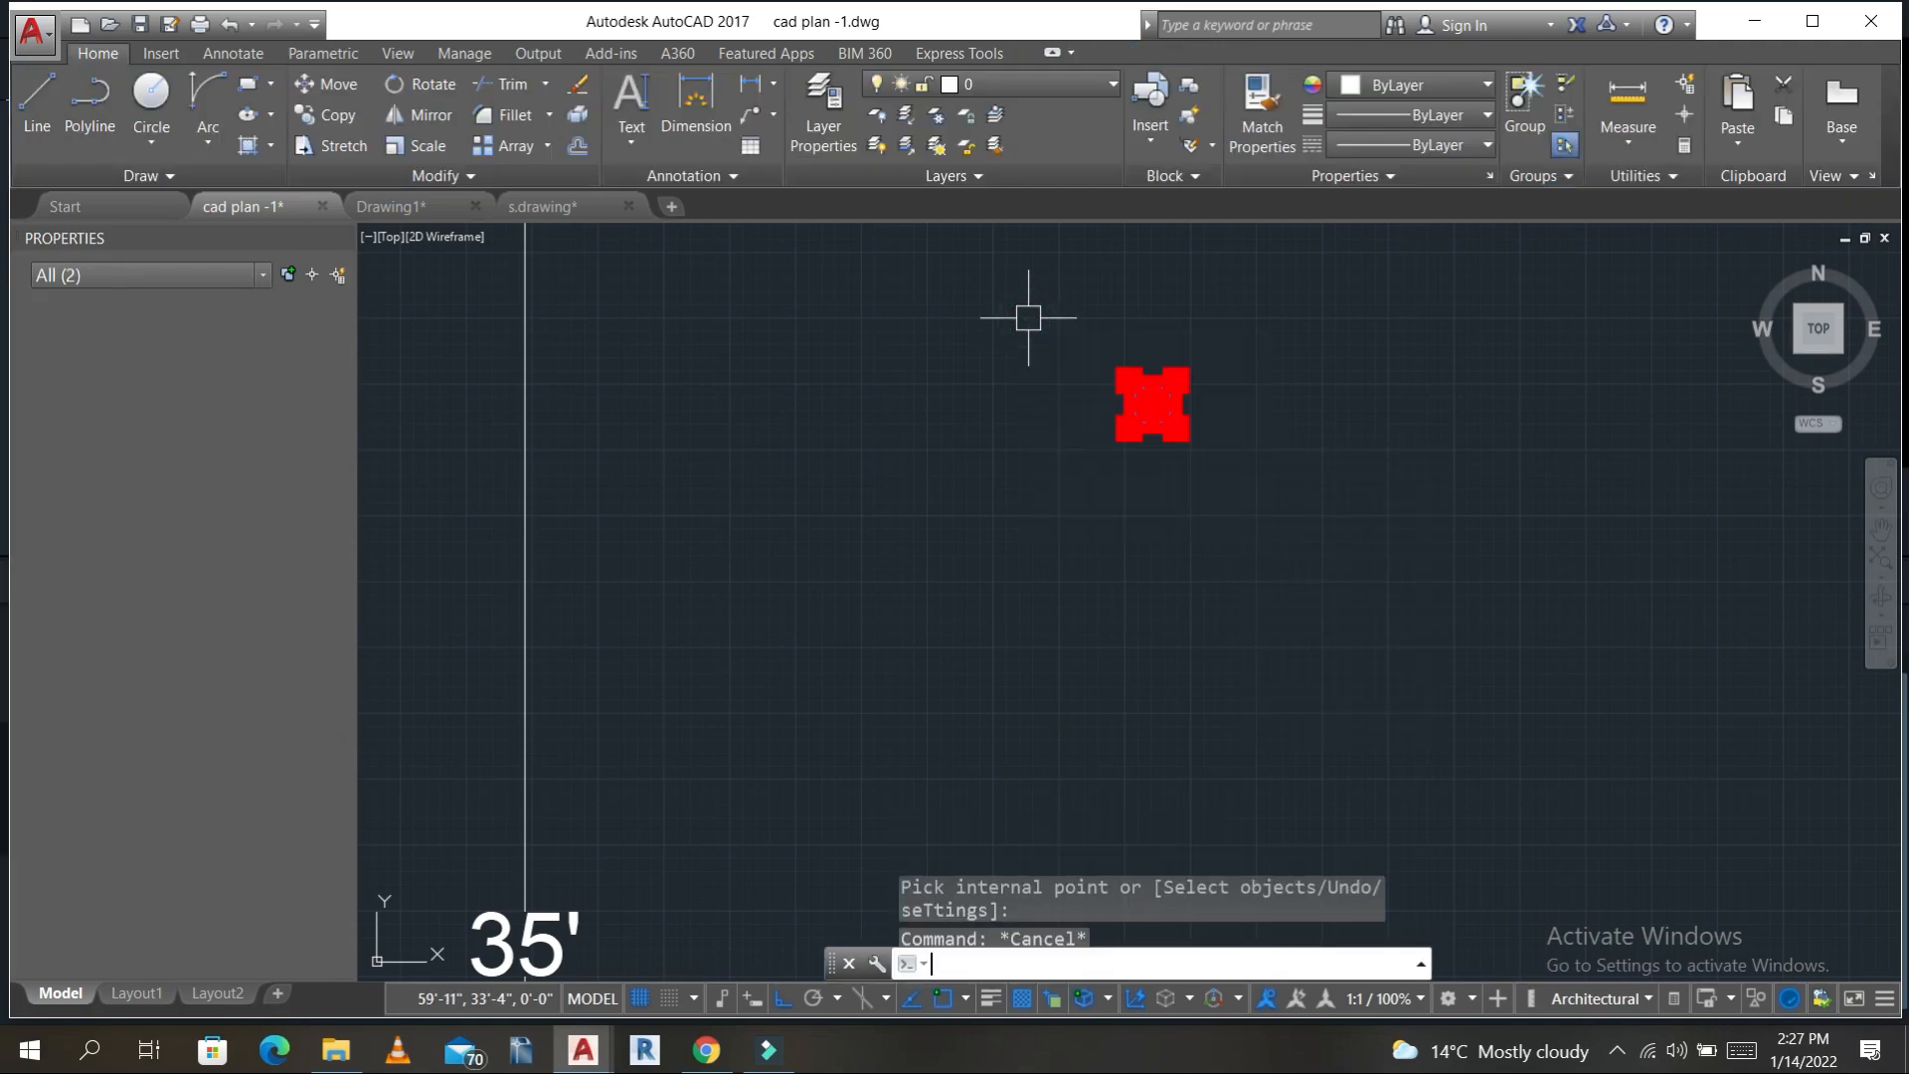
{"action": "type", "text": "co"}
{"action": "key", "text": "Return"}
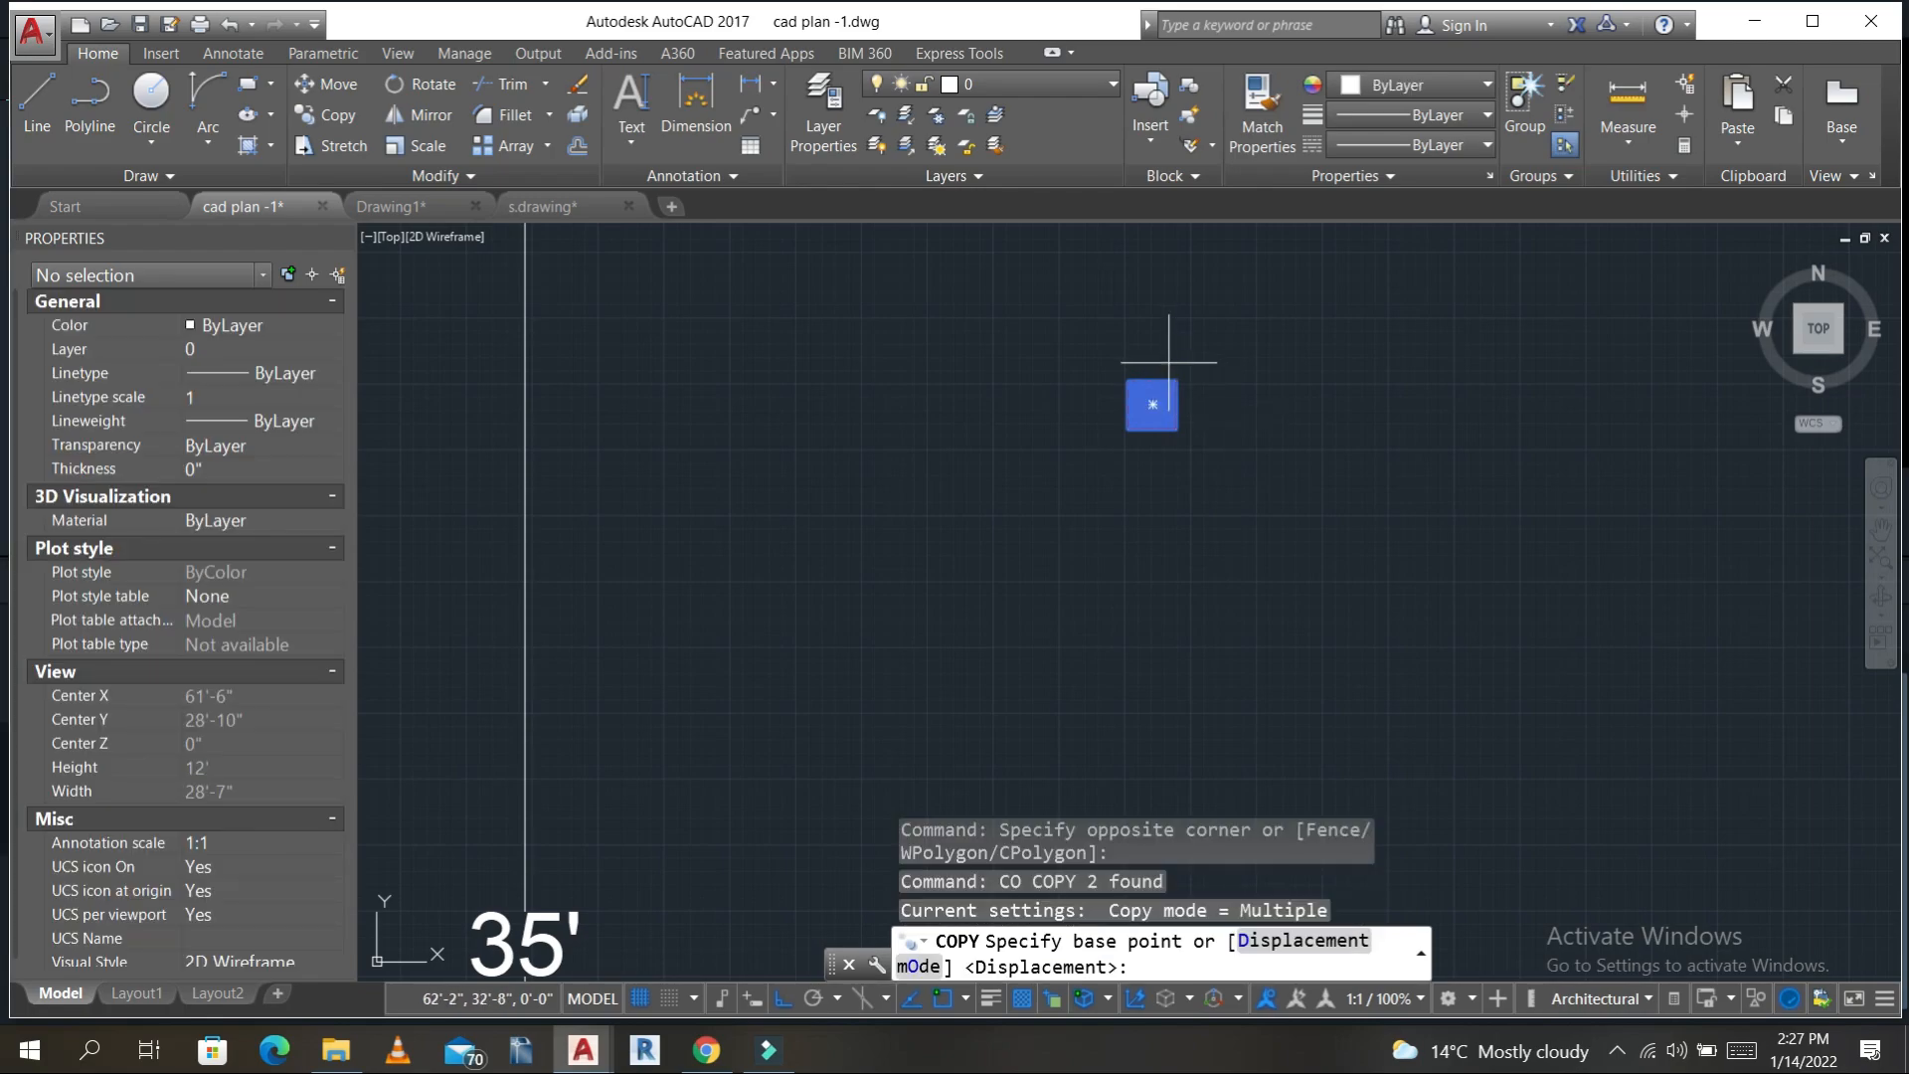
{"action": "left_click", "coordinate": [1175, 378]}
{"action": "scroll", "coordinate": [1094, 398], "scroll_direction": "down", "scroll_amount": 5}
{"action": "scroll", "coordinate": [984, 696], "scroll_direction": "up", "scroll_amount": 5}
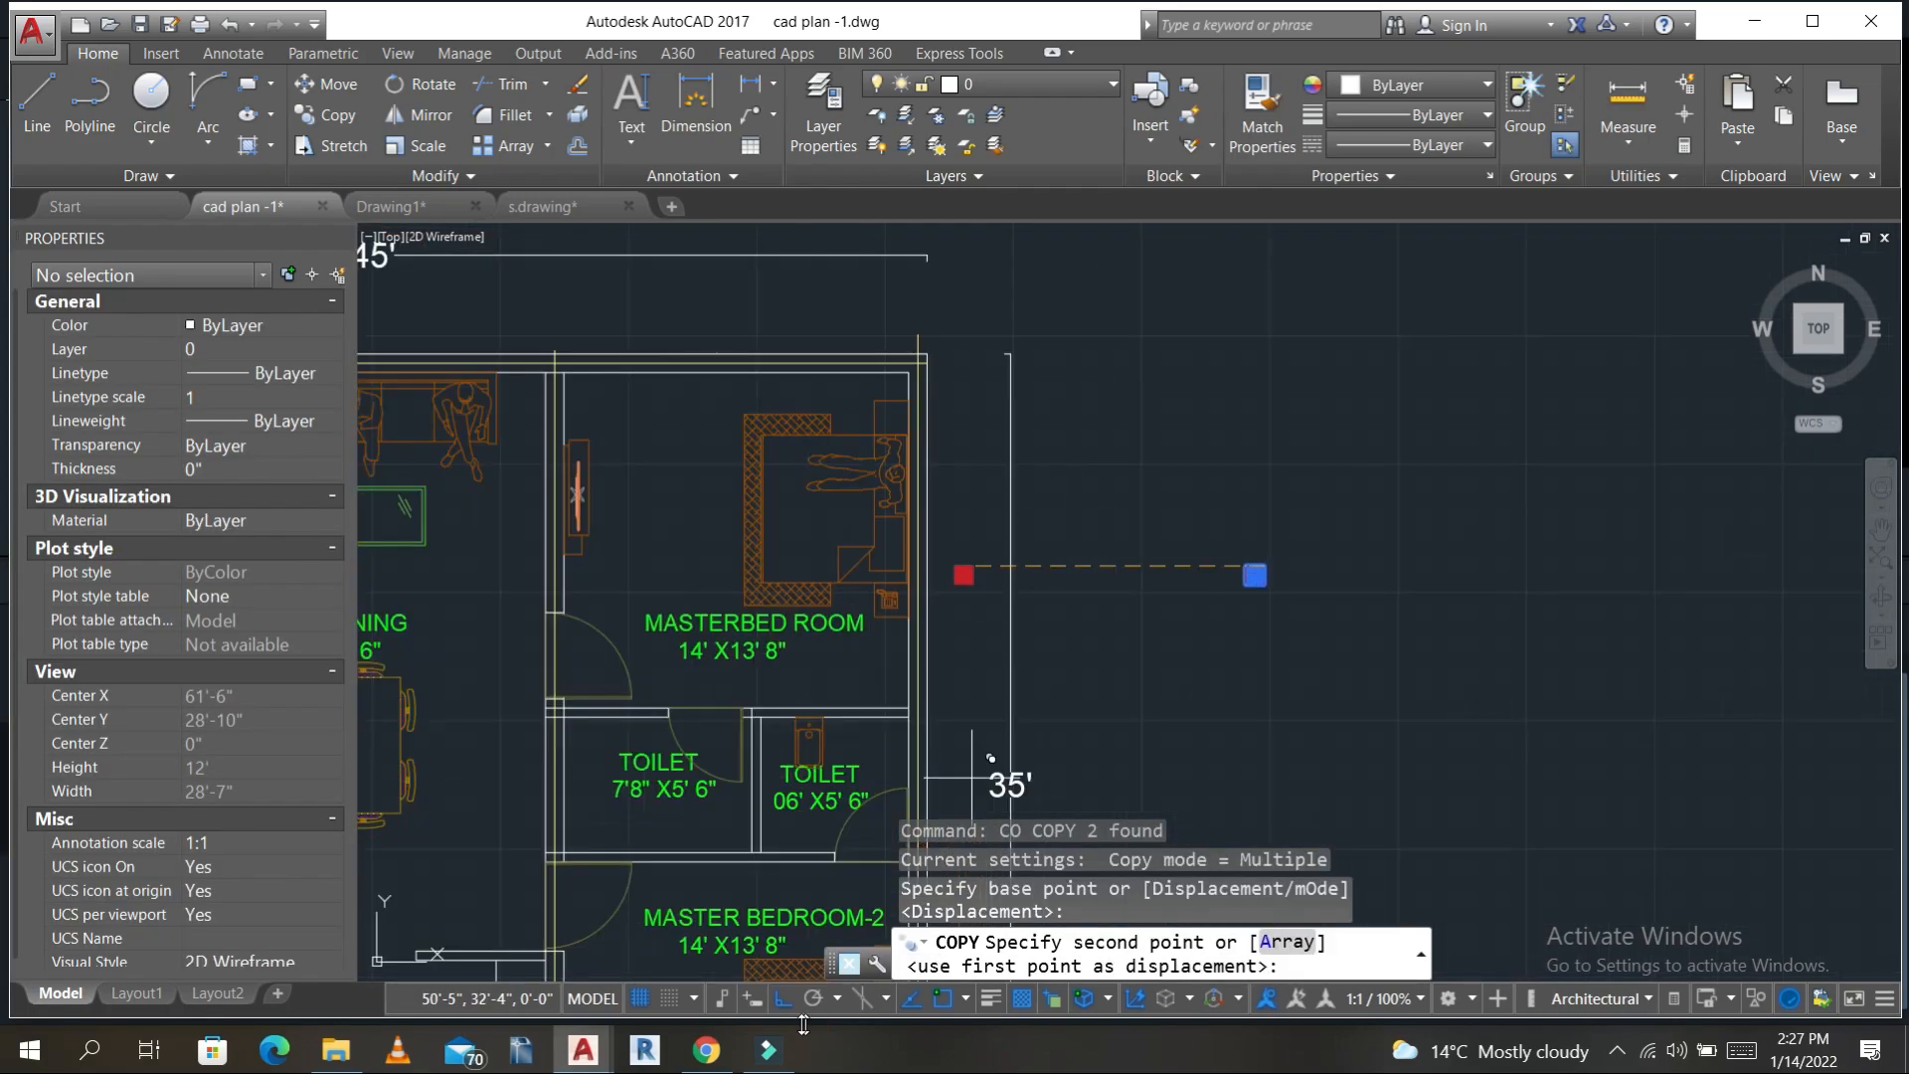
{"action": "left_click", "coordinate": [783, 999]}
{"action": "scroll", "coordinate": [901, 371], "scroll_direction": "up", "scroll_amount": 5}
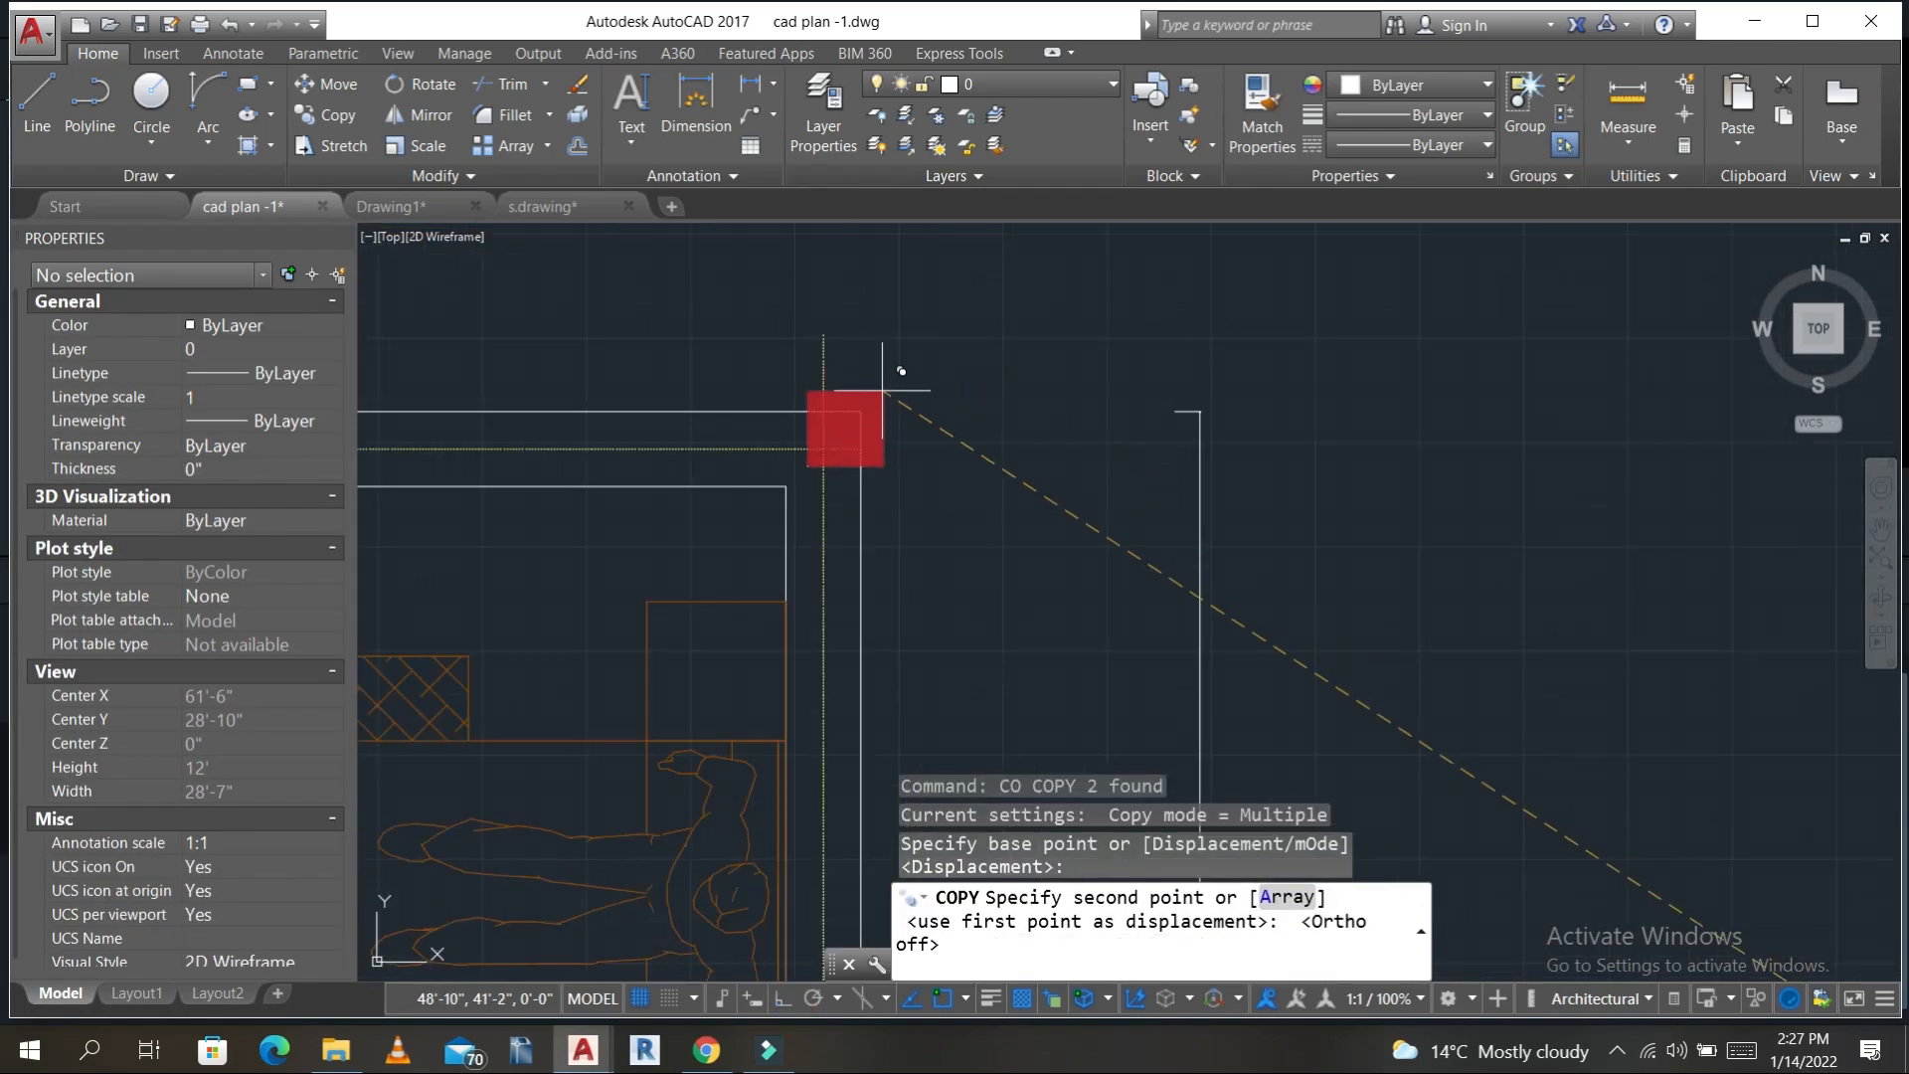
{"action": "left_click", "coordinate": [861, 411]}
- Place another column copy just outside the lower-right wall corner of MASTER BEDROOM-2 and end the Copy command
{"action": "scroll", "coordinate": [847, 564], "scroll_direction": "down", "scroll_amount": 5}
{"action": "middle_click_drag", "start_coordinate": [897, 686], "coordinate": [965, 250]}
{"action": "middle_click_drag", "start_coordinate": [952, 534], "coordinate": [994, 261]}
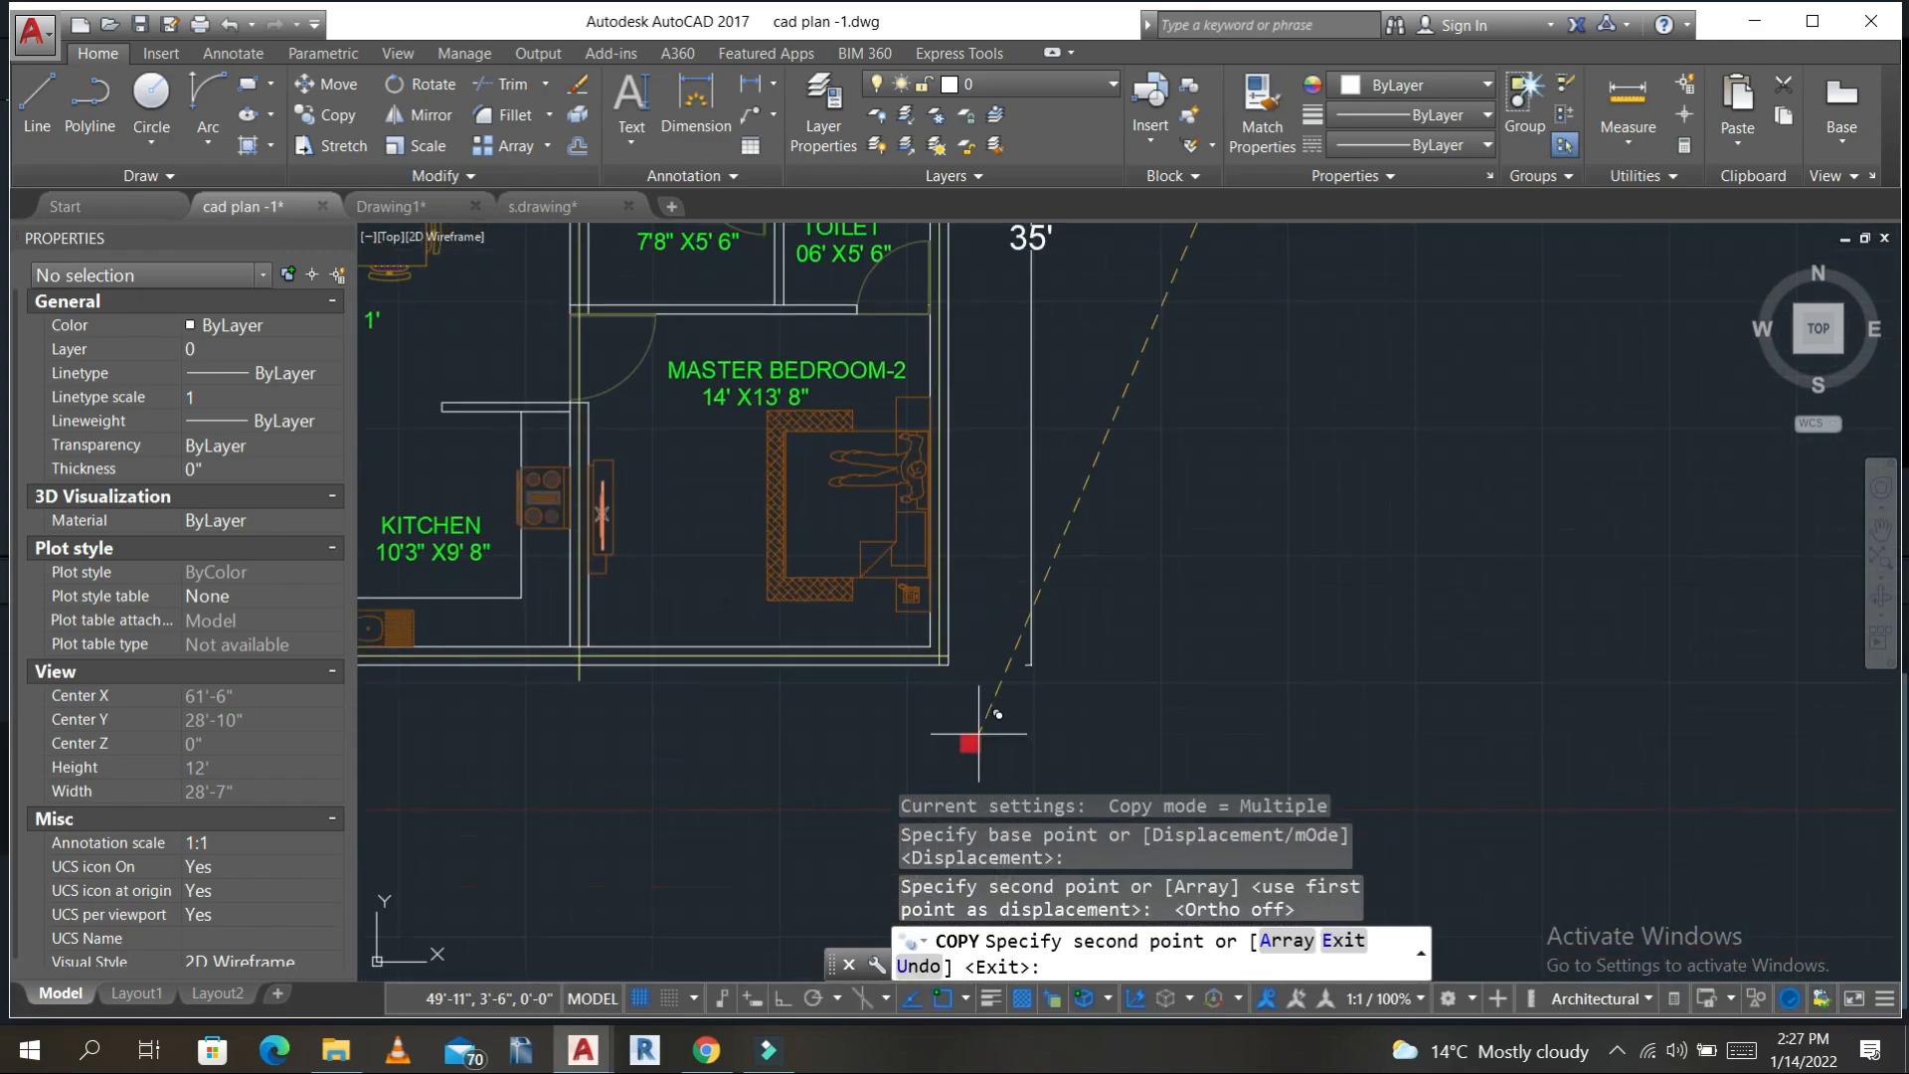
{"action": "scroll", "coordinate": [970, 617], "scroll_direction": "up", "scroll_amount": 5}
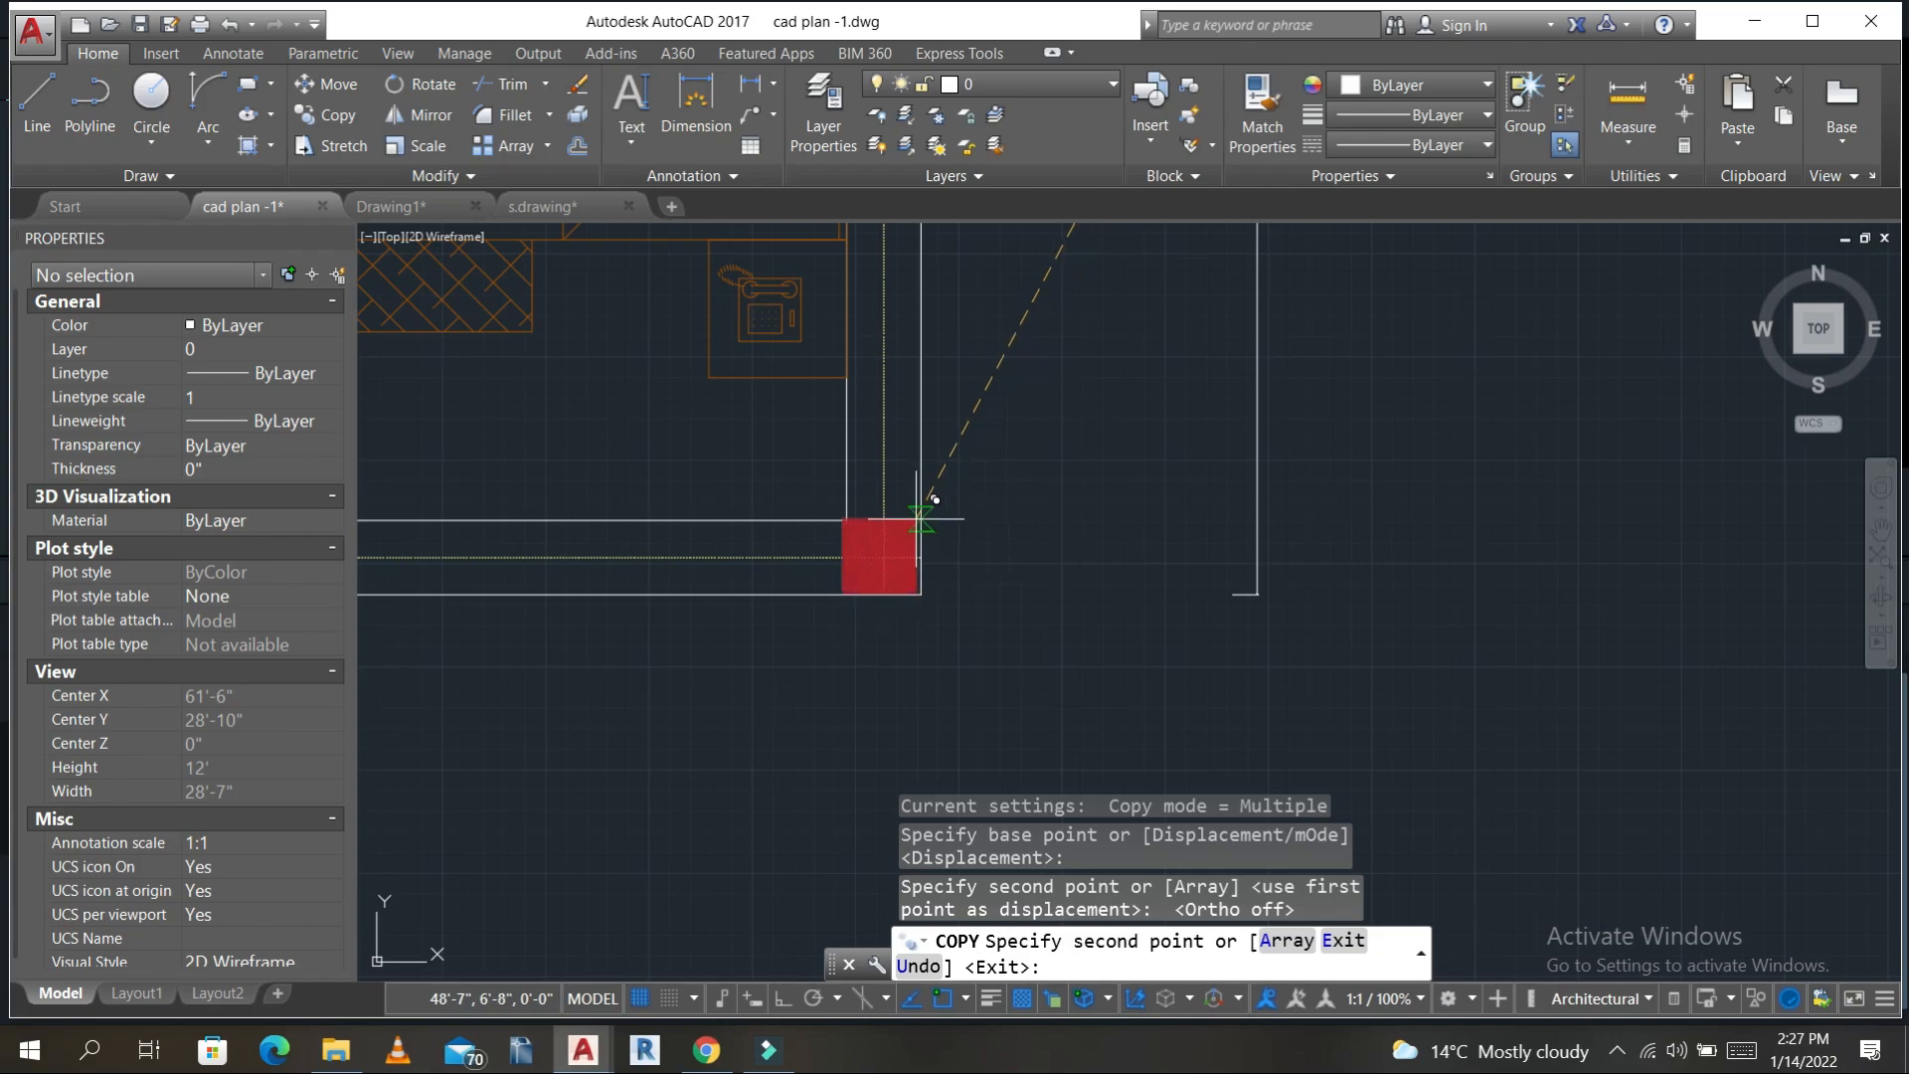
{"action": "left_click", "coordinate": [1048, 545]}
{"action": "key", "text": "Escape"}
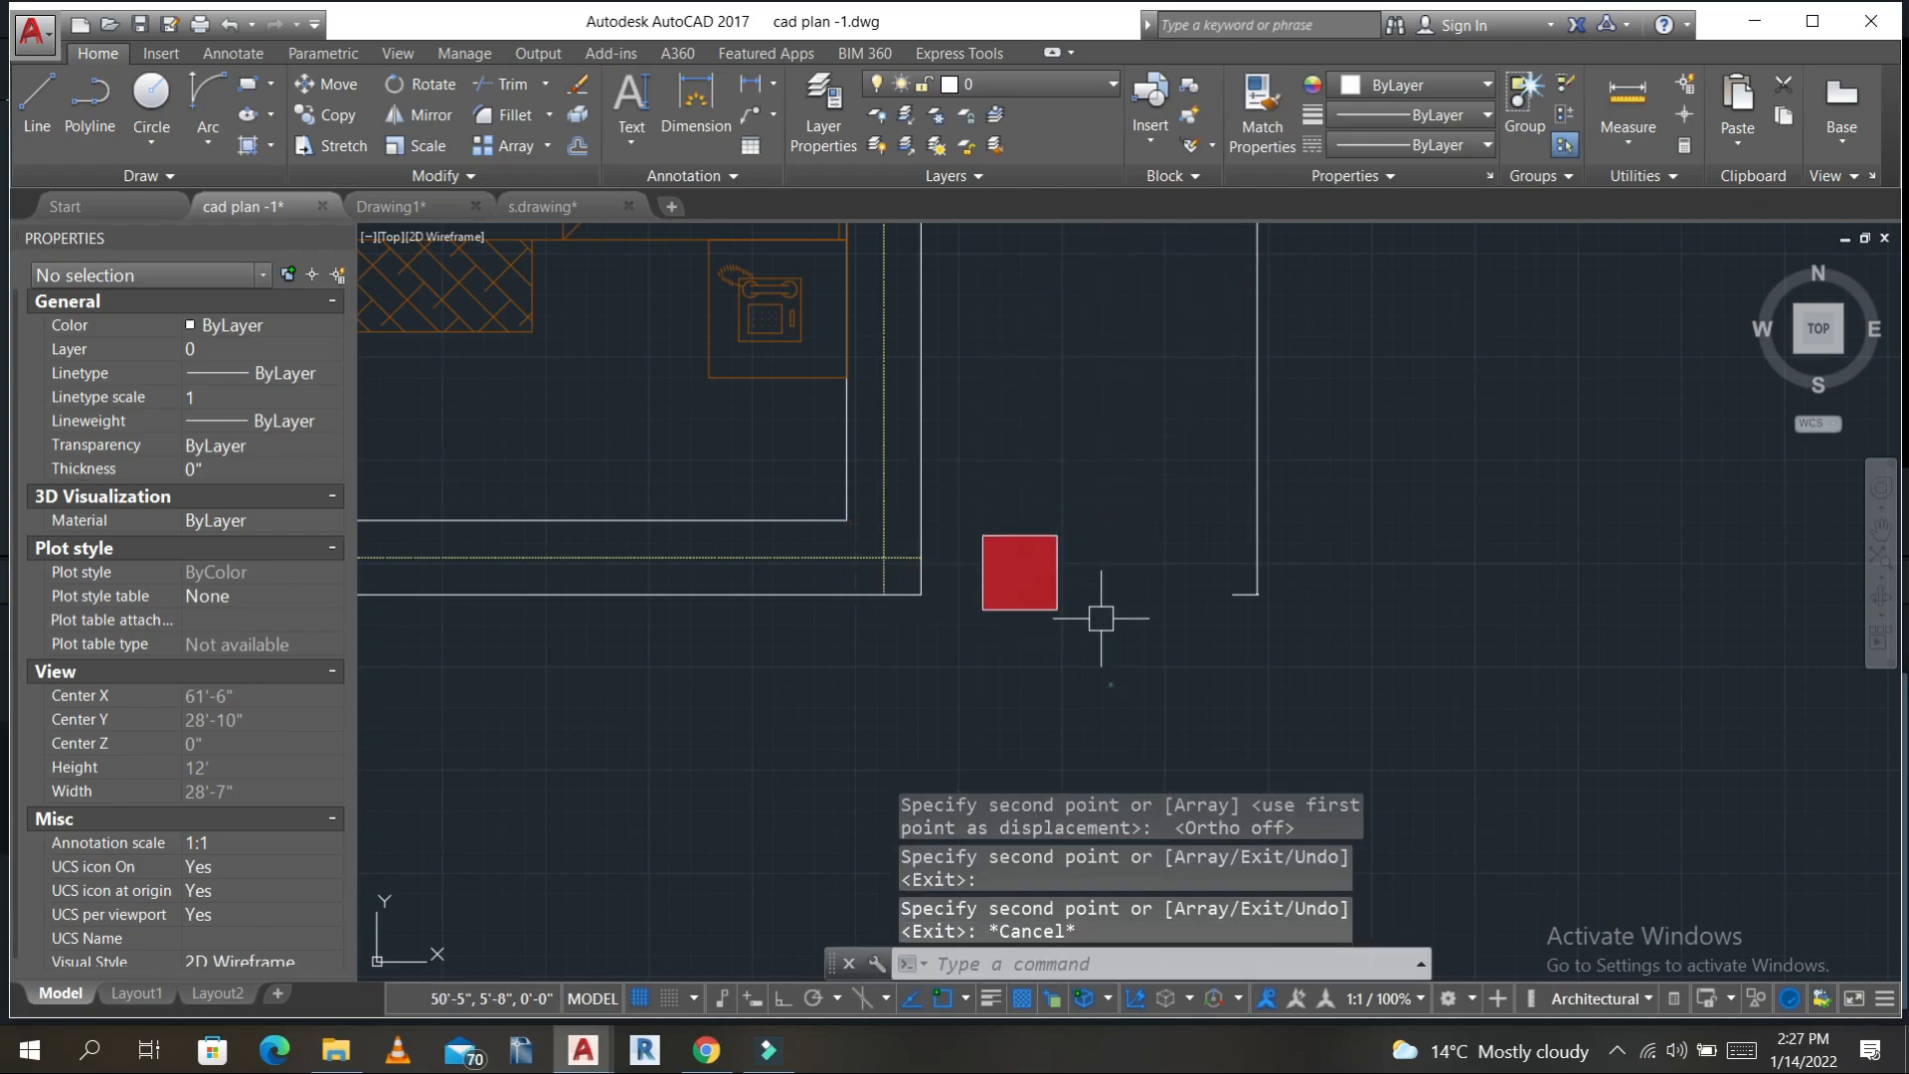
- Copy the column beside MASTER BEDROOM-2 from its lower-right corner onto the plan's lower-right outer wall corner
{"action": "left_click", "coordinate": [1111, 684]}
{"action": "left_click", "coordinate": [931, 468]}
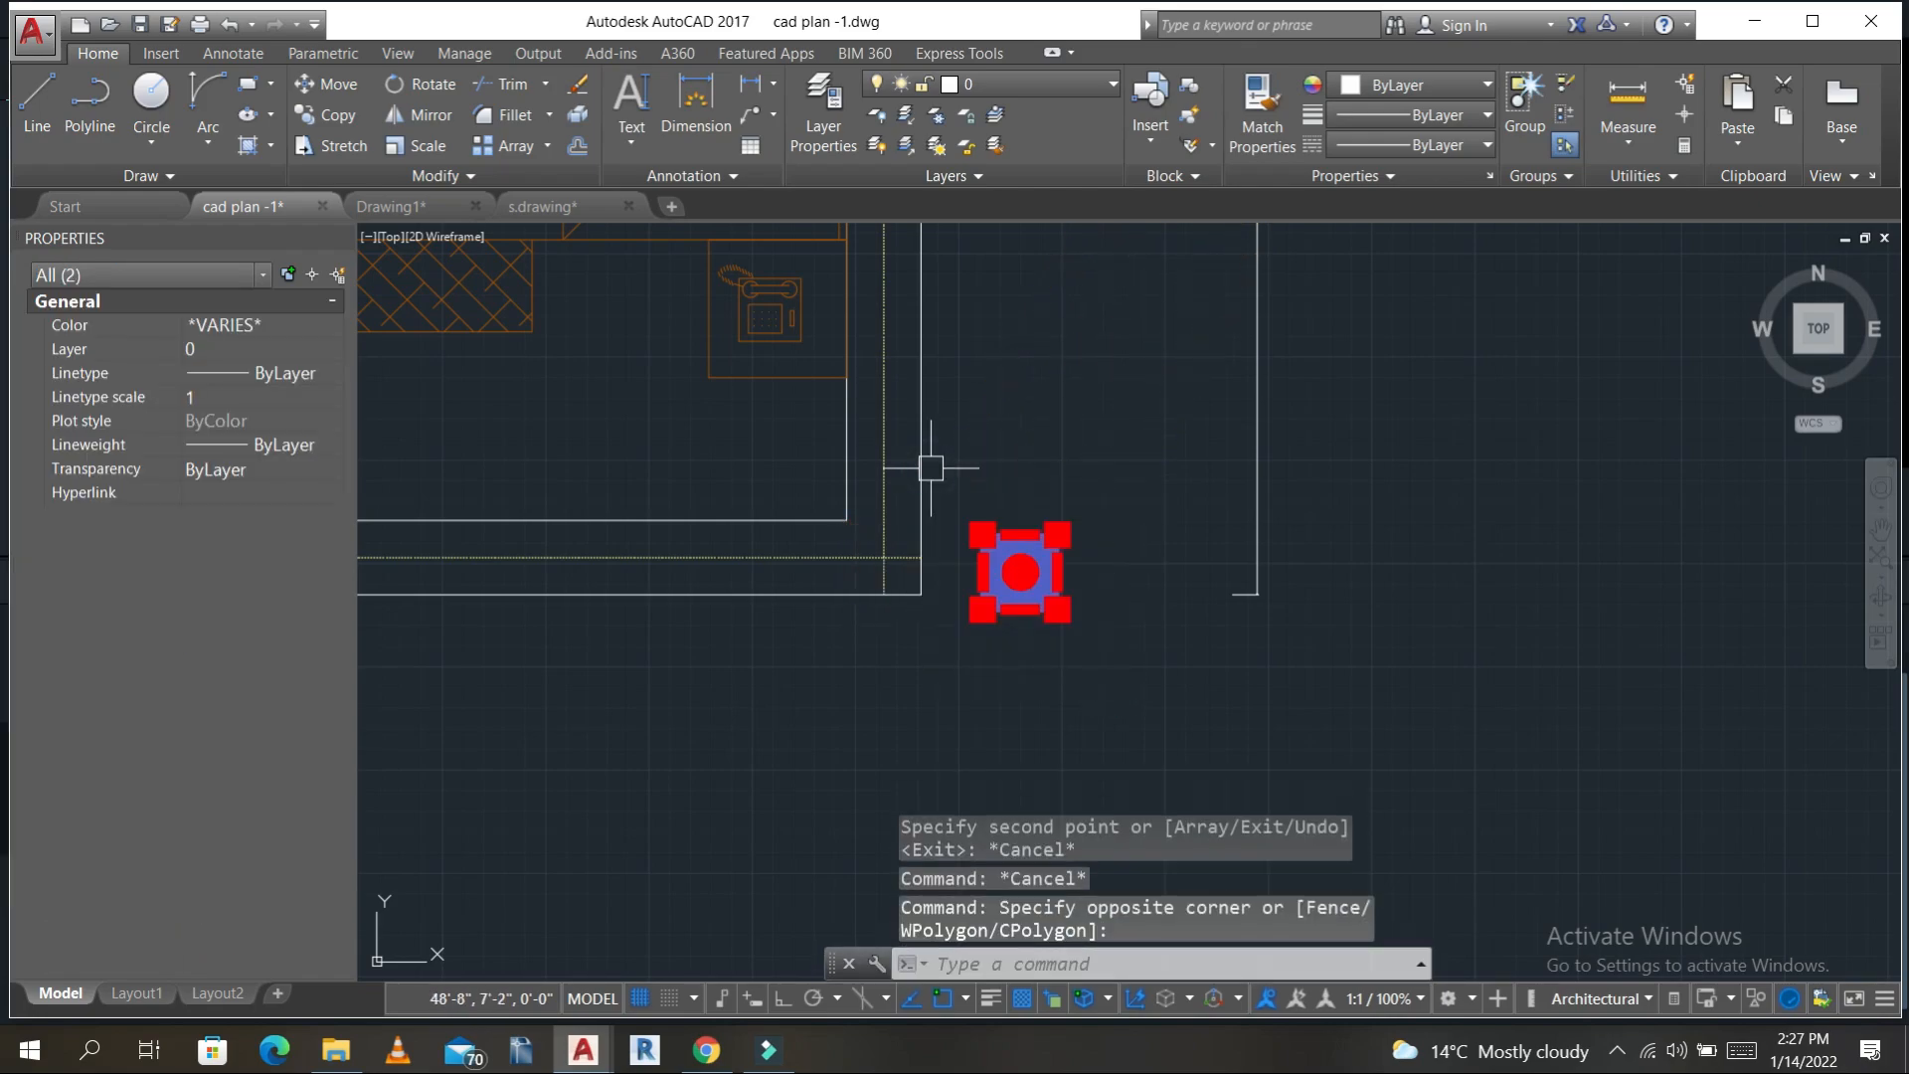
{"action": "type", "text": "co"}
{"action": "key", "text": "Return"}
{"action": "scroll", "coordinate": [1095, 611], "scroll_direction": "up", "scroll_amount": 2}
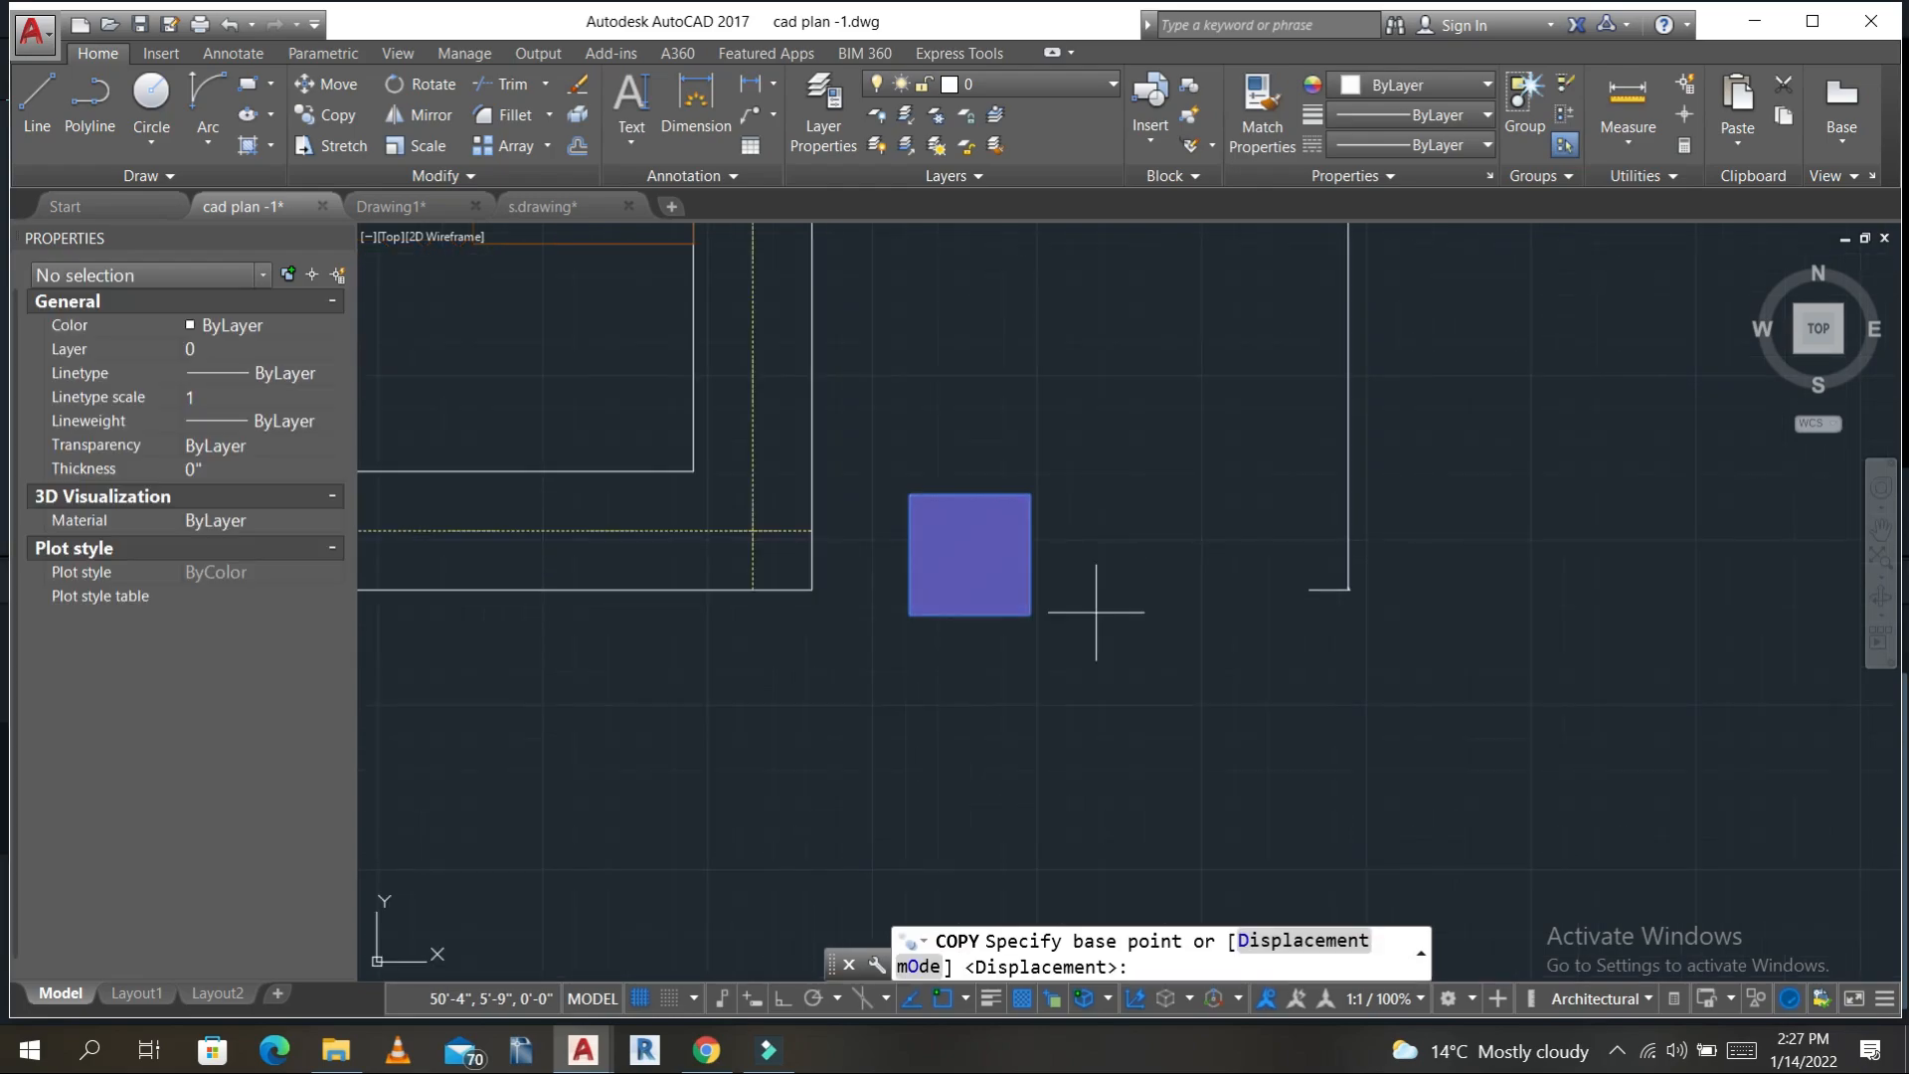
{"action": "left_click", "coordinate": [1029, 614]}
{"action": "left_click", "coordinate": [832, 570]}
{"action": "scroll", "coordinate": [847, 452], "scroll_direction": "down", "scroll_amount": 5}
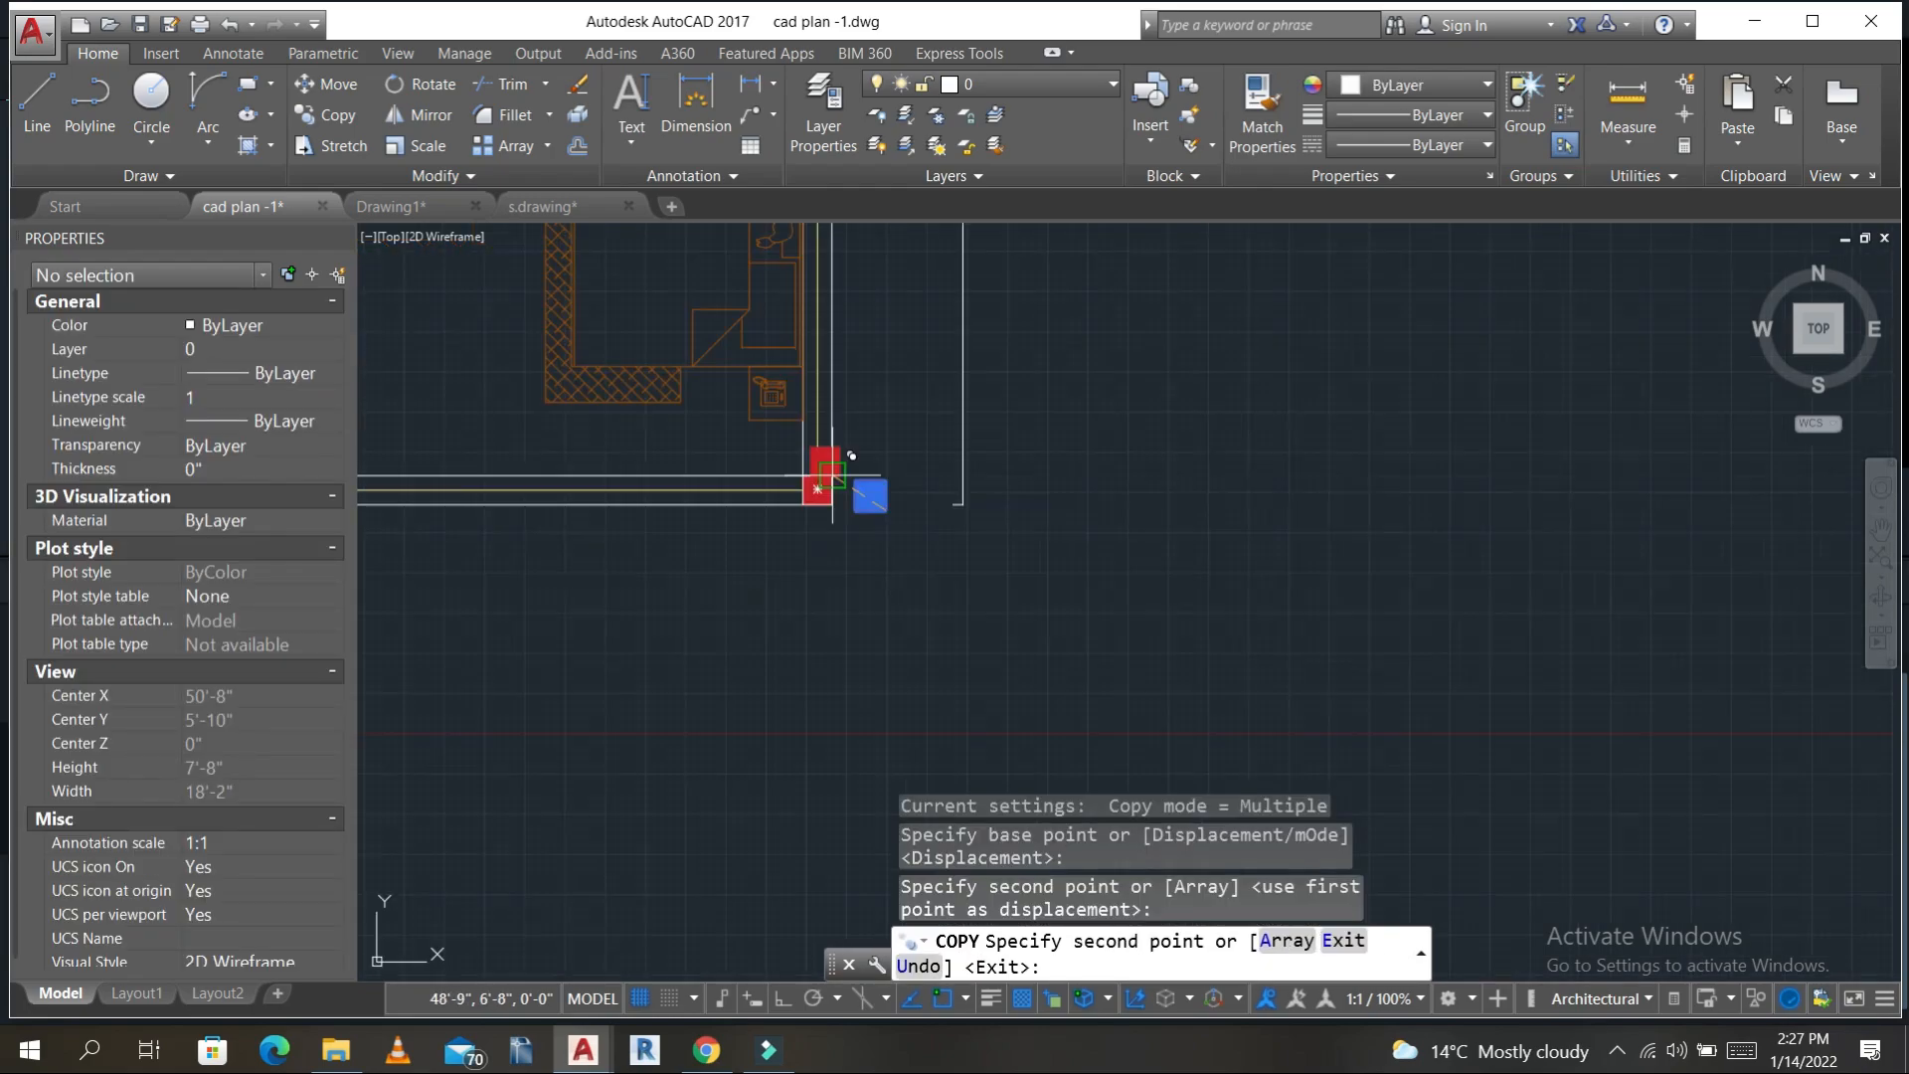
- Place another column copy in the right outer wall, level with the partition between the toilet and MASTER BEDROOM-2, and end the command
{"action": "scroll", "coordinate": [875, 417], "scroll_direction": "up", "scroll_amount": 5}
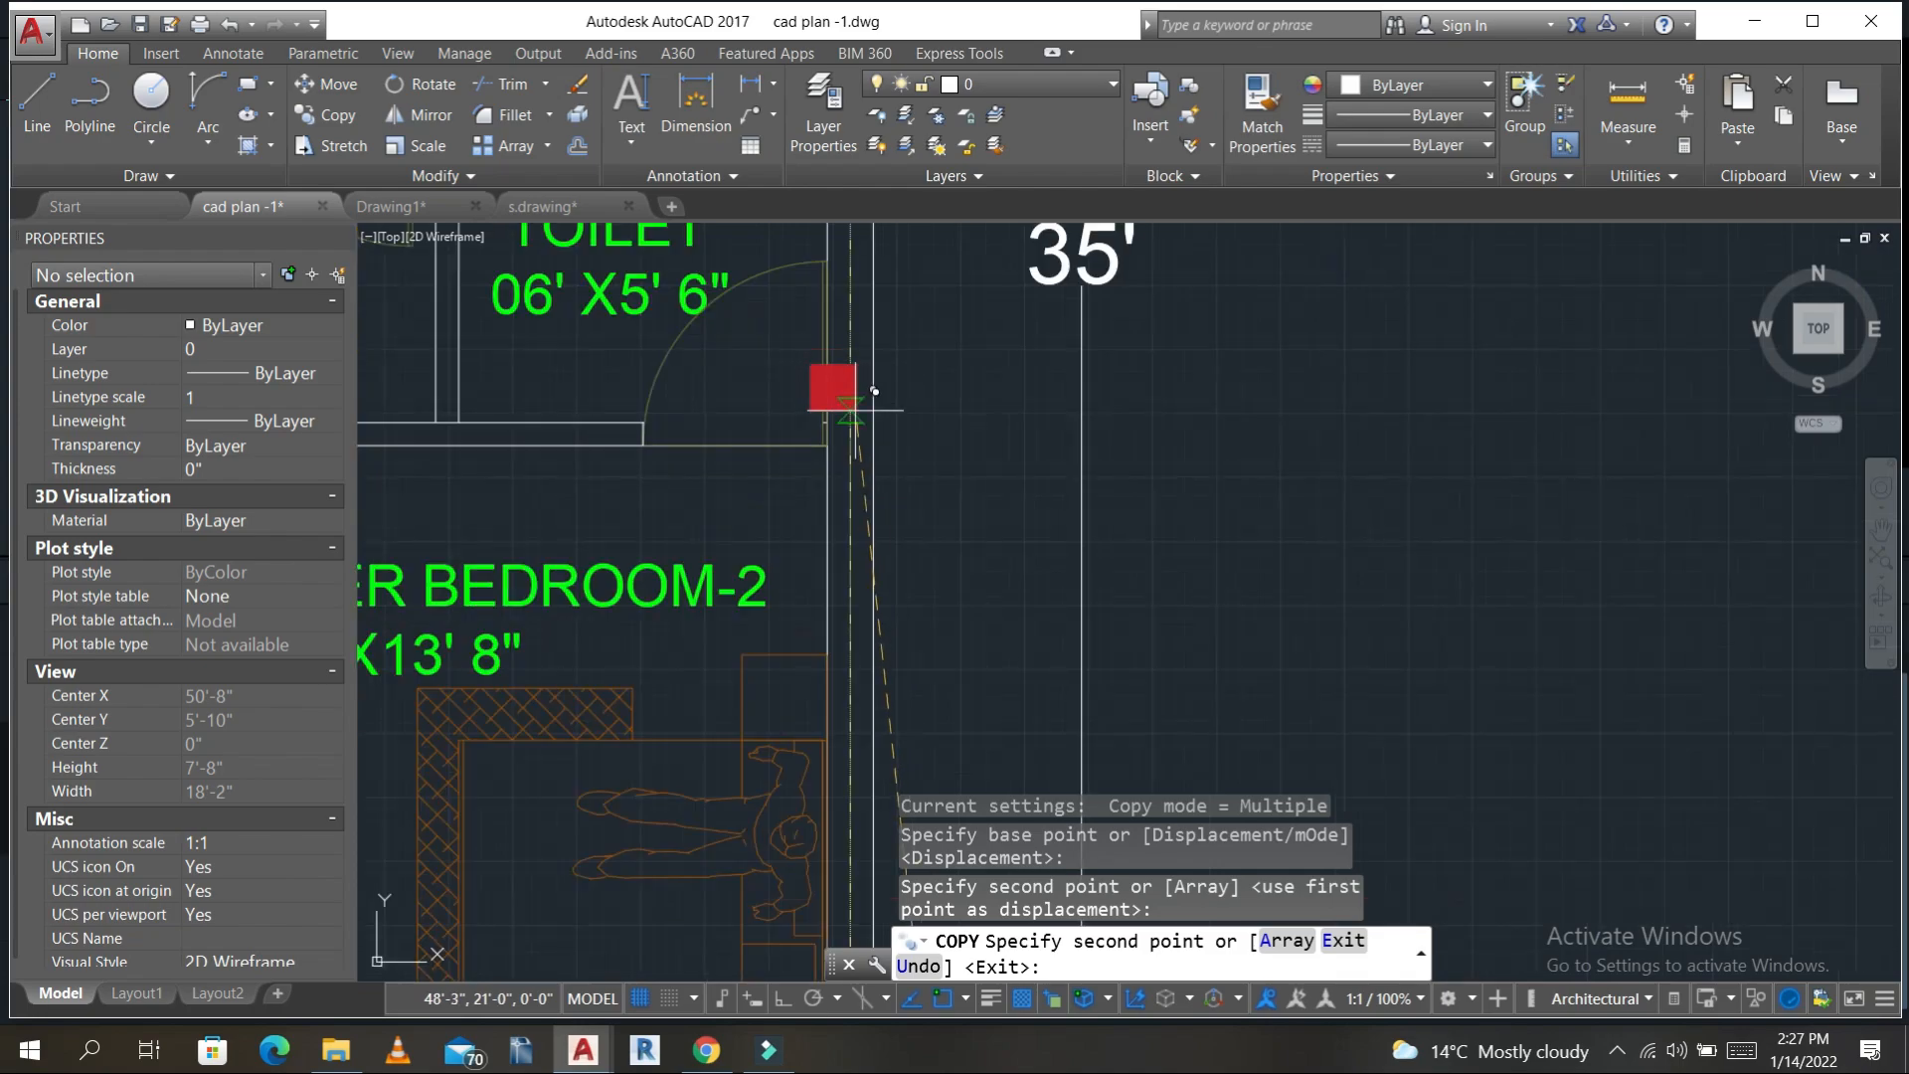
{"action": "scroll", "coordinate": [895, 419], "scroll_direction": "down", "scroll_amount": 4}
{"action": "scroll", "coordinate": [995, 478], "scroll_direction": "up", "scroll_amount": 3}
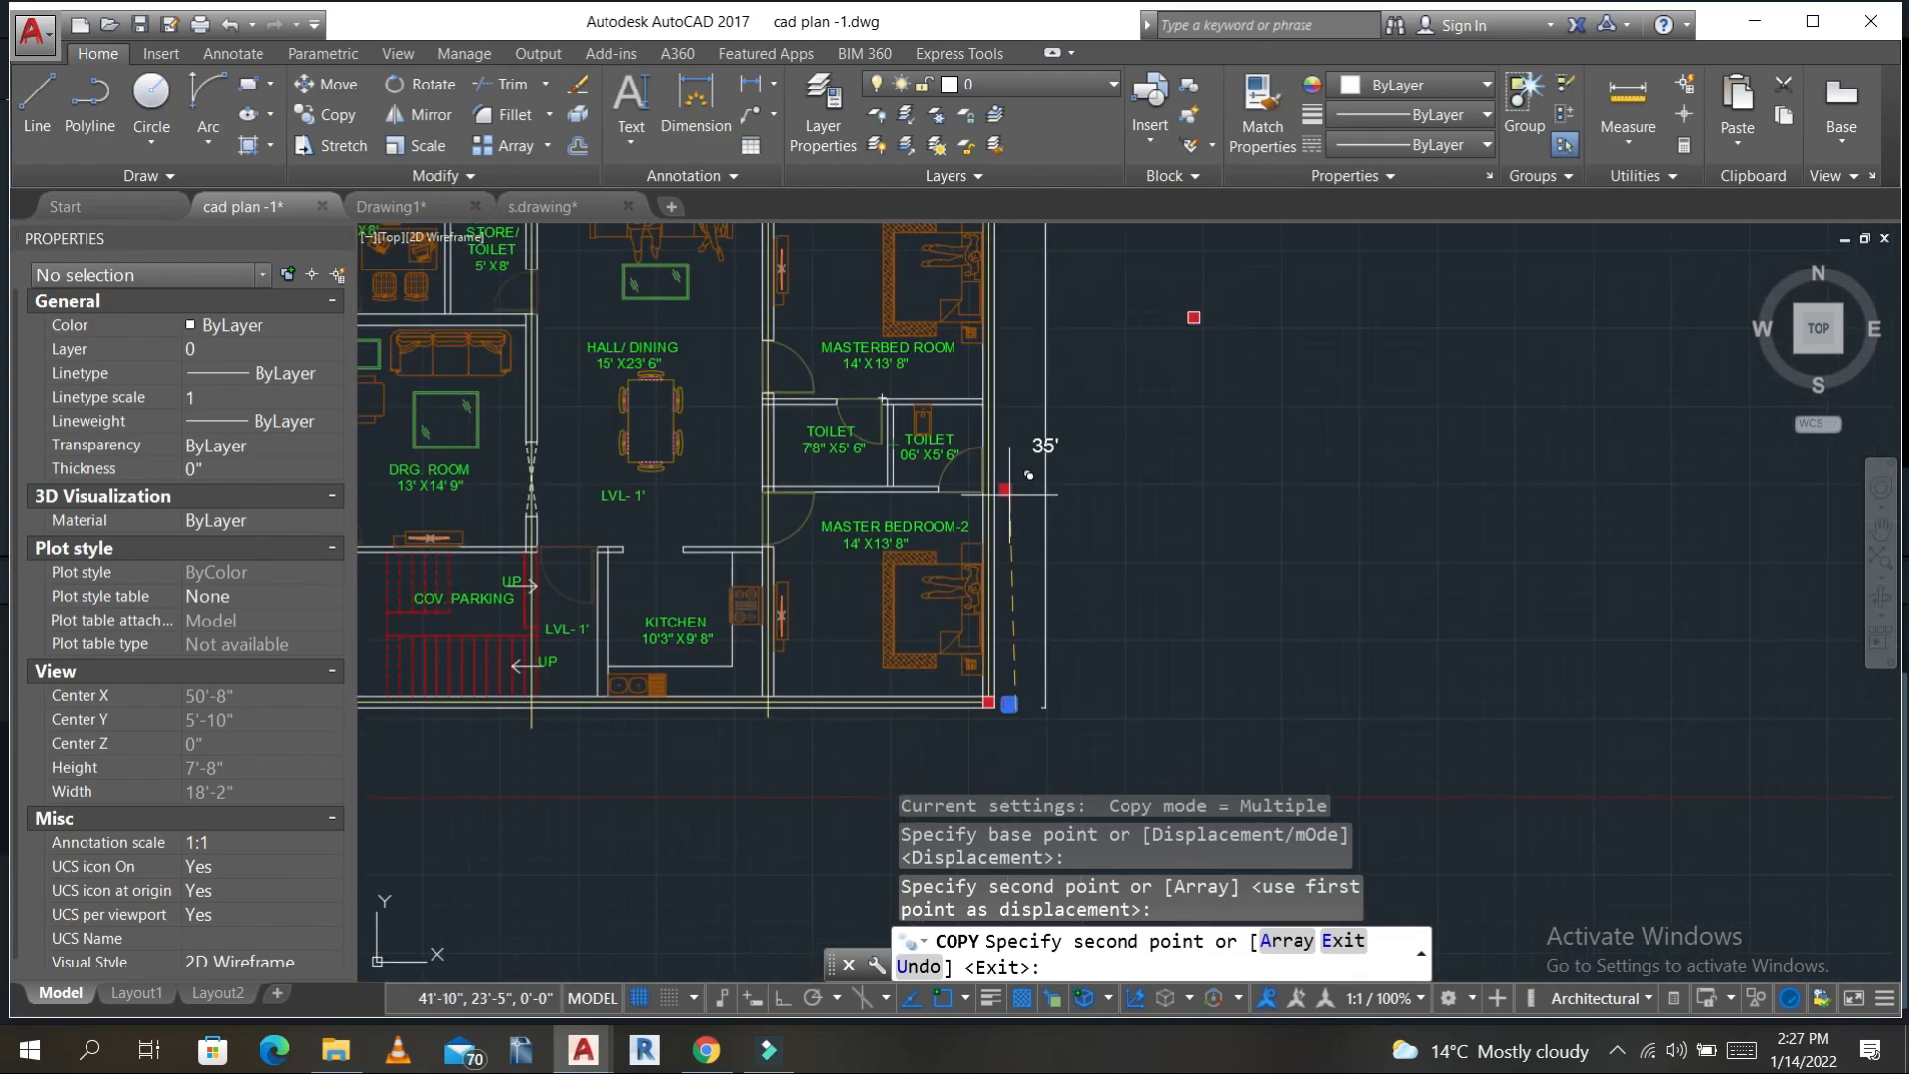
{"action": "scroll", "coordinate": [995, 492], "scroll_direction": "up", "scroll_amount": 2}
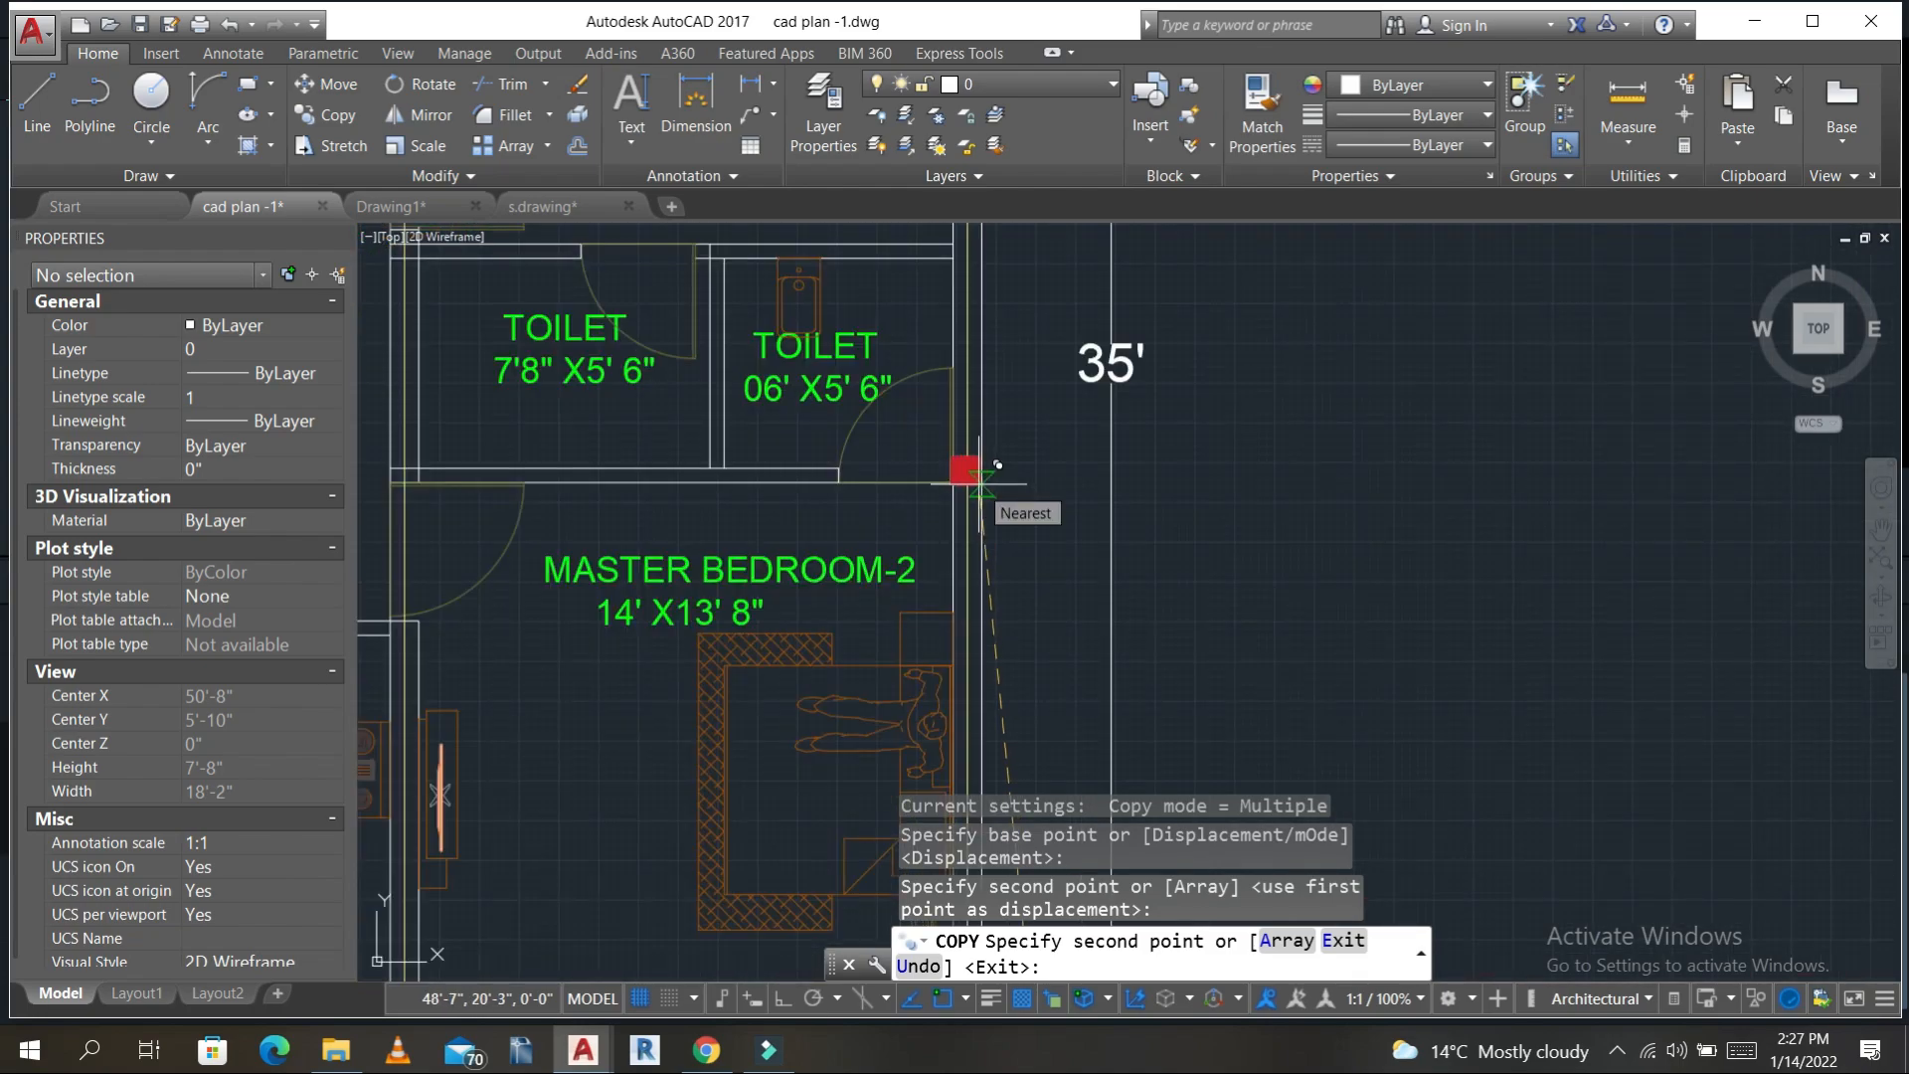
{"action": "scroll", "coordinate": [997, 464], "scroll_direction": "up", "scroll_amount": 2}
{"action": "left_click", "coordinate": [1000, 457]}
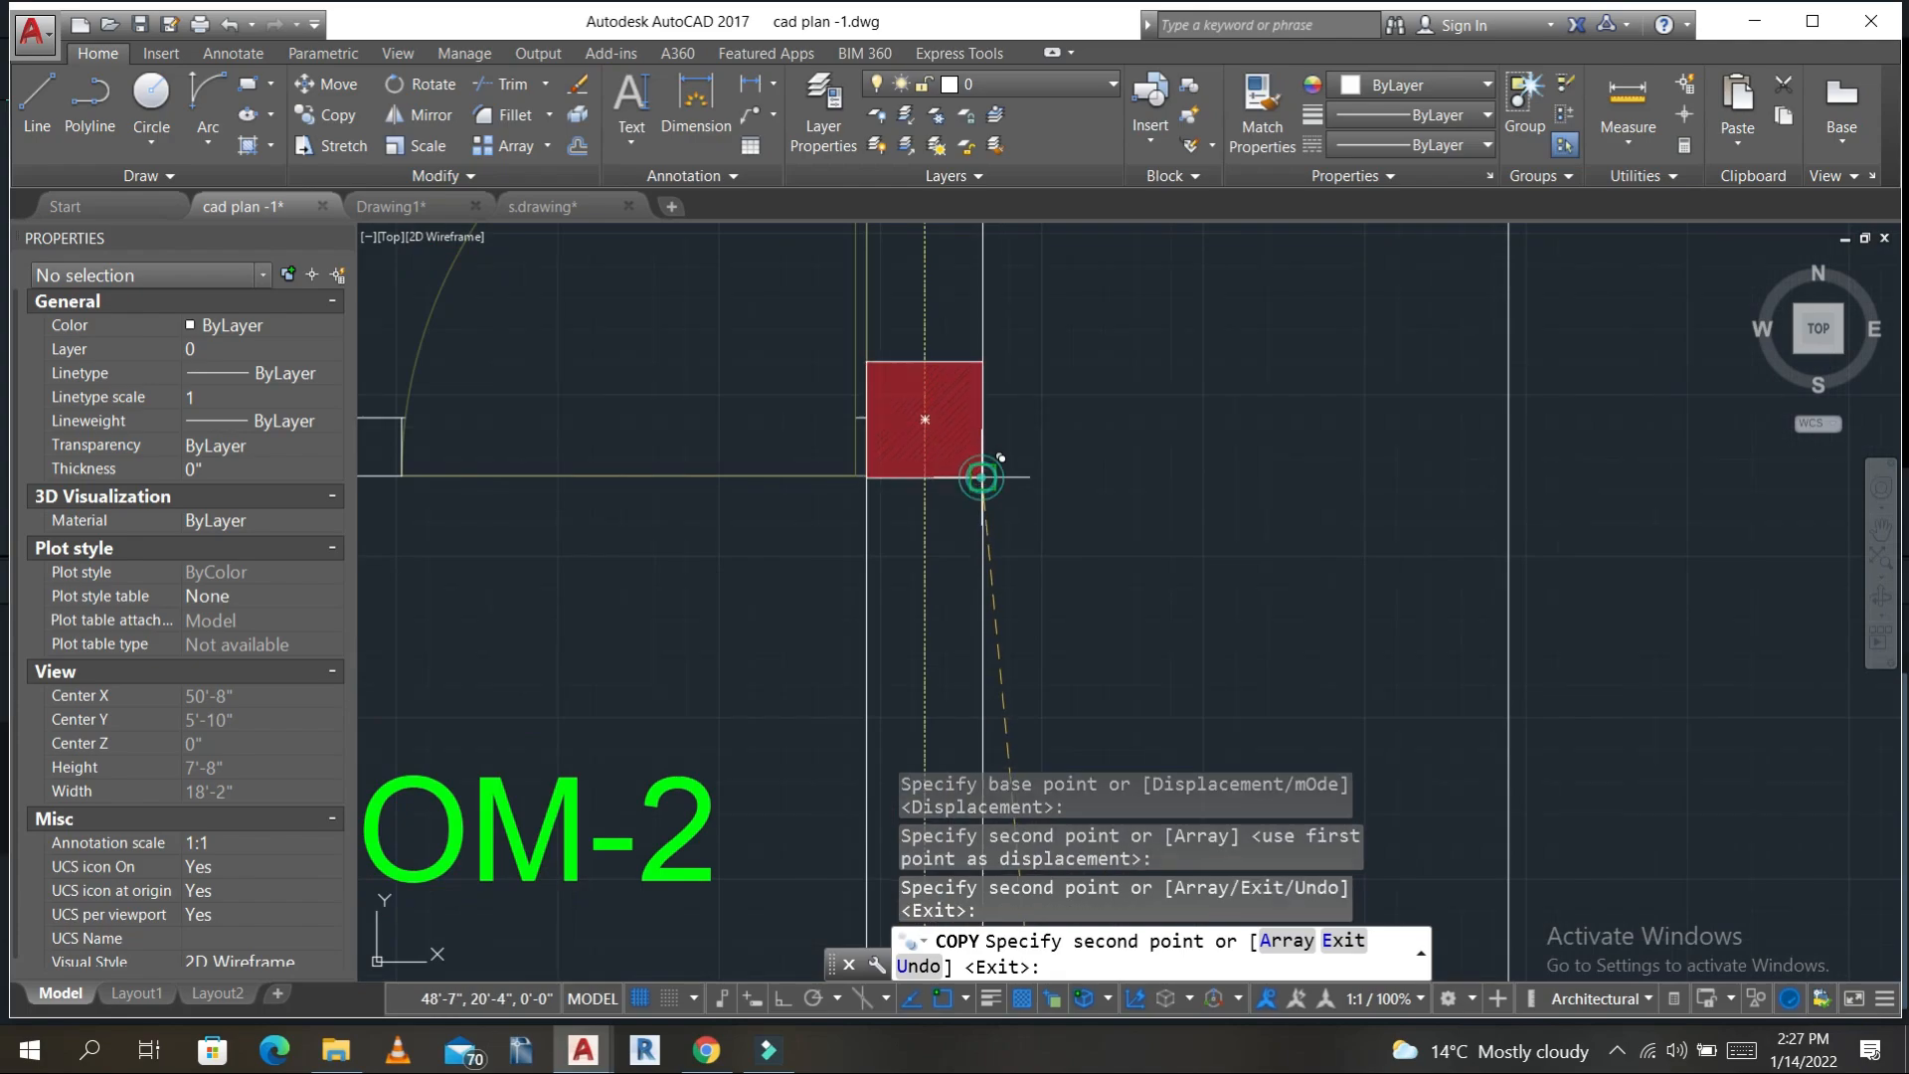
{"action": "scroll", "coordinate": [1035, 456], "scroll_direction": "down", "scroll_amount": 6}
{"action": "key", "text": "Escape"}
{"action": "key", "text": "Escape"}
- Copy the column at the toilet door from its upper-left corner to where the MASTERBED ROOM and toilet partition meets the outer wall
{"action": "scroll", "coordinate": [1088, 431], "scroll_direction": "up", "scroll_amount": 8}
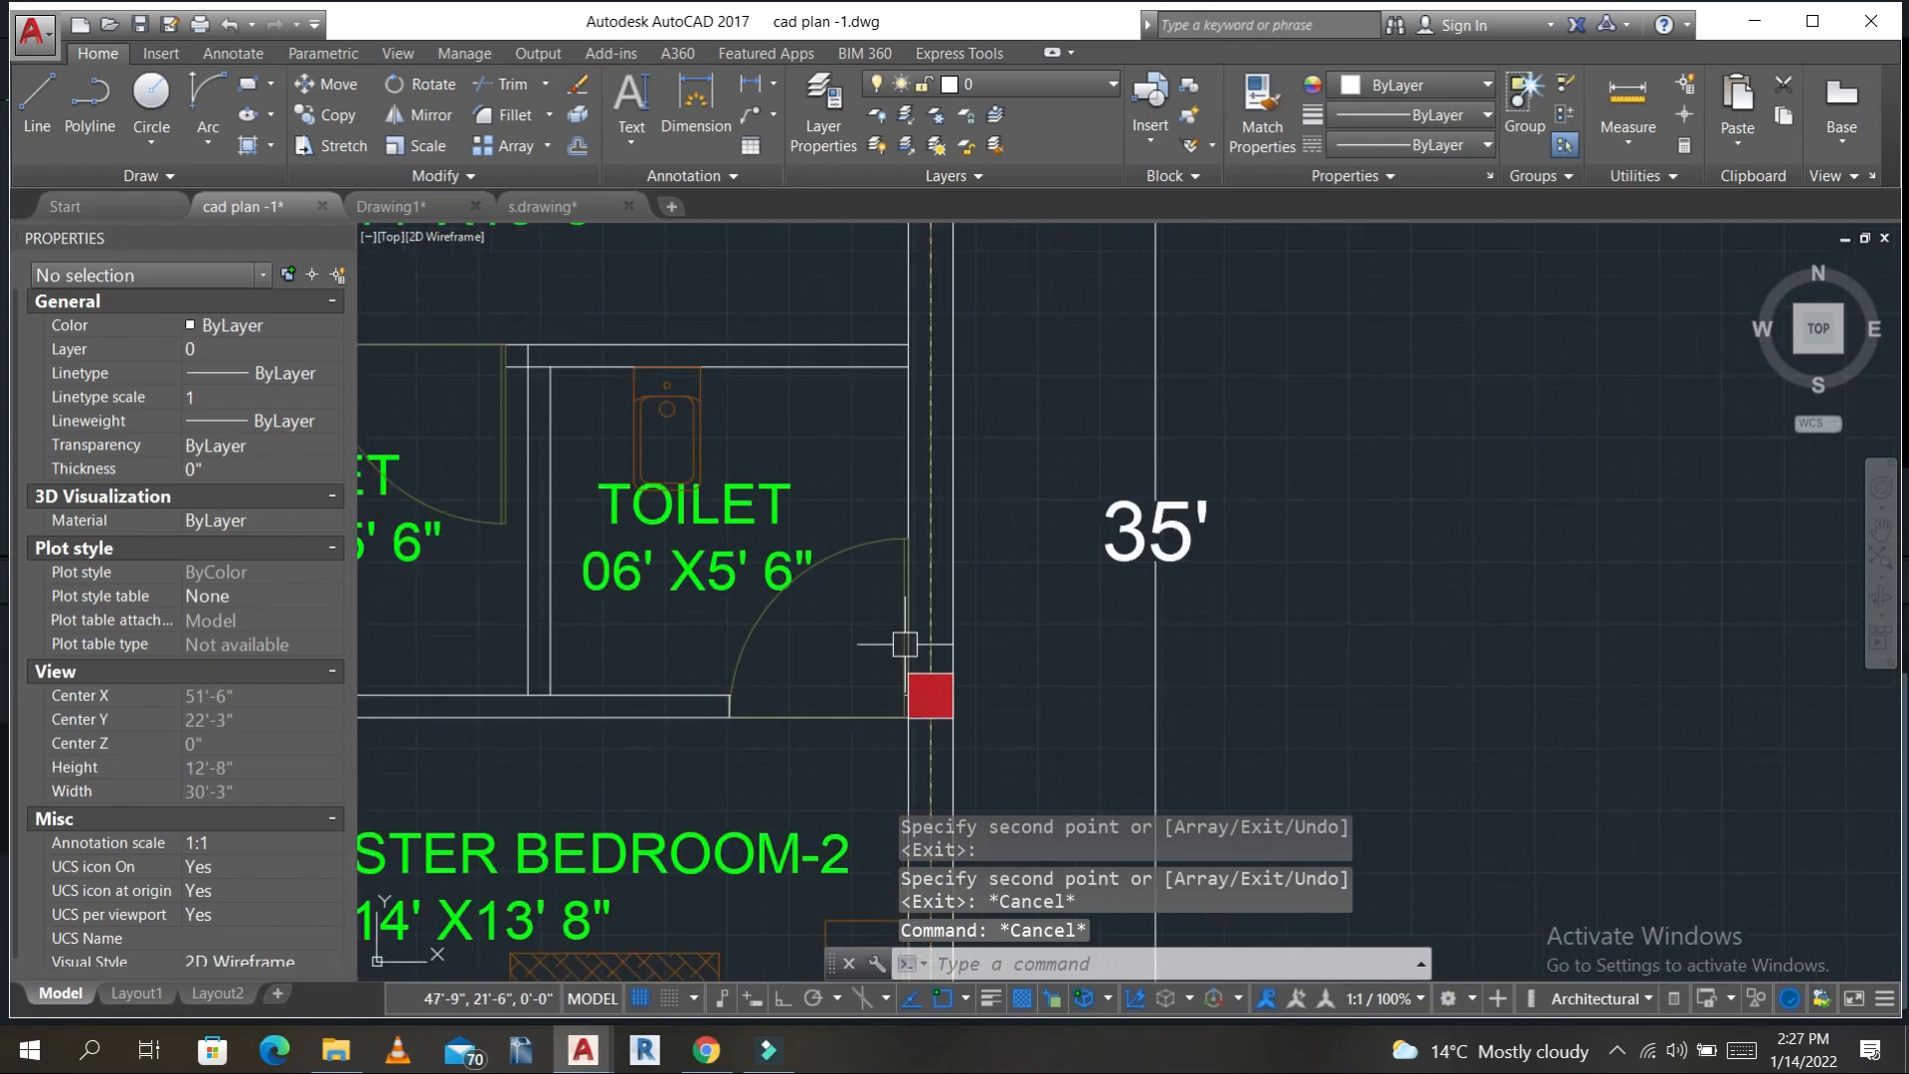
{"action": "left_click", "coordinate": [899, 656]}
{"action": "key", "text": "Escape"}
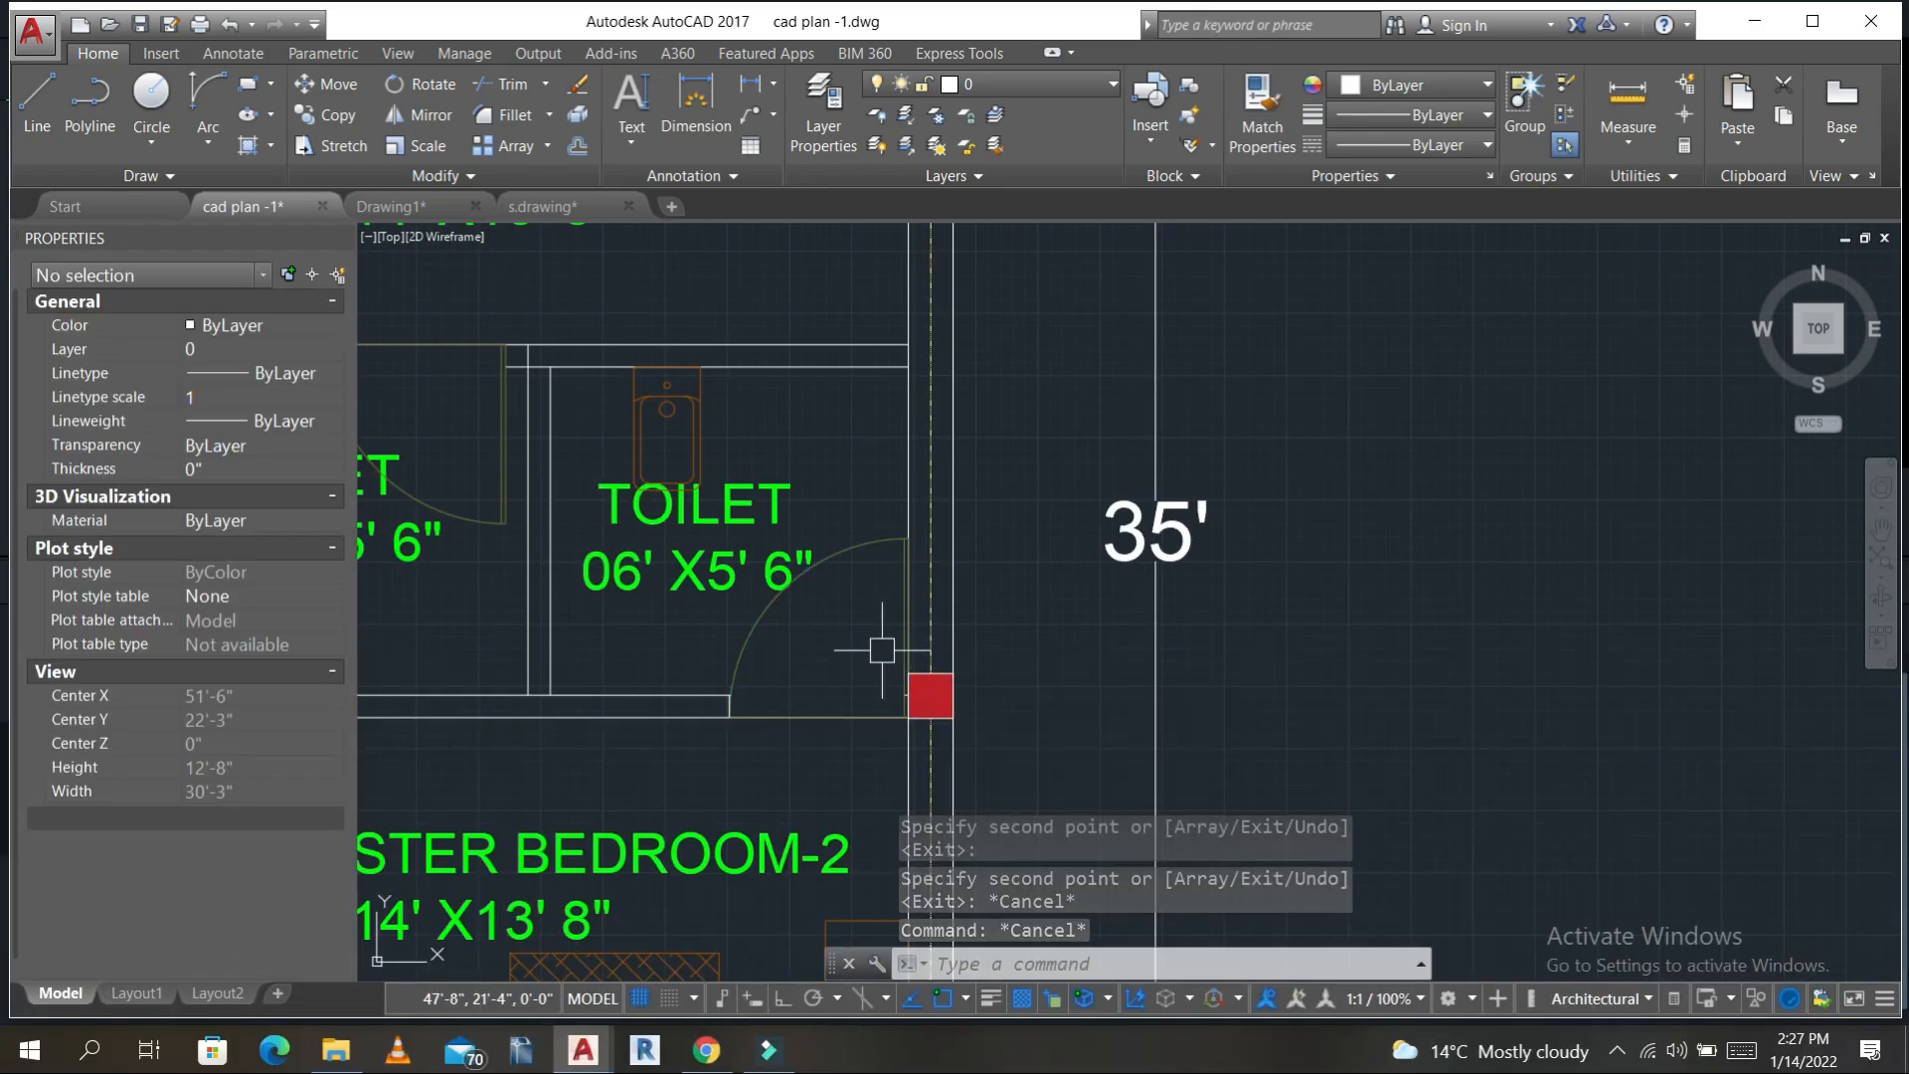
{"action": "left_click", "coordinate": [851, 638]}
{"action": "left_click", "coordinate": [1002, 733]}
{"action": "type", "text": "C"}
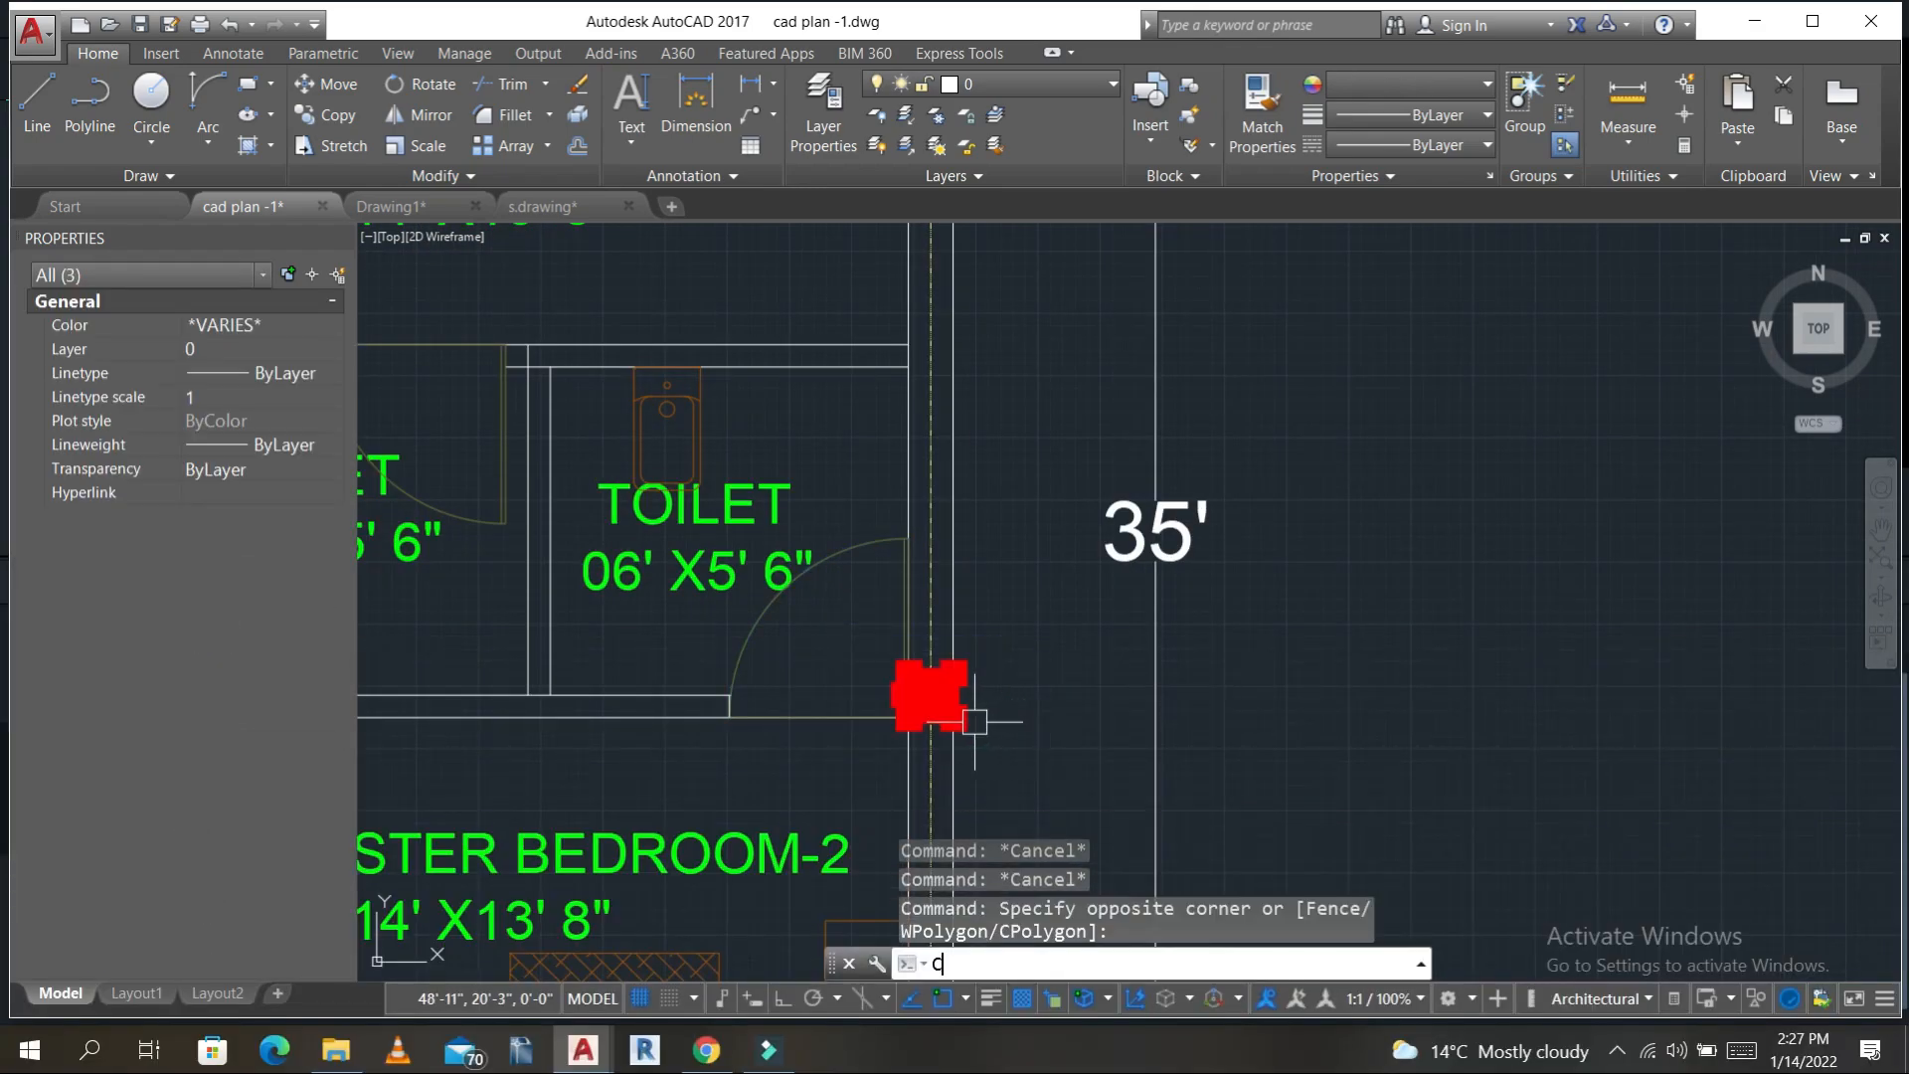
{"action": "type", "text": "O"}
{"action": "key", "text": "Return"}
{"action": "scroll", "coordinate": [973, 714], "scroll_direction": "up", "scroll_amount": 2}
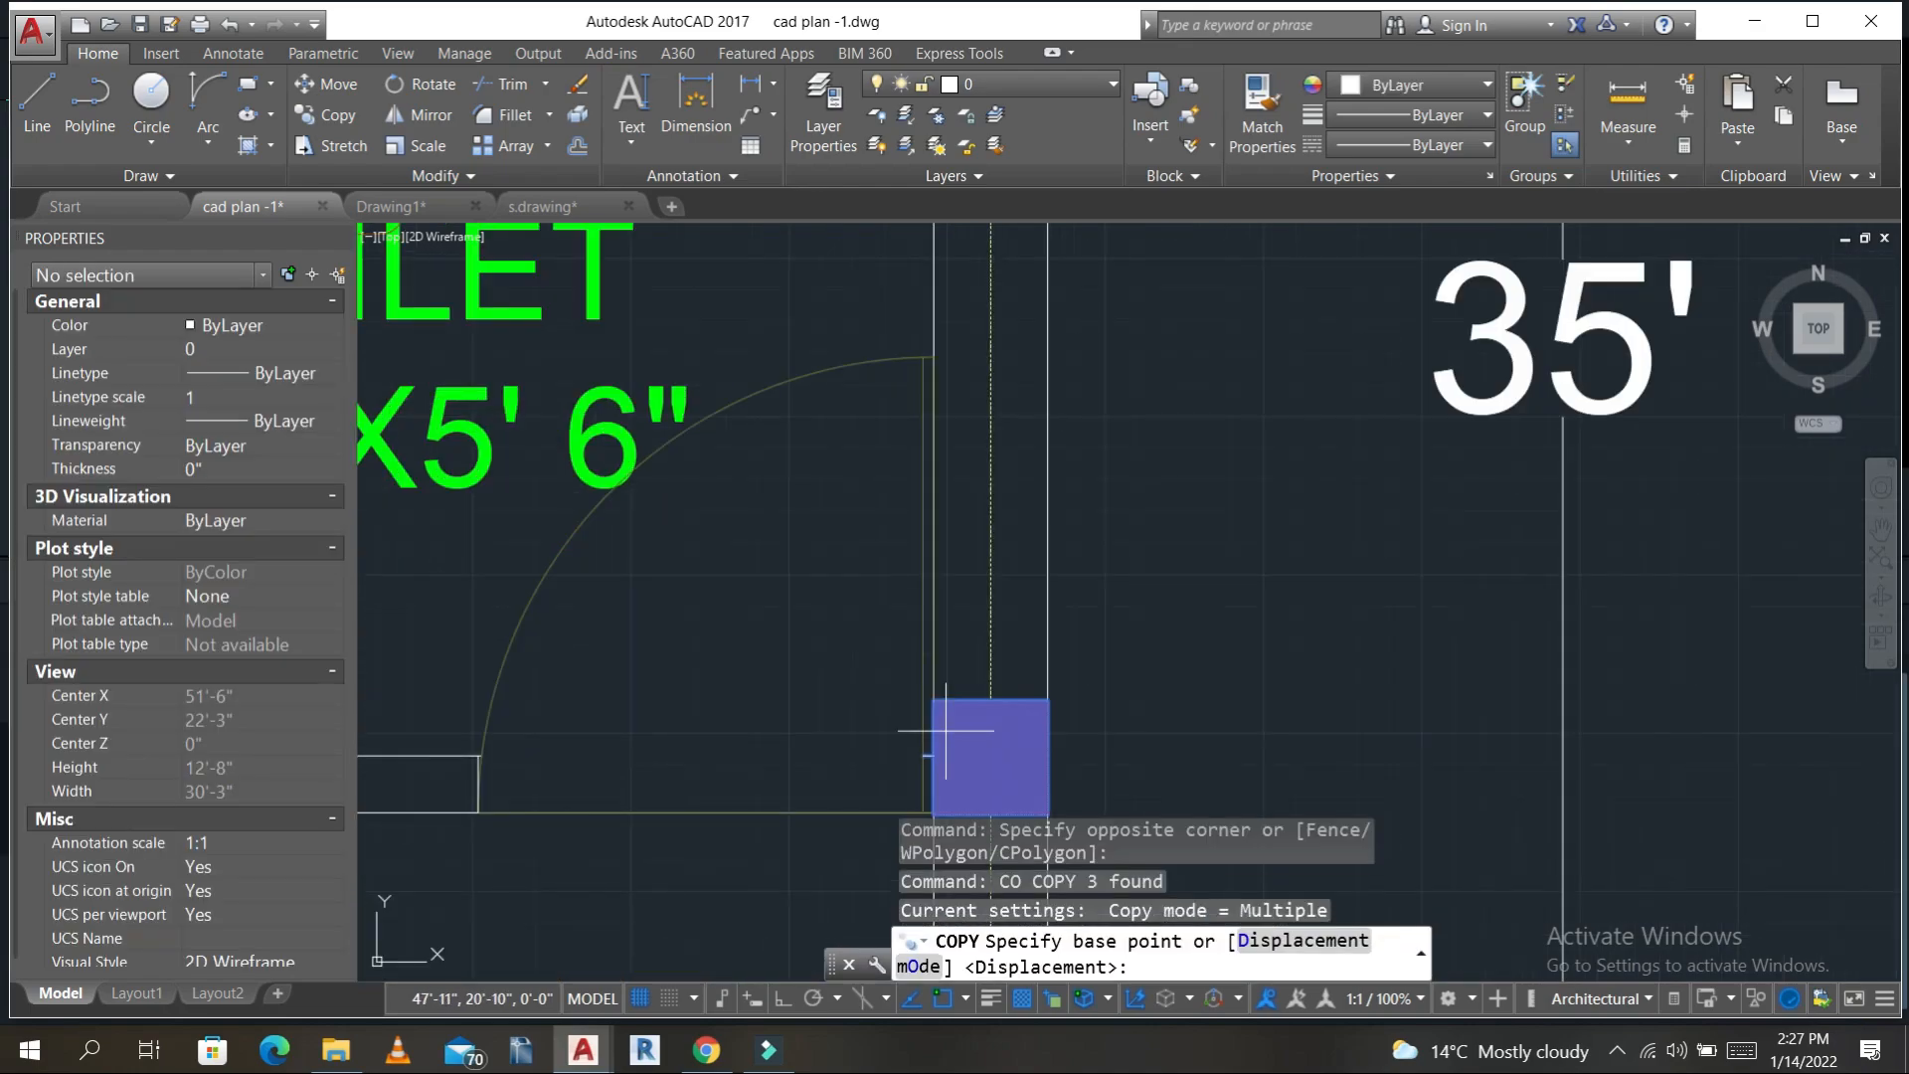
{"action": "left_click", "coordinate": [933, 699]}
{"action": "scroll", "coordinate": [938, 696], "scroll_direction": "down", "scroll_amount": 3}
{"action": "scroll", "coordinate": [971, 478], "scroll_direction": "up", "scroll_amount": 3}
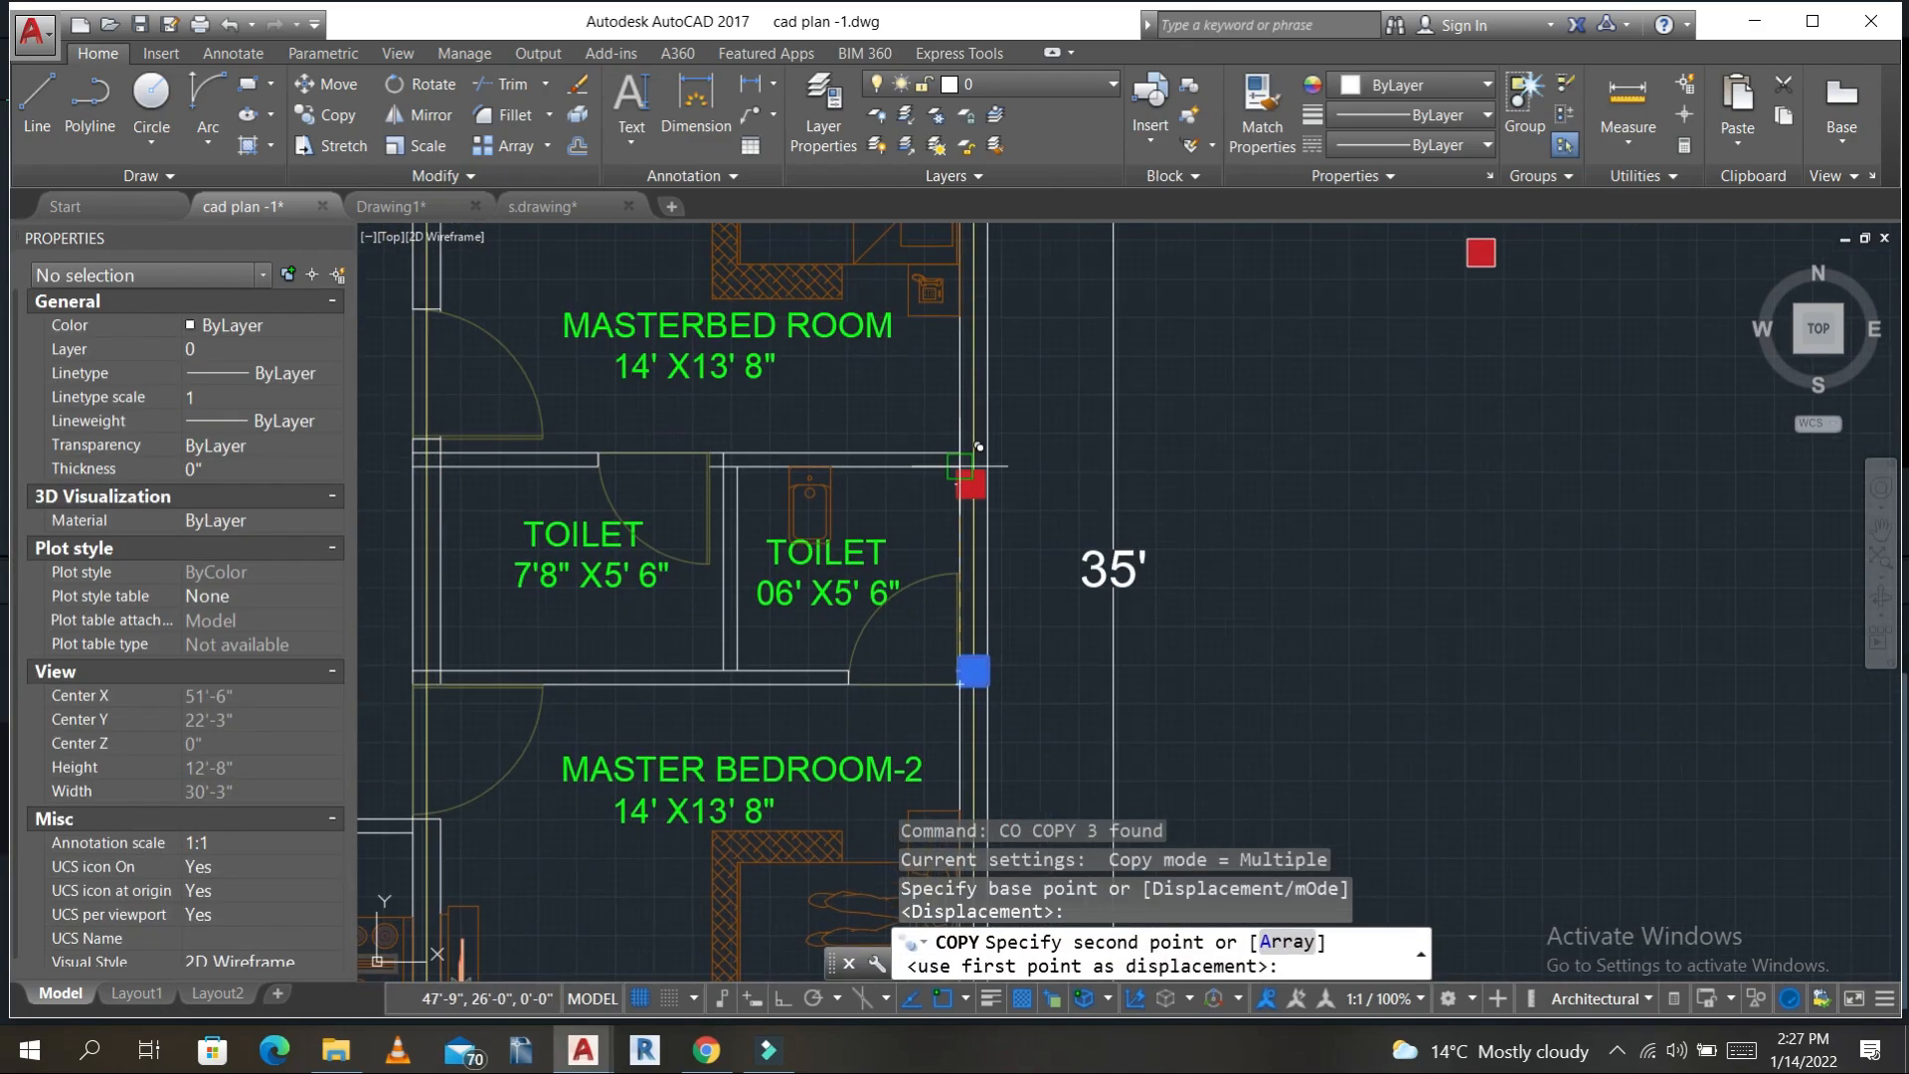
{"action": "left_click", "coordinate": [960, 421]}
{"action": "scroll", "coordinate": [1050, 430], "scroll_direction": "down", "scroll_amount": 4}
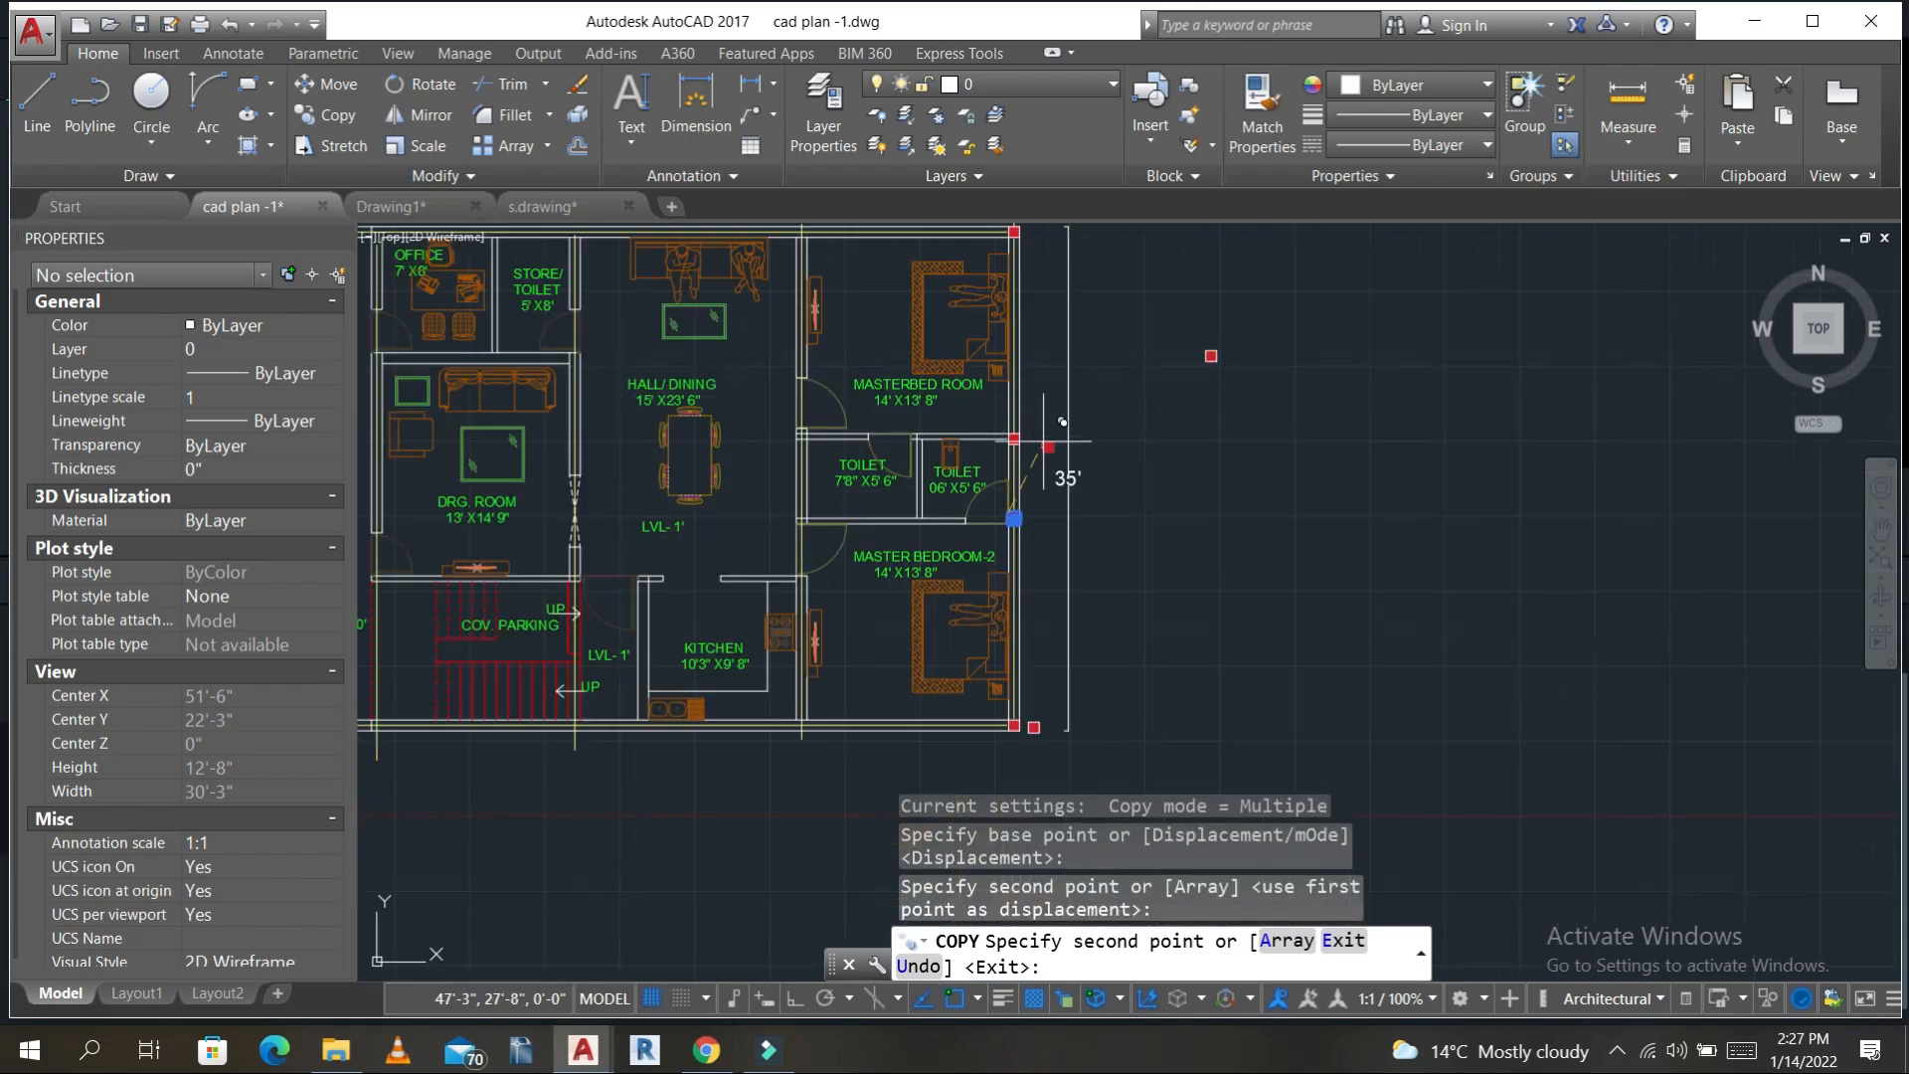
{"action": "key", "text": "Return"}
{"action": "scroll", "coordinate": [1050, 430], "scroll_direction": "up", "scroll_amount": 2}
{"action": "key", "text": "Escape"}
- Select the four columns in the right outer wall and copy them onto the wall between HALL/DINING and the master bedrooms
{"action": "scroll", "coordinate": [1014, 457], "scroll_direction": "up", "scroll_amount": 4}
{"action": "scroll", "coordinate": [876, 354], "scroll_direction": "down", "scroll_amount": 2}
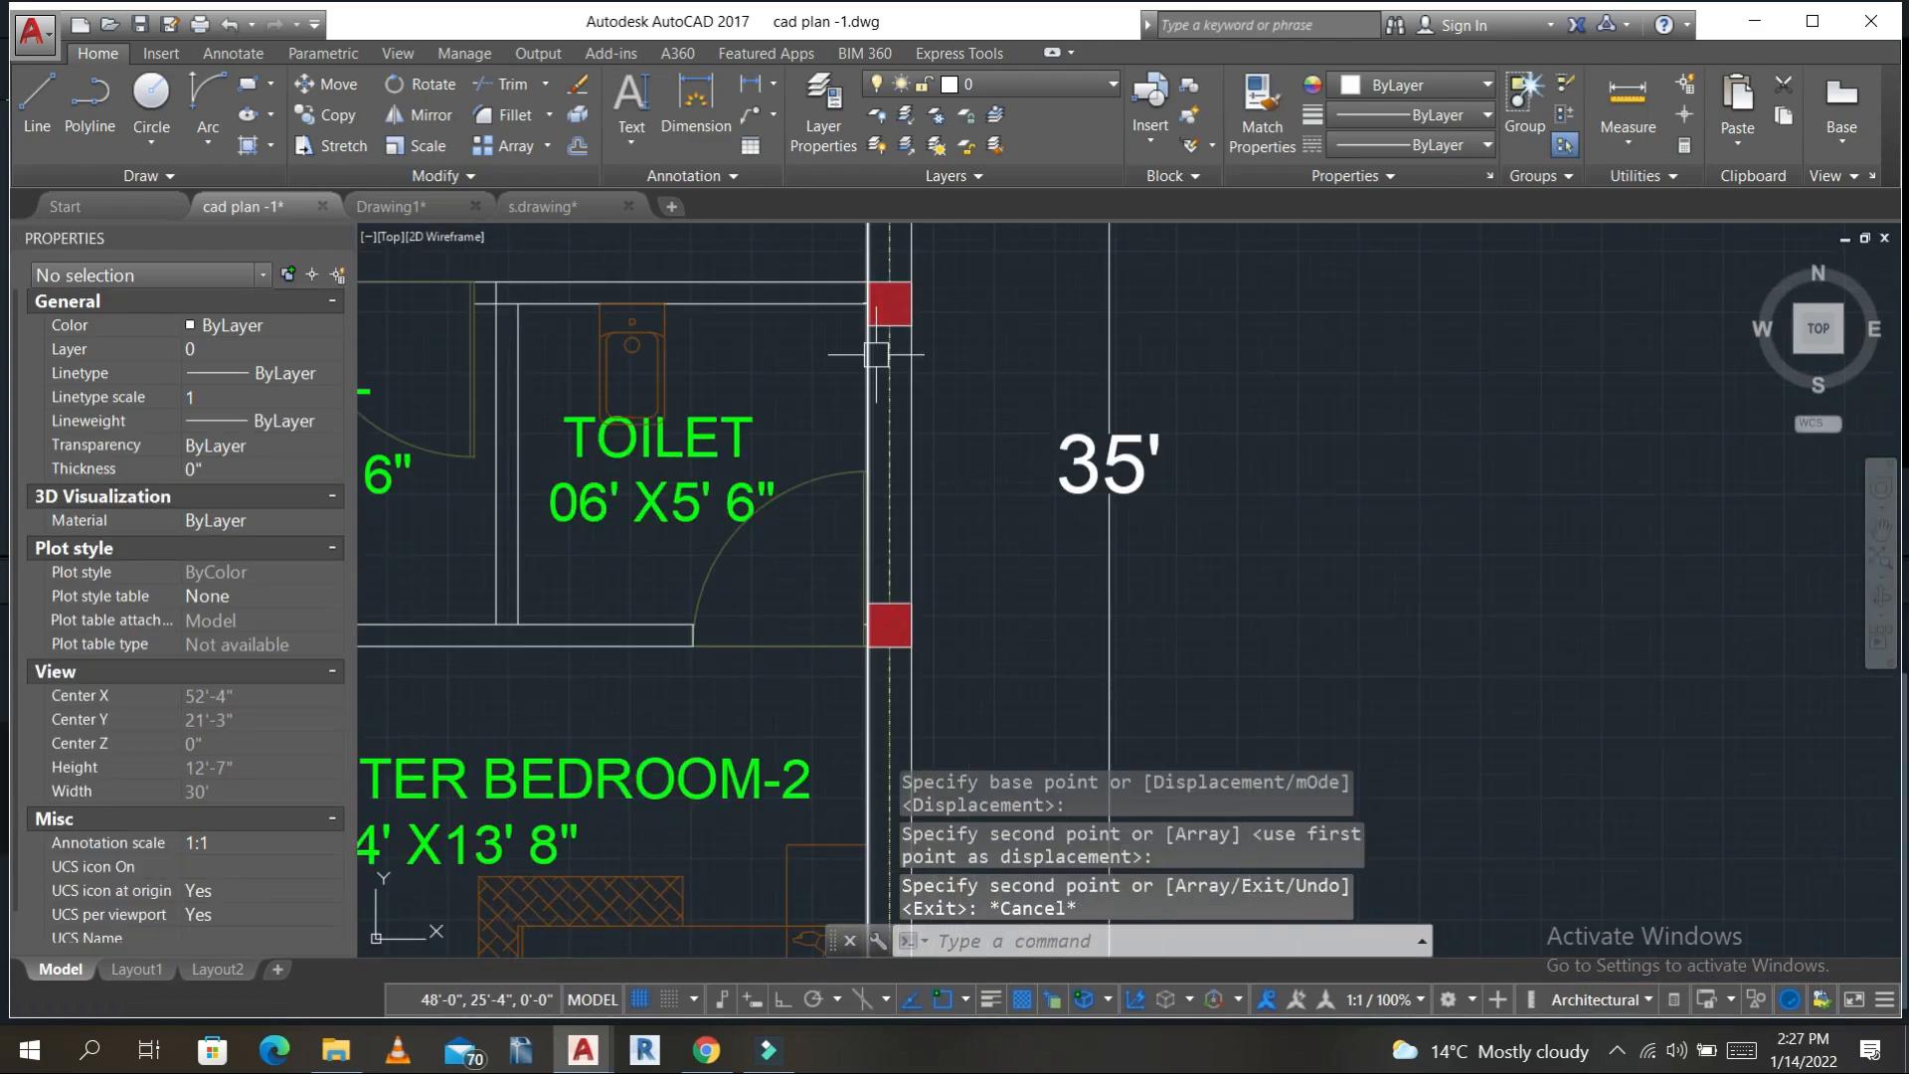
{"action": "left_click", "coordinate": [832, 260]}
{"action": "left_click", "coordinate": [1014, 392]}
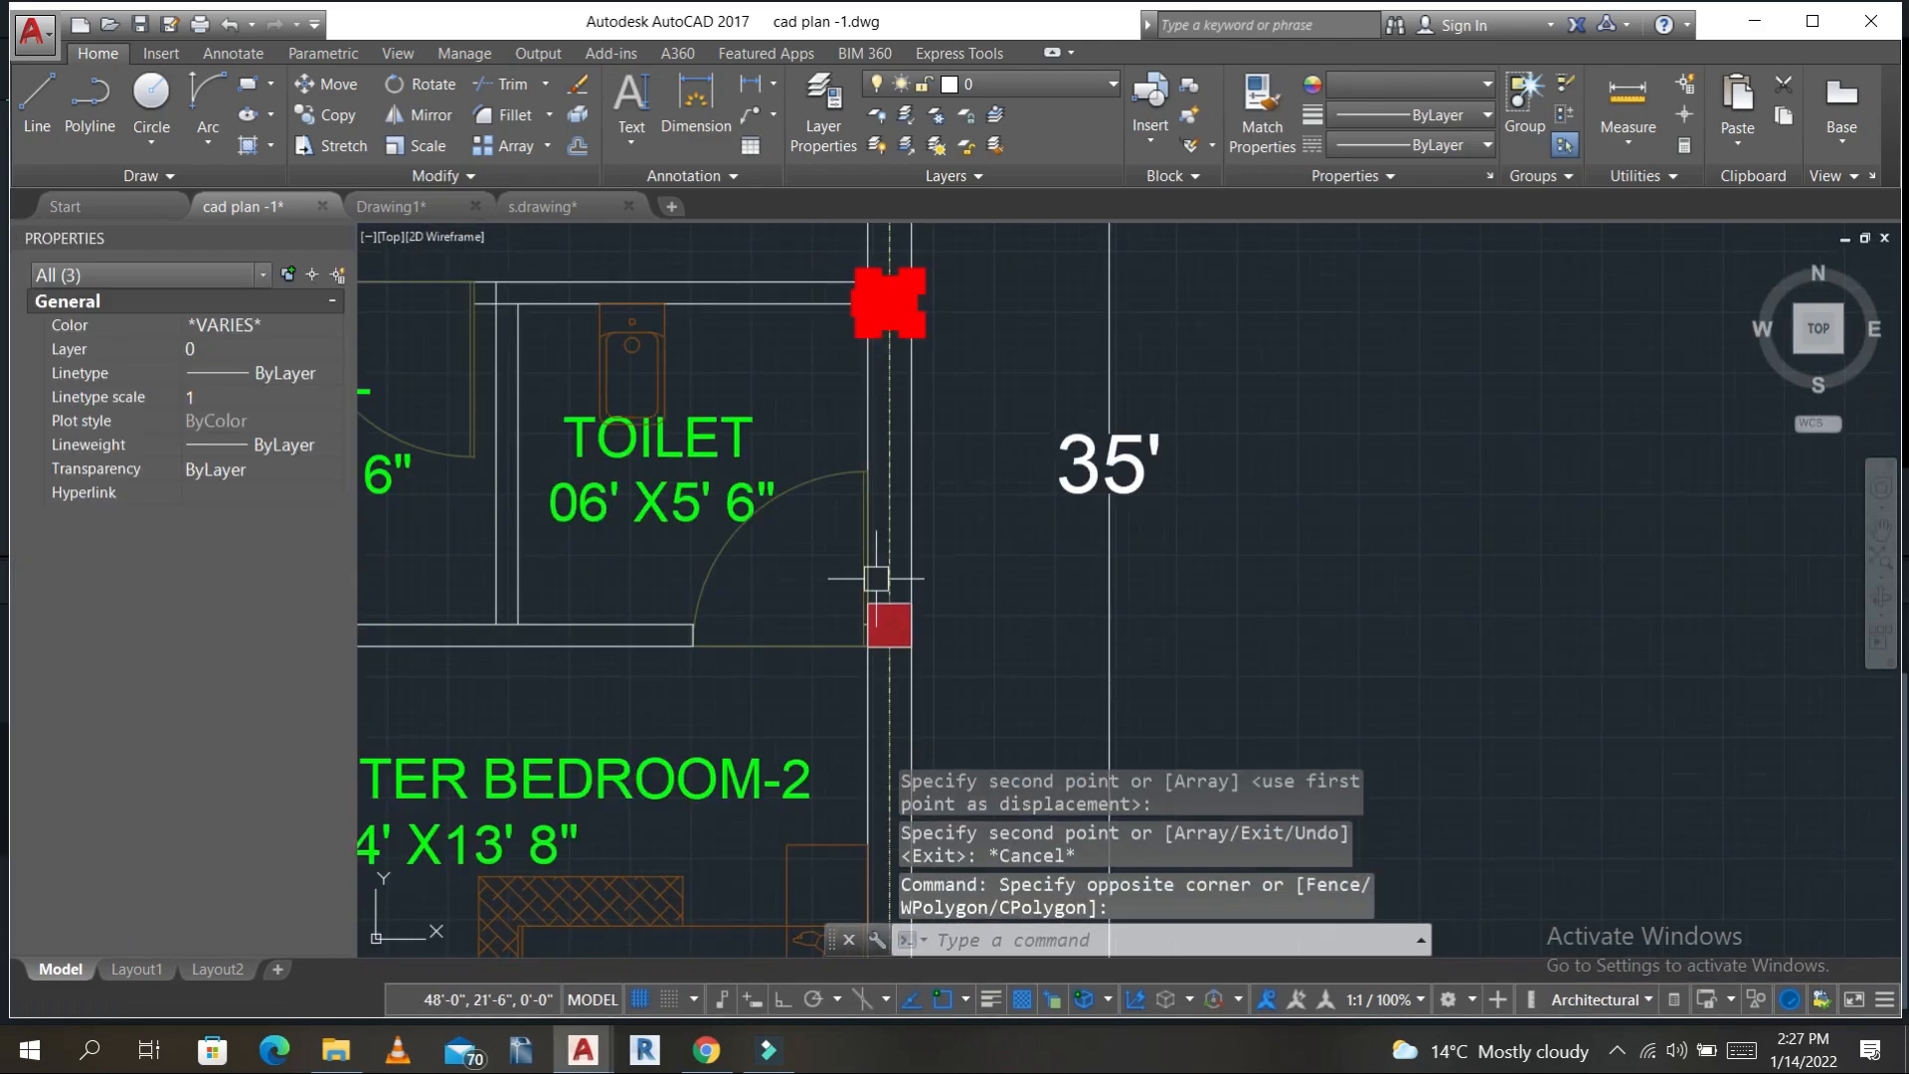
{"action": "left_click", "coordinate": [835, 695]}
{"action": "left_click", "coordinate": [999, 587]}
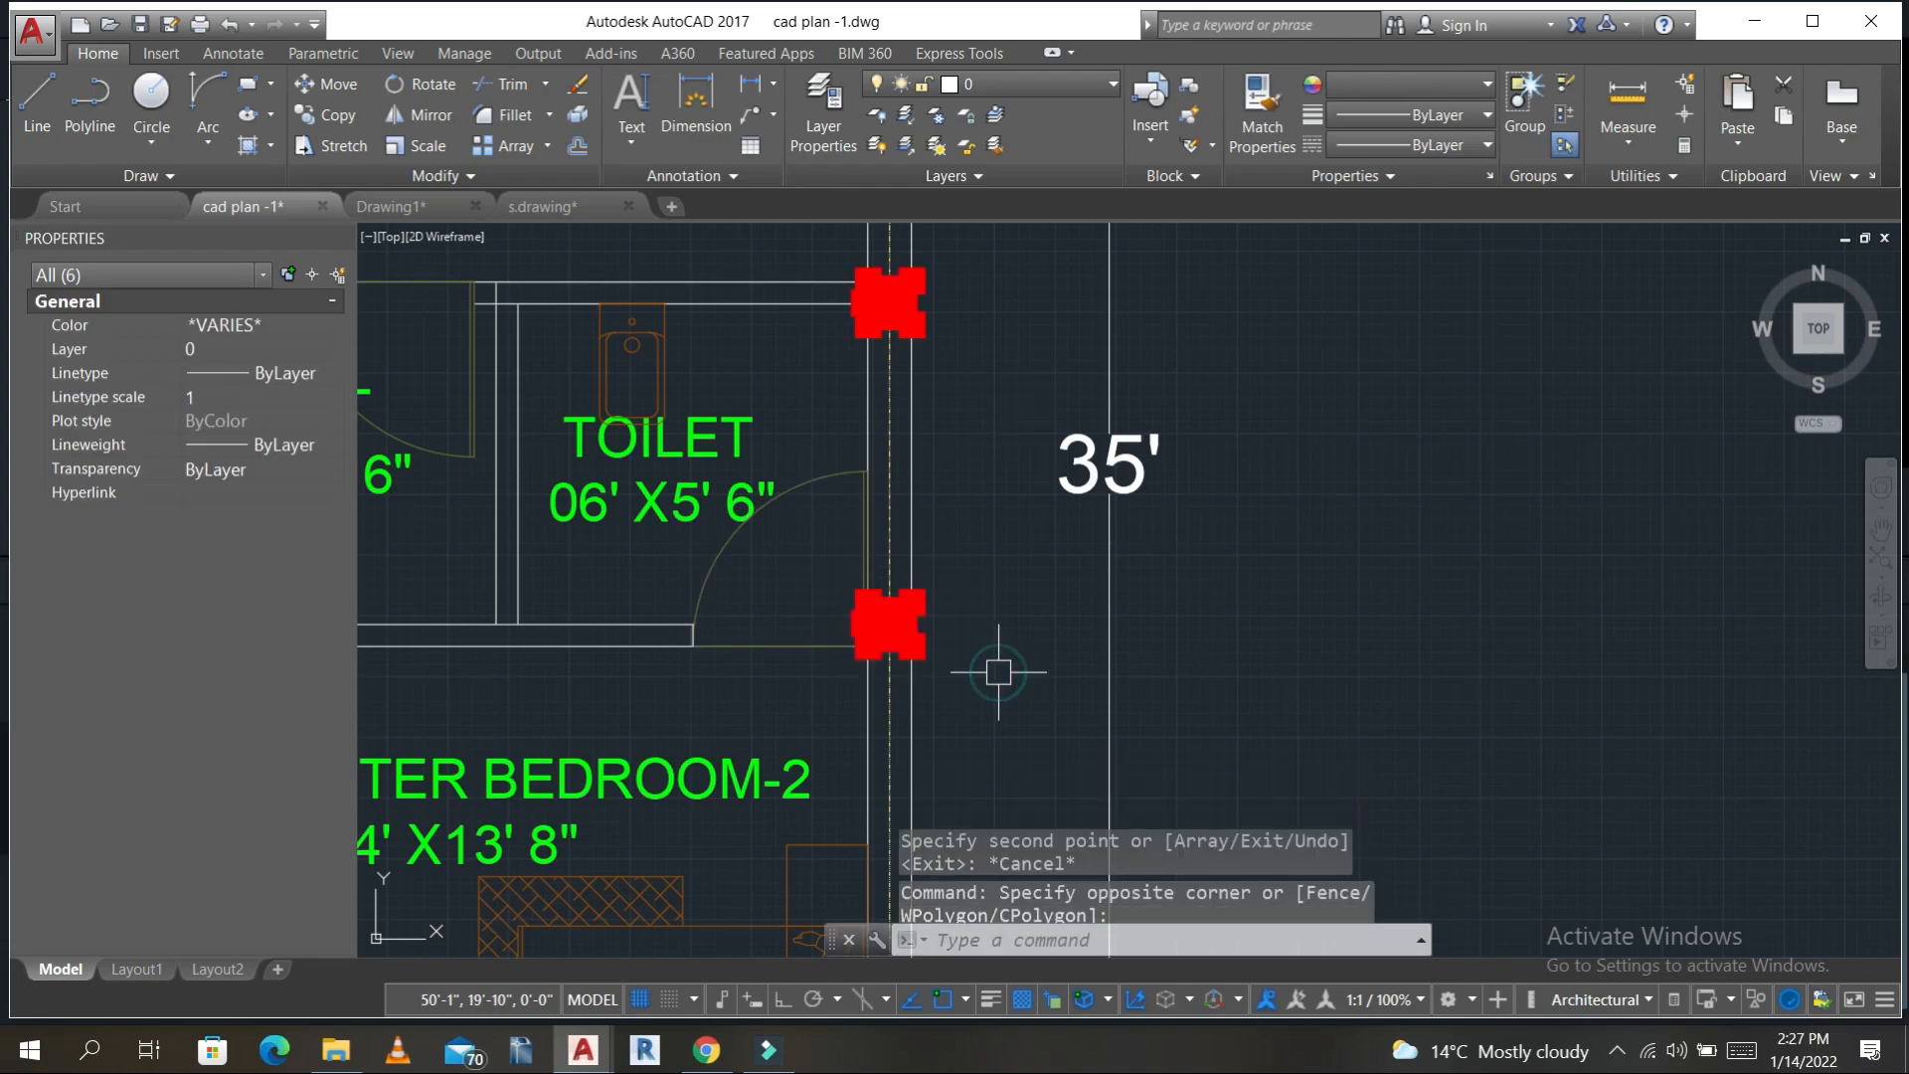
{"action": "middle_click_drag", "start_coordinate": [976, 662], "coordinate": [957, 333]}
{"action": "middle_click_drag", "start_coordinate": [896, 678], "coordinate": [911, 289]}
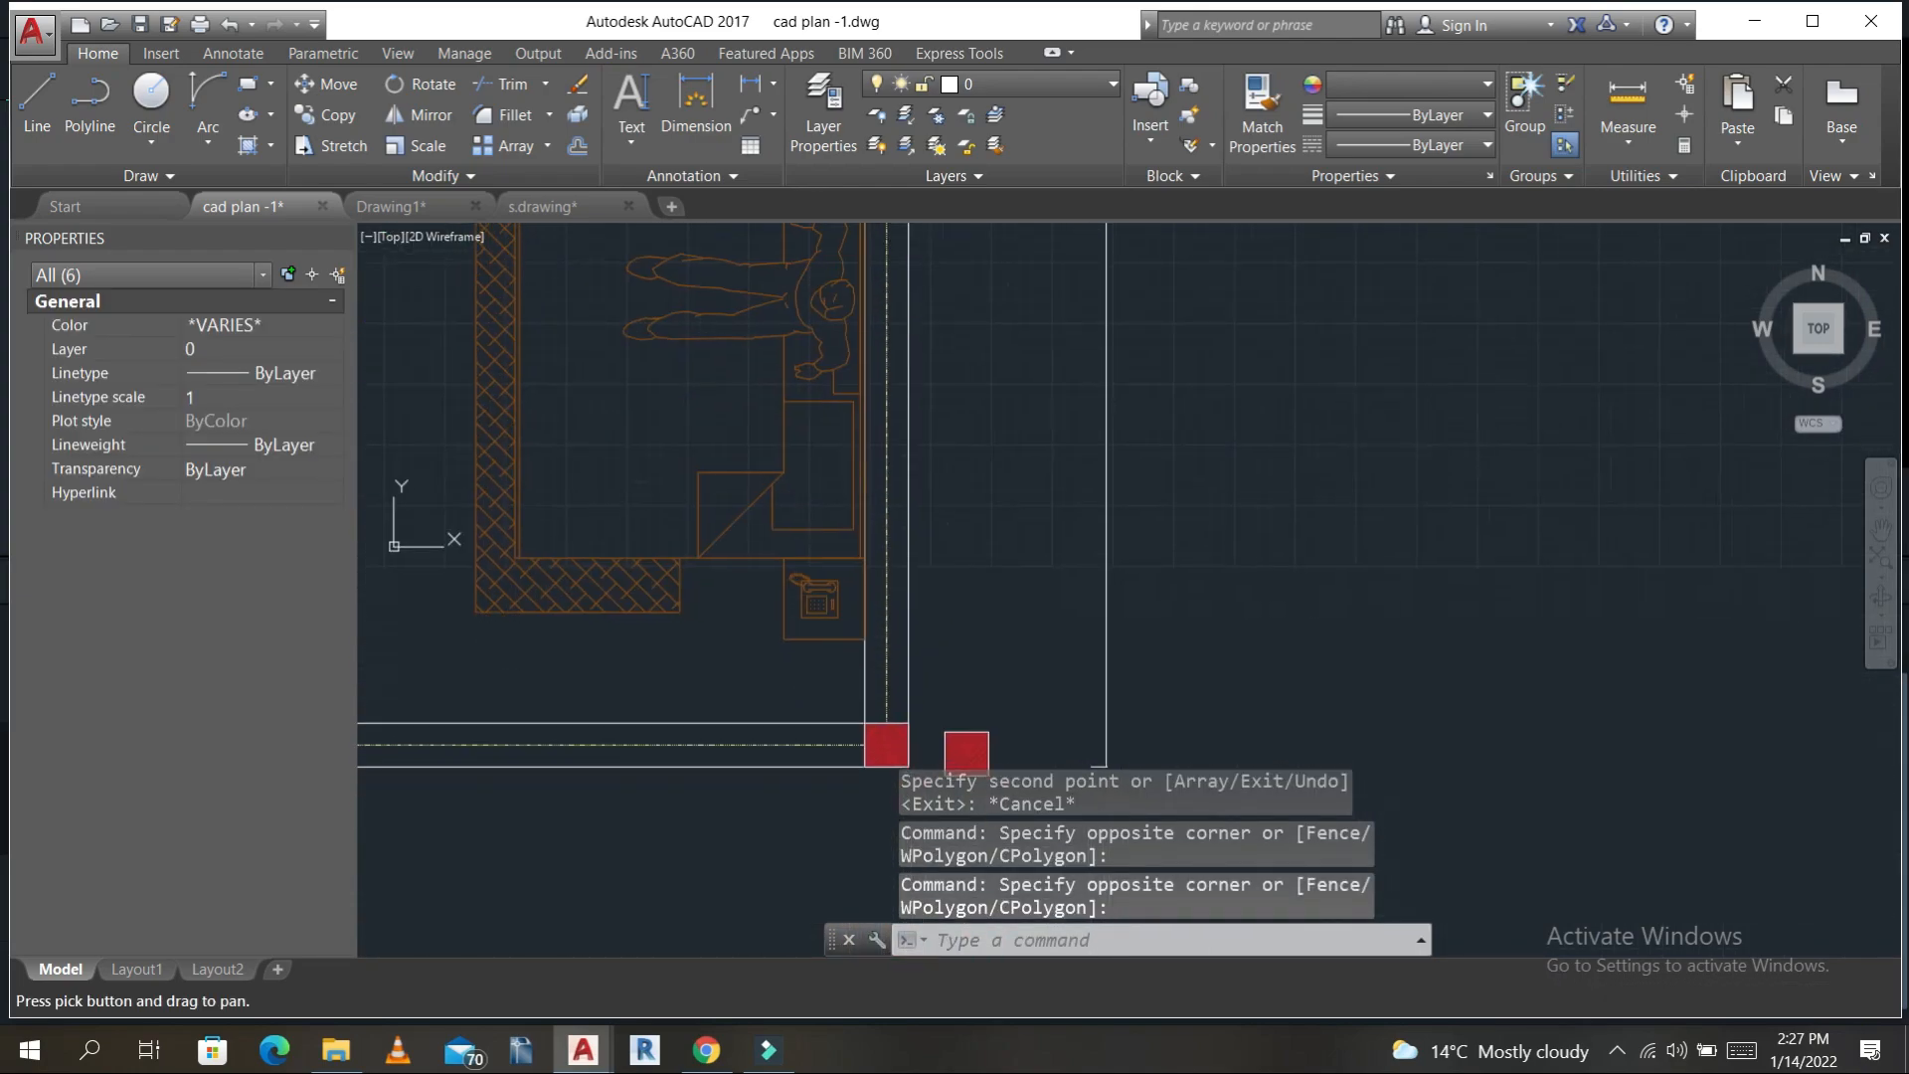
{"action": "left_click", "coordinate": [851, 694]}
{"action": "middle_click_drag", "start_coordinate": [887, 579], "coordinate": [850, 439]}
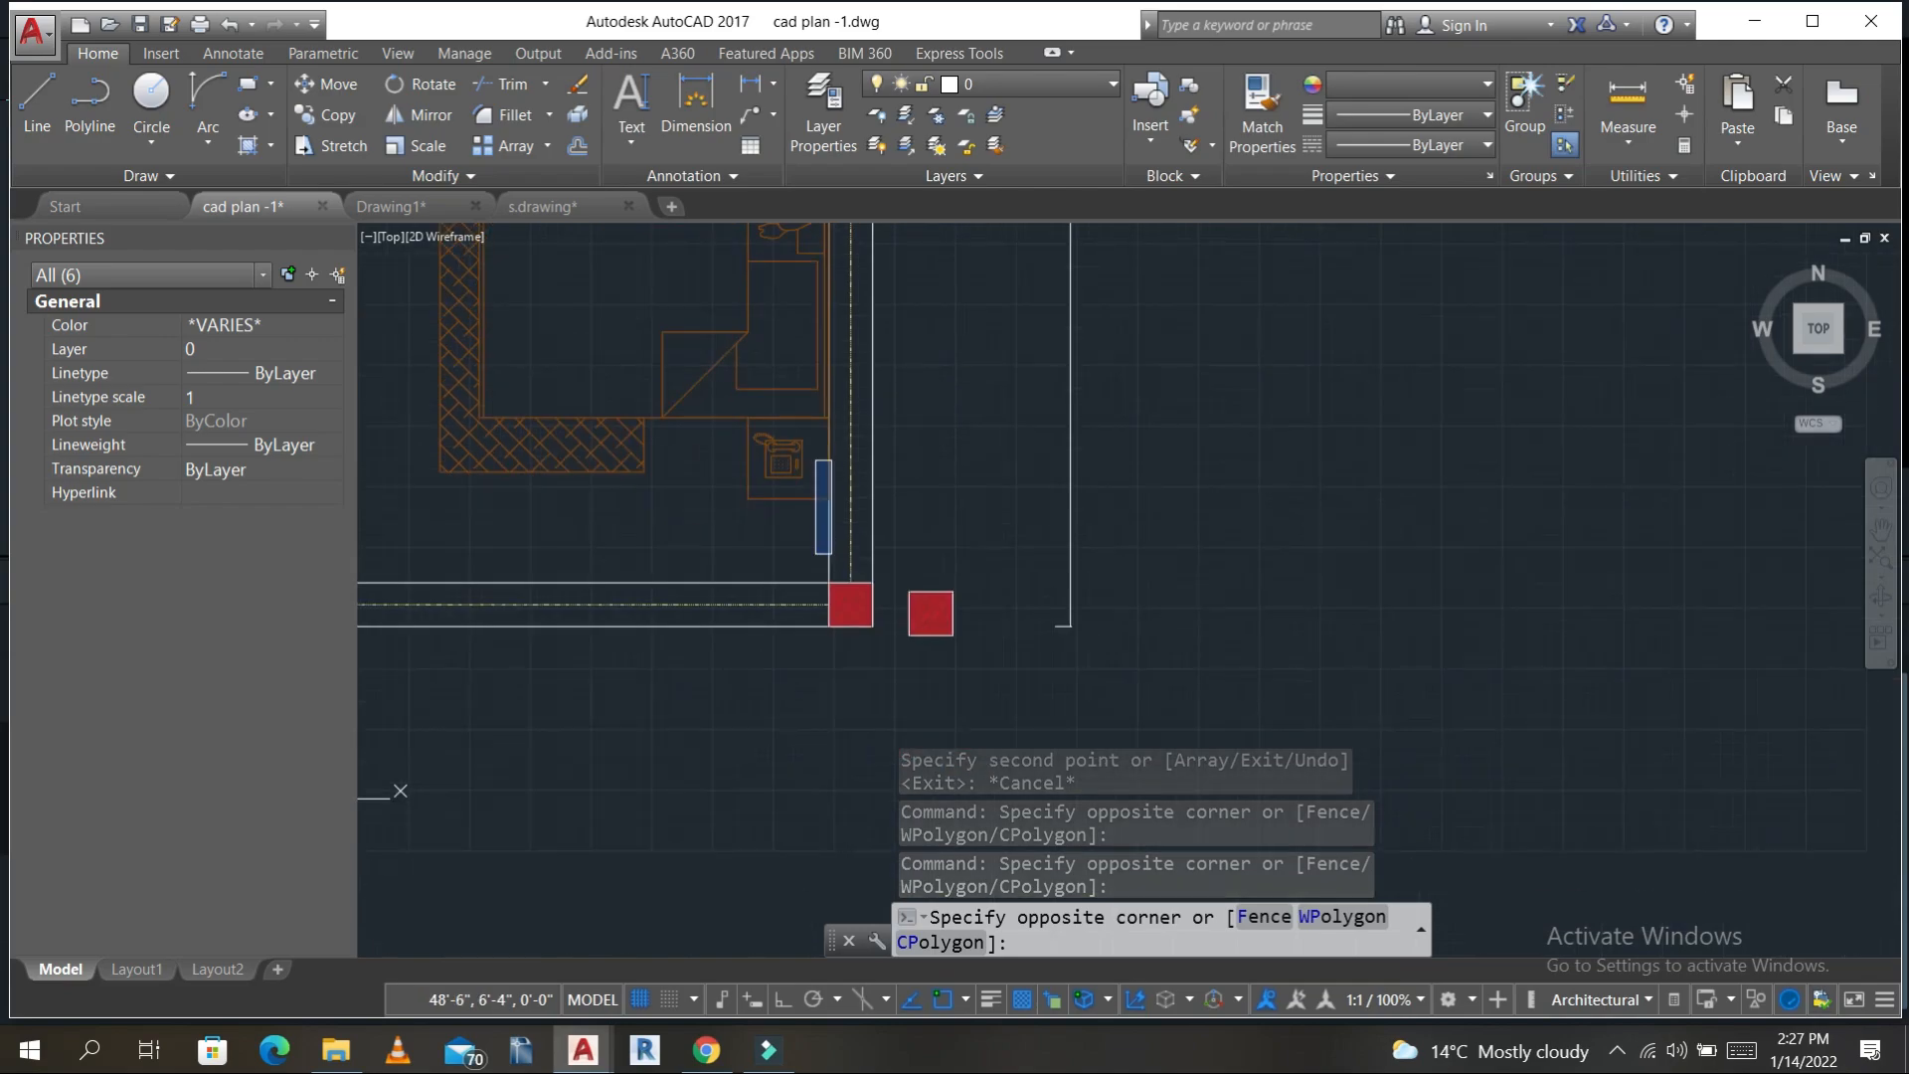
{"action": "left_click", "coordinate": [887, 674]}
{"action": "scroll", "coordinate": [890, 636], "scroll_direction": "down", "scroll_amount": 5}
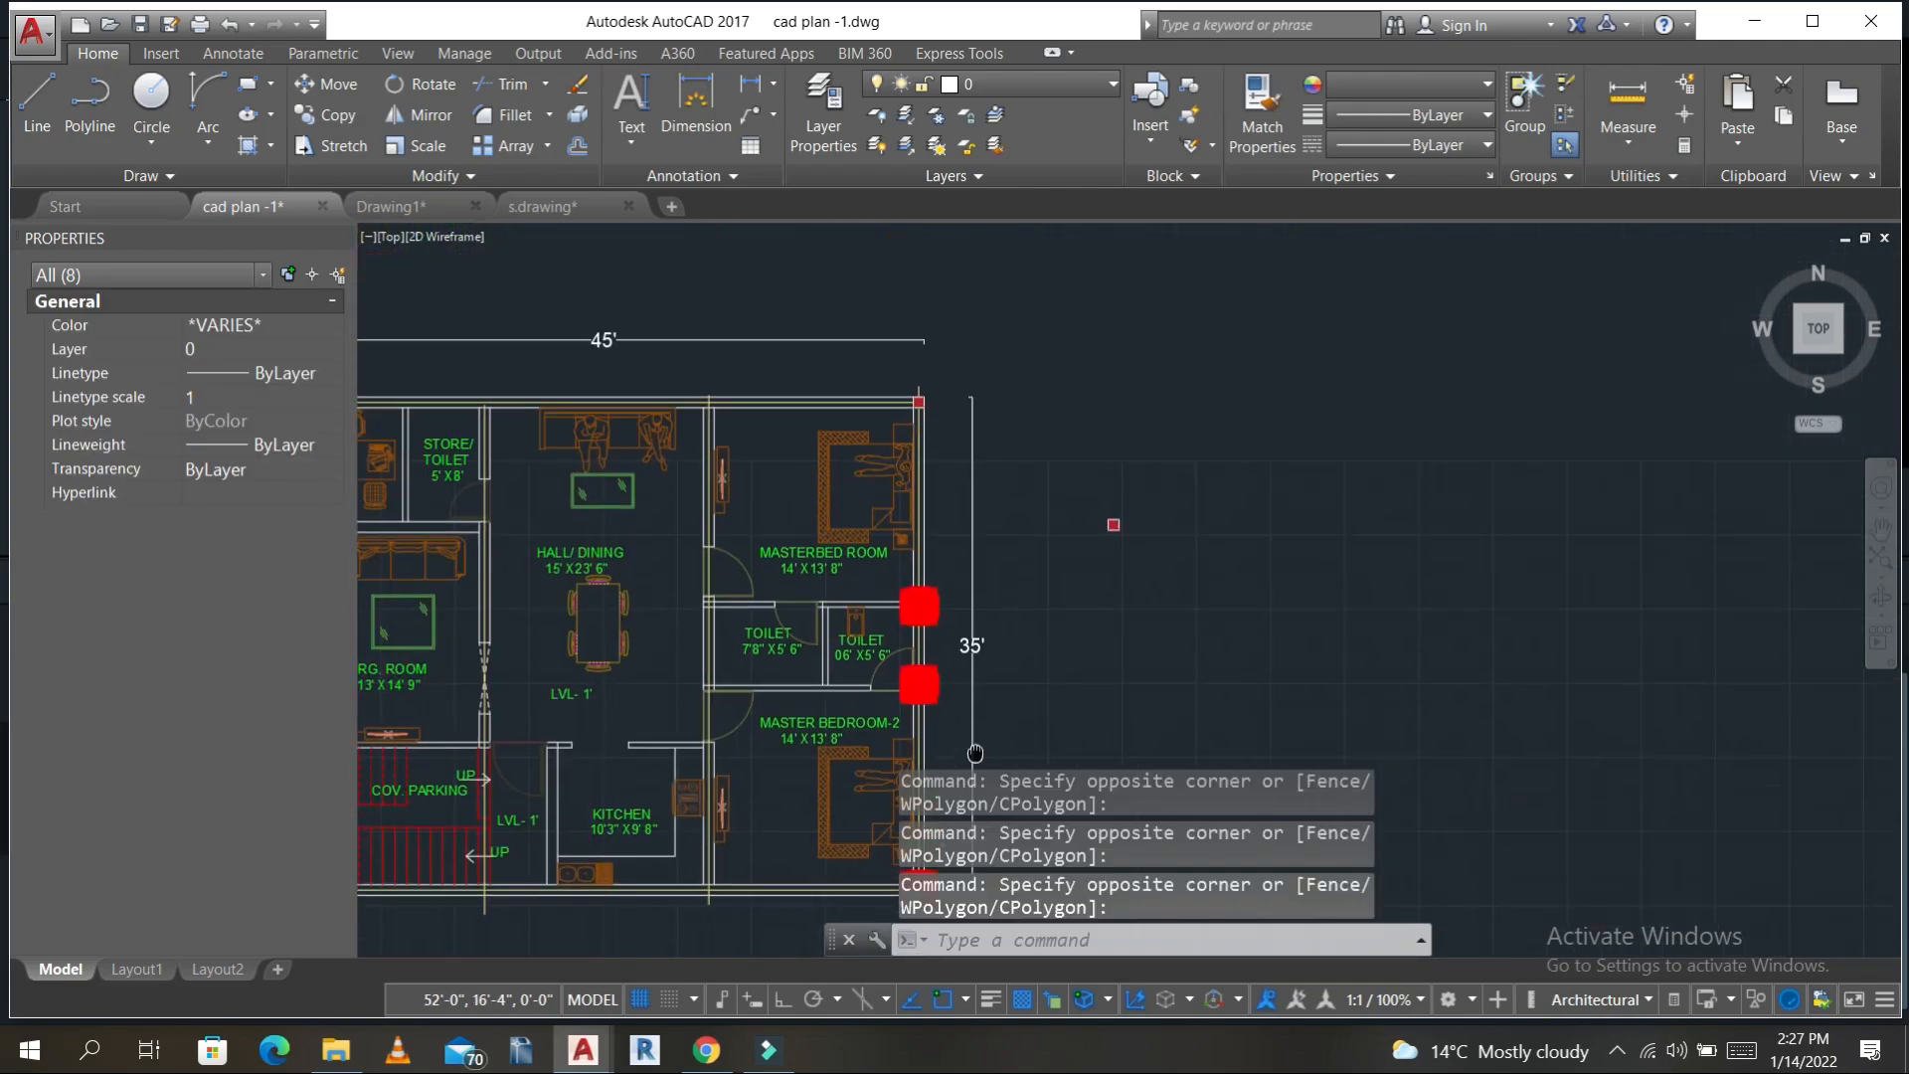
{"action": "scroll", "coordinate": [915, 423], "scroll_direction": "up", "scroll_amount": 6}
{"action": "left_click", "coordinate": [903, 335]}
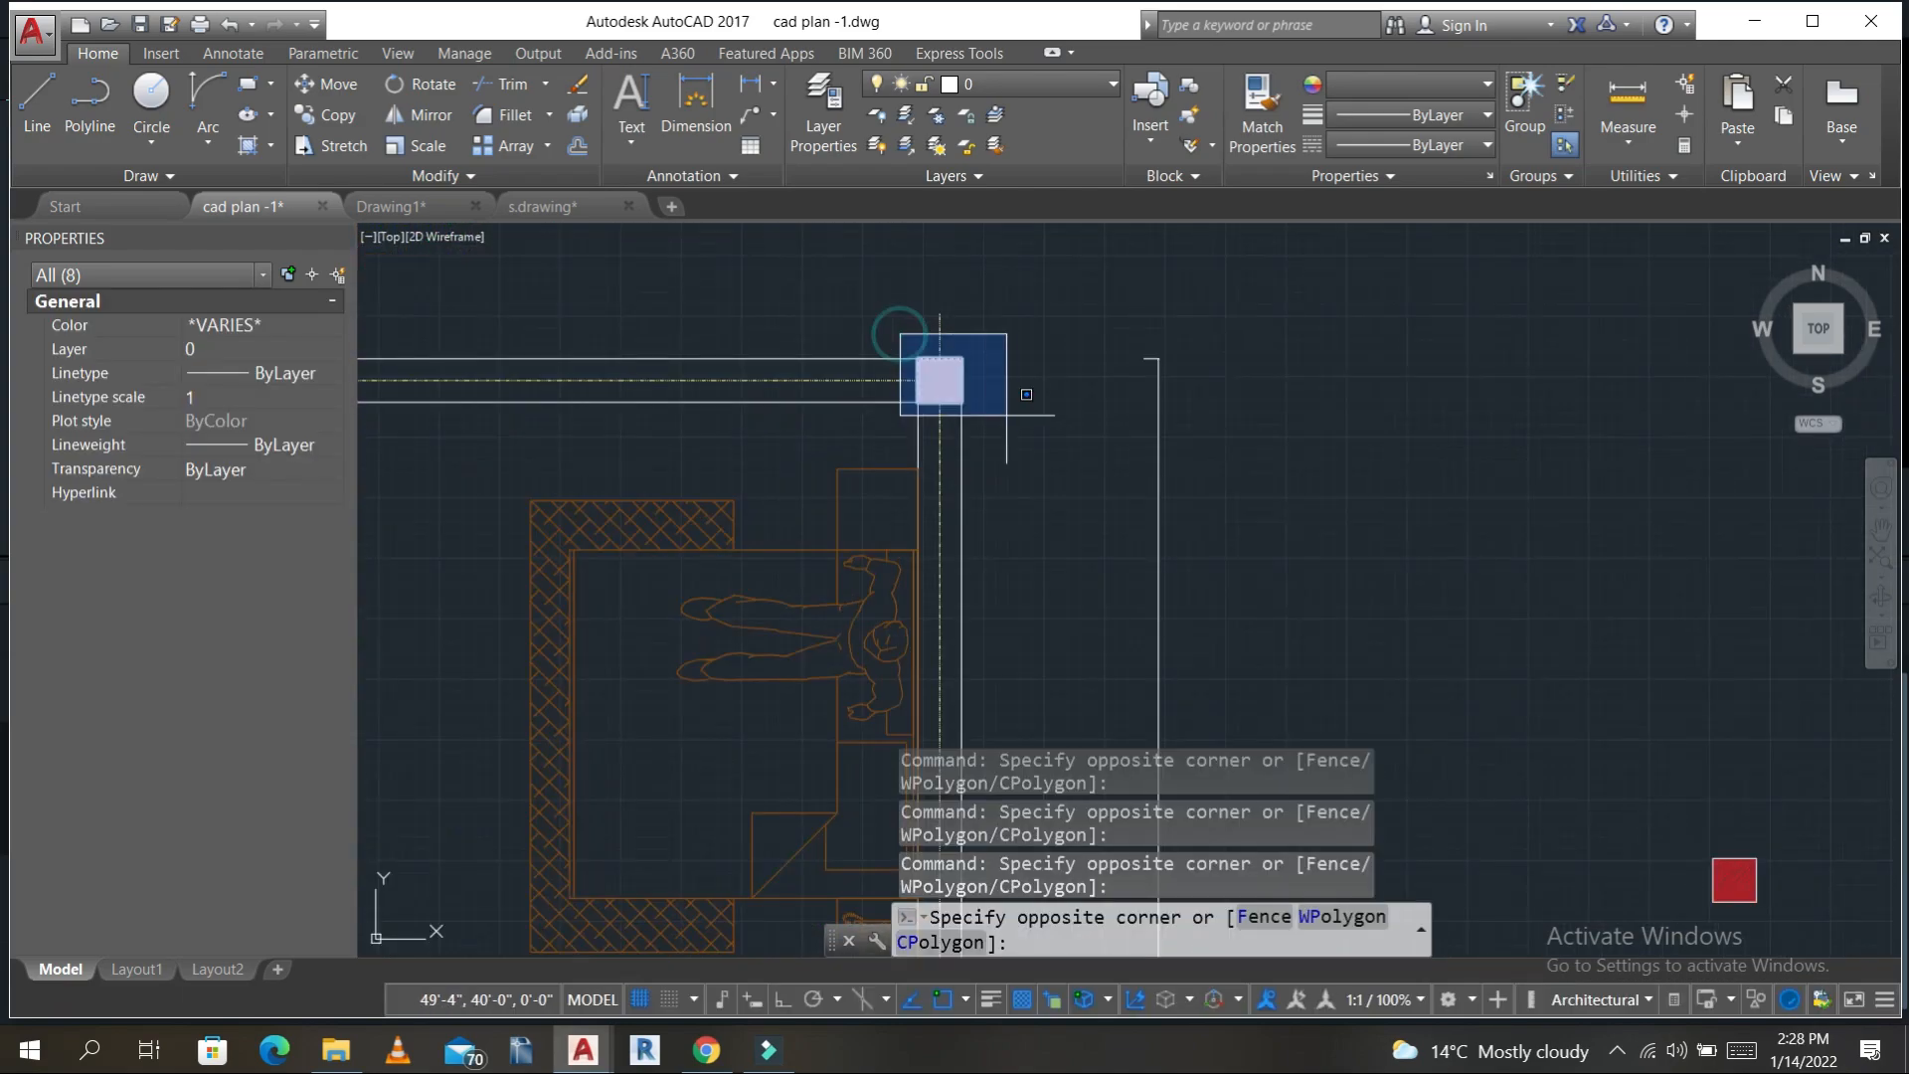
{"action": "left_click", "coordinate": [1015, 414]}
{"action": "type", "text": "CO"}
{"action": "key", "text": "Return"}
{"action": "scroll", "coordinate": [1031, 424], "scroll_direction": "down", "scroll_amount": 5}
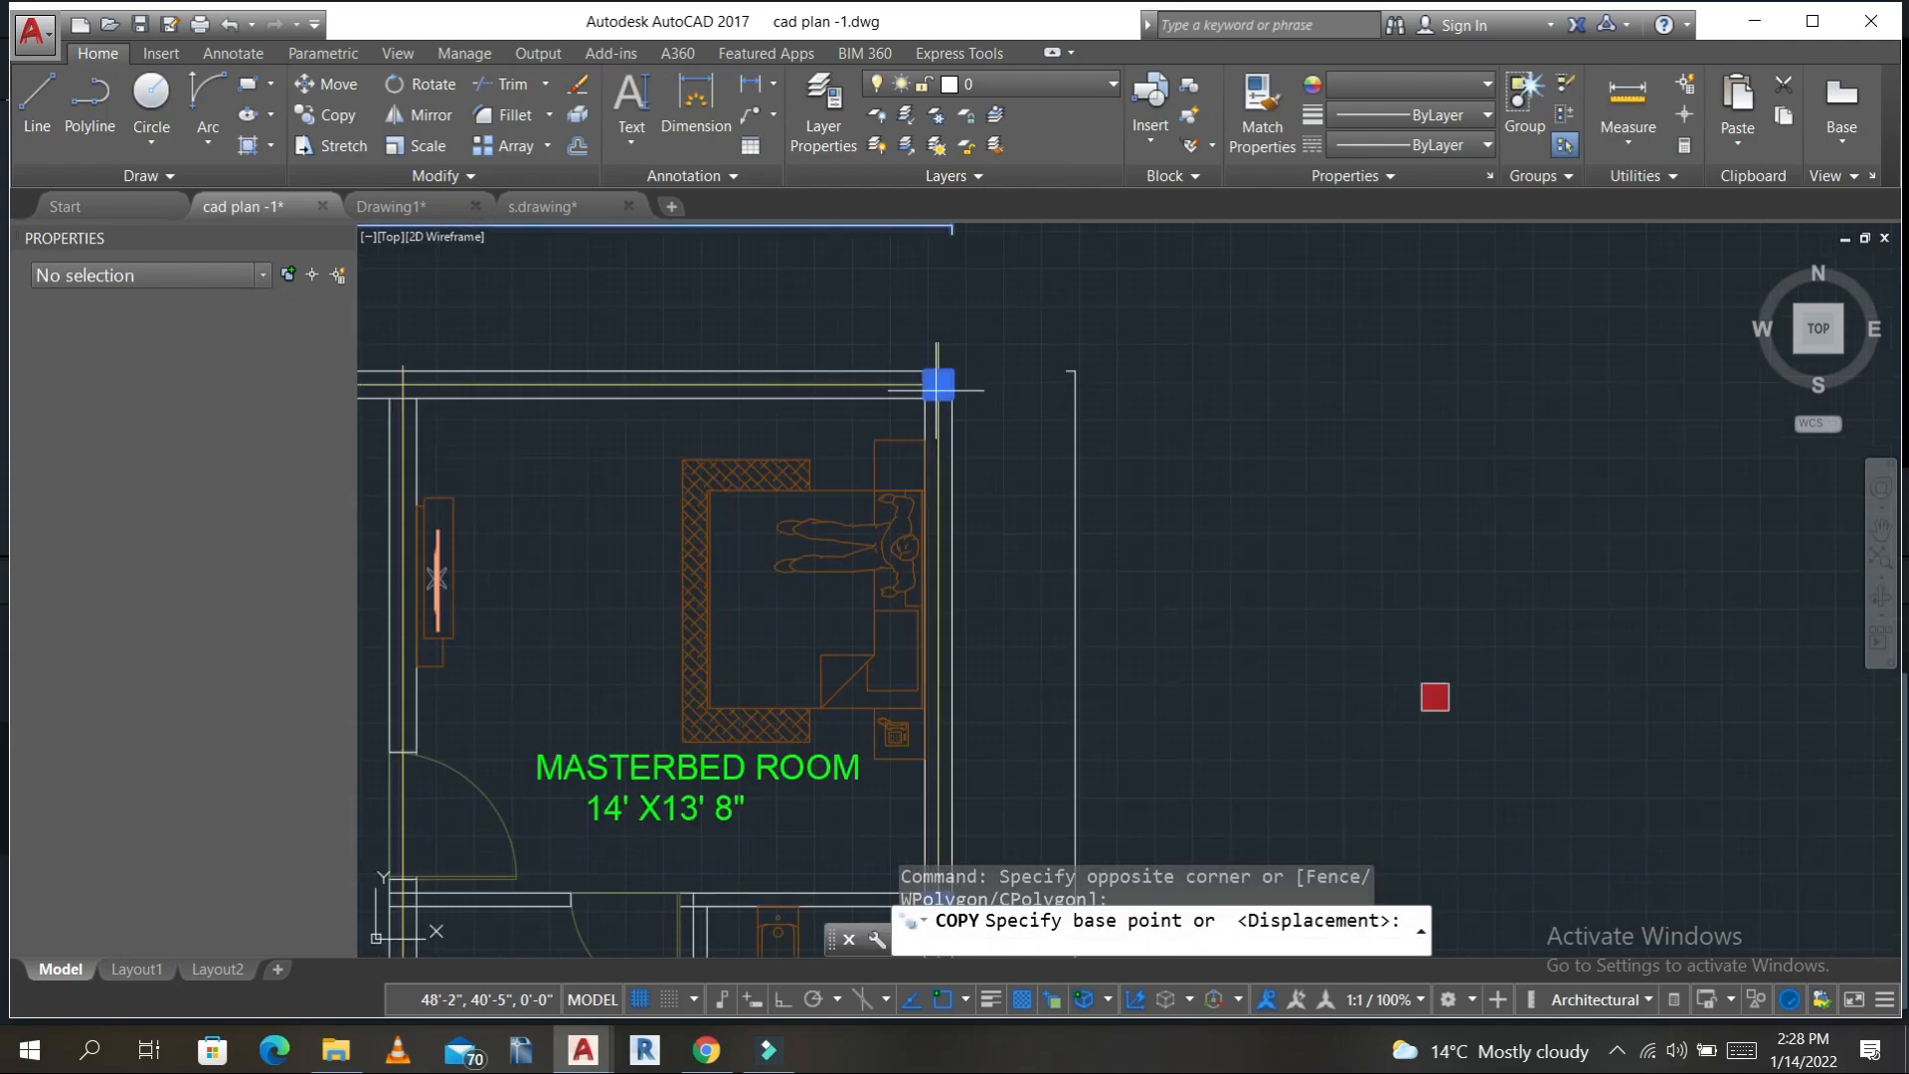
{"action": "scroll", "coordinate": [1064, 420], "scroll_direction": "up", "scroll_amount": 6}
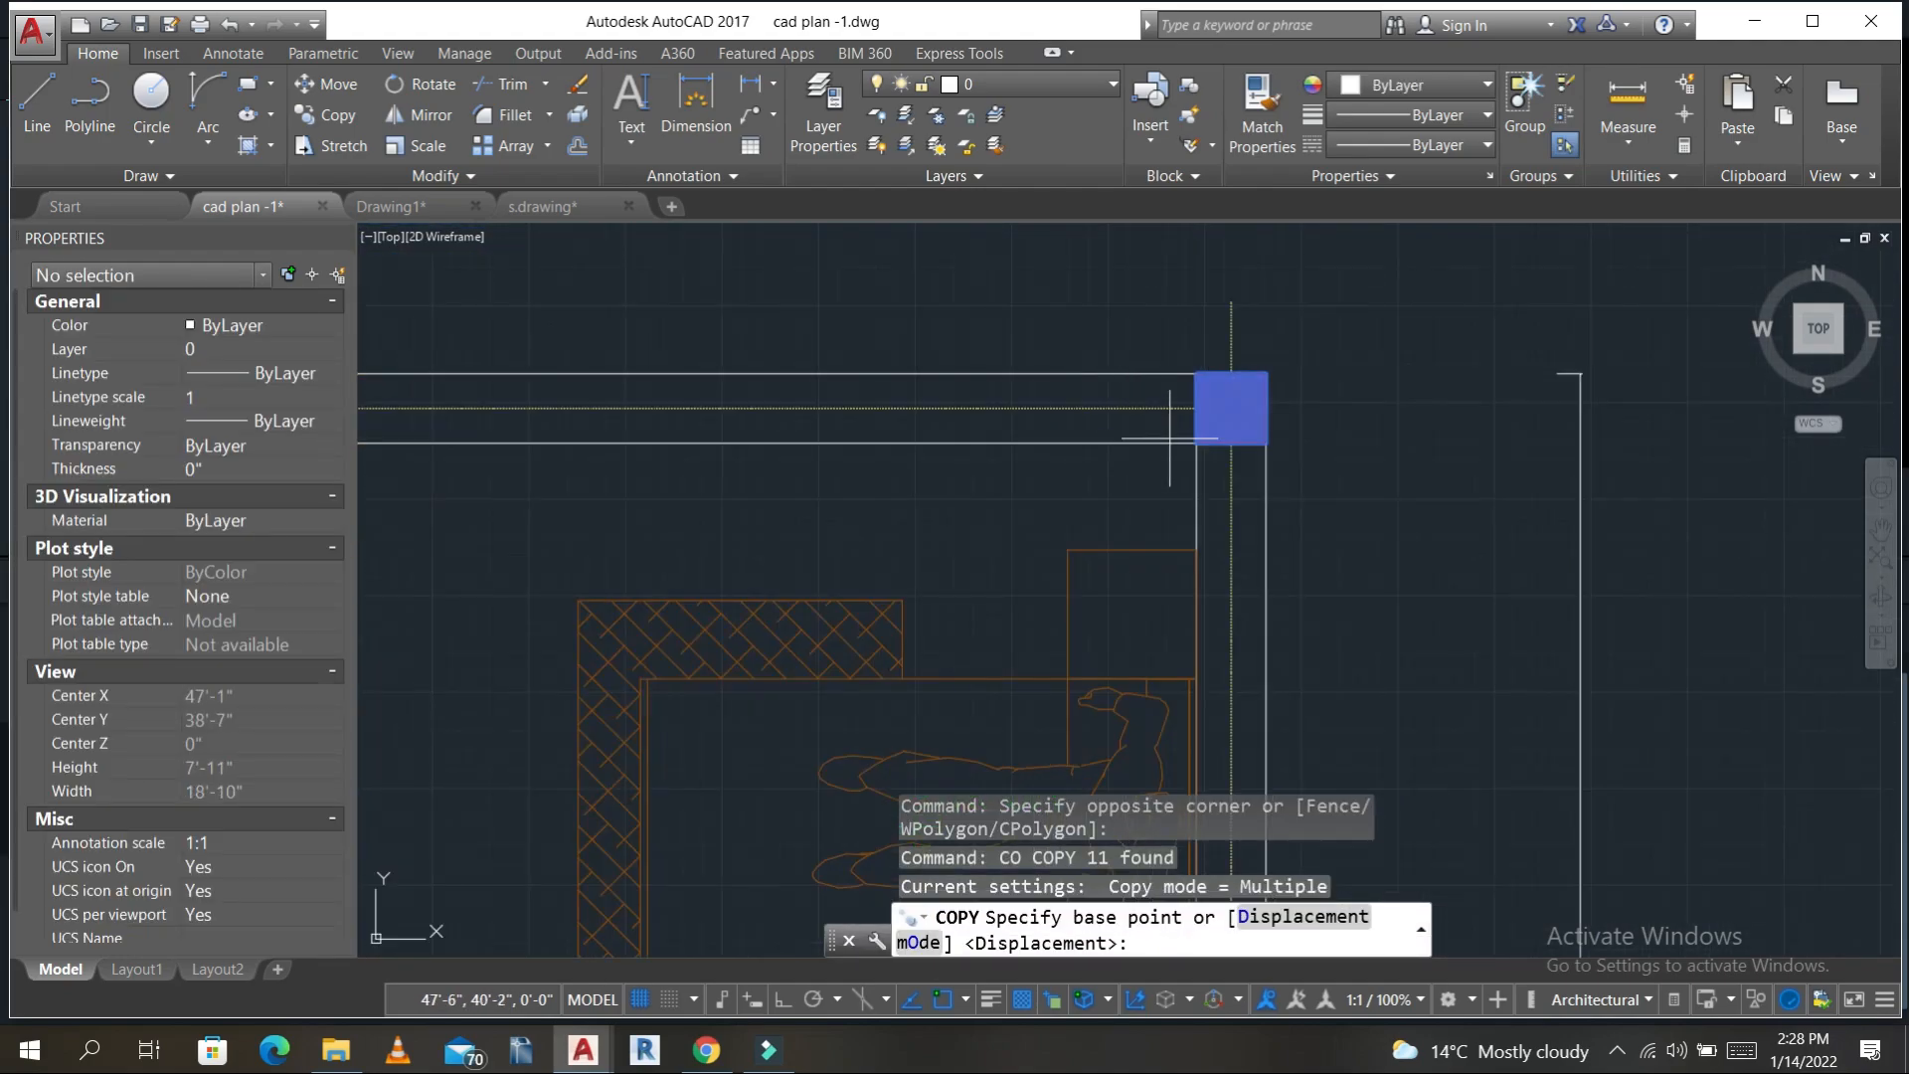
{"action": "left_click", "coordinate": [1196, 442]}
{"action": "scroll", "coordinate": [935, 416], "scroll_direction": "down", "scroll_amount": 4}
{"action": "scroll", "coordinate": [962, 439], "scroll_direction": "up", "scroll_amount": 4}
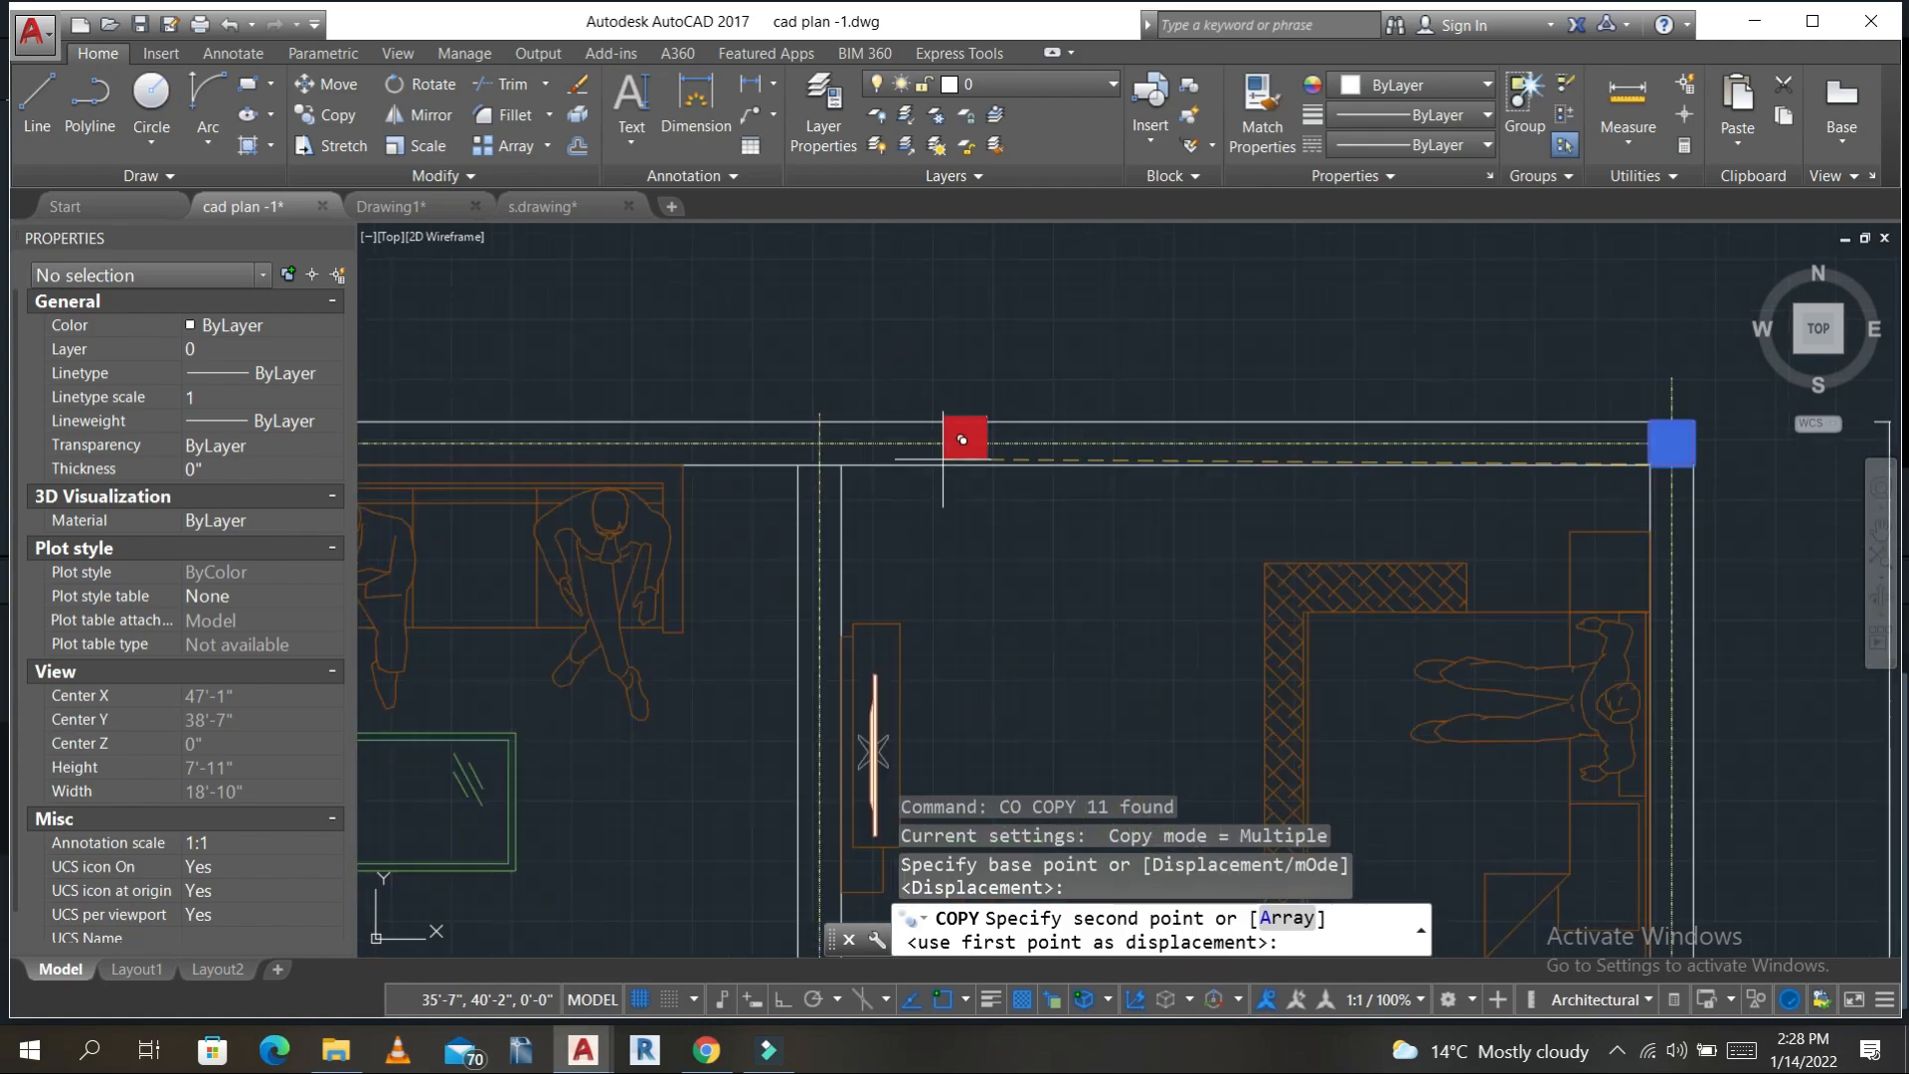
{"action": "left_click", "coordinate": [817, 445]}
- Place further copies of the column row on the wall between STORE/TOILET and HALL/DINING and on the office's left wall
{"action": "scroll", "coordinate": [817, 445], "scroll_direction": "down", "scroll_amount": 5}
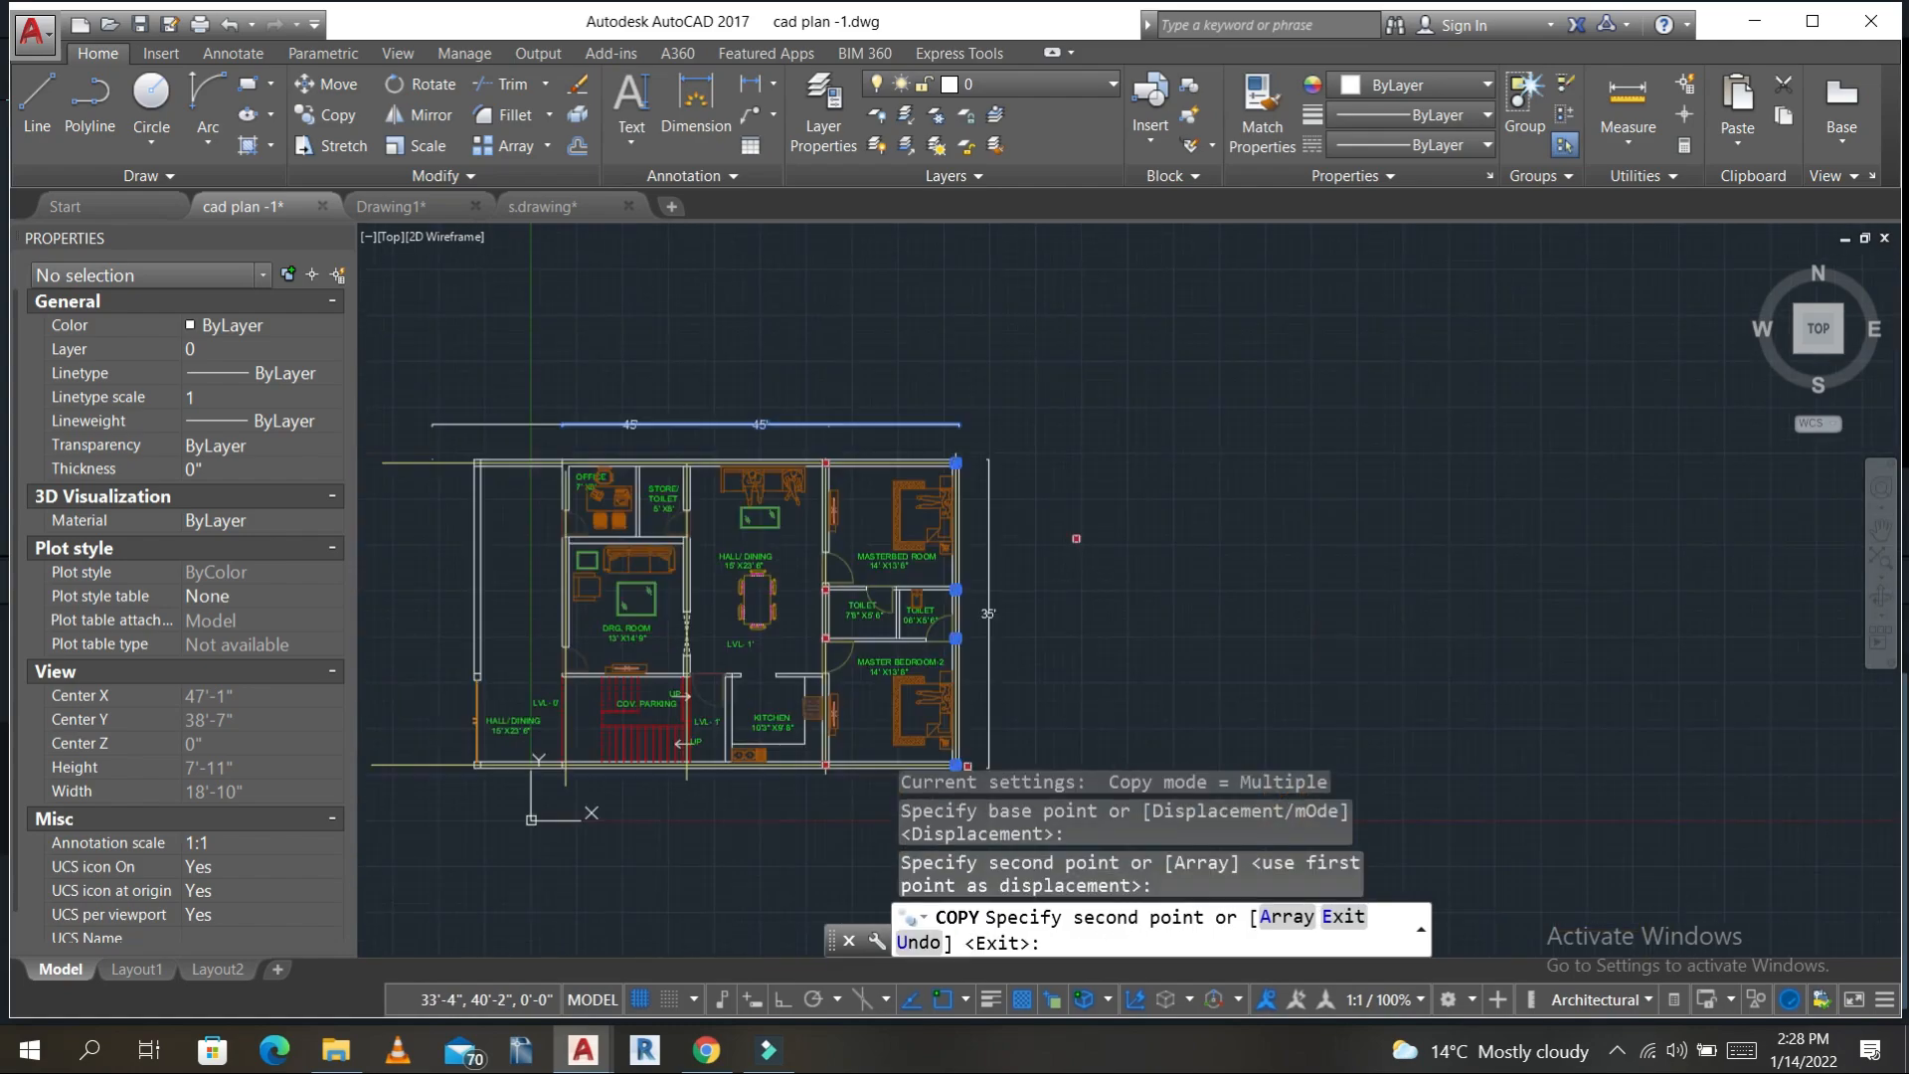
{"action": "scroll", "coordinate": [826, 379], "scroll_direction": "up", "scroll_amount": 1}
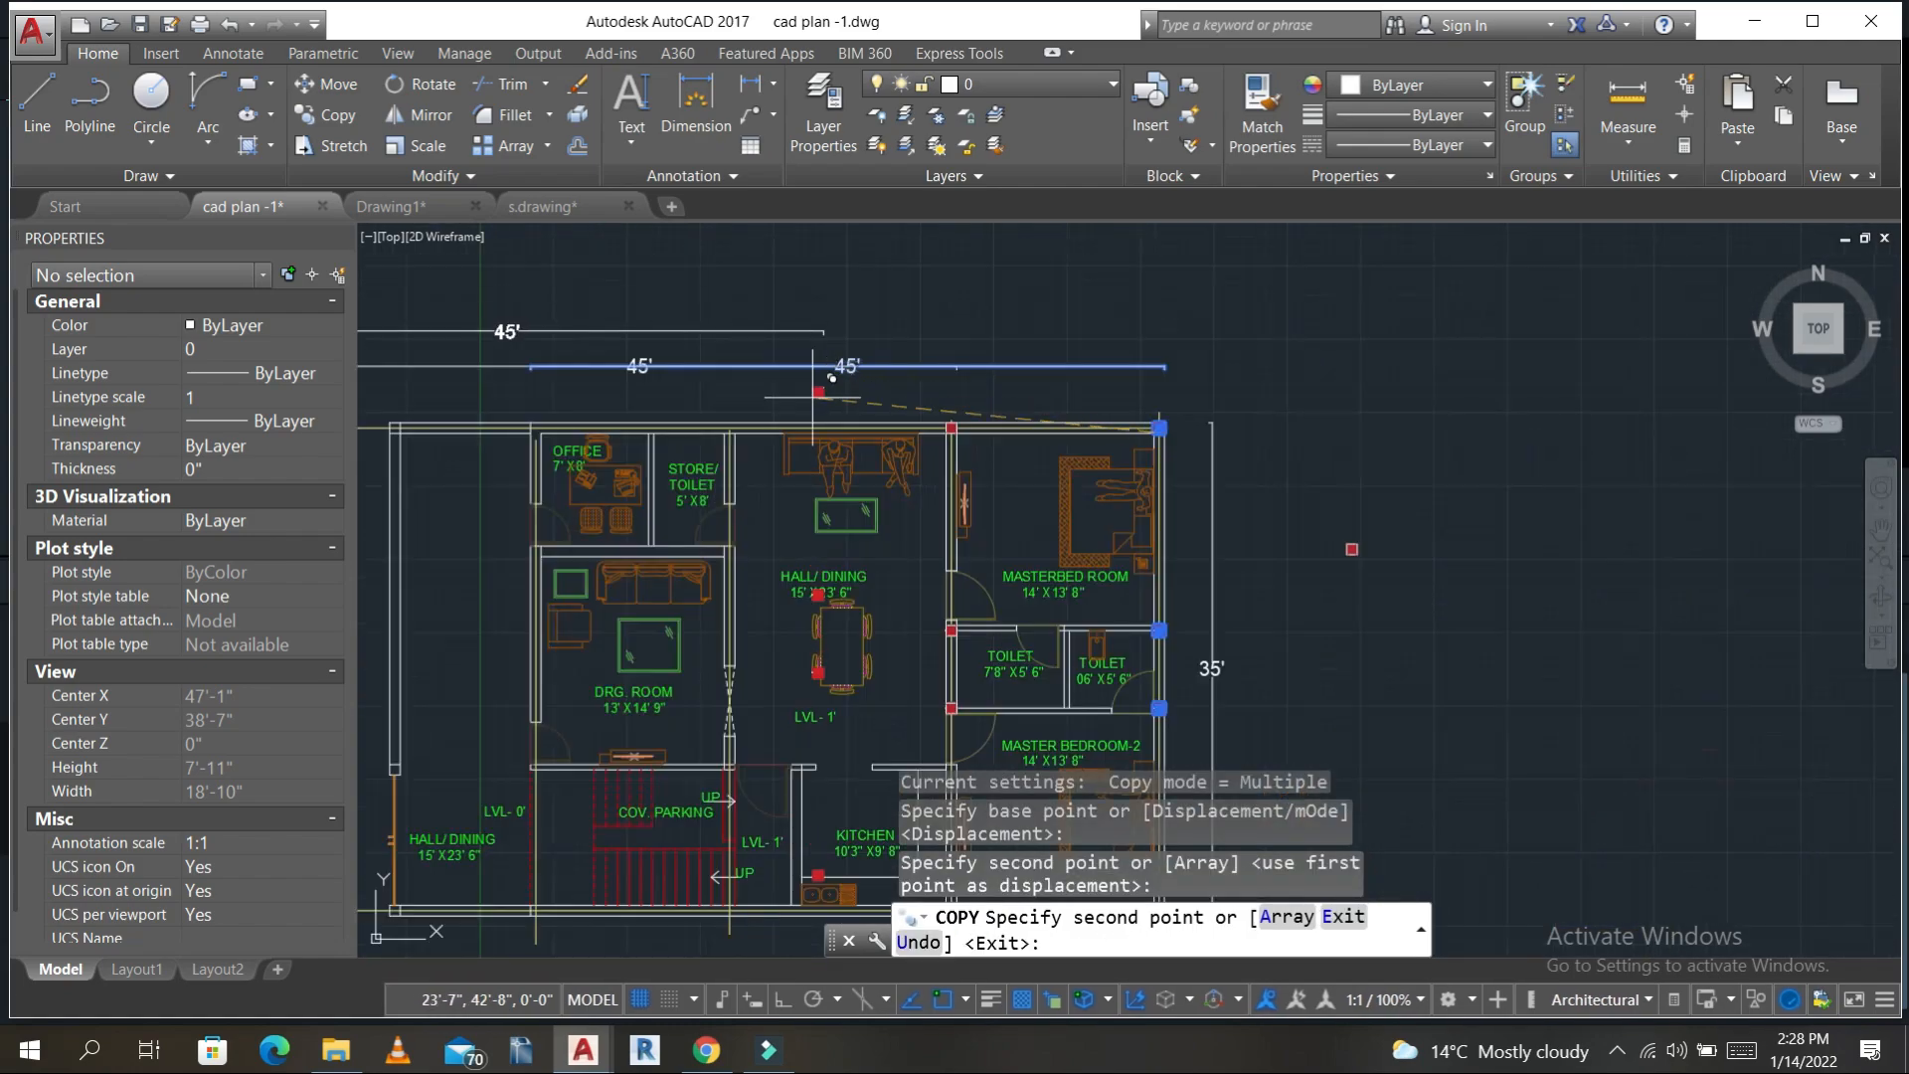
{"action": "scroll", "coordinate": [786, 402], "scroll_direction": "up", "scroll_amount": 6}
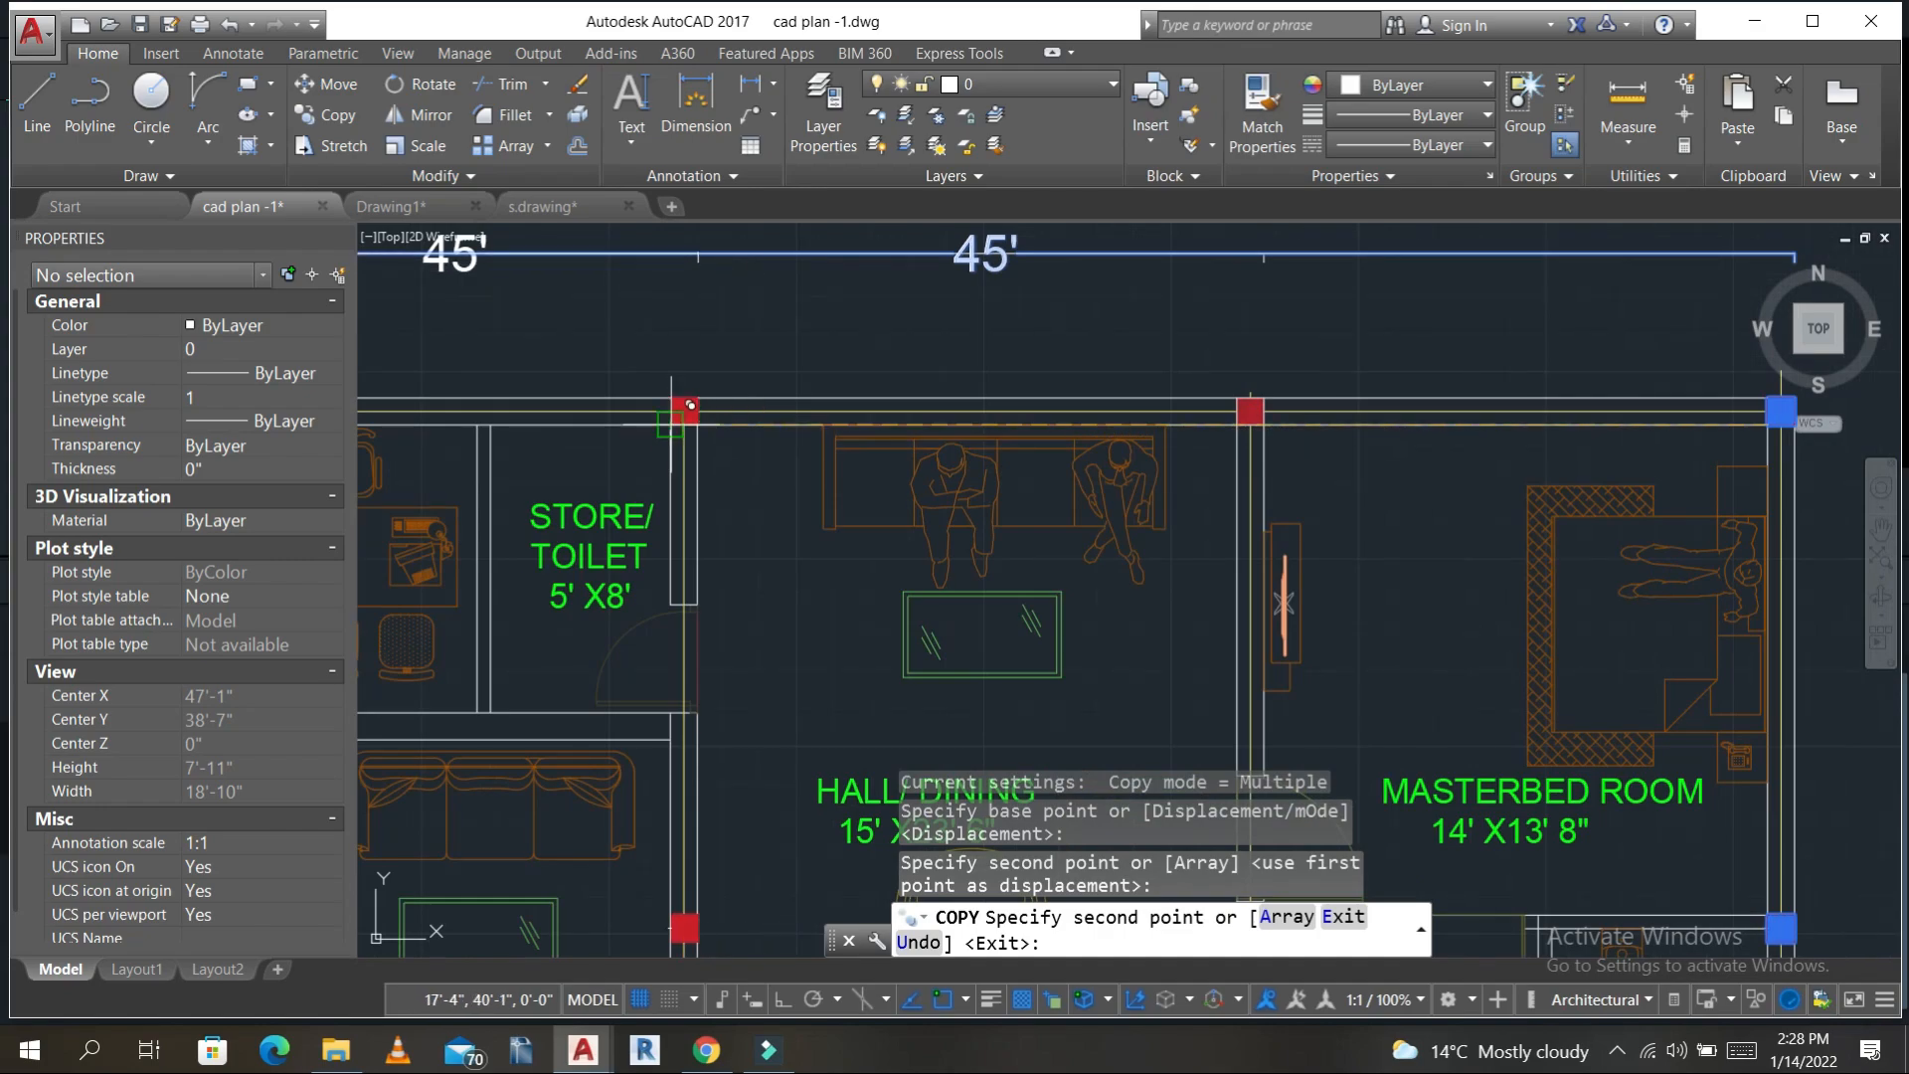
{"action": "left_click", "coordinate": [671, 425]}
{"action": "scroll", "coordinate": [696, 437], "scroll_direction": "down", "scroll_amount": 6}
{"action": "scroll", "coordinate": [629, 460], "scroll_direction": "up", "scroll_amount": 8}
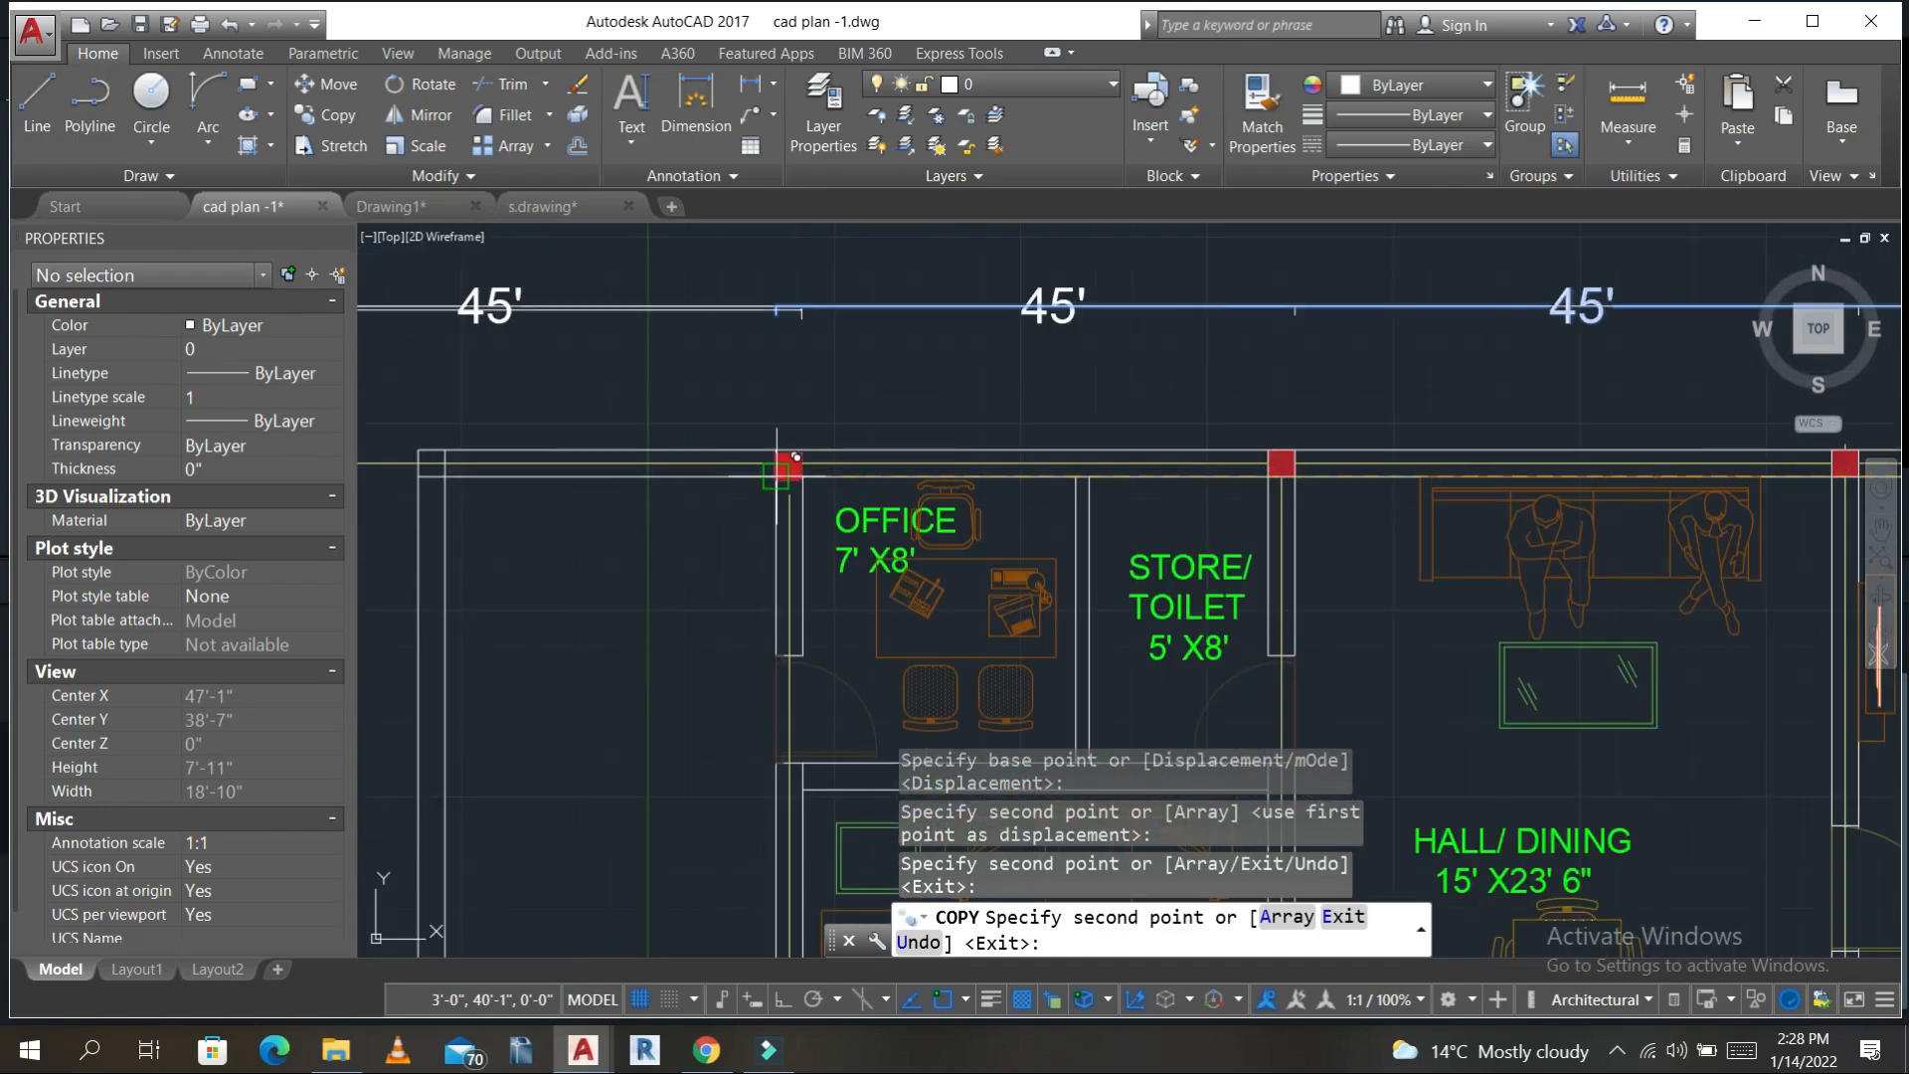
{"action": "left_click", "coordinate": [714, 461]}
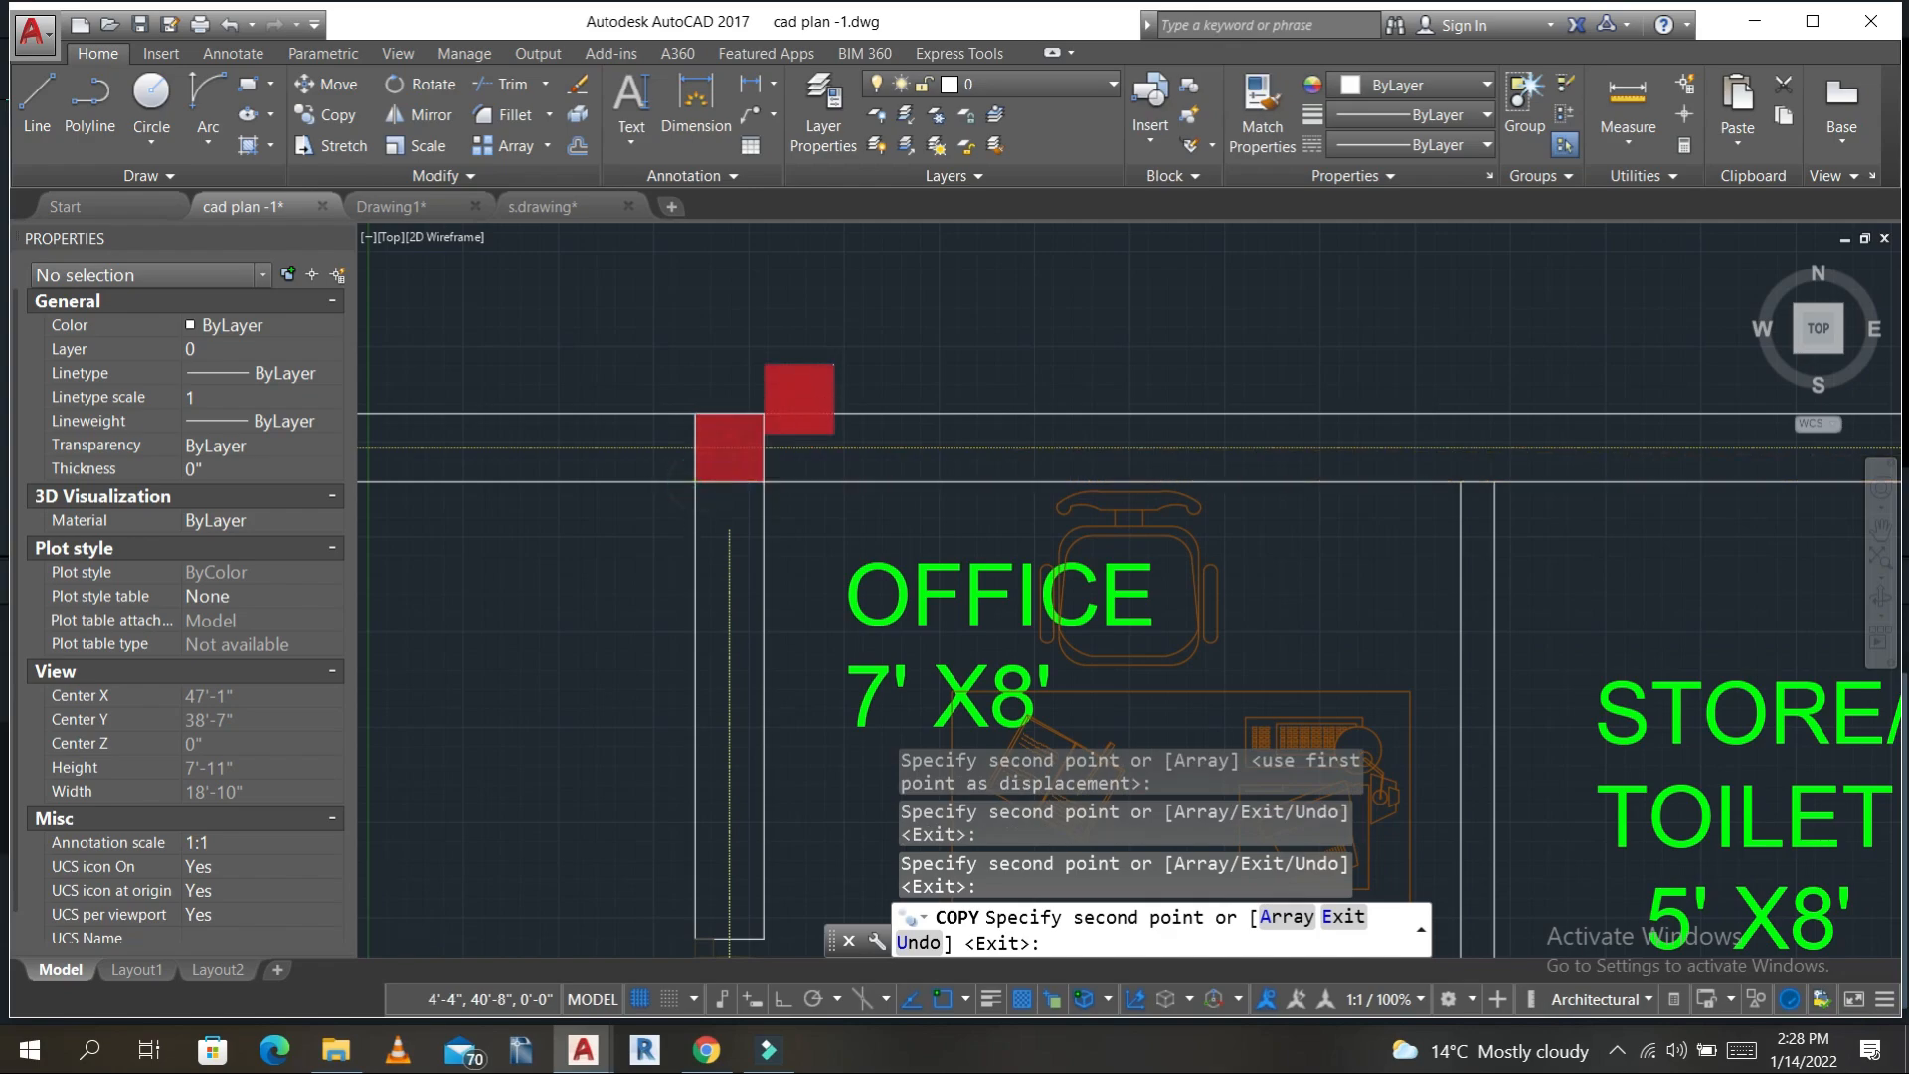
- End the copy command and erase the column in the opening between DRG. ROOM and HALL/DINING
{"action": "scroll", "coordinate": [796, 408], "scroll_direction": "down", "scroll_amount": 8}
{"action": "scroll", "coordinate": [875, 530], "scroll_direction": "up", "scroll_amount": 4}
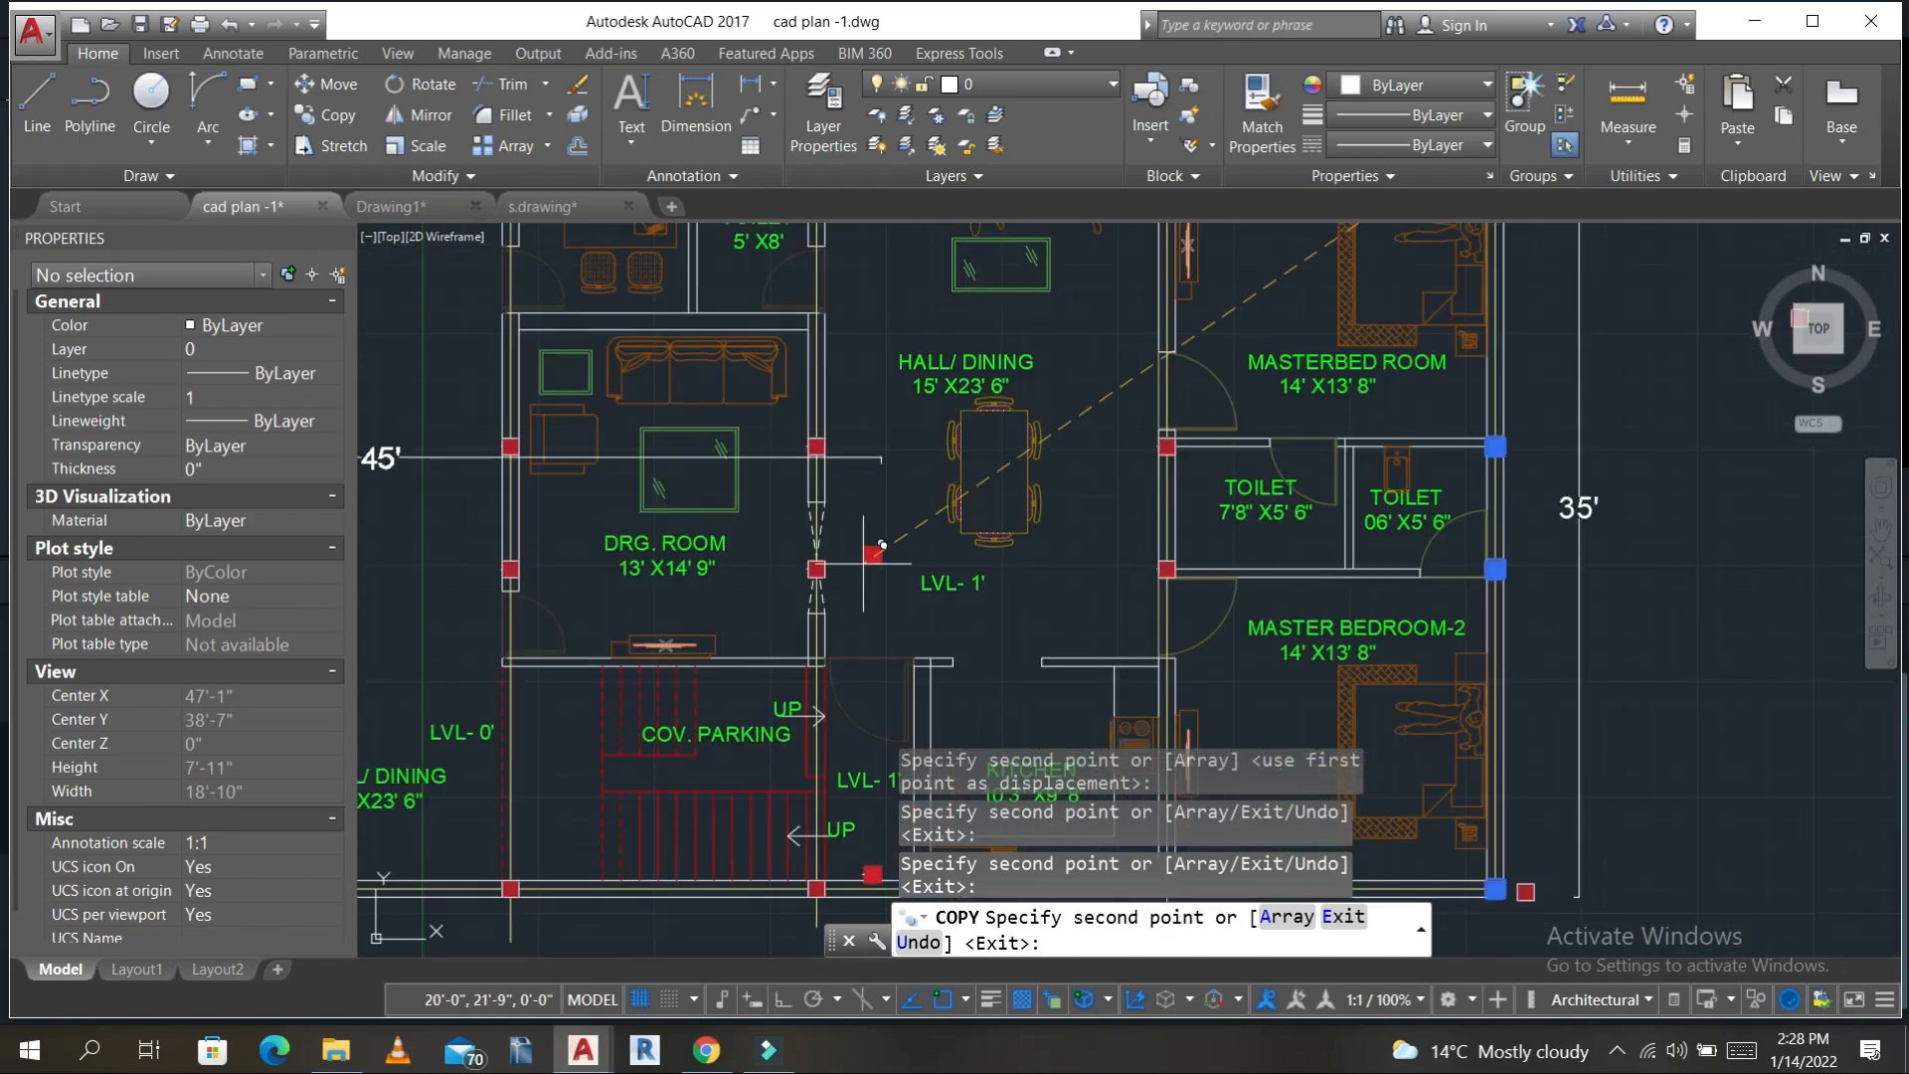
{"action": "key", "text": "Escape"}
{"action": "scroll", "coordinate": [830, 547], "scroll_direction": "up", "scroll_amount": 4}
{"action": "left_click", "coordinate": [835, 553]}
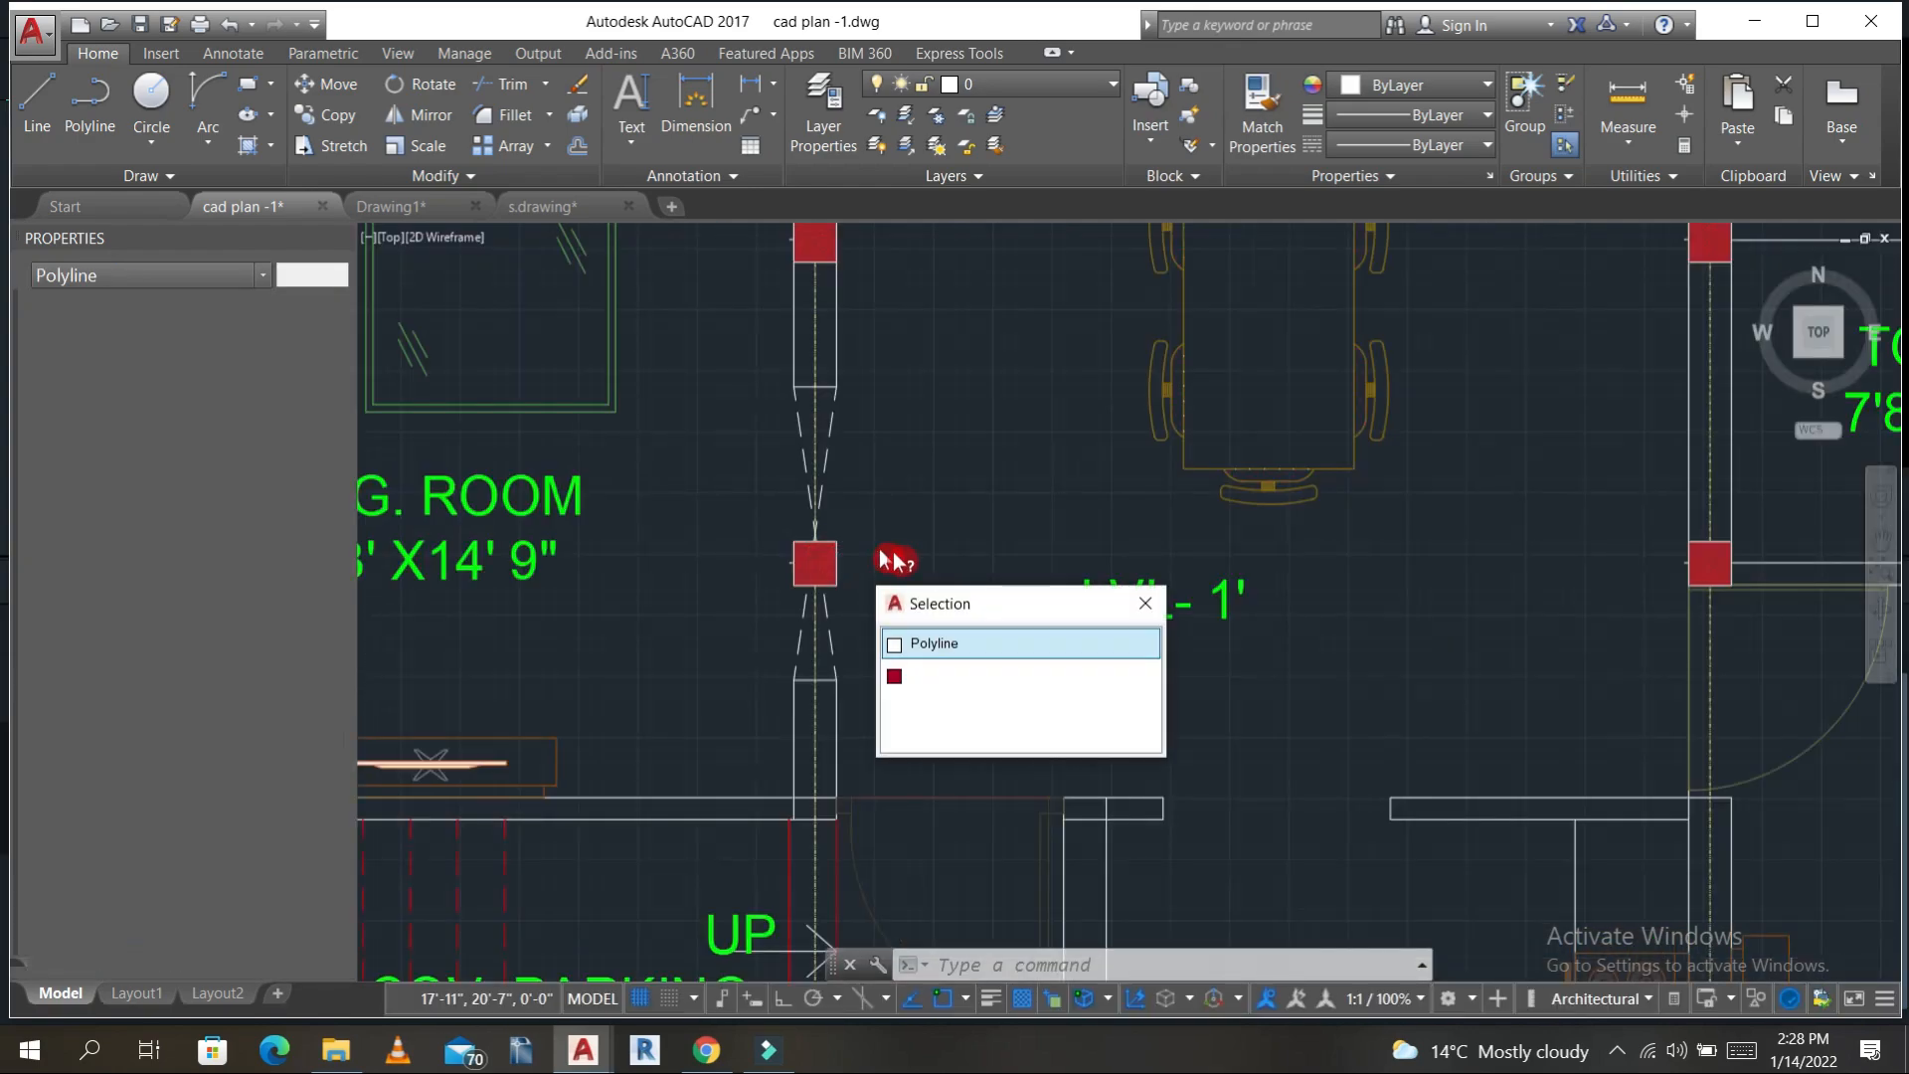
{"action": "key", "text": "Escape"}
{"action": "left_click", "coordinate": [895, 575]}
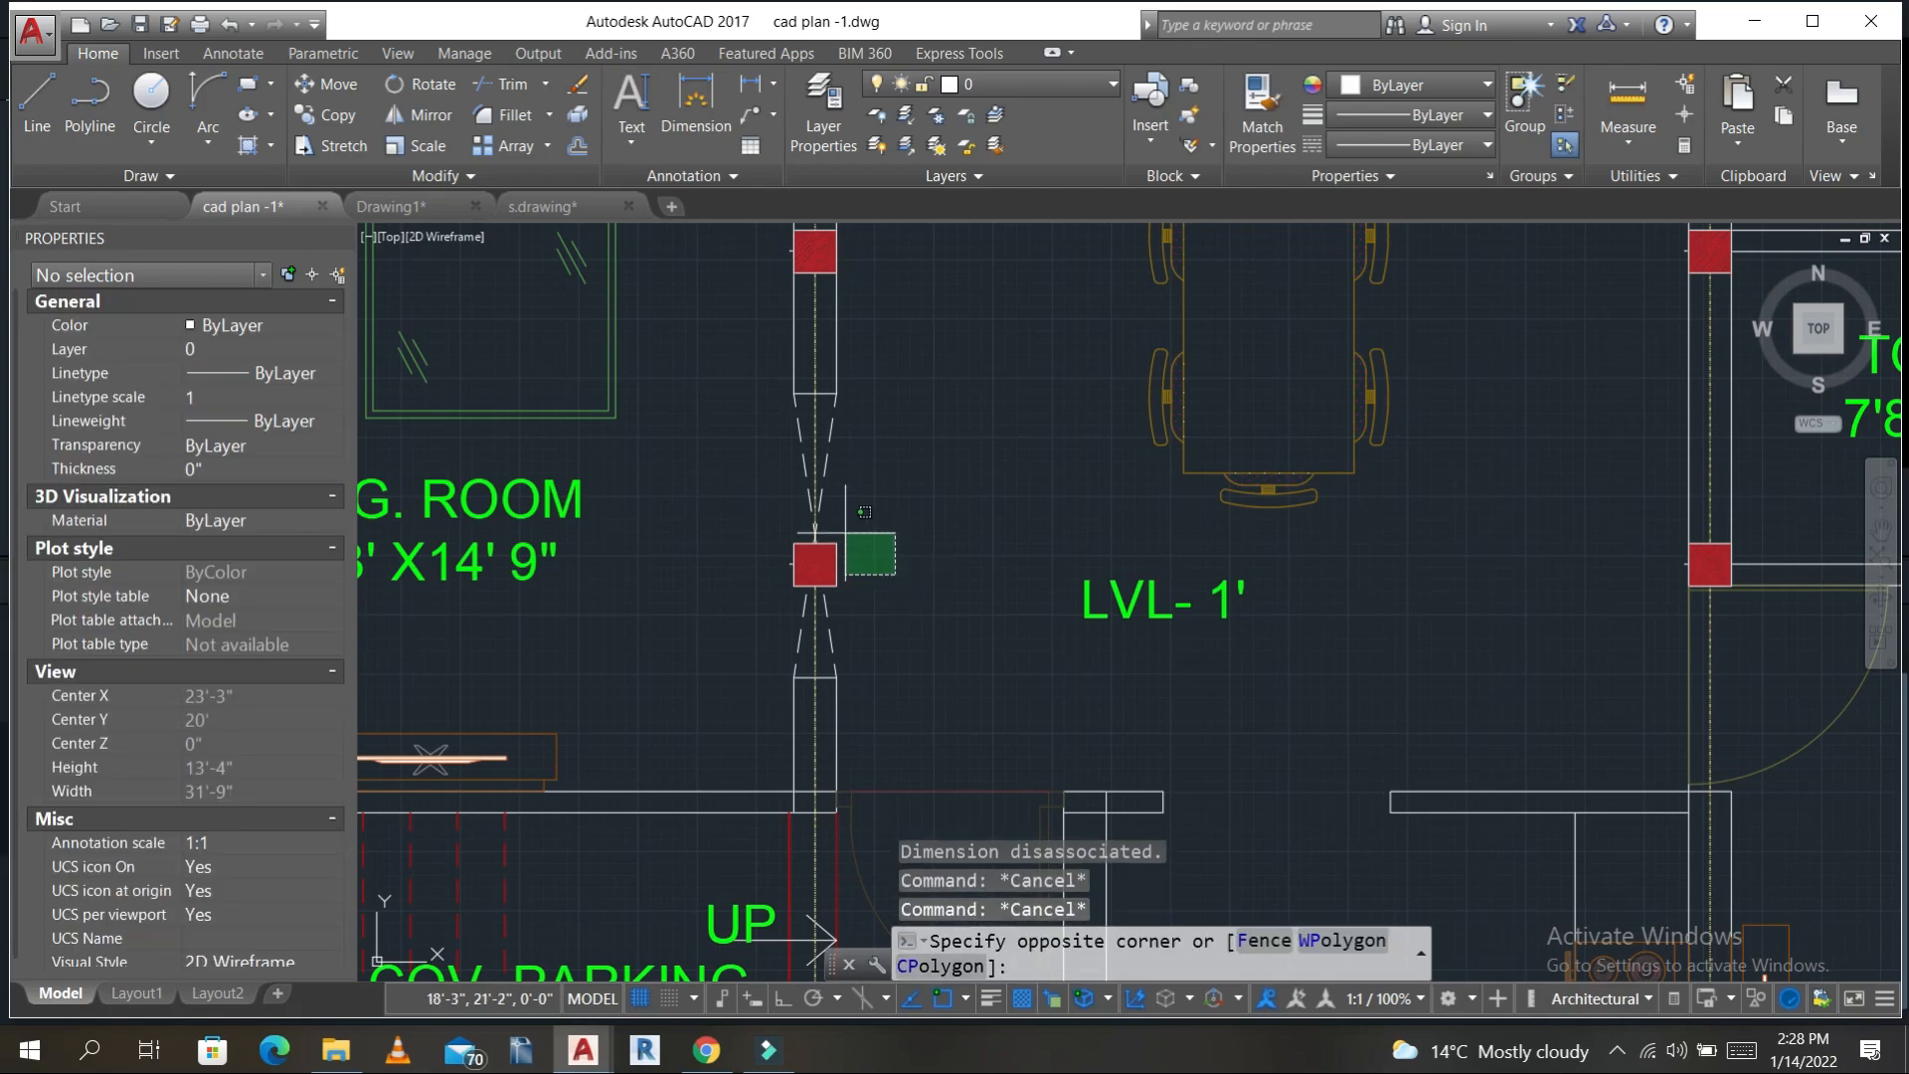
{"action": "left_click", "coordinate": [850, 512]}
{"action": "type", "text": "e"}
{"action": "key", "text": "Return"}
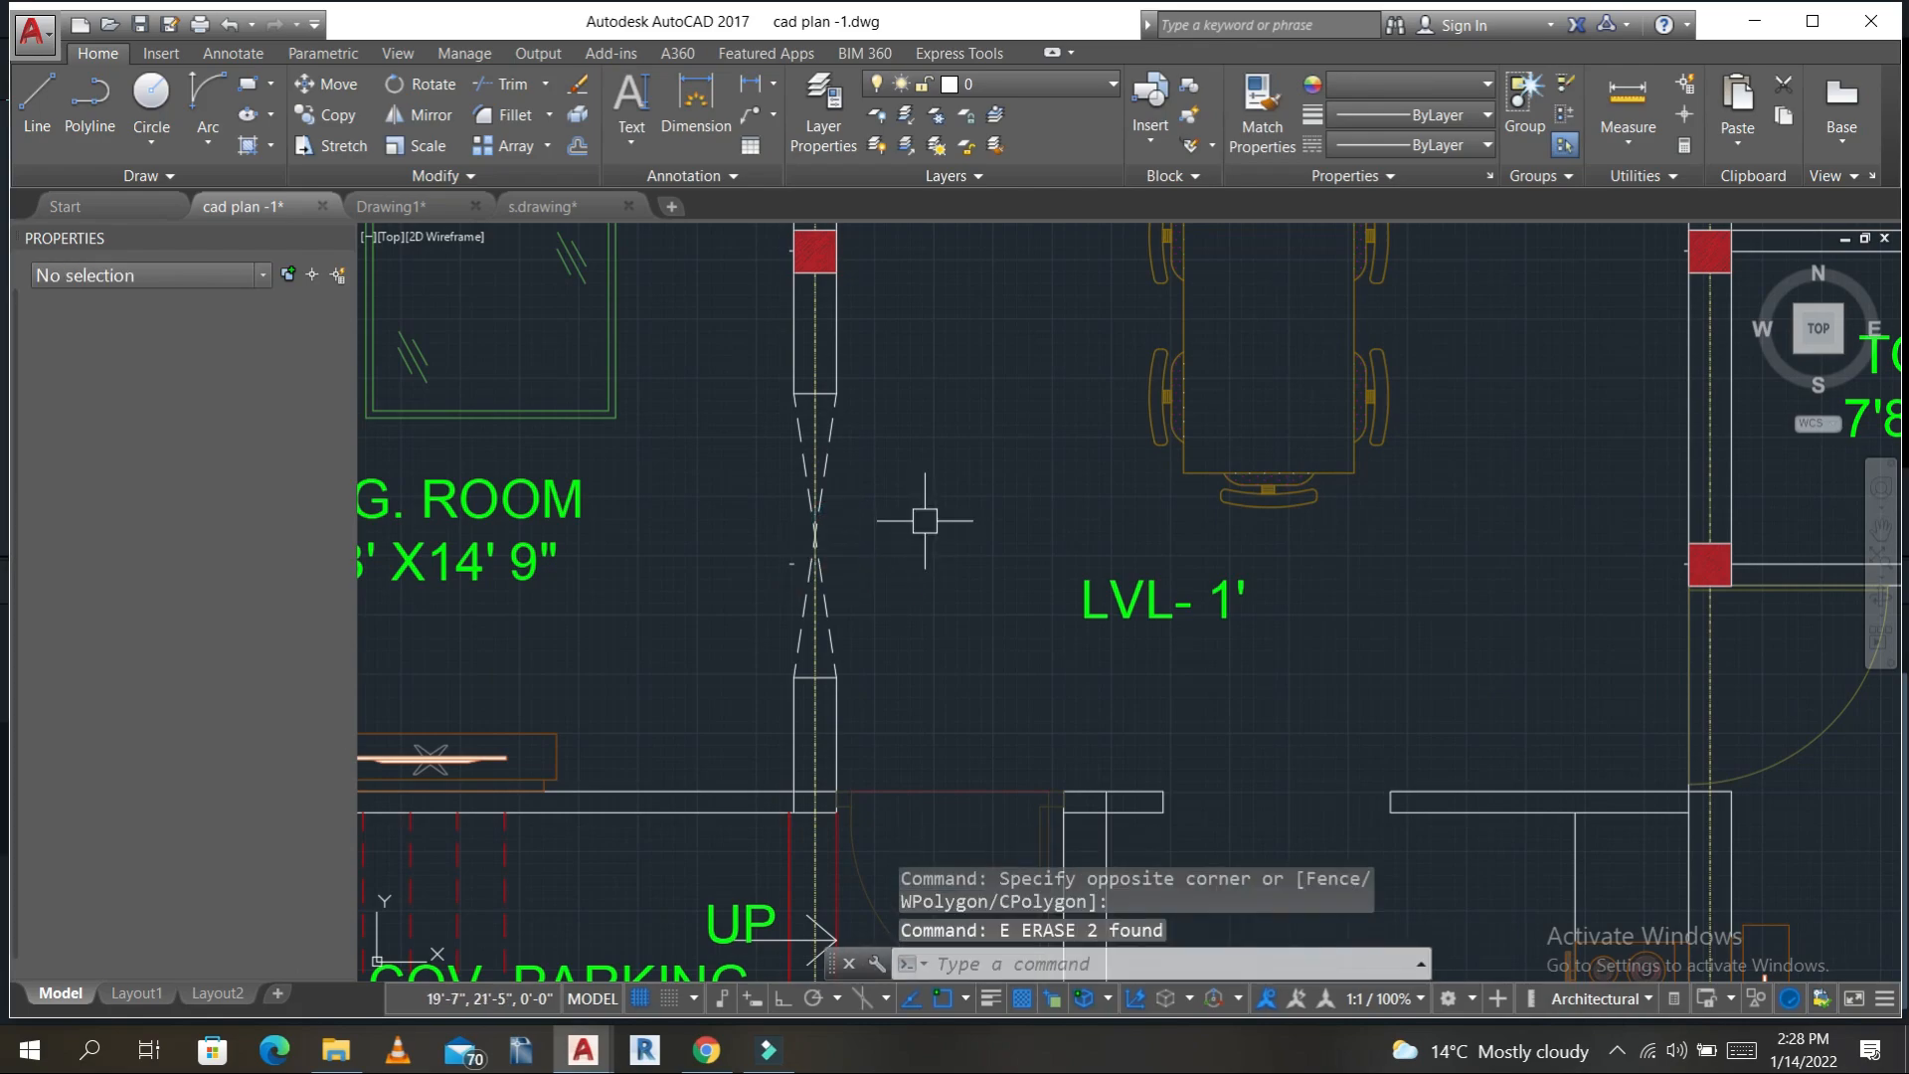
- Erase the column above the door in the left wall of DRG. ROOM
{"action": "scroll", "coordinate": [785, 558], "scroll_direction": "down", "scroll_amount": 2}
{"action": "scroll", "coordinate": [580, 582], "scroll_direction": "up", "scroll_amount": 4}
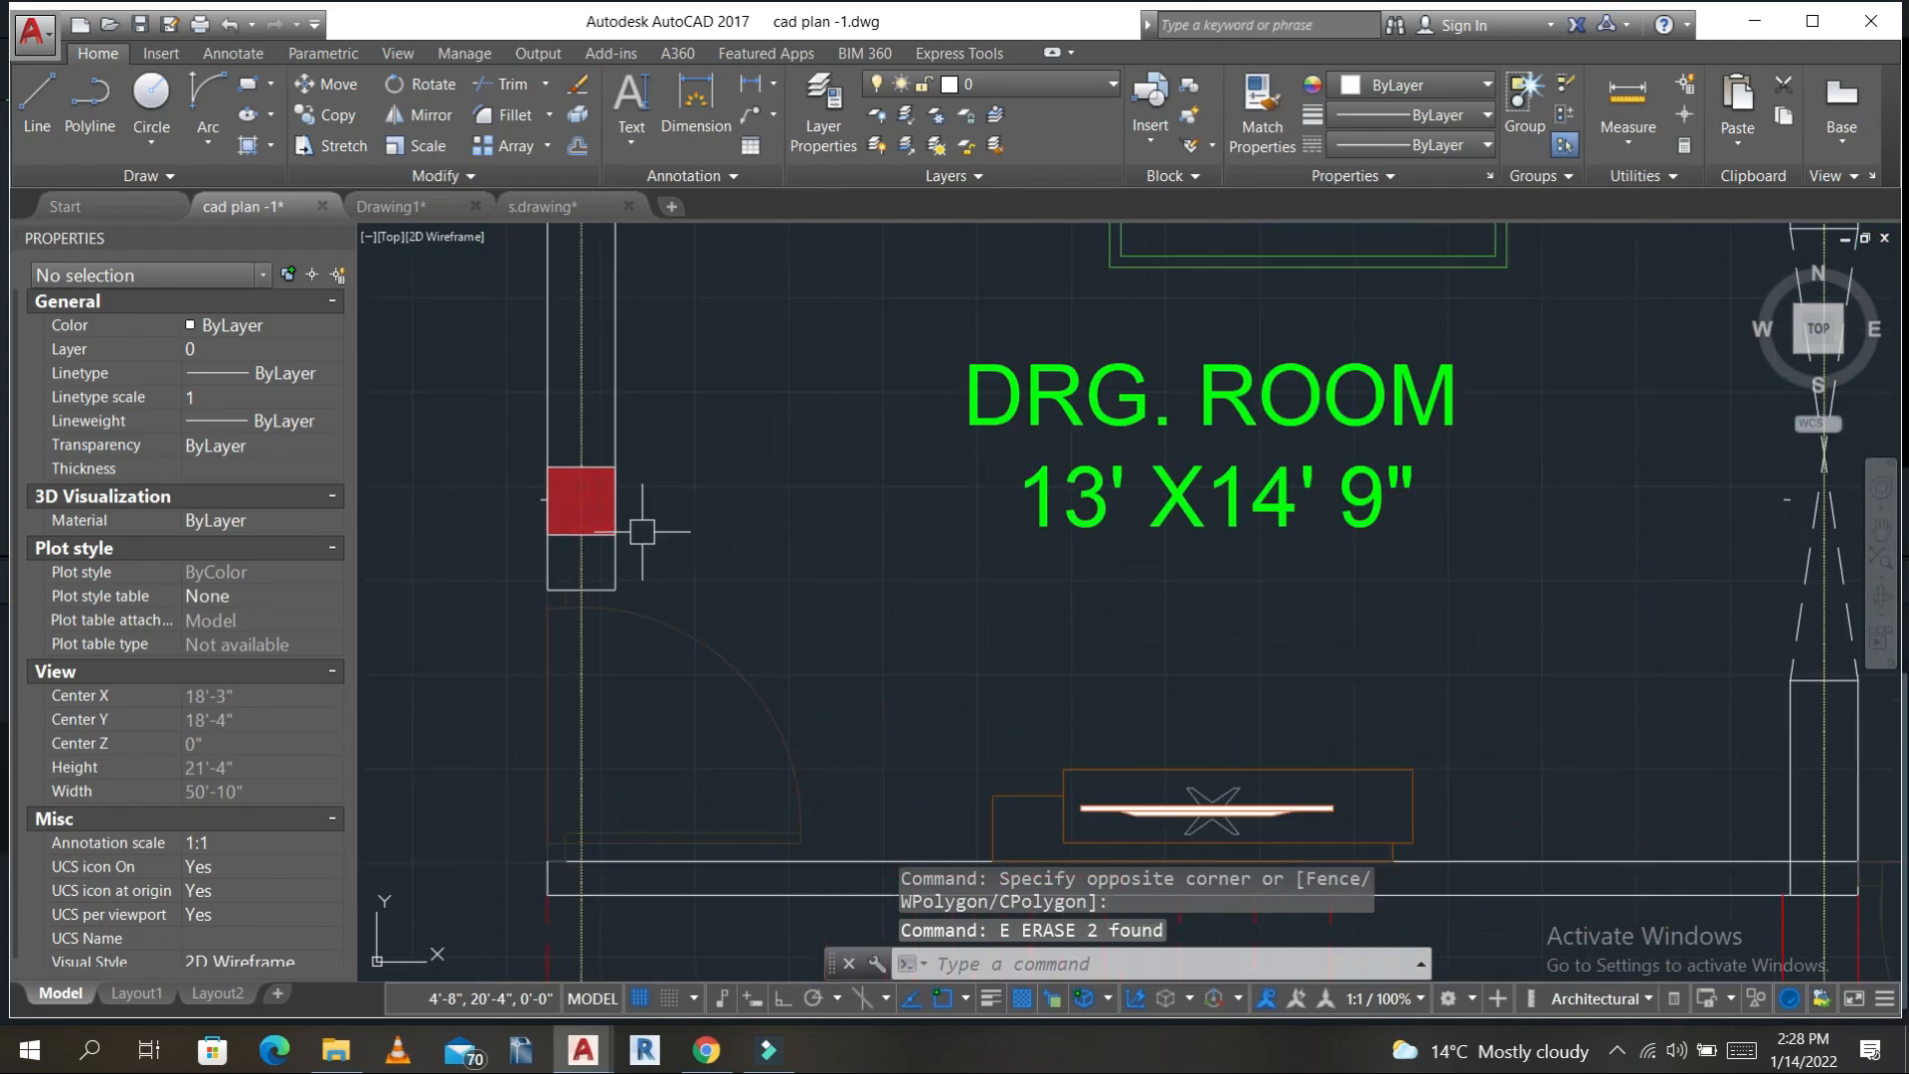
{"action": "key", "text": "Escape"}
{"action": "left_click", "coordinate": [483, 442]}
{"action": "left_click", "coordinate": [626, 546]}
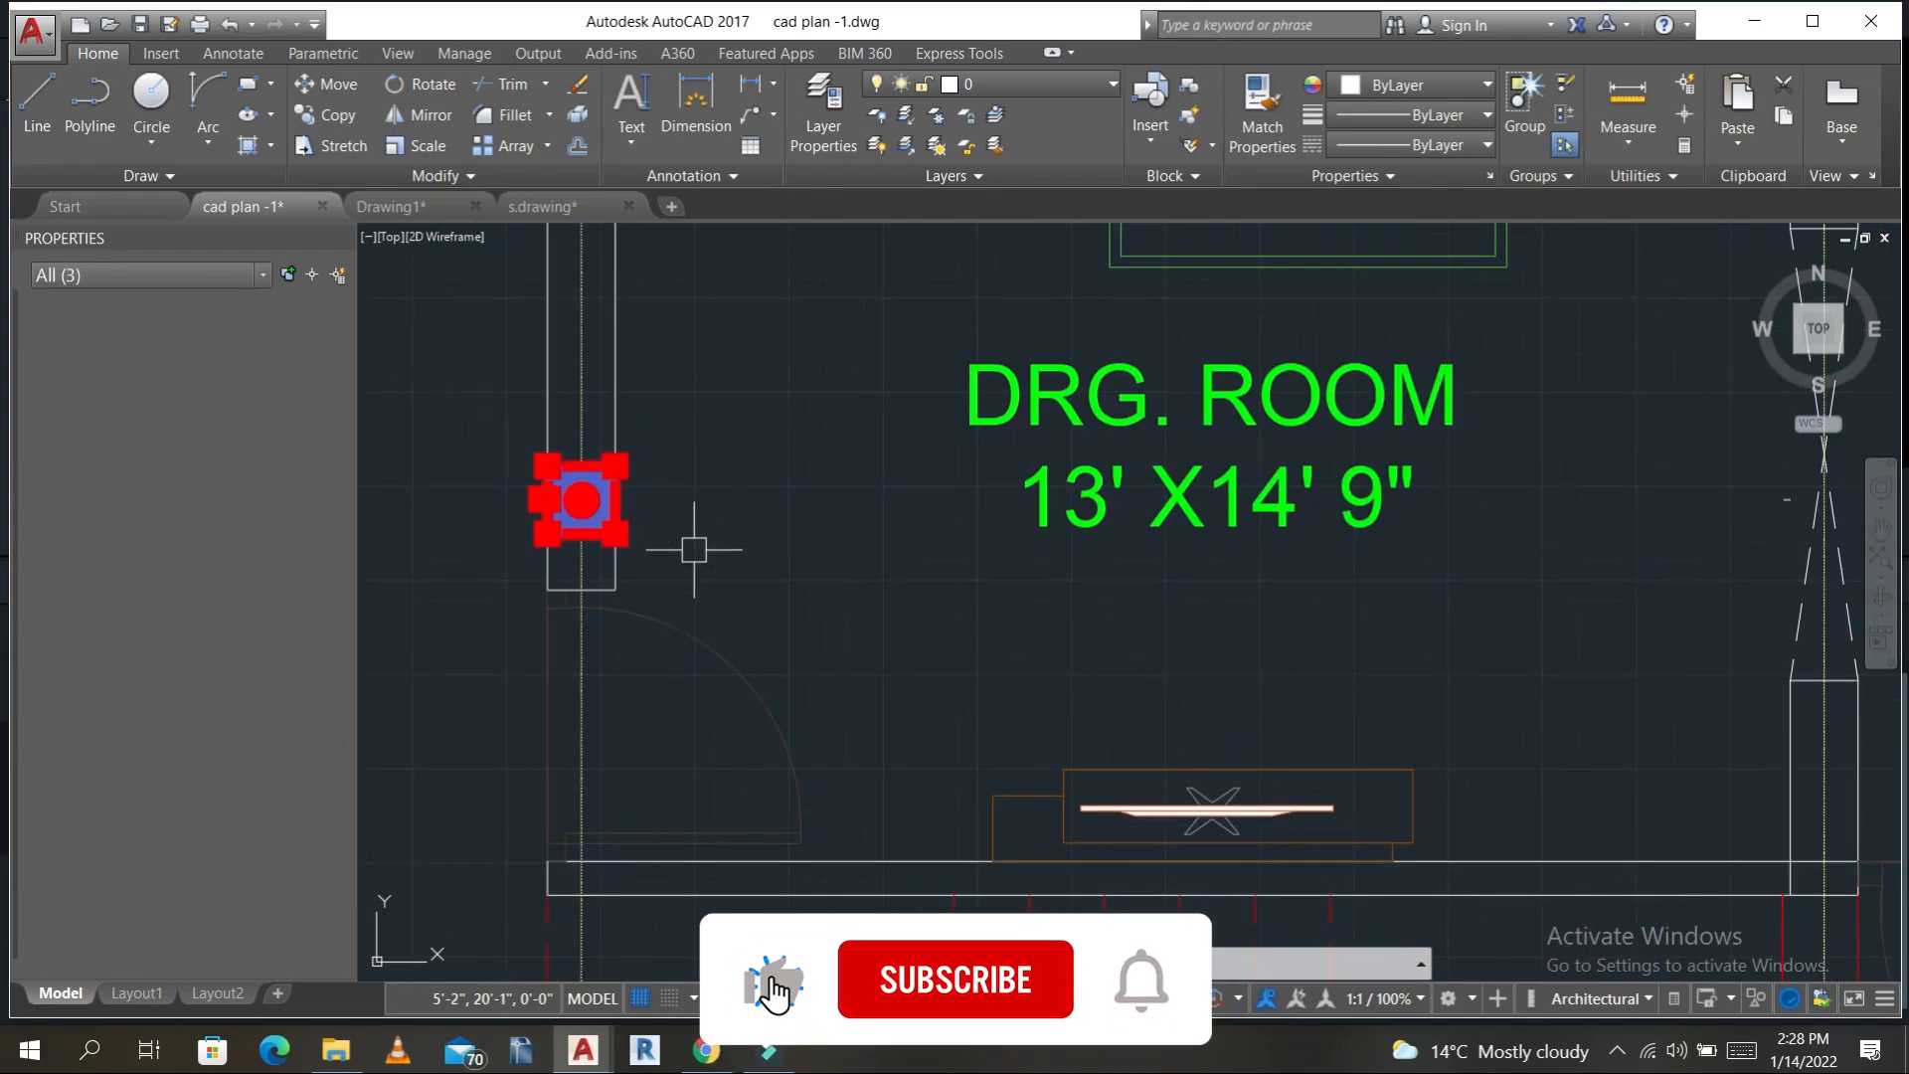
{"action": "key", "text": "Delete"}
- Select the two lower outer wall columns on either side of COV. PARKING and copy them up to the ends of the DRG. ROOM partition
{"action": "scroll", "coordinate": [704, 542], "scroll_direction": "down", "scroll_amount": 2}
{"action": "middle_click_drag", "start_coordinate": [1028, 606], "coordinate": [863, 296]}
{"action": "scroll", "coordinate": [1207, 507], "scroll_direction": "down", "scroll_amount": 3}
{"action": "middle_click_drag", "start_coordinate": [1207, 507], "coordinate": [1151, 380]}
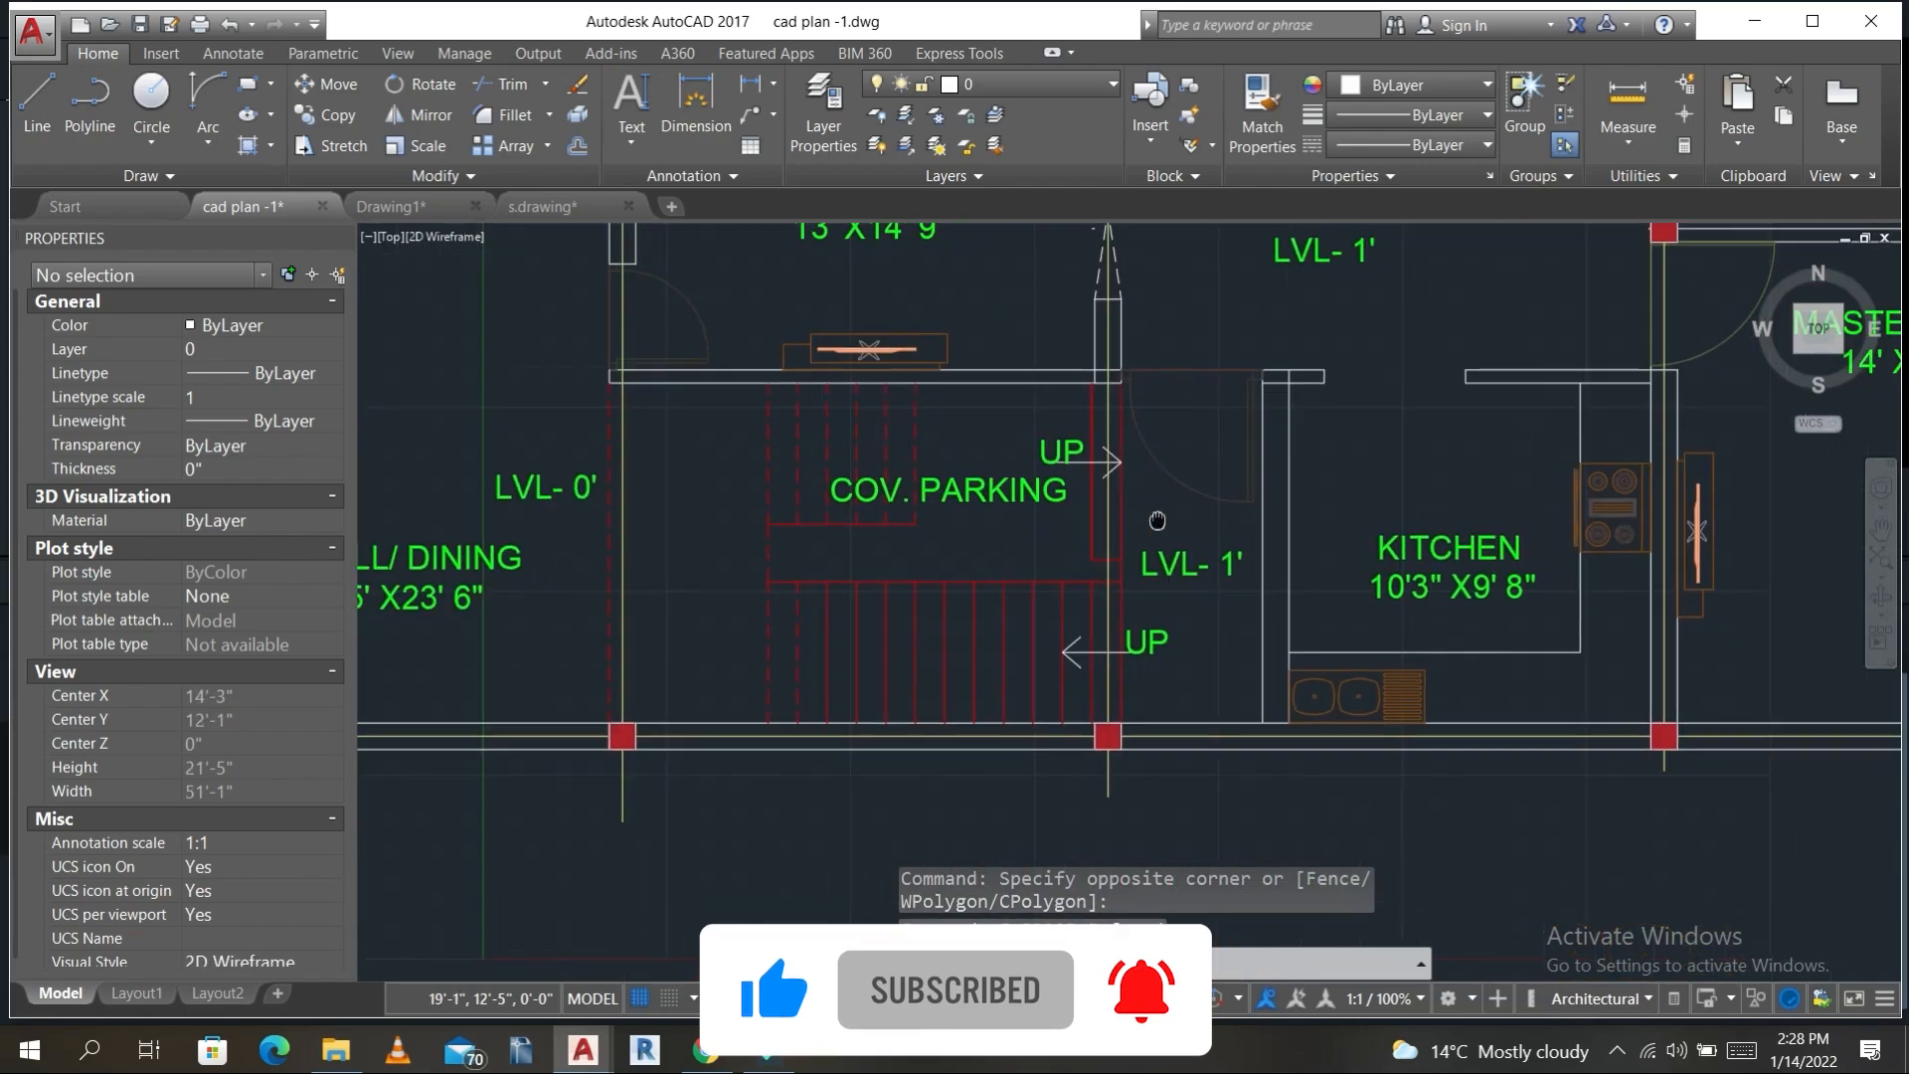
{"action": "scroll", "coordinate": [1104, 745], "scroll_direction": "up", "scroll_amount": 3}
{"action": "scroll", "coordinate": [1104, 746], "scroll_direction": "up", "scroll_amount": 2}
{"action": "left_click", "coordinate": [1116, 718]}
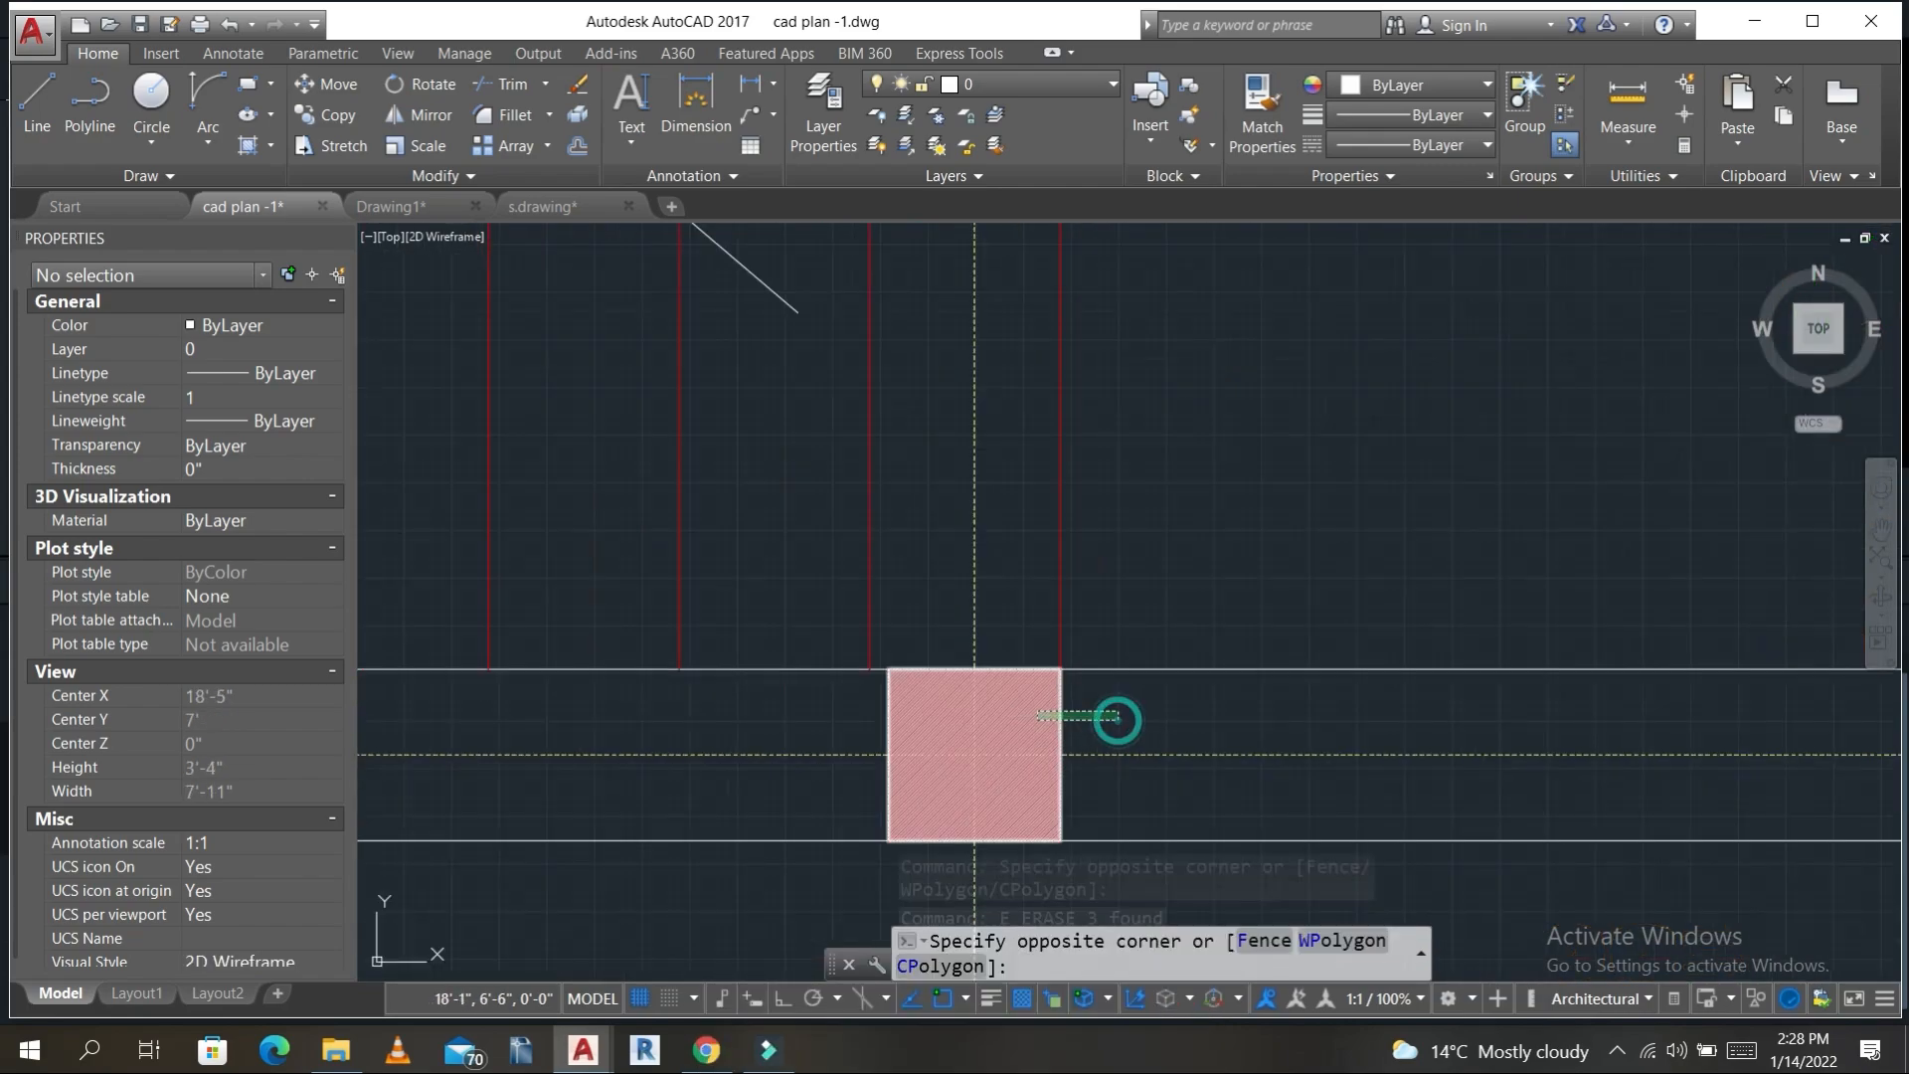
{"action": "left_click", "coordinate": [1010, 707]}
{"action": "scroll", "coordinate": [1062, 716], "scroll_direction": "down", "scroll_amount": 2}
{"action": "middle_click_drag", "start_coordinate": [871, 733], "coordinate": [1583, 597]}
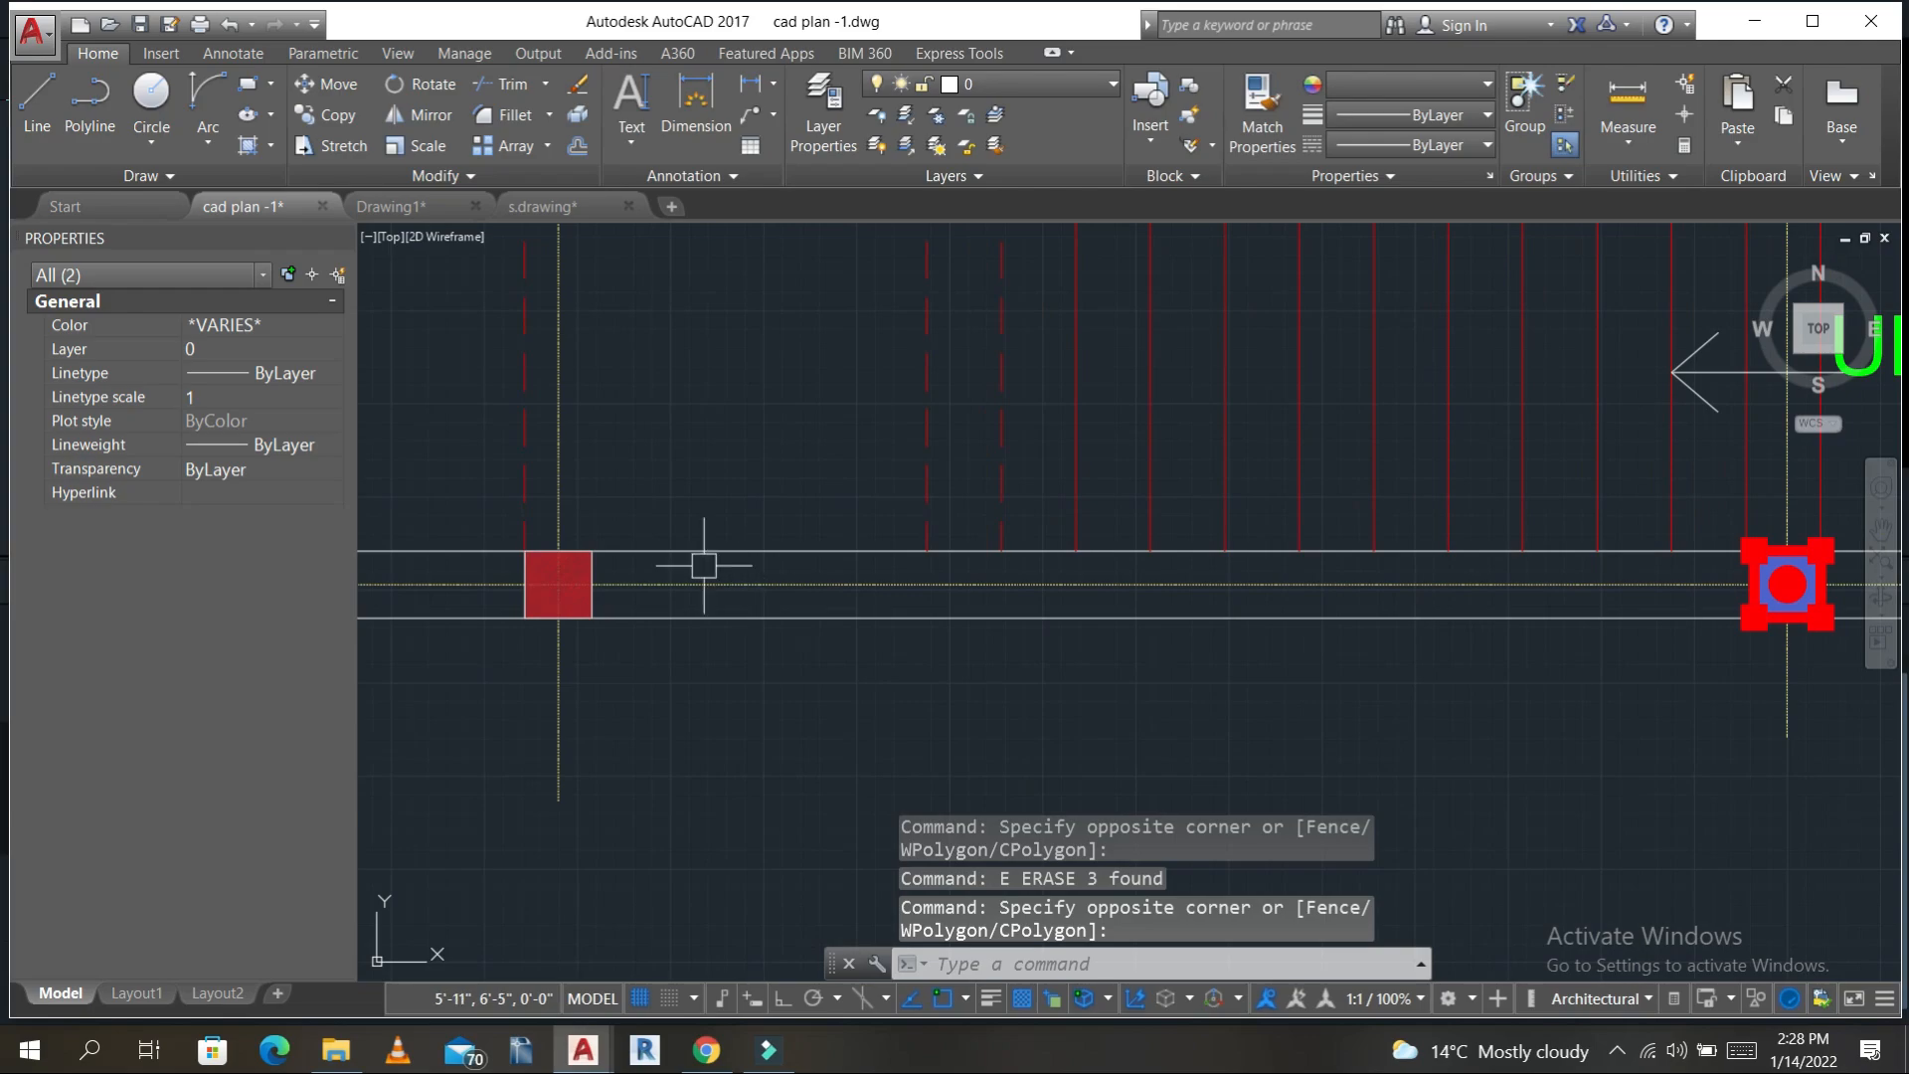
{"action": "scroll", "coordinate": [635, 566], "scroll_direction": "up", "scroll_amount": 2}
{"action": "left_click", "coordinate": [606, 583]}
{"action": "key", "text": "Escape"}
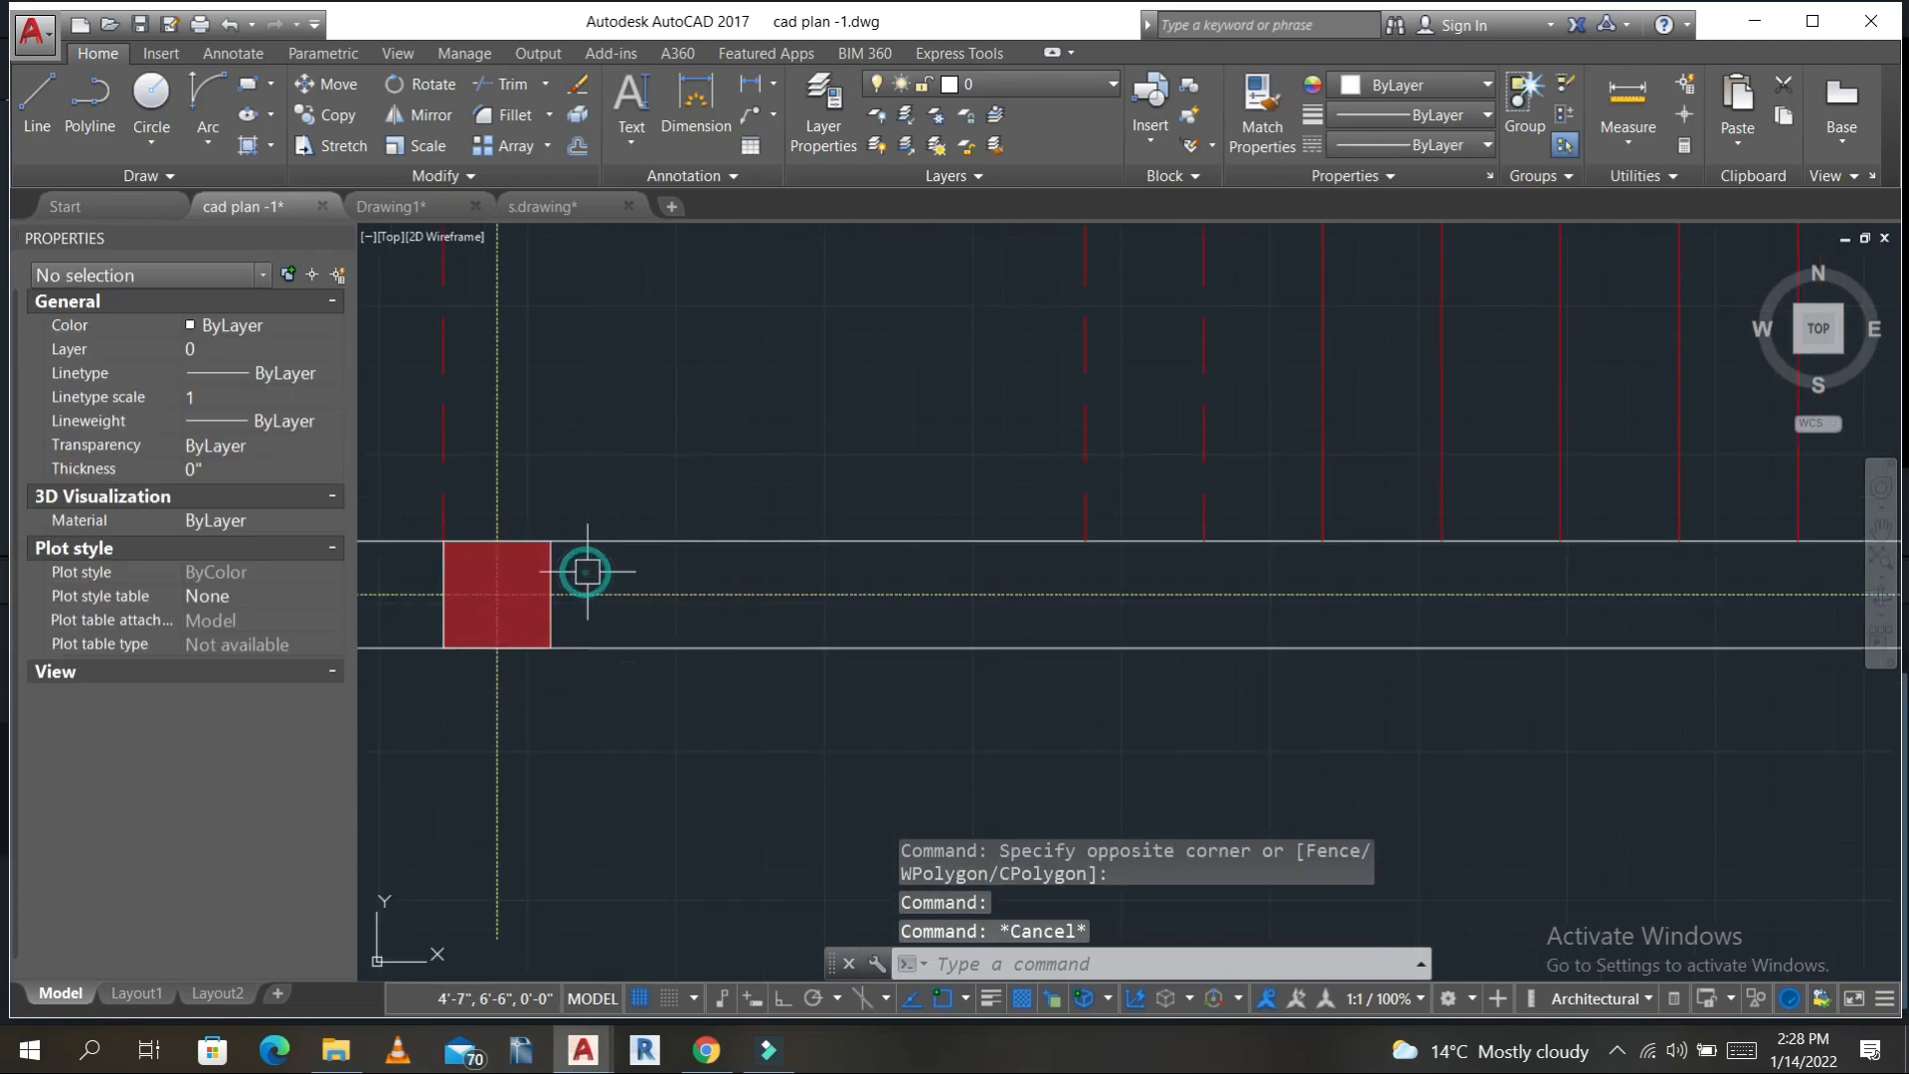
{"action": "left_click", "coordinate": [588, 567]}
{"action": "left_click", "coordinate": [526, 553]}
{"action": "scroll", "coordinate": [890, 586], "scroll_direction": "down", "scroll_amount": 4}
{"action": "middle_click_drag", "start_coordinate": [1200, 608], "coordinate": [1068, 628]}
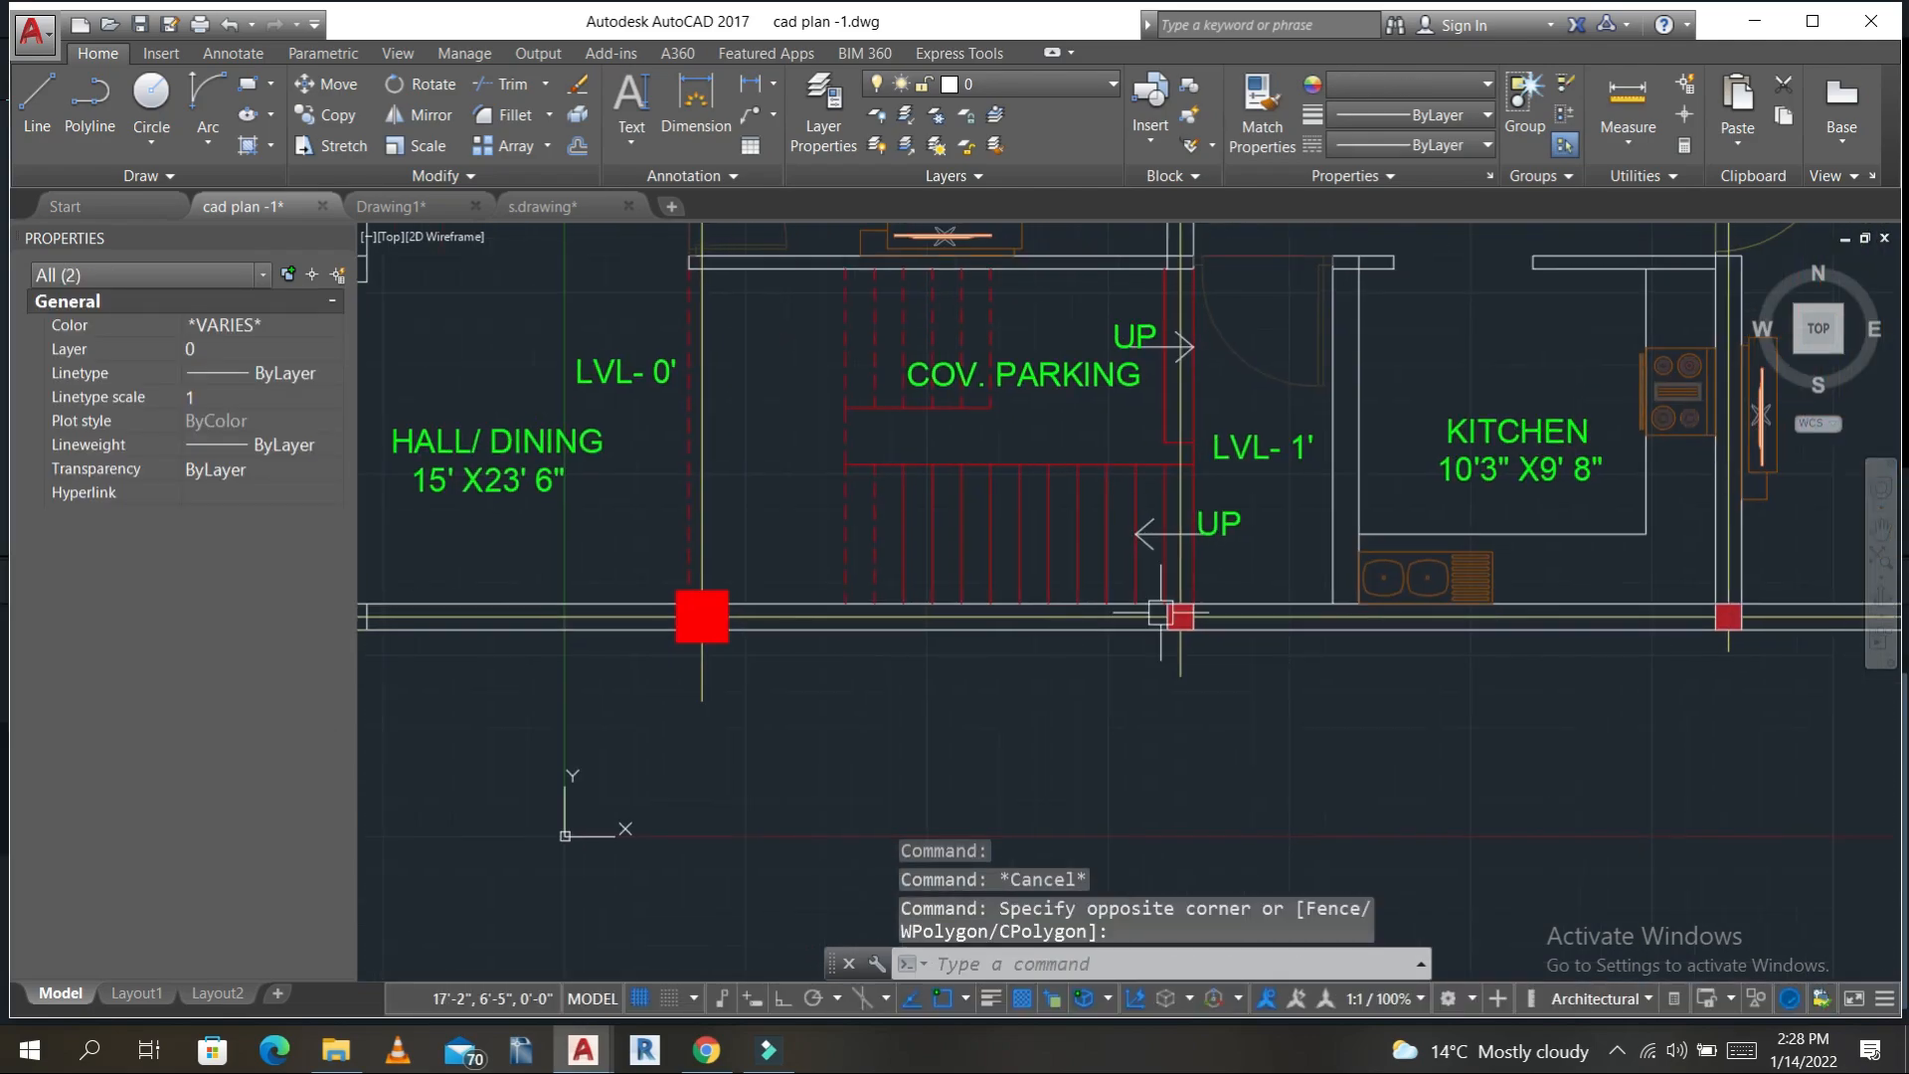
{"action": "scroll", "coordinate": [1195, 610], "scroll_direction": "up", "scroll_amount": 5}
{"action": "left_click", "coordinate": [1201, 580]}
{"action": "left_click", "coordinate": [1100, 557]}
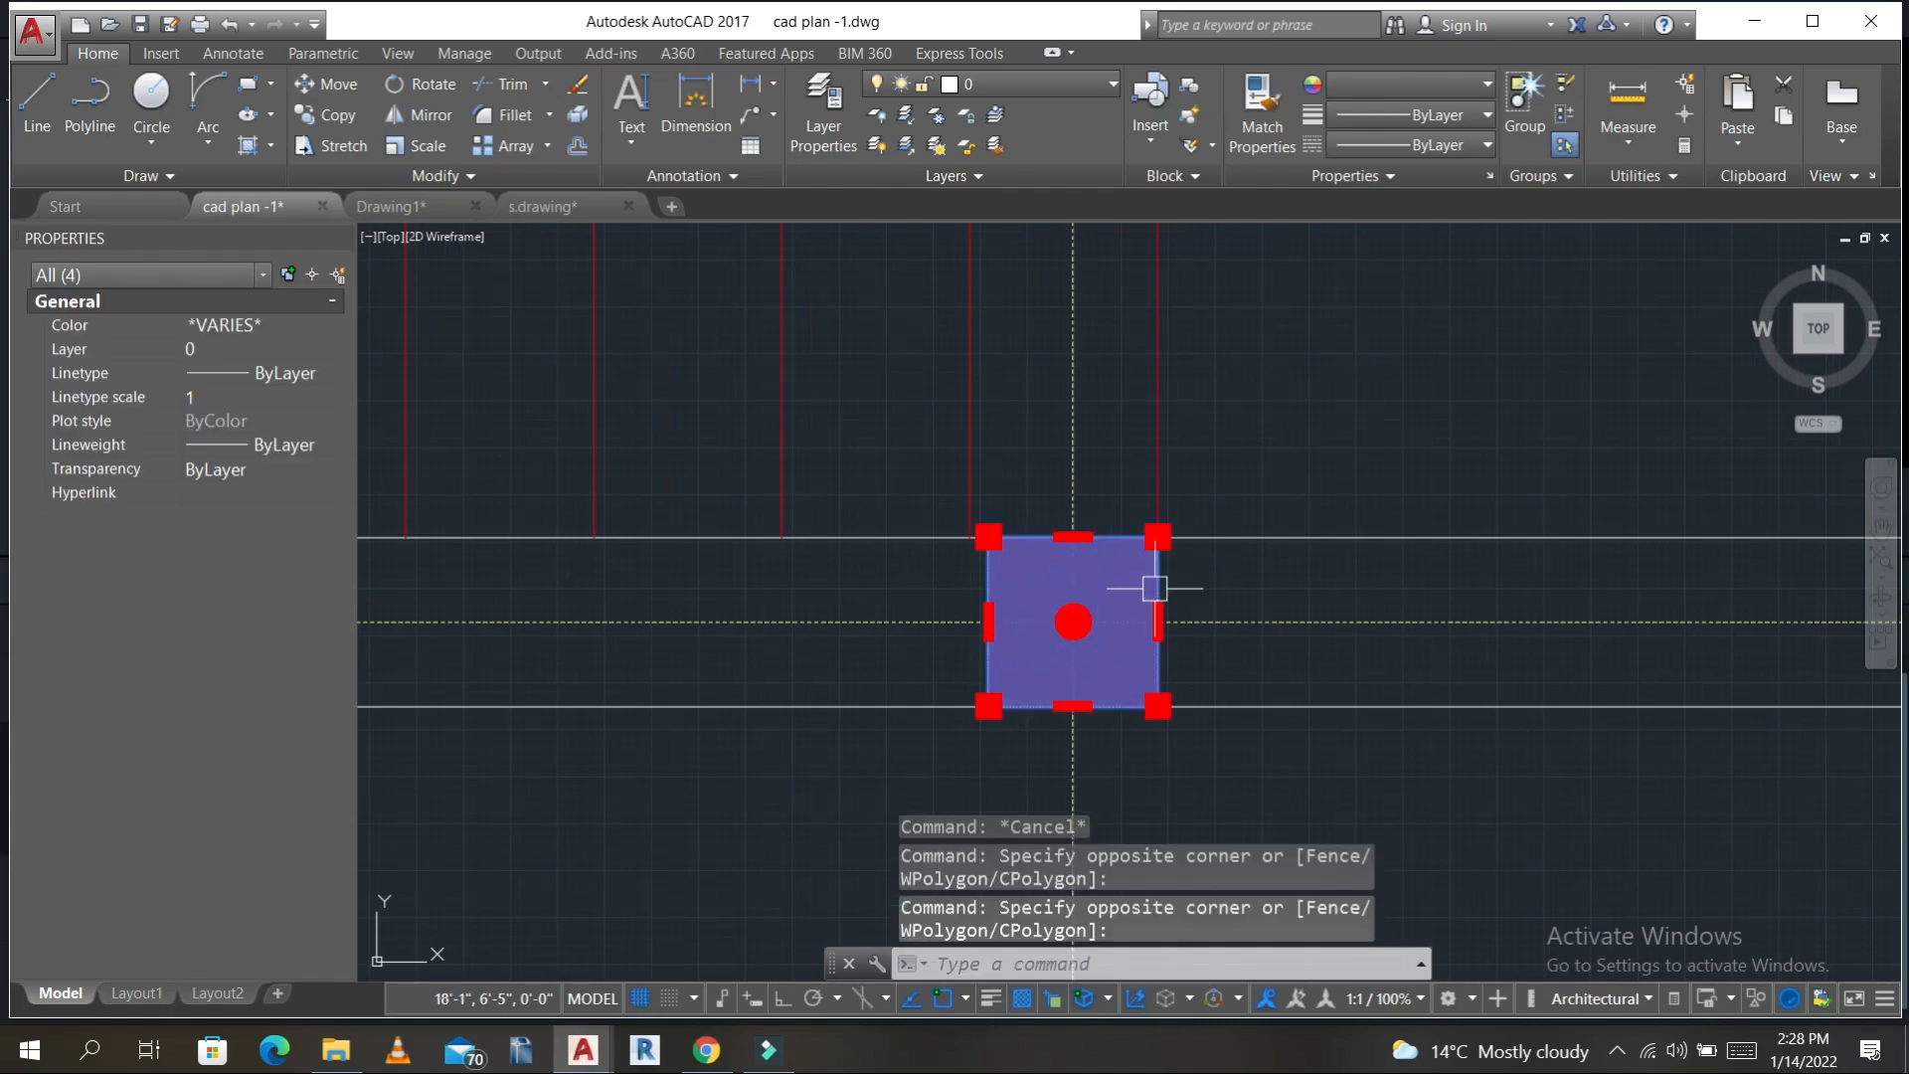
{"action": "type", "text": "co"}
{"action": "key", "text": "Return"}
{"action": "scroll", "coordinate": [1204, 553], "scroll_direction": "down", "scroll_amount": 2}
{"action": "scroll", "coordinate": [1223, 681], "scroll_direction": "down", "scroll_amount": 2}
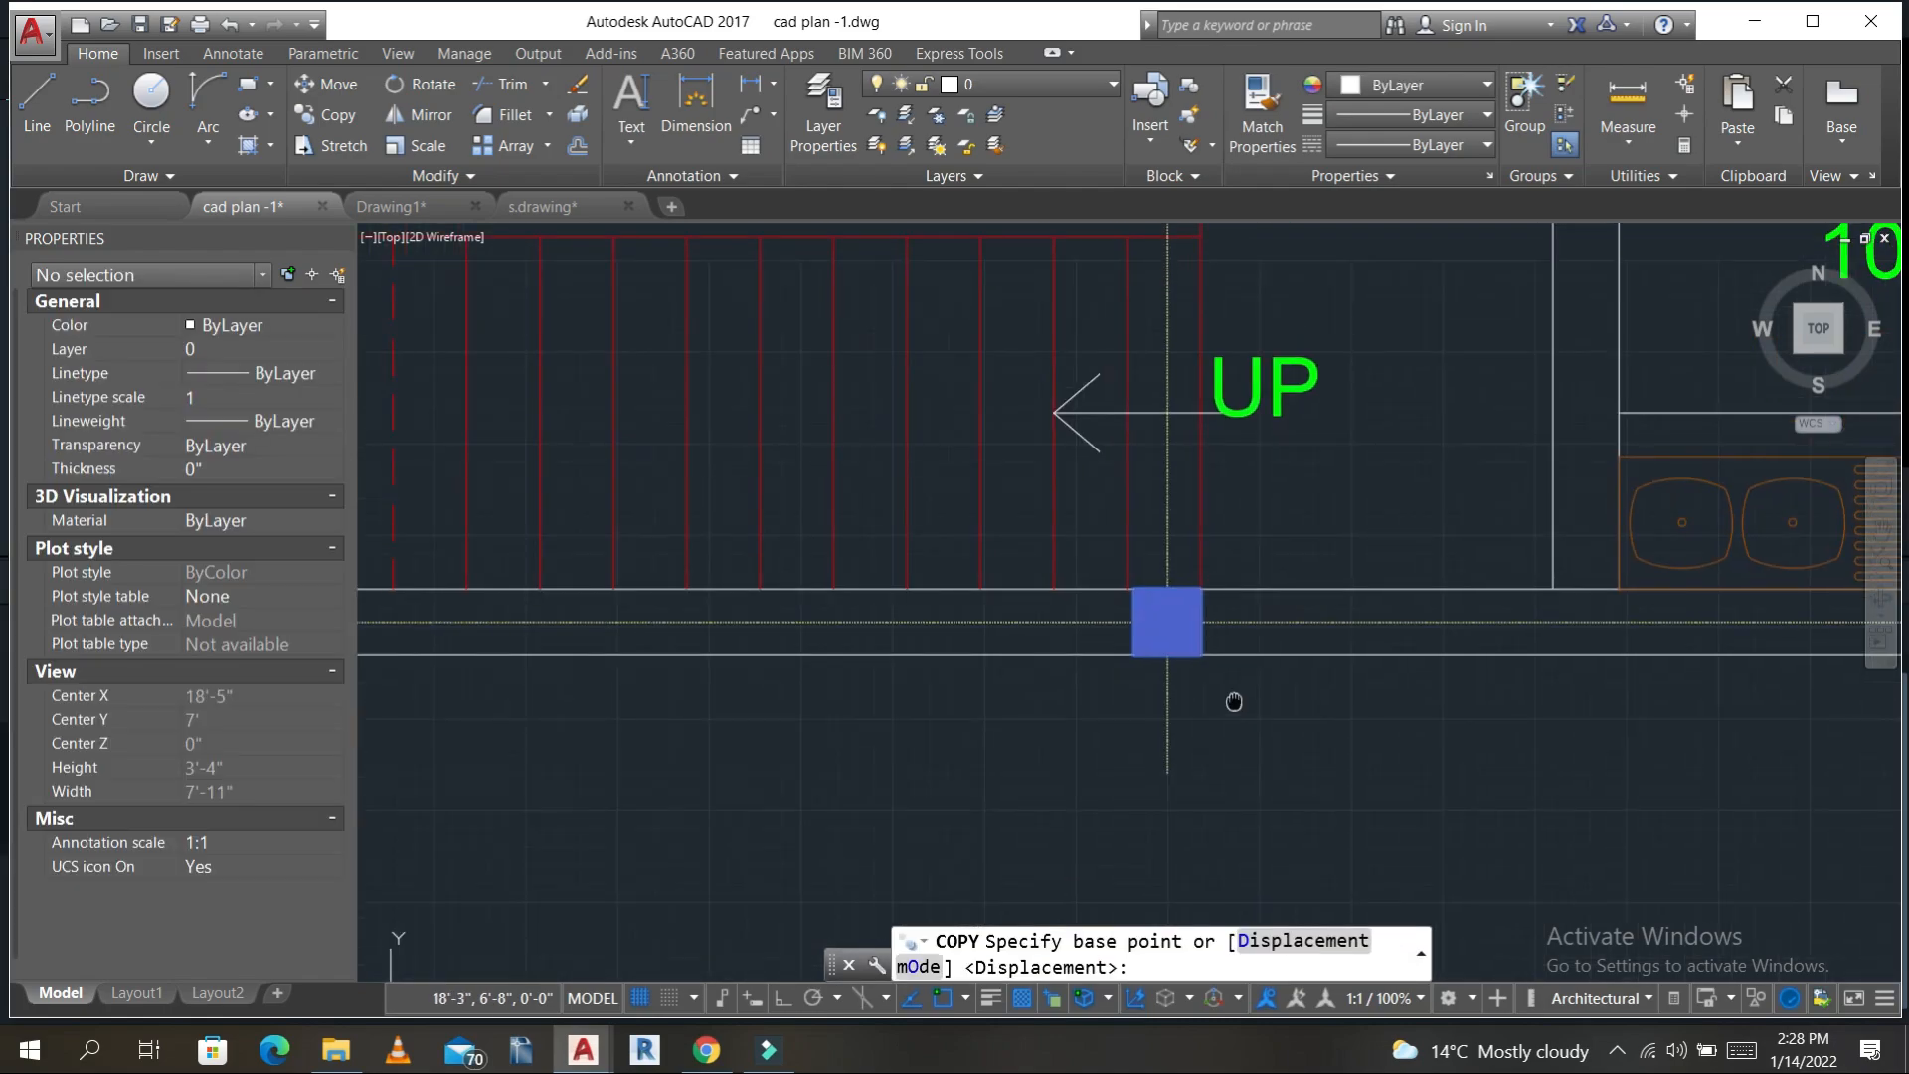
{"action": "left_click", "coordinate": [1201, 655]}
{"action": "scroll", "coordinate": [1224, 455], "scroll_direction": "down", "scroll_amount": 4}
{"action": "middle_click_drag", "start_coordinate": [1224, 457], "coordinate": [1229, 722]}
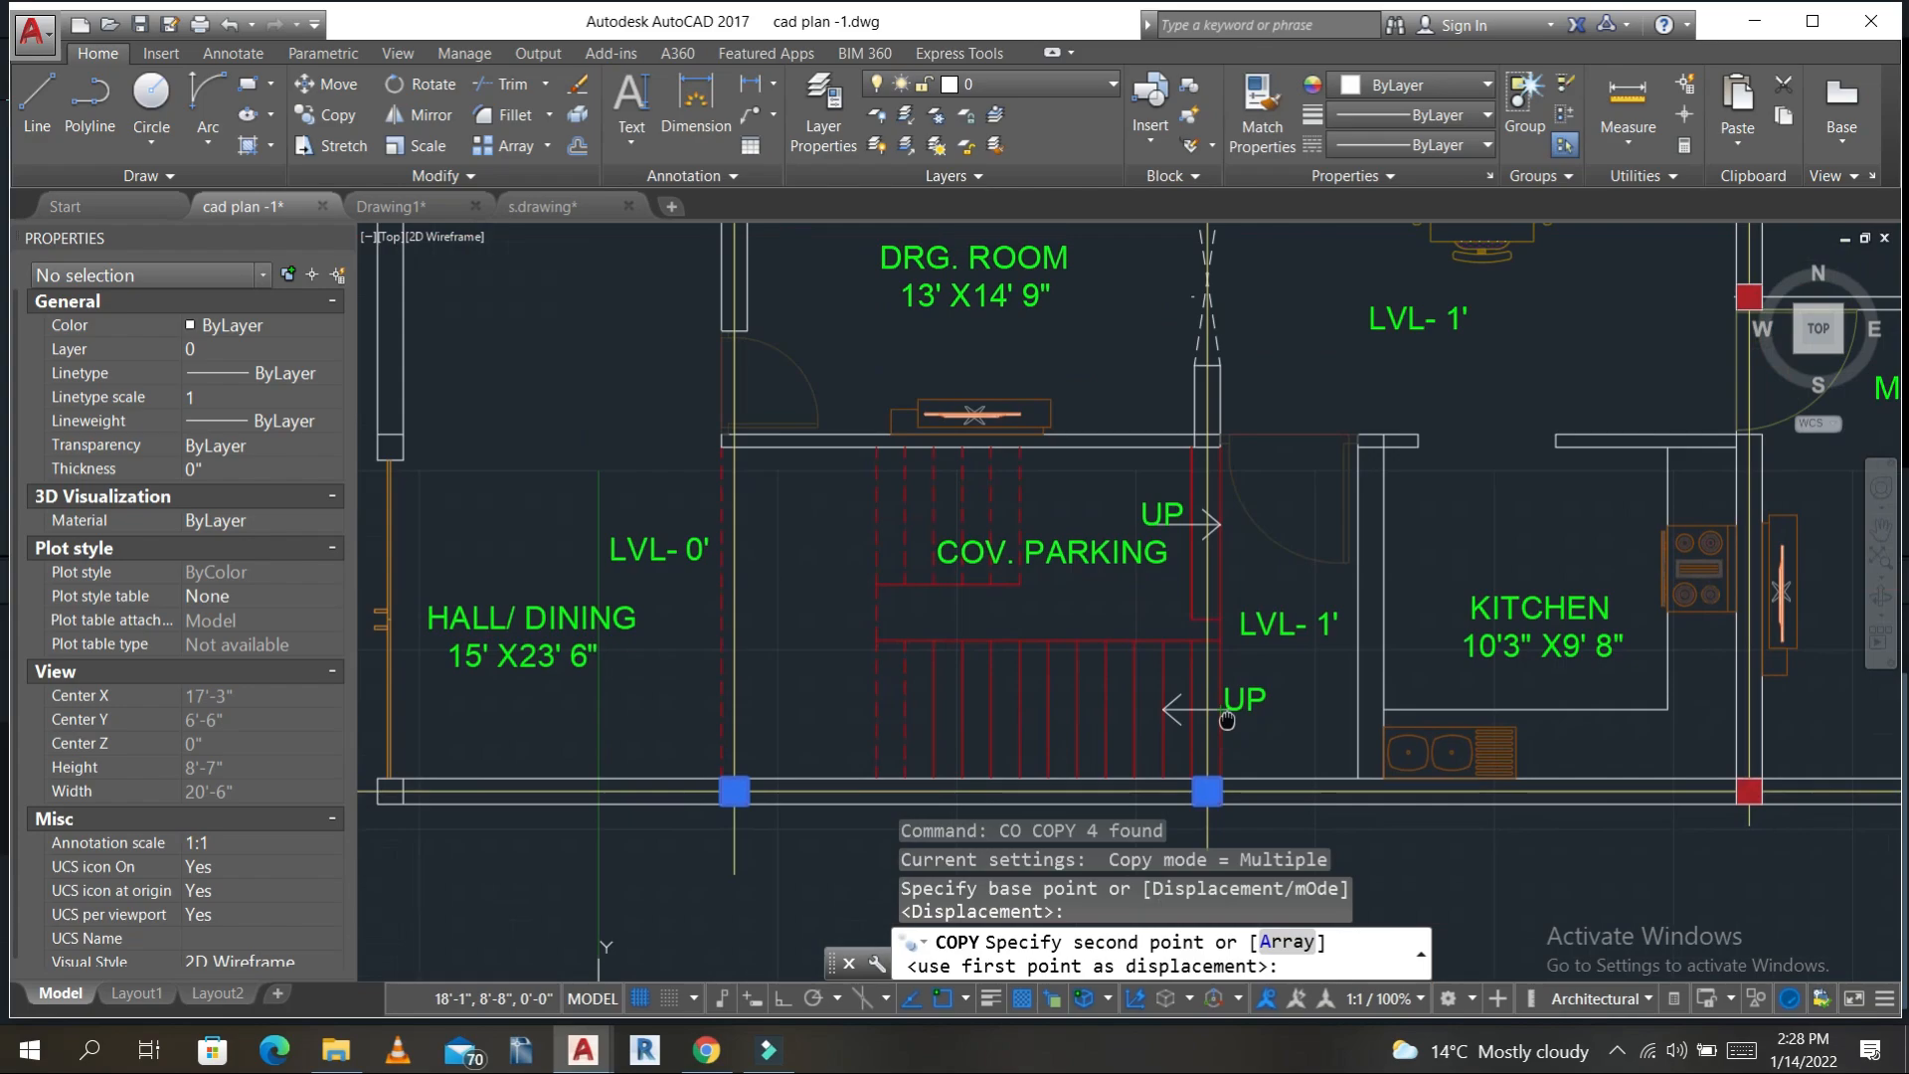
{"action": "scroll", "coordinate": [1195, 449], "scroll_direction": "up", "scroll_amount": 6}
{"action": "scroll", "coordinate": [1221, 449], "scroll_direction": "up", "scroll_amount": 3}
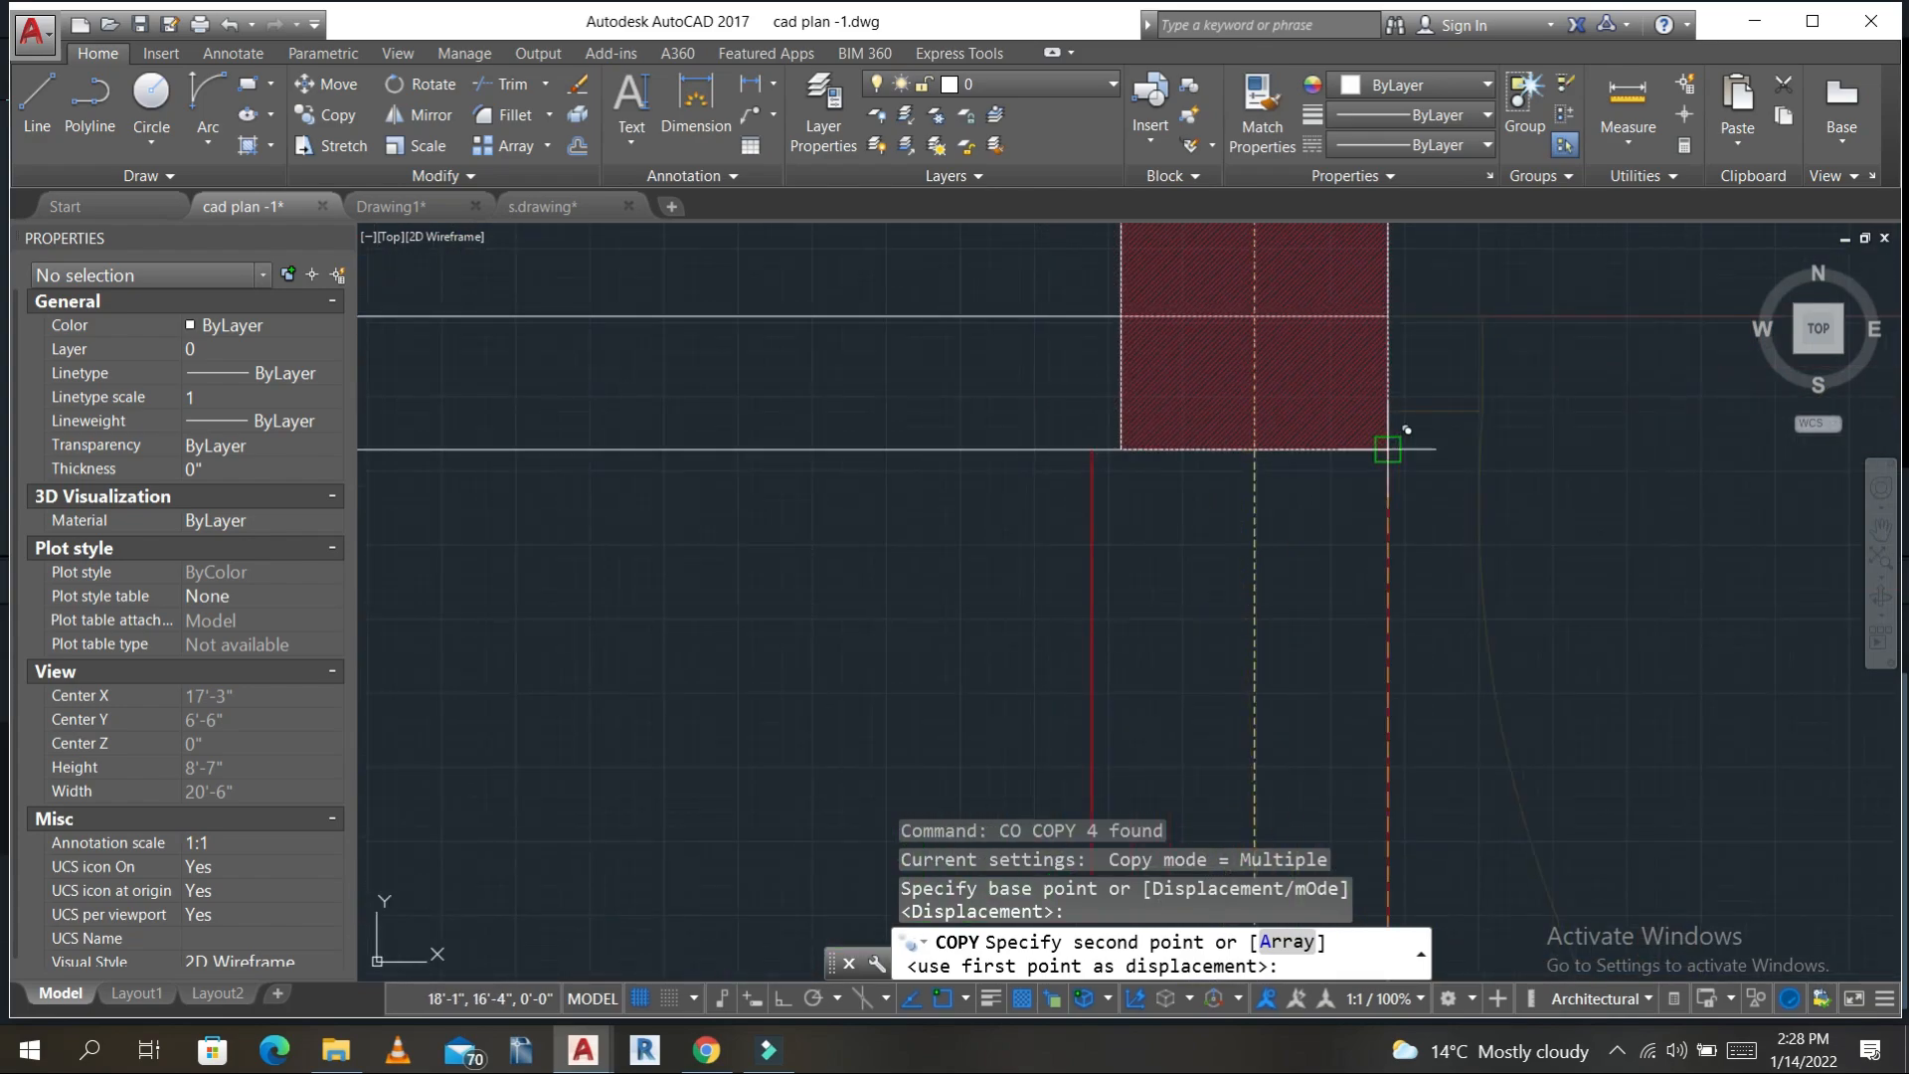
{"action": "scroll", "coordinate": [1388, 451], "scroll_direction": "down", "scroll_amount": 7}
{"action": "key", "text": "Escape"}
{"action": "key", "text": "Escape"}
{"action": "key", "text": "Escape"}
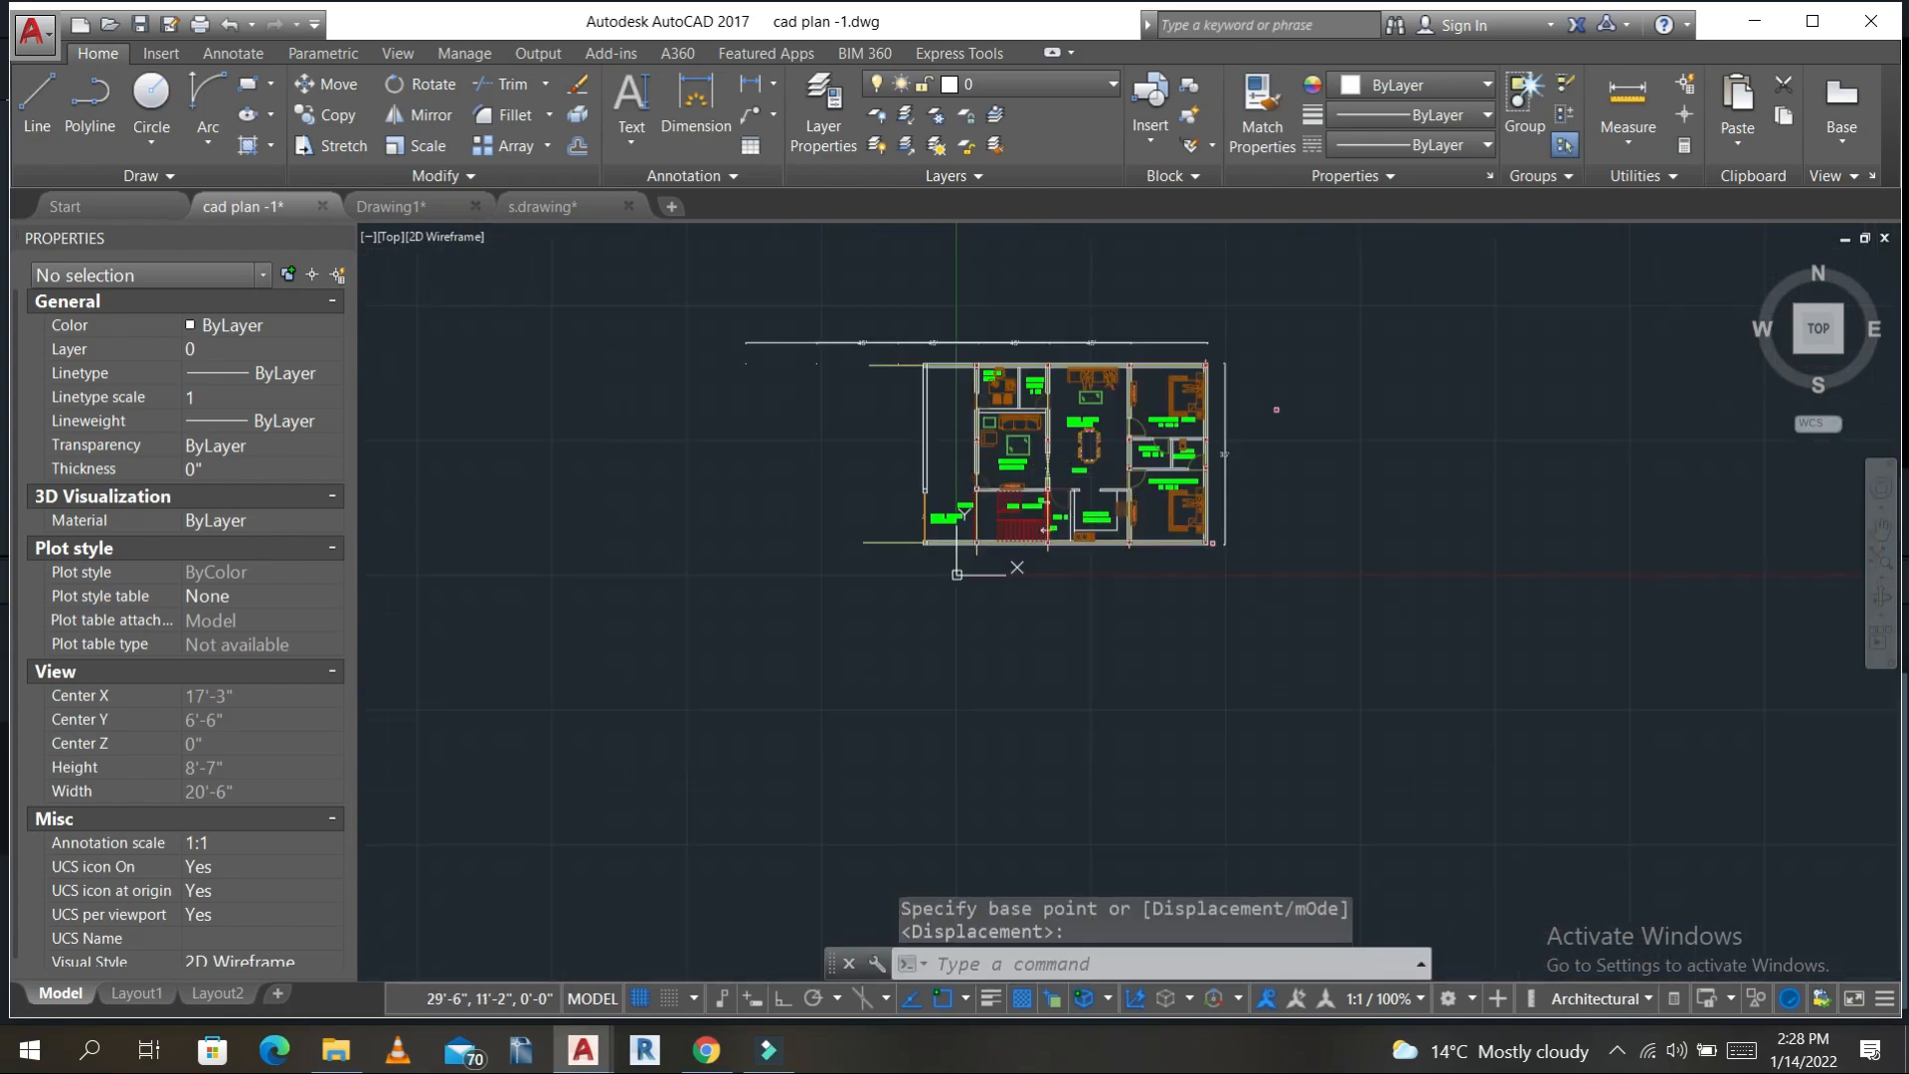
- Save the drawing with the placed columns
{"action": "key", "text": "ctrl+s"}
{"action": "scroll", "coordinate": [1044, 426], "scroll_direction": "up", "scroll_amount": 4}
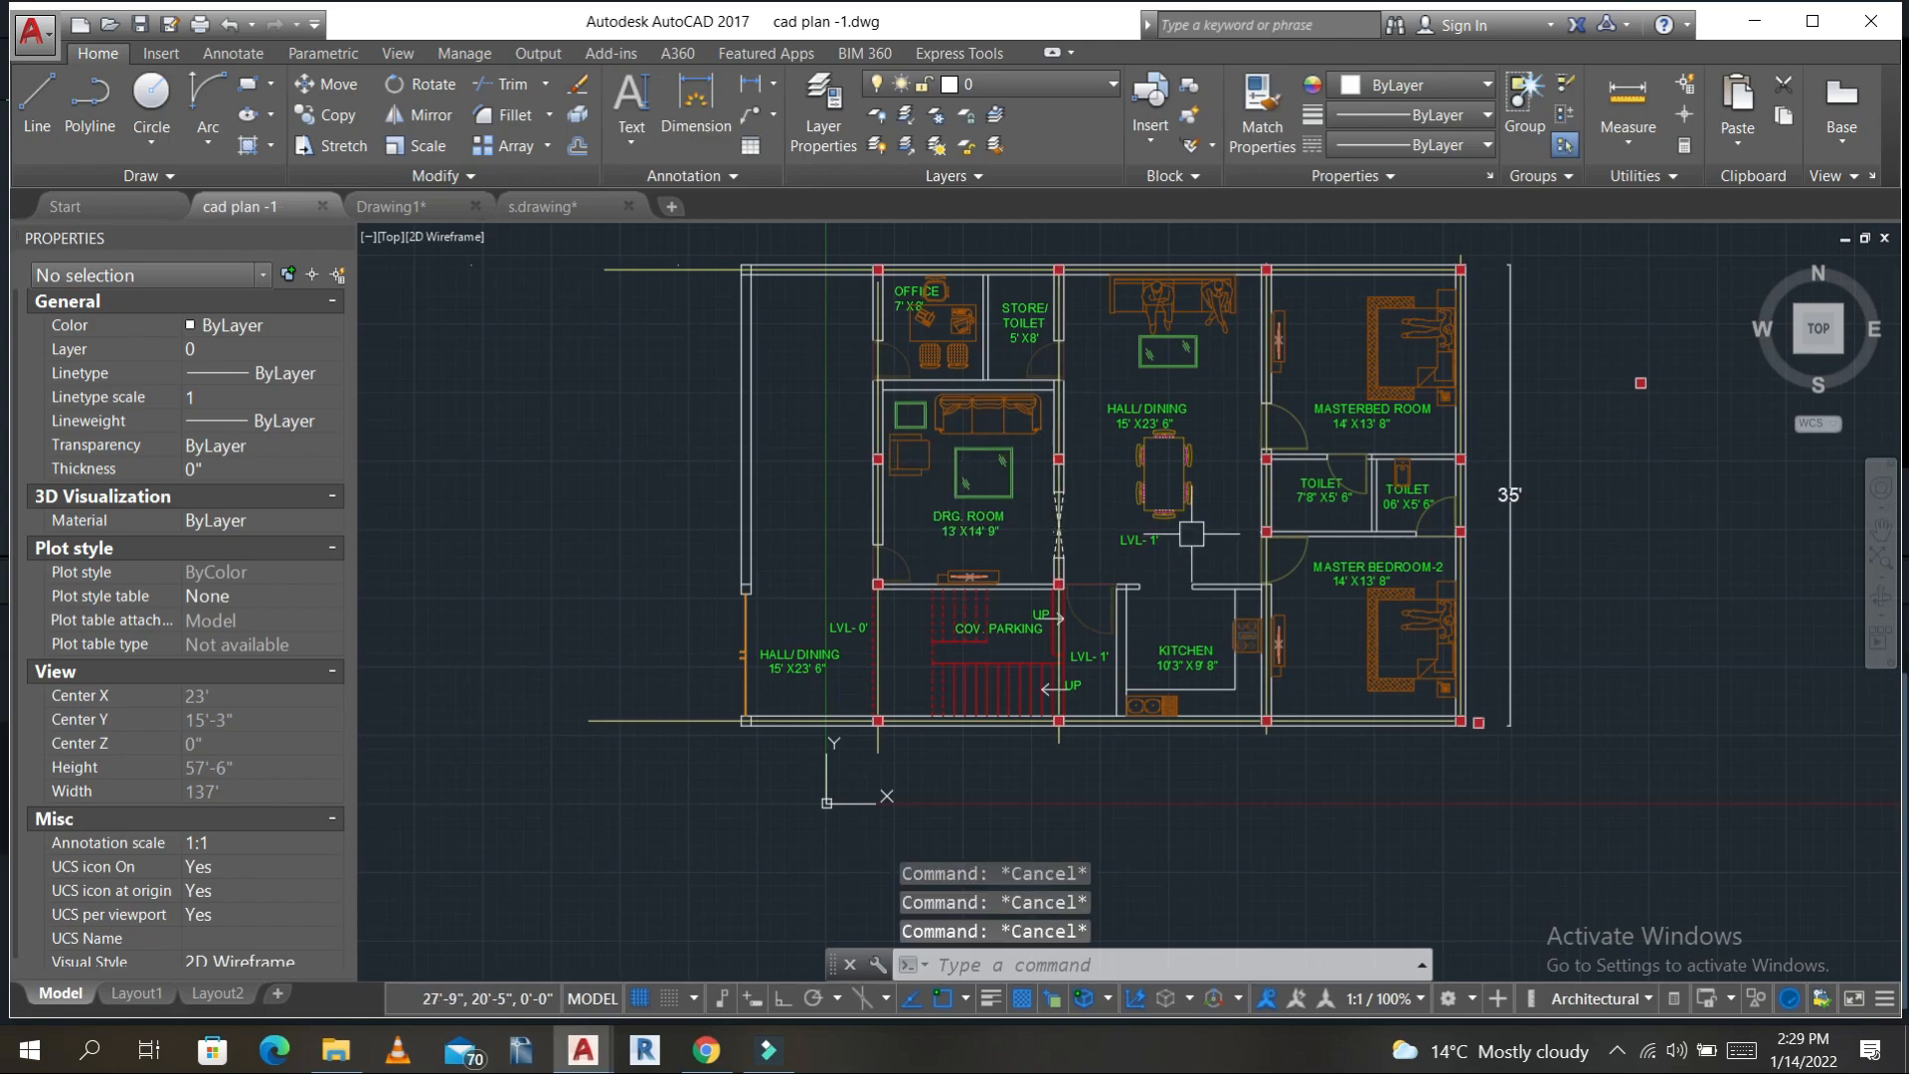
{"action": "key", "text": "ctrl+s"}
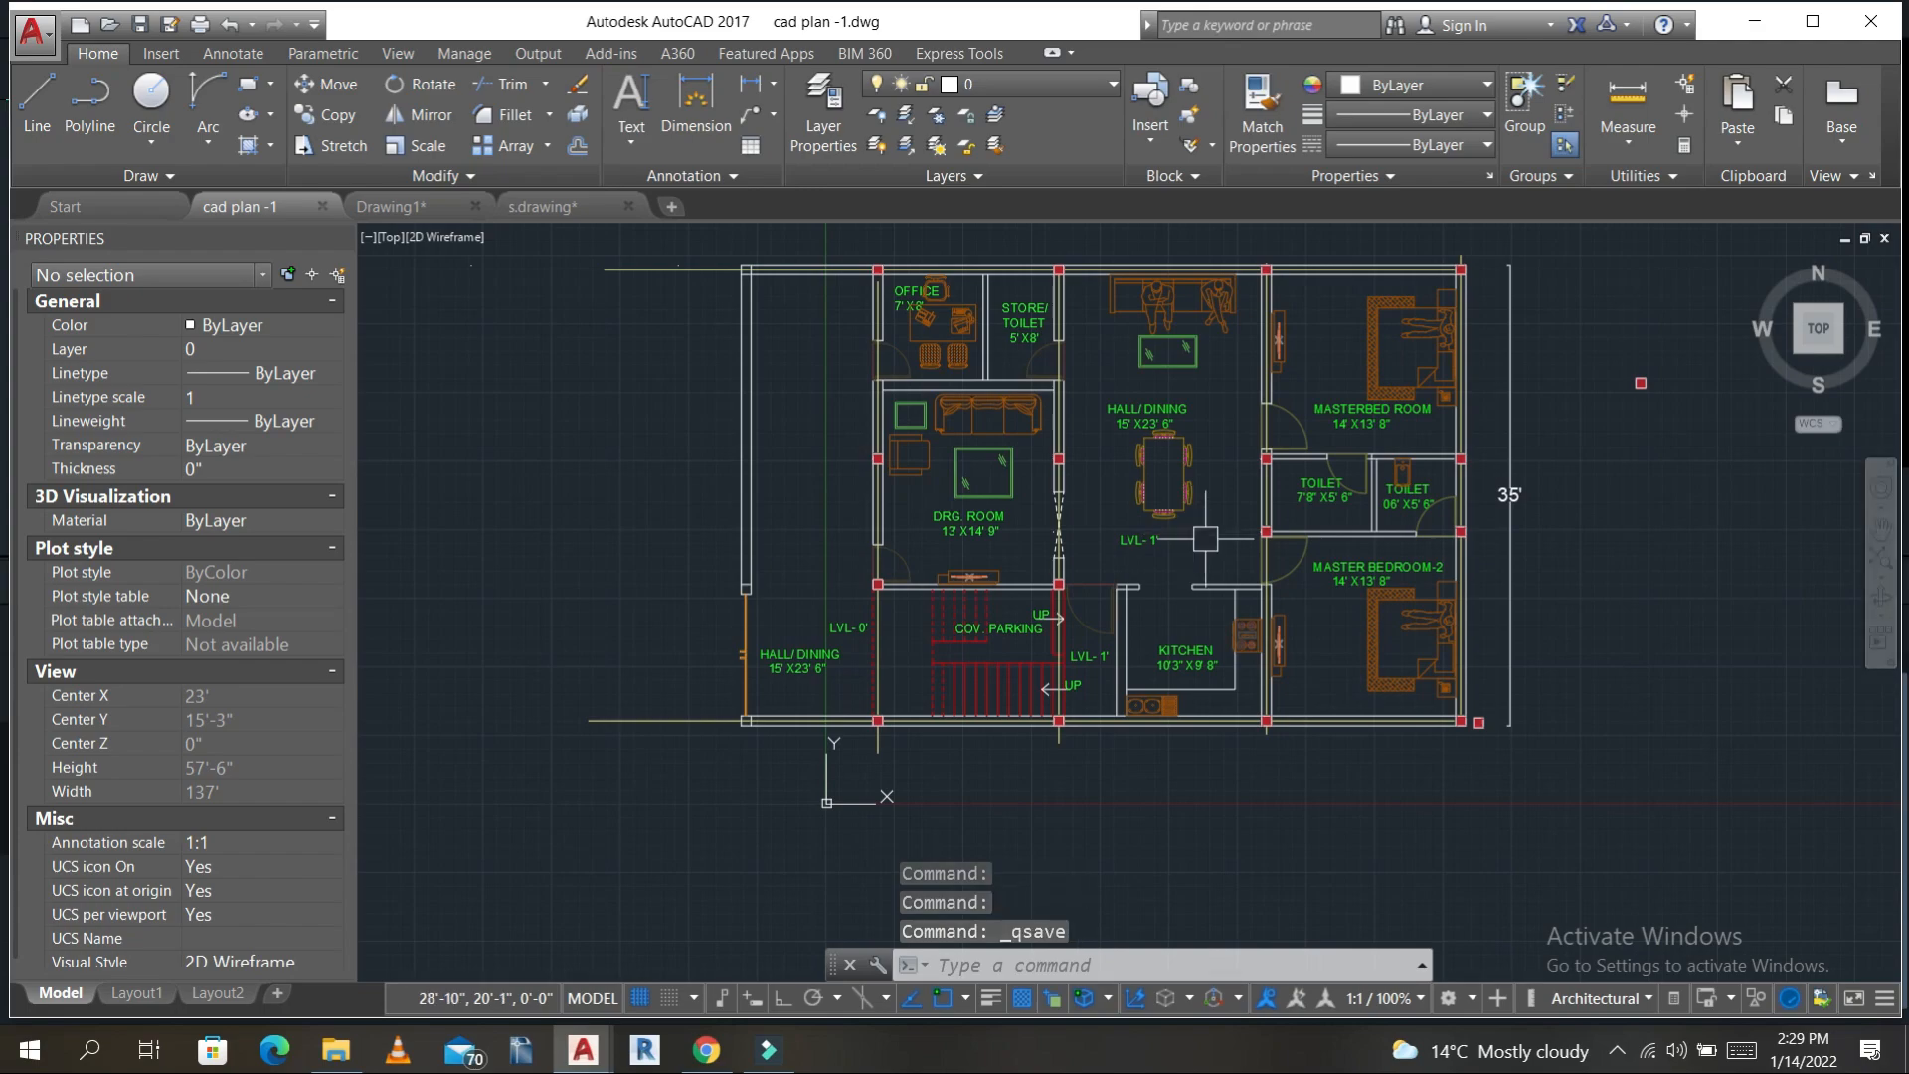
- Copy the column at COV. PARKING's lower-left corner to the lower-left corner of the plan's outer wall
{"action": "scroll", "coordinate": [879, 721], "scroll_direction": "up", "scroll_amount": 8}
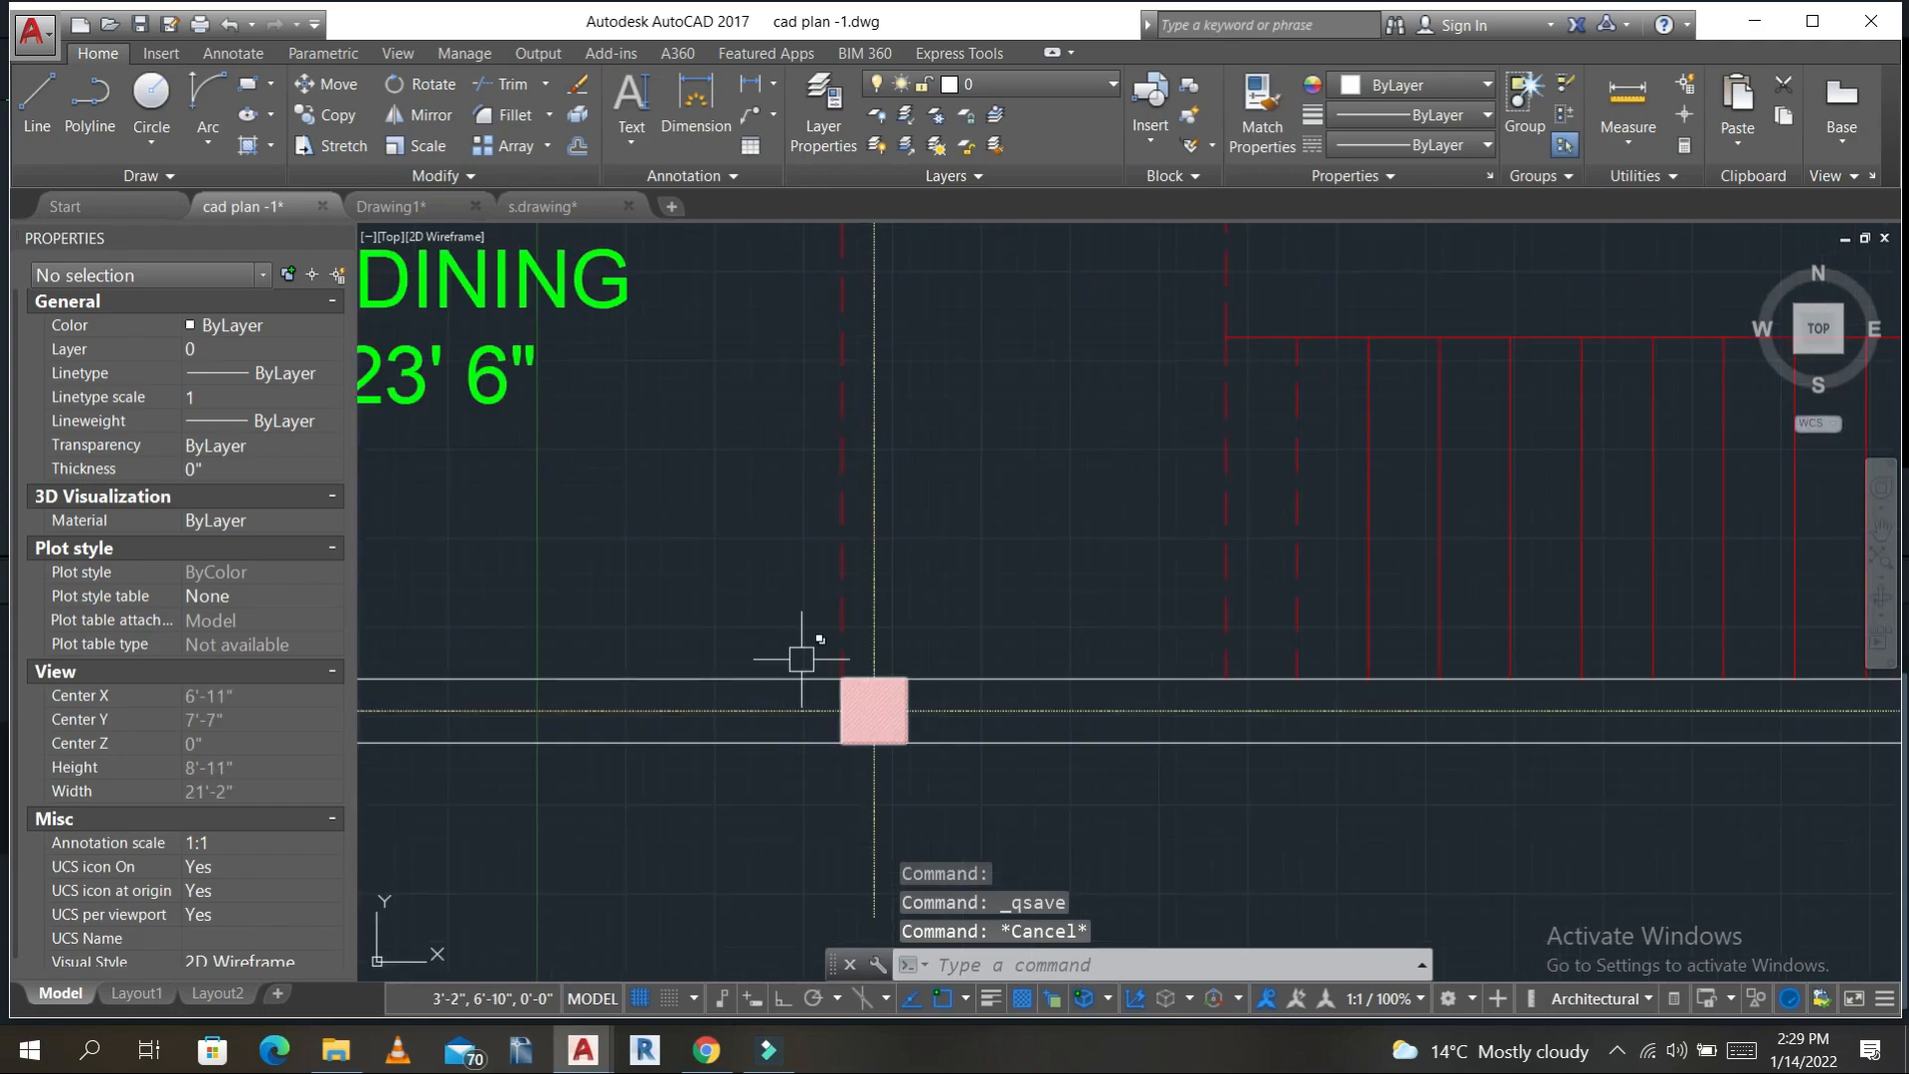
{"action": "left_click", "coordinate": [796, 640]}
{"action": "left_click", "coordinate": [1005, 793]}
{"action": "type", "text": "co"}
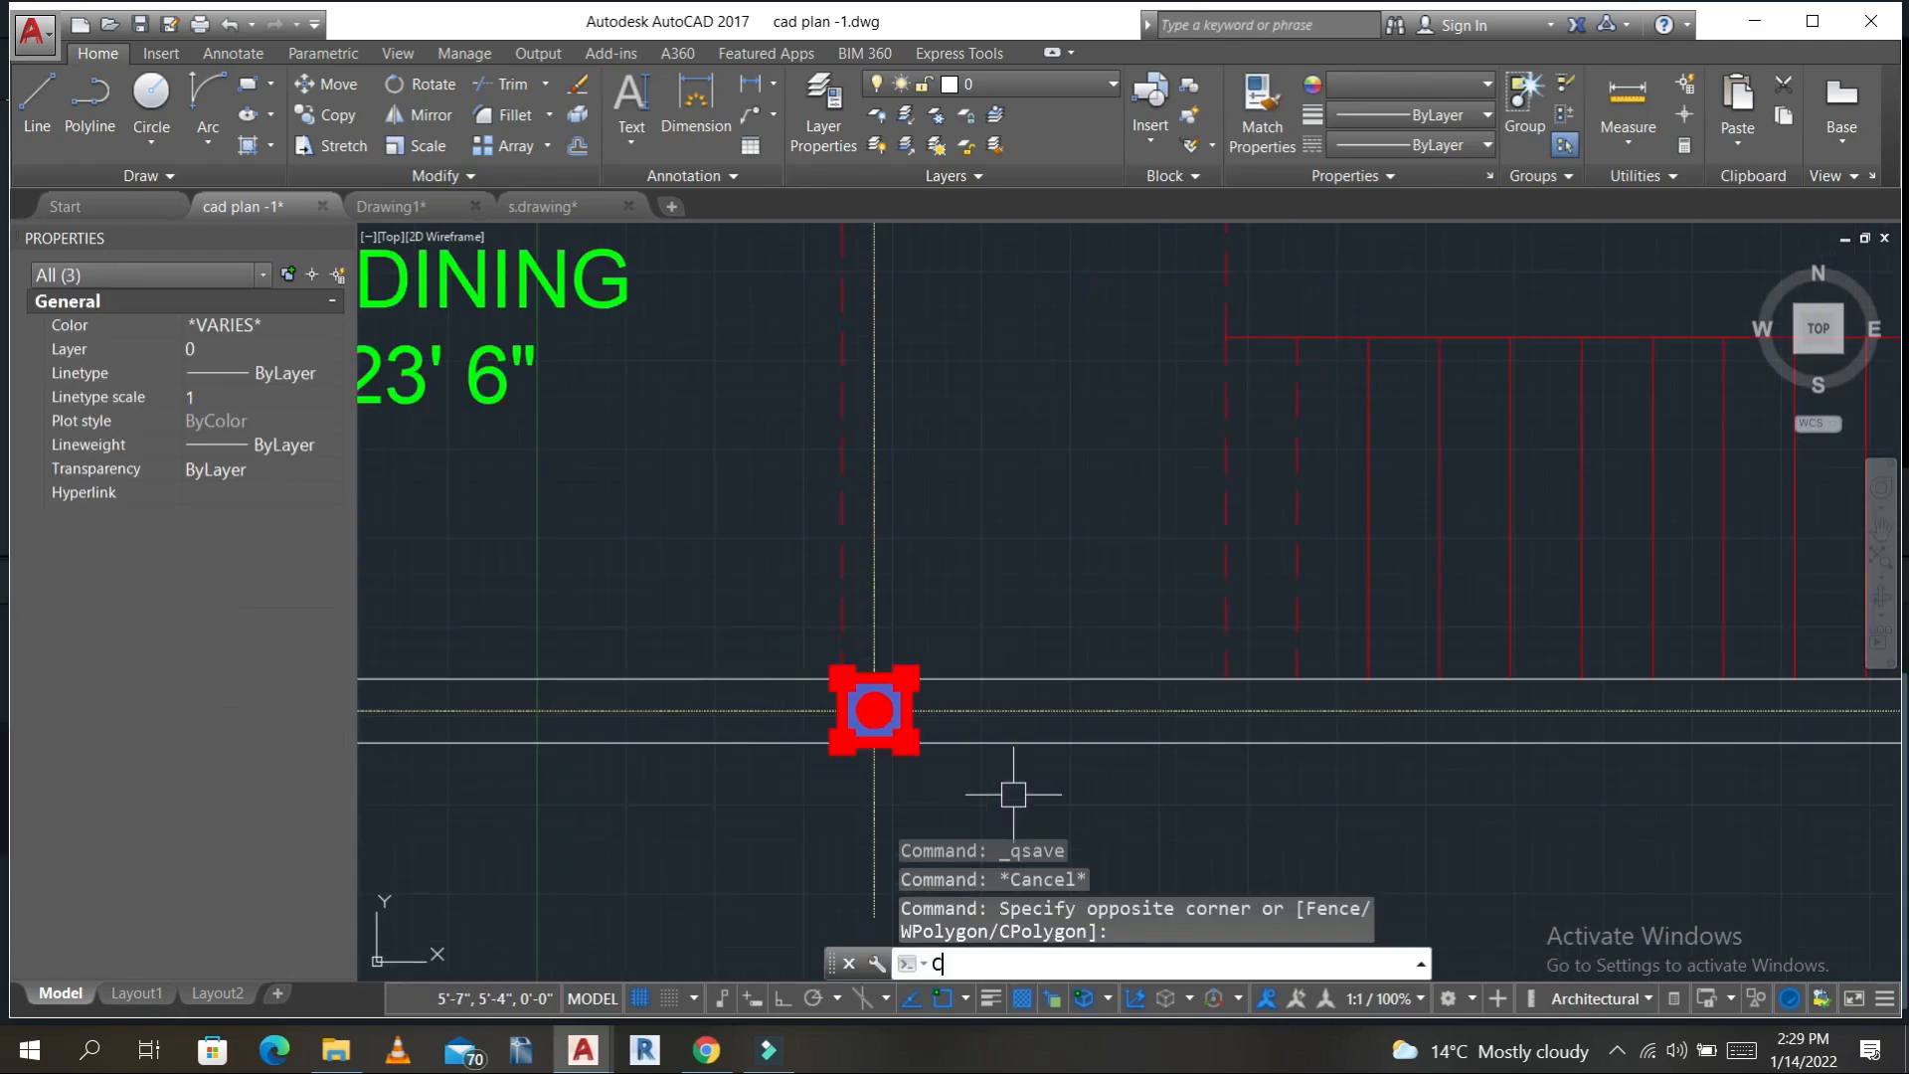
{"action": "key", "text": "Return"}
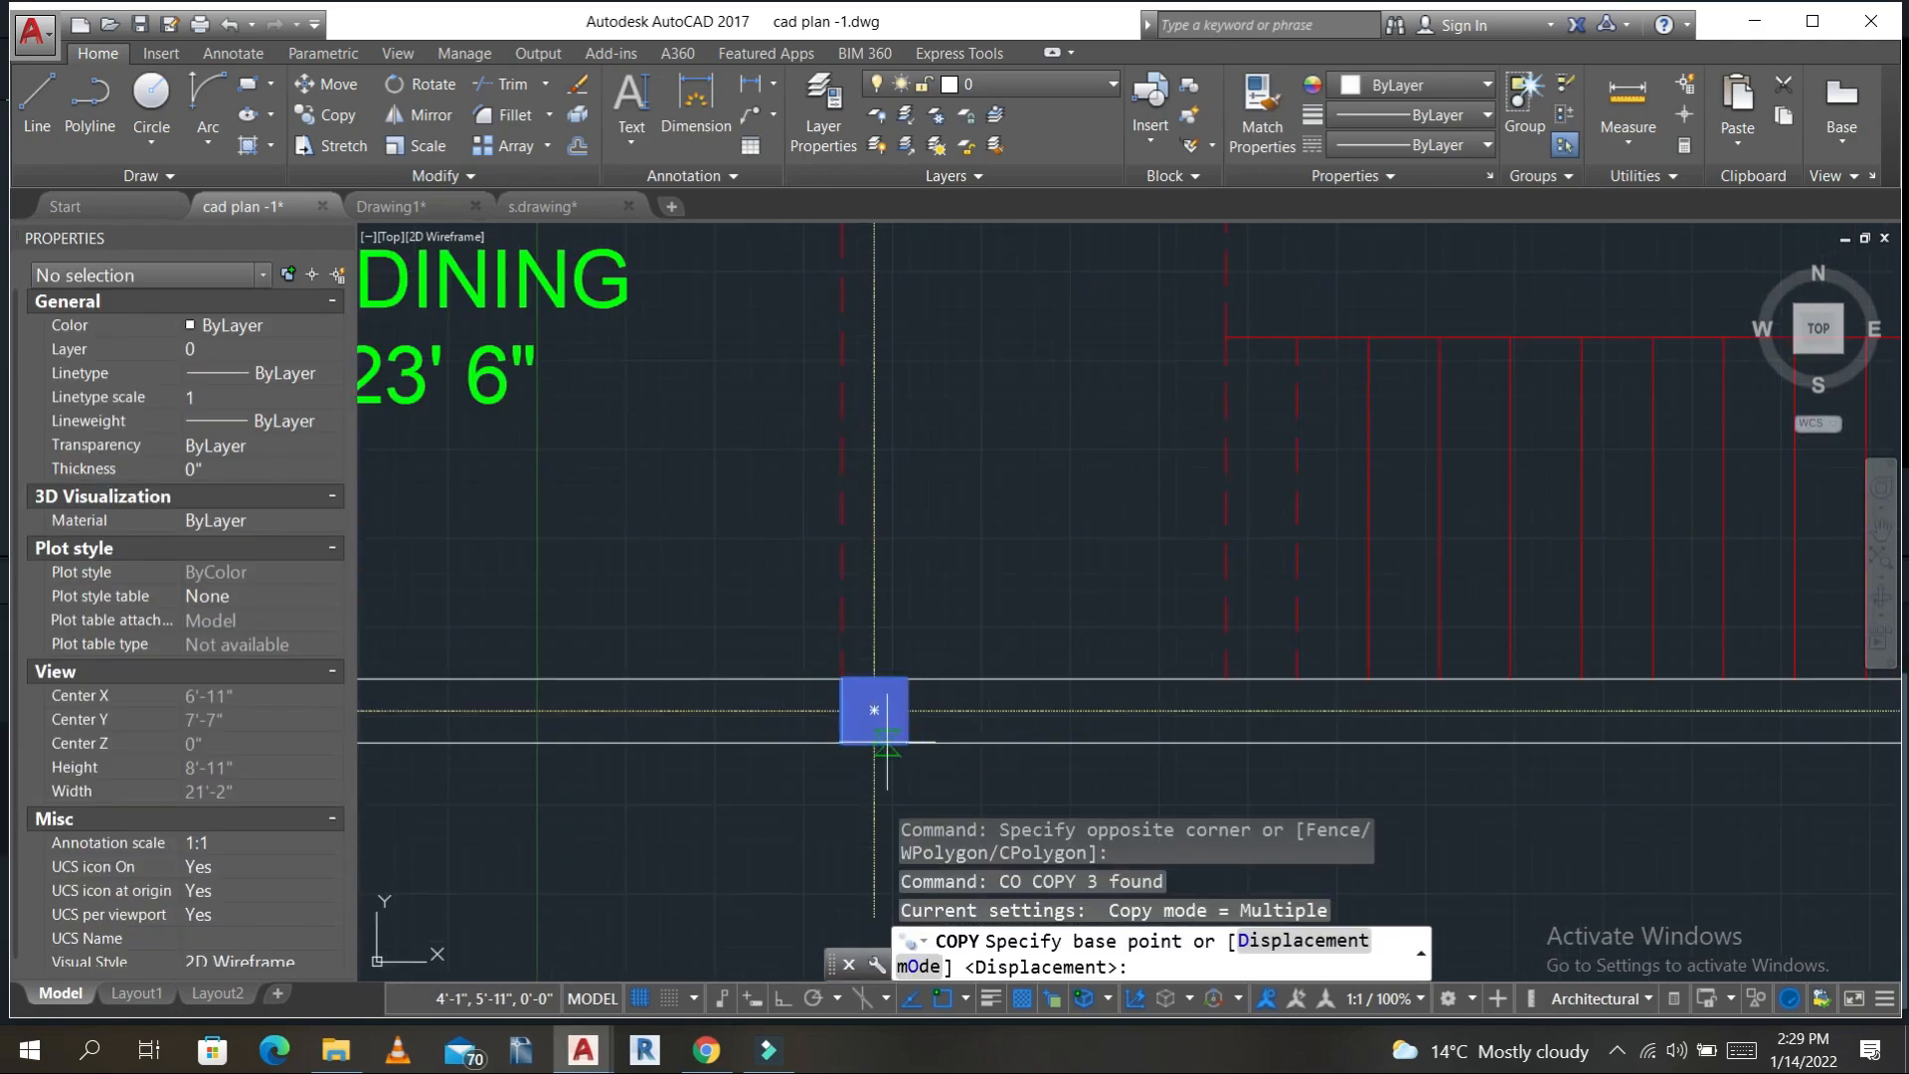
{"action": "left_click", "coordinate": [908, 743]}
{"action": "middle_click_drag", "start_coordinate": [746, 710], "coordinate": [1369, 574]}
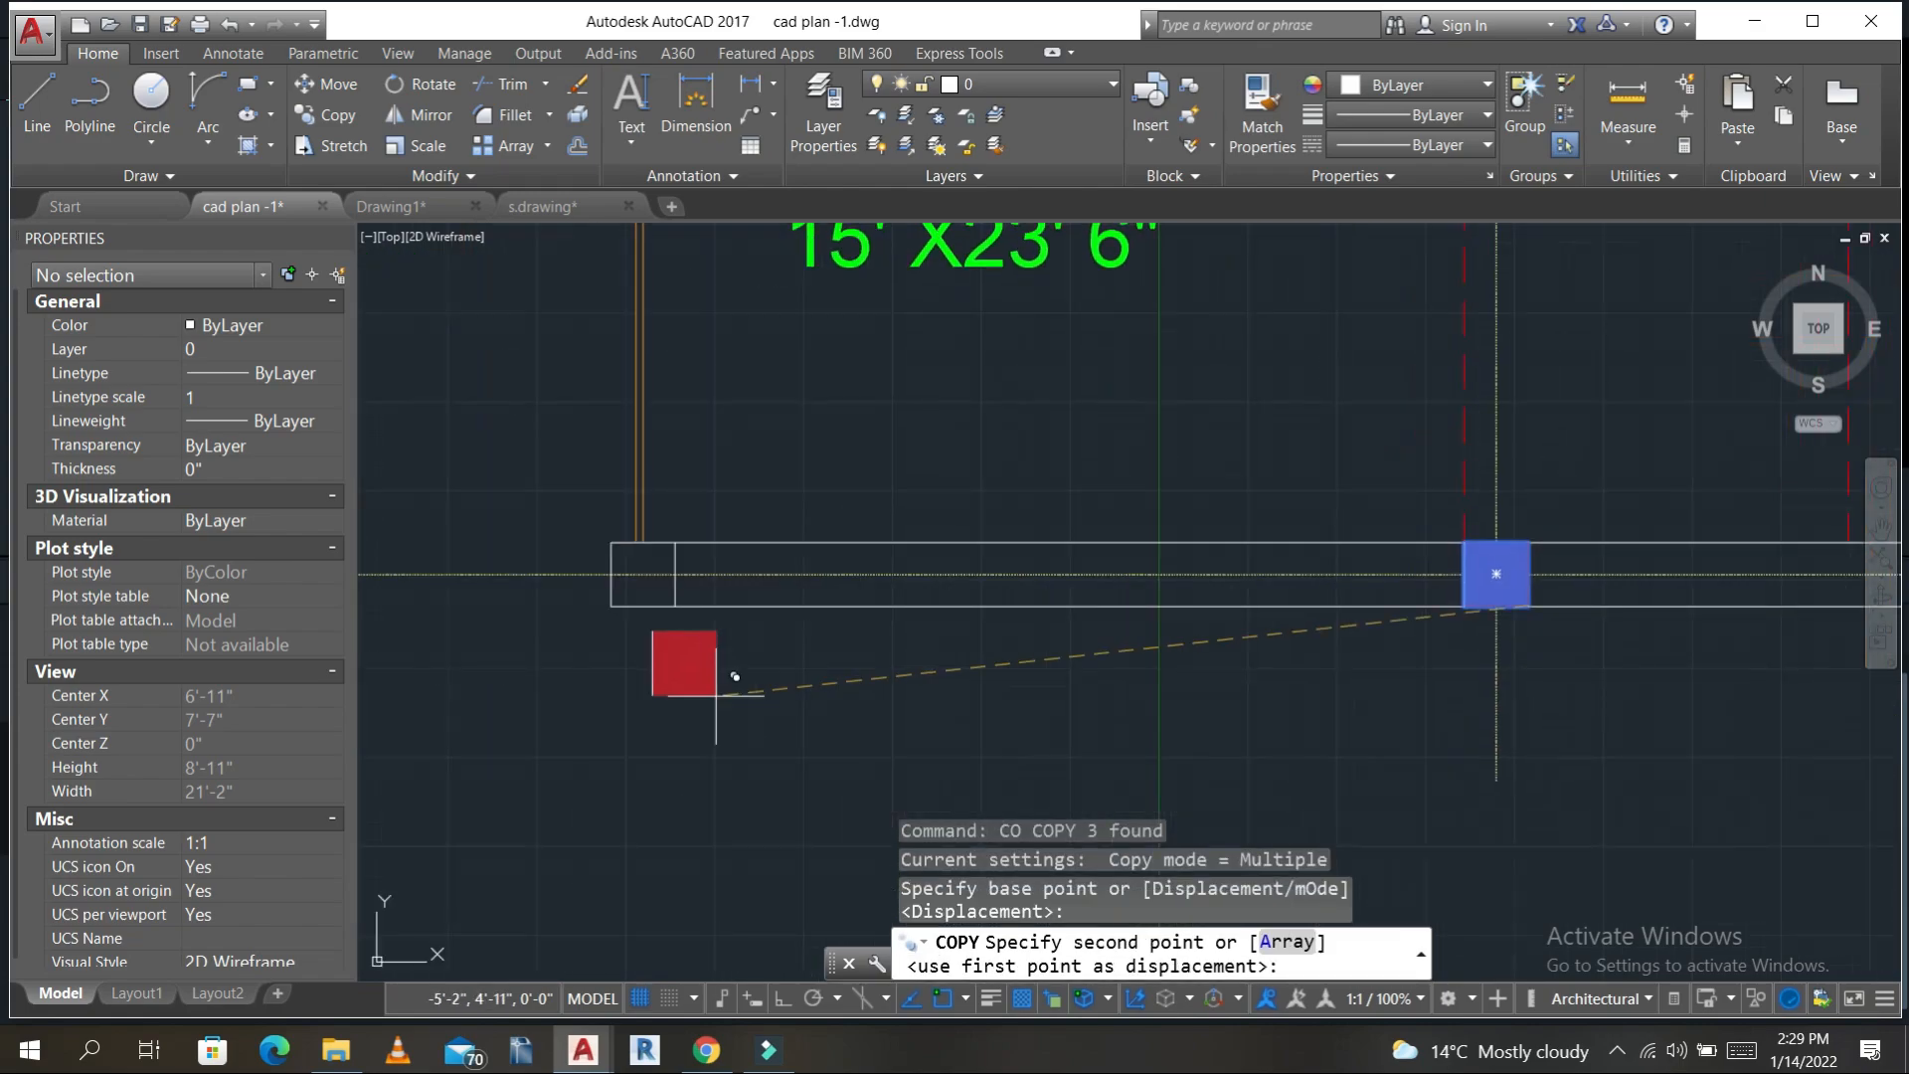
{"action": "left_click", "coordinate": [675, 607]}
- Place another column copy at the lower end of the plan's left outer wall, above the gate, and end the command
{"action": "scroll", "coordinate": [736, 363], "scroll_direction": "down", "scroll_amount": 5}
{"action": "middle_click_drag", "start_coordinate": [750, 396], "coordinate": [837, 811]}
{"action": "scroll", "coordinate": [834, 622], "scroll_direction": "up", "scroll_amount": 8}
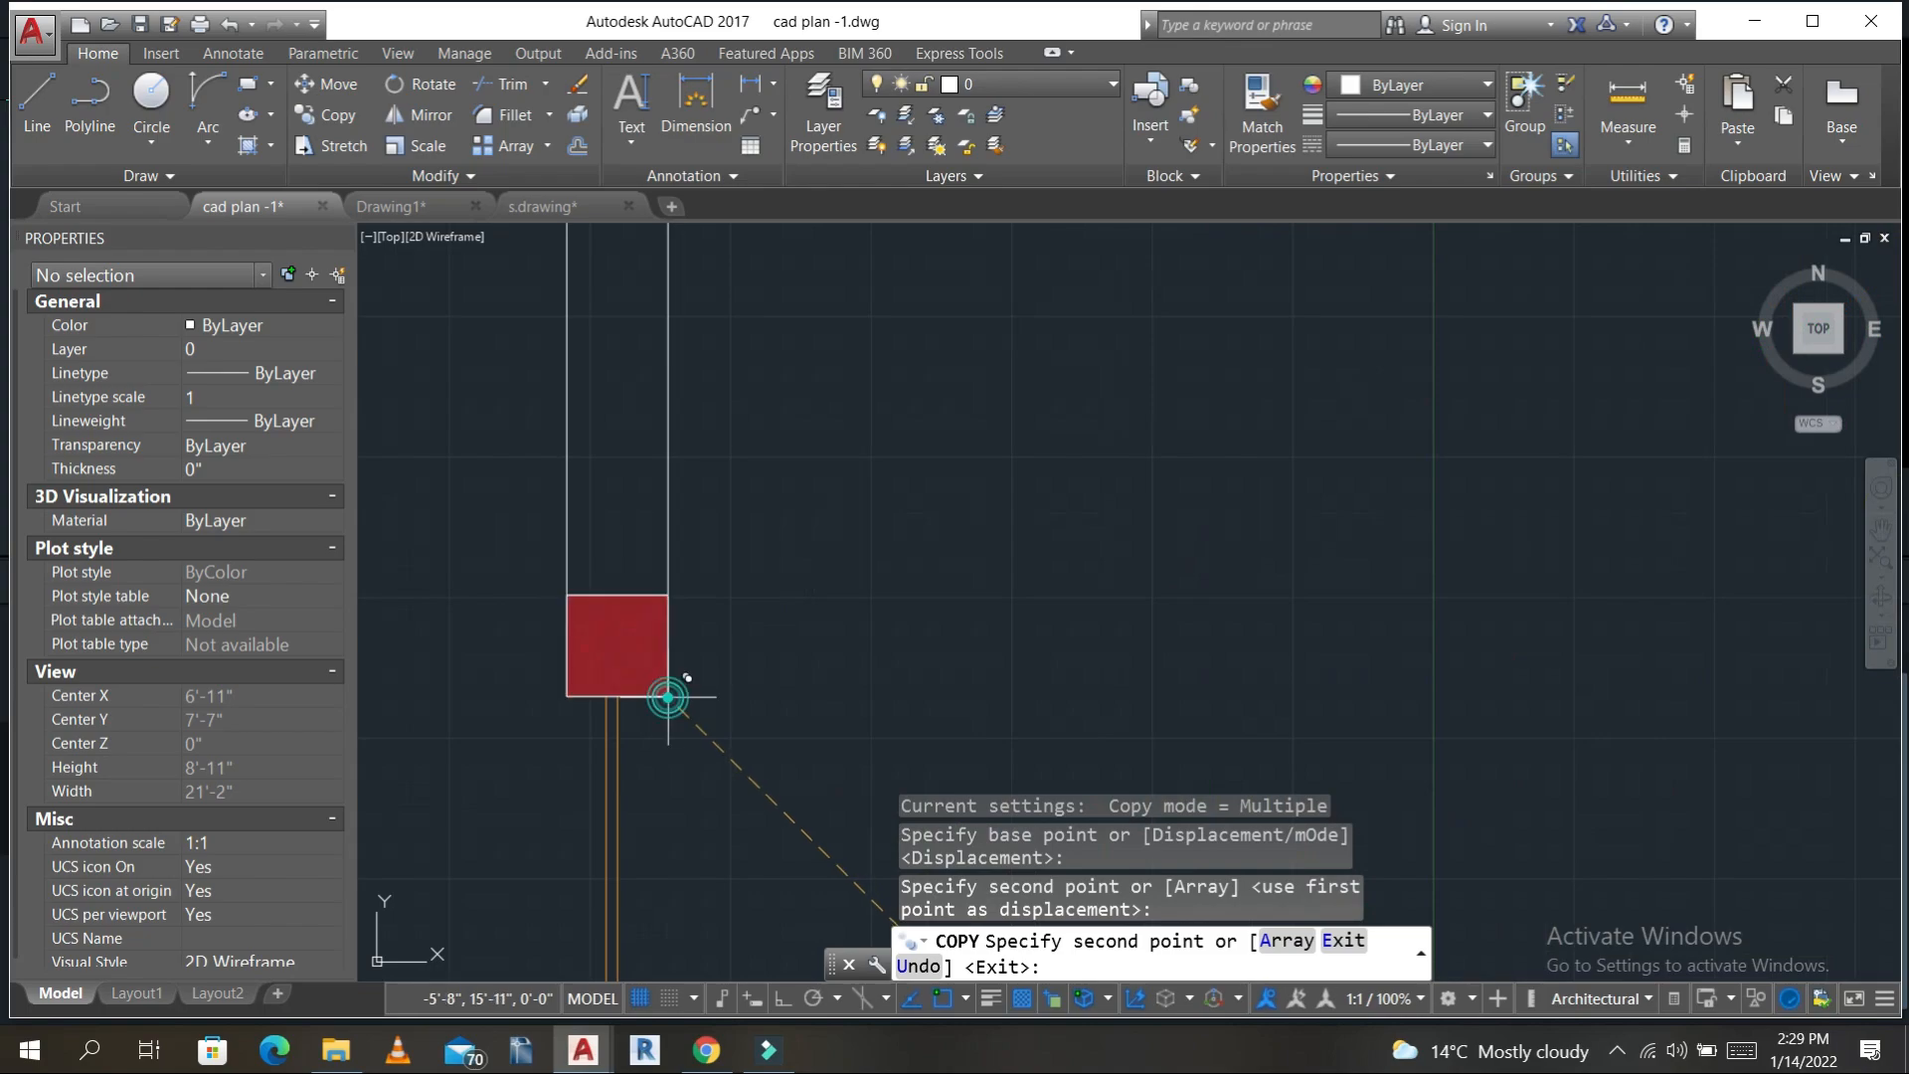
{"action": "left_click", "coordinate": [668, 697]}
{"action": "scroll", "coordinate": [667, 697], "scroll_direction": "down", "scroll_amount": 10}
{"action": "key", "text": "Escape"}
{"action": "key", "text": "Escape"}
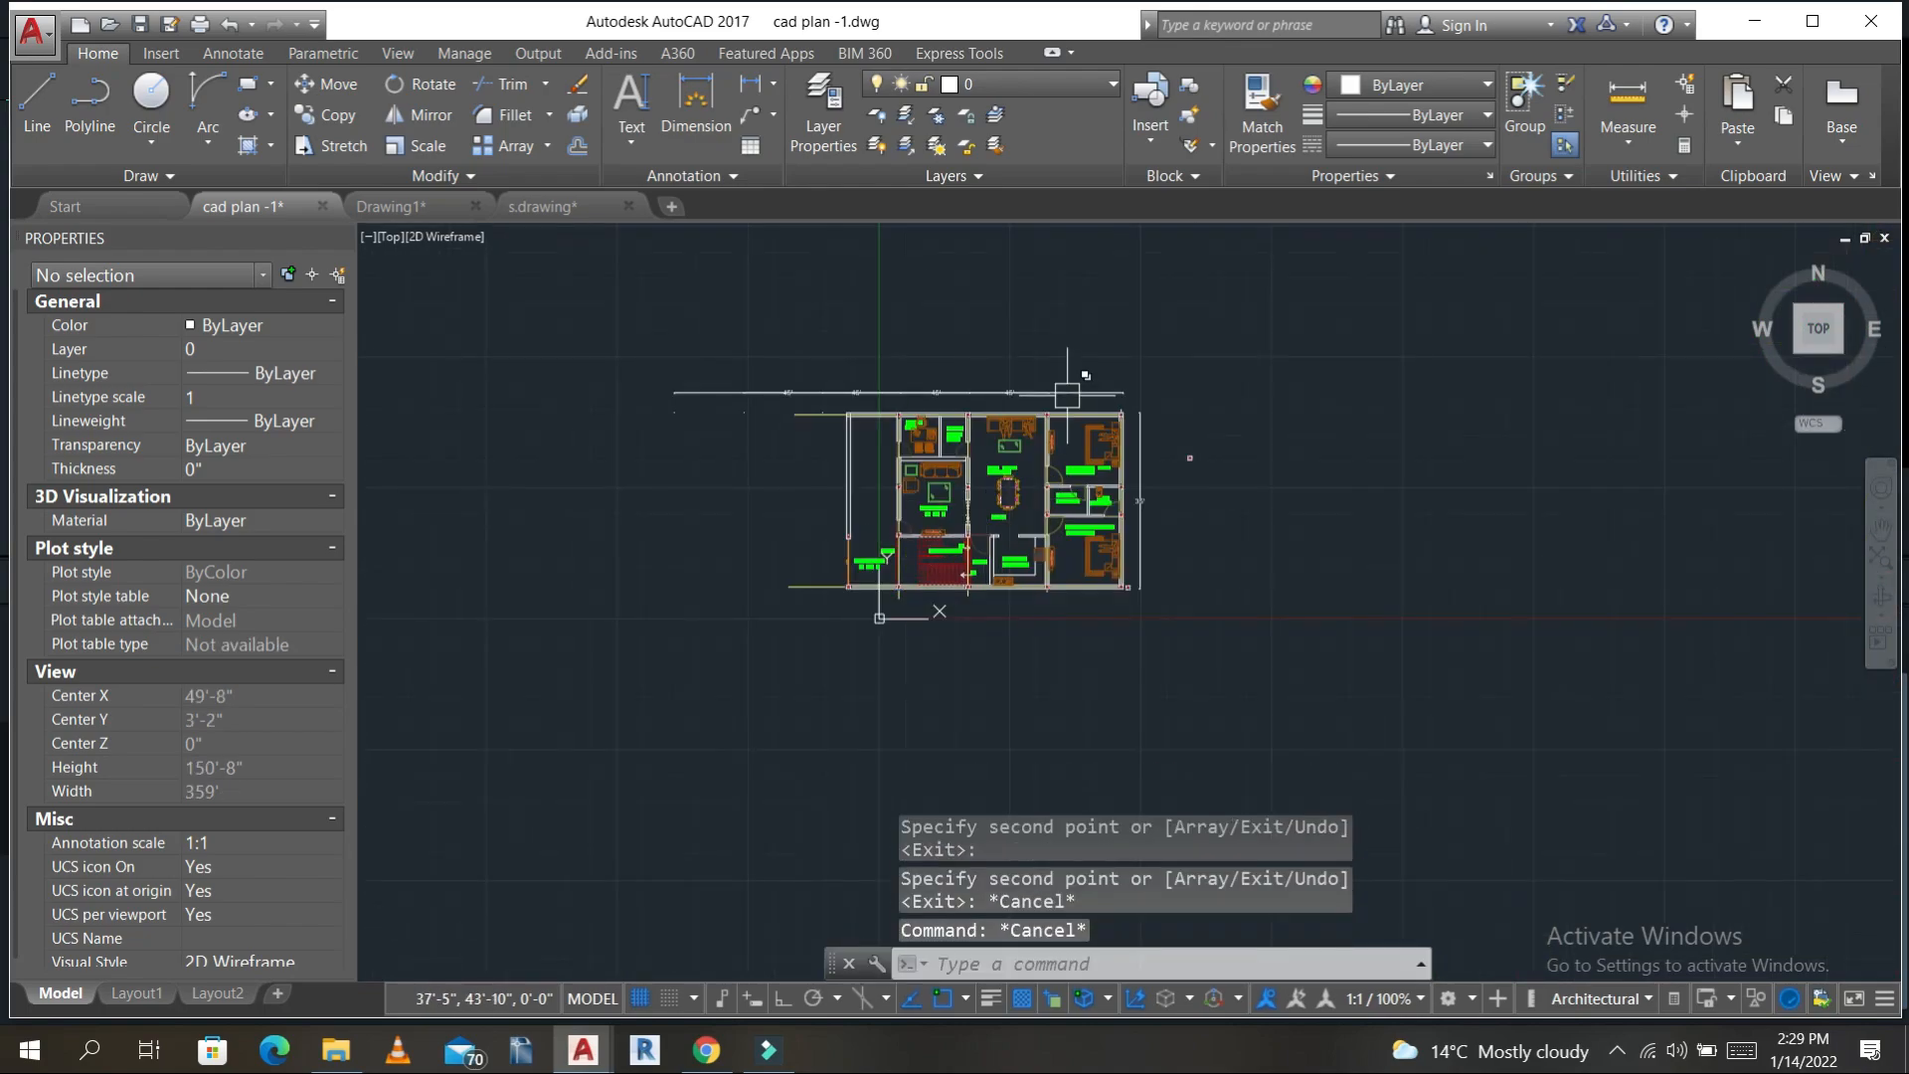
- Erase the three overlapping linear dimensions above the plan's upper wall
{"action": "scroll", "coordinate": [1067, 395], "scroll_direction": "up", "scroll_amount": 4}
{"action": "left_click", "coordinate": [1246, 398]}
{"action": "scroll", "coordinate": [700, 328], "scroll_direction": "down", "scroll_amount": 5}
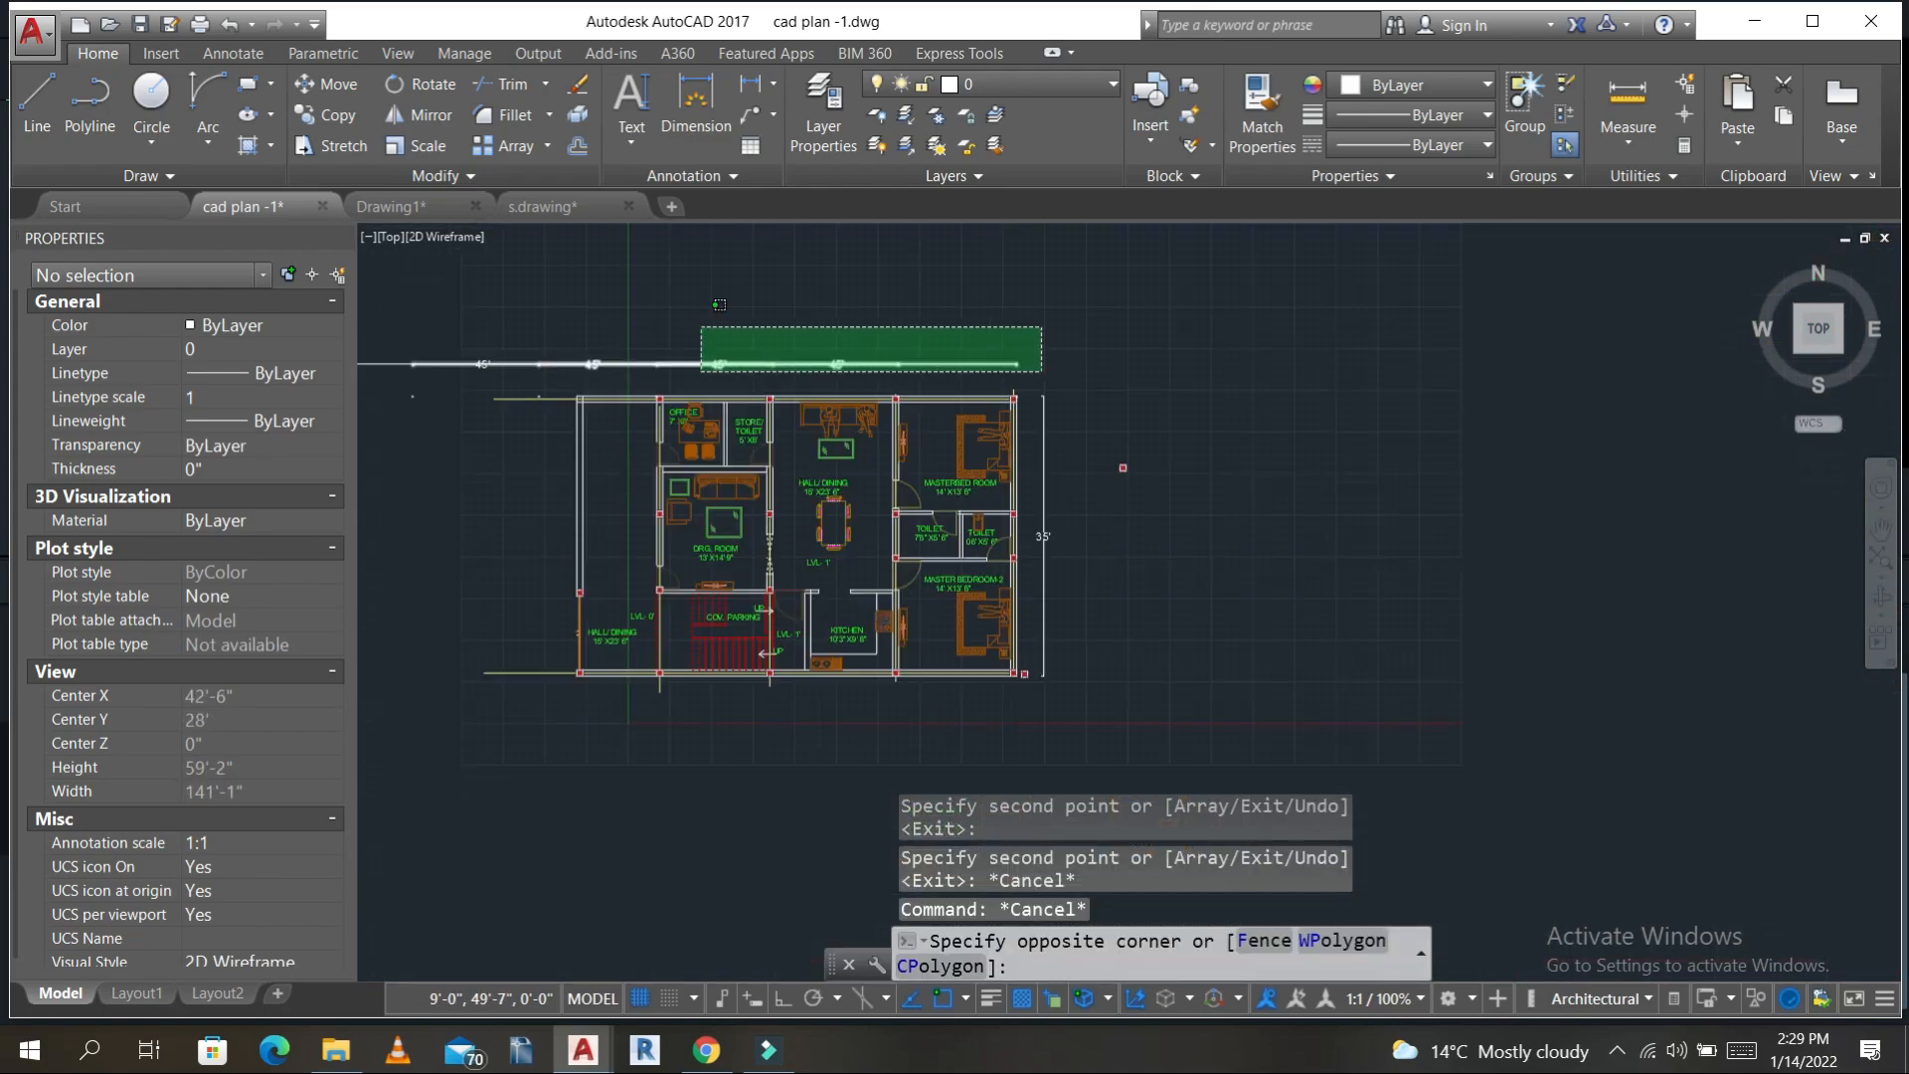
{"action": "left_click", "coordinate": [697, 325]}
{"action": "type", "text": "e"}
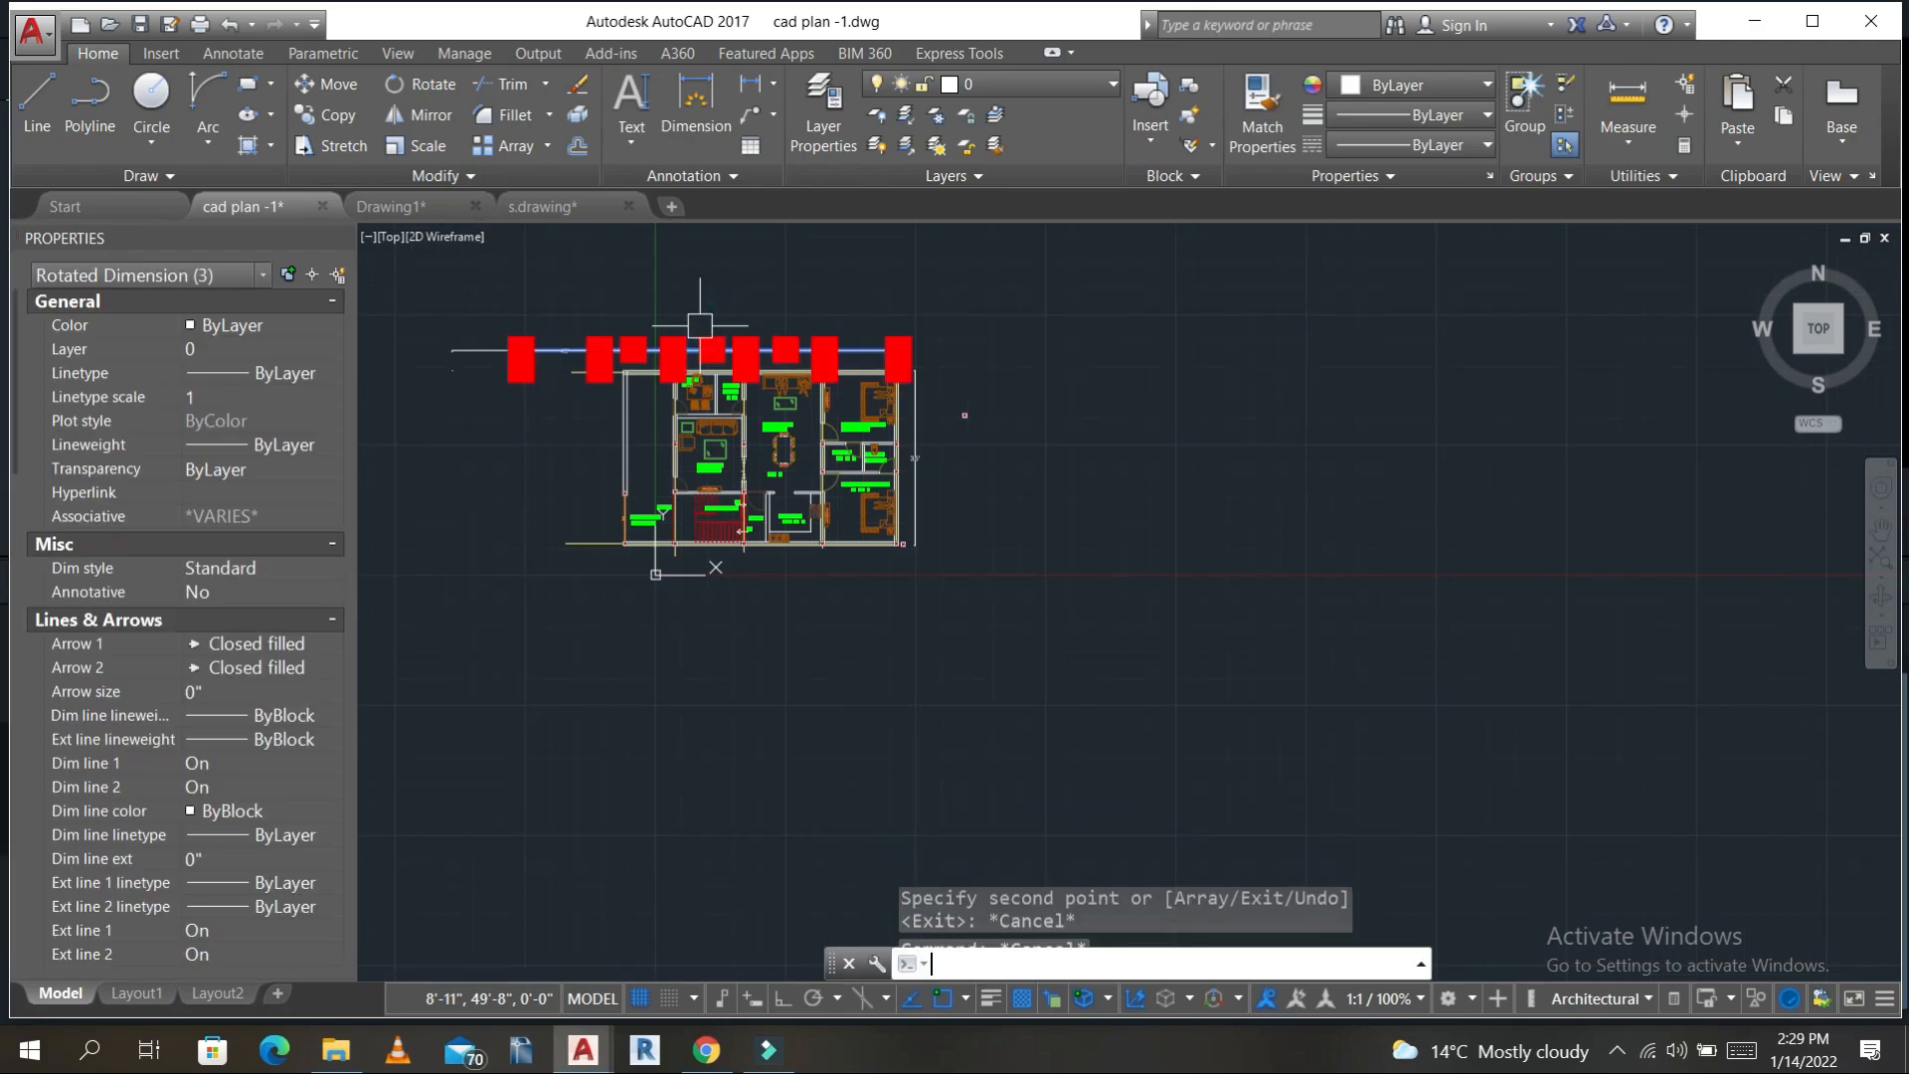
{"action": "key", "text": "Return"}
{"action": "middle_click_drag", "start_coordinate": [541, 332], "coordinate": [808, 478]}
{"action": "scroll", "coordinate": [807, 477], "scroll_direction": "up", "scroll_amount": 4}
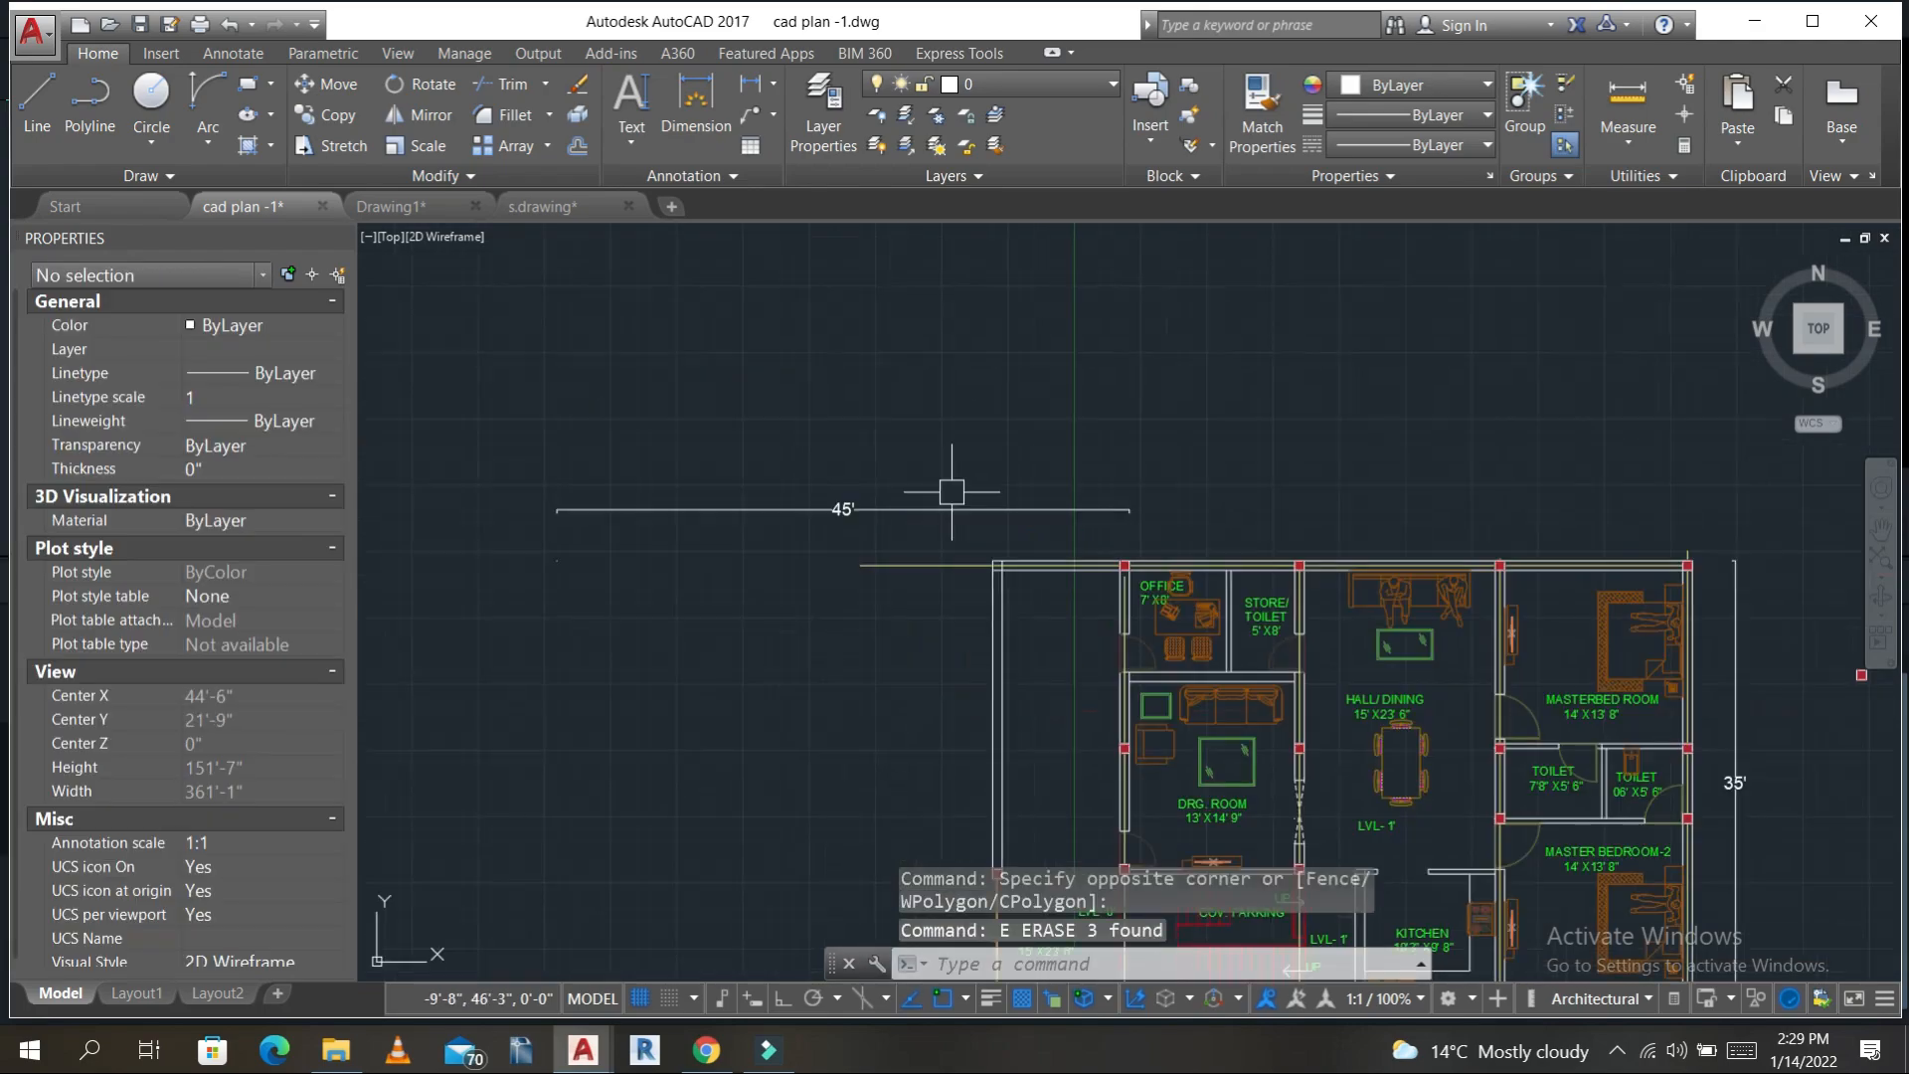
{"action": "left_click", "coordinate": [1183, 518]}
{"action": "left_click", "coordinate": [442, 386]}
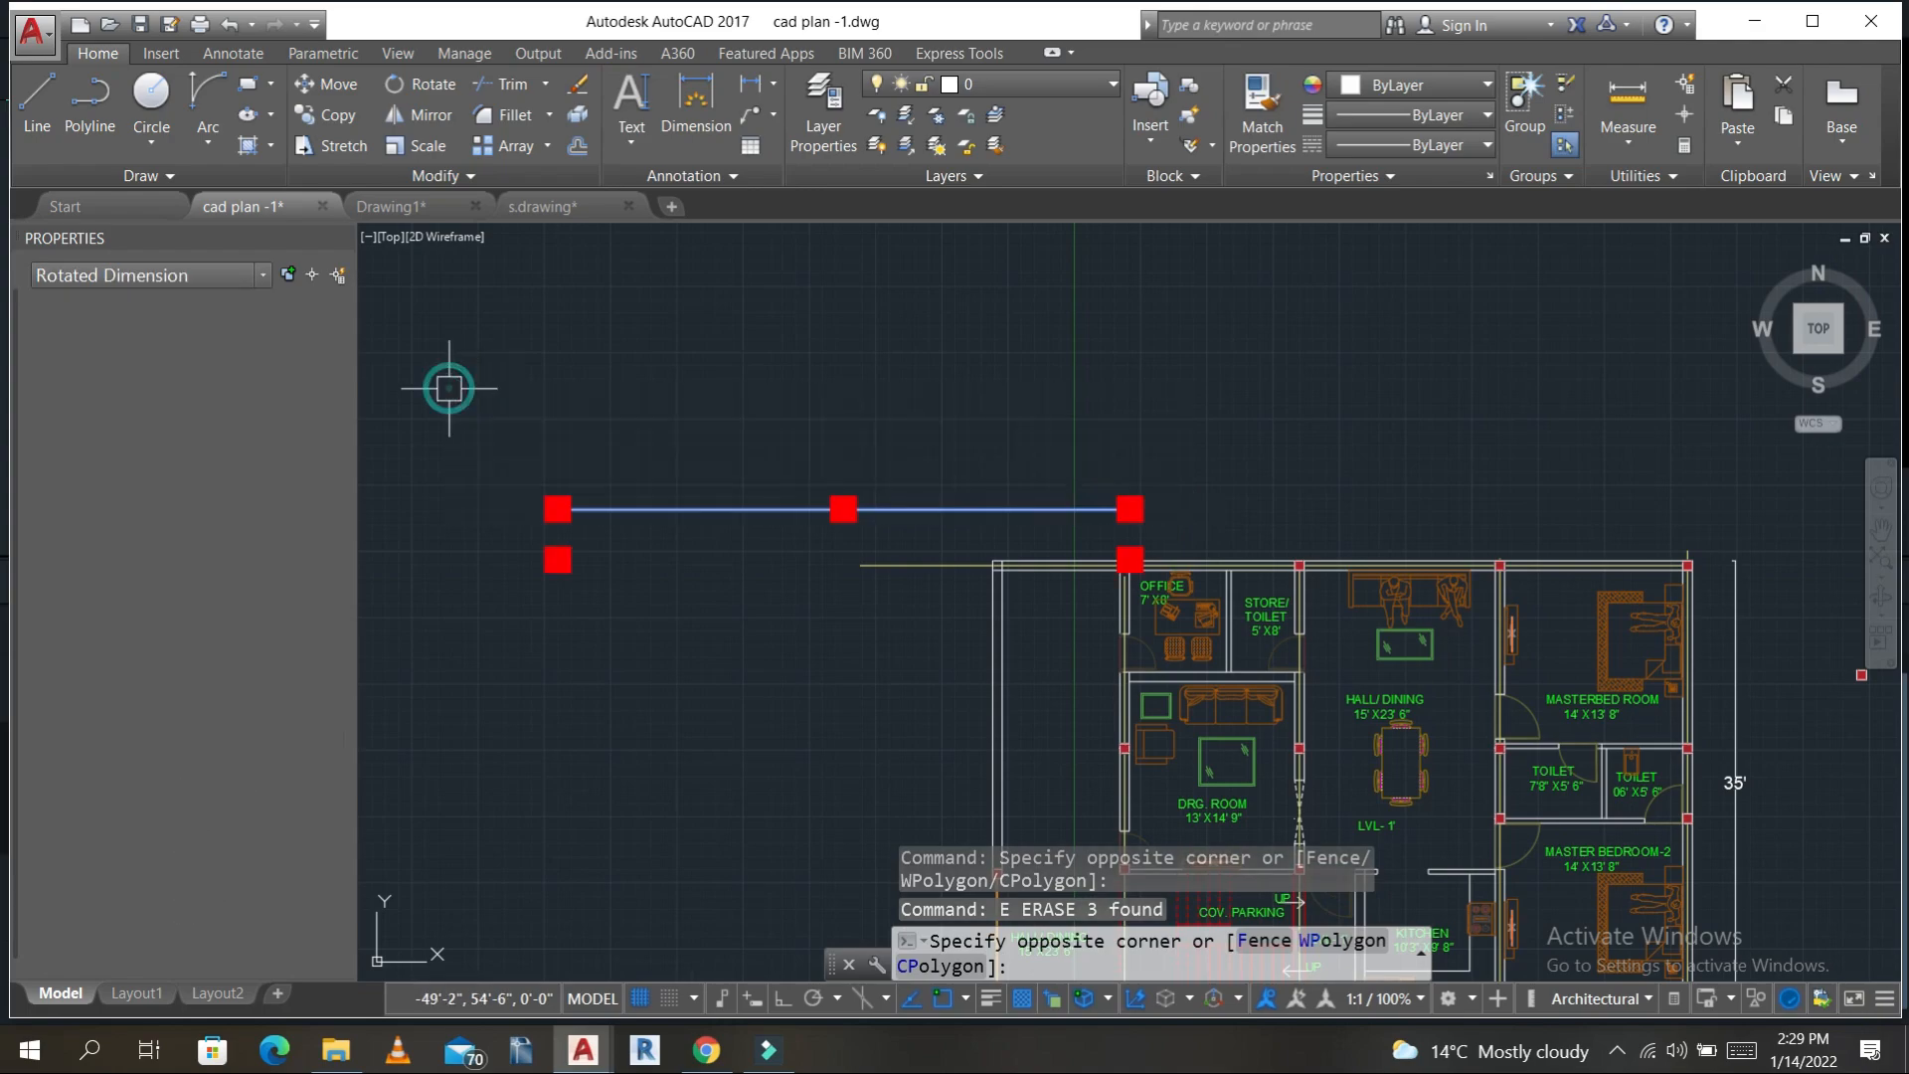
{"action": "key", "text": "Escape"}
{"action": "type", "text": "e"}
{"action": "key", "text": "Return"}
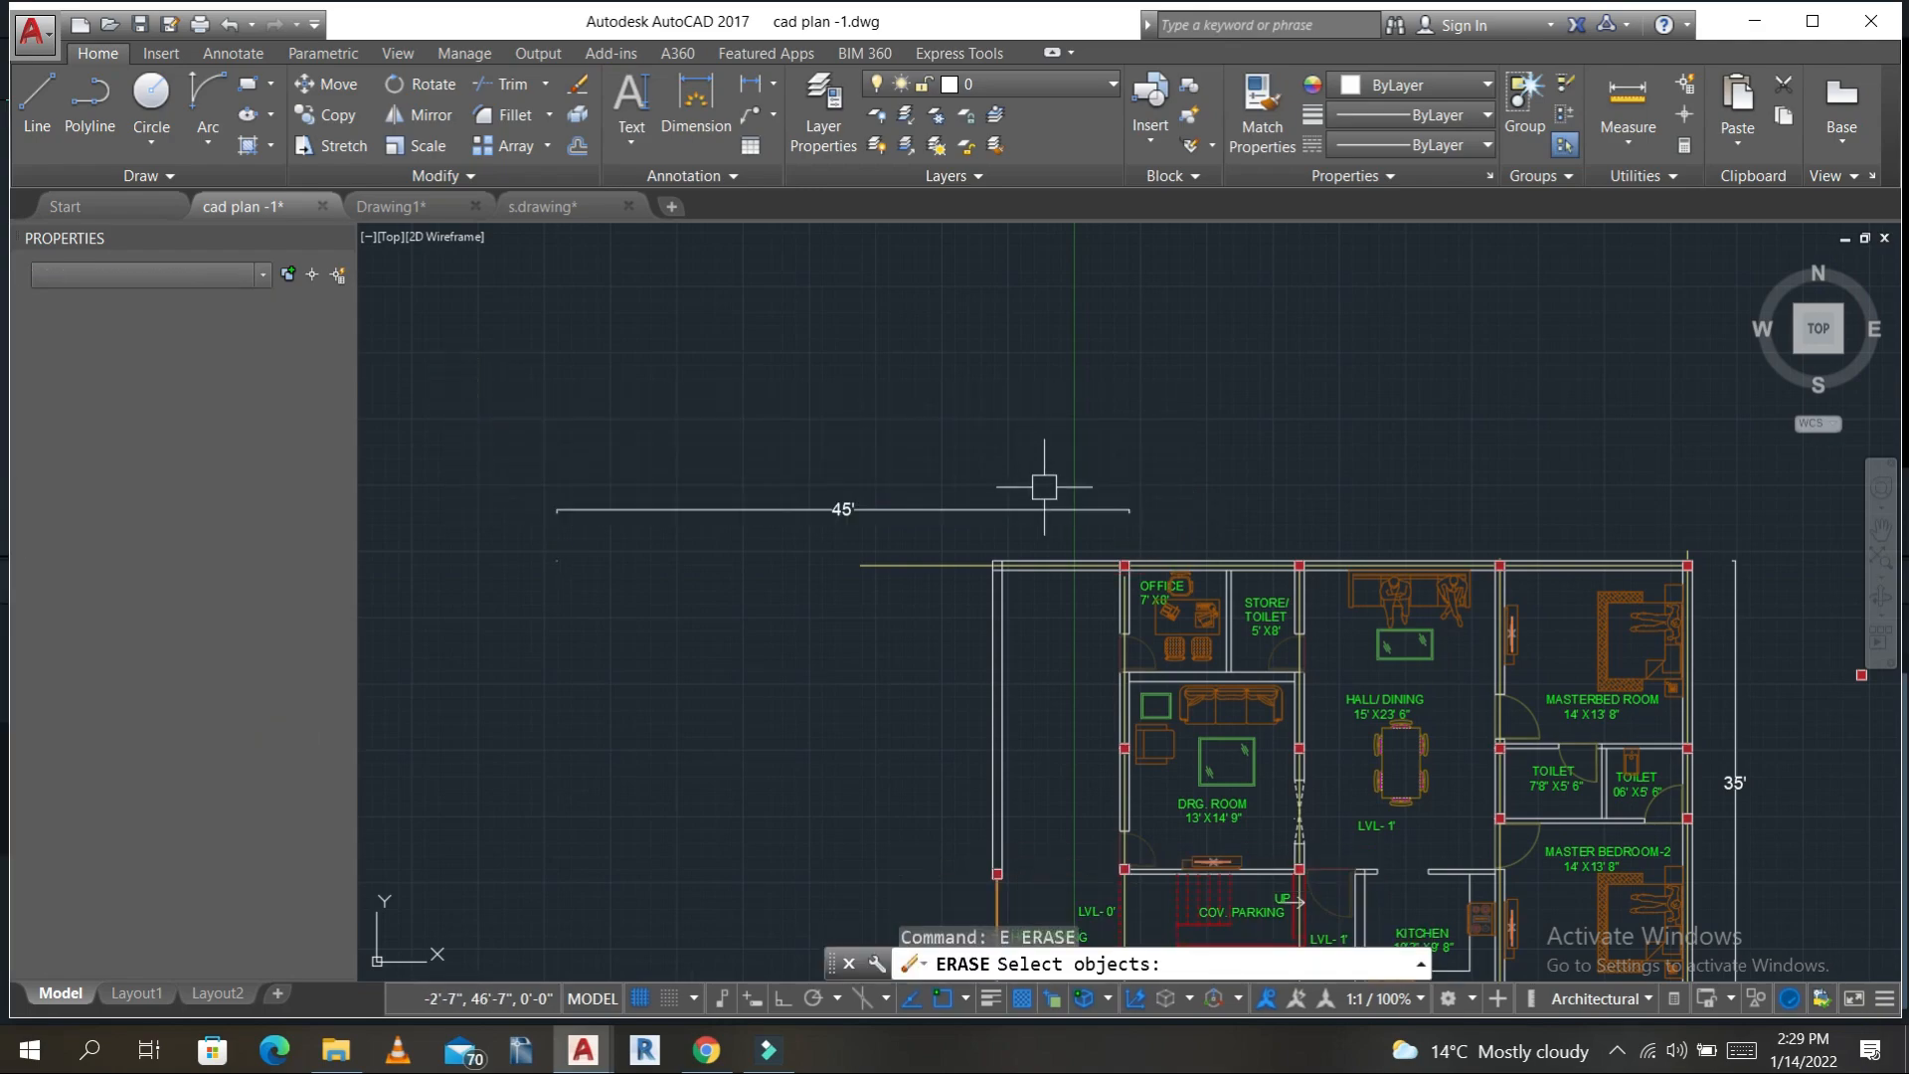
{"action": "key", "text": "Escape"}
{"action": "key", "text": "Escape"}
{"action": "key", "text": "Escape"}
{"action": "key", "text": "Escape"}
- Erase the remaining 45' dimension above the plan
{"action": "scroll", "coordinate": [855, 522], "scroll_direction": "up", "scroll_amount": 4}
{"action": "left_click", "coordinate": [956, 482]}
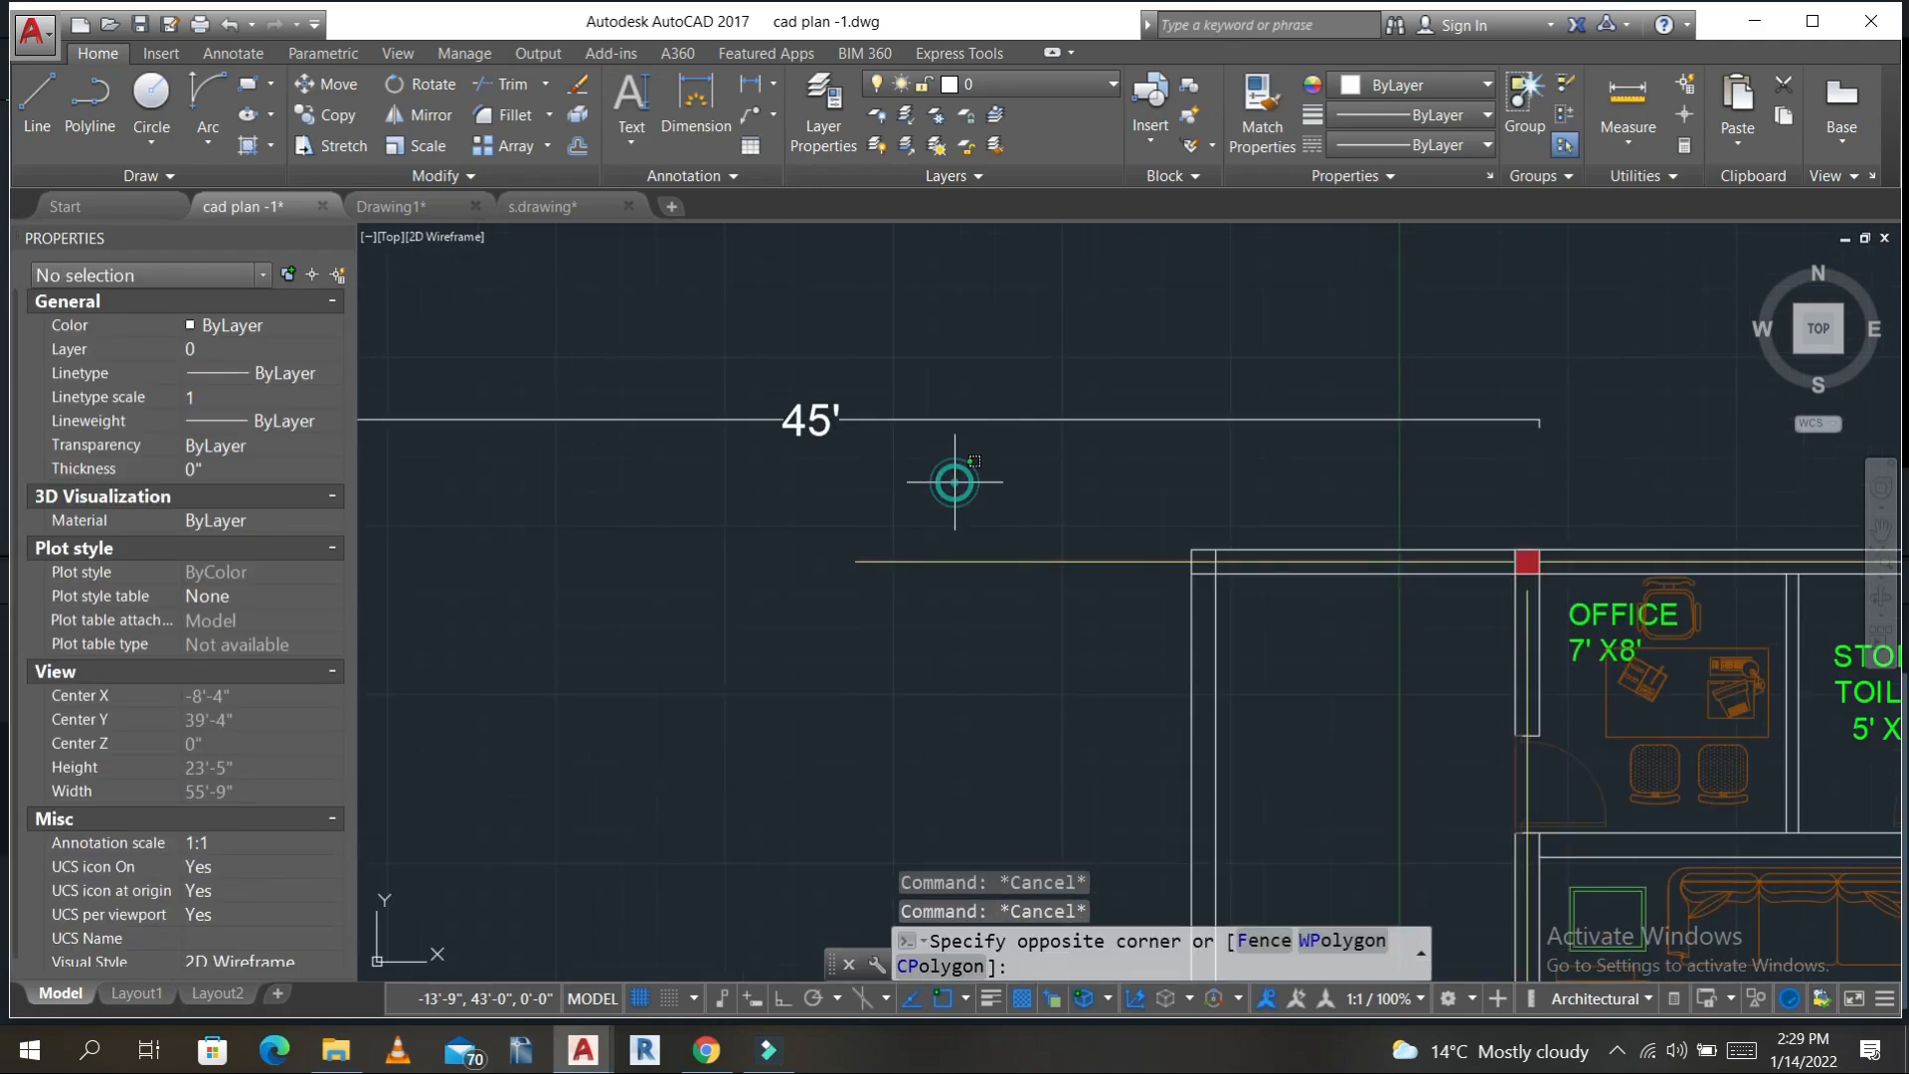
{"action": "left_click", "coordinate": [612, 334]}
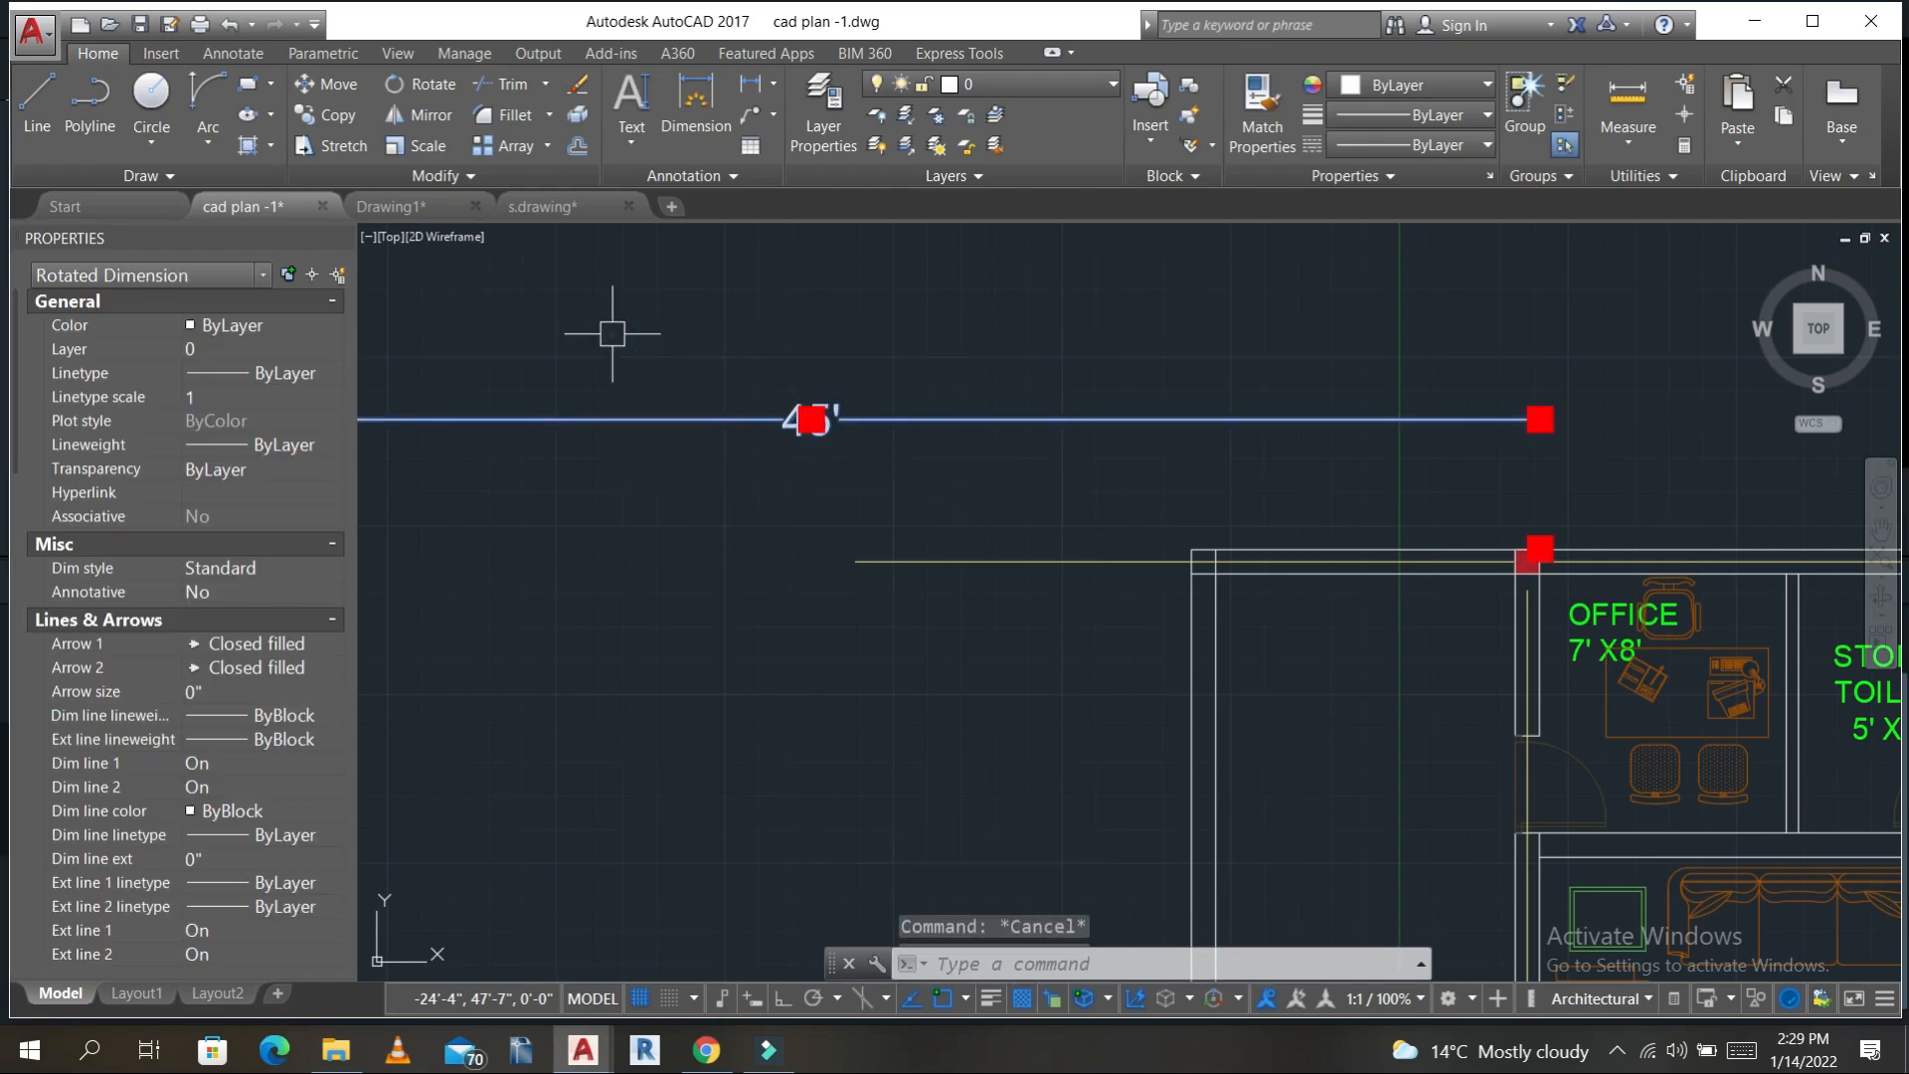
{"action": "key", "text": "Delete"}
- Erase the stray column copy lying to the right of the 35' dimension and clear the selection
{"action": "scroll", "coordinate": [718, 385], "scroll_direction": "down", "scroll_amount": 6}
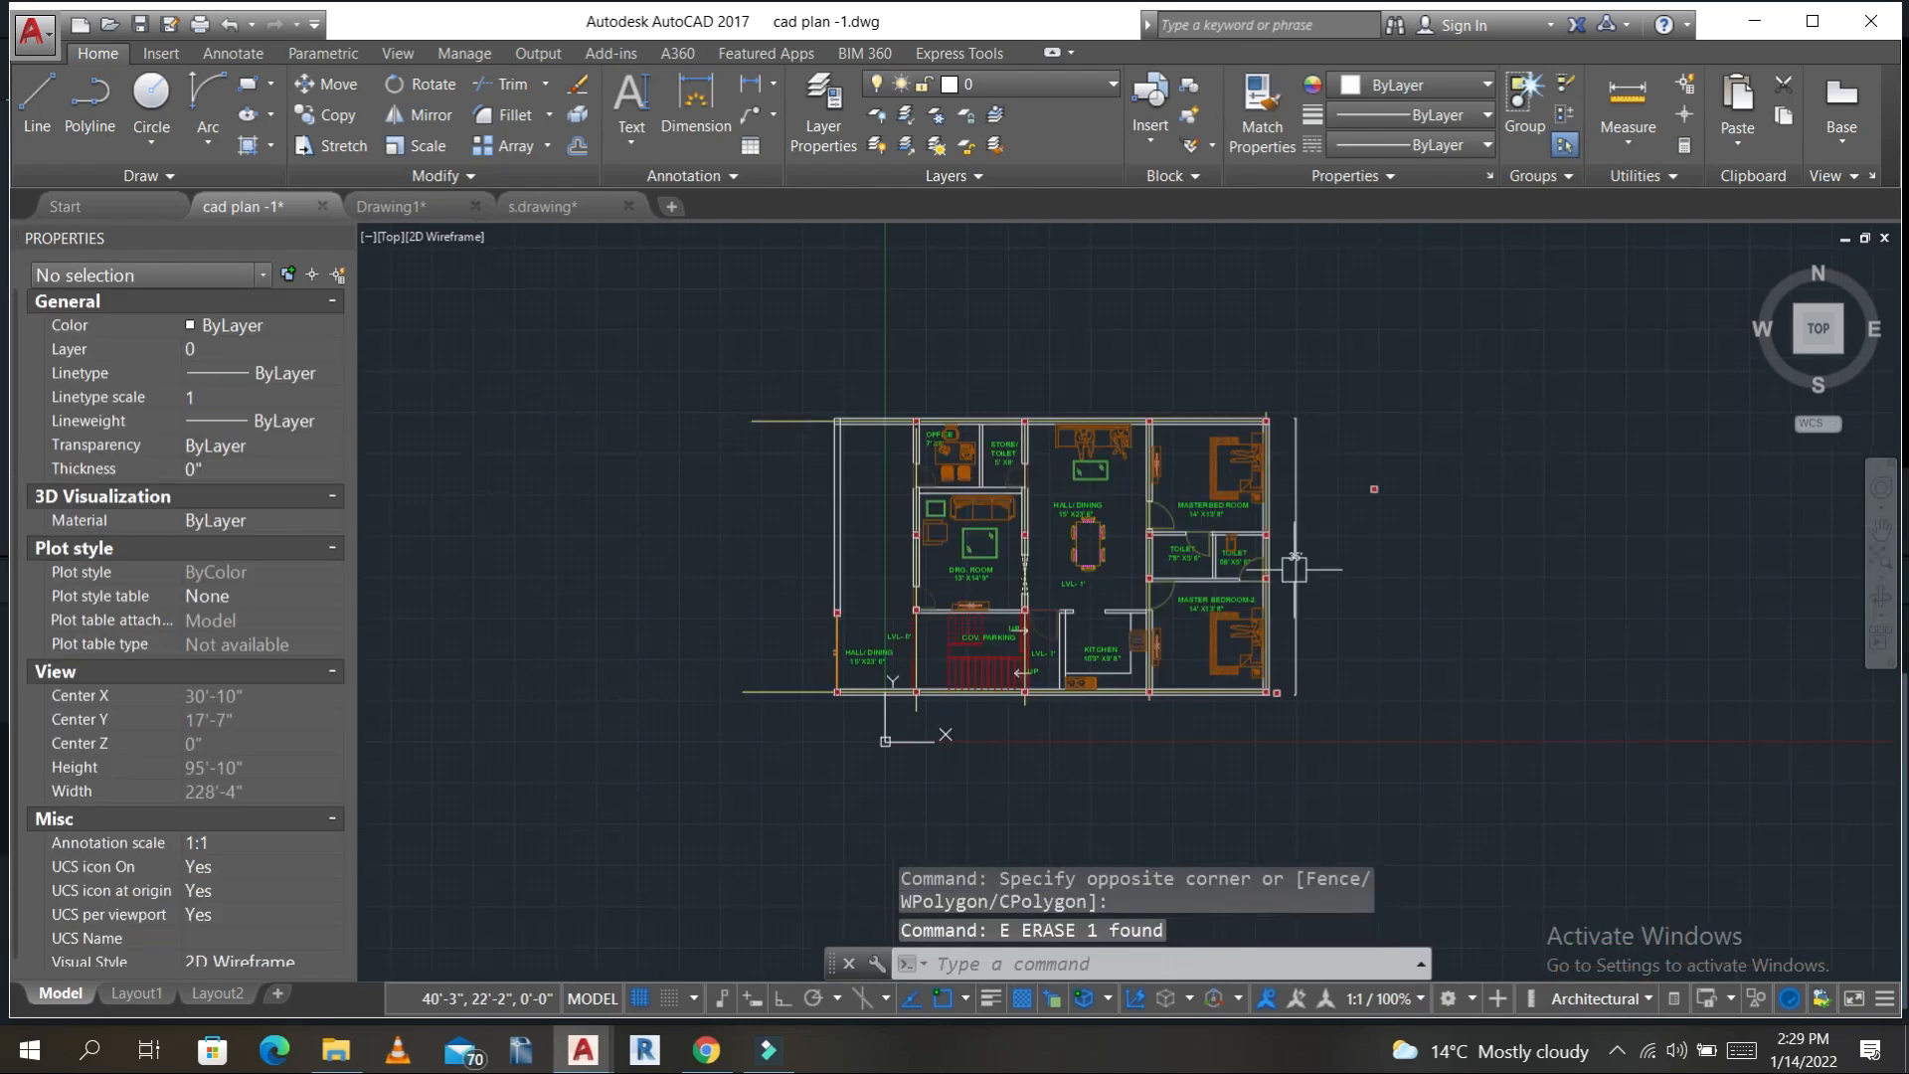
{"action": "left_click", "coordinate": [1515, 567]}
{"action": "left_click", "coordinate": [1360, 420]}
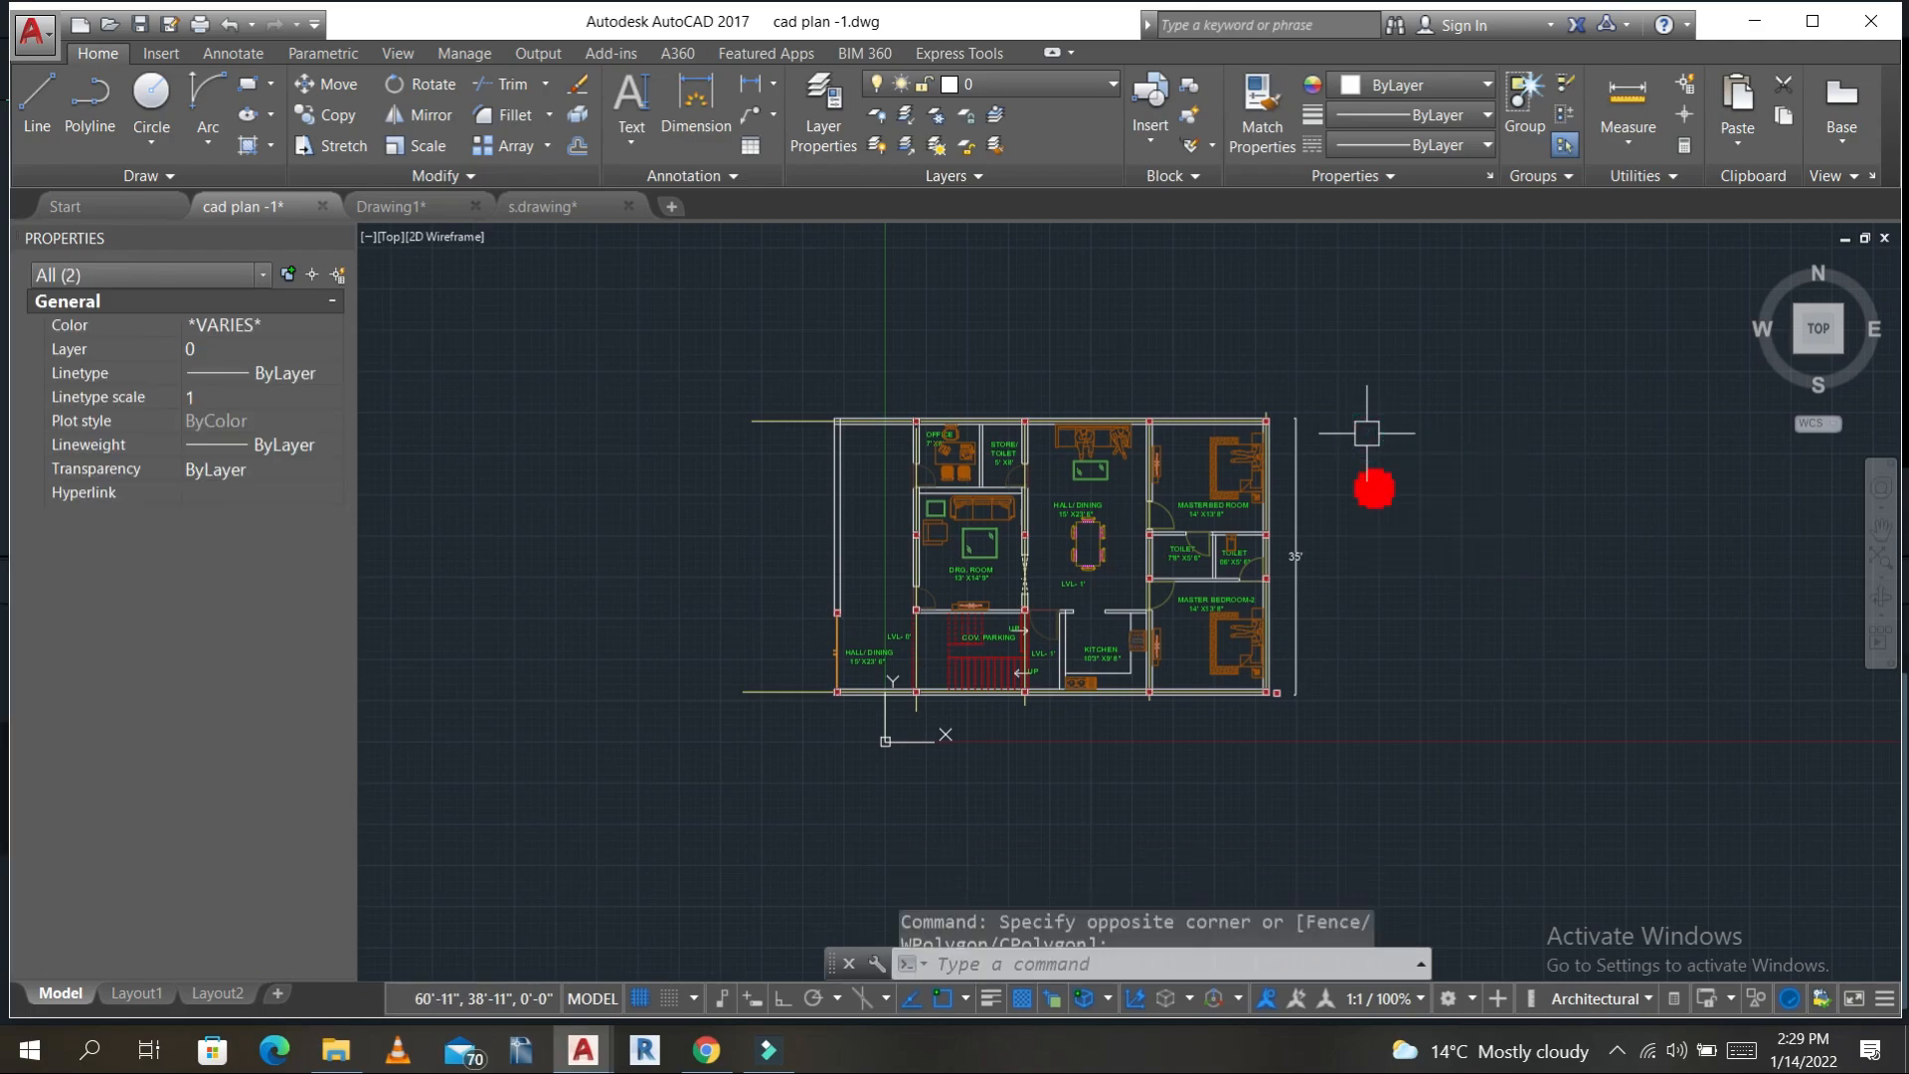
{"action": "key", "text": "Escape"}
{"action": "key", "text": "Escape"}
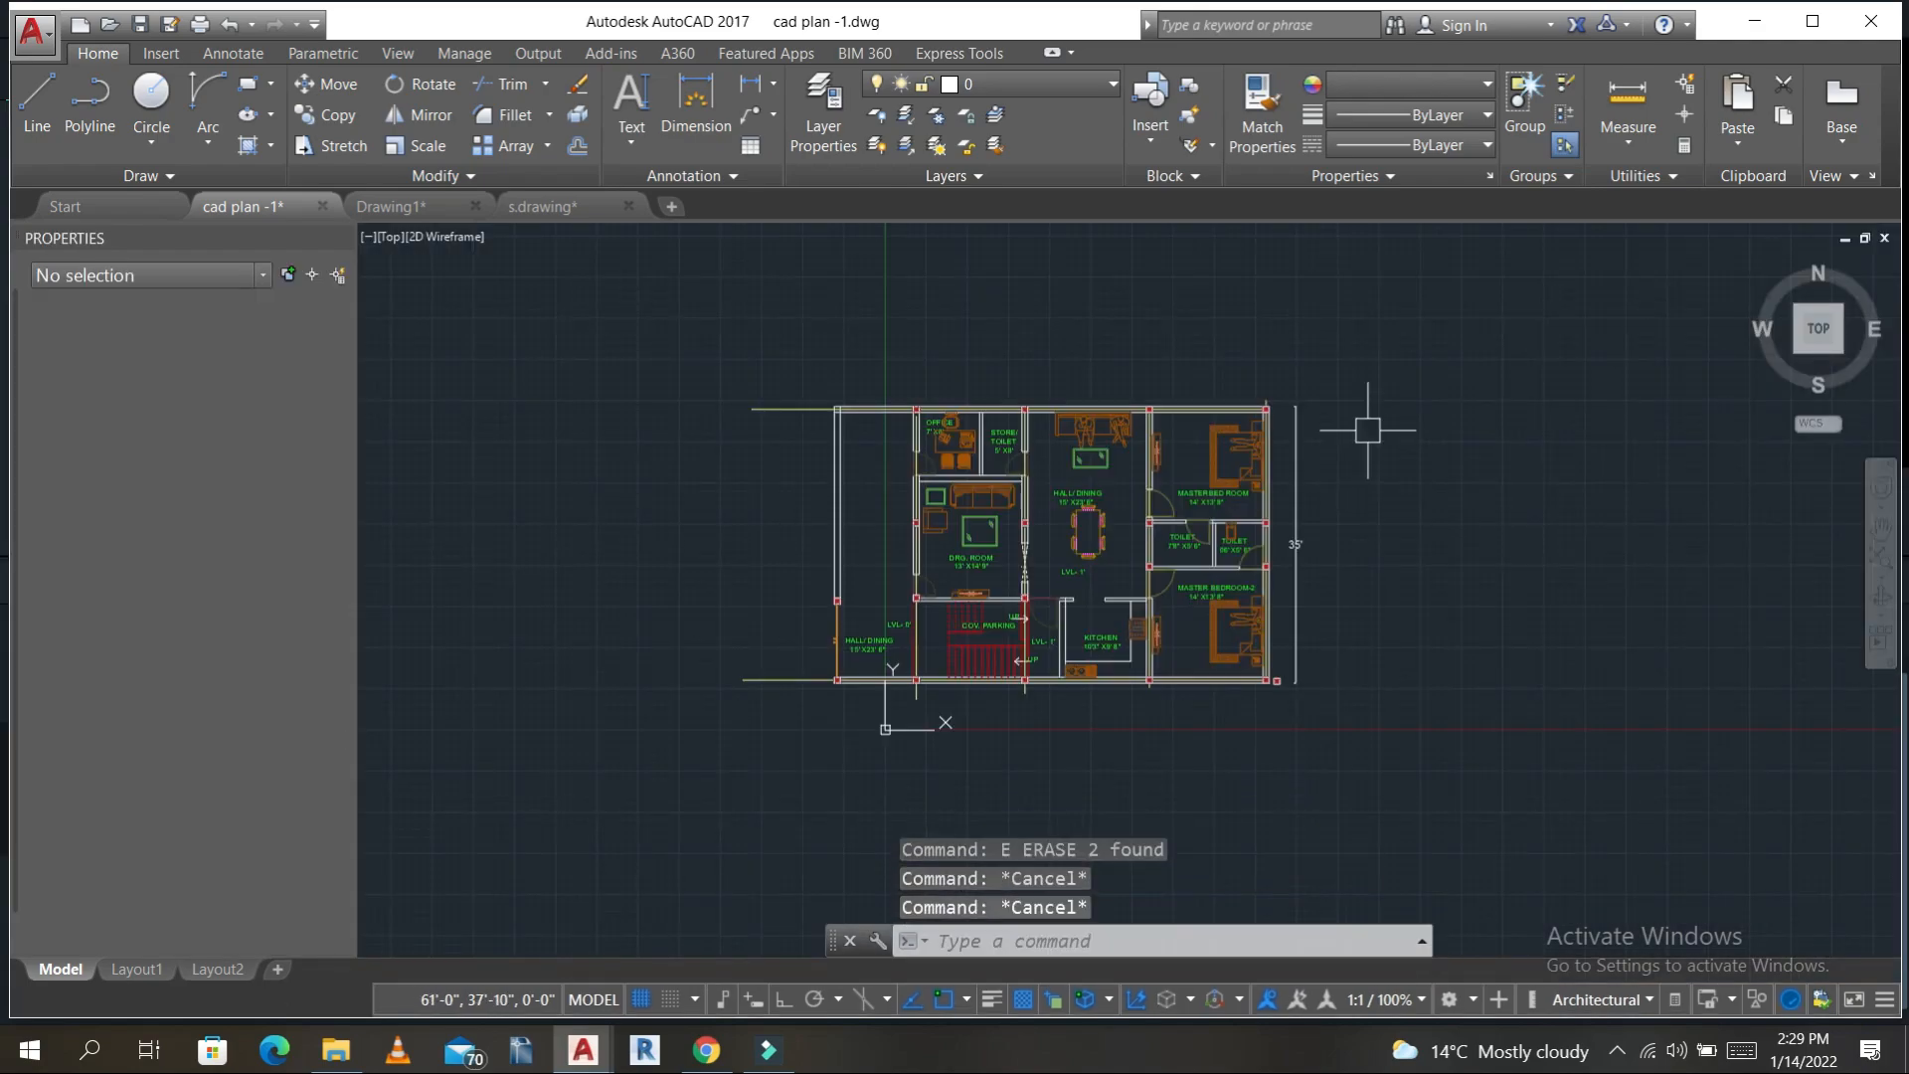
- Add a linear dimension above the plan spanning the full width of the upper wall between its outer corners
{"action": "type", "text": "dli"}
{"action": "key", "text": "Return"}
{"action": "scroll", "coordinate": [1259, 405], "scroll_direction": "up", "scroll_amount": 3}
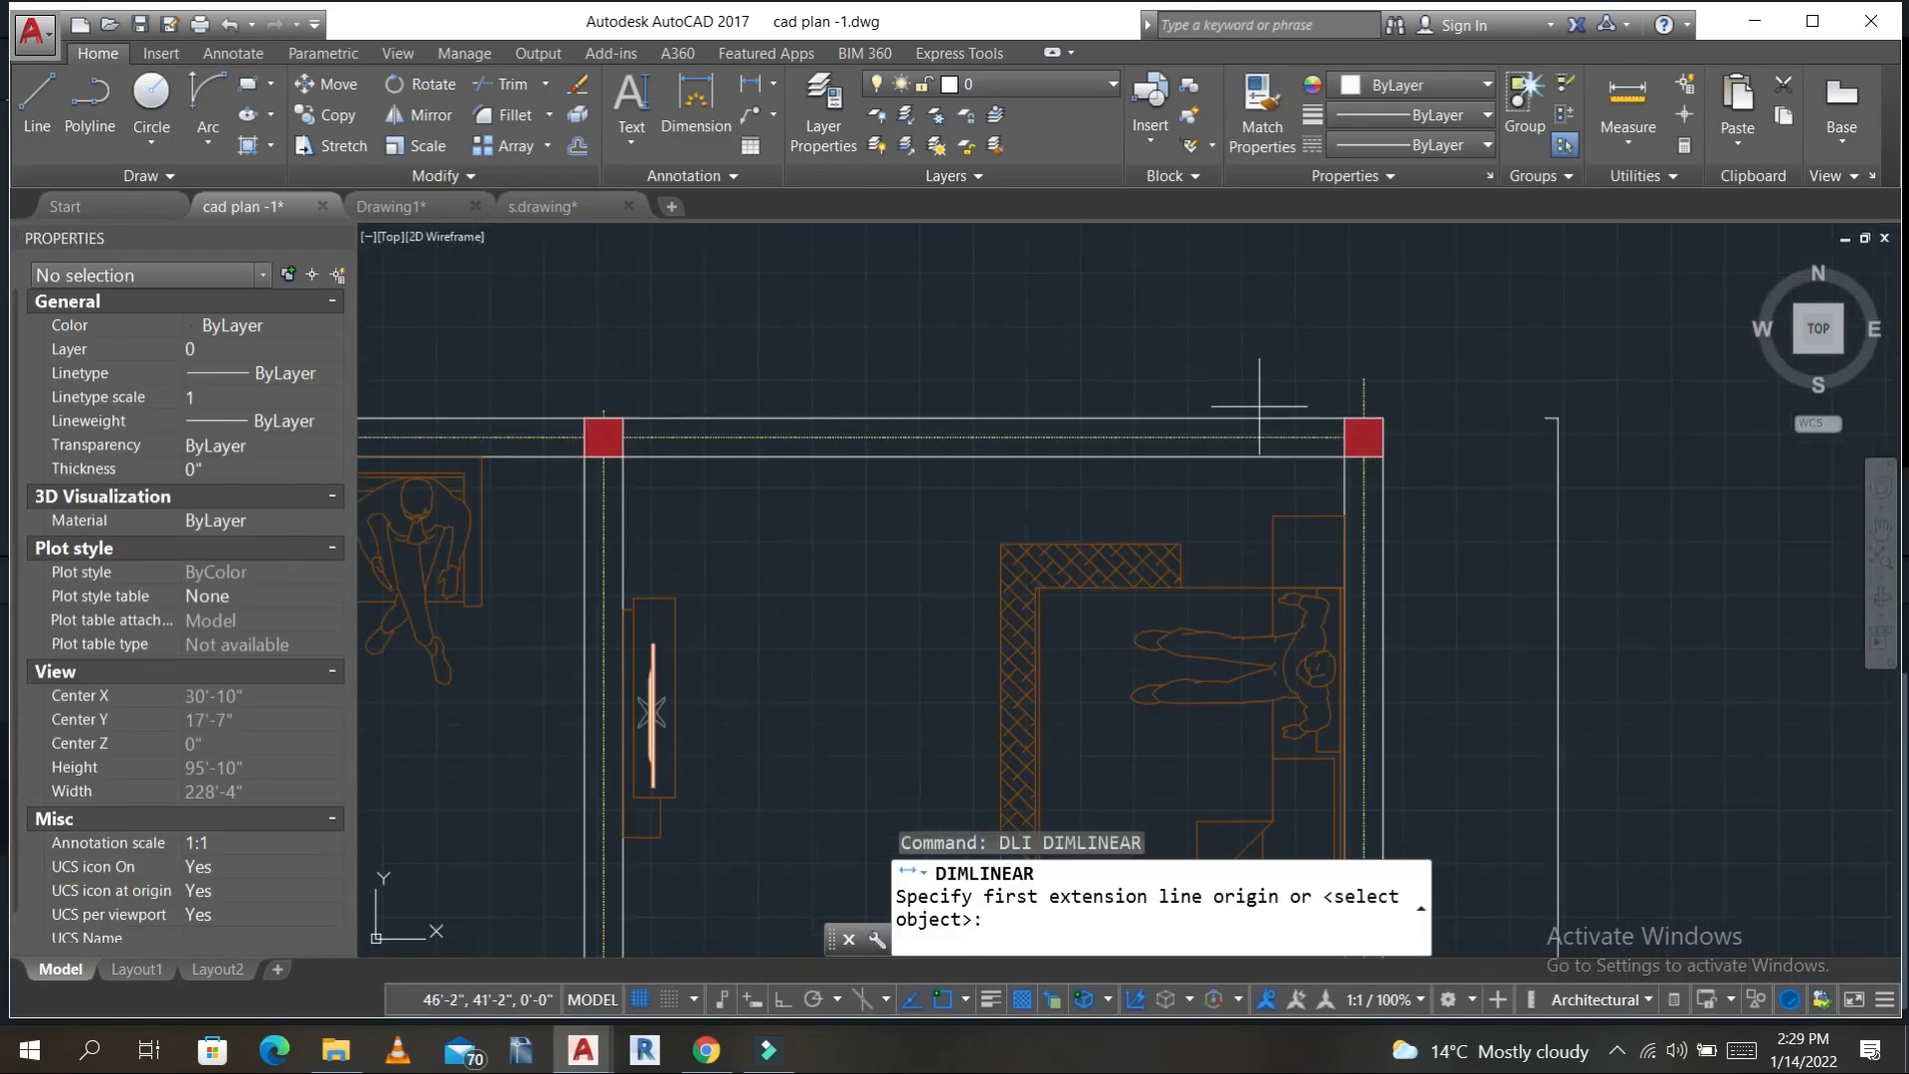
{"action": "left_click", "coordinate": [1382, 419]}
{"action": "scroll", "coordinate": [1274, 365], "scroll_direction": "down", "scroll_amount": 4}
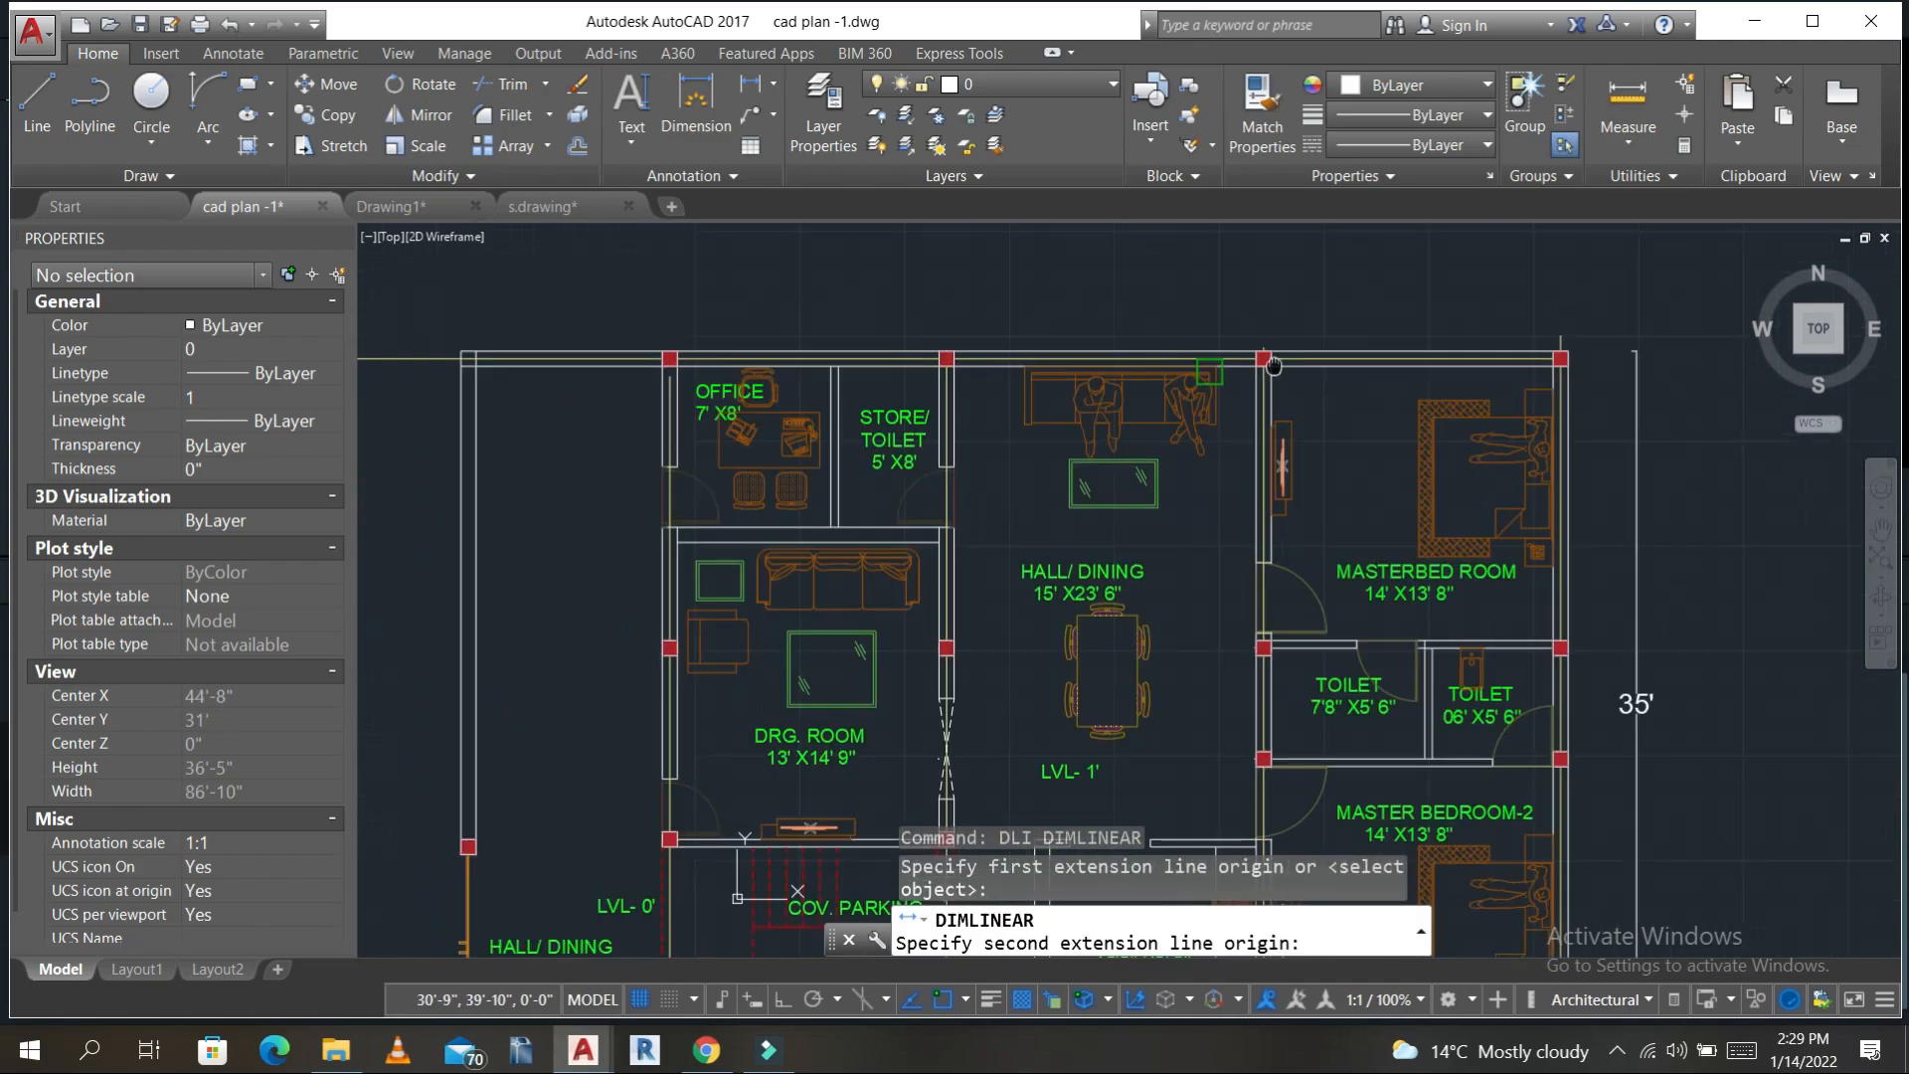
{"action": "middle_click_drag", "start_coordinate": [1274, 366], "coordinate": [1371, 364]}
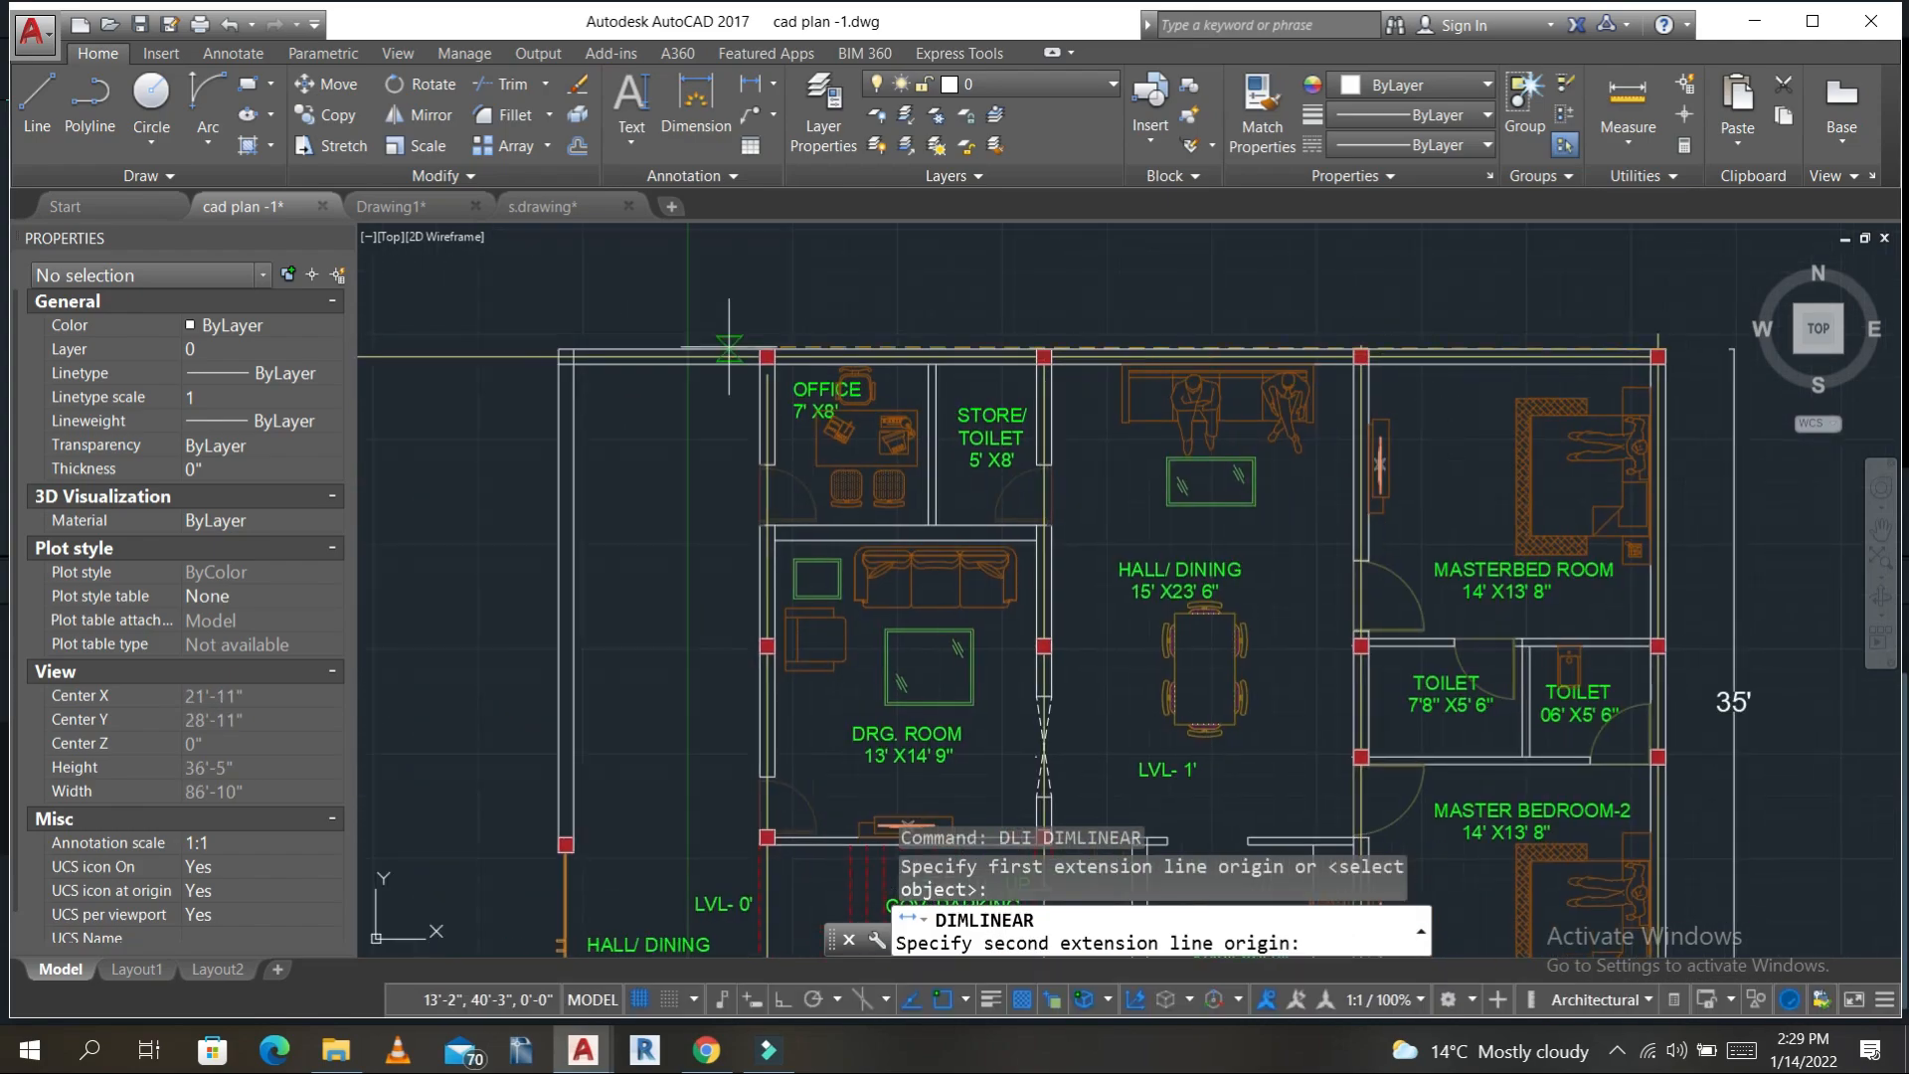
{"action": "left_click", "coordinate": [559, 349]}
{"action": "left_click", "coordinate": [686, 269]}
- Add a linear dimension just above the upper wall, from the column left of the office to the plan's upper-right corner column
{"action": "key", "text": "Return"}
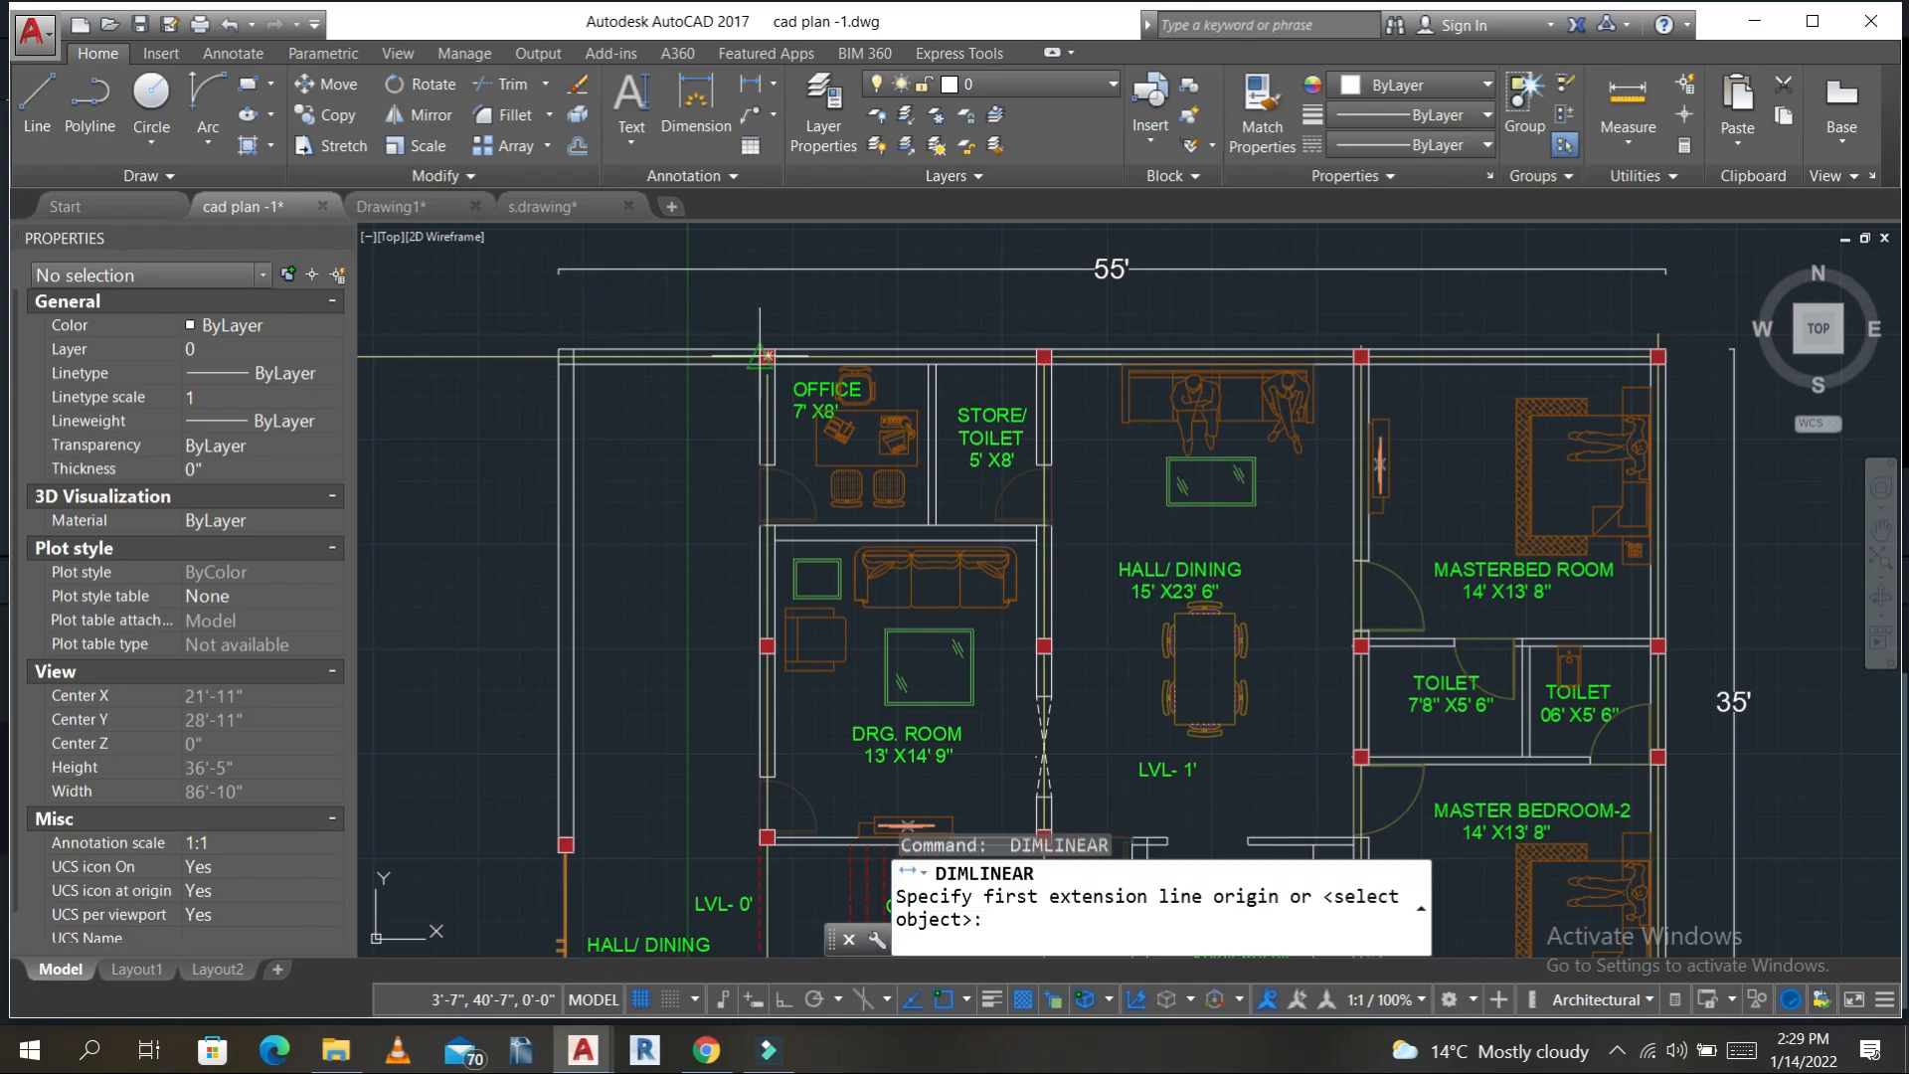
{"action": "left_click", "coordinate": [766, 355]}
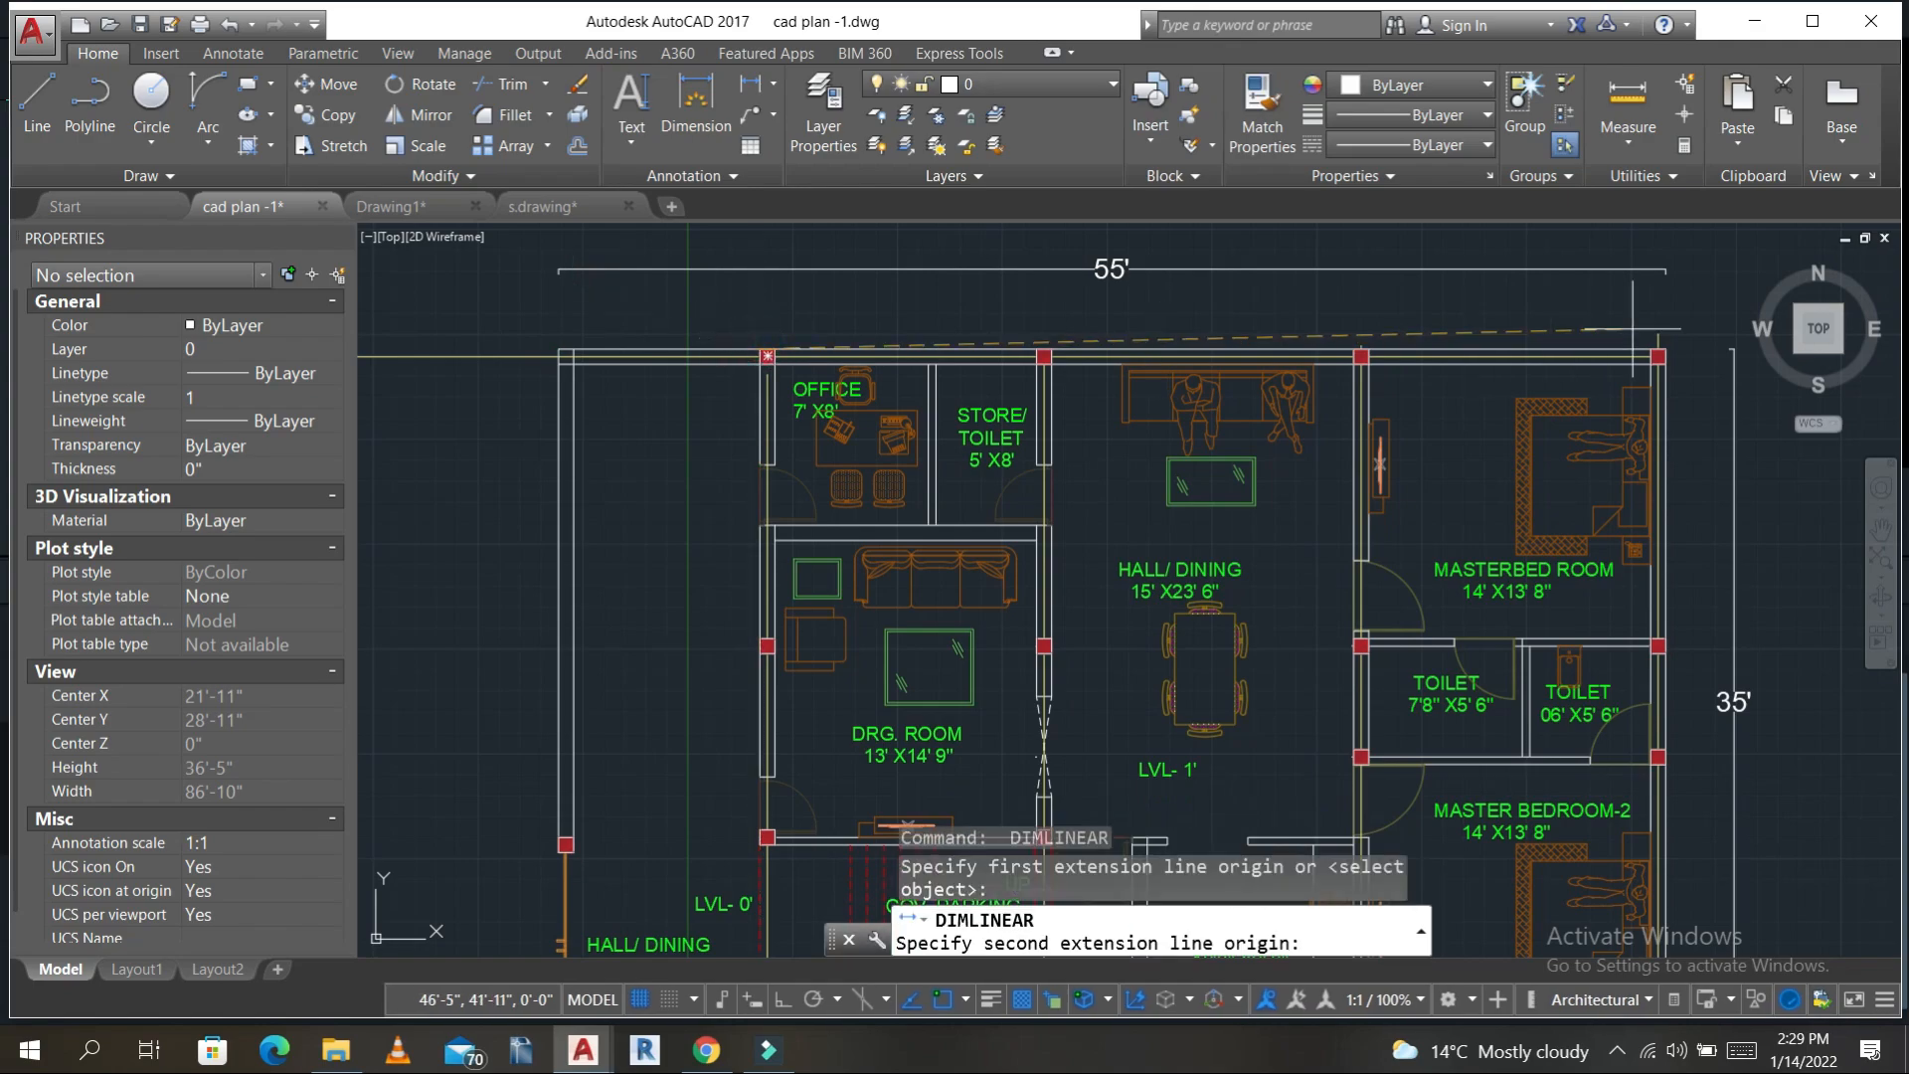
{"action": "left_click", "coordinate": [1659, 355]}
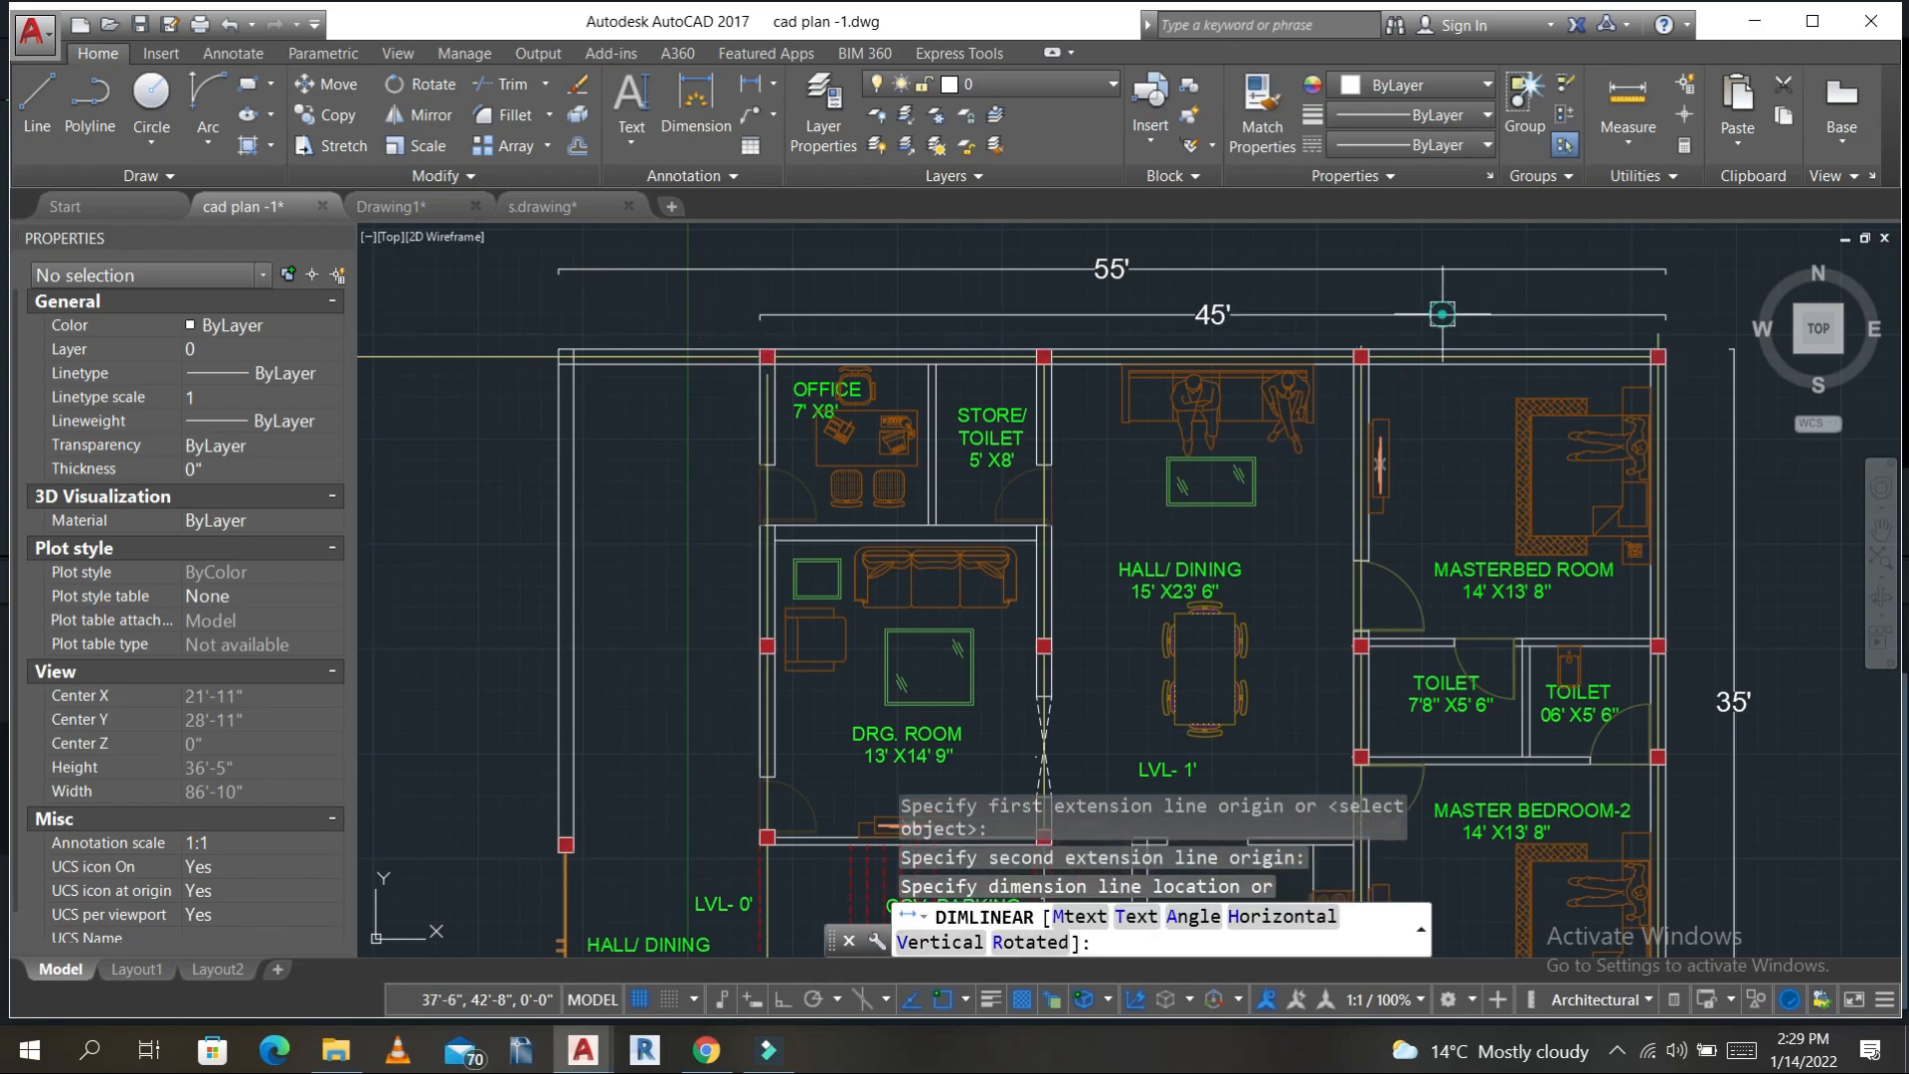
{"action": "left_click", "coordinate": [1266, 312]}
- Save the drawing and clear any active command
{"action": "scroll", "coordinate": [1266, 310], "scroll_direction": "down", "scroll_amount": 3}
{"action": "middle_click_drag", "start_coordinate": [1393, 429], "coordinate": [1159, 428]}
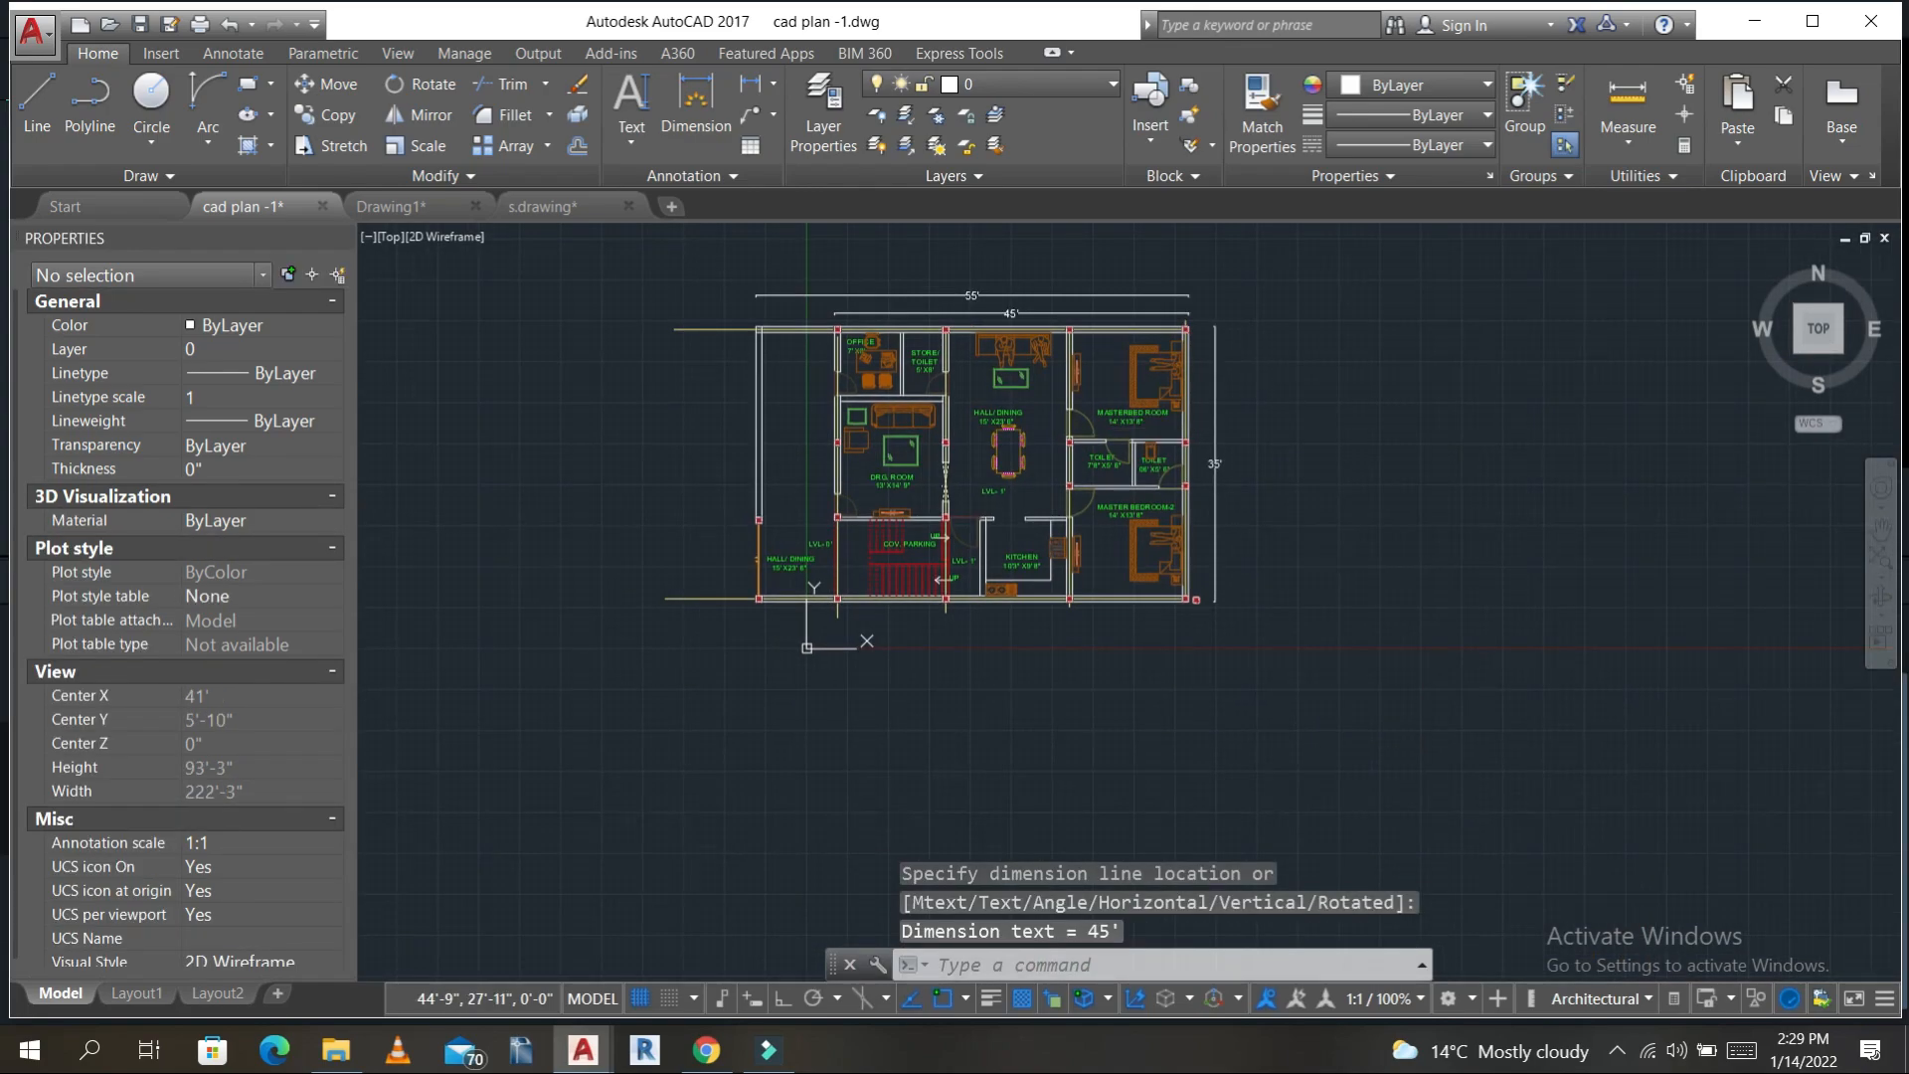
{"action": "key", "text": "ctrl+s"}
{"action": "middle_click_drag", "start_coordinate": [1308, 459], "coordinate": [1209, 569]}
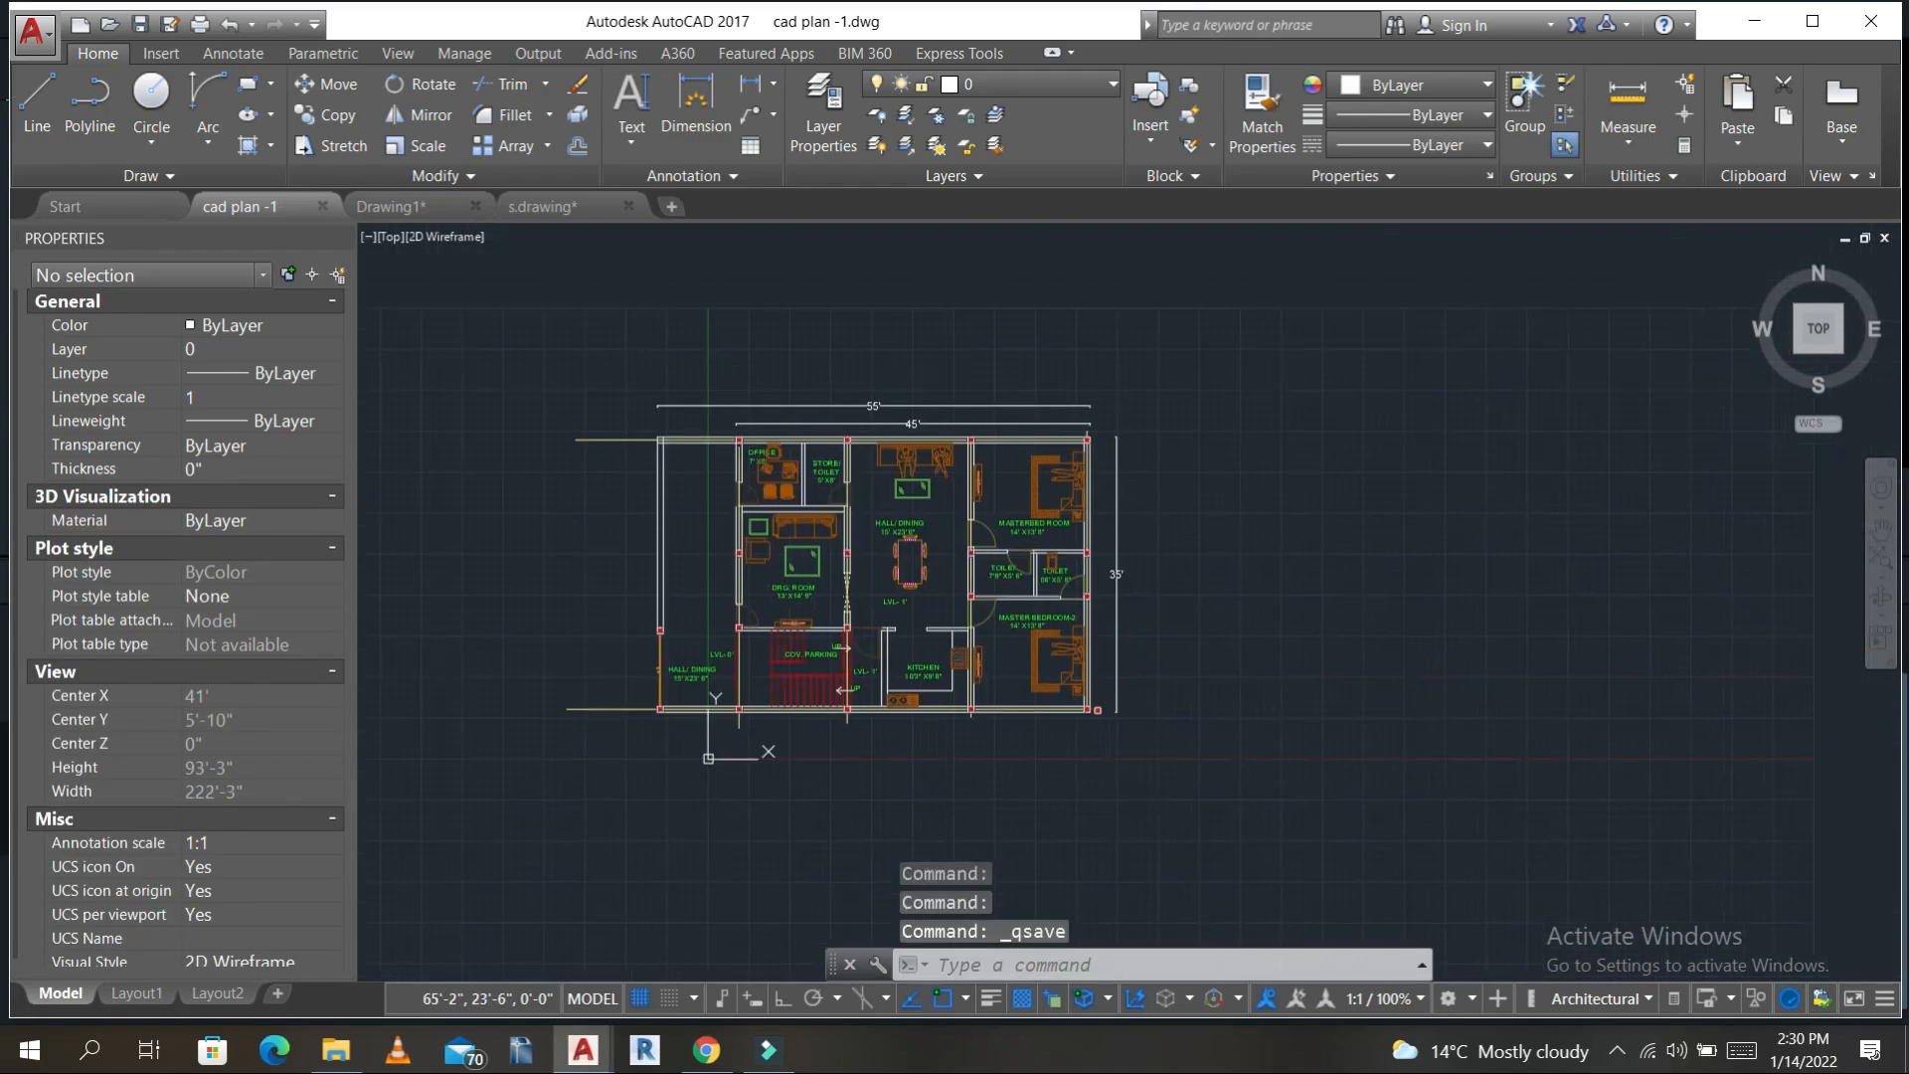
{"action": "key", "text": "Escape"}
{"action": "key", "text": "Escape"}
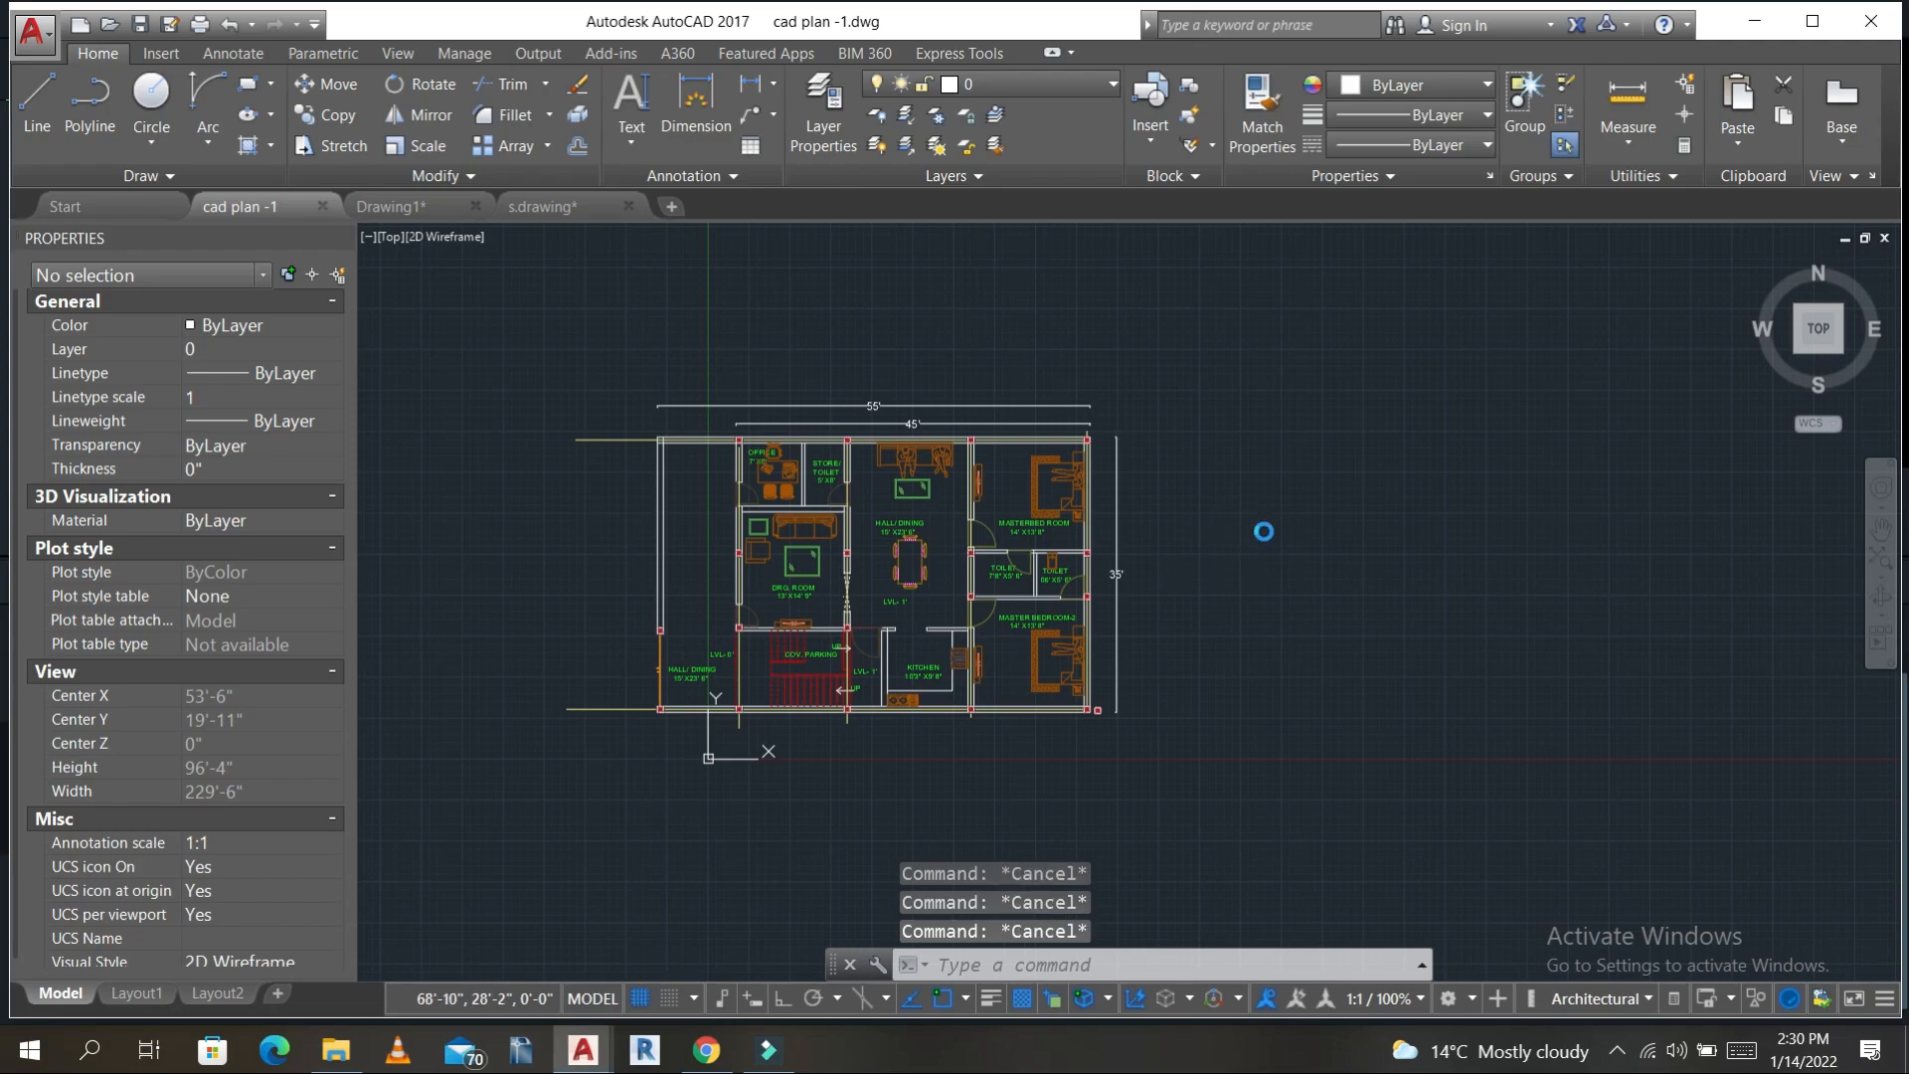
- Start plotting a single sheet with the previous plot's page setup, keeping DWG To PDF.pc3 as the plotter
{"action": "key", "text": "ctrl+p"}
{"action": "left_click", "coordinate": [997, 588]}
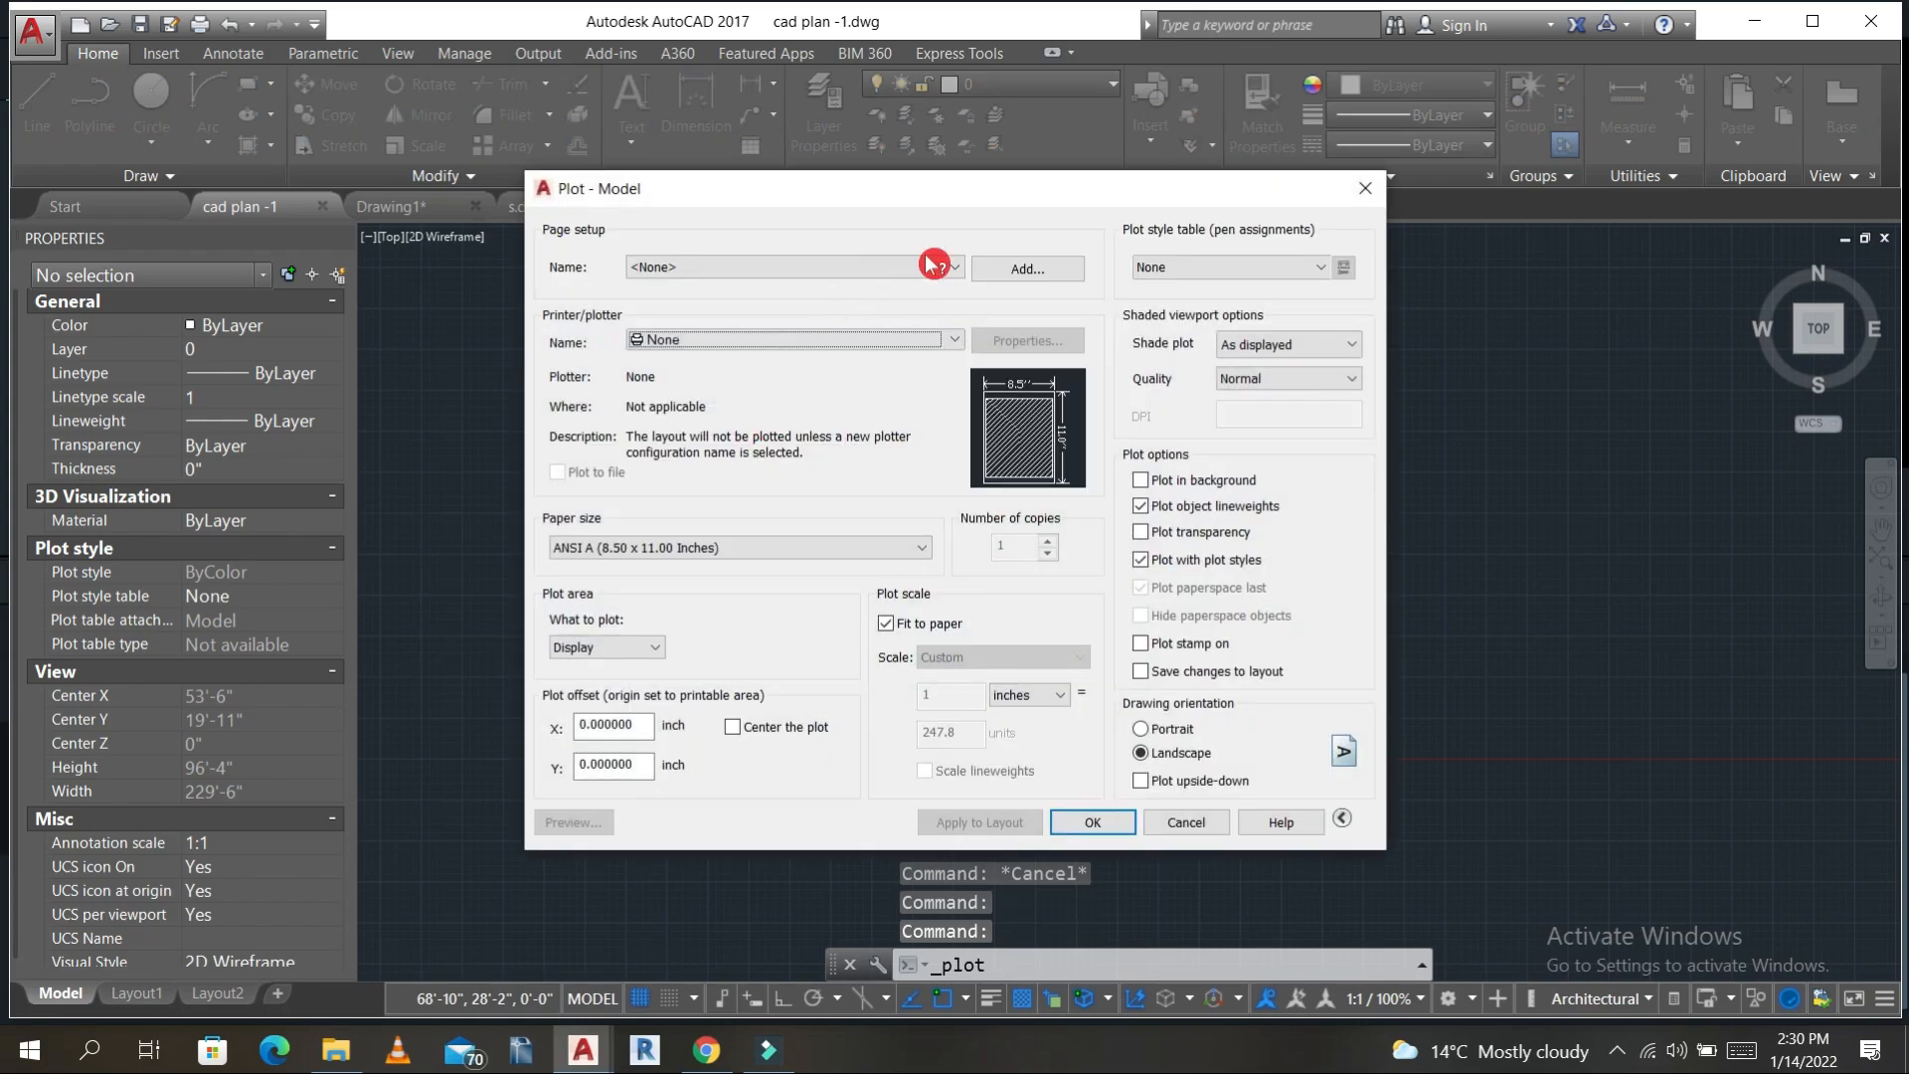
{"action": "left_click", "coordinate": [925, 268]}
{"action": "left_click", "coordinate": [782, 304]}
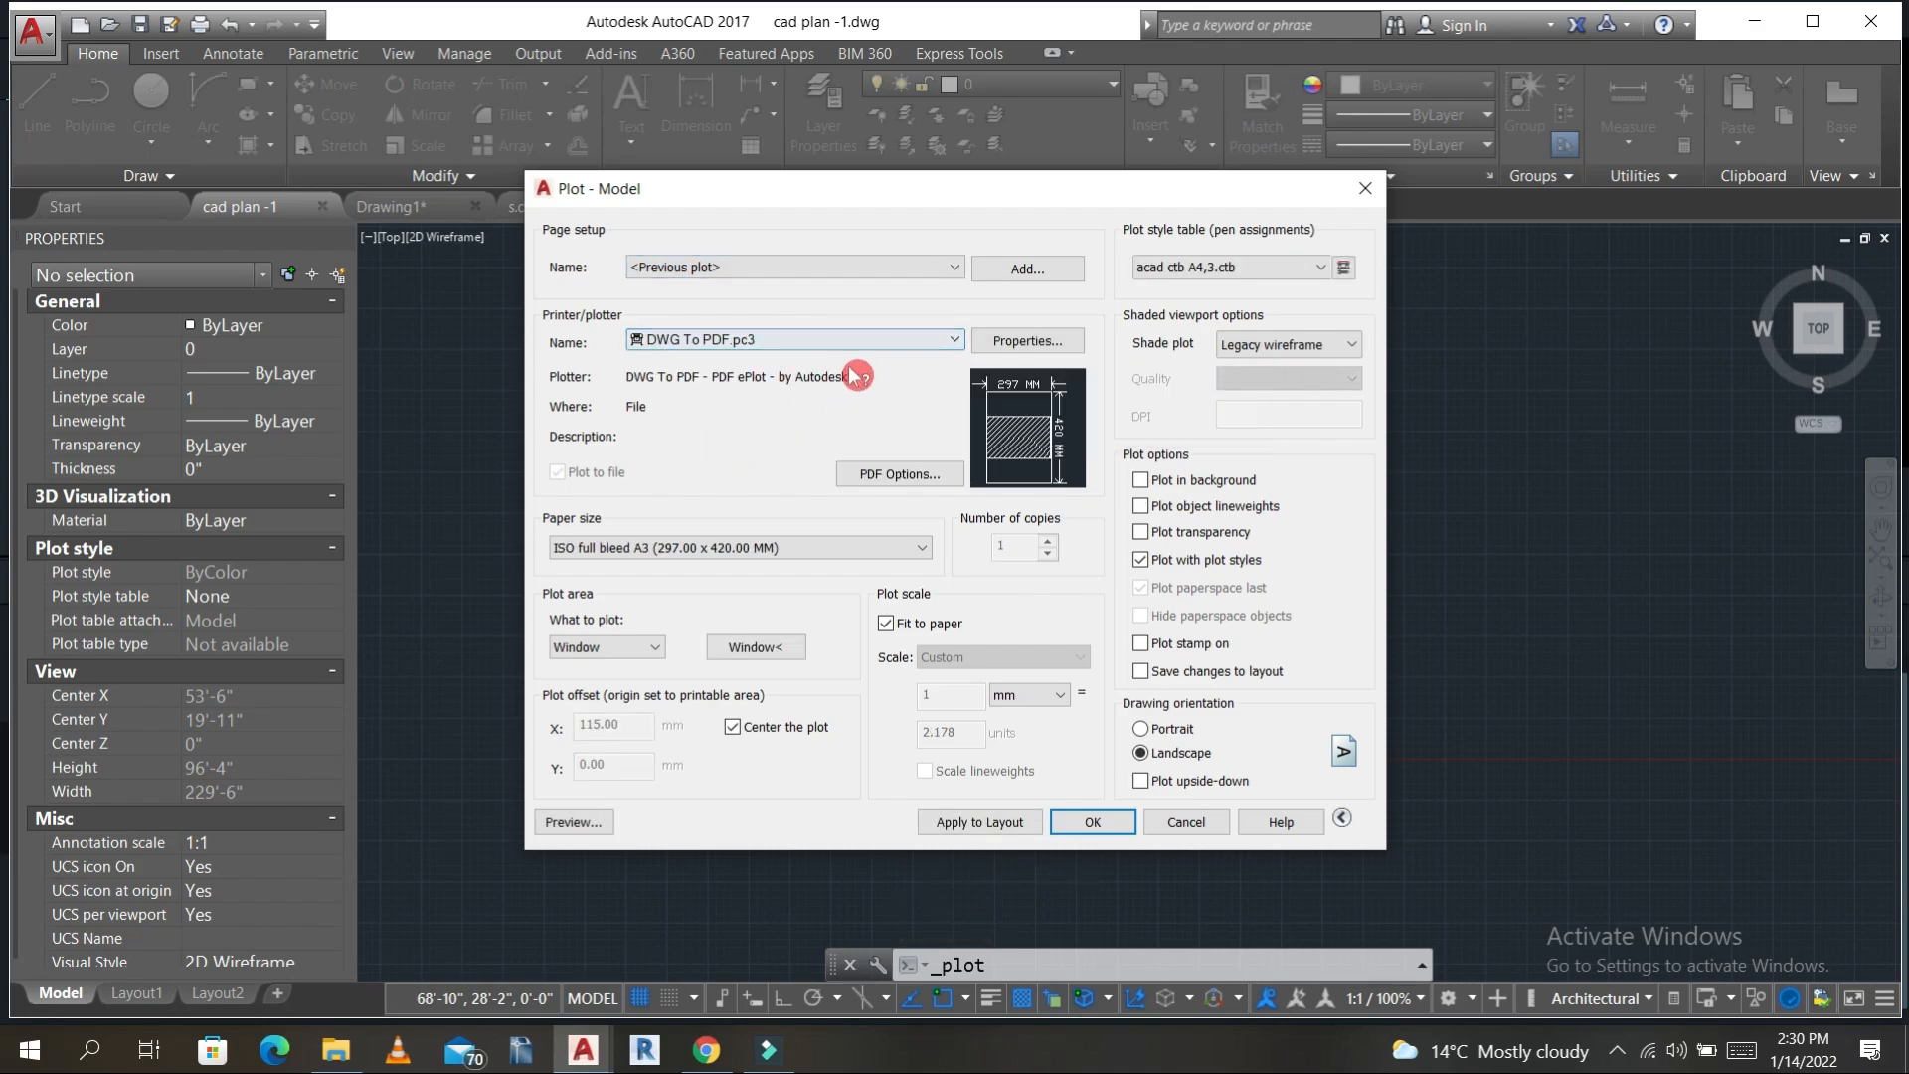
{"action": "left_click", "coordinate": [914, 341]}
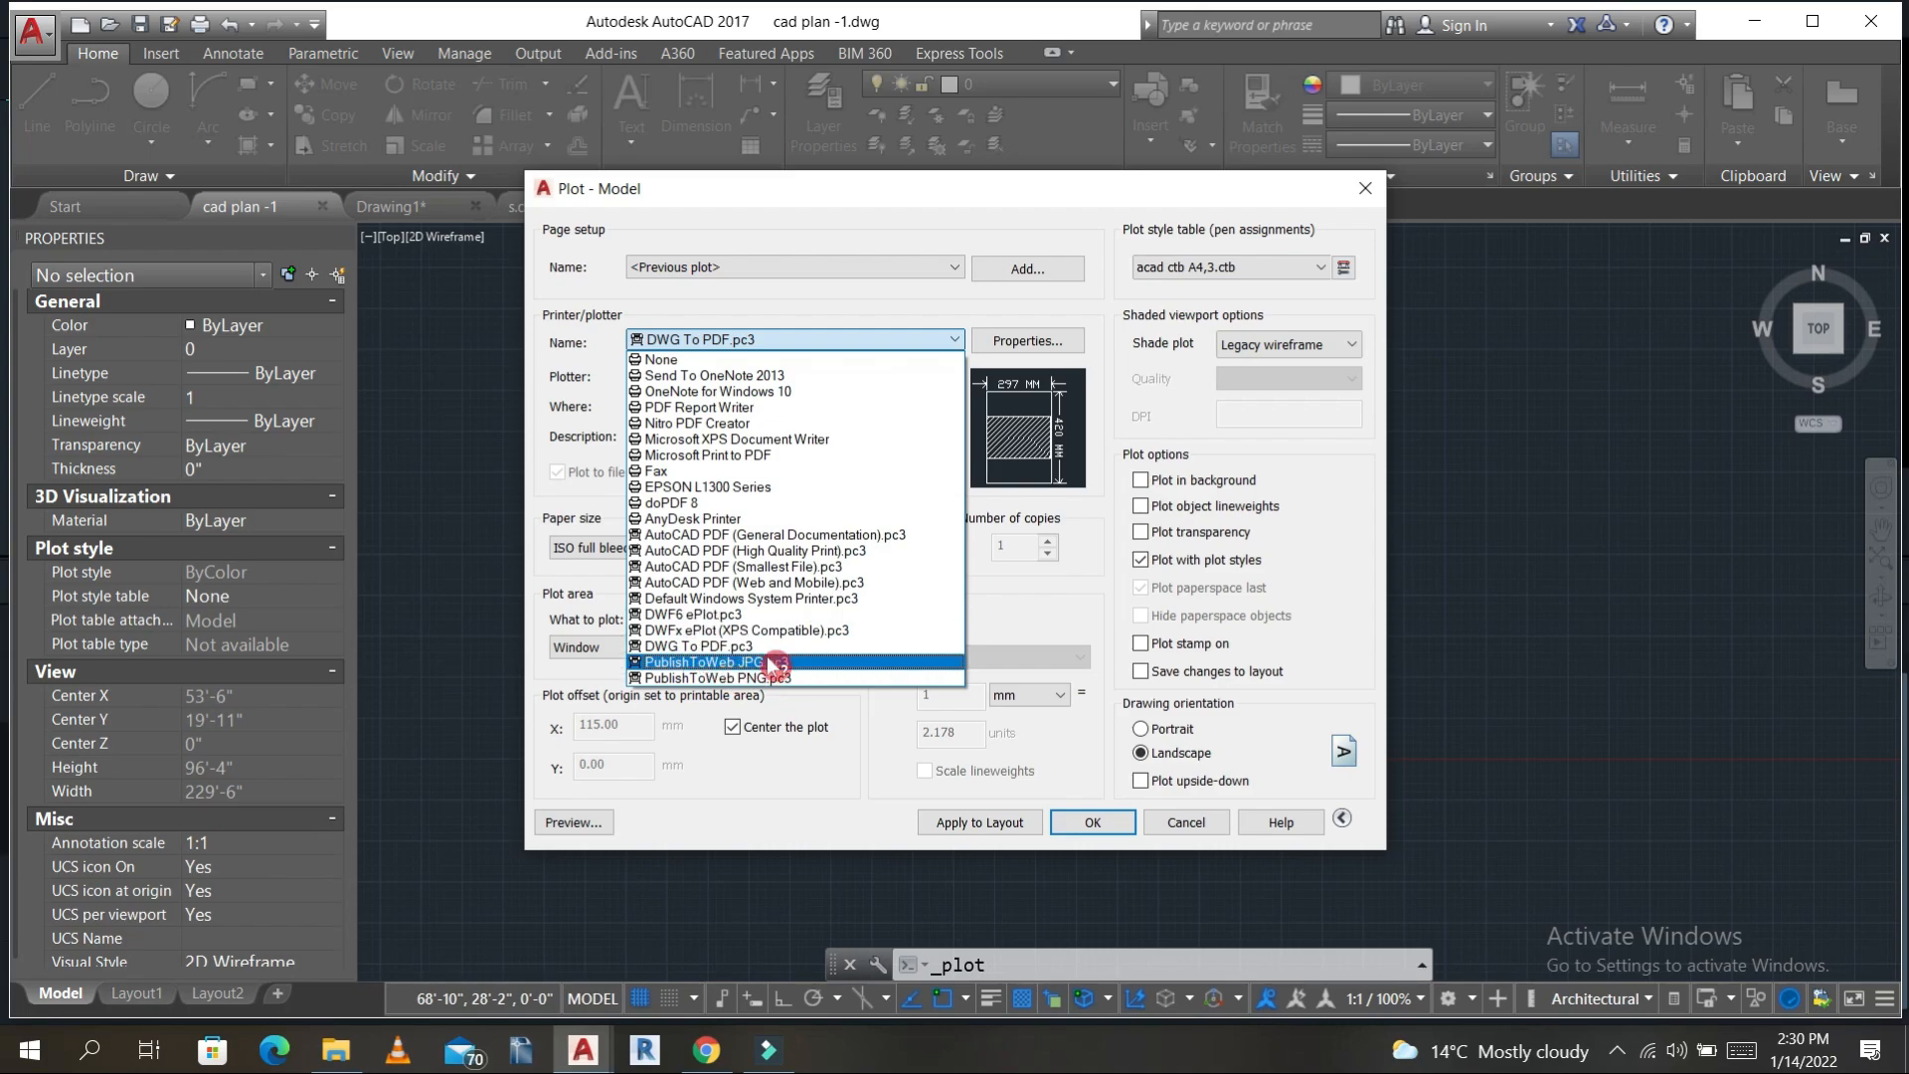
{"action": "left_click", "coordinate": [927, 336]}
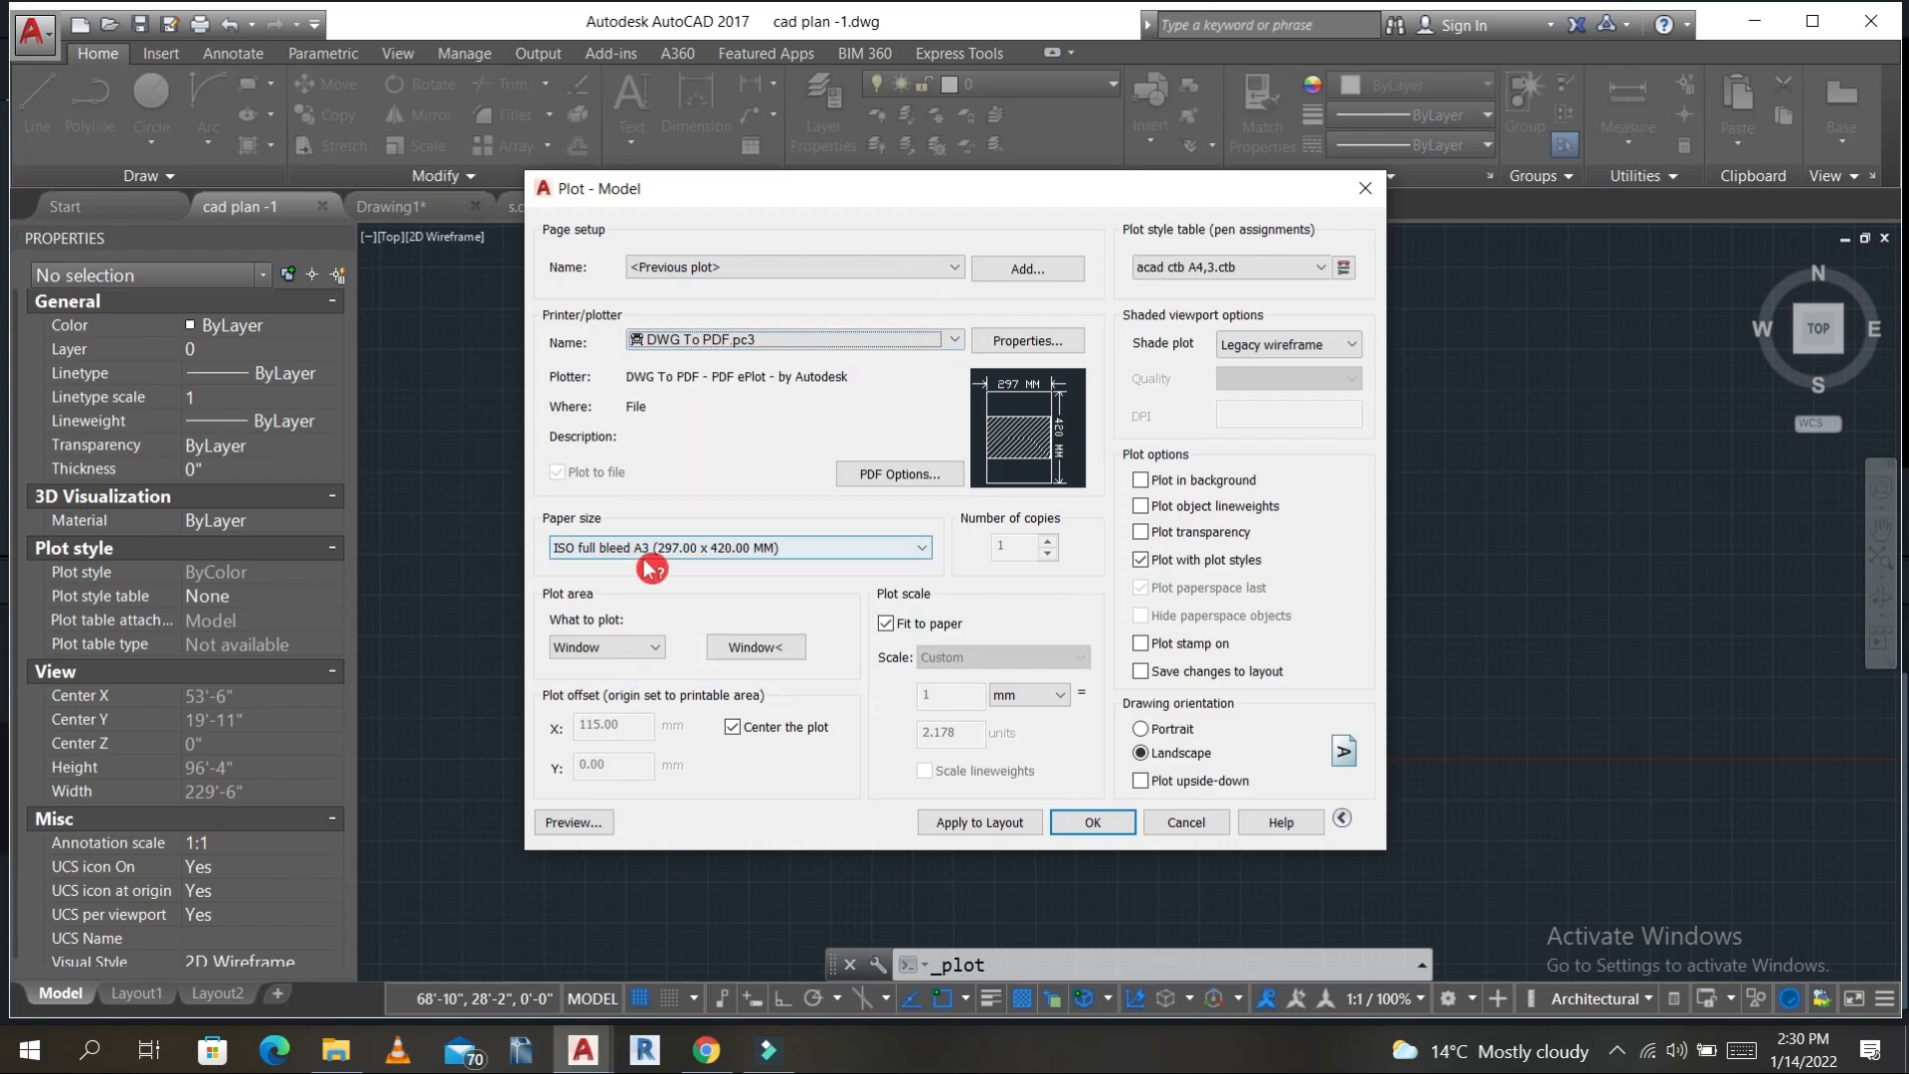
- Set the plot window around the whole plan with its dimensions and choose portrait orientation
{"action": "left_click", "coordinate": [750, 654]}
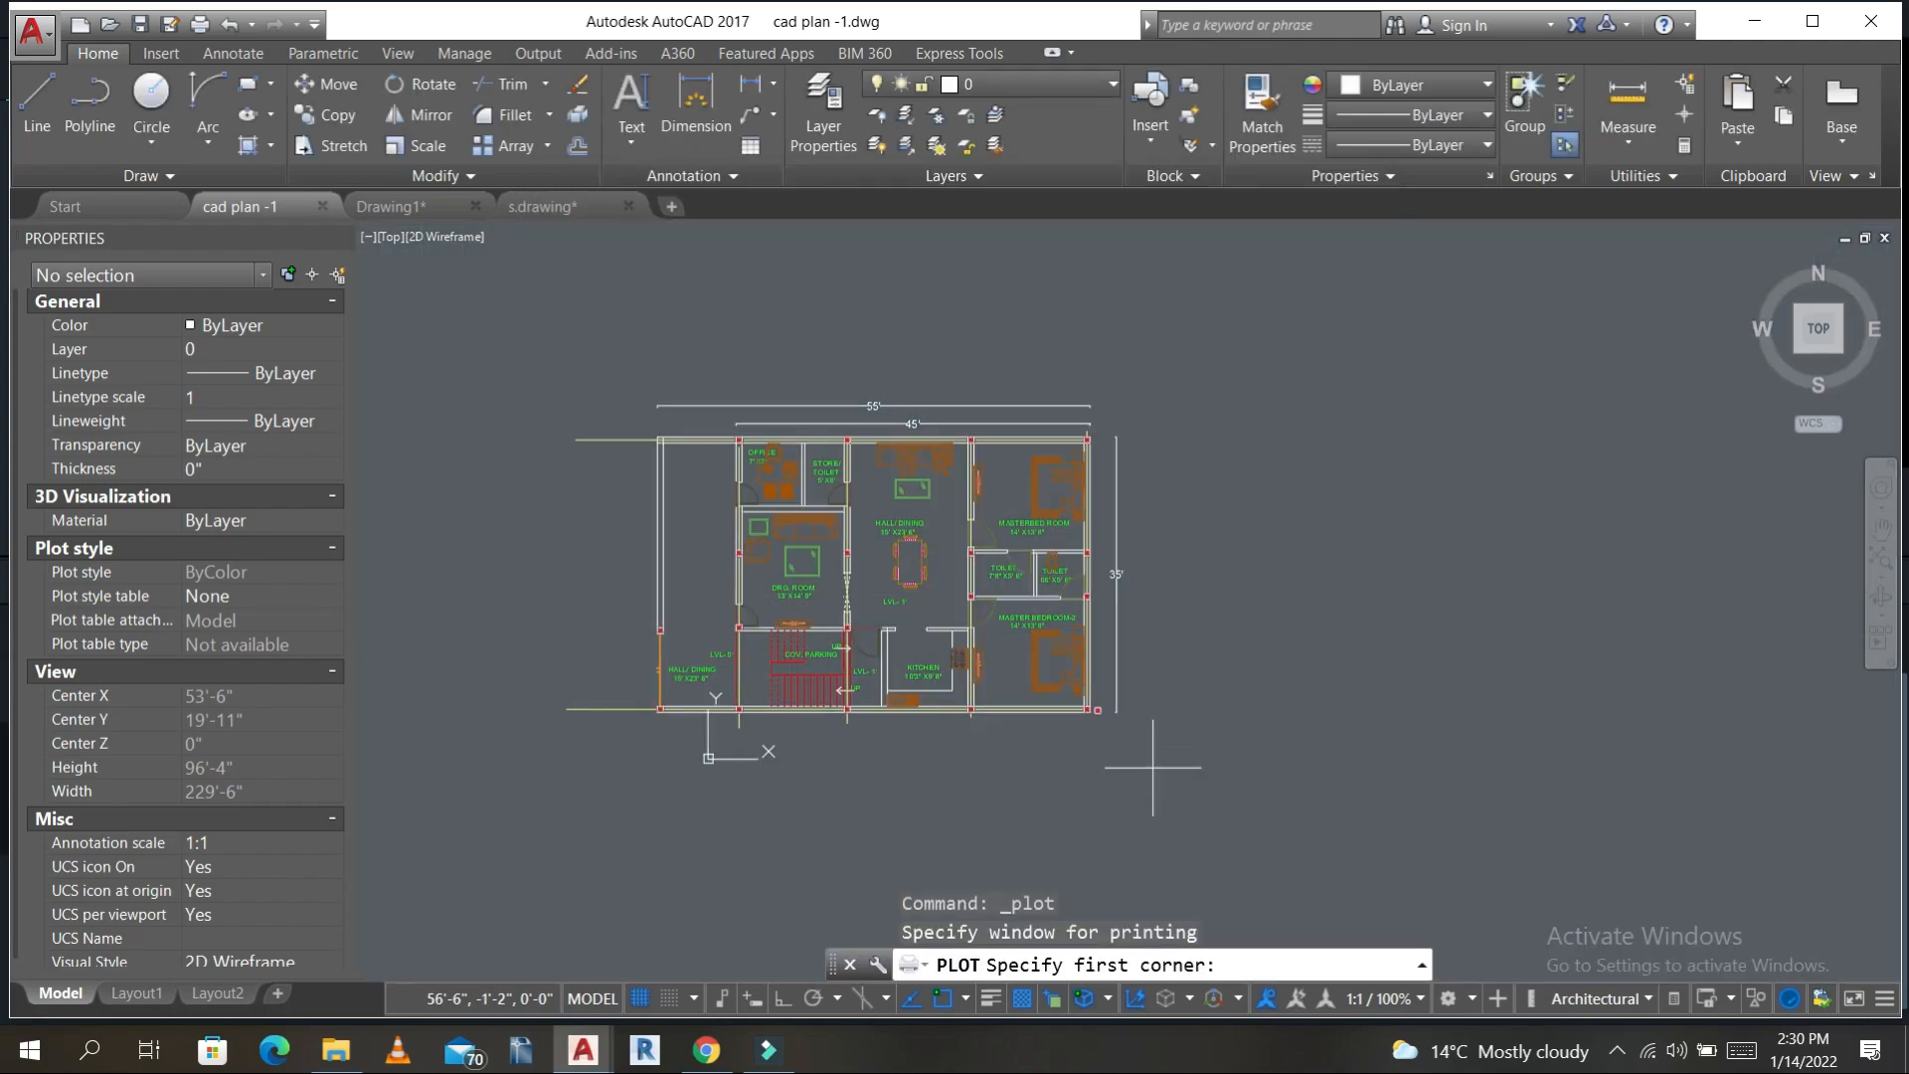
{"action": "left_click", "coordinate": [1152, 771]}
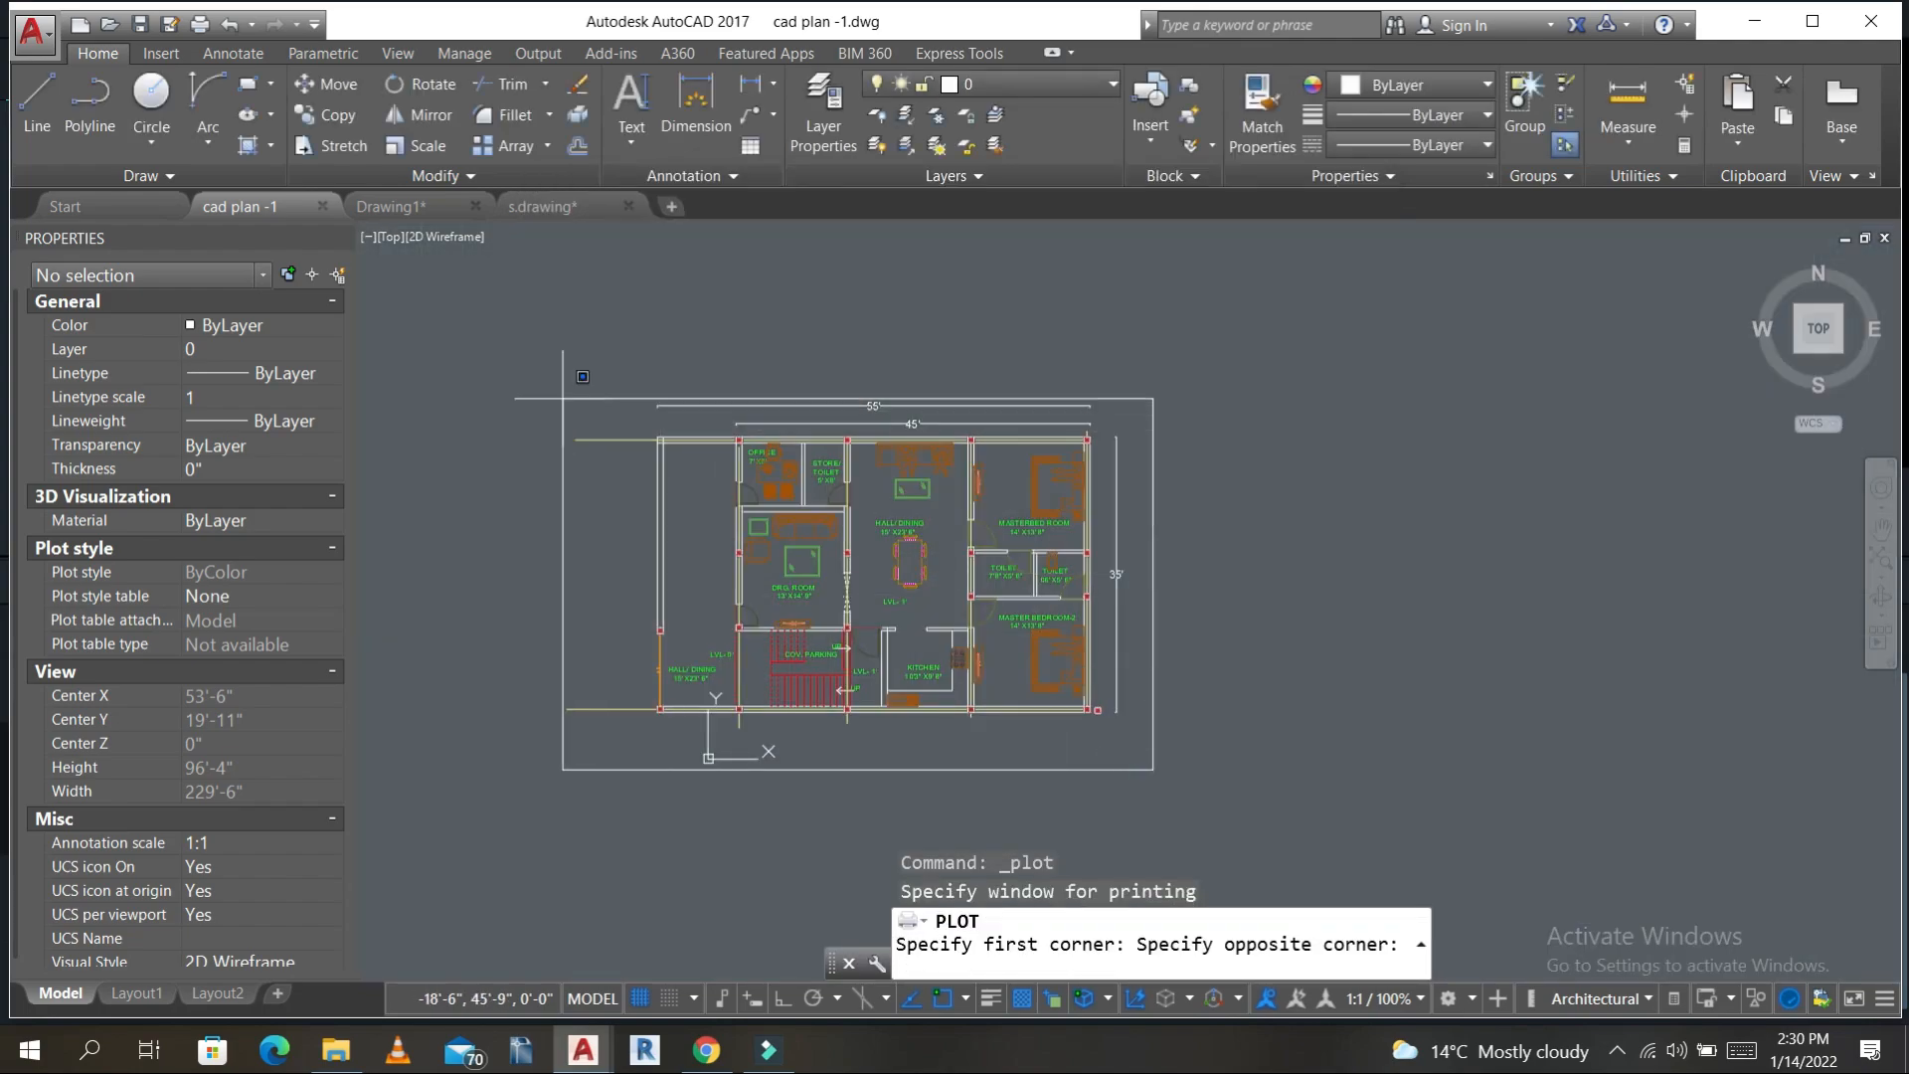
{"action": "left_click", "coordinate": [509, 337]}
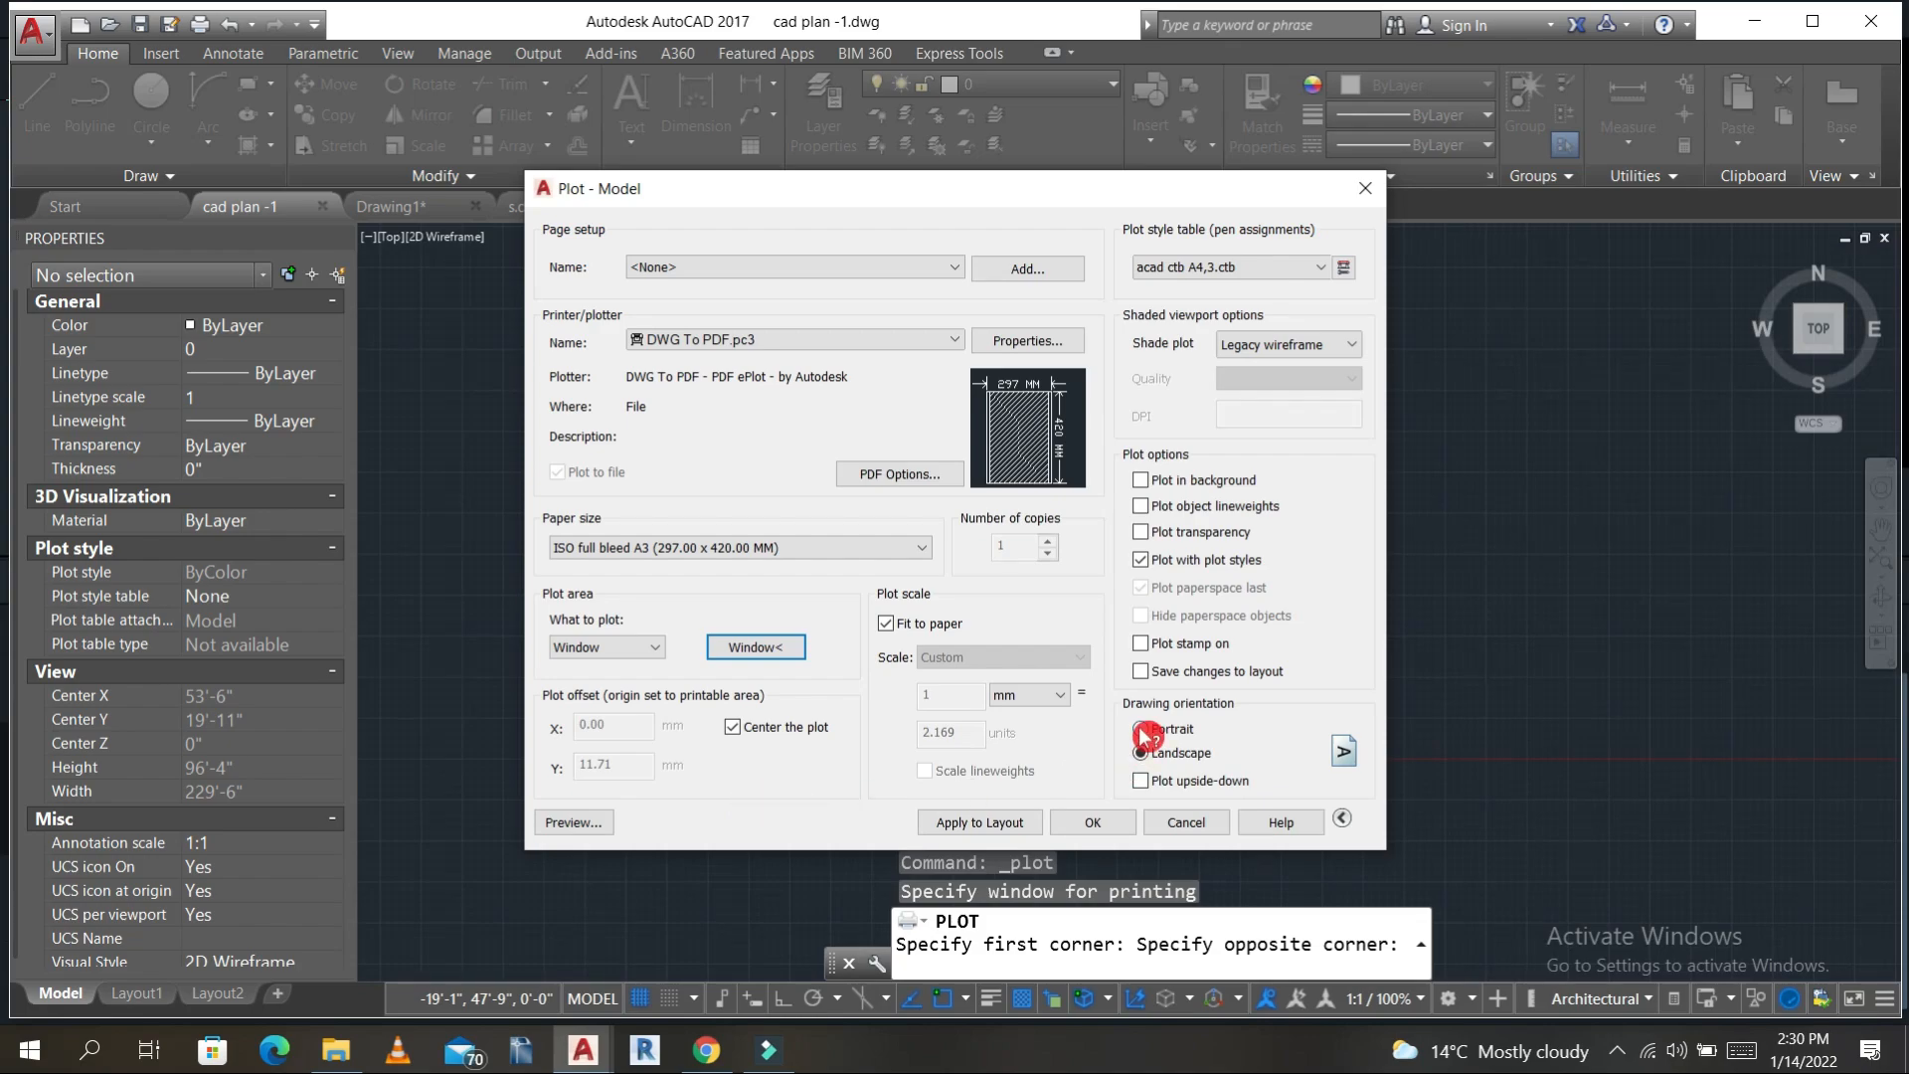
{"action": "left_click", "coordinate": [1141, 731]}
- Preview the plot, examine the rooms, columns and surroundings of the plan up close, and leave plotting
{"action": "left_click", "coordinate": [586, 825]}
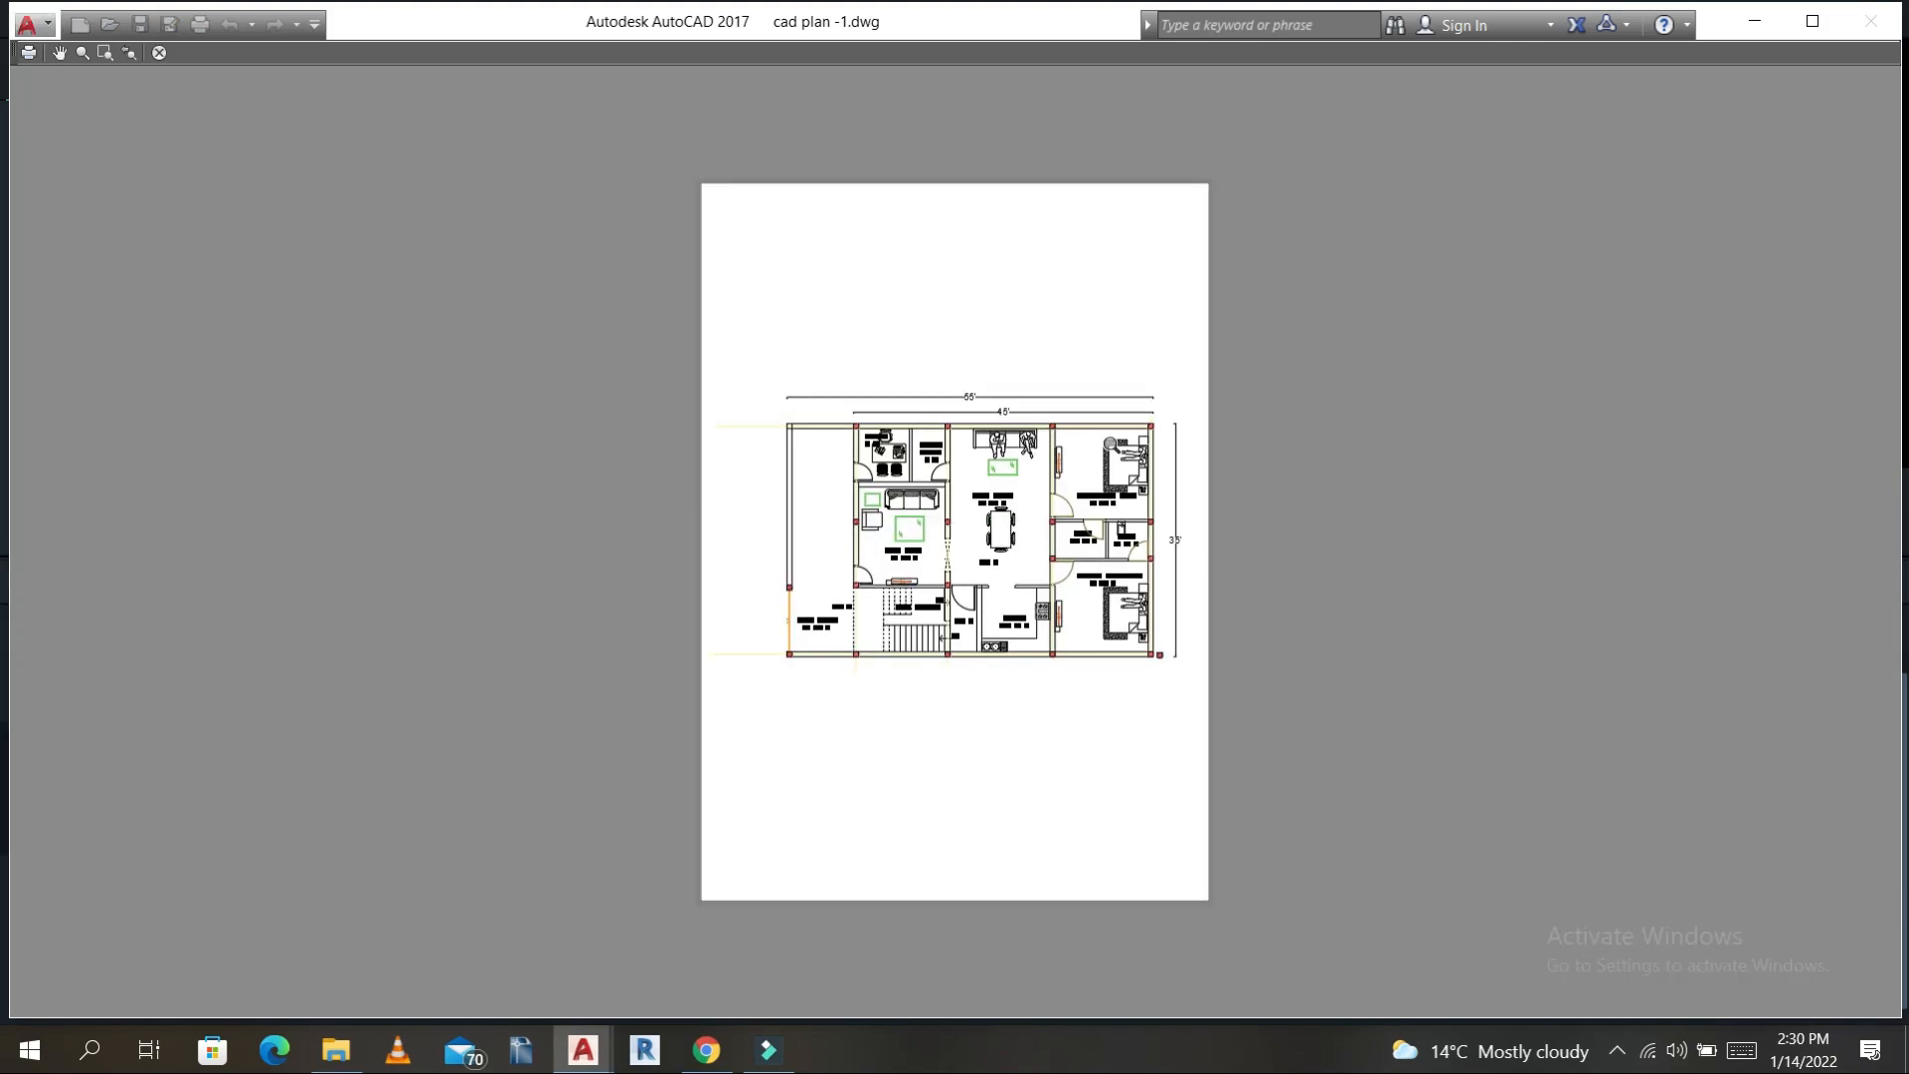
{"action": "scroll", "coordinate": [1034, 610], "scroll_direction": "up", "scroll_amount": 5}
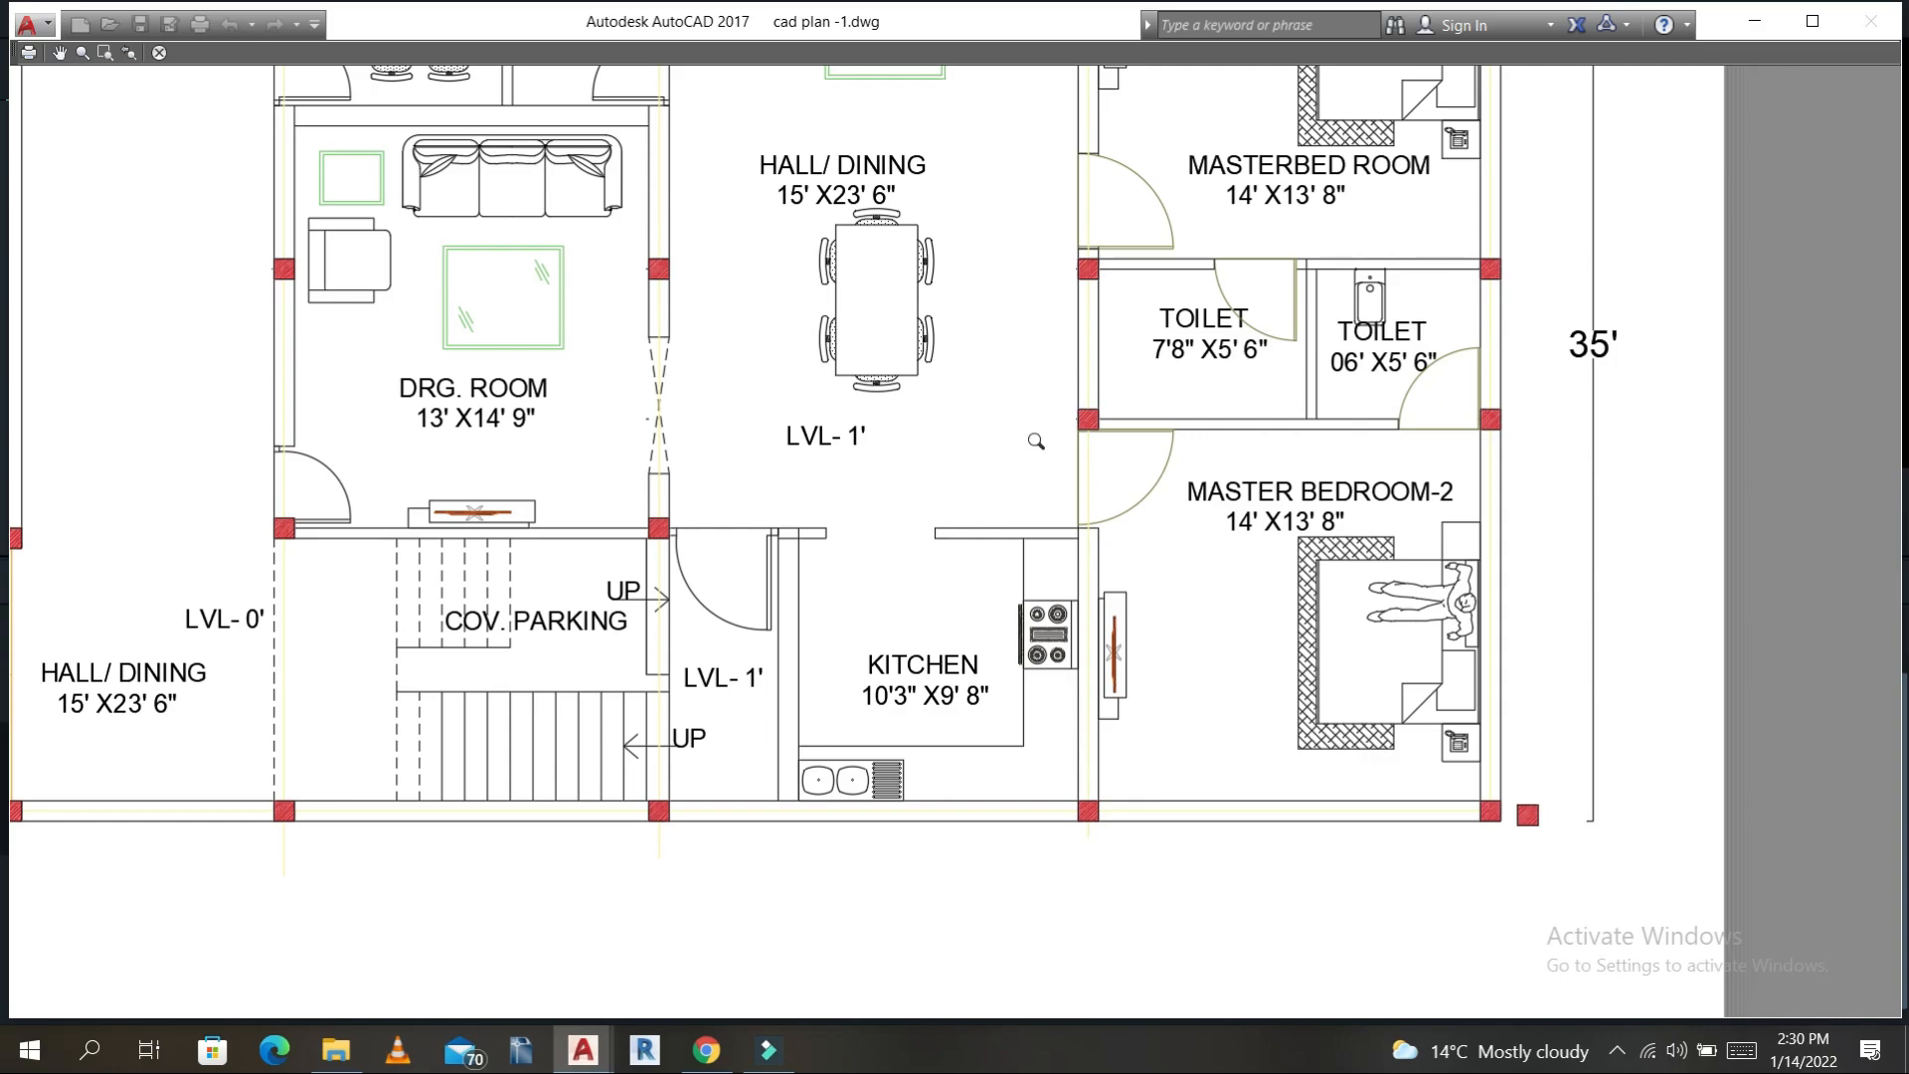
{"action": "scroll", "coordinate": [1008, 416], "scroll_direction": "down", "scroll_amount": 2}
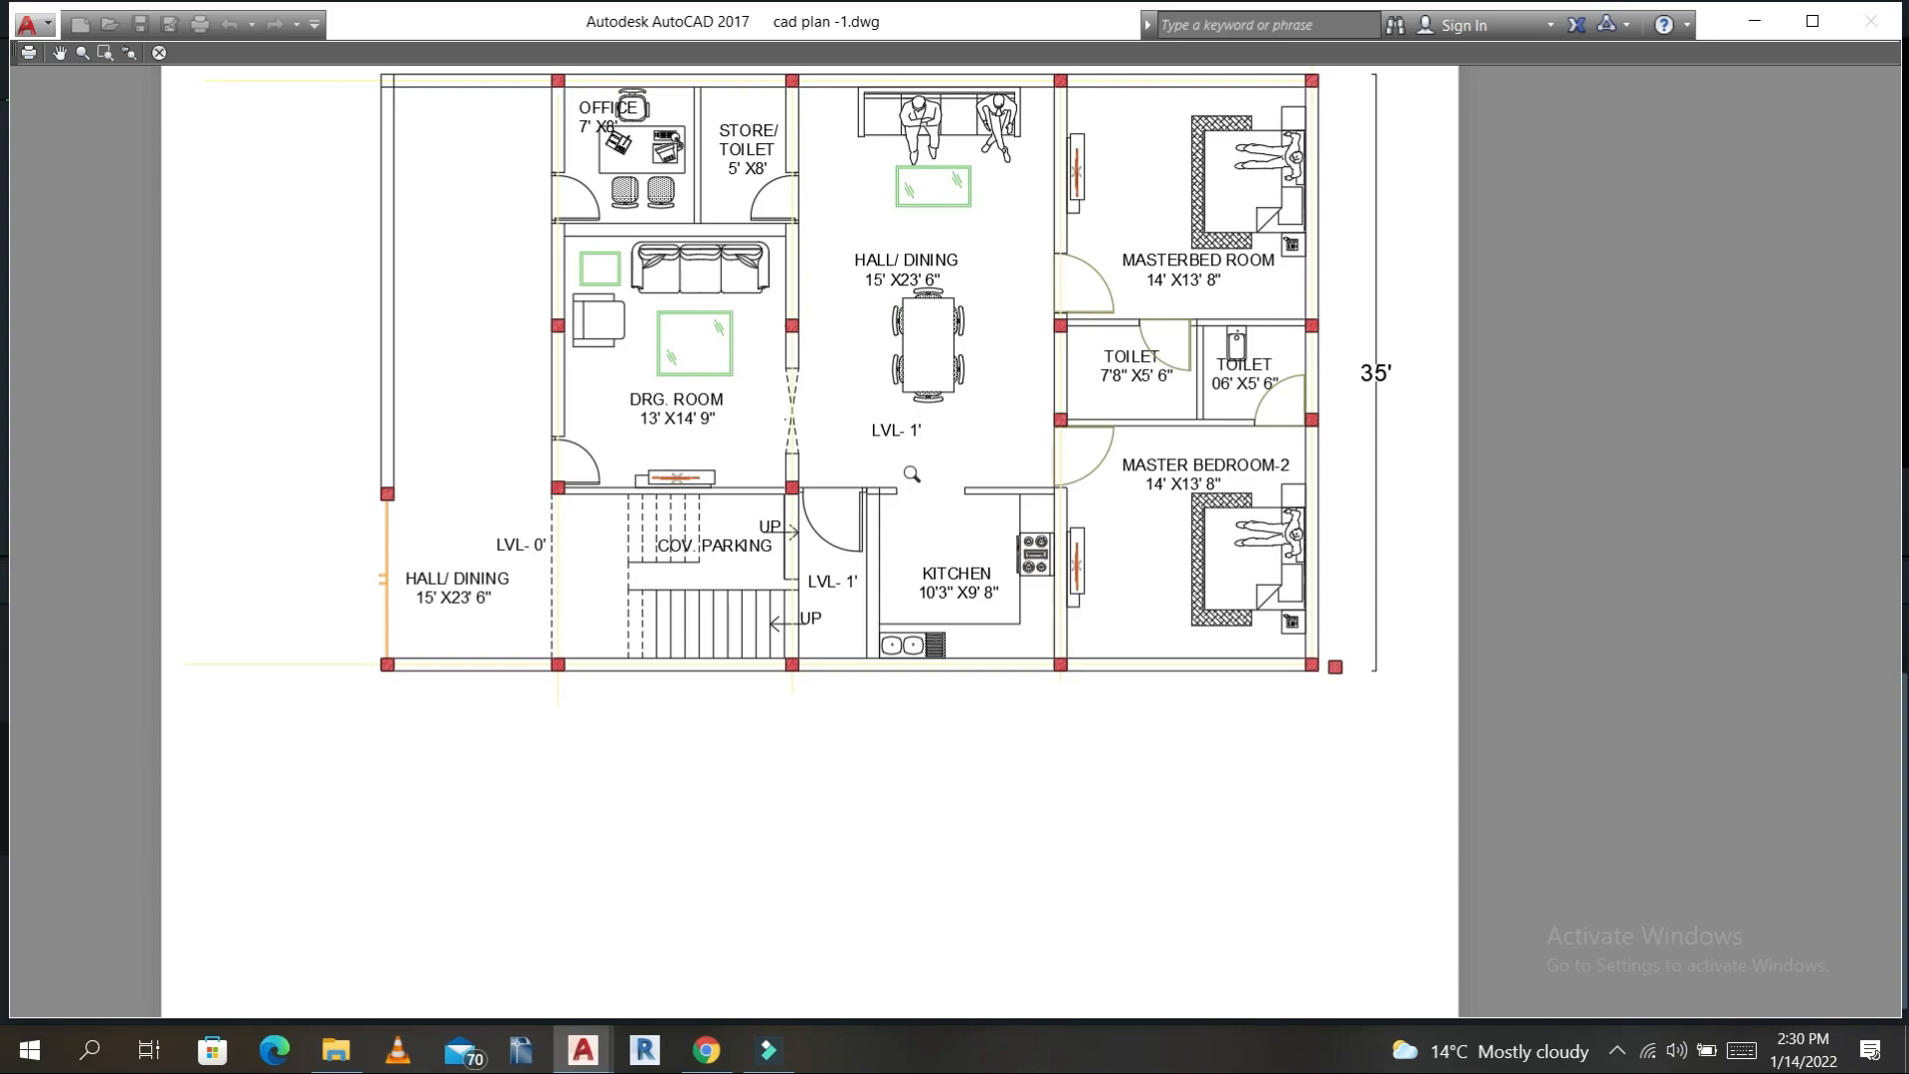
{"action": "key", "text": "Escape"}
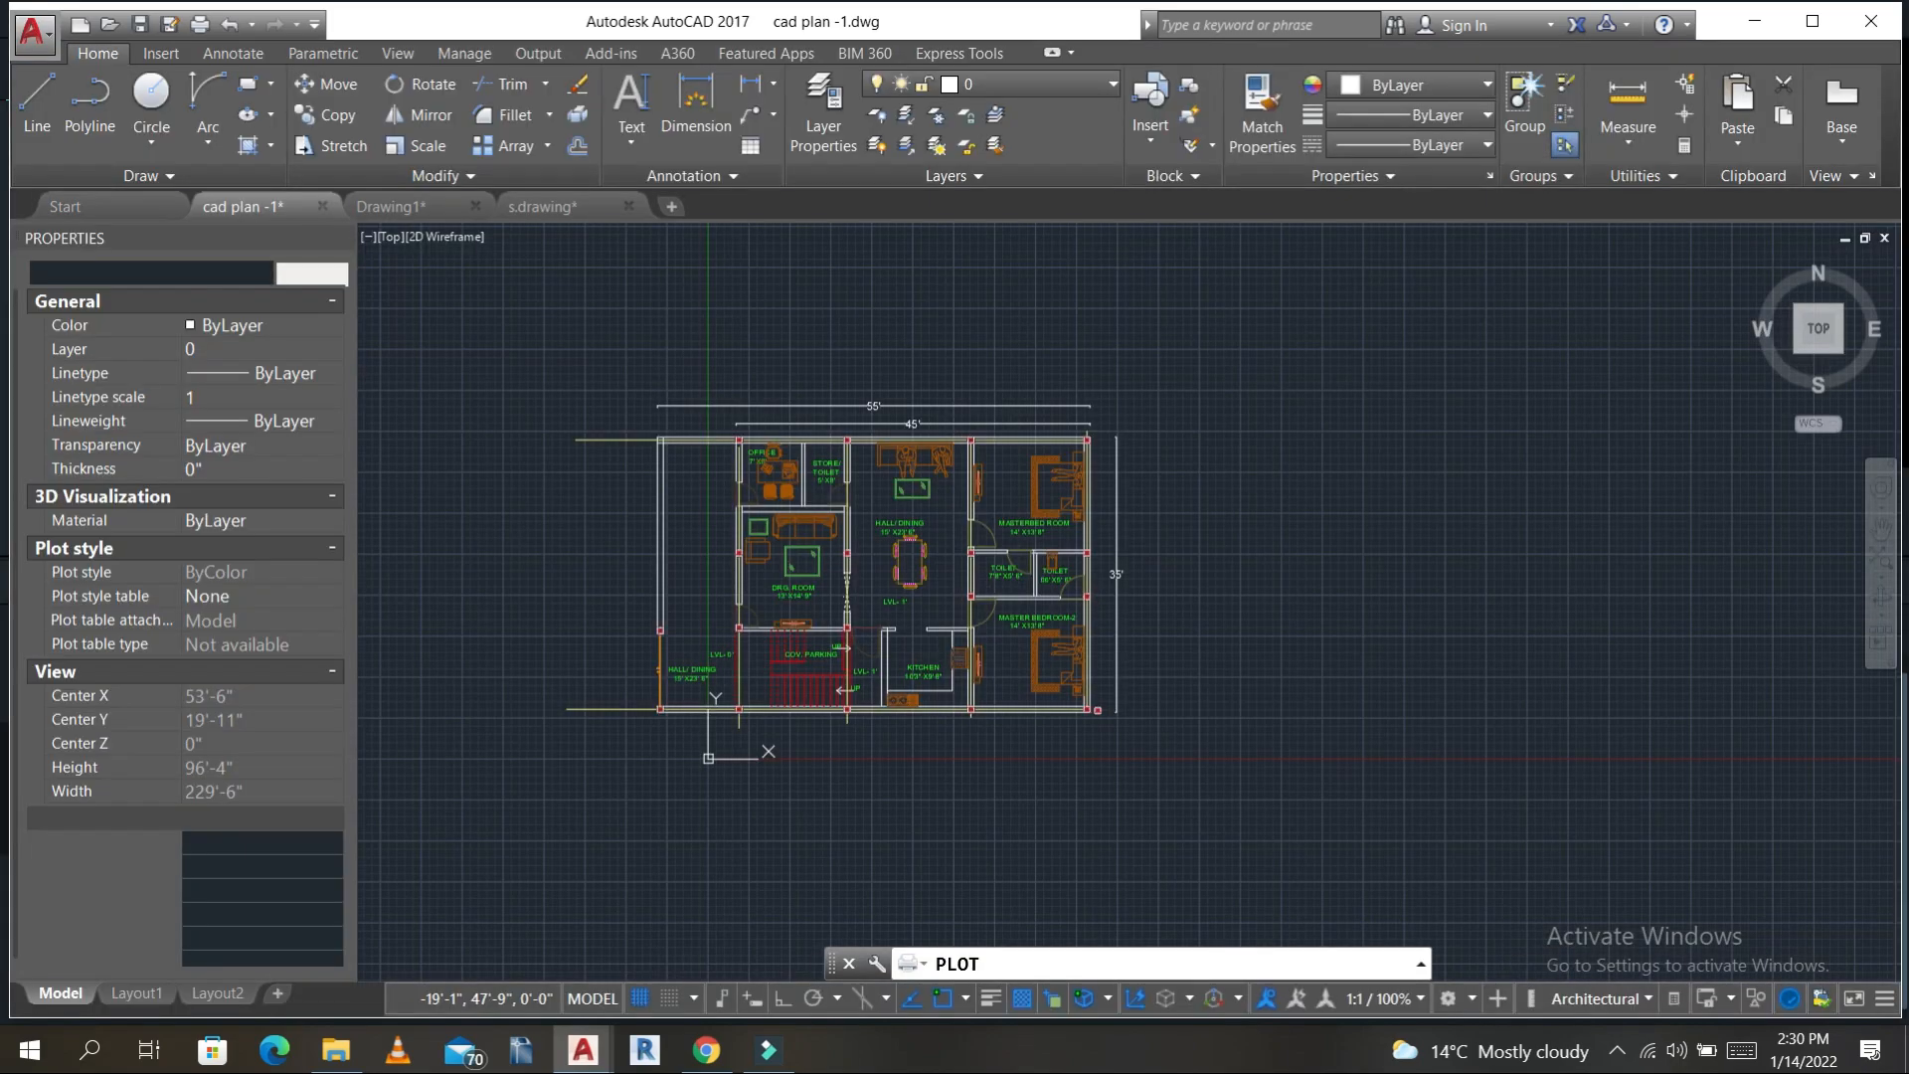
{"action": "key", "text": "Escape"}
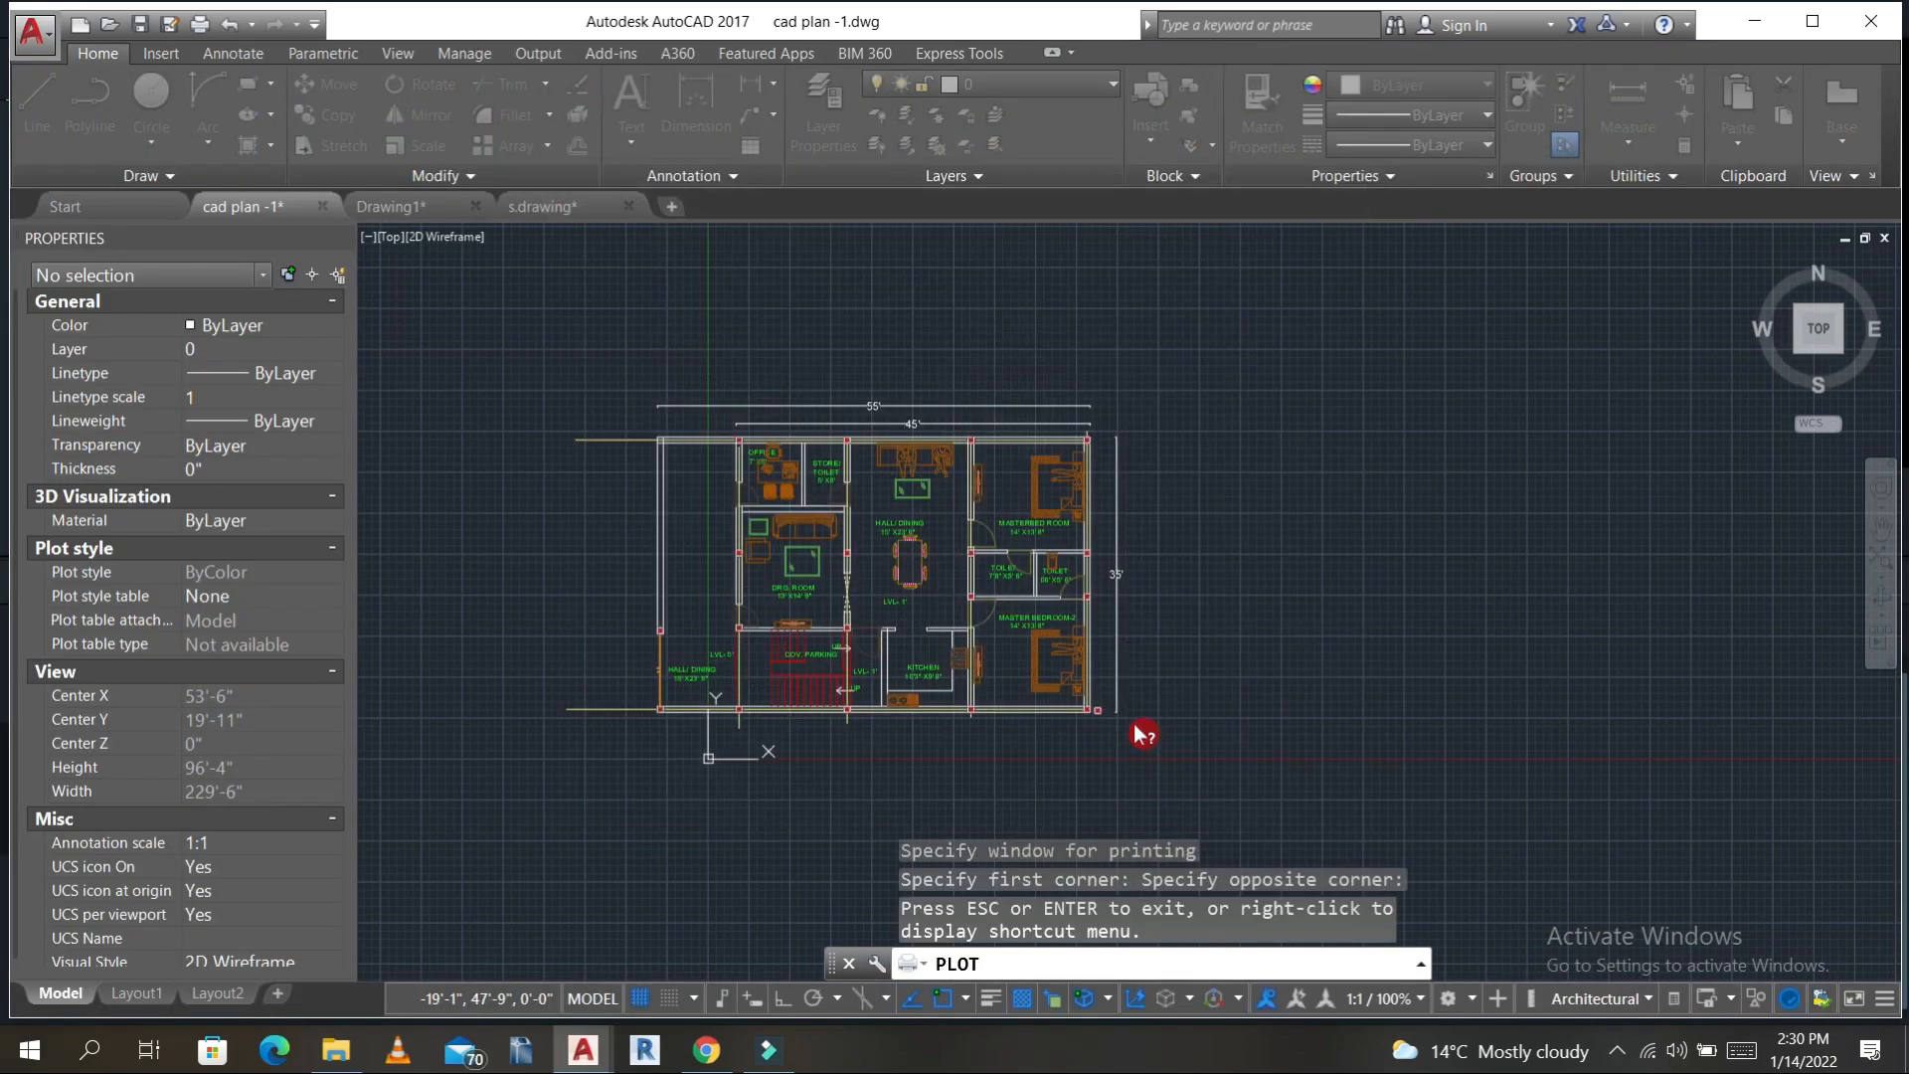
- Erase the stray column copy just outside the plan's lower-right corner, beside Master Bedroom-2
{"action": "scroll", "coordinate": [1074, 738], "scroll_direction": "up", "scroll_amount": 4}
{"action": "left_click", "coordinate": [1070, 753]}
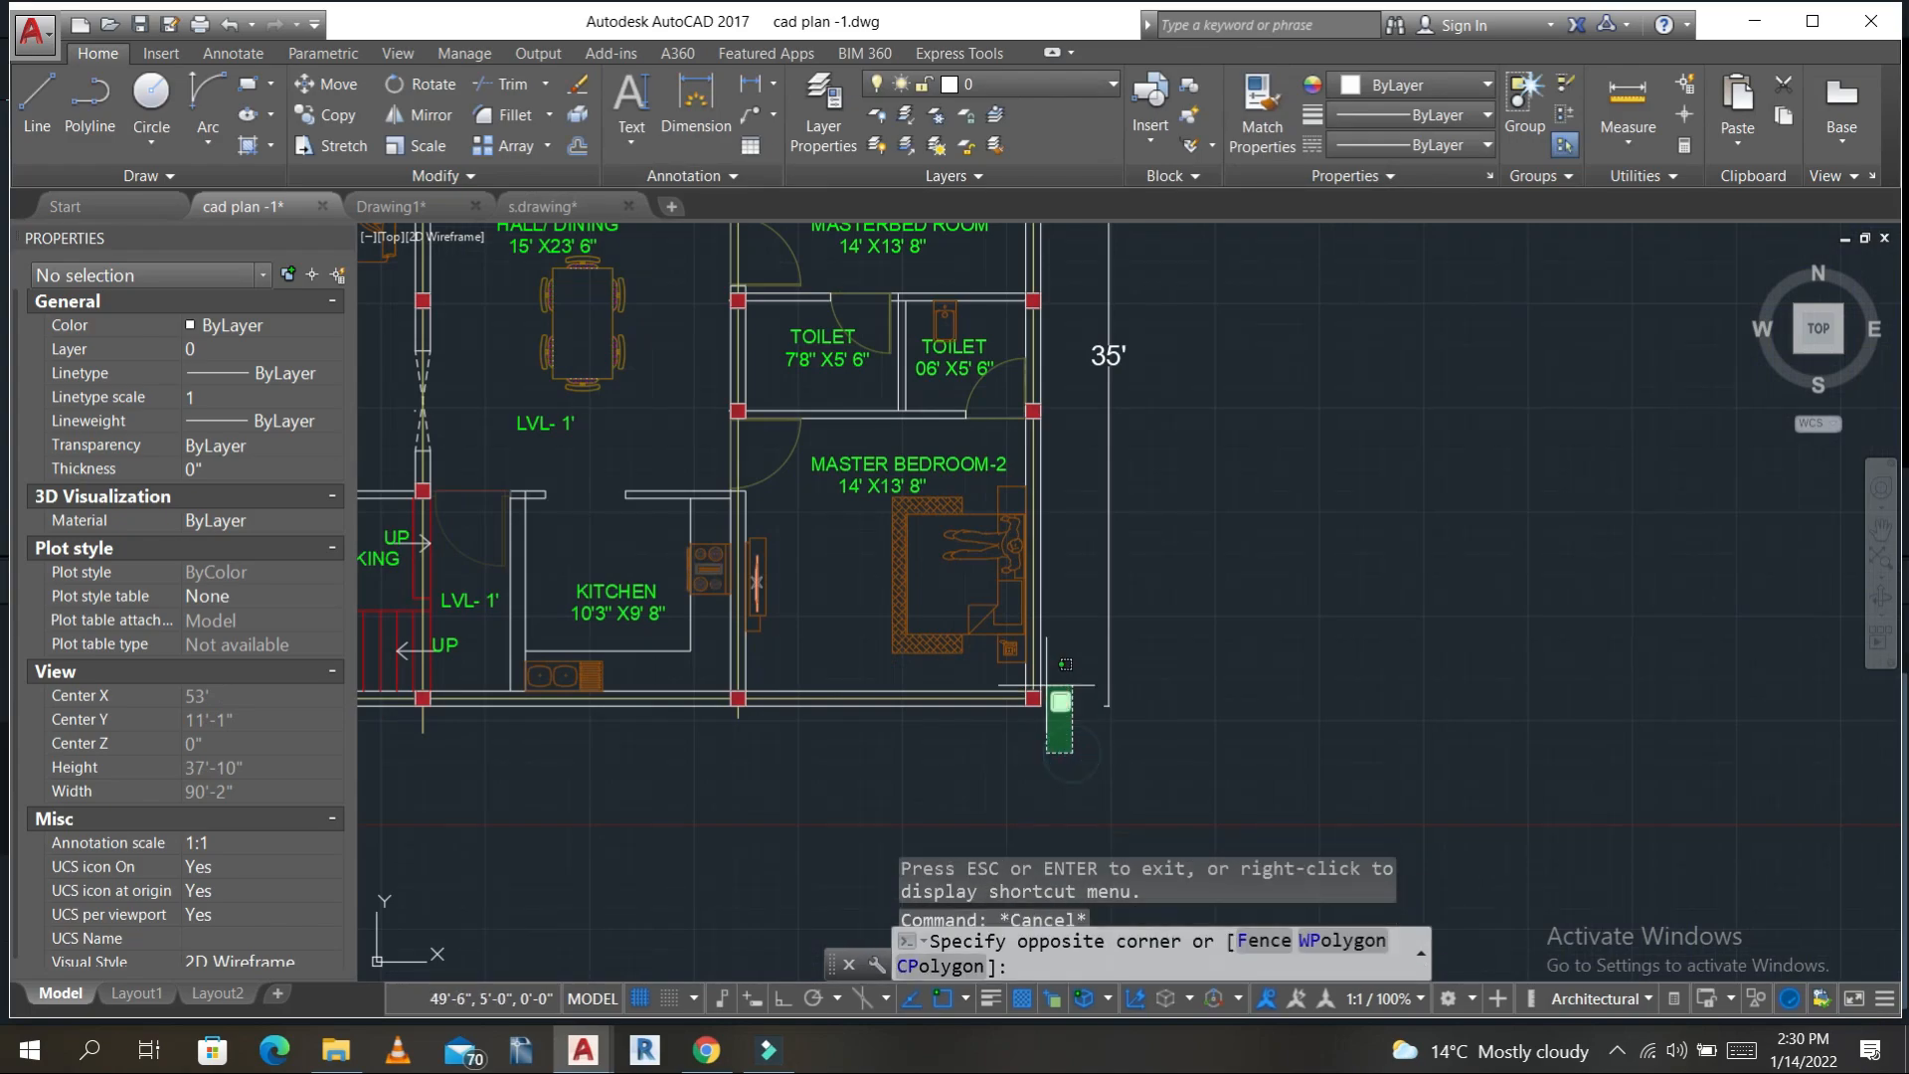
{"action": "left_click", "coordinate": [1061, 682]}
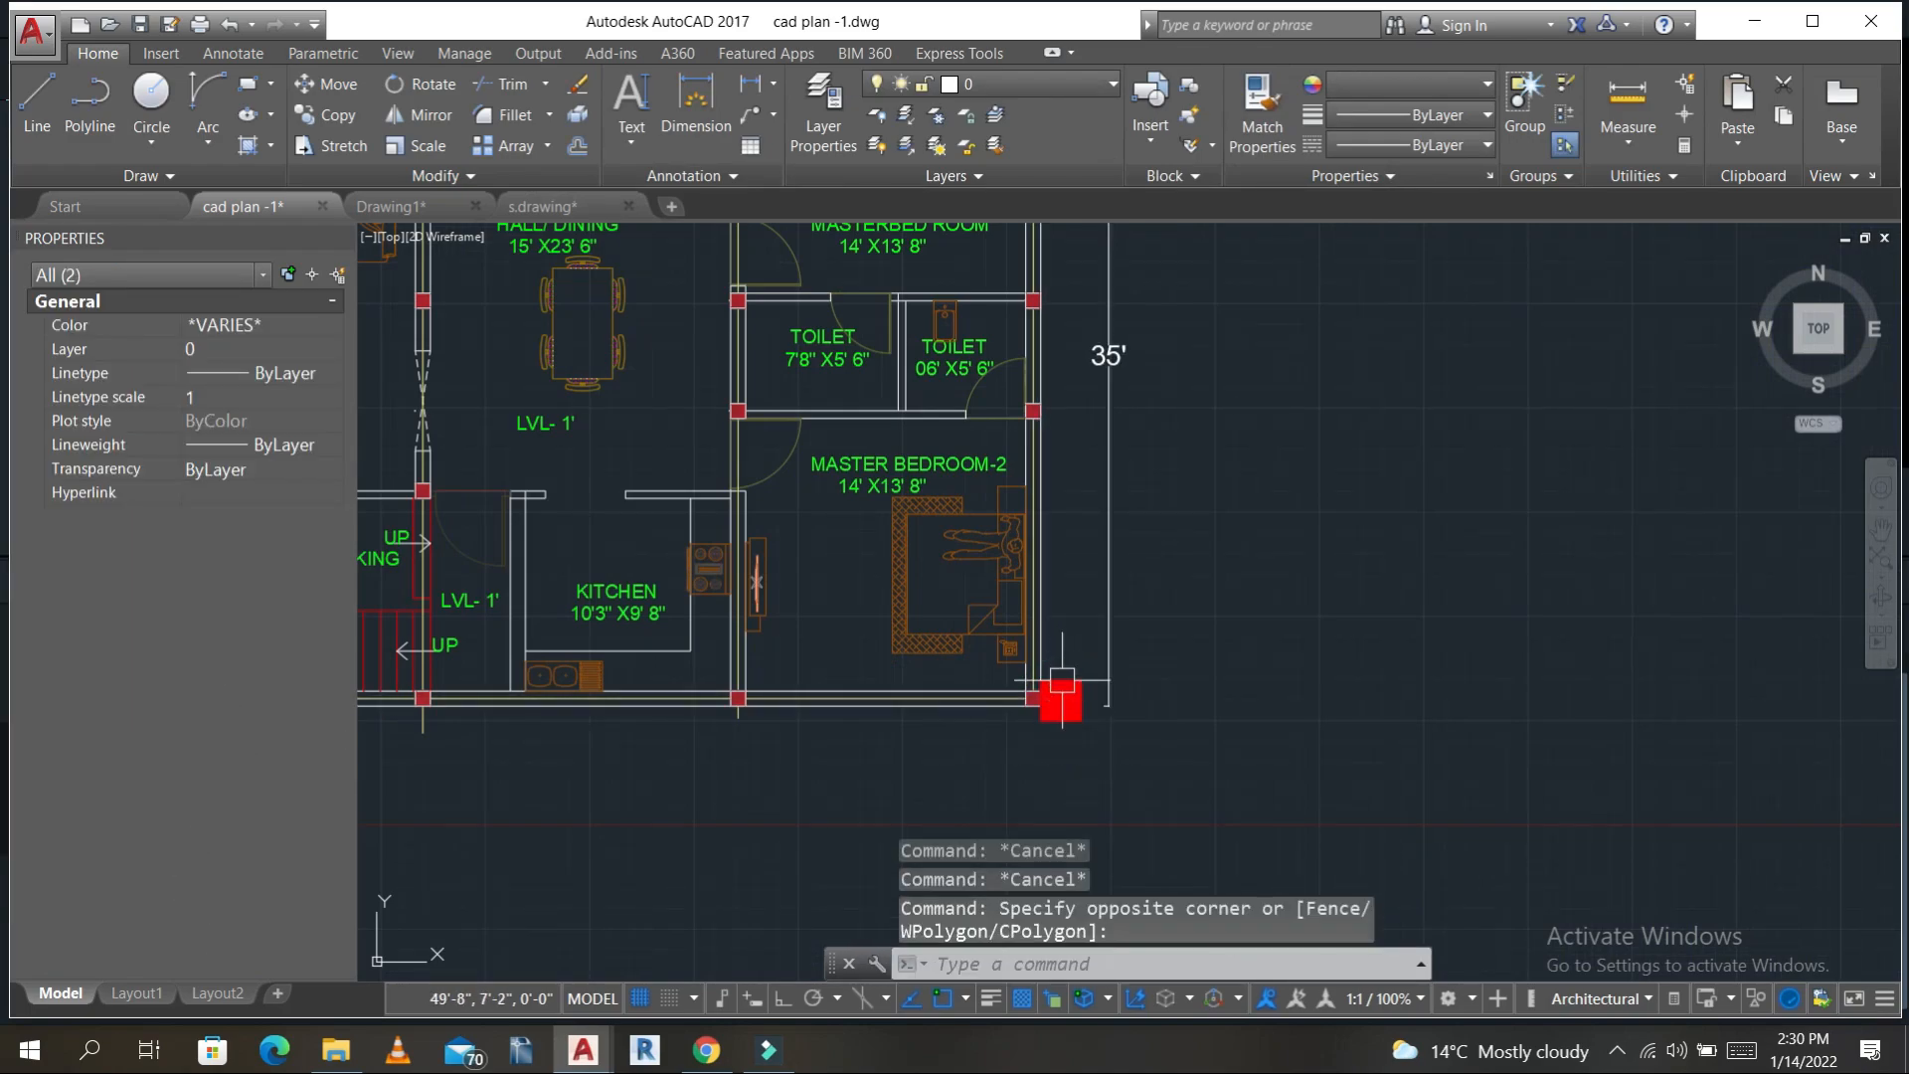
{"action": "type", "text": "e"}
{"action": "key", "text": "Return"}
{"action": "scroll", "coordinate": [1104, 736], "scroll_direction": "down", "scroll_amount": 3}
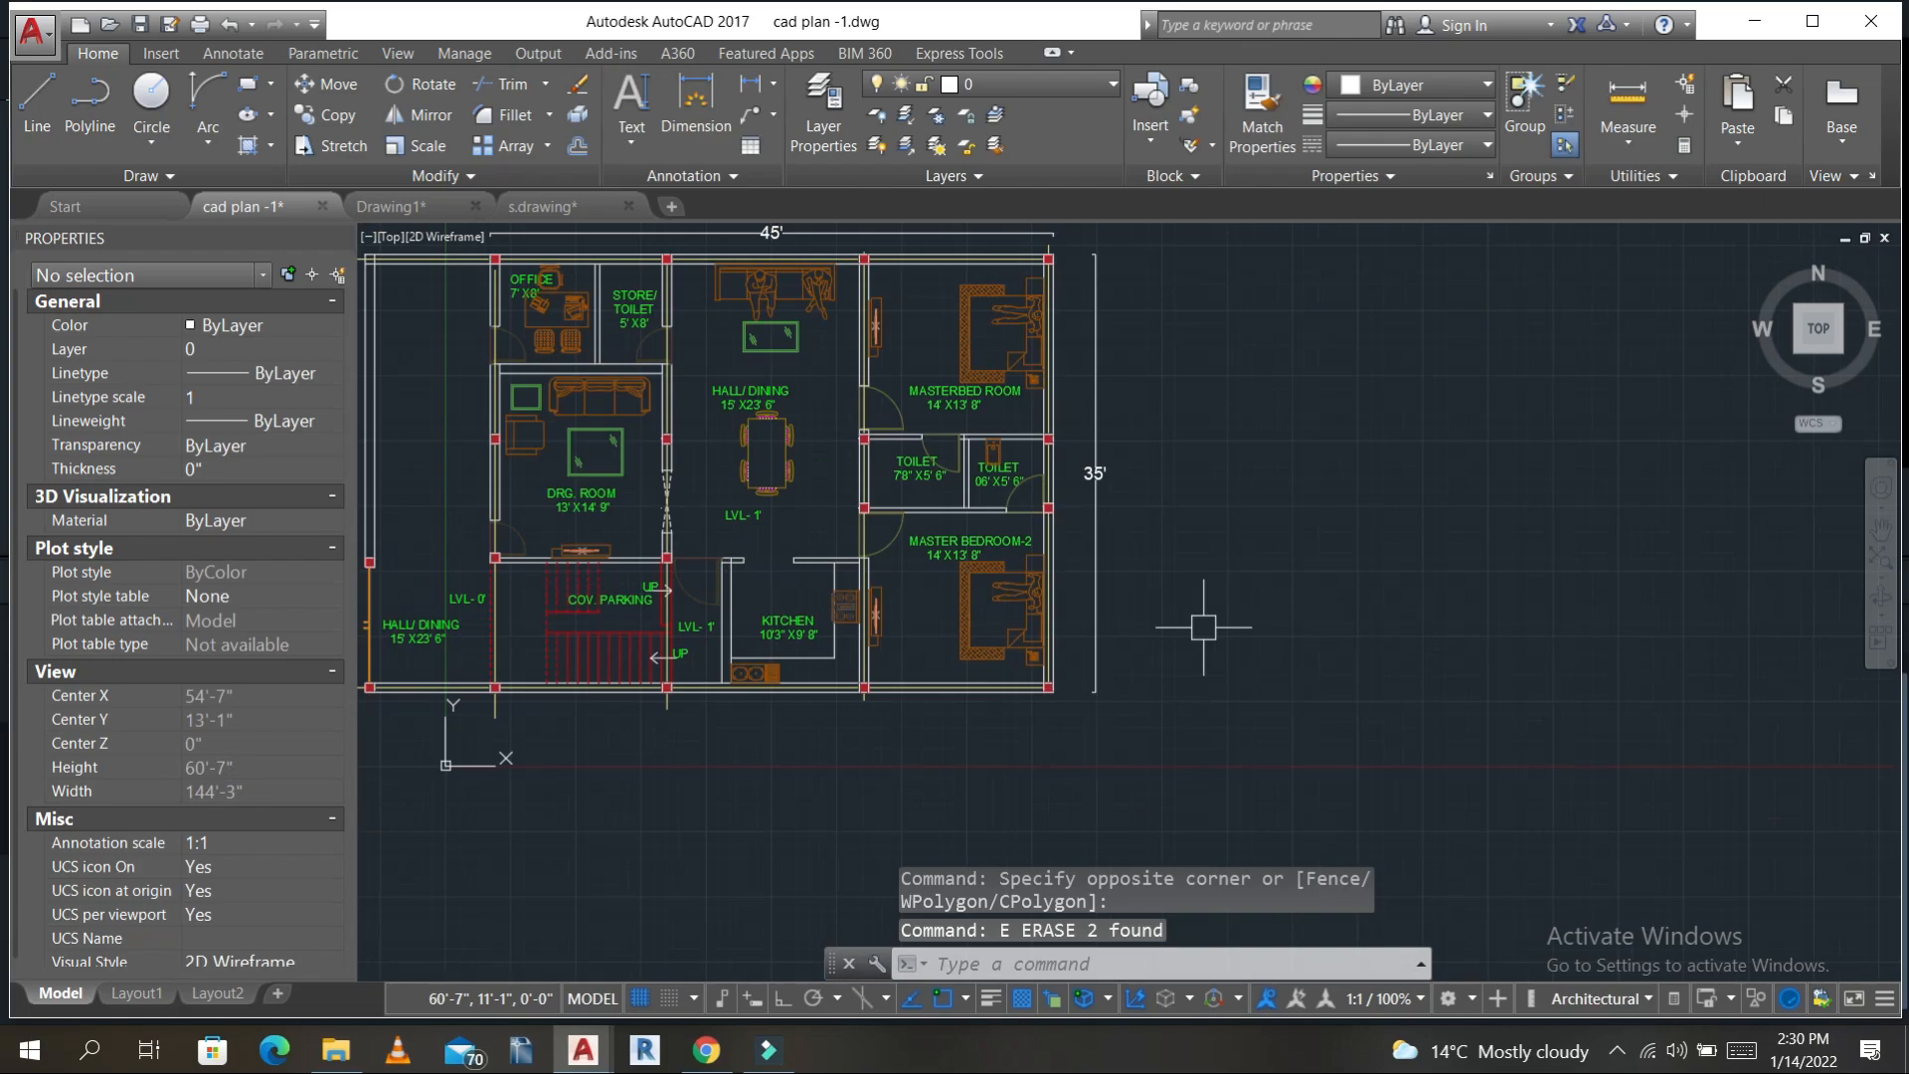
{"action": "key", "text": "Escape"}
{"action": "key", "text": "Escape"}
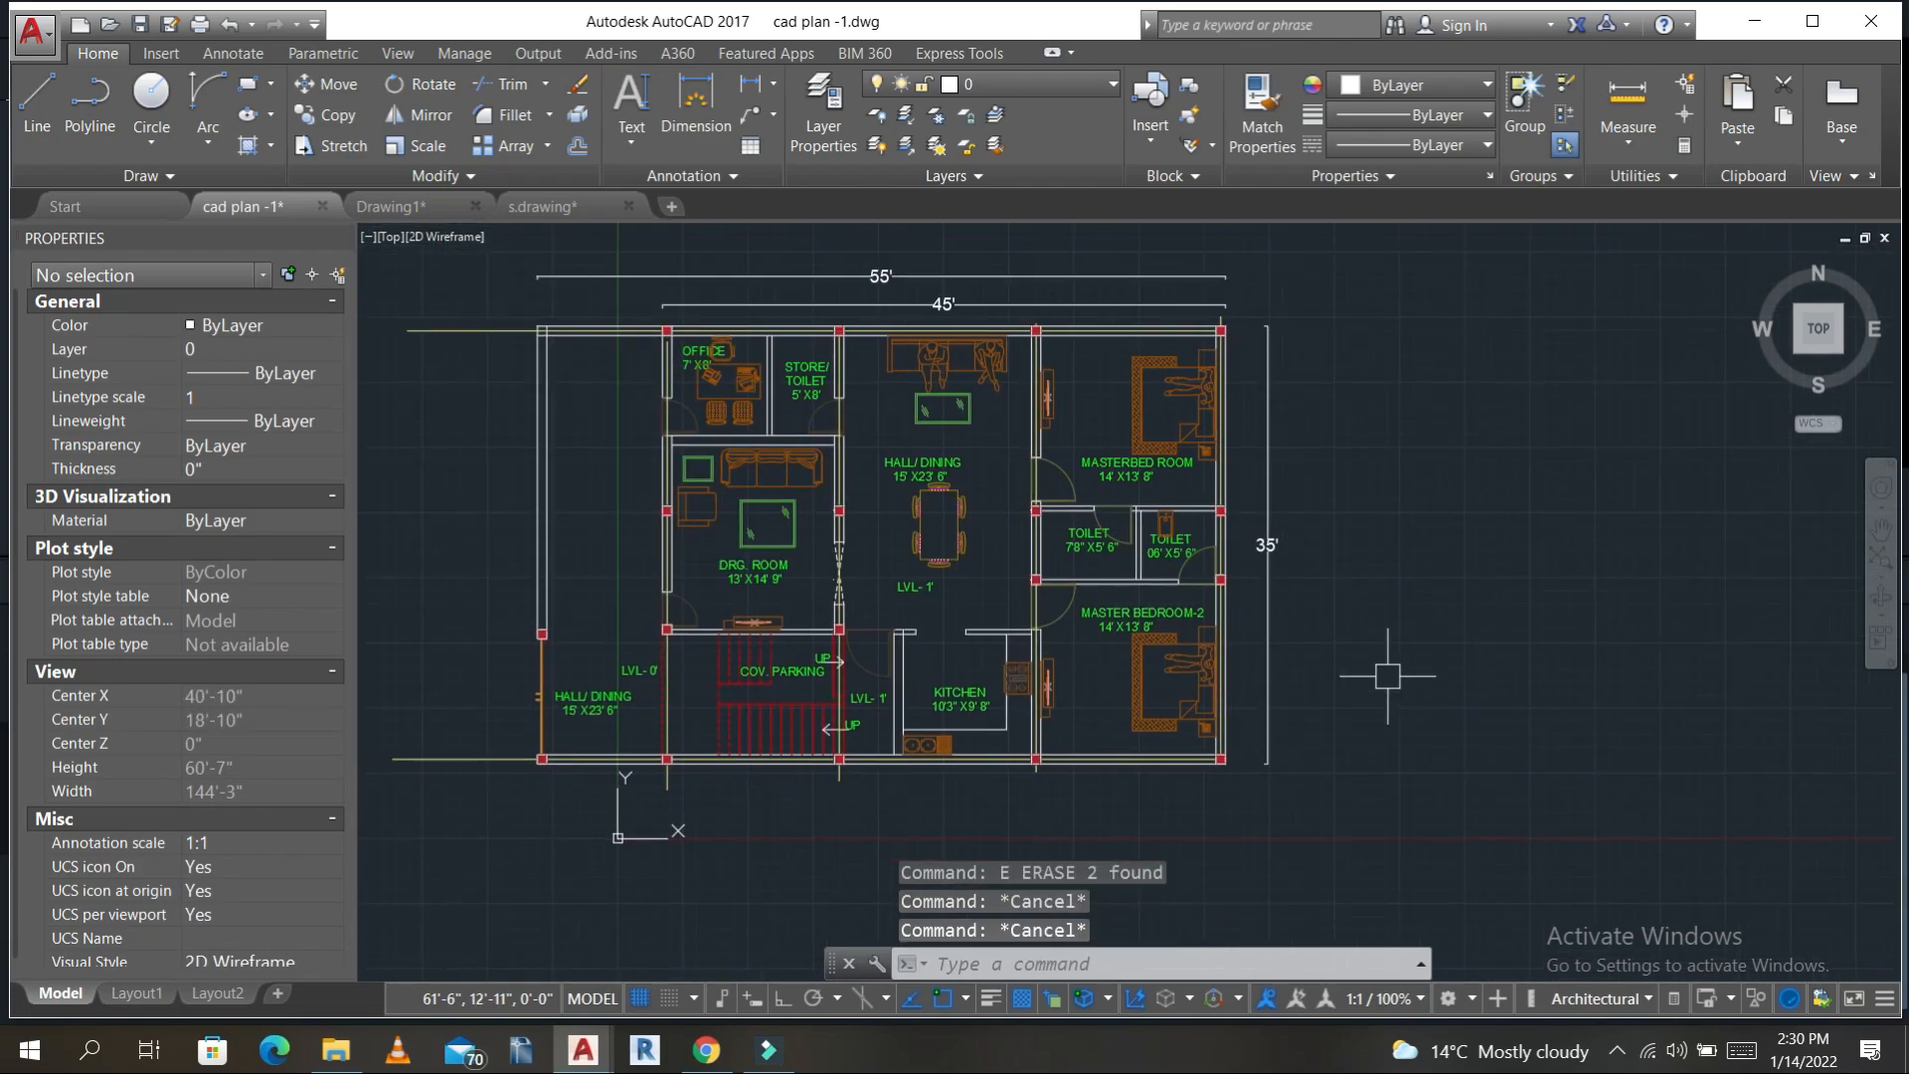
- Start plotting a single sheet again and load the previous plot's page setup
{"action": "key", "text": "ctrl+p"}
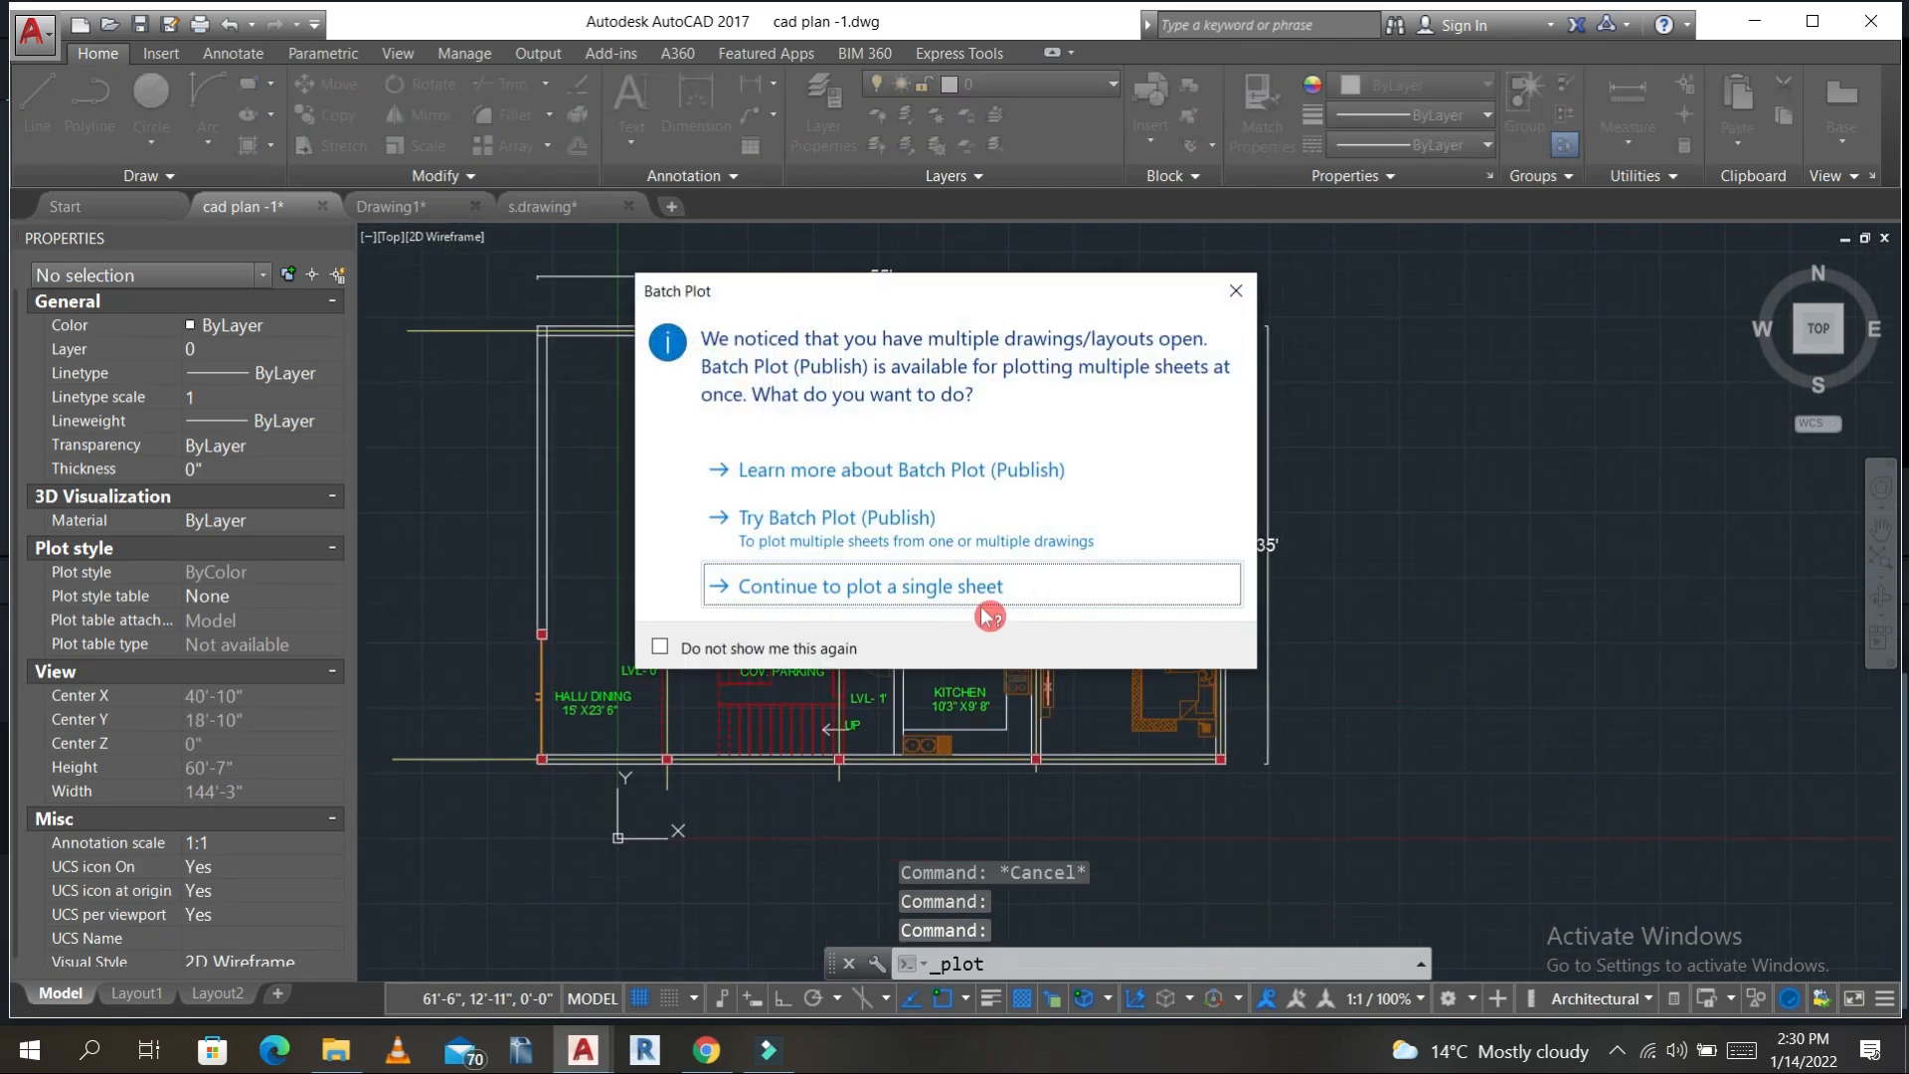
{"action": "left_click", "coordinate": [1004, 593]}
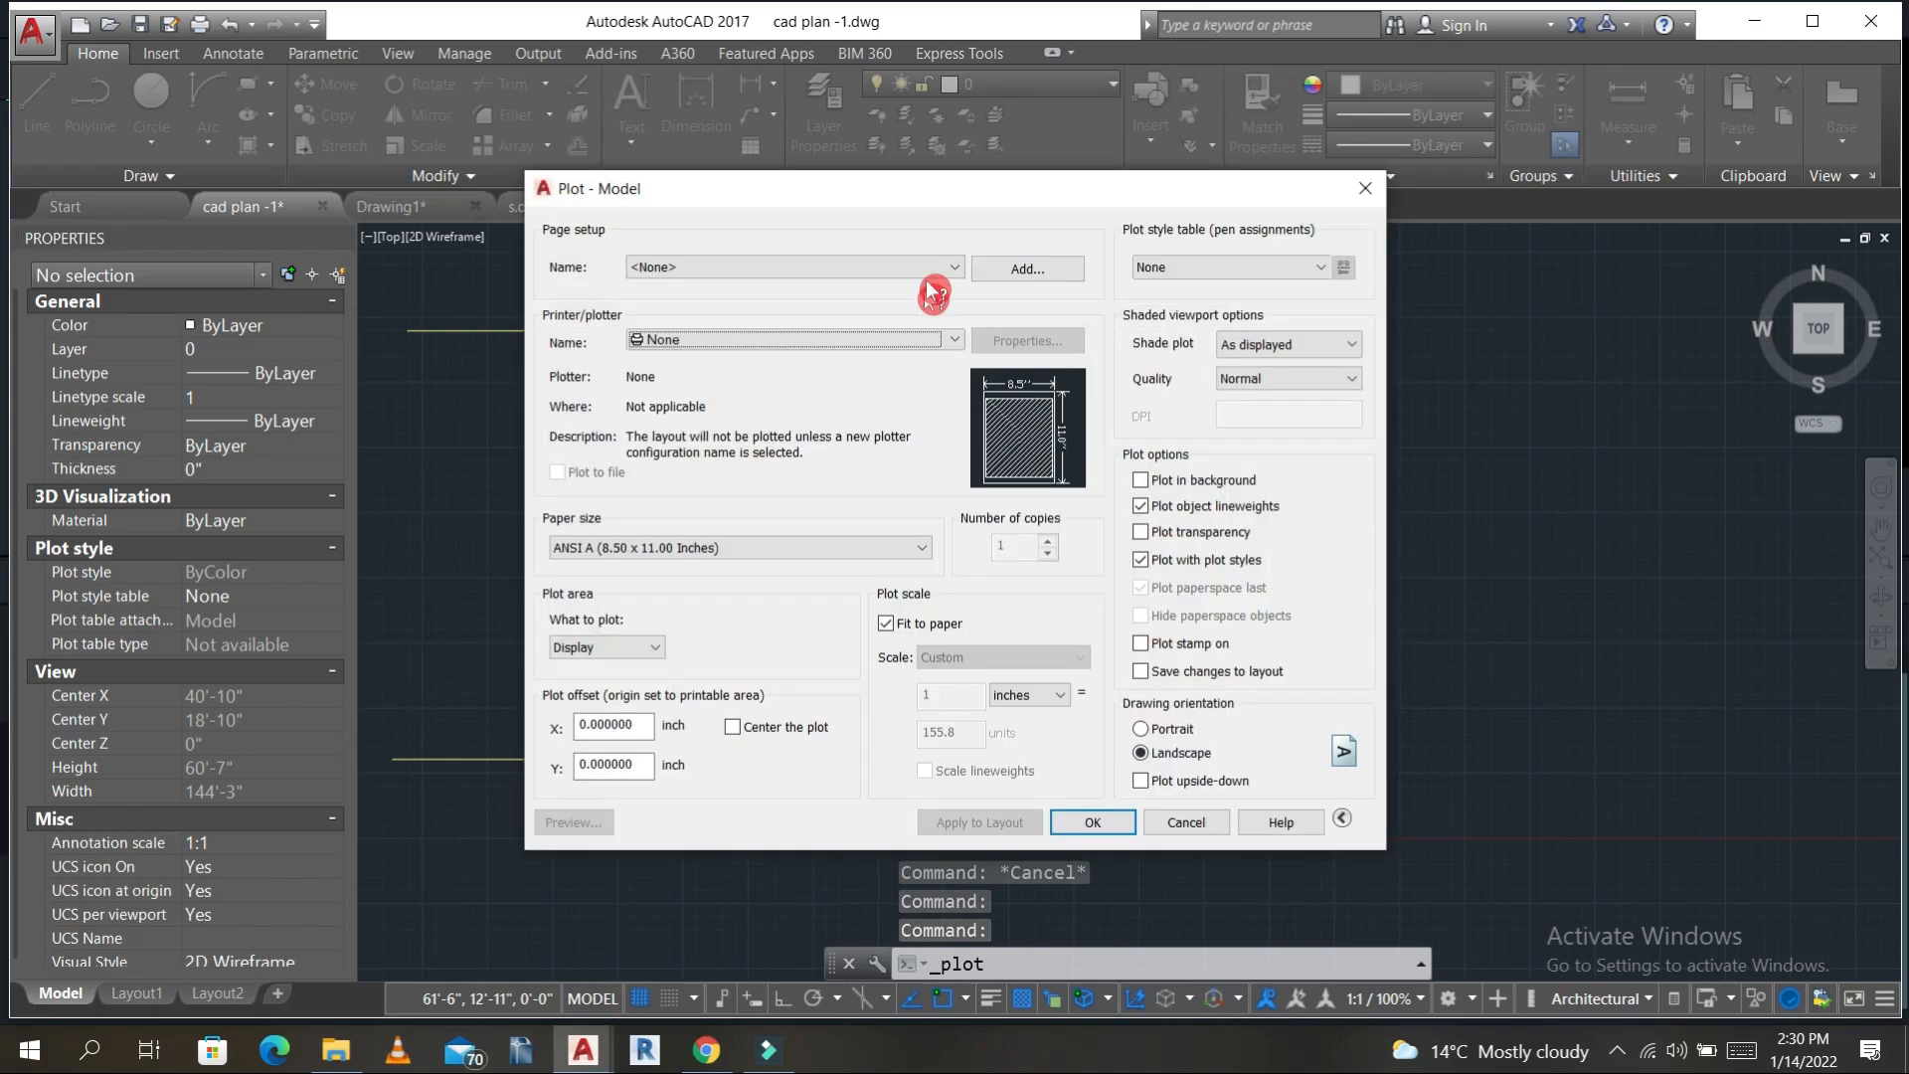
{"action": "left_click", "coordinate": [935, 276]}
{"action": "left_click", "coordinate": [870, 298]}
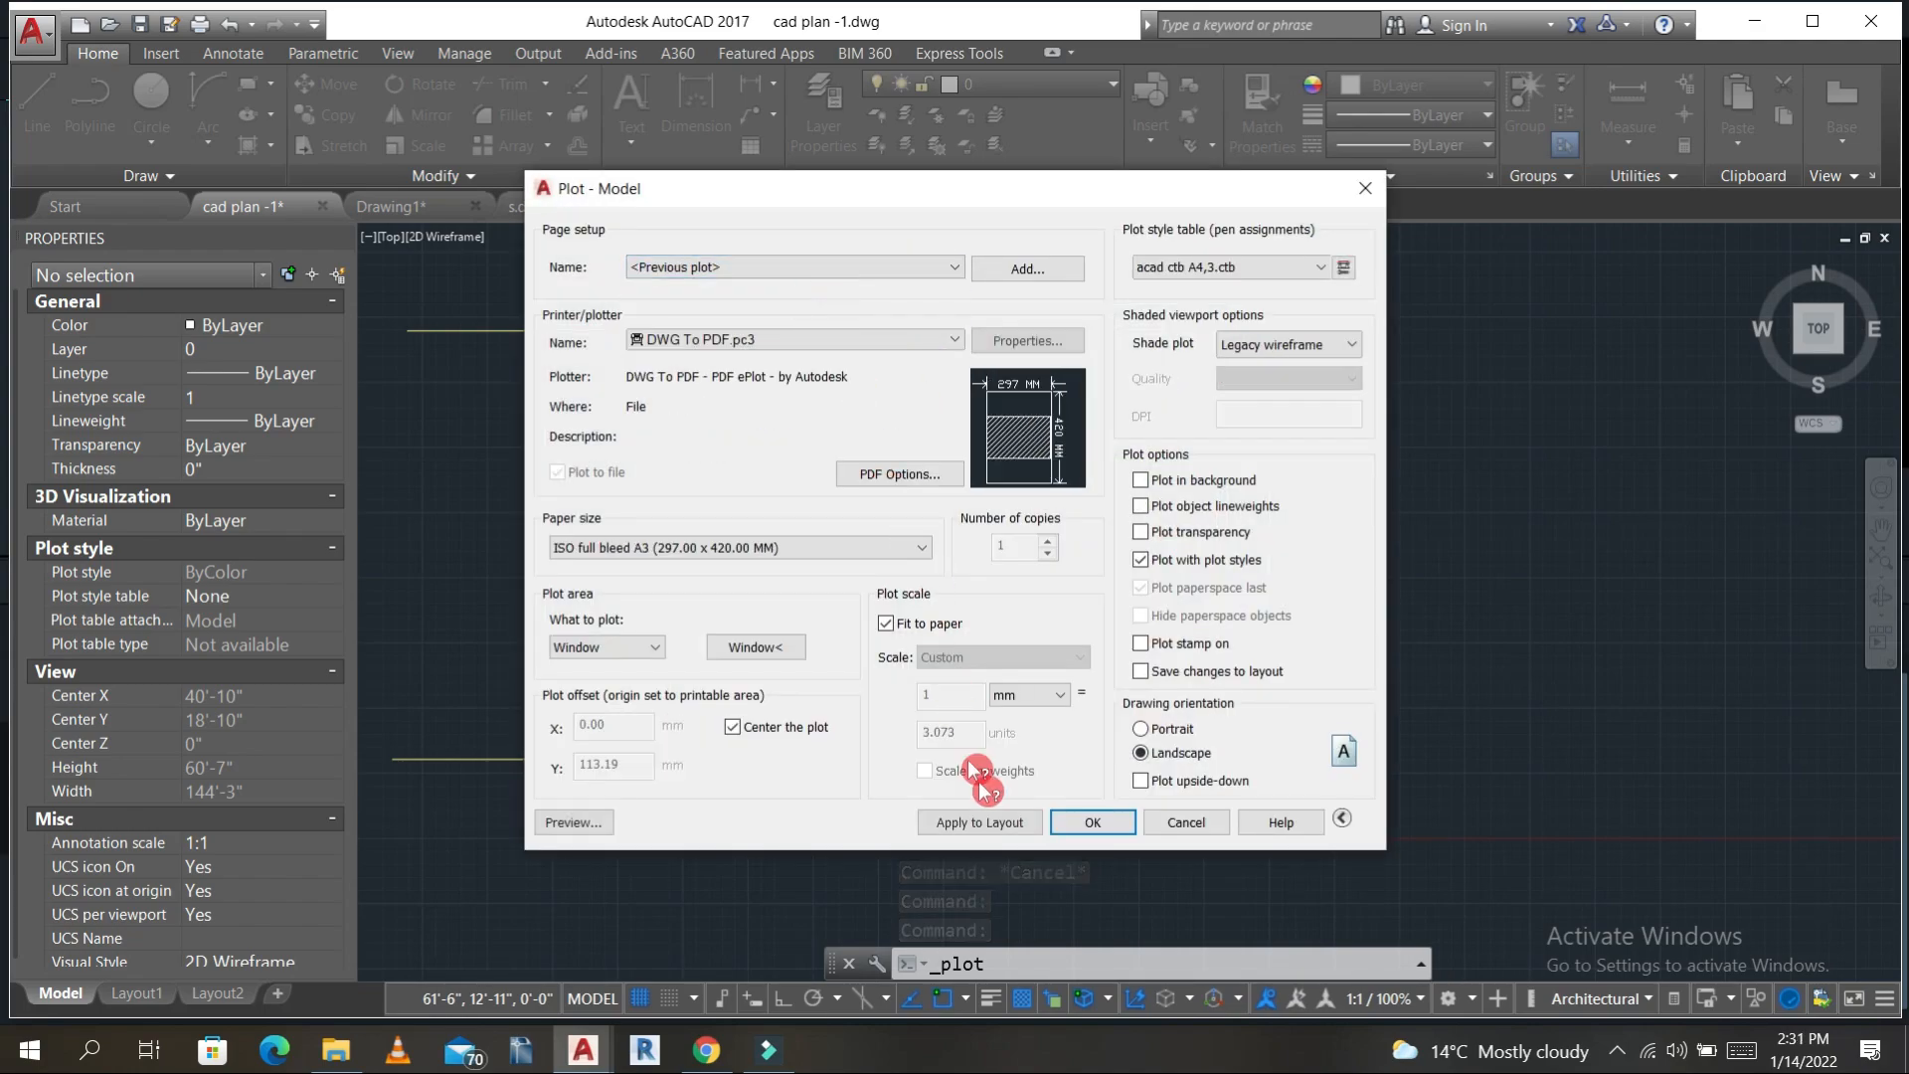
- Redefine the plot window around the plan and its dimensions, and preview the sheet in portrait orientation
{"action": "left_click", "coordinate": [756, 648]}
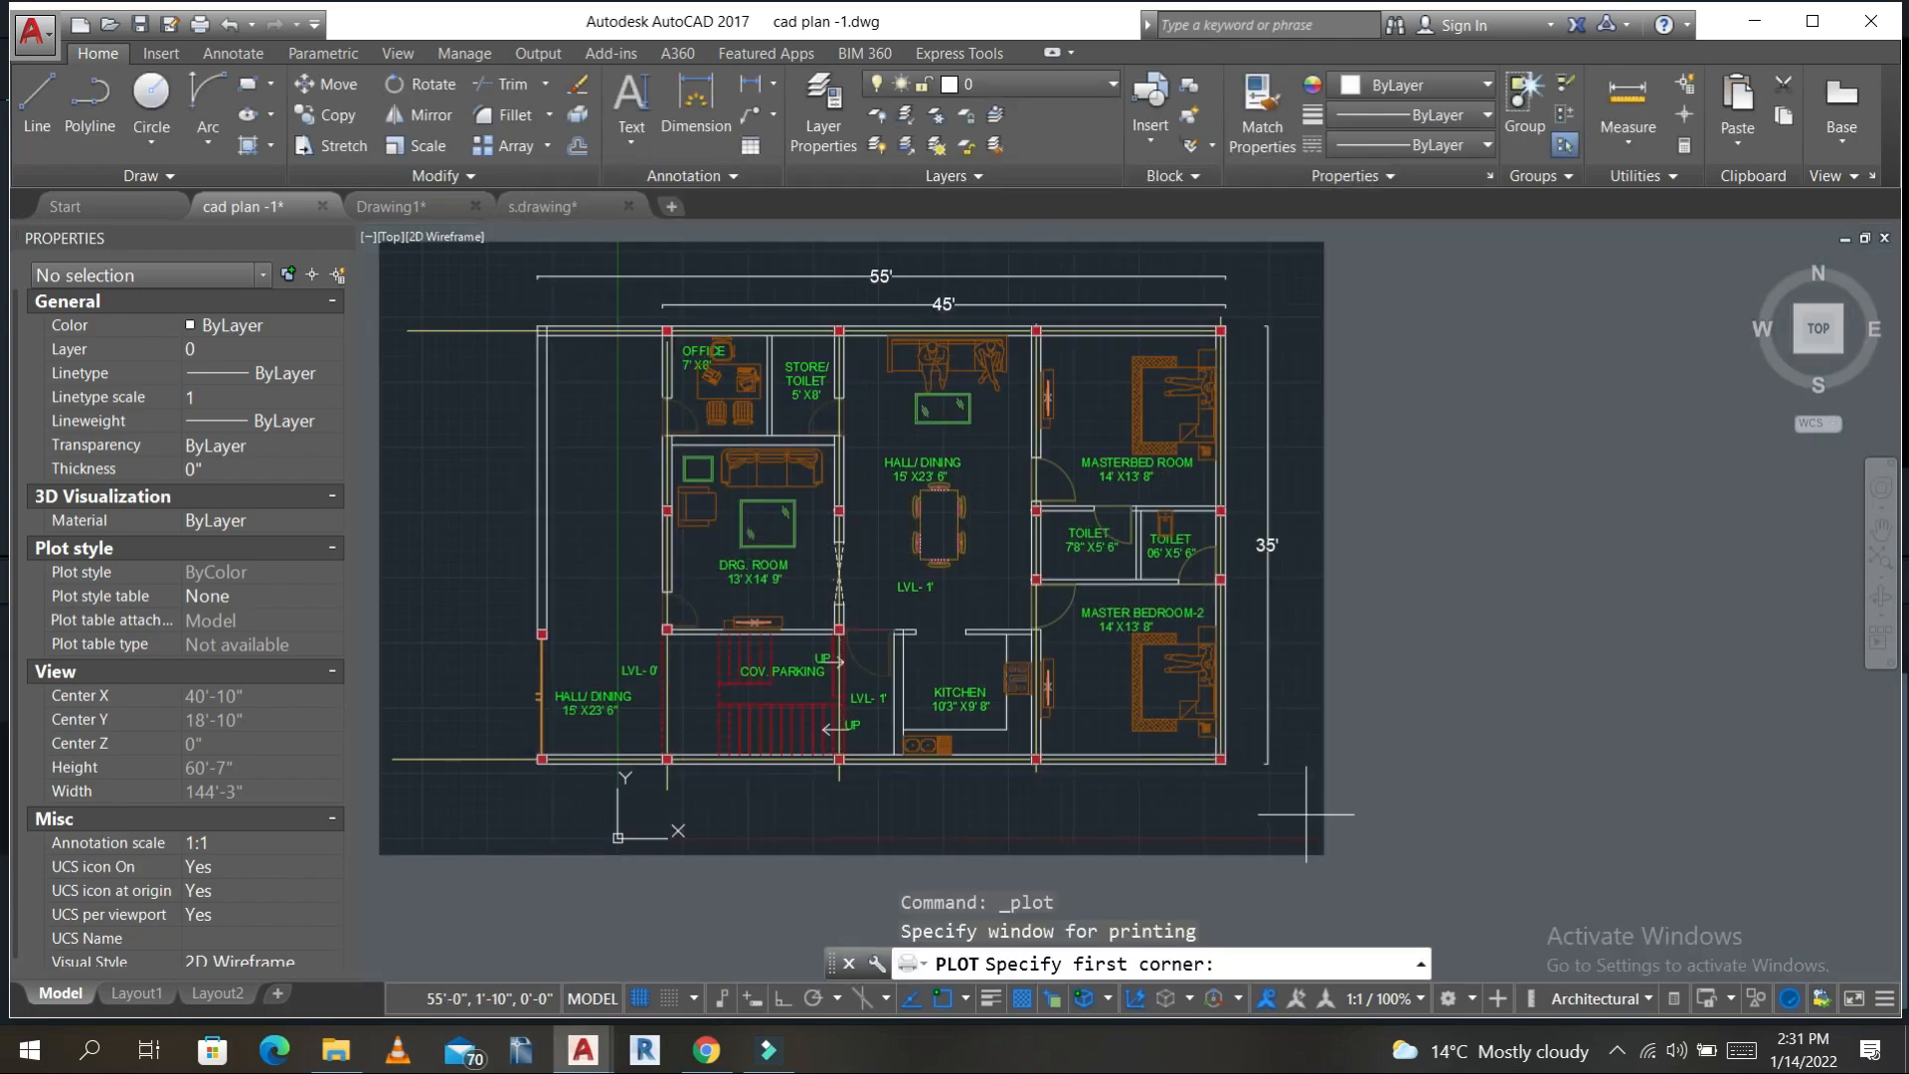
{"action": "left_click", "coordinate": [1306, 813]}
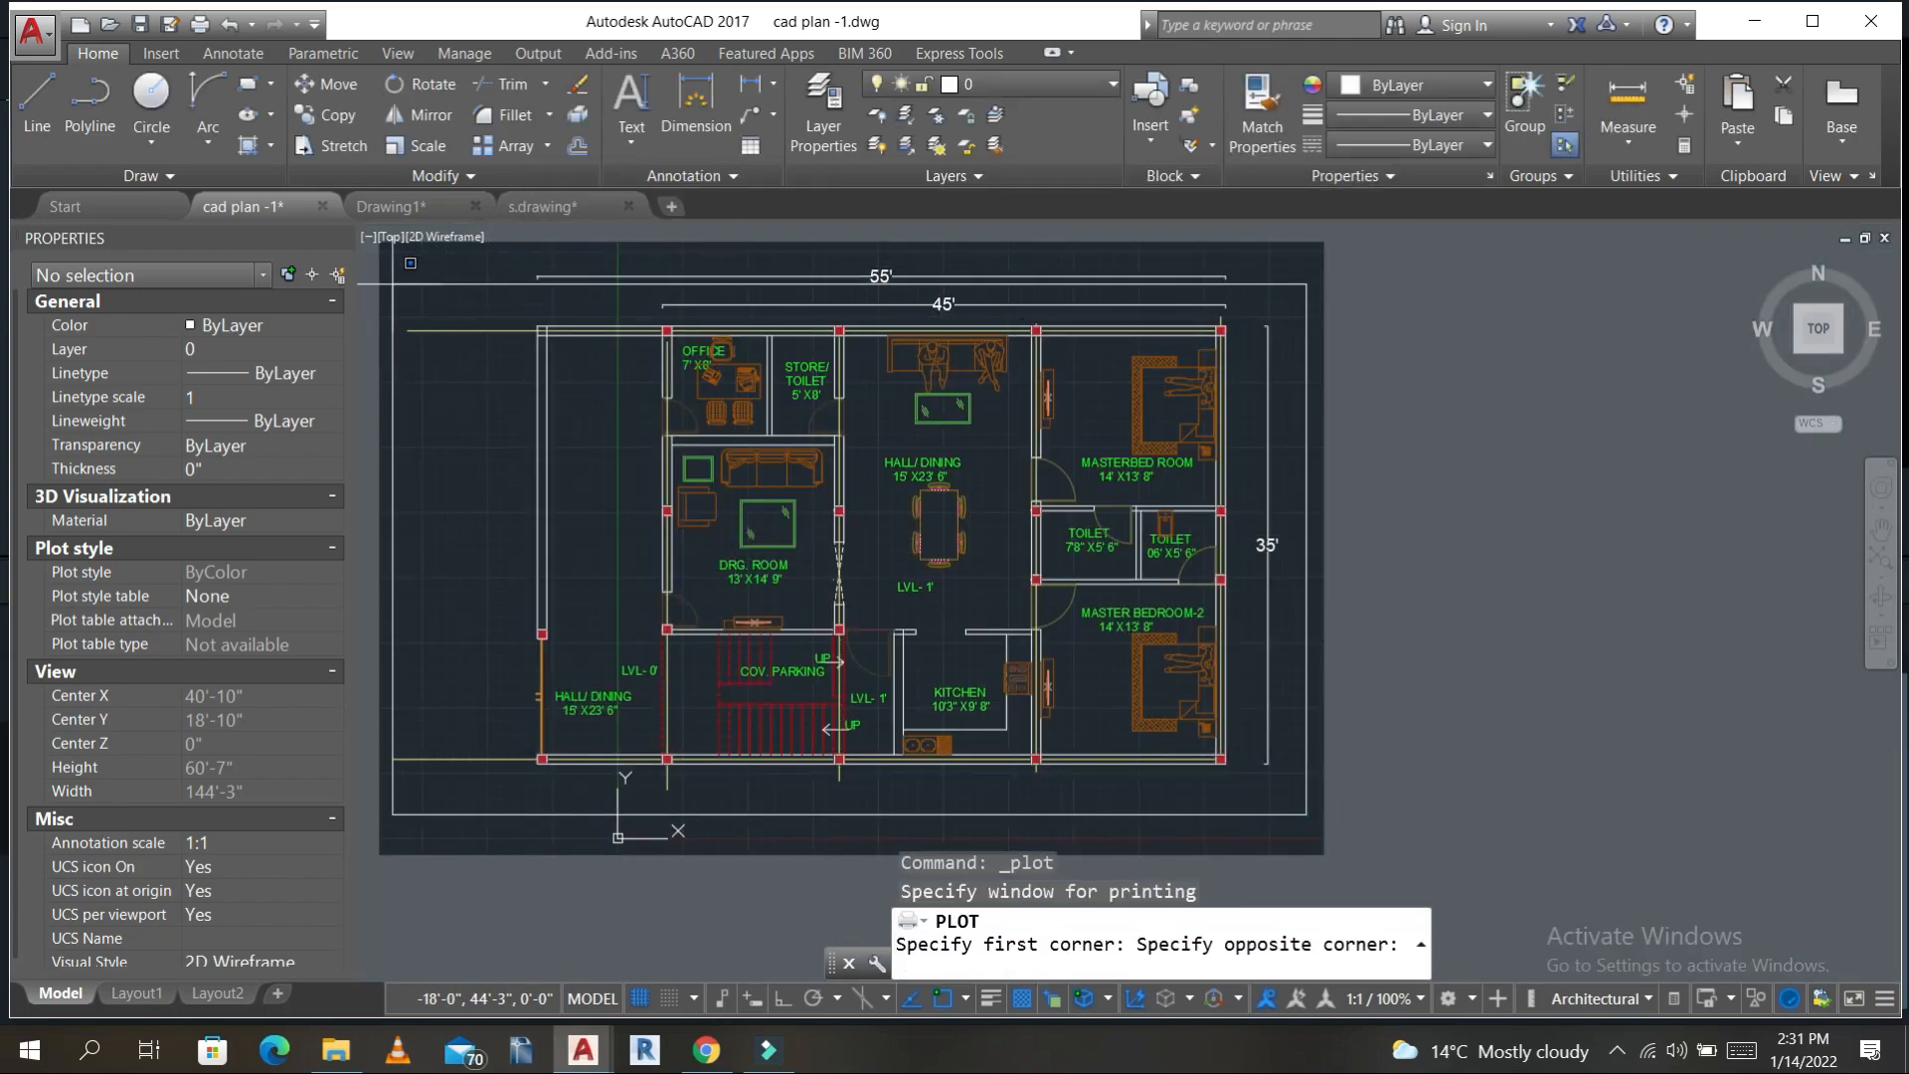
{"action": "left_click", "coordinate": [413, 240]}
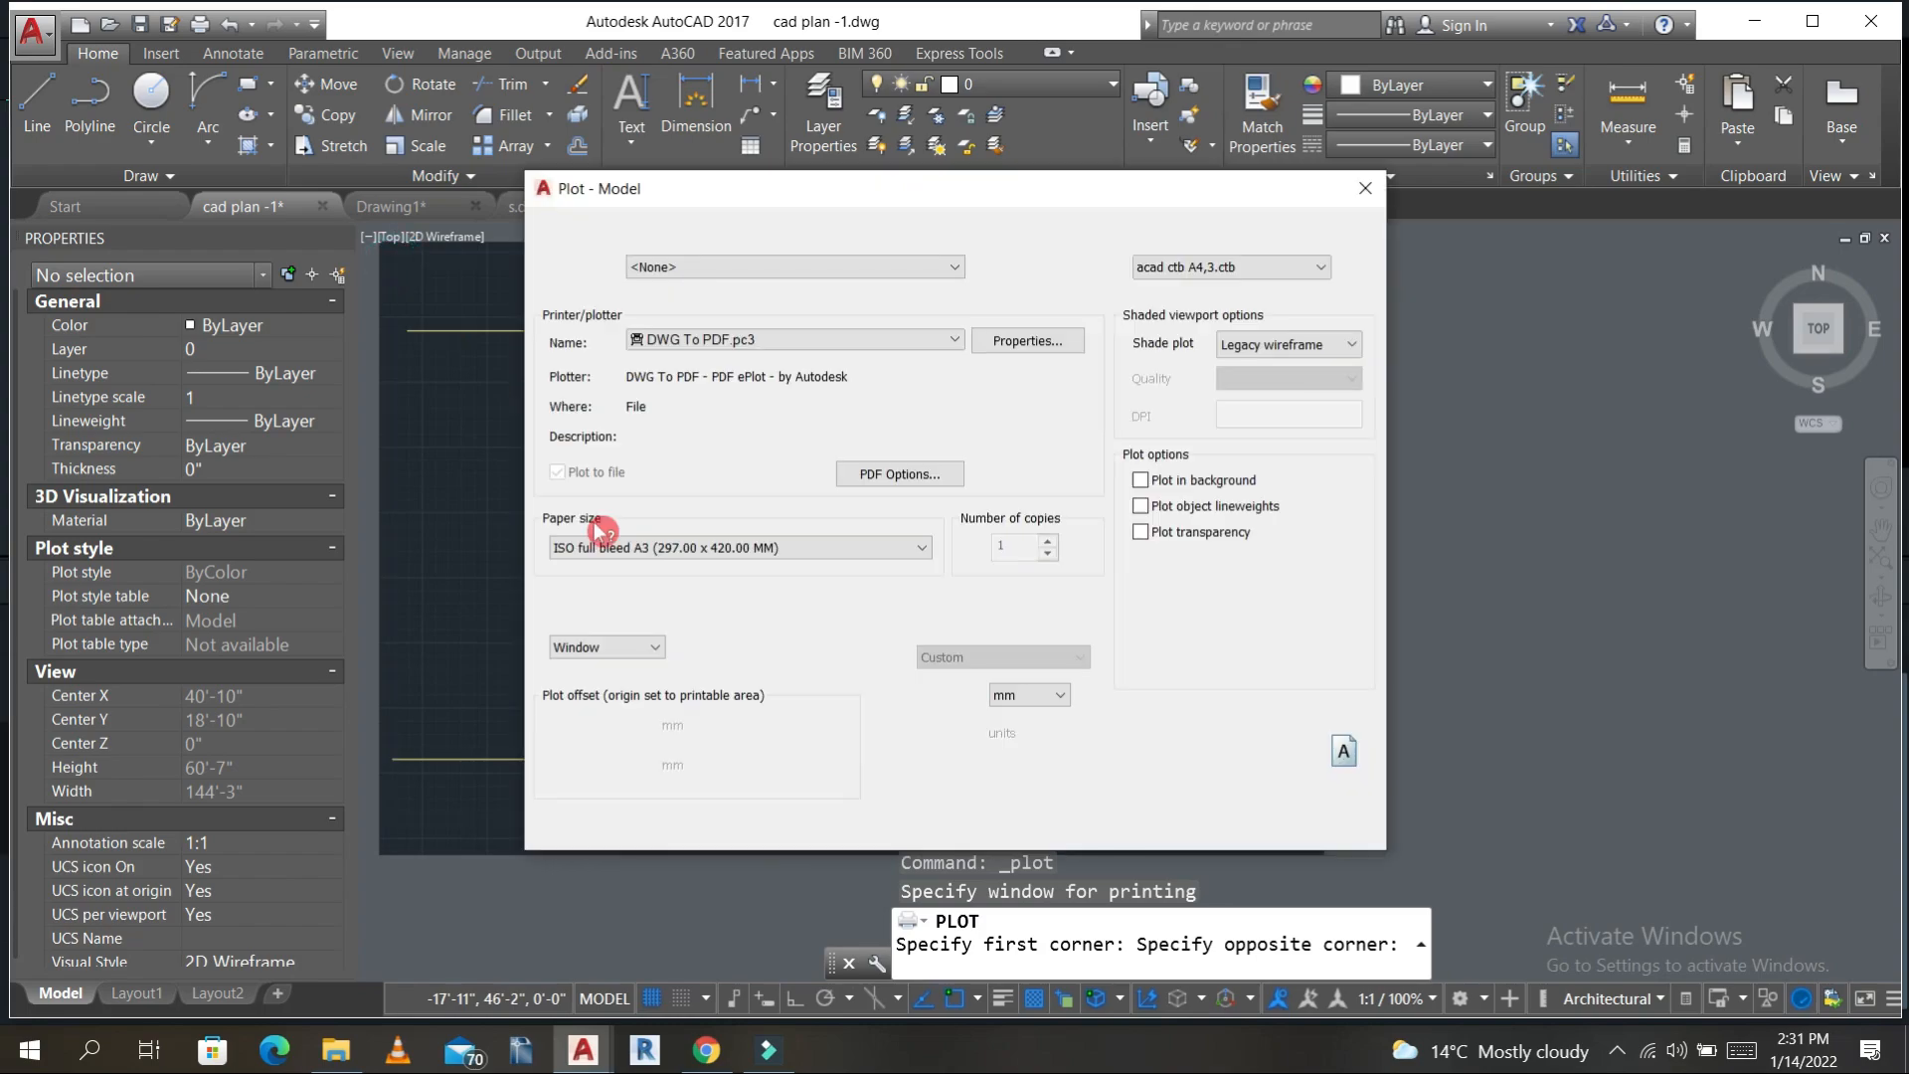
{"action": "left_click", "coordinate": [574, 823]}
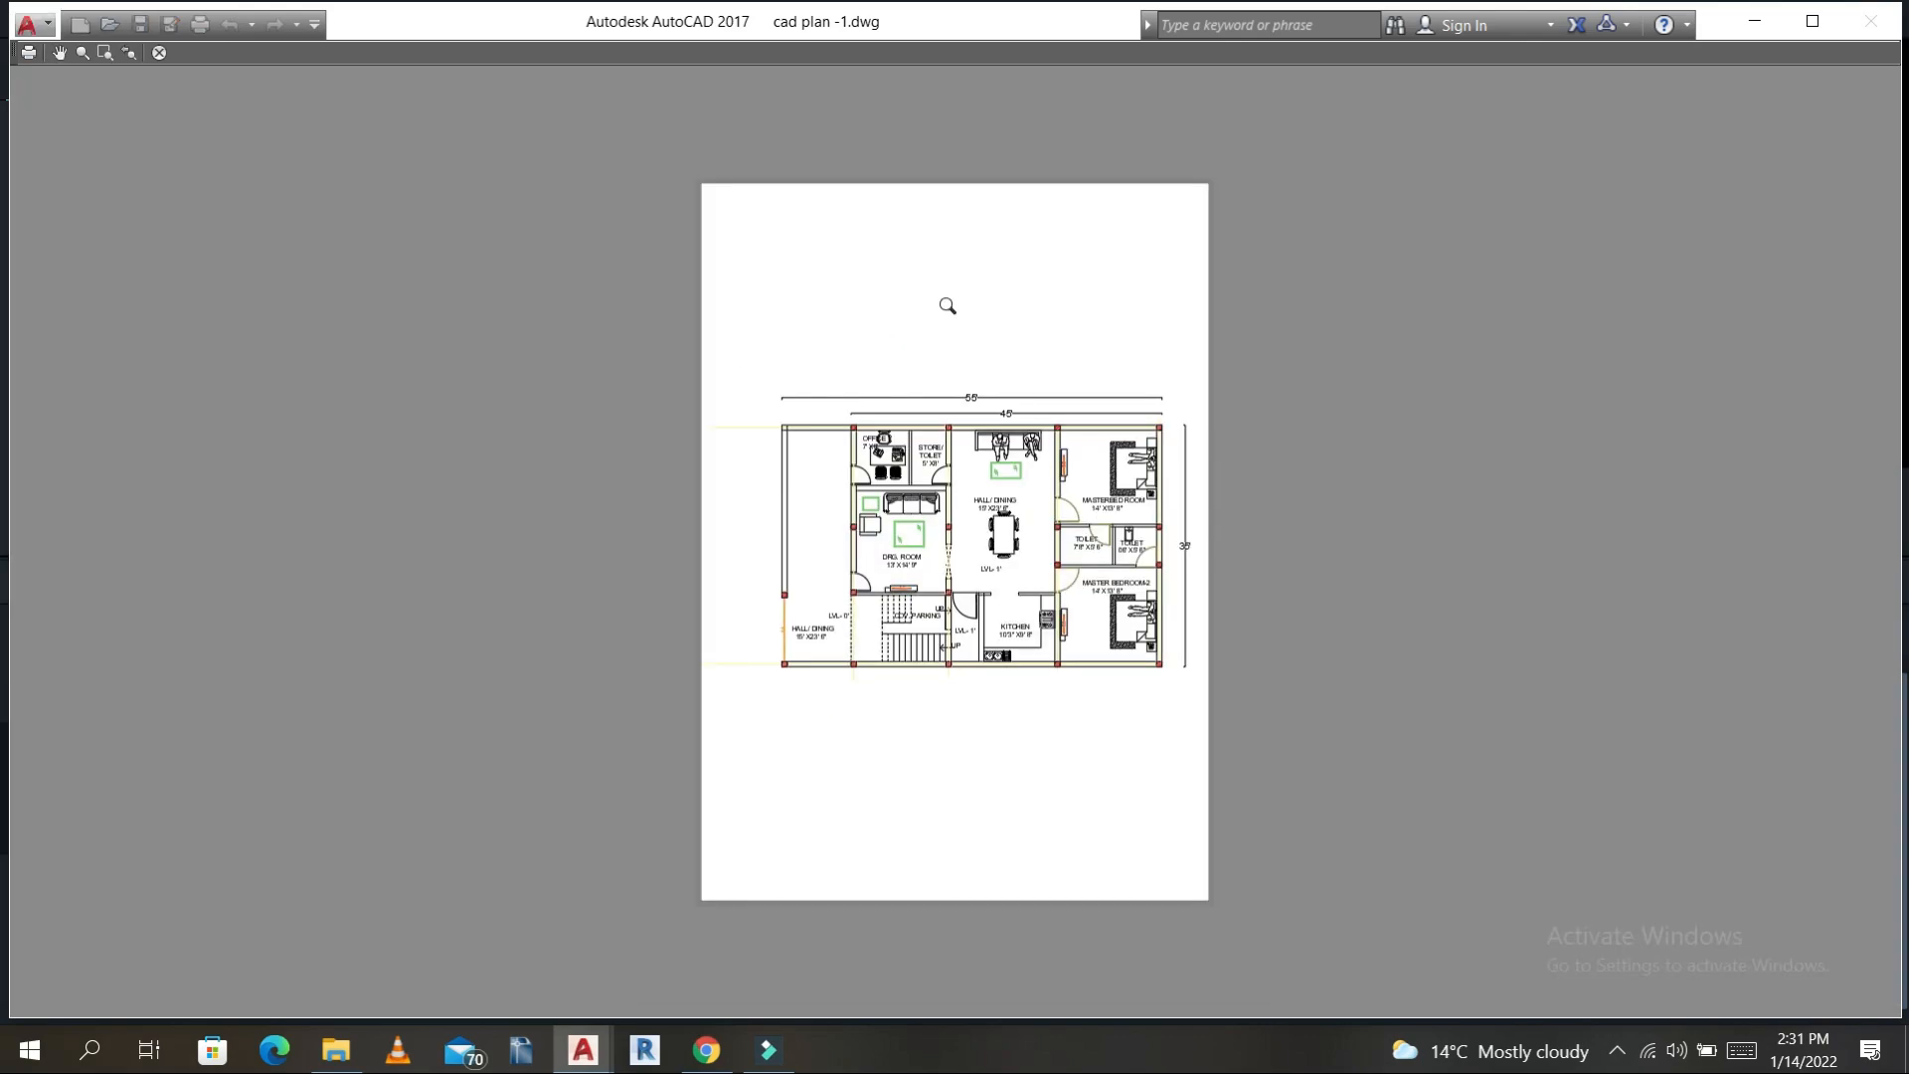
{"action": "key", "text": "Escape"}
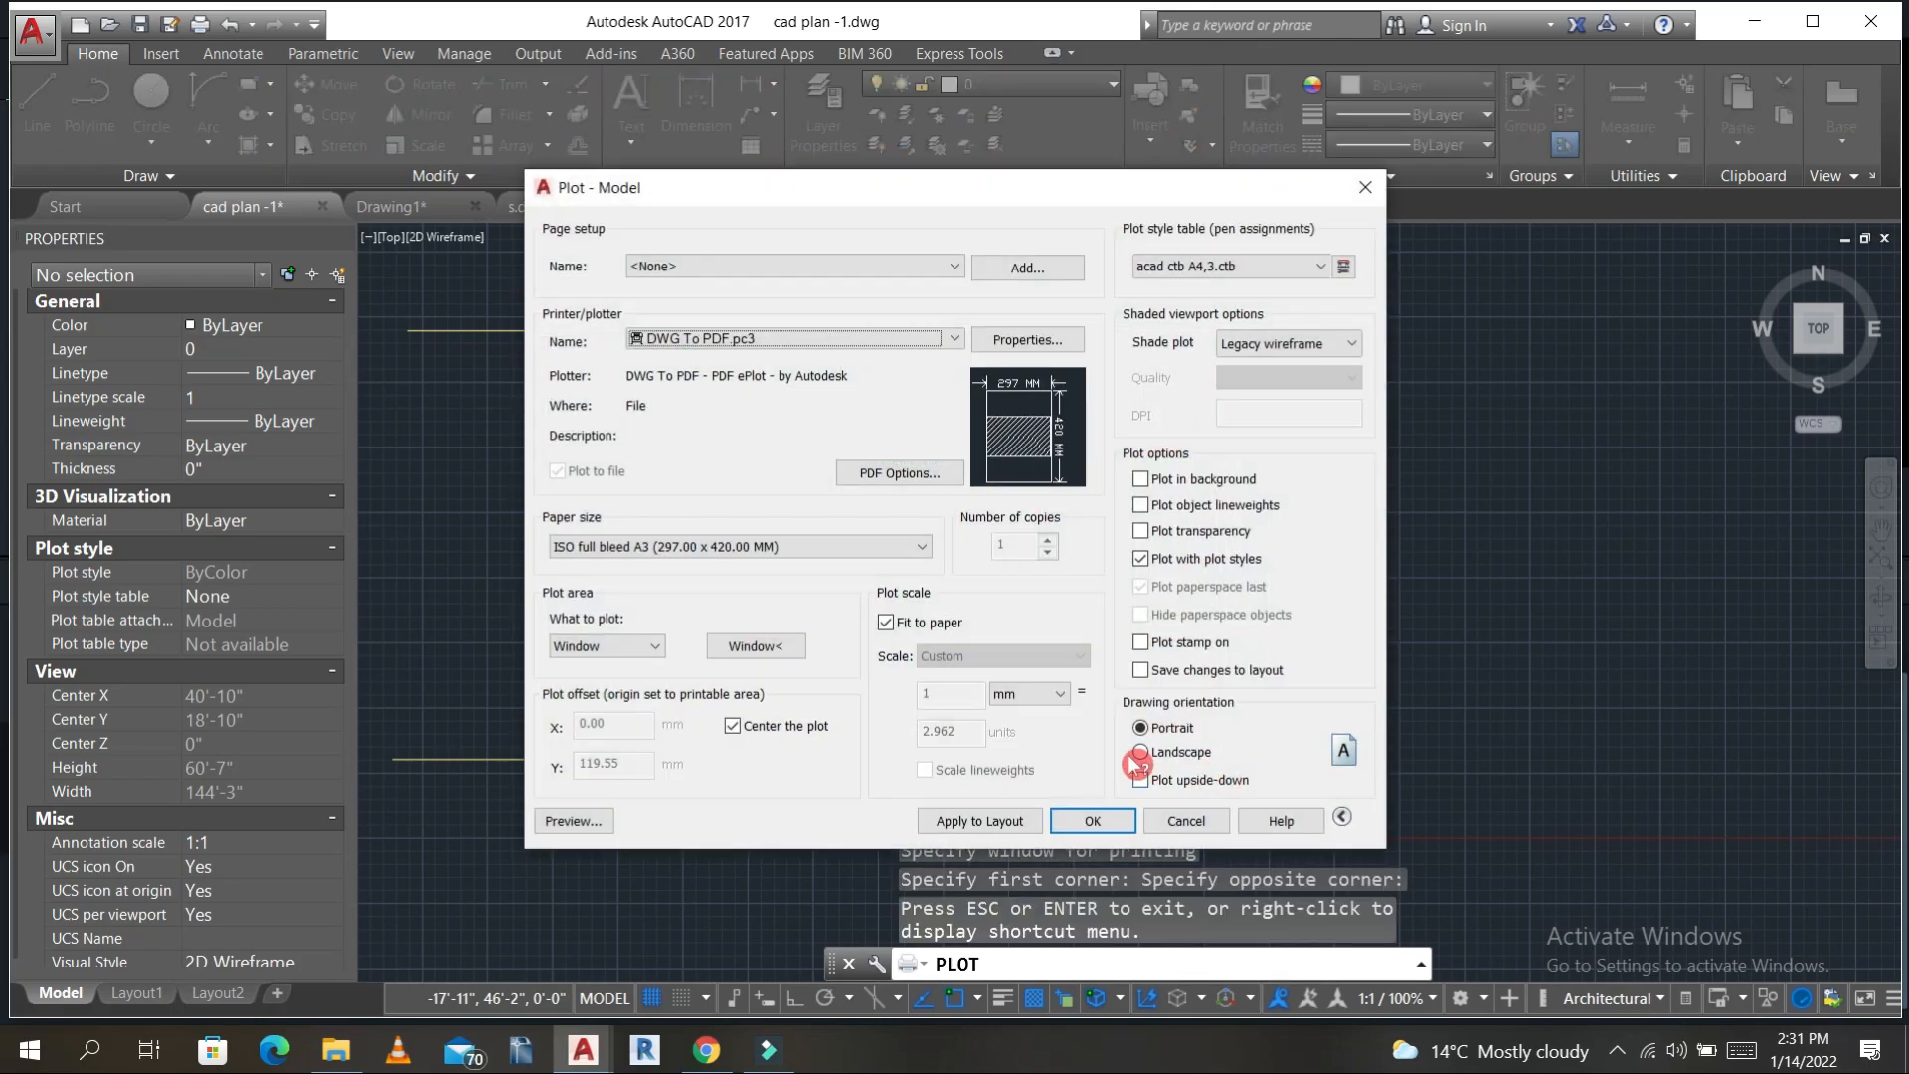
- Switch the drawing orientation to landscape and preview how the plan fits the sheet
{"action": "left_click", "coordinate": [1141, 754]}
{"action": "left_click", "coordinate": [606, 821]}
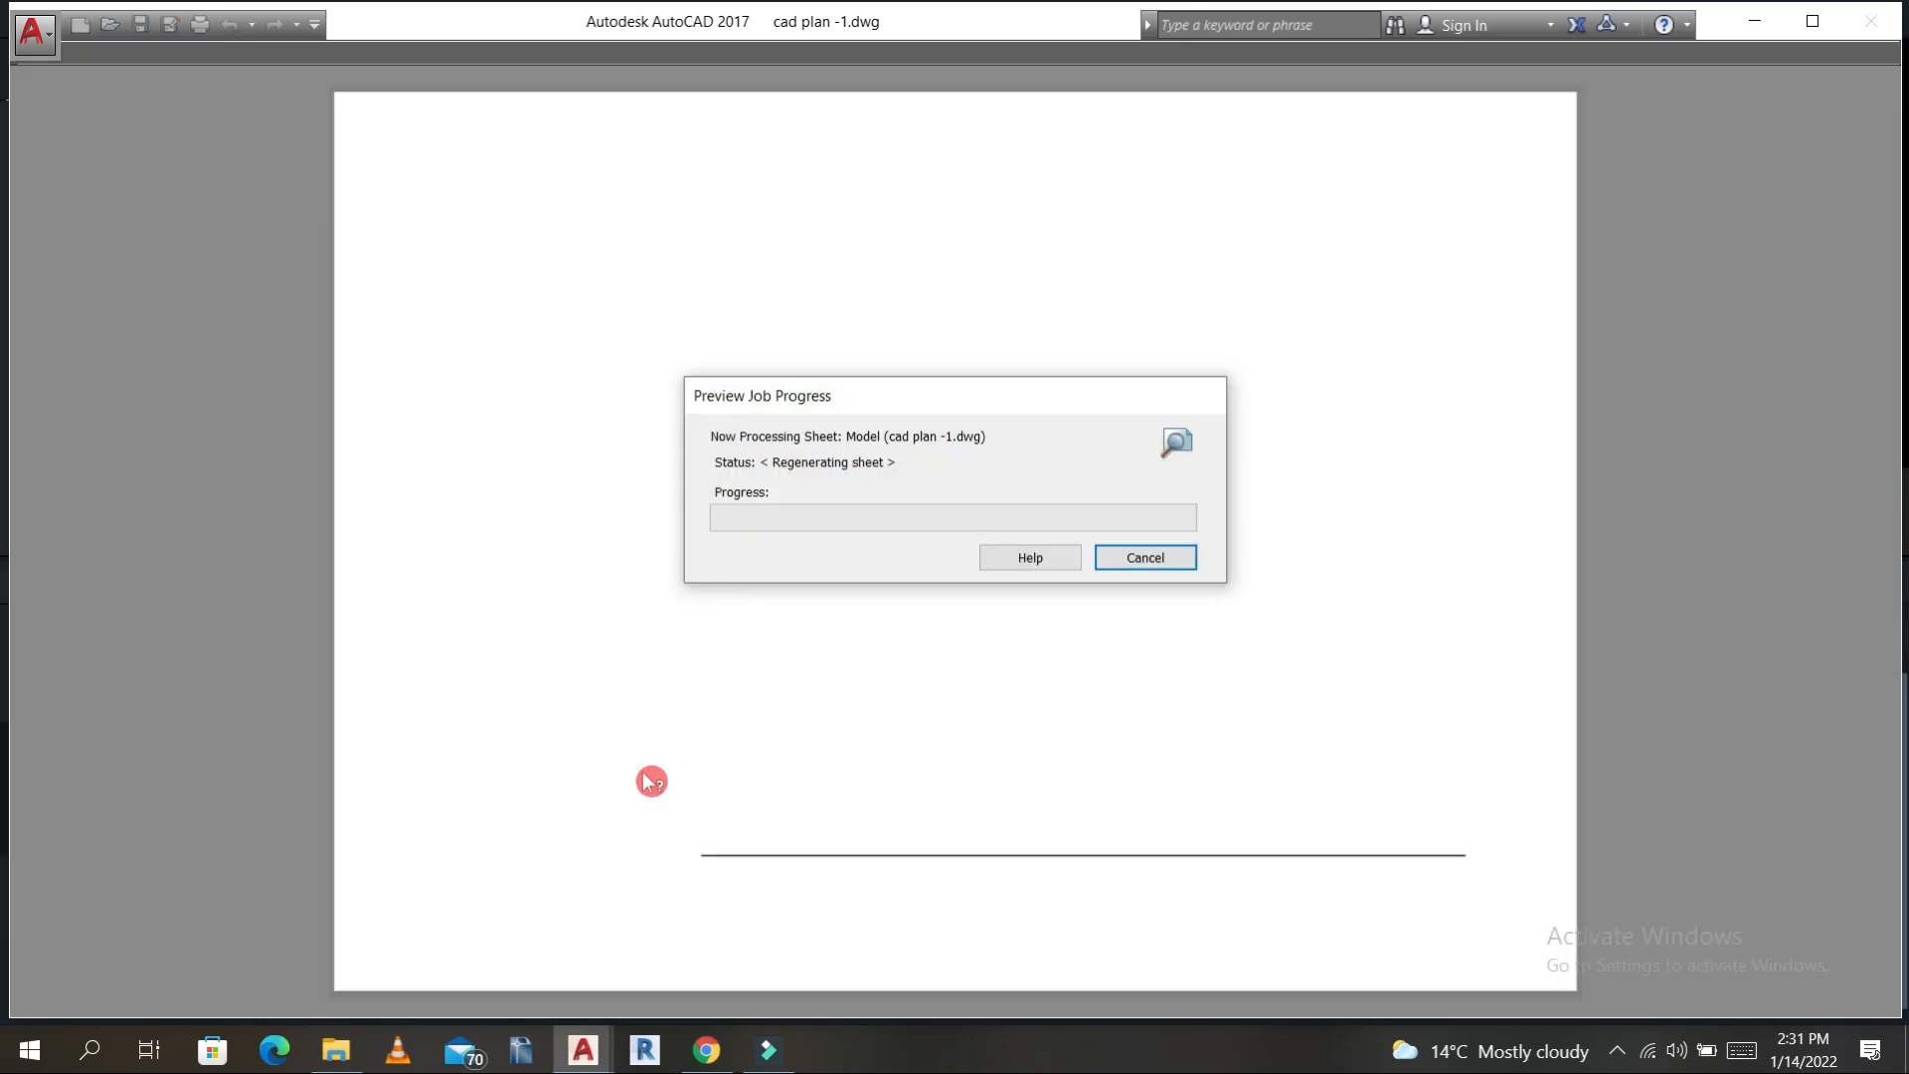
{"action": "scroll", "coordinate": [1332, 663], "scroll_direction": "up", "scroll_amount": 2}
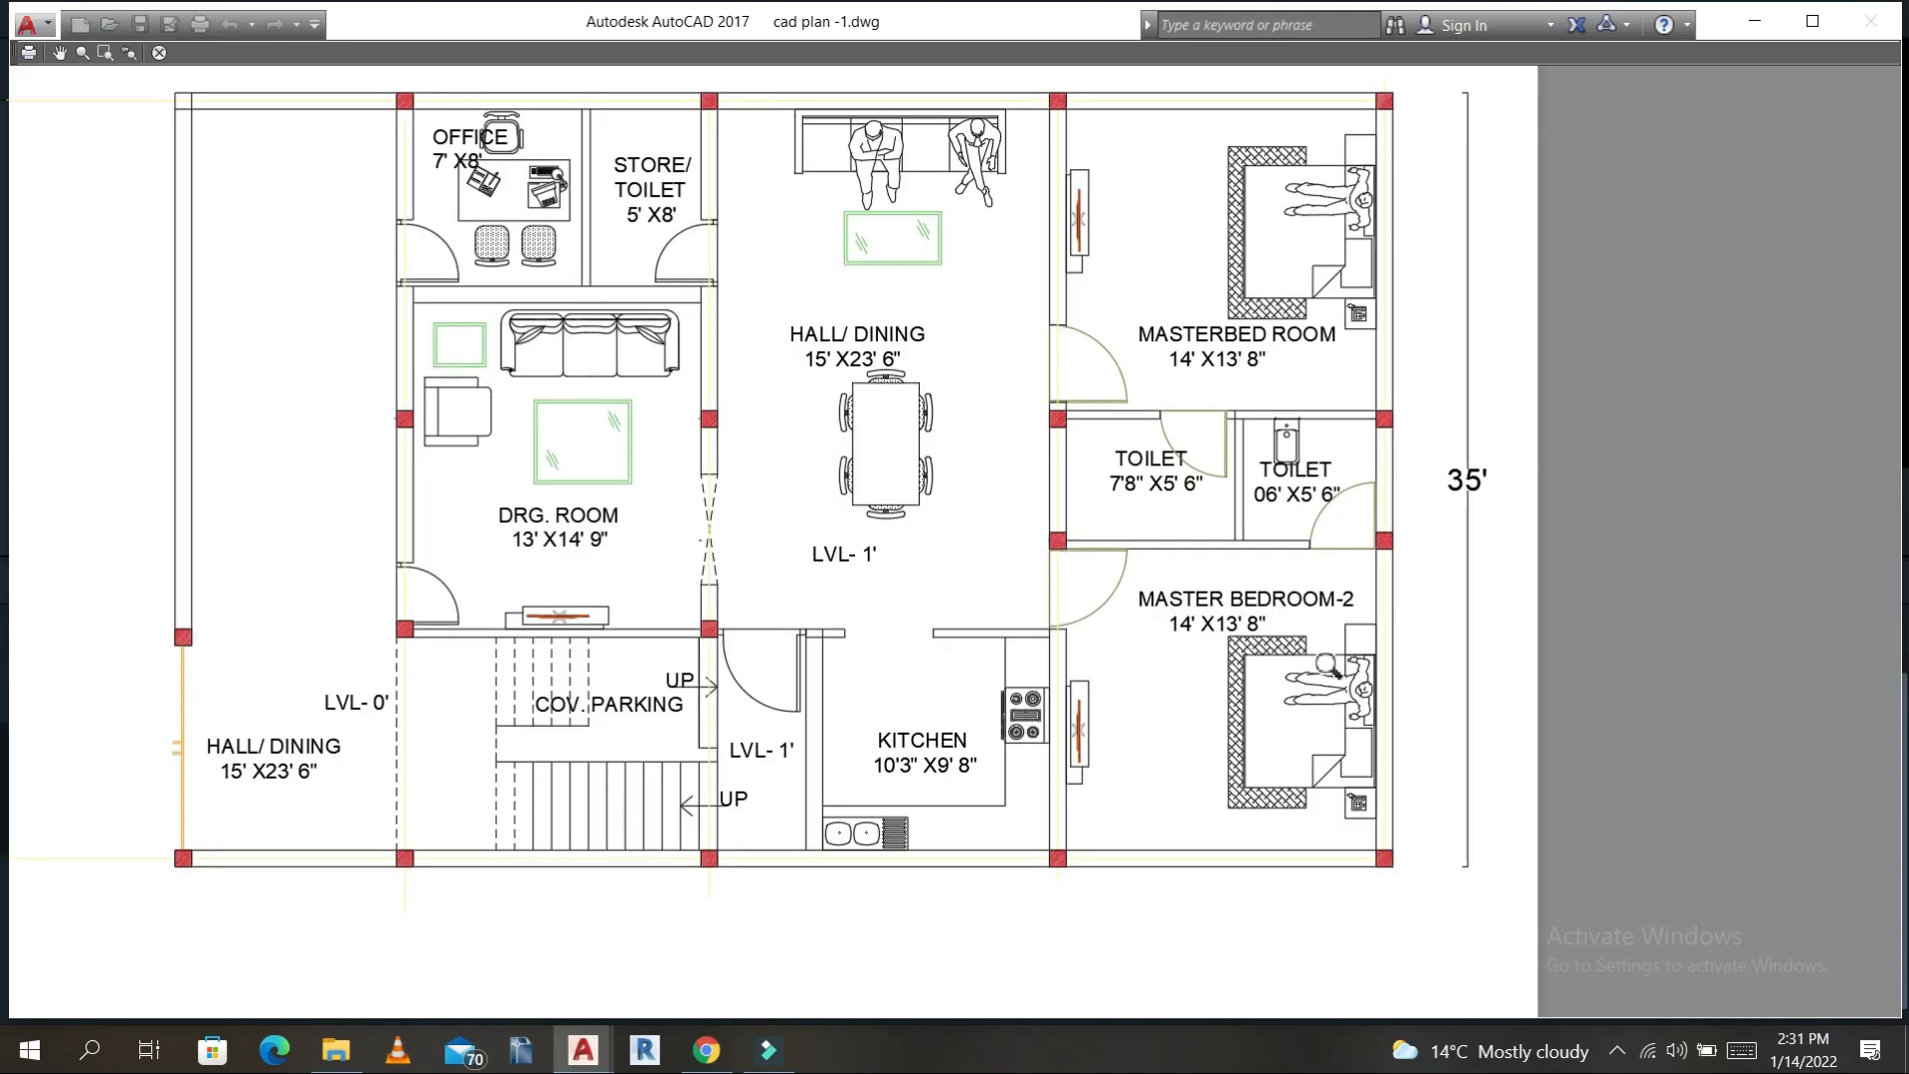
{"action": "scroll", "coordinate": [572, 407], "scroll_direction": "down", "scroll_amount": 4}
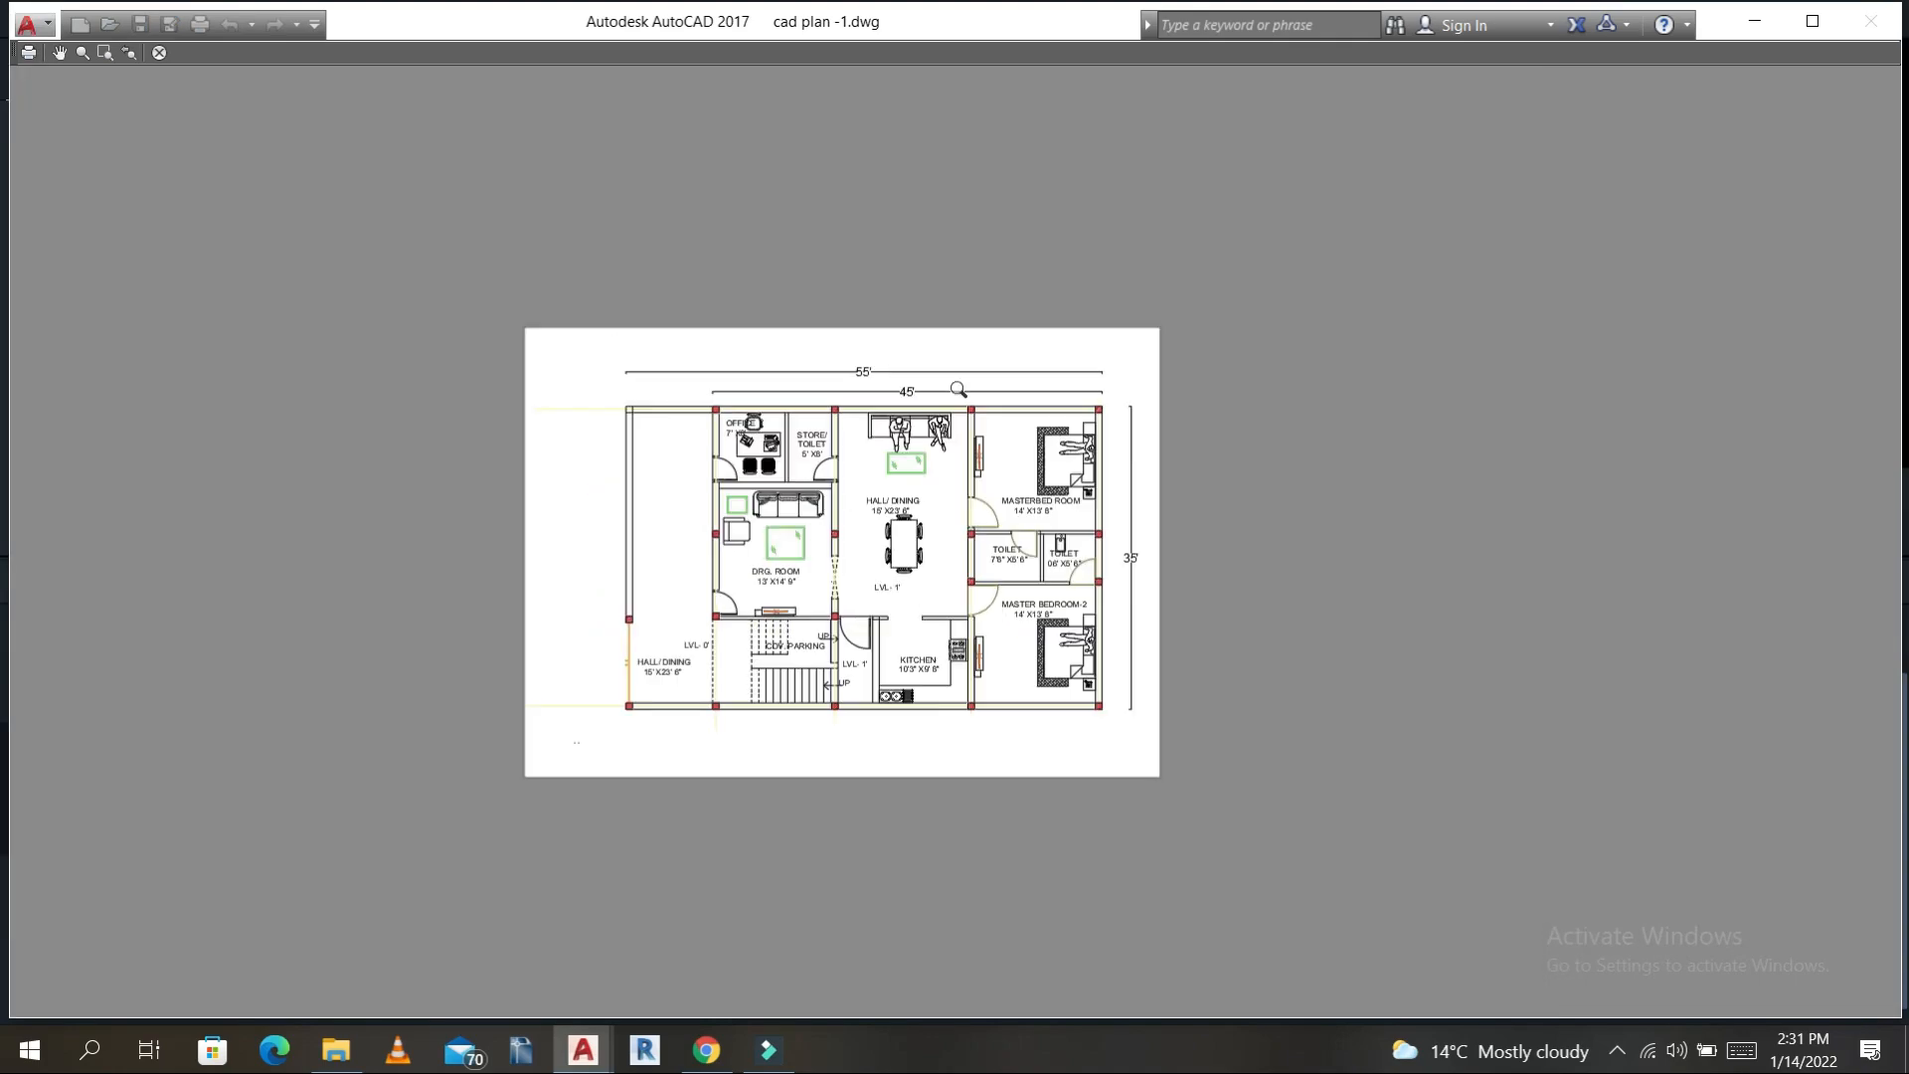